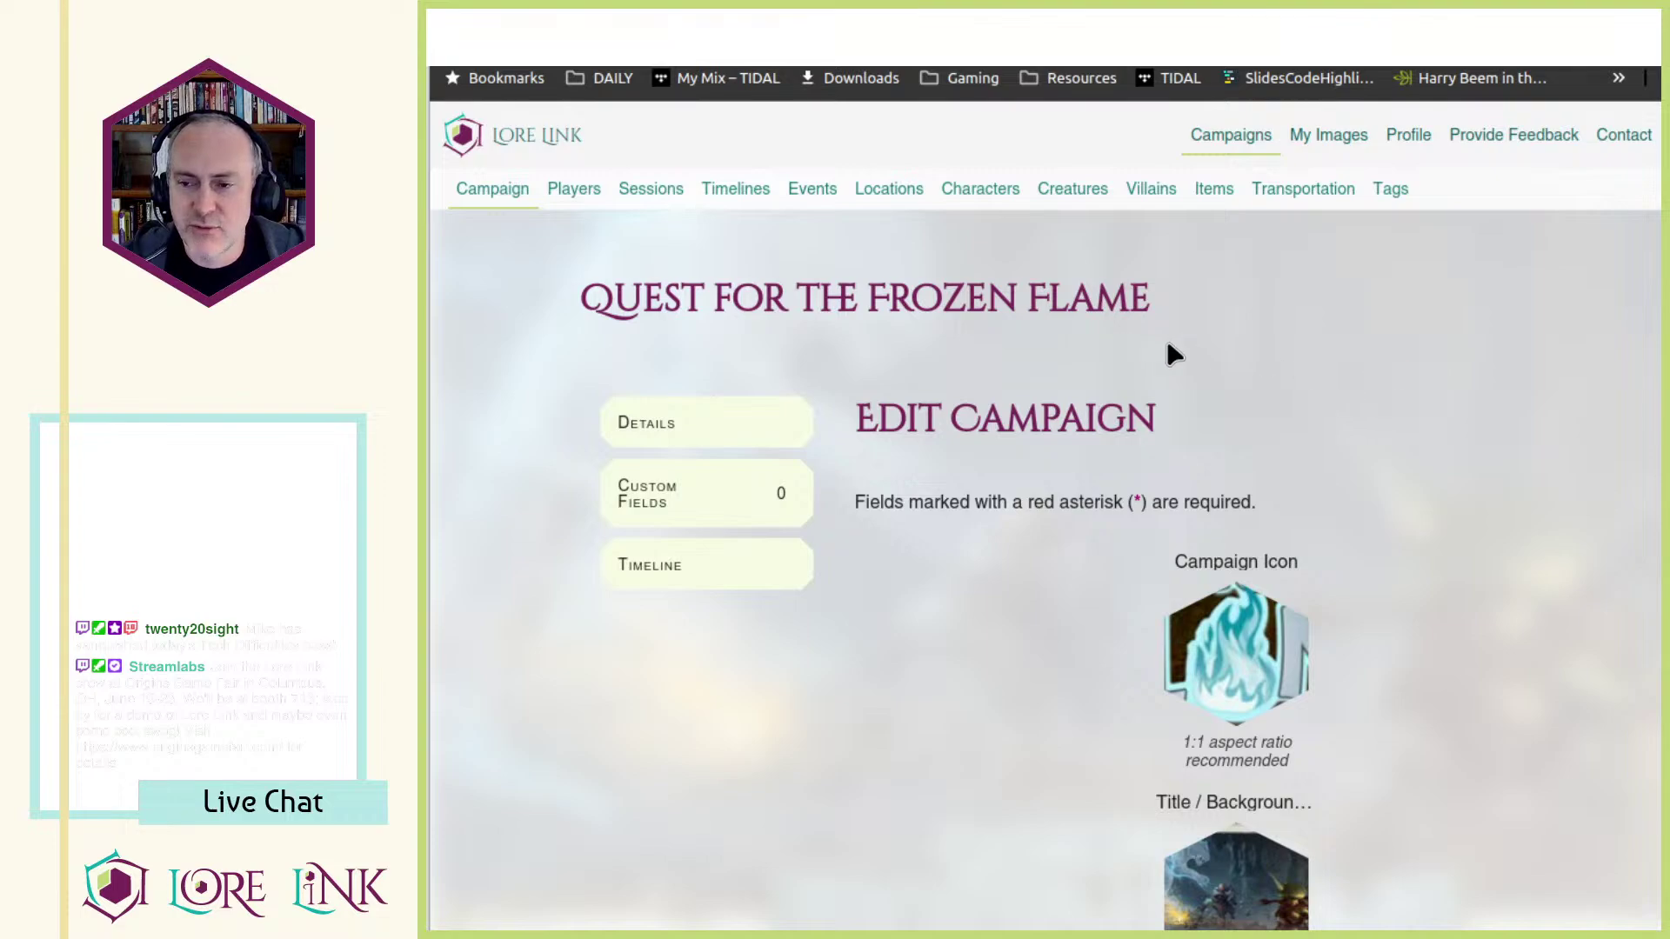
- Sort the campaign's sessions by name in descending order and open Session 21 for editing
click(633, 195)
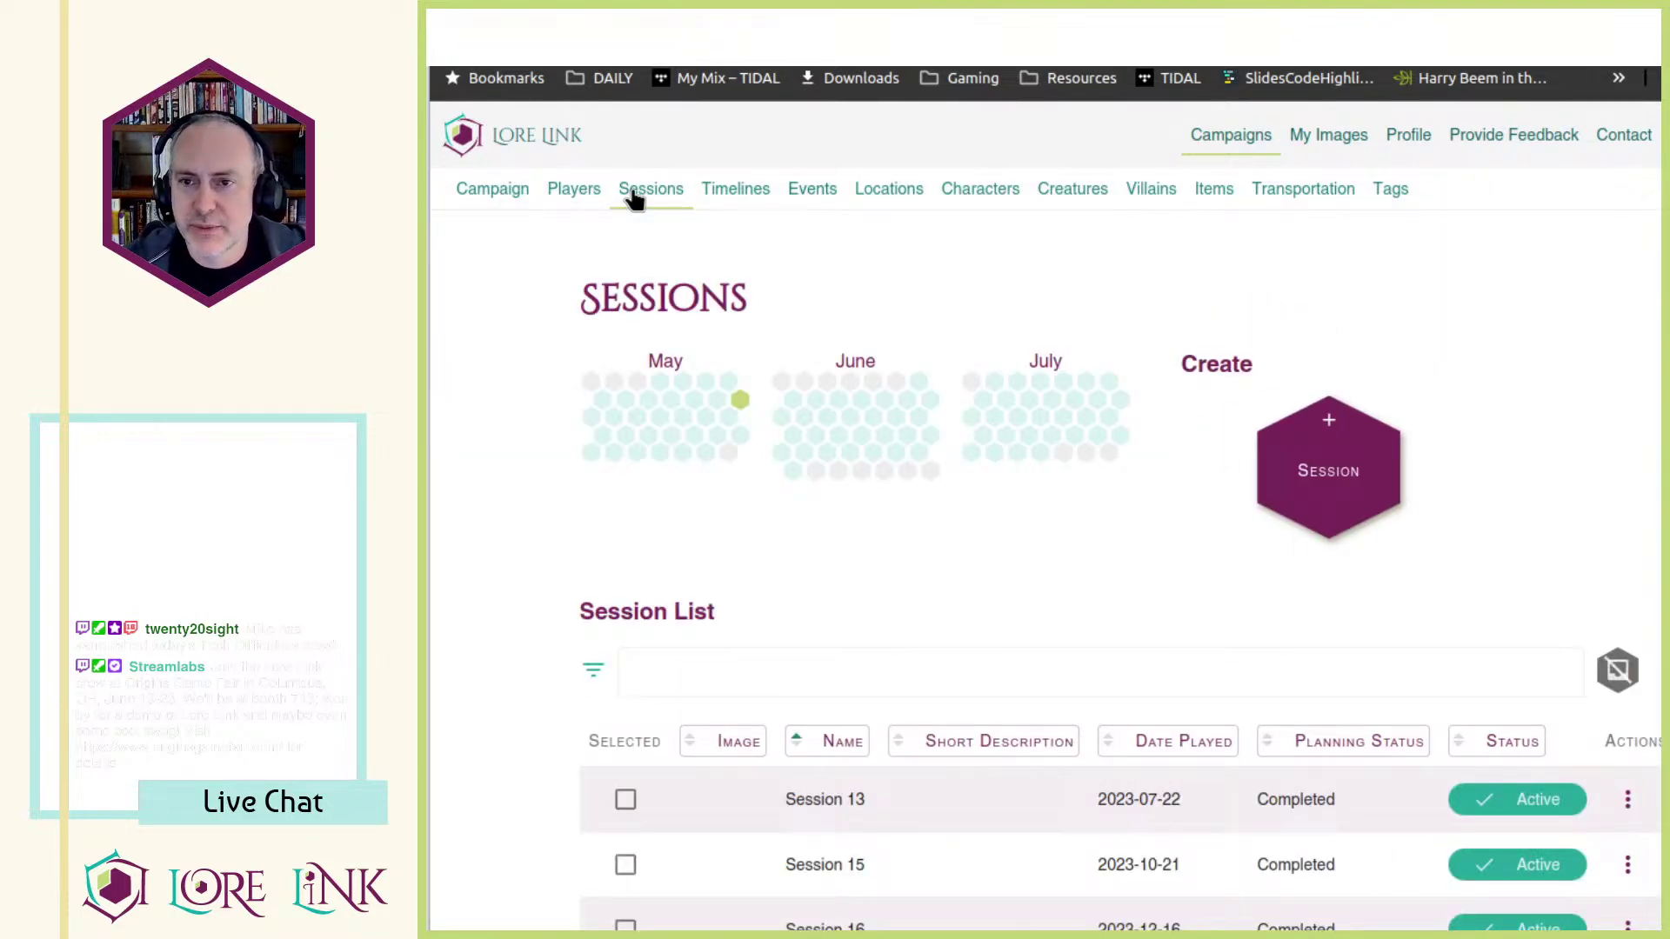
click(804, 744)
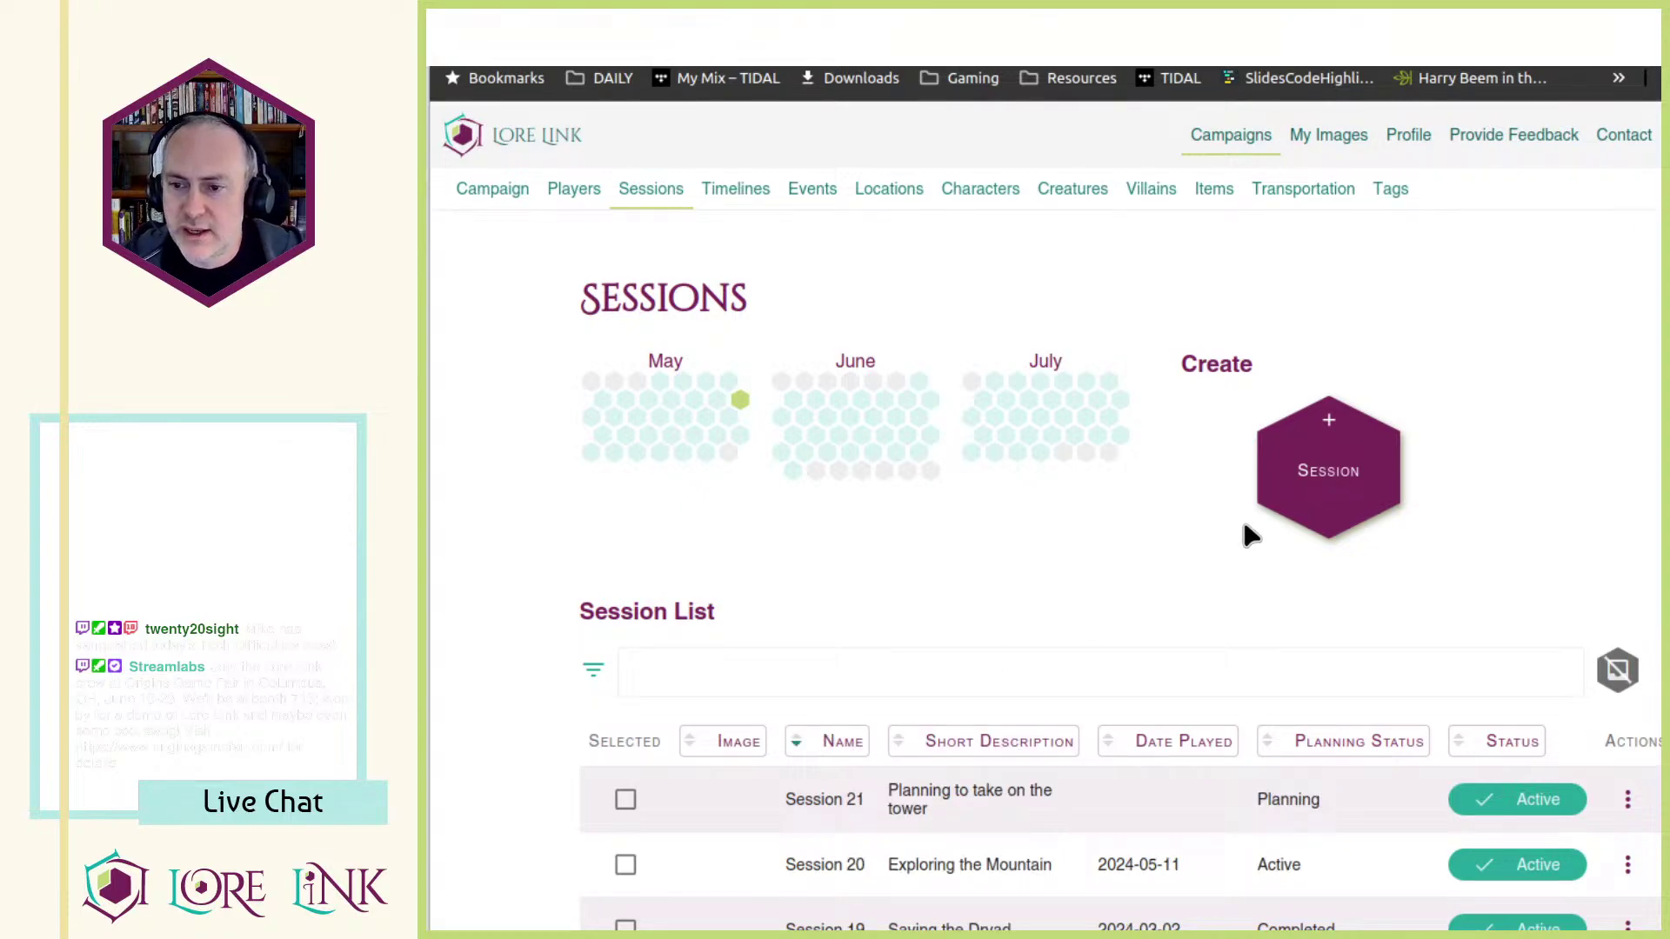
scroll(1244, 532, down, 3)
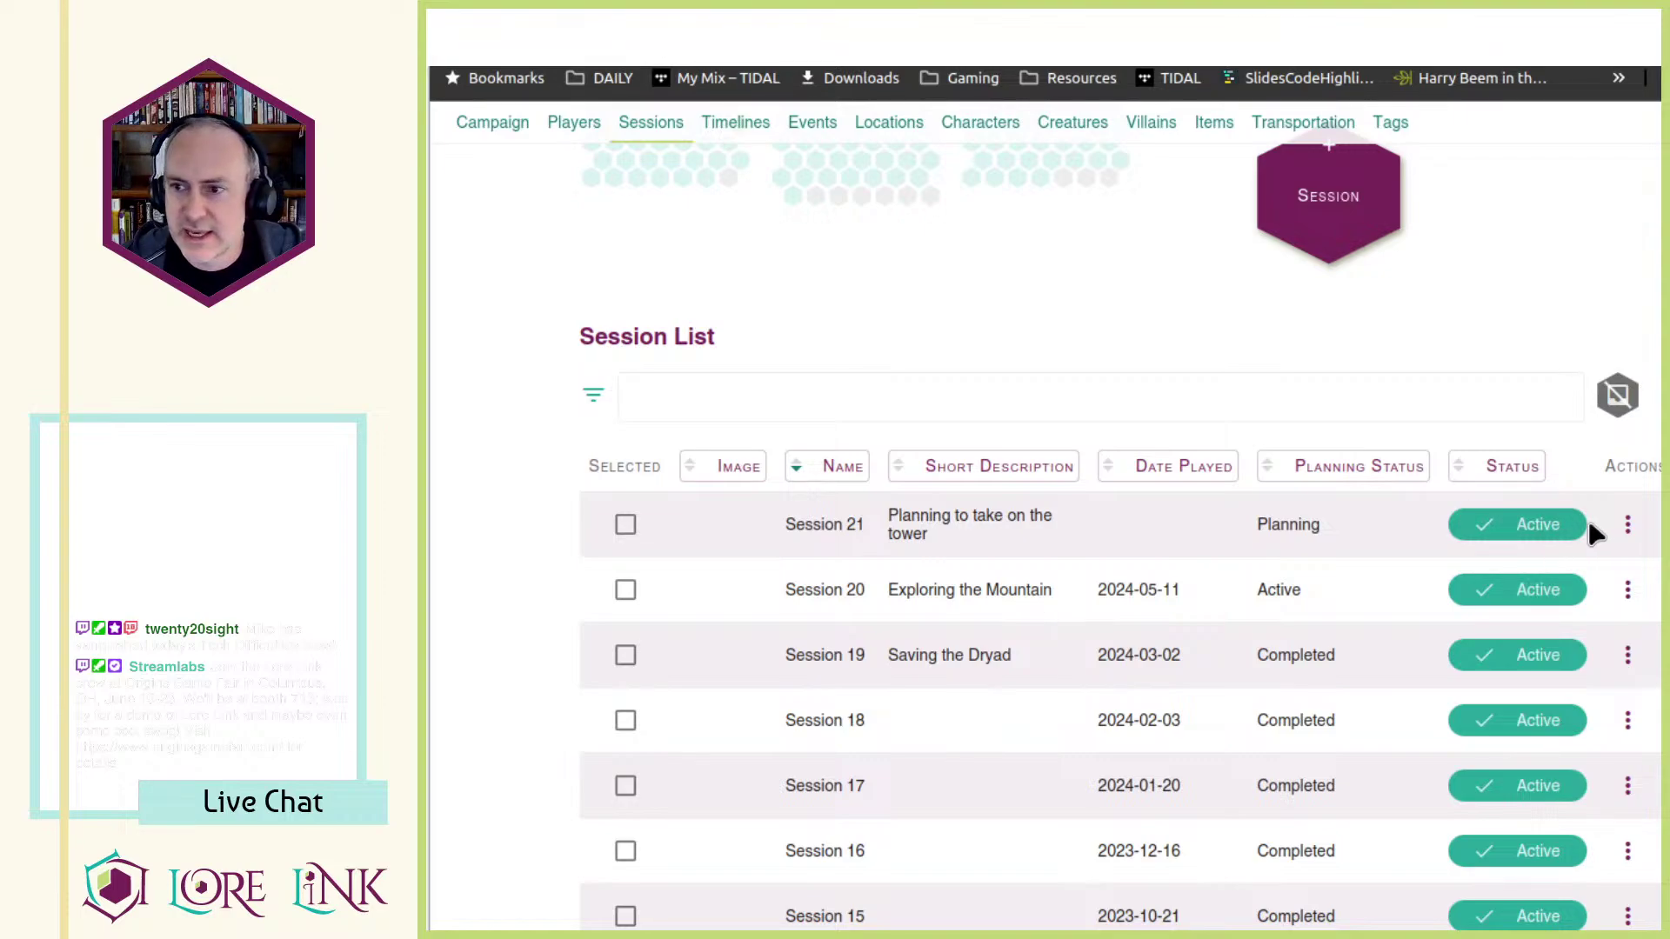
click(1640, 534)
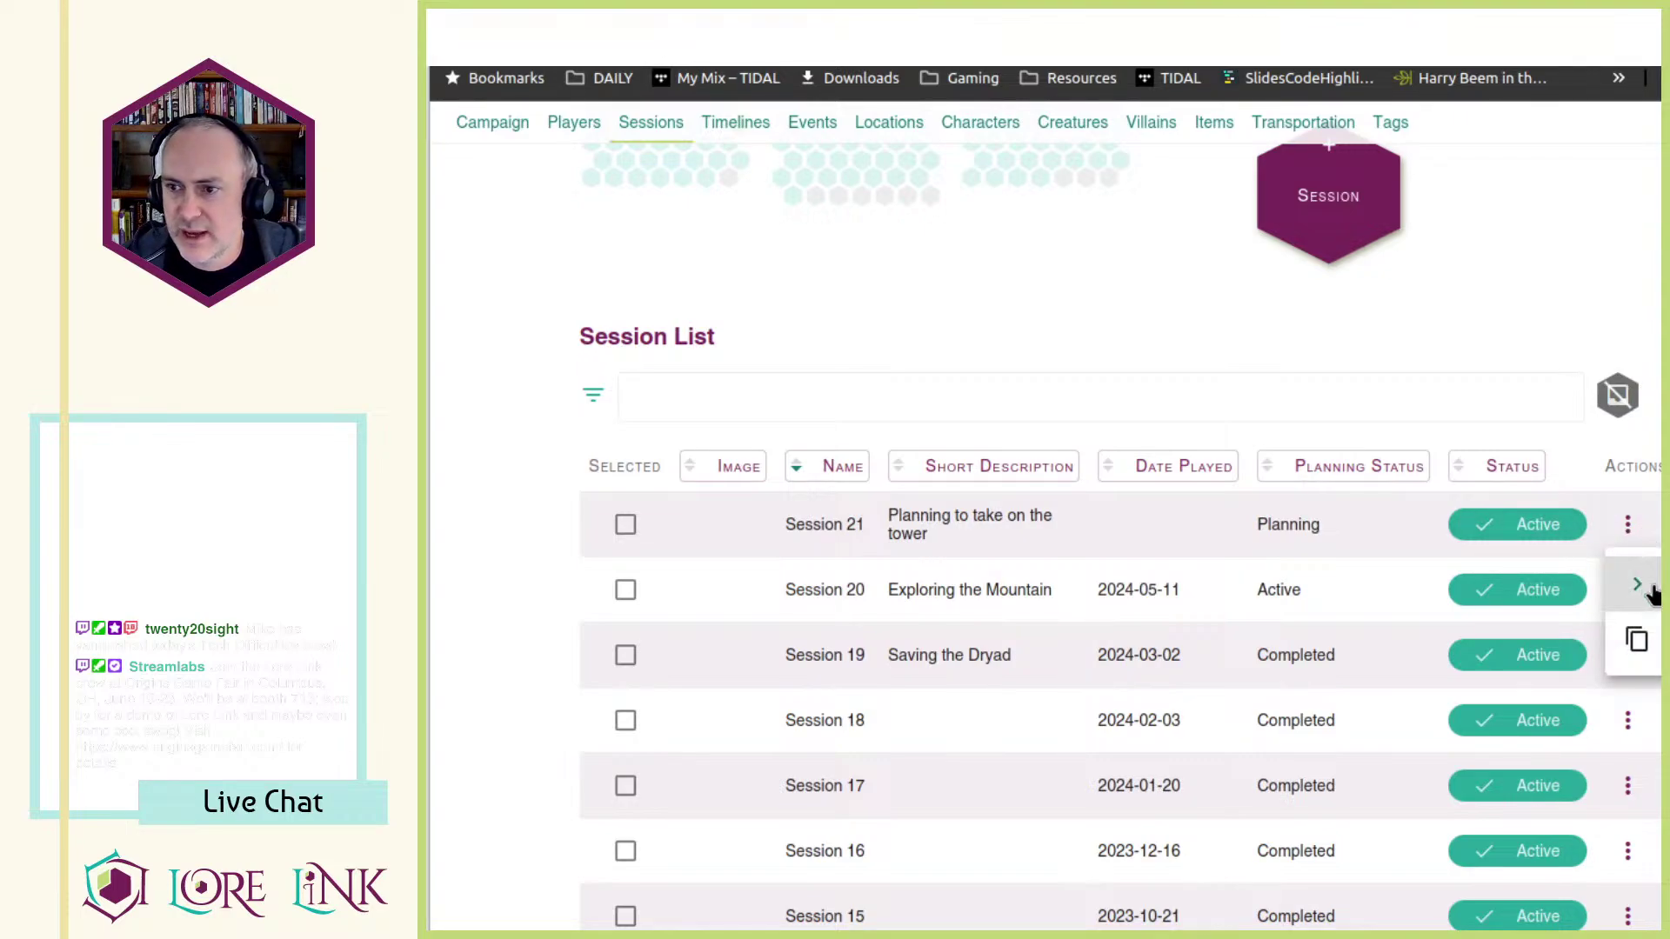
click(1636, 582)
- Change Session 21's short description to "Take on the tower"
scroll(1192, 669, down, 2)
scroll(1191, 669, down, 5)
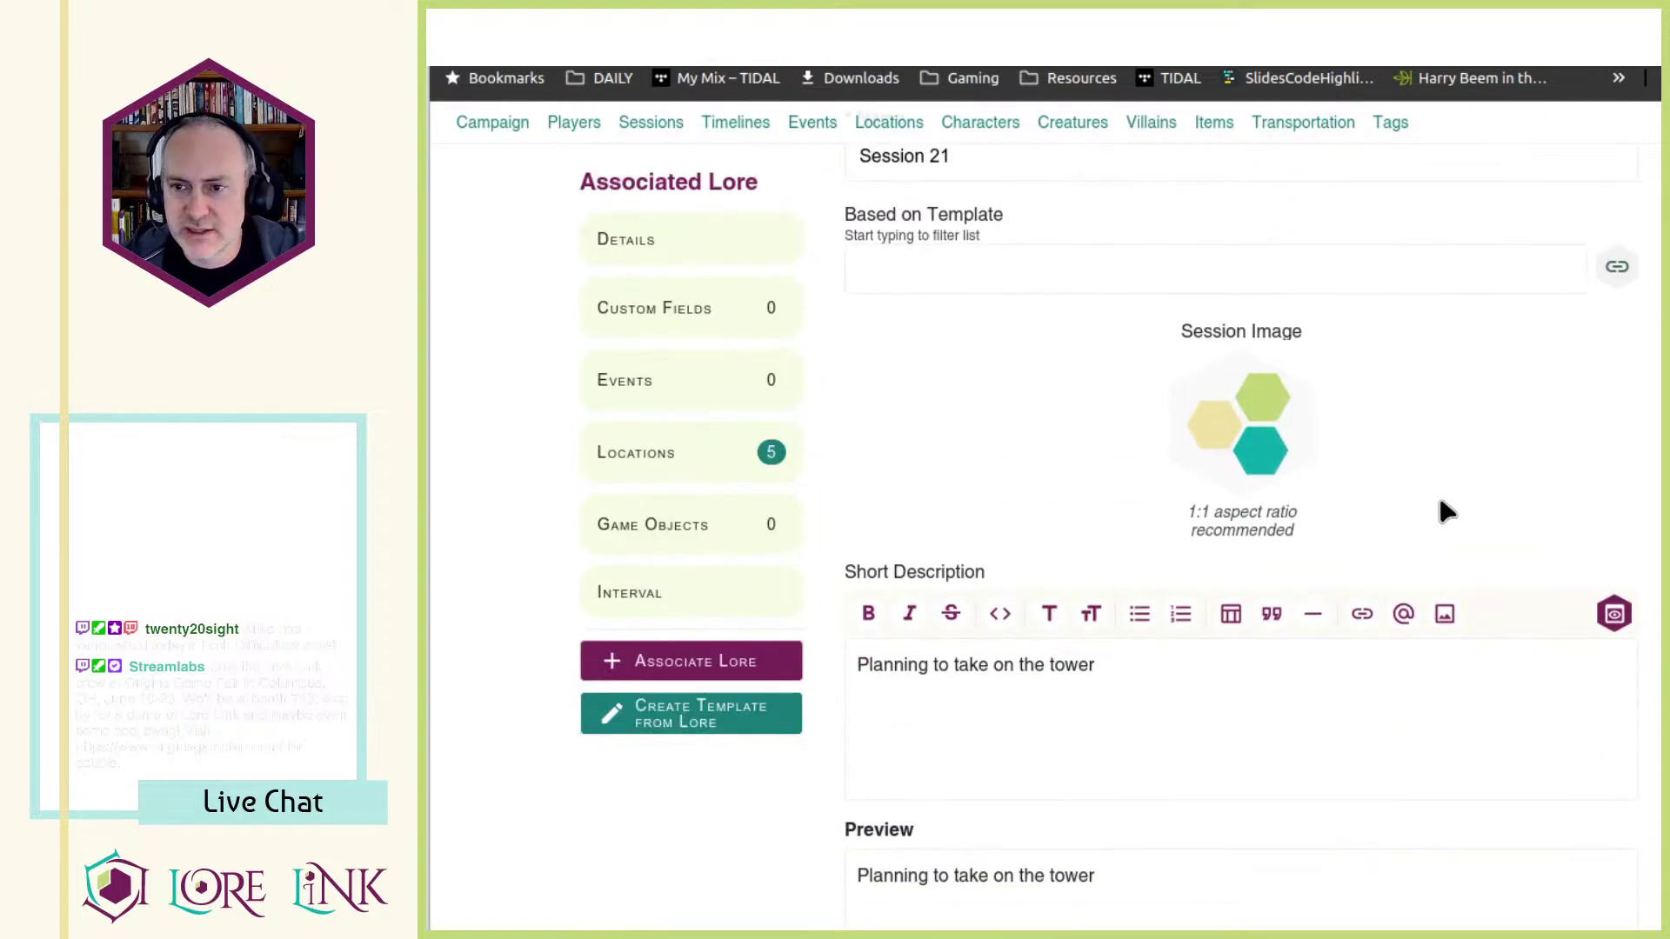
scroll(1391, 330, down, 4)
scroll(1383, 243, down, 2)
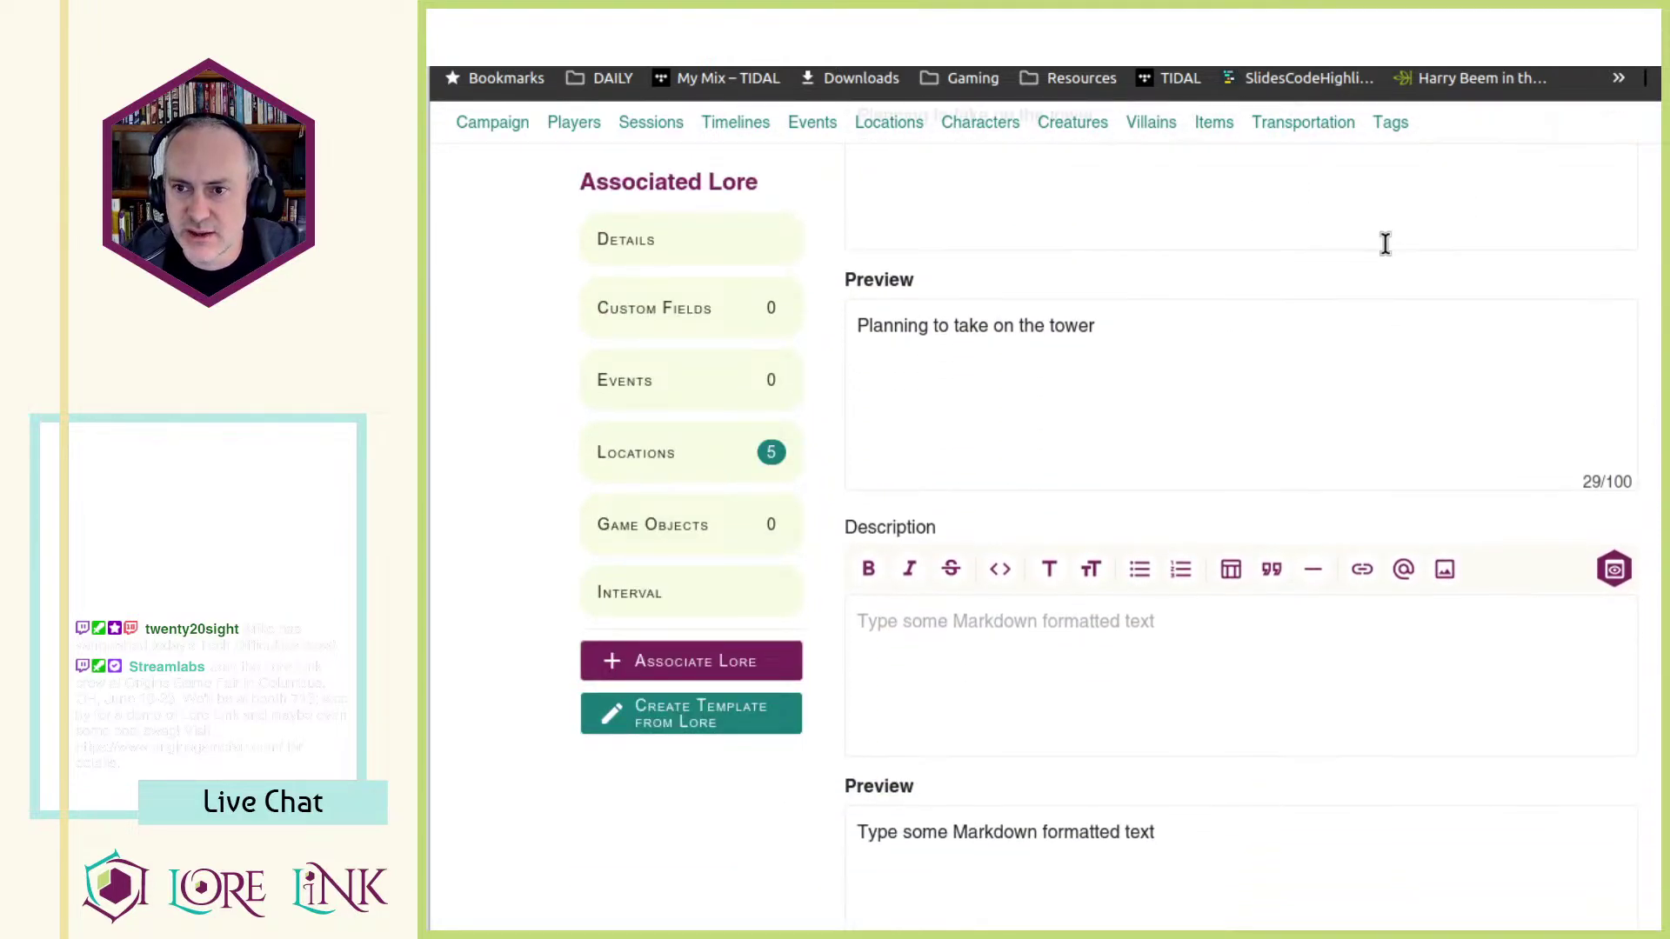
scroll(1083, 704, up, 8)
scroll(903, 644, down, 5)
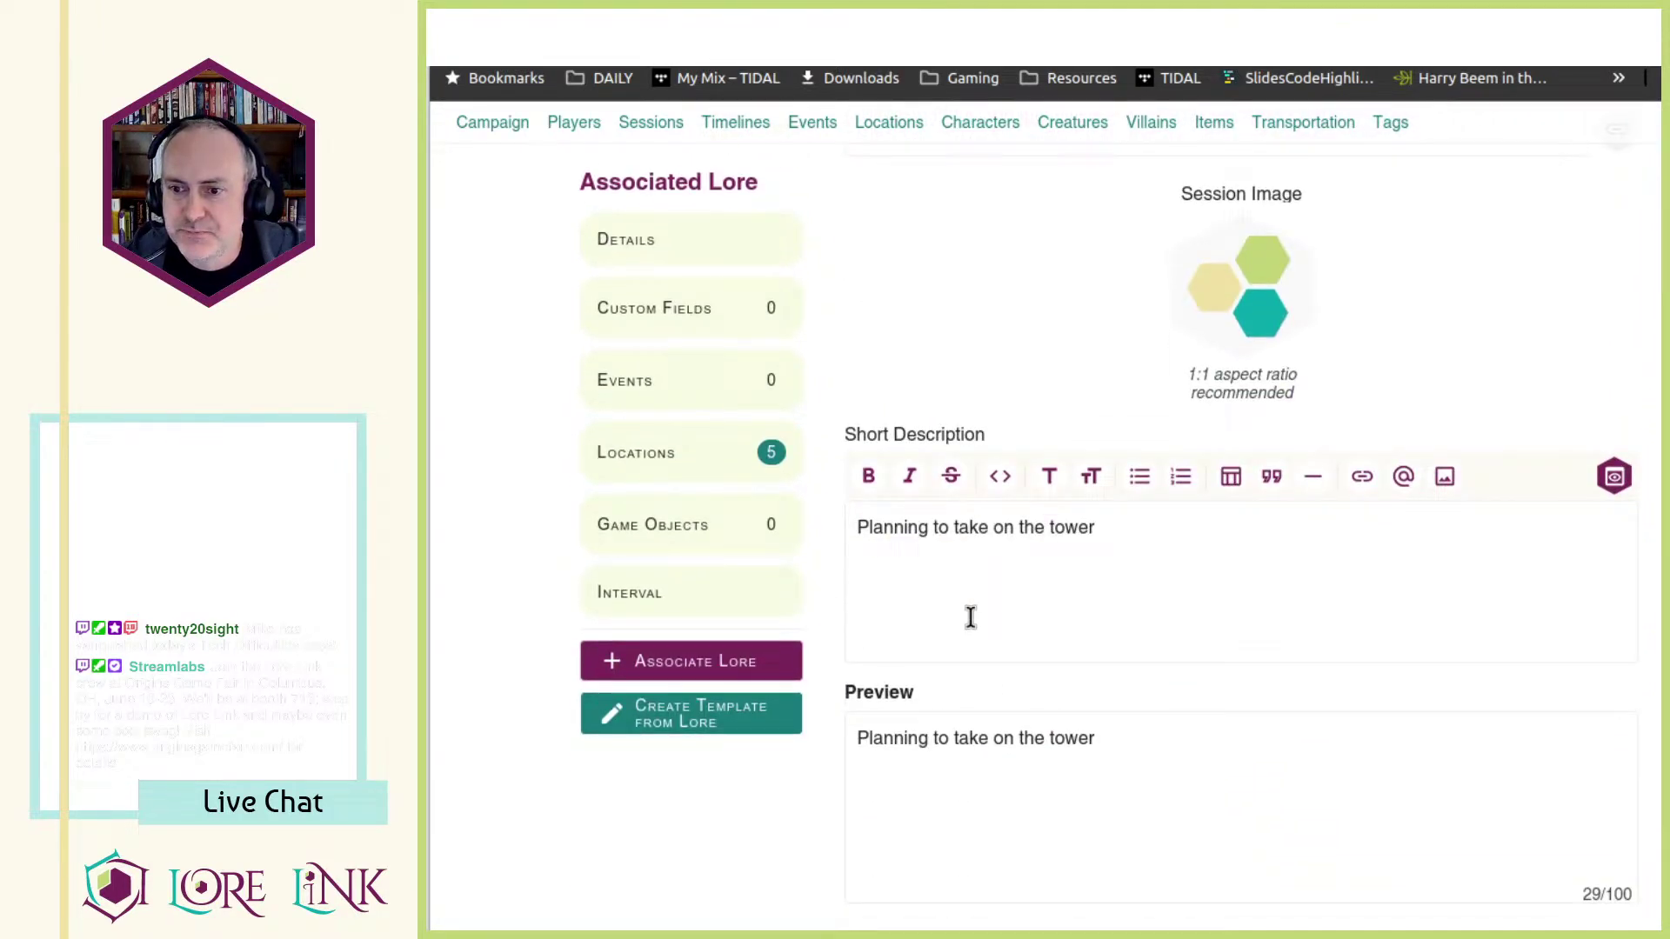
click(967, 528)
key(shift+Home)
text(T)
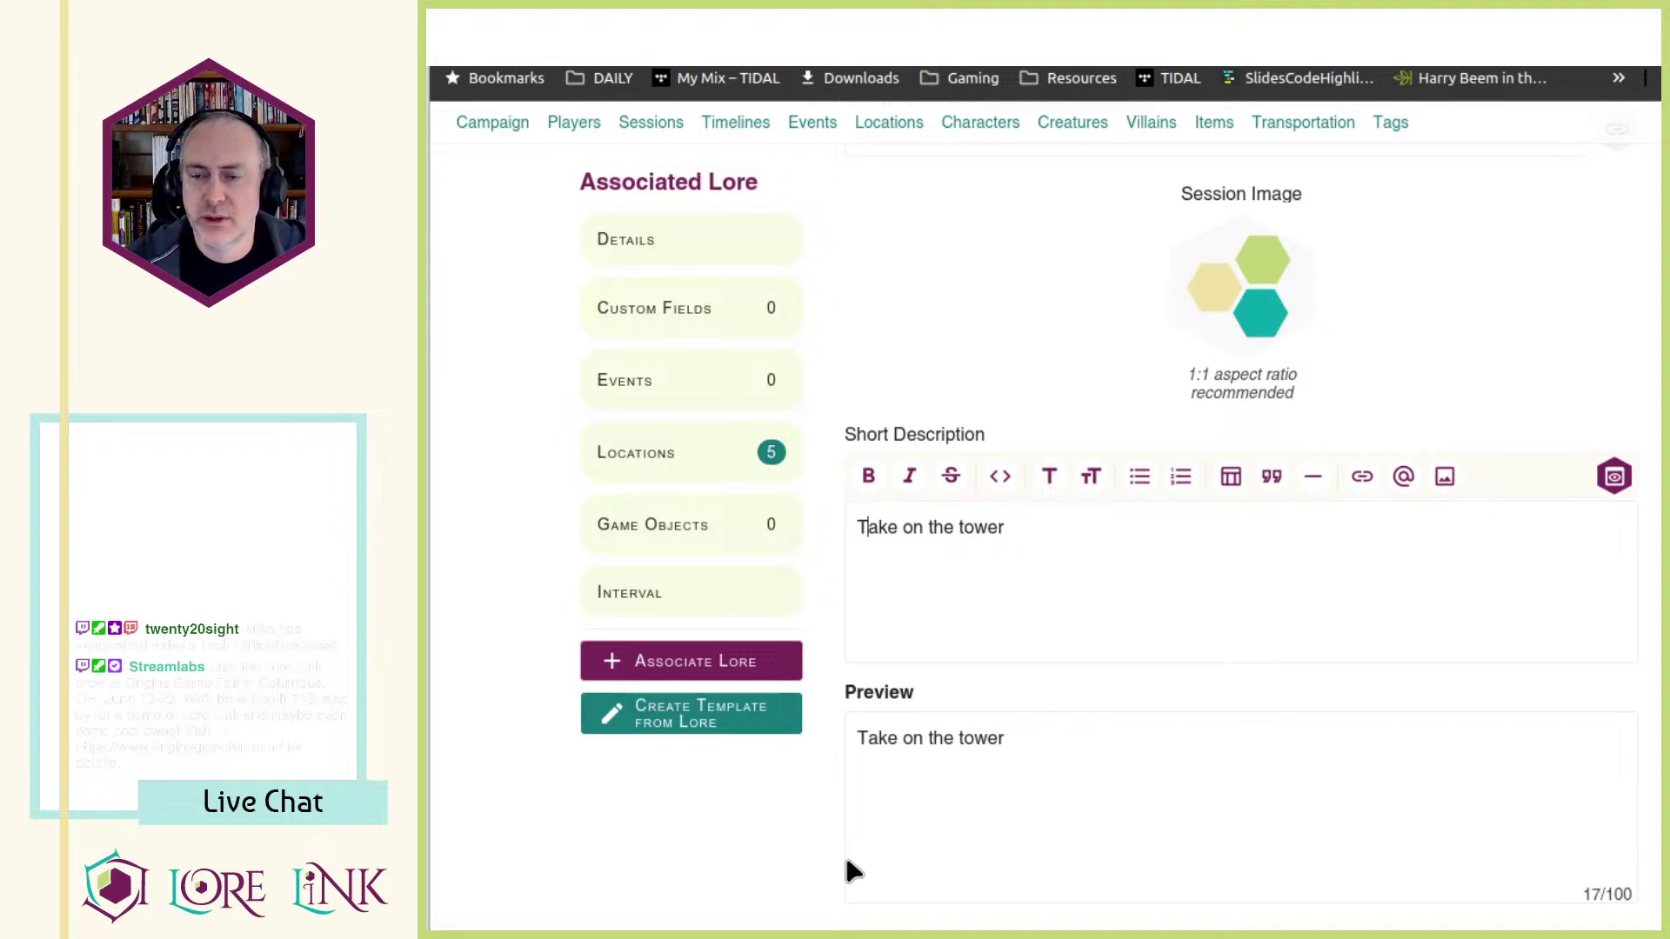
- Set Session 21's date played to 07/06/2024 and save the session
scroll(1000, 696, down, 7)
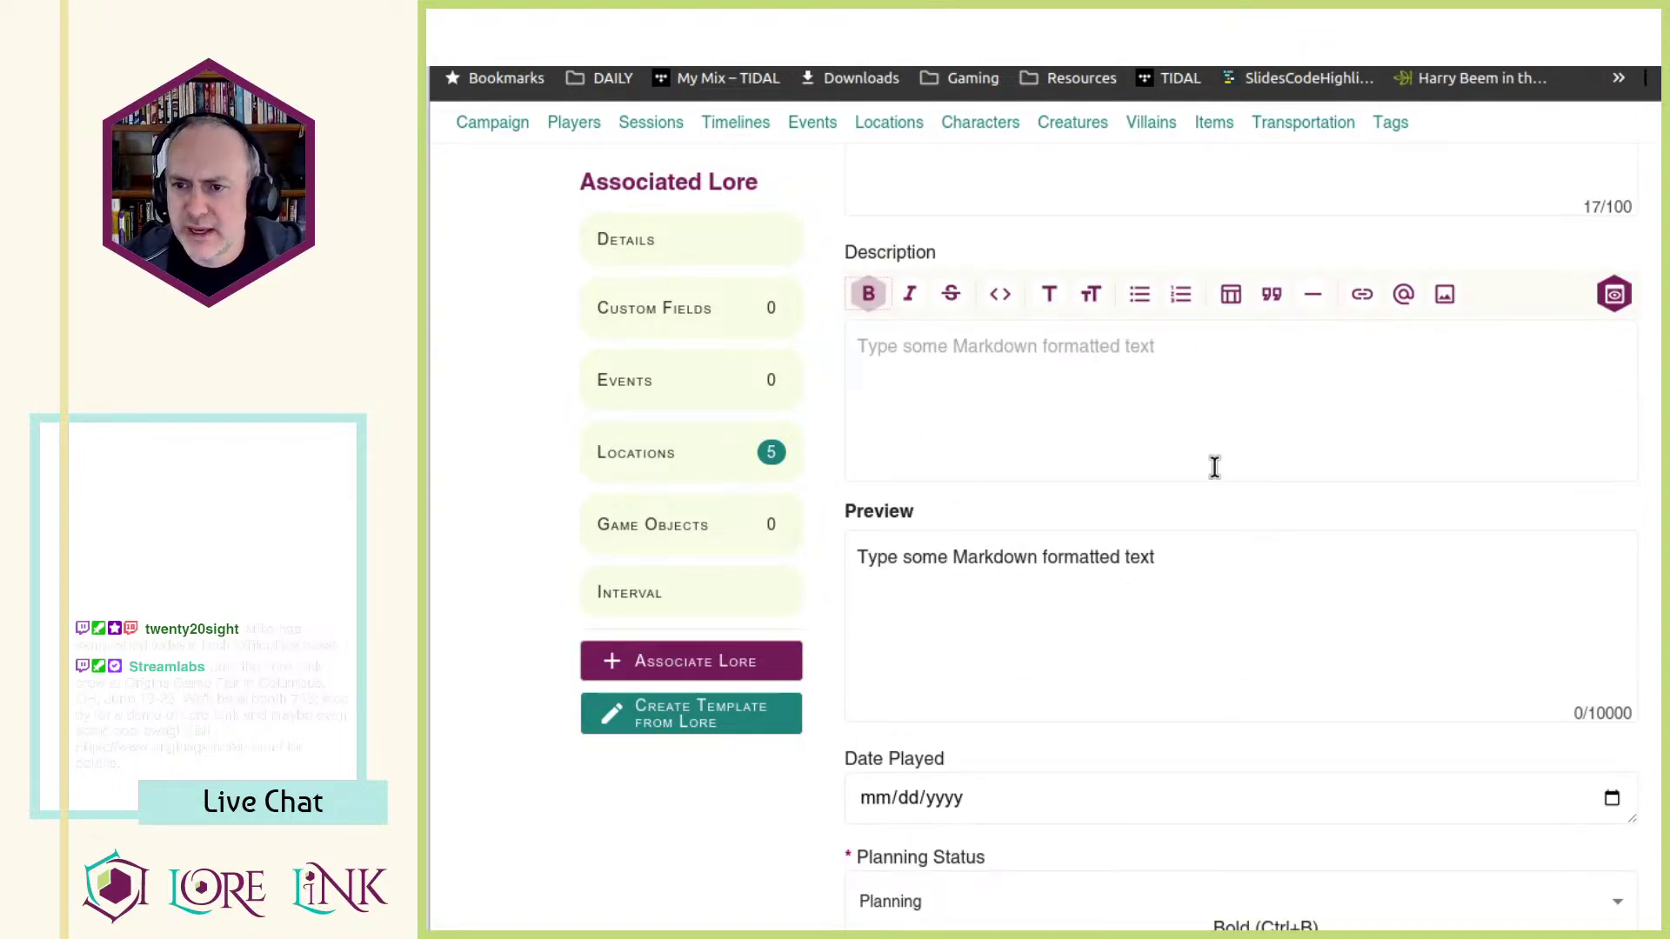
scroll(1217, 465, down, 3)
click(1614, 524)
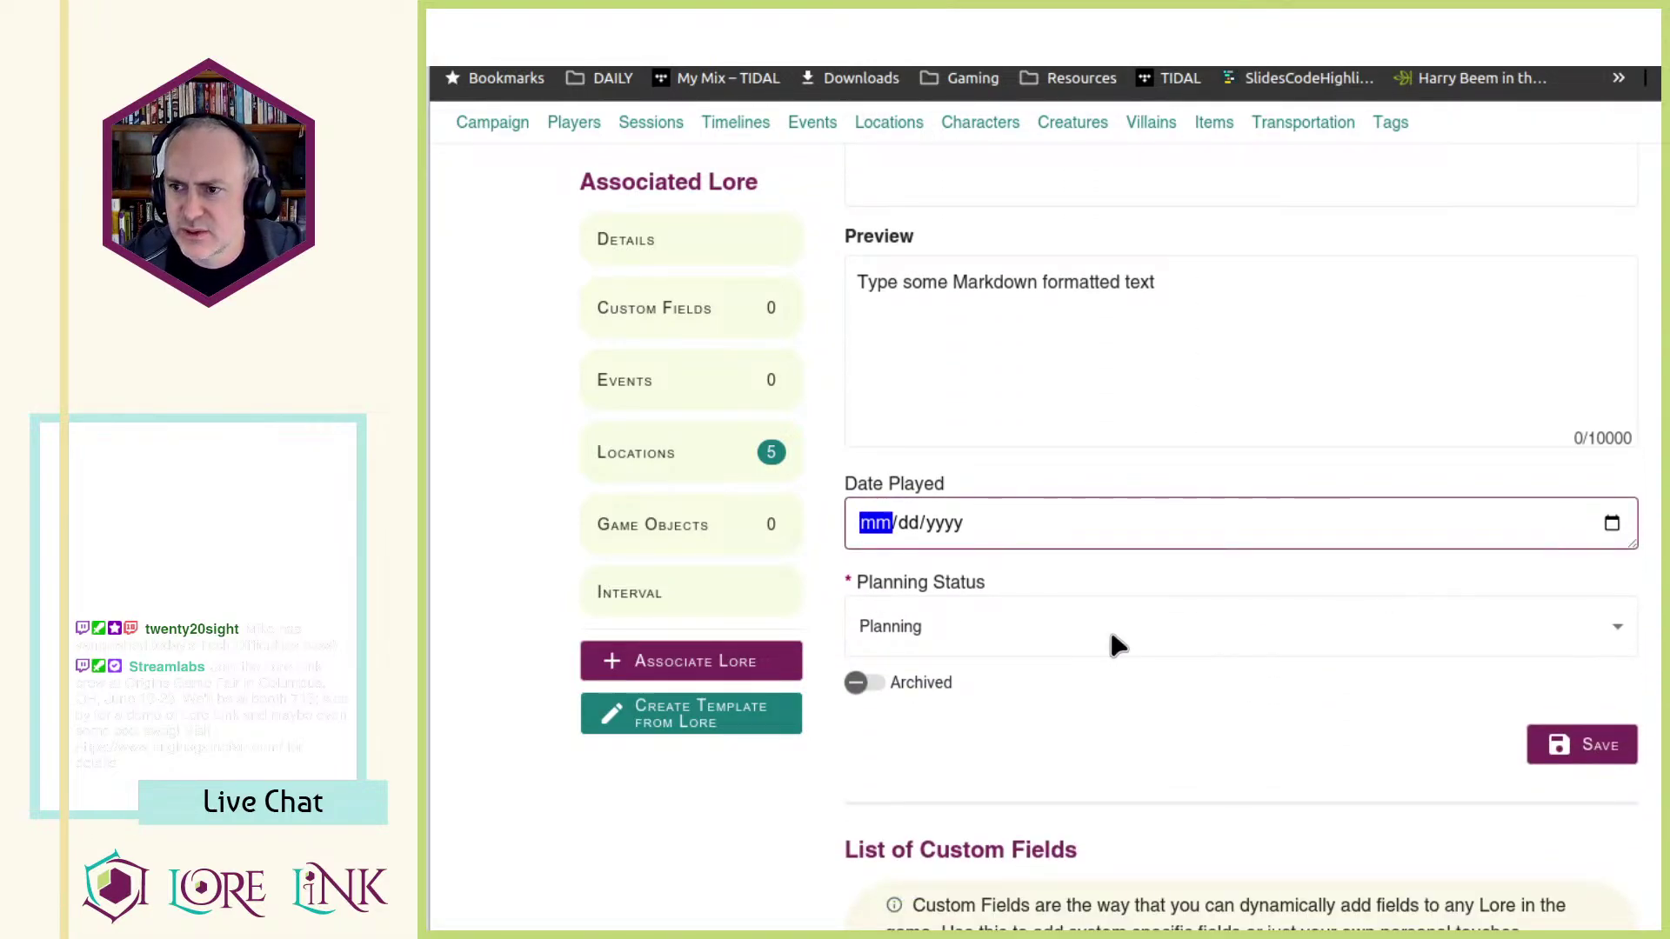
click(1076, 585)
click(1072, 648)
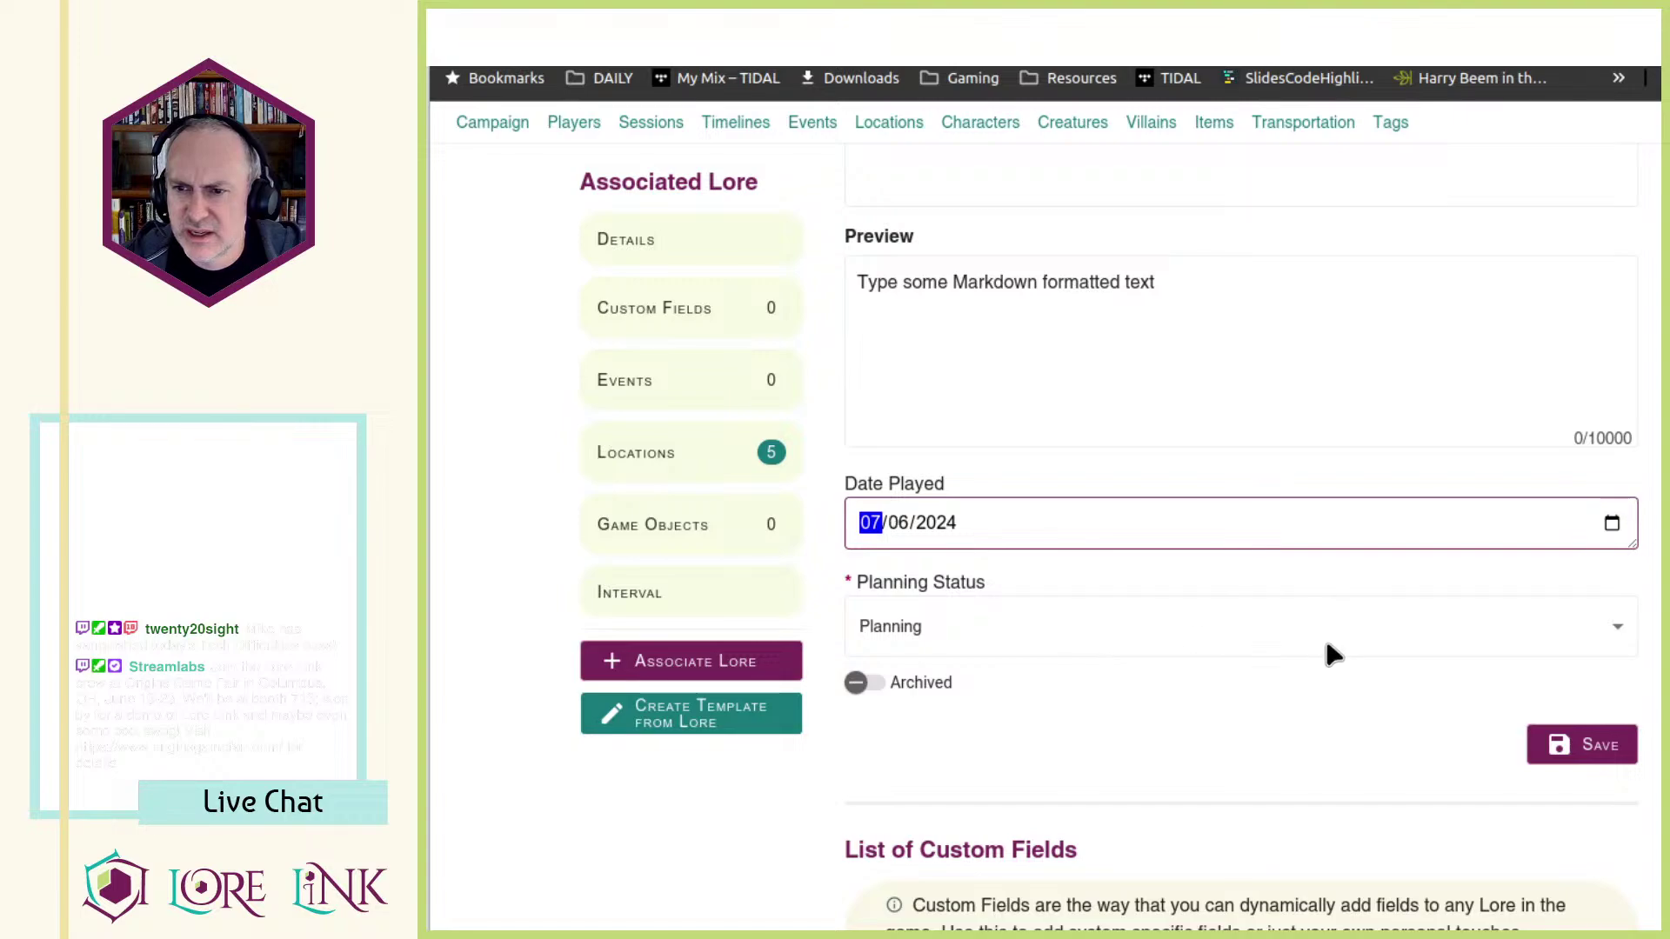
click(1009, 735)
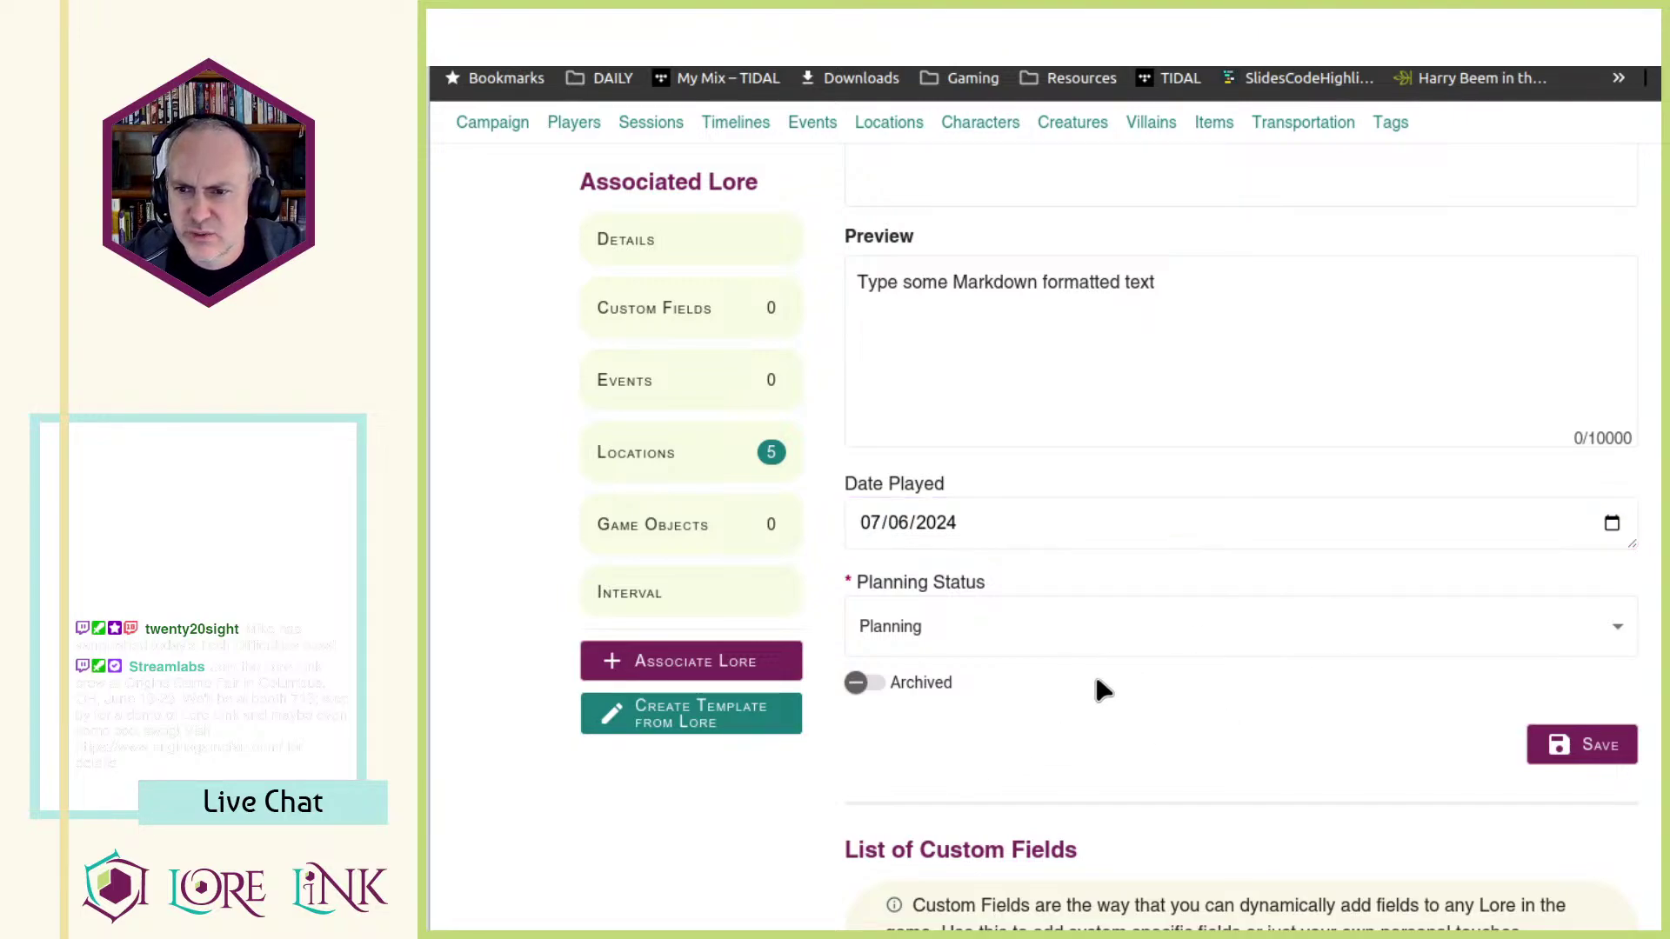
scroll(1131, 691, down, 3)
scroll(1391, 696, up, 4)
click(1555, 896)
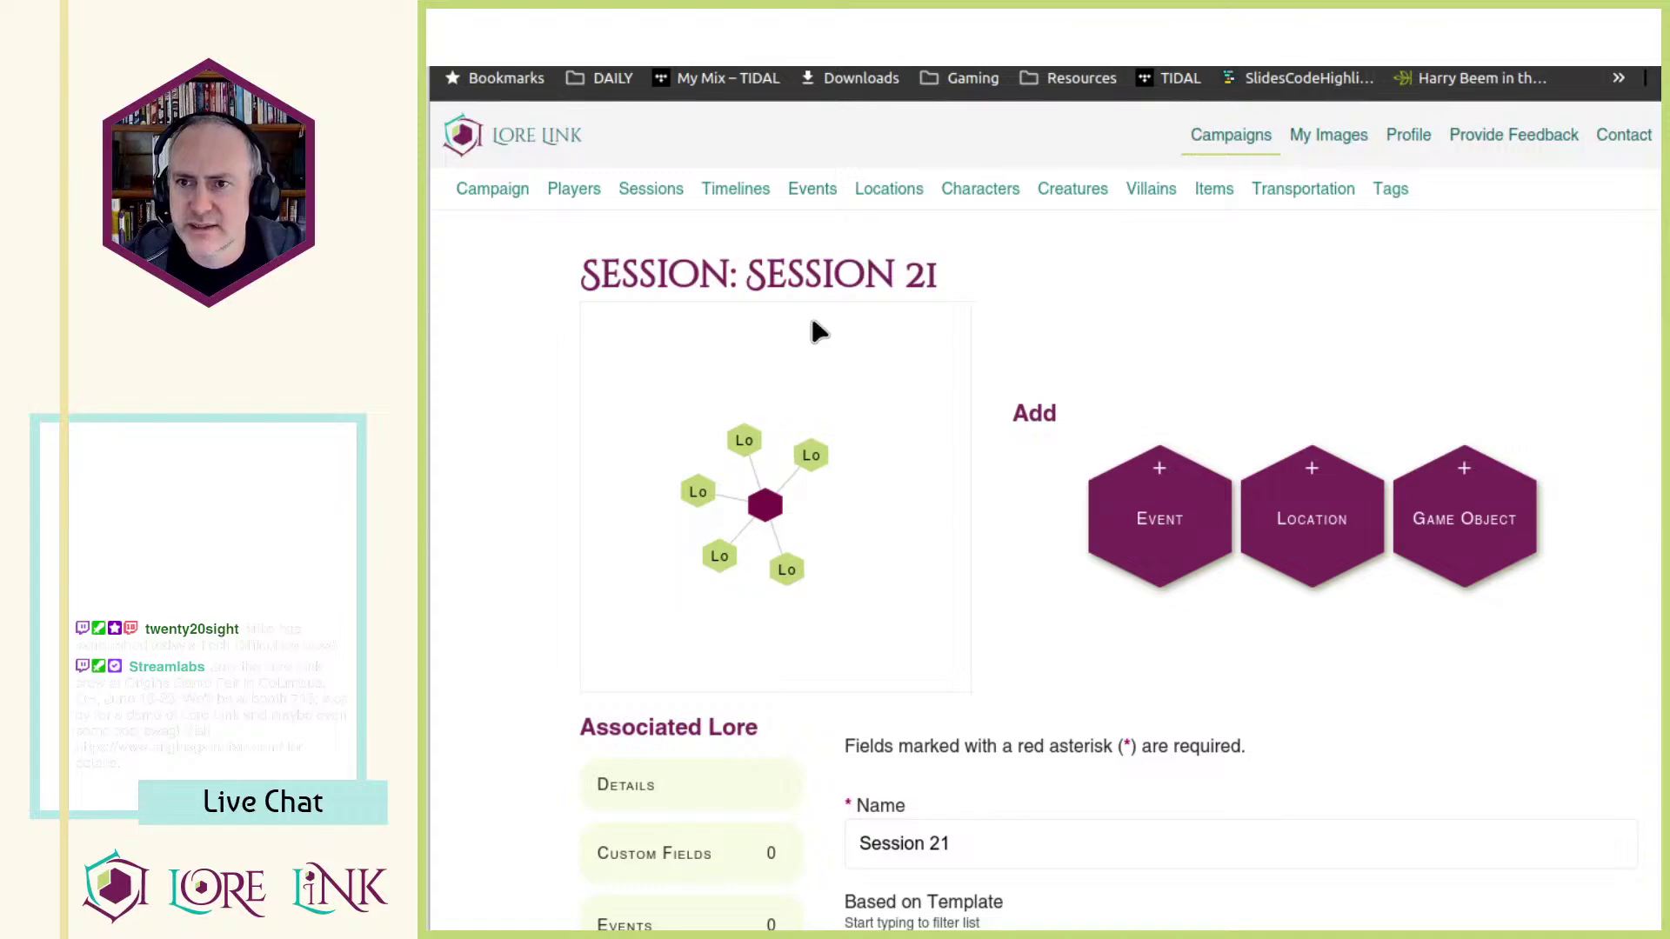
- Review the locations associated with Session 21 and check the session's entry in the session list
scroll(835, 748, down, 7)
scroll(1099, 466, down, 5)
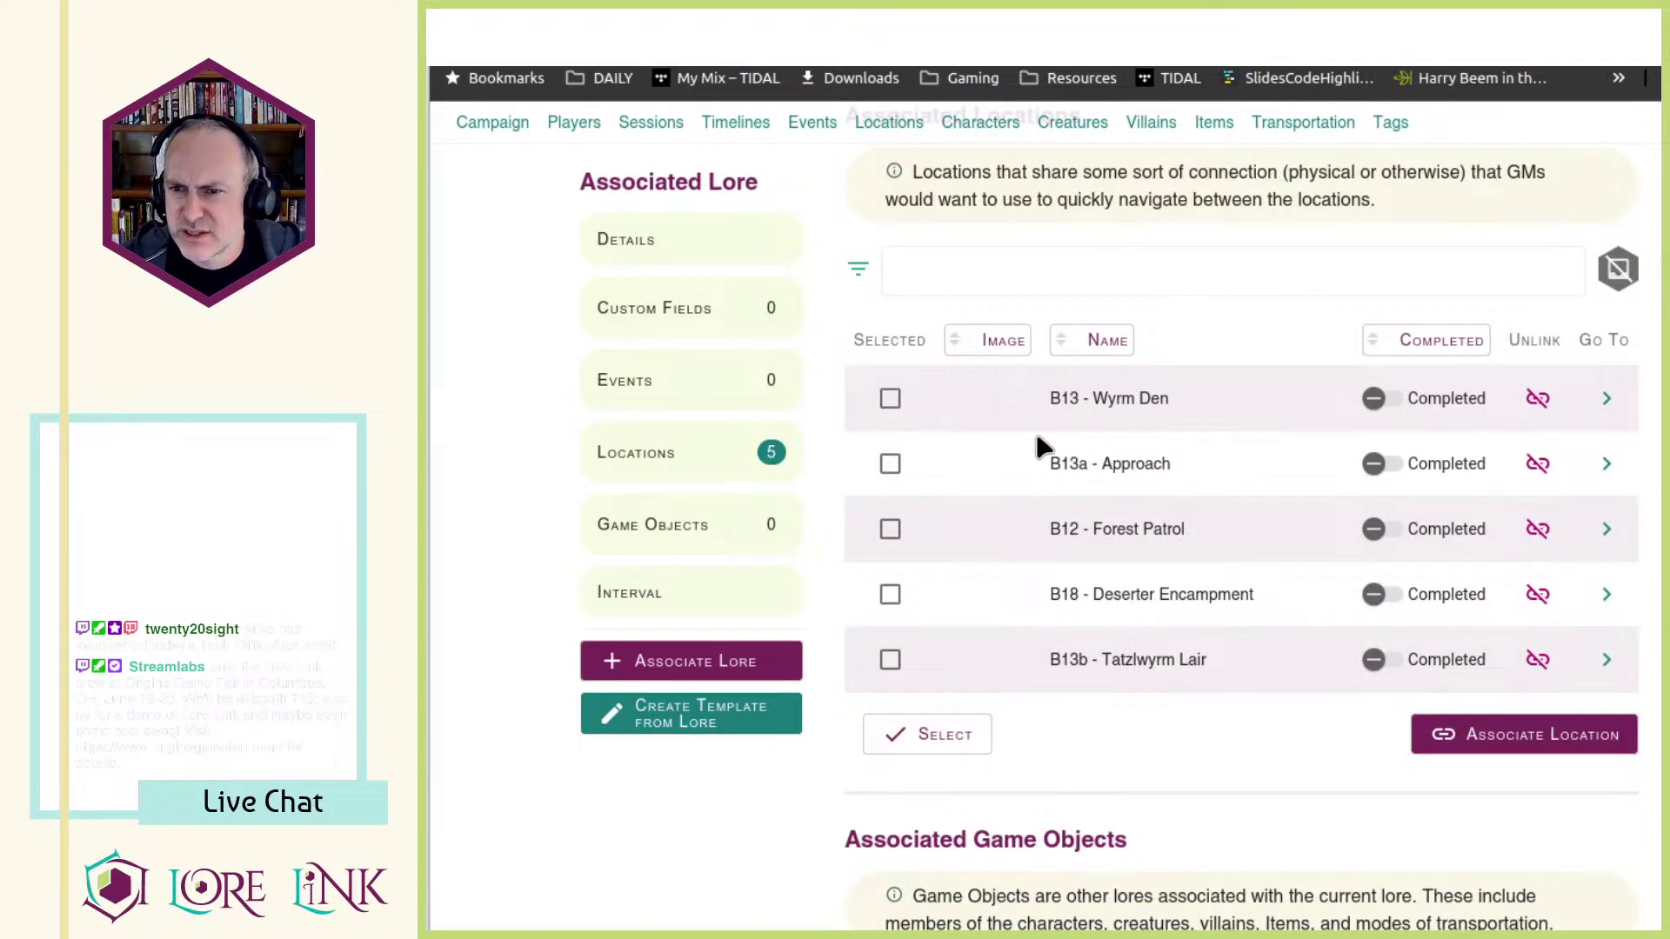
scroll(1579, 426, up, 12)
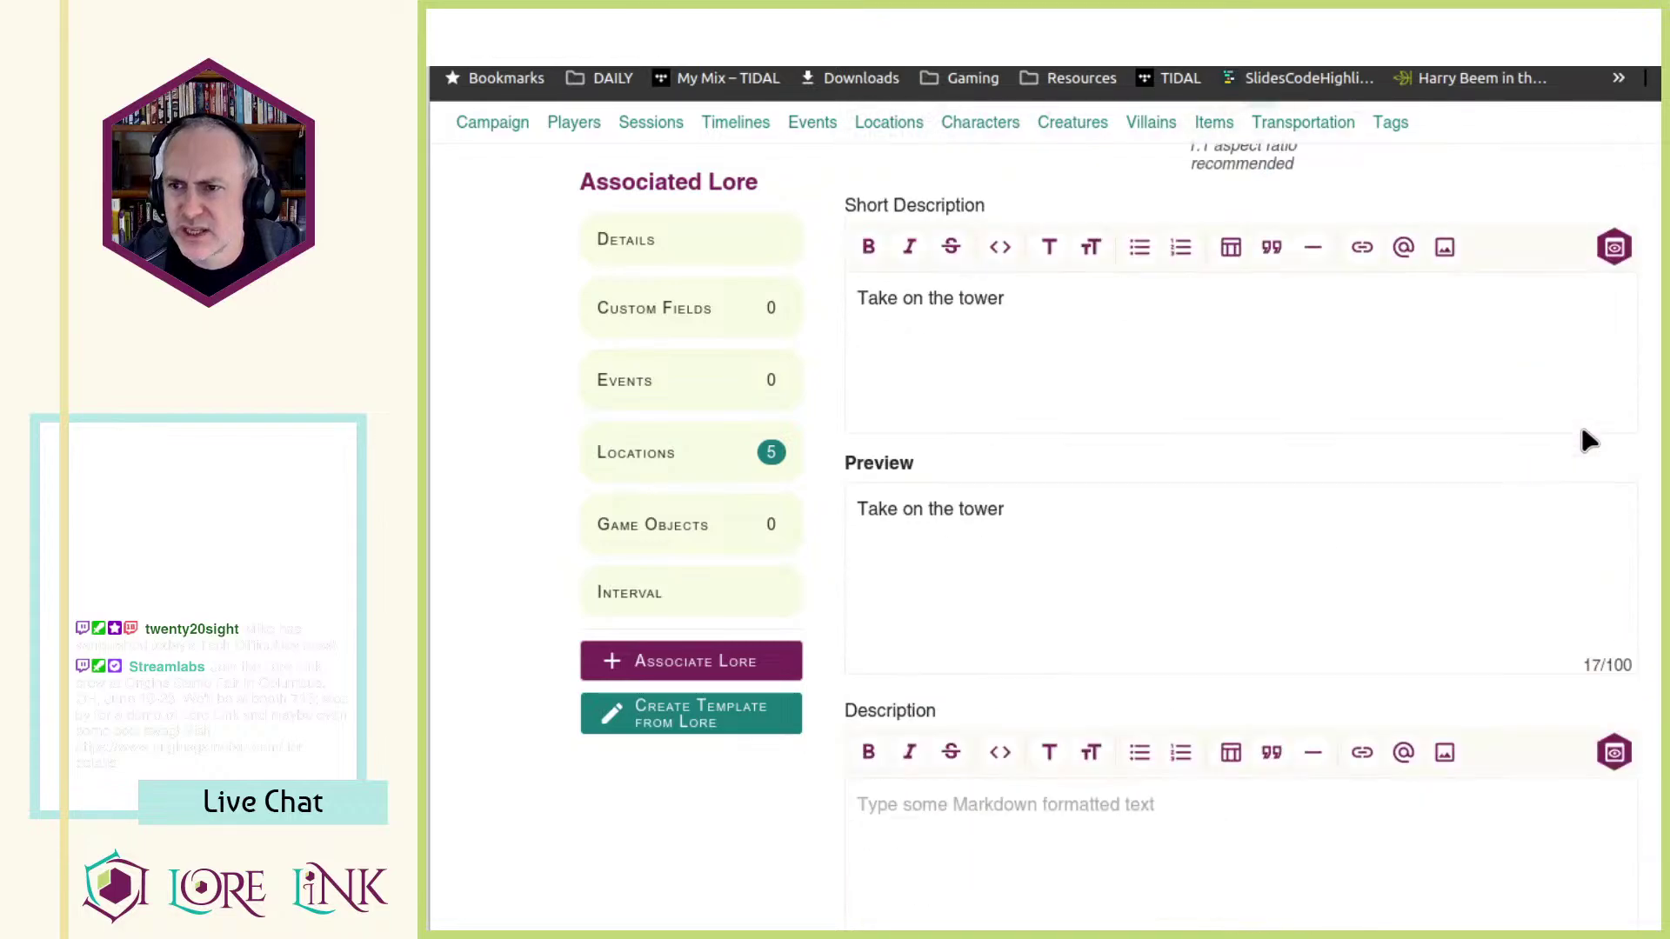
scroll(1580, 441, down, 12)
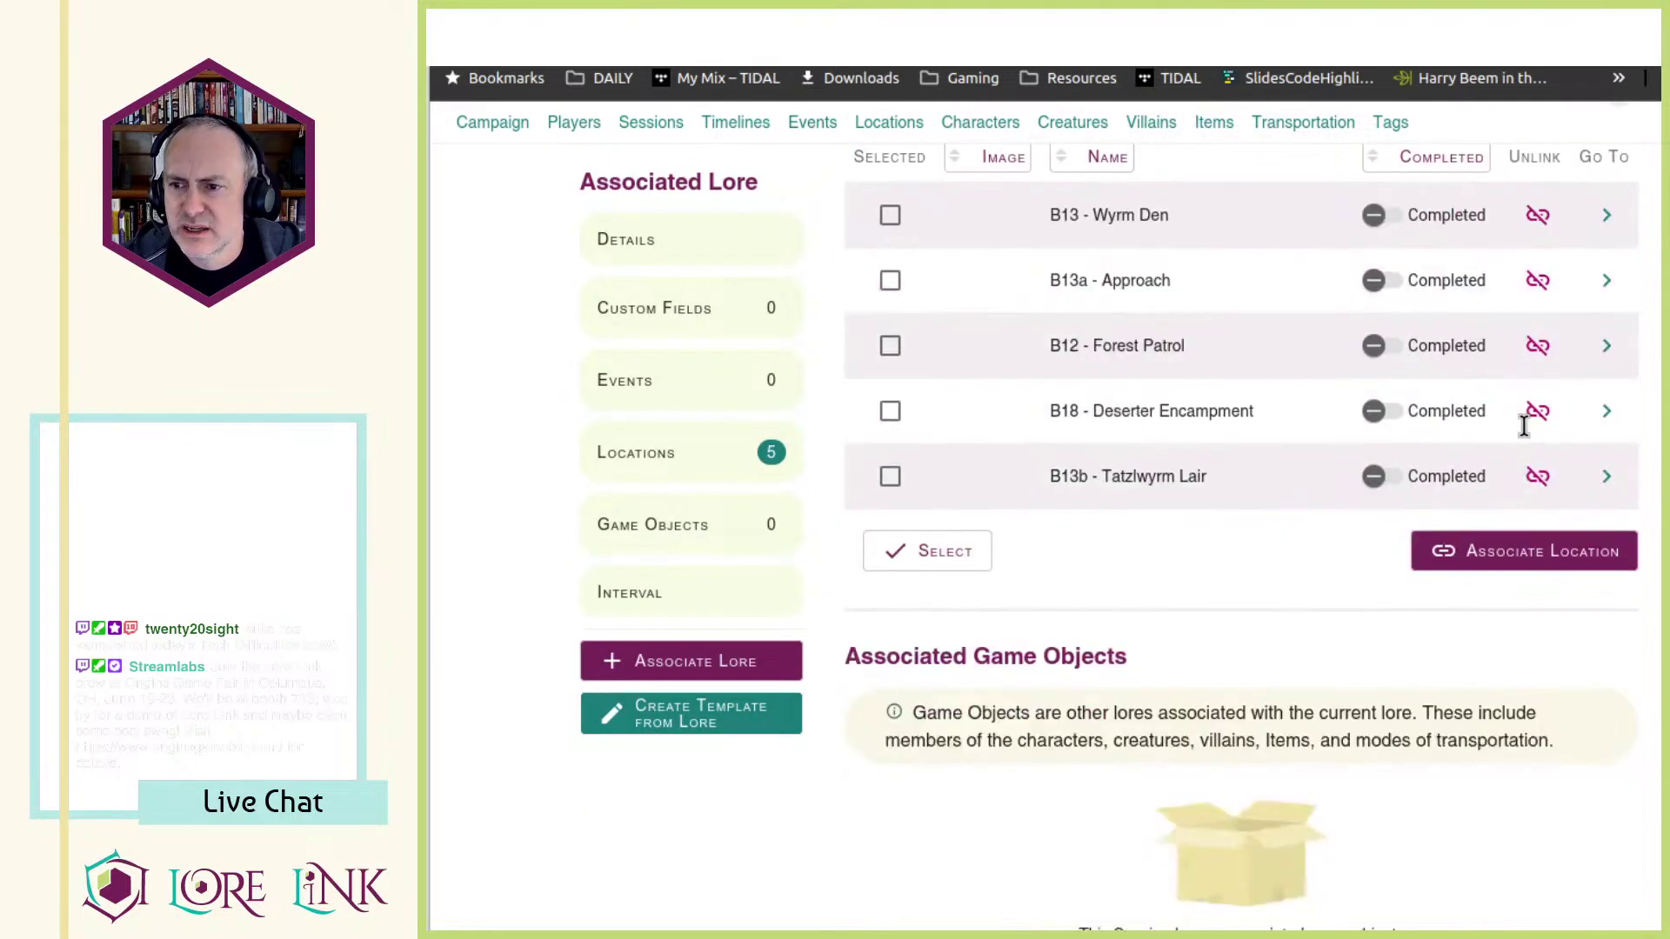
scroll(1347, 557, up, 3)
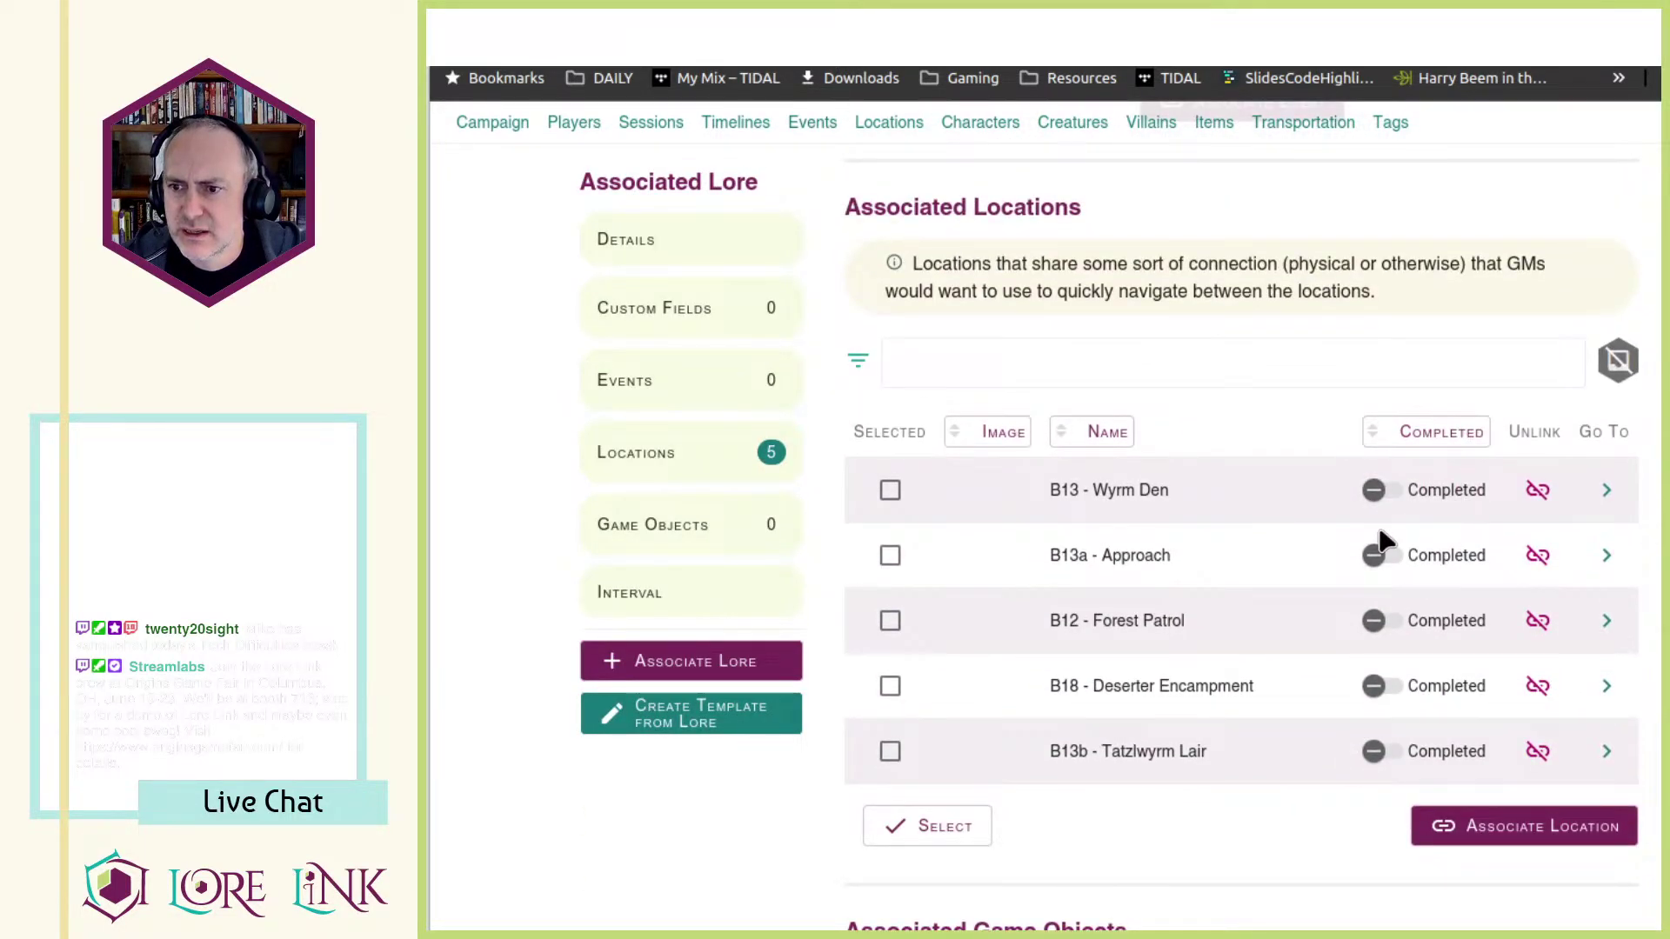
scroll(1385, 541, up, 10)
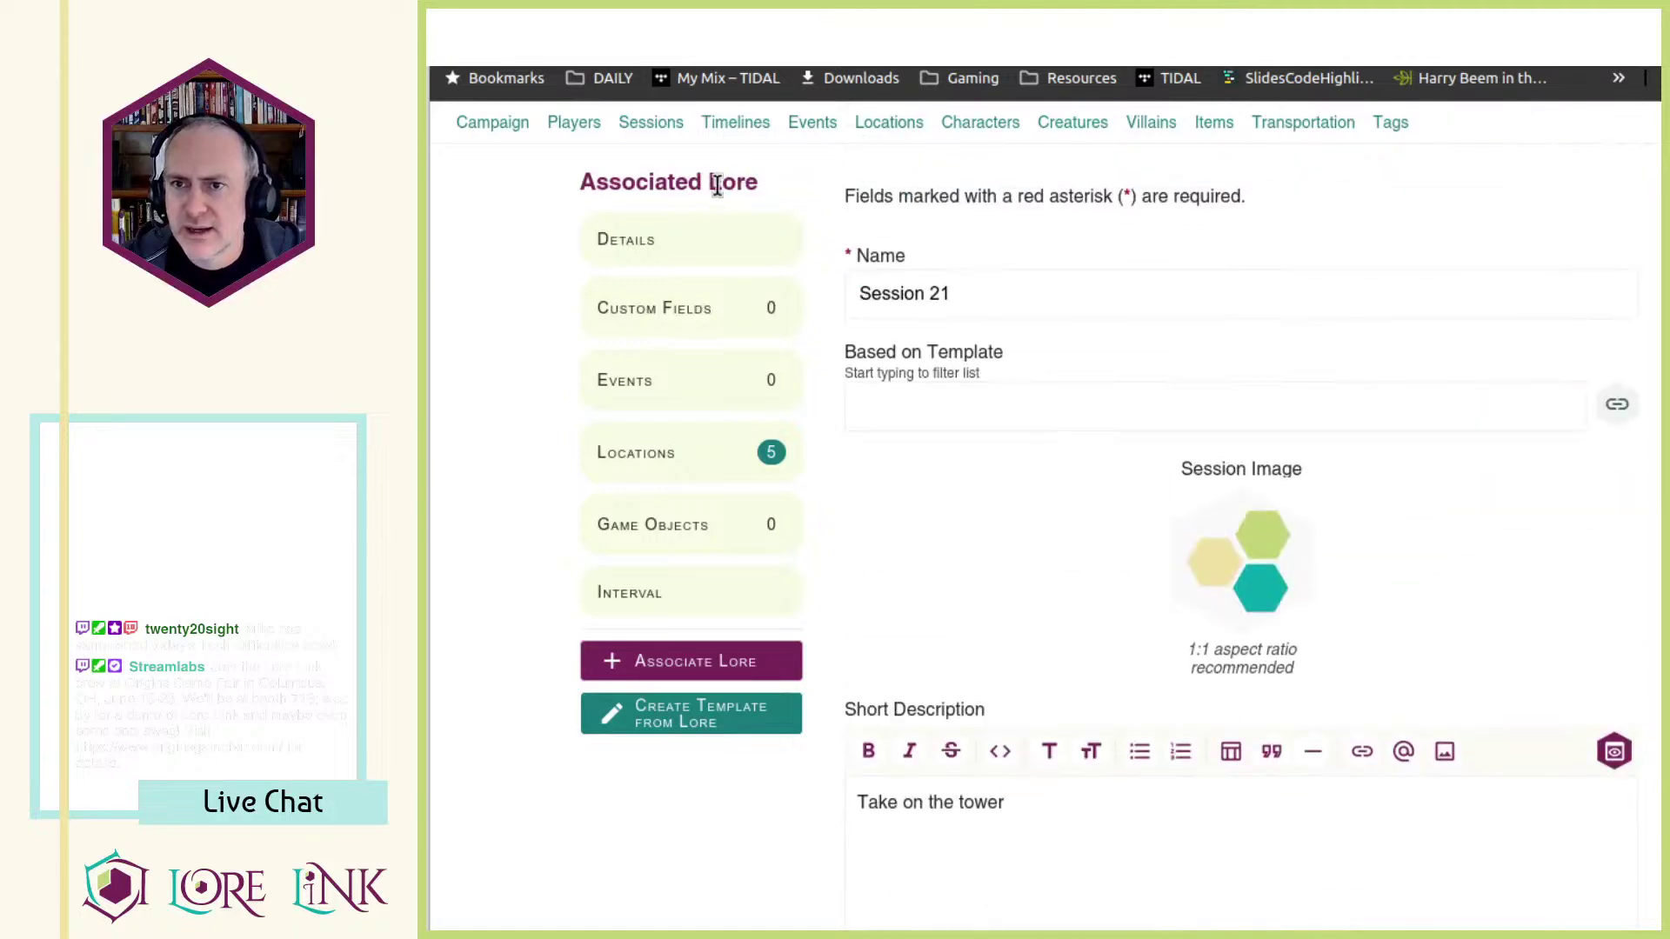
click(653, 193)
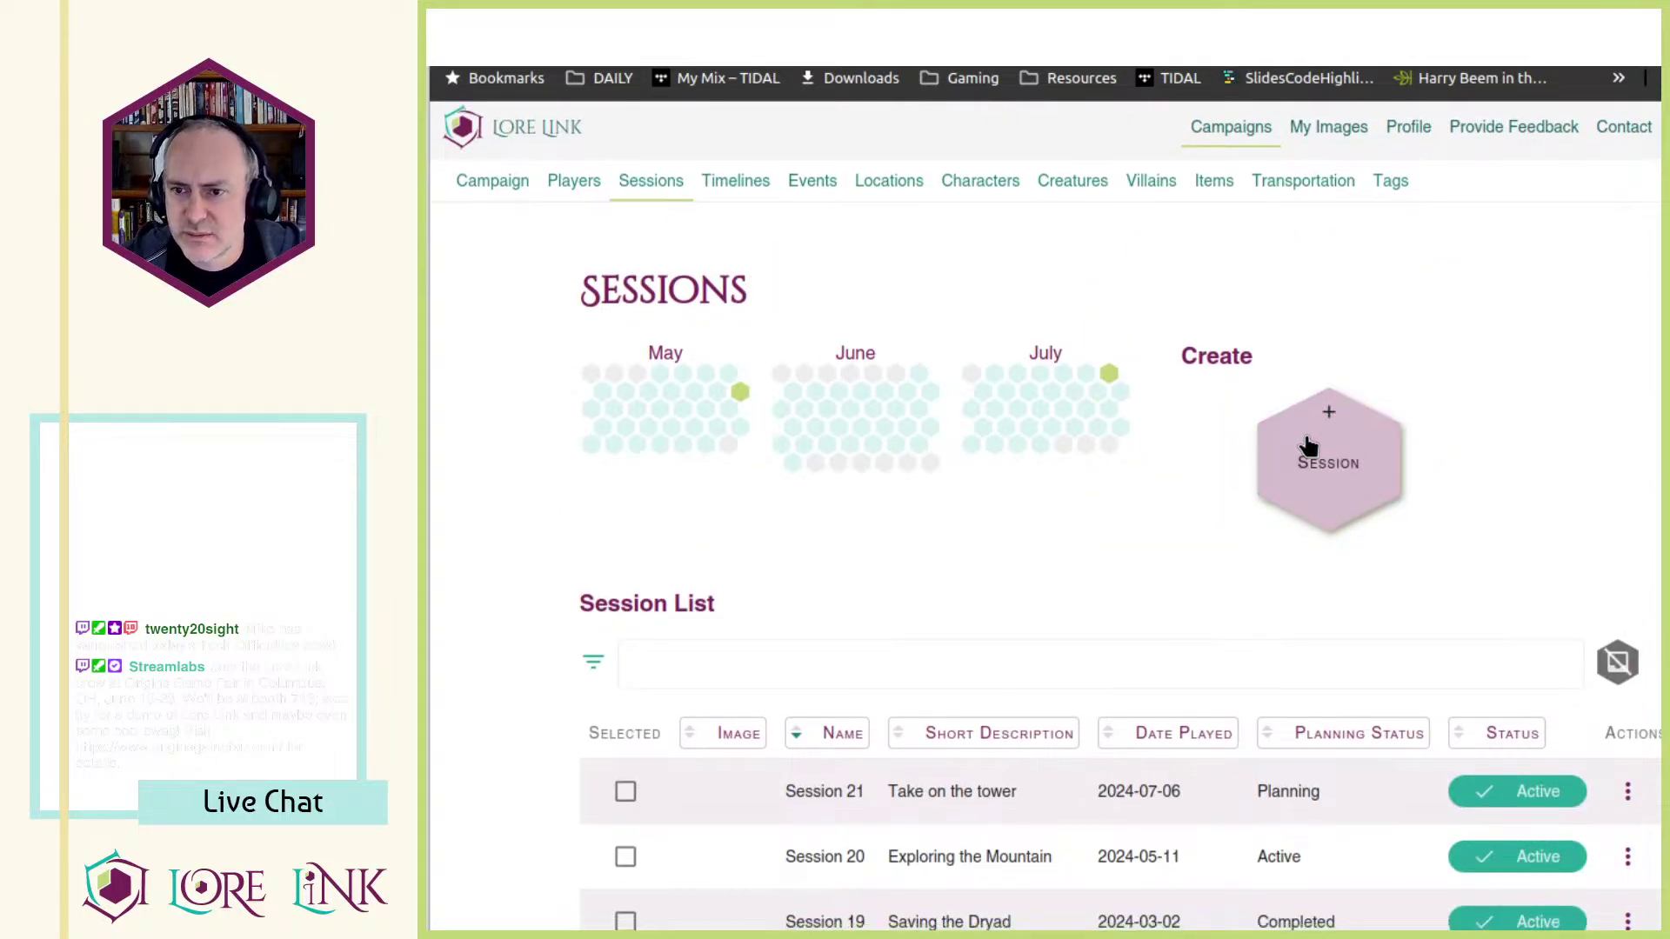
scroll(994, 469, down, 4)
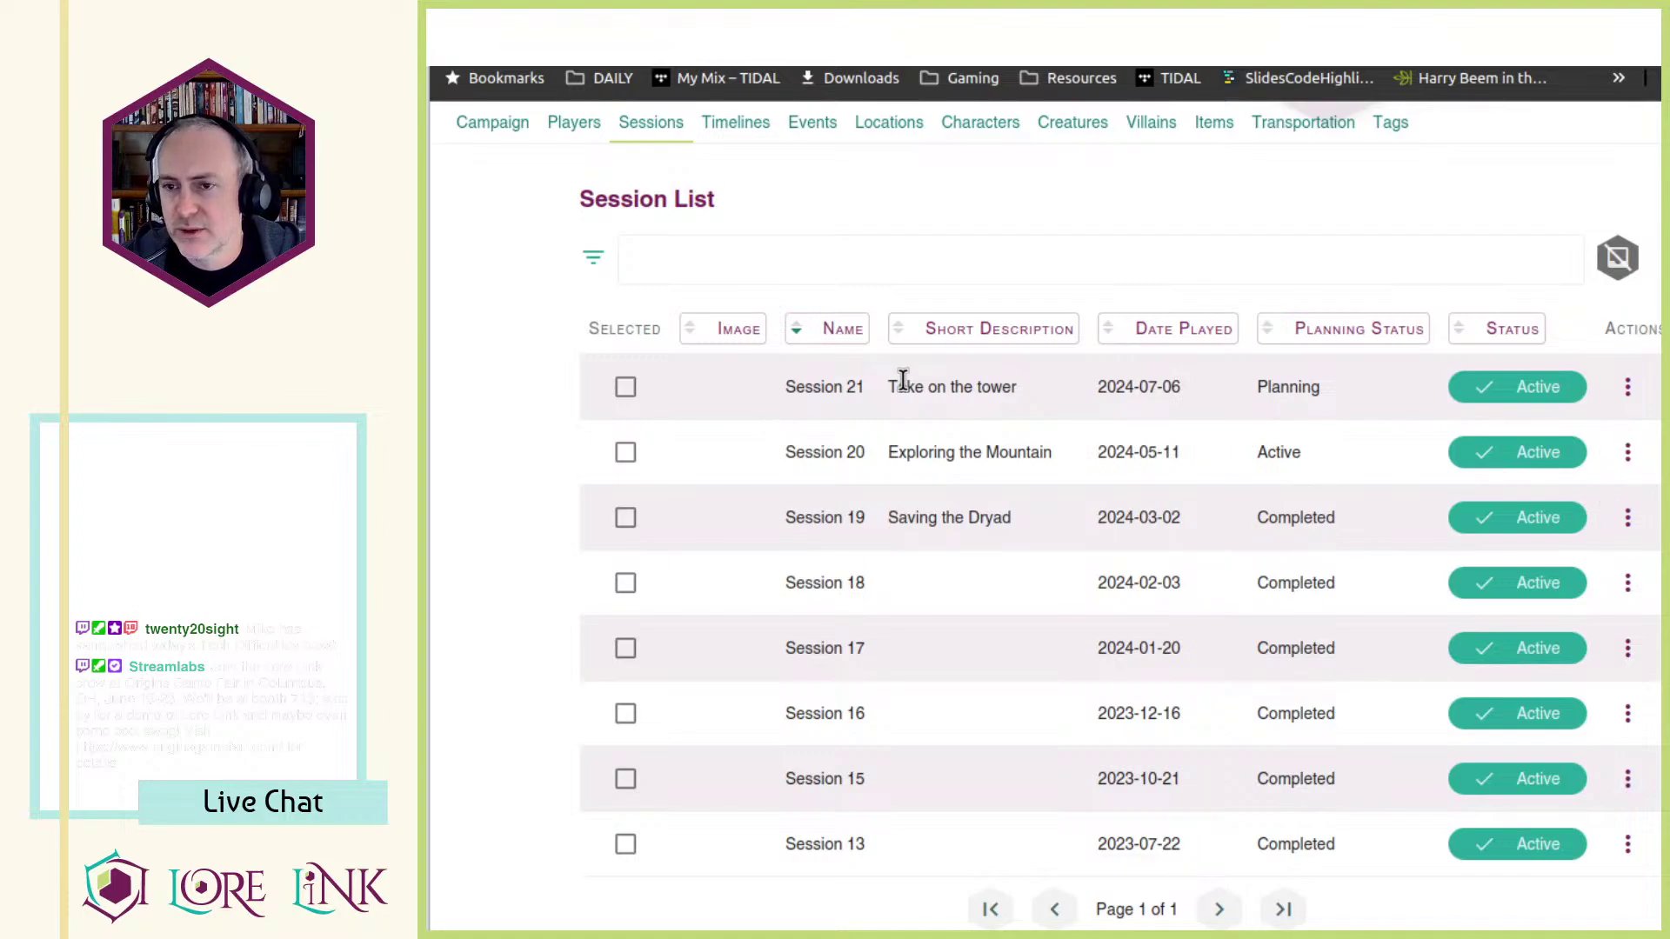
- Reopen Session 21 from the session list and go to its short description
click(1625, 386)
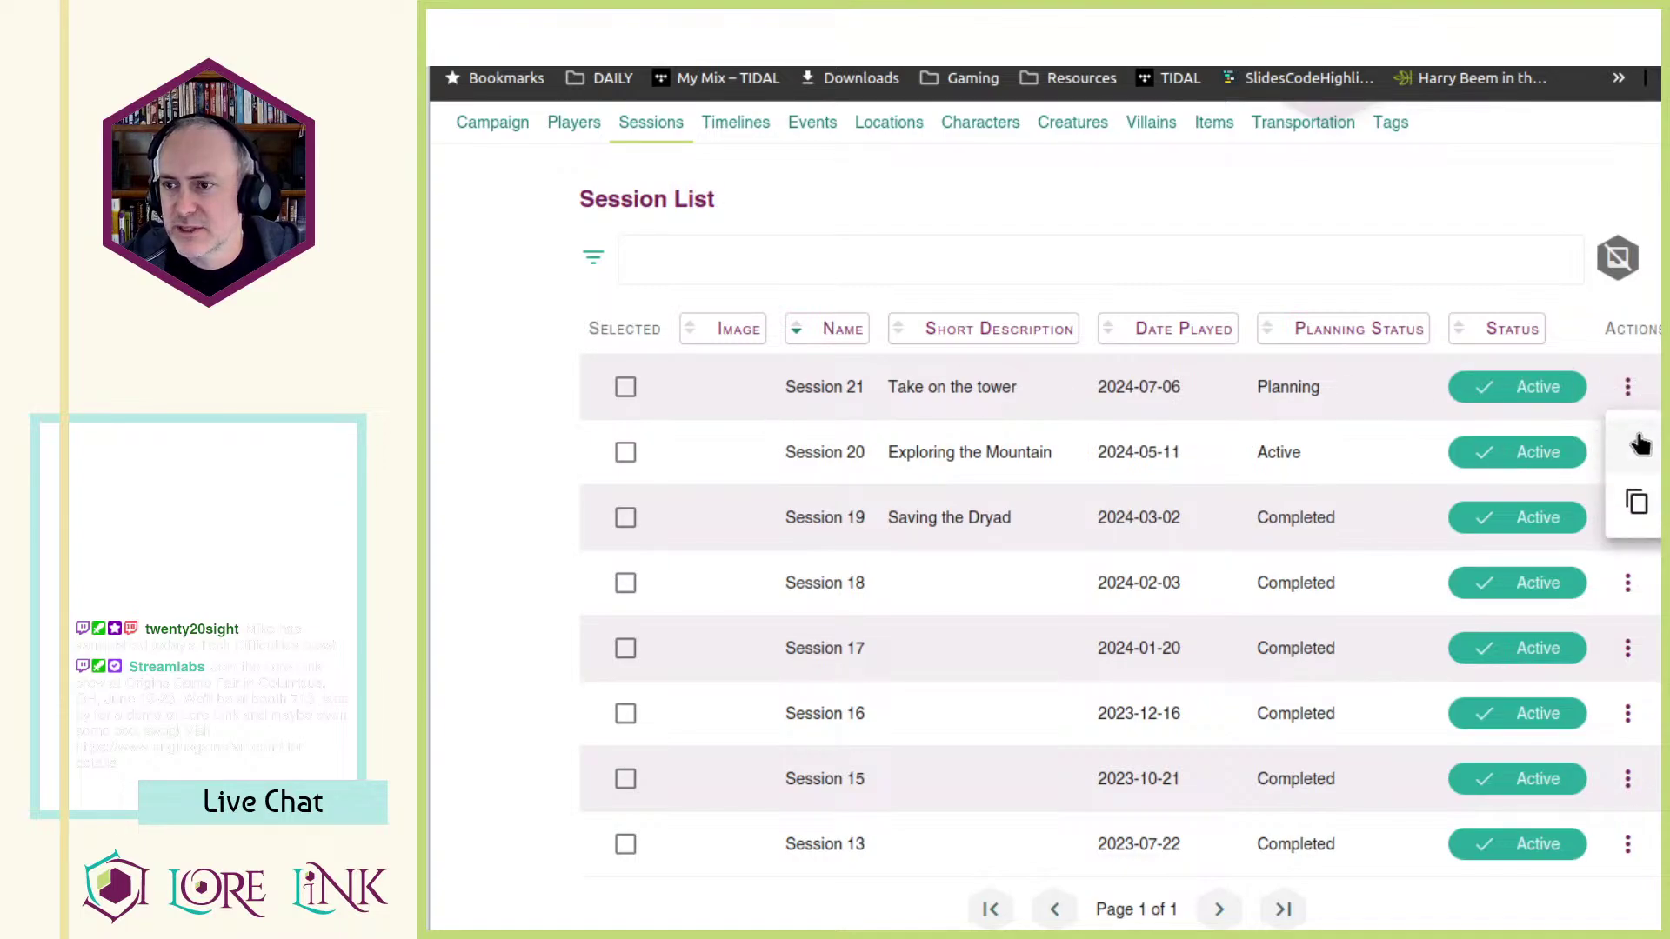
click(1633, 440)
scroll(1011, 576, down, 8)
scroll(1136, 522, up, 9)
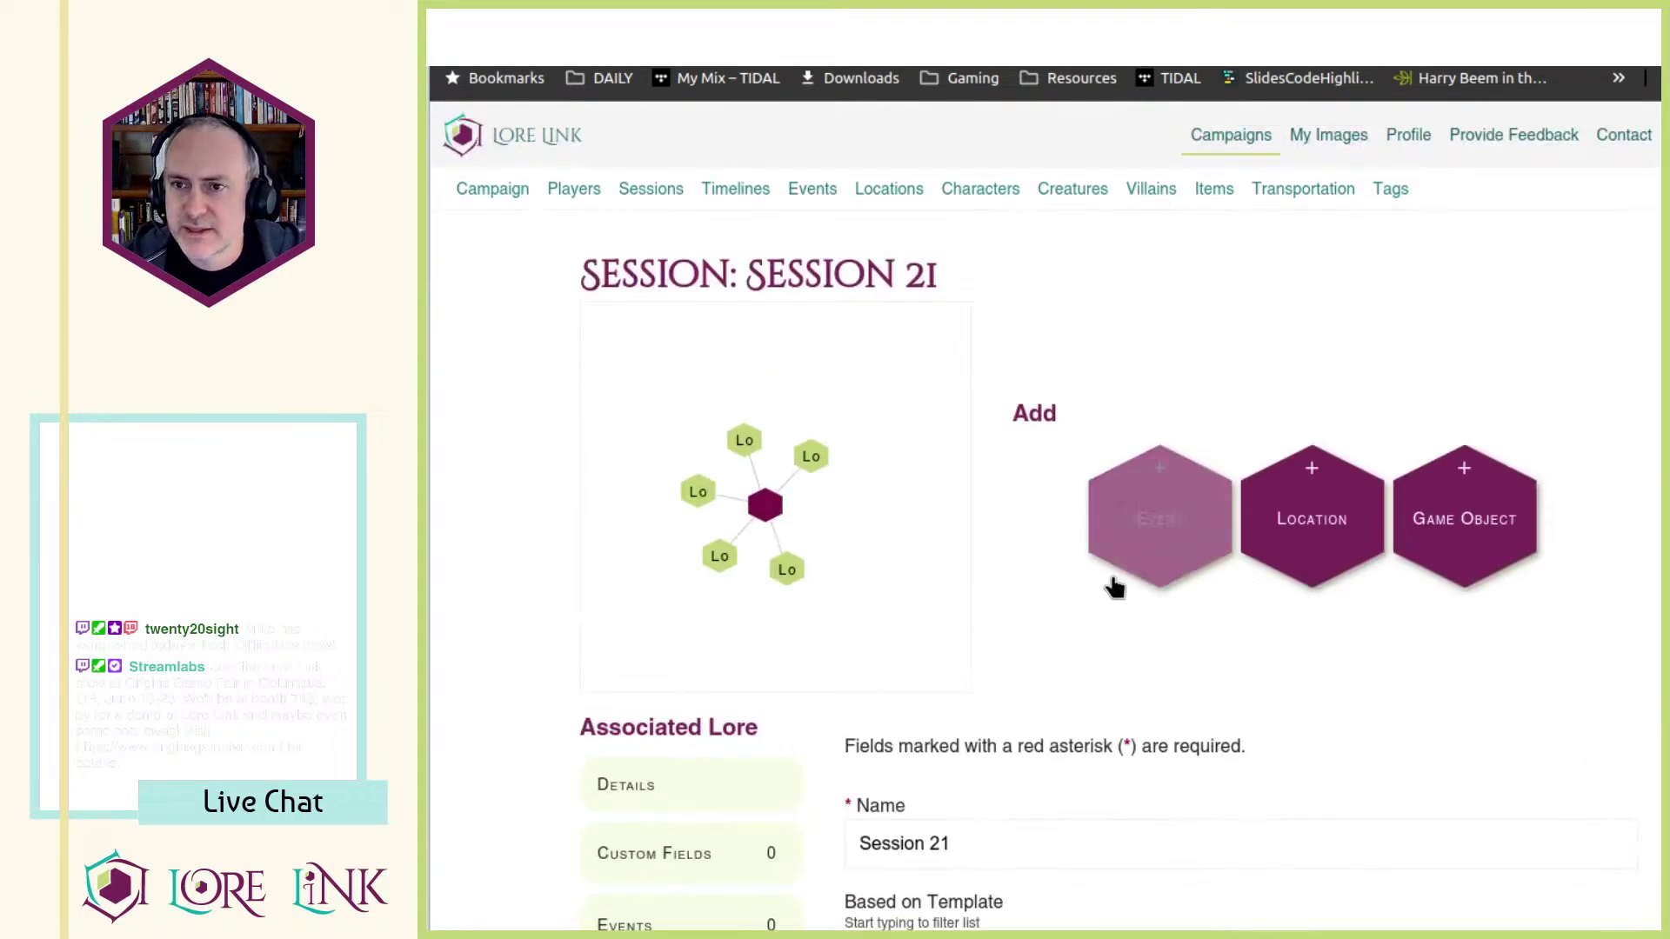
scroll(1203, 429, down, 6)
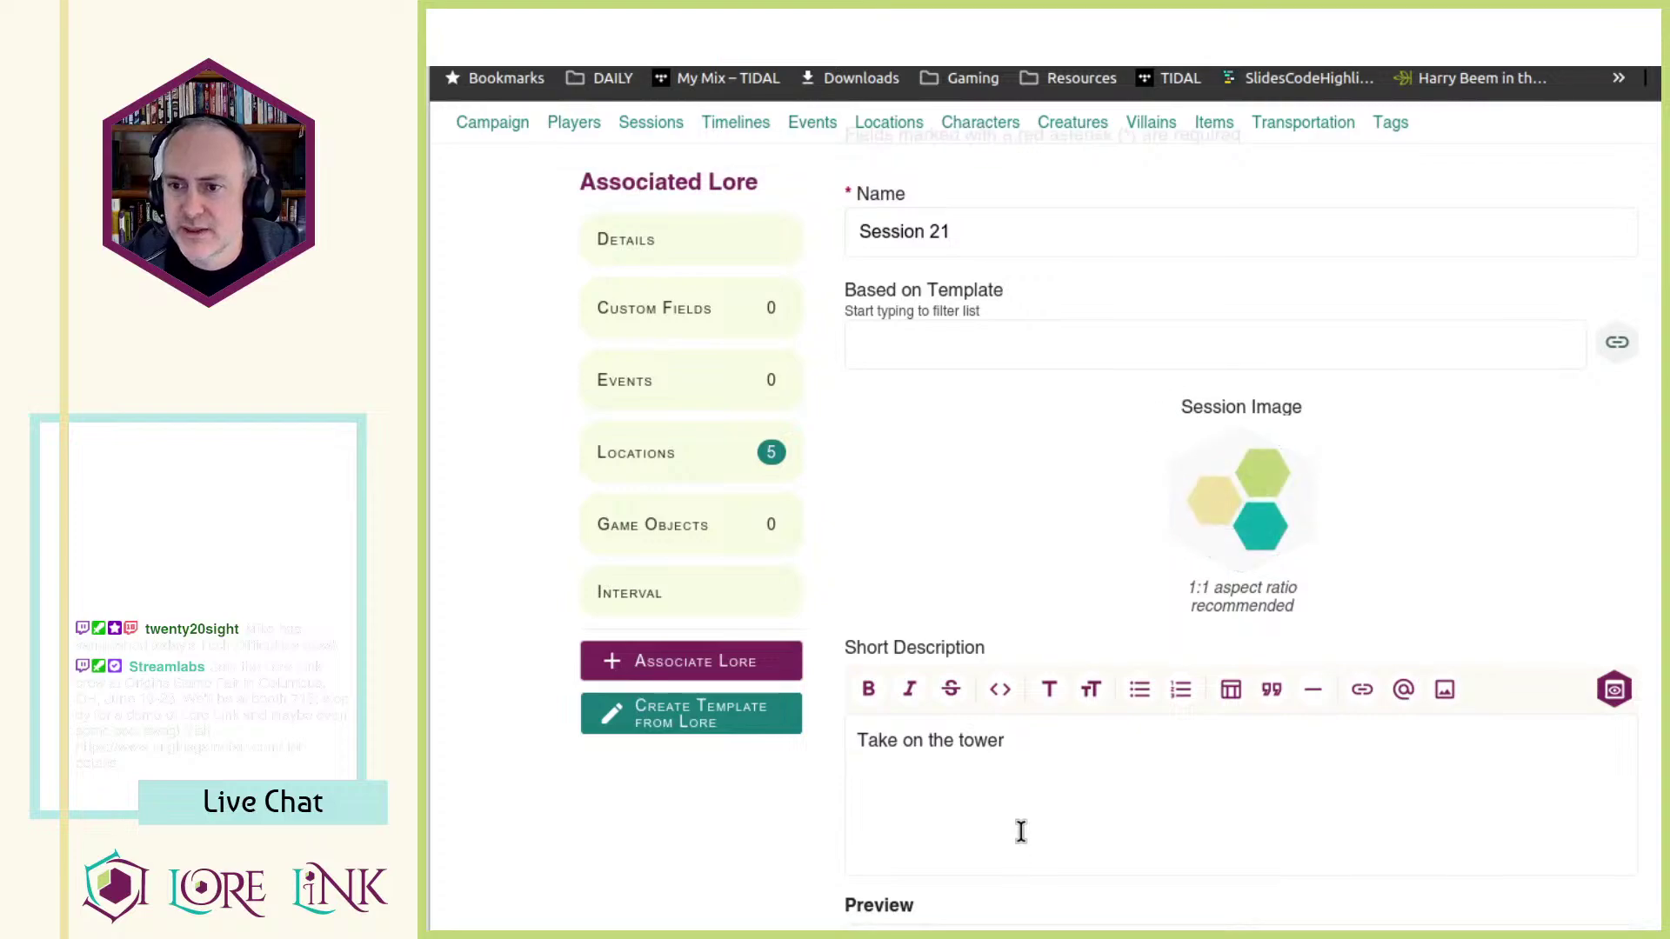
scroll(1099, 485, down, 4)
- Replace Session 21's short description with "Clear the Wyrms" and save the session
click(1085, 385)
key(ctrl+a)
key(BackSpace)
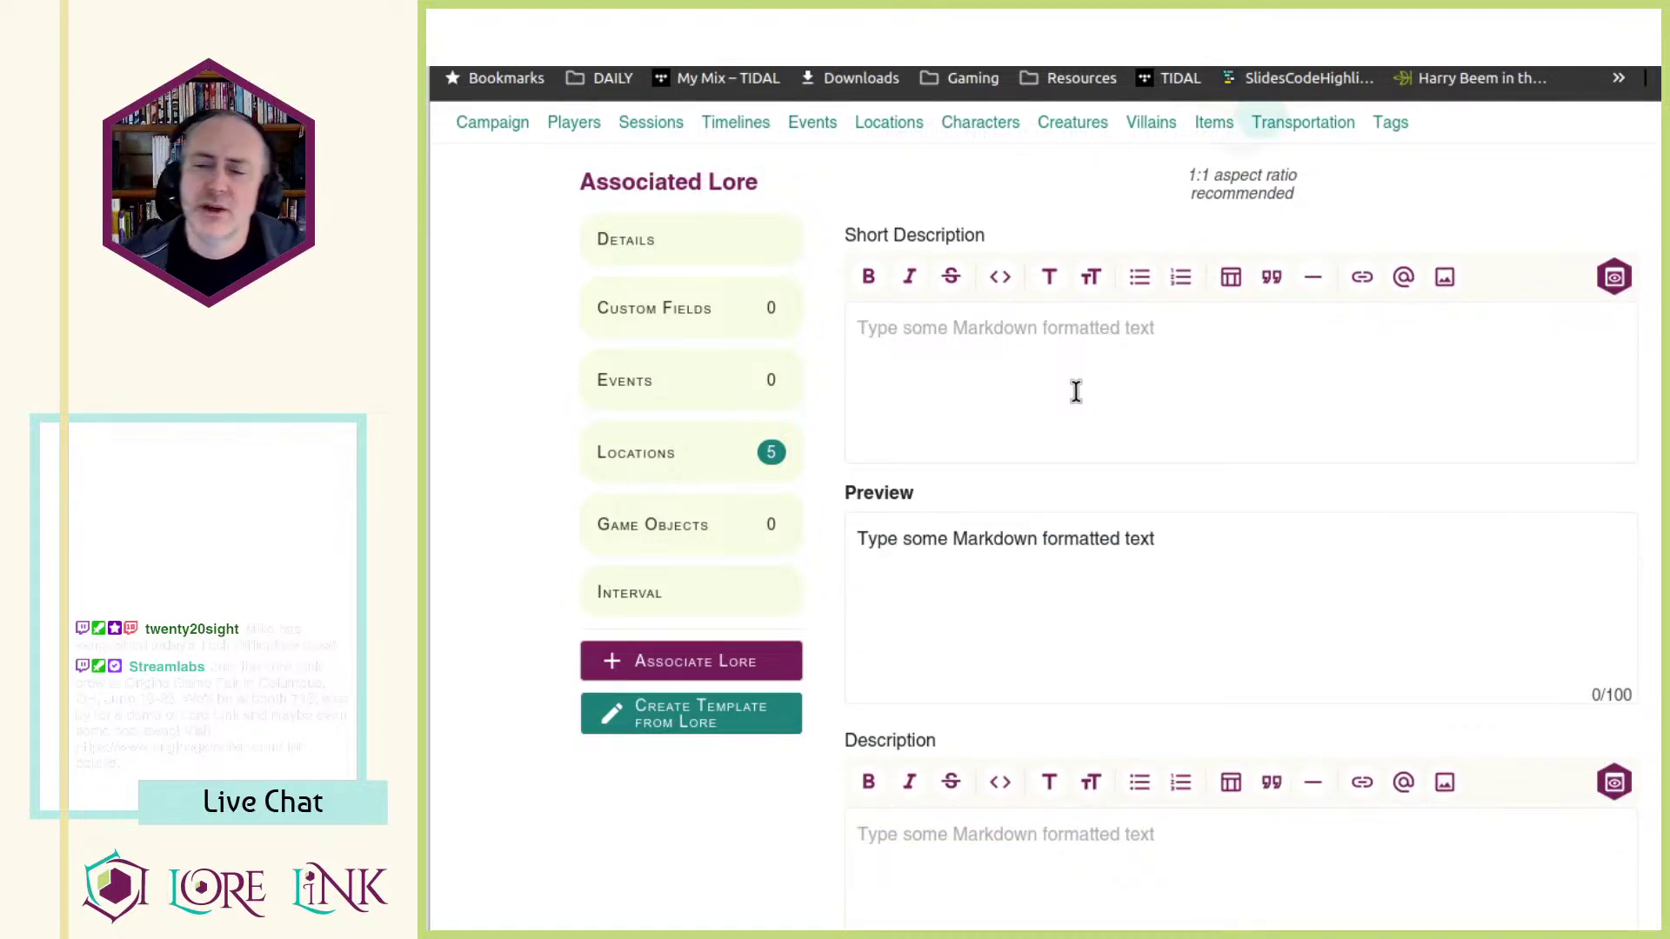
text(Clear )
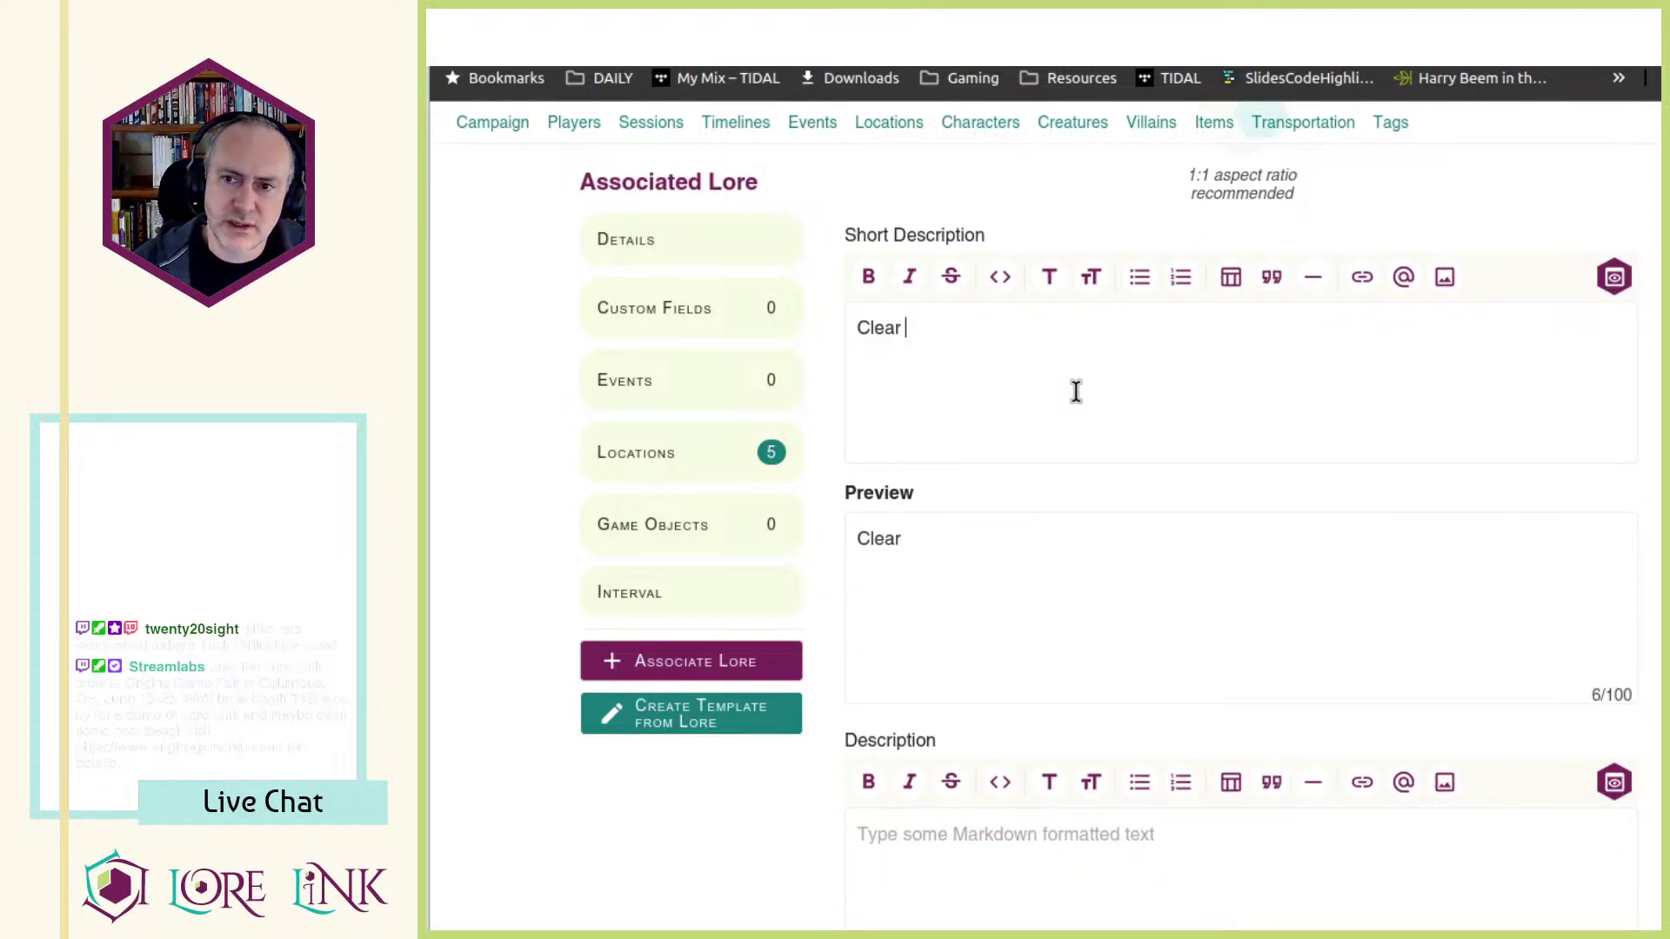
text(the Wryms)
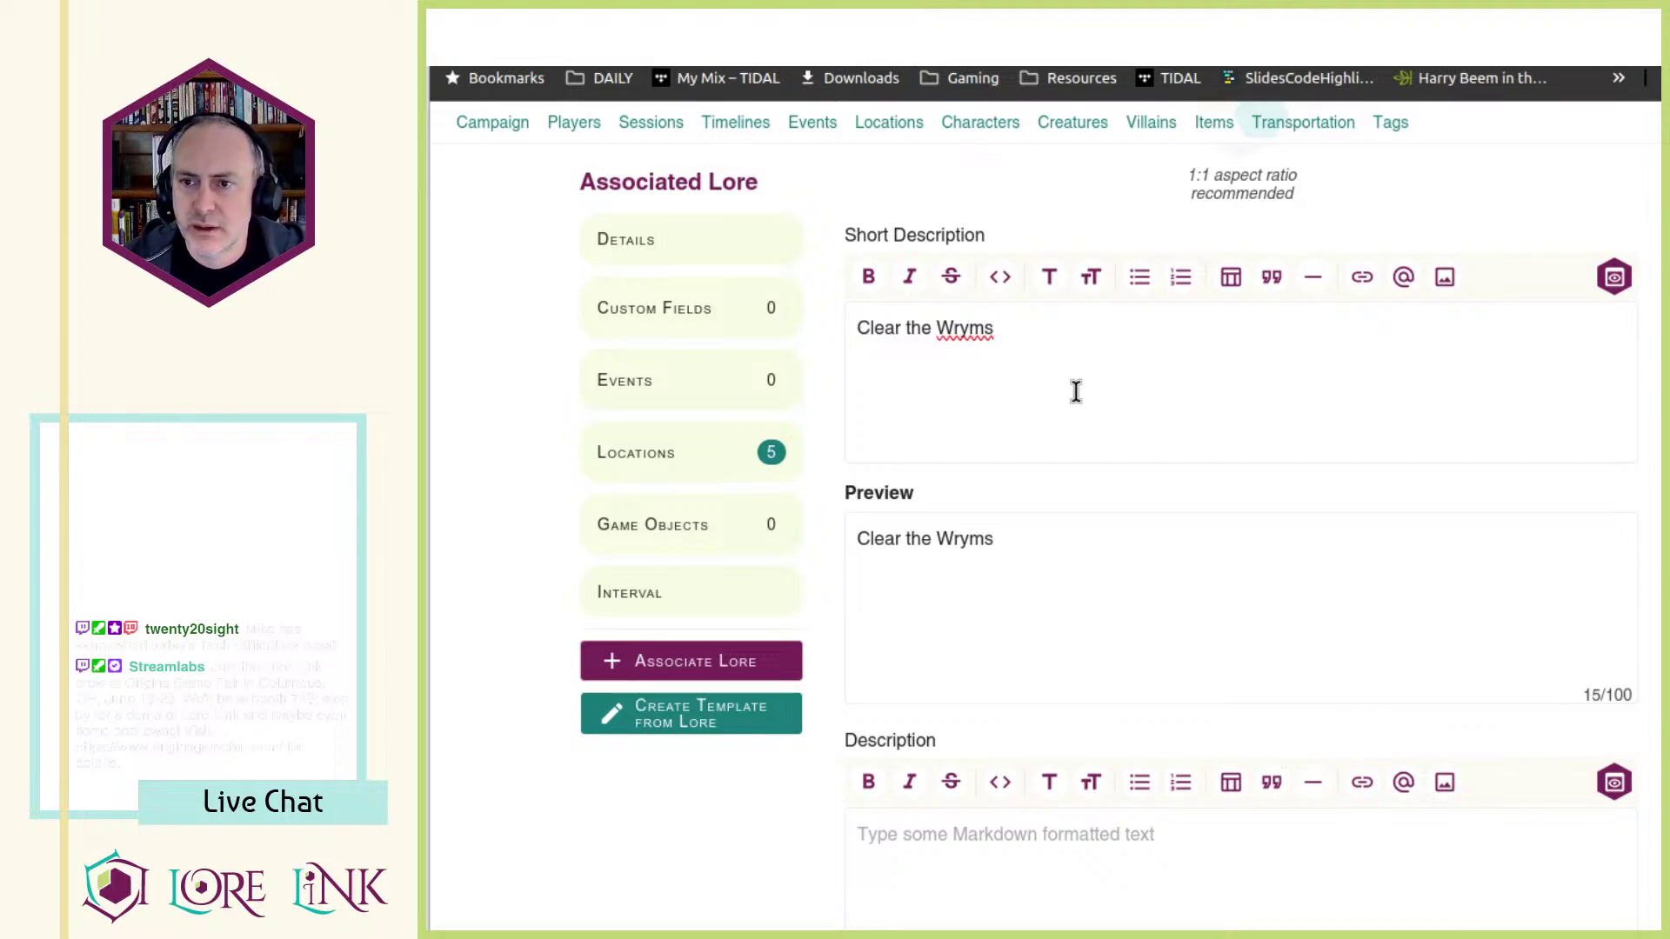
key(Left)
key(Left)
key(Left)
key(BackSpace)
key(Right)
text(r)
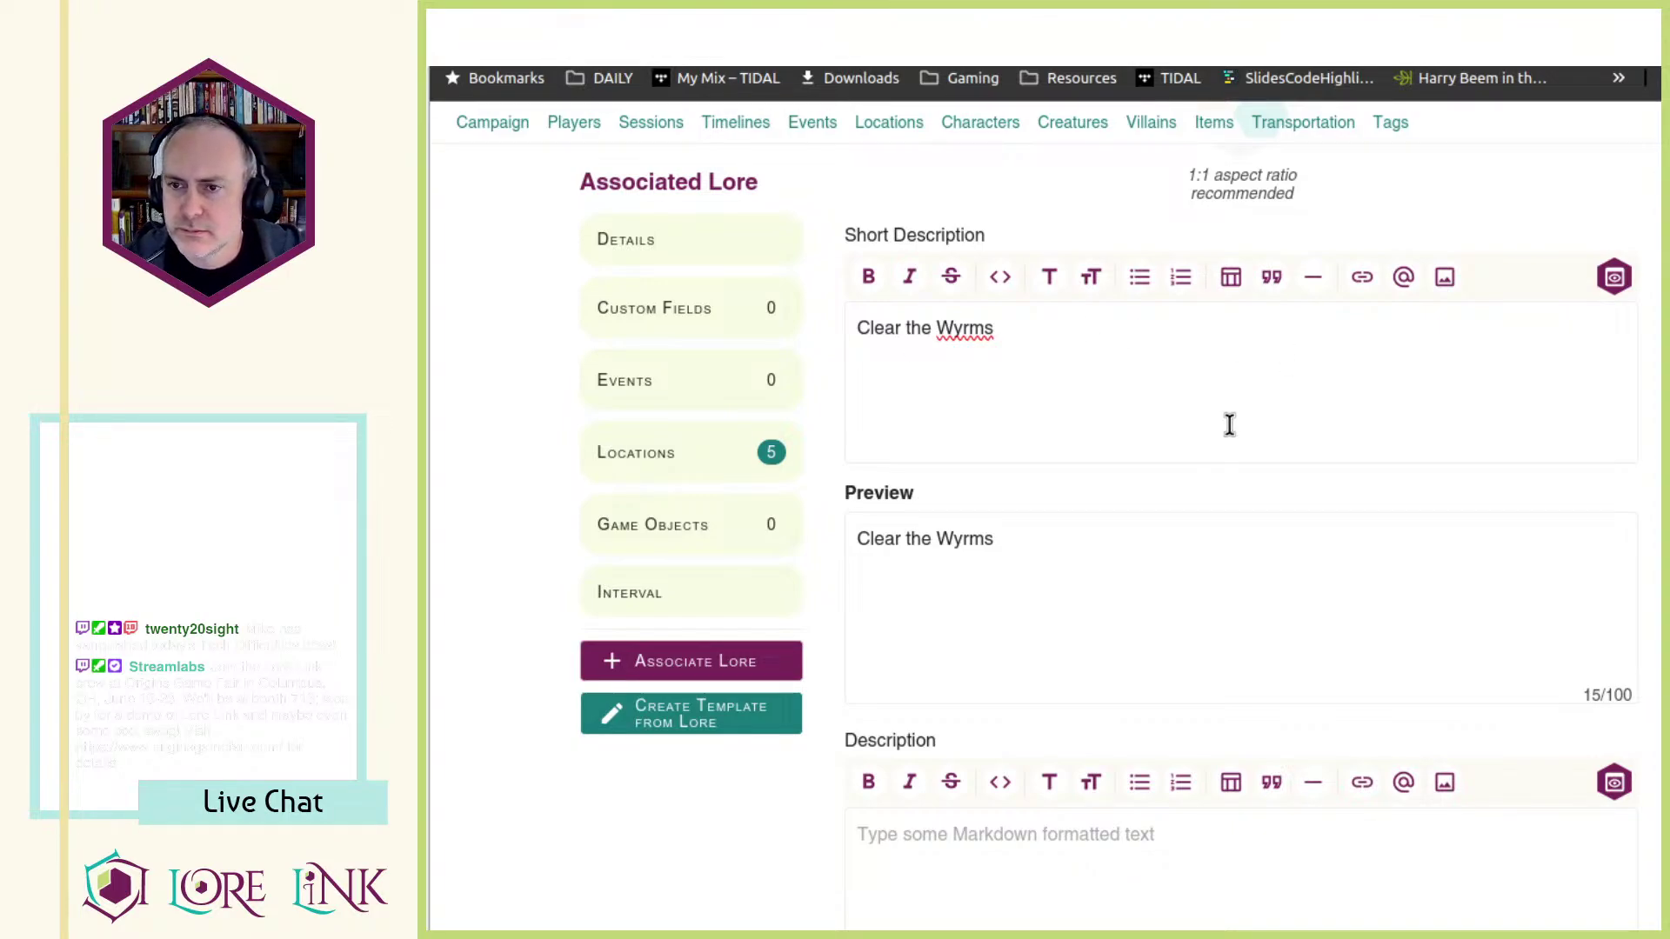
click(1598, 613)
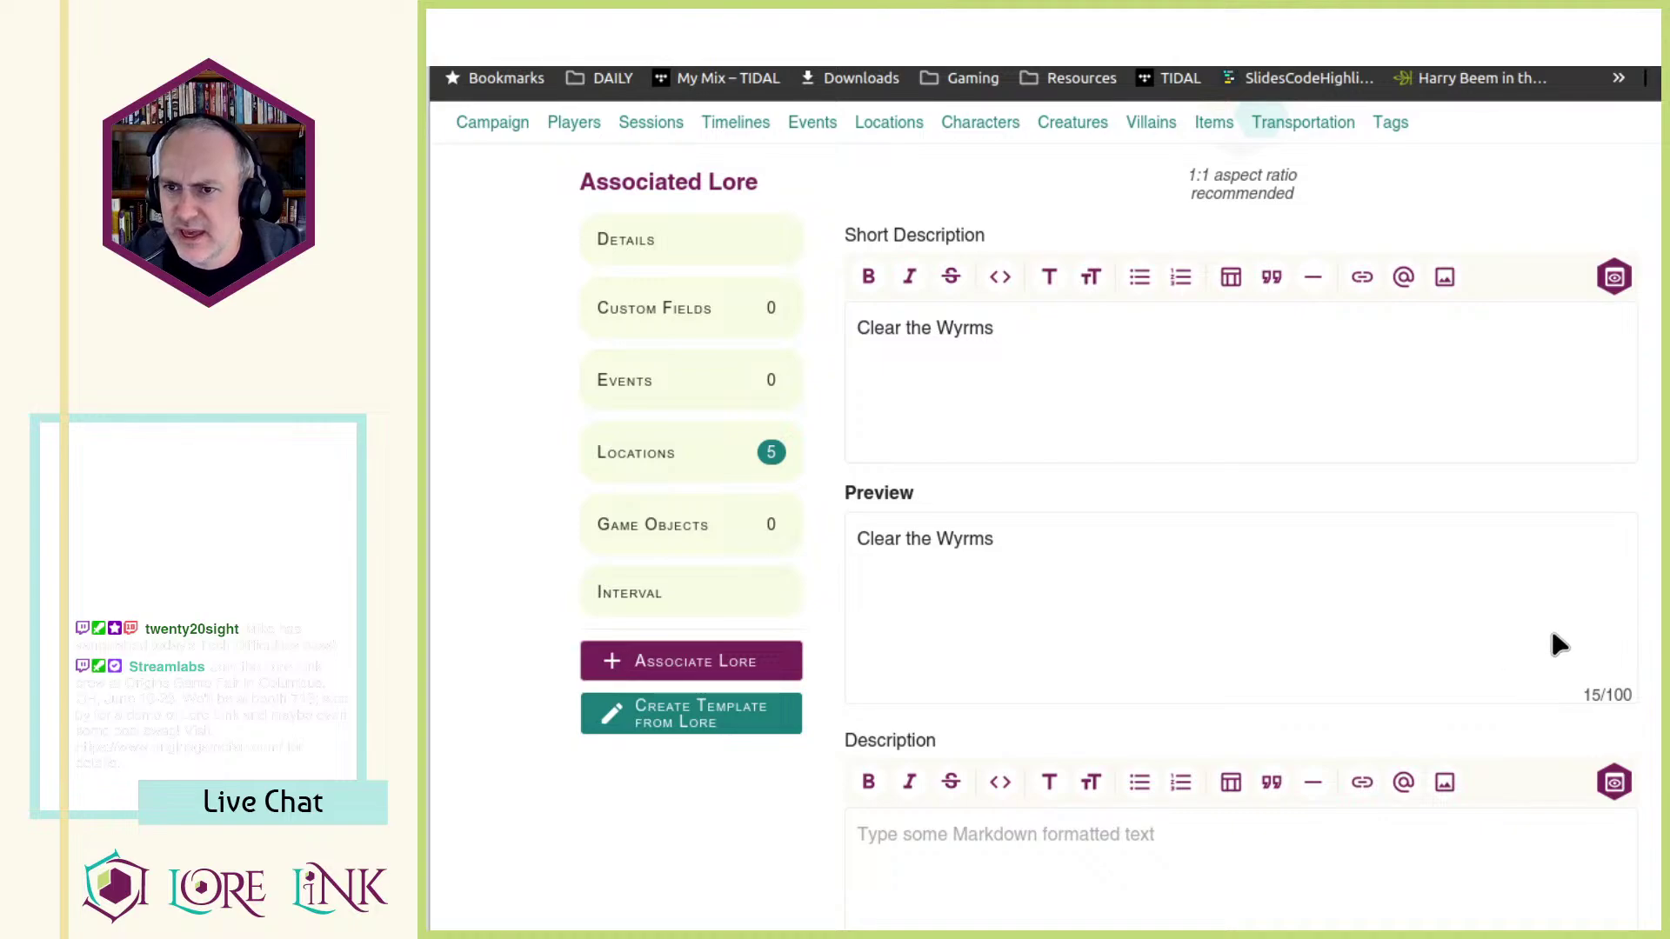
- Return to the session list and start a new session named "Session 22"
scroll(1549, 623, down, 15)
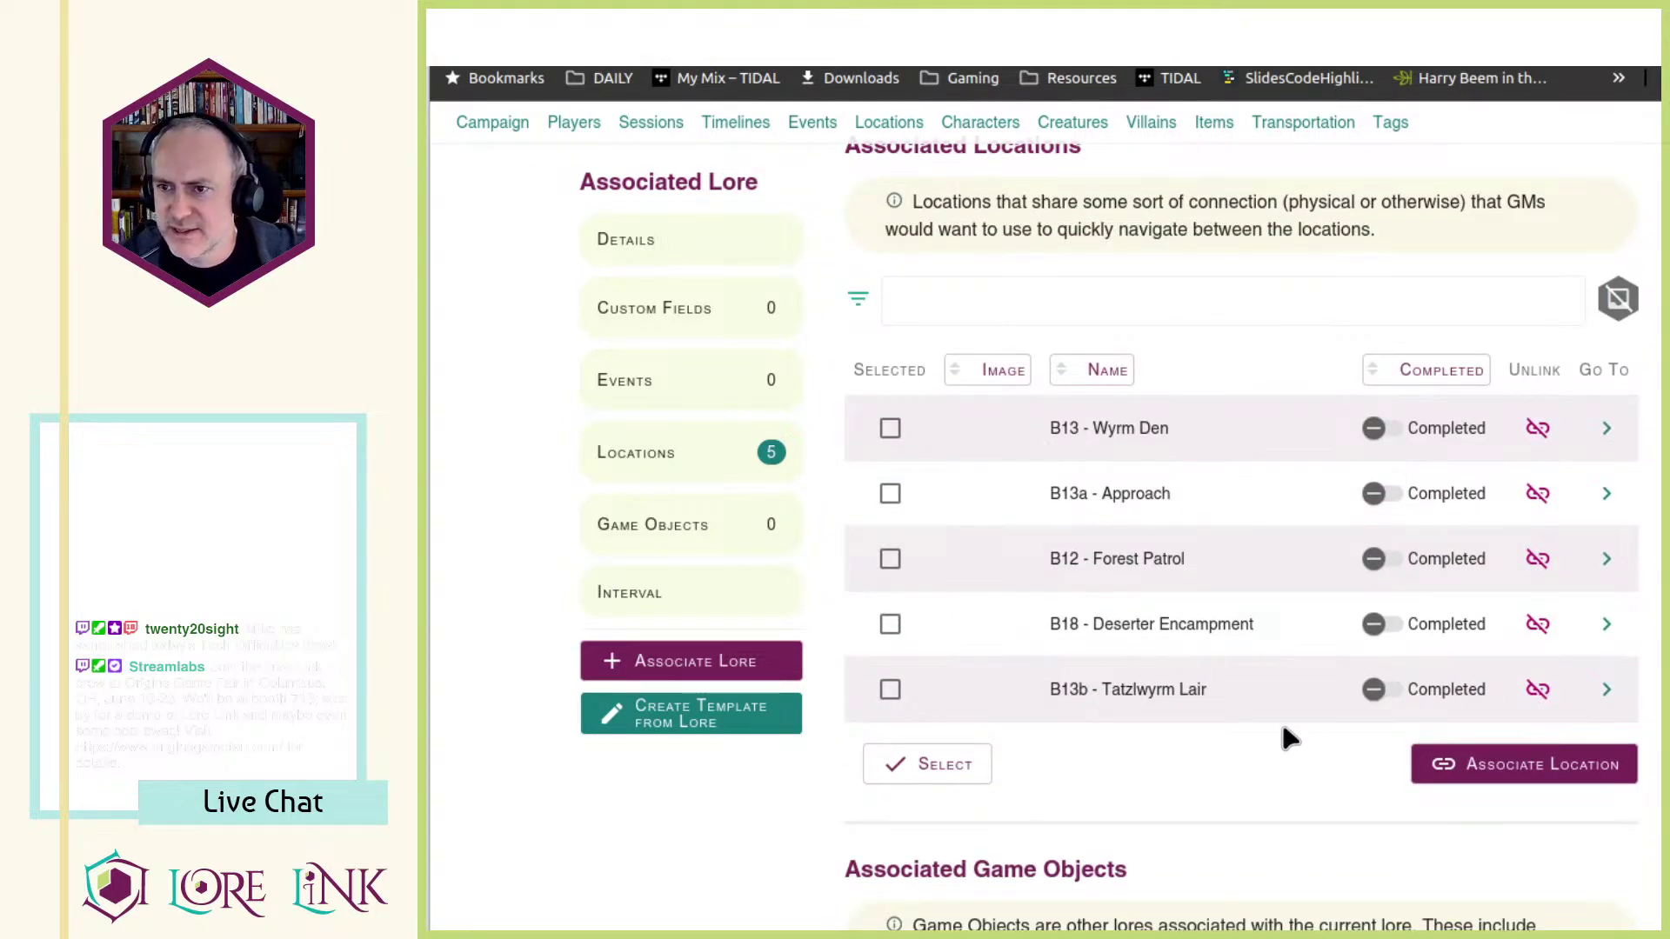
scroll(1281, 734, up, 15)
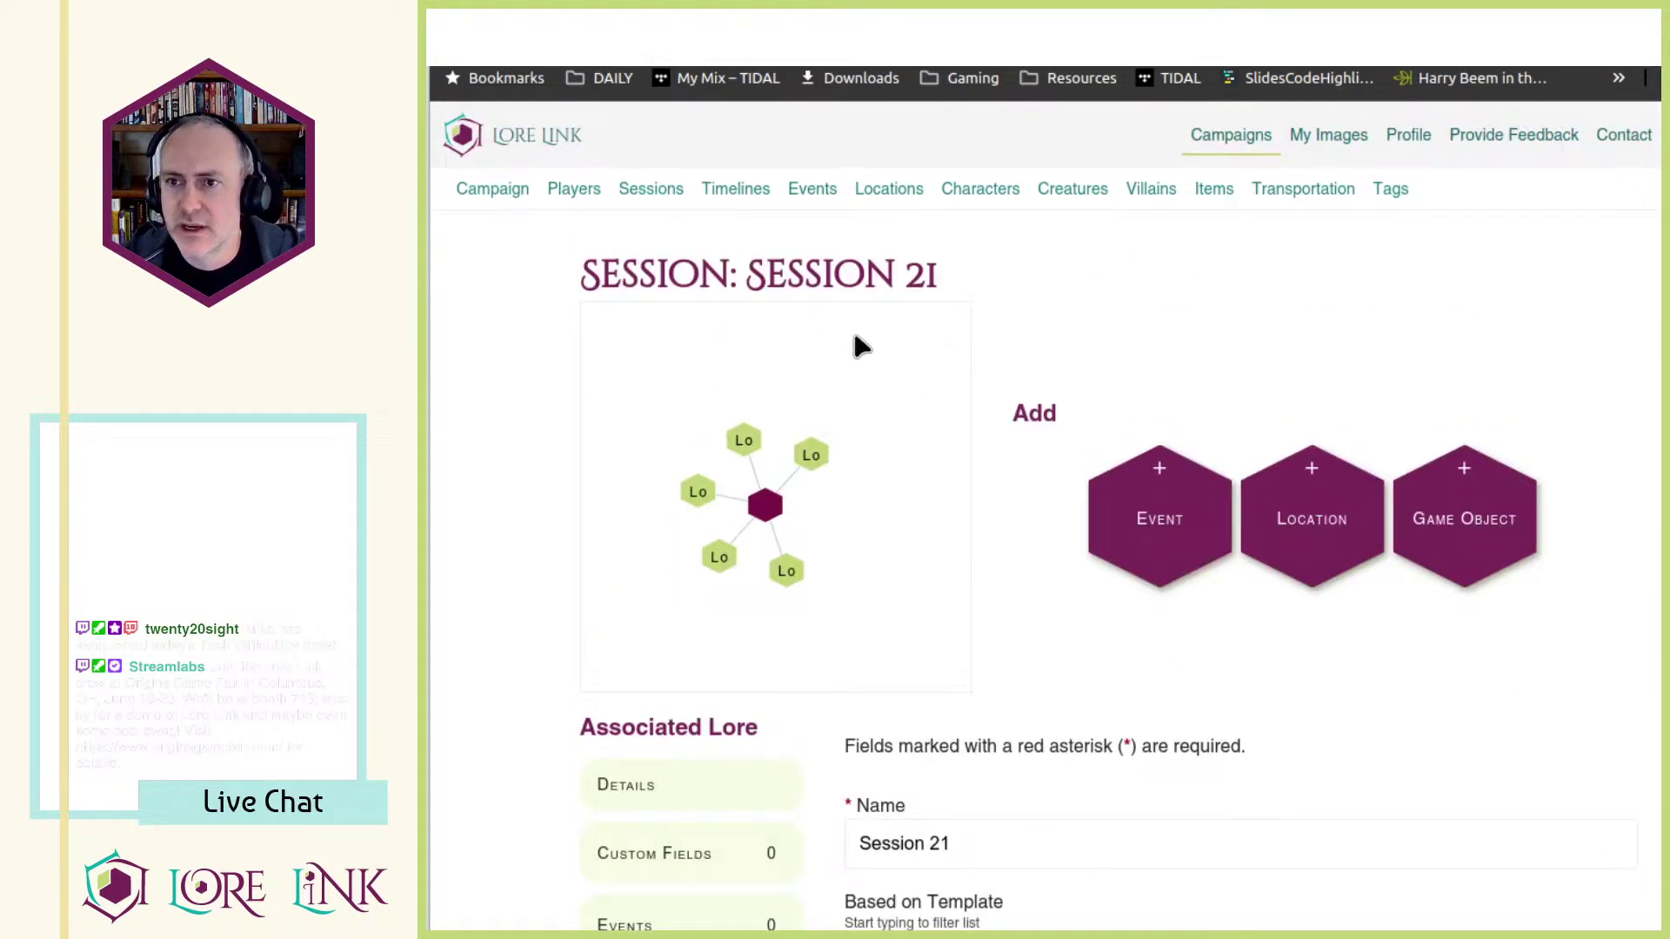
click(654, 191)
click(1305, 478)
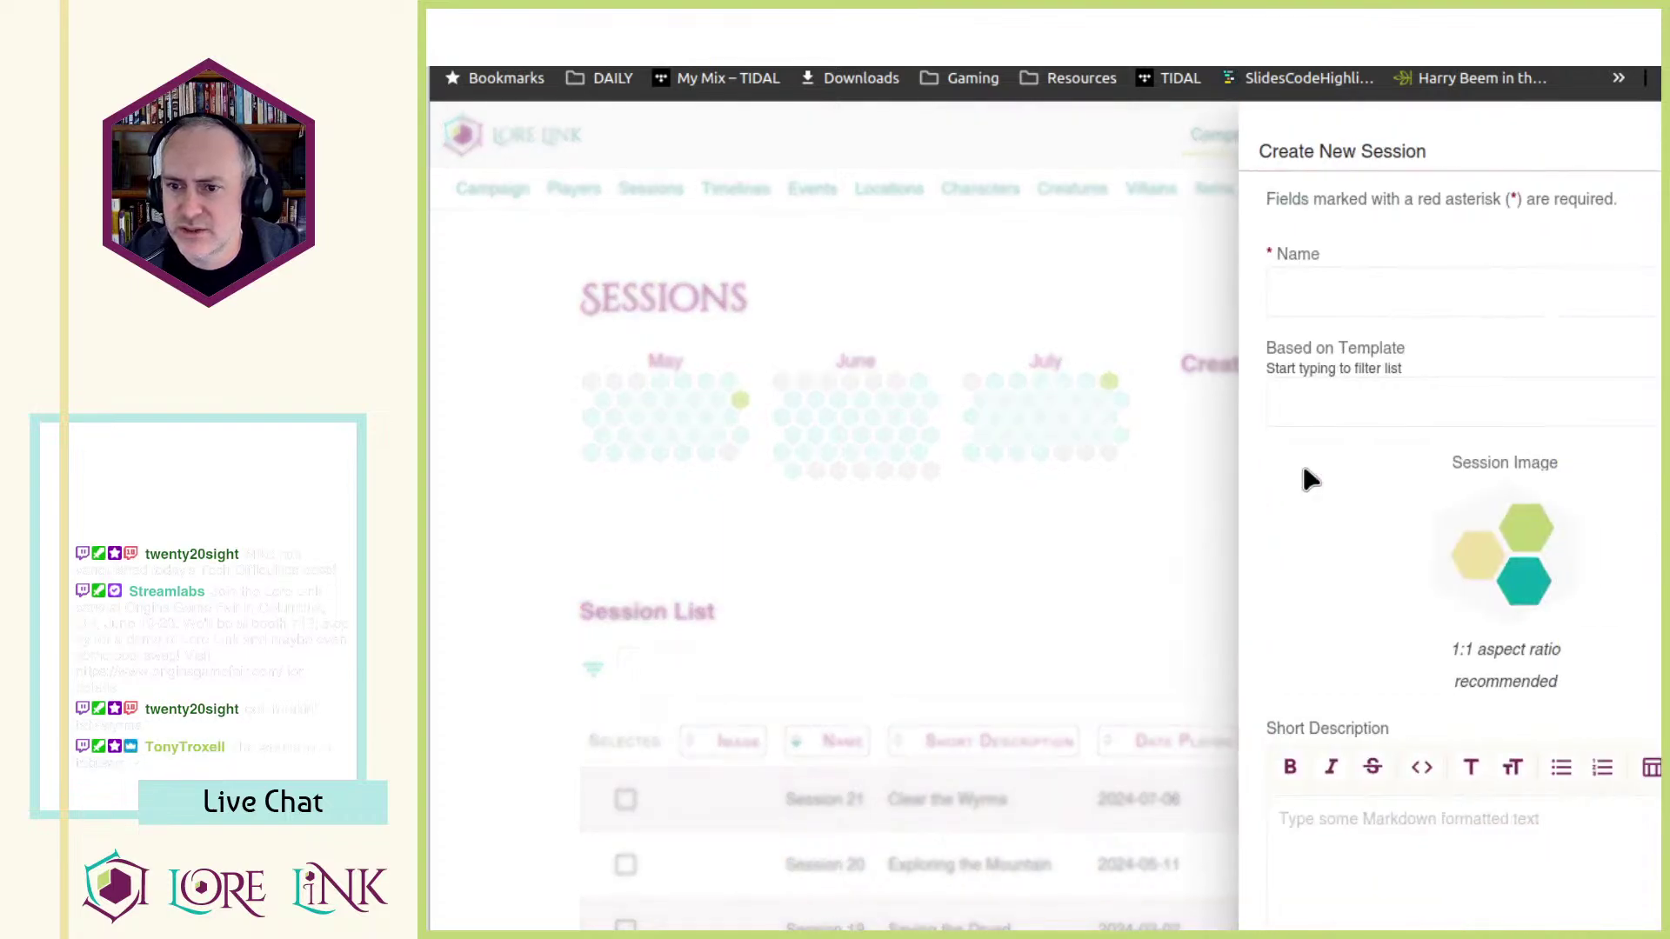
click(1290, 290)
text(Session 22)
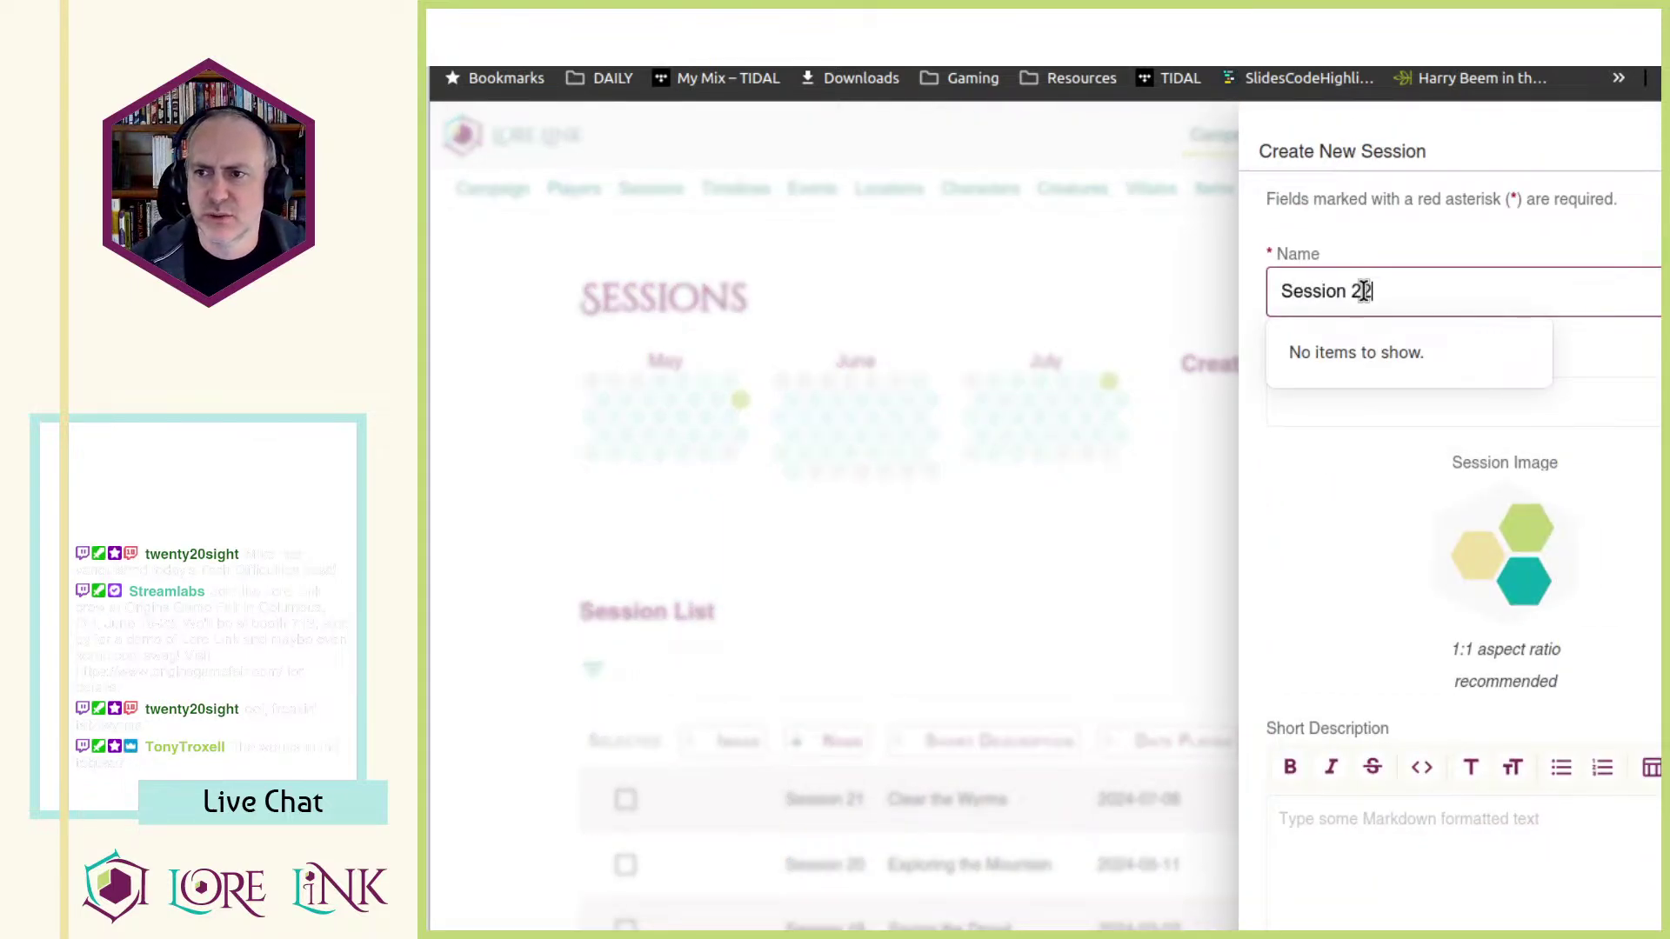
key(Tab)
- Give the new session the short description "Take on the Island" and set its date played to 07/06/2024
scroll(1442, 661, down, 5)
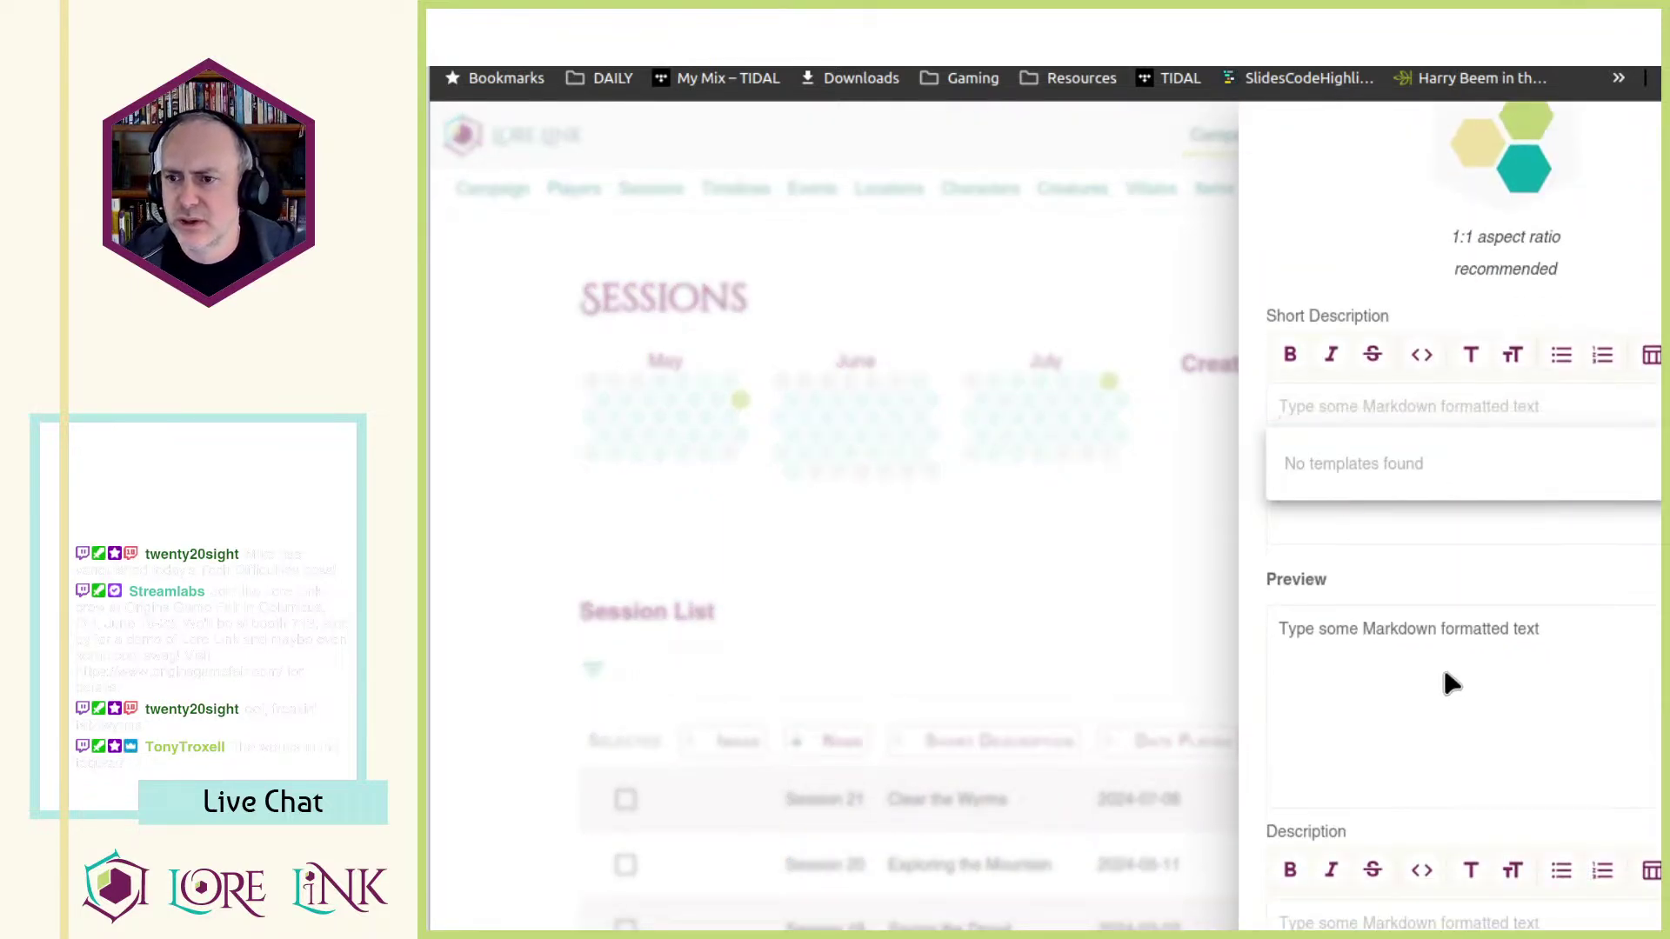
click(1528, 503)
text(Take on the Island)
scroll(1591, 522, down, 7)
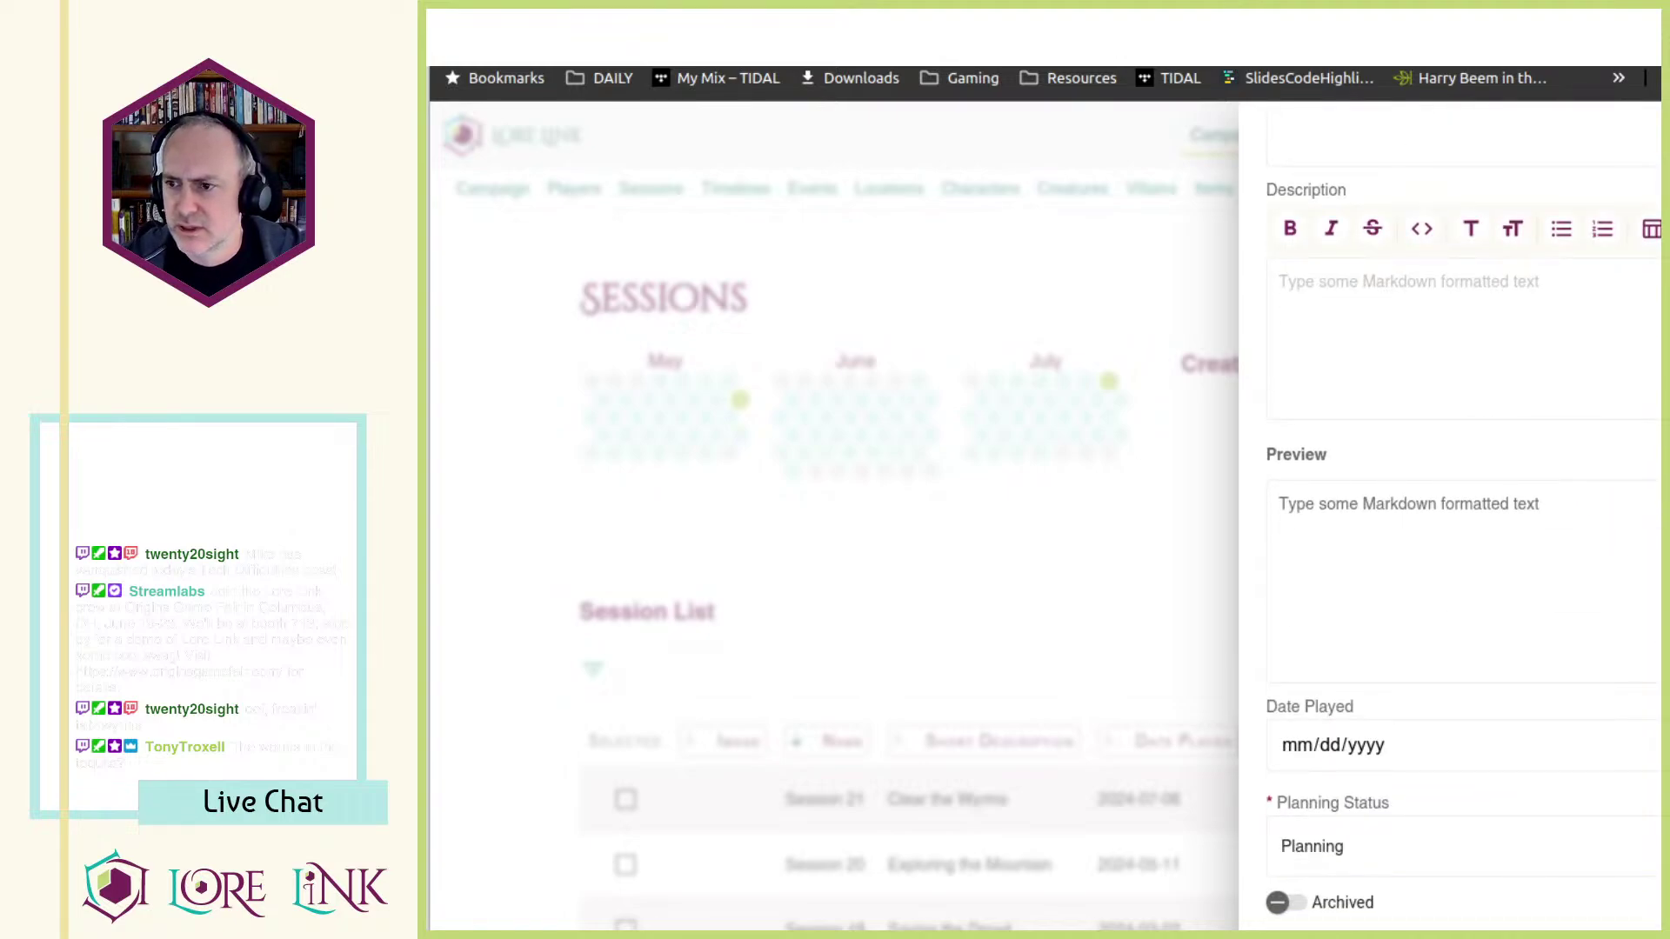
click(1296, 746)
text(07/10/2024)
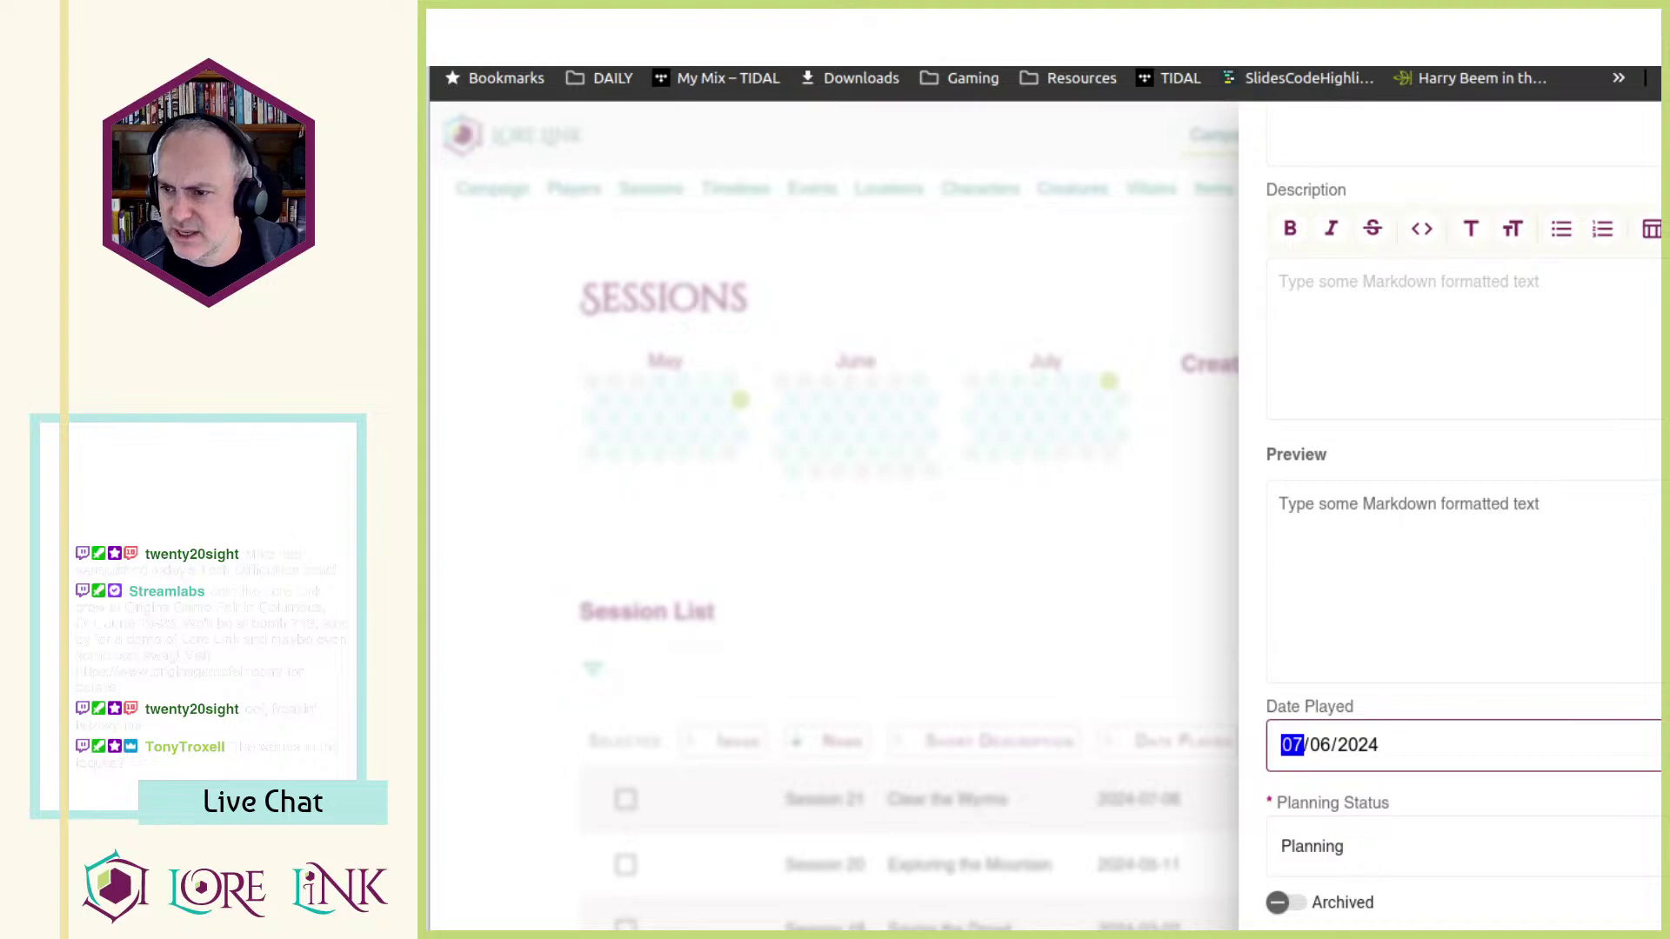
- Save the new session and set Session 21's date played to 06/08/2024
key(Return)
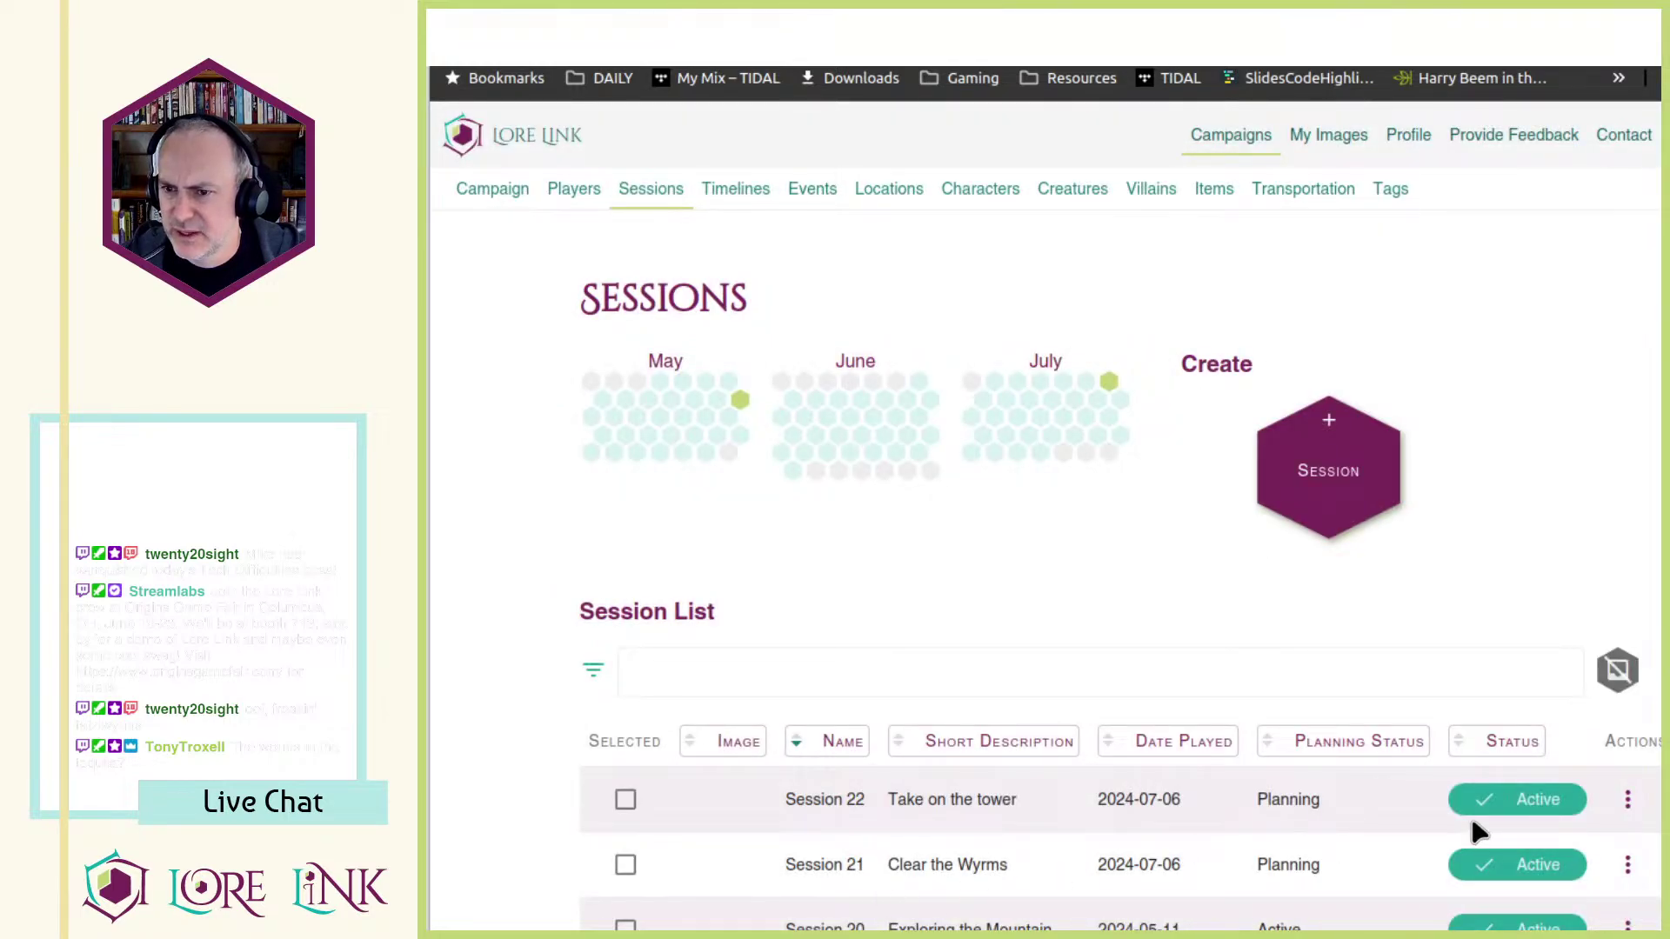
click(1626, 880)
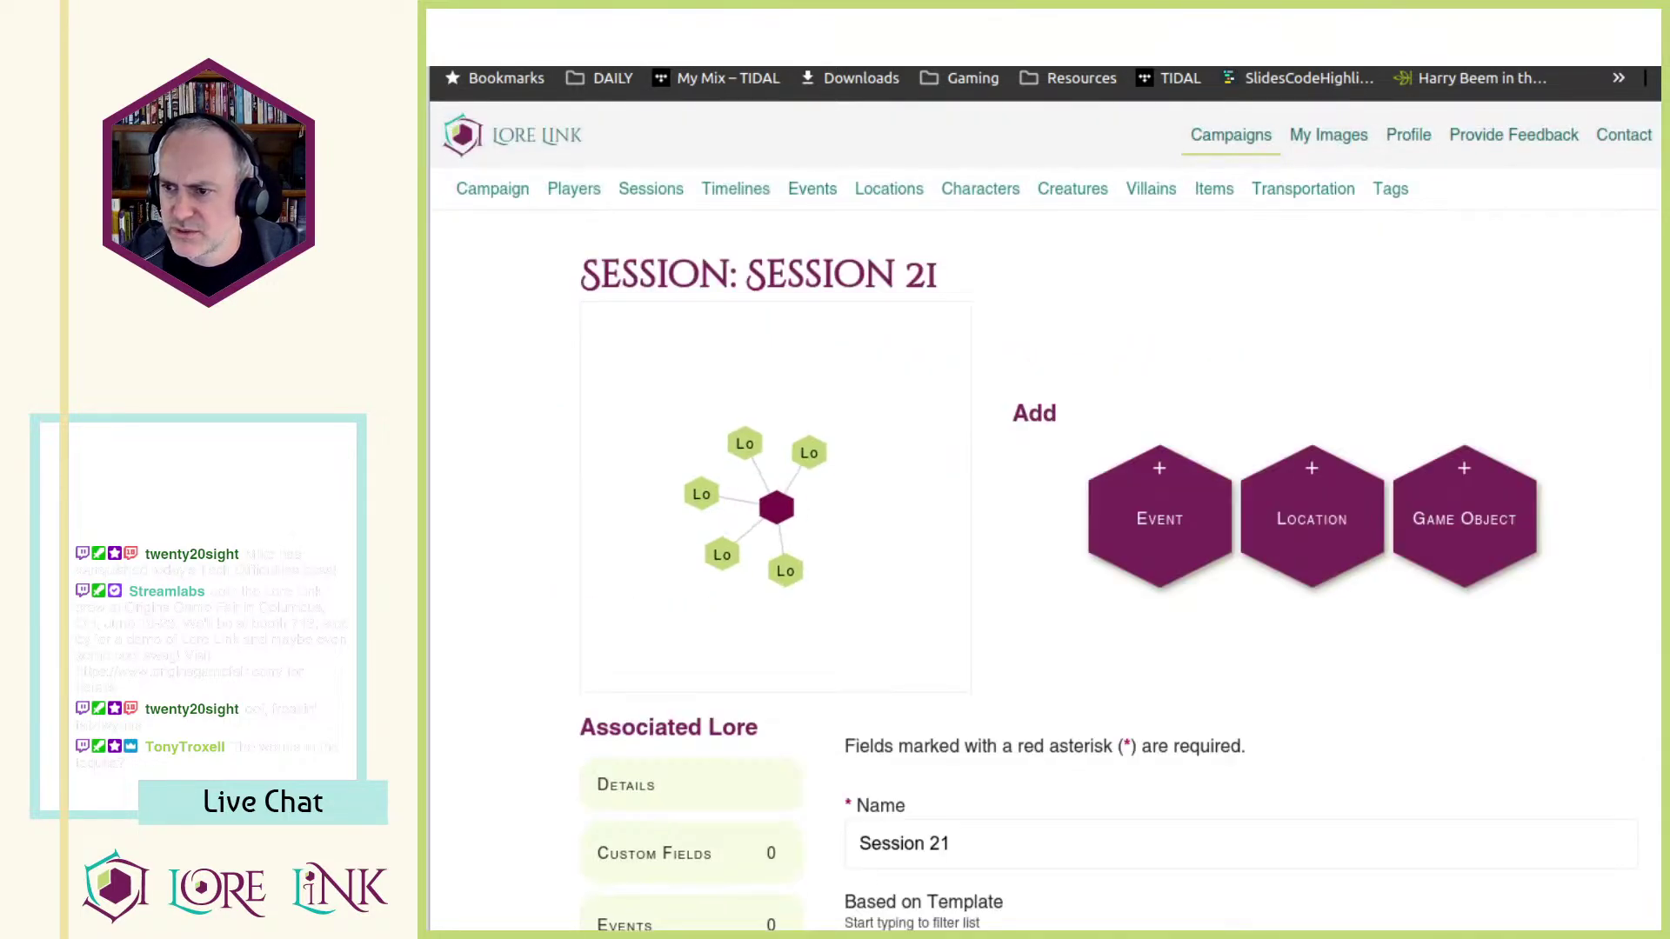
scroll(1421, 802, down, 6)
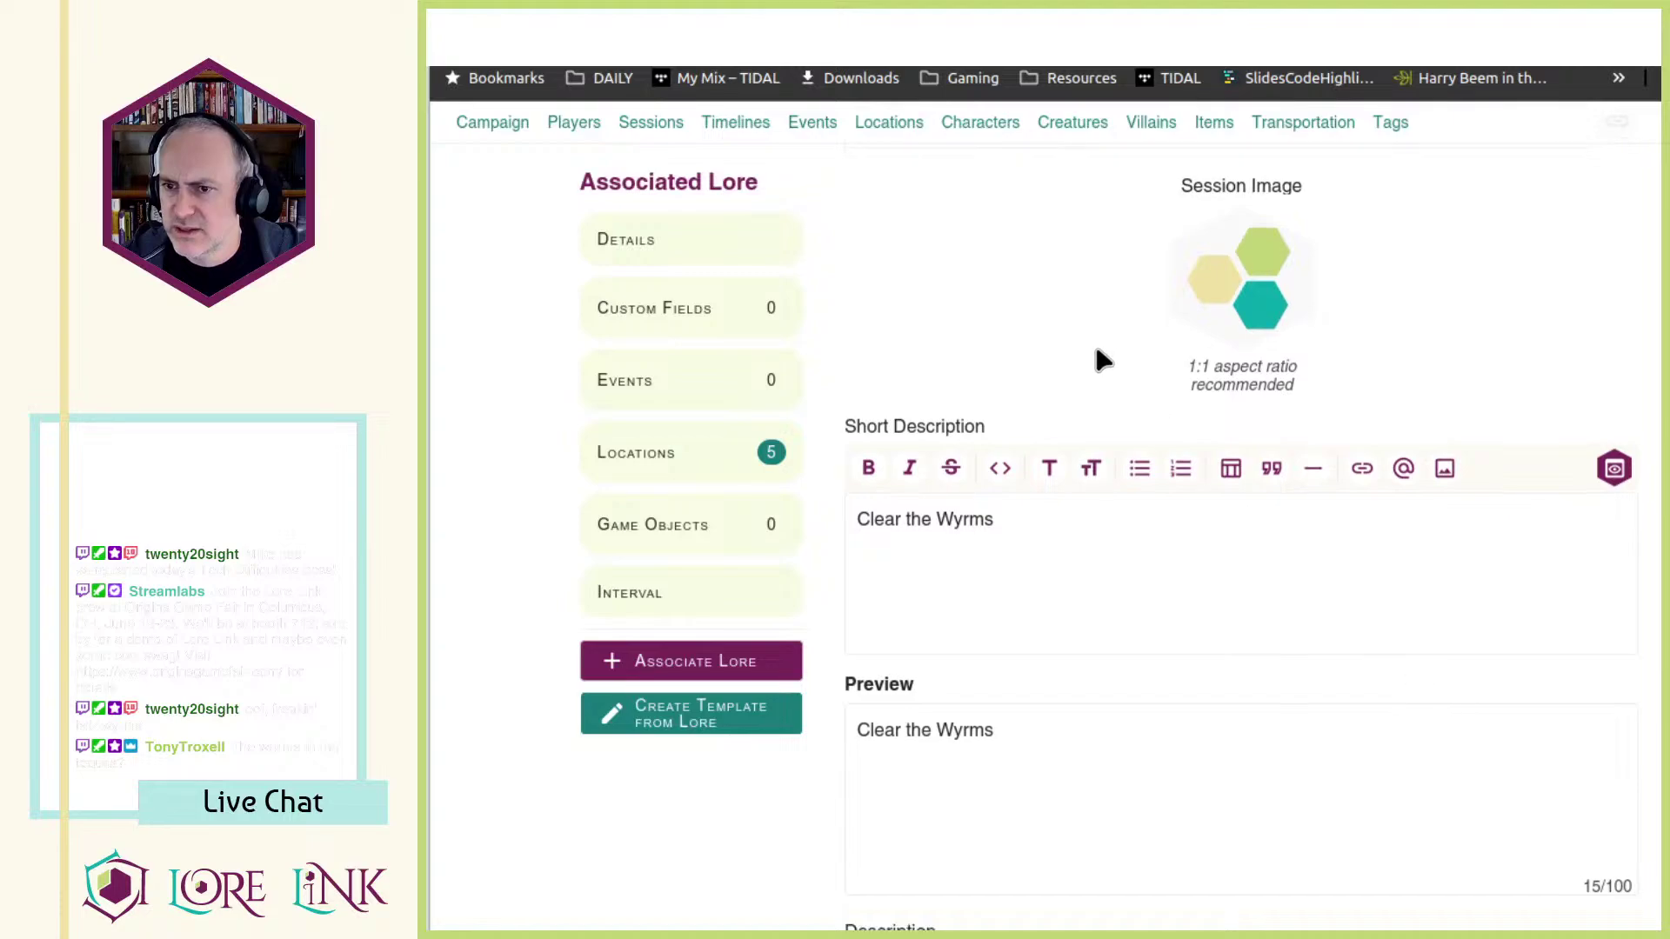
scroll(1098, 352, down, 10)
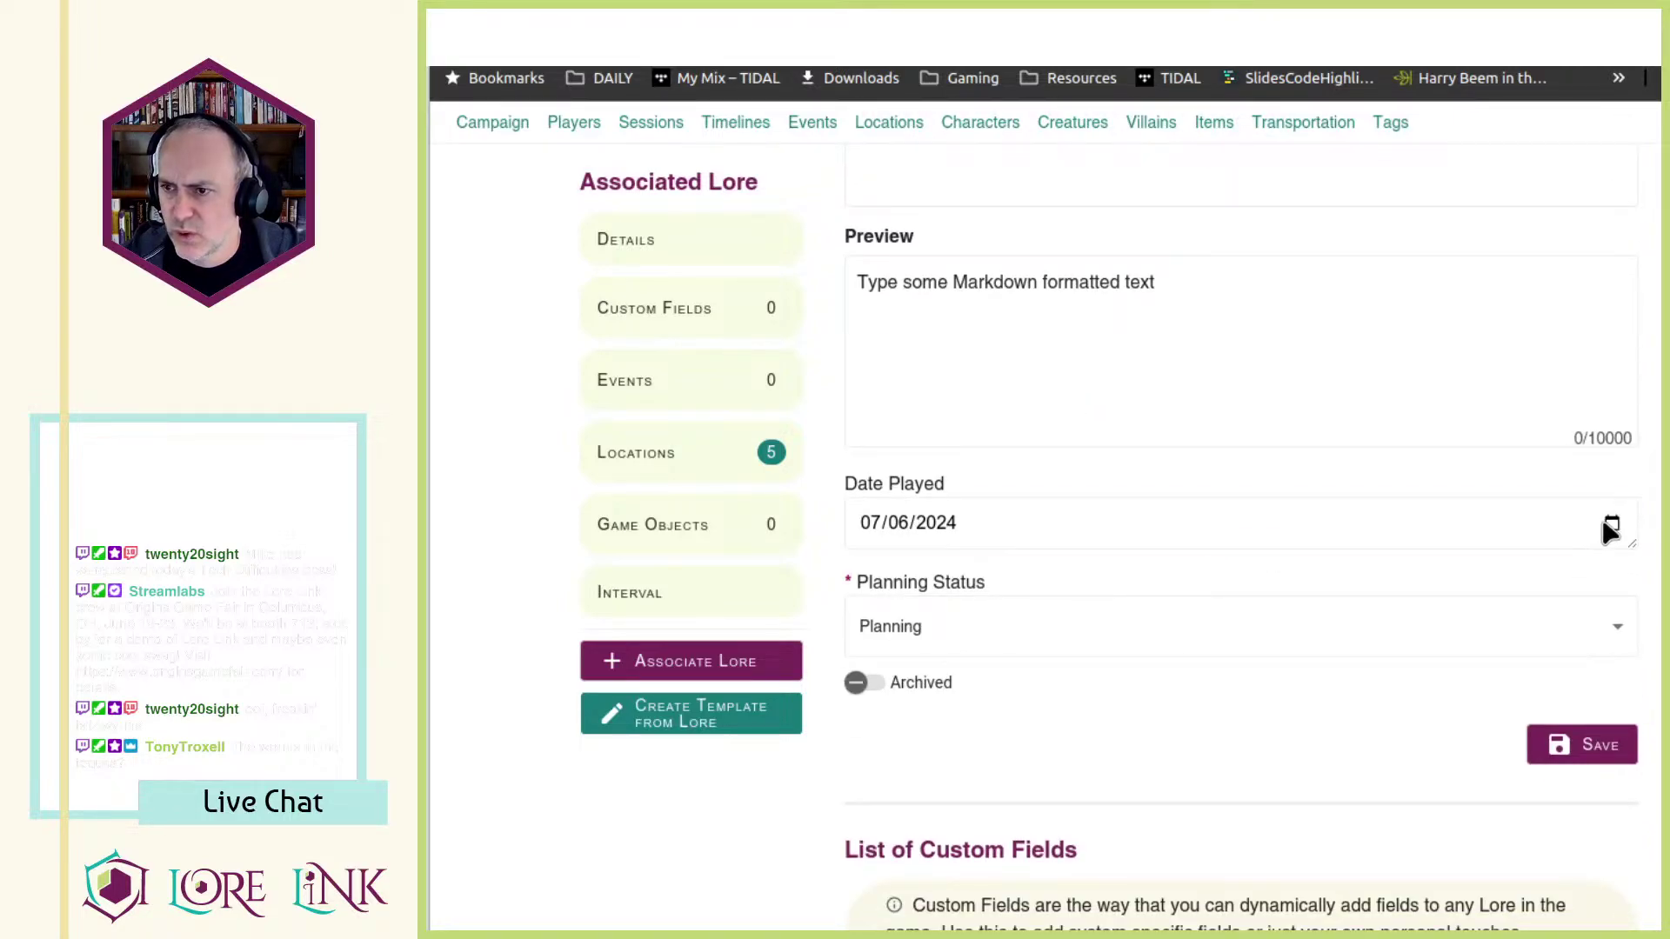
click(1610, 531)
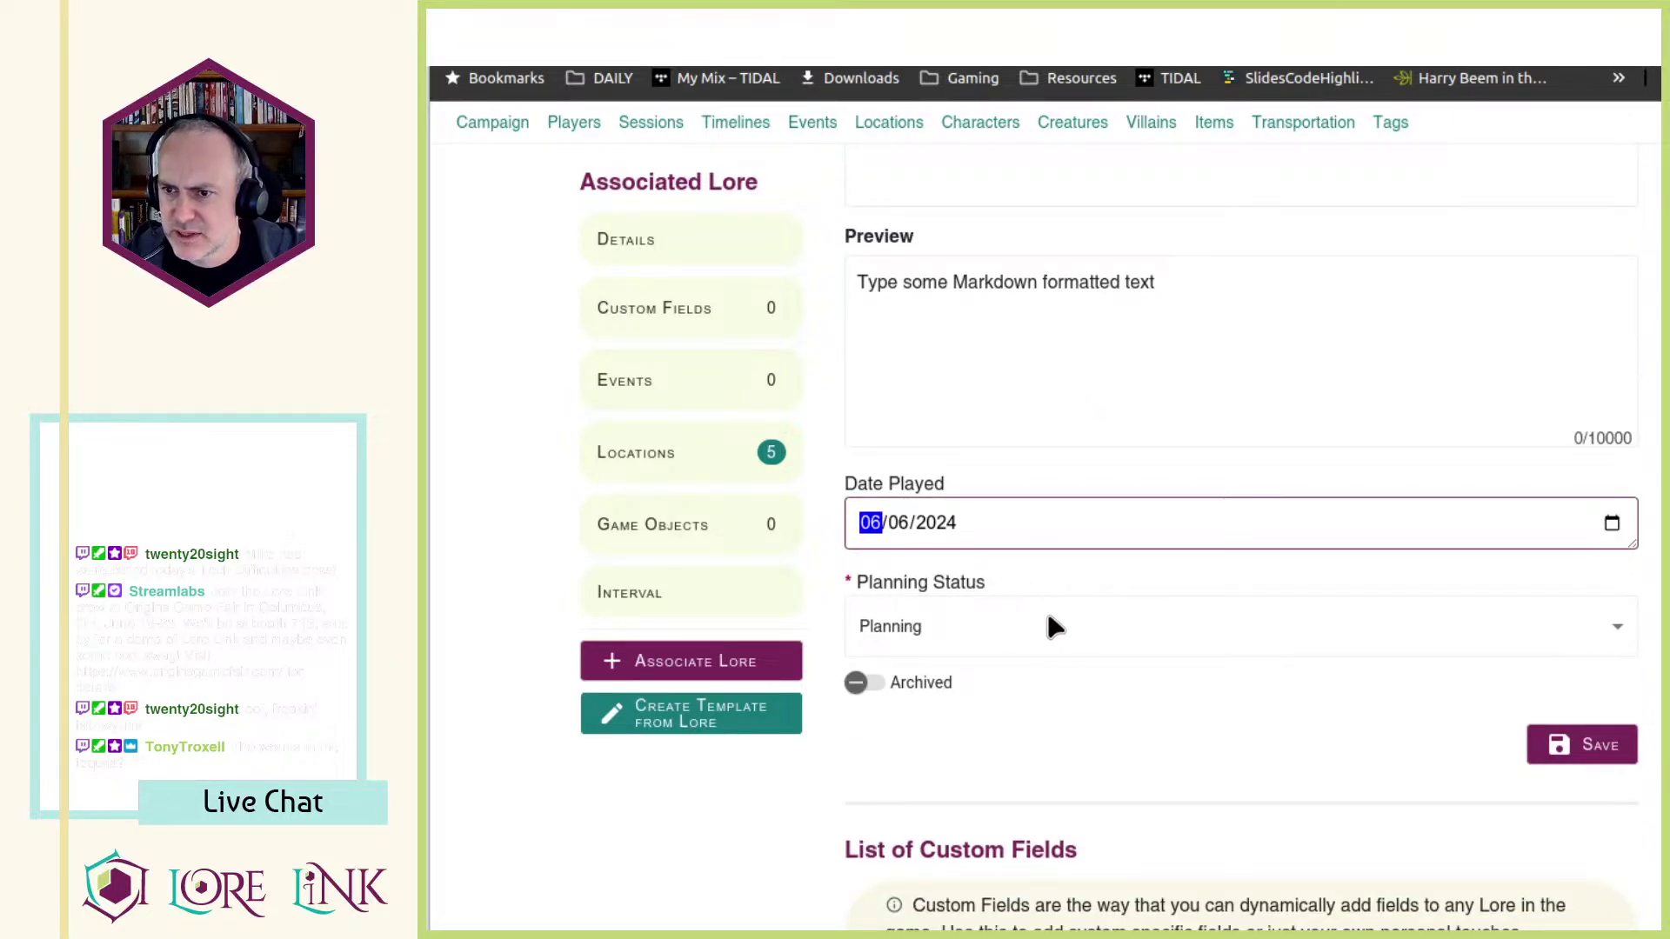
click(1052, 680)
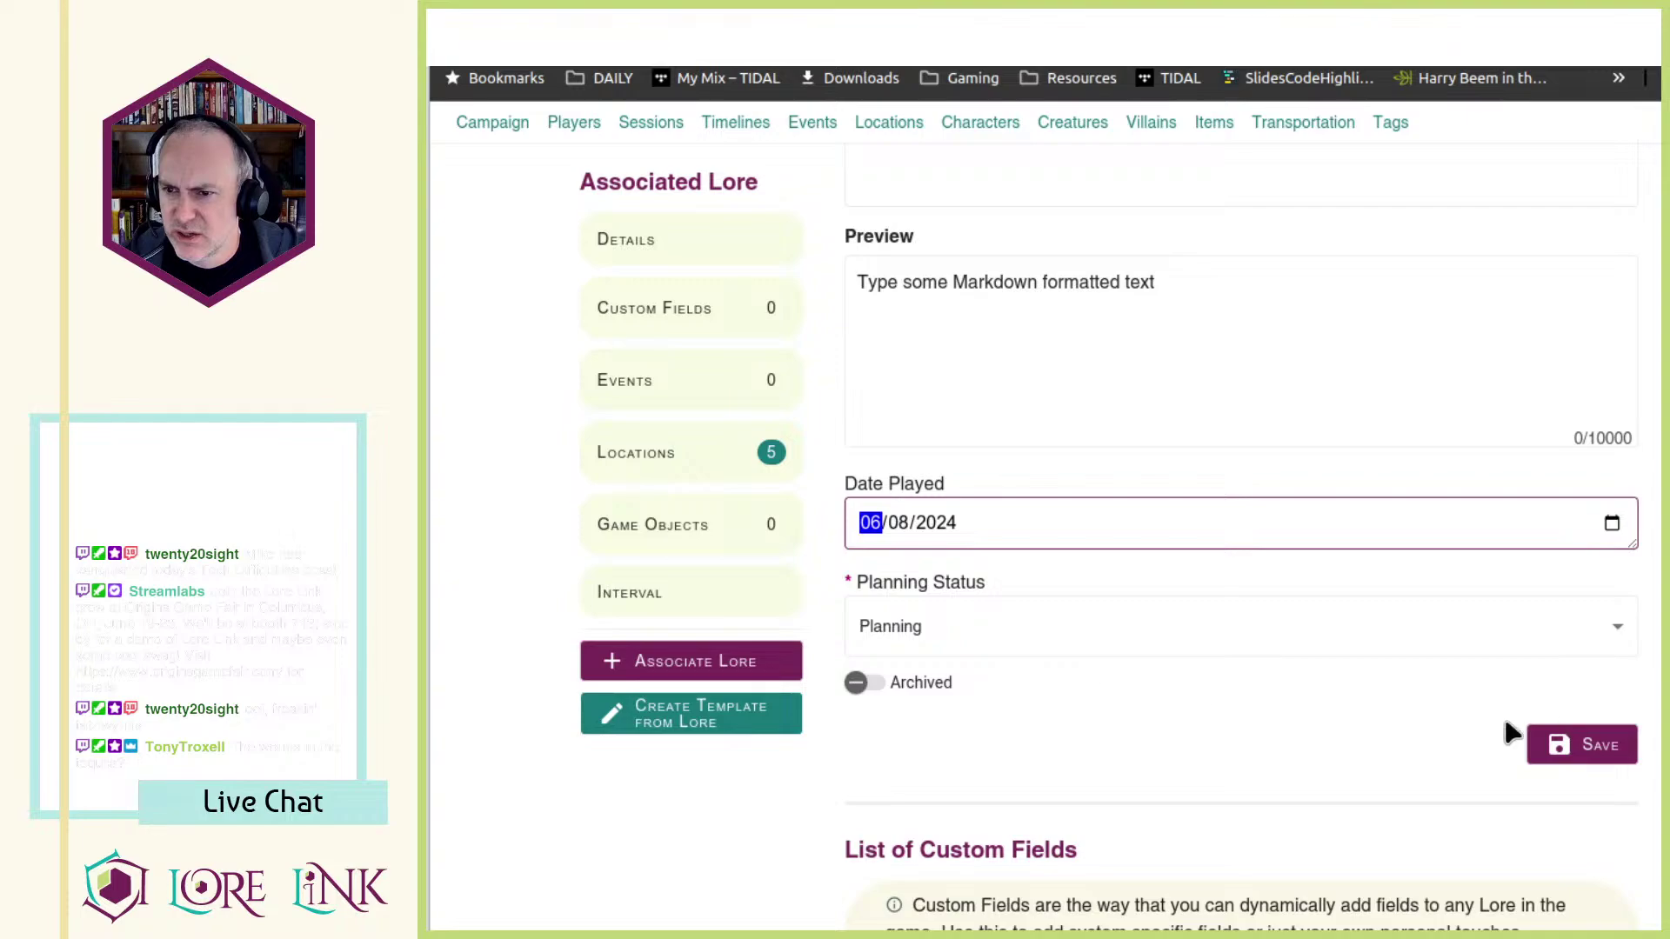
- Set Session 21's planning status to Active and save the session
click(1174, 631)
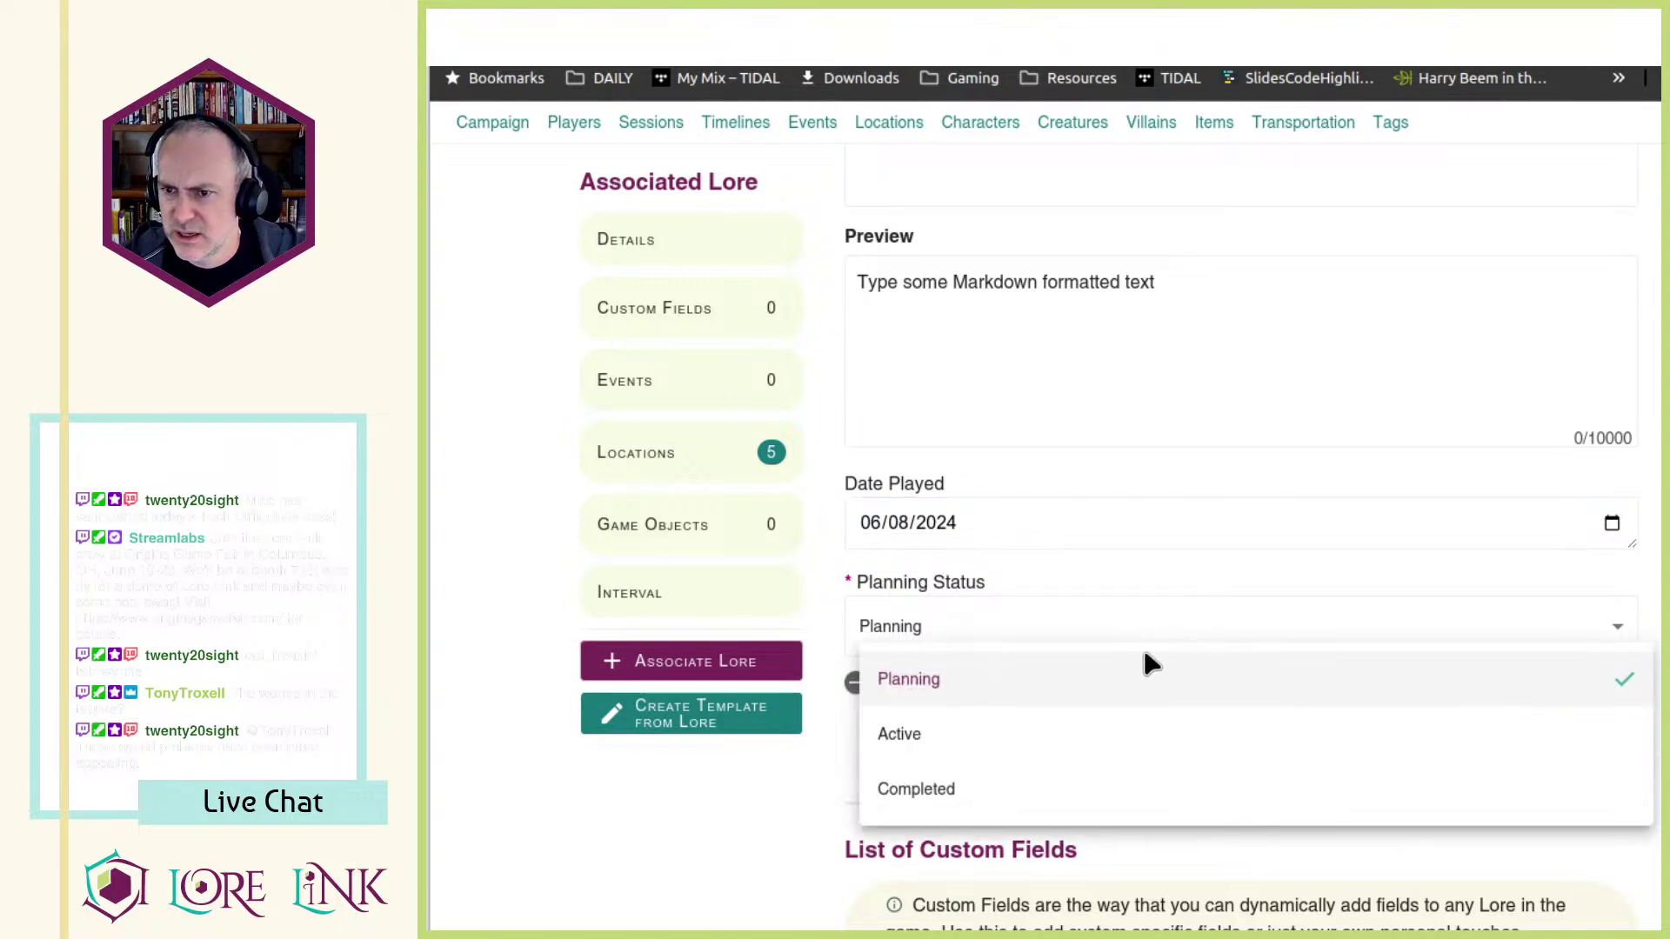
click(1022, 742)
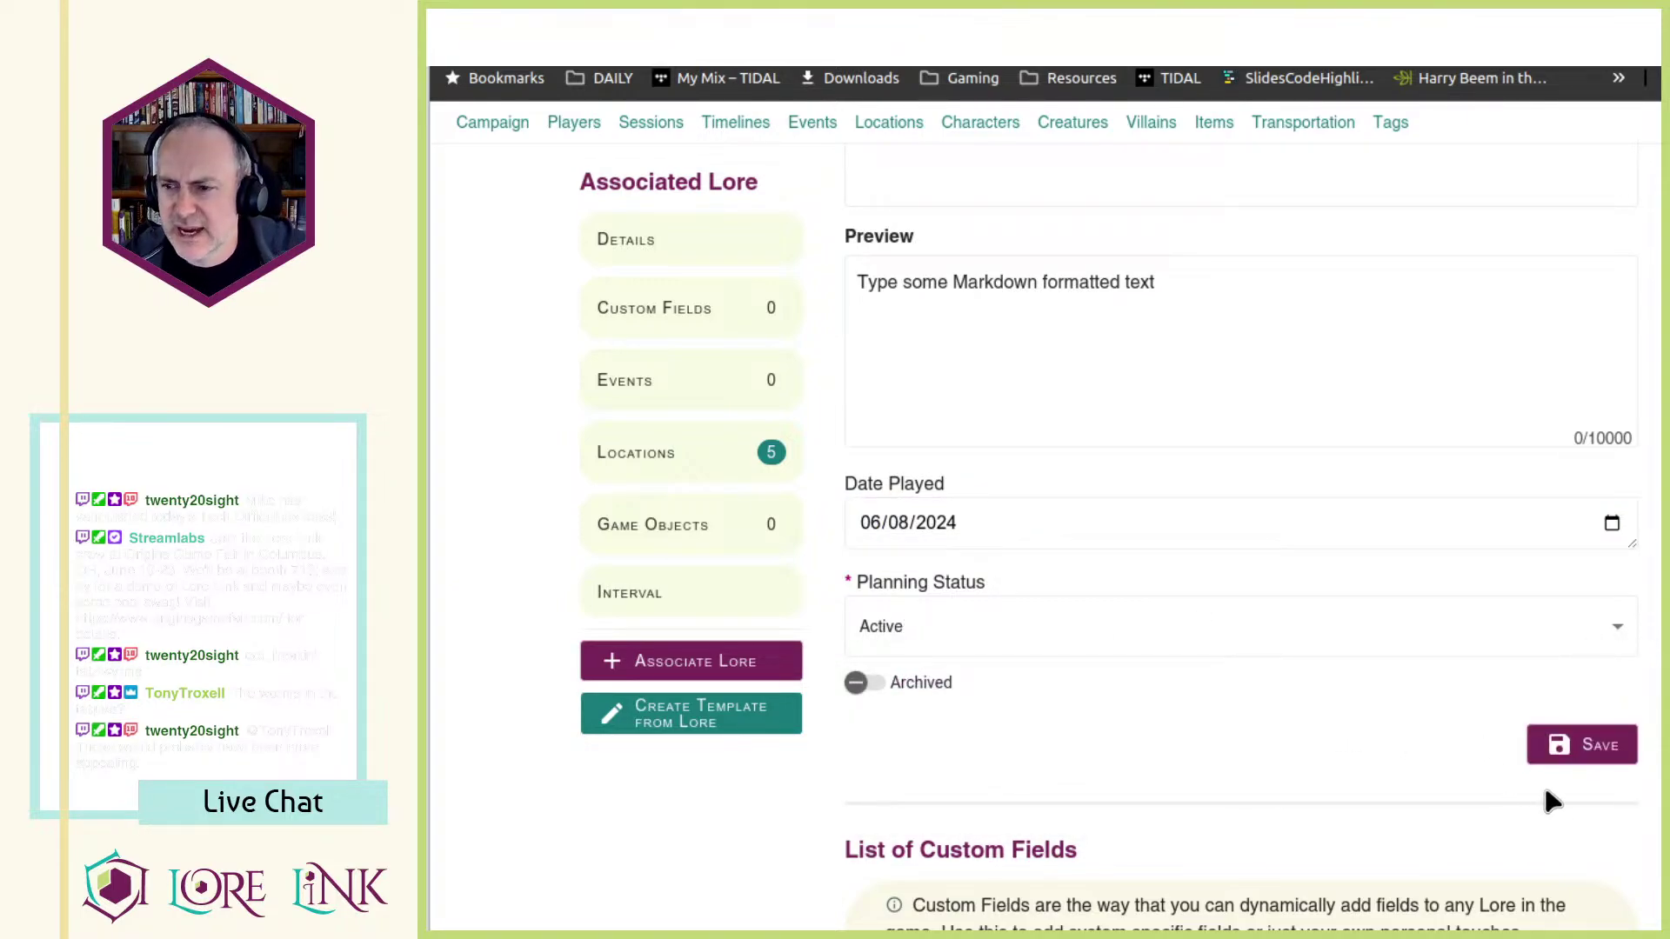
click(1581, 753)
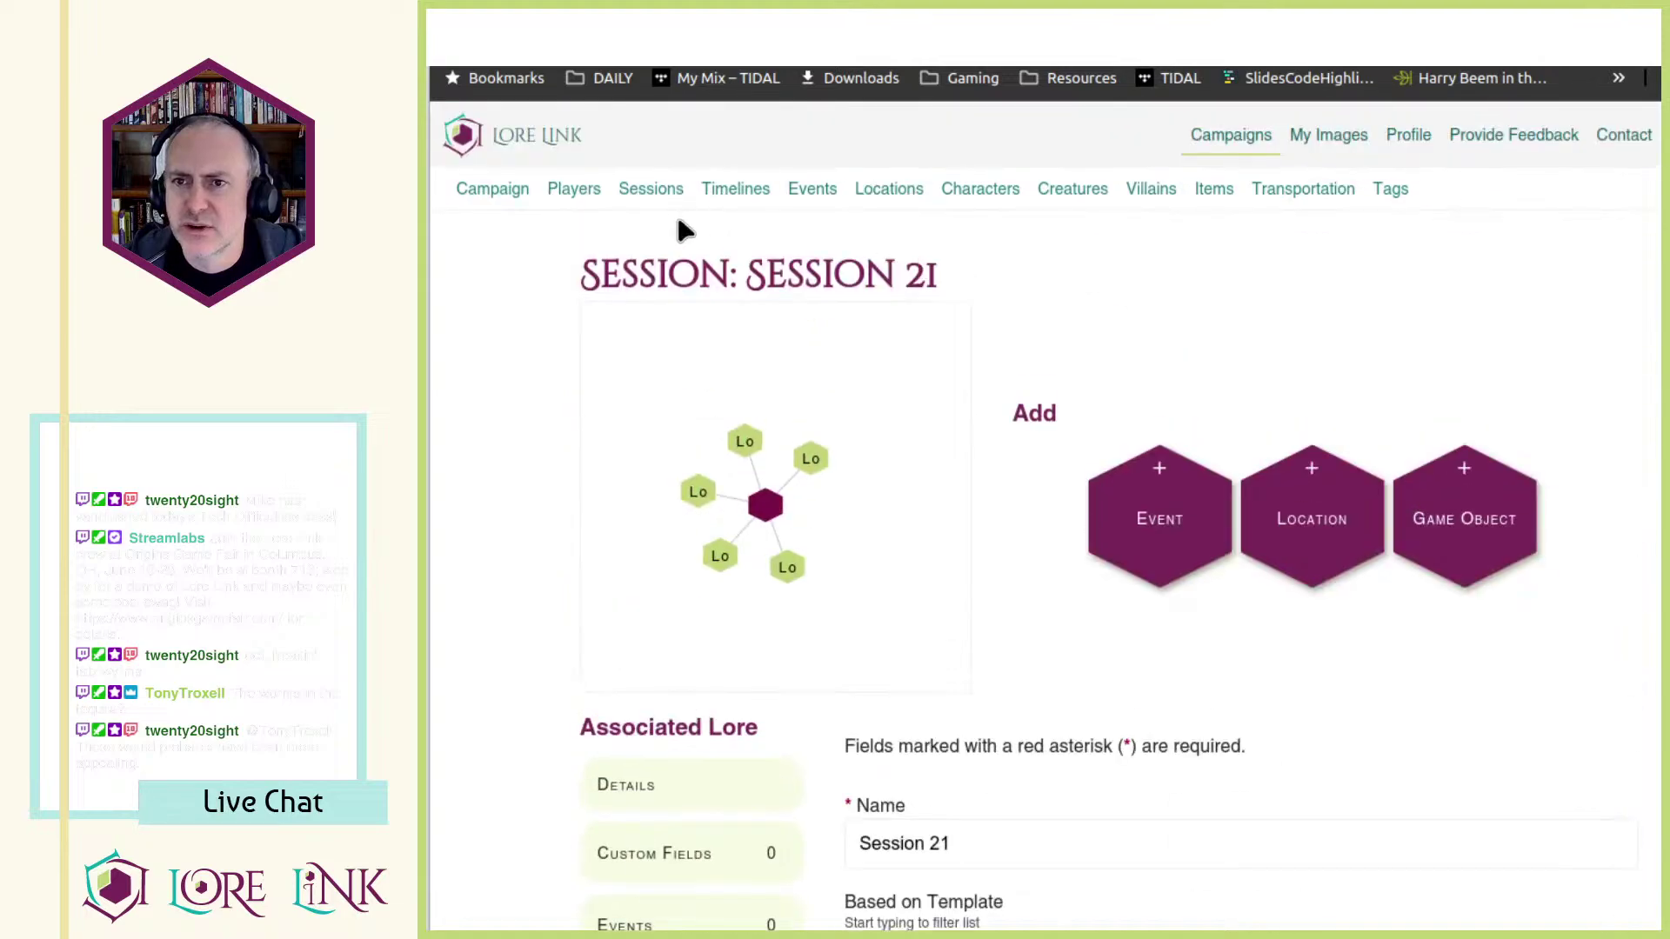
- Open Session 20 from the session list and look through its details, associated lore and notes section
click(659, 198)
scroll(1025, 403, down, 1)
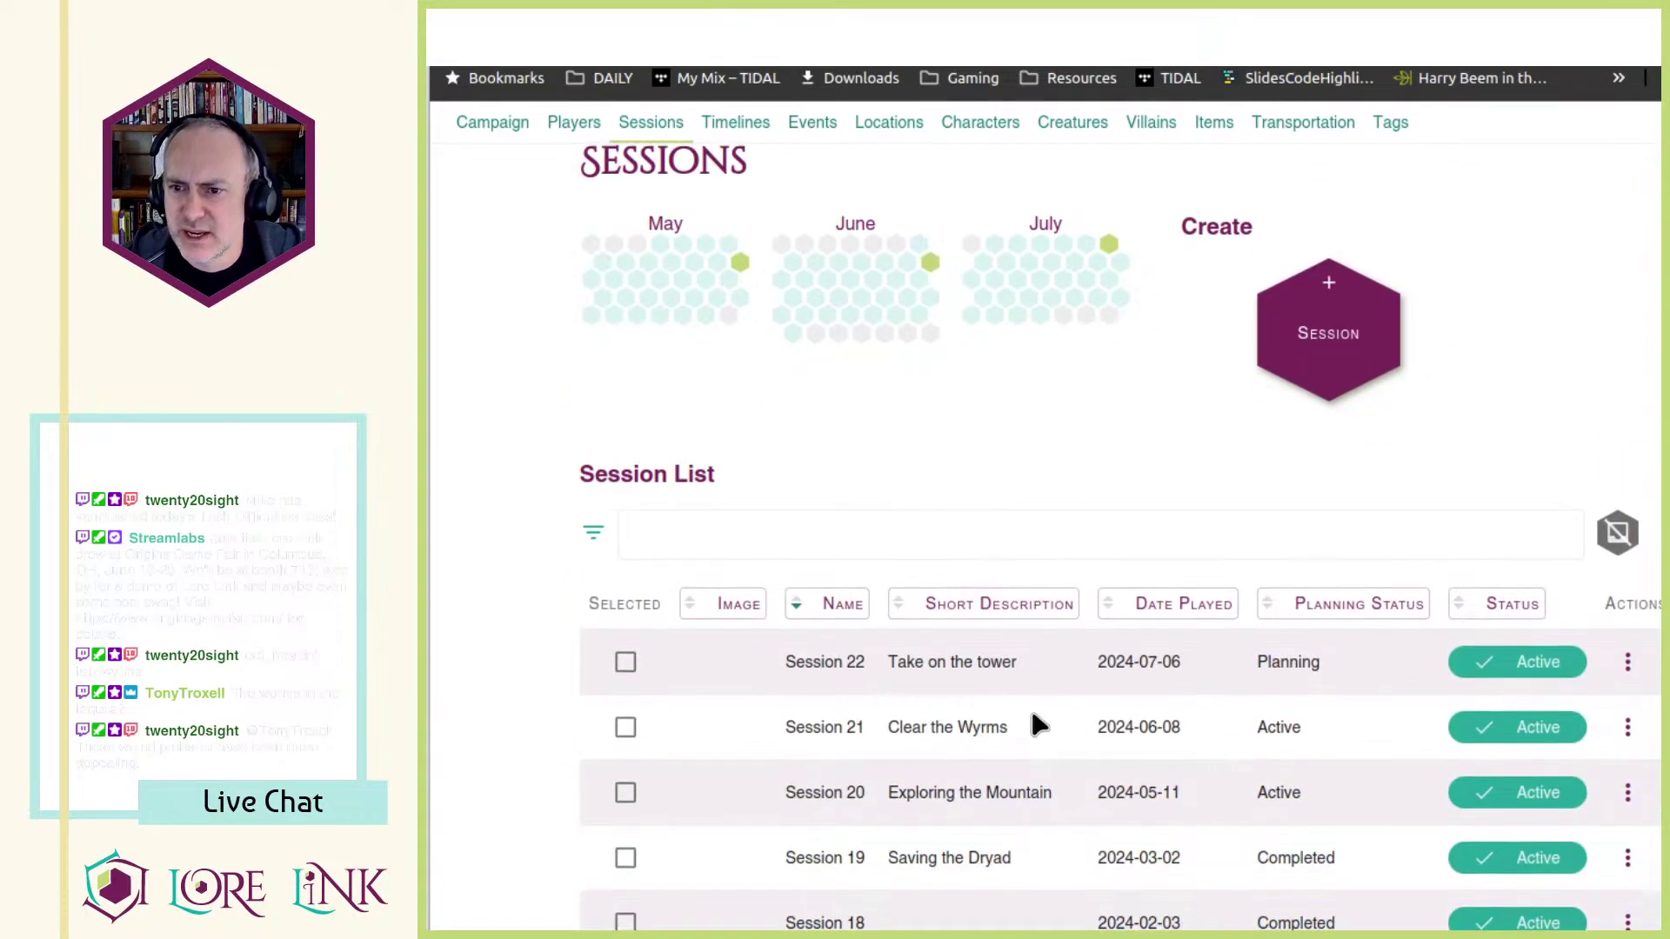
click(1628, 792)
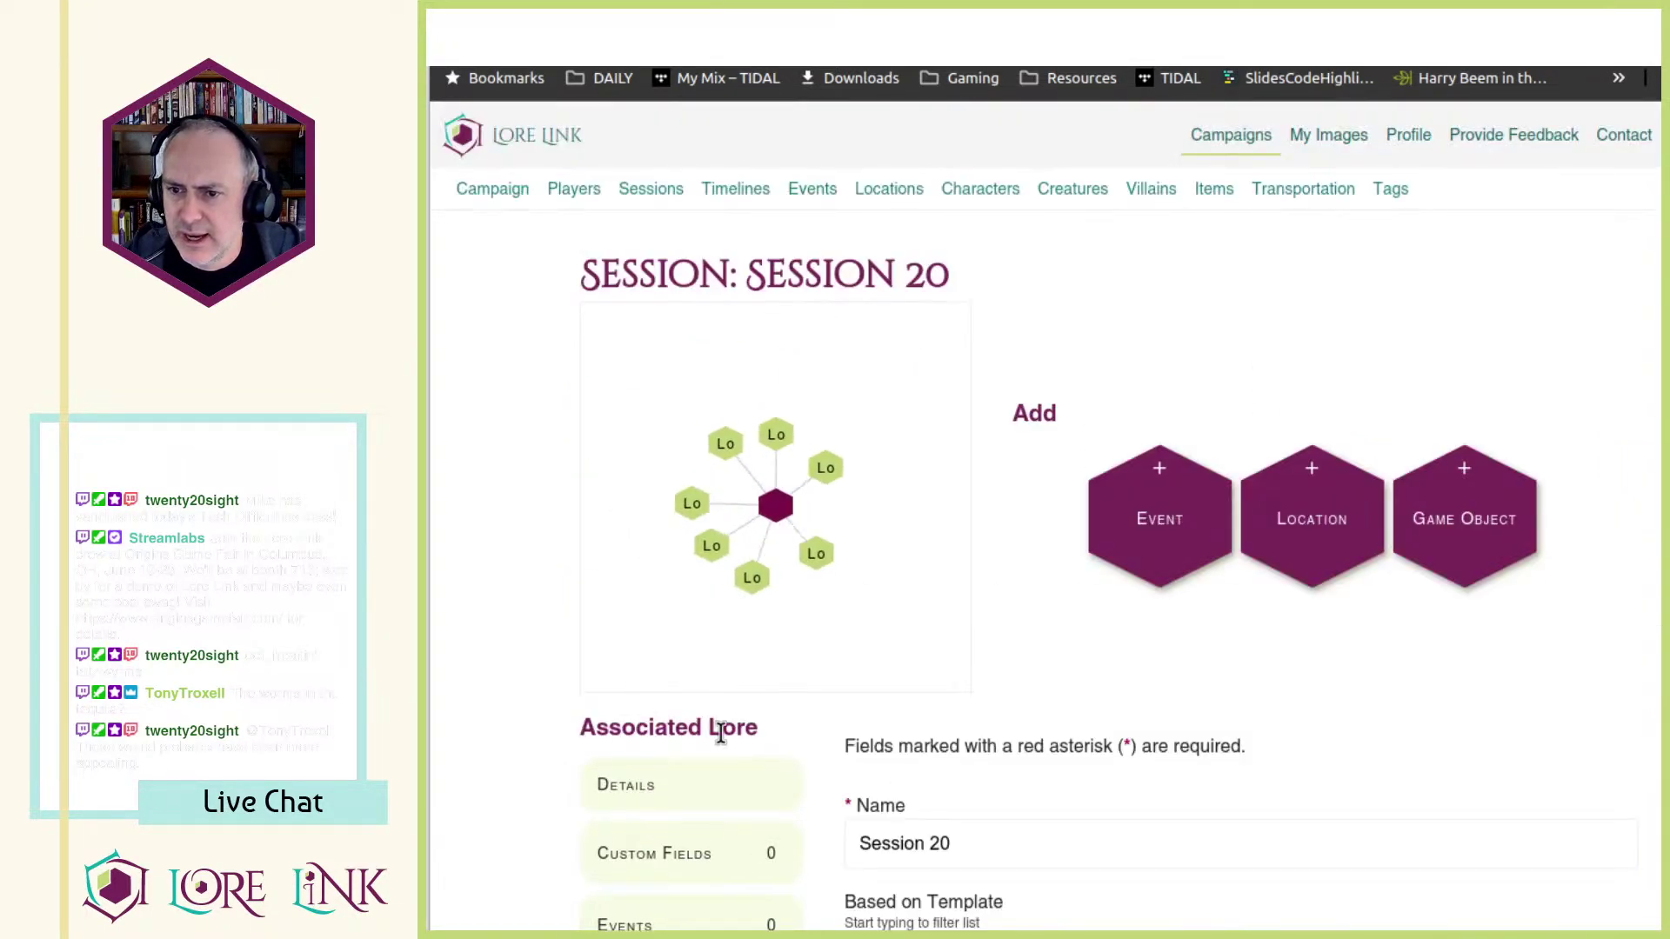
scroll(1161, 477, down, 15)
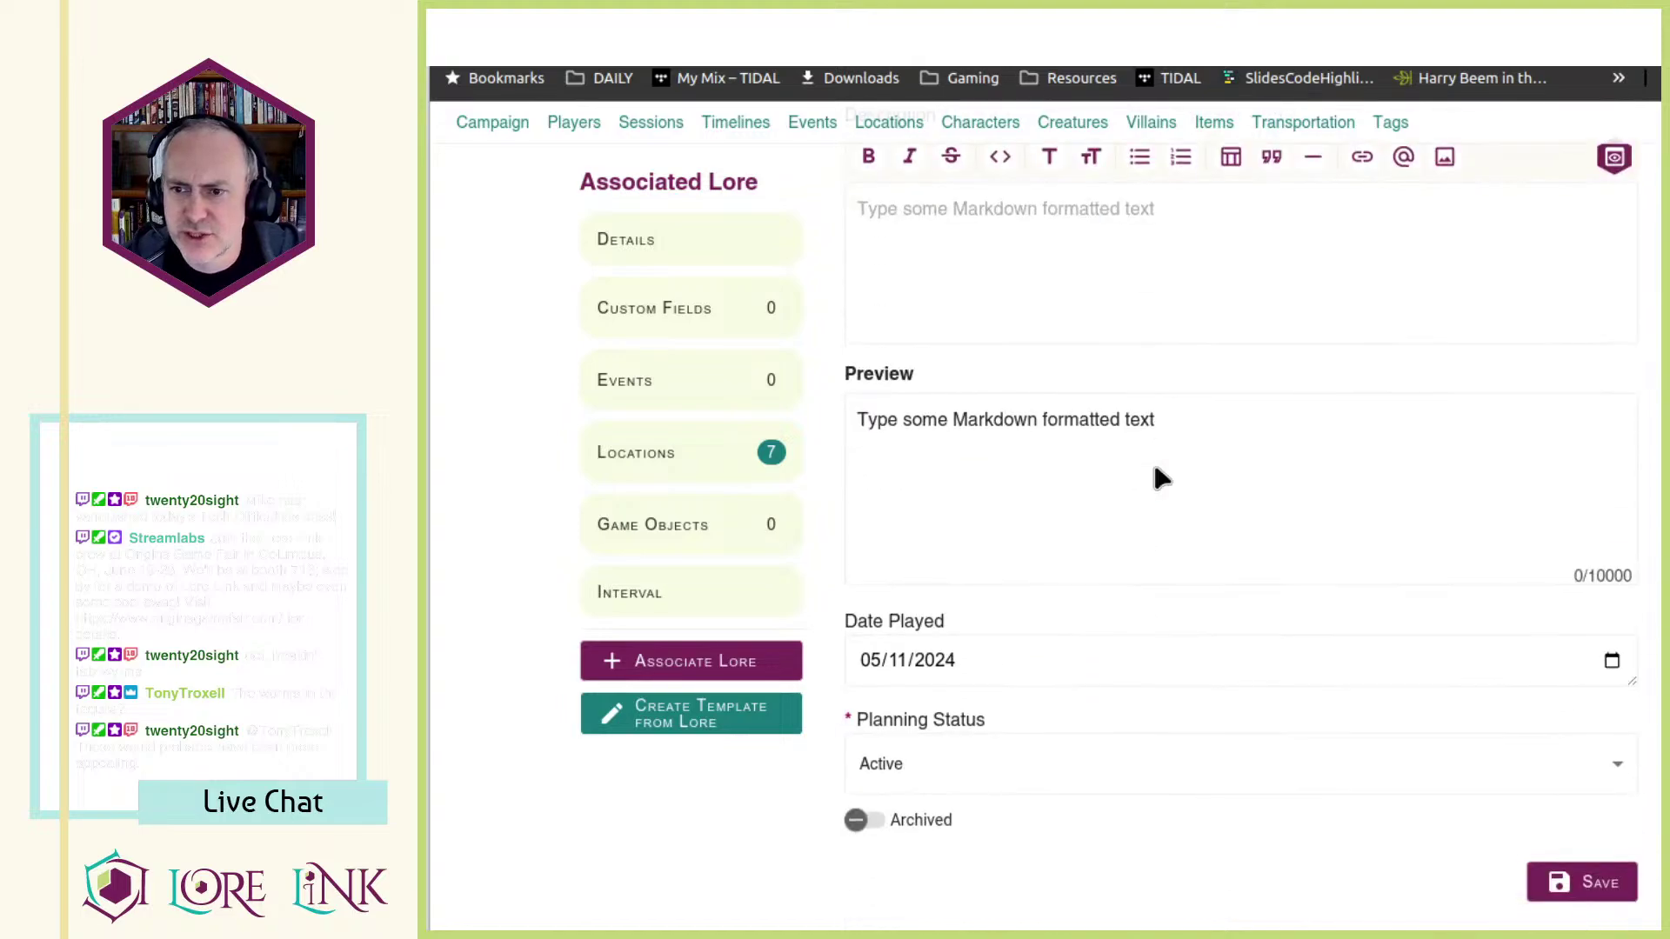
scroll(1154, 467, down, 20)
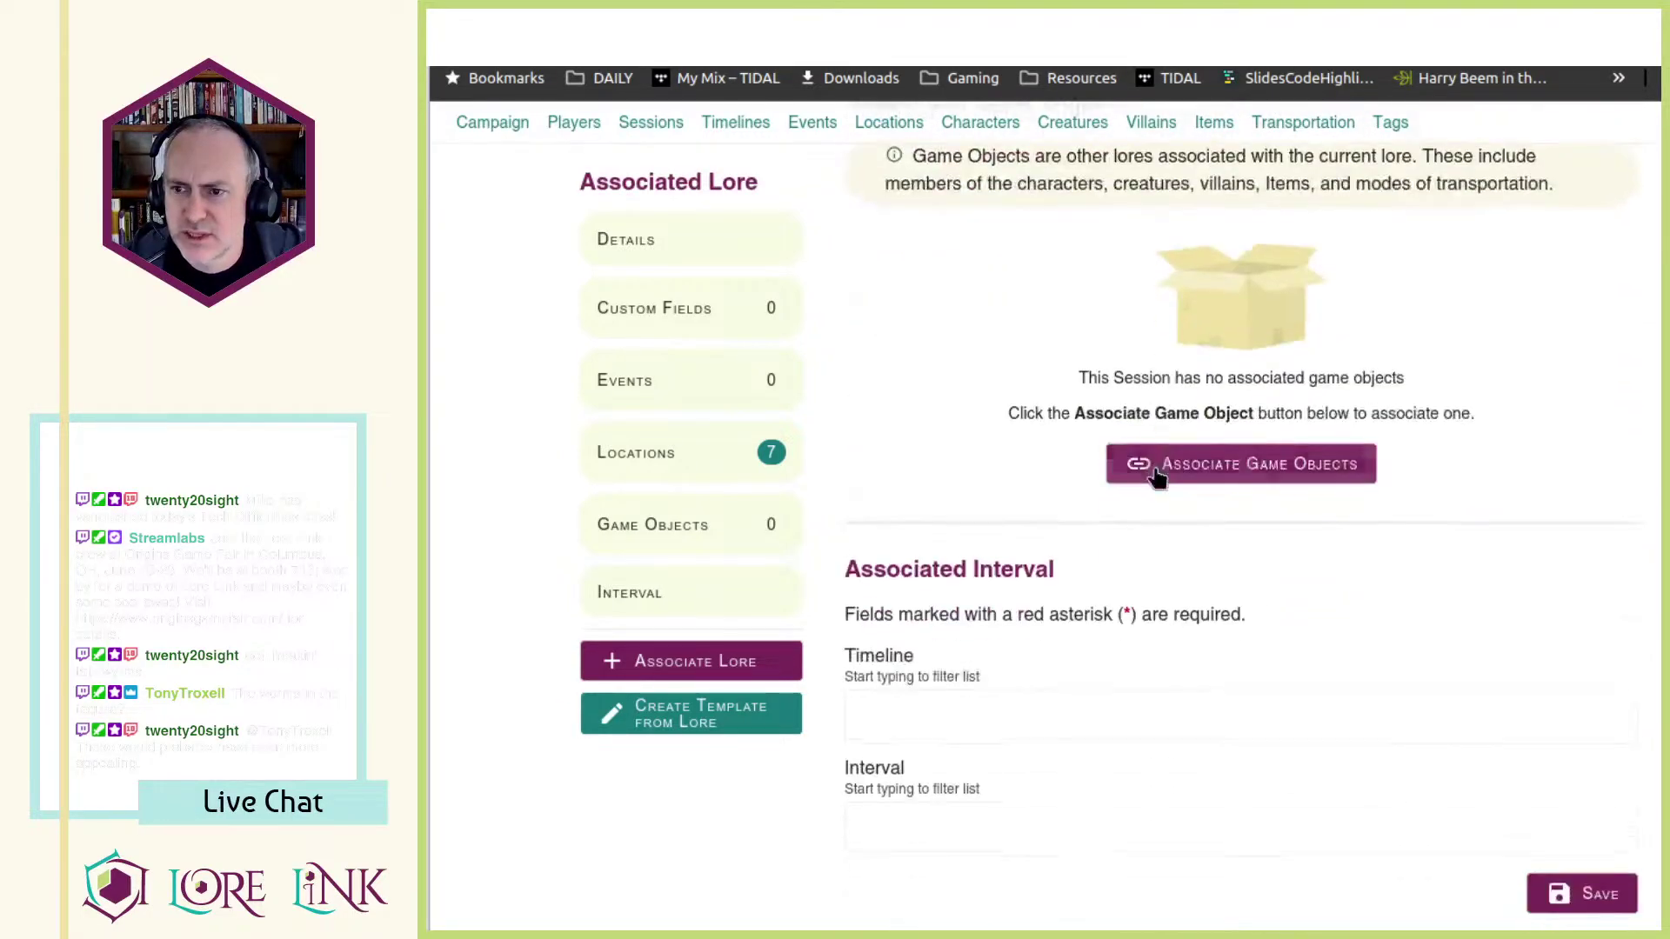
scroll(1161, 478, down, 3)
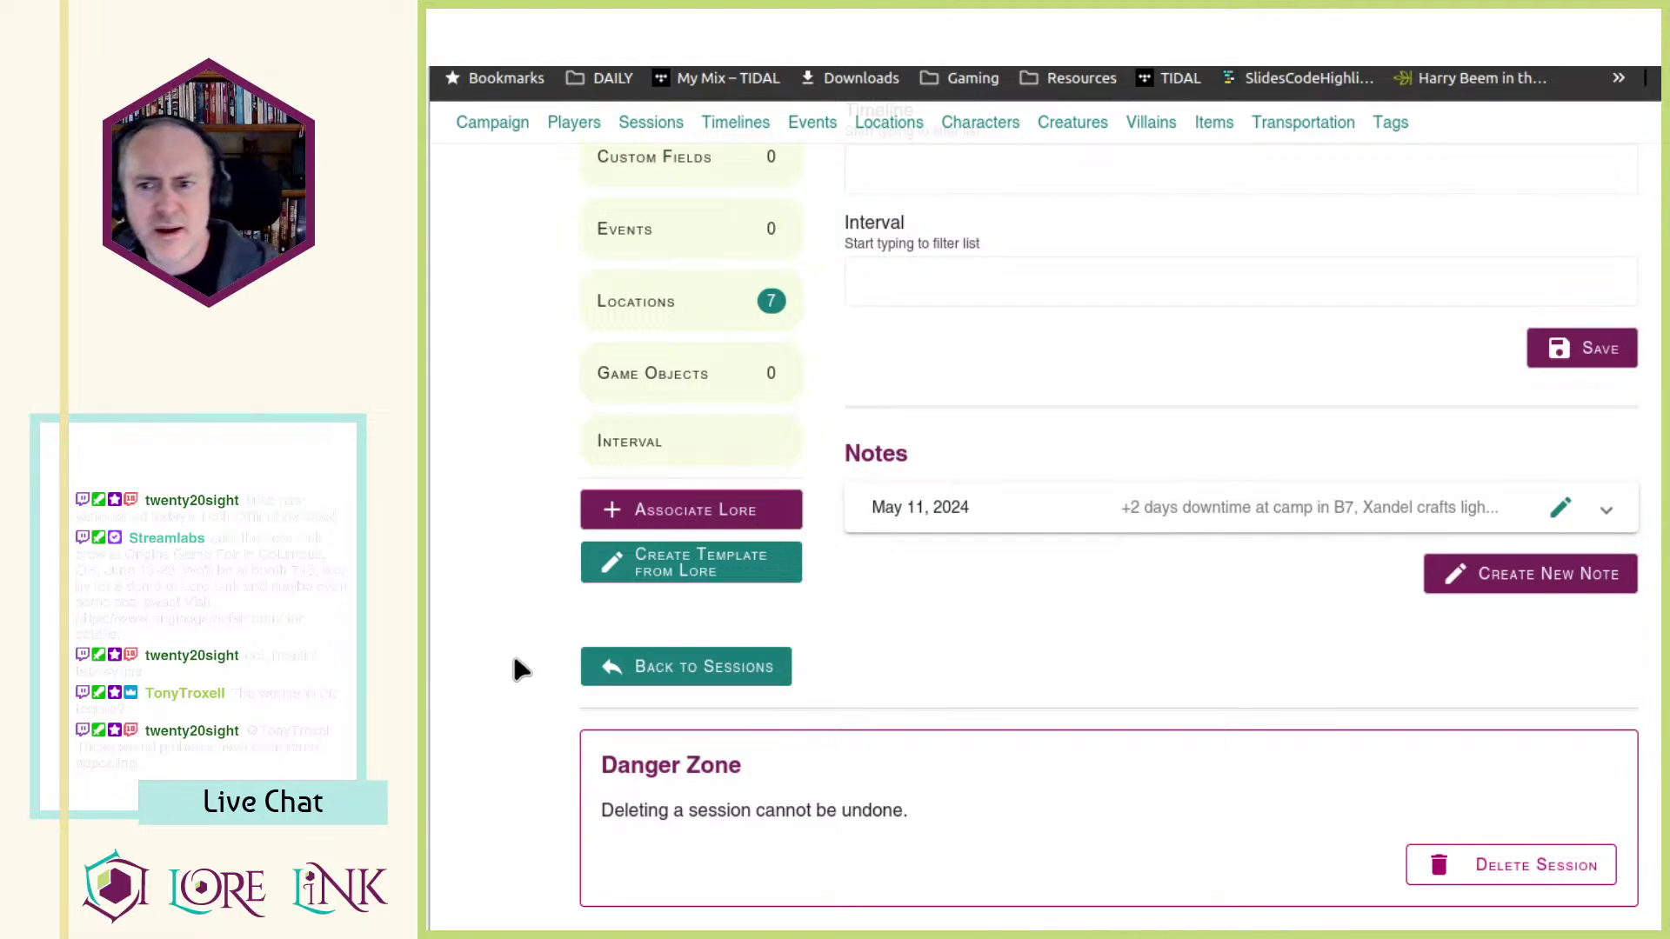
scroll(1036, 615, up, 15)
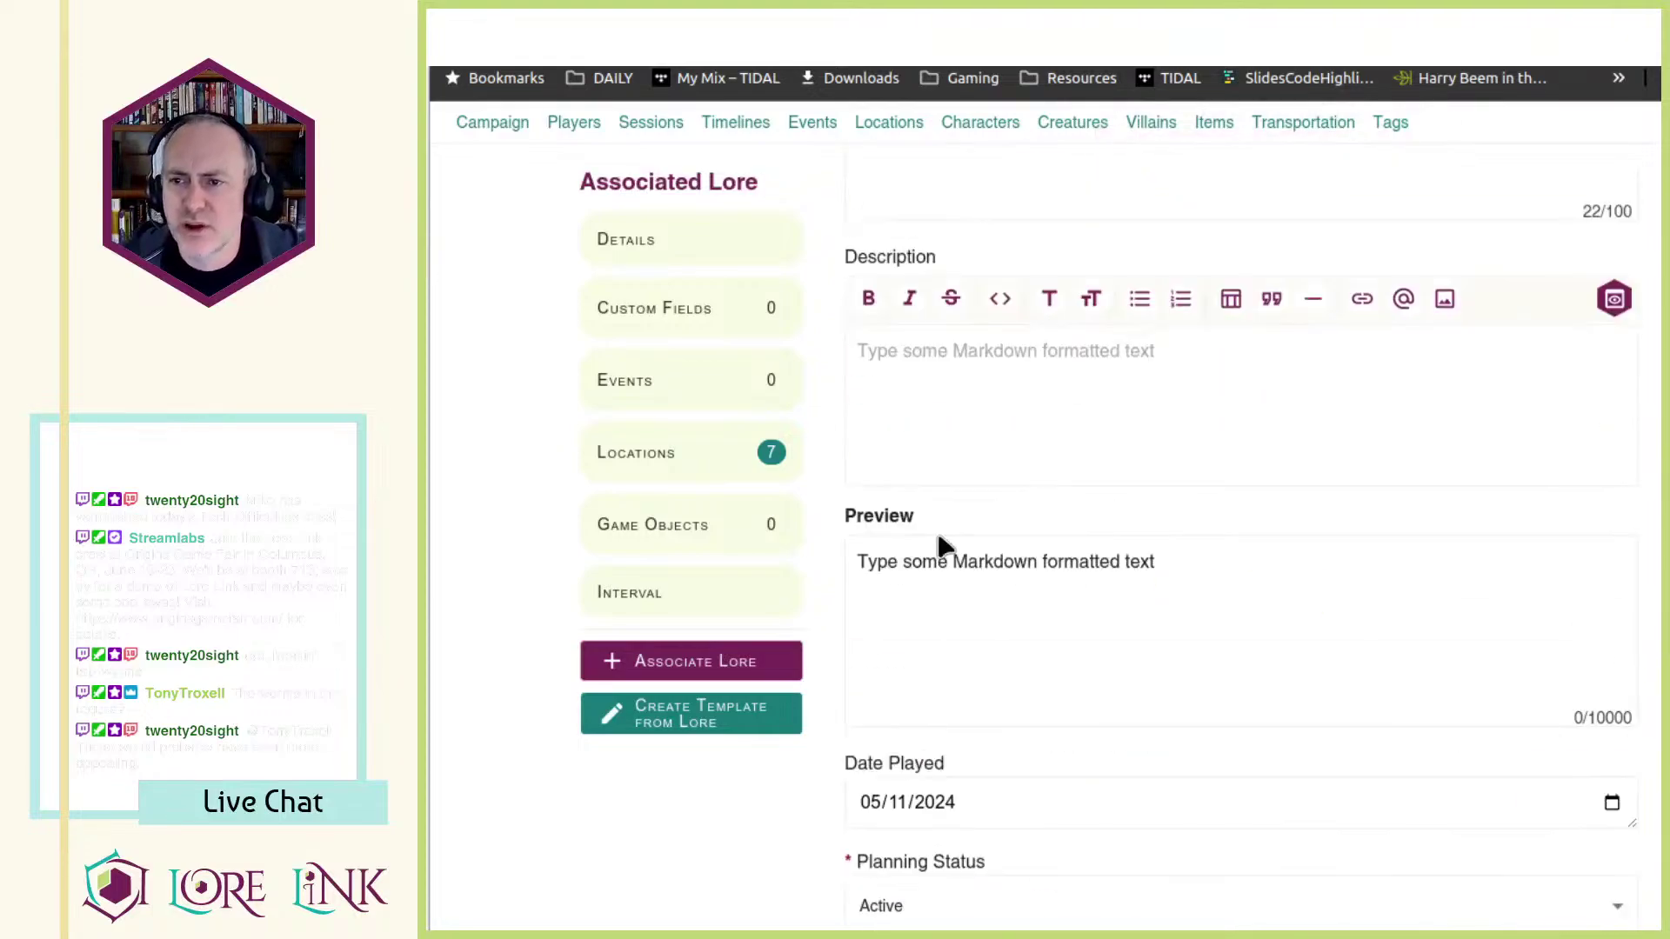
scroll(944, 546, up, 10)
- Return to the session list, check Session 21's entry and reopen Session 20
click(651, 191)
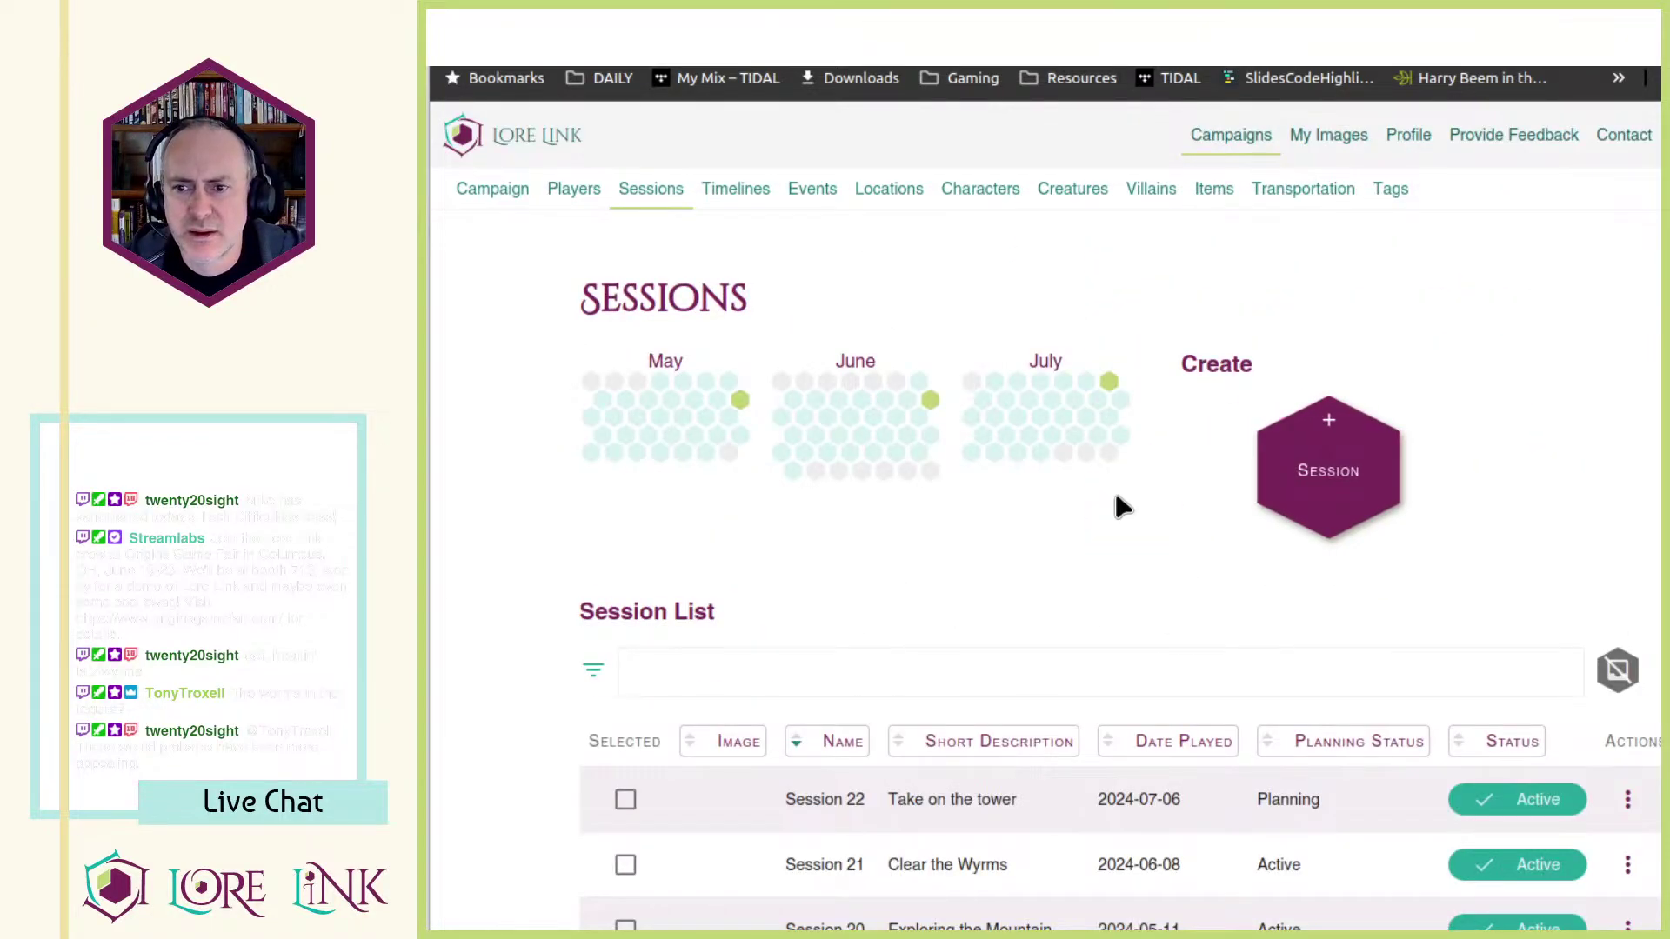
scroll(1116, 500, down, 2)
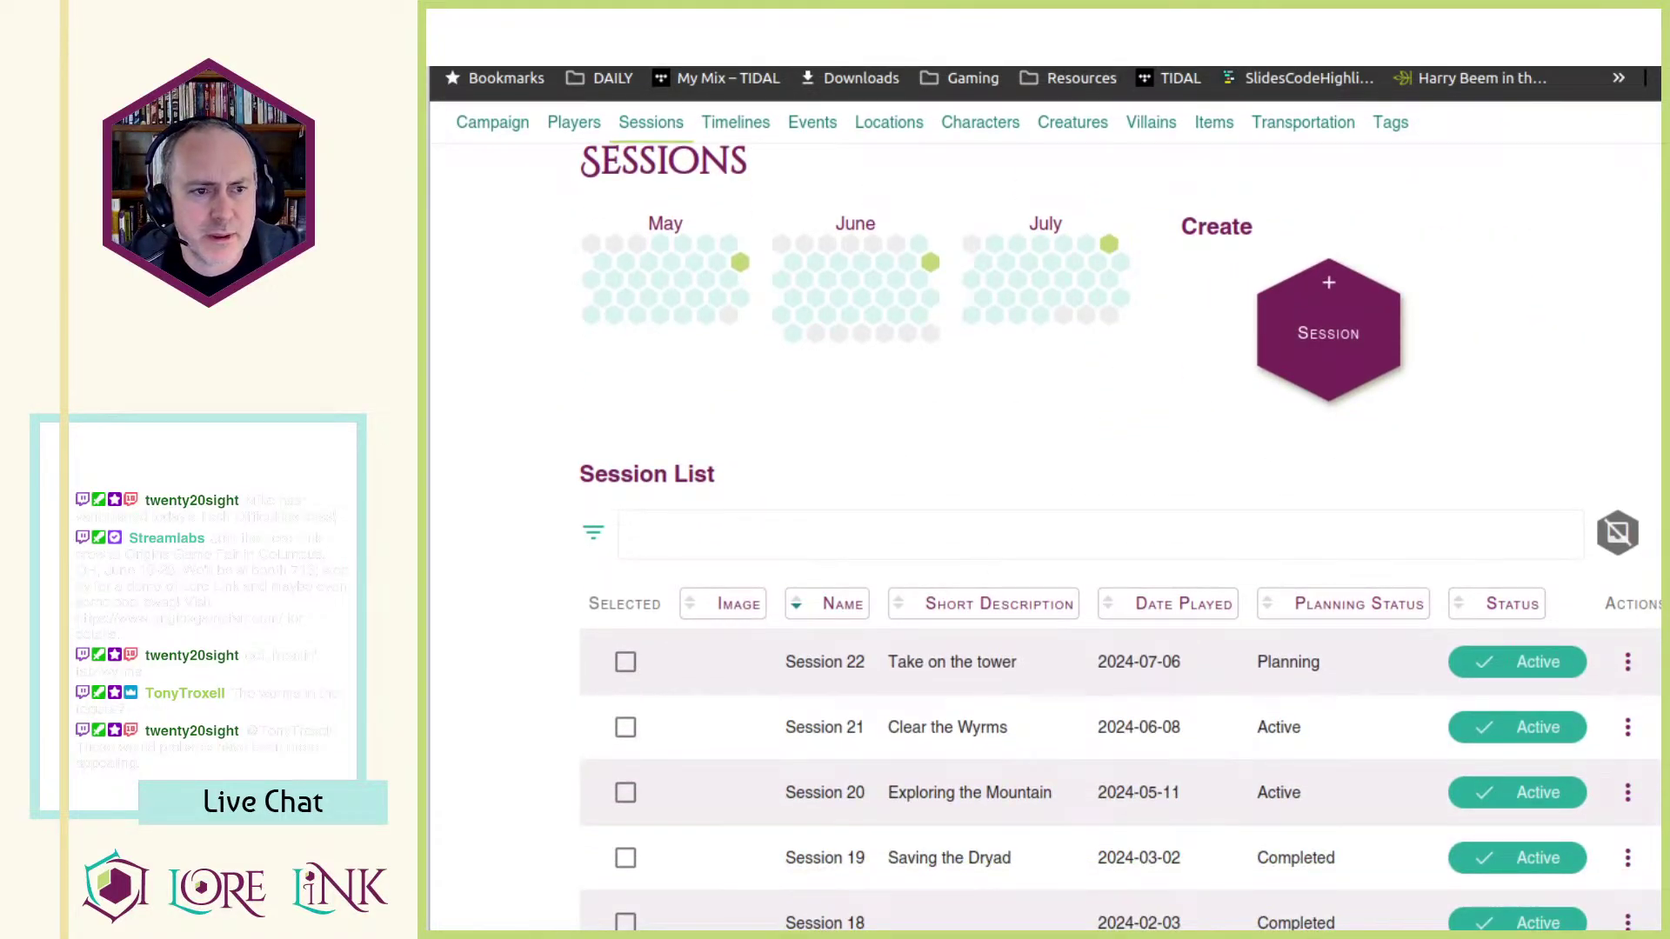
drag(743, 729, 1374, 759)
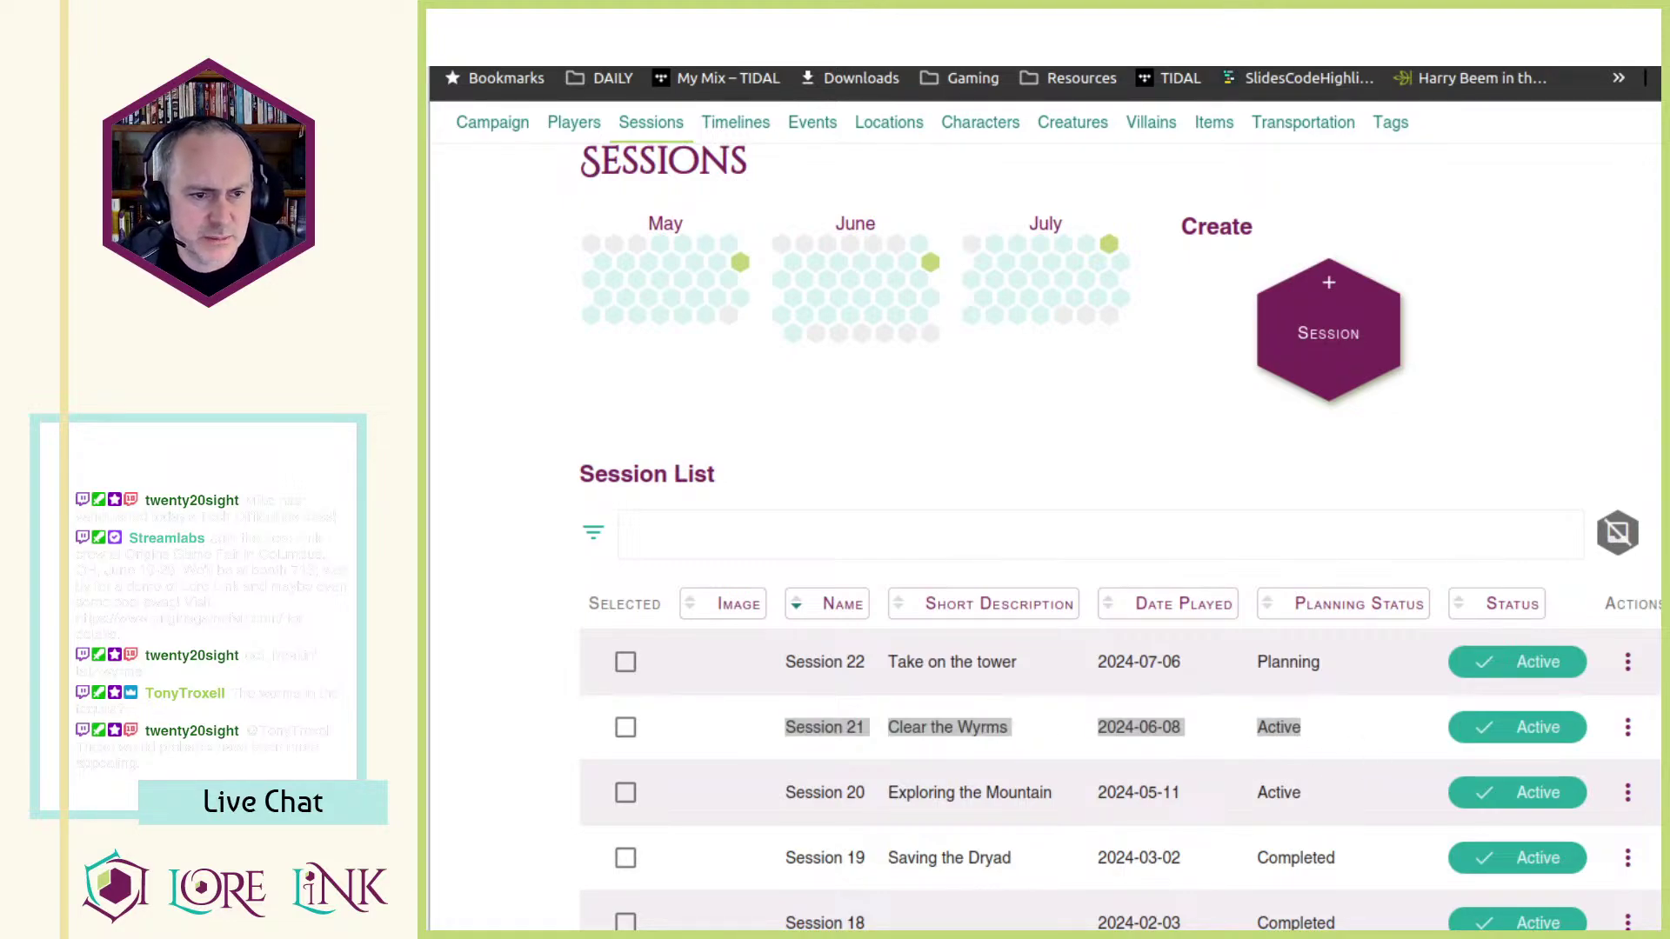
click(1139, 739)
click(1627, 793)
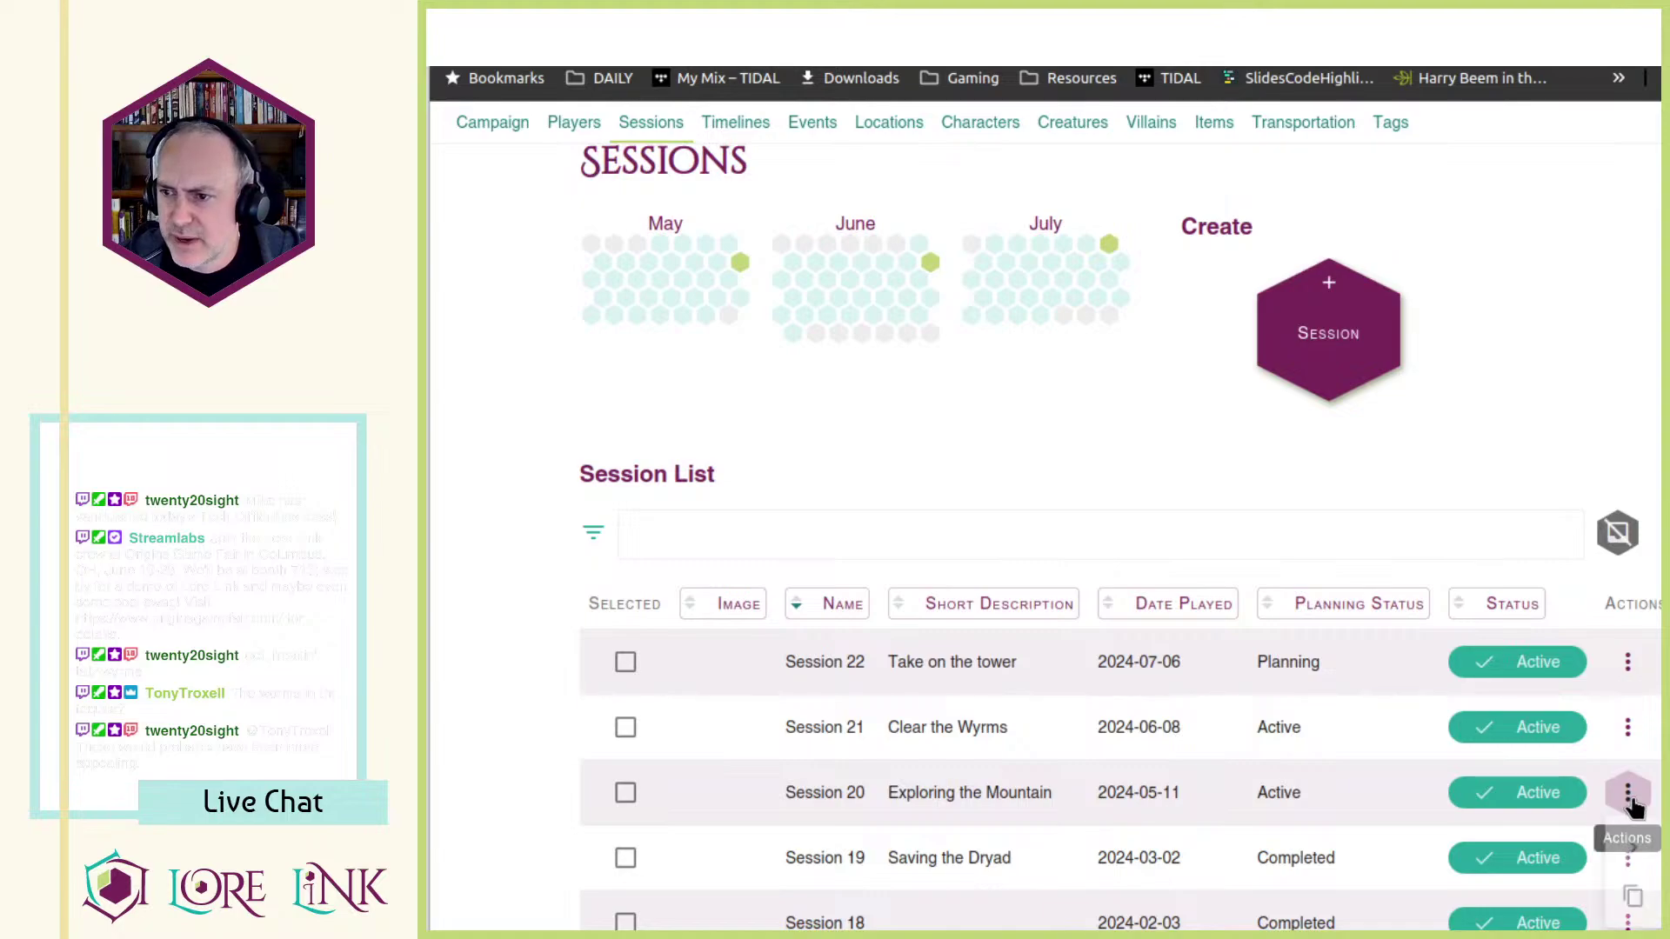
click(1633, 856)
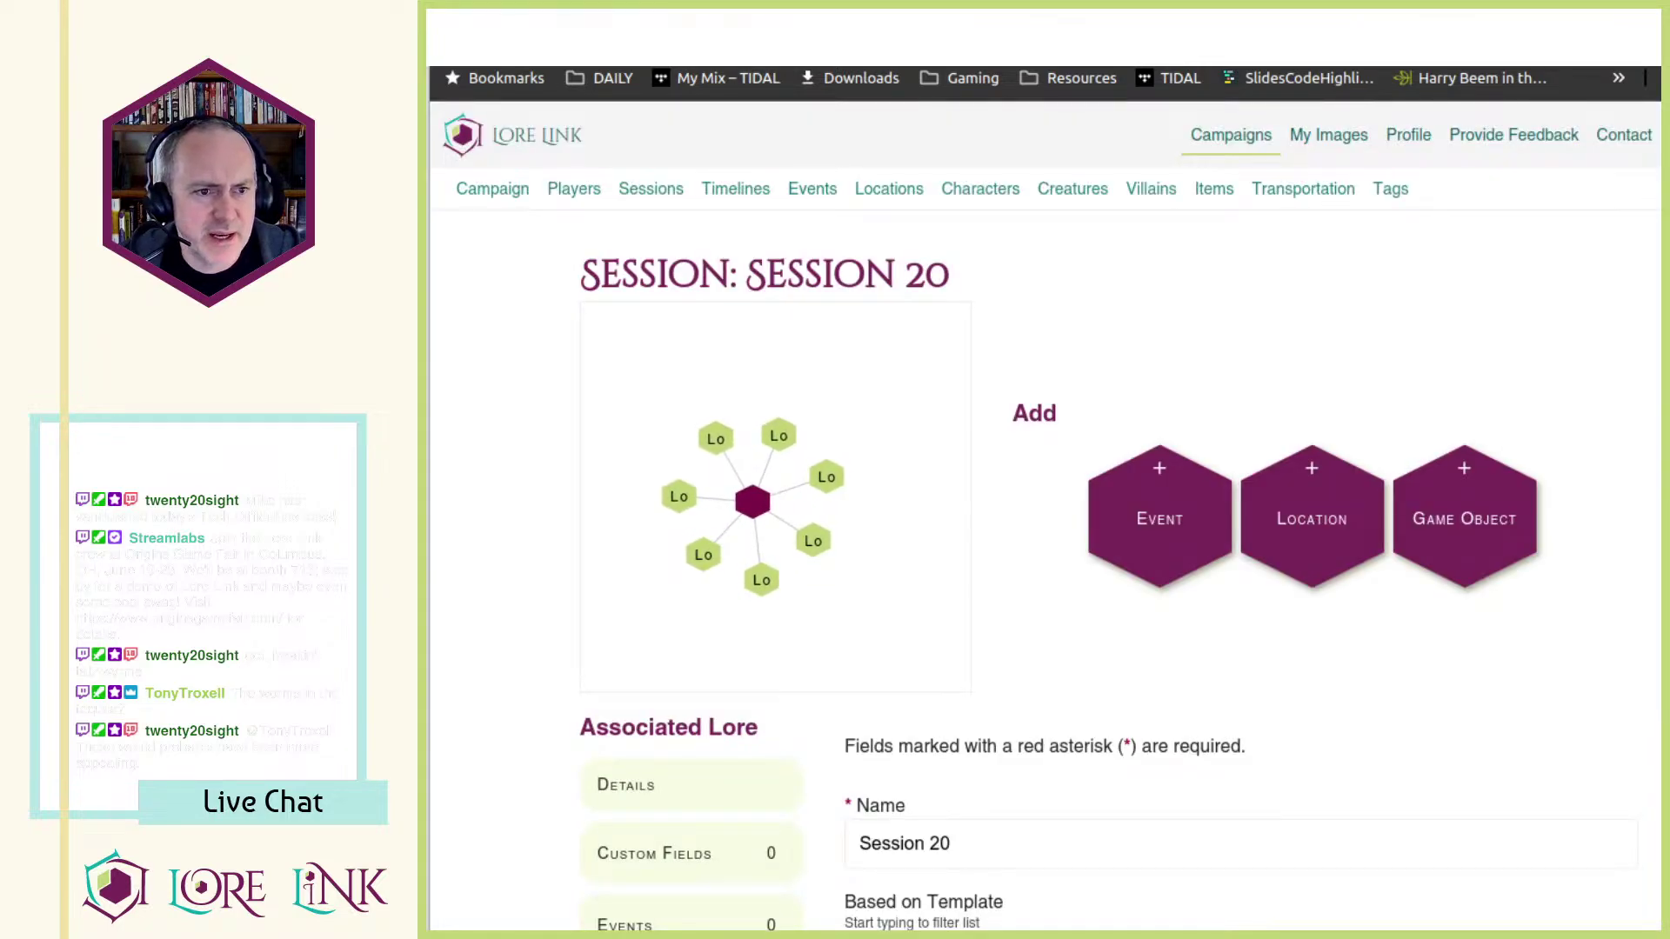
scroll(957, 565, down, 2)
scroll(1103, 641, down, 4)
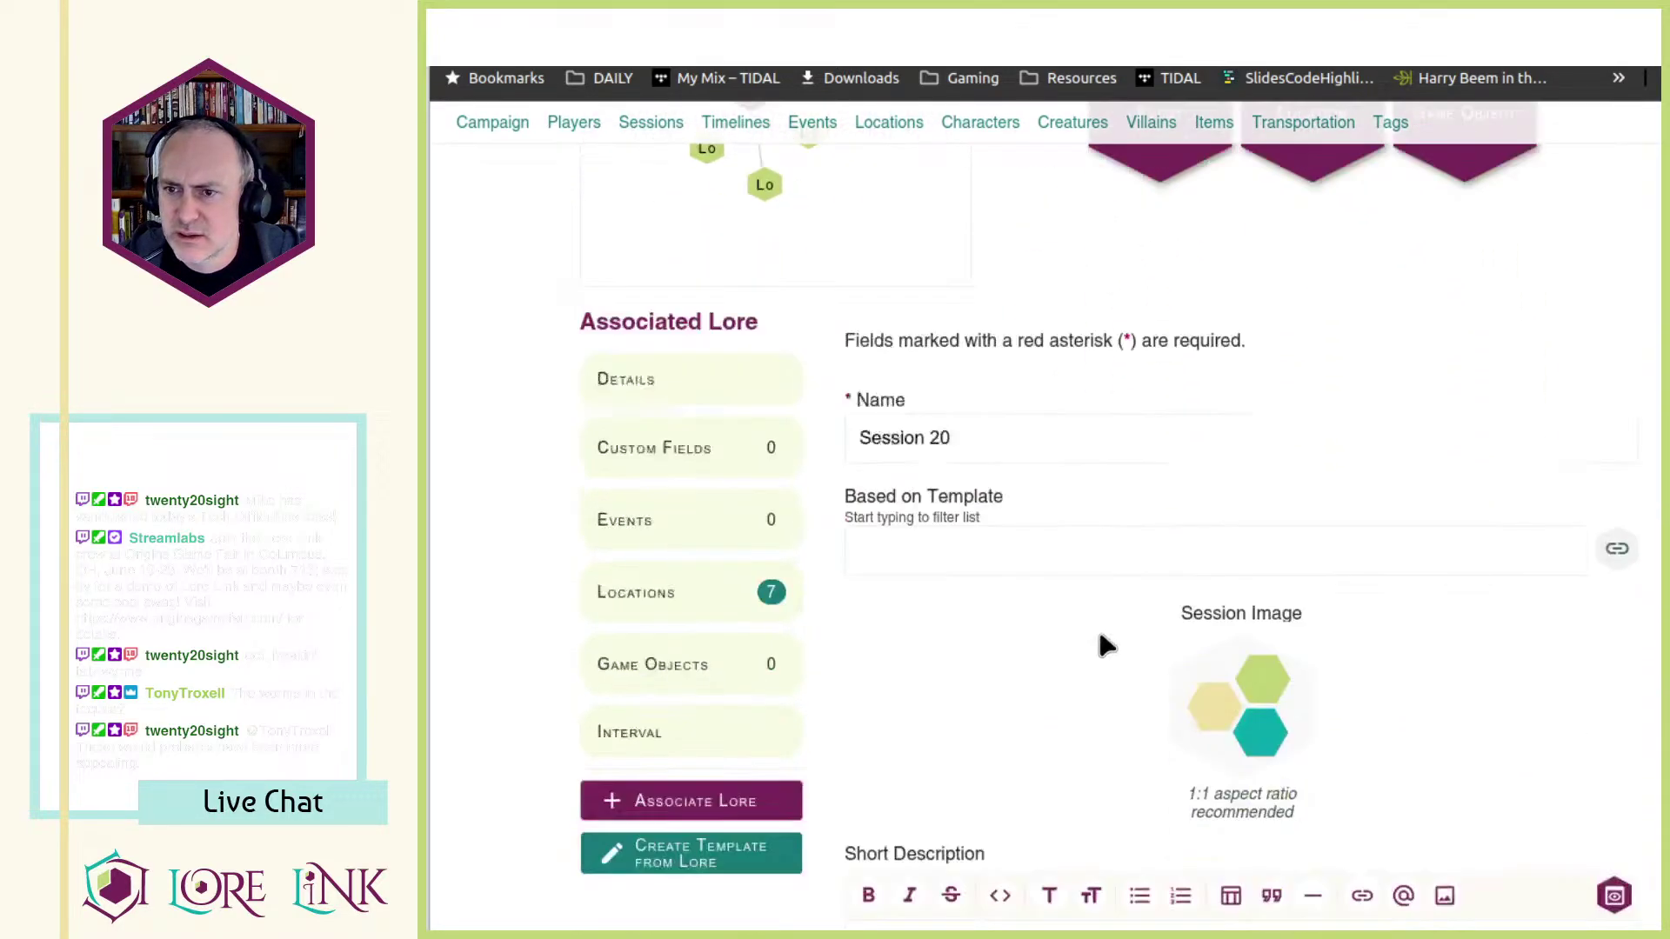
- Open the Lost Mammoth Valley location from the locations hierarchy and examine its hex map across to the eastern hexes
double_click(892, 676)
click(1144, 689)
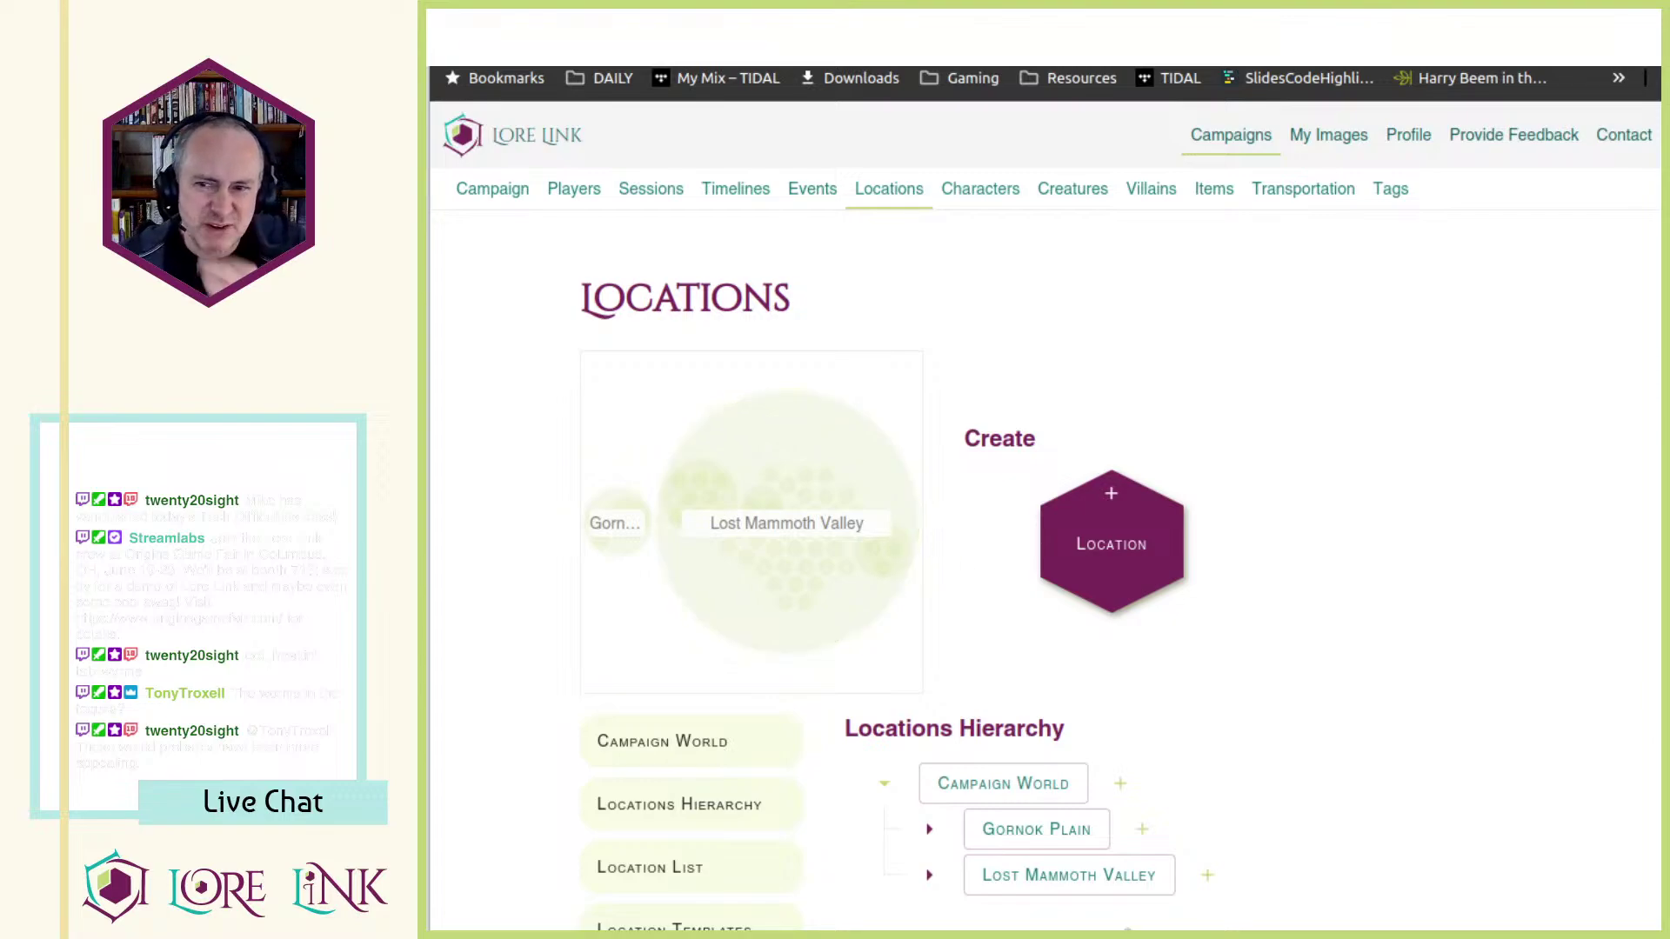
click(1068, 887)
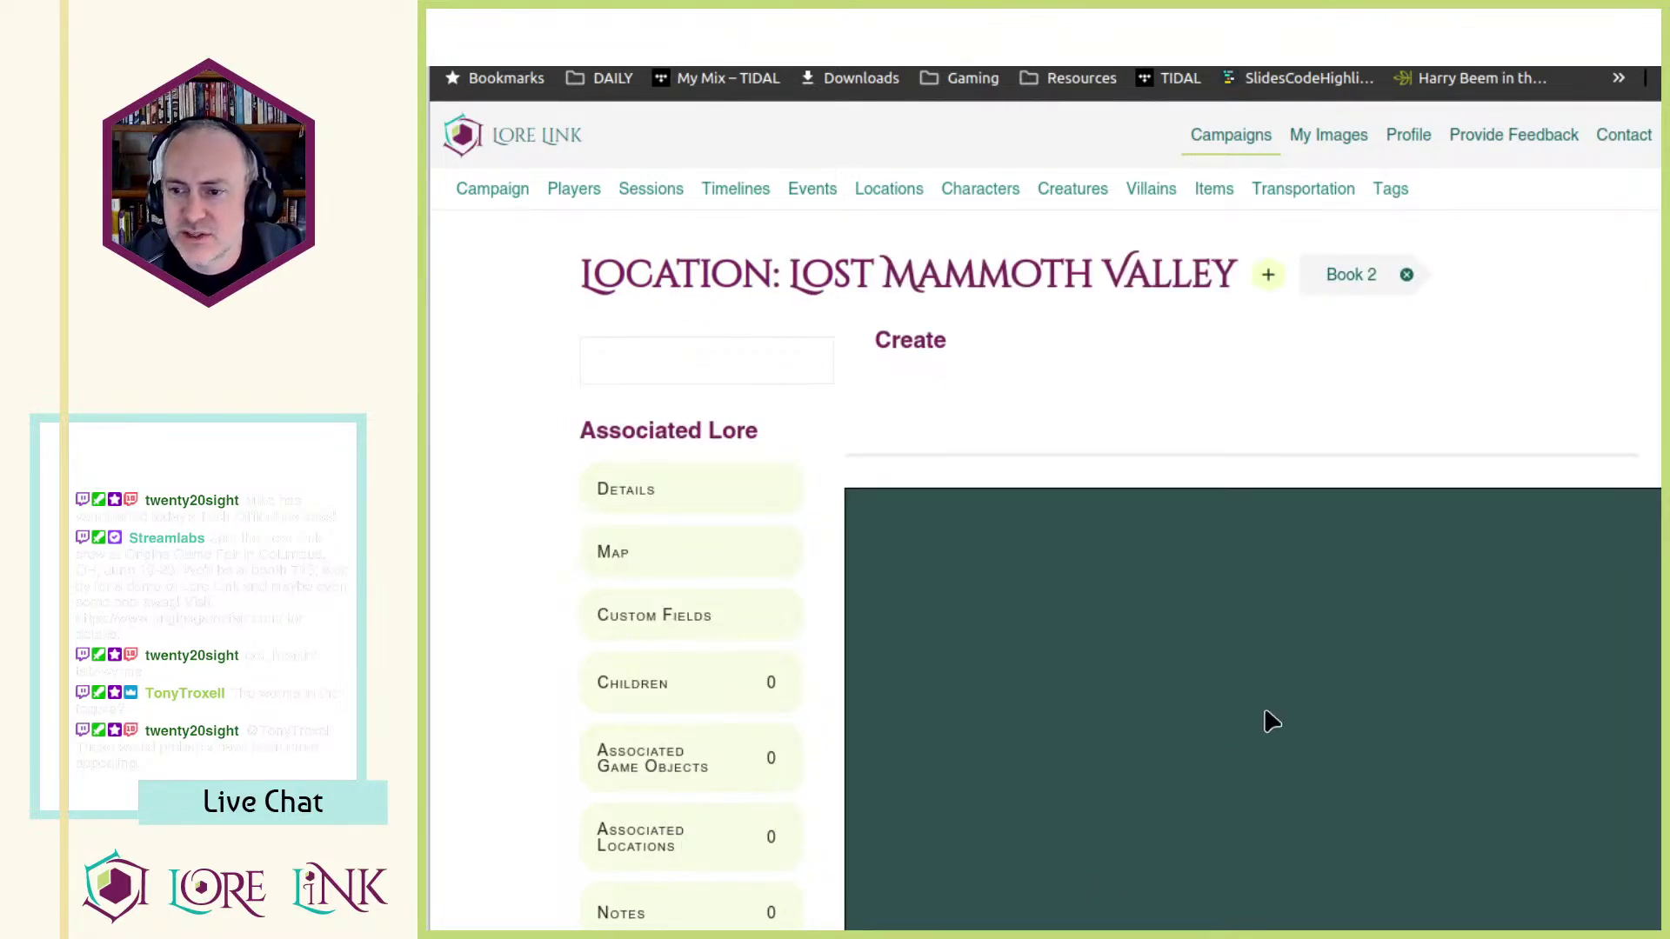
scroll(1435, 443, down, 6)
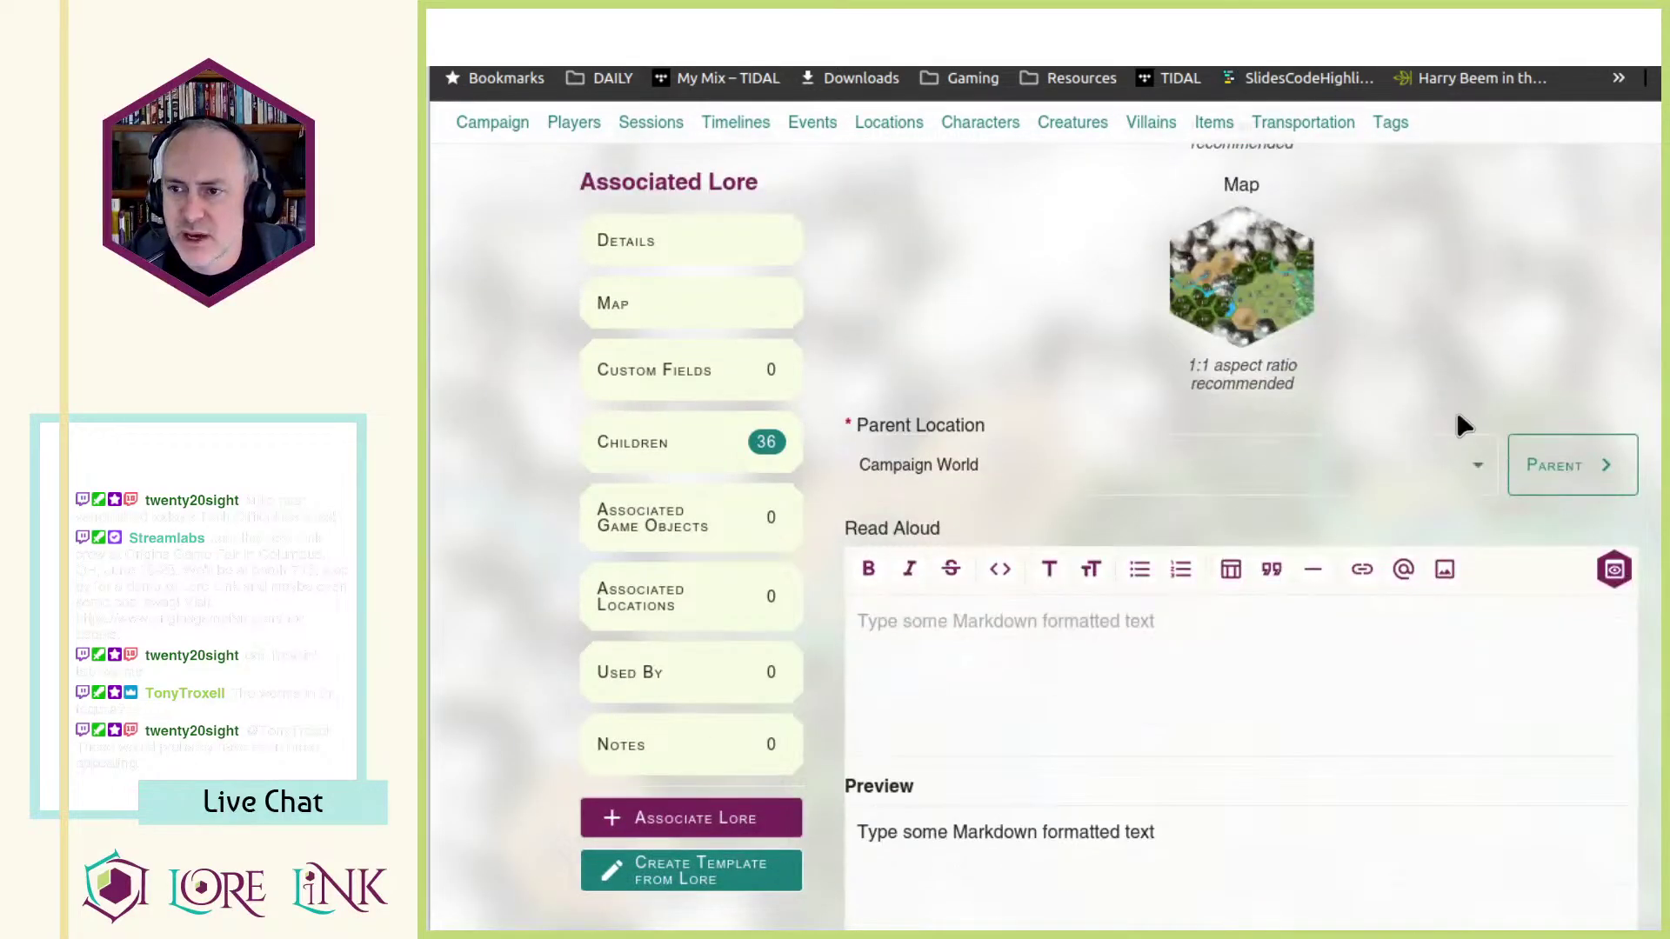
scroll(1198, 509, down, 10)
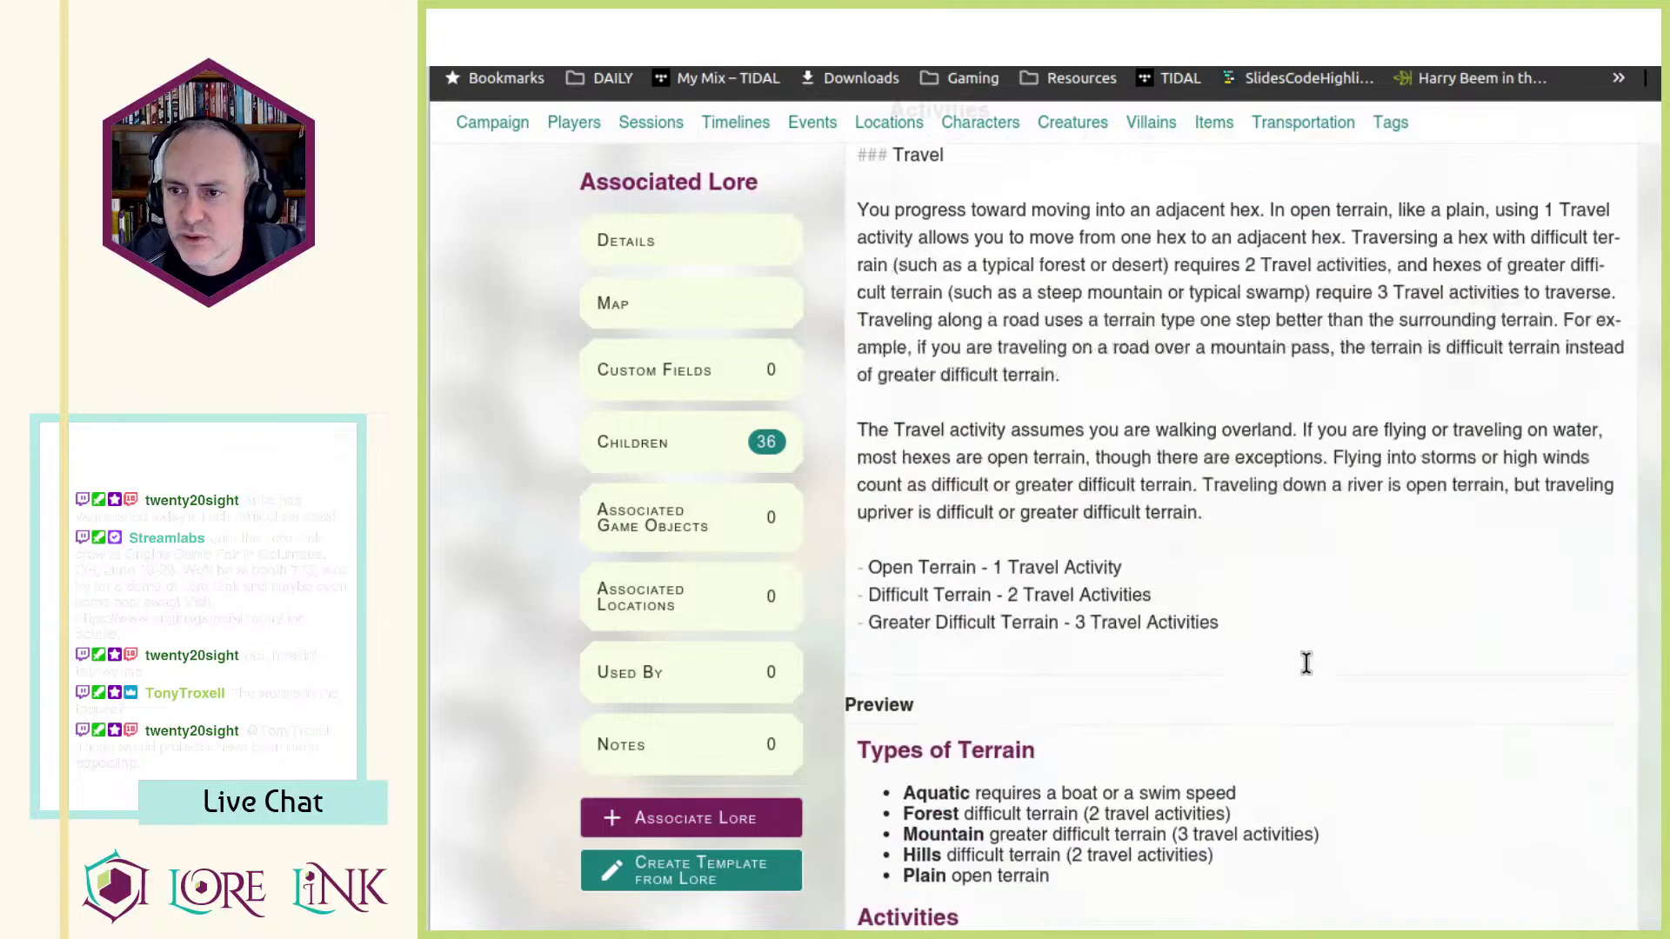
scroll(1433, 585, down, 5)
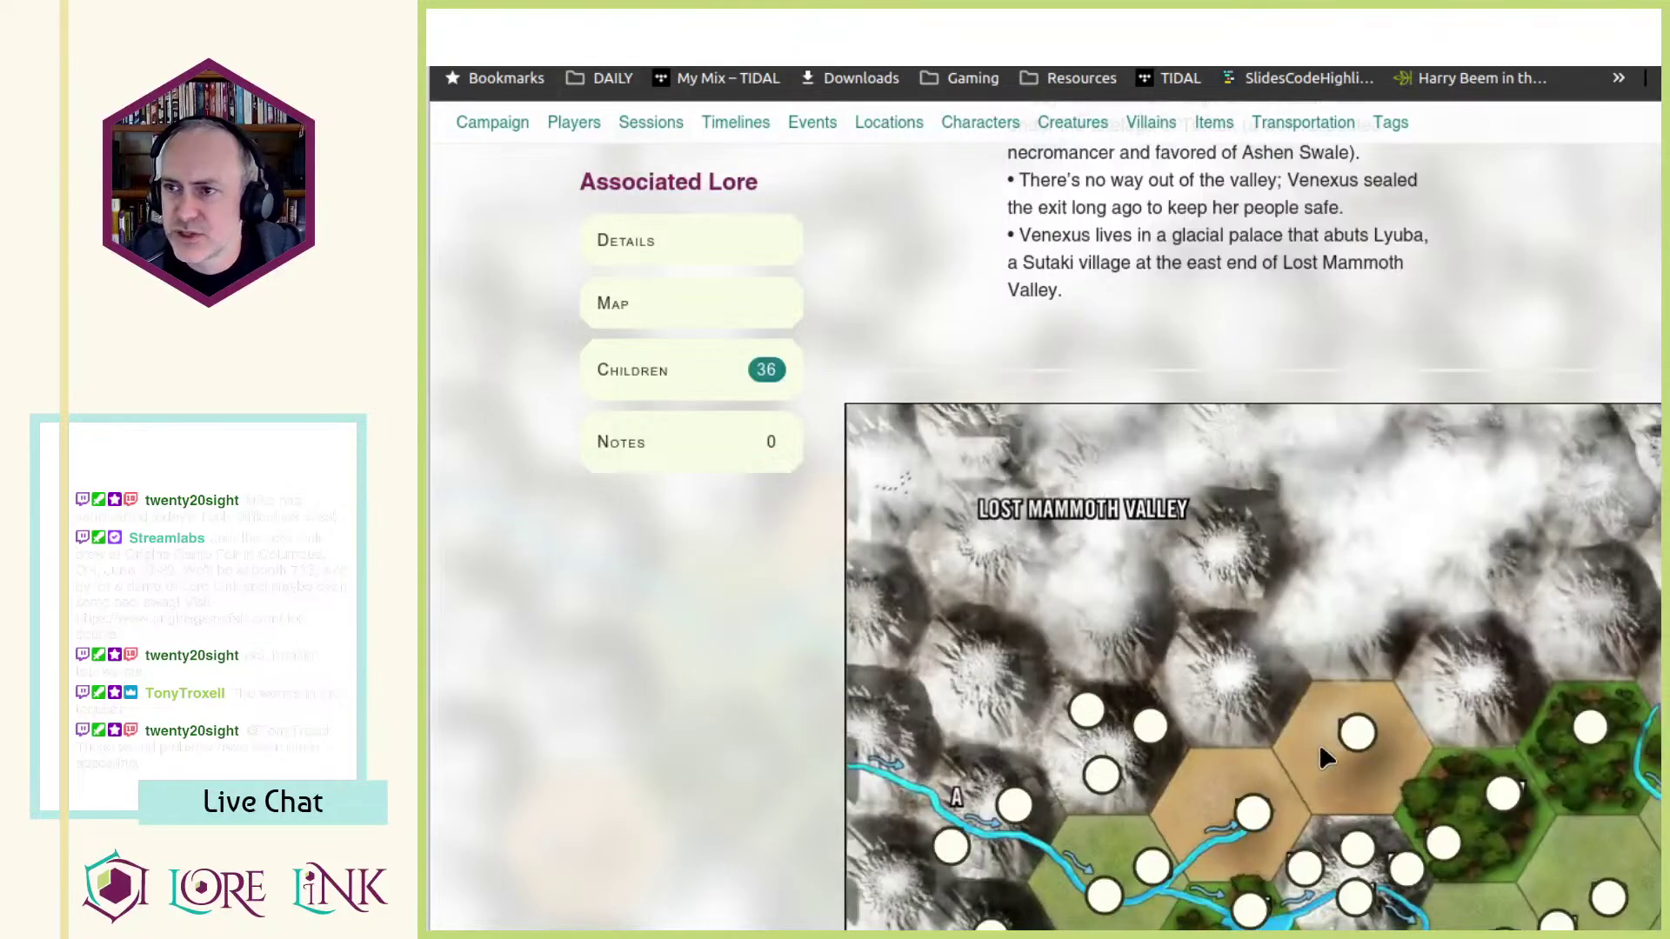
scroll(1374, 678, down, 5)
scroll(1355, 622, right, 1)
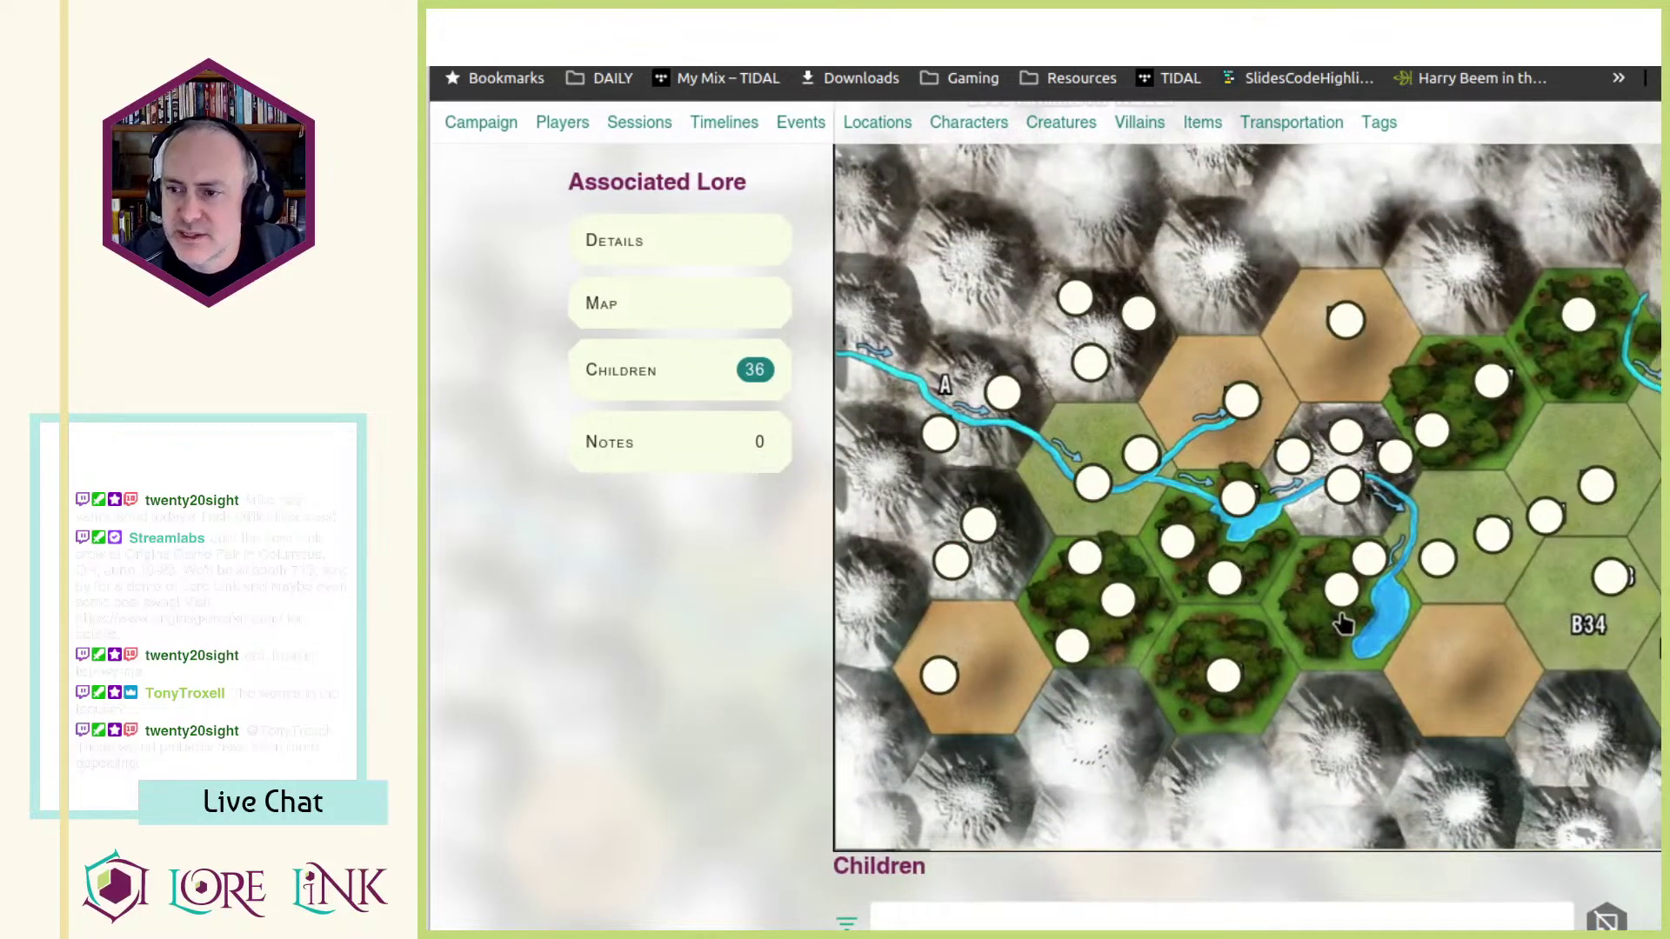
scroll(1344, 623, right, 5)
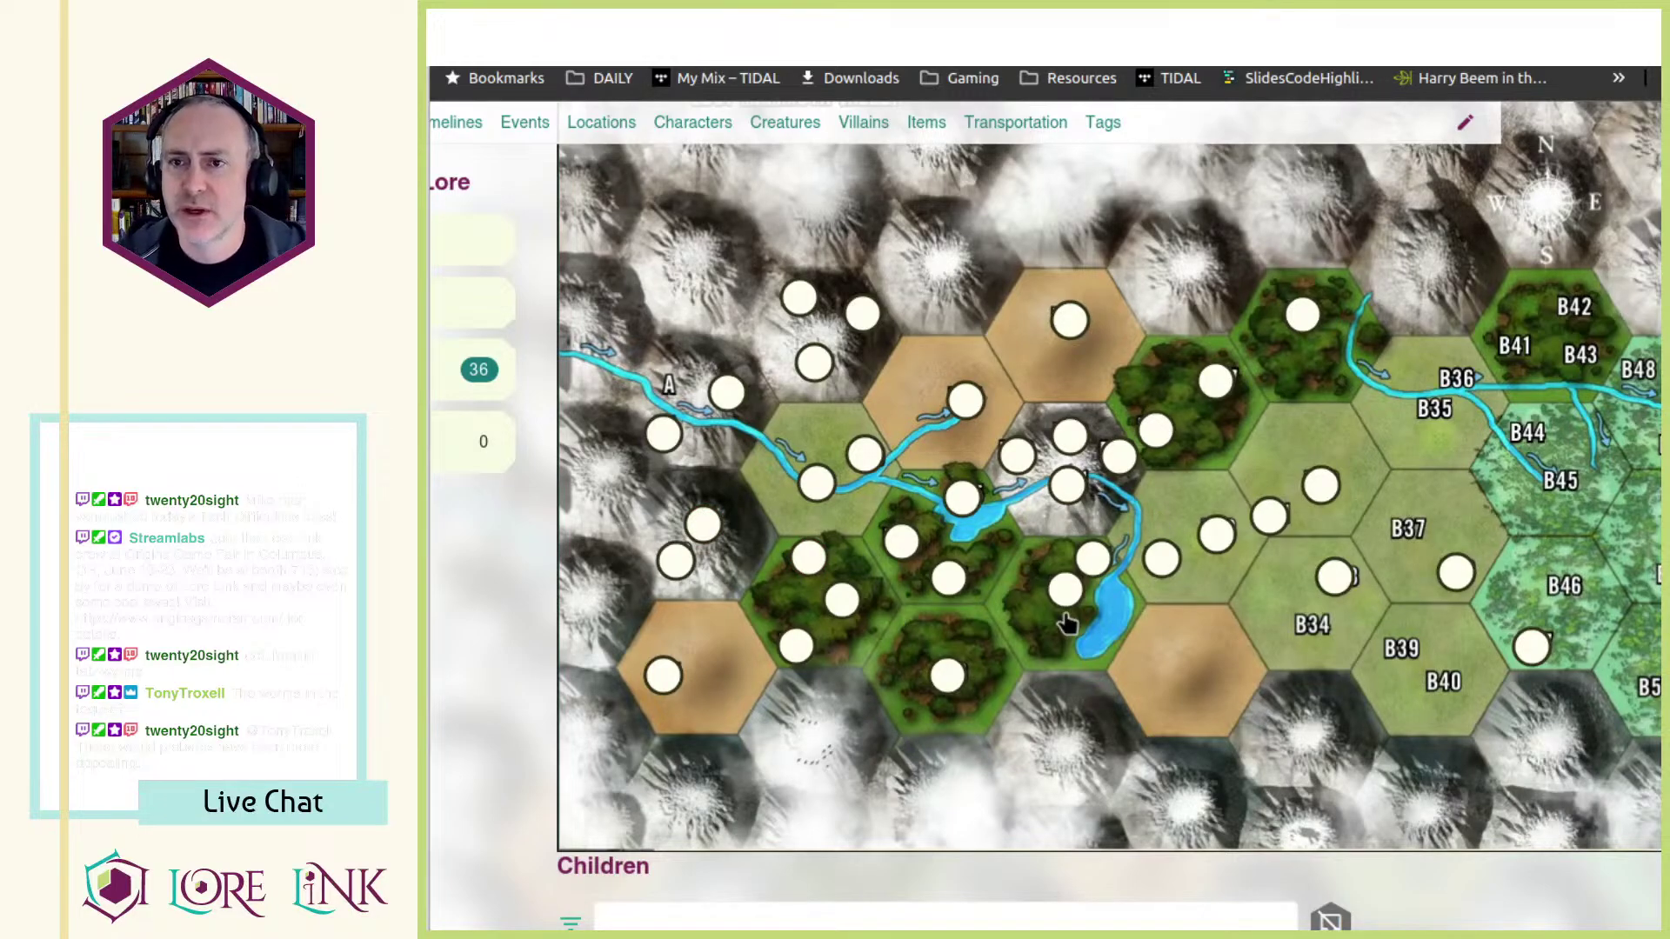
- Go back to Session 20 and open its May 11, 2024 note to read the session recap and prep items
key(ctrl+Tab)
scroll(1215, 693, down, 7)
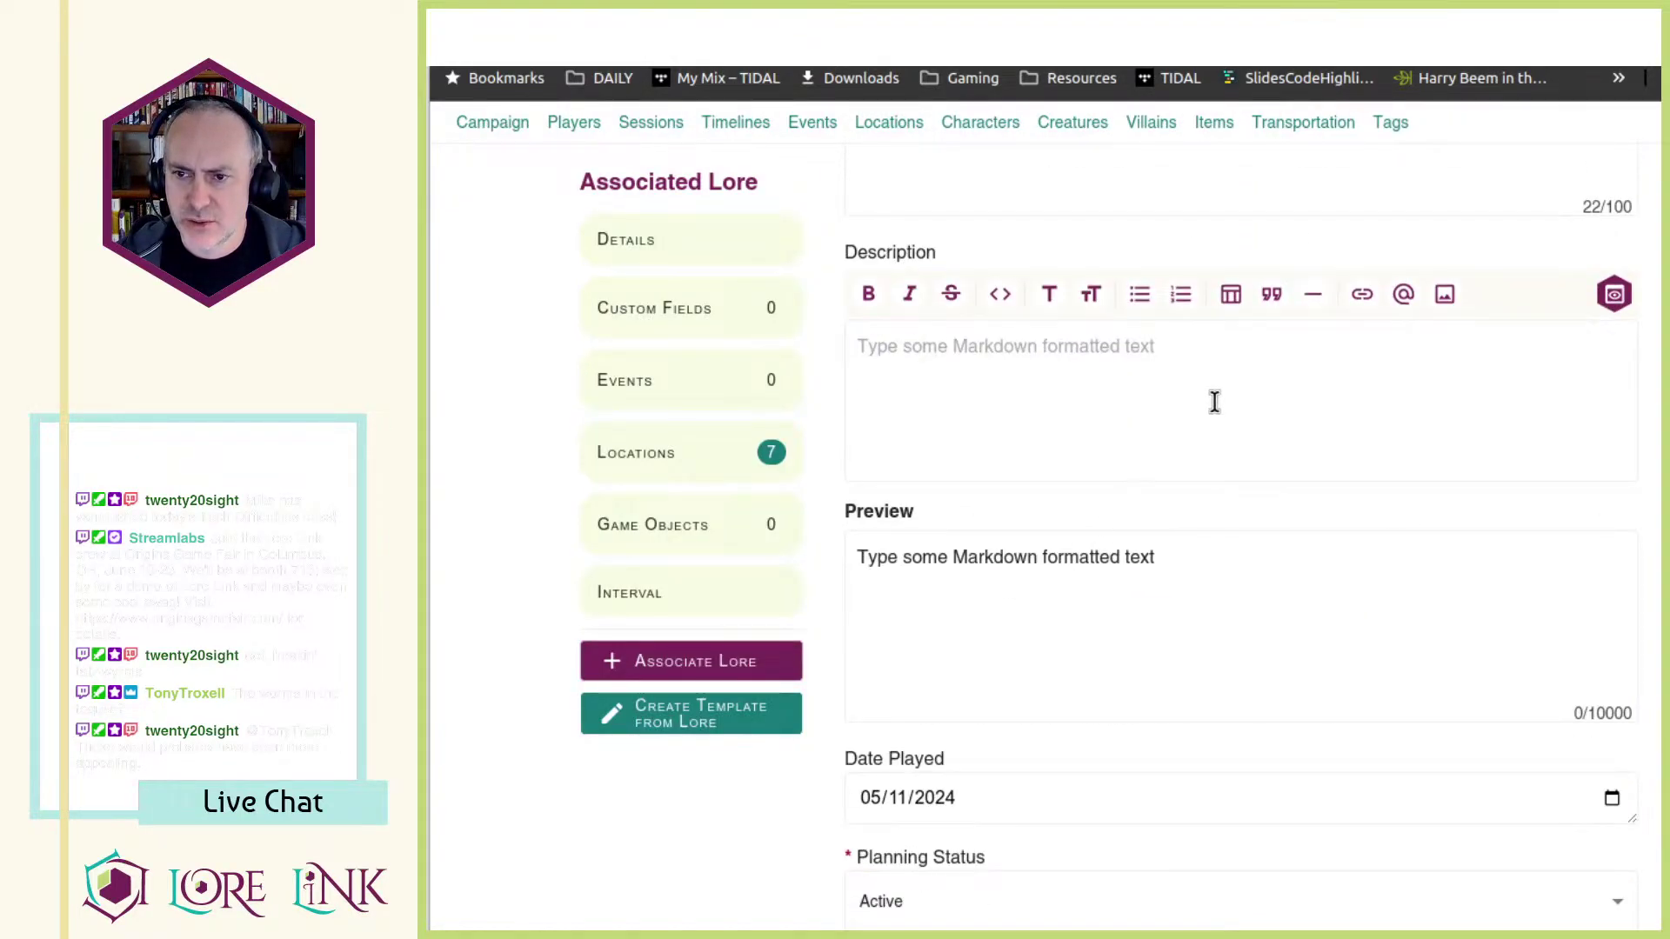
scroll(1032, 395, down, 2)
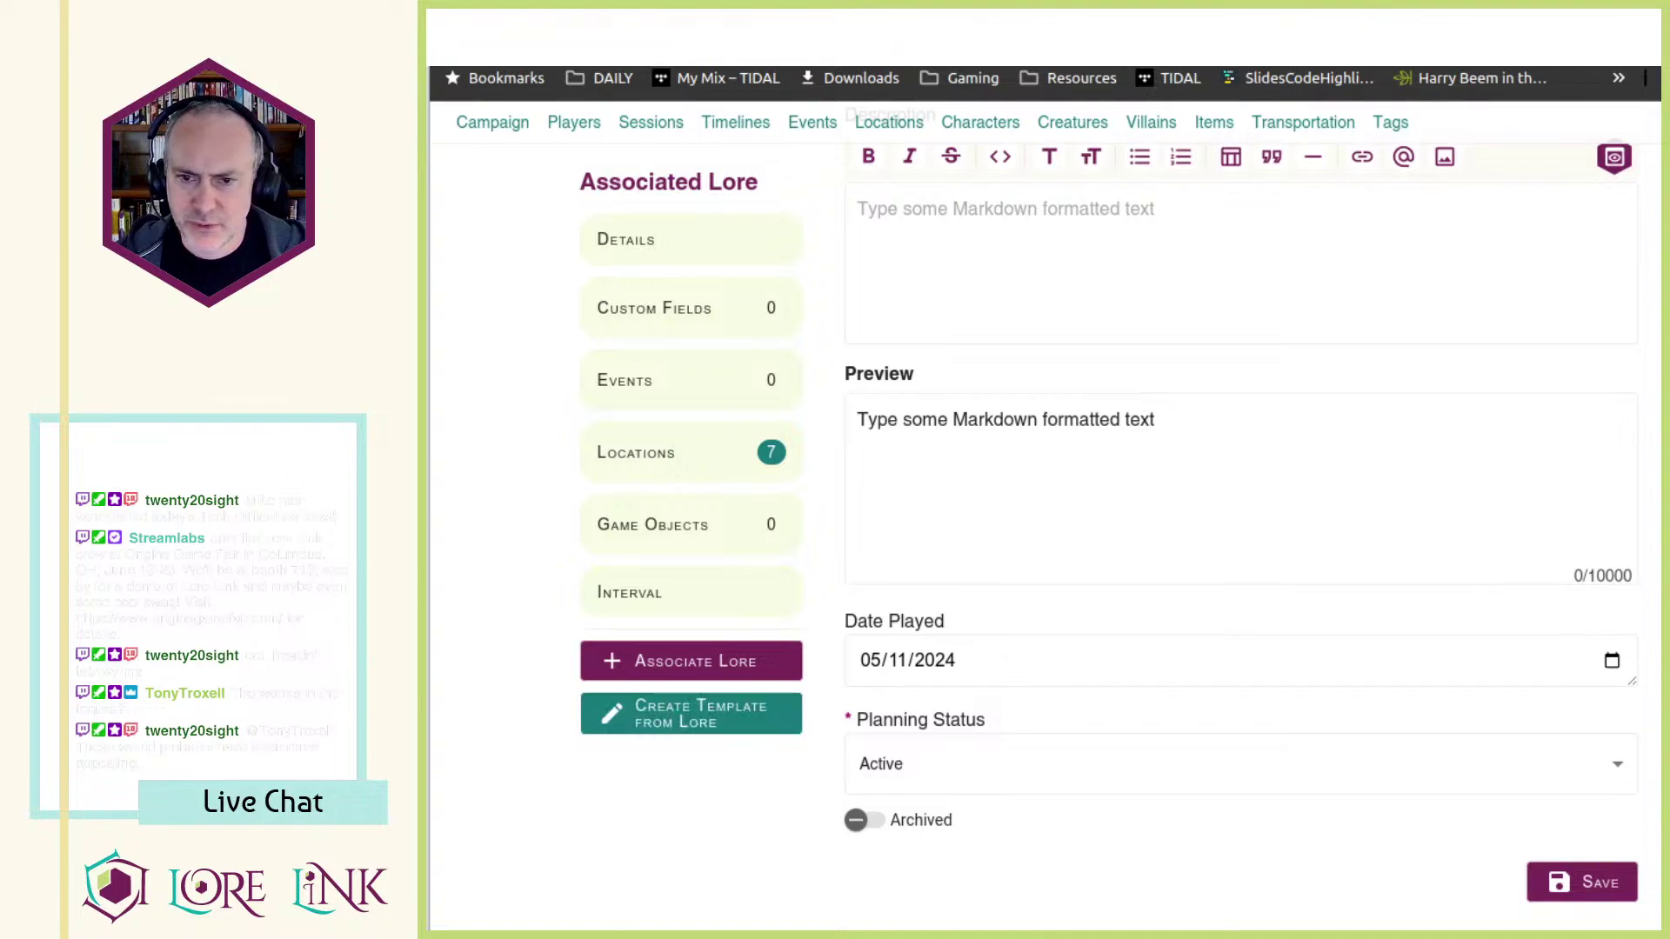
scroll(961, 664, down, 20)
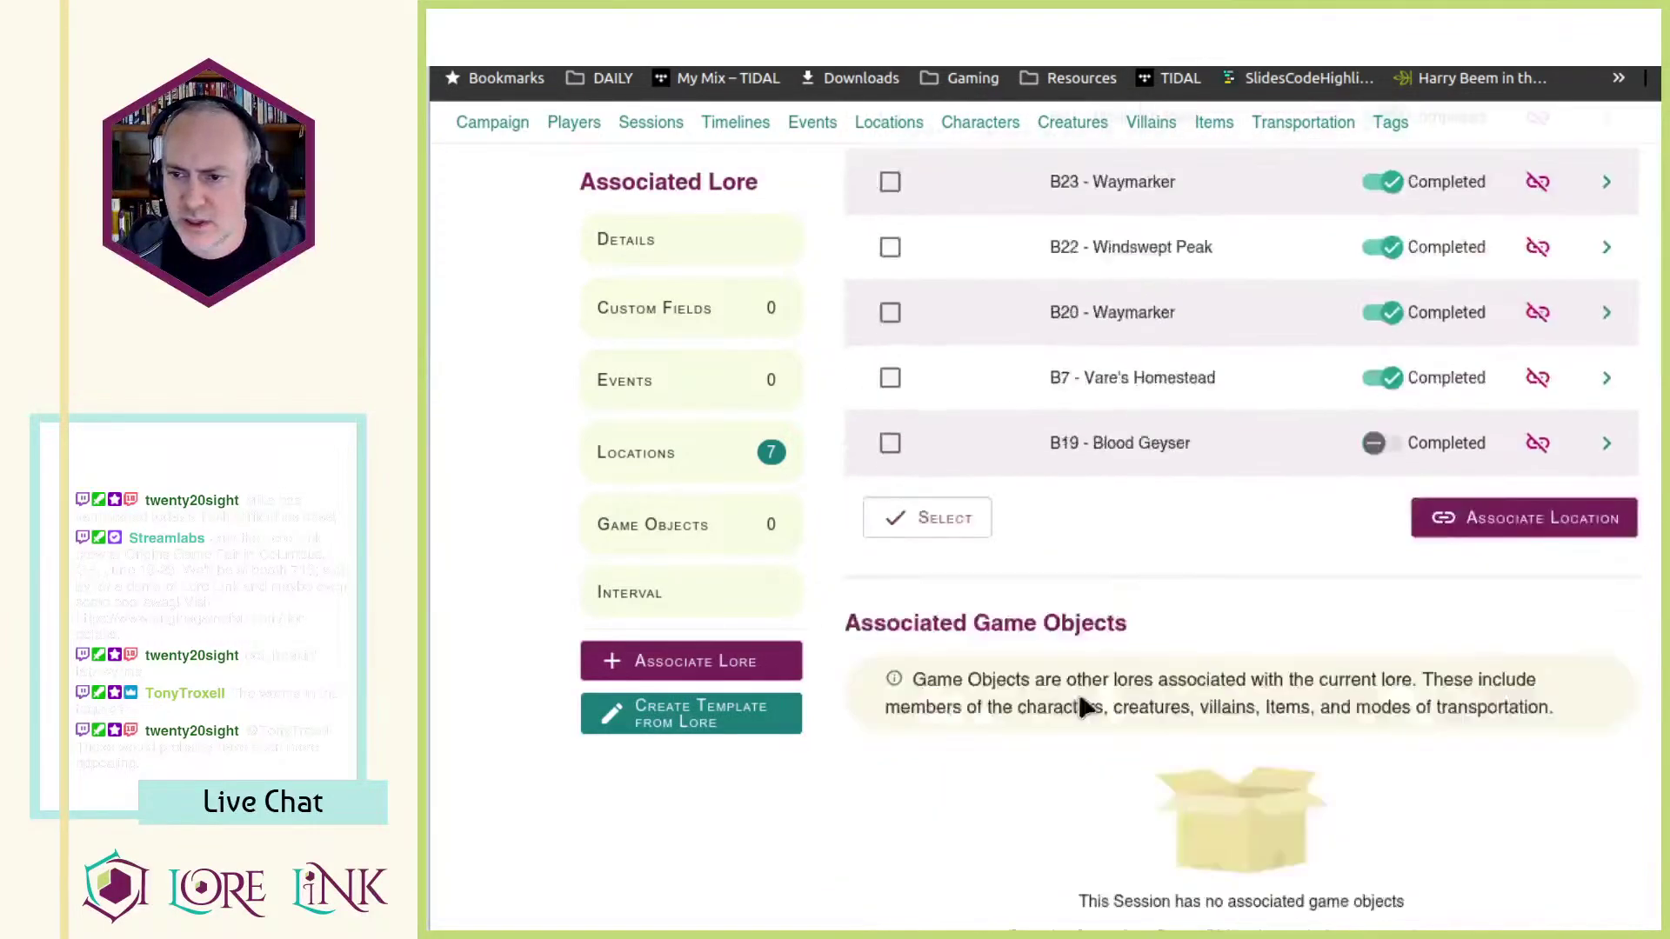
scroll(1239, 642, down, 3)
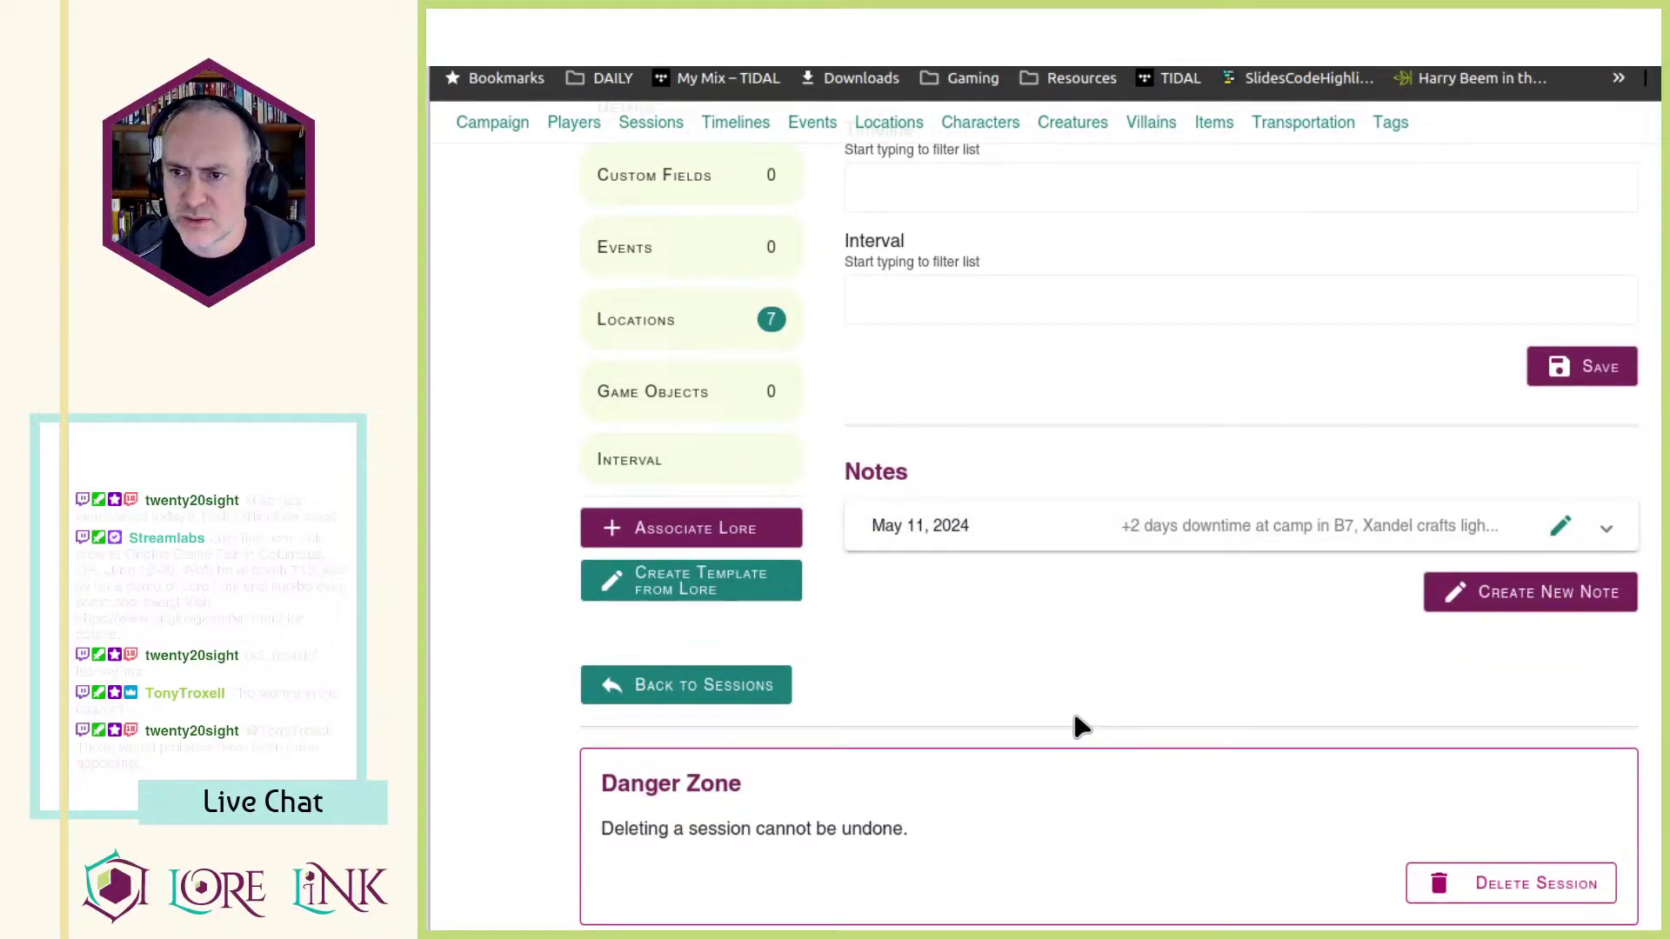
click(1560, 526)
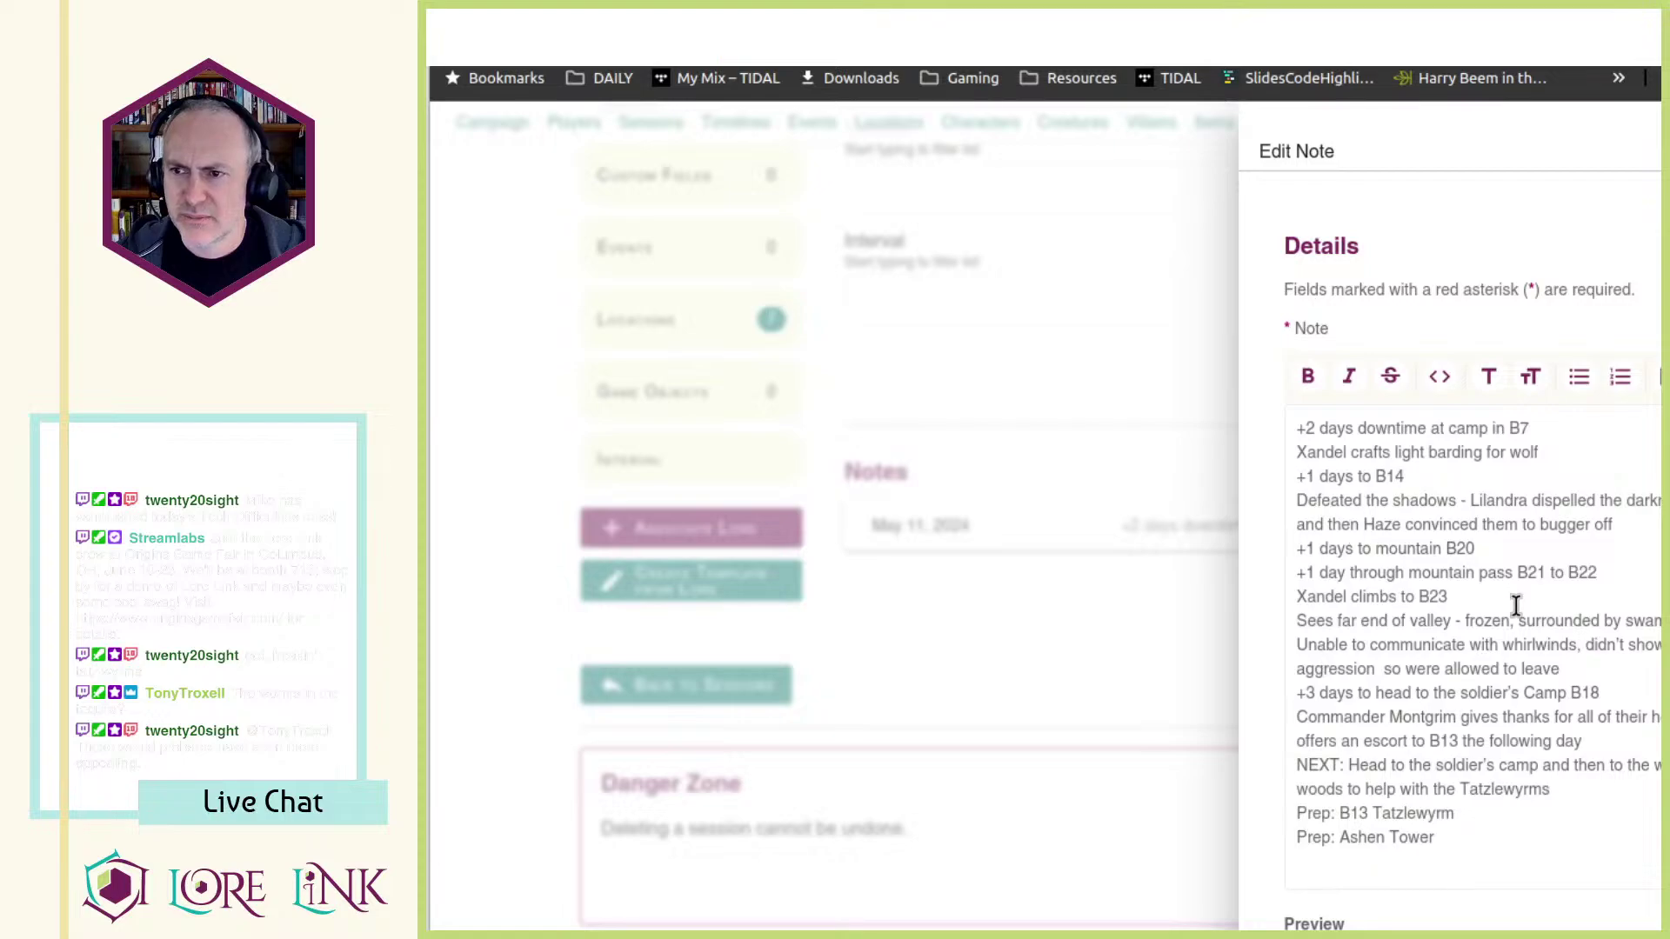
scroll(1470, 635, down, 3)
scroll(1471, 639, up, 2)
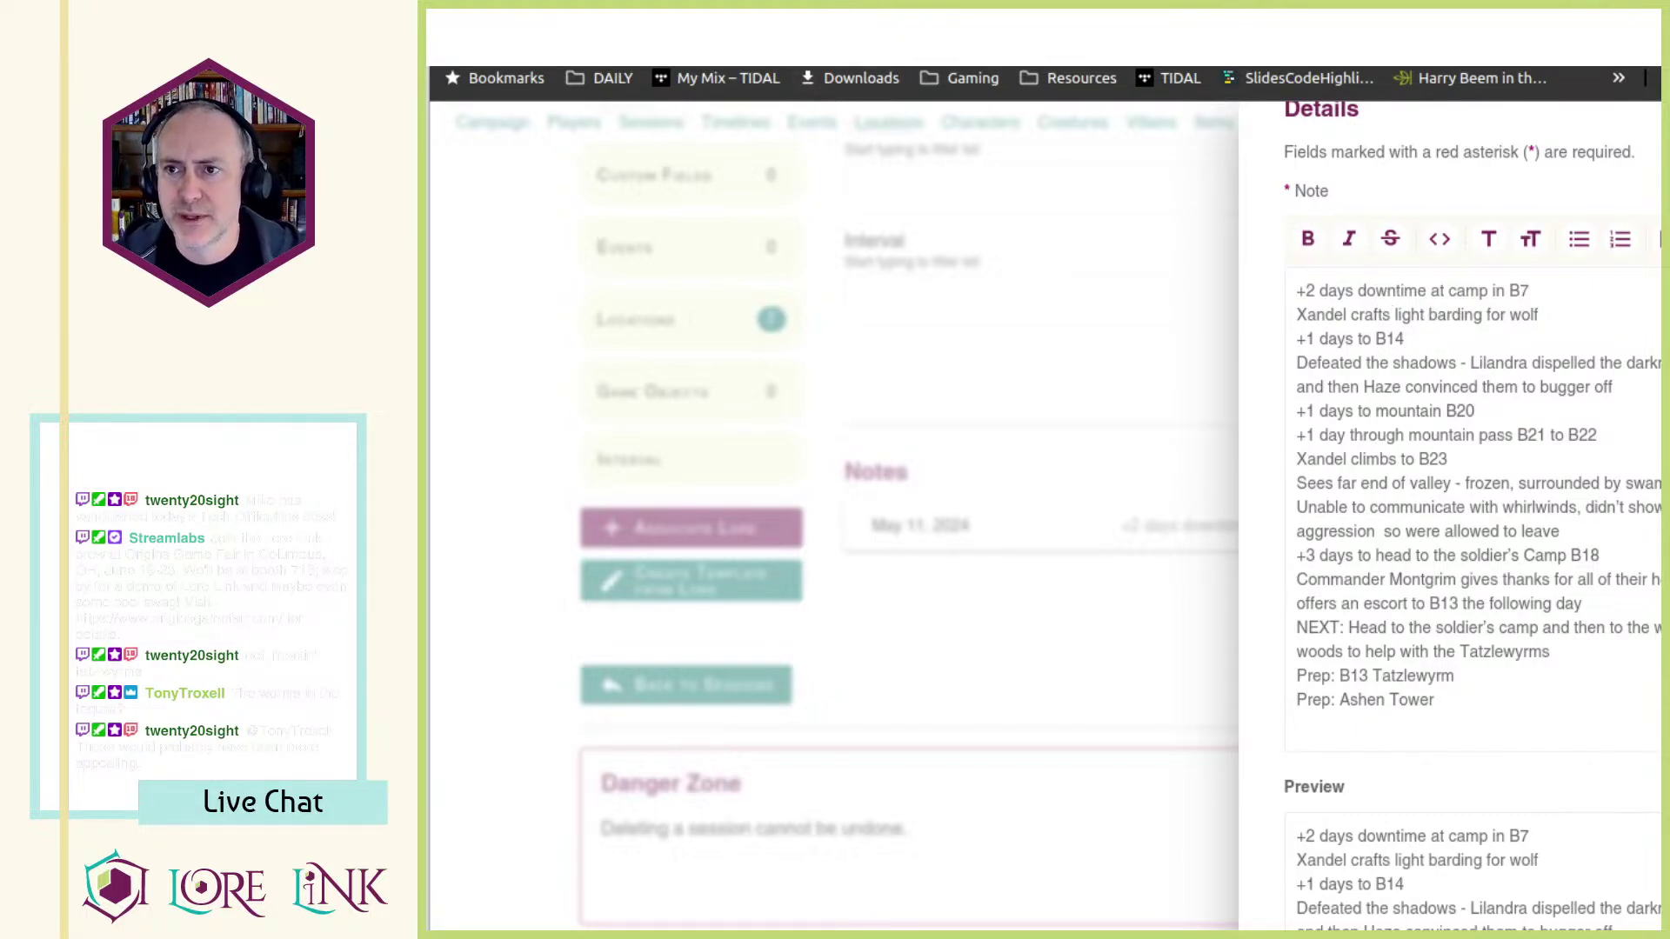
- Search Archives of Nethys for "xp", open the XP Awards rules and examine the adversary level table around the party-level row
key(ctrl+Tab)
click(1146, 139)
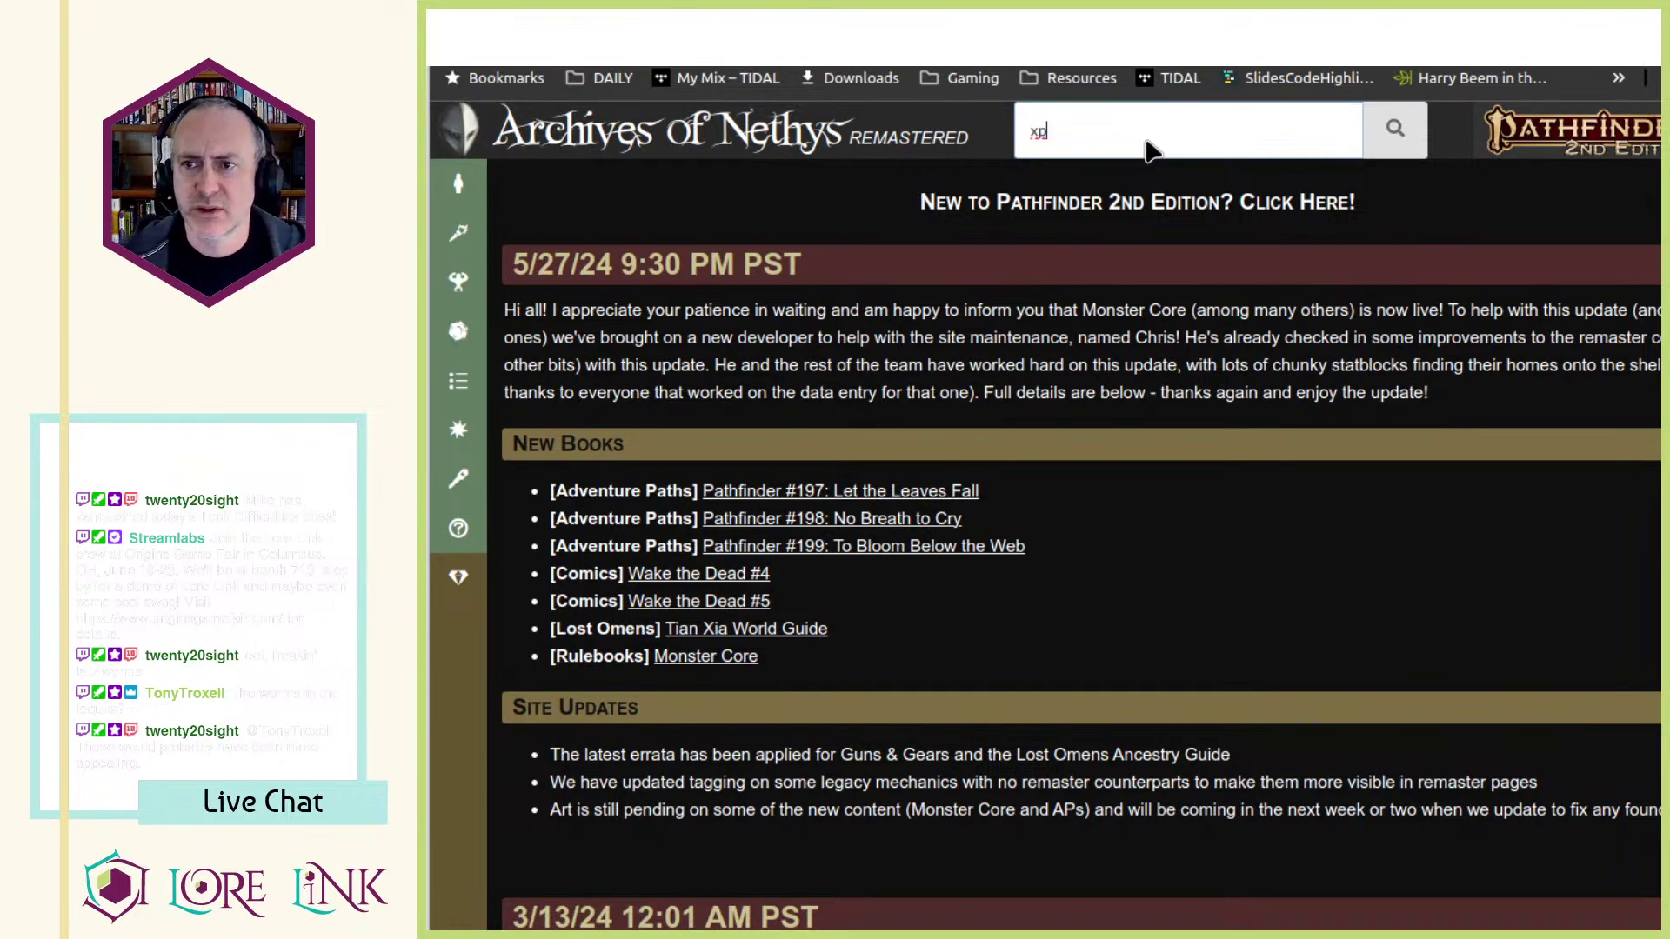
key(Return)
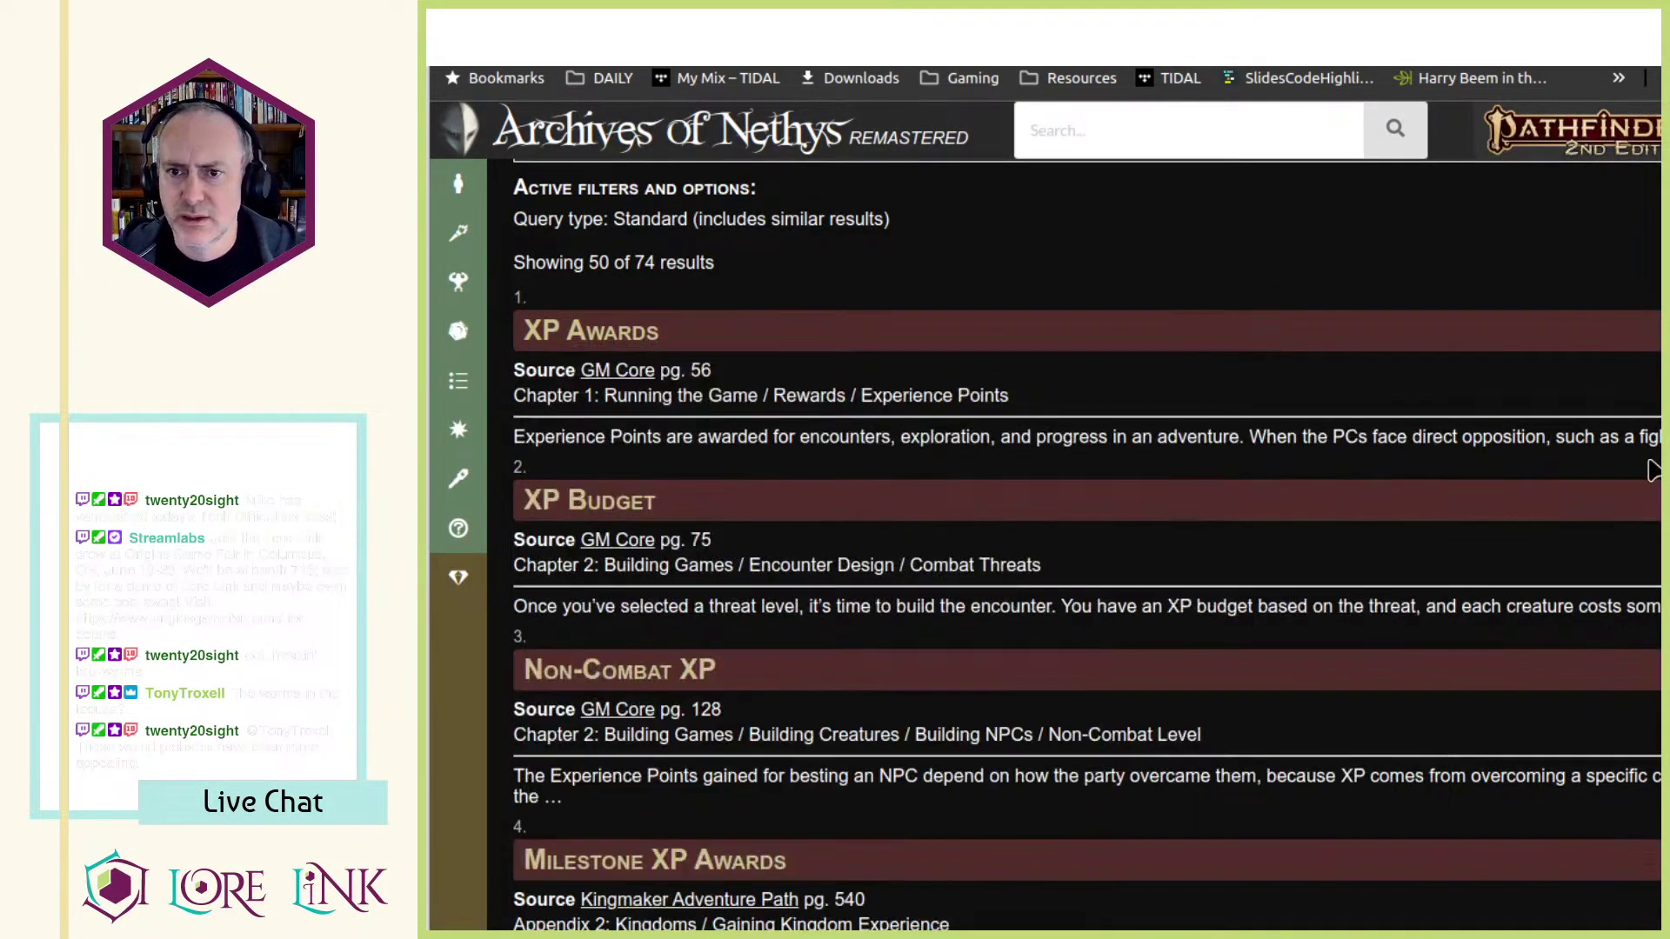
click(1200, 339)
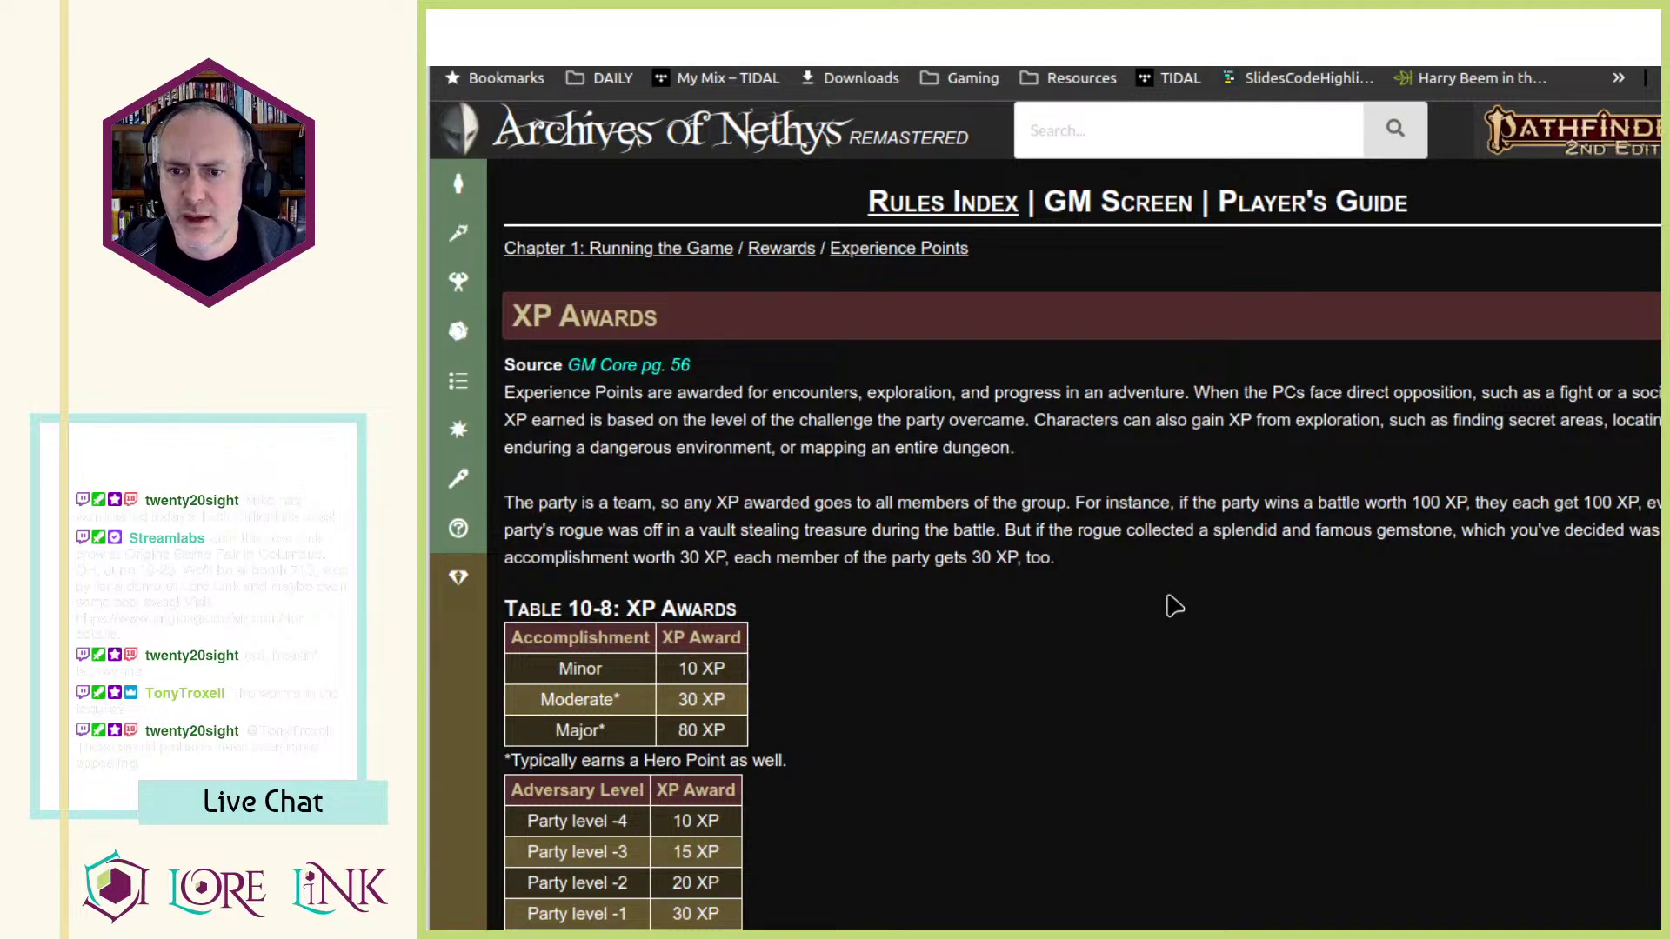
scroll(1170, 604, down, 5)
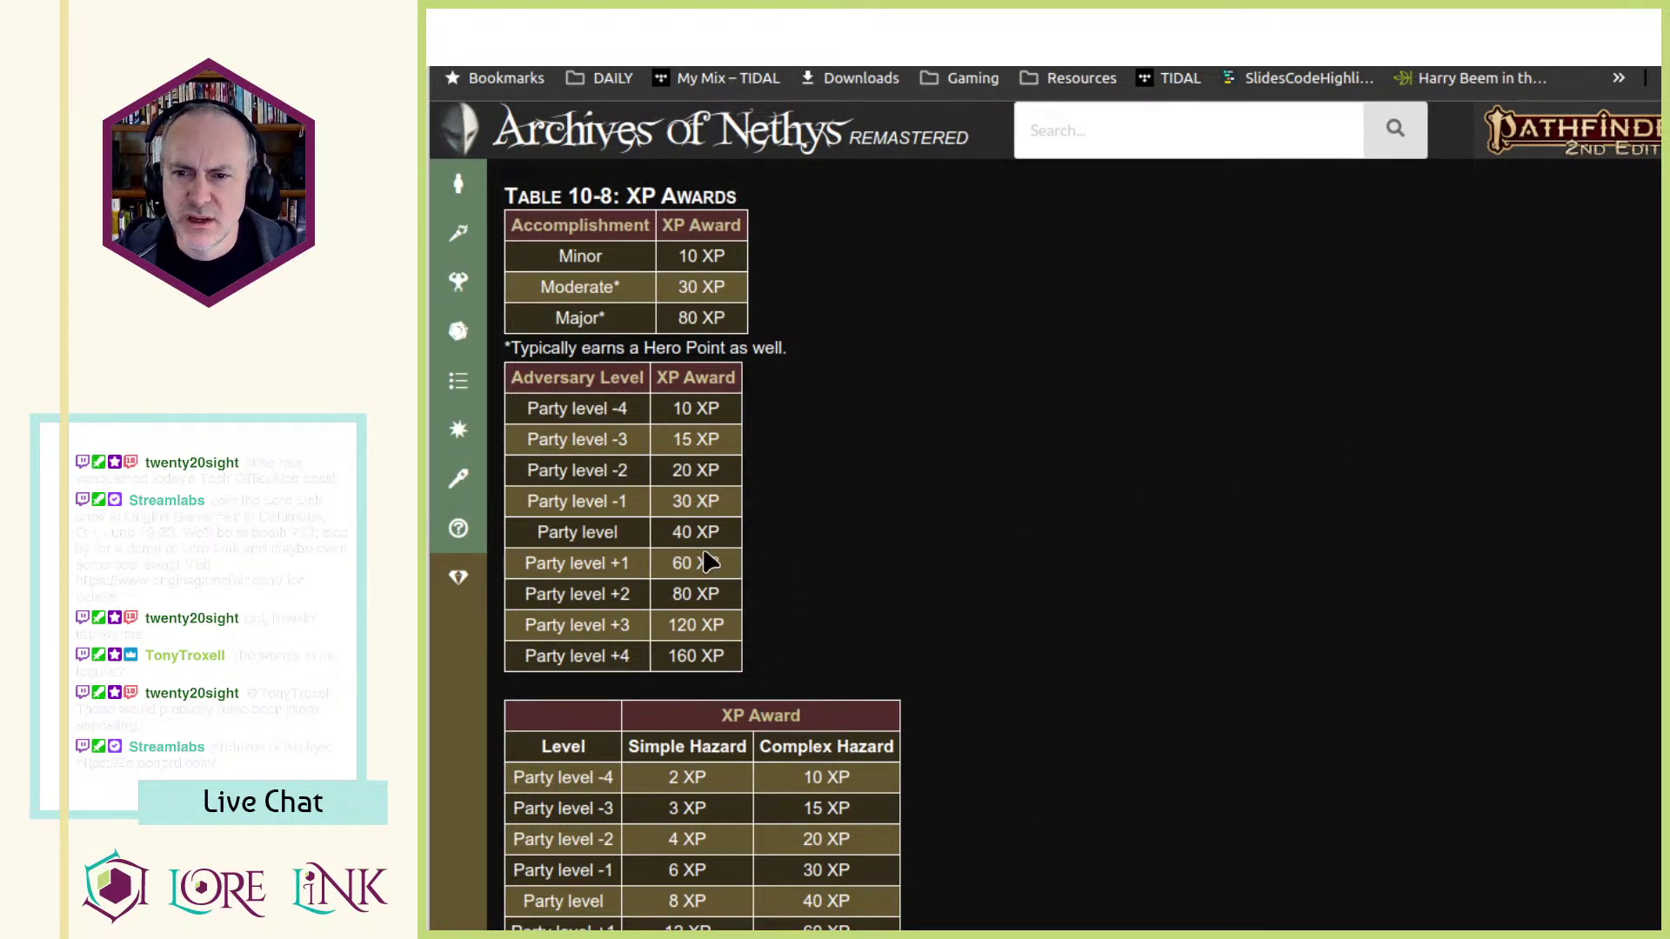
drag(581, 532, 740, 557)
- Return to the Session 20 note and find the line about defeating the shadows at B14
key(ctrl+Tab)
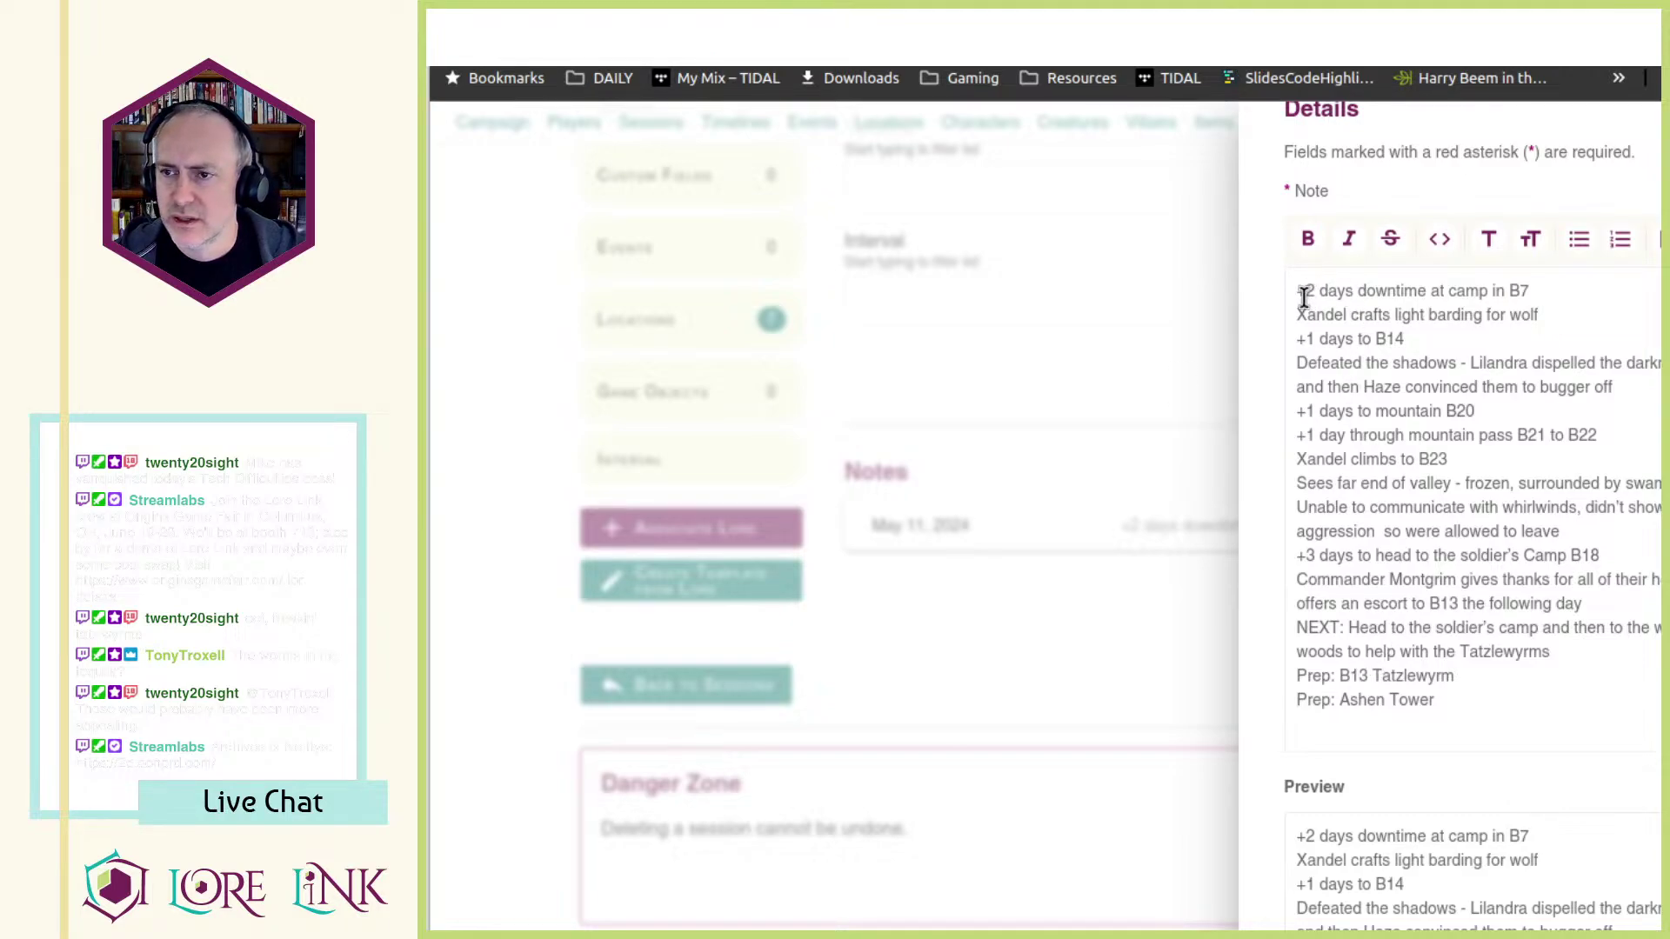
drag(1361, 318, 1528, 365)
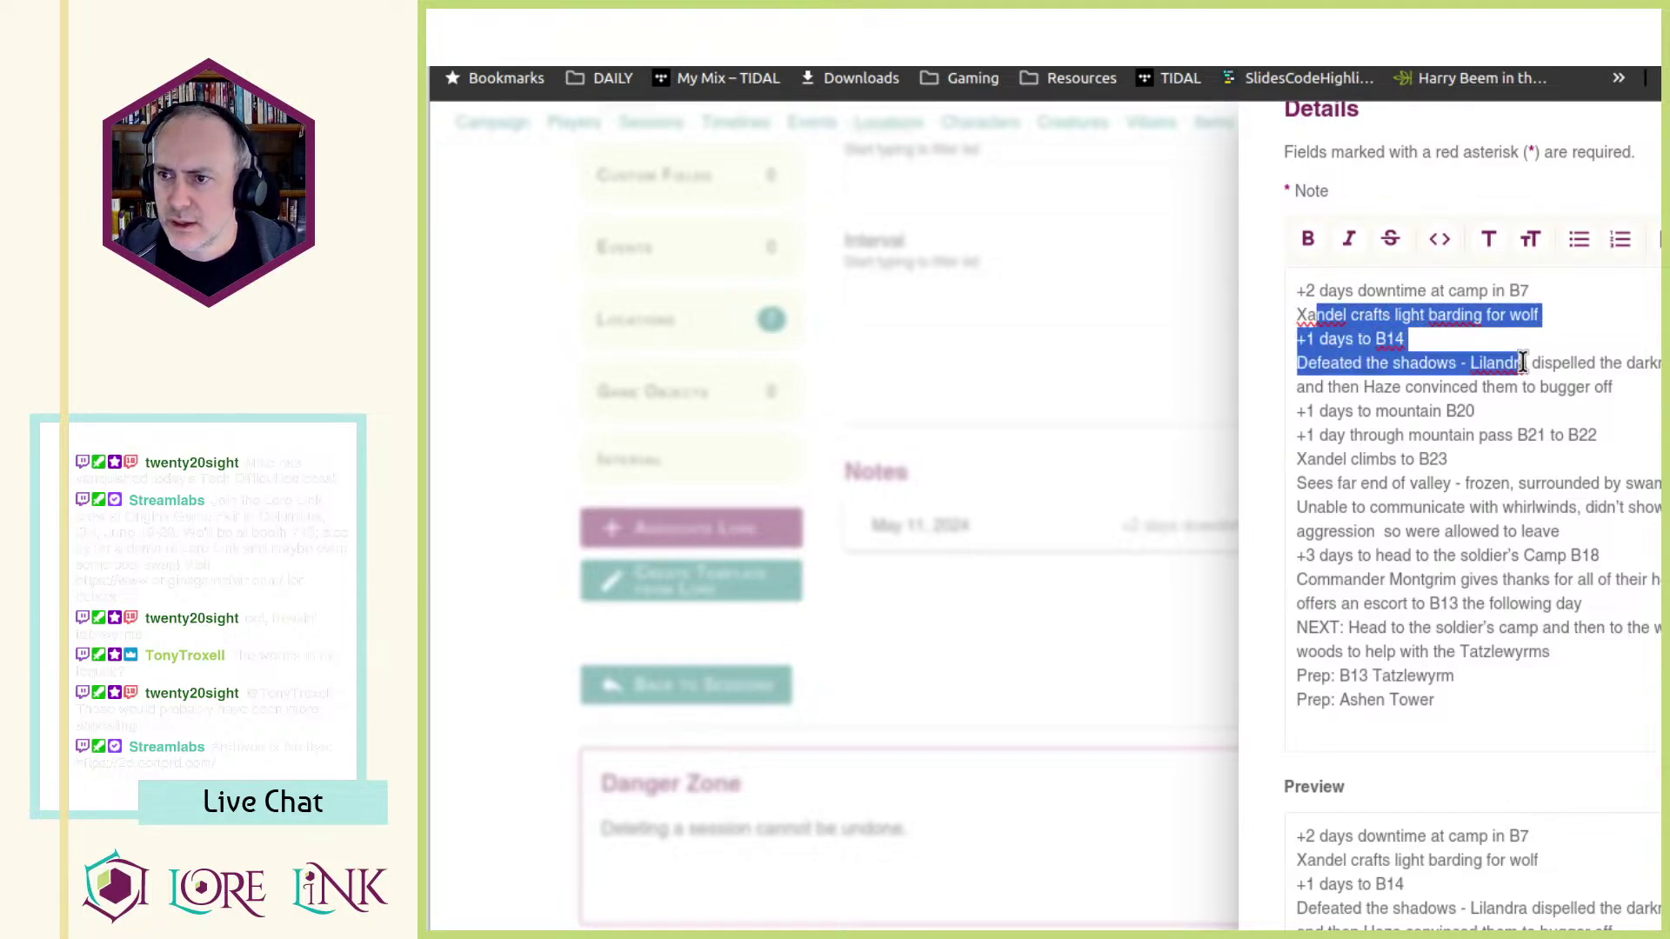
click(1346, 360)
drag(1346, 361, 1481, 369)
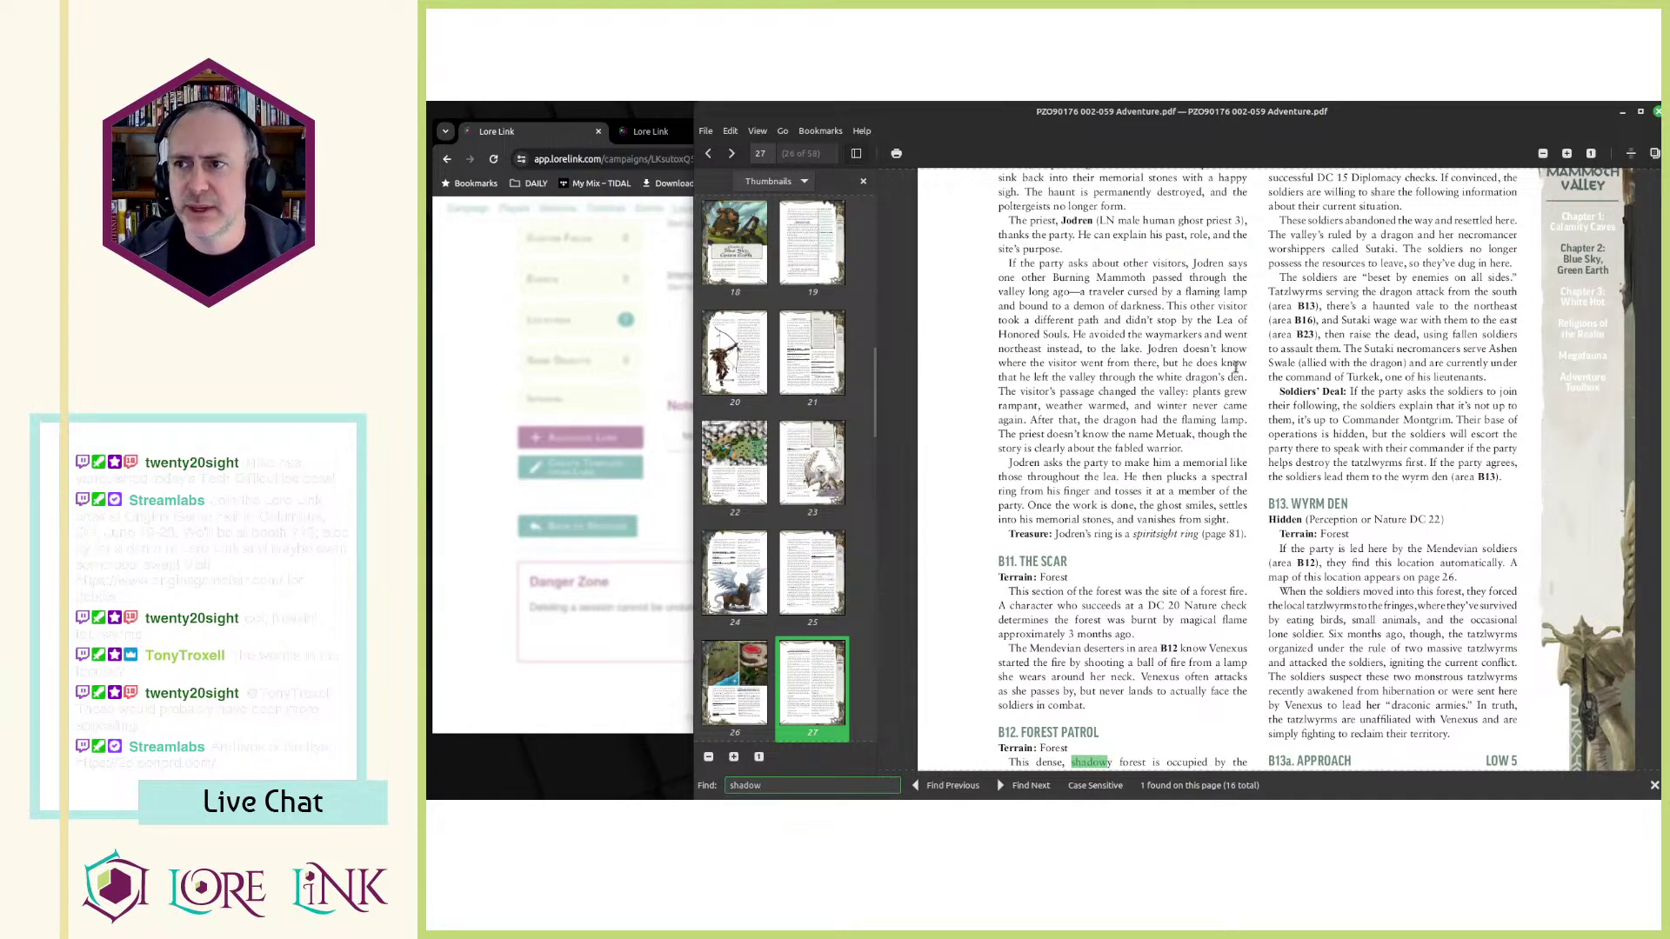
- Switch to the adventure PDF, search it for "shadow" and go through the matches
scroll(1146, 503, down, 1)
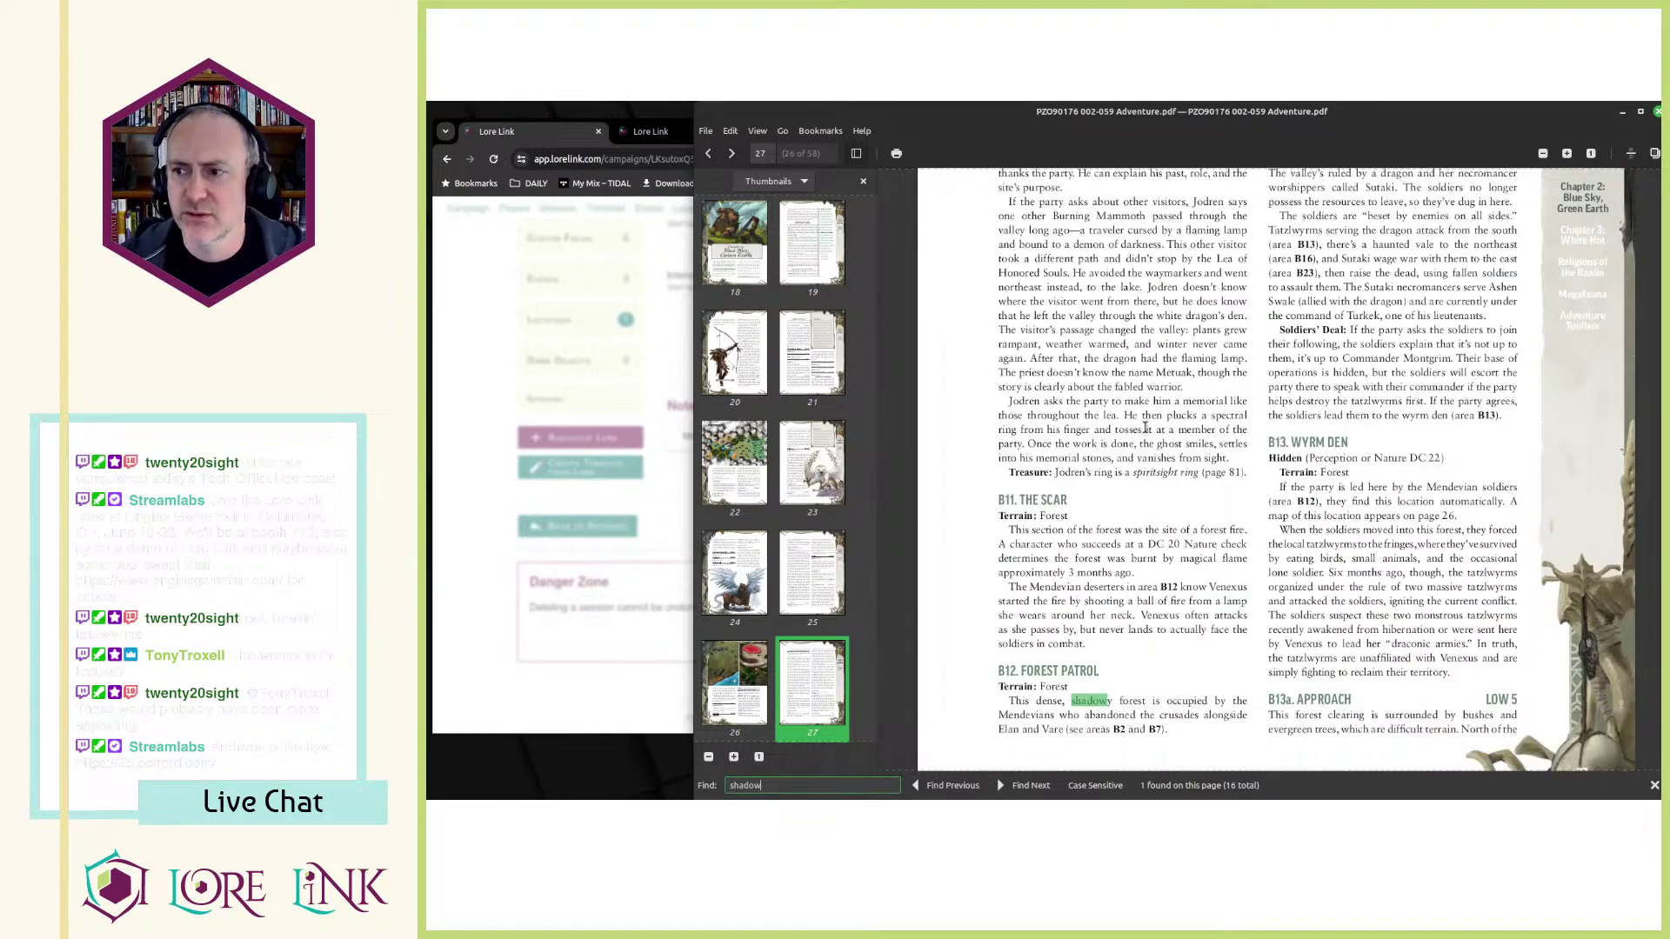
key(ctrl+f)
text(s)
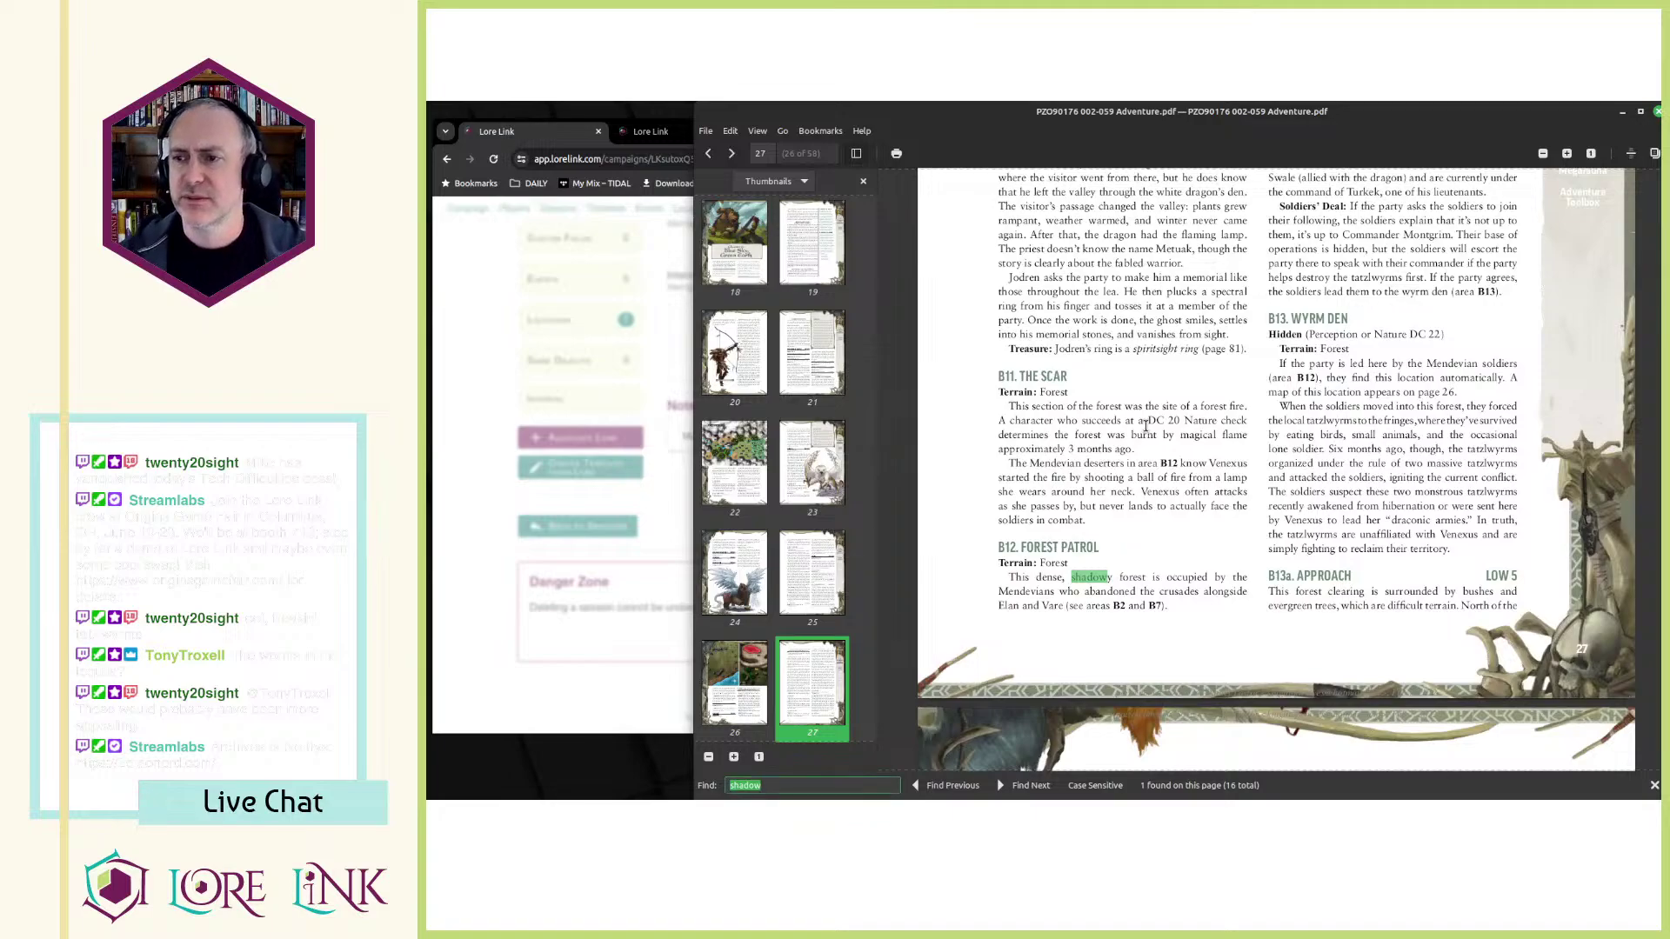
text(howdo)
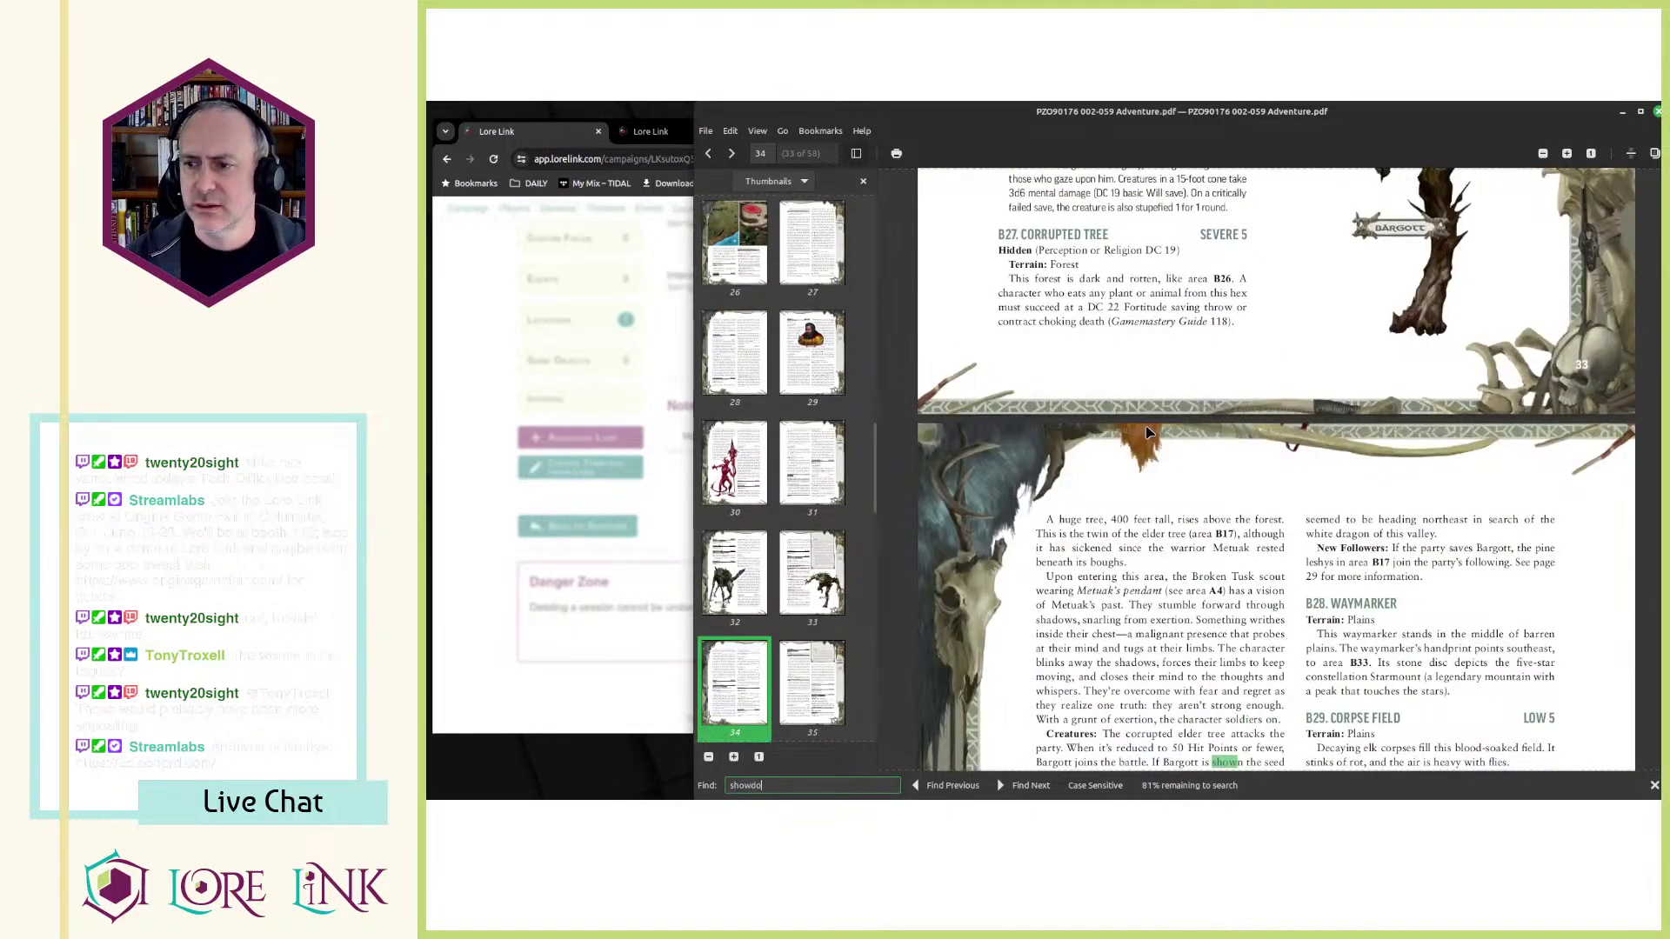
key(BackSpace)
key(BackSpace)
key(BackSpace)
key(BackSpace)
text(ad)
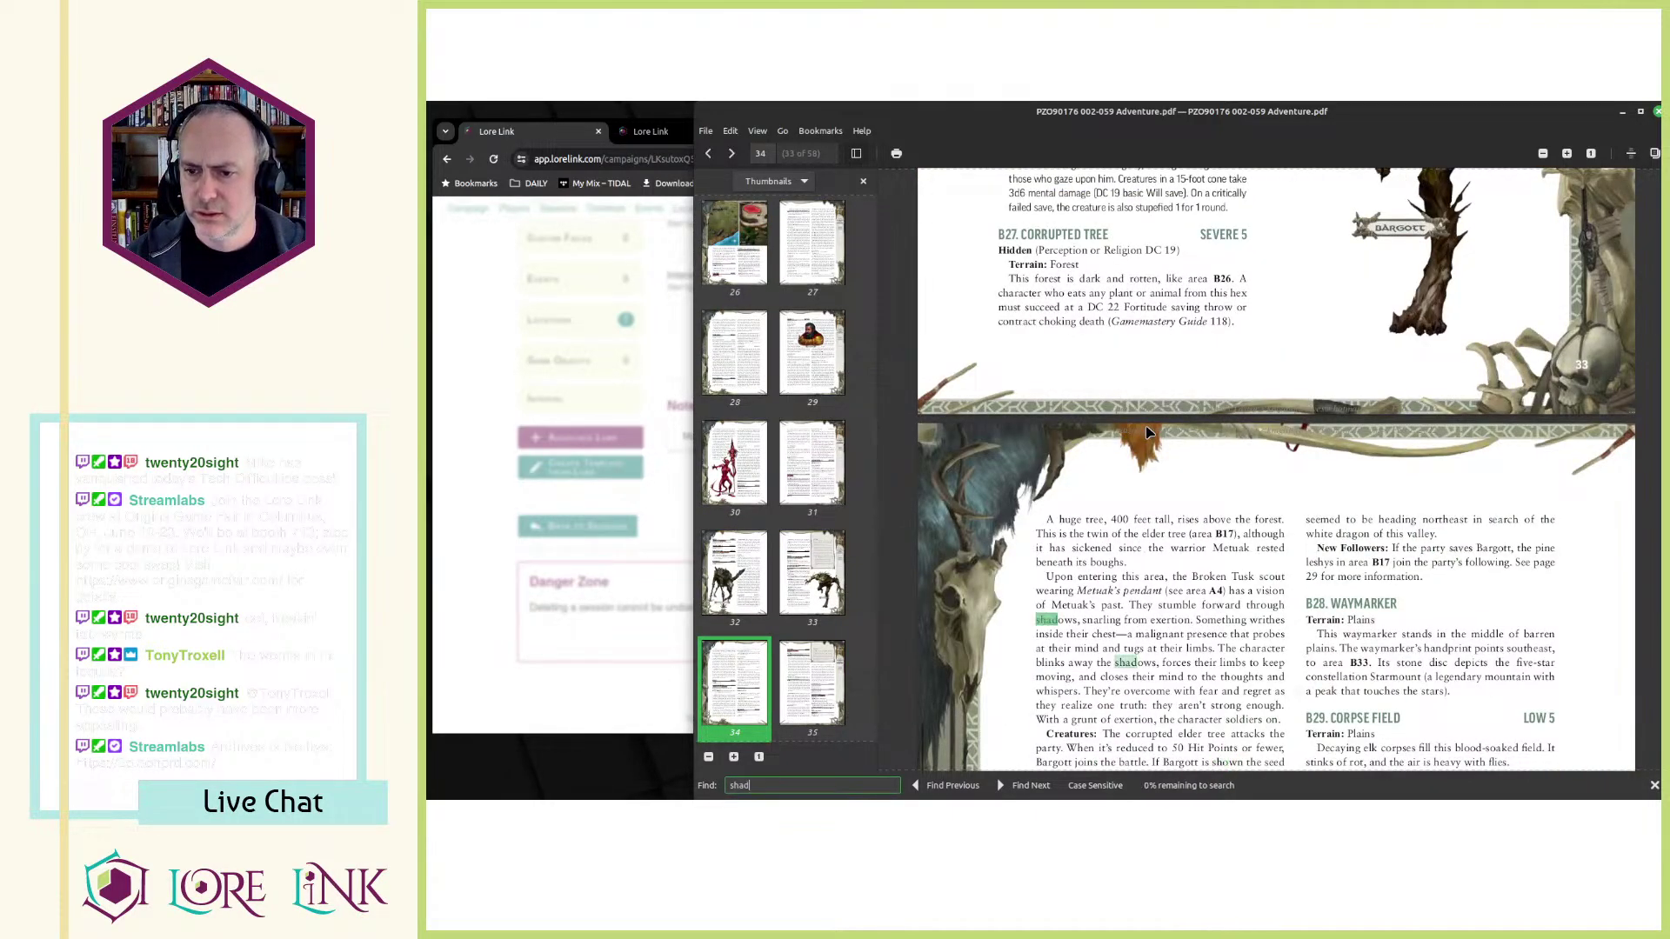
text(ow)
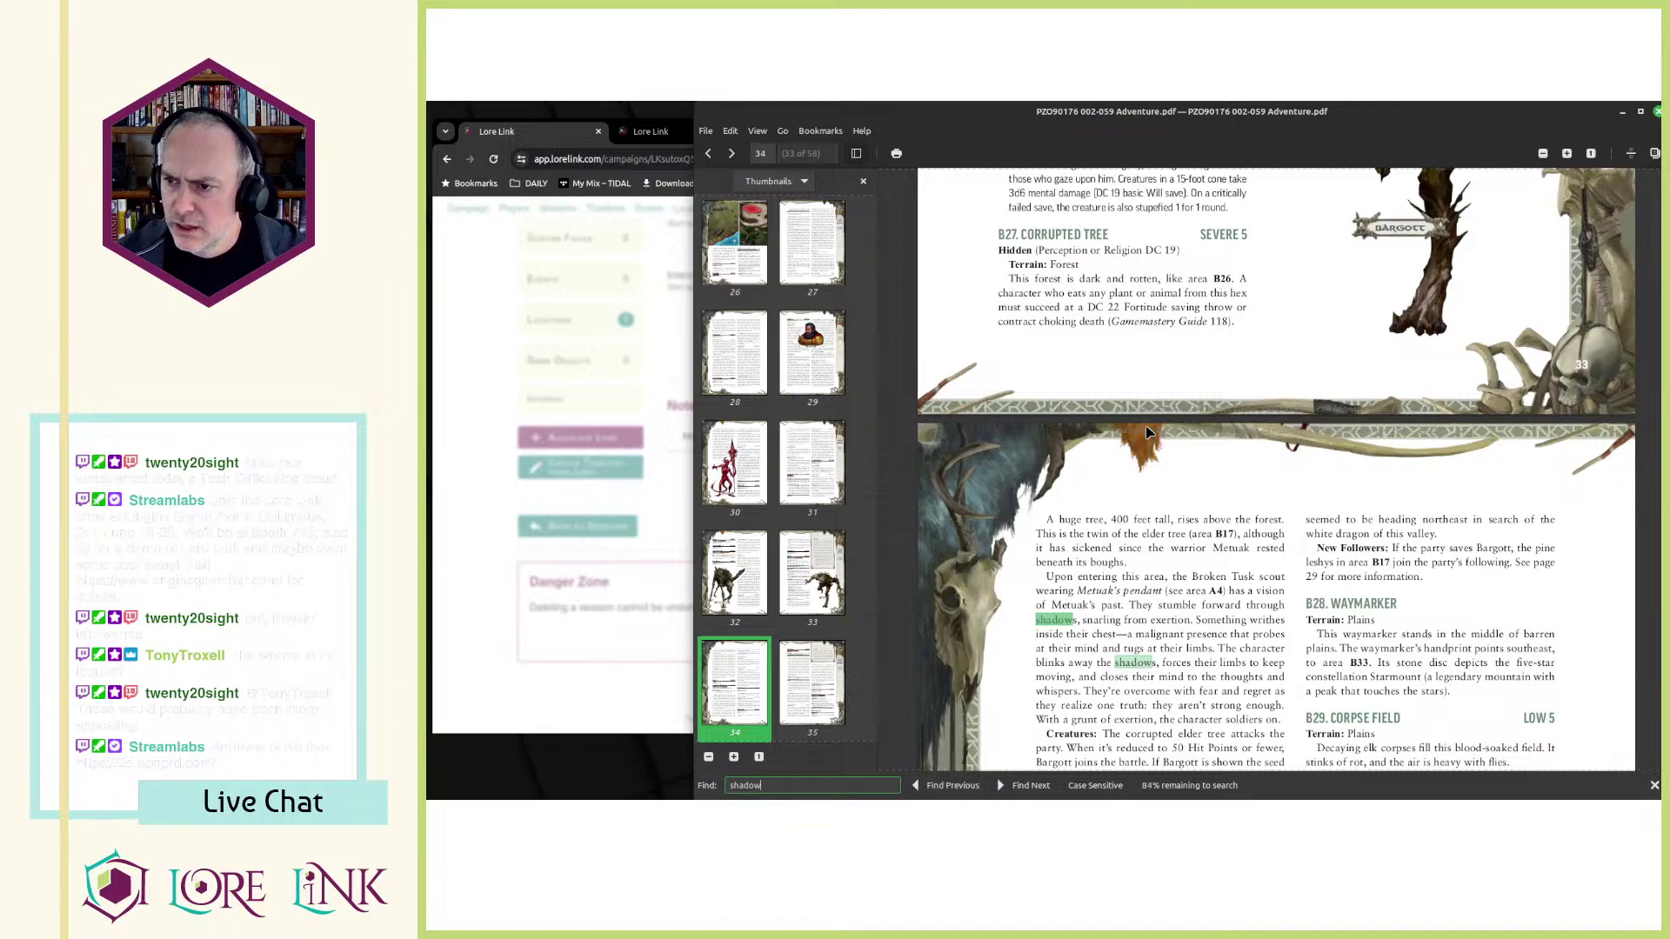
key(Return)
key(Return)
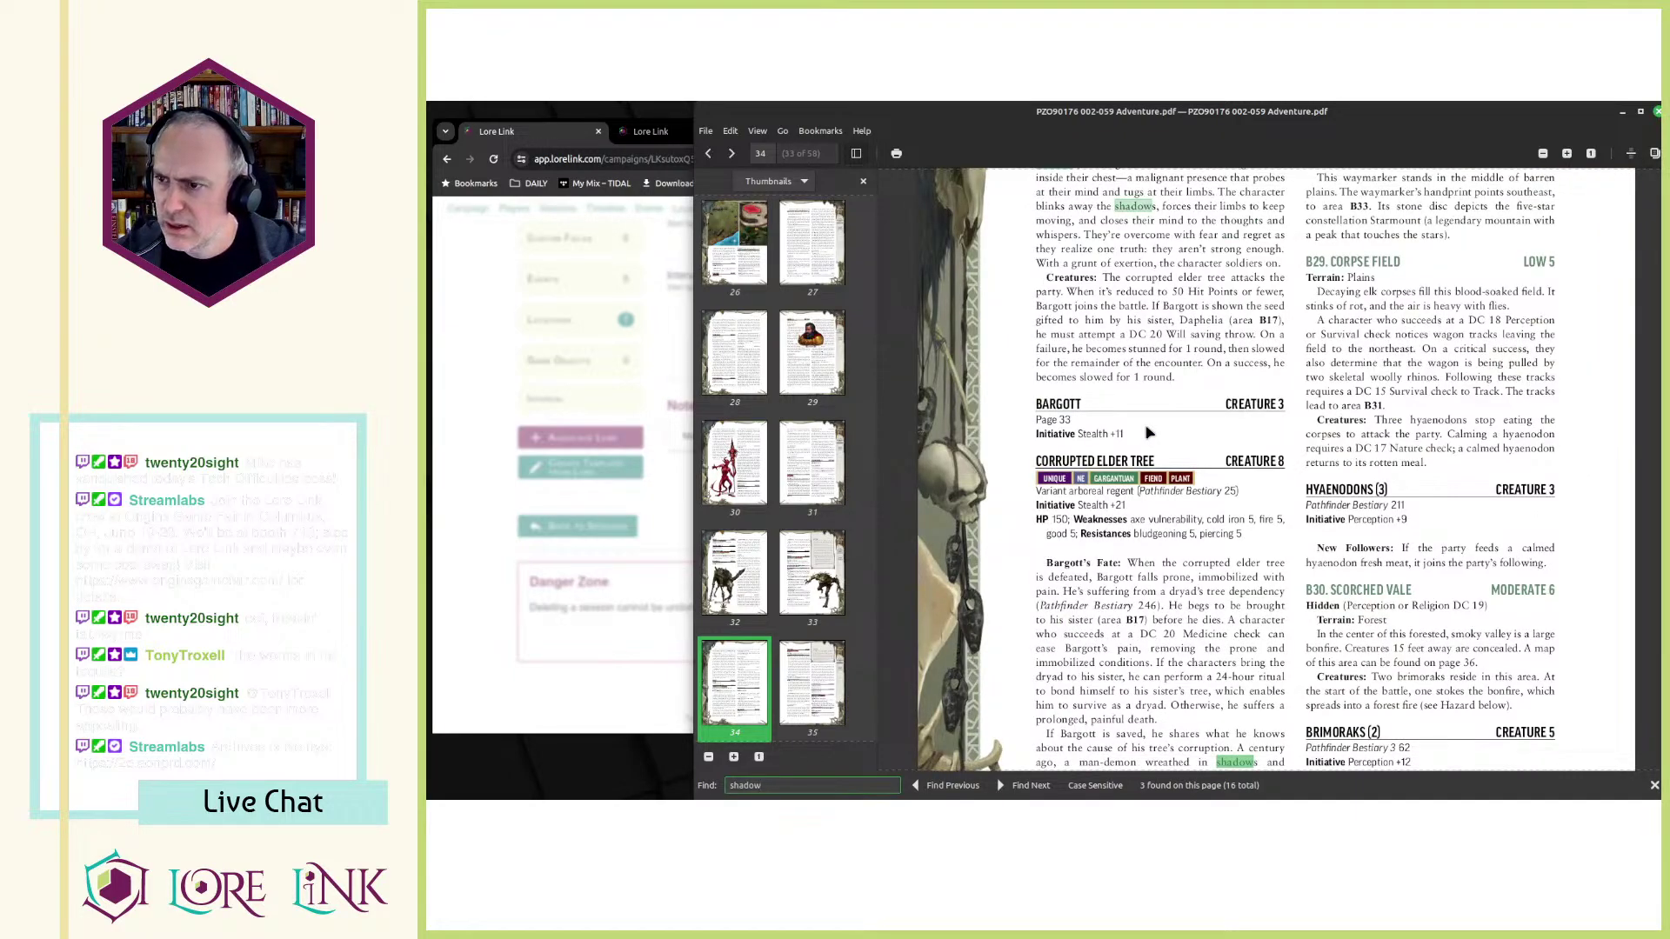
key(Return)
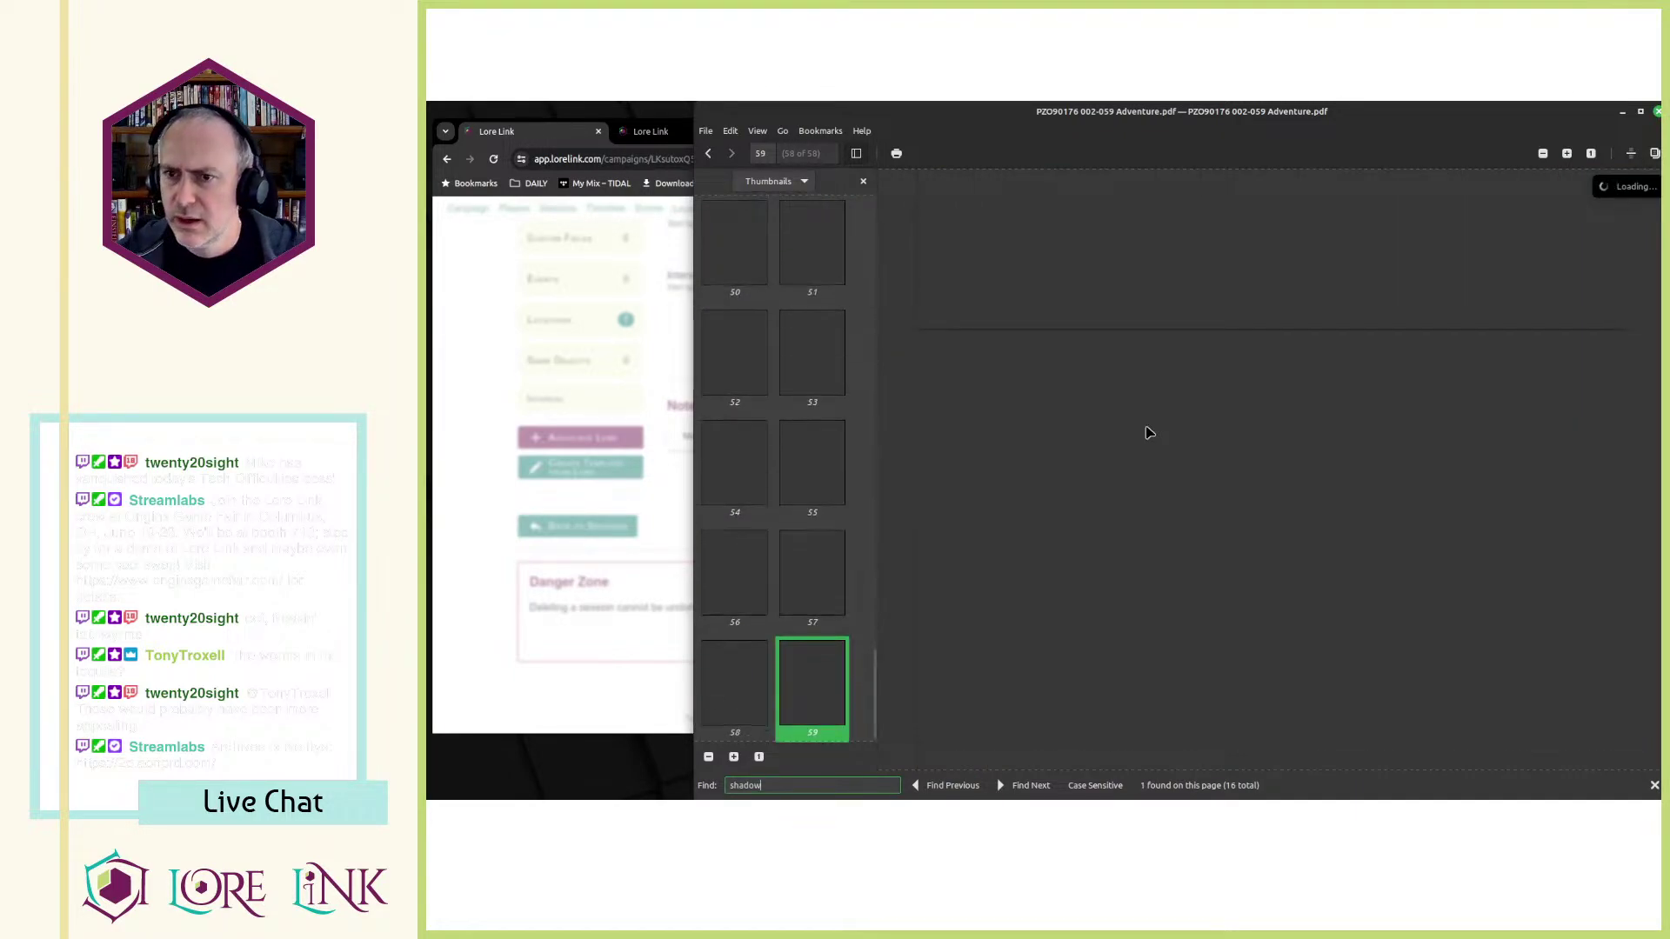
key(Return)
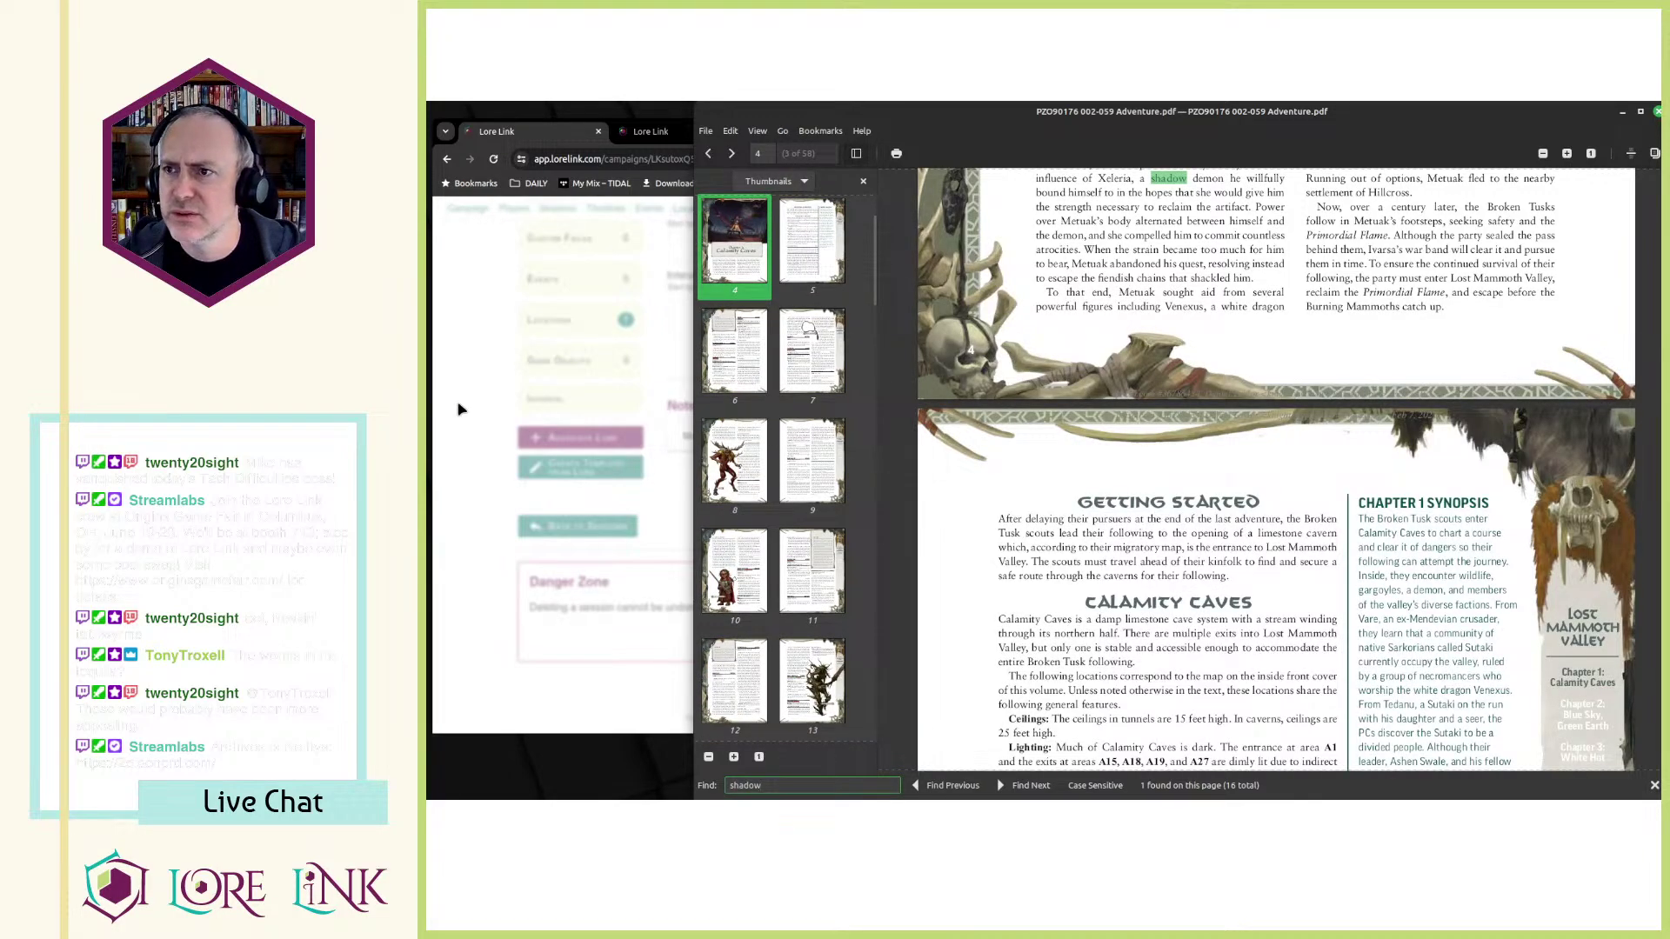
- Check the valley hex map, then search the adventure PDF for "B14" and read the Dark Camp entry through the shadows' creature level
click(626, 130)
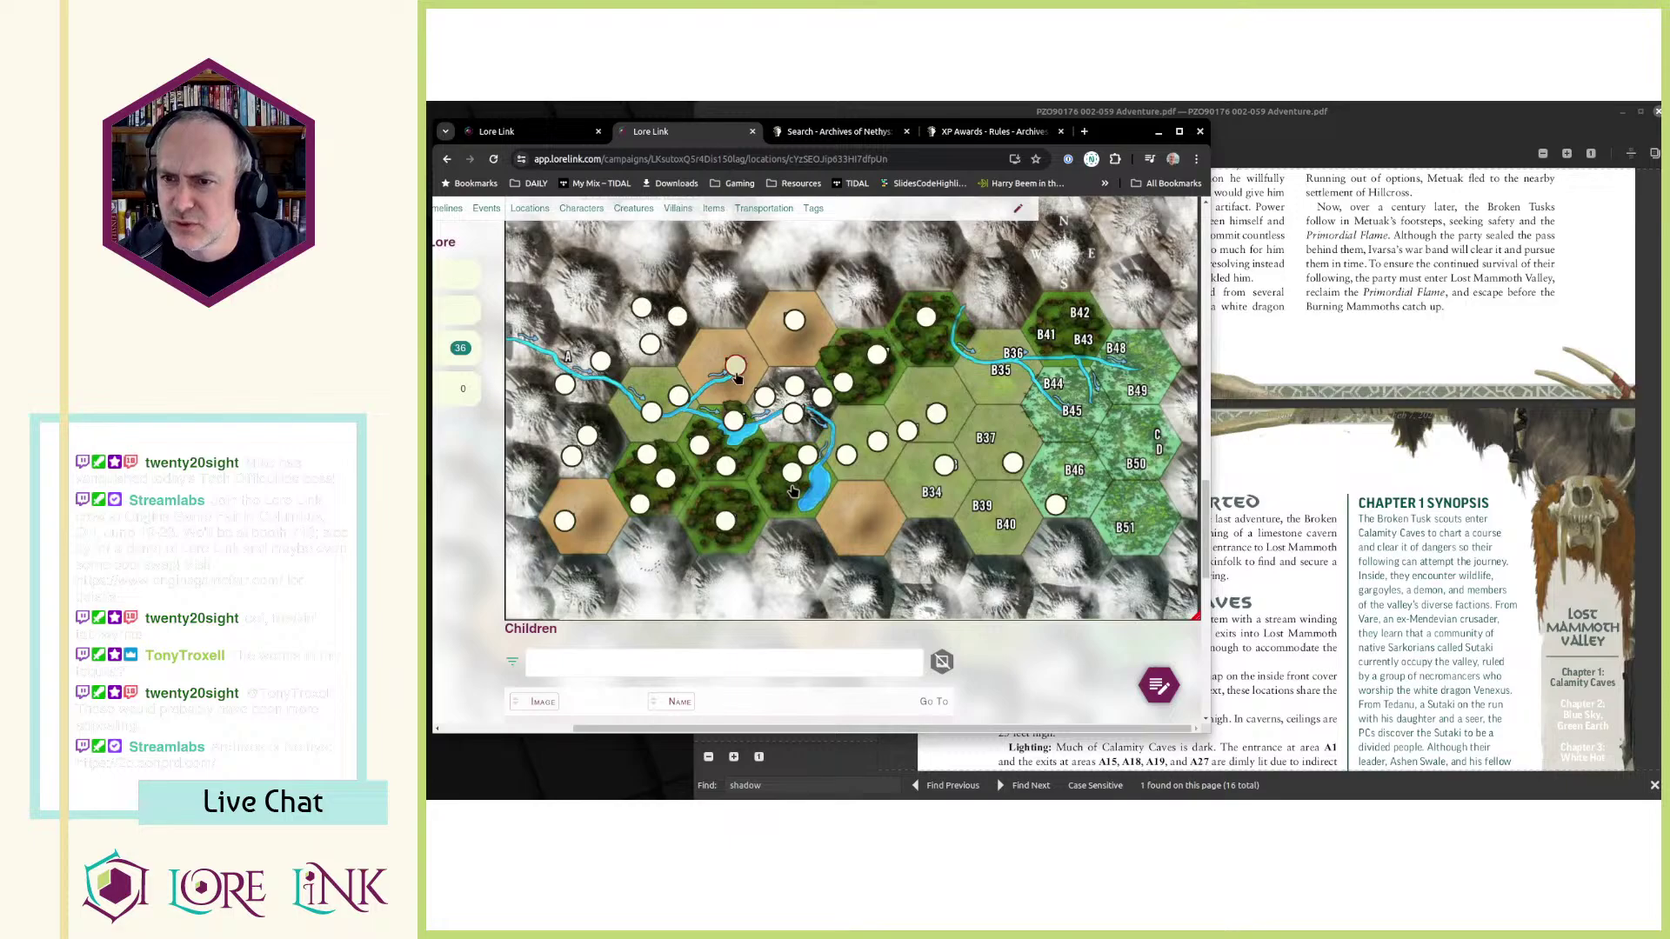
click(1297, 366)
key(ctrl+f)
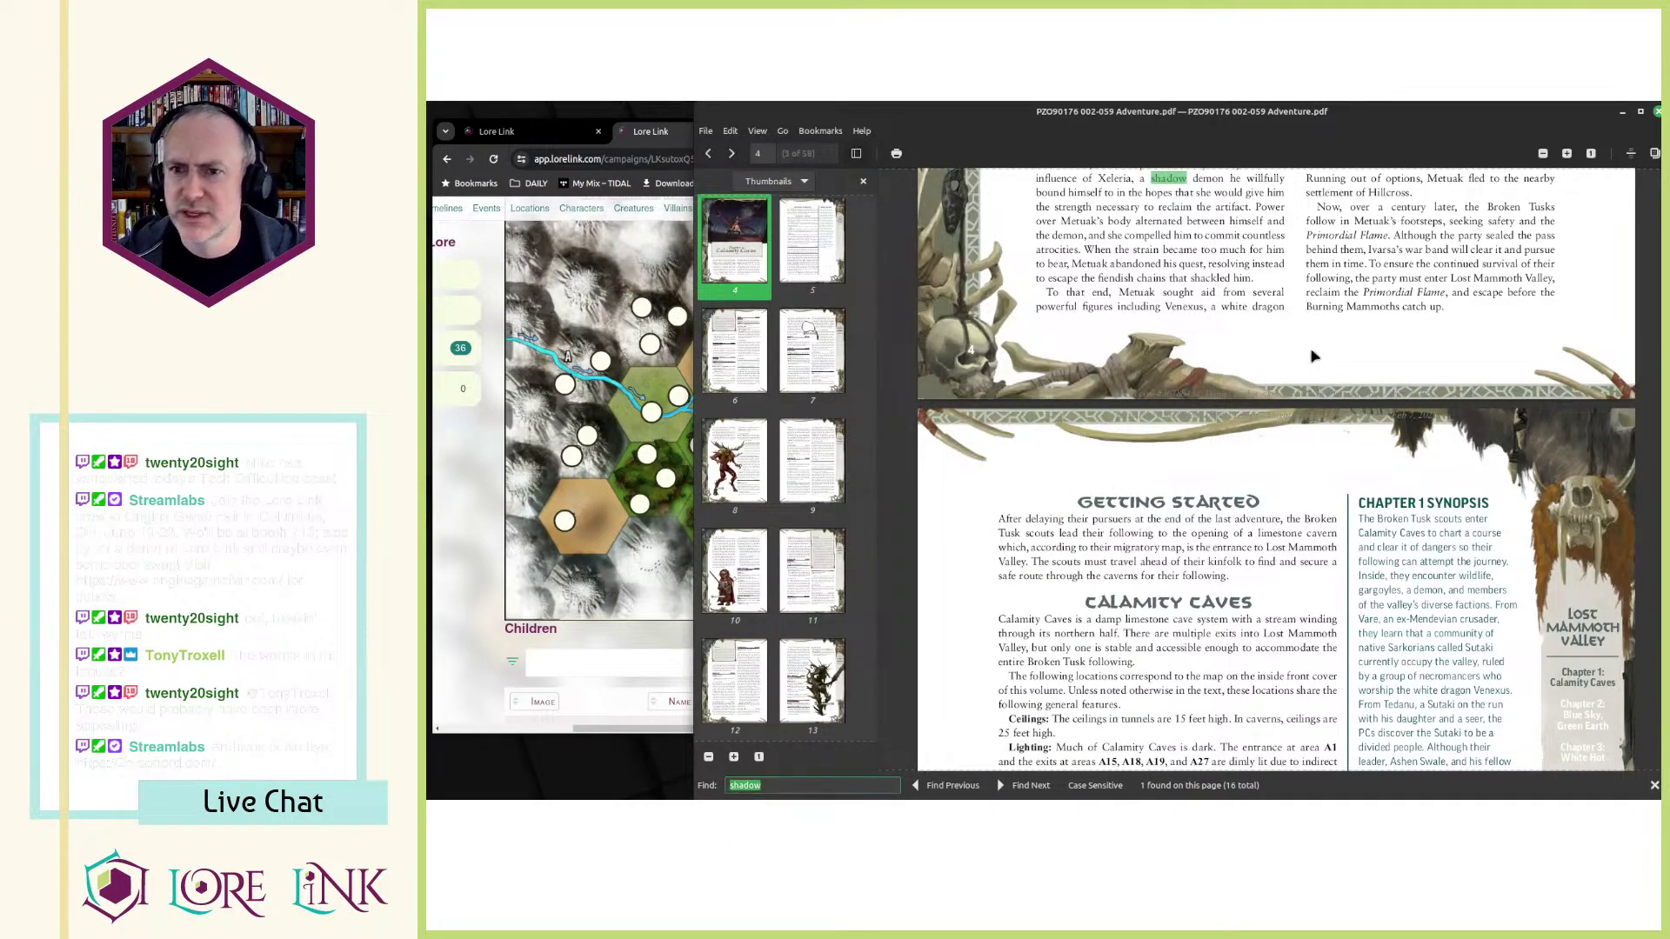
text(B14)
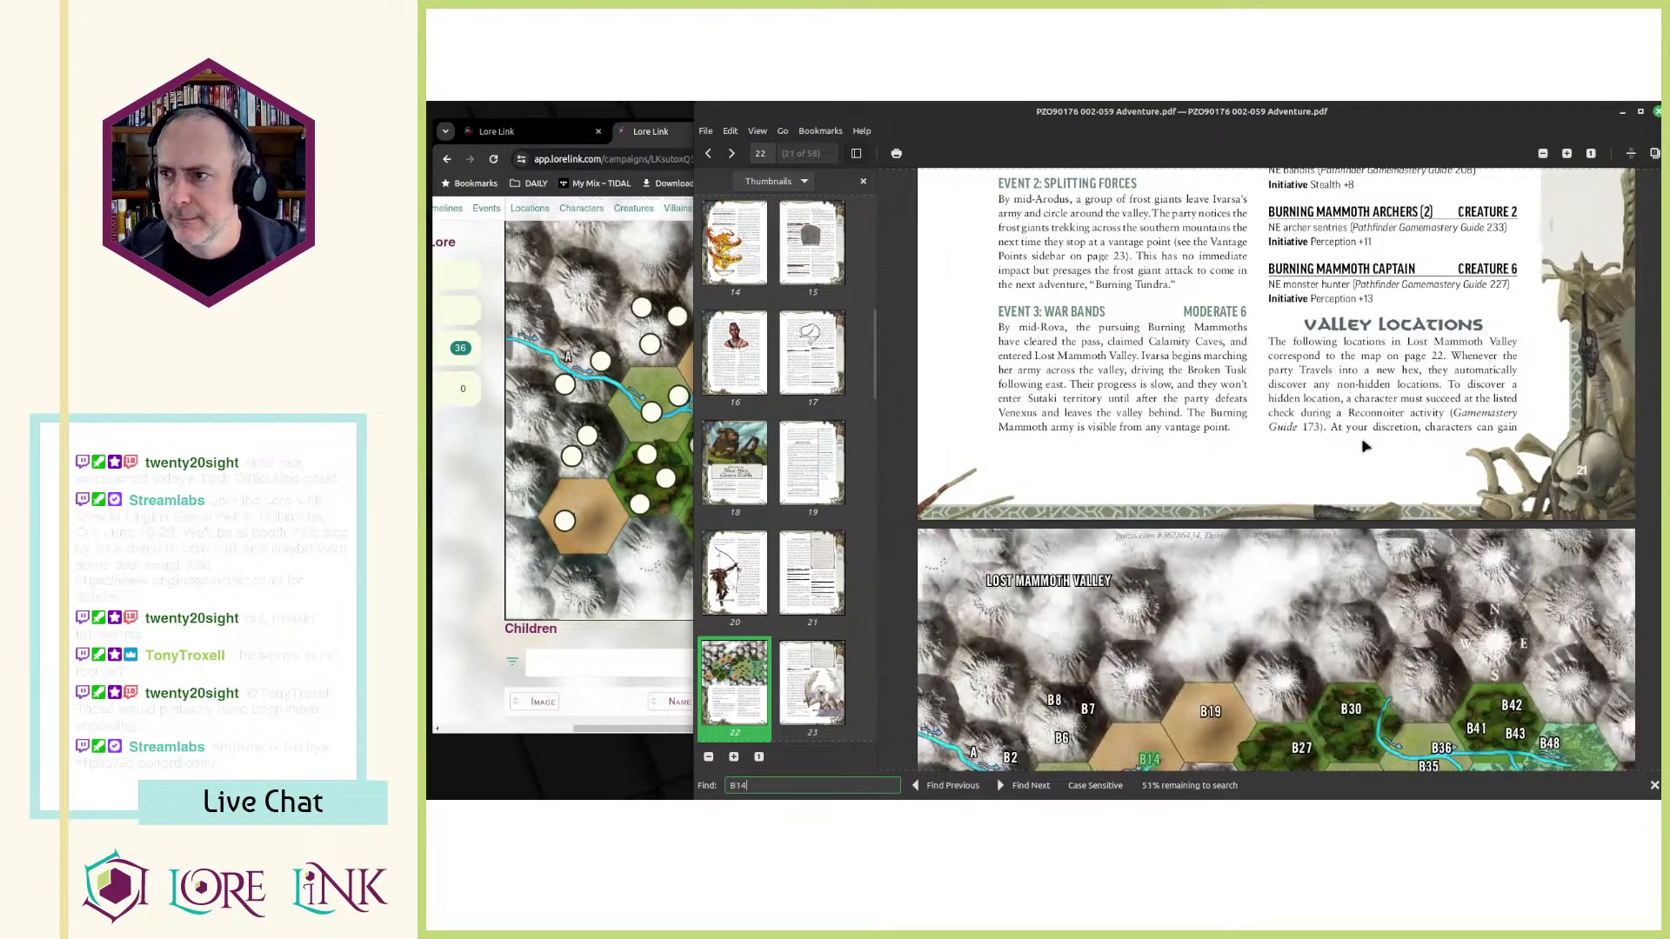
scroll(1328, 452, down, 5)
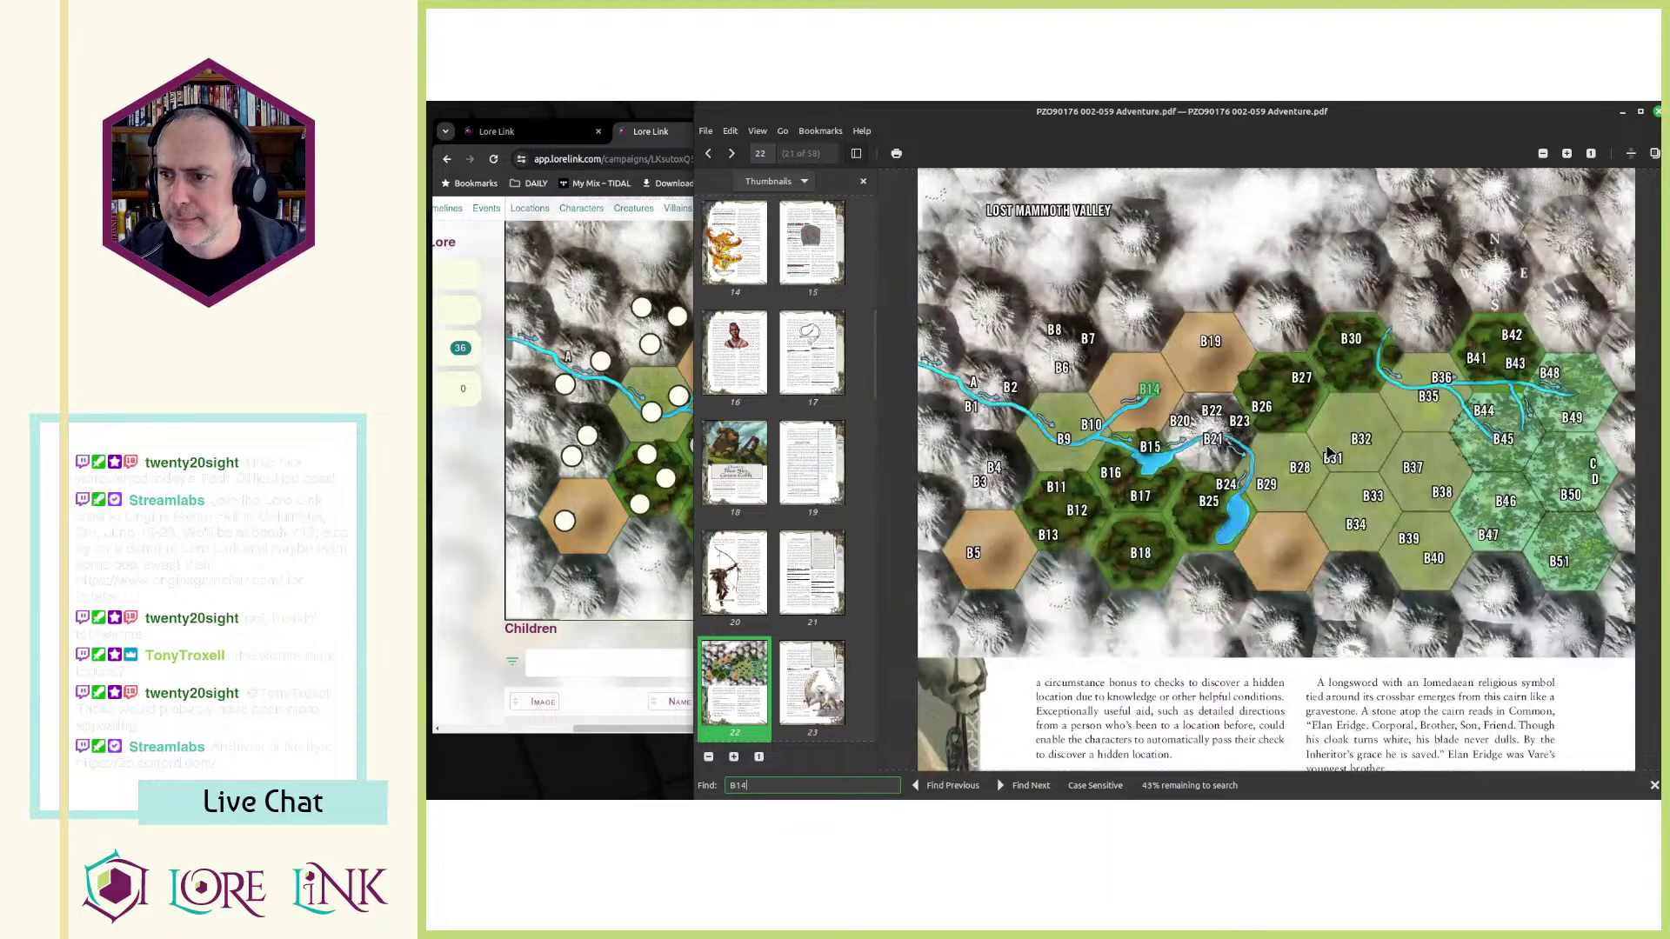
key(Return)
scroll(1328, 451, down, 5)
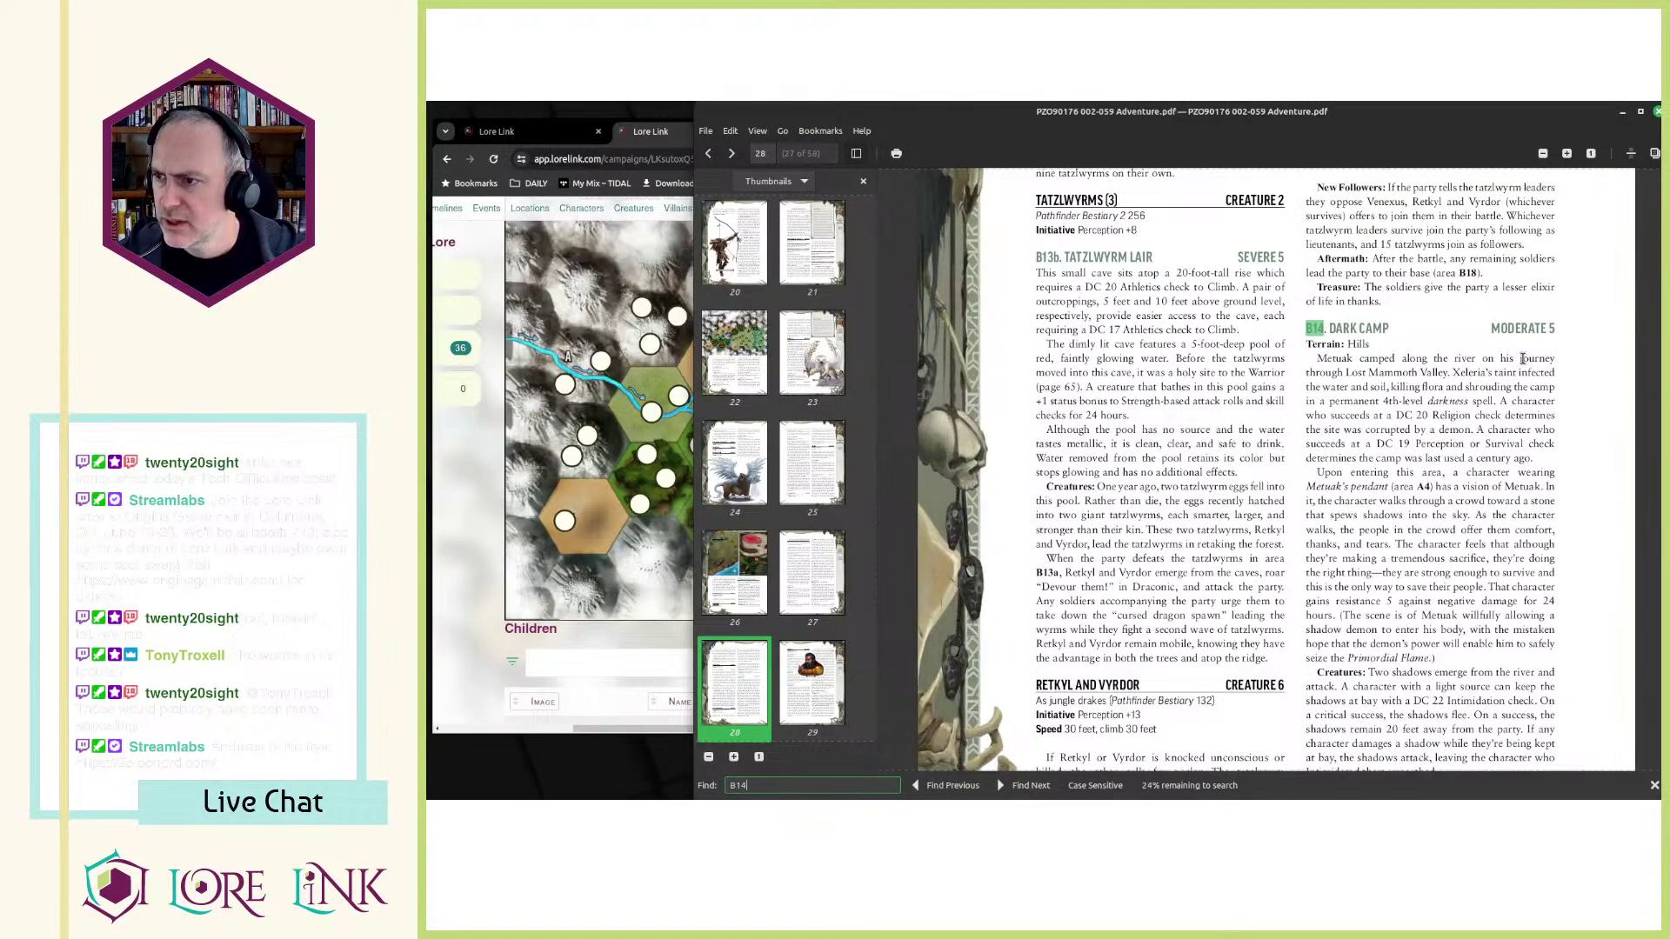
scroll(1444, 563, down, 2)
scroll(1437, 391, down, 1)
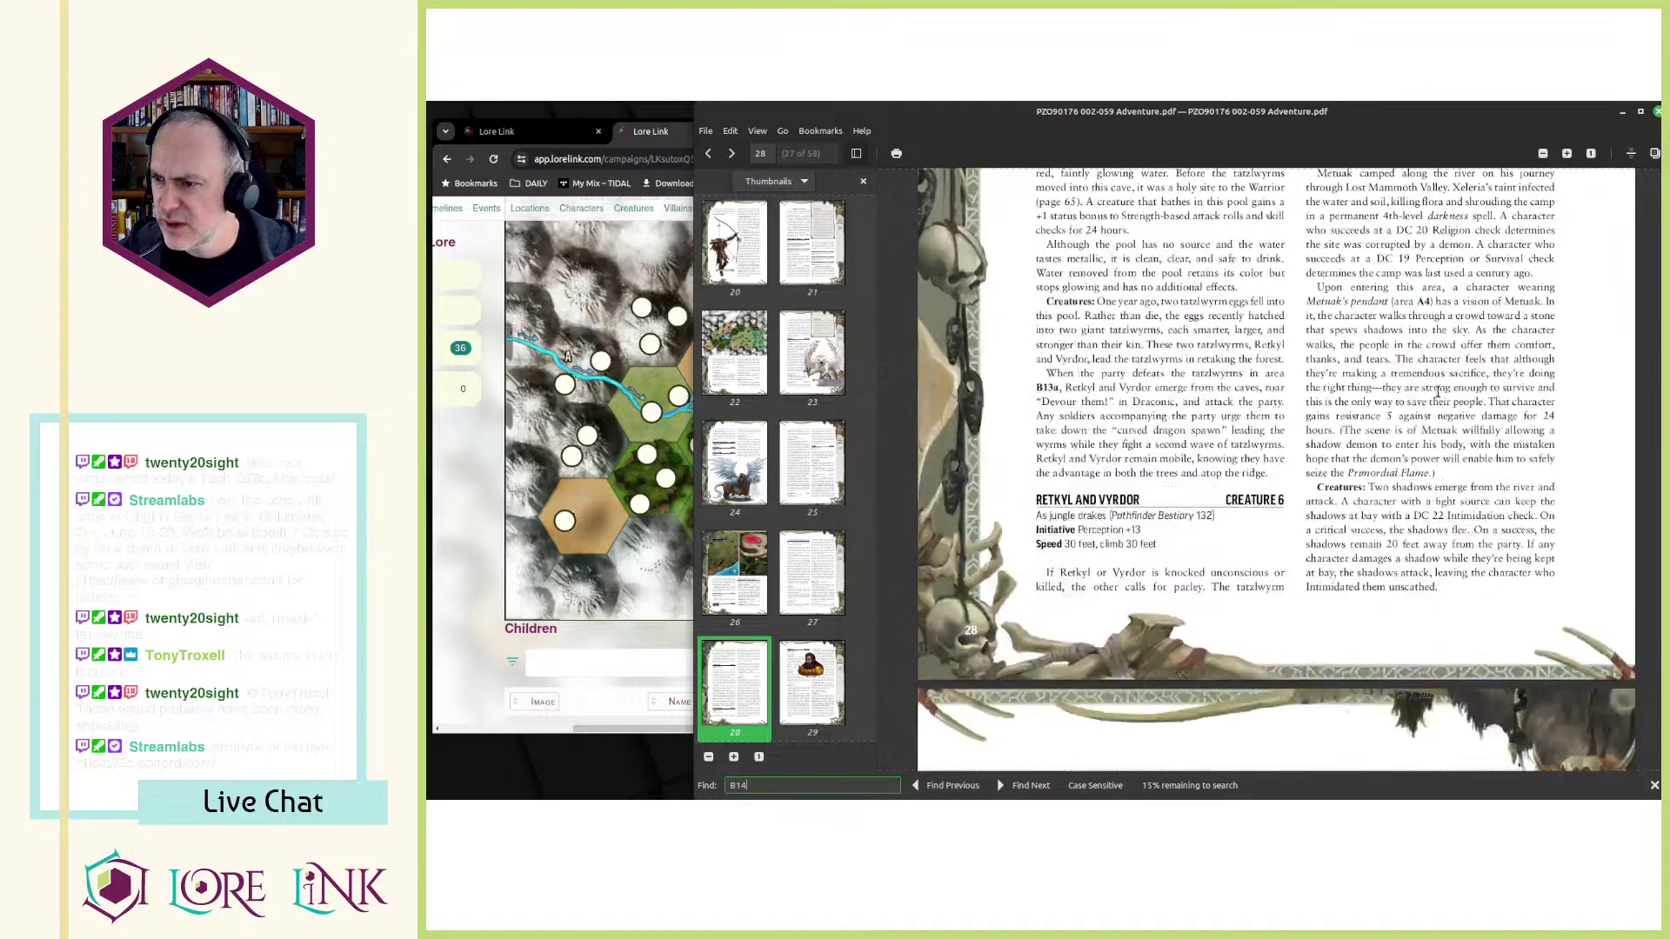
scroll(1406, 465, down, 3)
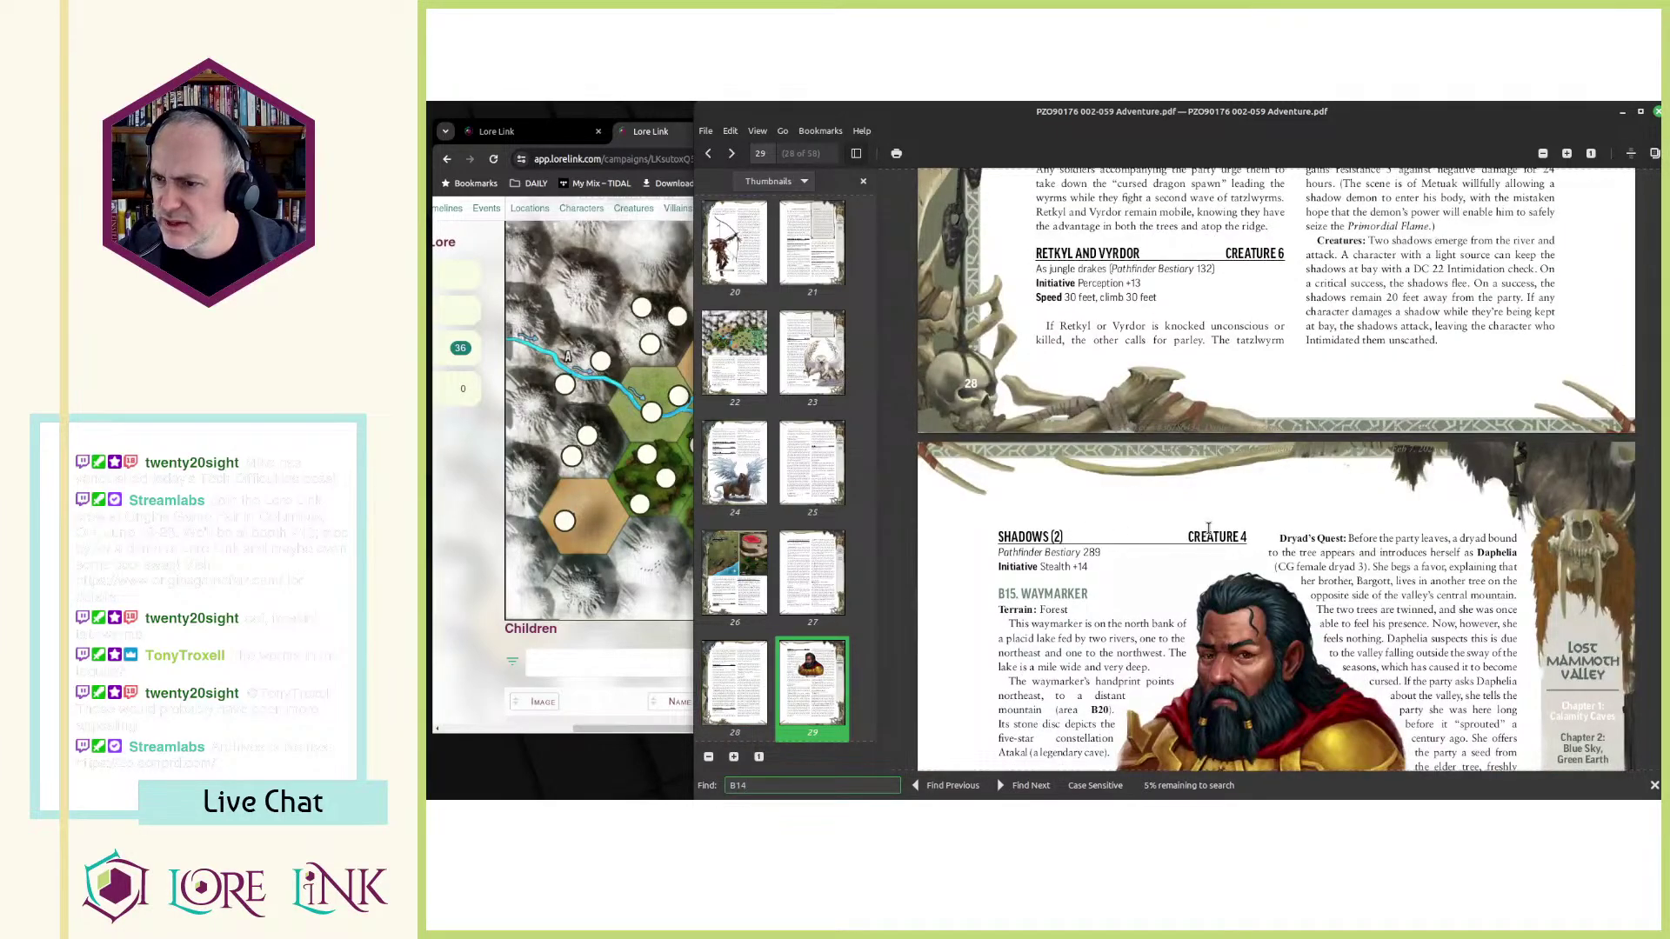
- Switch back to the browser's XP Awards rules and look up the award for a Party level -2 adversary
click(626, 131)
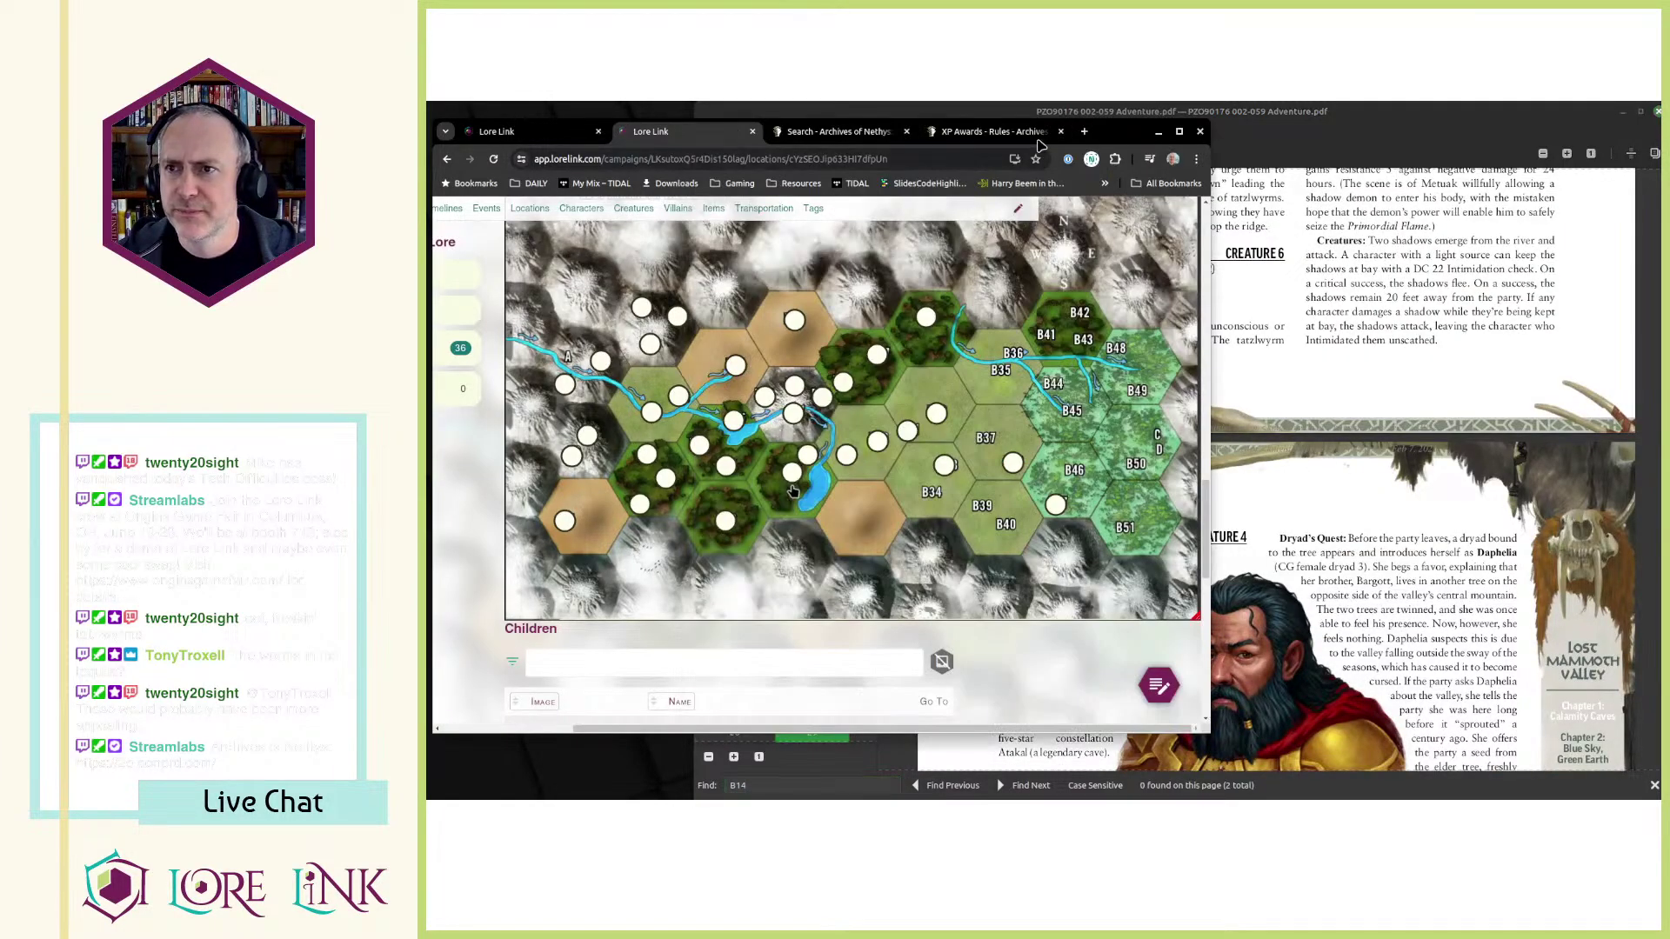
click(1037, 136)
drag(578, 407, 476, 249)
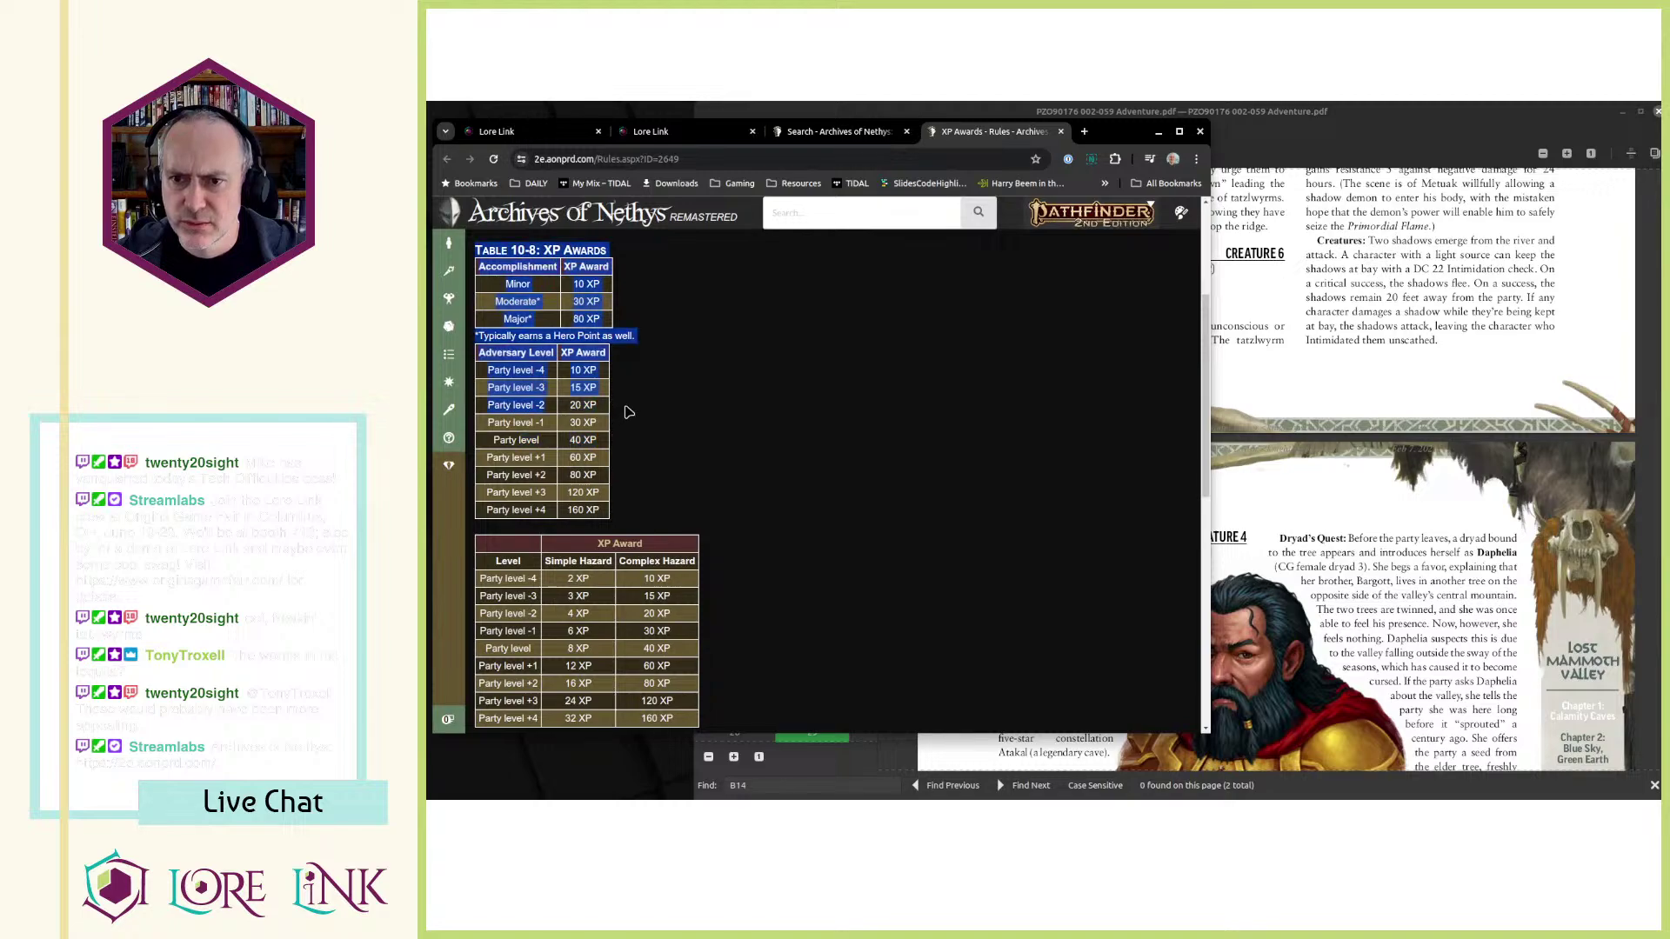
mouse_move(442, 389)
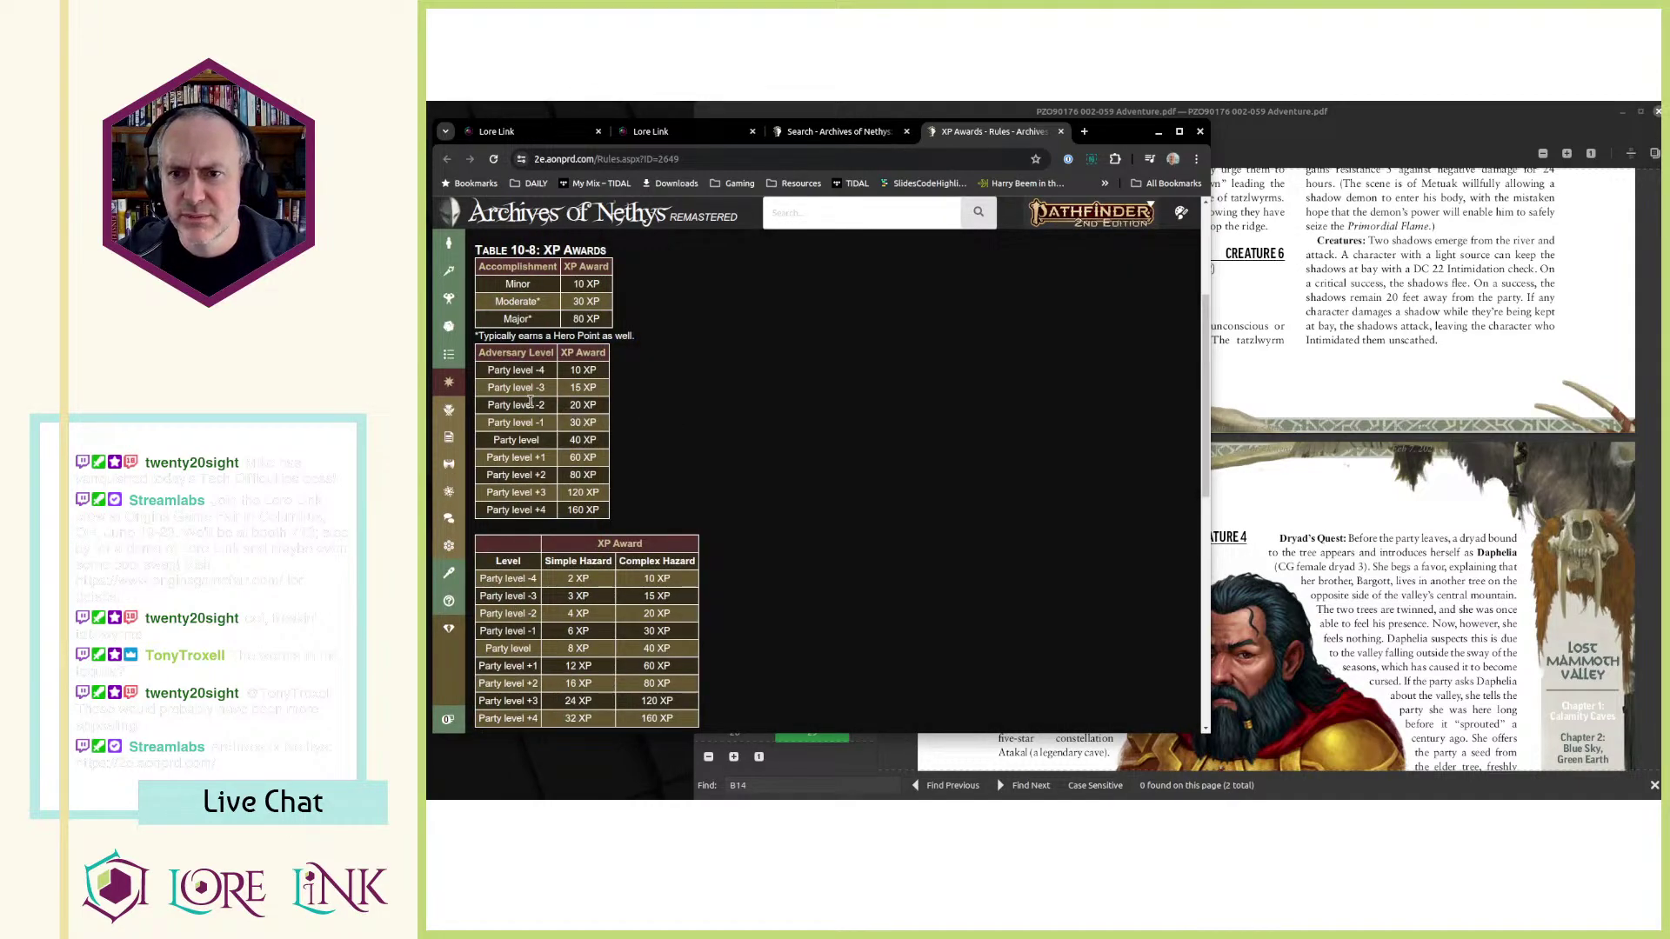
drag(534, 405, 601, 407)
click(588, 401)
- Add "(40xp)" to the end of the shadows encounter entry in the Session 20 note
click(500, 131)
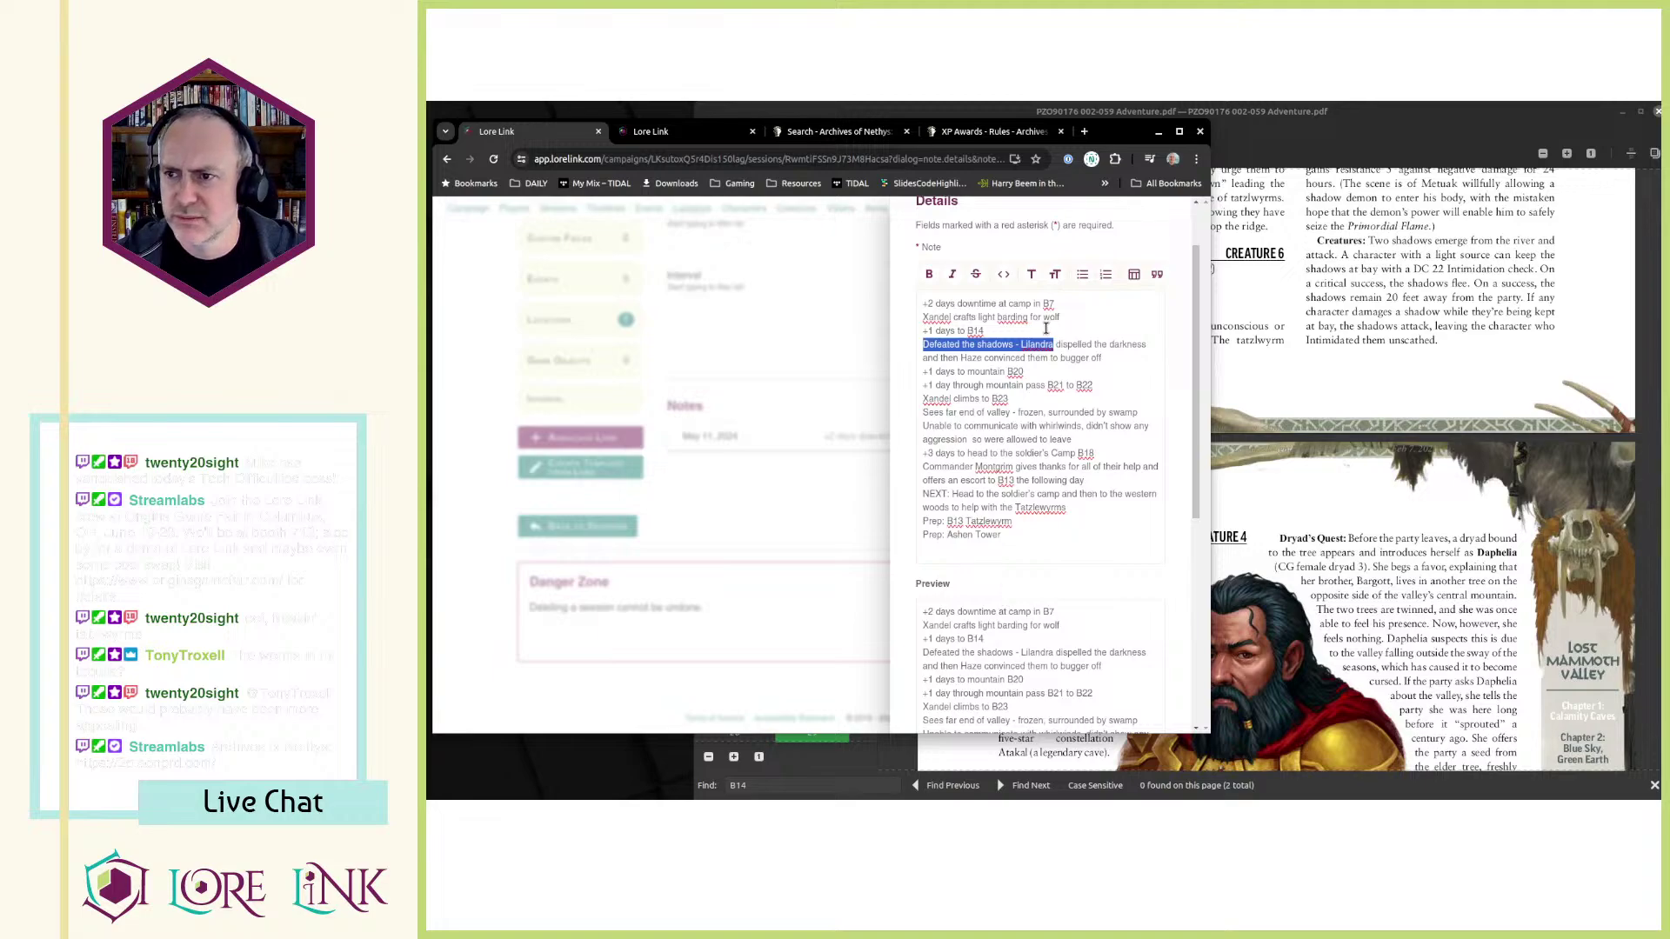
click(1087, 345)
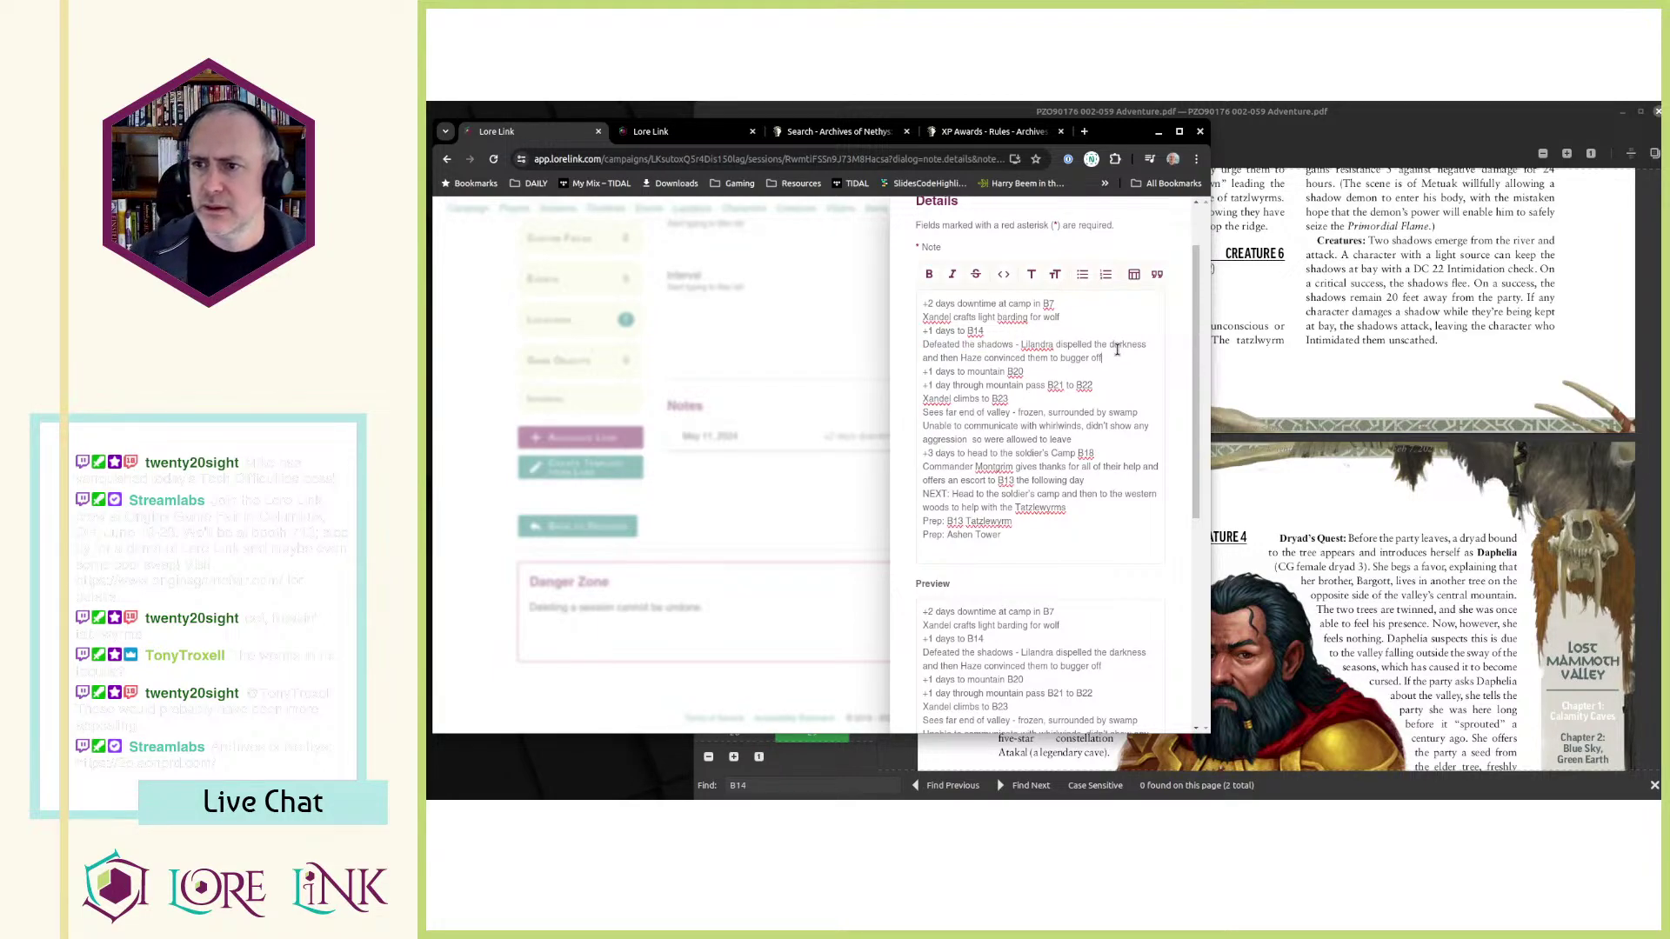
text(0xp))
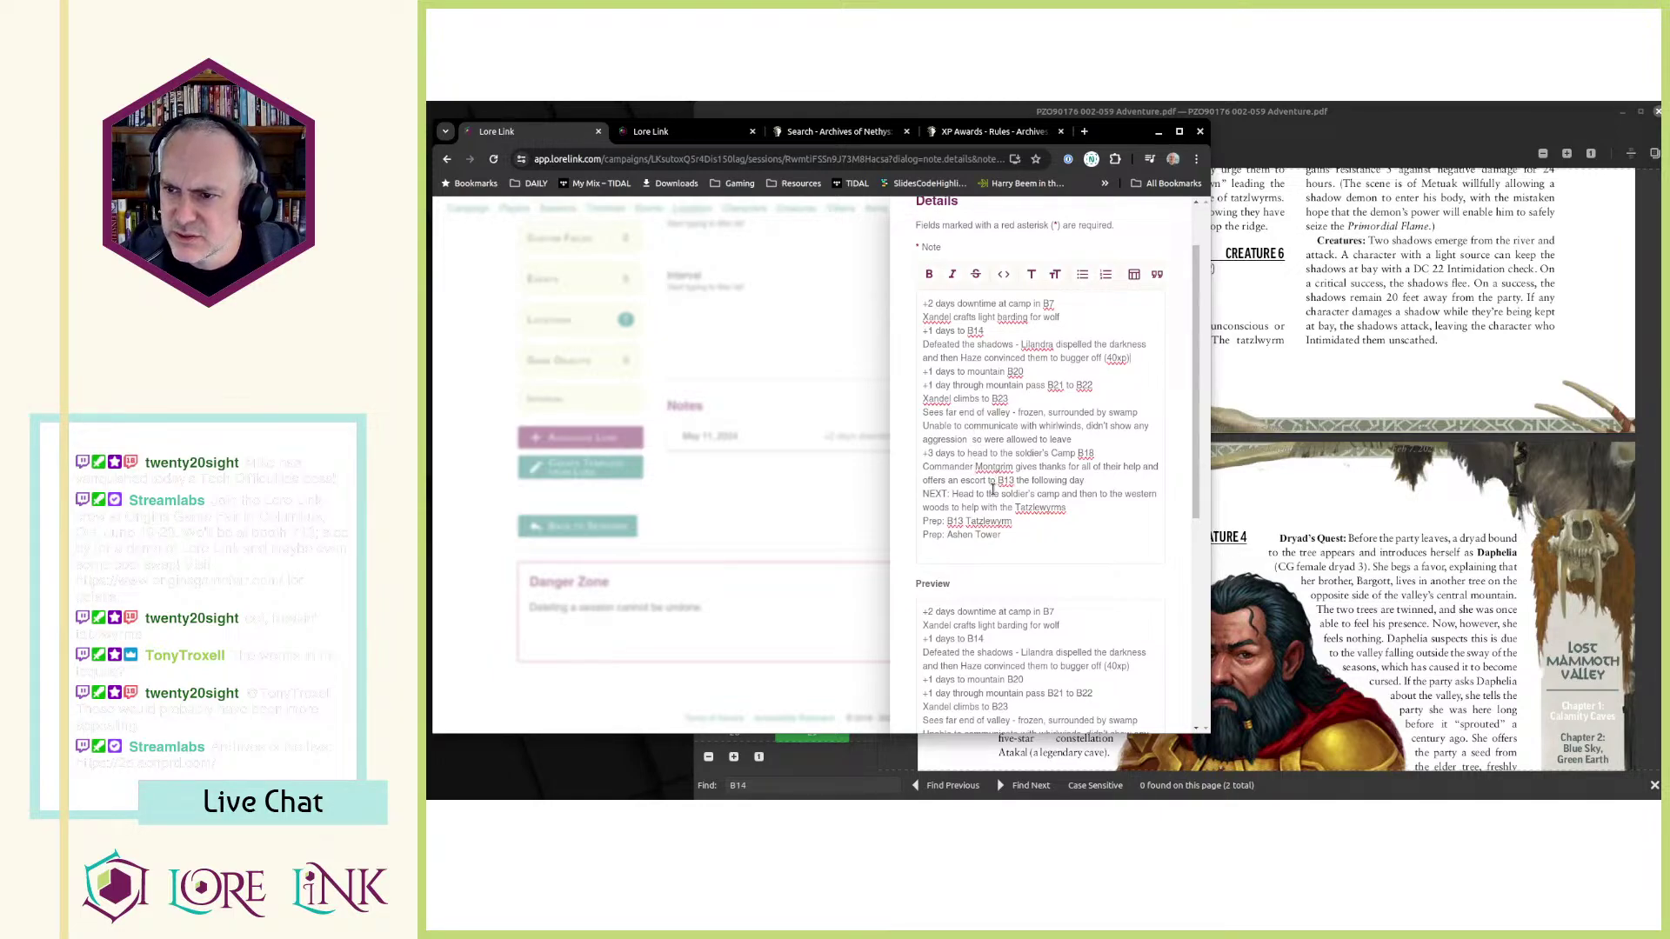
- Reread the rest of the Session 20 note and its preview, down to Commander Montgrim's offer of an escort to B13
drag(1034, 539, 980, 417)
click(979, 417)
scroll(1018, 454, down, 4)
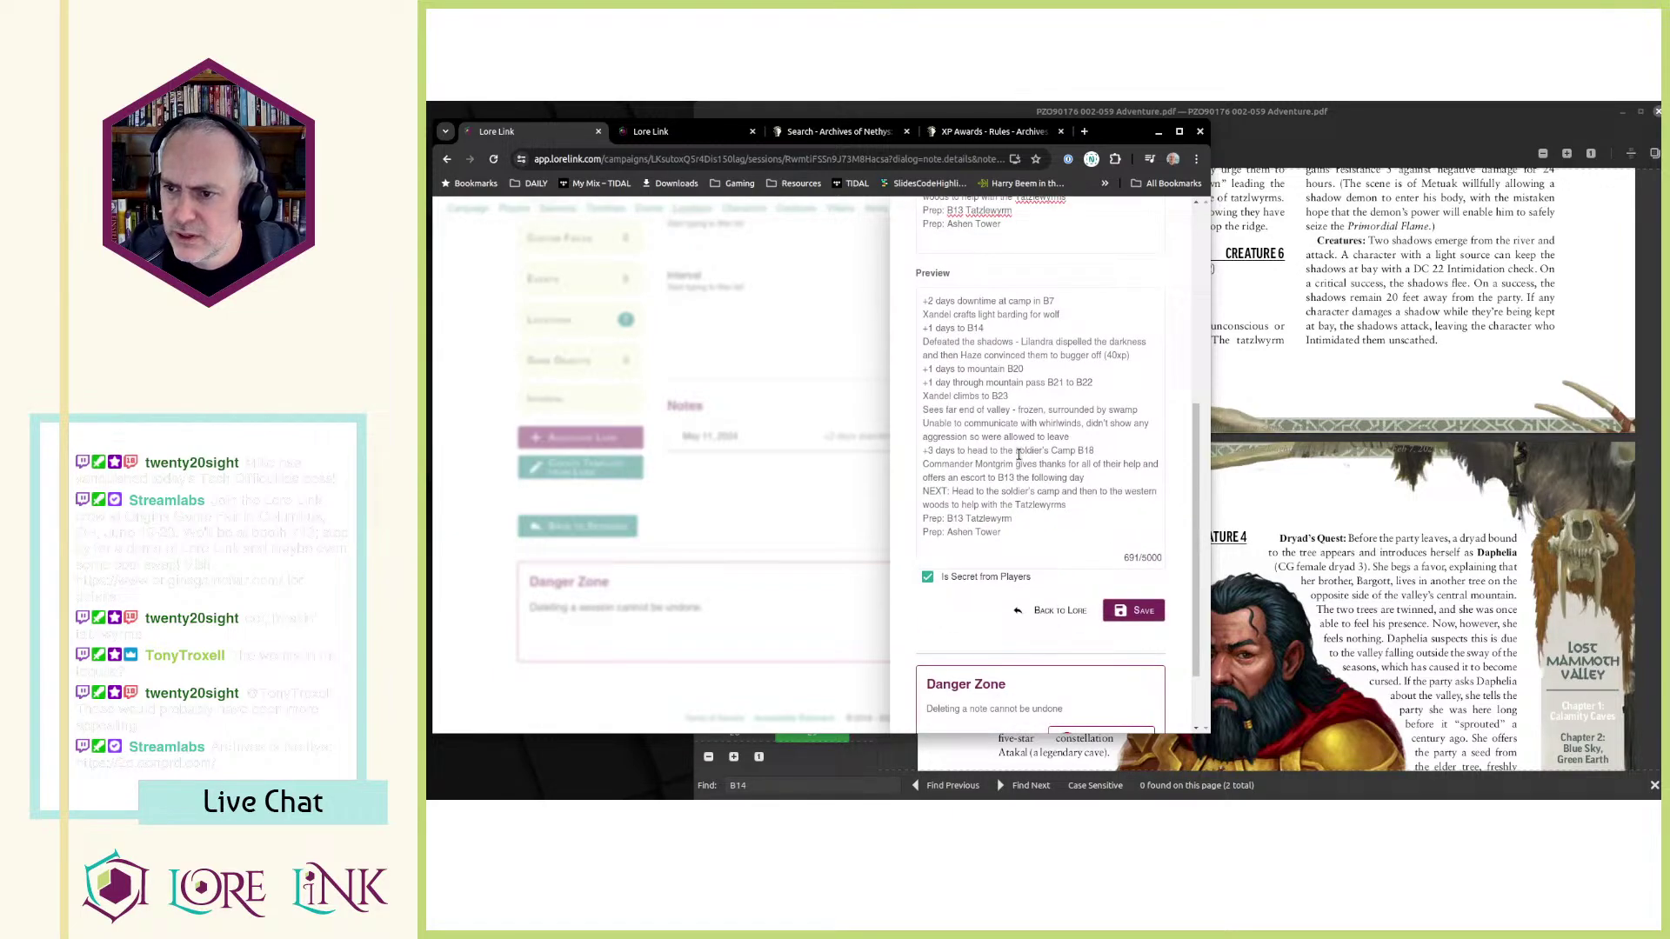
scroll(1018, 454, up, 3)
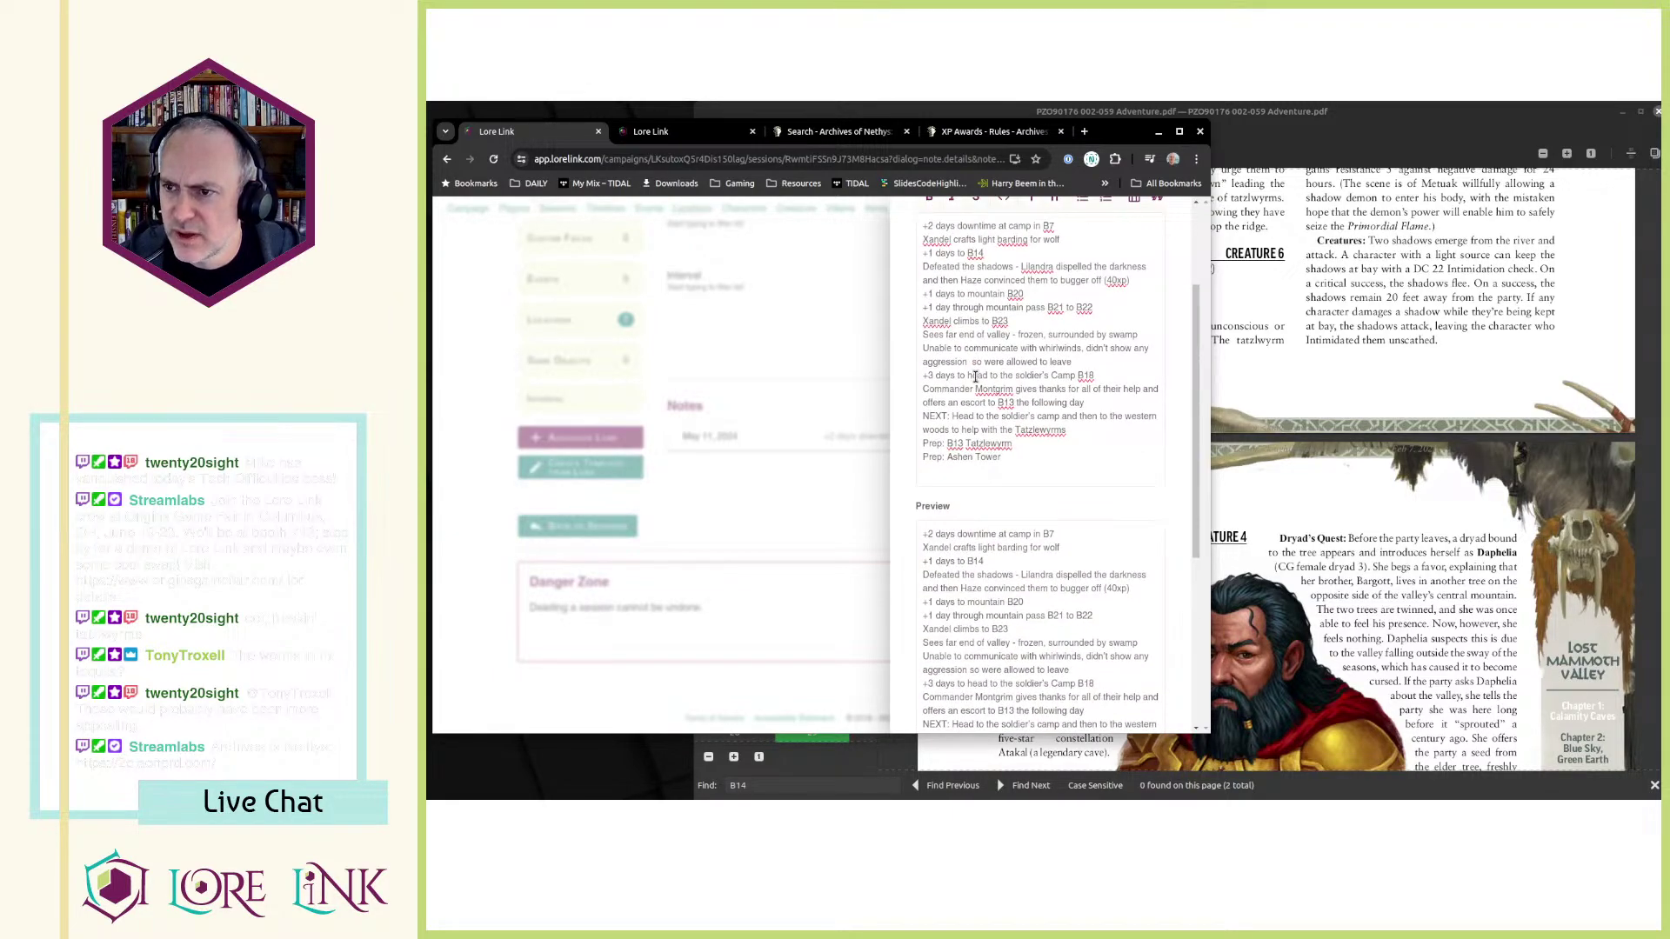
scroll(1038, 414, up, 2)
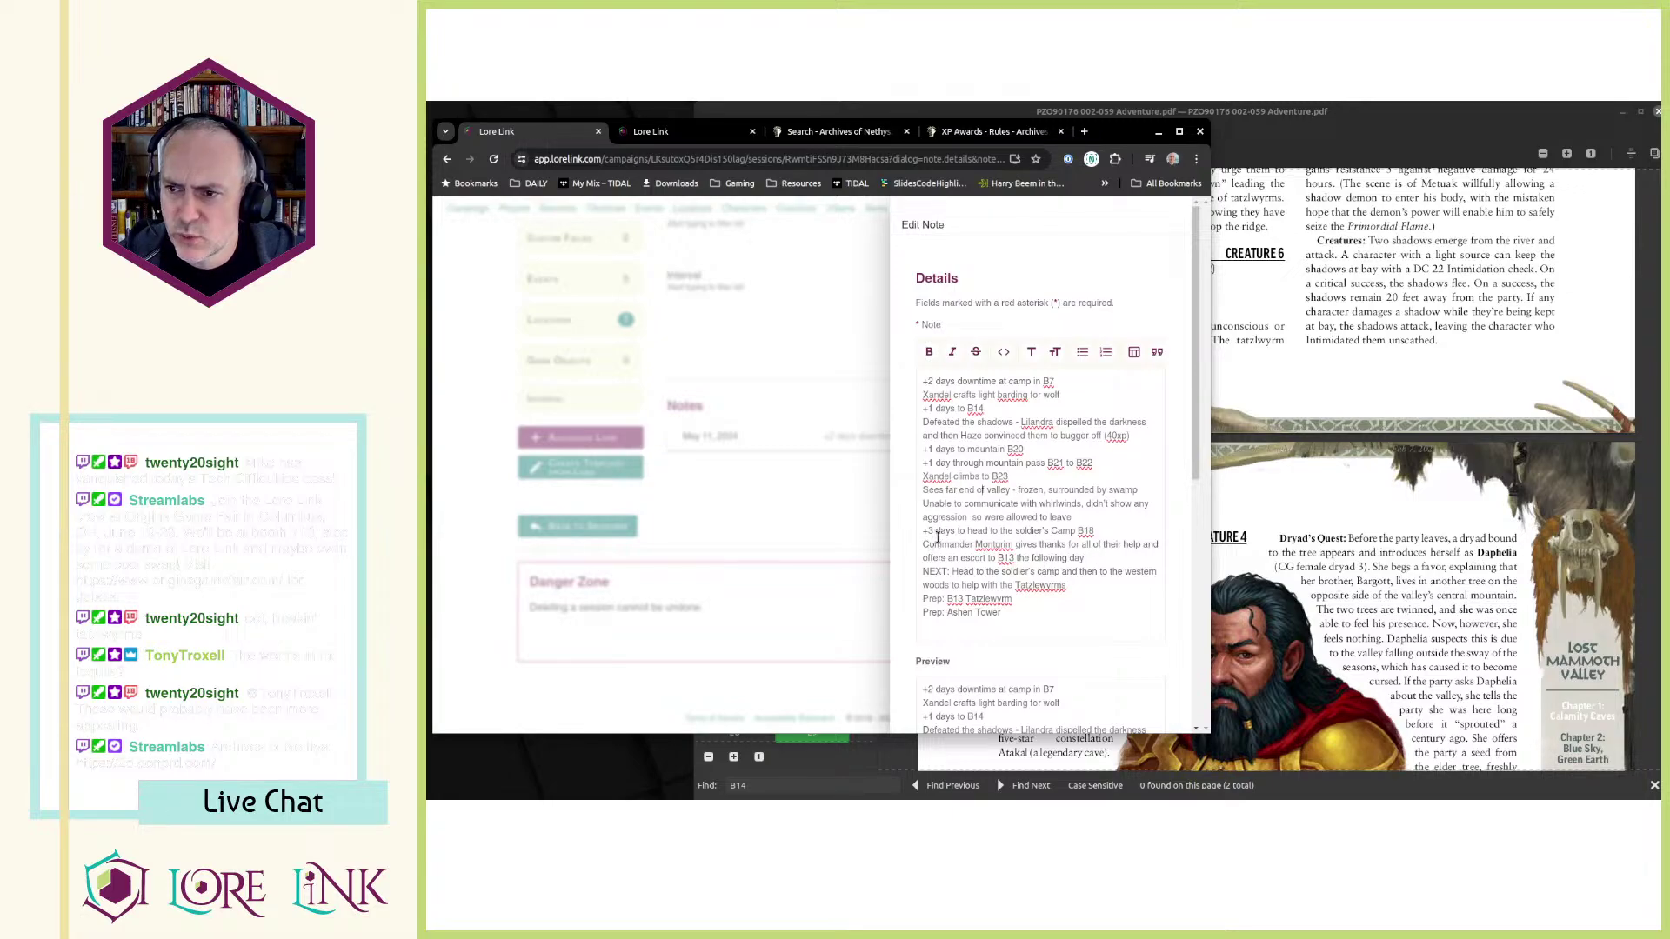
drag(940, 544, 1082, 564)
click(1082, 563)
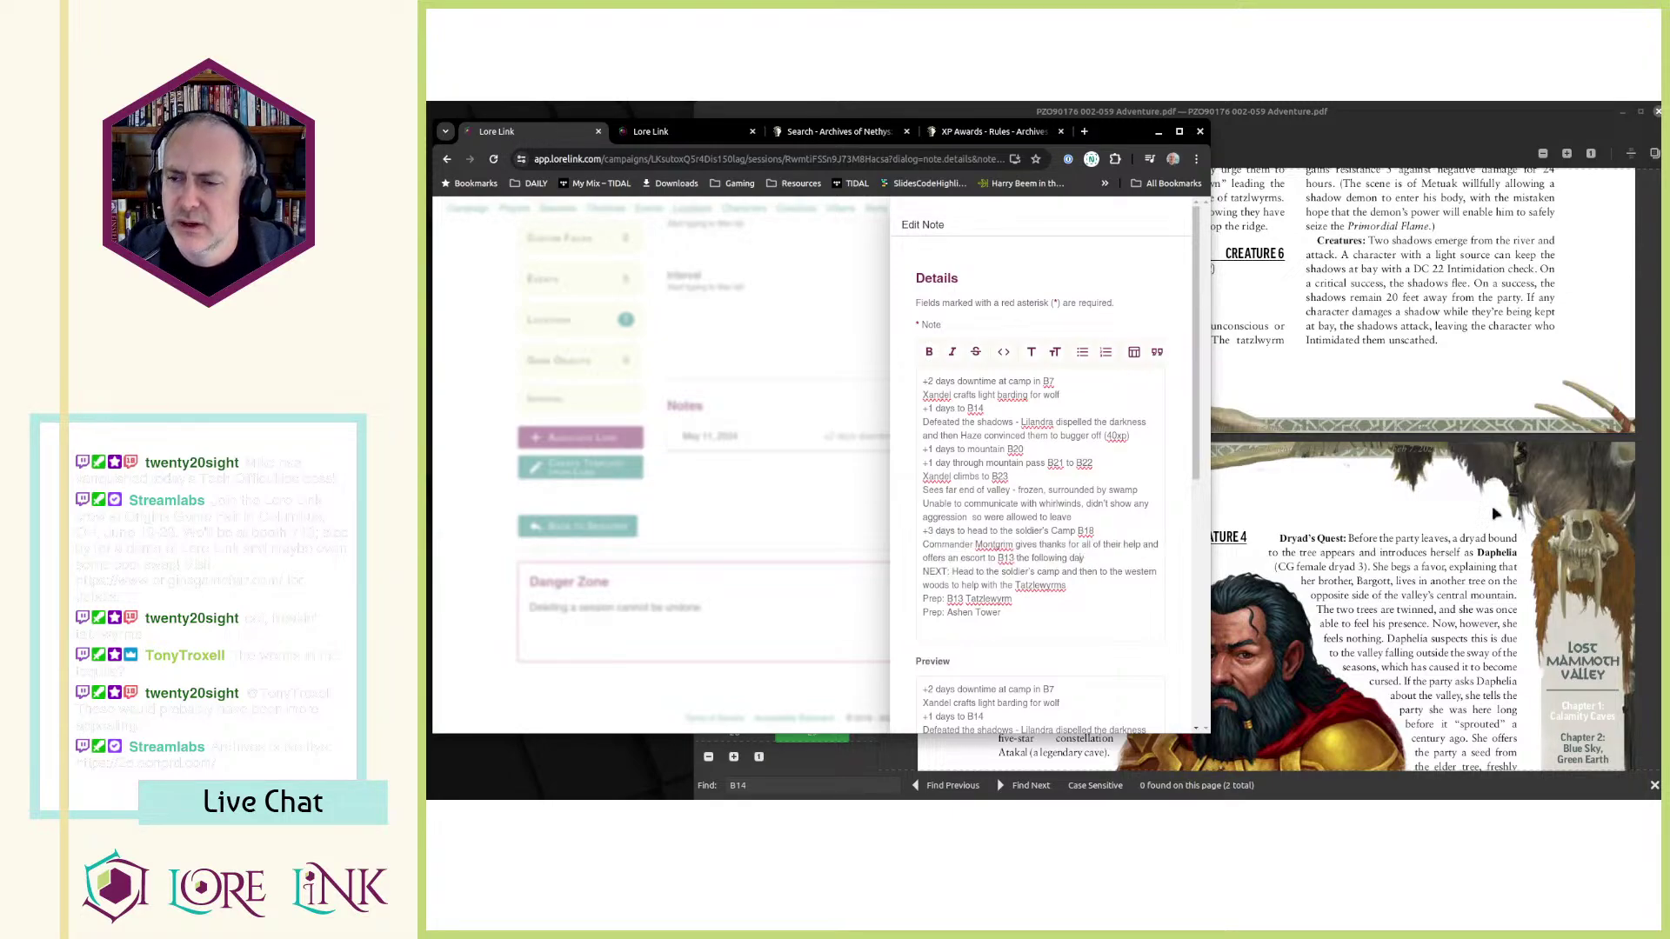
- Return to the XP Awards rules and check the award for a moderate accomplishment
click(1334, 411)
click(595, 120)
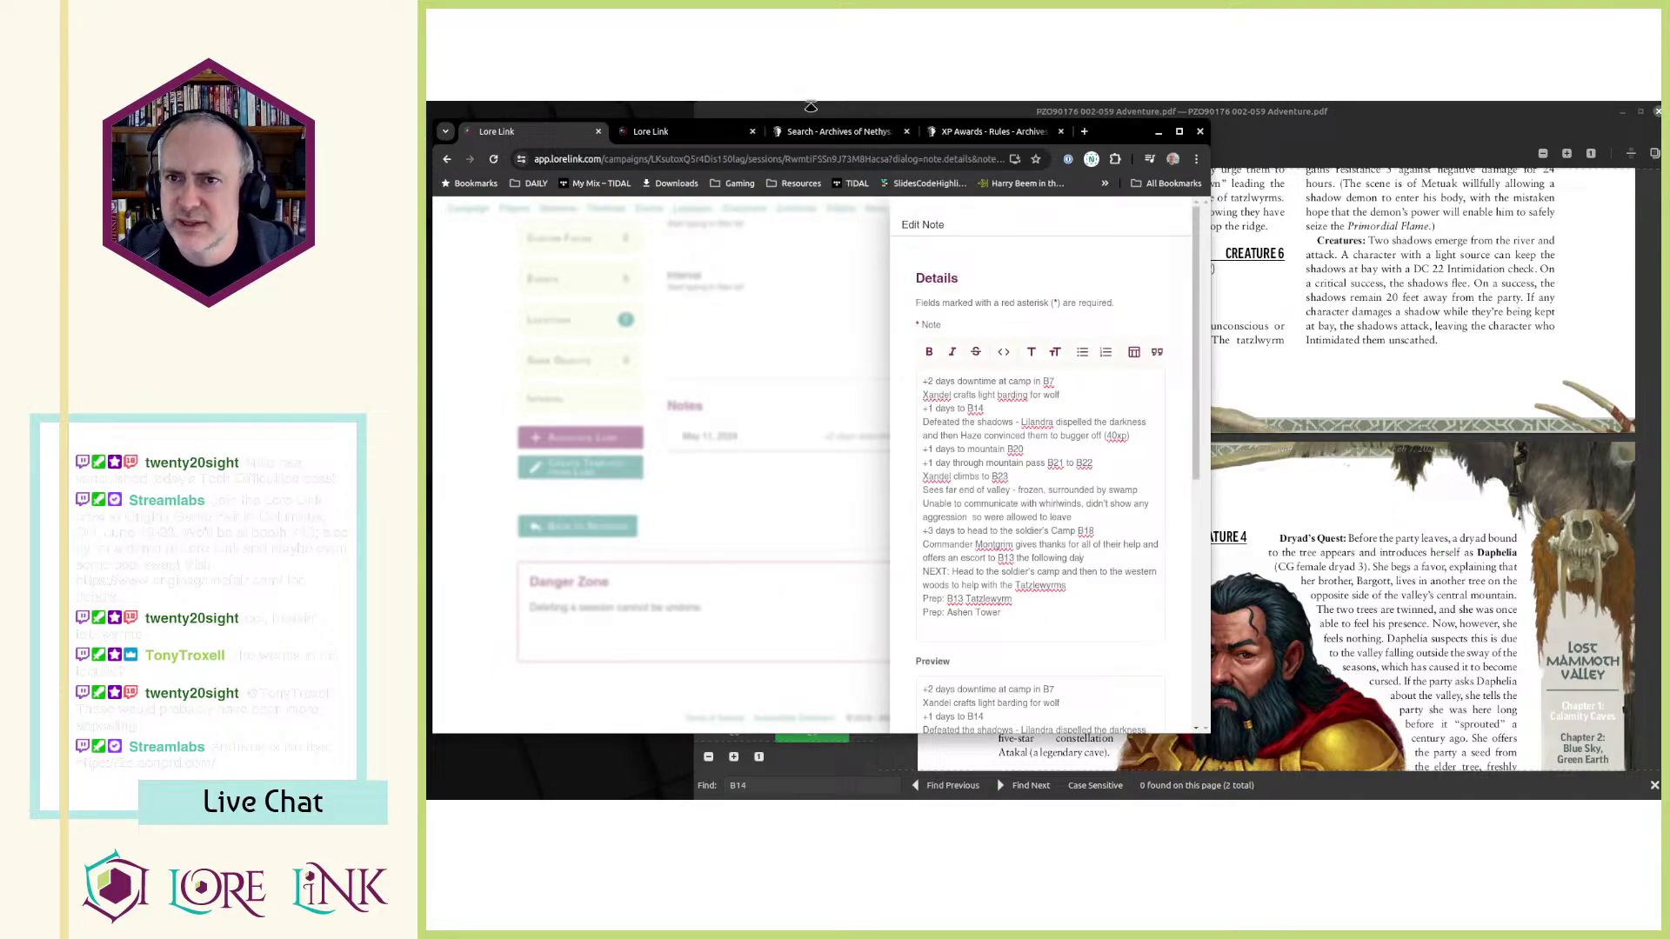
click(959, 131)
scroll(901, 425, up, 1)
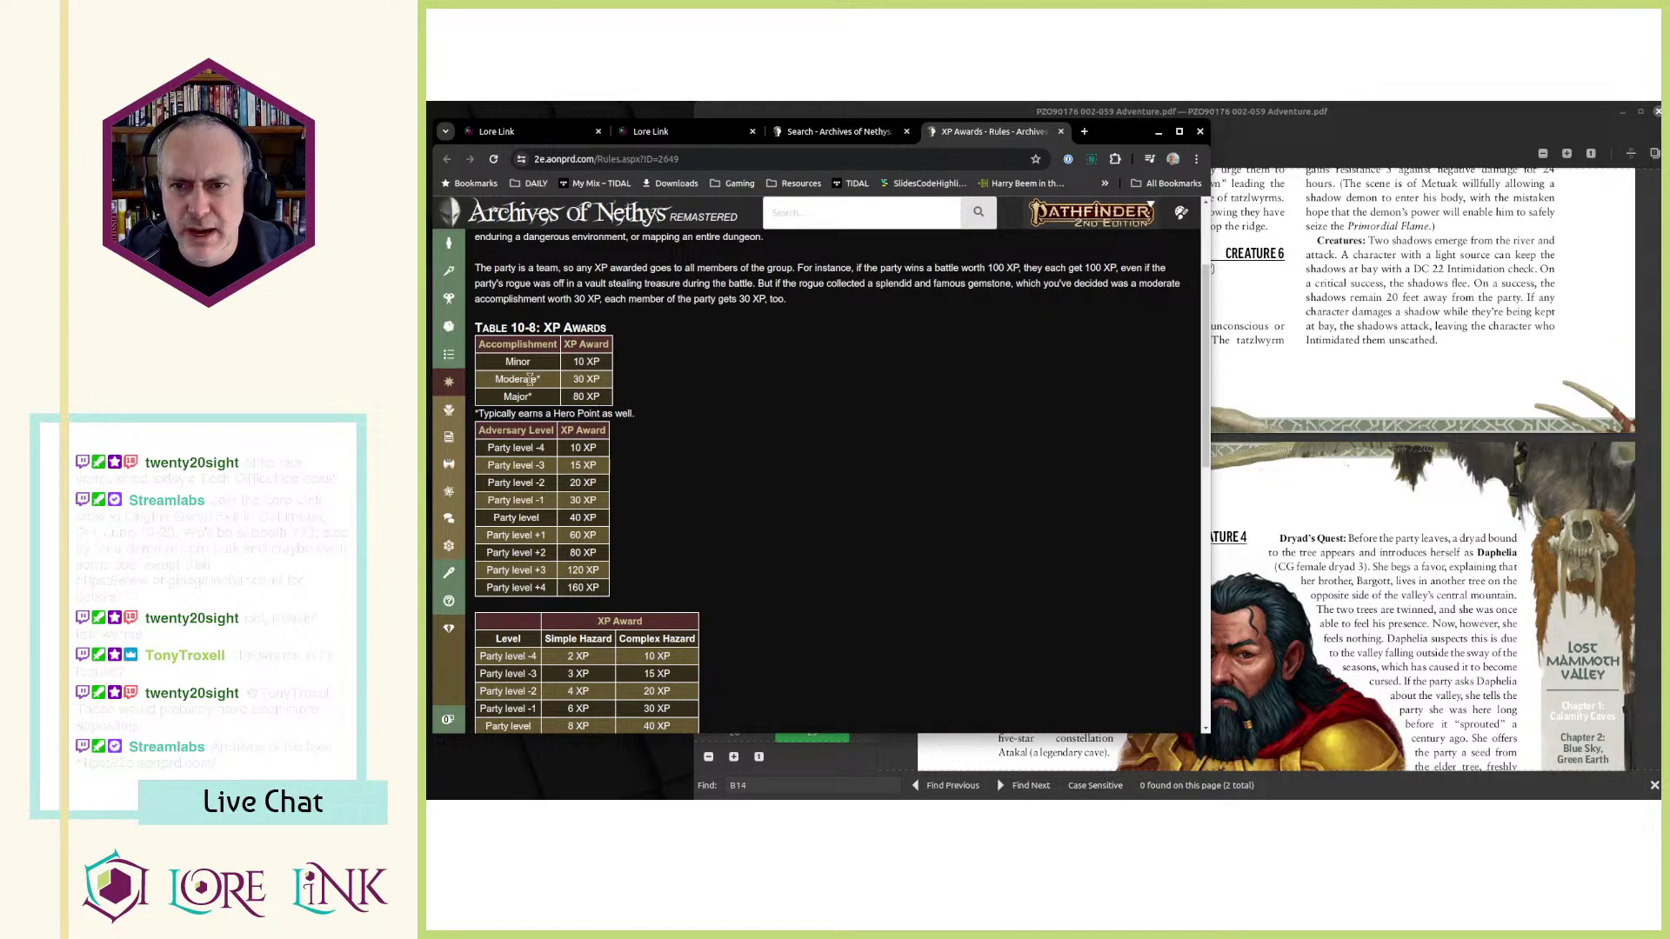
drag(530, 379, 633, 384)
click(588, 392)
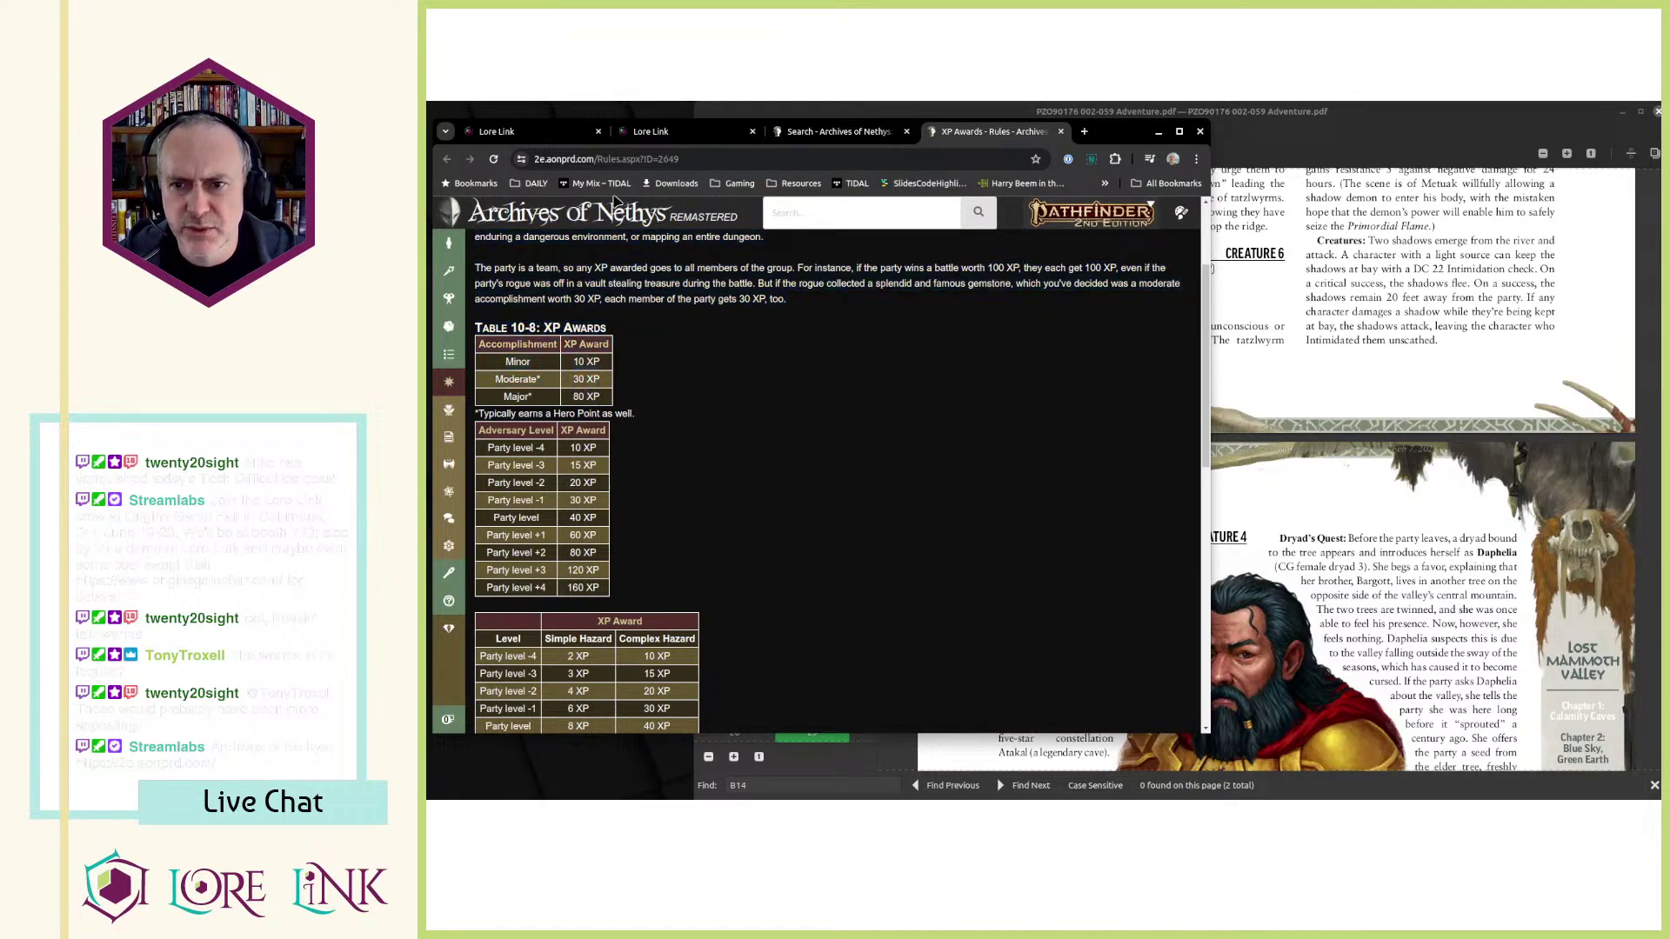
- Add the line "XP +70" at the end of the Session 20 note in Lore Link and save the note
click(524, 133)
scroll(1089, 572, down, 1)
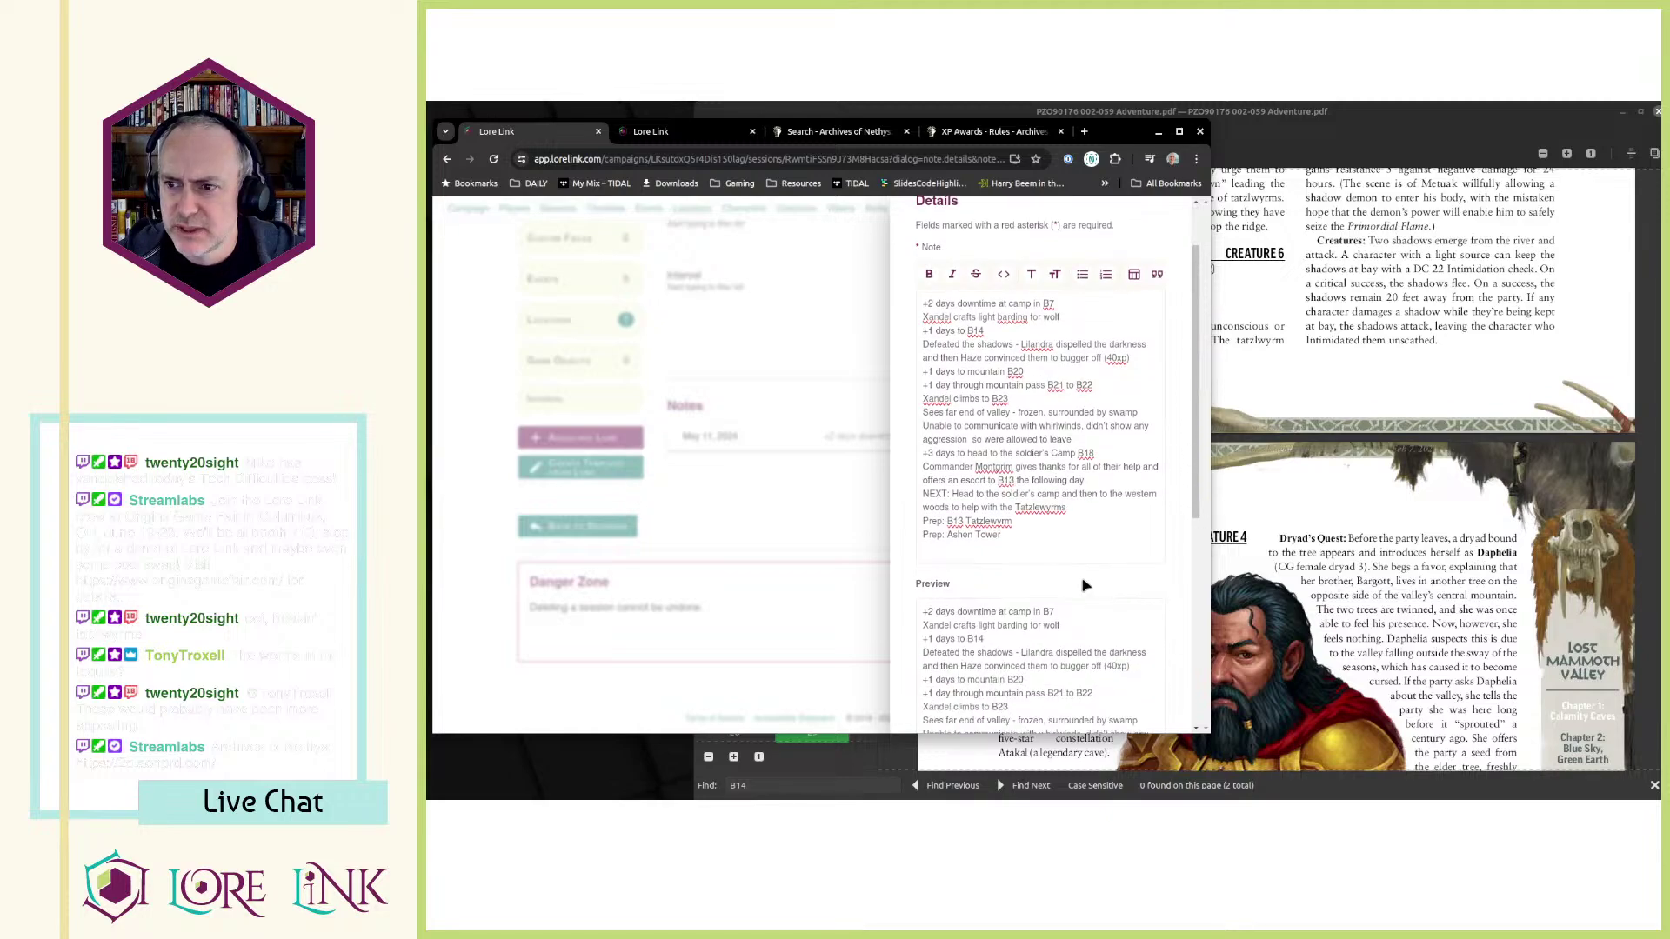
click(1066, 544)
text(XP +70)
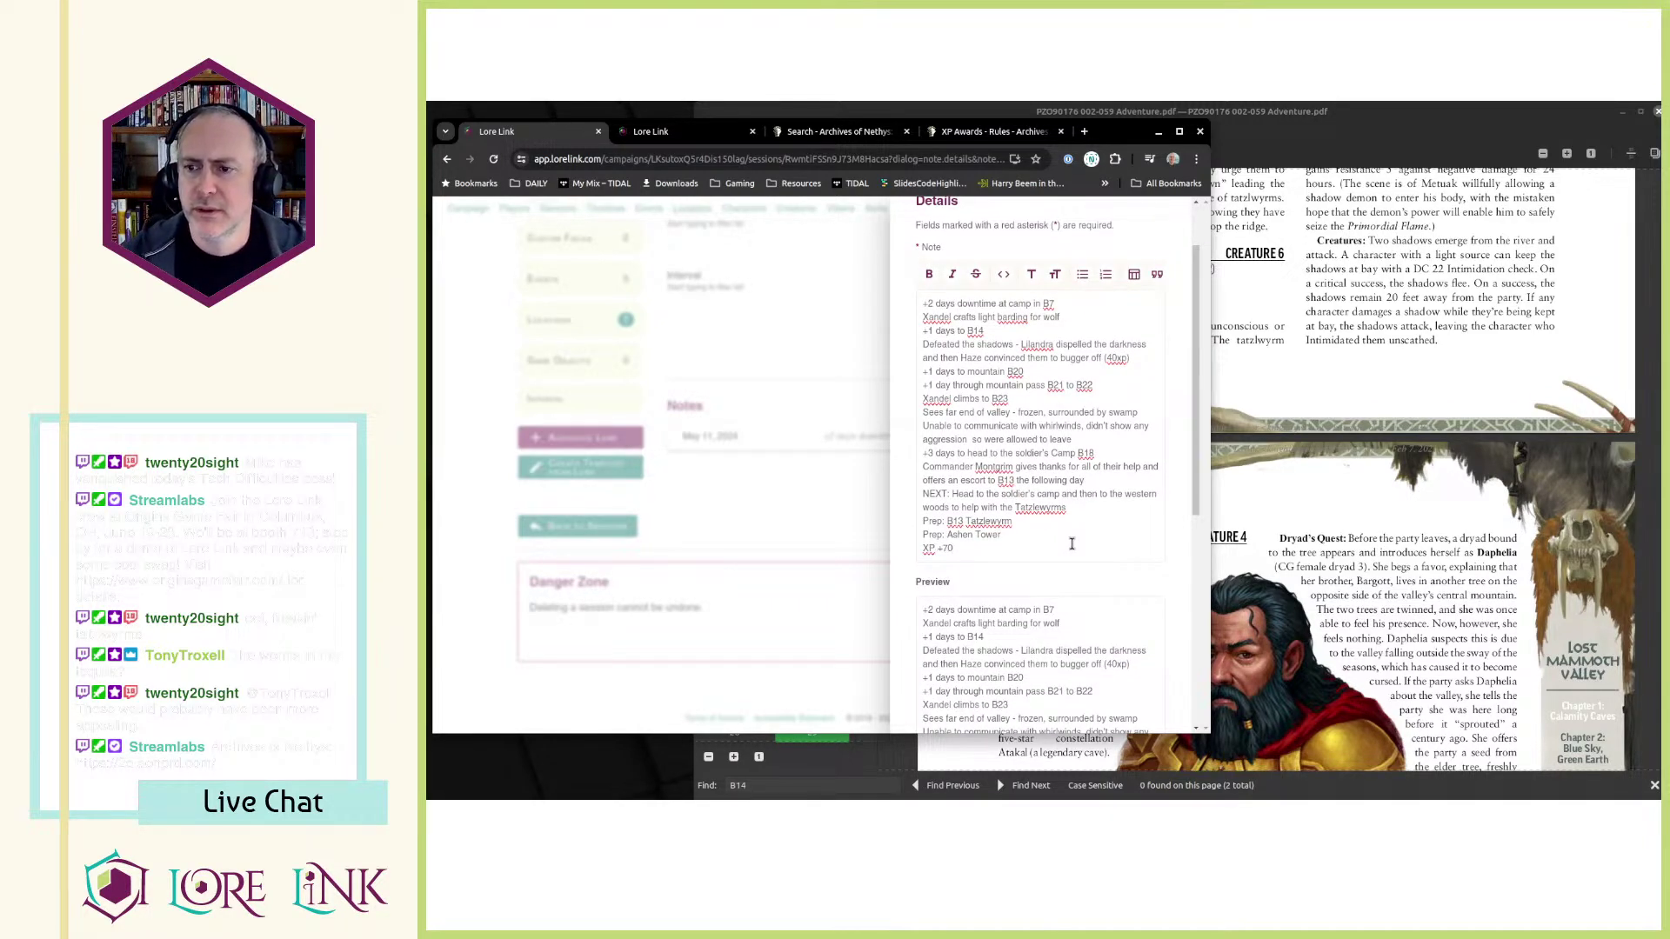
scroll(1182, 500, down, 5)
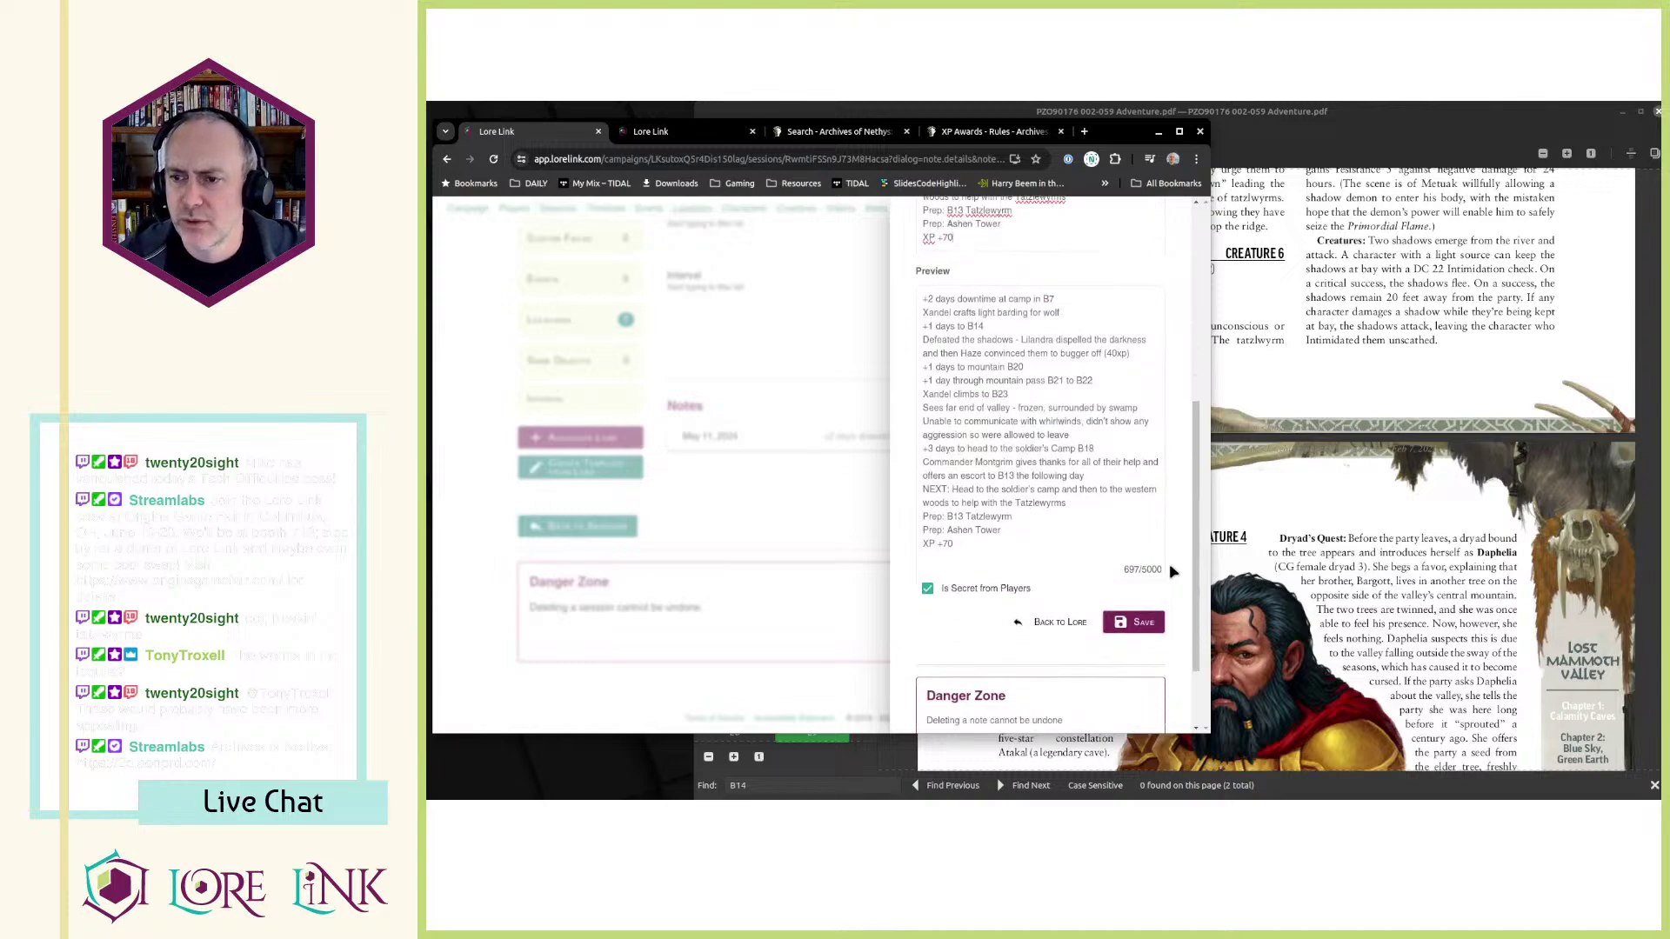
click(1135, 623)
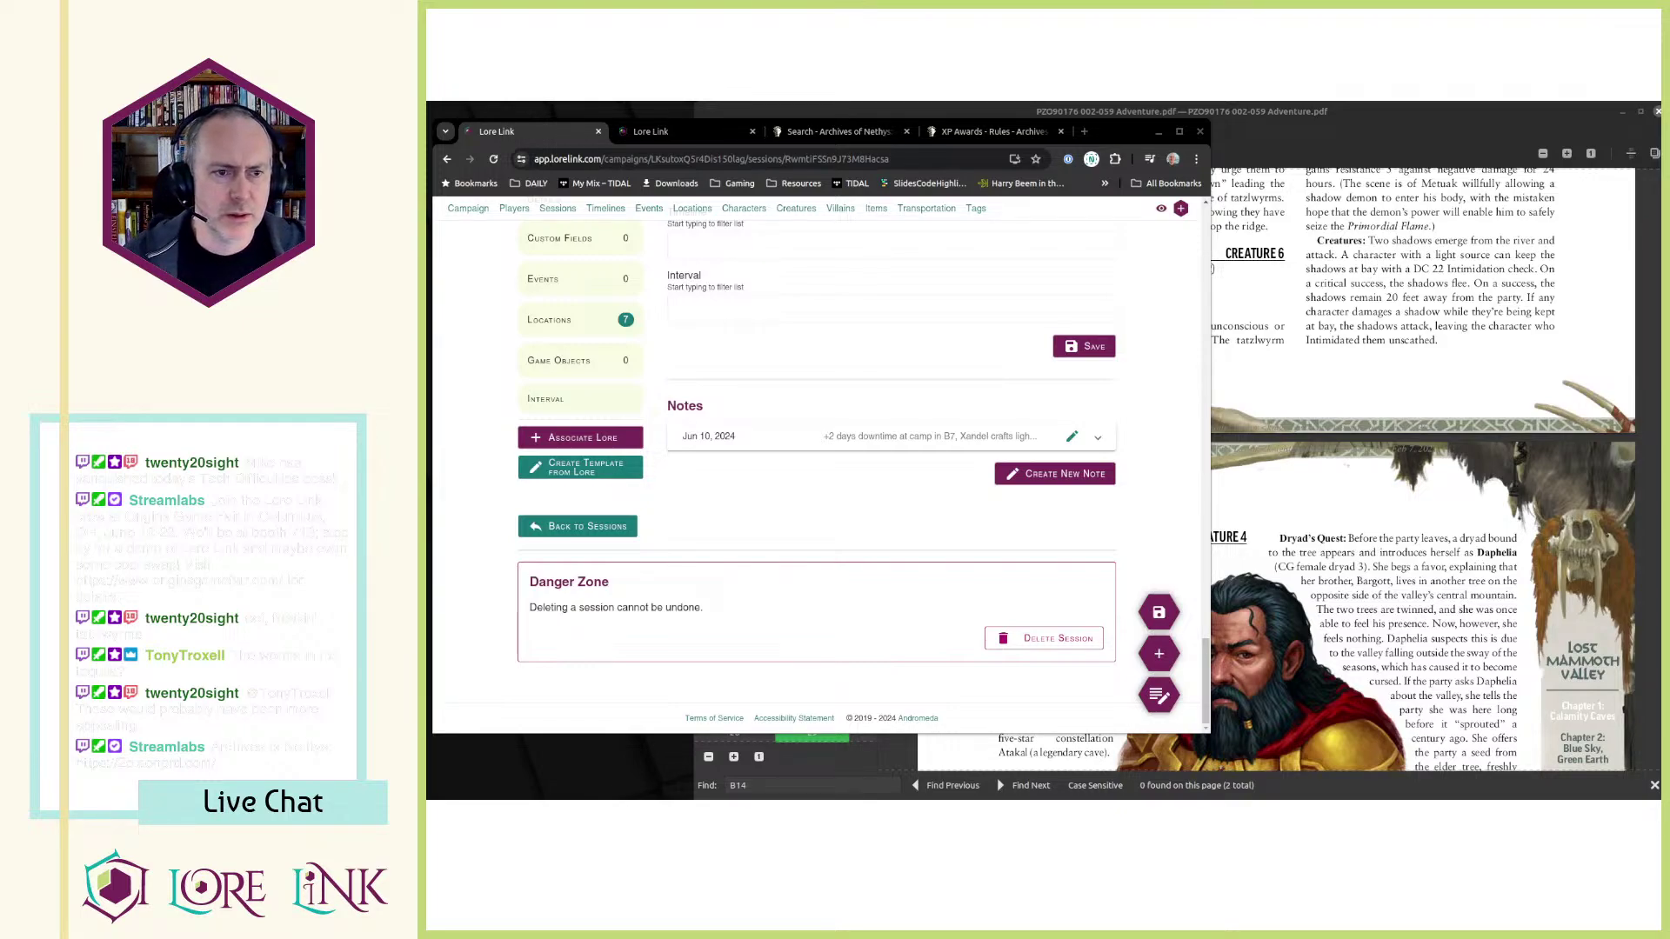
- Leave Session 20 and open Session 21, "Clear the Wyrms", from the campaign's session list
scroll(935, 504, up, 15)
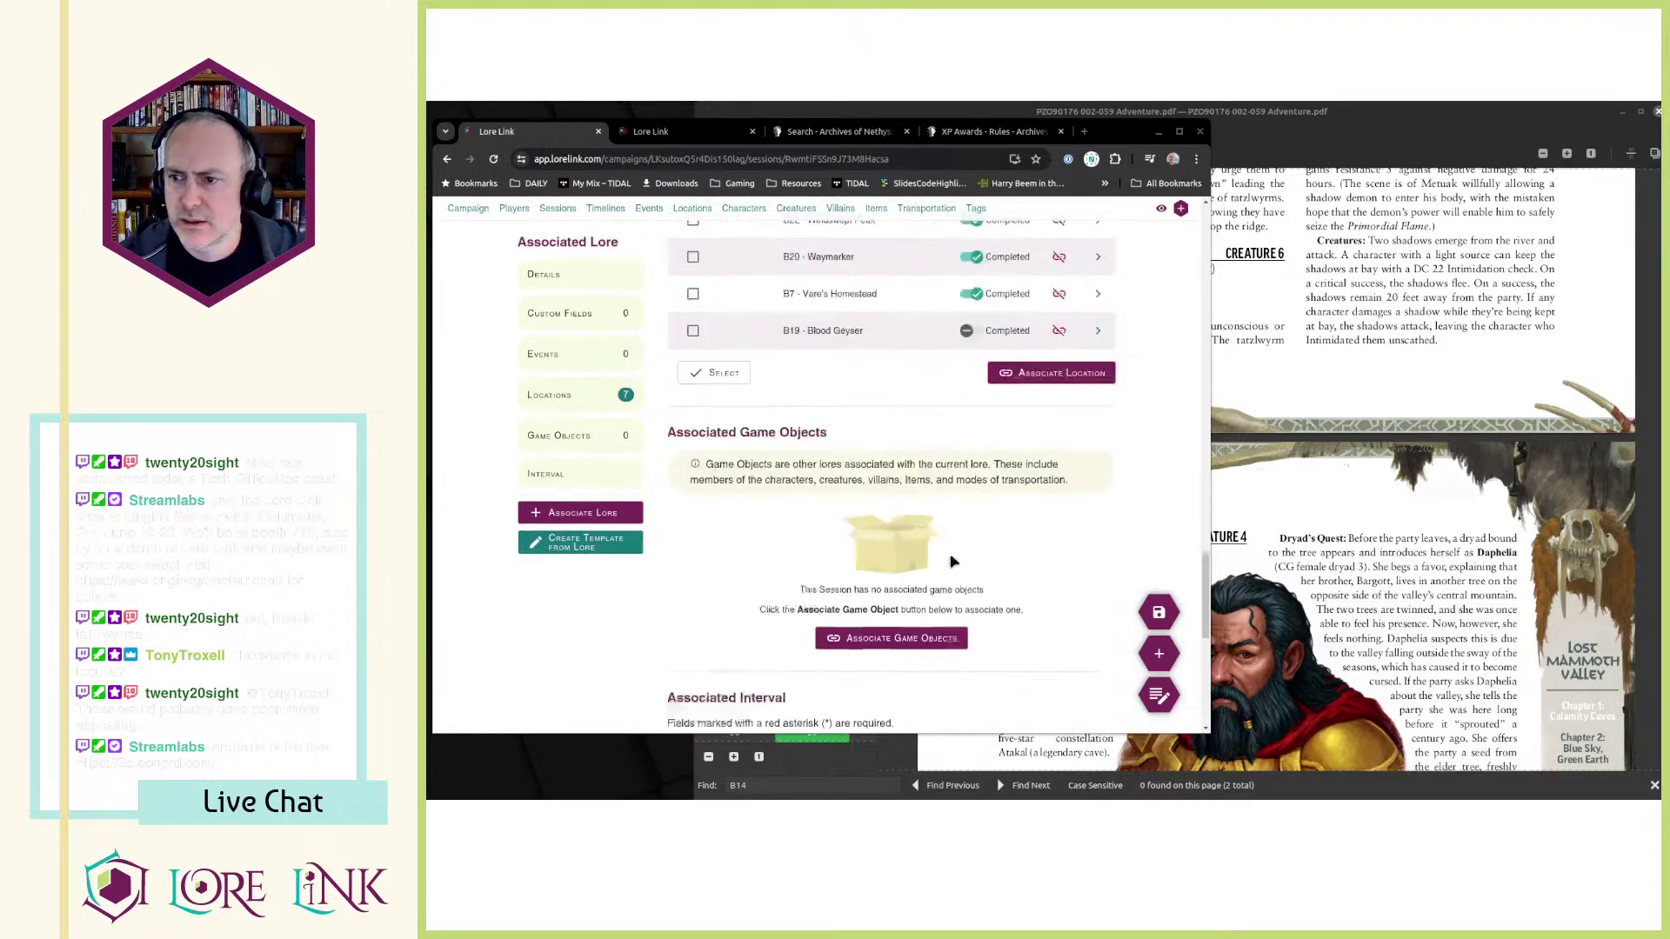
scroll(951, 560, up, 5)
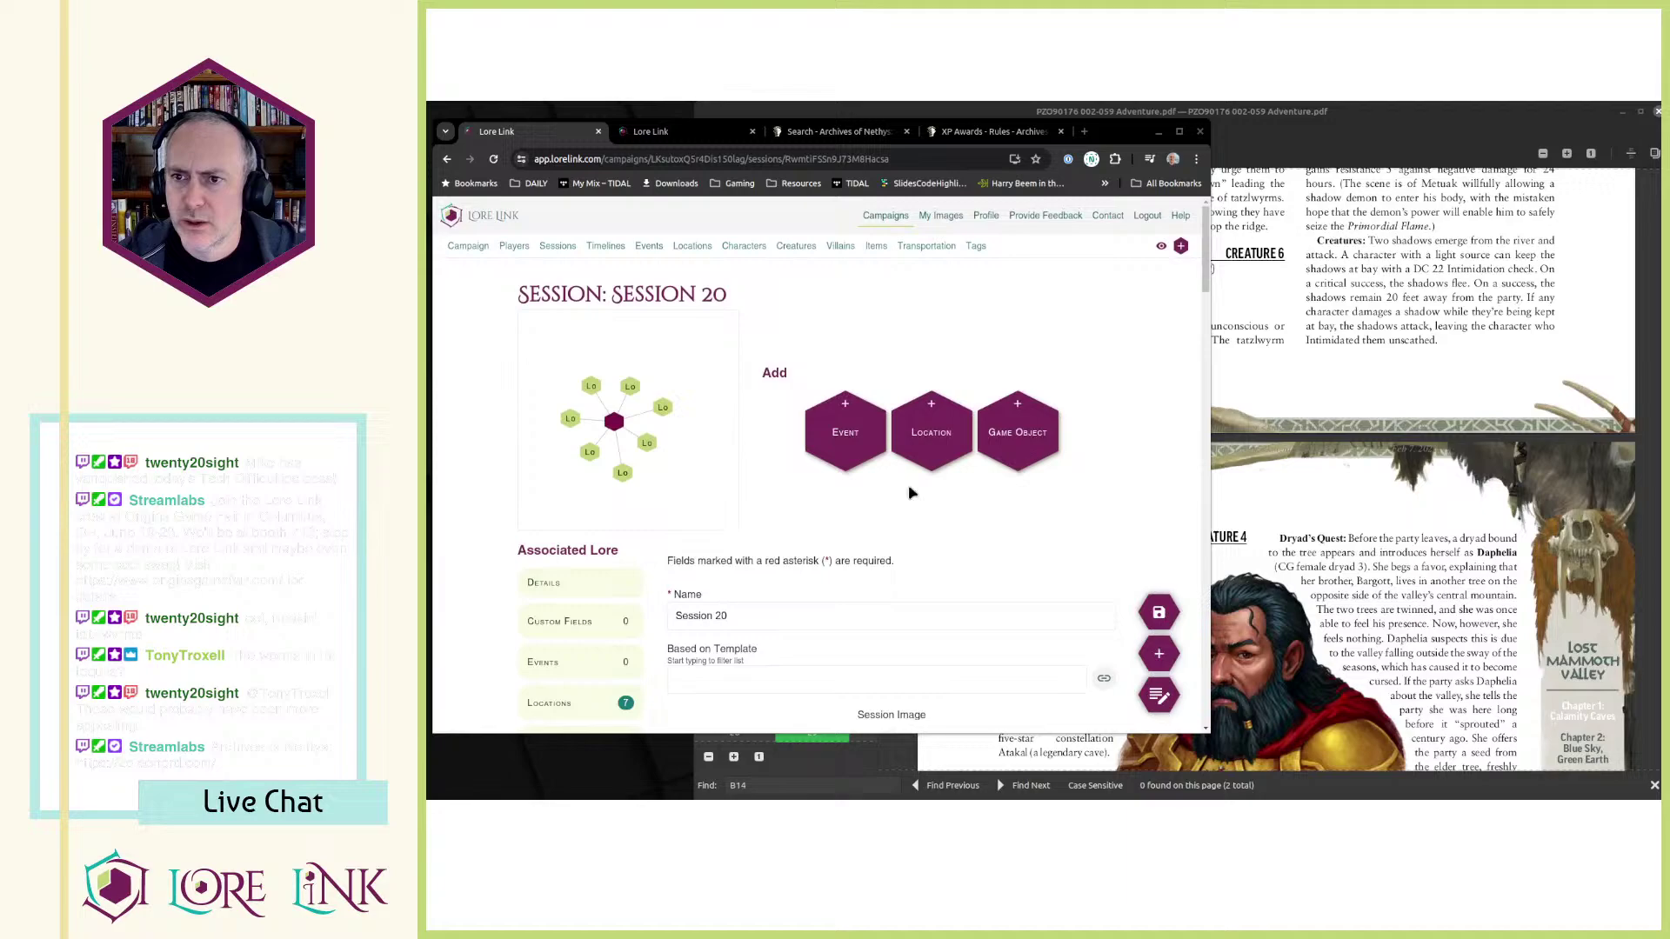
click(557, 246)
scroll(945, 537, down, 1)
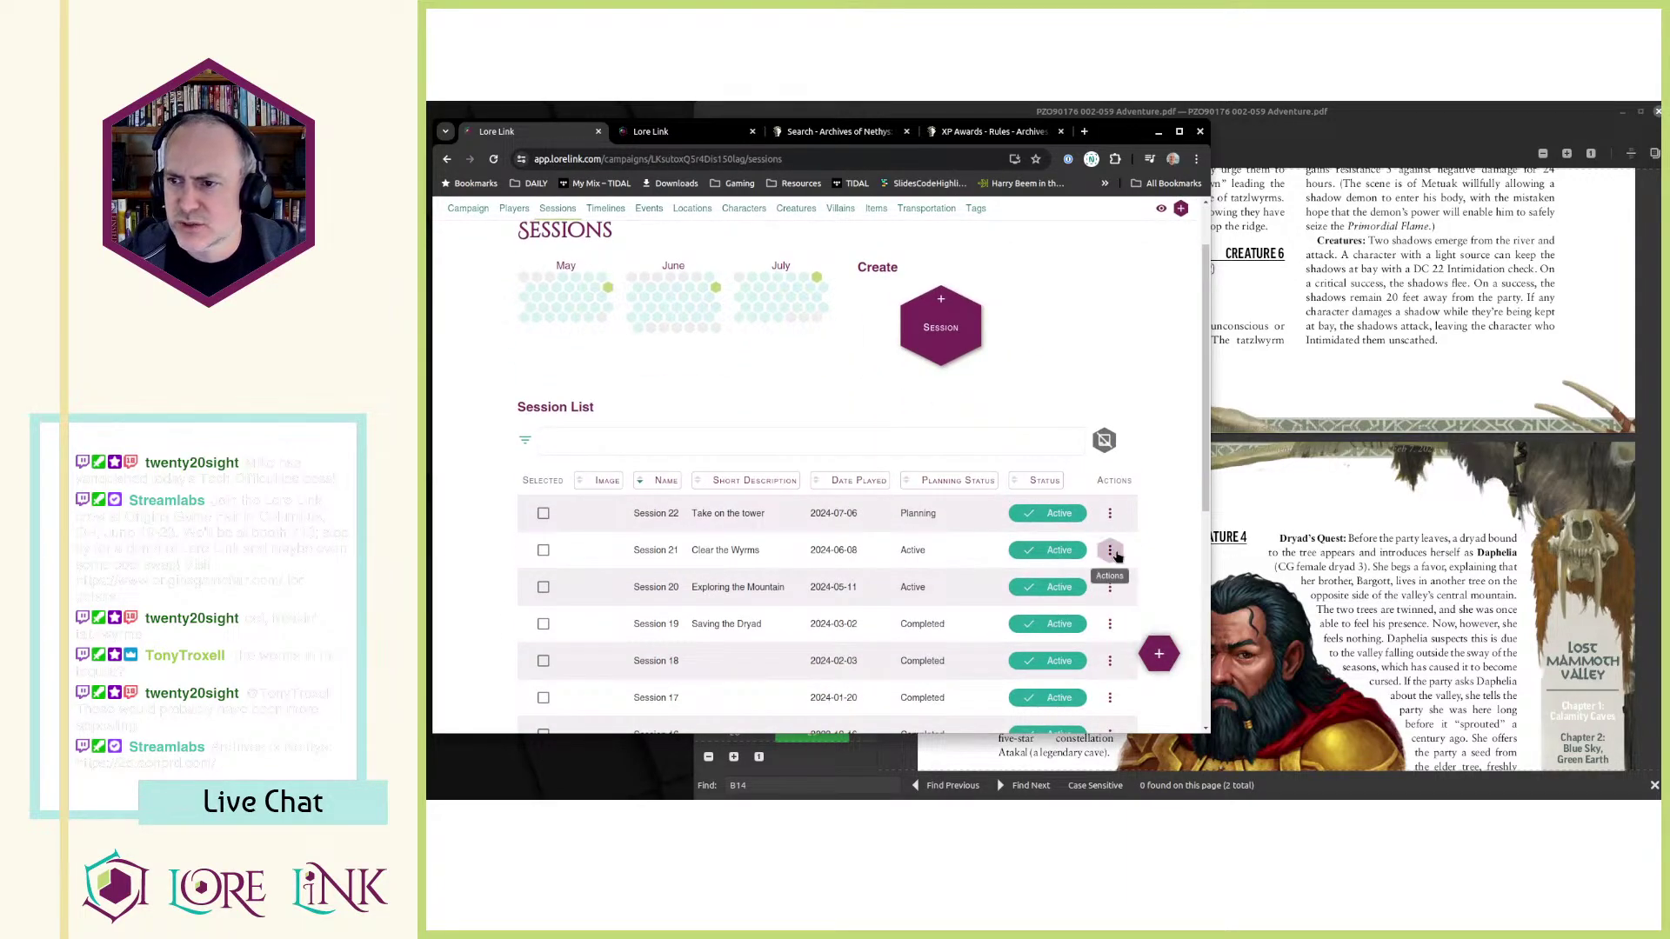
click(1109, 553)
click(1119, 581)
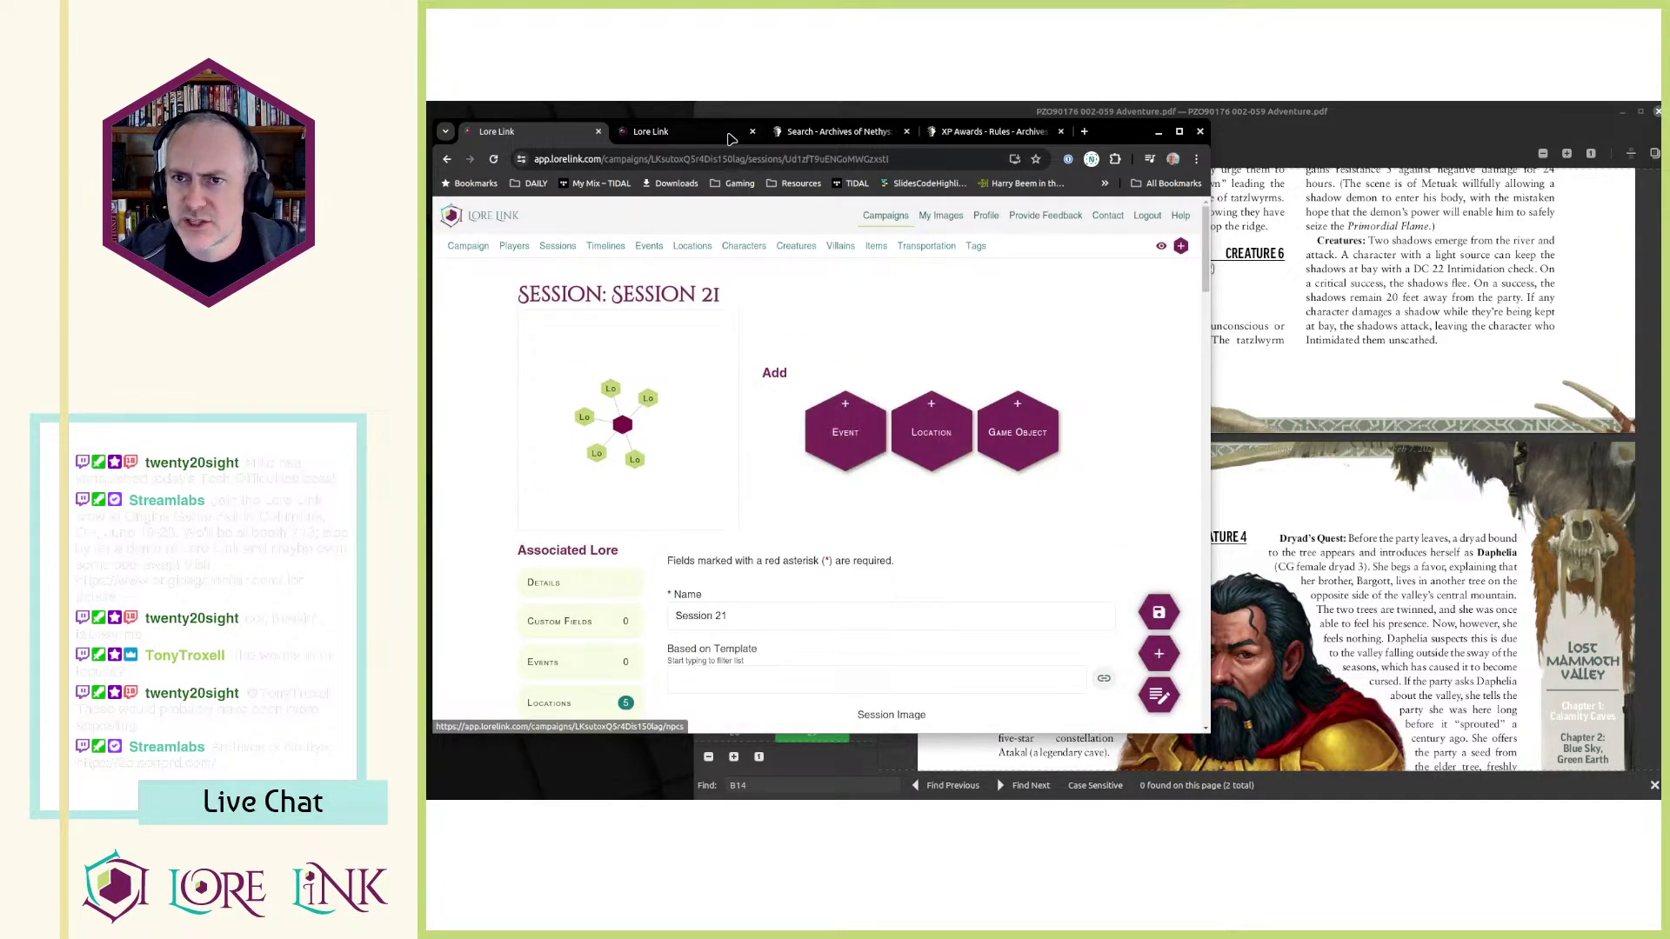
- Examine the Lost Mammoth Valley hex map and the list of its child locations
key(ctrl+Tab)
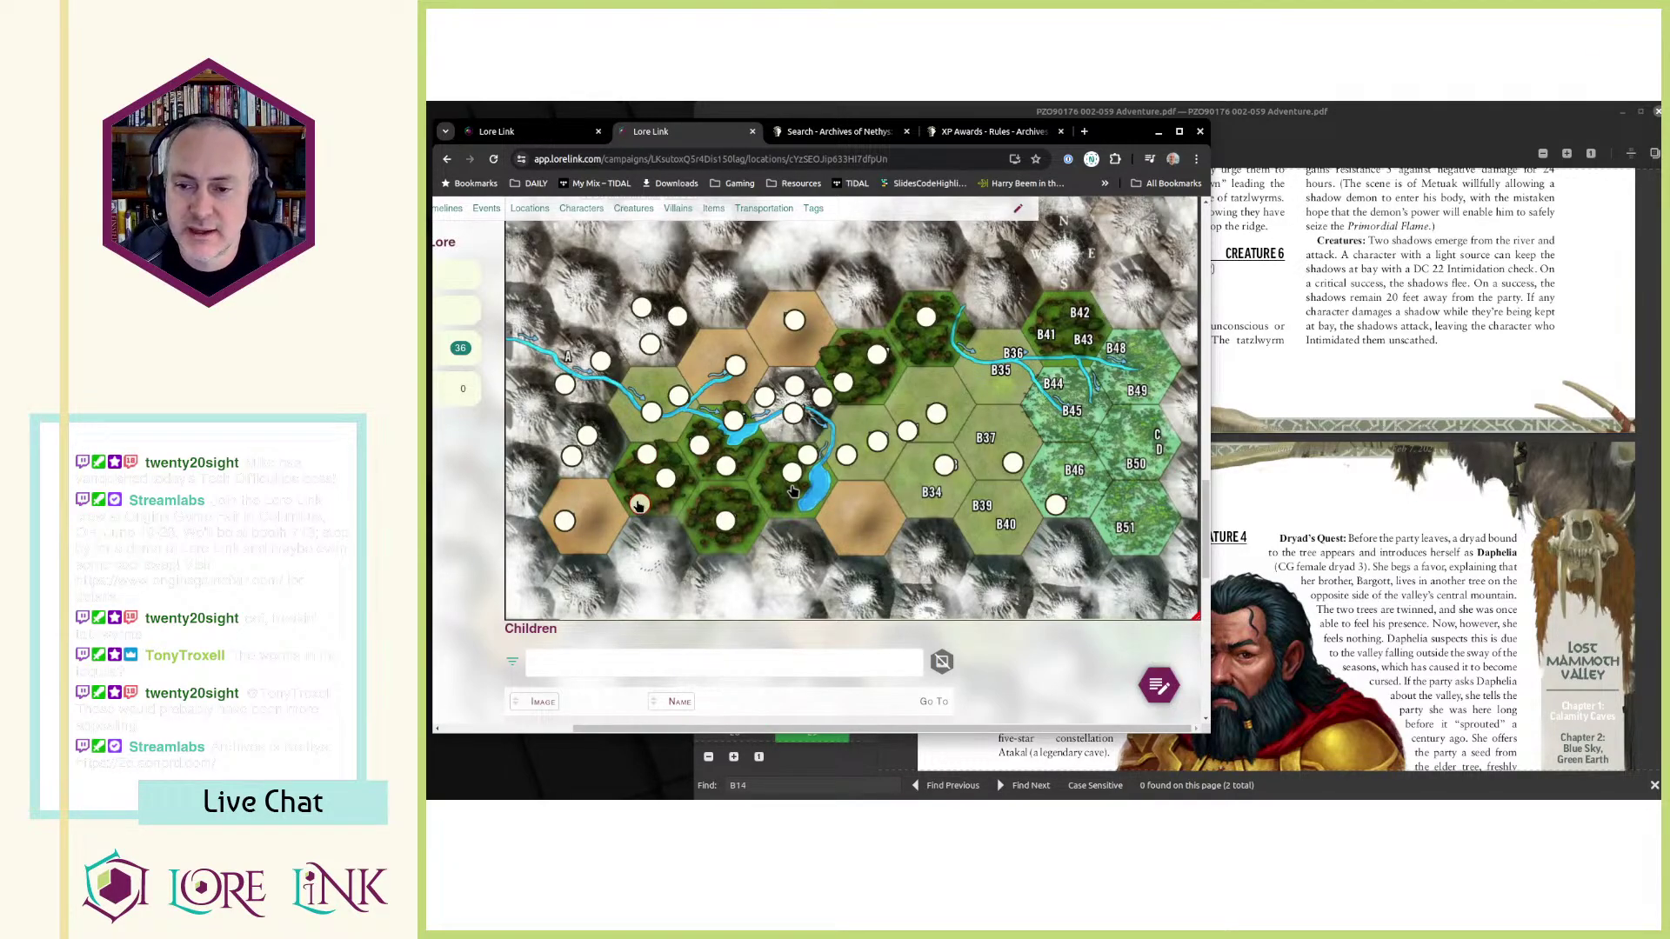
mouse_move(639, 506)
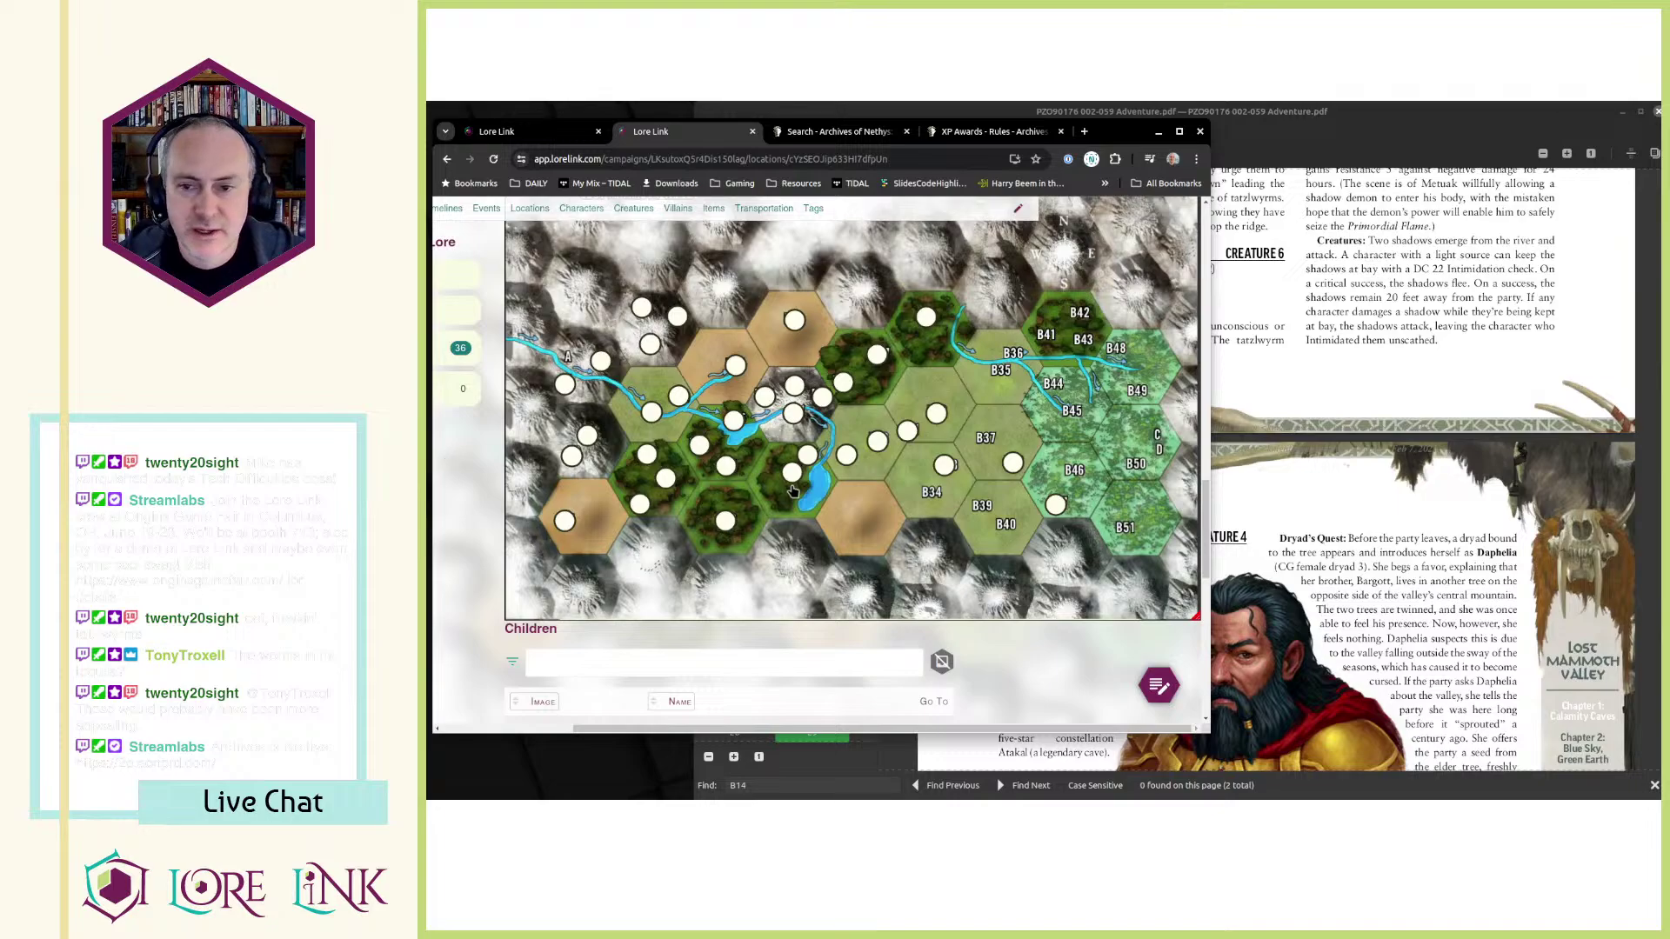
scroll(1002, 442, down, 2)
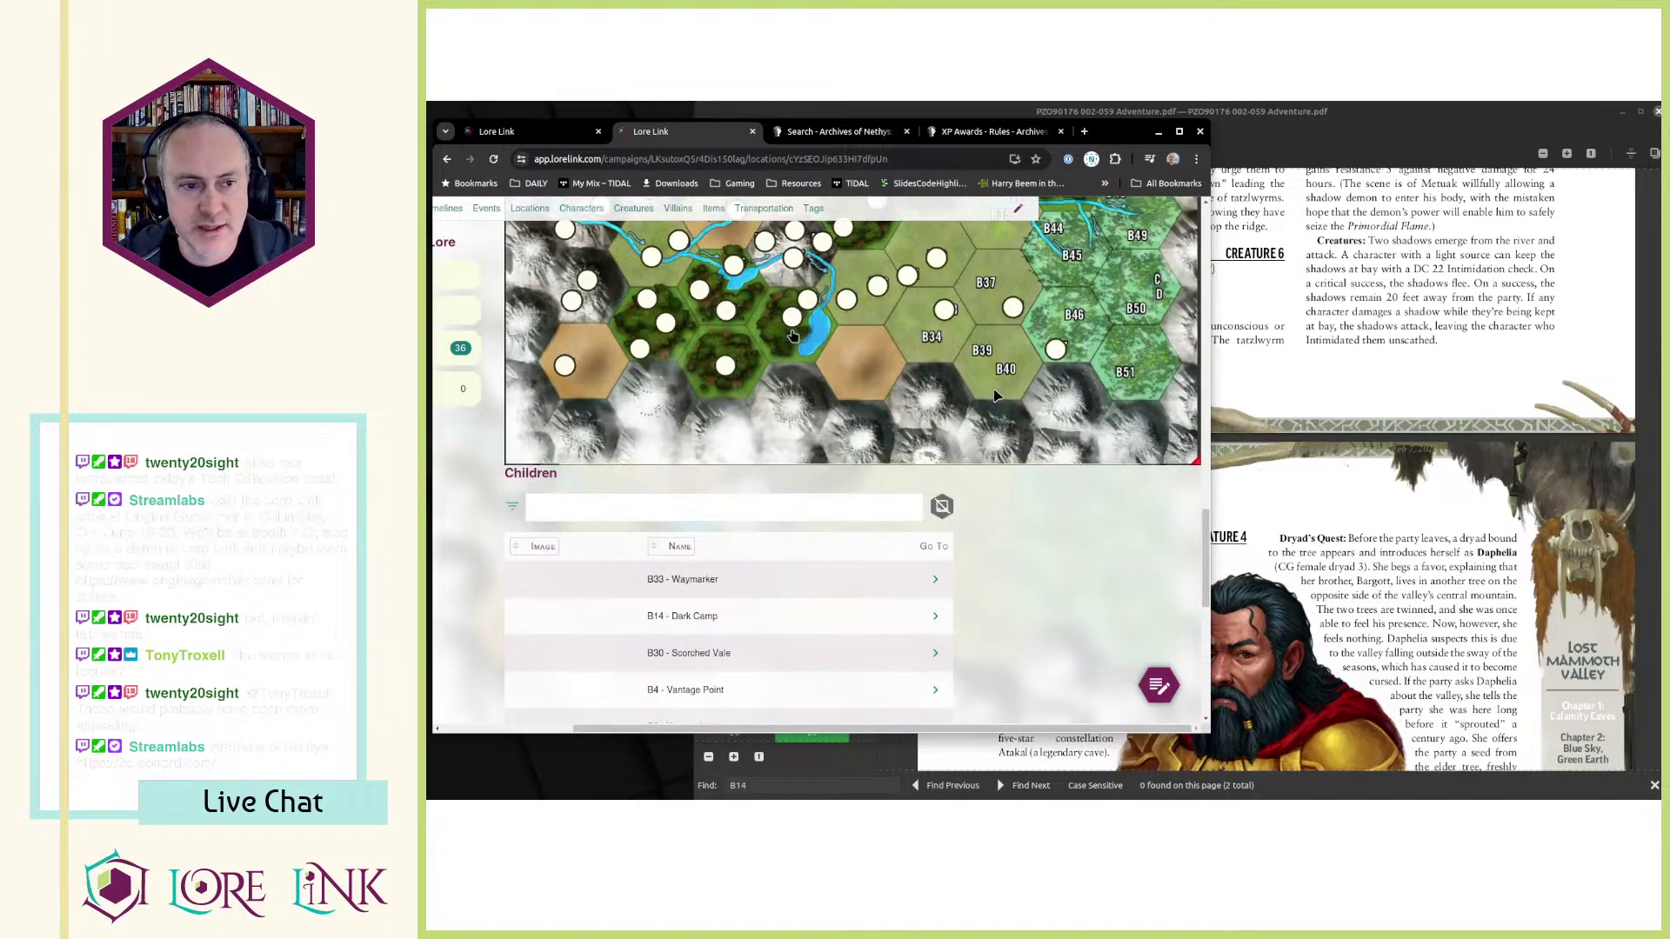
scroll(996, 396, up, 3)
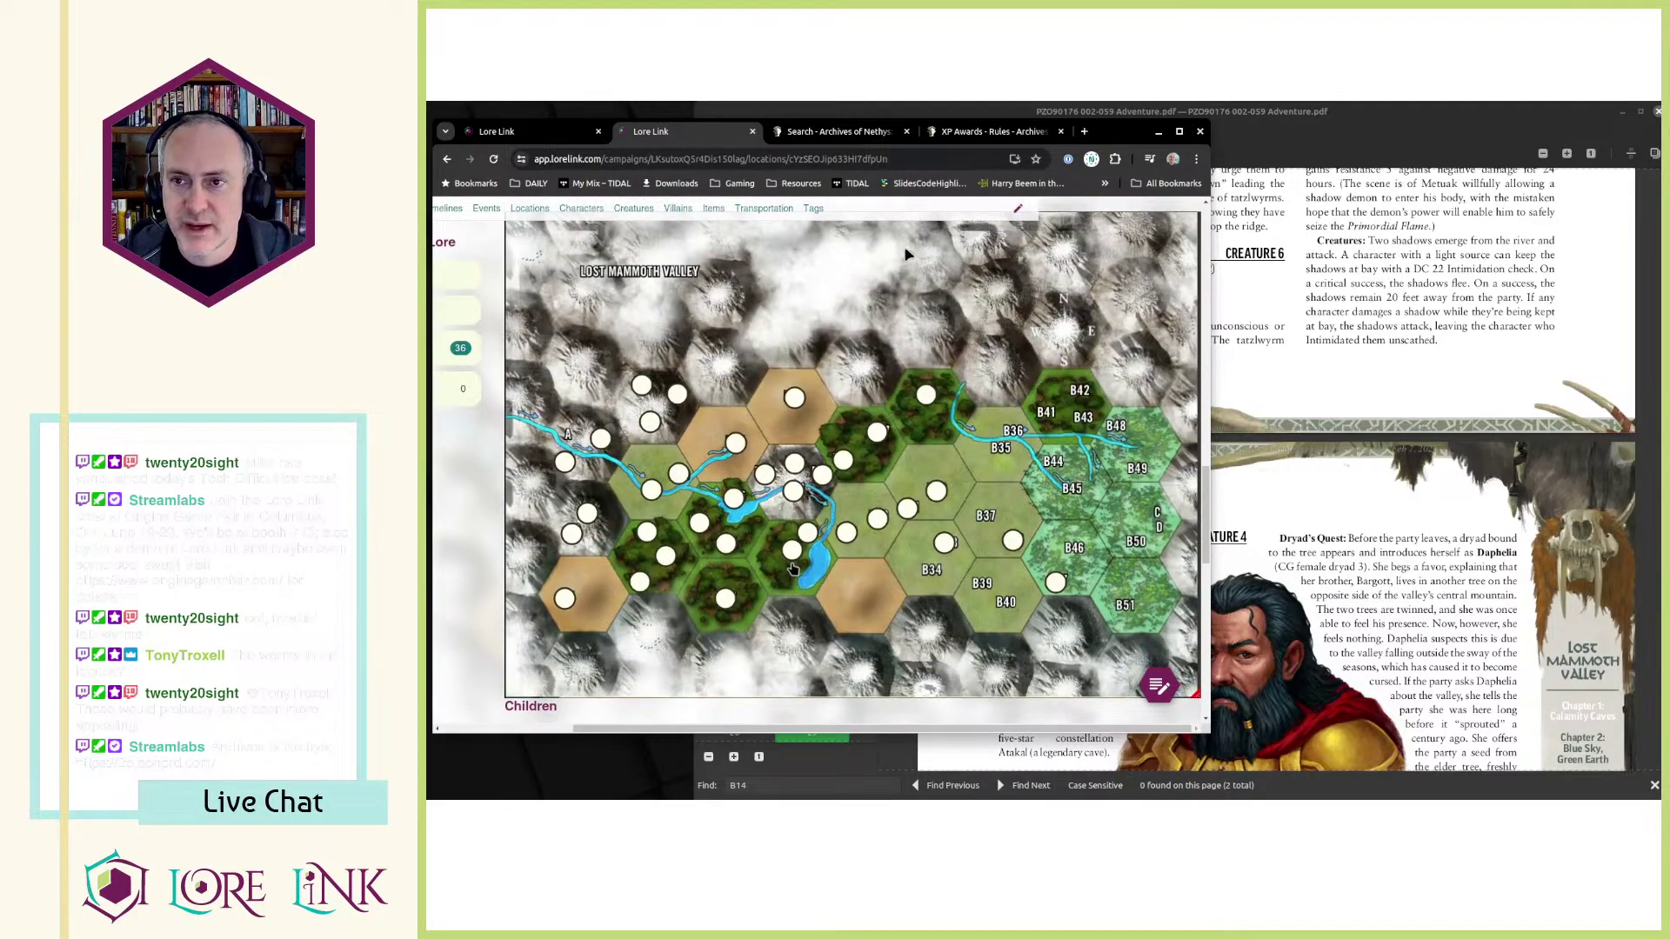
- Return to Session 21 and mark its associated locations B18, B12, B13, B13a and B13b as completed
click(519, 135)
scroll(856, 483, down, 5)
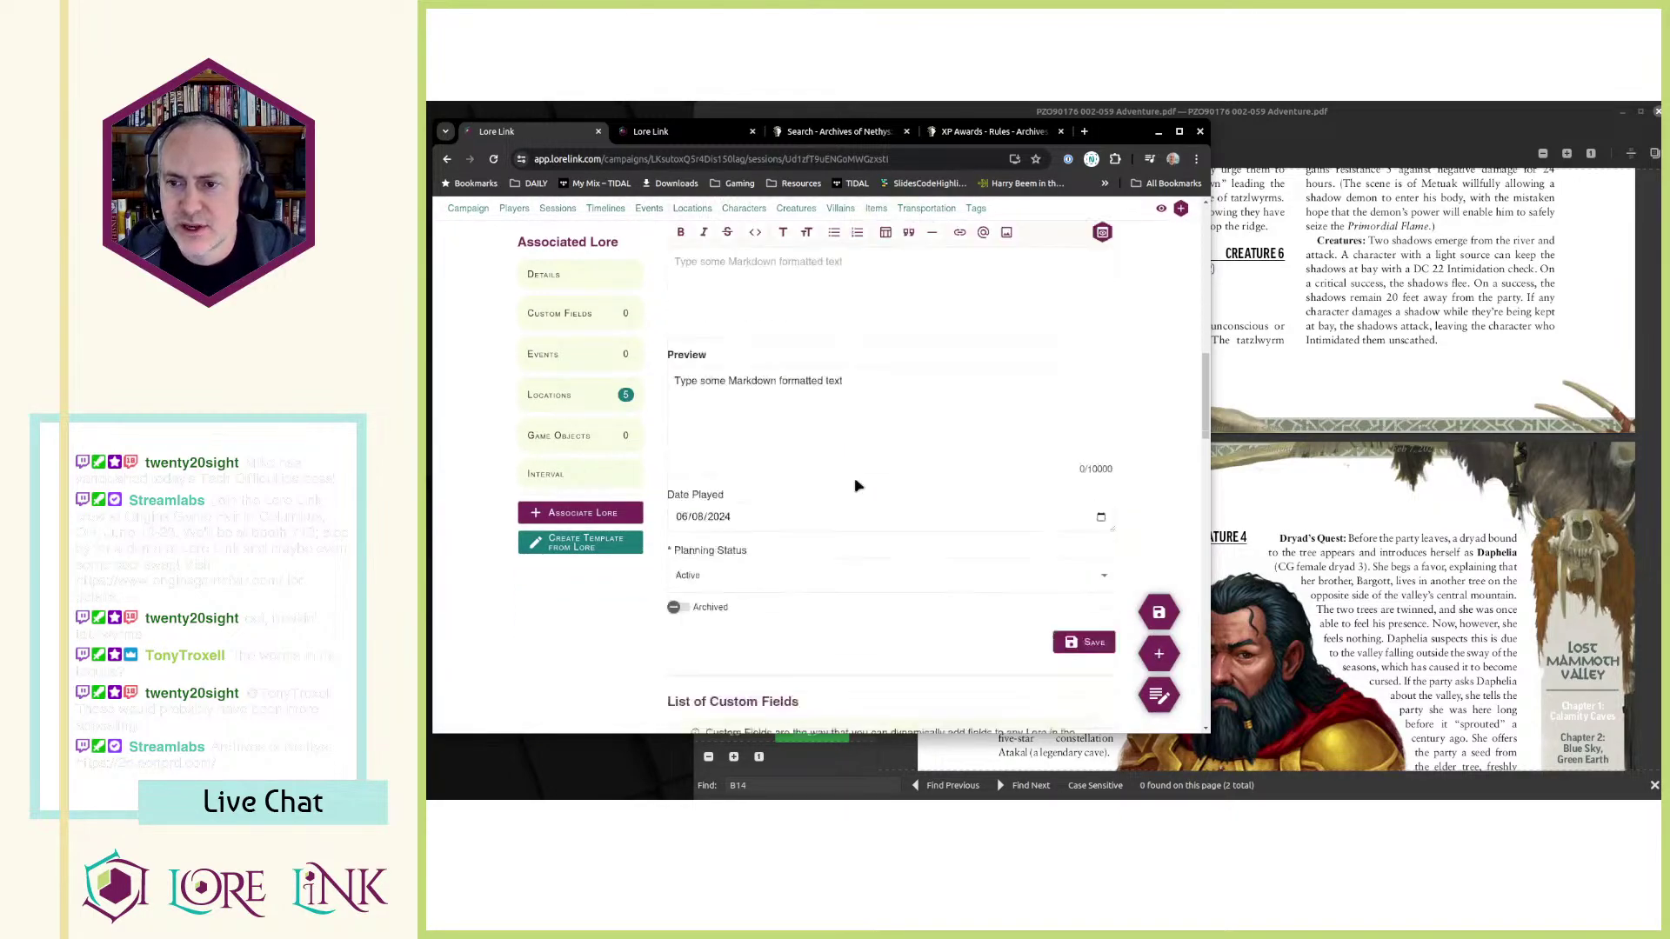
scroll(856, 486, down, 10)
scroll(857, 483, up, 2)
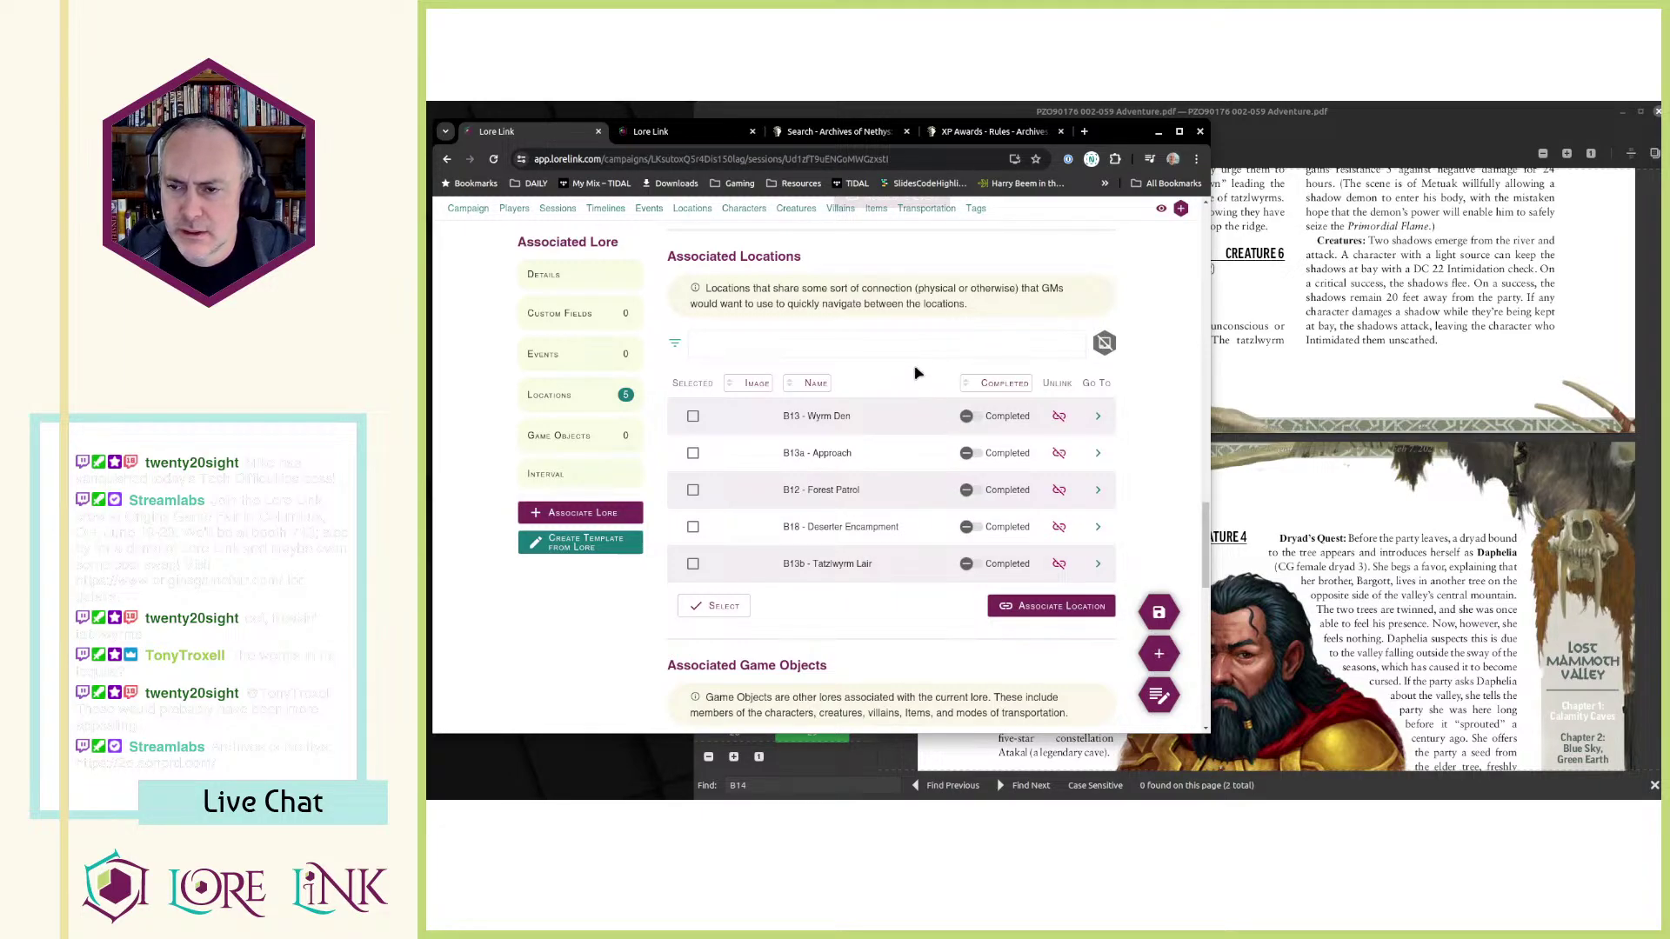
click(973, 528)
click(972, 527)
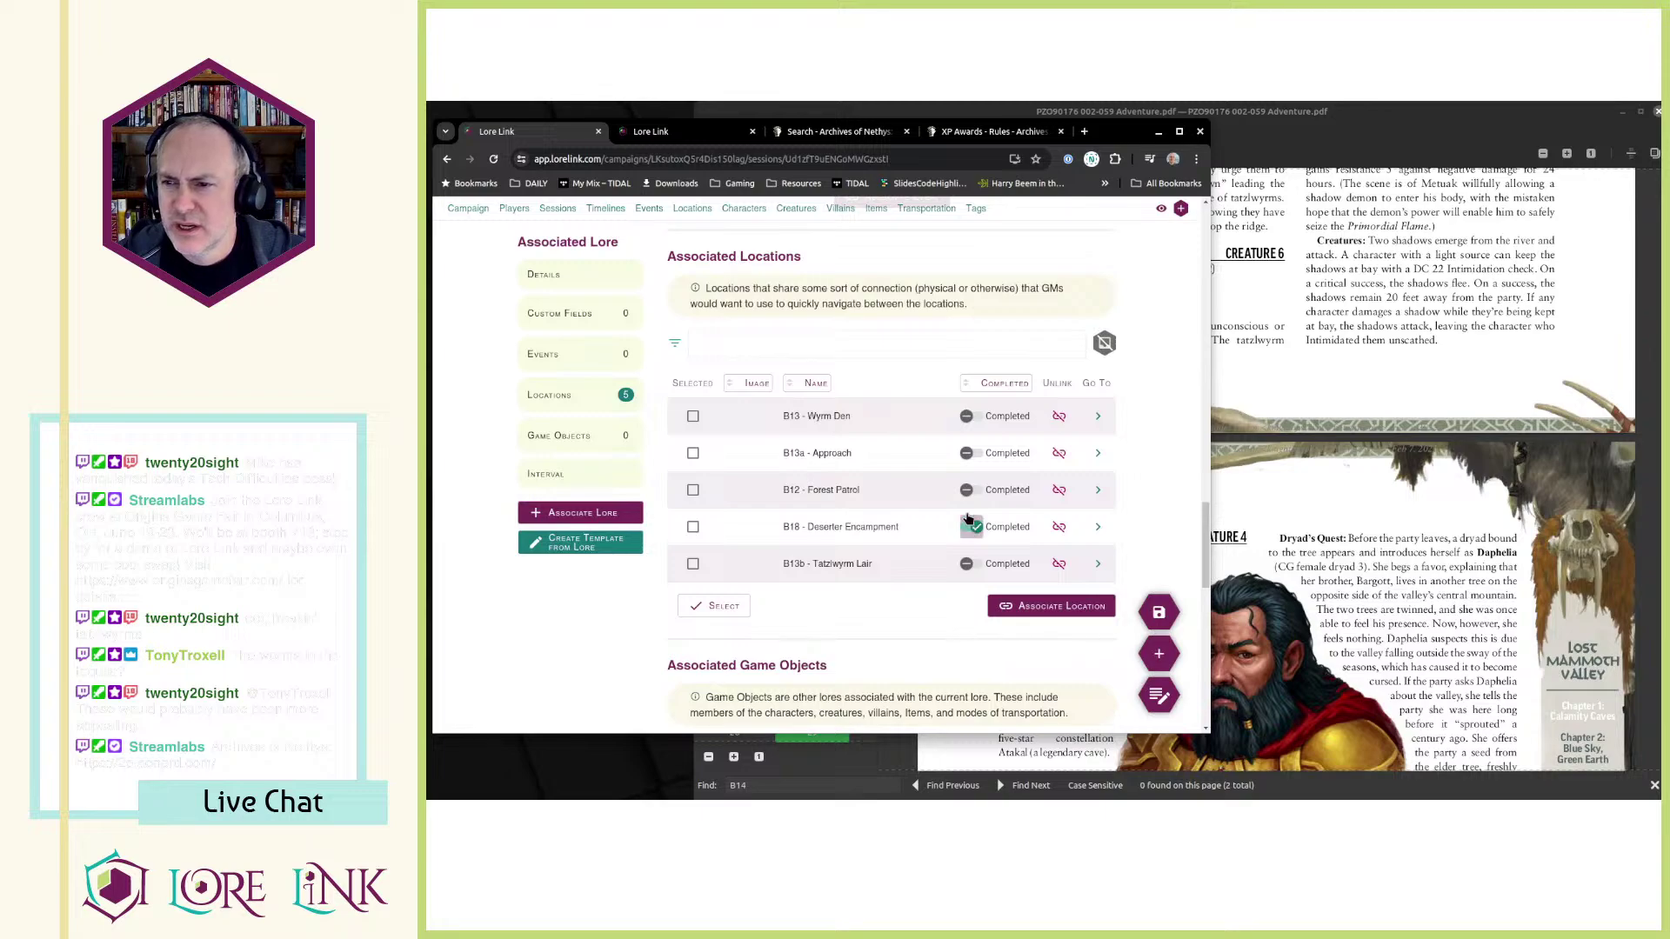
click(971, 489)
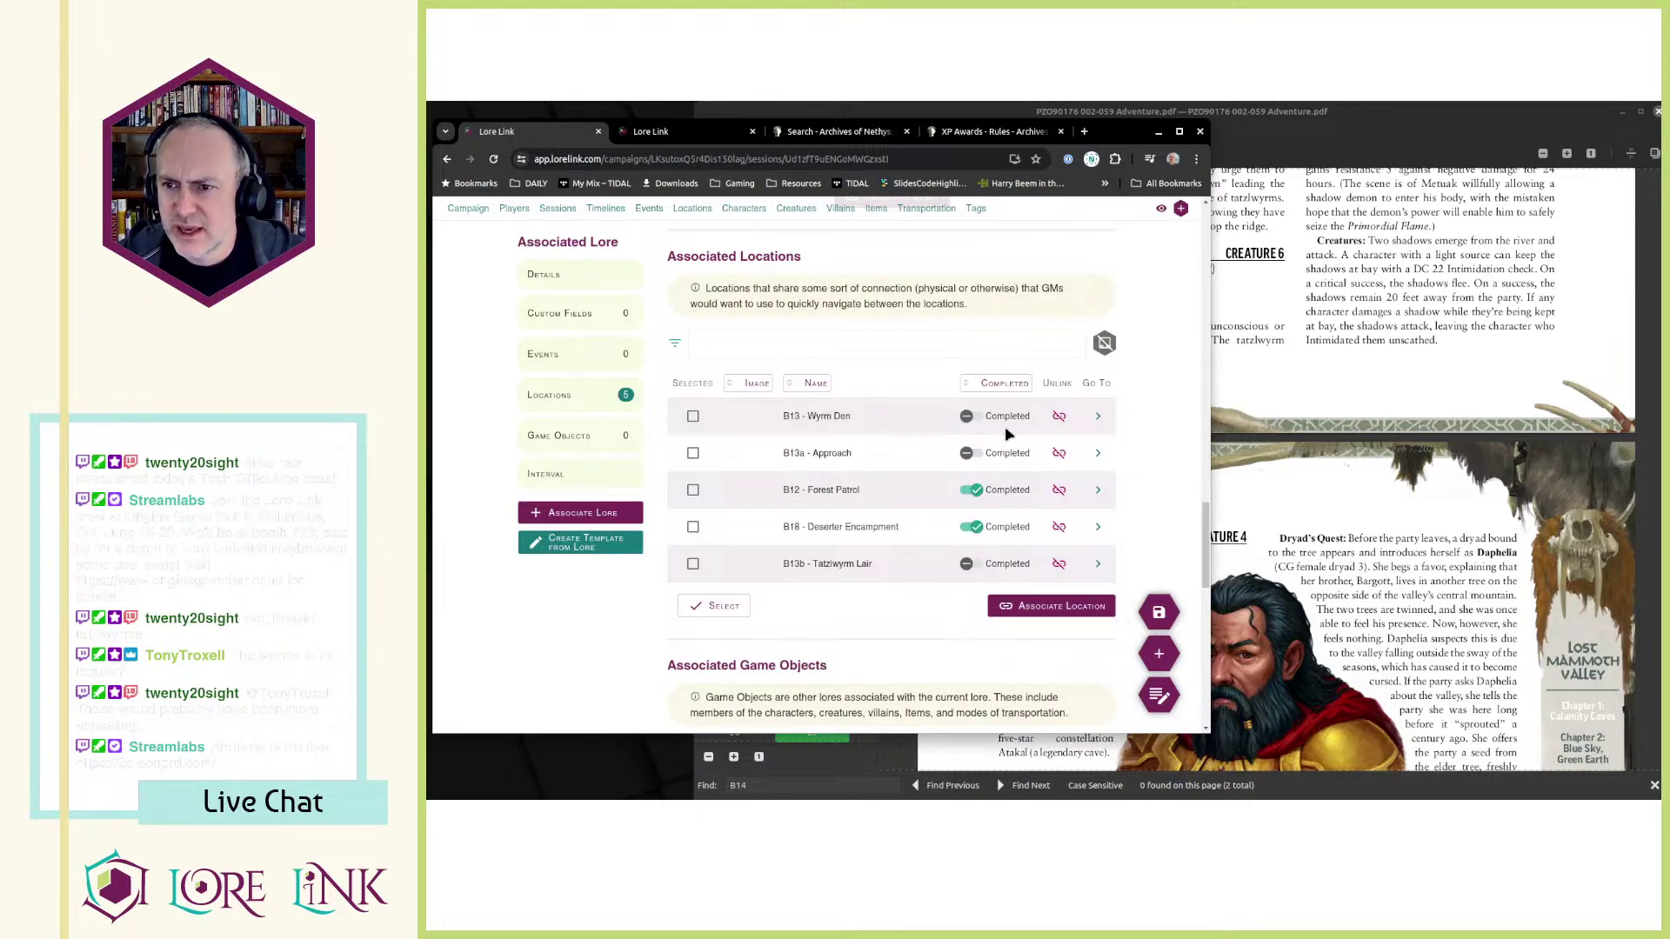
click(972, 415)
click(971, 453)
click(970, 563)
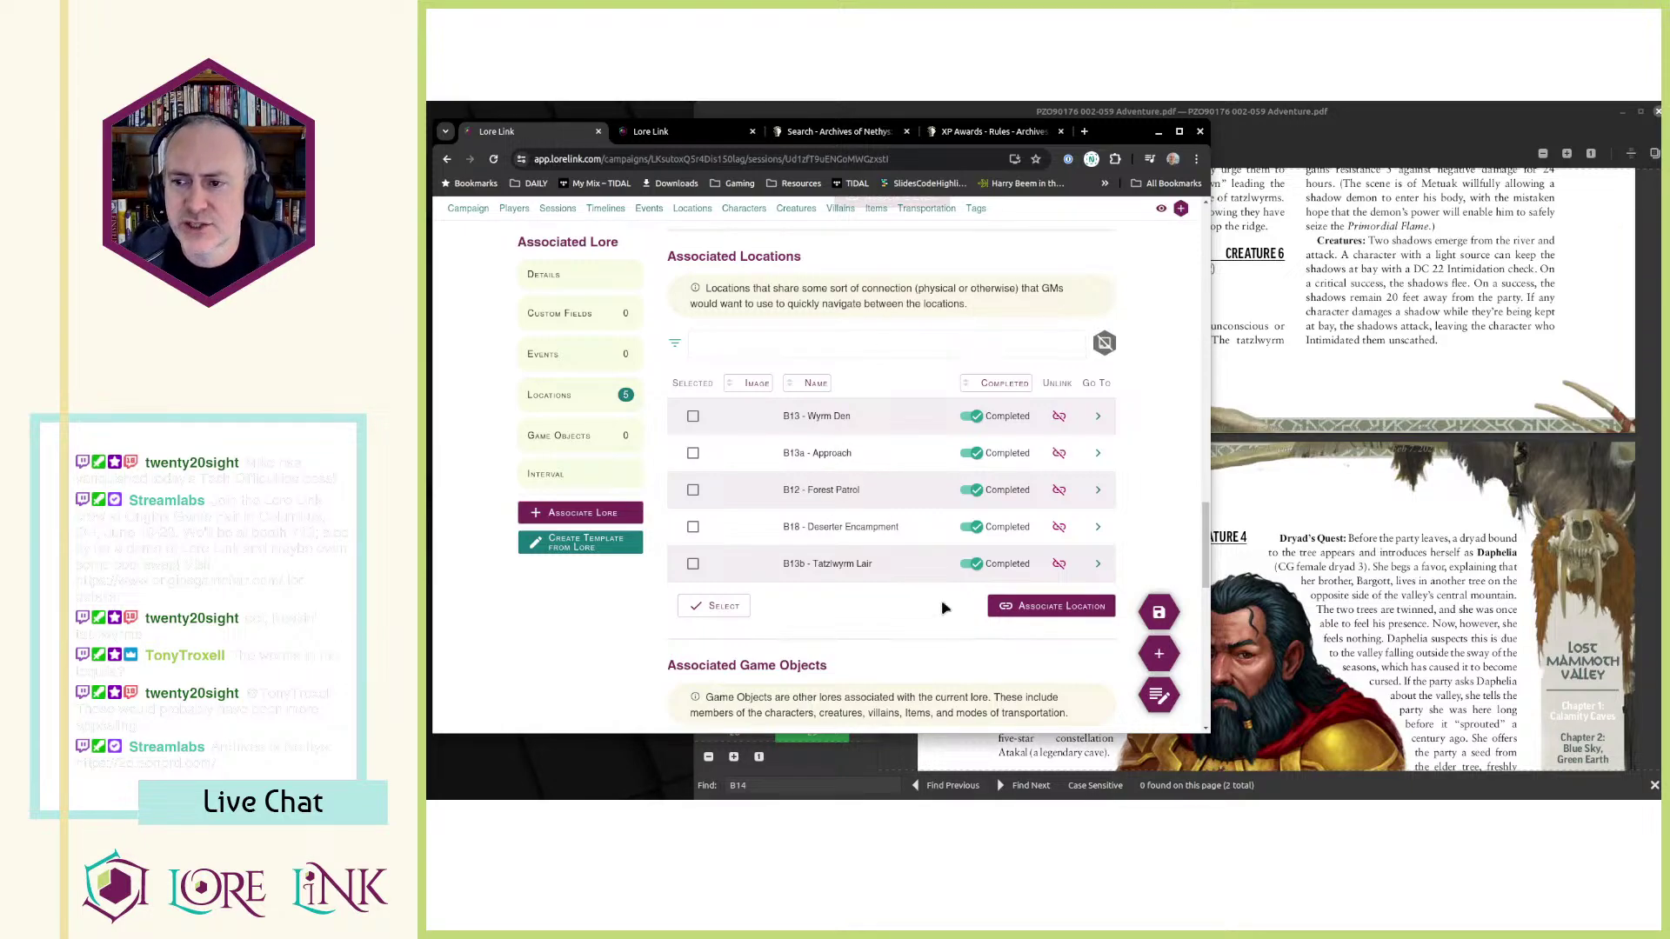
- Associate the existing location "B17 - Elder Tree" with Session 21
click(1035, 614)
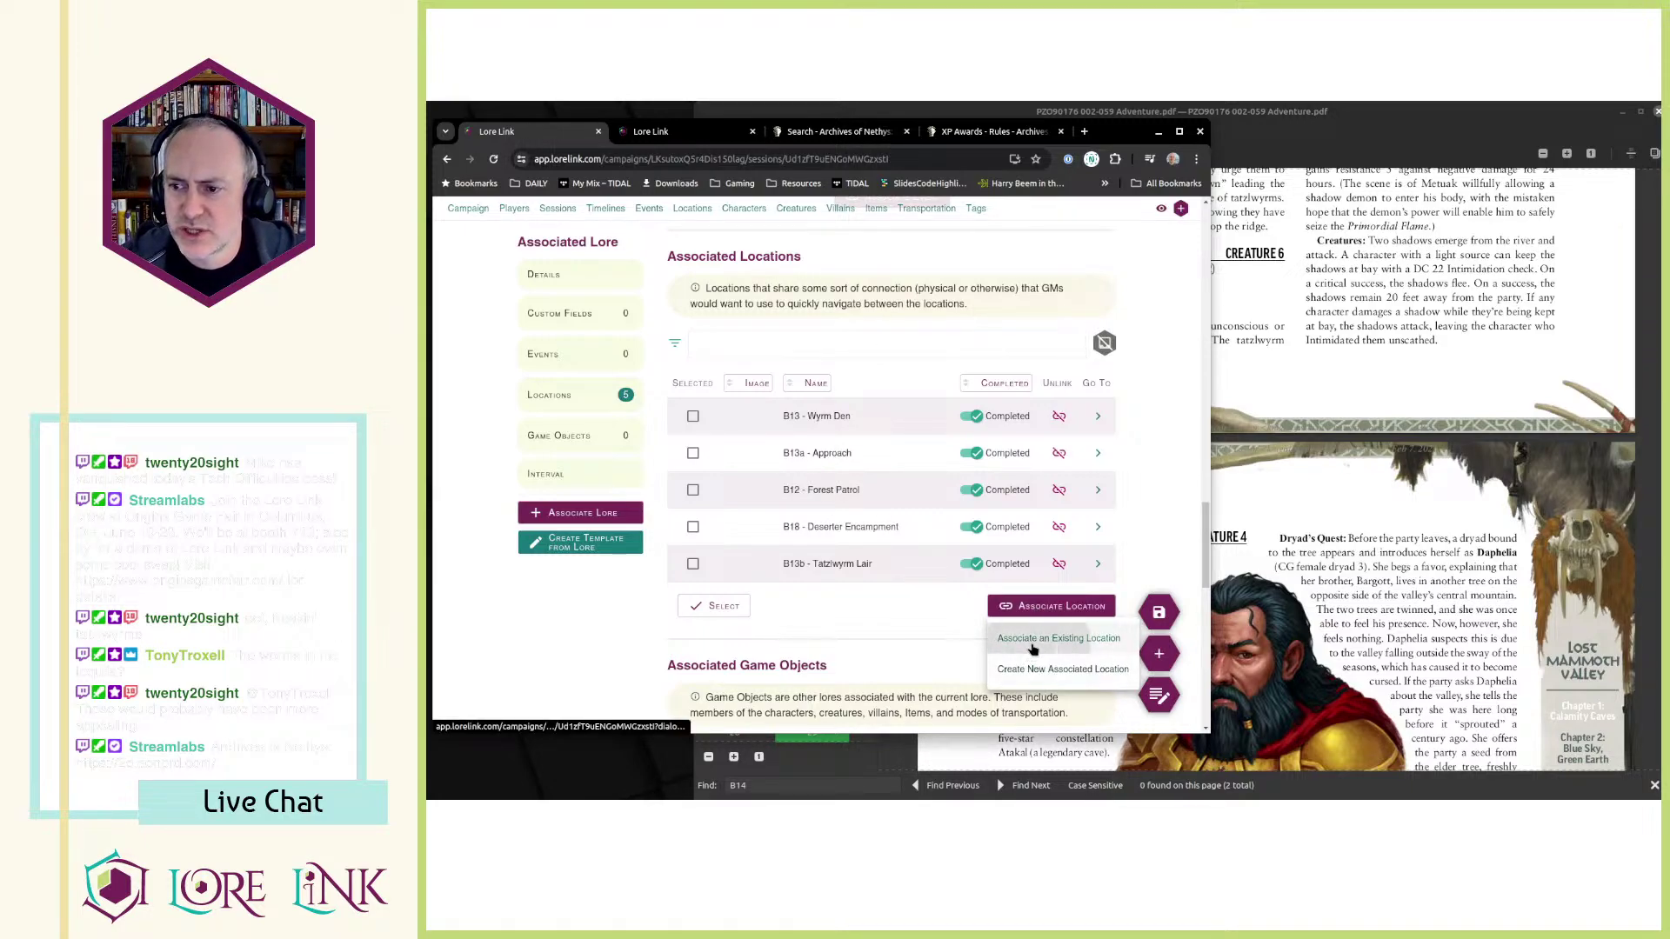
click(1035, 642)
click(982, 304)
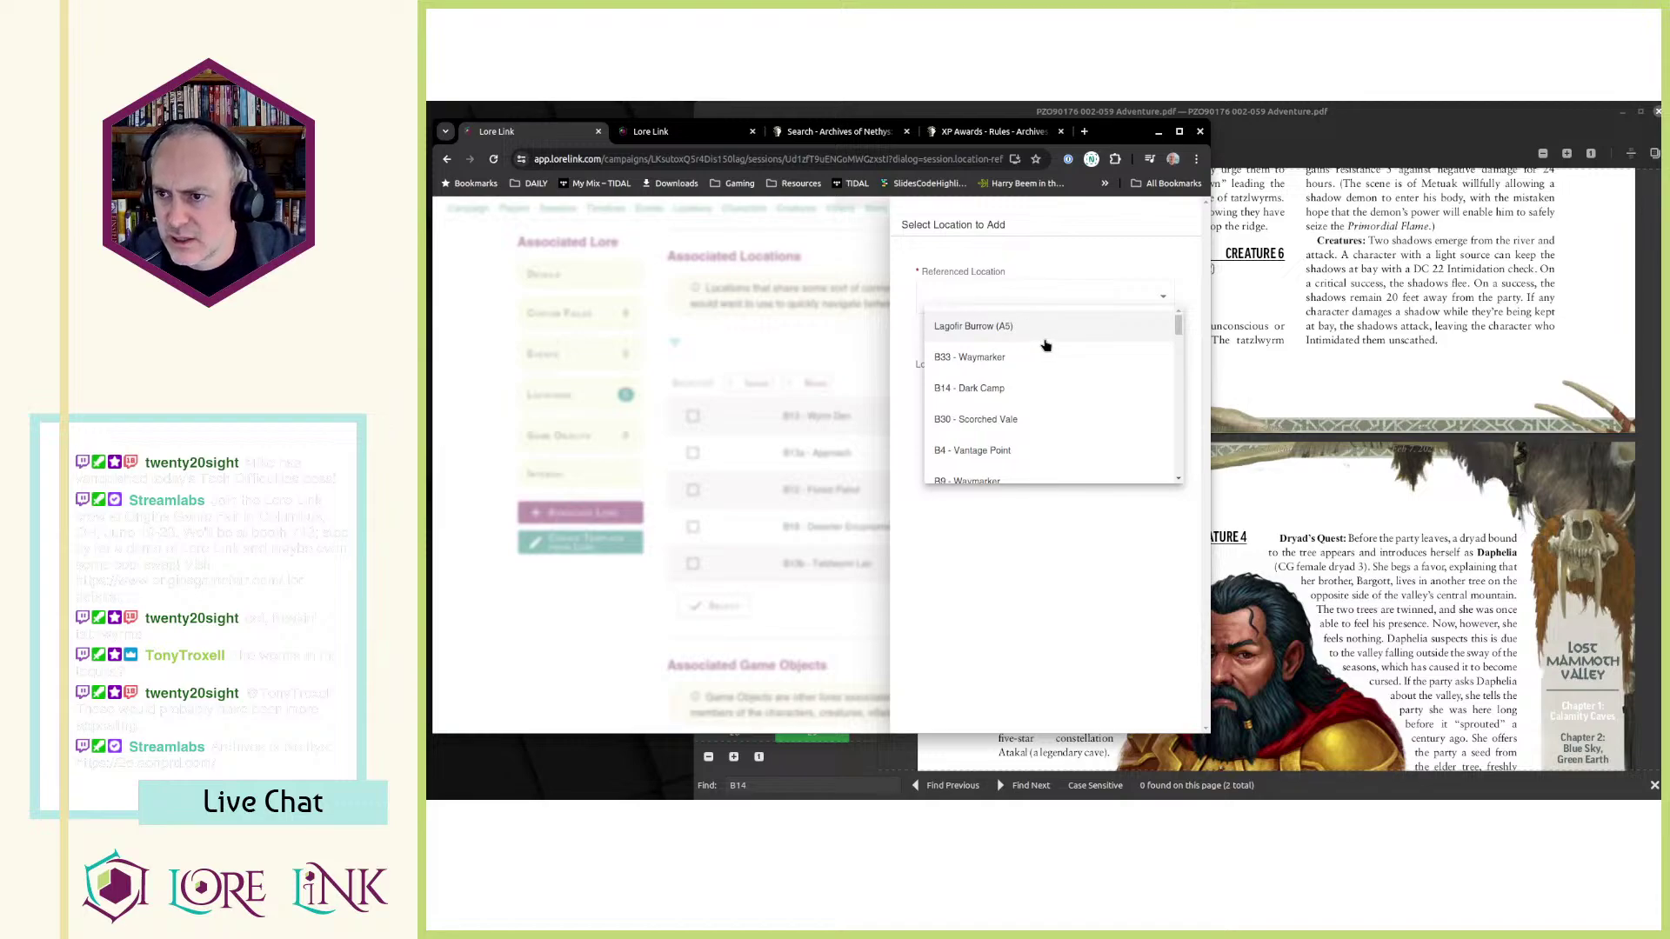
scroll(1042, 346, down, 5)
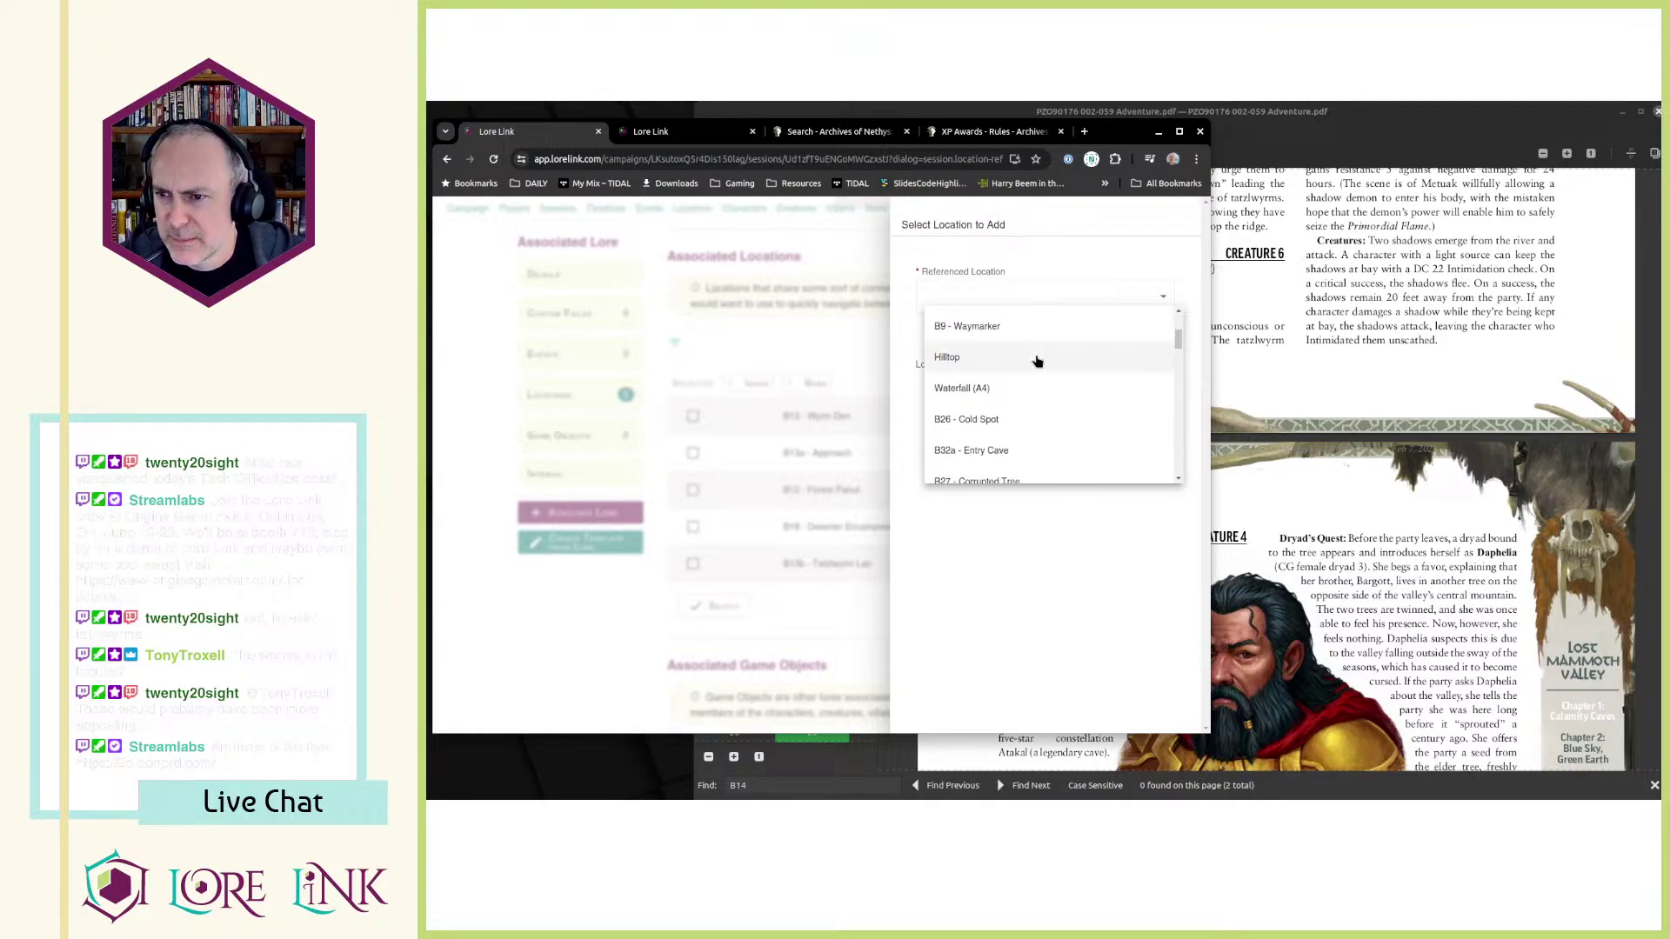
scroll(1022, 383, down, 3)
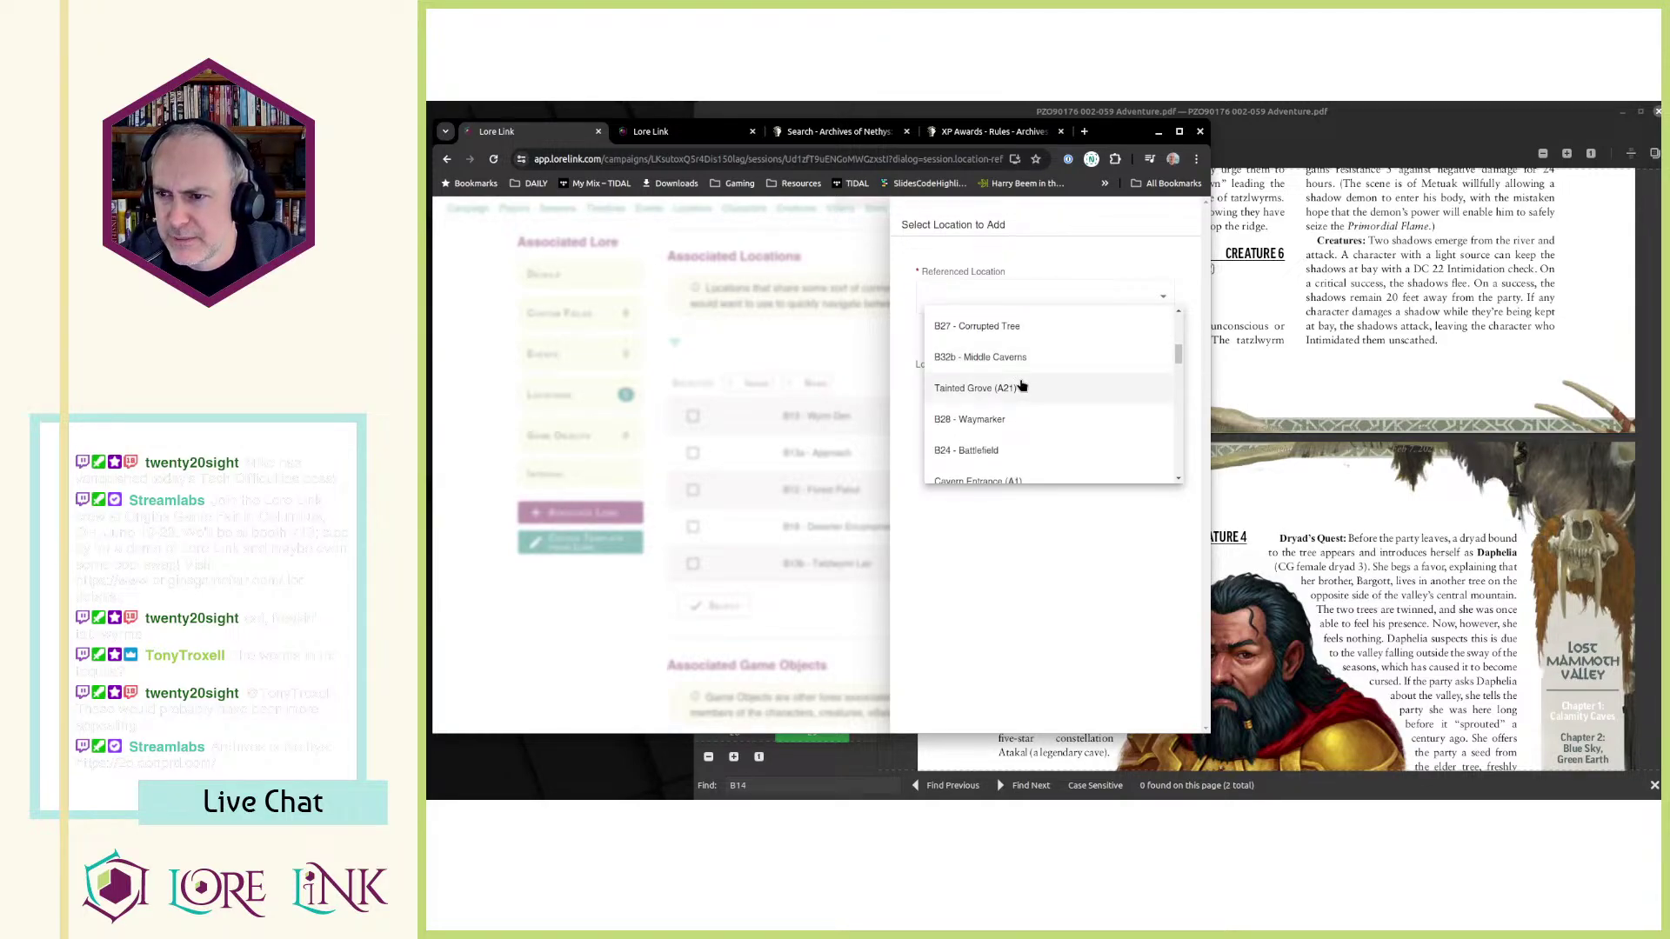
scroll(1022, 385, down, 4)
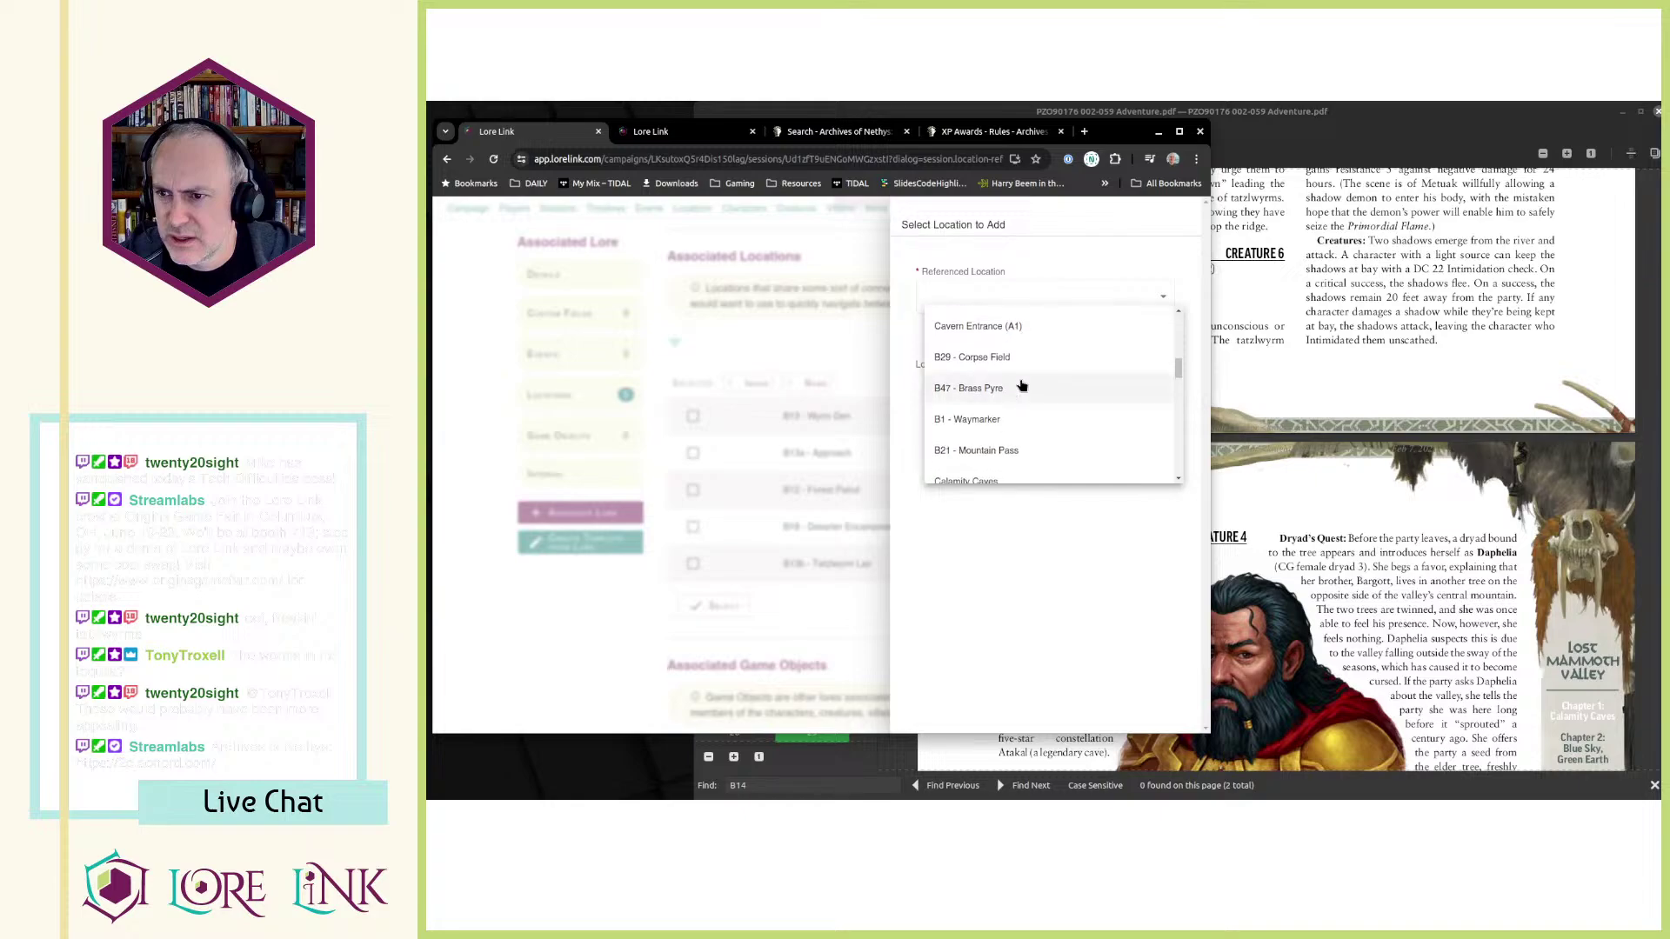
scroll(1022, 385, down, 4)
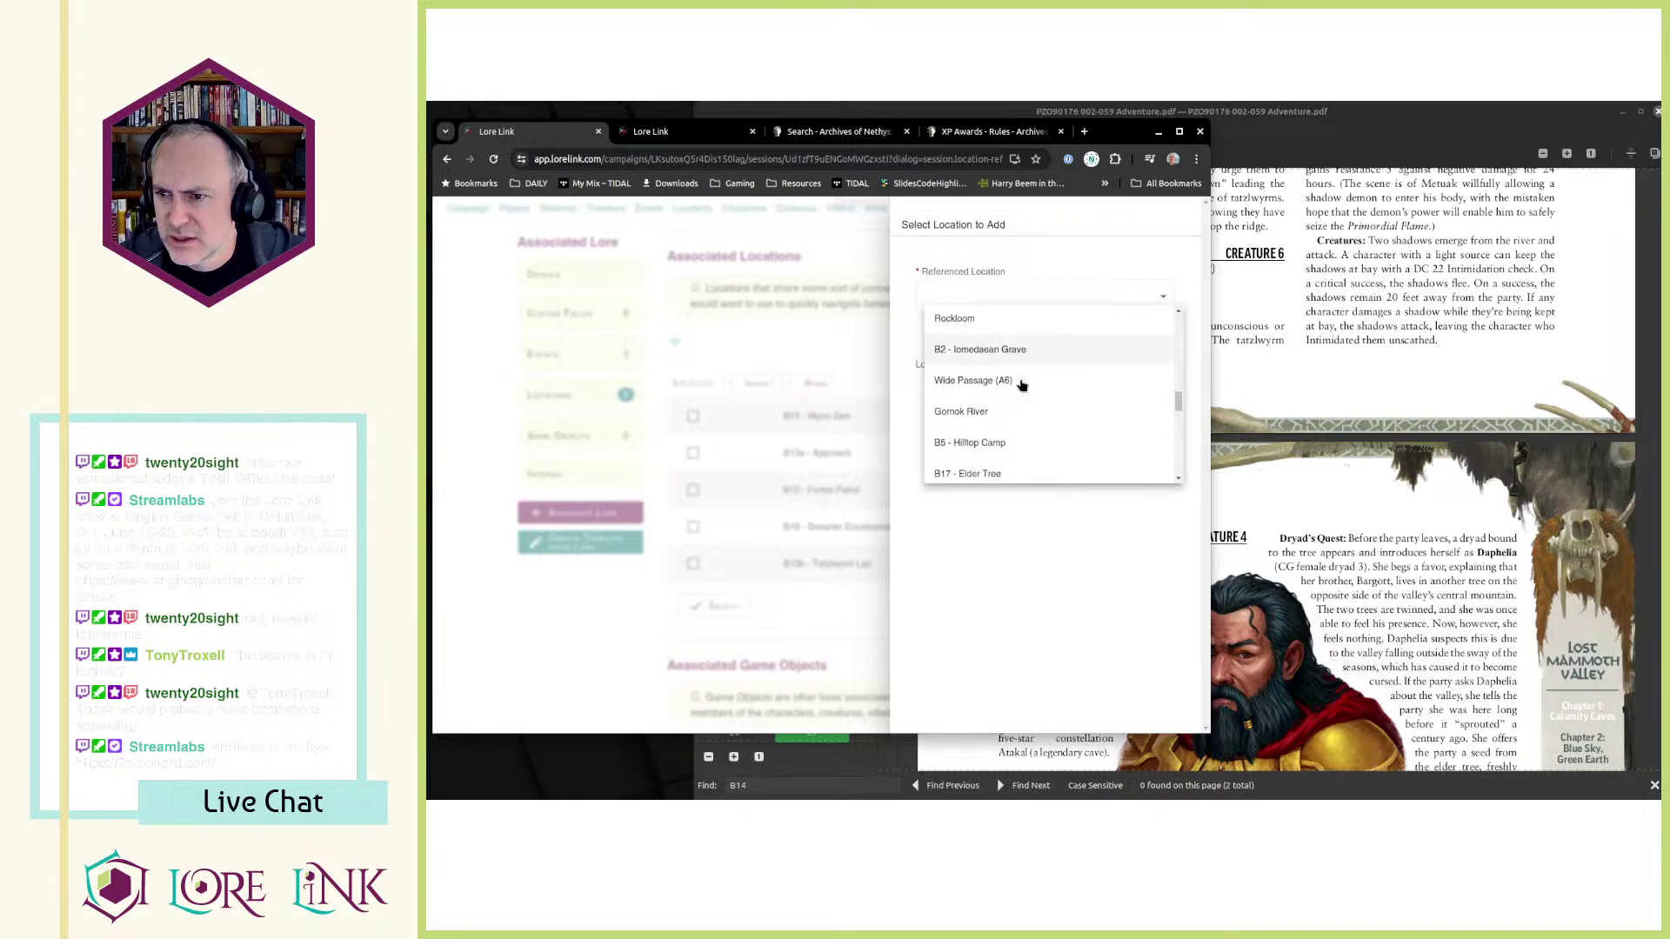
click(1022, 388)
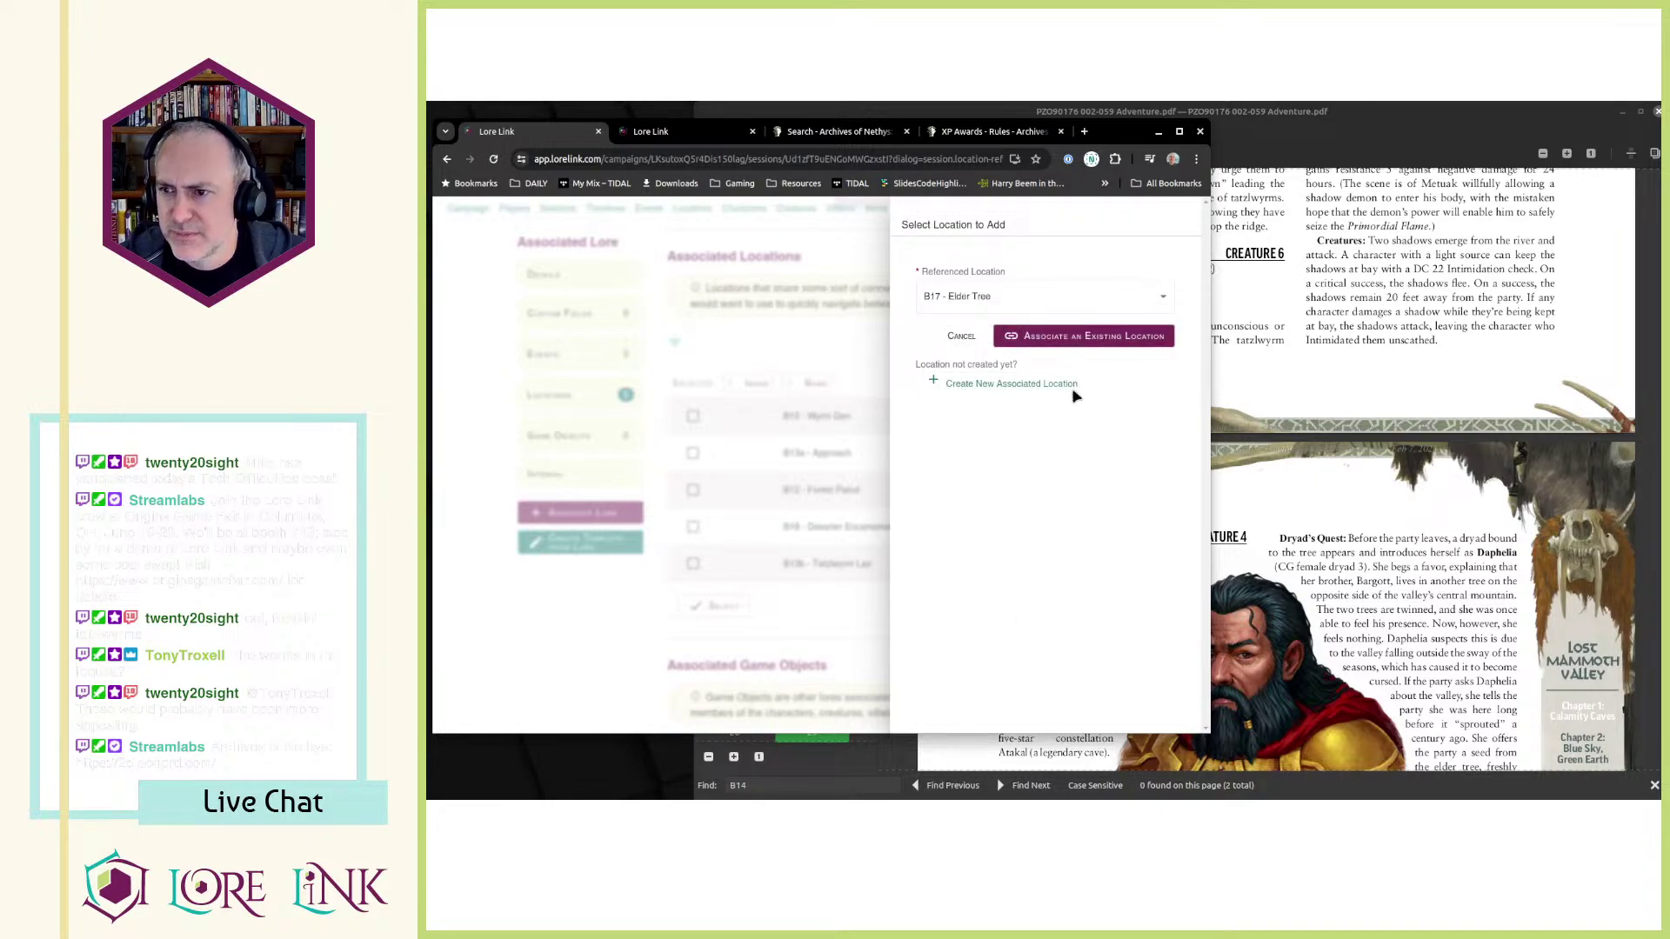
key(Return)
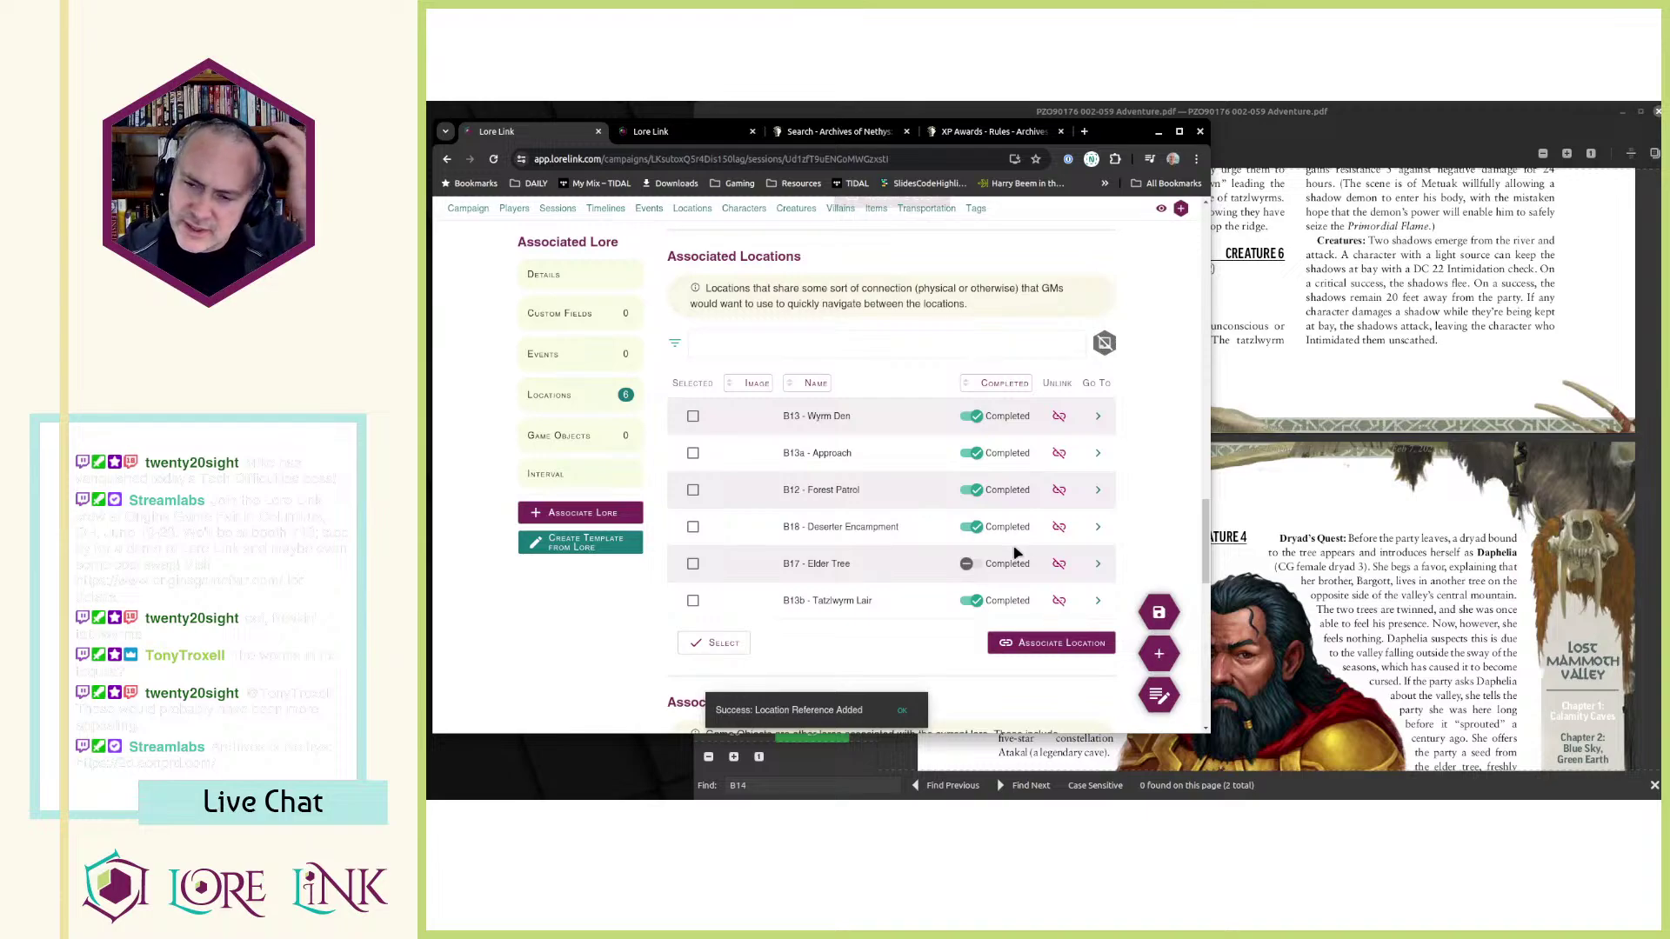
- Copy the B17 - Elder Tree location from Session 21 to the existing Session 22
click(693, 563)
click(735, 643)
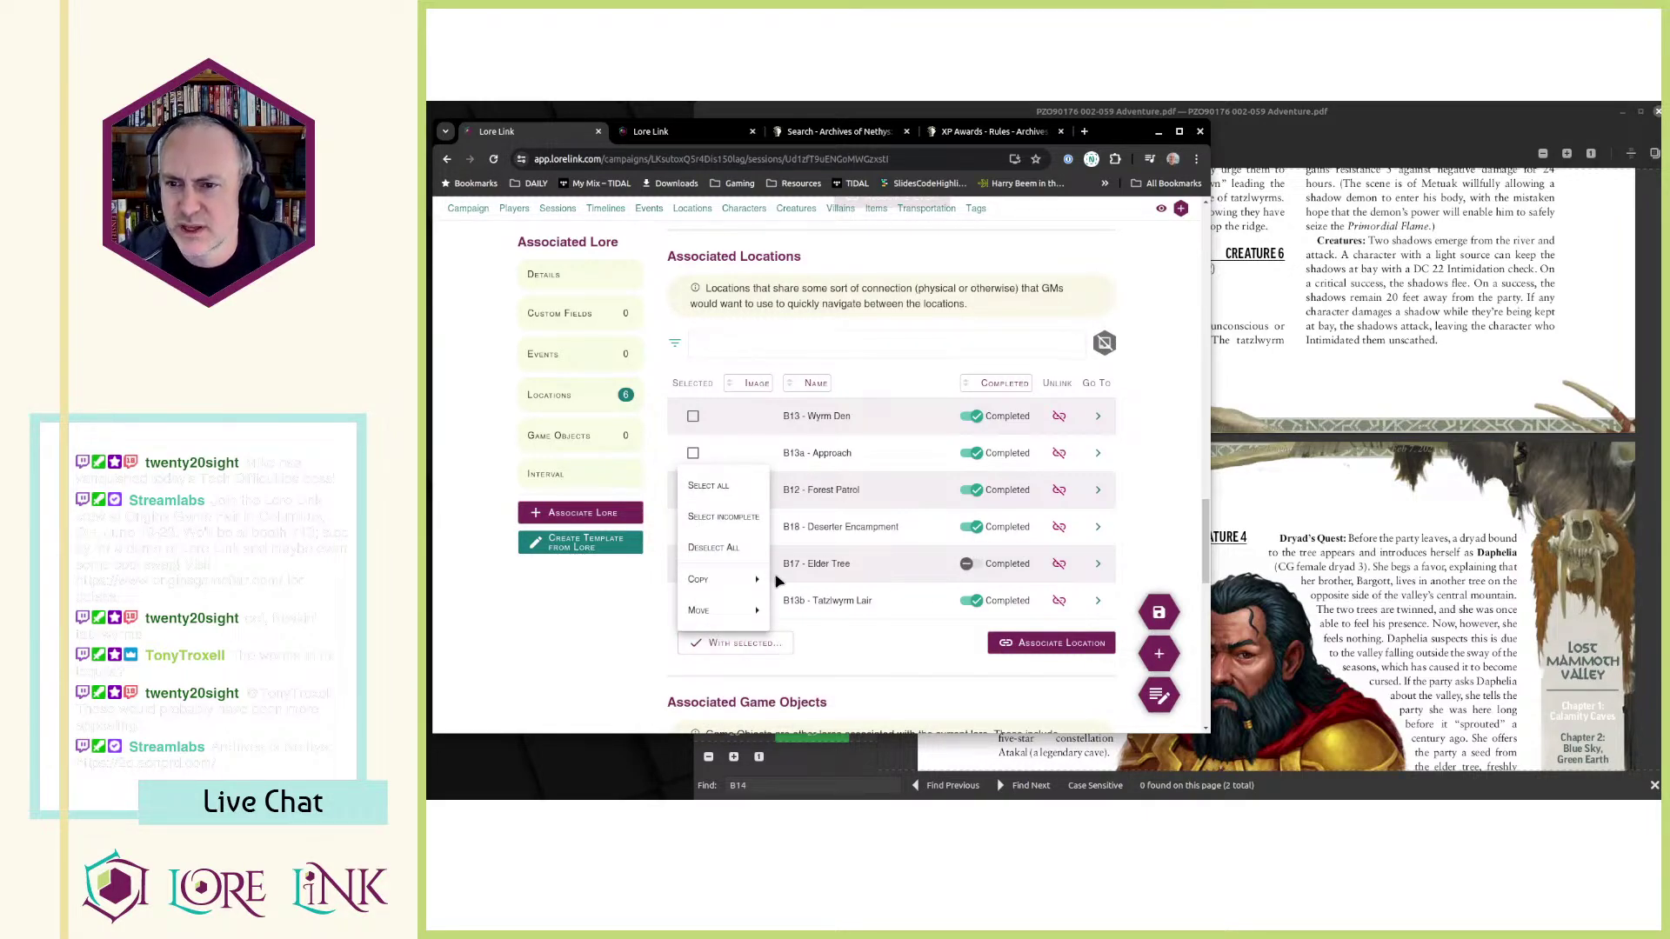
mouse_move(737, 587)
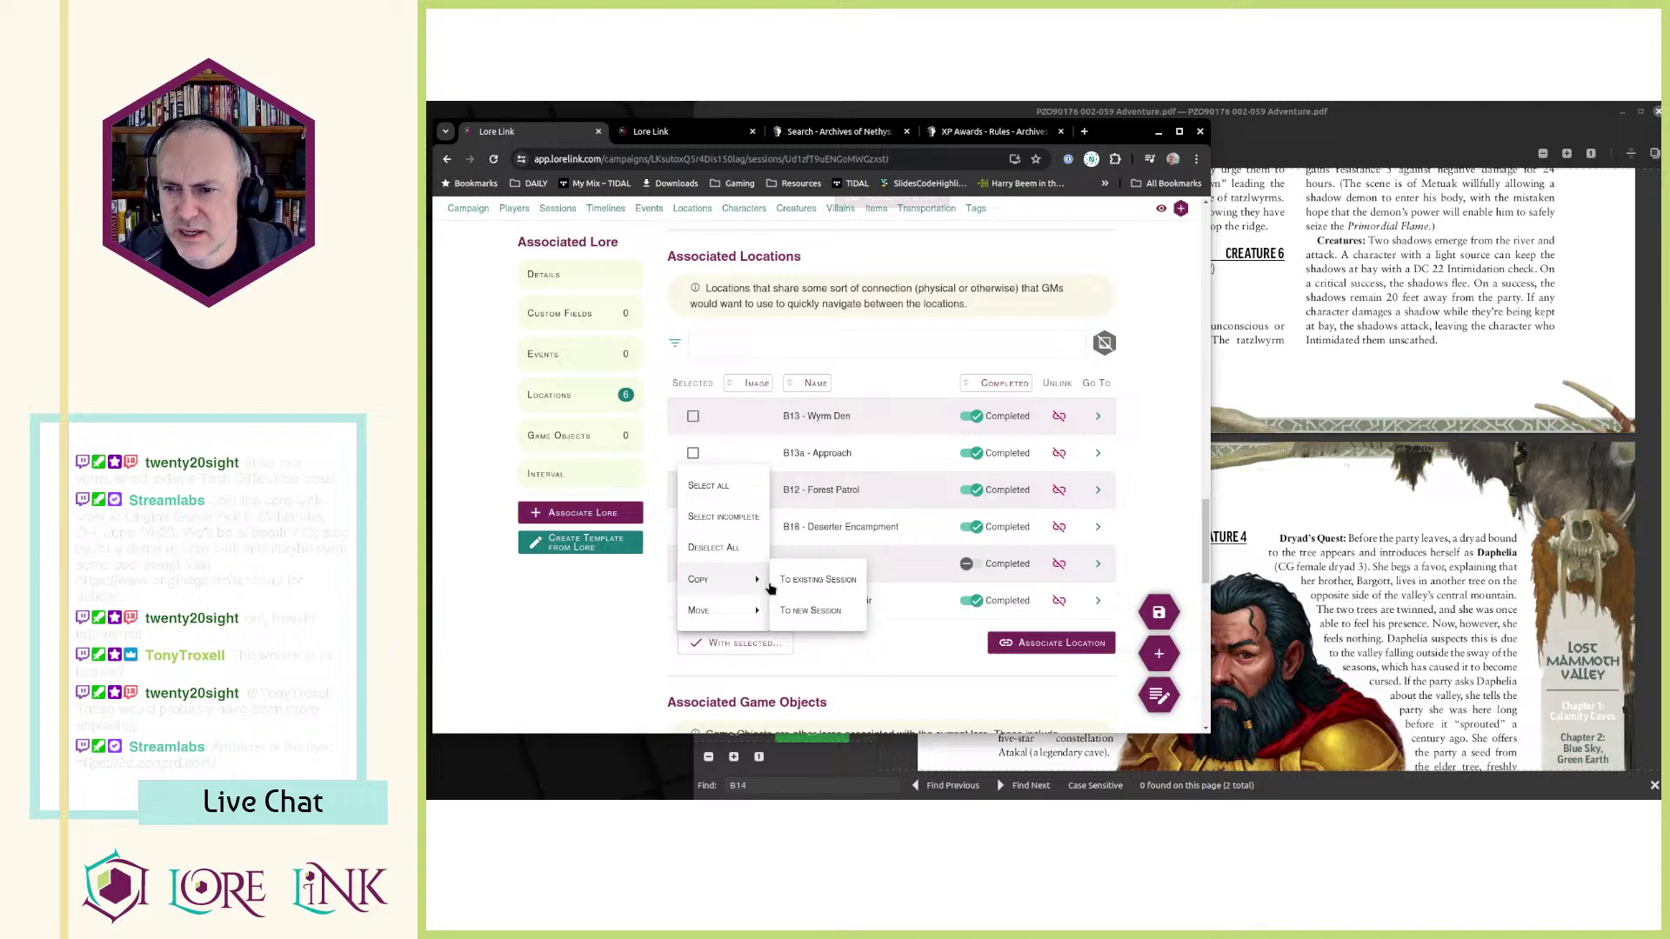
click(804, 581)
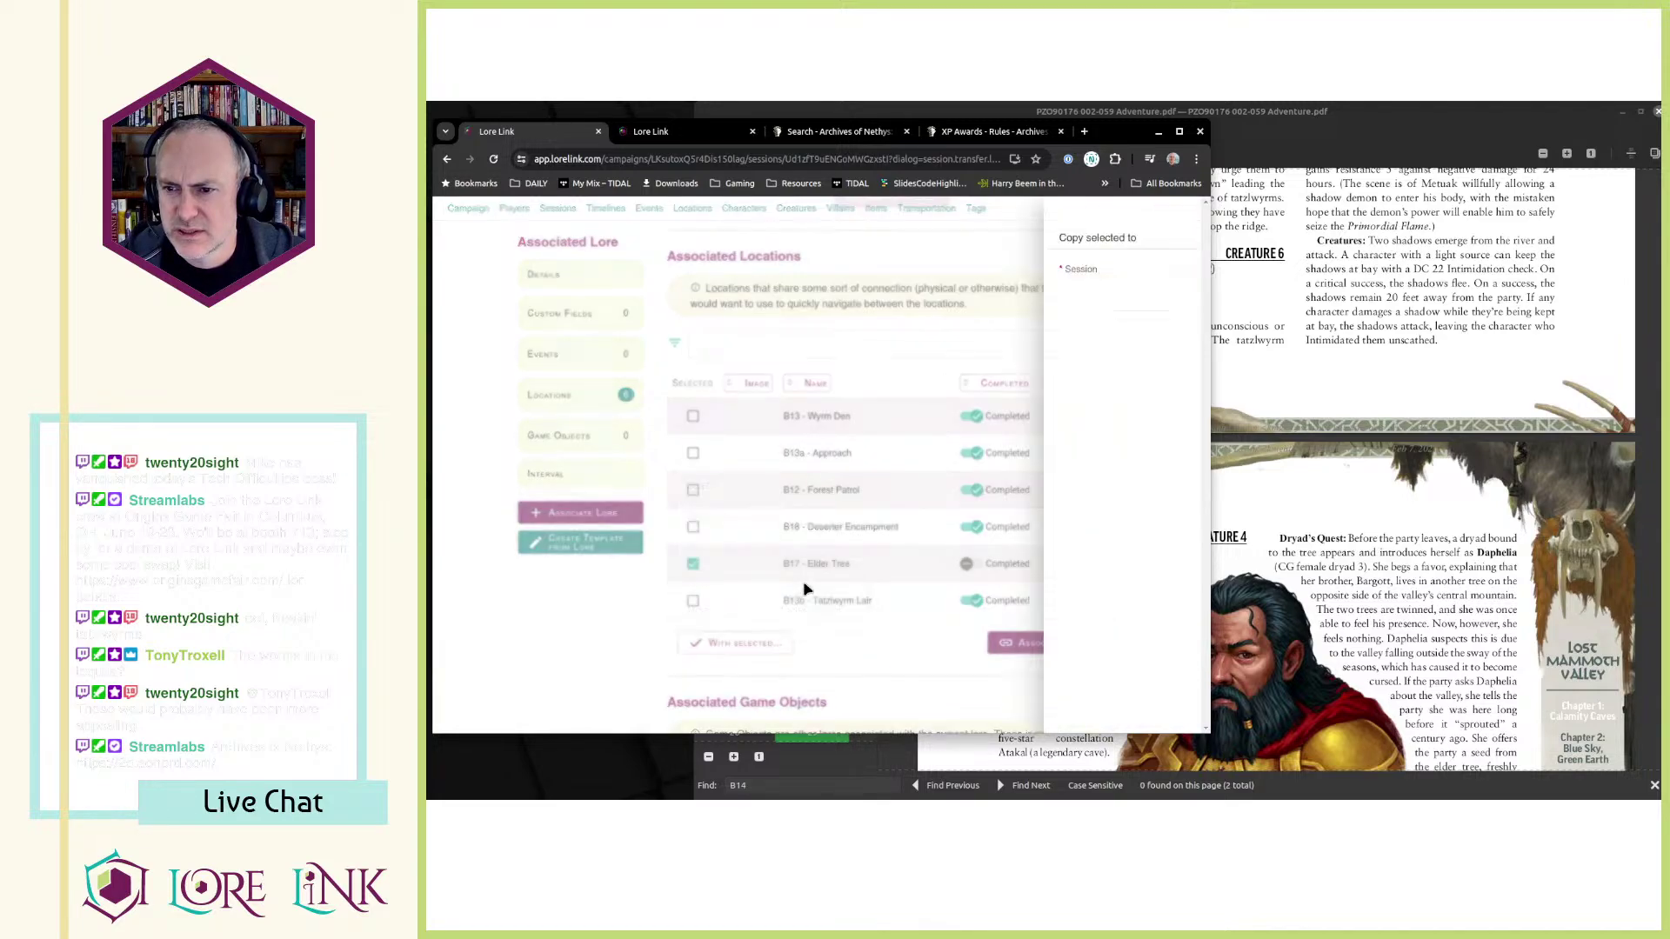
click(983, 300)
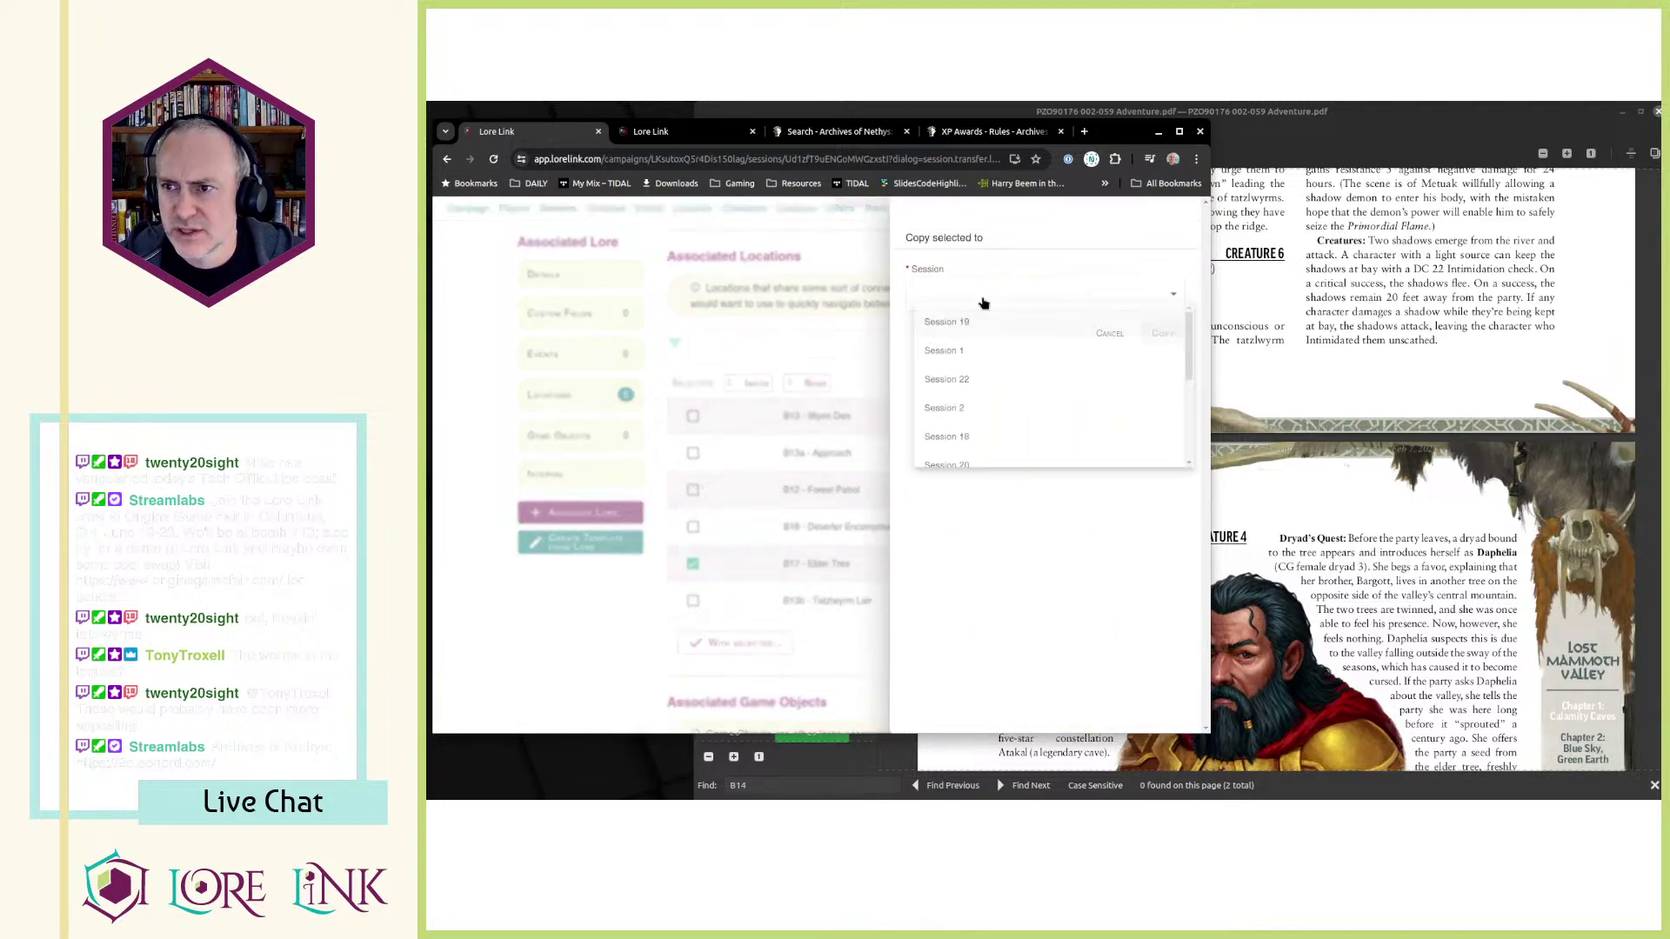
click(963, 385)
click(1161, 333)
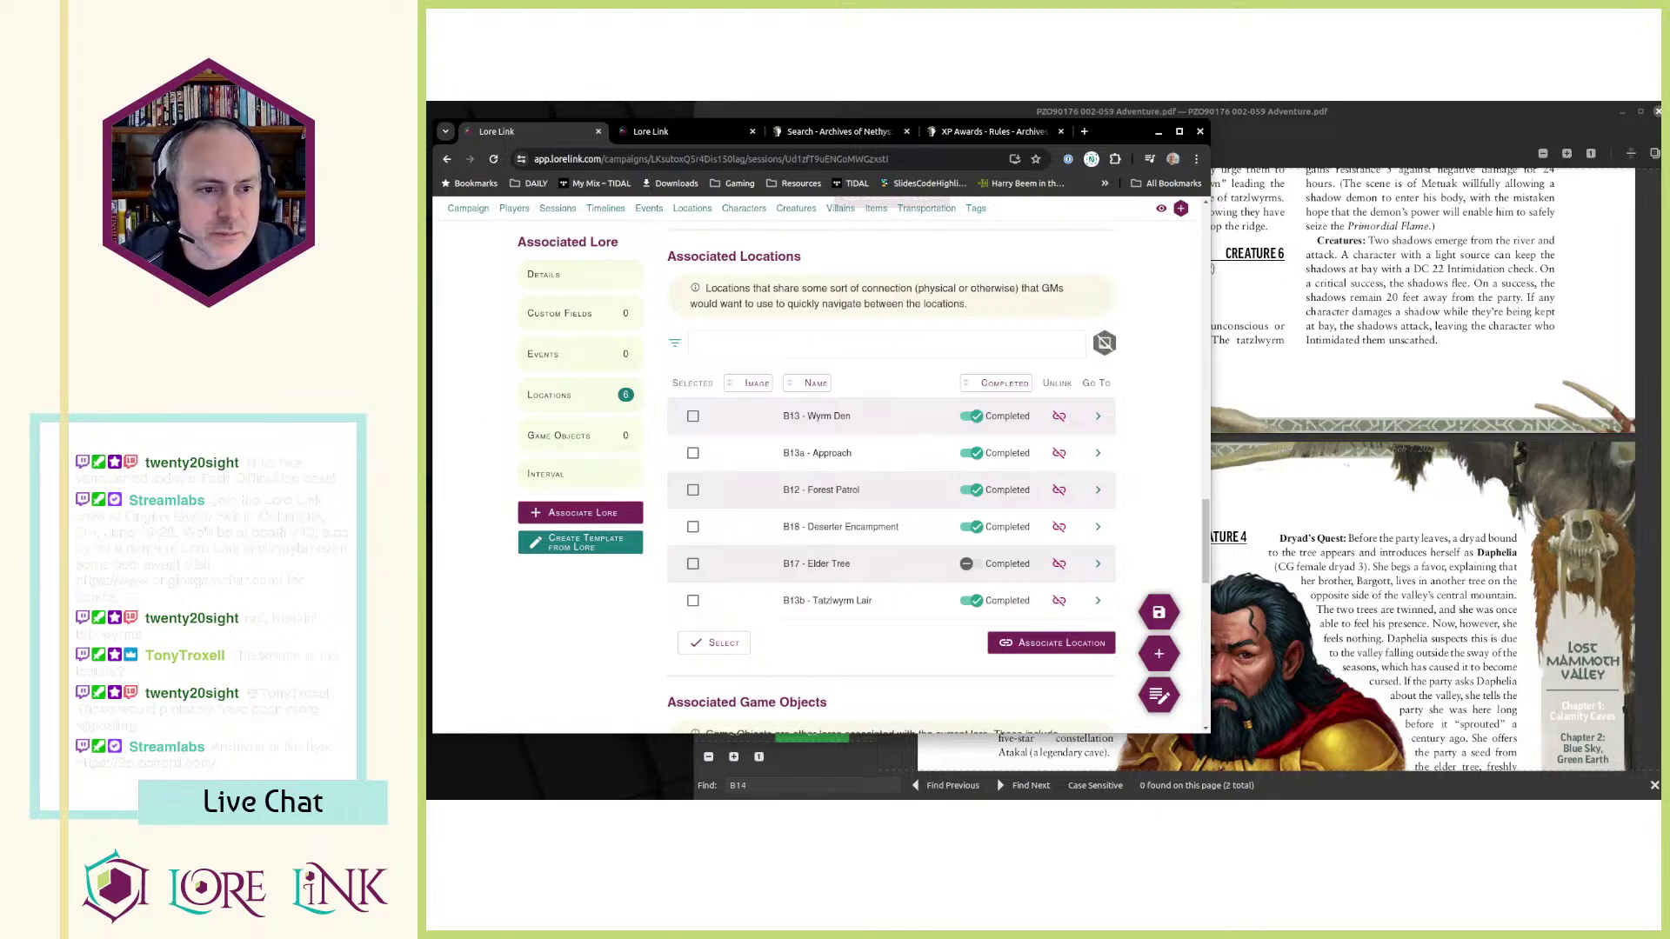
- Start a new note for Session 21 and paste in the prepared recap beginning "+2 days walk to B12 and rest the night"
scroll(904, 470, down, 10)
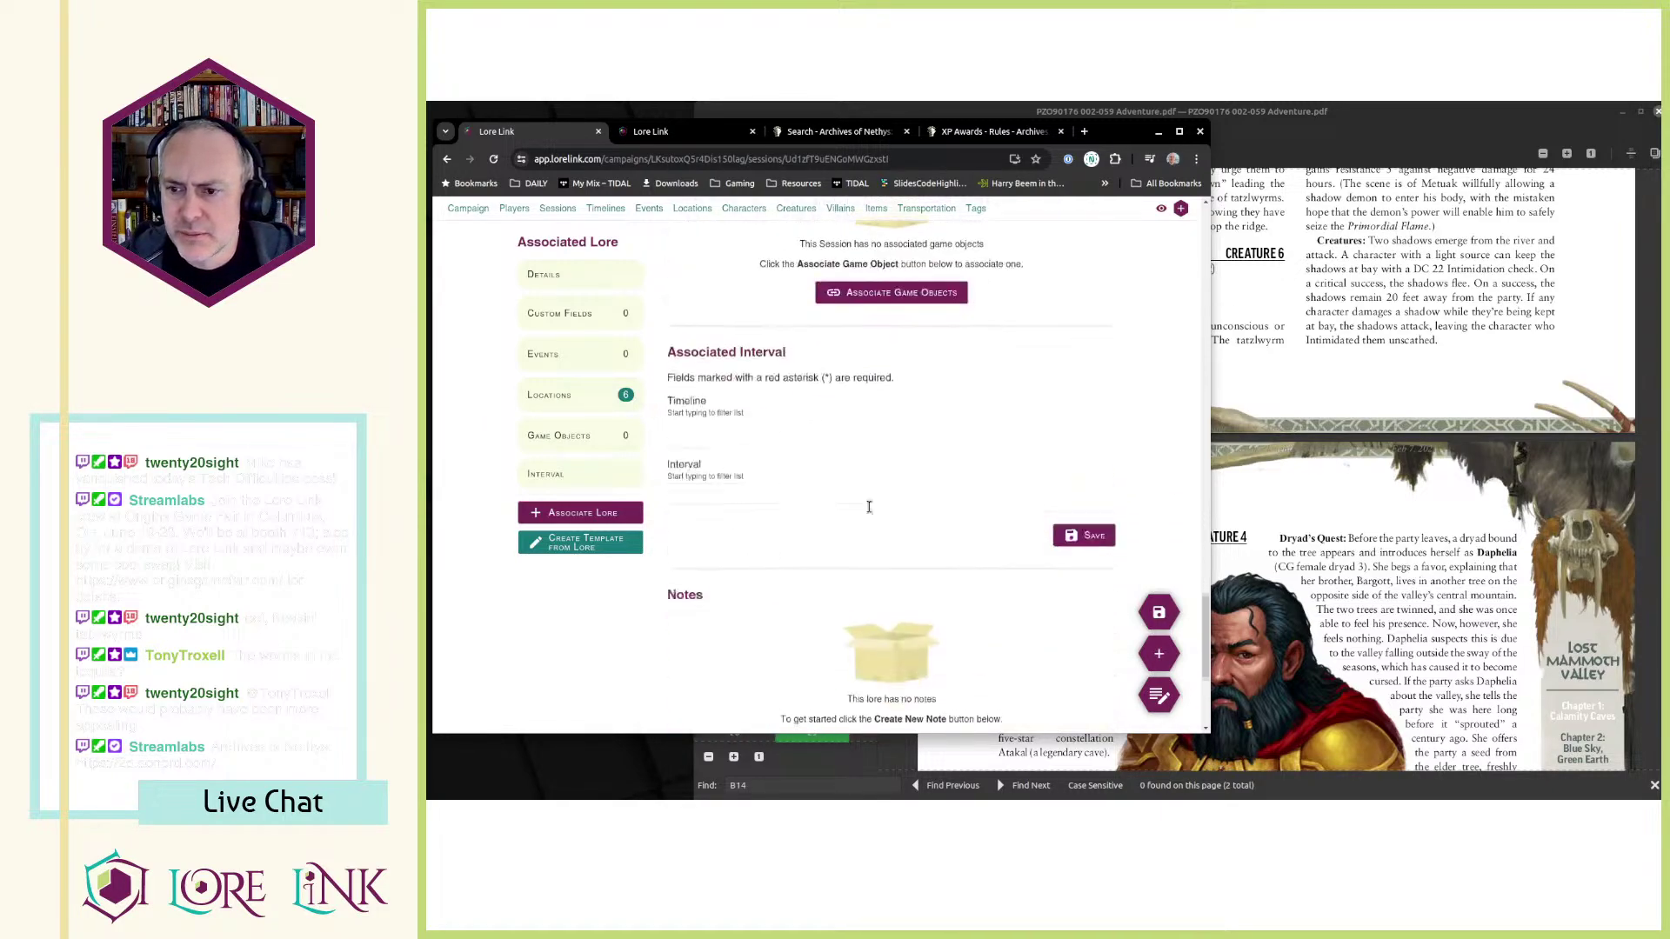
click(887, 518)
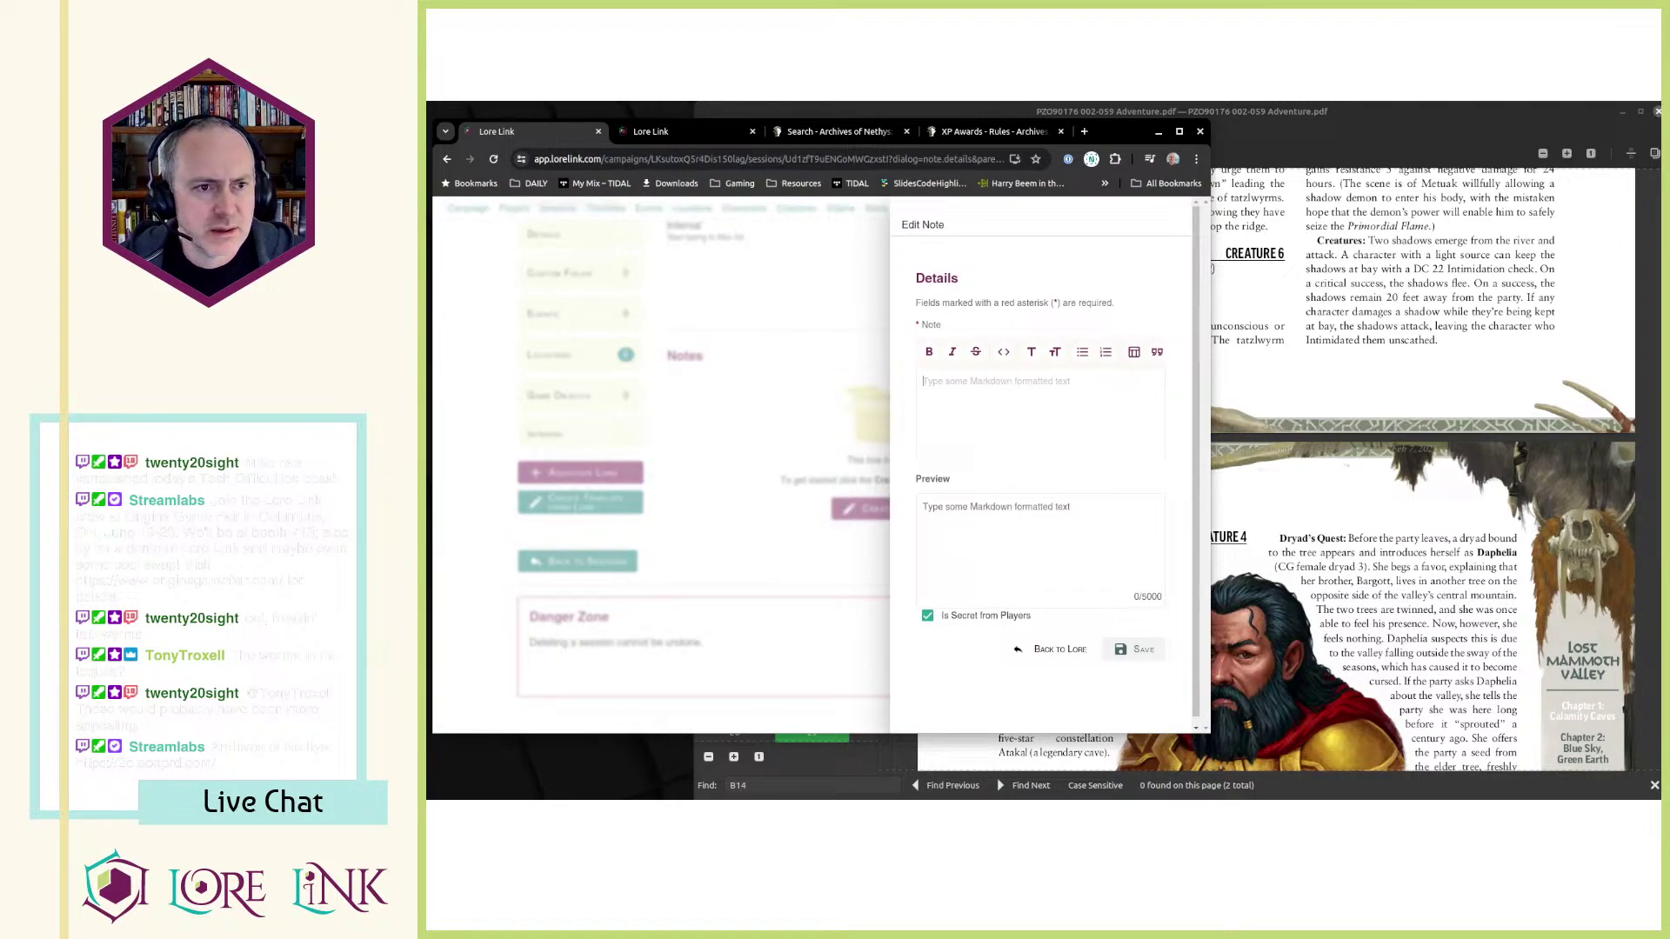
key(alt+Tab)
click(1041, 412)
key(ctrl+v)
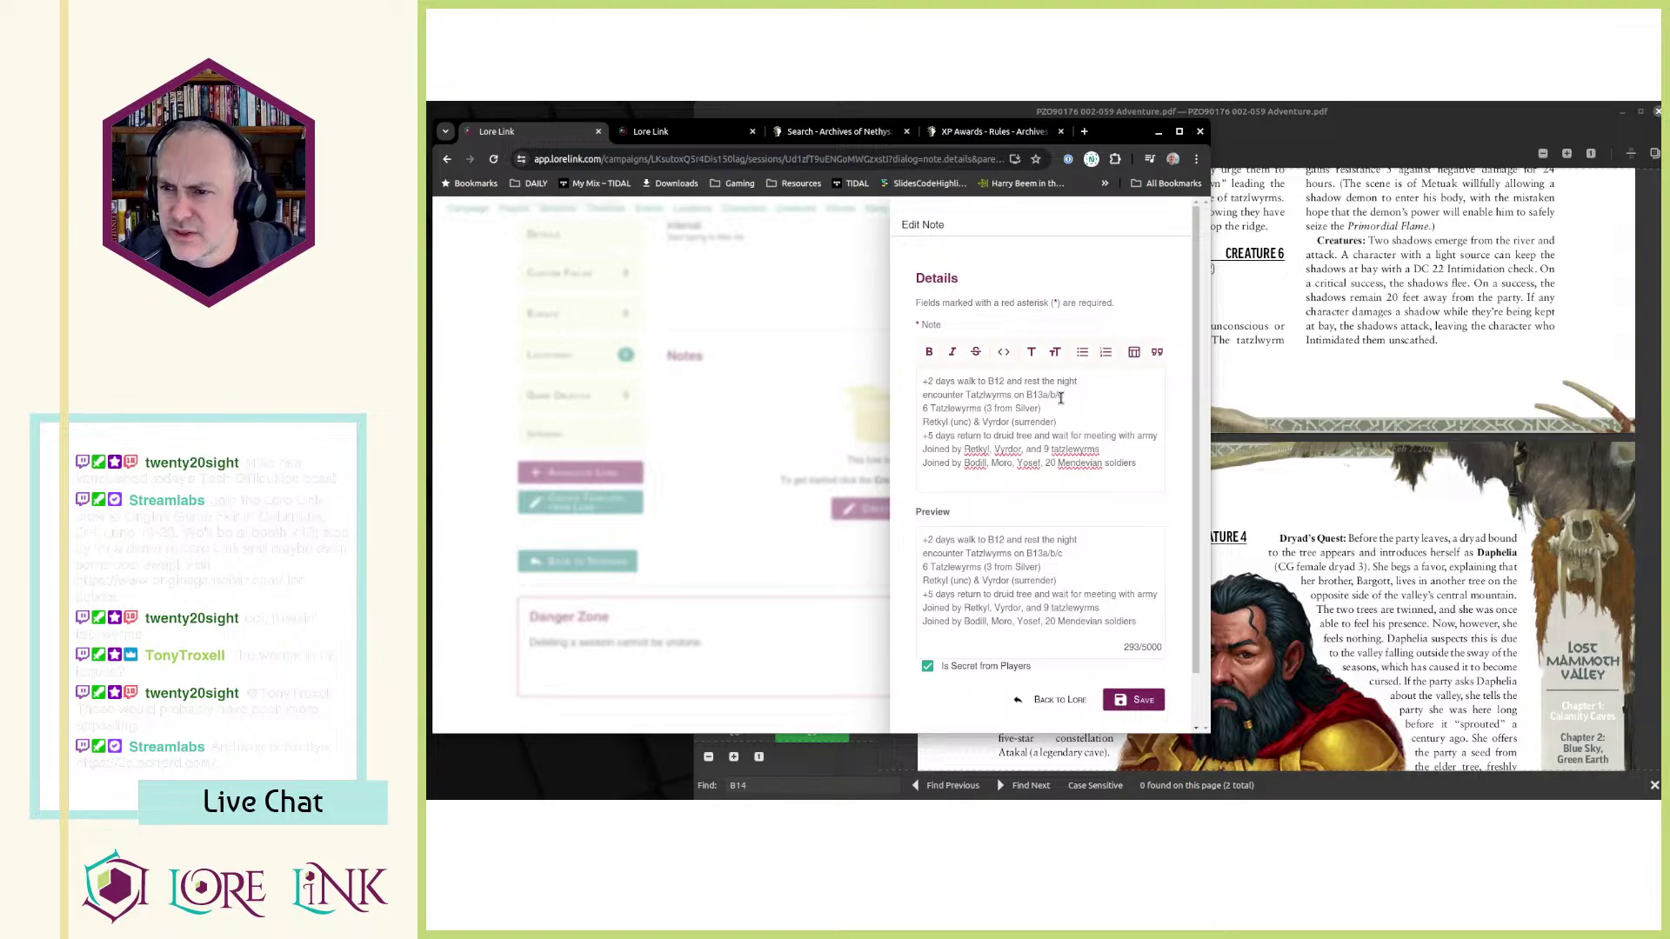
- Switch to the adventure PDF and look through the area entries from B15 to B32, returning to the B12 Forest Patrol entry
click(1451, 532)
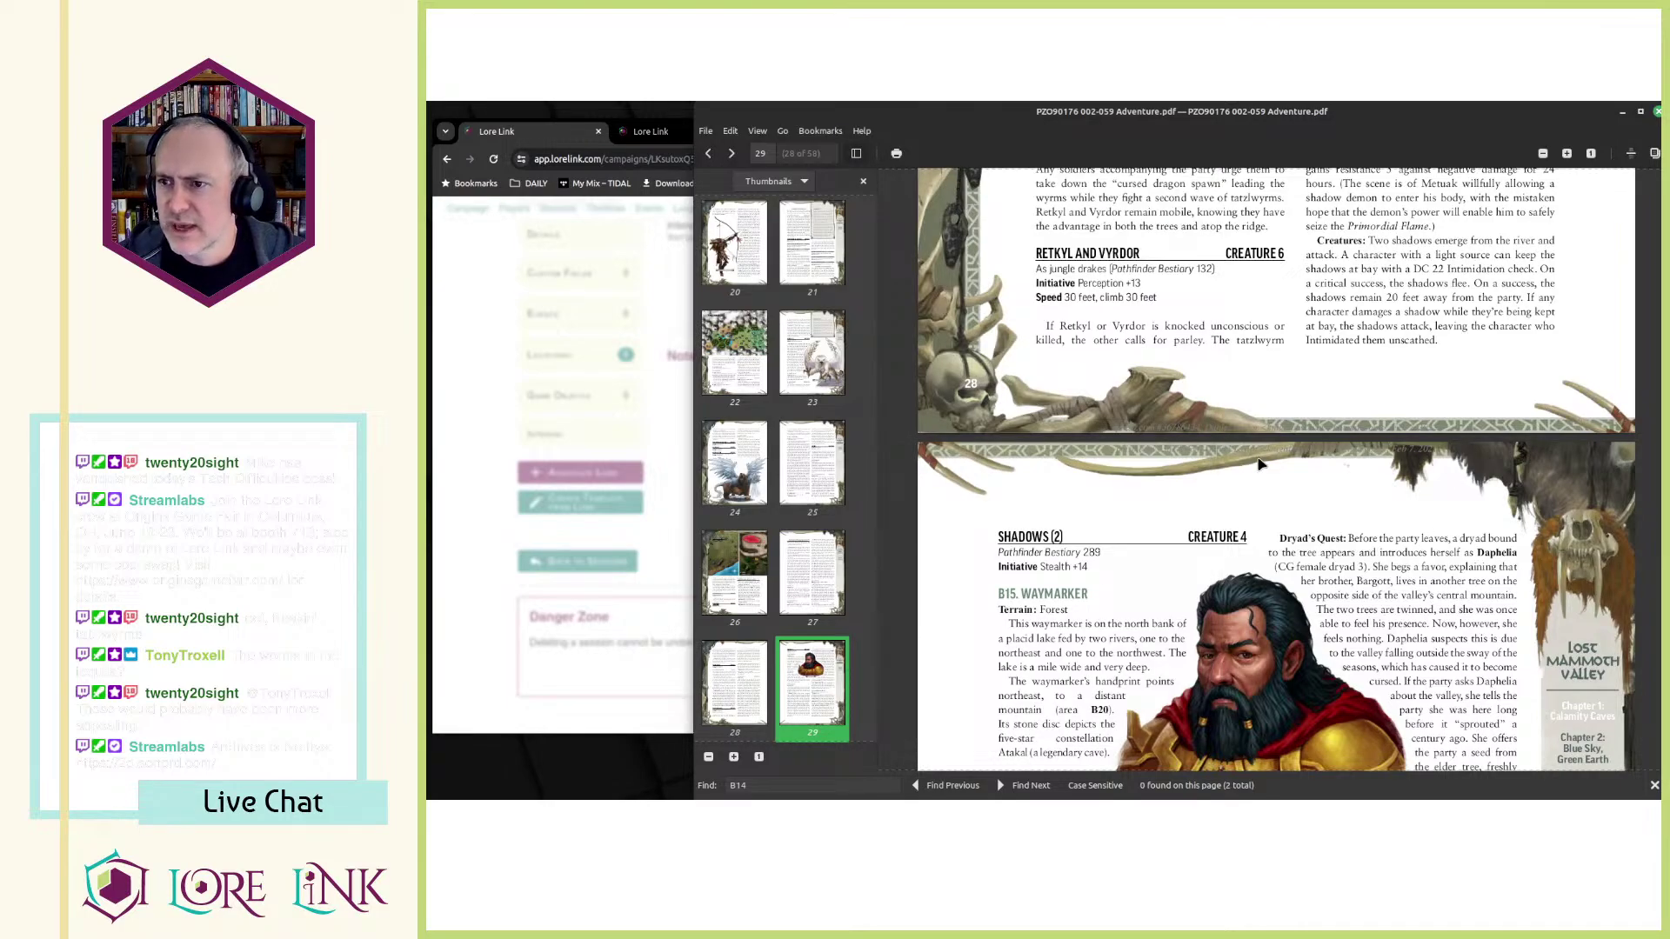
scroll(1261, 466, down, 15)
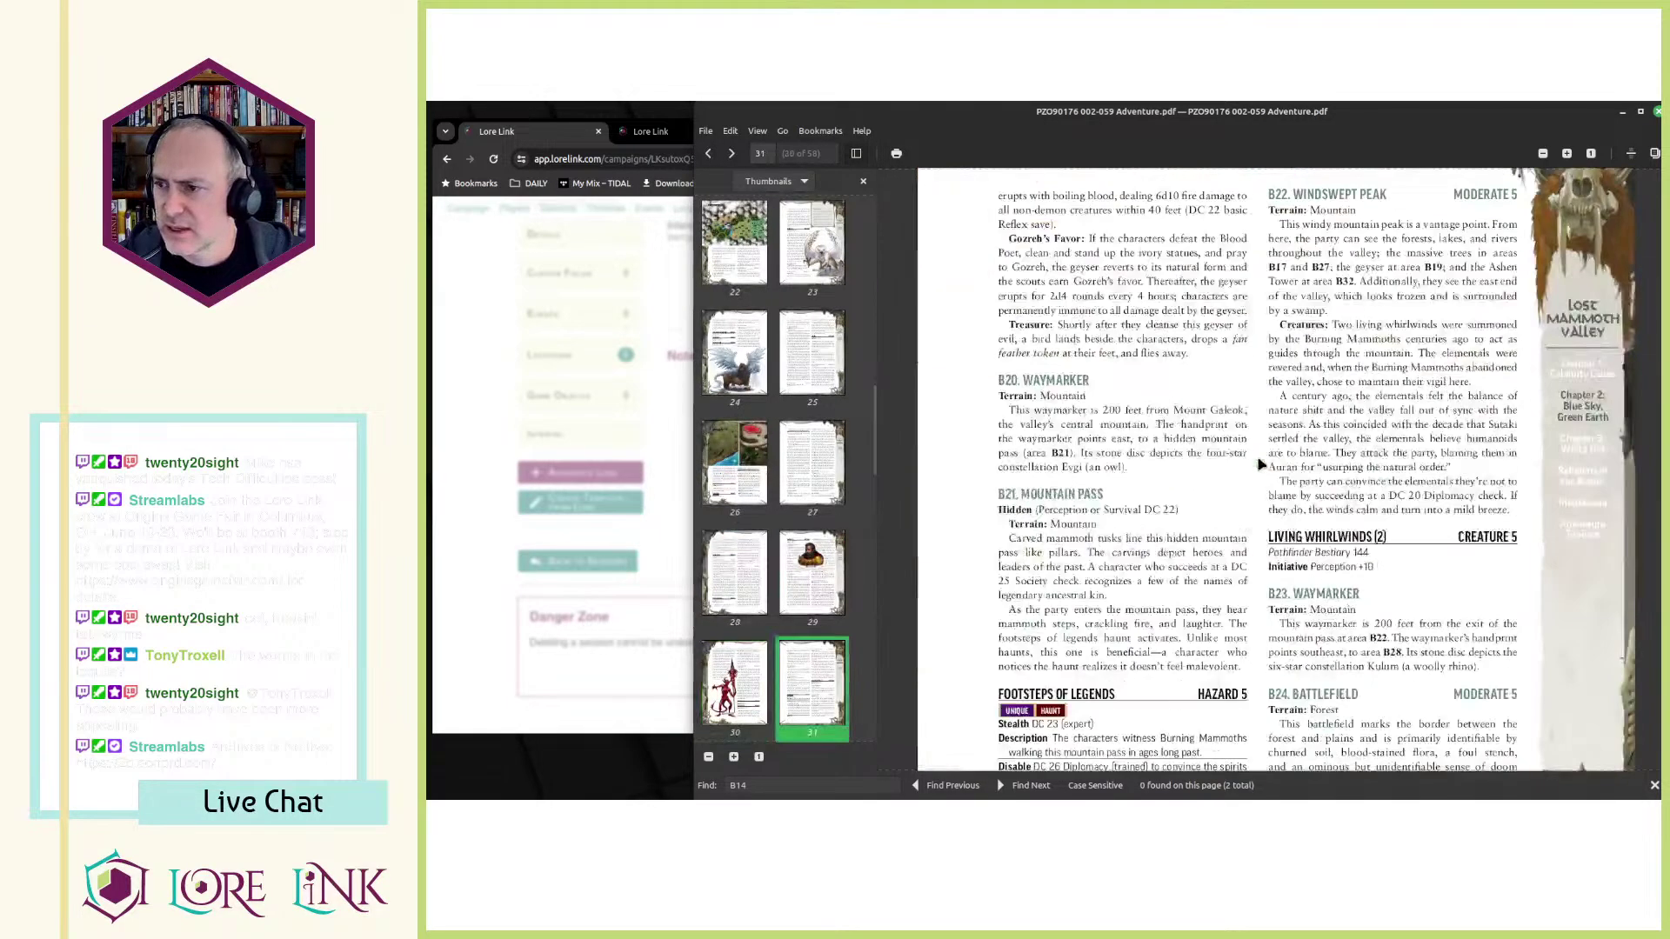
scroll(1261, 466, down, 6)
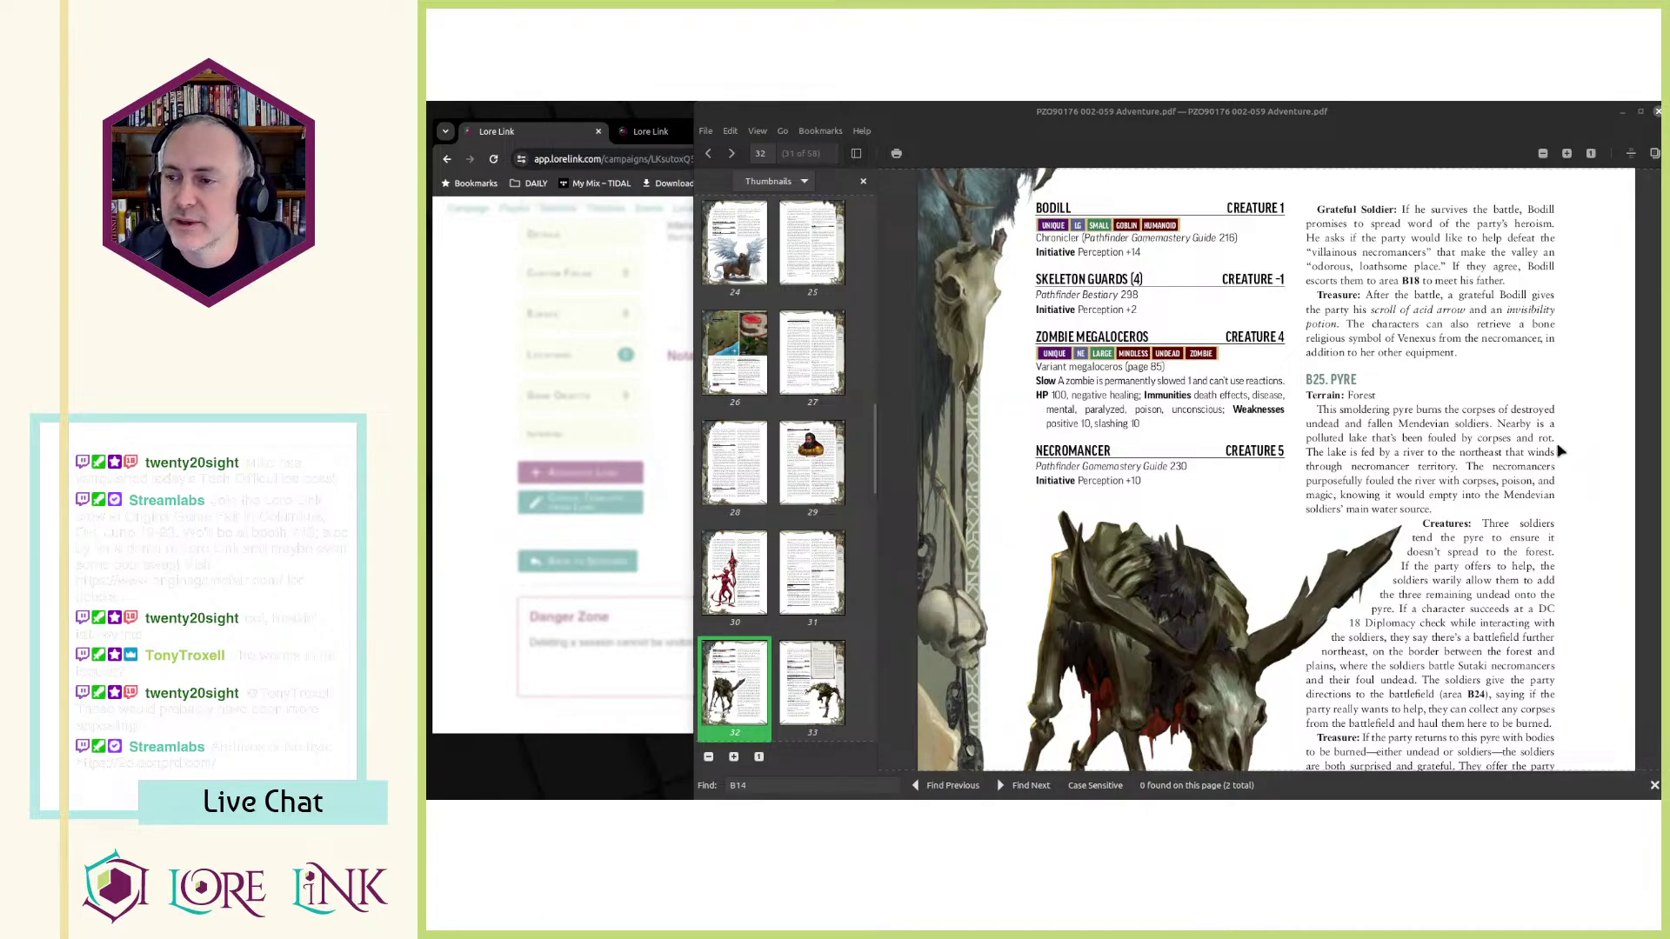
scroll(1539, 467, down, 10)
scroll(1518, 467, down, 6)
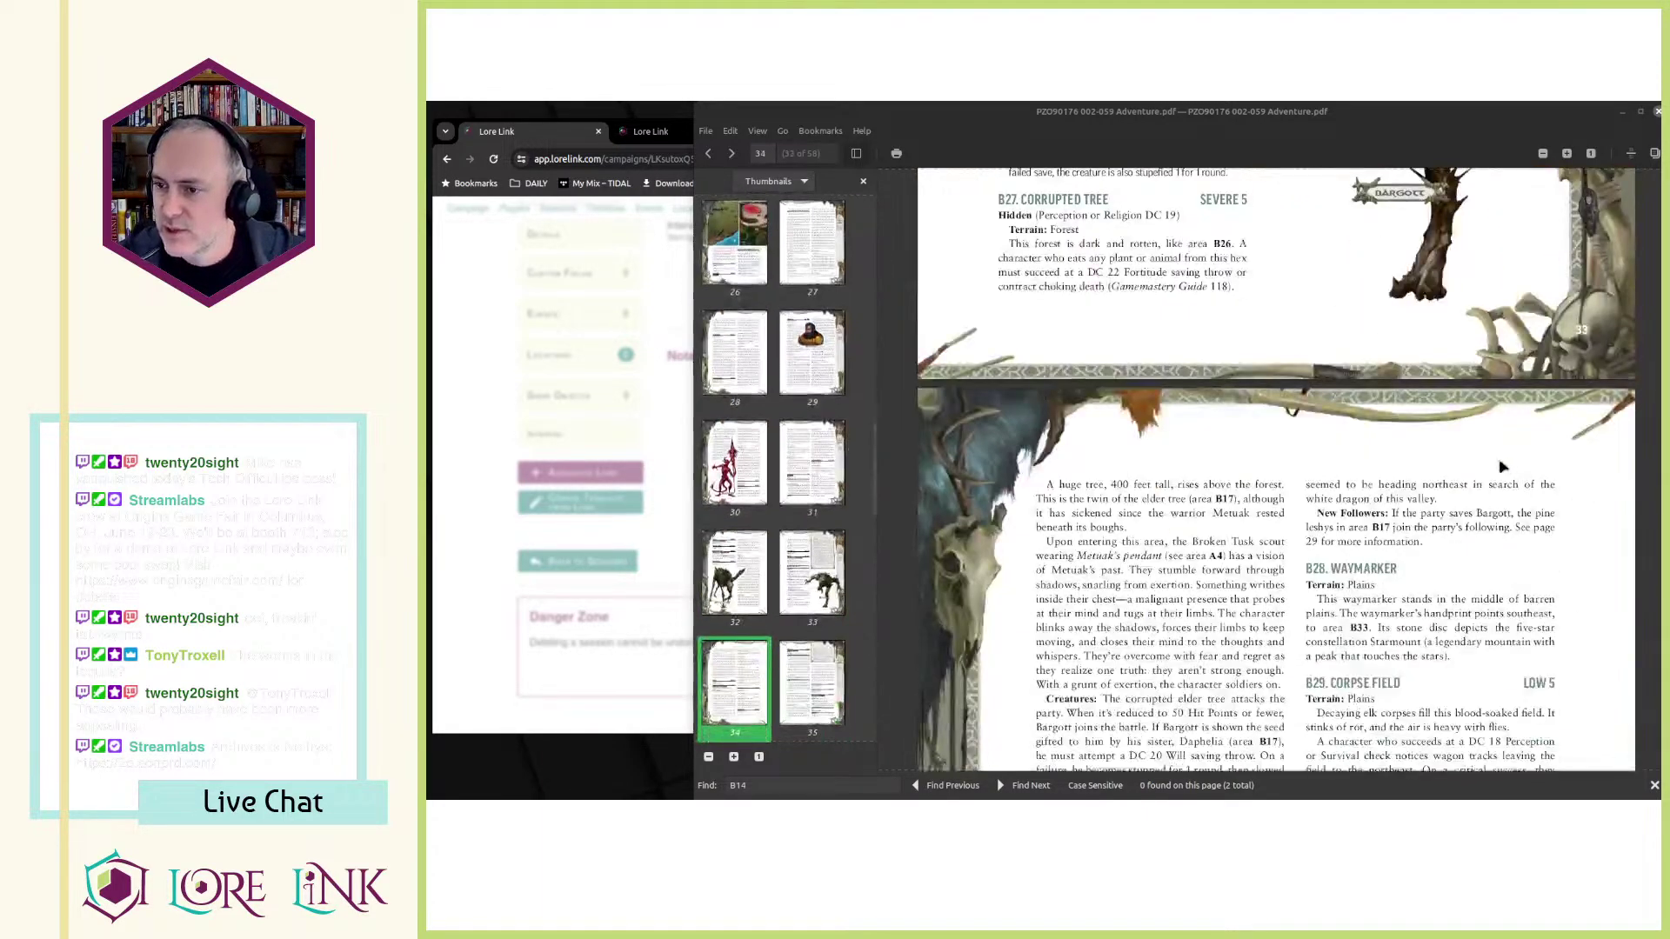
scroll(1487, 468, down, 5)
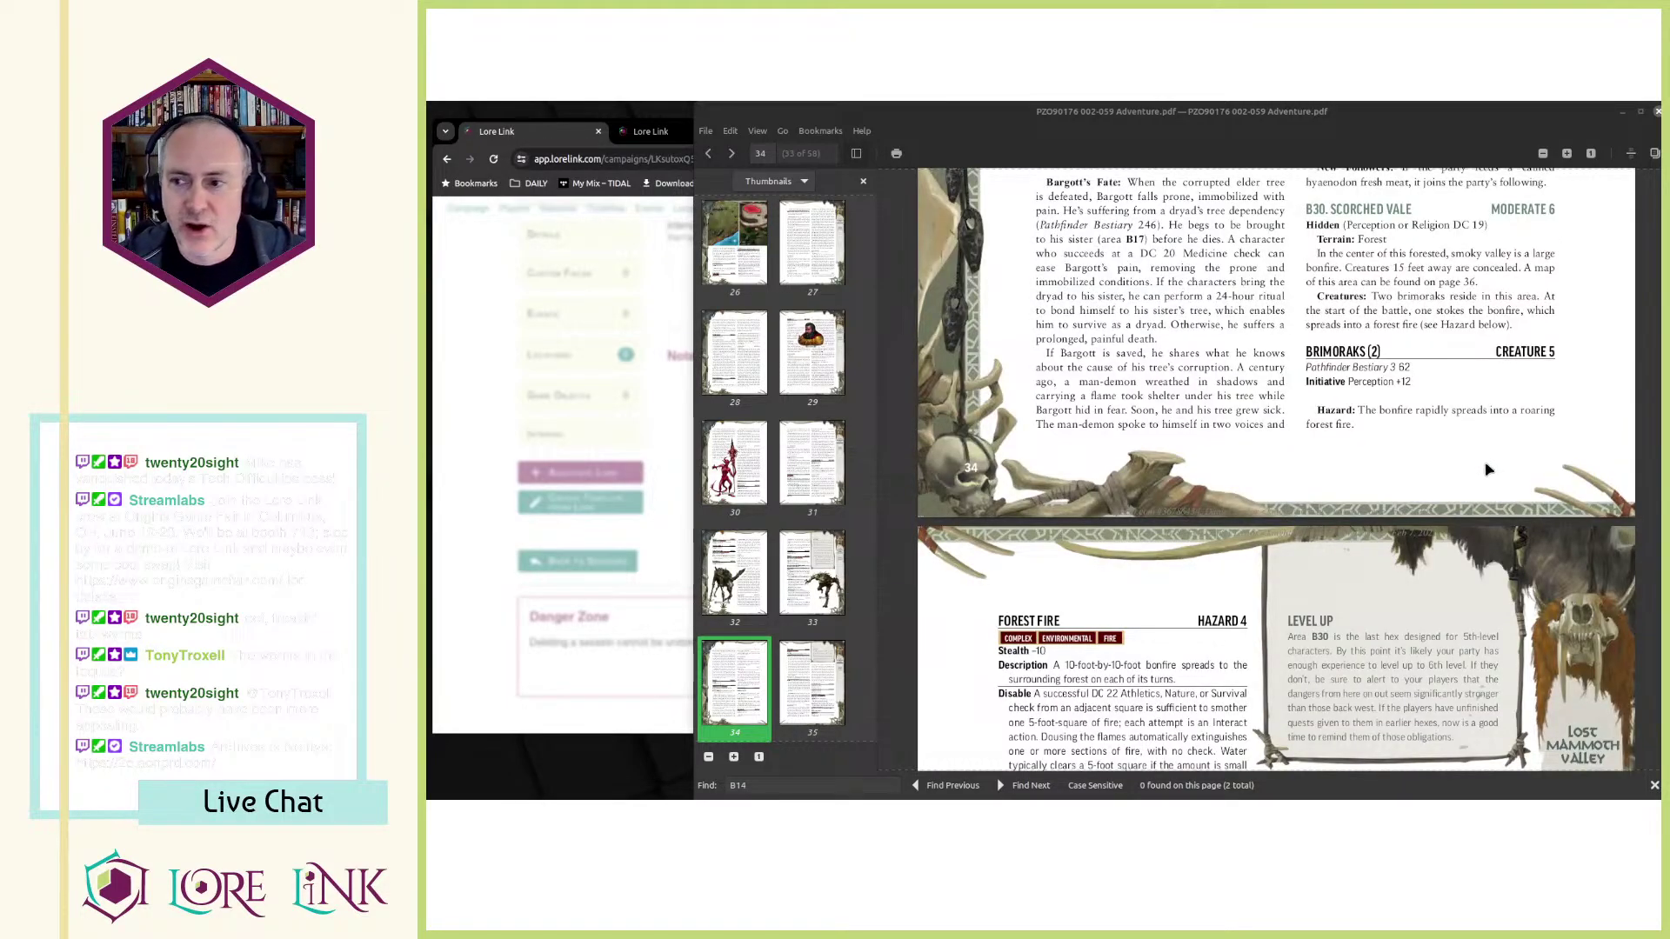
scroll(1296, 482, down, 15)
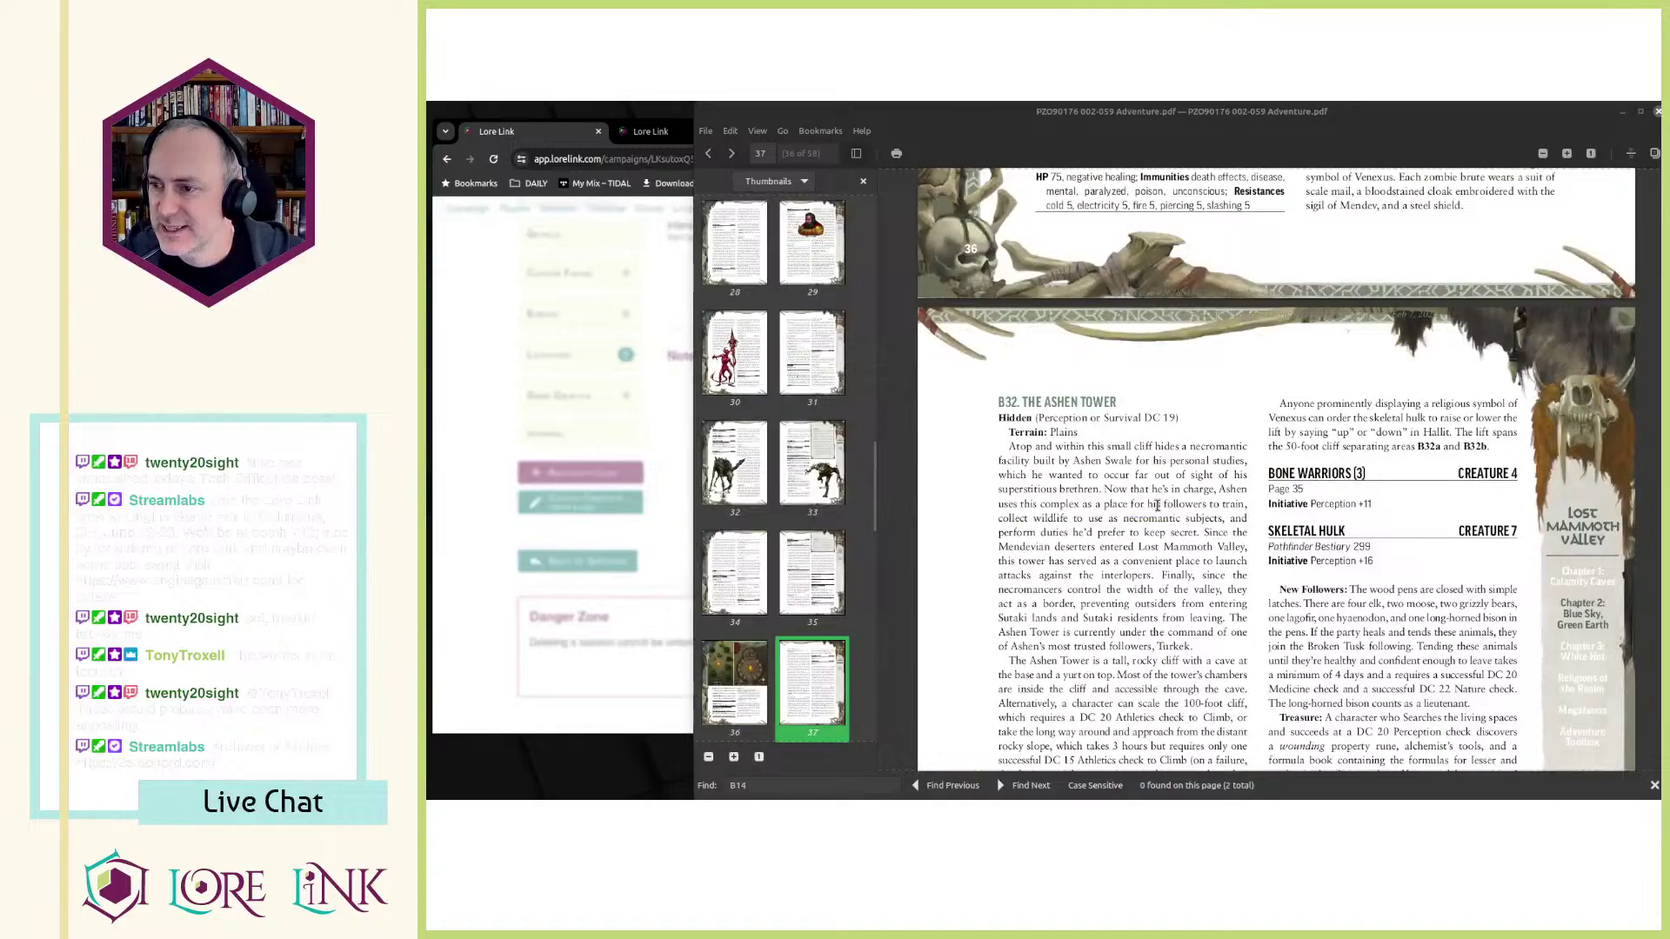
scroll(1156, 505, up, 20)
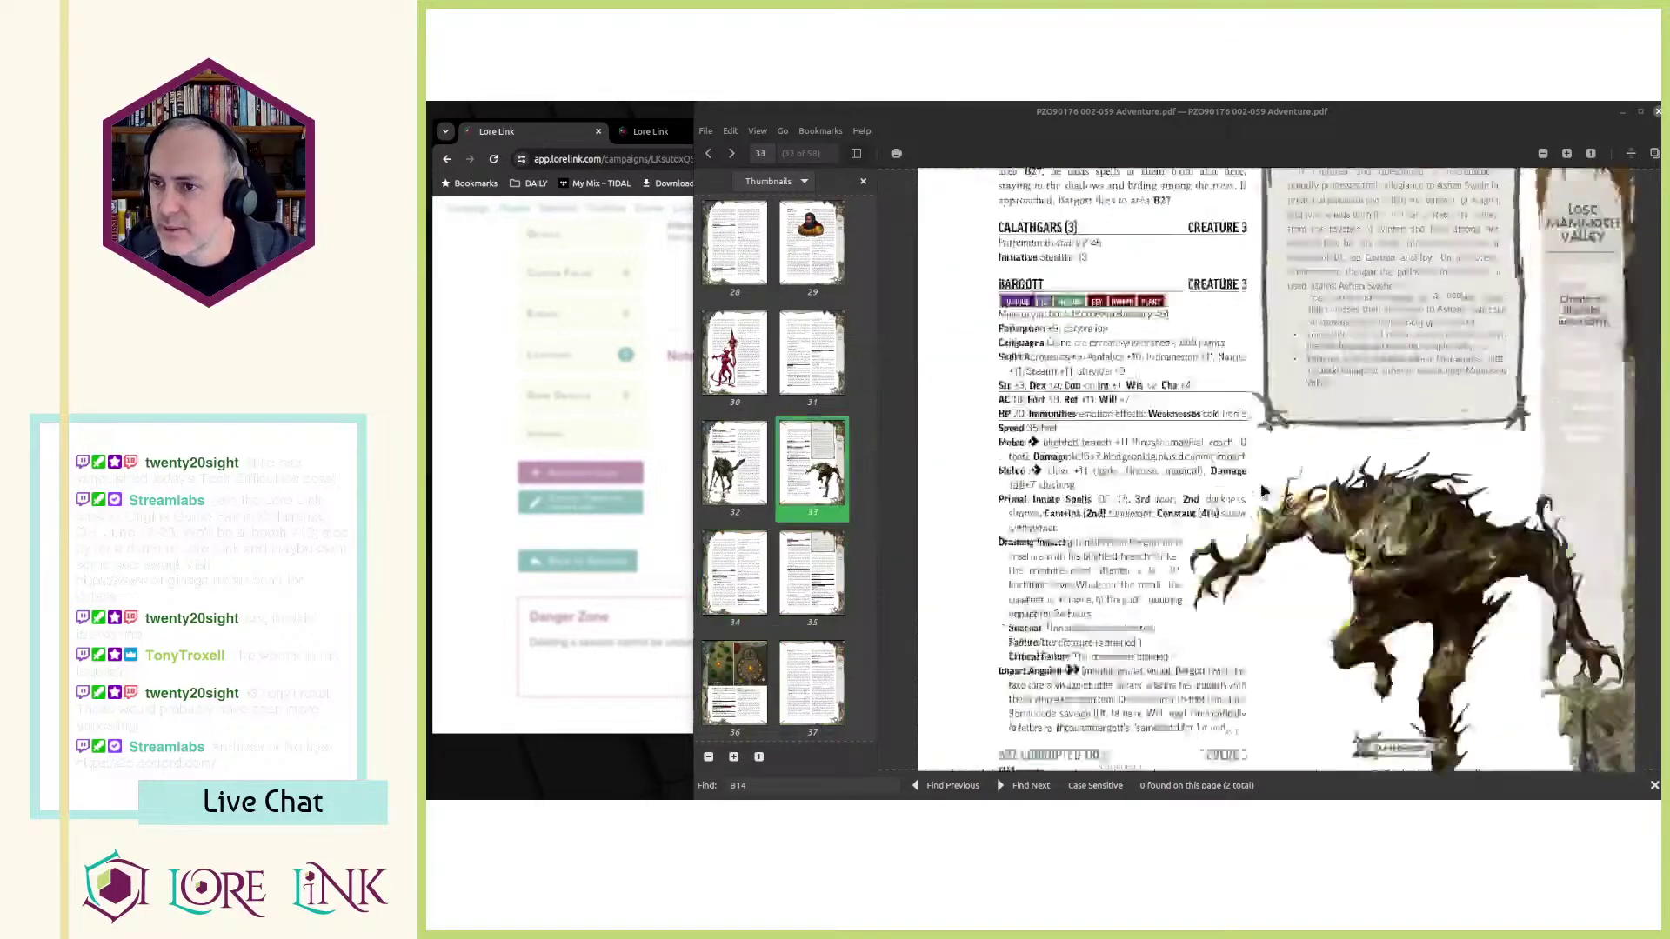
scroll(1266, 496, up, 10)
scroll(1278, 502, up, 5)
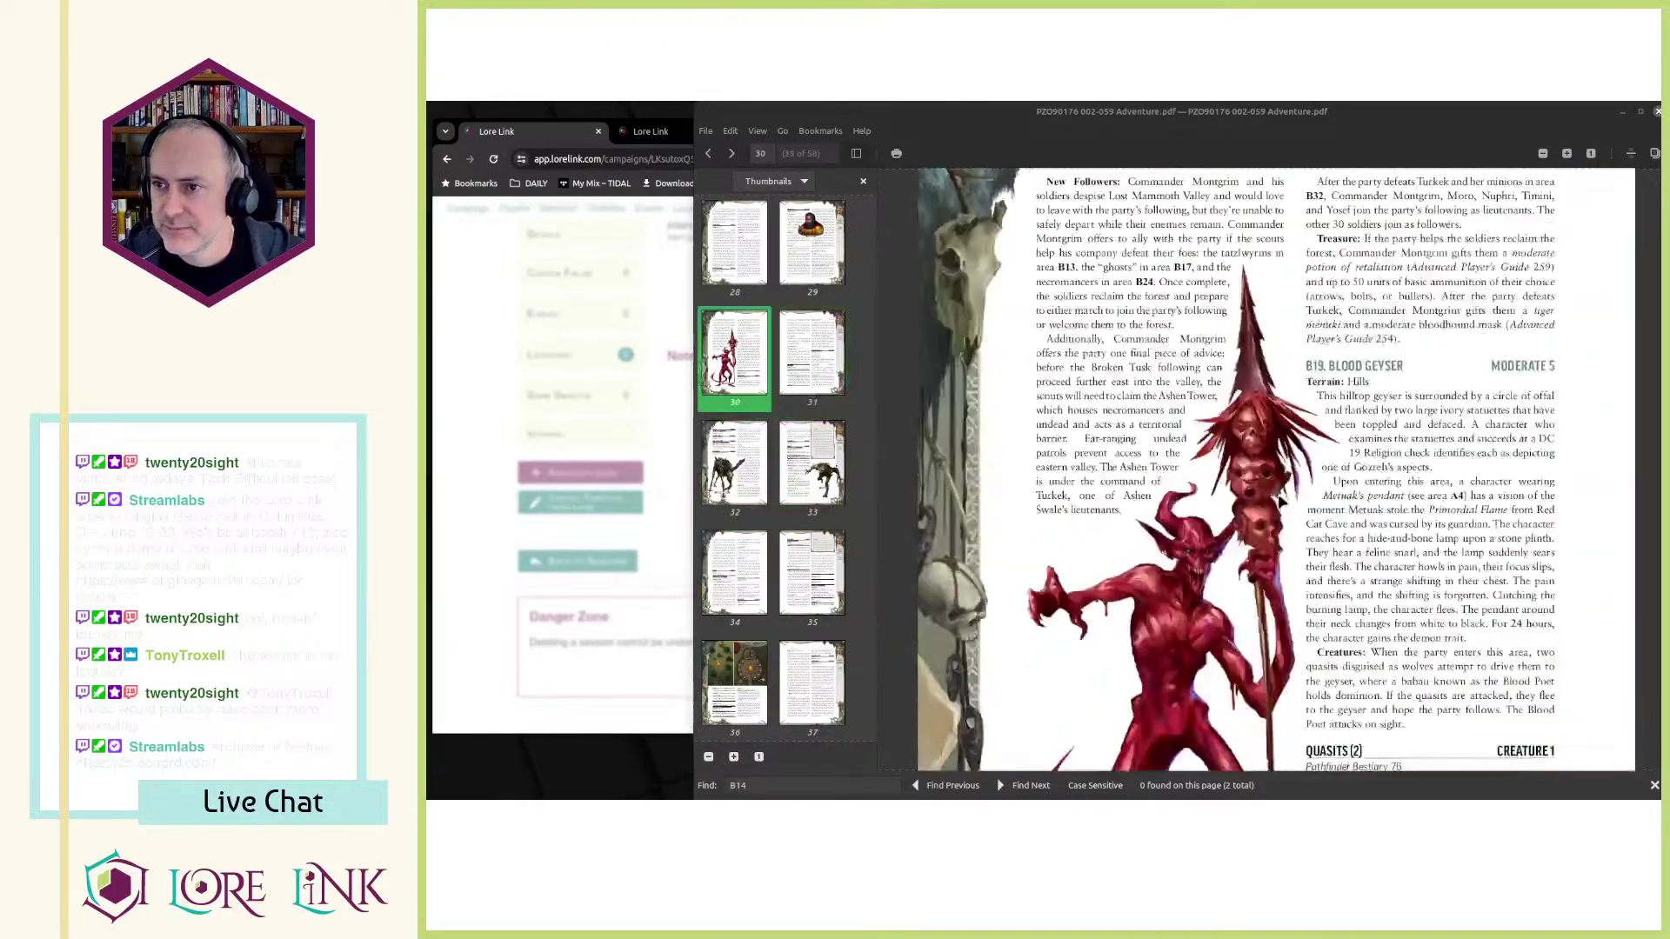
scroll(1282, 501, up, 10)
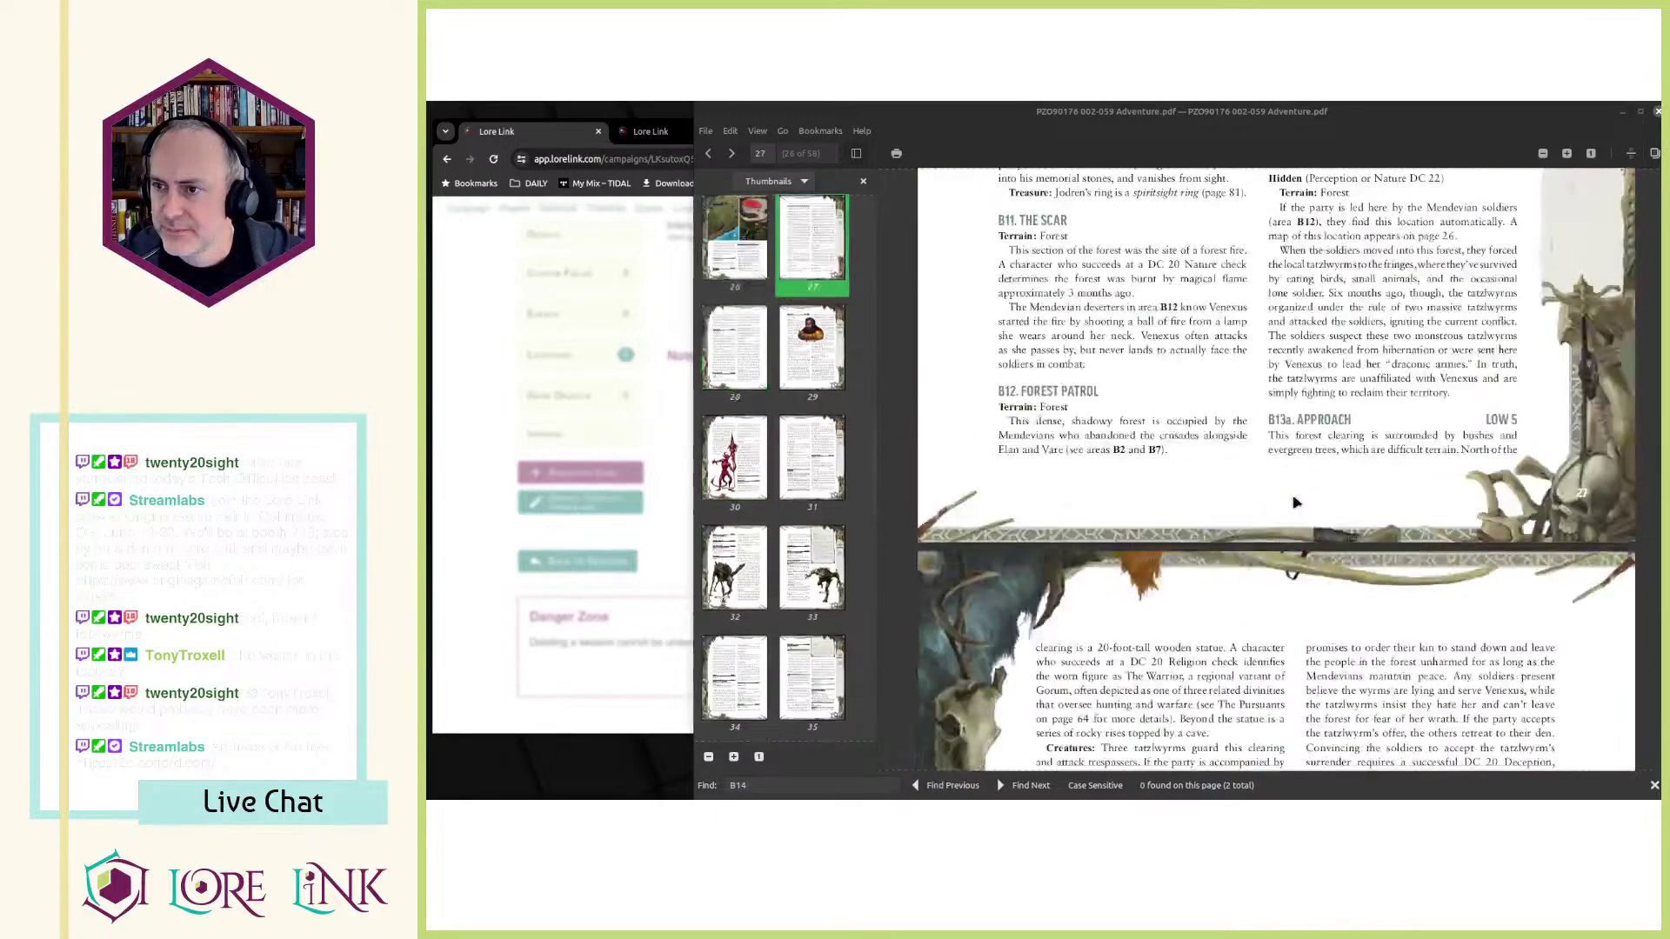
- Read the Mendevian soldiers' deal and the B13 Wyrm Den and B13a Approach entries in the adventure PDF
scroll(1091, 422, down, 1)
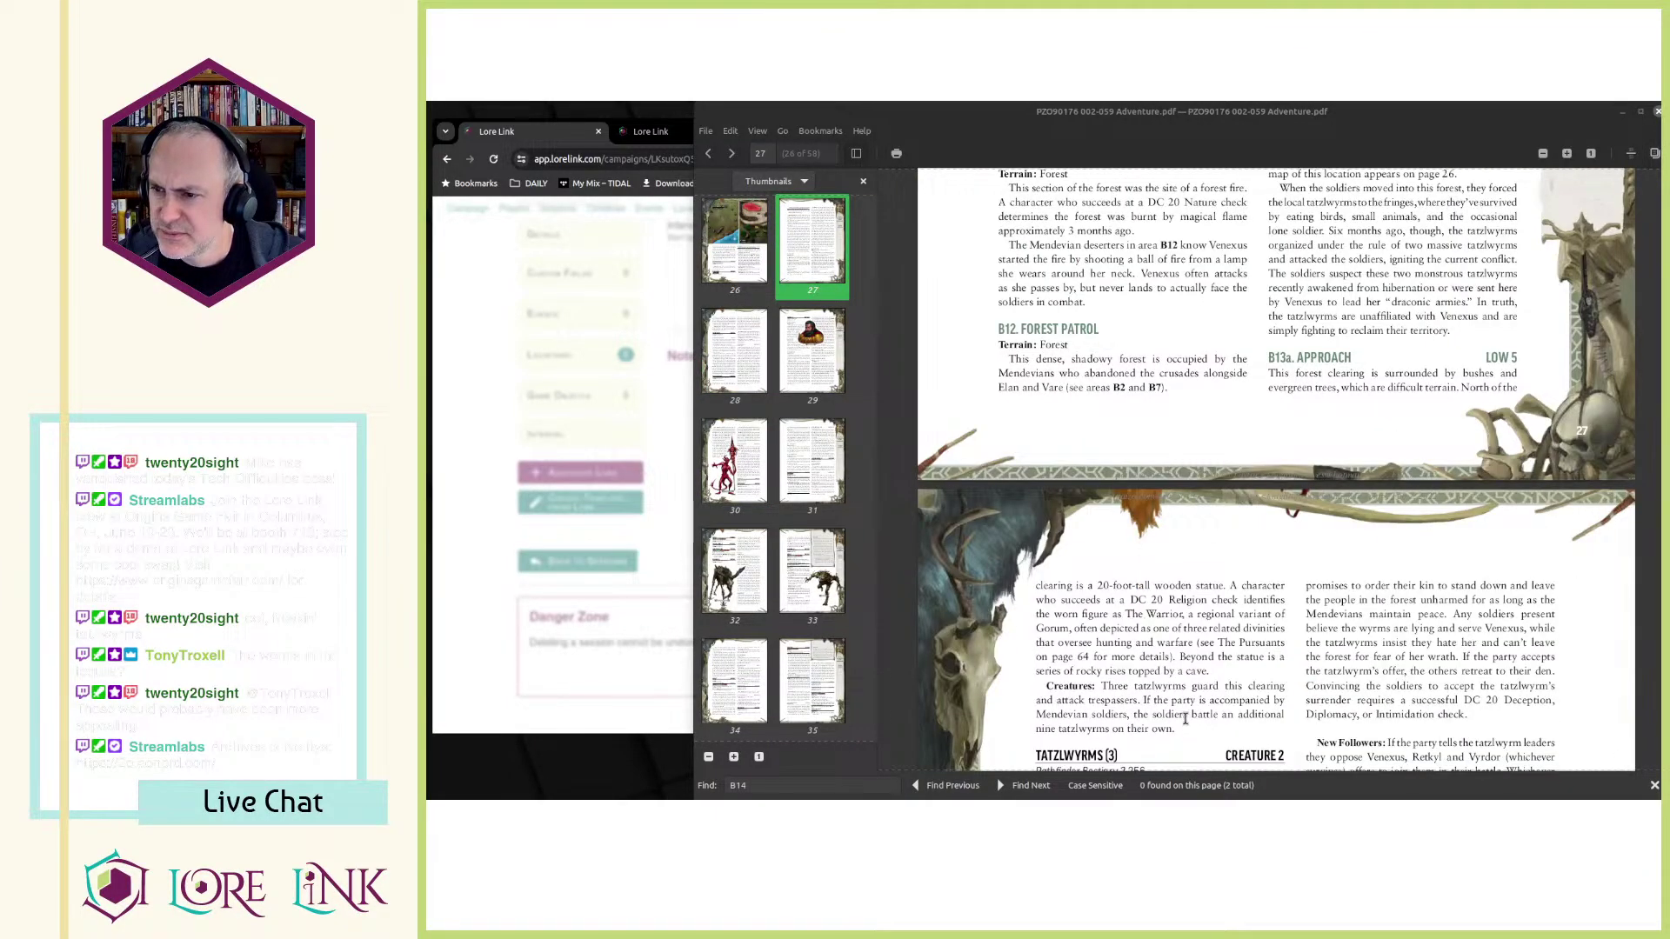
scroll(1184, 718, up, 8)
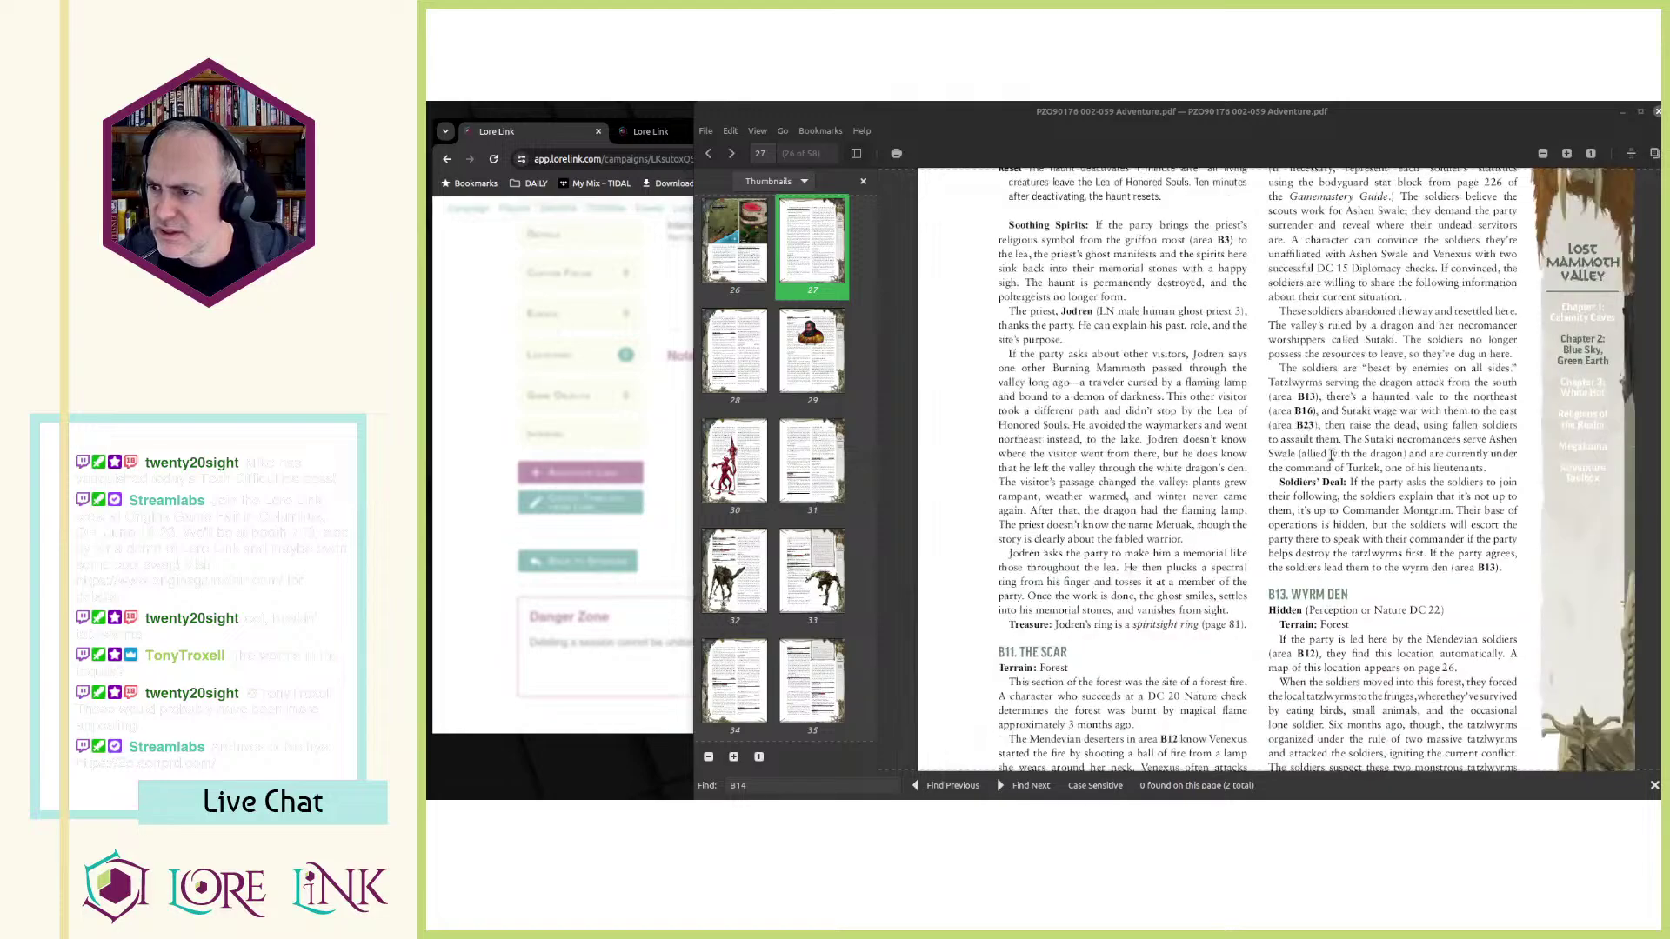
scroll(1331, 417, up, 1)
drag(1339, 235, 1441, 629)
click(1441, 629)
scroll(1400, 357, down, 2)
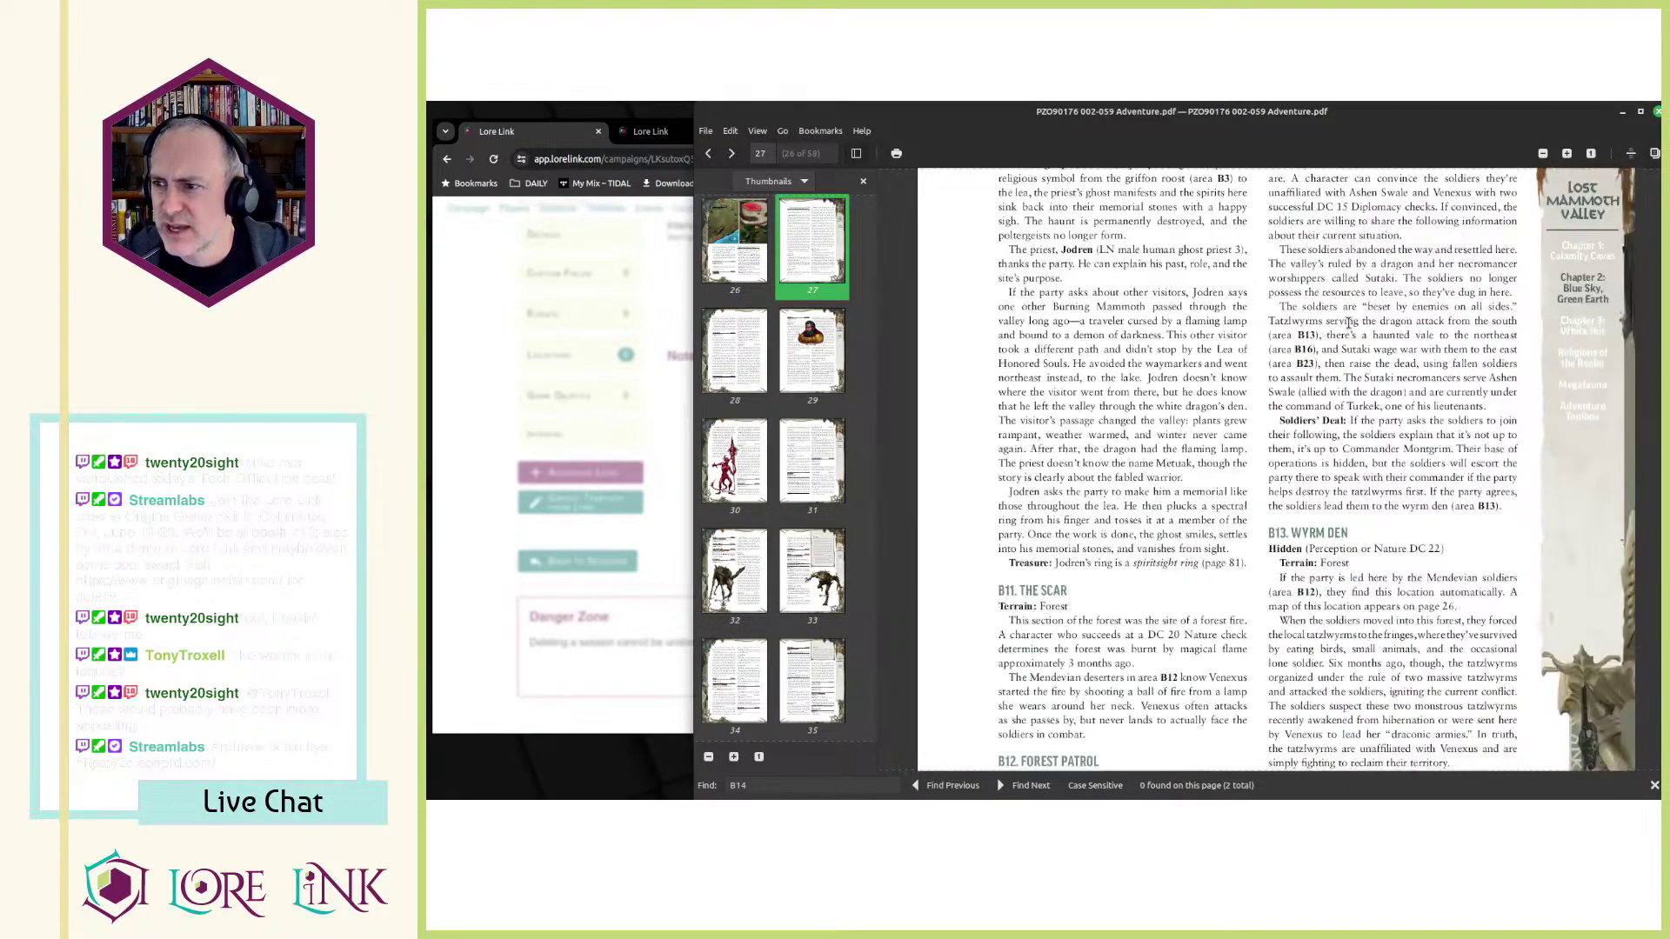
scroll(1345, 321, down, 1)
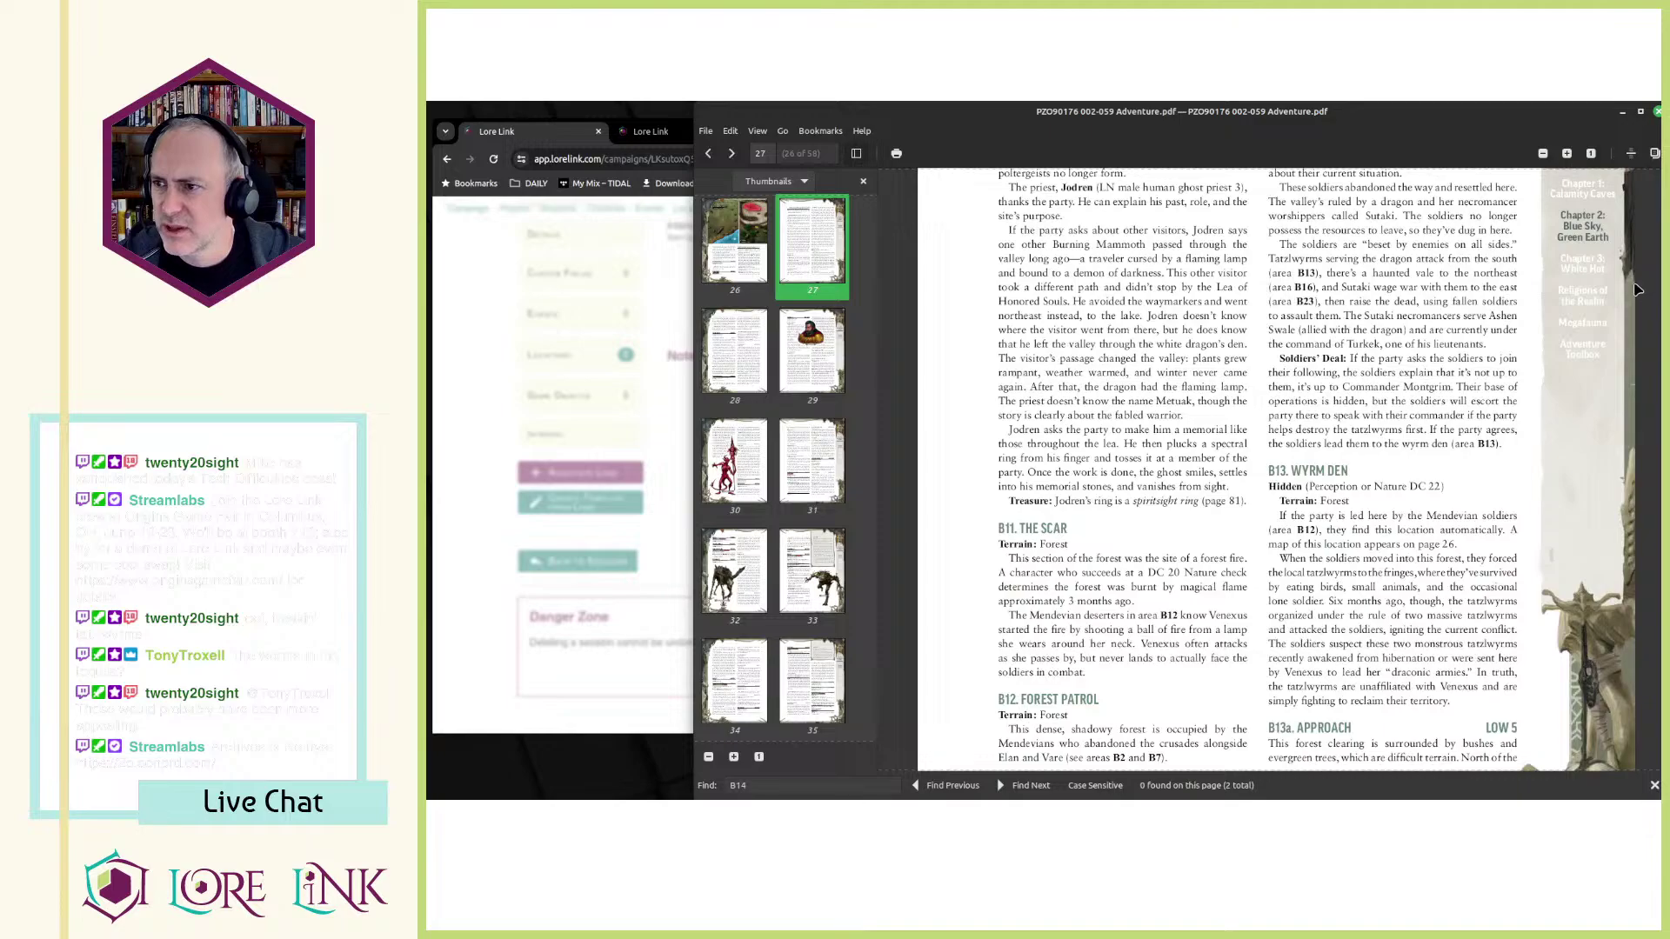
scroll(1415, 352, down, 1)
scroll(1408, 356, down, 2)
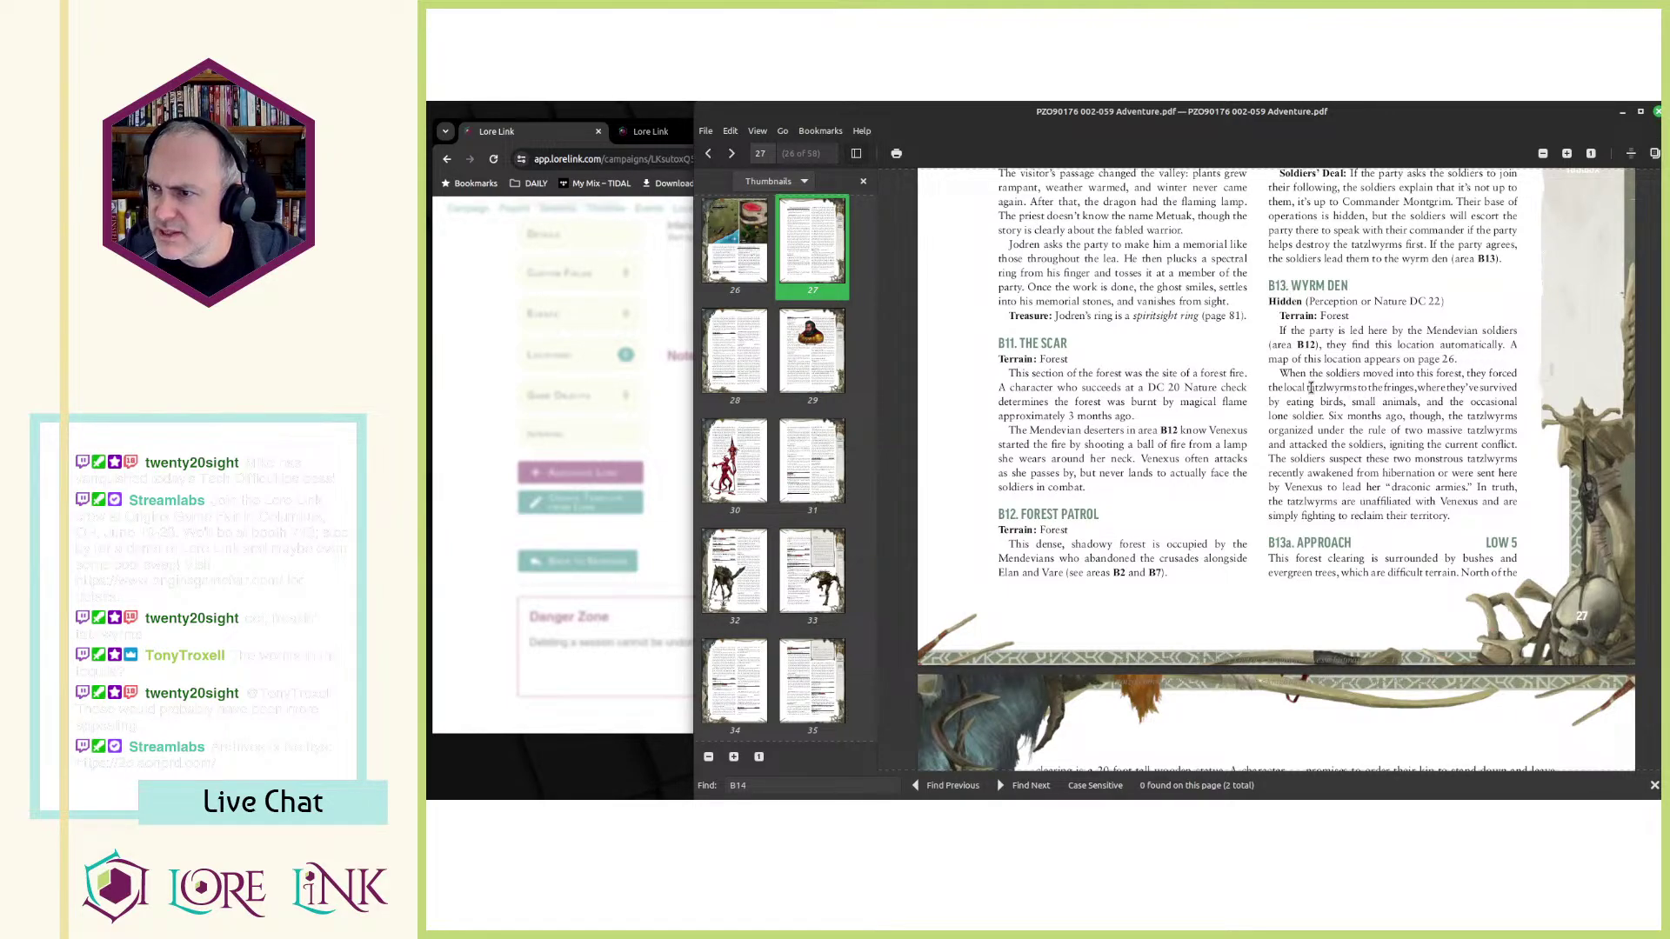
scroll(1310, 388, down, 1)
- Switch to Archives of Nethys, look up the Tatzlwyrm creature and examine its stat block and full-size picture
click(539, 136)
click(684, 141)
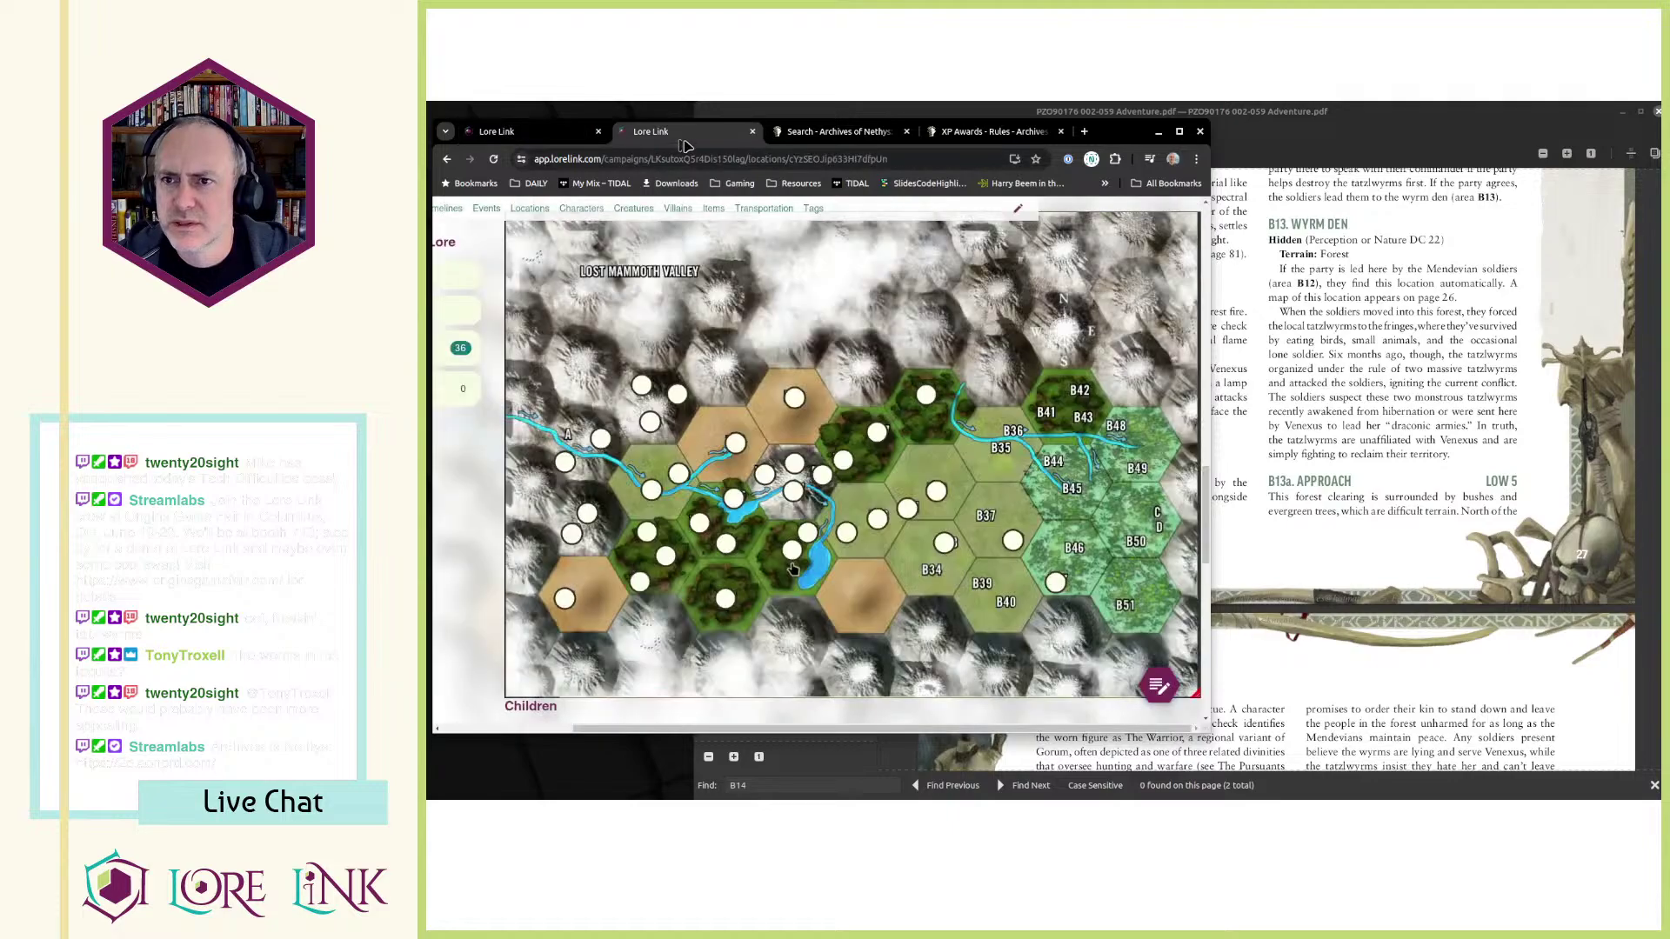
click(836, 133)
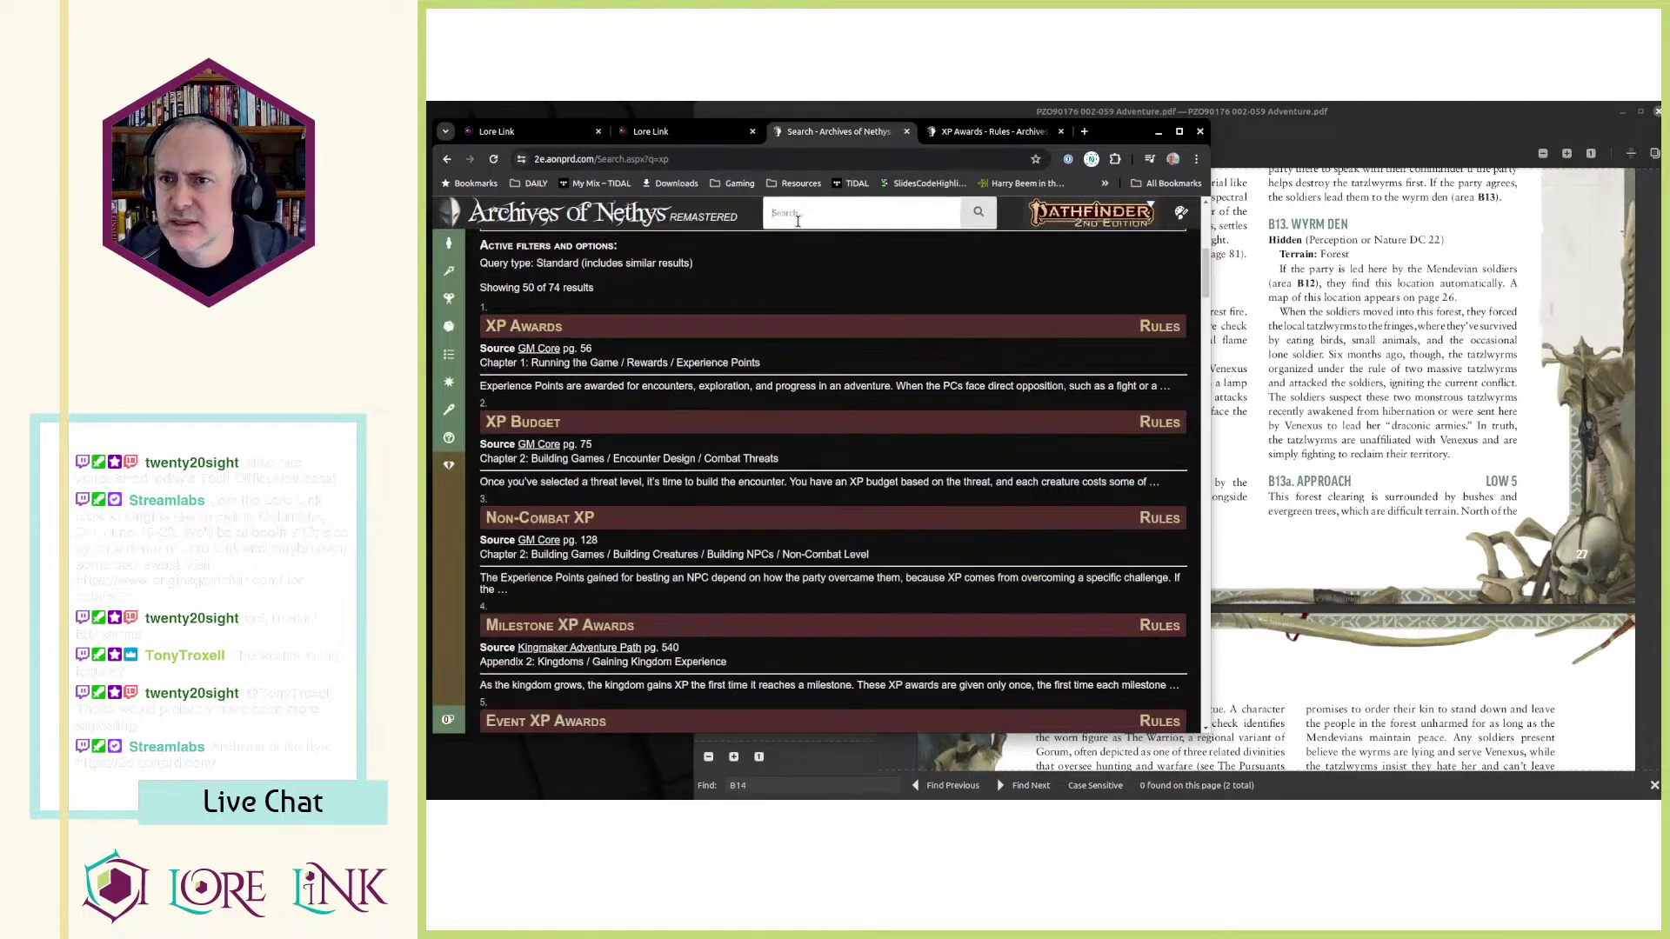
click(796, 221)
text(tatz)
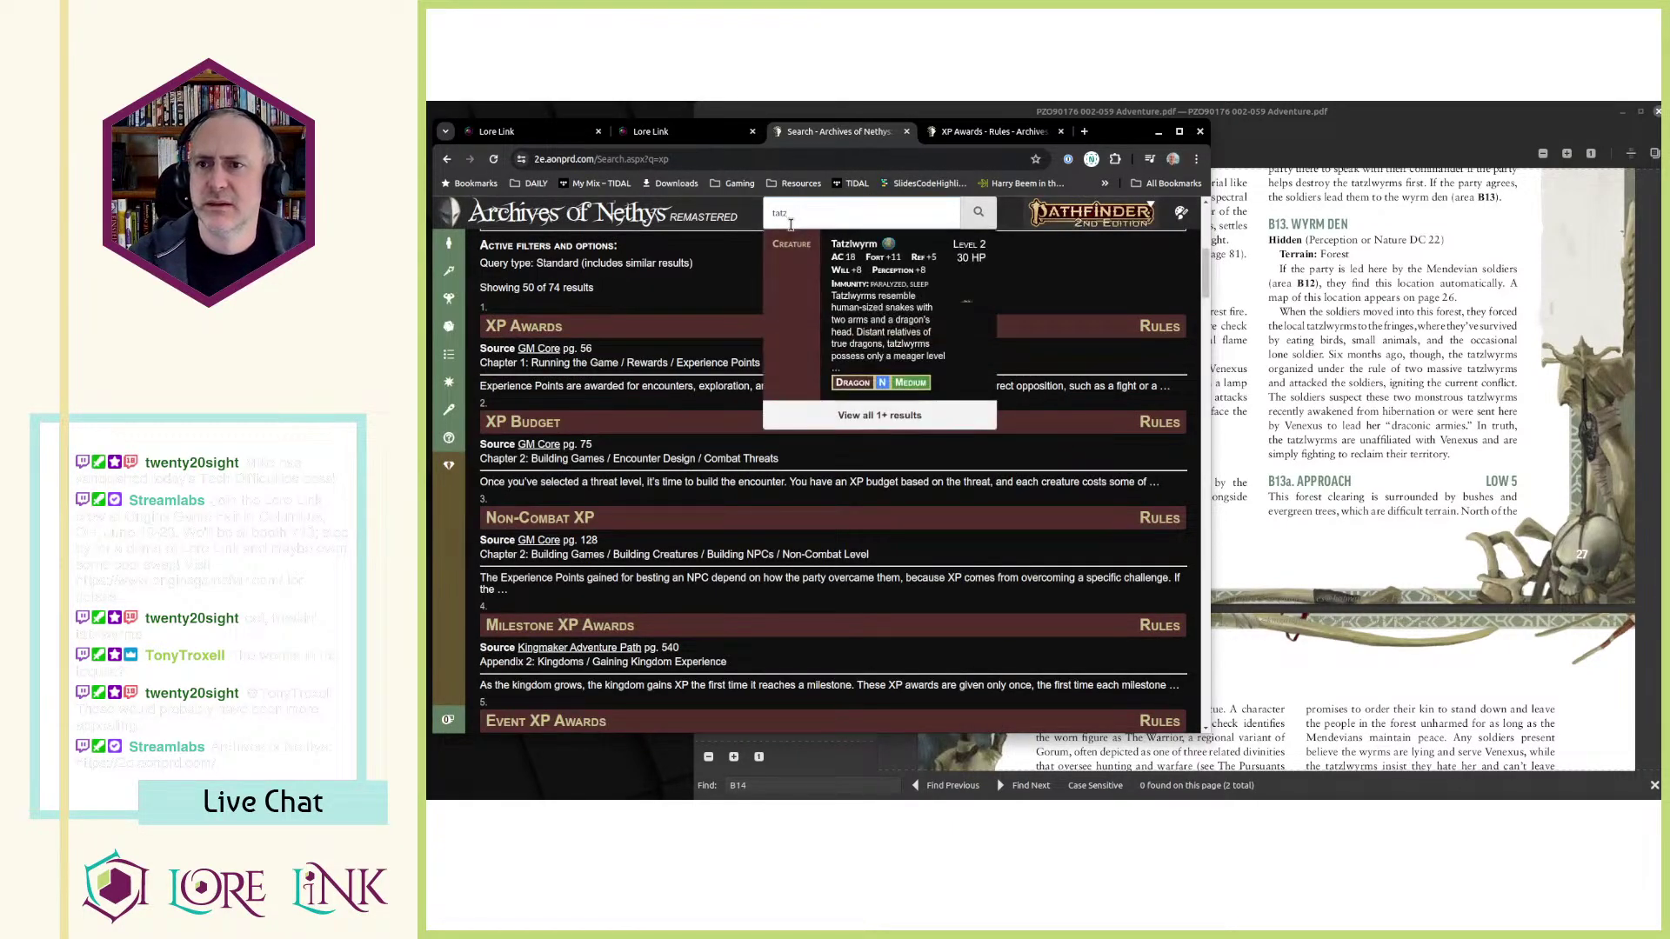
click(873, 333)
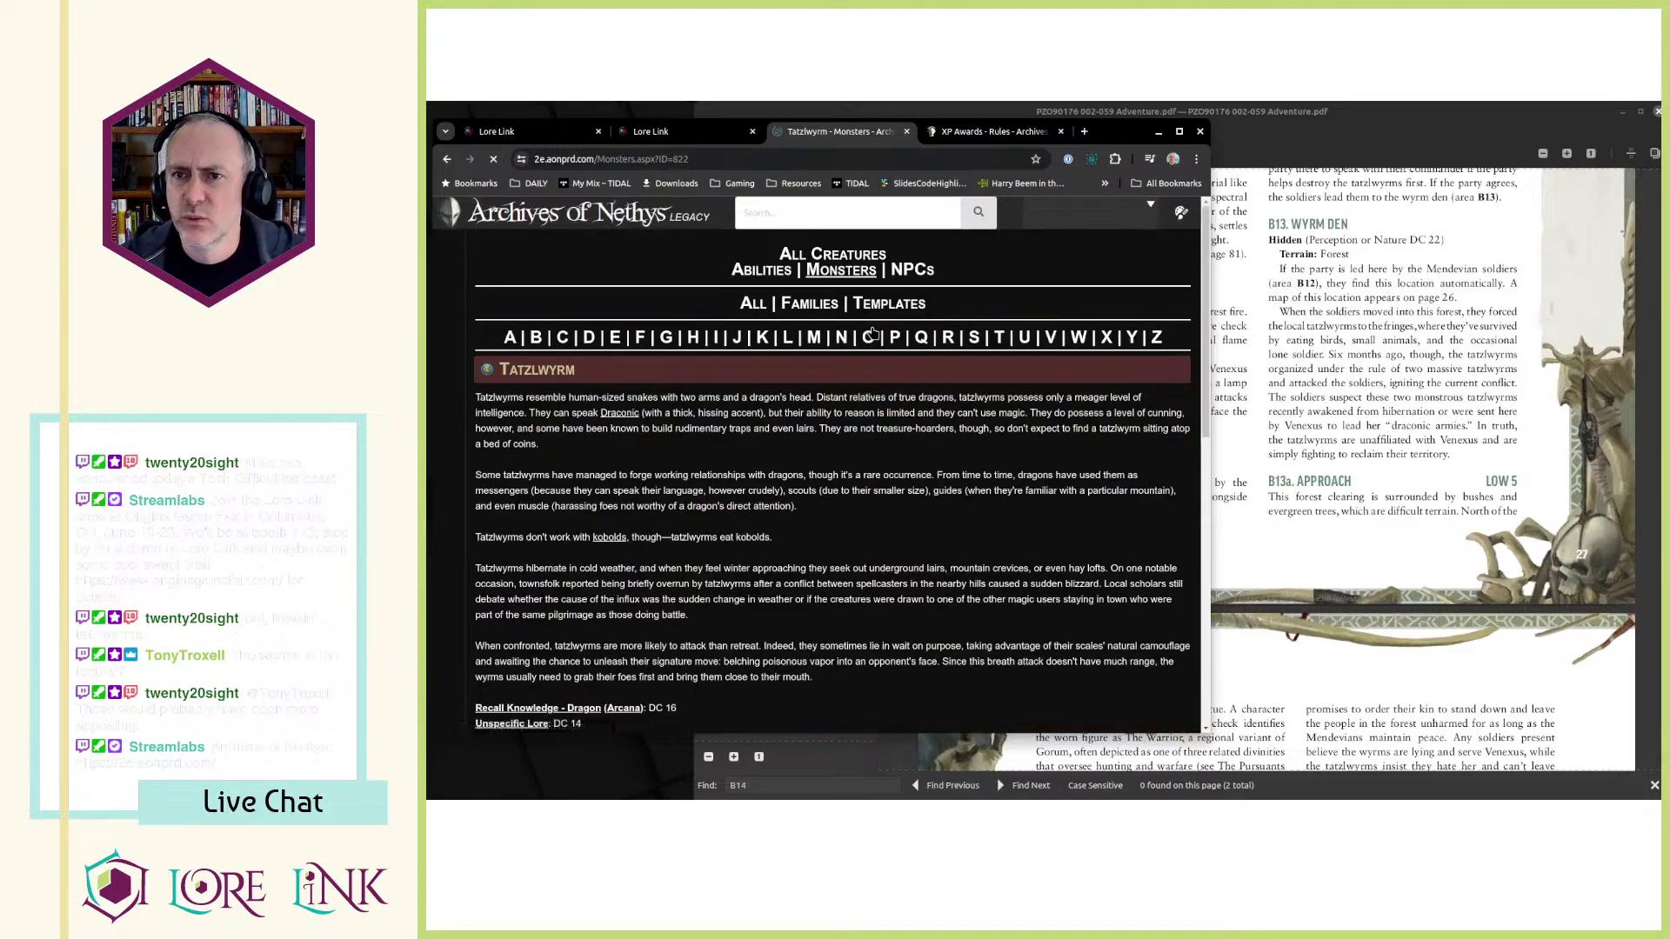
scroll(874, 476, down, 6)
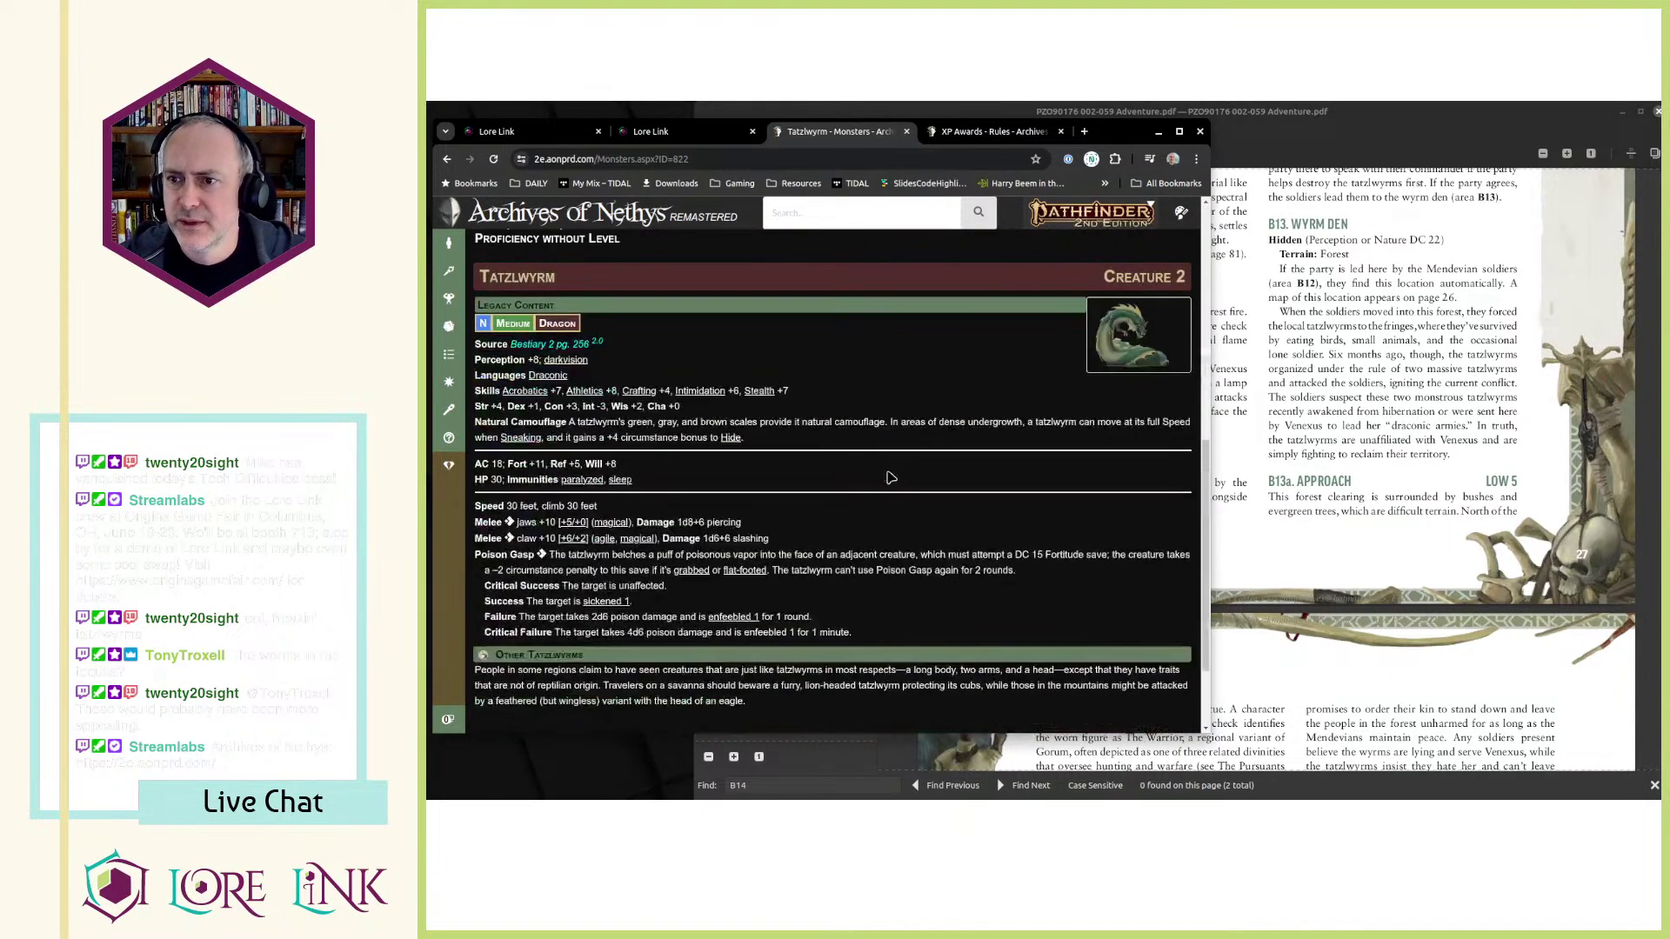
click(1135, 338)
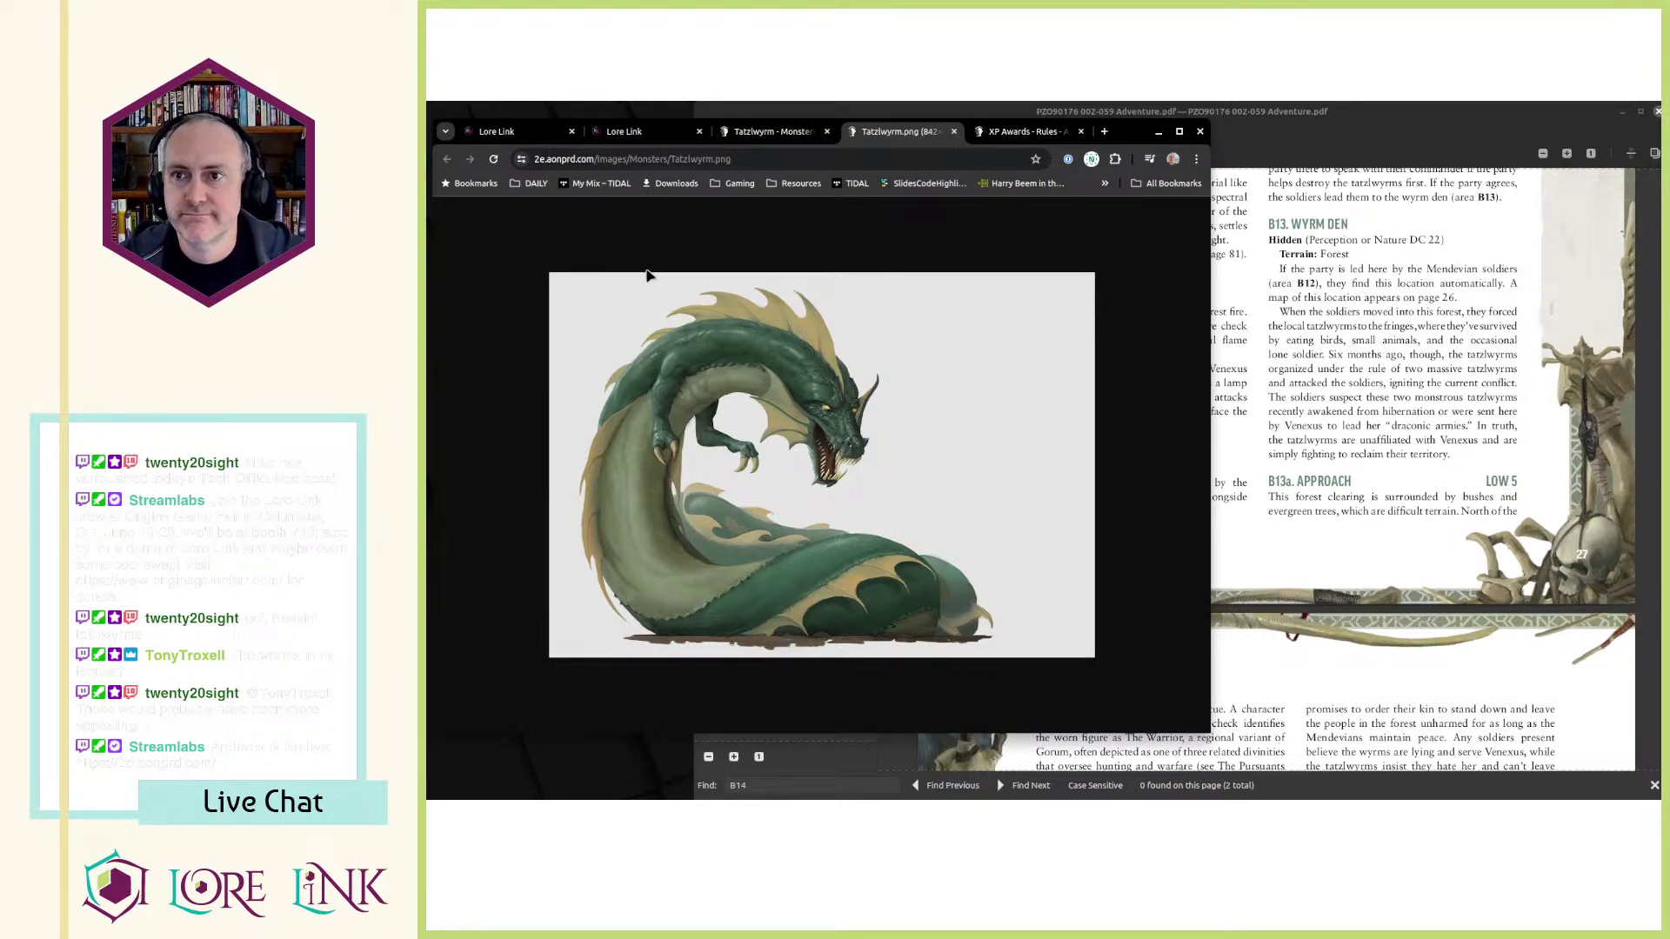
key(ctrl+w)
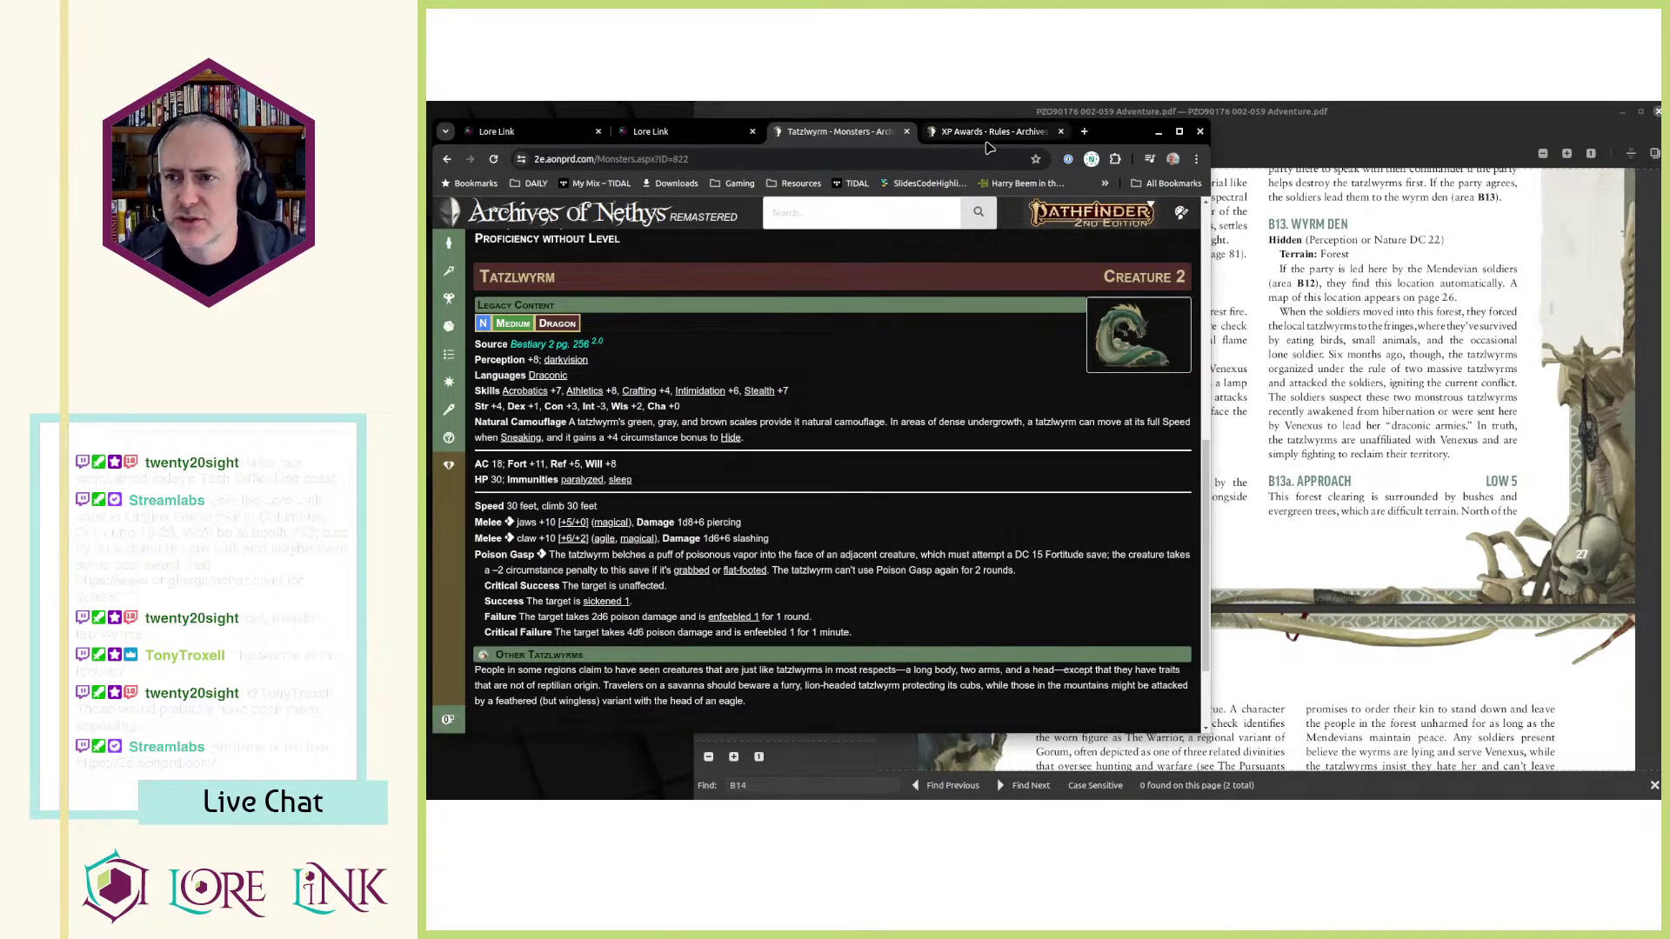
- Consult the XP Awards table for party level -4 adversaries and add "(60xp)" to the Session 21 note's B13a/b/c encounter line
click(988, 139)
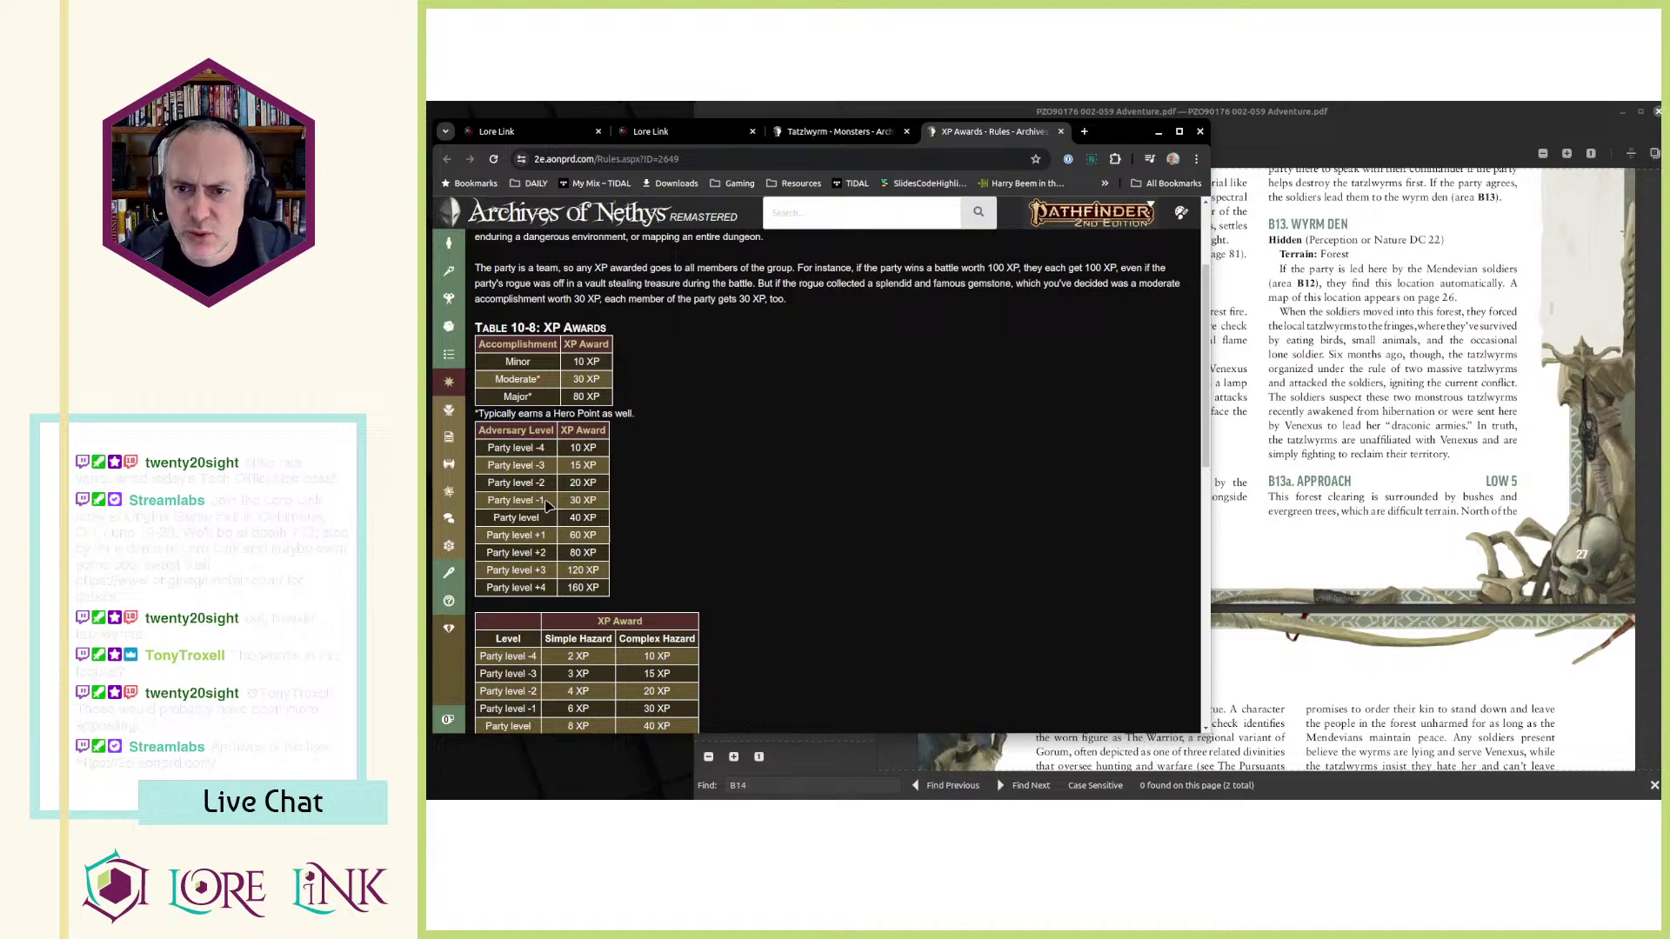
drag(569, 448, 608, 458)
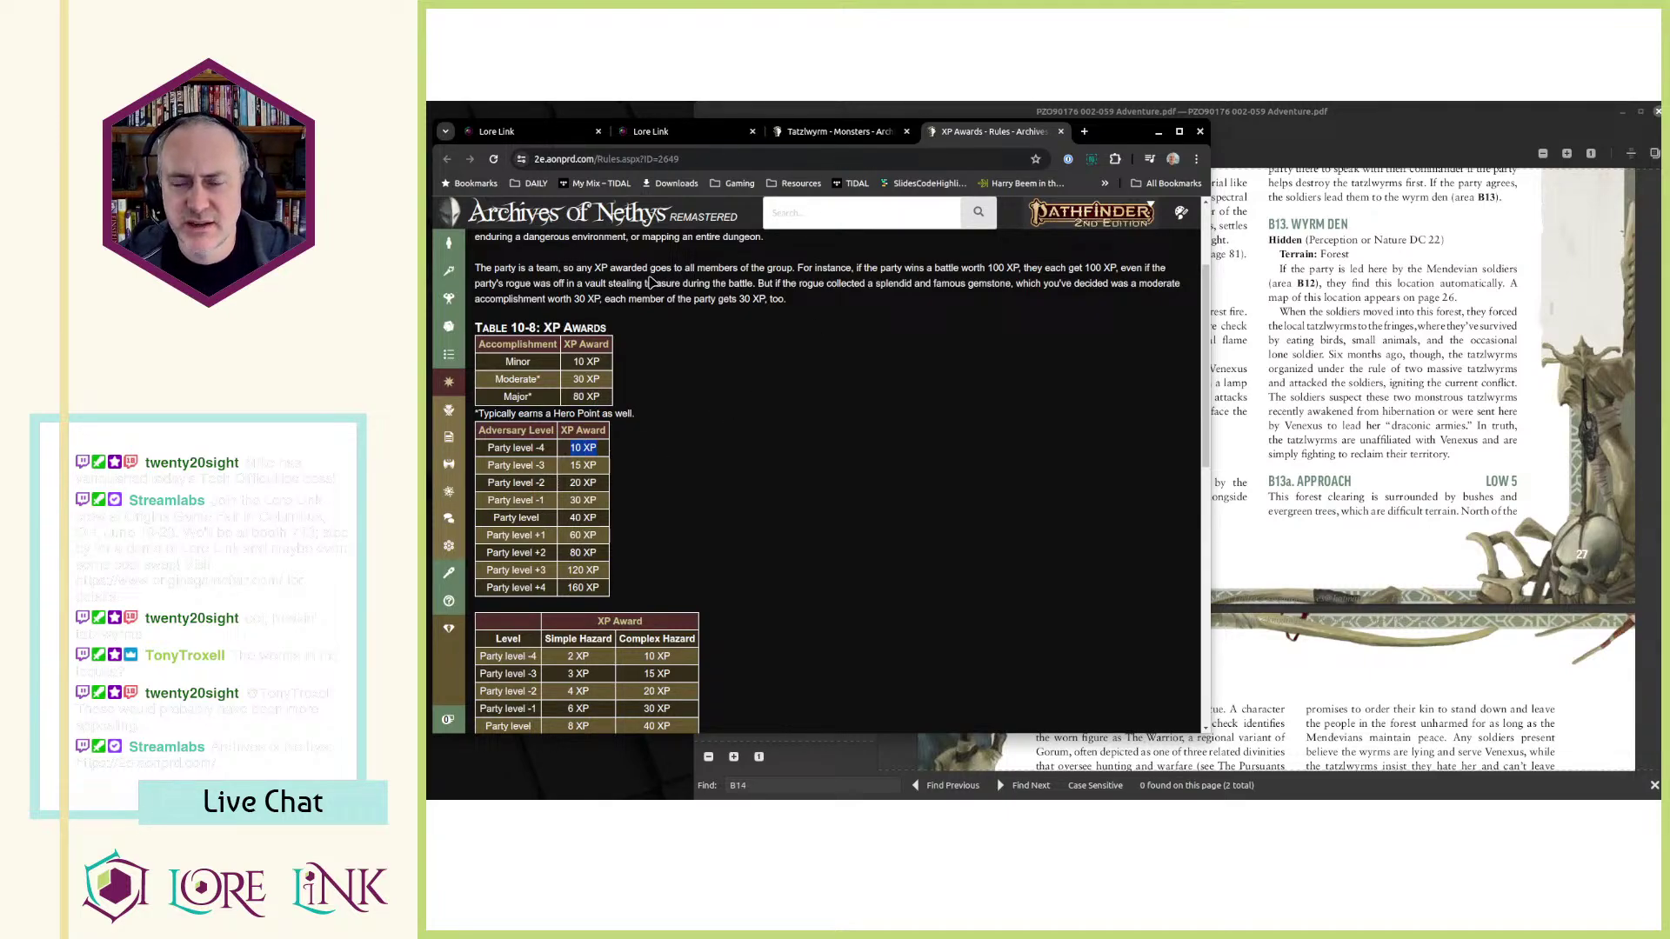
click(522, 132)
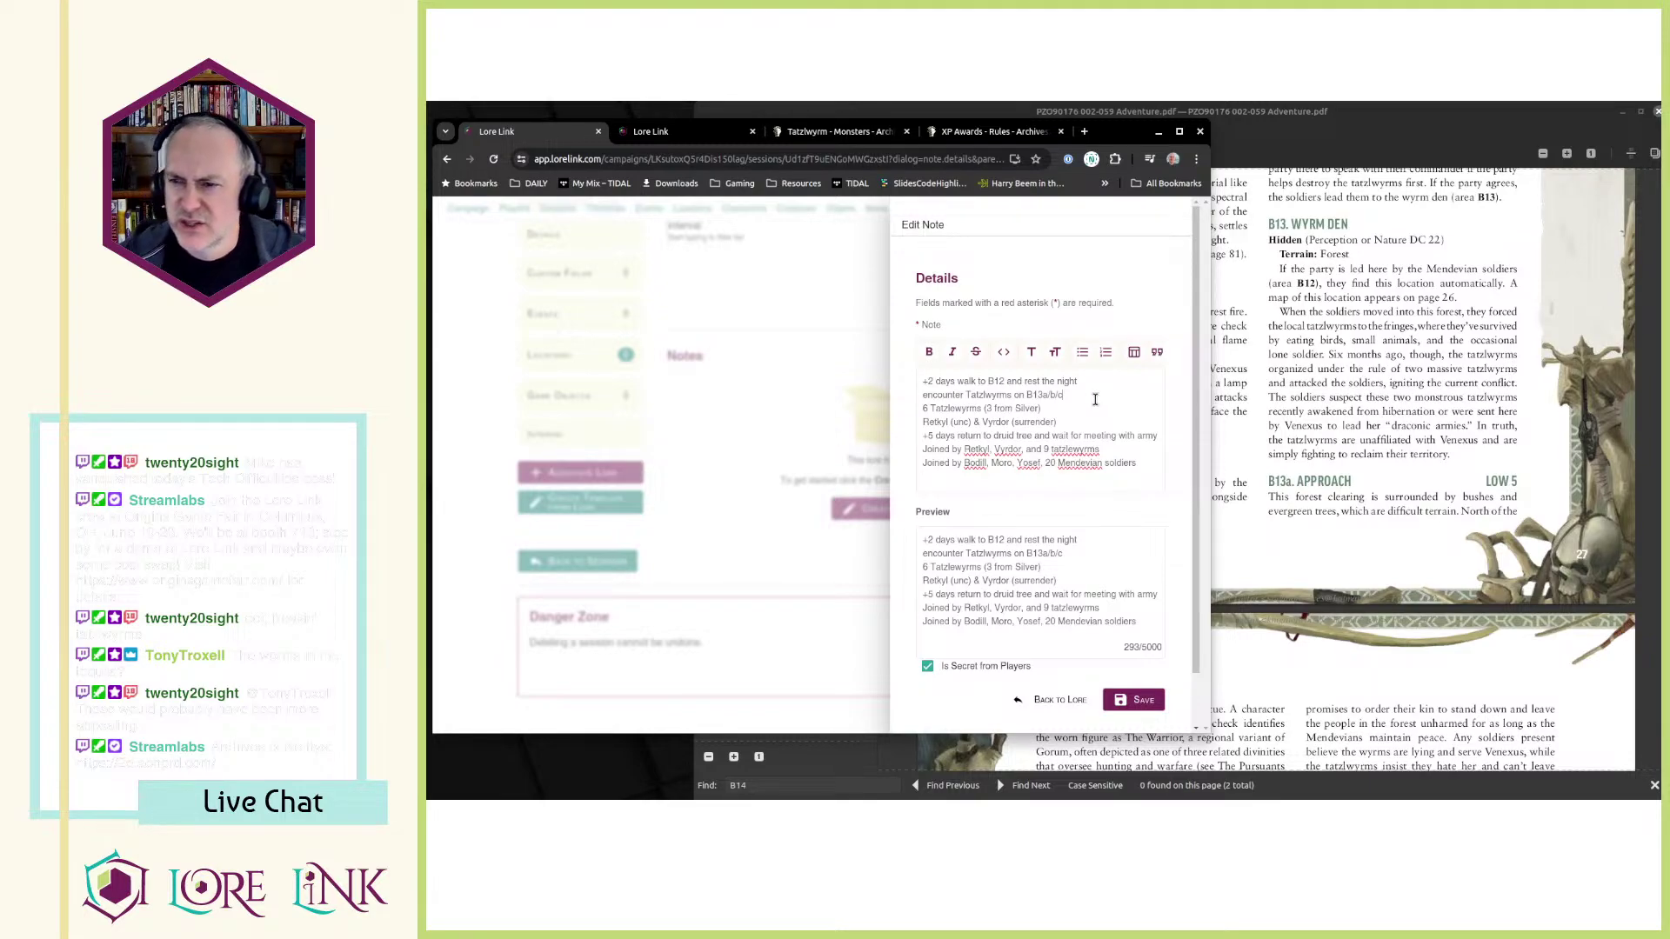
text((60xp +)
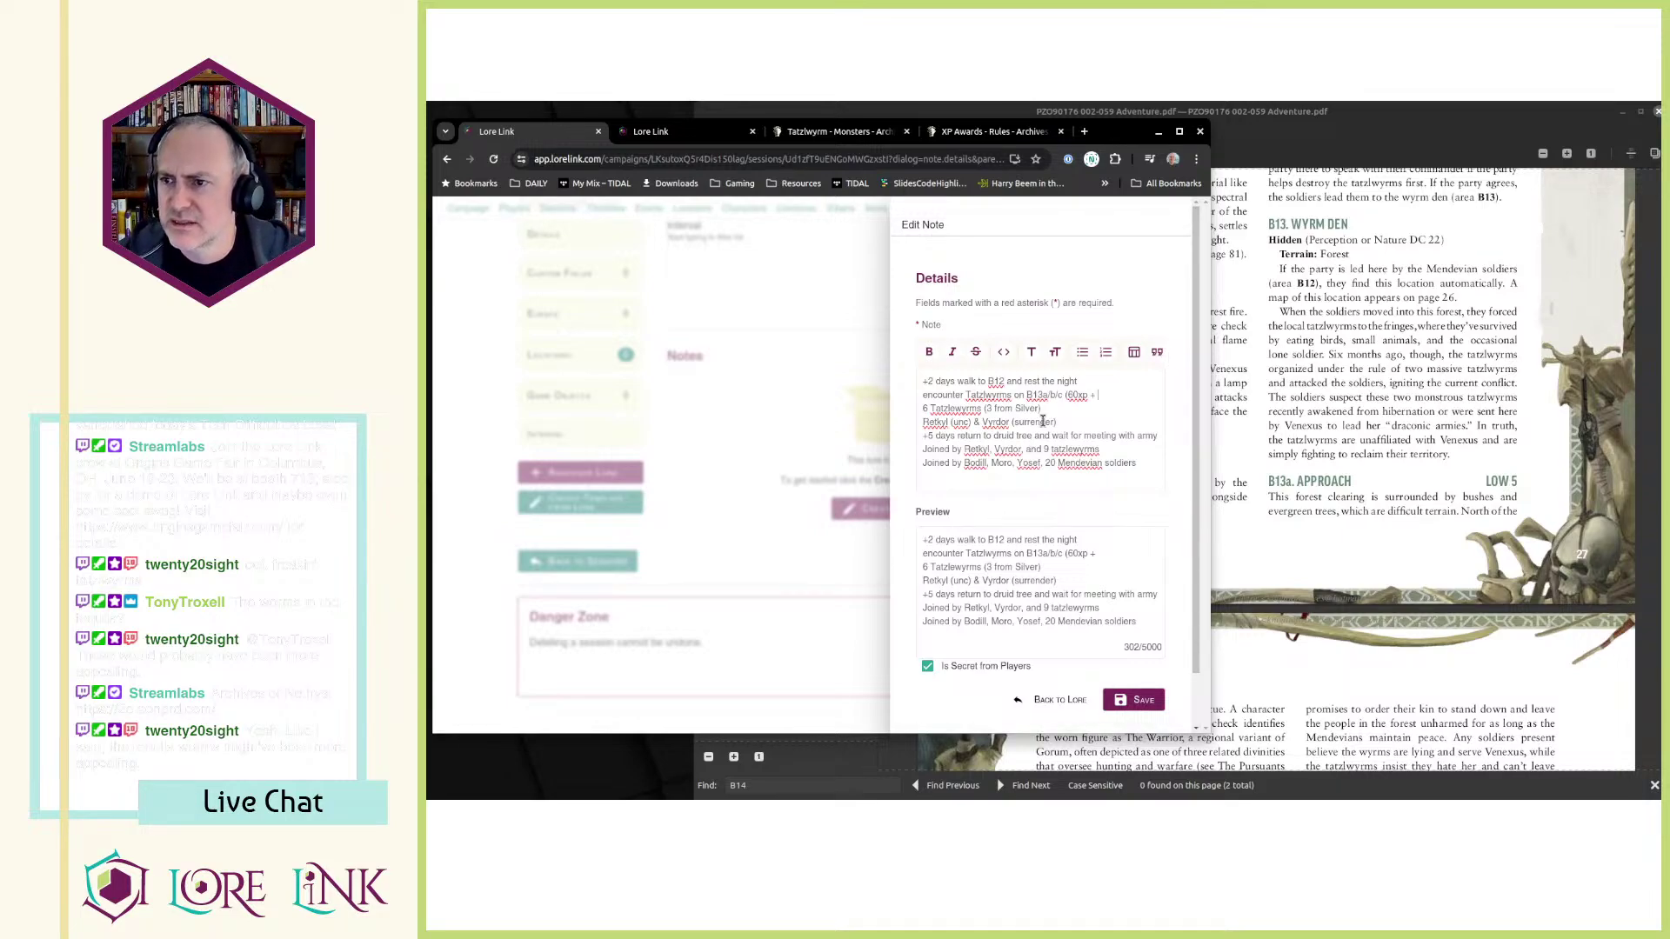
key(BackSpace)
key(BackSpace)
key(BackSpace)
- Move "(60xp)" from the encounter line to the end of the "6 Tatzlewyrms (3 from Silver)" line in the note
key(shift+Left)
key(shift+Left)
key(shift+Left)
key(shift+Left)
key(shift+Left)
key(shift+Left)
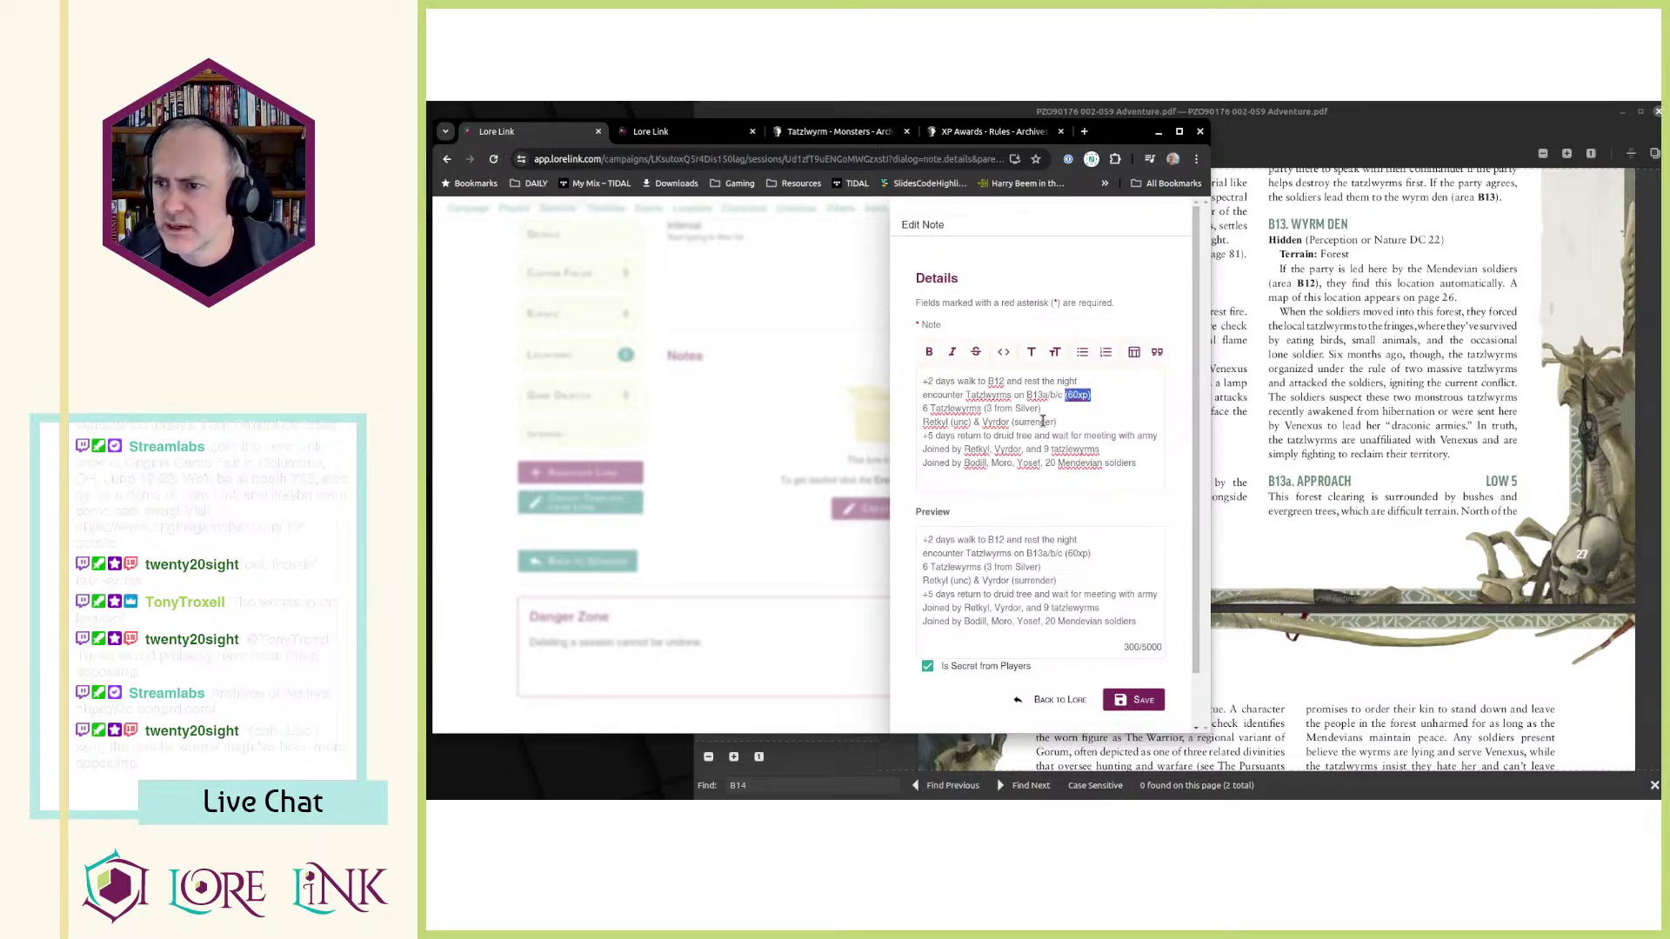
key(ctrl+x)
key(Down)
key(ctrl+v)
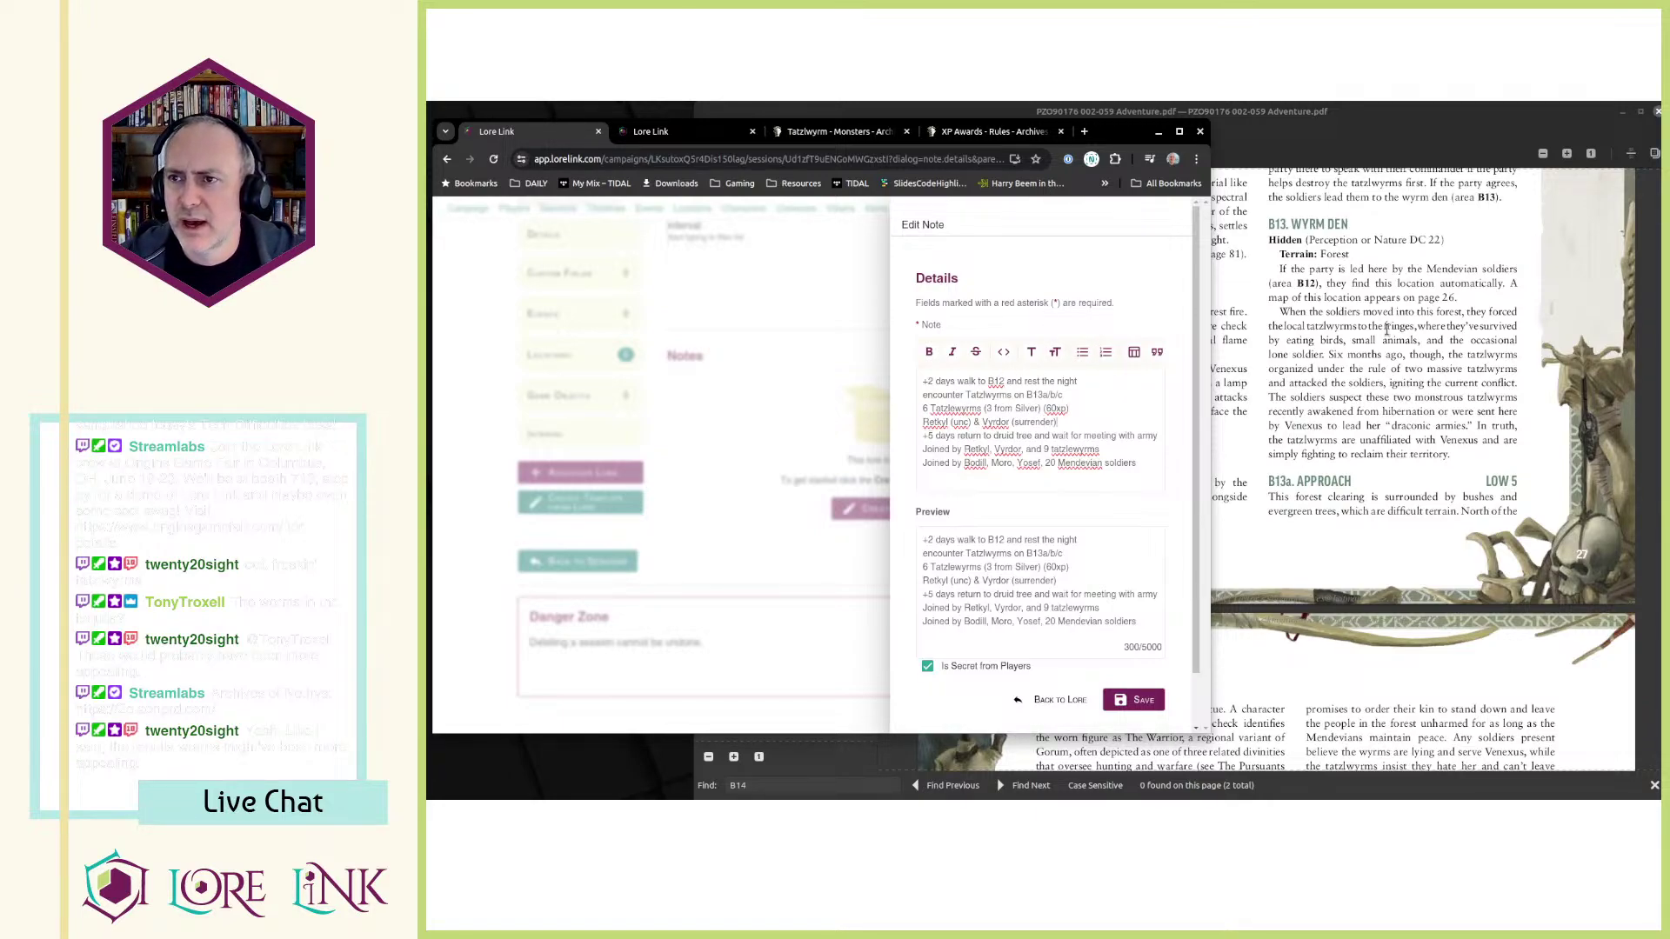
- Check the creature entry for Retkyl and Vyrdor under B13b Tatzlwyrm Lair in the adventure PDF, and return to the note
key(alt+Tab)
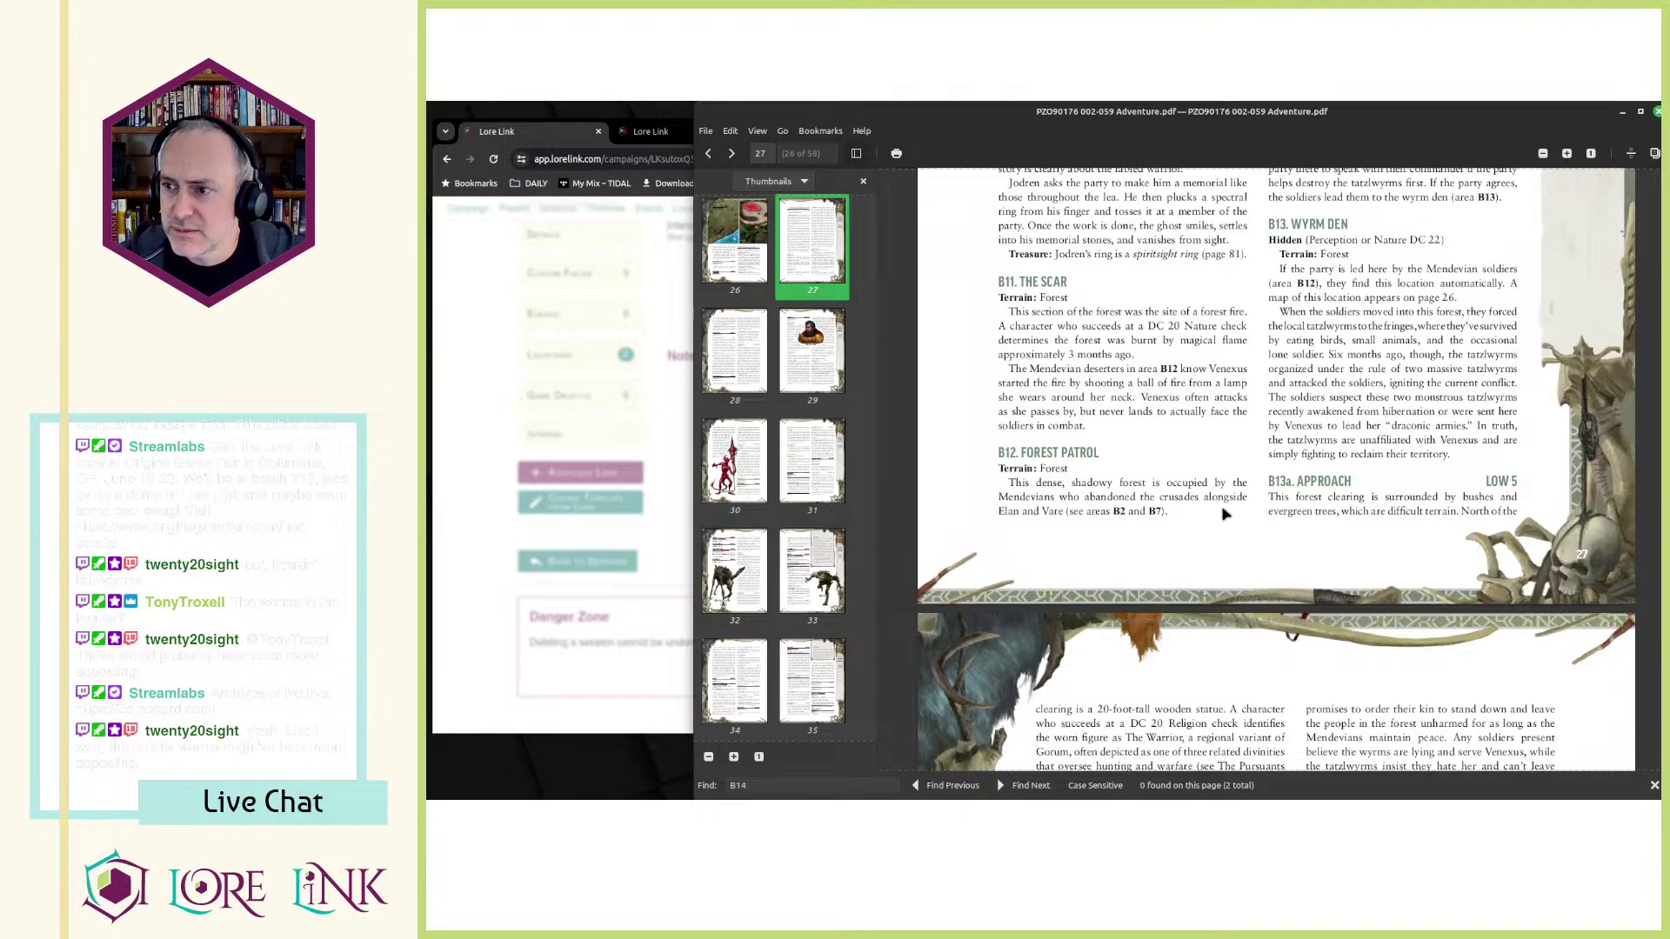
key(Return)
scroll(1211, 494, down, 2)
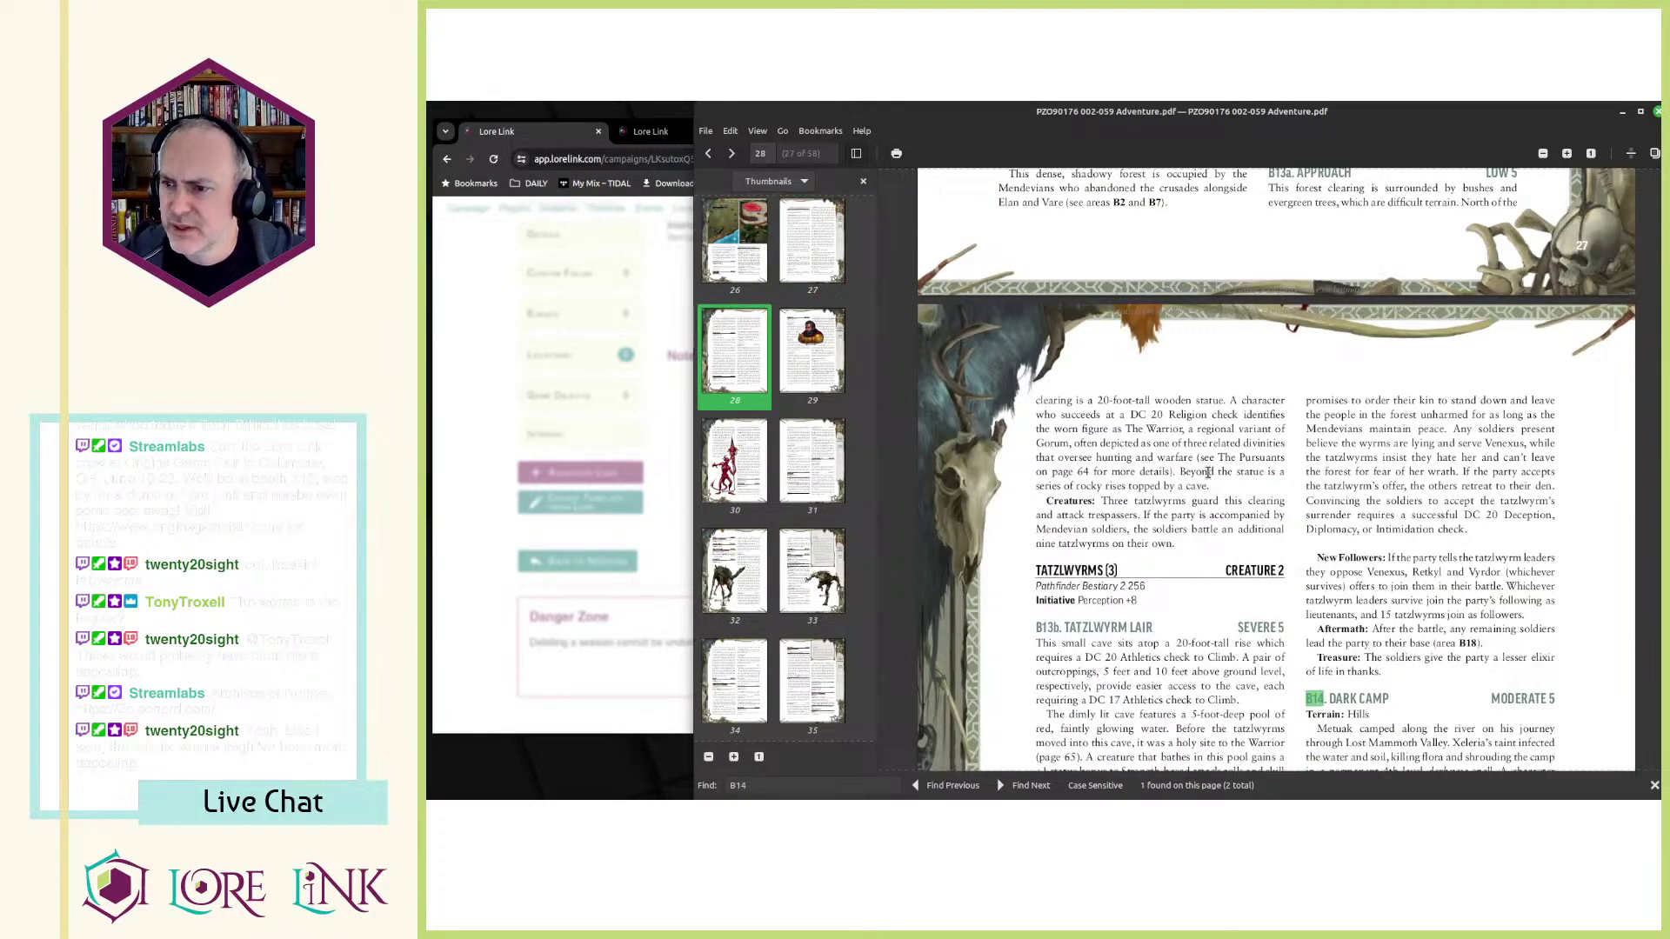
scroll(1207, 472, down, 7)
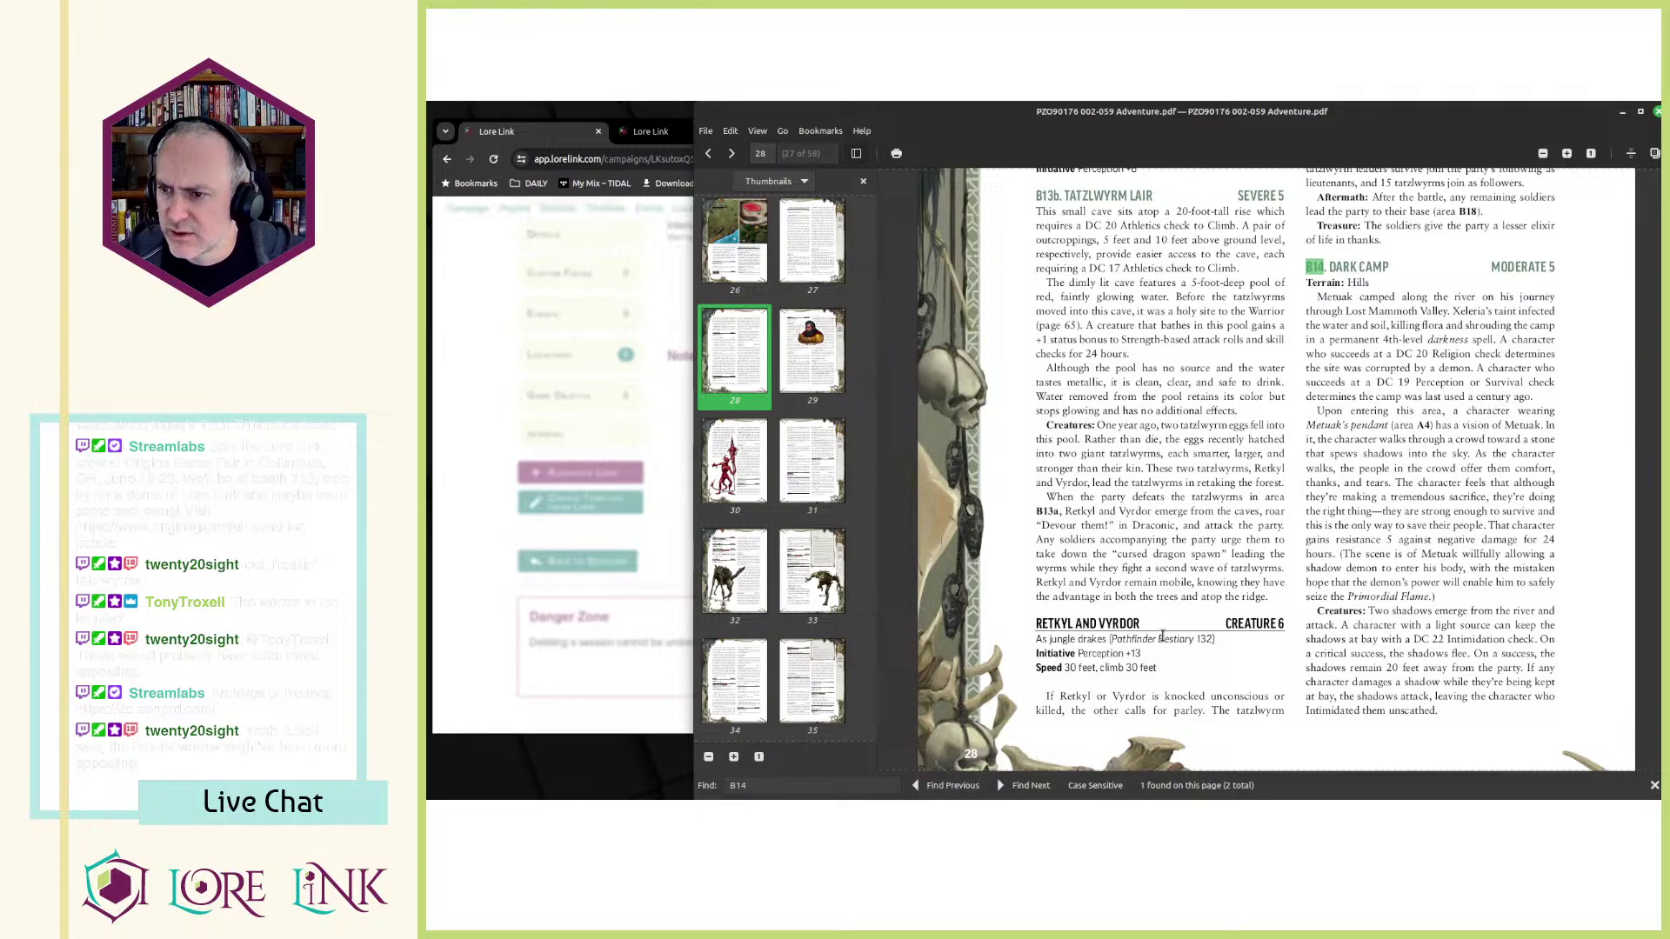
click(485, 107)
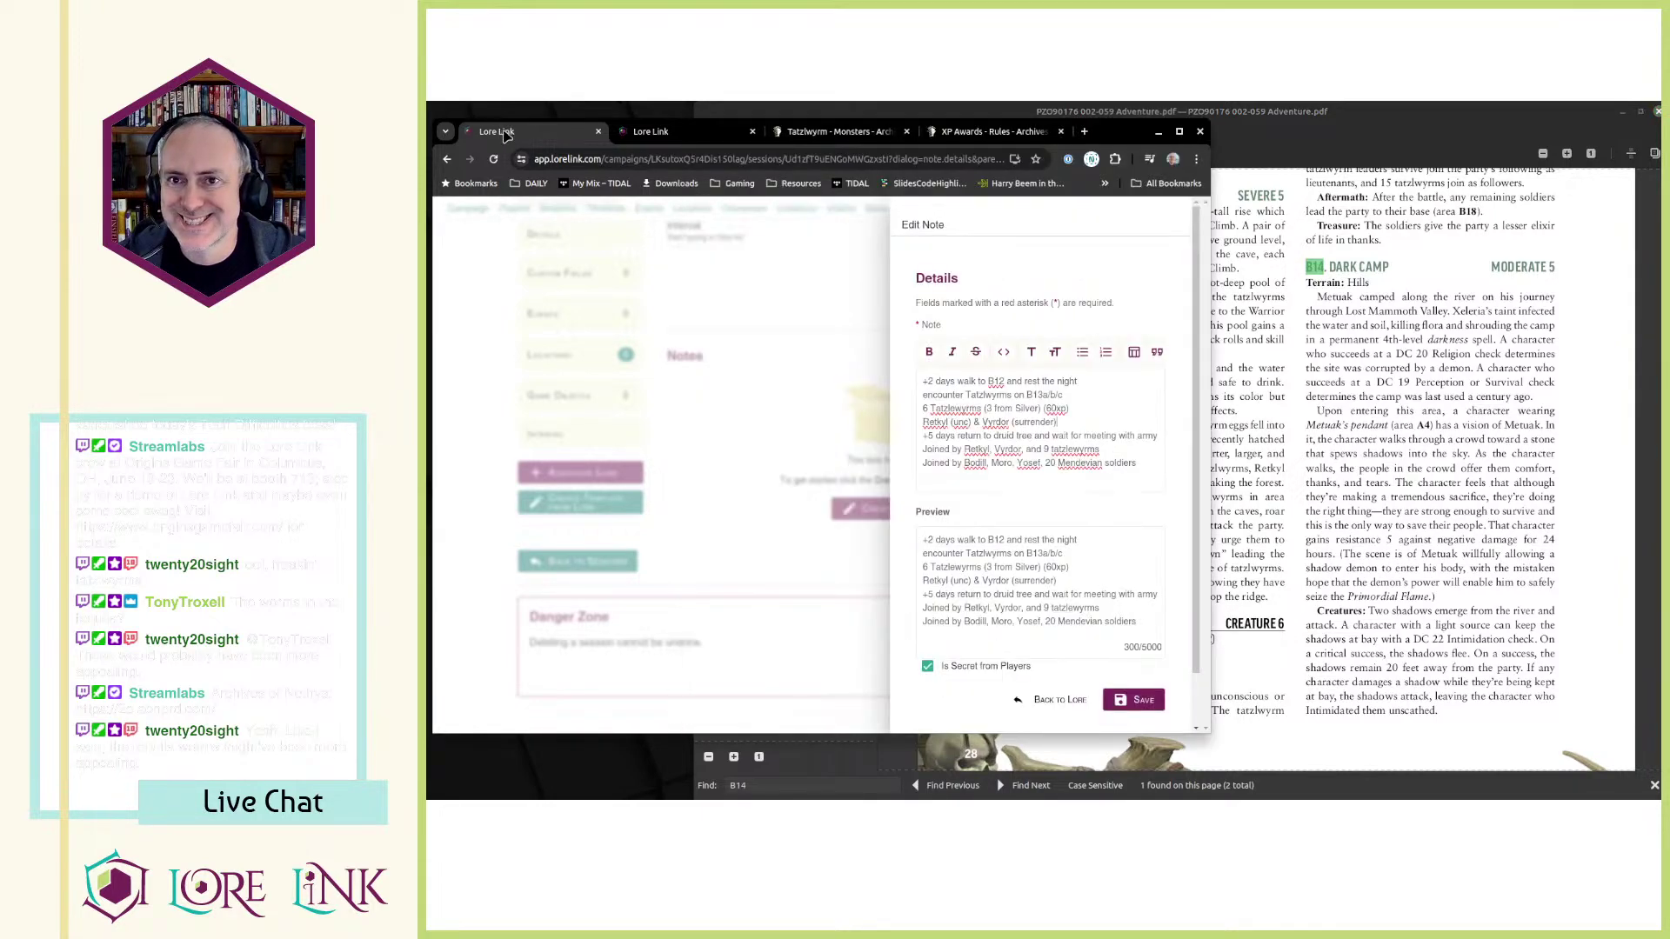
- Consult the XP Awards table for party-level adversaries and add "80xp" after "surrender" on the note's Retkyl and Vyrdor line
click(987, 131)
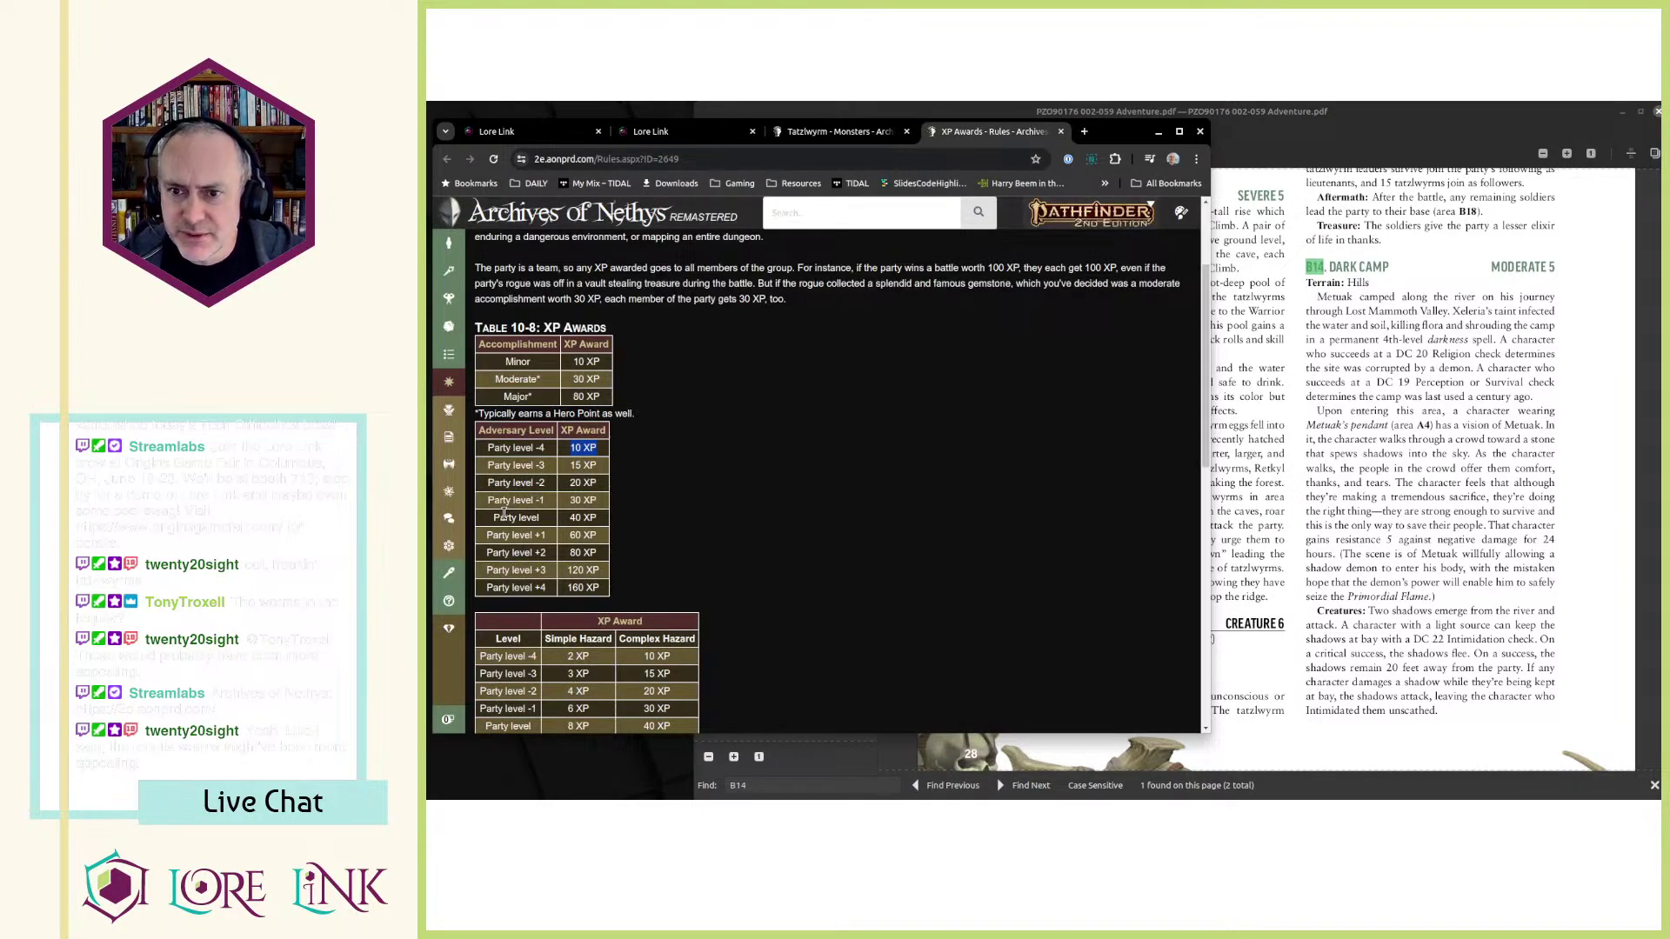
drag(503, 516, 570, 533)
click(611, 529)
click(543, 136)
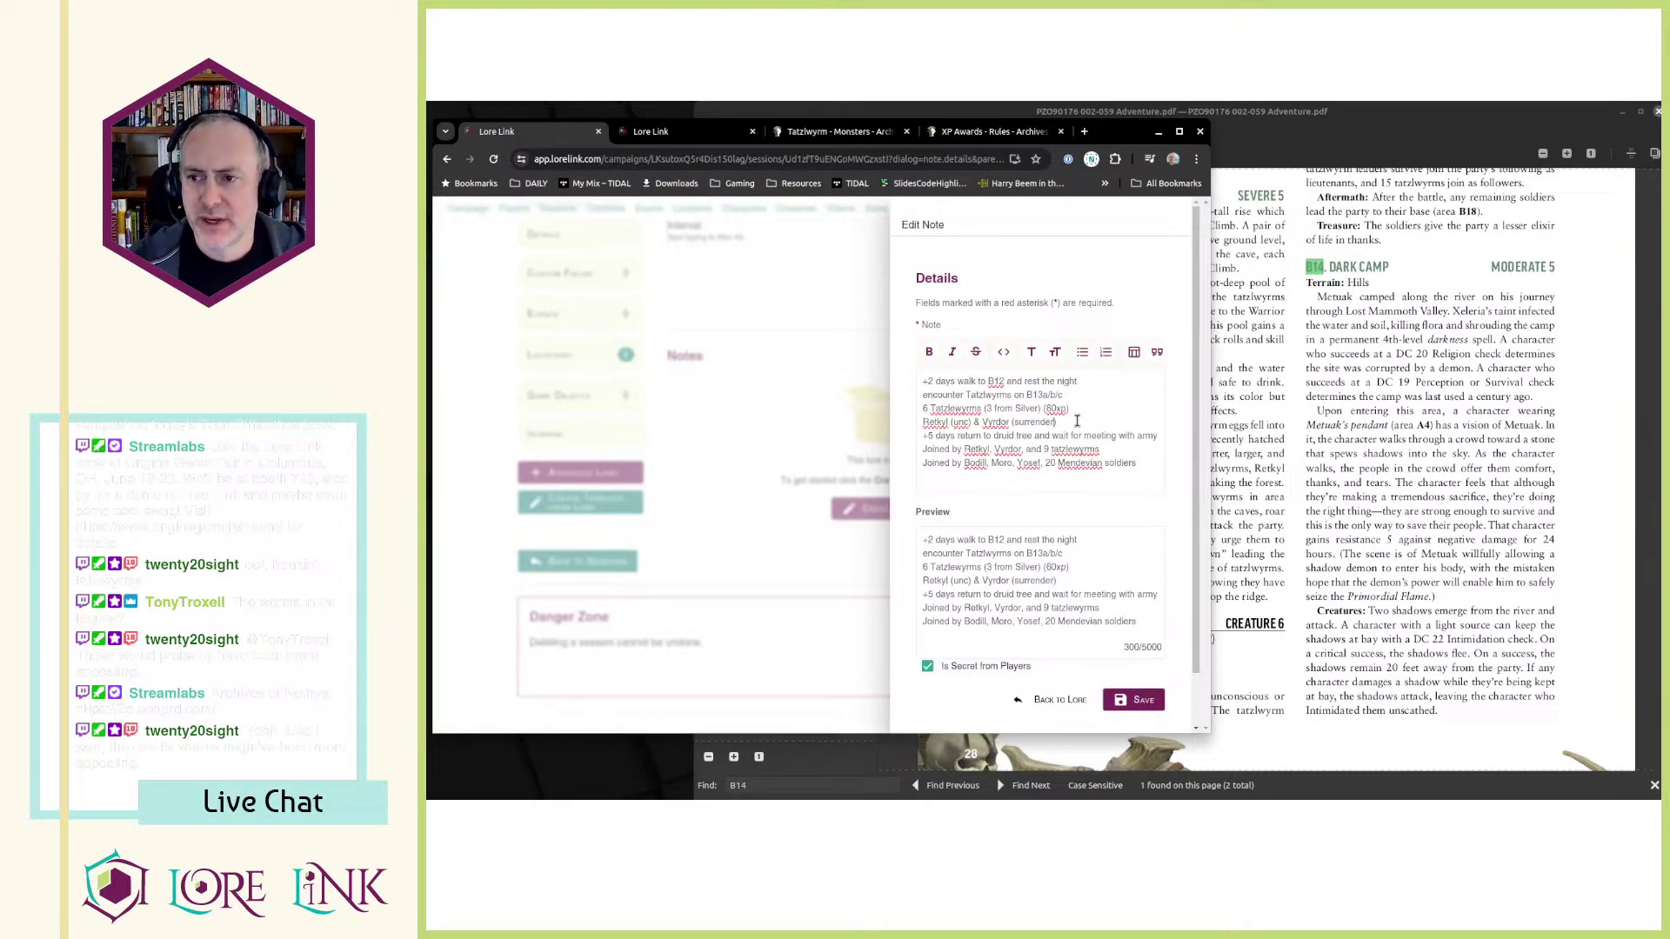
text(40)
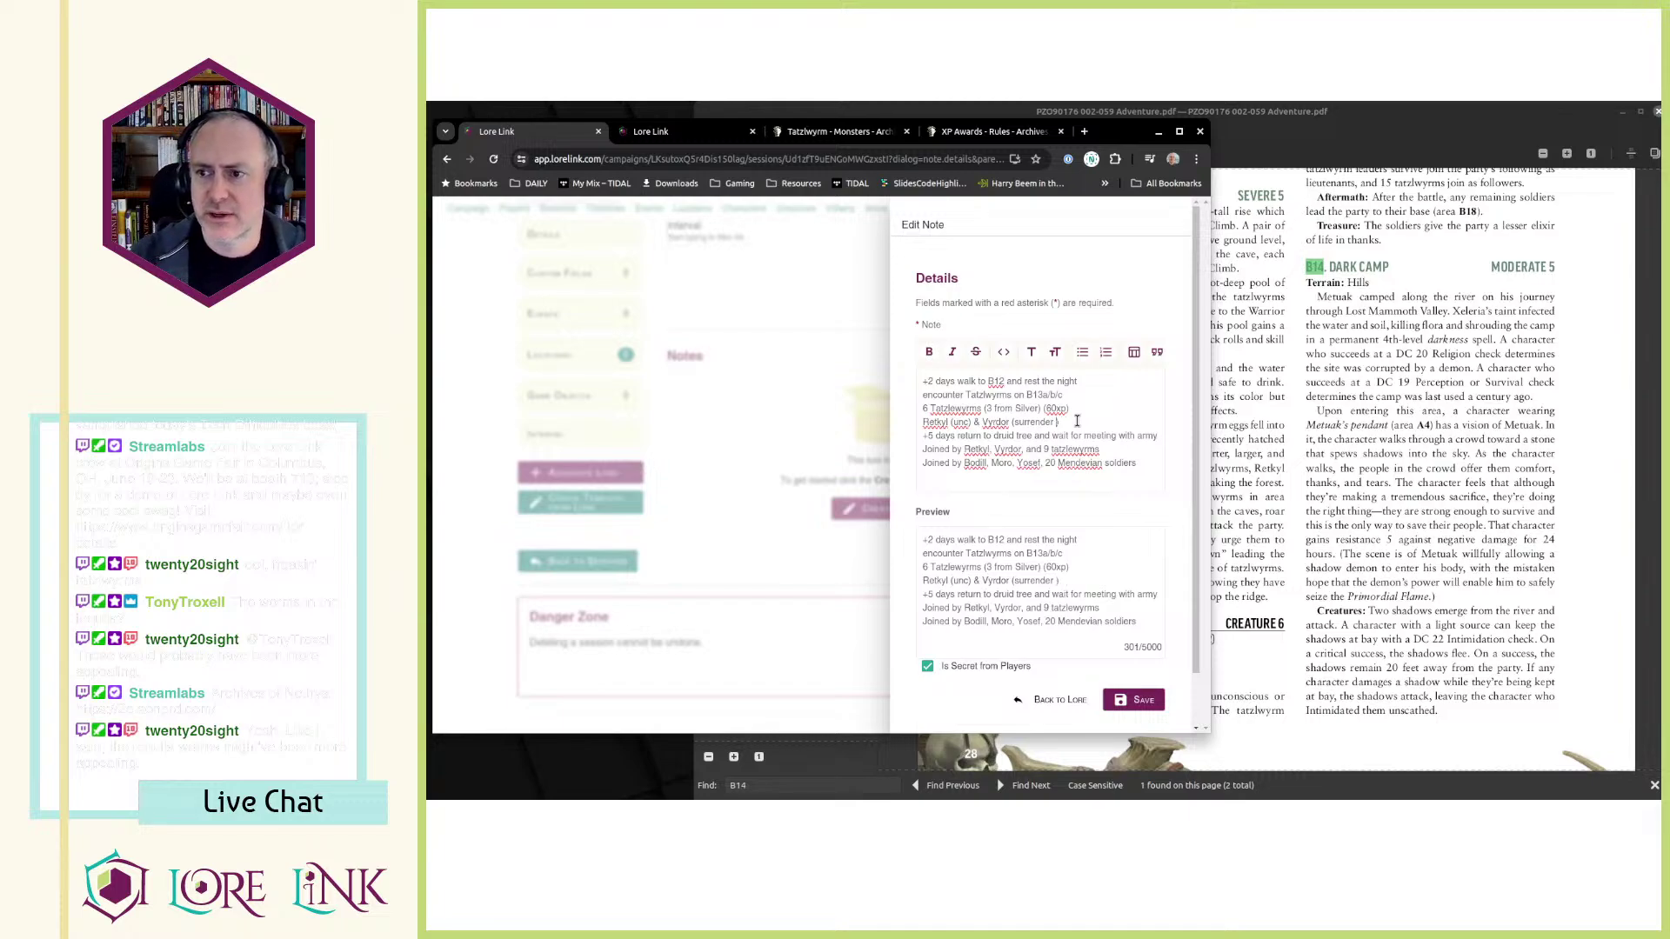
text(80xp)
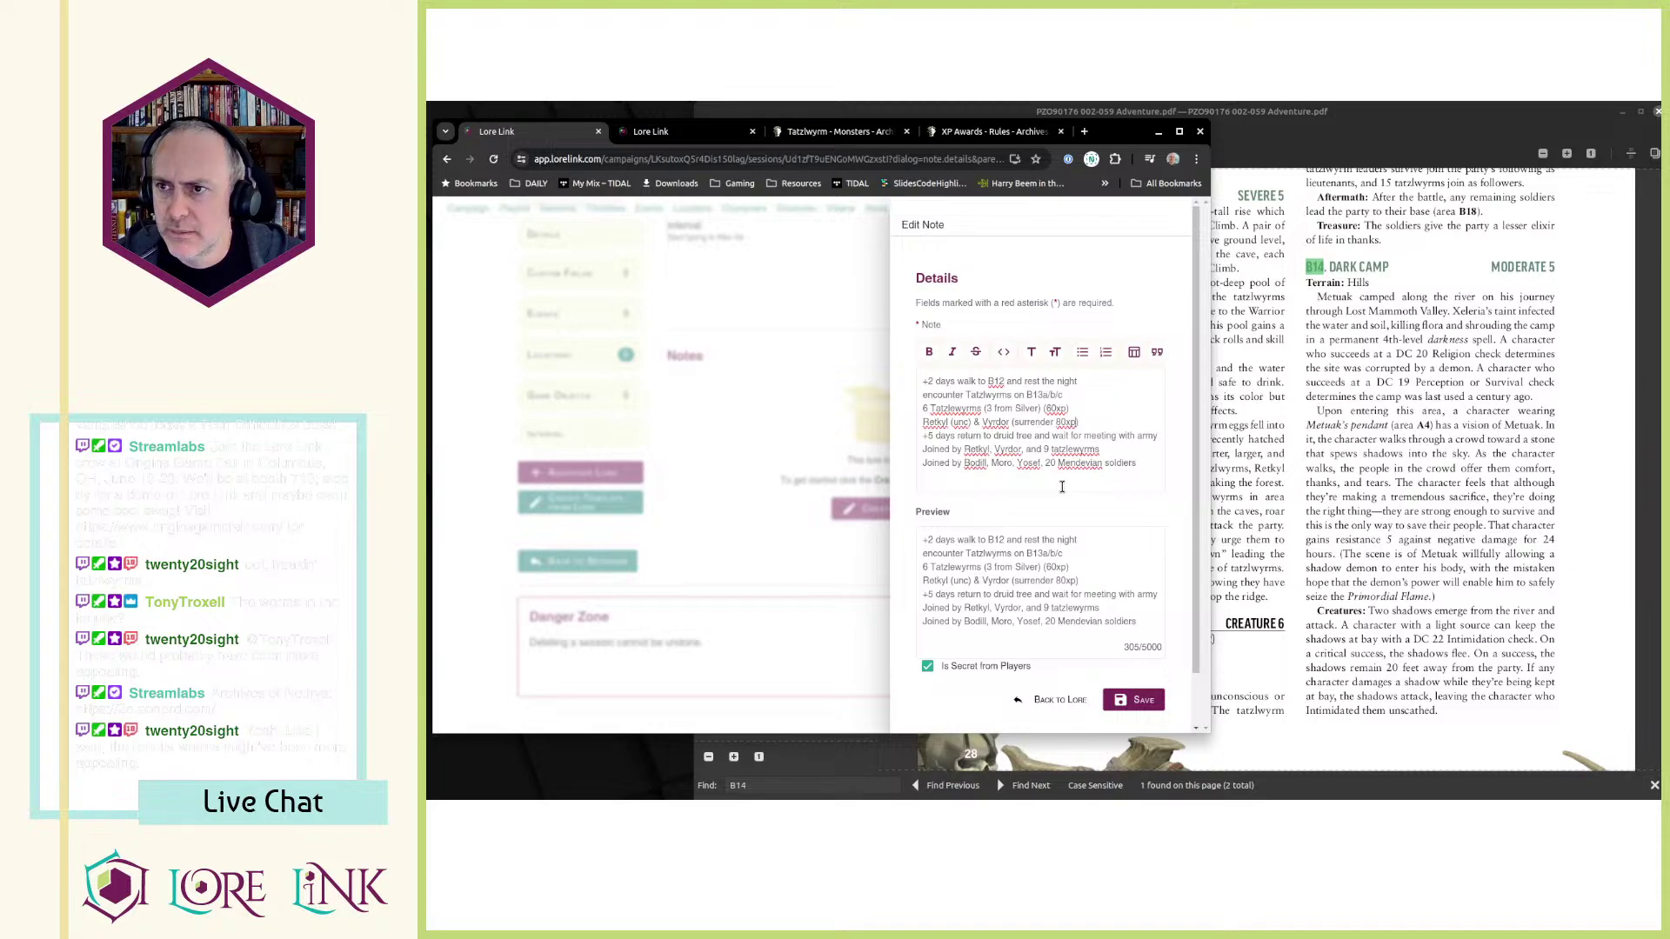
- Check the New Followers and Aftermath paragraphs that follow the tatzlwyrm encounter in the adventure PDF
click(979, 132)
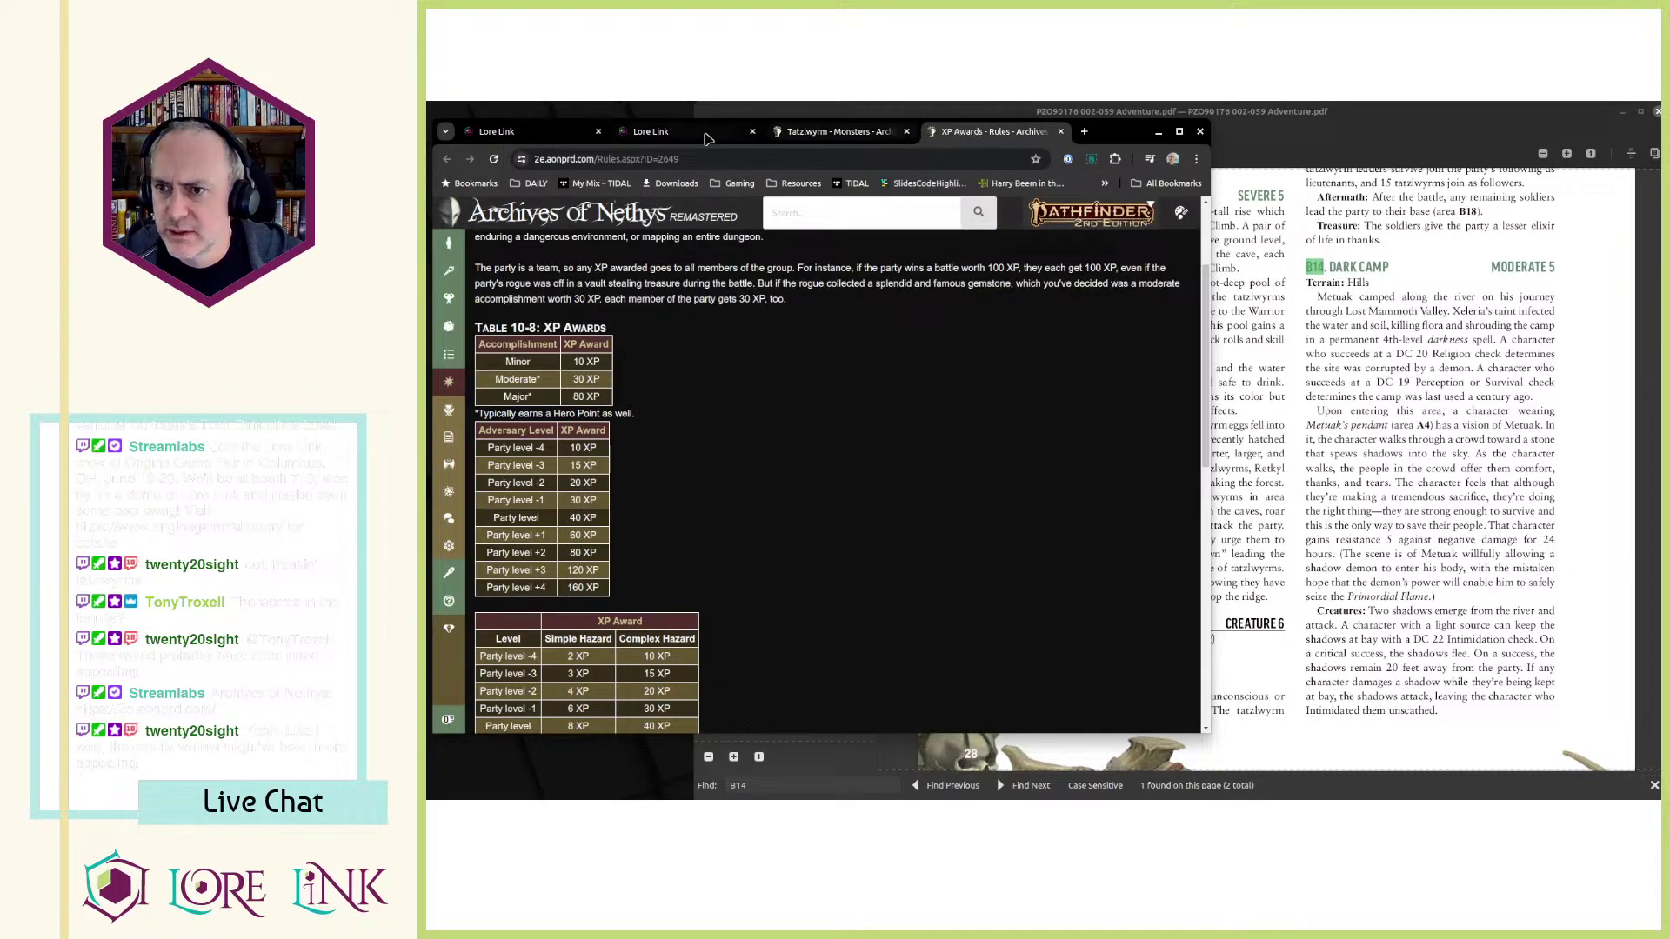
click(552, 133)
click(1372, 405)
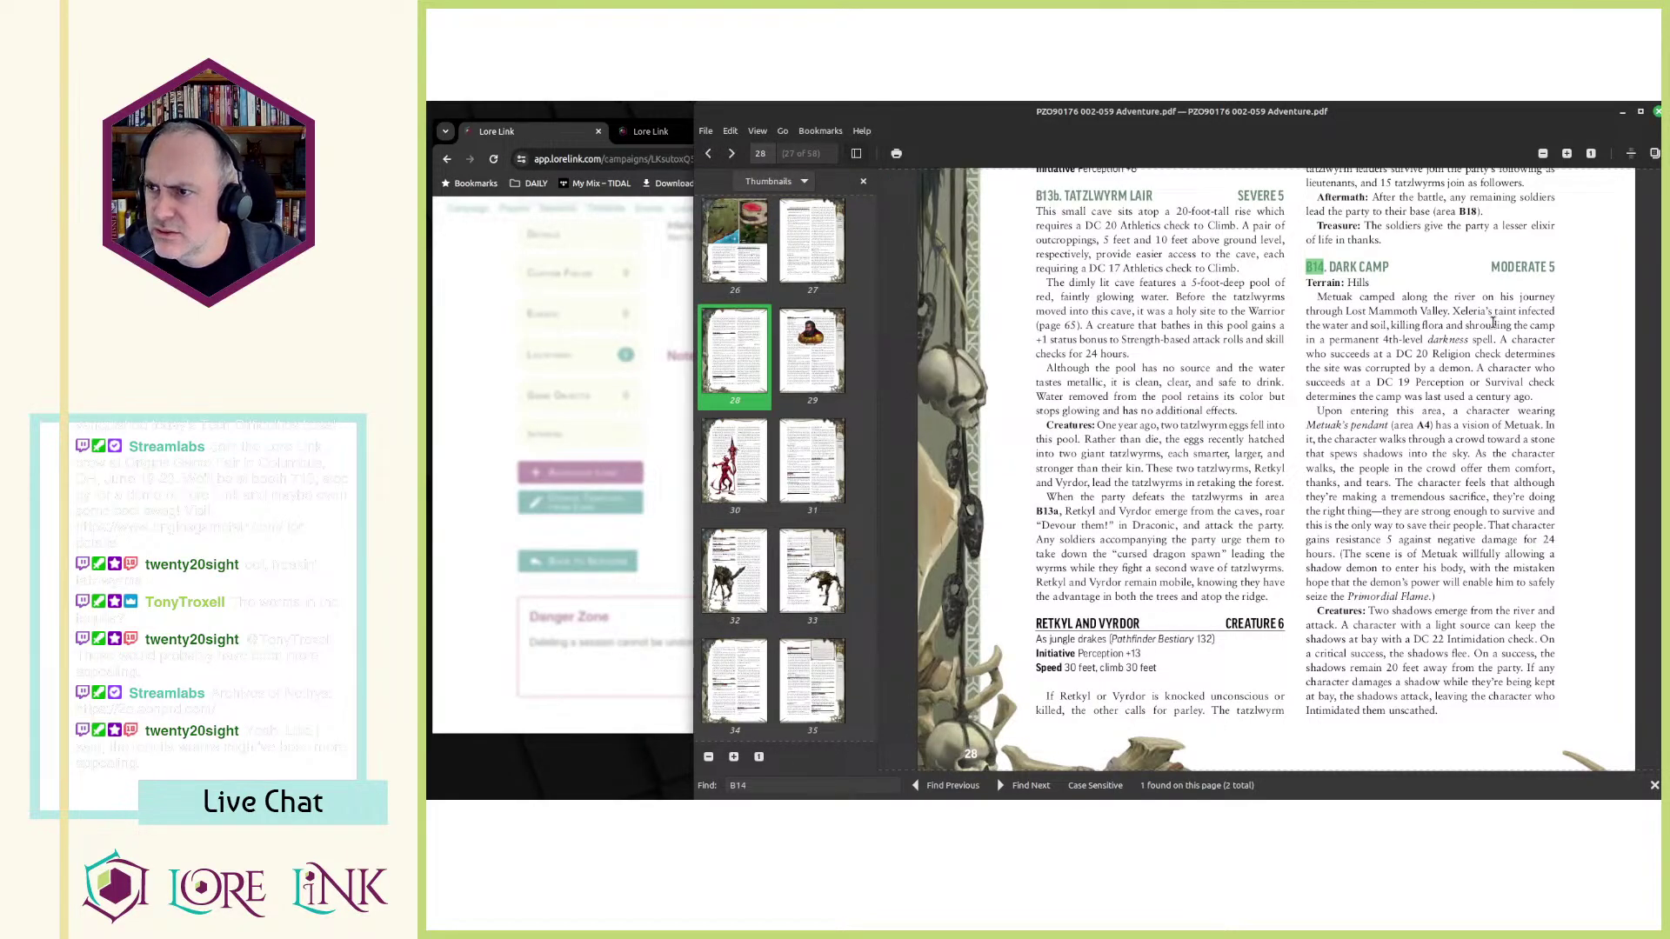
scroll(1492, 324, up, 4)
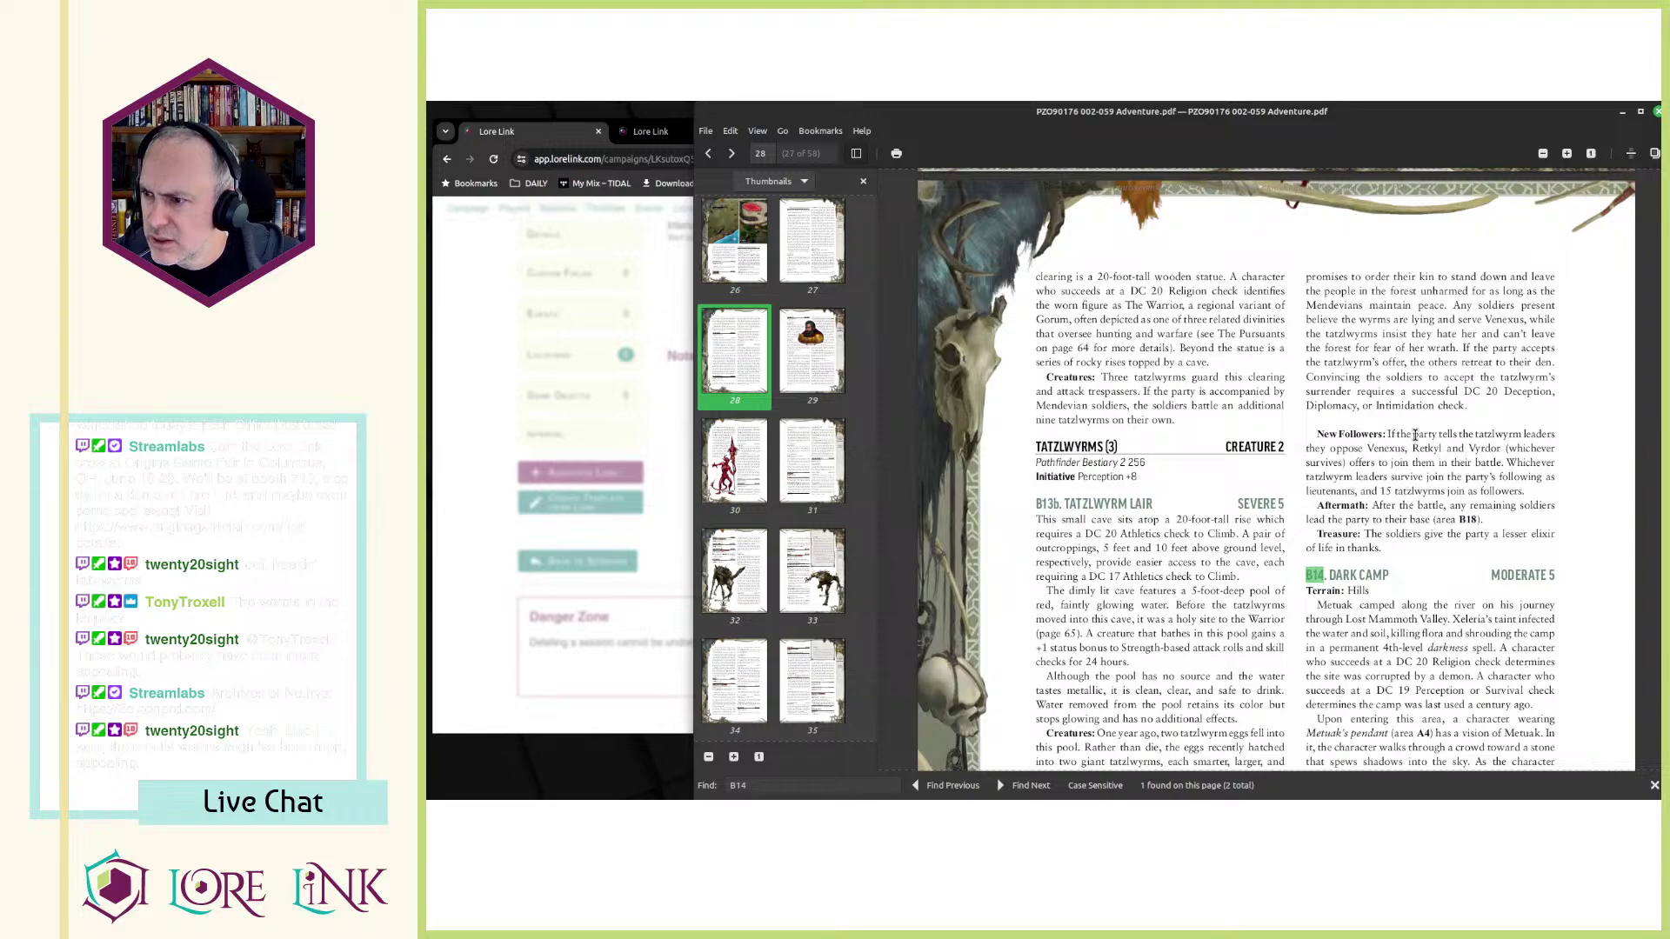
drag(1414, 435, 1420, 462)
drag(1416, 476, 1552, 483)
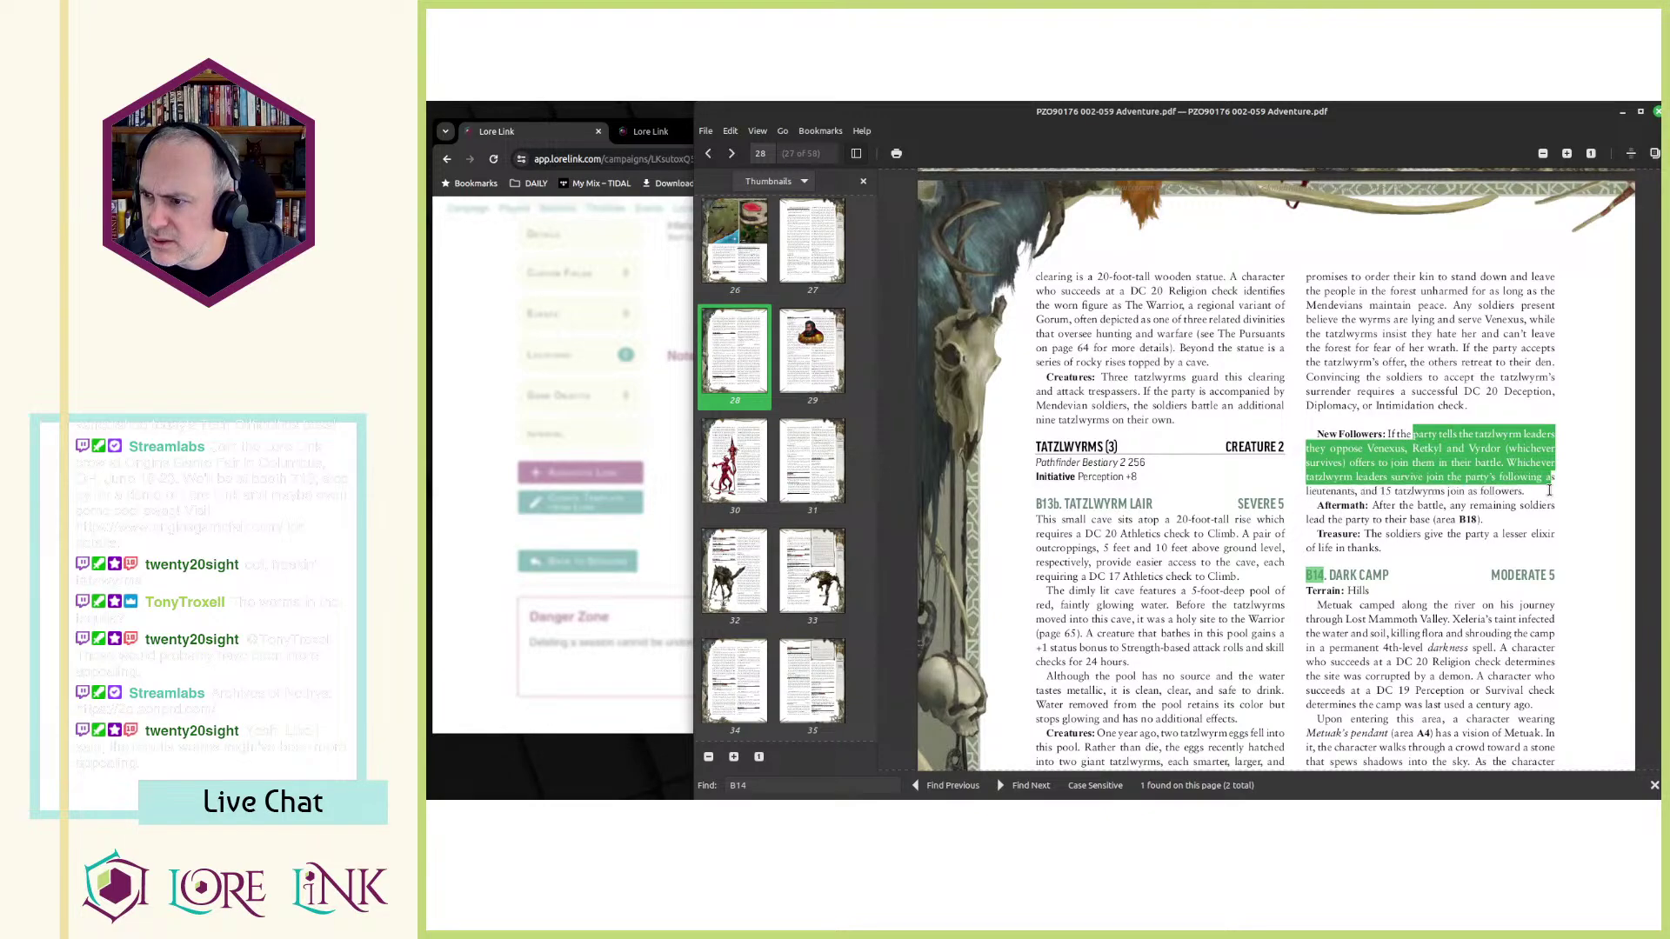
click(1548, 489)
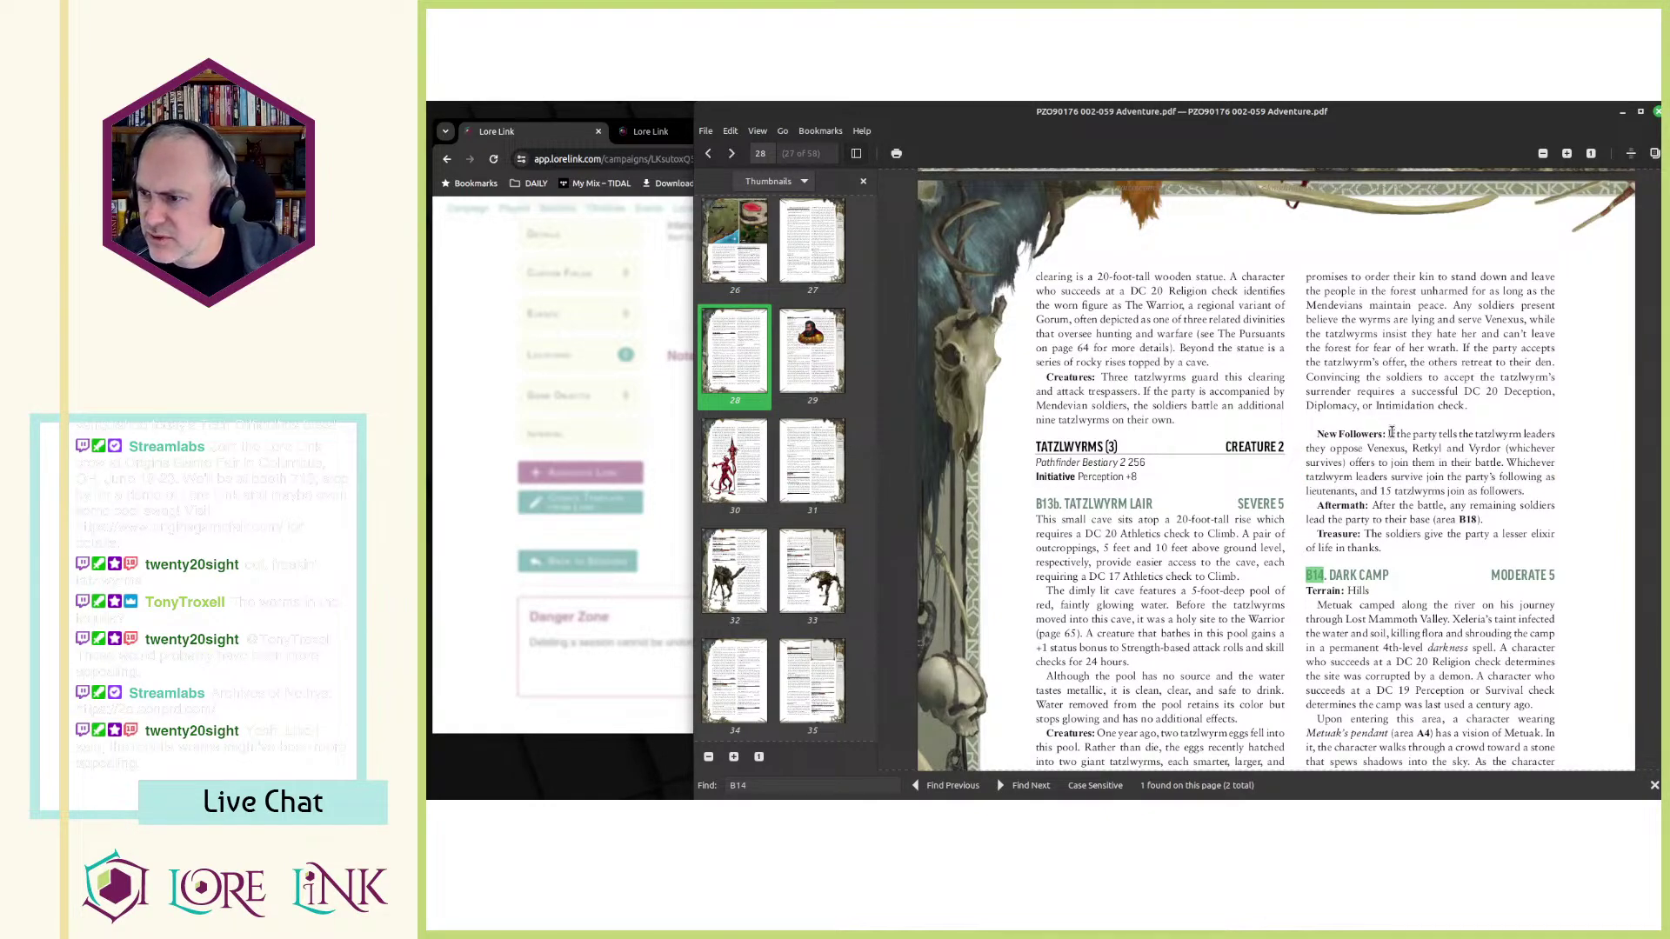
drag(1383, 434, 1305, 271)
click(1528, 492)
click(1294, 441)
scroll(1327, 451, down, 3)
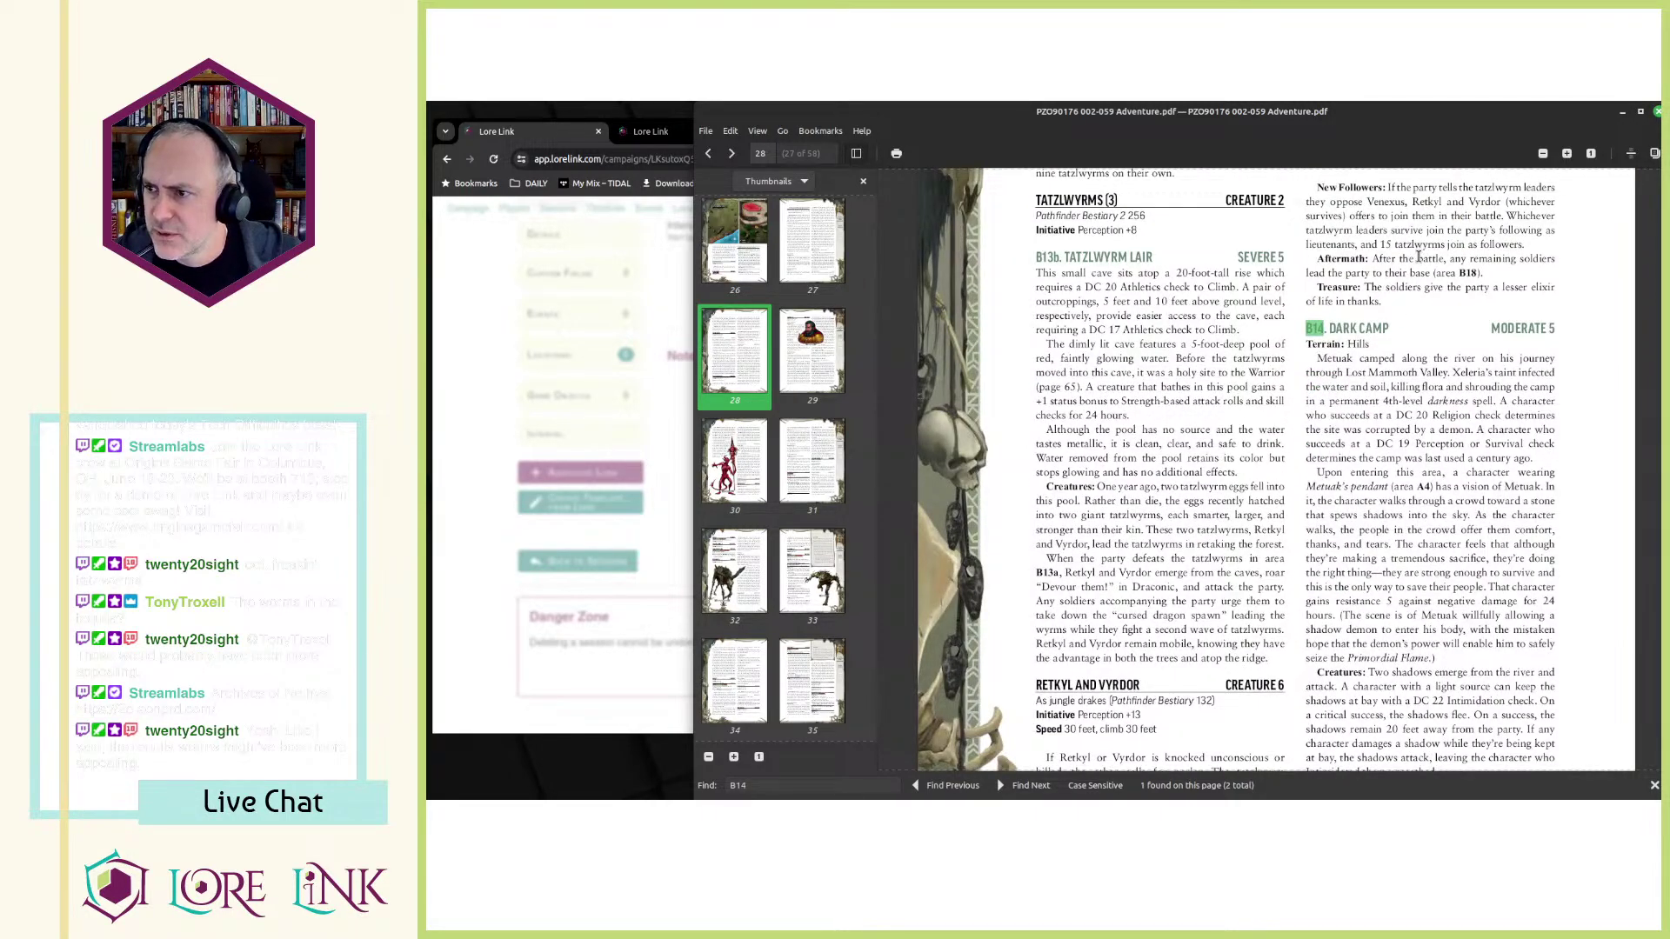
- Save the Session 21 encounter note, reopen it to review its text, and save it again
key(alt+Tab)
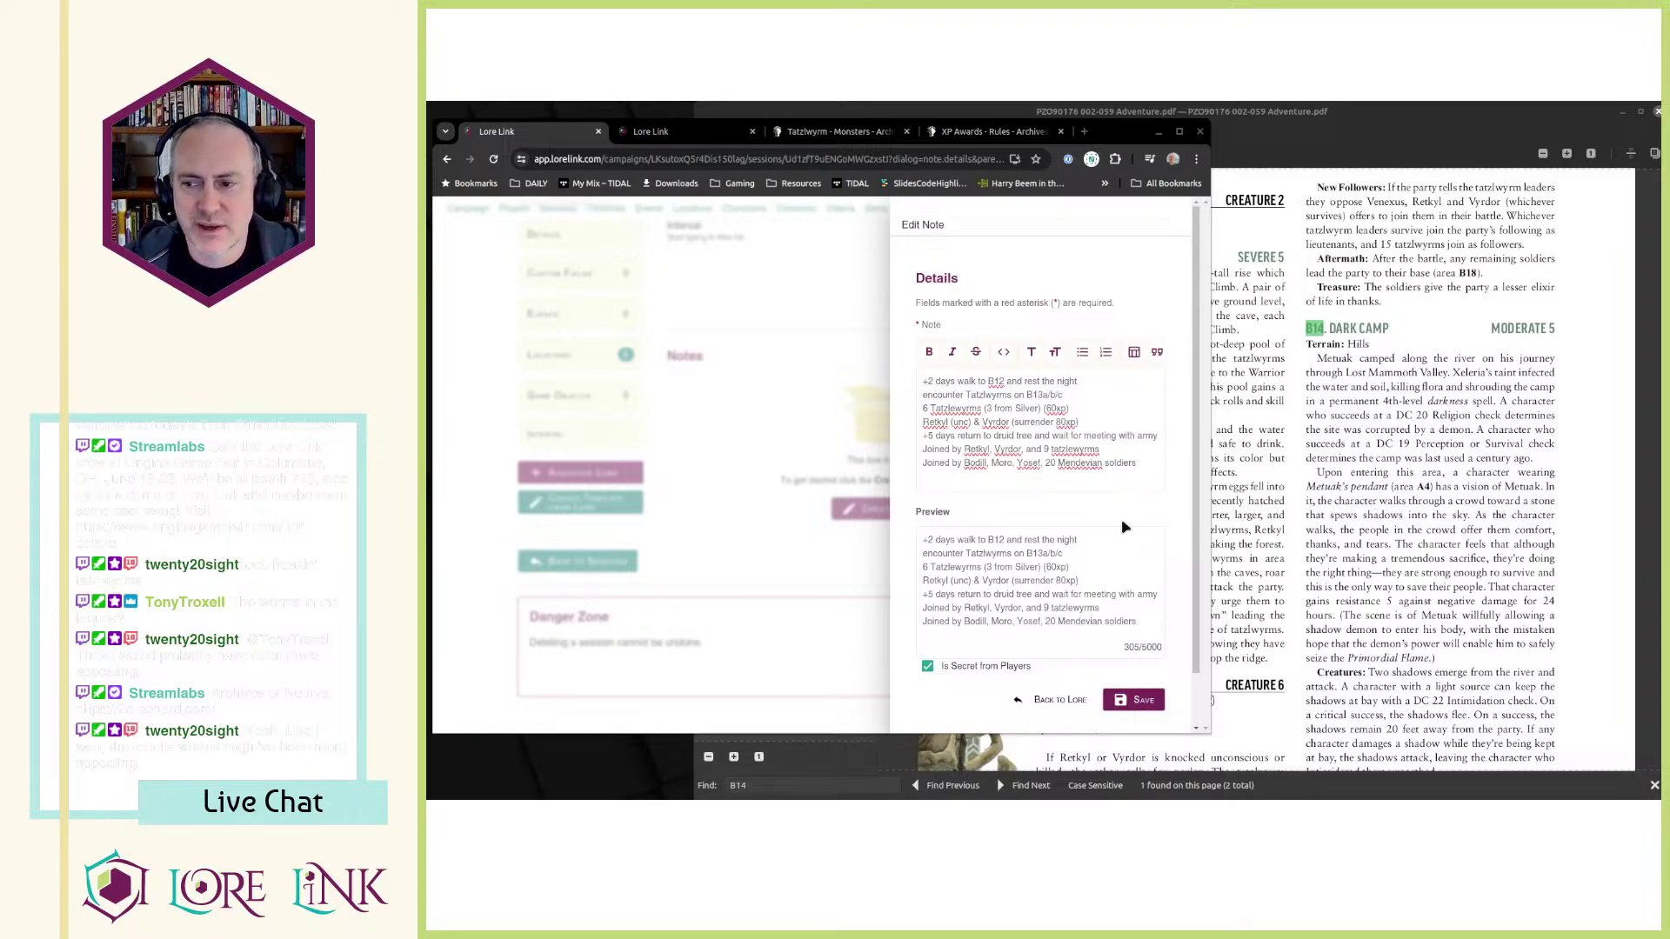
click(1122, 699)
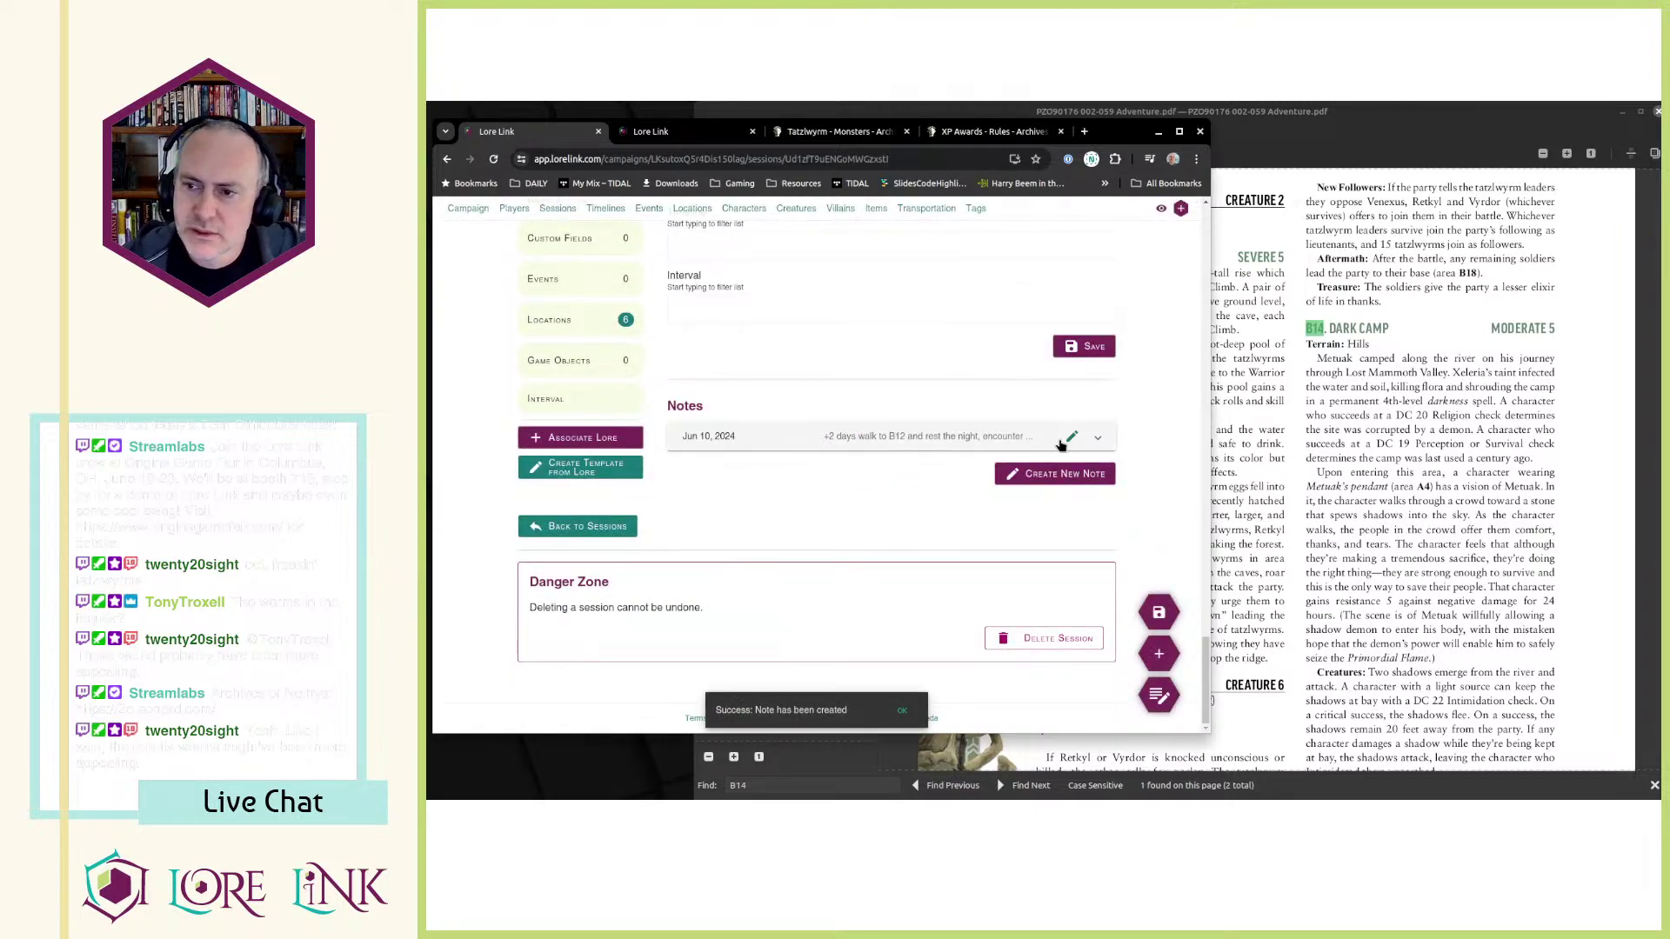
click(1067, 440)
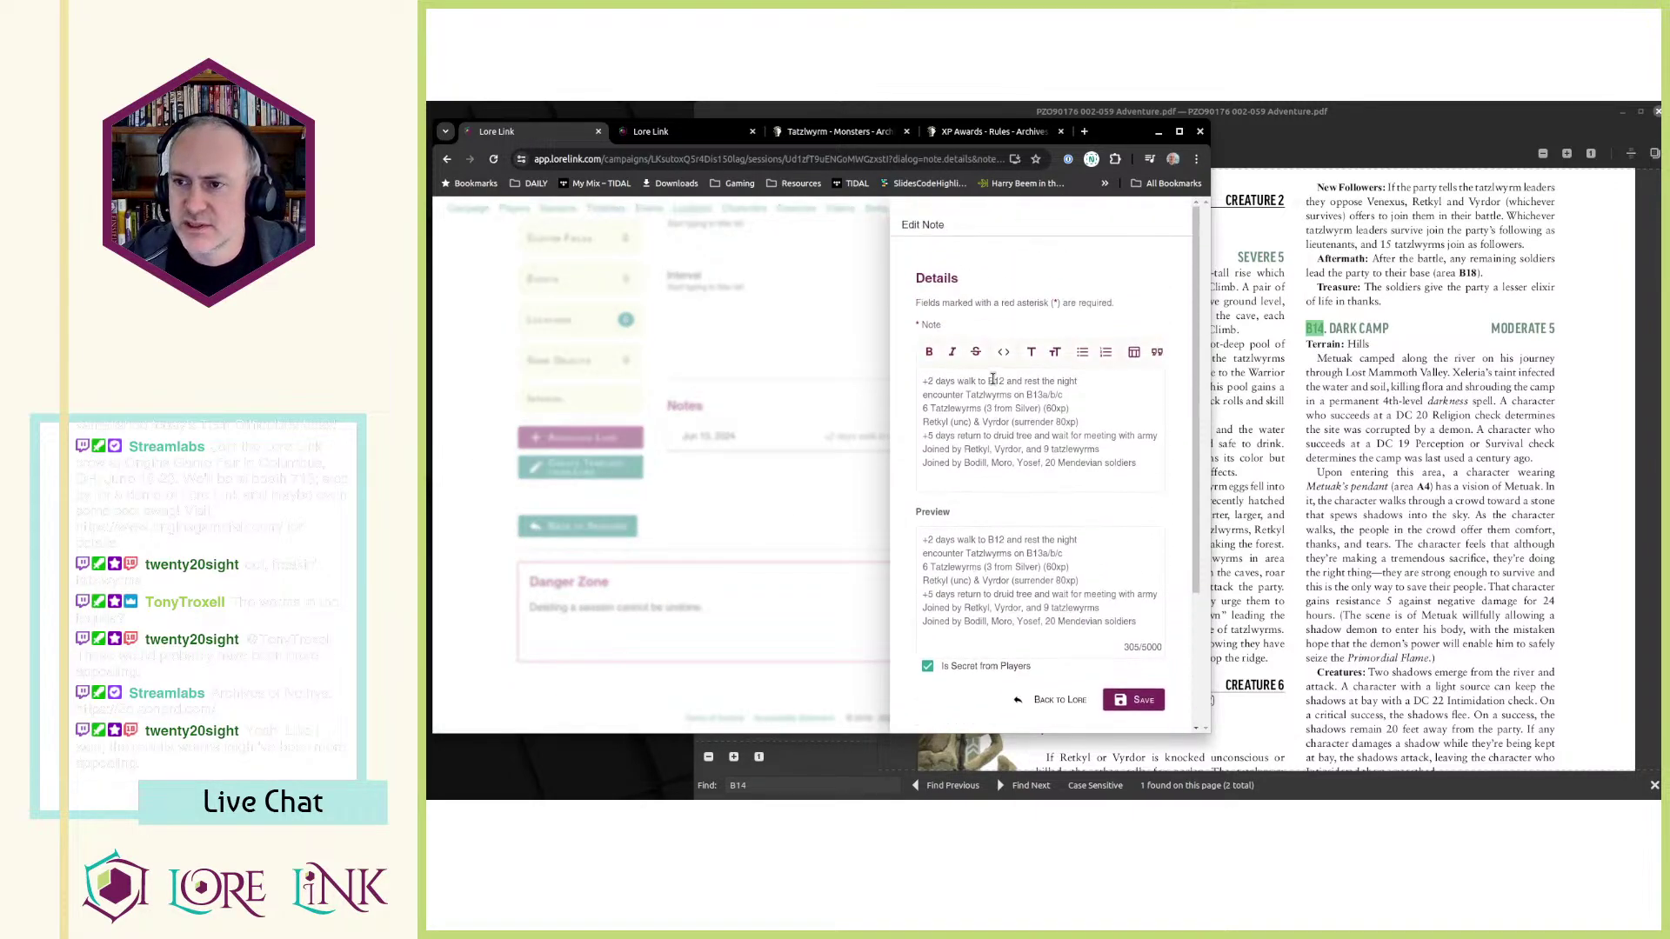
click(1154, 701)
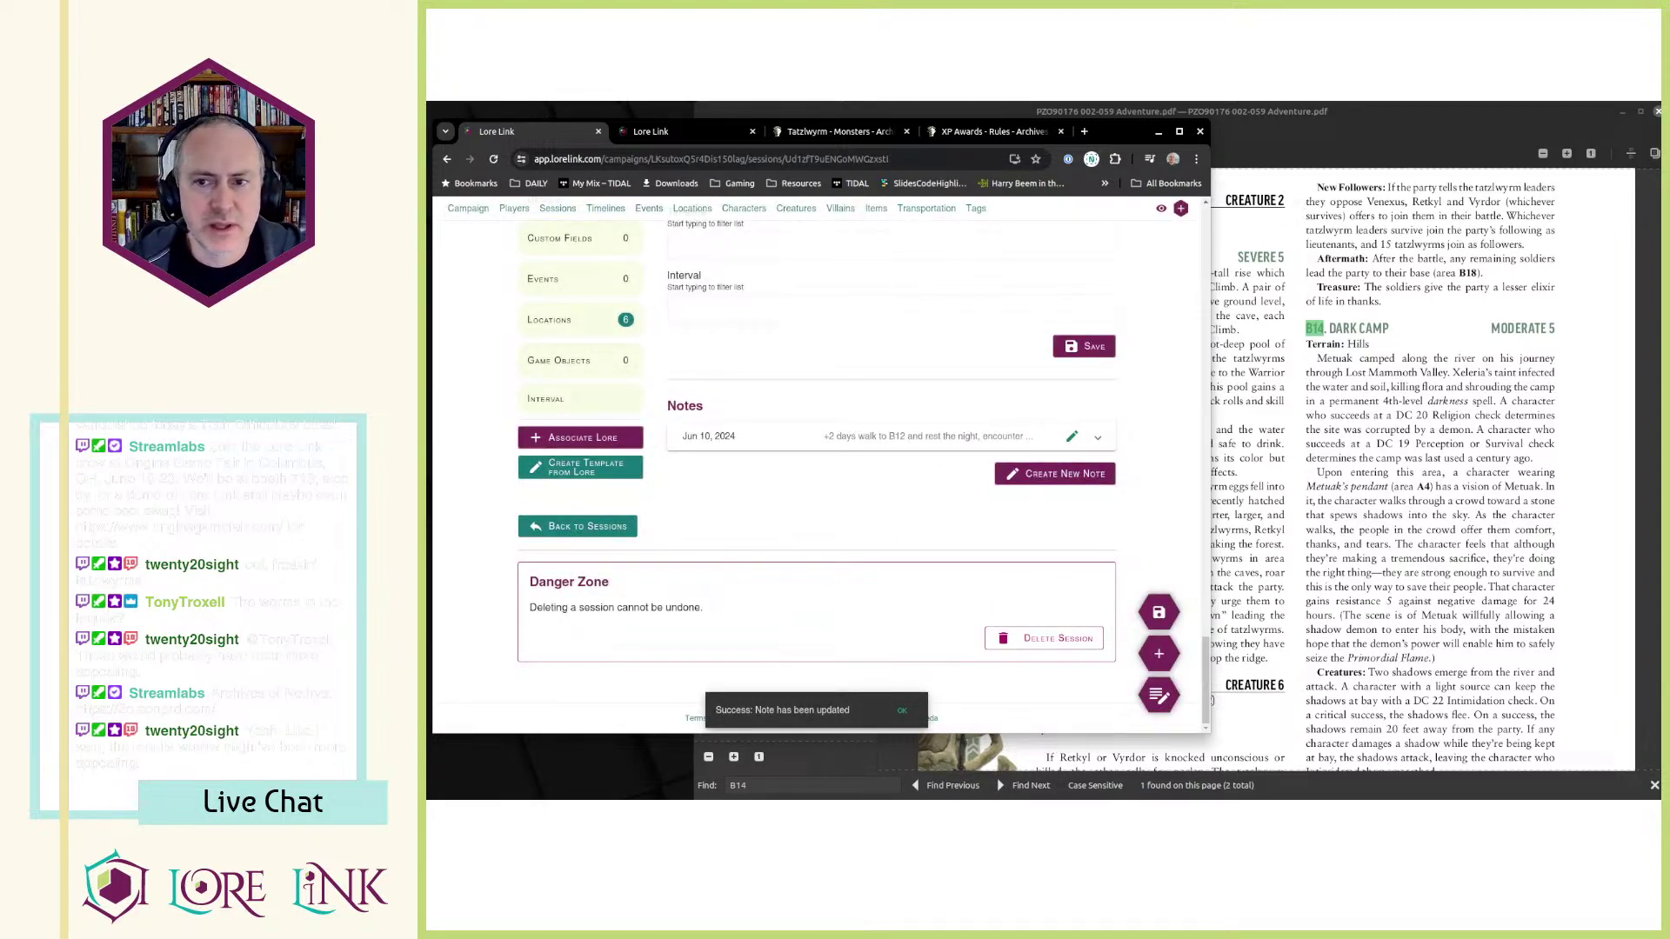
- Create a second note for Session 21 headed "Summary" and make it not secret from players
scroll(806, 456, up, 3)
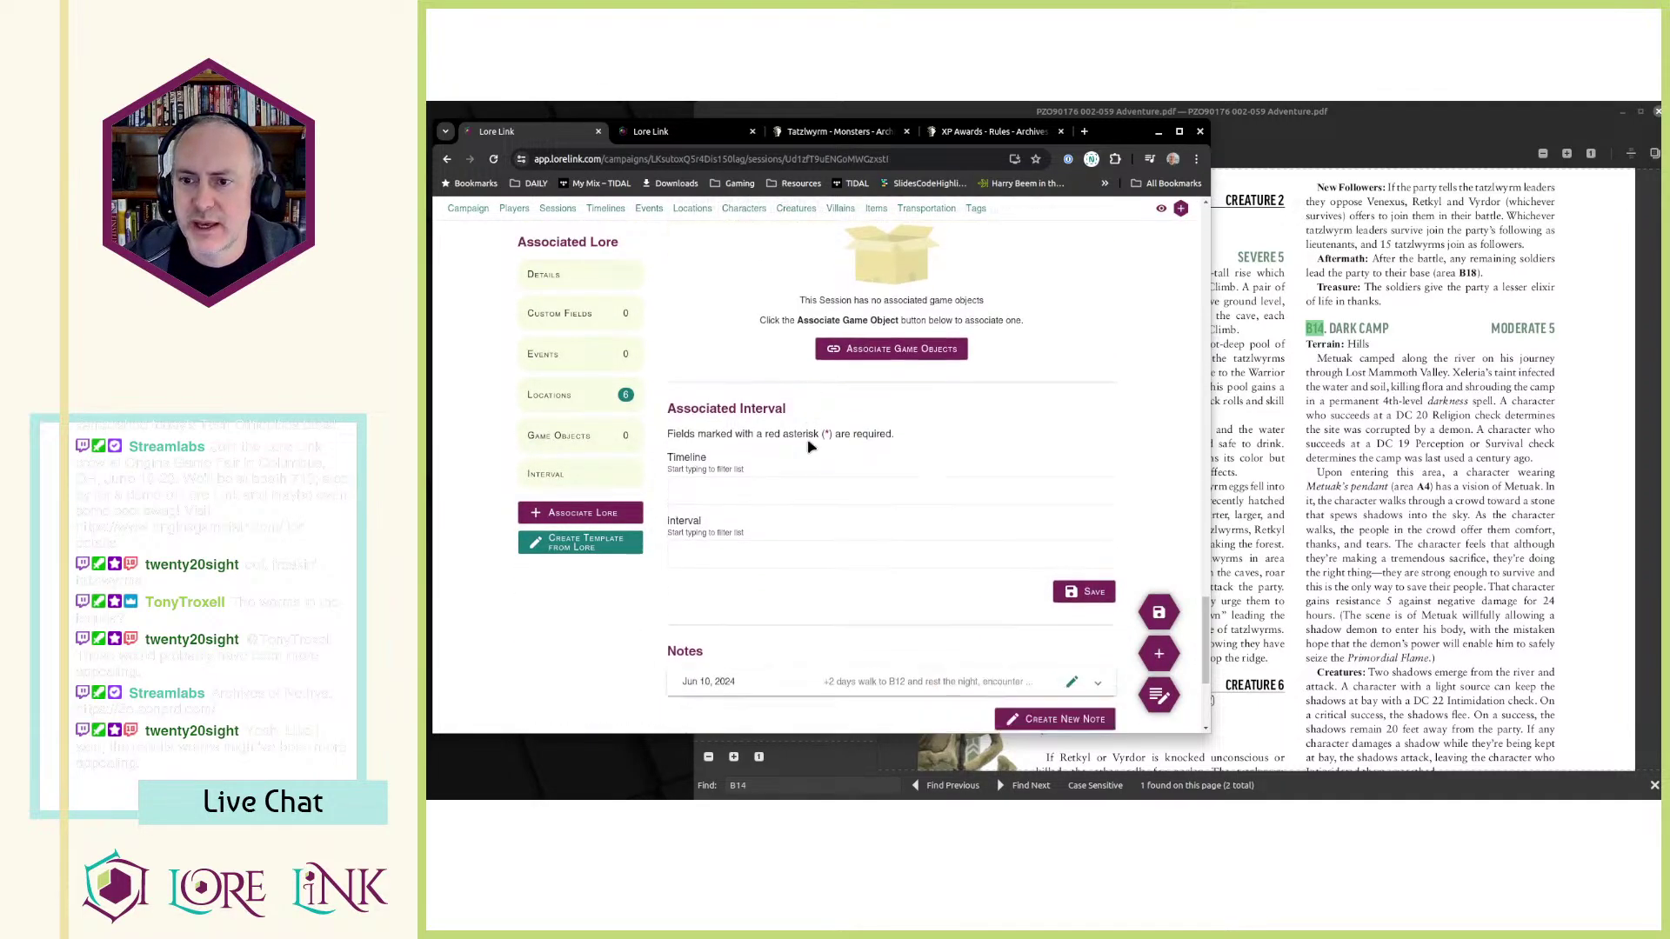
scroll(809, 446, down, 3)
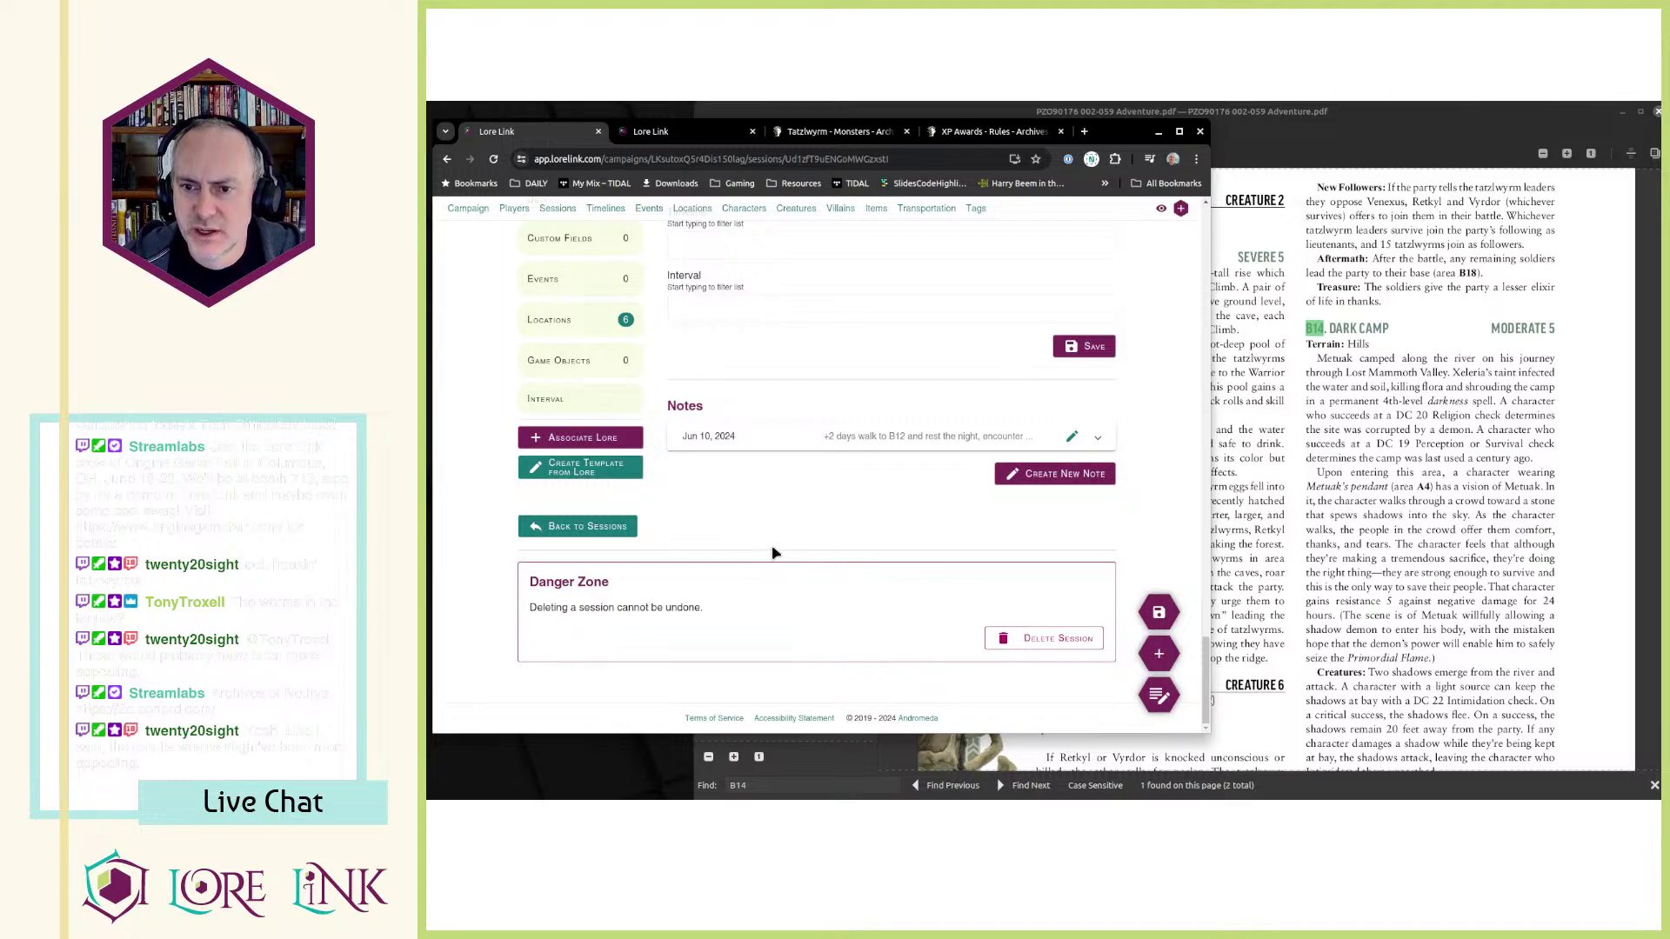
scroll(774, 553, up, 1)
click(1031, 561)
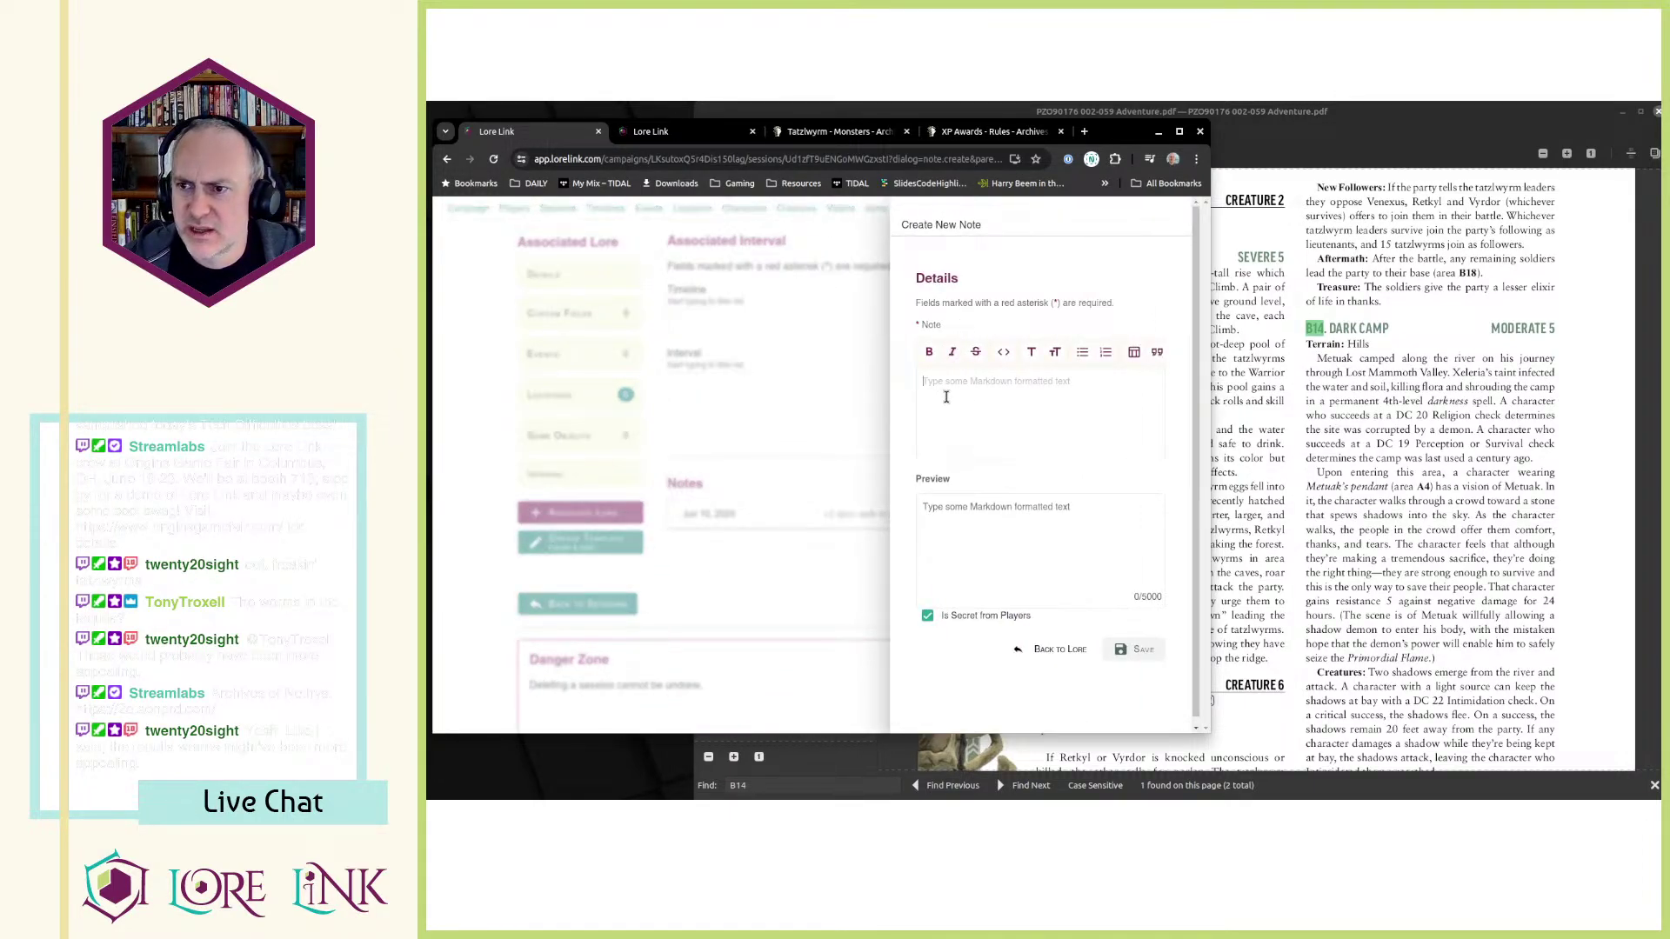
text(Summary)
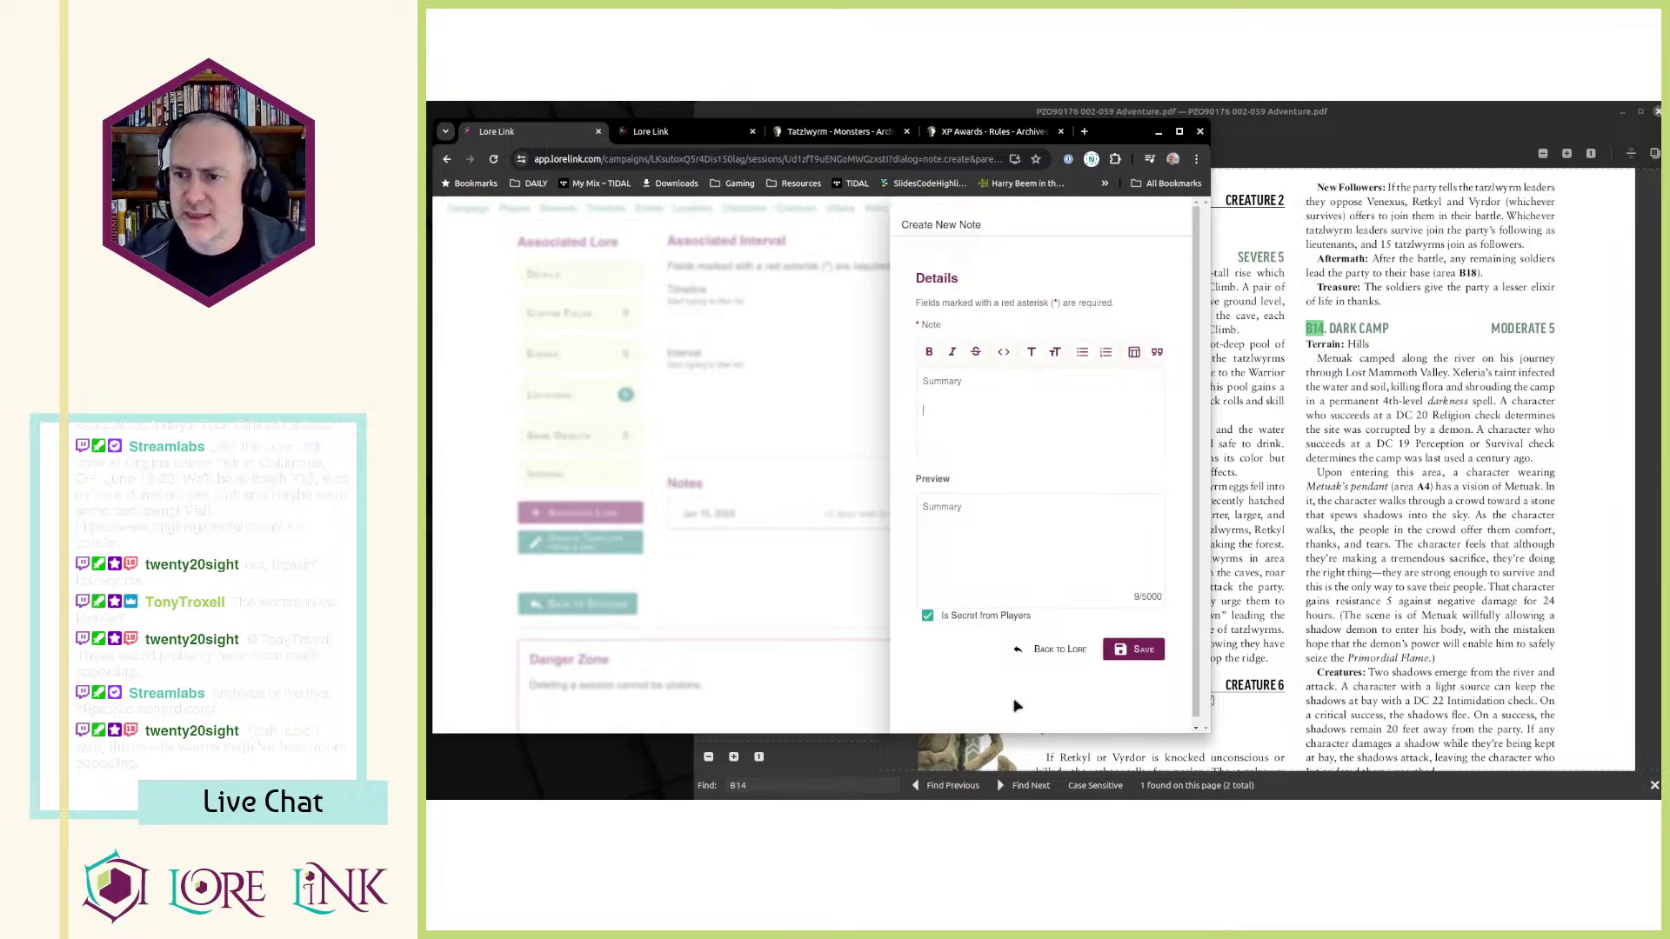
click(927, 616)
- Begin the summary under the heading with "Followed Bodill and some of the Mendevian soldiers to their"
click(977, 423)
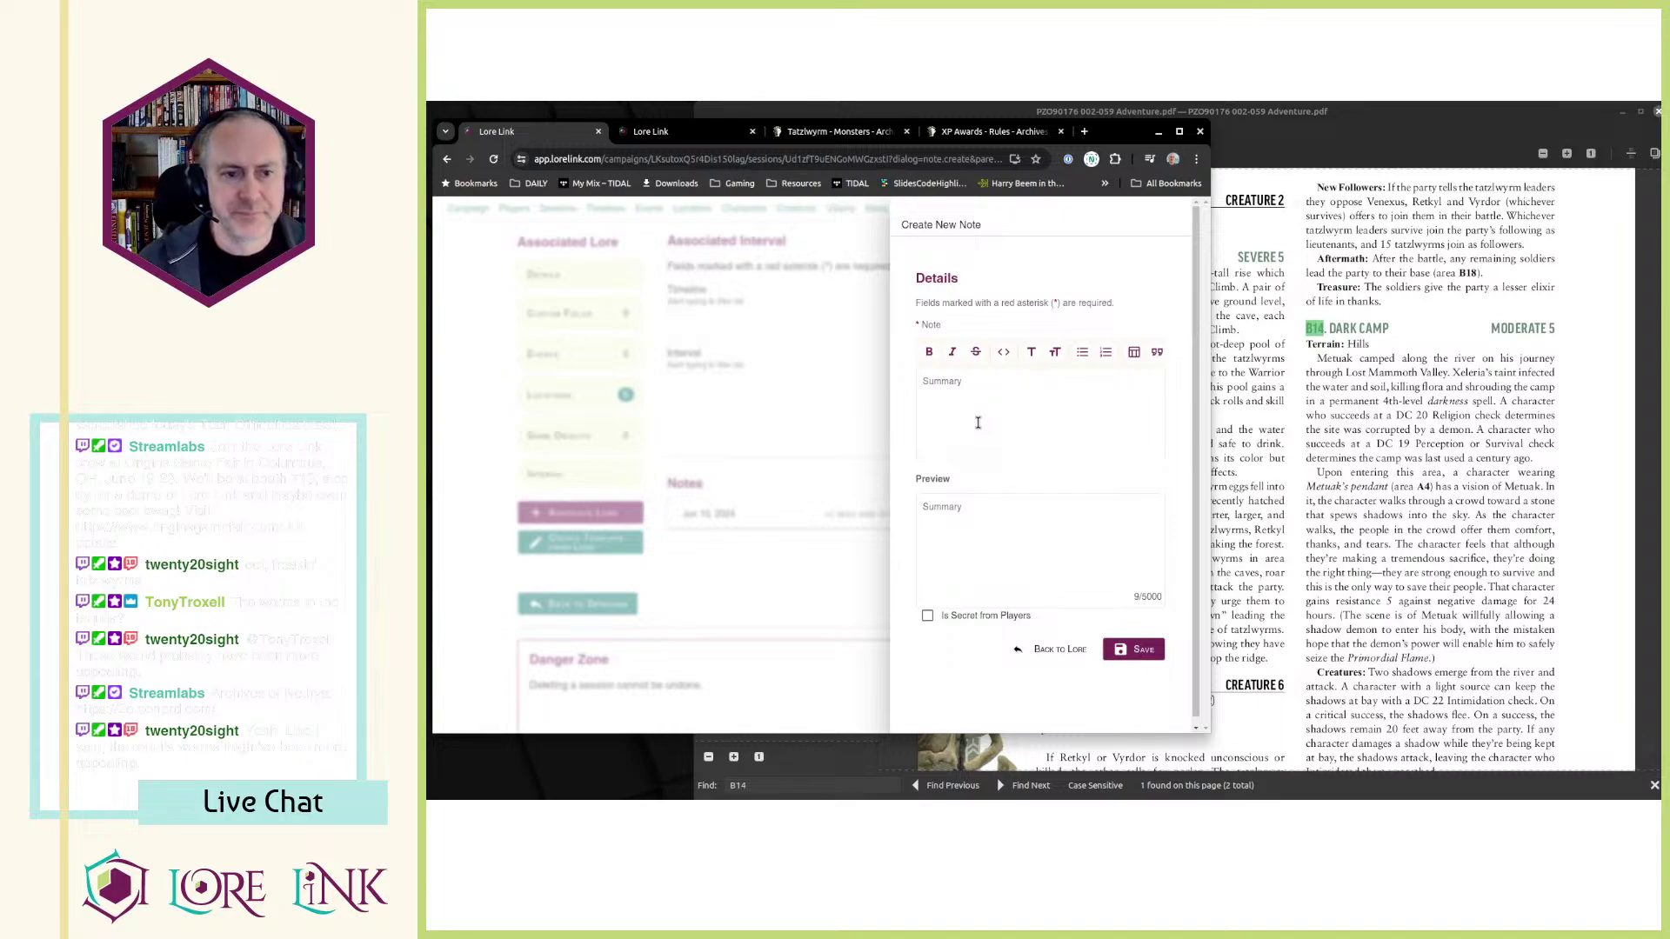
text(Followed )
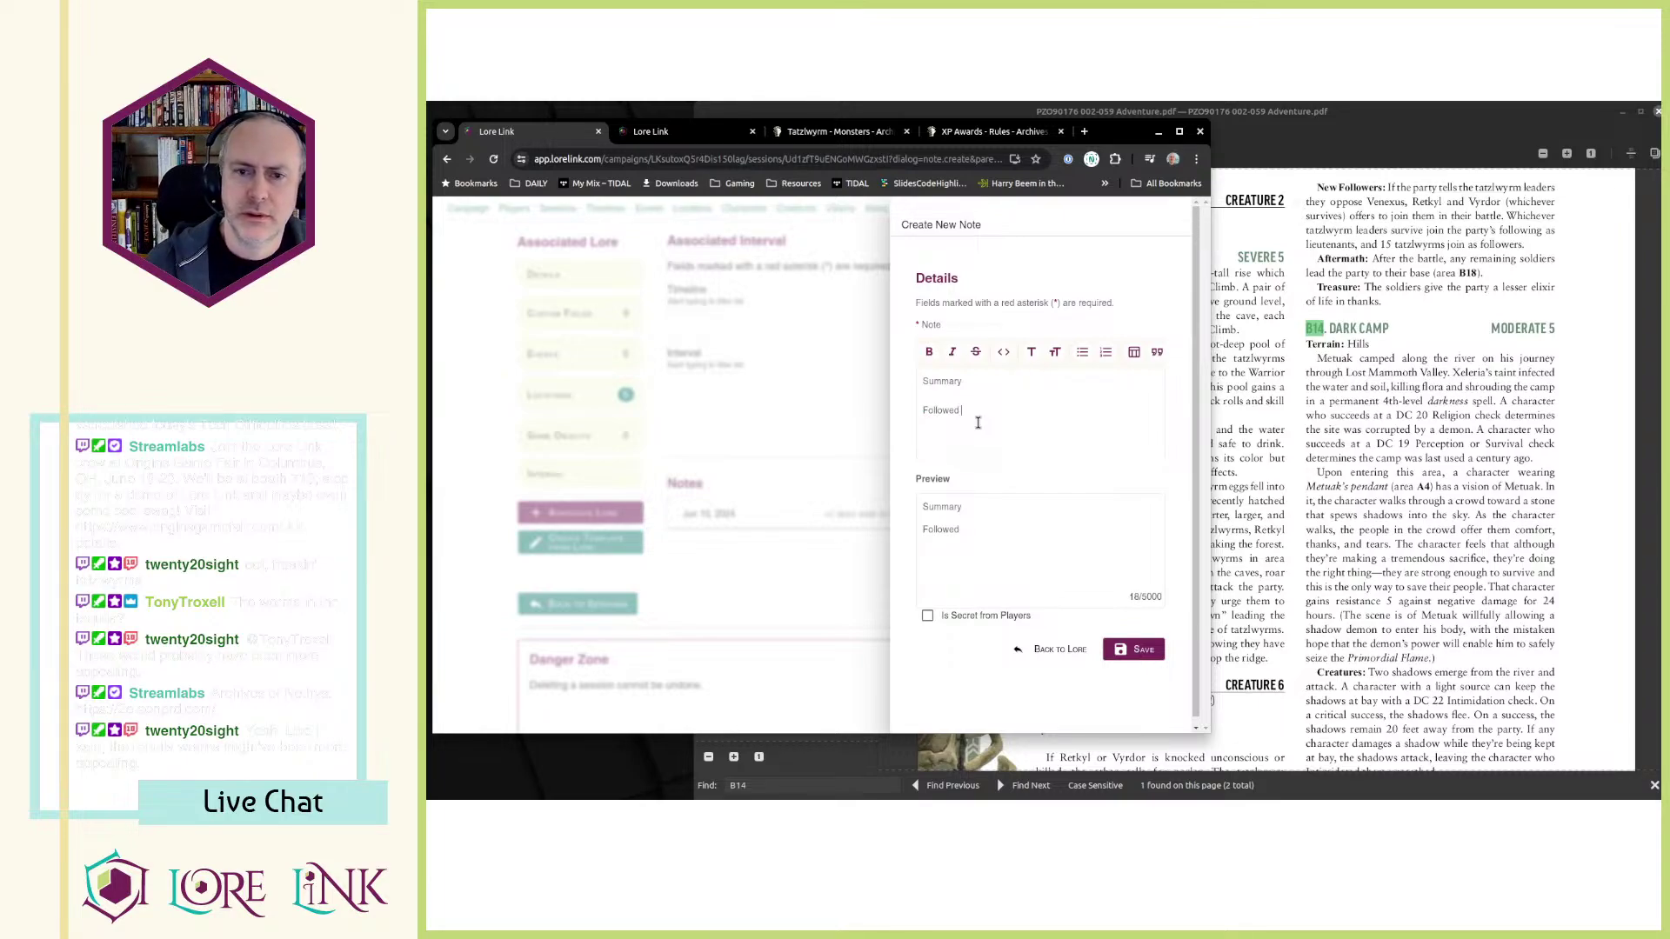
text(Bodill and som)
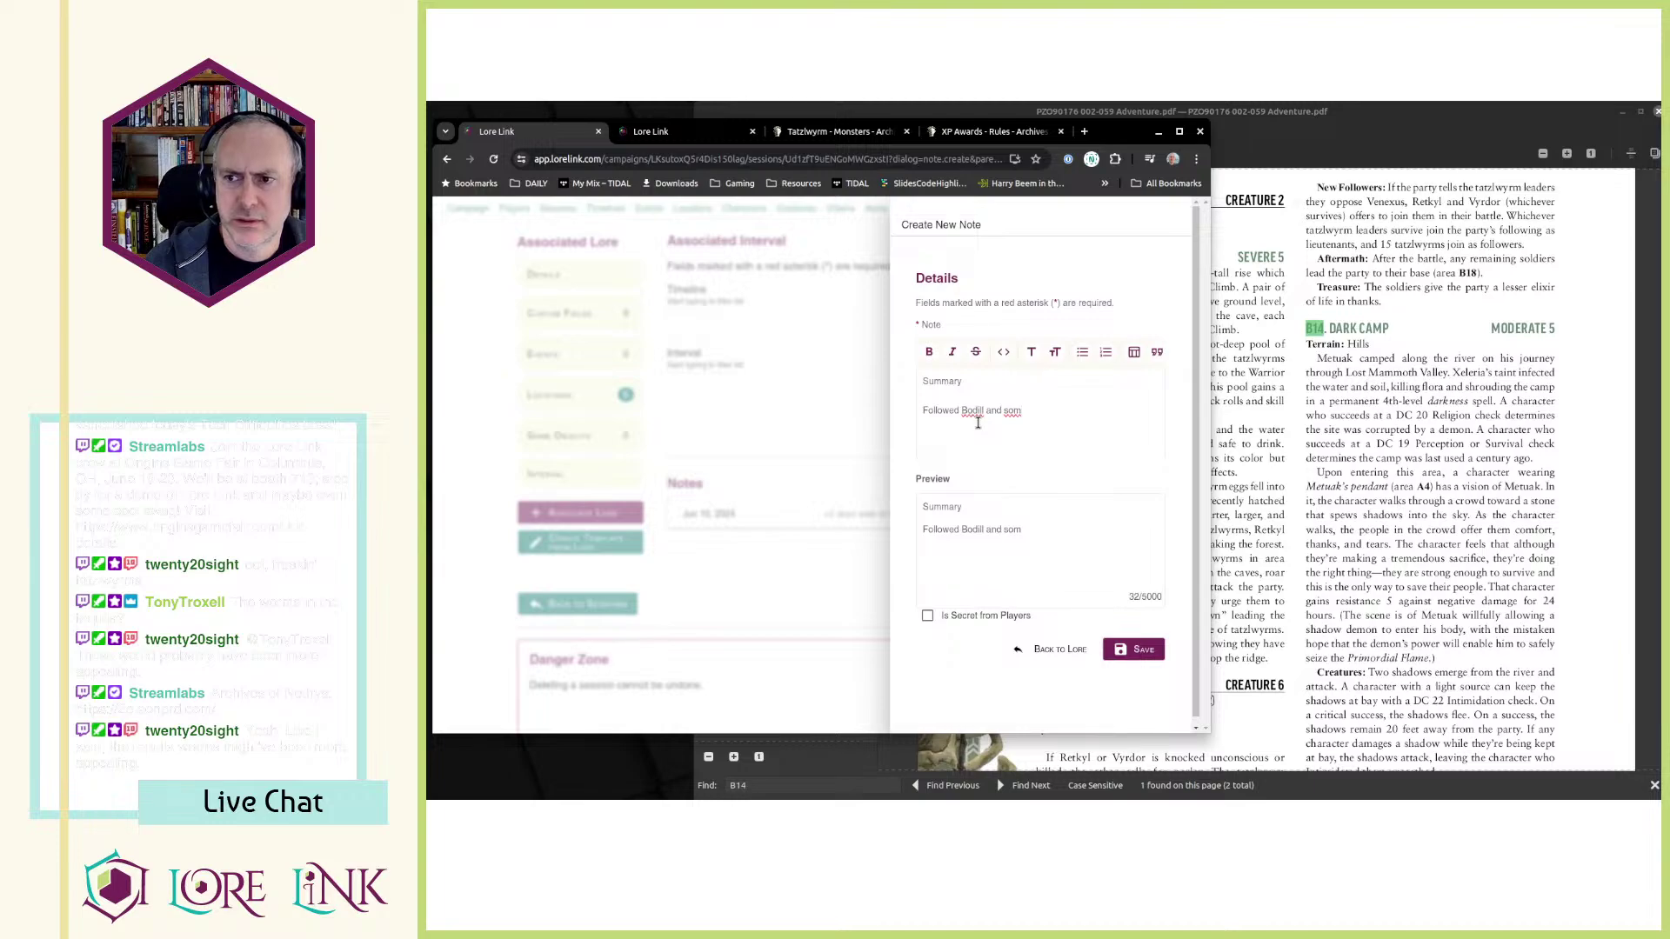
text(e soldiers)
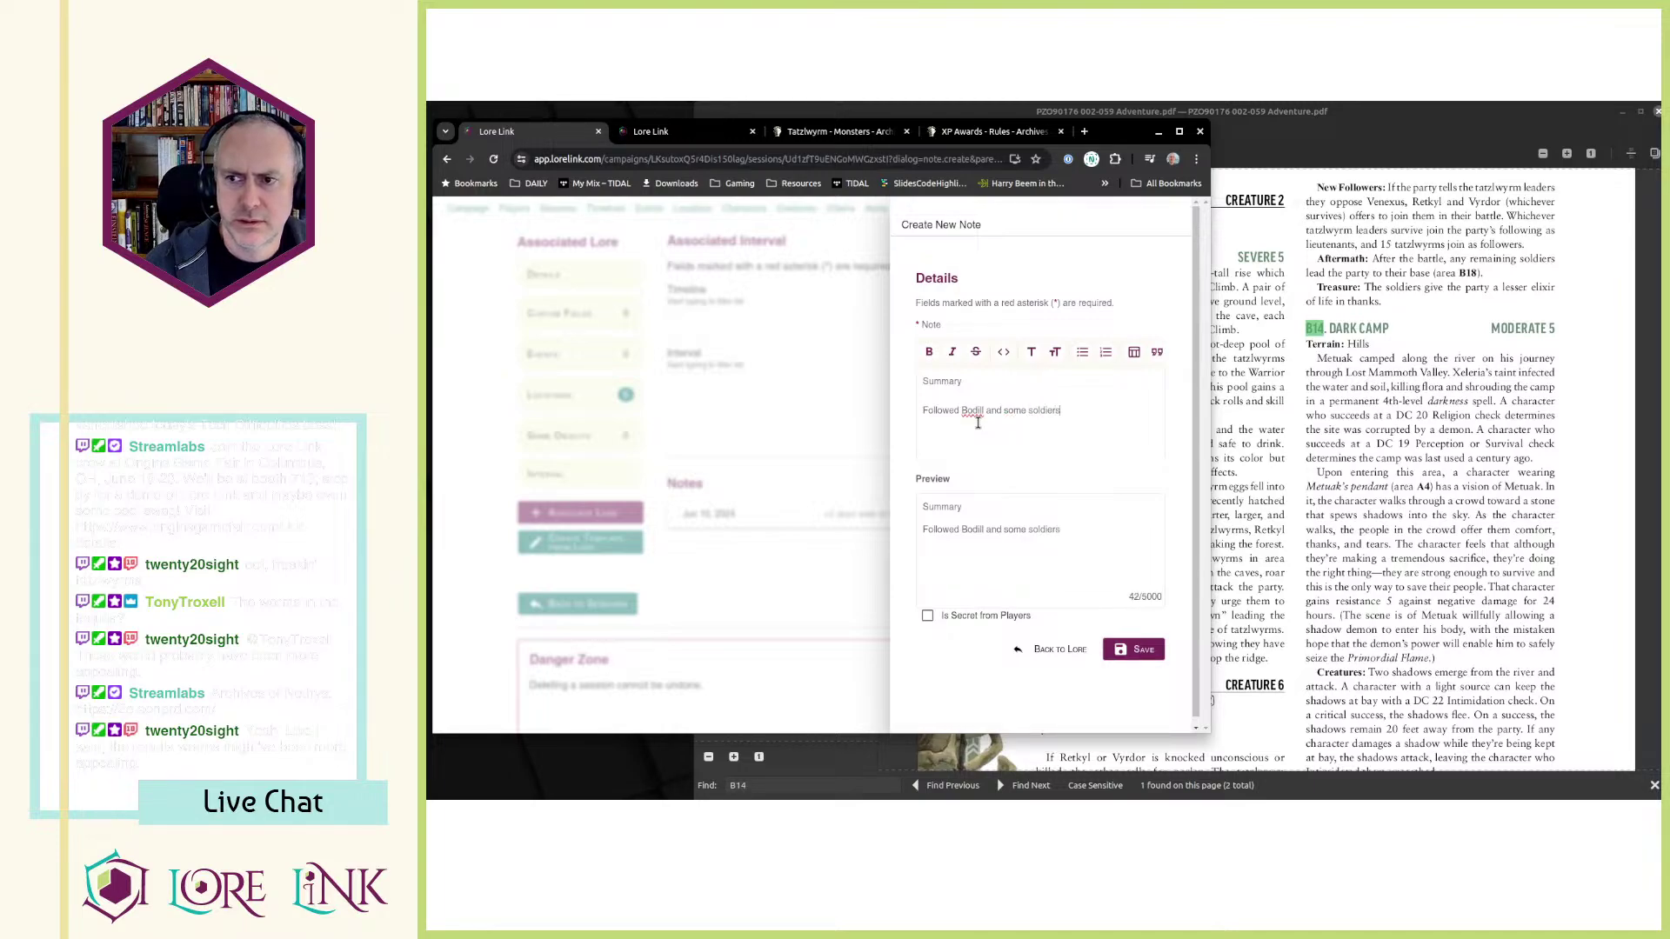
key(ctrl+Left)
text(of the Mendevia)
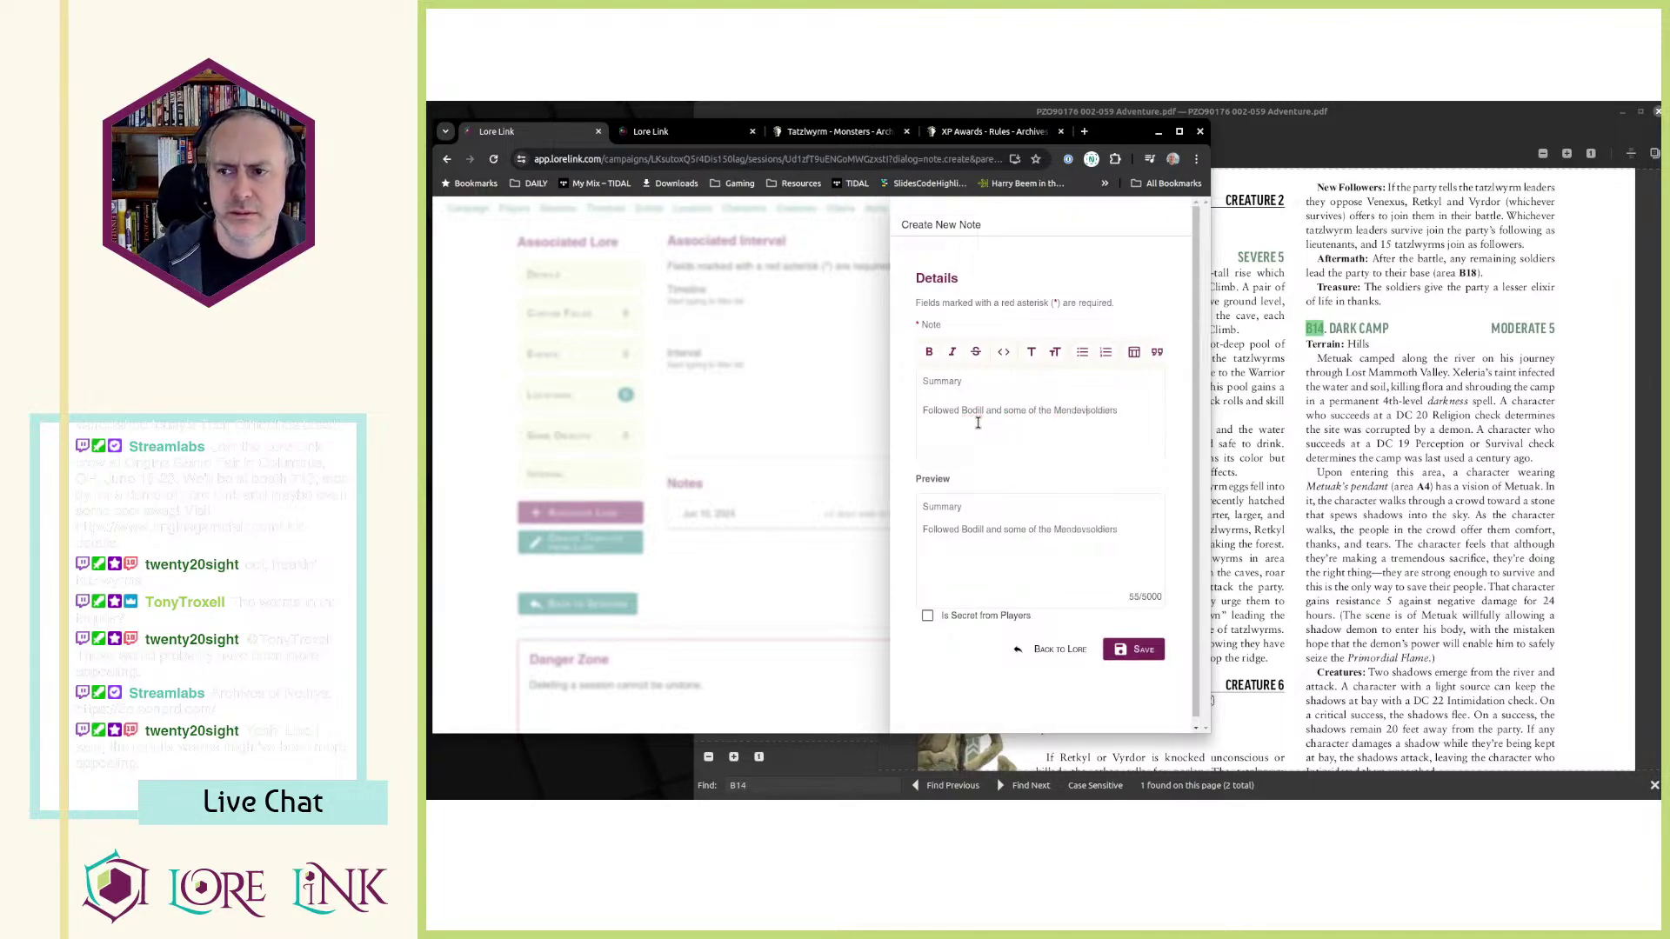
text(n soldiers of their)
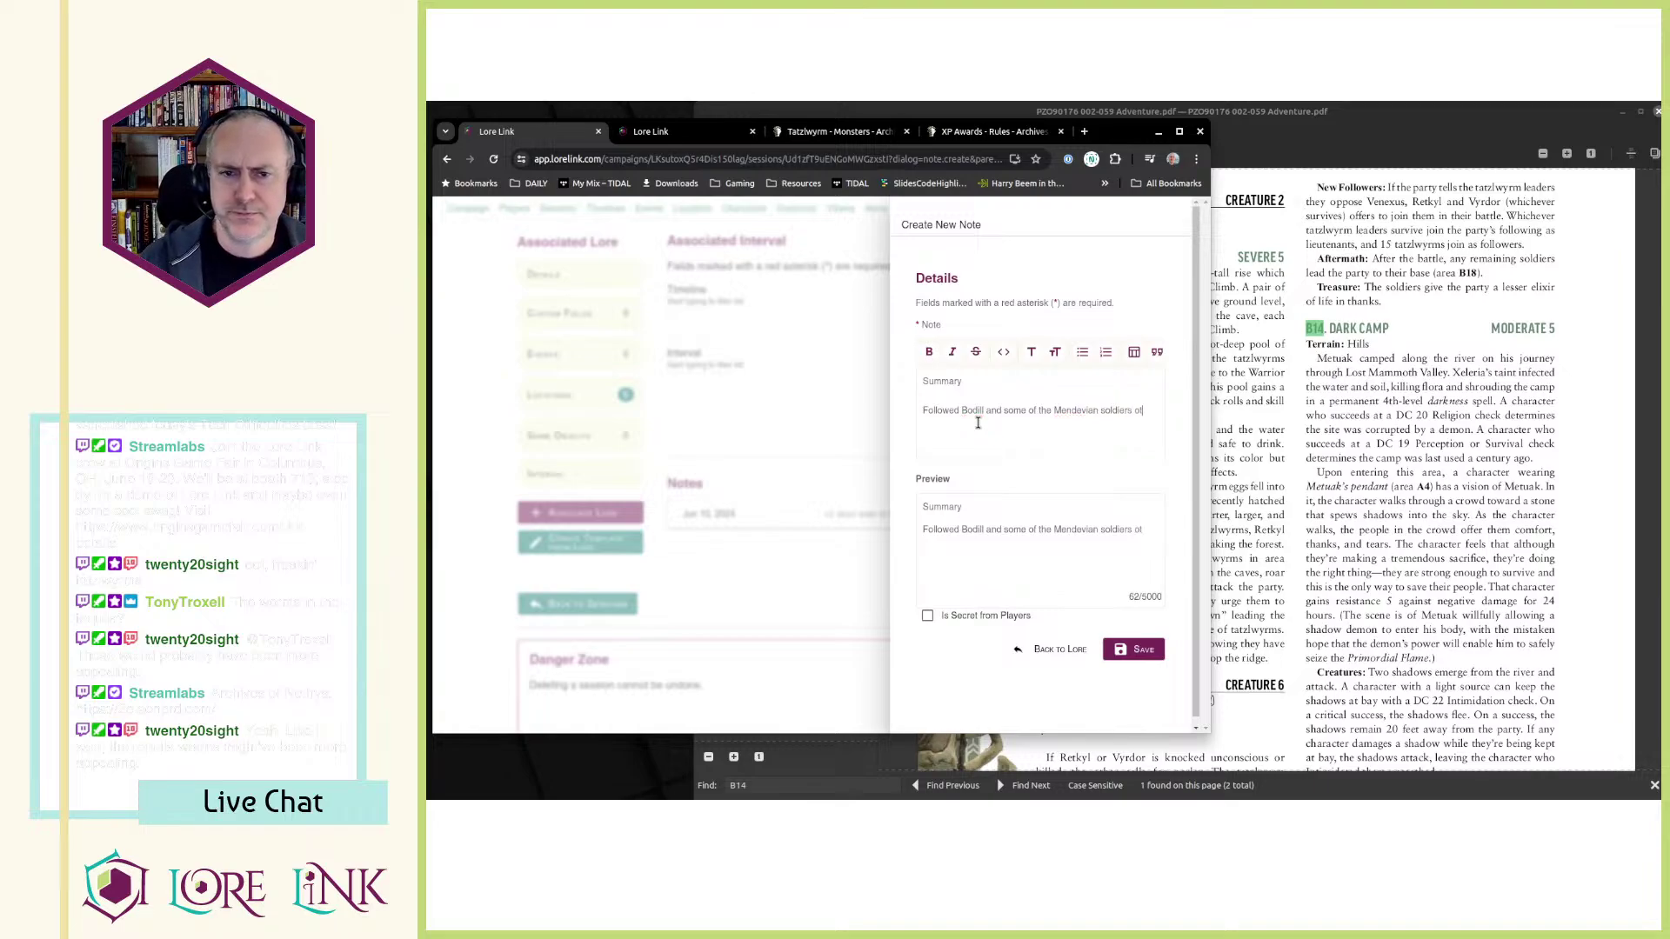
key(ctrl+shift+Left)
key(ctrl+shift+Left)
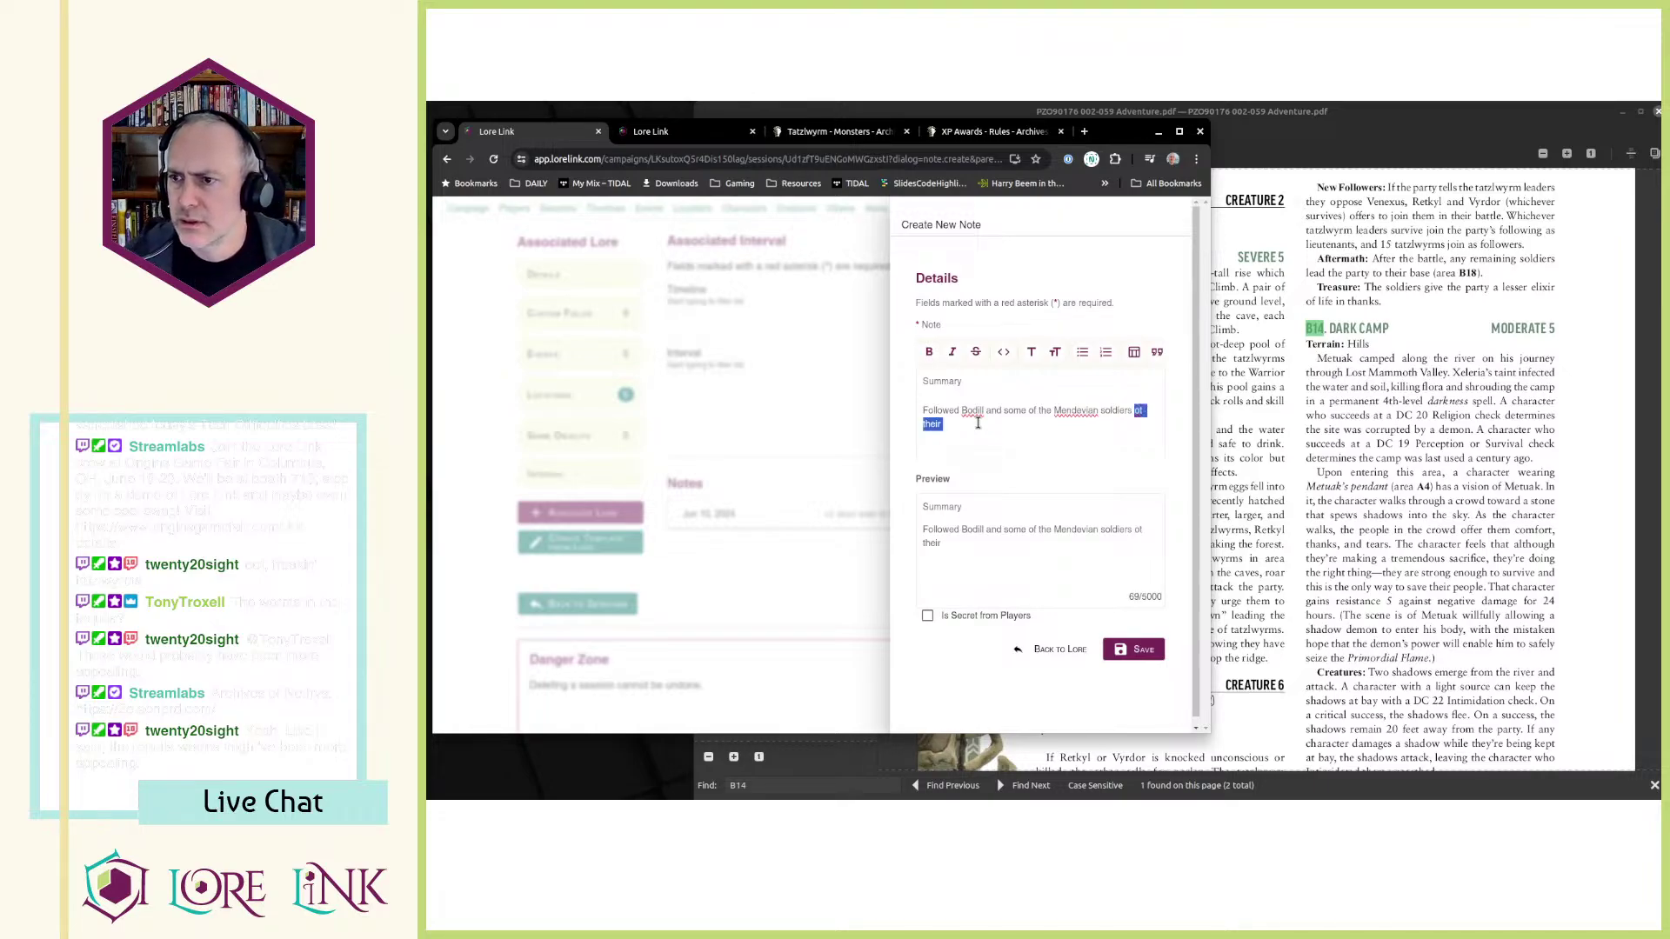
text(to their)
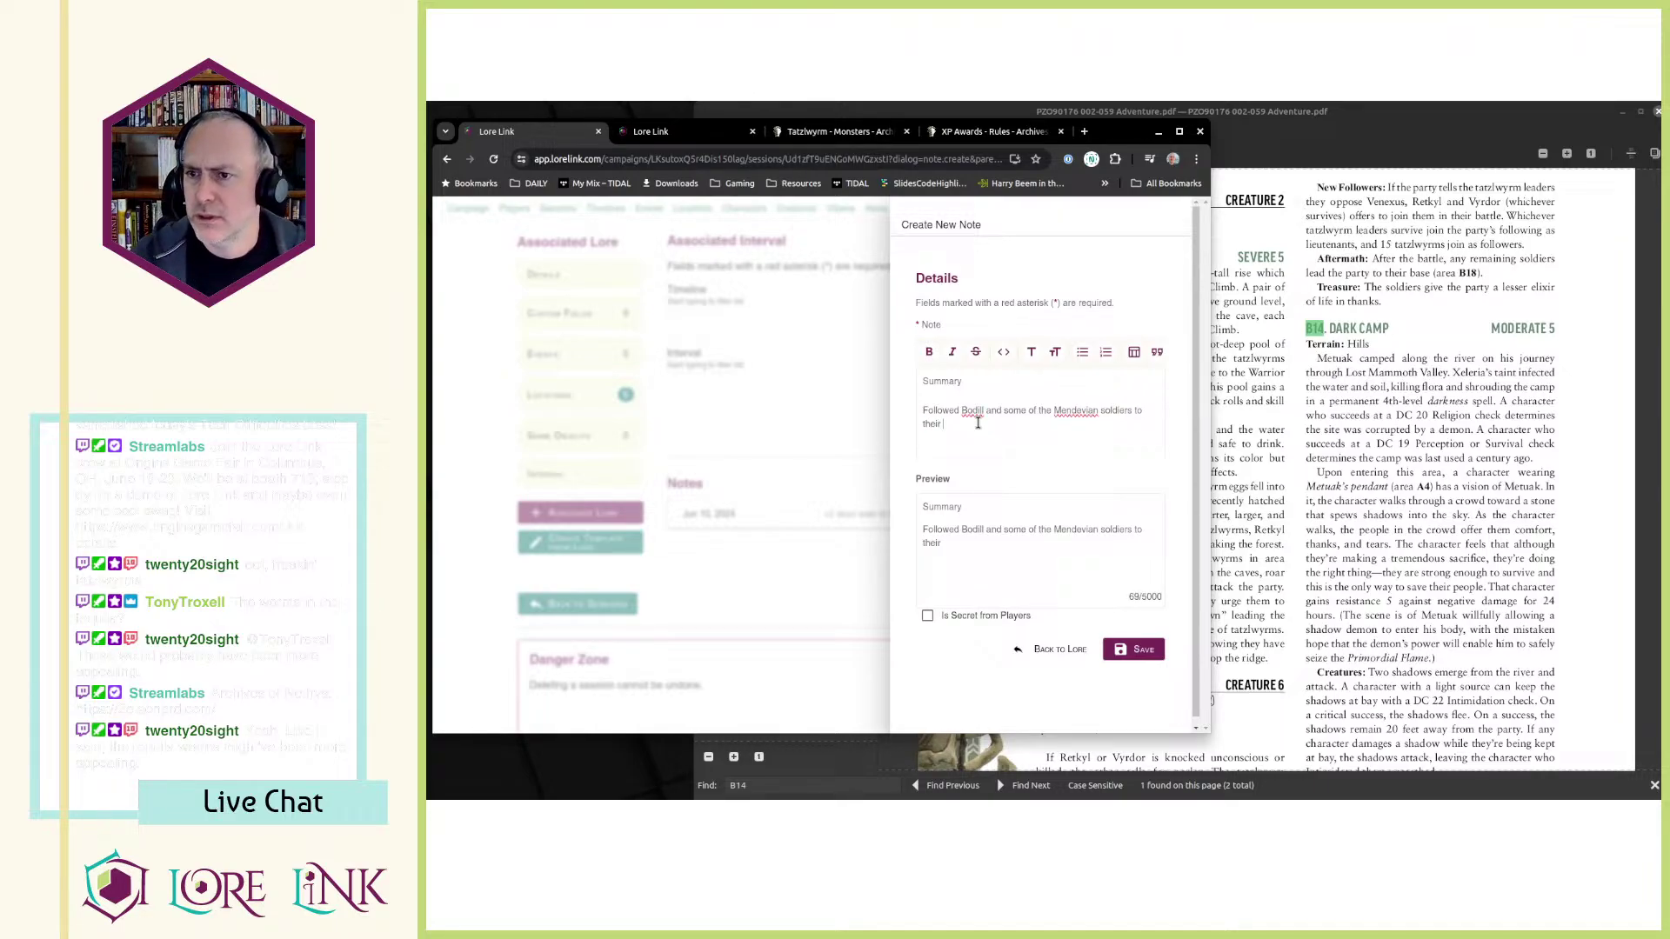
- Consult the B12 Forest Patrol area in the adventure PDF and finish the sentence with "Forest outpost to help deal with the Tatzlewyrms."
click(1295, 478)
scroll(1304, 470, up, 10)
scroll(1306, 471, up, 3)
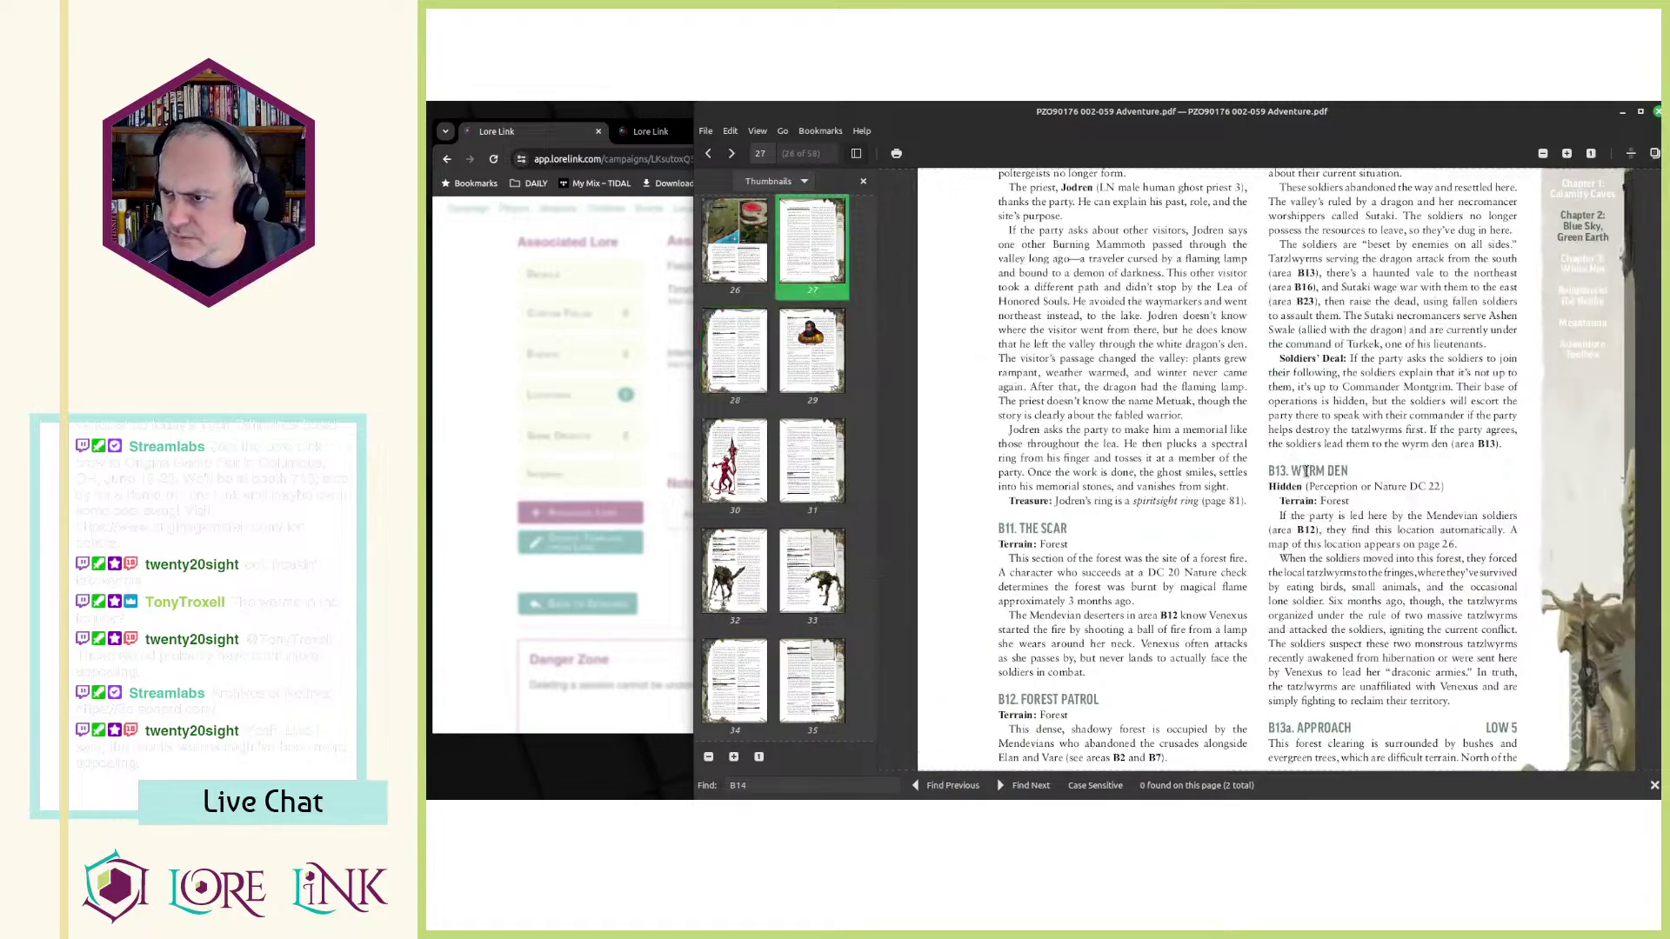
key(alt+Tab)
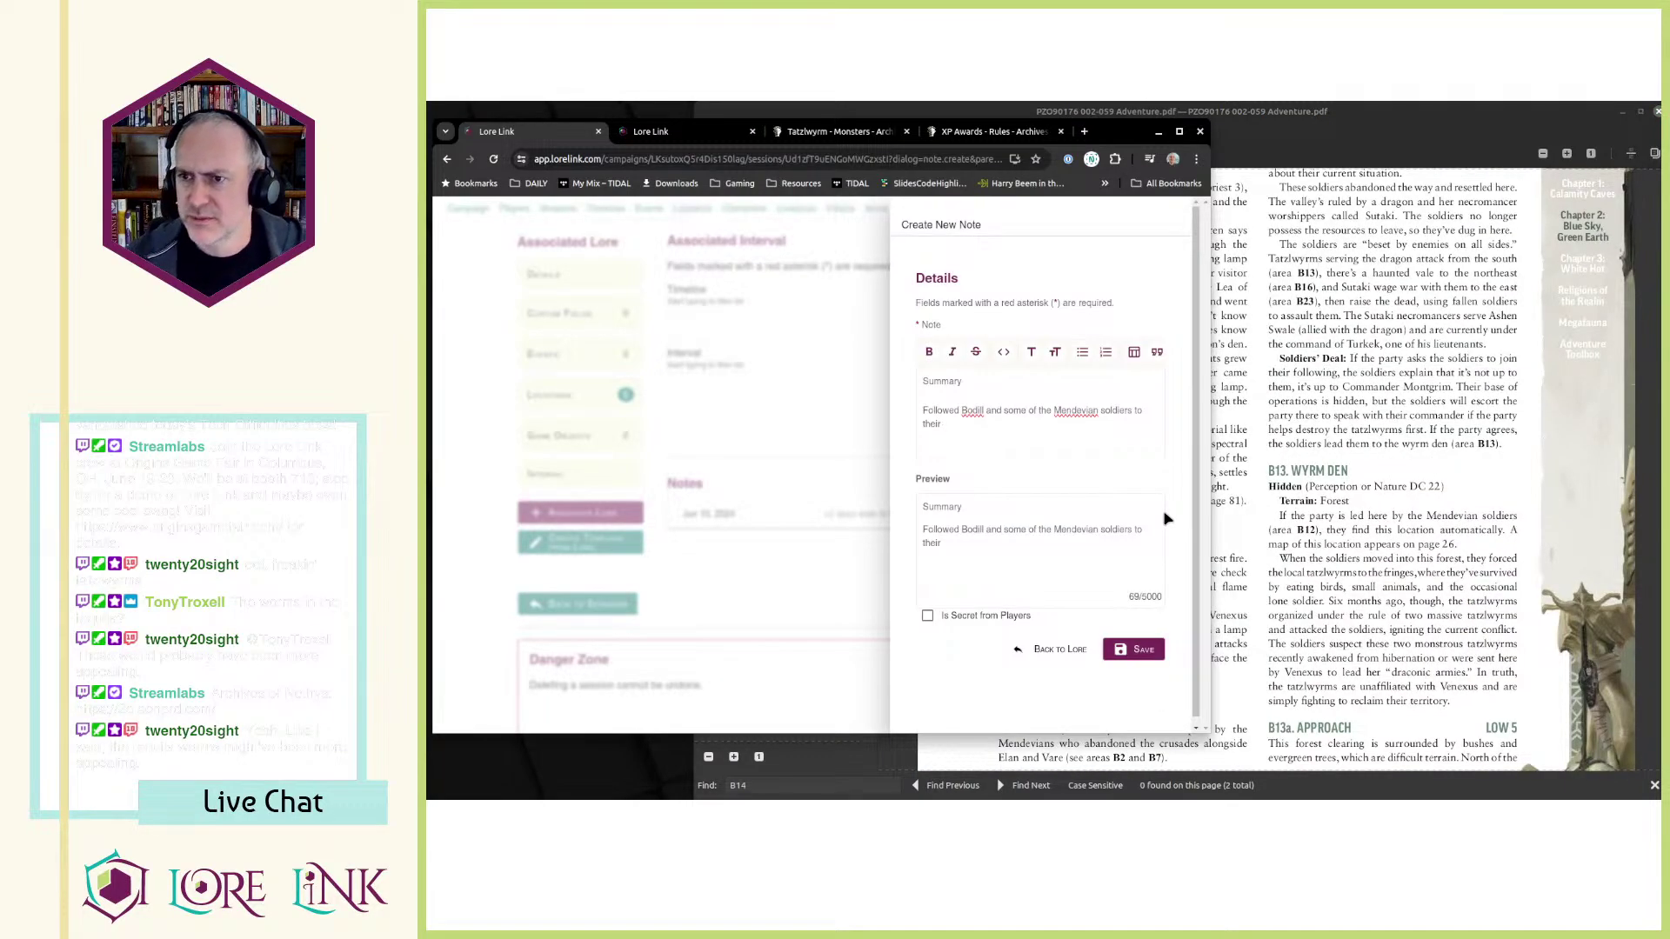
text(Forest outpost t)
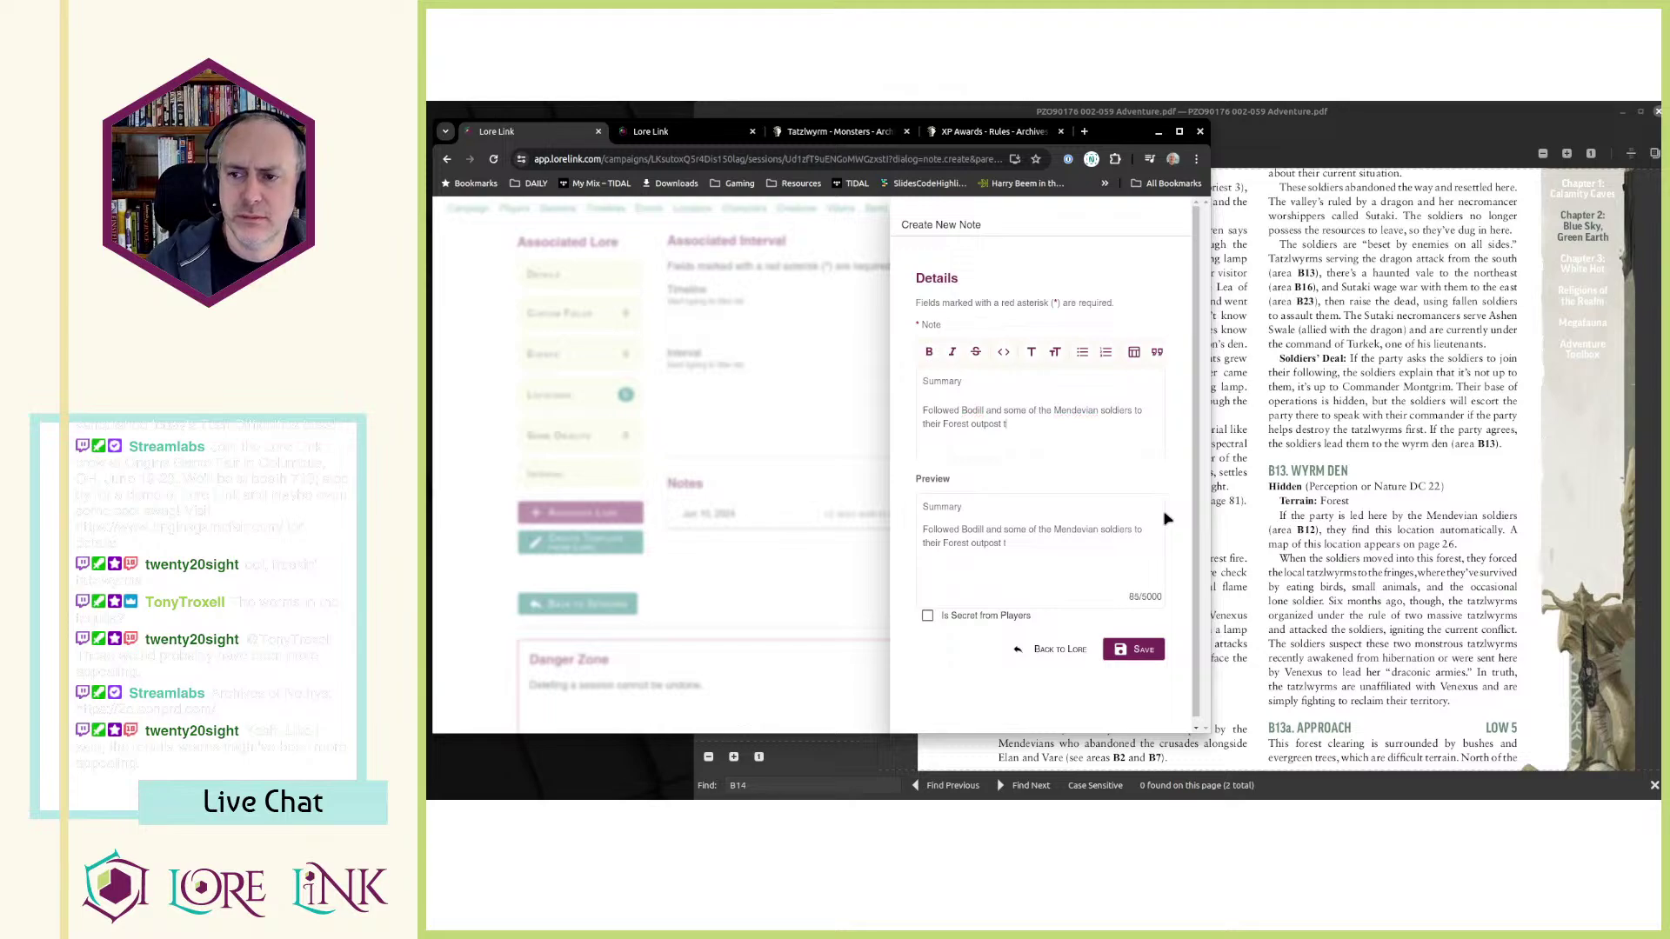
text(o help deal with the Tatzl)
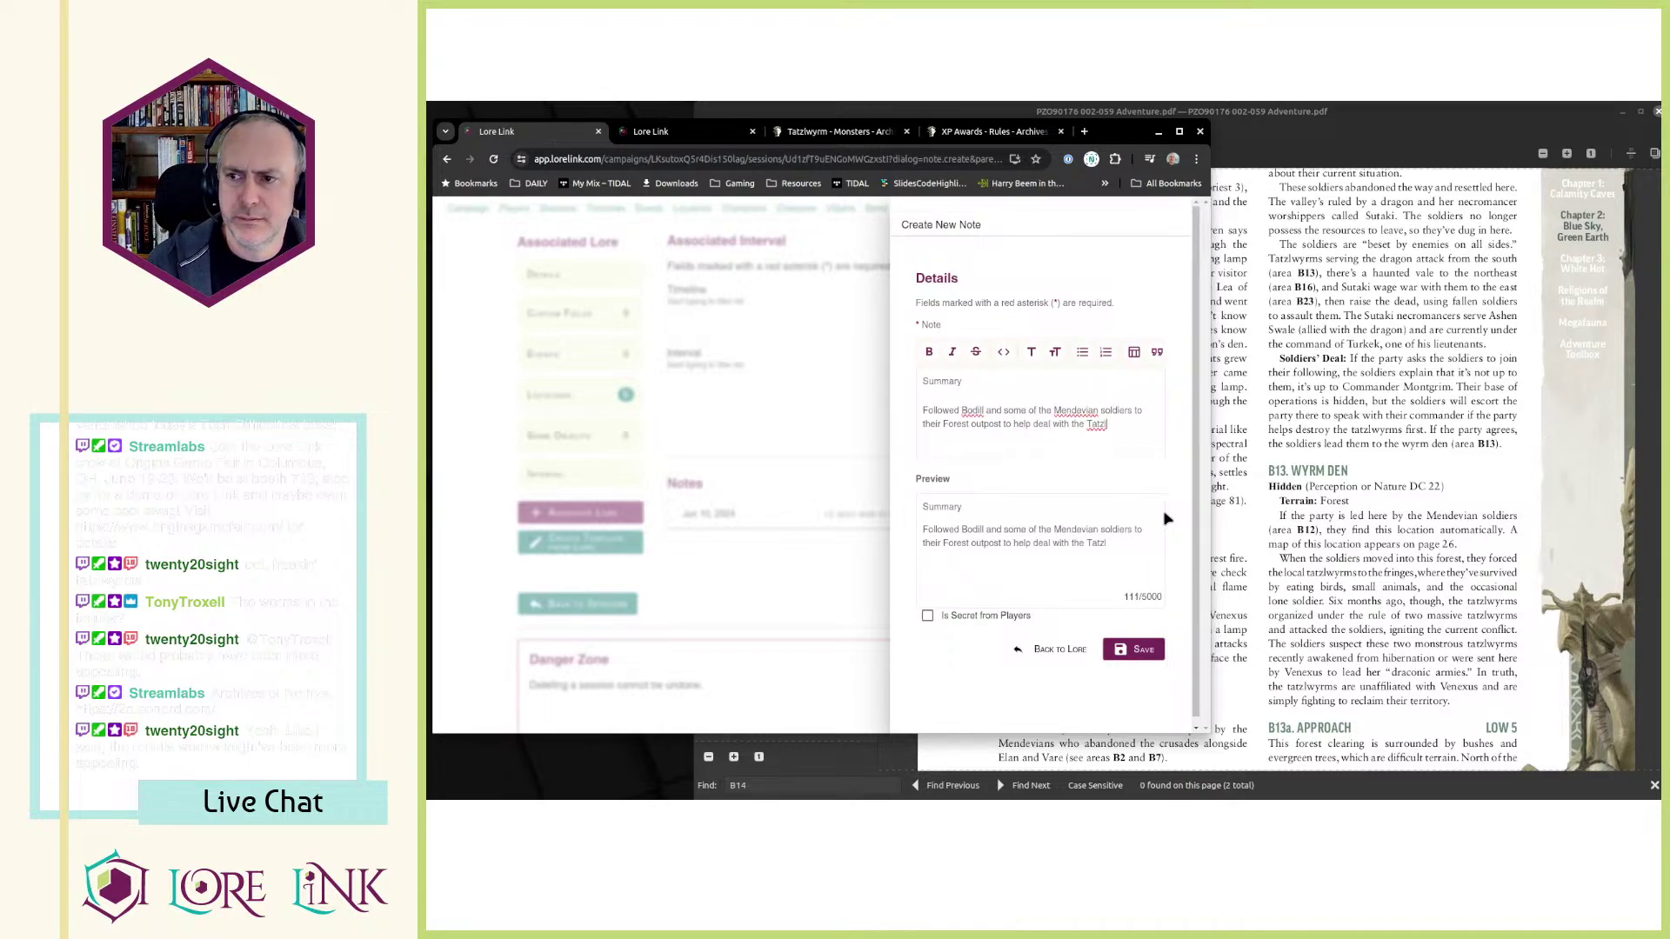
text(ewyrms)
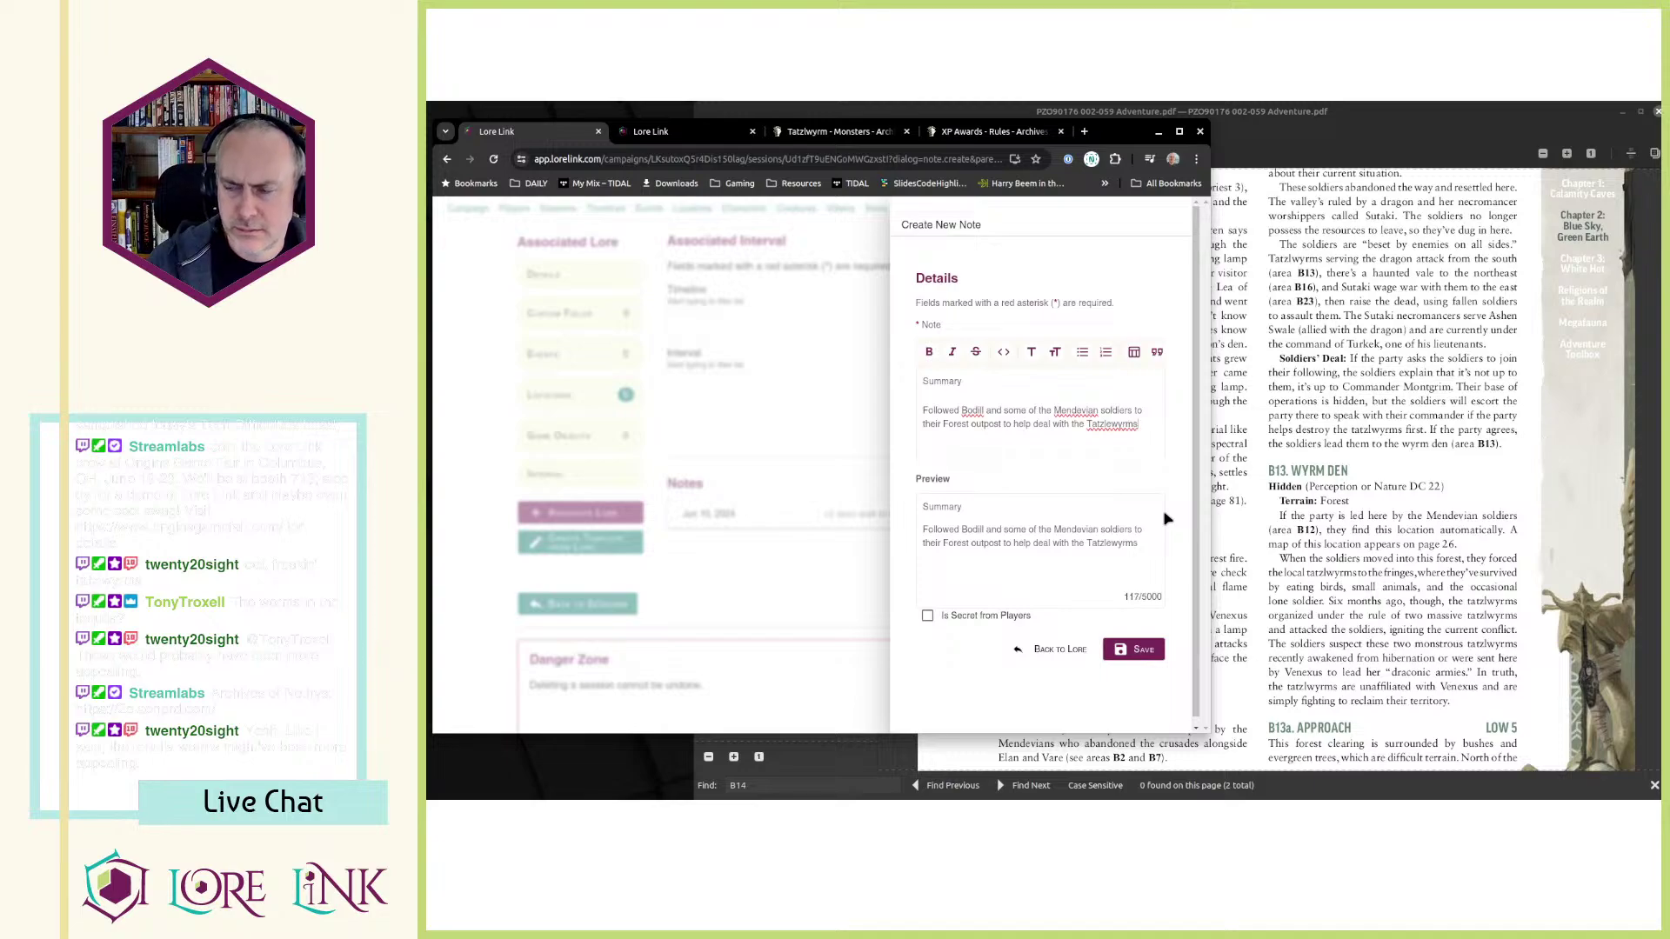
text(.)
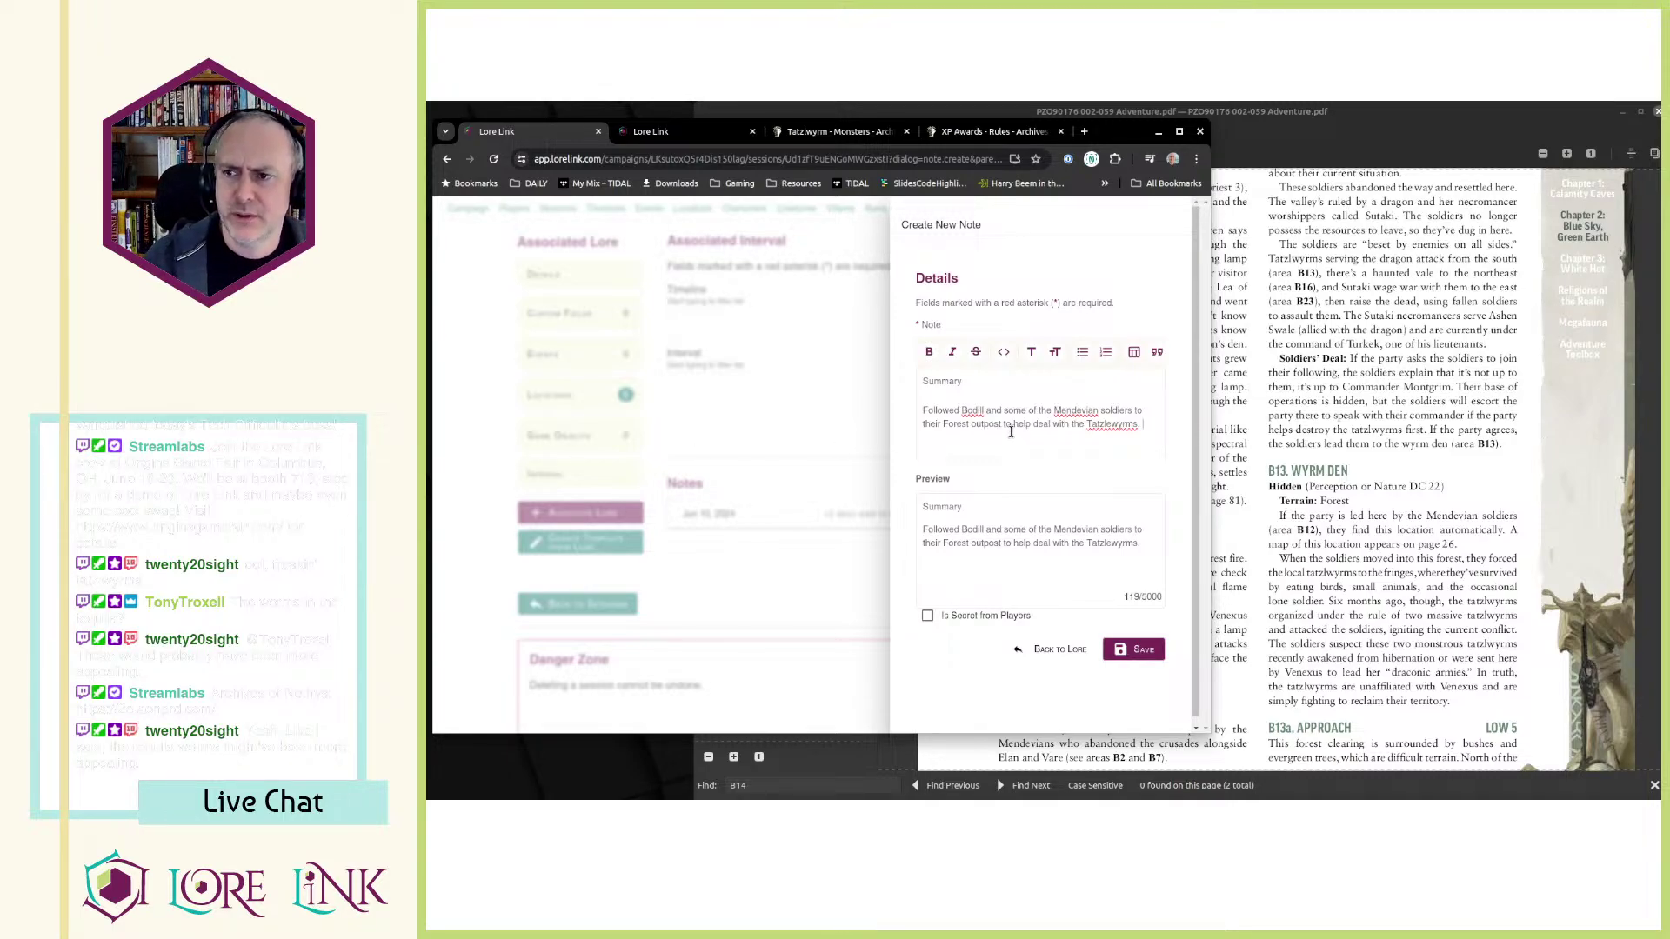
text(You)
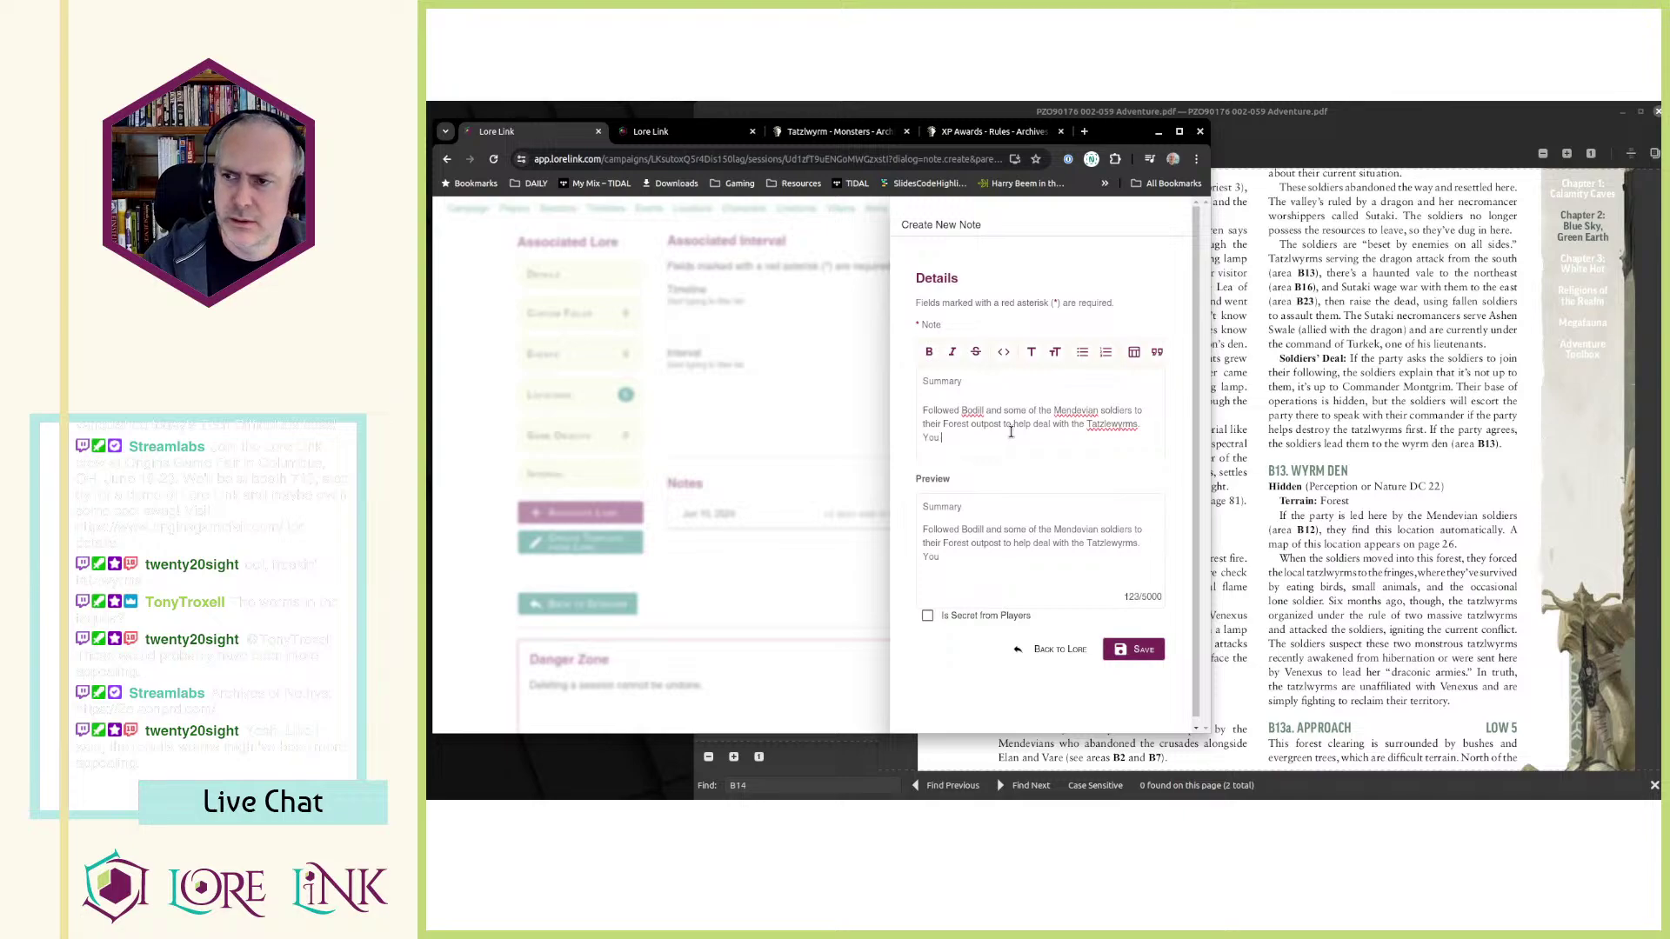
key(ctrl+shift+Left)
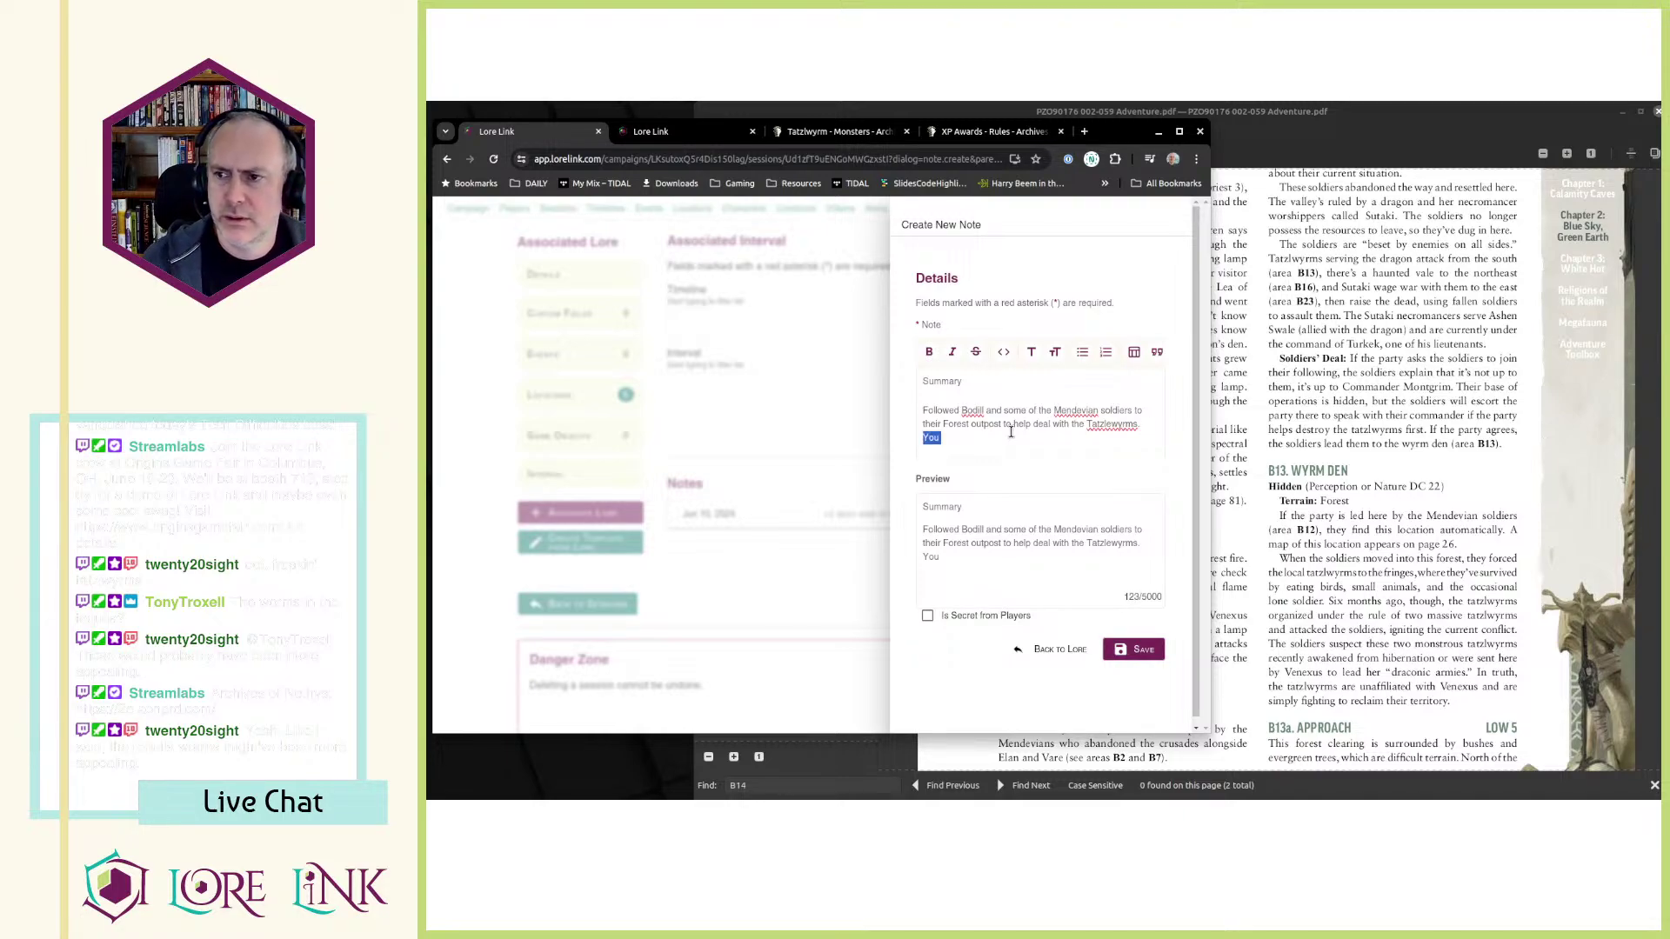
key(BackSpace)
text(The)
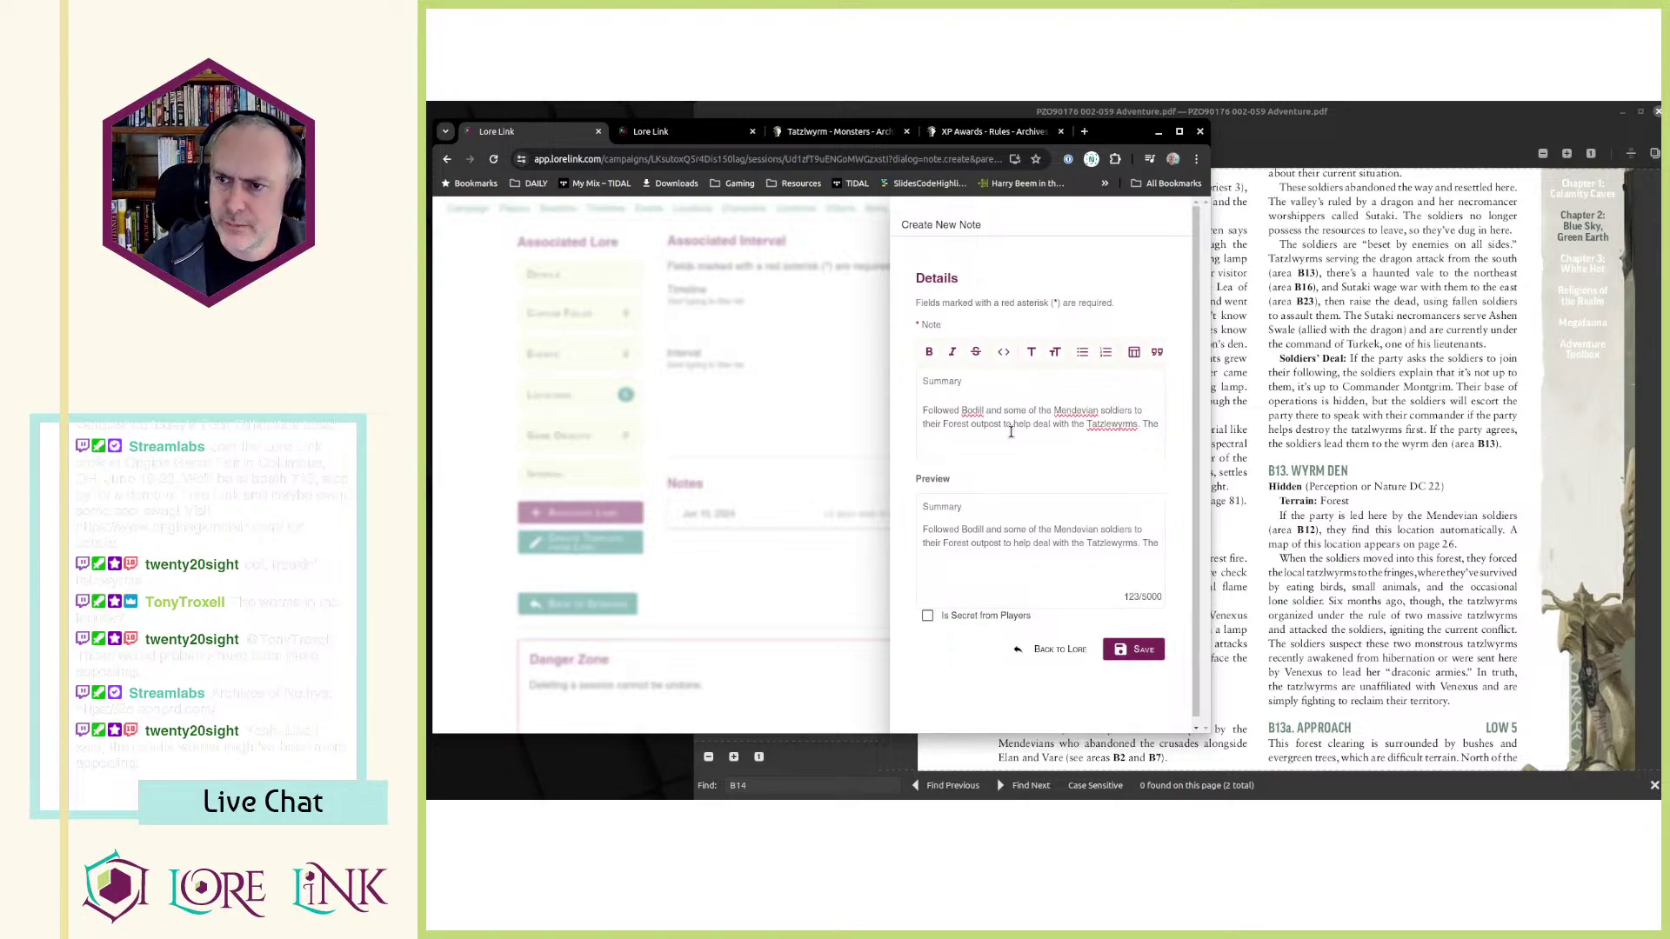
key(BackSpace)
key(BackSpace)
key(BackSpace)
key(BackSpace)
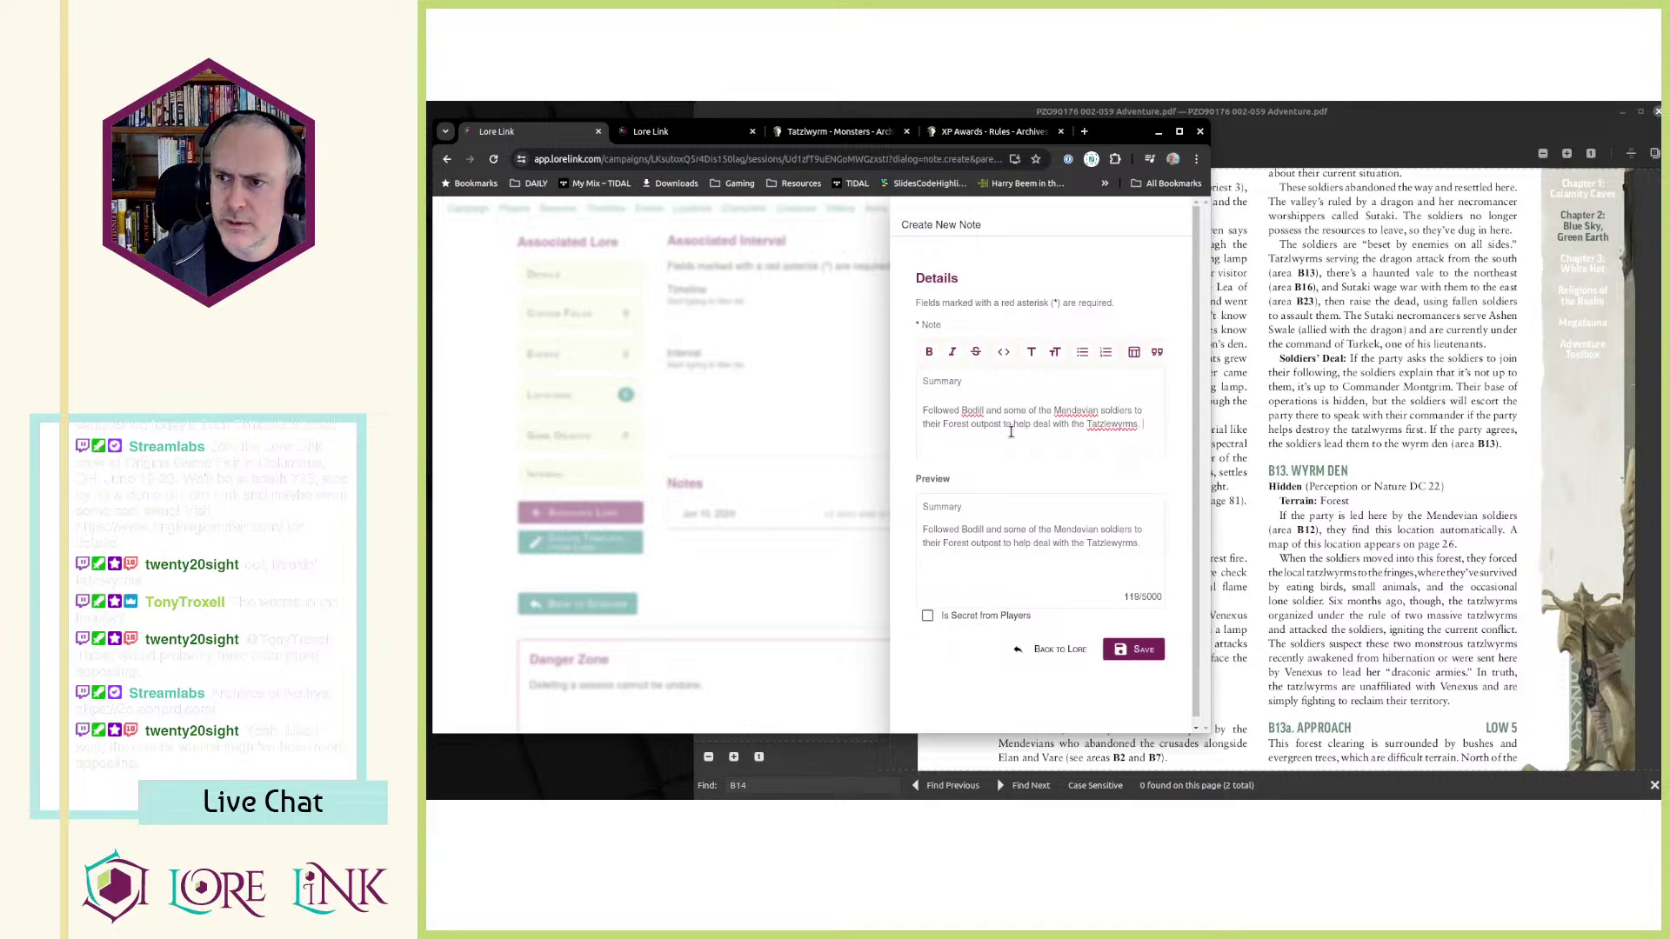
- Continue the summary with "After a good night's rest the soldiers led you to the Tazlewyrm's lair where"
text(Afte)
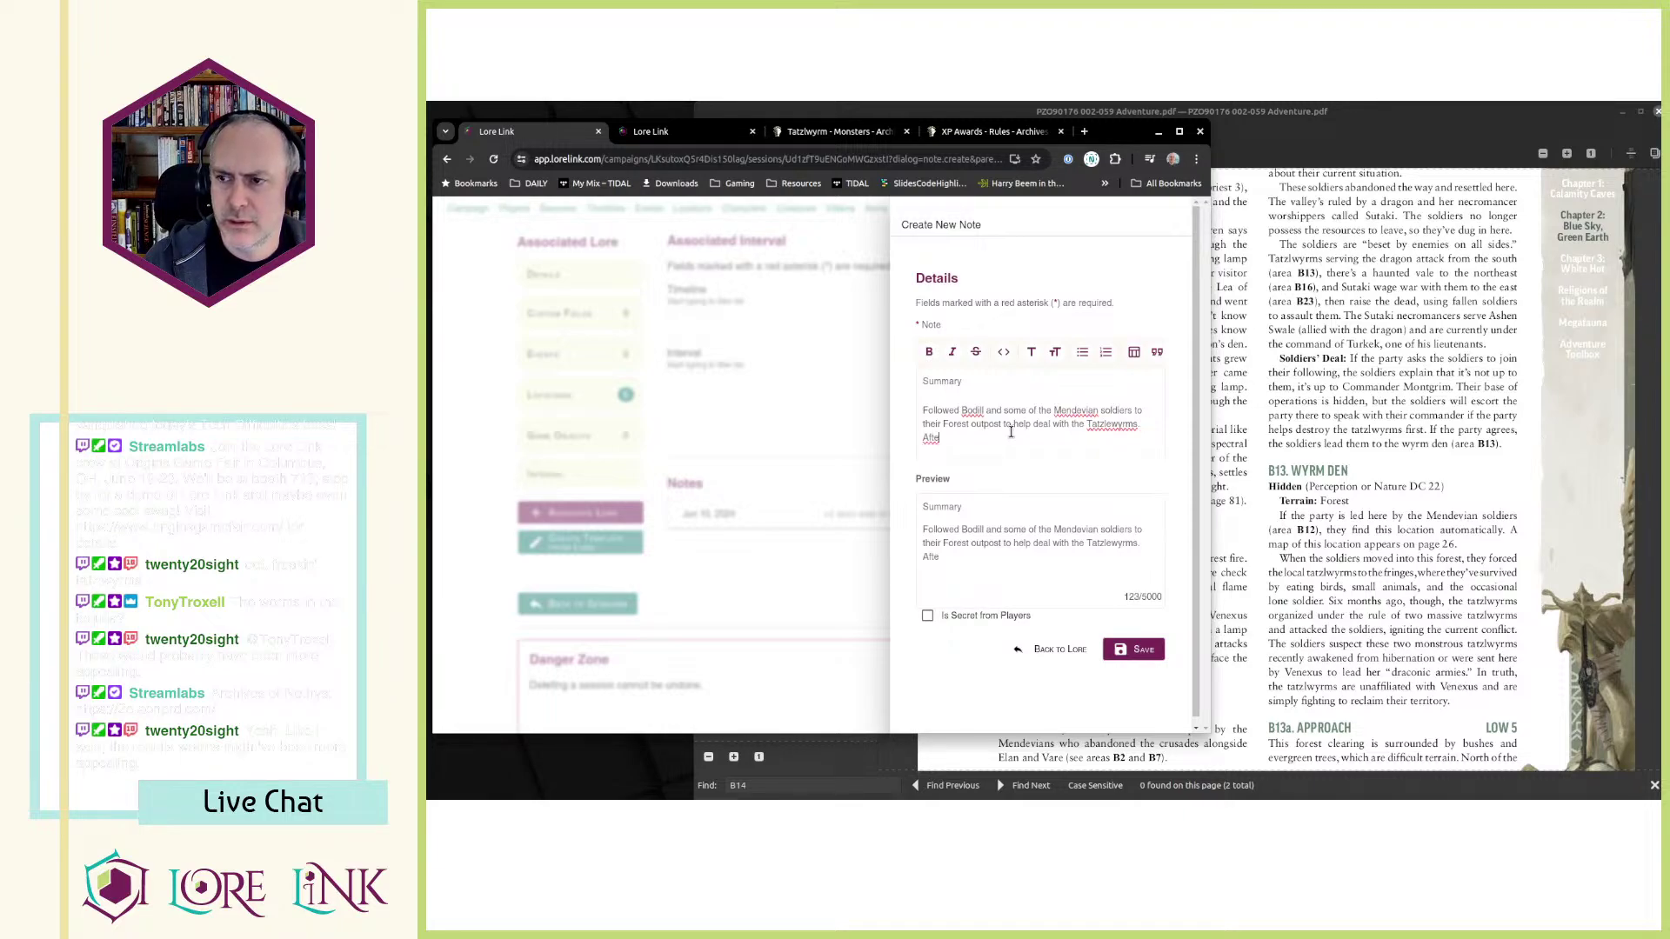
text(r a good night's rest y)
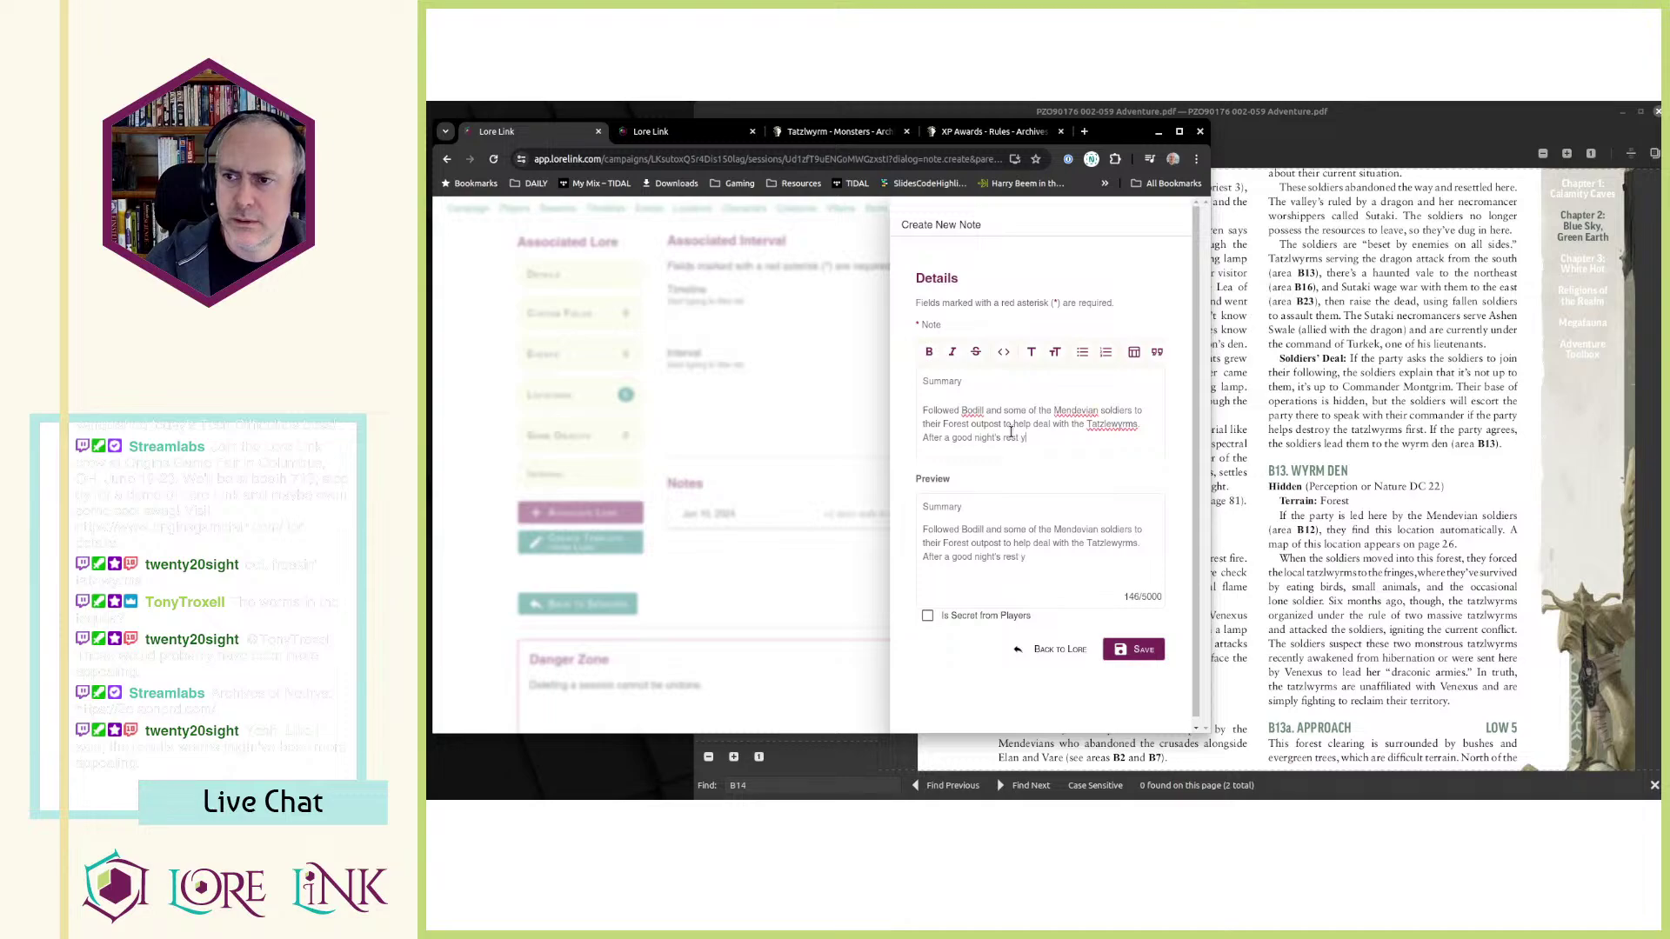
key(BackSpace)
text(the soldiers led you to the )
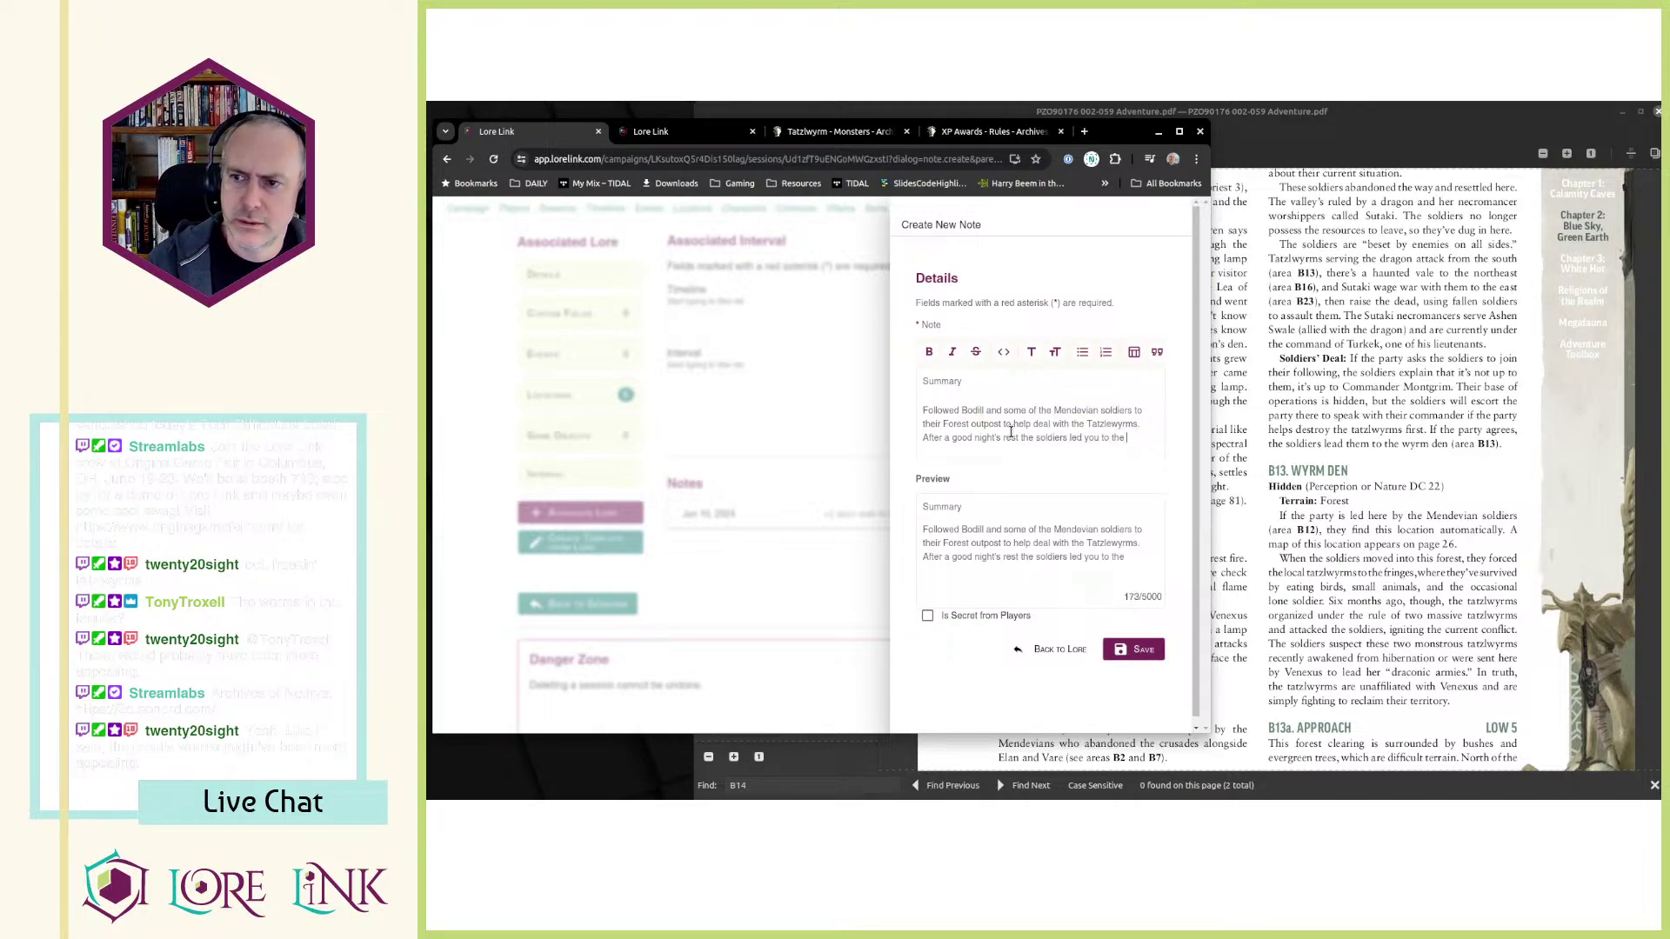
text(Taz)
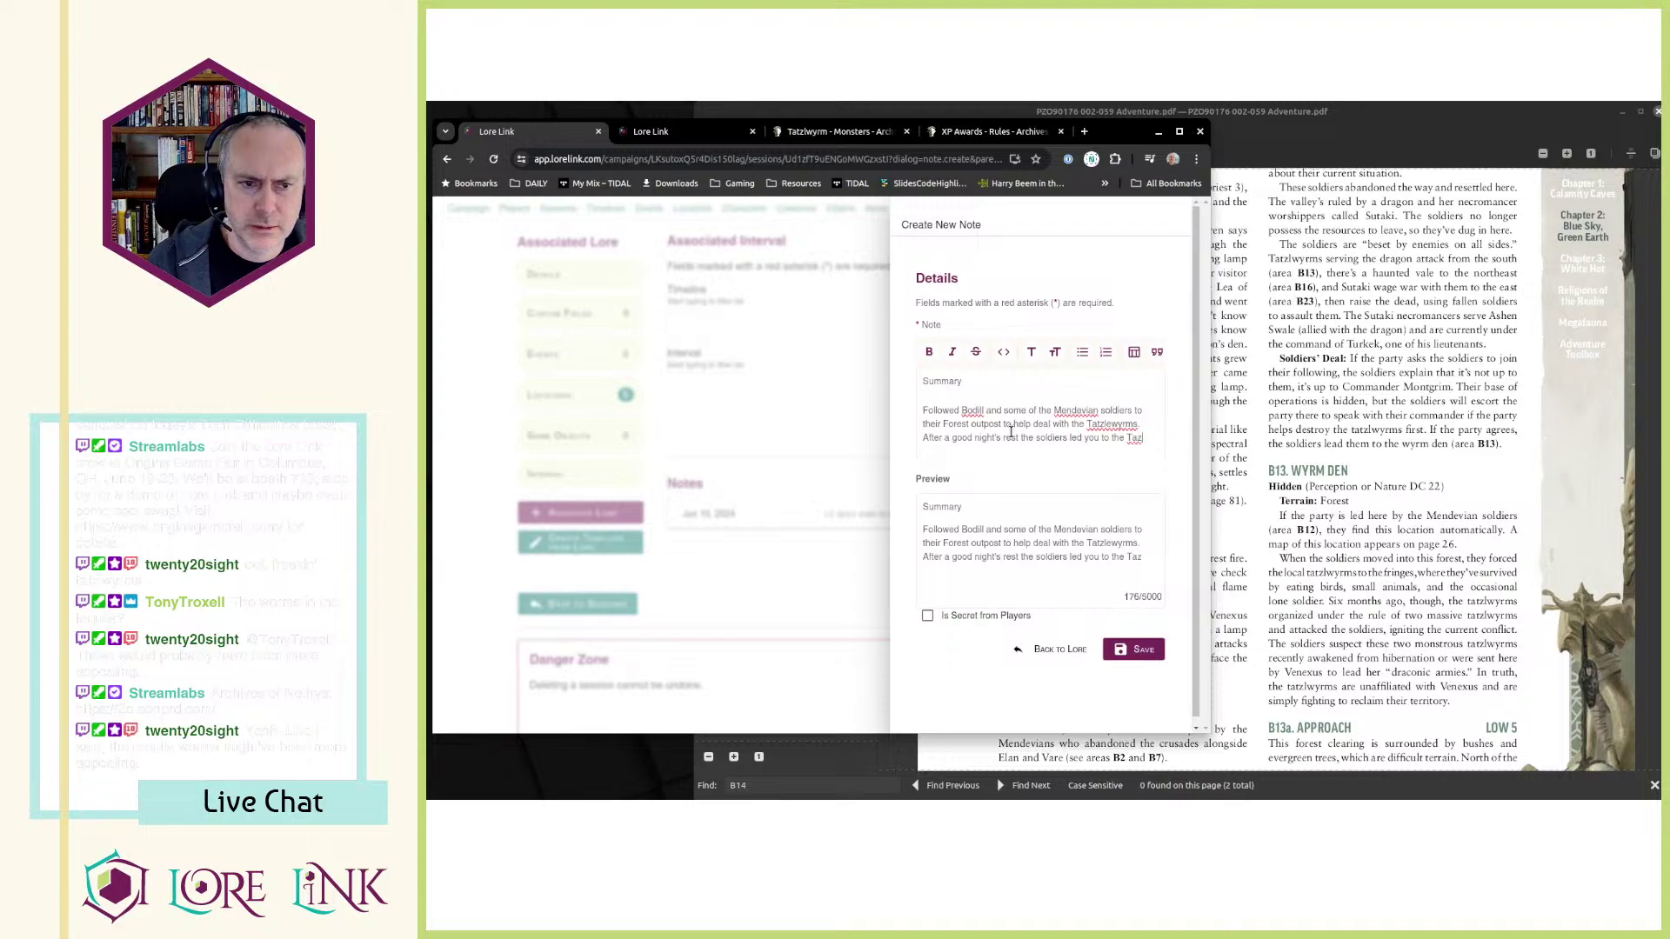
text(lewyrm's)
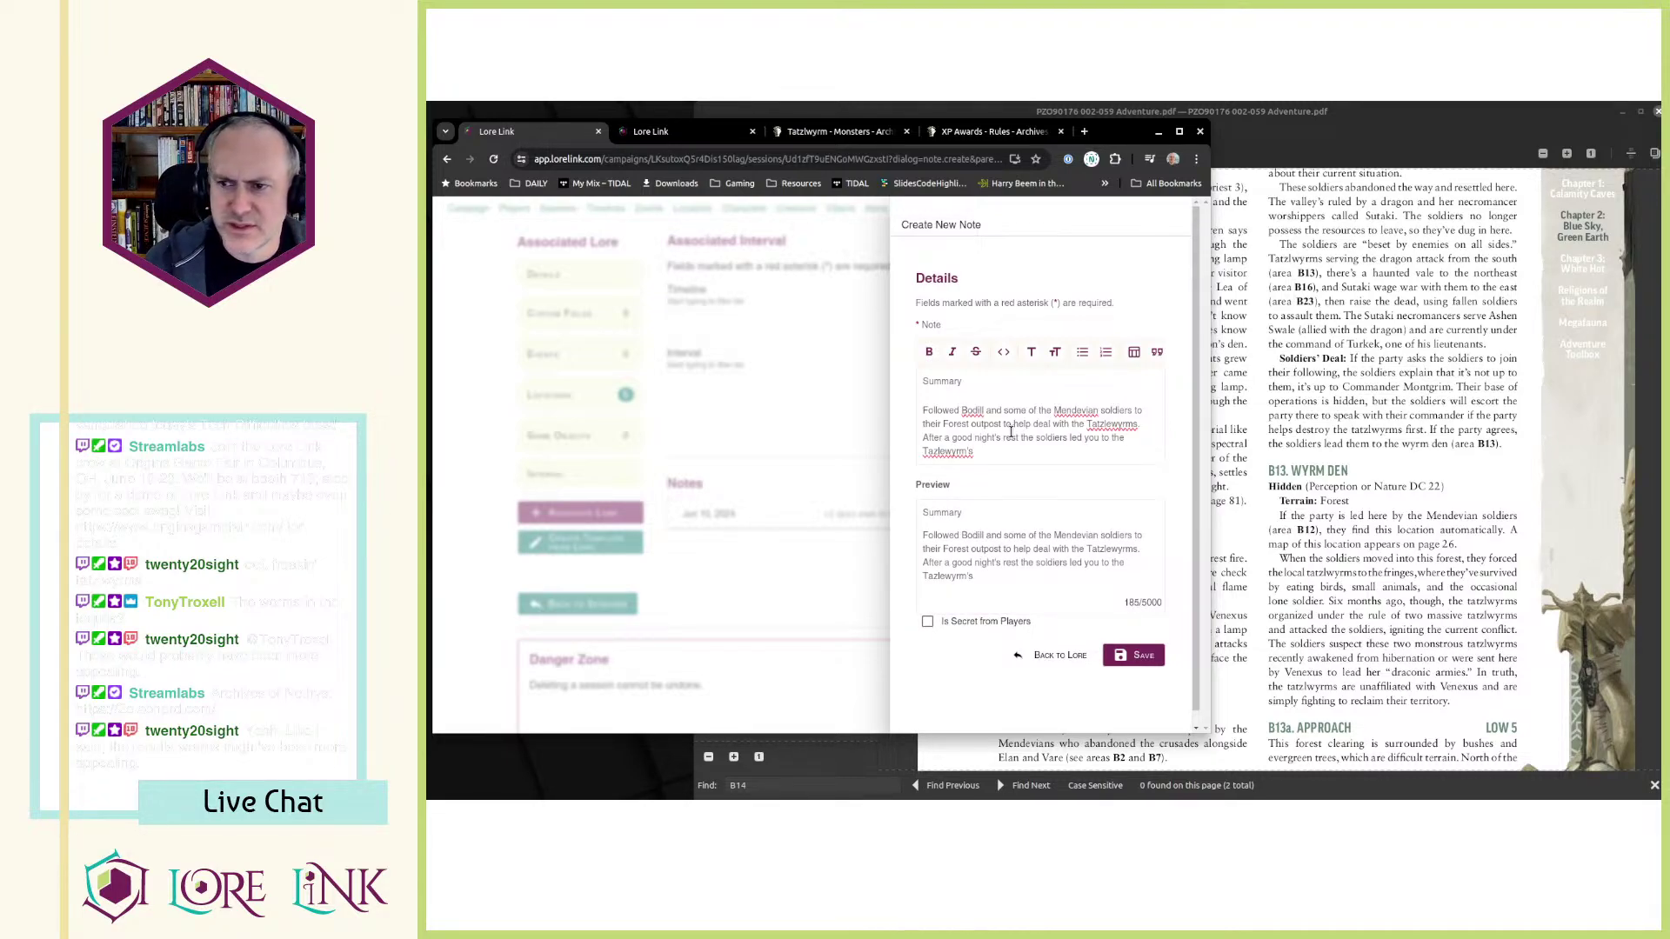
text( lair where )
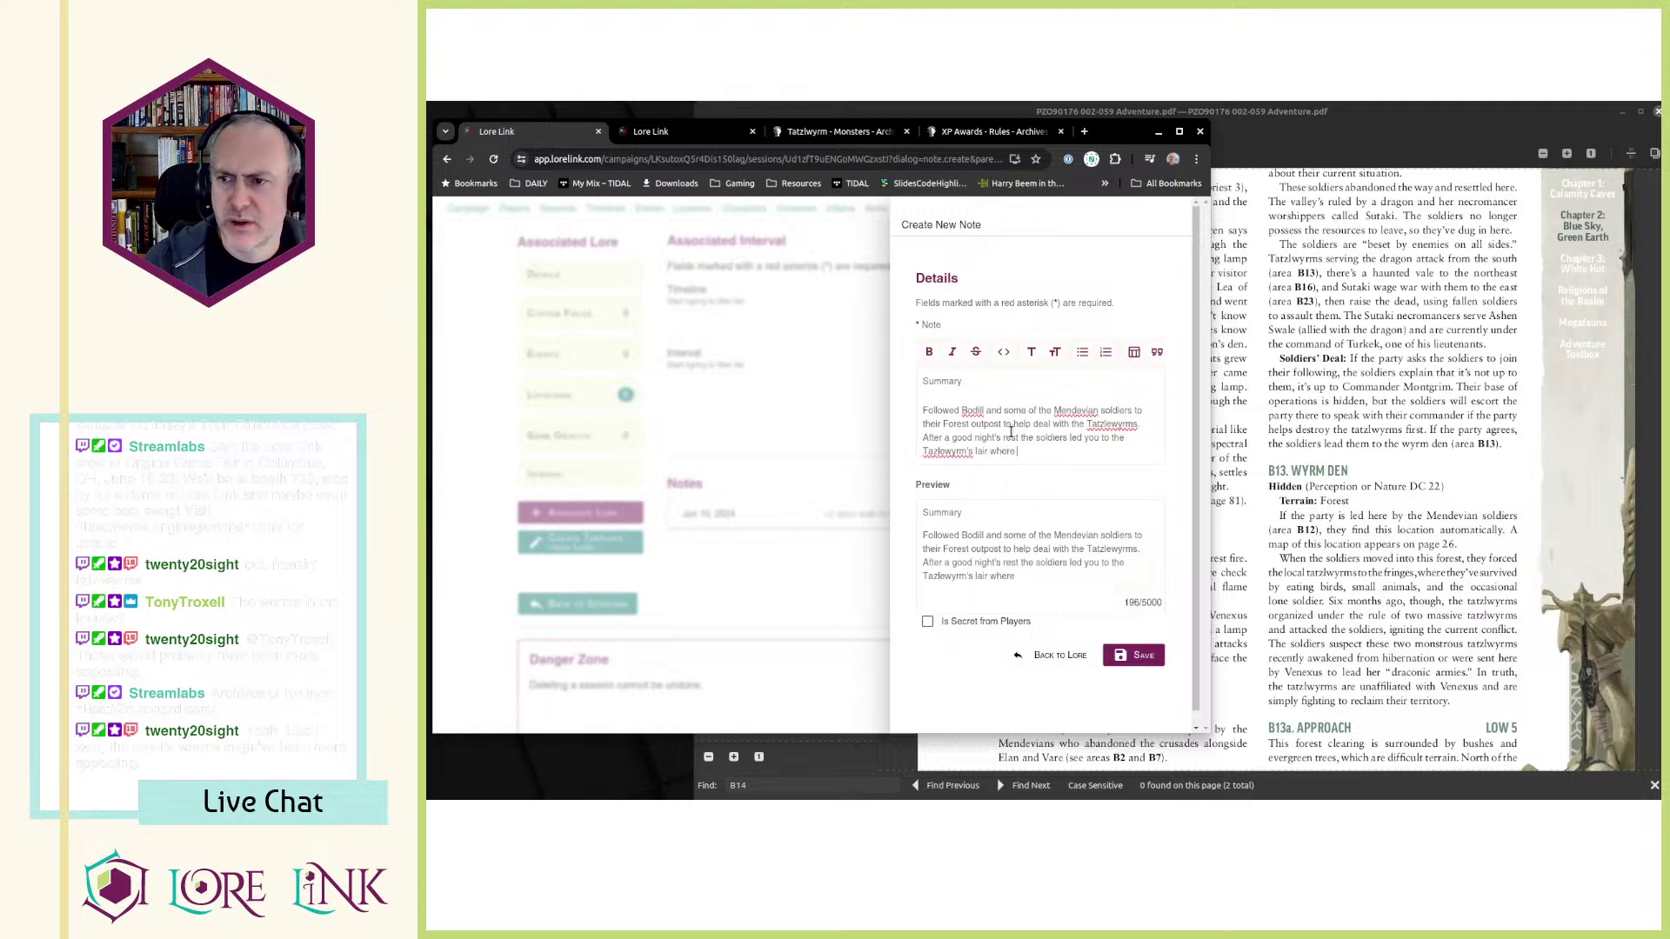
- Extend the sentence about the lair with "they initiated combat (as they had often done before with little success) while"
text(they init)
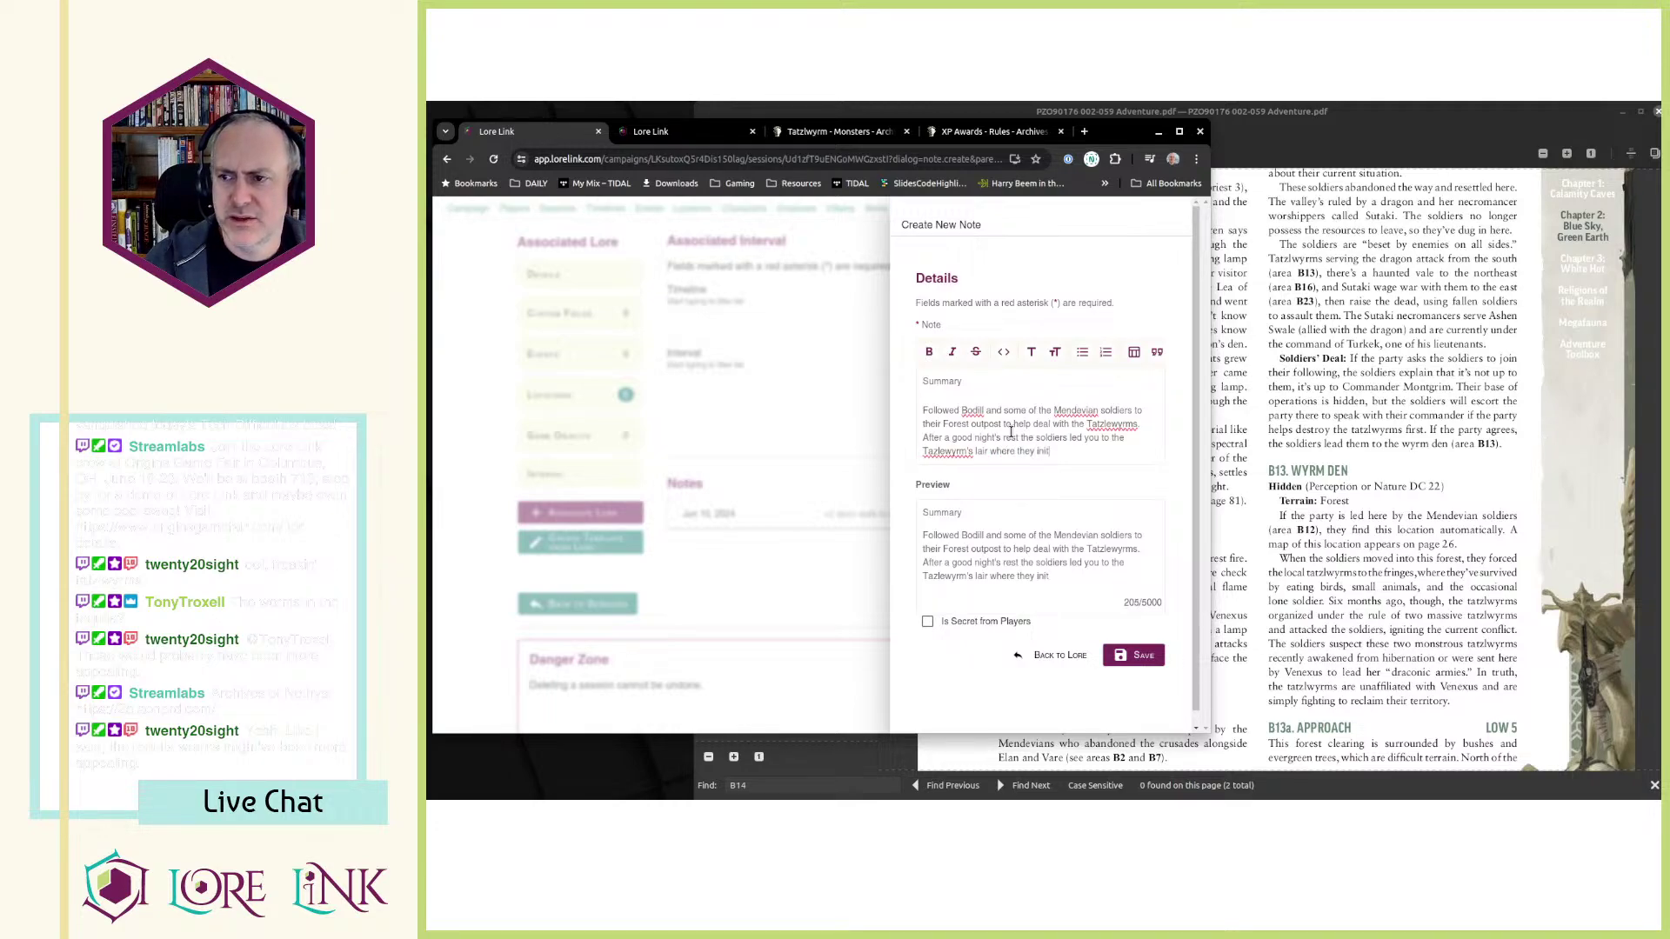
text(iated combat)
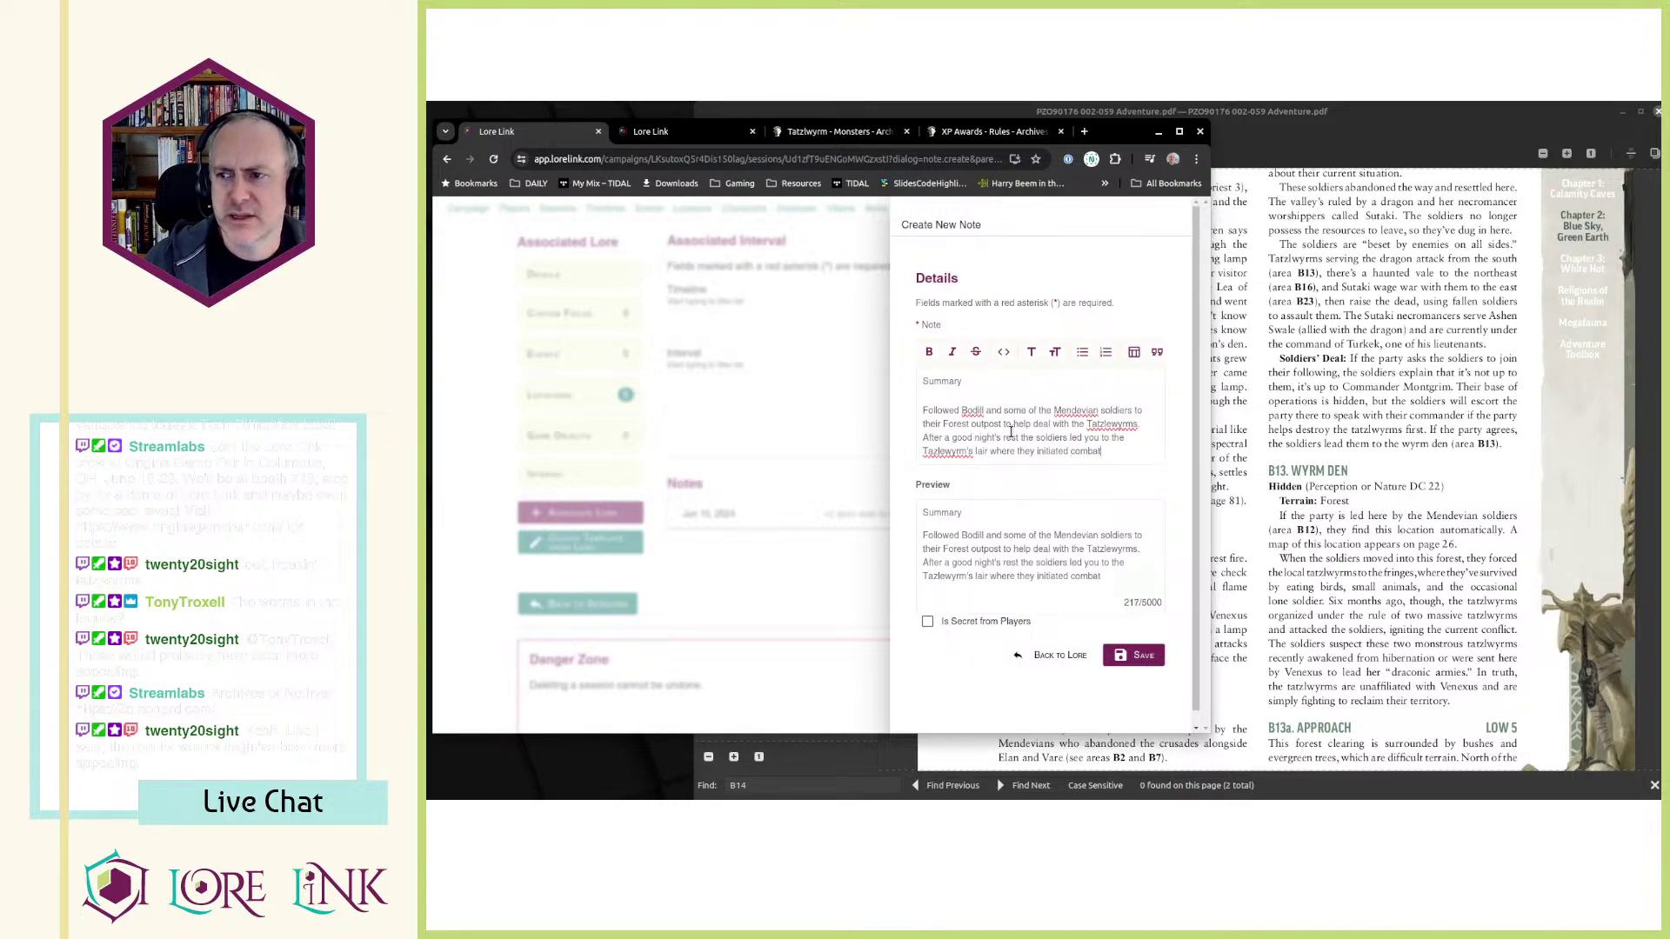
text( (as they)
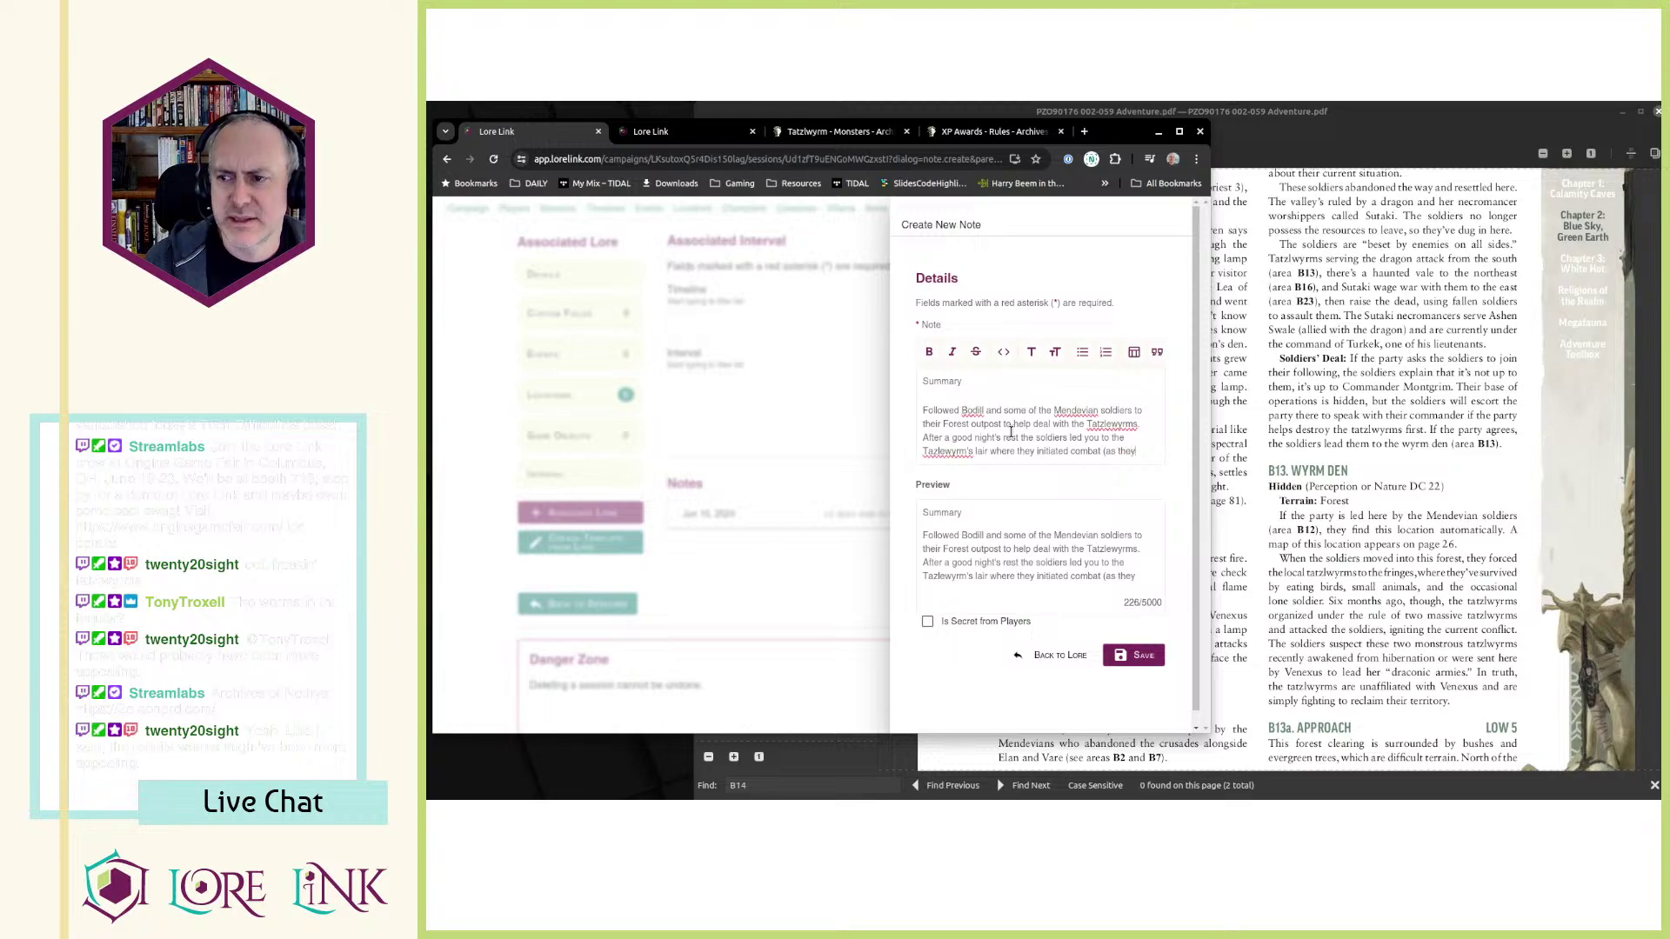
text( had often done before with)
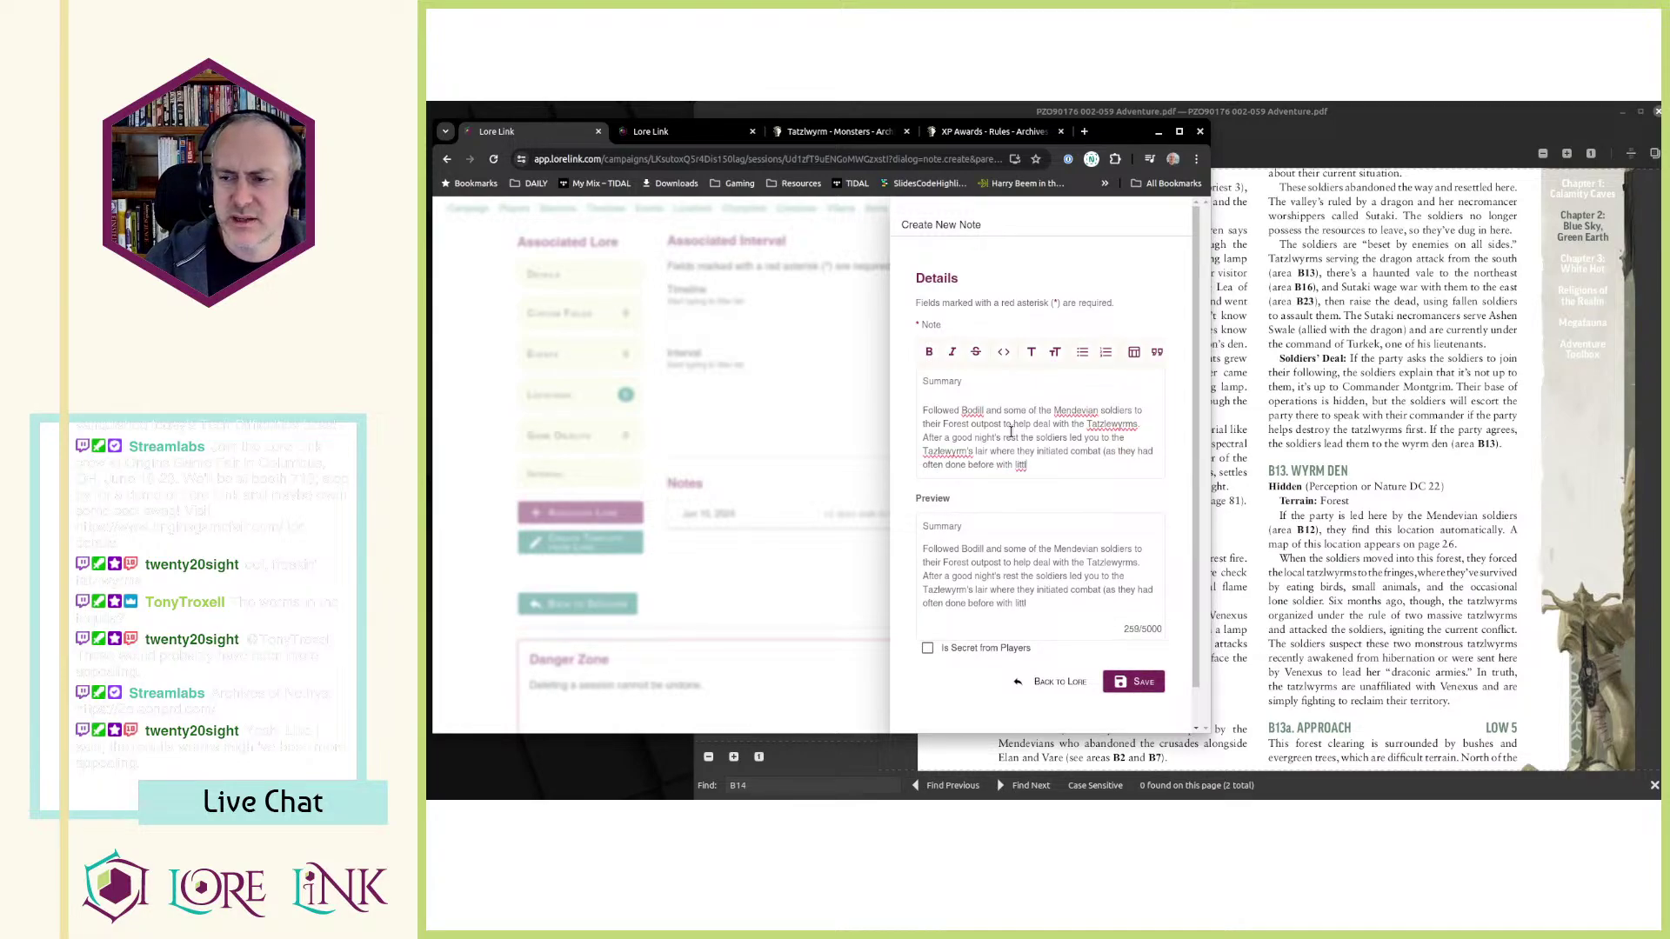
text( little success) while )
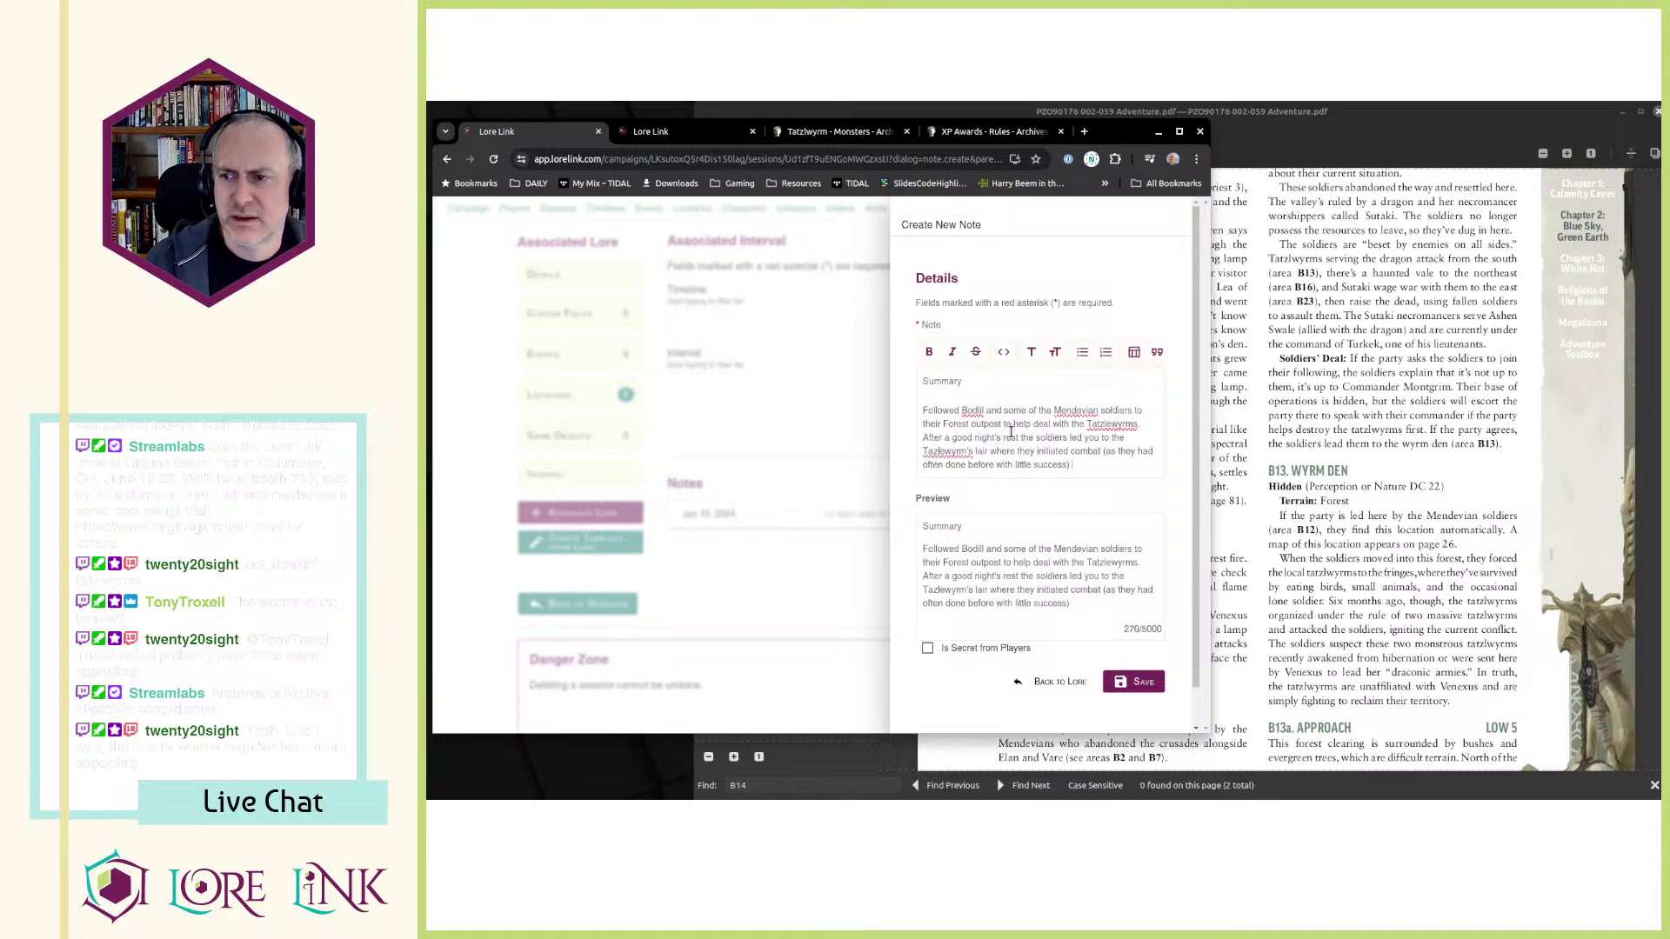
- Finish the first summary paragraph with "the party walk around and ambushed from the side."
text(the party)
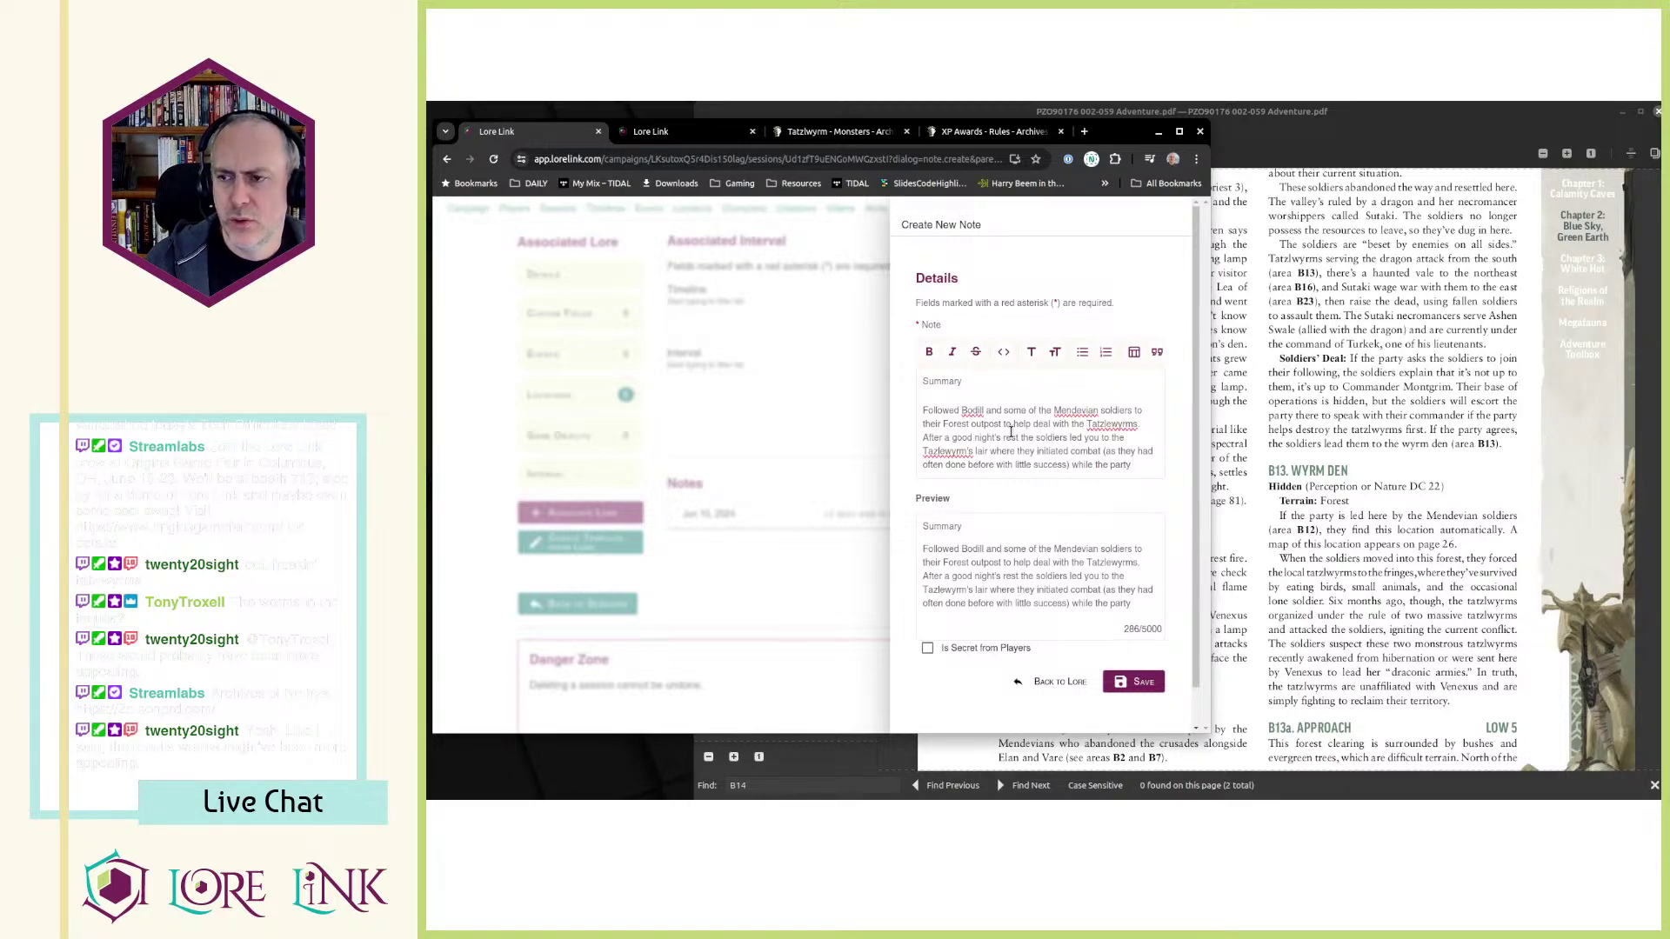
text(alk arou)
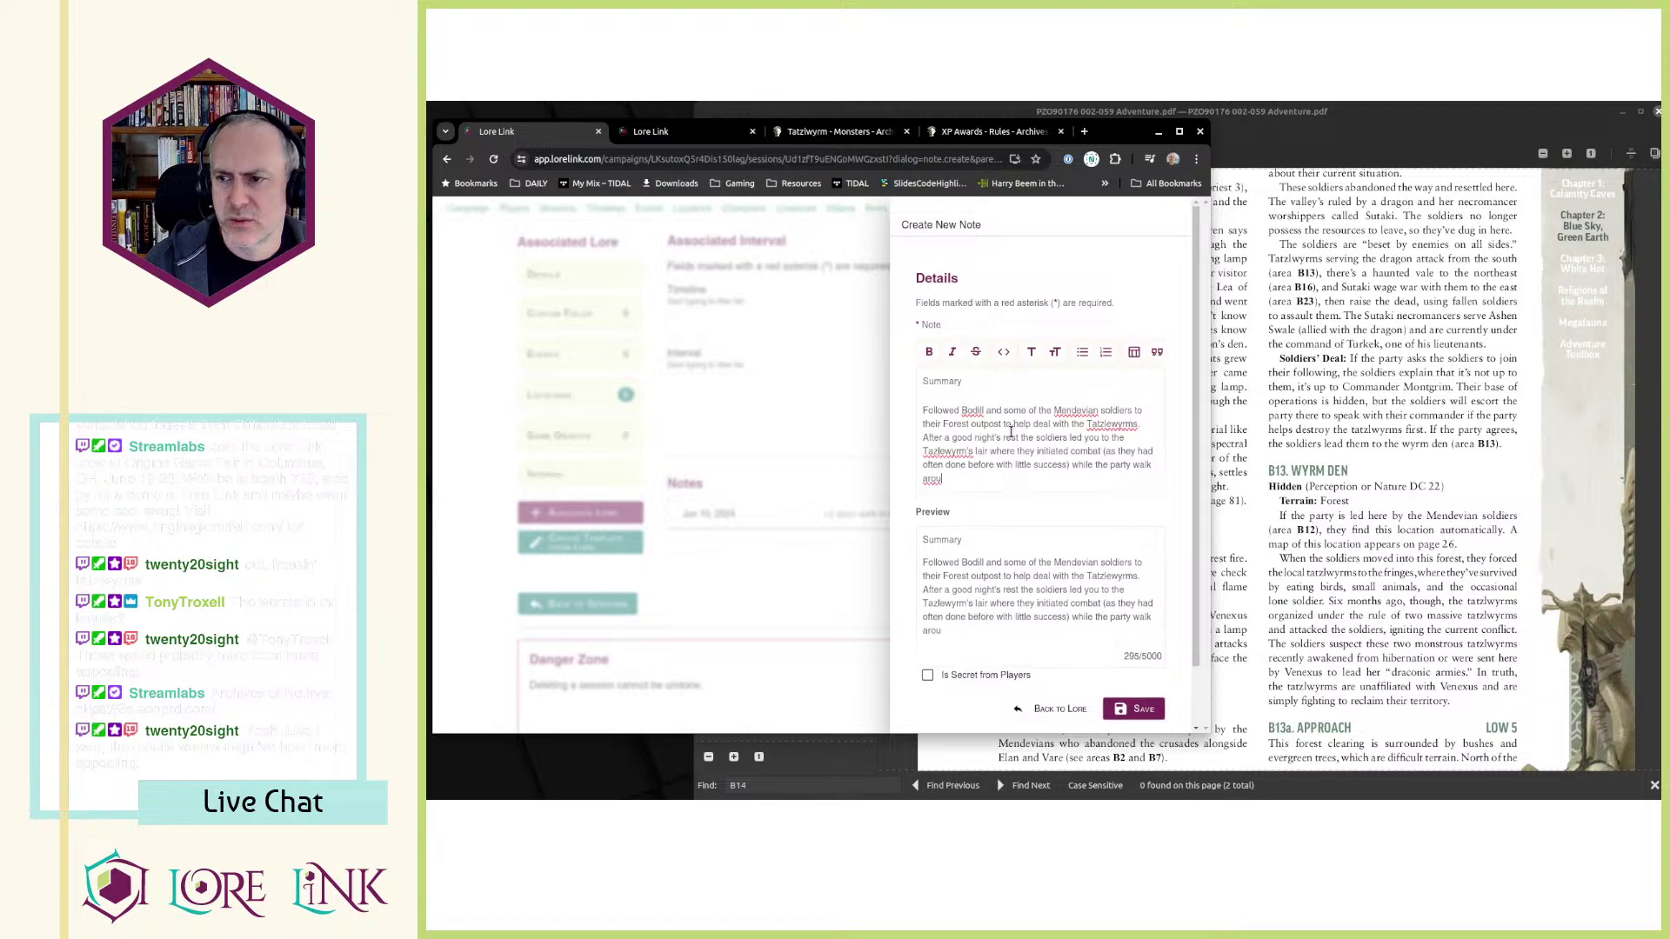
text(nd and ambushe)
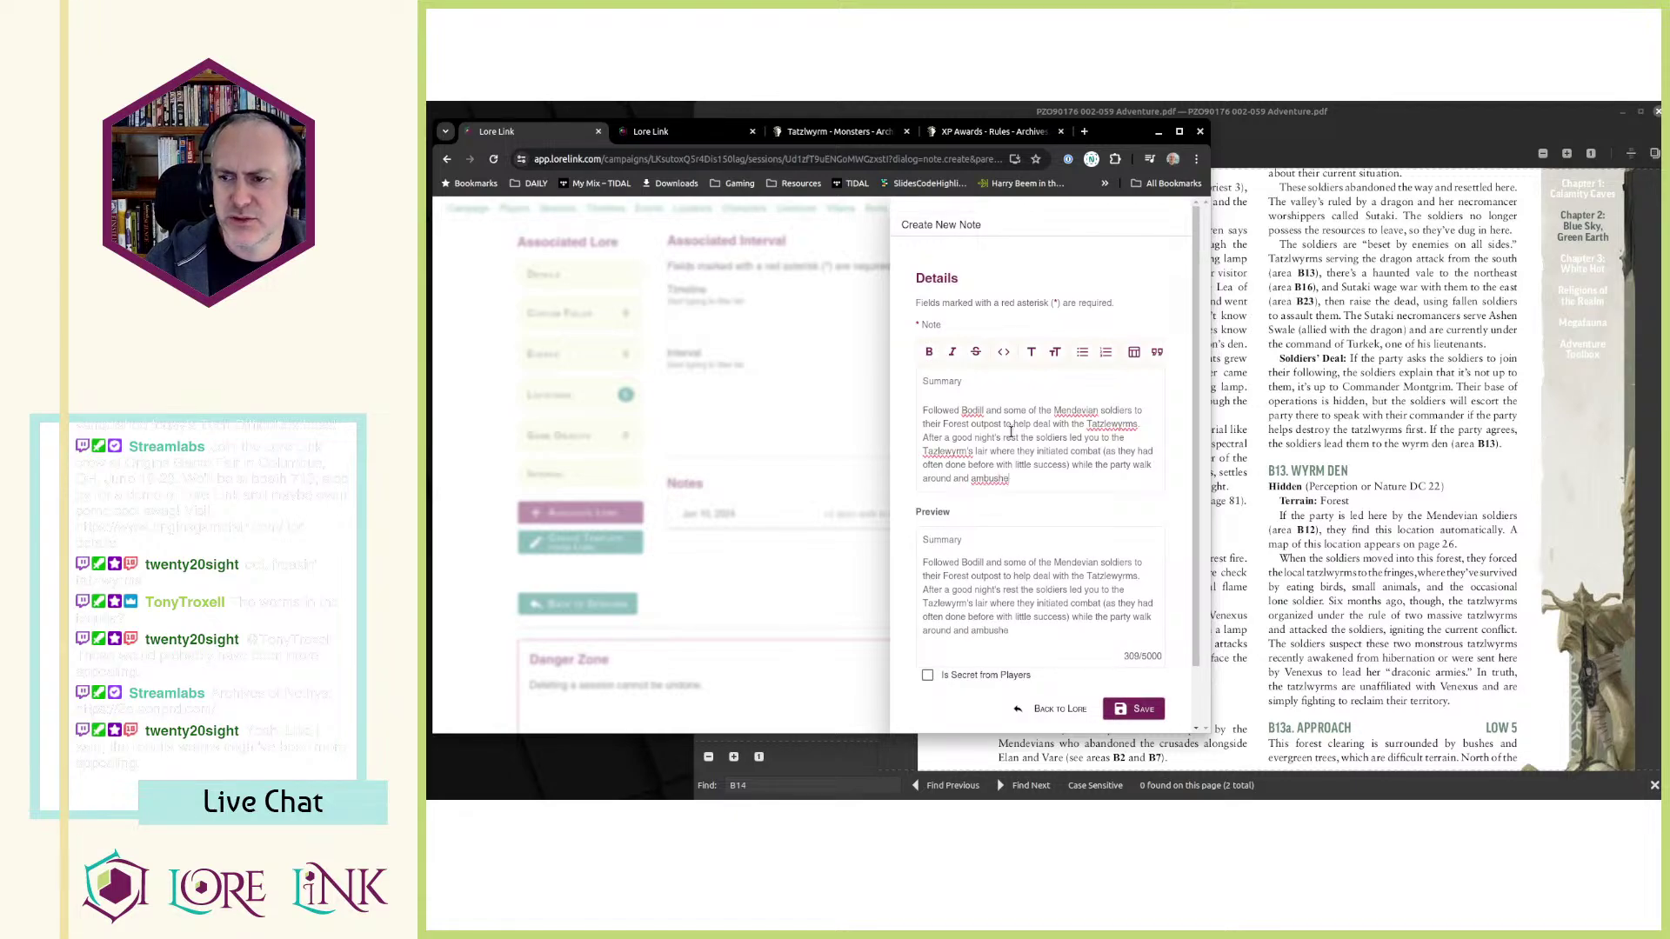
text(d from the s)
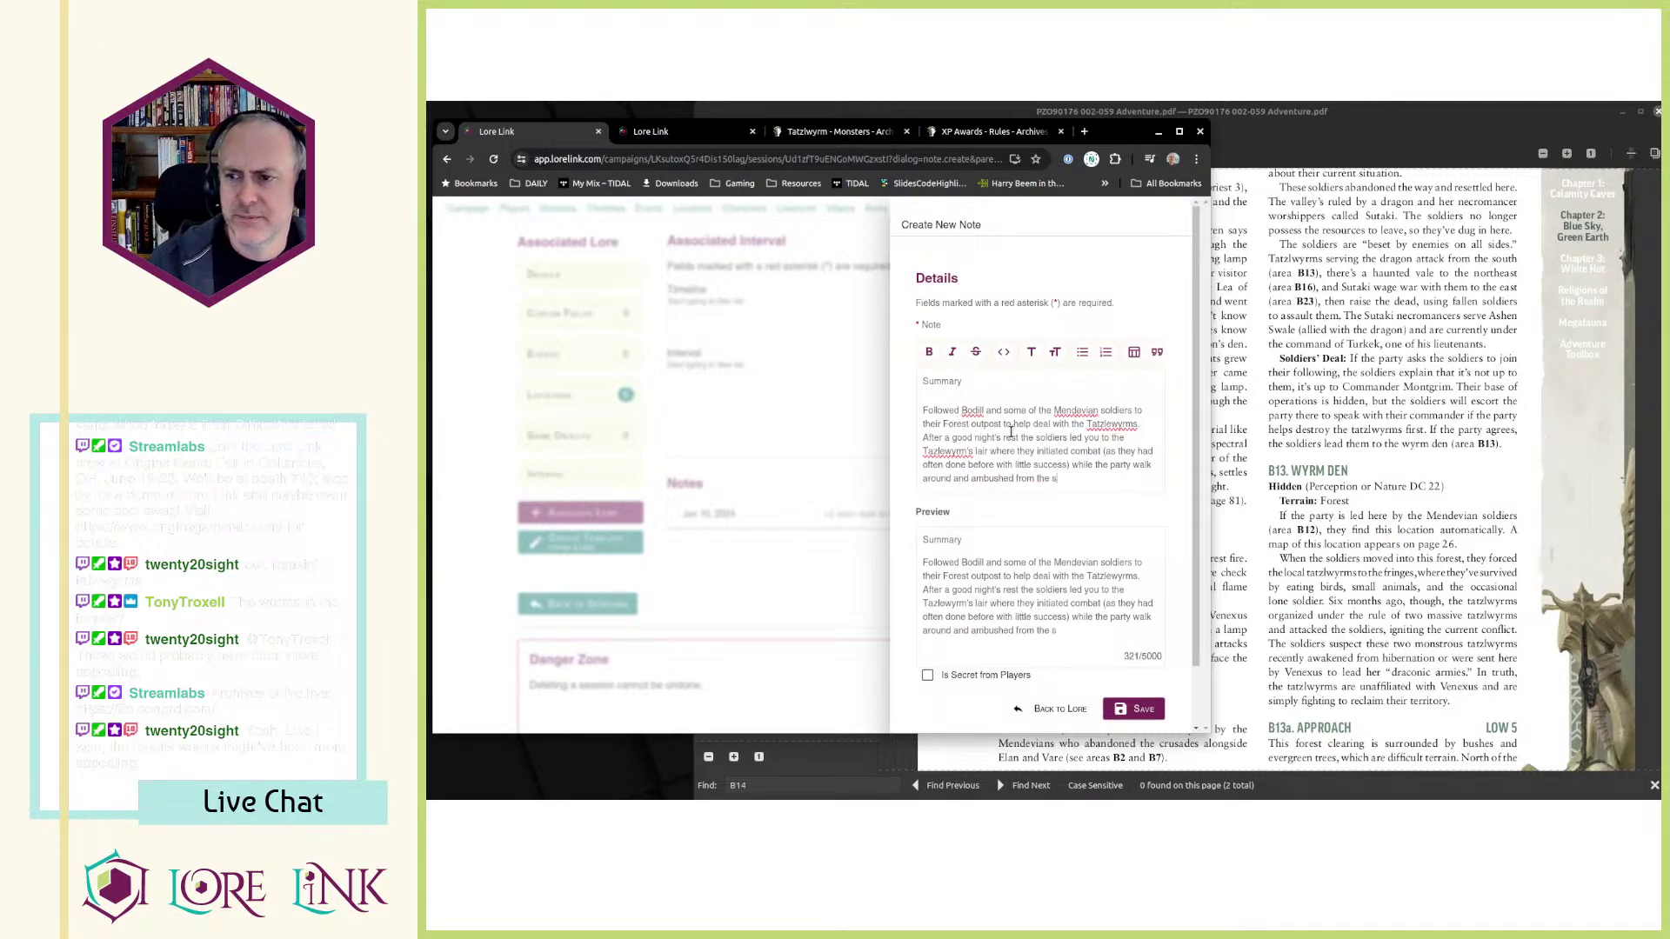
text(ide)
- Start a second summary paragraph with "You successfully defeated 3 Tatzlewyrm's in a single round of combat with only"
key(Return)
key(Return)
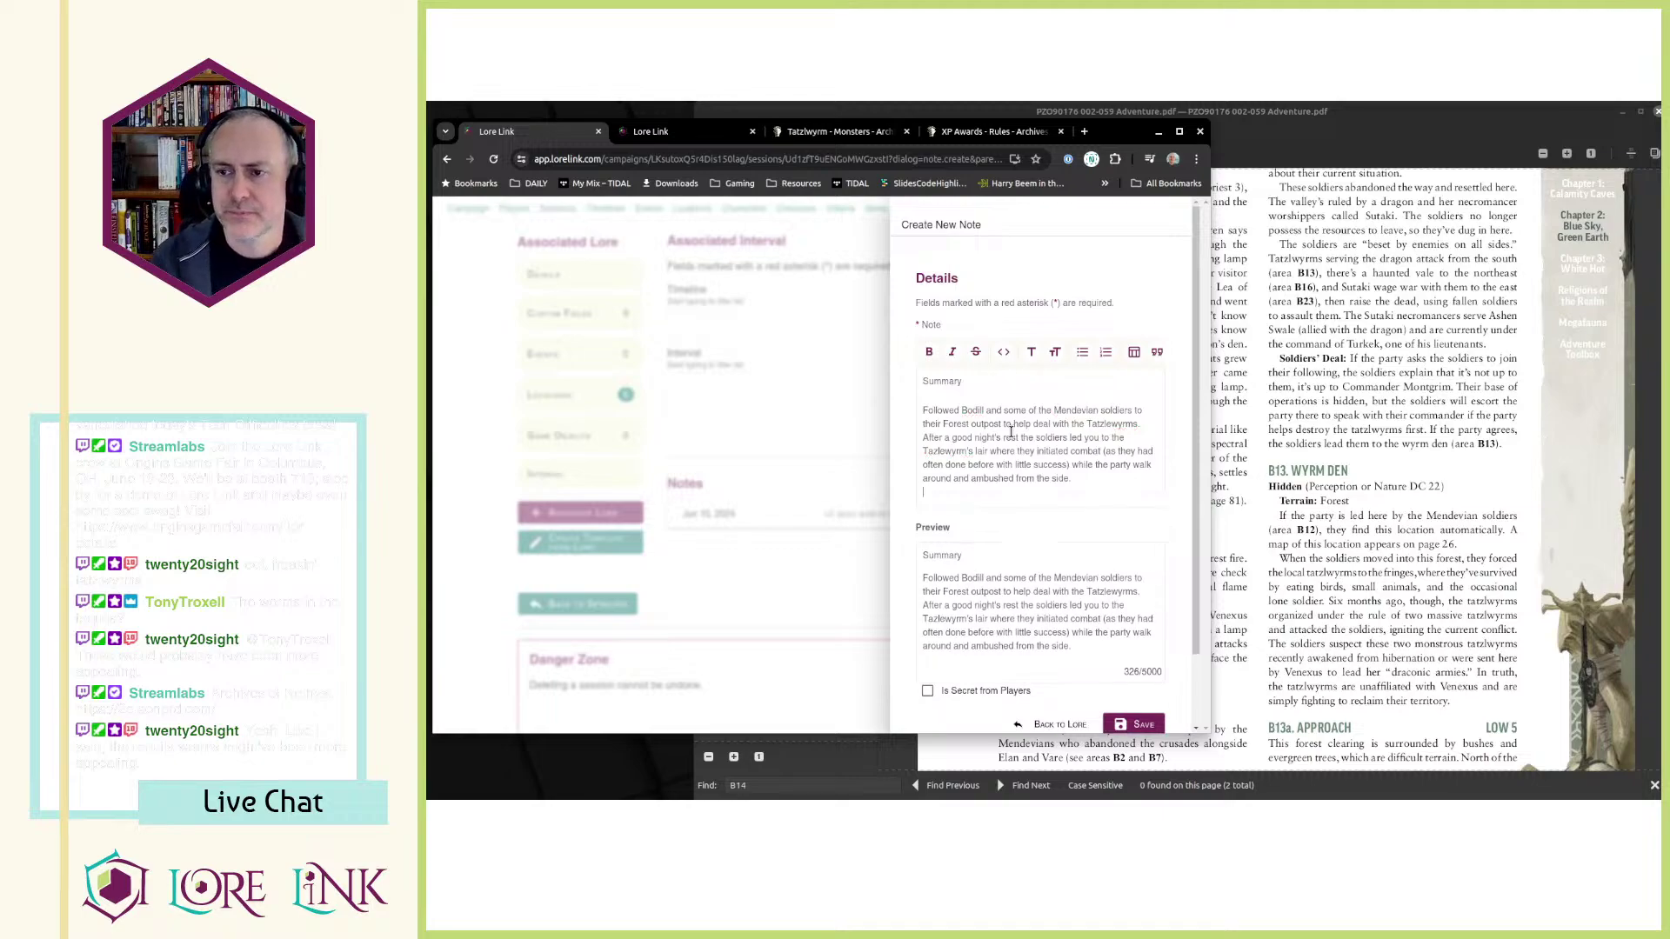
text(Y)
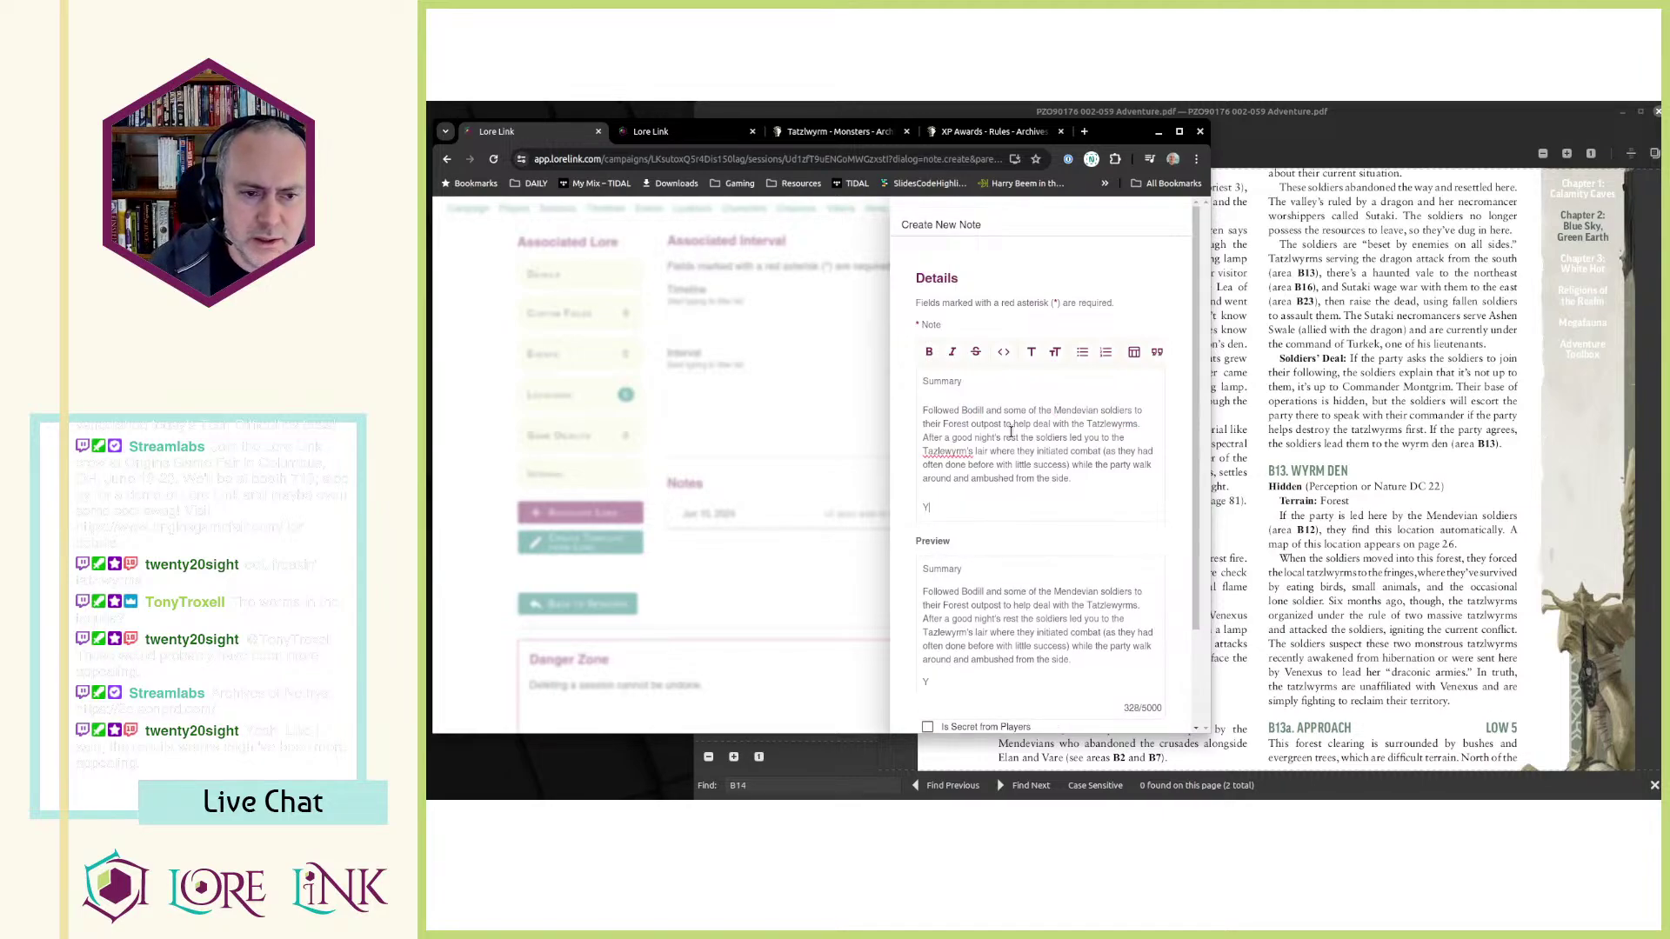
text(ou successfully defeated 3)
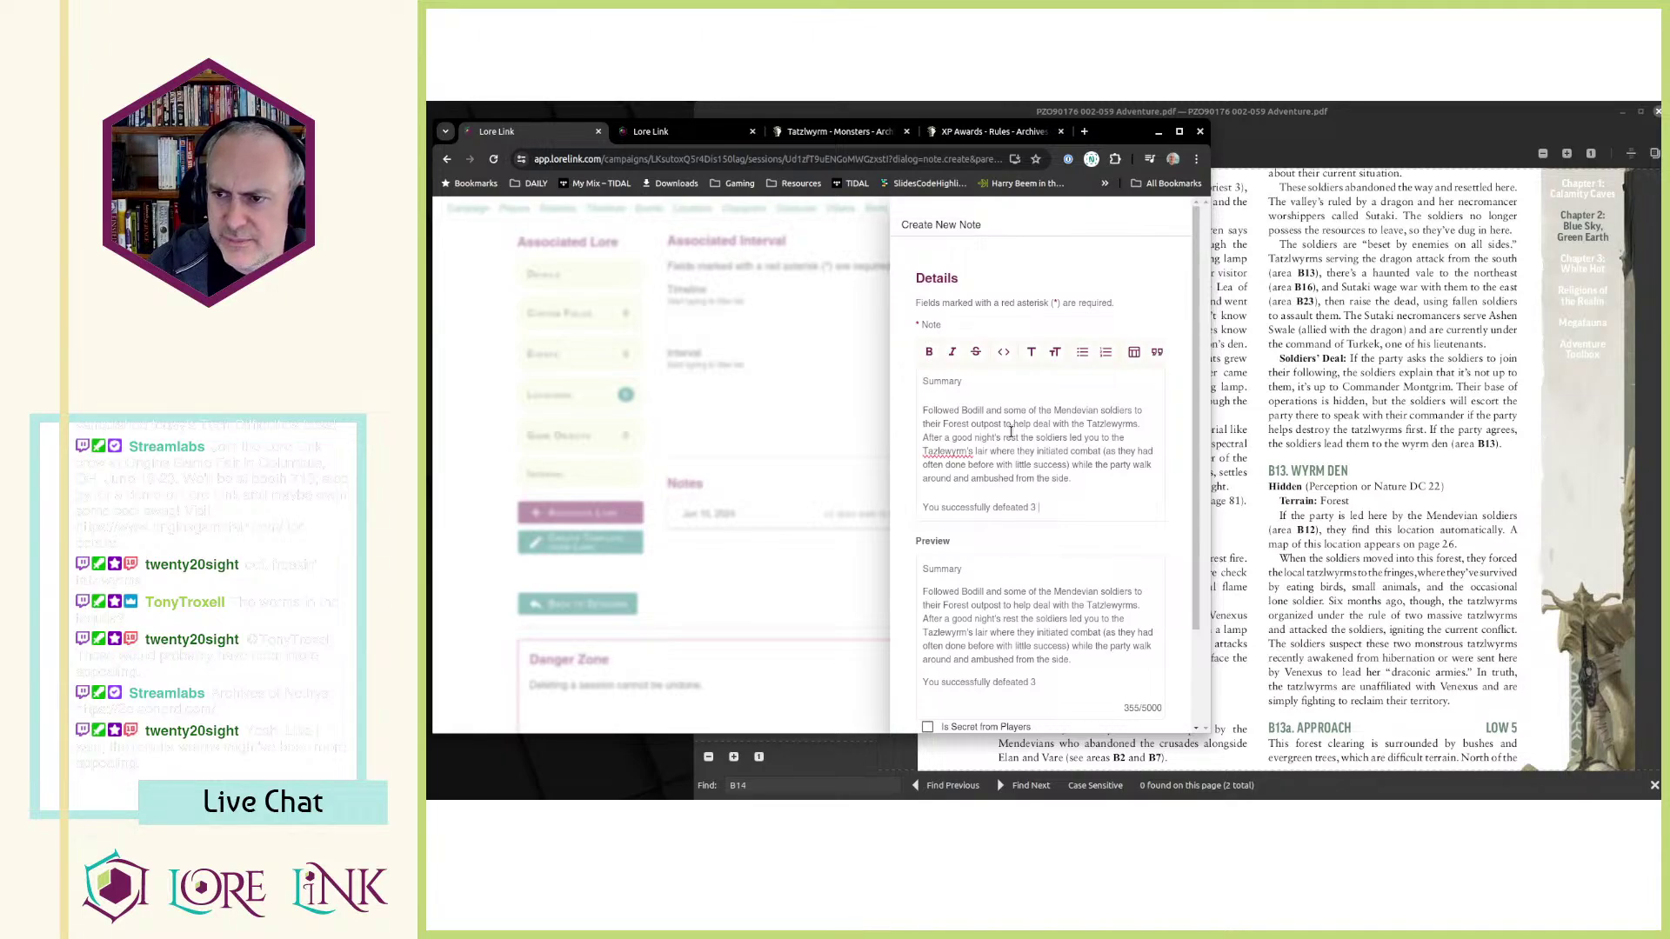
text( Tatzlewyrms')
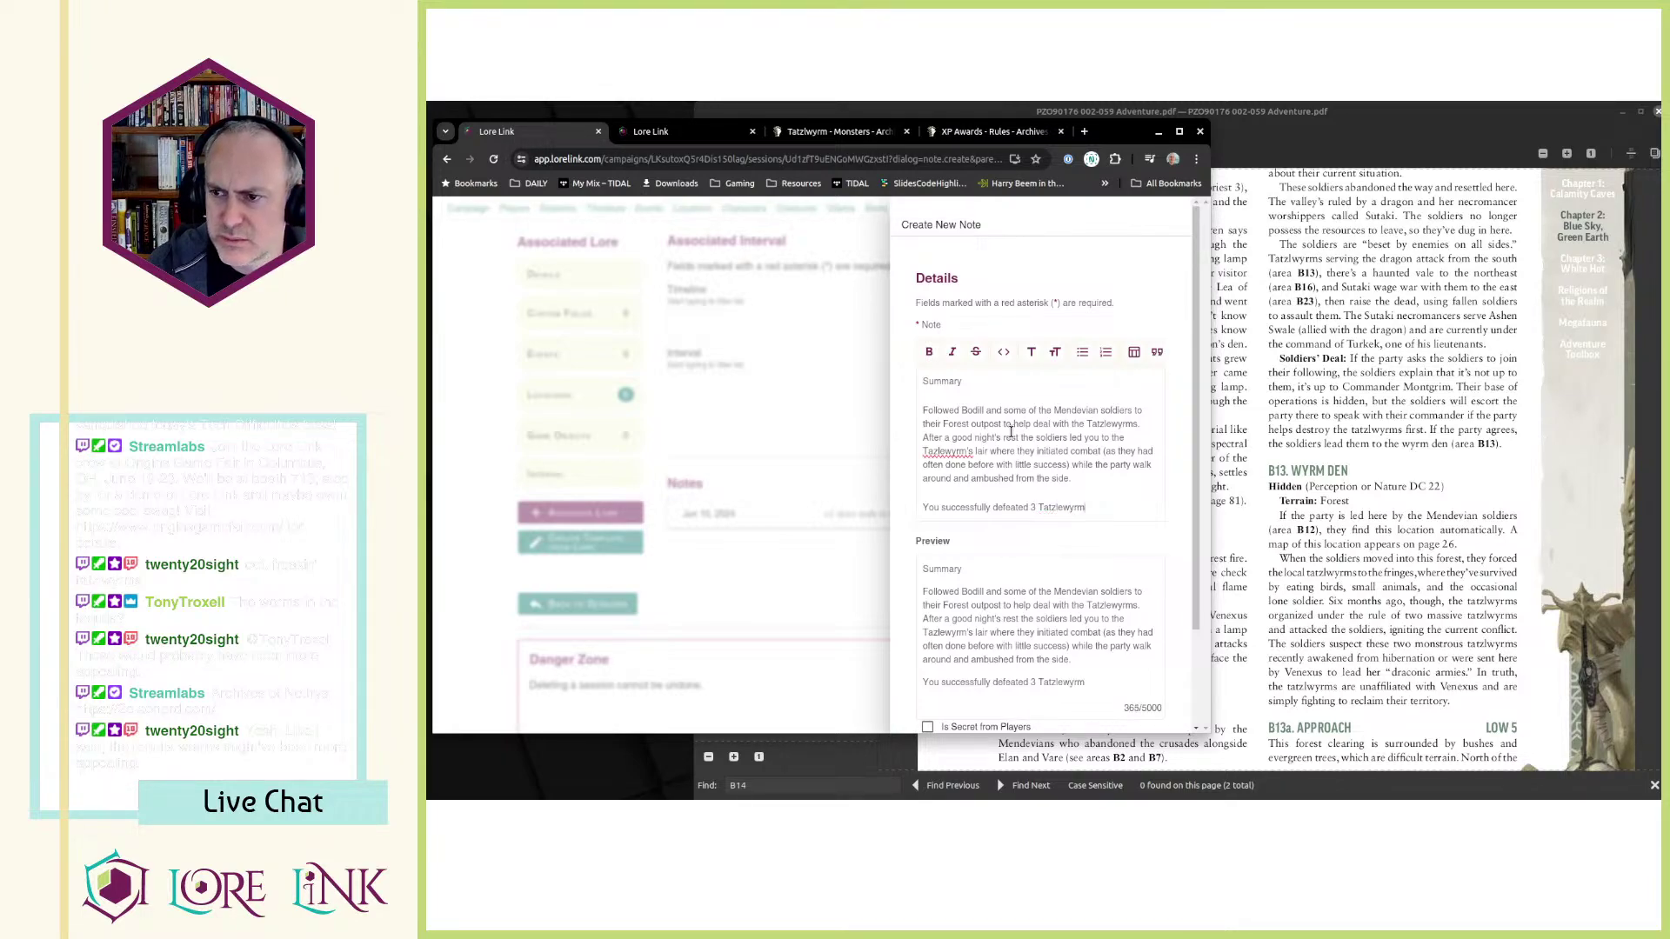
key(BackSpace)
key(BackSpace)
key(BackSpace)
text(')
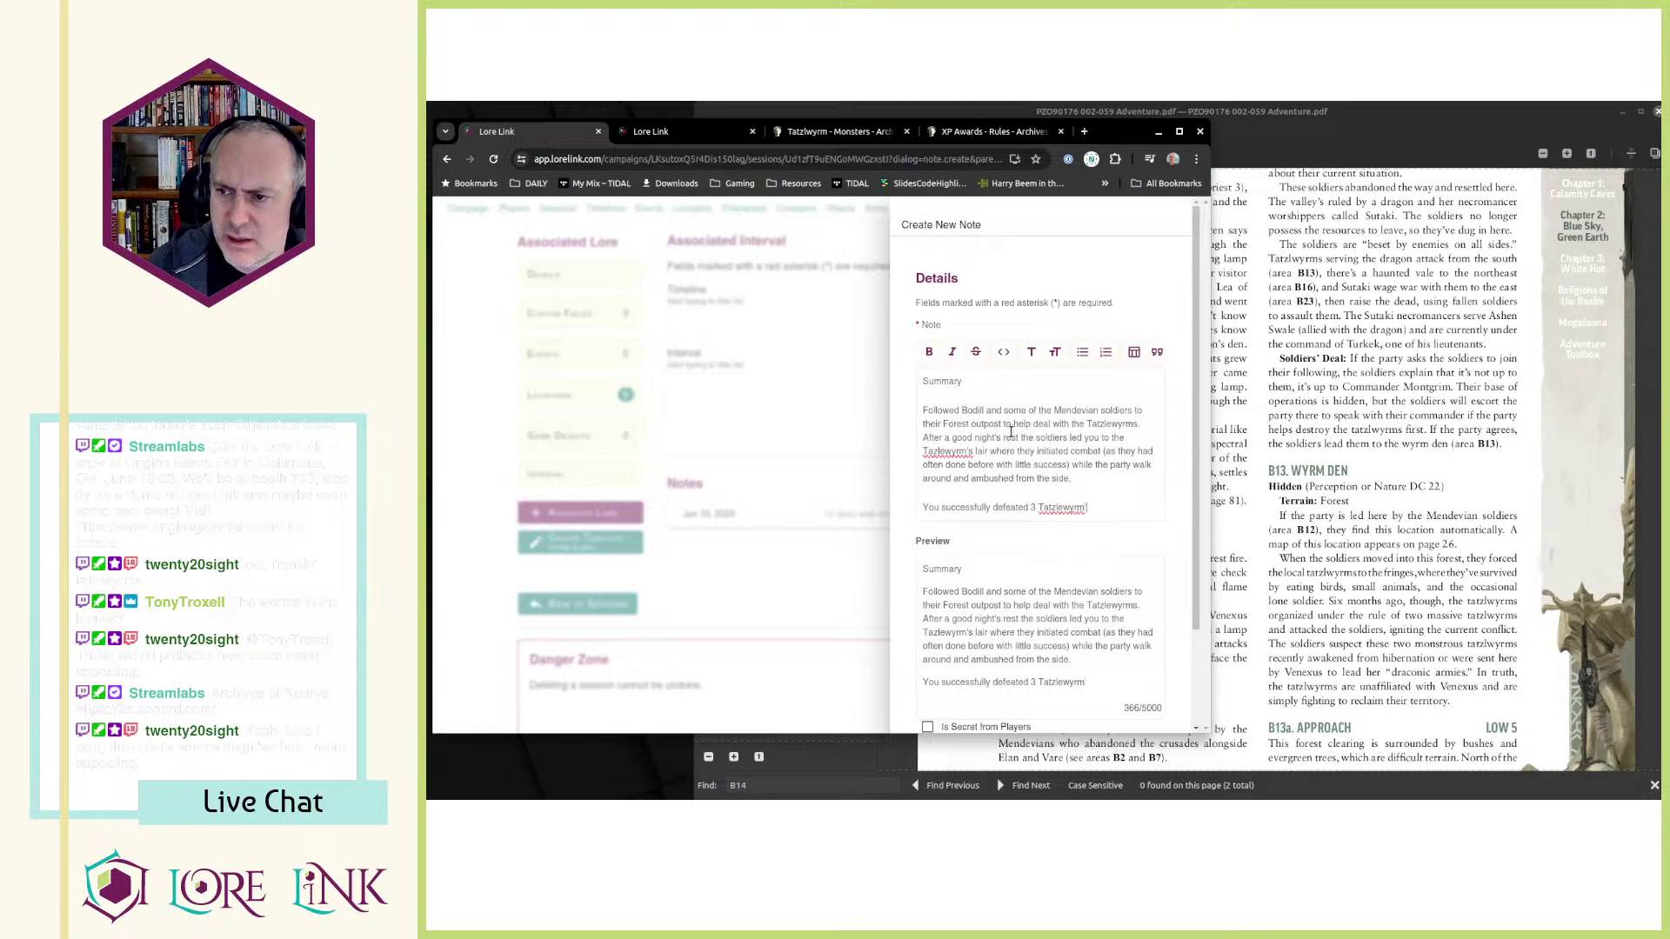
text(s in a single ro)
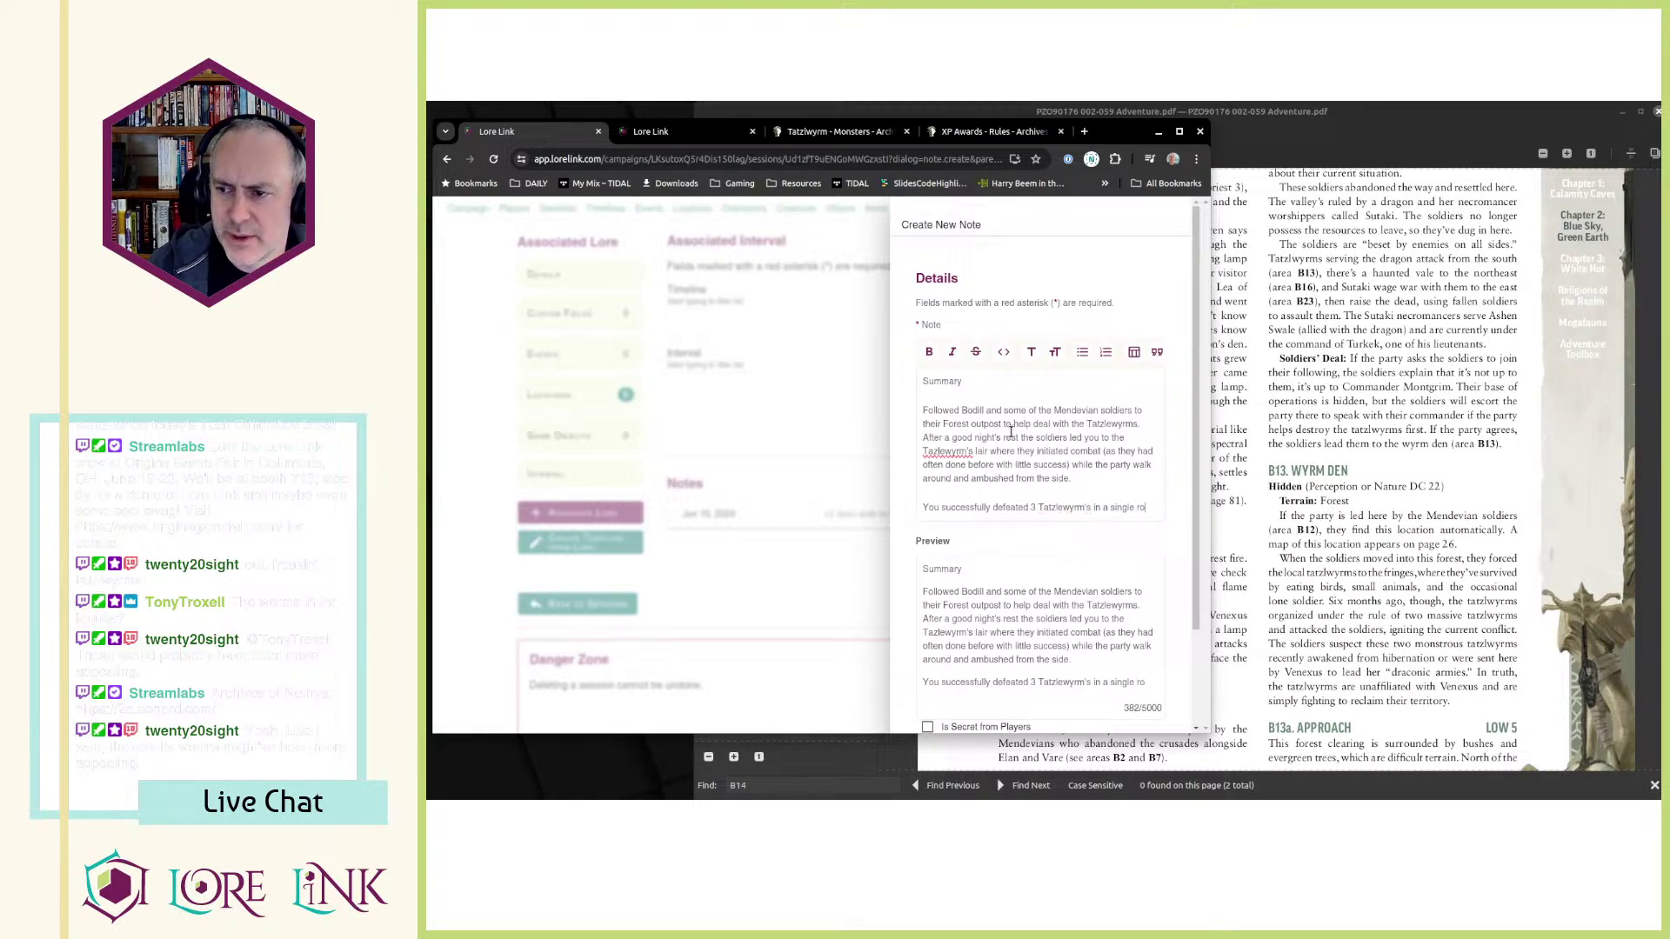
text(und of c)
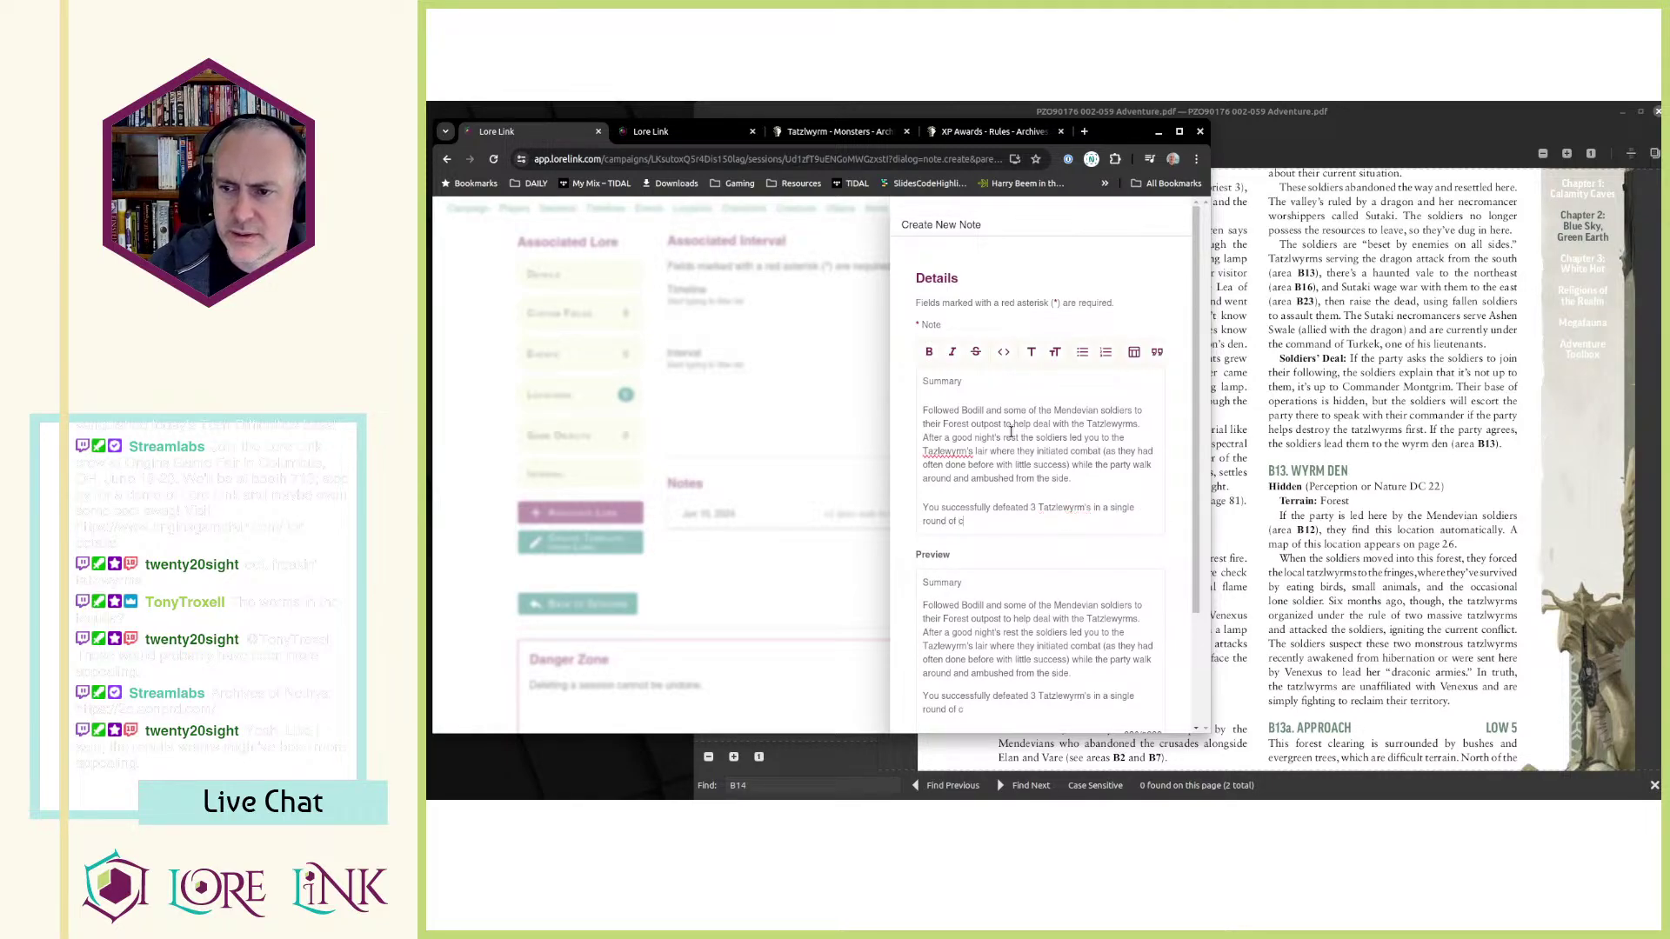
text(ombat with only )
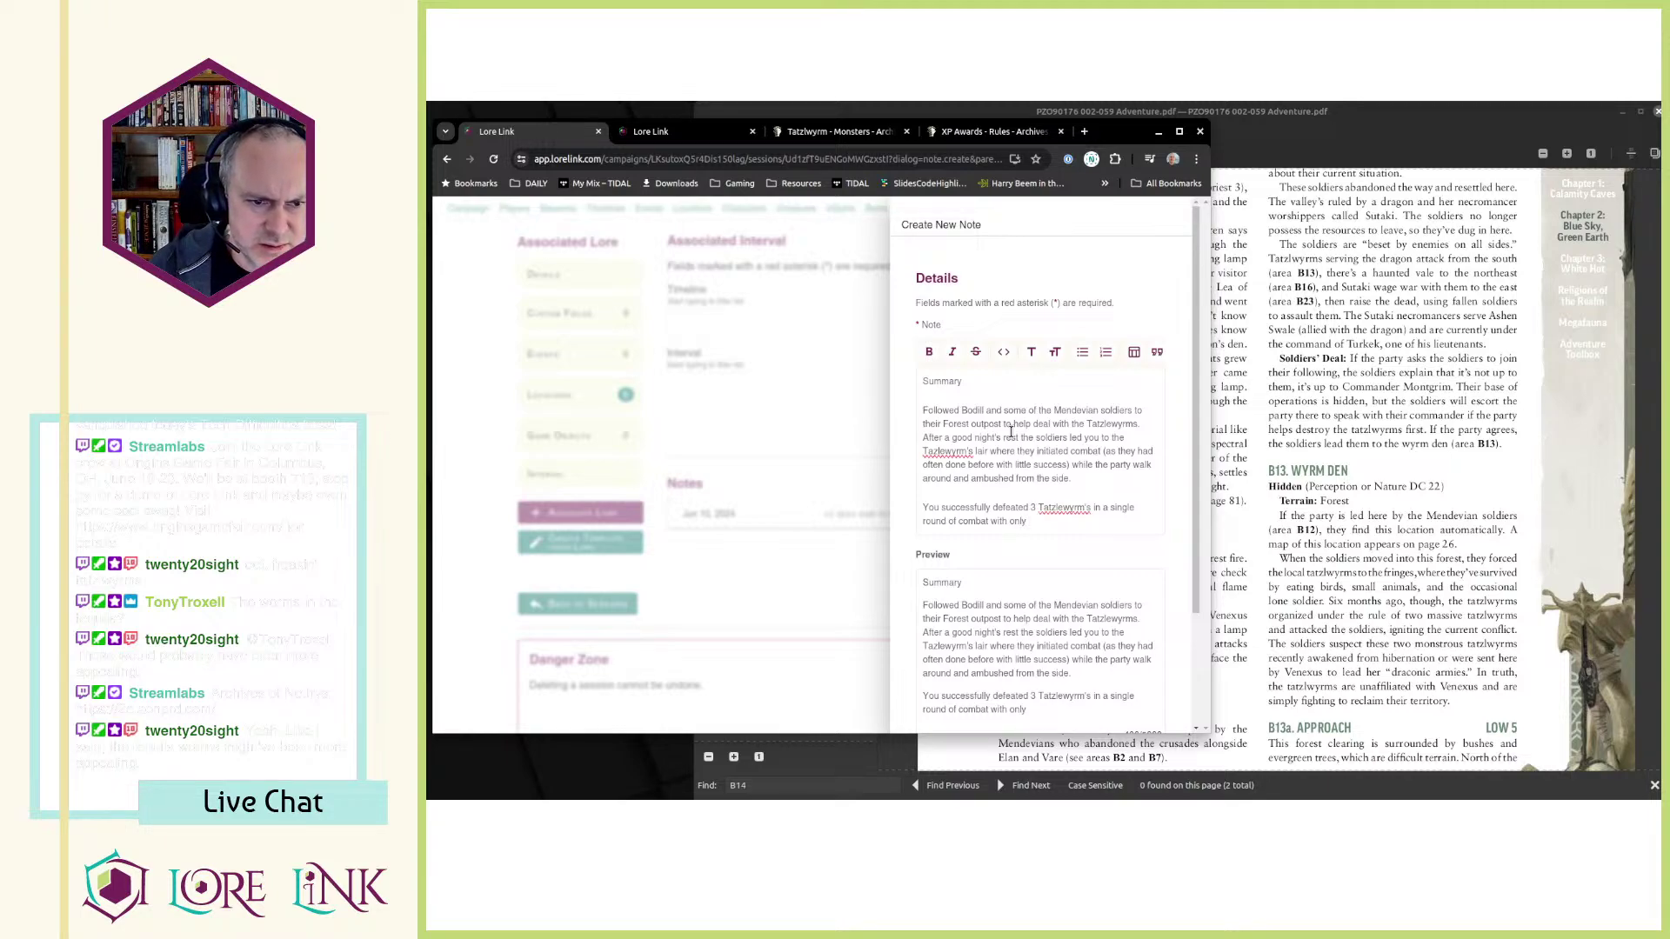
- Complete the combat sentence with "Haze and Bright Moon being visible within the clearing (the others remained hidden)."
text(H)
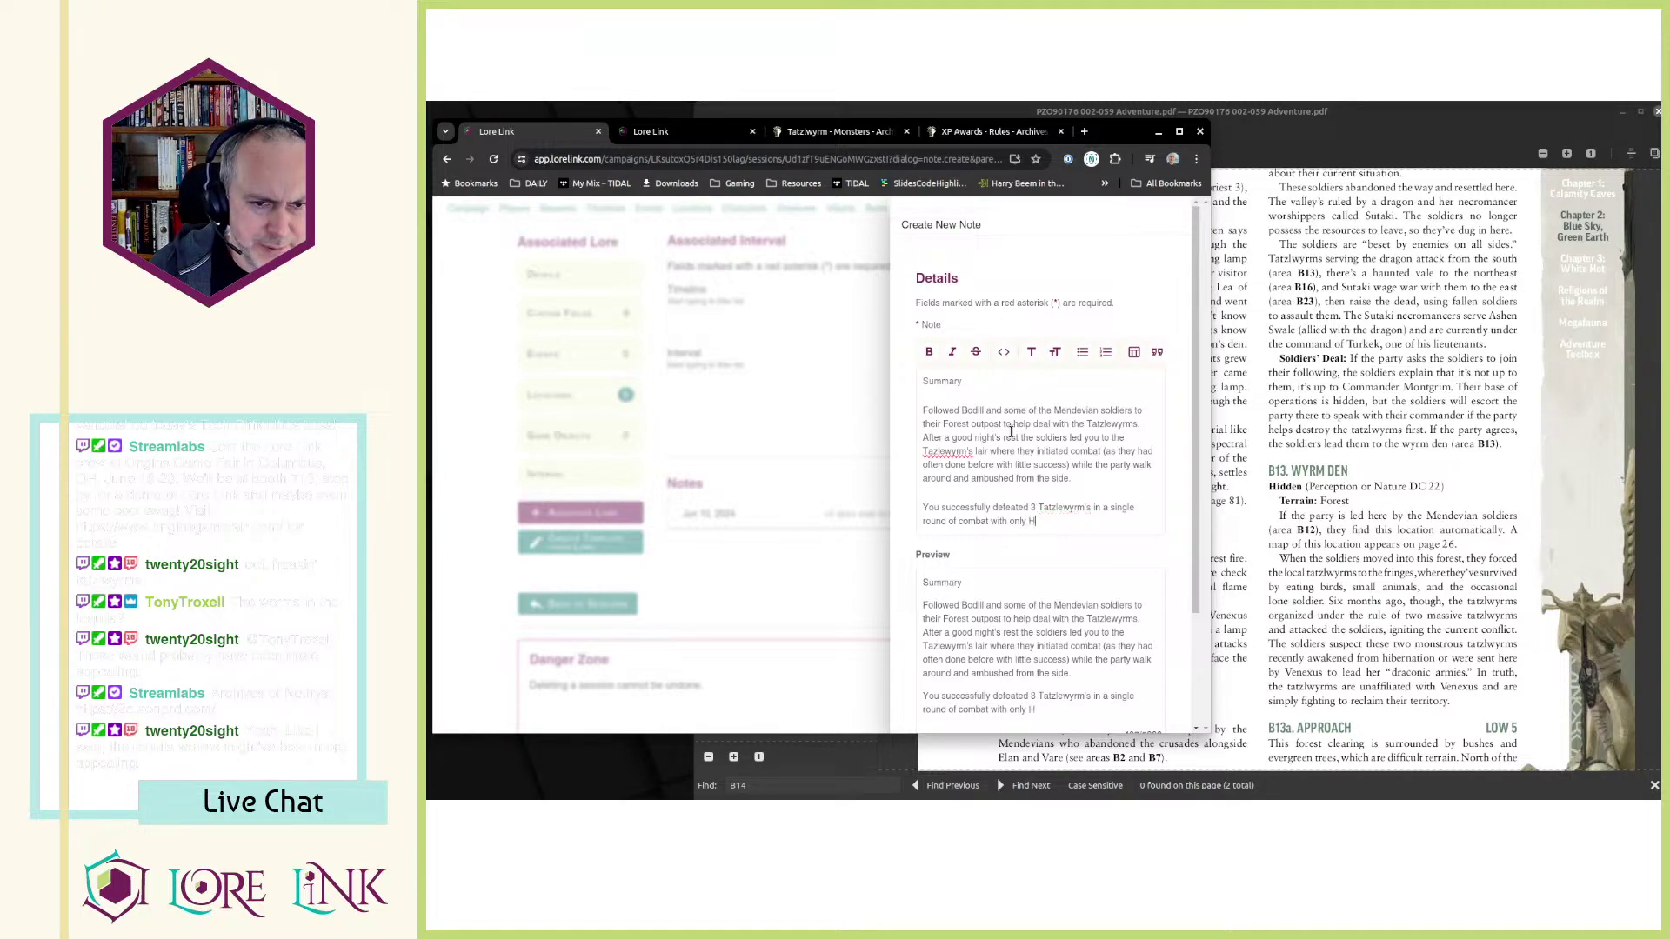
text(aze and Bright)
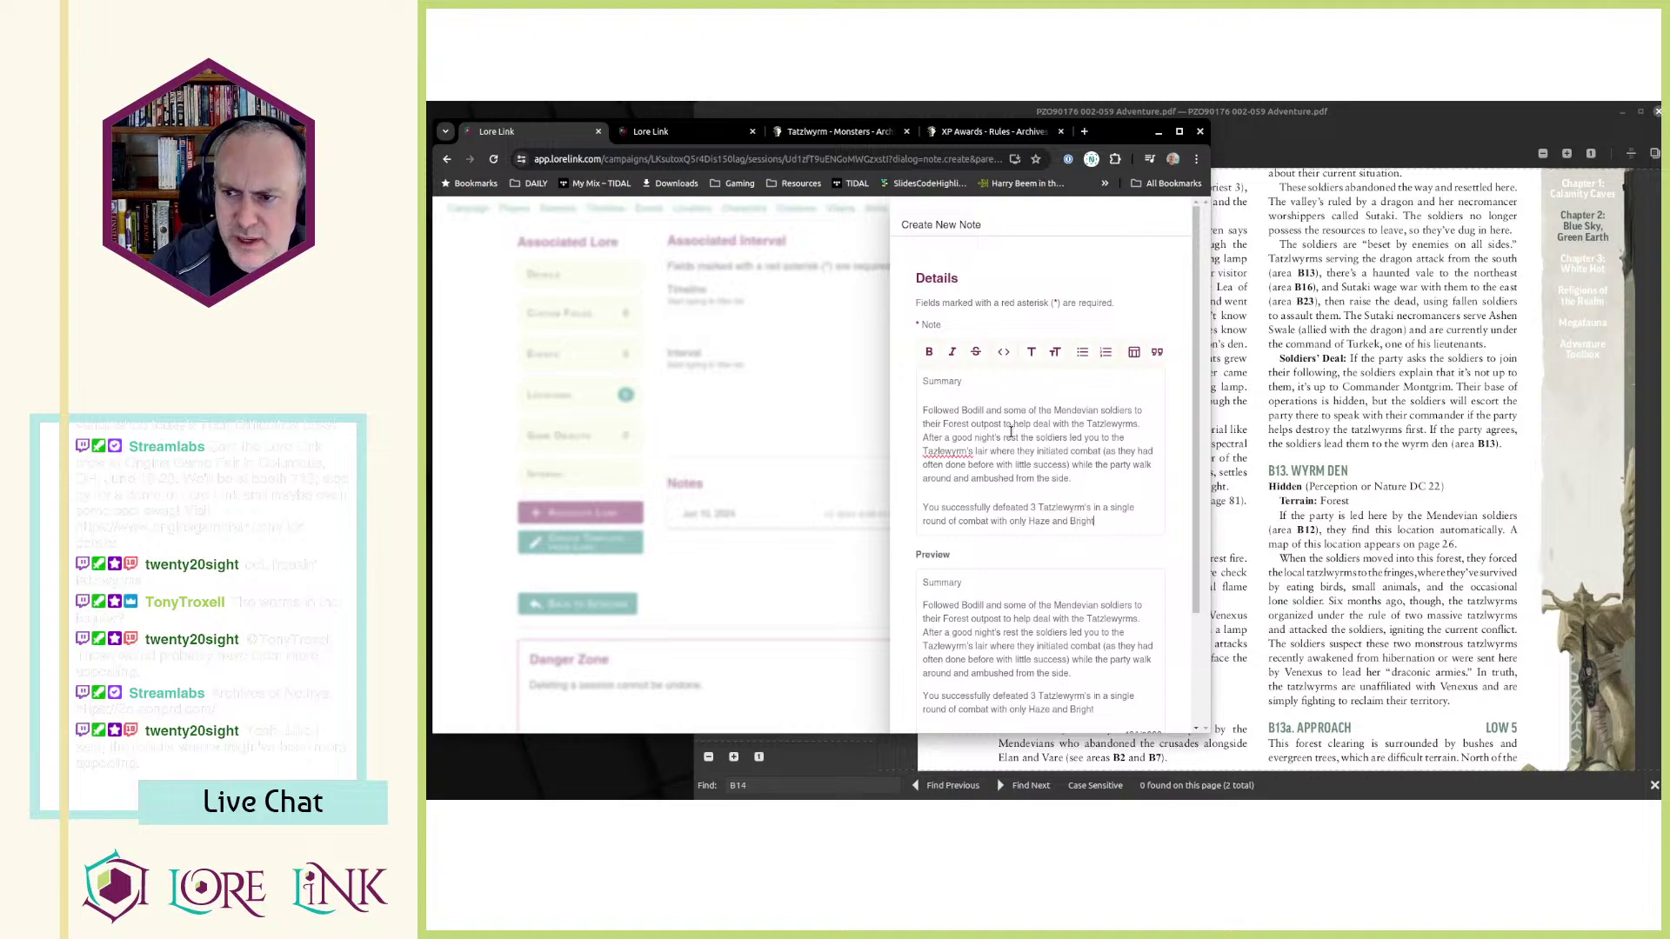
text( Moon being )
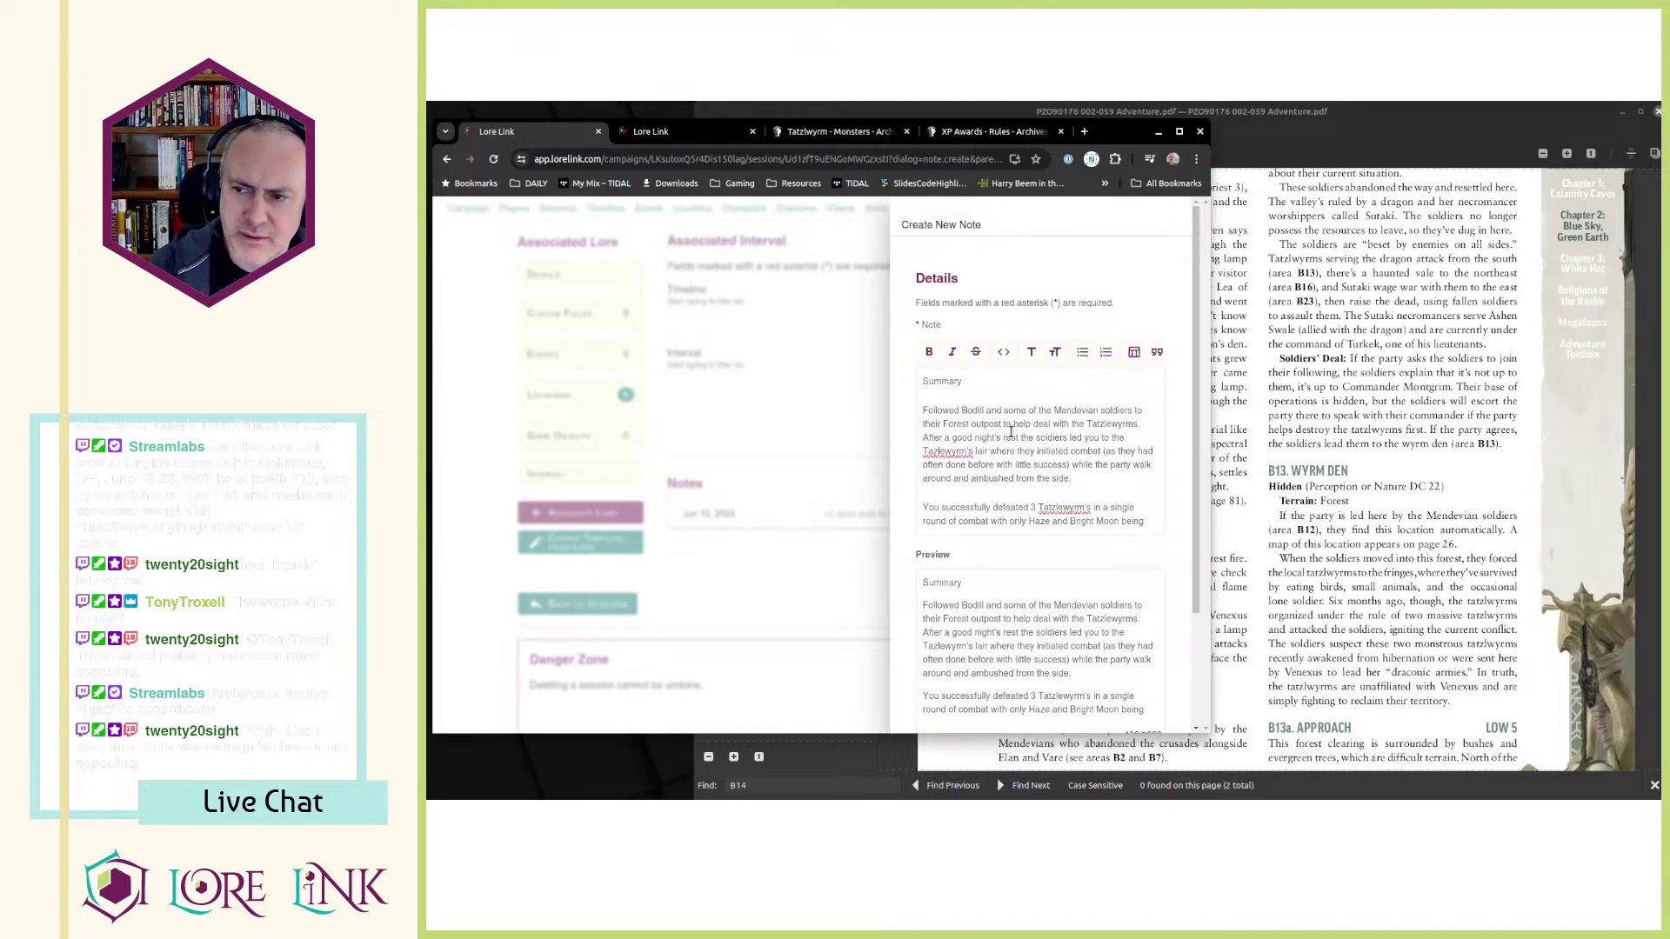
text(visible within the d)
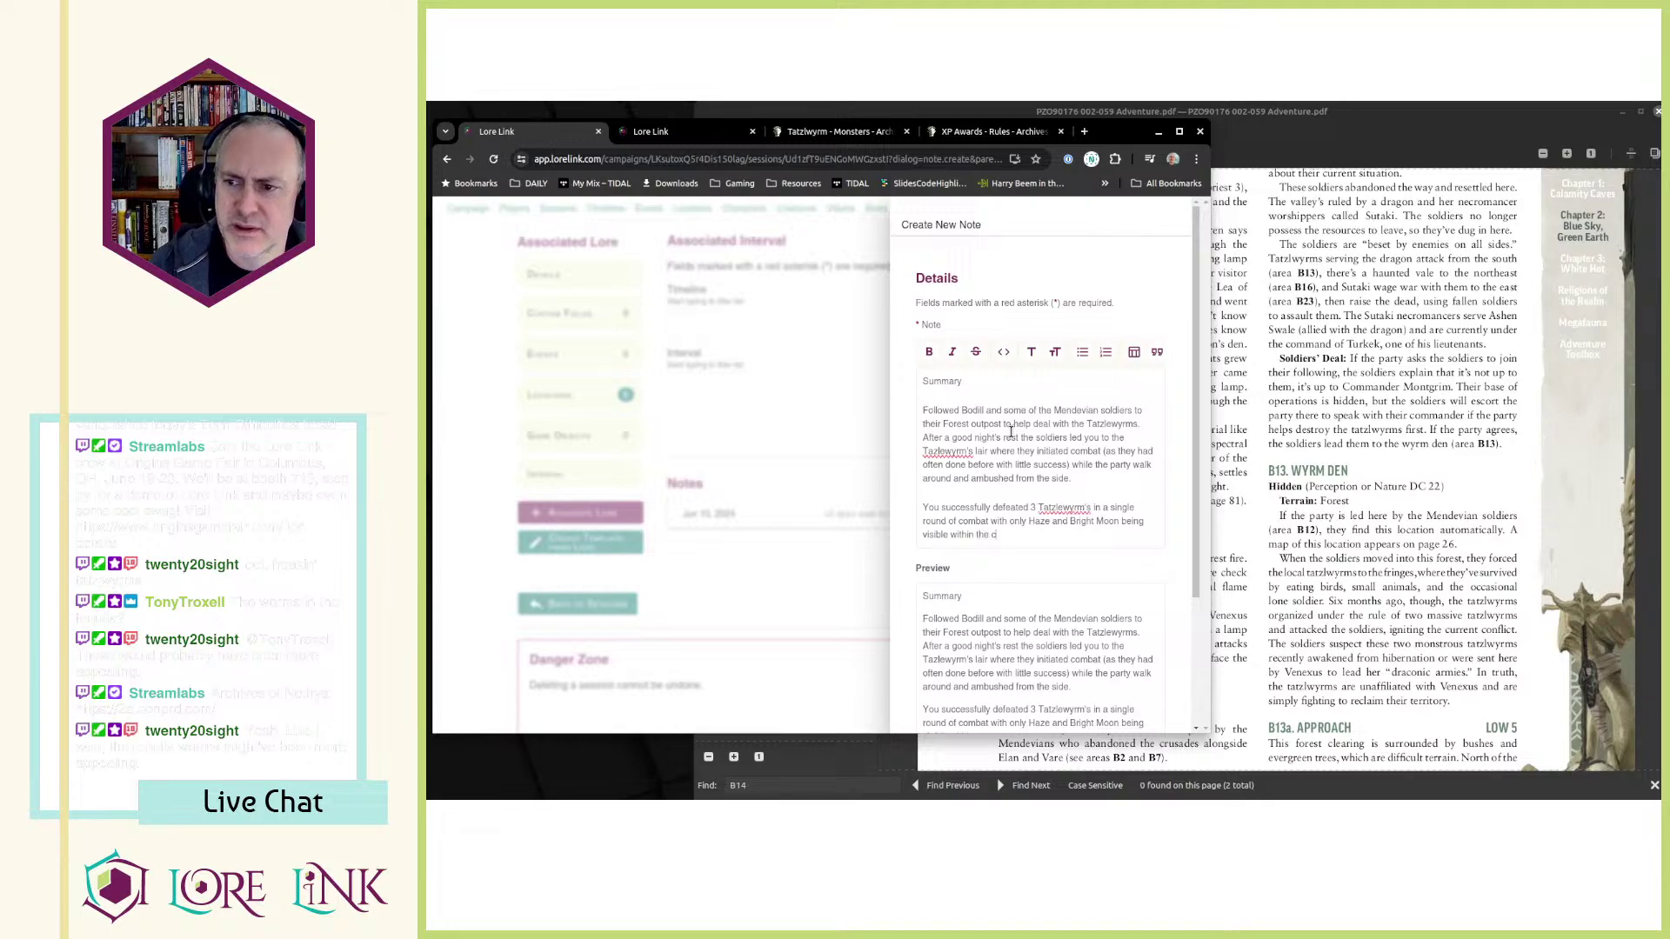
text(clearing)
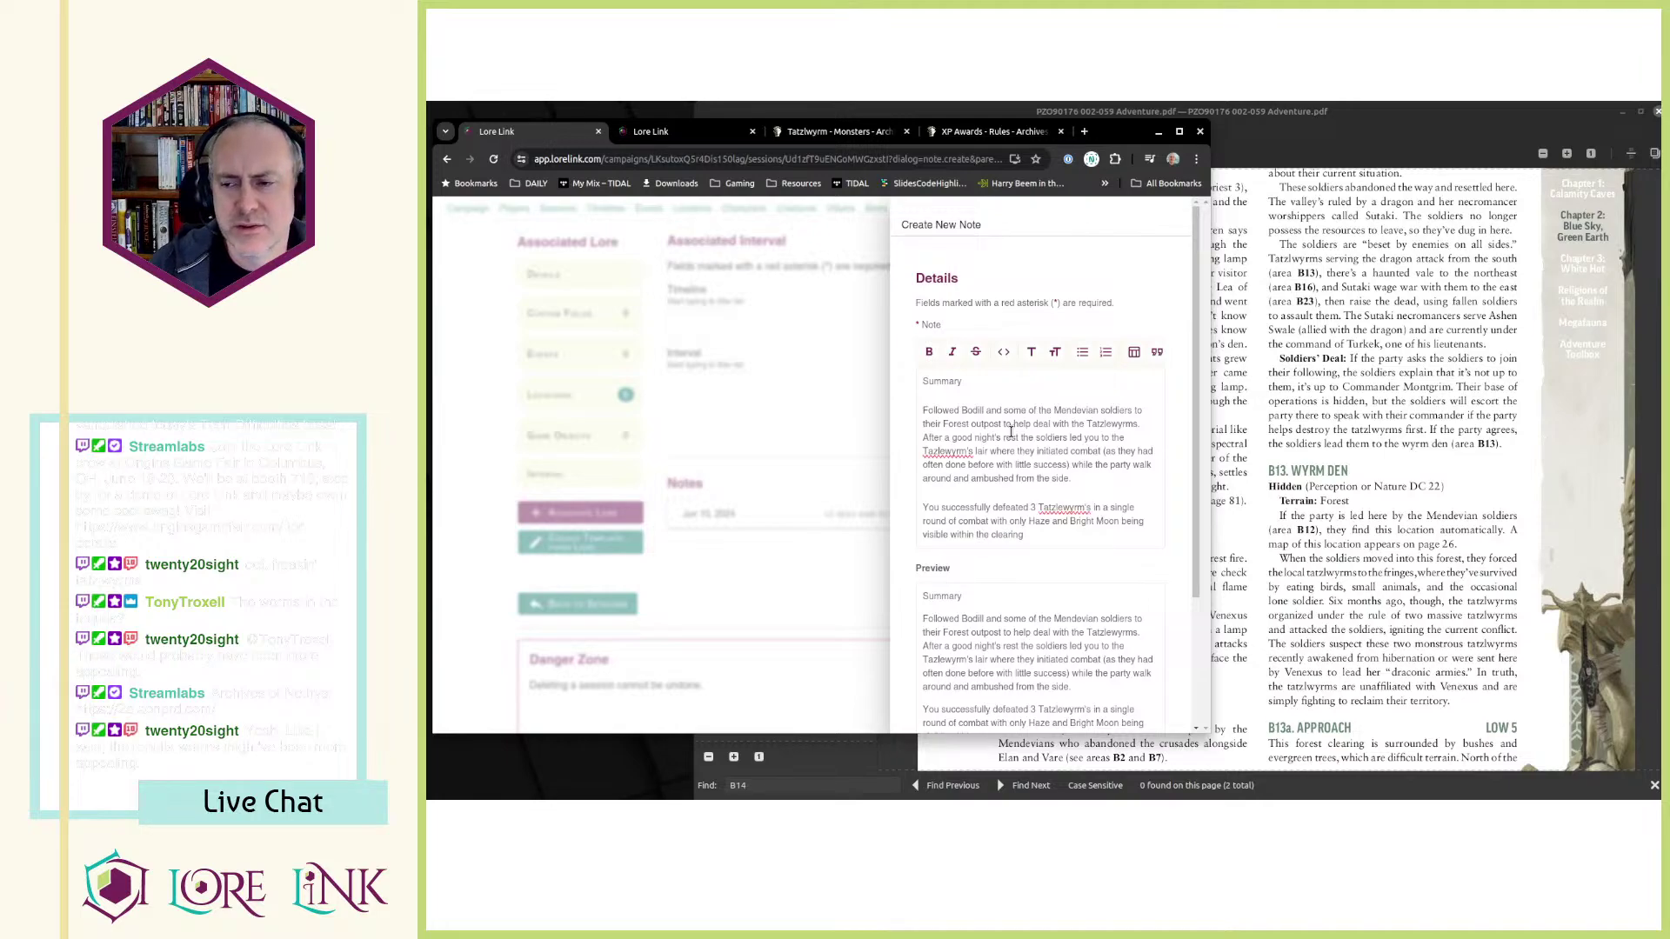
text( ()
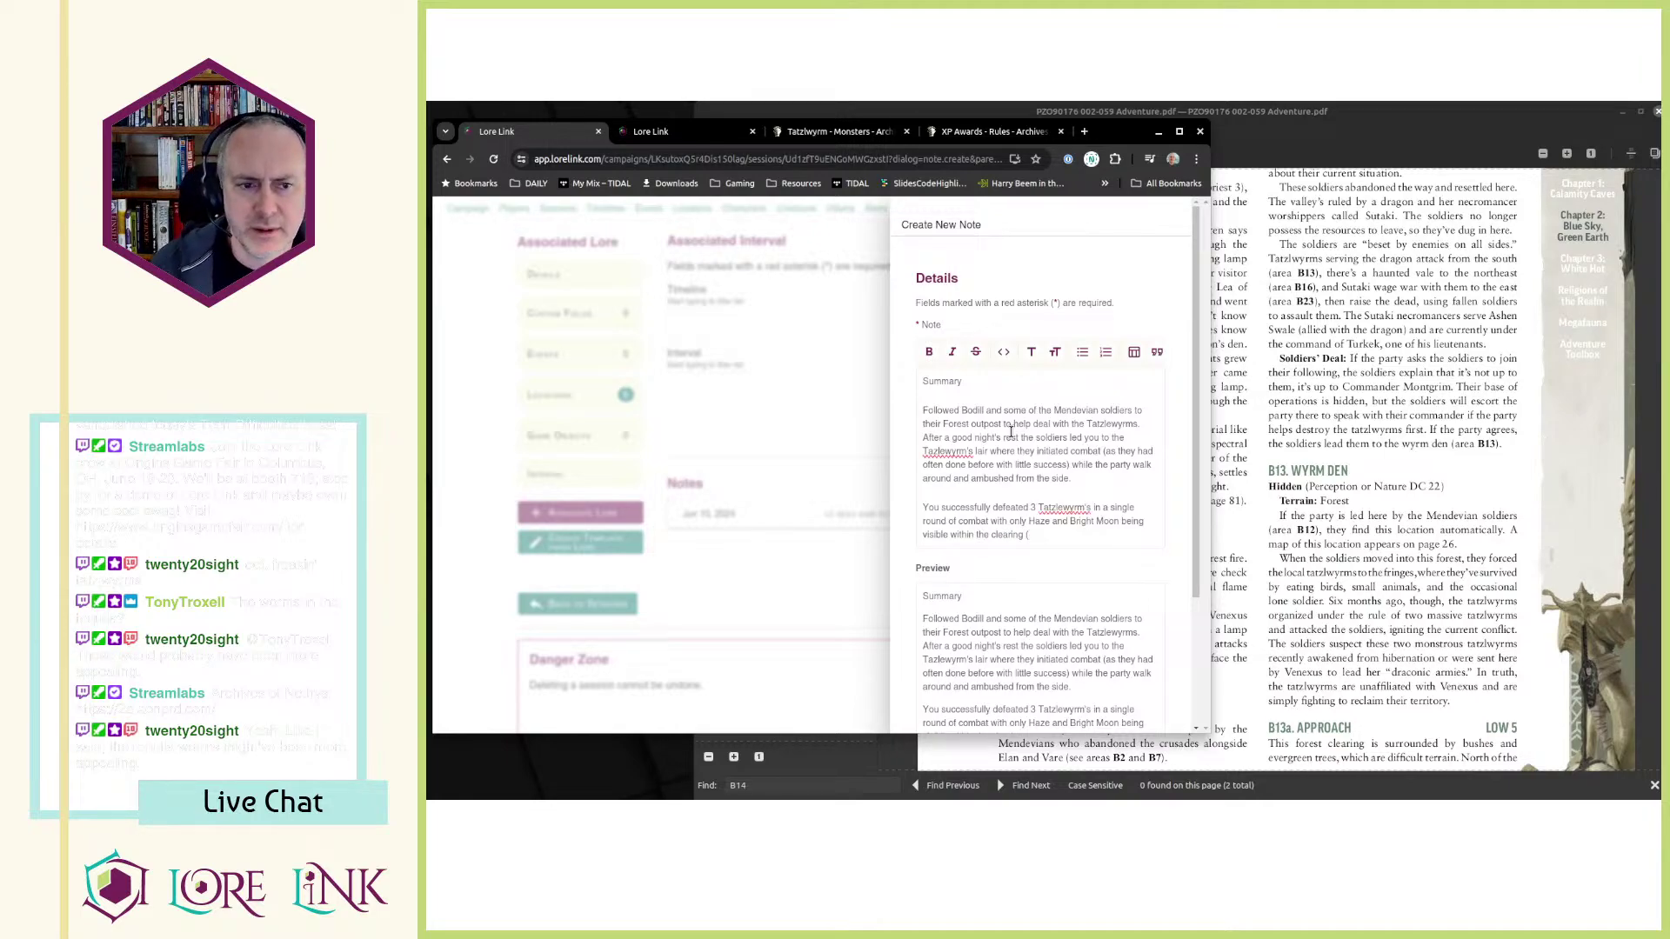
text(the others rem)
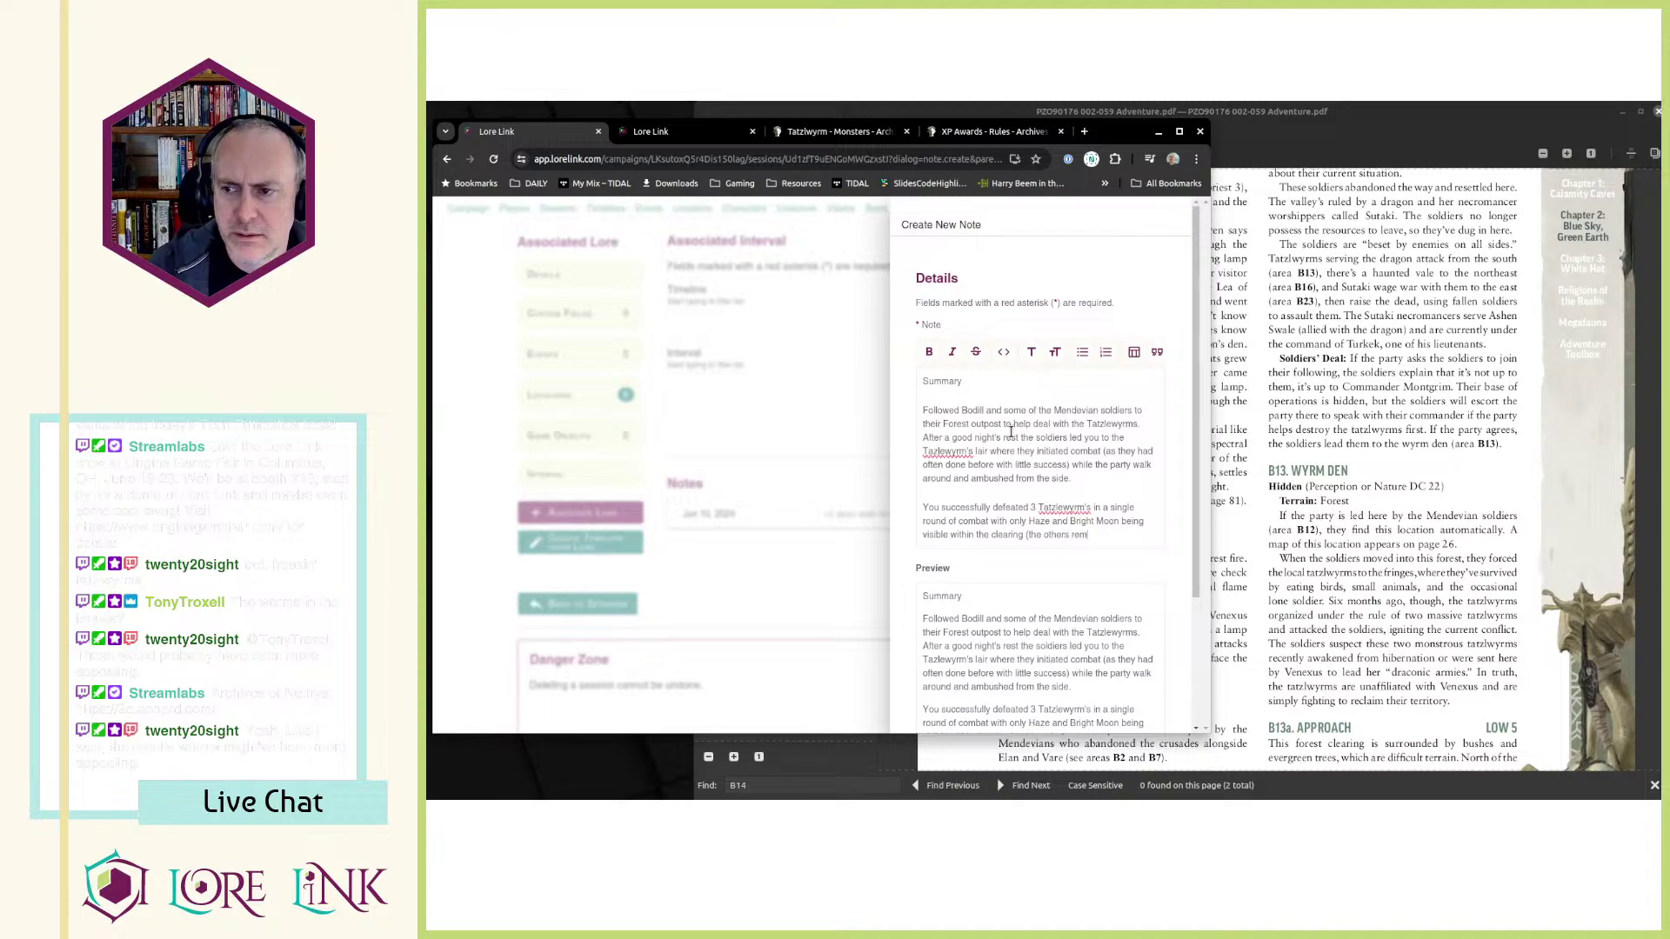
text(ained hidden). T)
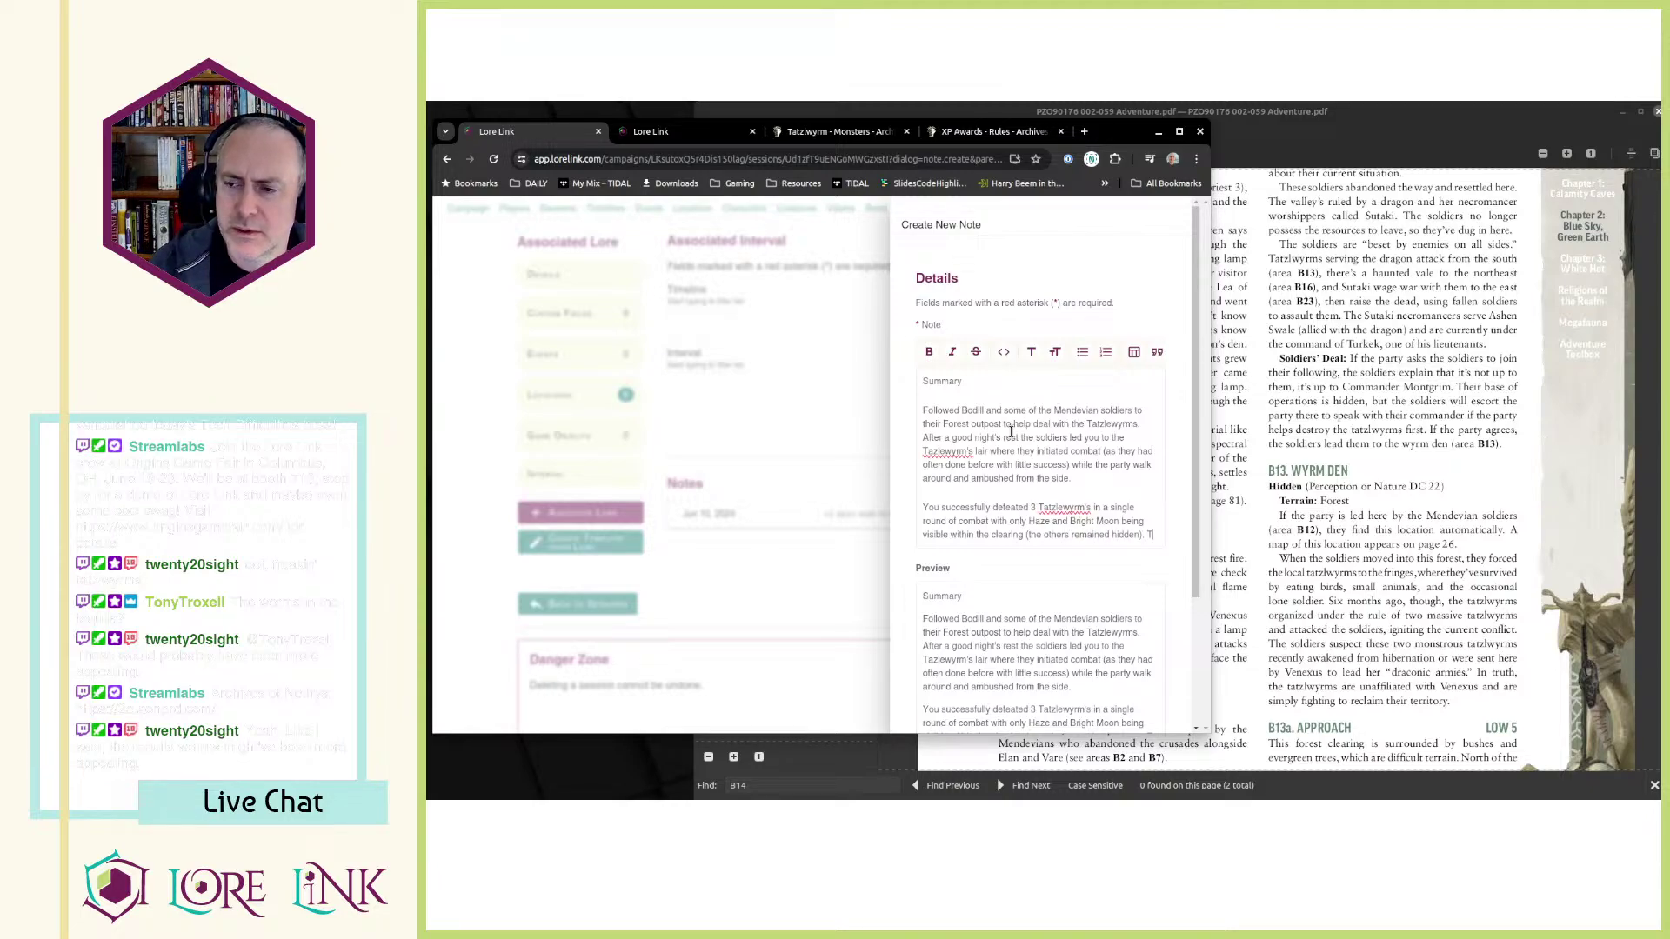
- Continue the second summary paragraph with "This caused tremendous cheering from the soldier"
text(his caused tre)
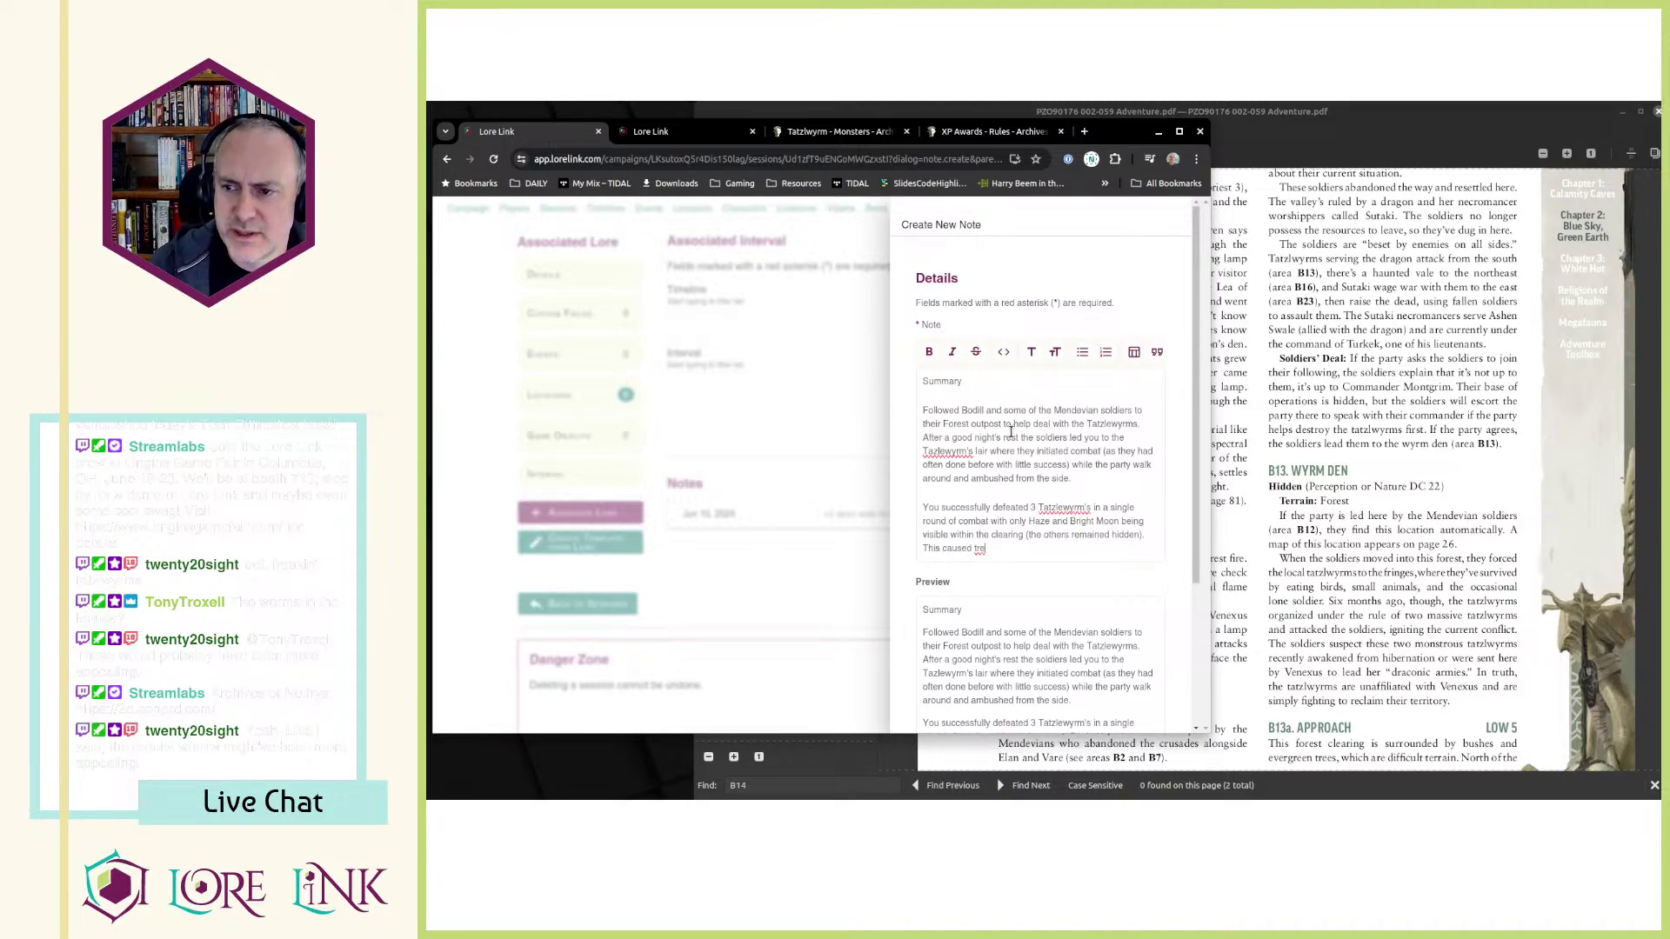
text(mendous che)
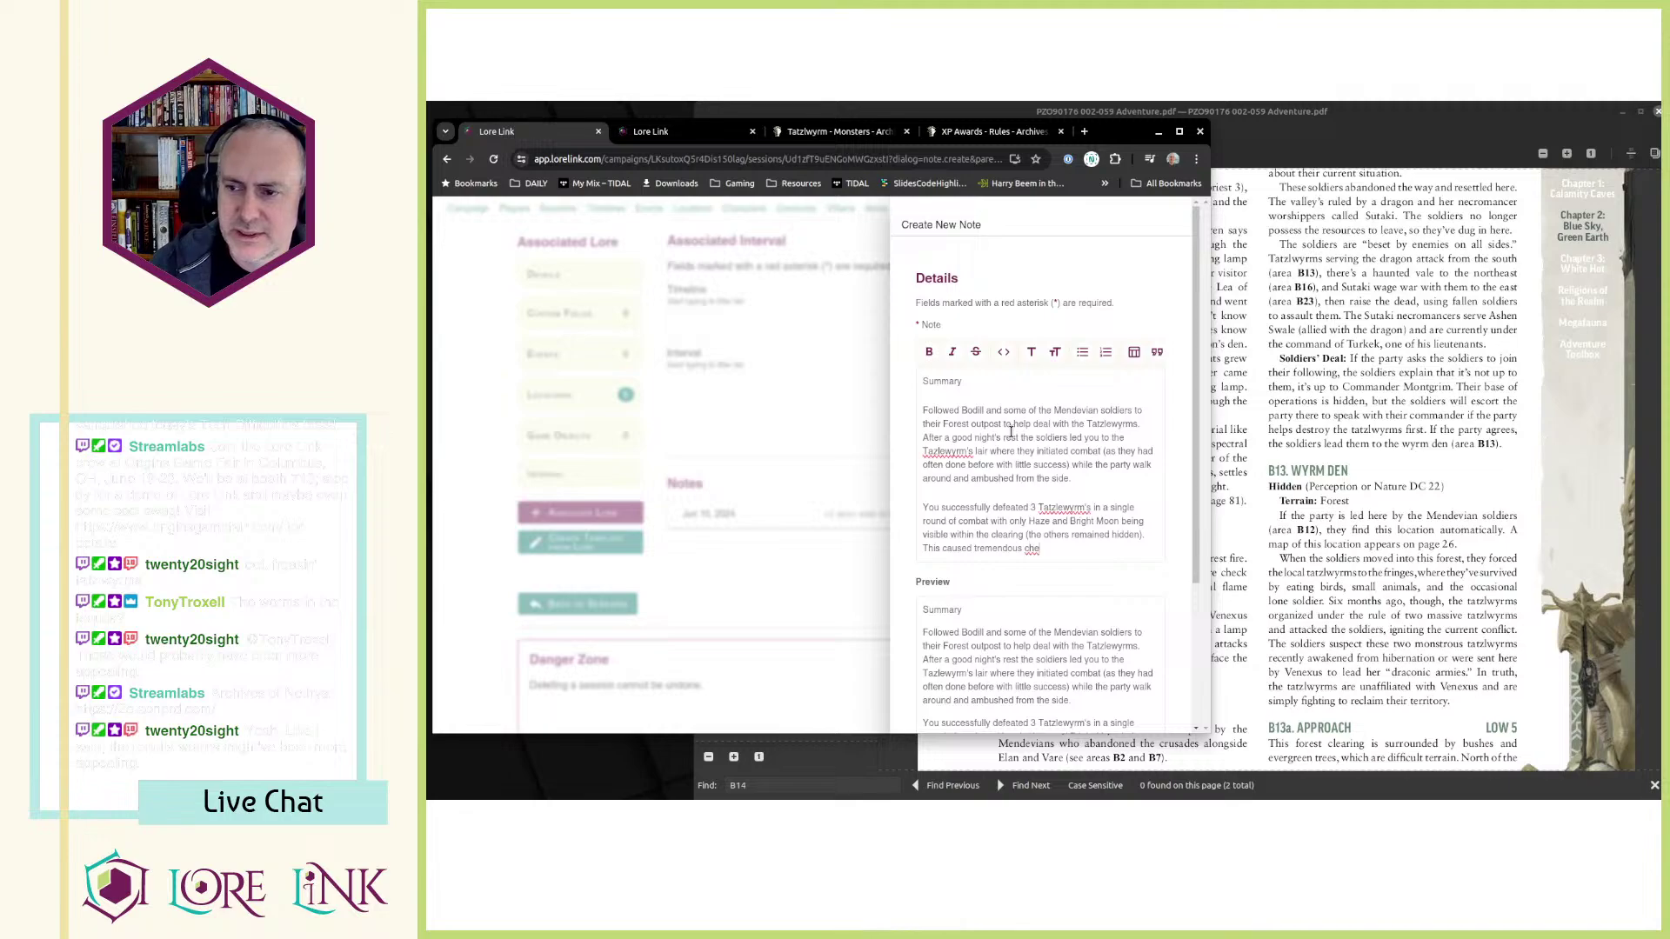
text(ering frmo t)
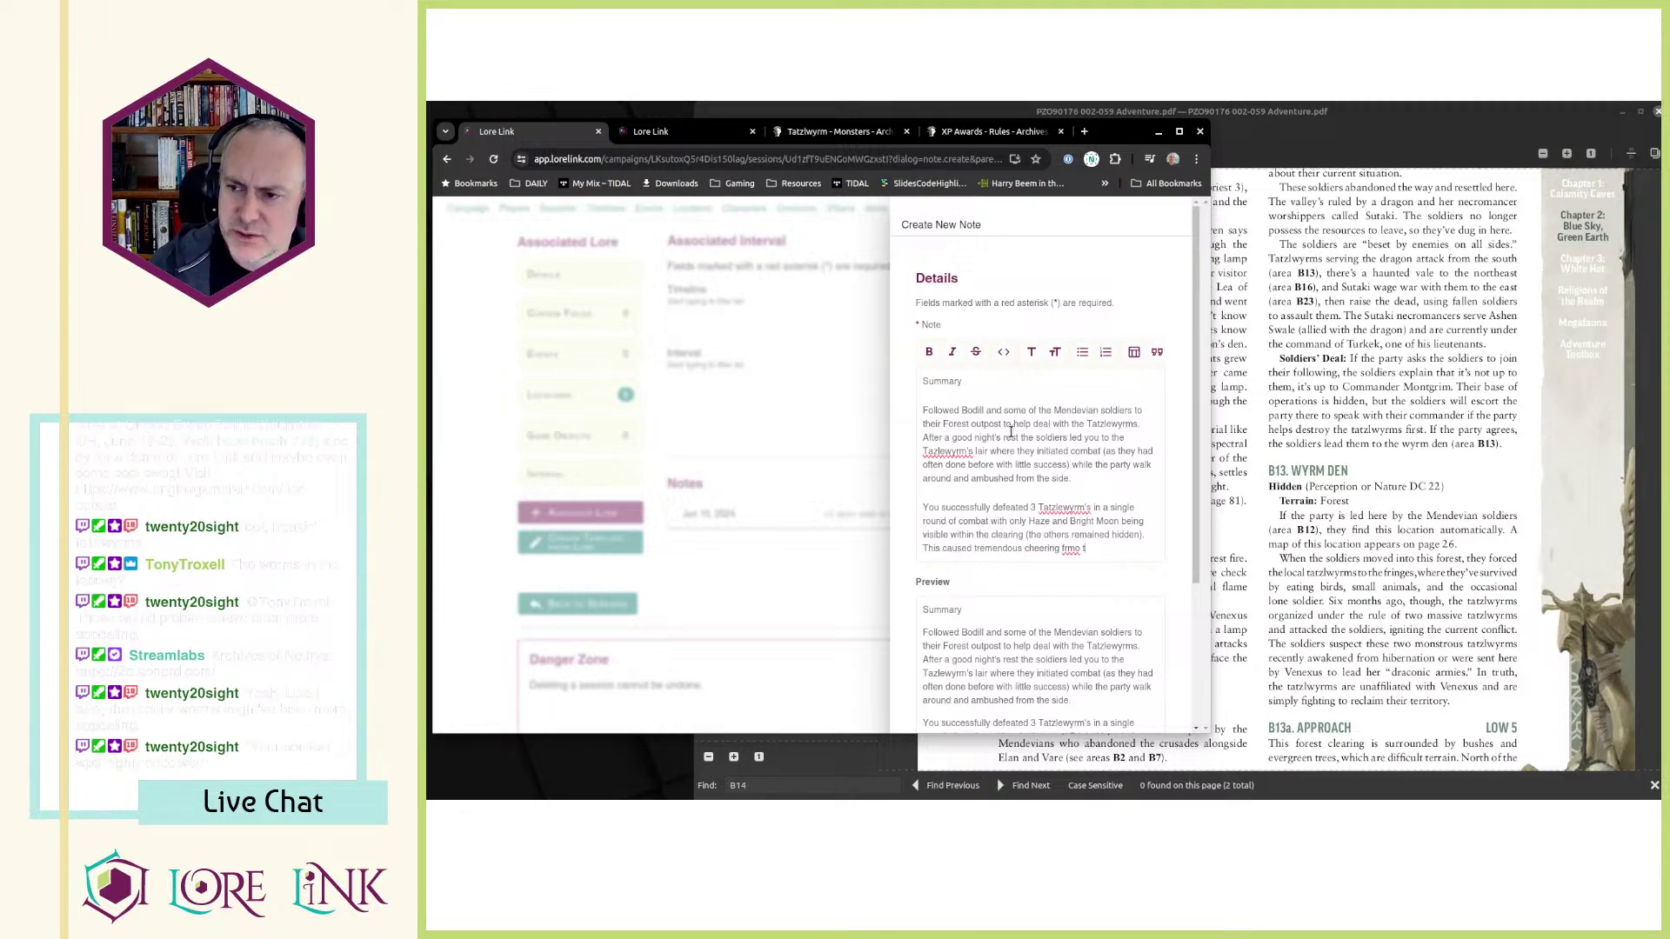
key(BackSpace)
key(BackSpace)
key(BackSpace)
key(BackSpace)
text(om the soldier)
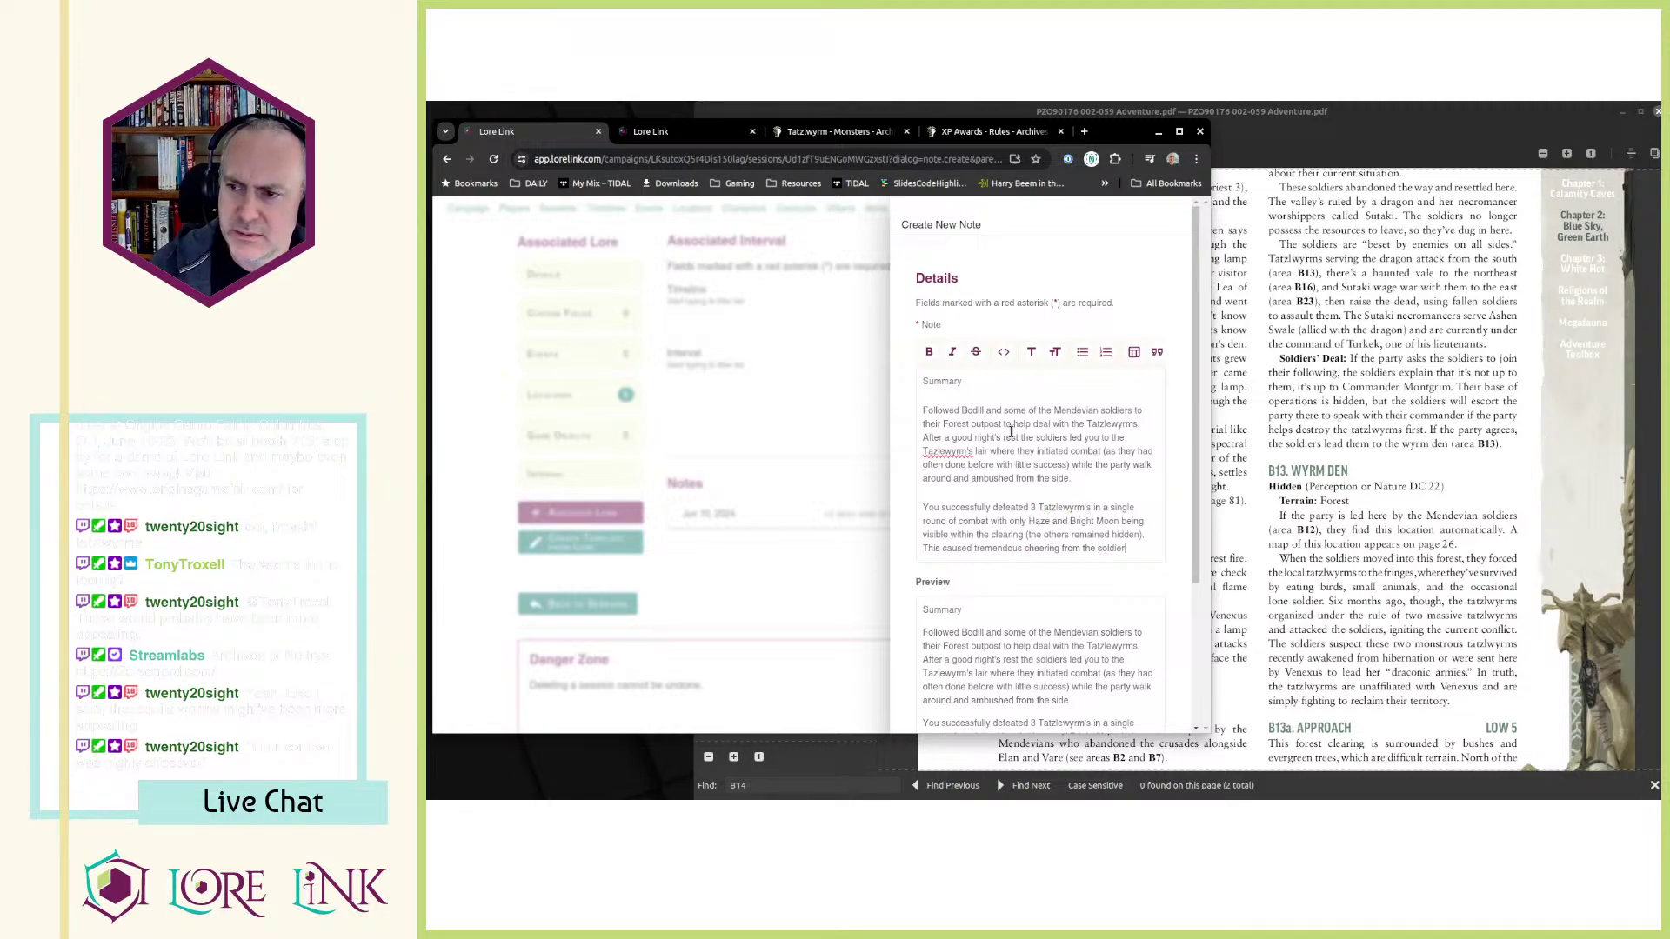
- Complete the cheering sentence with "'s who fought with renewed vigor."
text('s who faut)
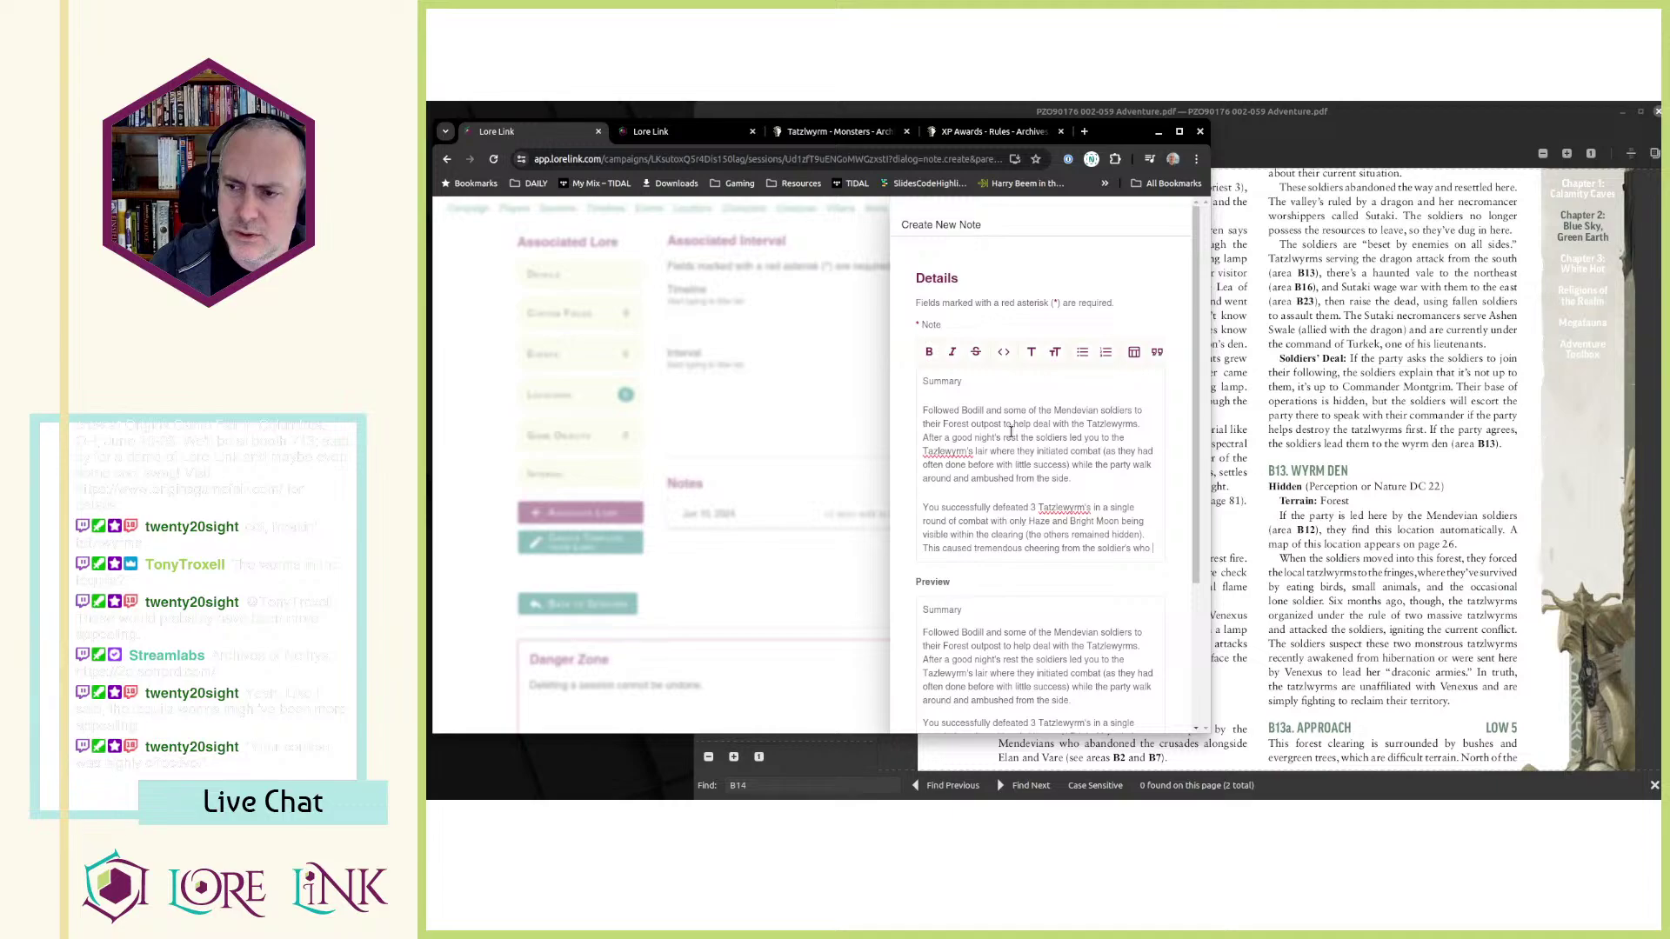
key(BackSpace)
key(BackSpace)
key(BackSpace)
key(BackSpace)
text(fought wi)
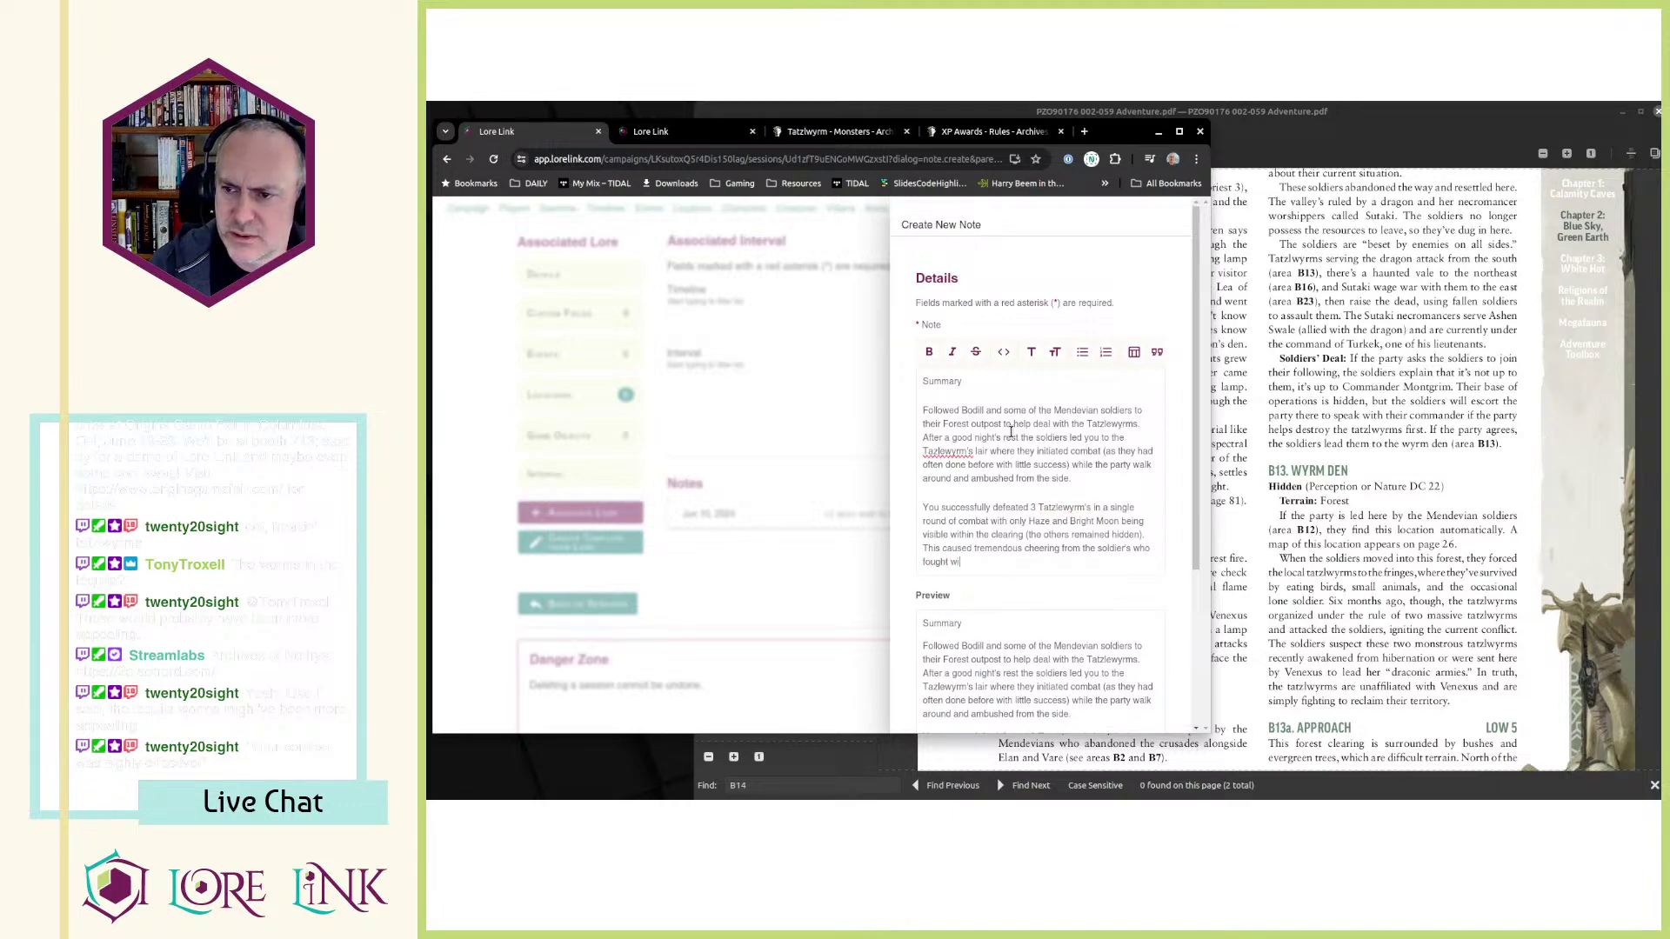
text(th tenewed vic)
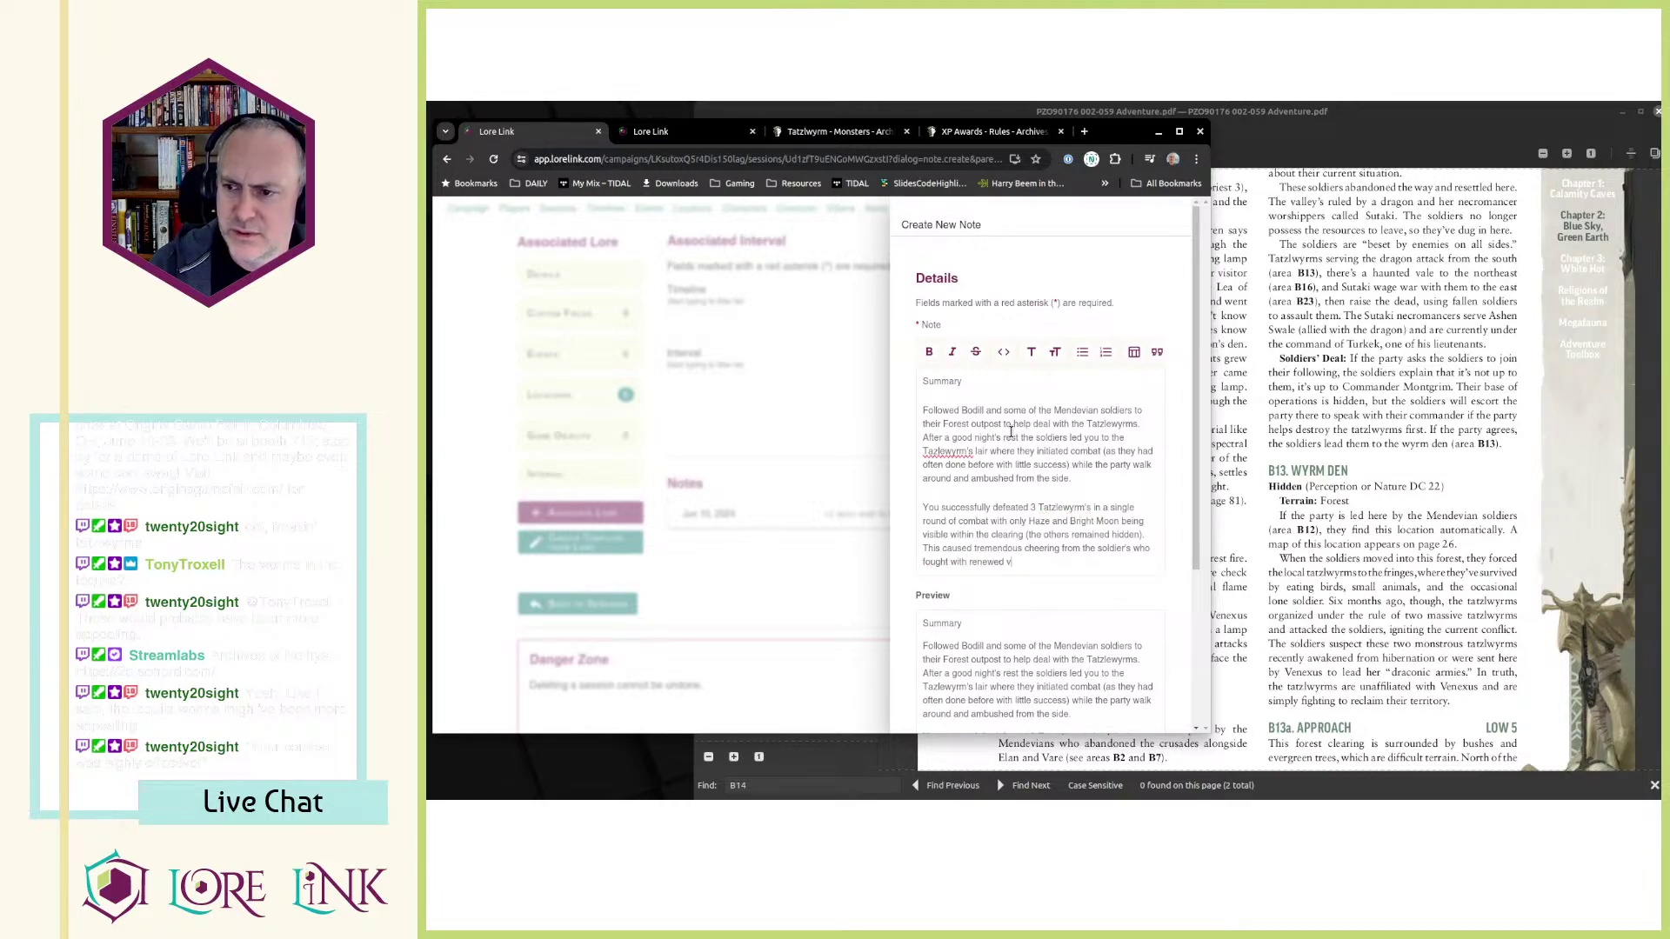
key(BackSpace)
text(gor)
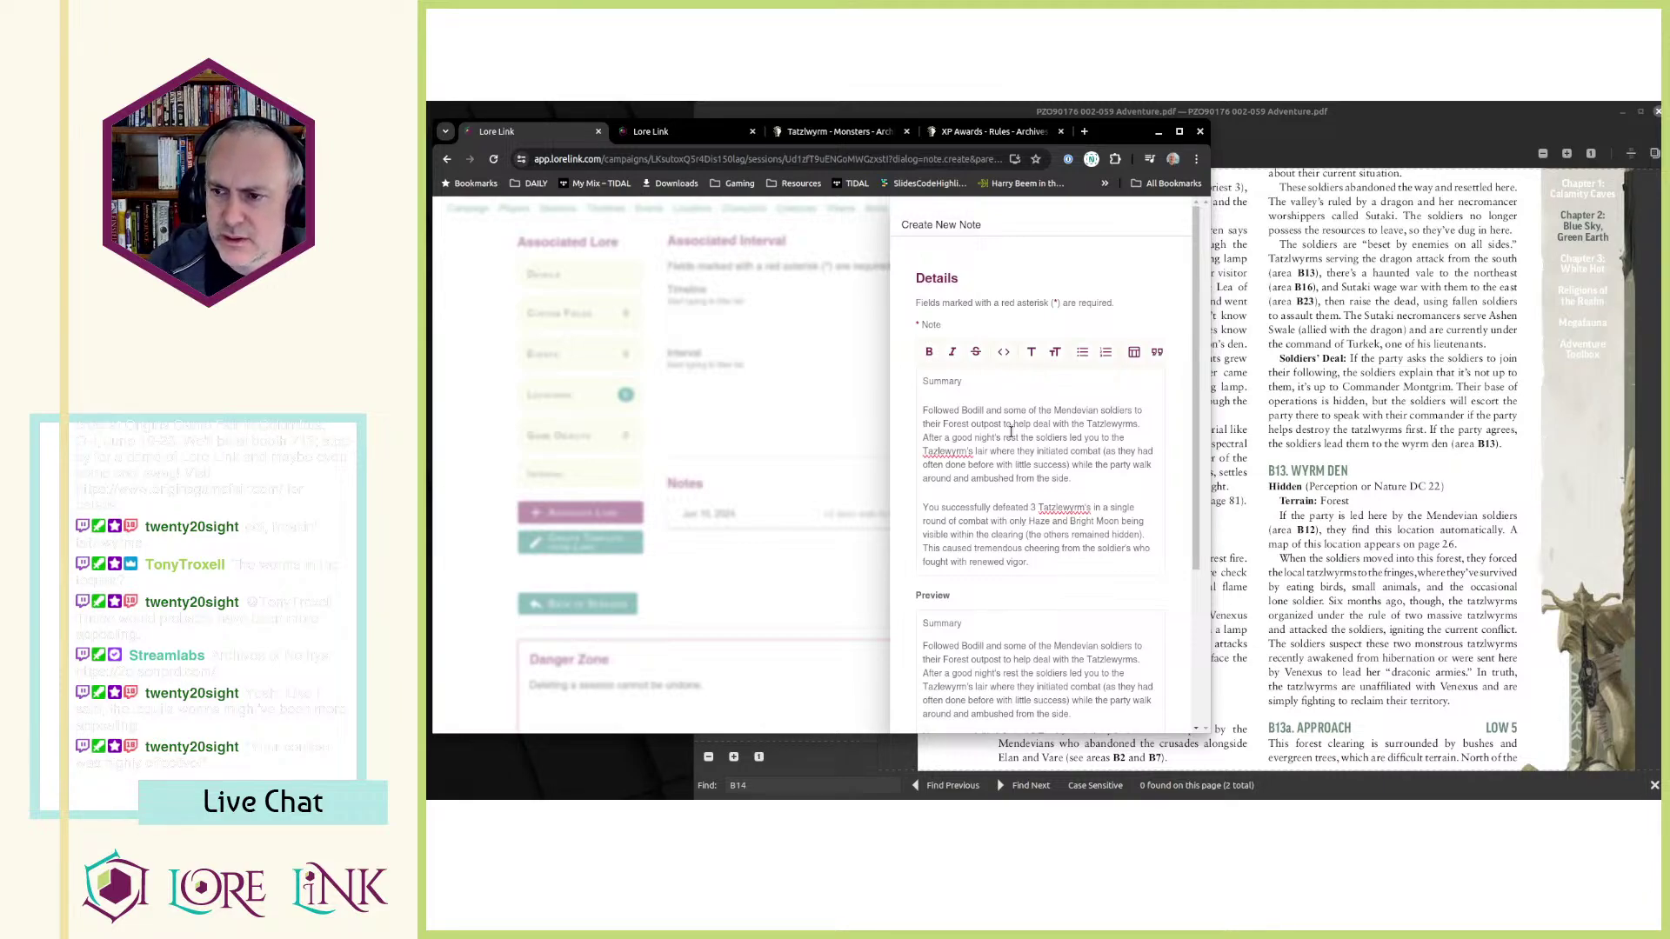
text(.)
- Start a third summary paragraph with "Then Xandel and Bright Moon led the party up the terraced platforms to a"
key(Return)
key(Return)
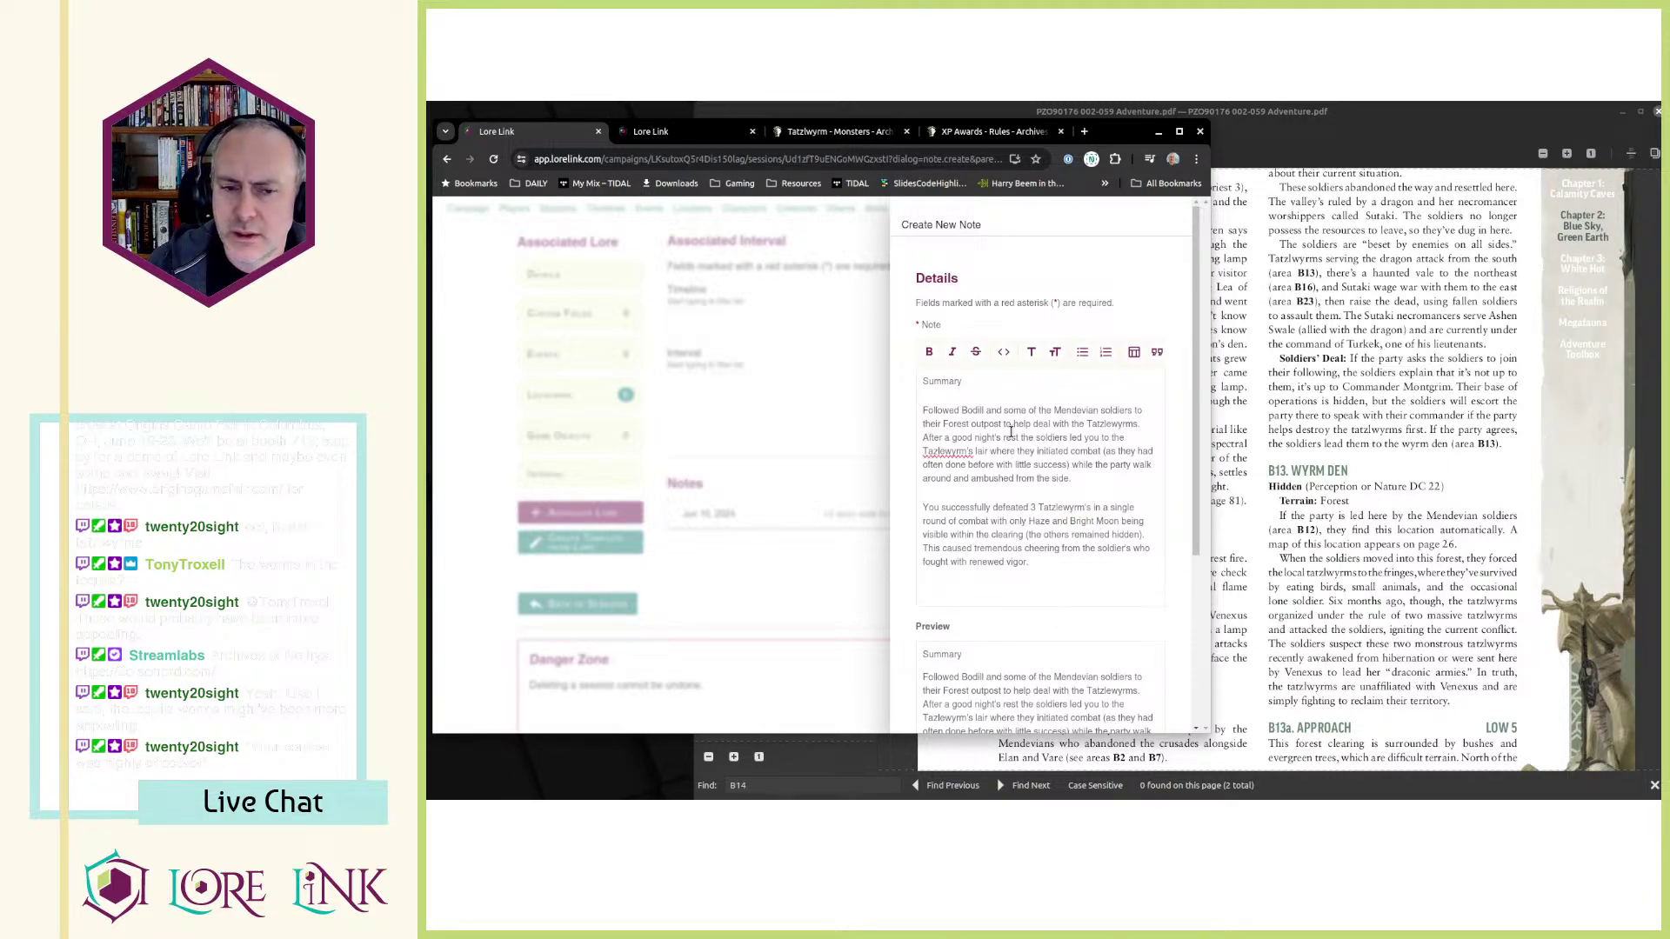
text(Then )
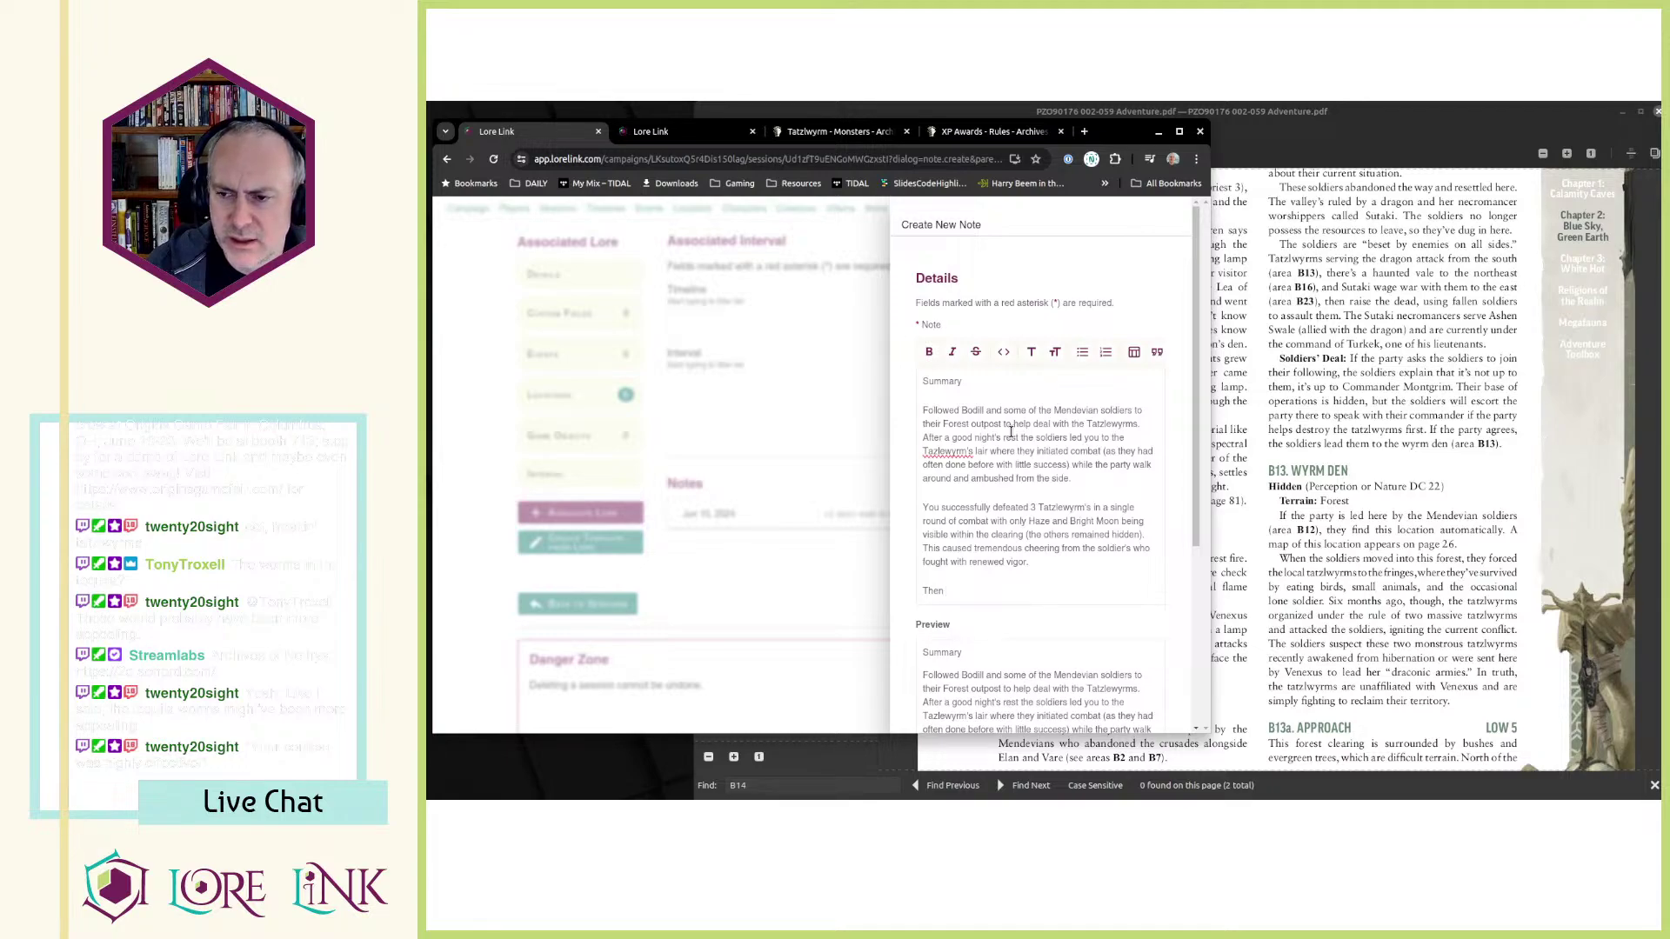
text(Xandel and Bright M)
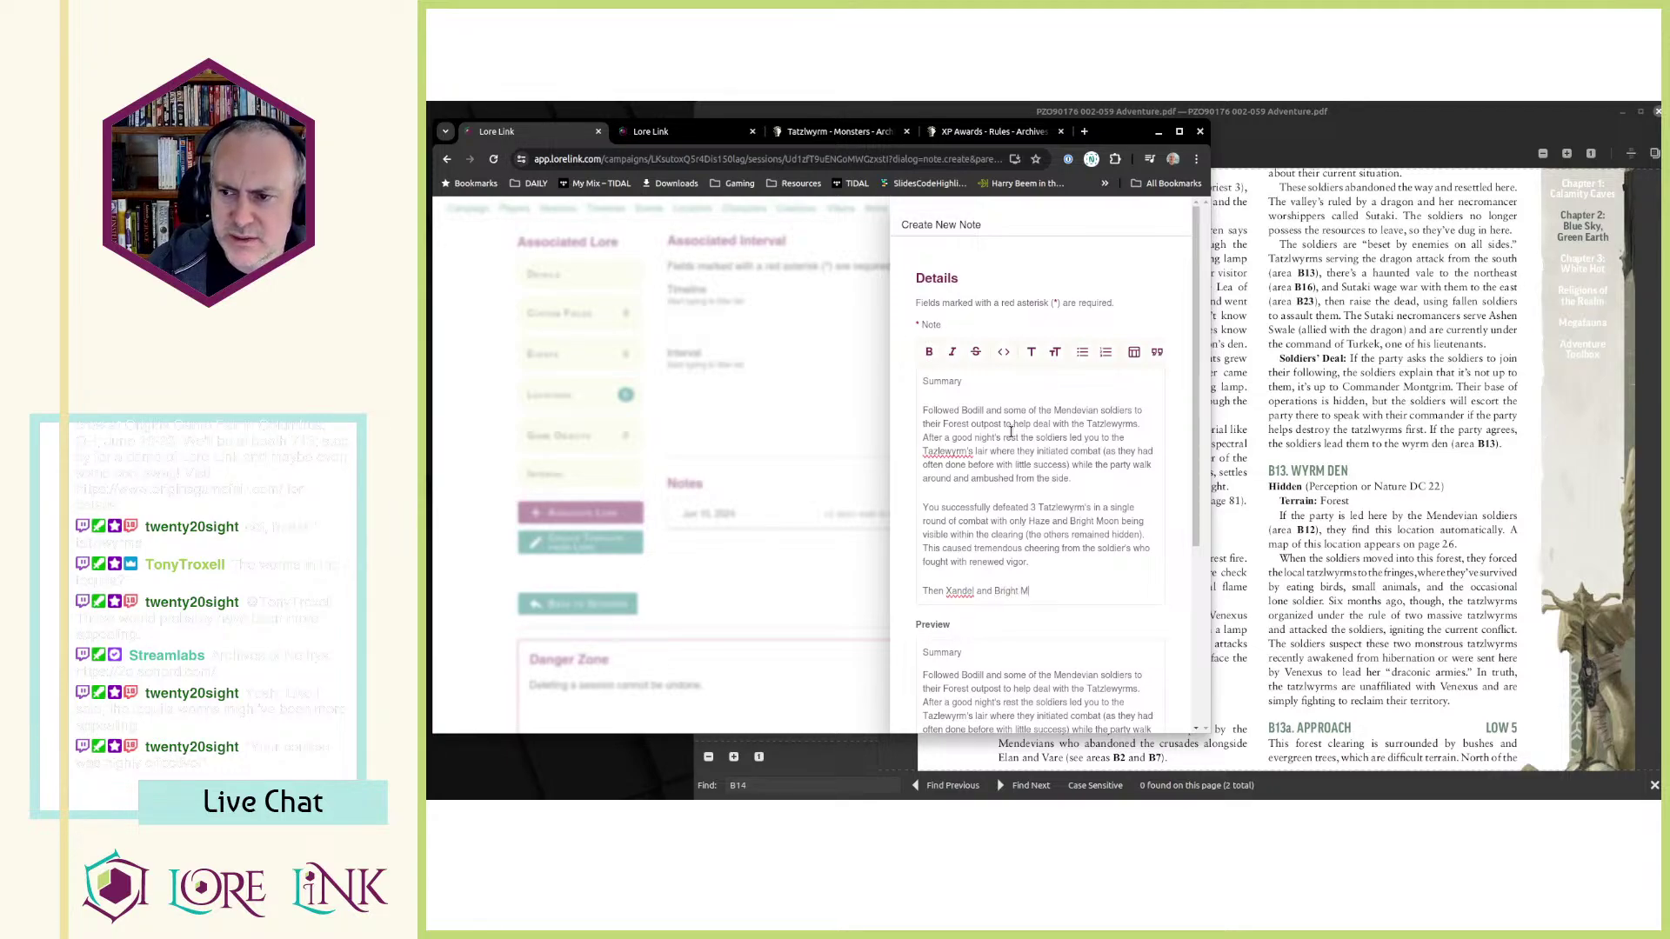
text(oon led the )
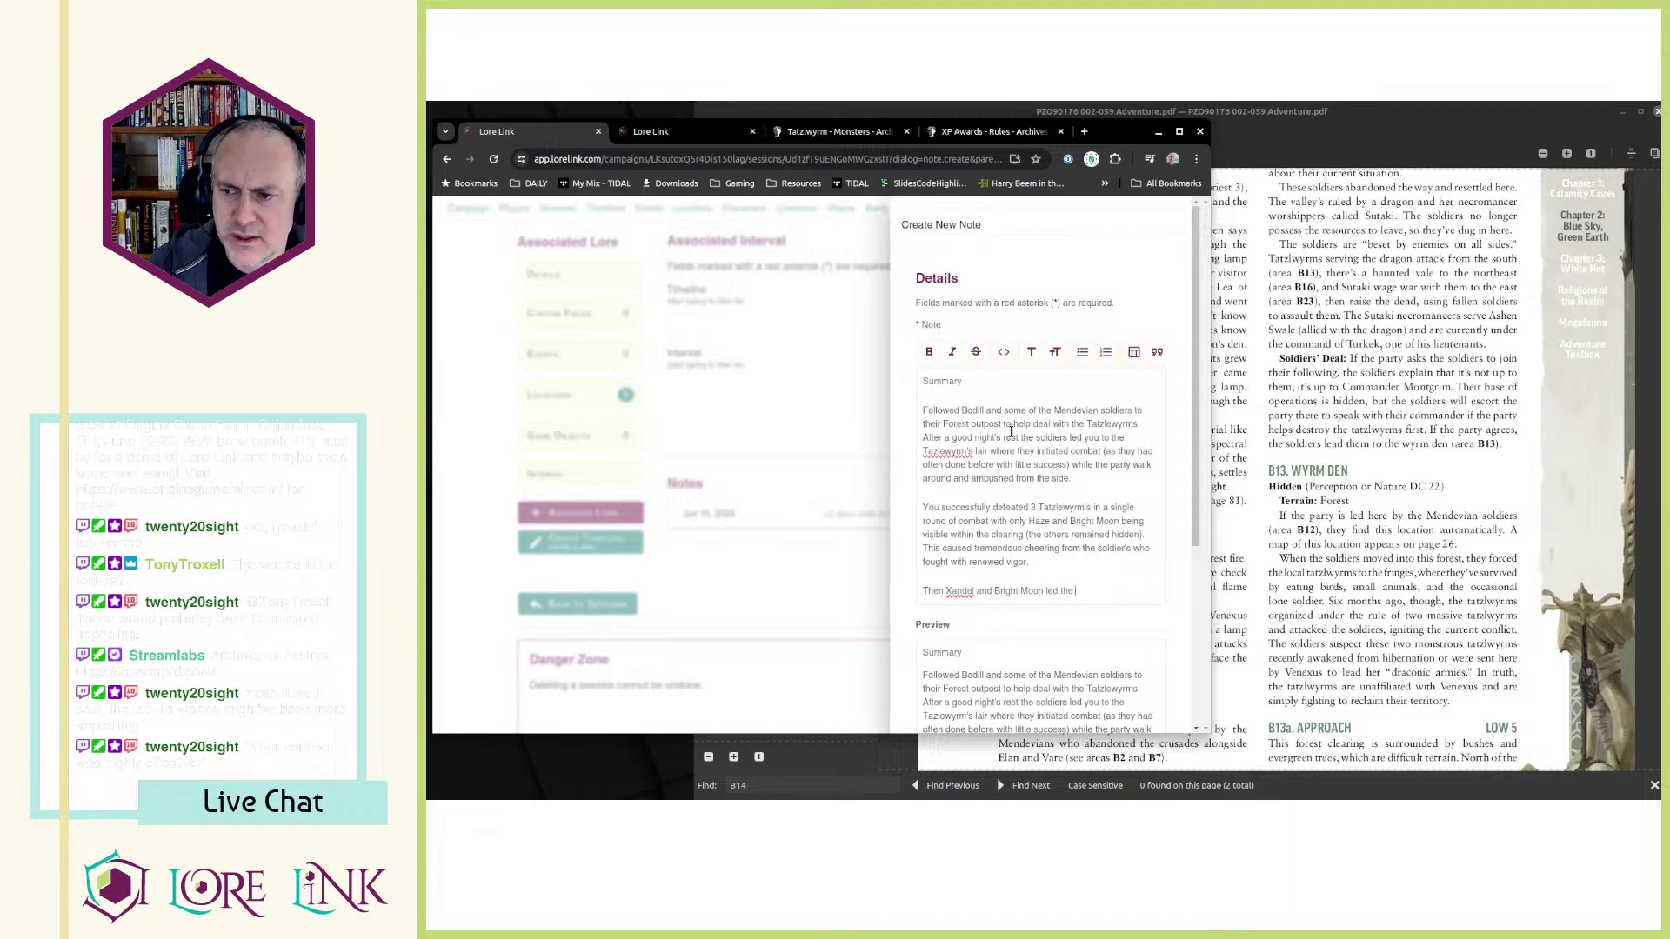
text(party up the ter)
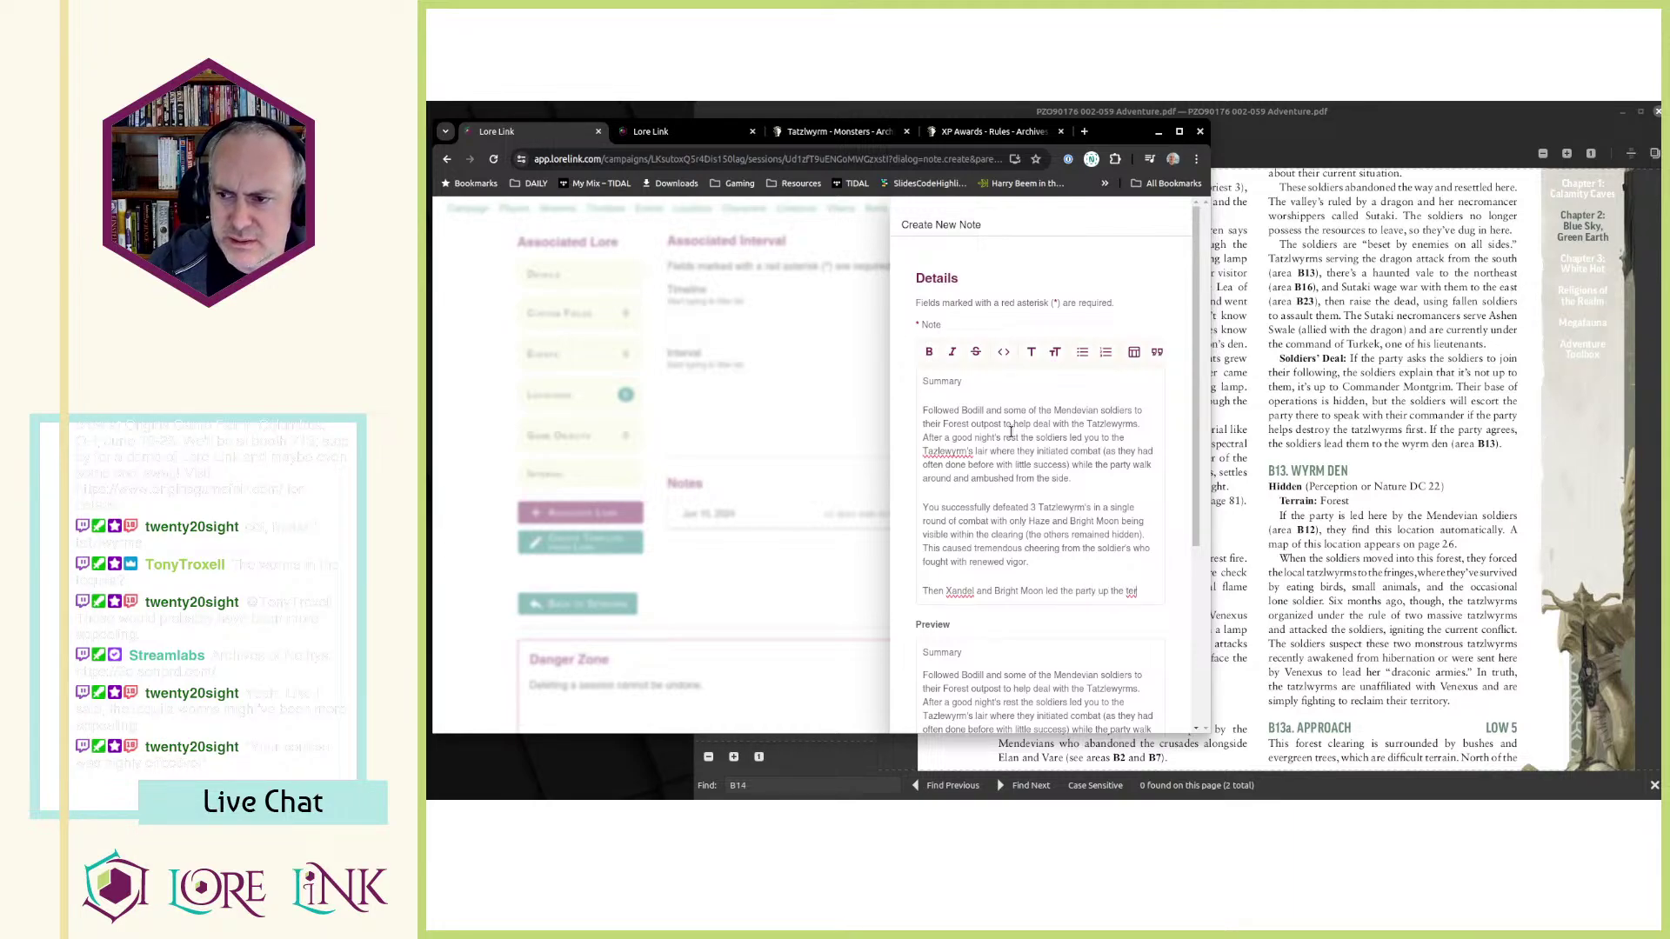
text(raced platfo)
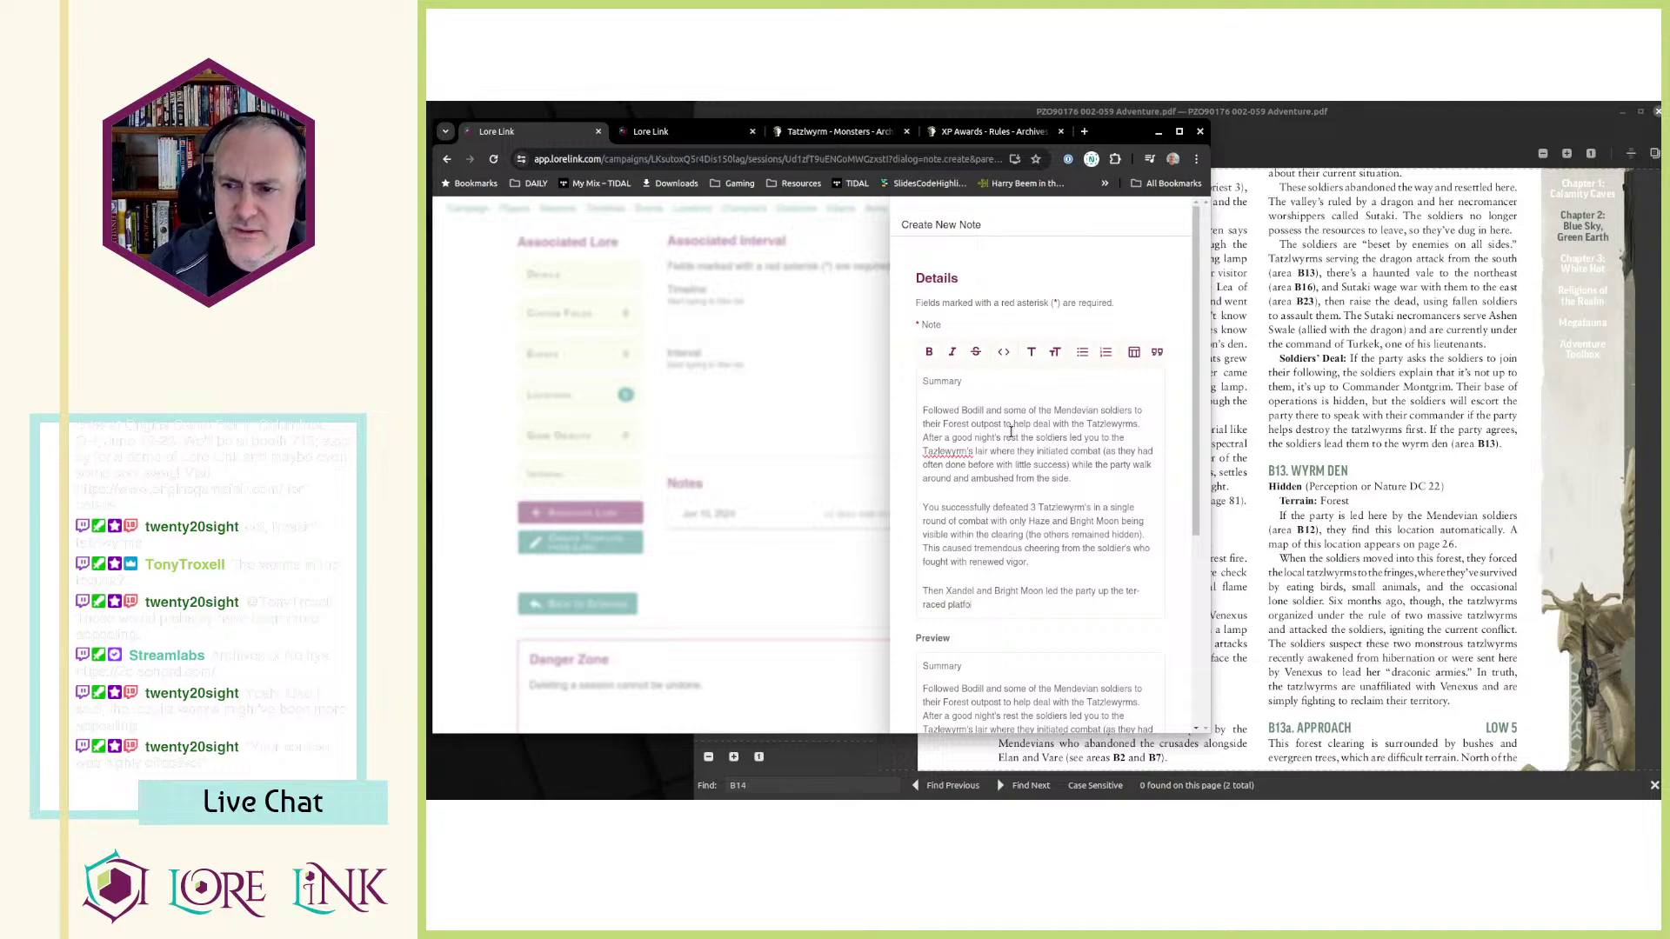
text(rms to a)
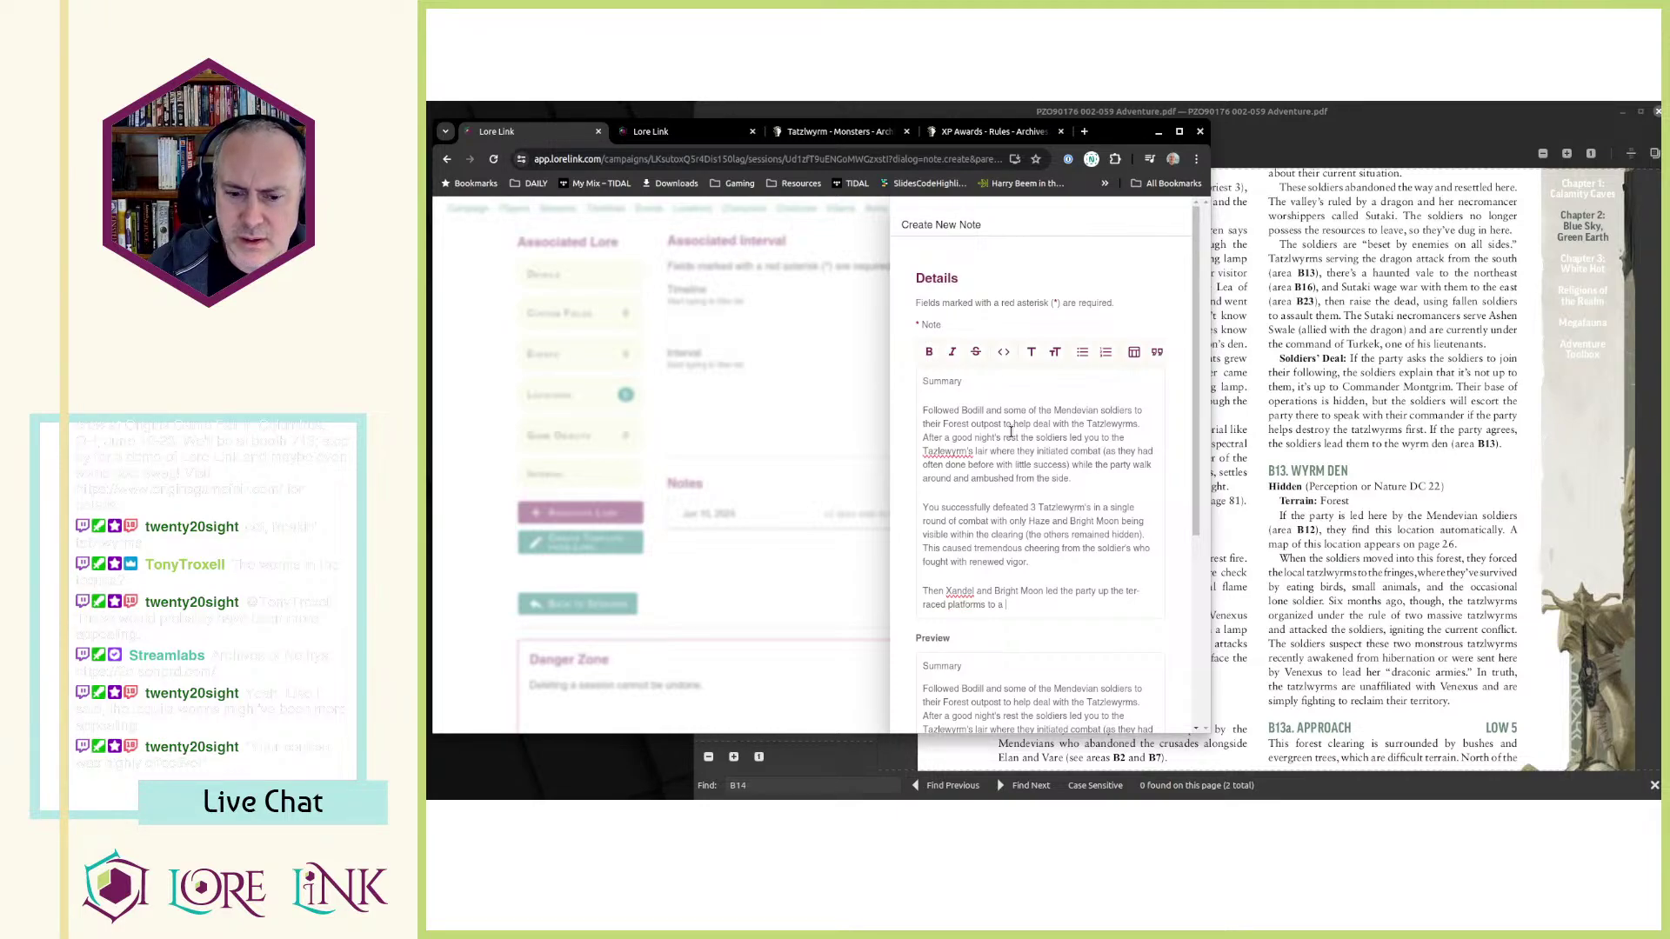
- Extend the sentence about the terraced platforms with "high cliff side cave entrance to"
text( high )
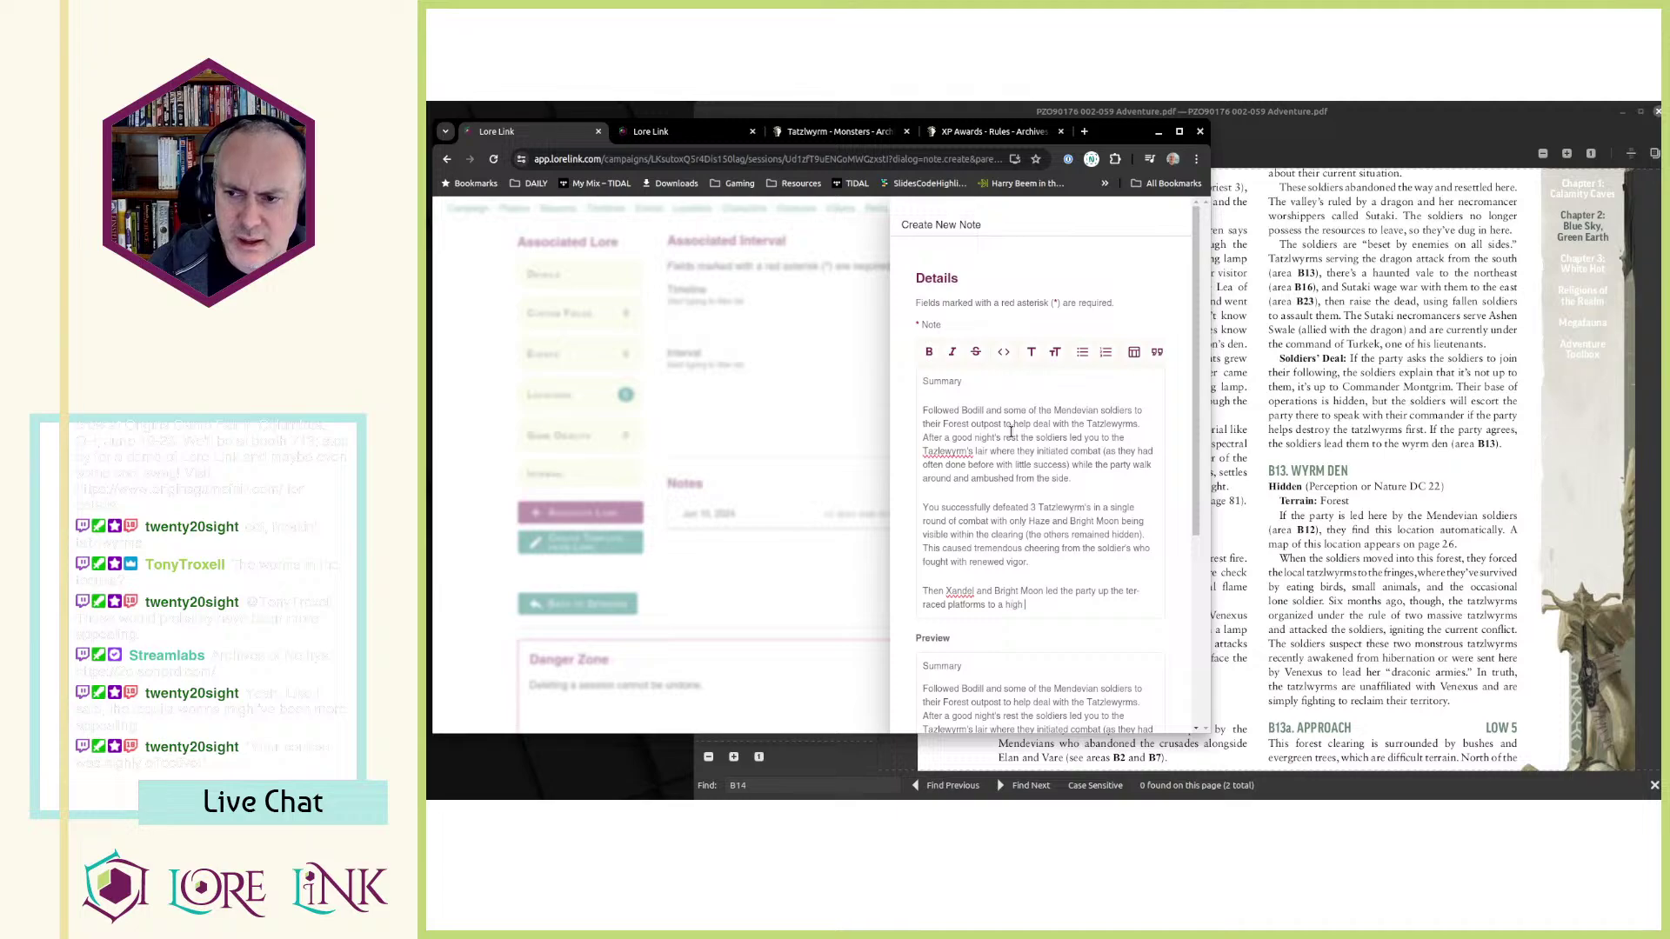
text(cliff side)
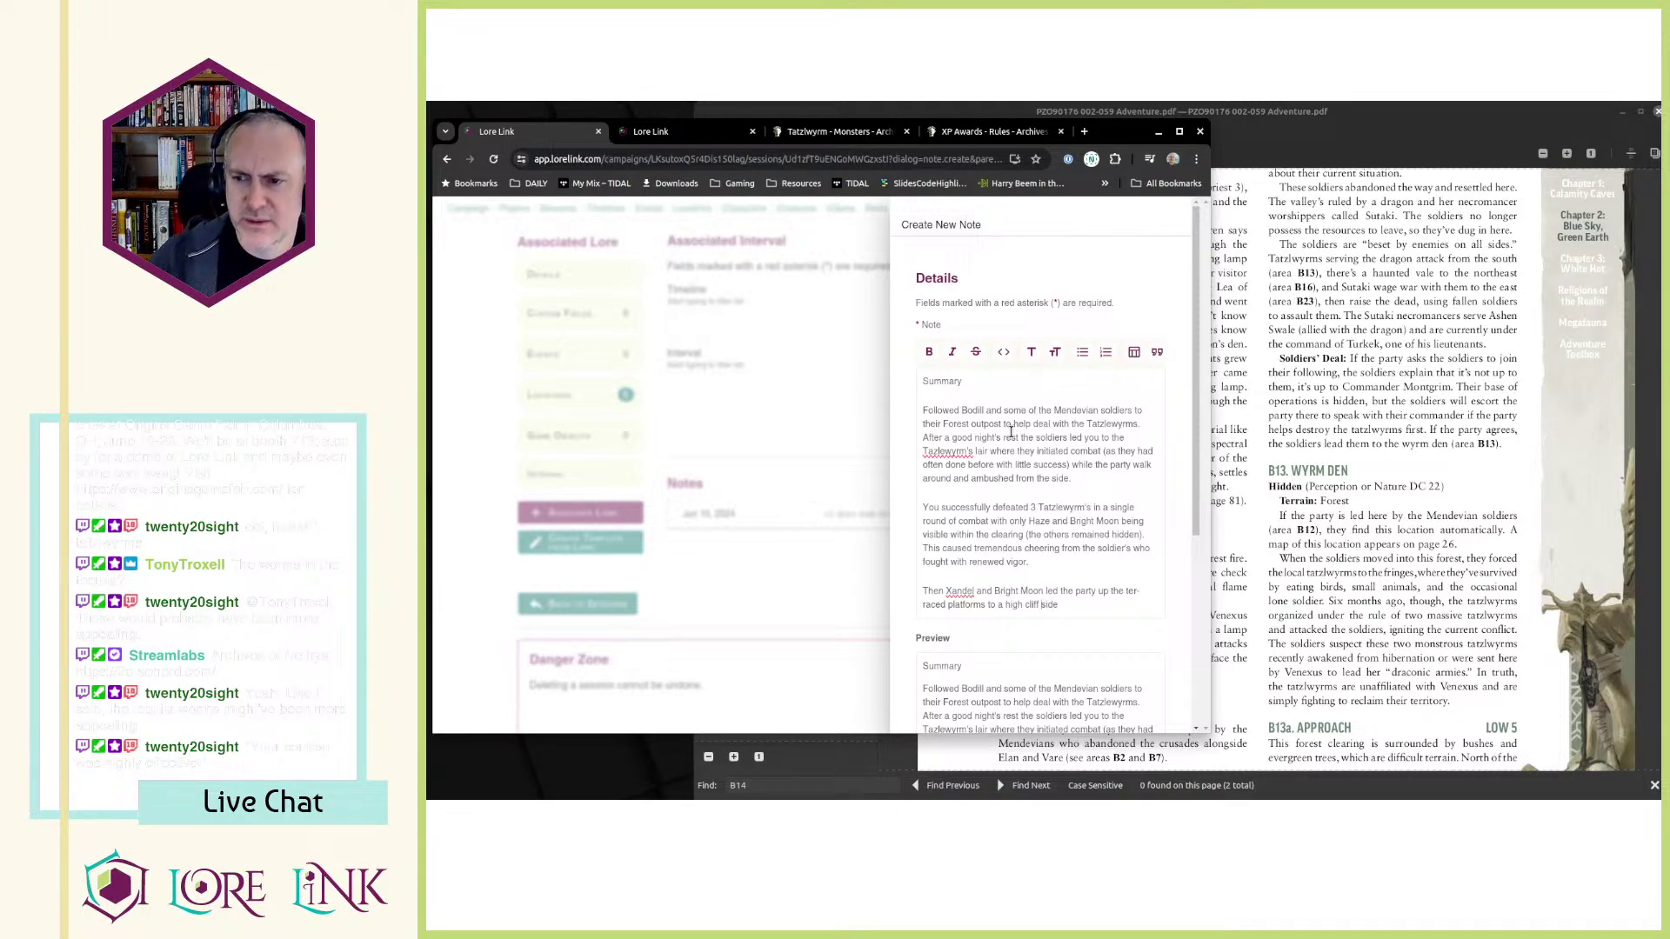
key(BackSpace)
key(BackSpace)
key(BackSpace)
key(BackSpace)
key(BackSpace)
text(side)
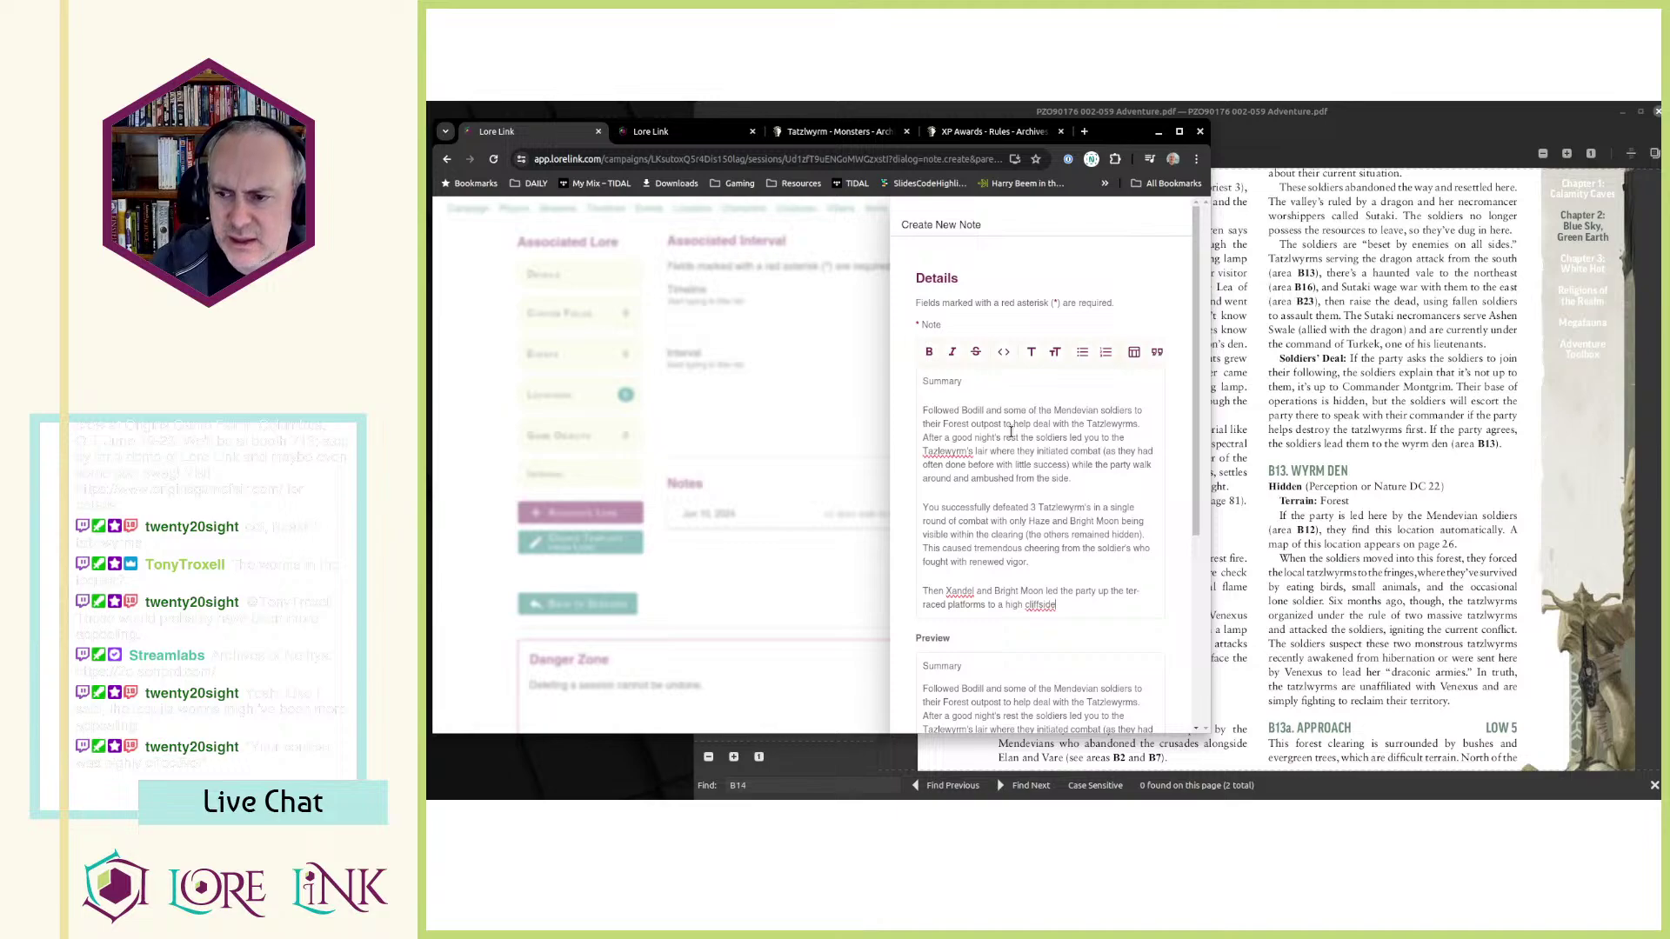
key(BackSpace)
key(BackSpace)
key(BackSpace)
key(BackSpace)
text(side c)
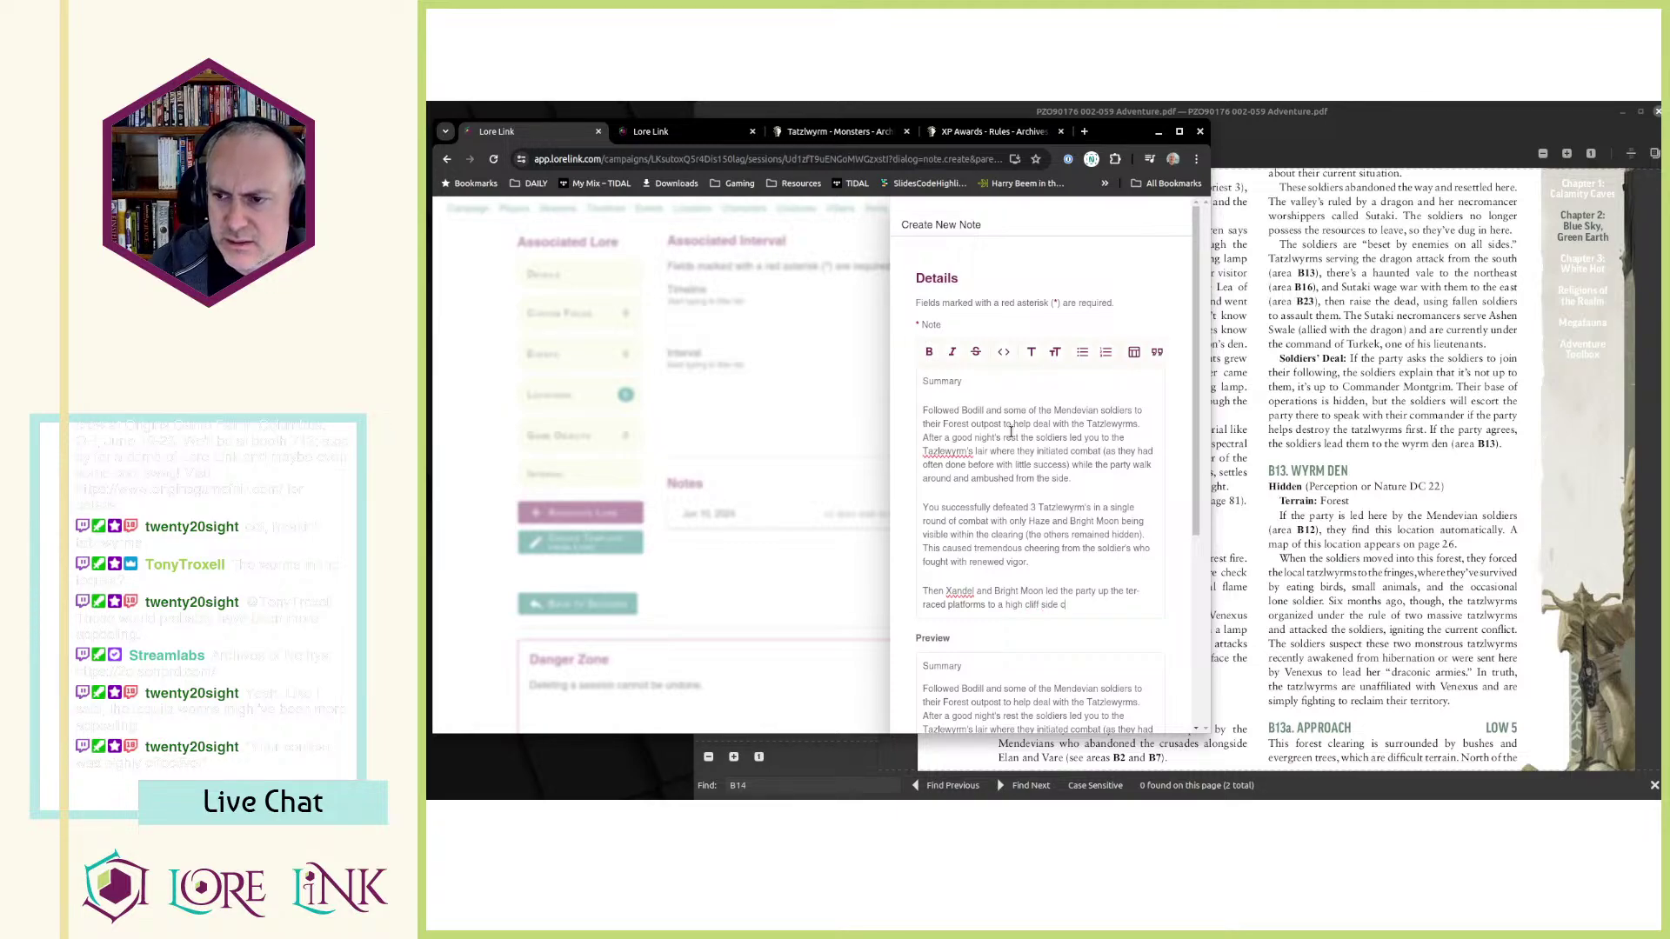
text(ave entrance to)
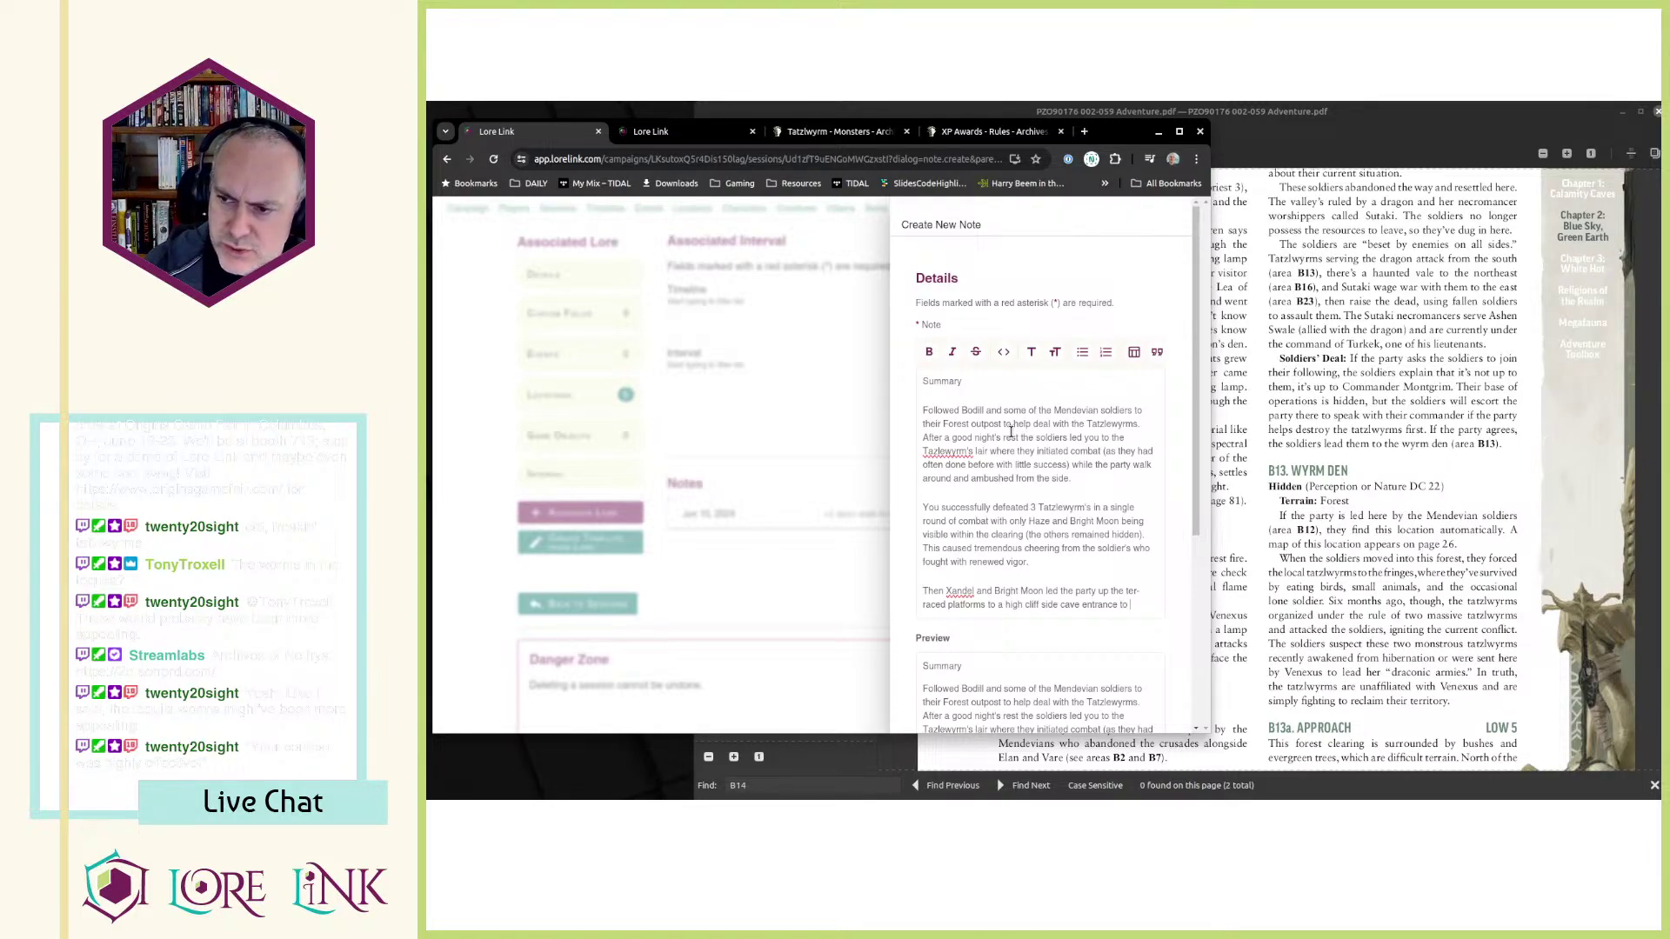
- Finish the cave entrance sentence with "deal with the Tatzlewyrm leaders." and begin another with "Meanwhile,"
text(to deal with)
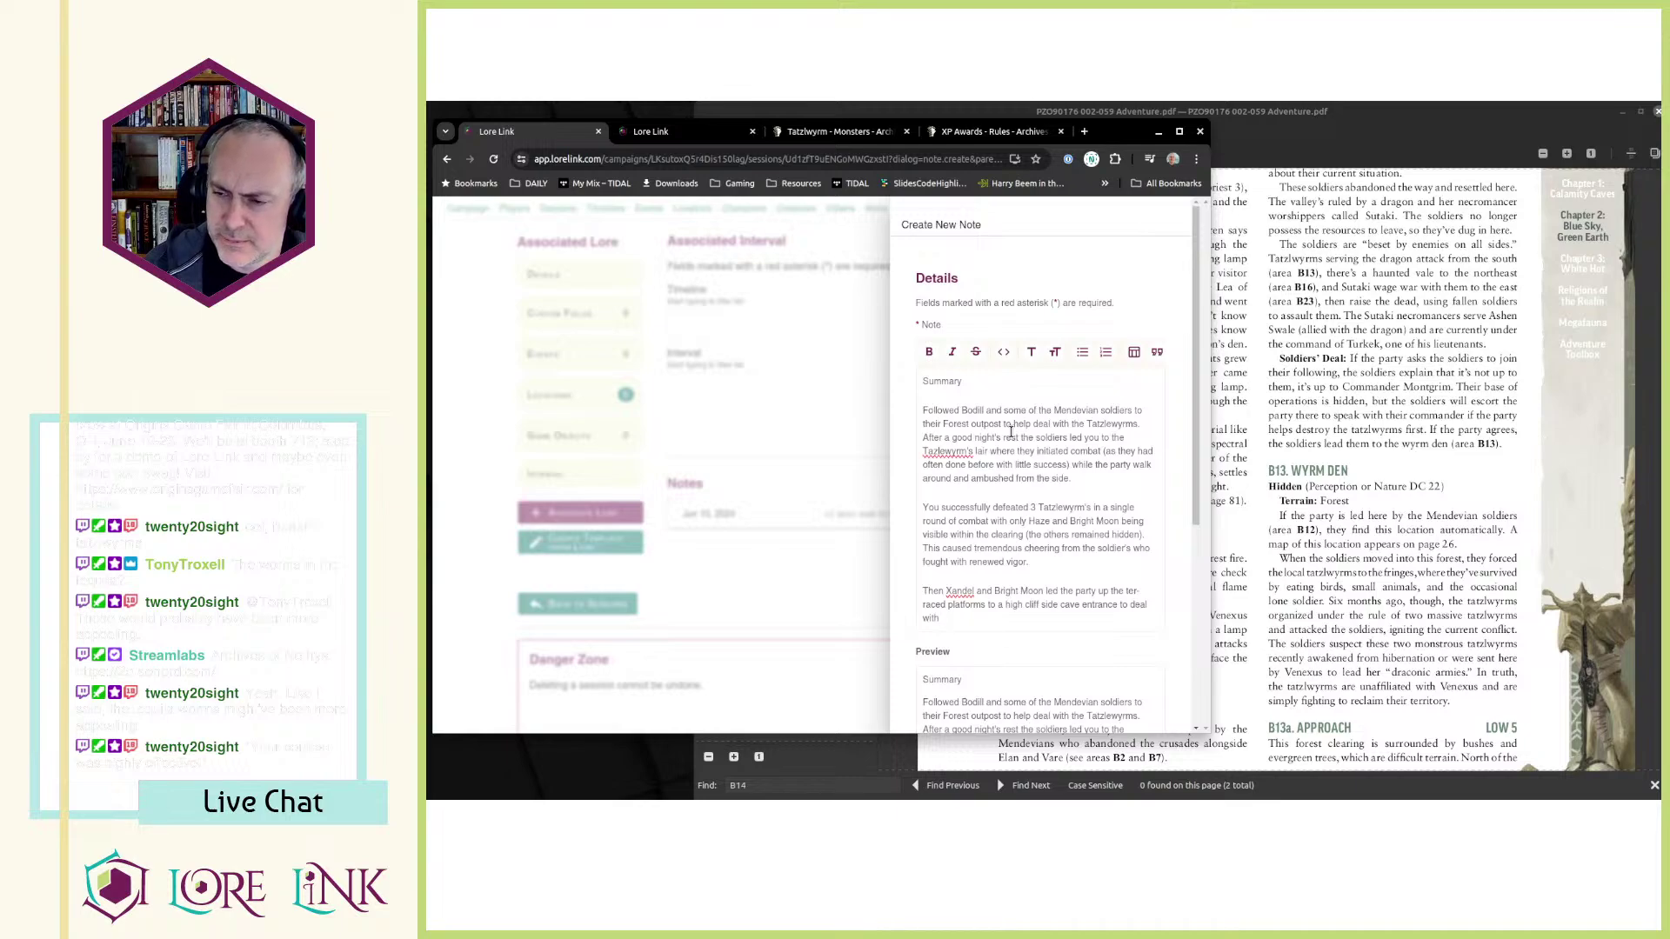
text( the Ta)
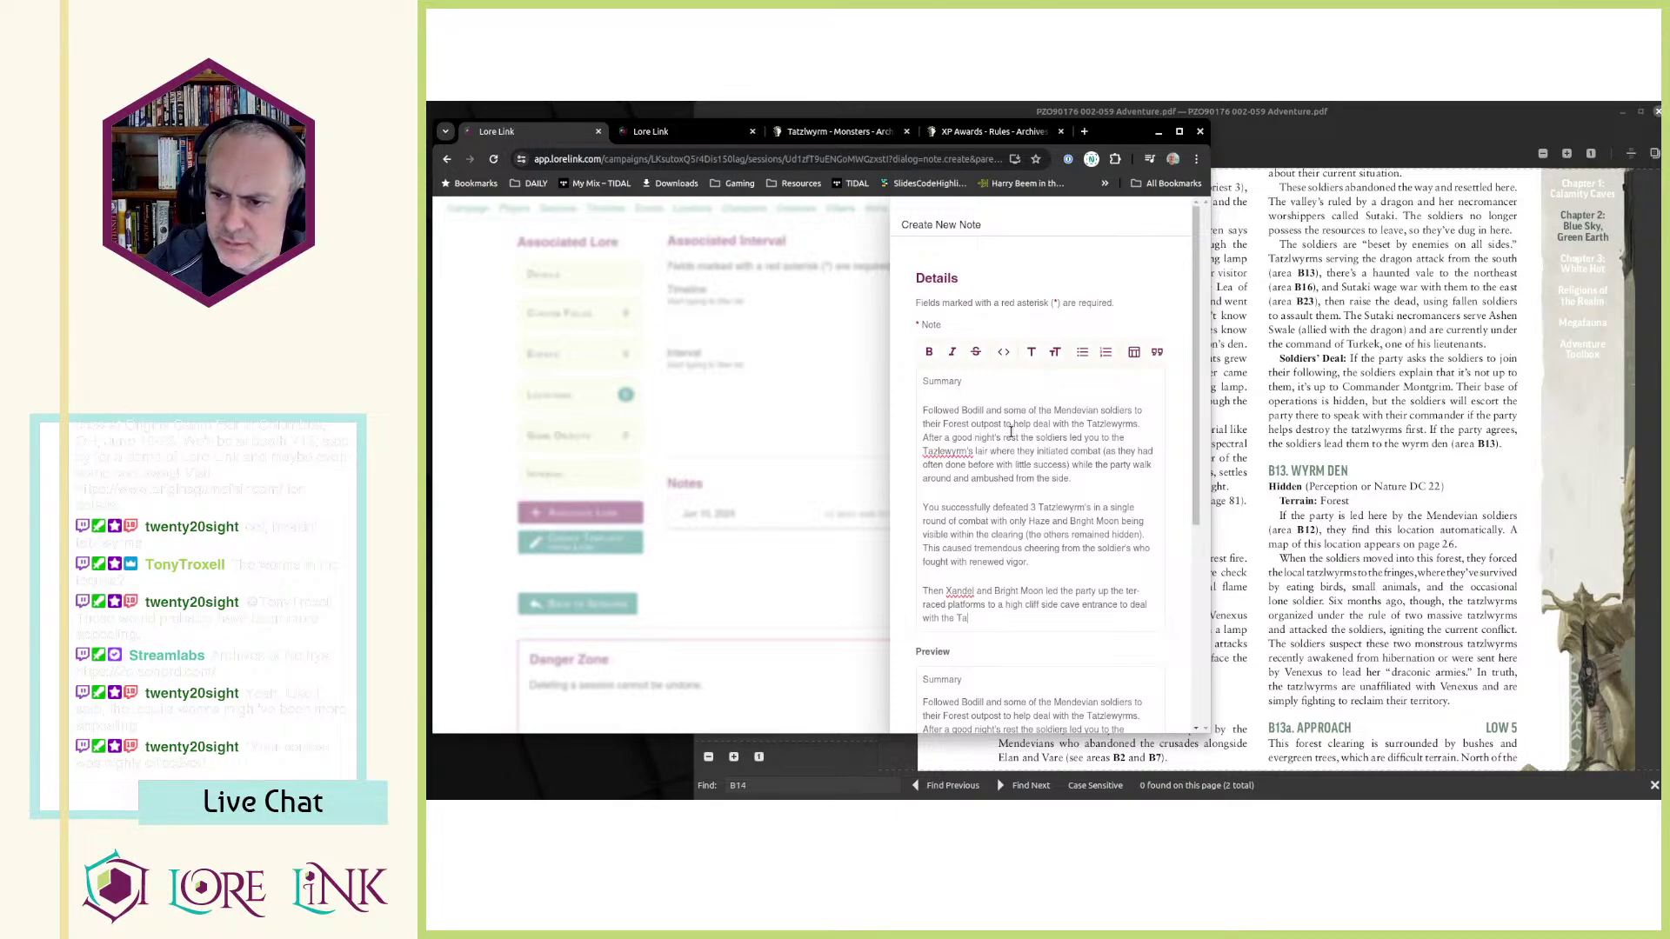
text(tzlewyrm )
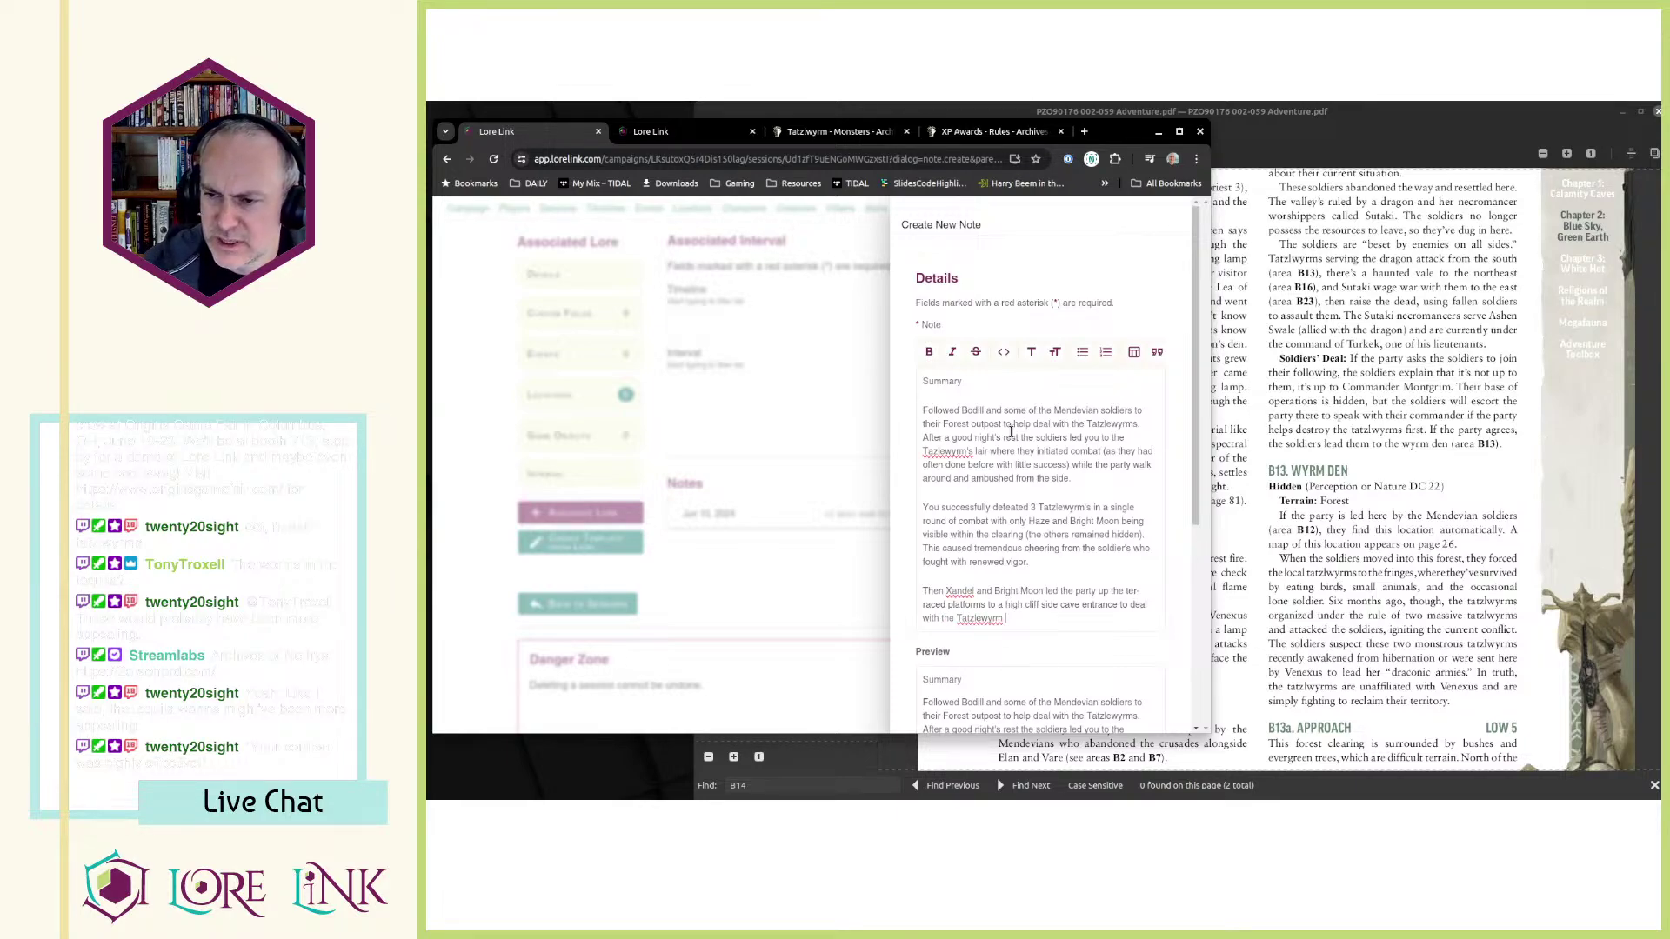
text(leader)
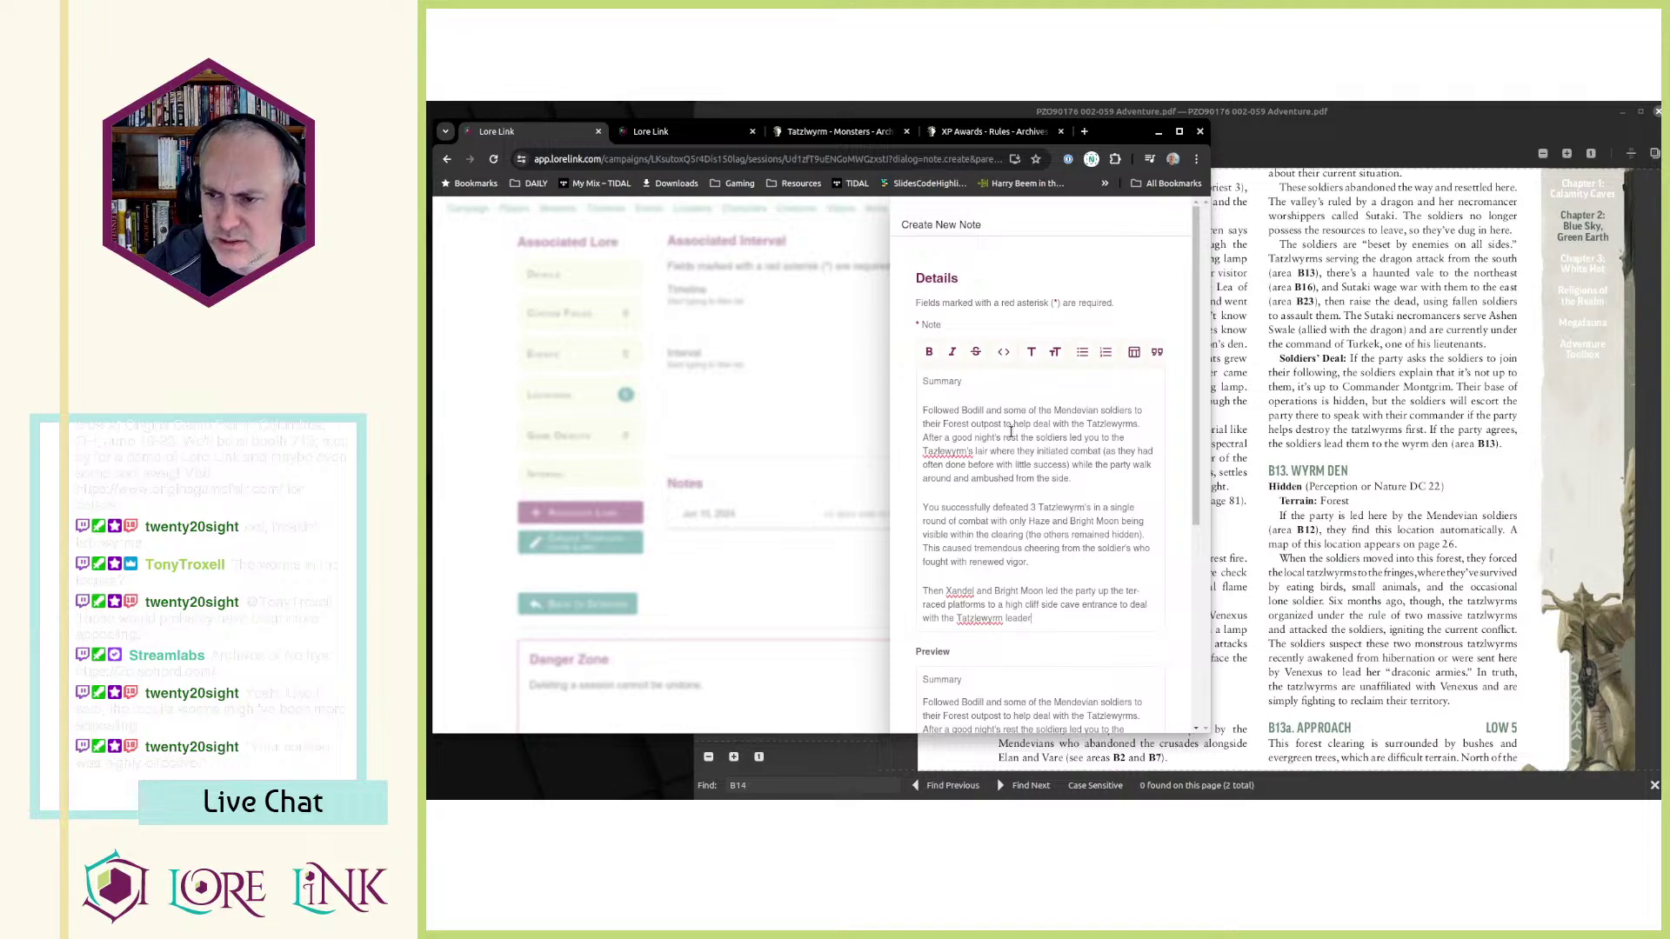
text(s. Meanwhile, )
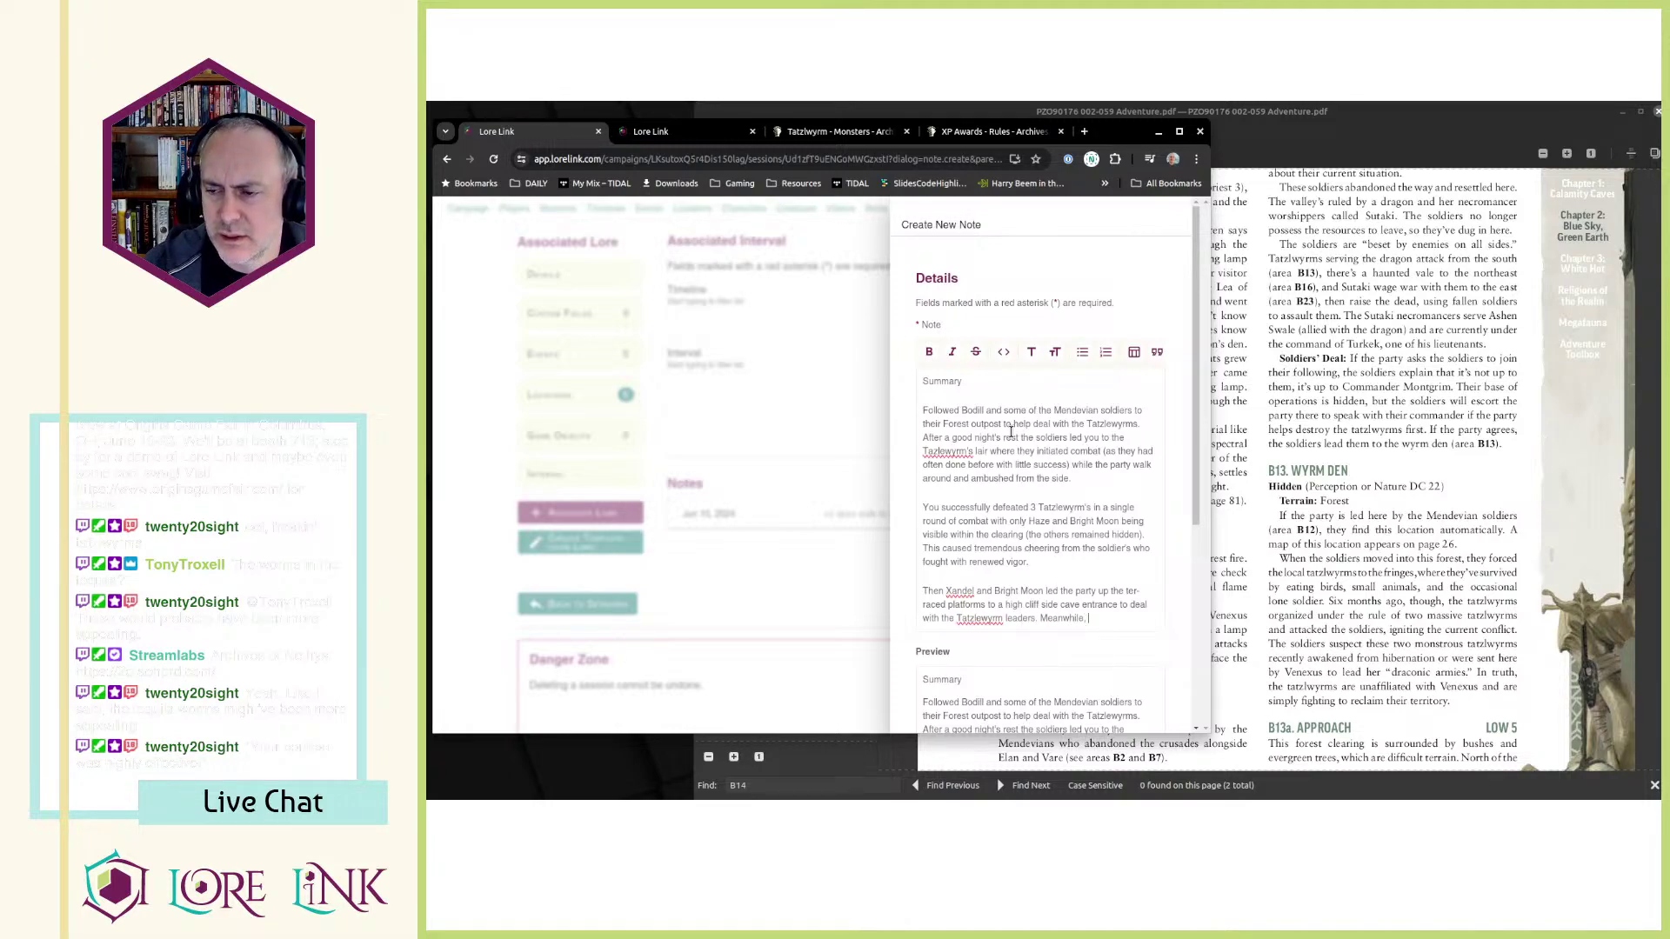
- Continue the "Meanwhile," sentence with "Xandel's wolf Silver was sent to help the solider and"
text(Xa)
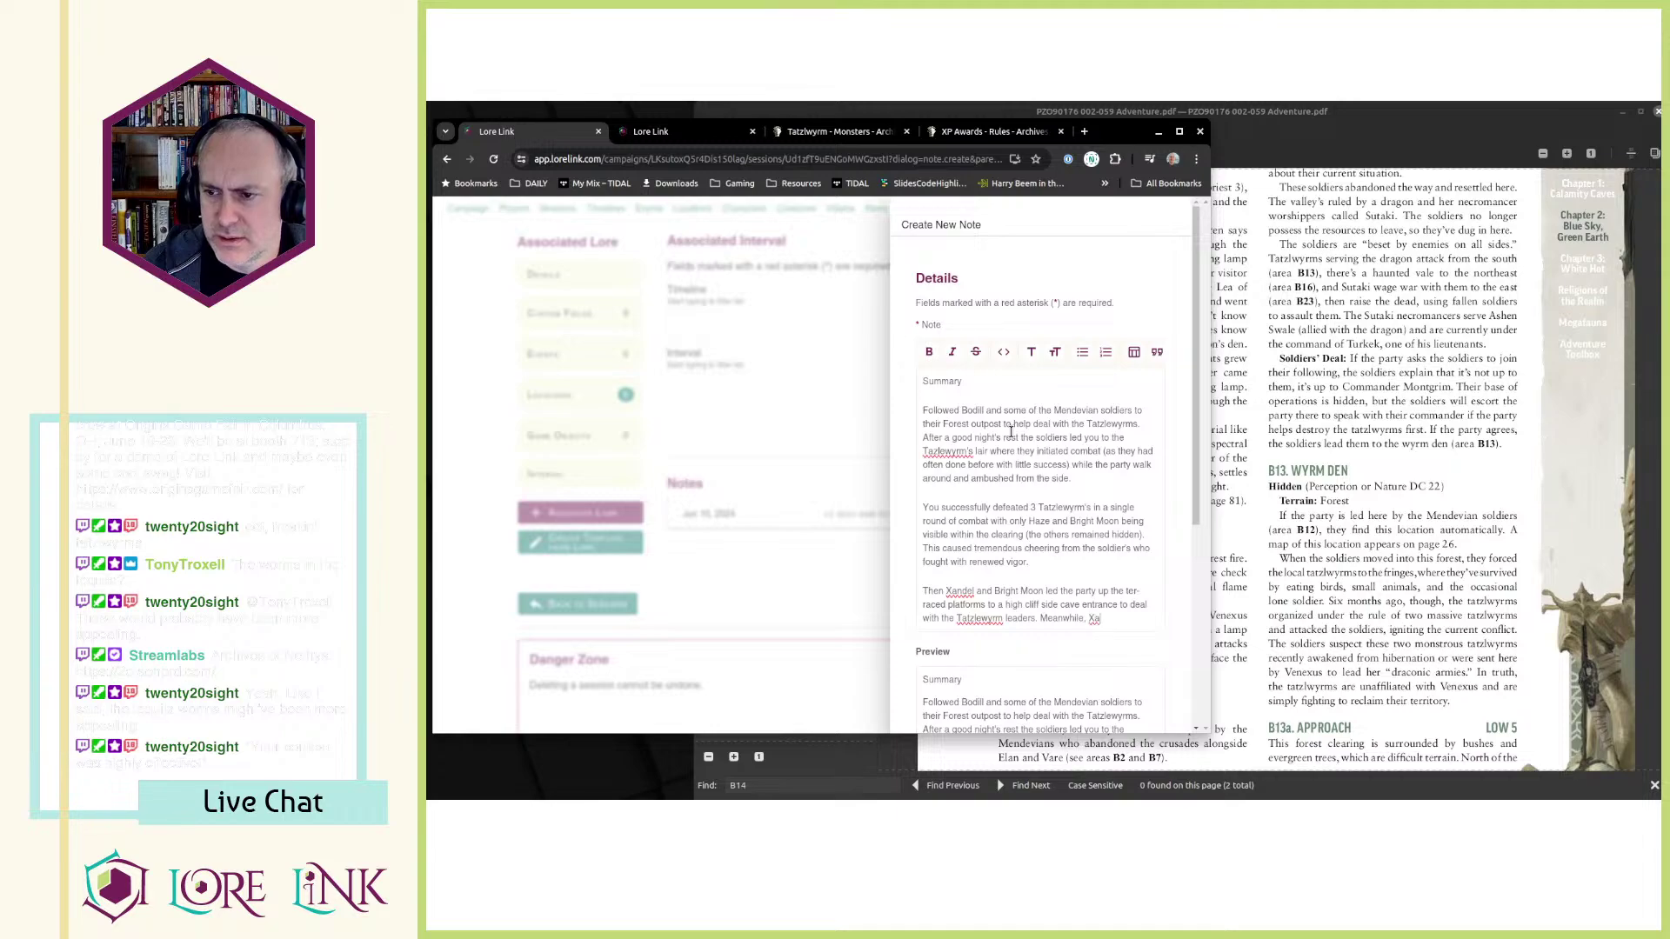
text(ndel's wolf Silve)
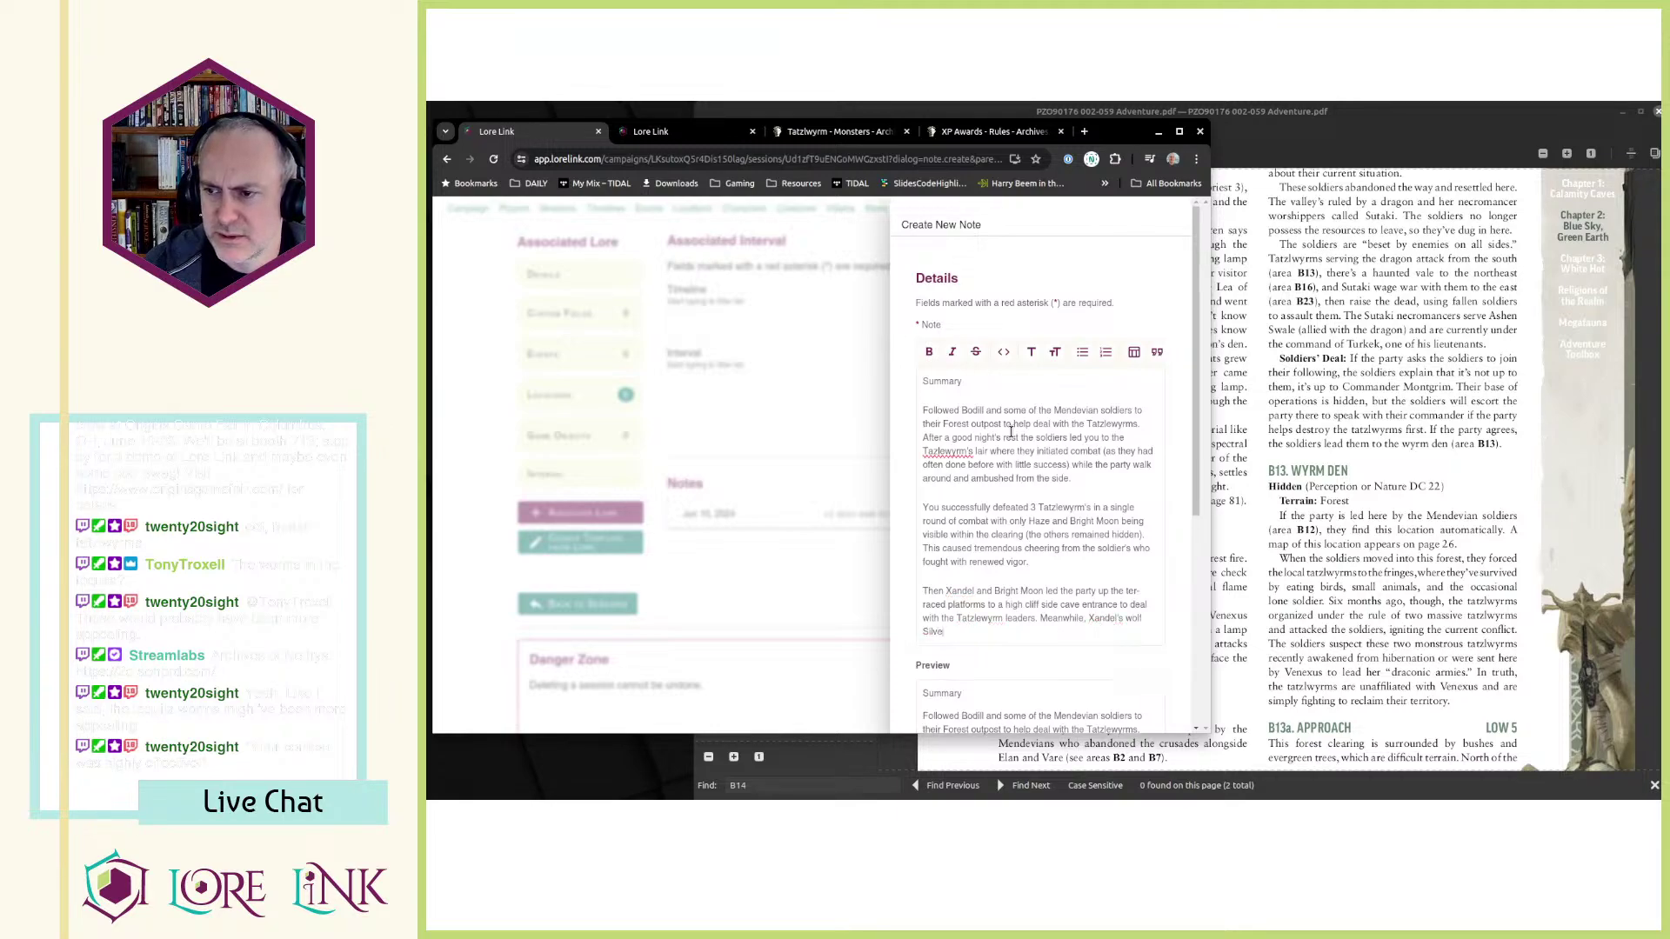
text(r was sent to help )
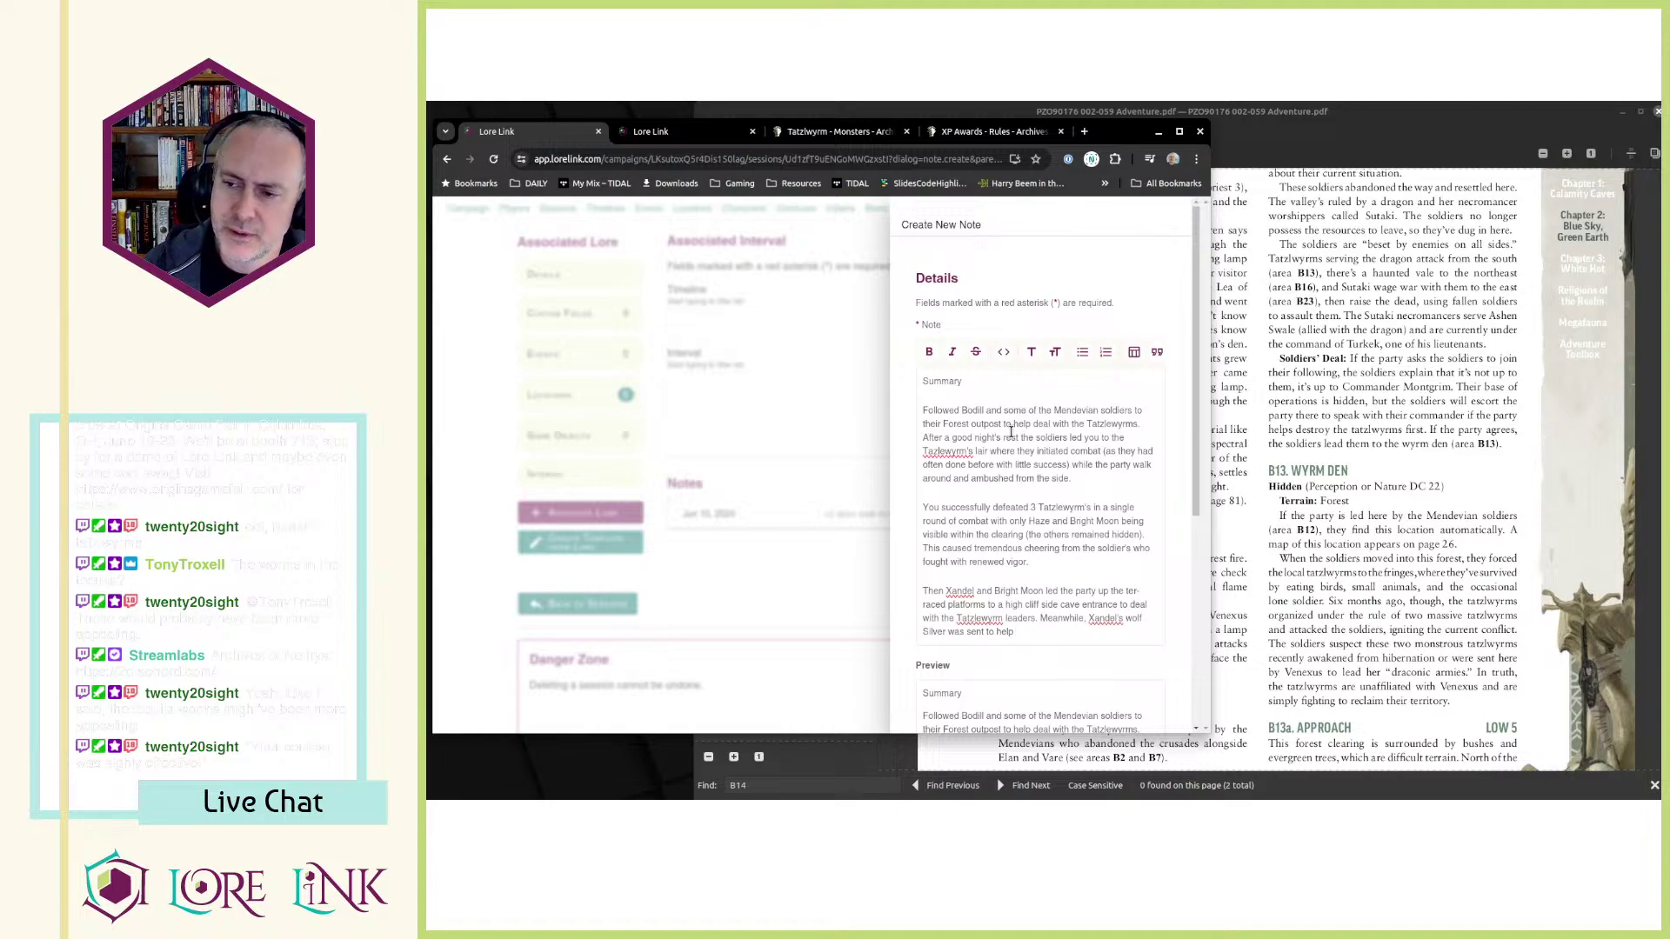
text(the solider and )
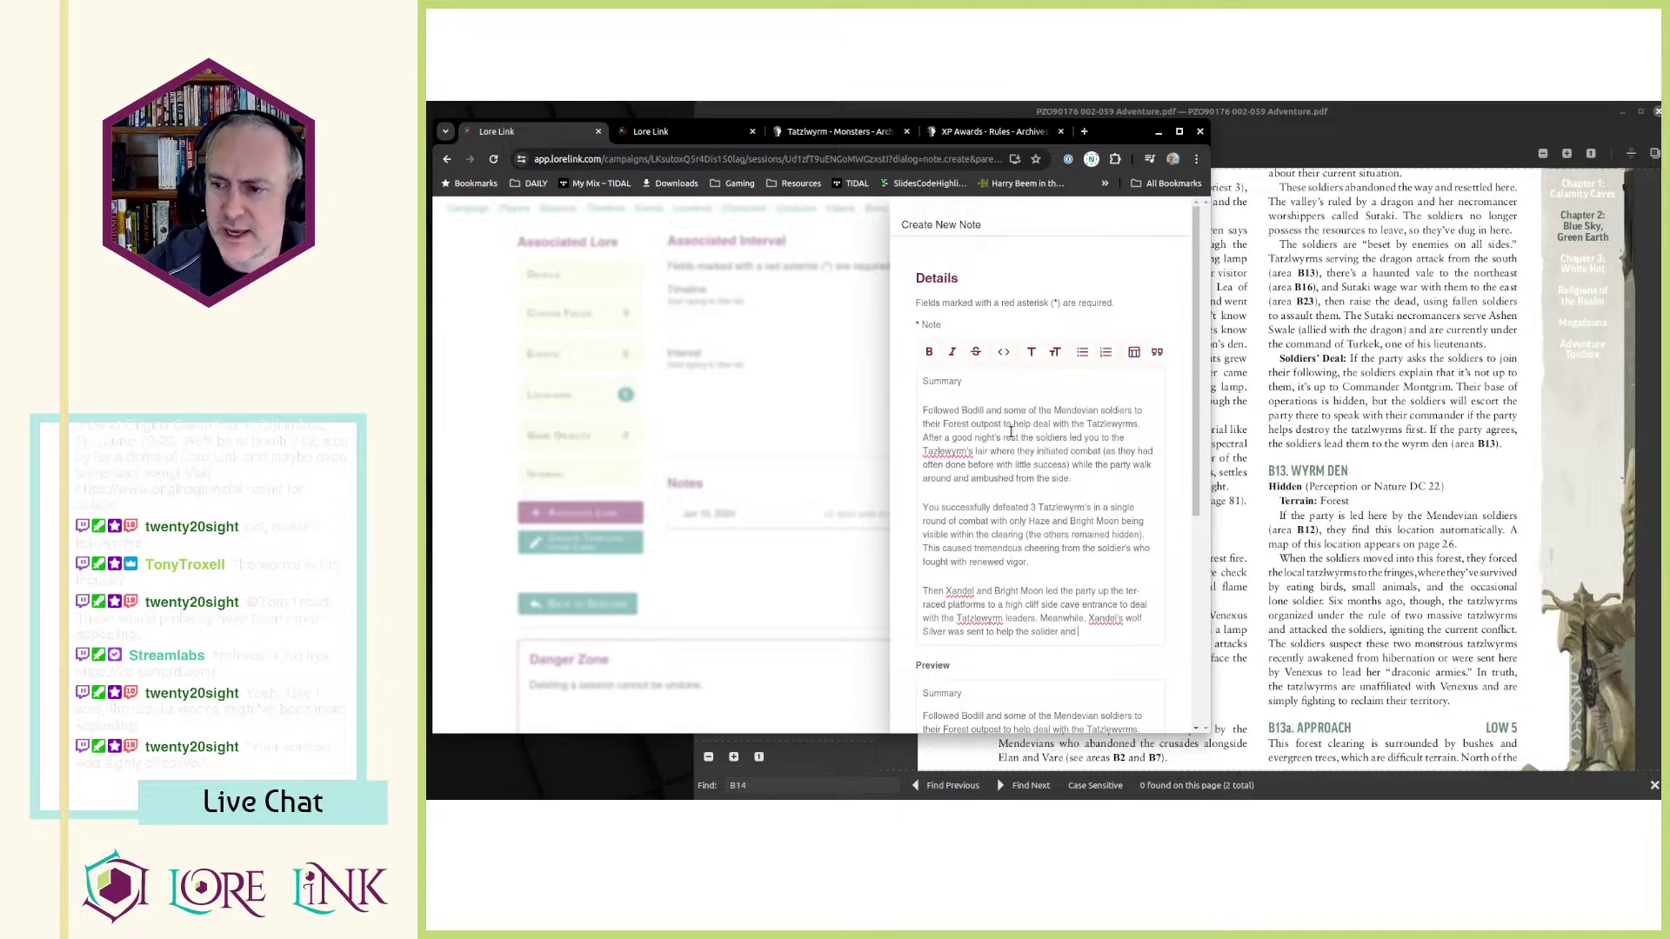
- Complete the sentence about the wolf with "dispatched 3 wyrms on his own." and start a new paragraph
text(displatche)
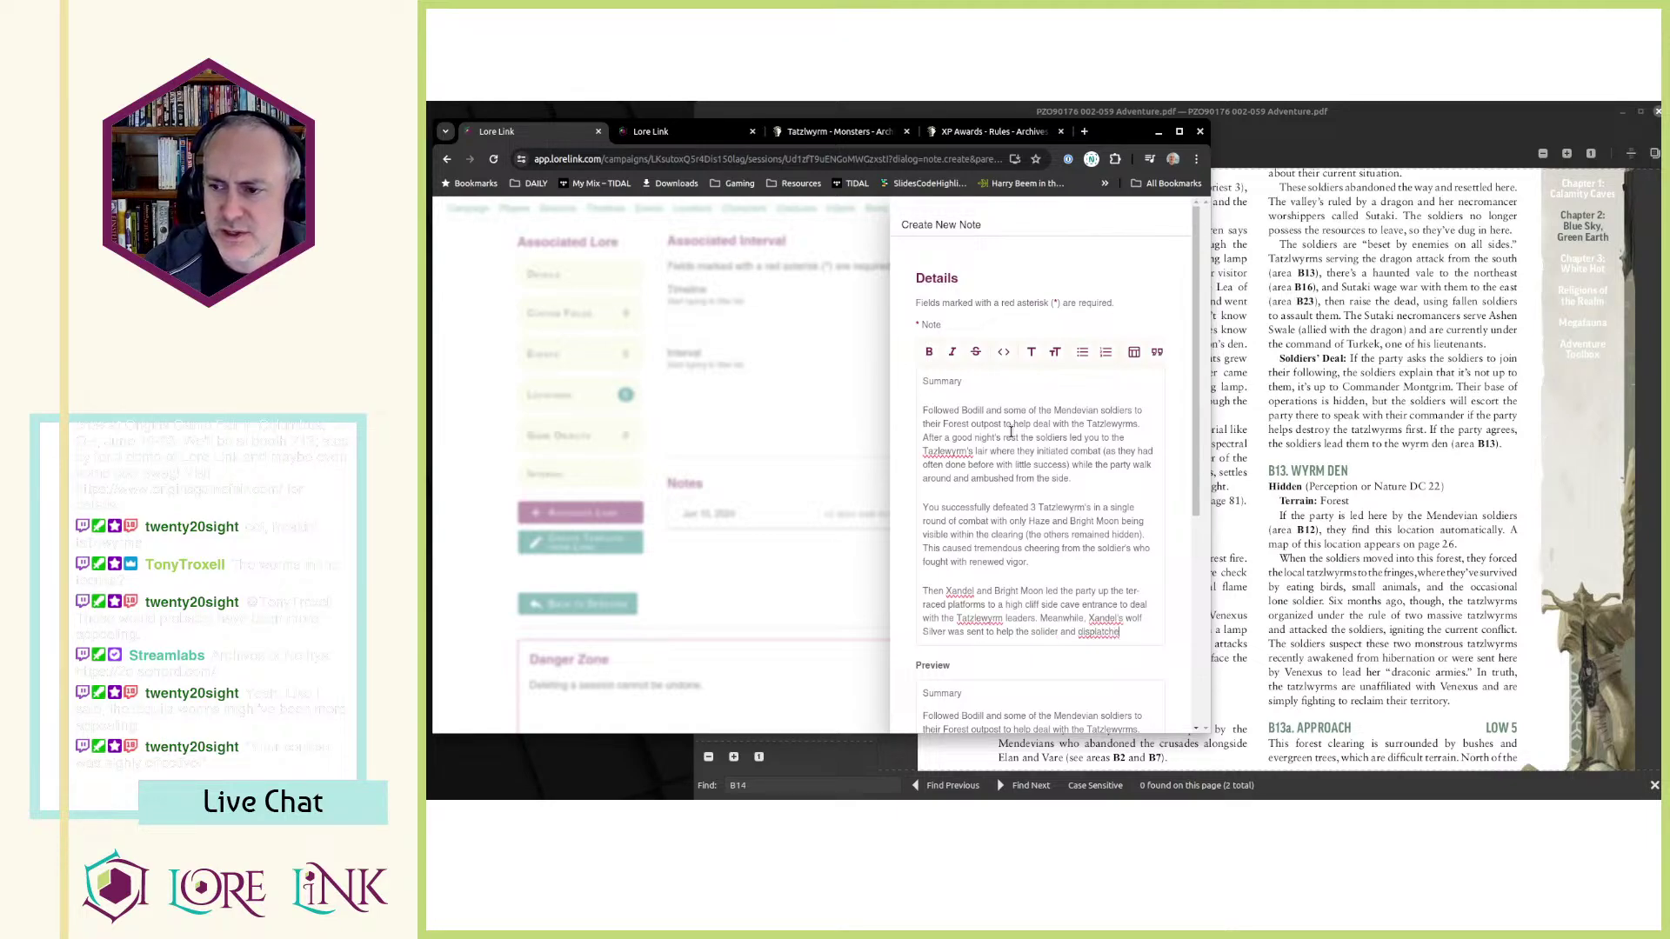
key(ctrl+shift+Left)
text(dis)
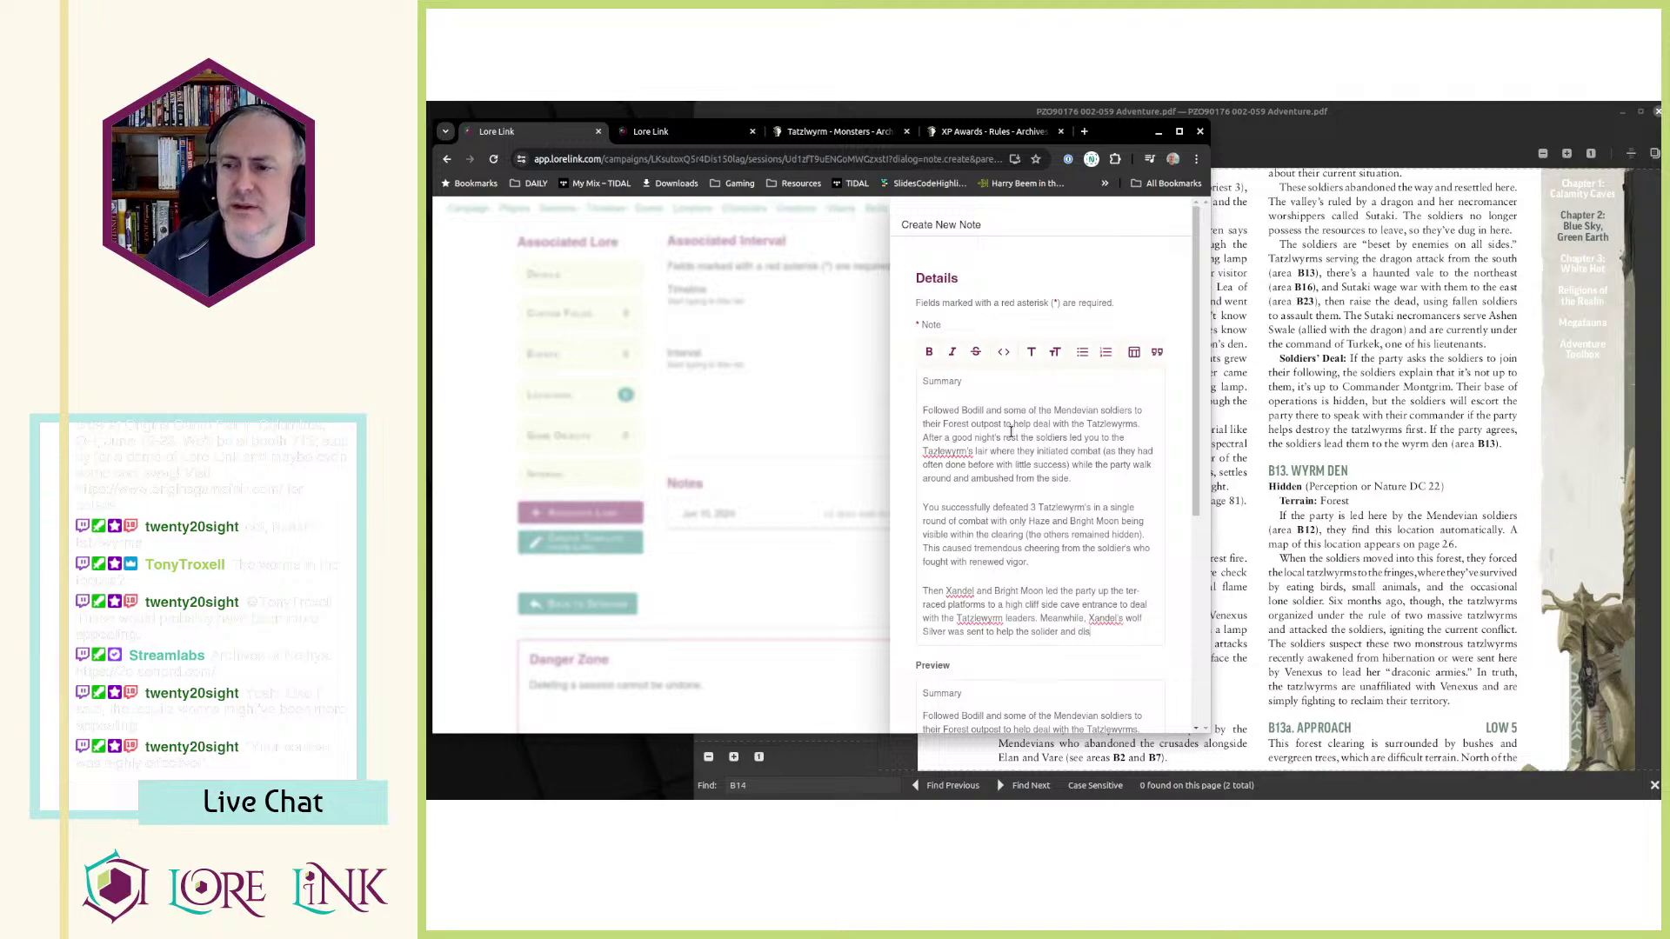
text(patched 3 w)
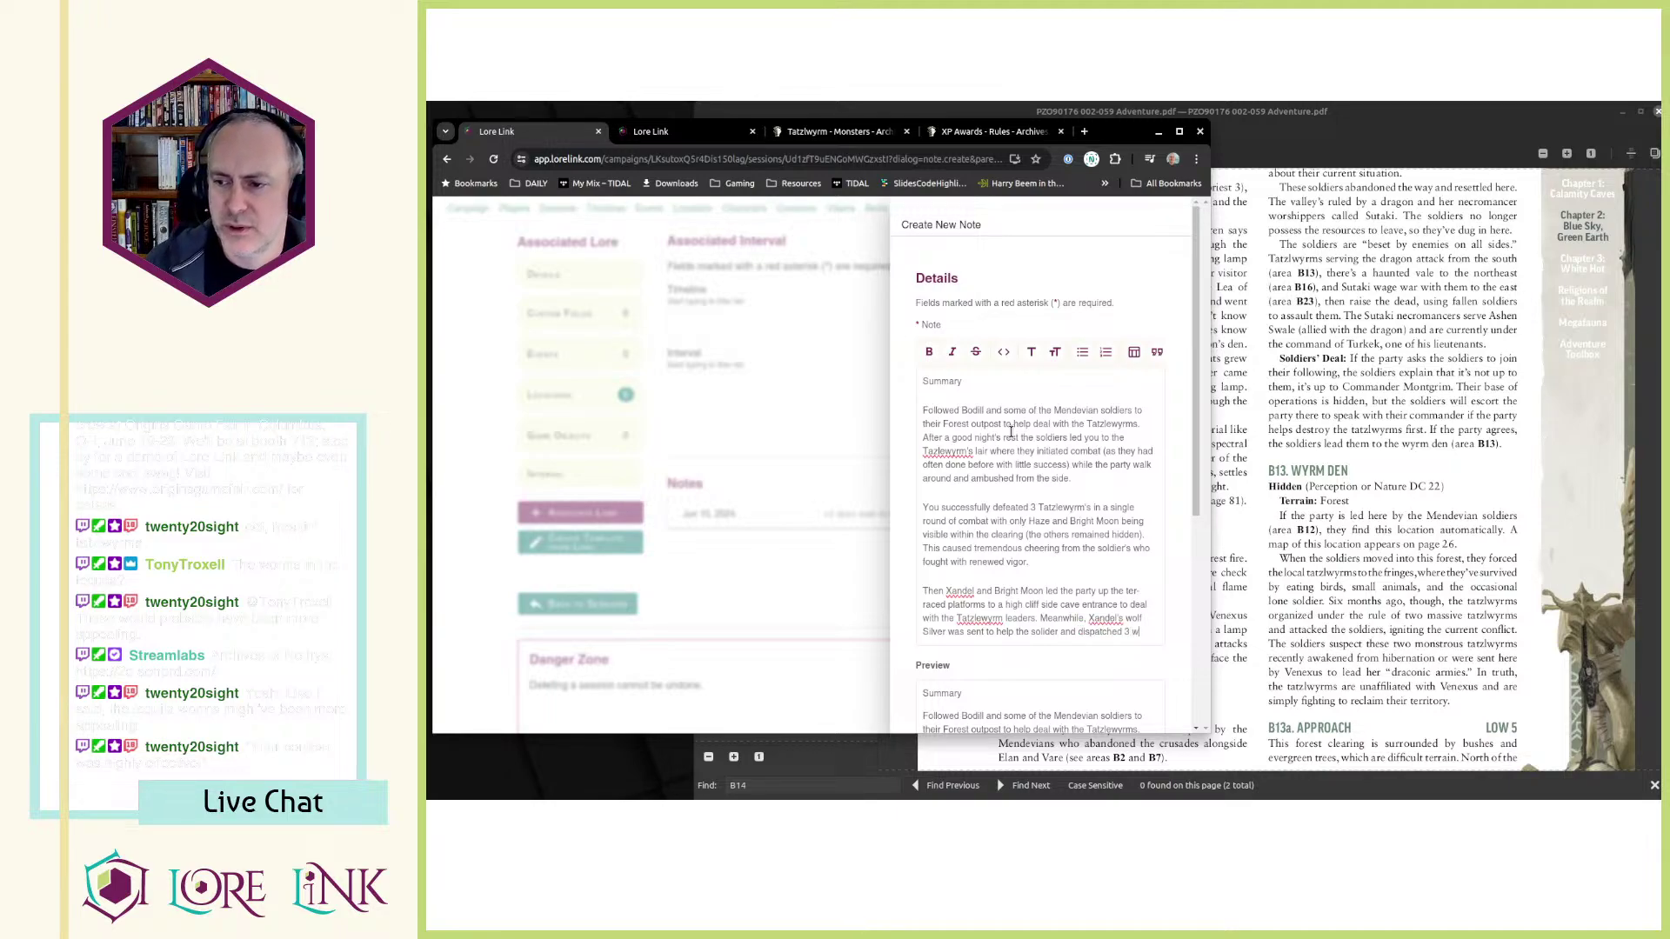
text(yrms on )
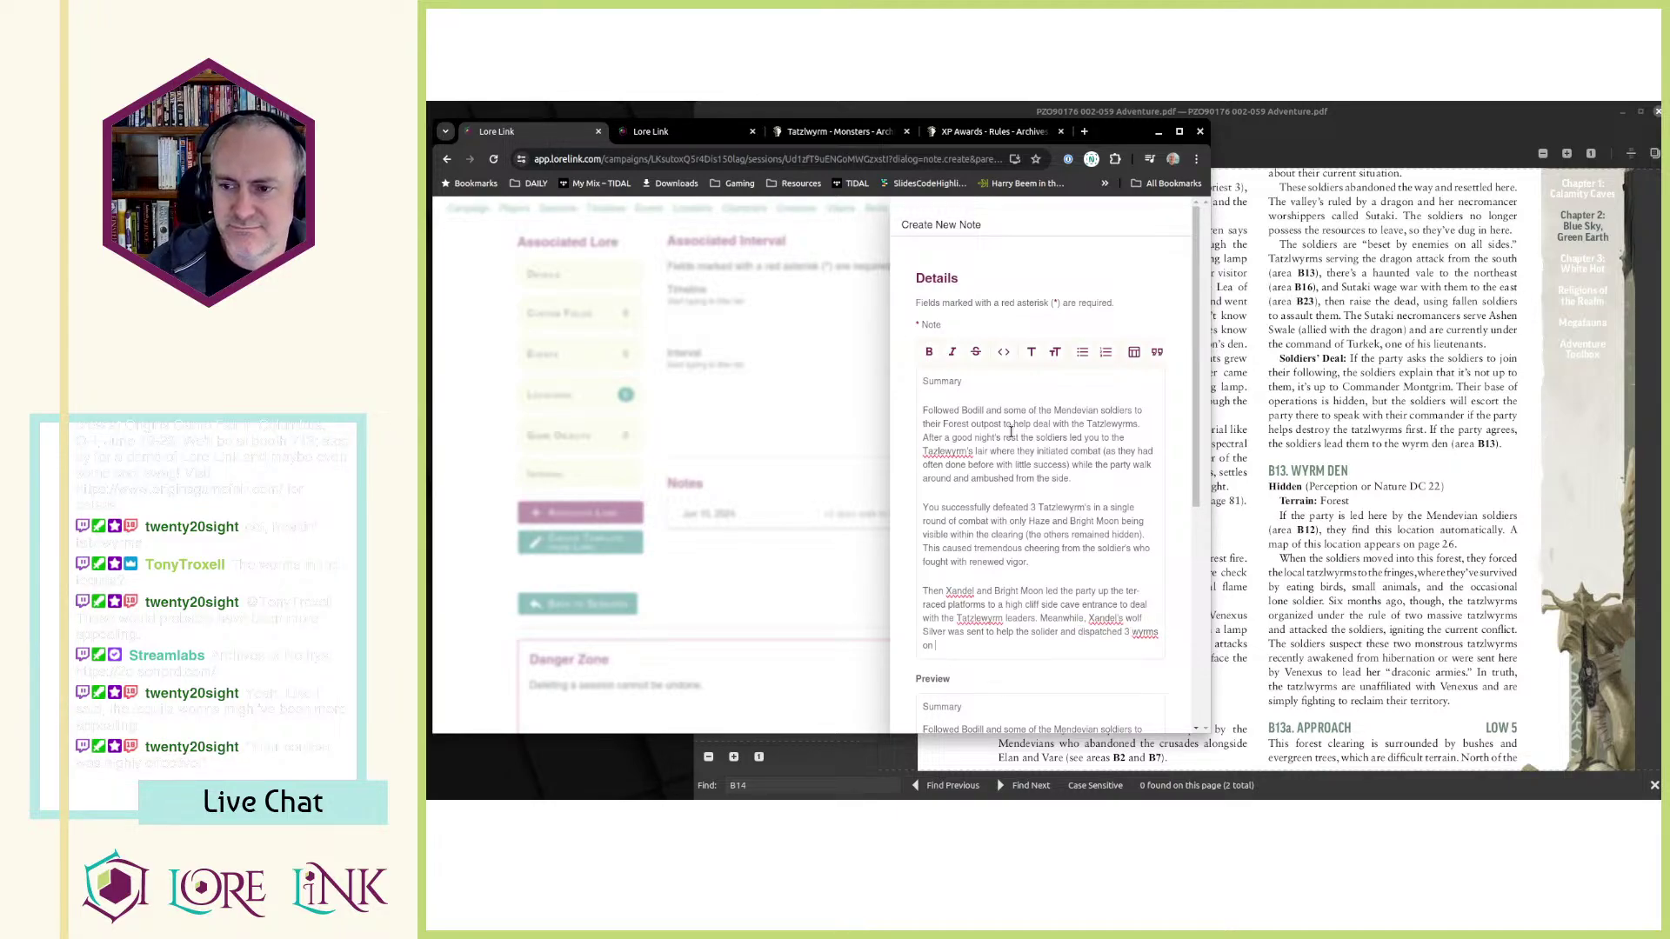
text(his own.)
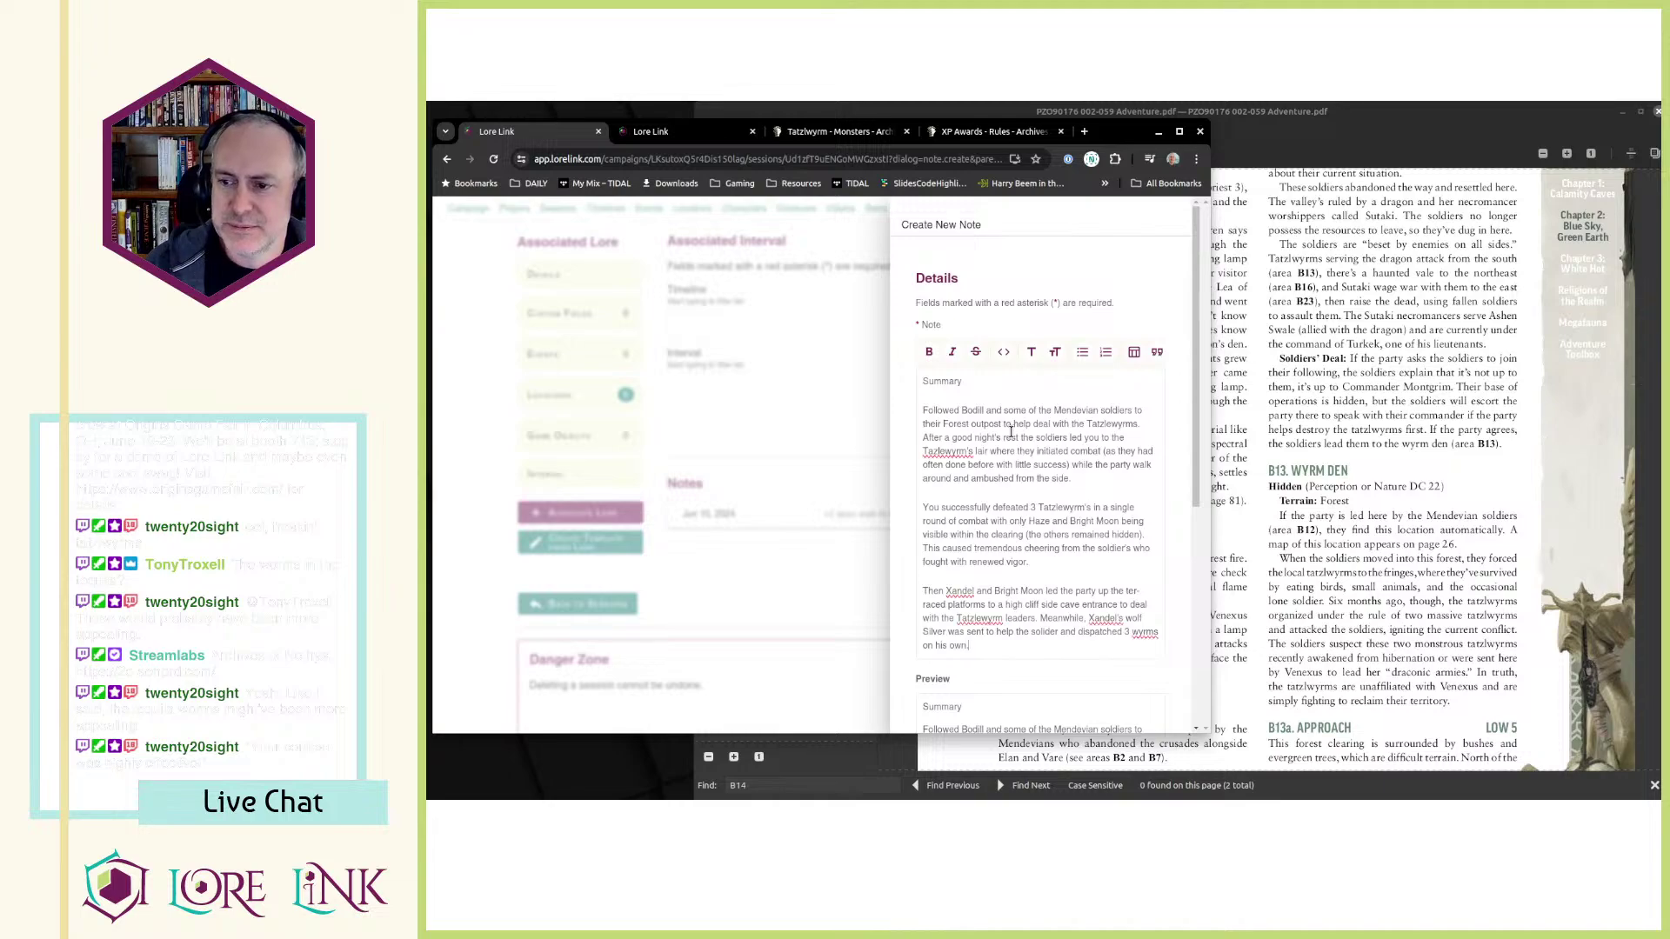
key(Return)
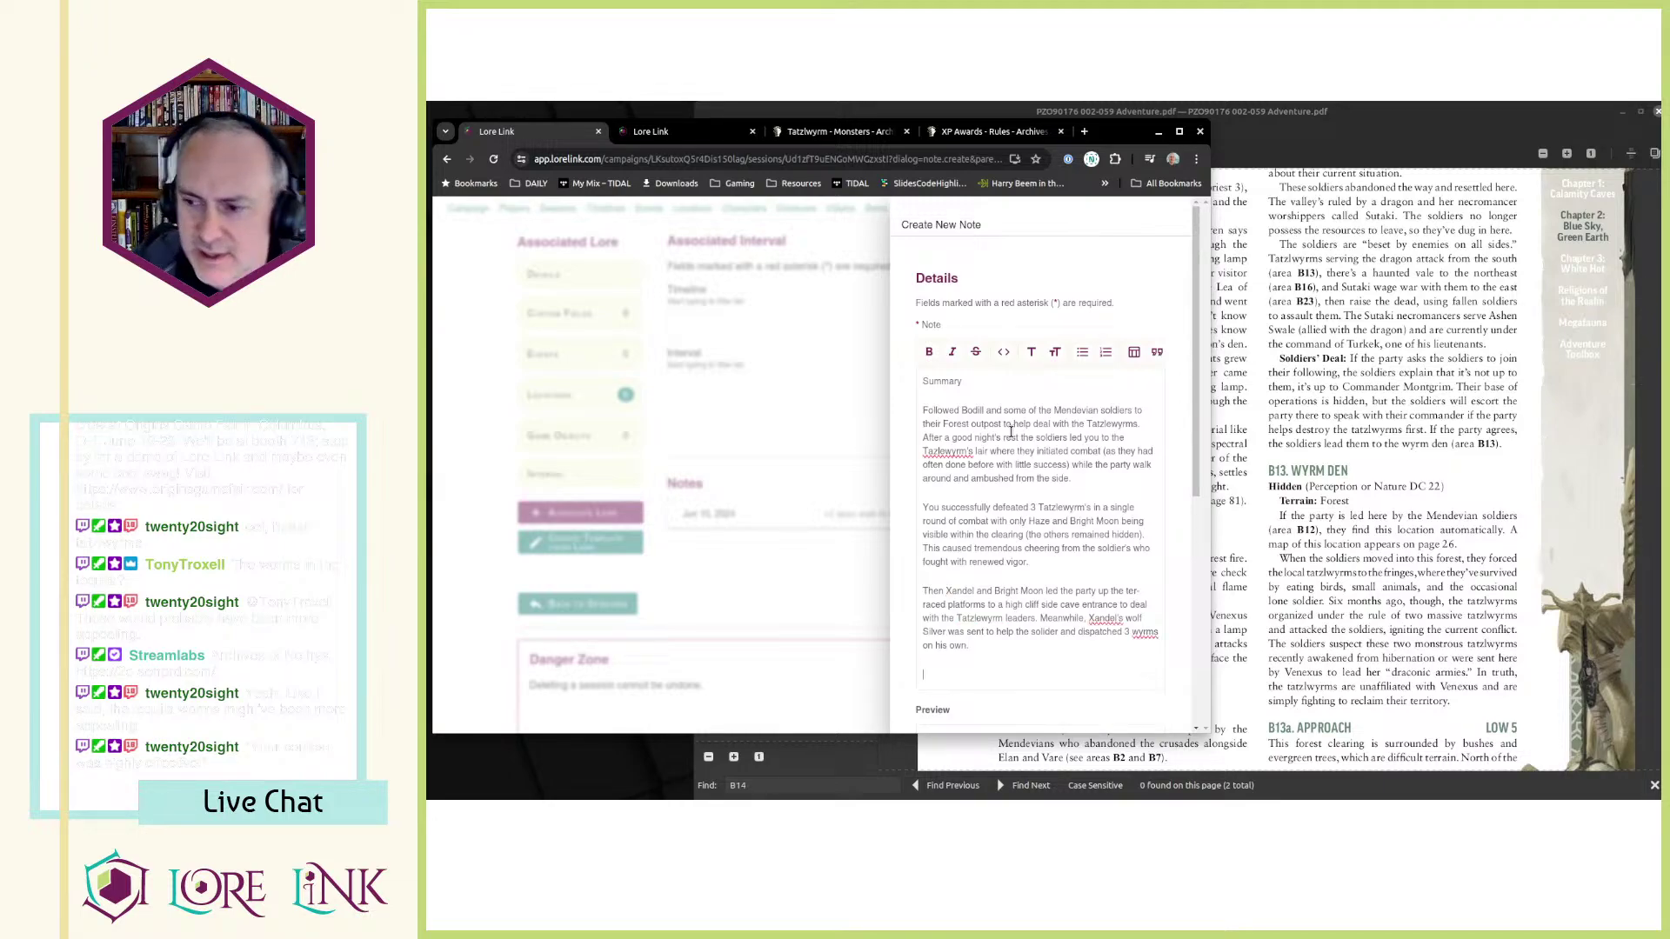
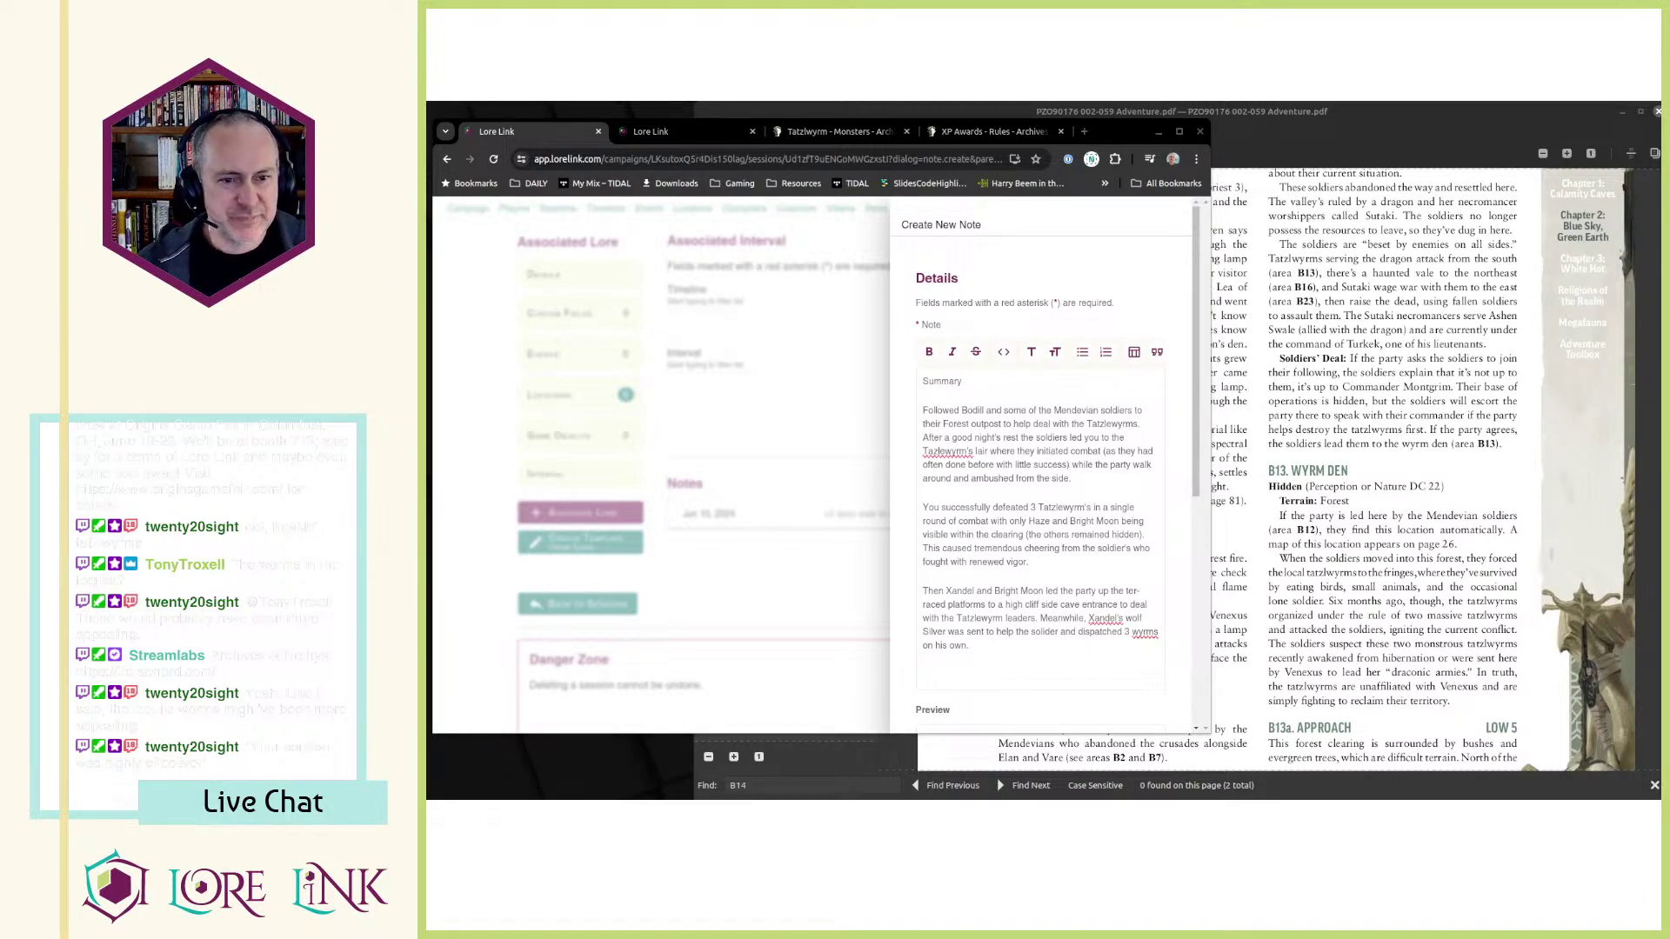
- Begin the note's next paragraph with "After a very short skirmish in the entrance of the cave, Xandel"
click(1015, 660)
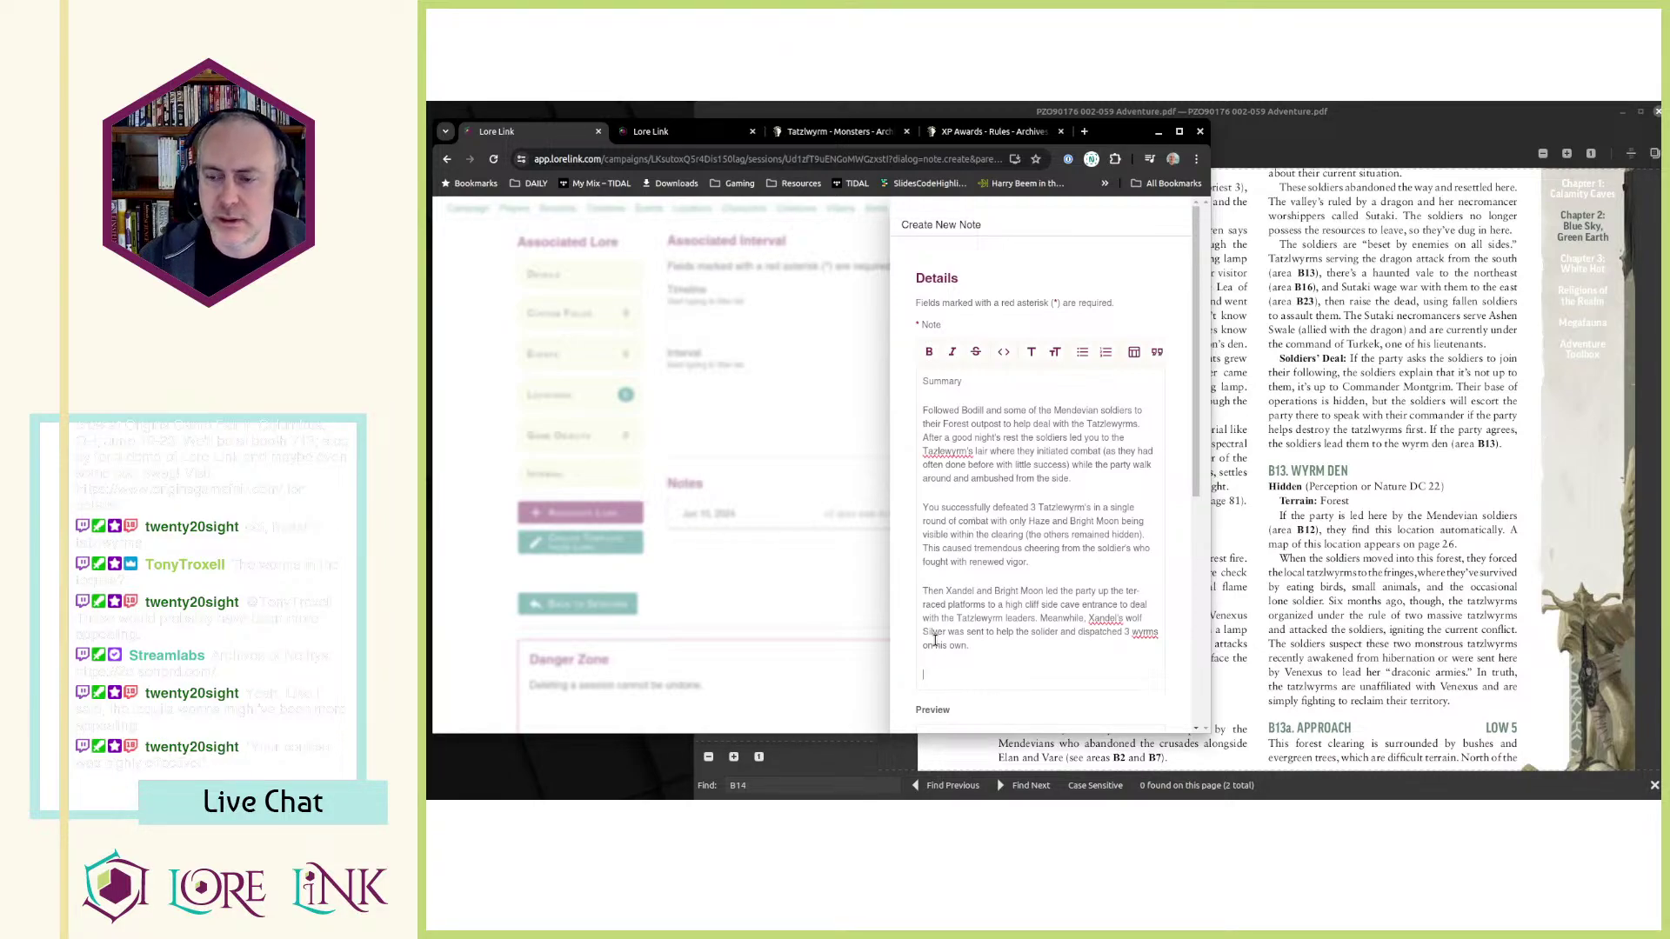
text(A)
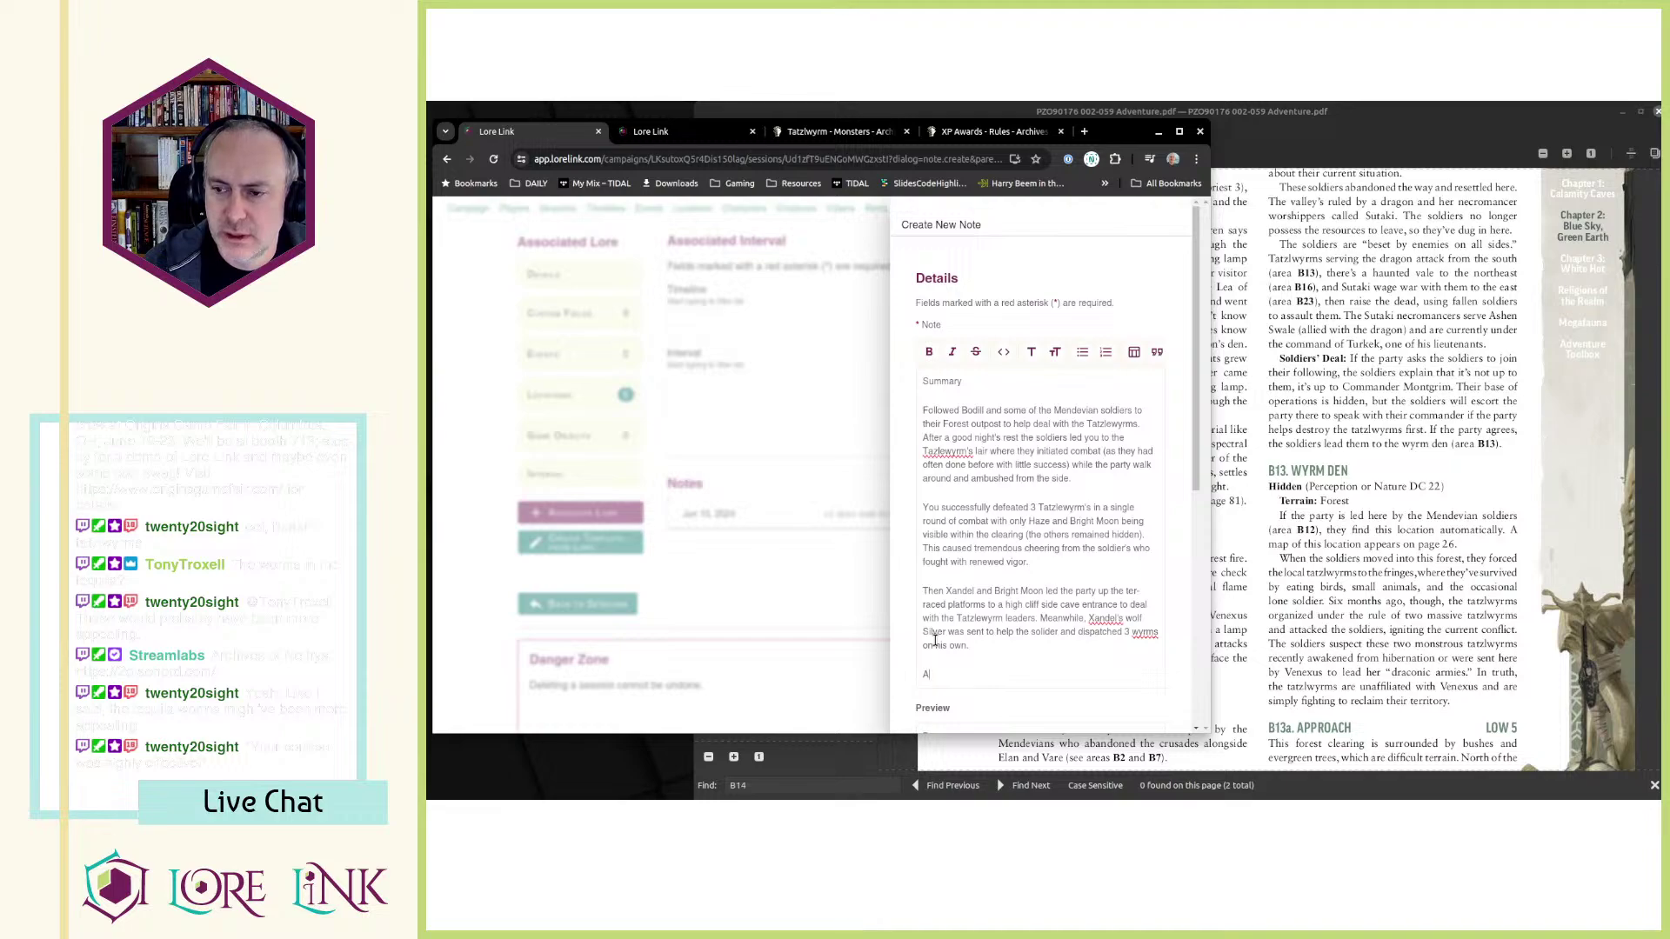
text(fter)
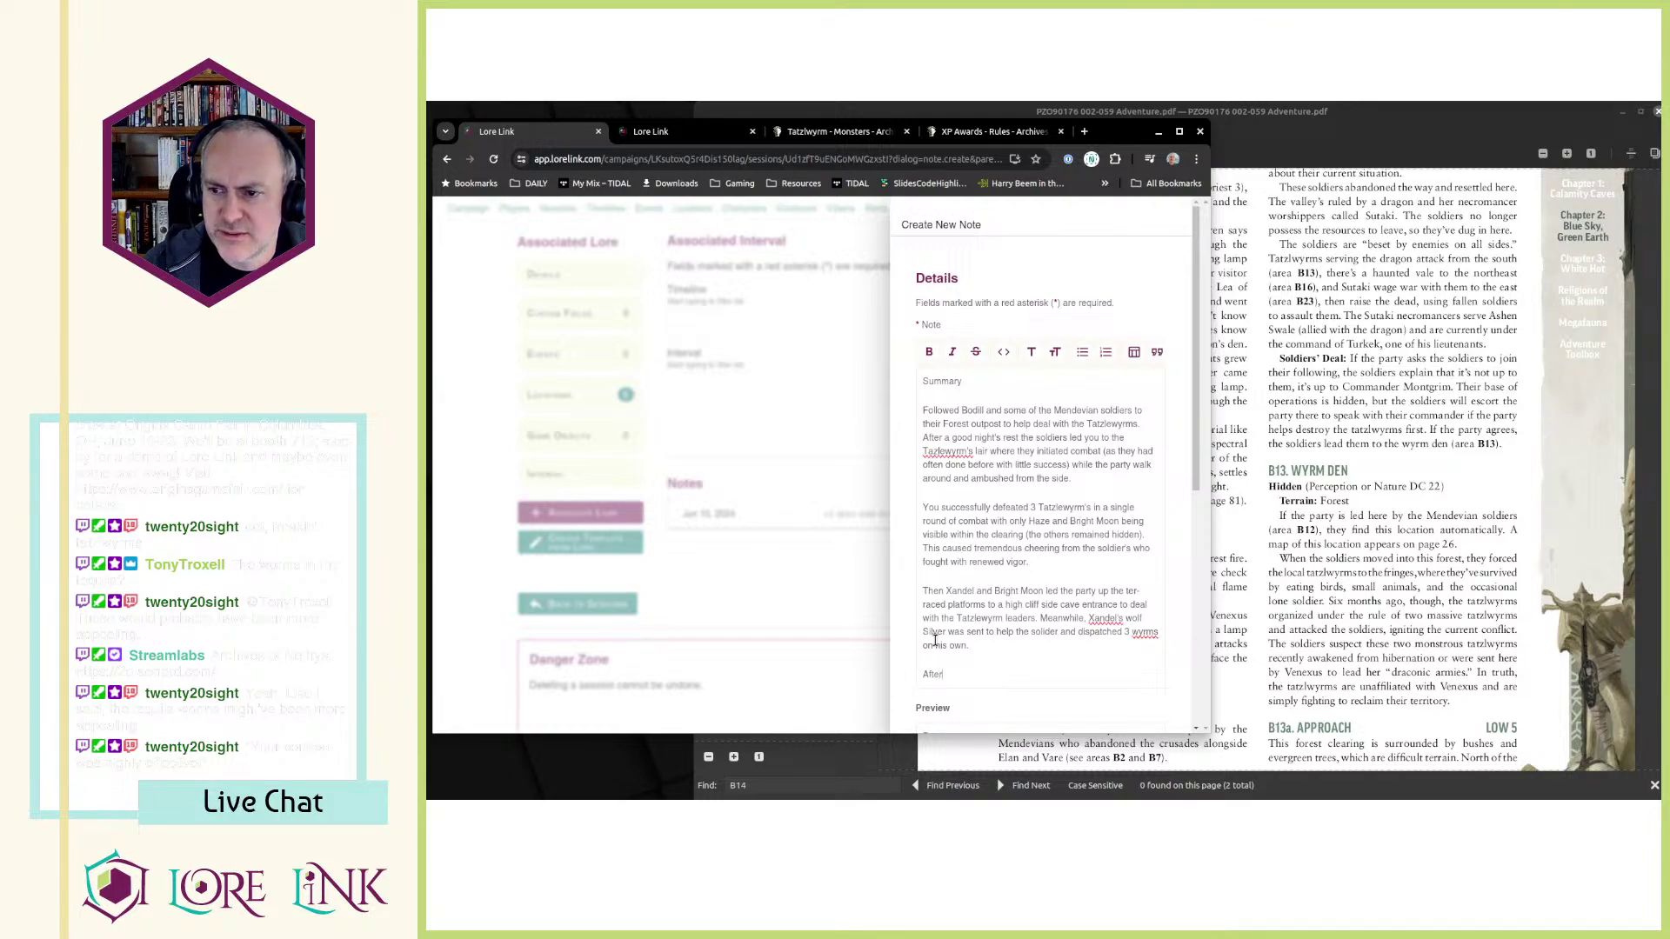
text( a very short)
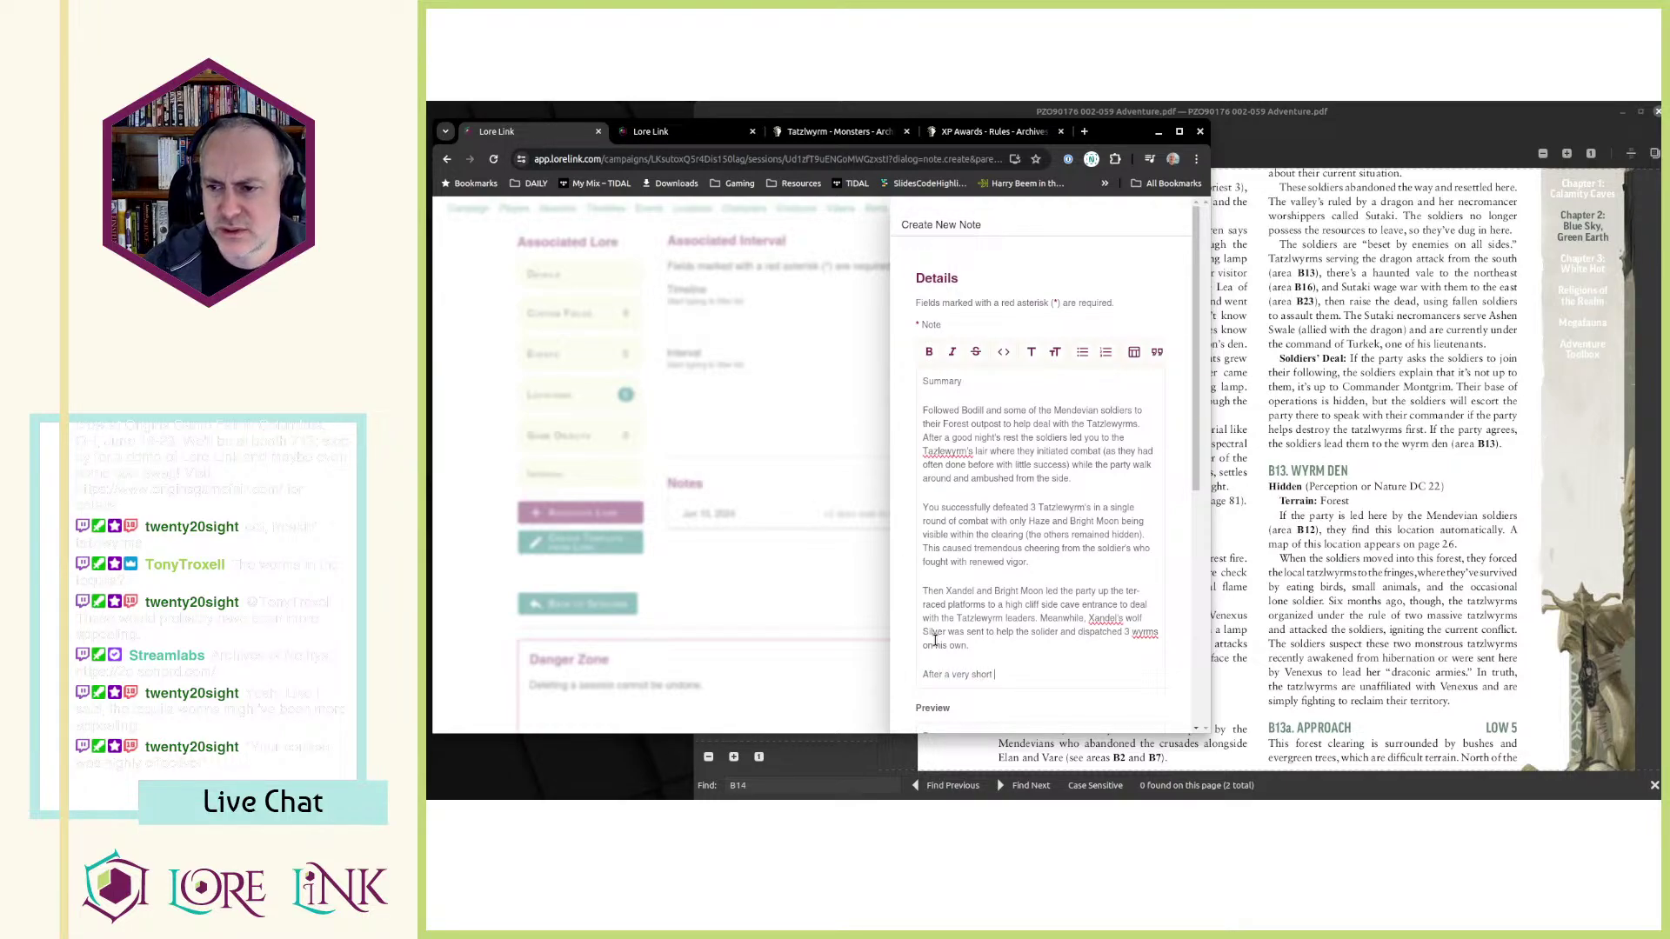
text( ski)
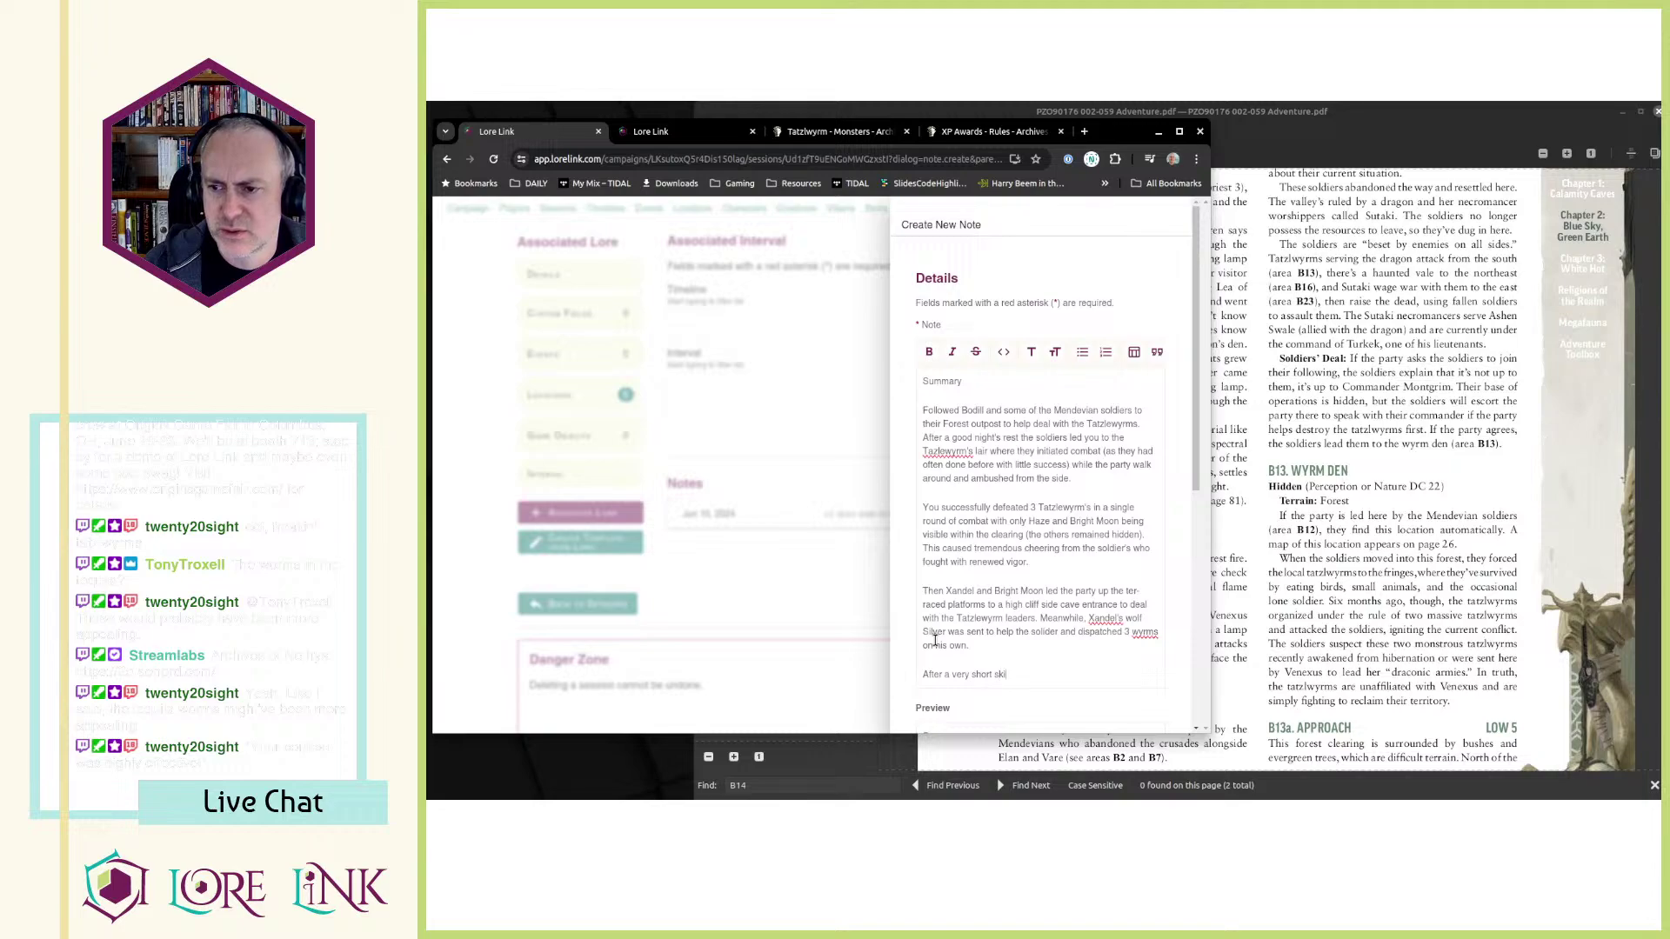
text(rmish in t)
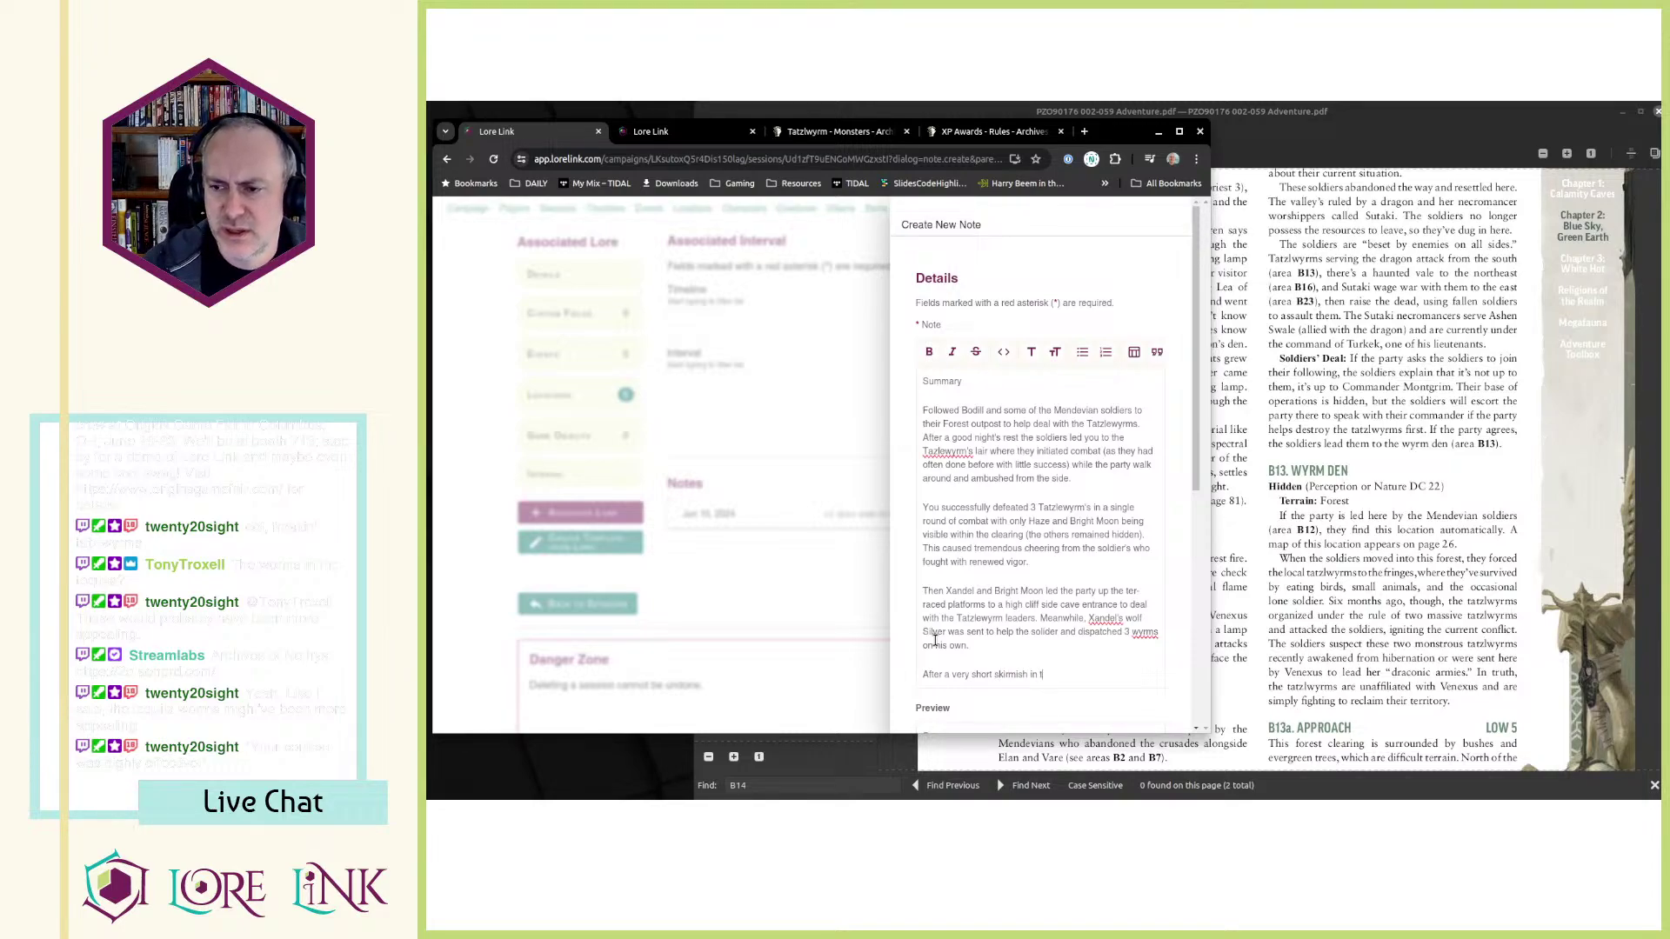
text(he entrance of the ca)
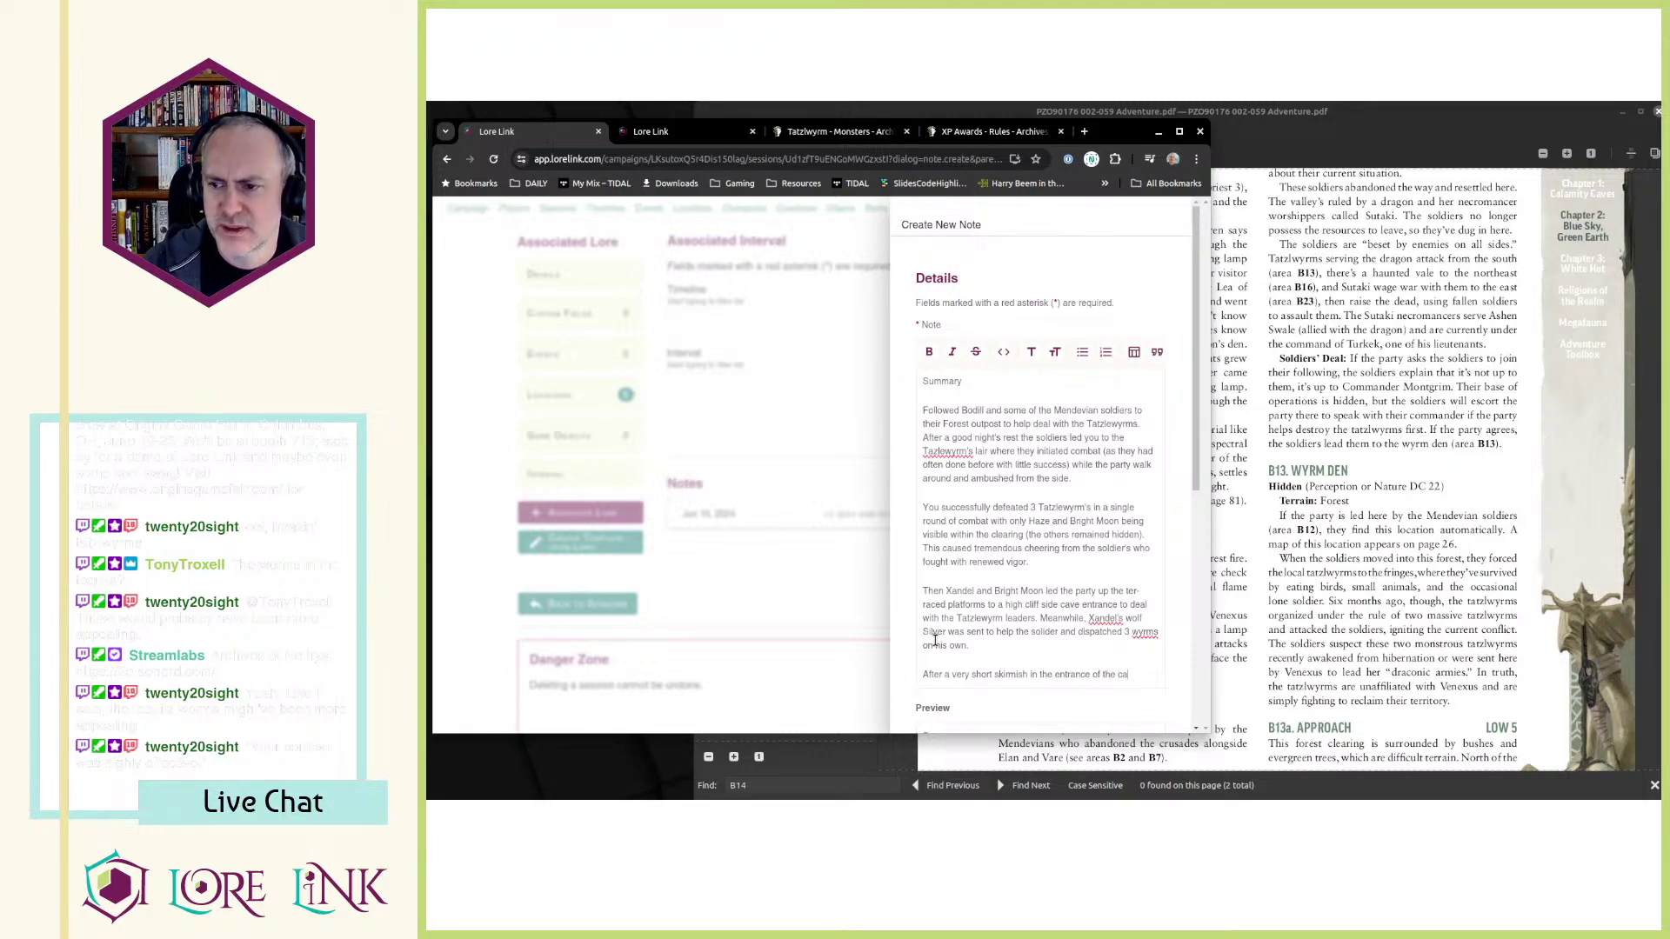
text(ve. Xandel )
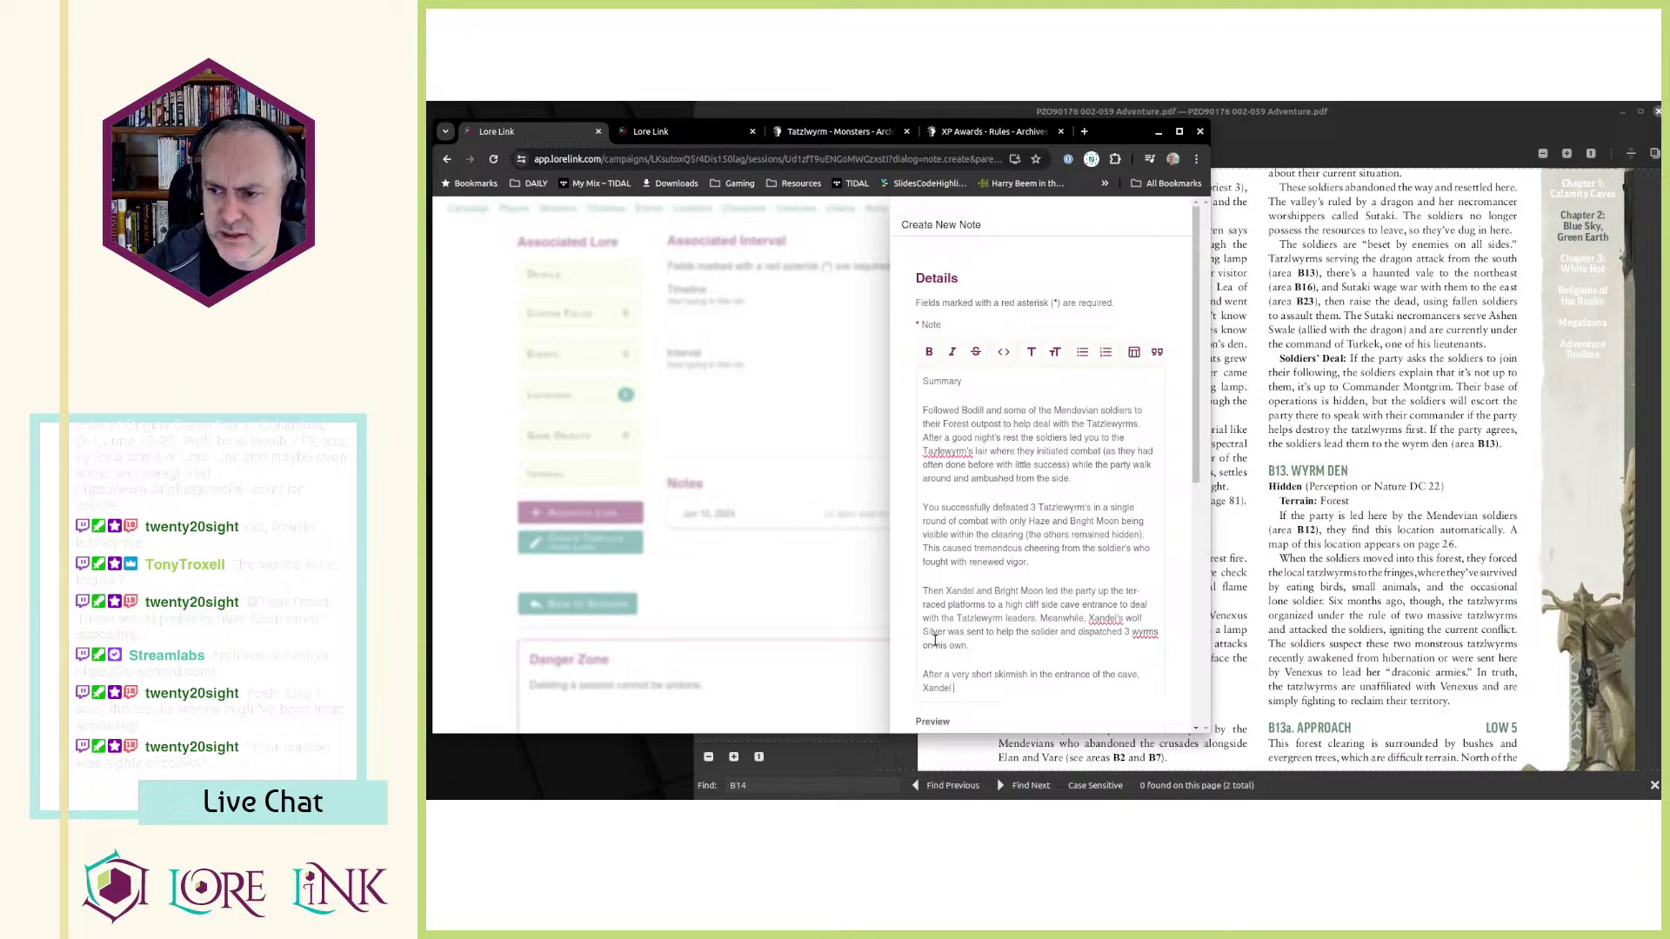
- Complete the sentence about Xandel with "became poisoned but one of the wyrm leaders was killed."
text(became )
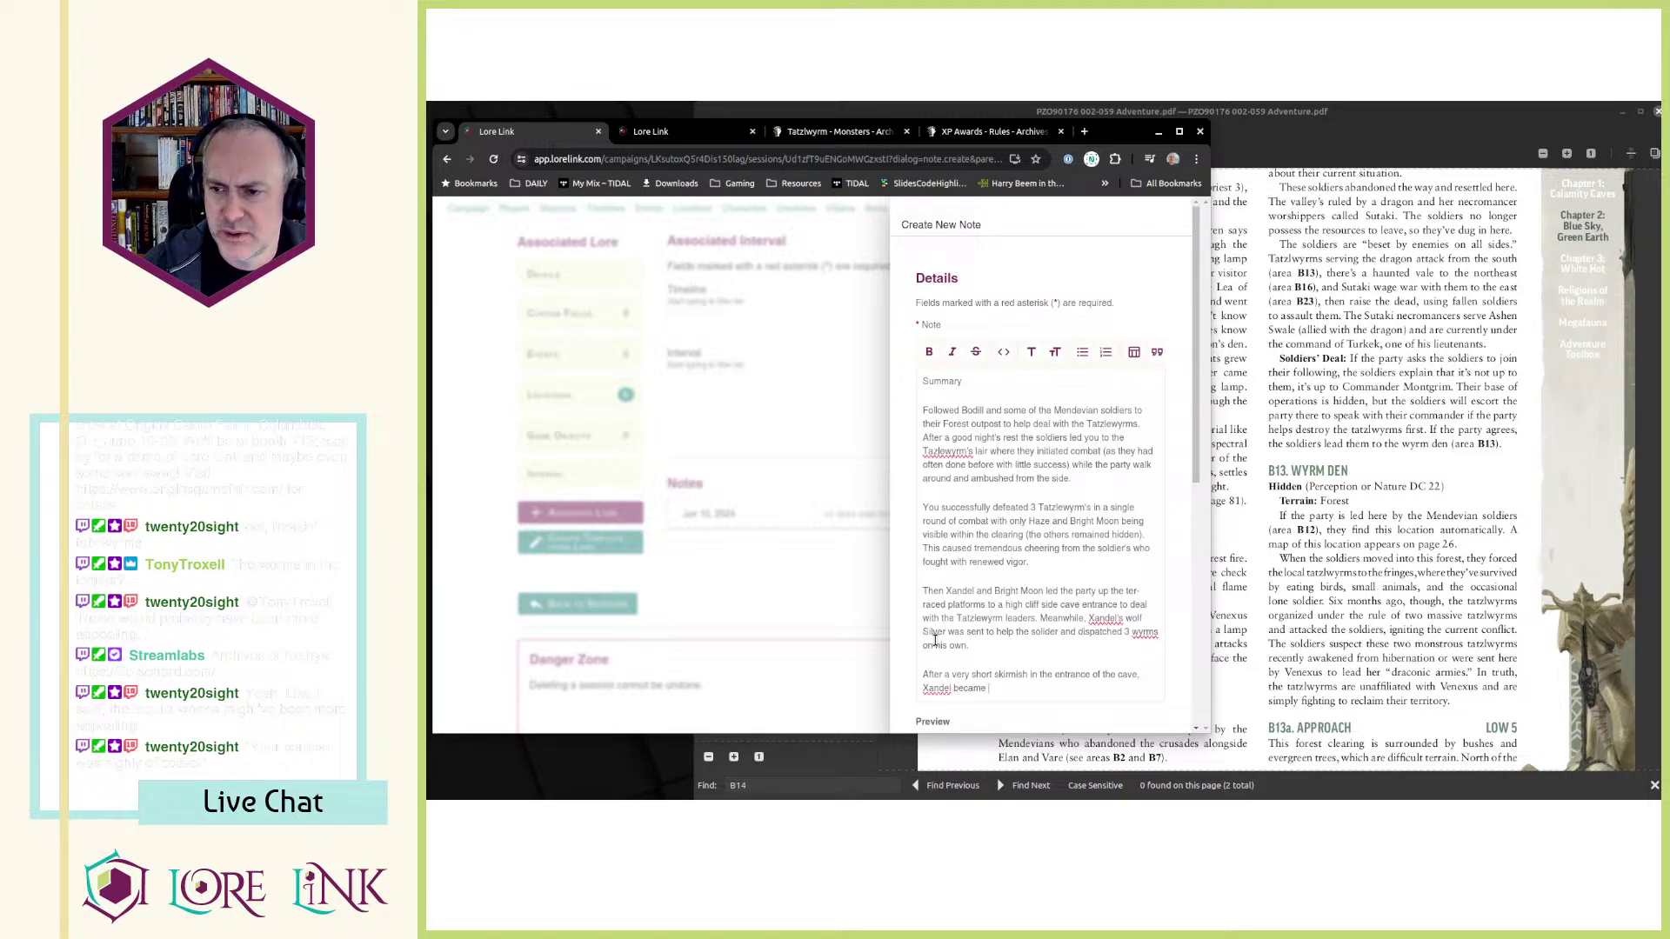
text(poisoned but )
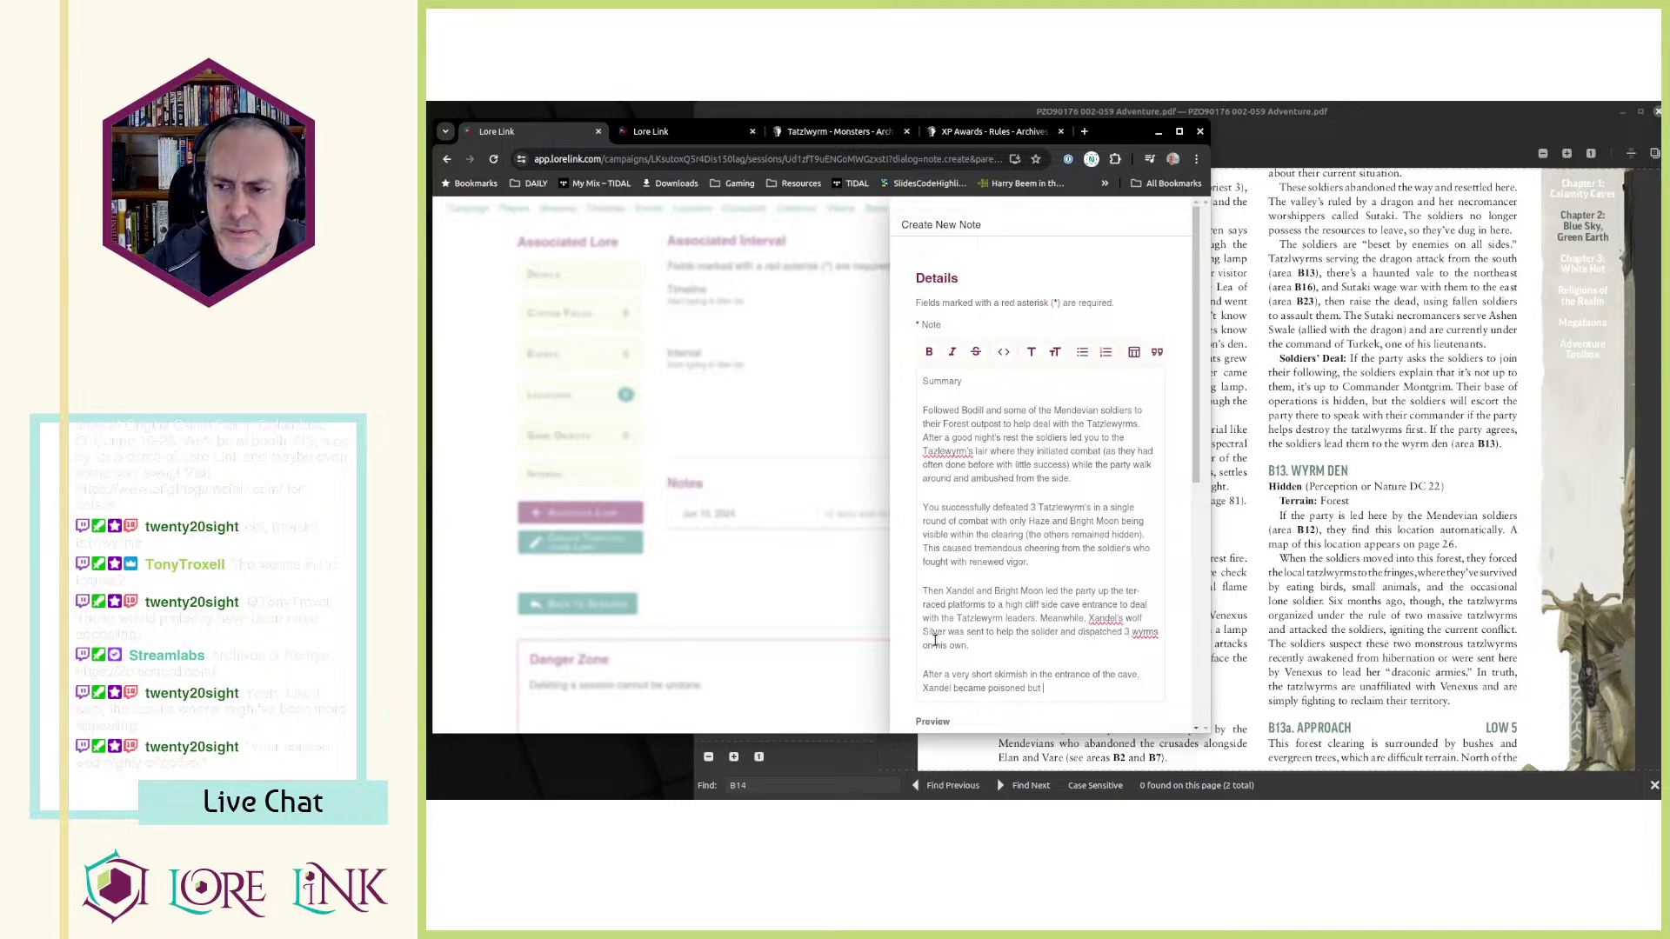
text(one of the )
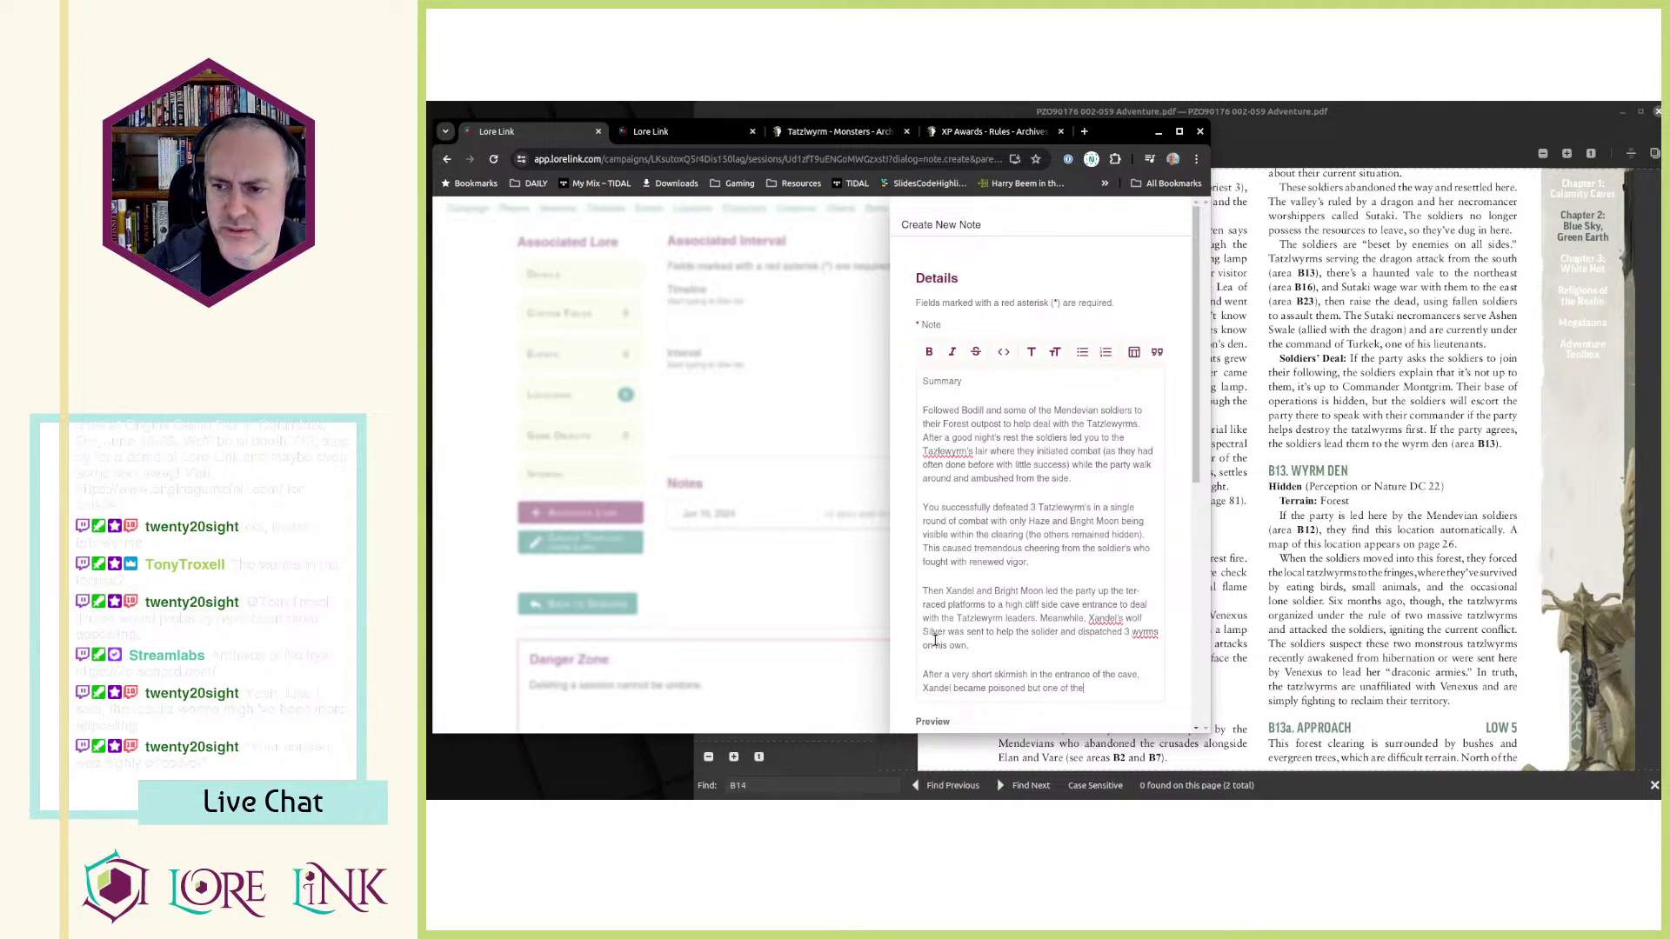
text(w)
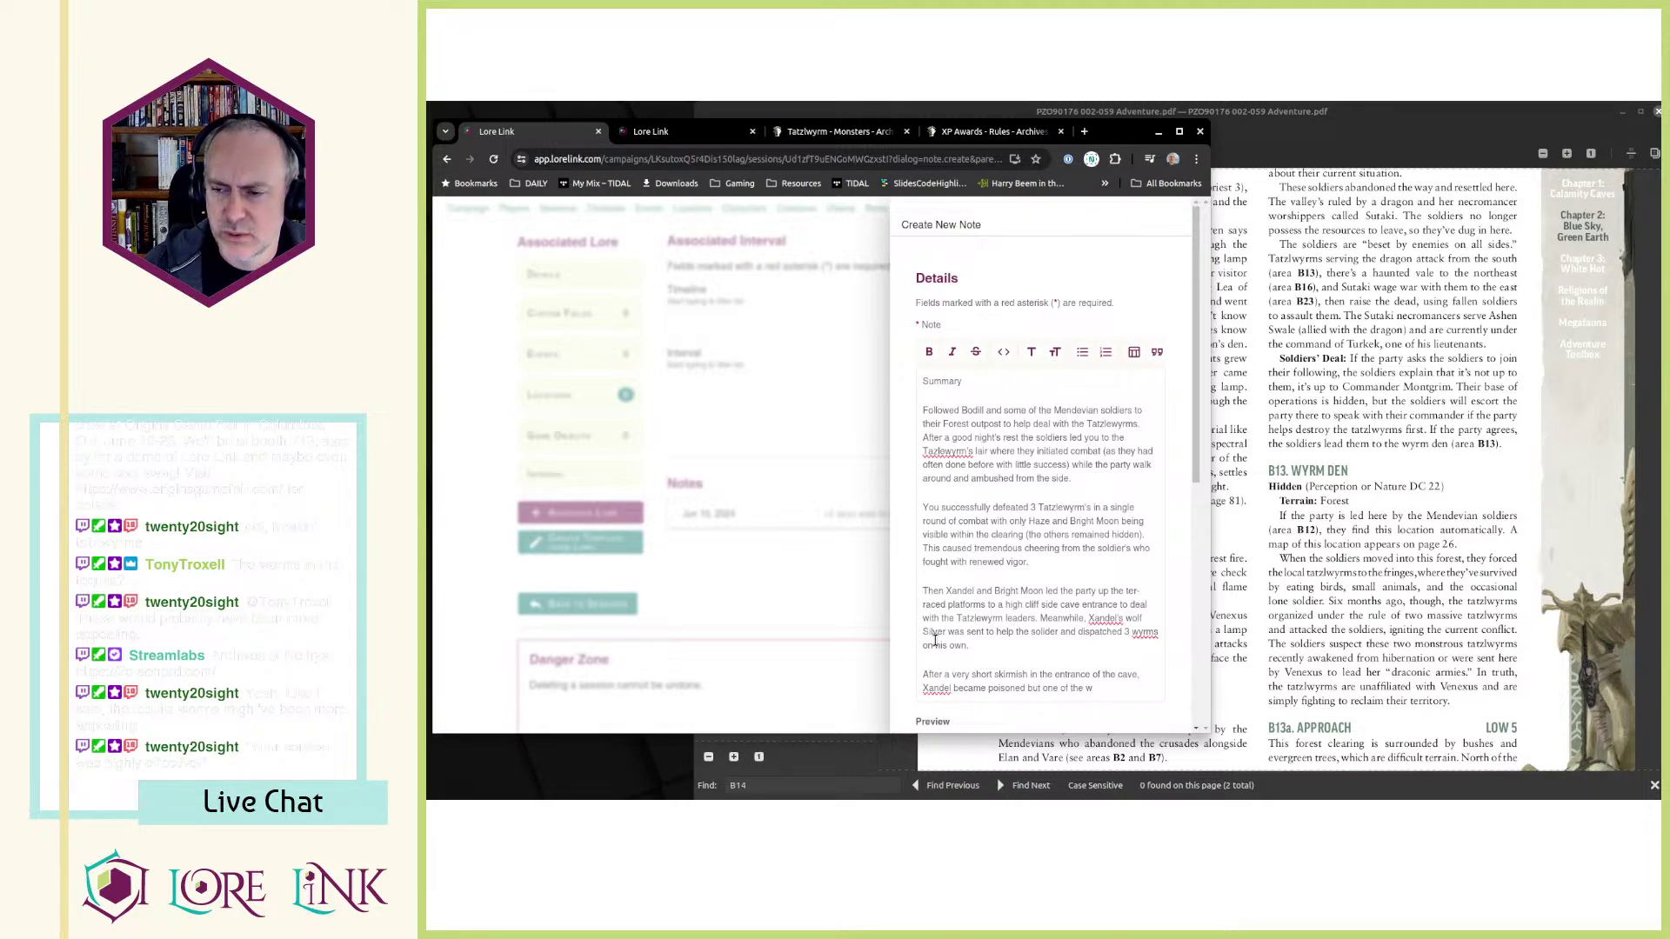
text(yrm leader)
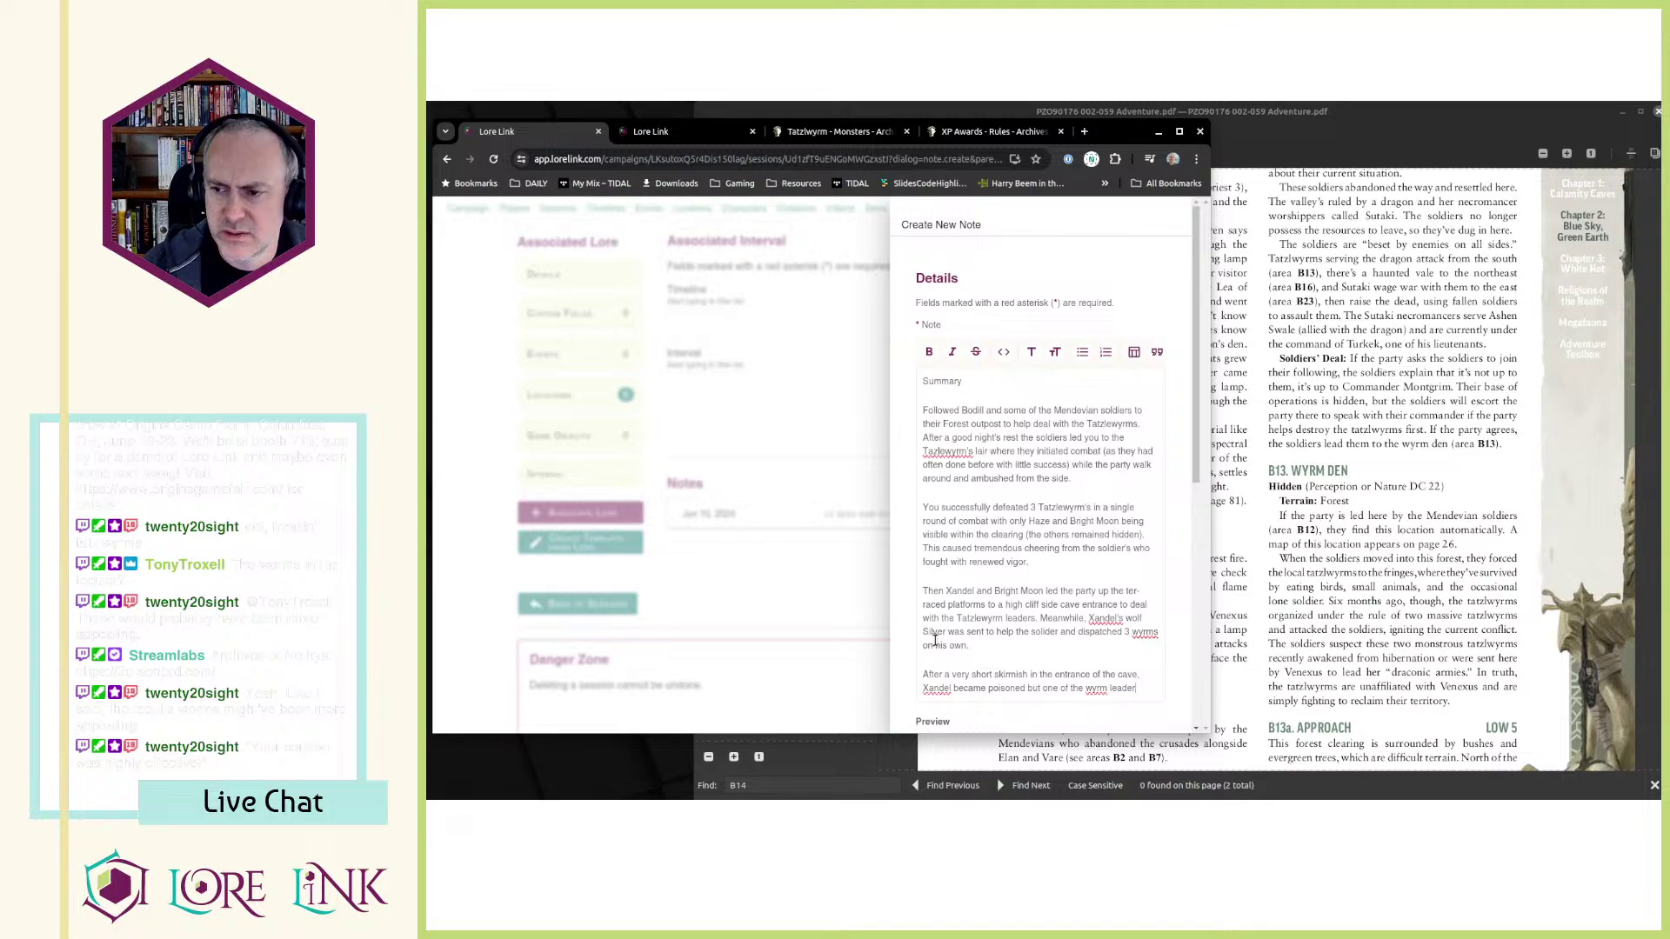
text(s was killed)
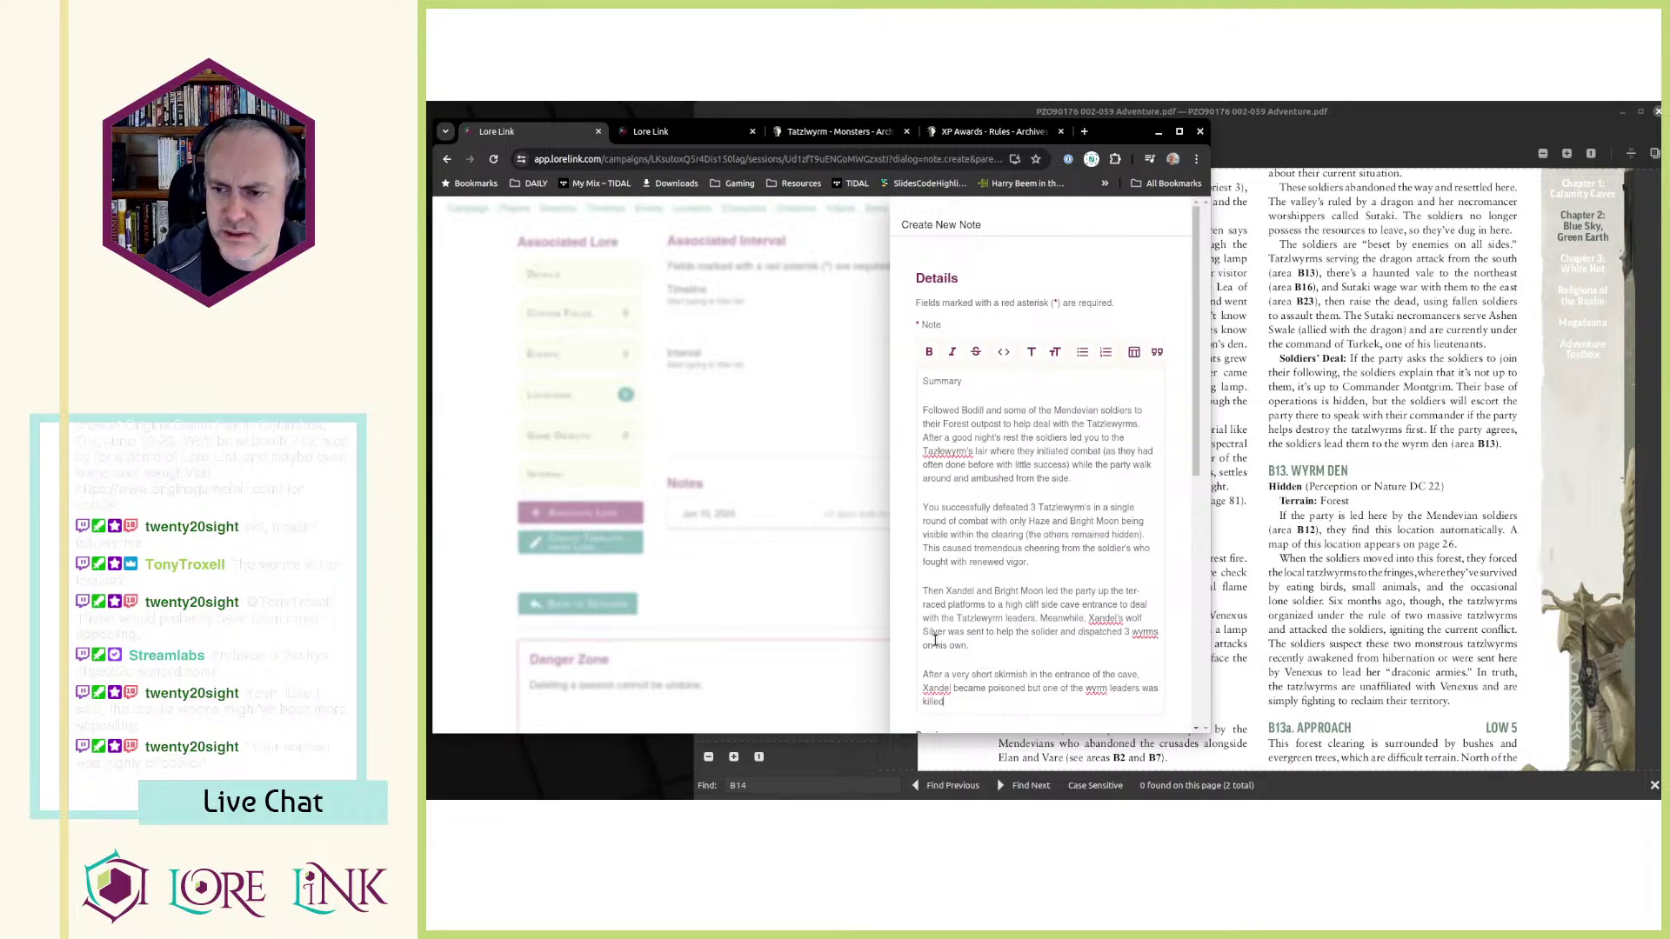
text(. )
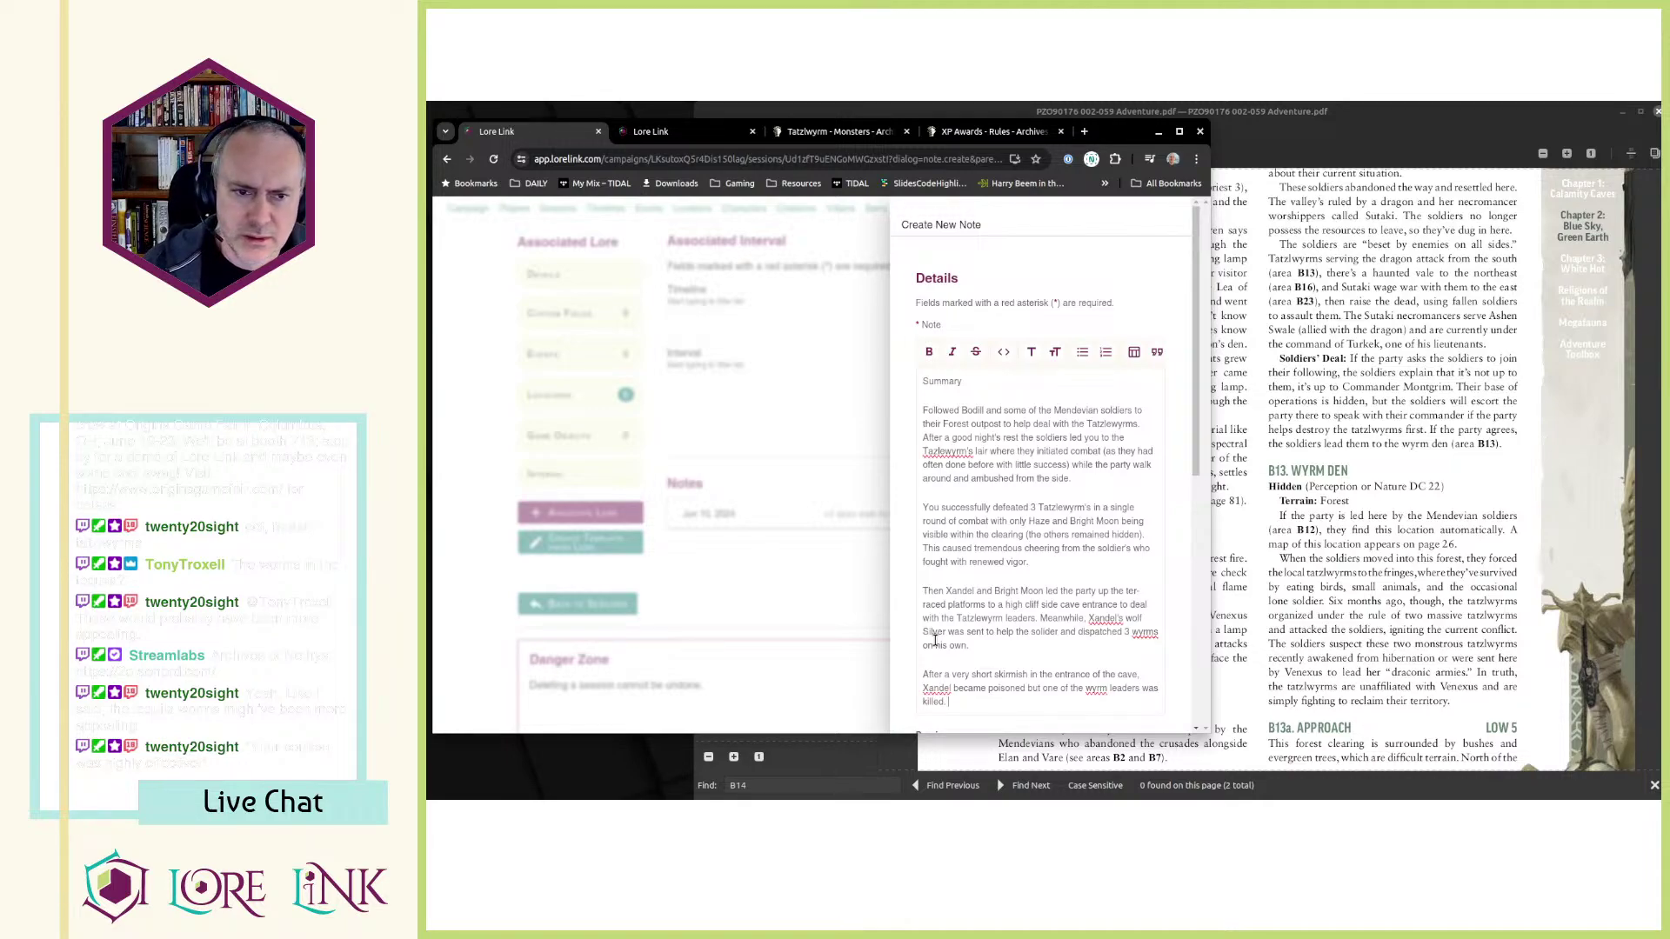
- Begin another sentence in the same paragraph with "The remaining wyrm"
text(YTh)
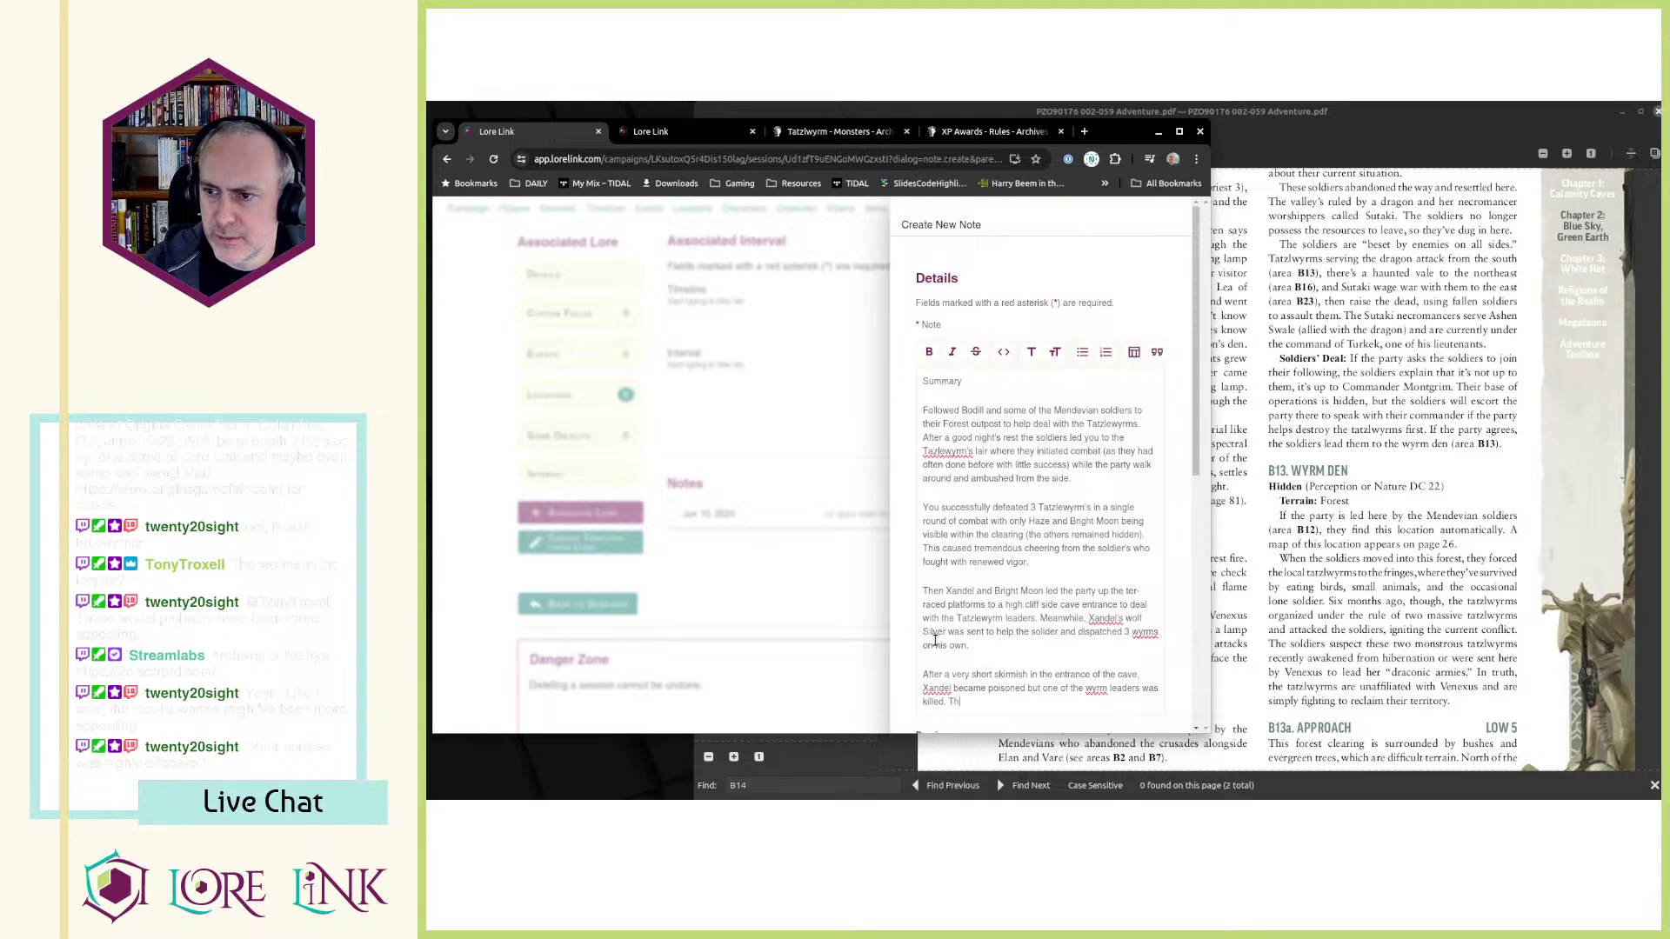
text(e remaining wo)
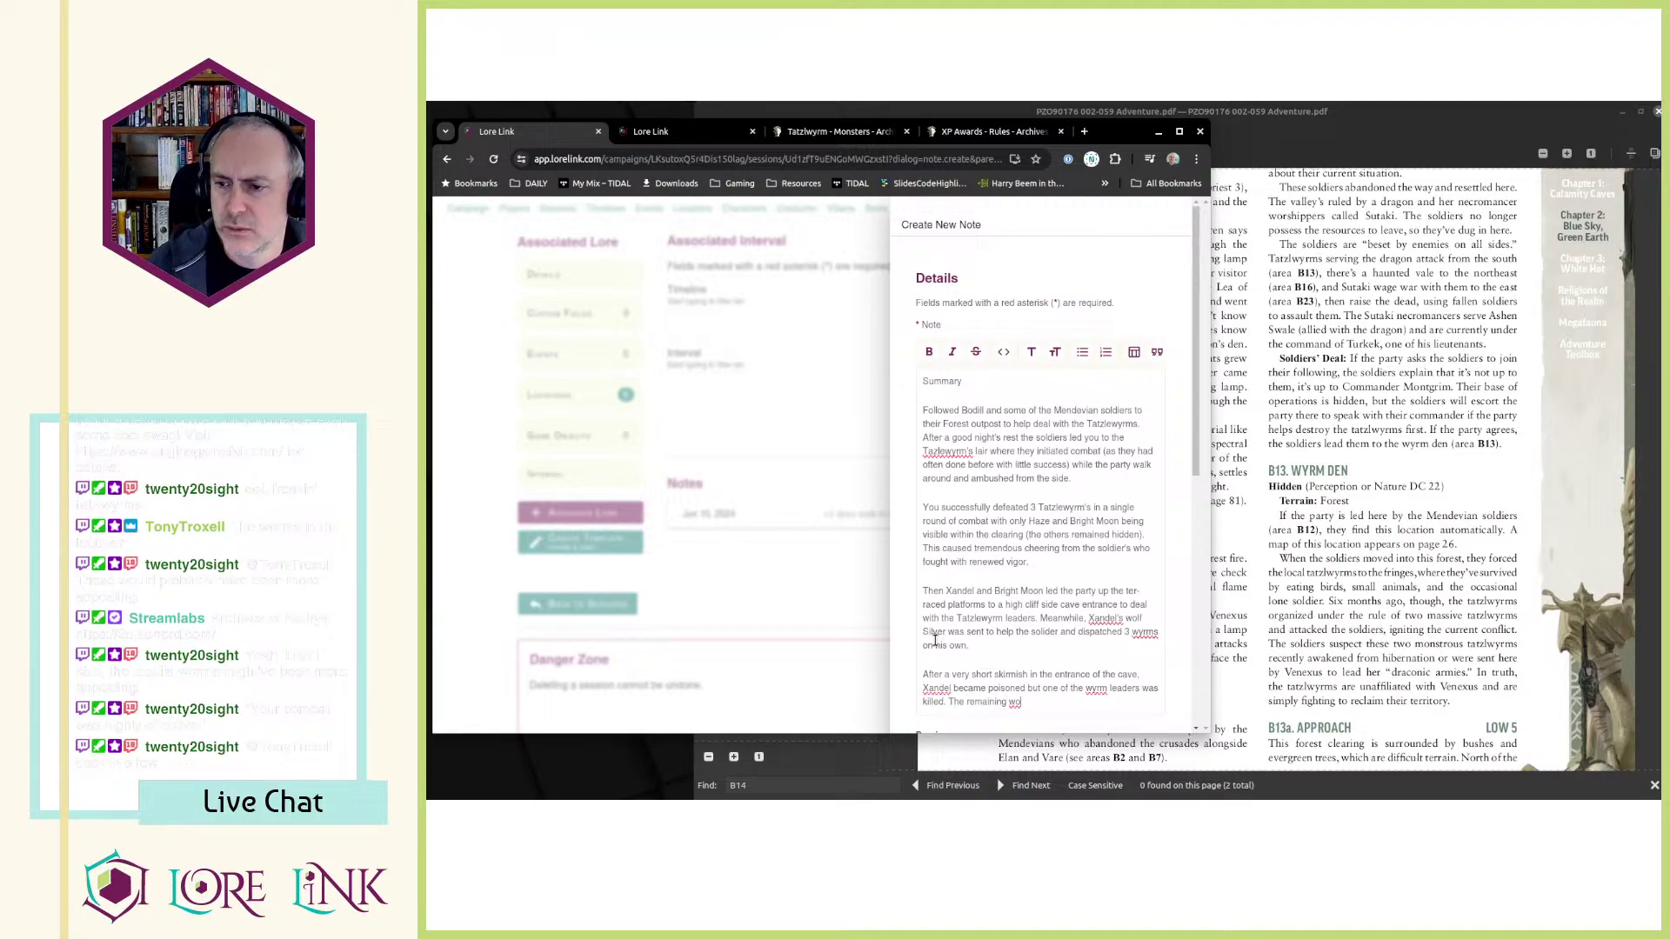
key(BackSpace)
text(yr)
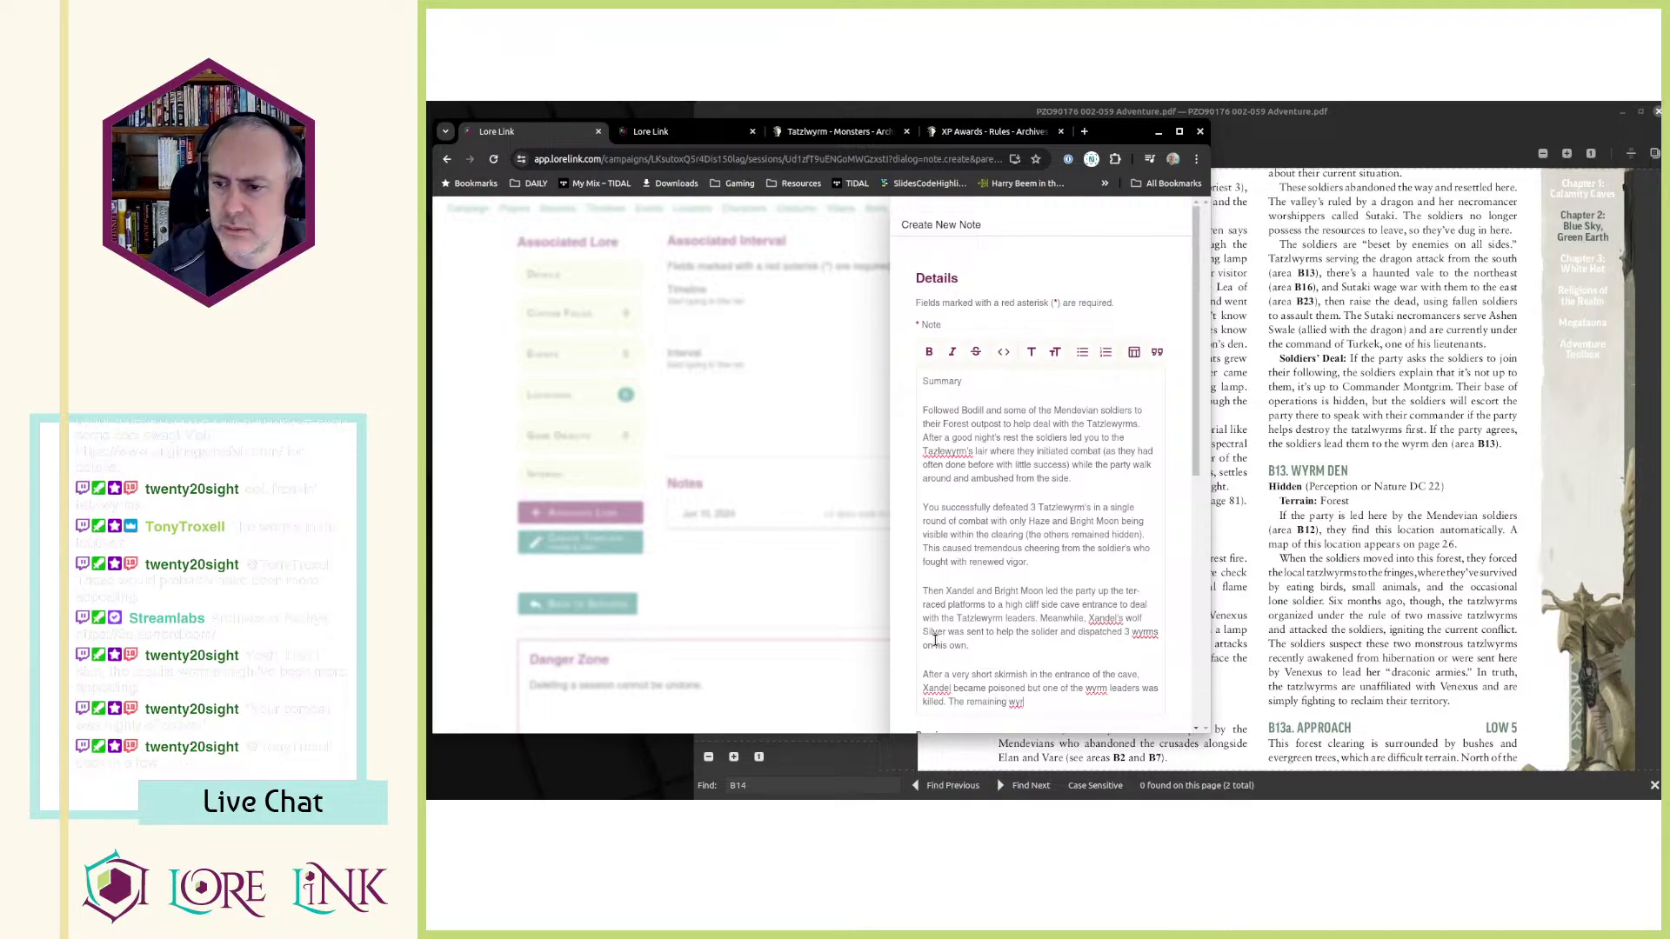
- Look up the leaders' names under B13b Tatzlwyrm Lair in the adventure PDF and insert ", Retkyl," after "one of the wyrm leaders"
text((was)
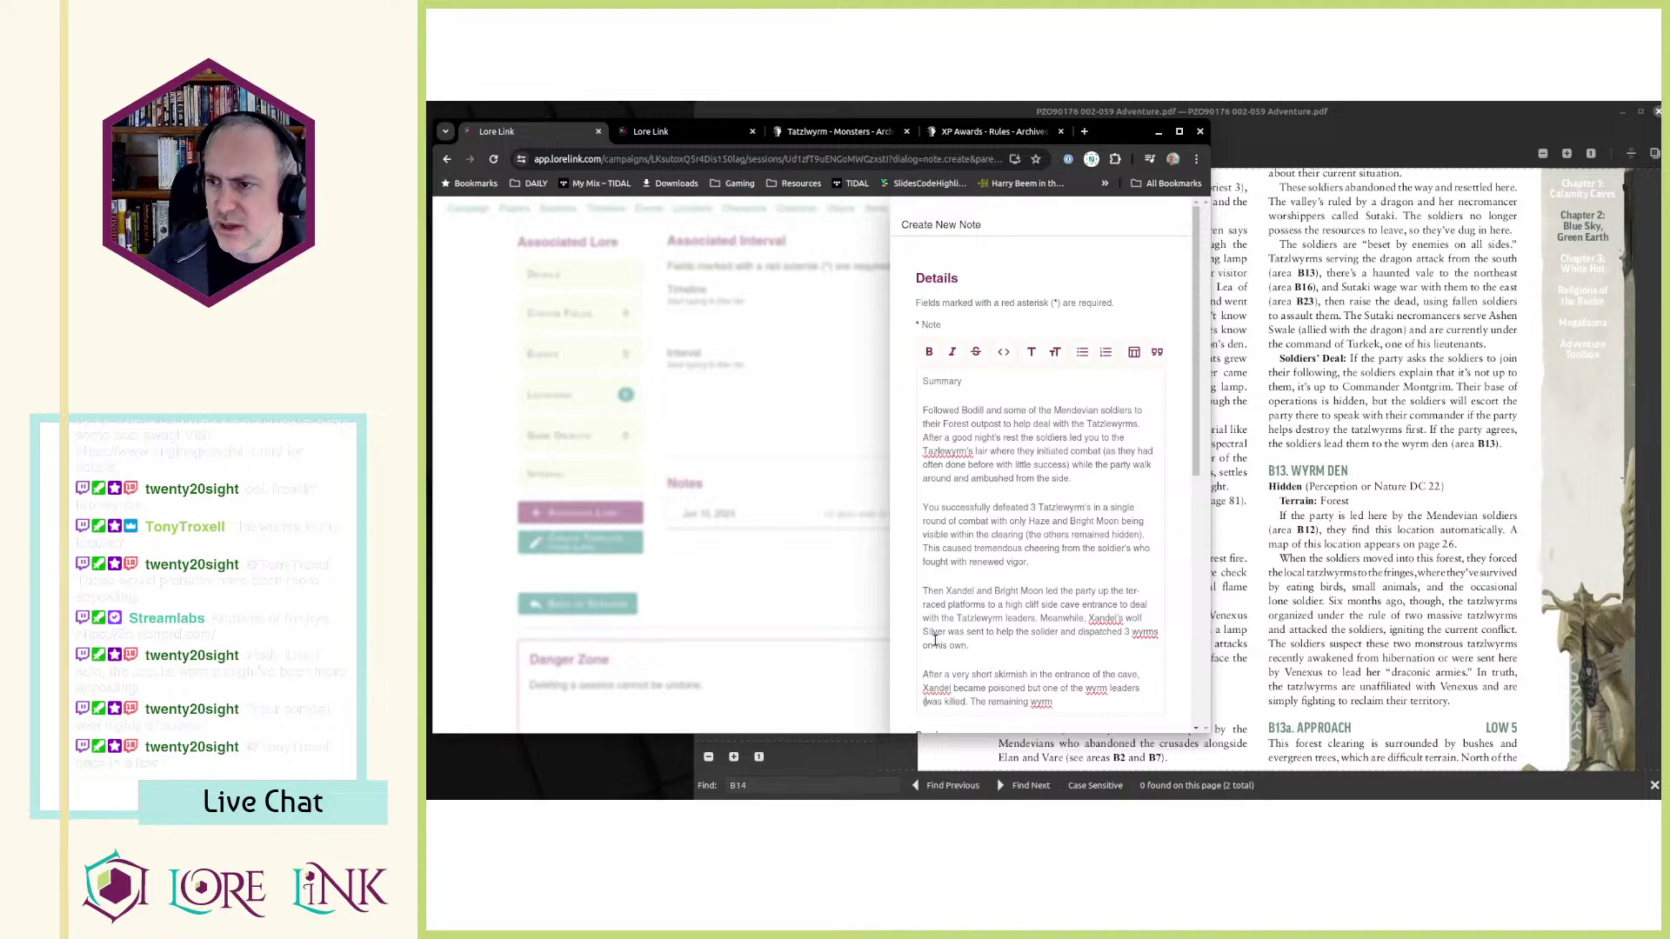
click(1300, 513)
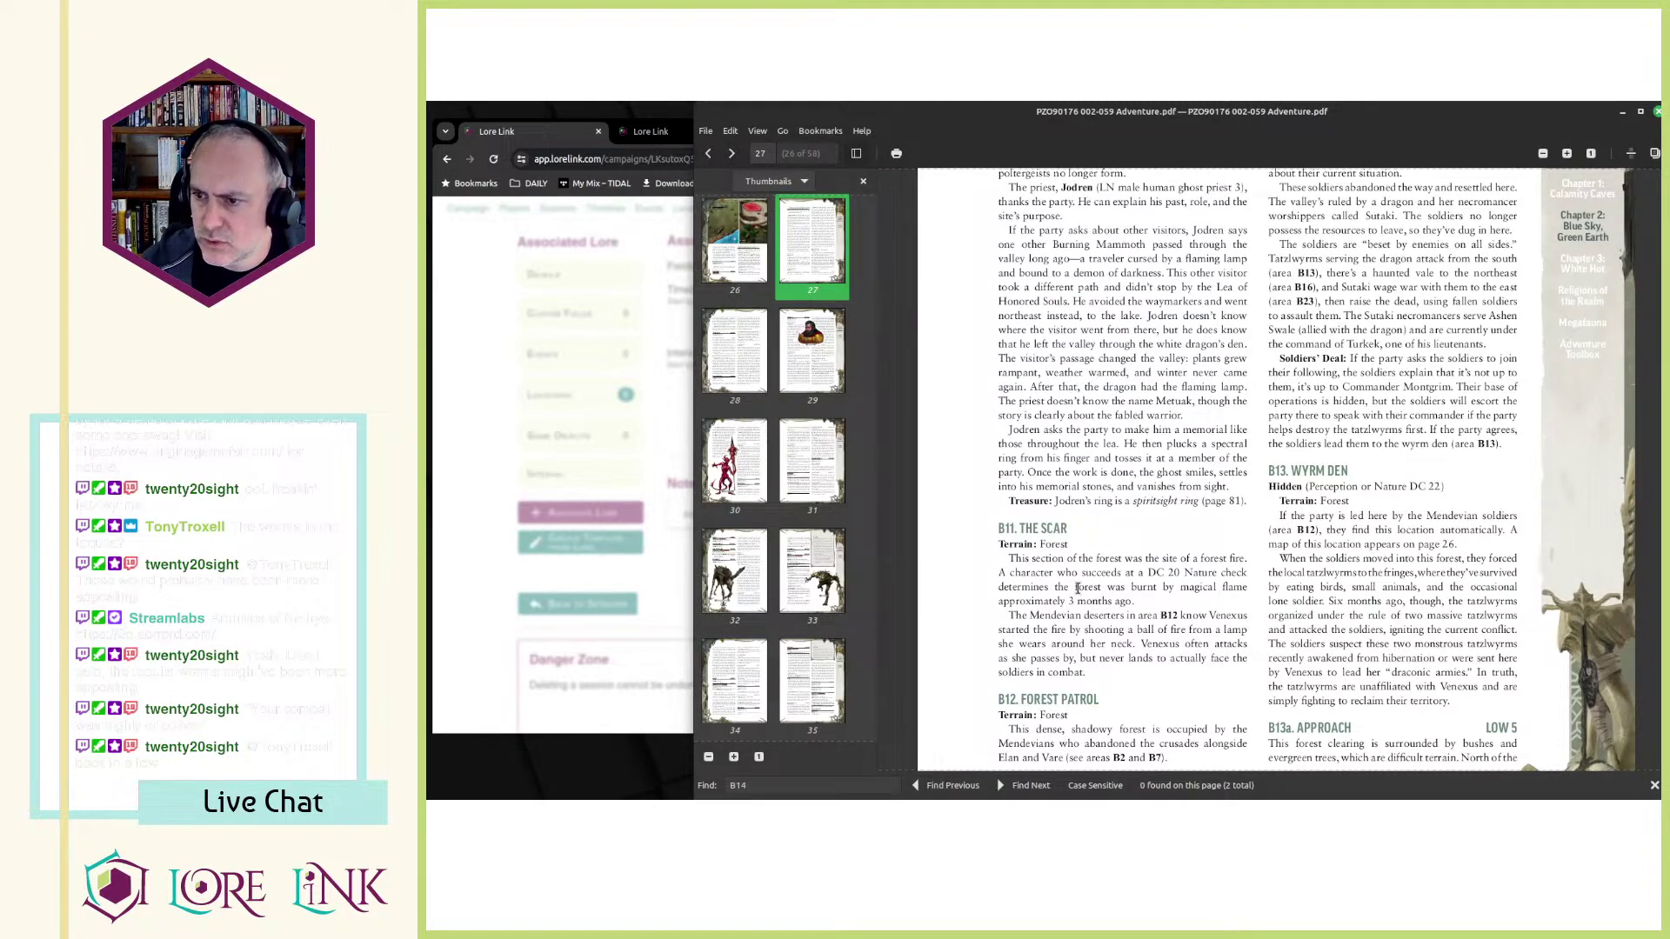
scroll(1079, 589, down, 8)
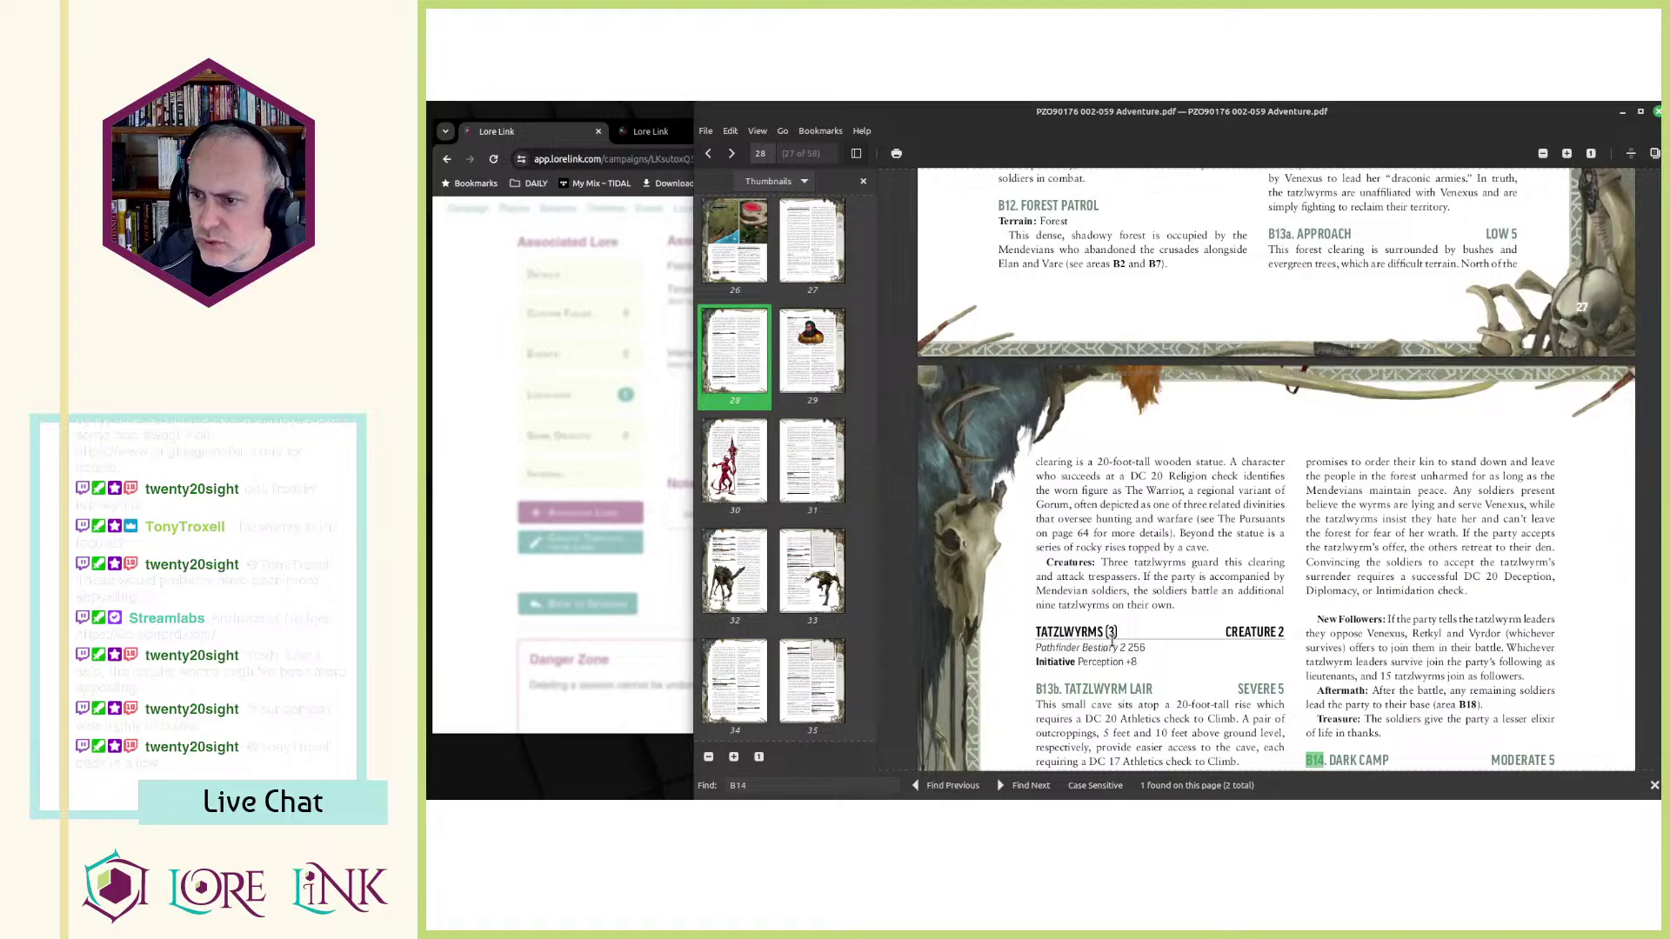
scroll(1100, 669, down, 6)
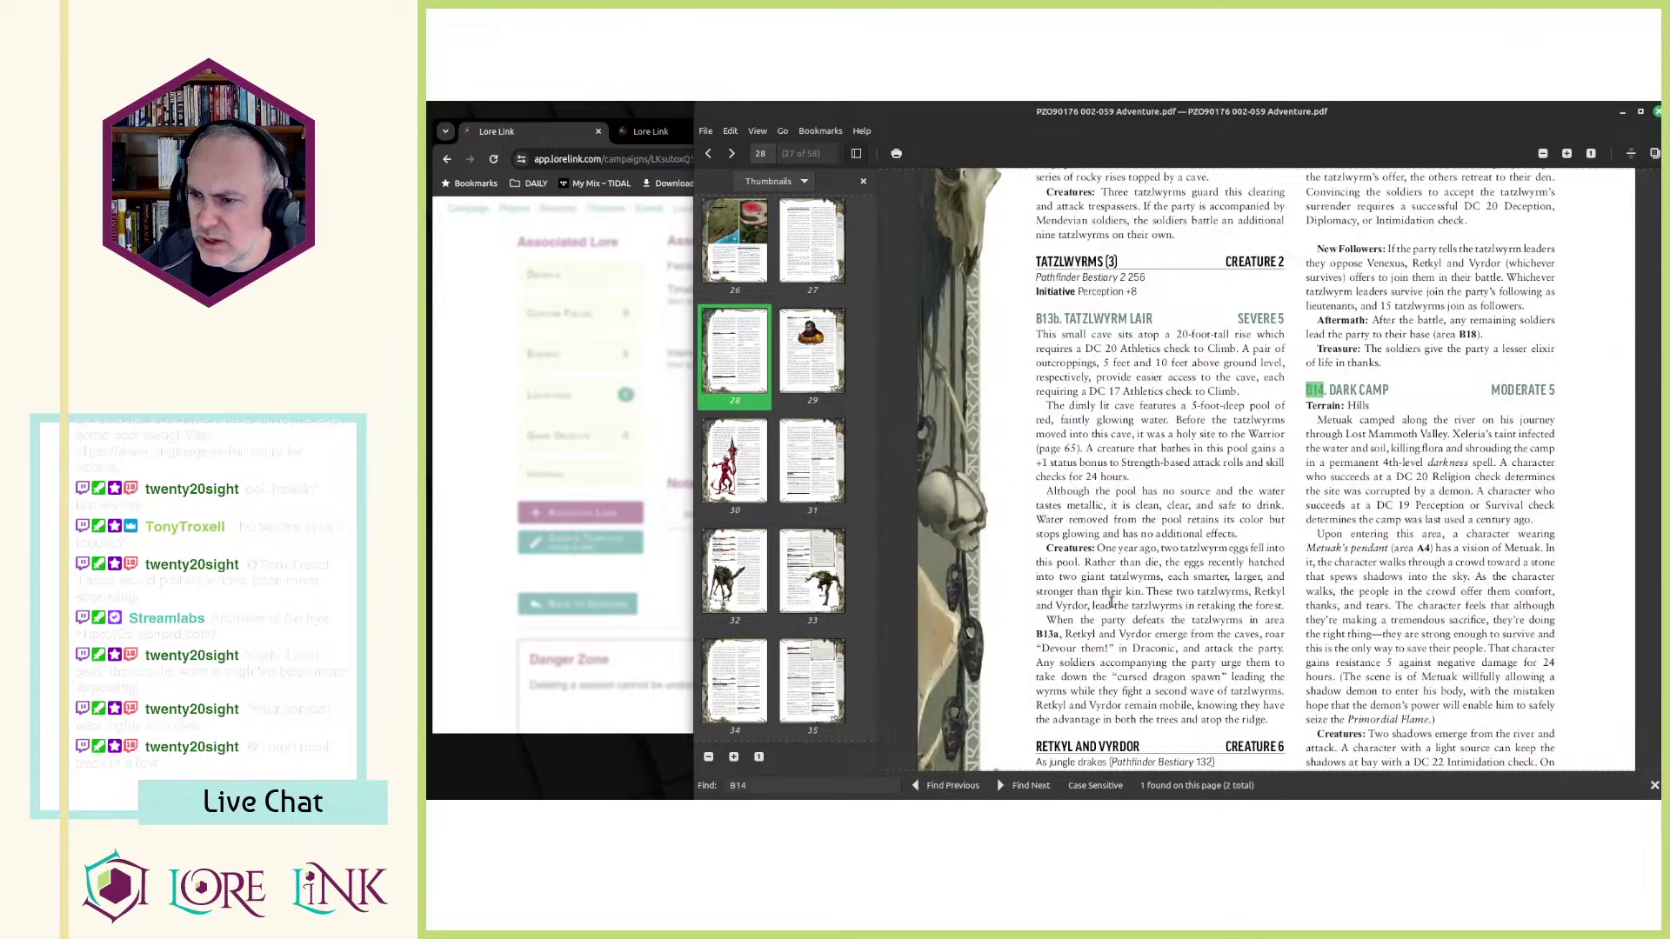
double_click(1141, 633)
double_click(1081, 635)
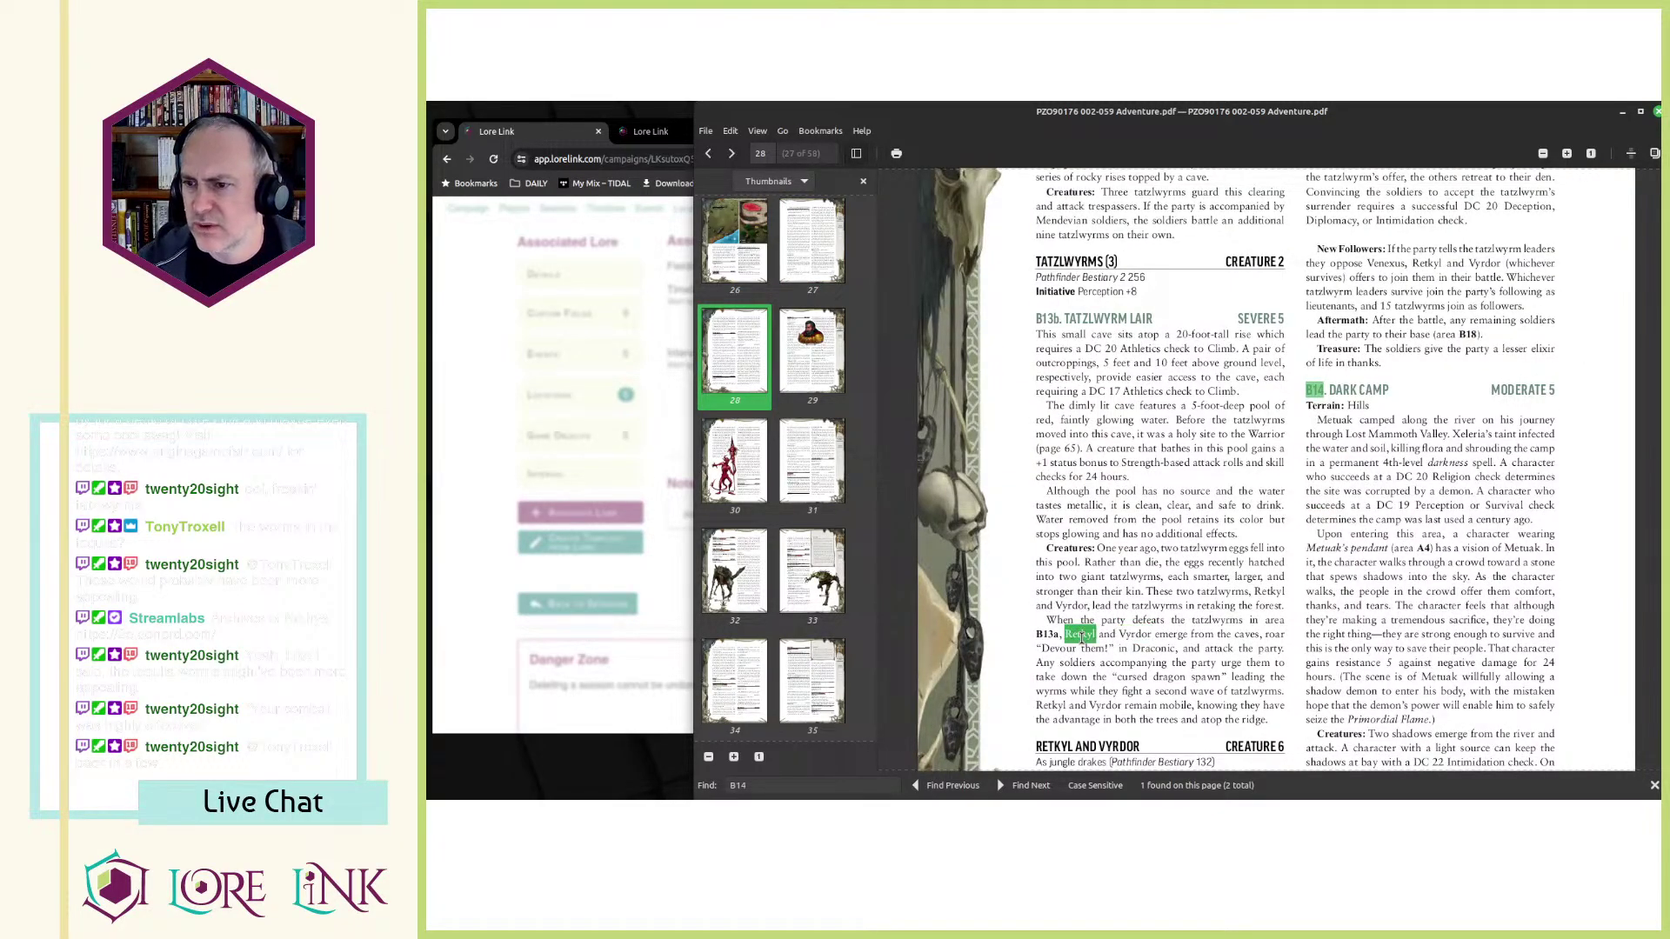
click(506, 137)
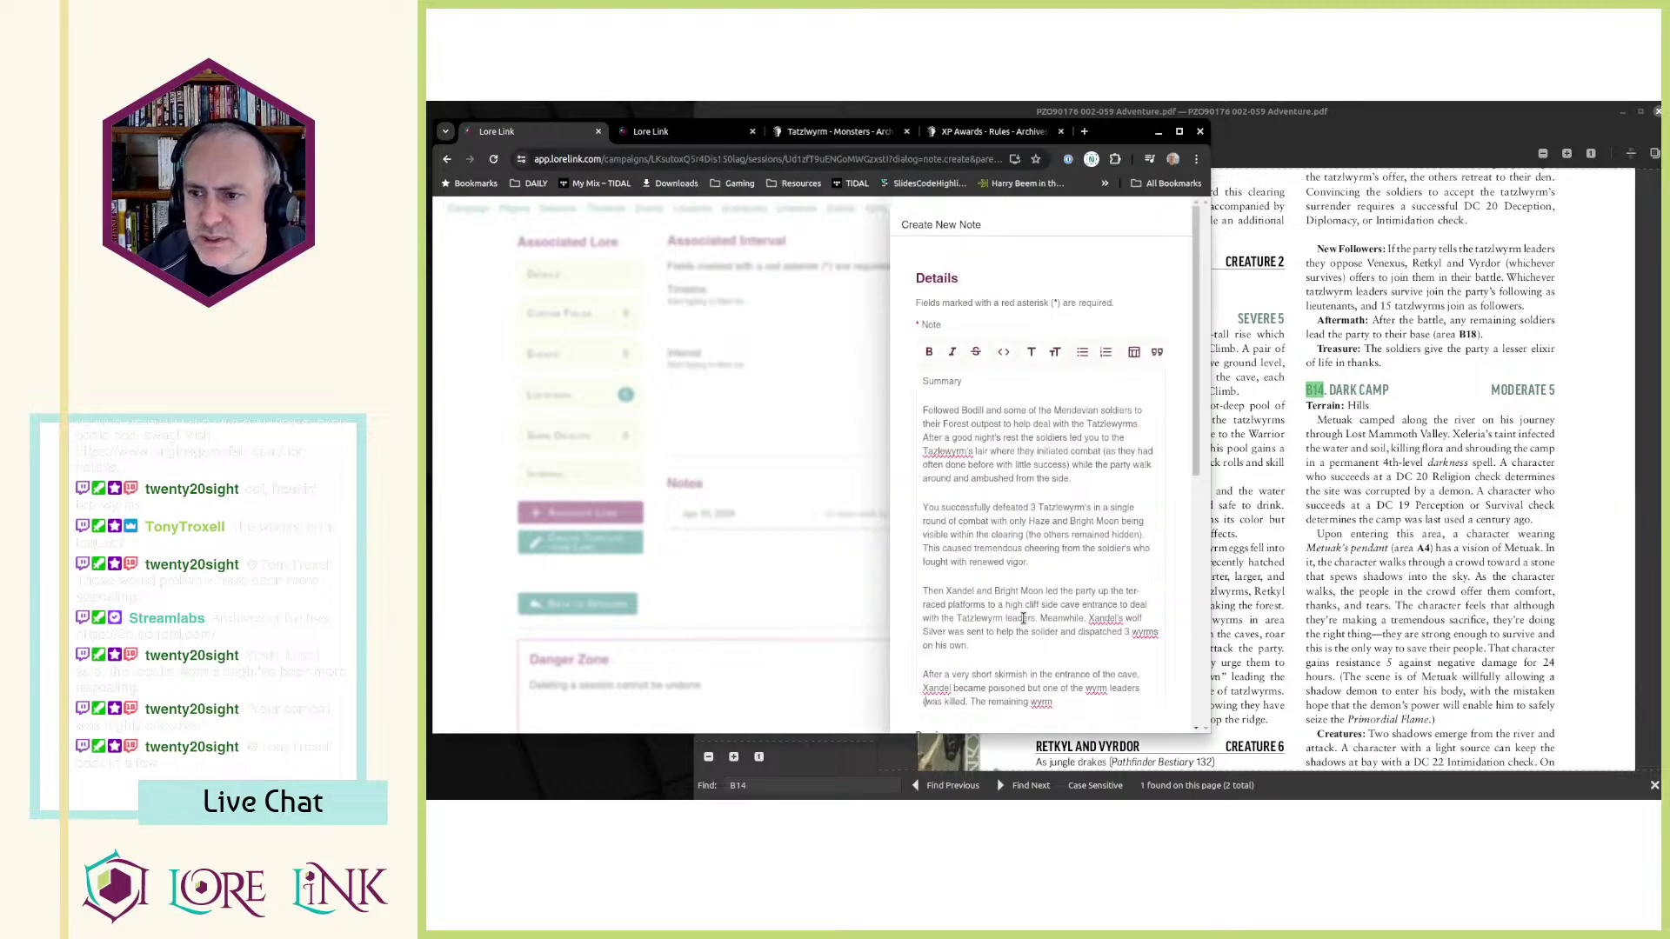
click(1078, 633)
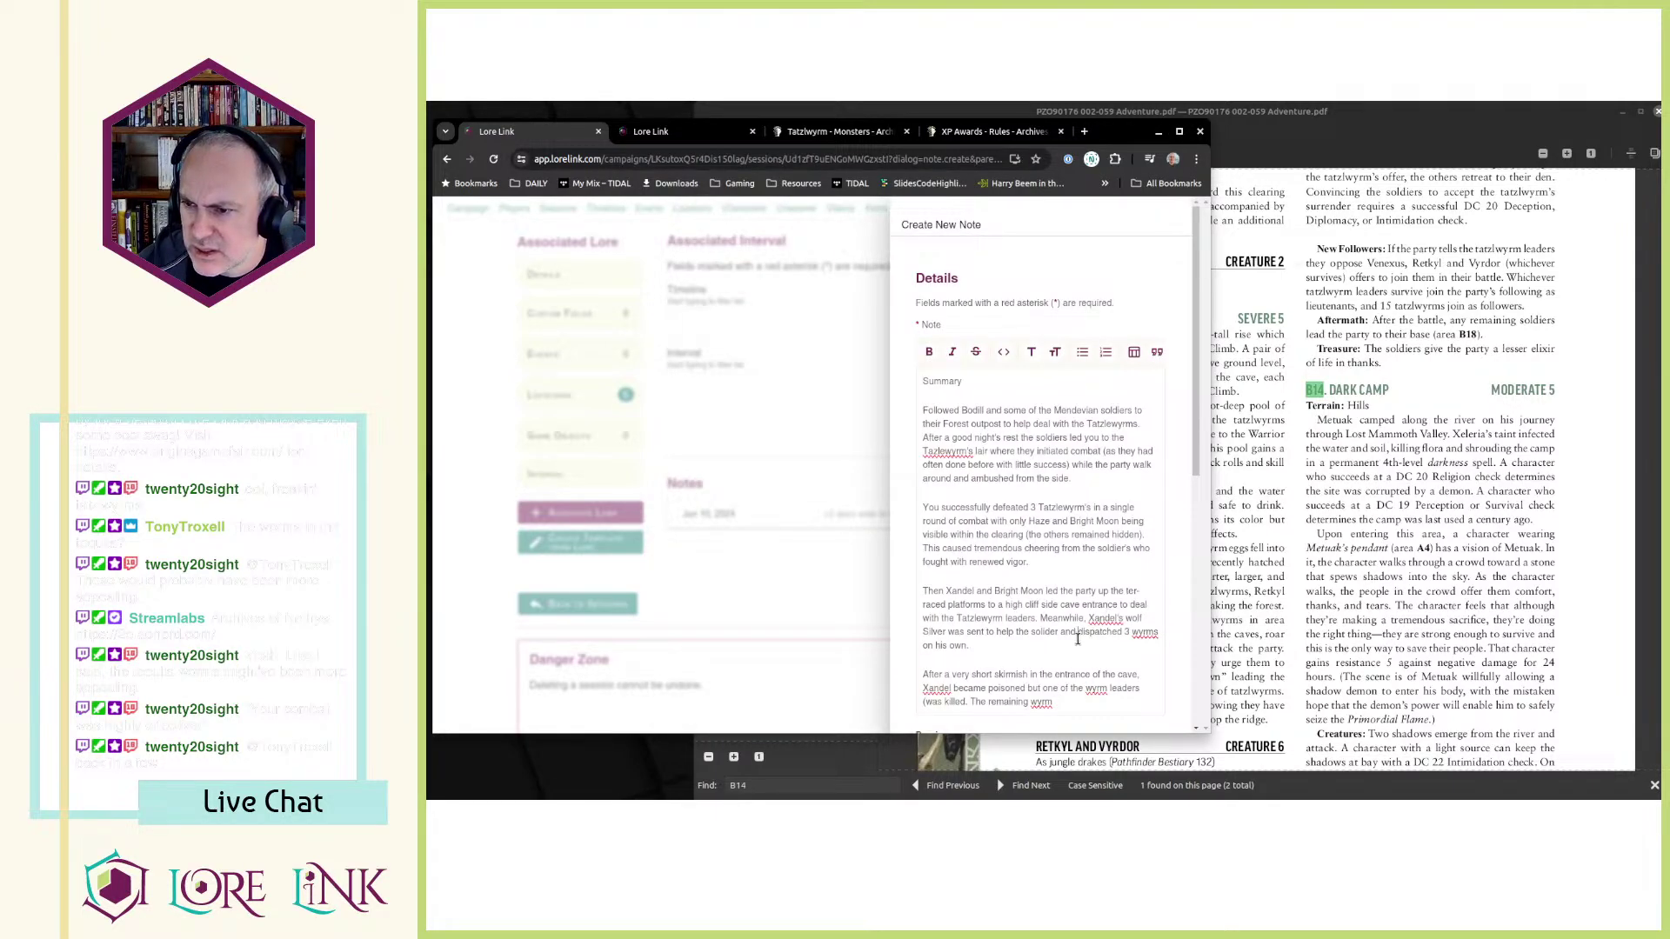
scroll(1087, 548, down, 2)
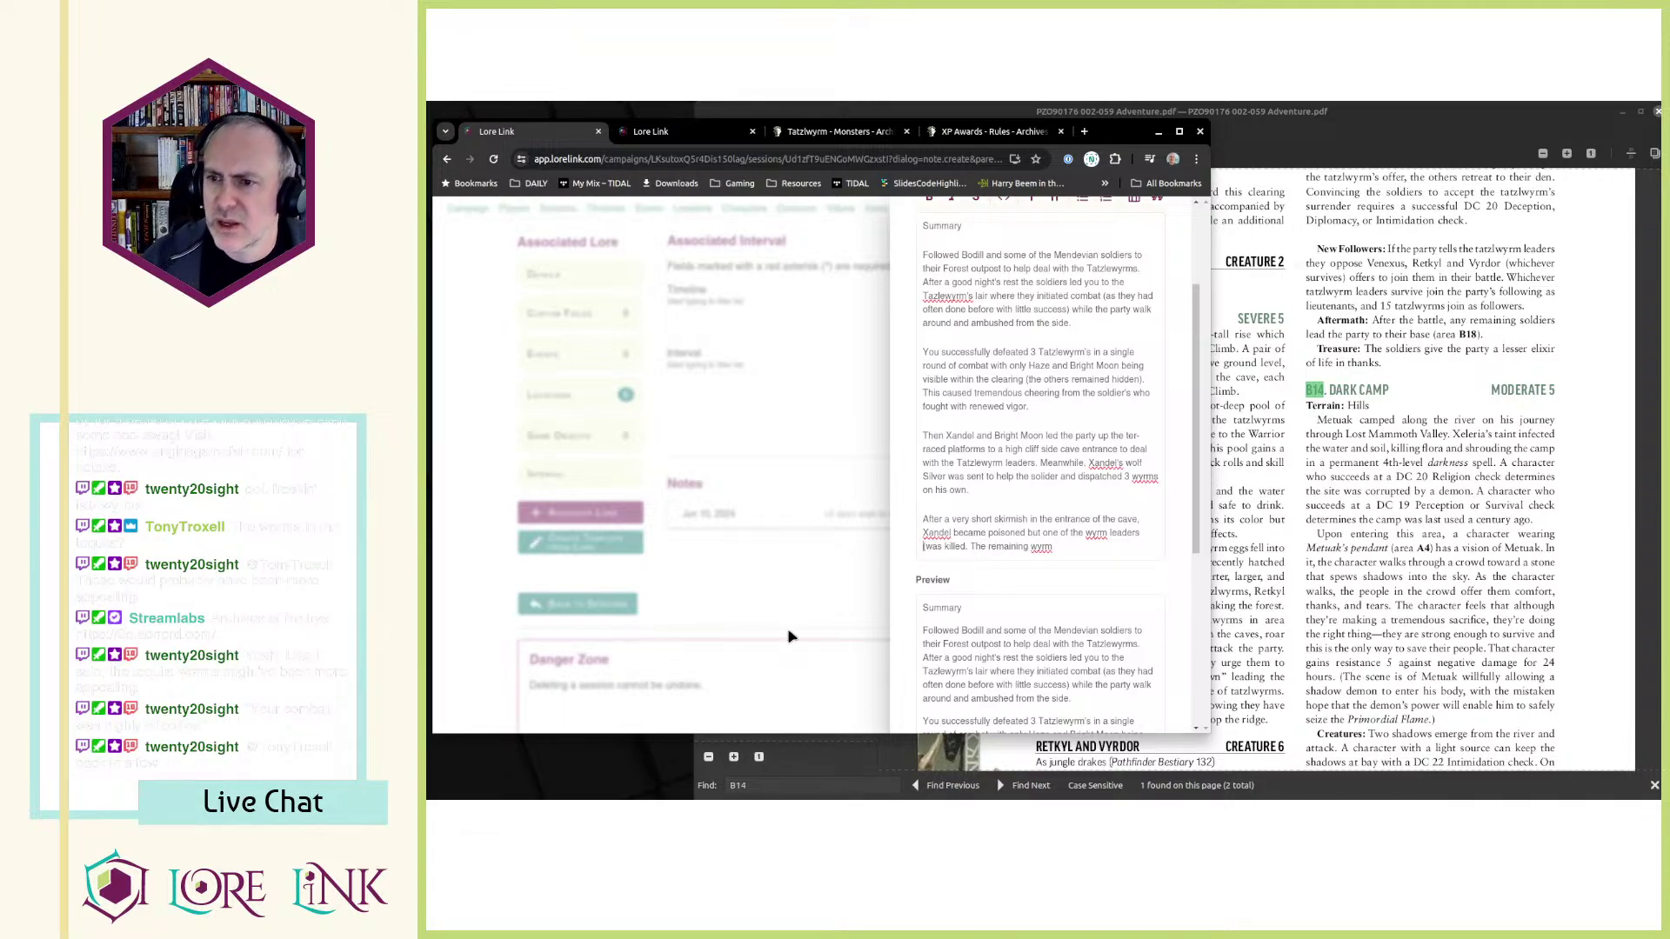
key(BackSpace)
text(, Retkyl,)
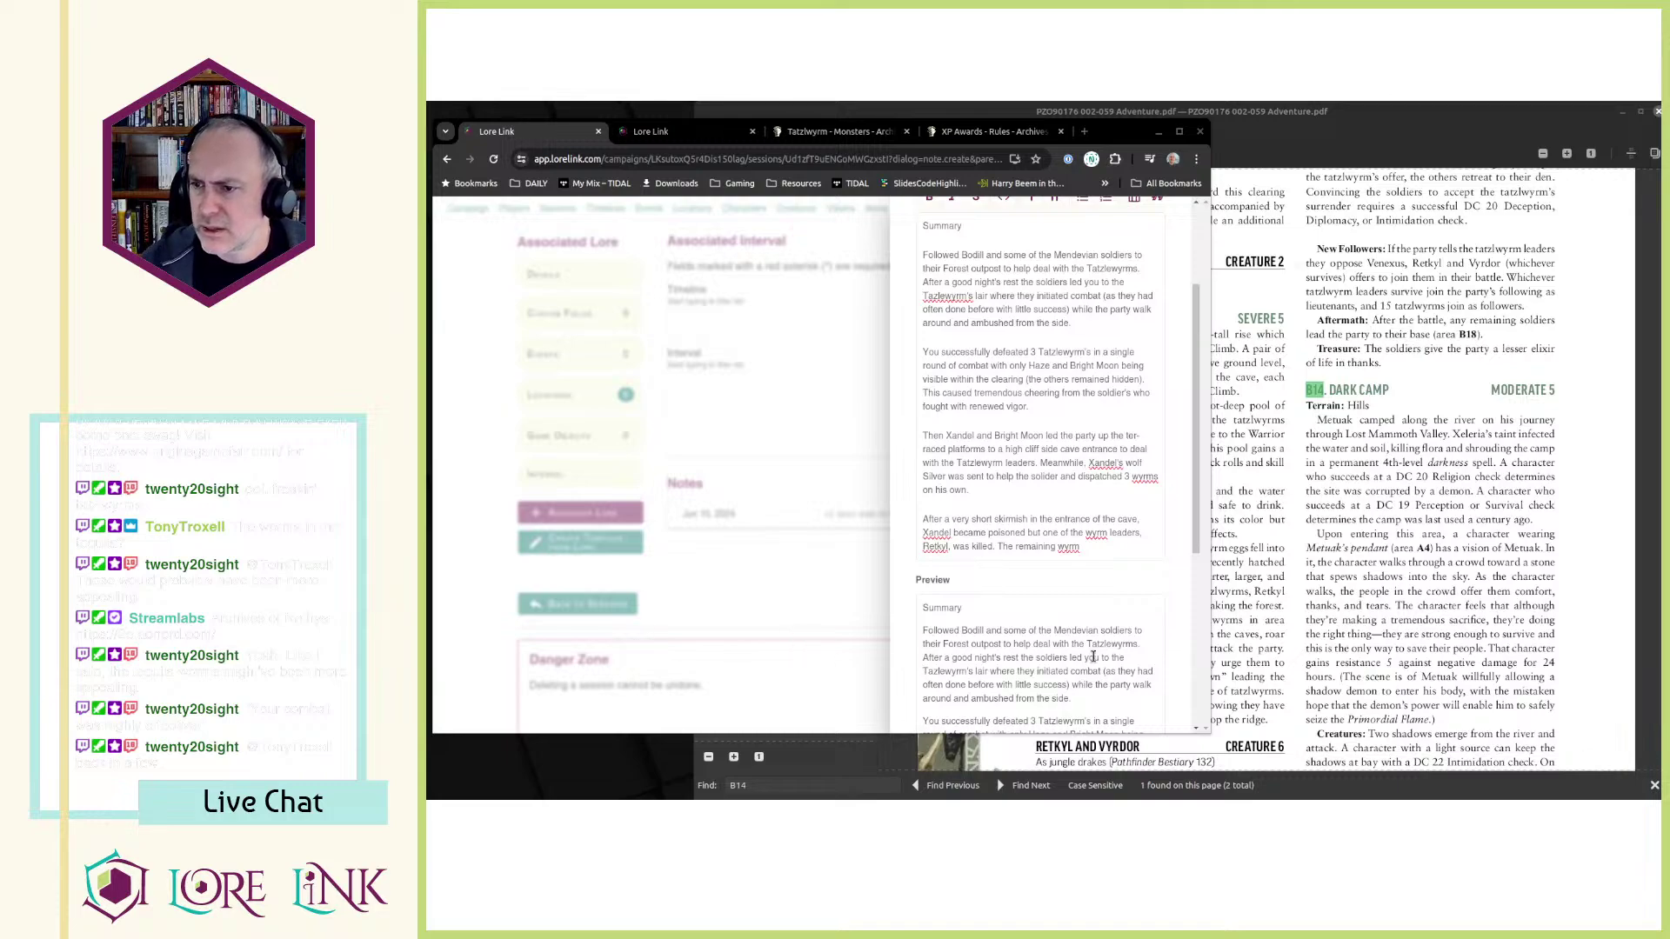
- Check the other leader's name in the adventure PDF and complete the note's sentence with ", Vyrdor, asked to parley (in Draconic) and stopped attacking."
click(1226, 753)
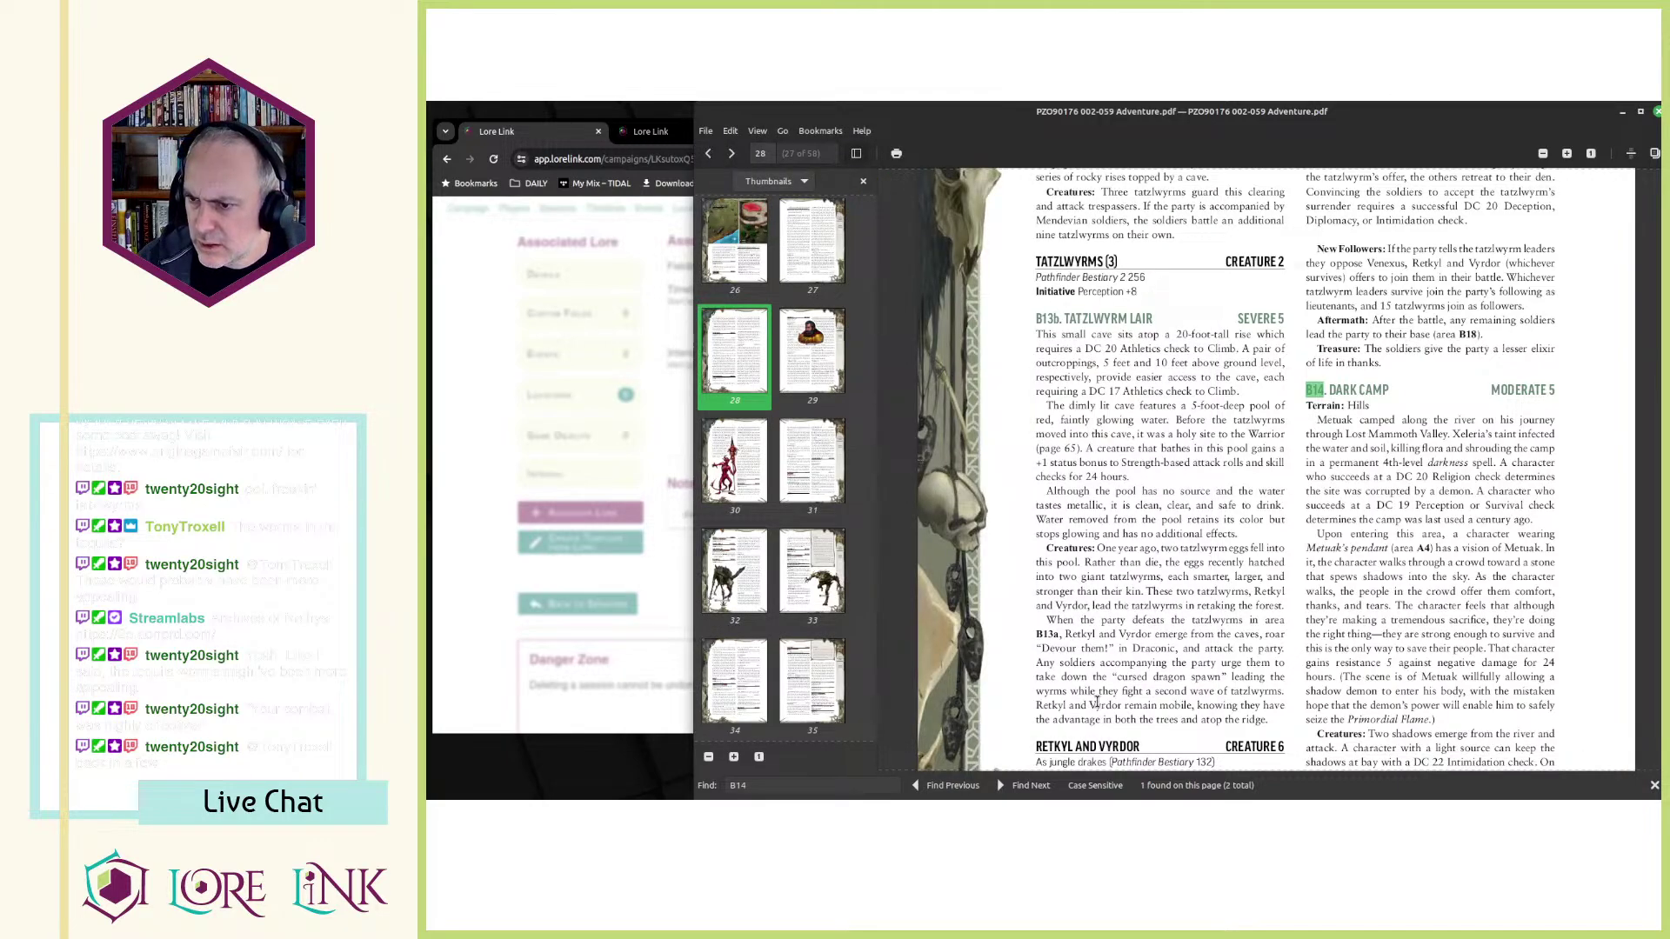
key(alt+Tab)
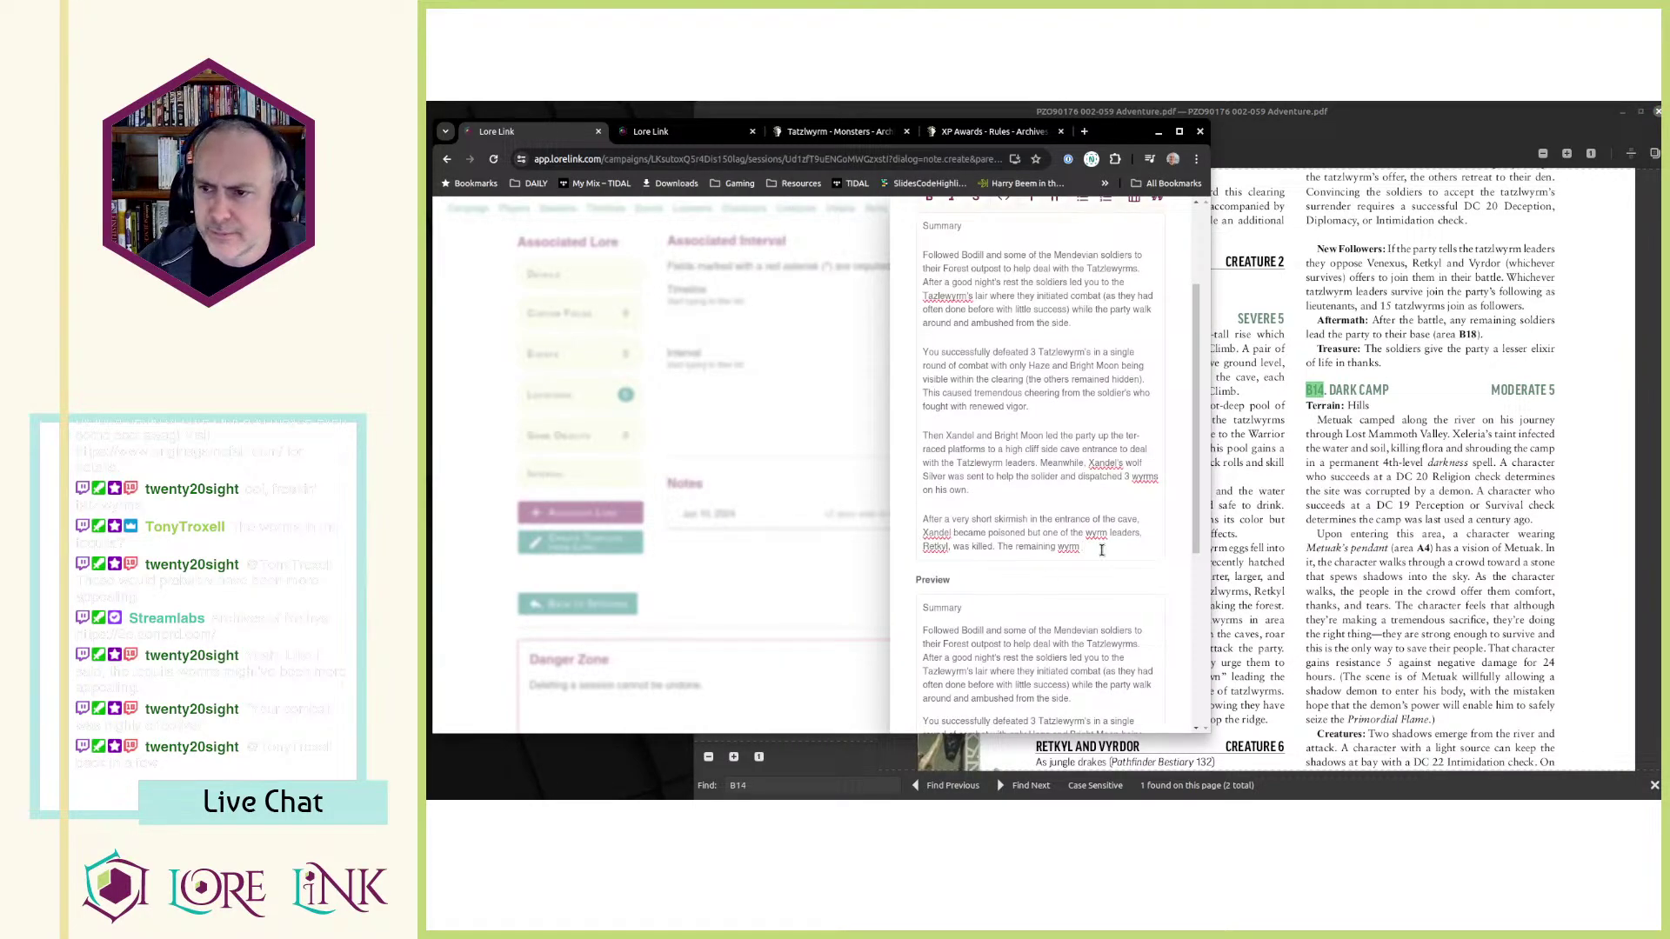
text(, Vyrdor, as)
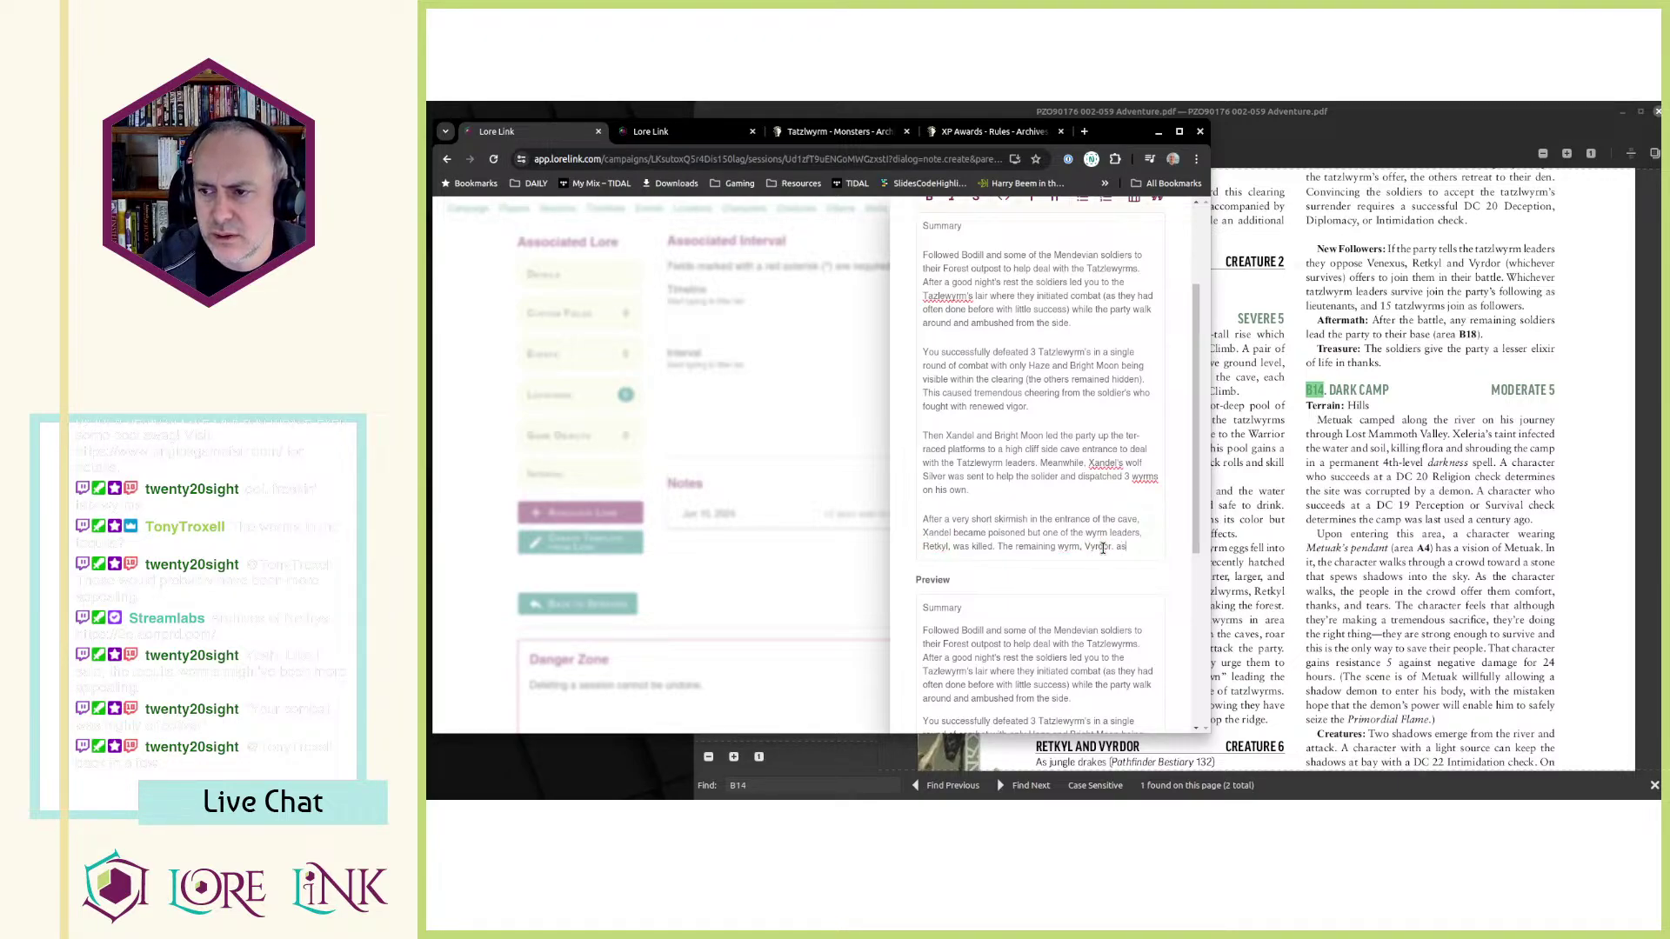
text(ked to)
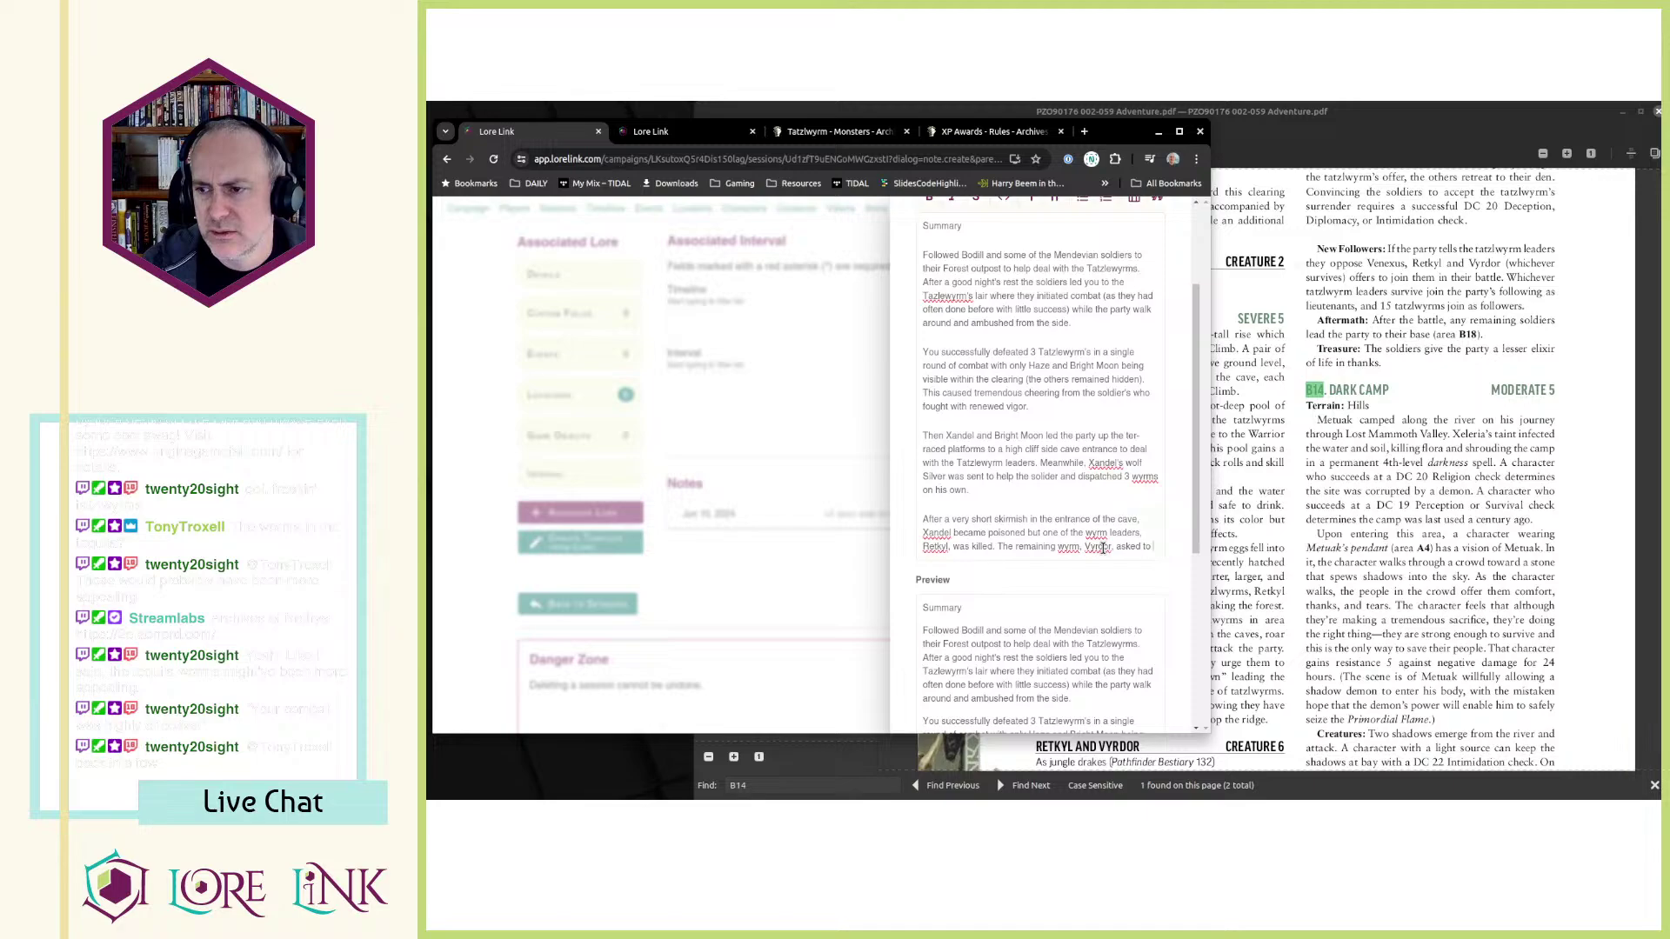
text( parley)
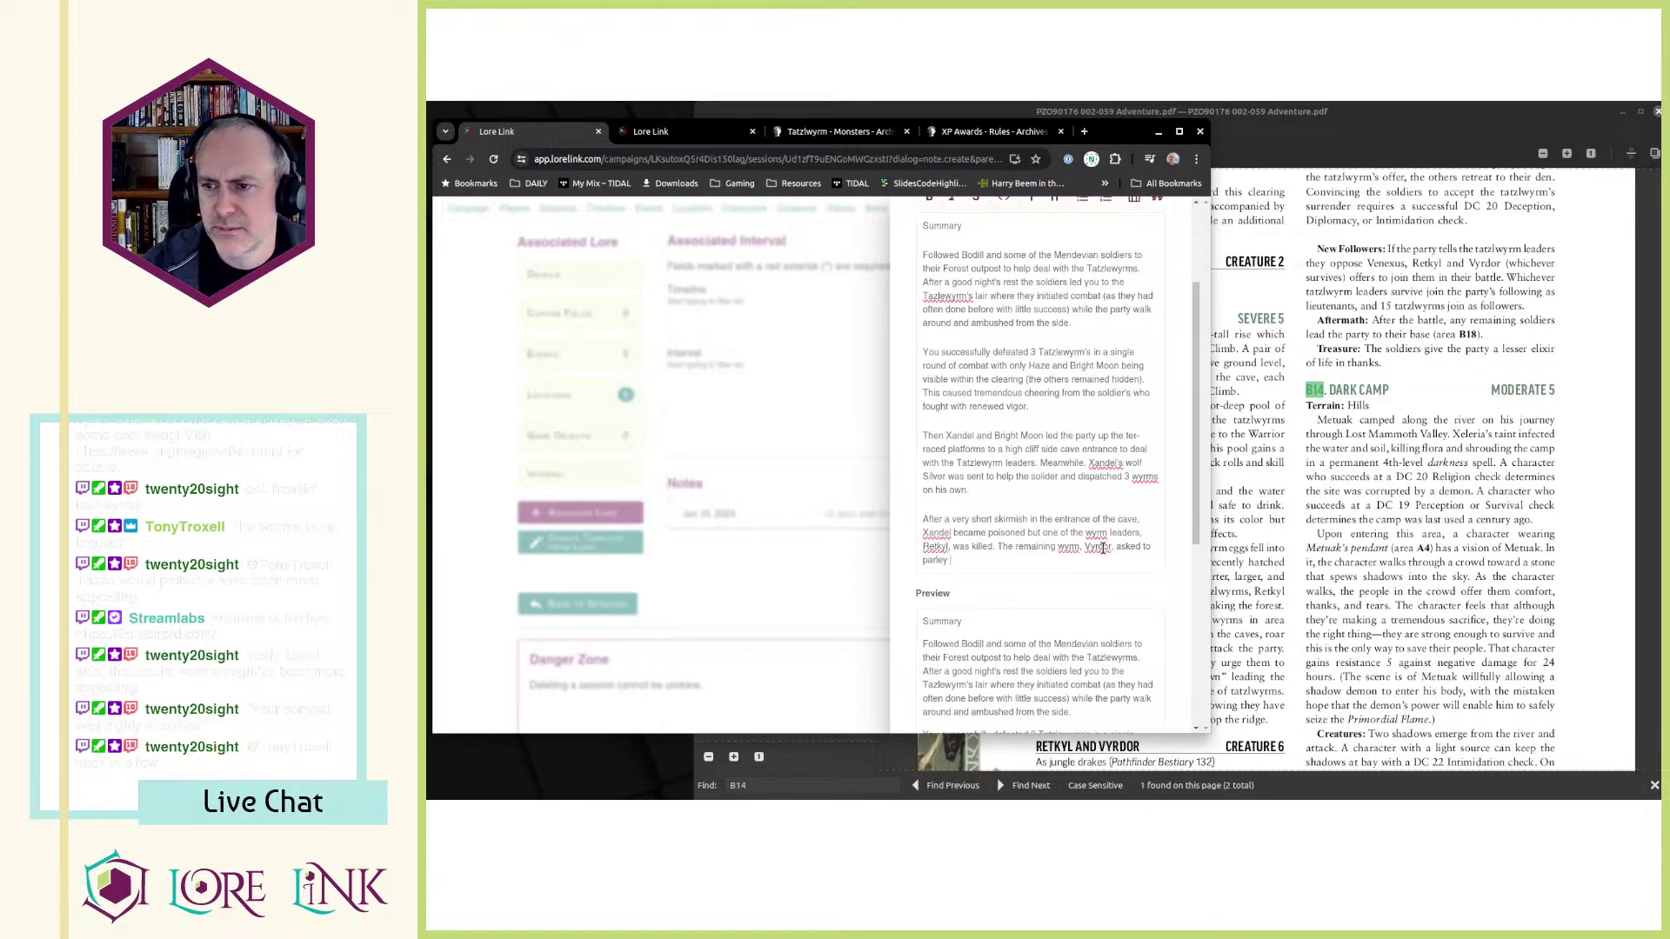
text( (in Draconic) and stopped)
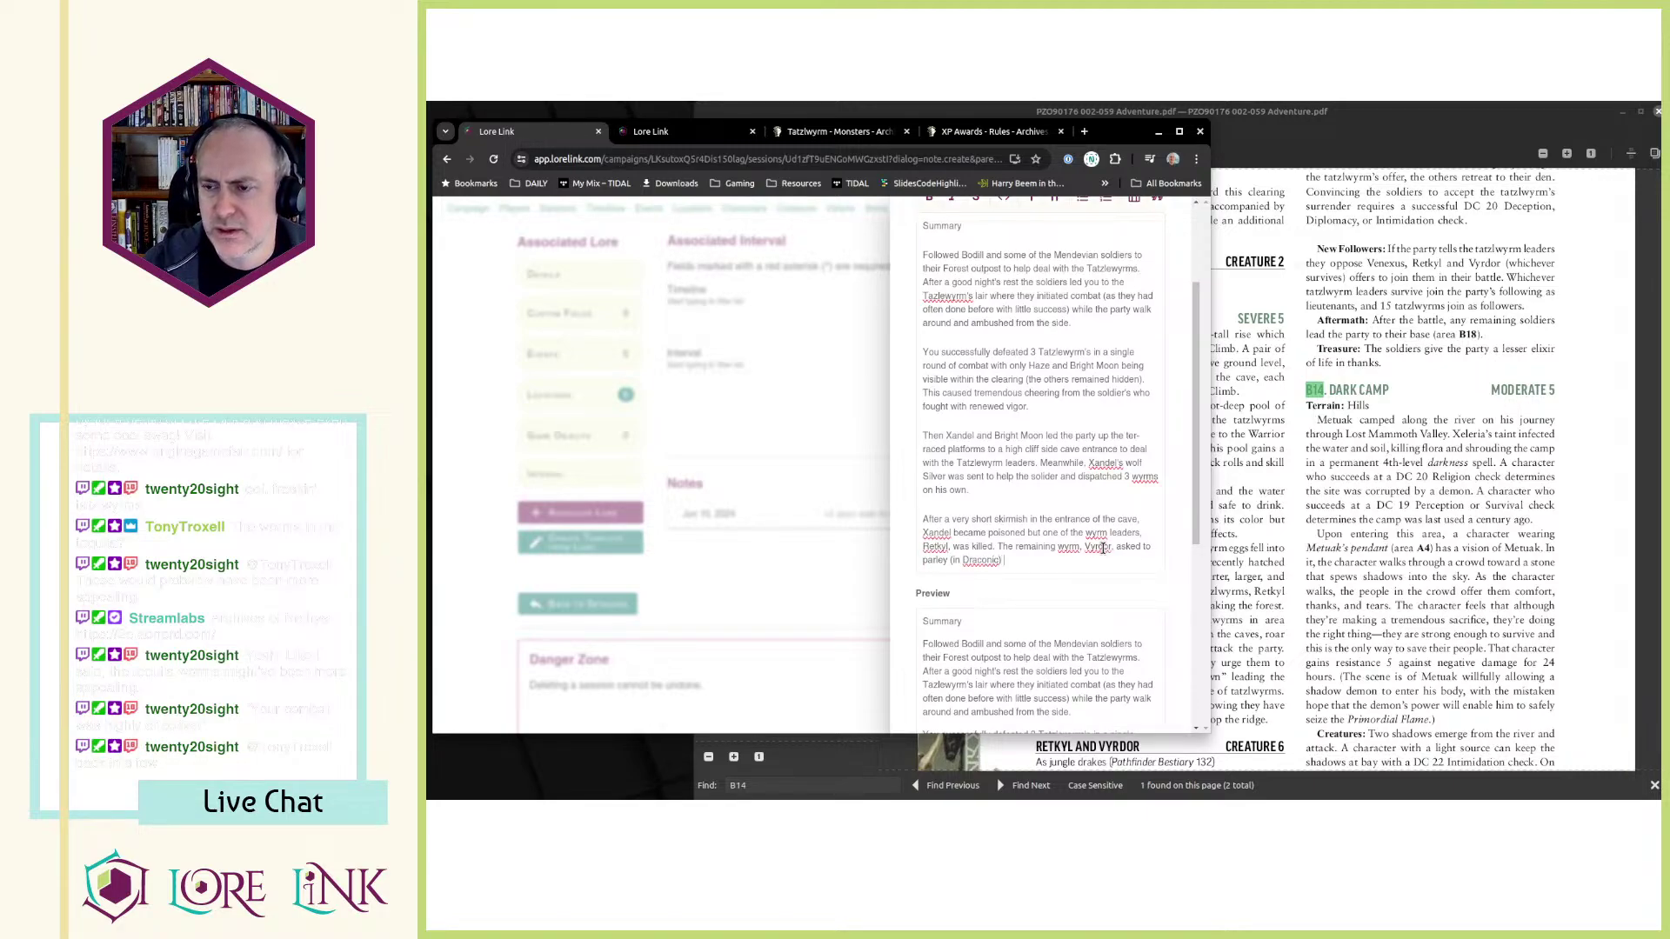
text( ag)
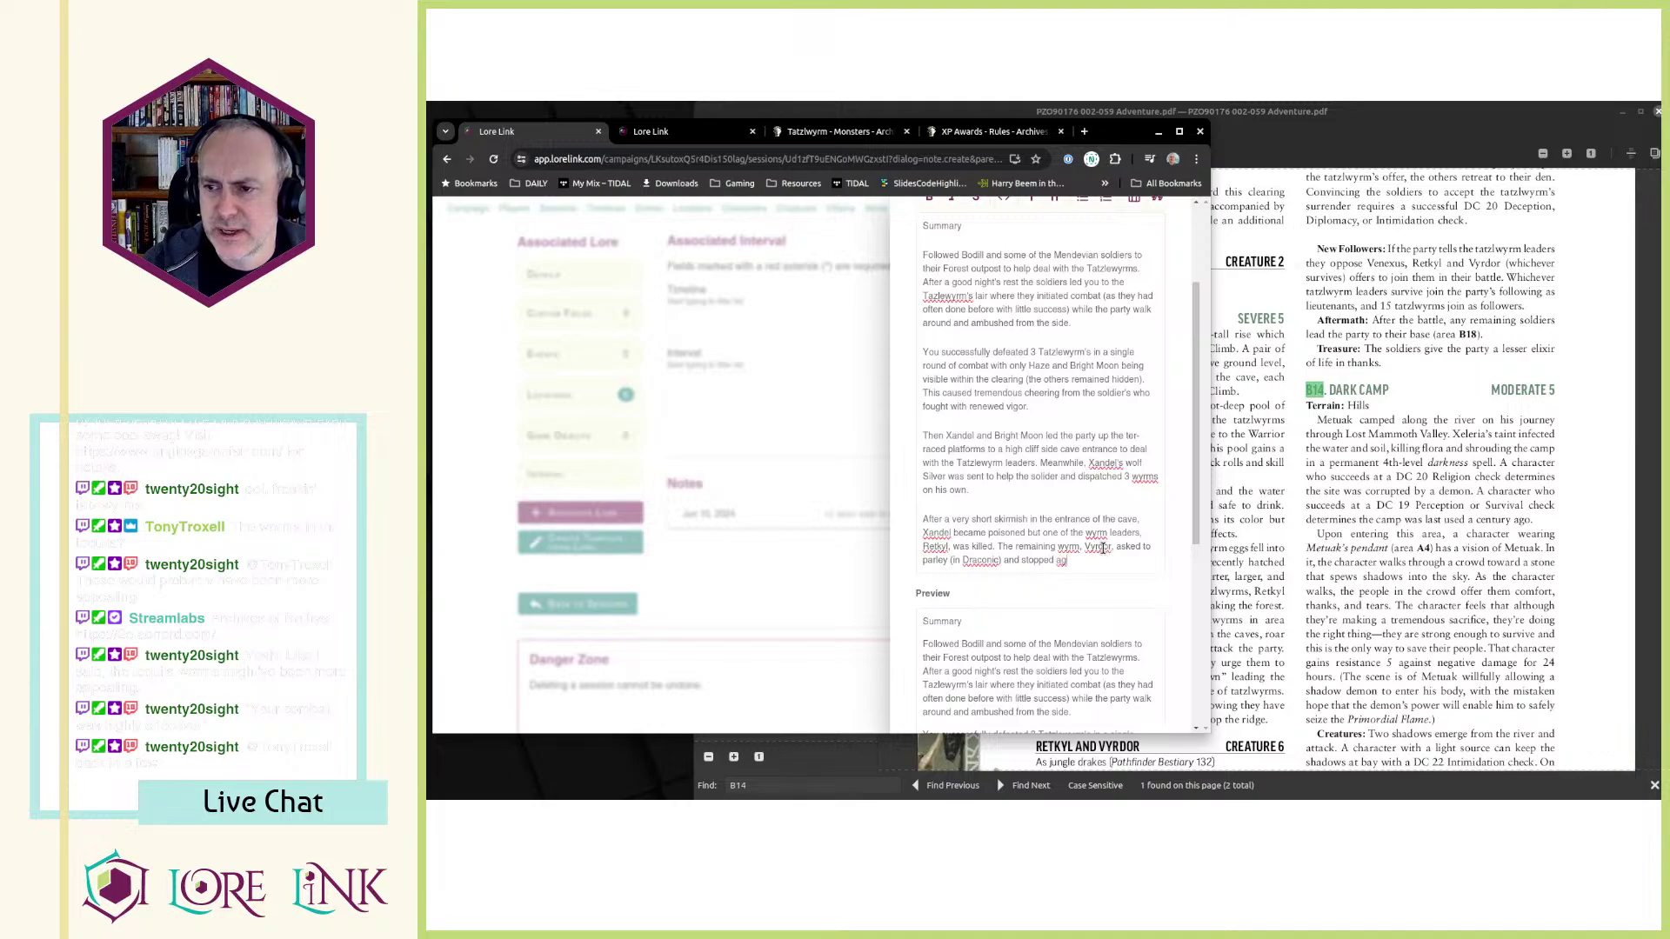
key(BackSpace)
text(ttacking. )
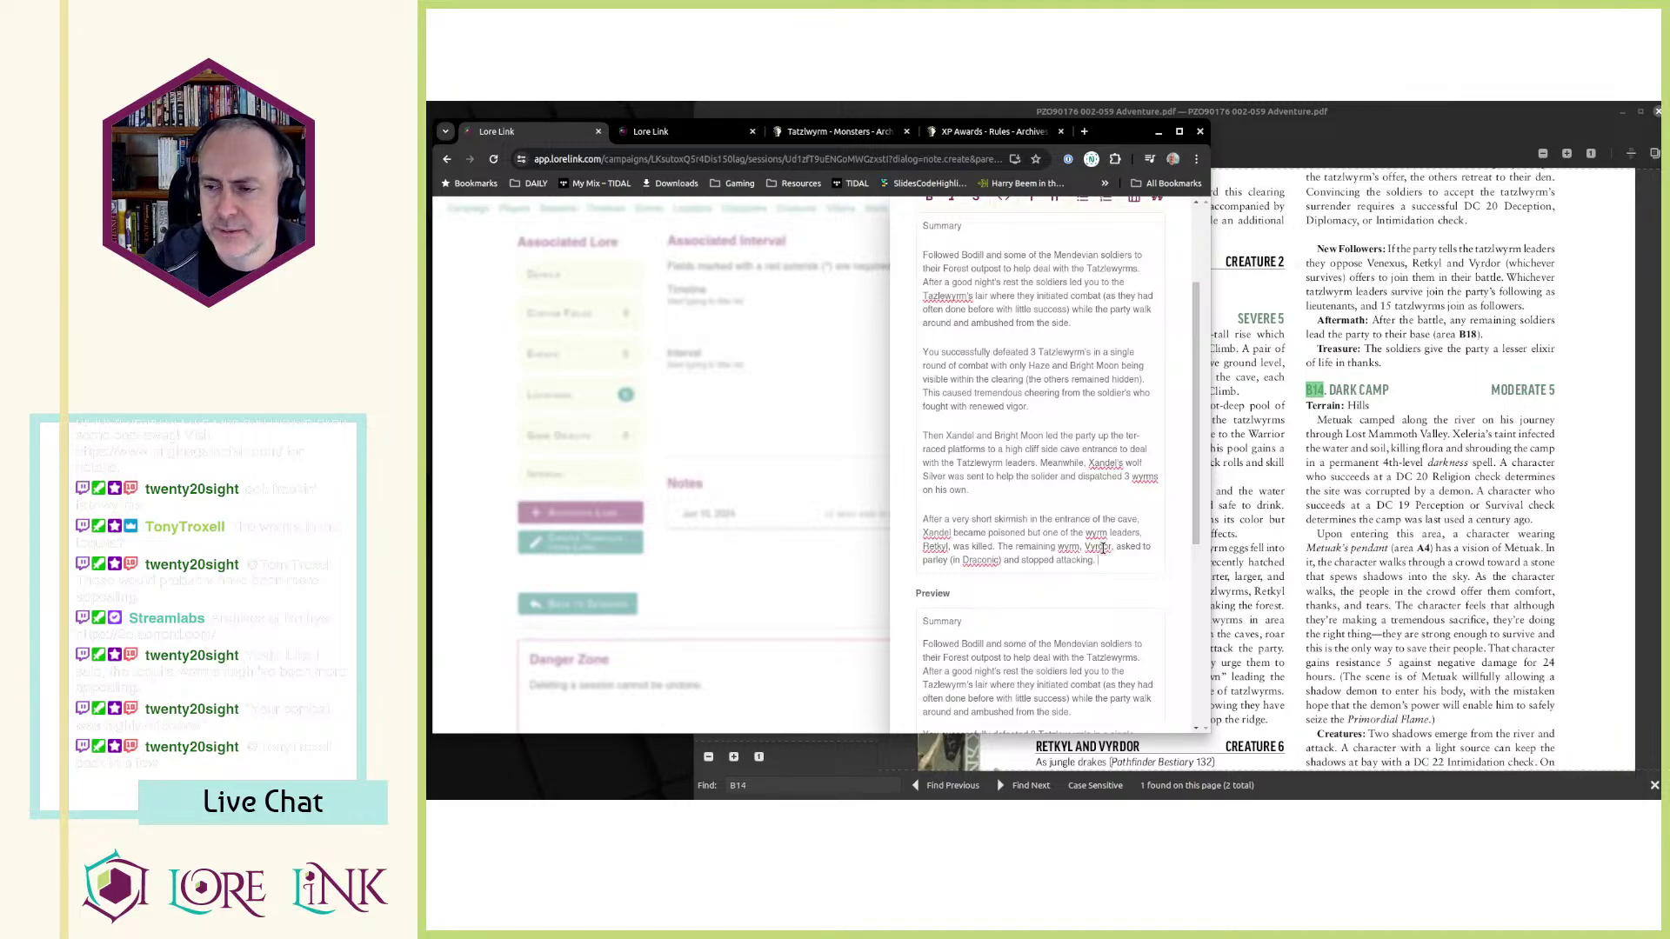
- Add the sentence "The party held action while Haze began negotiations in Draconic." to the same paragraph
text(The party hel)
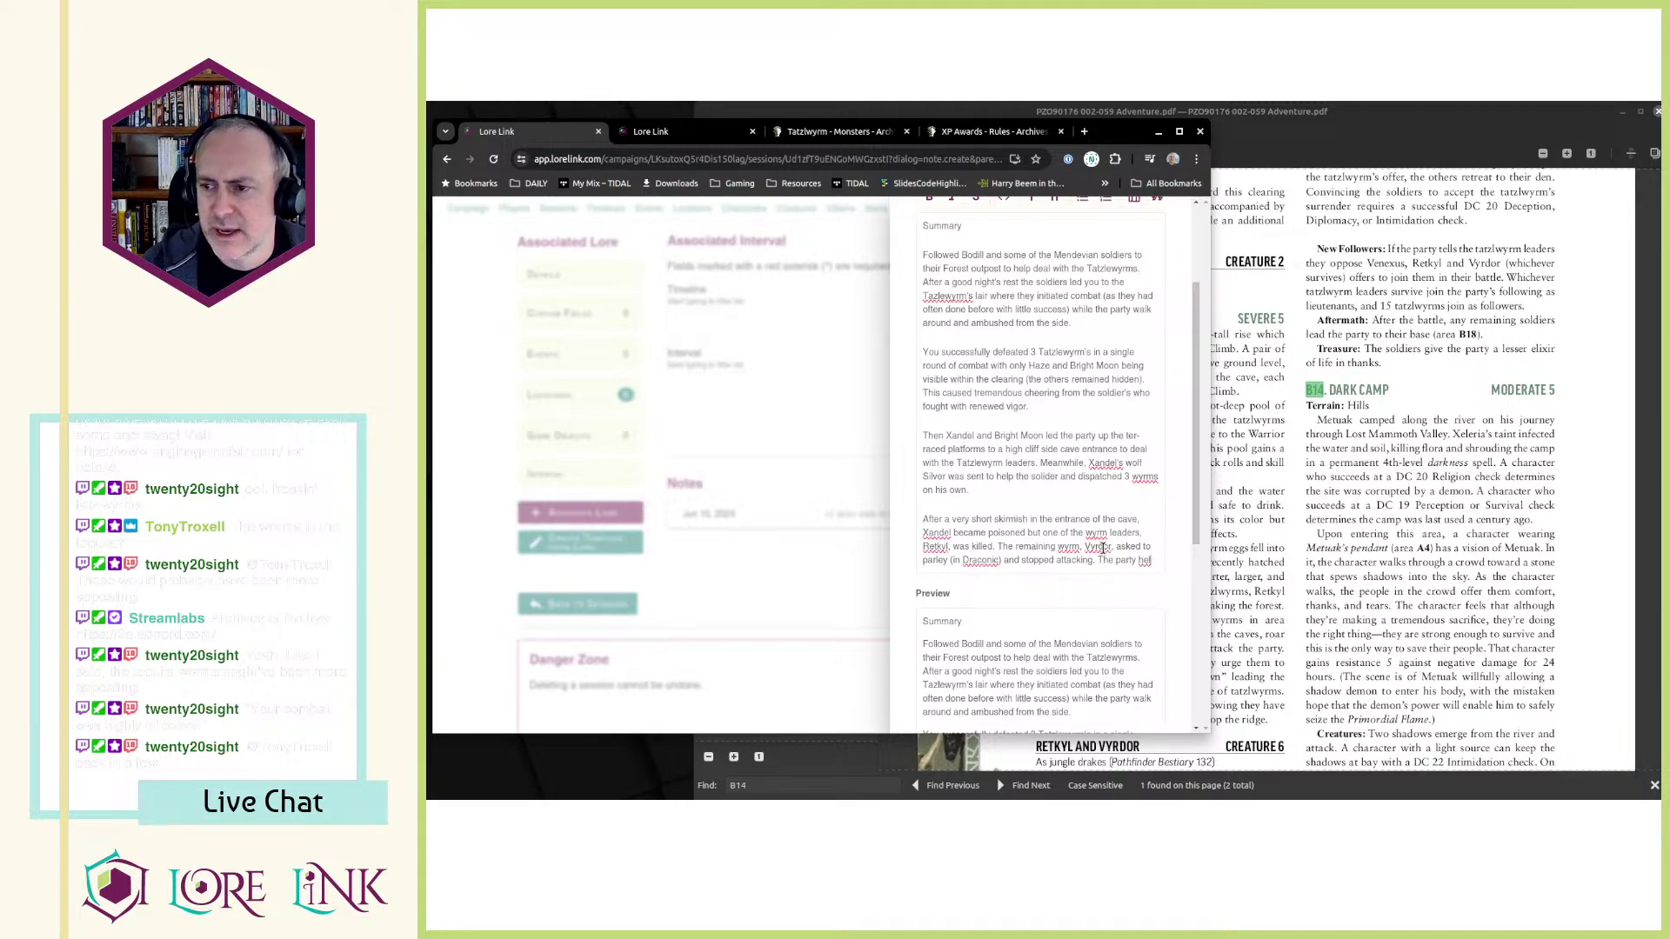
text(d actions )
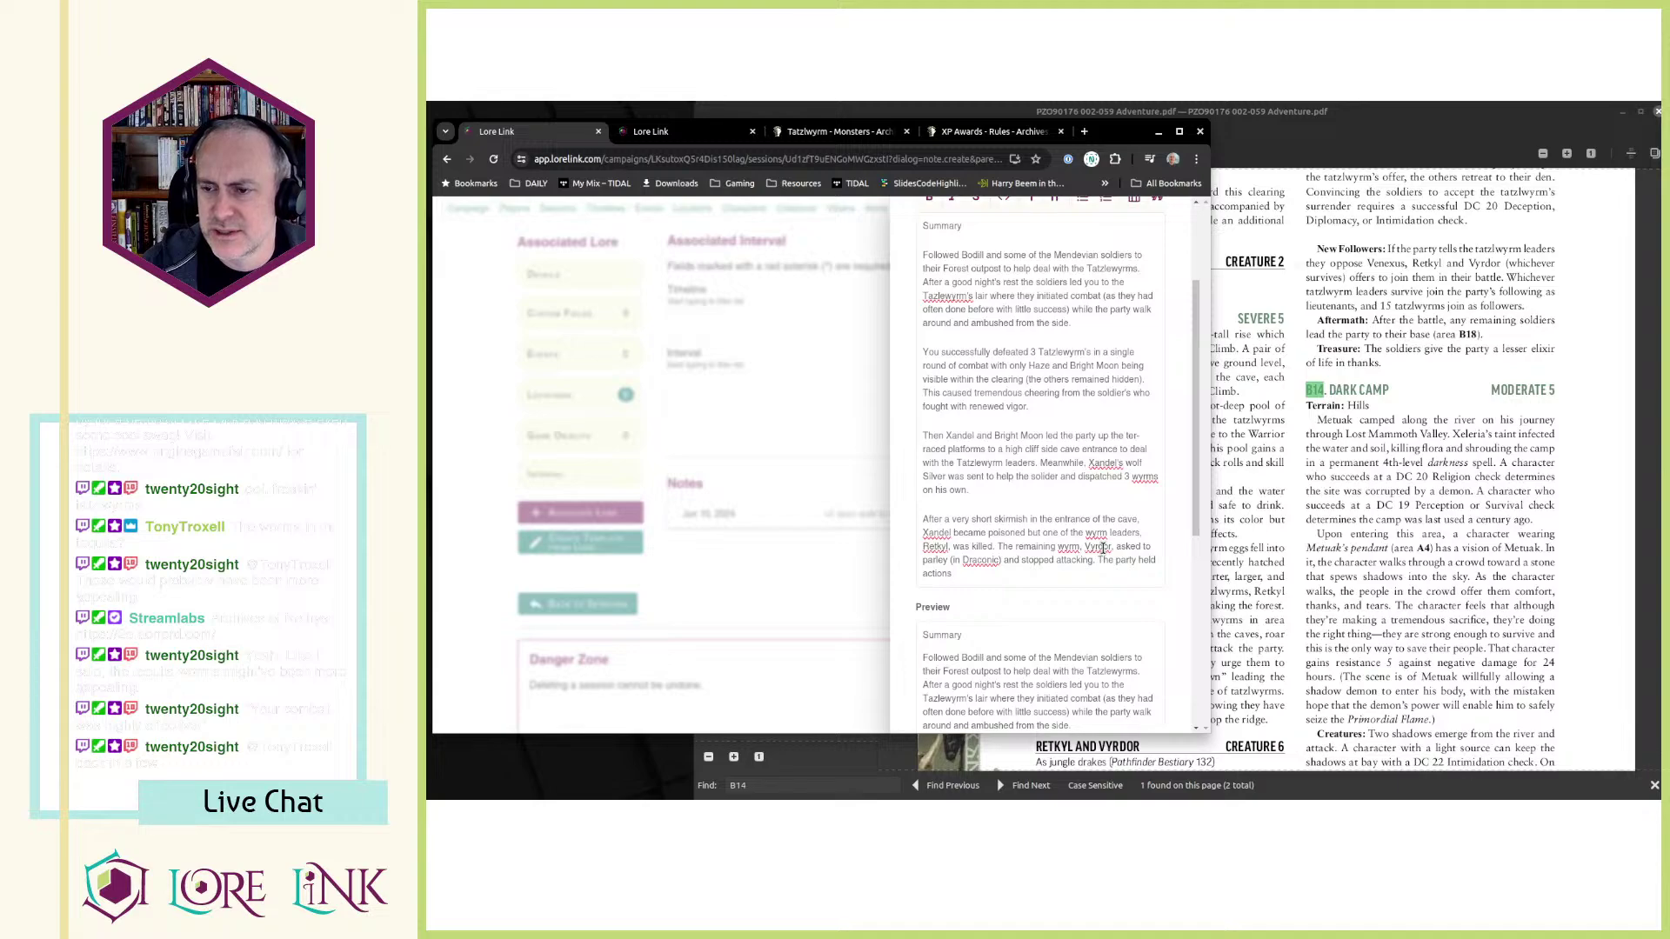
key(BackSpace)
key(BackSpace)
text( while )
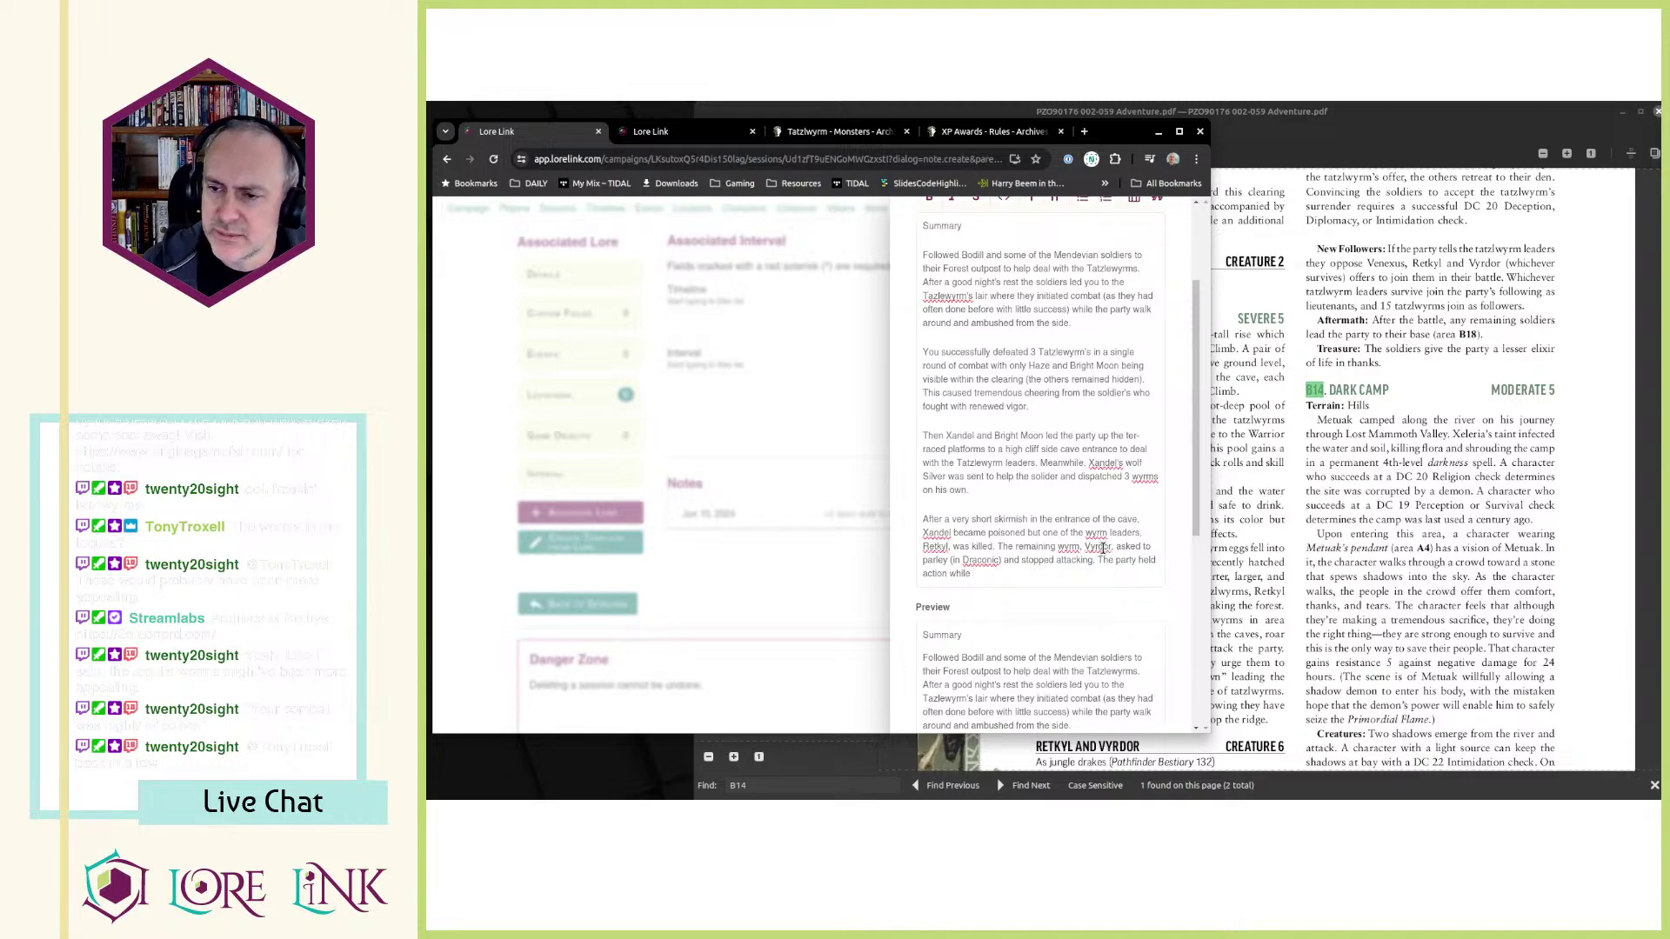
text(Haze )
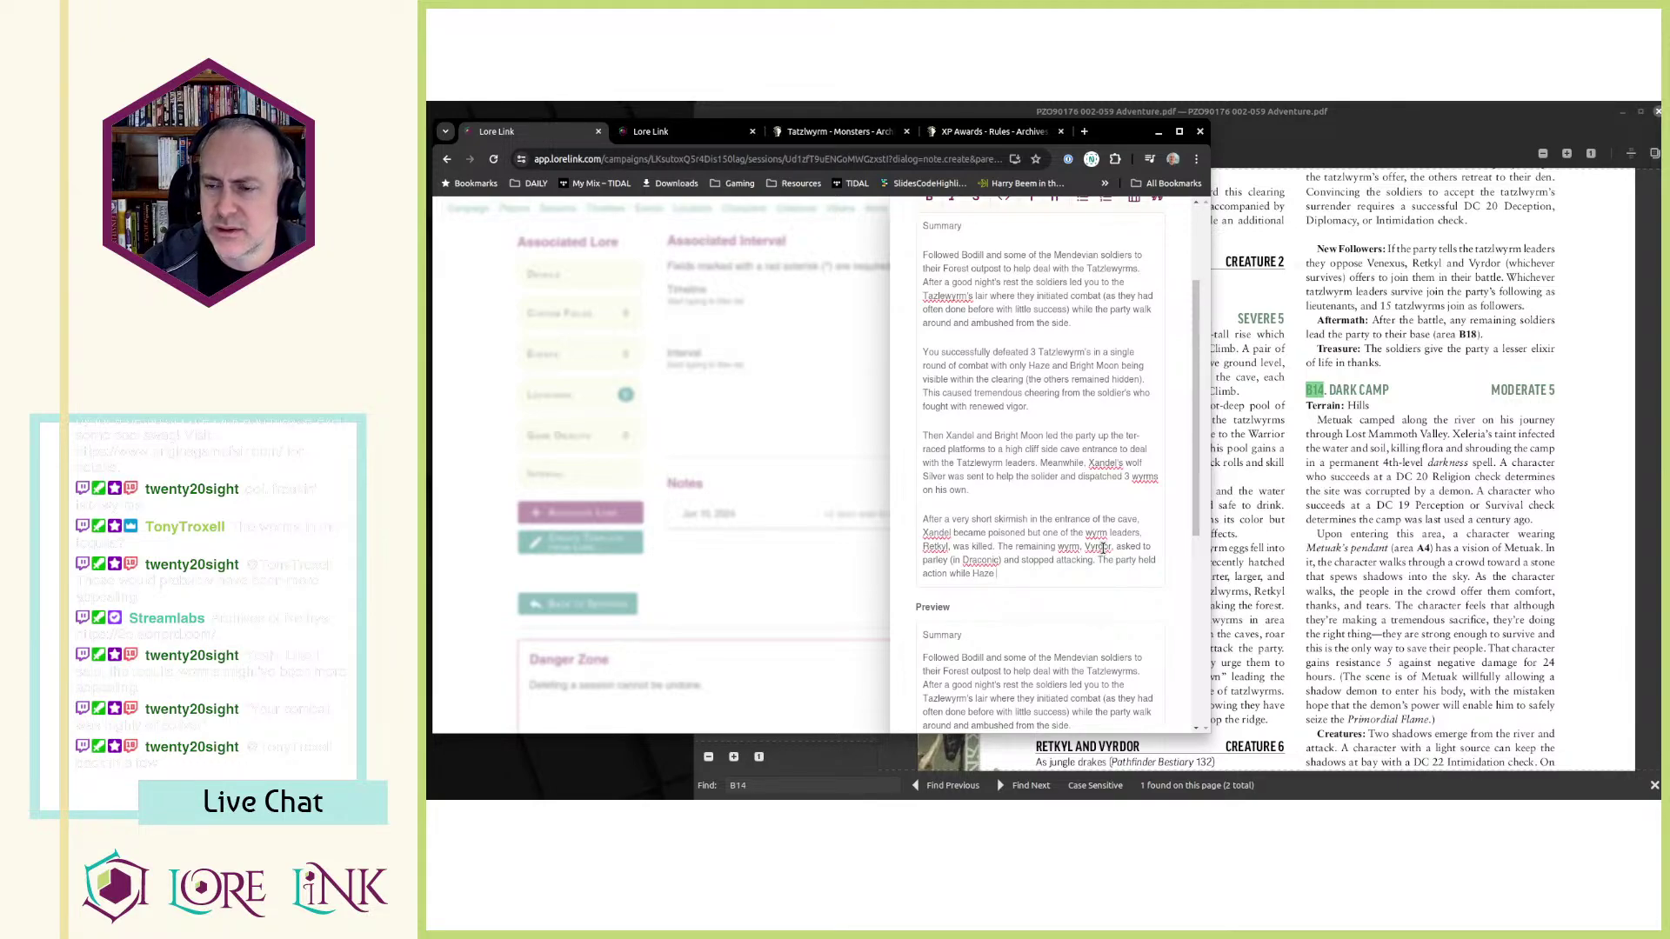
text(bec)
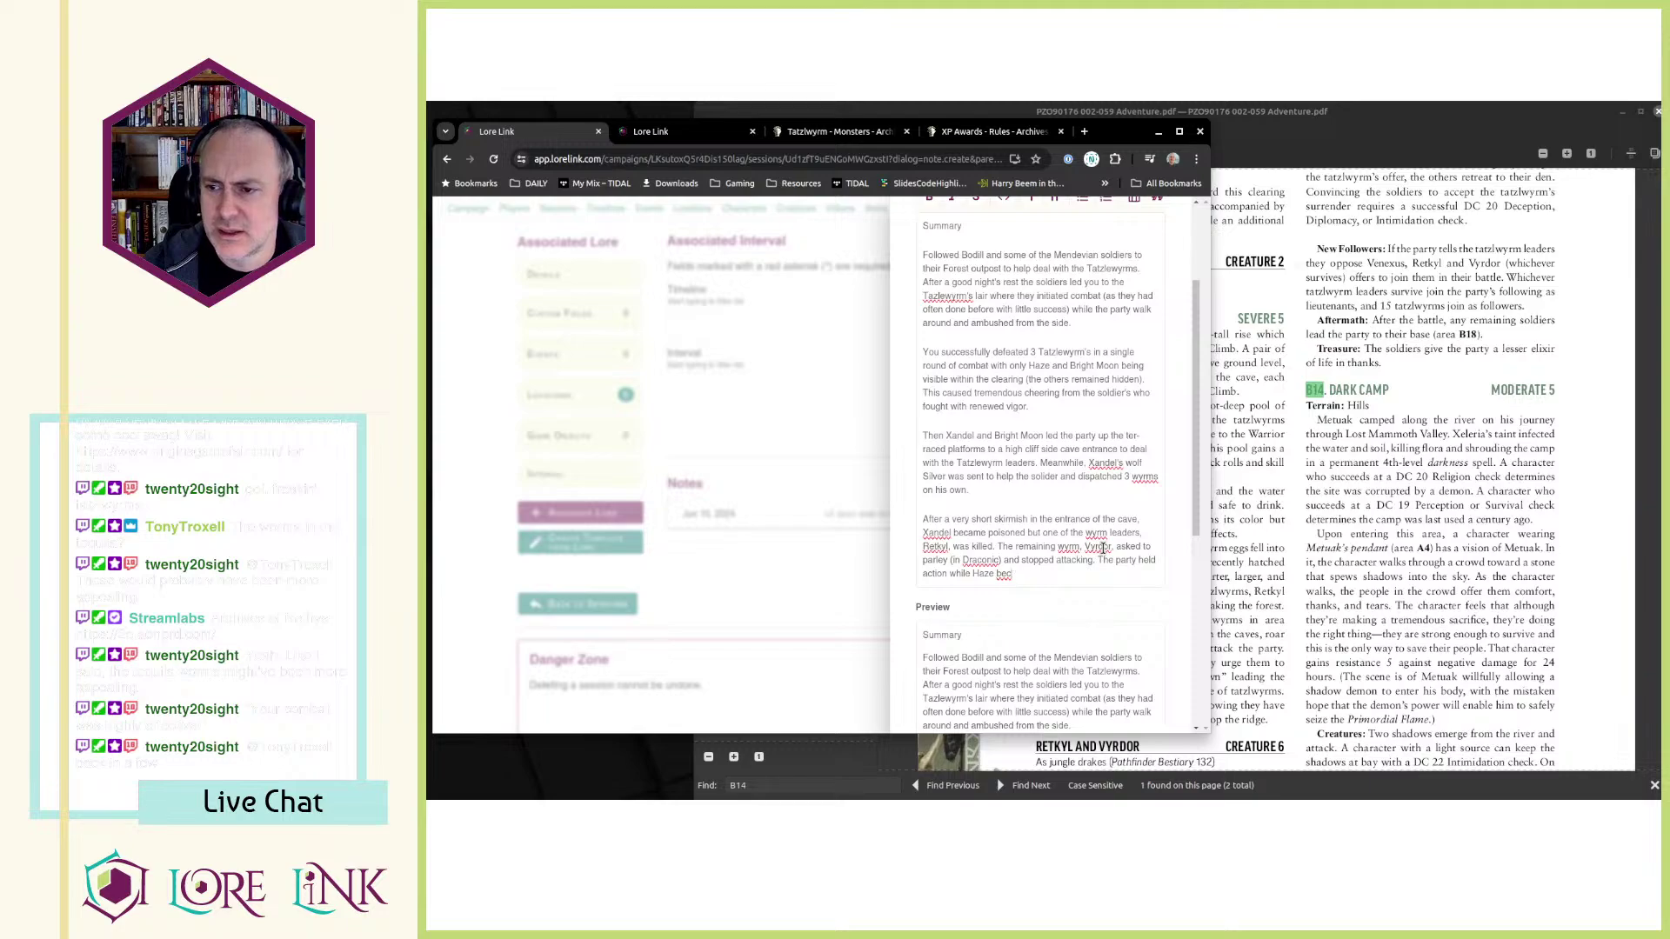
key(BackSpace)
text(gan negotiation)
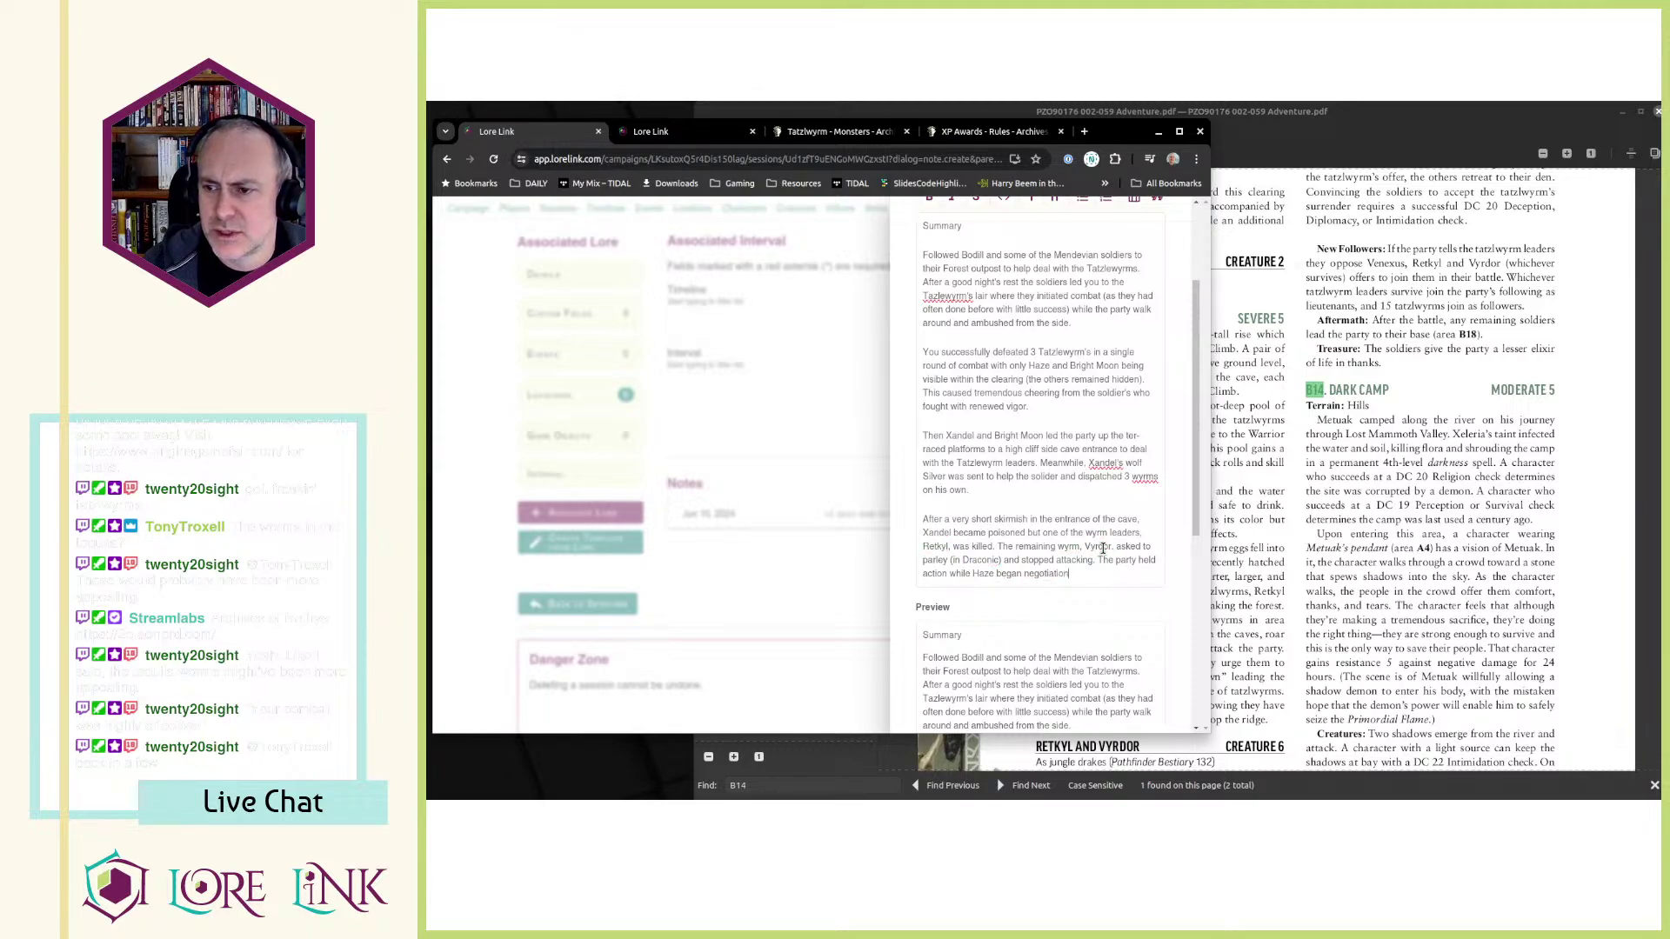
text(s in Draconic. )
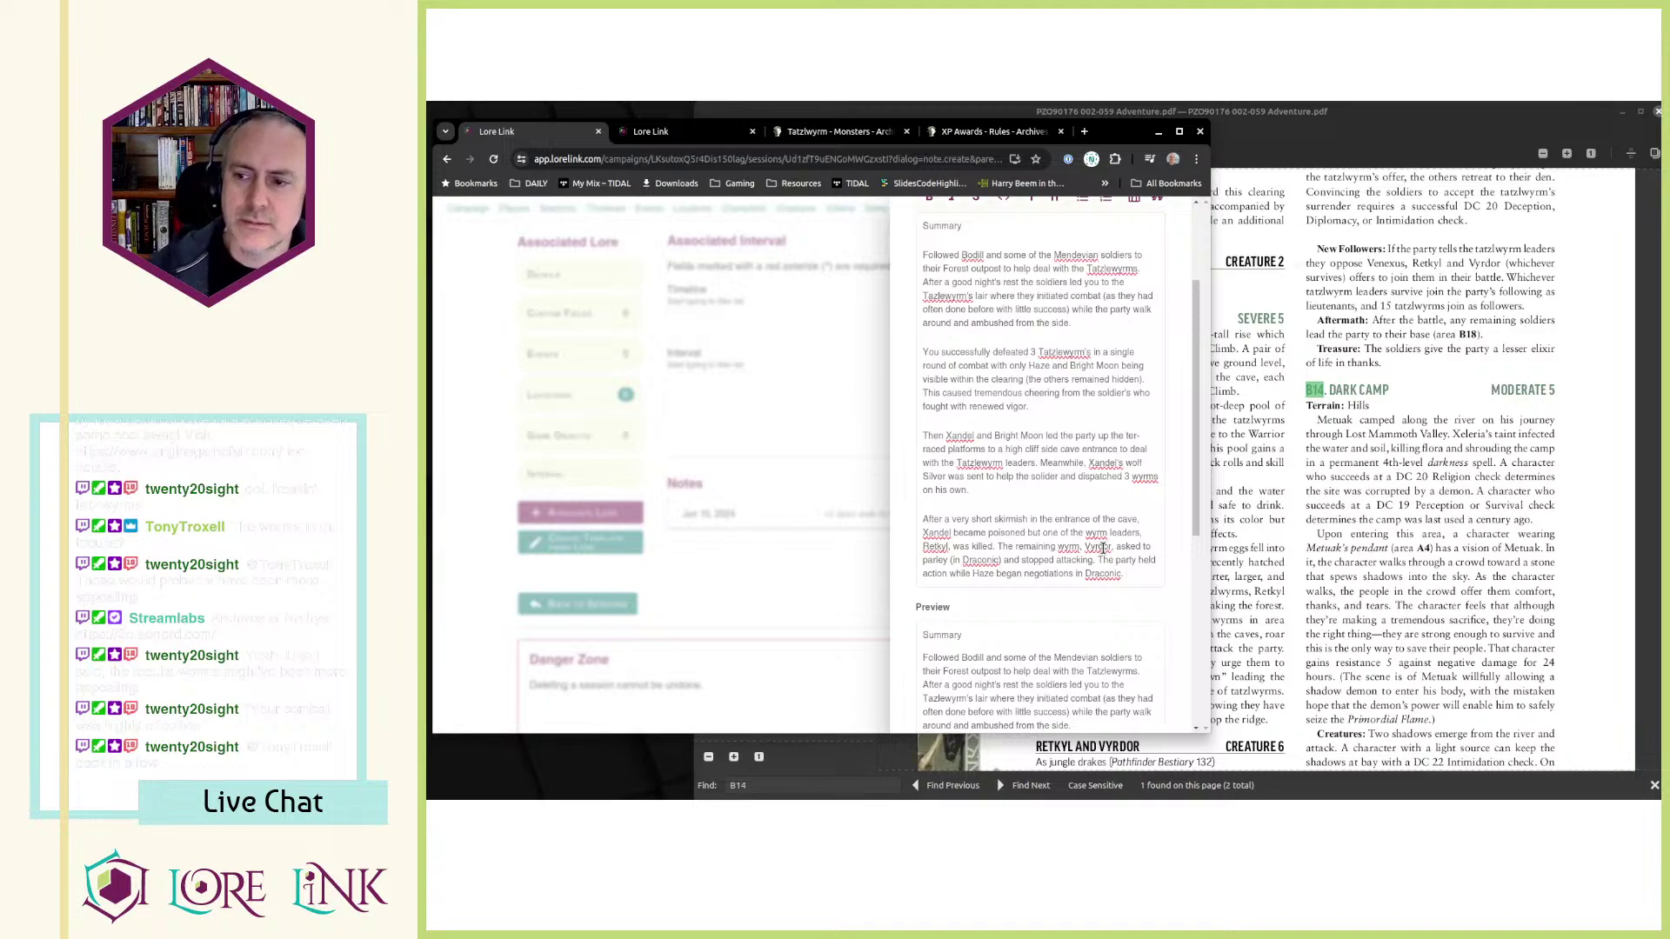
- Finish the paragraph with "They quickly agreed to halt hostilities while negotiating and called back both the soliders and the tatzlewyrms below."
text(They quick)
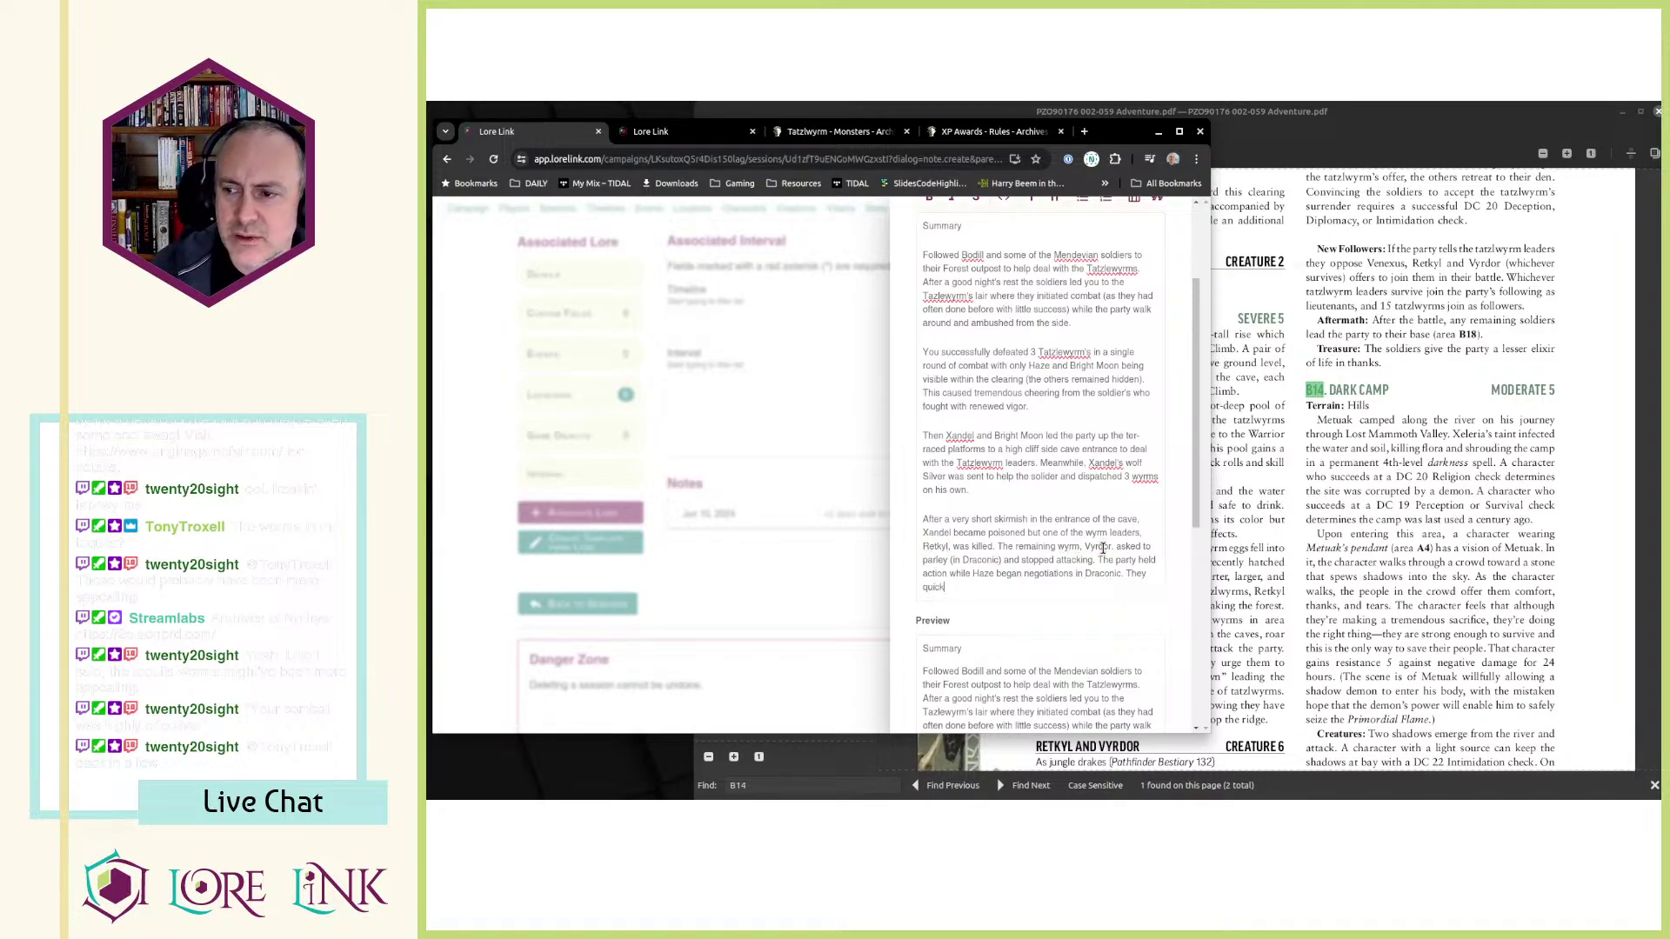
text(ly to )
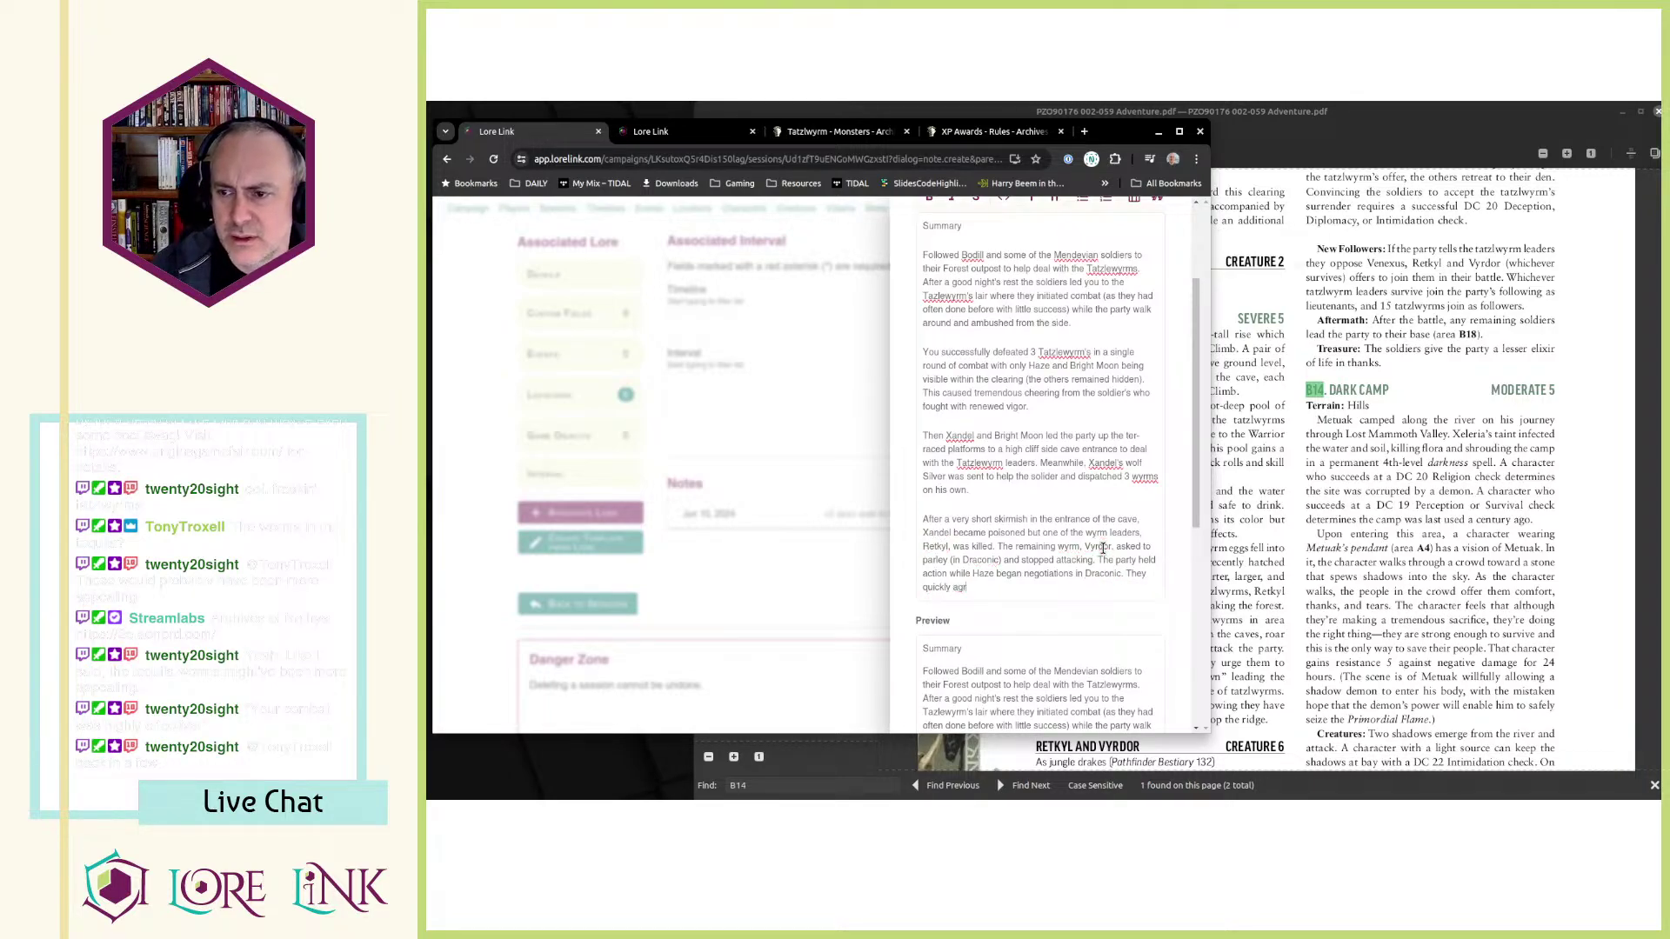
text(reed to )
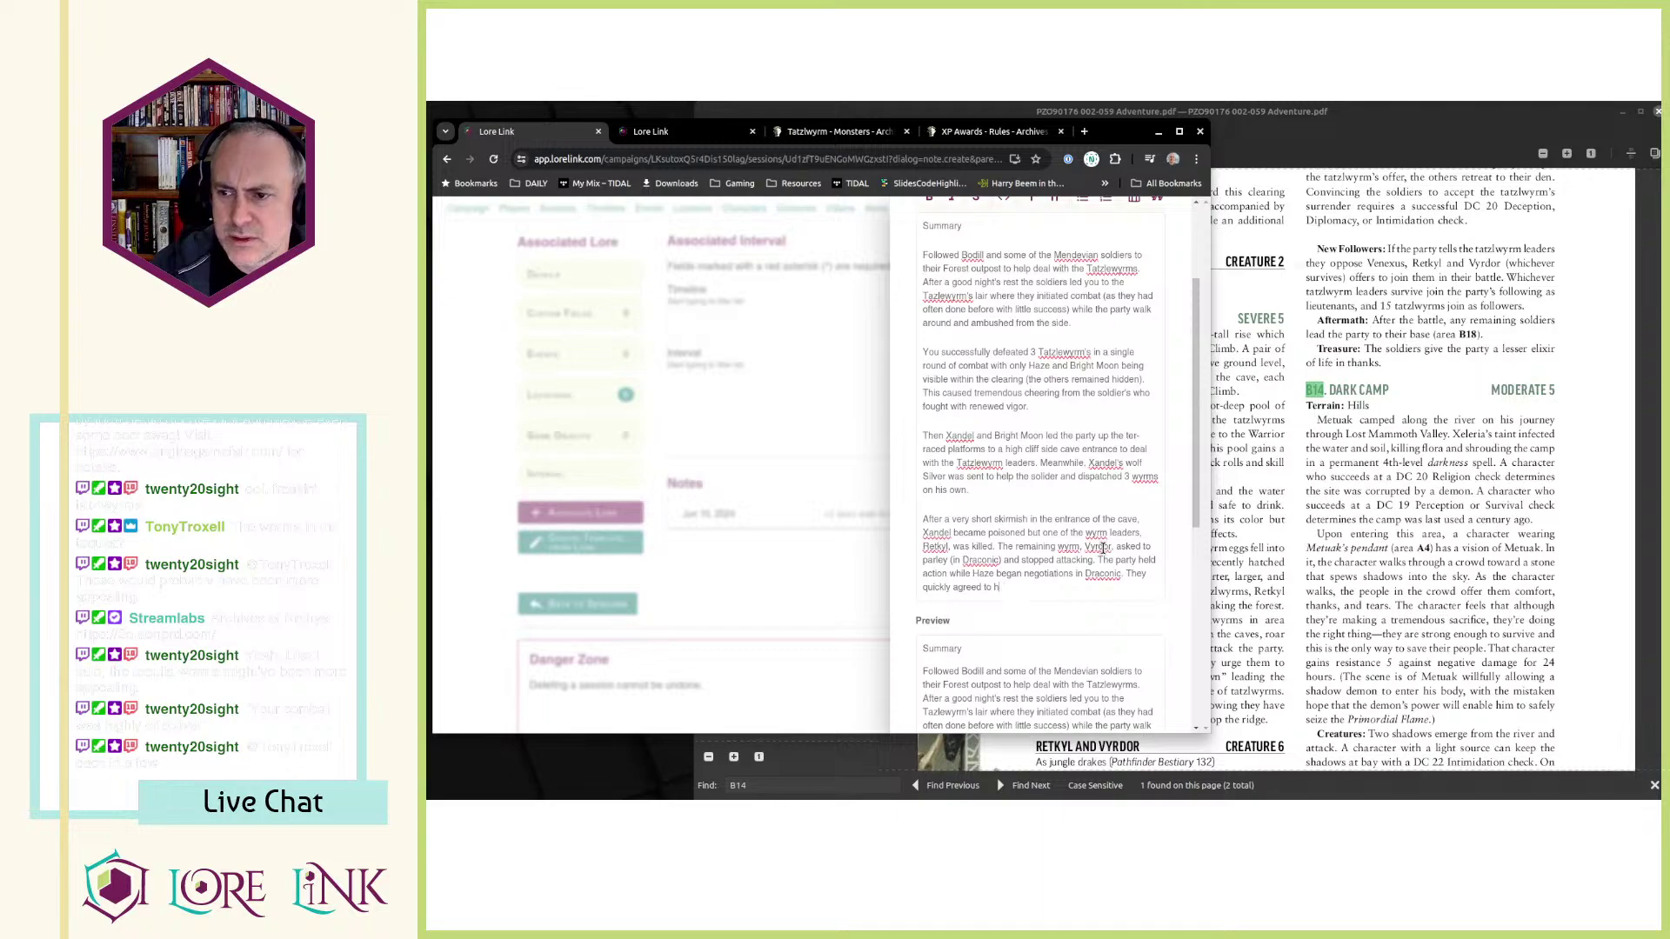
text(halt host)
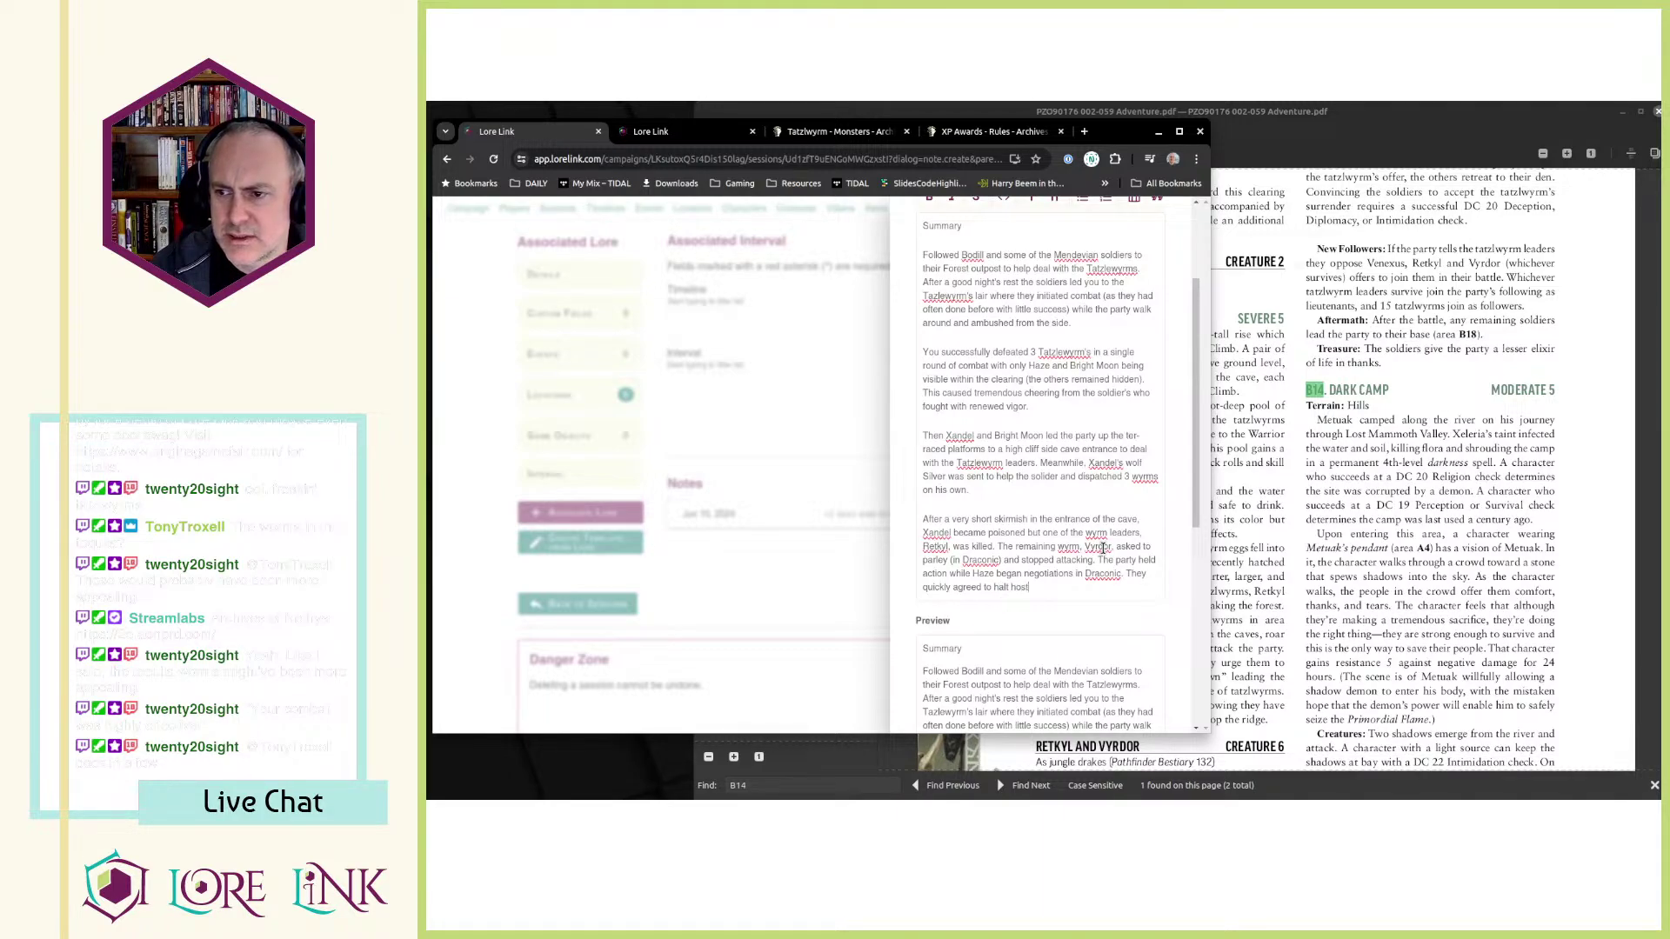
text(ilities)
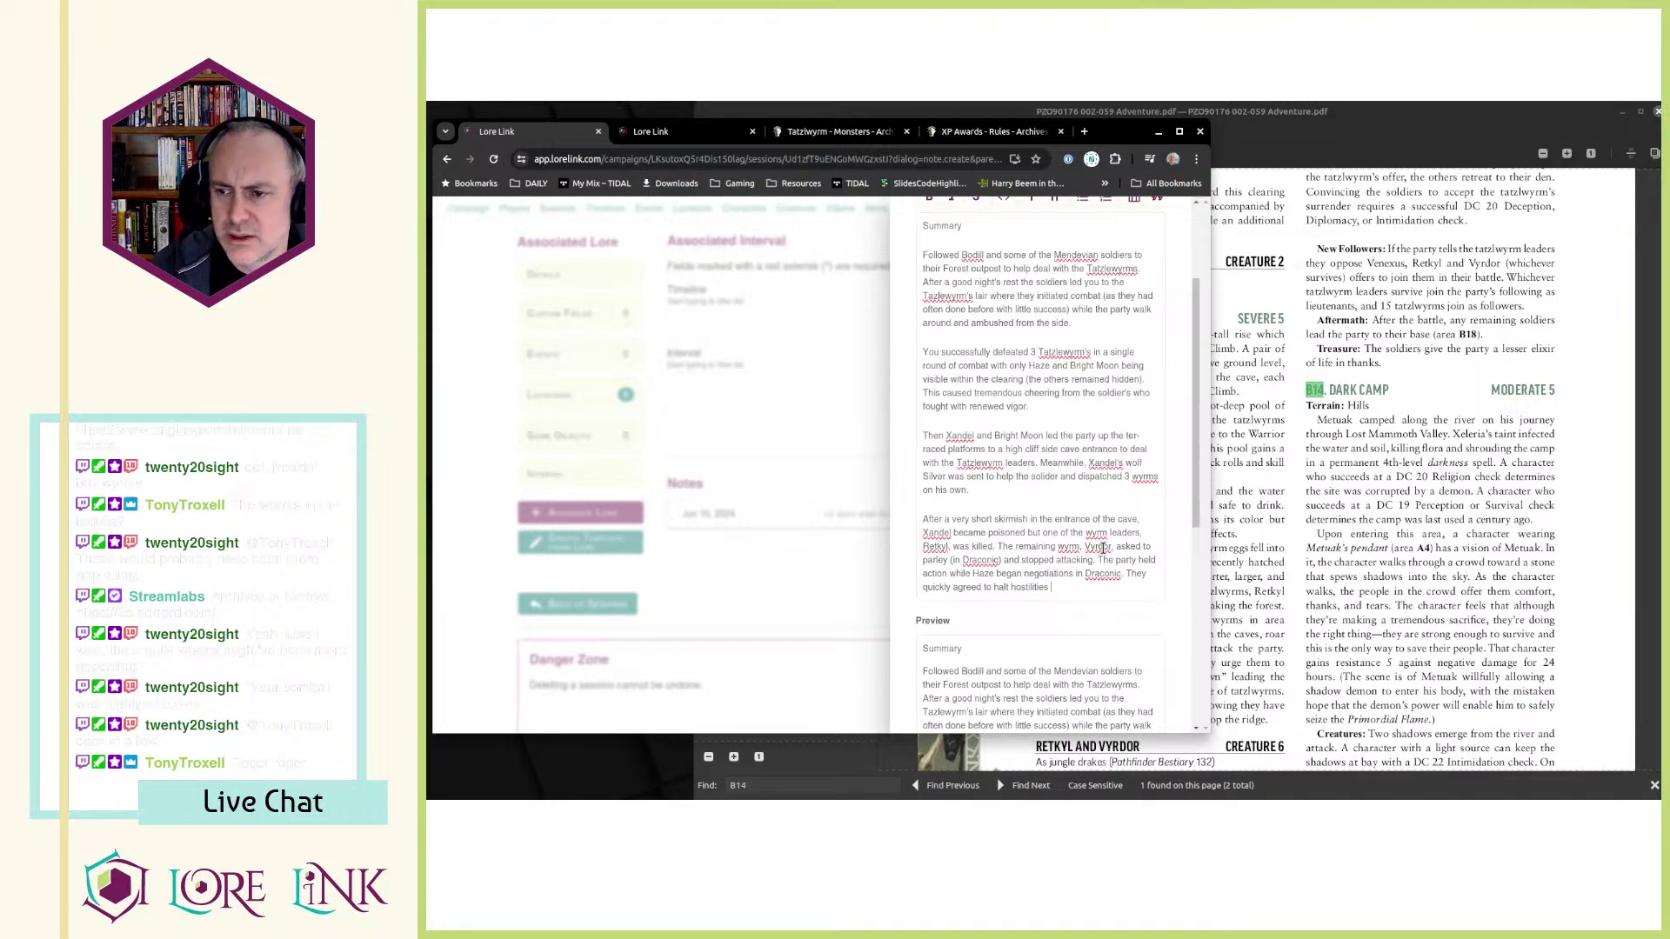
text( while negoai)
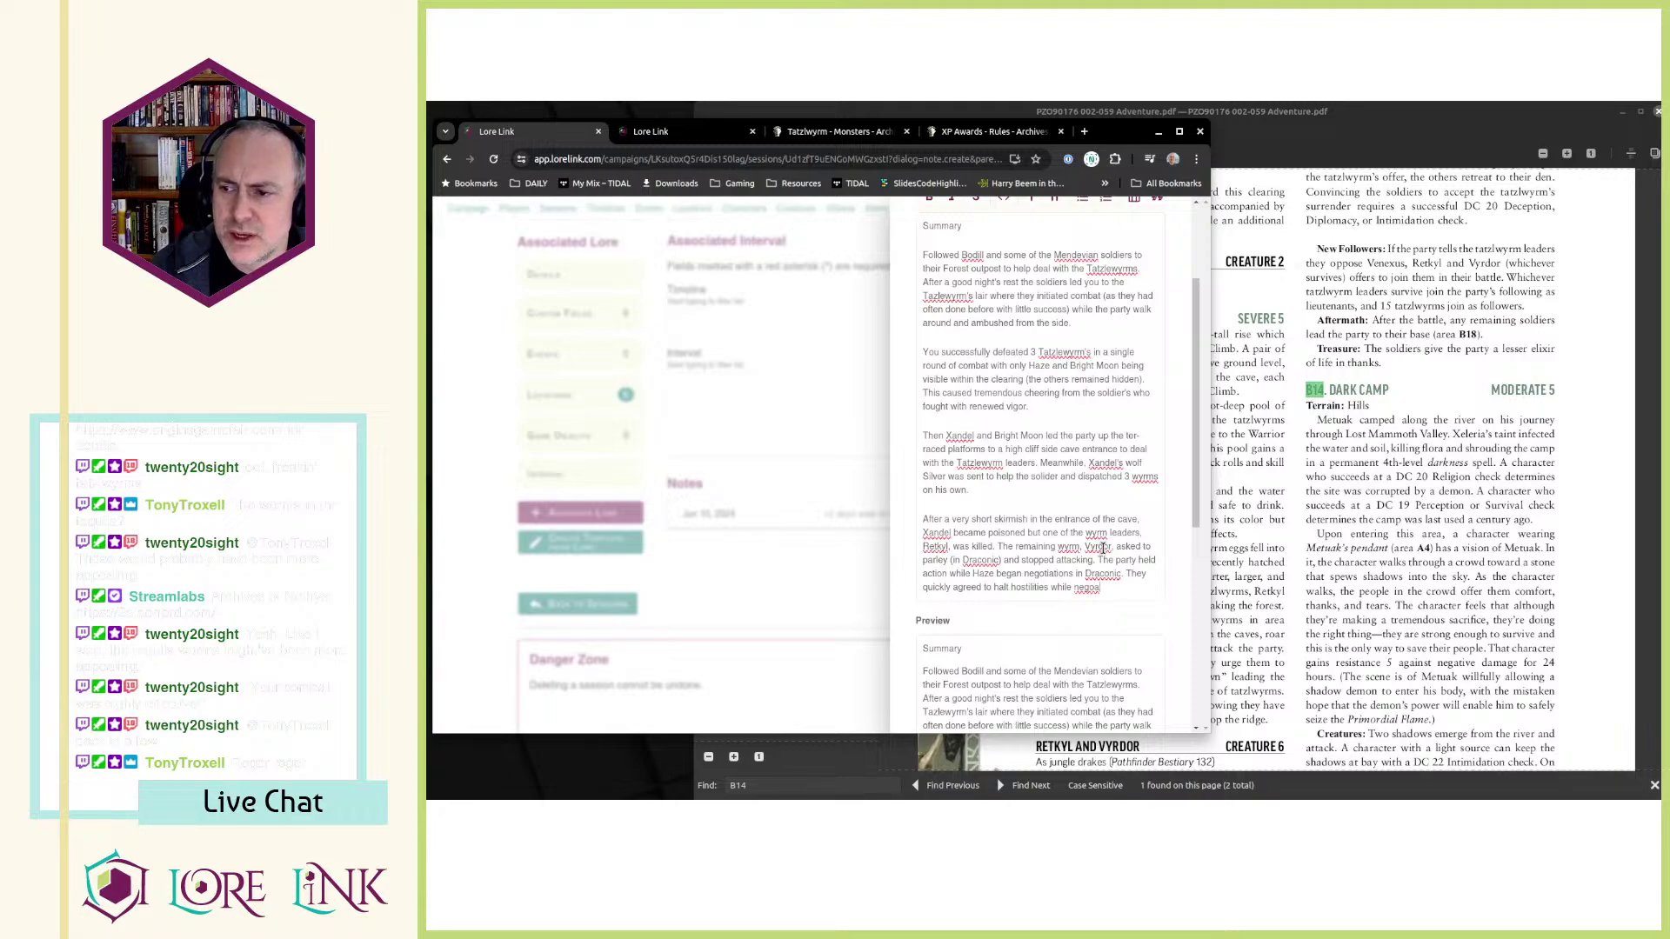
key(BackSpace)
key(BackSpace)
text(tiating and cal)
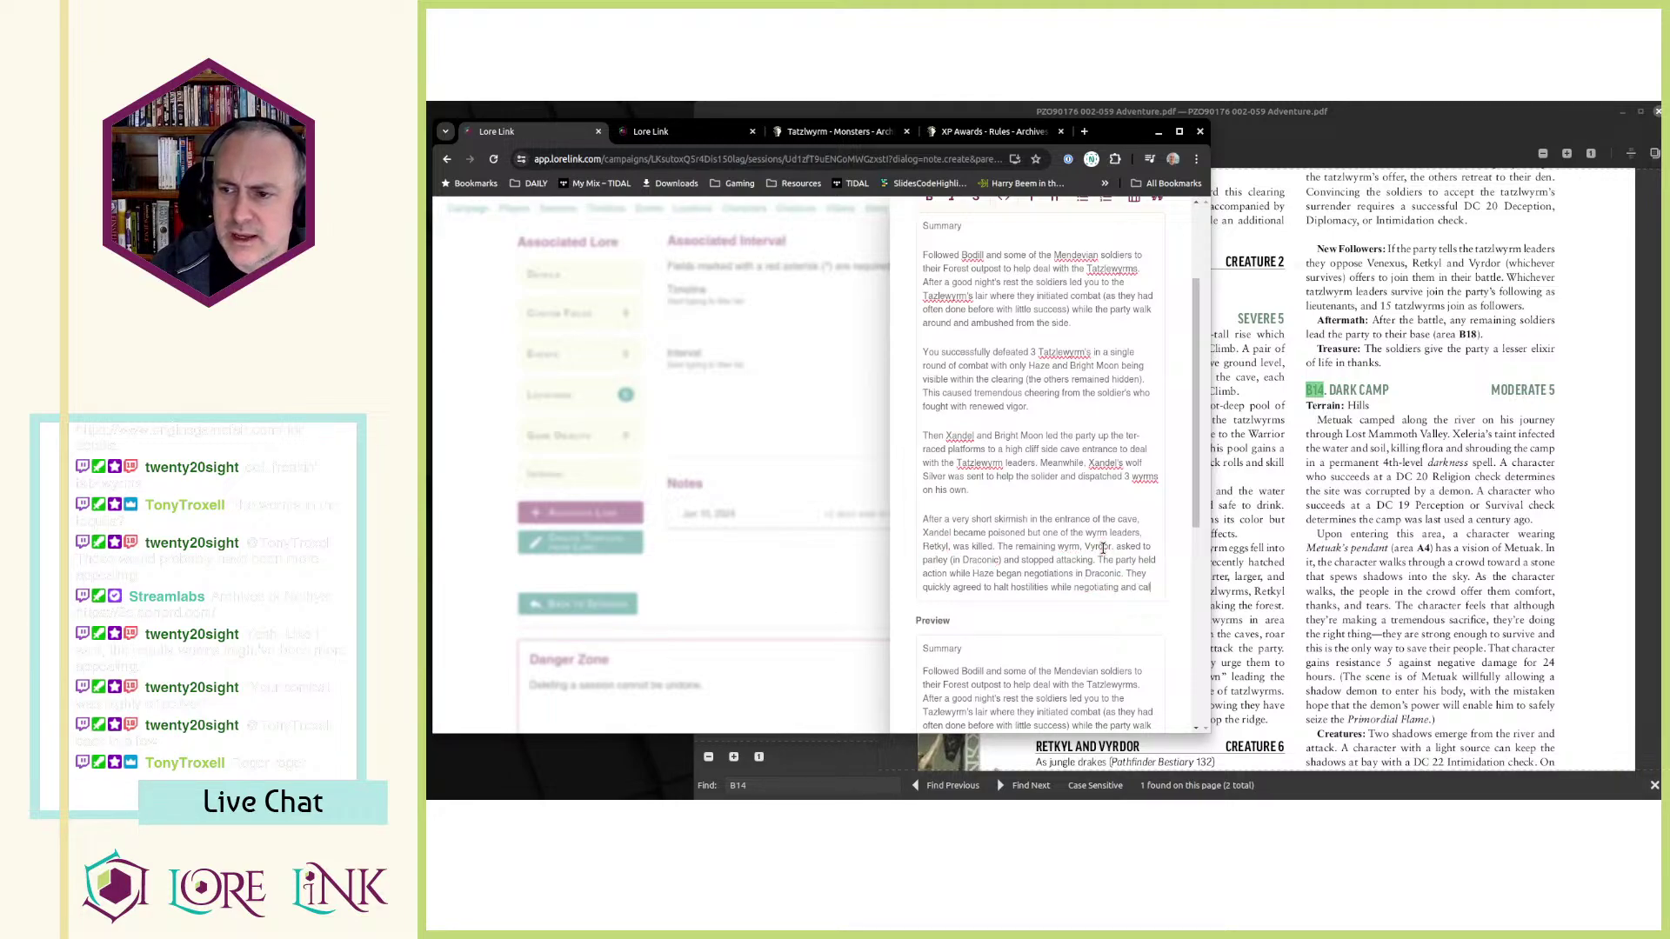
text(led back)
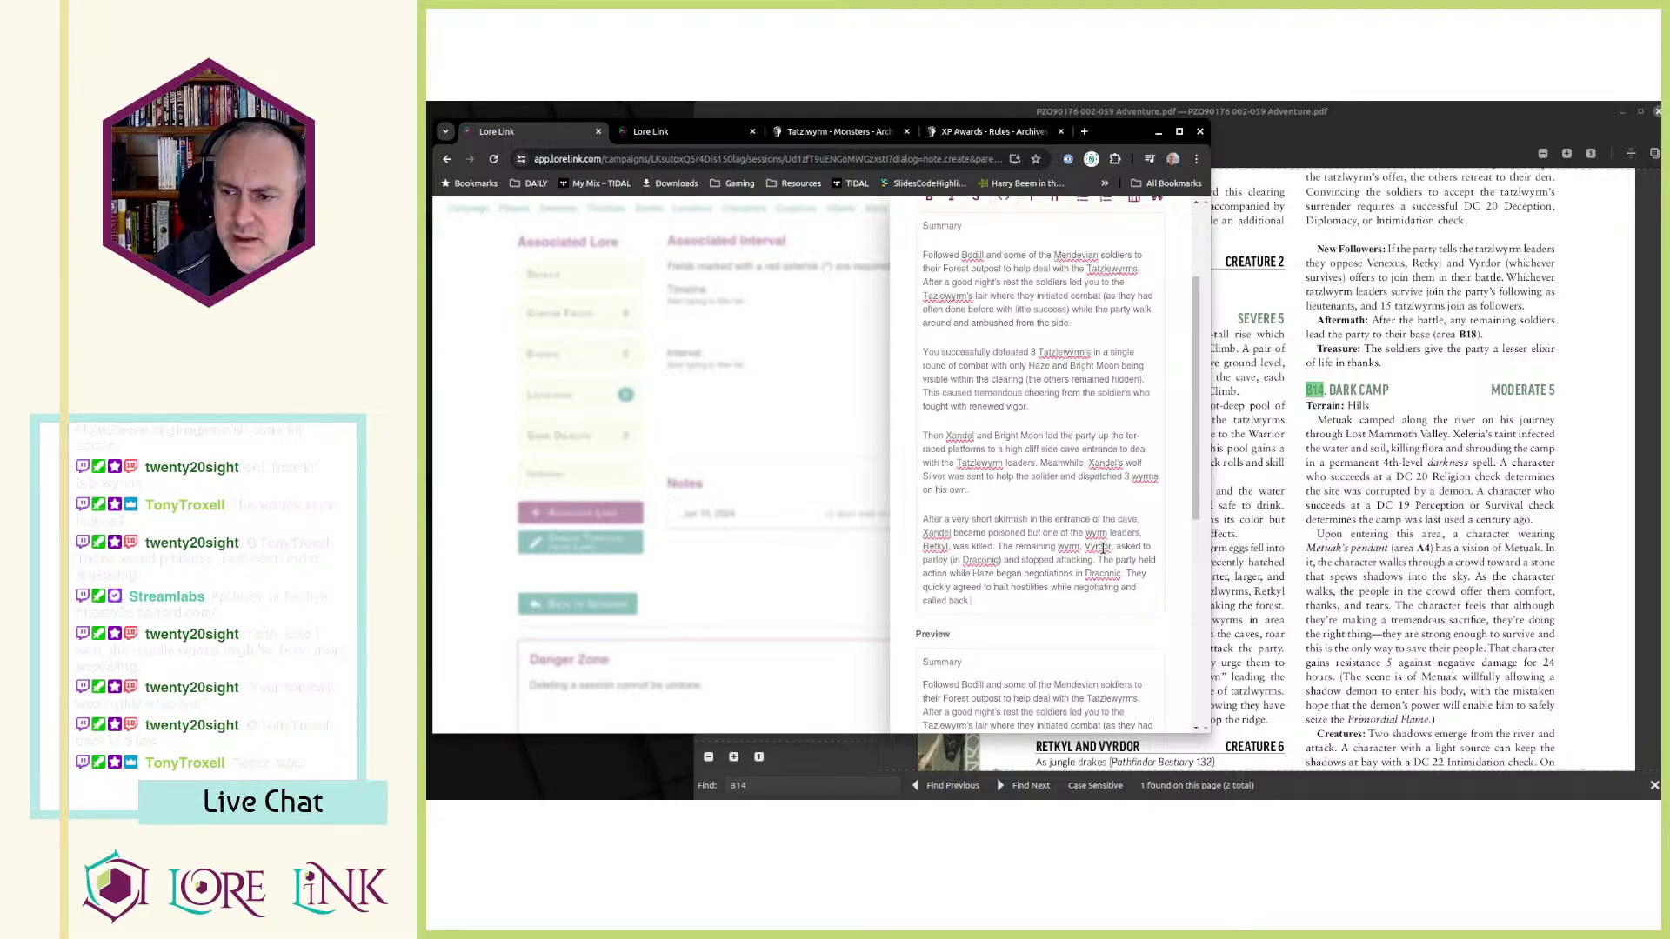
text( both the s)
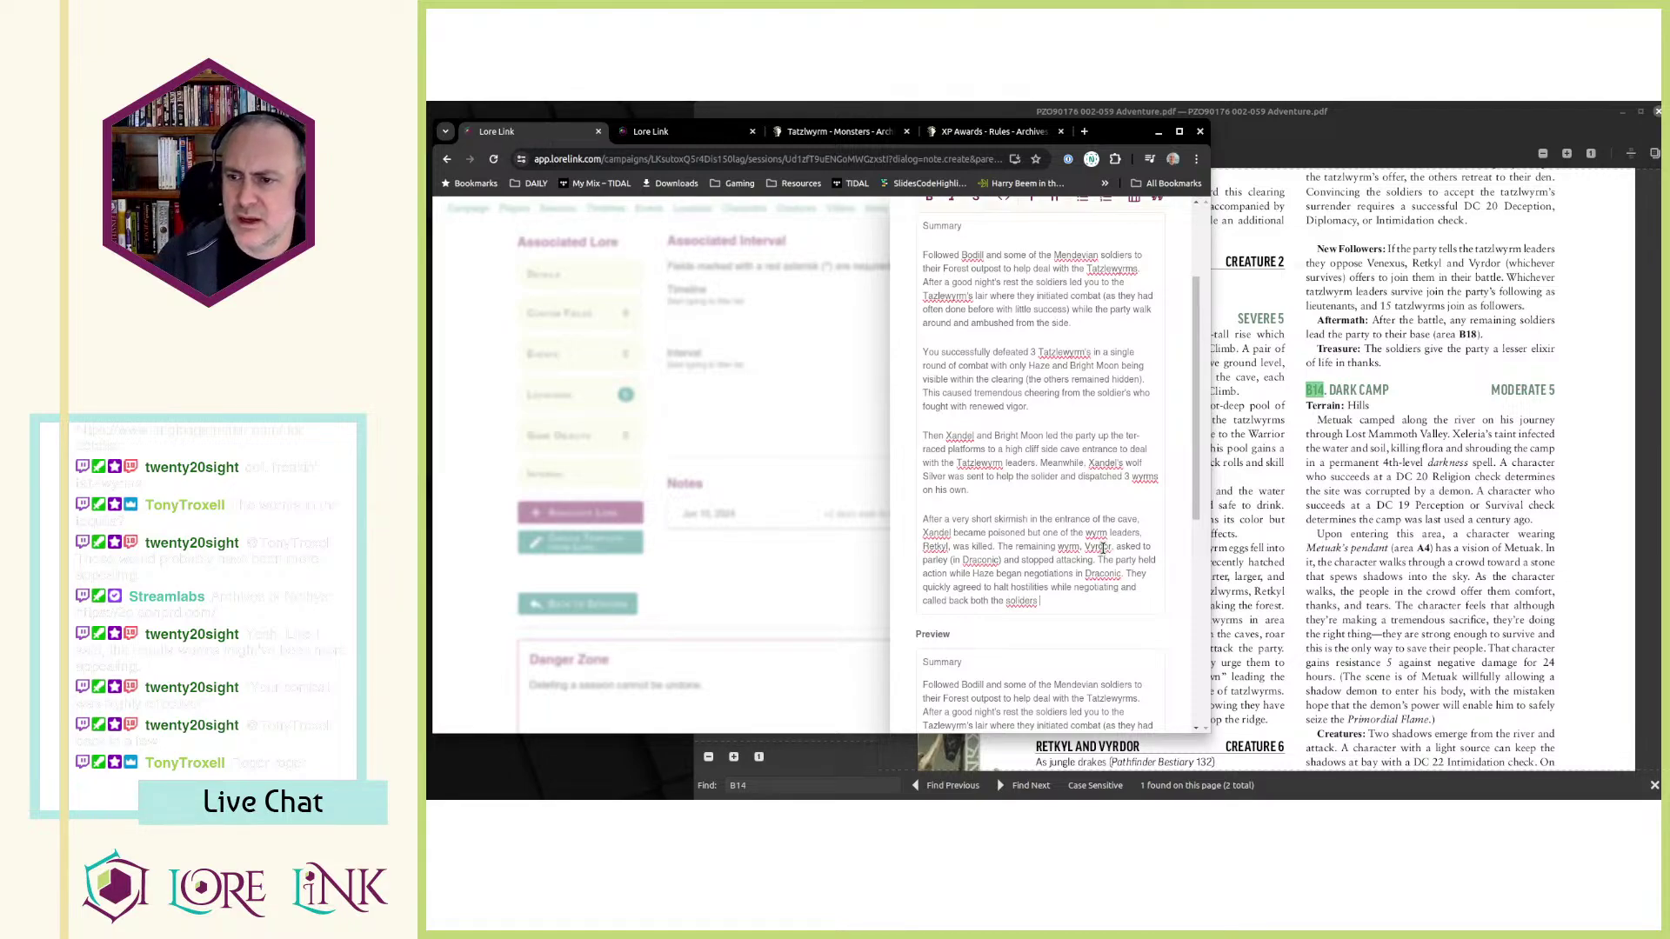
text(oldiers and the tatzlew)
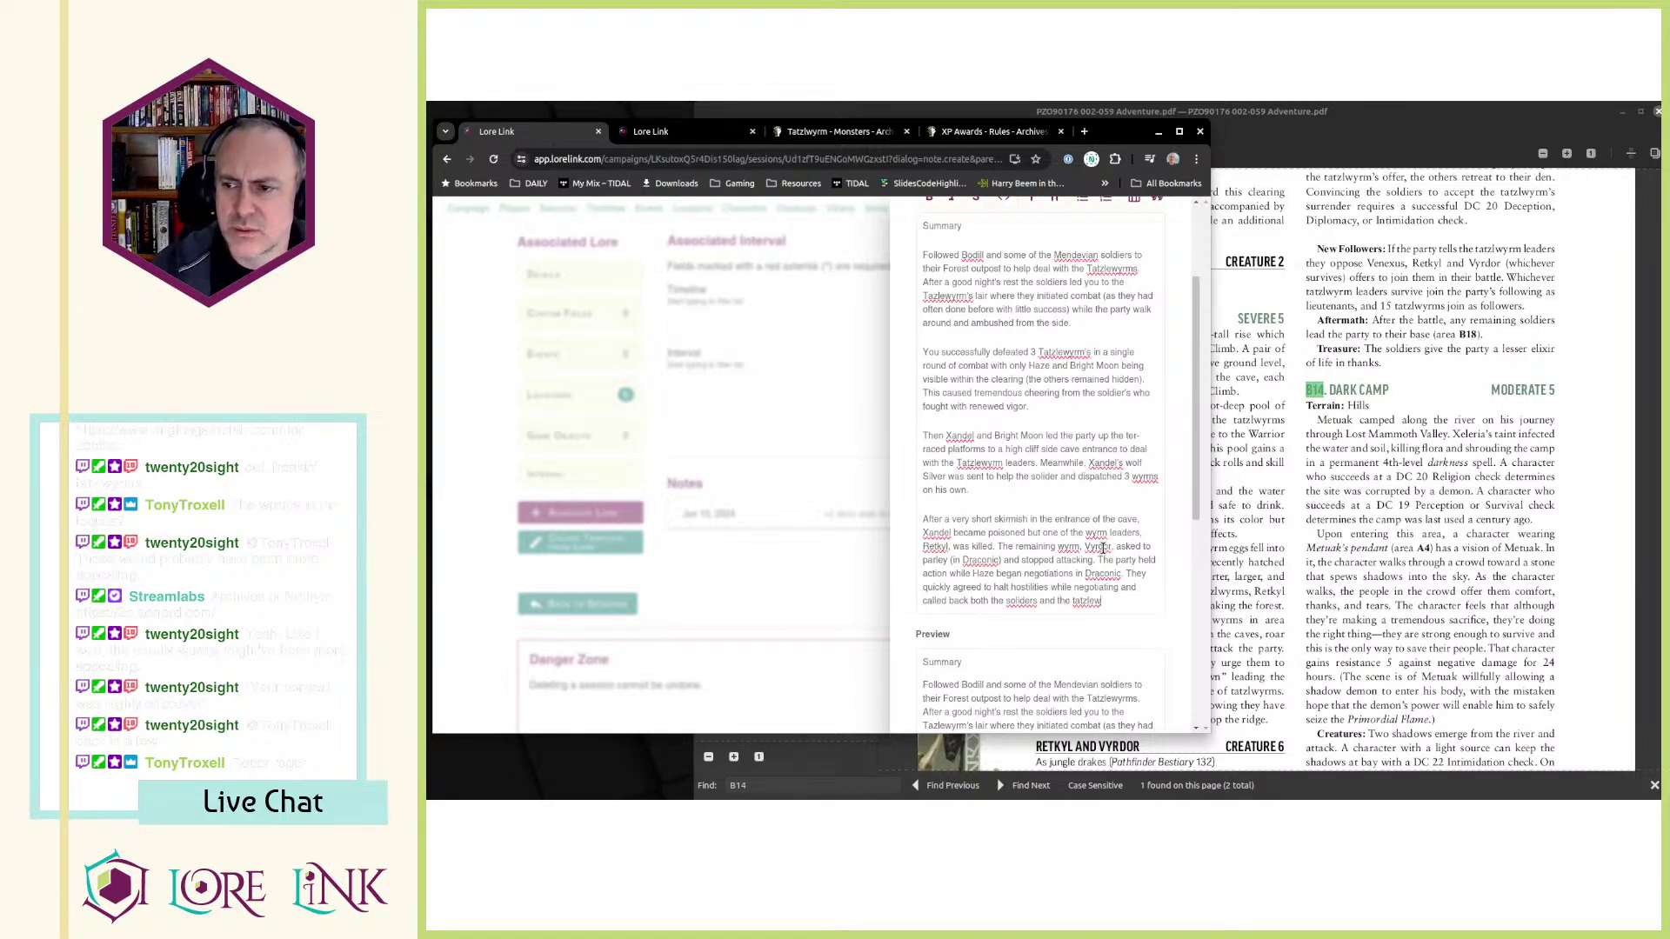
text(yrms below)
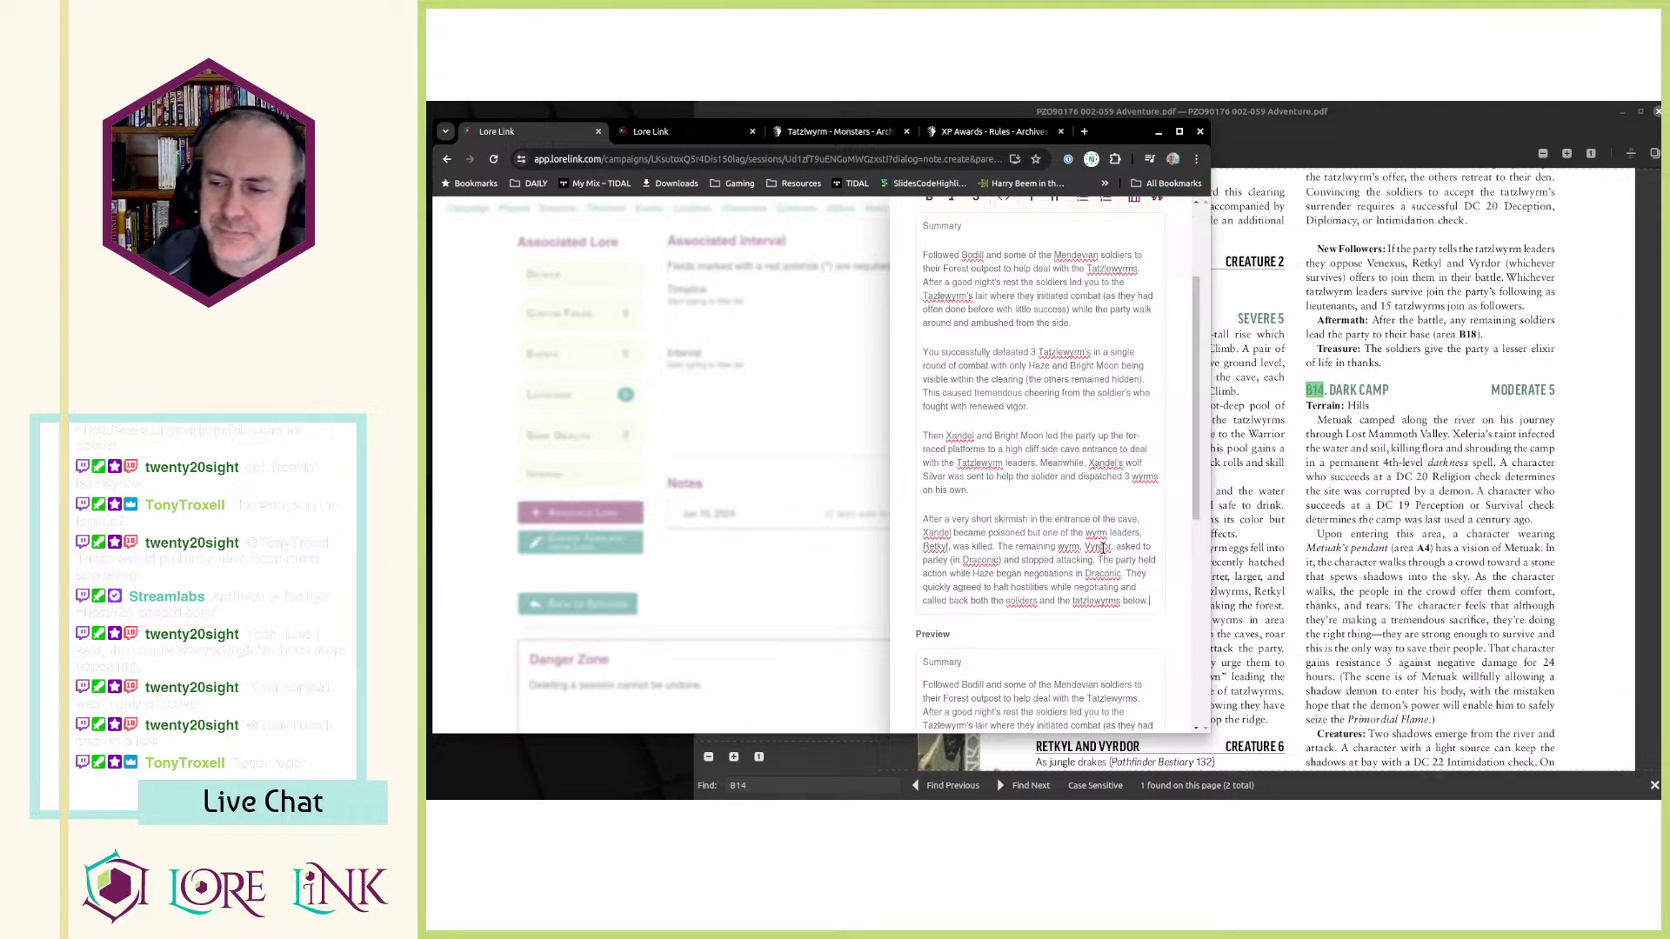
text(.)
- Start a new paragraph in the session note with "At the end Lilandra was able to keep Retkyl from dying"
key(Return)
key(Return)
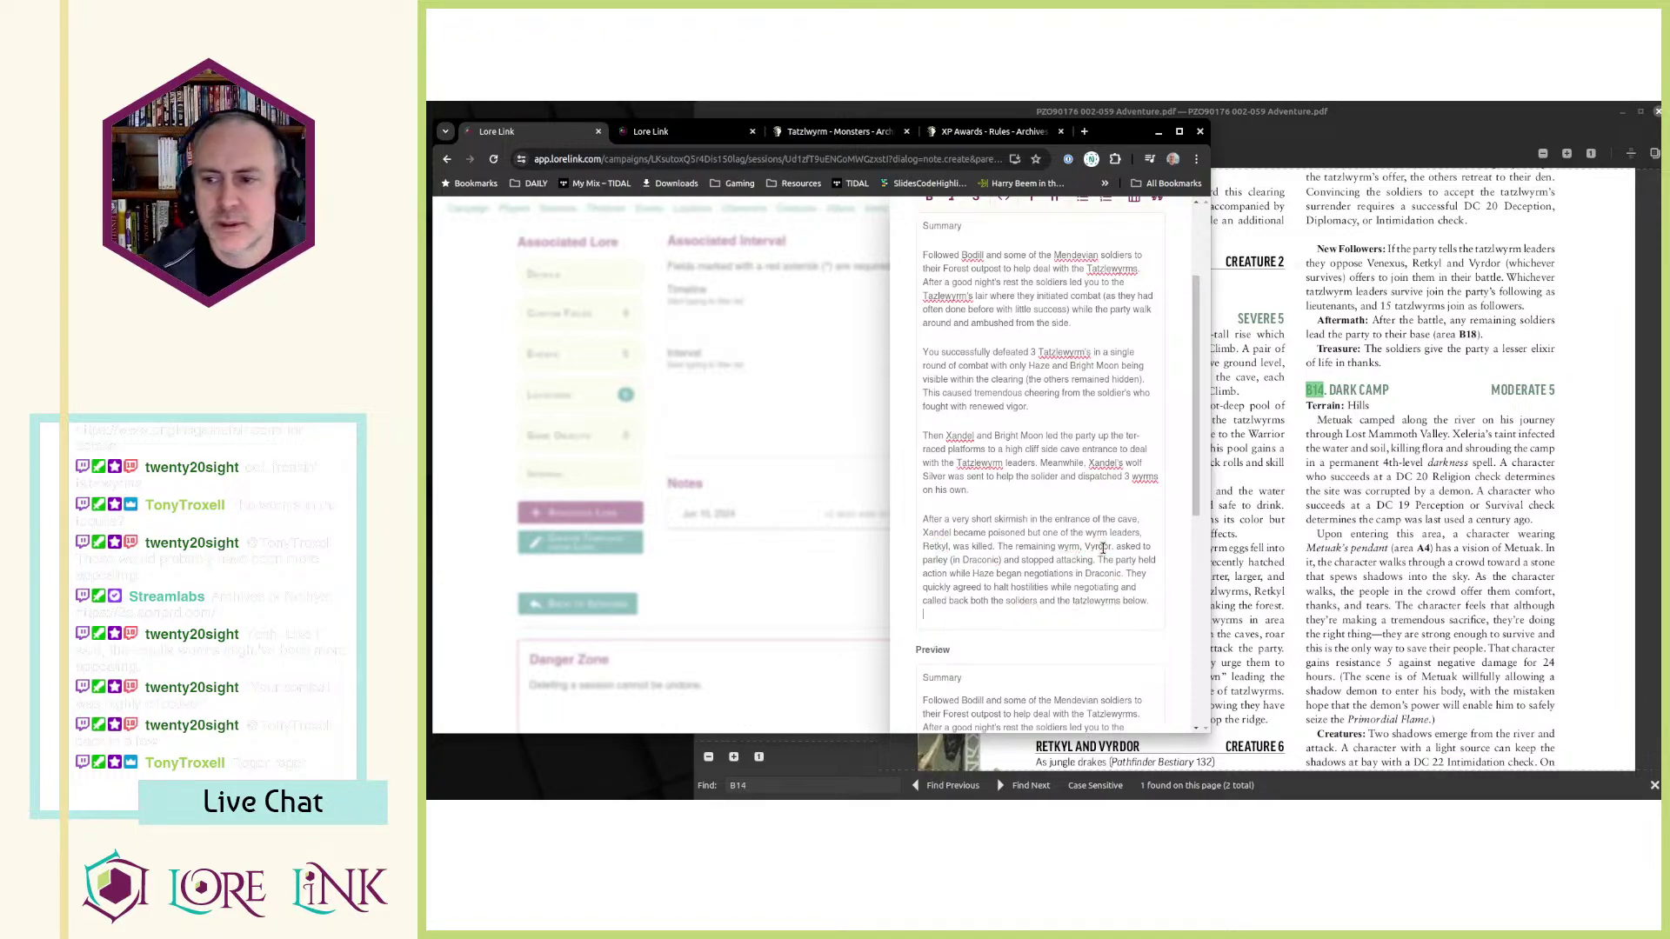
text(At the end)
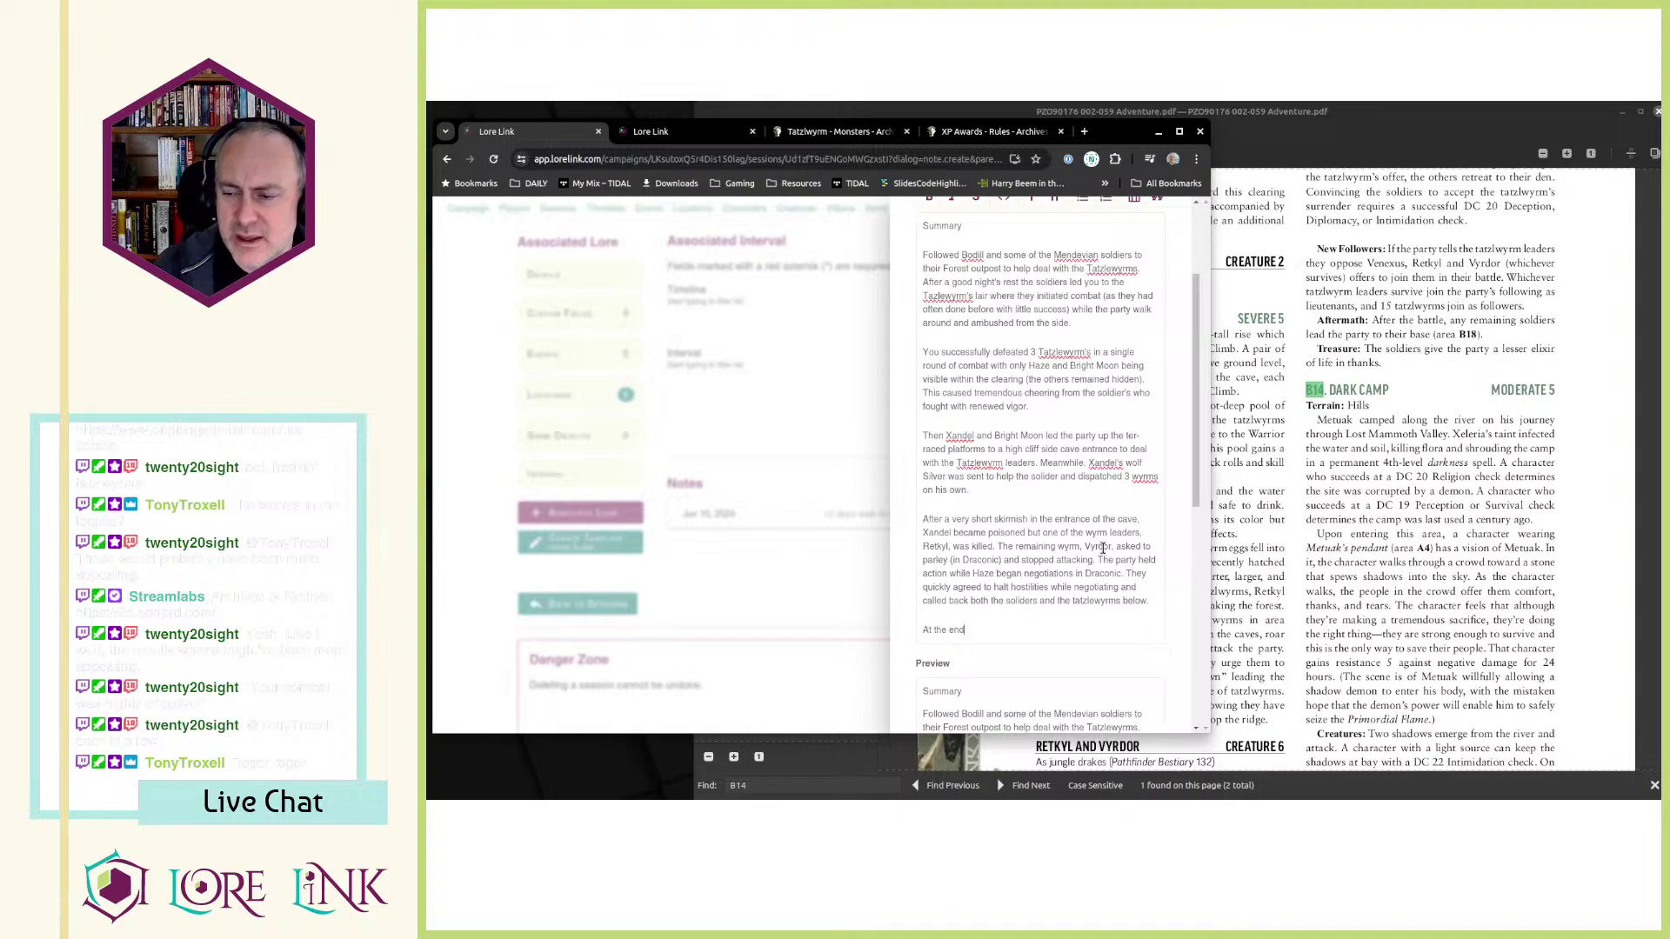
text( Lilandra was ab)
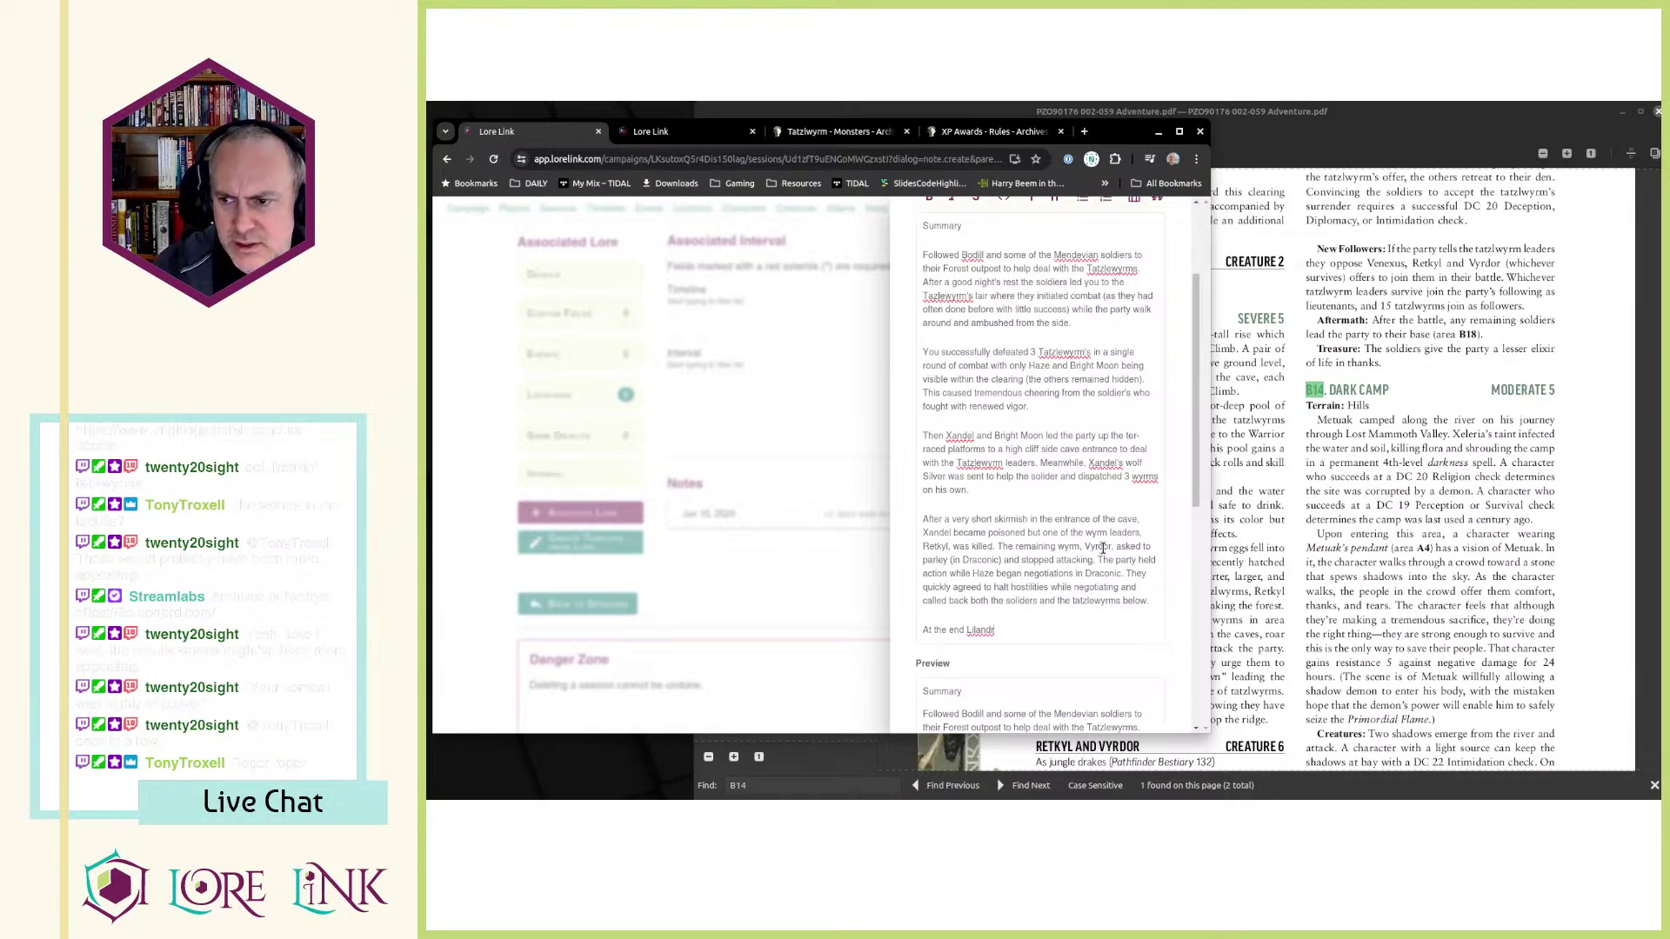
text(le to )
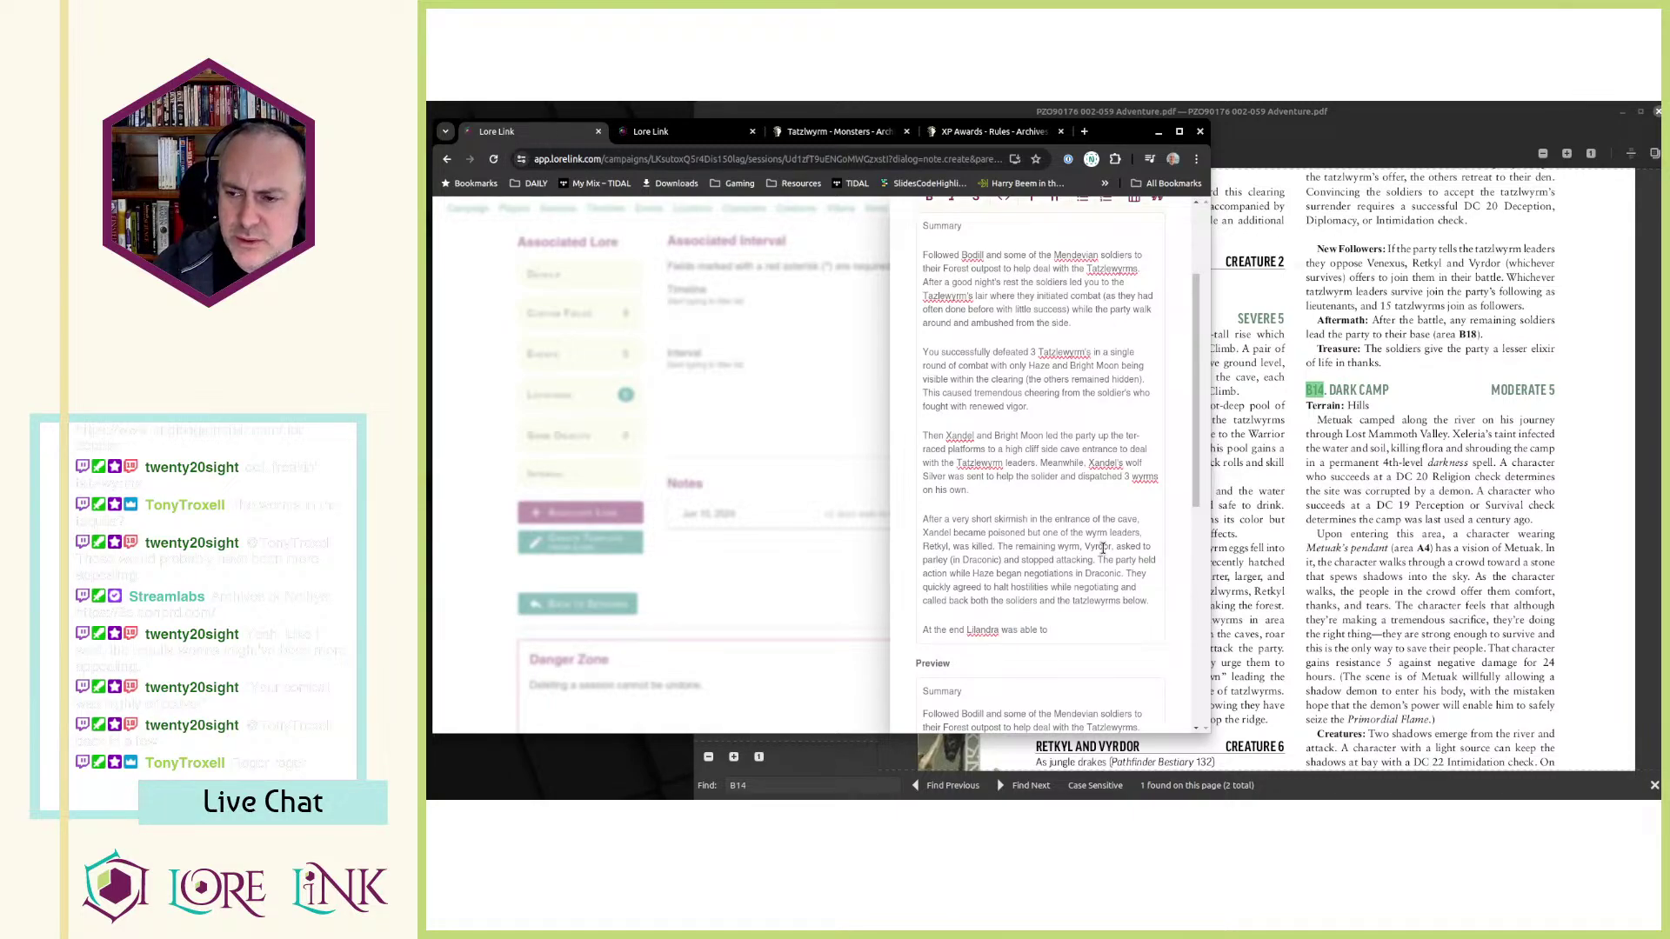
text(save)
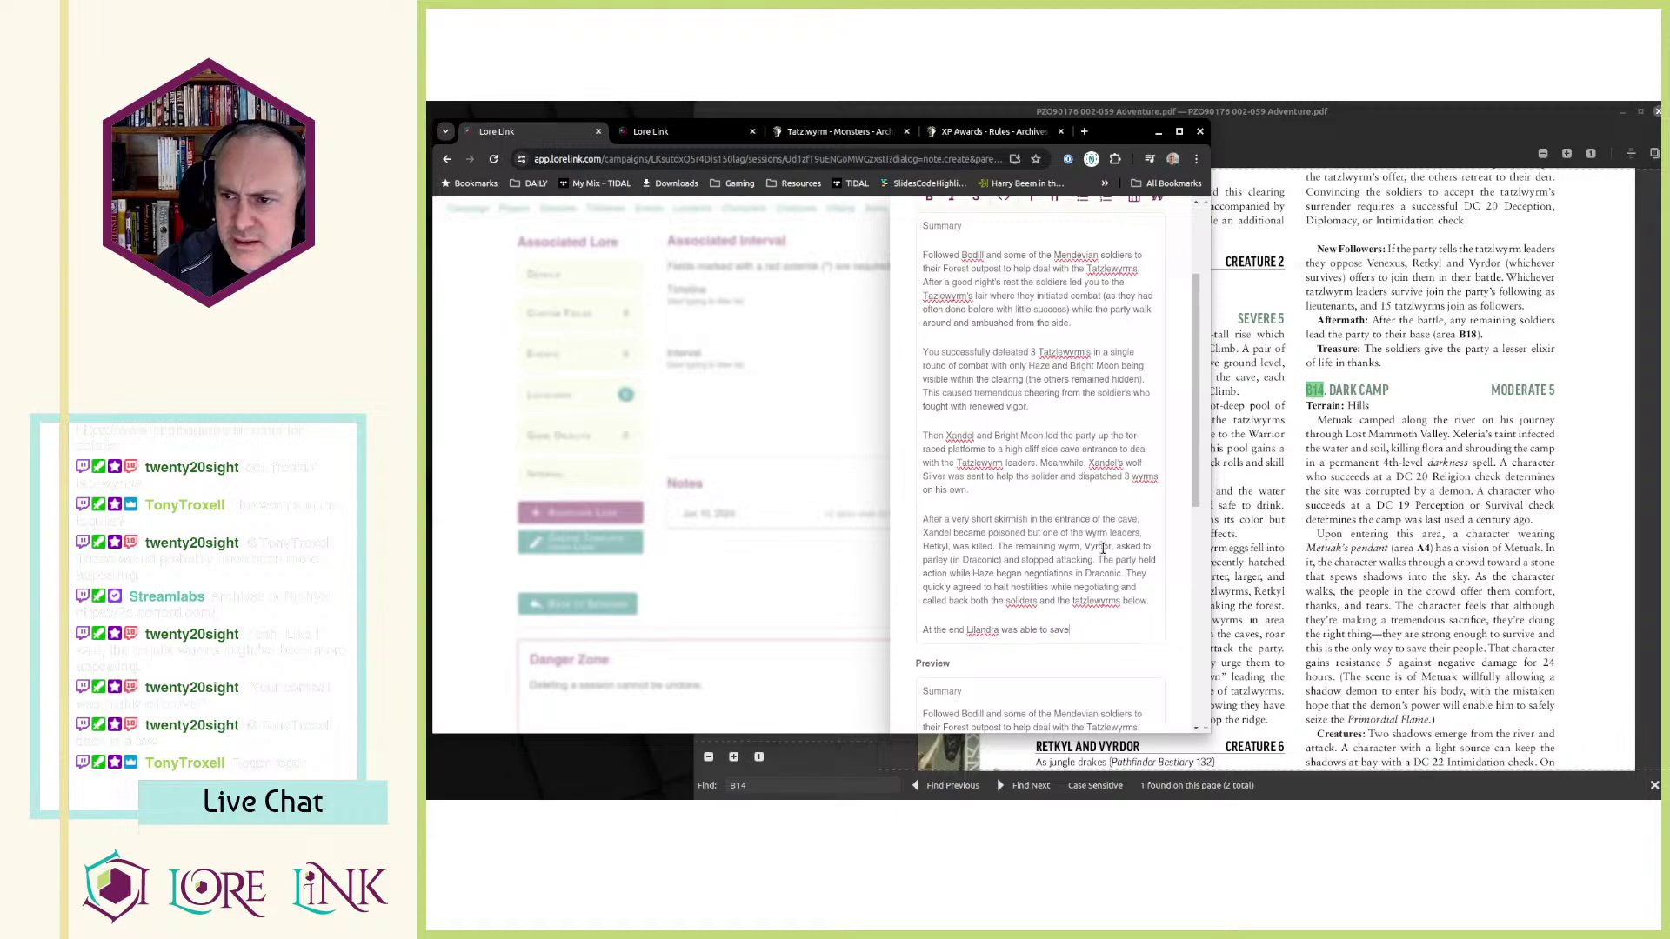
key(BackSpace)
key(BackSpace)
key(BackSpace)
key(BackSpace)
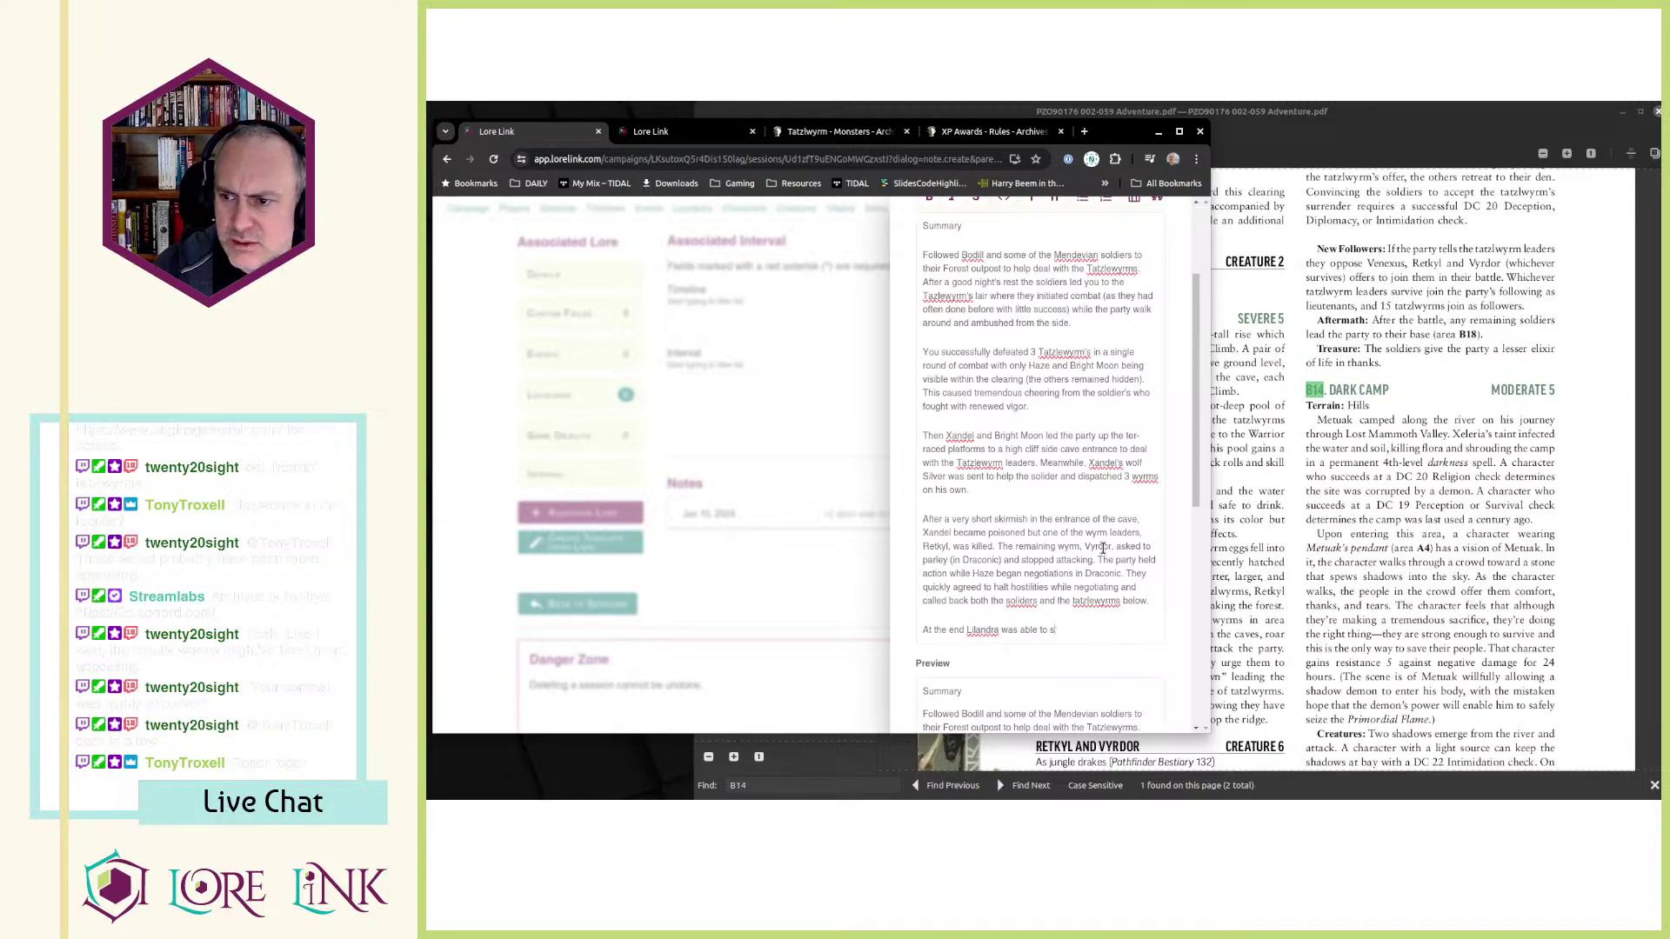
text(keep Retk)
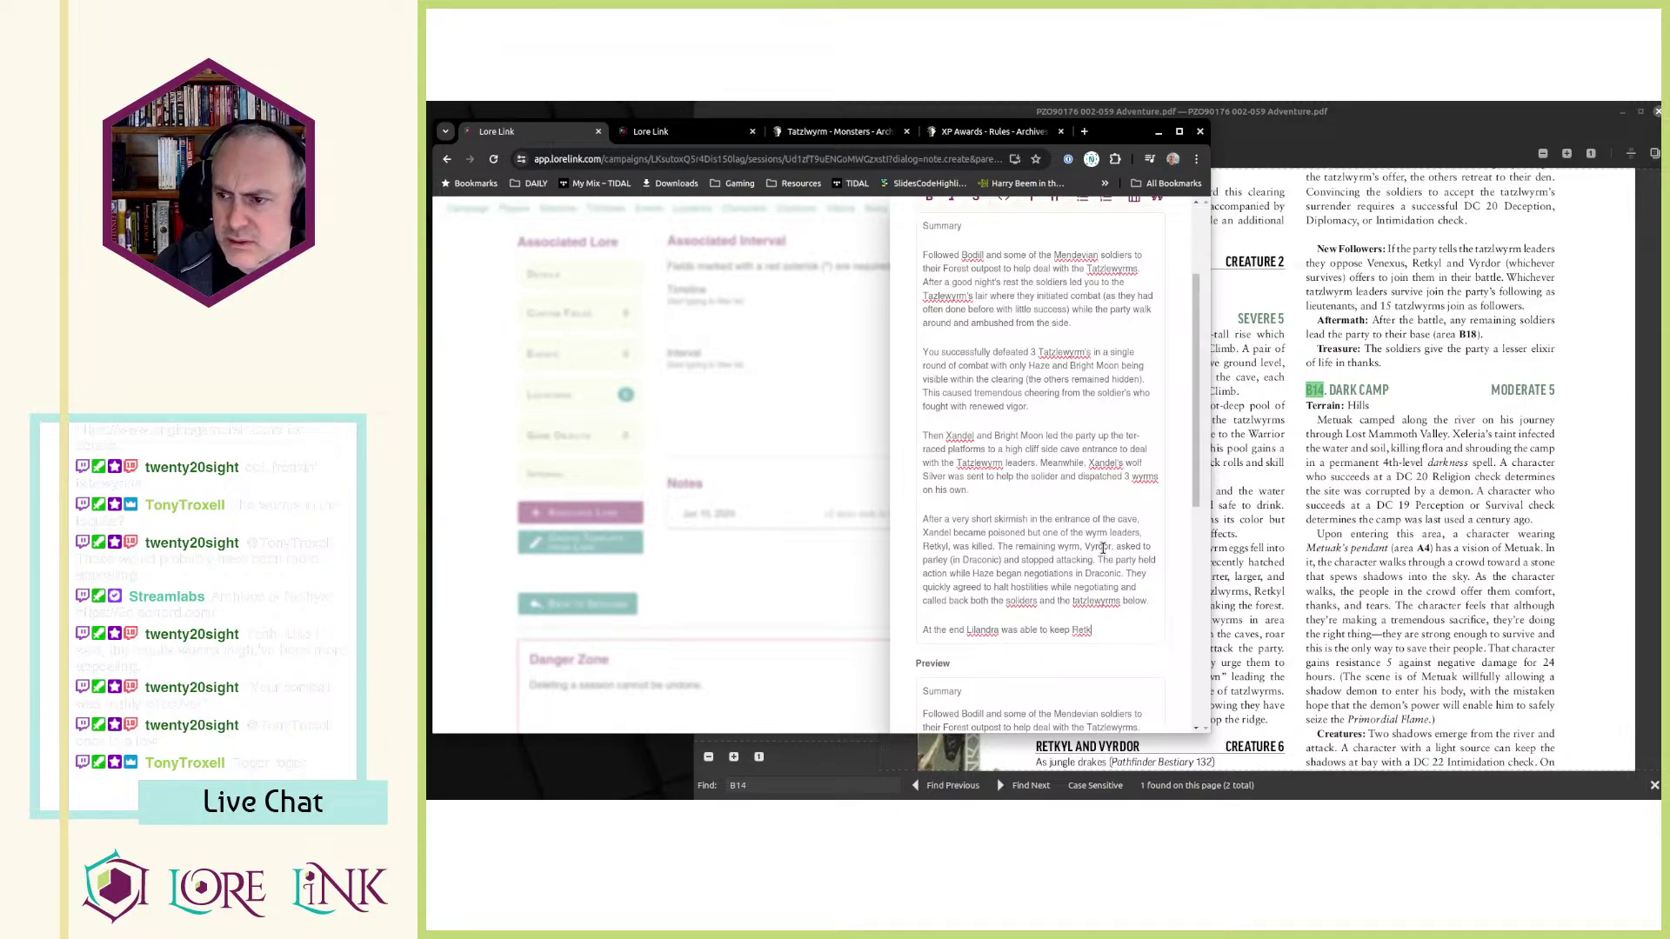
text(yl from dying)
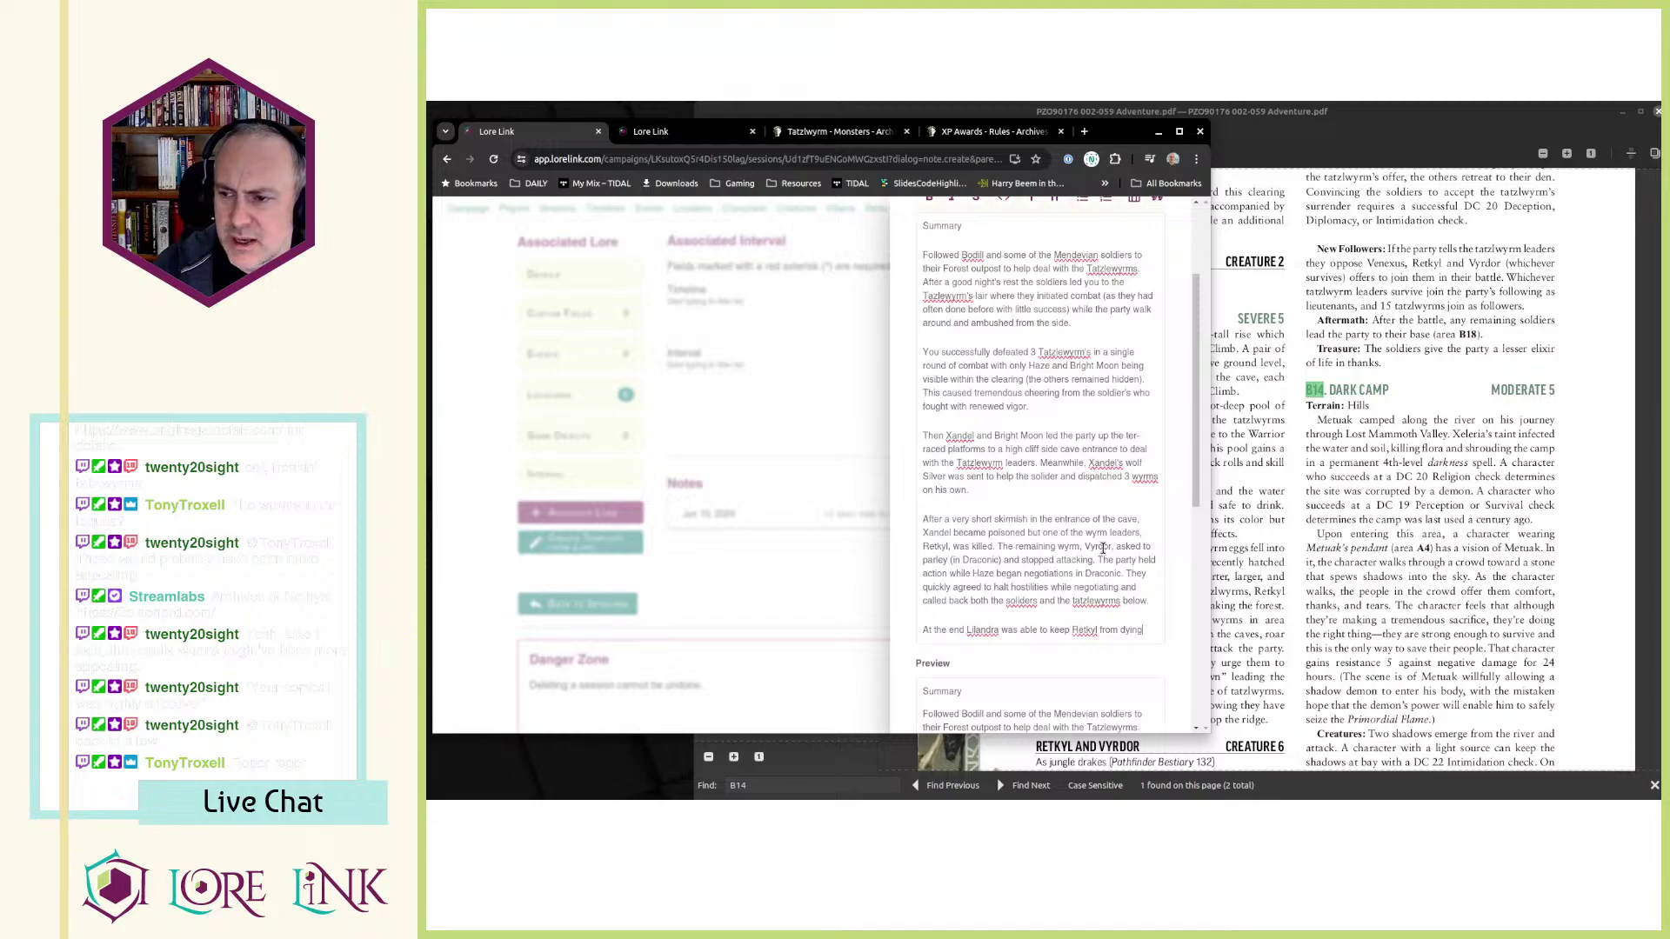
- Continue the sentence about Retkyl with "and bring him back to health"
text( and bring h)
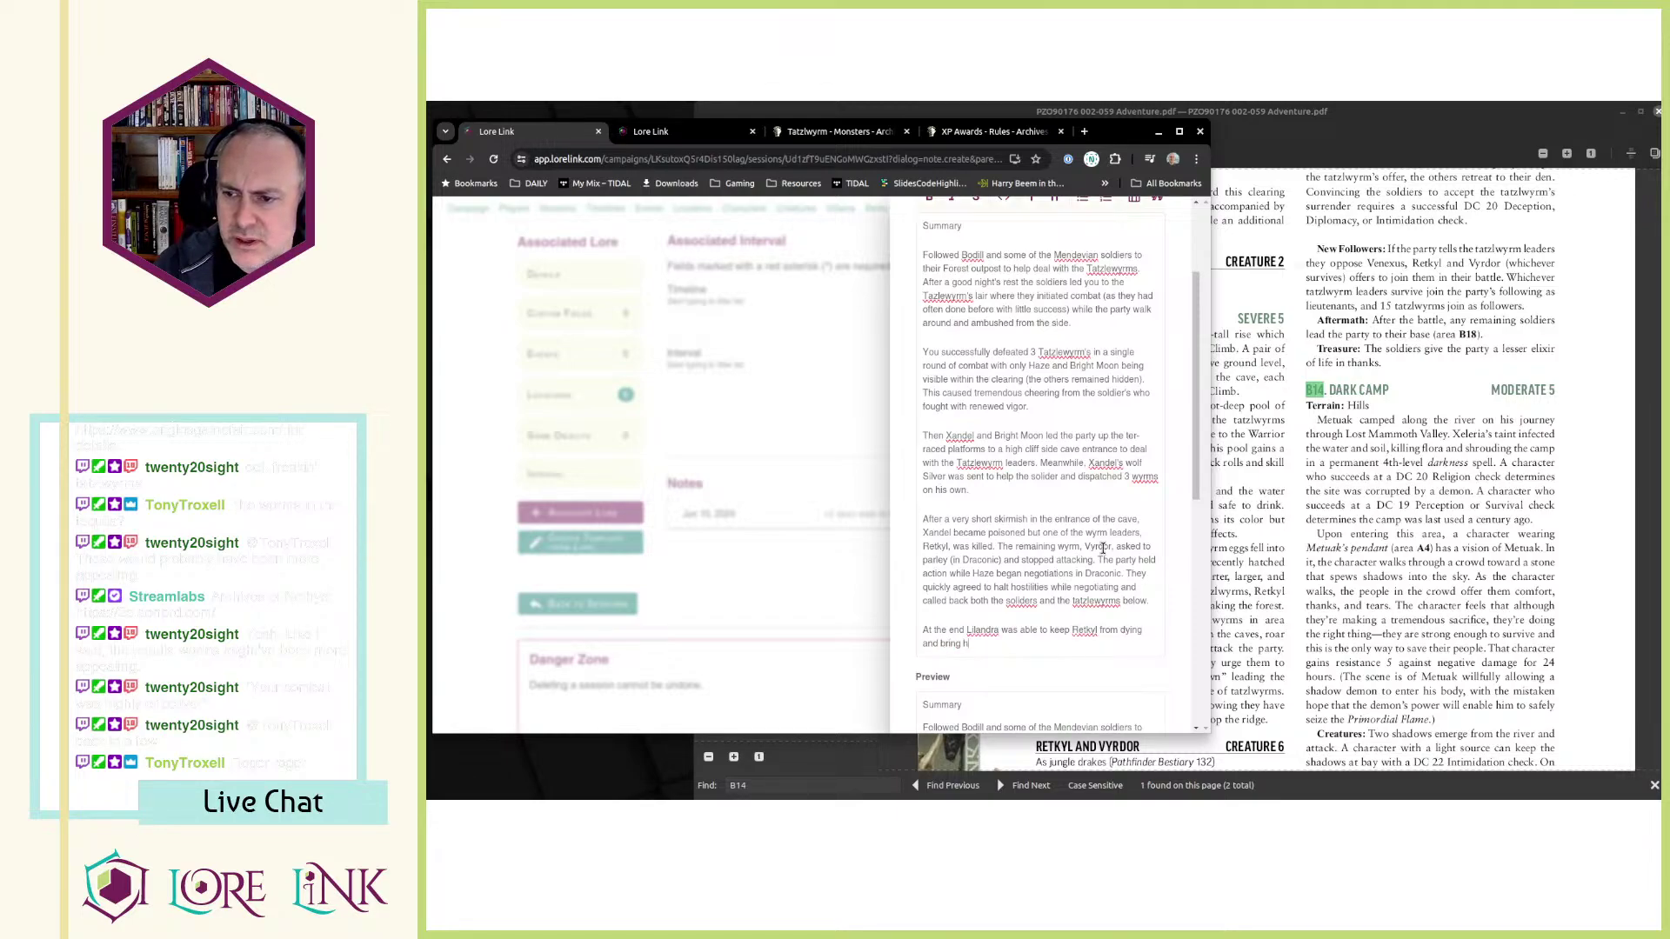
text(im back to helath)
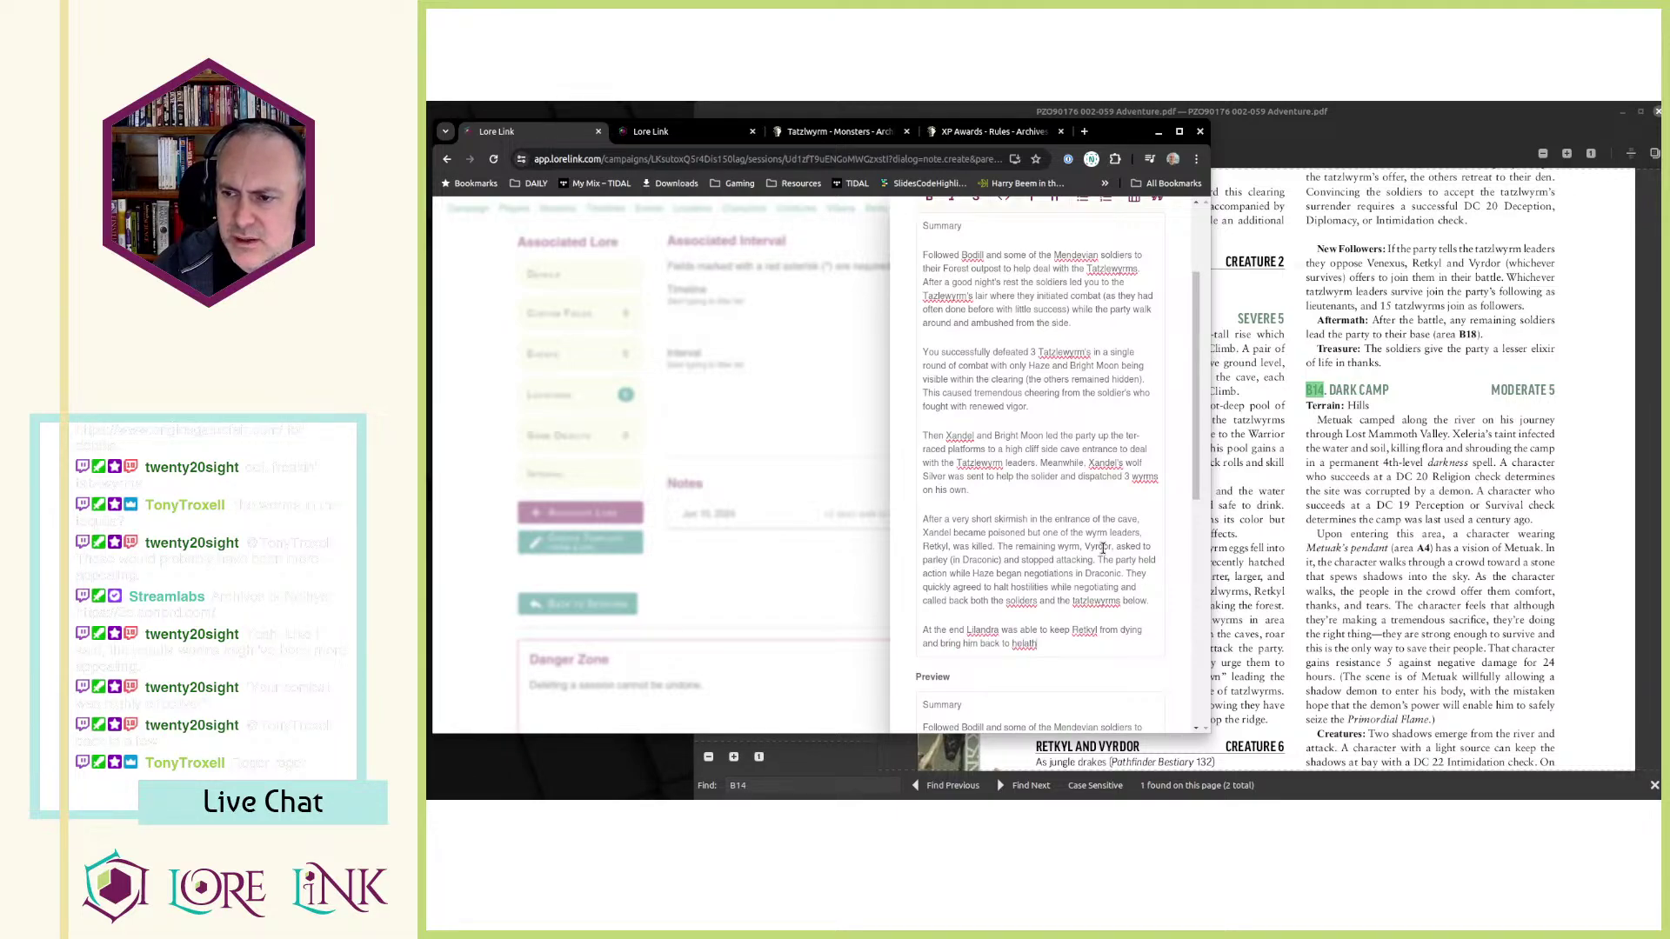
key(BackSpace)
key(BackSpace)
key(BackSpace)
key(BackSpace)
text(alth)
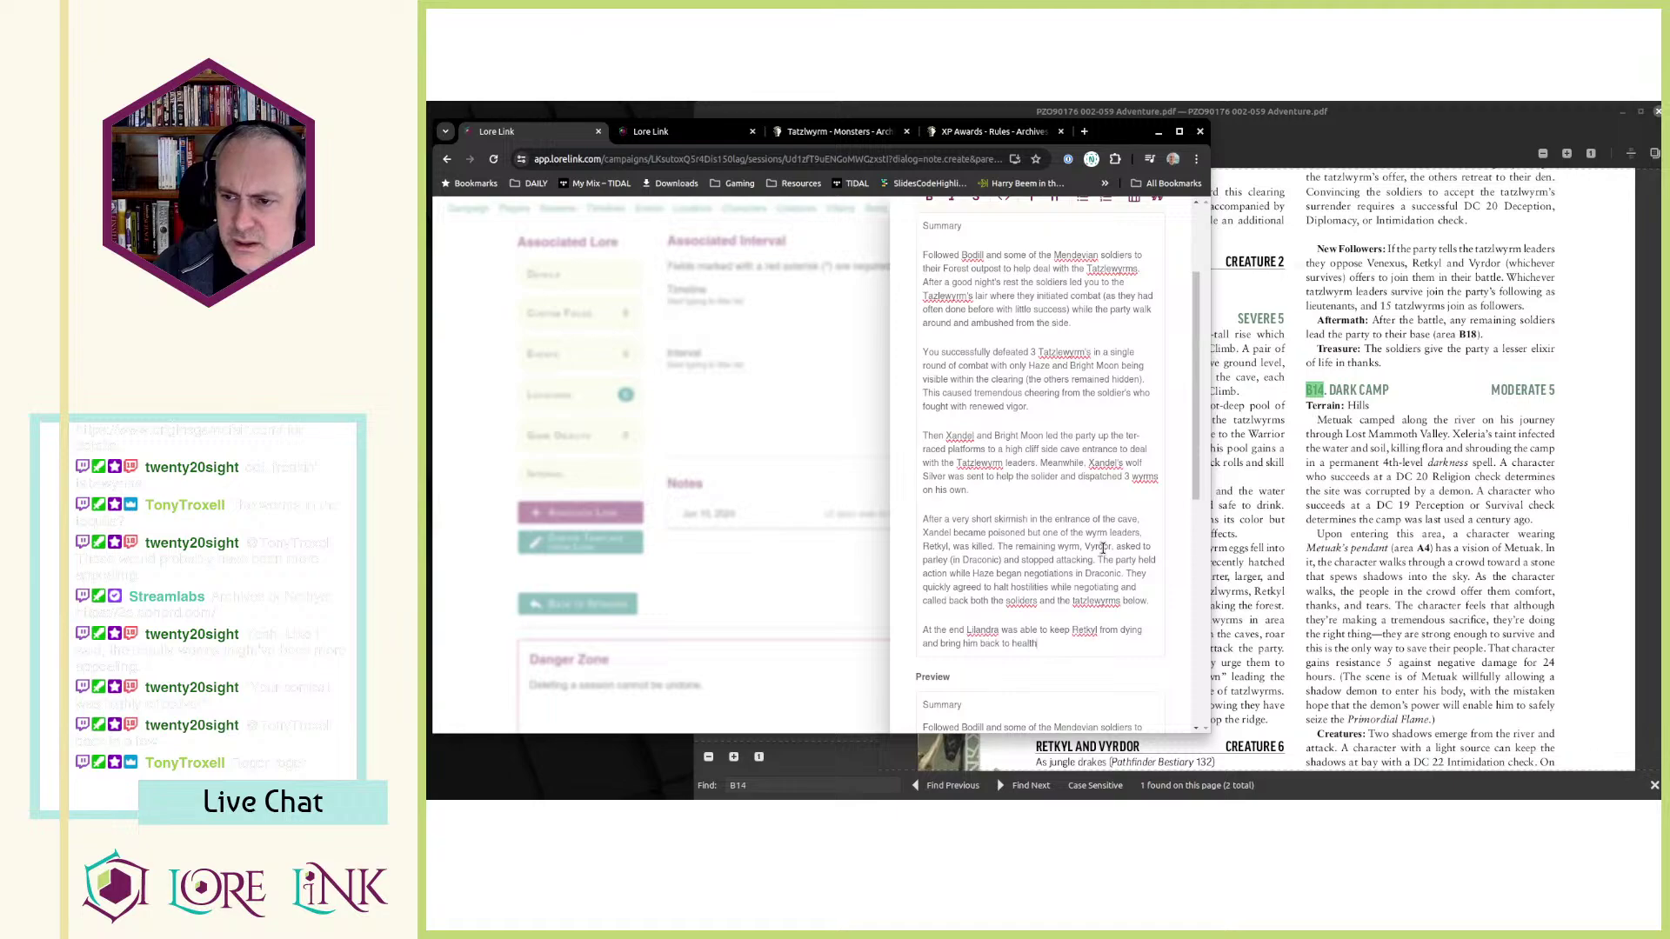
- Extend the sentence with ", and the tatzlewyrms agreed to join their cause after realizing that the party was in opposition to Venexus"
text(, and the tatzlewyrms)
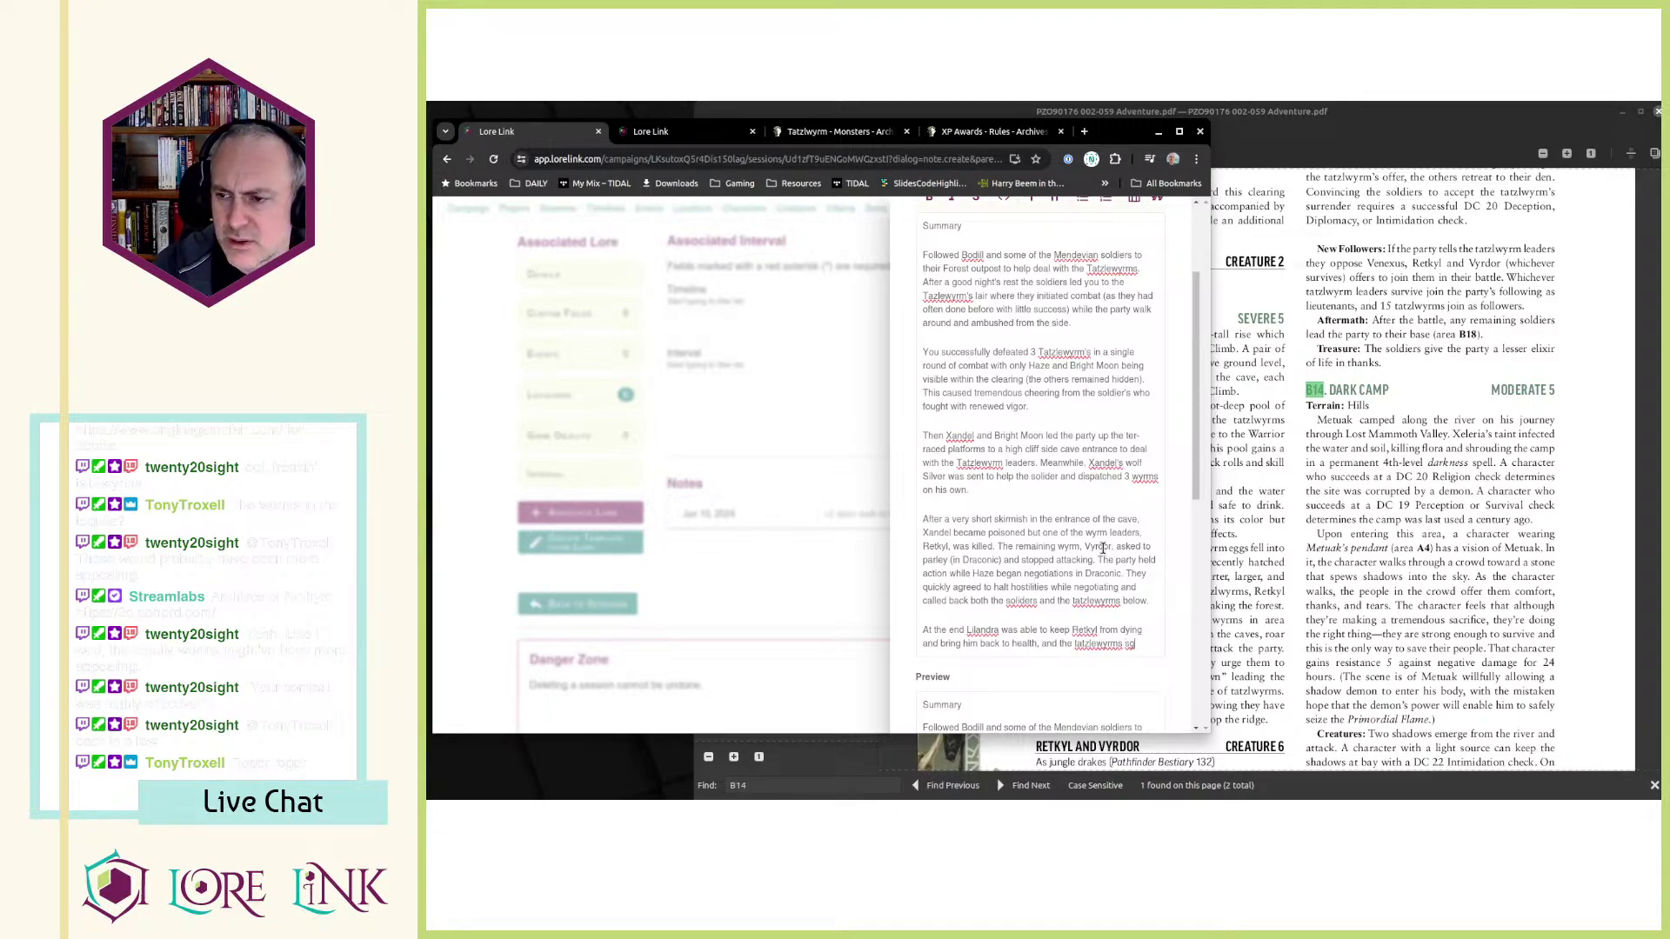
text( agreed to)
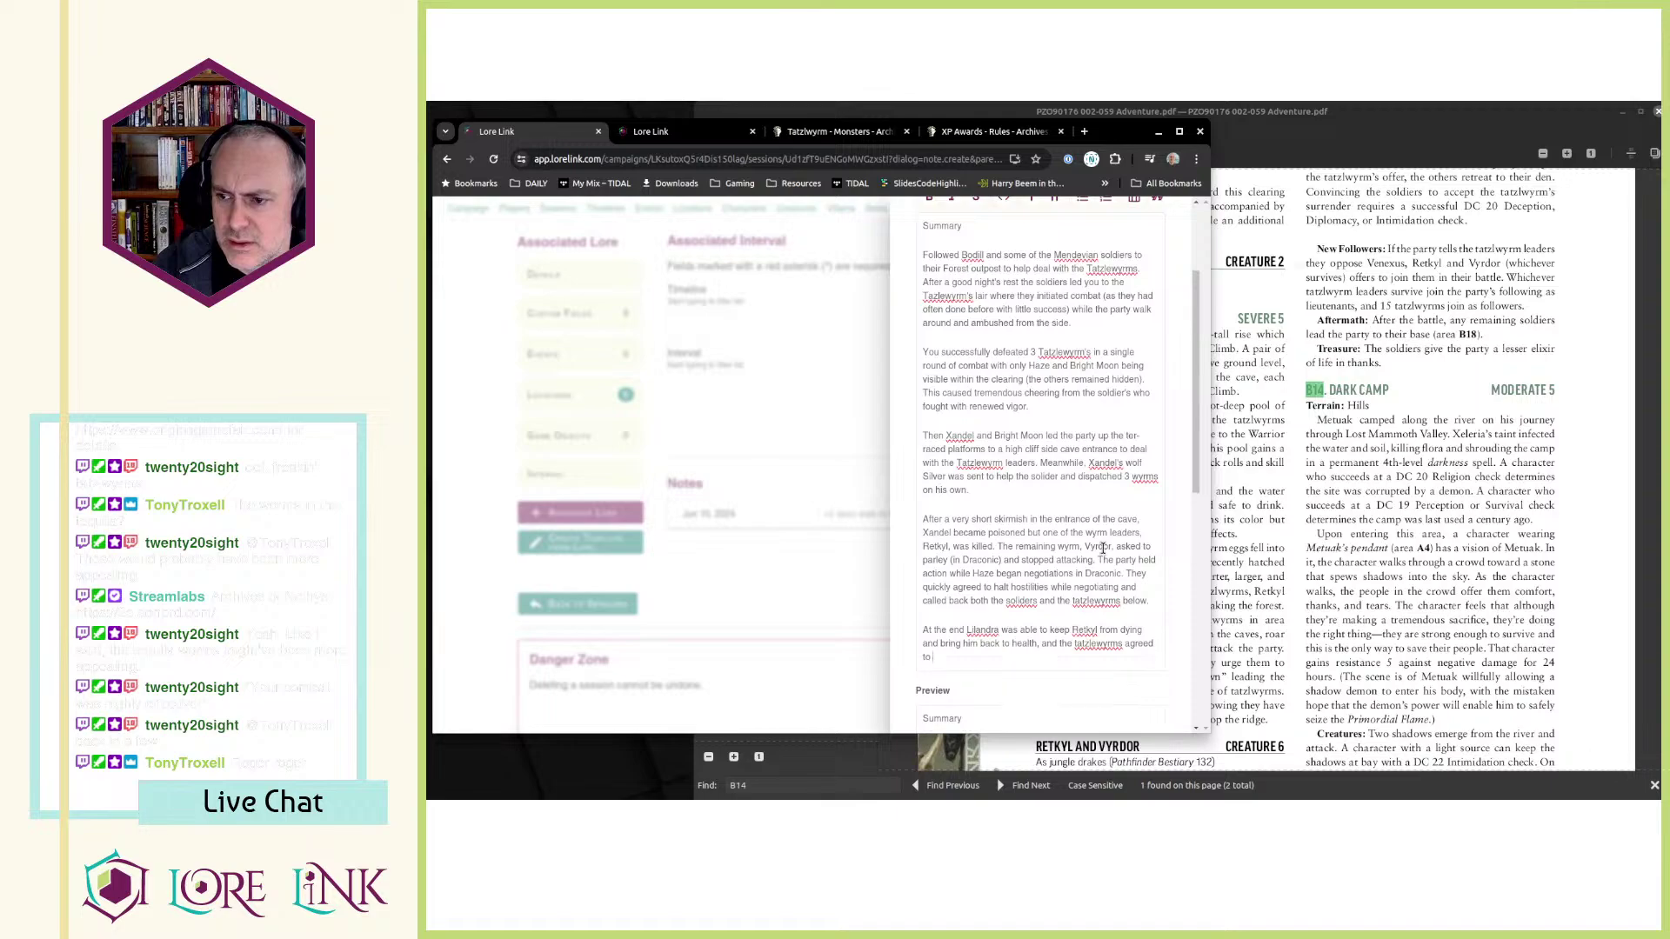
text( join their cause afte)
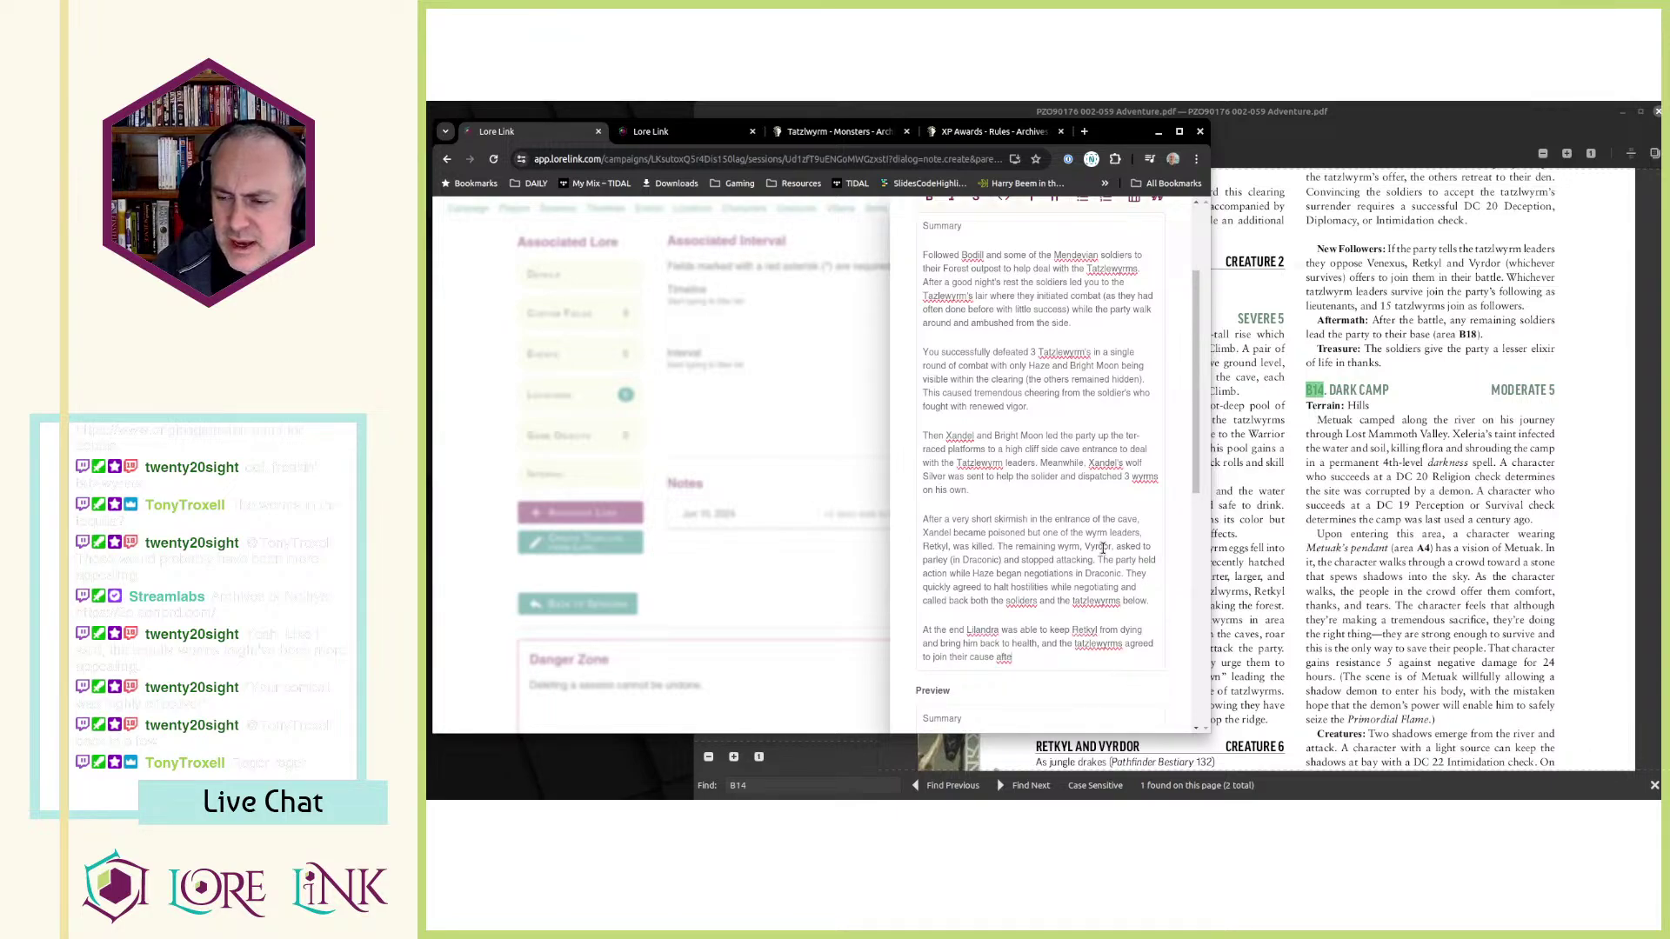
text(r realizing that the party was )
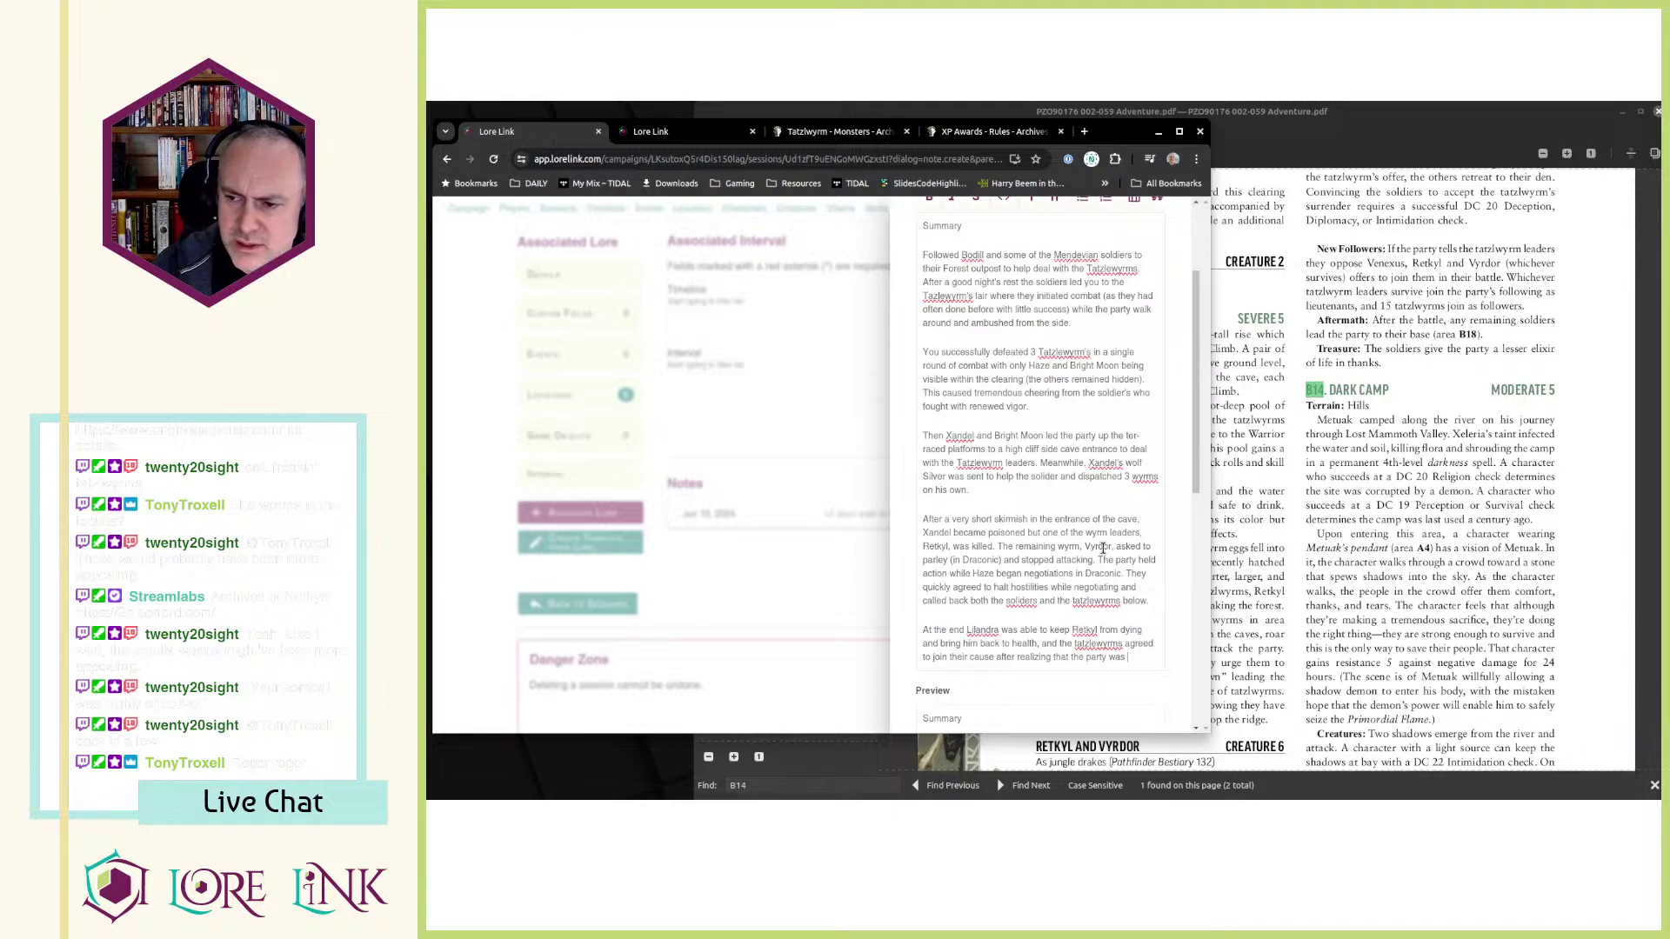
text(in opposi)
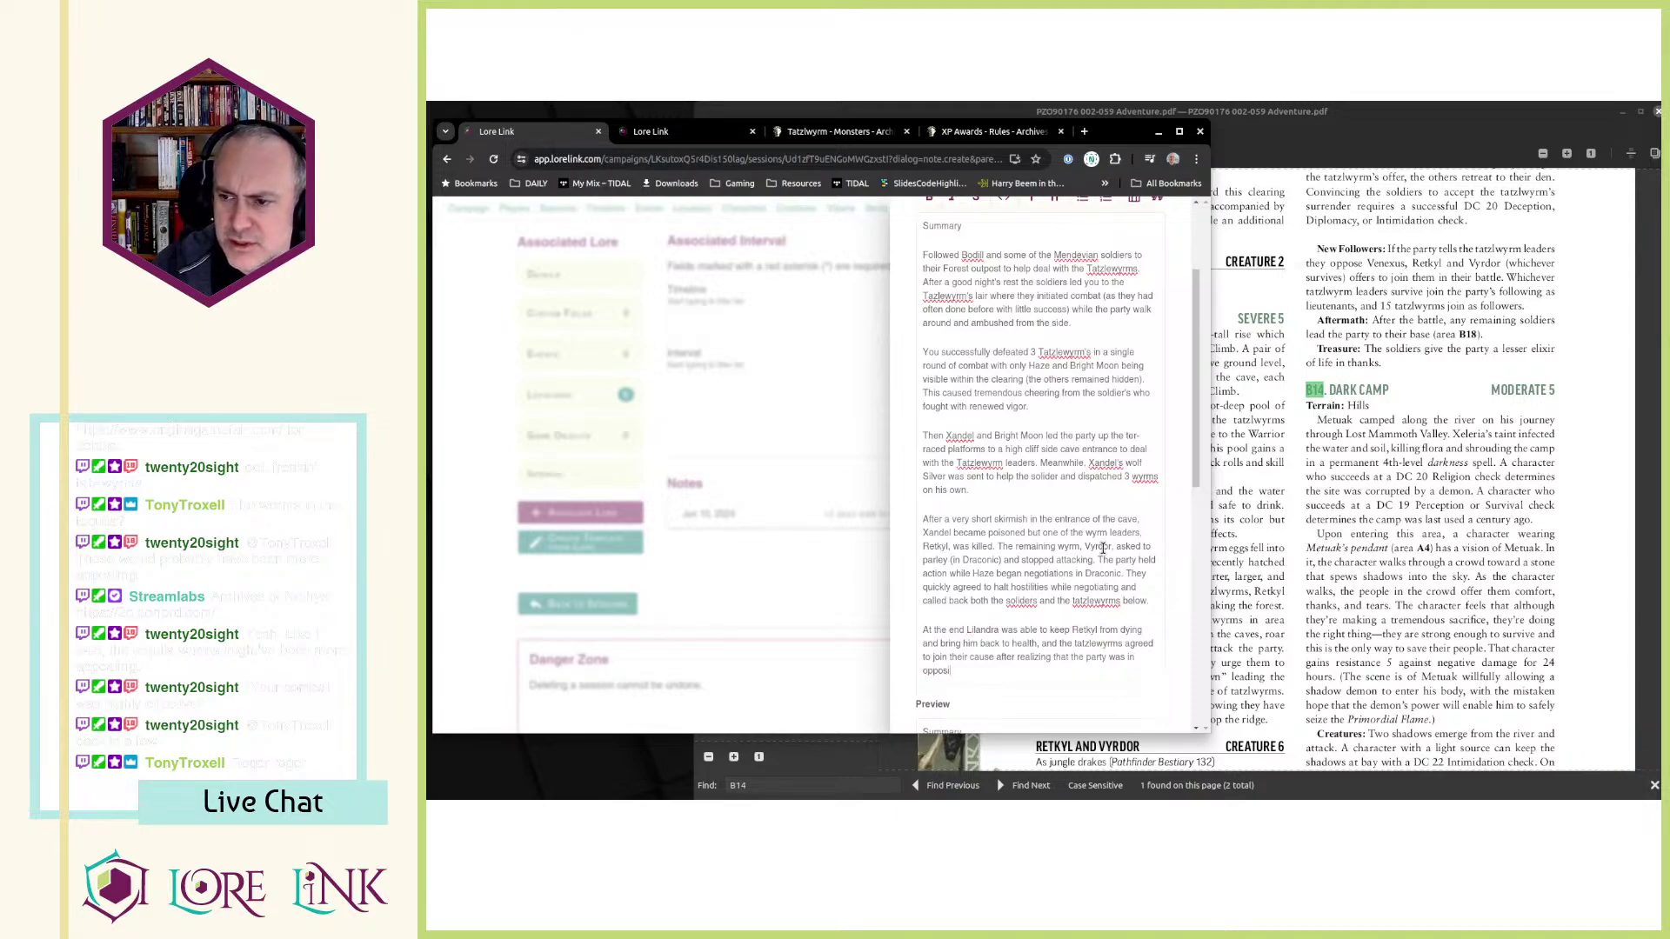
text(tion to Venexu)
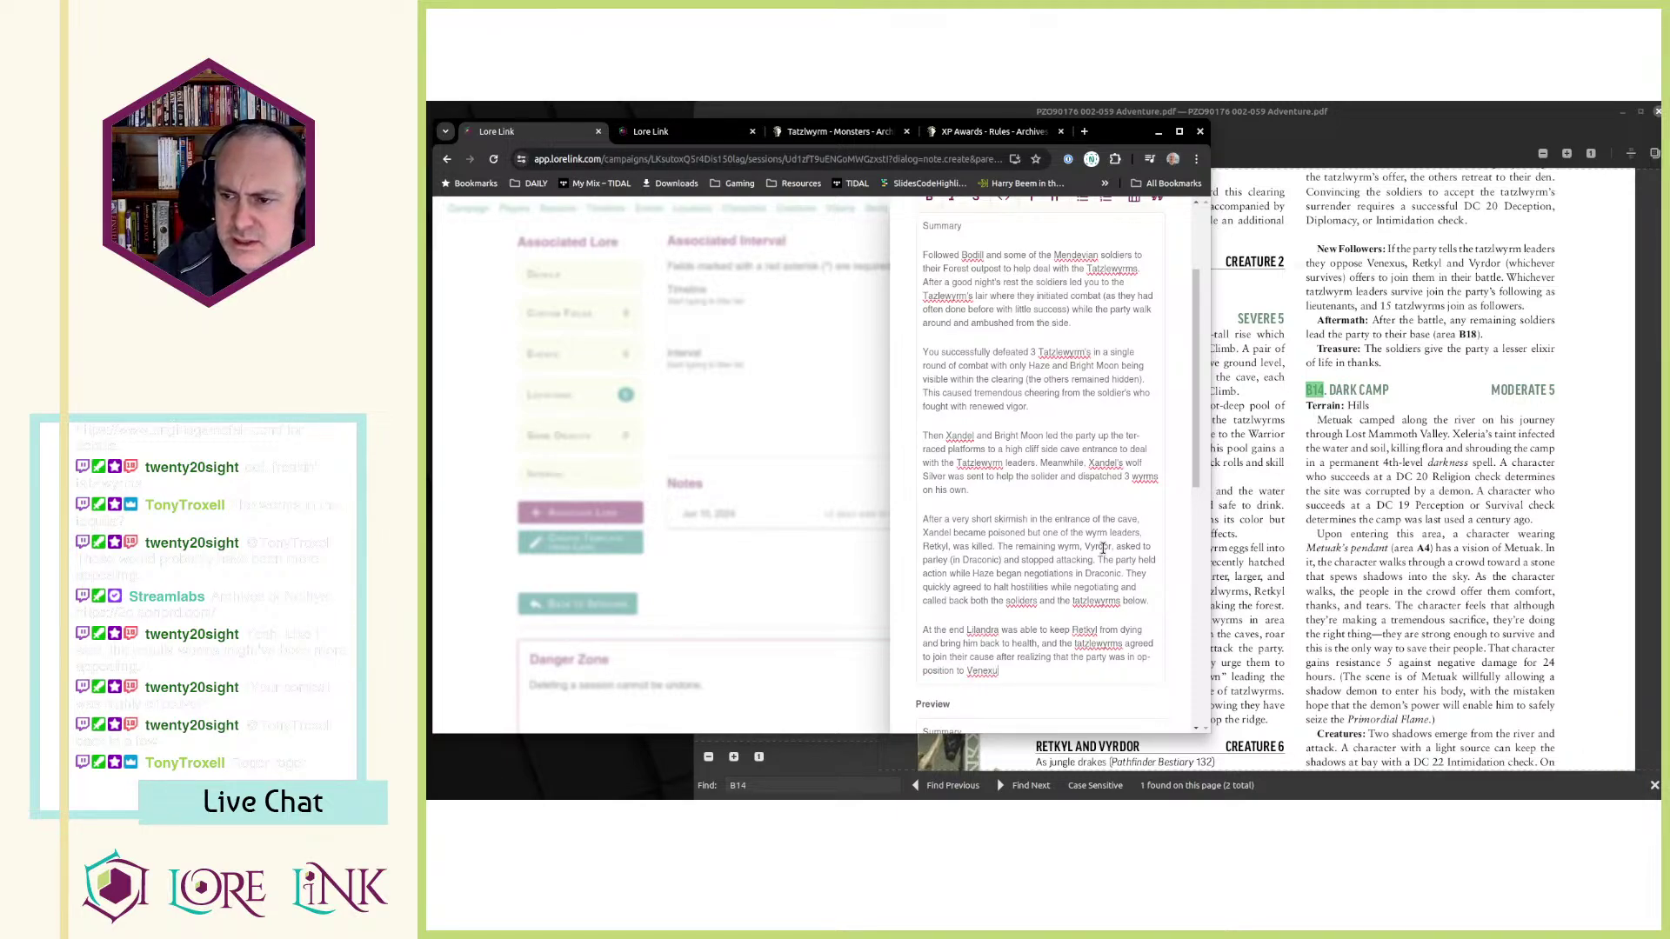
- Finish the paragraph by describing Venexus with ", the evil white dragon who terrorizes the region."
text(s, the ev)
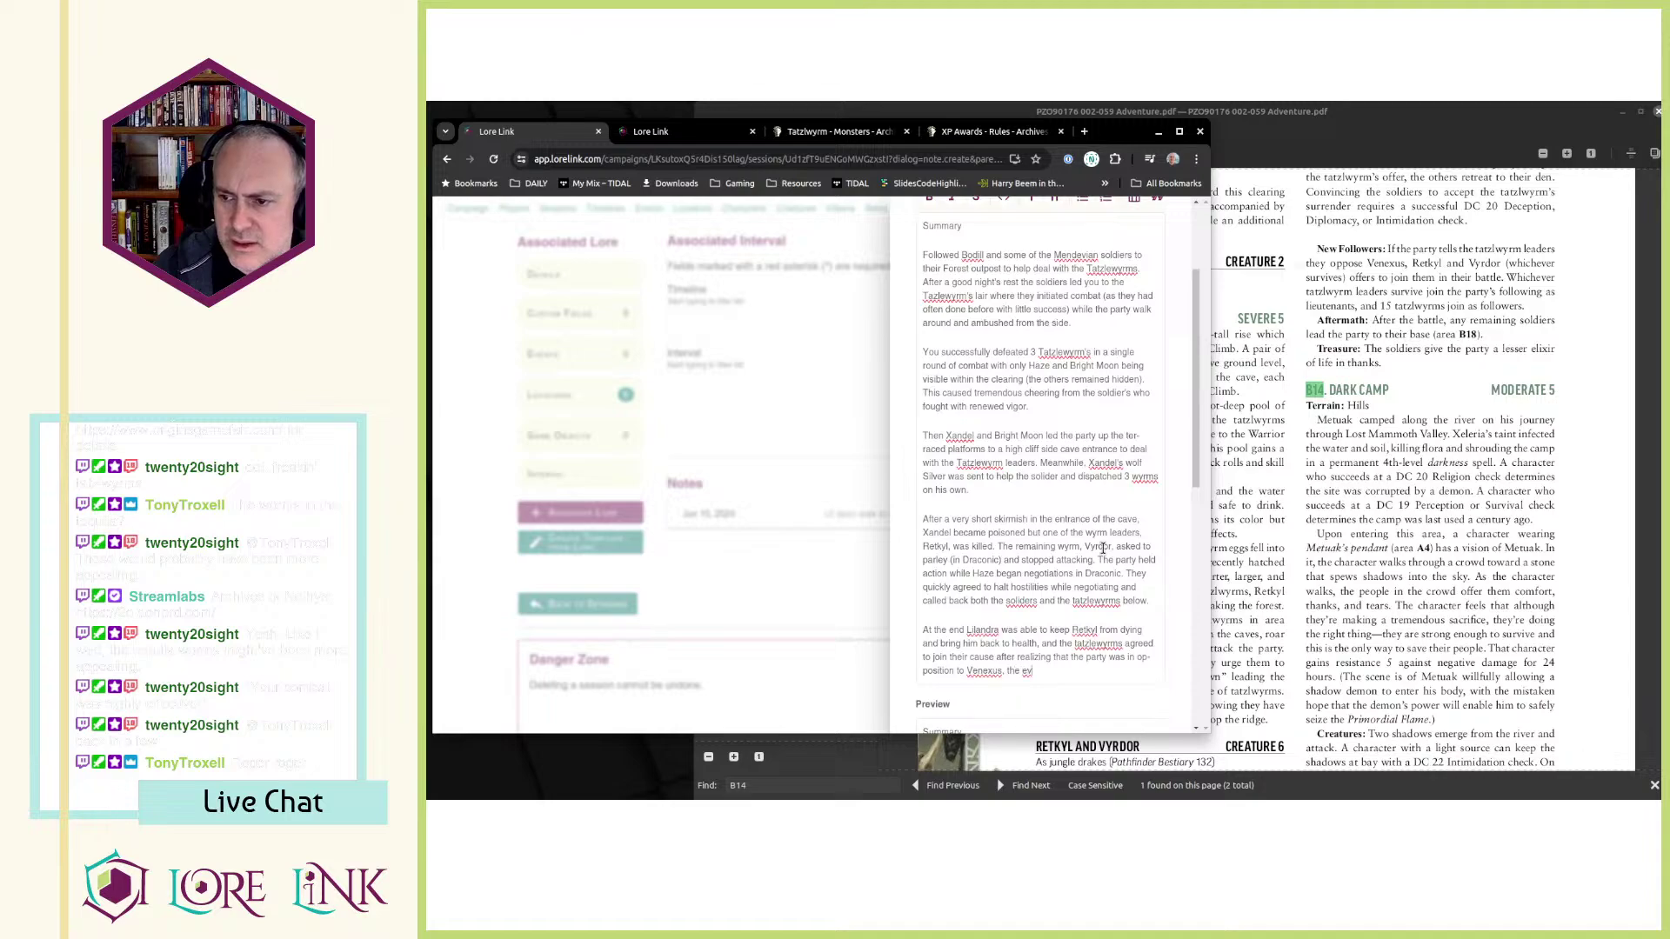
text(il w)
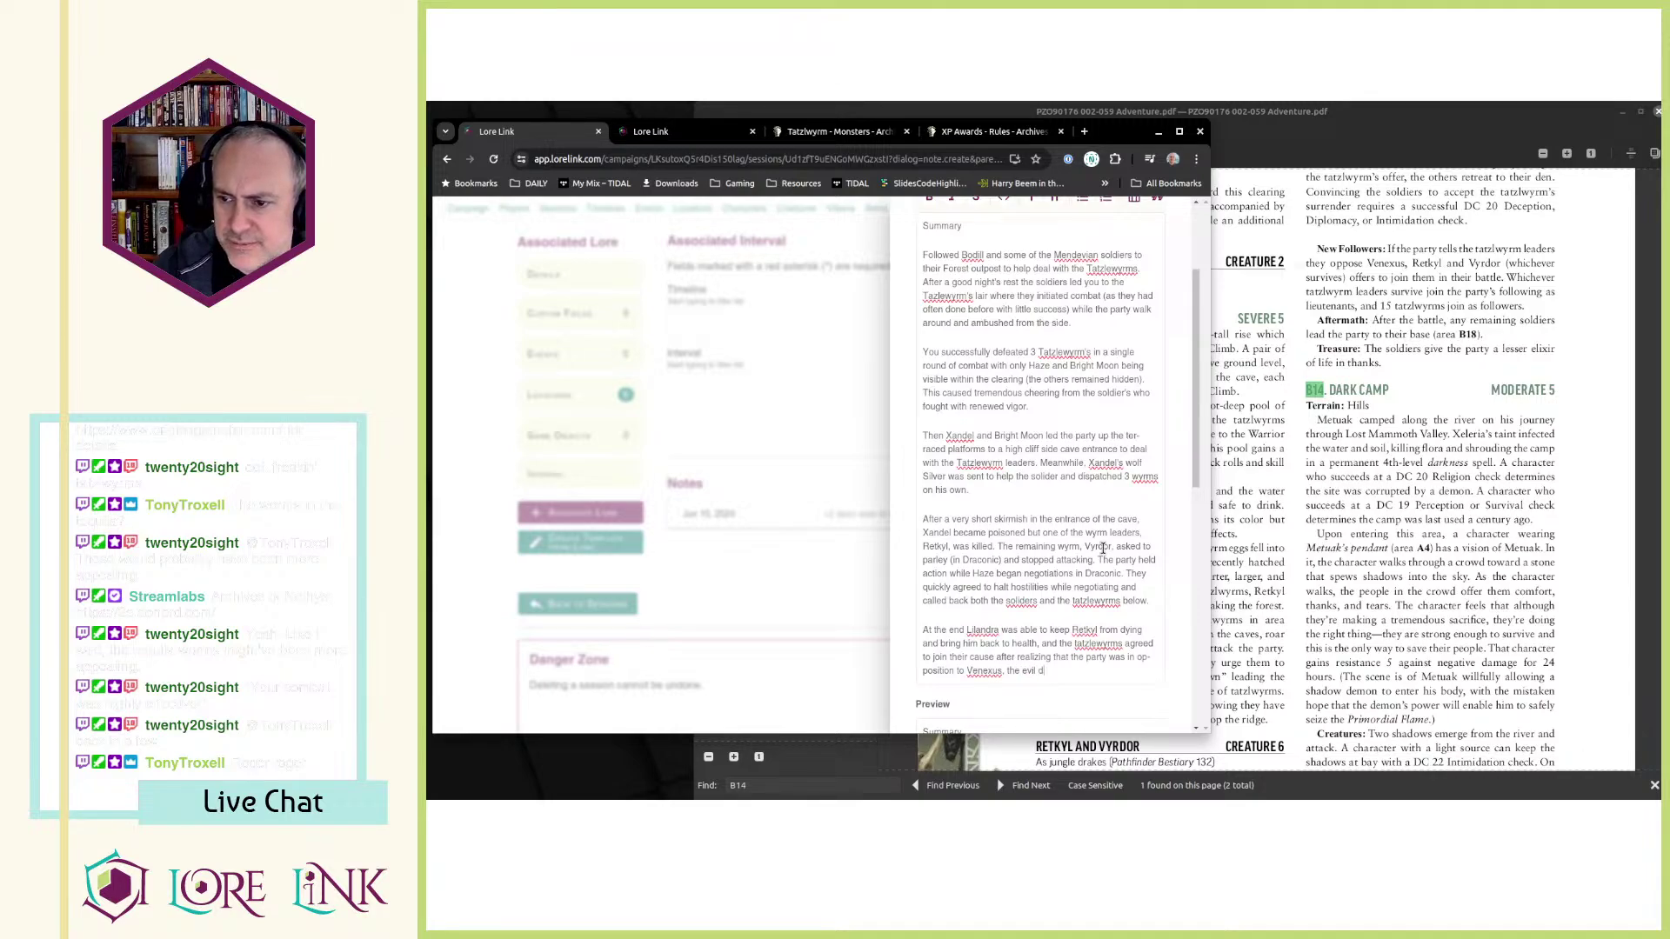
text(hite dragon)
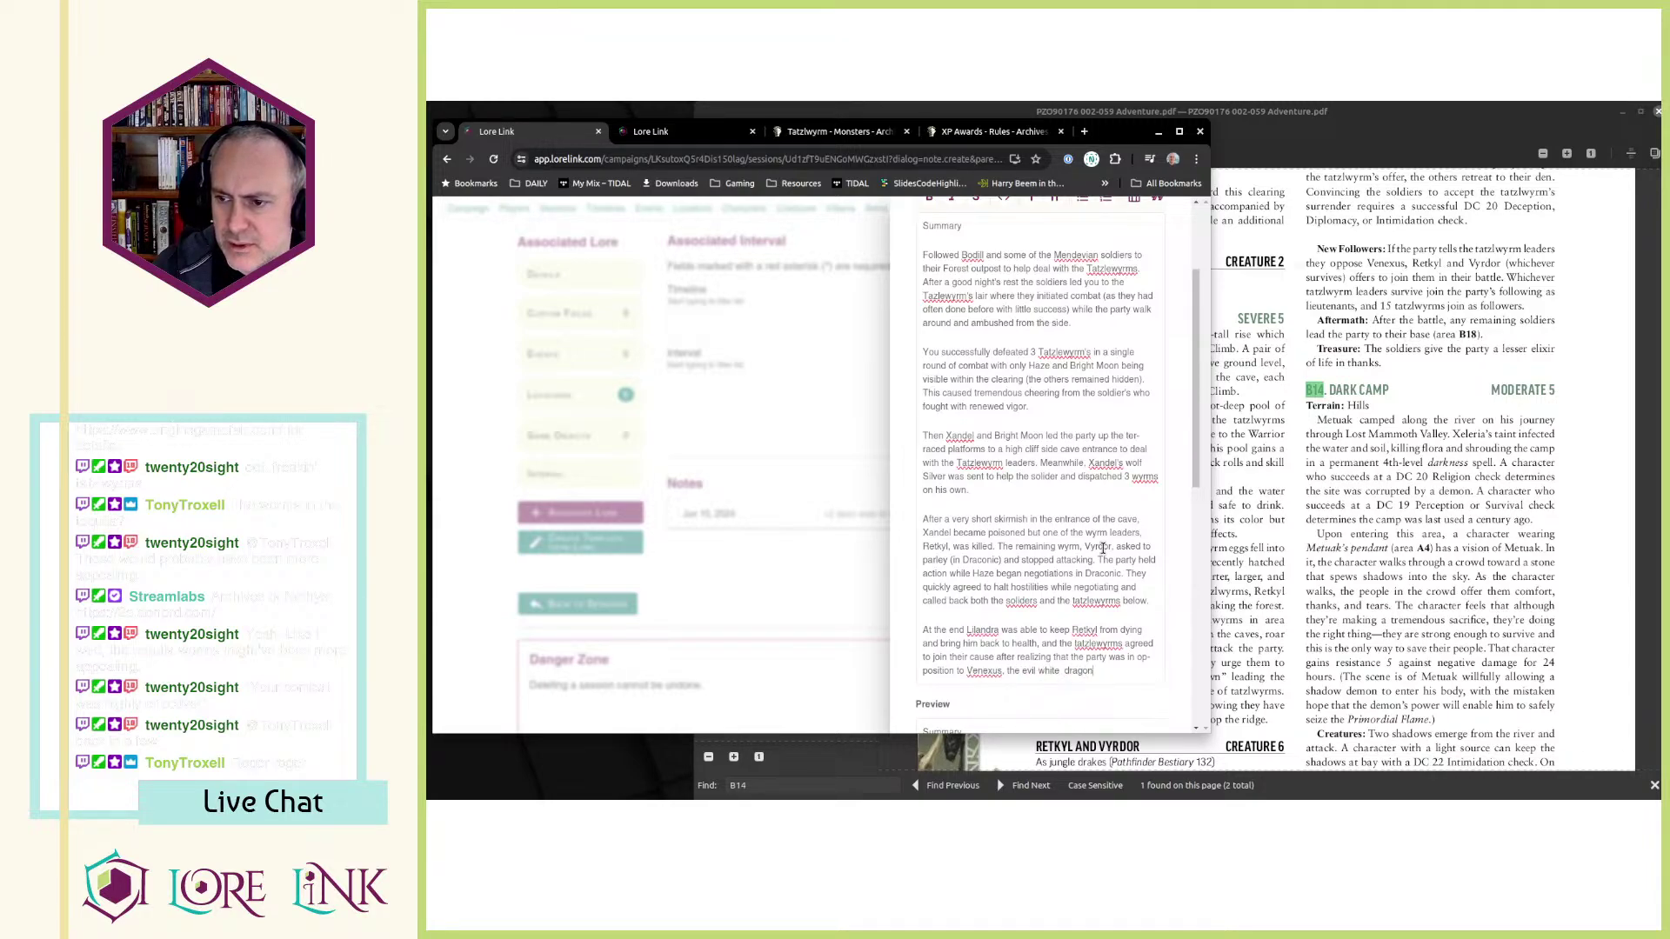
text( wil)
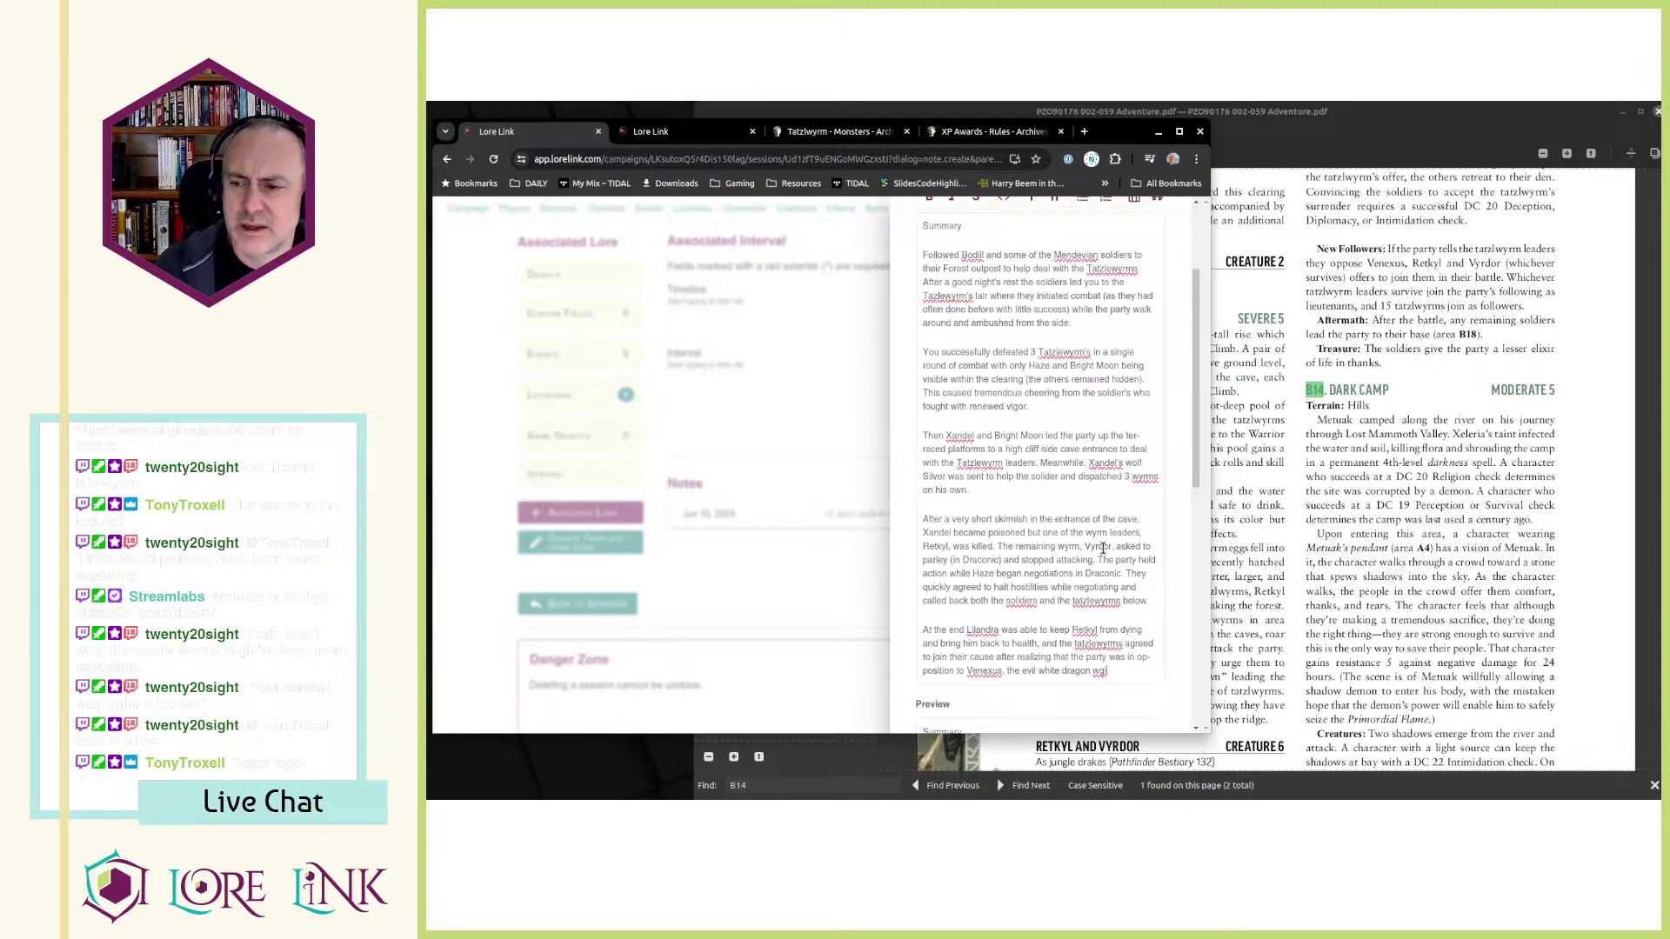
key(BackSpace)
key(BackSpace)
text(ho)
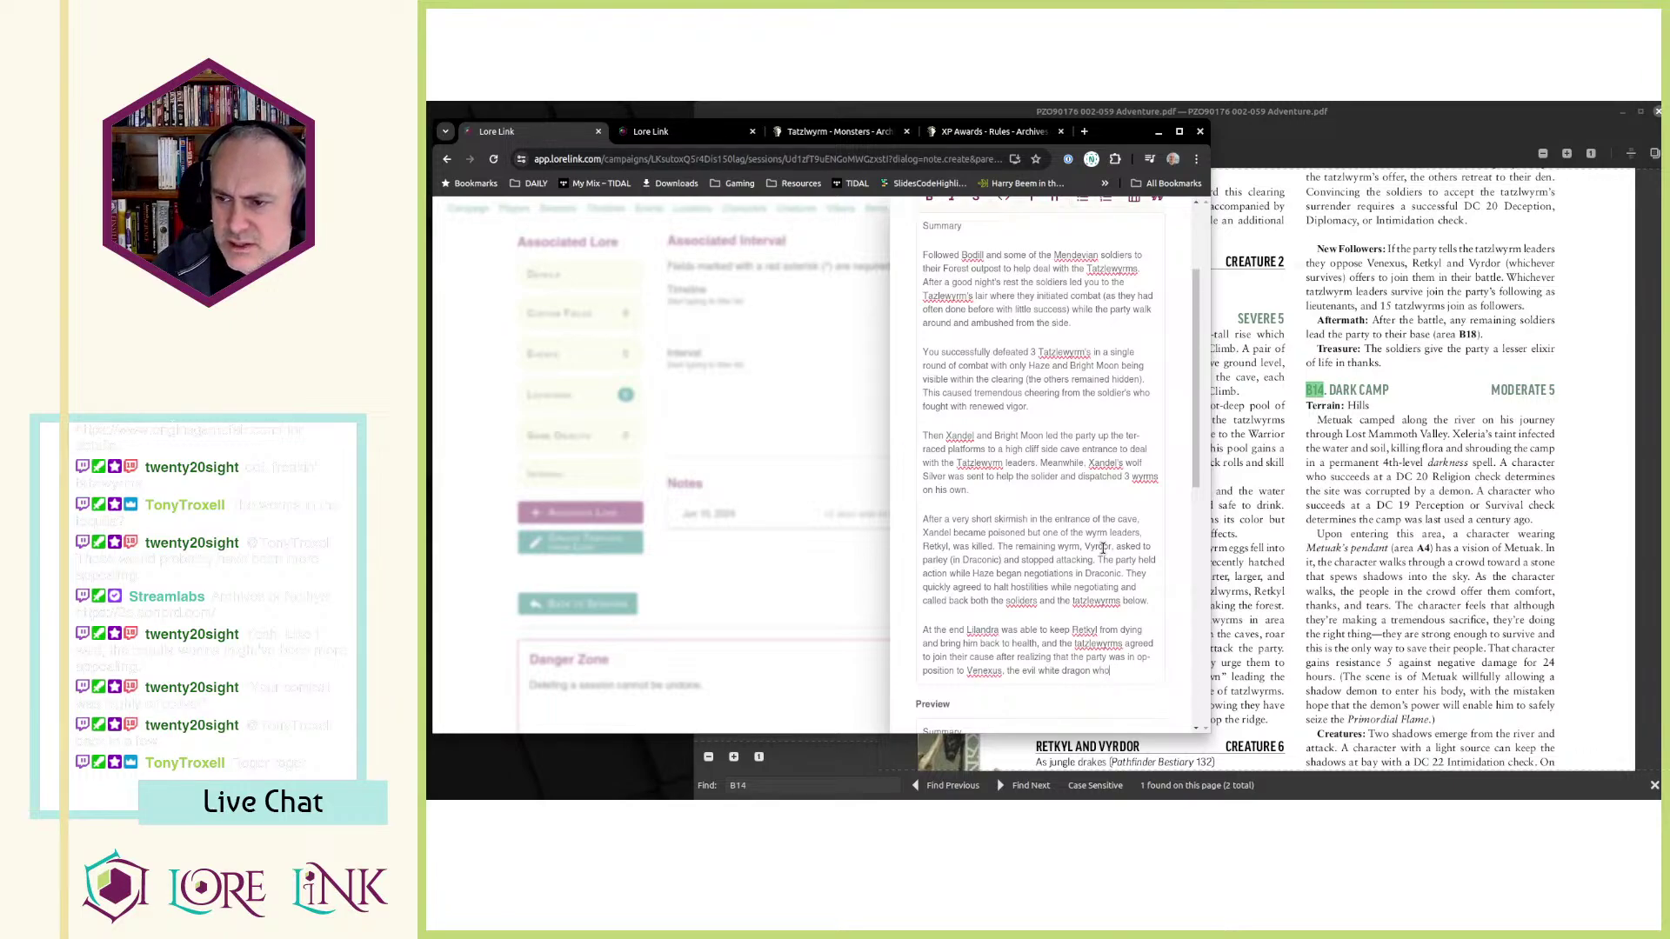
text( terrorize)
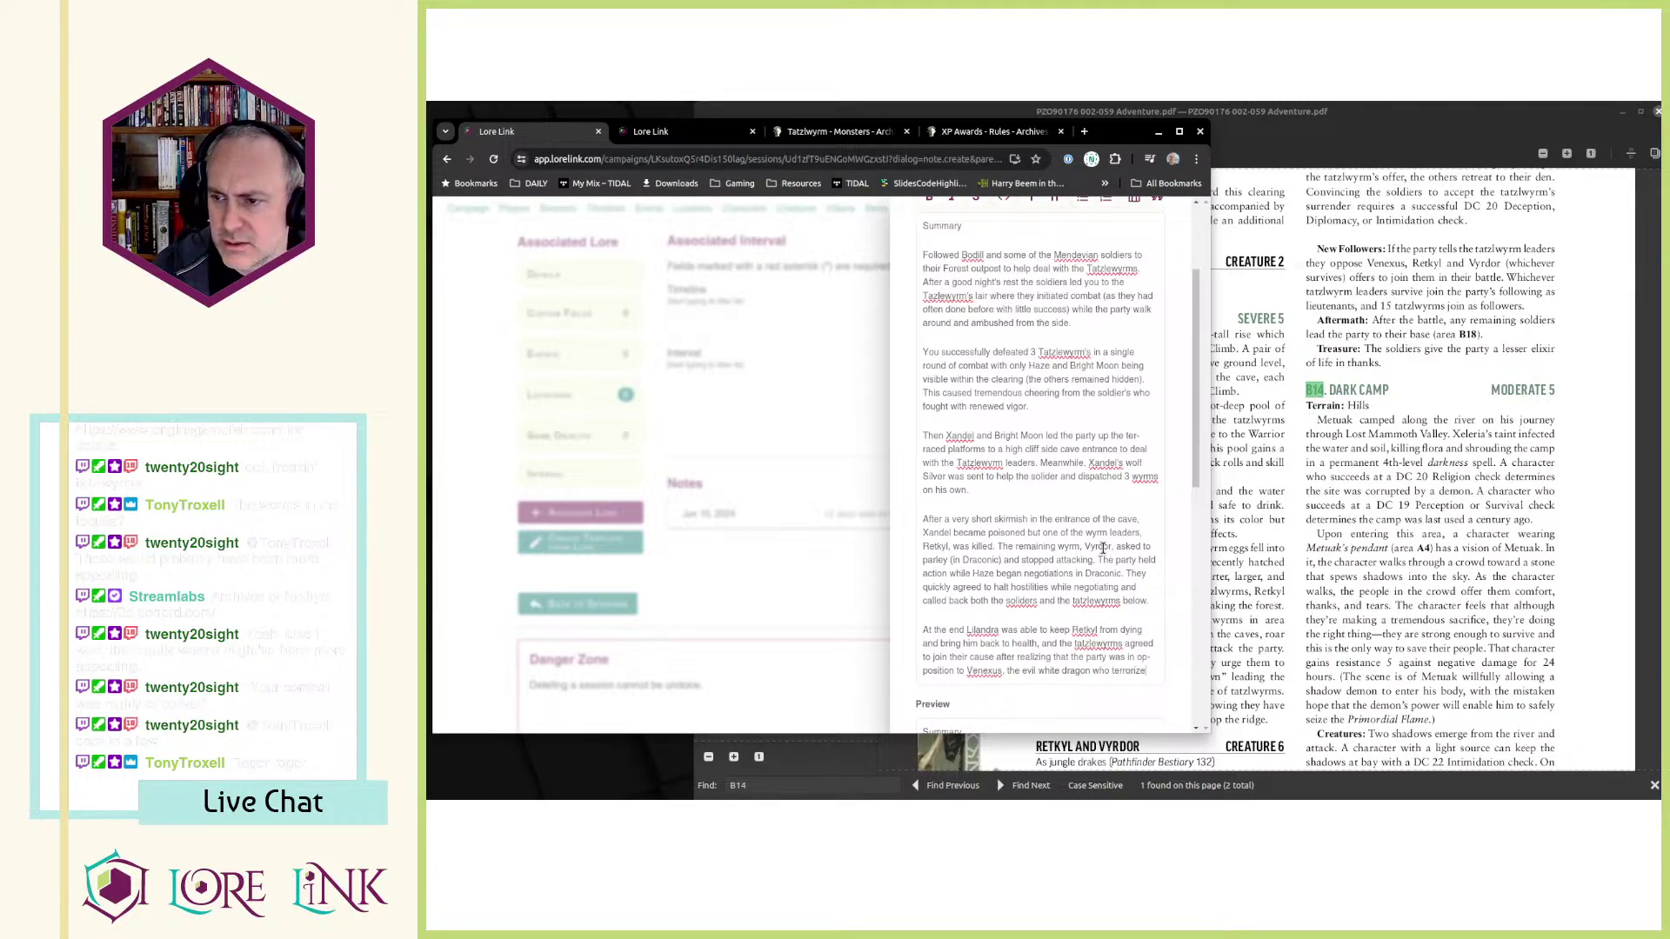
text(s the region.)
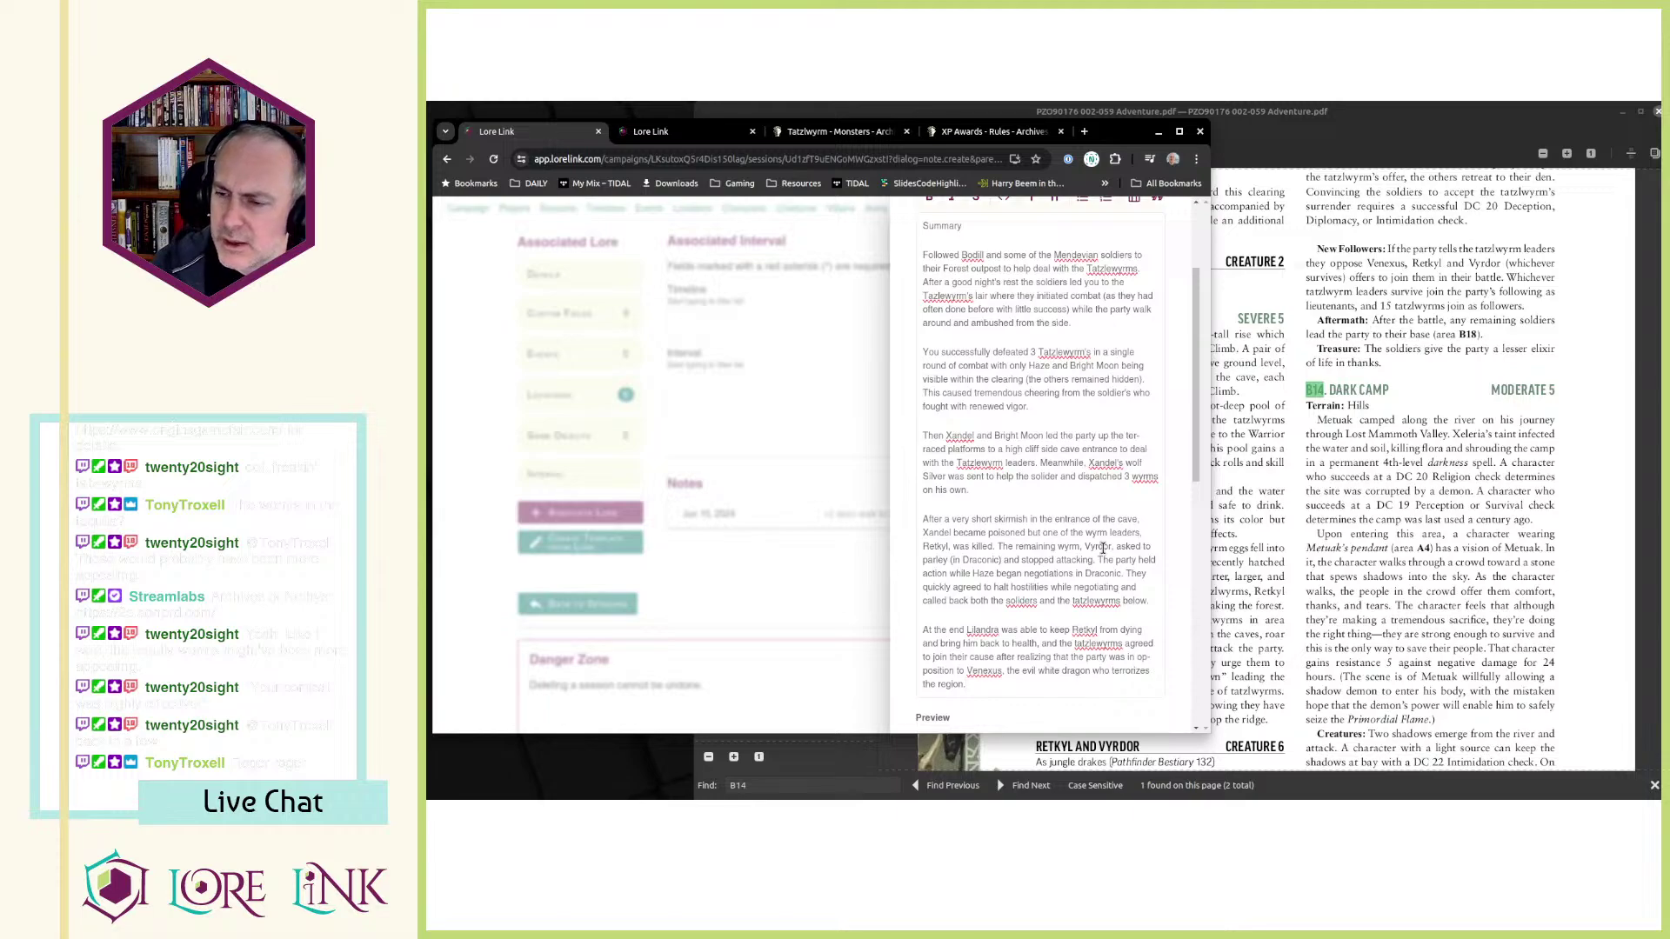
- Start a new paragraph in the session note with "Further exploration of the cave showed a small pool of glowing red water"
key(Return)
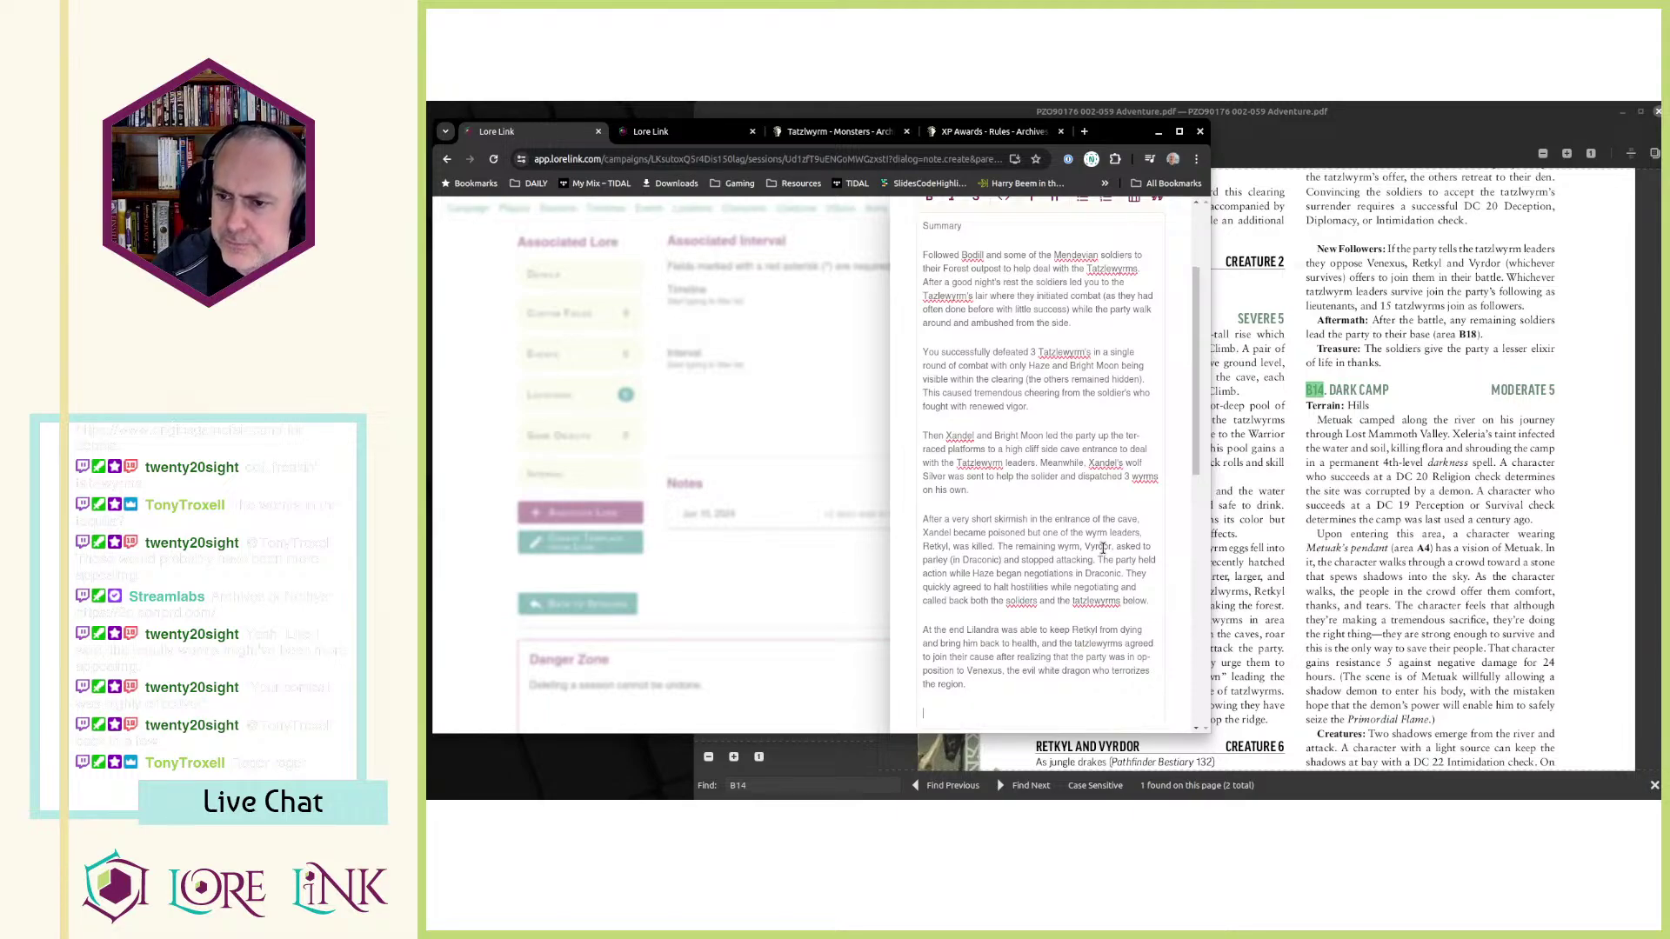
text(Further explo)
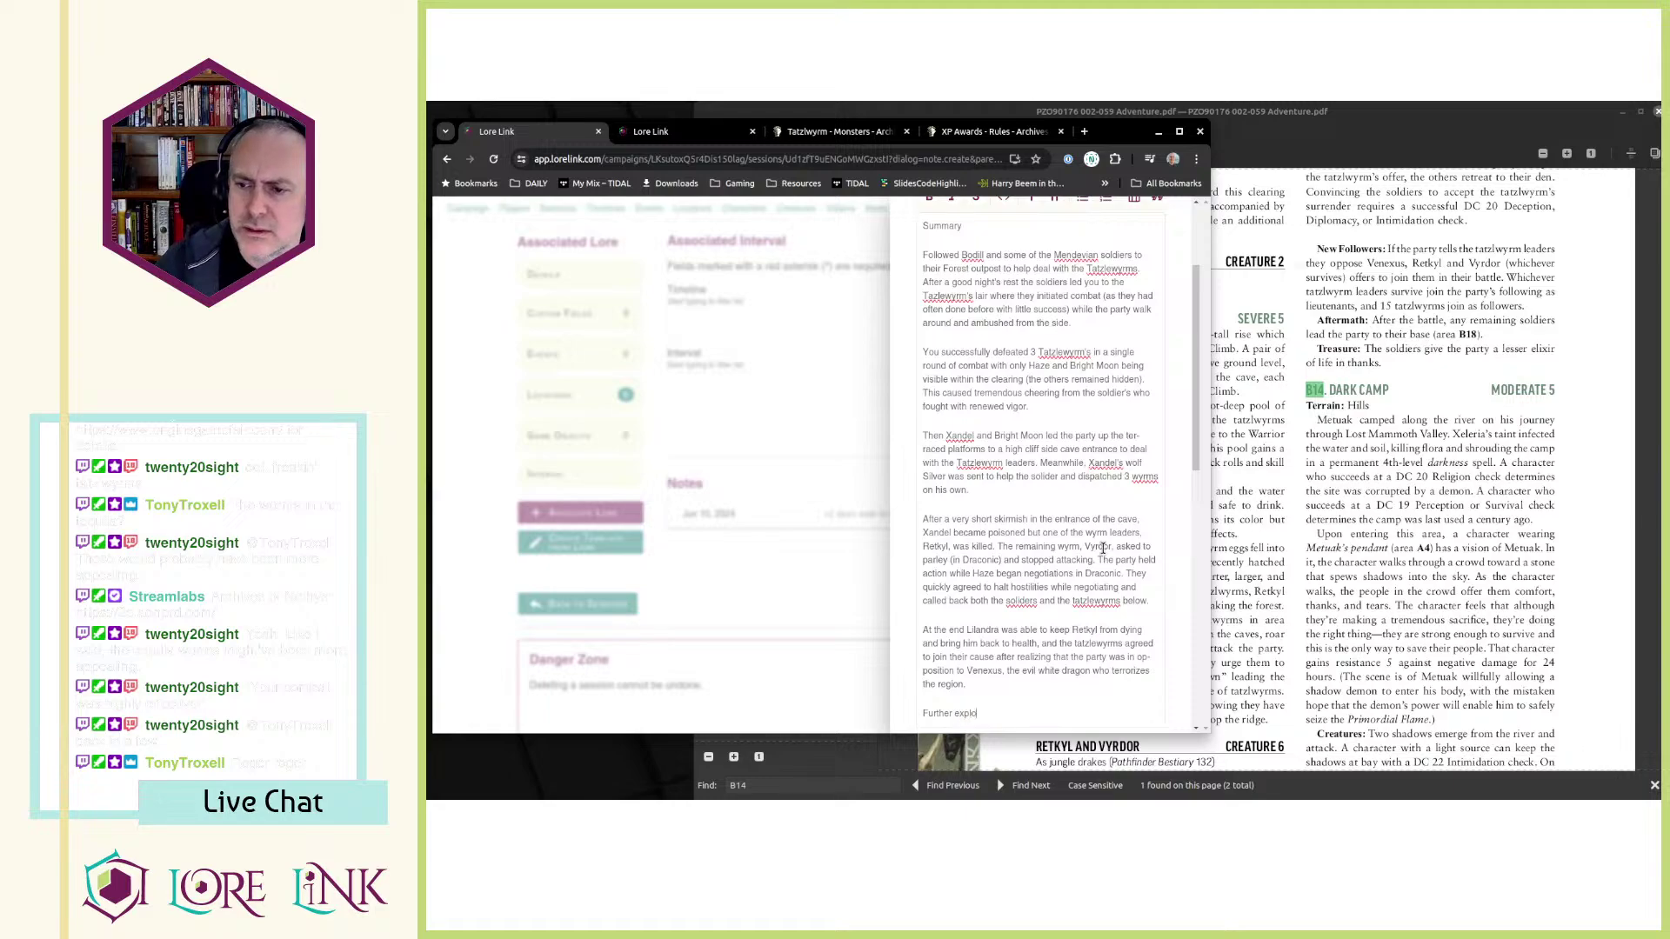
text(ration of the cave )
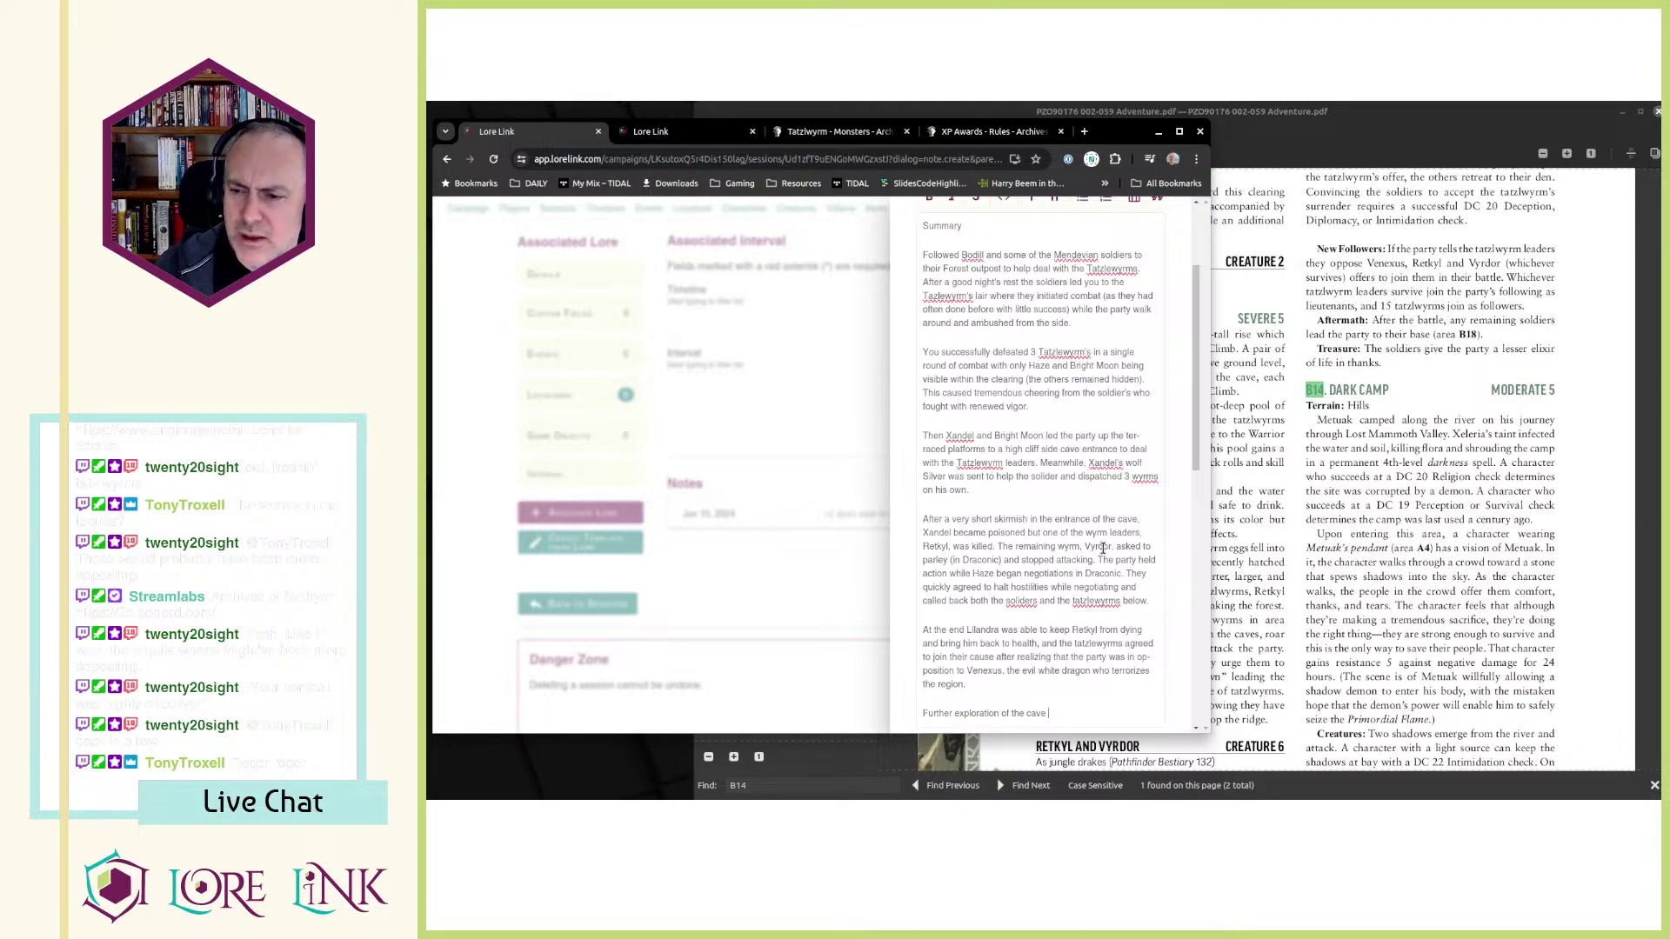
text(sho)
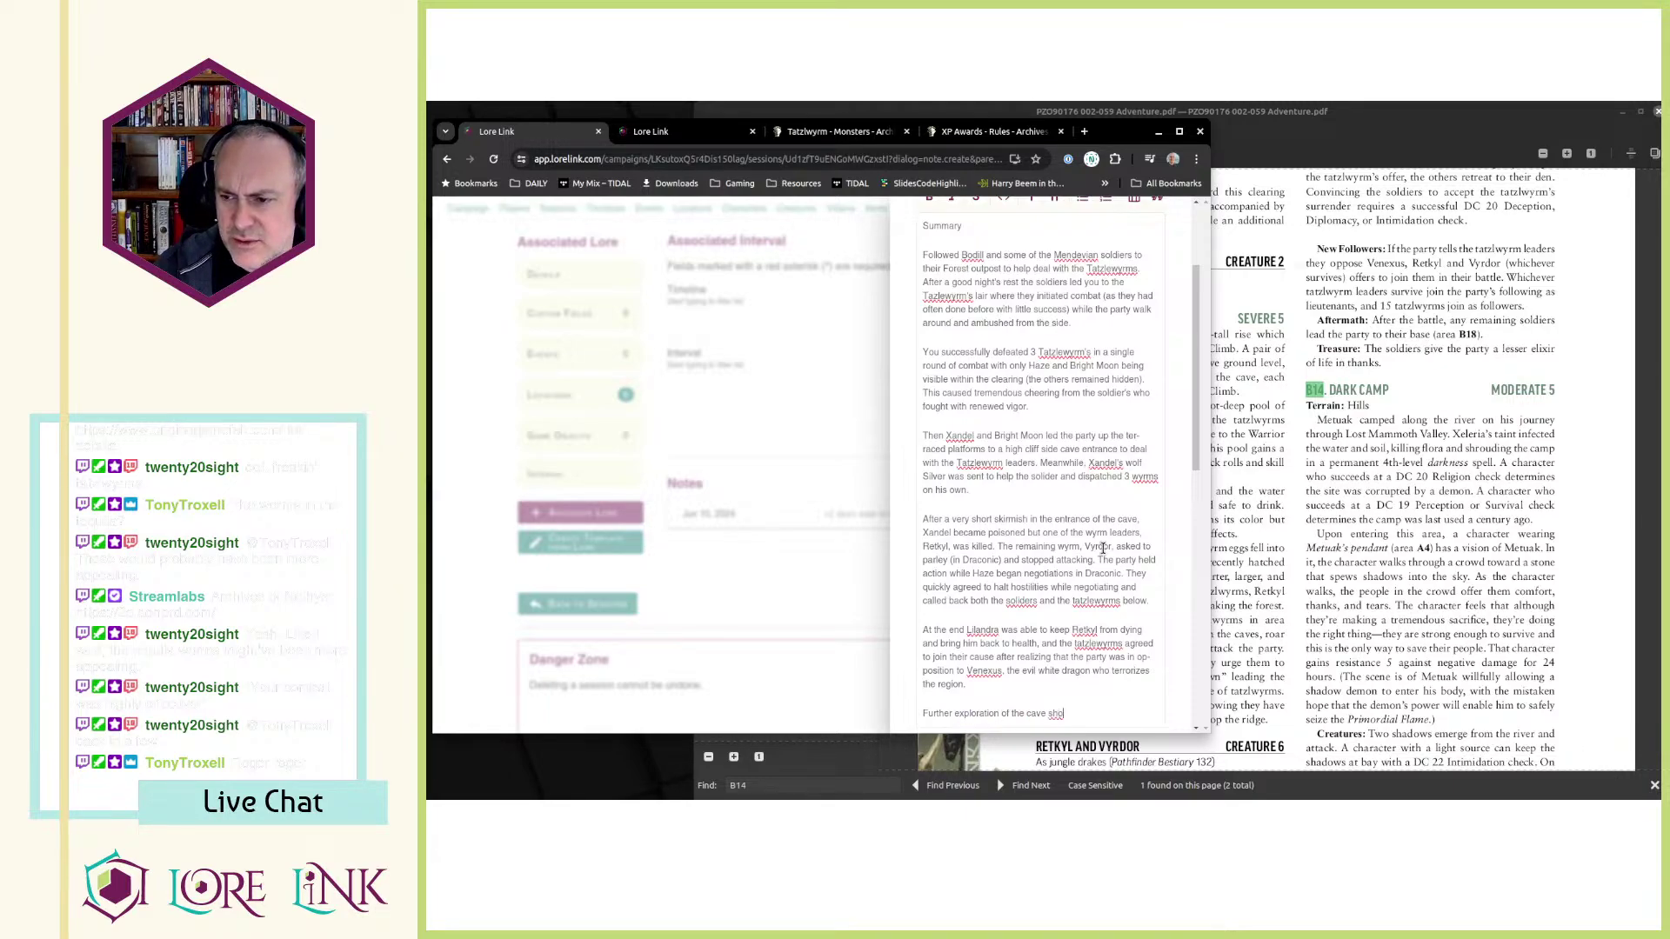
text(wed a)
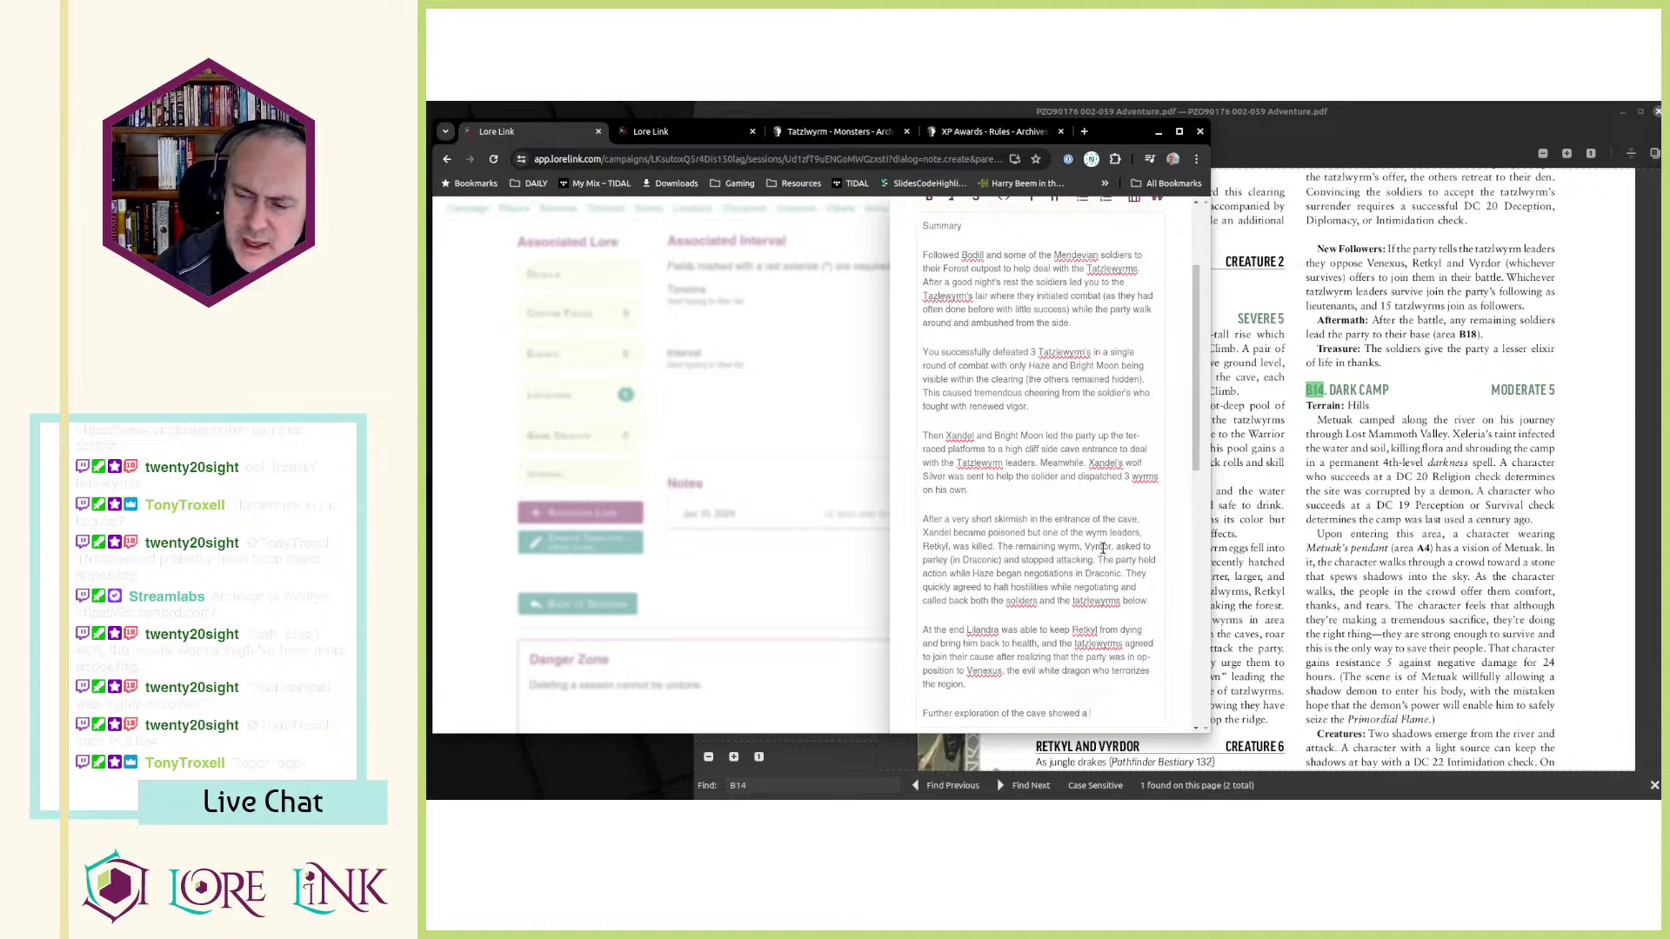
text( sm)
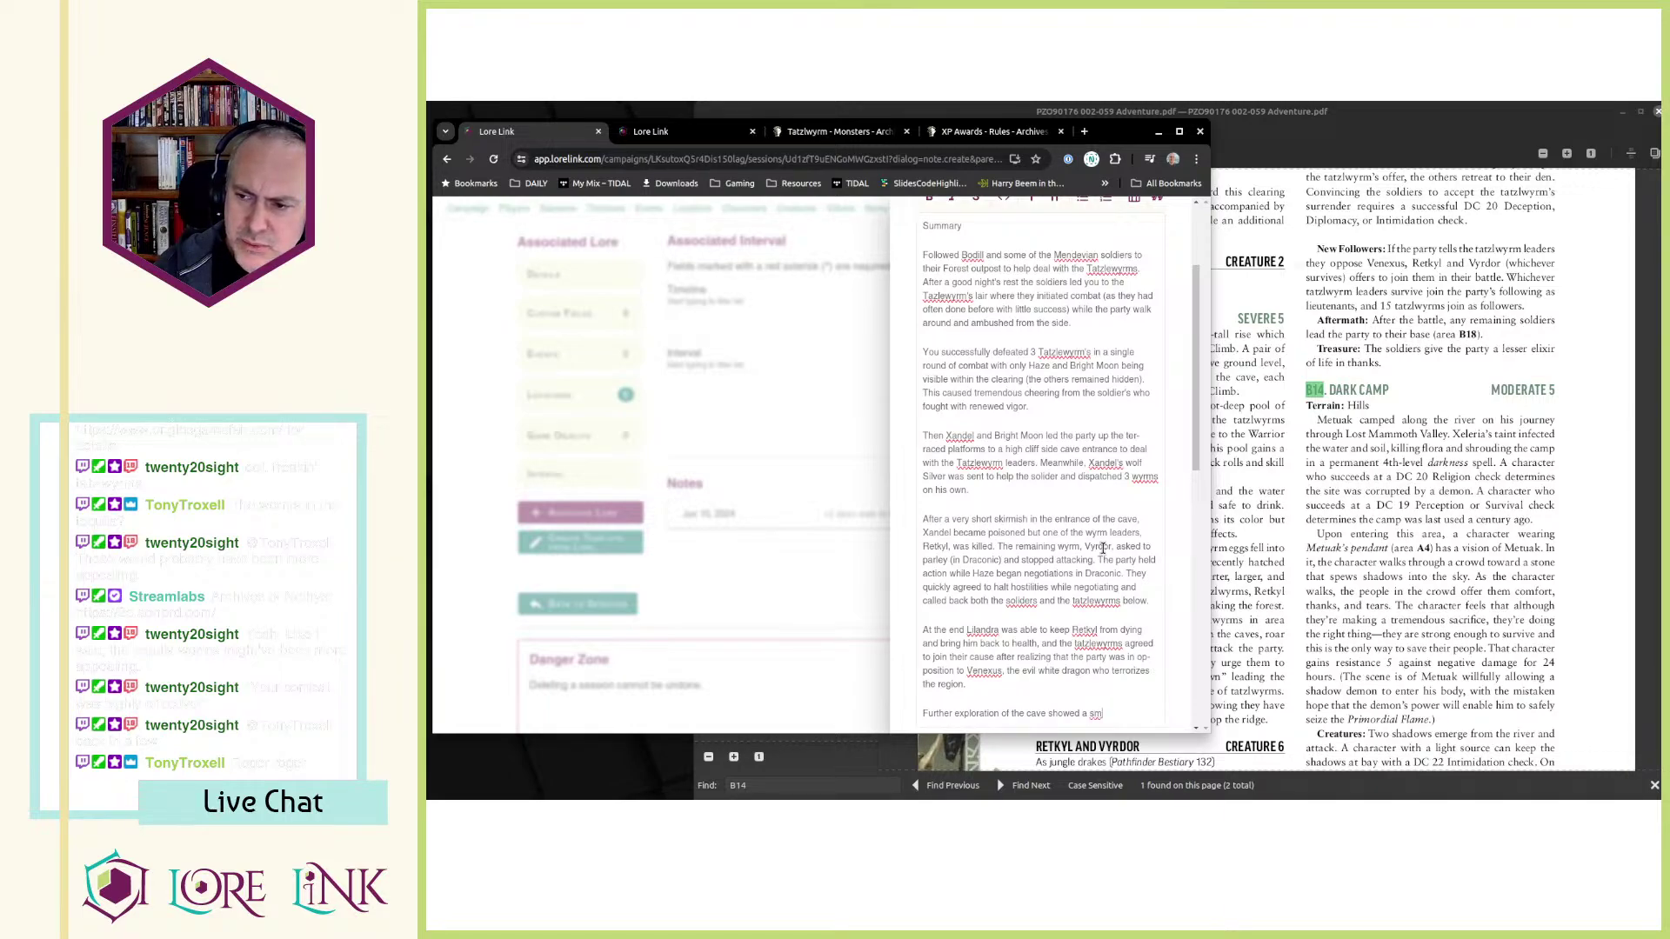
text(all pool o)
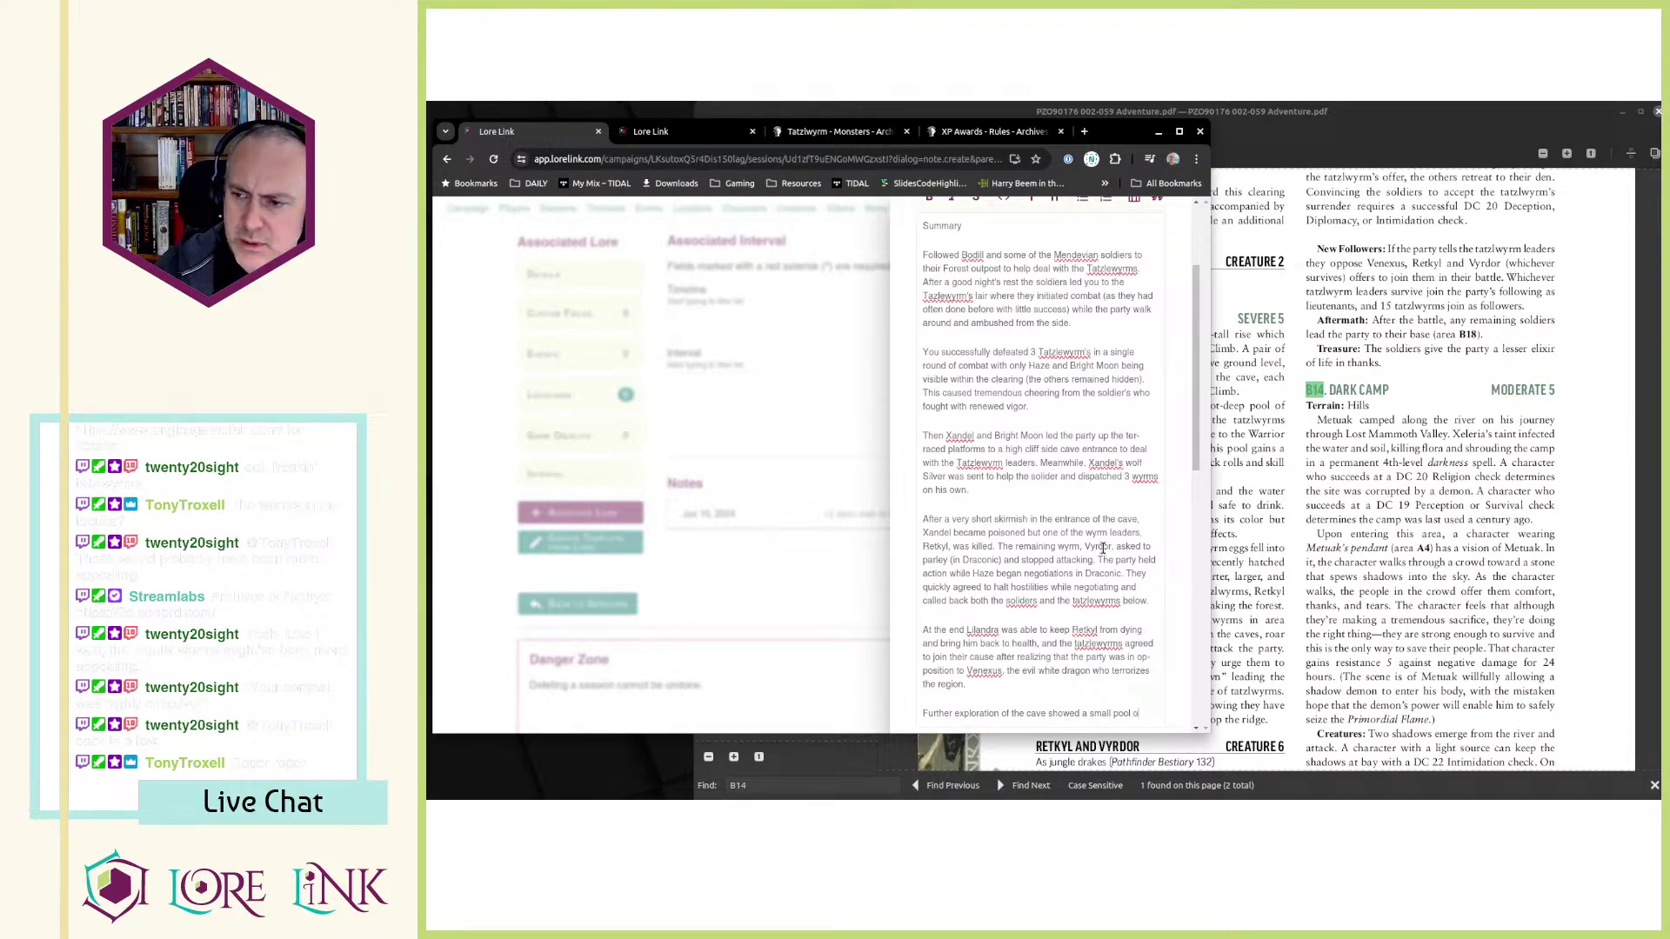
text(f glowing red water)
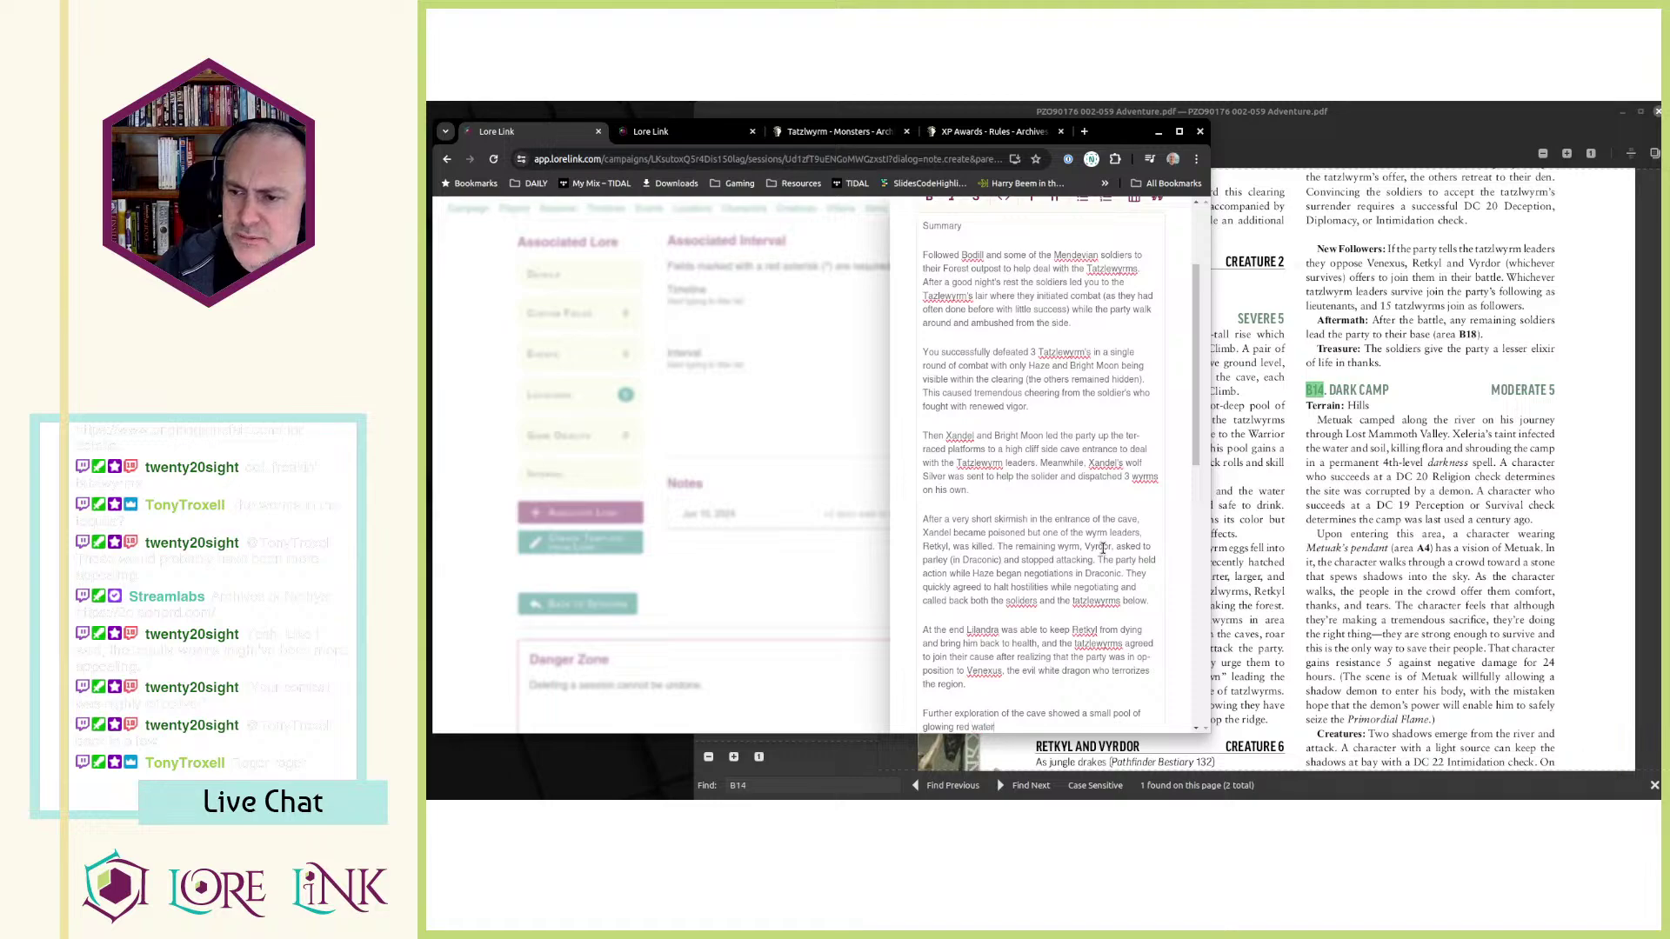
- Continue the sentence about the pool with "that it was determined was related to an ancient holy"
text( that it was determine)
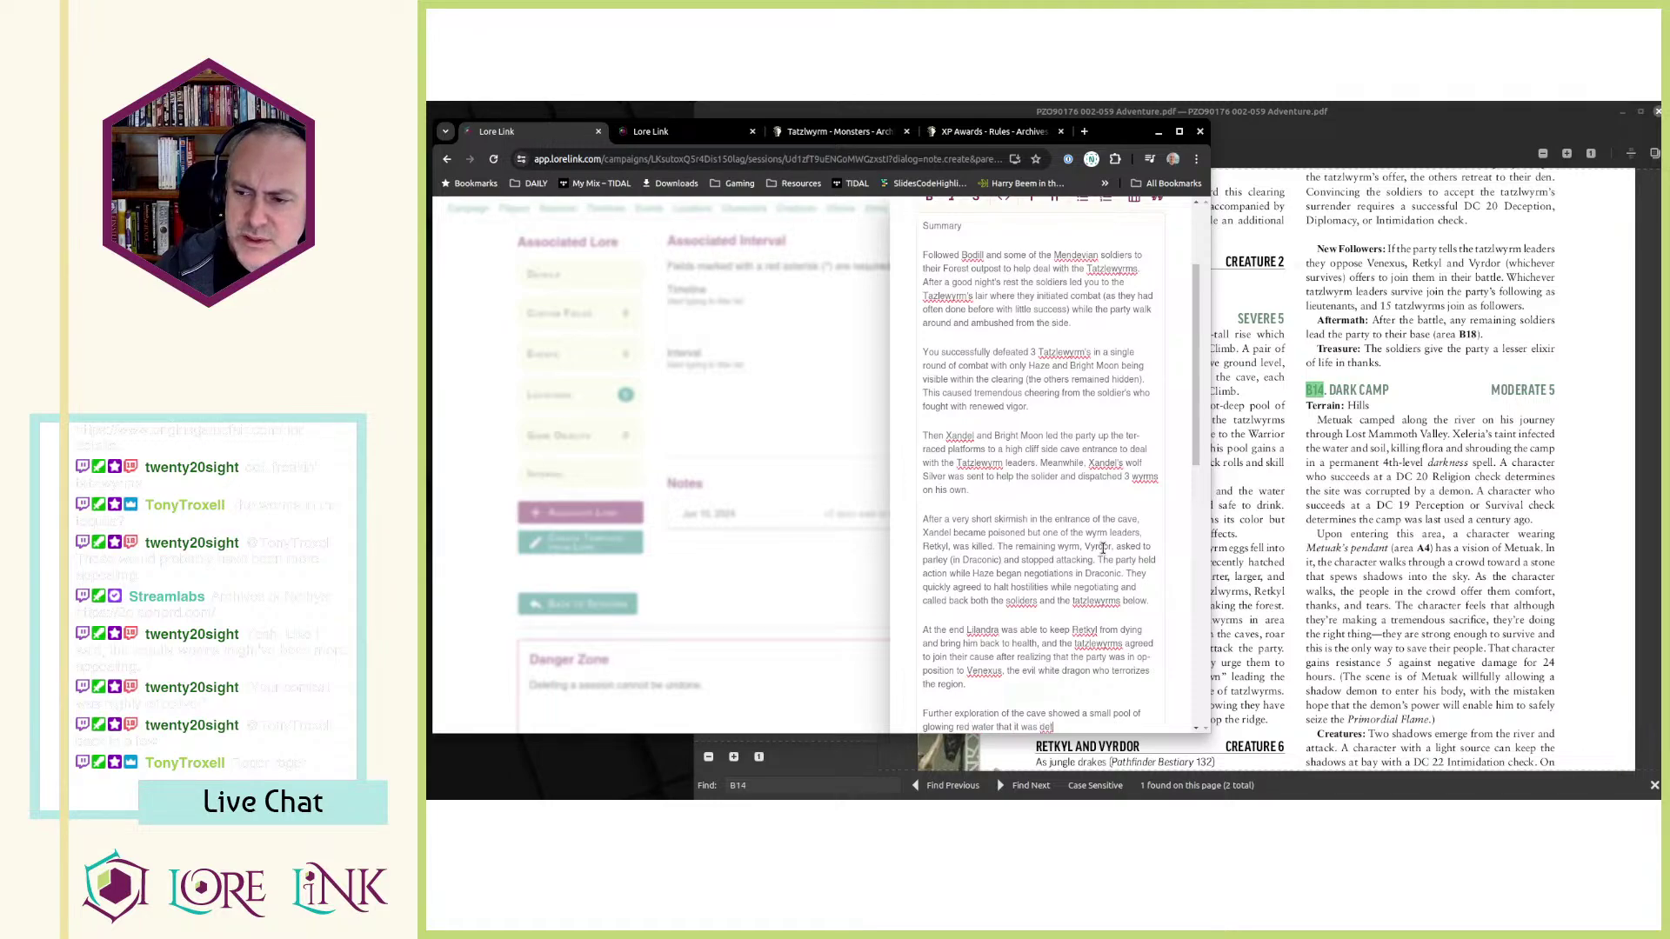
text(d w)
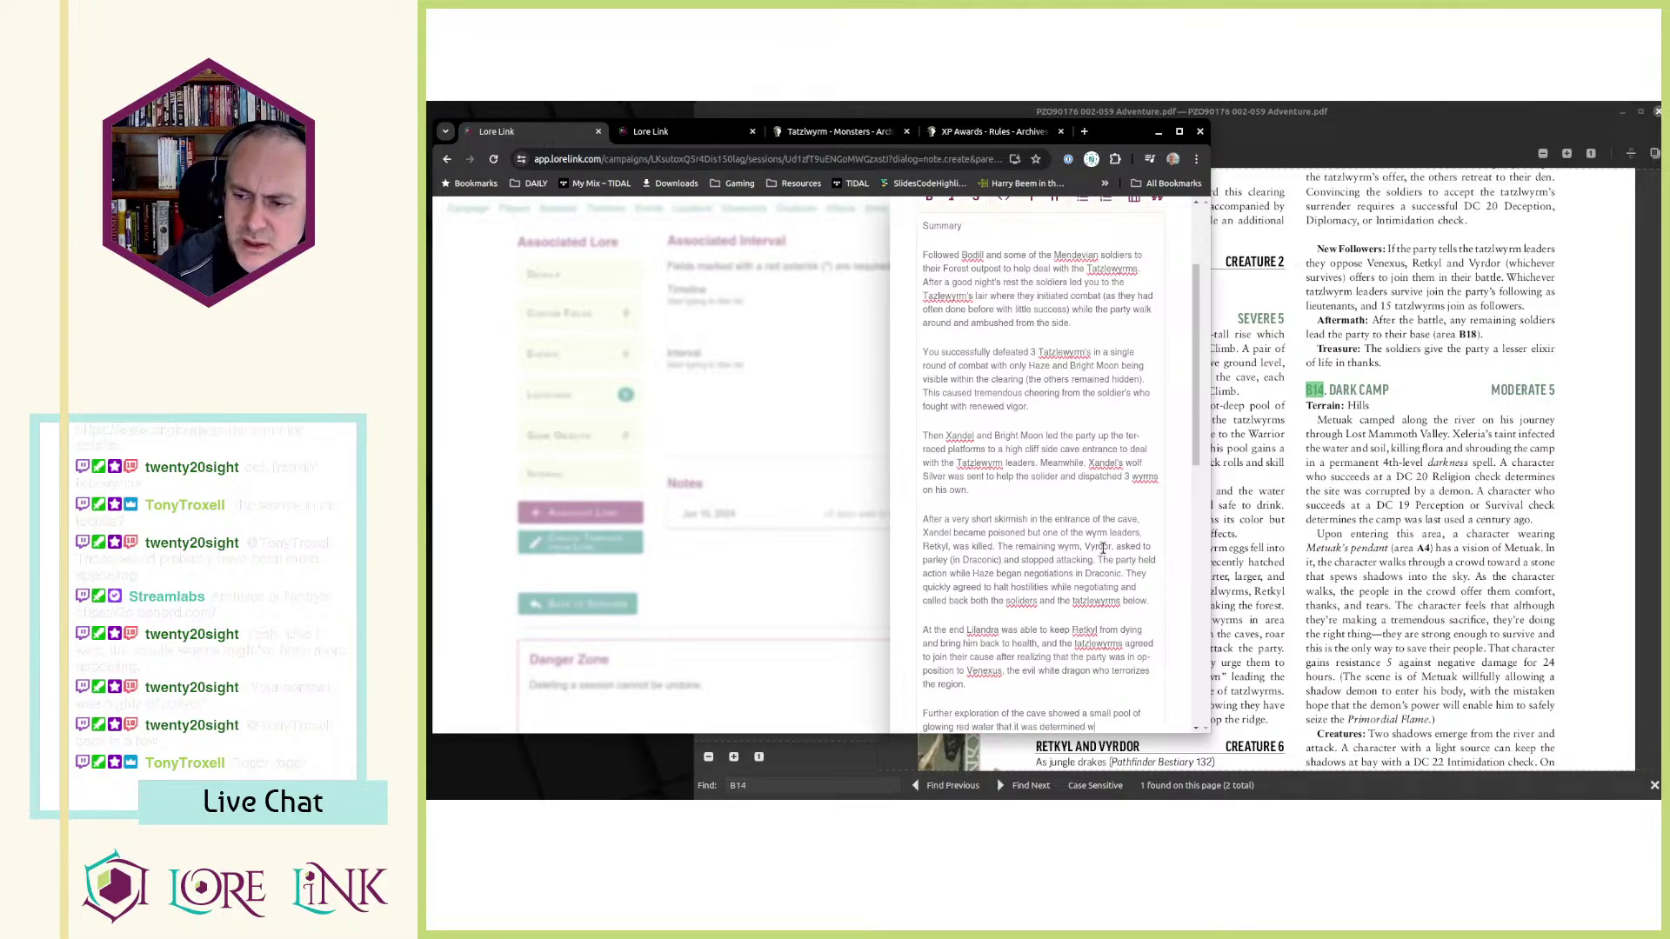
text(as related to )
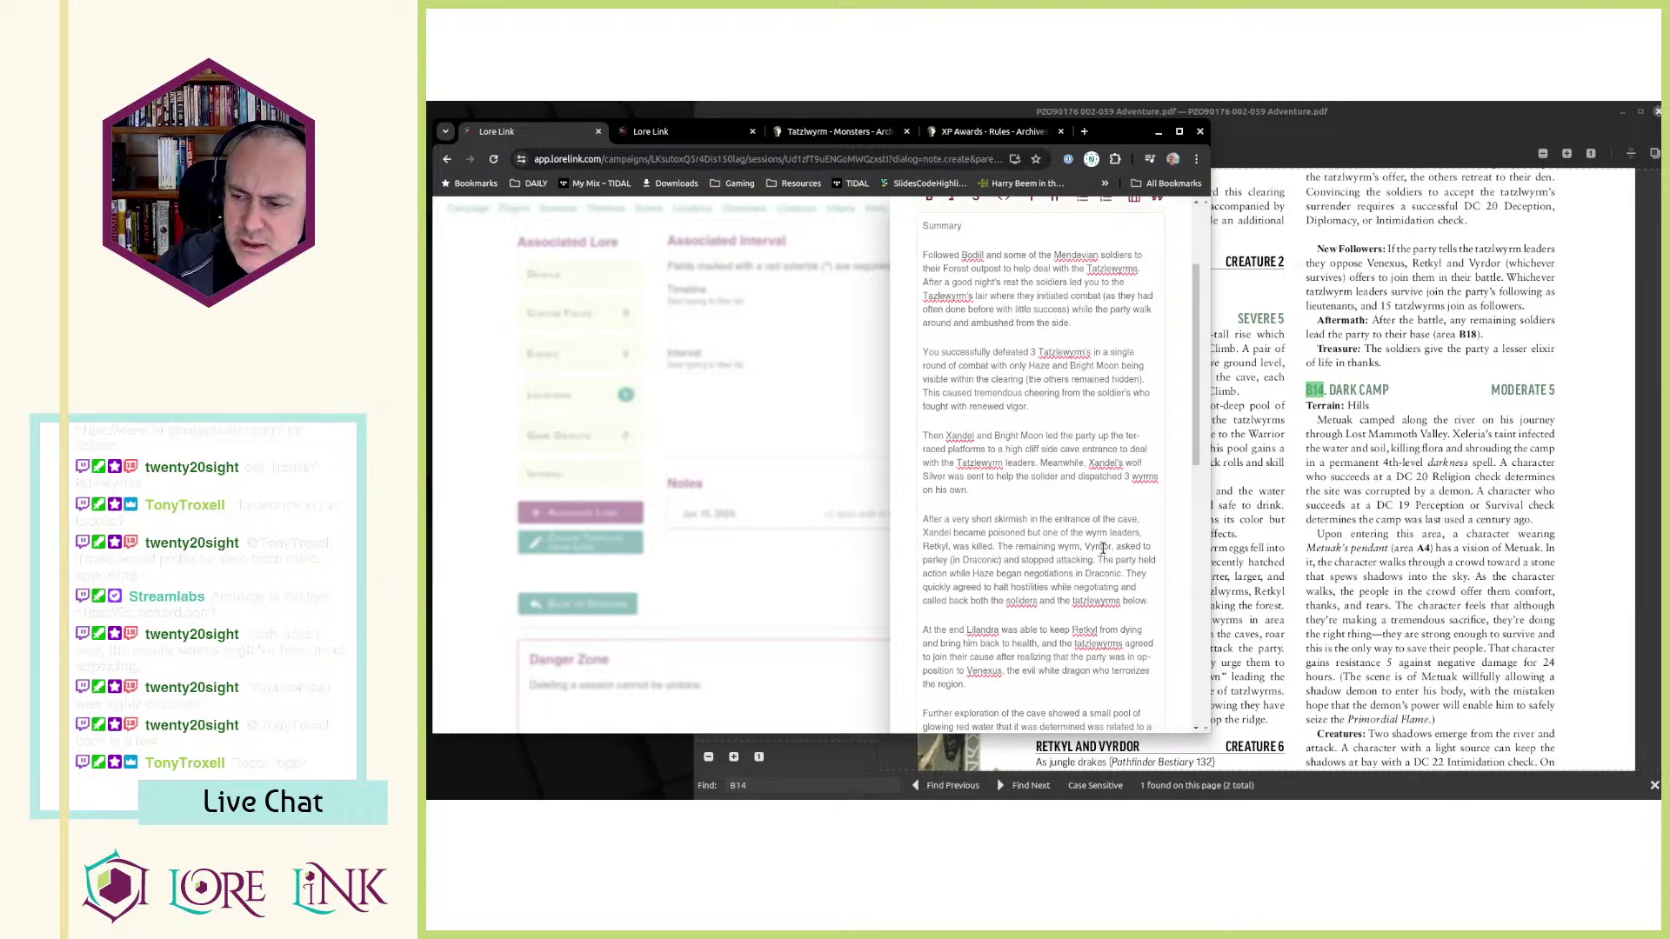
text(an a)
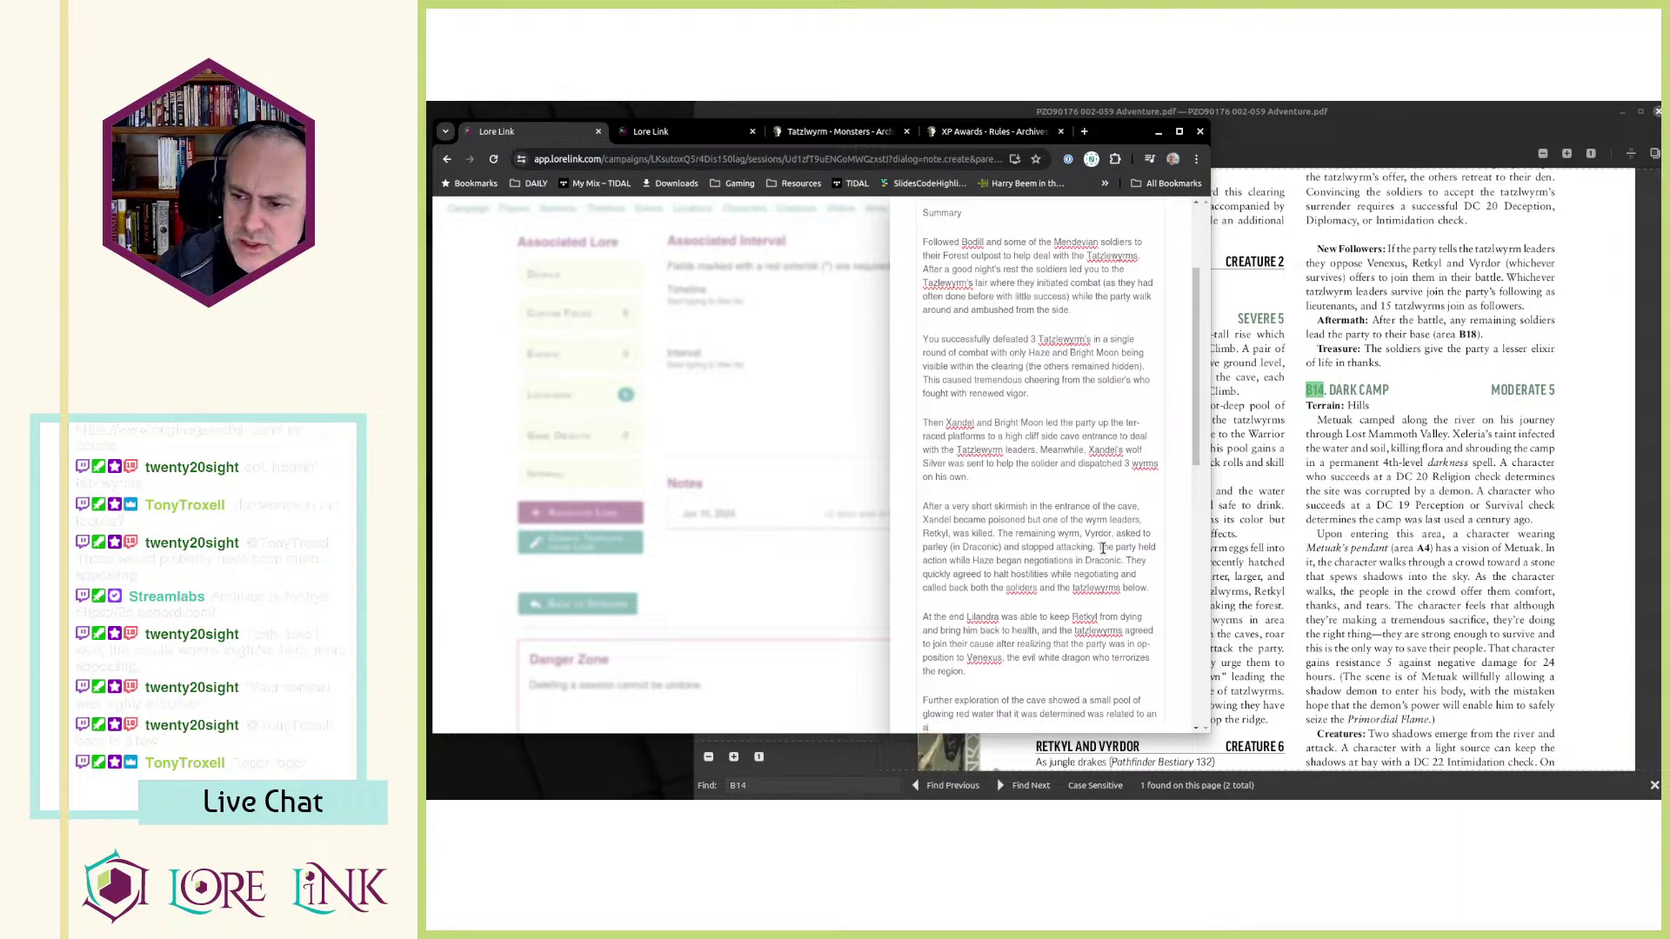
text(ncien)
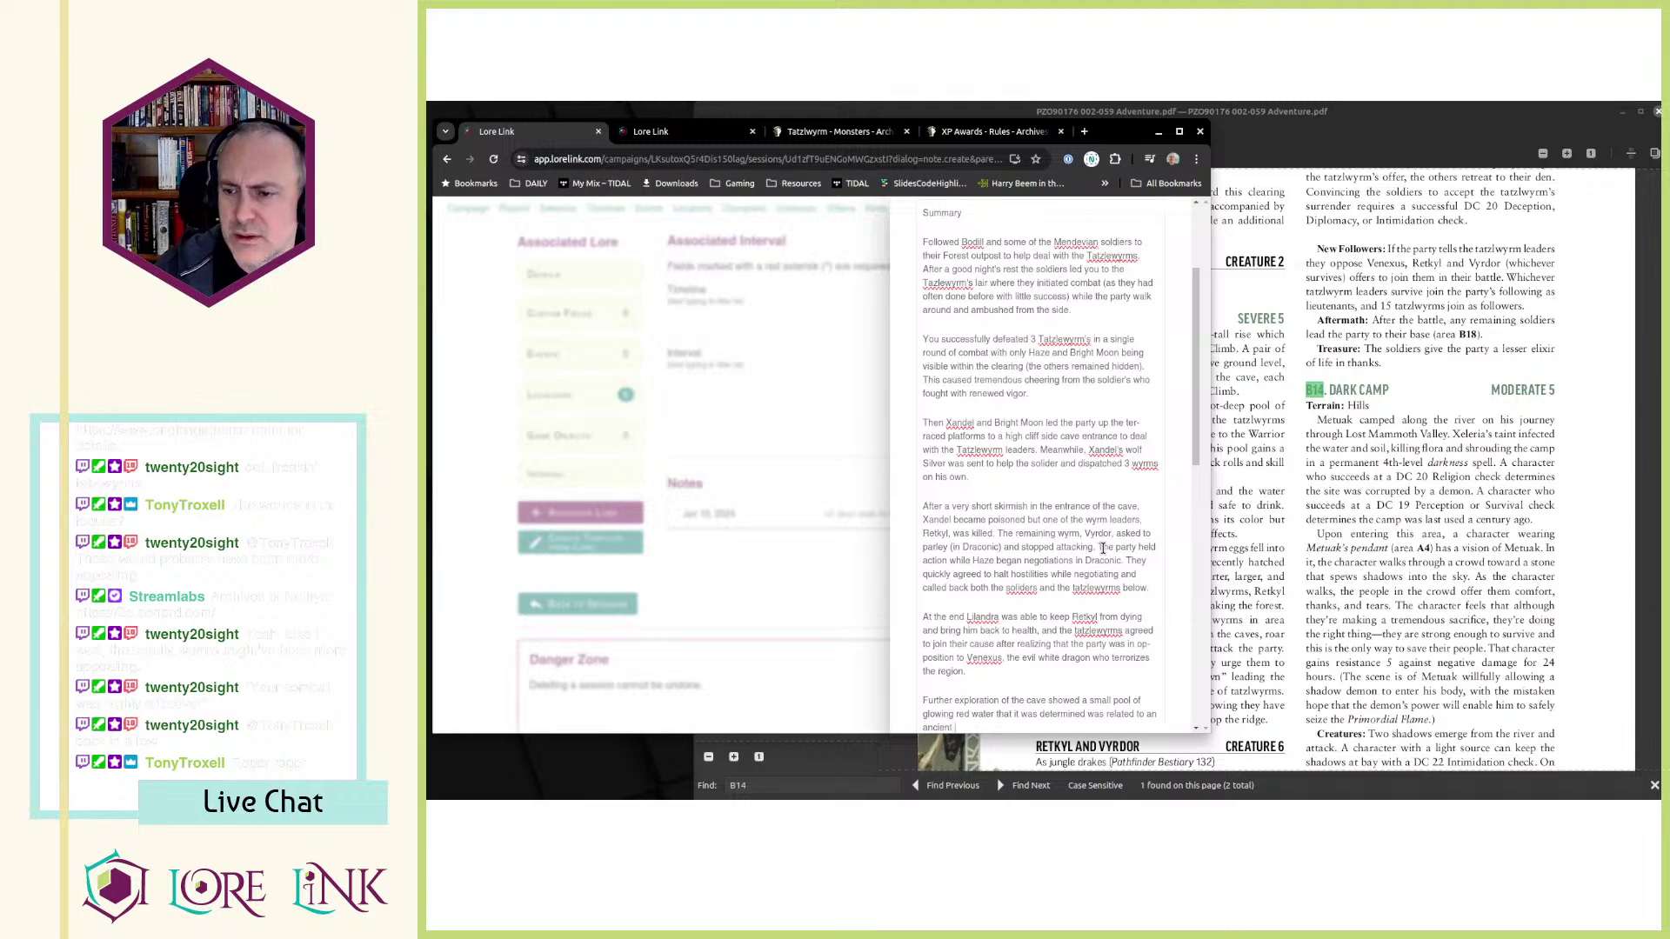
text(t holy)
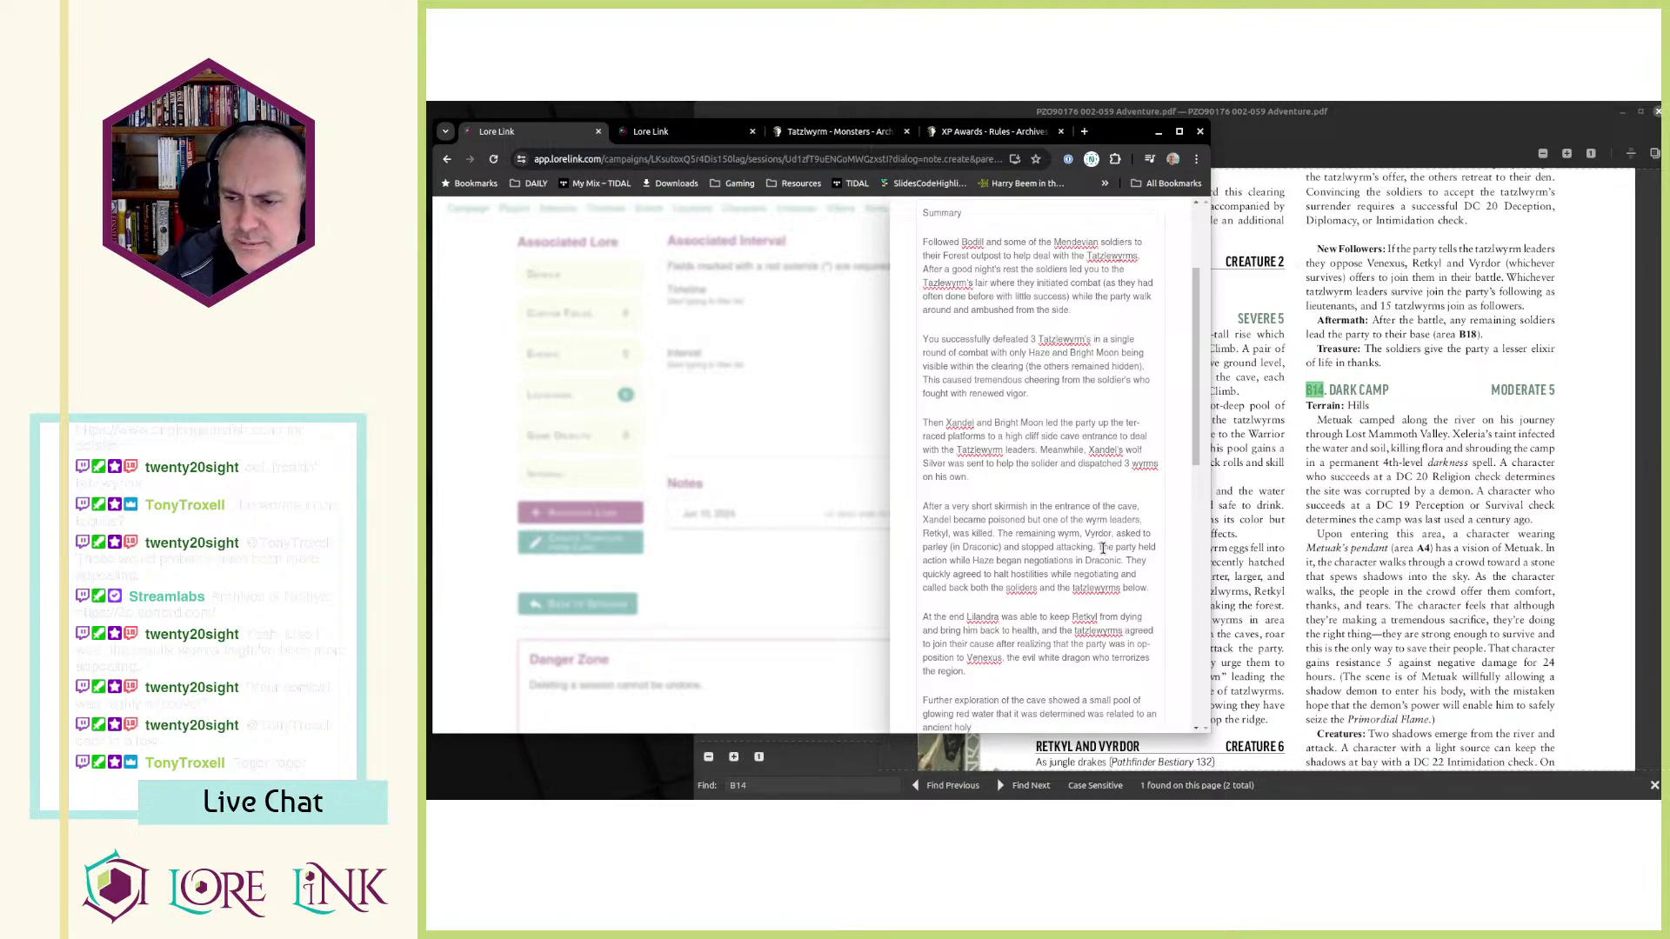
- Extend the sentence with "shrine and the cause for Retkyl and Vyrd"
key(BackSpace)
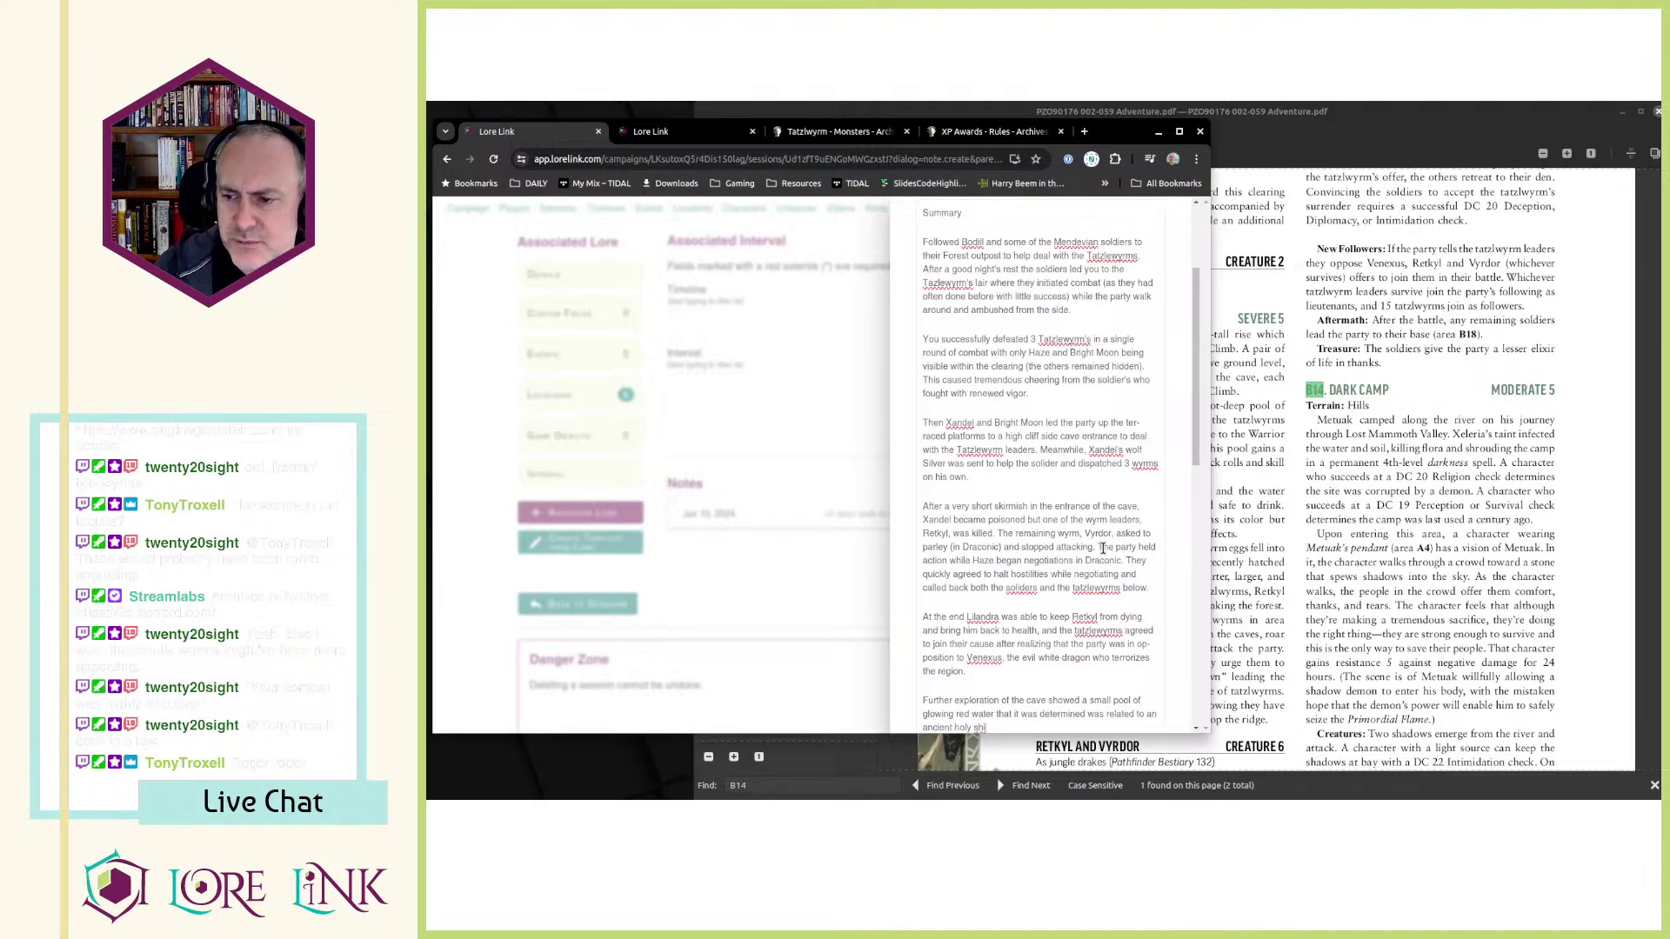
text(y shrine and the ca)
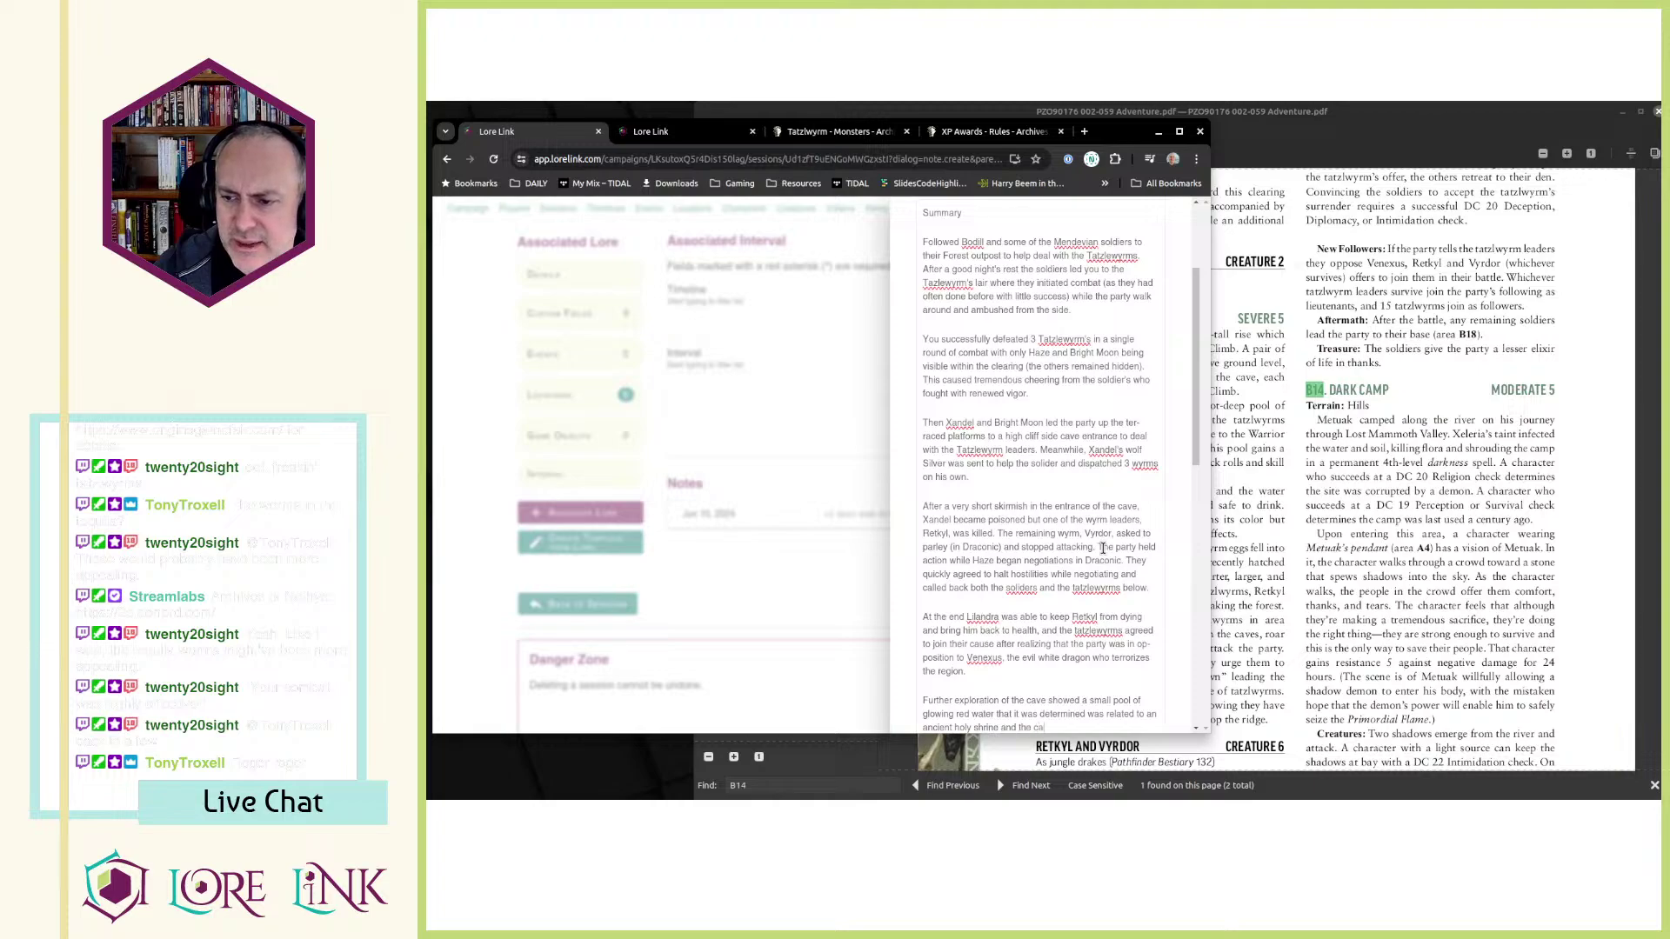
text(use for Retkly)
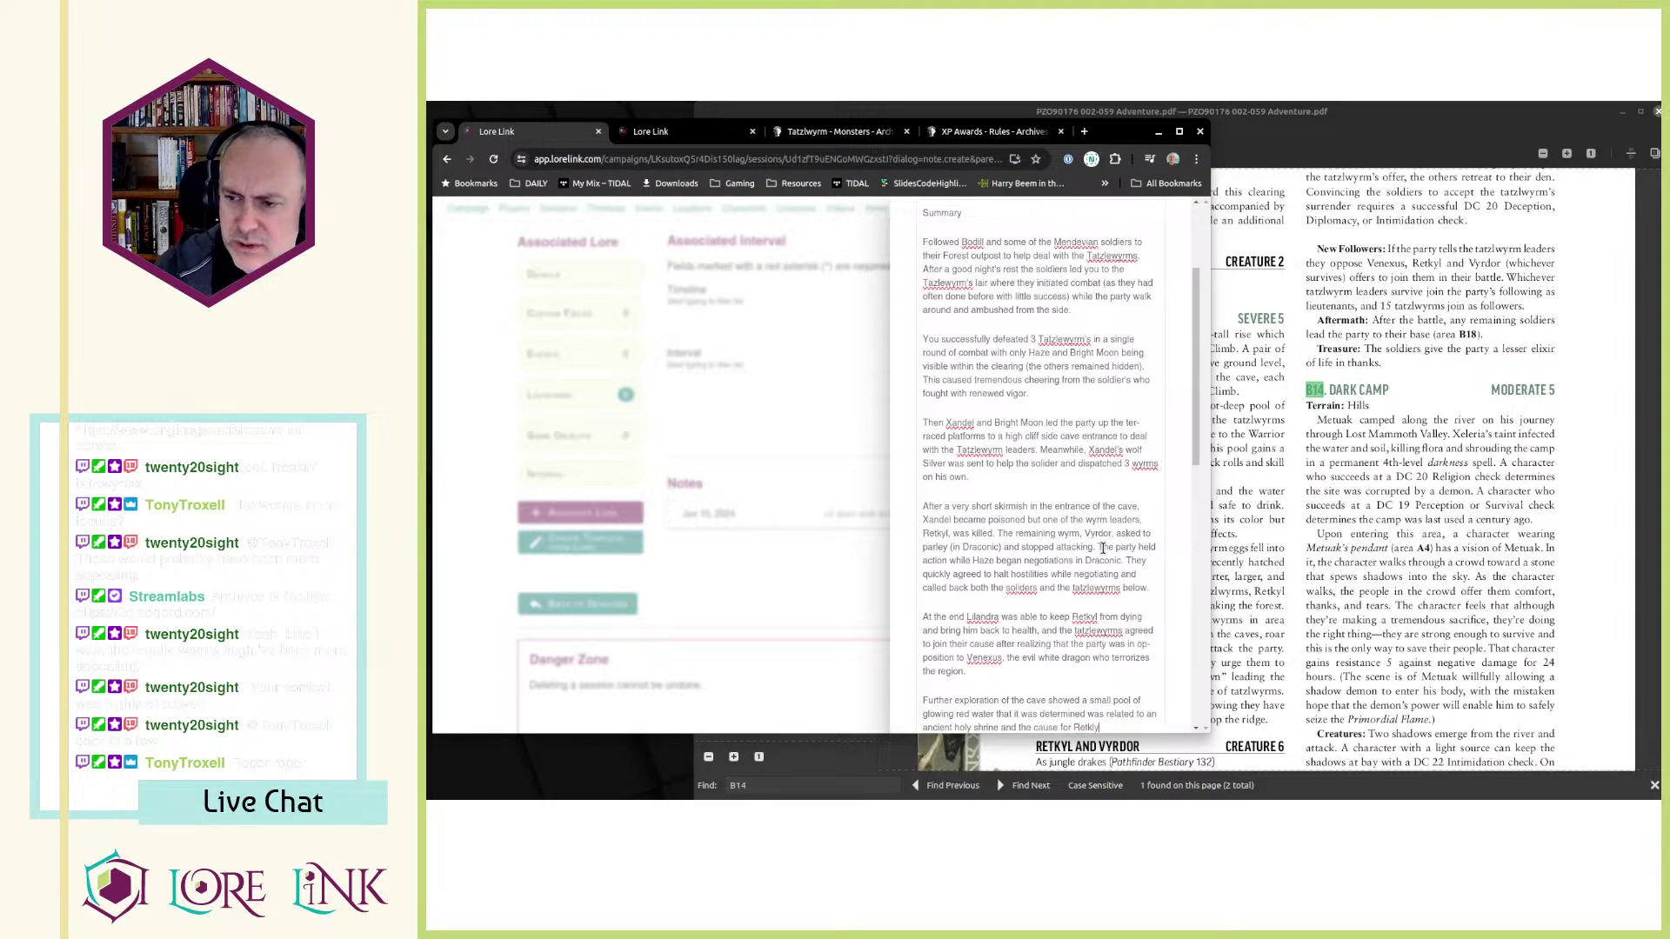
text( and Vyrd)
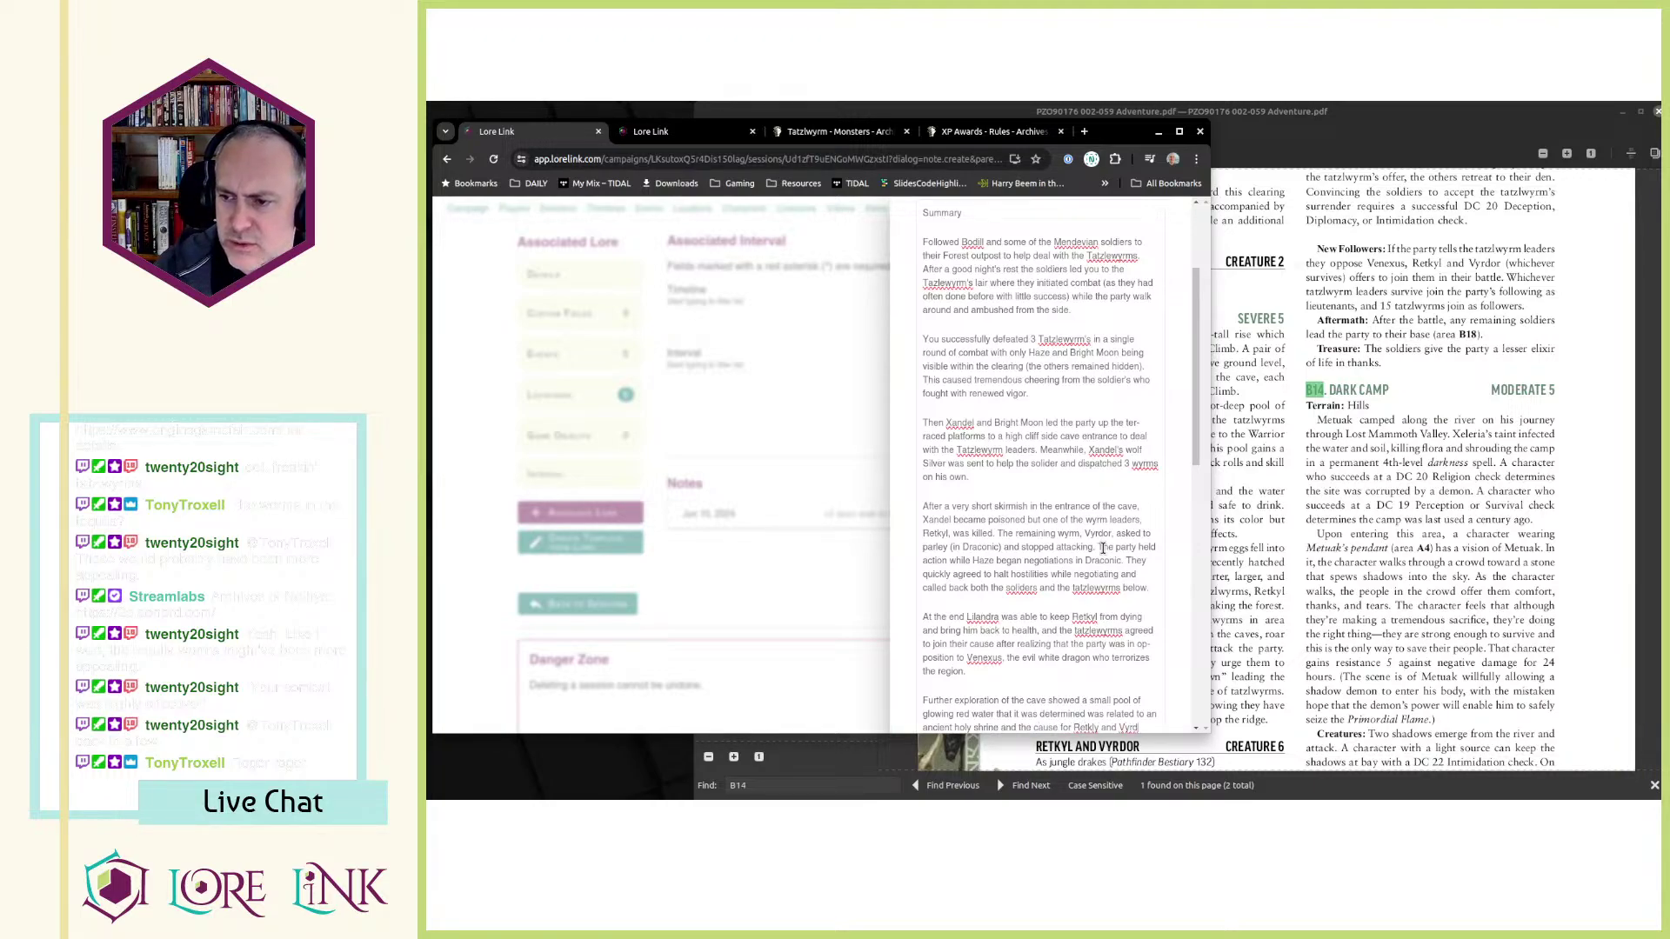
- Finish the cave exploration paragraph of the session note with "Vyrdor's advanced size, strength, and intelligence."
text(or's advanced)
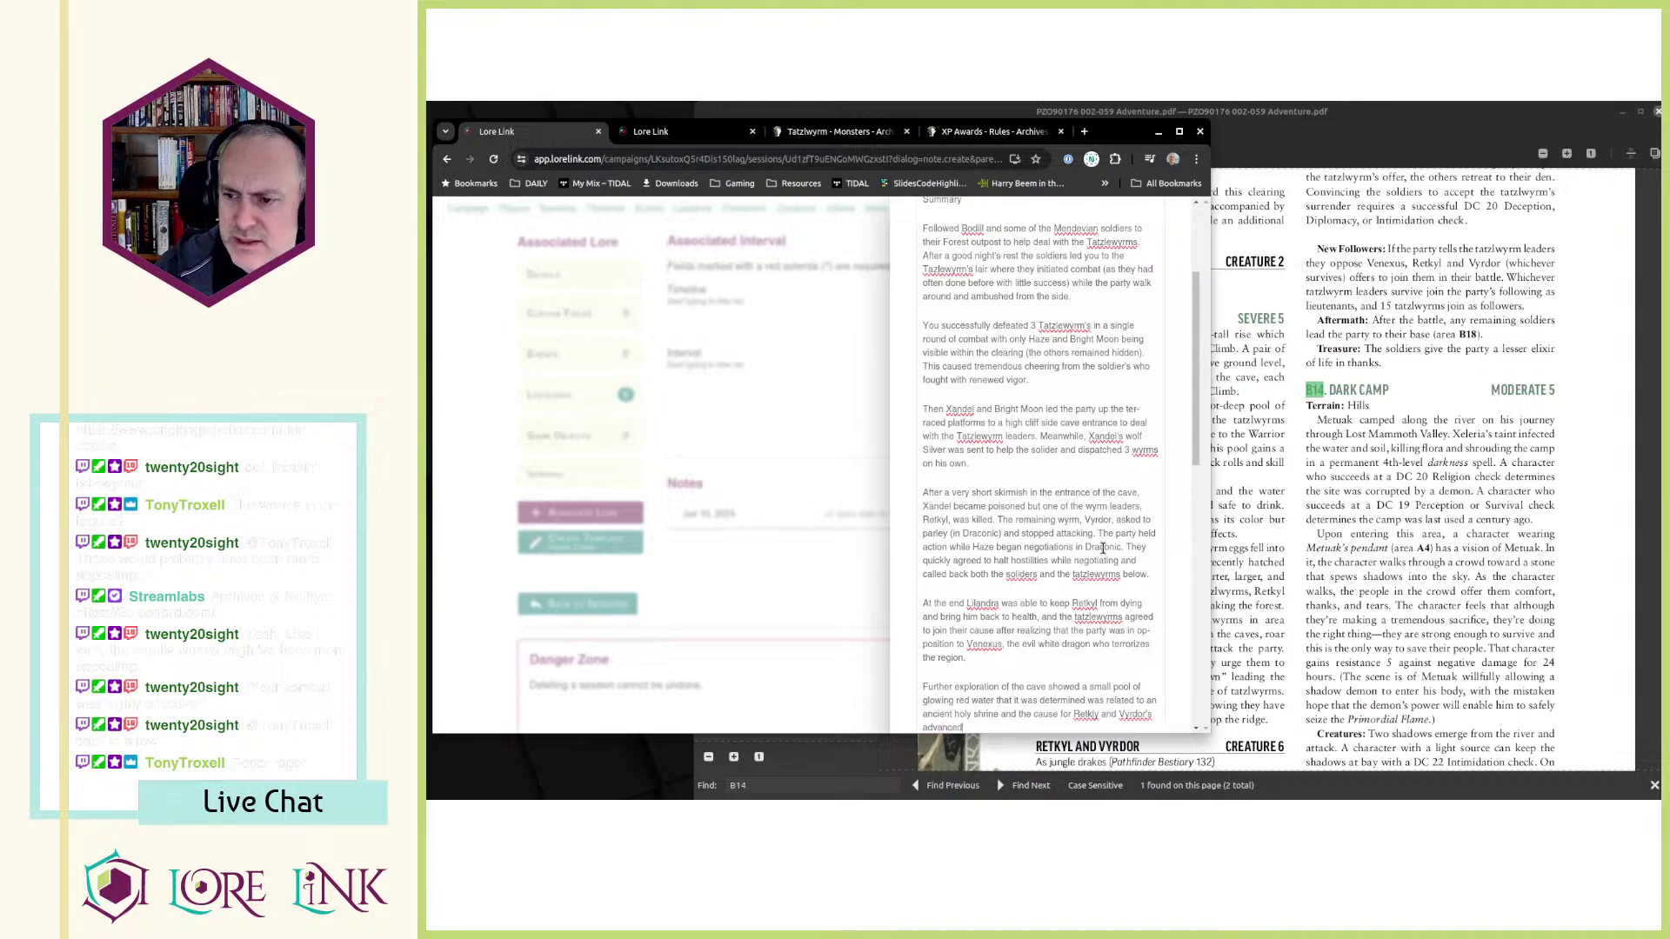
text( size, sitrengh)
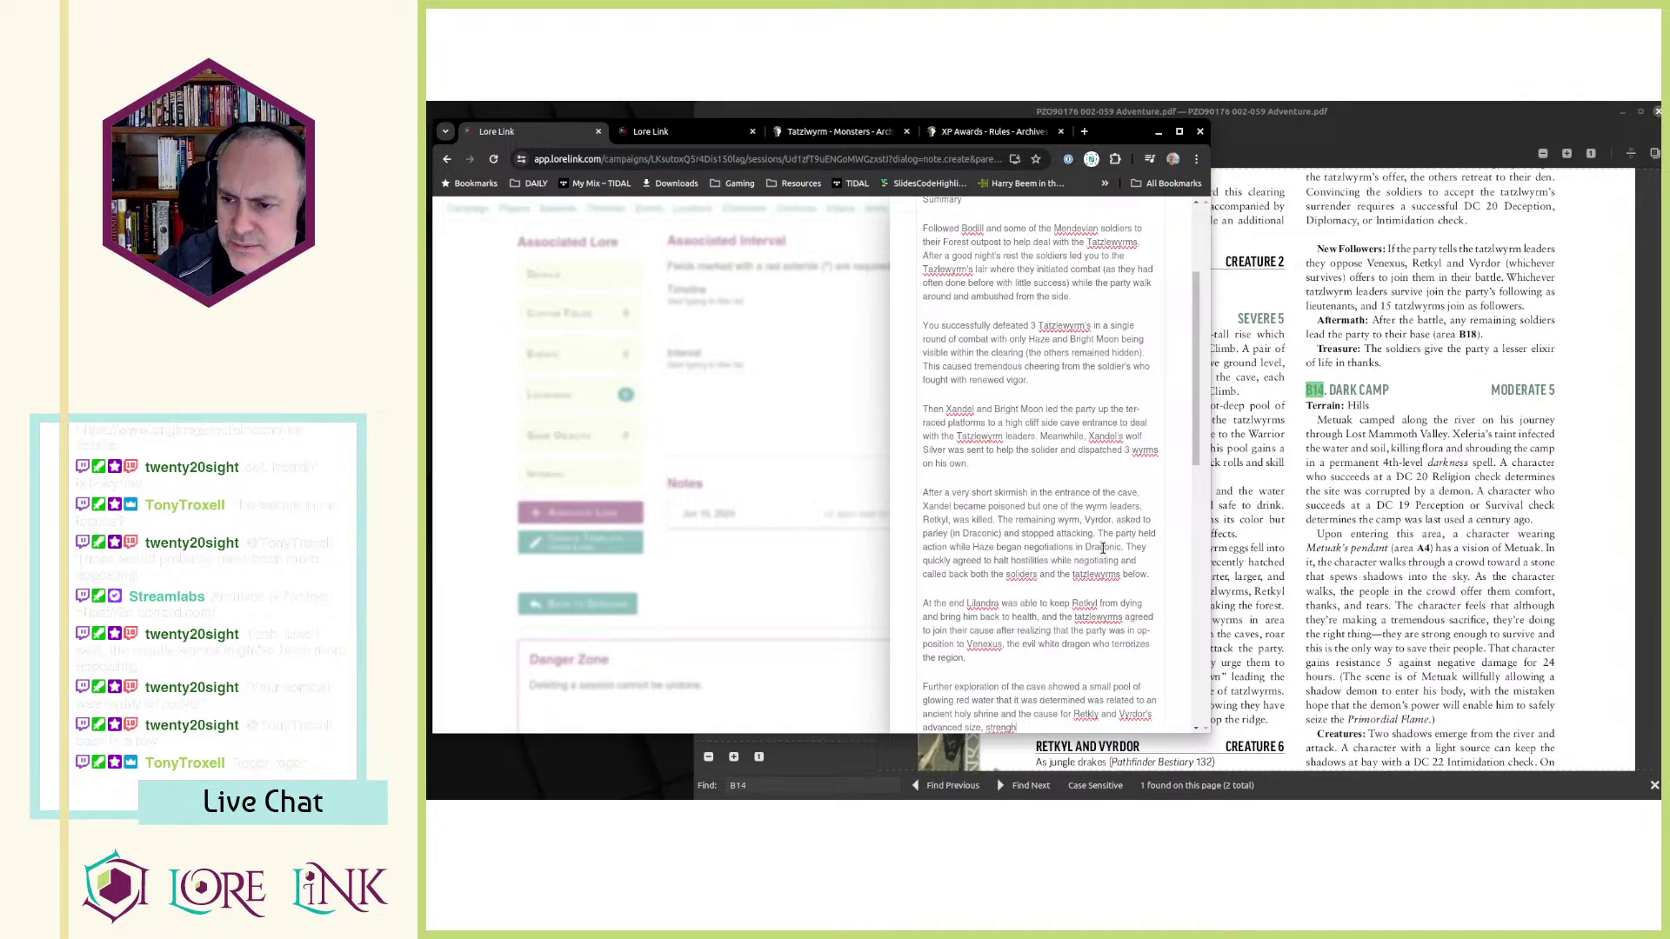
text(t, and t, and intell)
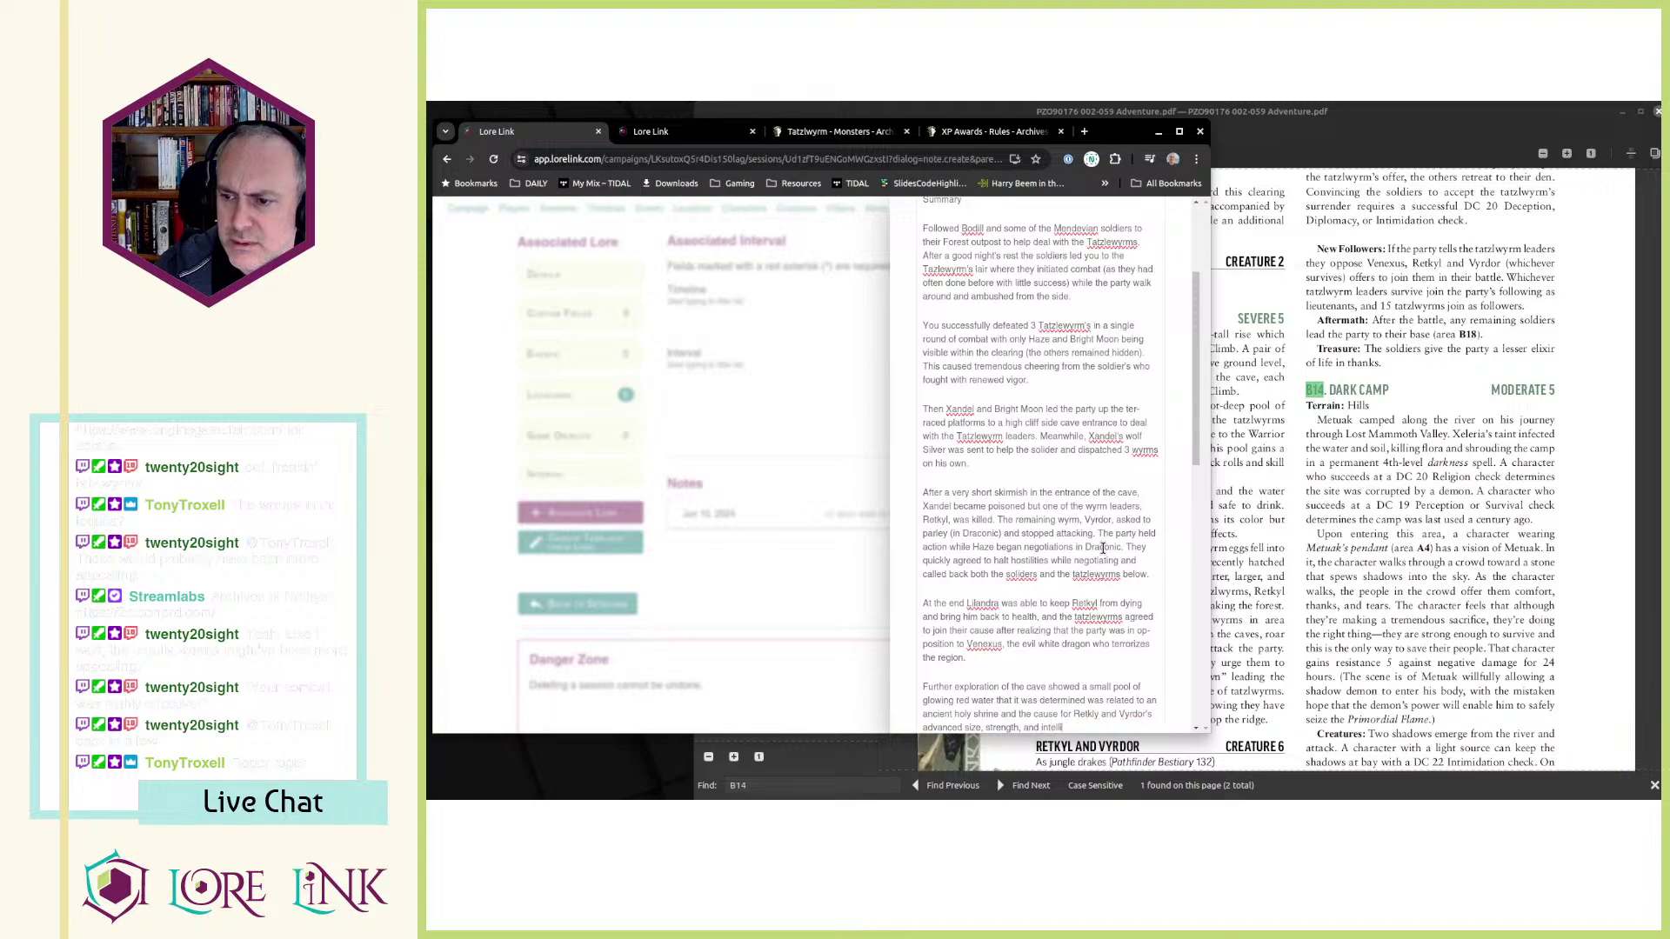
text(igence.)
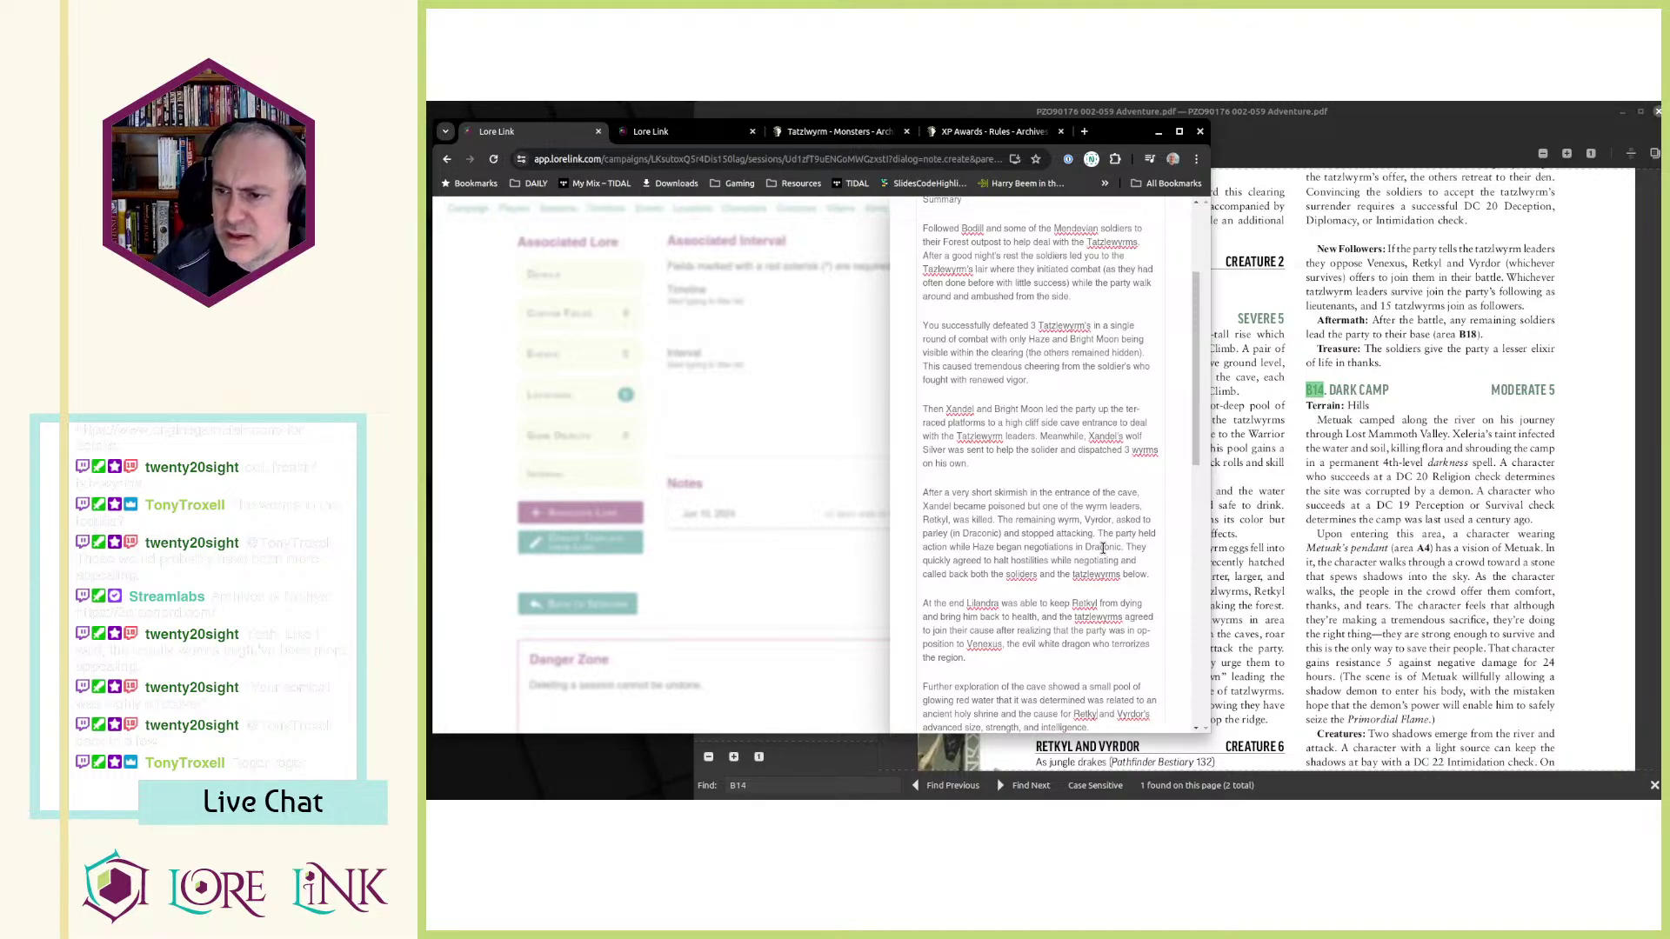
- Start a new closing paragraph in the note reading "The session ended with a journey to the Elder tree where you"
scroll(946, 521, down, 2)
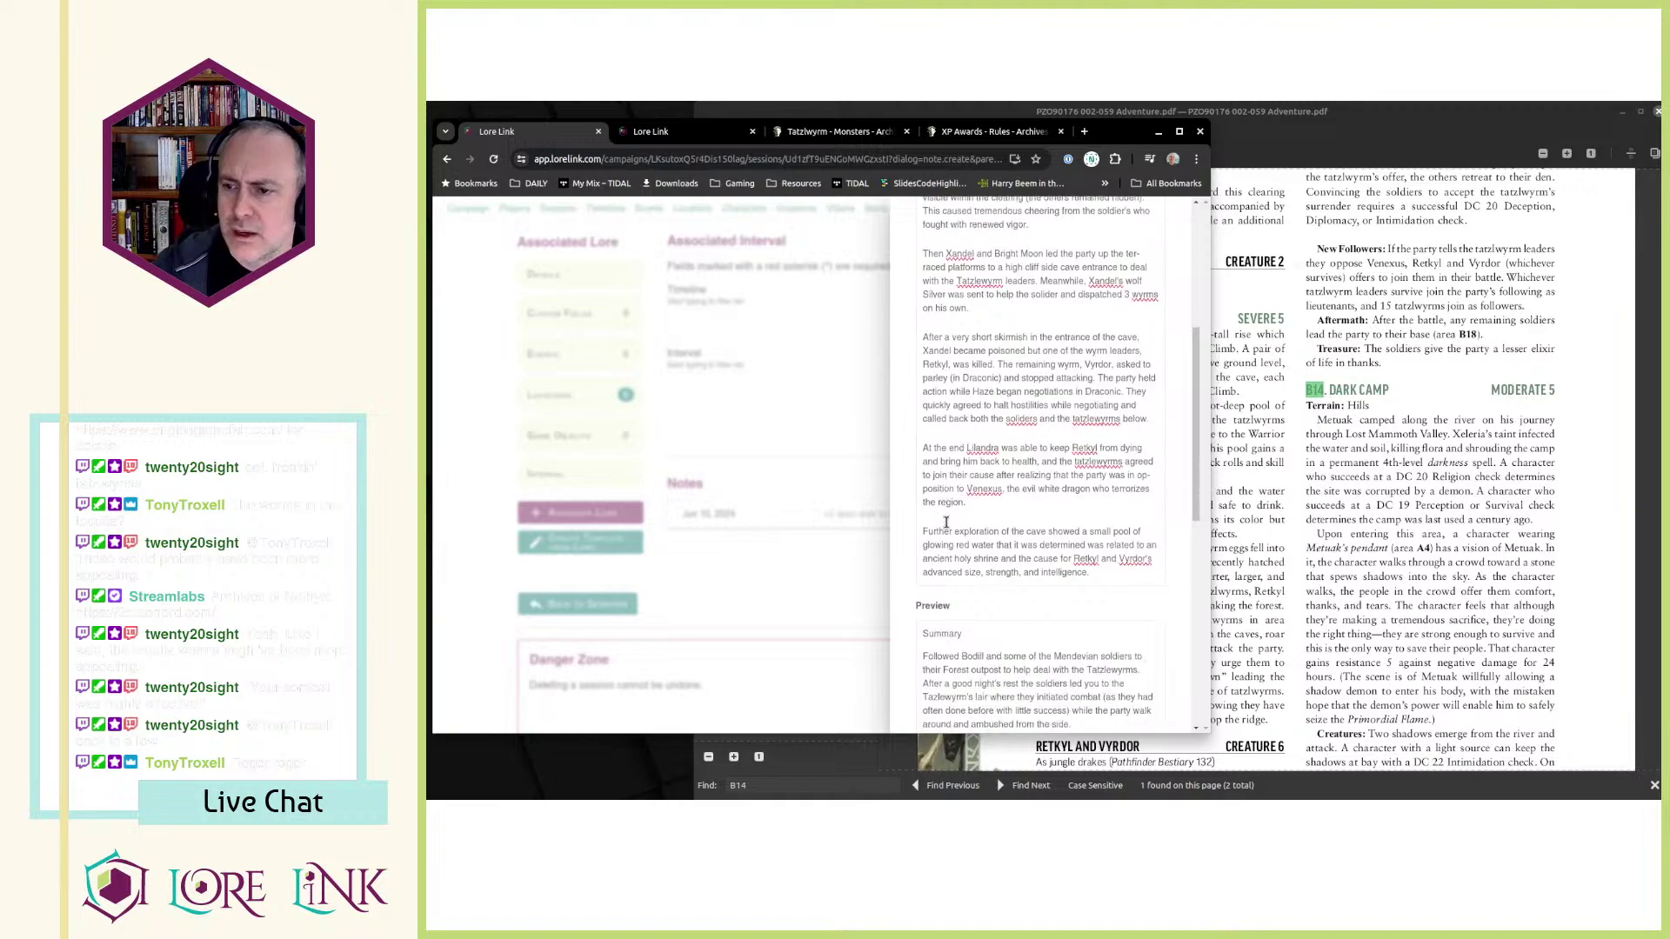
key(Return)
key(Return)
text(The se)
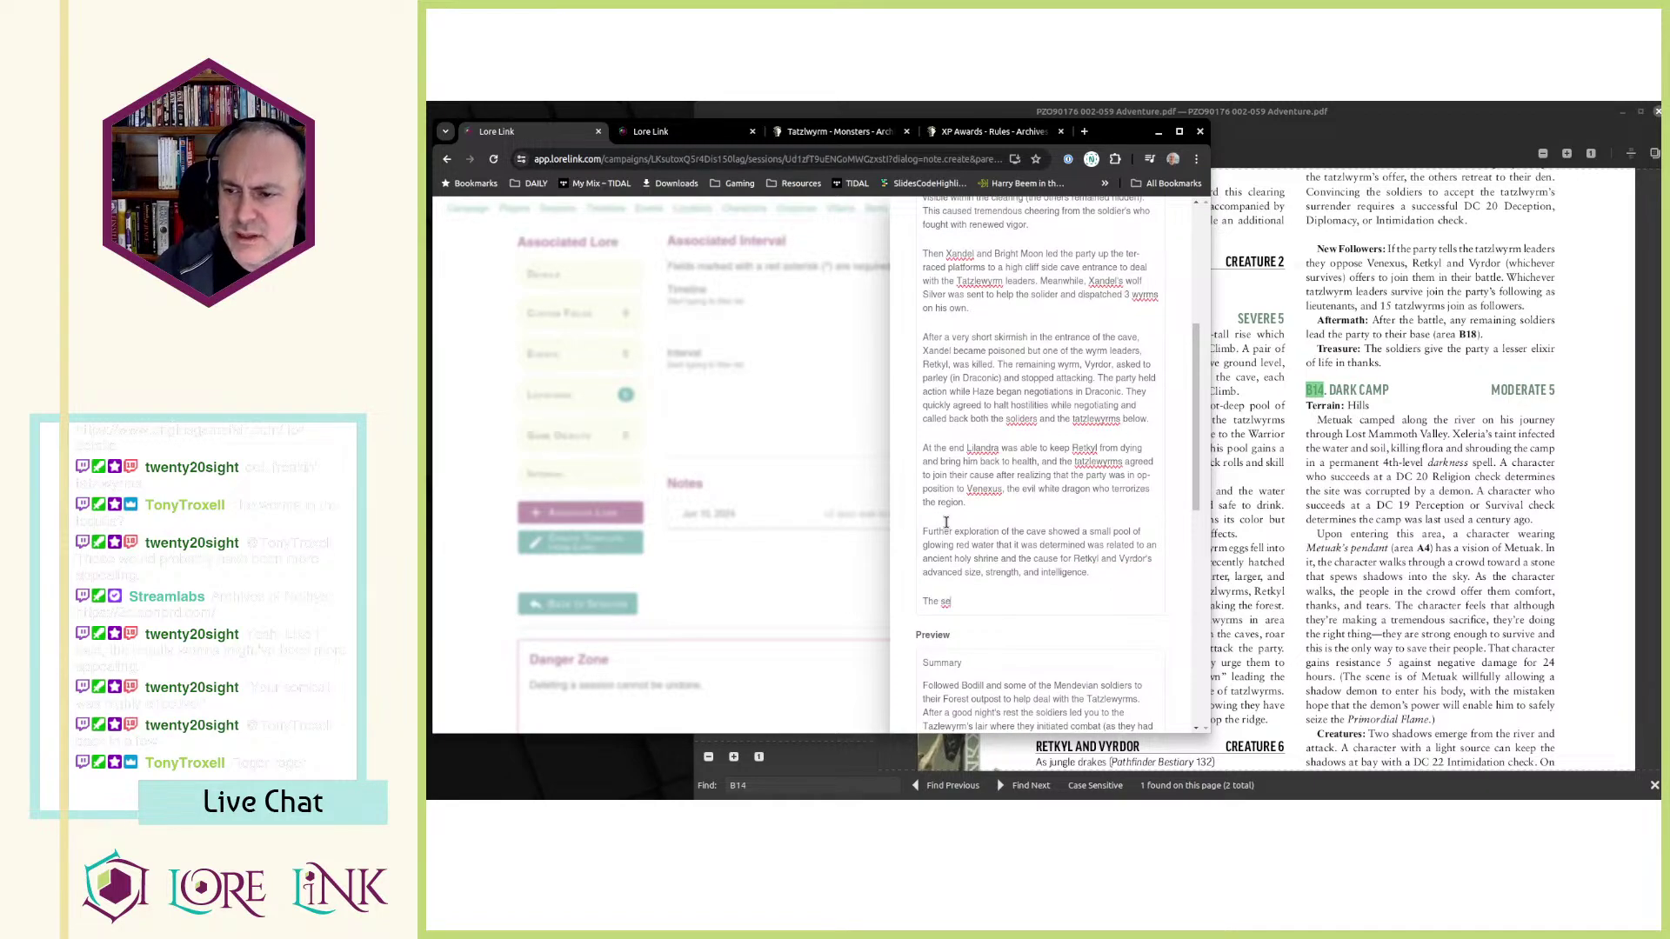
text(ssion ended with a s)
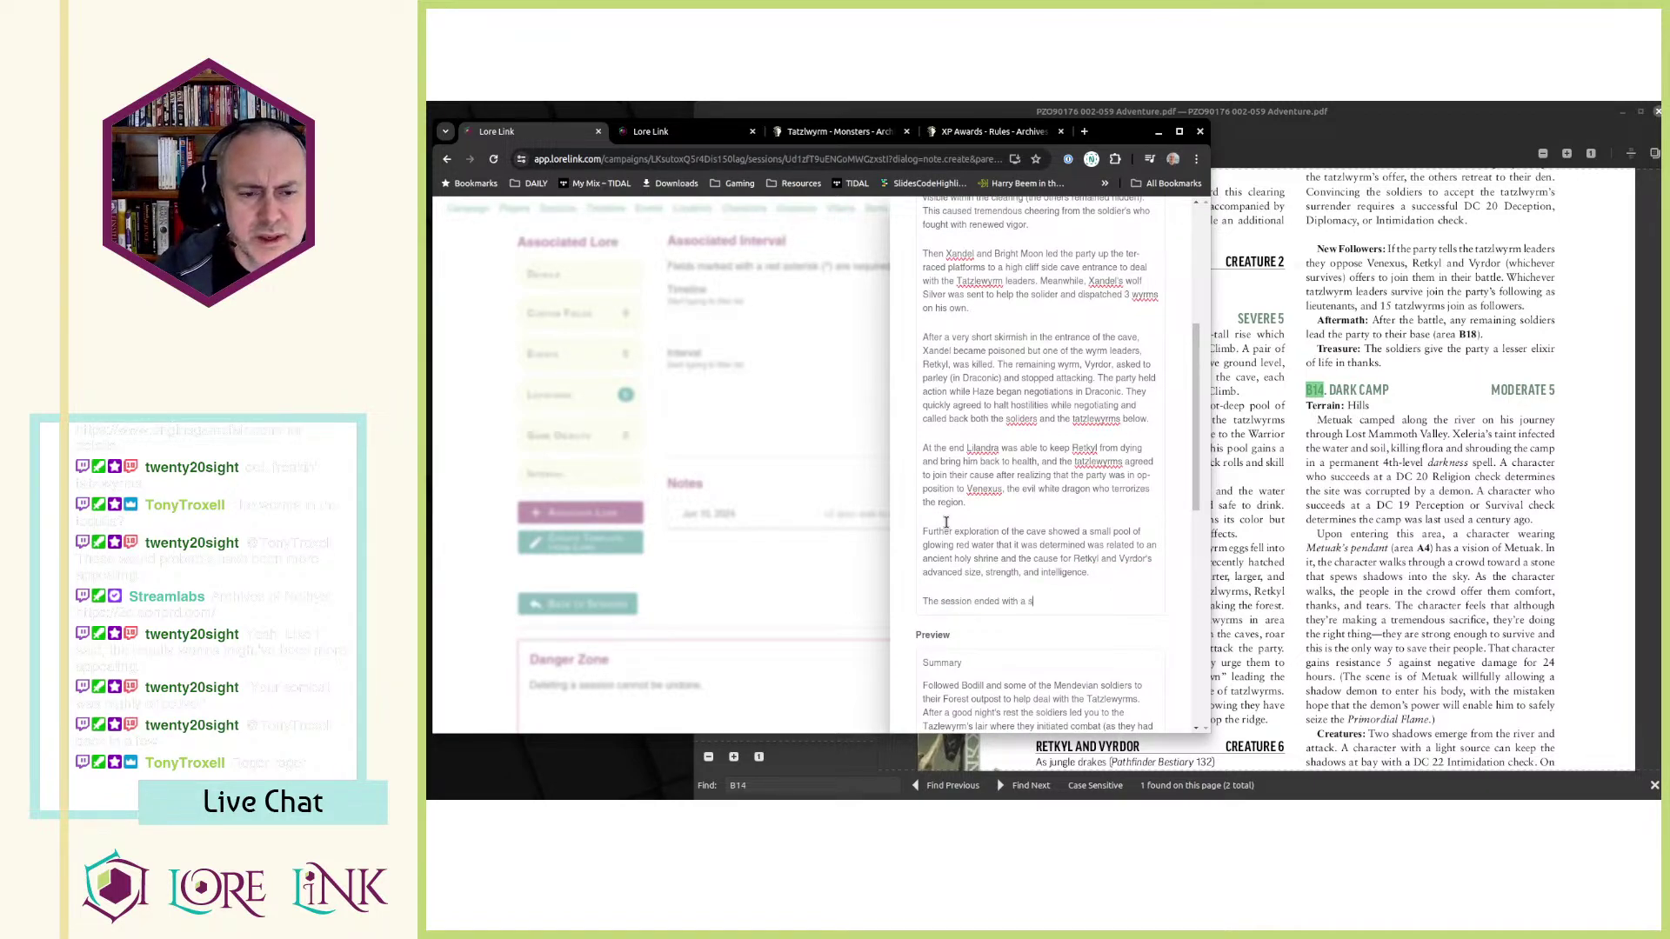
text(journy)
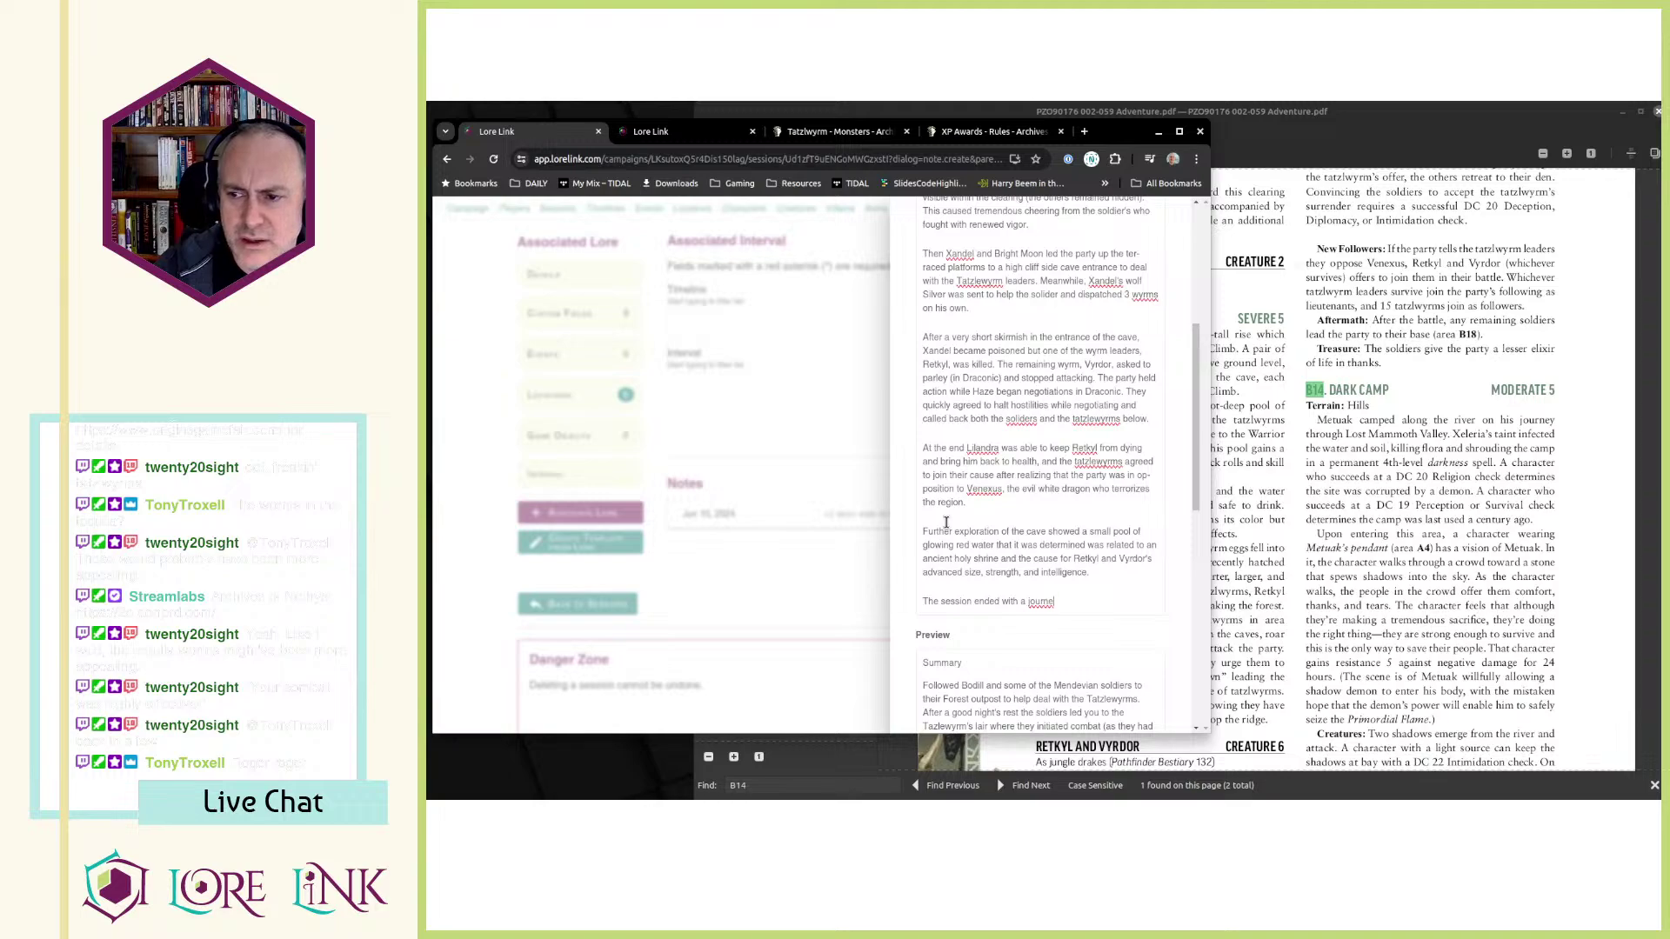
text(y to)
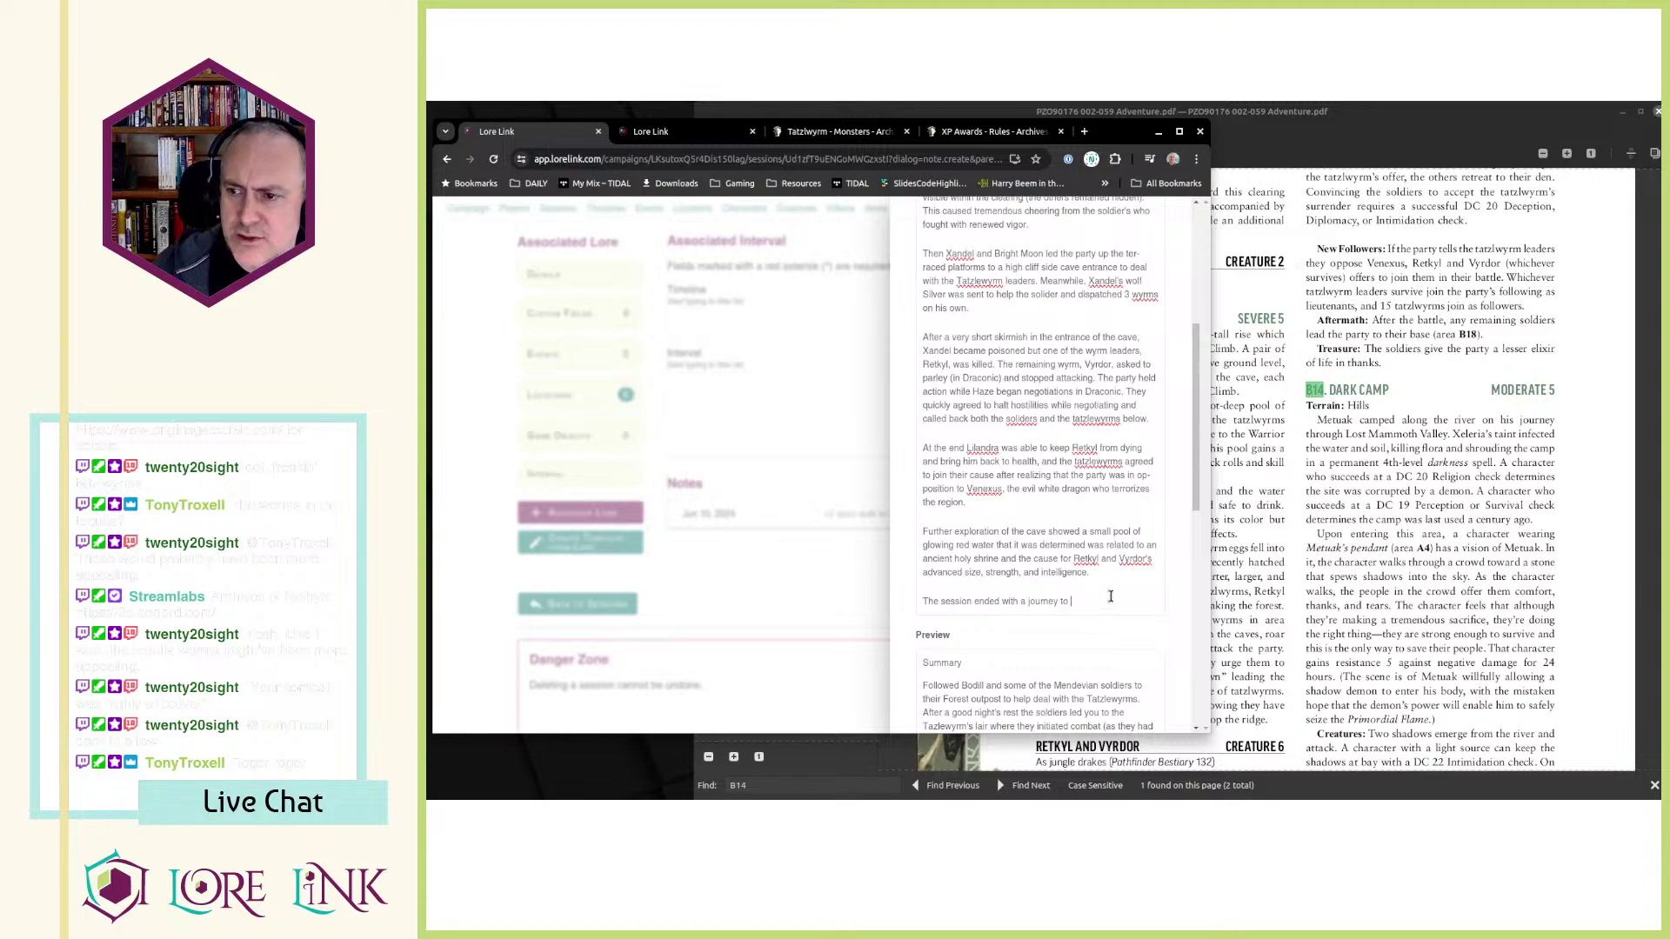
text(the Eld)
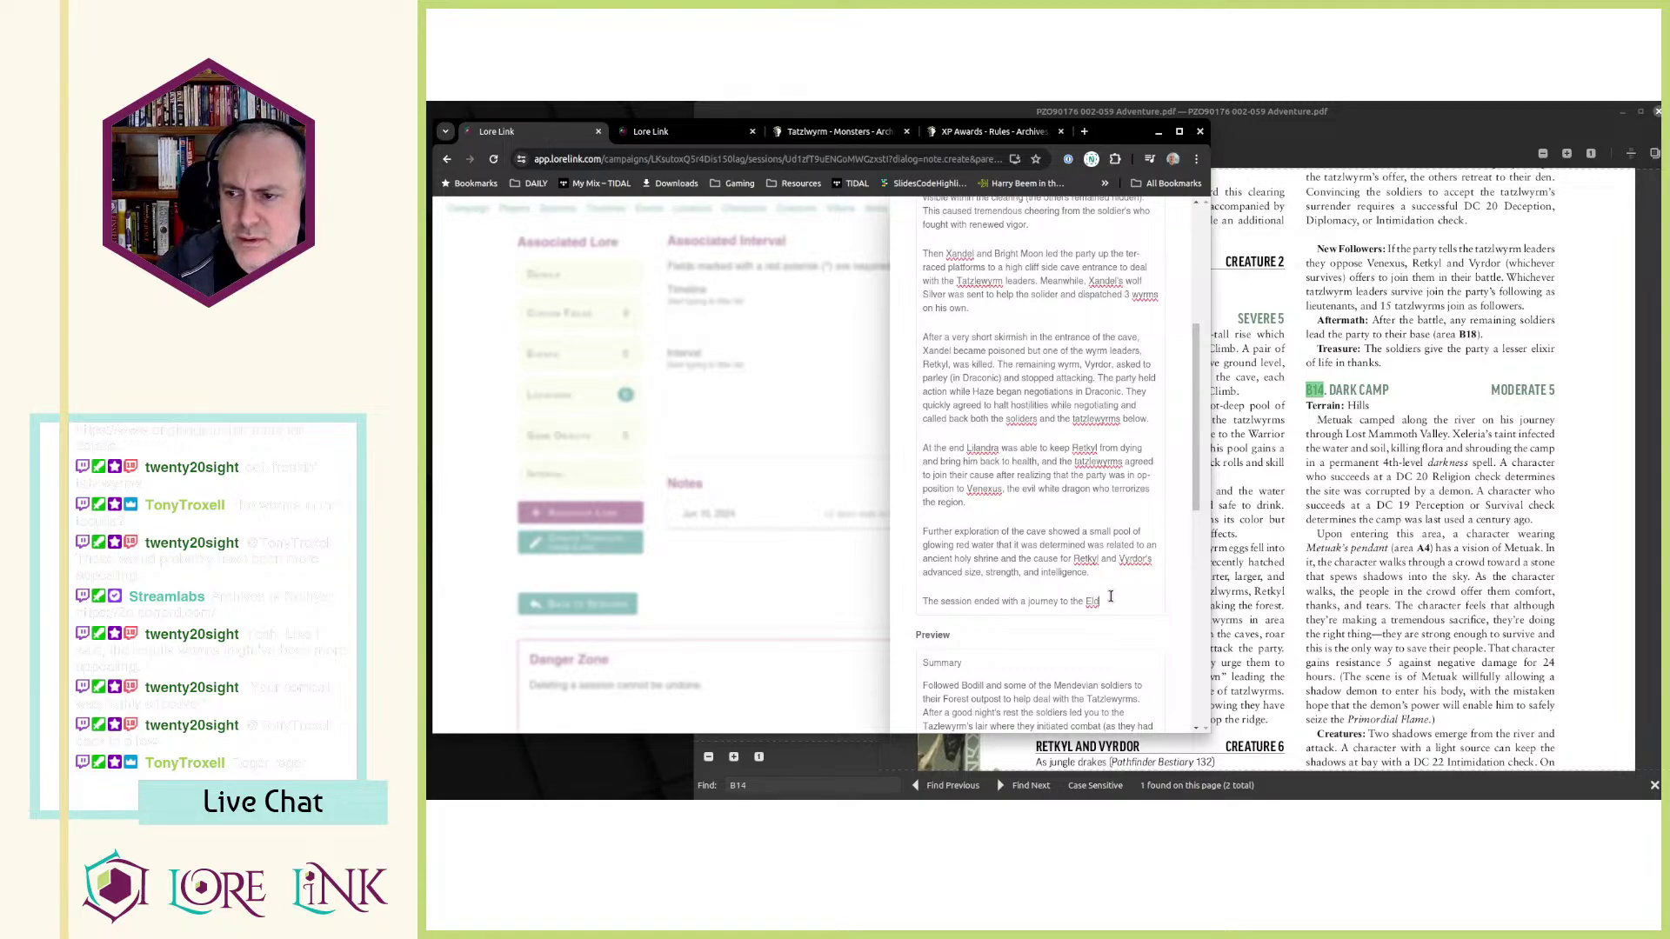
text(er ree where you)
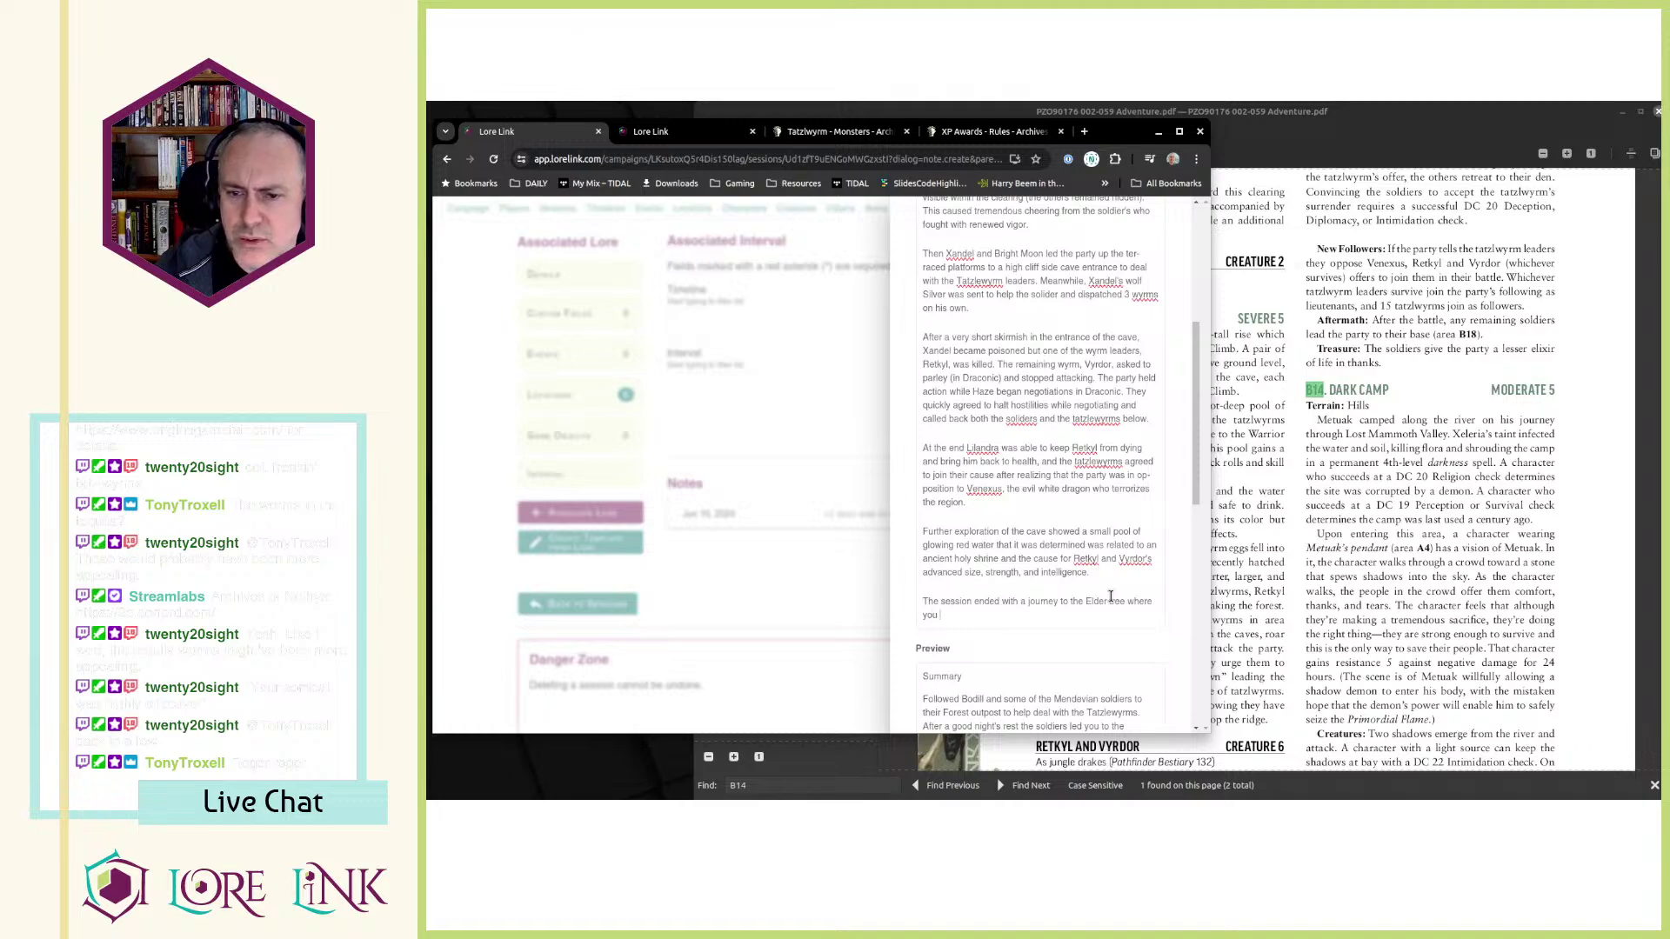
- Continue the closing sentence with "awaited the tatzlewyrms and Mendevian soldiers"
text( awaite)
key(BackSpace)
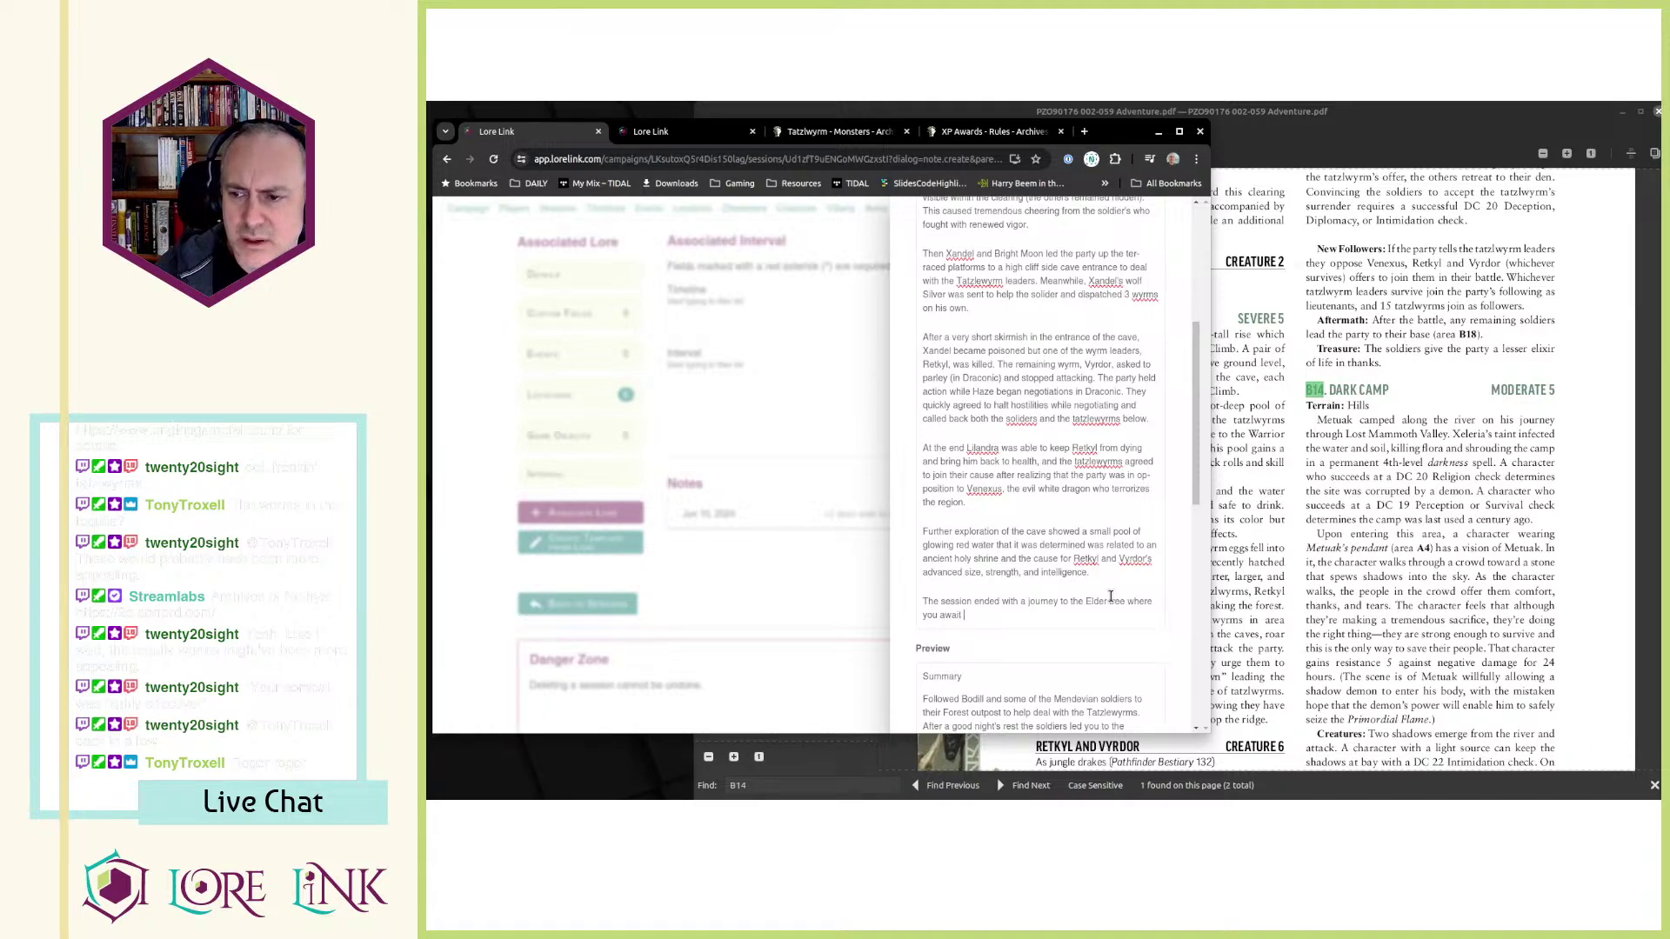
text(th)
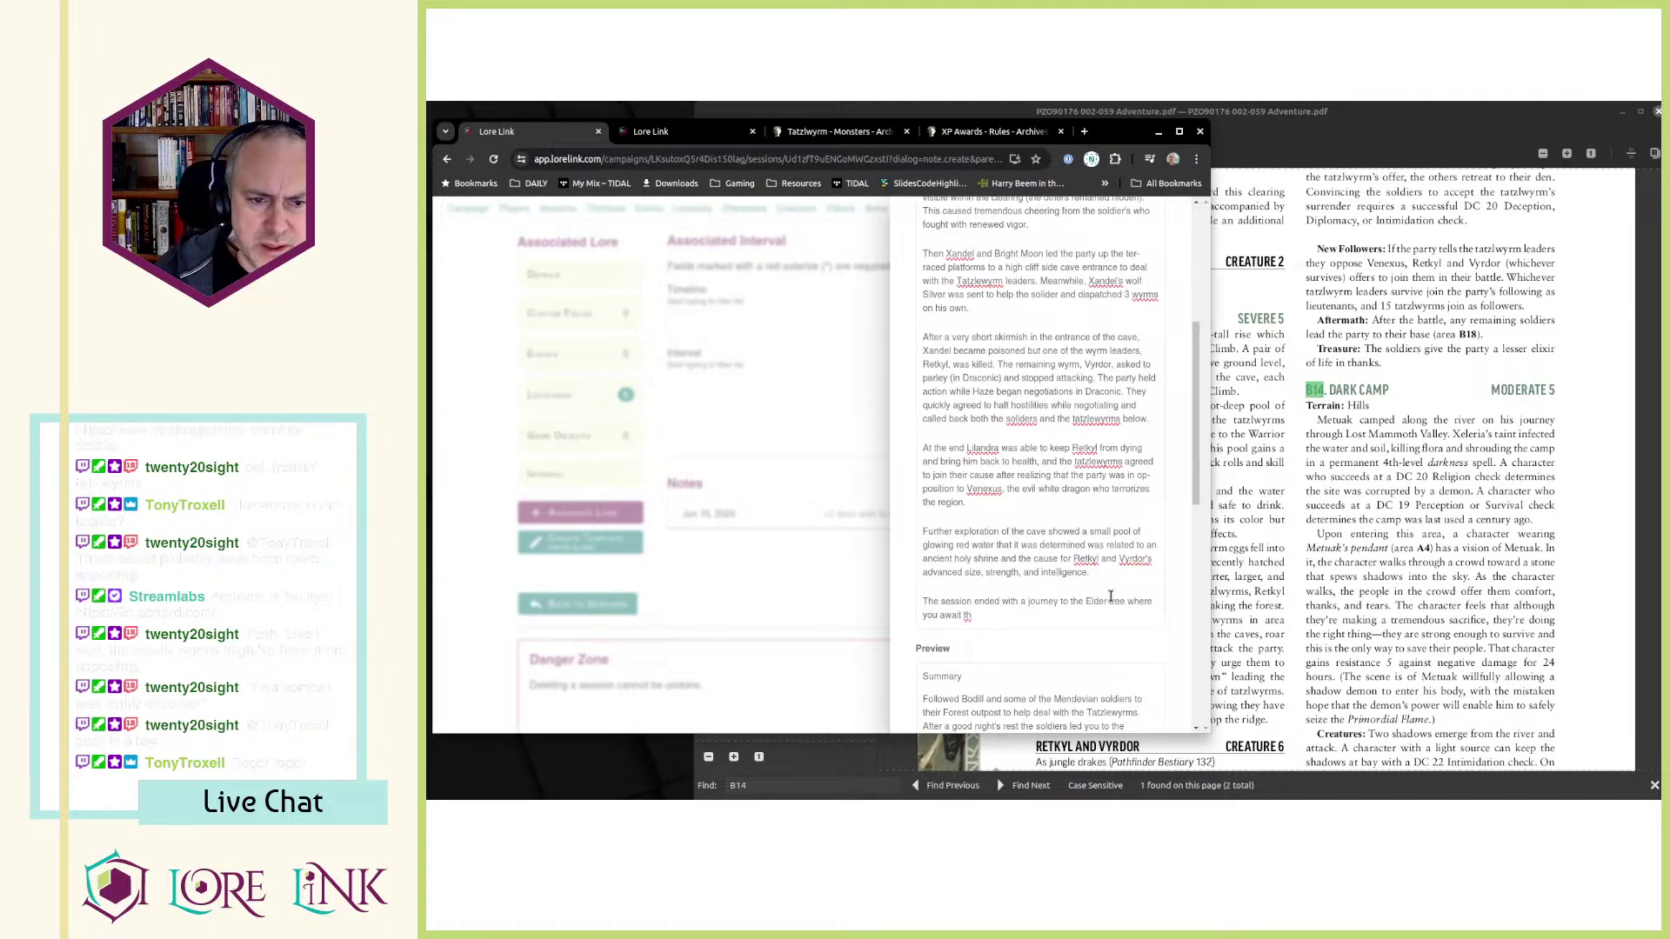
key(BackSpace)
key(BackSpace)
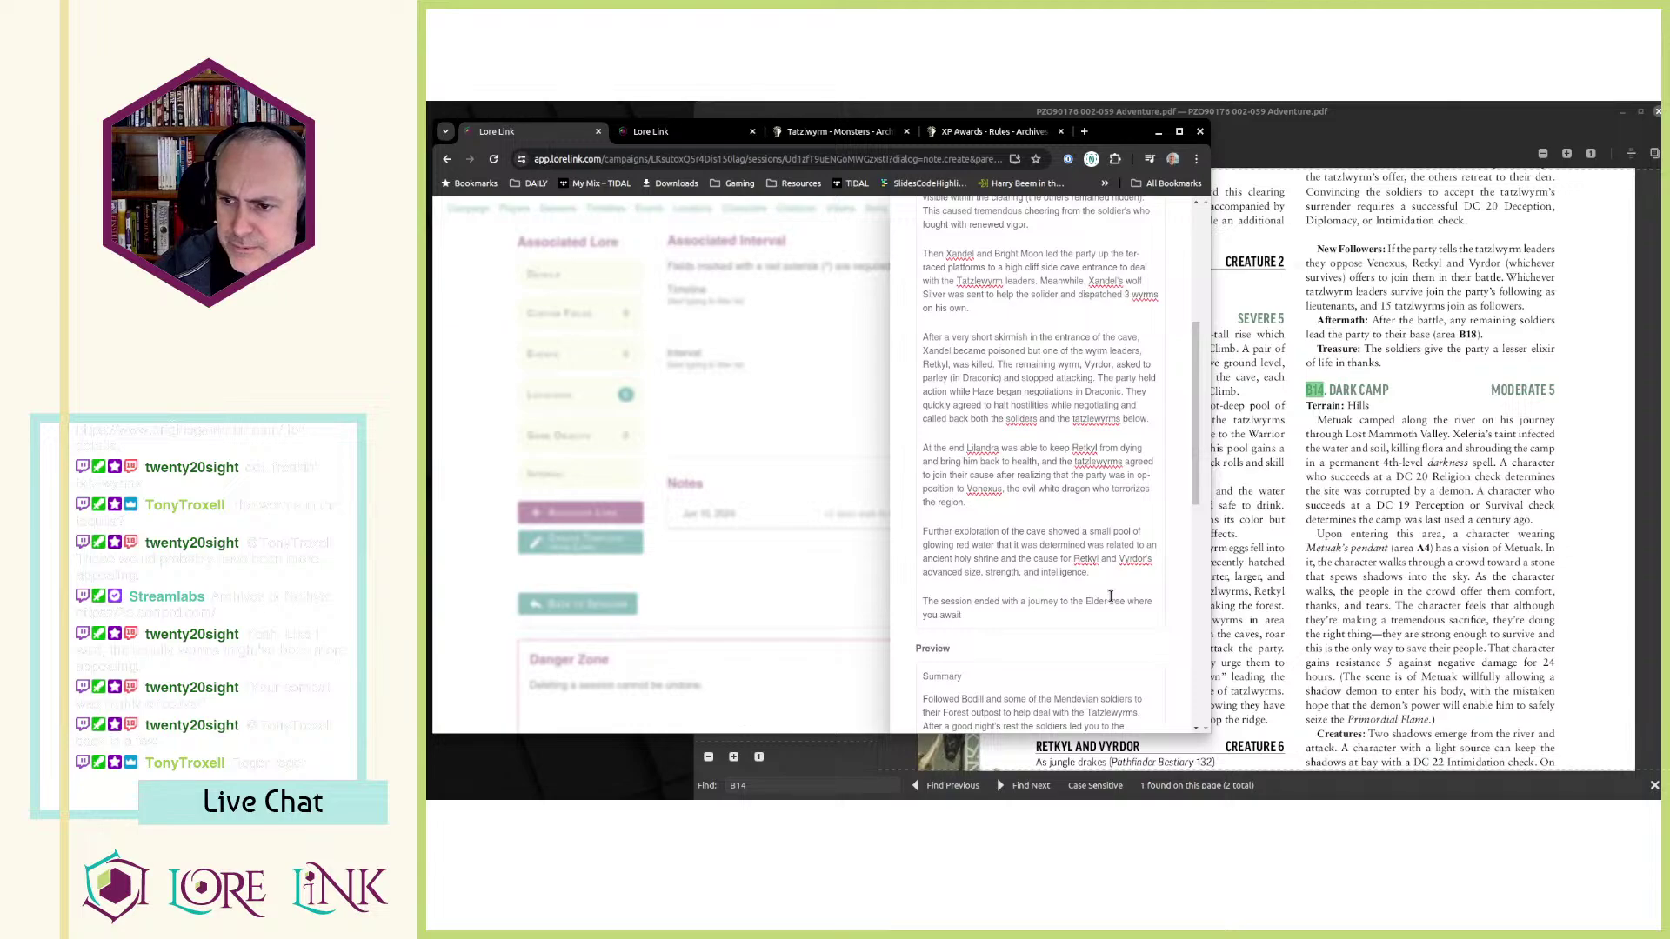
text(ed)
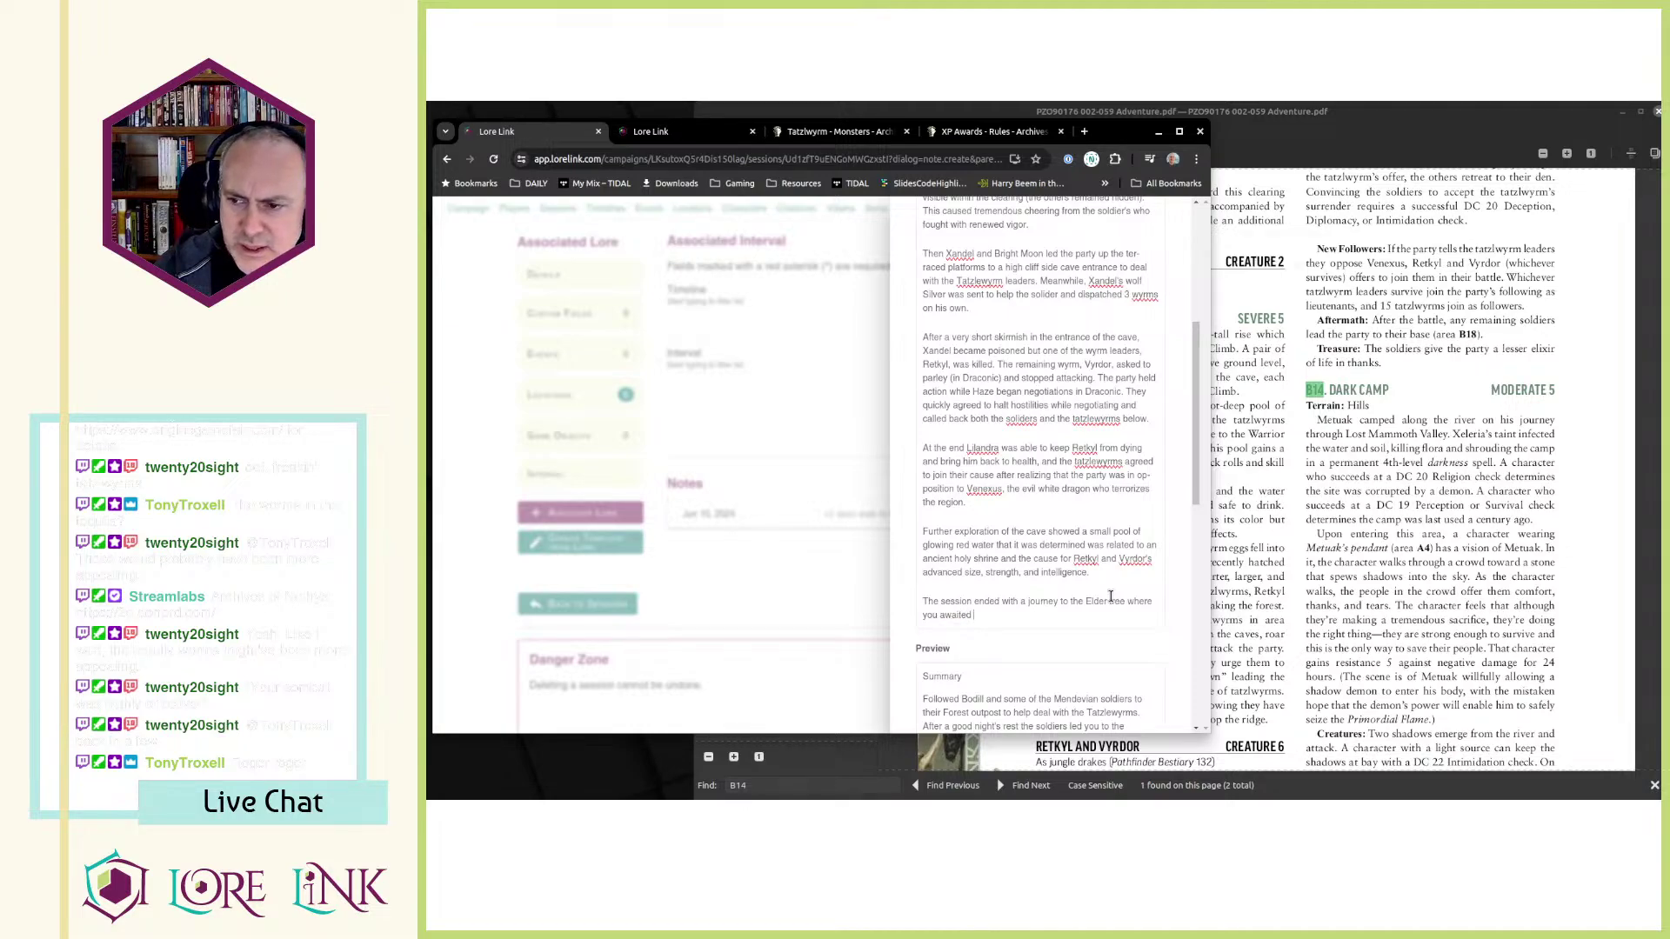
text( the tat)
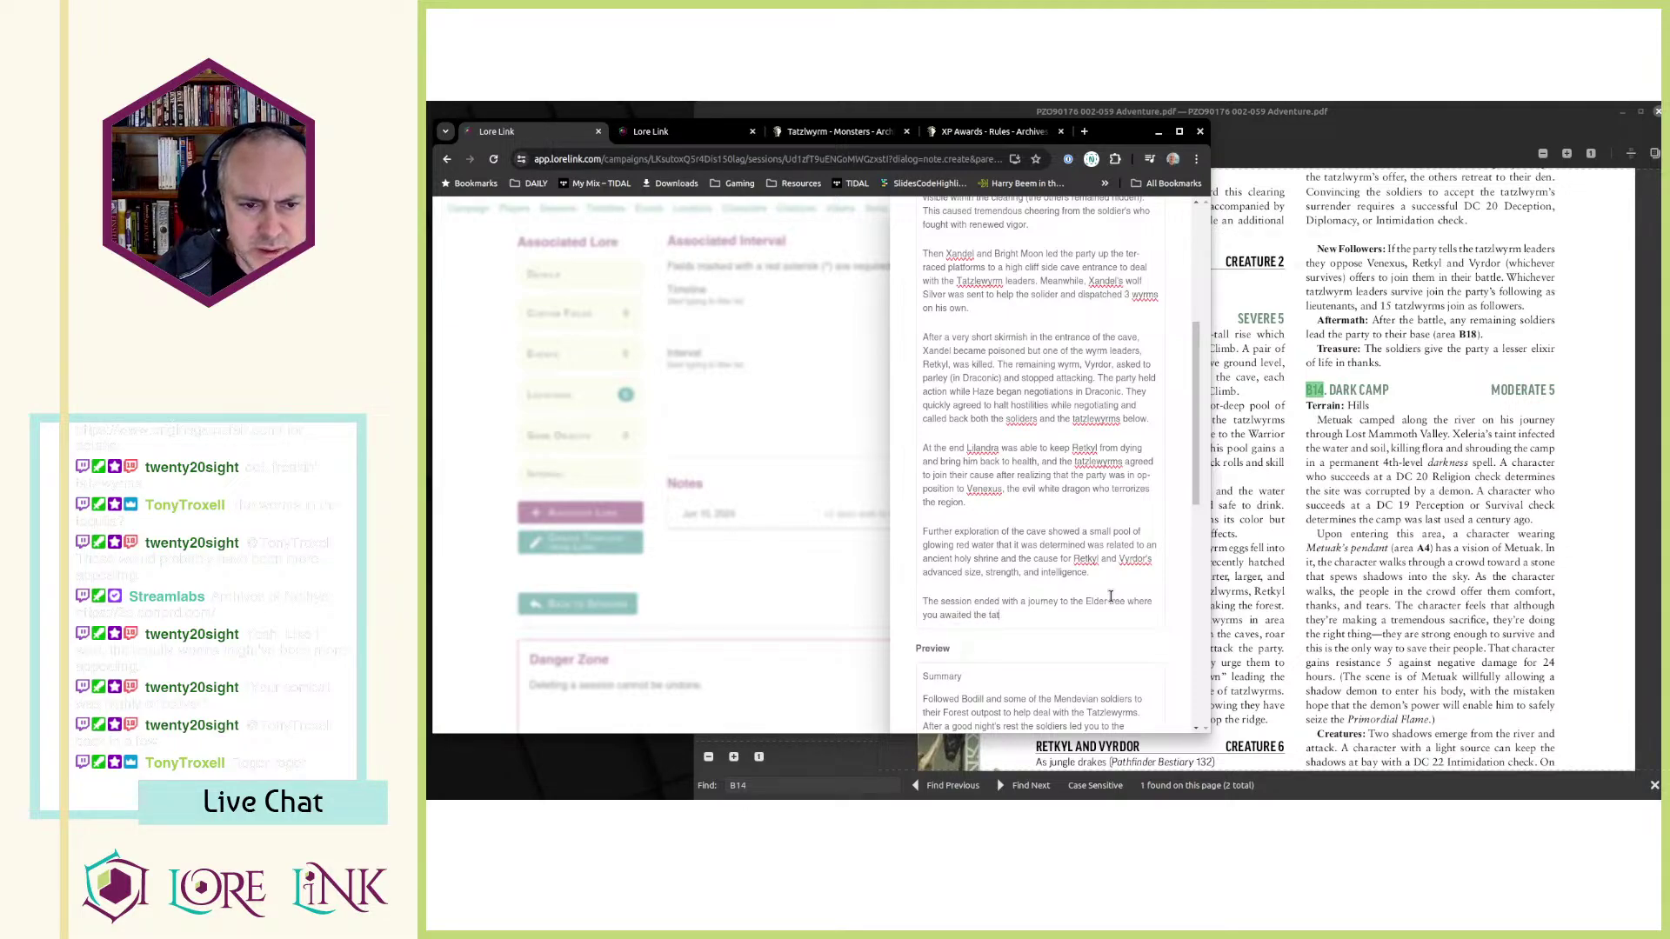
text(zlewyrms)
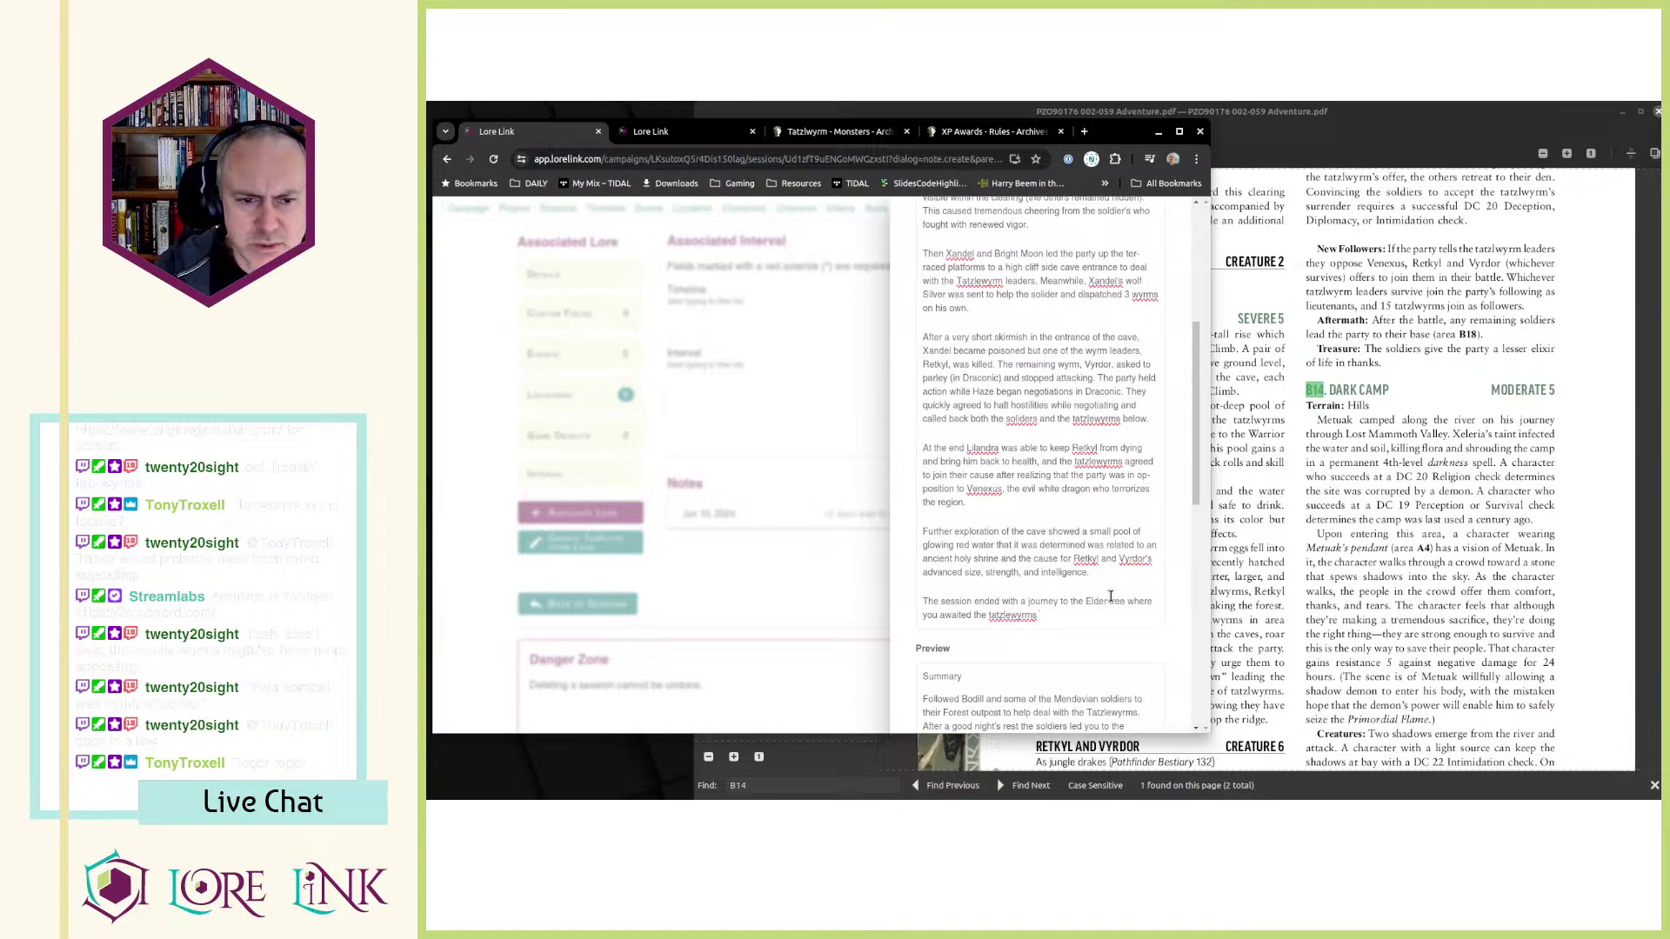
text( and Mend)
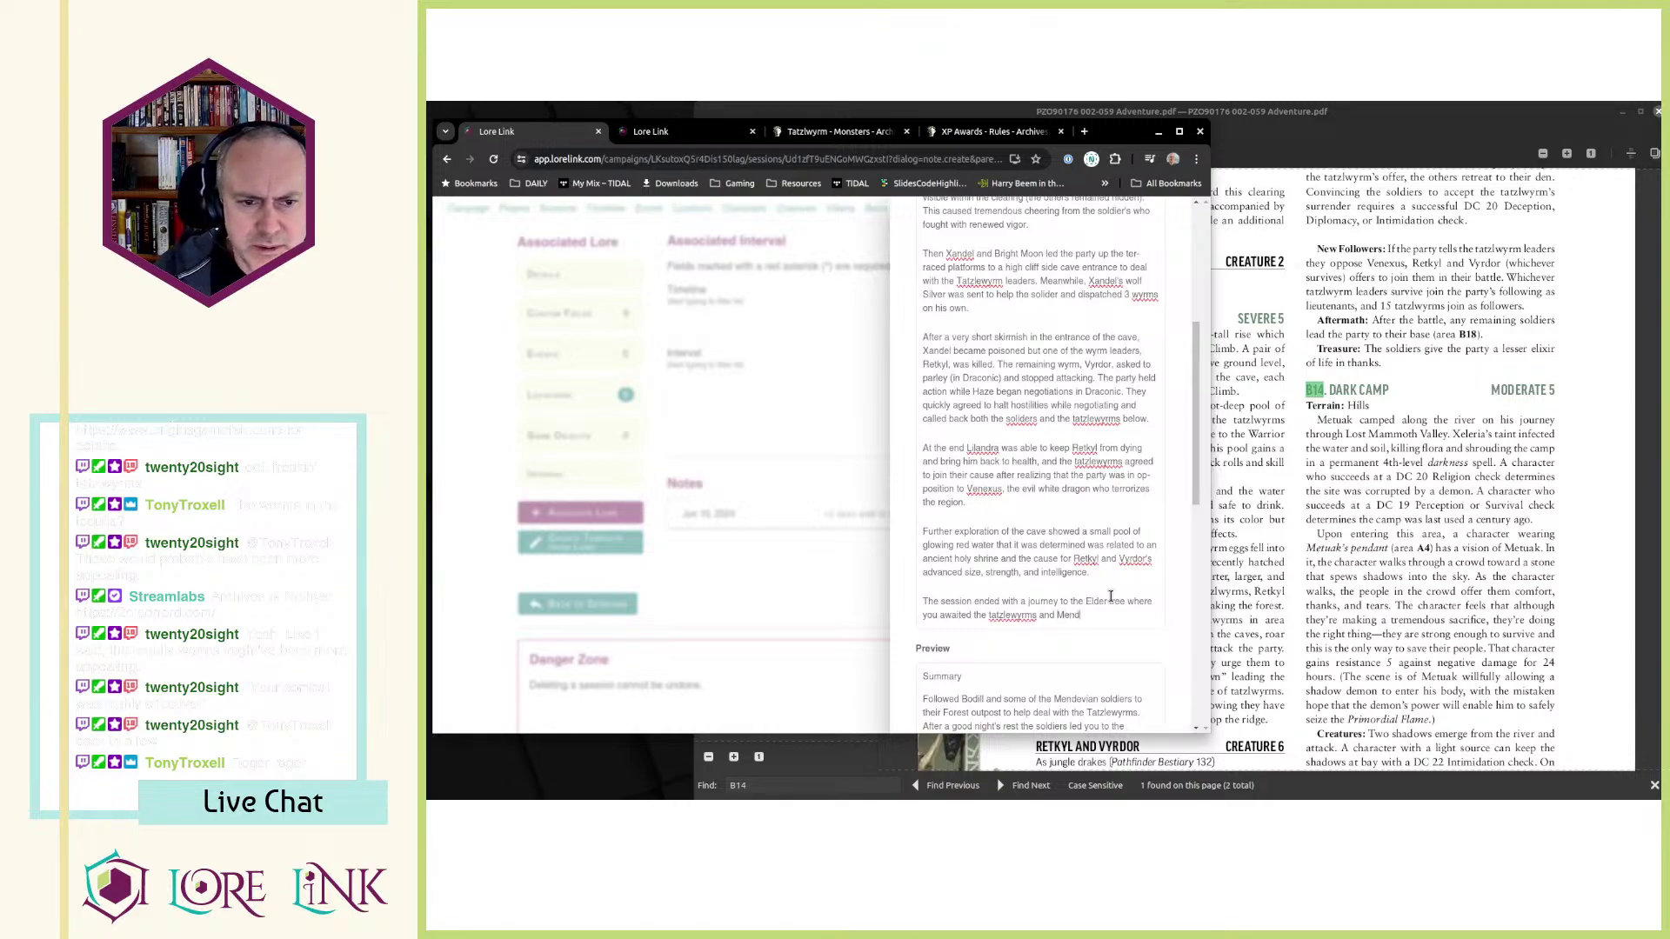
text(evian sold)
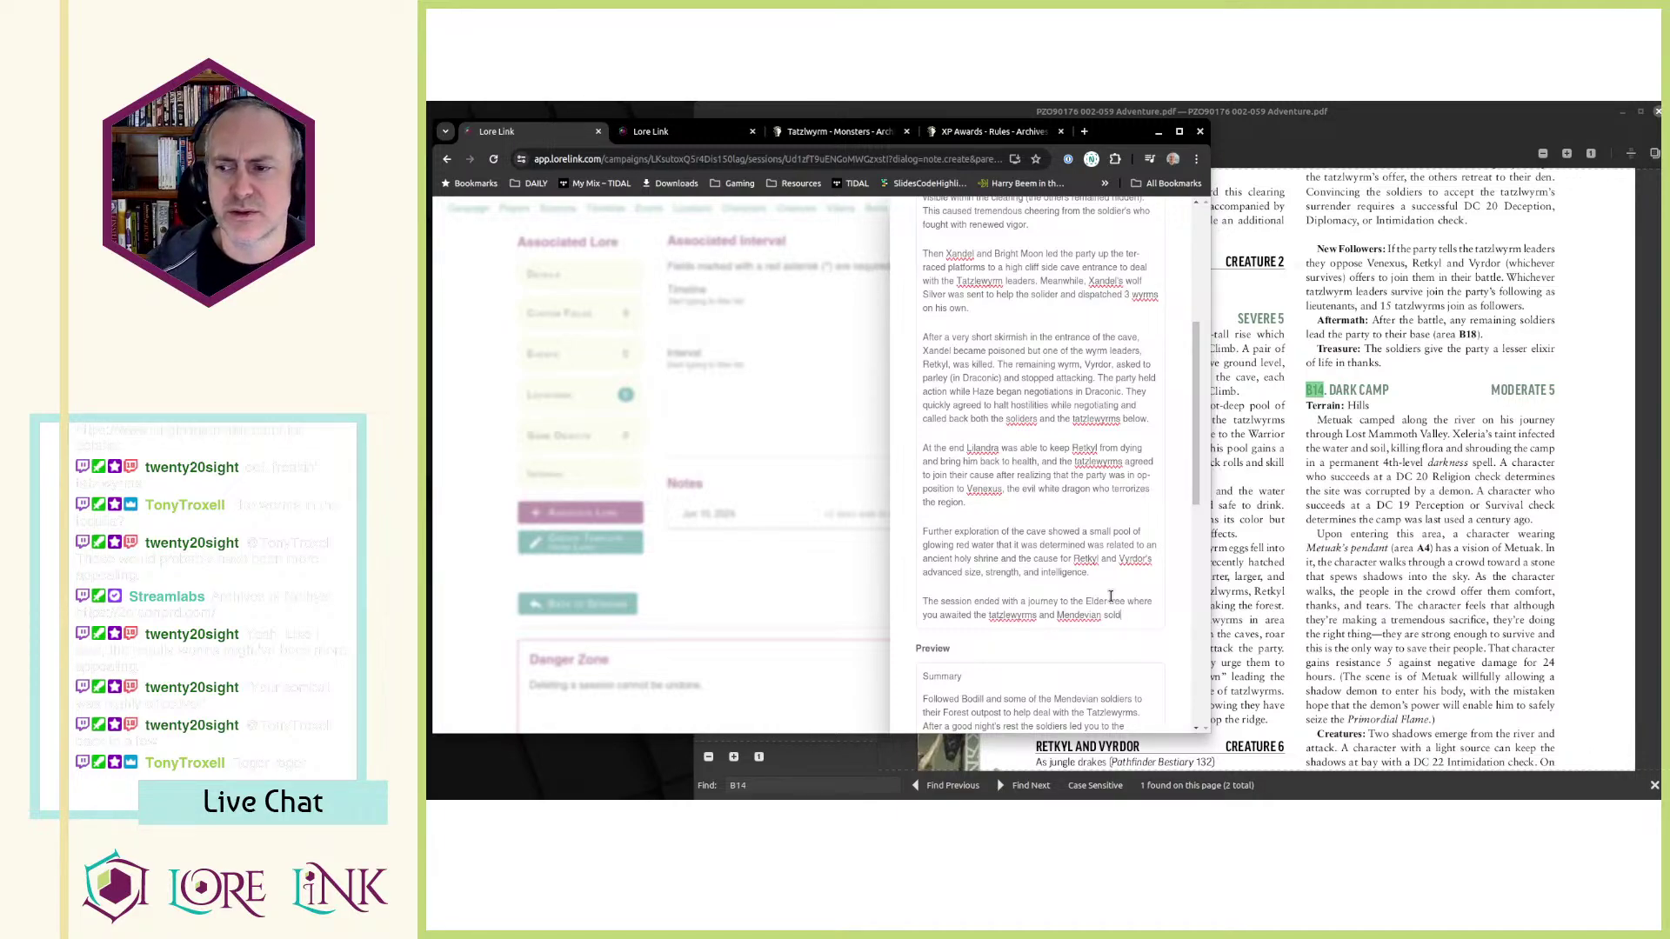
text(iers)
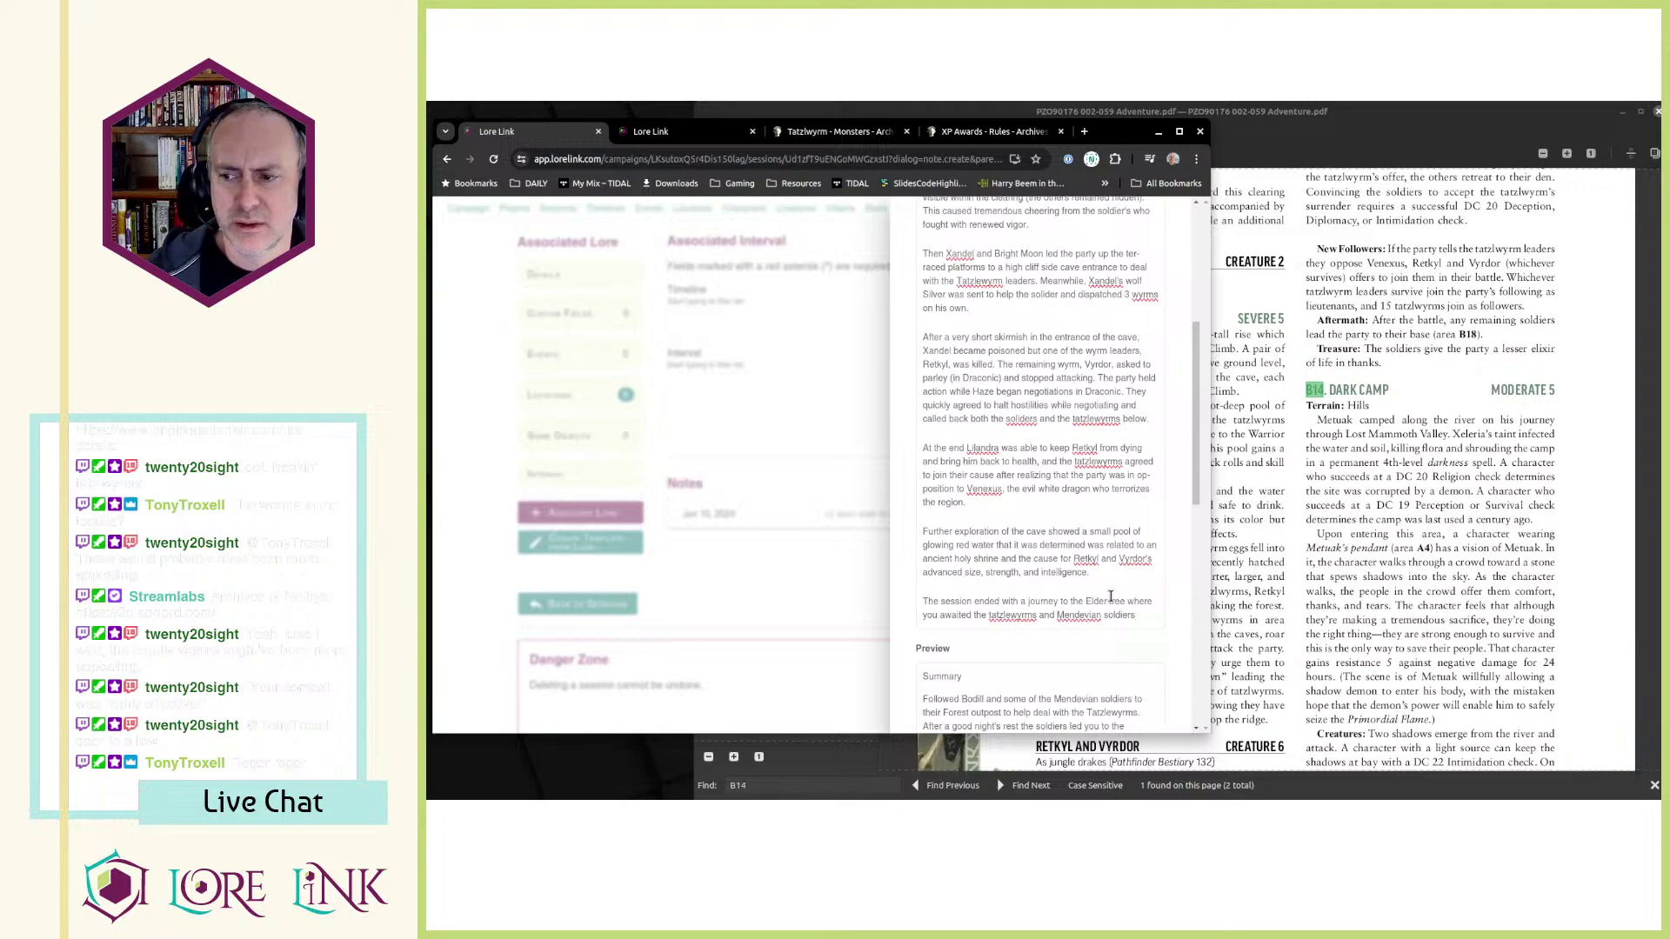
- Complete the closing sentence with "before proceeding onward to take on the Ashen Tower." and save the note
text( before proceeding )
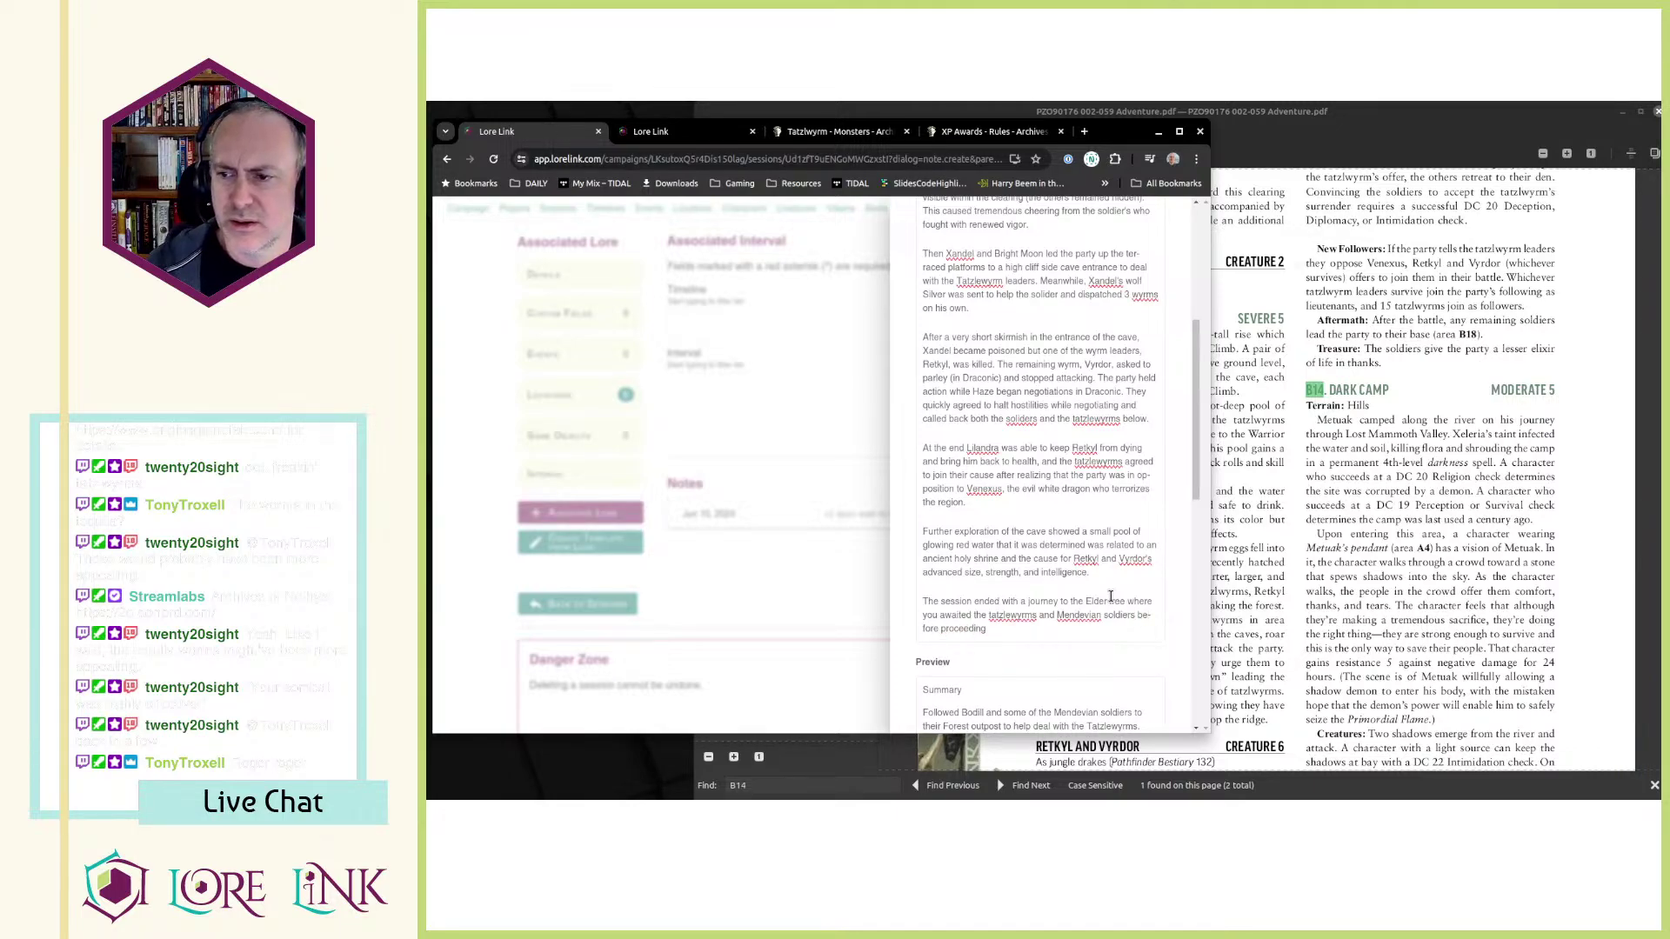
text(onwar)
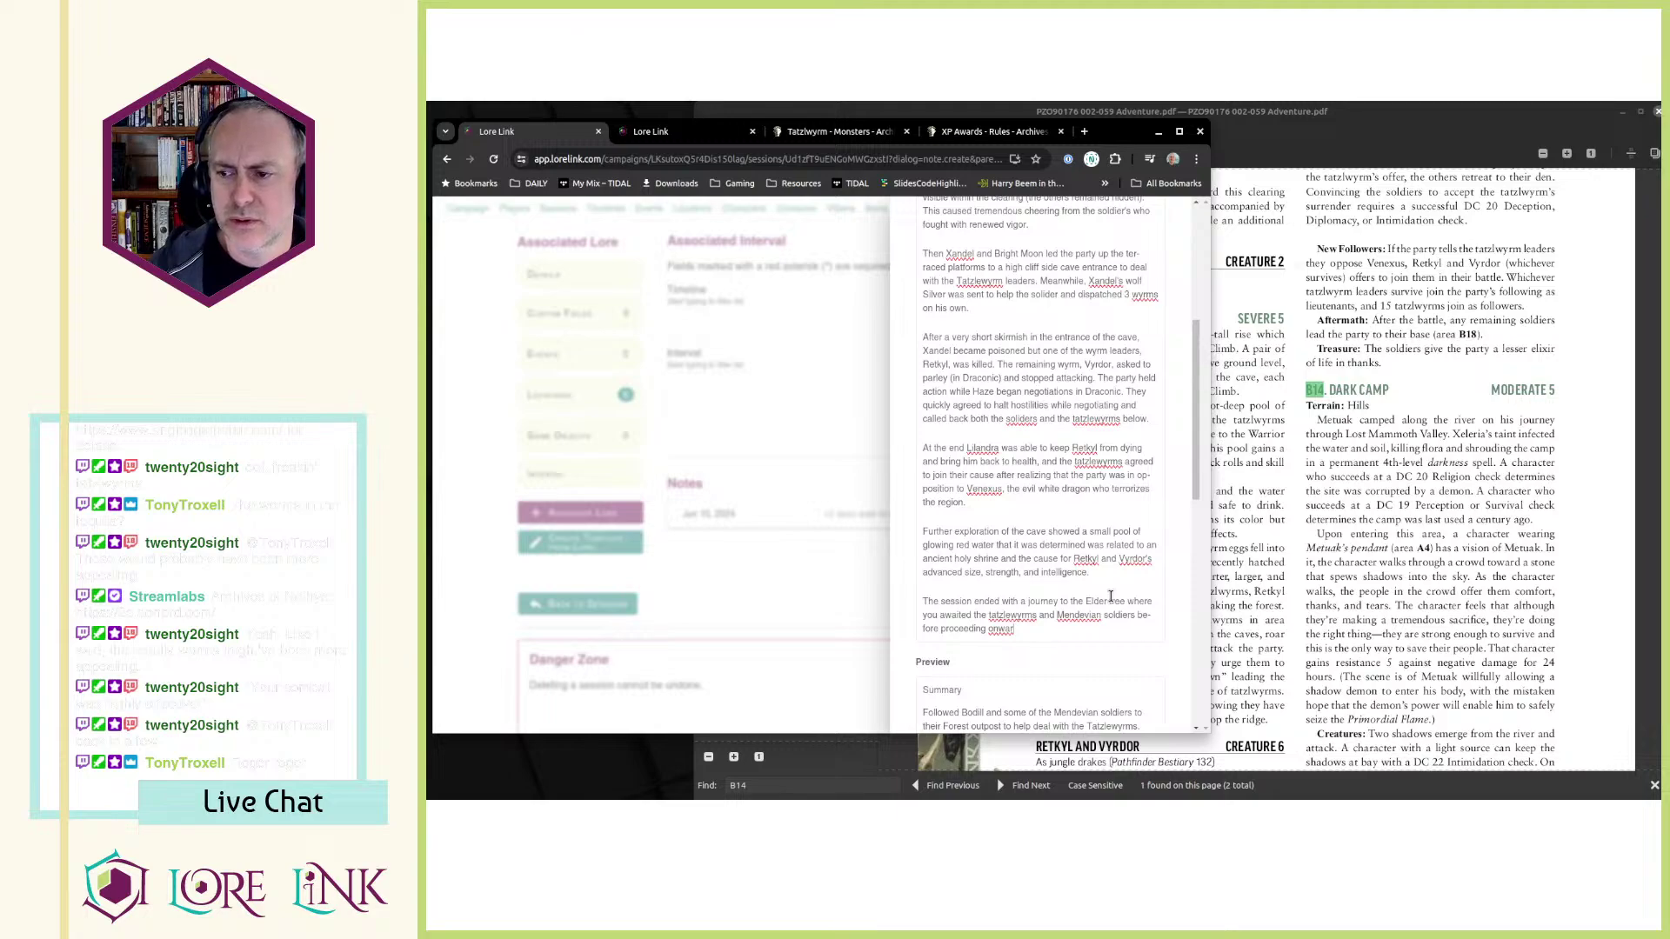
text(d to ta)
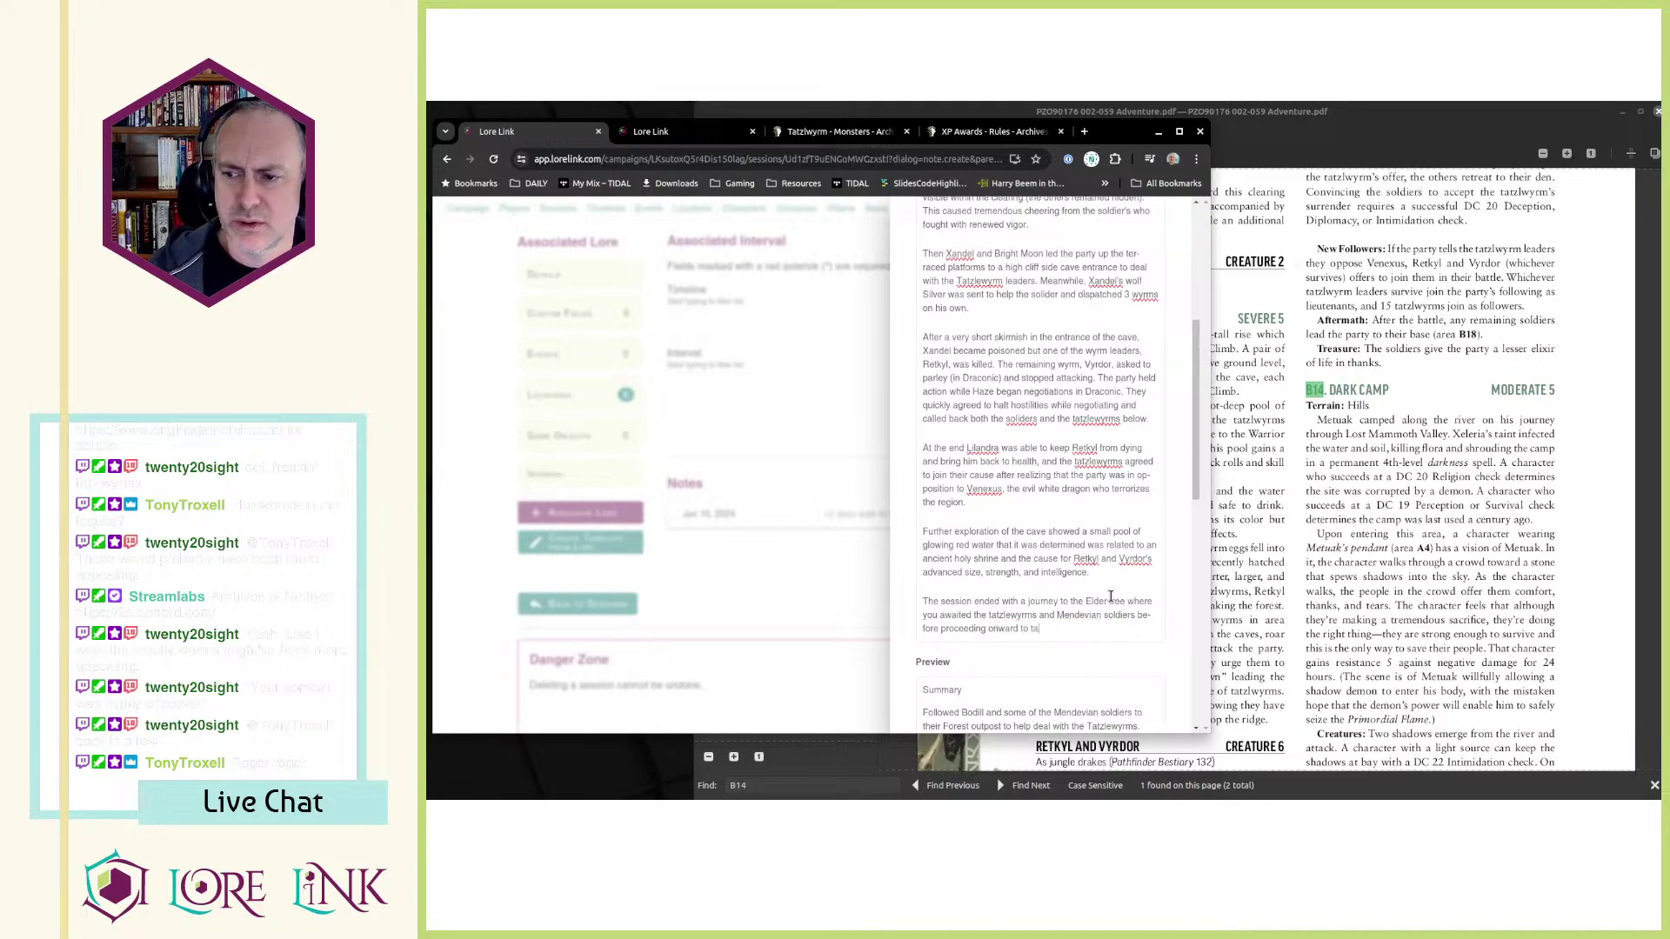
text(ke on the )
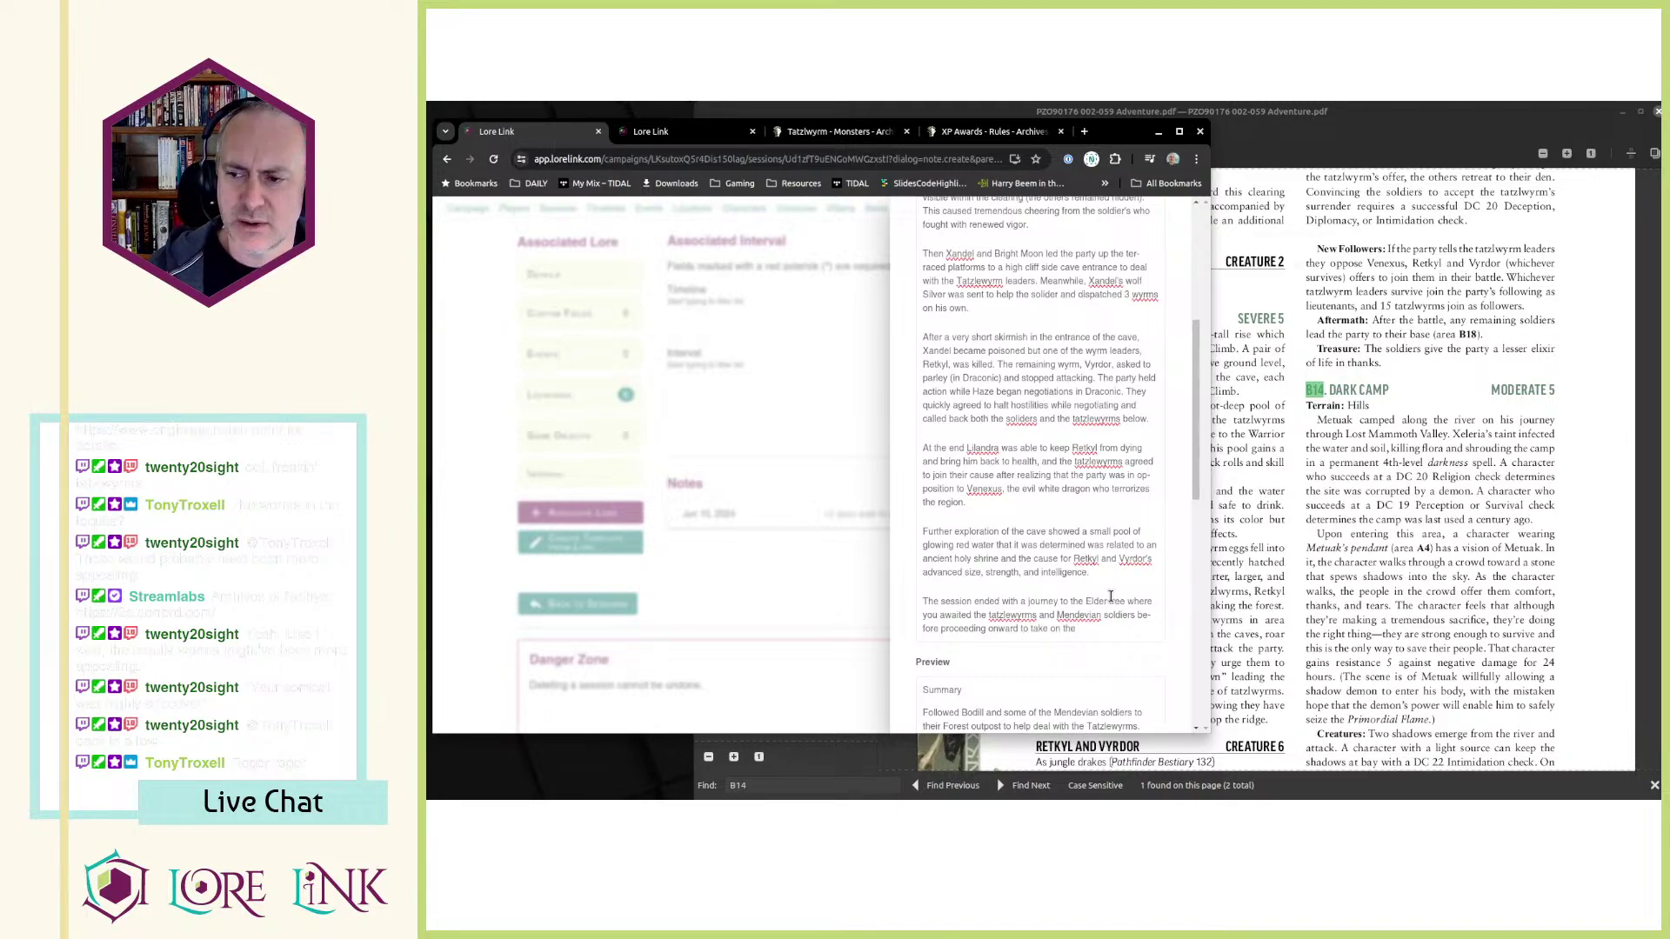
text(Ashen T)
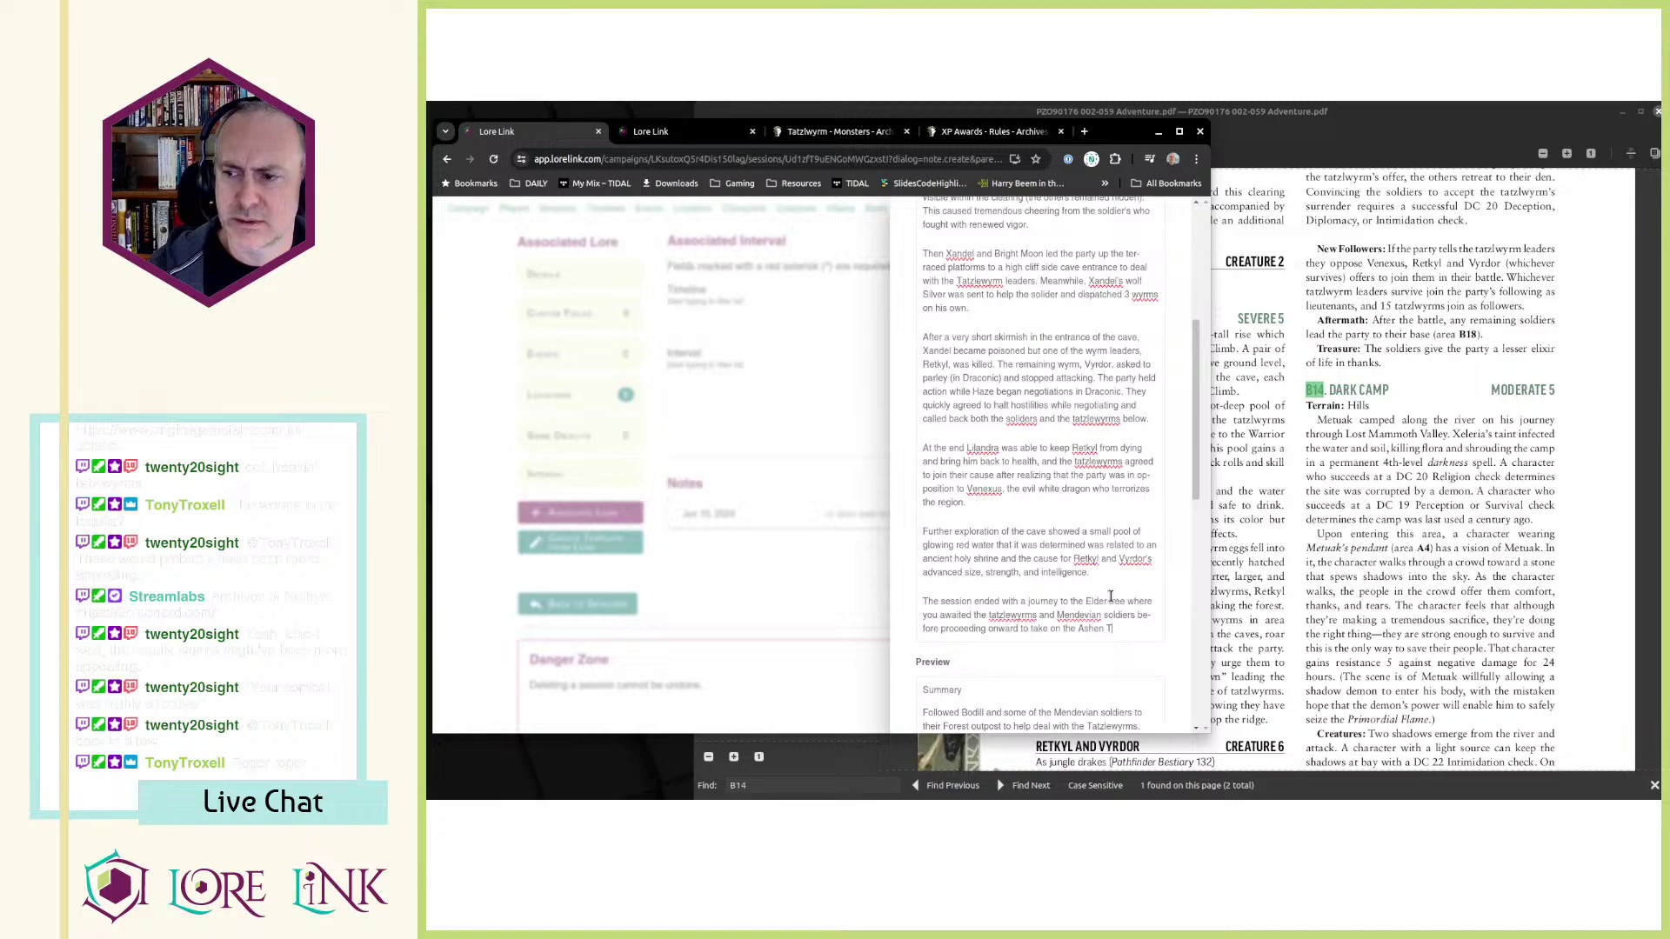
text(ower.)
scroll(1110, 597, down, 5)
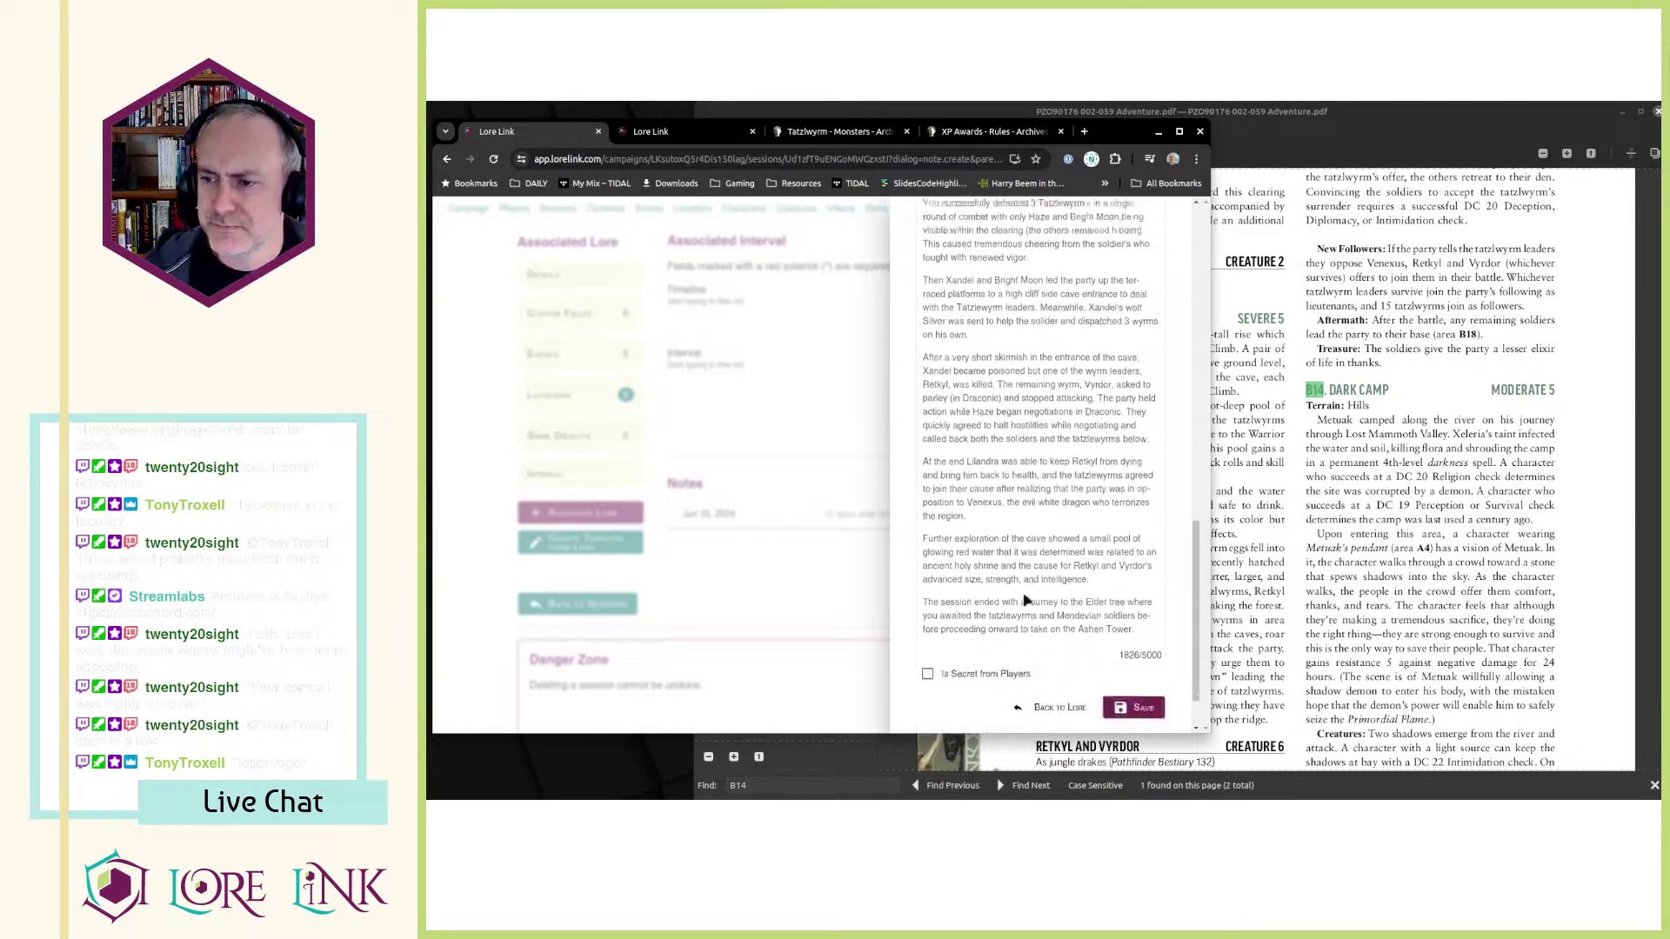
click(1133, 641)
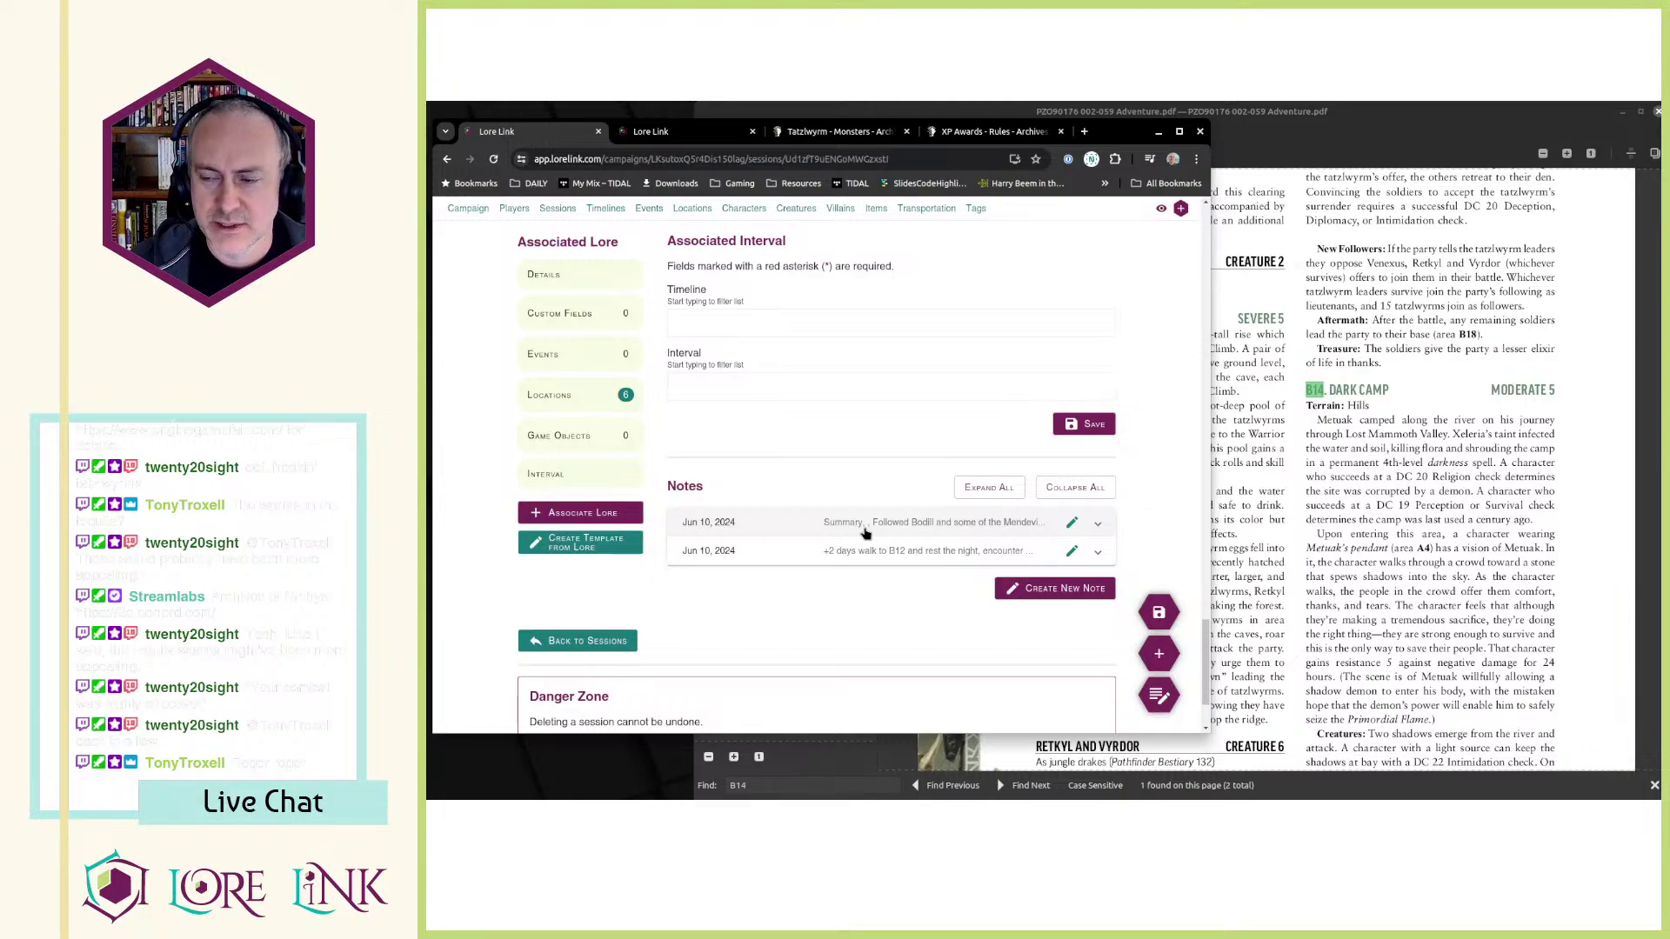
- Set the session's planning status to Completed and save the session
scroll(874, 384, up, 5)
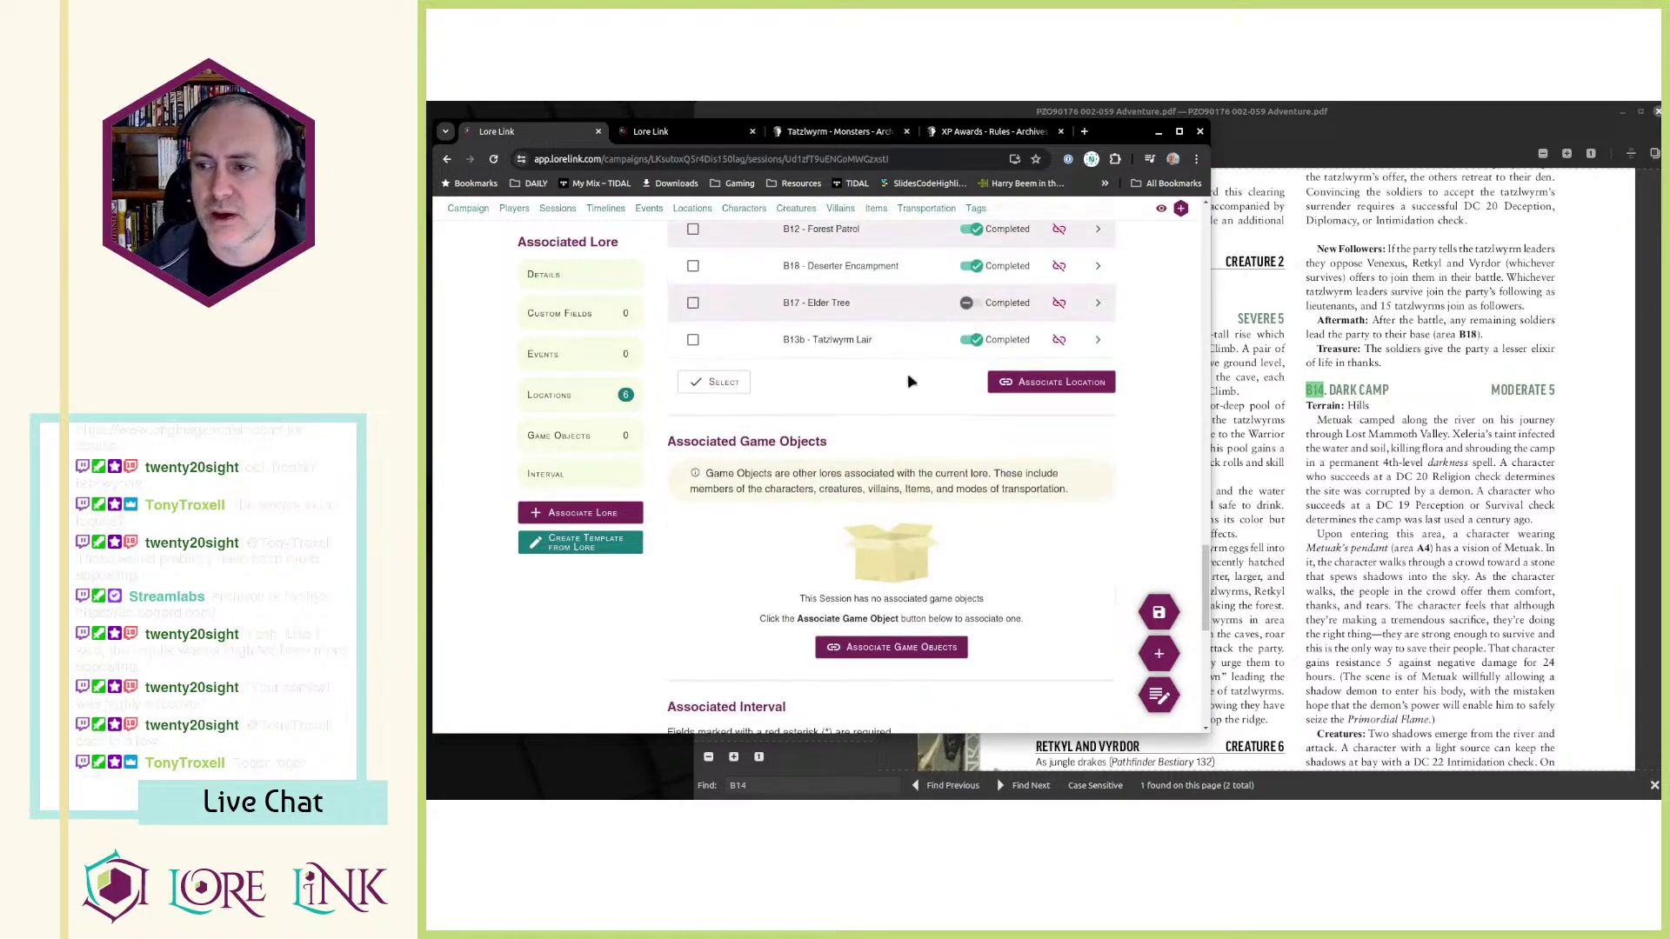
scroll(873, 384, down, 1)
scroll(887, 384, up, 2)
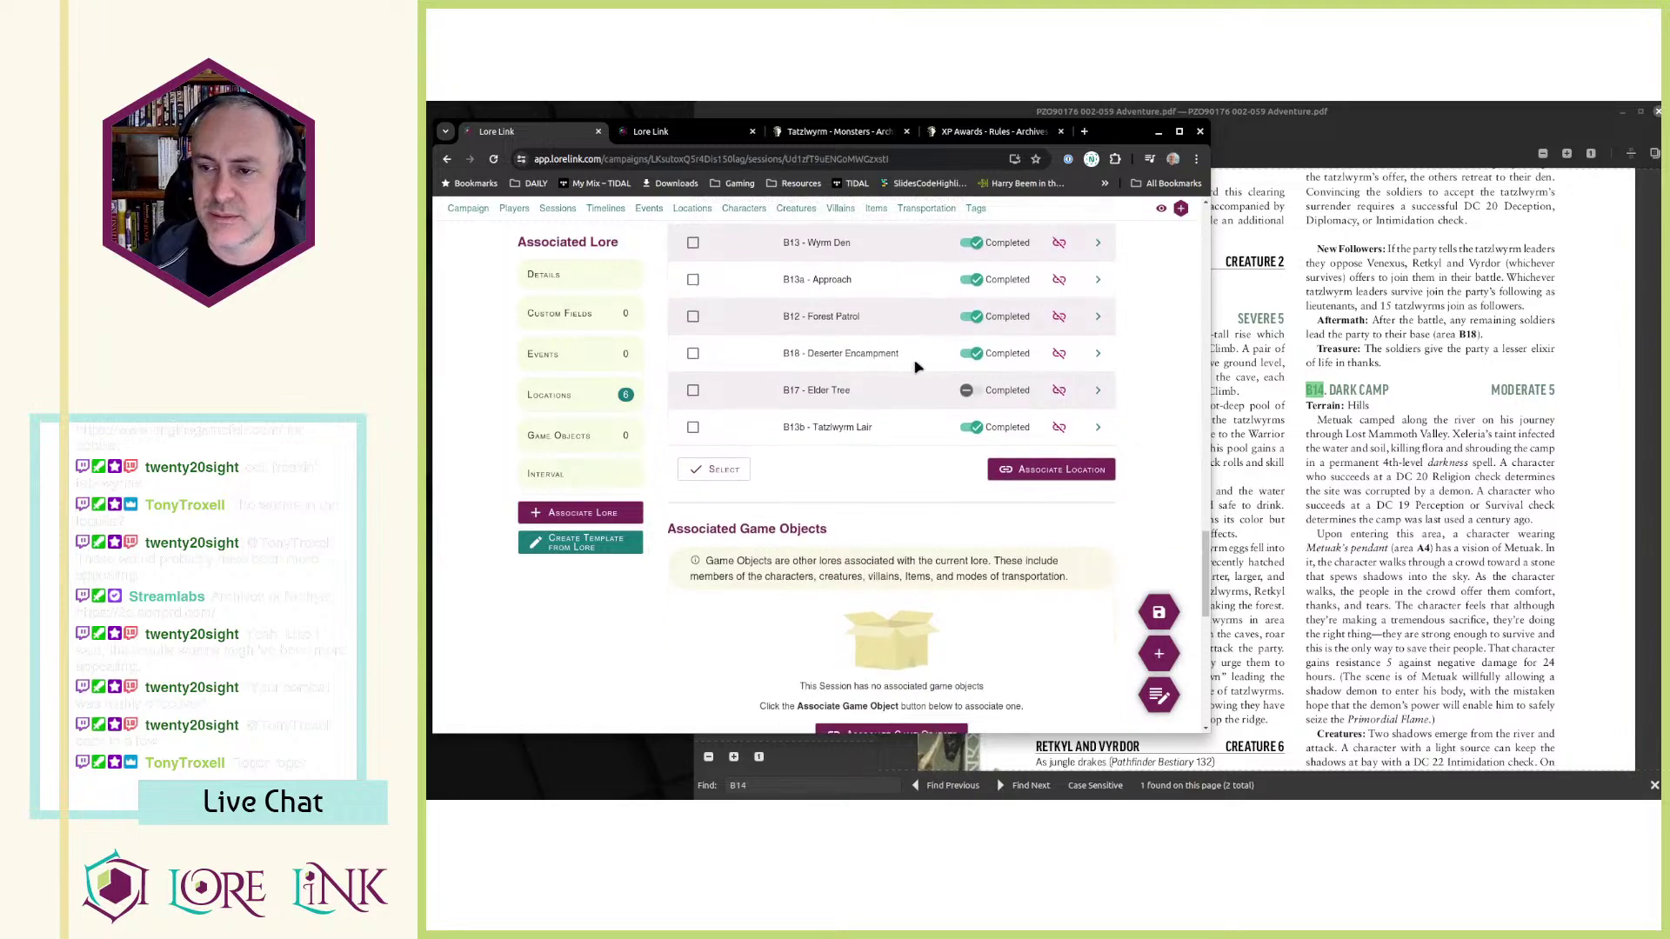
scroll(924, 397, up, 3)
scroll(923, 397, down, 10)
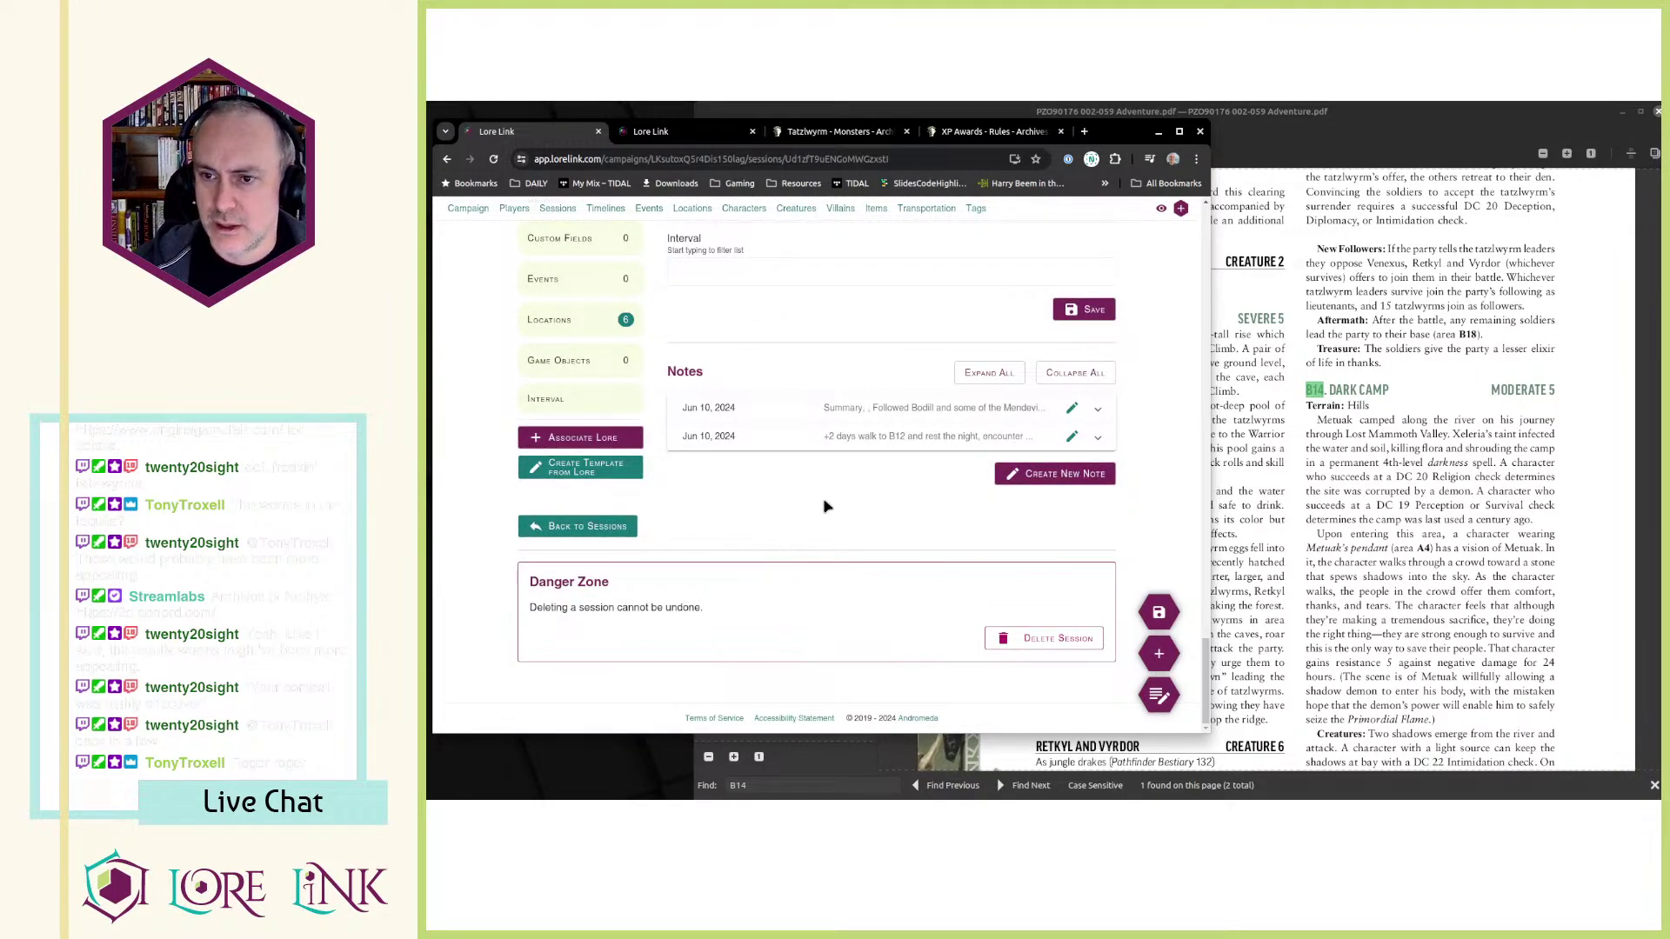
scroll(826, 500, up, 15)
scroll(863, 511, down, 3)
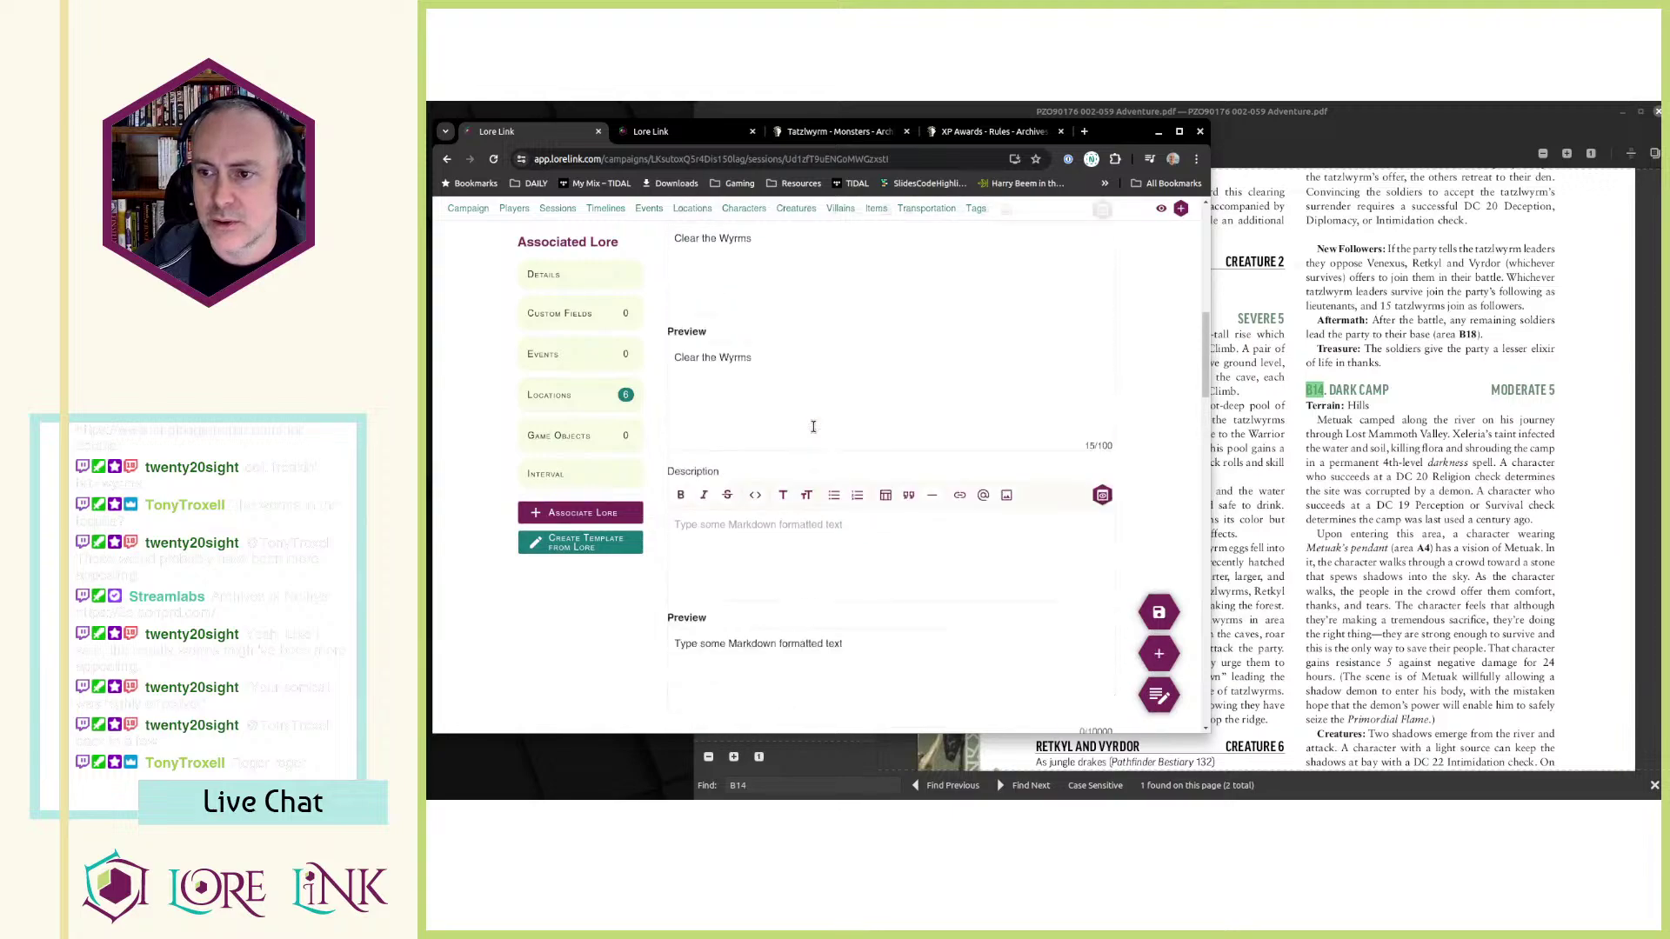
scroll(864, 511, down, 1)
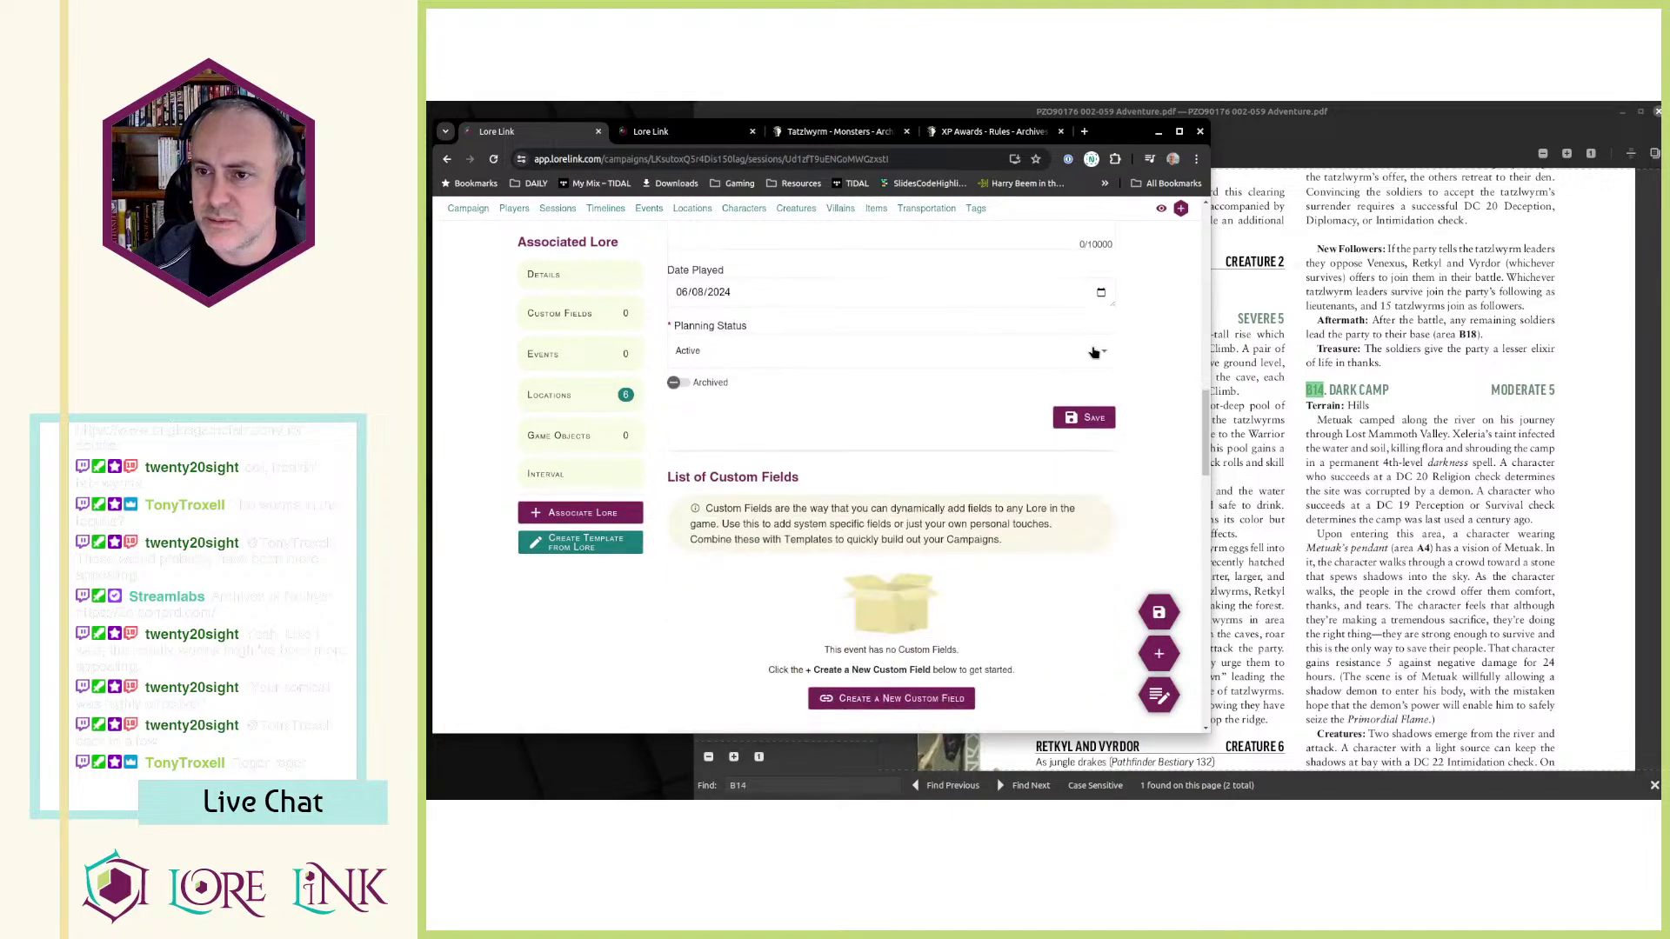
click(1097, 350)
click(1087, 438)
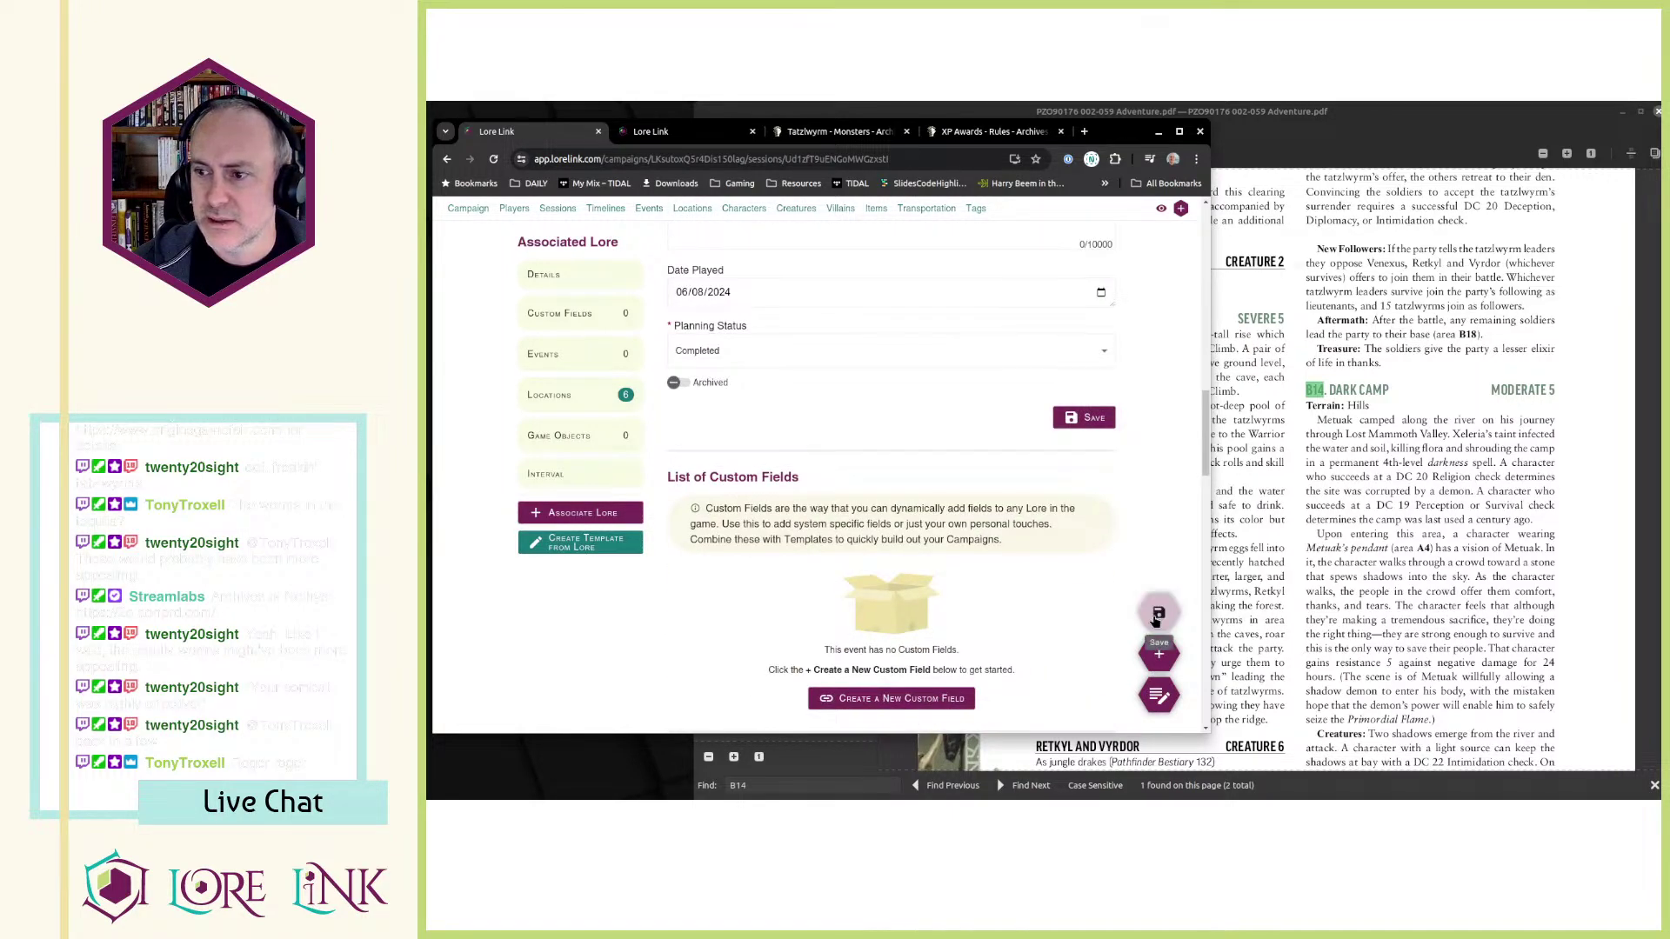
click(1159, 613)
scroll(783, 565, down, 7)
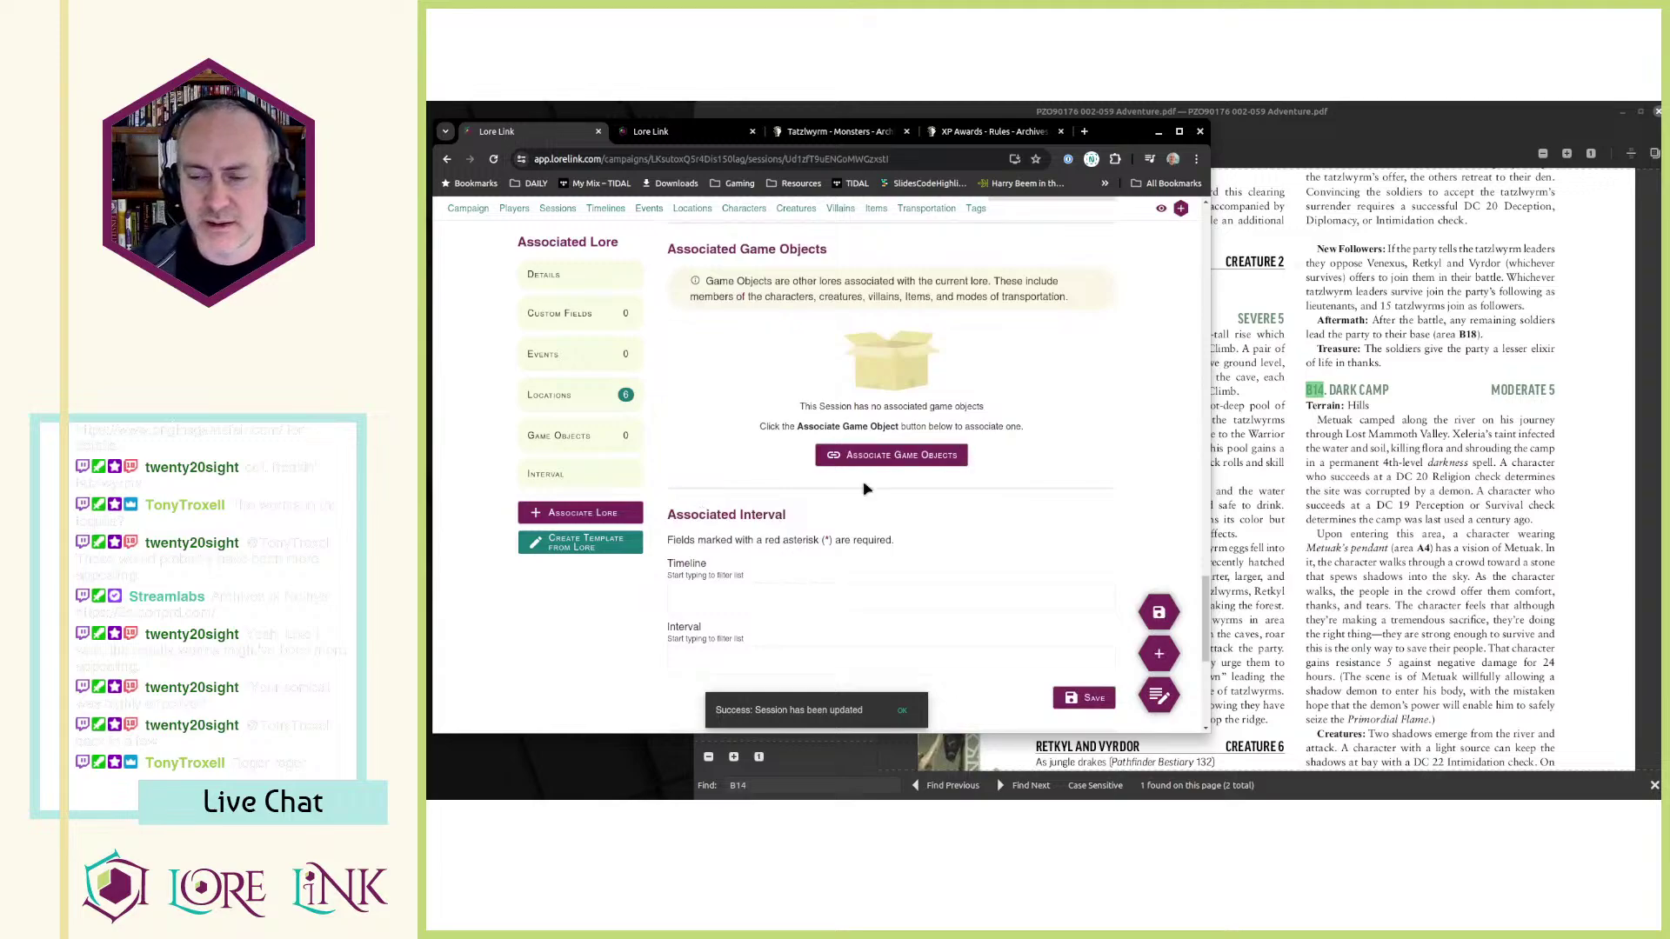
scroll(867, 487, down, 2)
scroll(811, 527, down, 2)
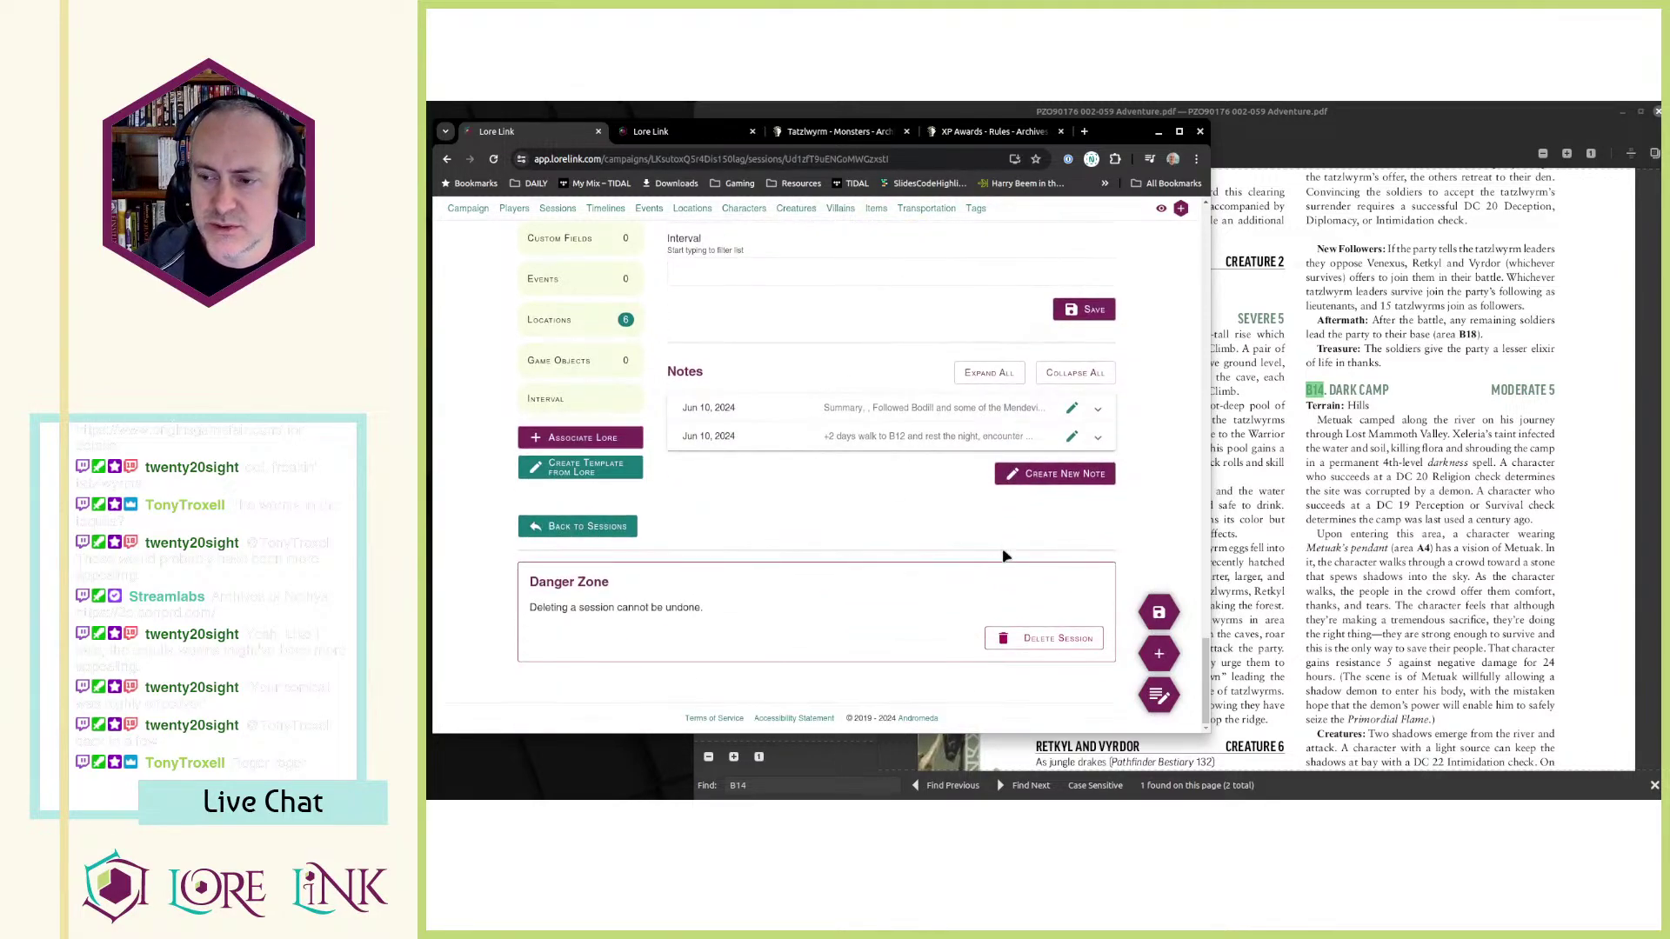
- Return to the campaign's session list and open Session 20 for editing
scroll(871, 425, up, 10)
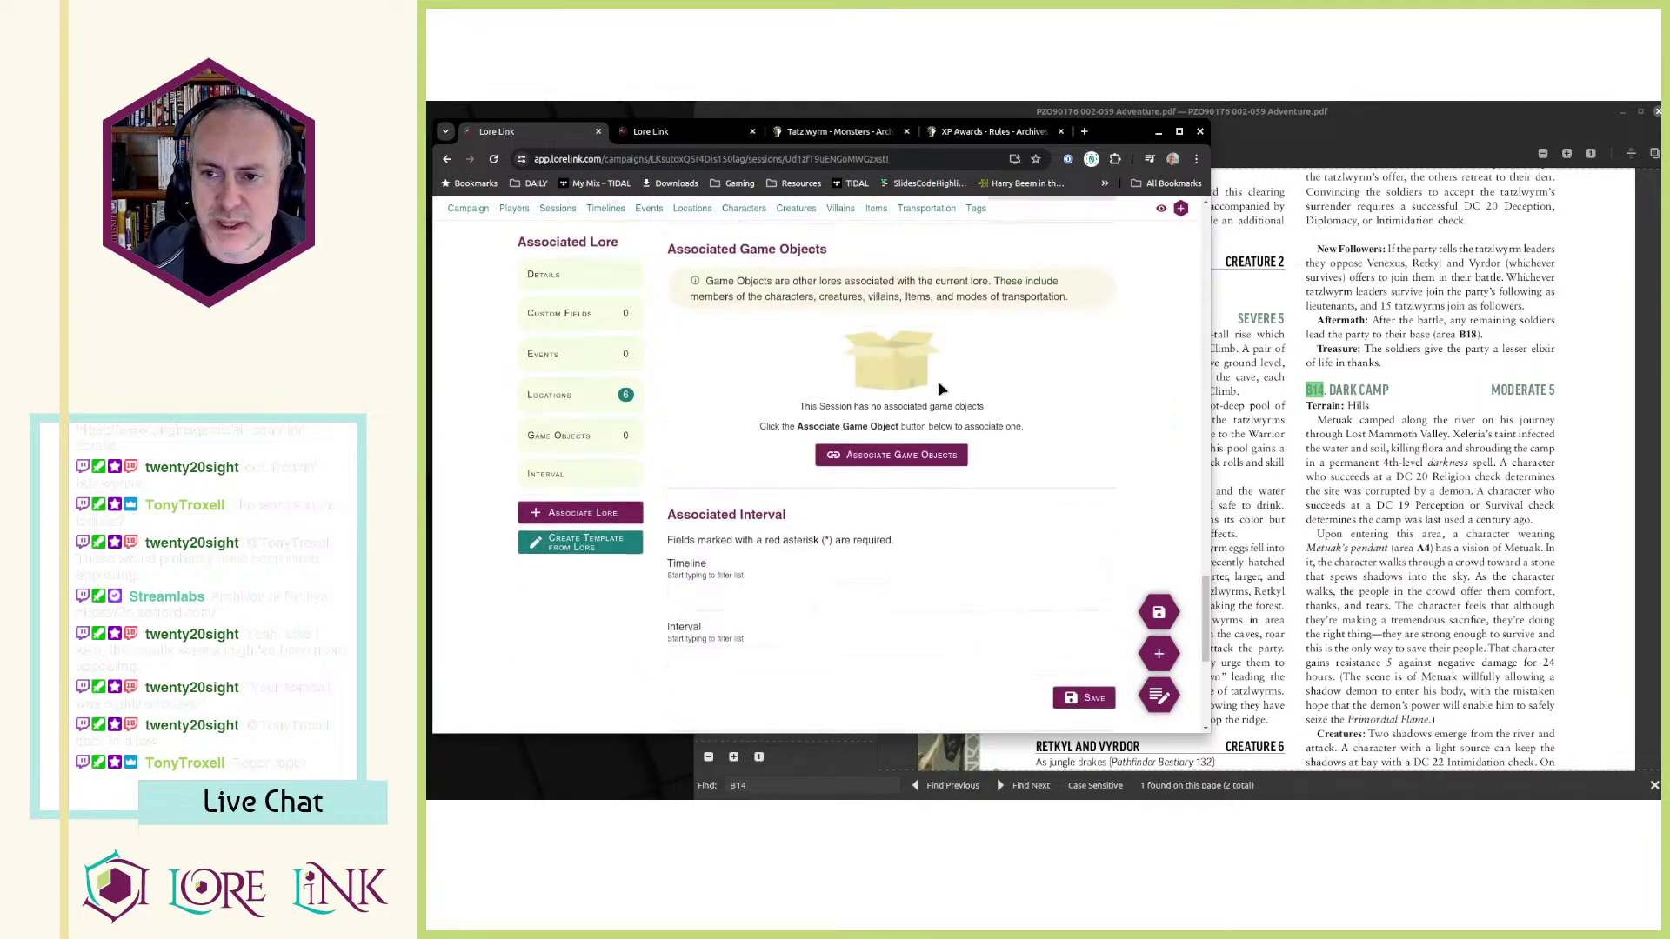
scroll(872, 425, up, 5)
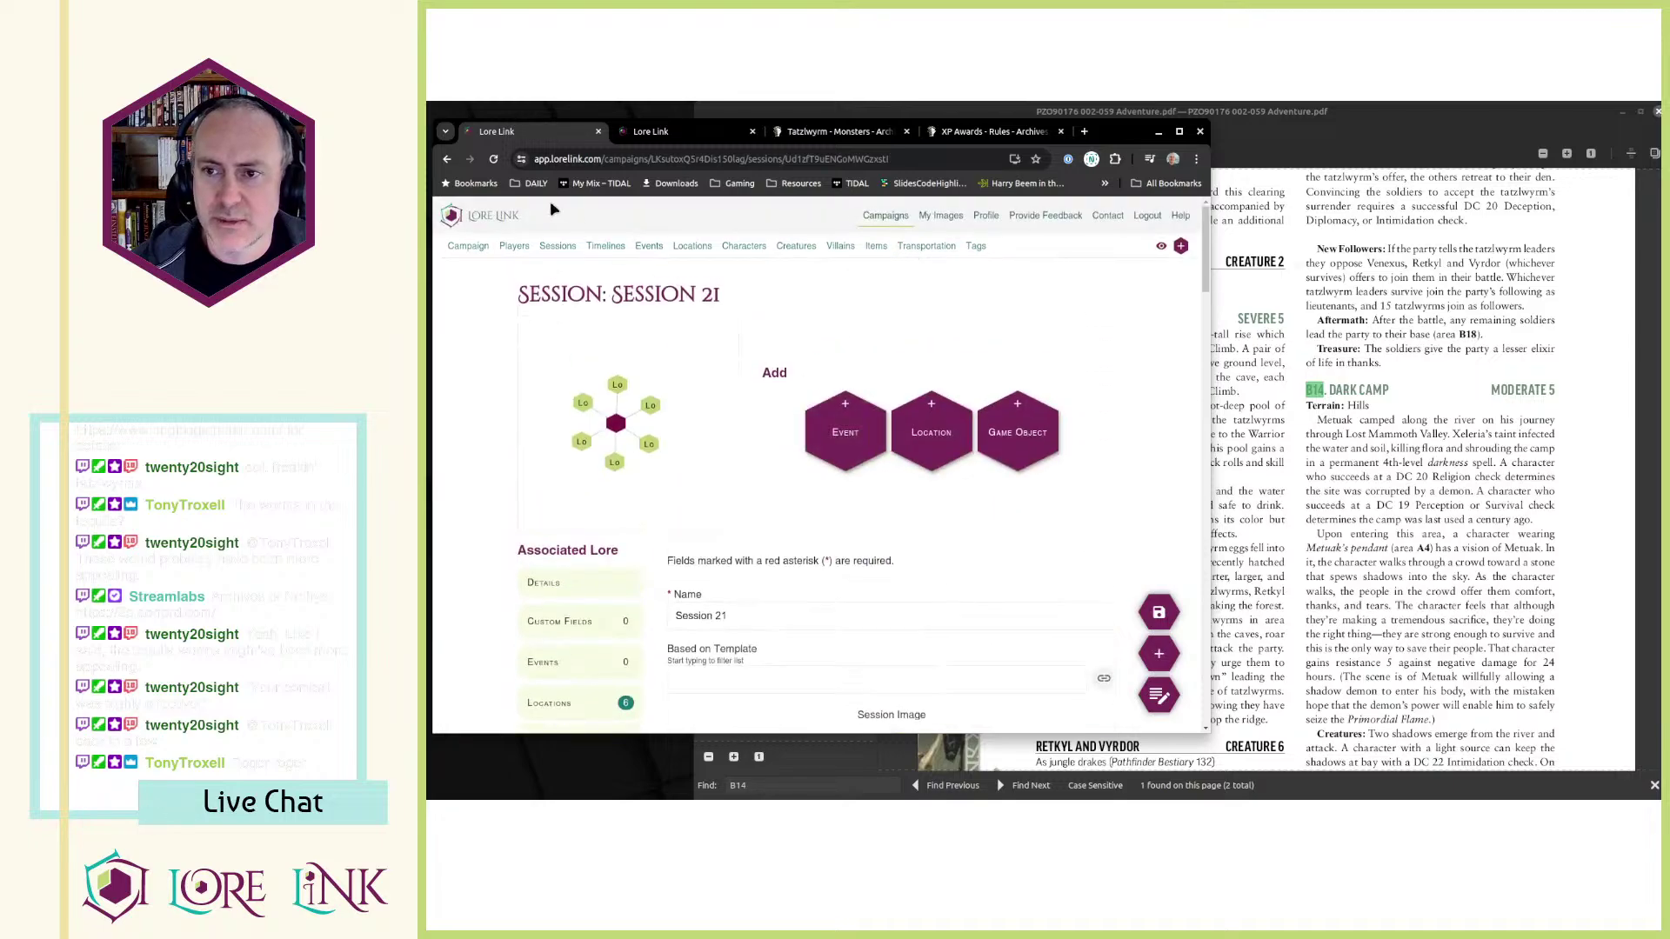
click(557, 245)
scroll(883, 421, down, 2)
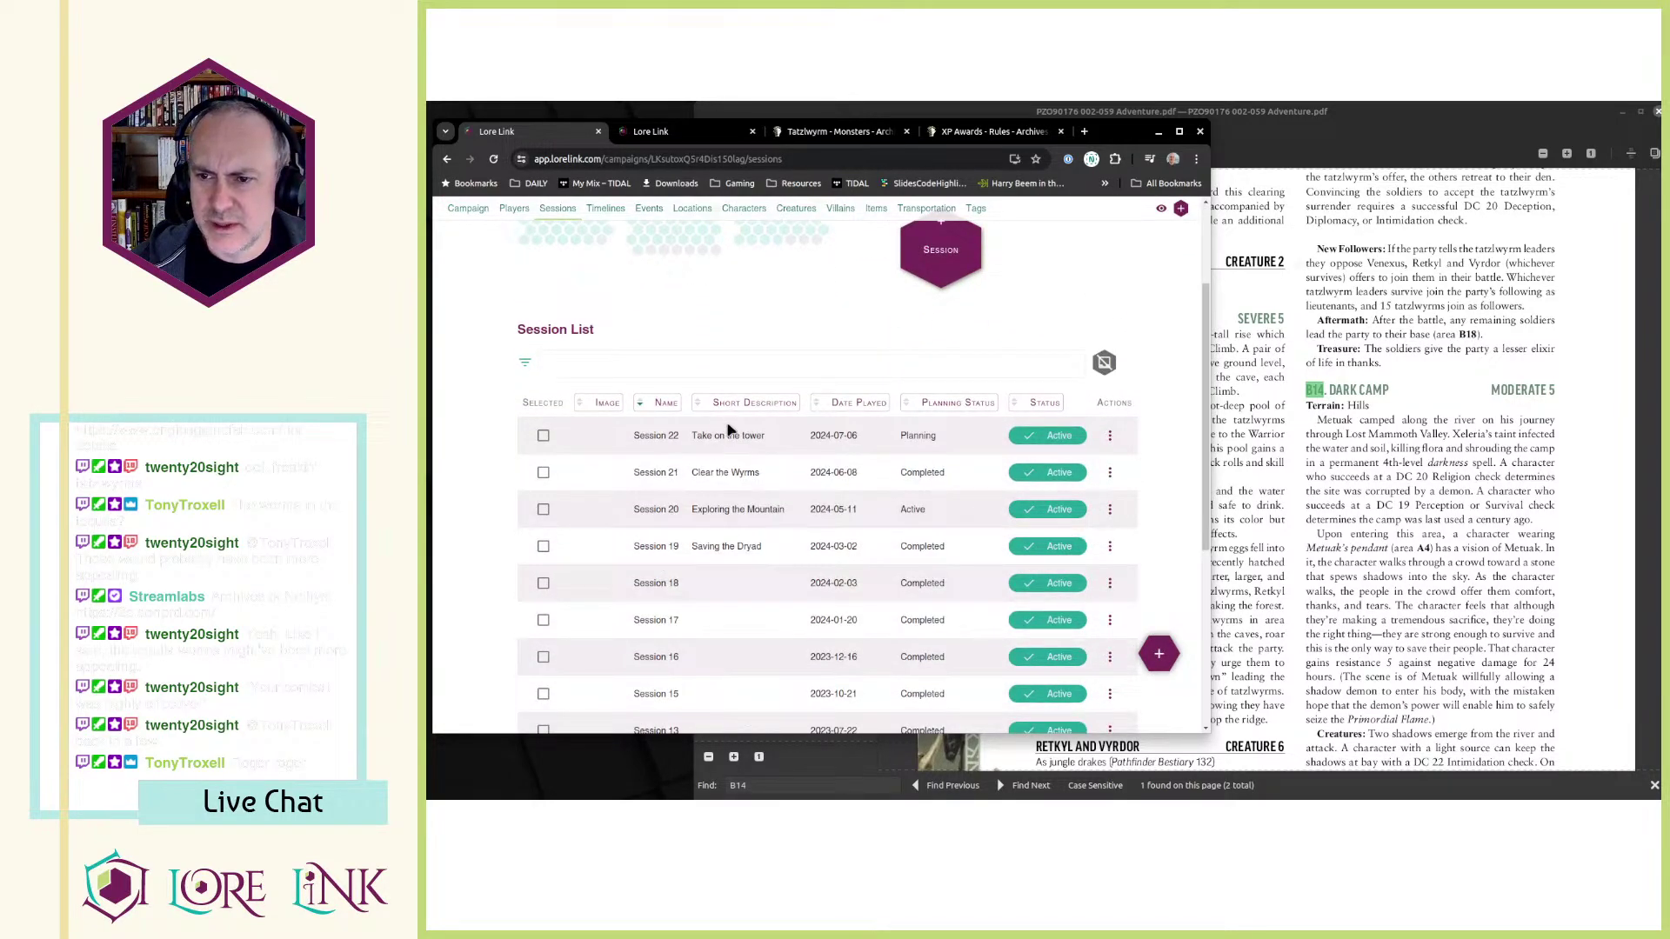
click(1110, 511)
click(1123, 542)
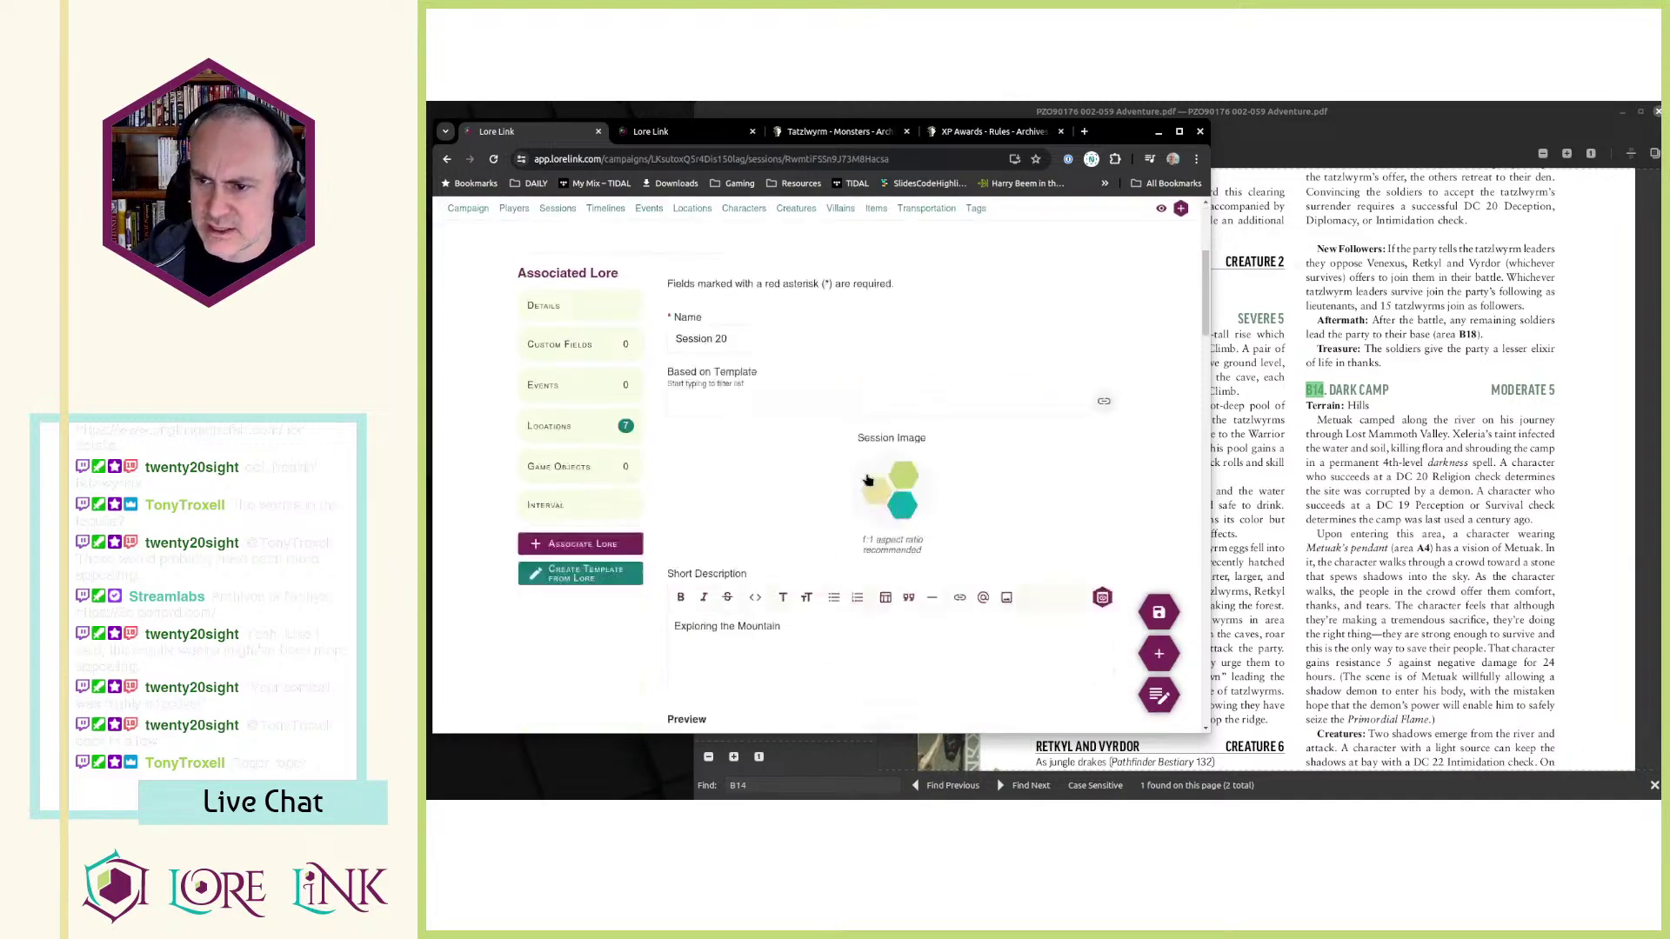
- Look through Session 20's page, checking its existing notes, interval and associated locations
scroll(867, 480, down, 15)
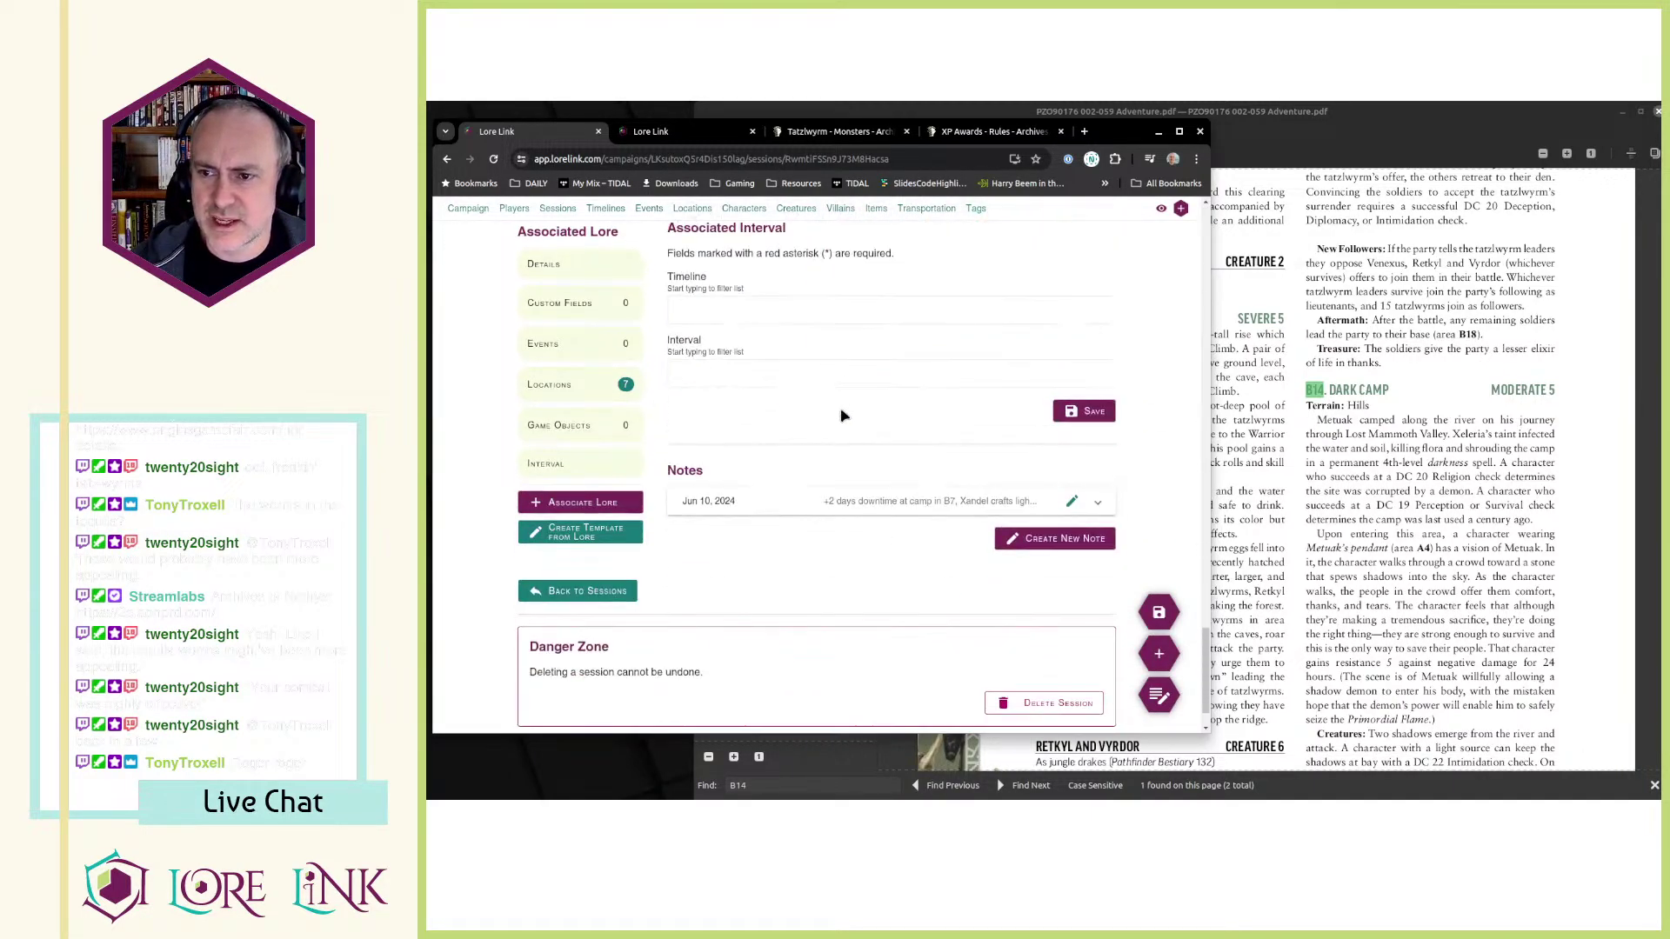
scroll(957, 461, up, 3)
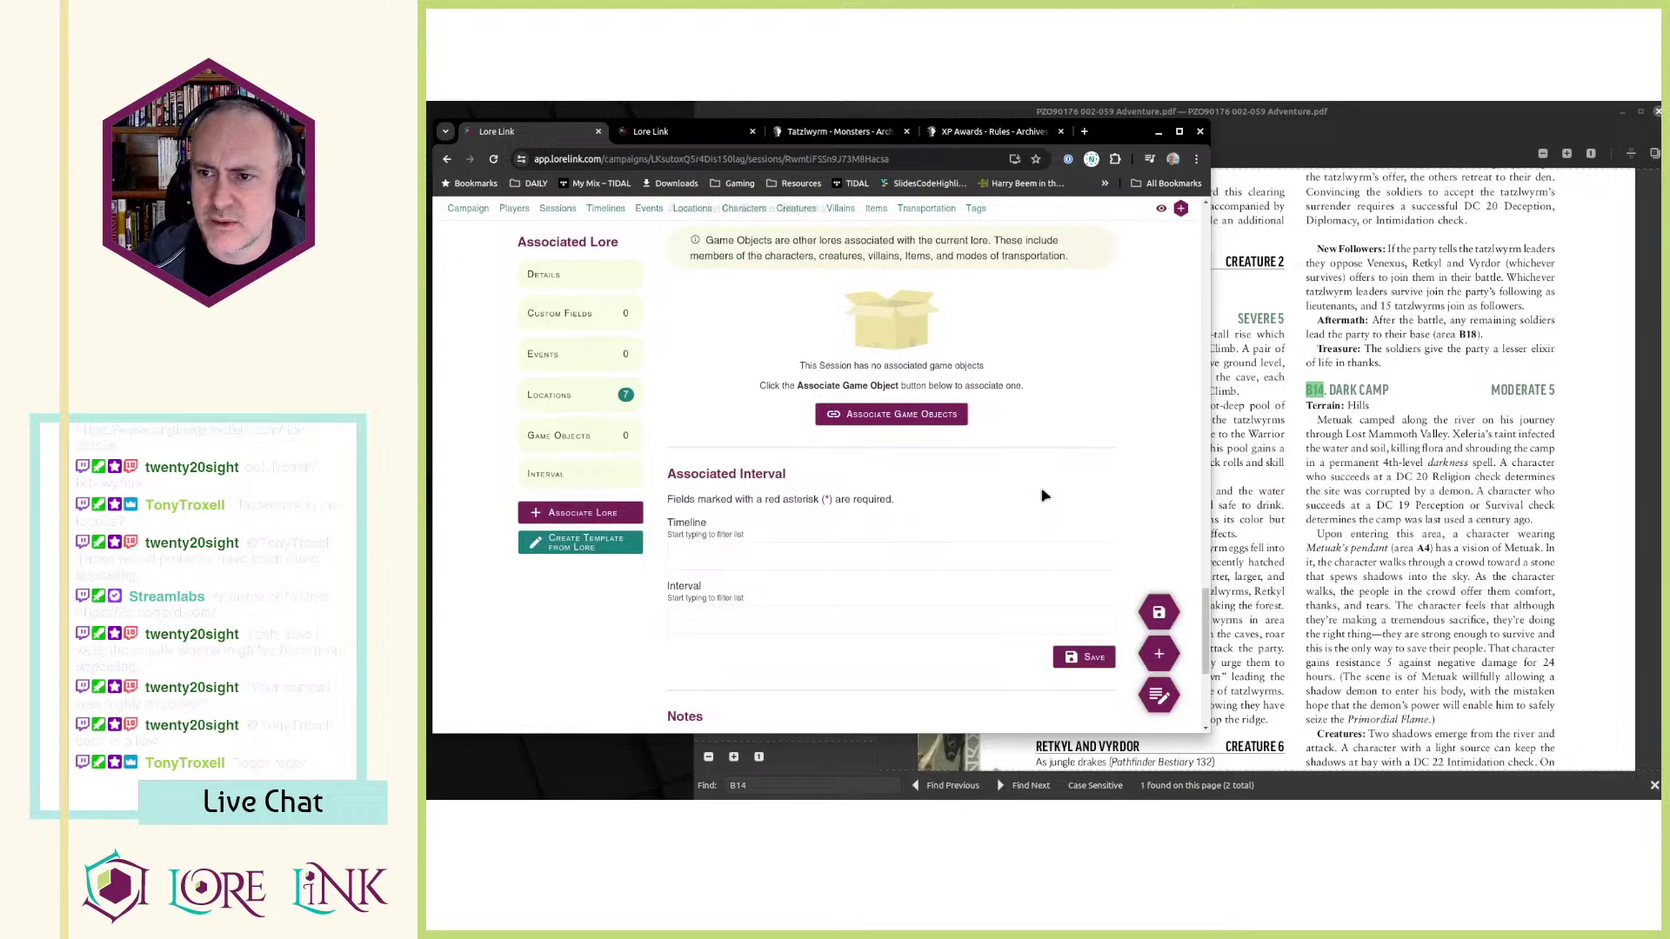
scroll(1044, 495, up, 3)
scroll(1048, 491, down, 6)
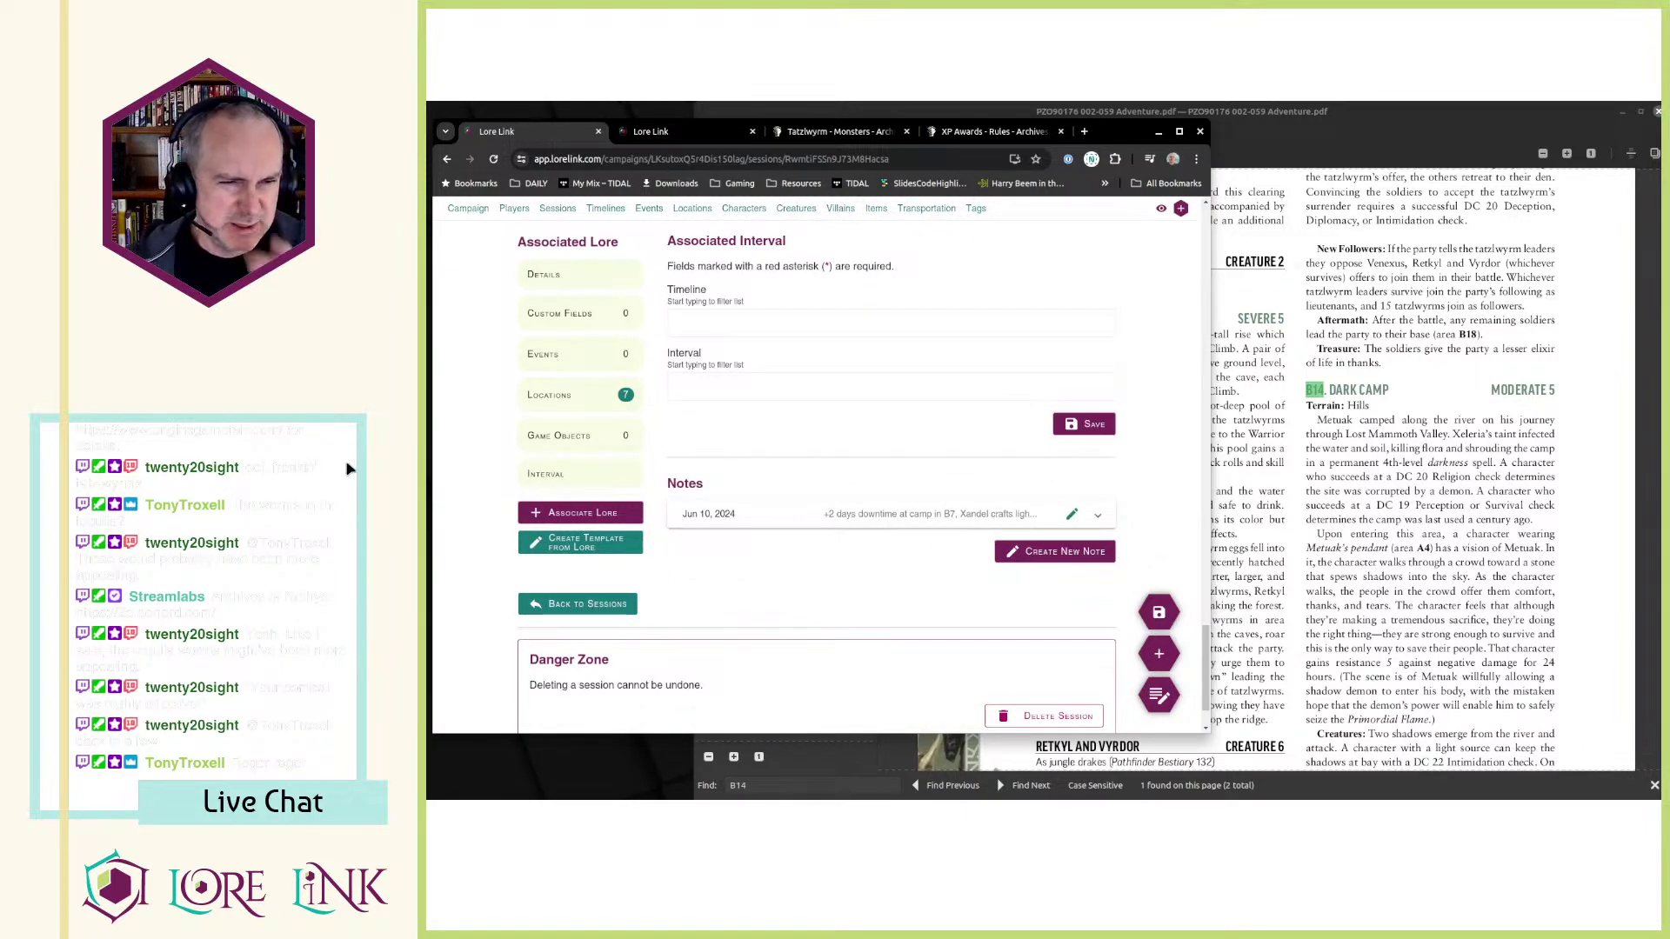
scroll(922, 454, down, 1)
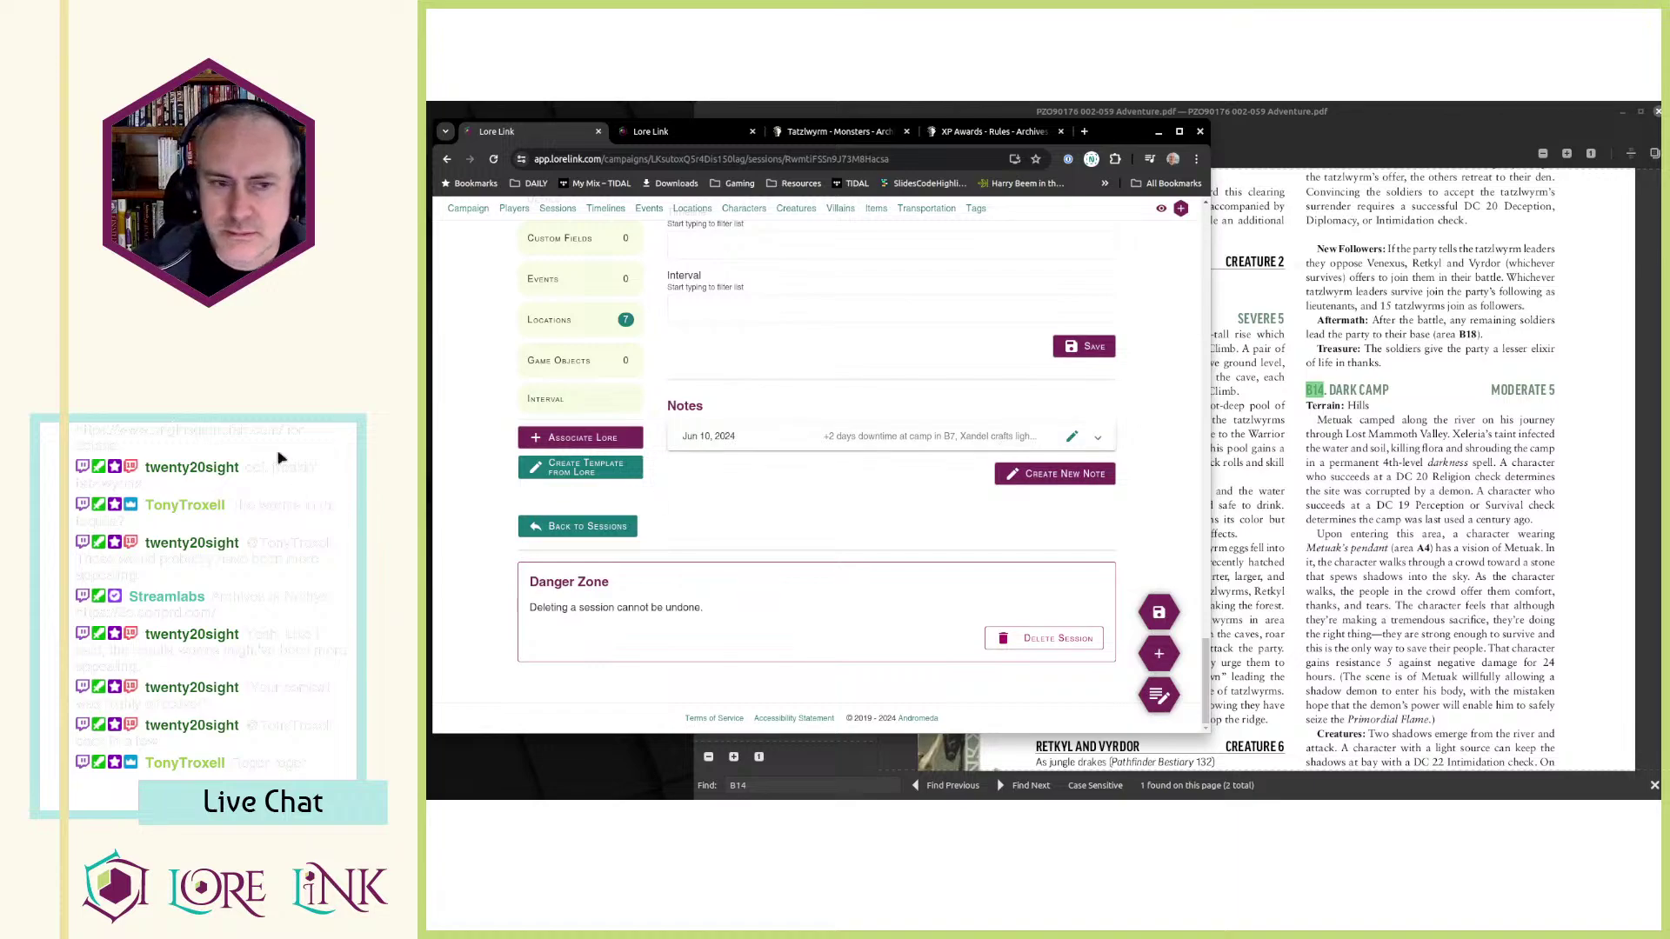
scroll(734, 415, up, 8)
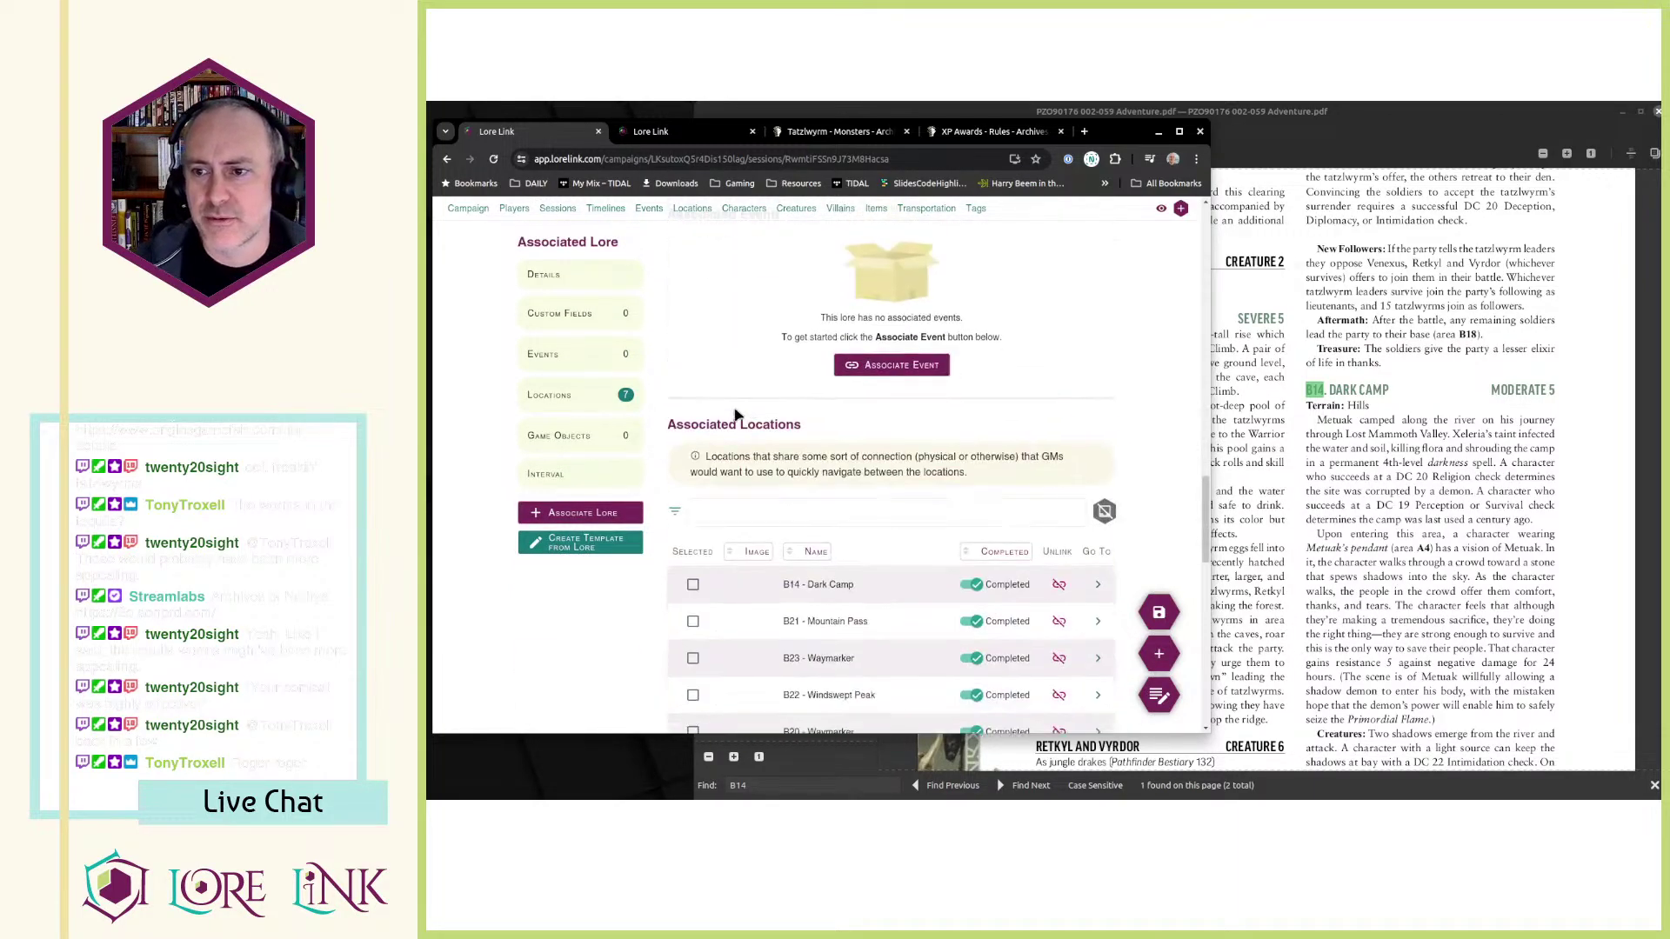
scroll(734, 415, up, 10)
- Open the session list in a separate tab and open Session 21's summary note for editing
middle_click(552, 211)
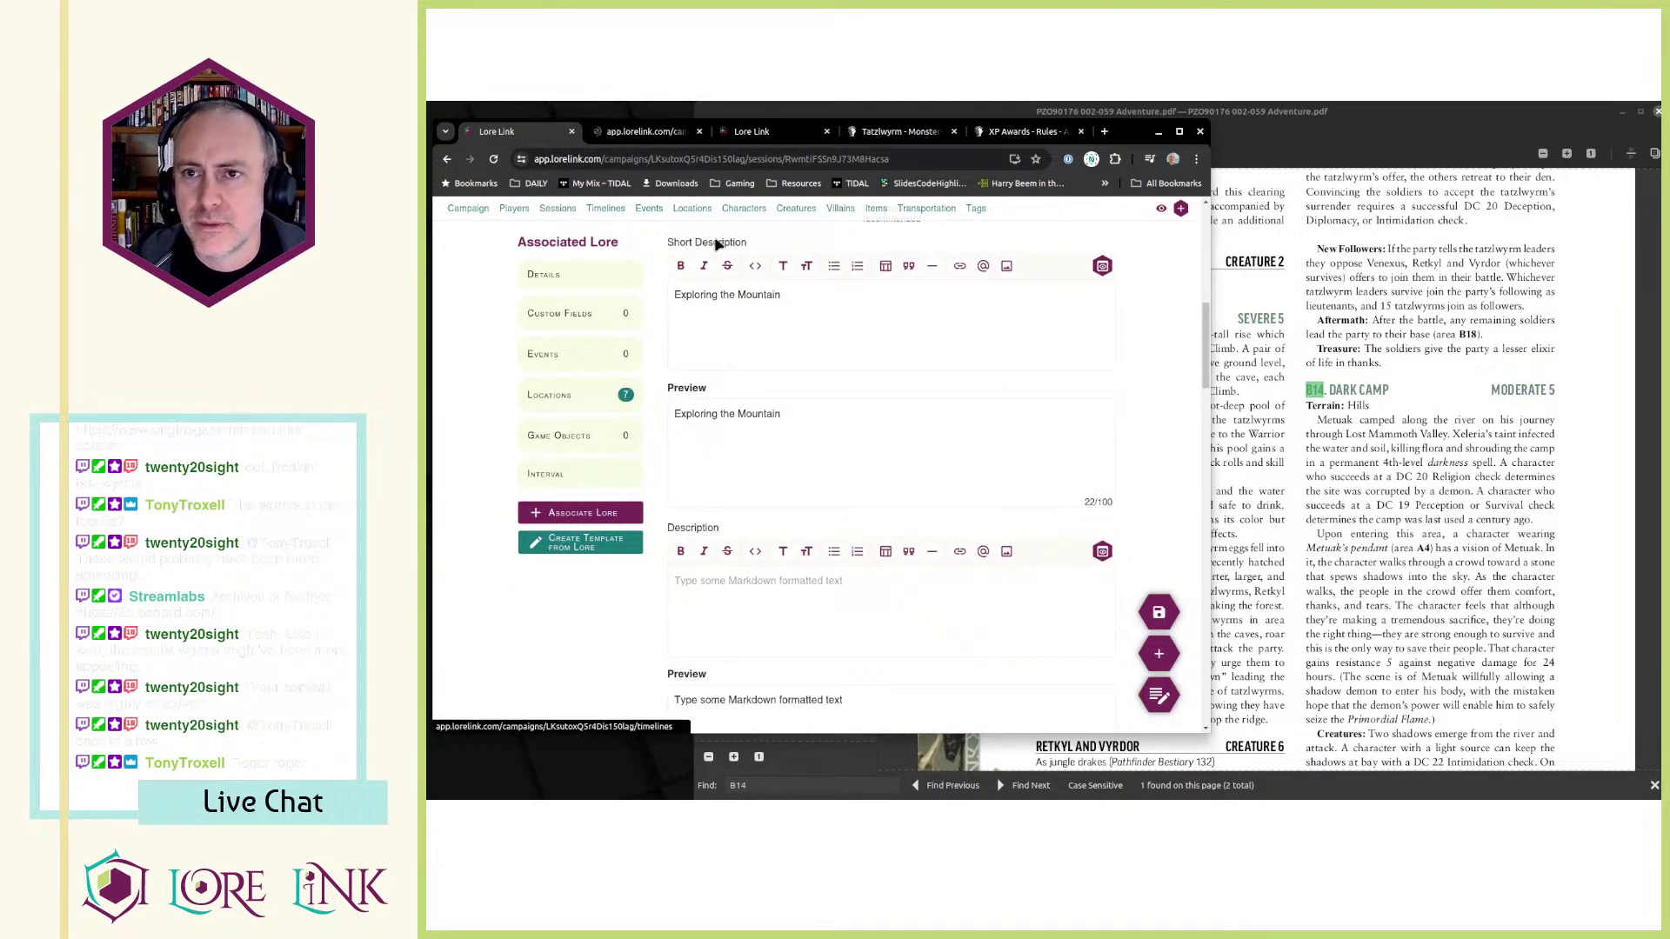
key(ctrl+Tab)
scroll(1000, 530, down, 1)
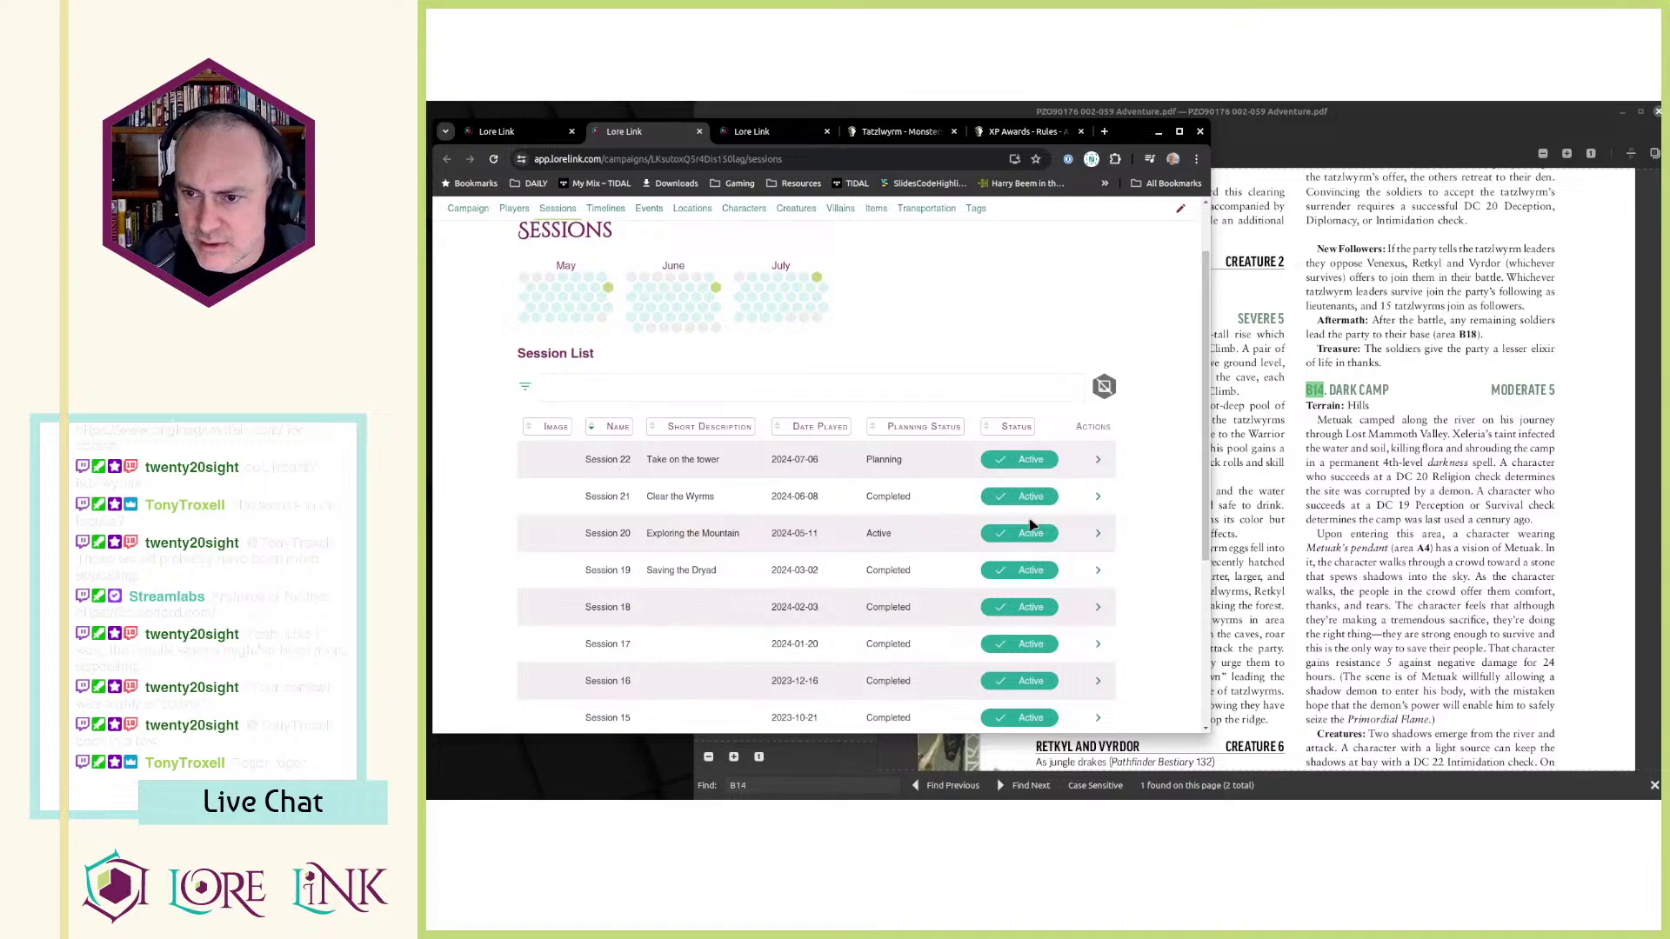
click(1097, 496)
scroll(976, 549, down, 5)
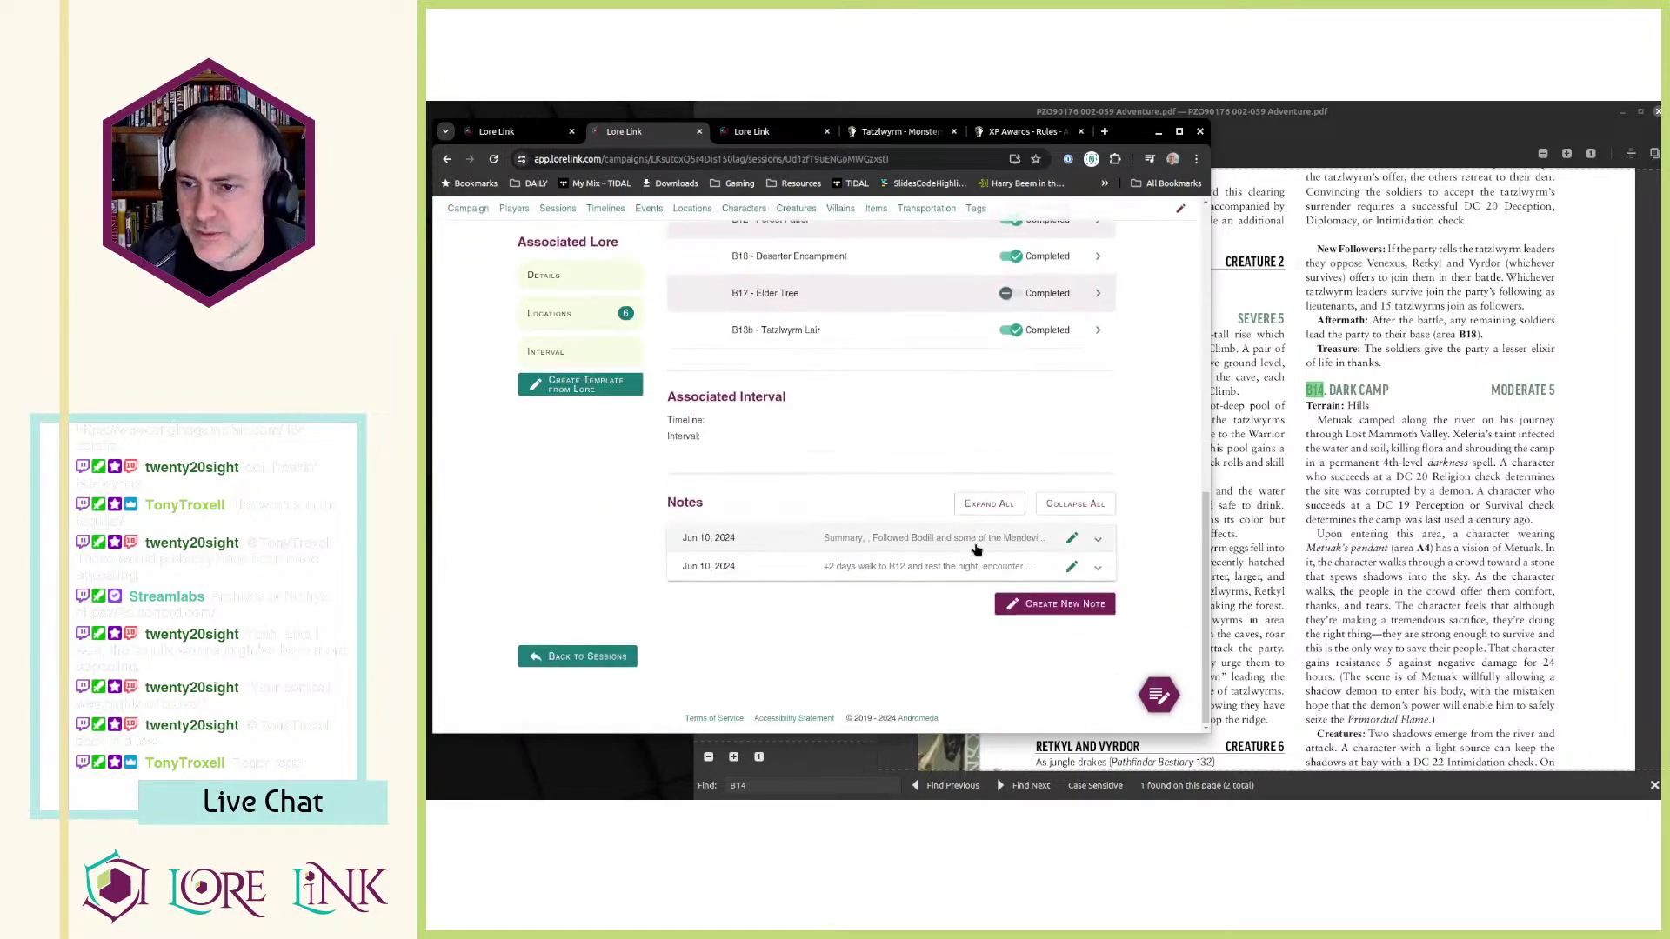
click(1070, 537)
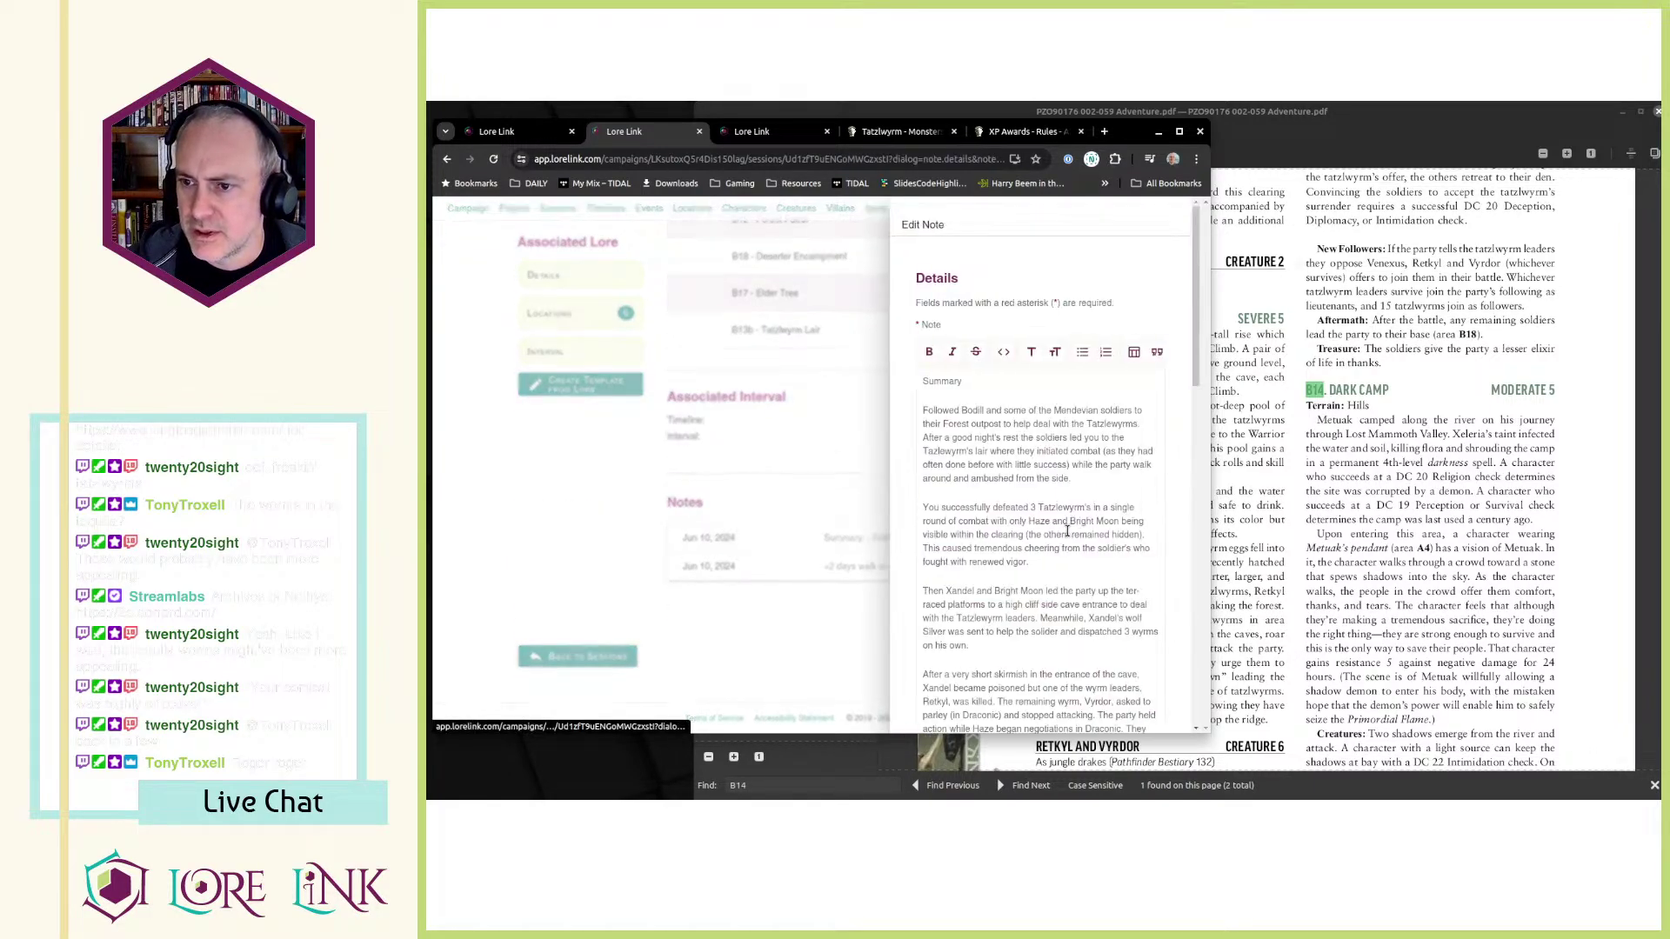
- Make the "Summary" heading of the note bold and check the note's preview
drag(996, 385, 857, 367)
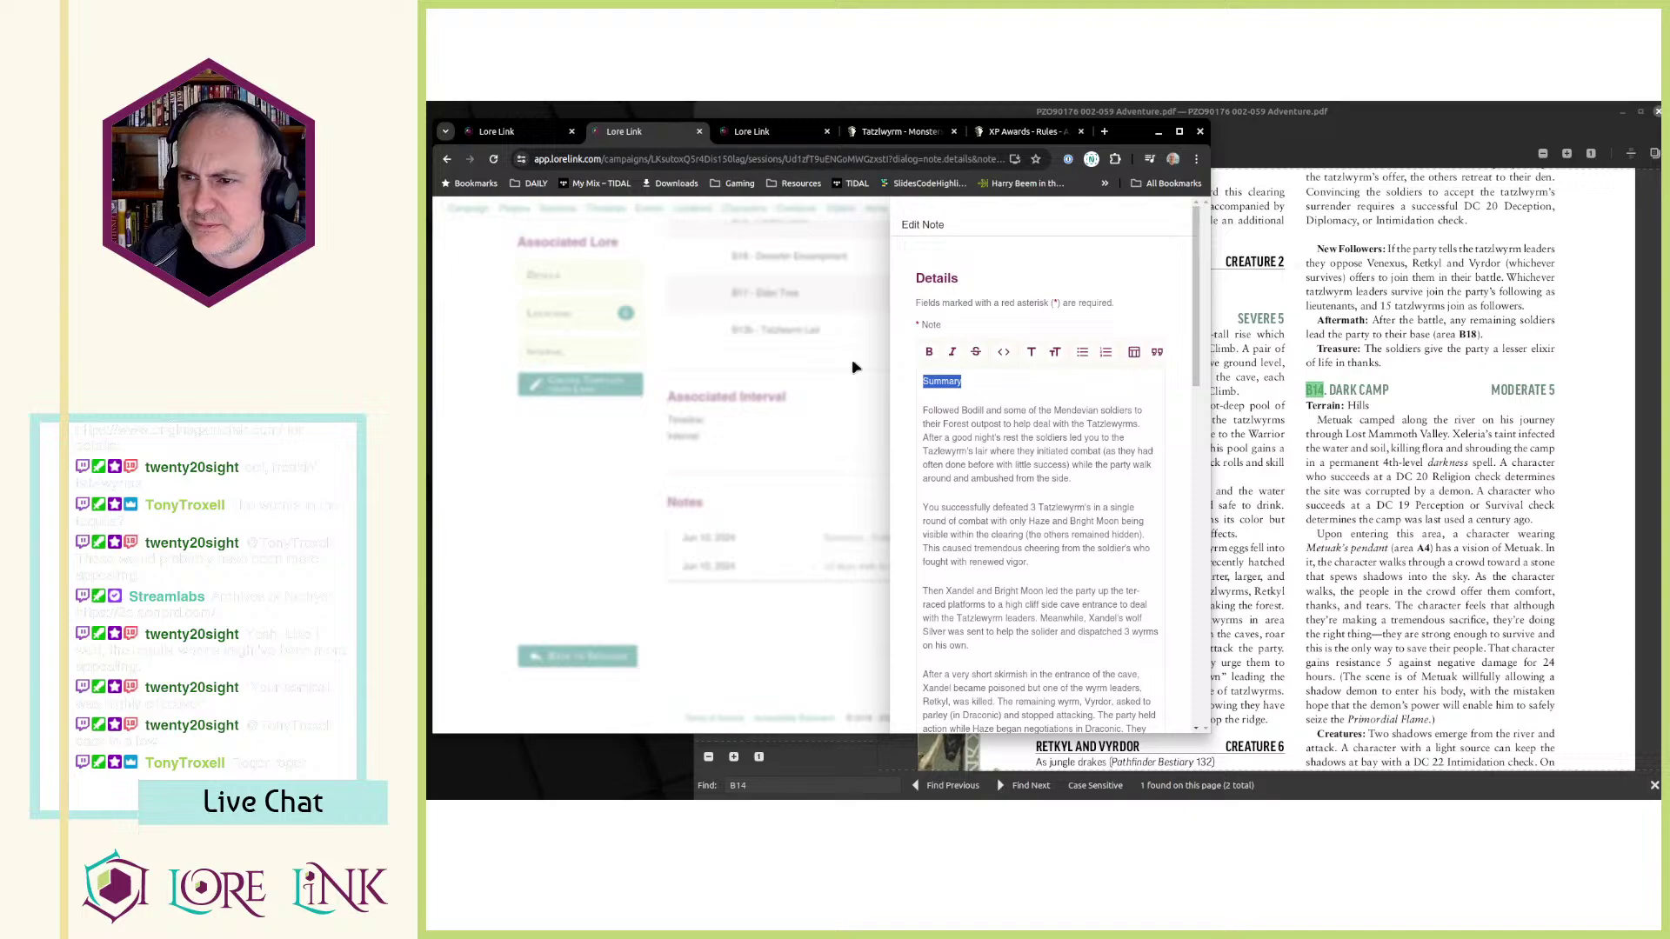
click(929, 353)
scroll(1040, 565, down, 5)
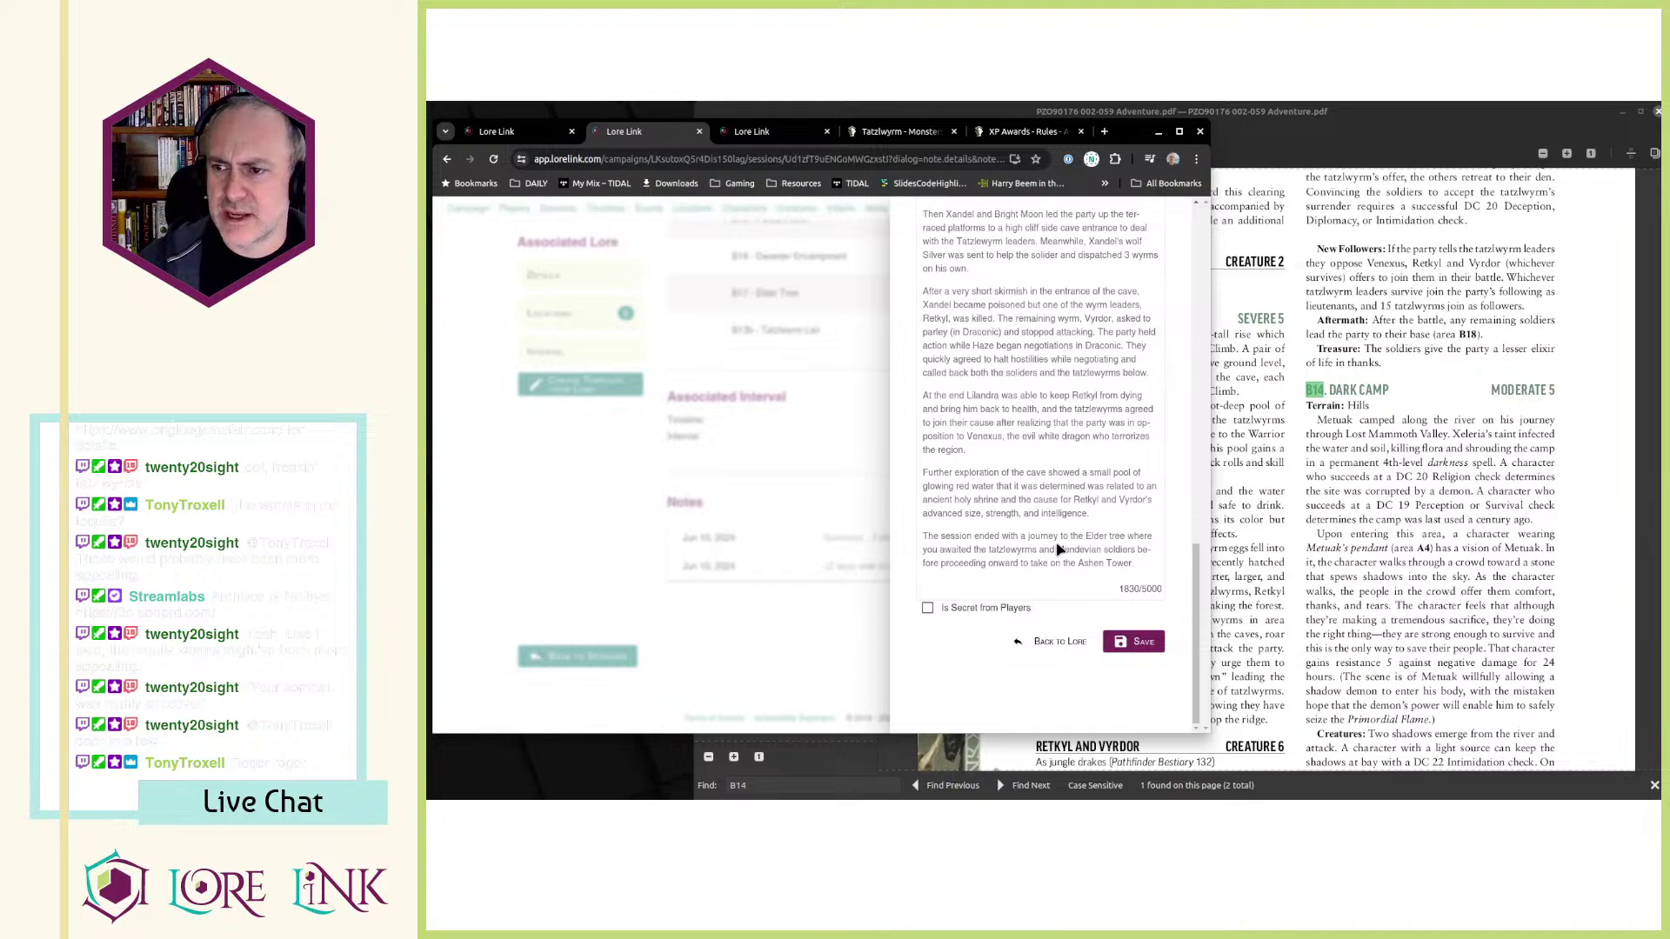
- Add the lines "+70XP" and "+7 Days" below the closing paragraph of the Session 21 note
scroll(969, 430, up, 6)
click(1073, 467)
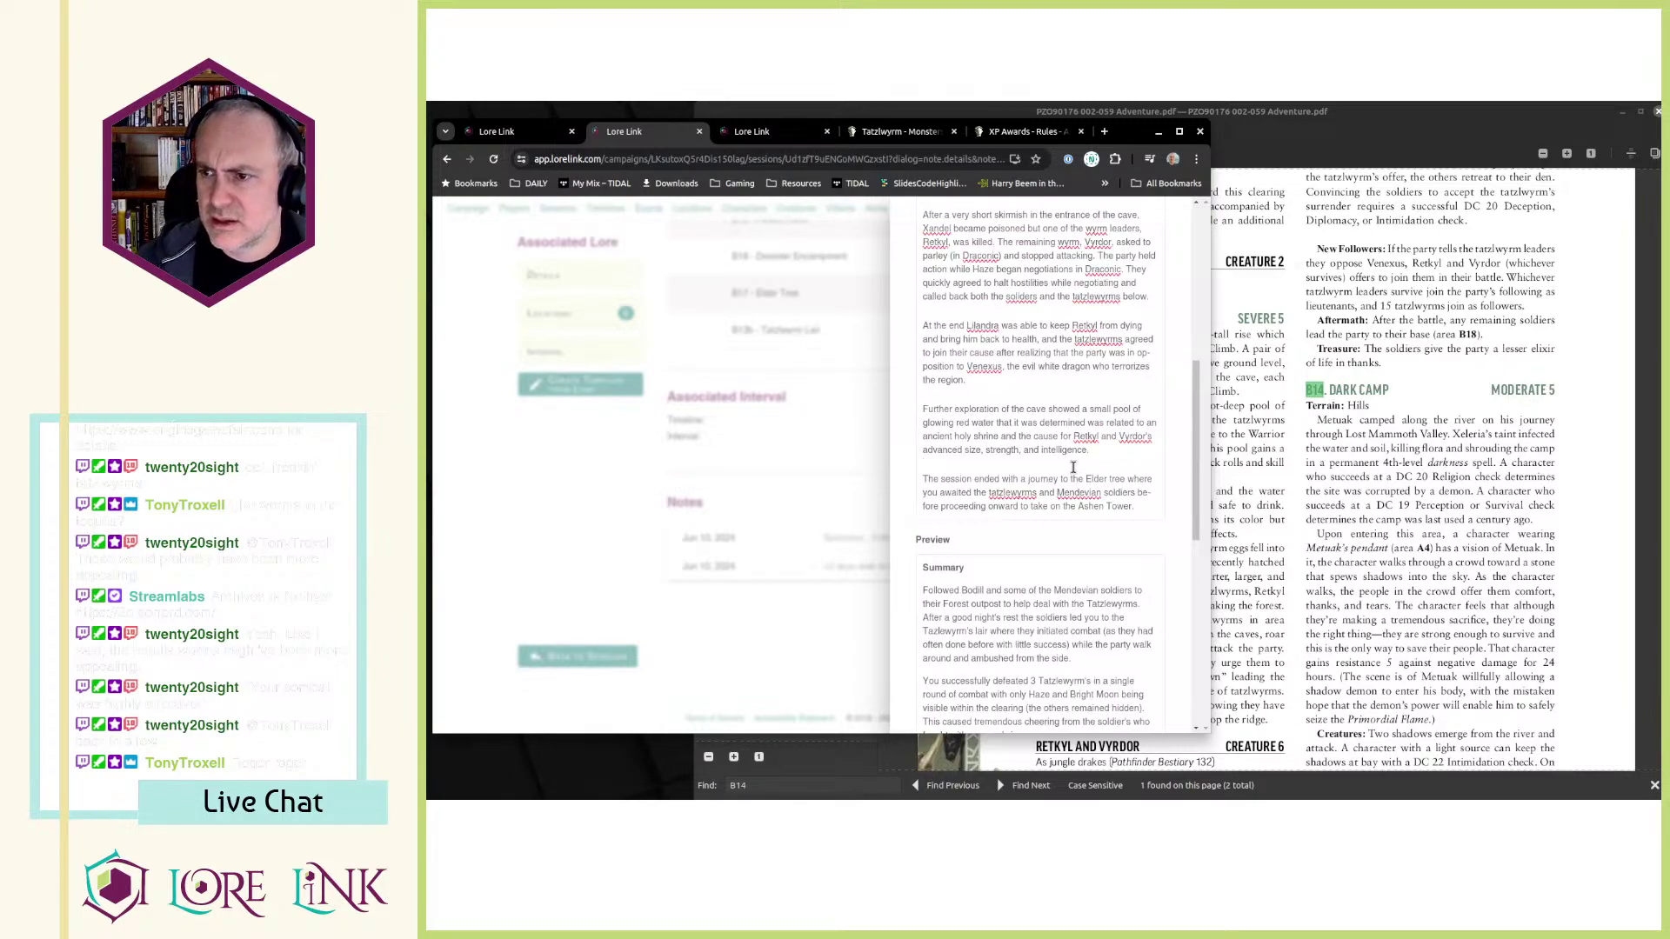
key(Return)
key(Return)
text(+)
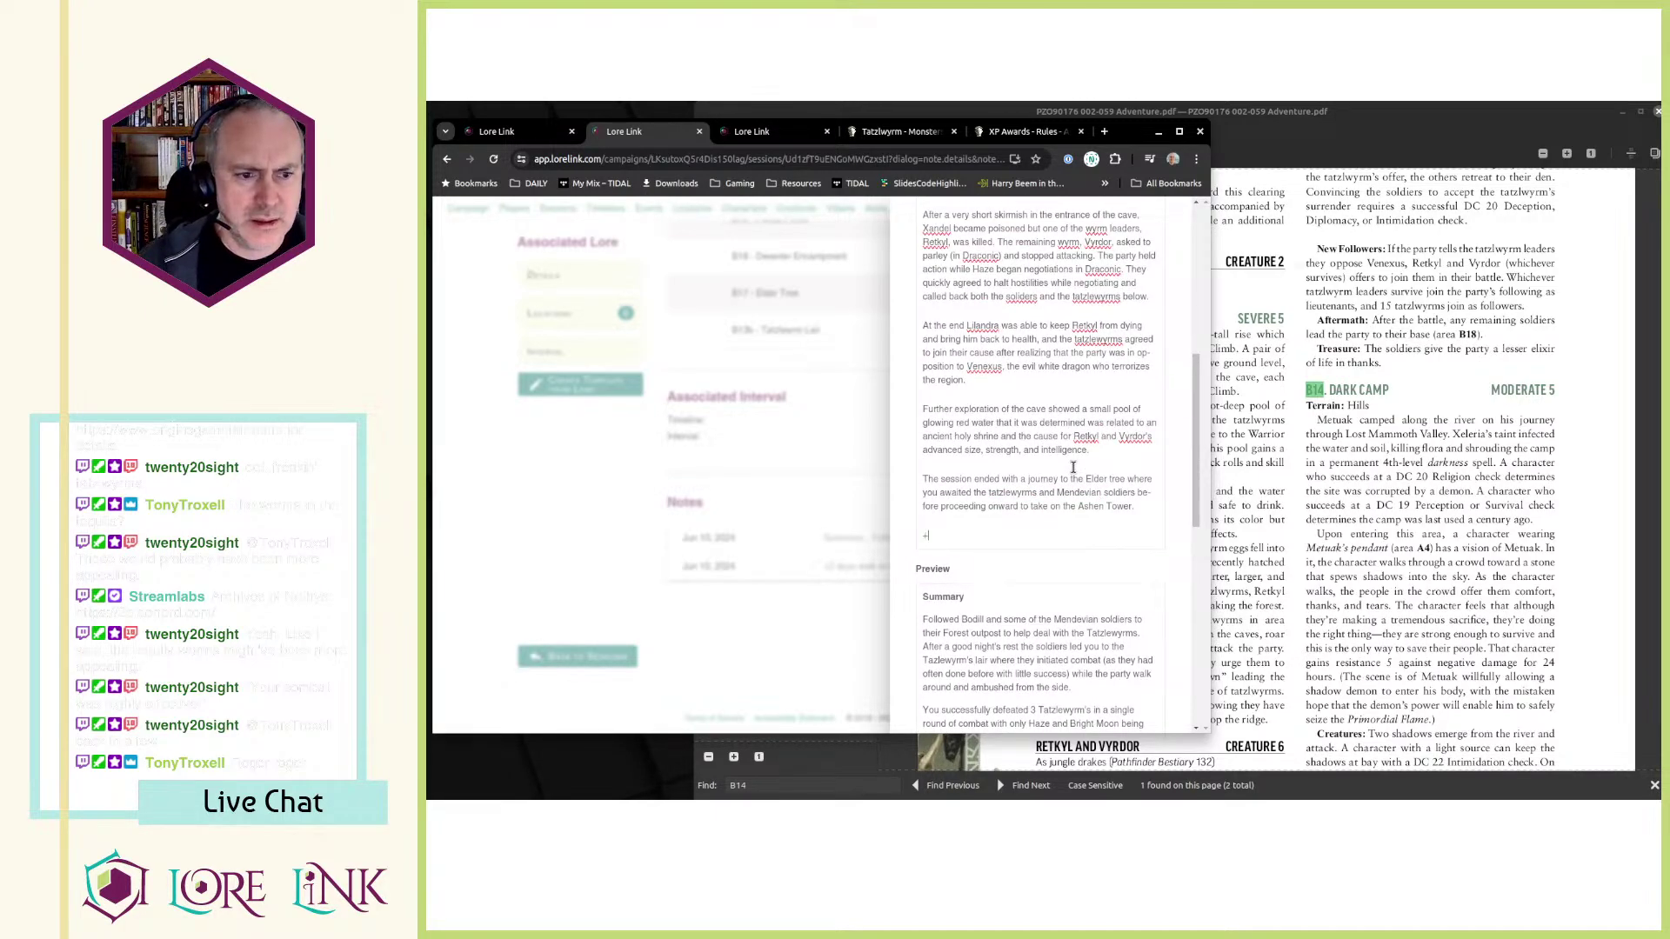
text(70XP)
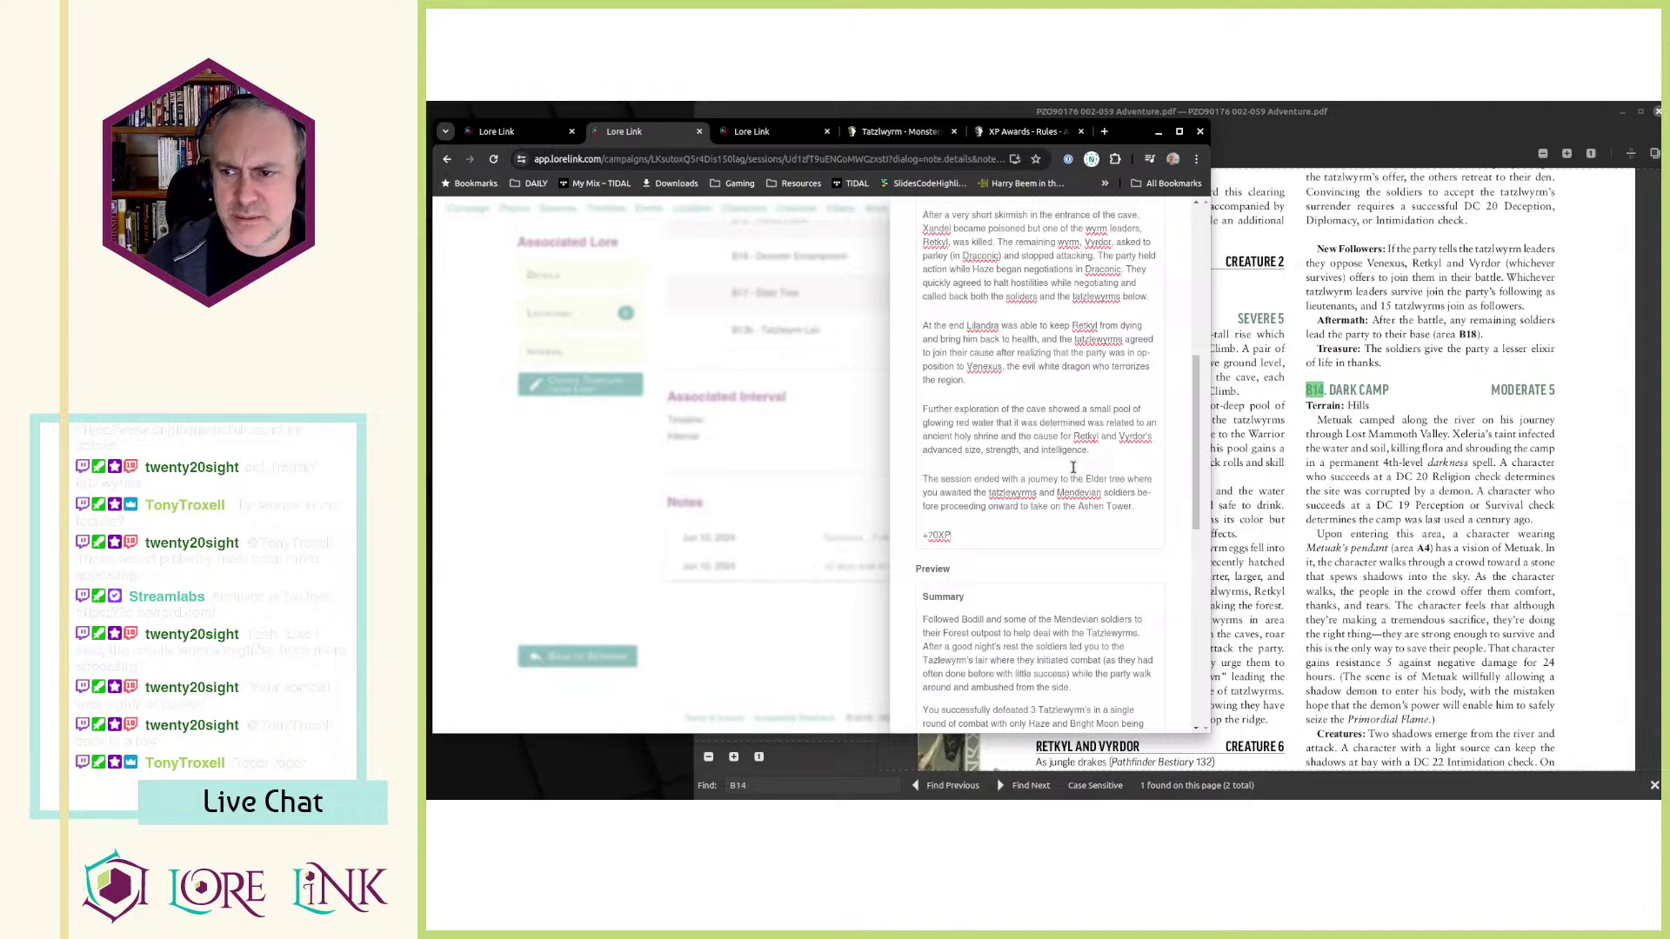
key(Return)
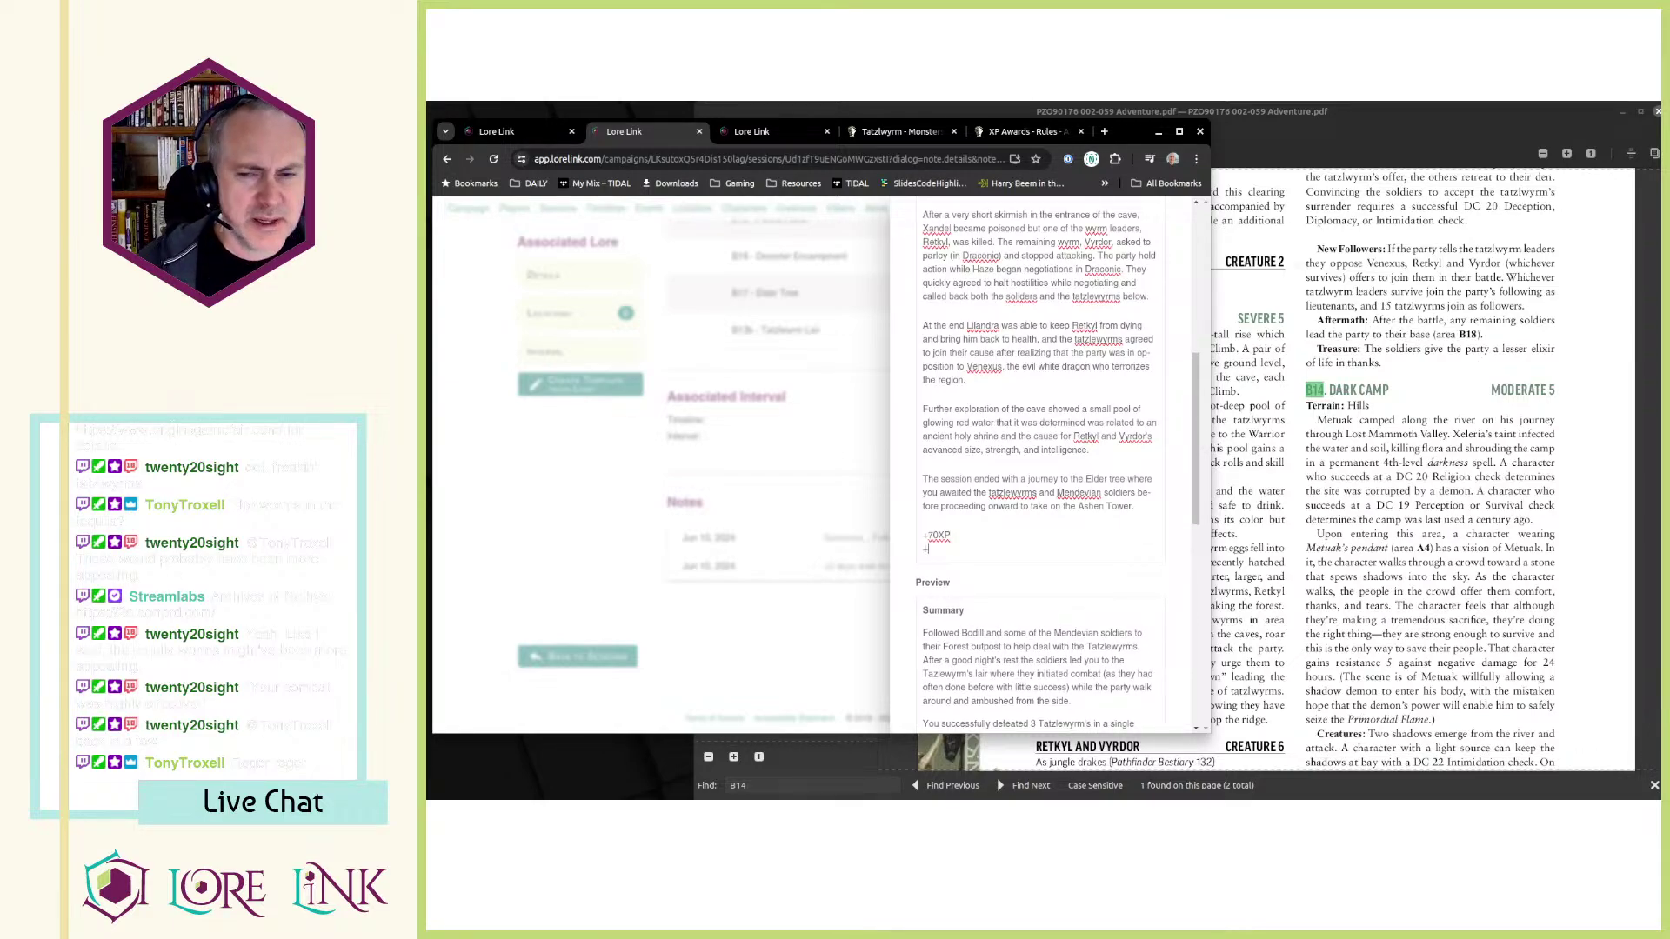
text(+7 Days)
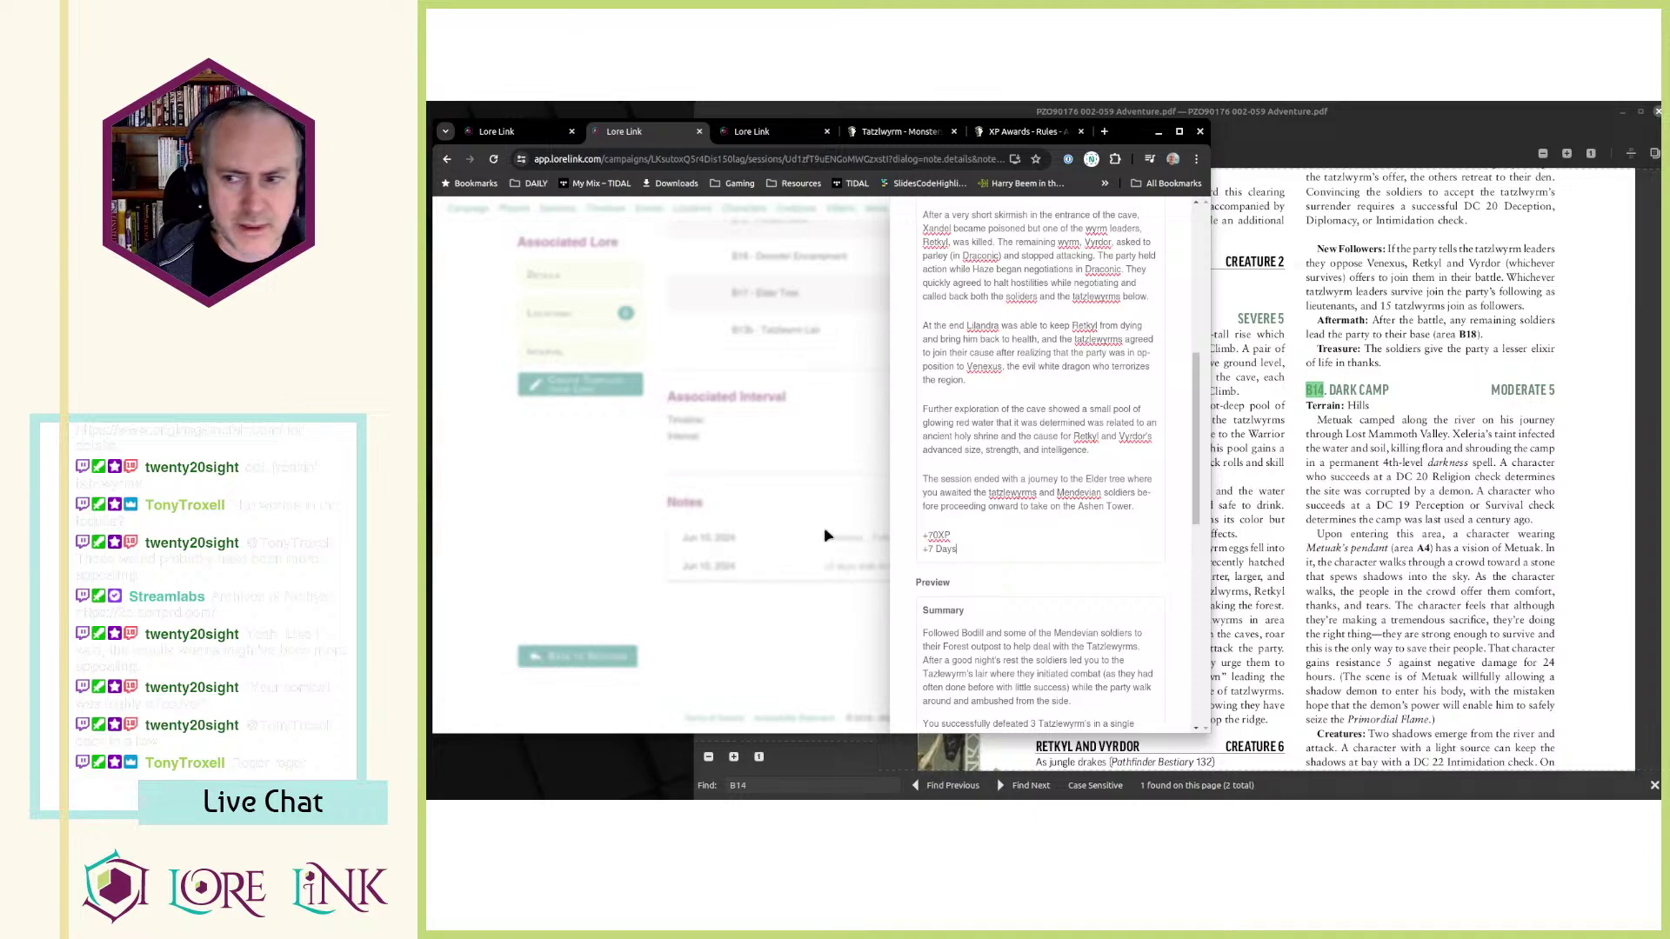
- Add the in-game date "22 of Arodus" as the note's last line and save the note
scroll(939, 505, down, 1)
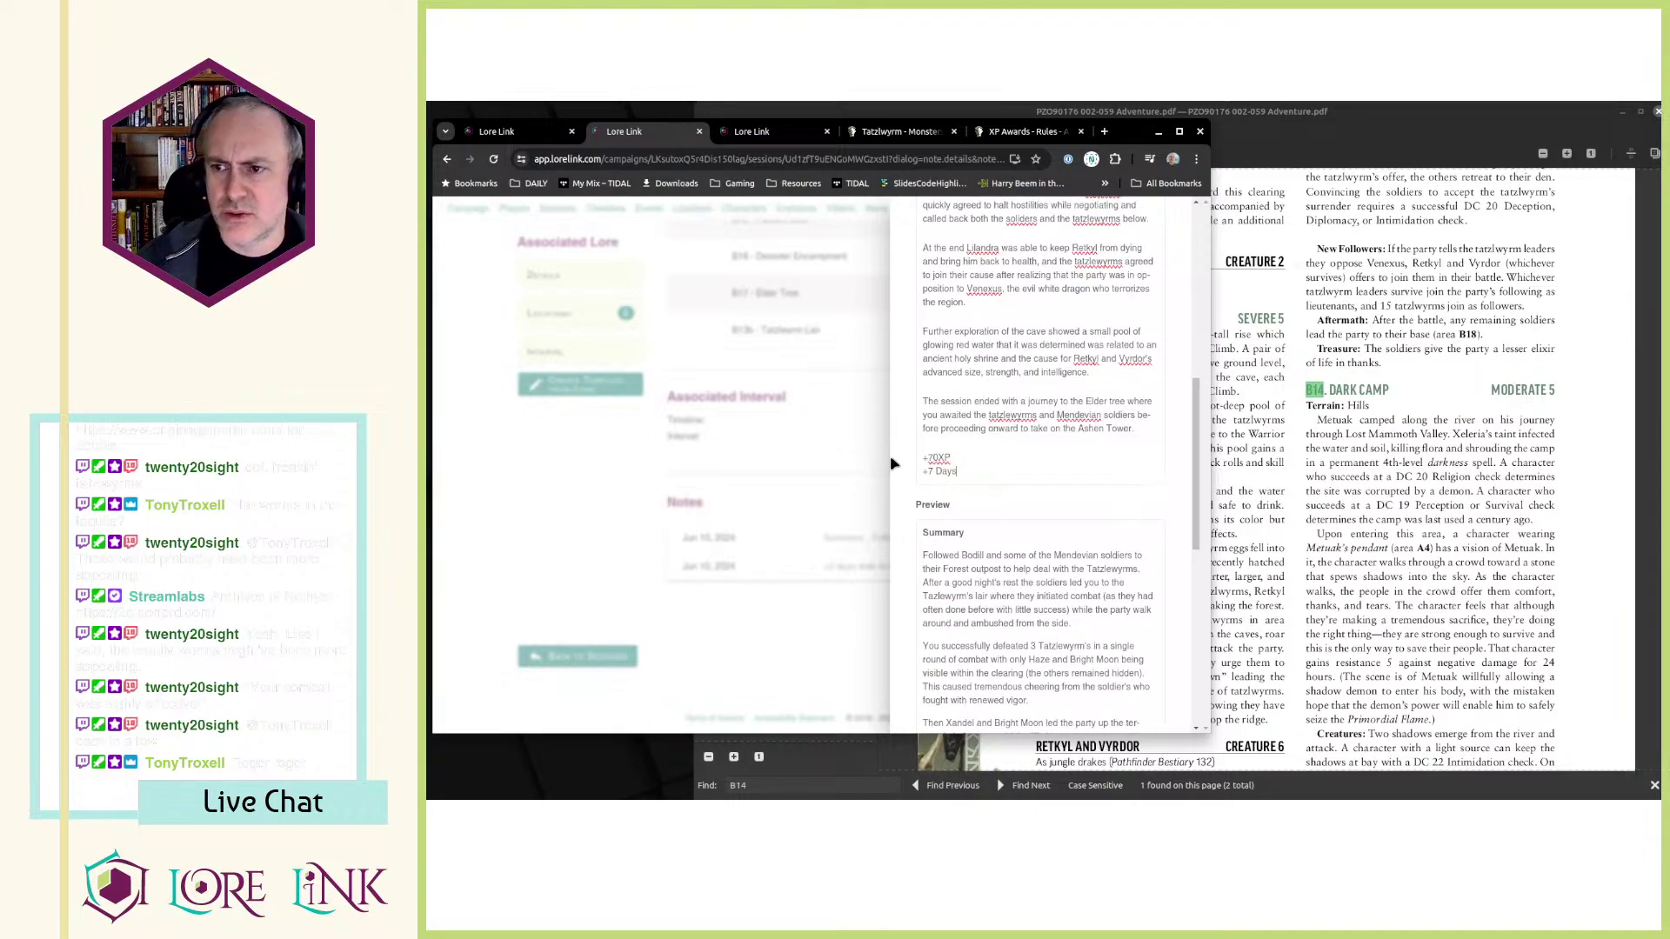
key(Return)
text(22 of Arodus)
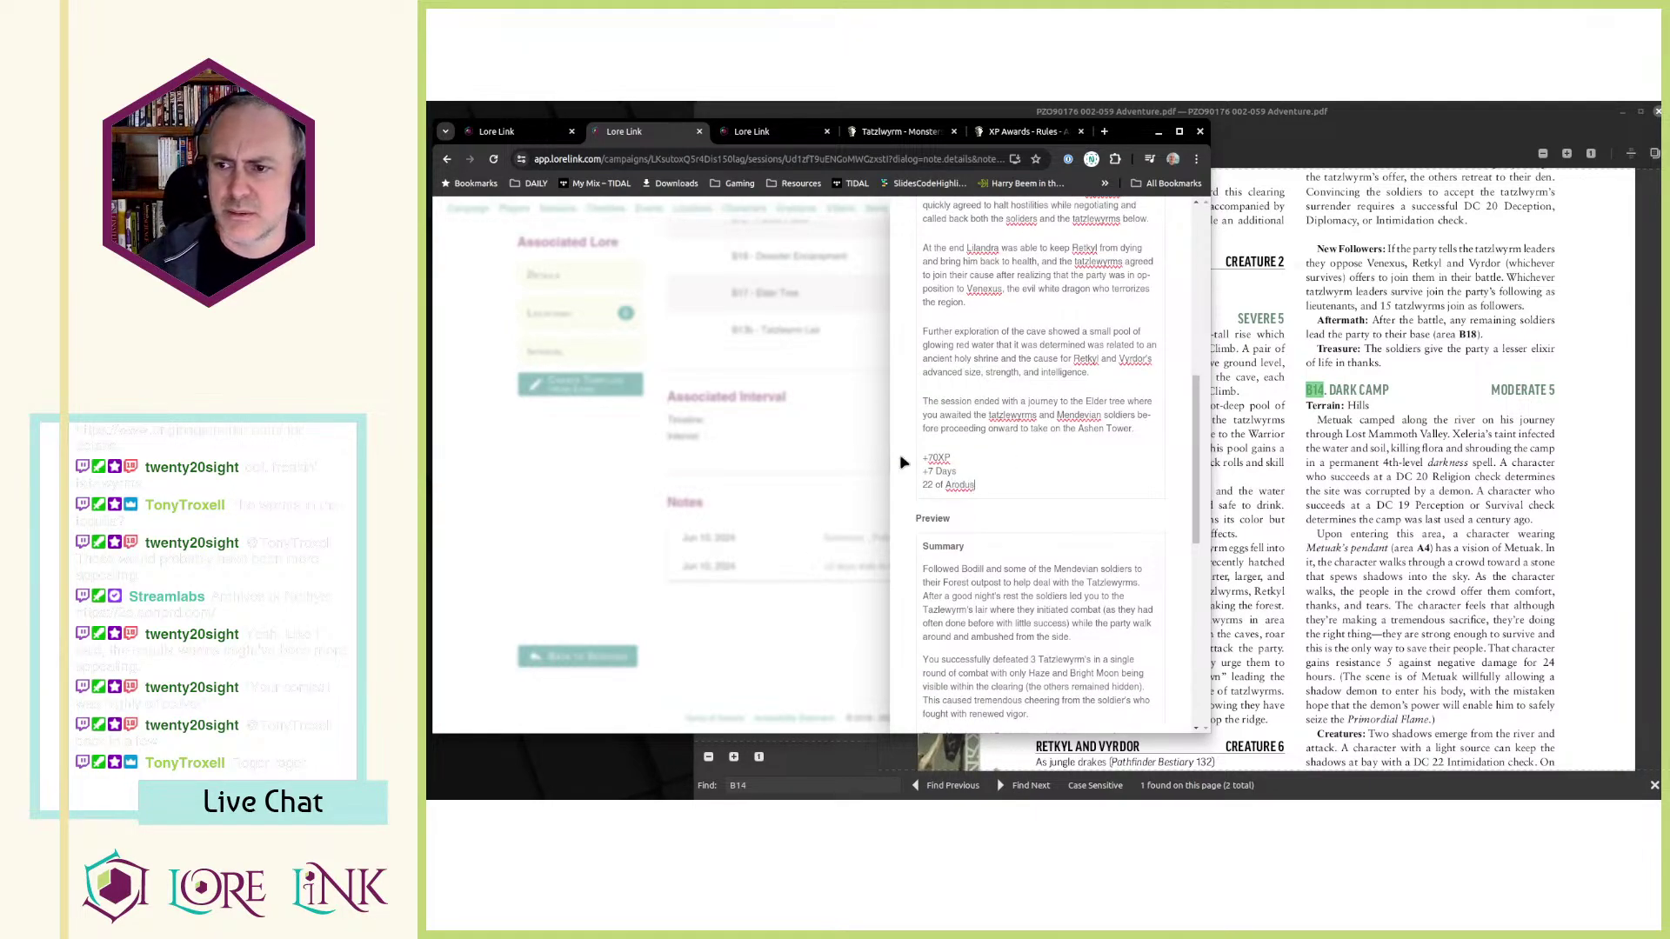
scroll(895, 464, down, 5)
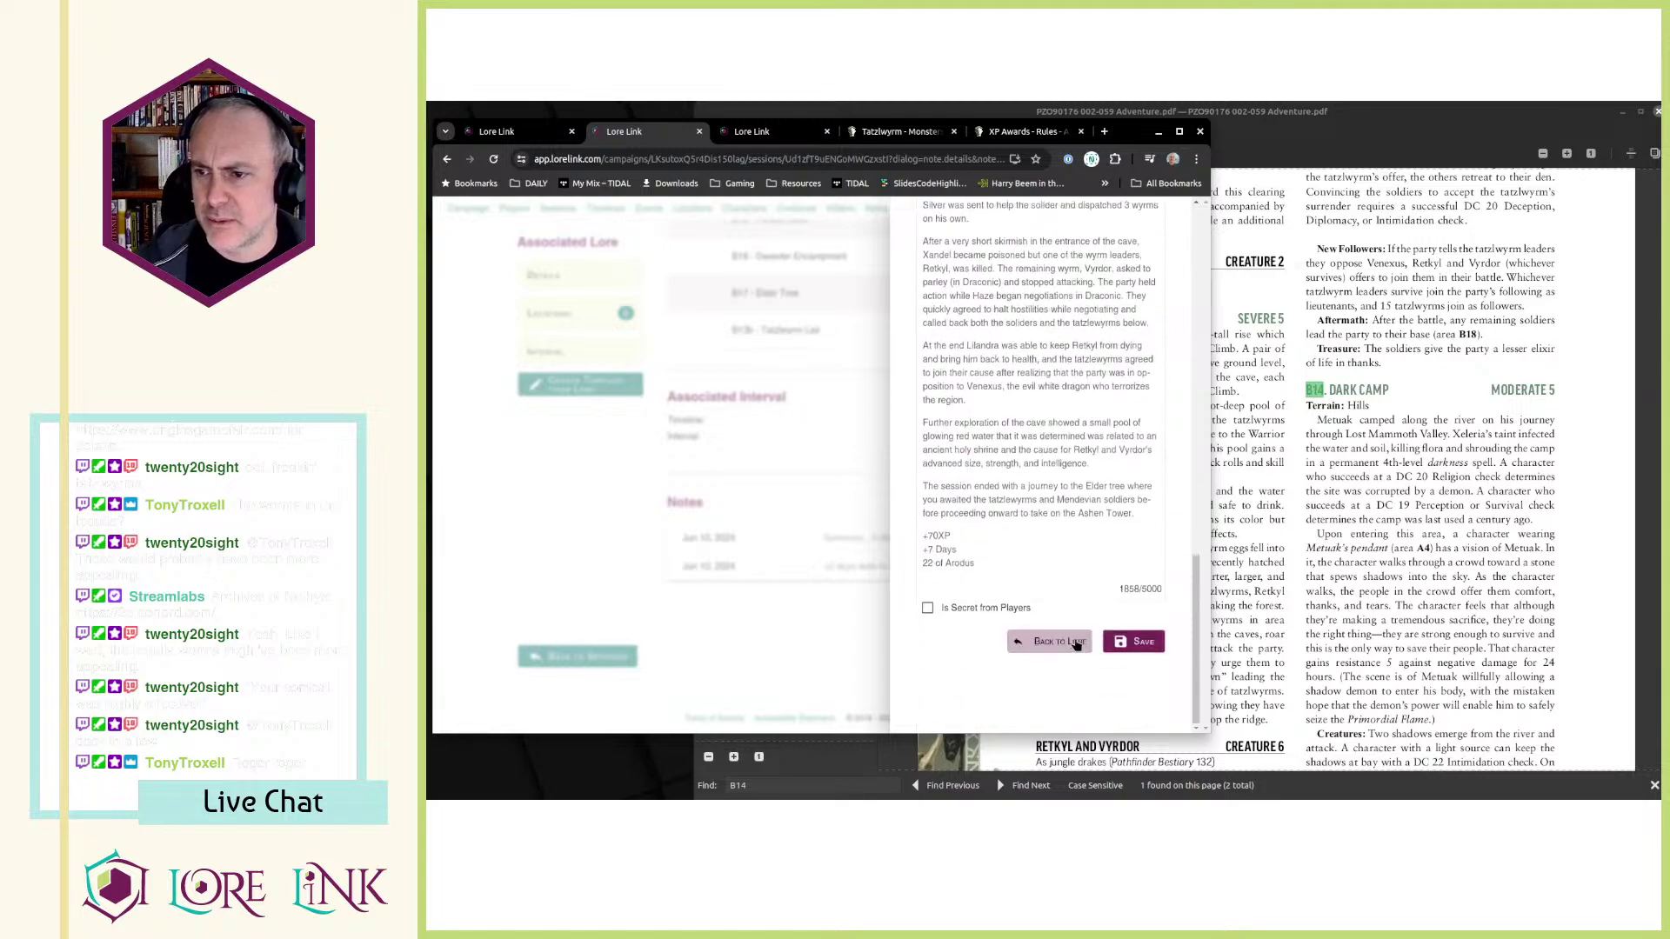
click(1139, 643)
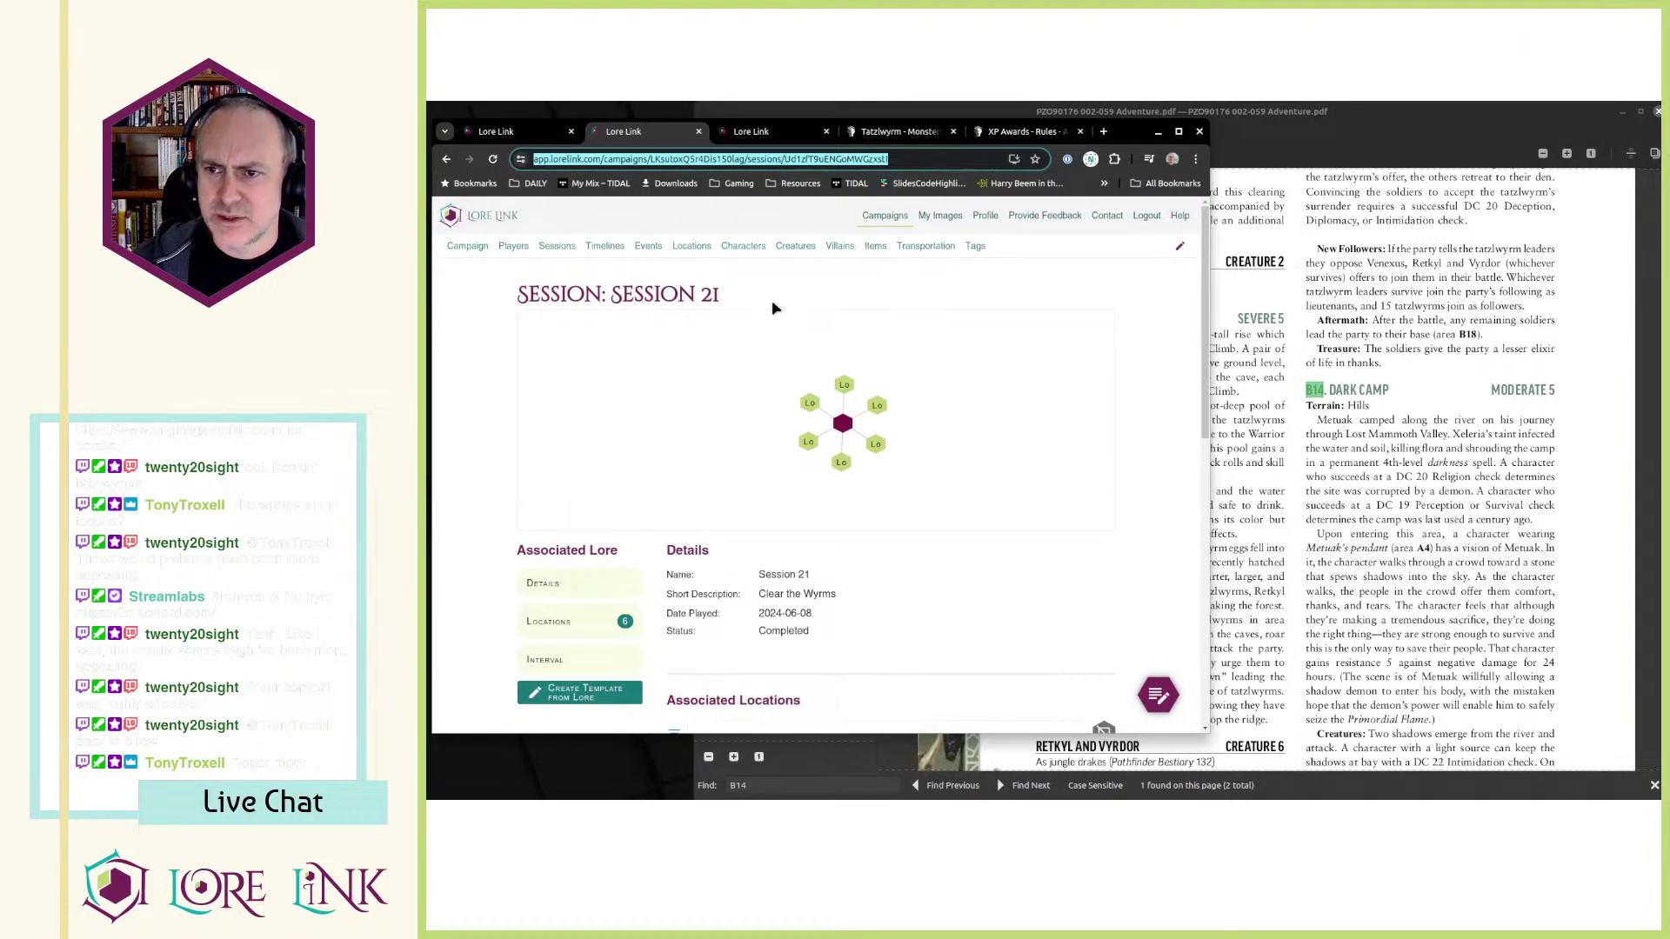
- Go back to Session 20 and create a new note headed "Summary" in bold
click(513, 131)
scroll(817, 345, down, 10)
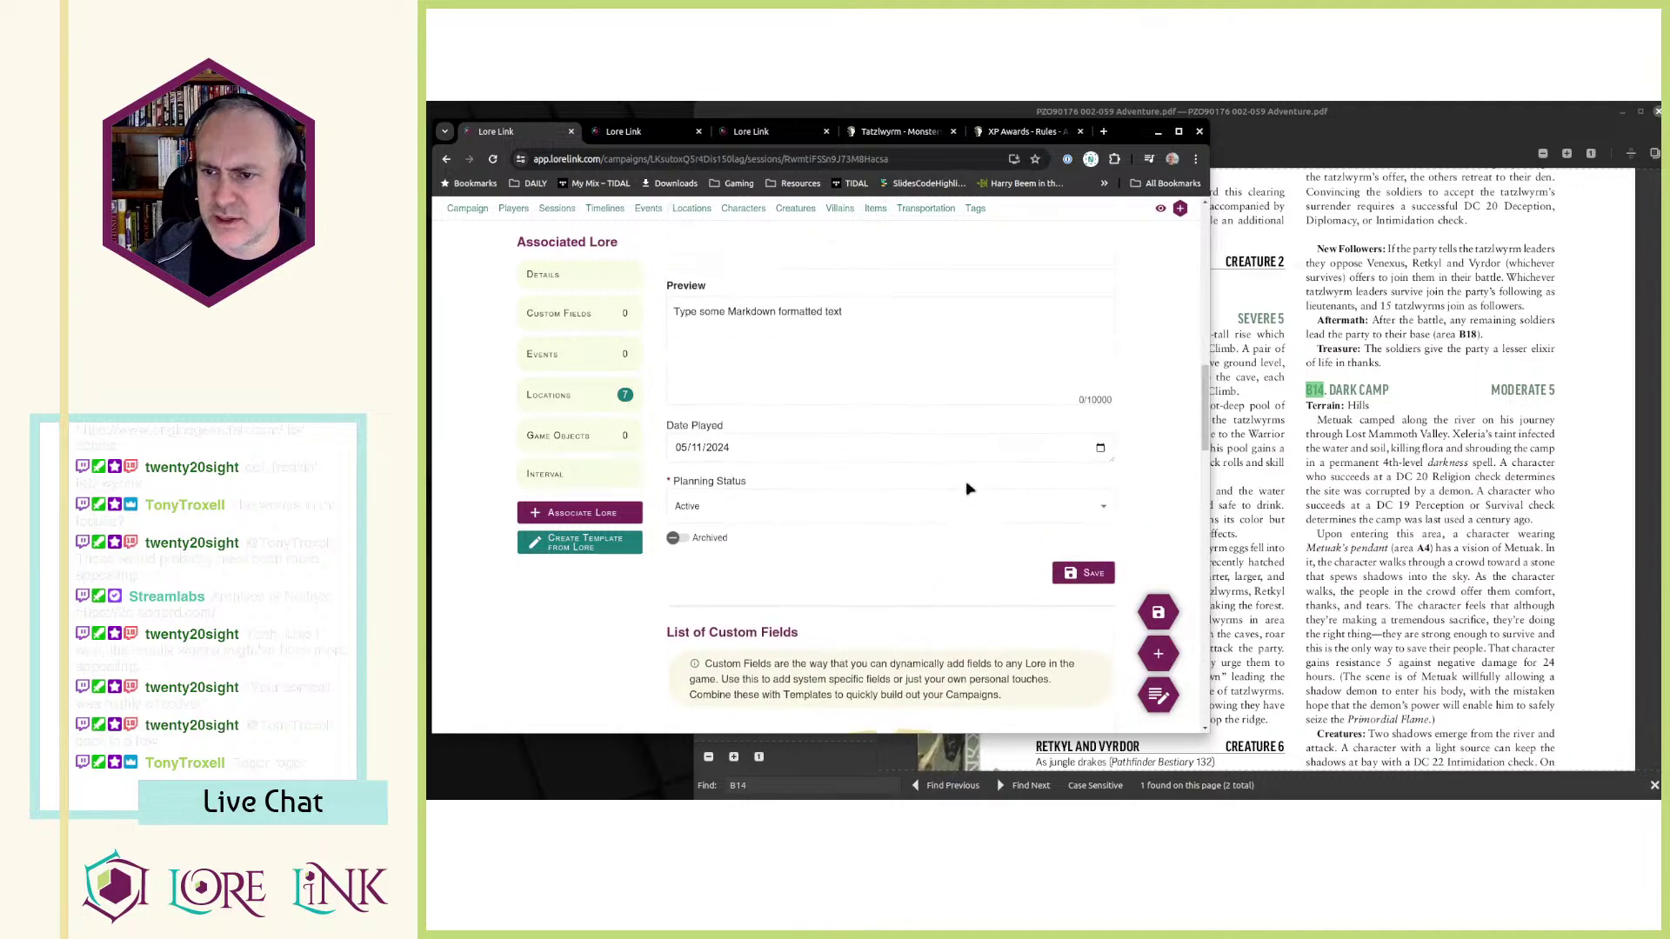
scroll(961, 526, down, 5)
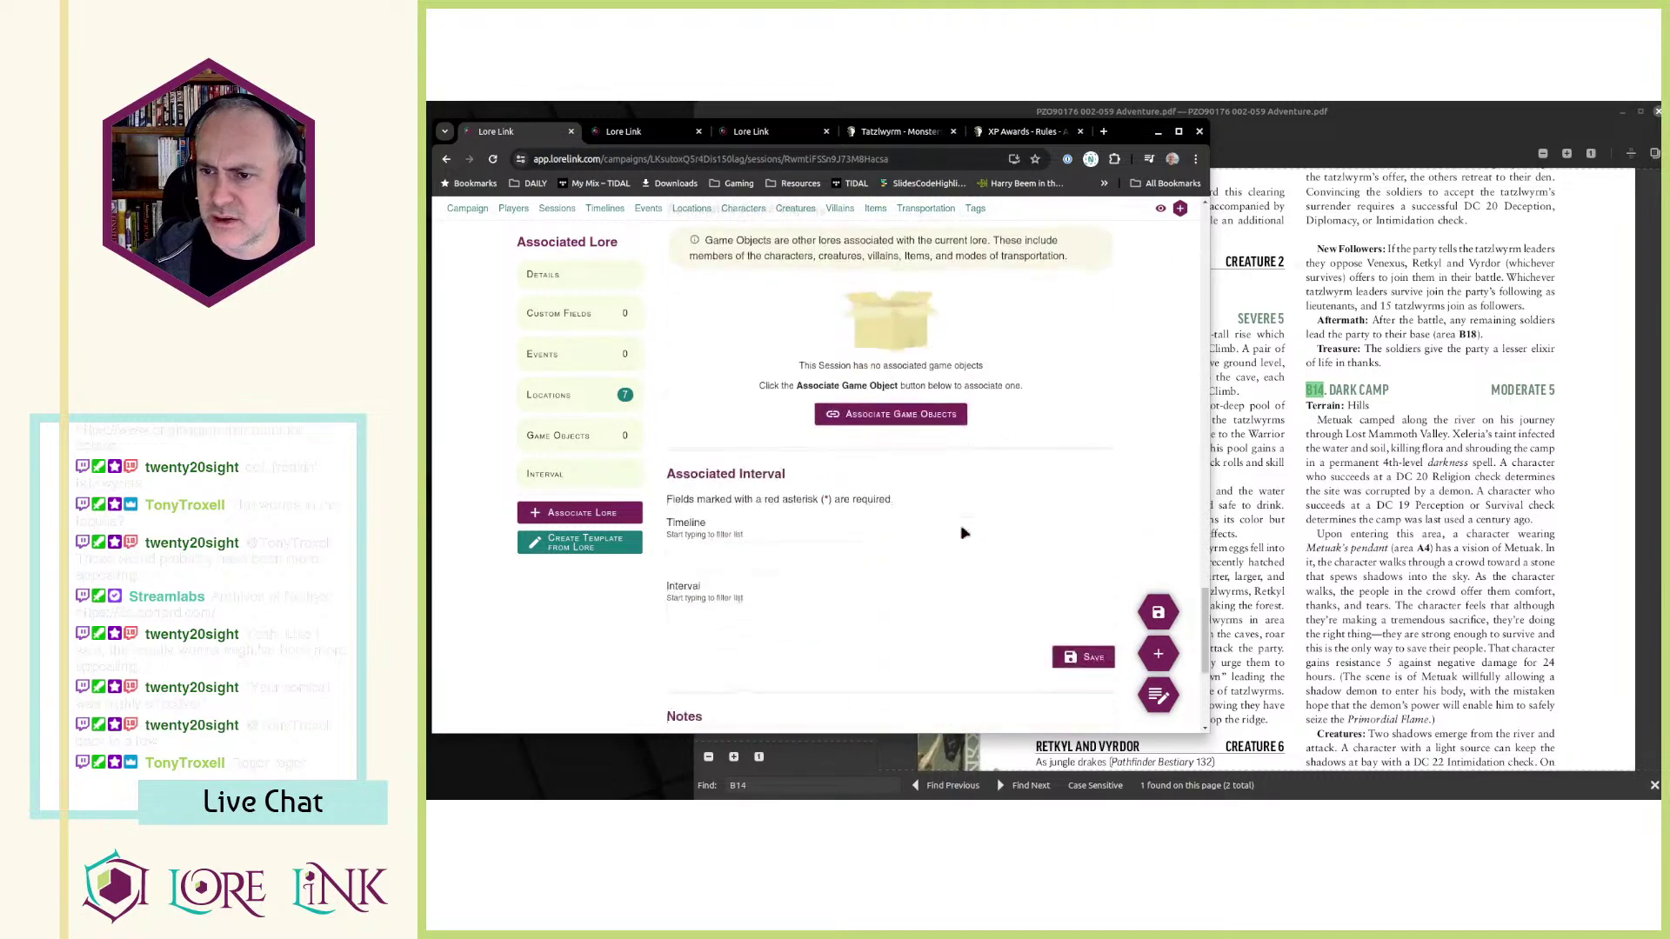
scroll(961, 531, down, 5)
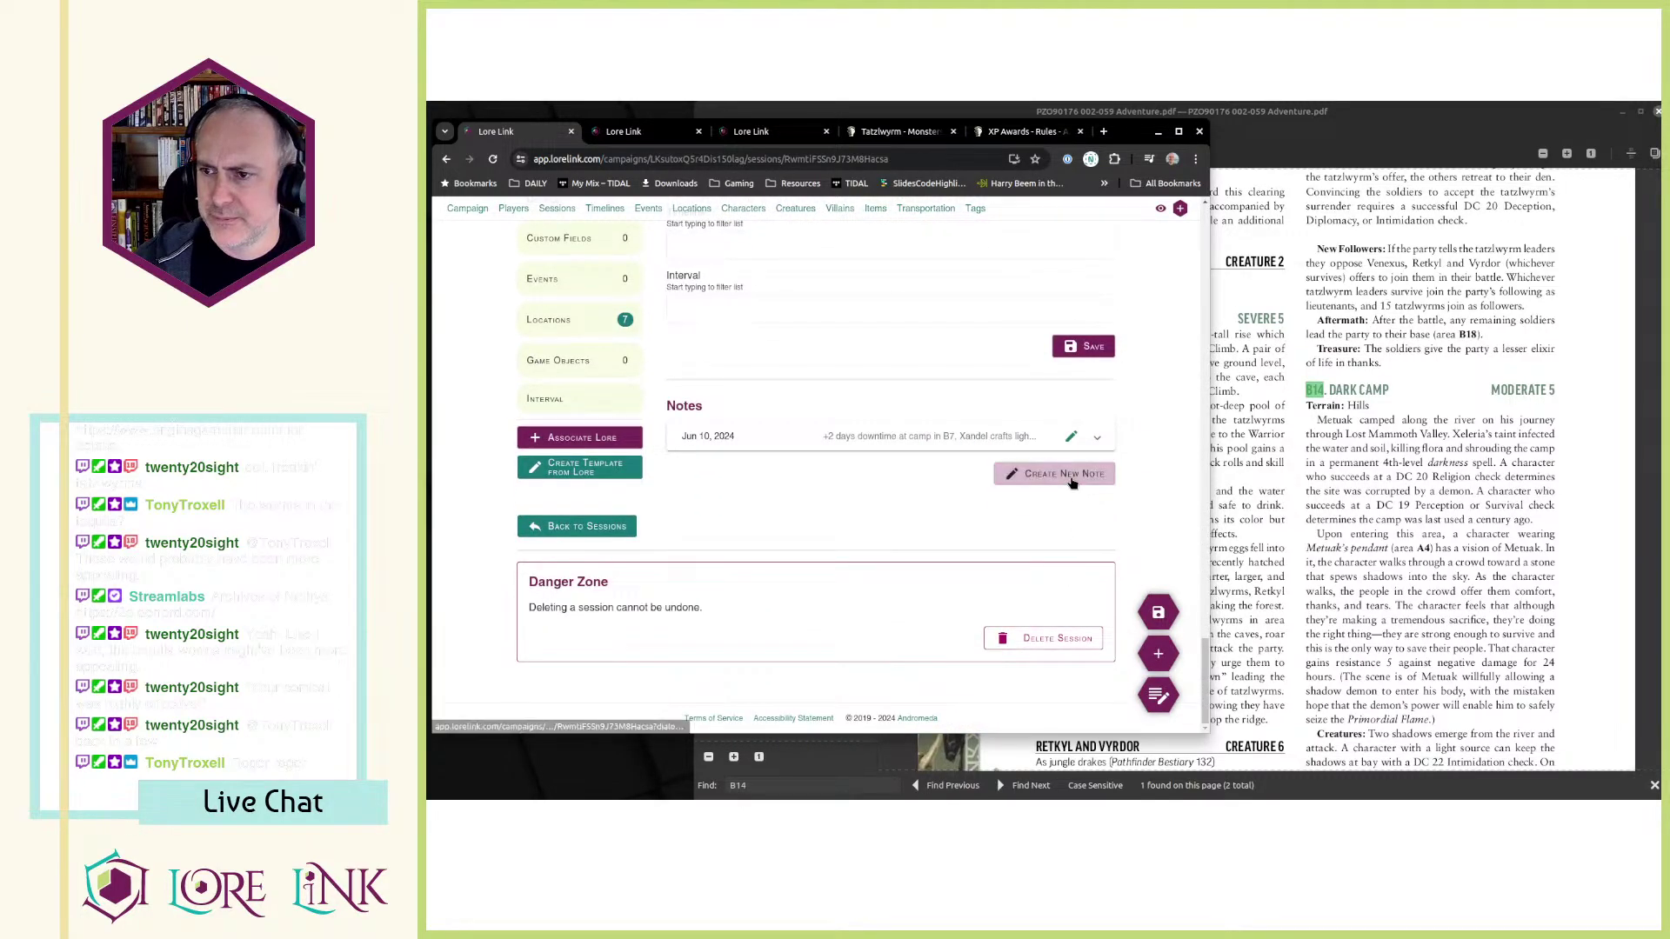
click(1087, 473)
text(Summary)
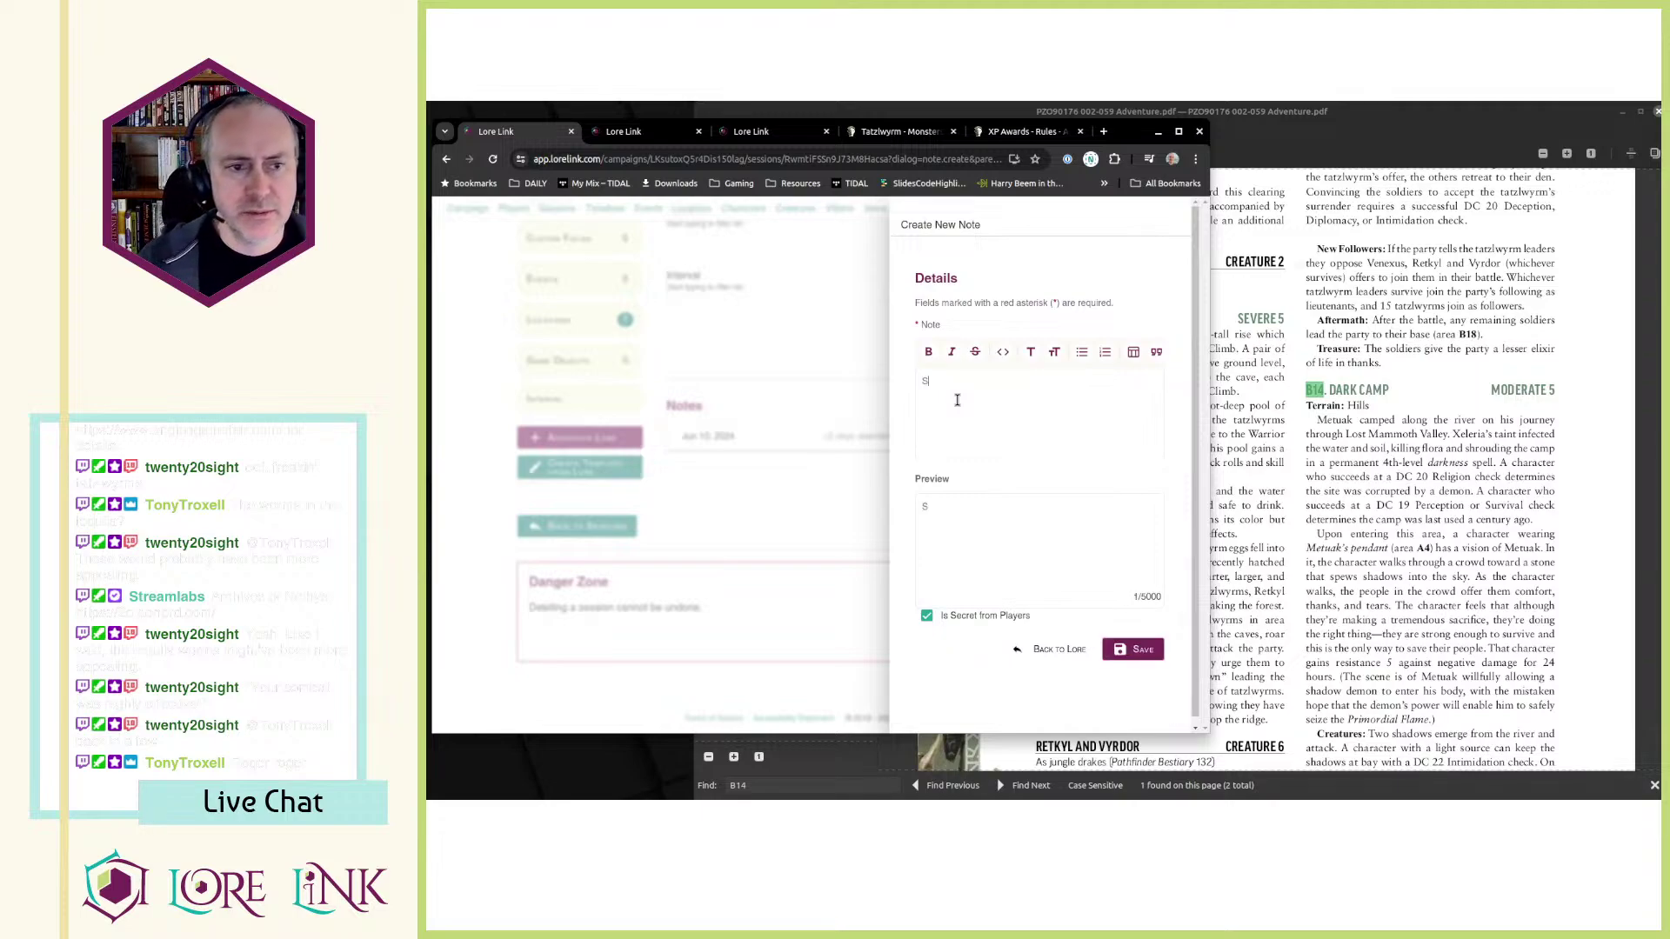
key(Return)
key(shift+Up)
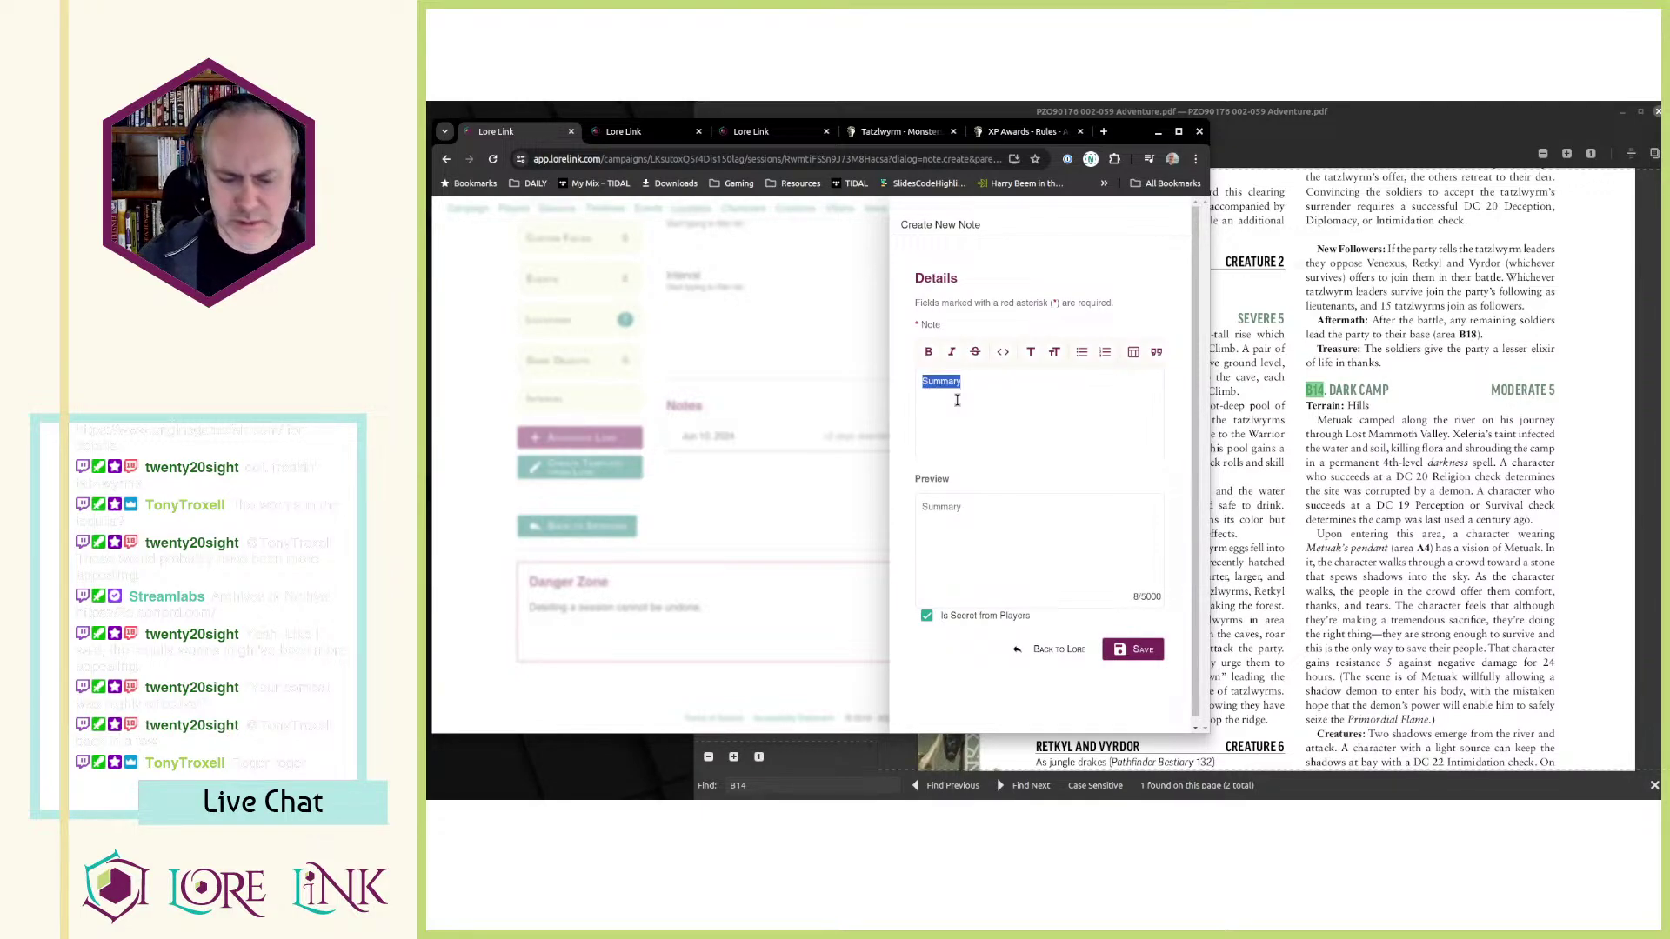
key(ctrl+b)
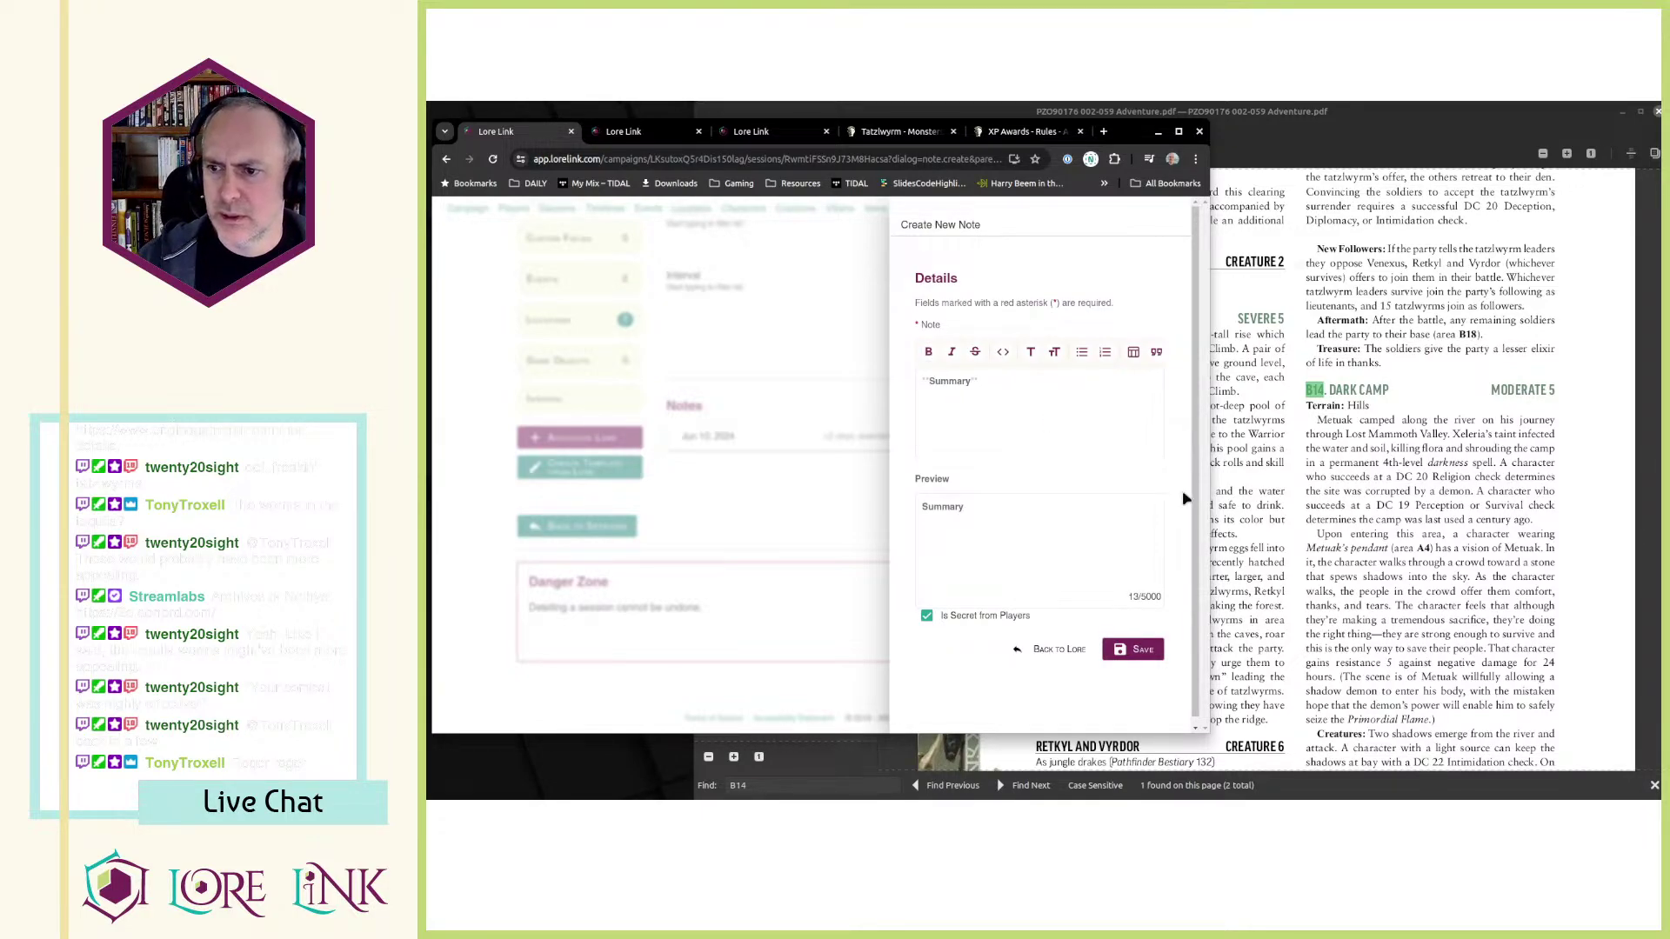
- Make the new note not secret from players and add the line "+120XP" below its heading
click(926, 615)
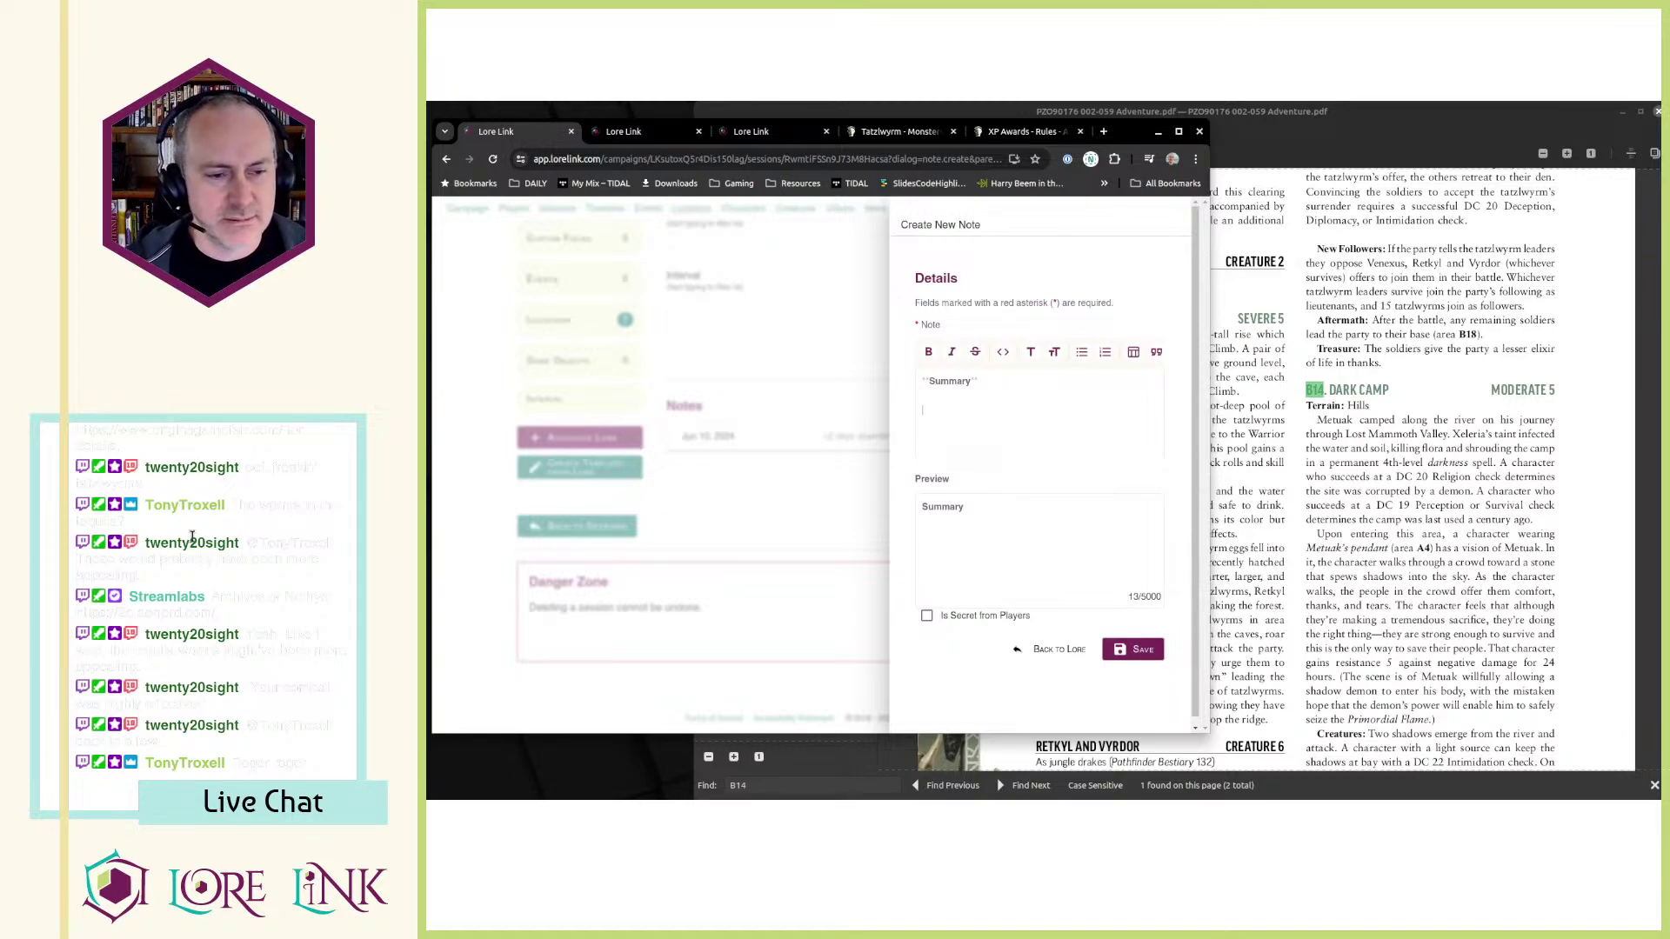
text(120)
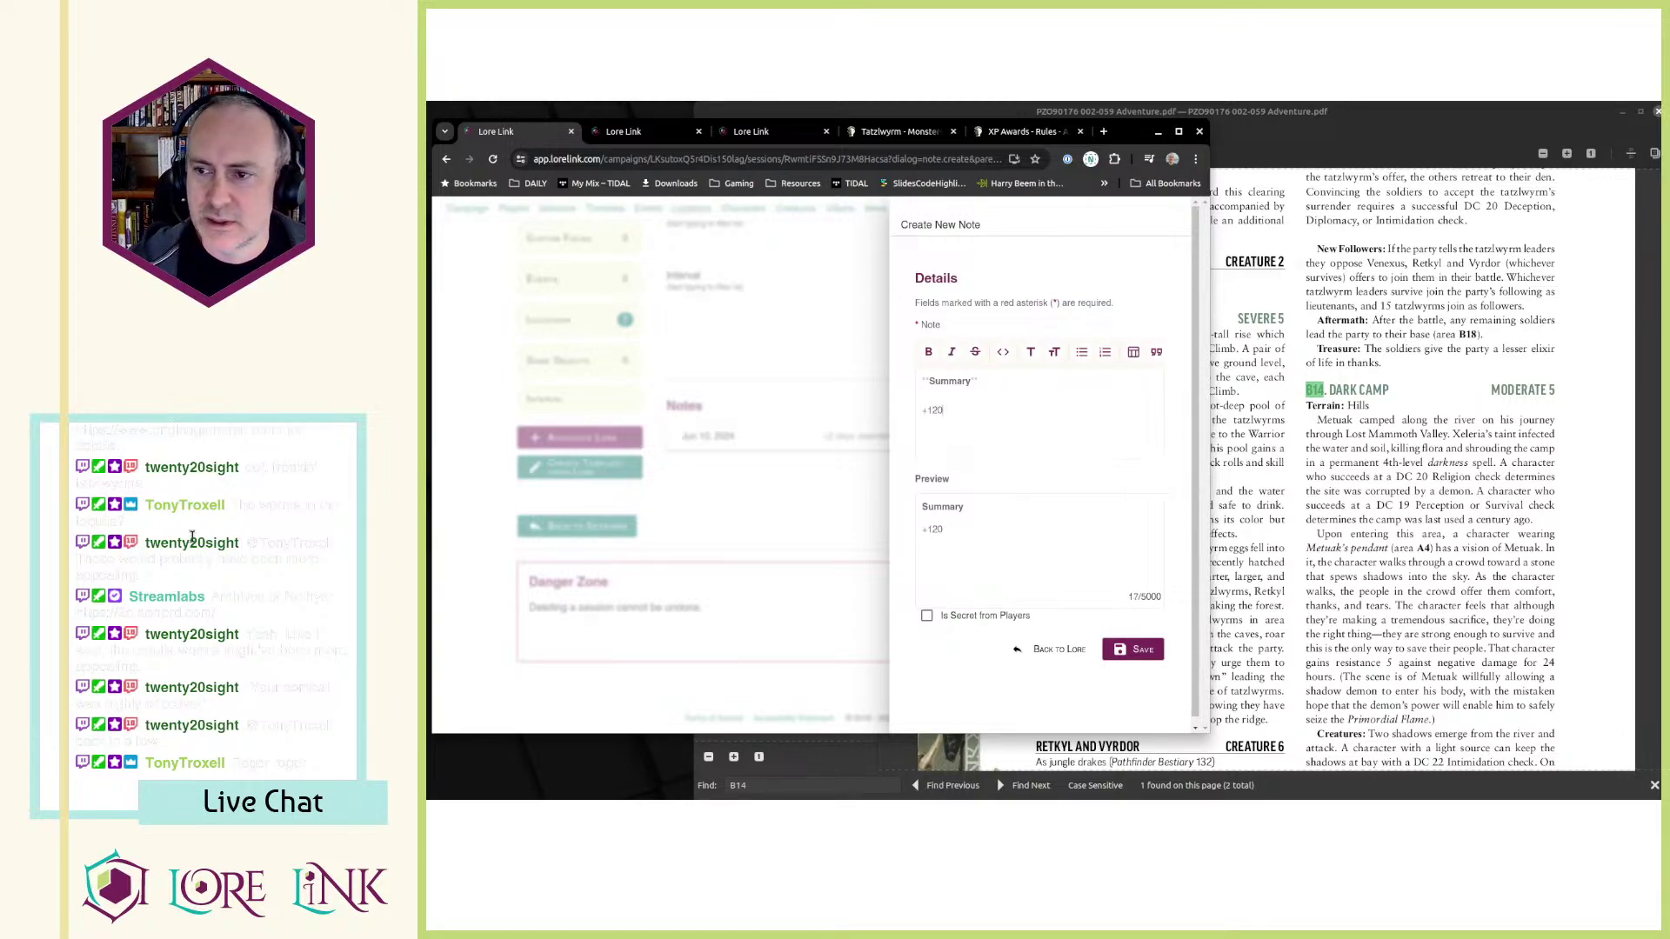
text(XP)
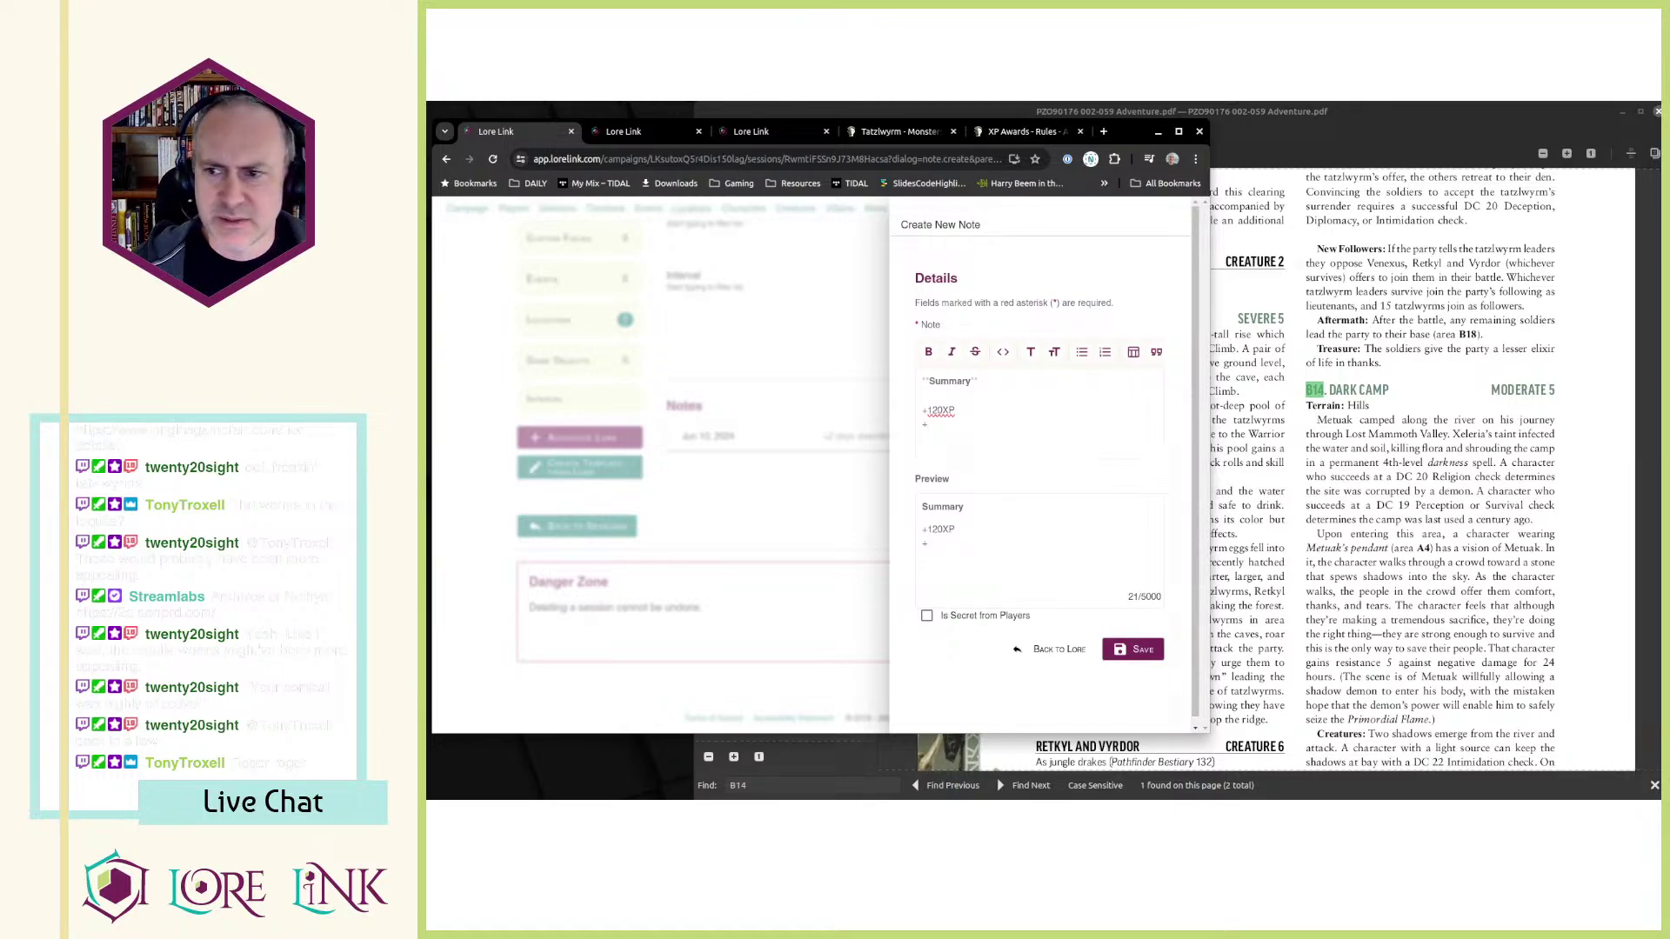
- Correct the XP line to "+70XP" and add the line "+8 Days" below it
key(shift+Right)
key(shift+Right)
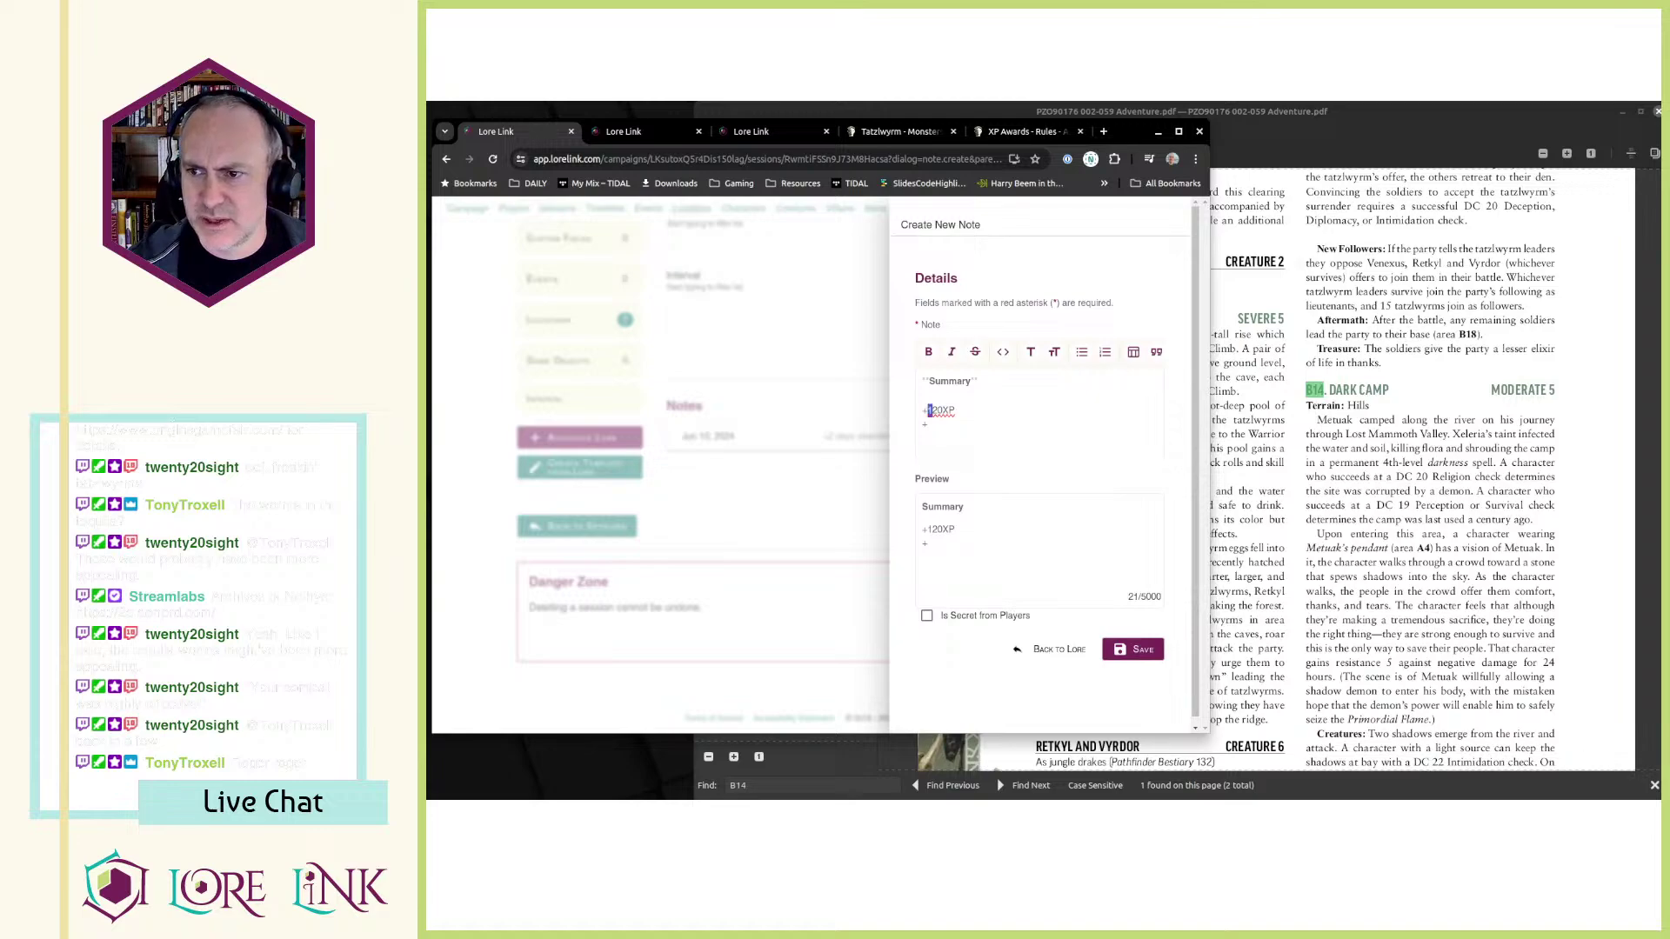
text(7)
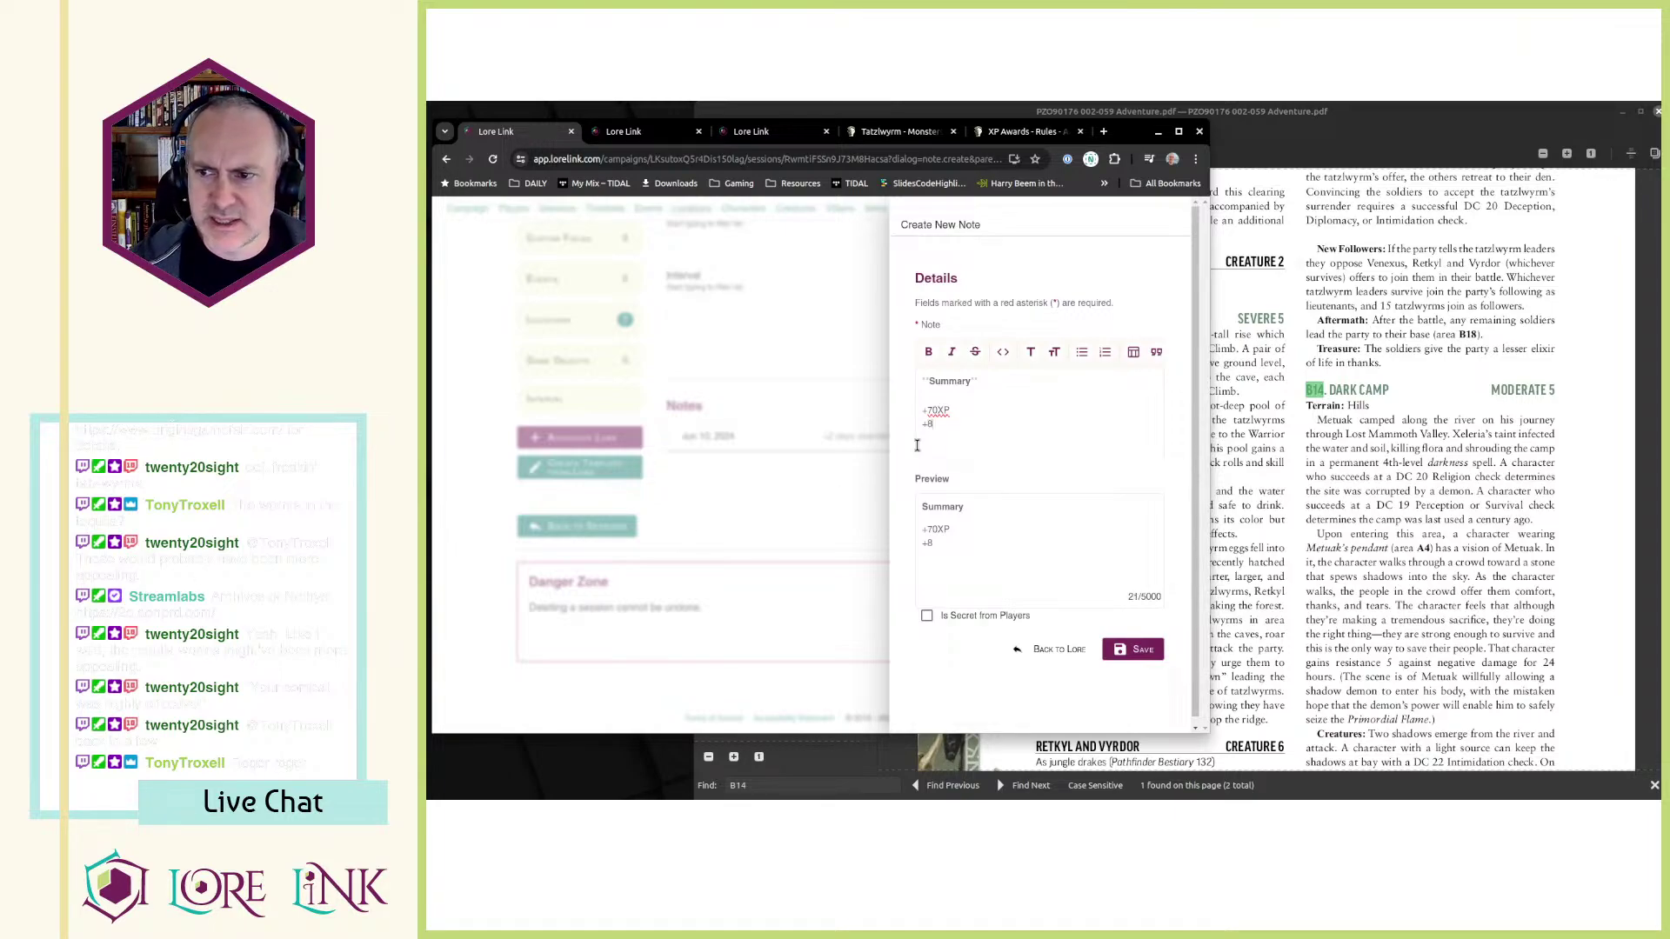
text(Days)
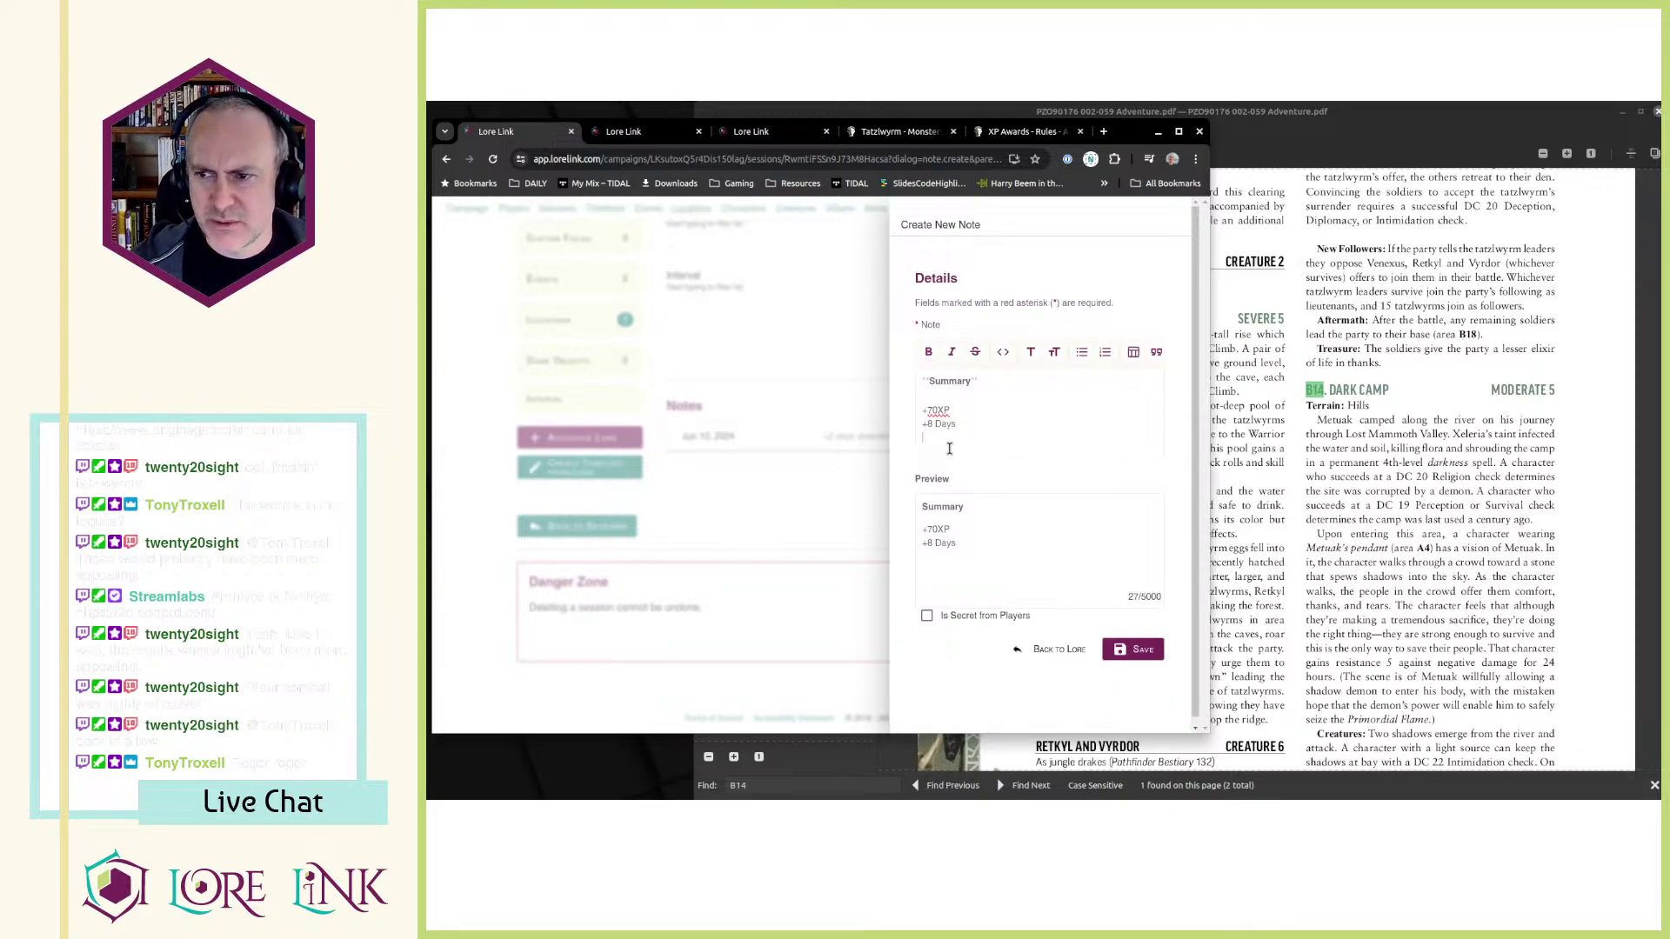
- Add the in-game date "15th of Arodus" as the last line of the new note
text(15)
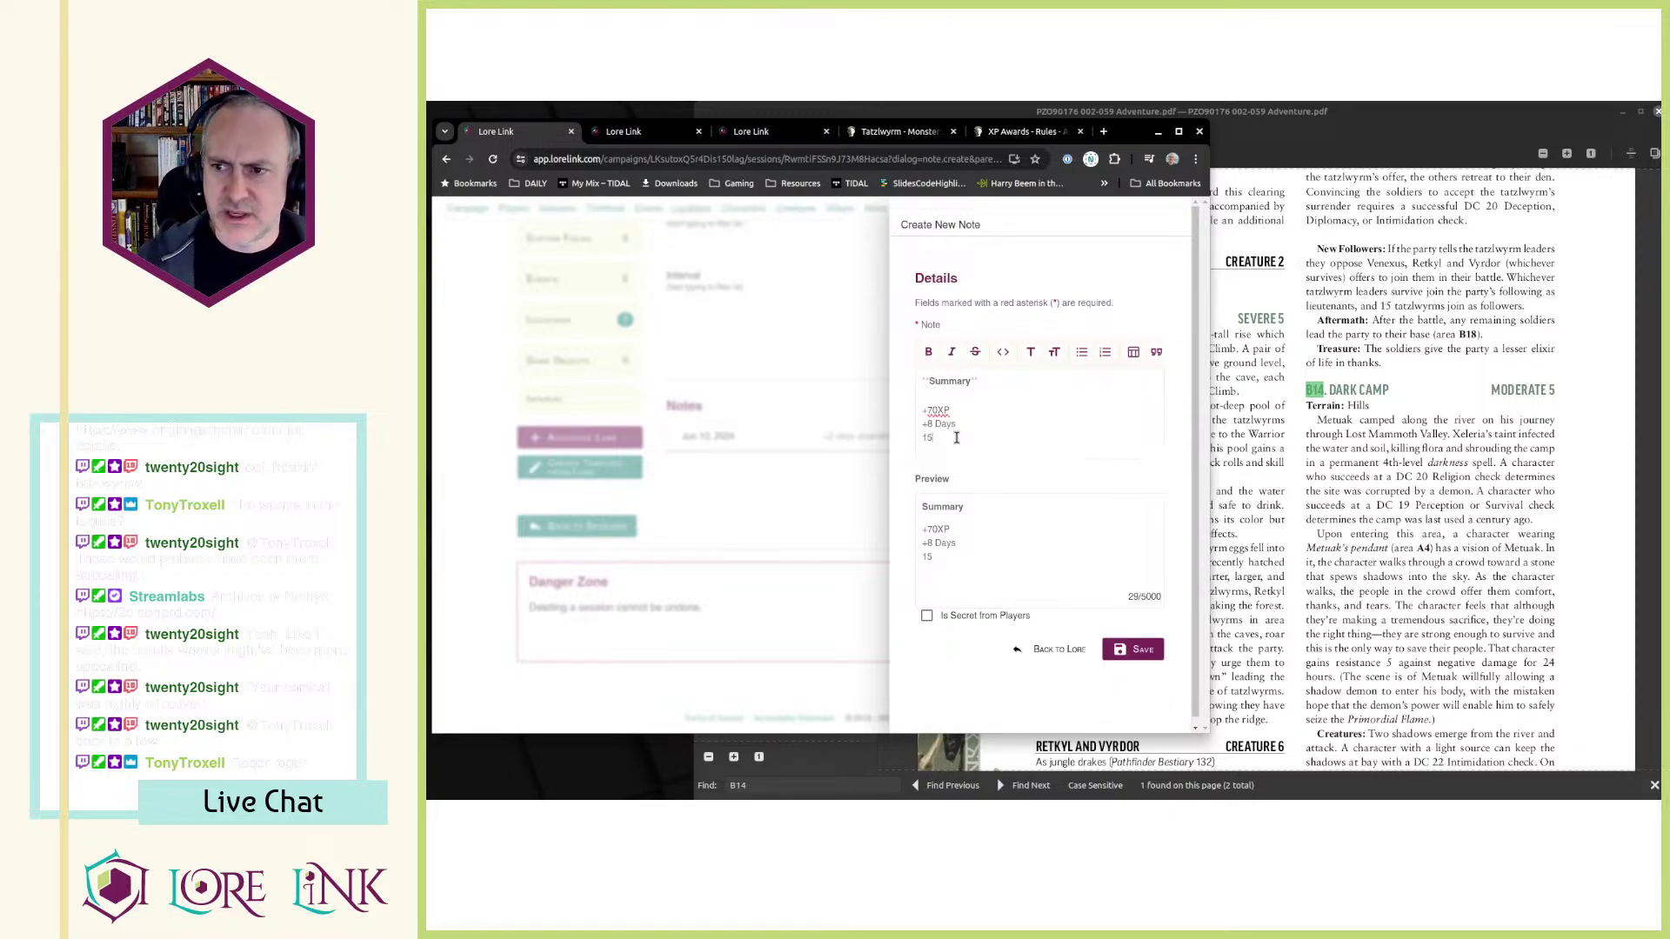
text(th )
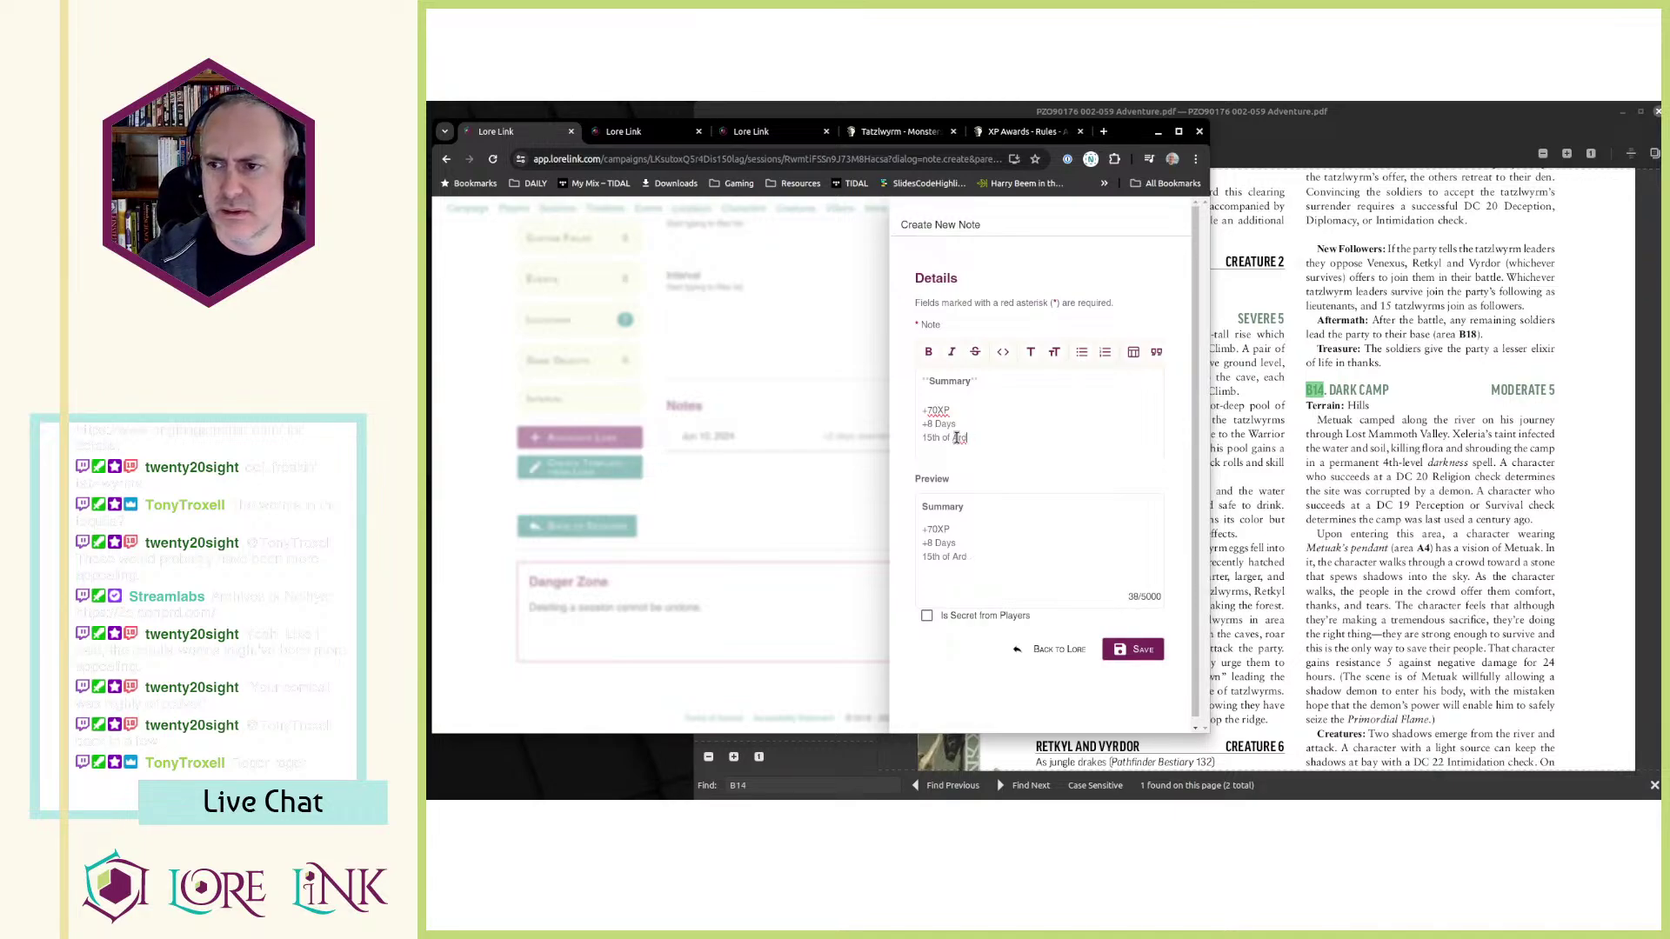
text(of Arodus)
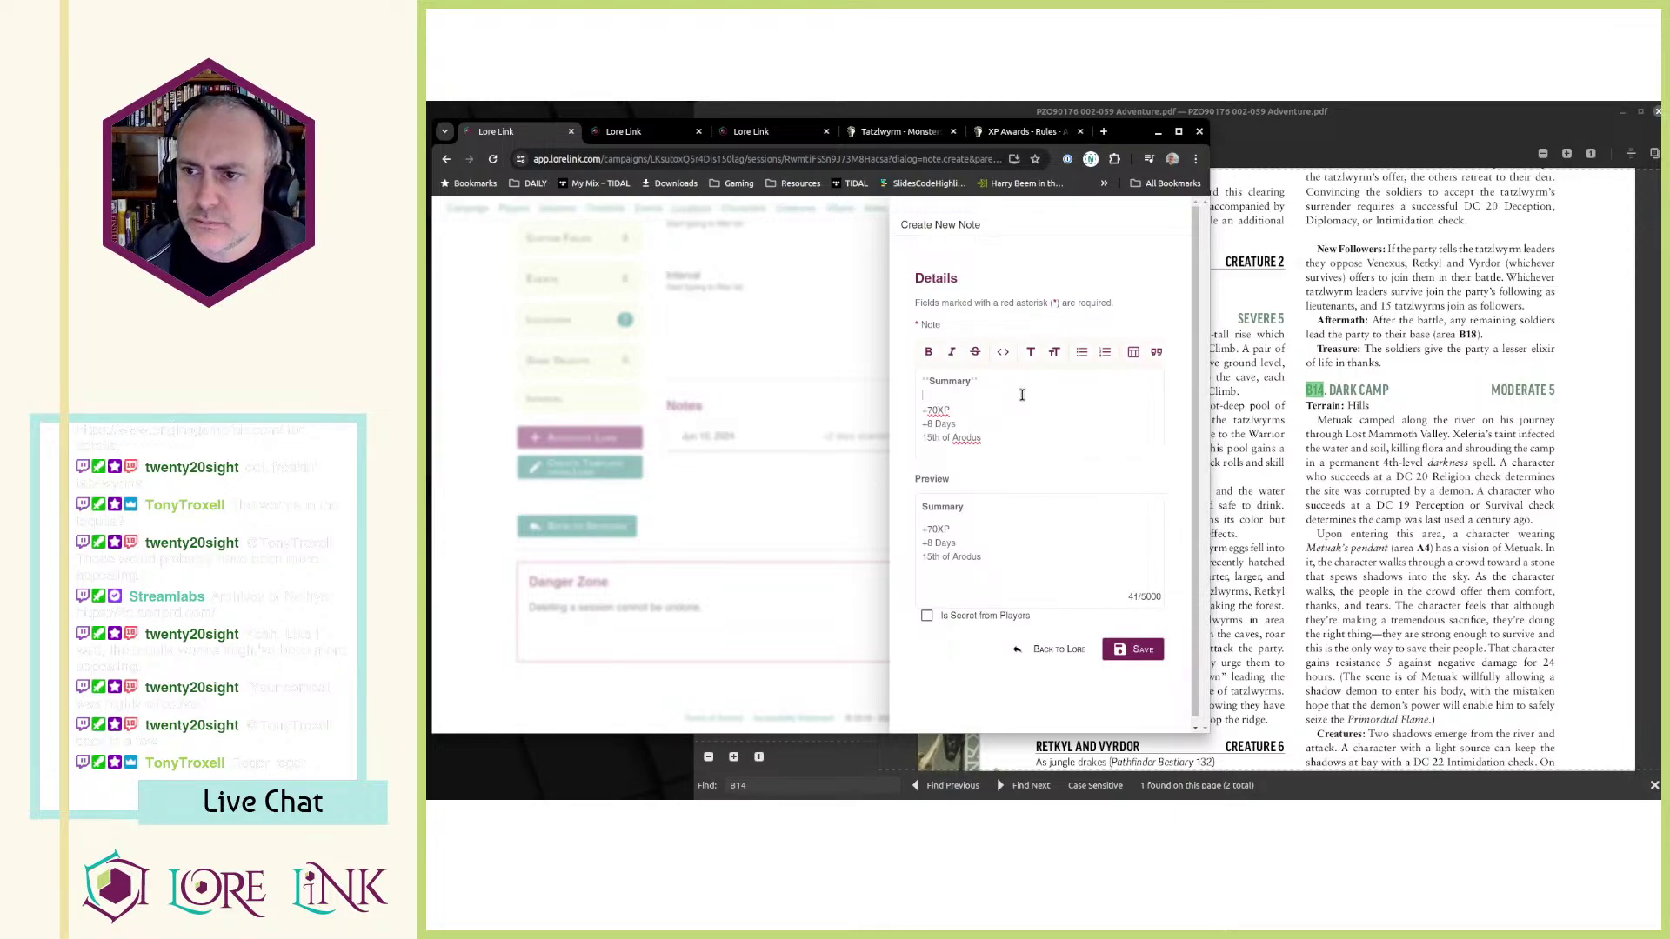
- Begin a paragraph between the Summary heading and the XP line with "The party spent some downtime"
key(Return)
key(Return)
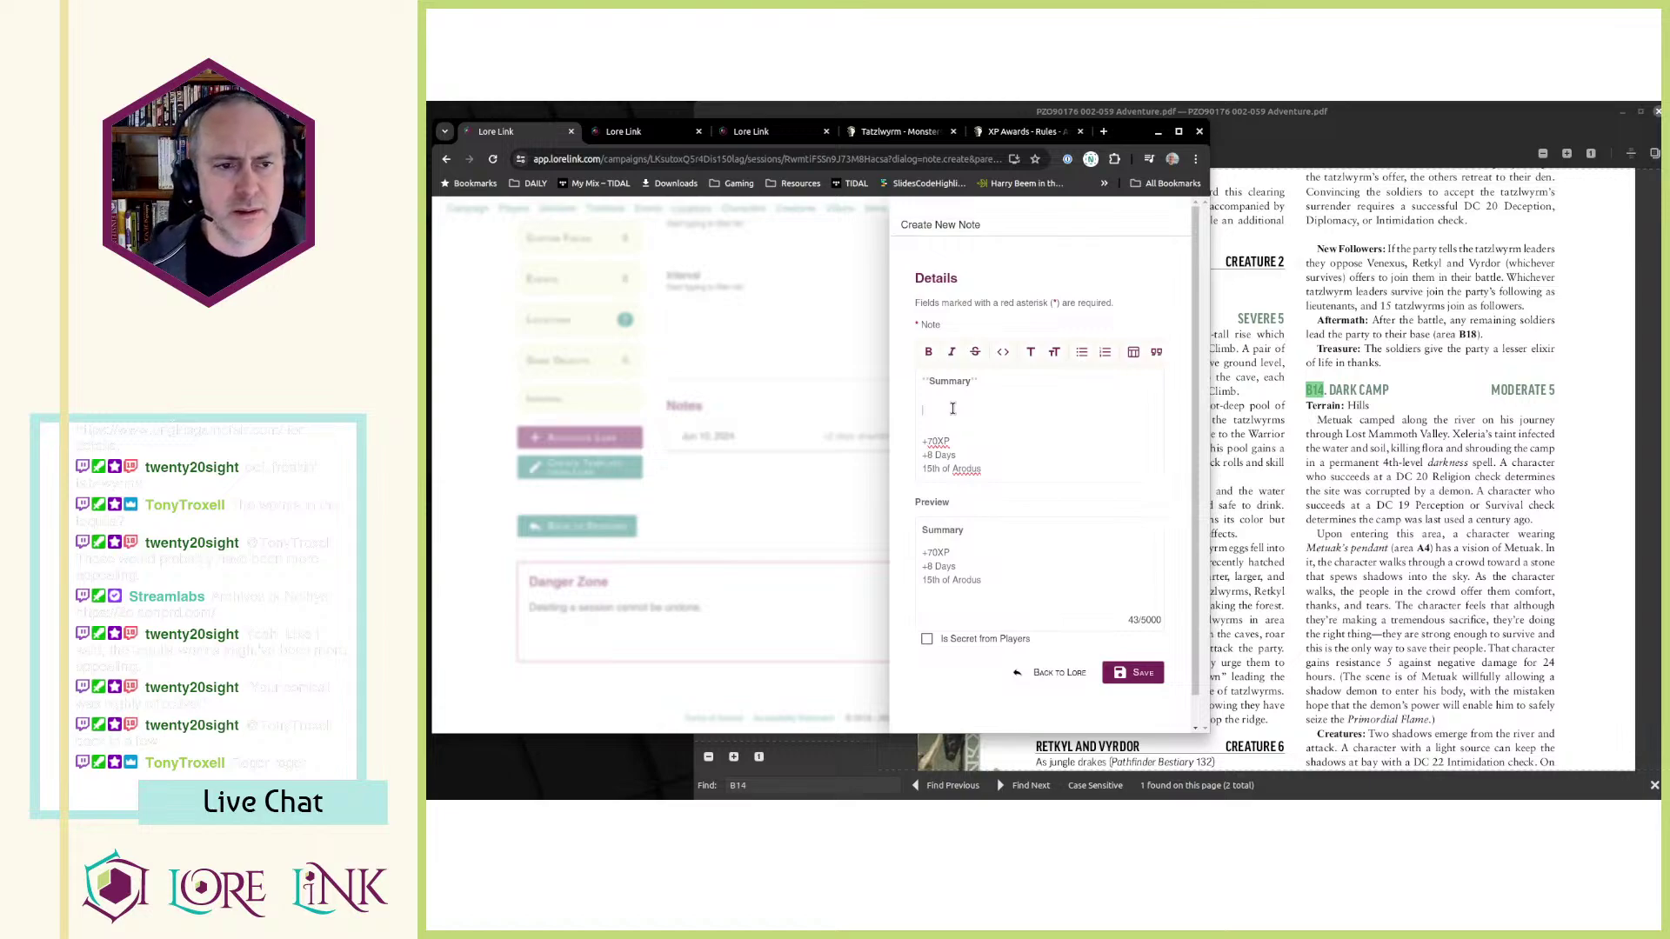
text(Thje p)
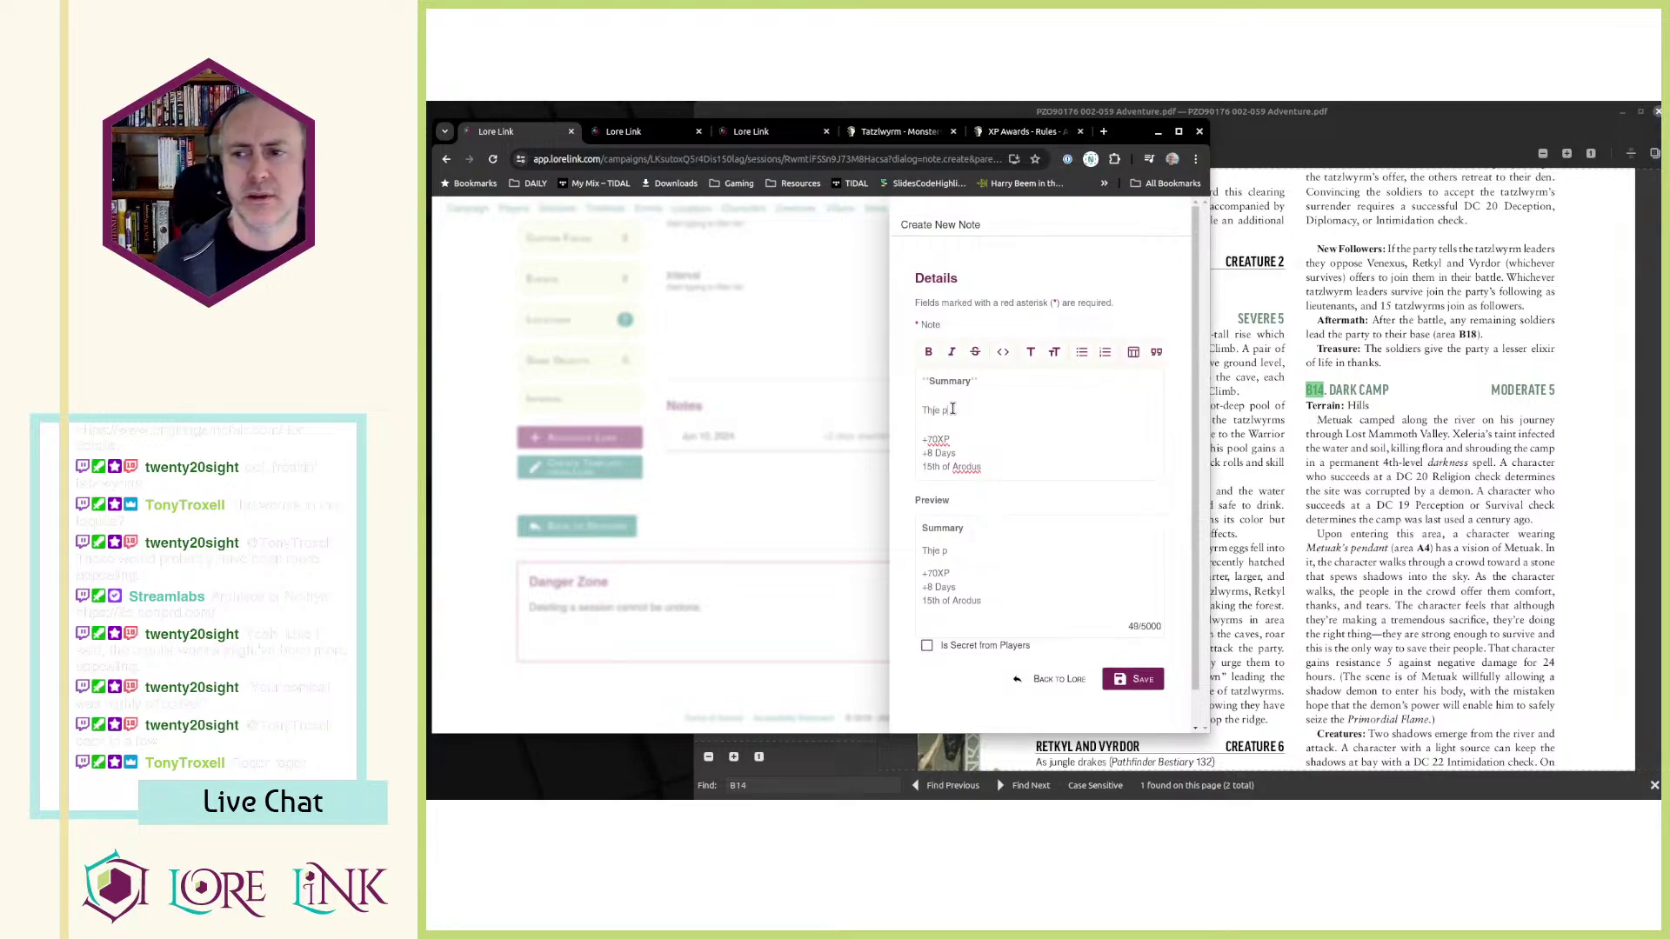
text( part)
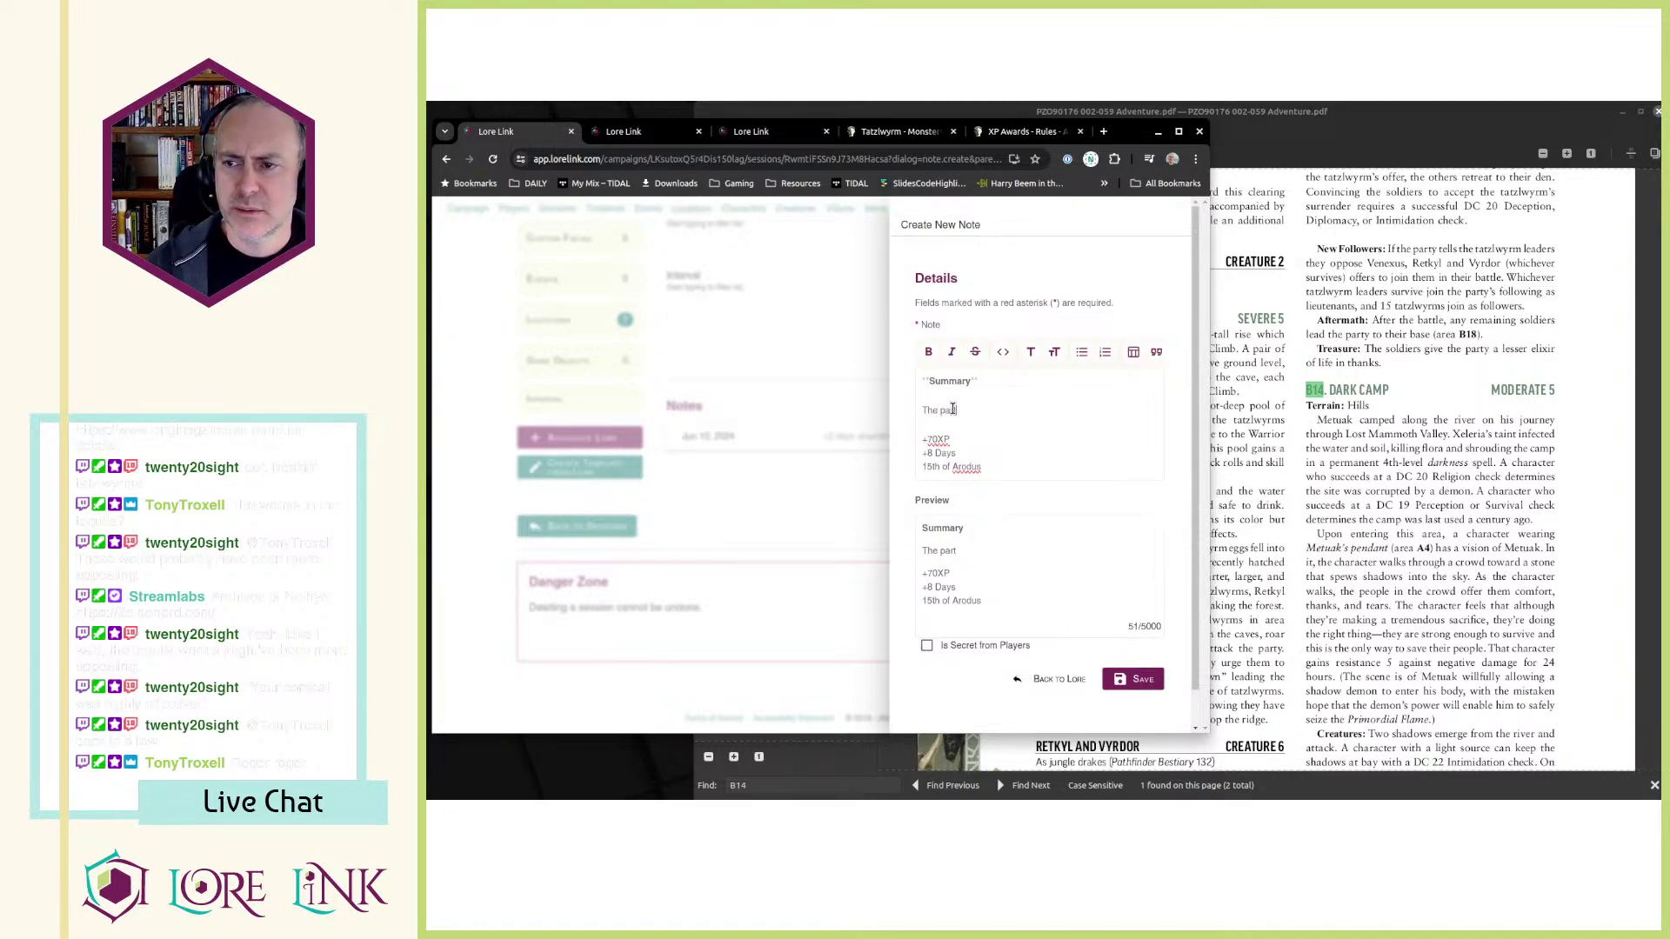
text(y spent some downtime during)
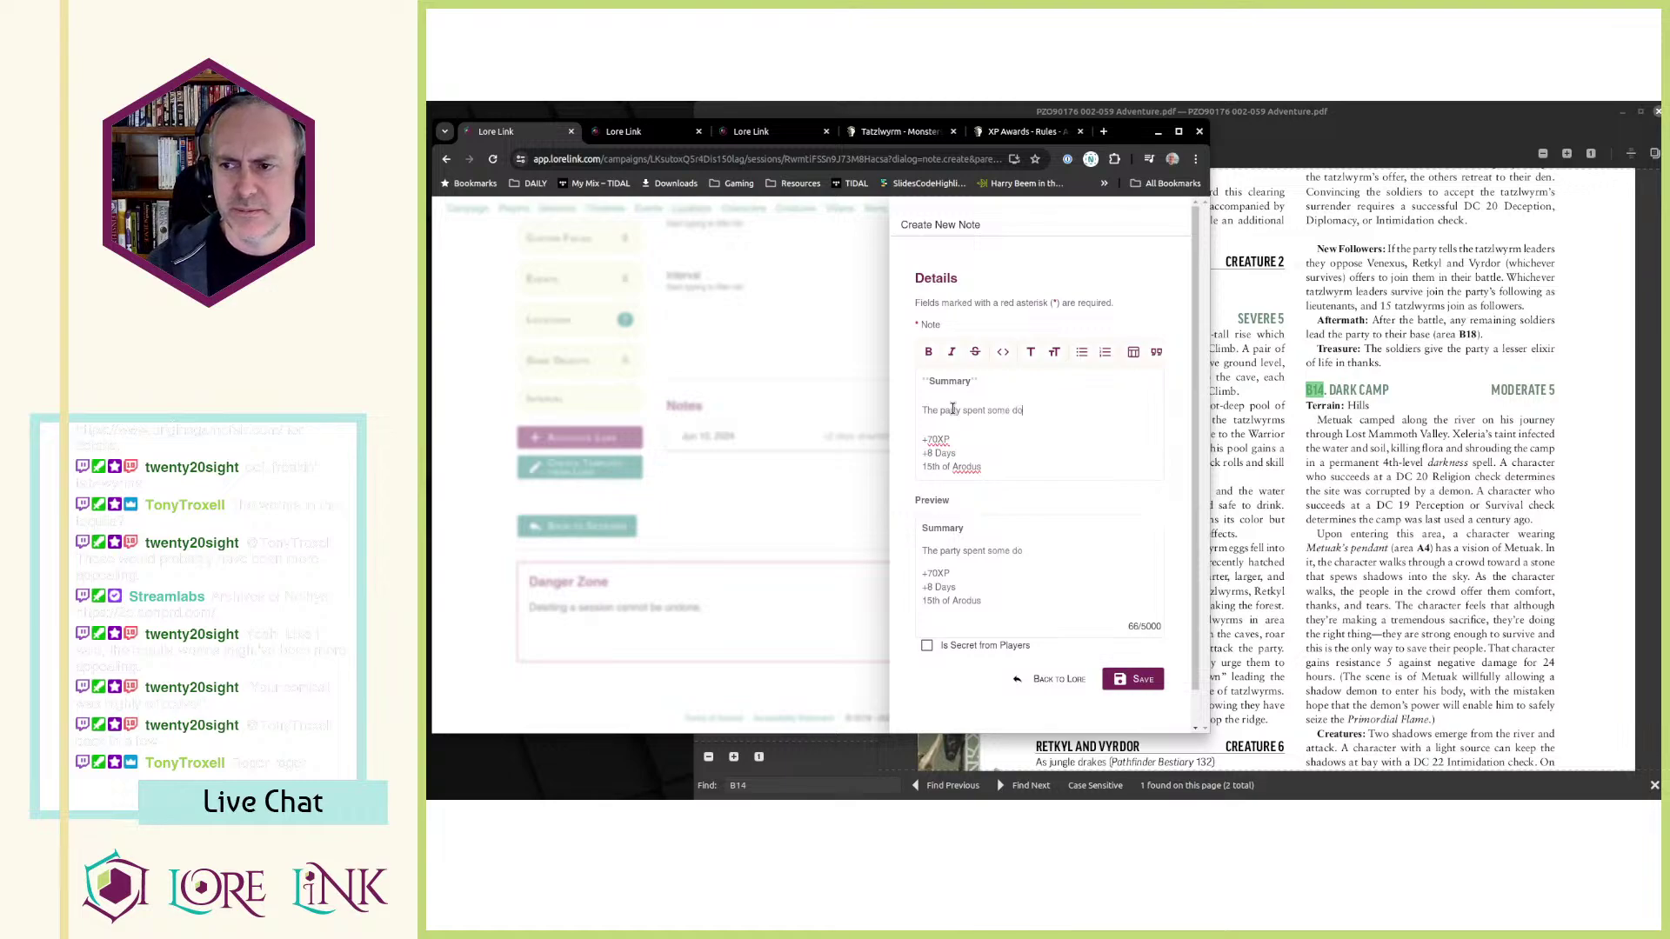
key(BackSpace)
key(BackSpace)
key(BackSpace)
key(BackSpace)
key(BackSpace)
key(BackSpace)
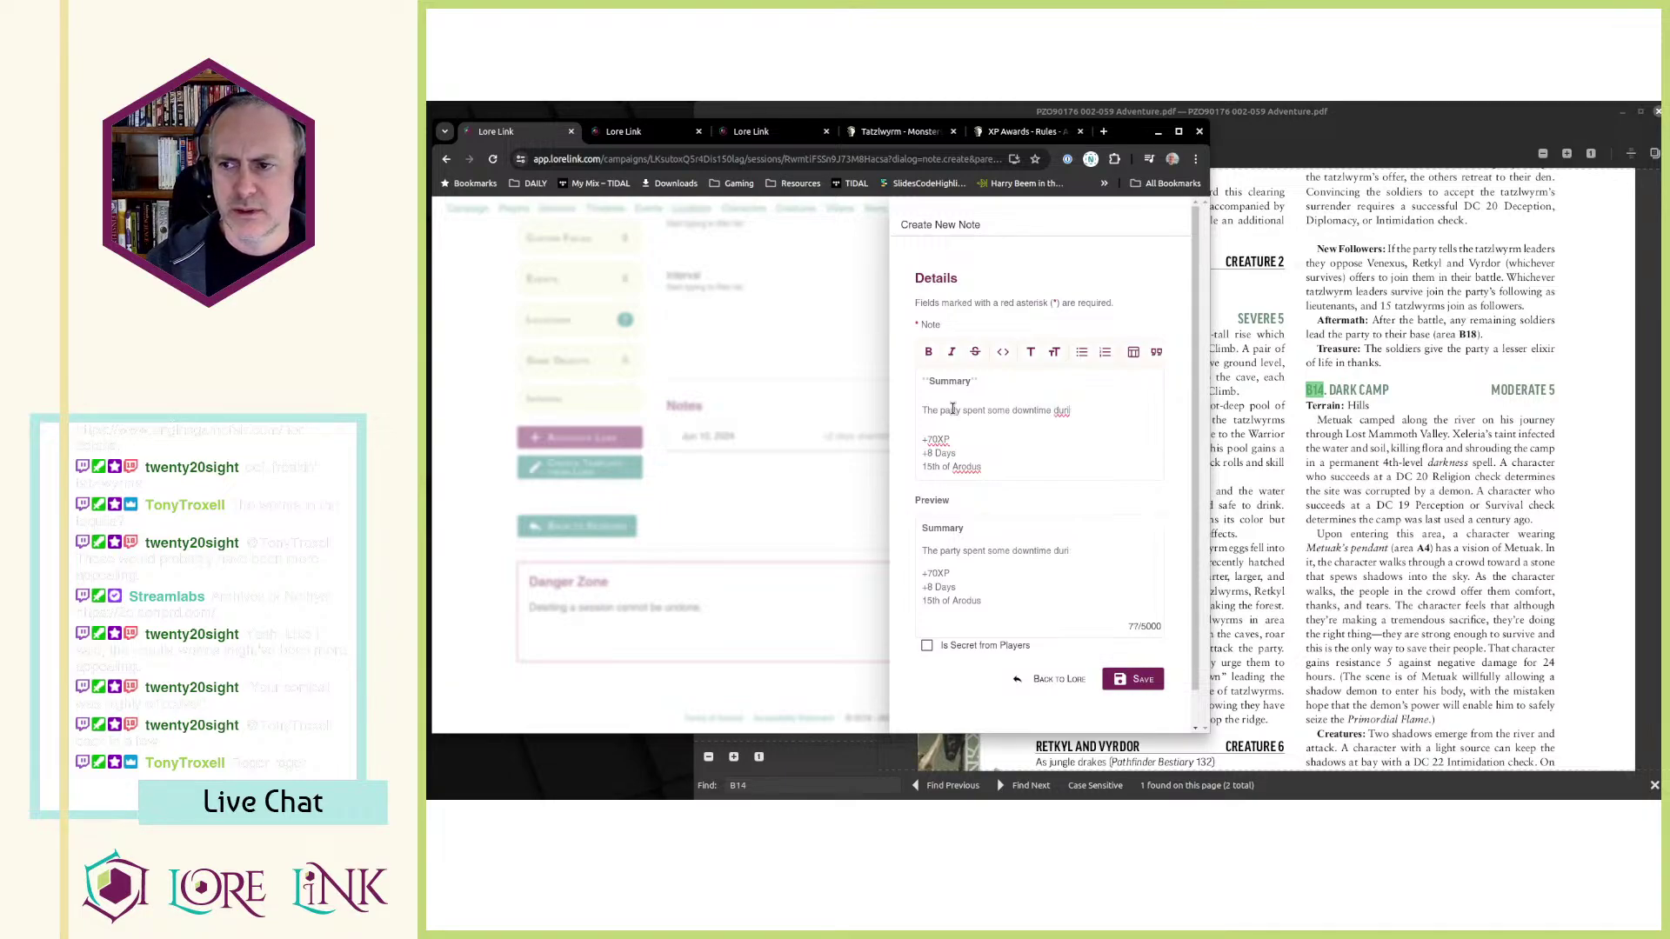
- Finish the downtime sentence with "with the following during which Xandel crafted some light barding for his wolf."
text(with the foll)
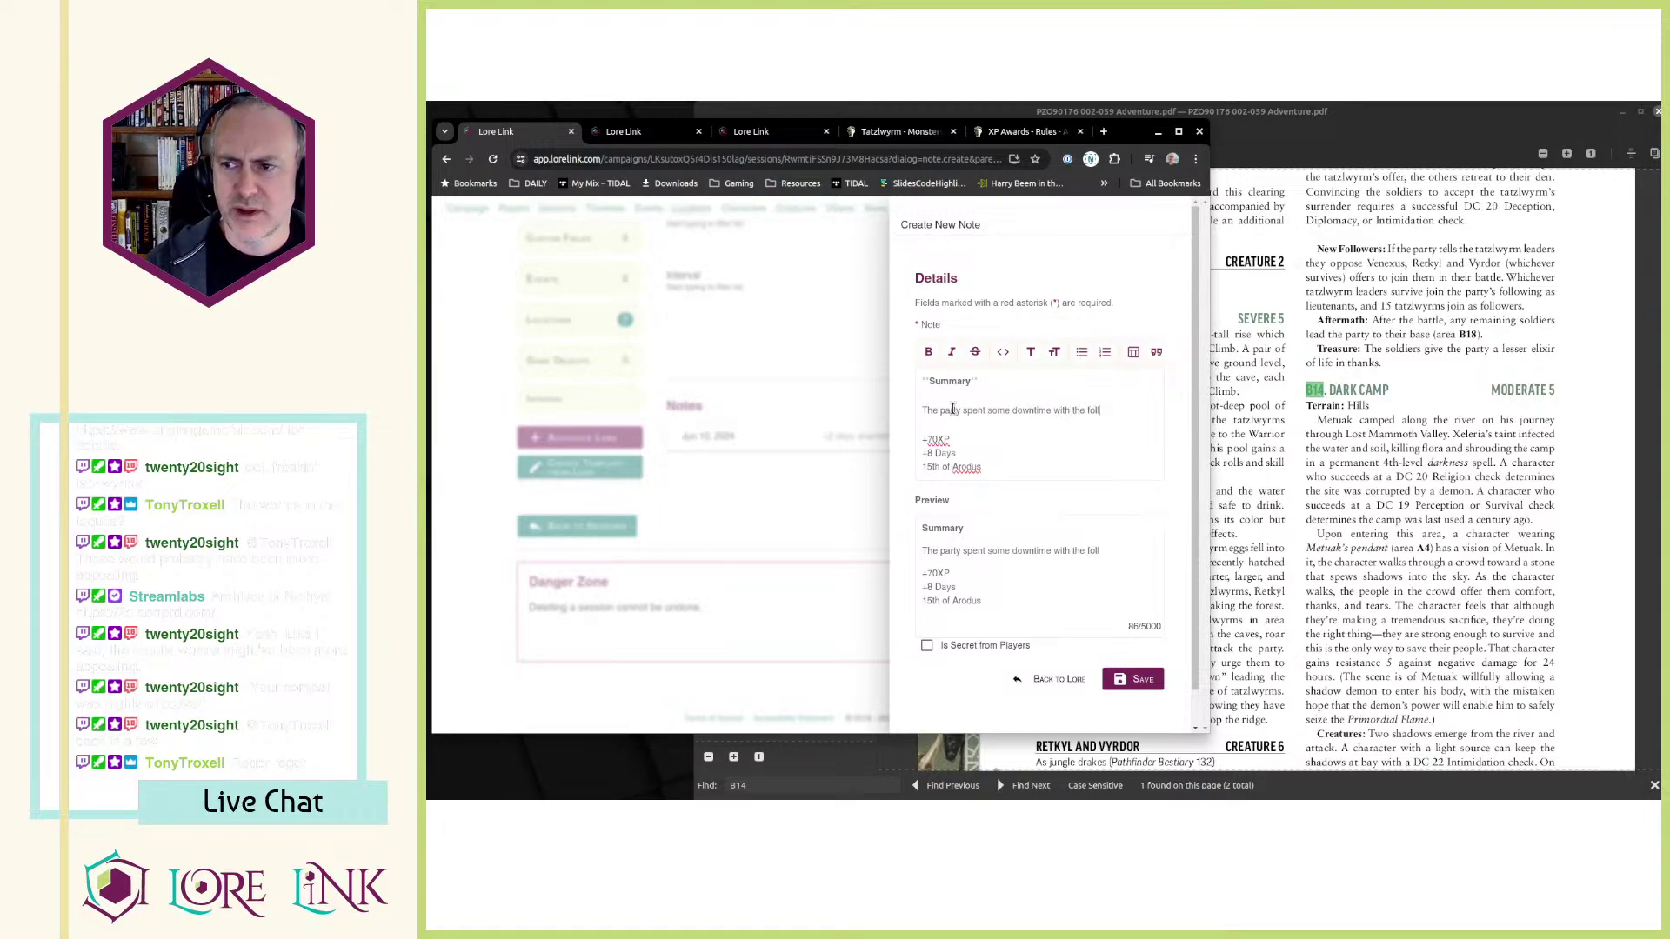
text(owing during which Xa)
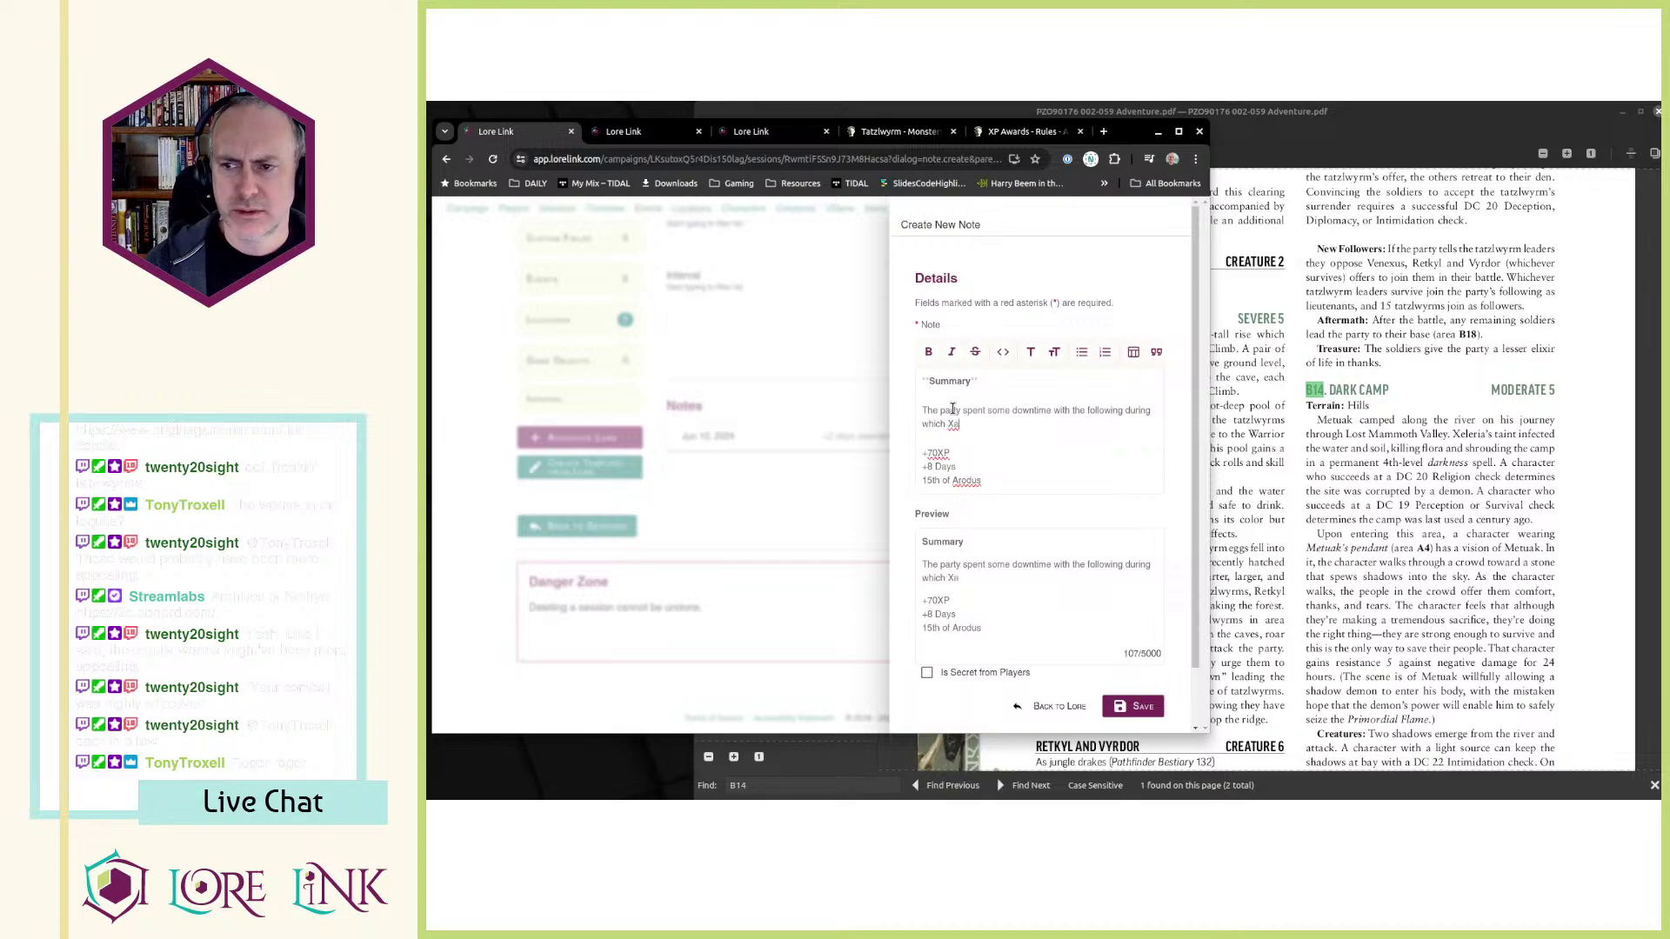
text(ndel crafted some)
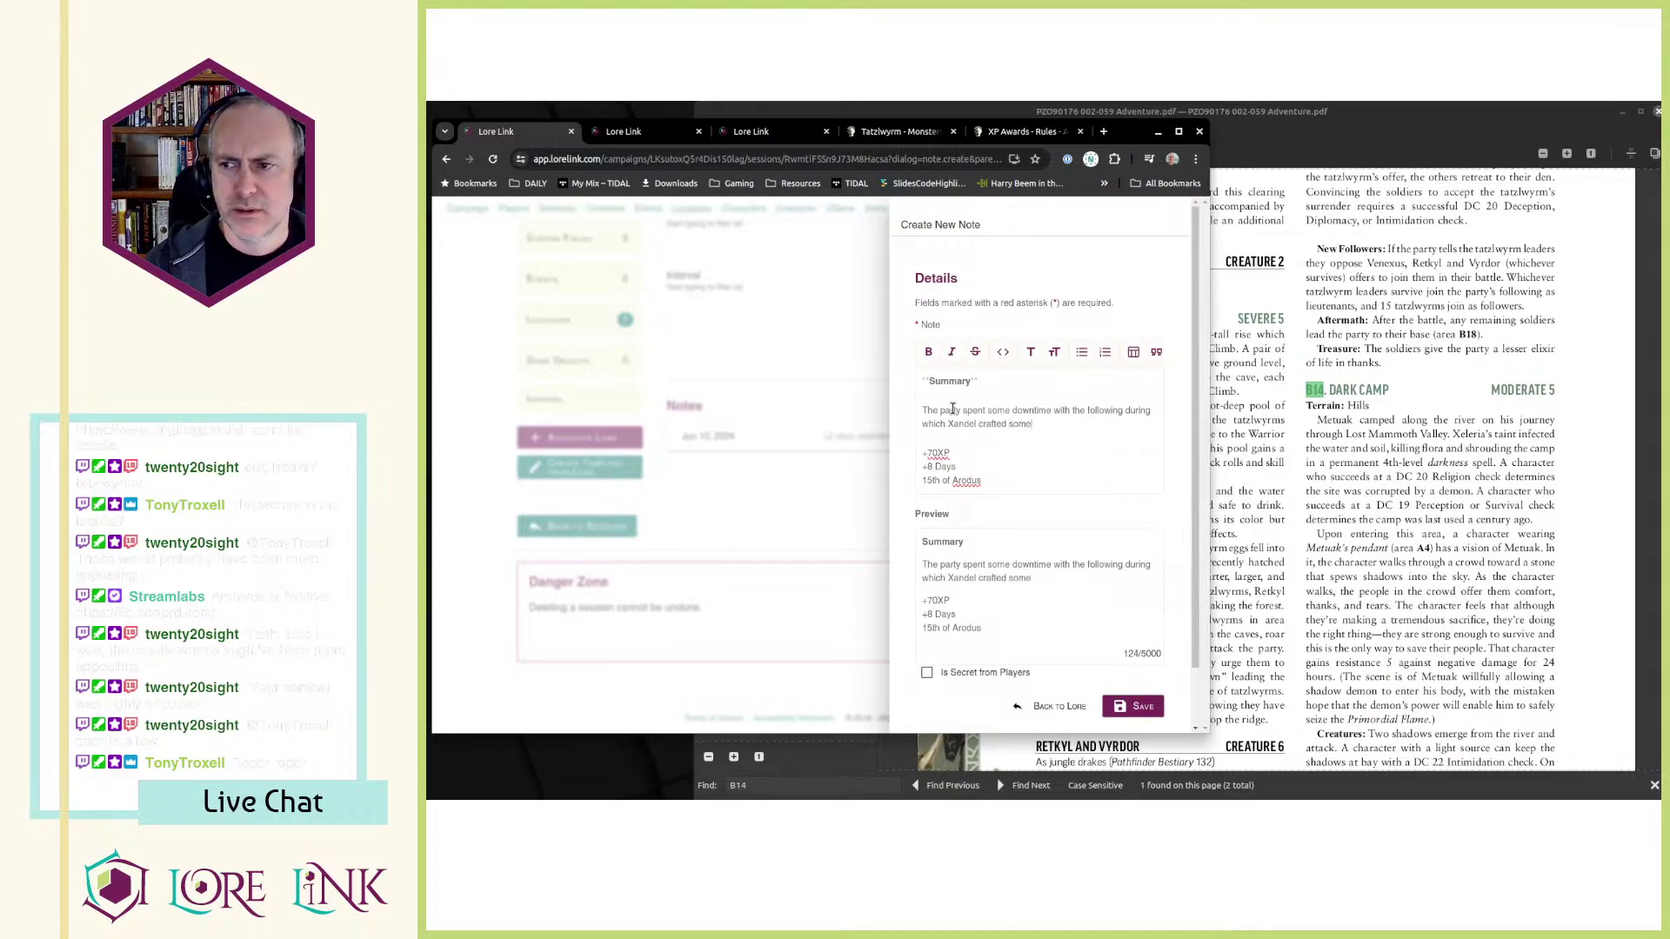
text( light barding for h)
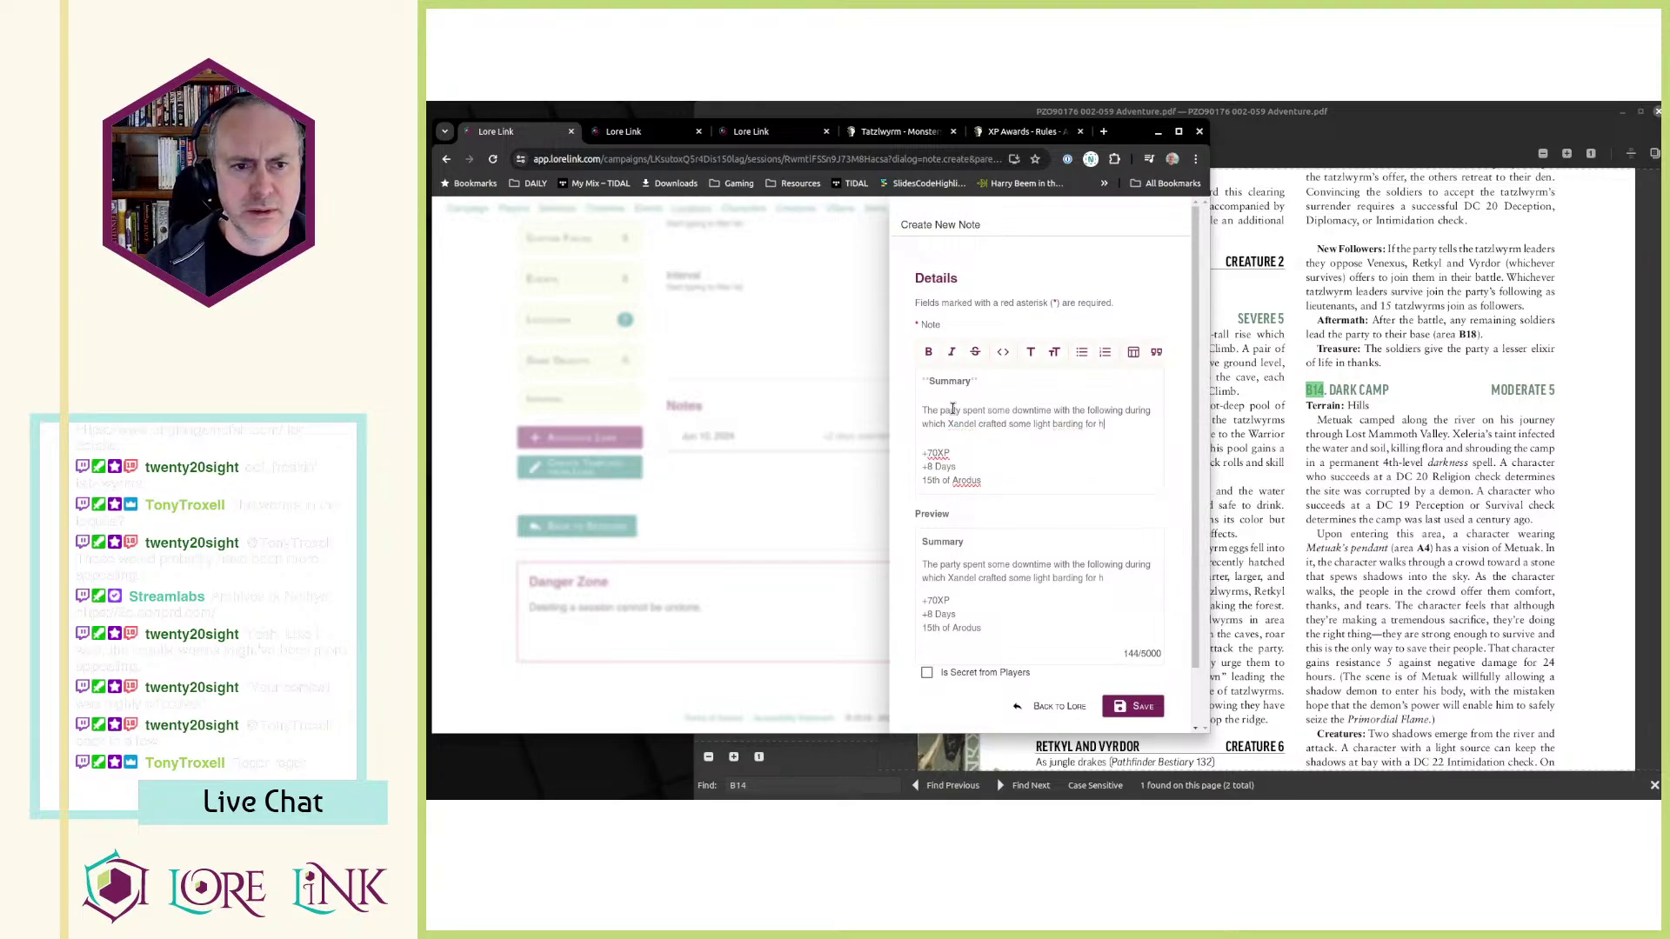
text(is wolf  +70XP +8 D)
key(BackSpace)
text(w)
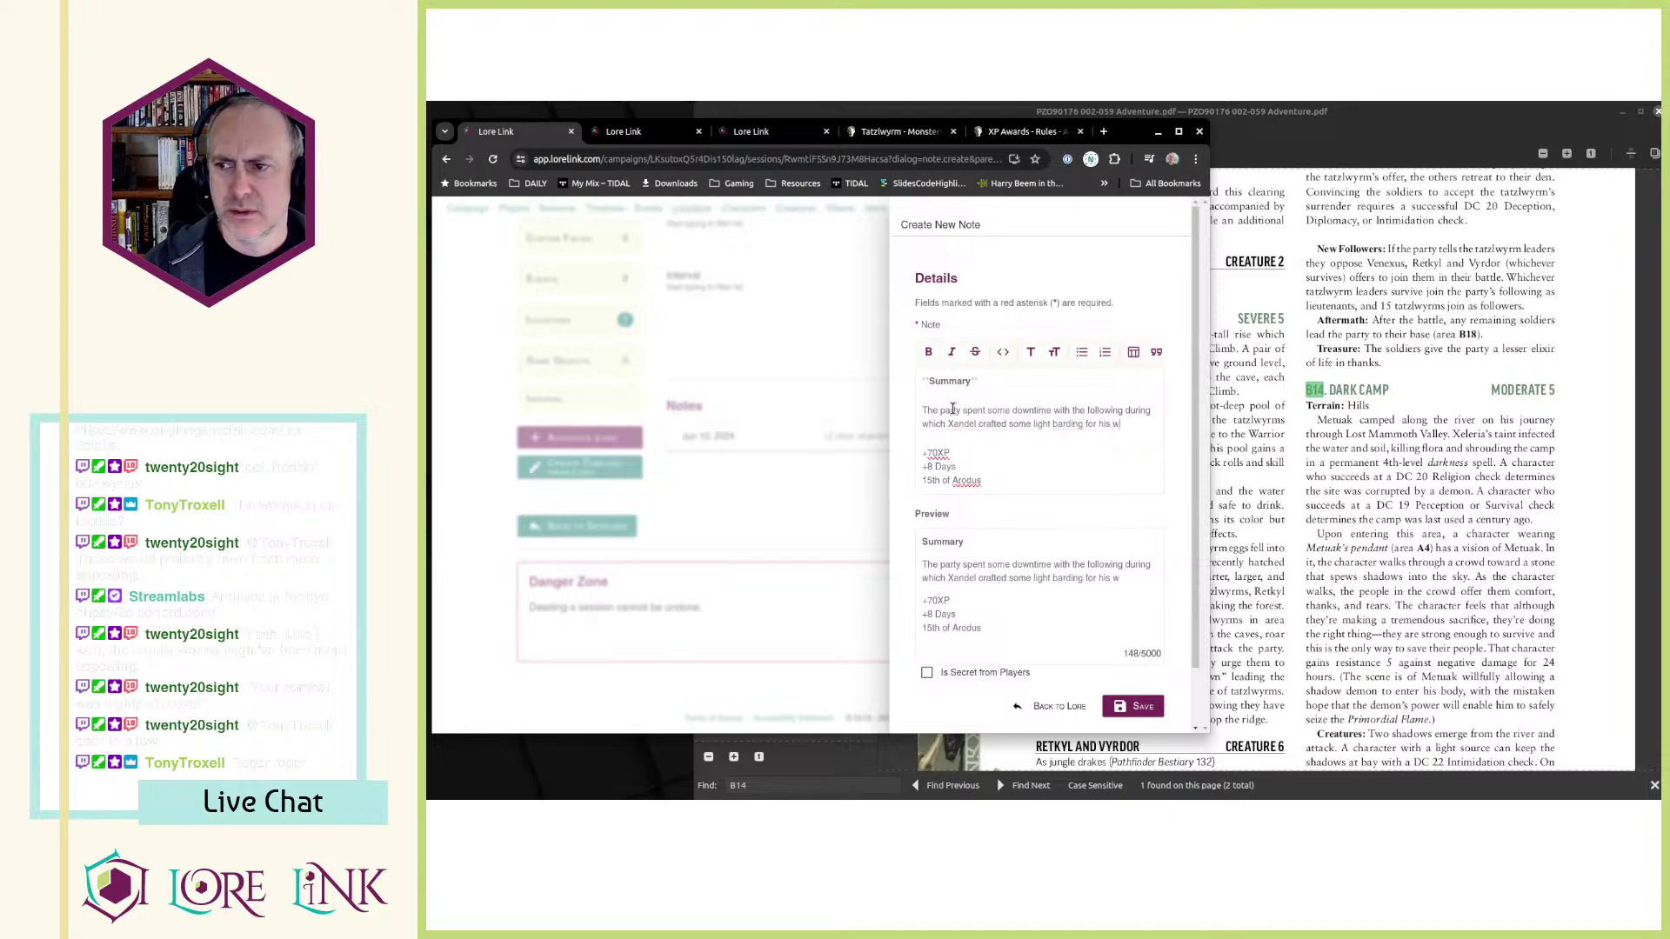
text(olf.)
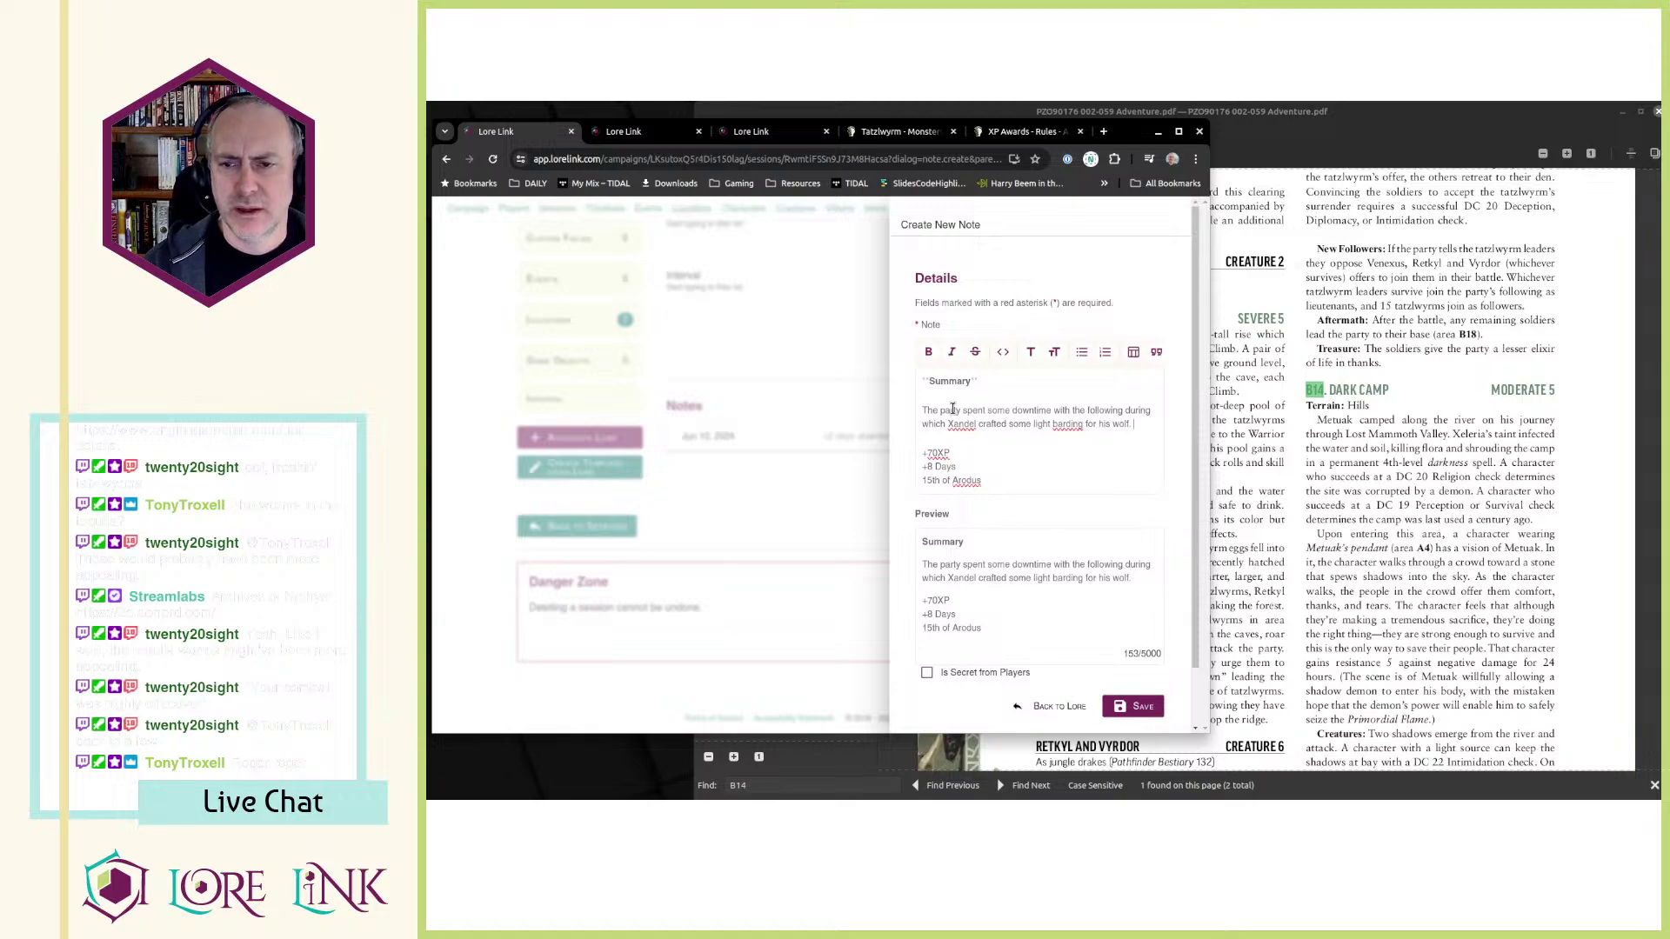
- Continue the summary paragraph with "You then returned to the mysterious darkness along the river,"
text( You then)
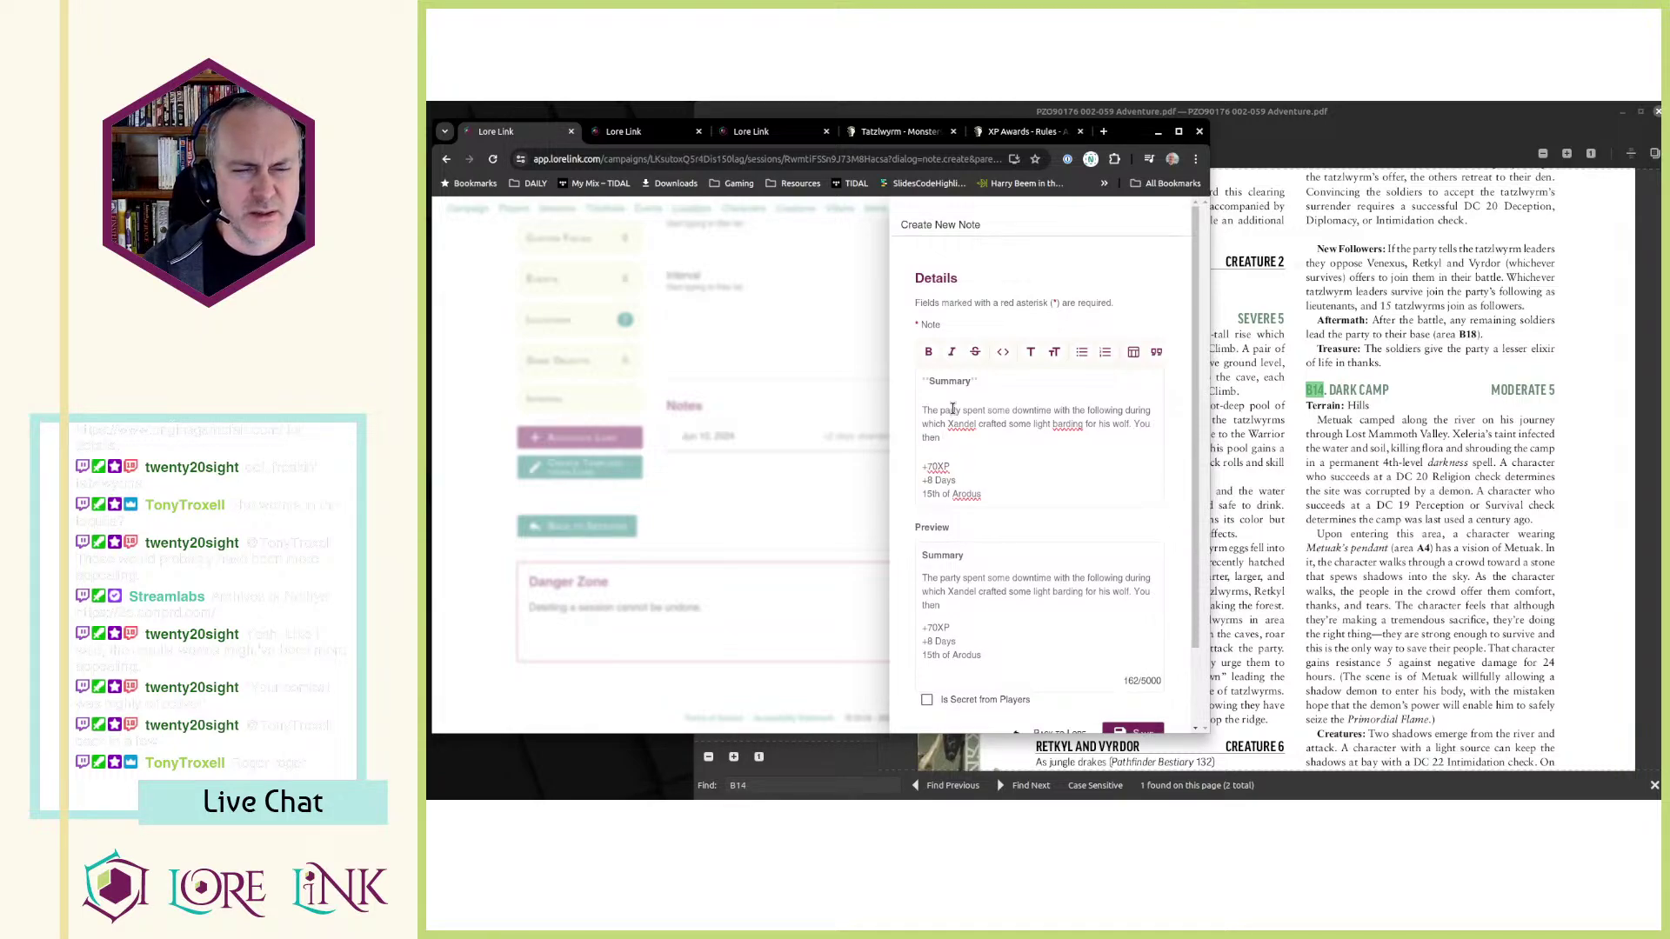
text( returned)
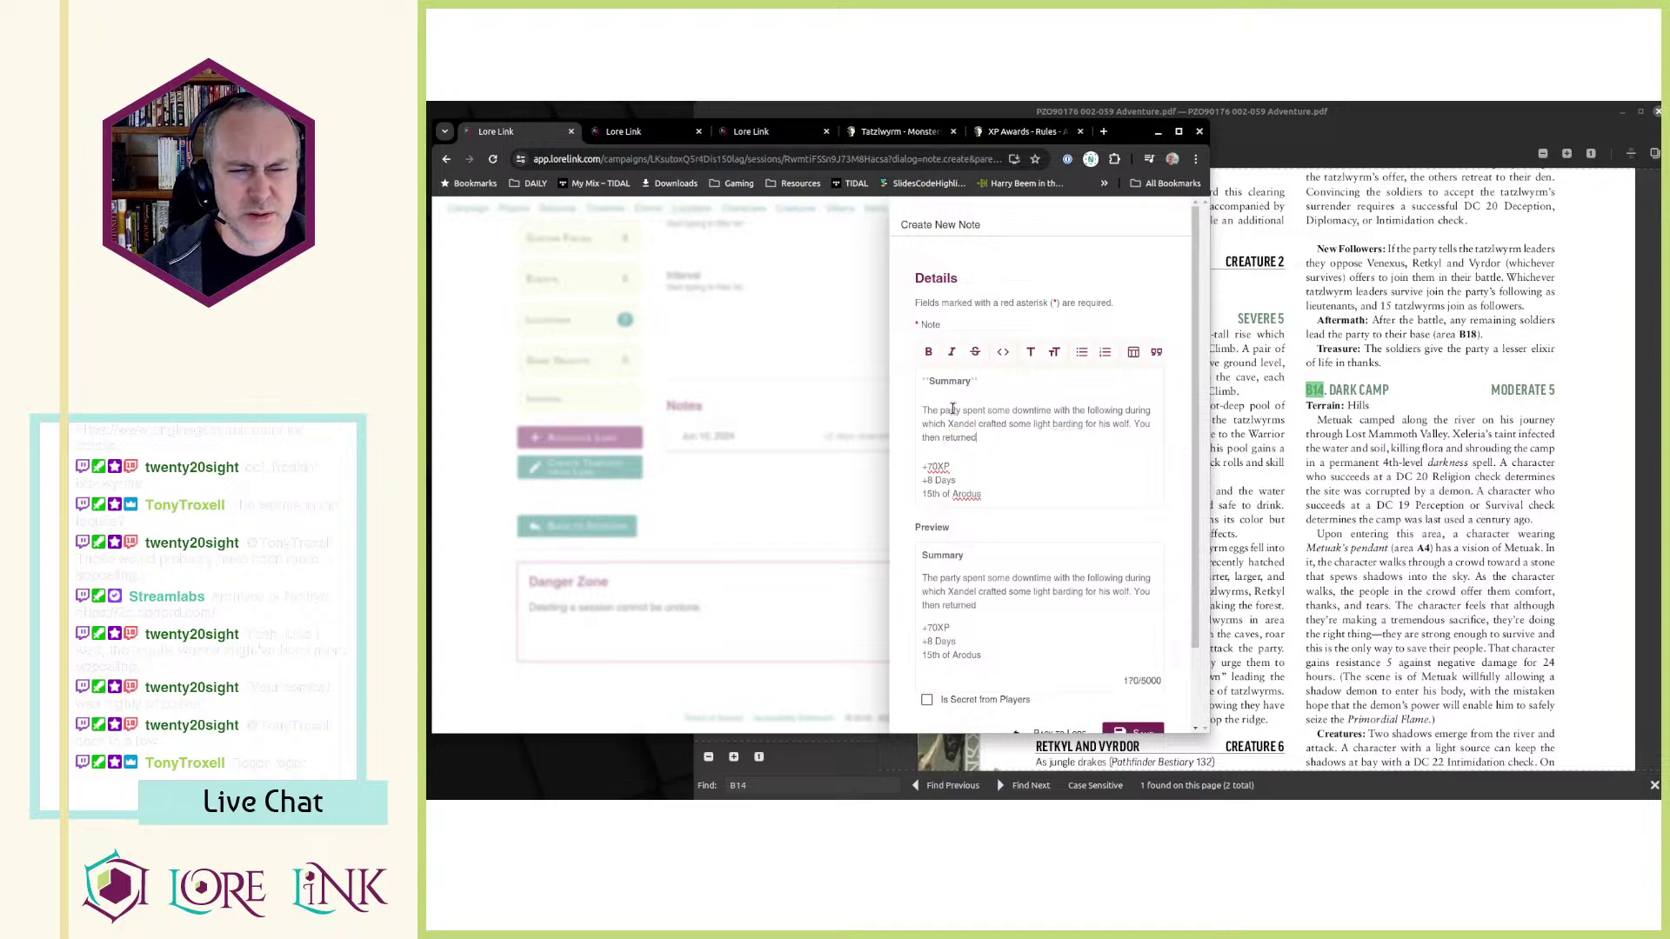
text( to the mysterious)
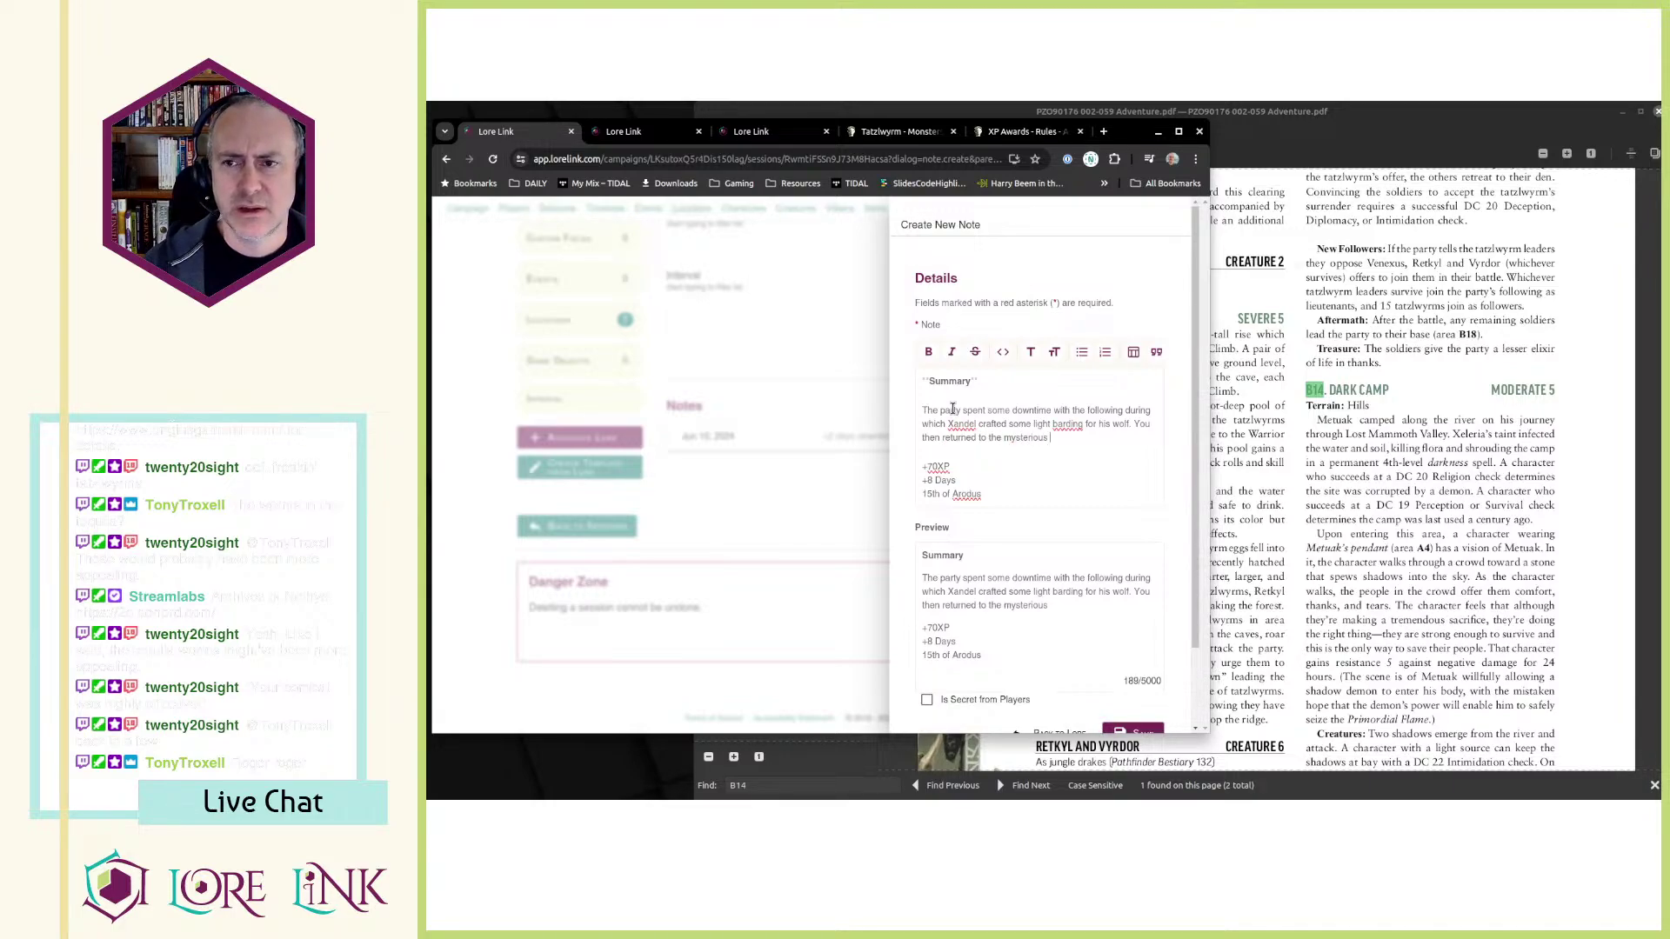
text( darkn)
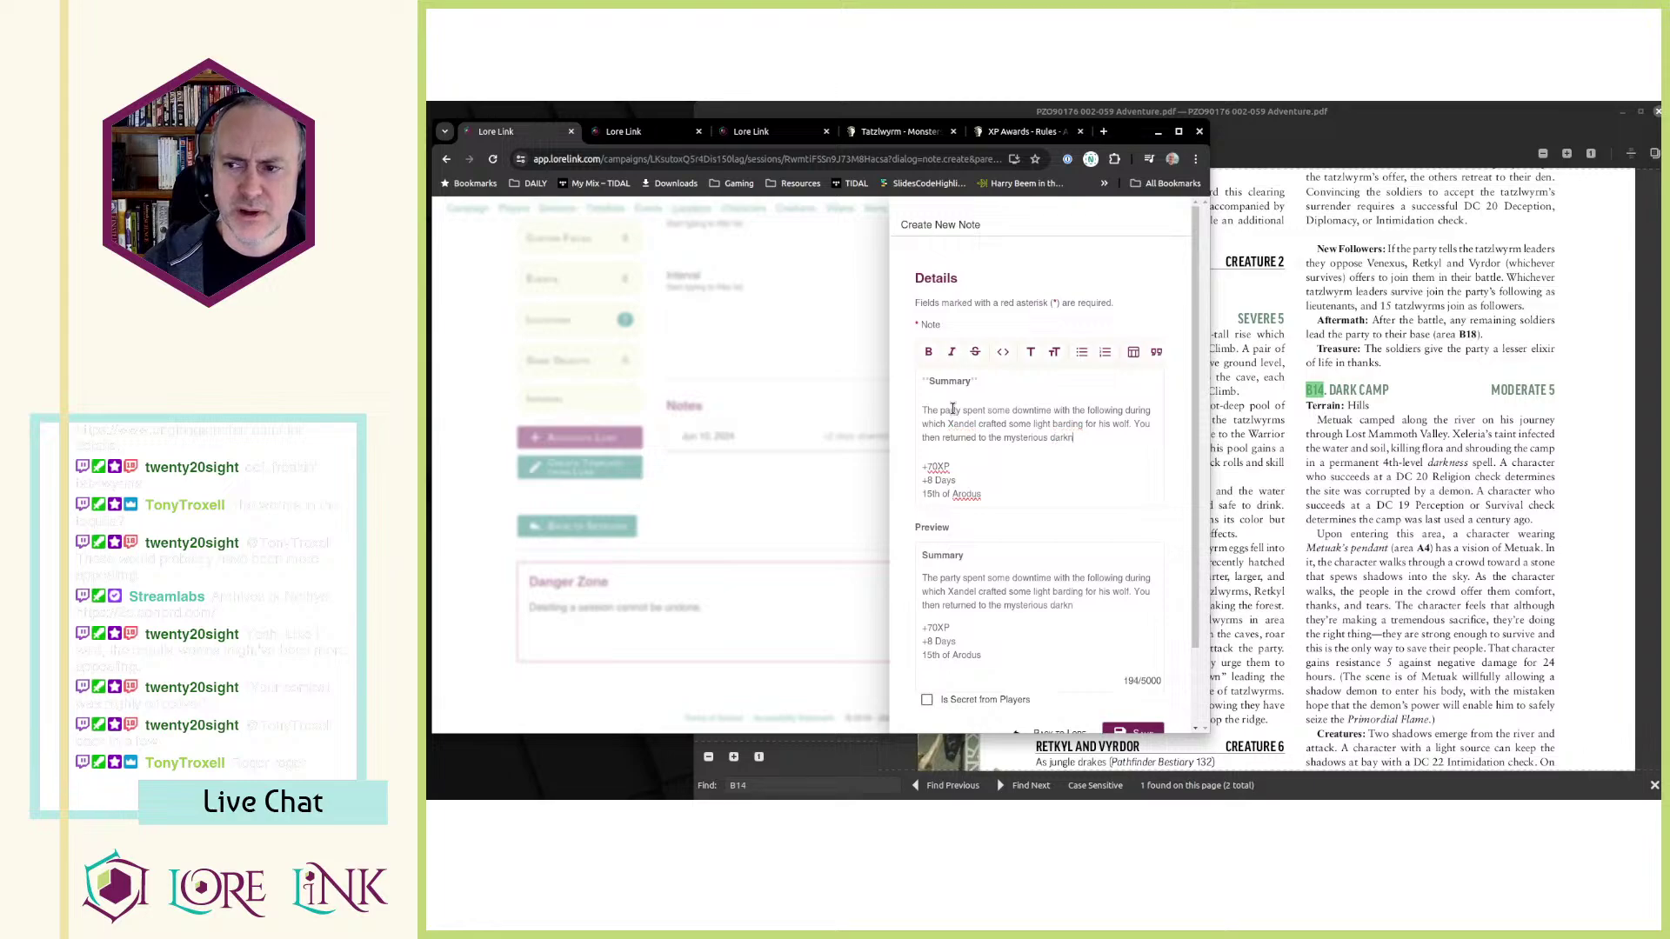
text(ess along the river. )
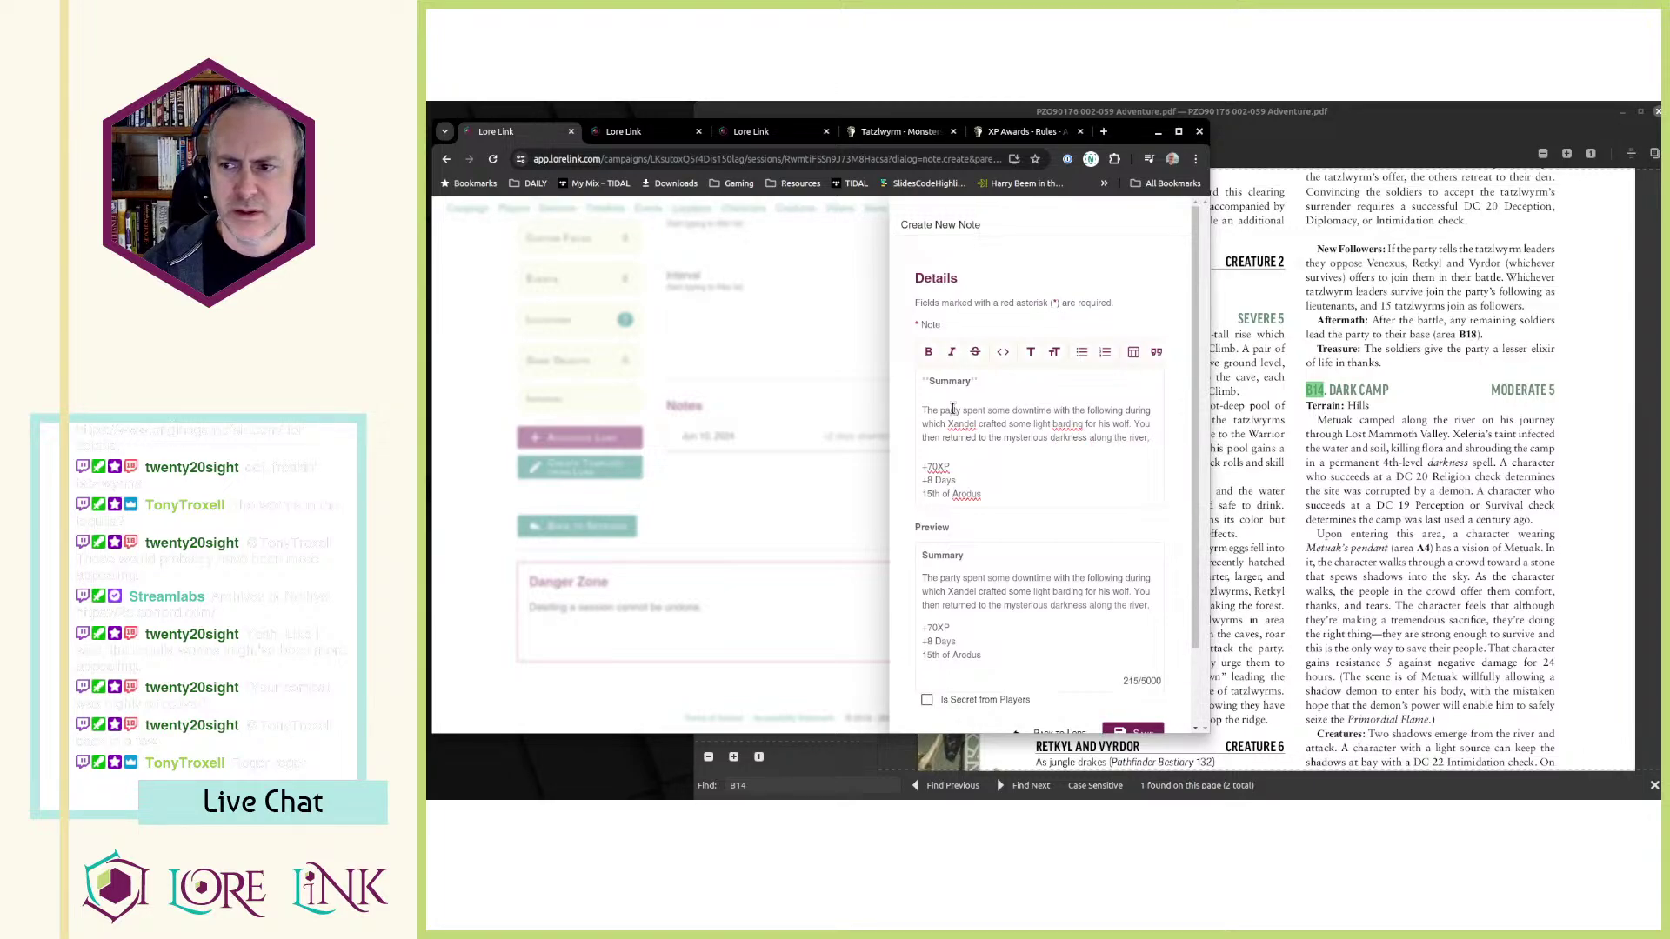
- Complete the river sentence with "which Lilandra dispelled revealing remnants of evil and a pair of Shadows." and start the following sentence about Haze
text(which Lilandra)
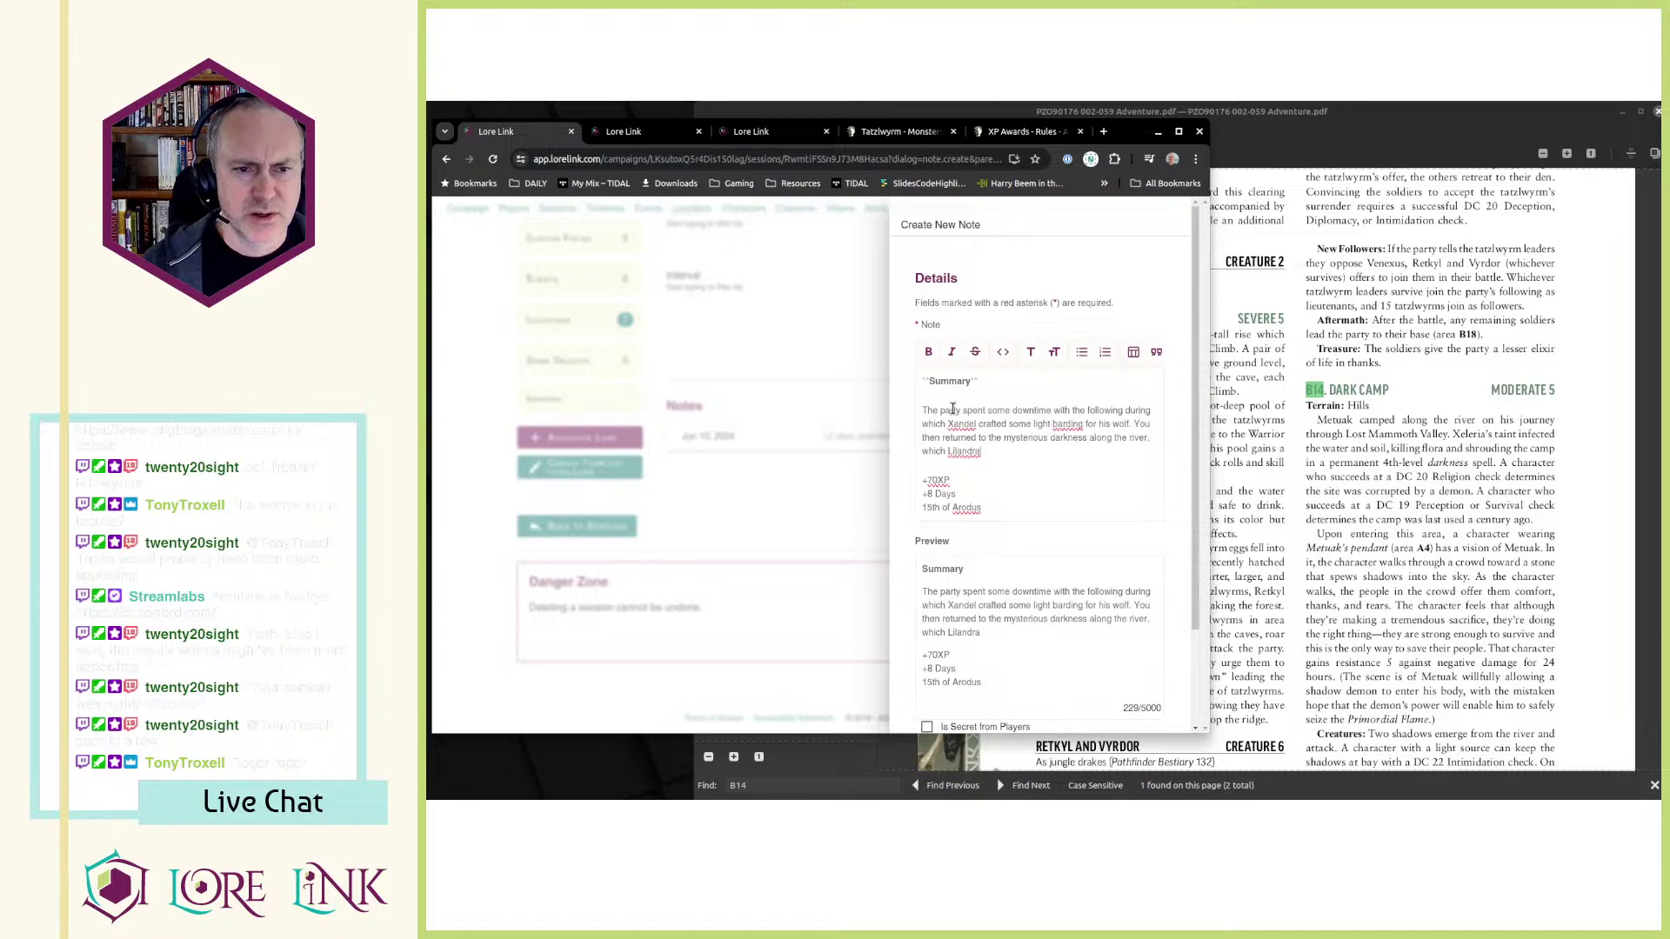
text( dispelled)
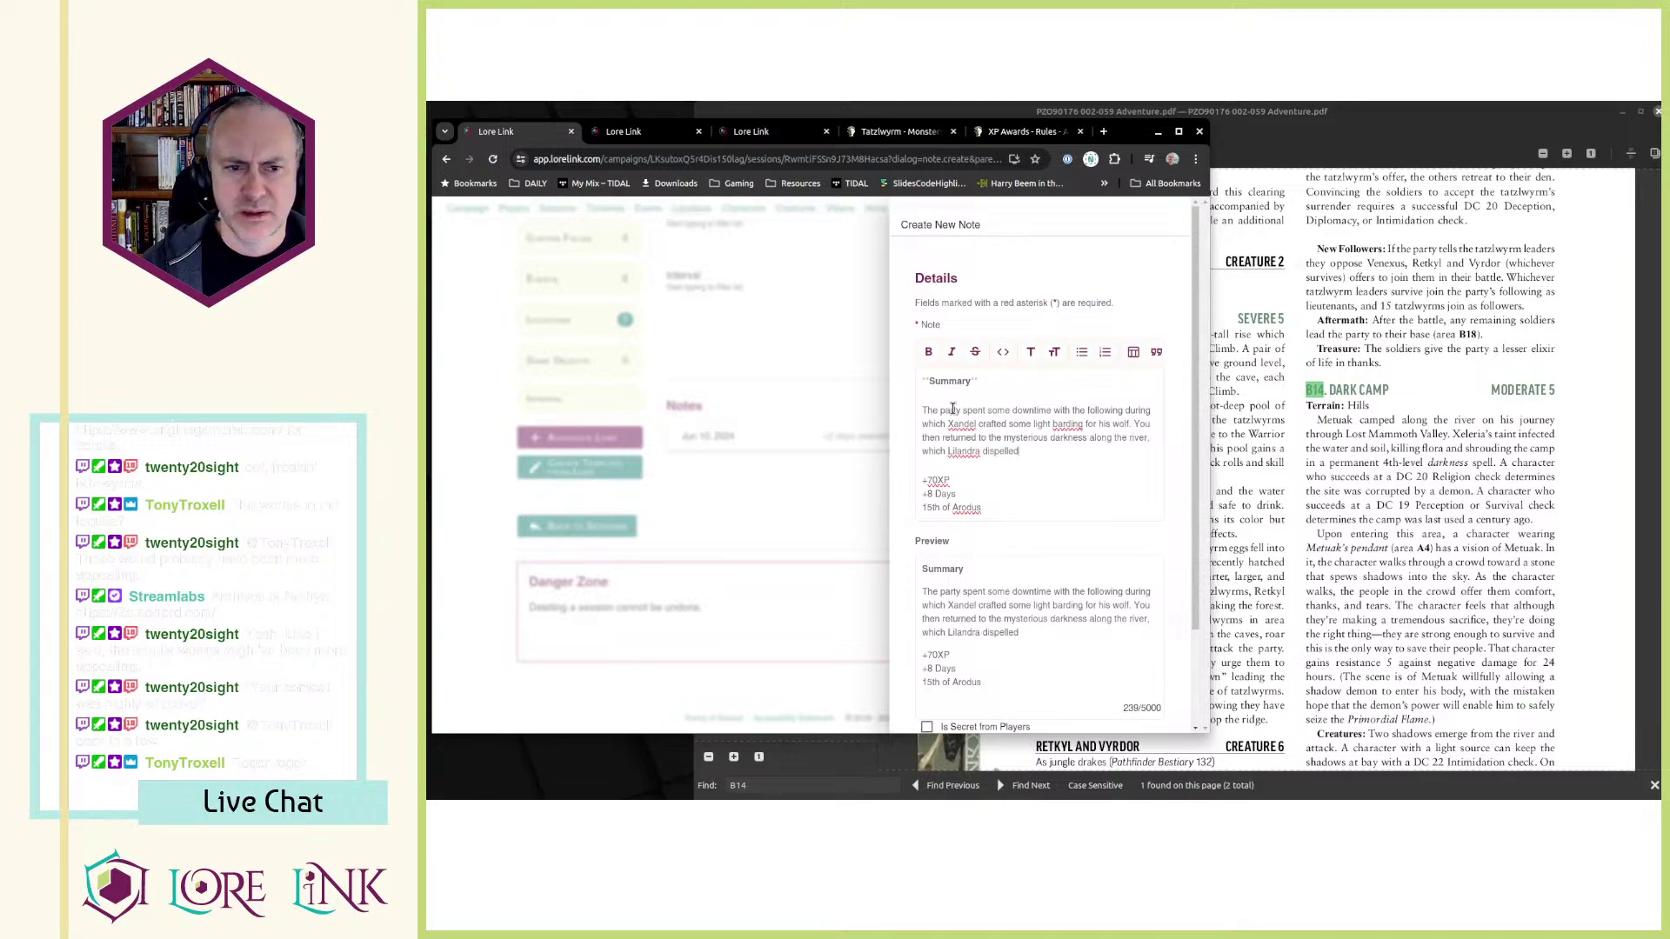
text( revealing)
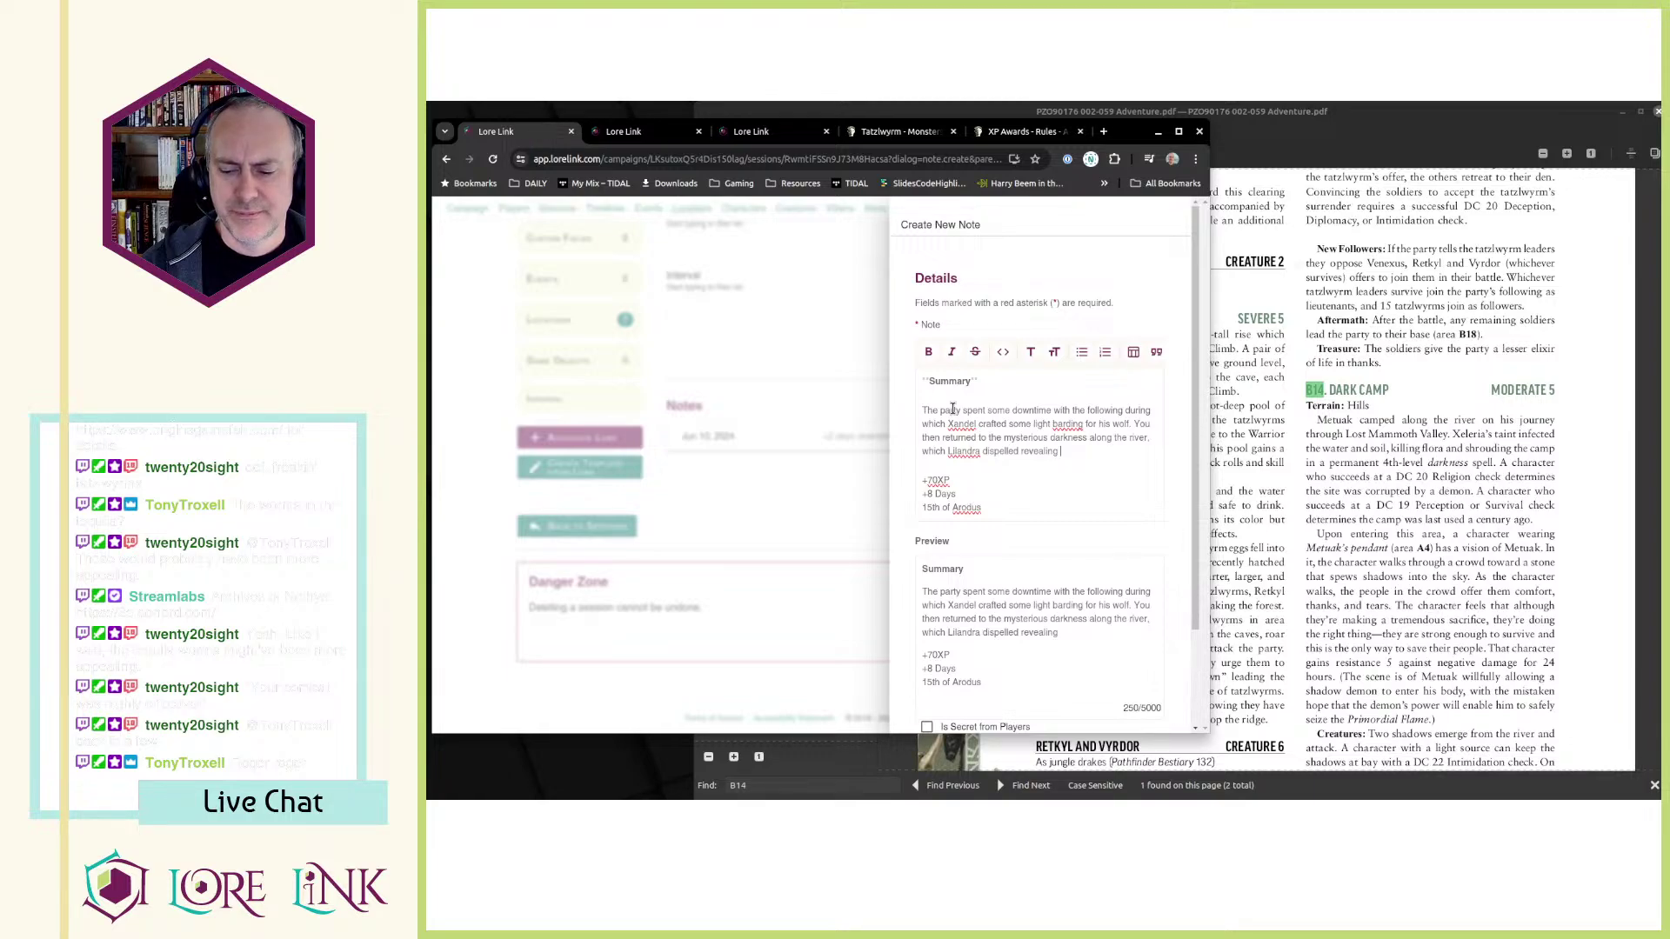
text(rem)
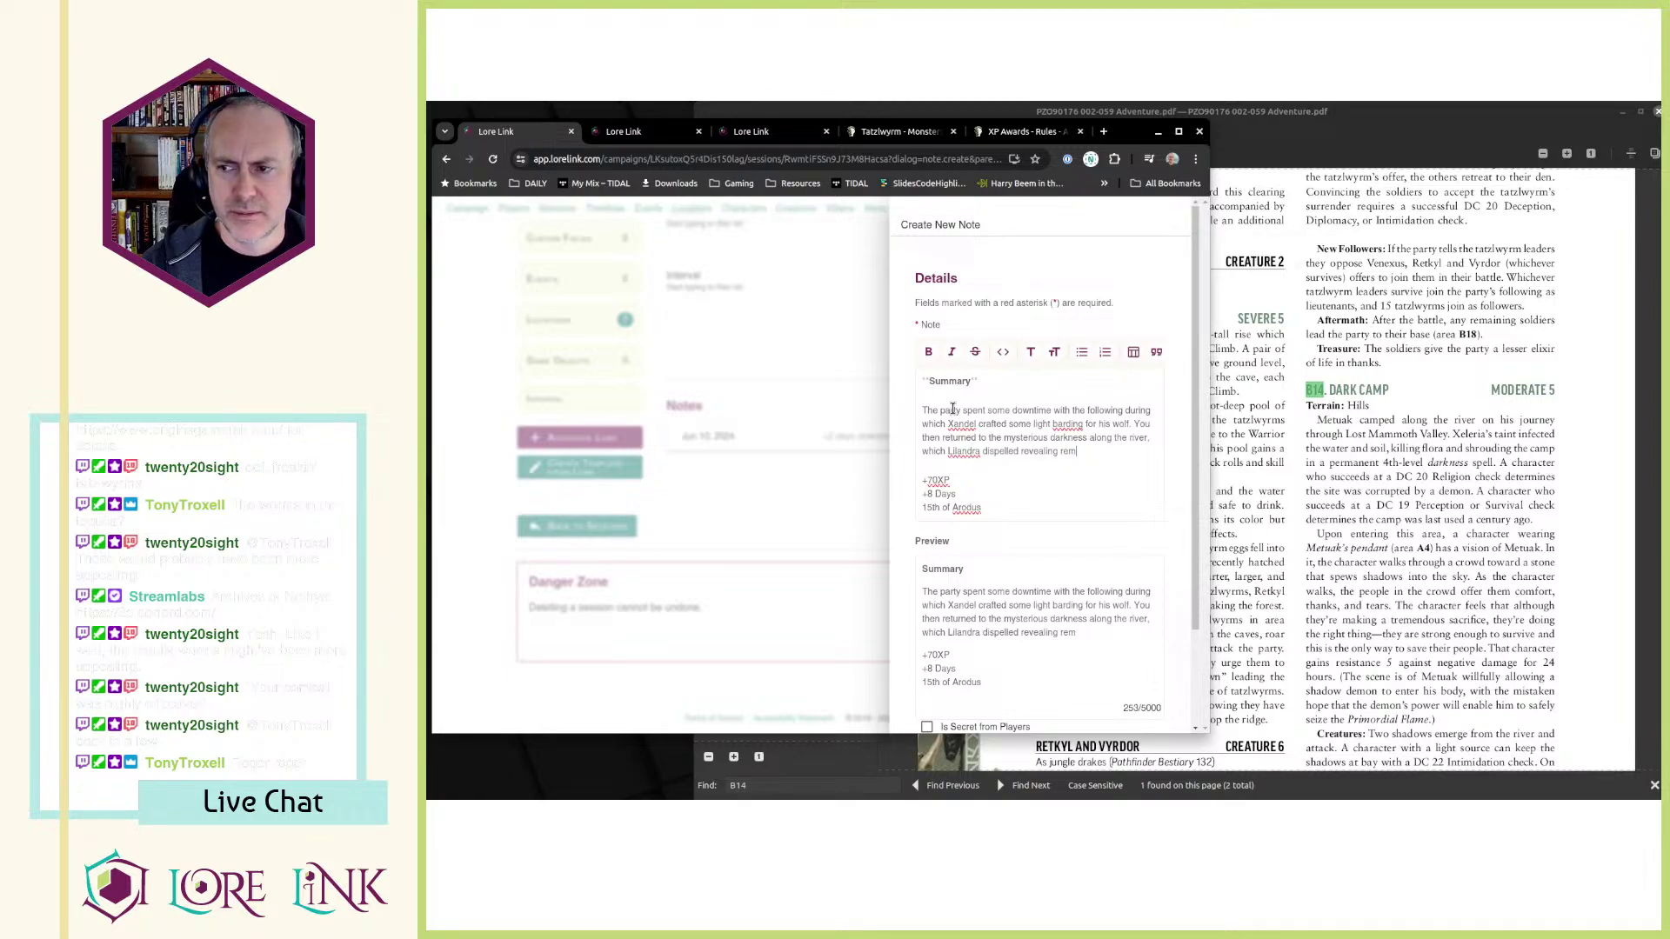
text(nants of )
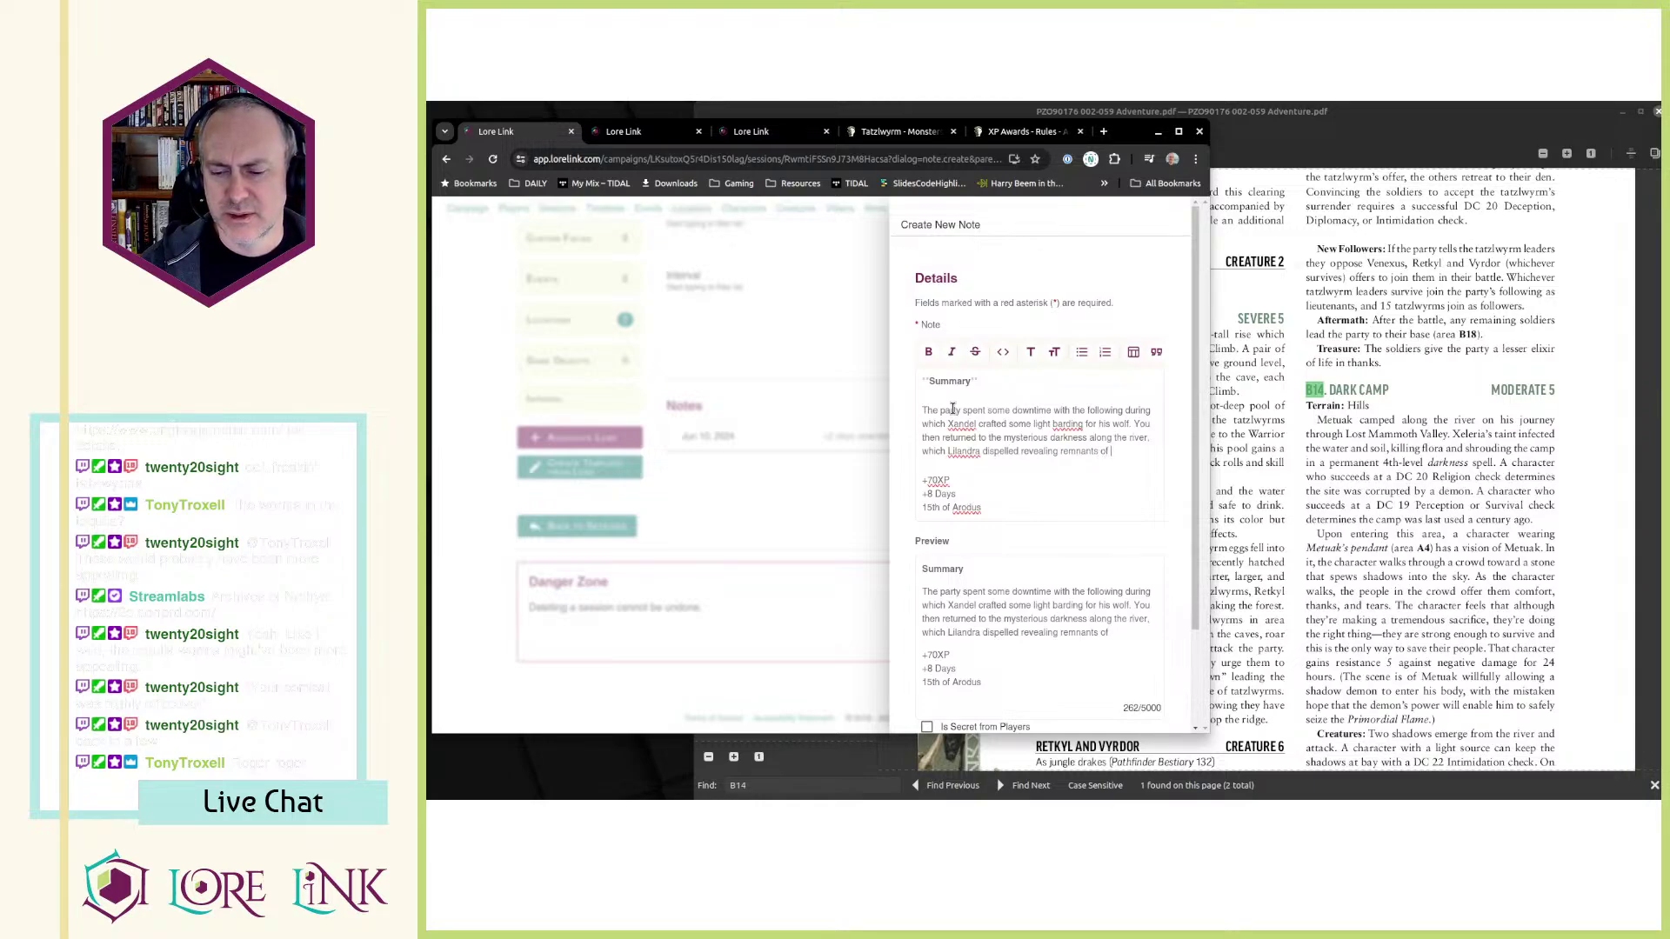
text(evil and a )
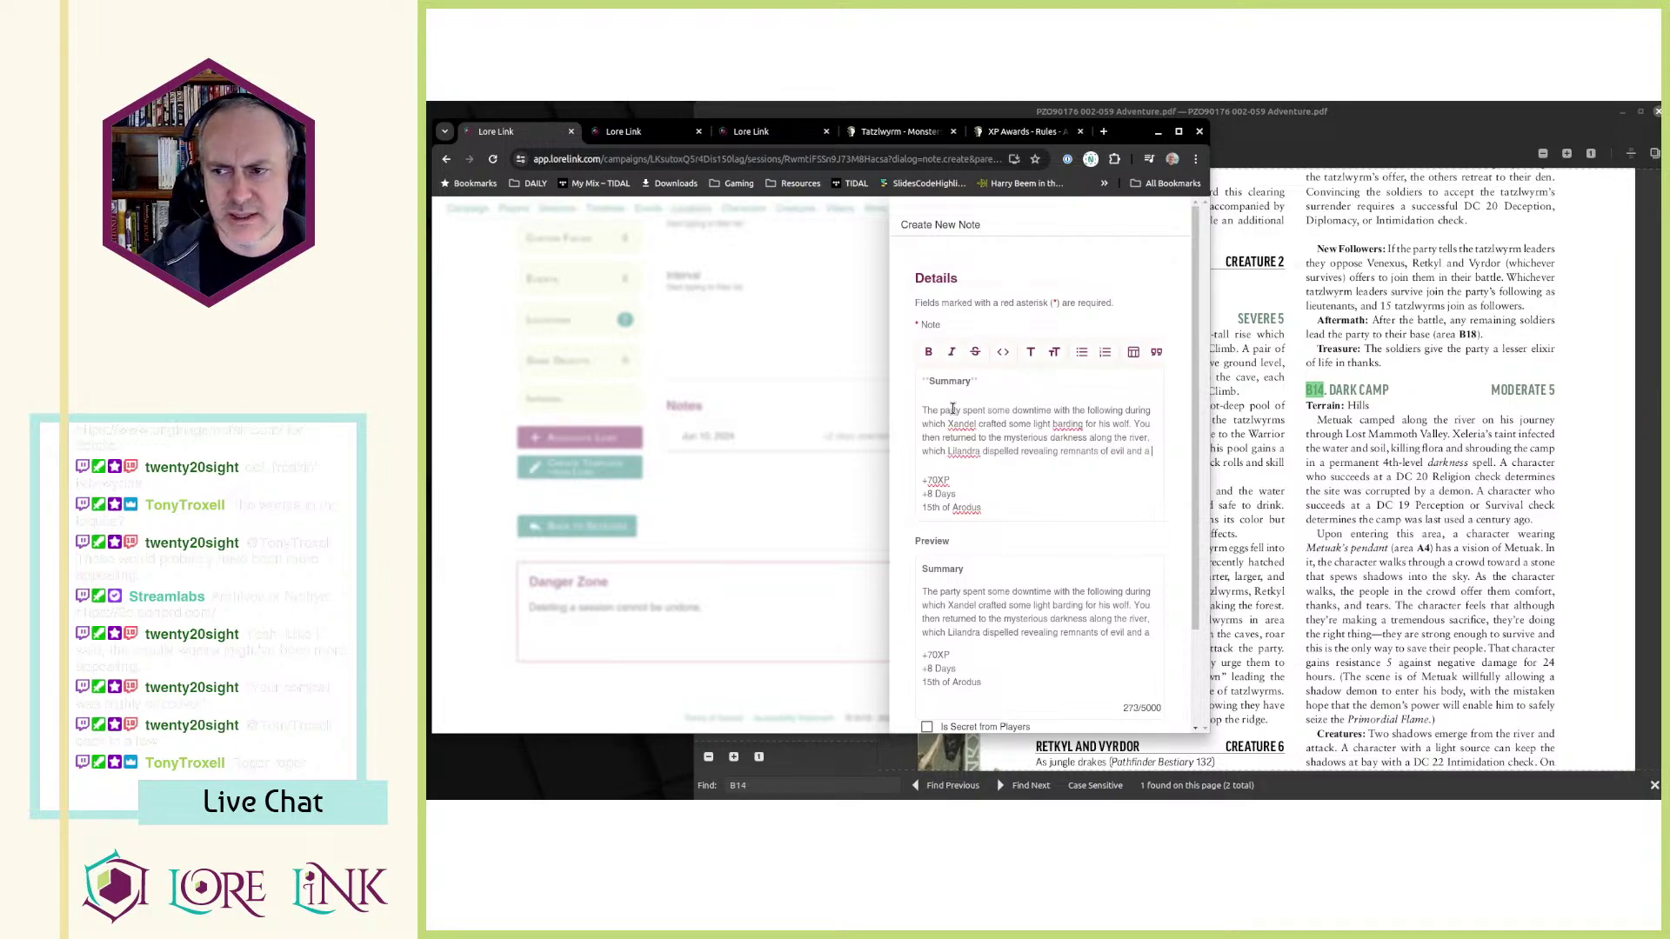
text(pair of S)
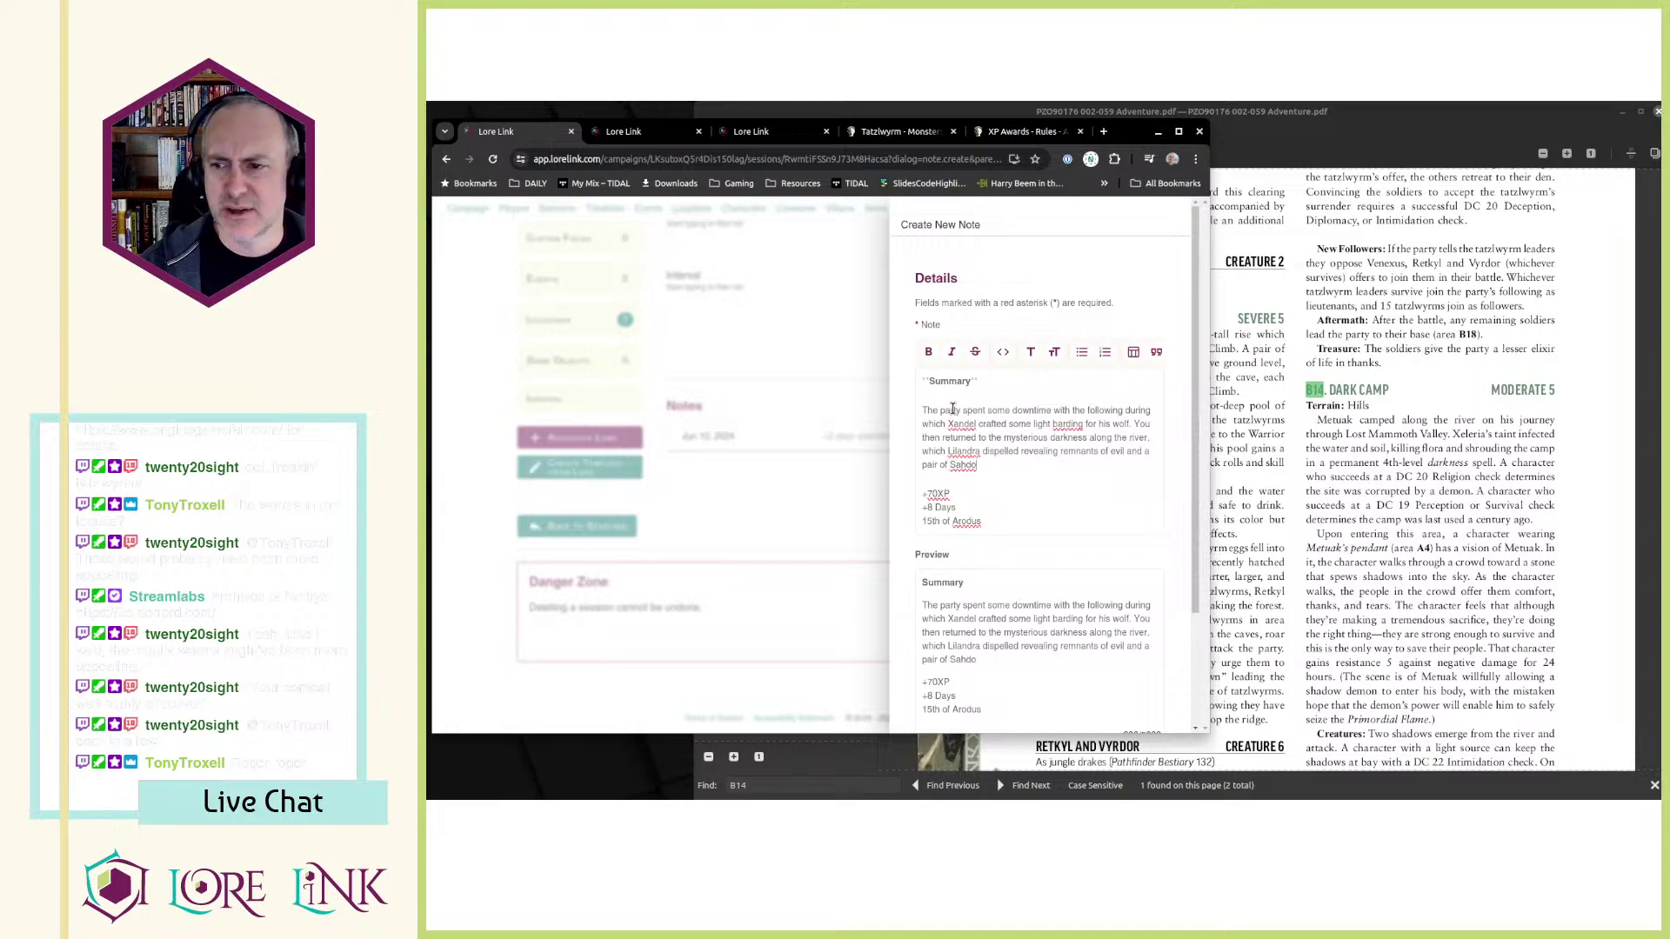
text(had)
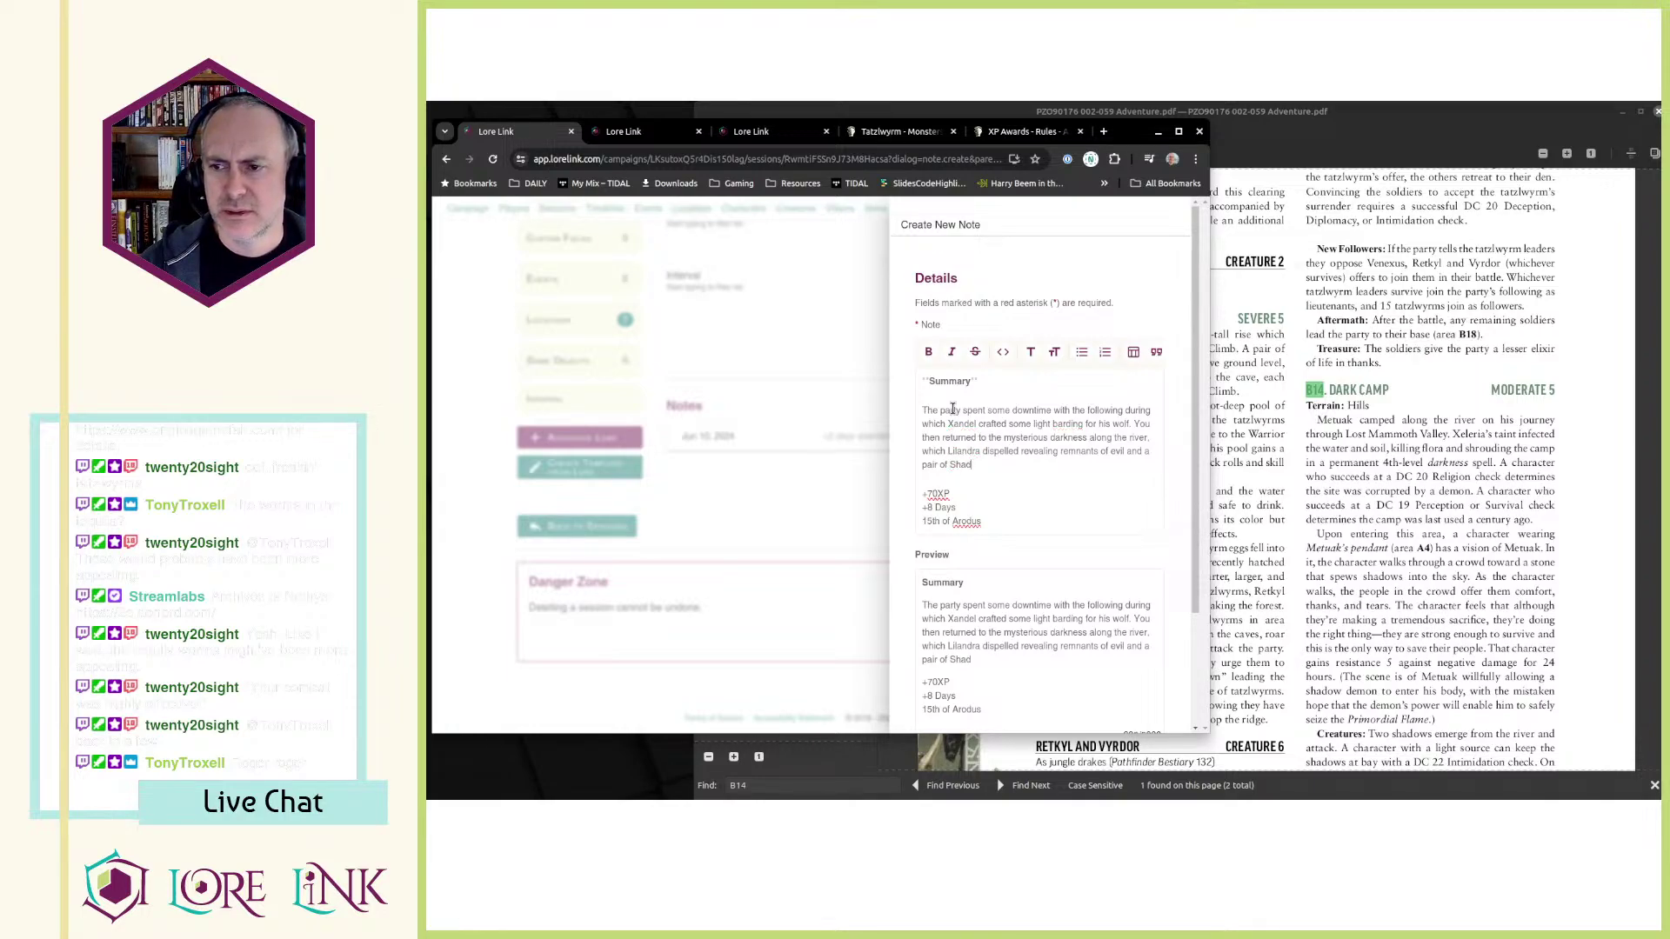
text(ows. HAze)
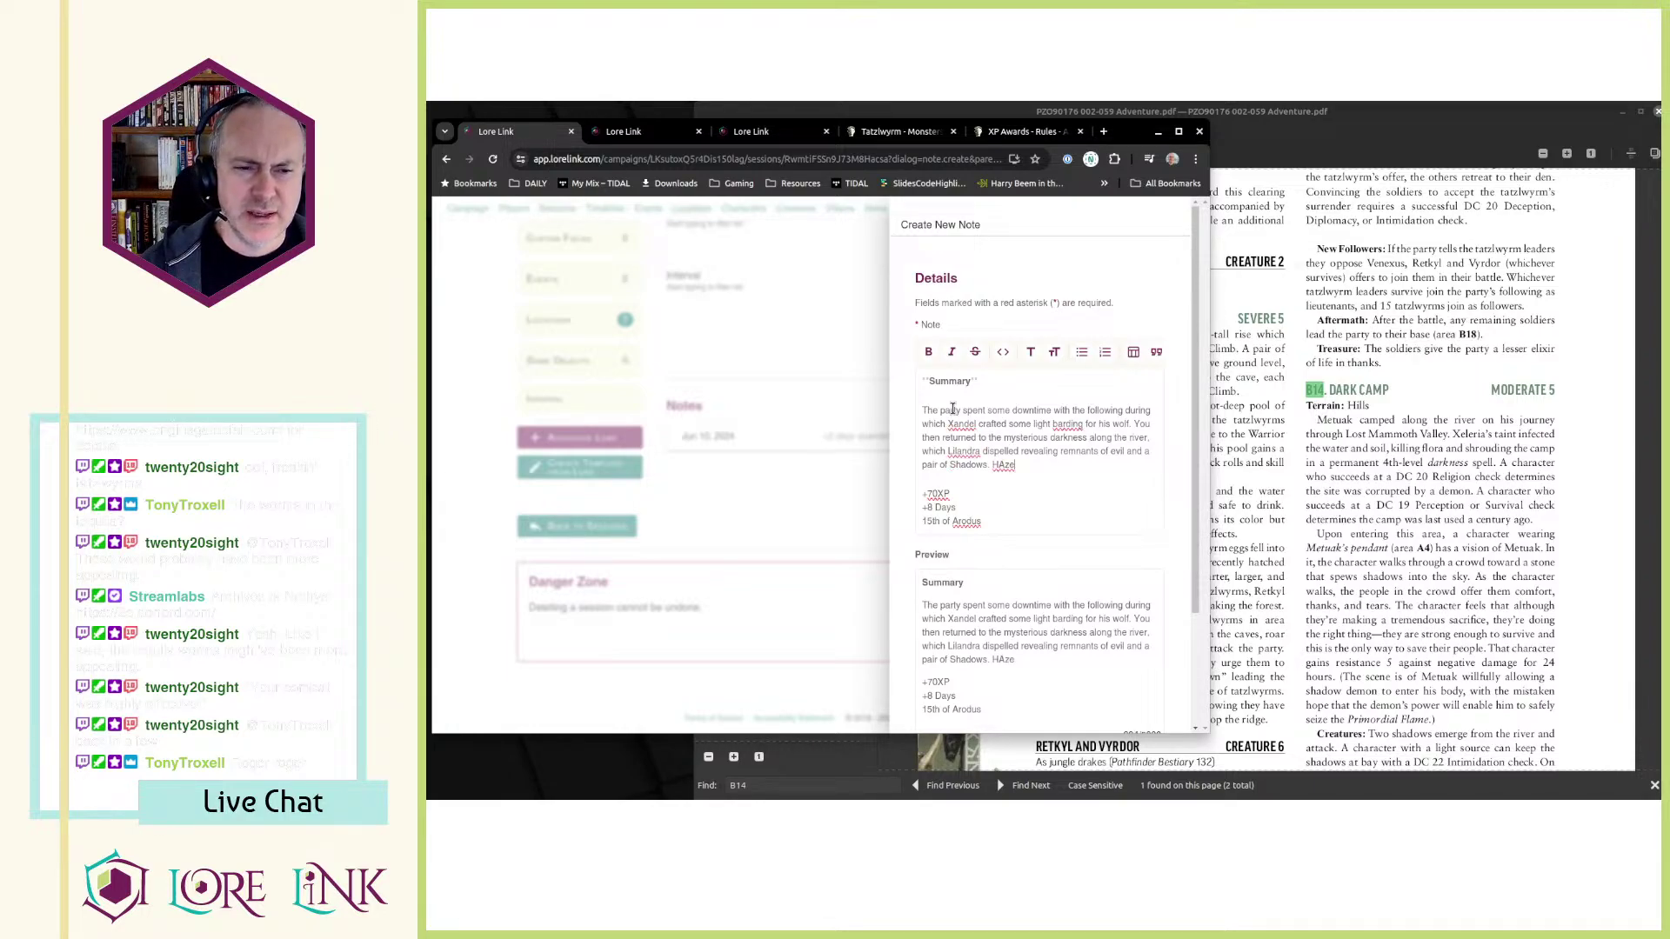
- Correct the capitalization of "Haze" and continue that summary sentence with "was able to communicate with the"
text( was able t)
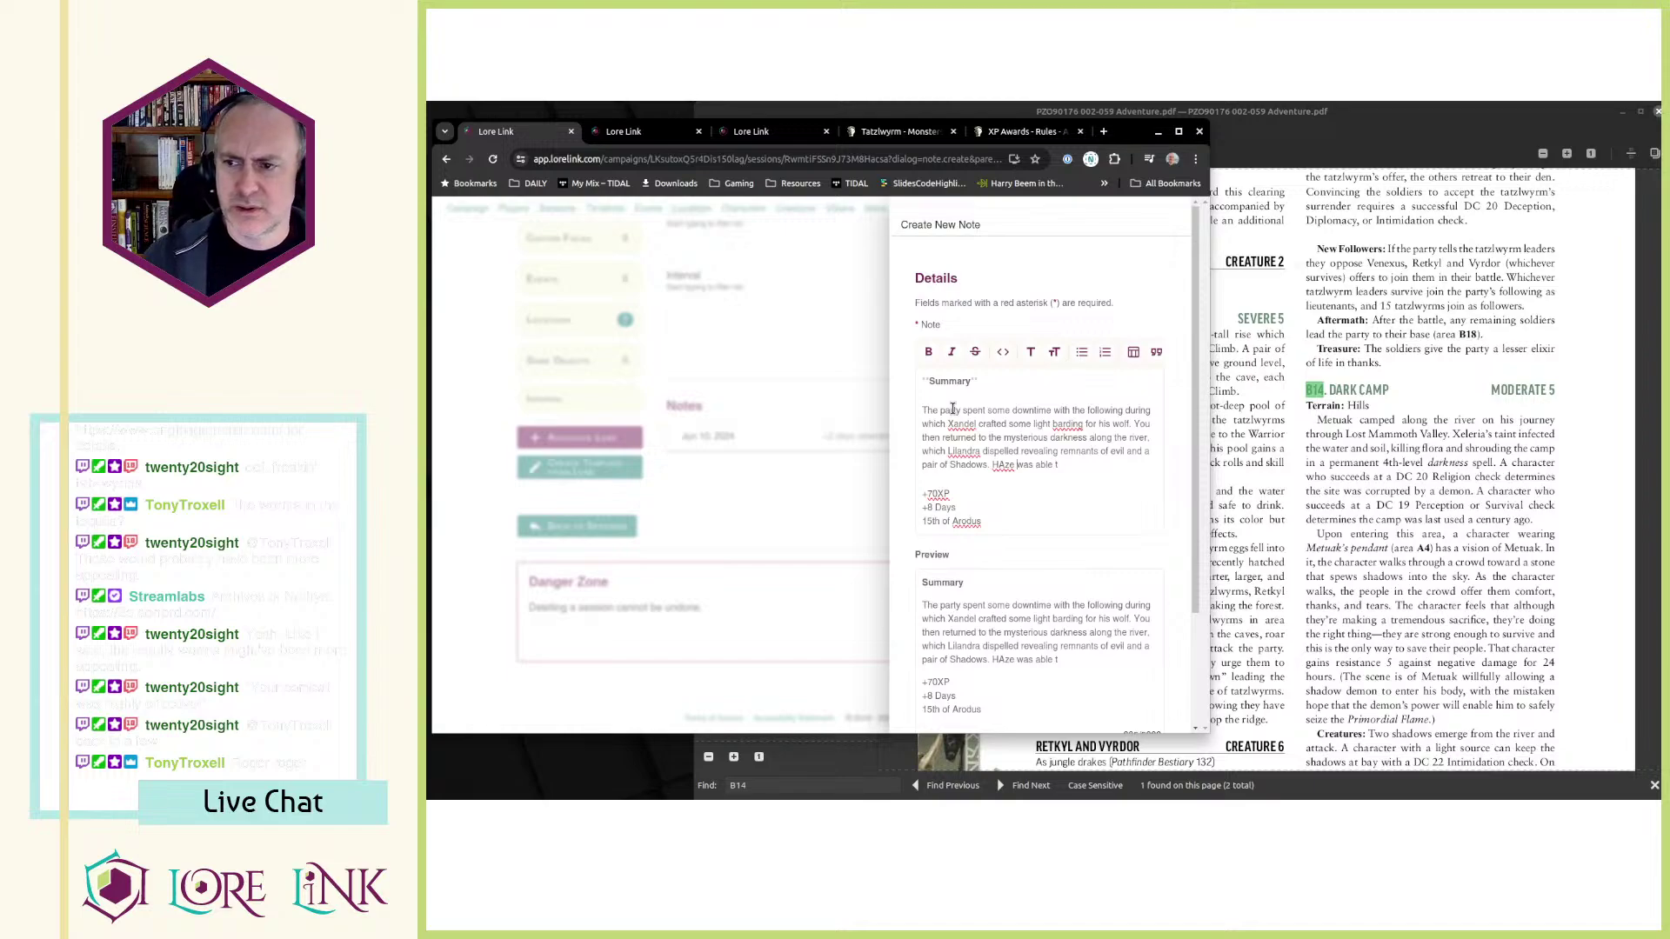
key(Delete)
text(a)
key(End)
text(o comm)
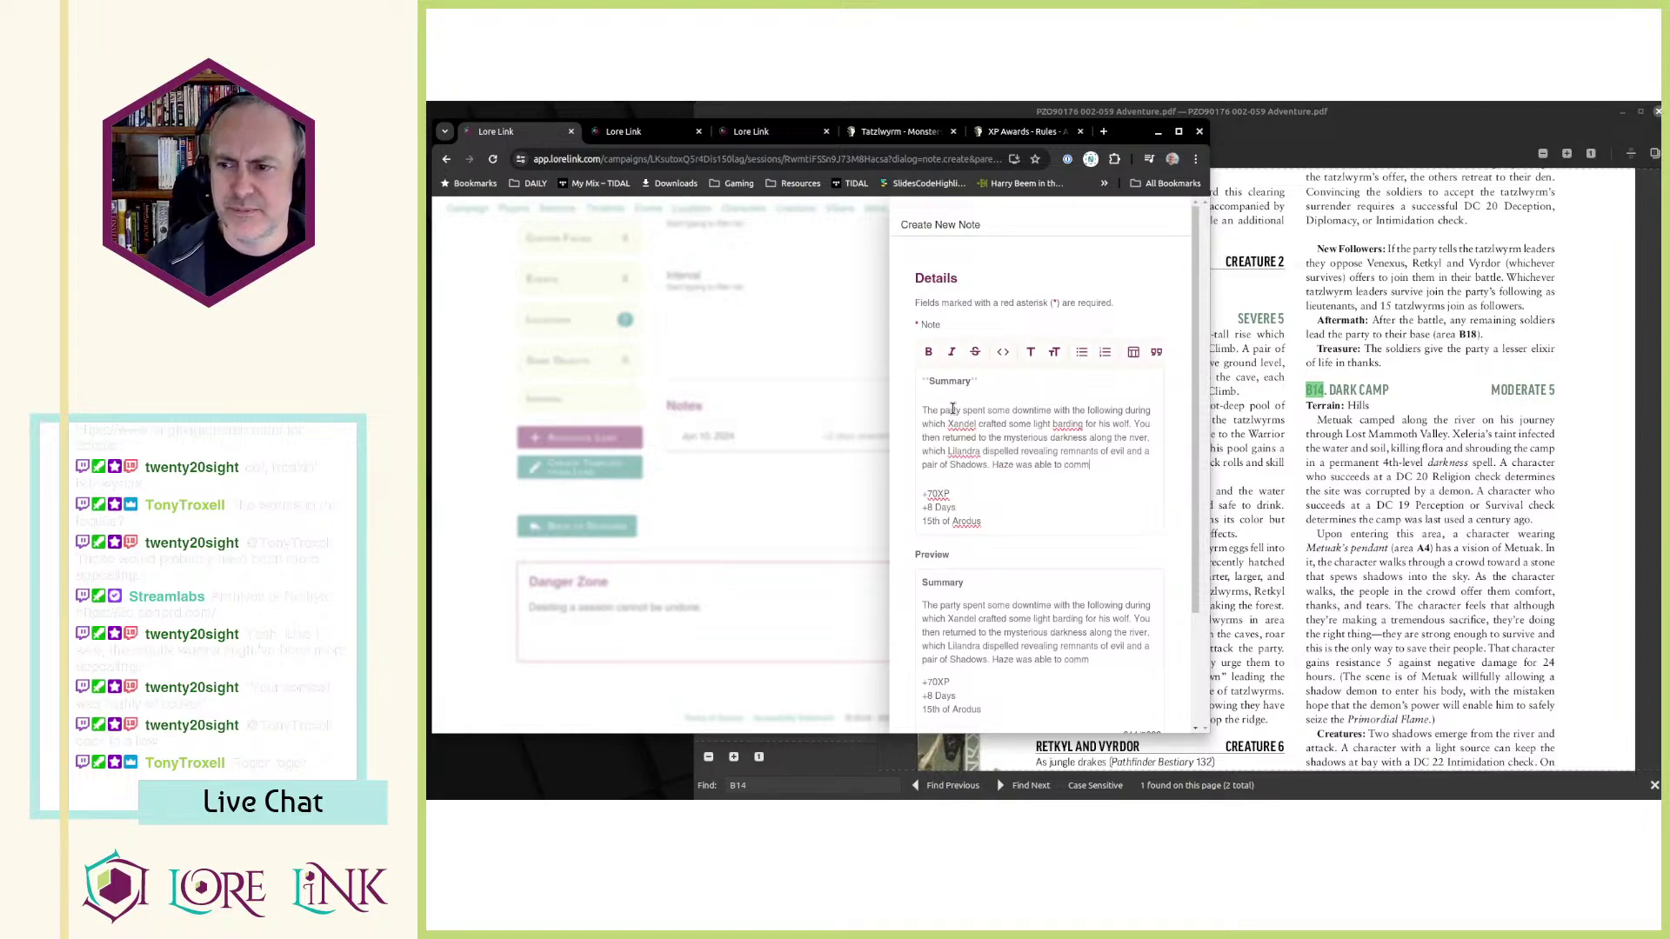
text(unicate with the sh)
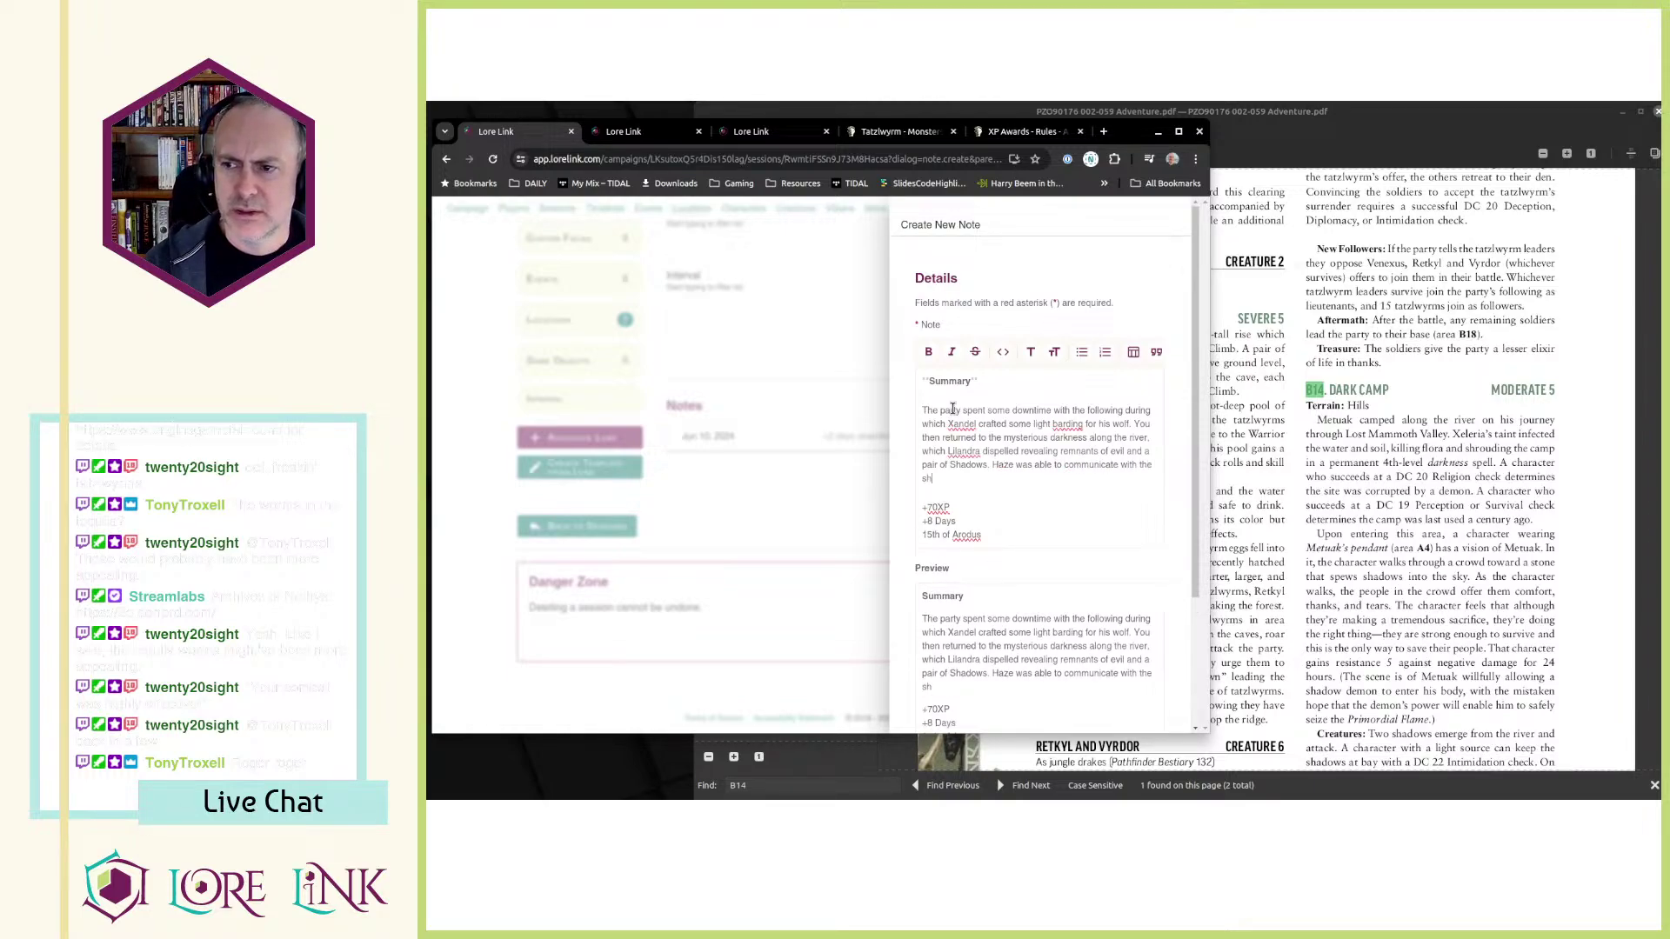
- Complete the Haze sentence with "shadows and convinced they to bugger off rather than engaging in combat."
text(adows and convinced theym to b)
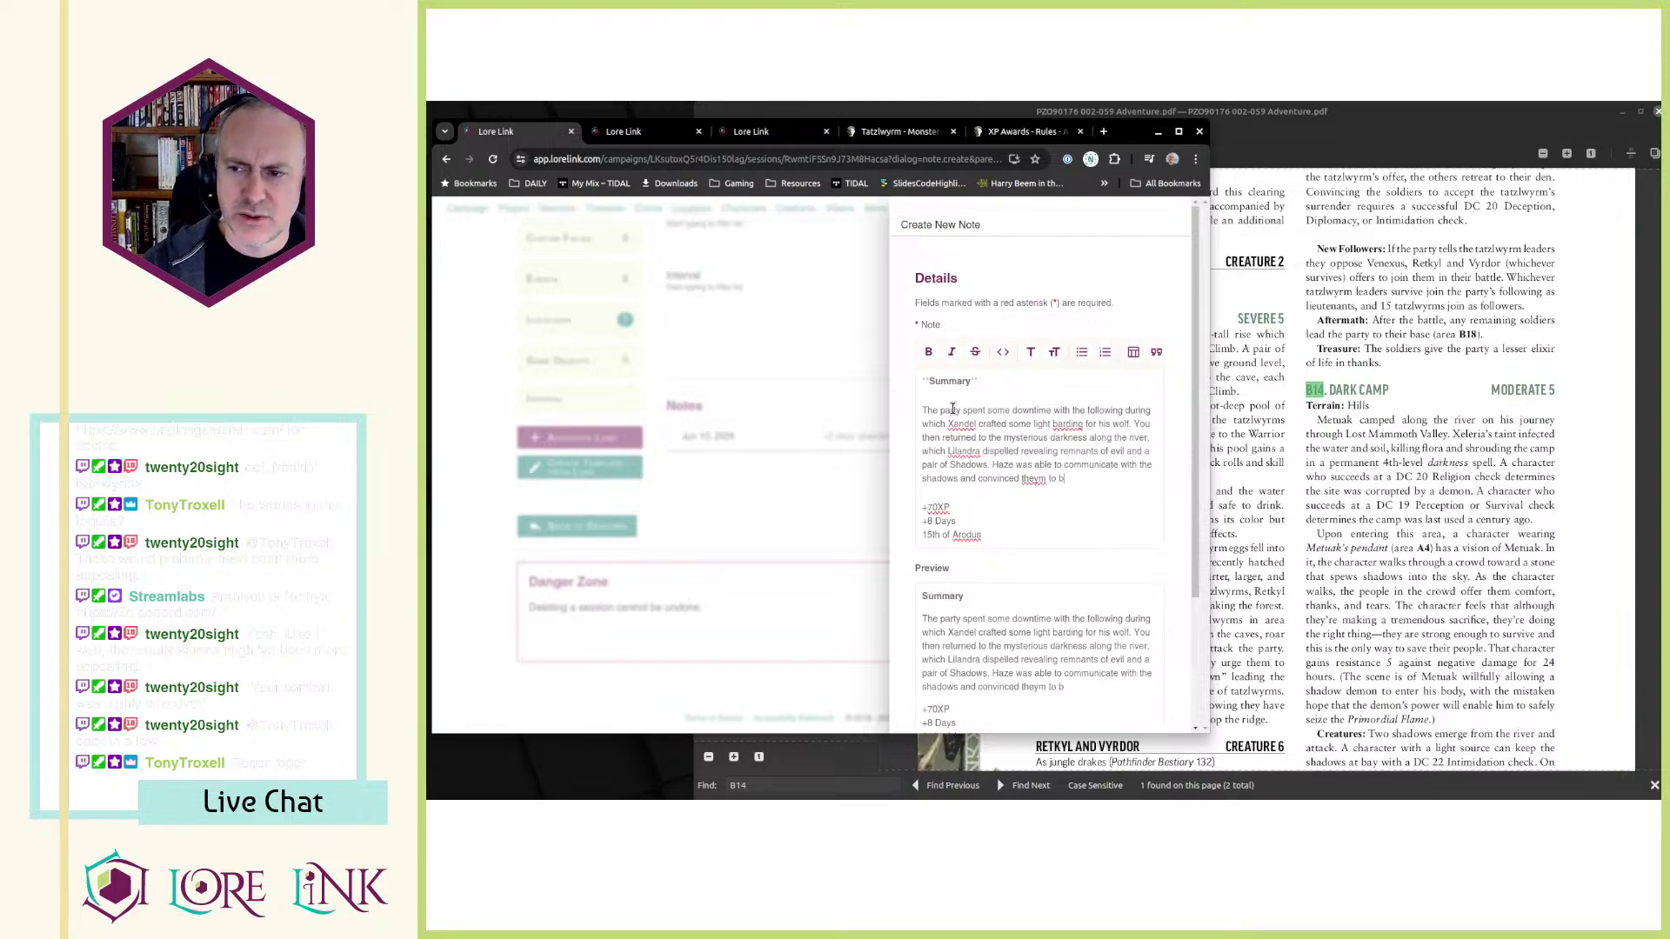
key(BackSpace)
key(BackSpace)
key(BackSpace)
text(to bugg)
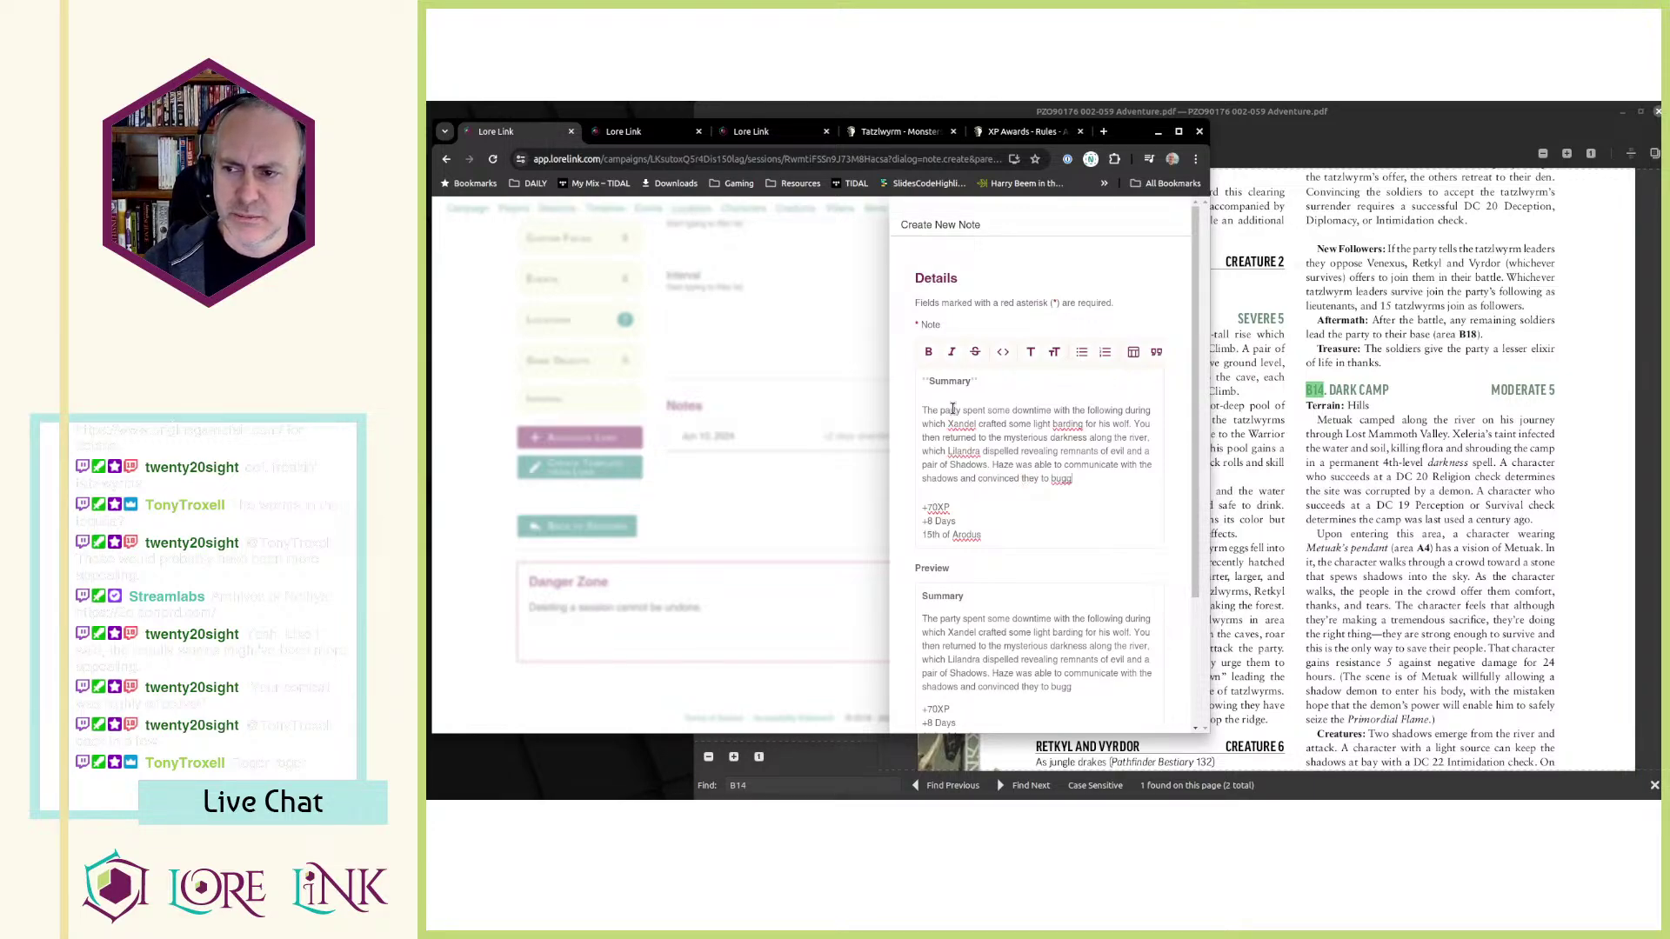
text(er off rather than)
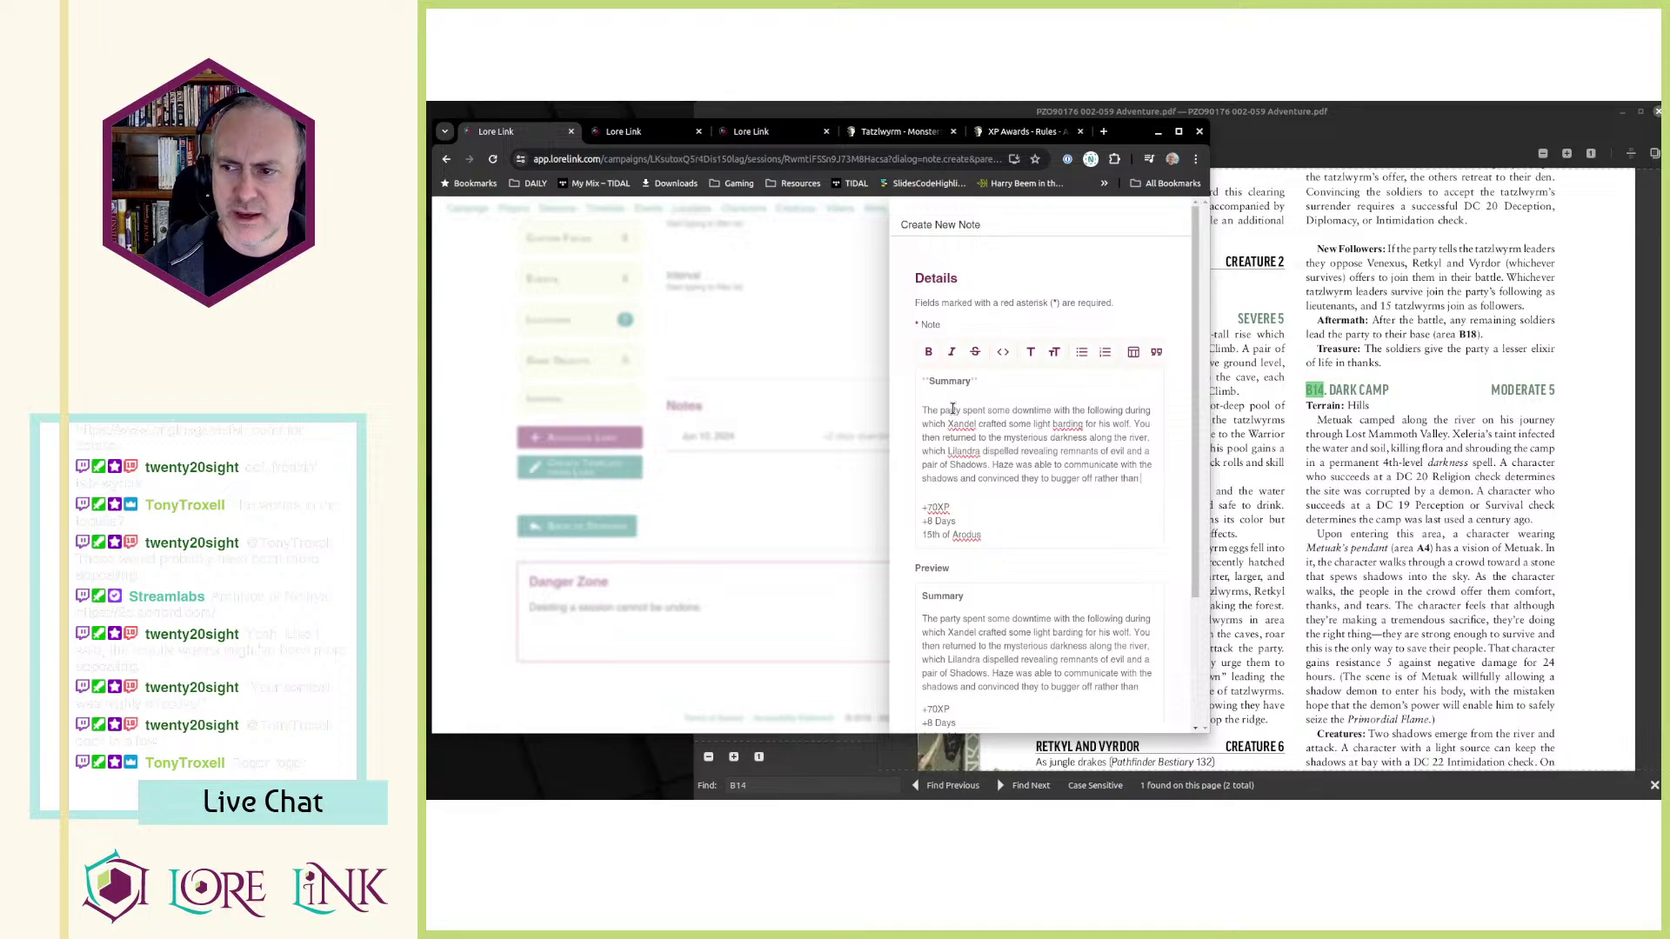
text( engaging in com)
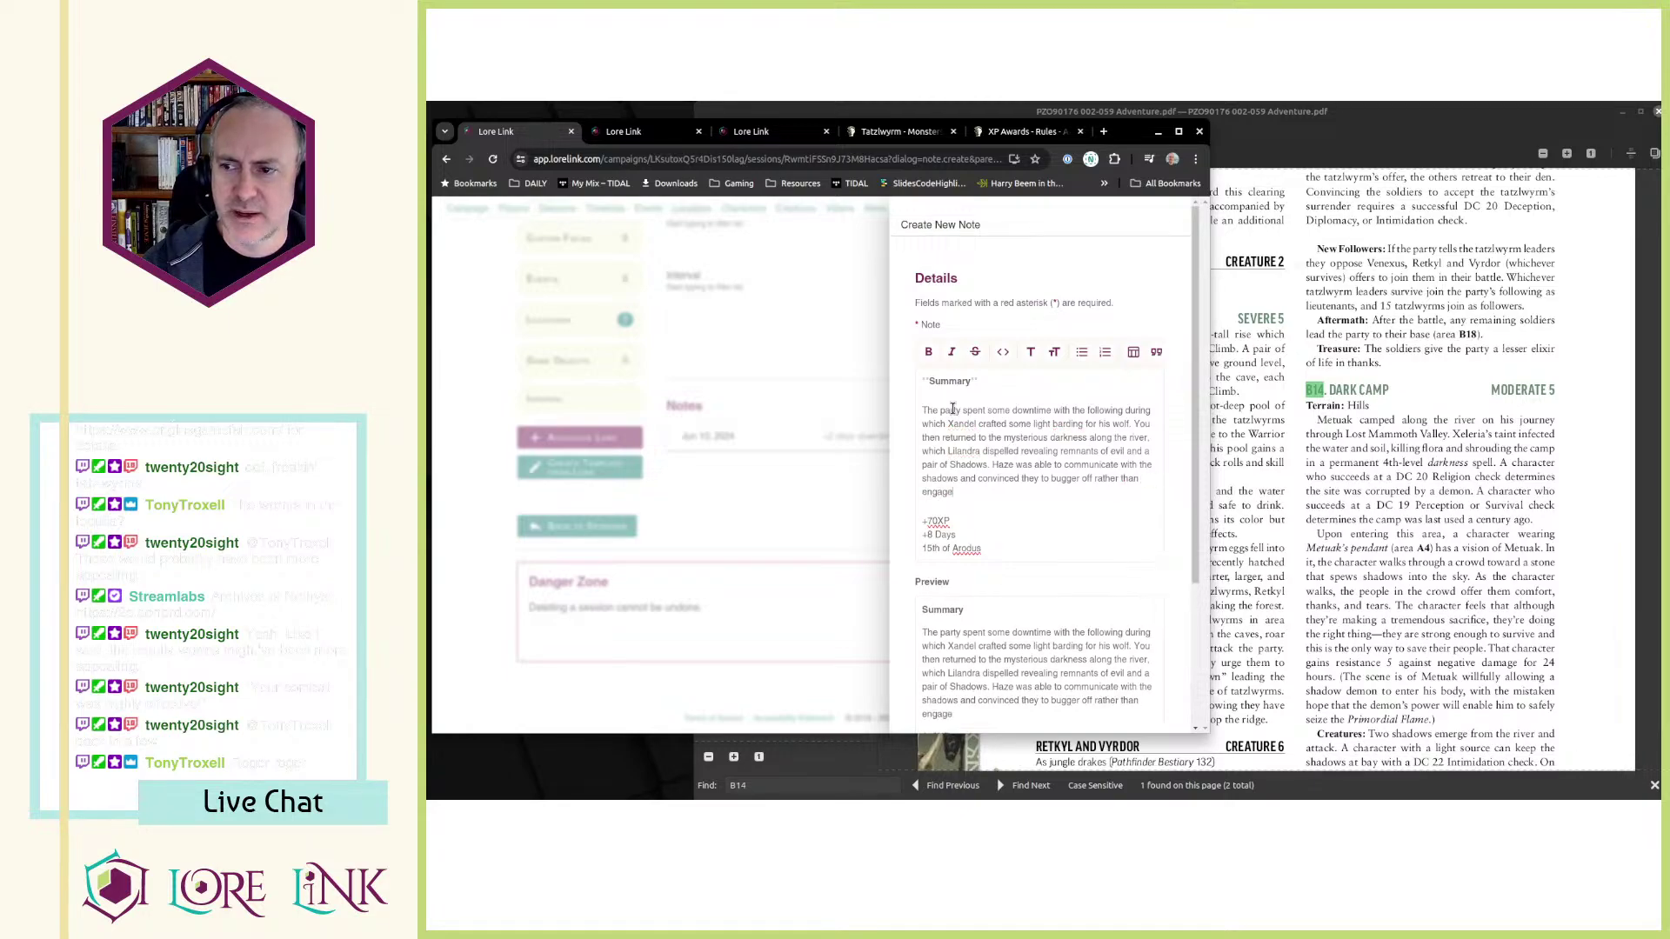
text(bat.)
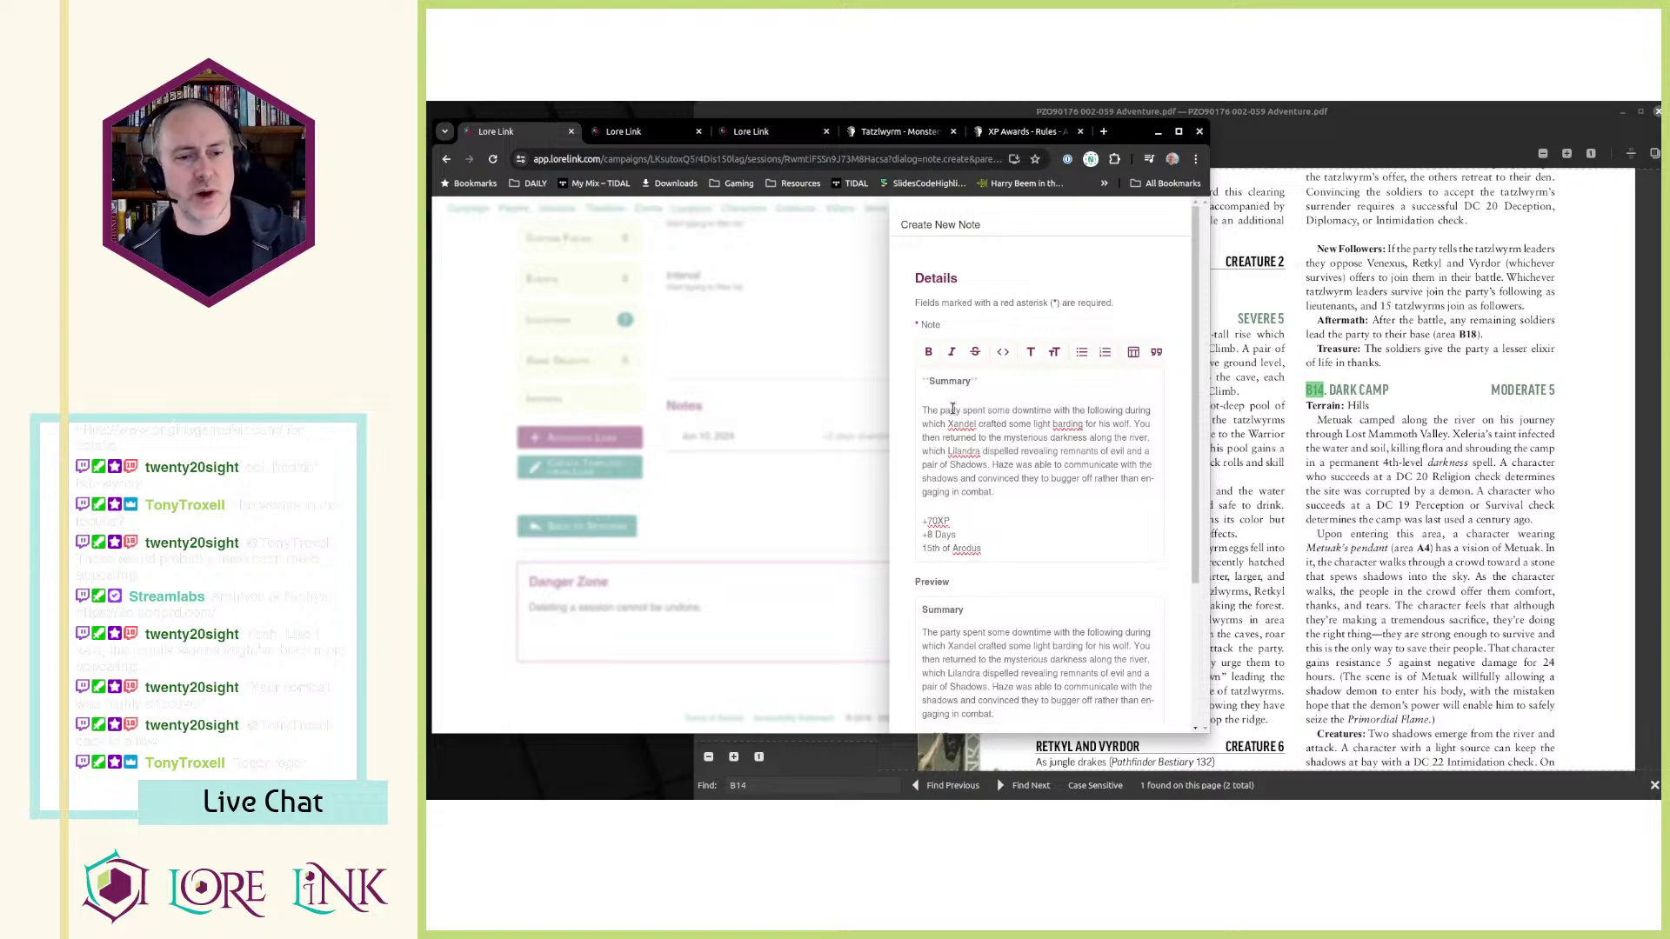
- Start a second summary paragraph with "Next, you went back to the last Waymarker west of the central mountain"
key(Return)
key(Return)
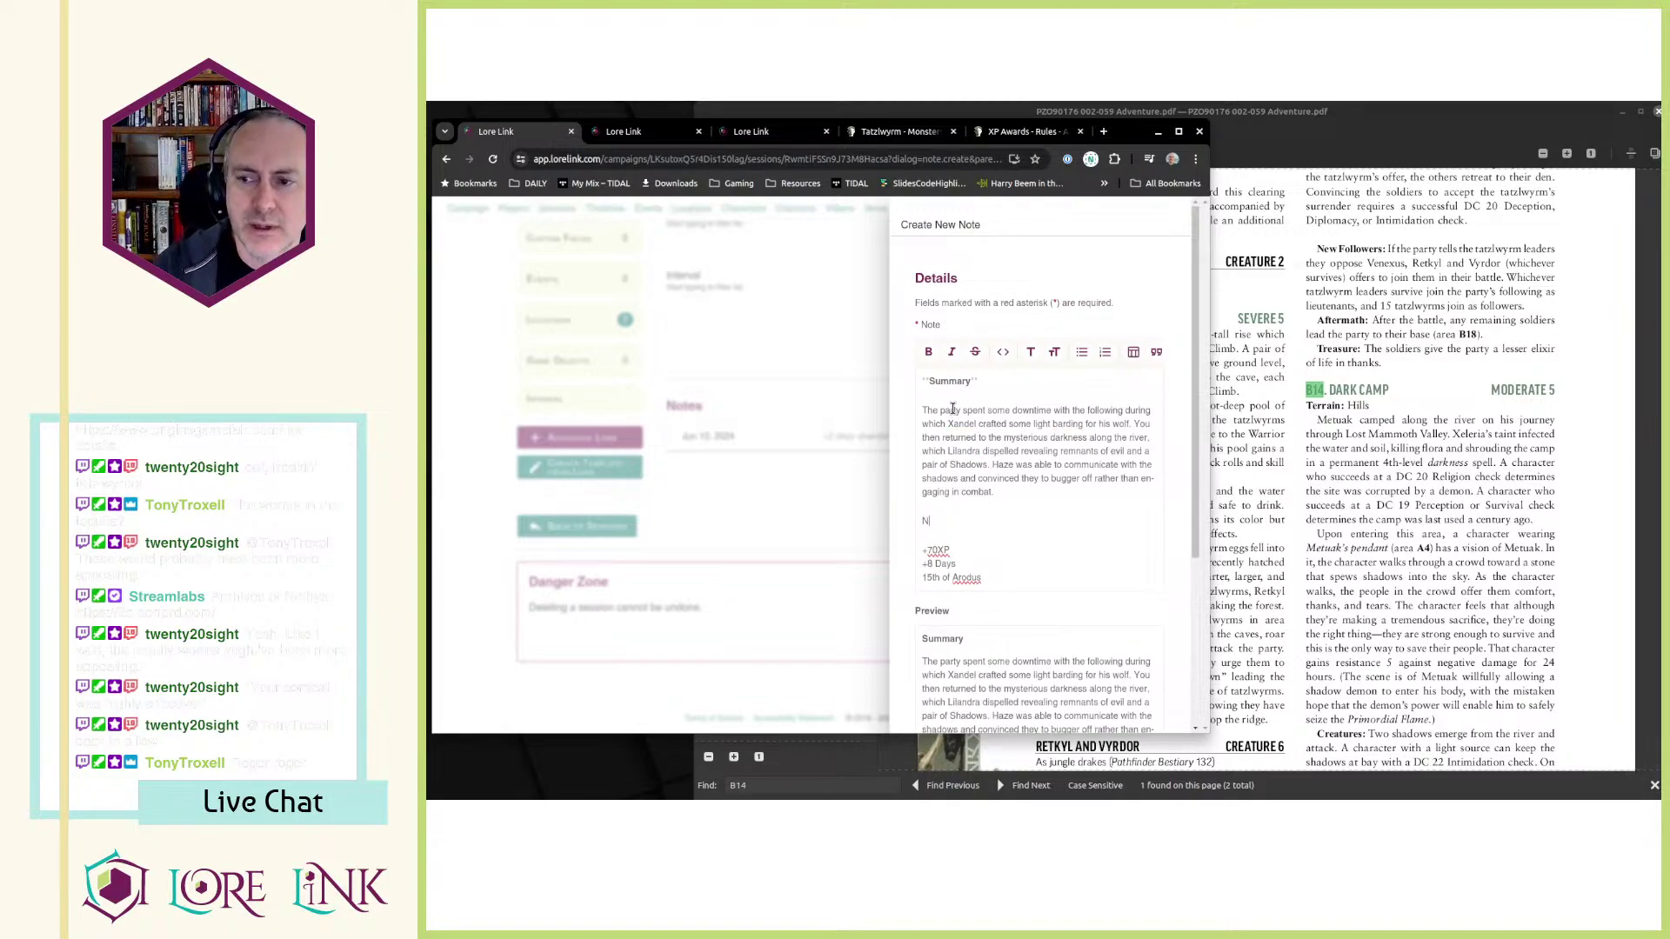
text(Next, y)
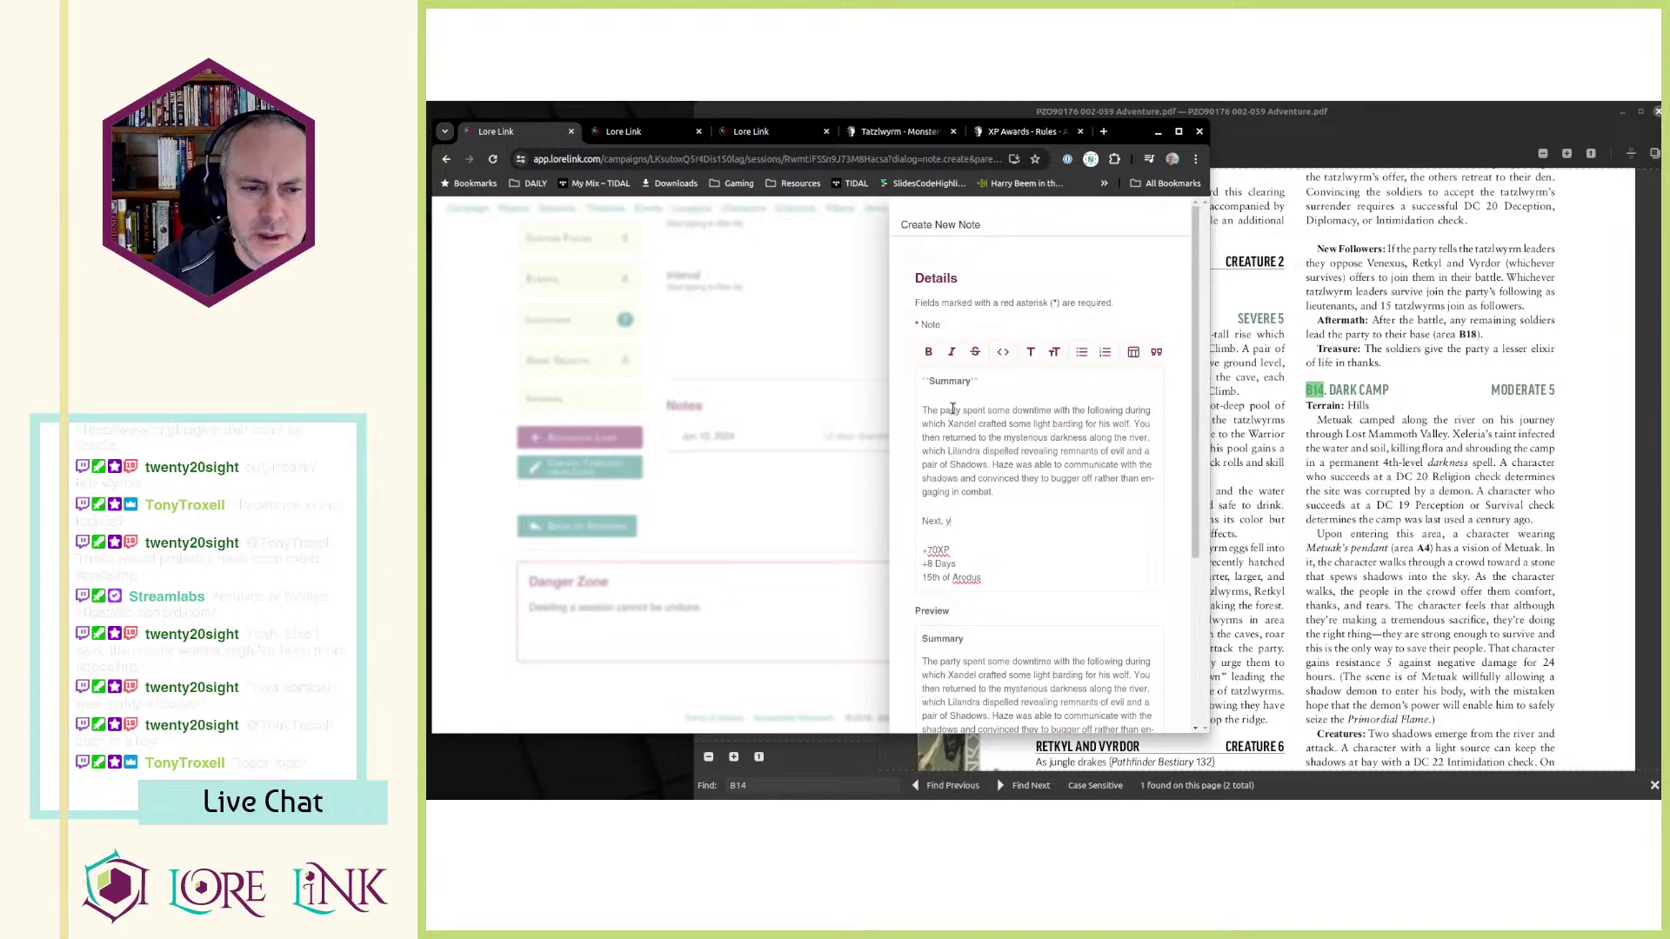
text(ou went b)
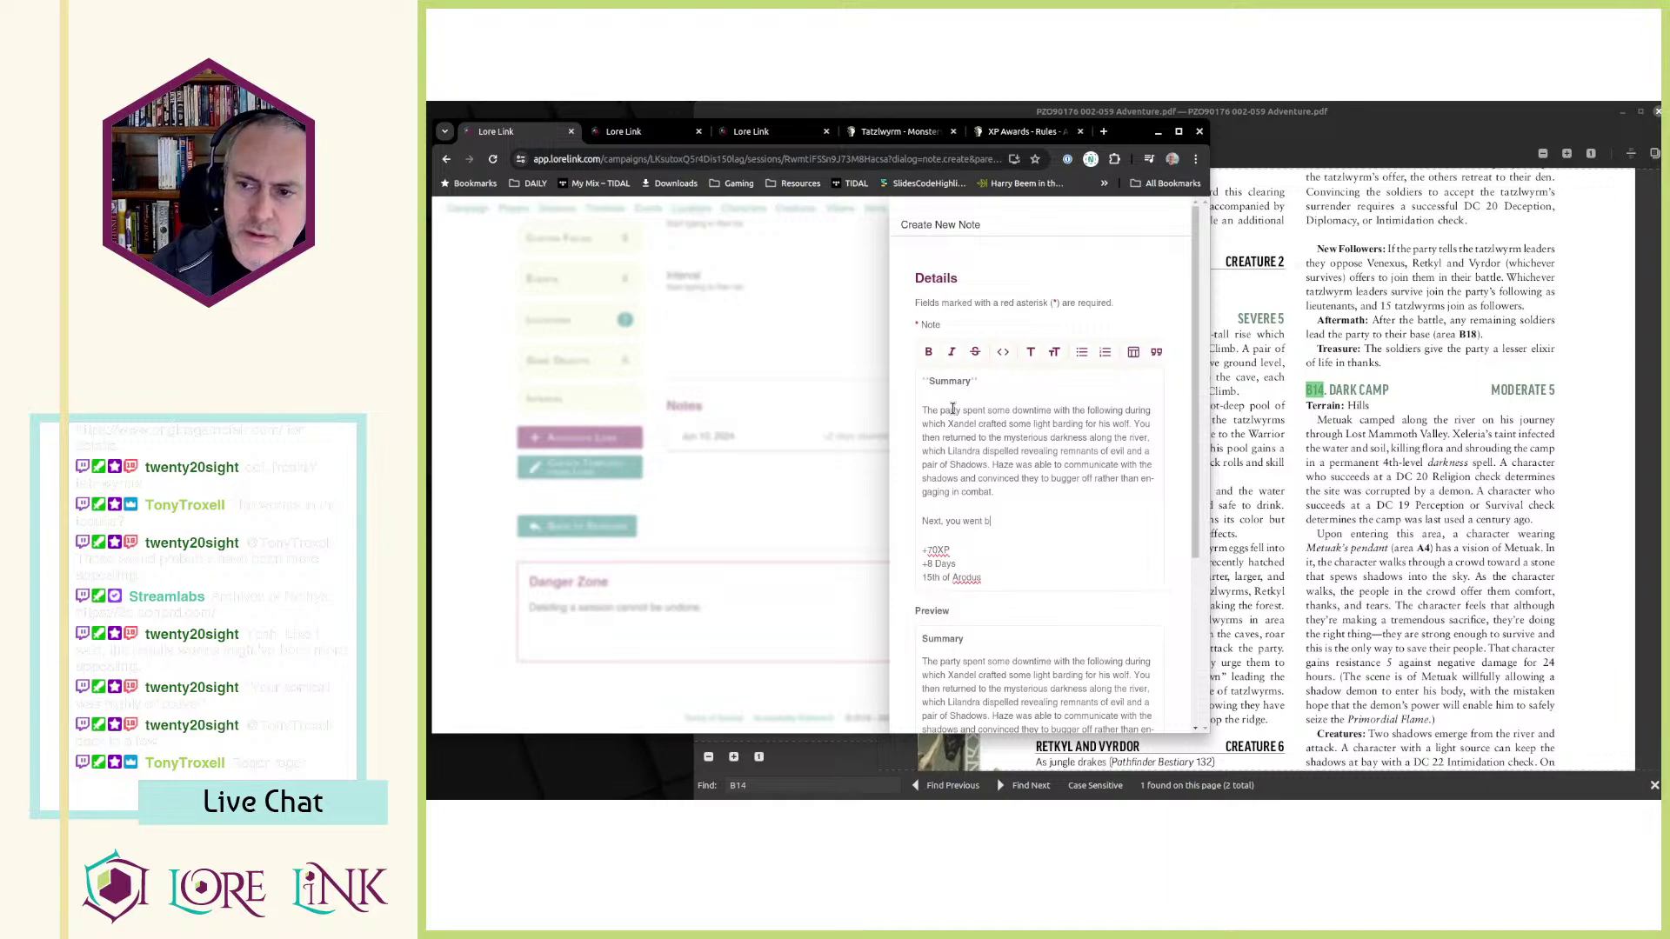
text(ack to the last W)
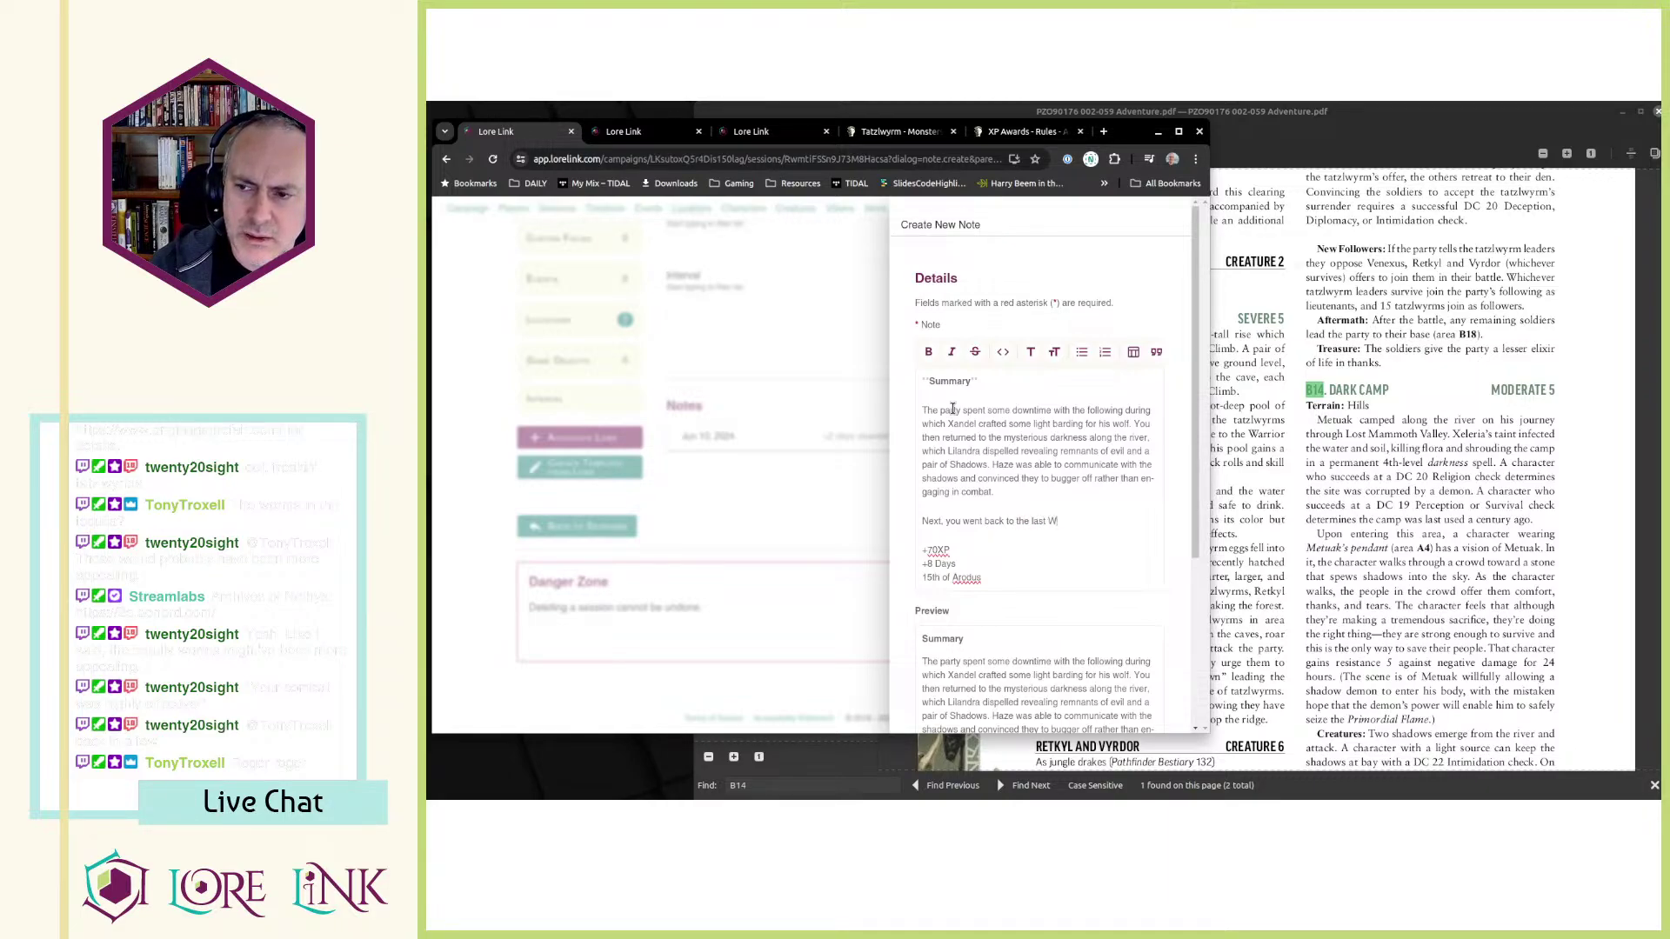
text(aymarker w)
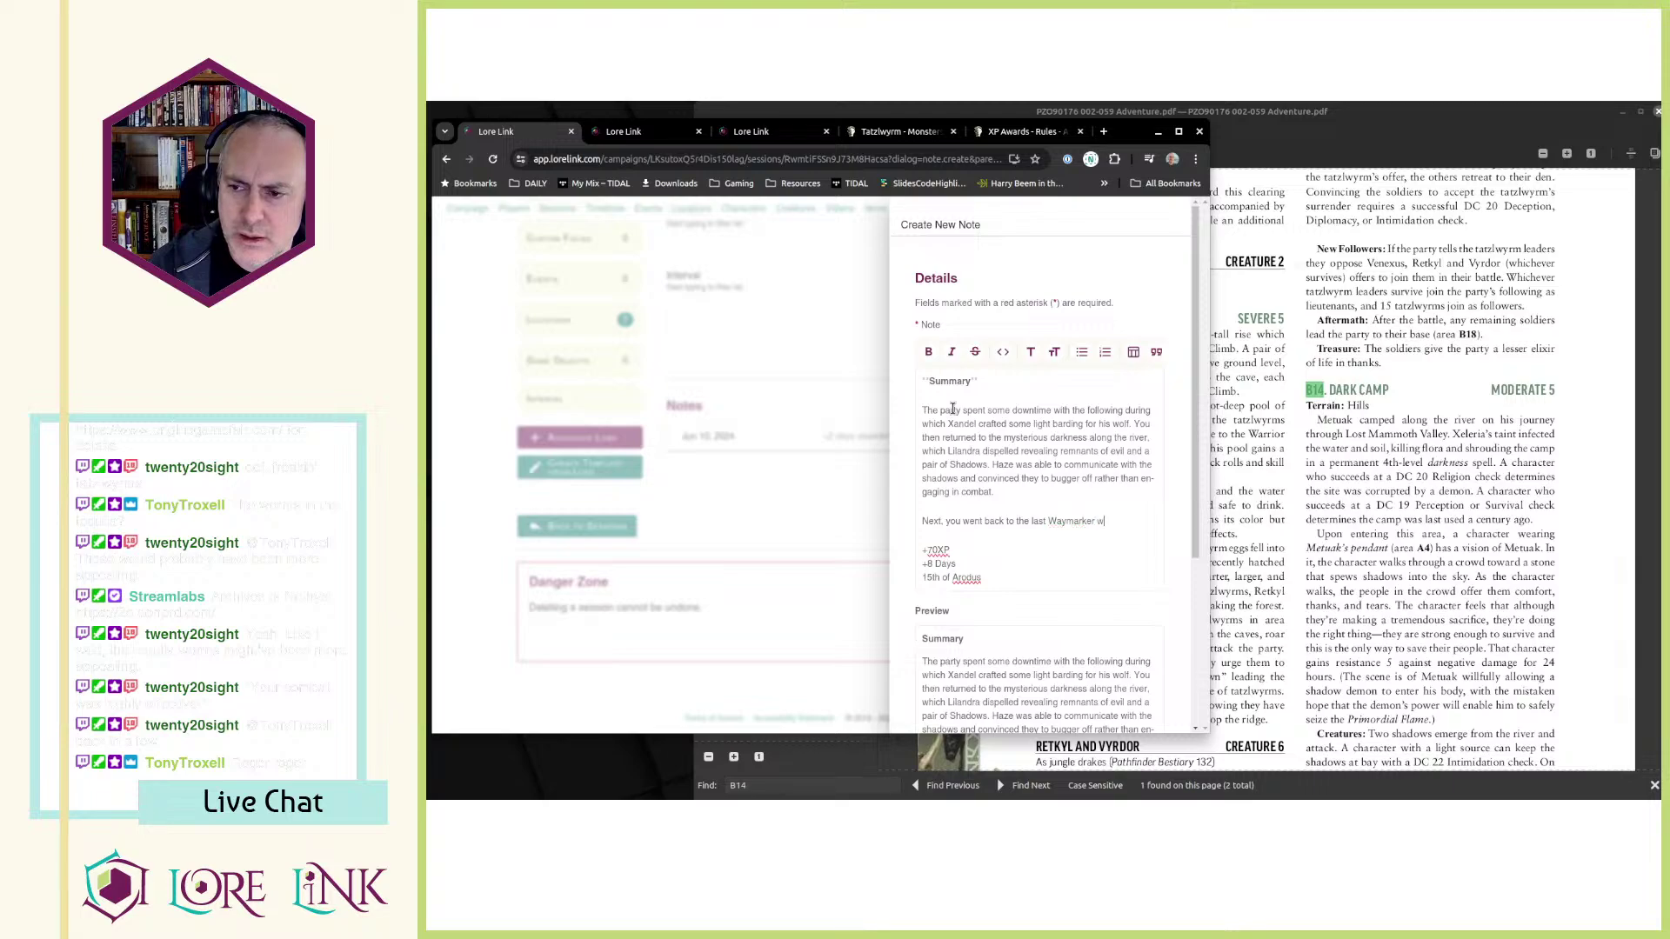
text(est of the mount)
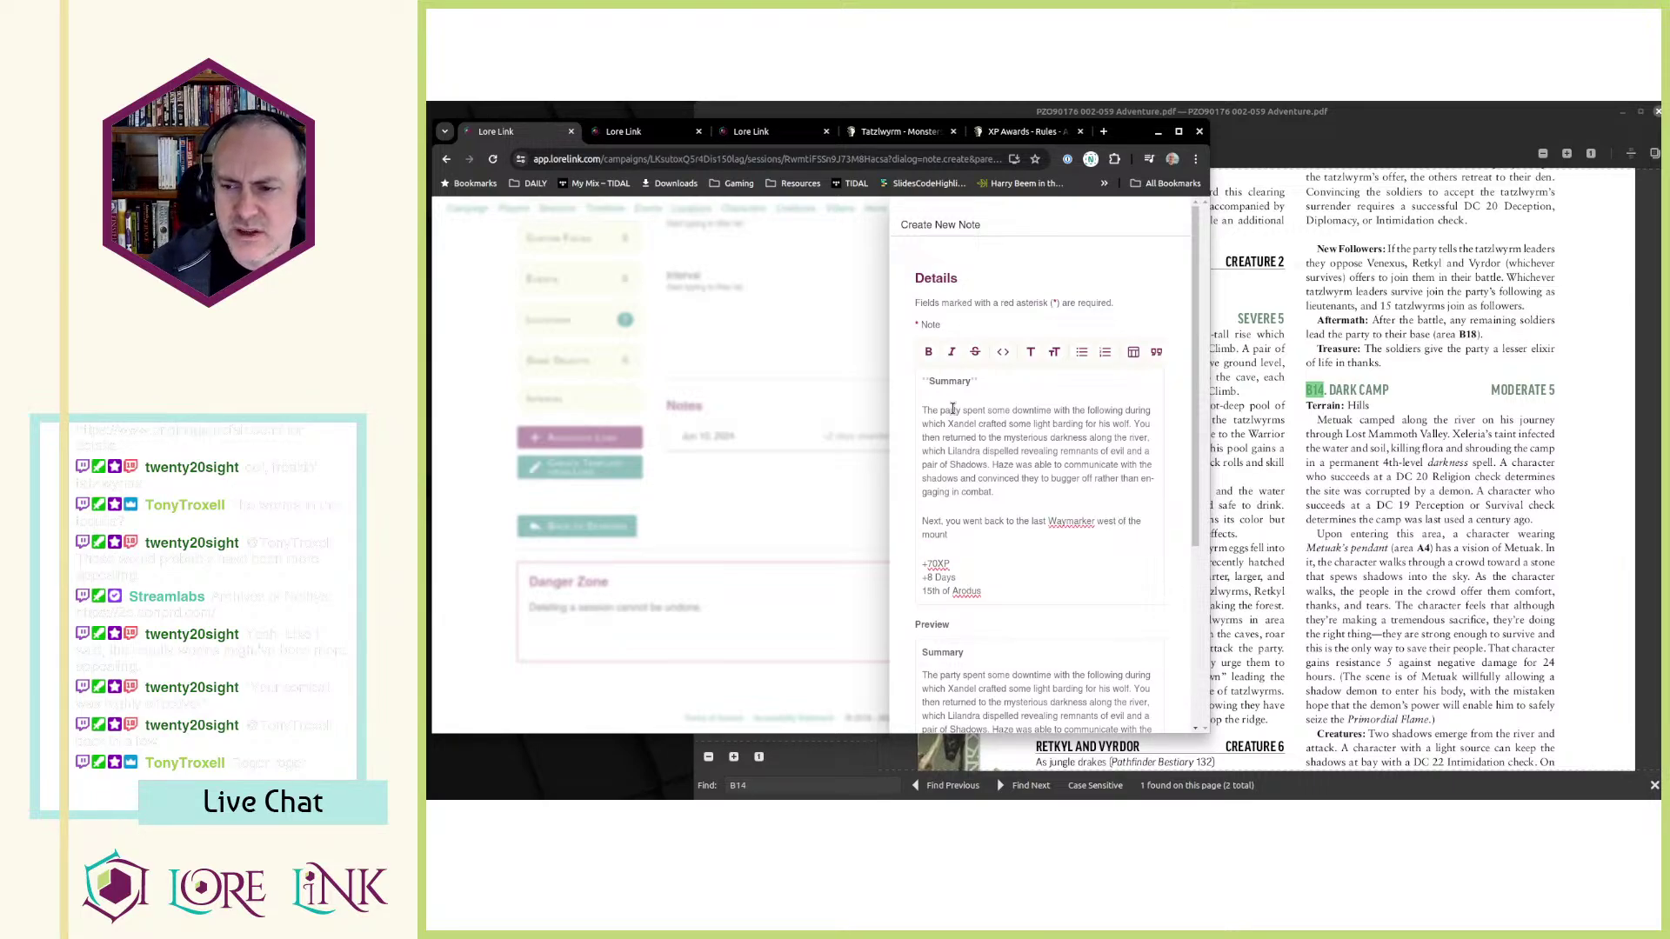
text(ain)
key(ctrl+Left)
text(central mountain)
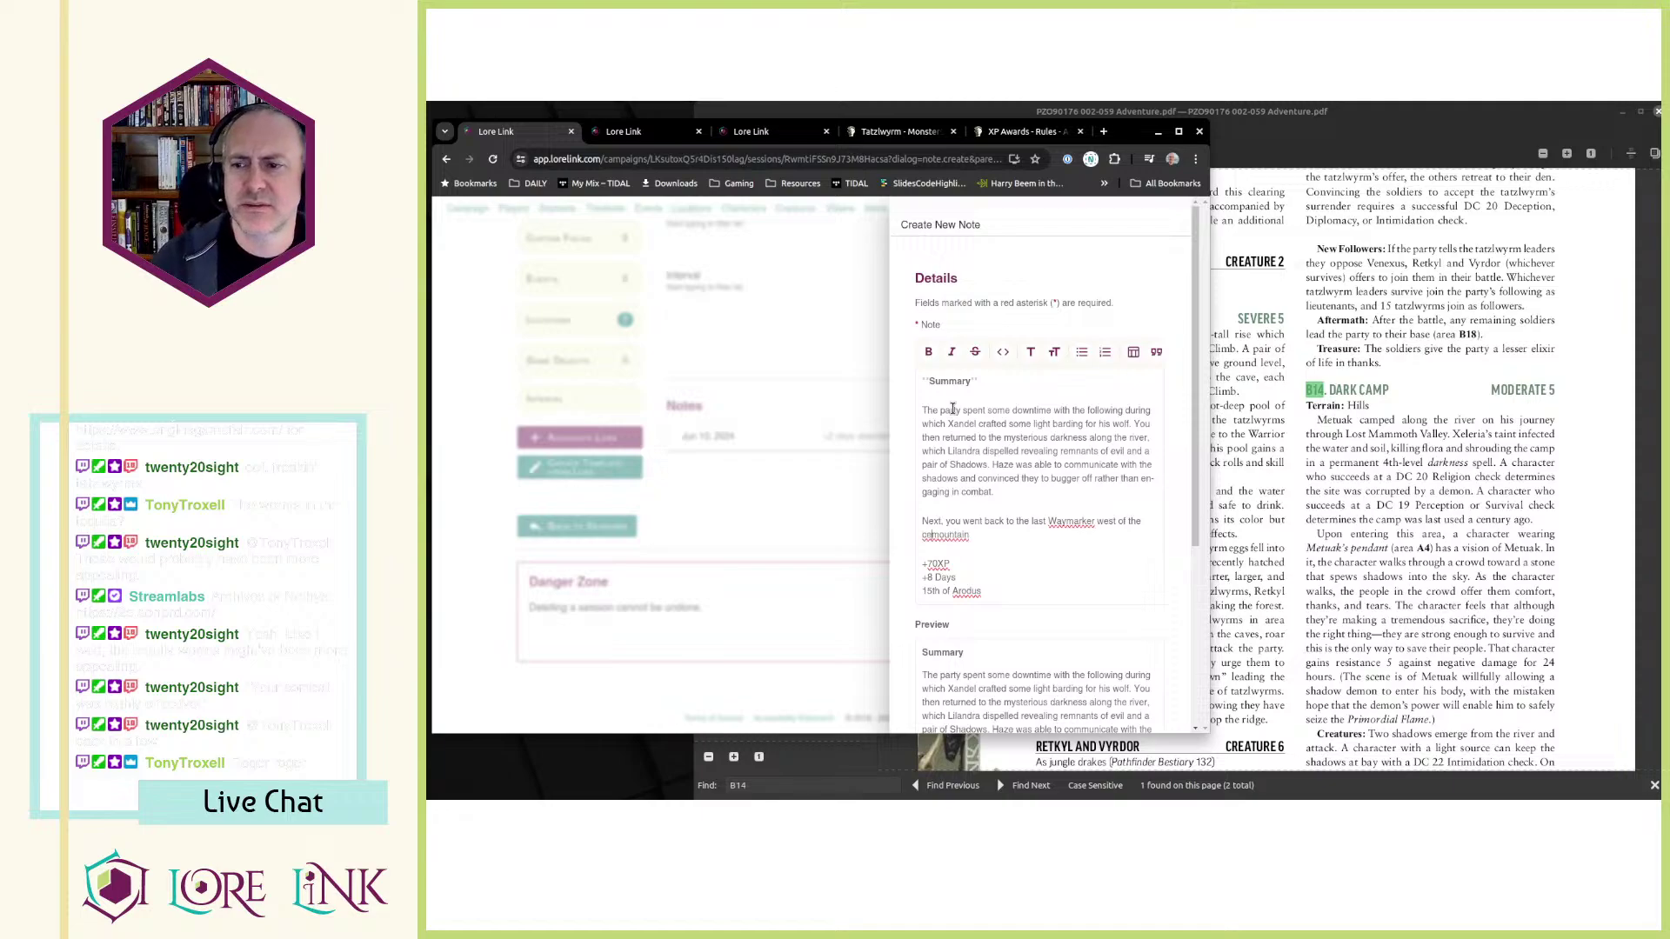
- Finish the Waymarker sentence with "and followed the route over the peak."
text( and )
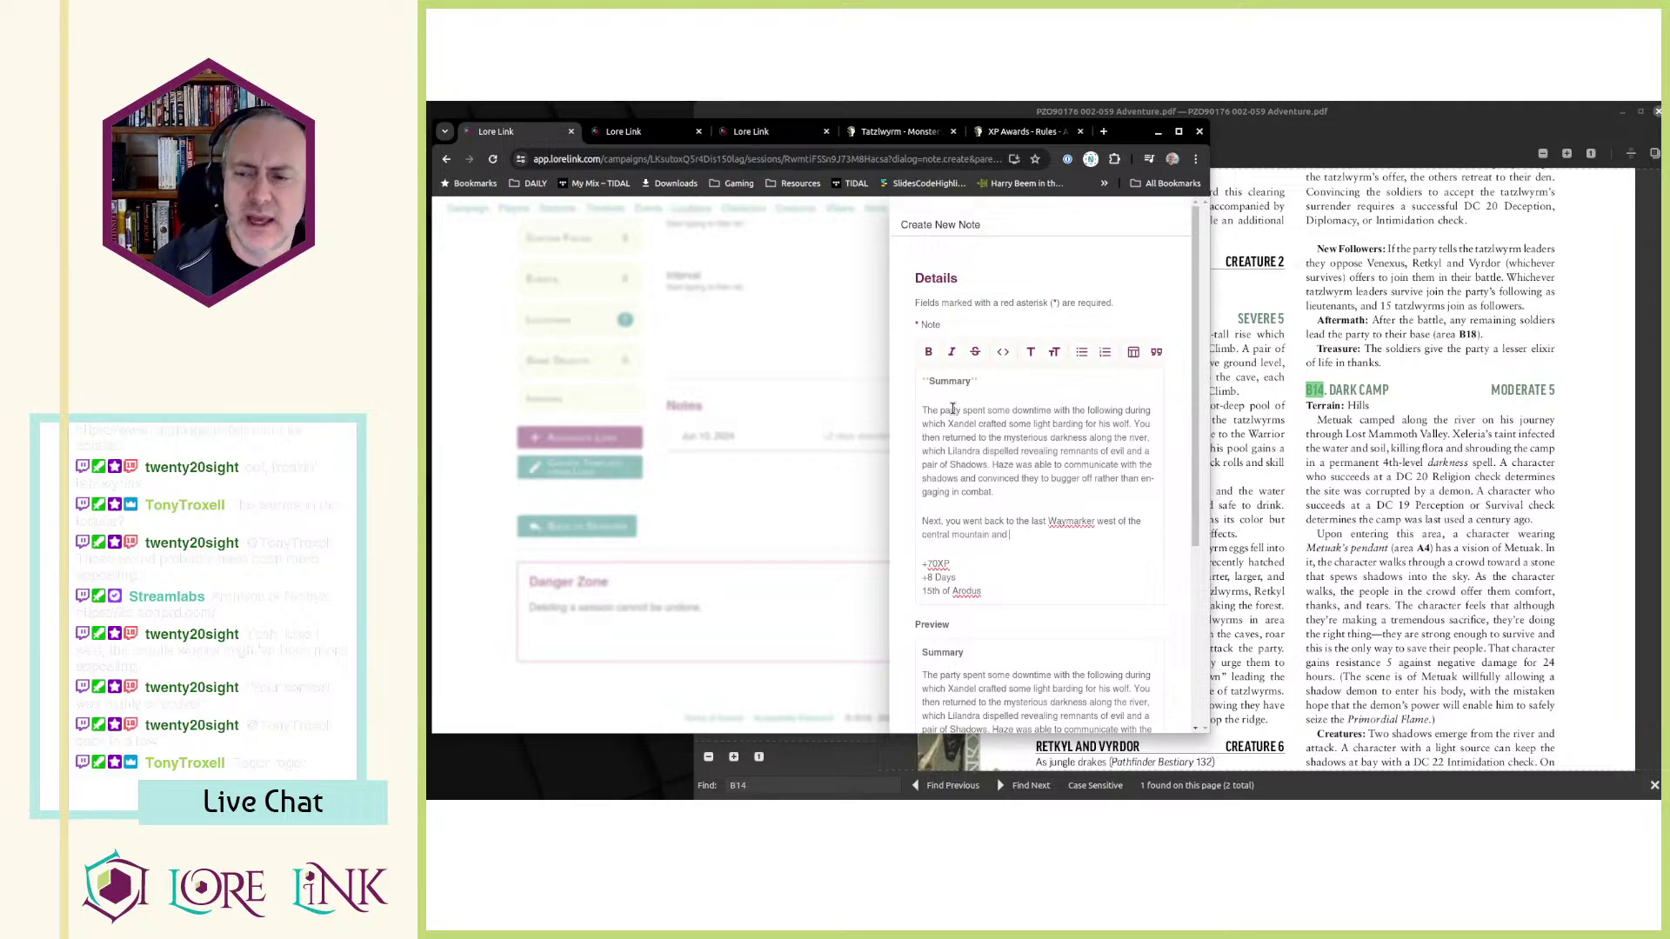
text(folow)
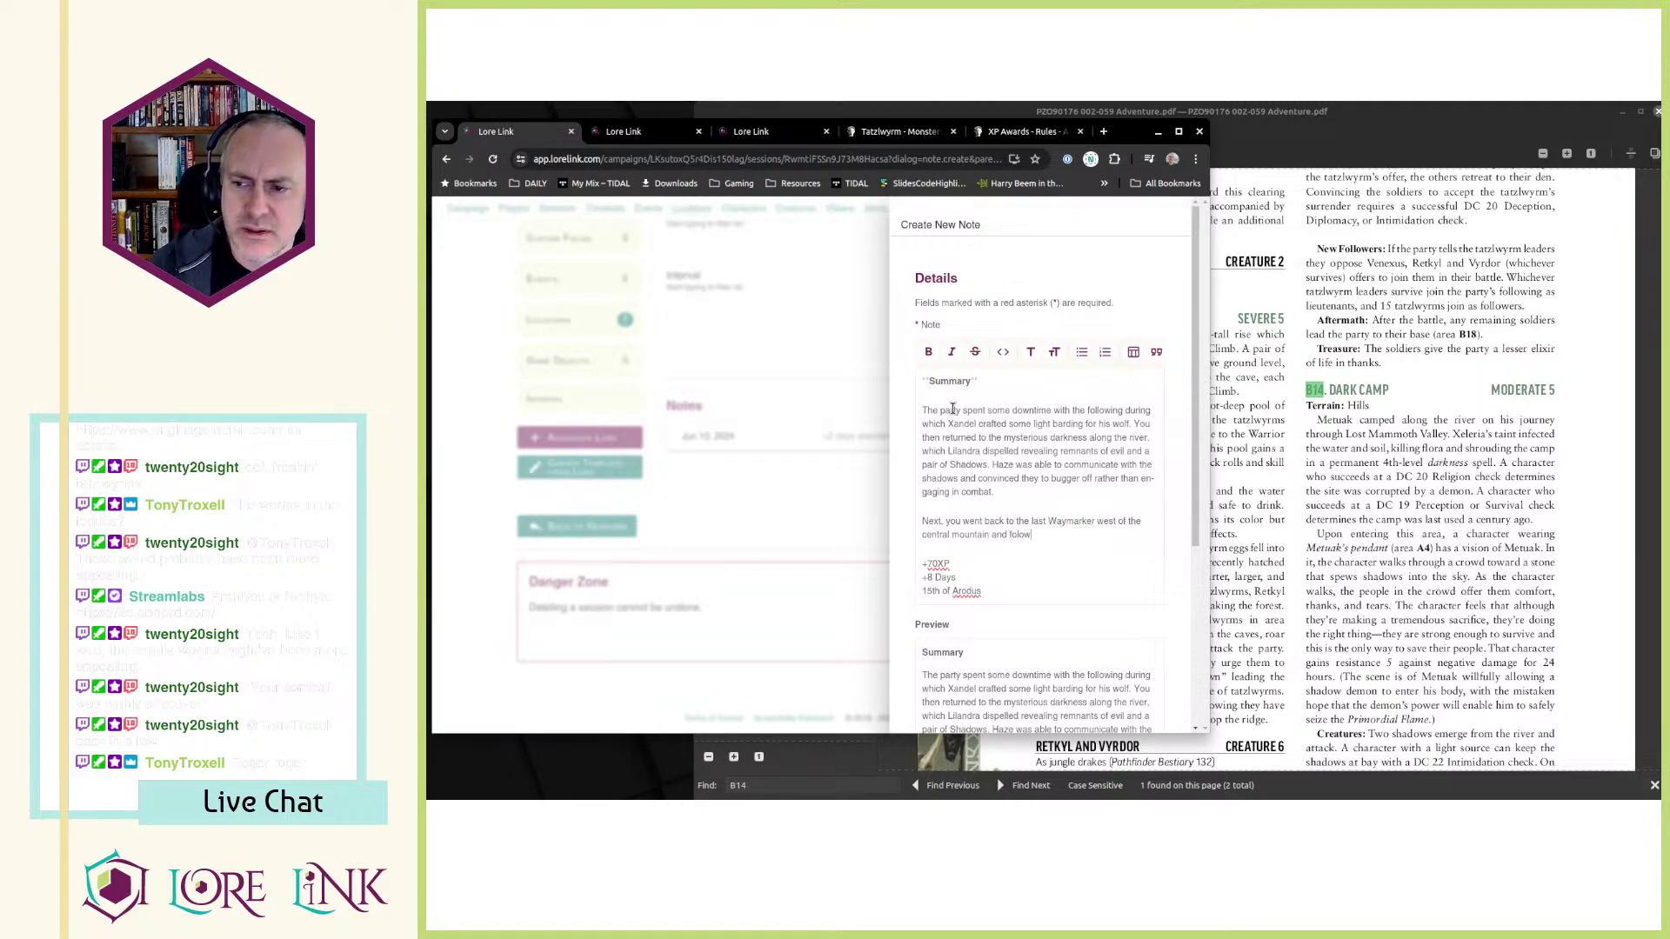
key(BackSpace)
key(BackSpace)
text(lowed the route over th)
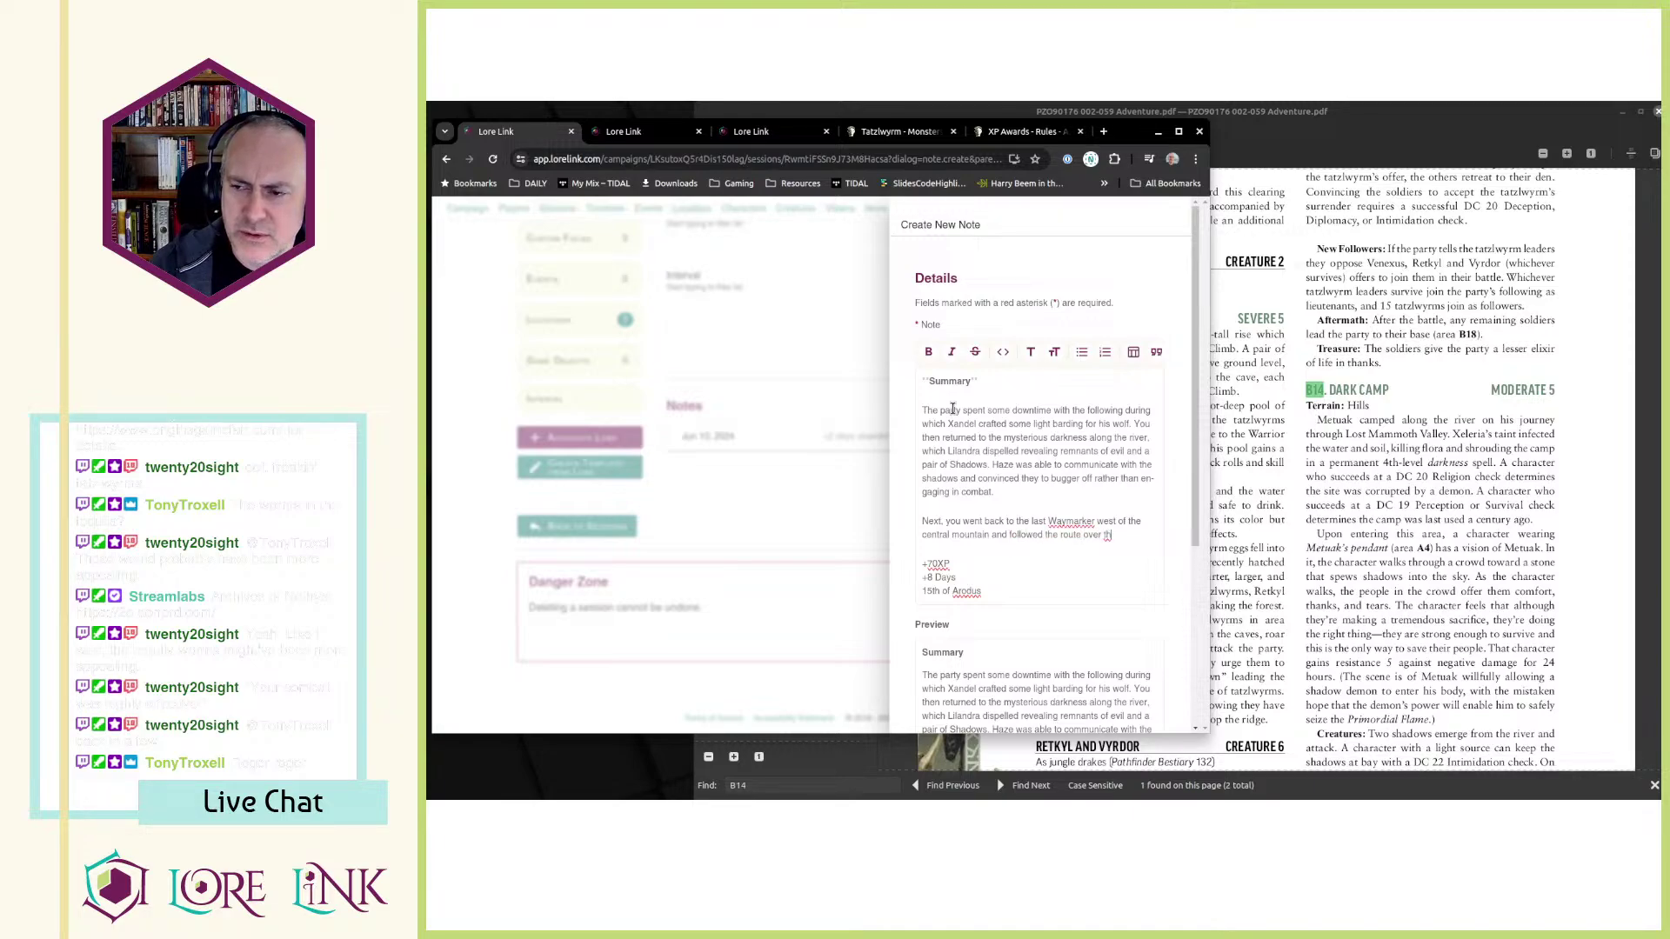
text(e pea)
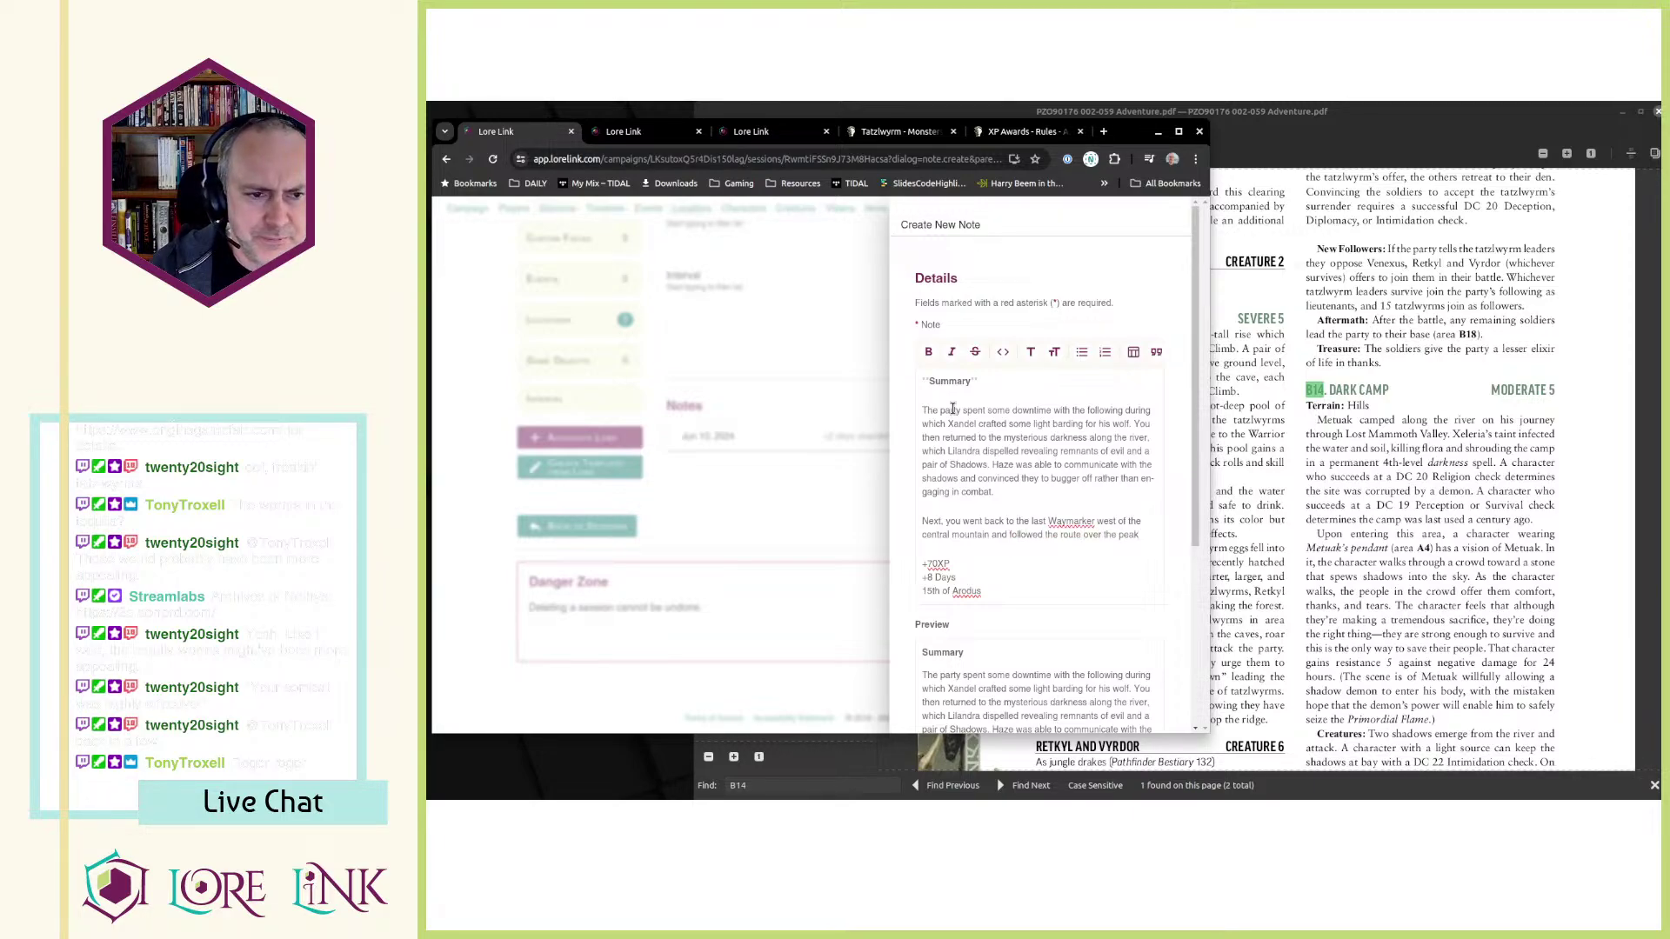
text(k)
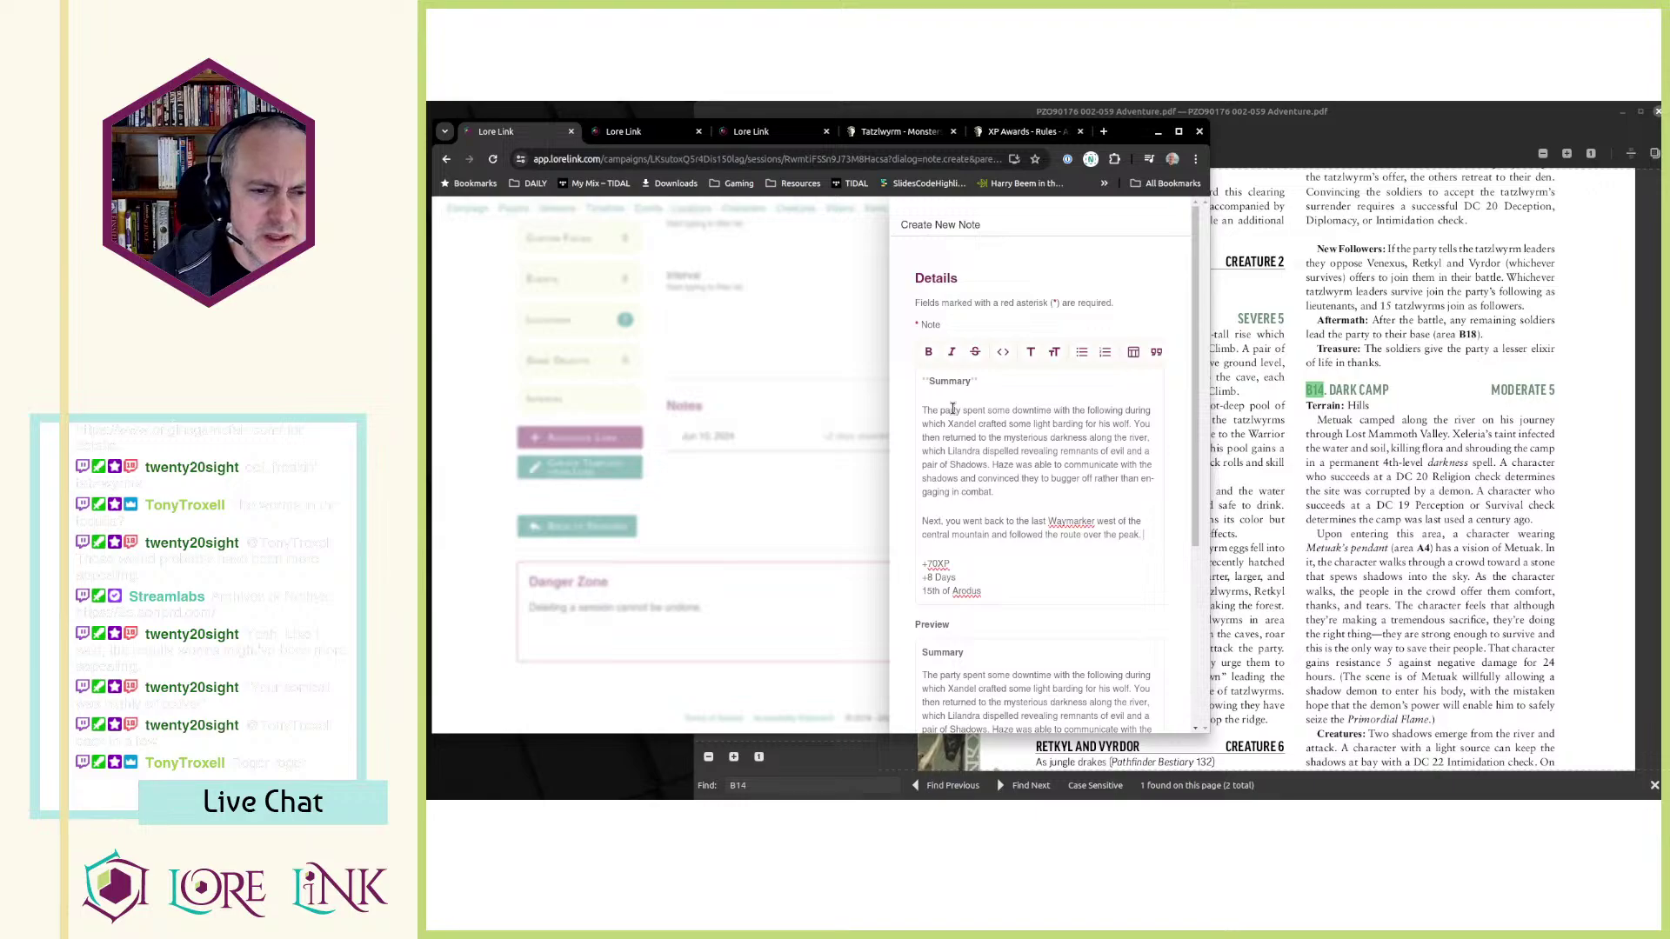
text(.)
- Add "During this trek you discovered another waymarker" to the second paragraph, consulting the mountain areas B20 to B22 in the adventure PDF
key(Return)
text(During this trek)
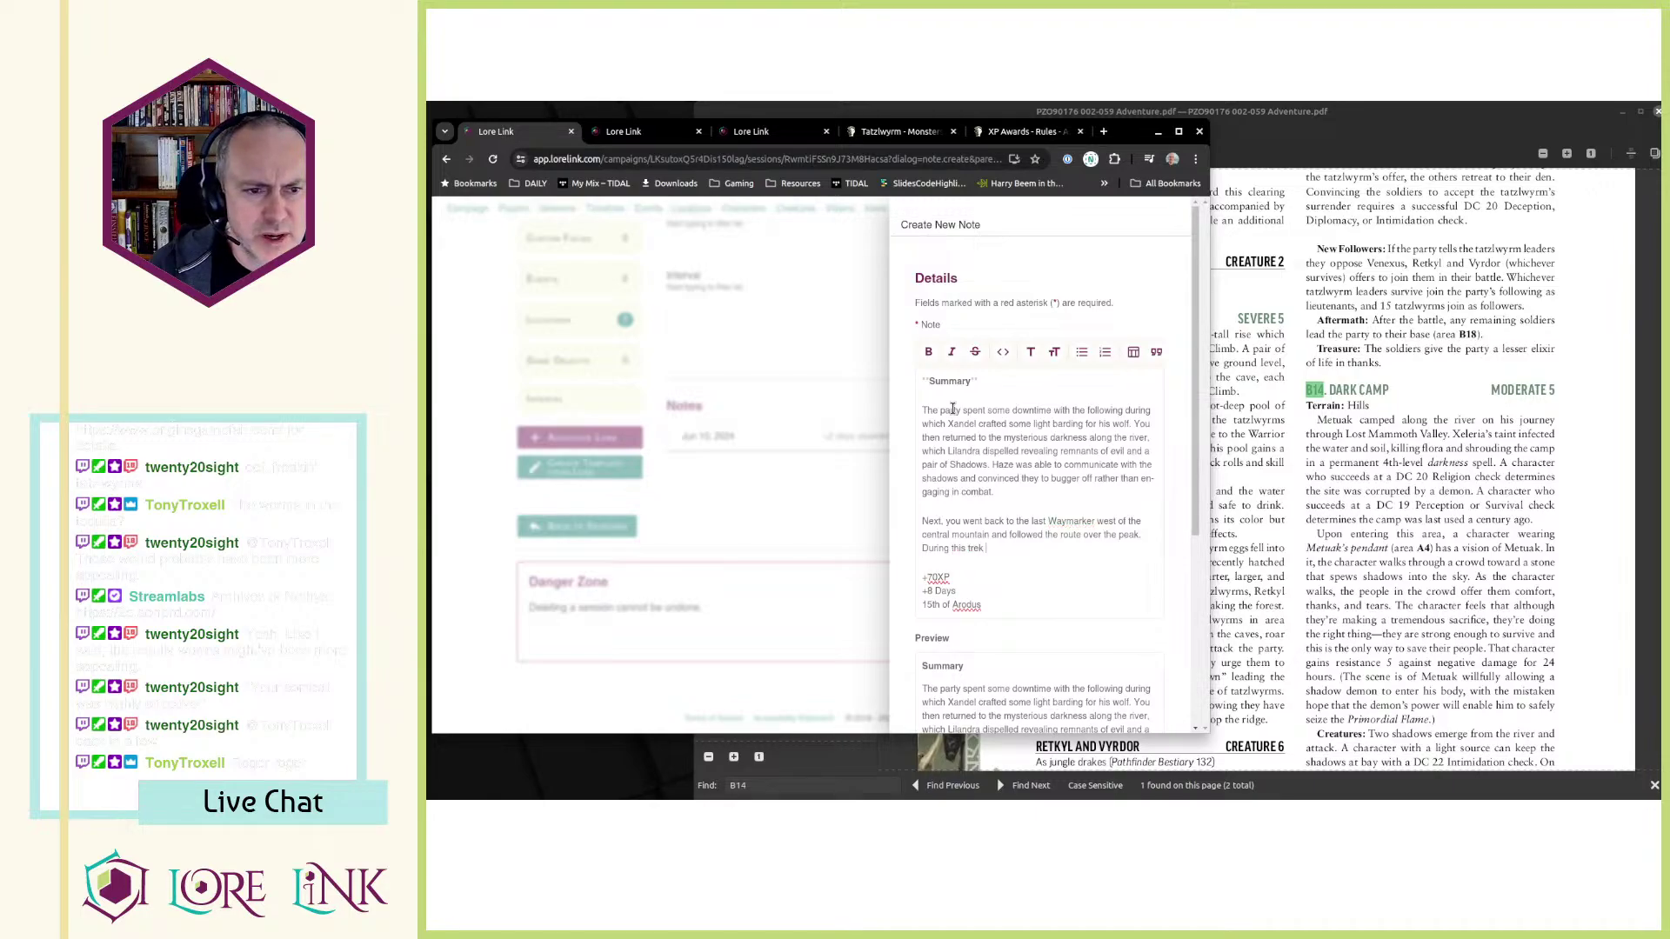
text( you discovered)
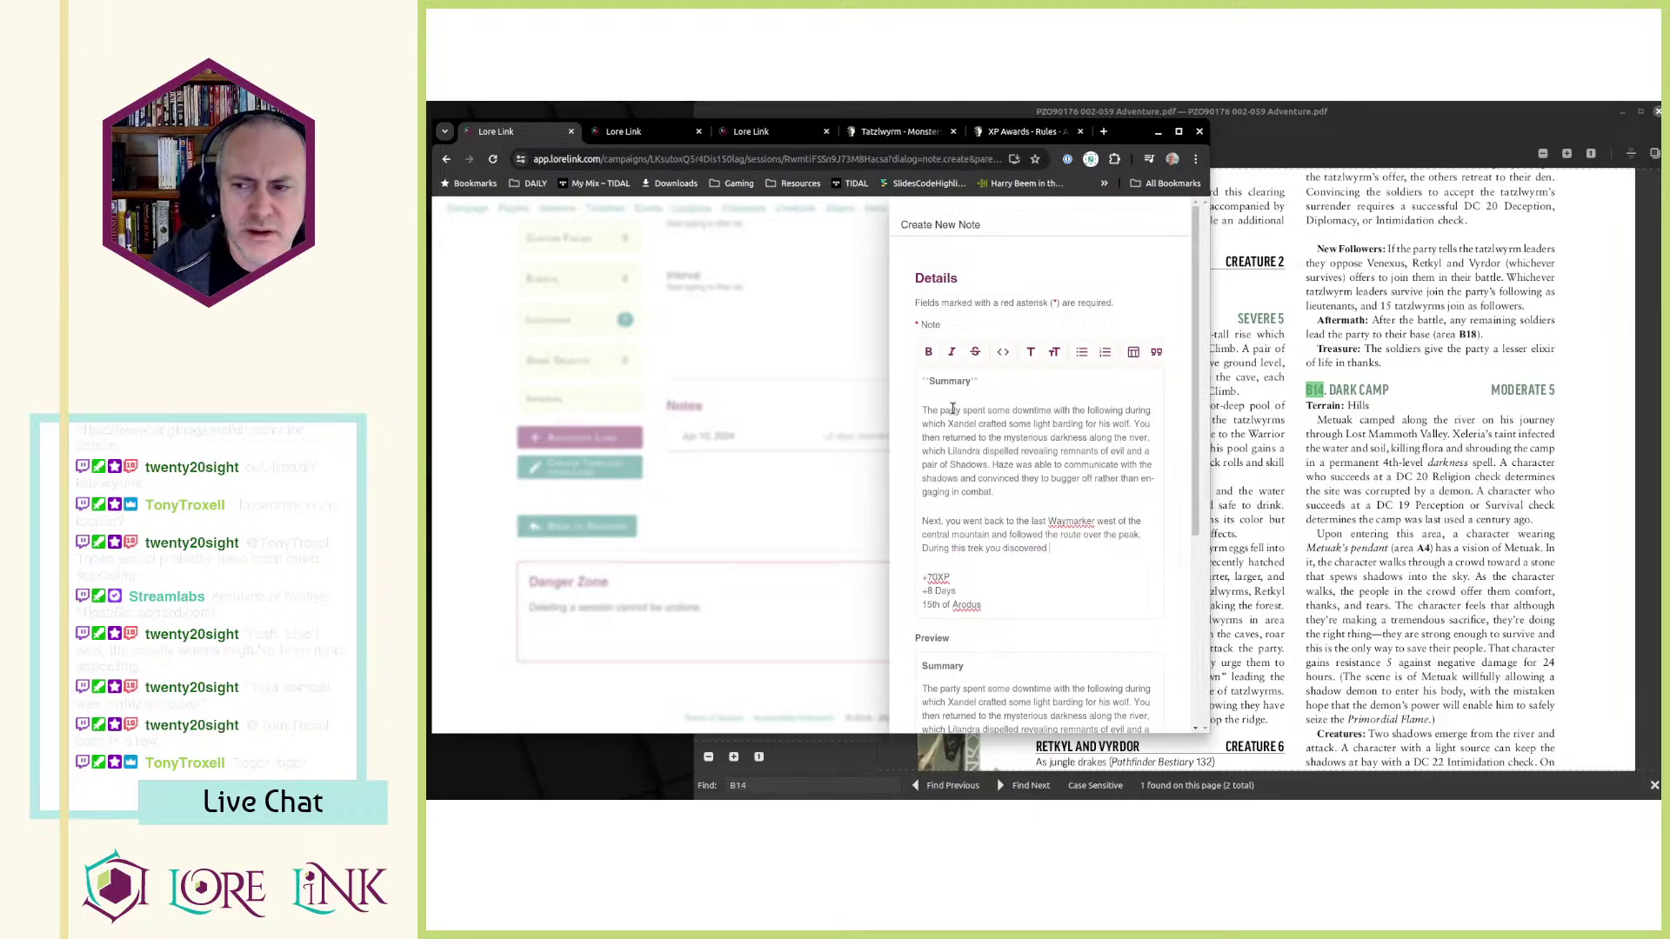
click(1420, 581)
scroll(1357, 587, down, 20)
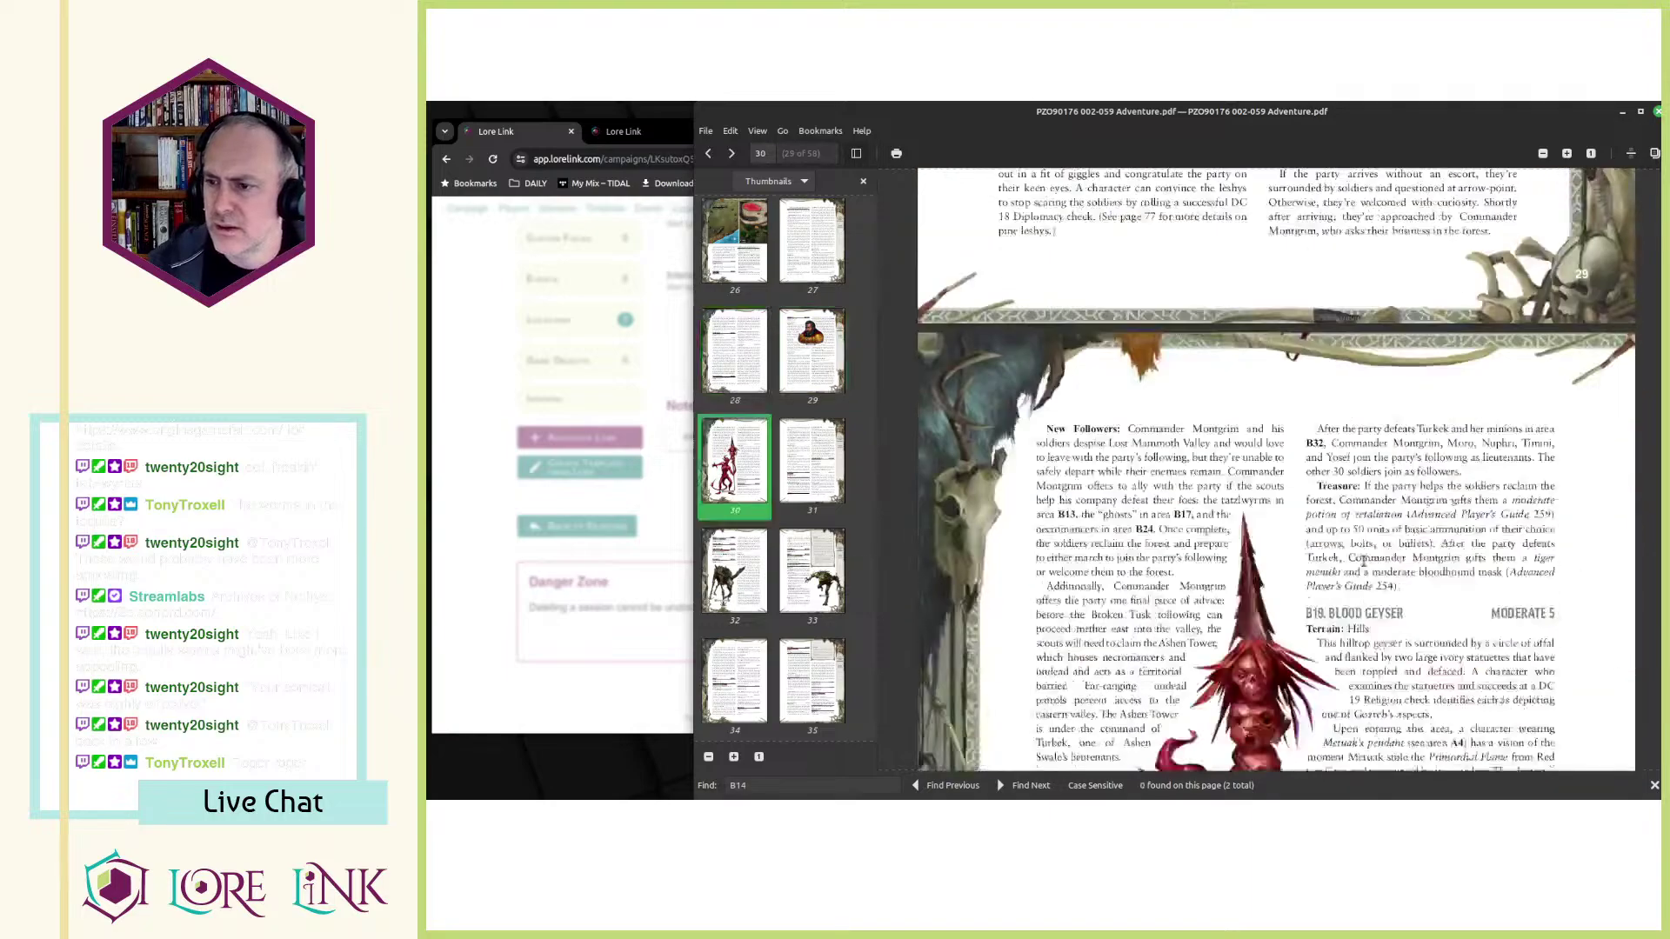
scroll(1295, 594, down, 5)
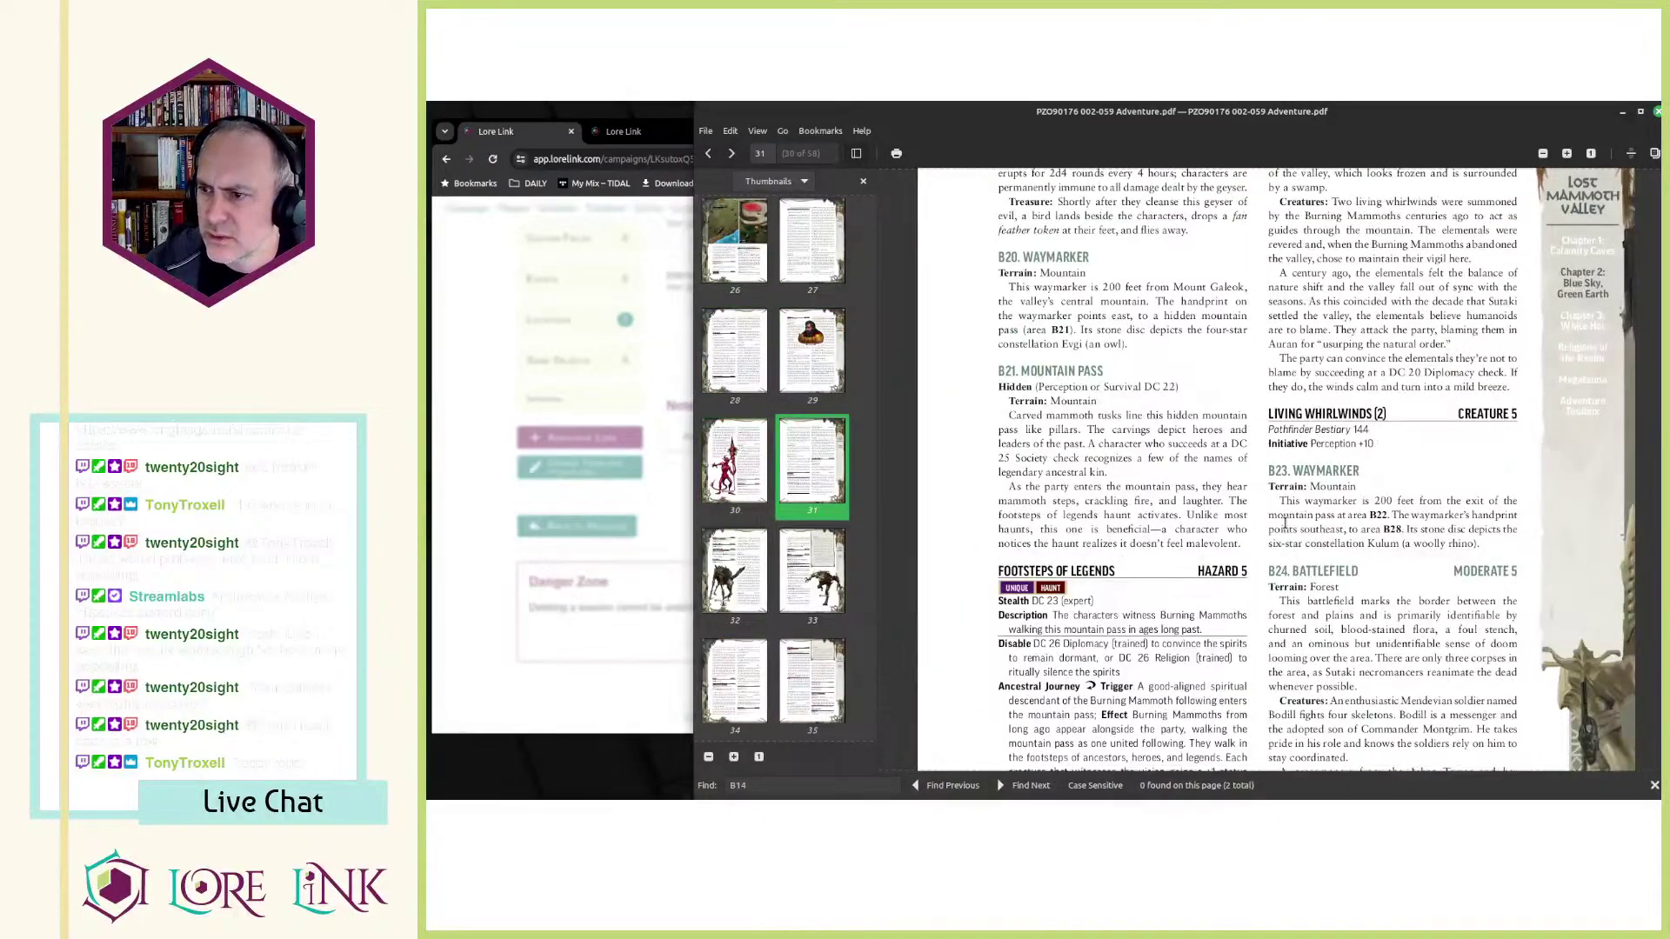
scroll(1285, 521, up, 3)
key(alt+Tab)
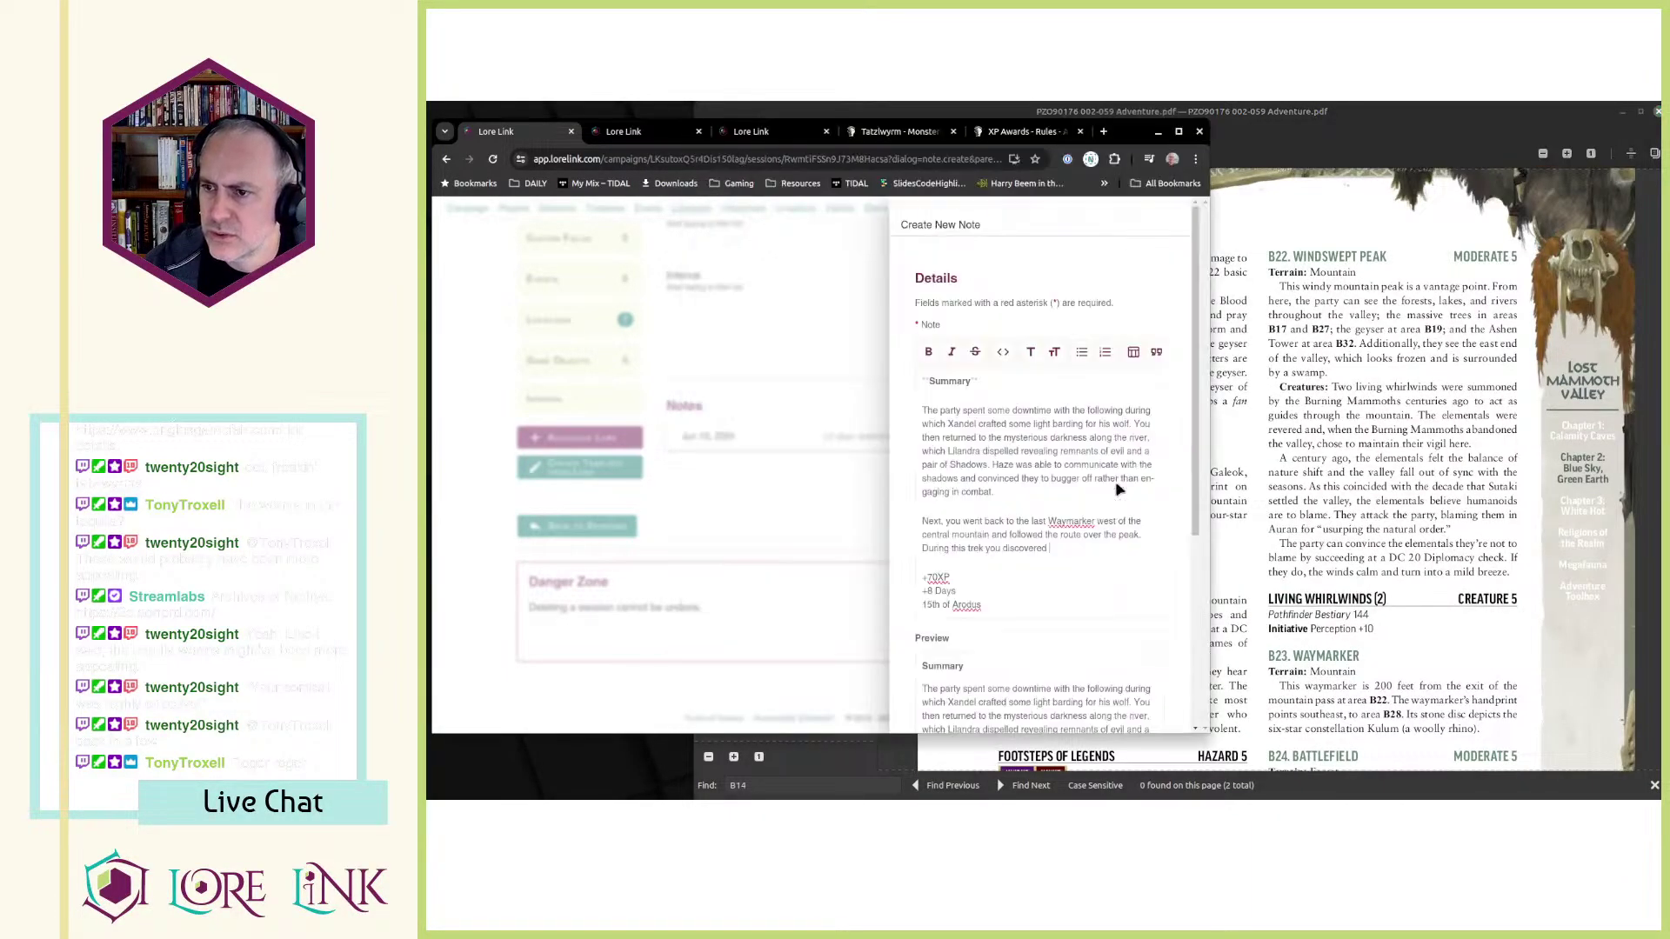
text(another waymarker)
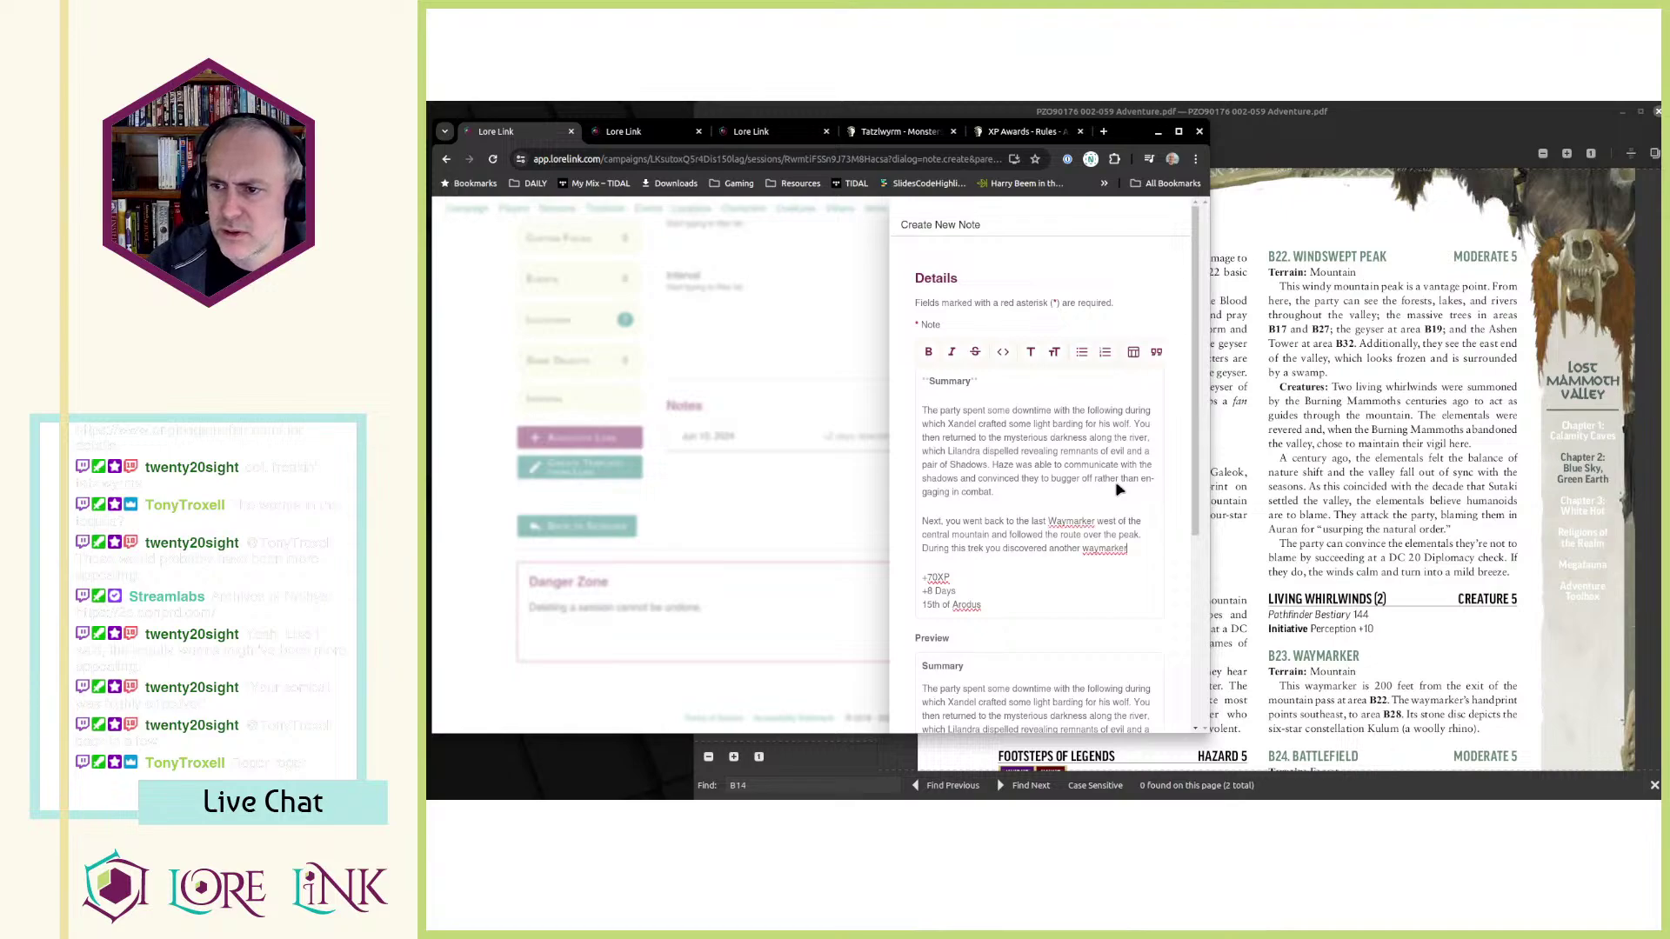
- Recheck the waymarker and mountain pass entries in the adventure PDF and extend the list of discoveries with ", a mountain pass,"
key(alt+Tab)
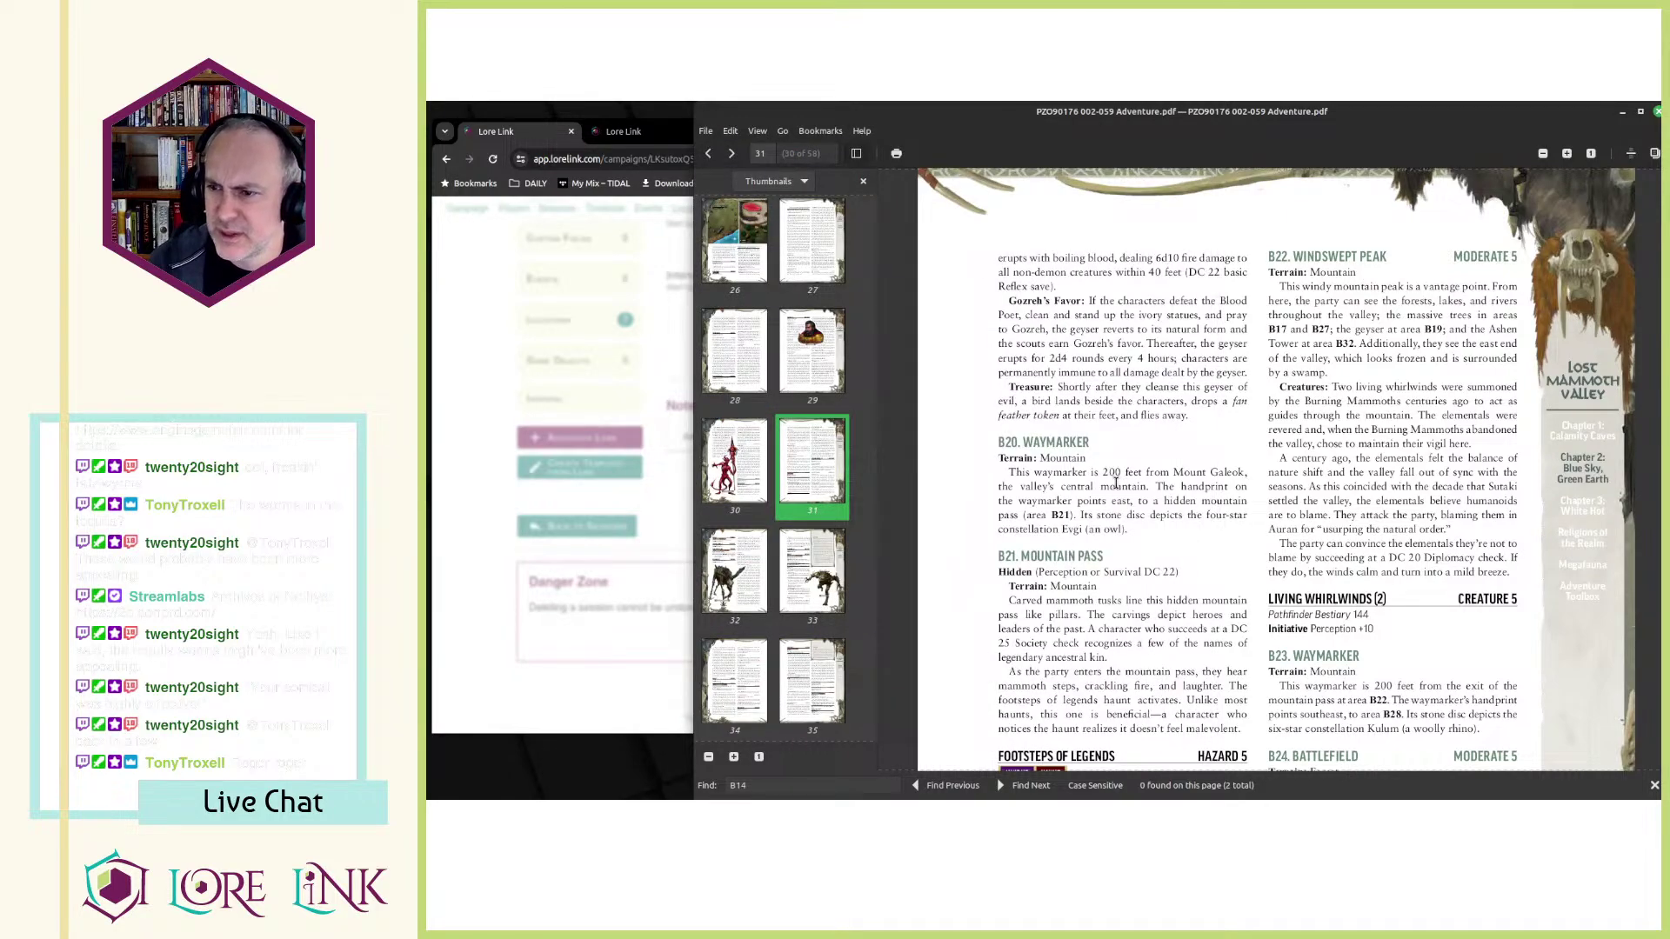
key(alt+Tab)
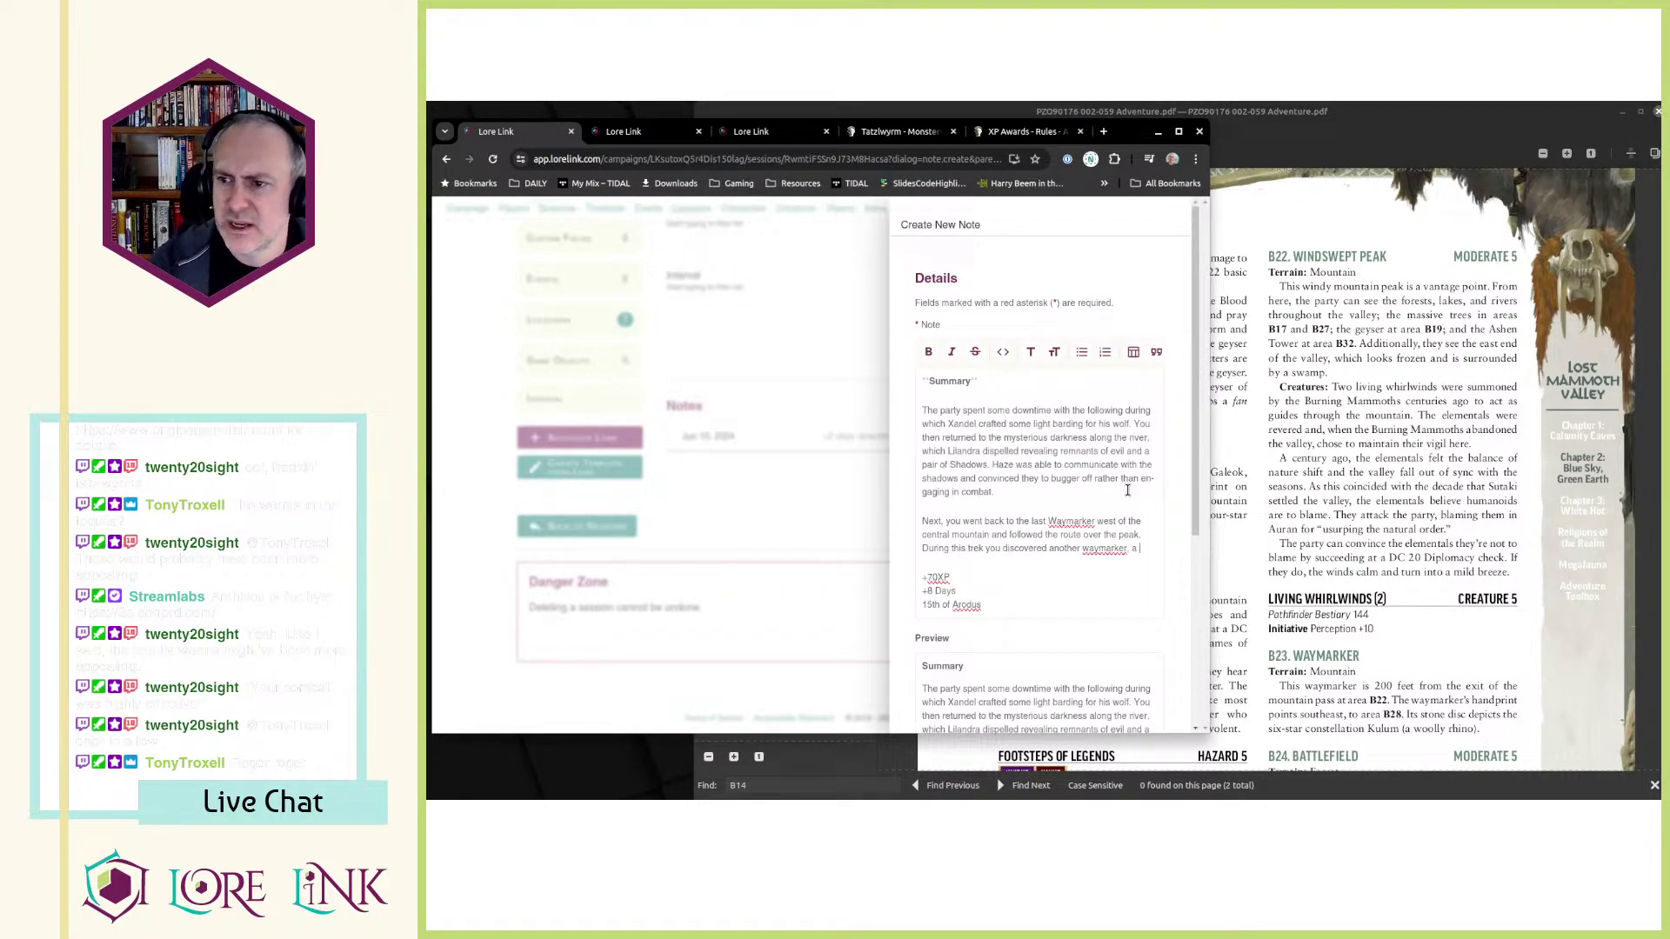
text(marker, a mount)
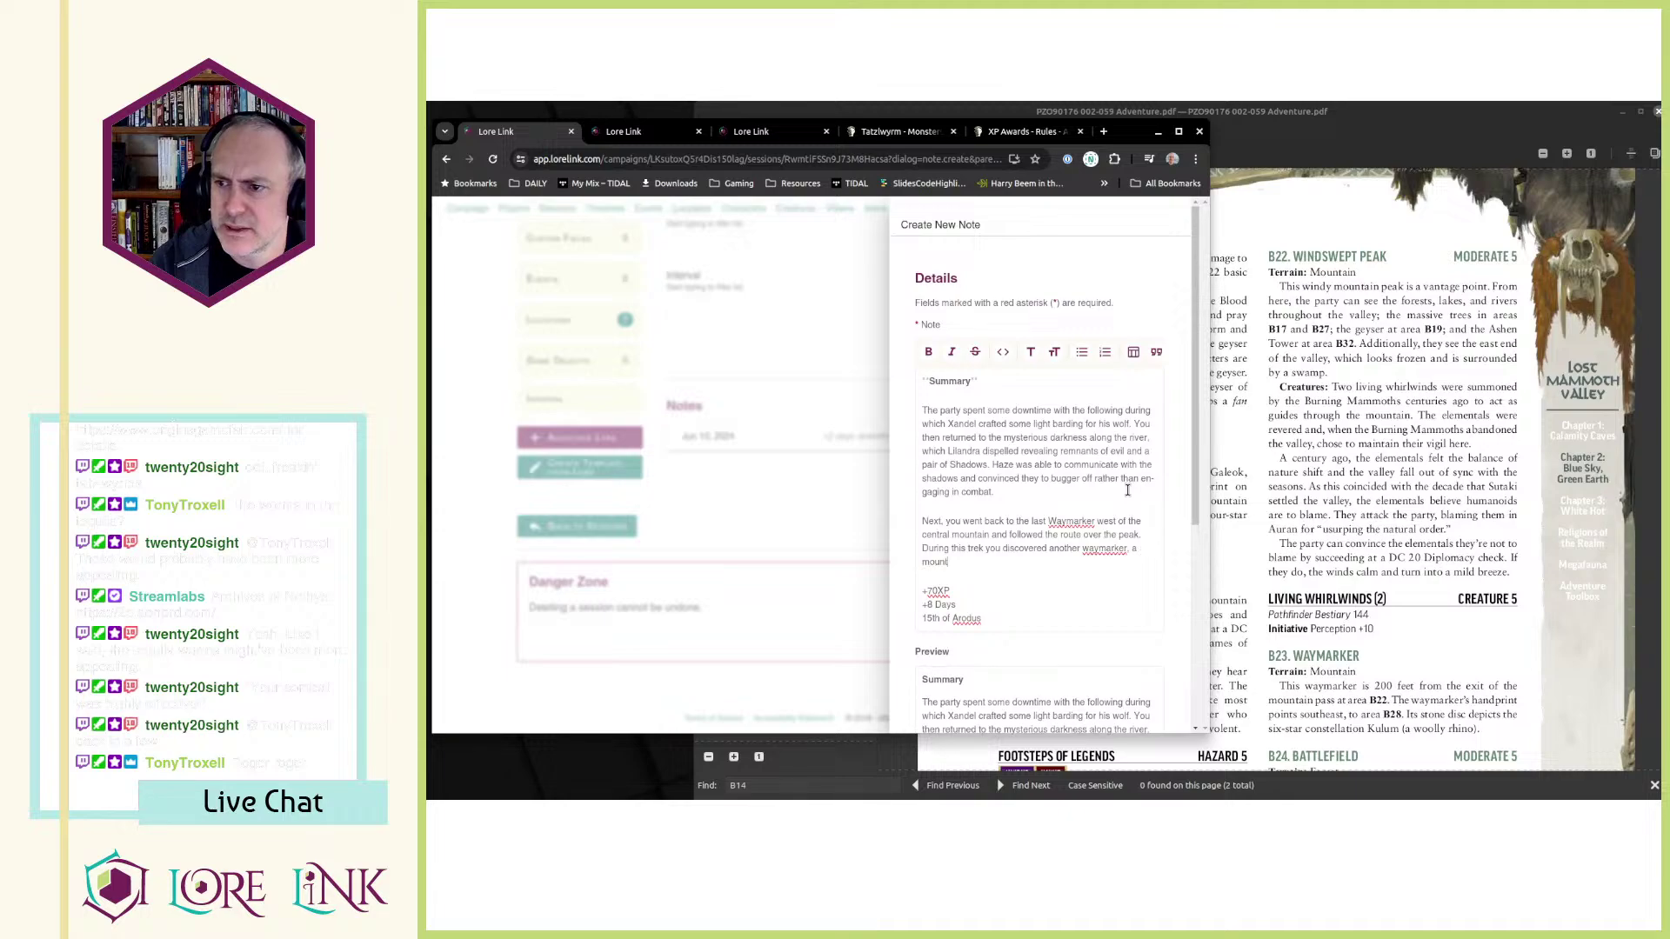
text(ain pass, )
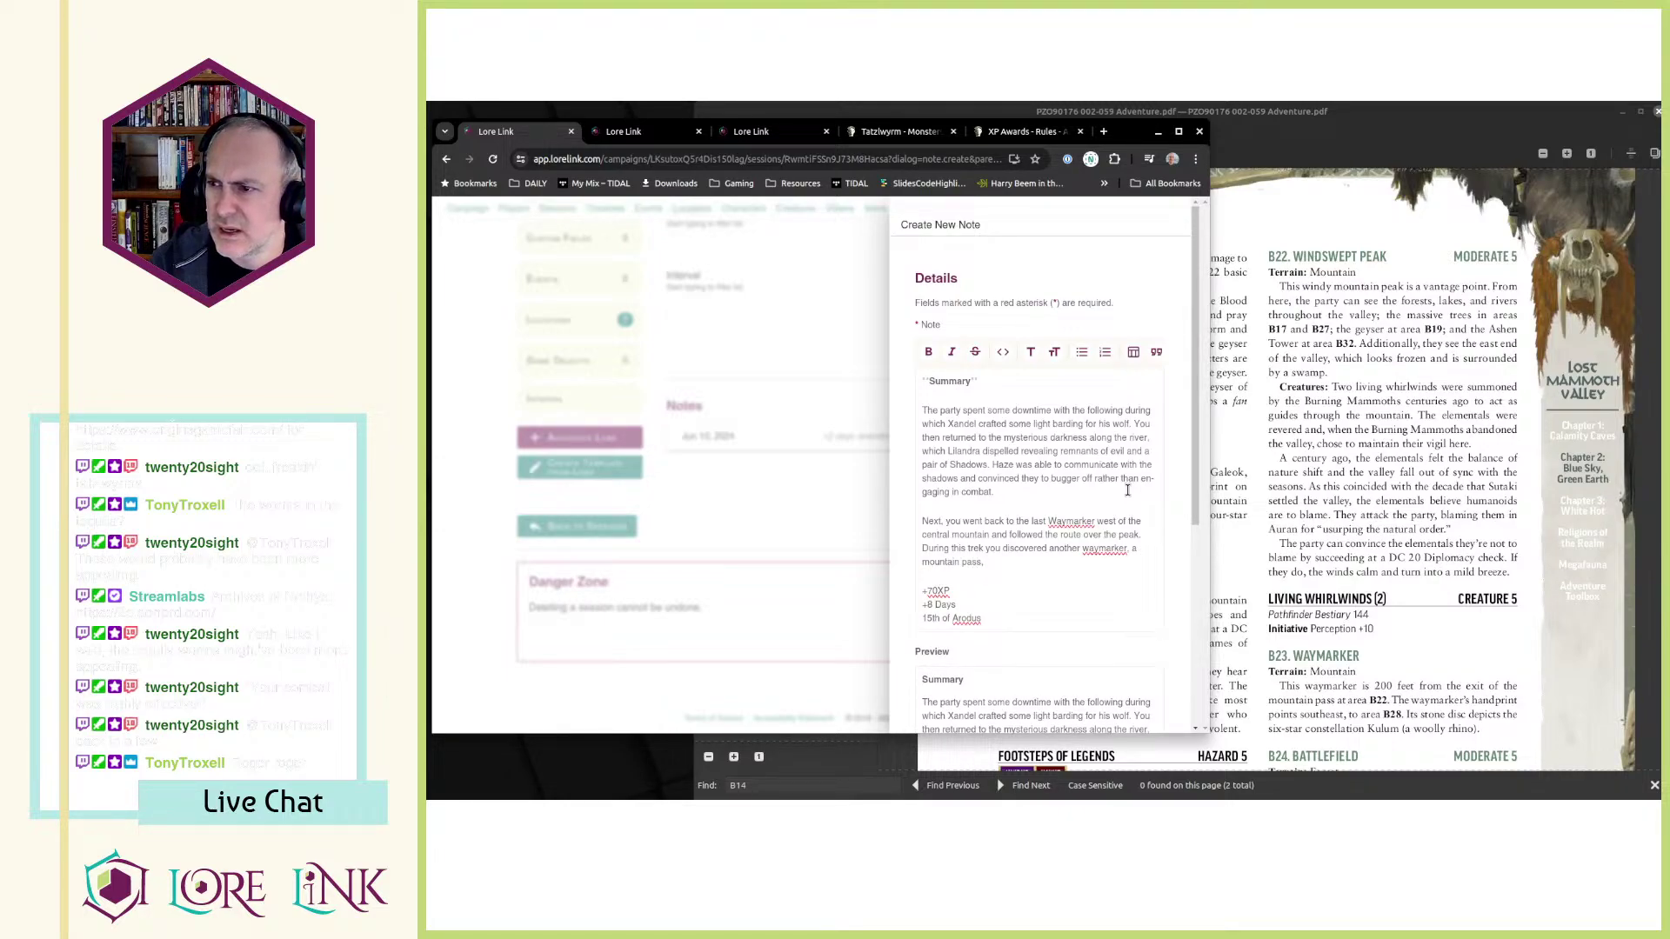
- Extend the second paragraph's list of discoveries with "a vantage point looking over the eastern side of the valley"
text(a vantage po)
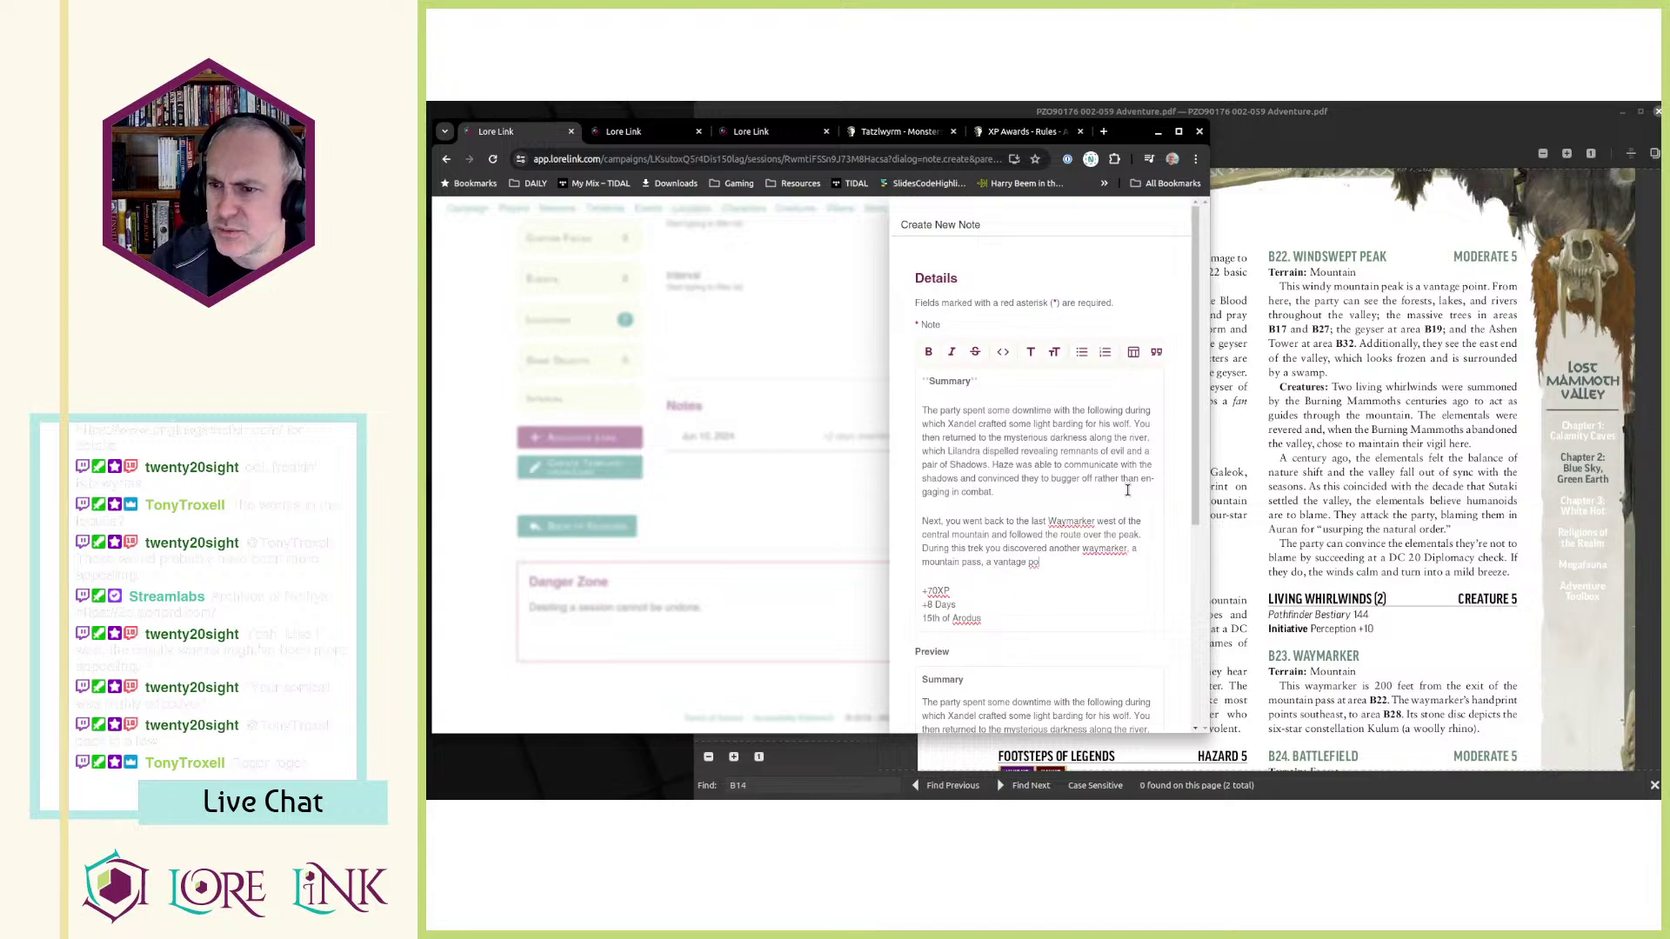
text(int looking over the eastern si)
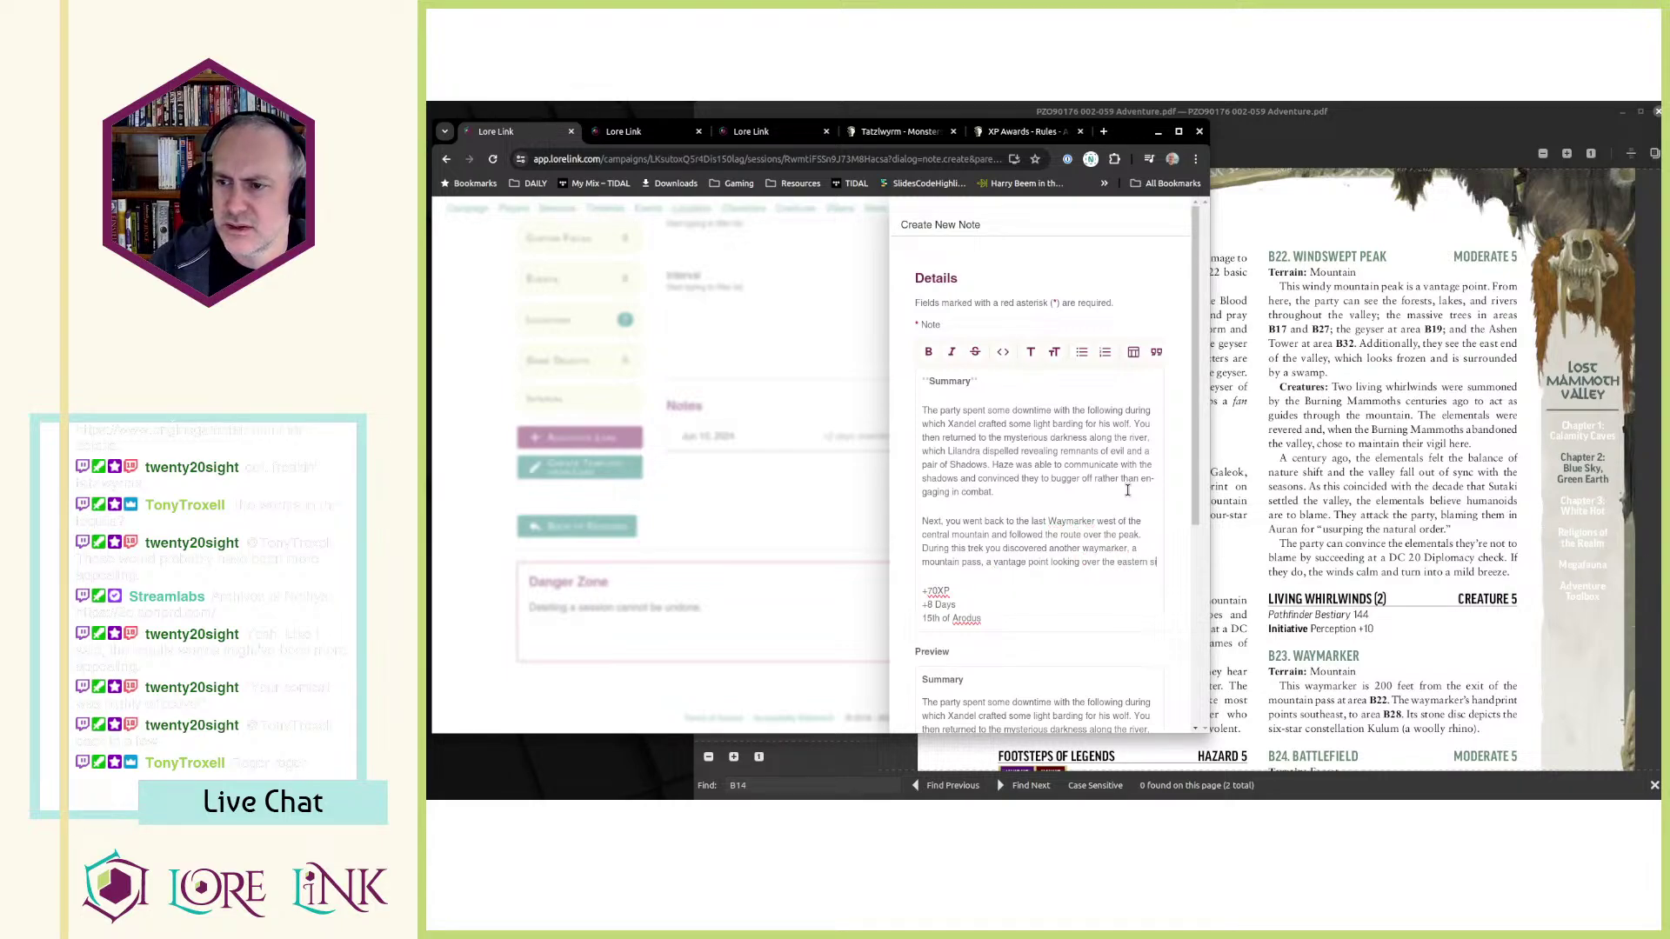
text(de of the valley (abo)
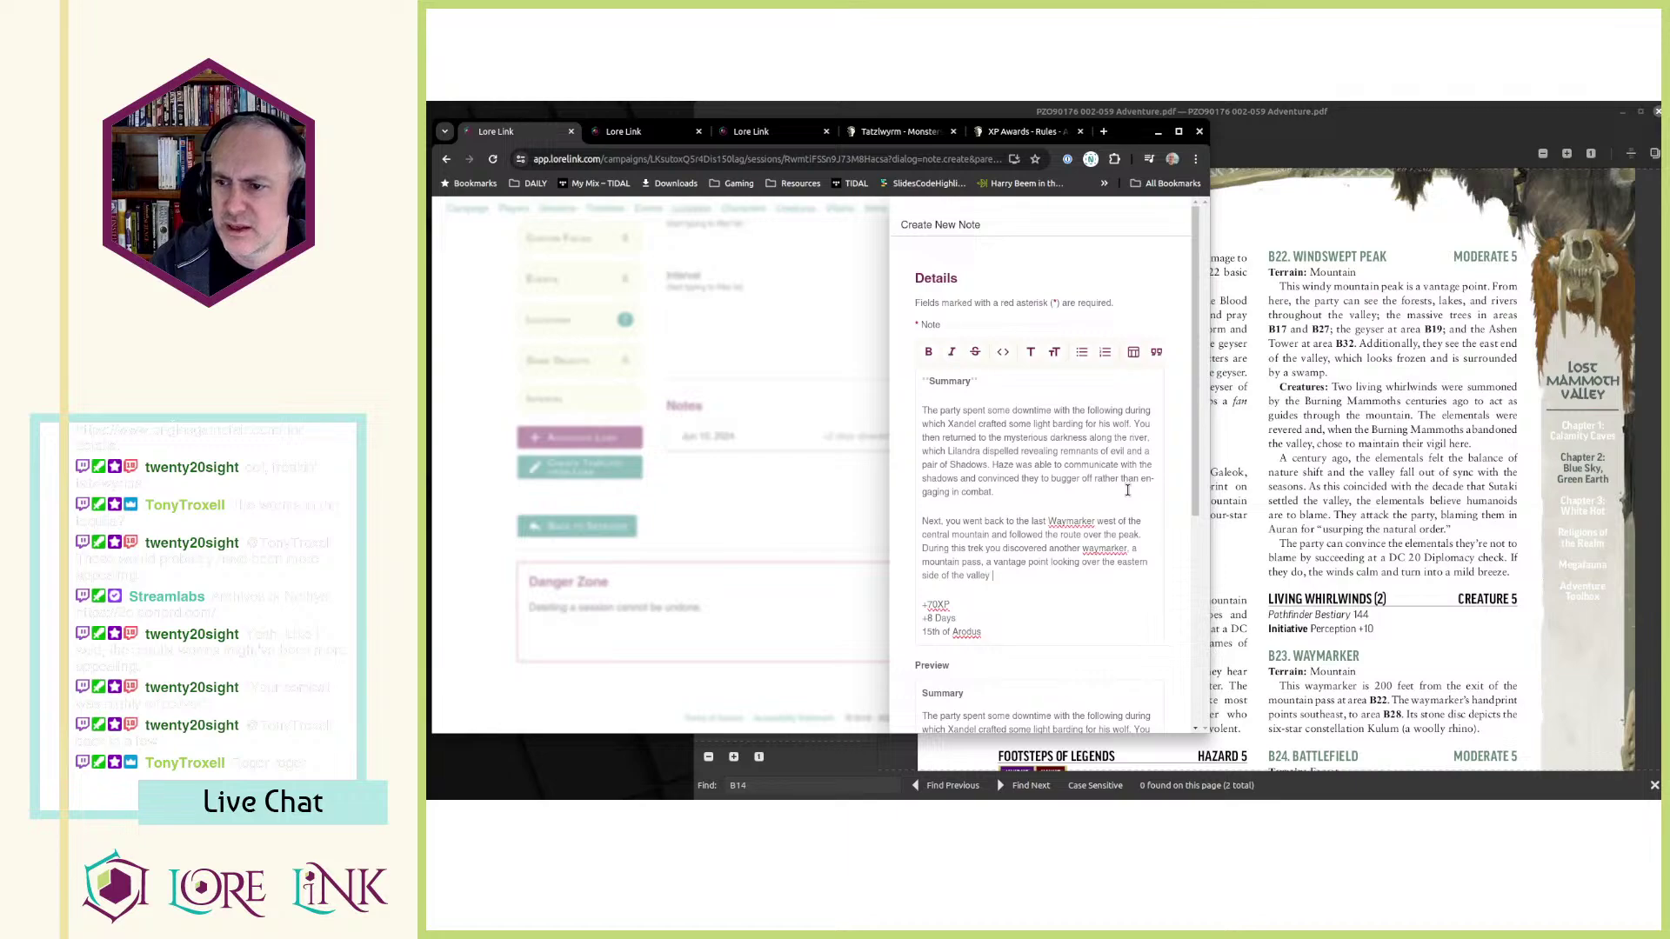
- Add the aside "(albeit guarded by Whirlwinds that you ran from" after the vantage point description
key(BackSpace)
key(BackSpace)
text(lbeit)
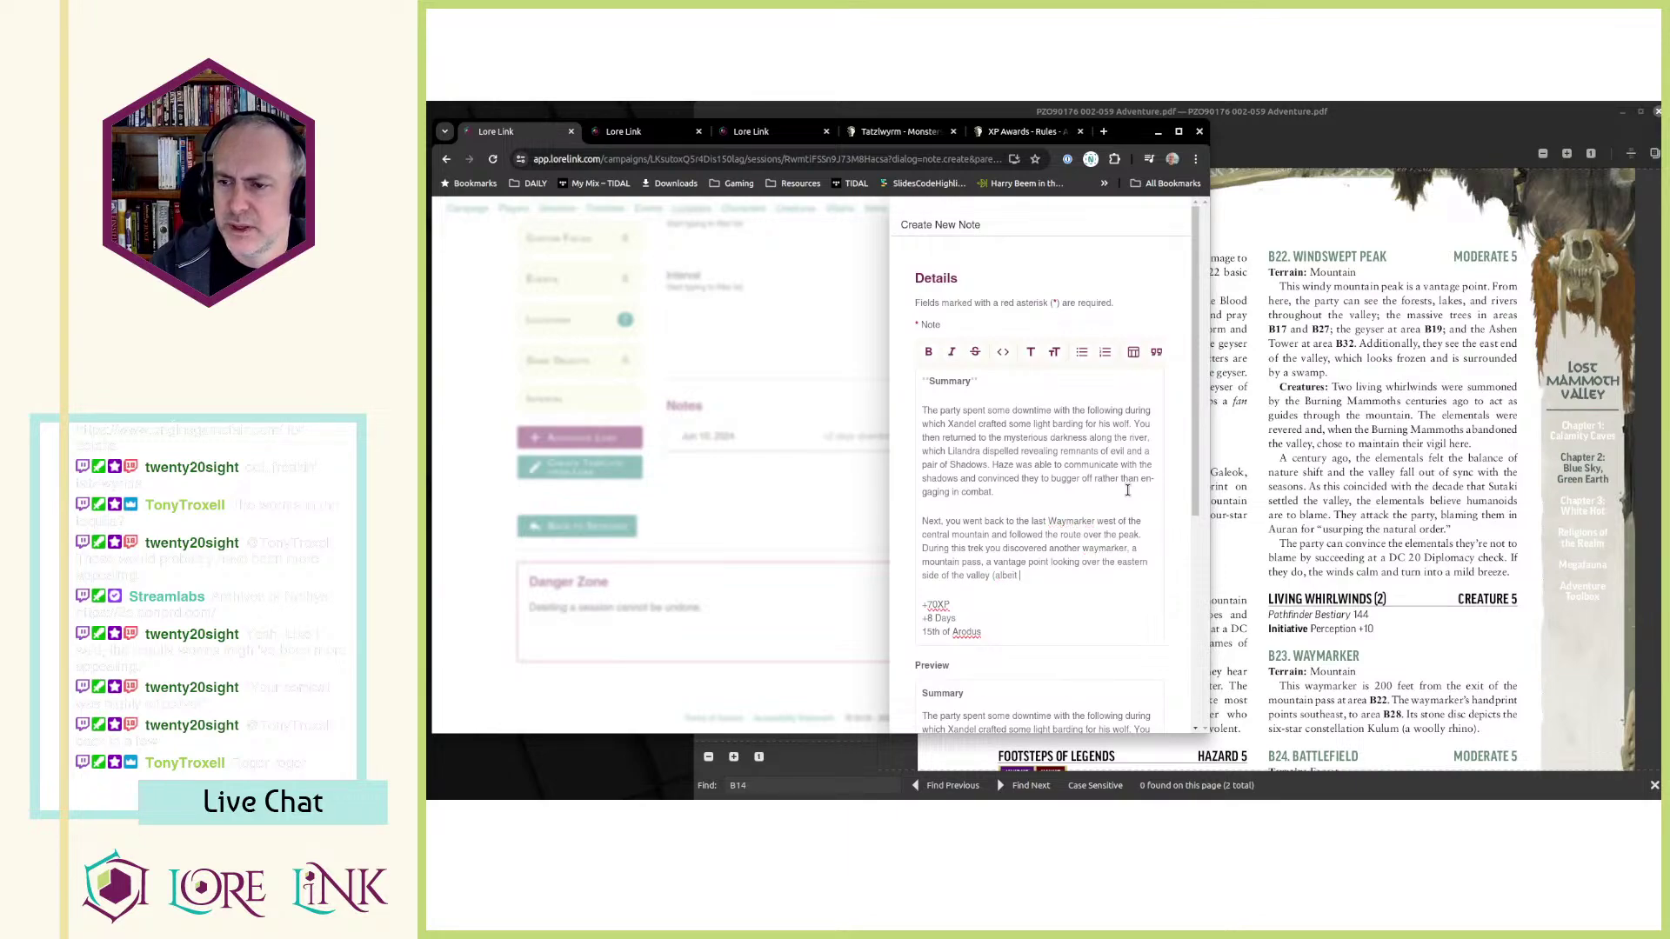
text( guarded by wh)
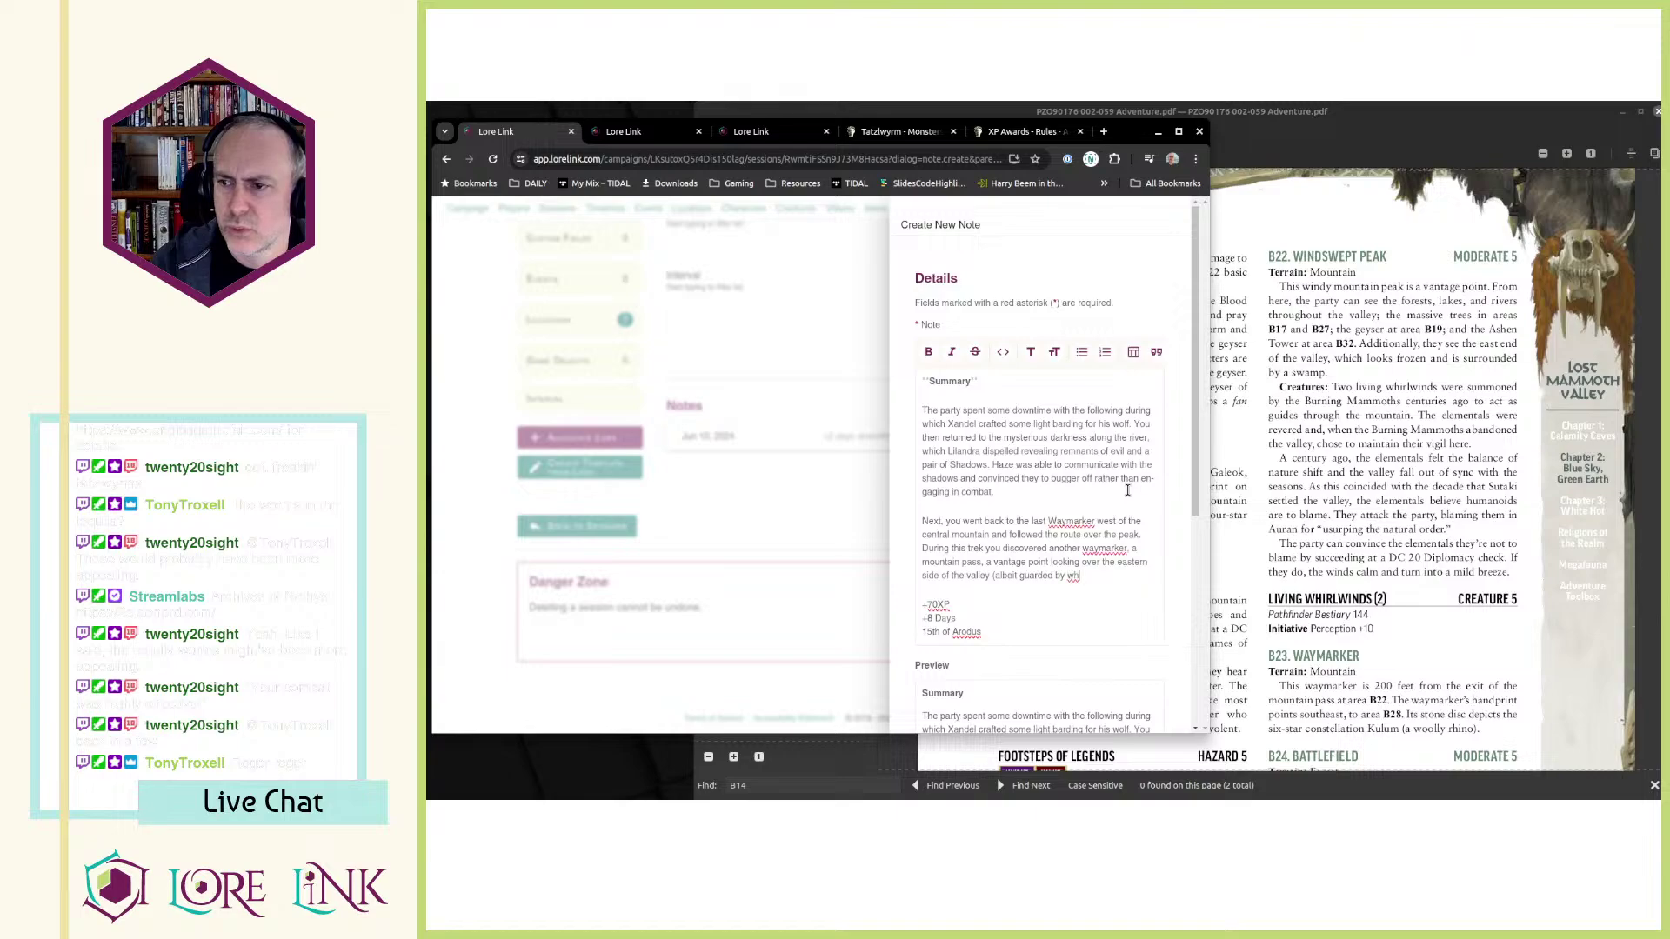
text(W)
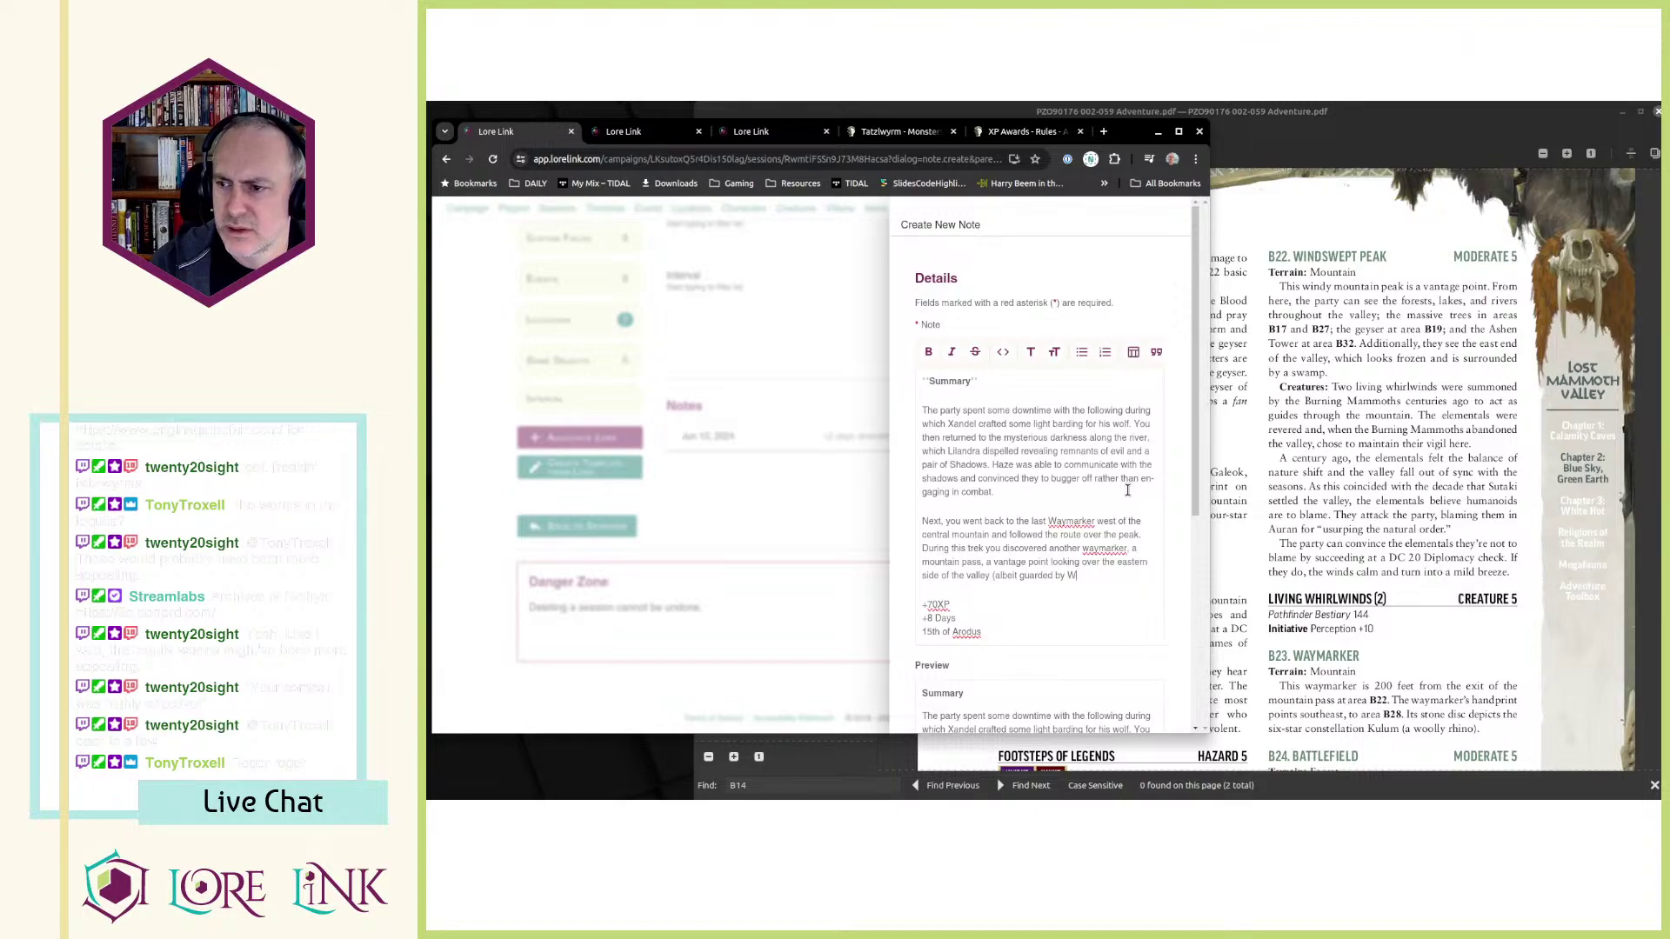
text(hirlwind)
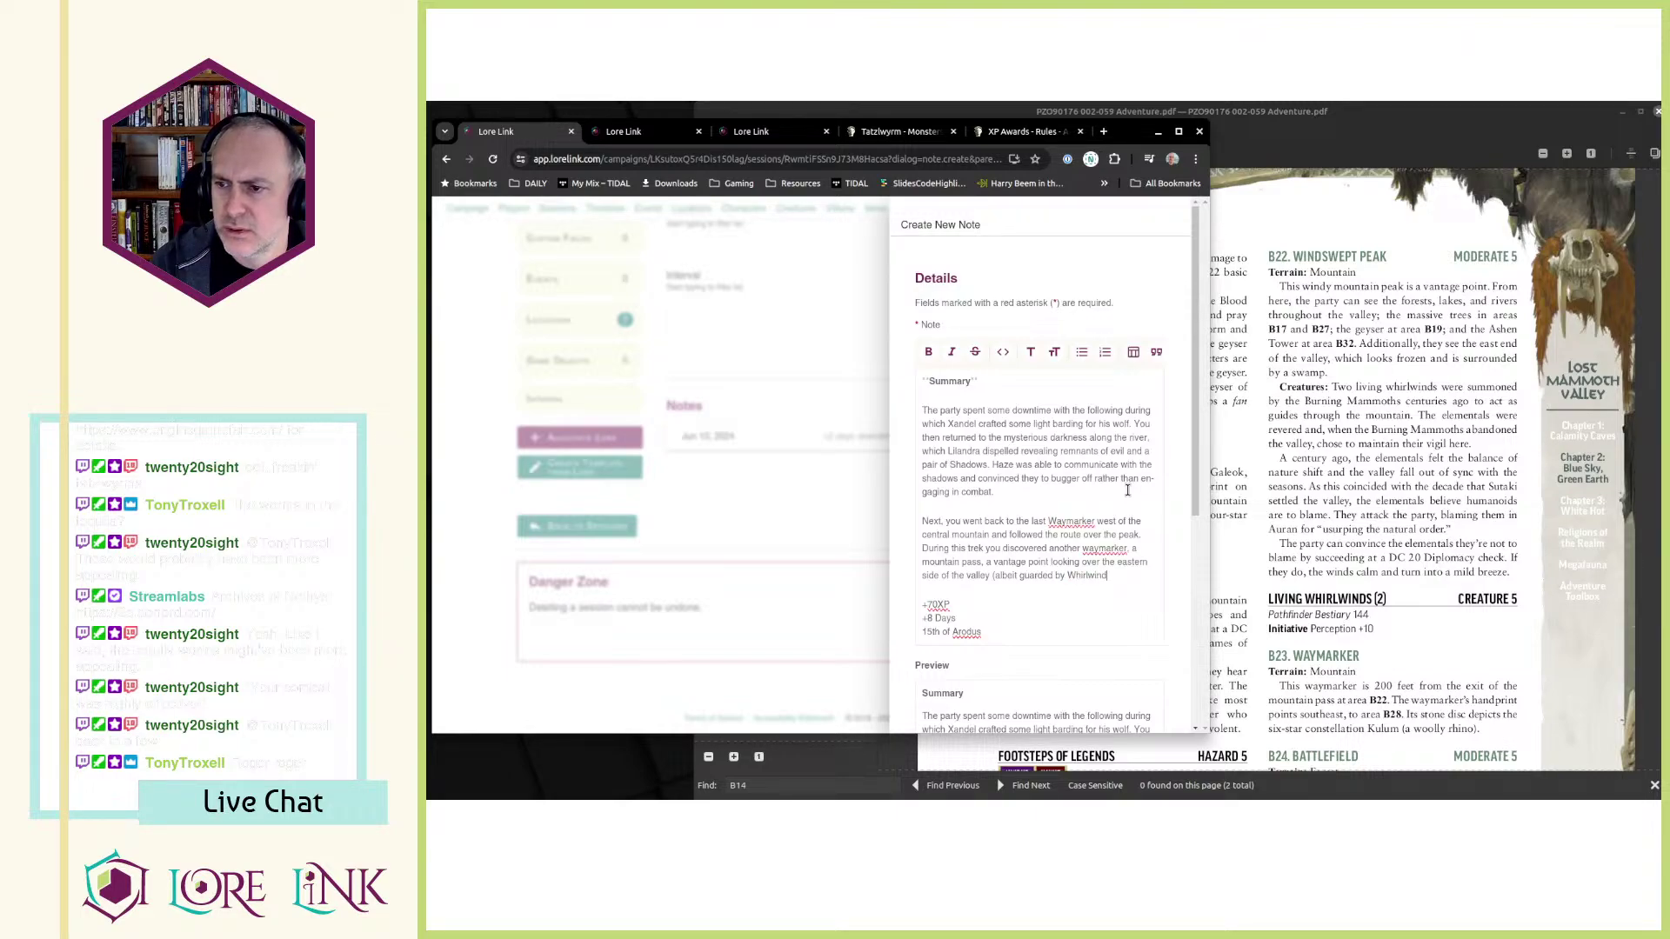
text(s t)
text(hat you left e)
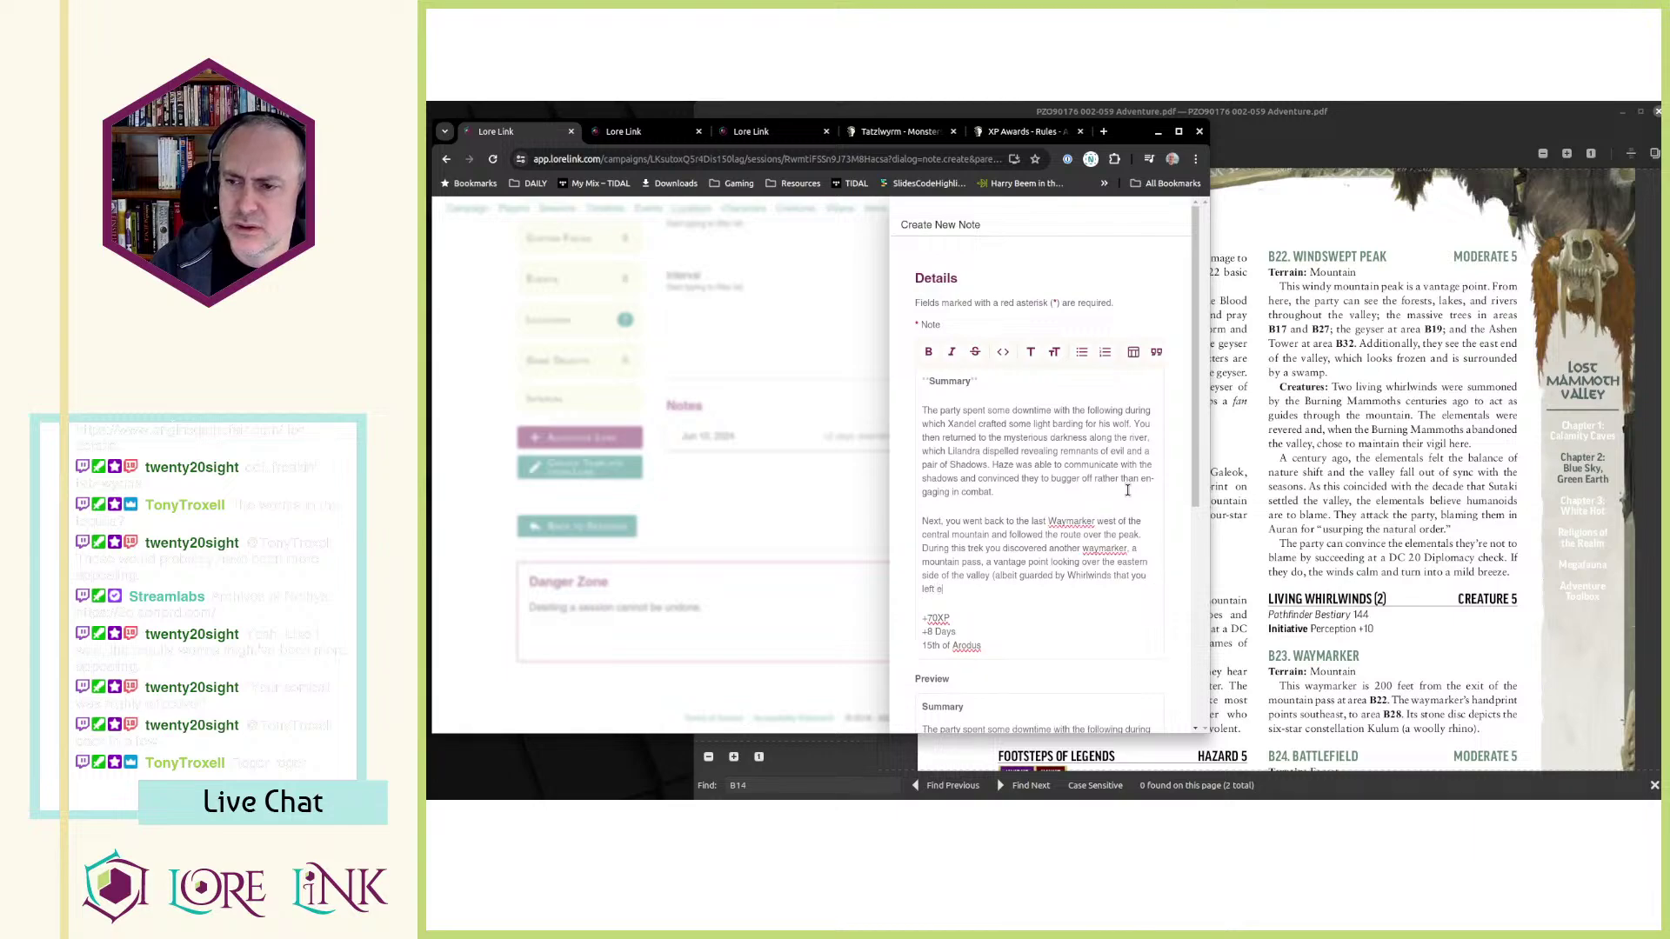
key(BackSpace)
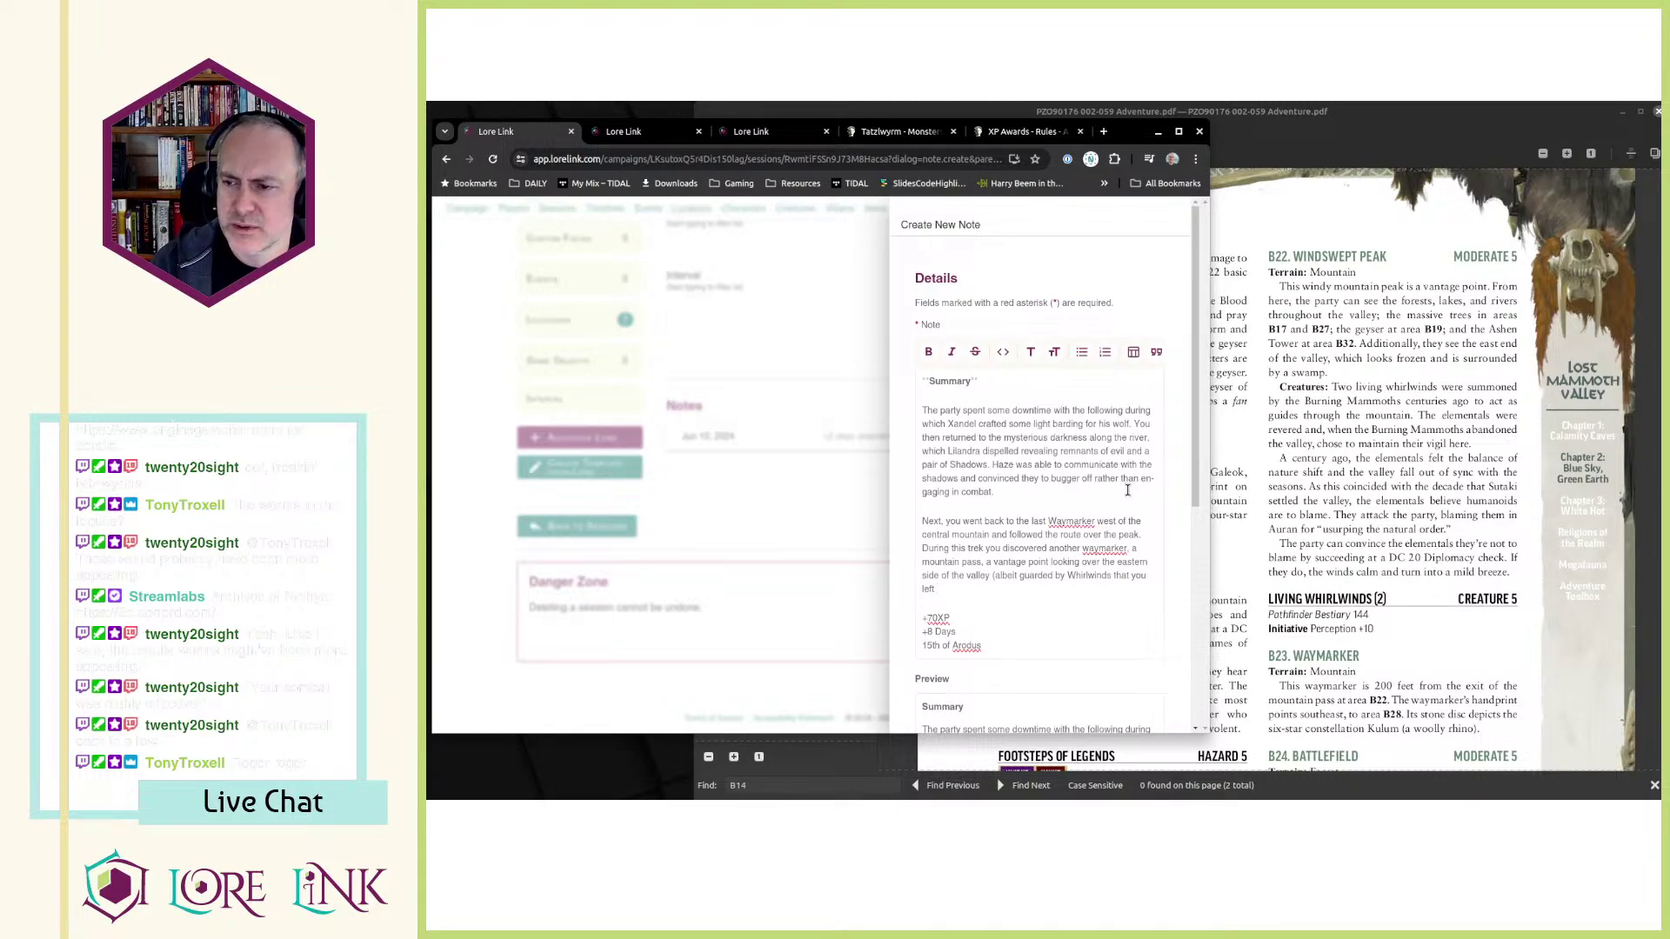
key(BackSpace)
key(BackSpace)
key(BackSpace)
key(BackSpace)
key(BackSpace)
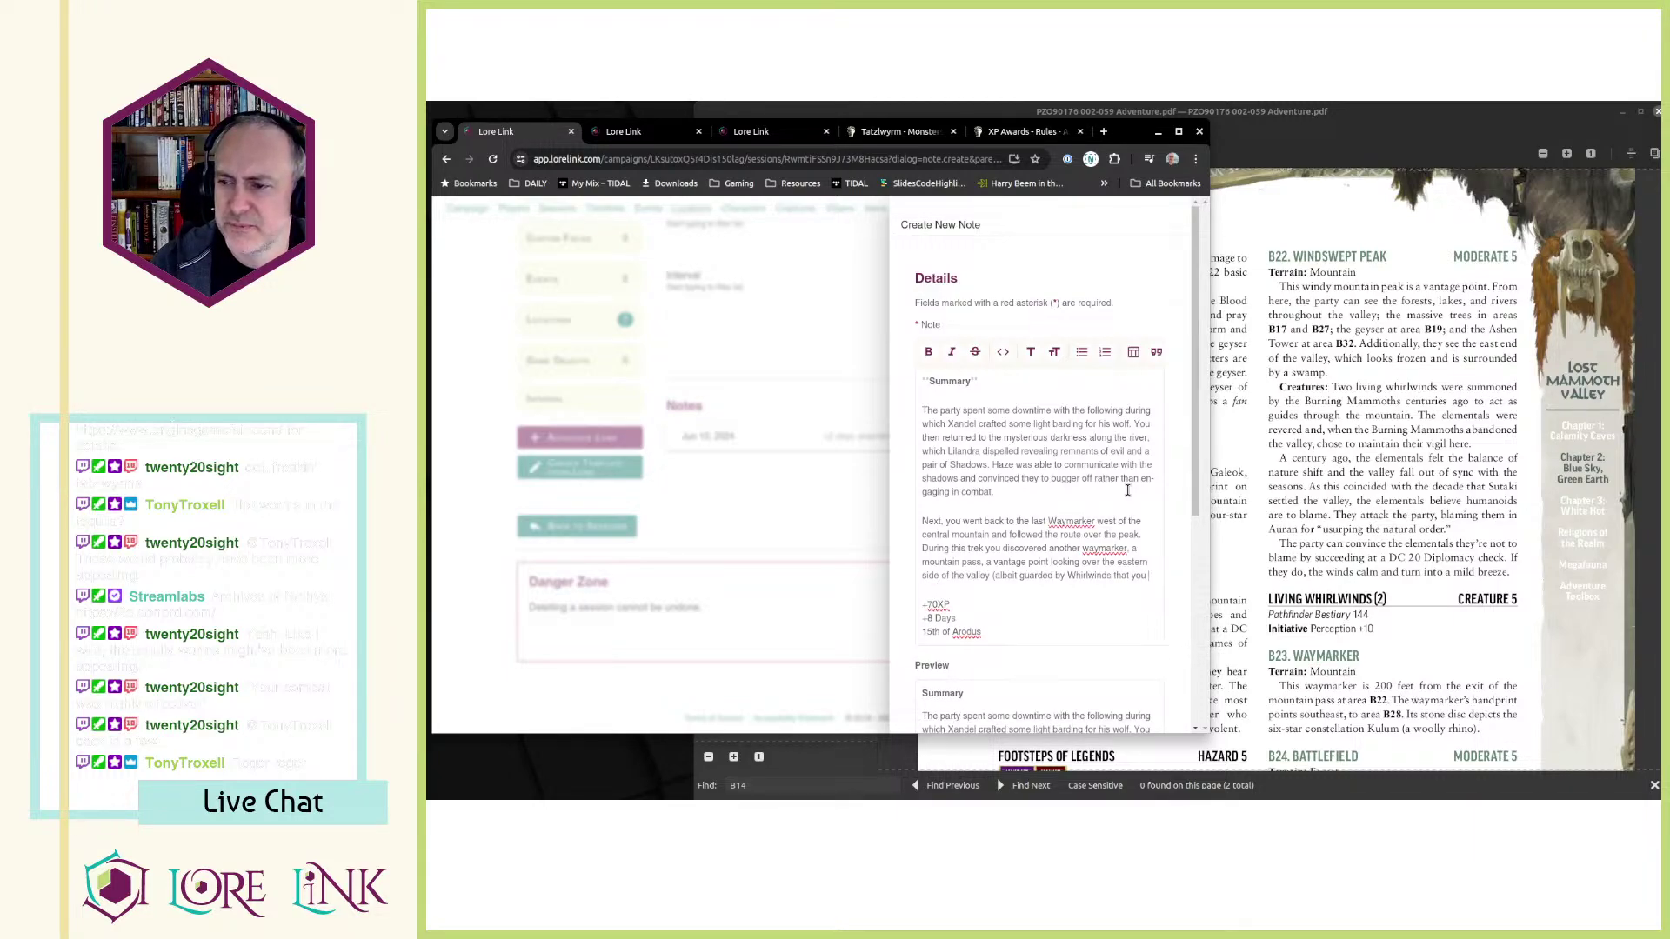
text(ran from)
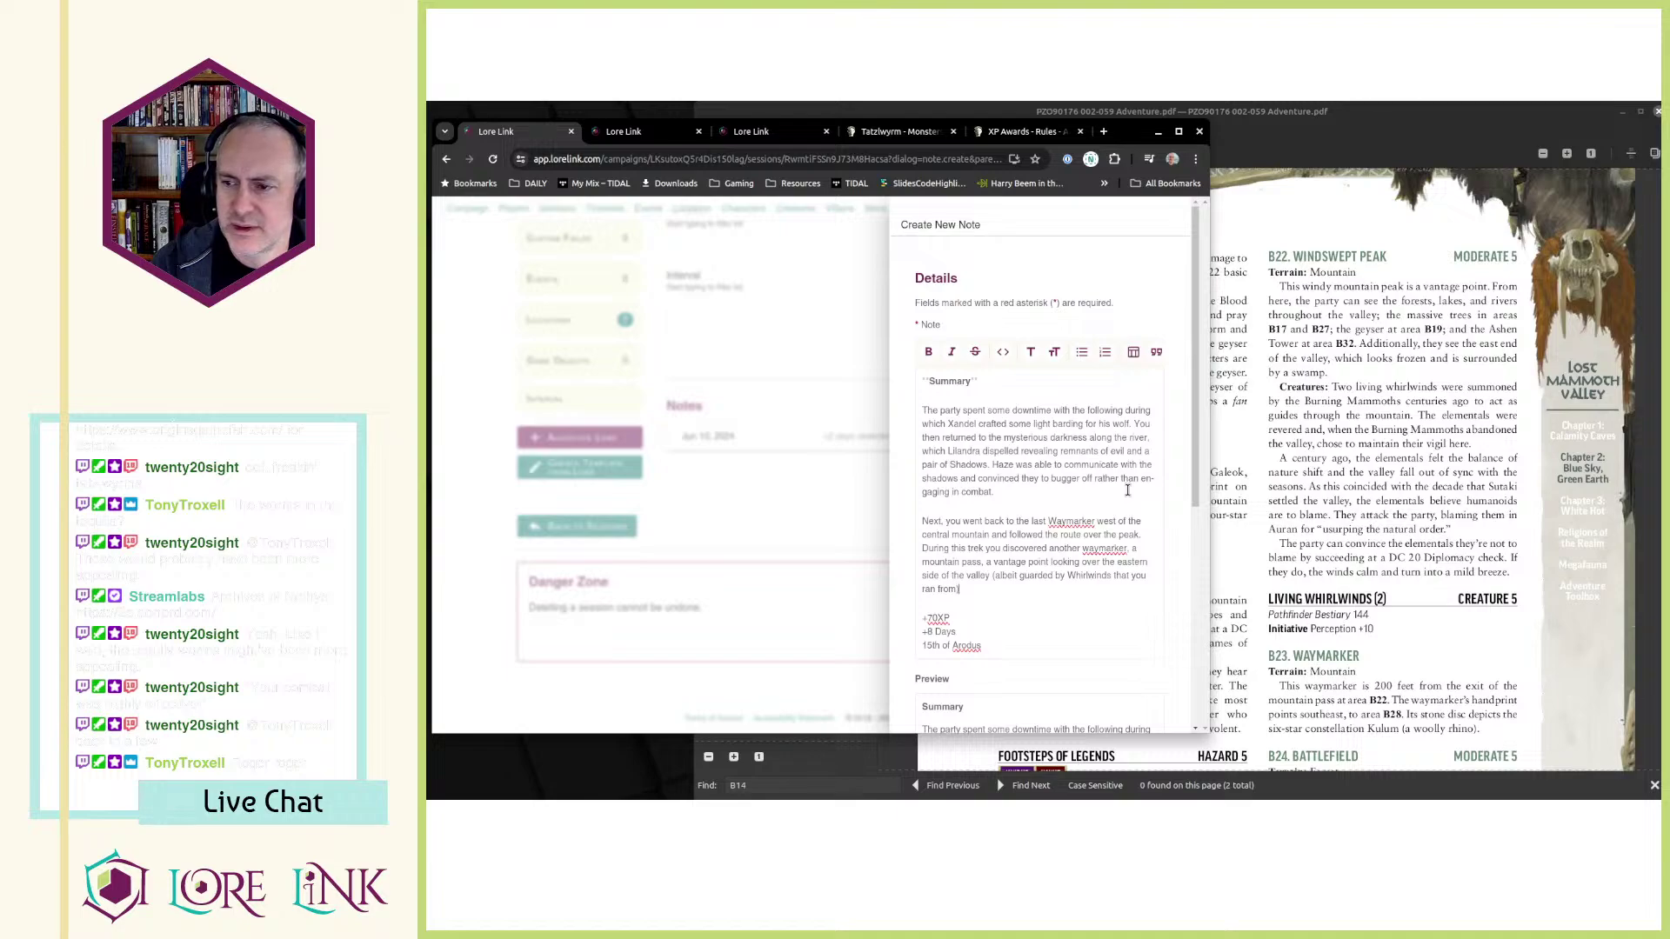
- Close the parenthesis and continue the sentence with ", and finally the last Waymarker pointing you"
text(), and fina)
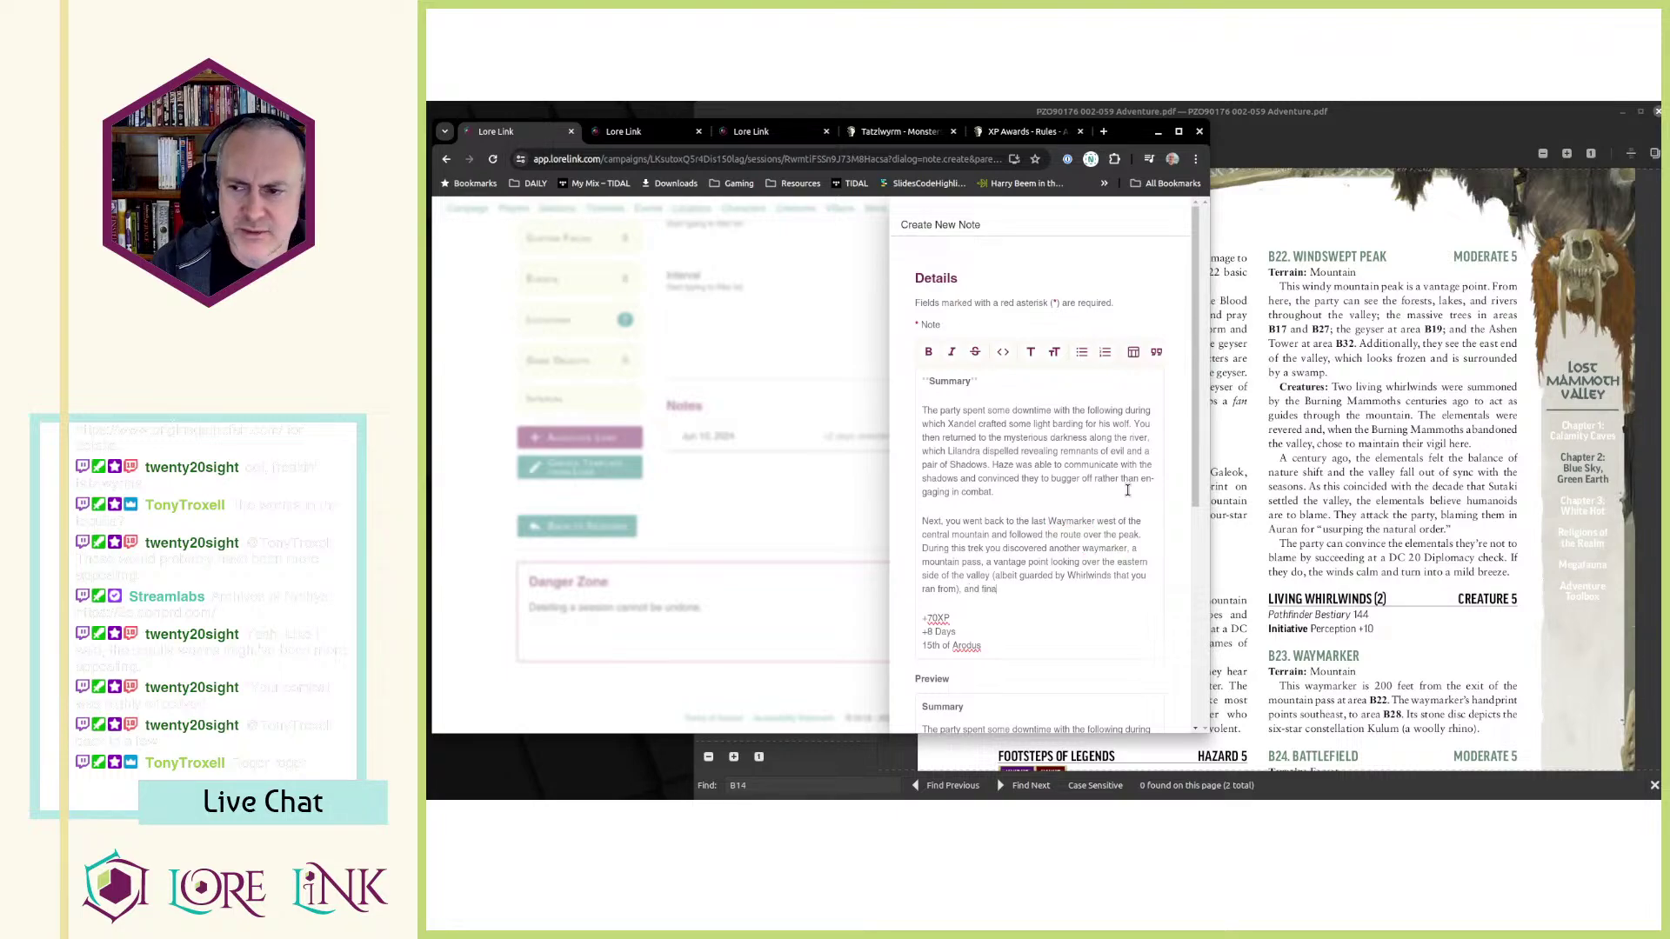
text(lly)
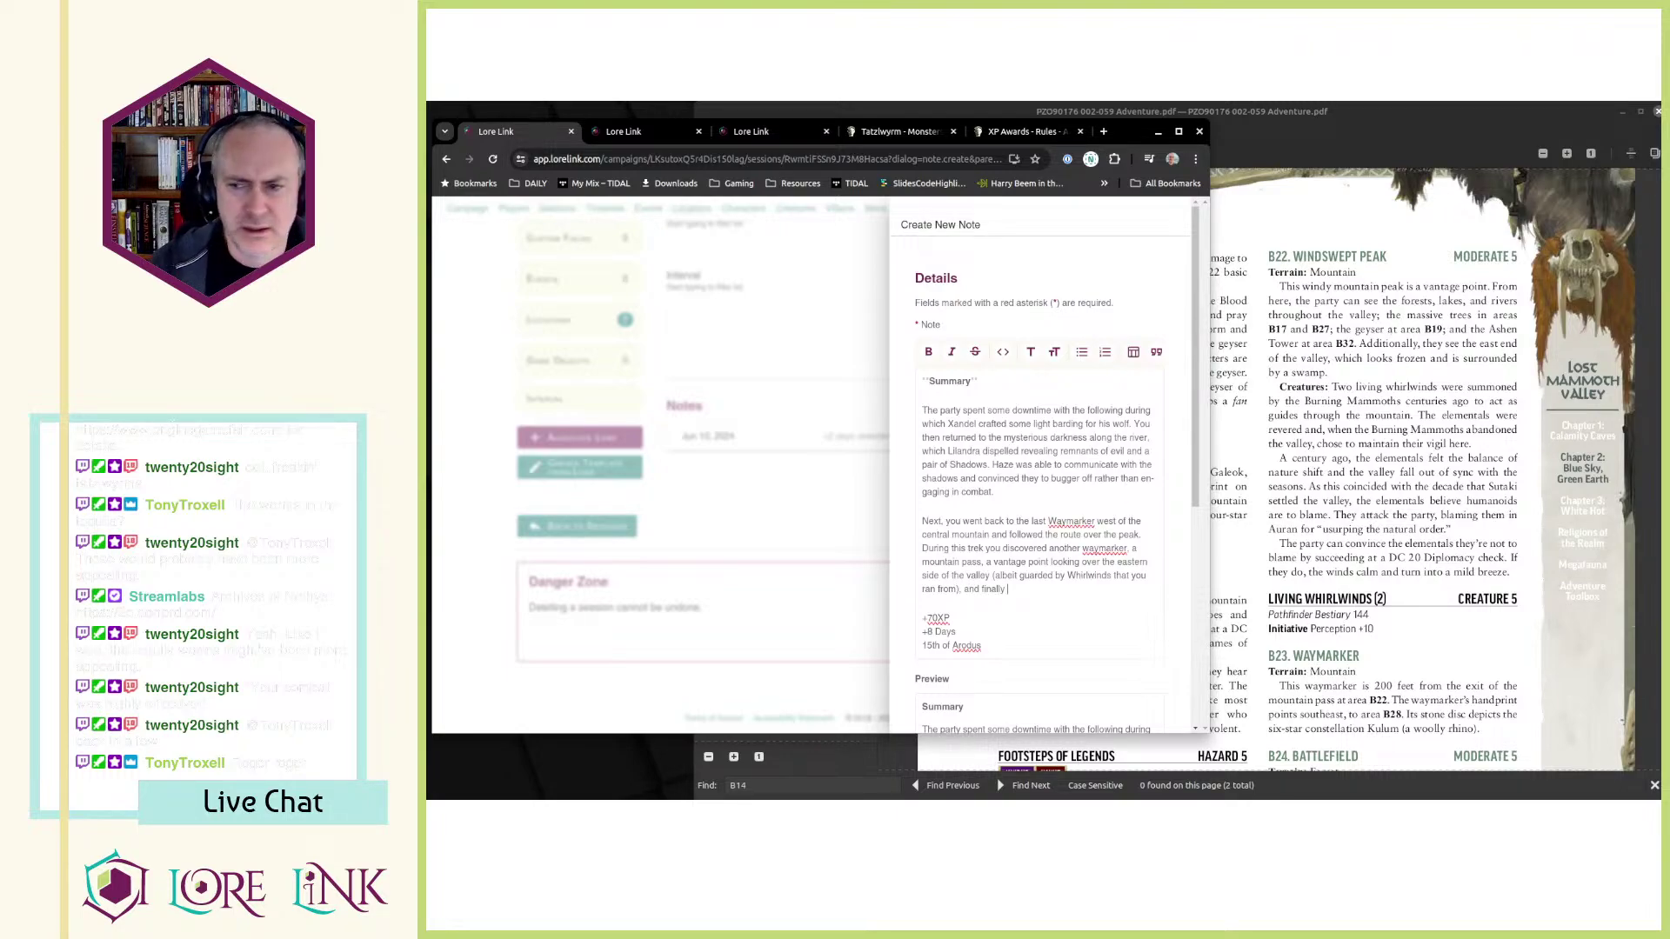
click(1462, 503)
click(502, 130)
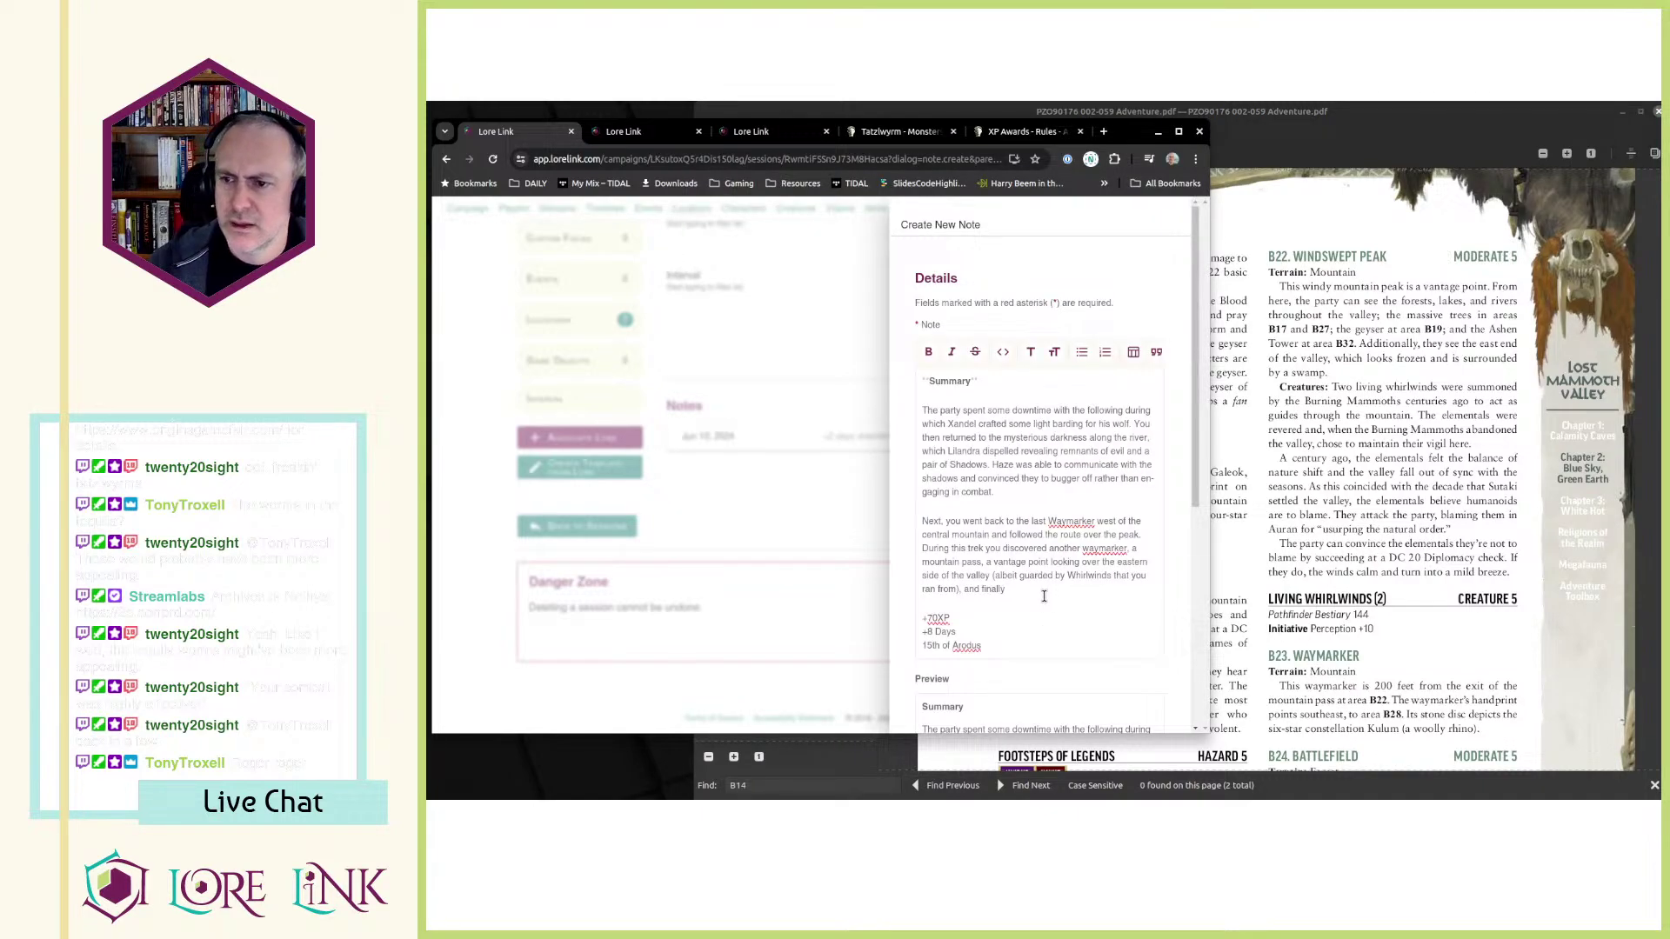
text(he last Wa)
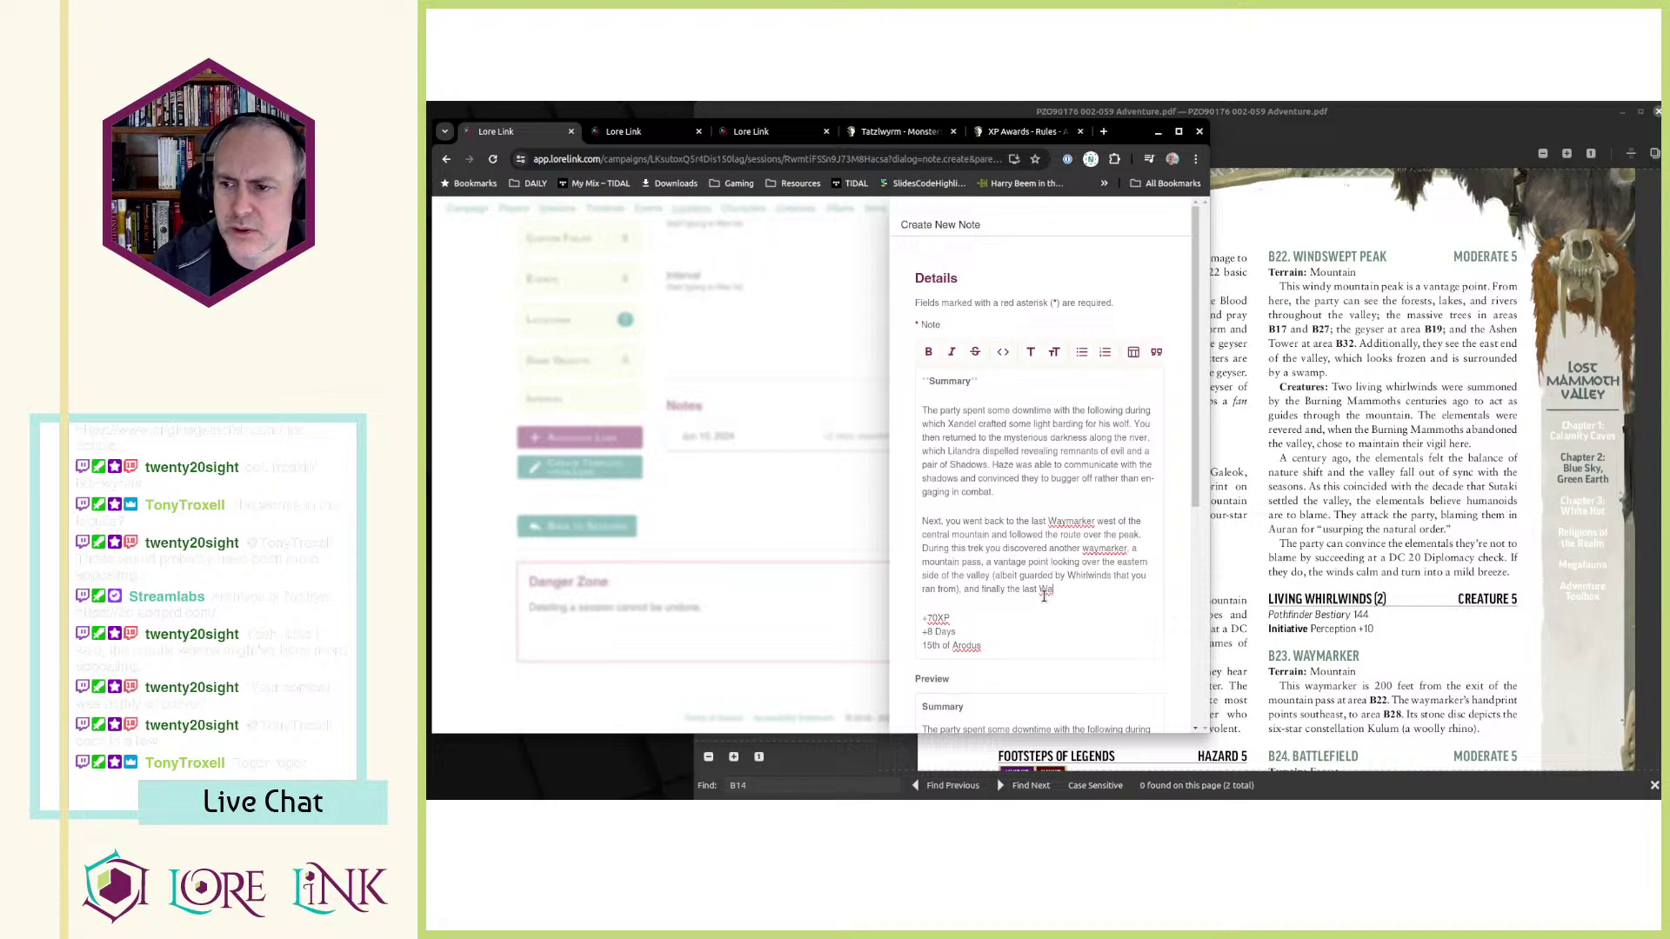
text(ymarker pointing you)
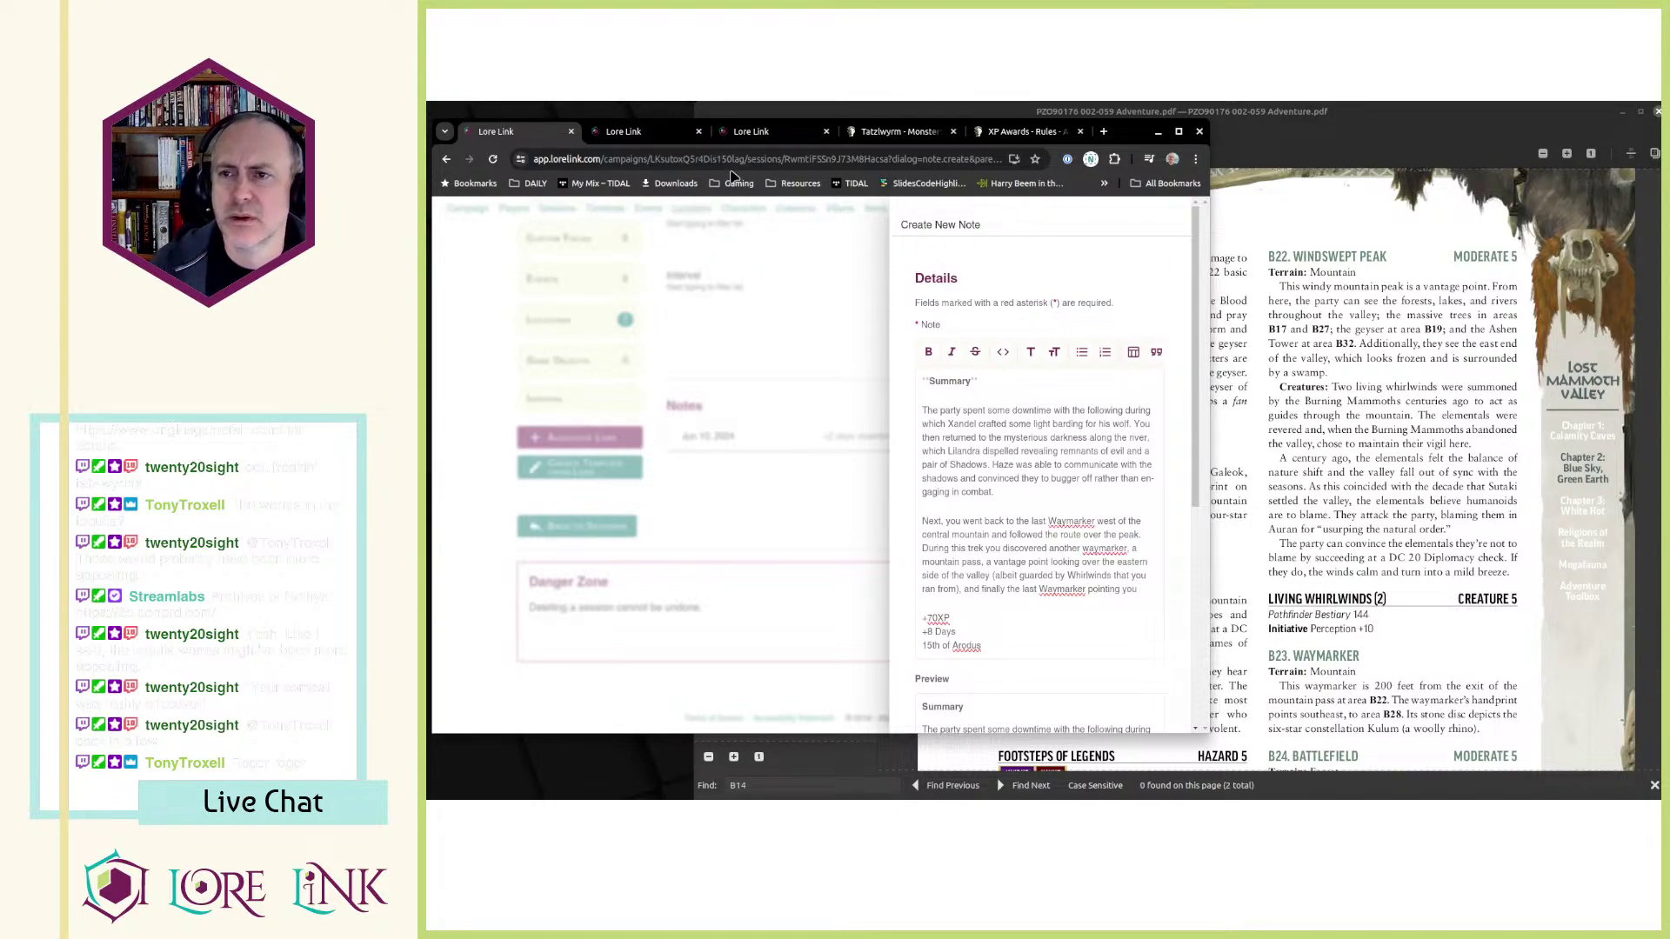
- Check the Lost Mammoth Valley map and finish the sentence with "off the moutains and east across the plains, to another marker you had previously discovered."
click(640, 137)
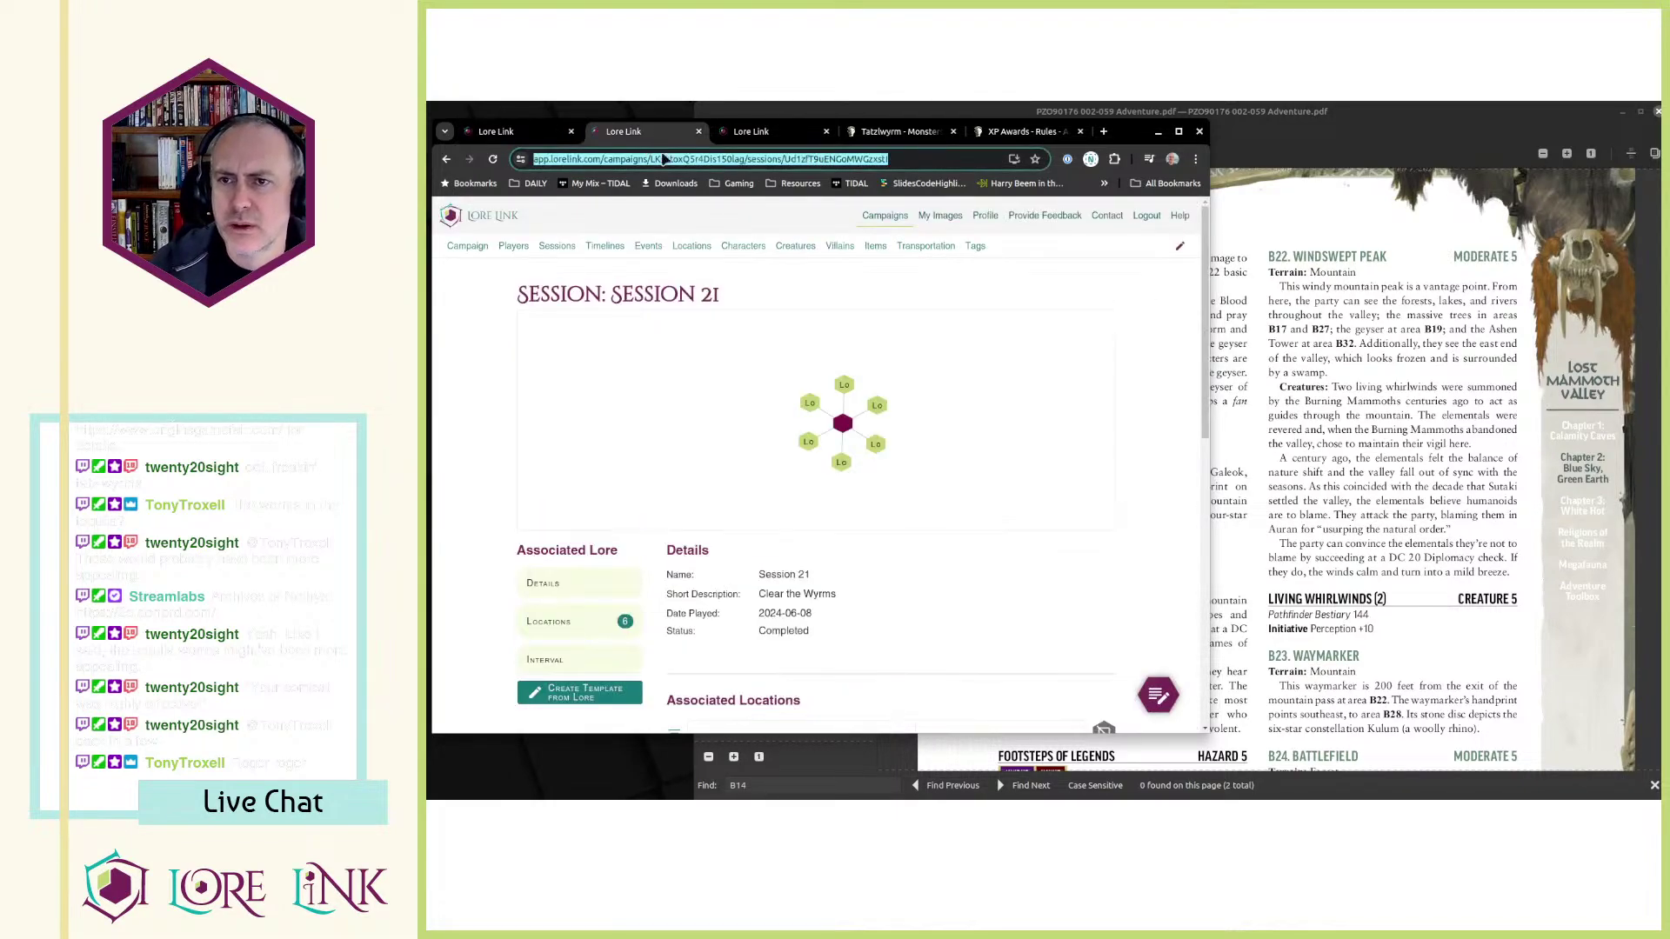
click(759, 134)
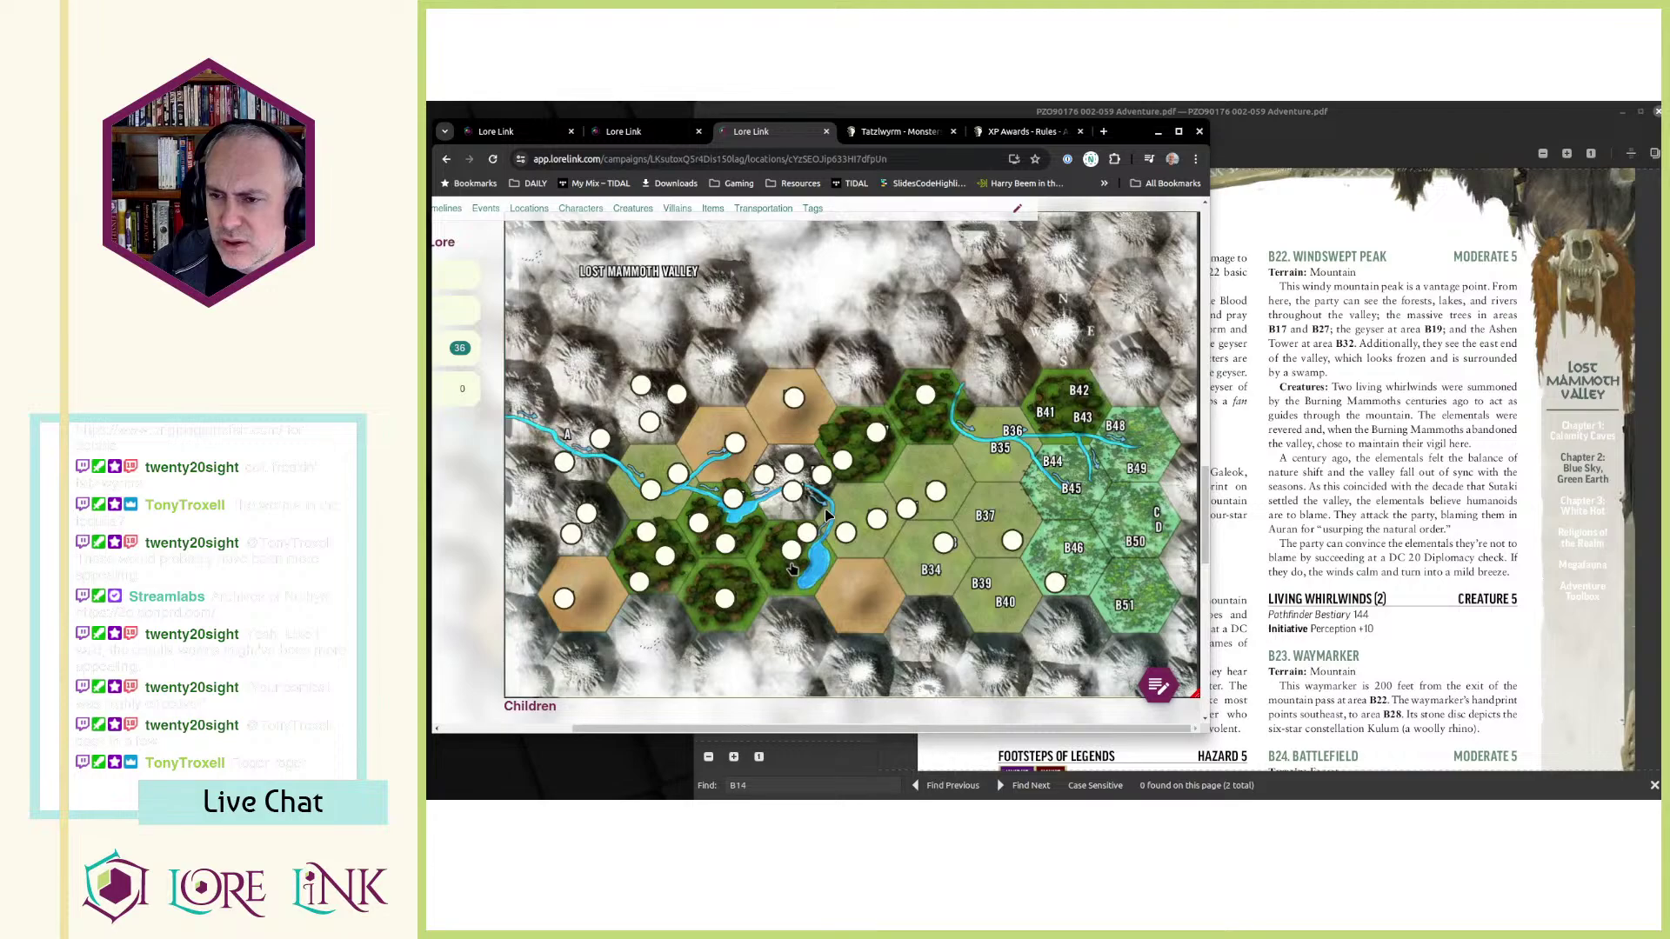
click(515, 135)
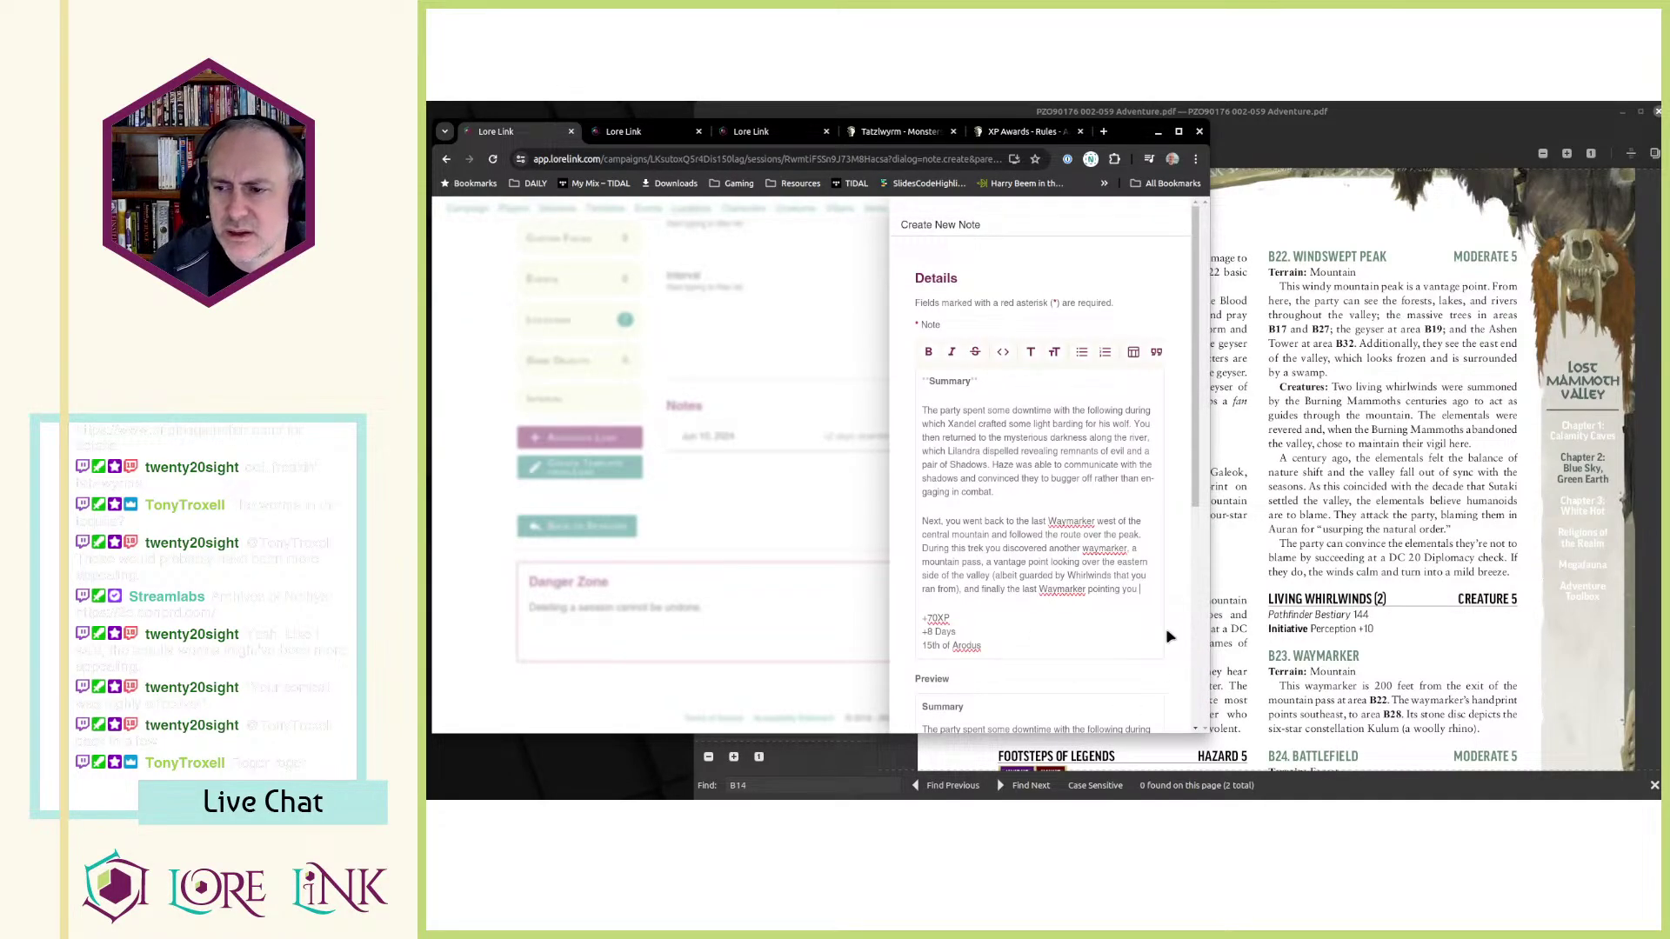
text(the mo)
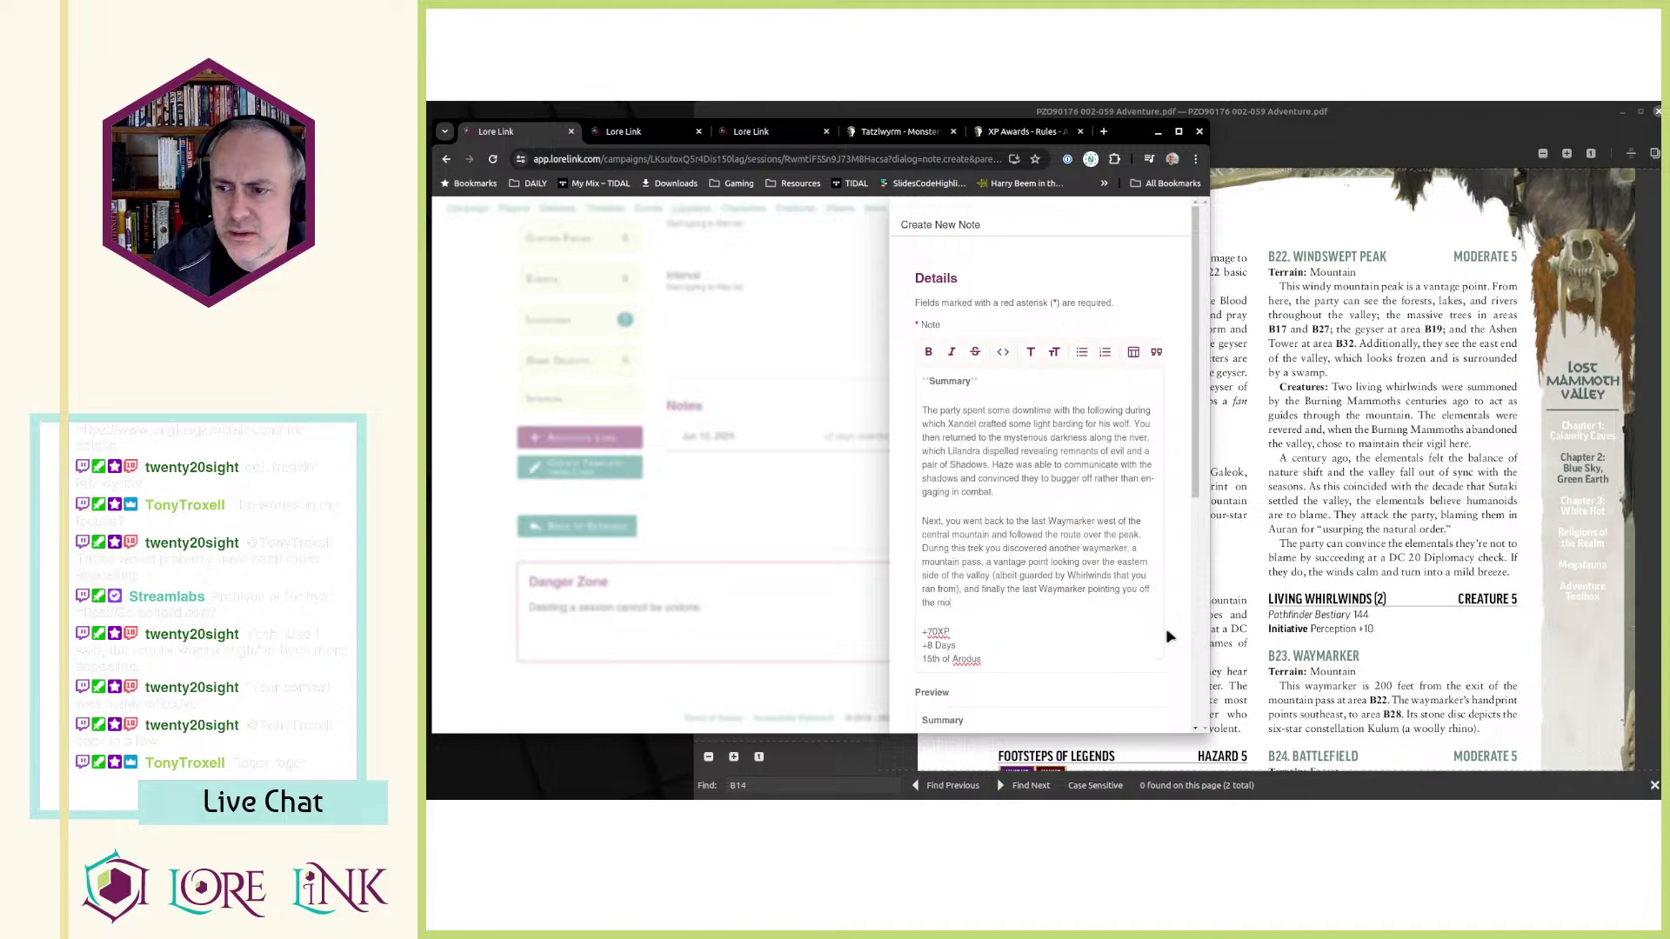
text(utains and )
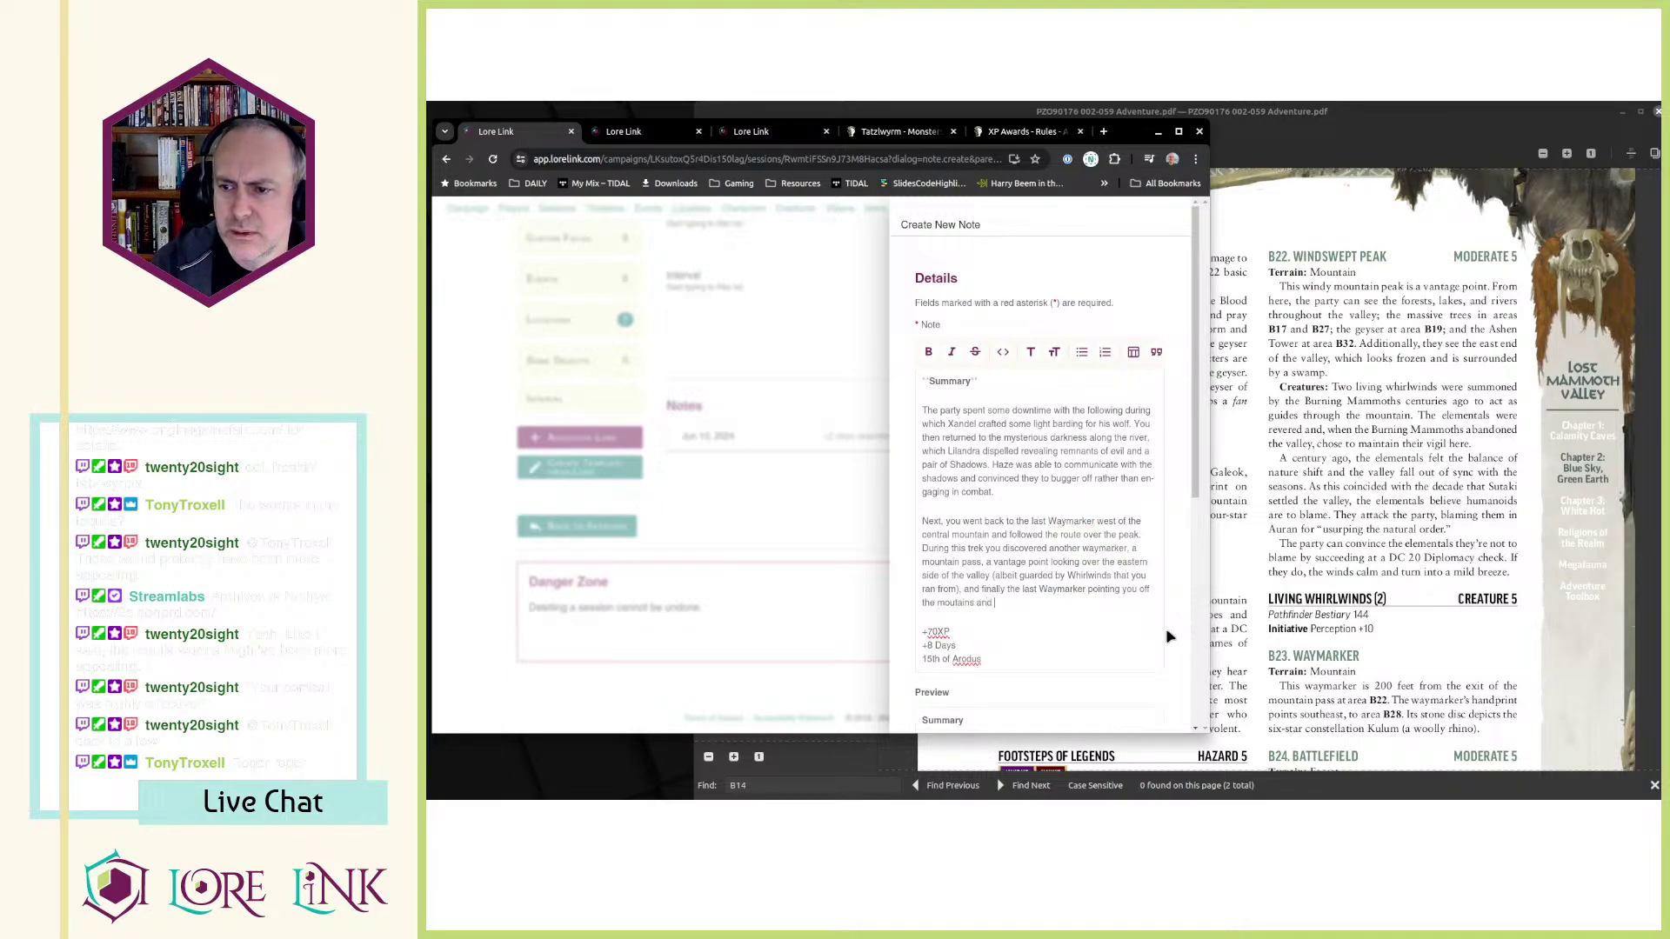
text(easte)
key(BackSpace)
text(across)
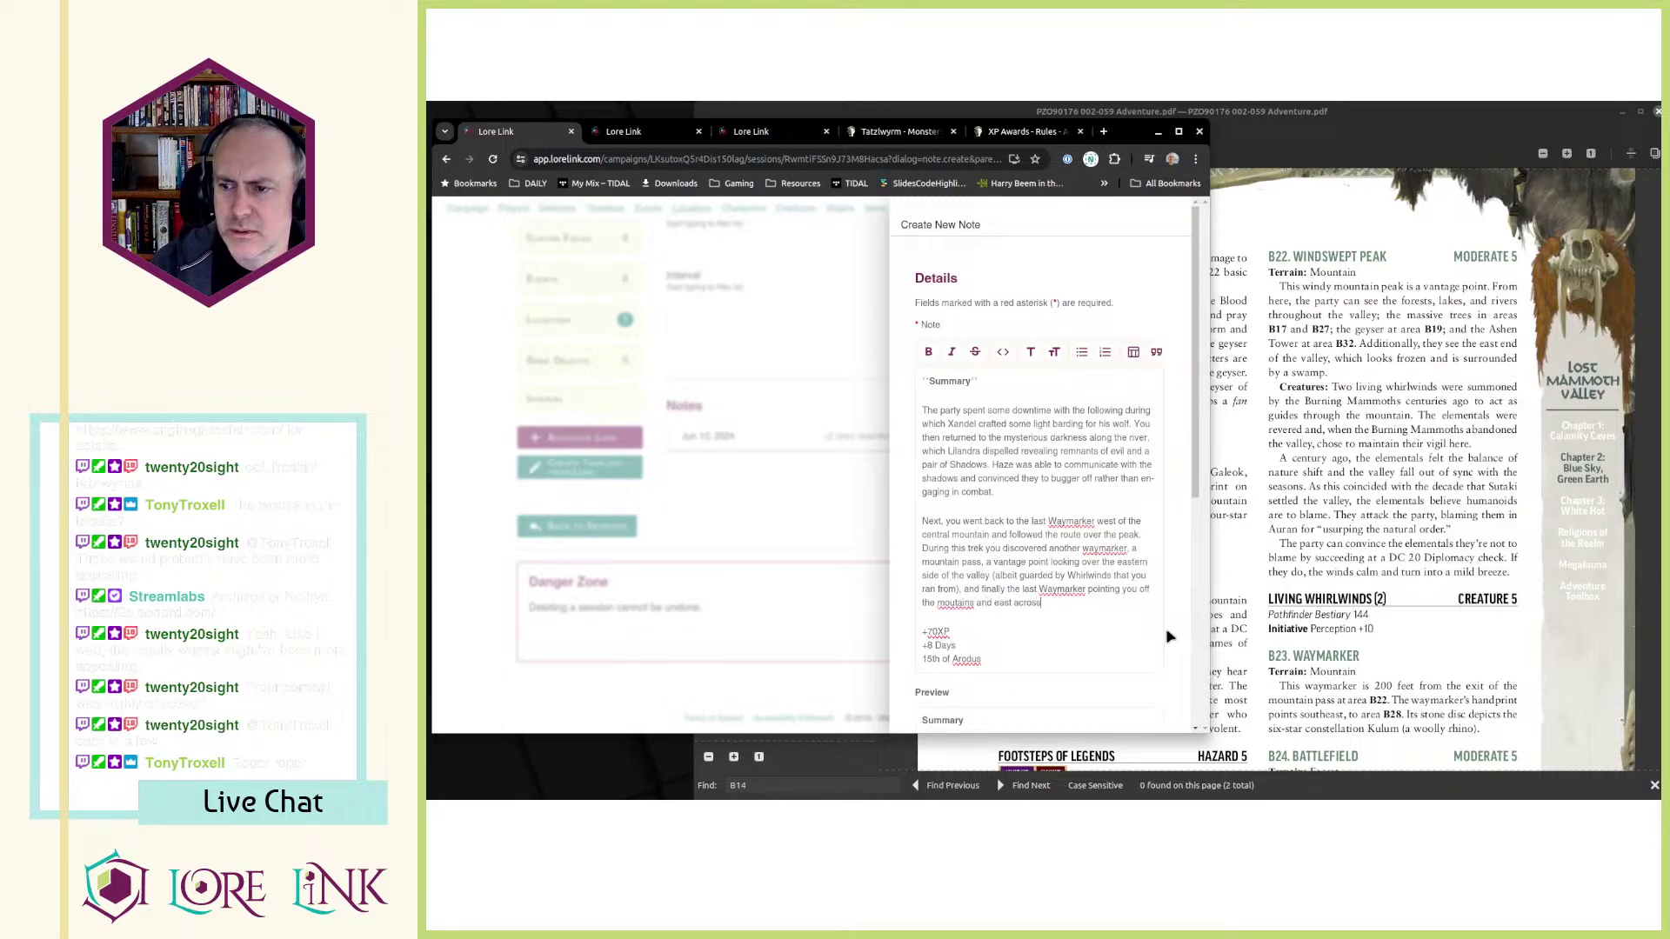
text( the p)
text(lains, to an)
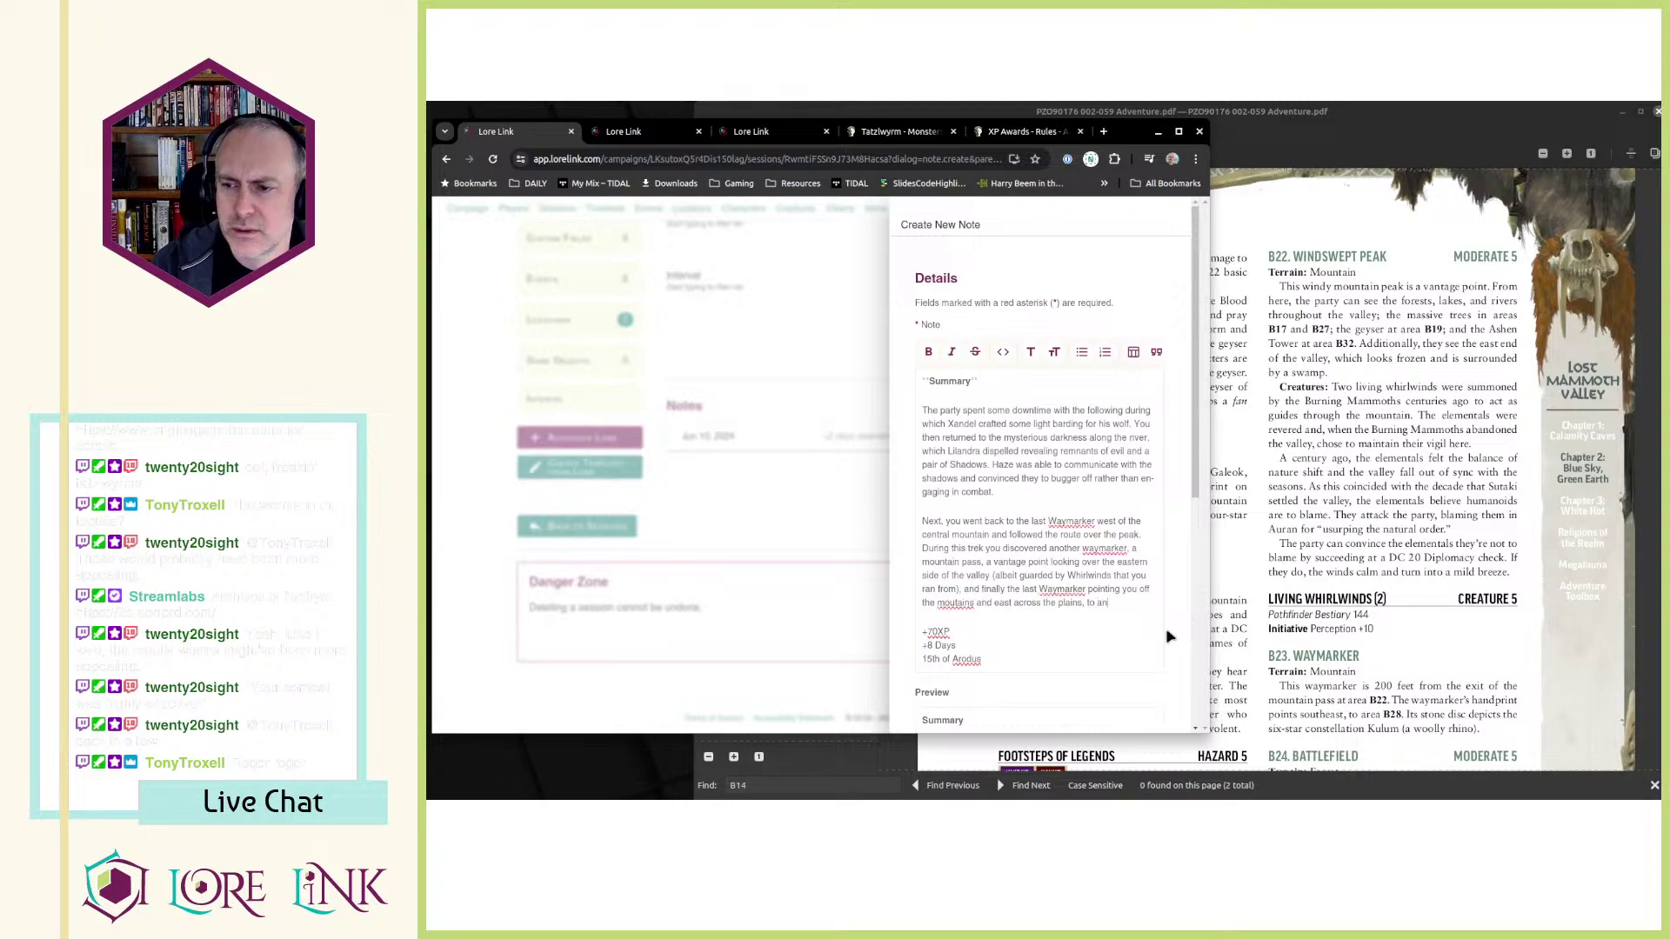
text(other marker you had )
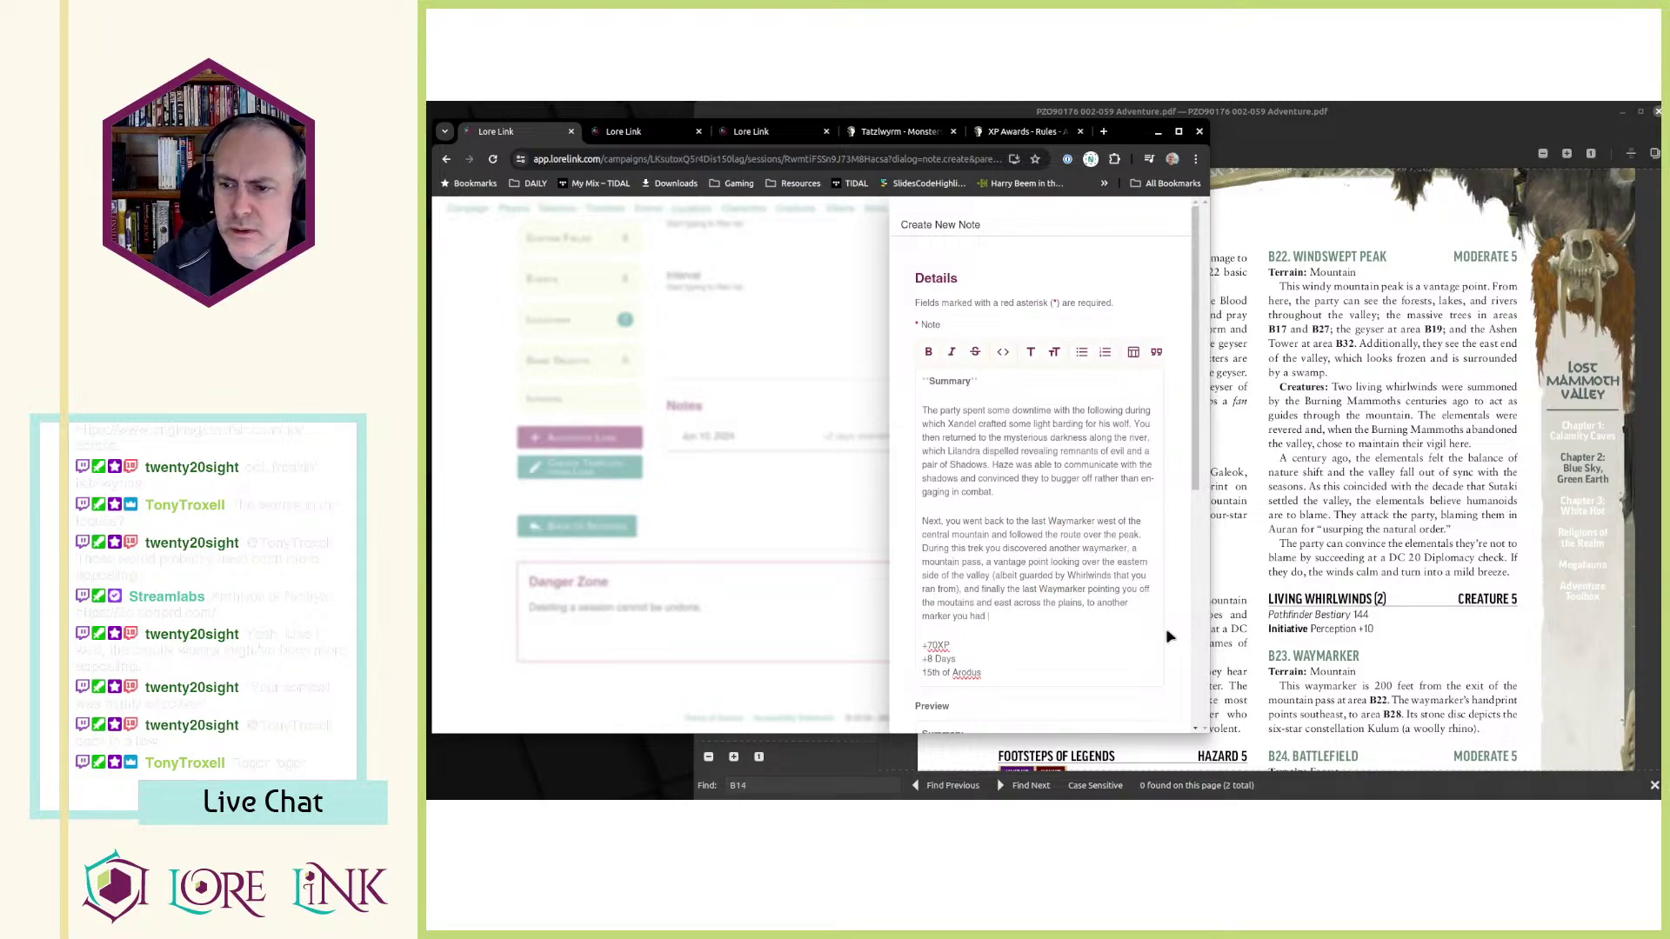
text(previously disco)
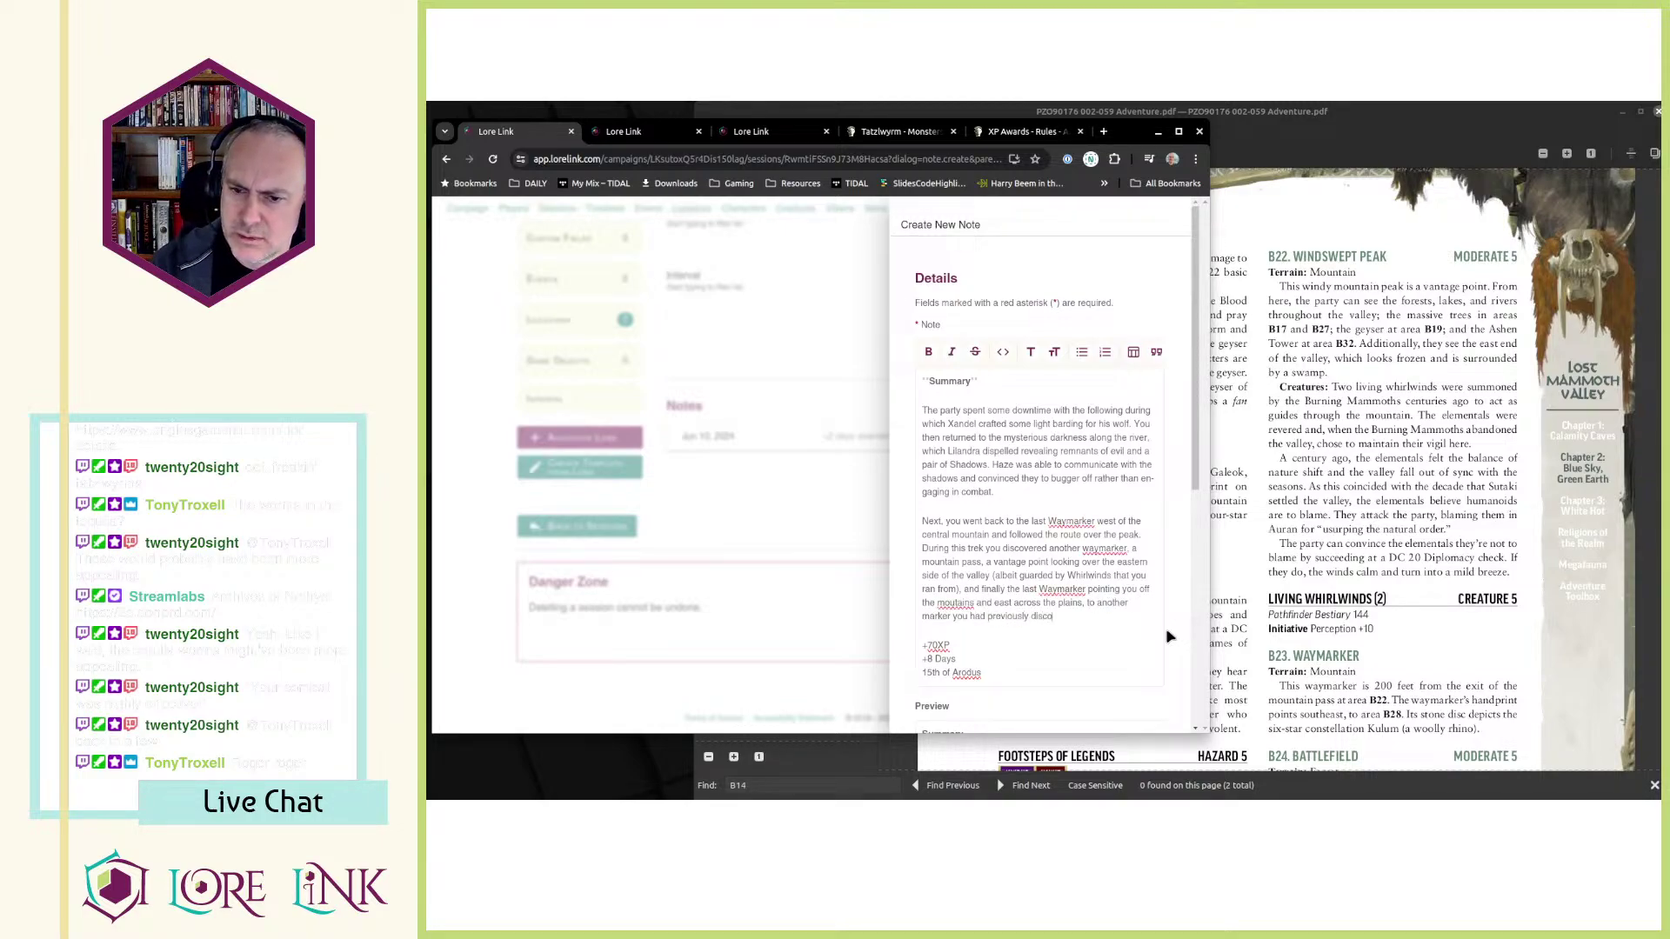
text(vered.)
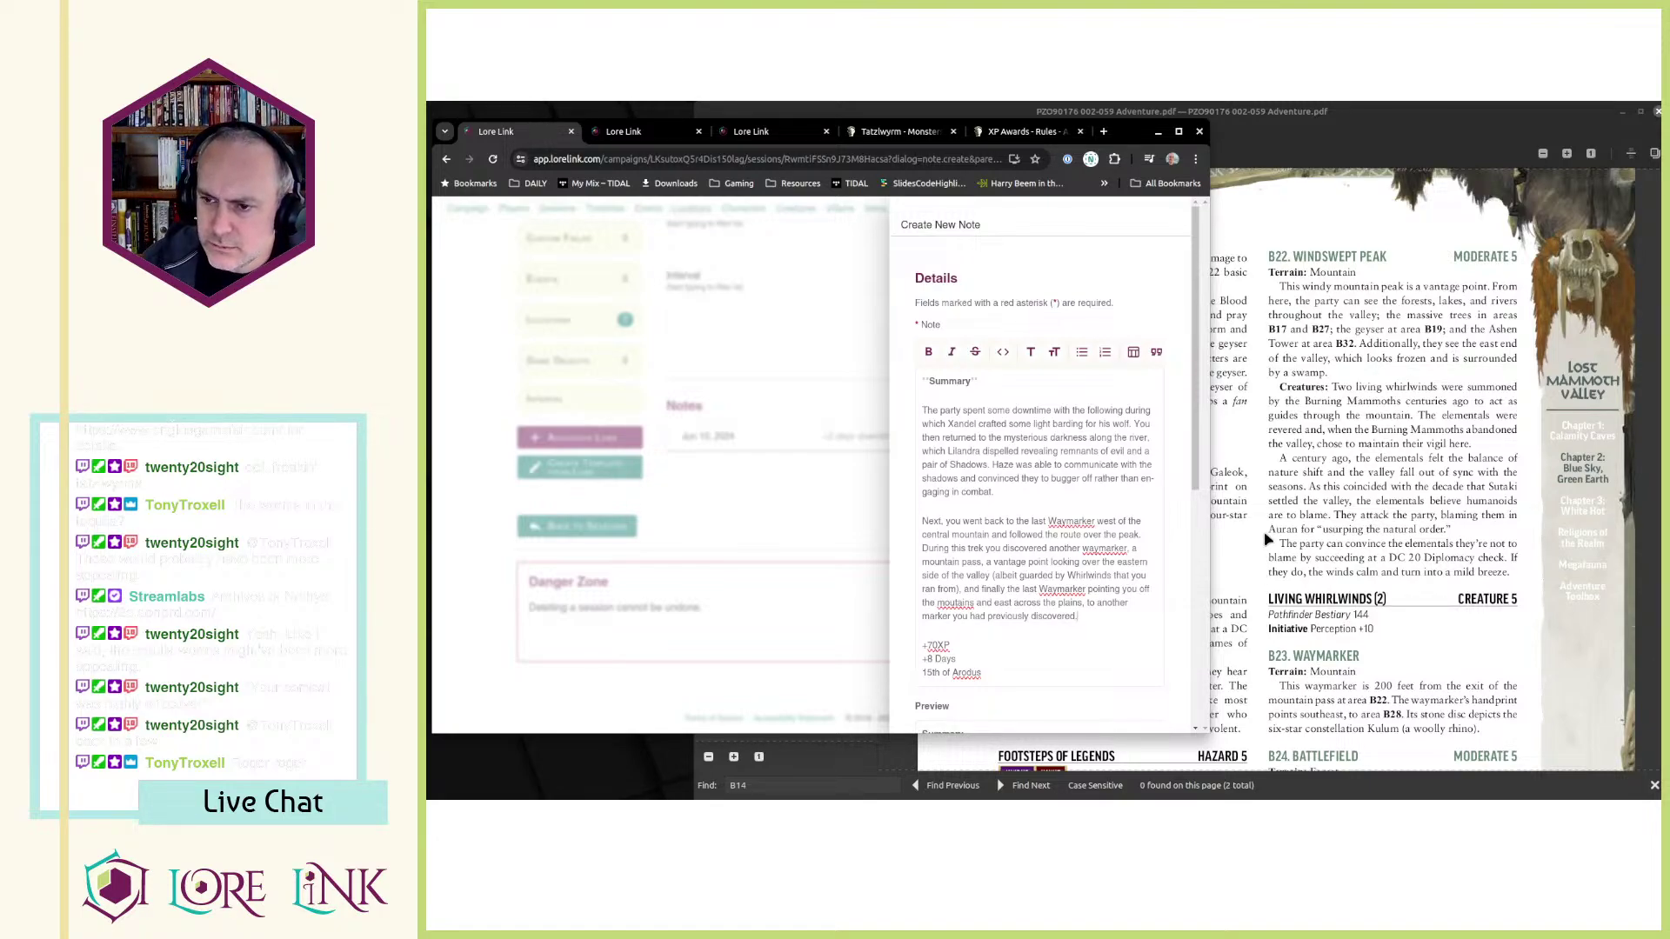
- Append "(220xp)" to the +70XP line, put "(15th of Arodus)" on the +8 Days line, and save the note without making it secret
scroll(1083, 527, down, 1)
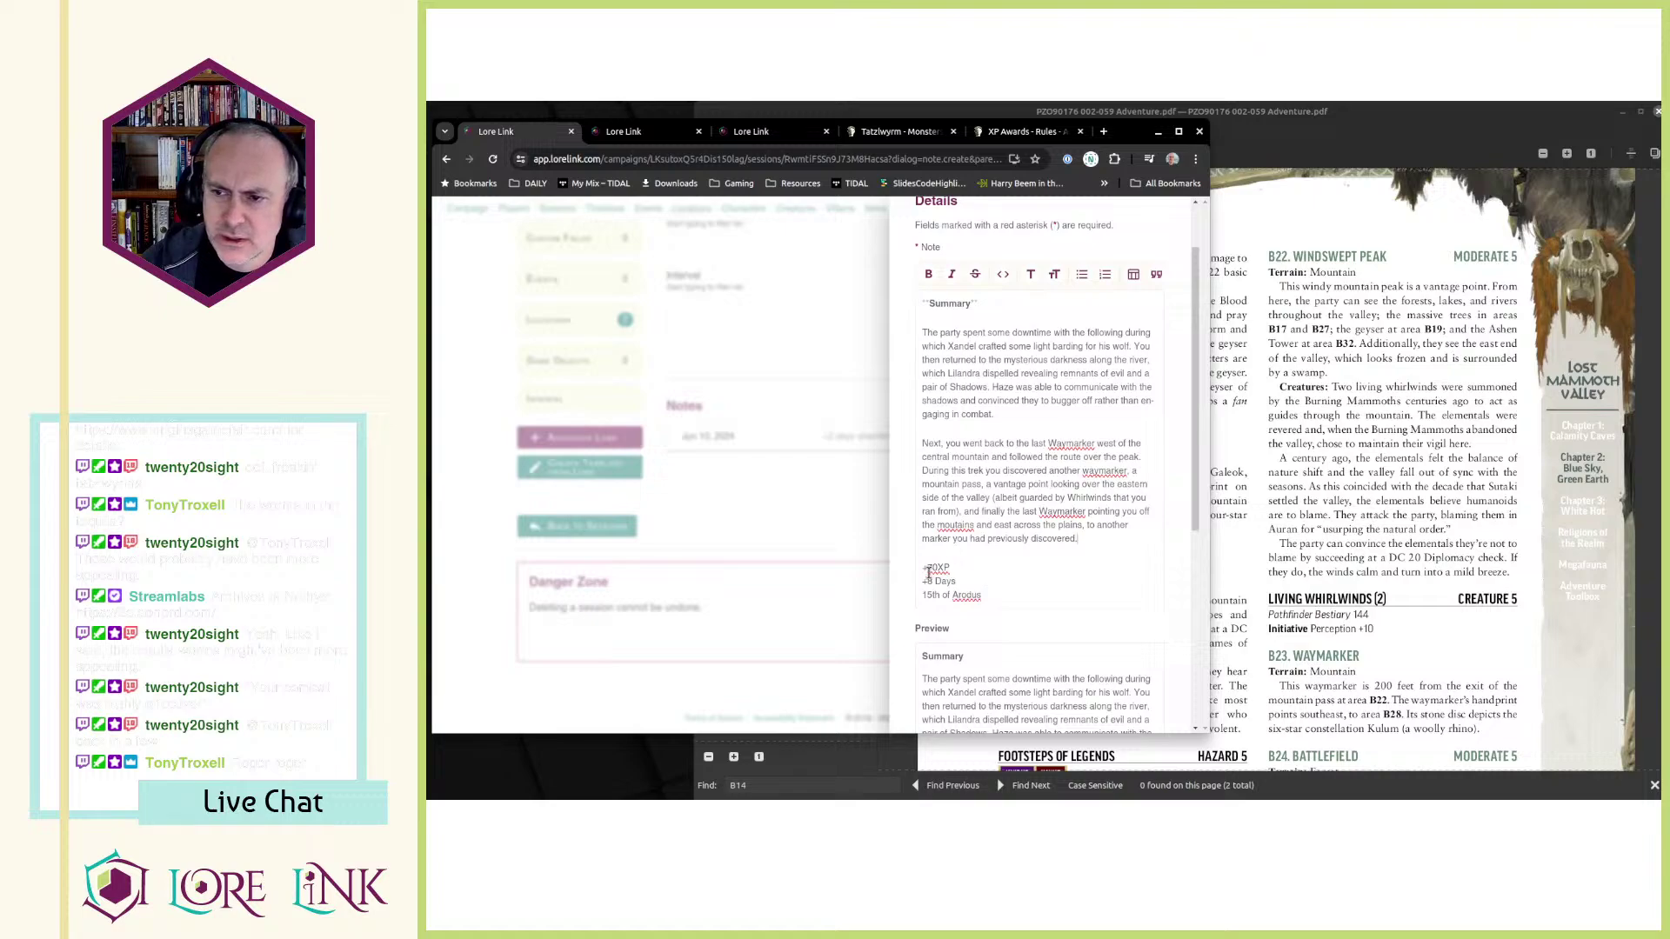
drag(926, 571, 983, 596)
key(Right)
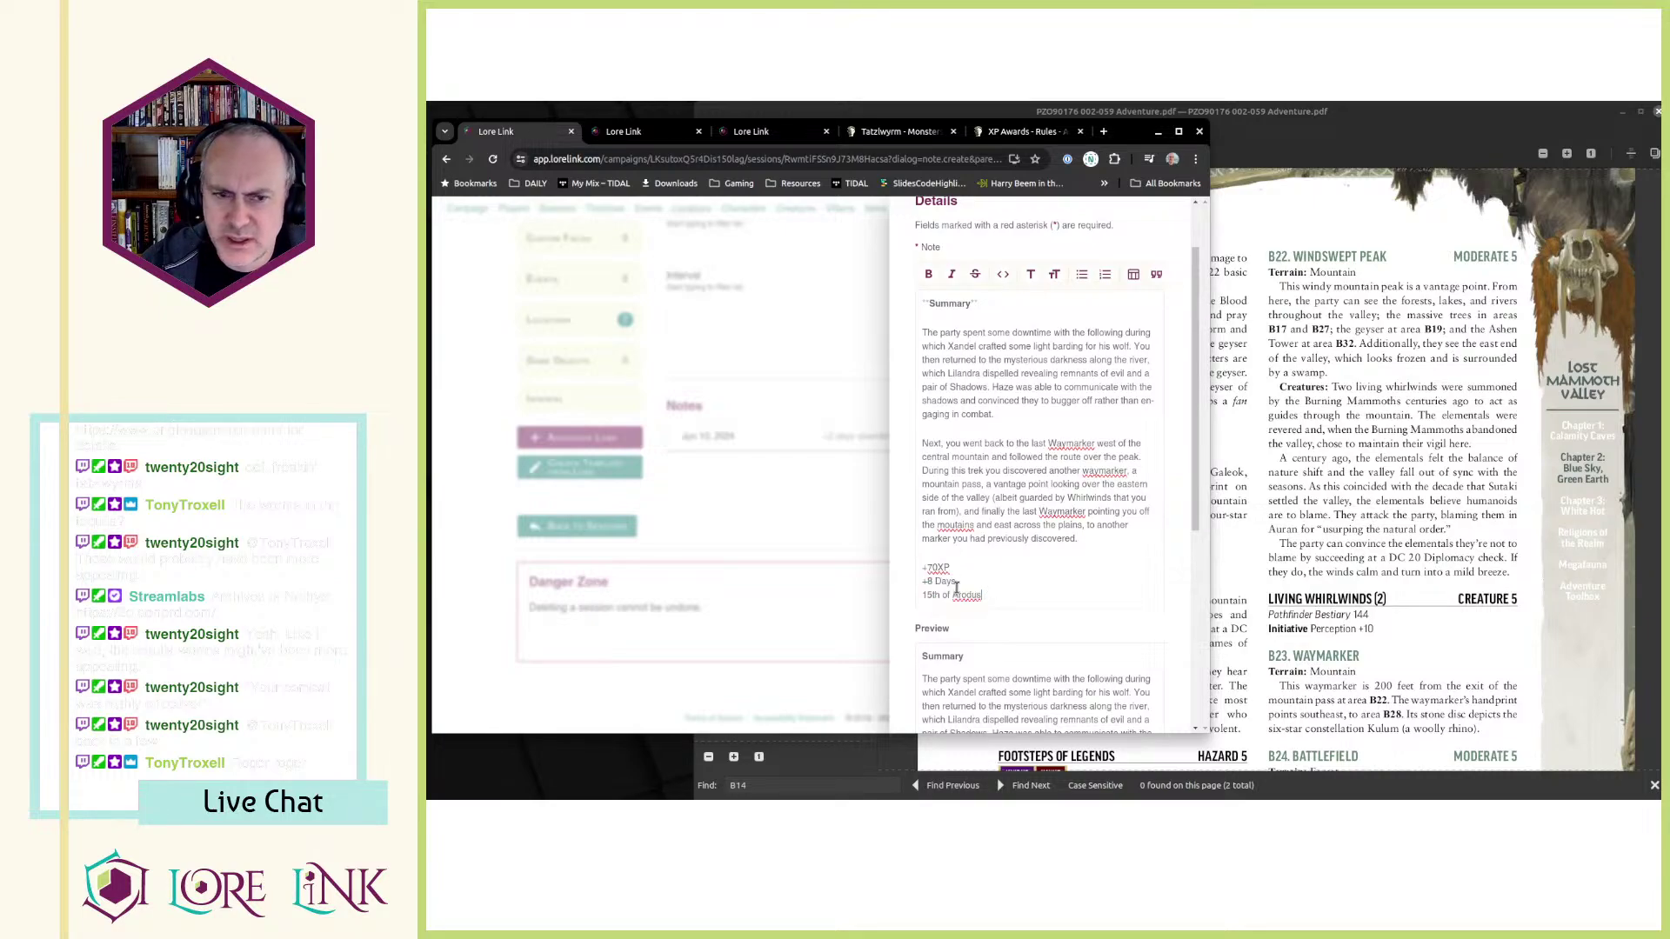
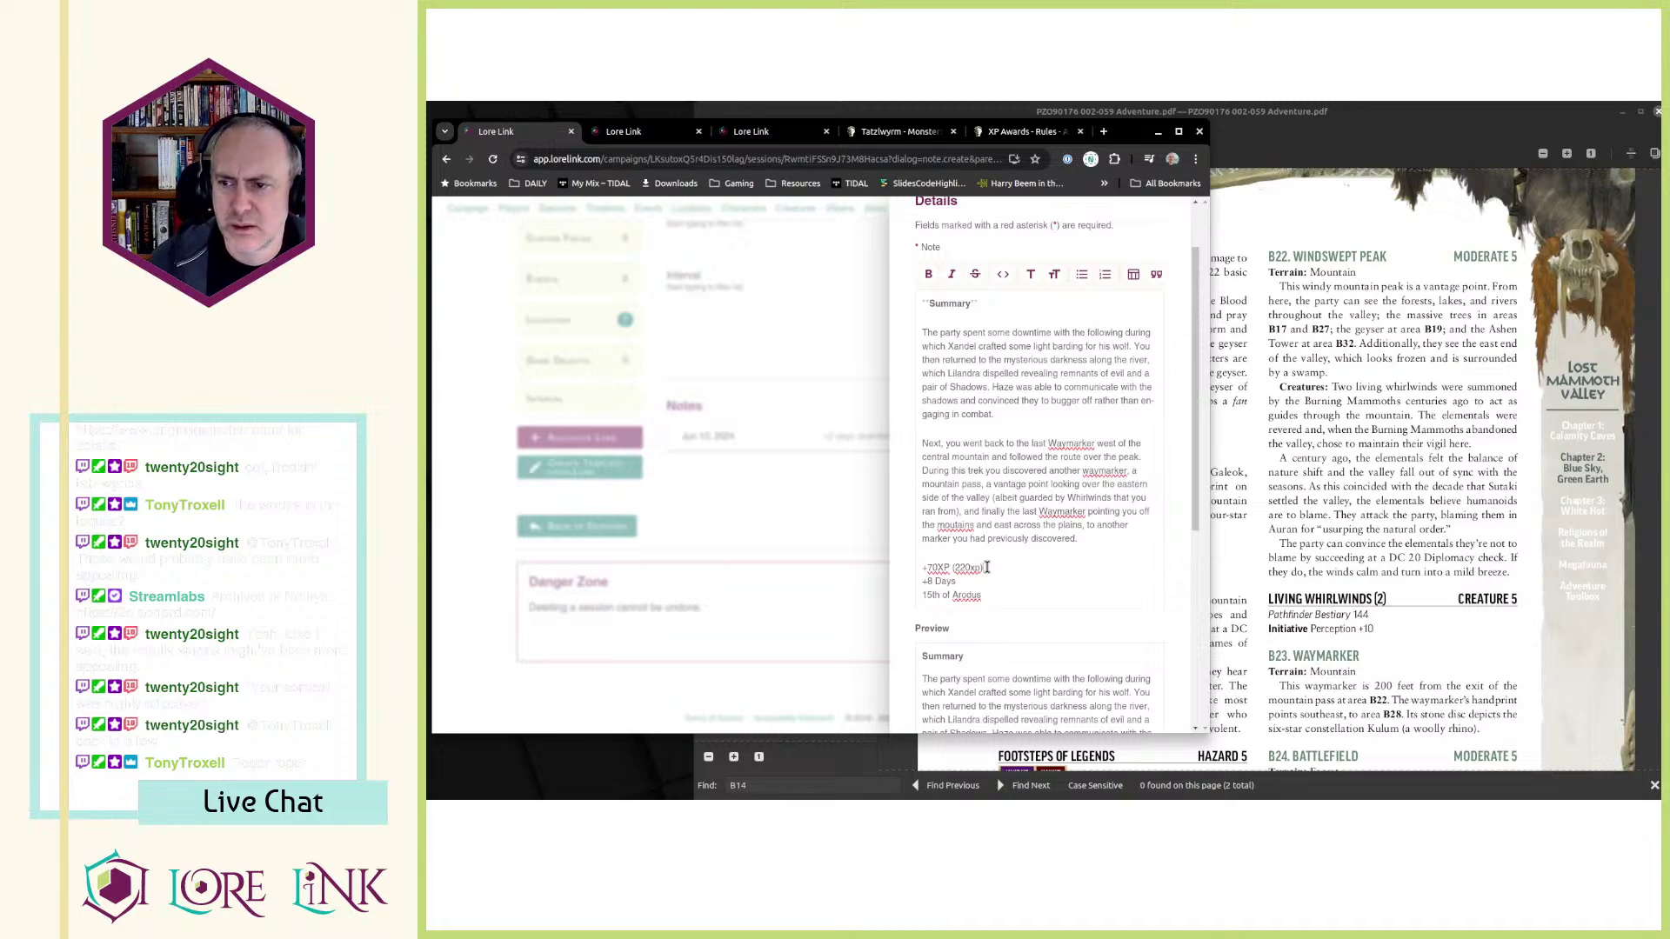
key(Delete)
text((15th of Arodus)
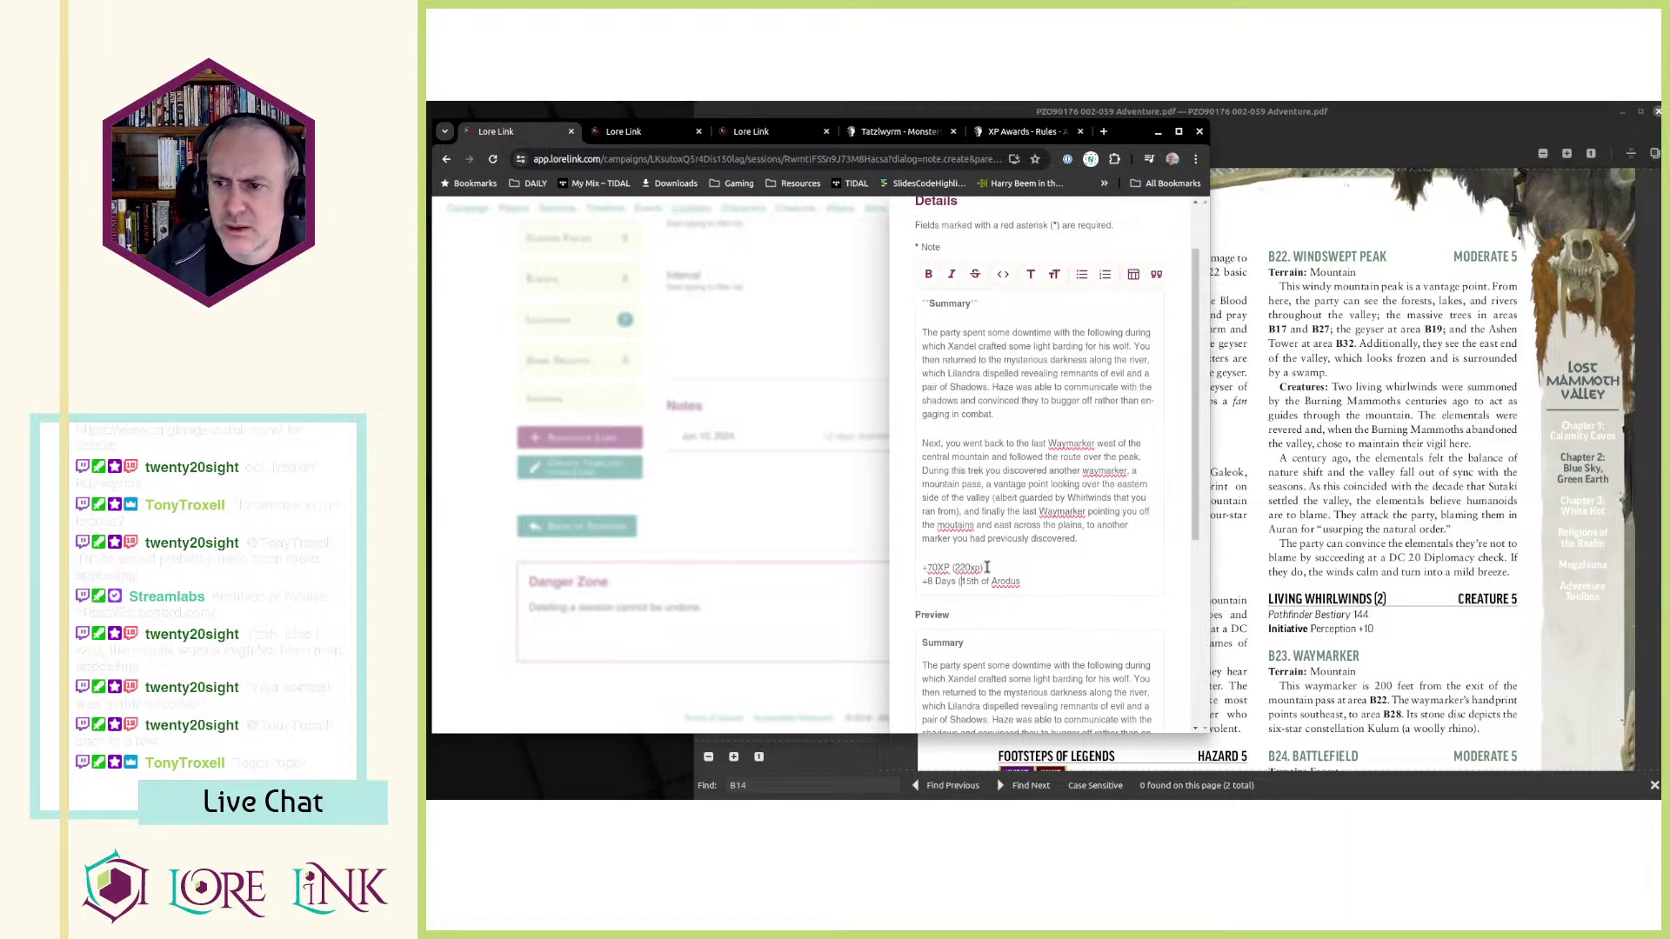
text())
scroll(1035, 565, down, 4)
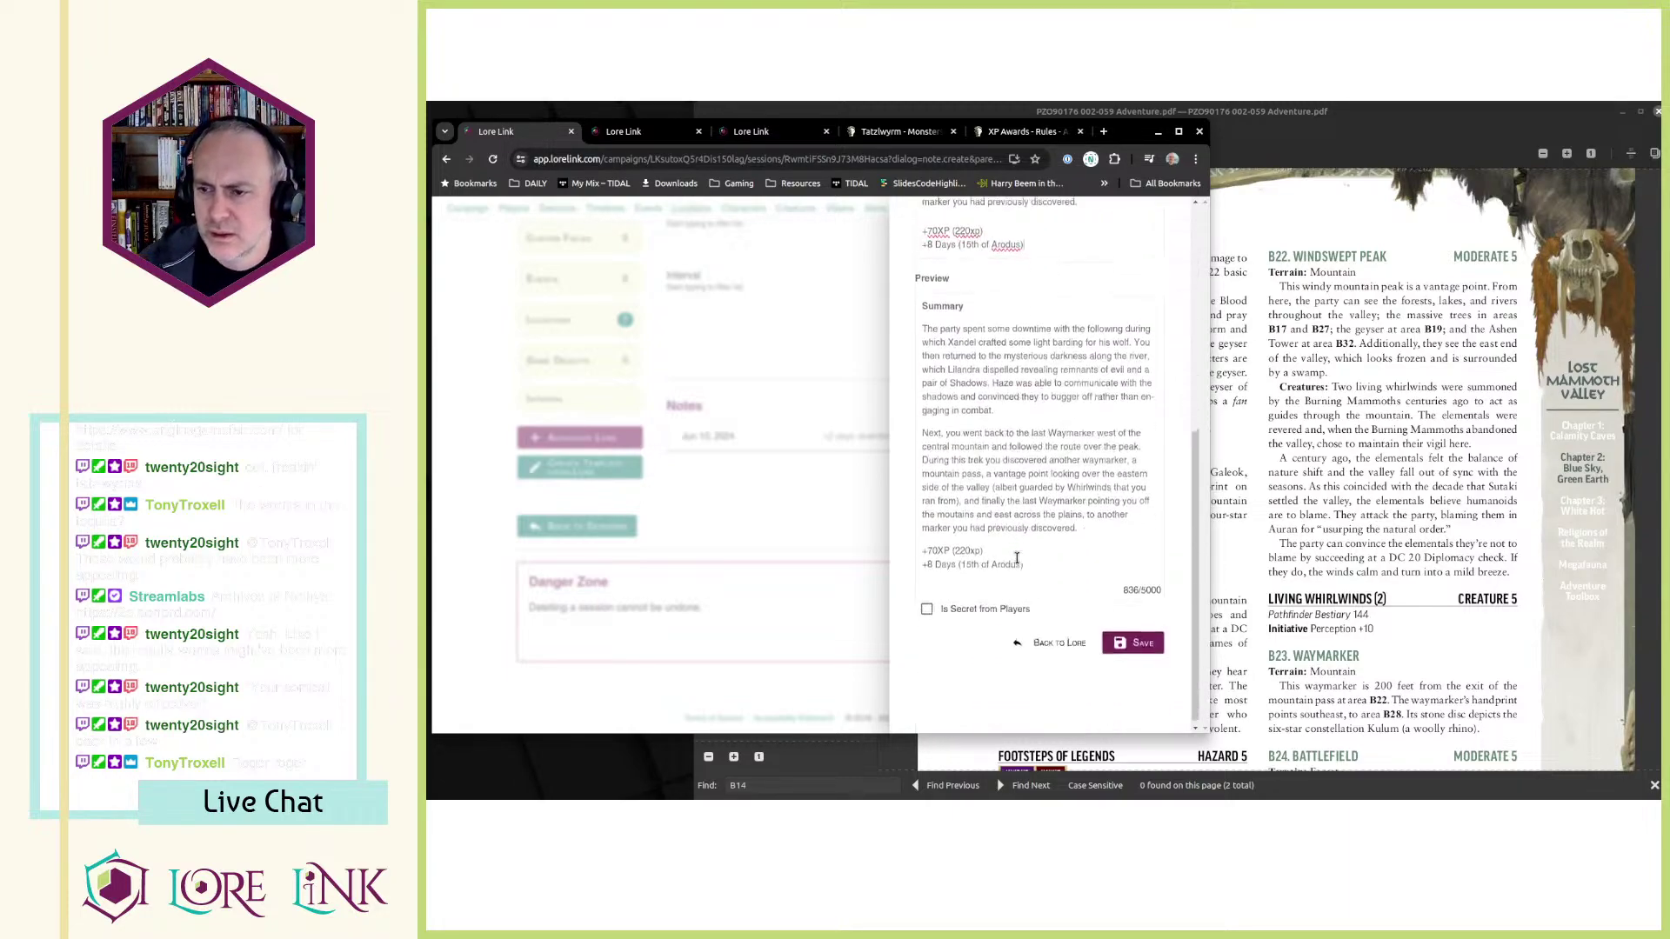
click(1130, 648)
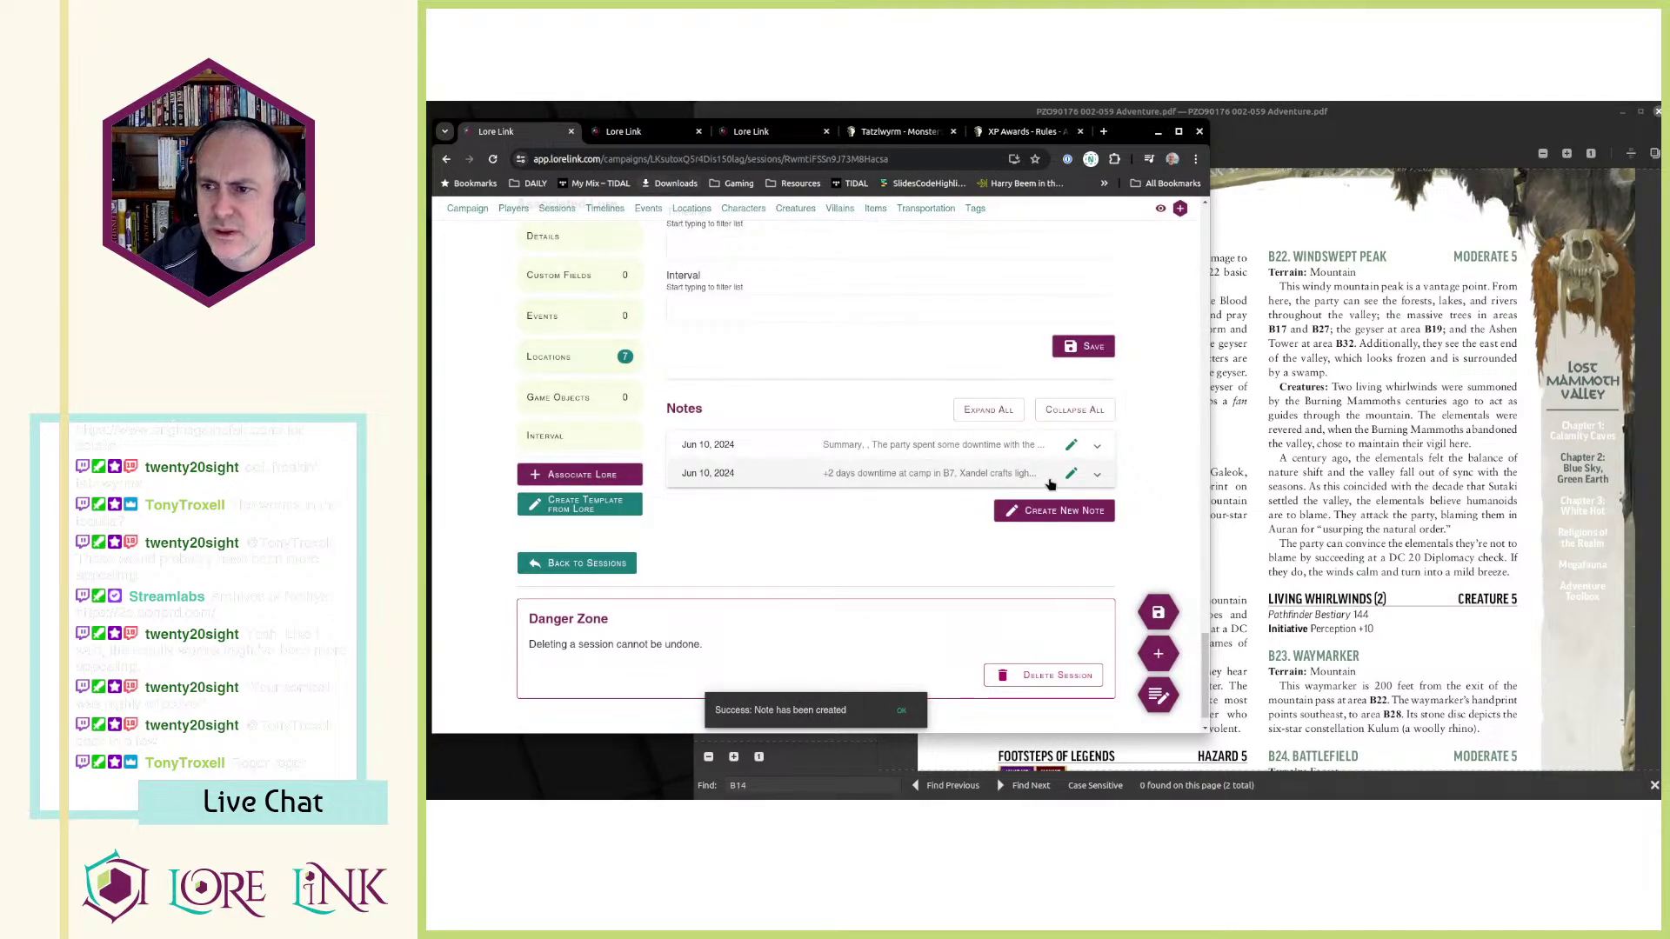
- Reopen Session 20's summary note and review its recap, XP and days lines
click(1071, 444)
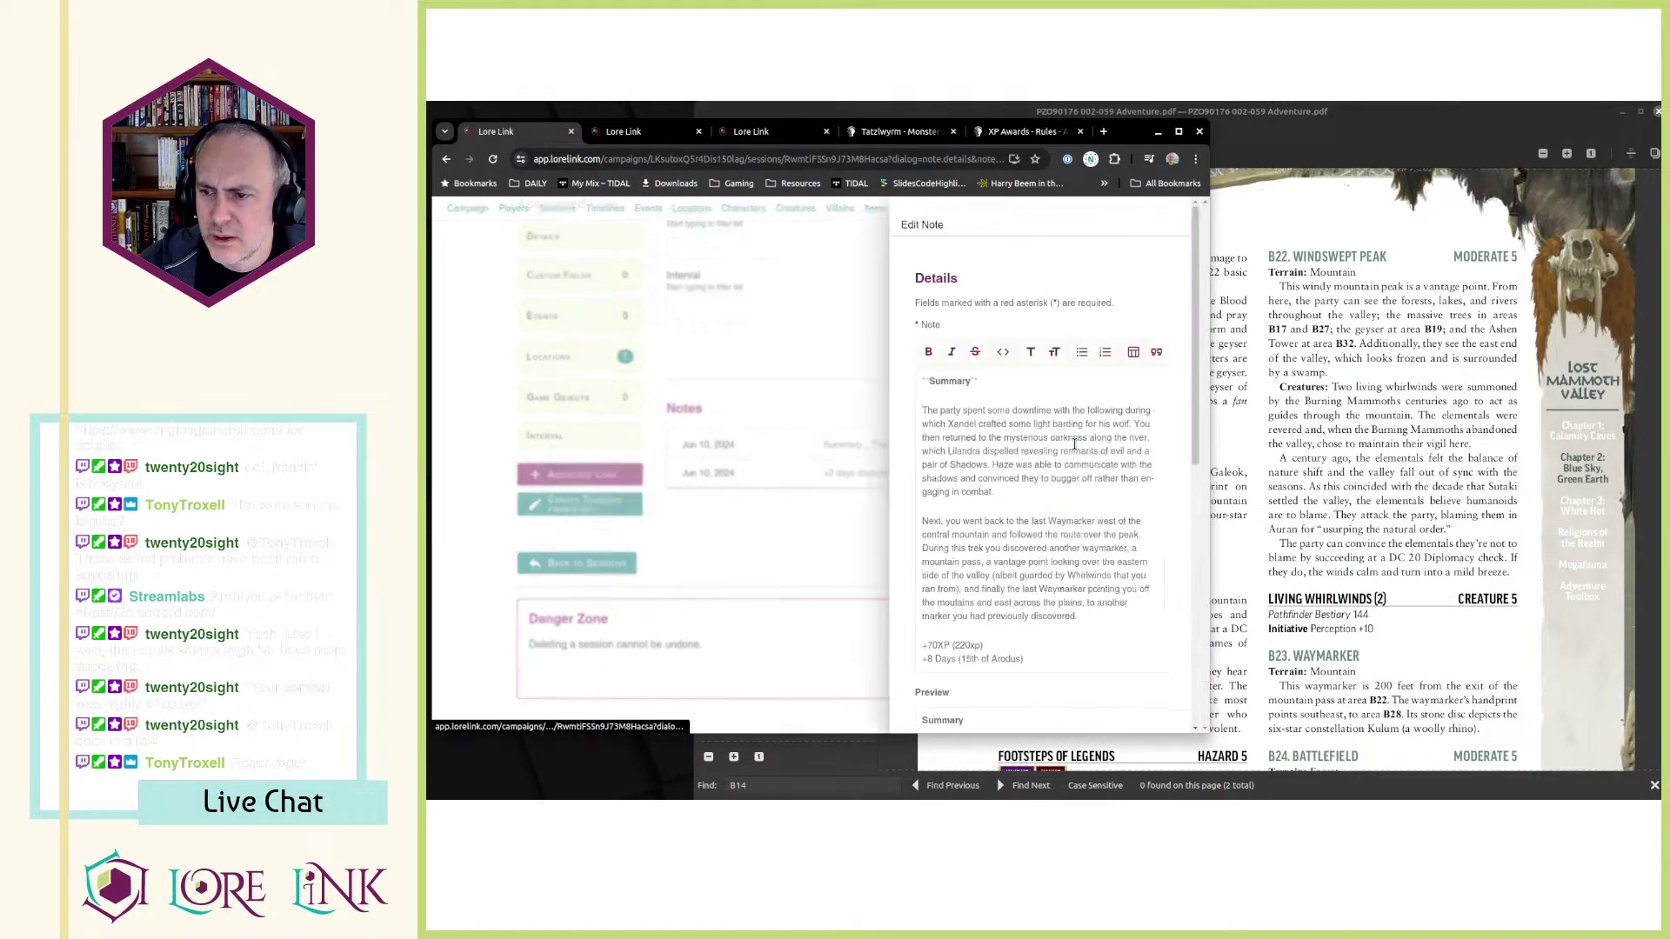
scroll(1075, 444, down, 5)
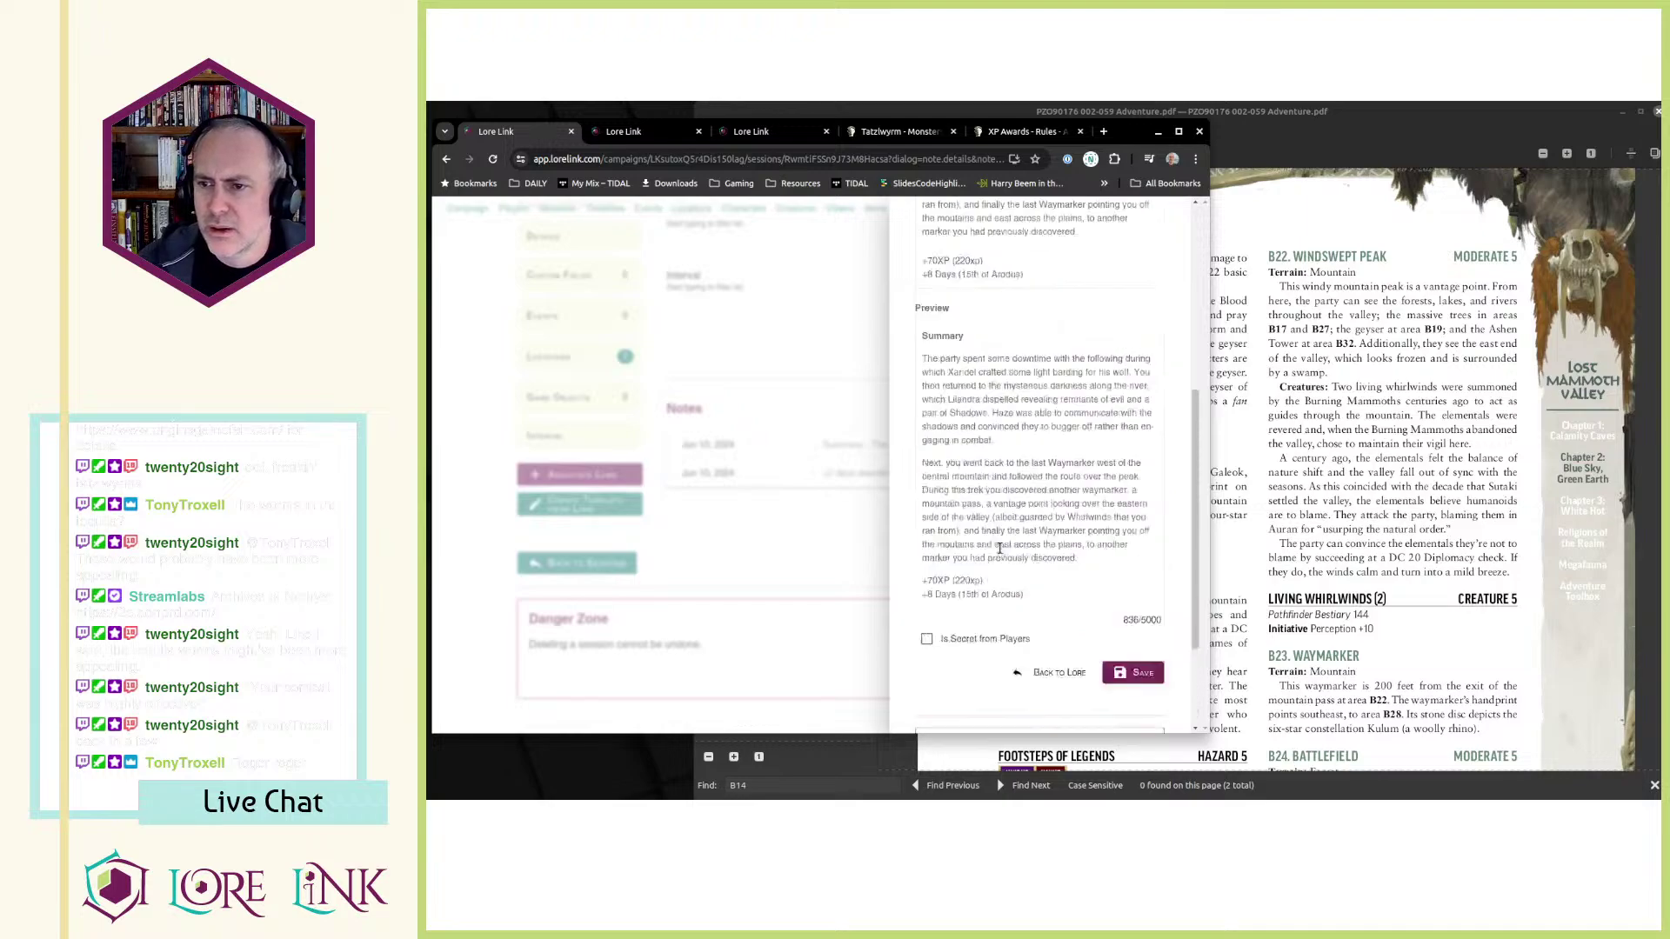
scroll(999, 548, up, 5)
- In Session 21's summary note, merge the in-game date into the days line as "+7 Days (22nd of Arodus)" and save the note
key(ctrl+Tab)
scroll(857, 463, down, 10)
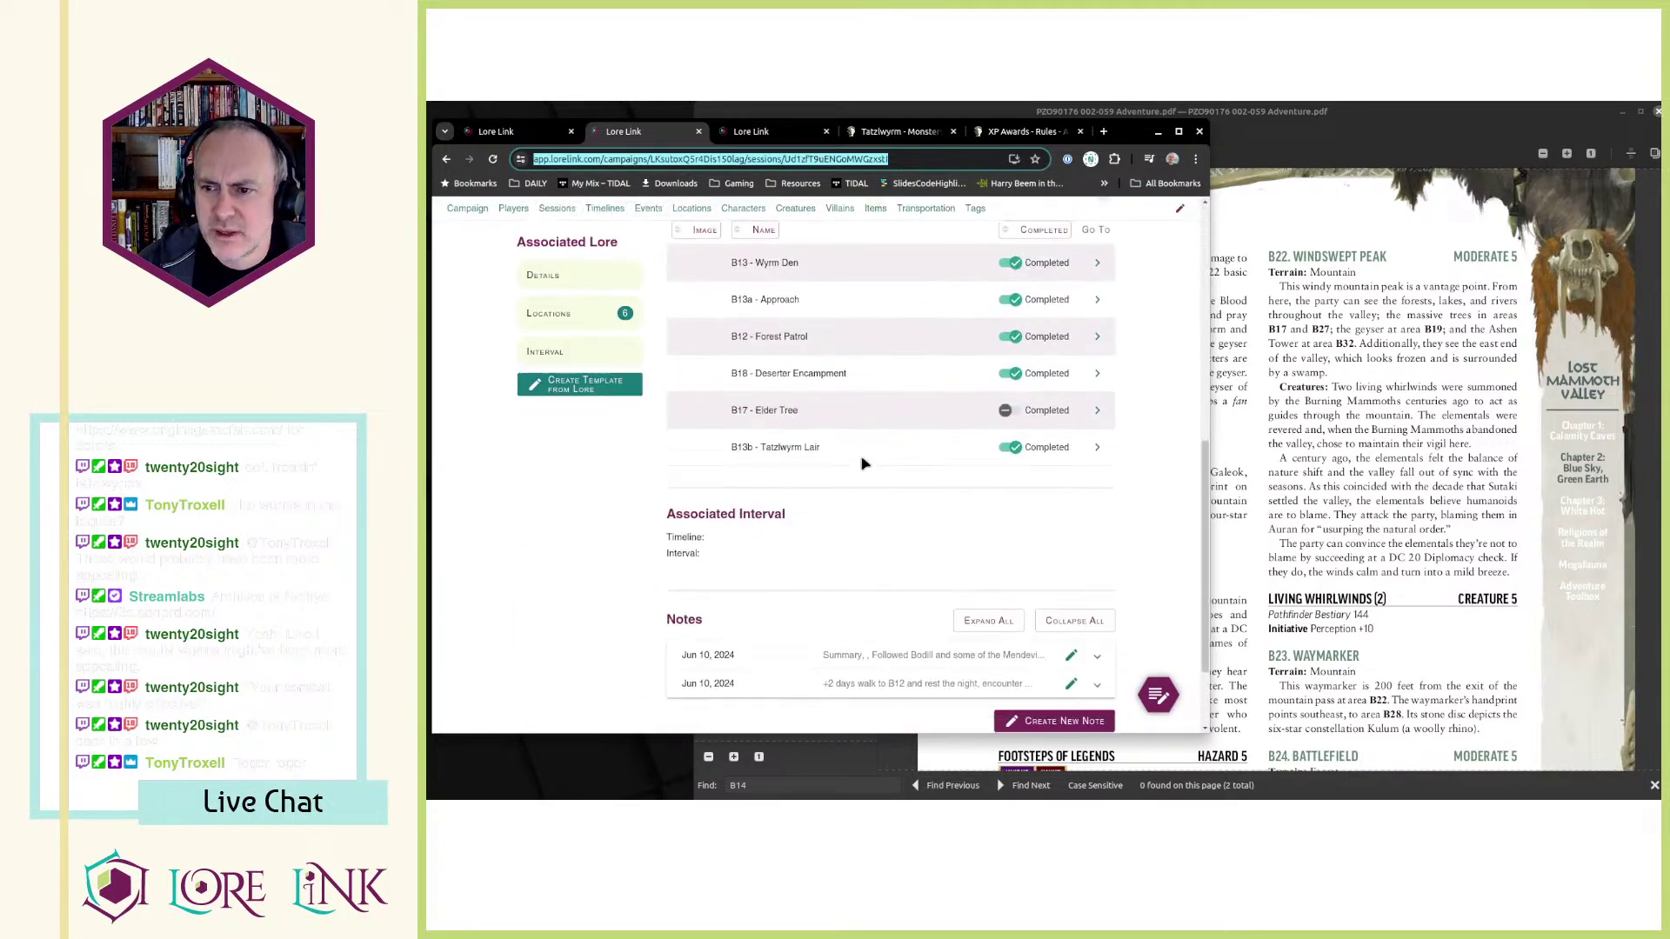
click(1065, 541)
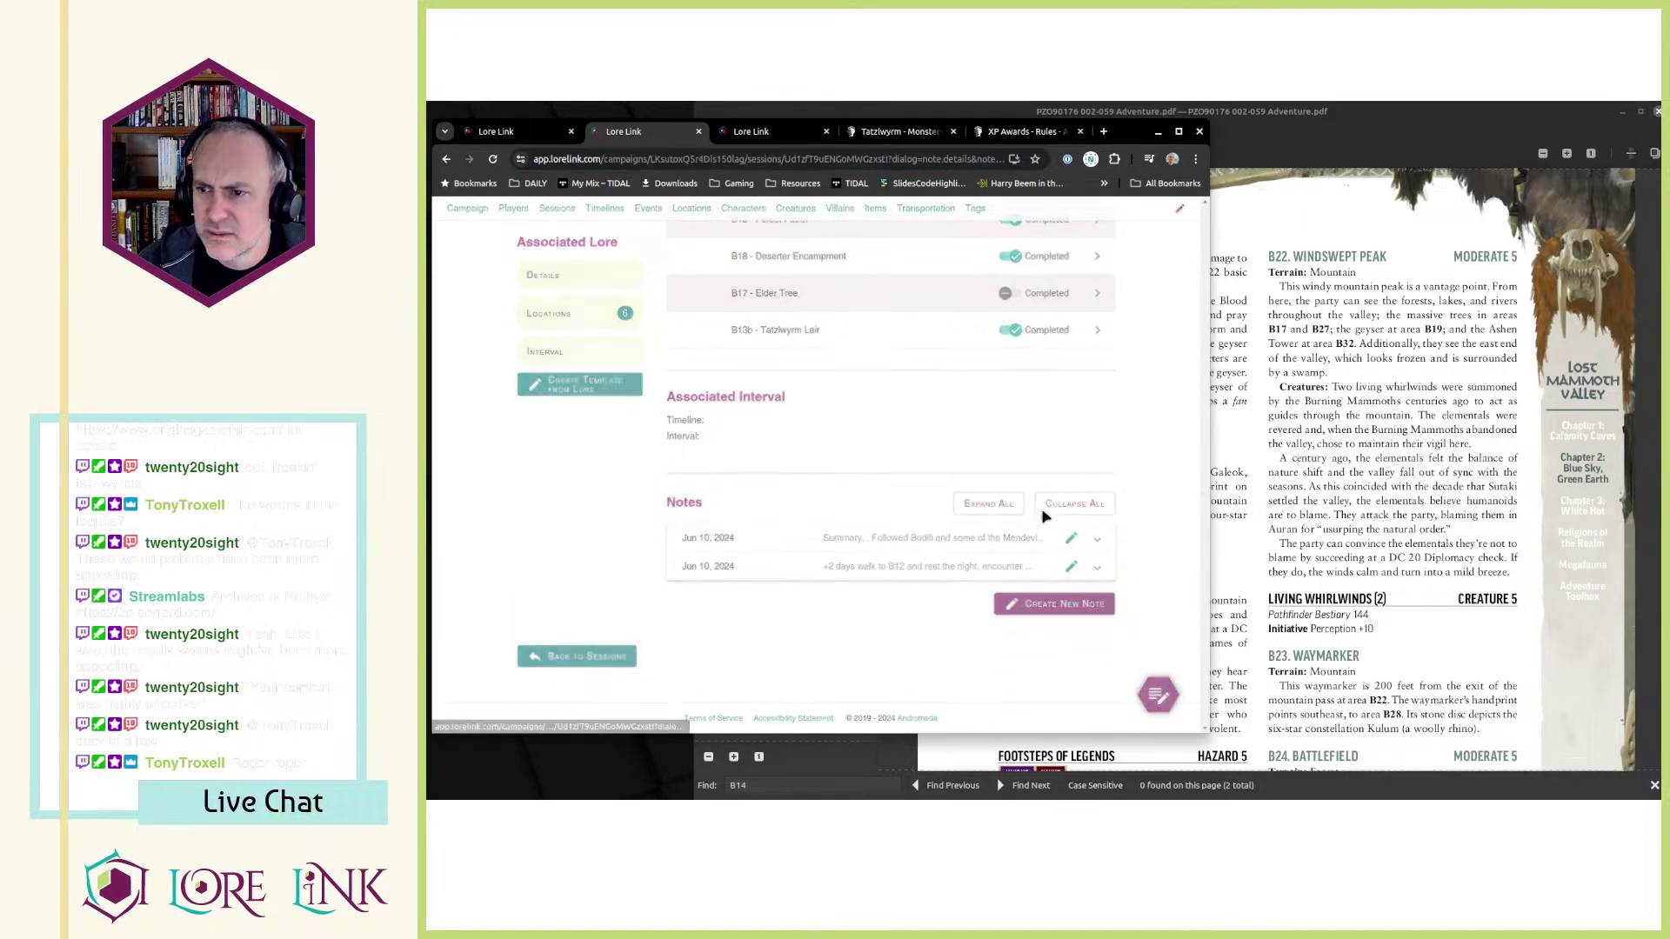
scroll(1021, 479, down, 4)
scroll(1009, 468, up, 1)
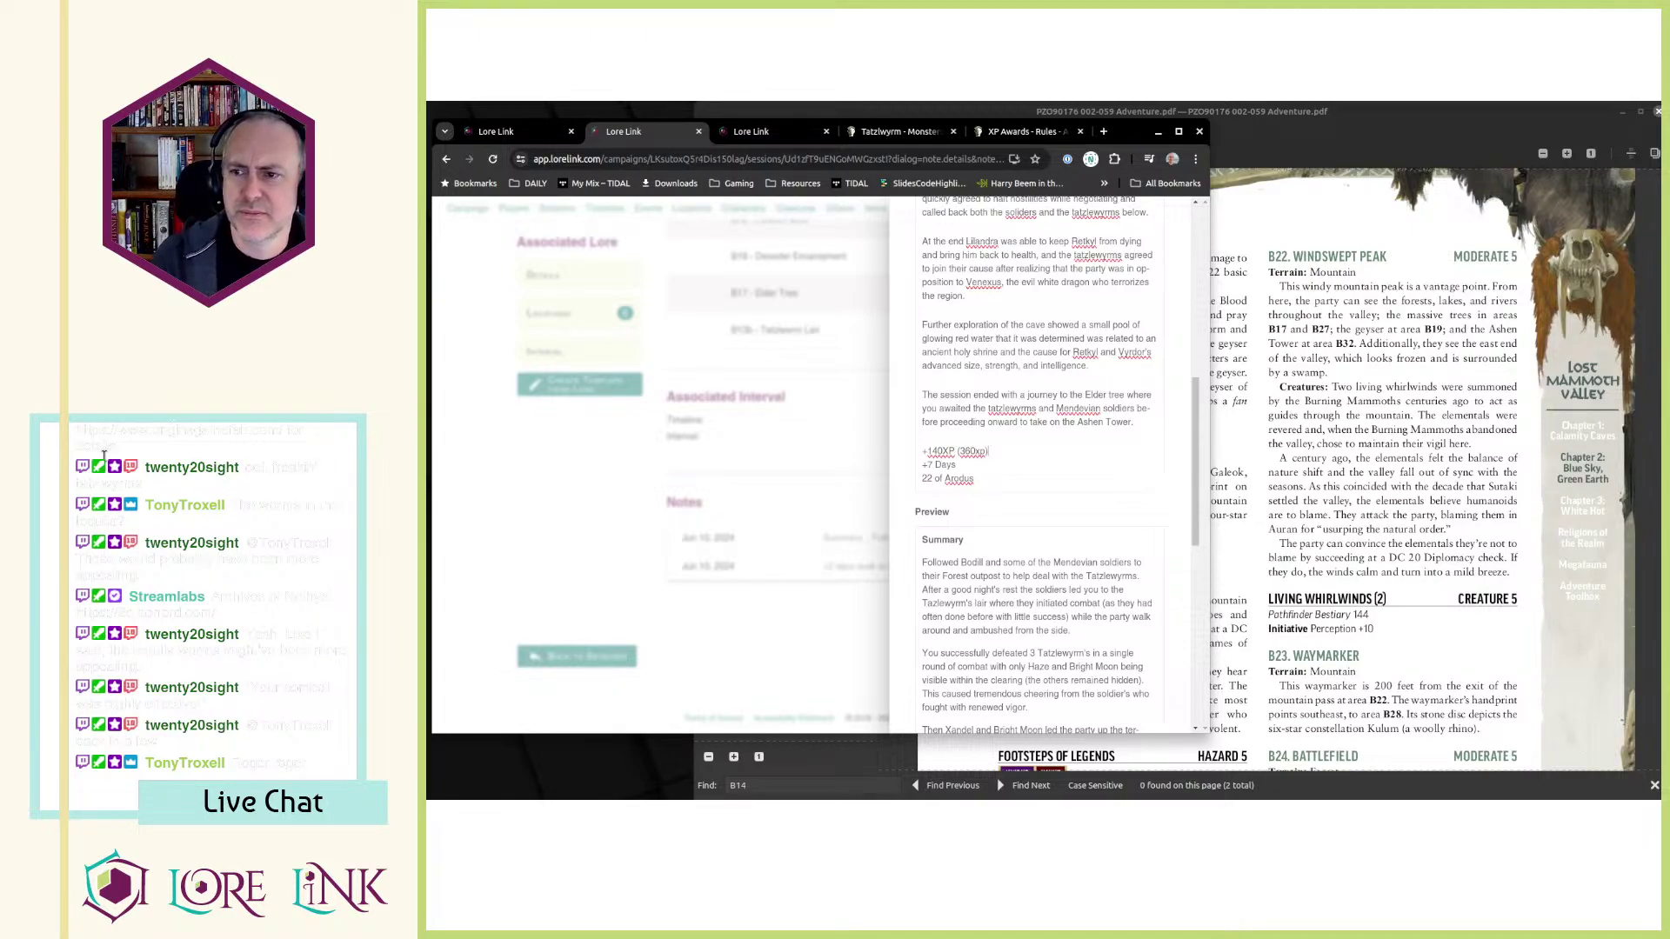
key(Delete)
text((22)
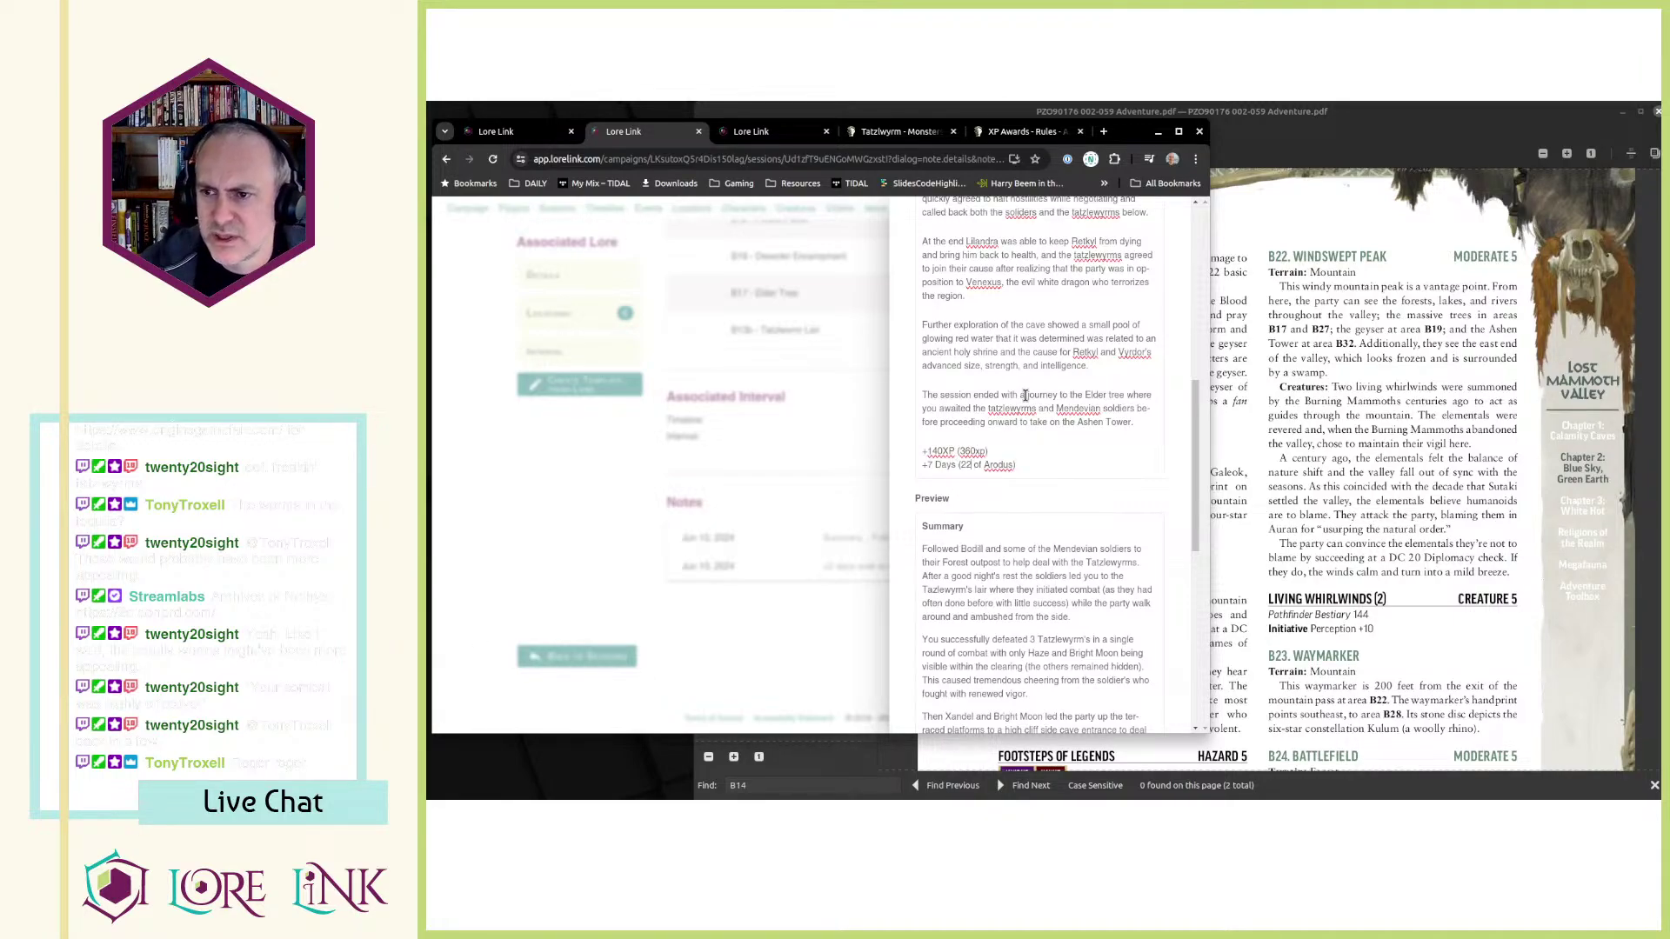
text(nd)
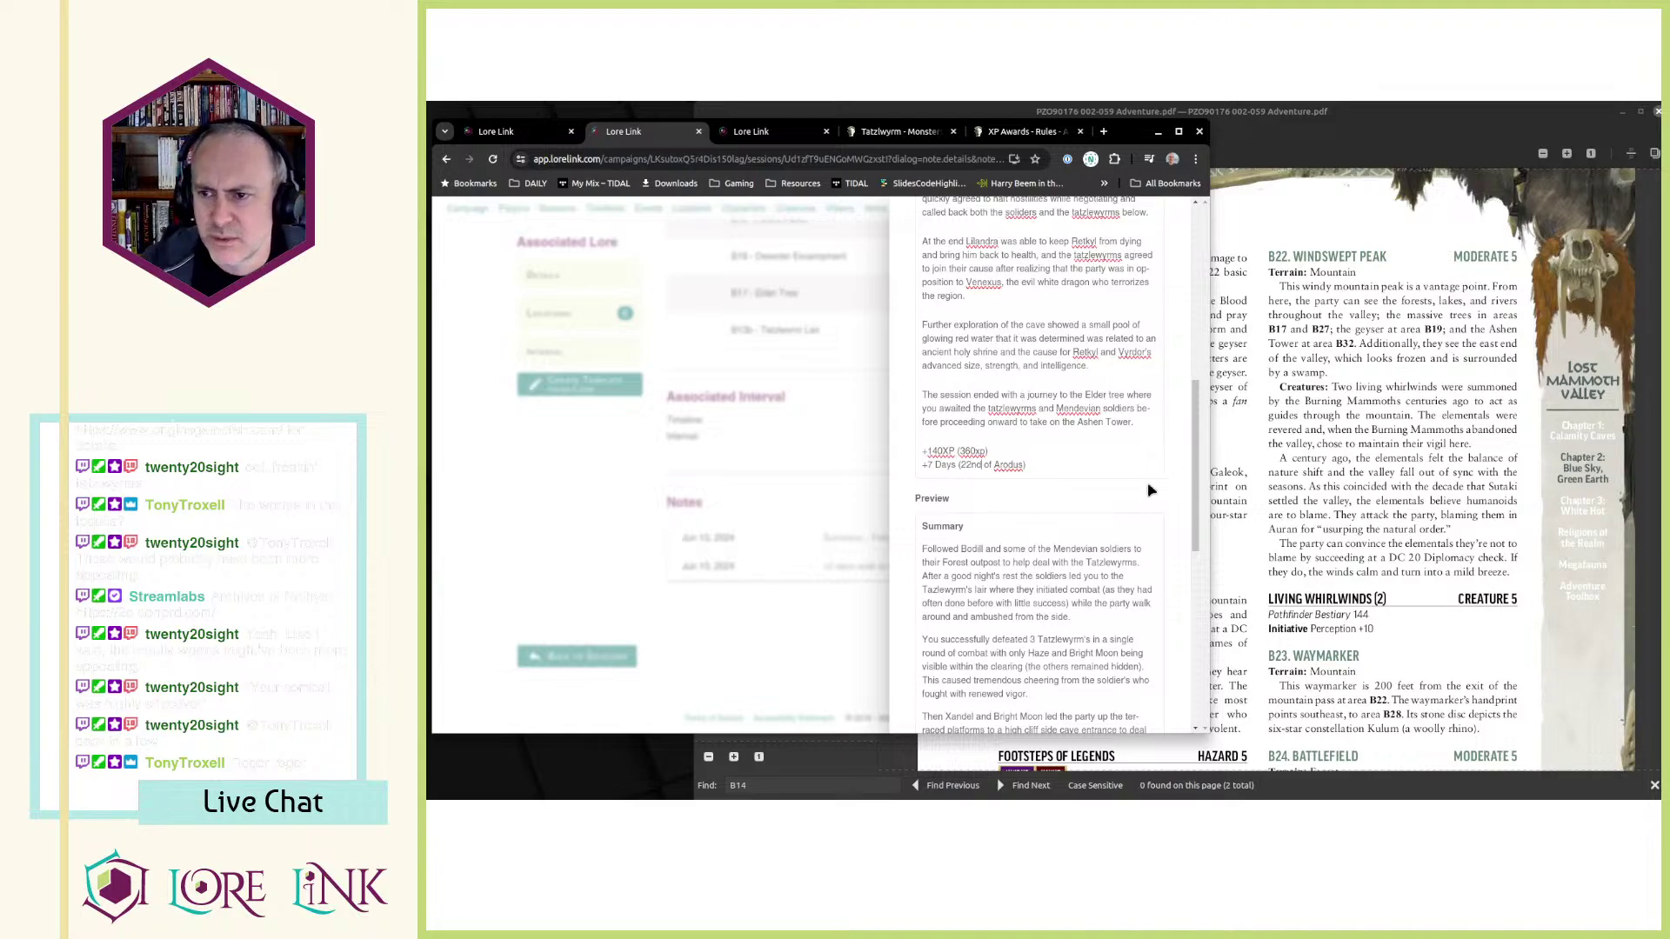
scroll(1079, 573, down, 5)
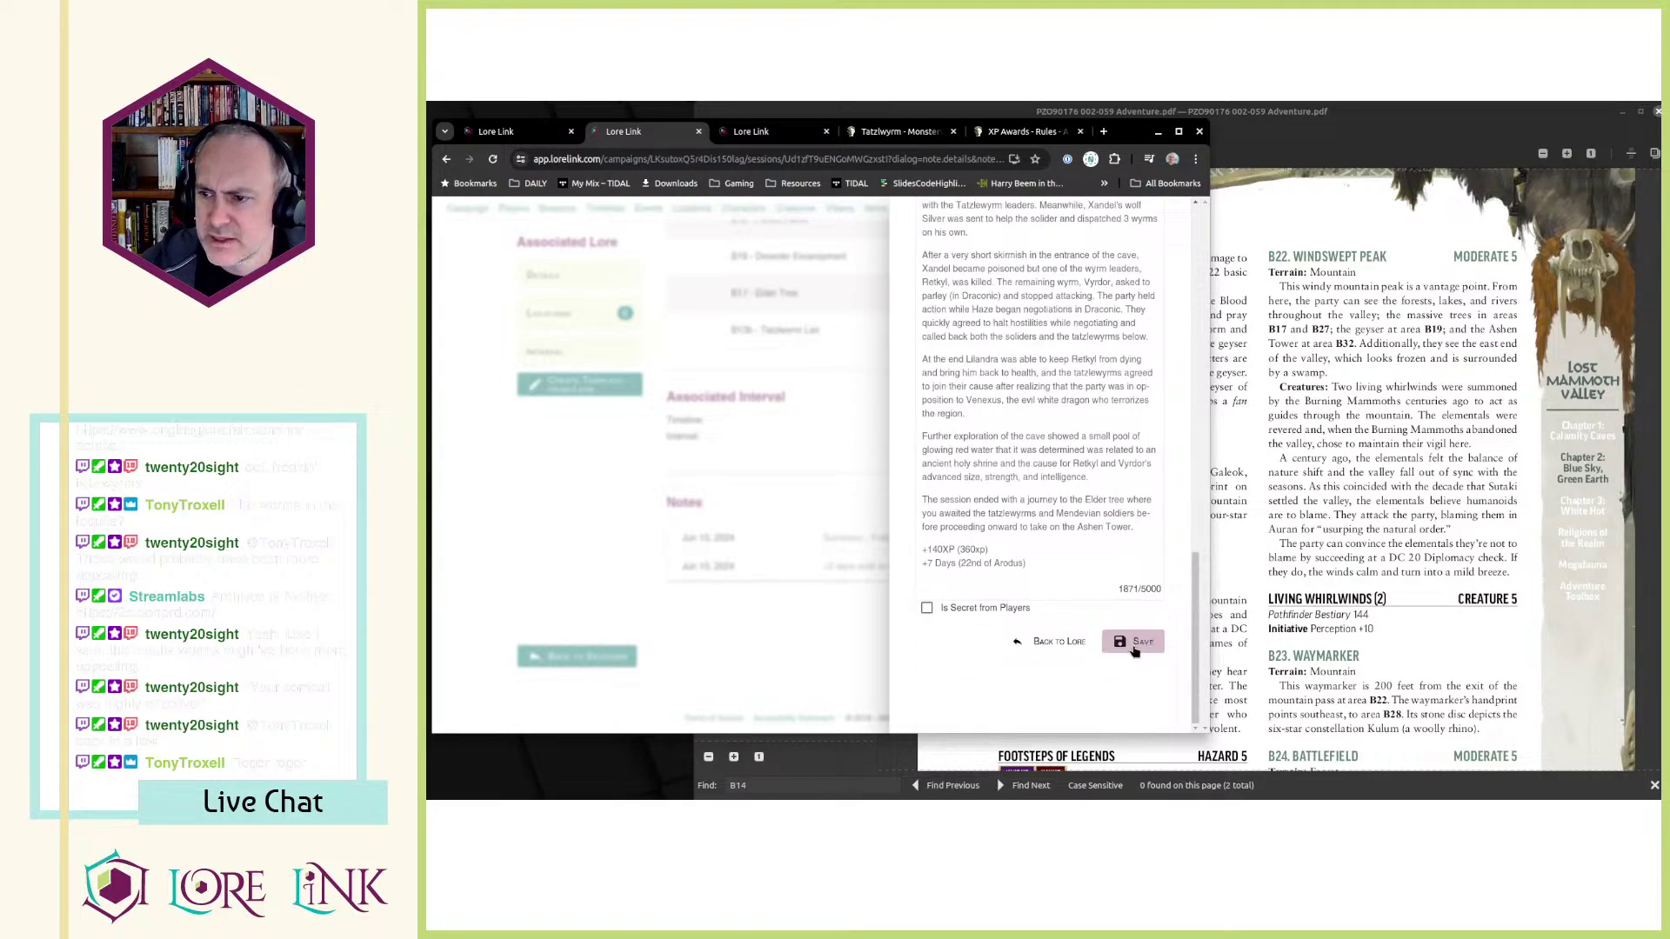
click(1134, 645)
- Return to Session 20's open summary note and save it, leaving it visible to players
click(513, 131)
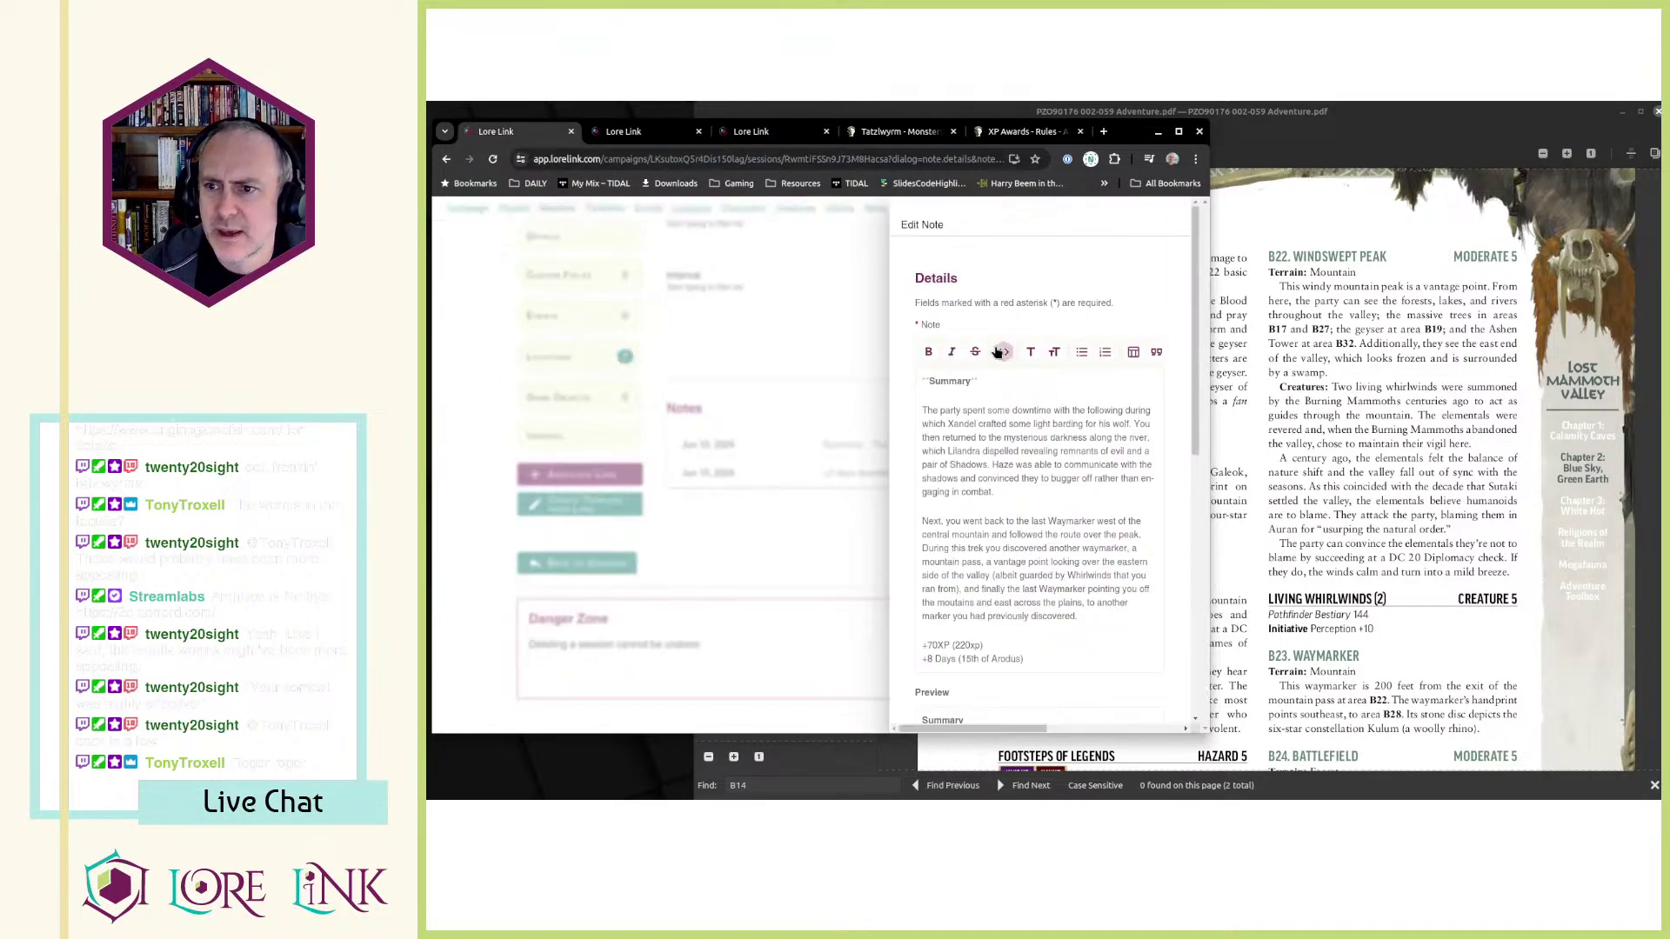
scroll(983, 472, down, 5)
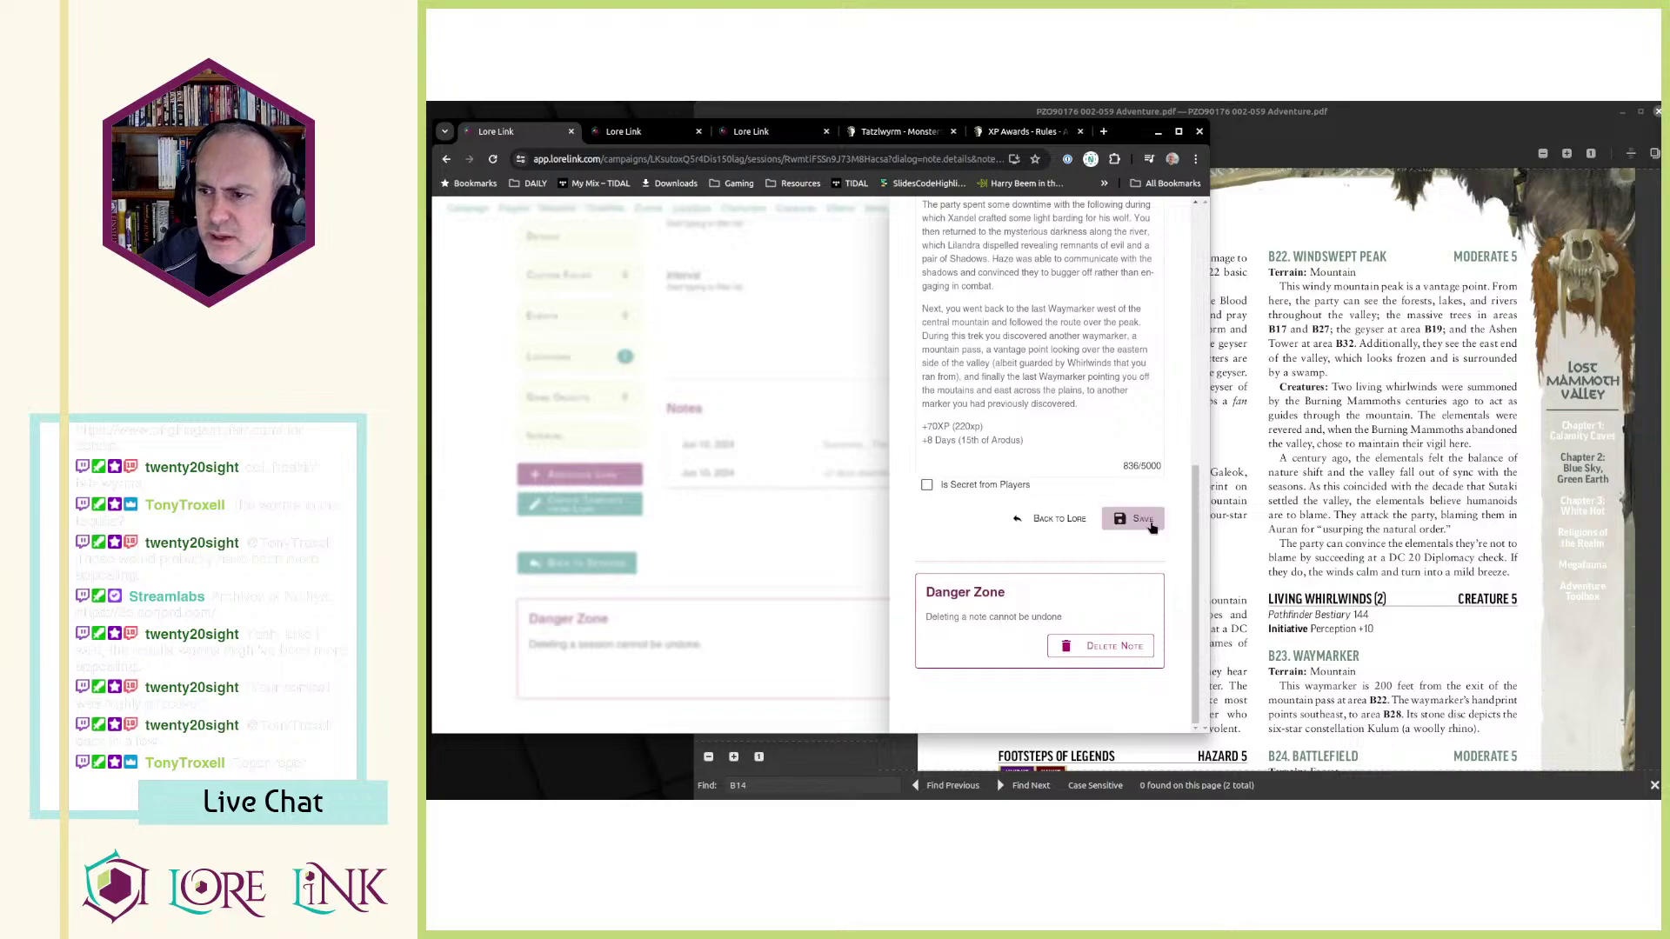
click(1133, 521)
- Set Session 20's planning status to Completed and save the session
scroll(930, 565, up, 5)
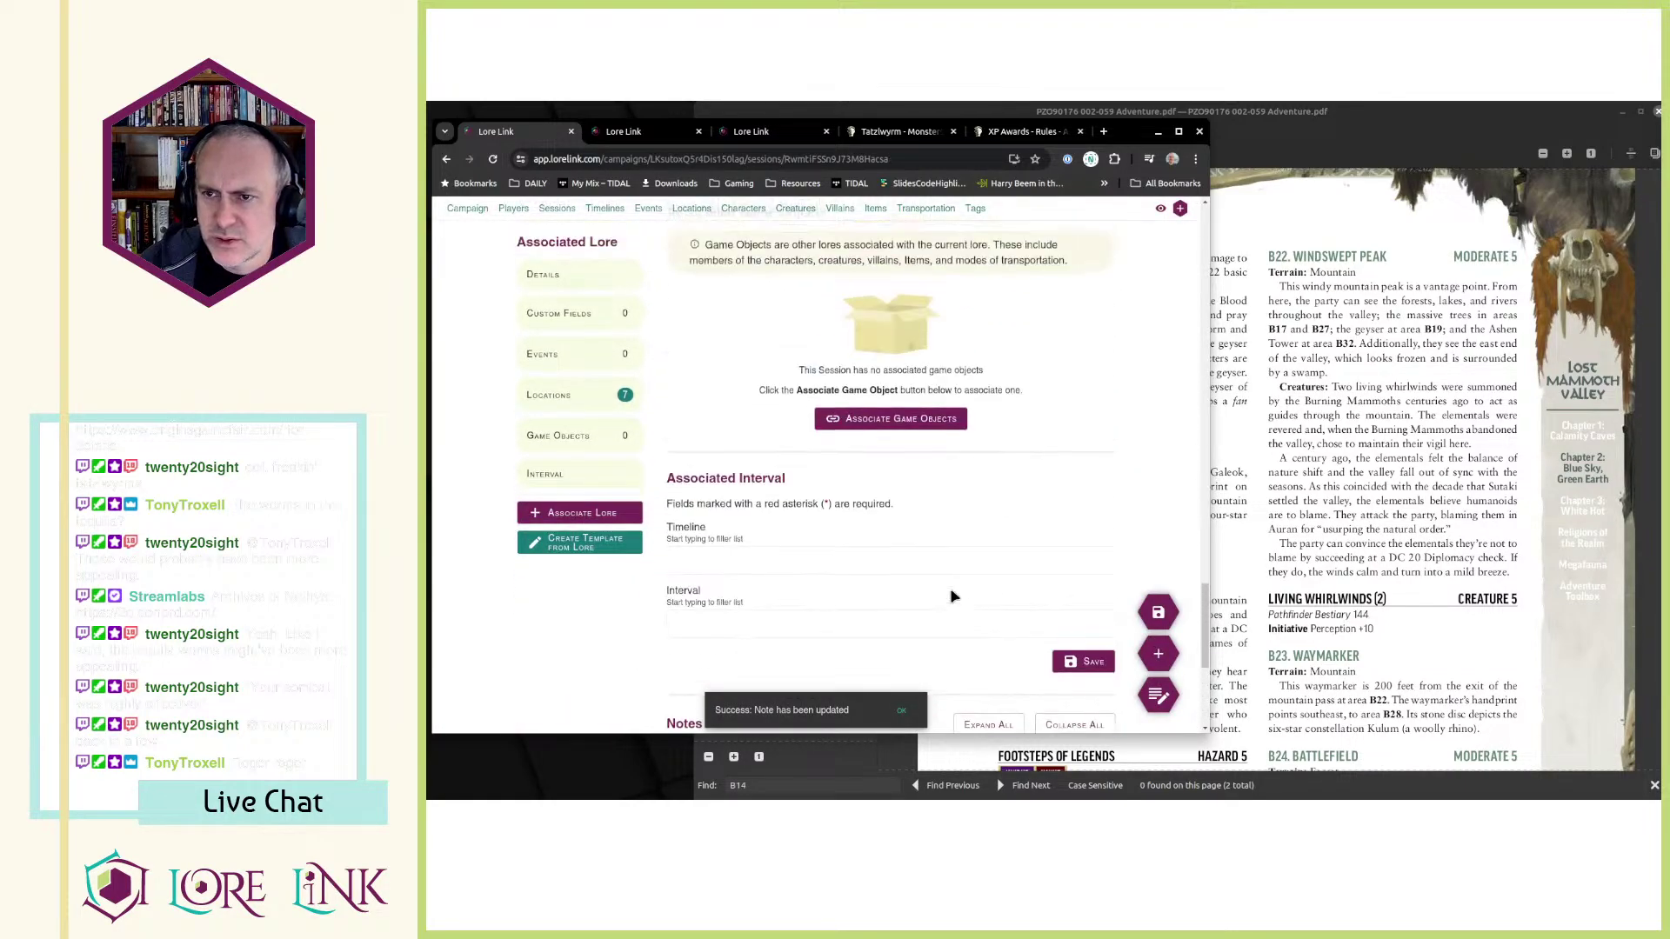
scroll(961, 465, up, 10)
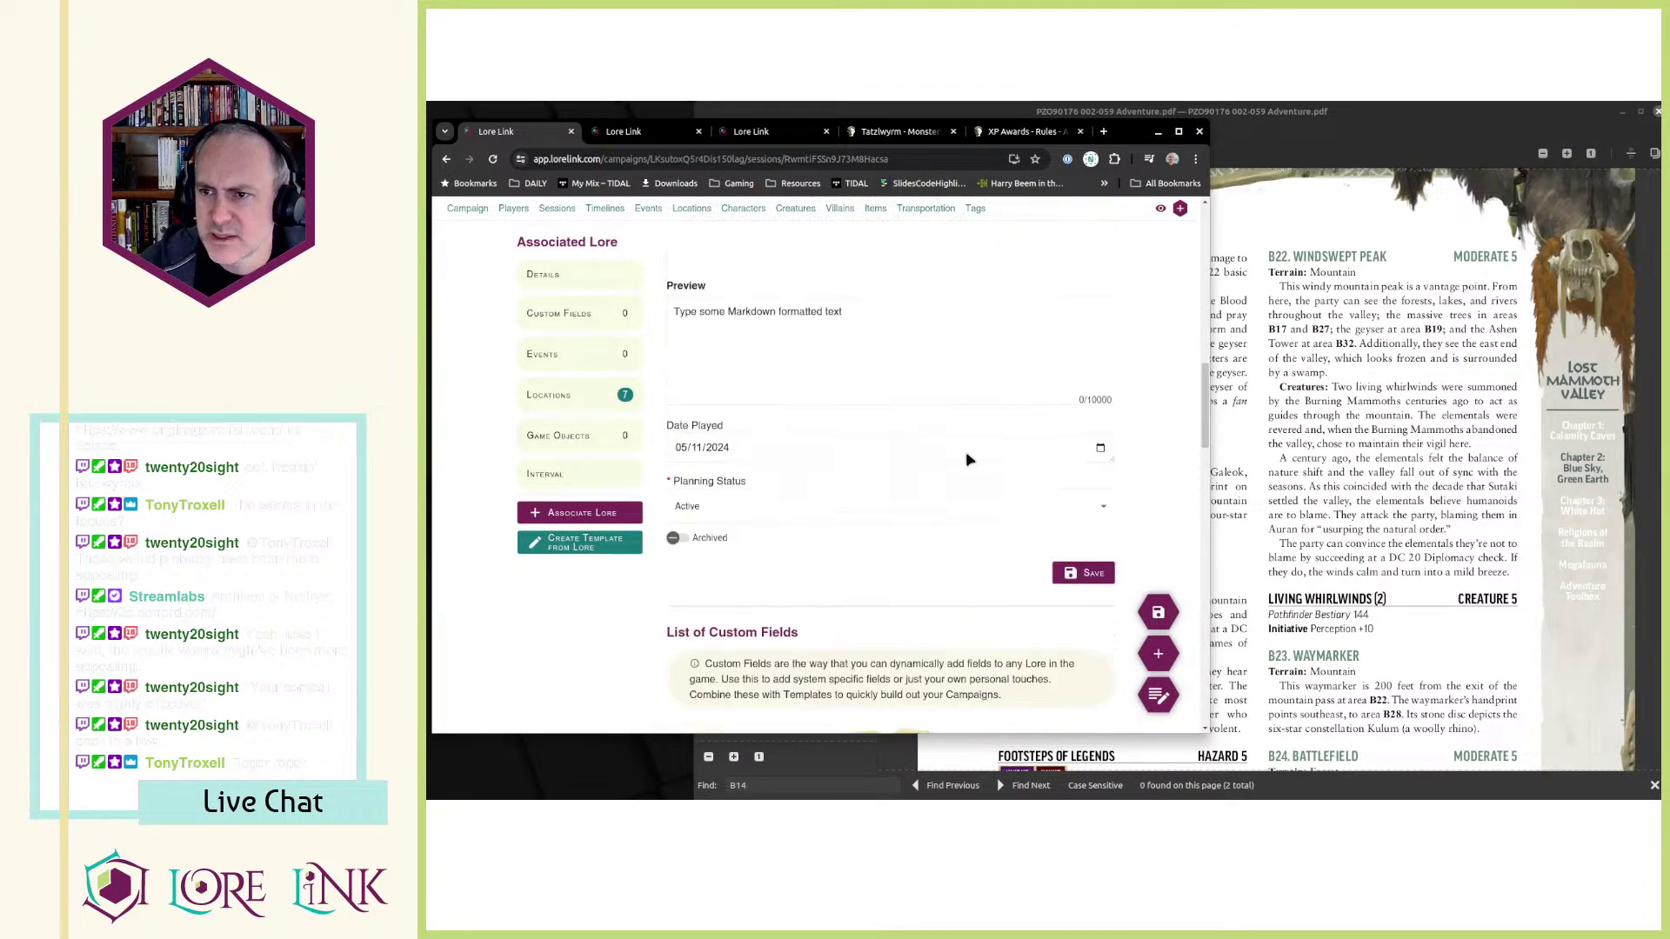
click(879, 506)
click(913, 599)
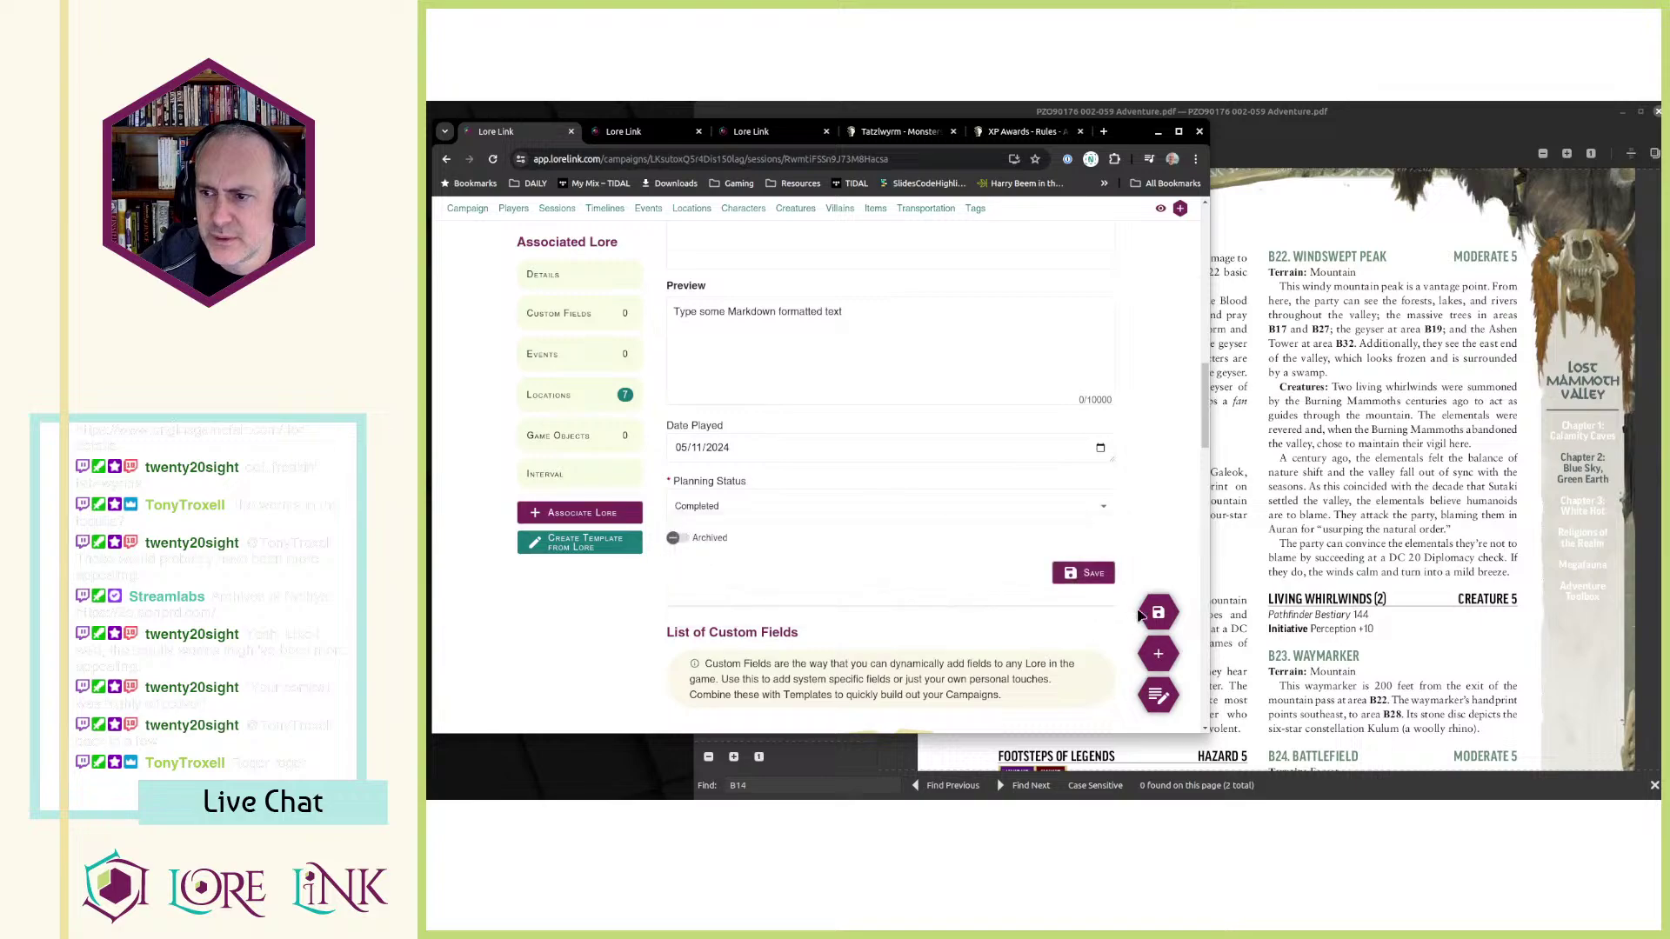
click(1163, 602)
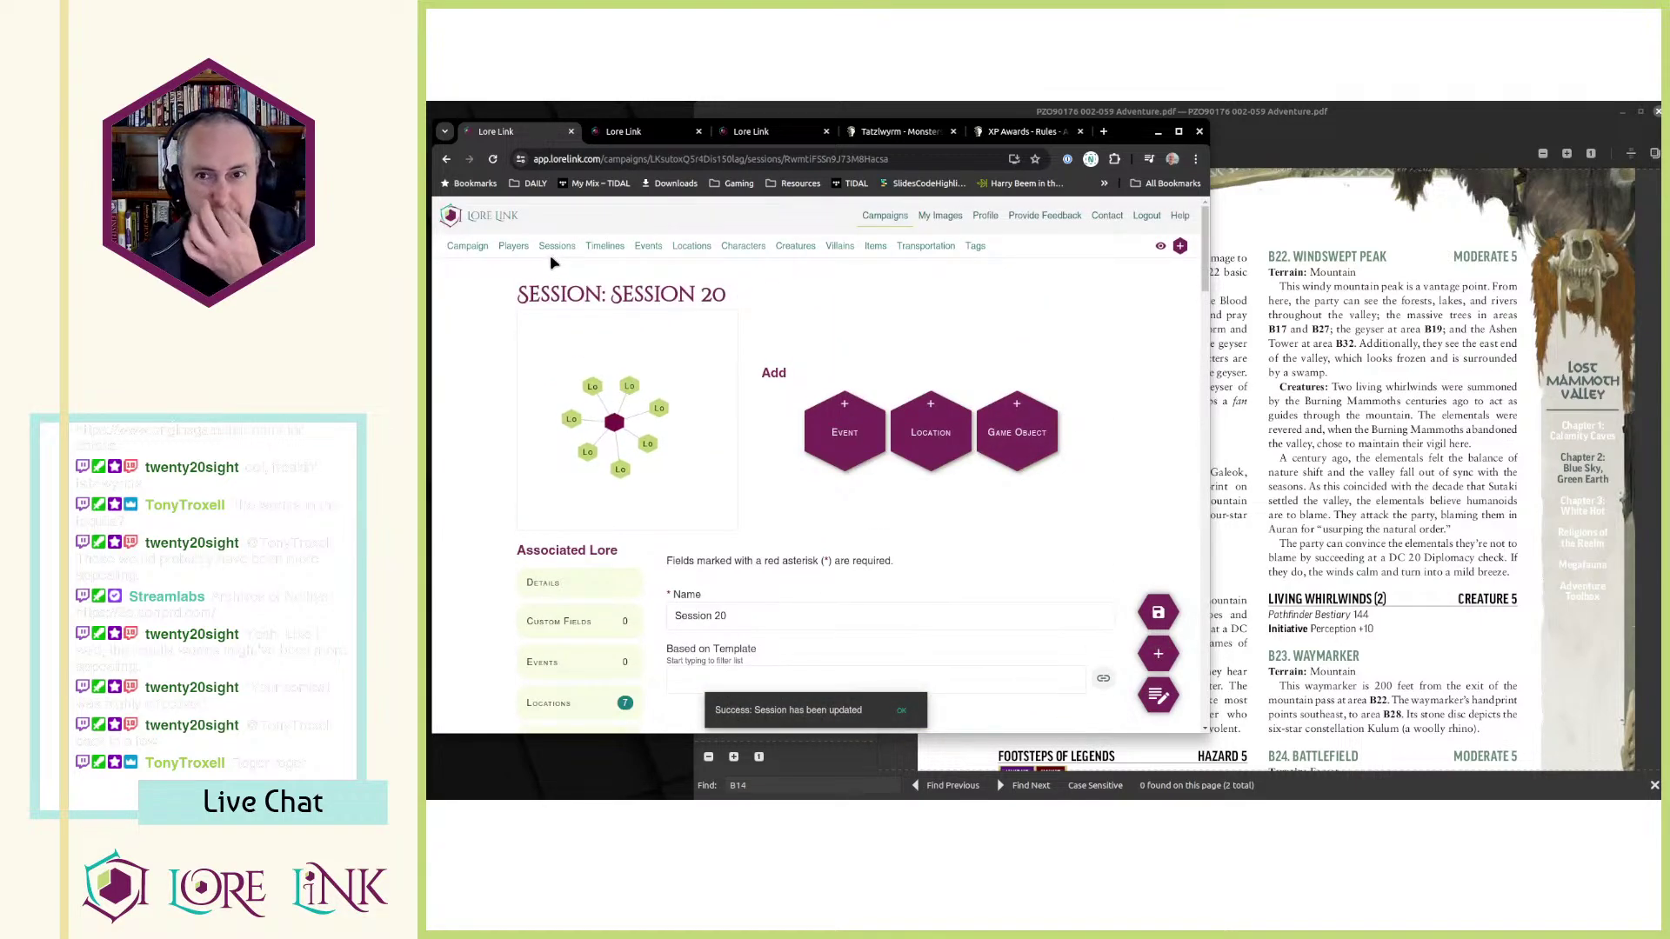
- Check the planning statuses in the campaign's session list and open Session 22 for editing
click(556, 246)
scroll(863, 421, down, 3)
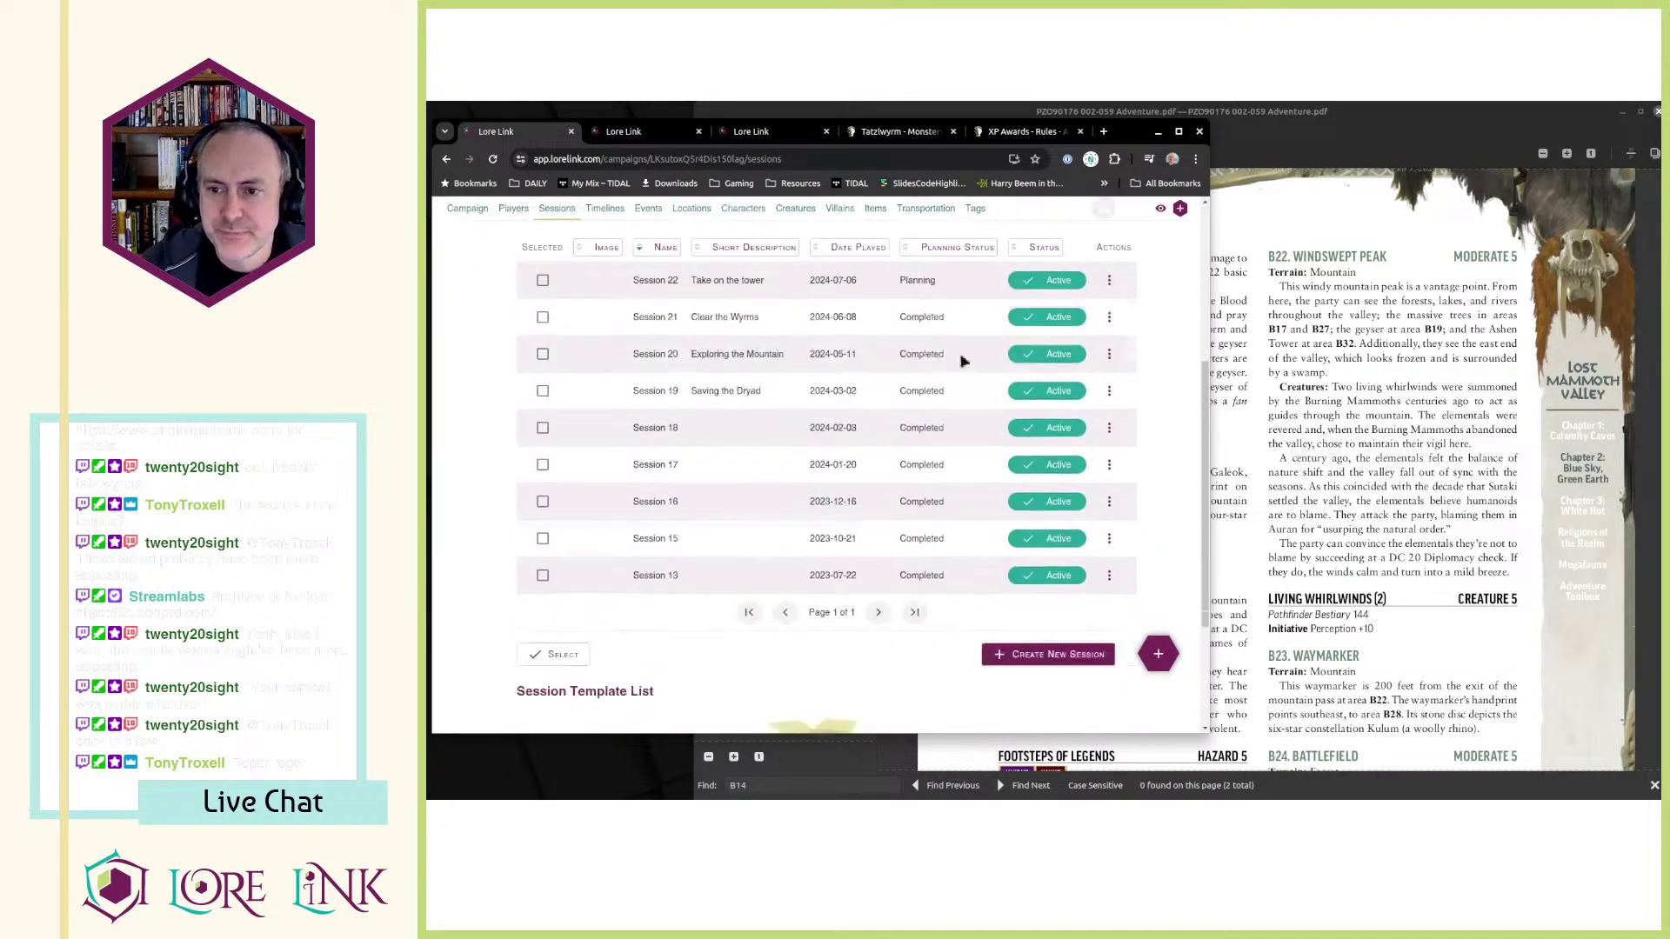
scroll(862, 421, up, 3)
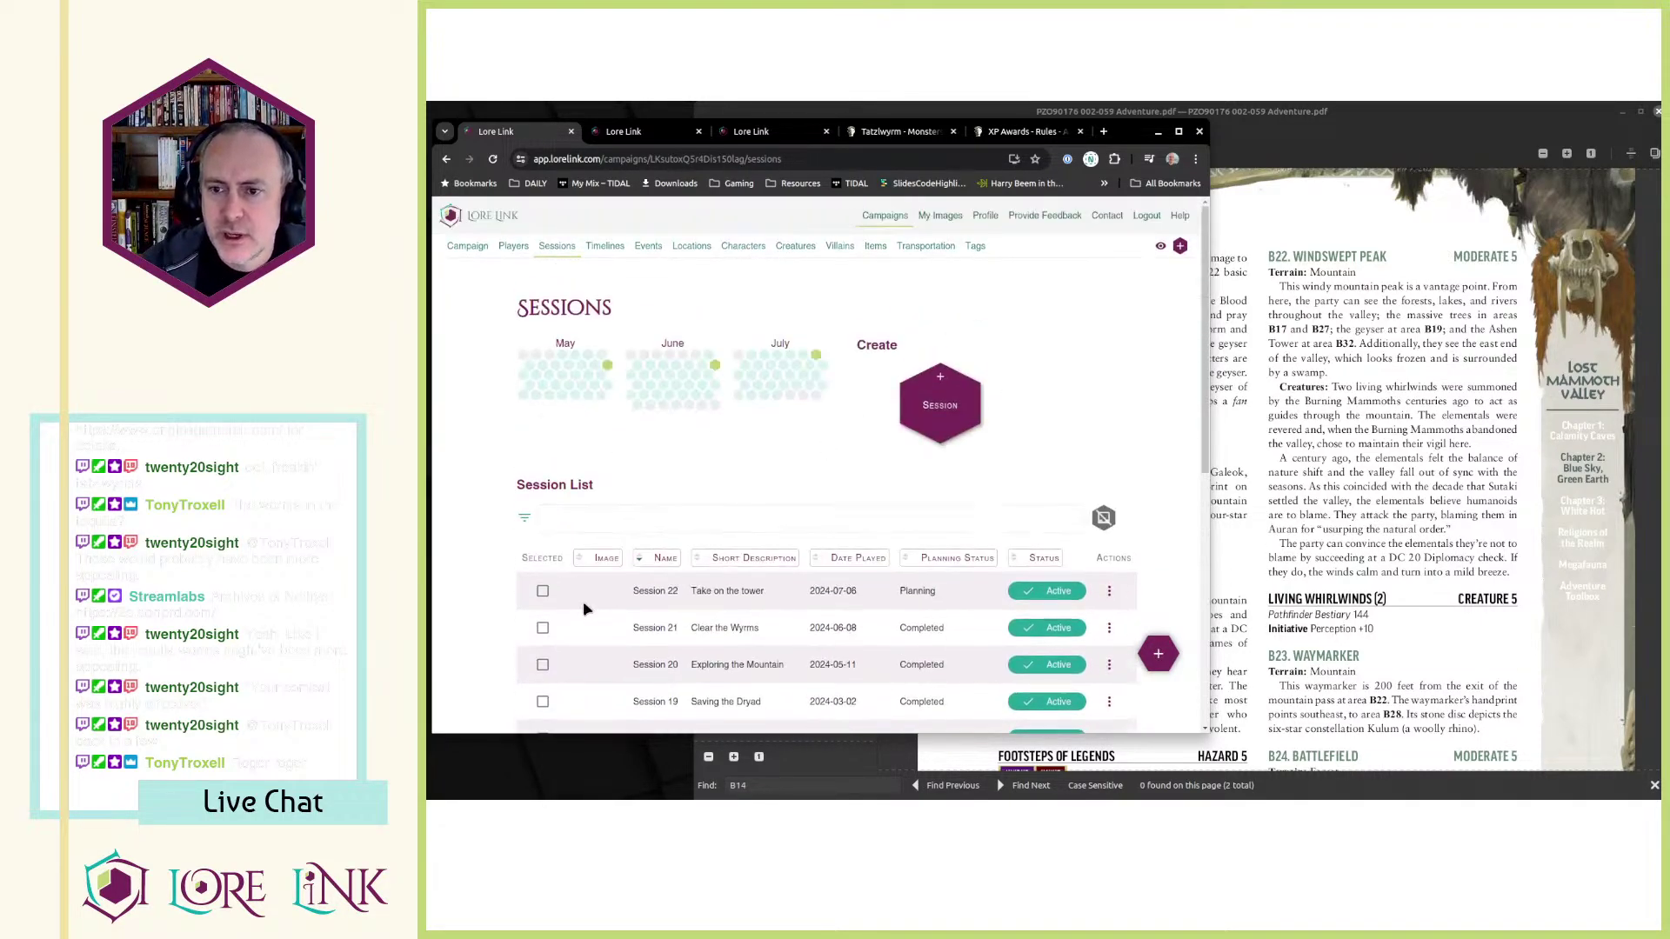
click(1109, 590)
click(1127, 631)
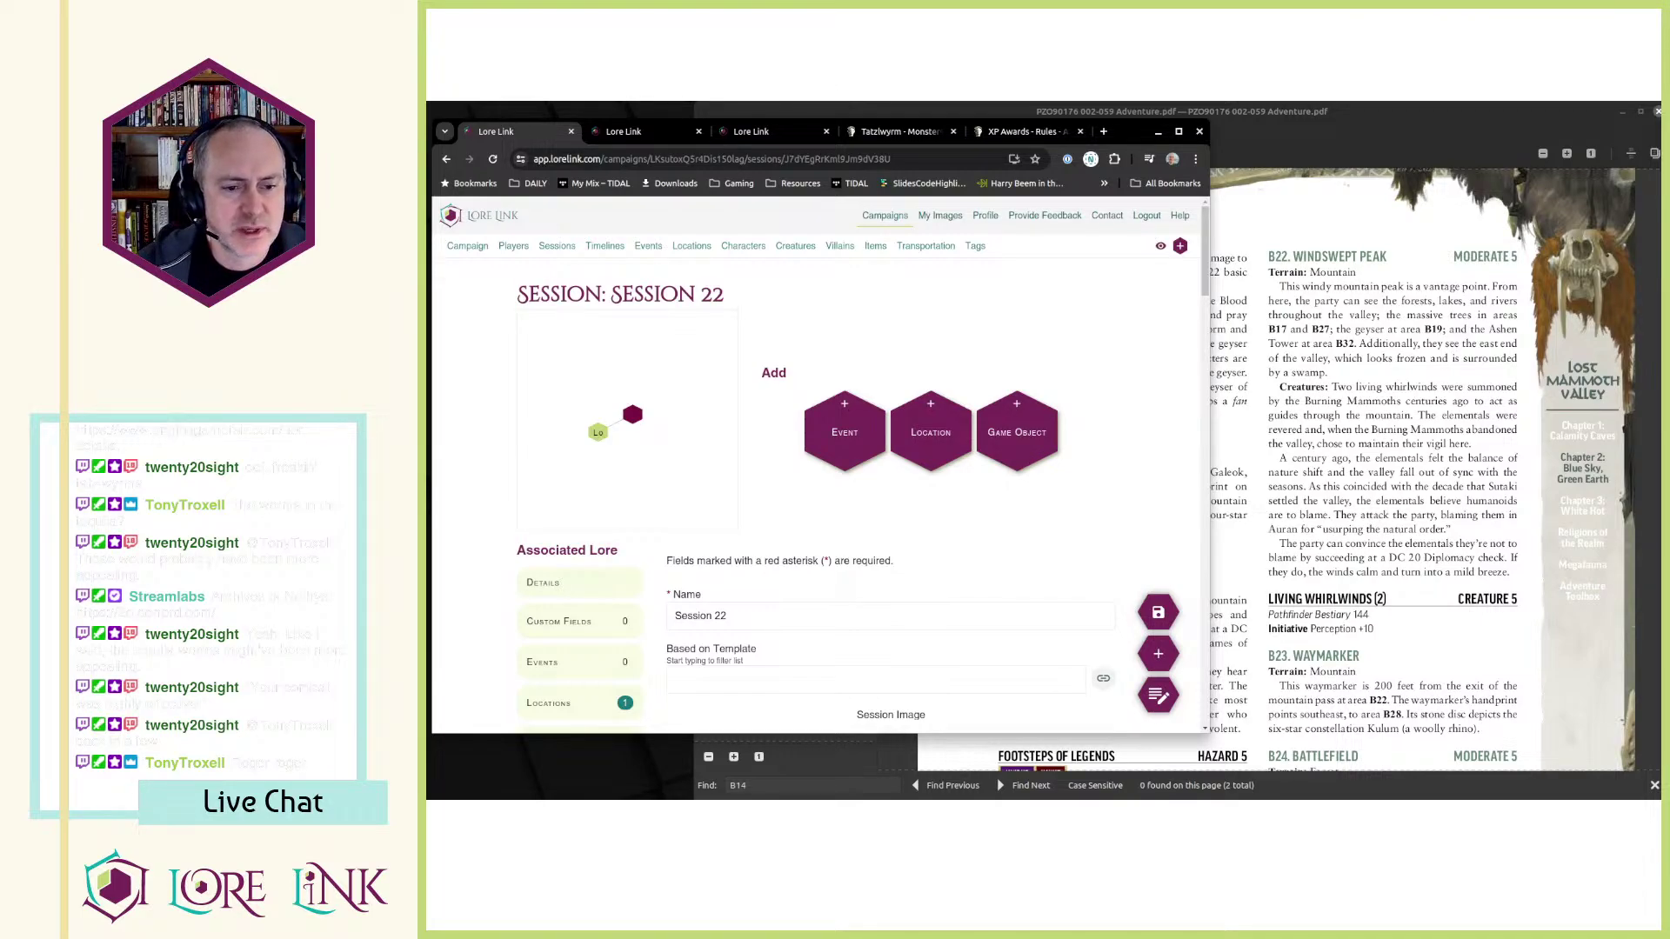
- Mark the associated location B17 - Elder Tree as completed in Session 22
scroll(698, 507, down, 3)
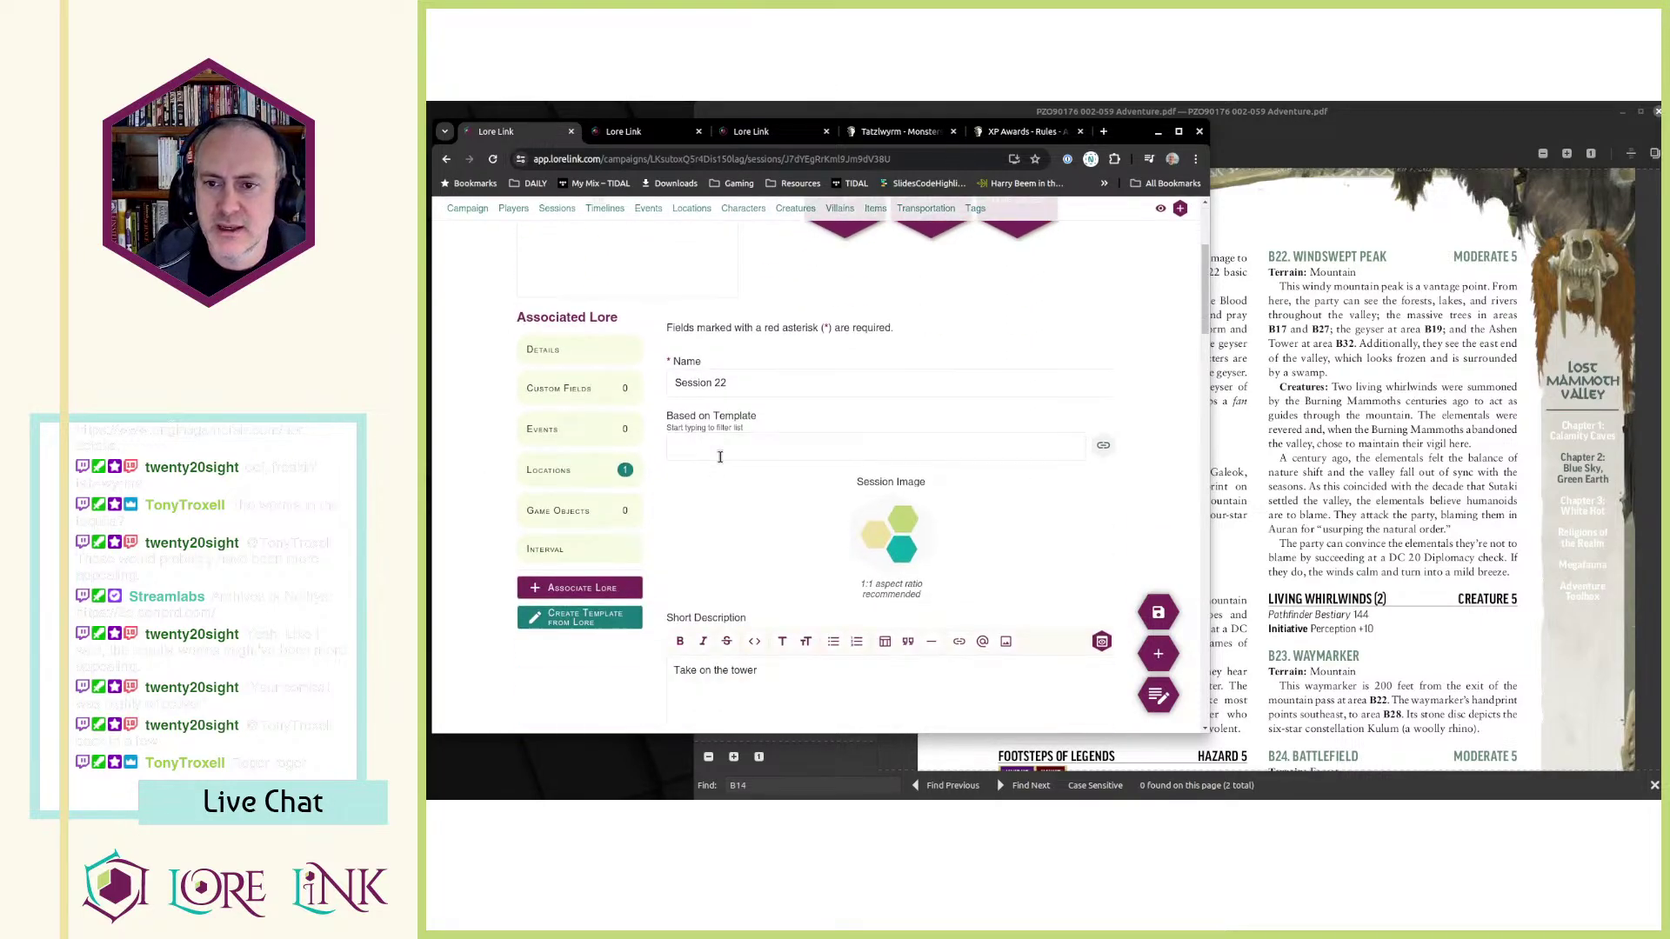
scroll(913, 421, down, 4)
scroll(774, 504, up, 2)
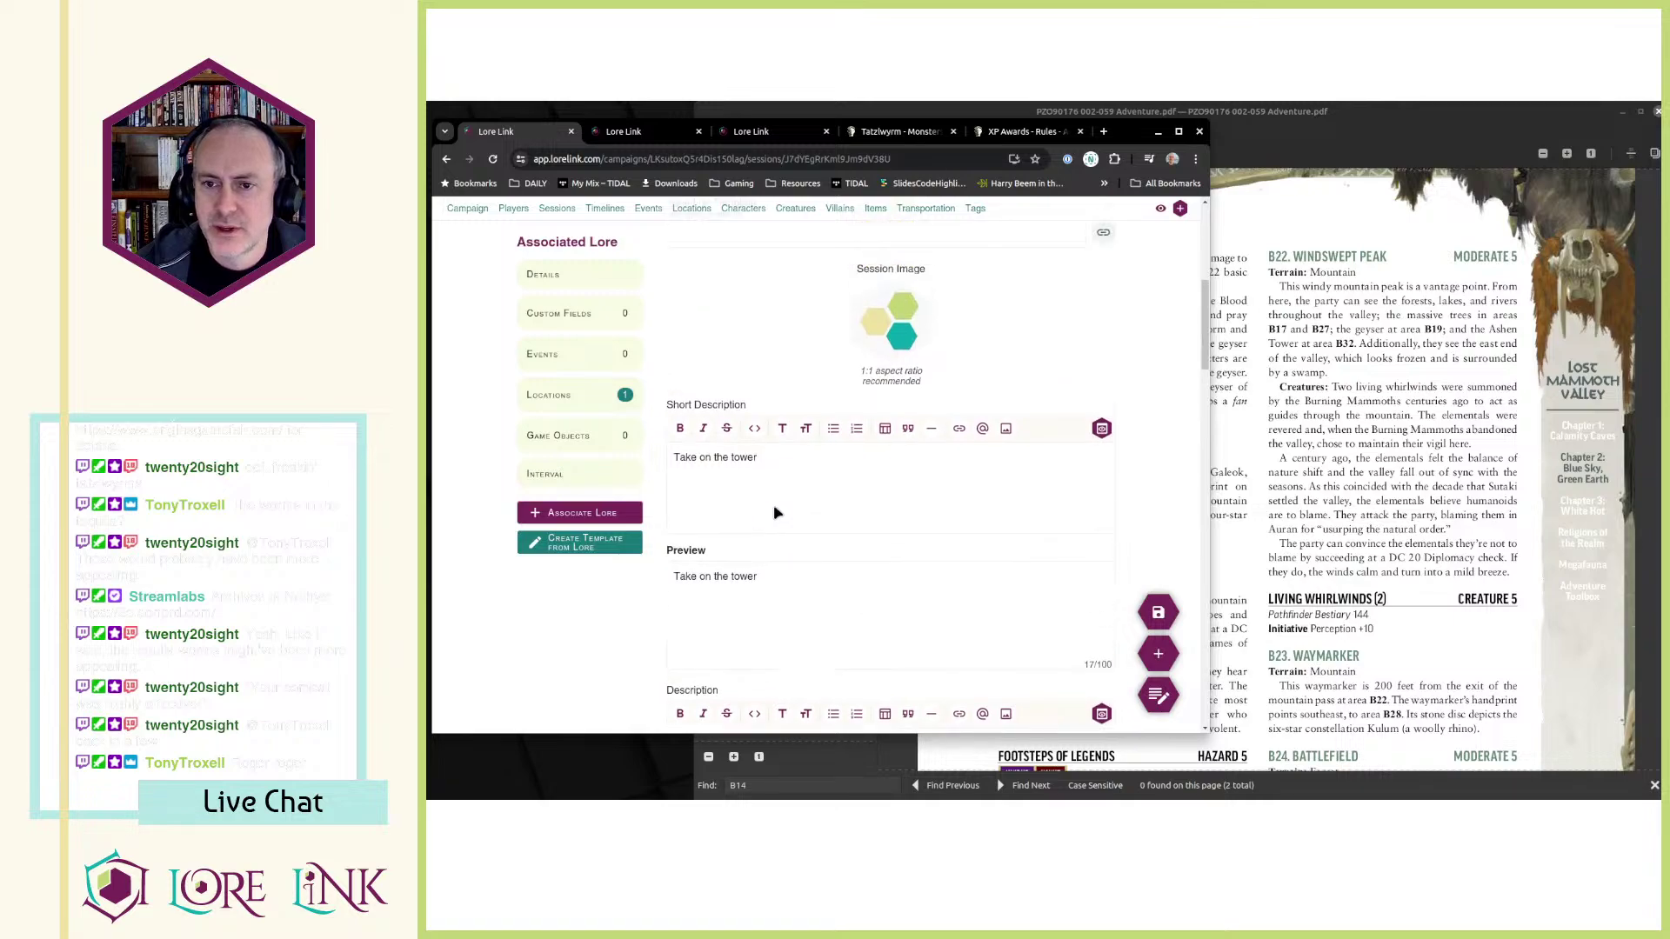
scroll(778, 384, down, 10)
scroll(779, 383, down, 6)
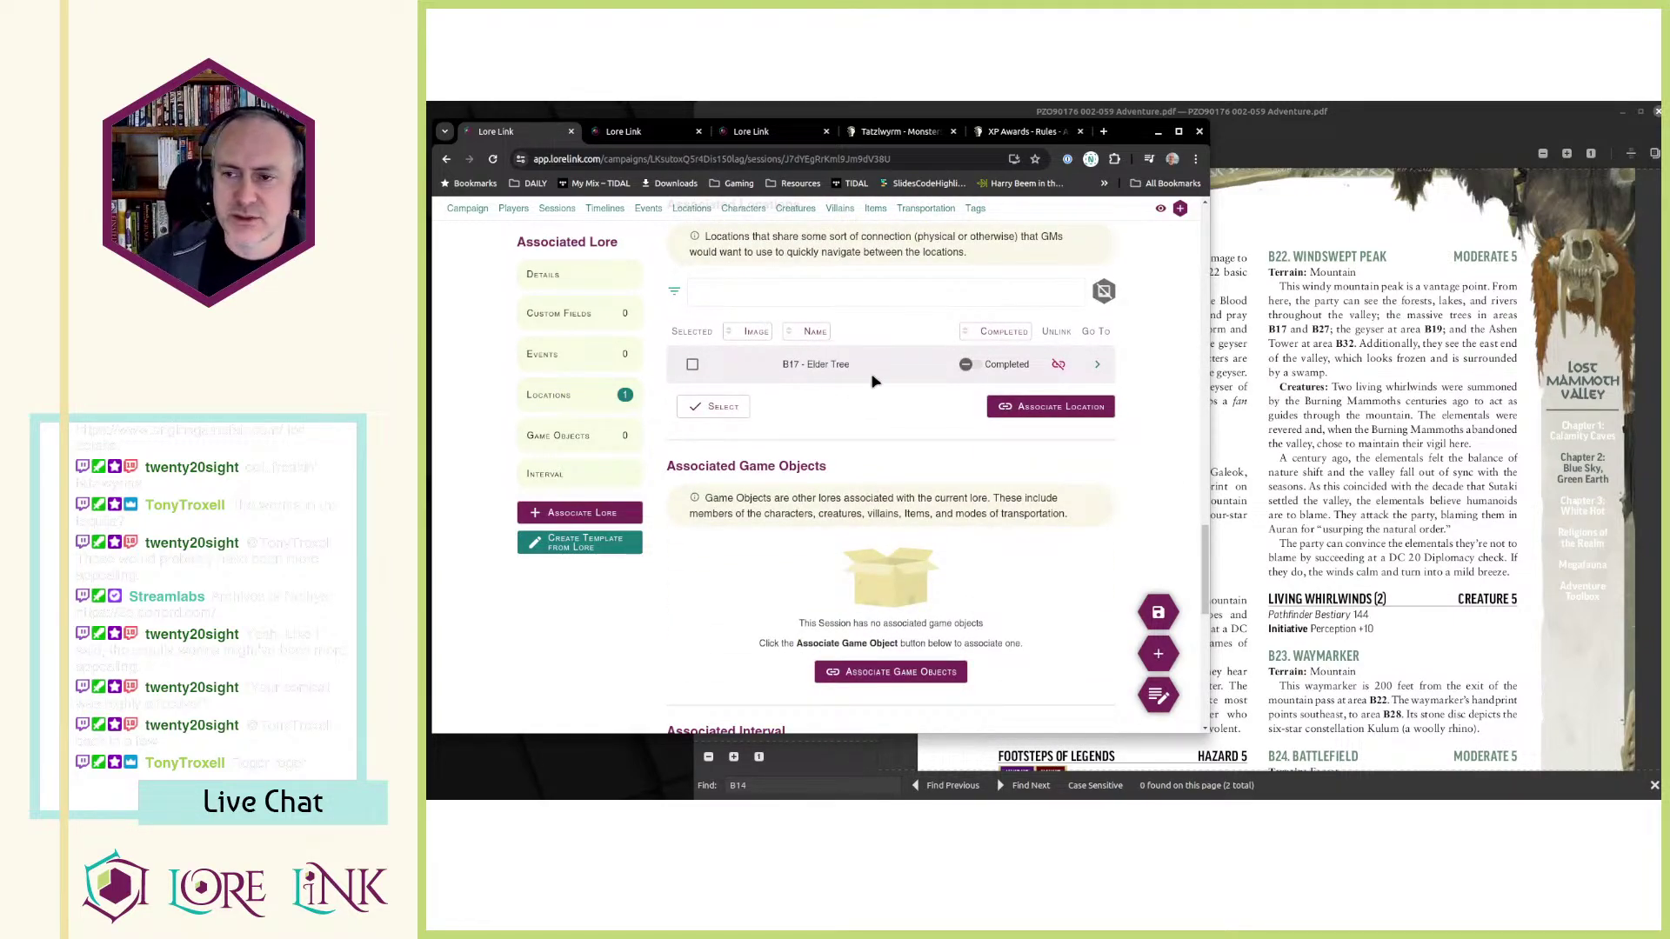
click(967, 365)
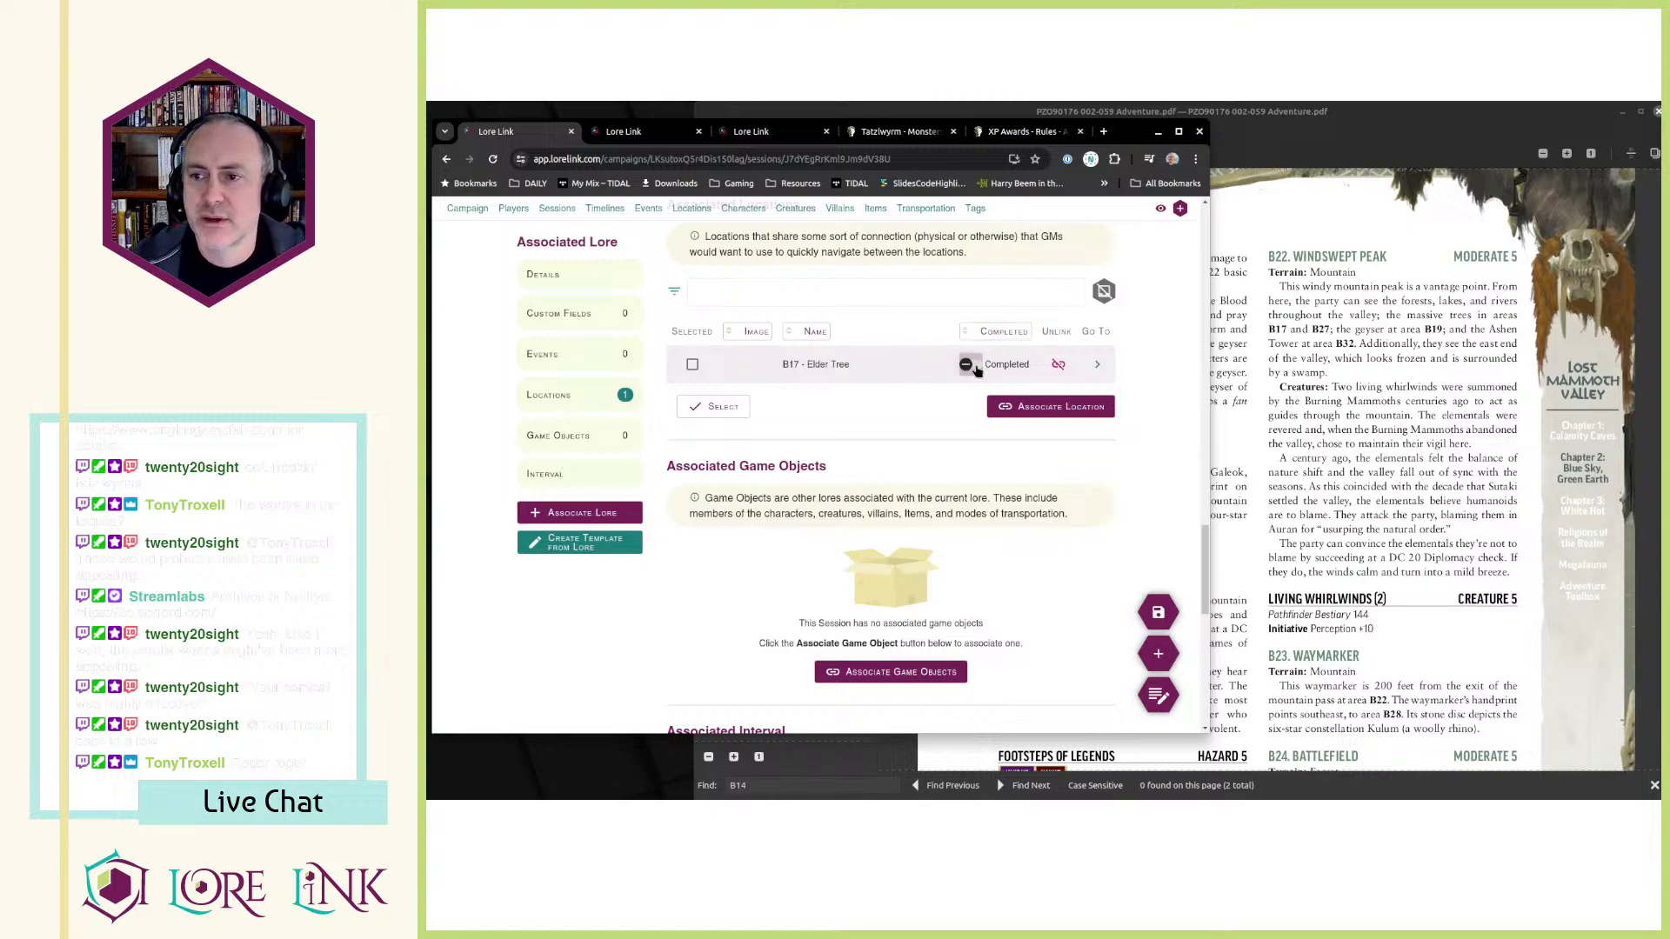
- Associate the existing location B32 - The Ashen Tower with Session 22
click(1048, 410)
click(1087, 441)
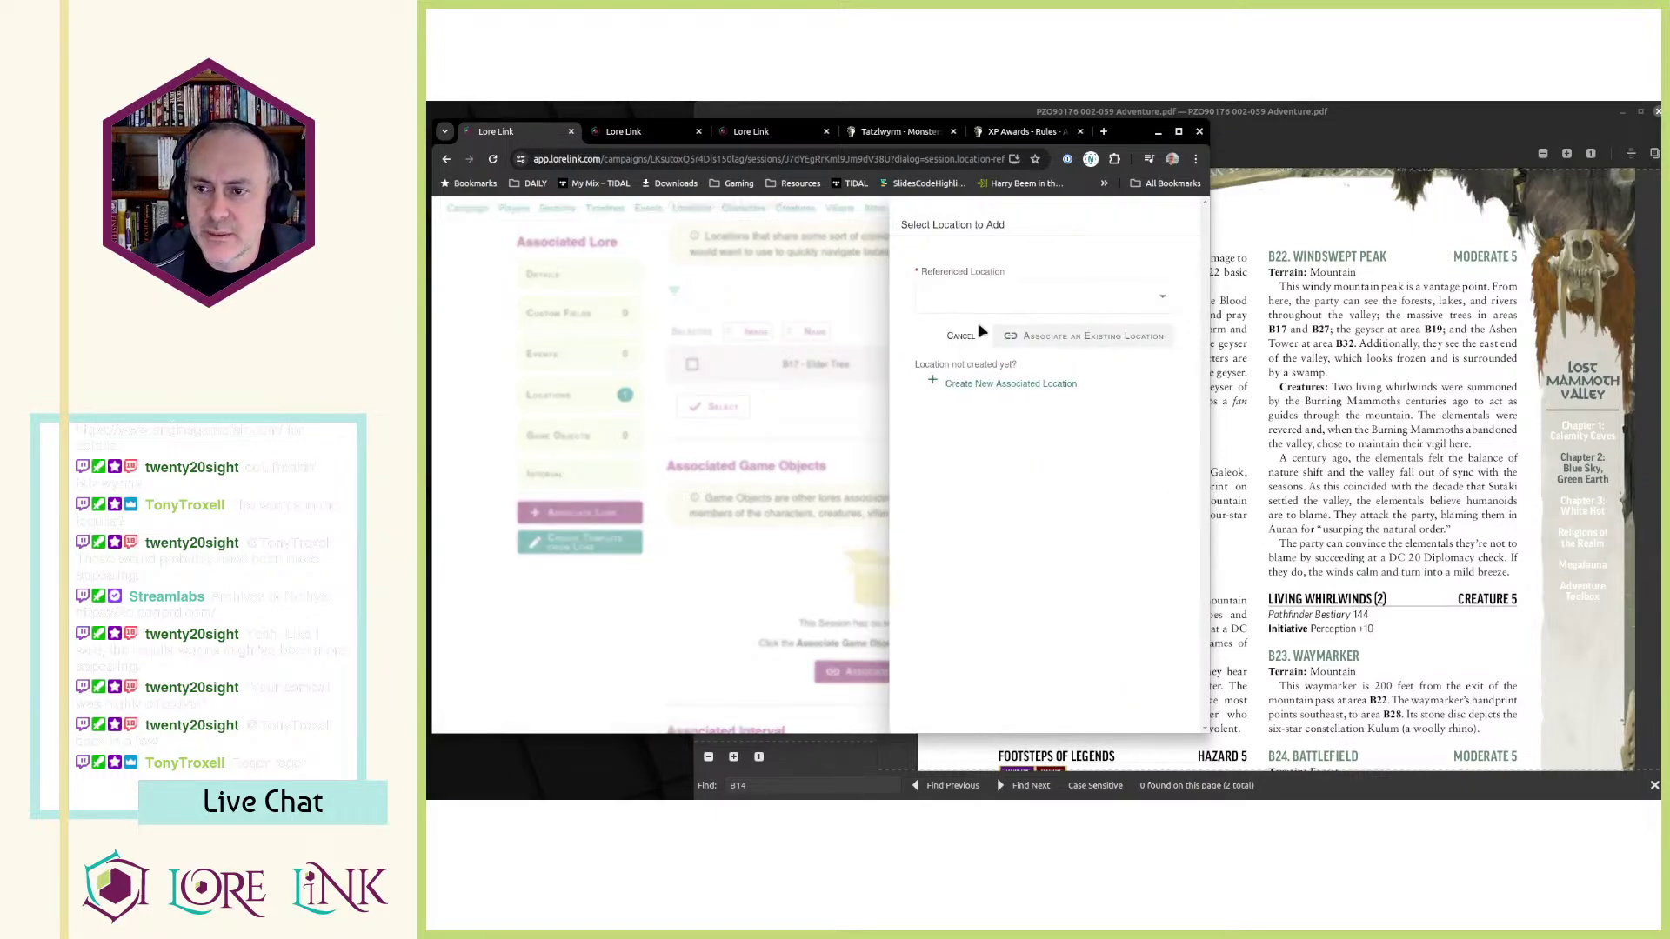
click(991, 303)
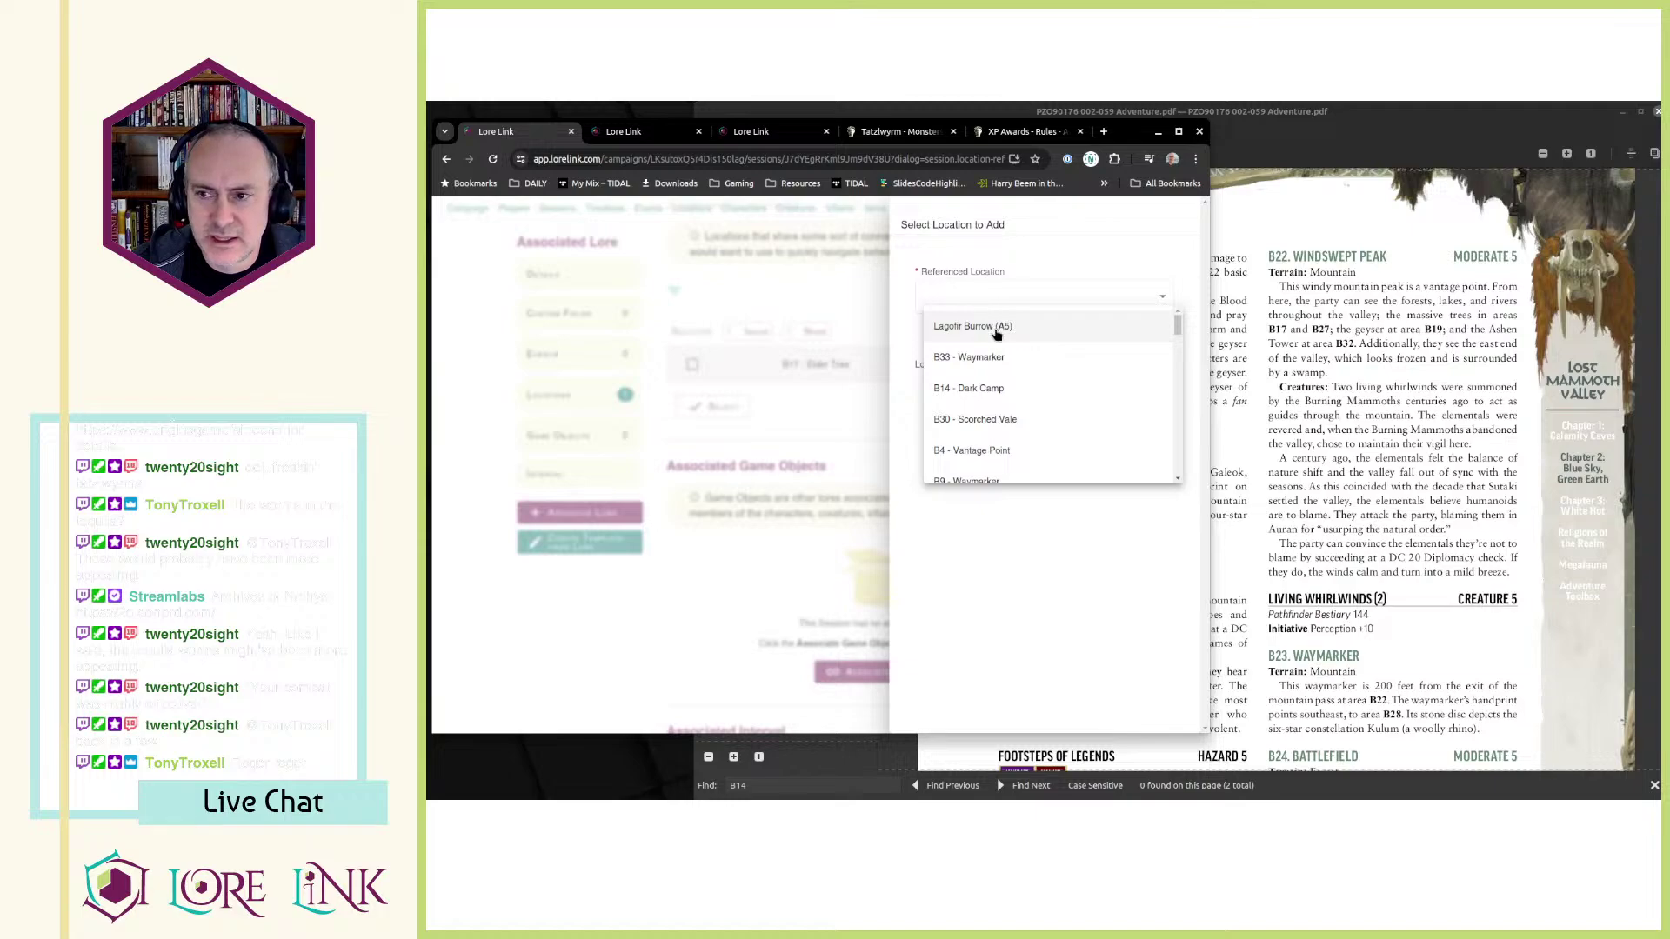
scroll(1001, 344, down, 5)
scroll(1001, 345, down, 6)
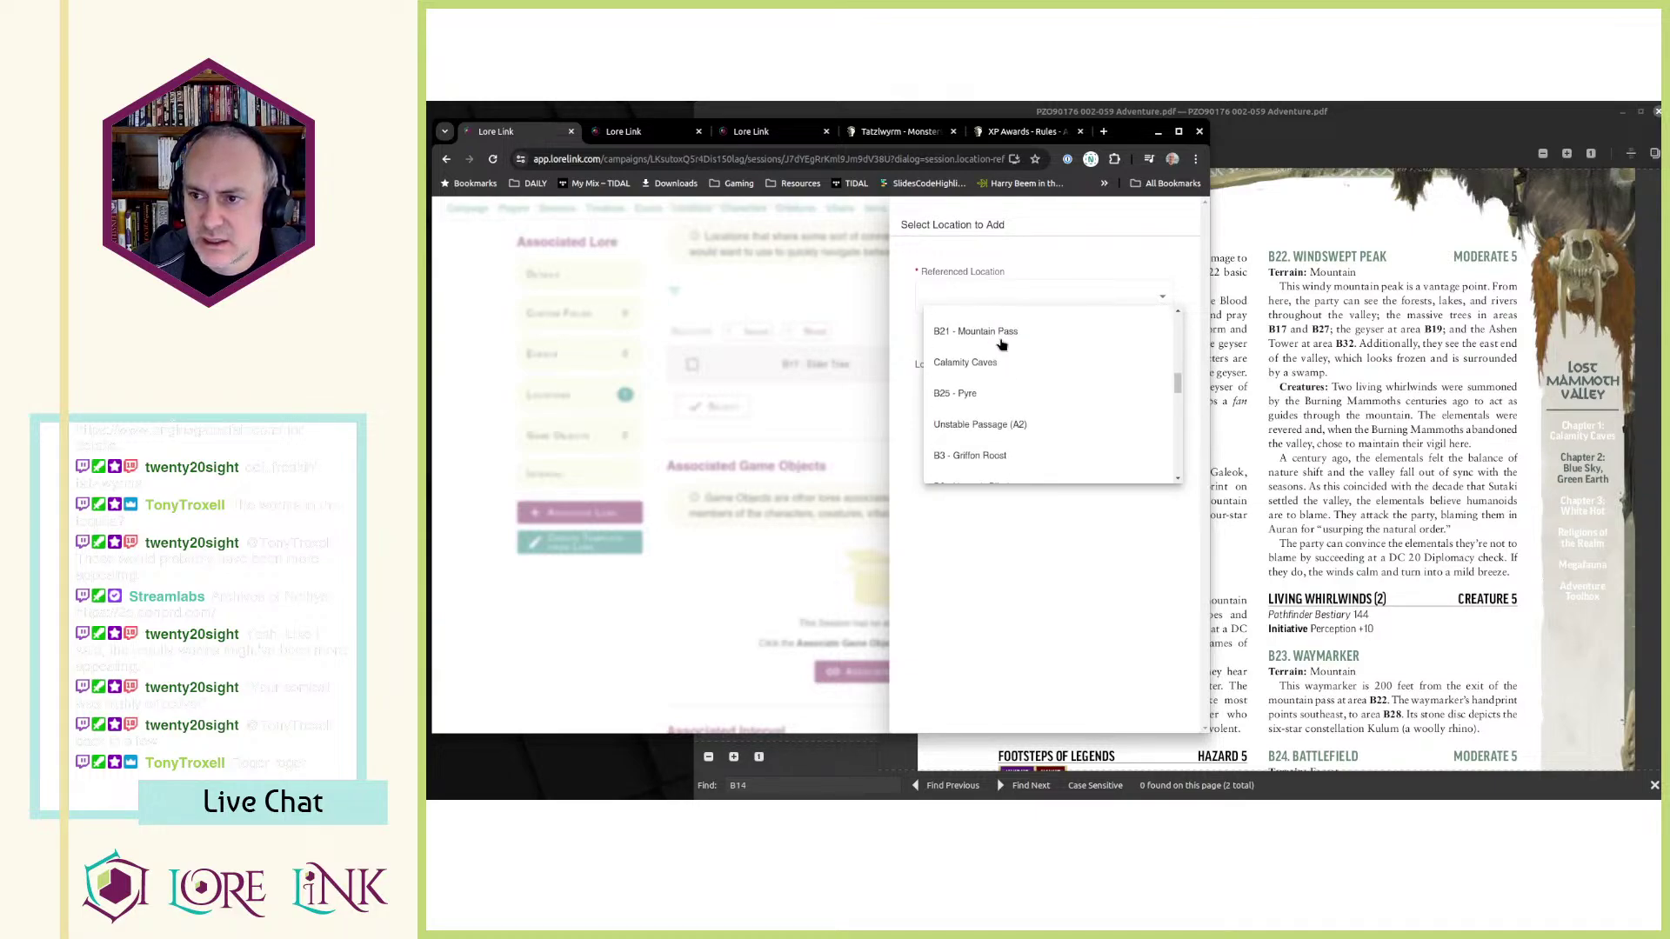
scroll(1001, 344, down, 5)
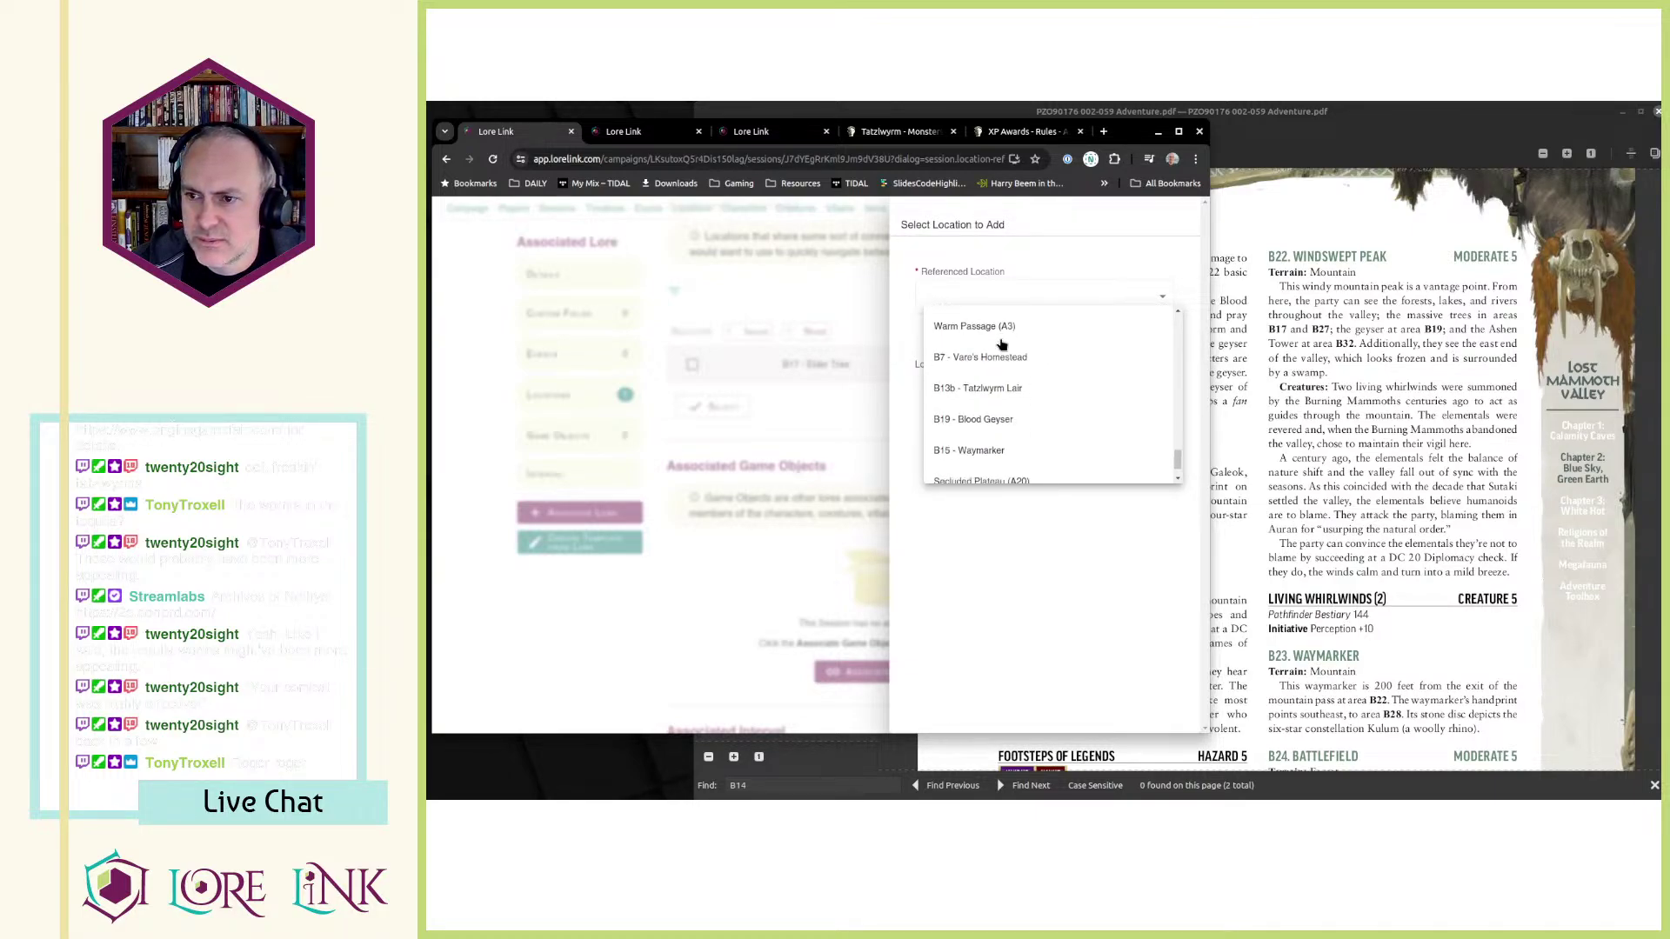
scroll(1001, 344, down, 2)
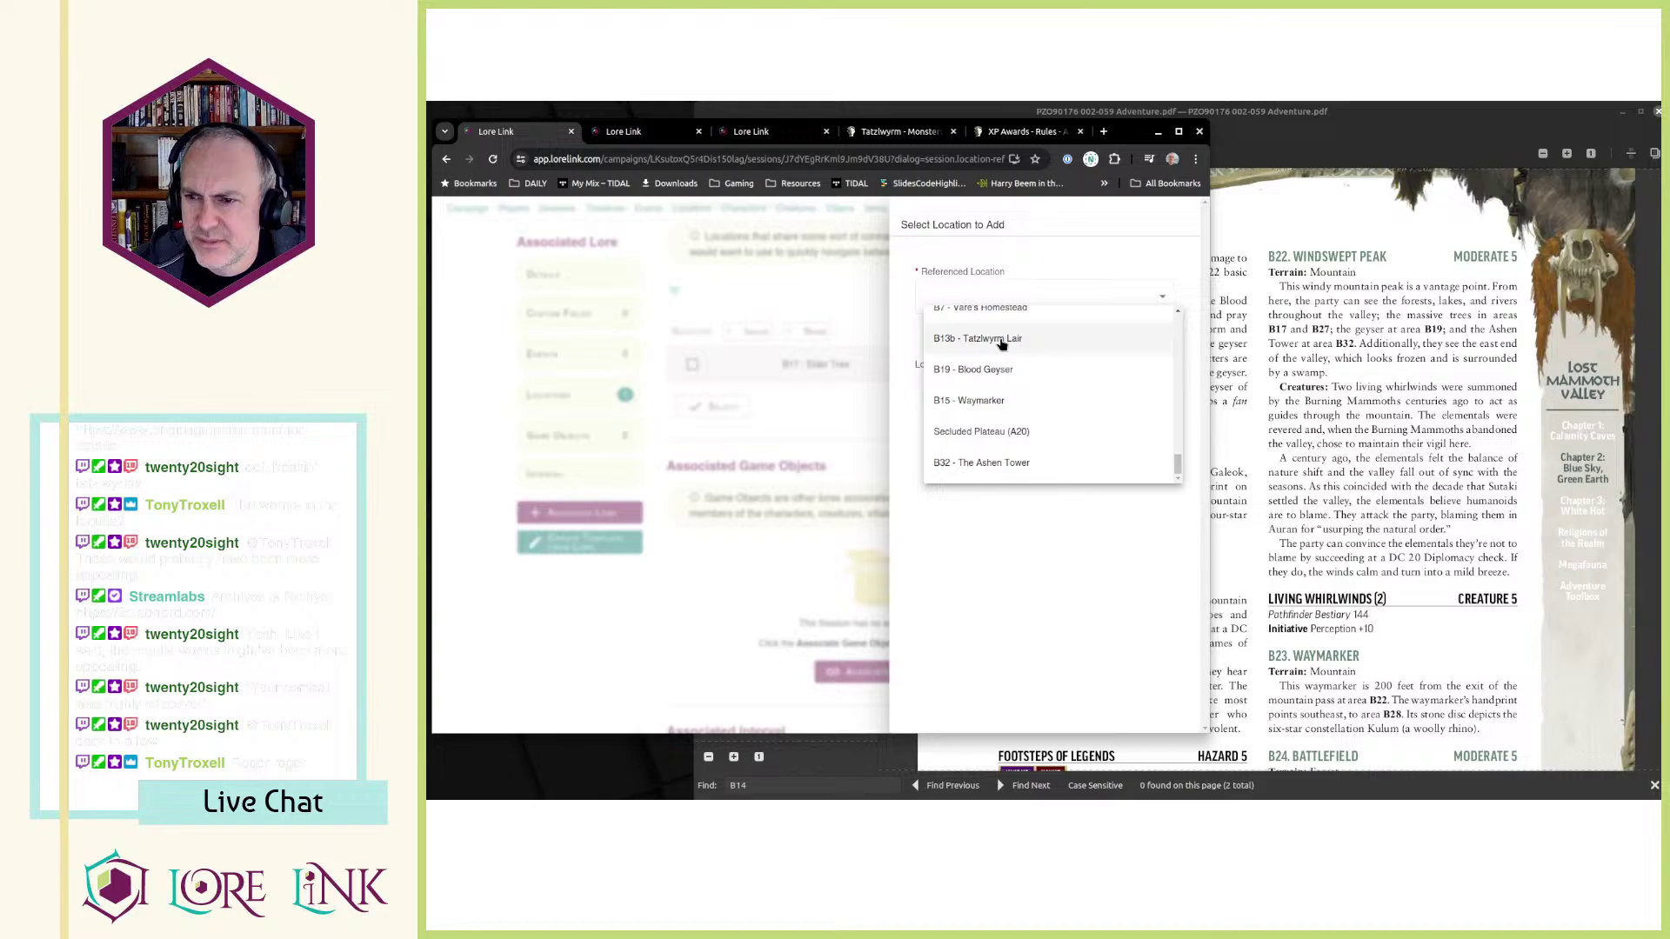
click(983, 465)
click(1162, 357)
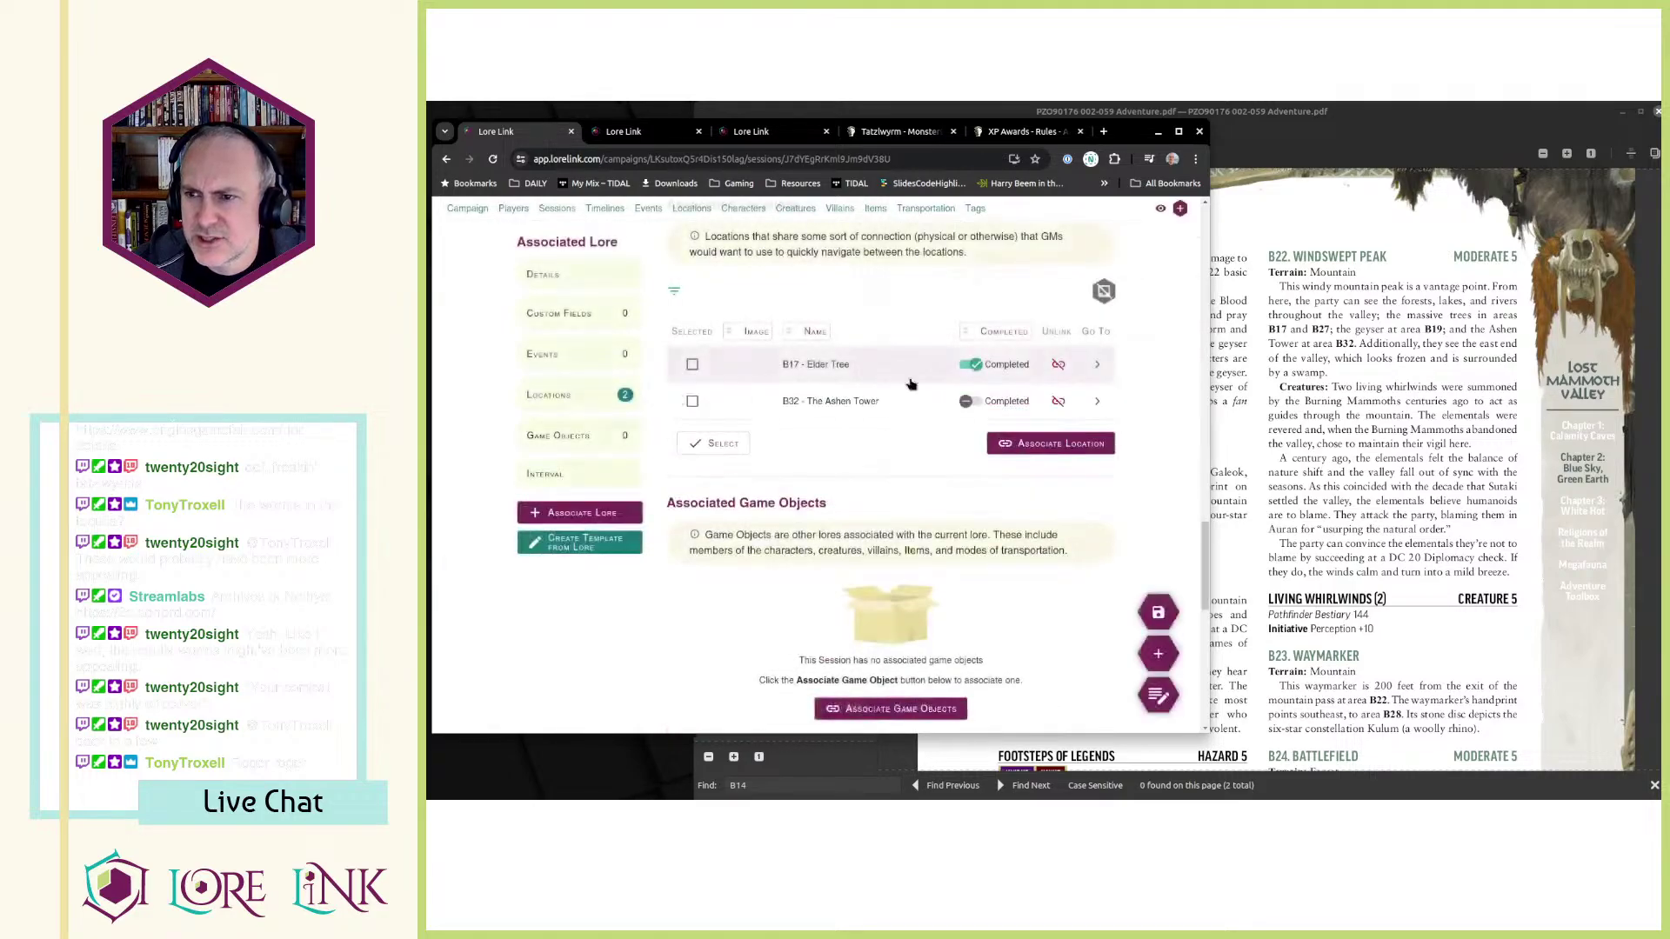
- Switch to the adventure PDF and review the B32 Ashen Tower section, its sub-areas and the neighbouring encounter areas
click(1347, 405)
scroll(1347, 405, down, 15)
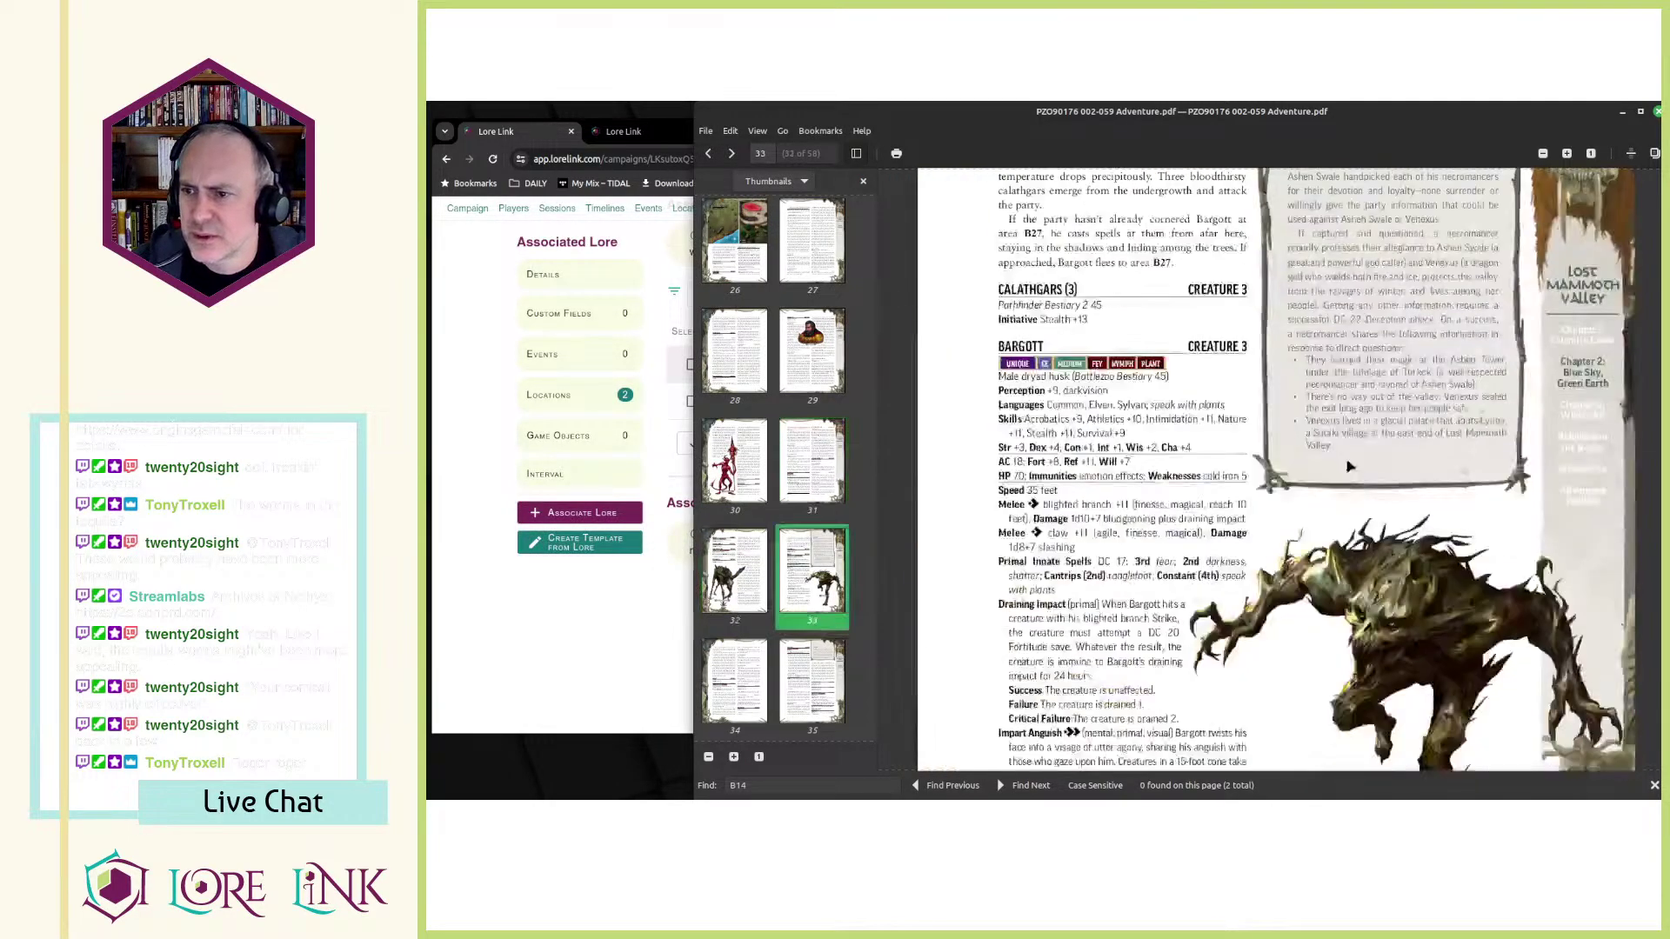
scroll(1300, 430, down, 15)
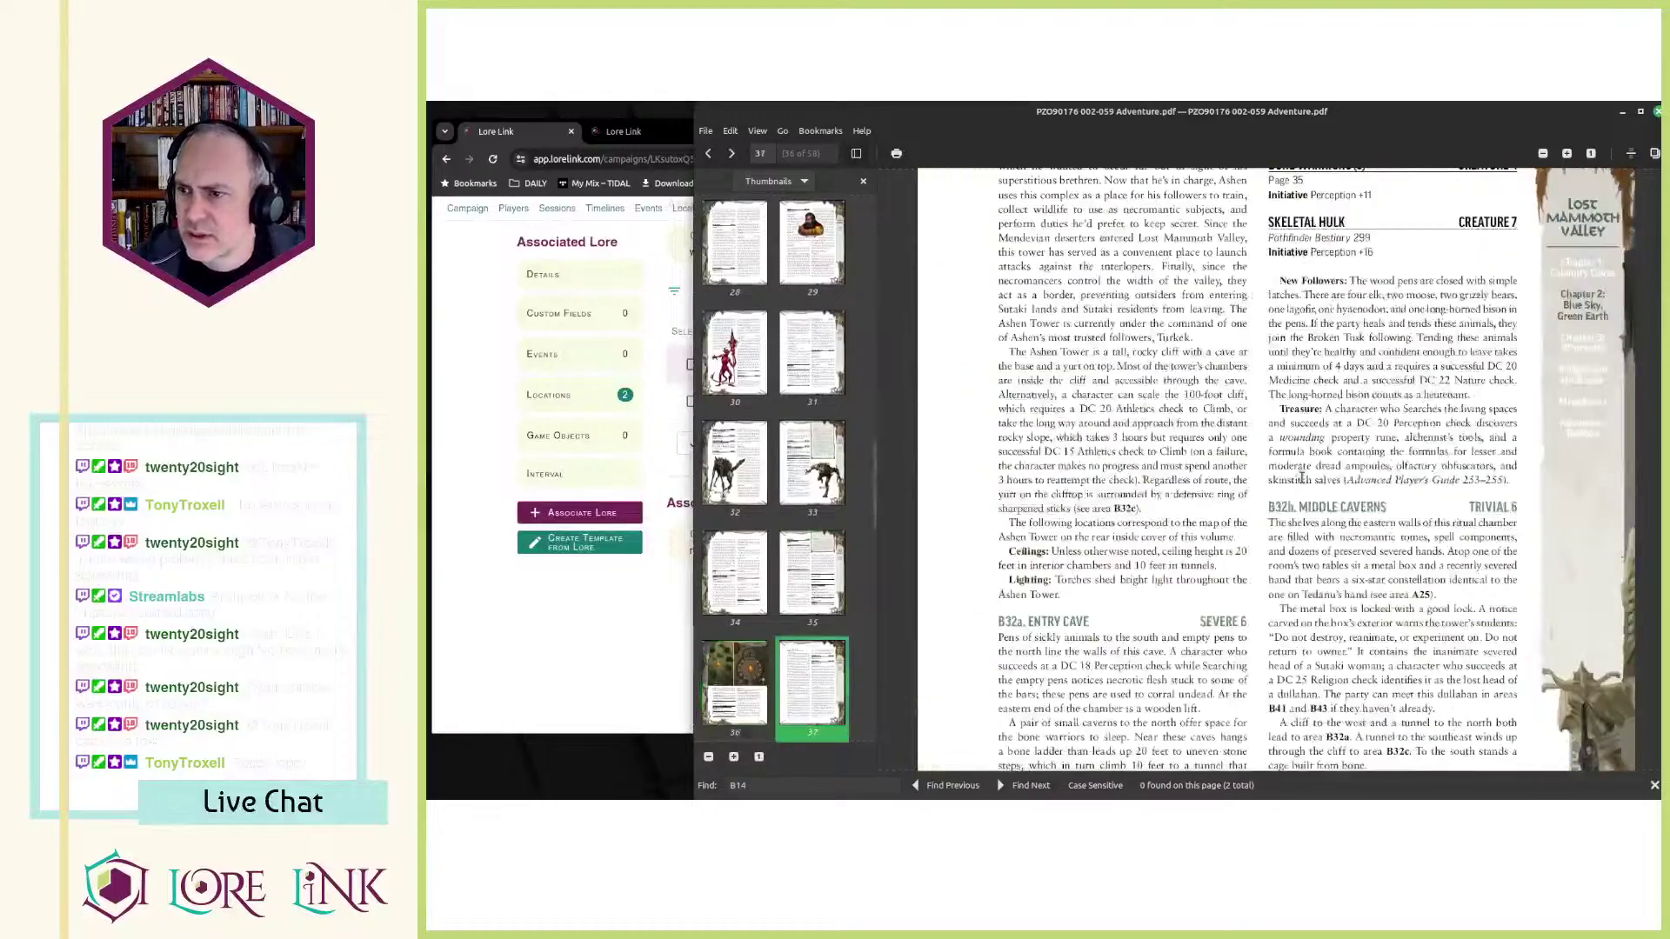
scroll(1331, 520, down, 5)
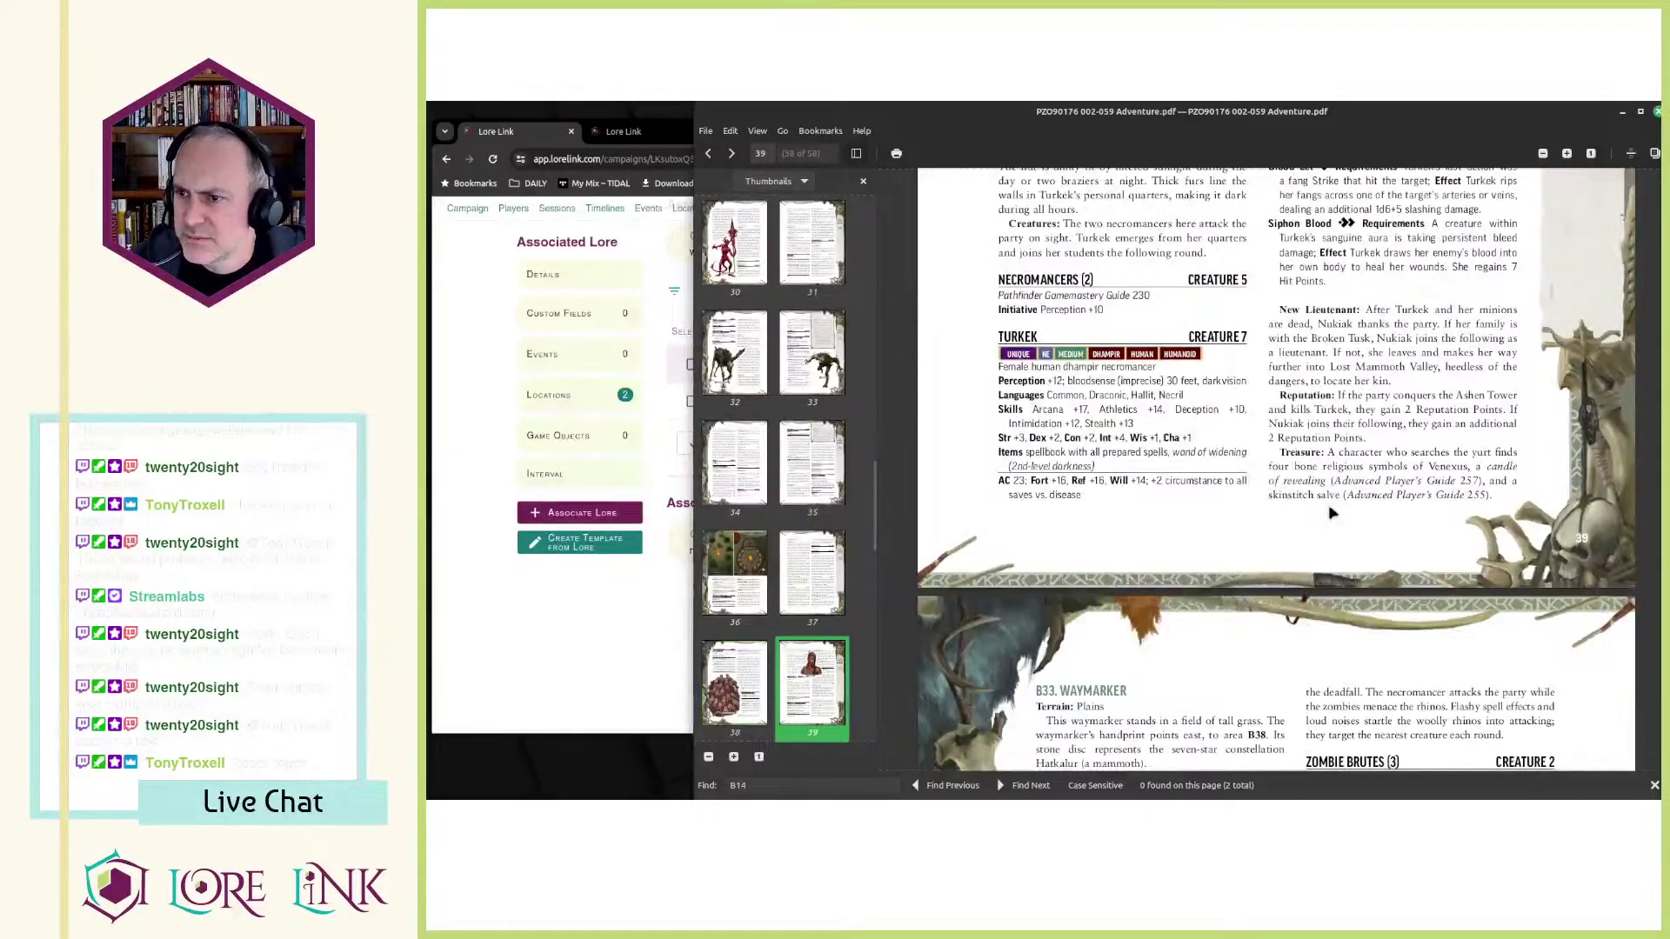
scroll(1332, 512, down, 5)
scroll(1336, 508, up, 10)
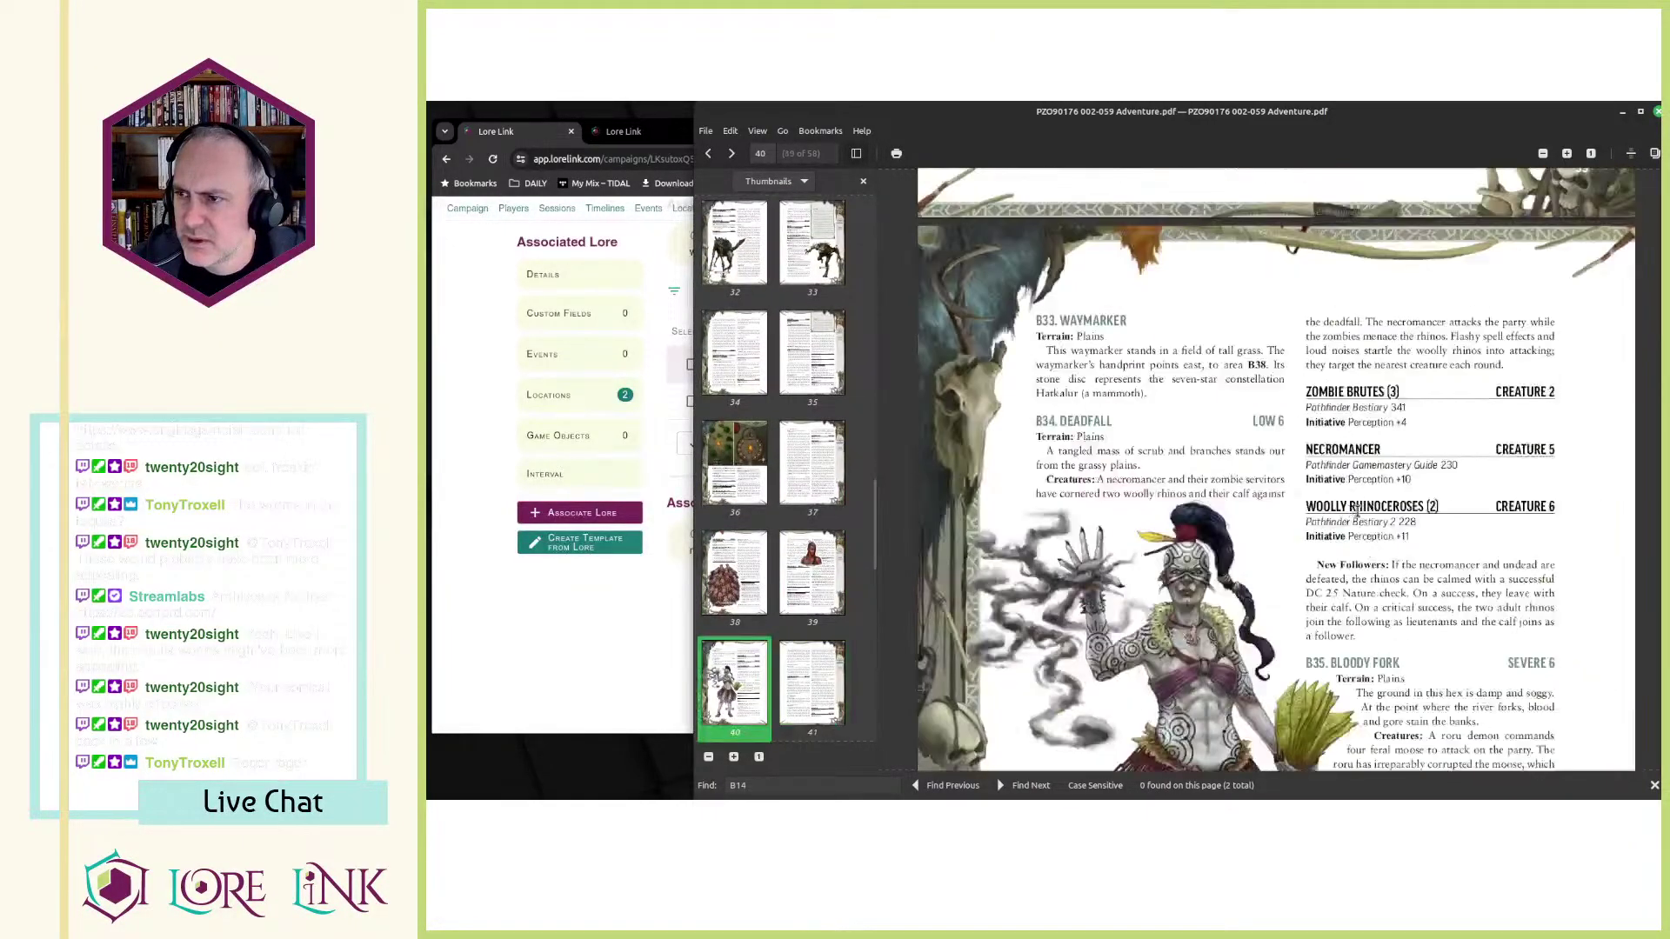
scroll(1361, 502, up, 5)
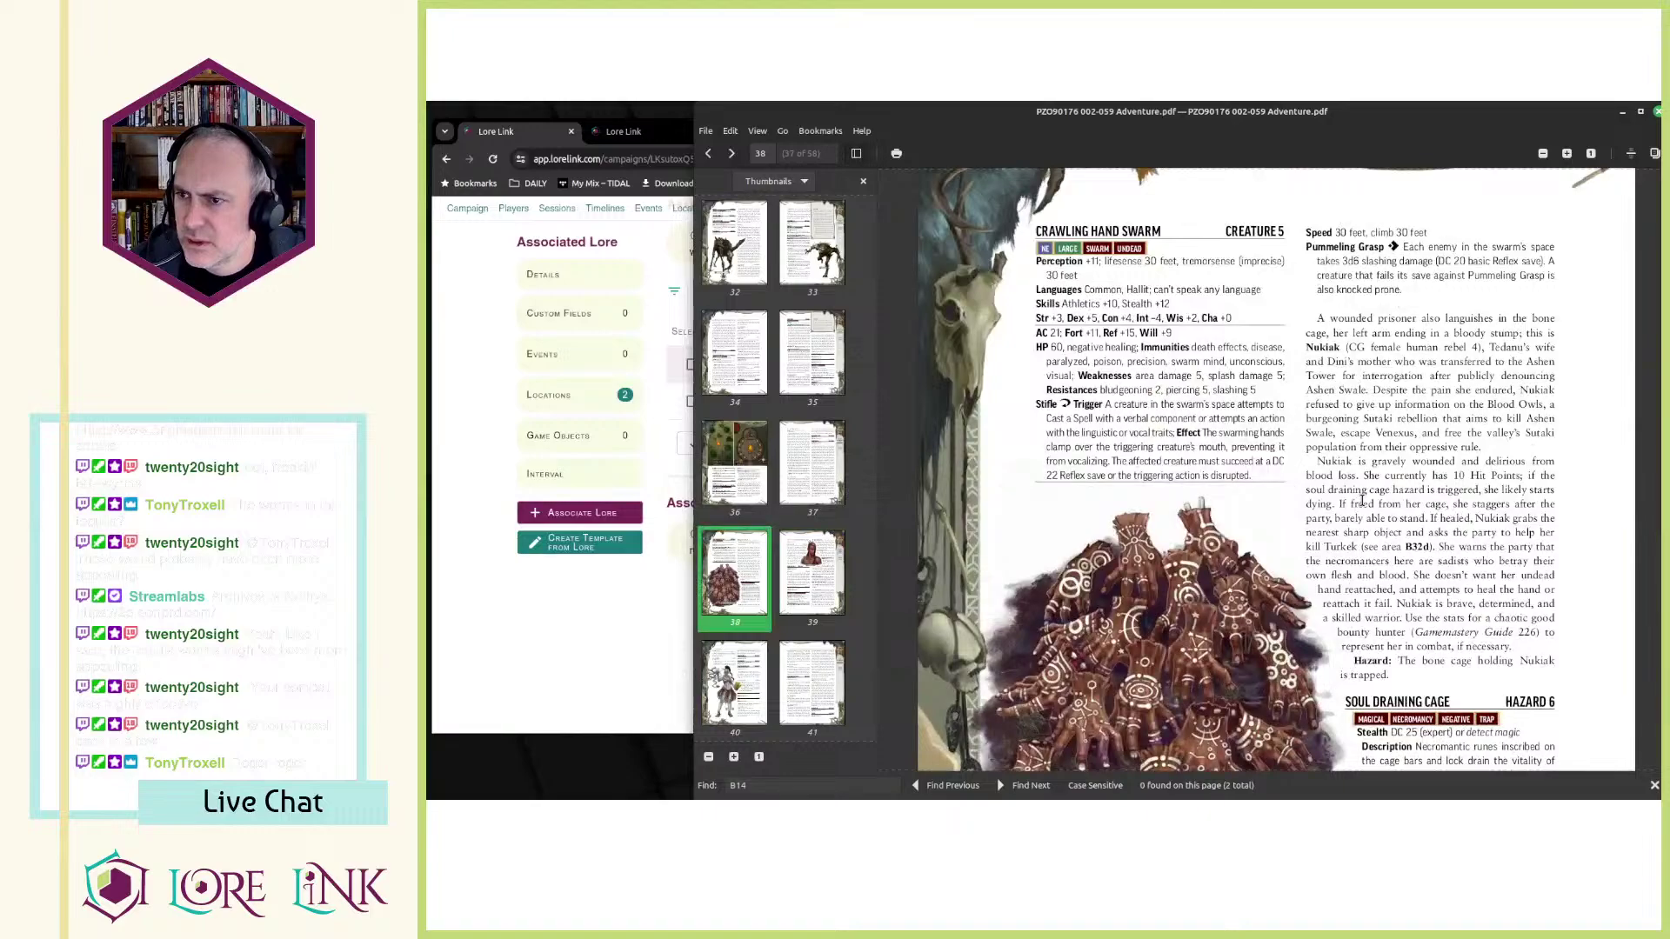
scroll(1362, 501, down, 5)
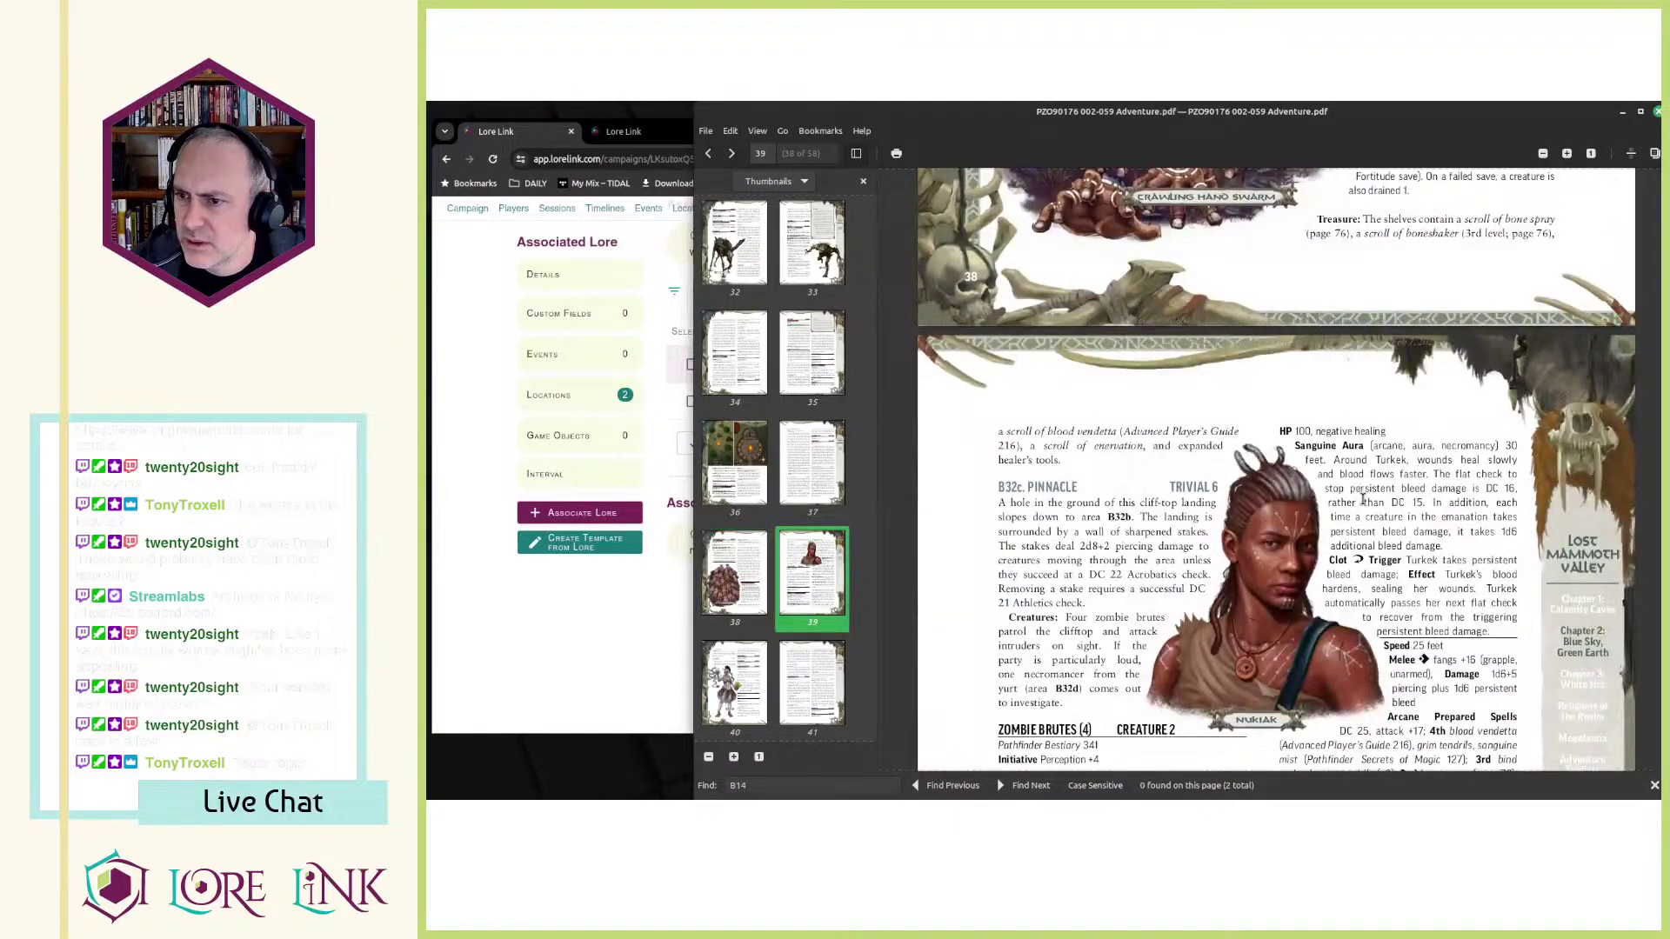
scroll(1362, 502, up, 15)
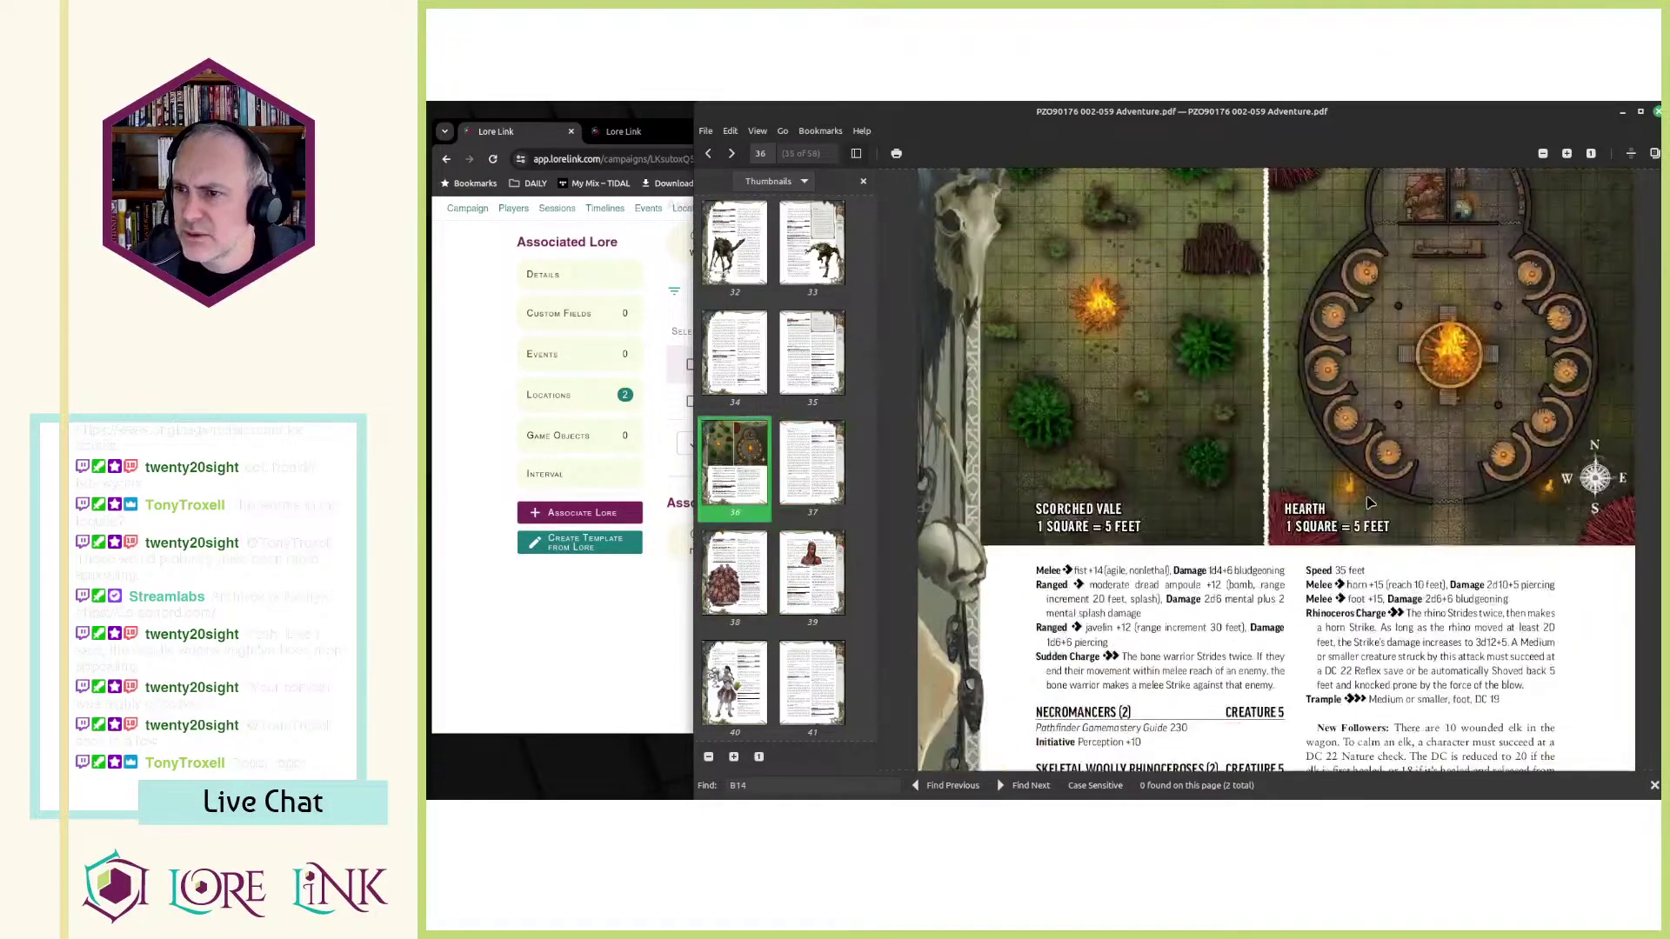
scroll(1368, 502, up, 6)
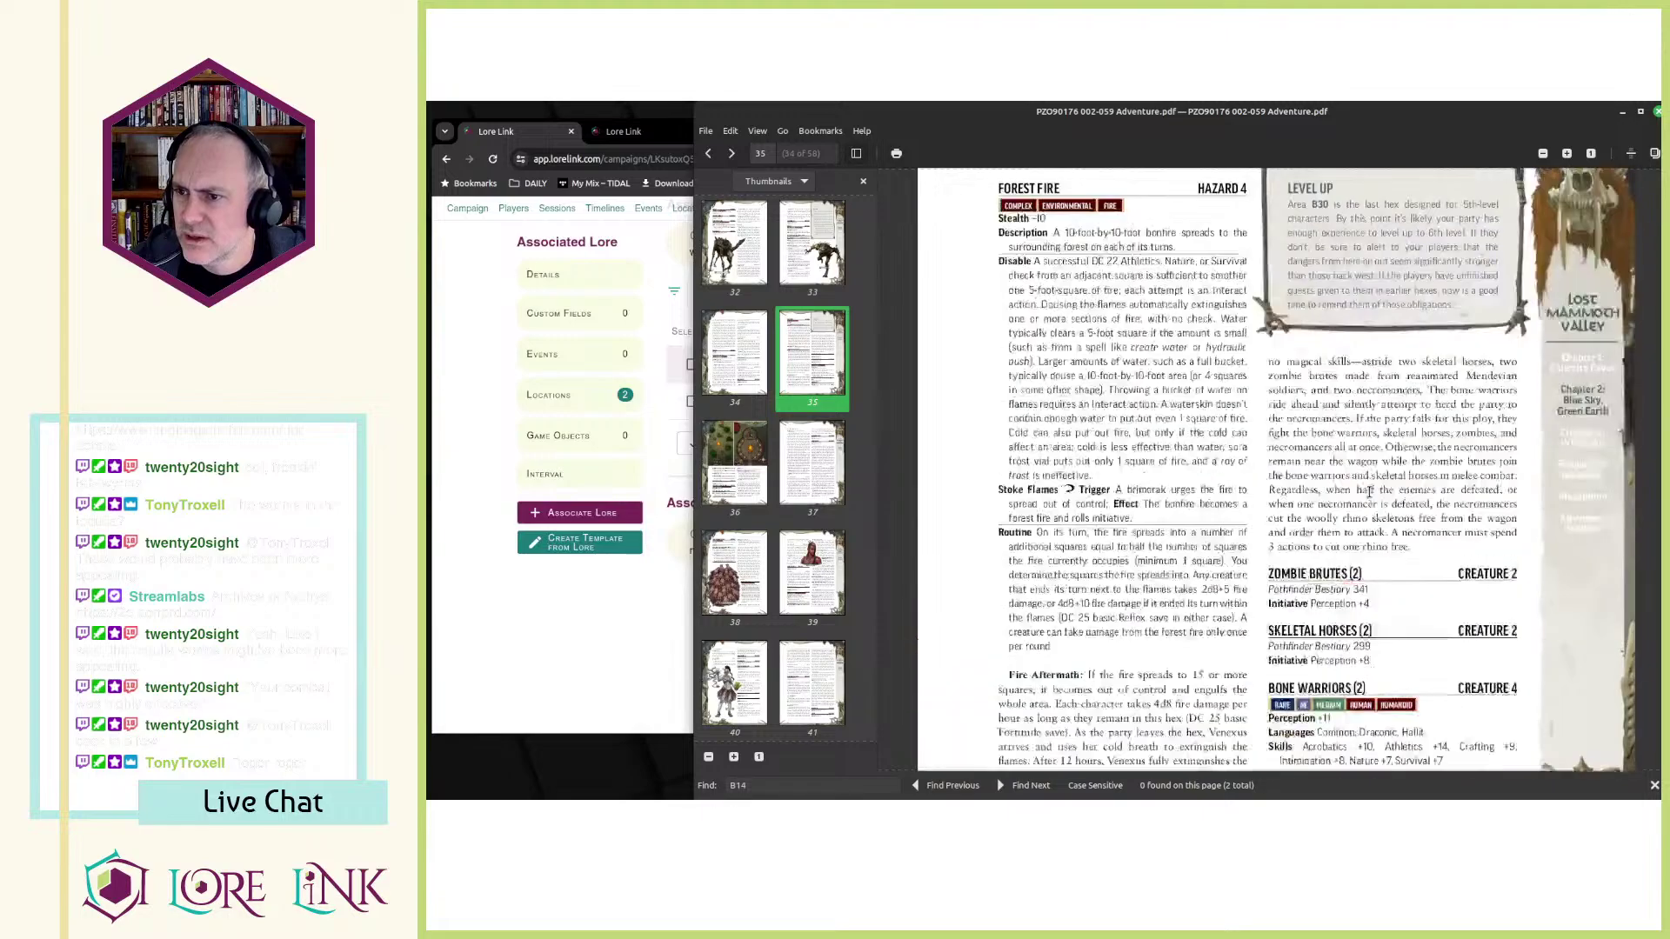
scroll(1368, 493, down, 6)
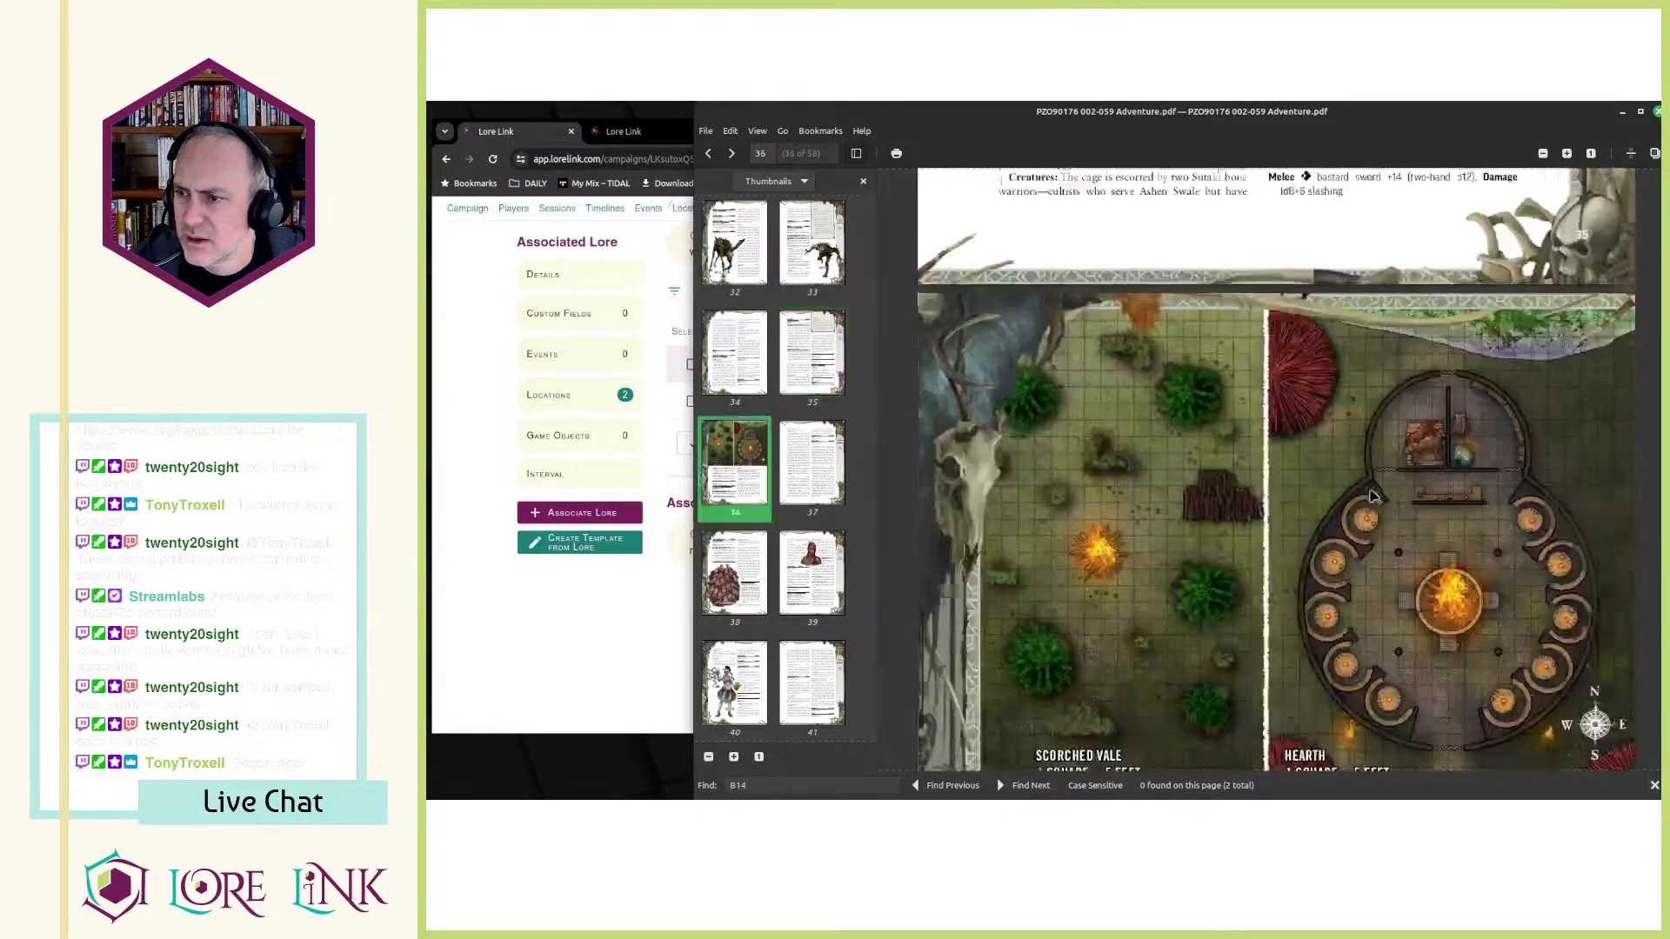
scroll(1368, 491, down, 8)
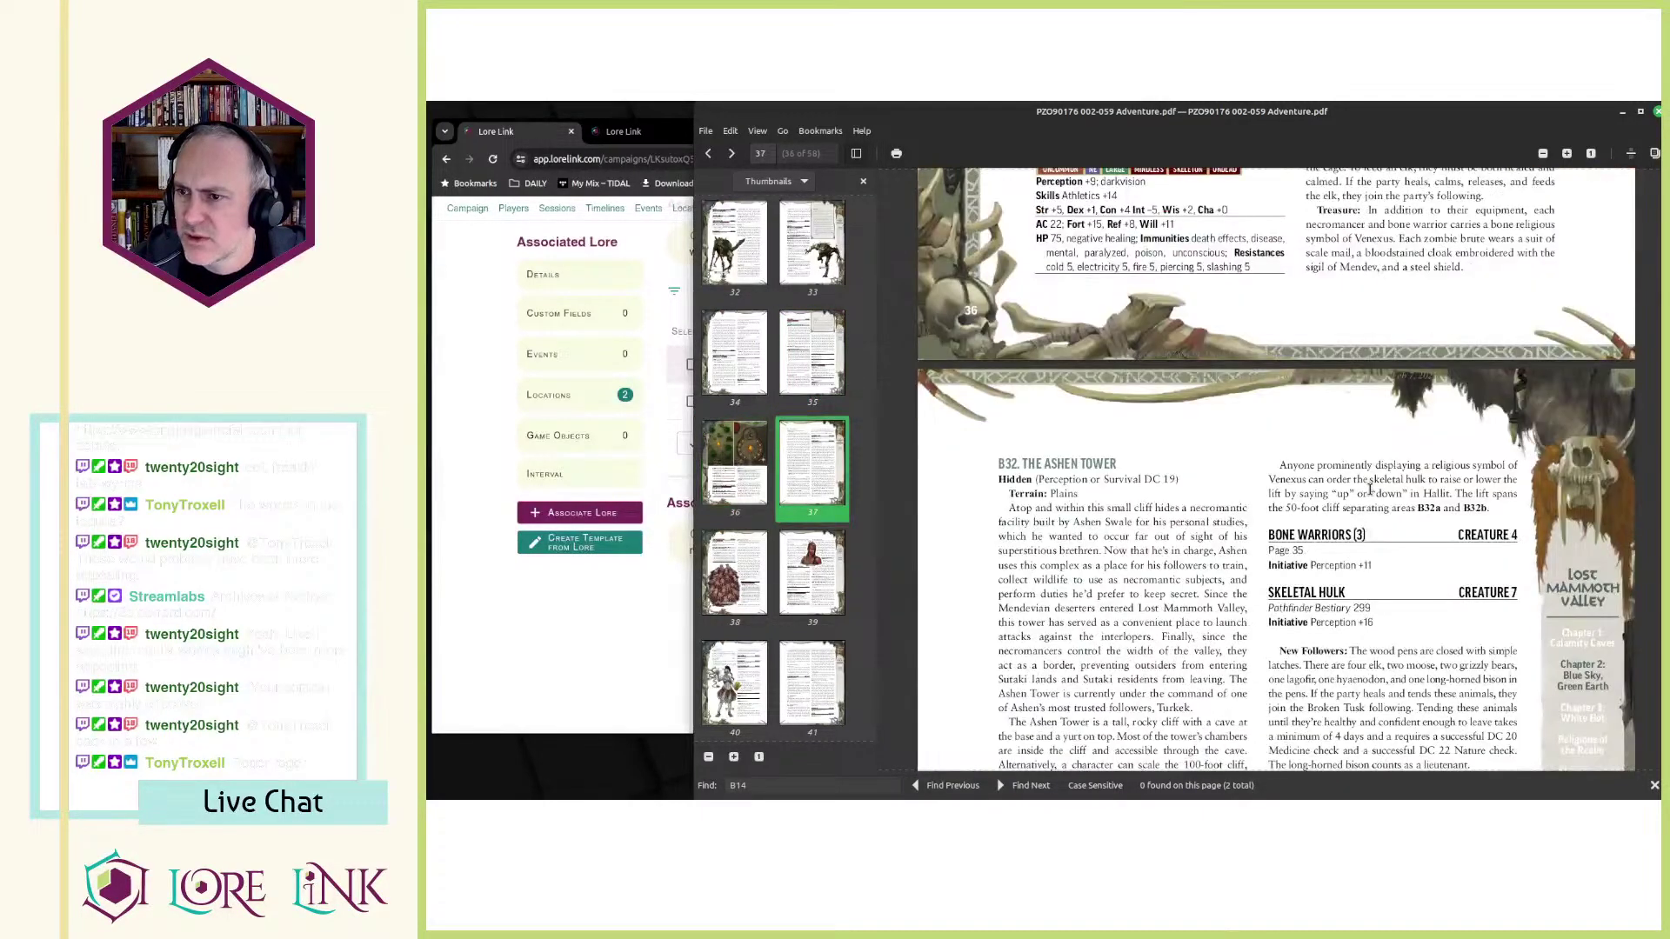
scroll(1368, 490, down, 2)
- Return to Lore Link and examine the sub-locations of B32 - The Ashen Tower under Lost Mammoth Valley in the campaign's locations hierarchy
click(476, 680)
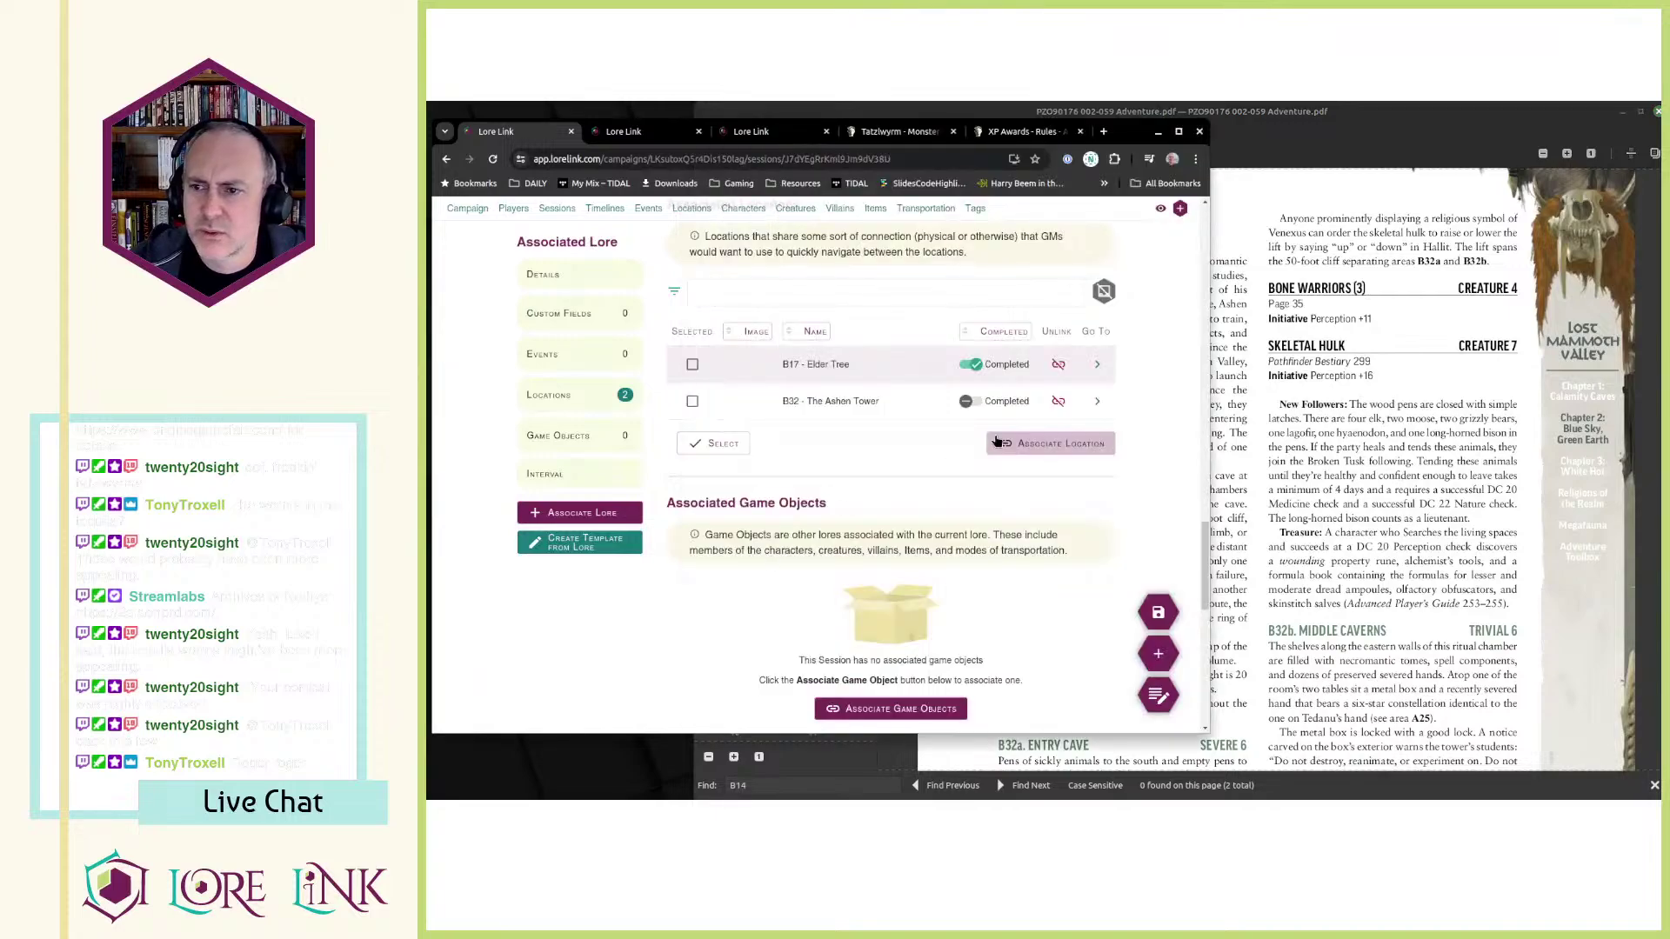
click(1094, 443)
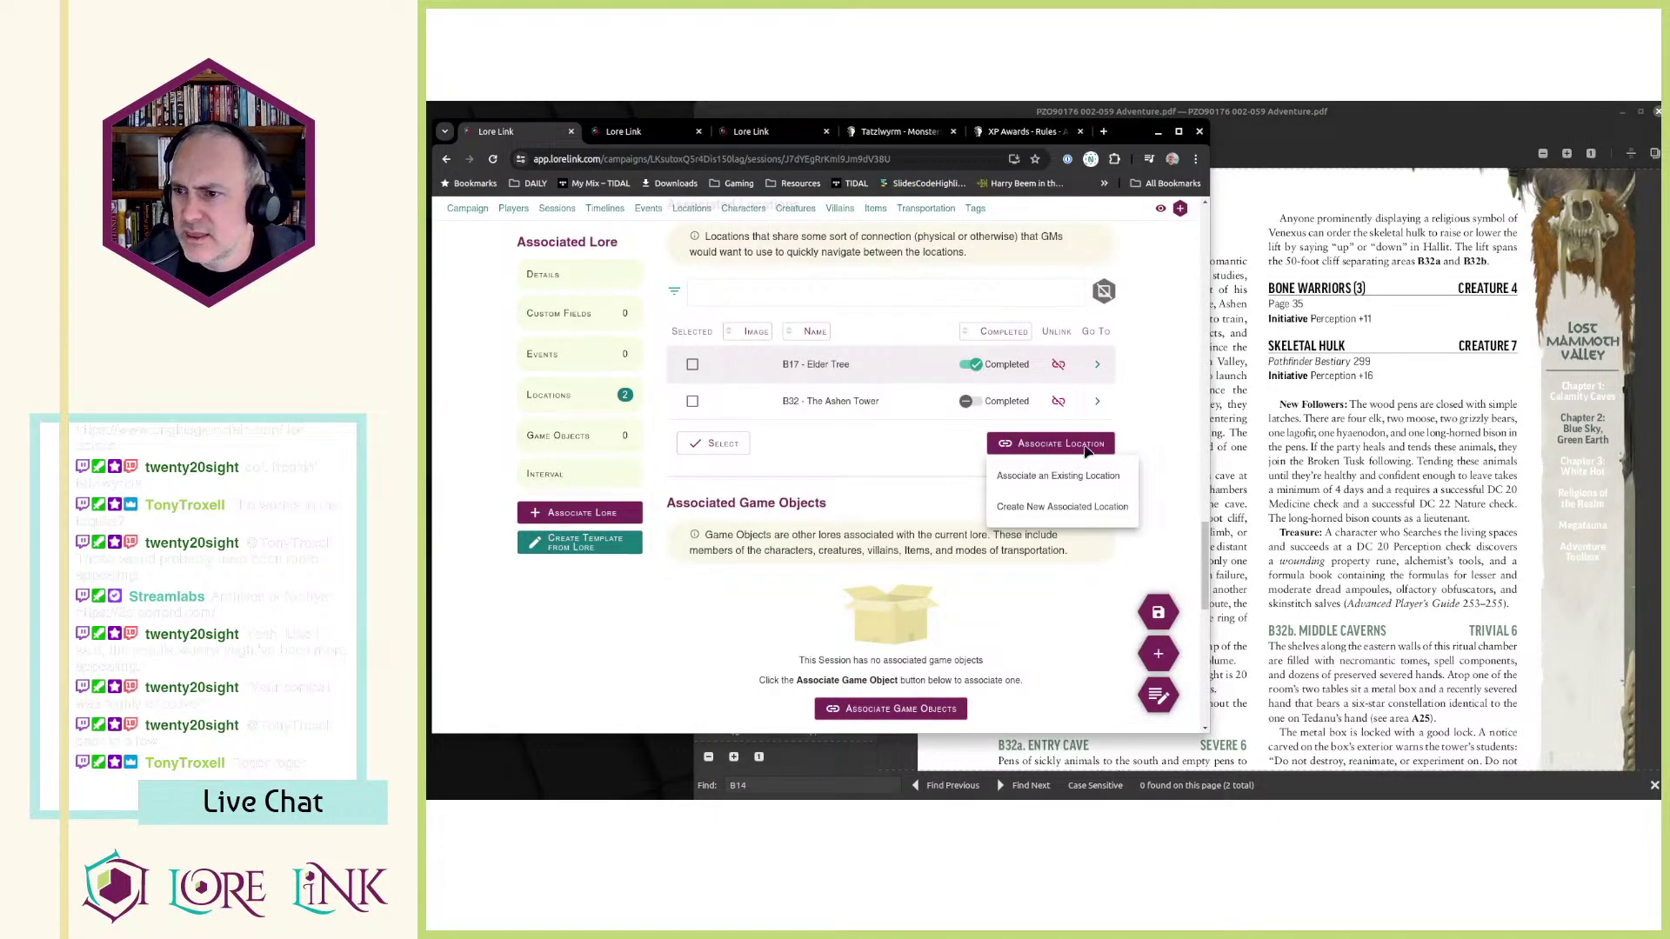
click(624, 131)
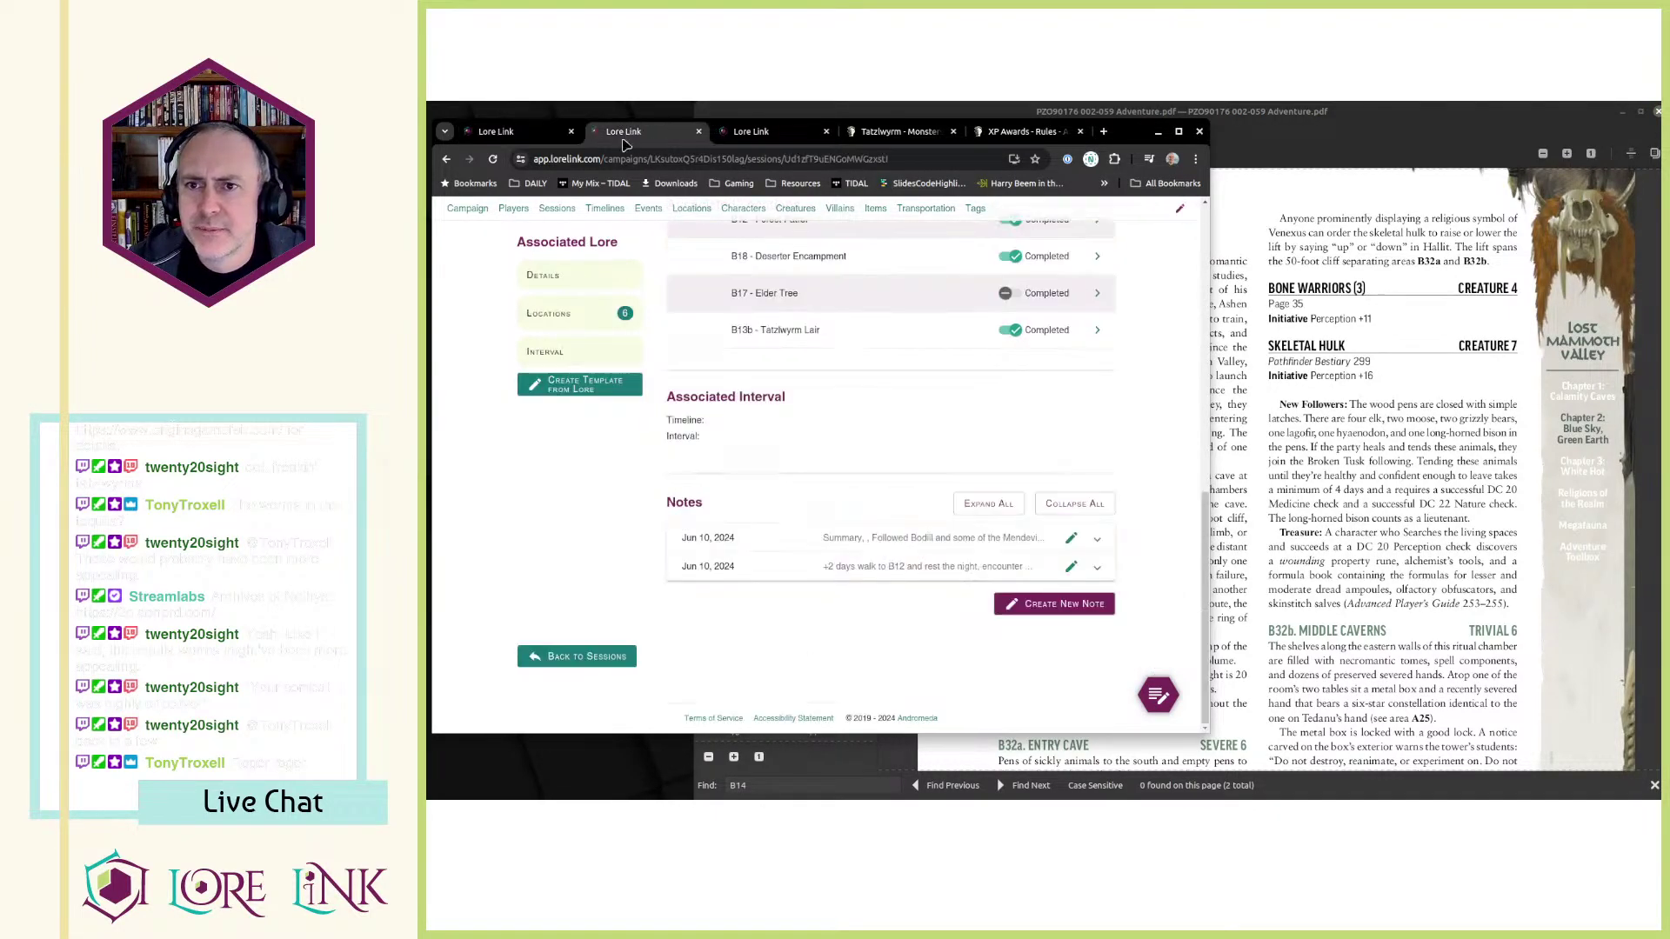
click(693, 267)
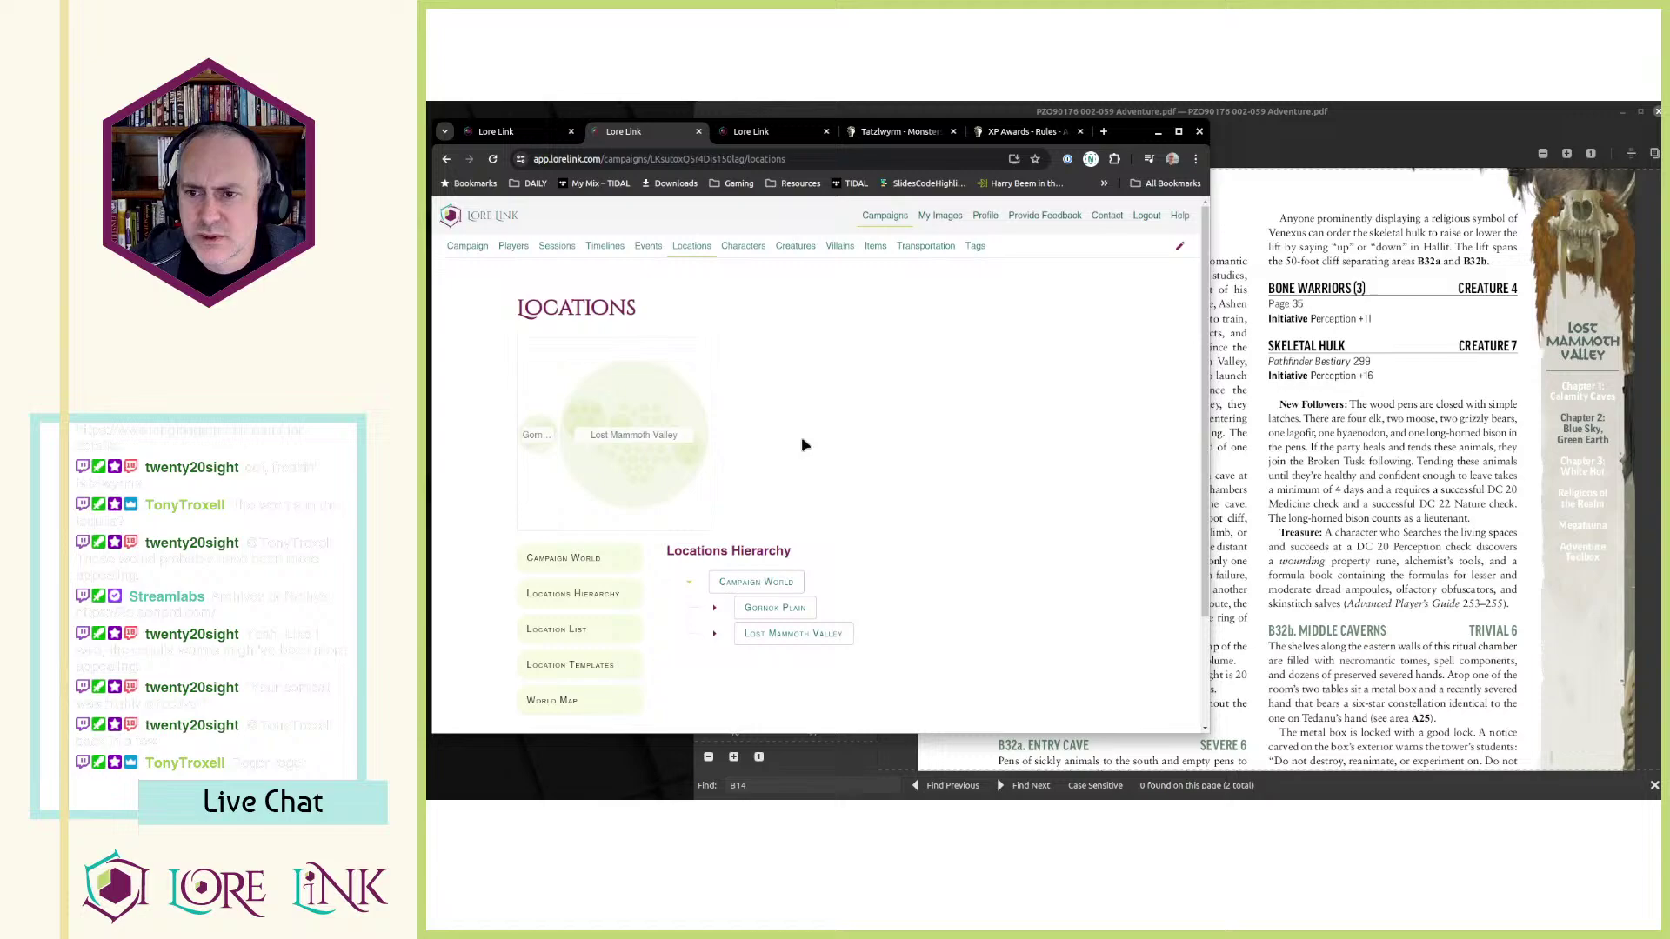
click(714, 637)
scroll(715, 638, down, 4)
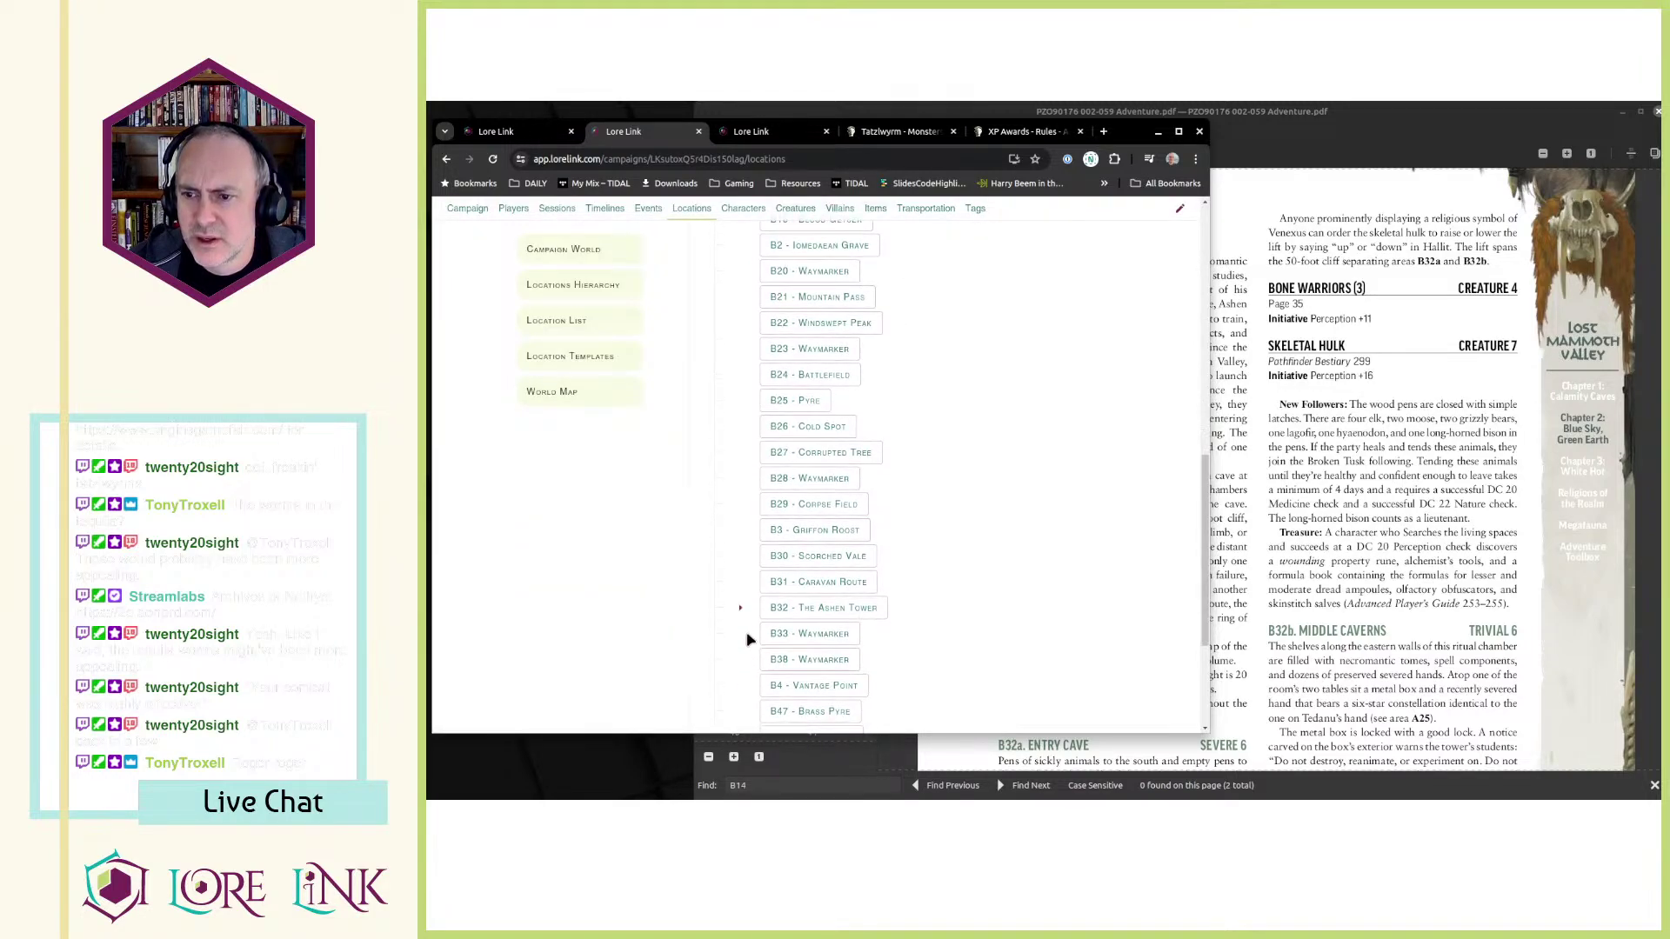
scroll(783, 608, down, 1)
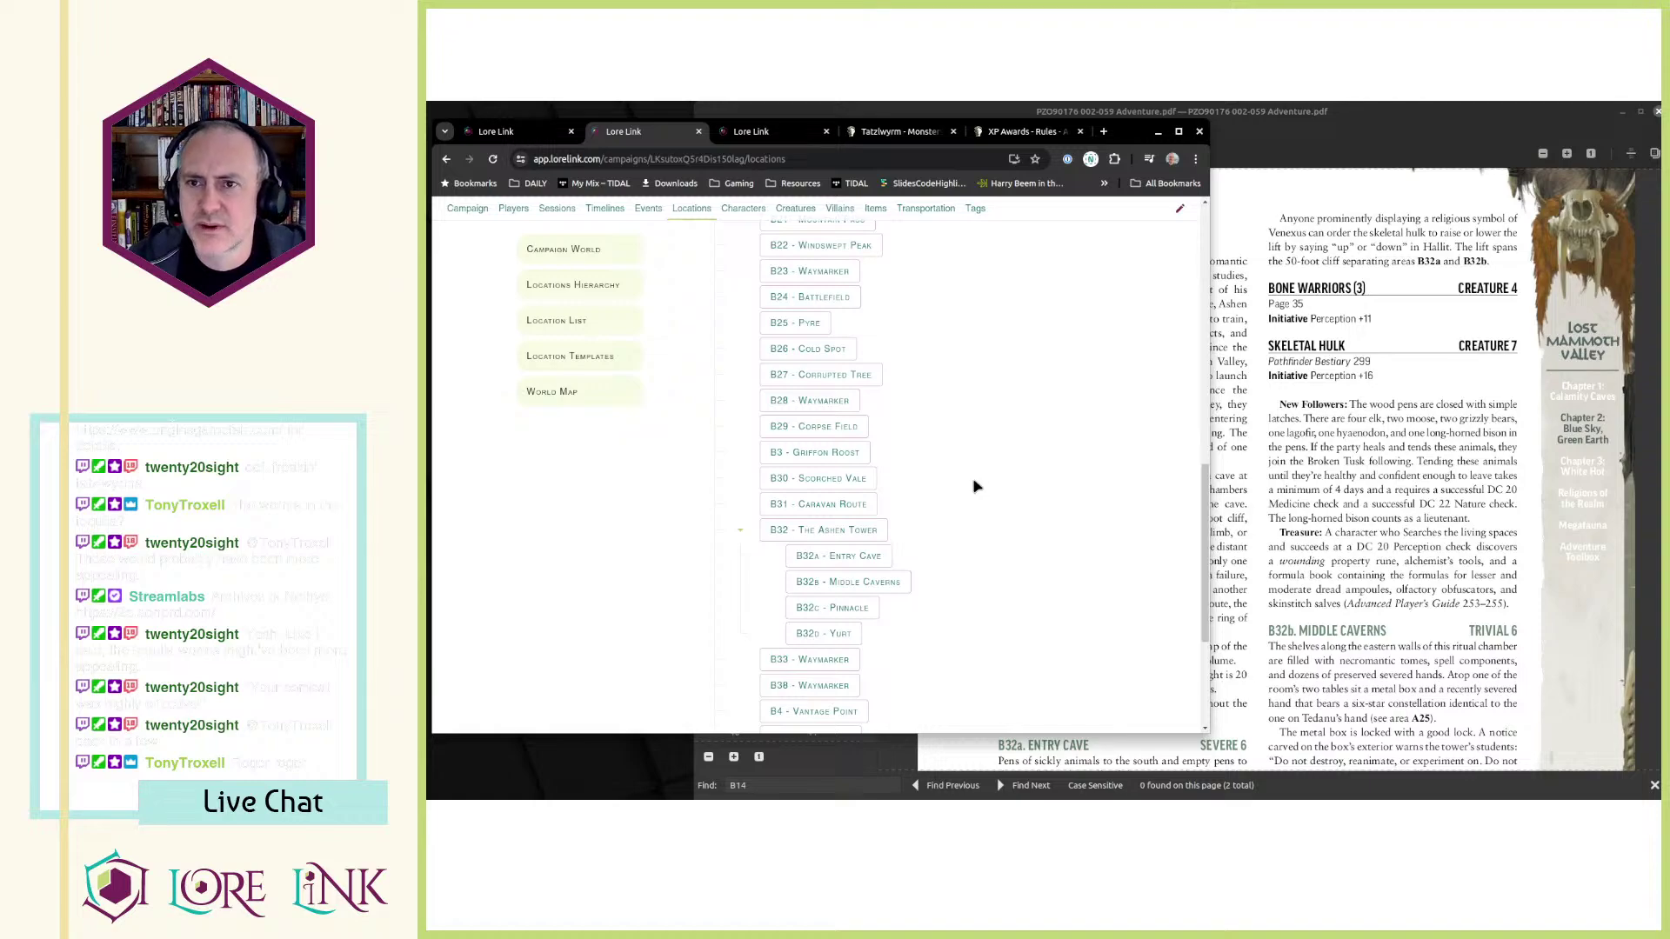
- Return to Session 22 and associate the existing location B32a - Entry Cave with it
key(ctrl+shift+Tab)
scroll(978, 483, down, 1)
click(1042, 373)
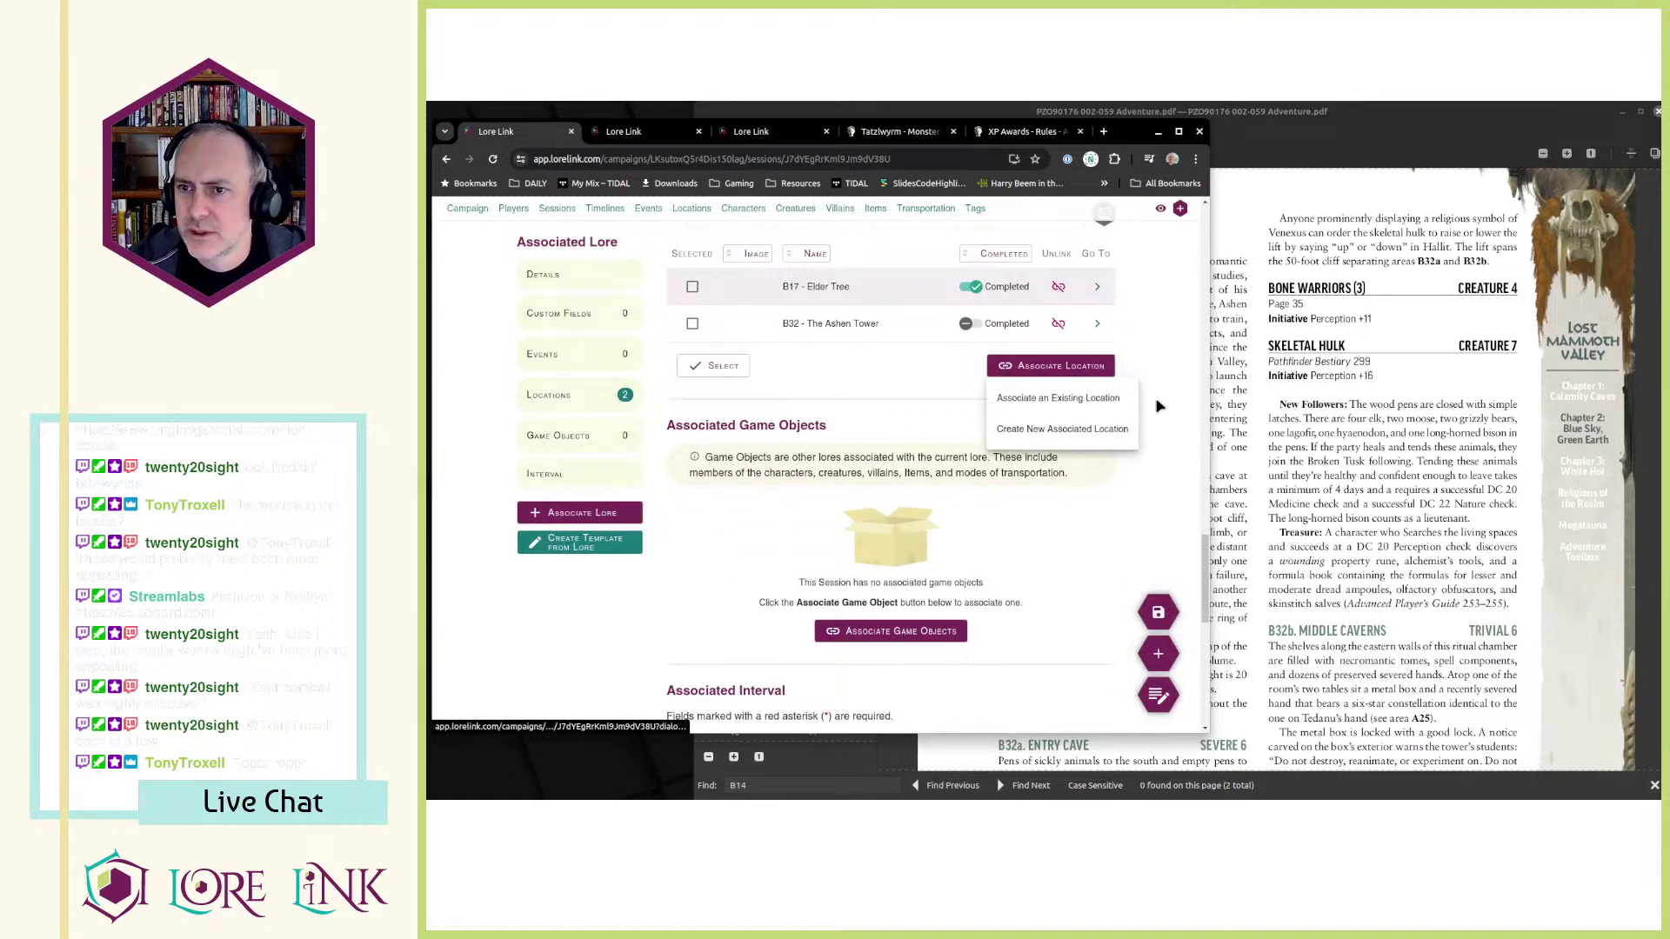
click(1118, 404)
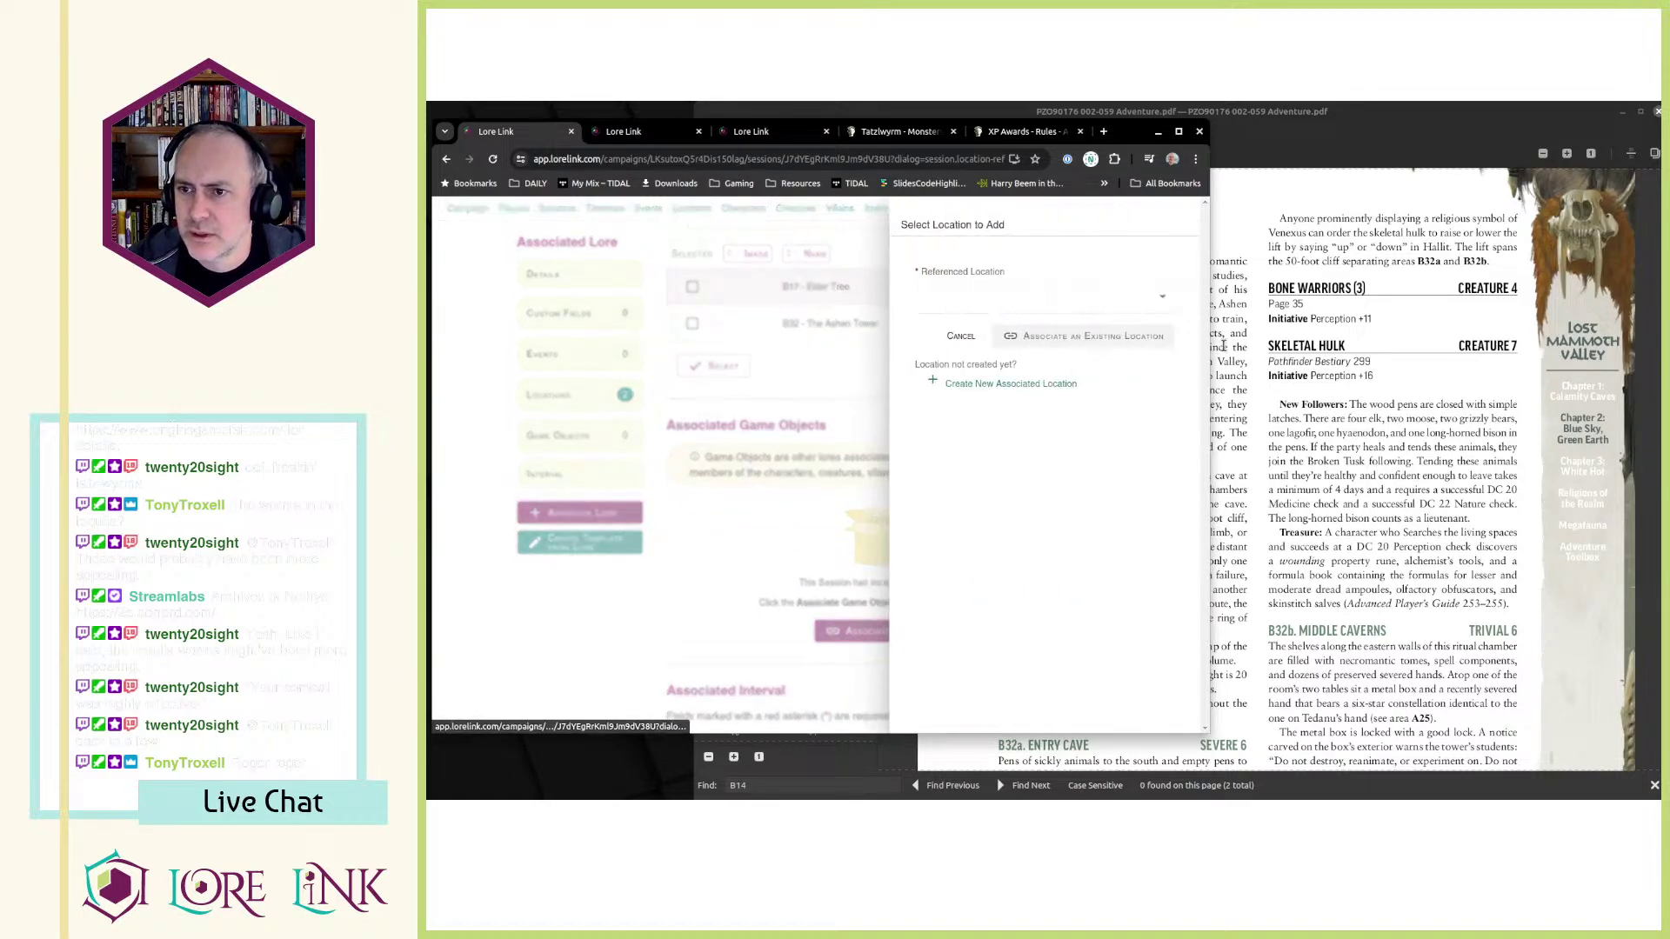
click(989, 304)
scroll(1067, 355, down, 5)
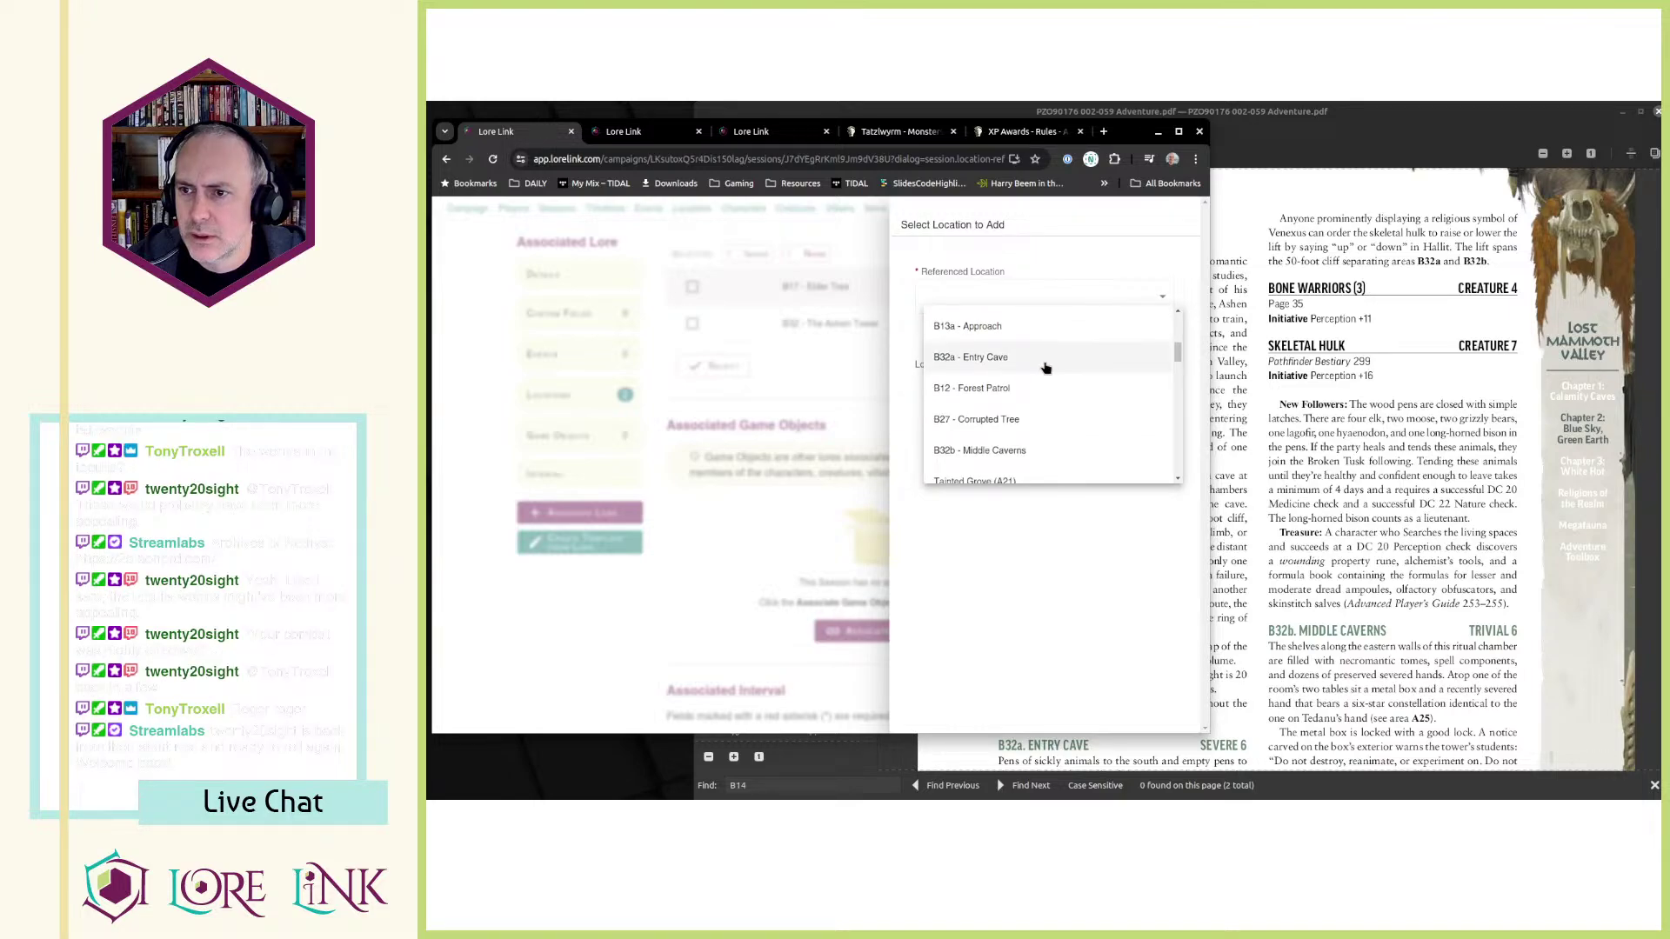
click(1048, 360)
click(1097, 340)
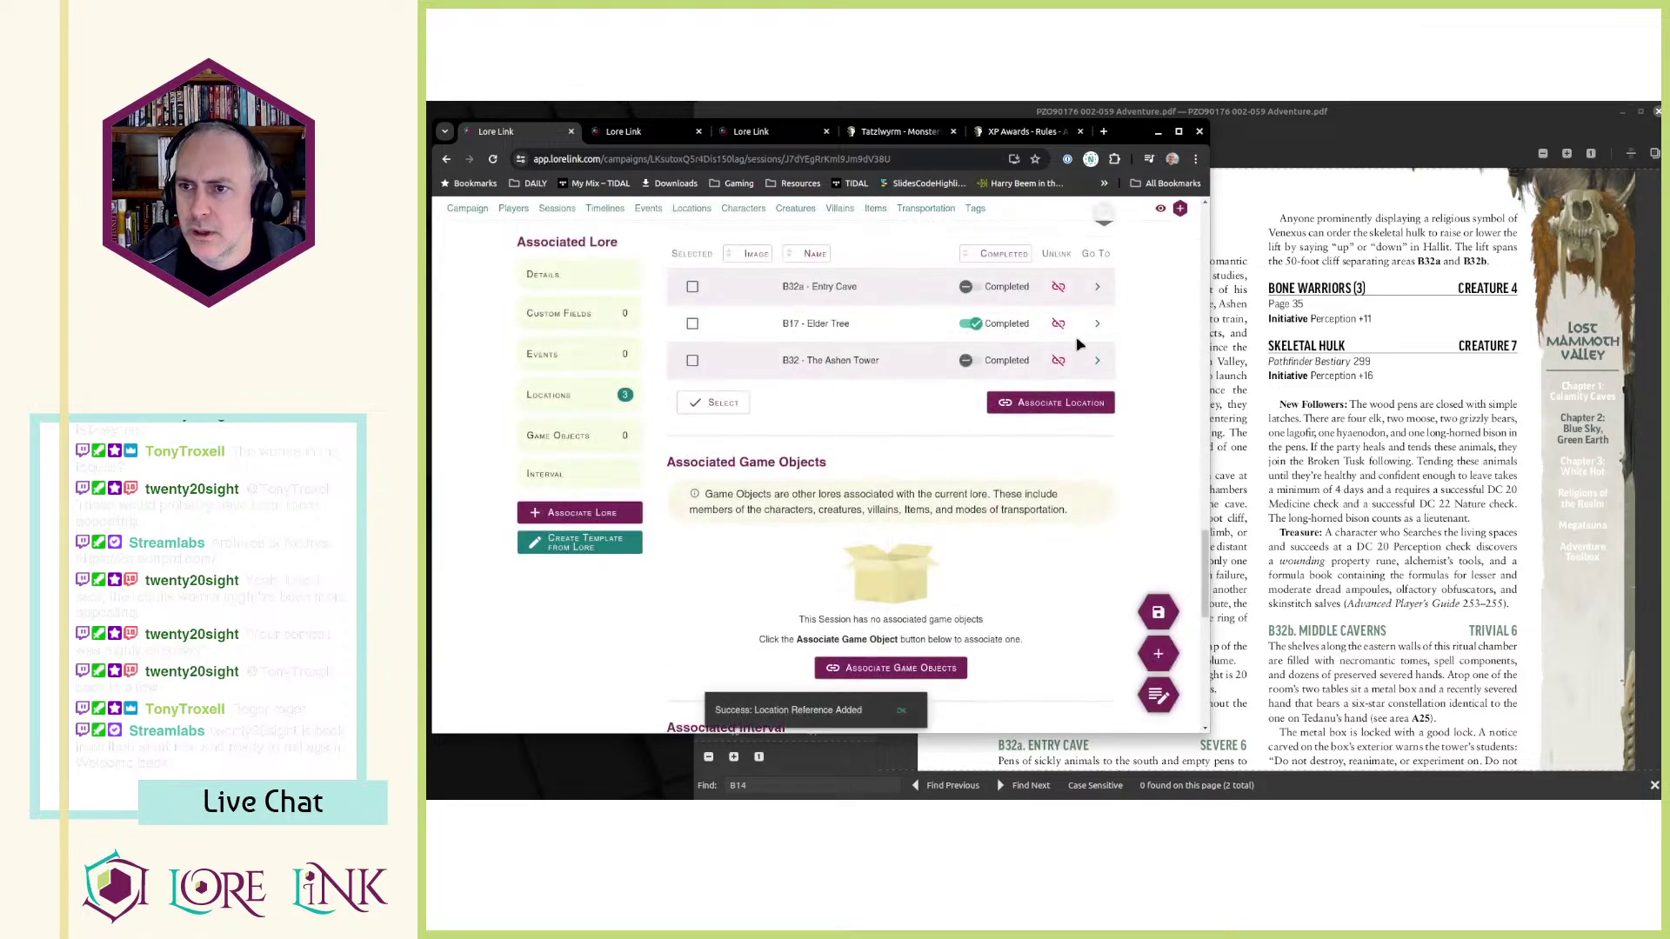
- Associate the existing location B32b - Middle Caverns with Session 22
click(1046, 406)
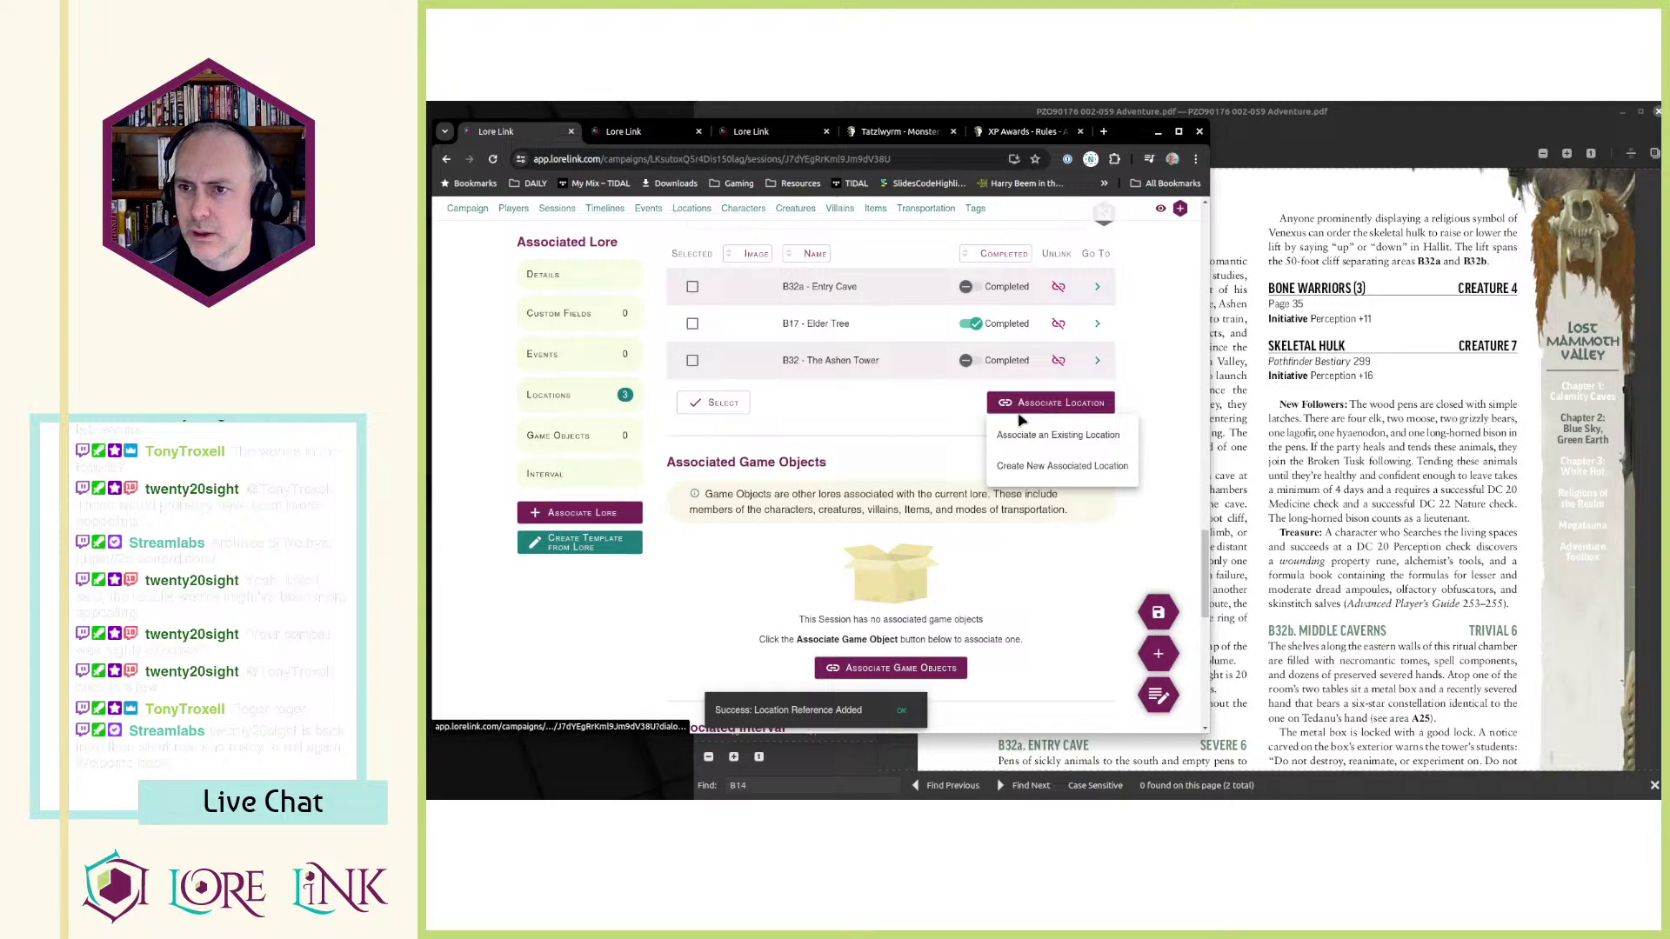
click(1047, 432)
click(1010, 297)
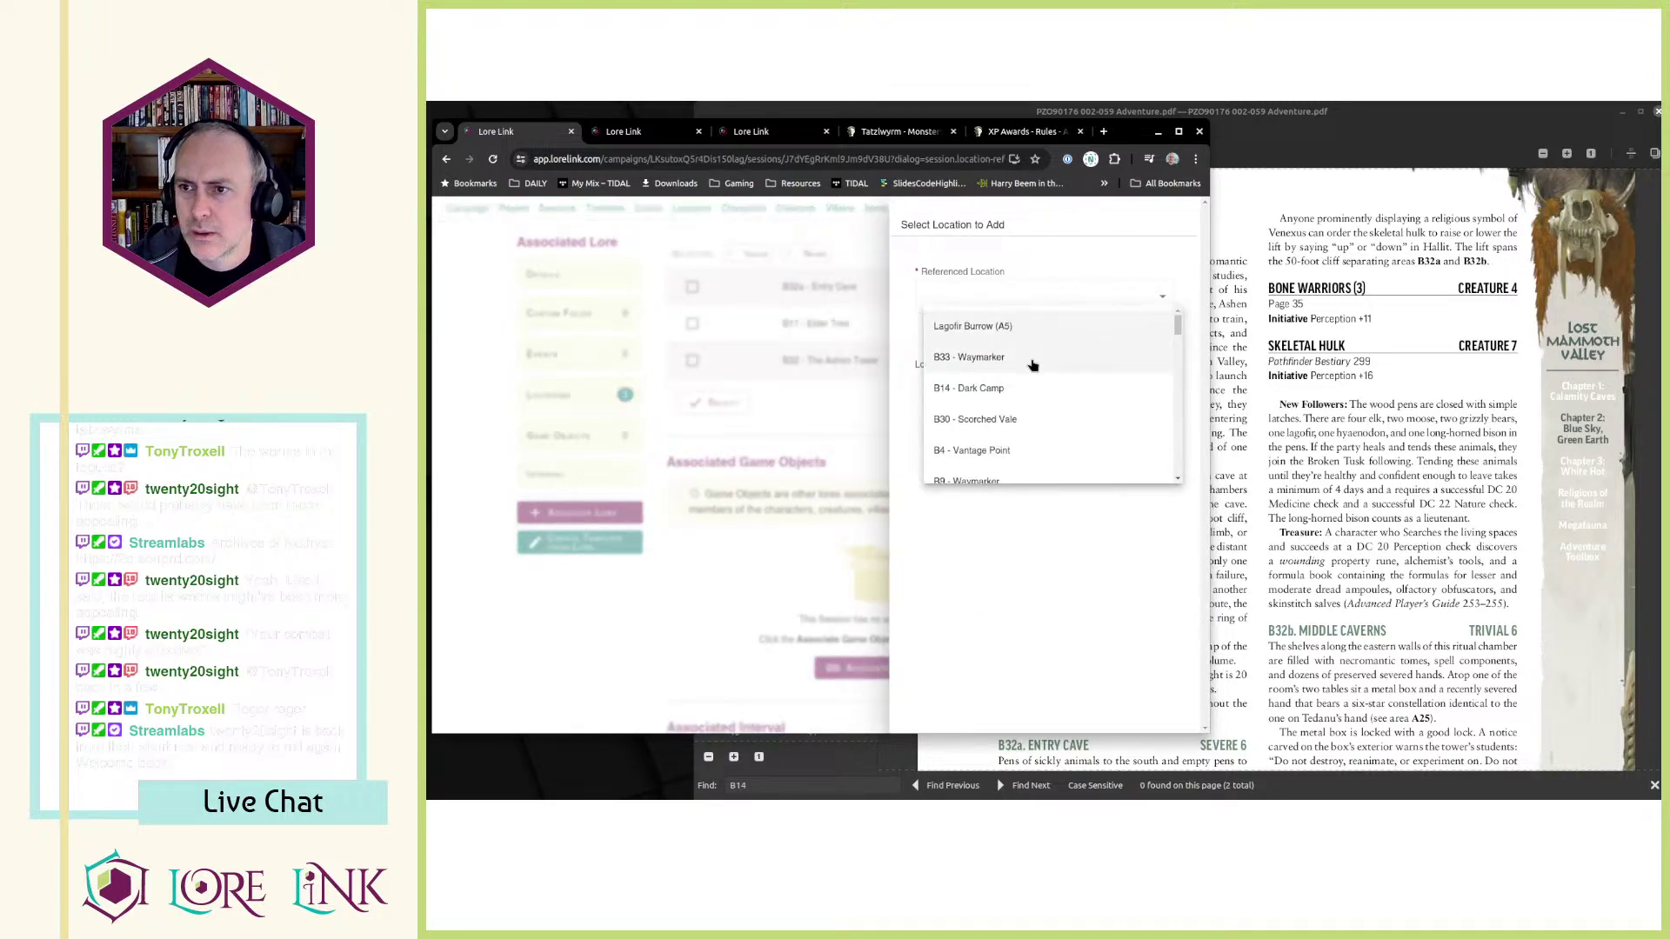
scroll(1033, 366, down, 5)
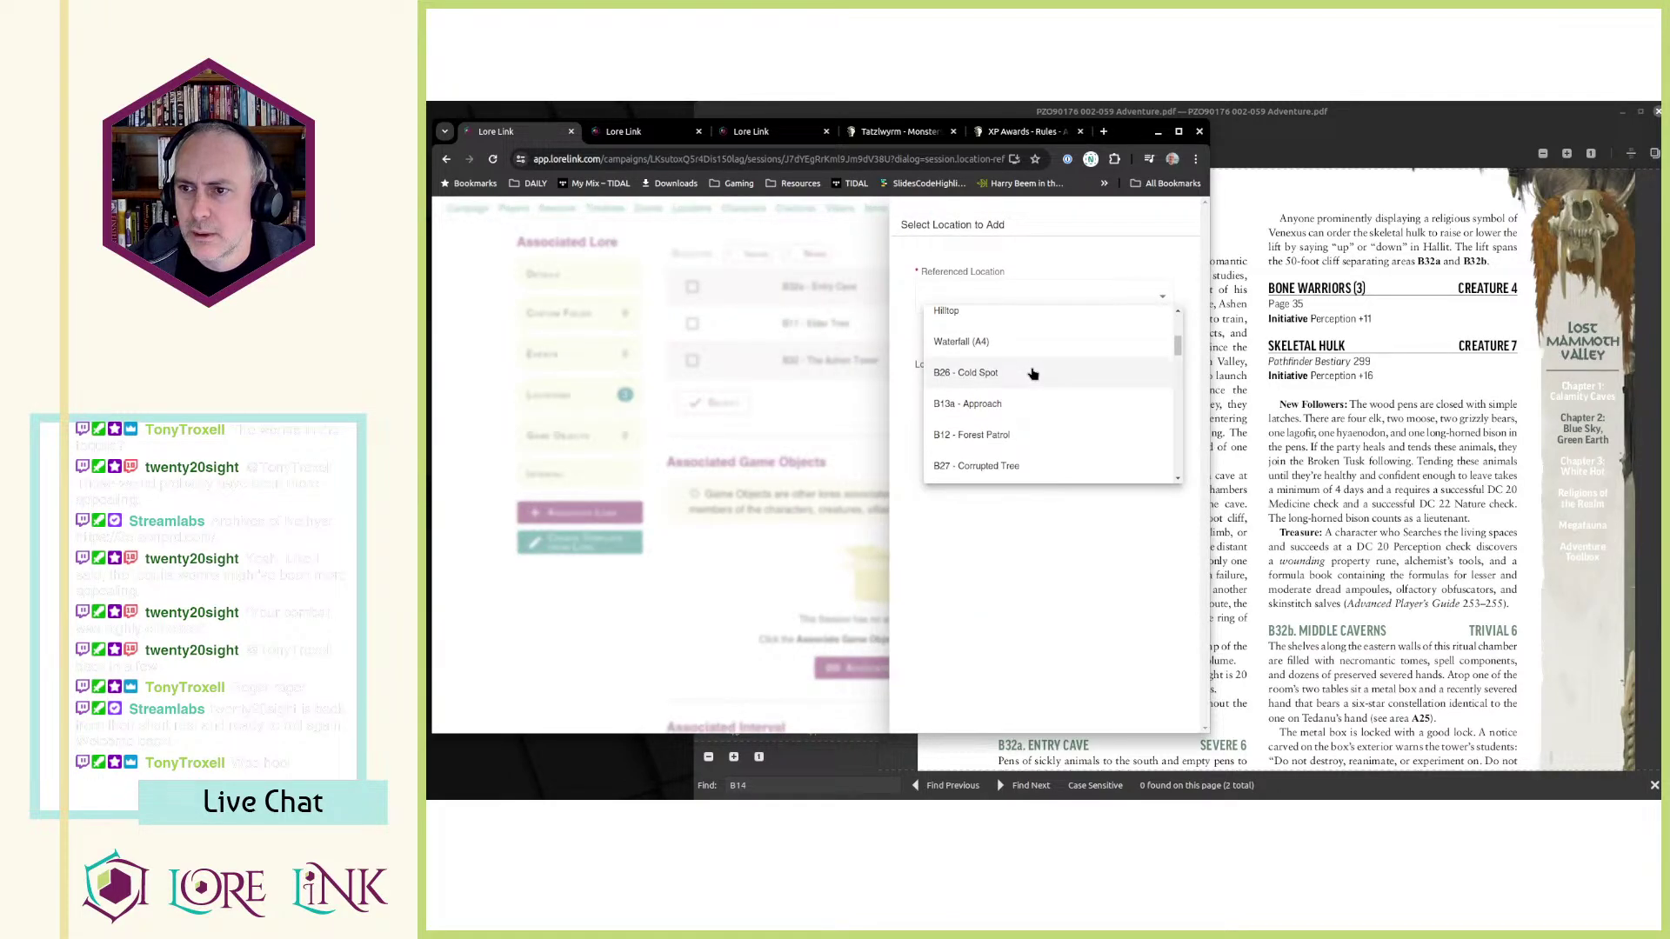
scroll(1028, 376, down, 3)
click(1007, 433)
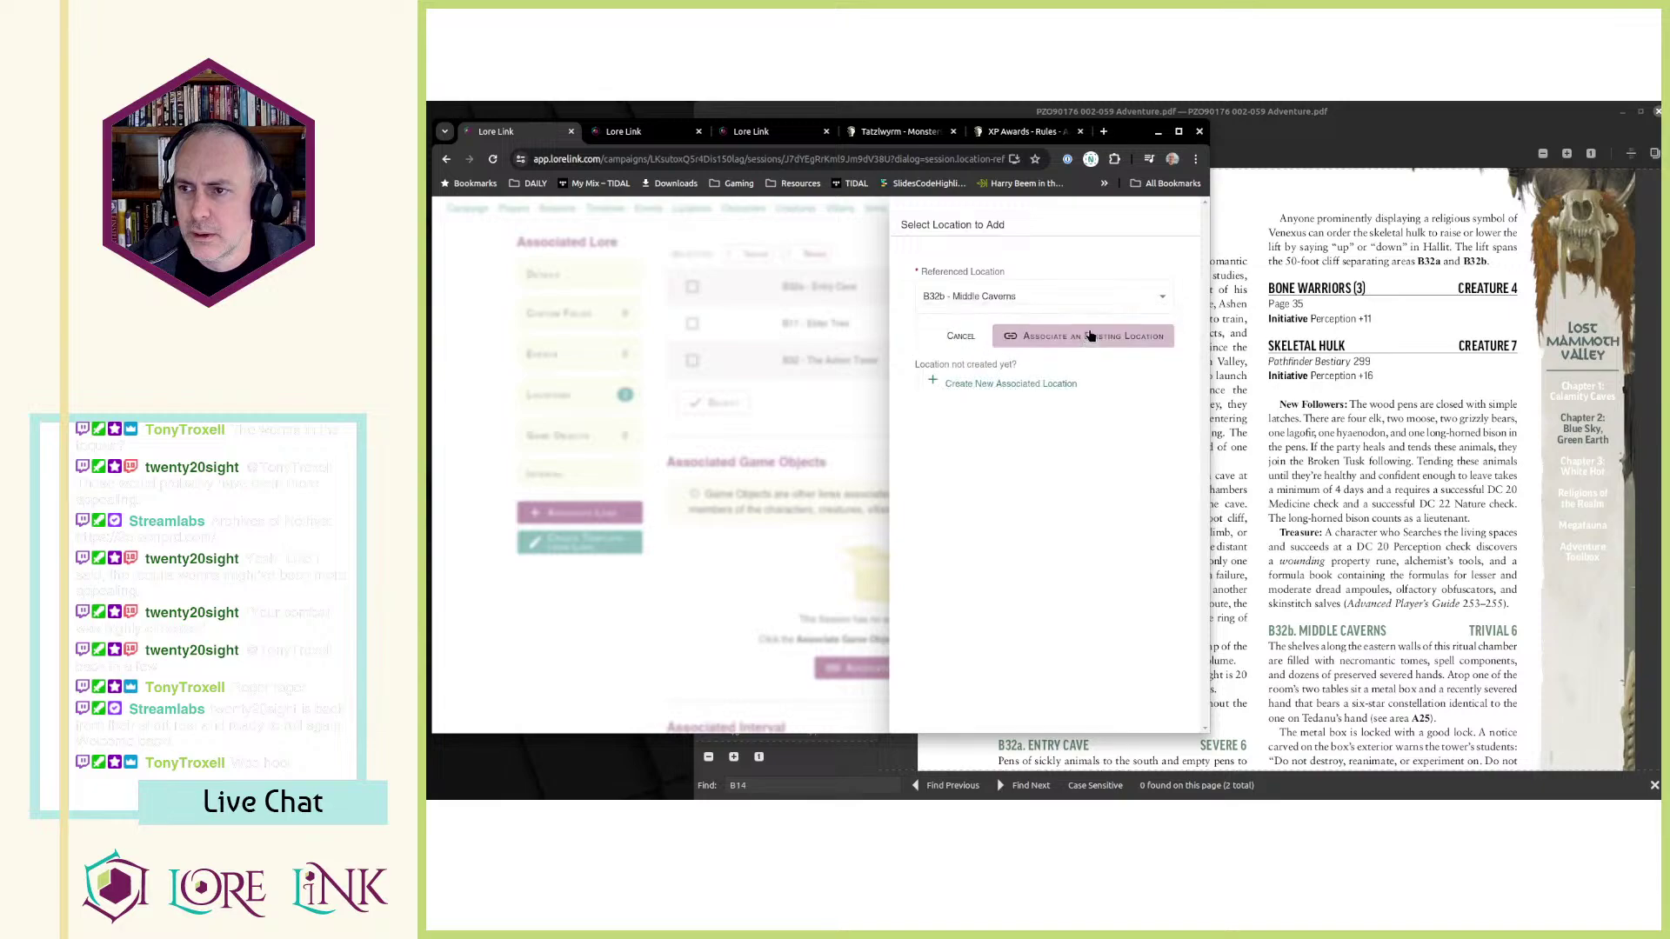
click(1068, 331)
- Associate the existing location B32c - Pinnacle with Session 22
click(1050, 440)
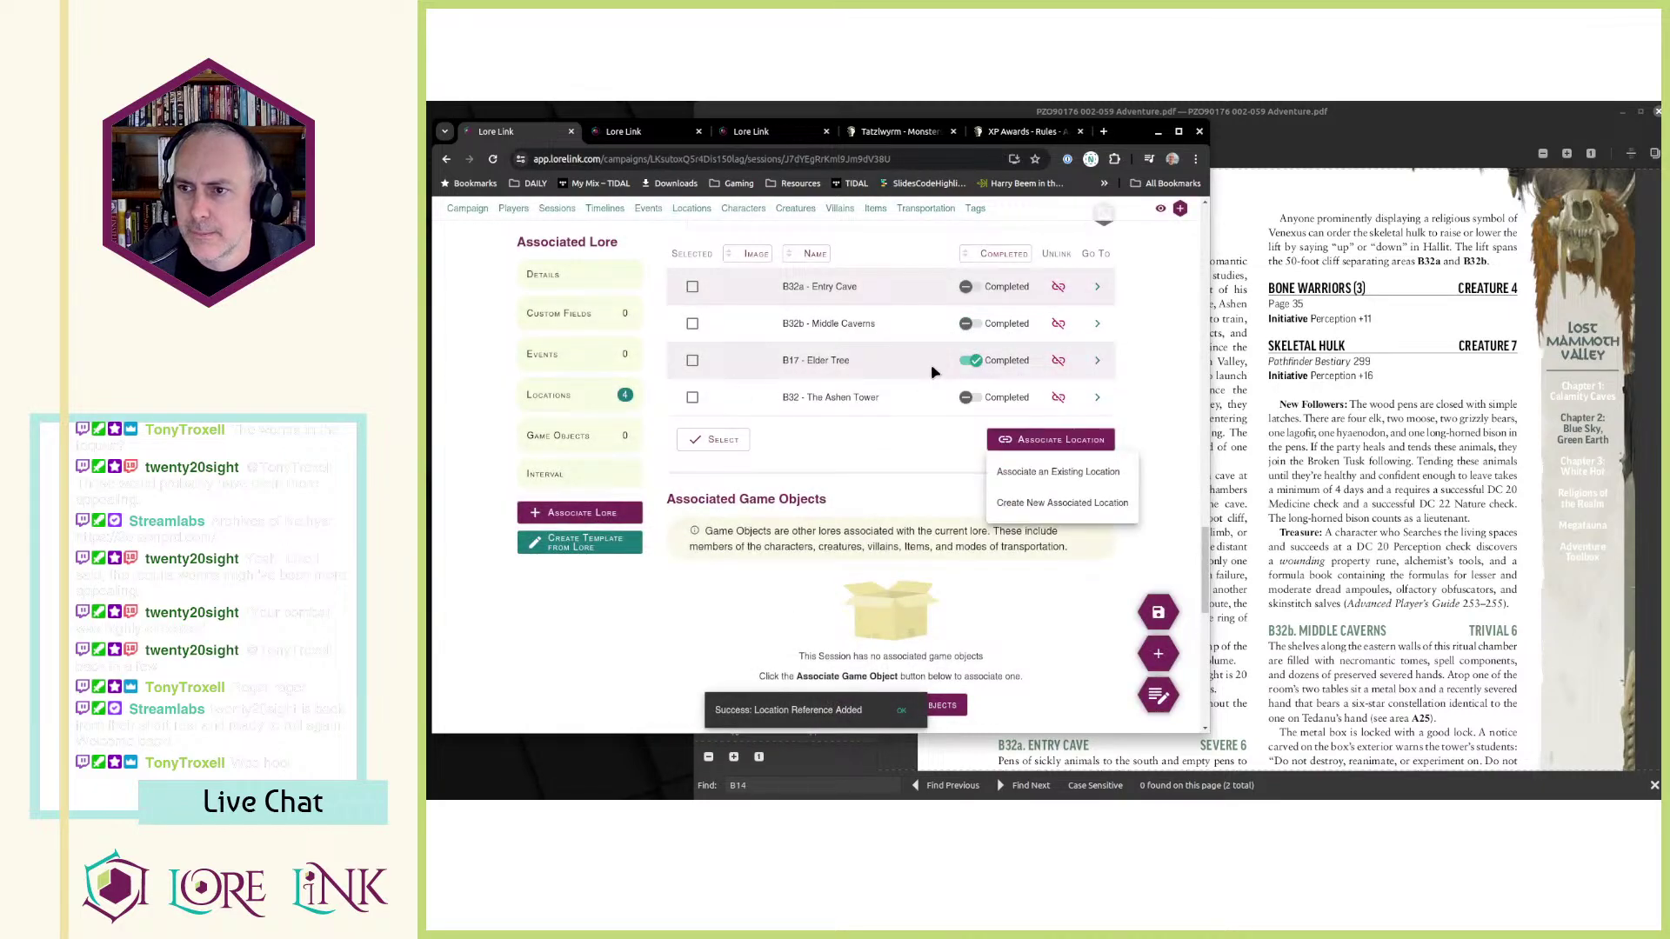
click(1052, 473)
click(1035, 296)
scroll(1000, 392, down, 5)
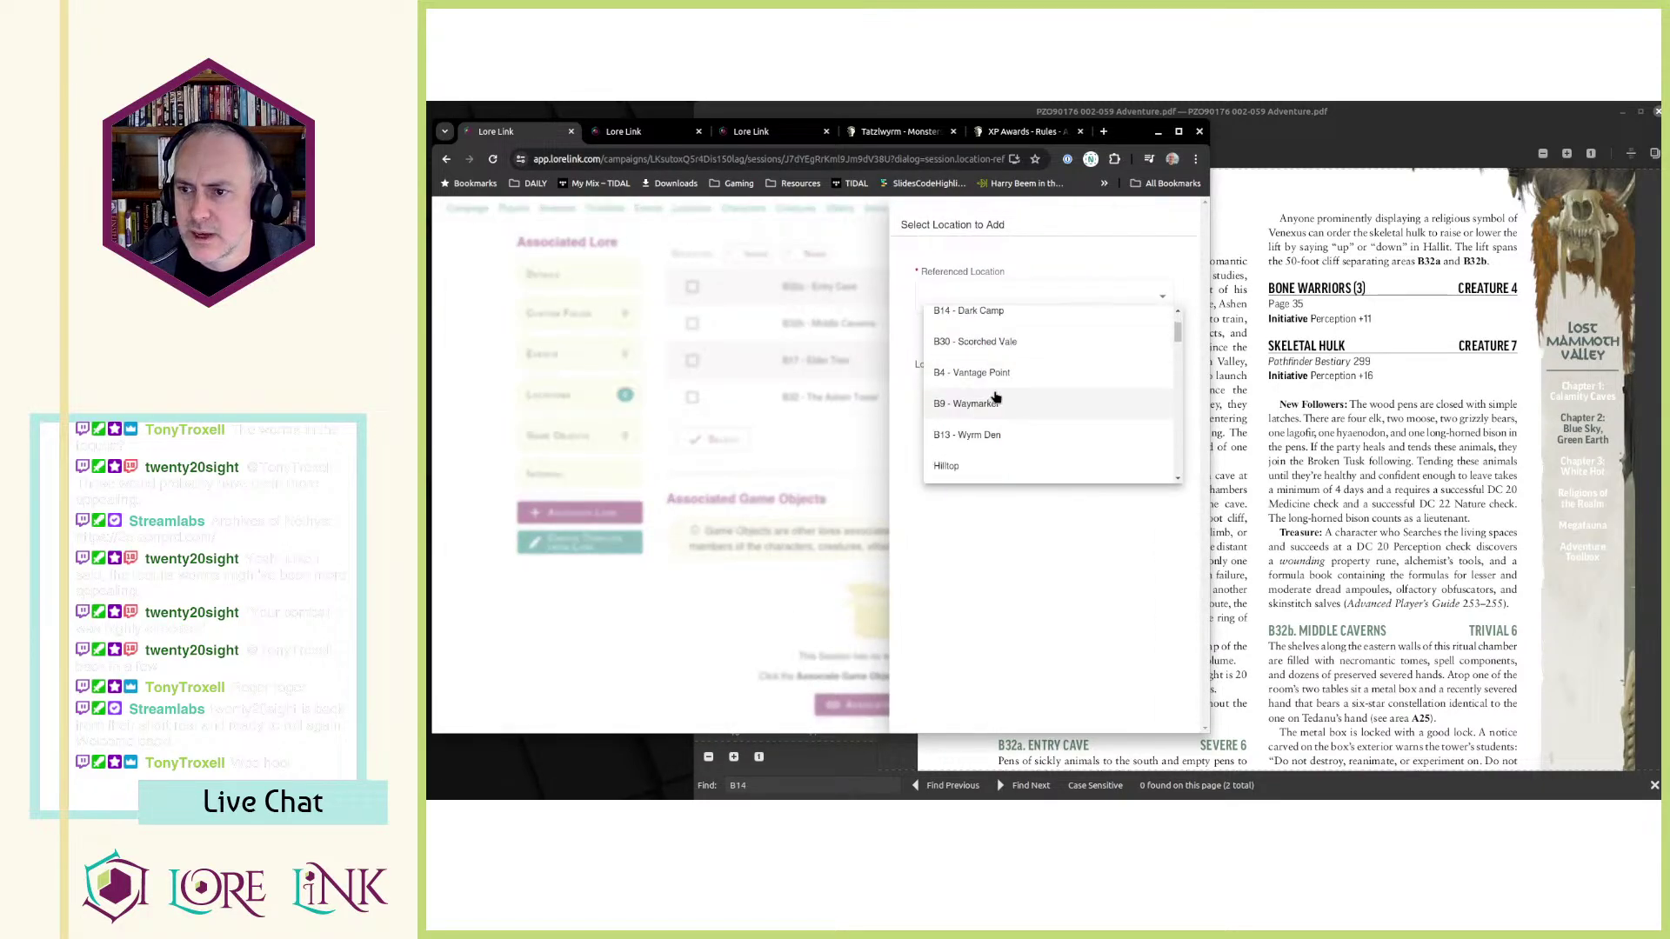
scroll(1043, 414, down, 5)
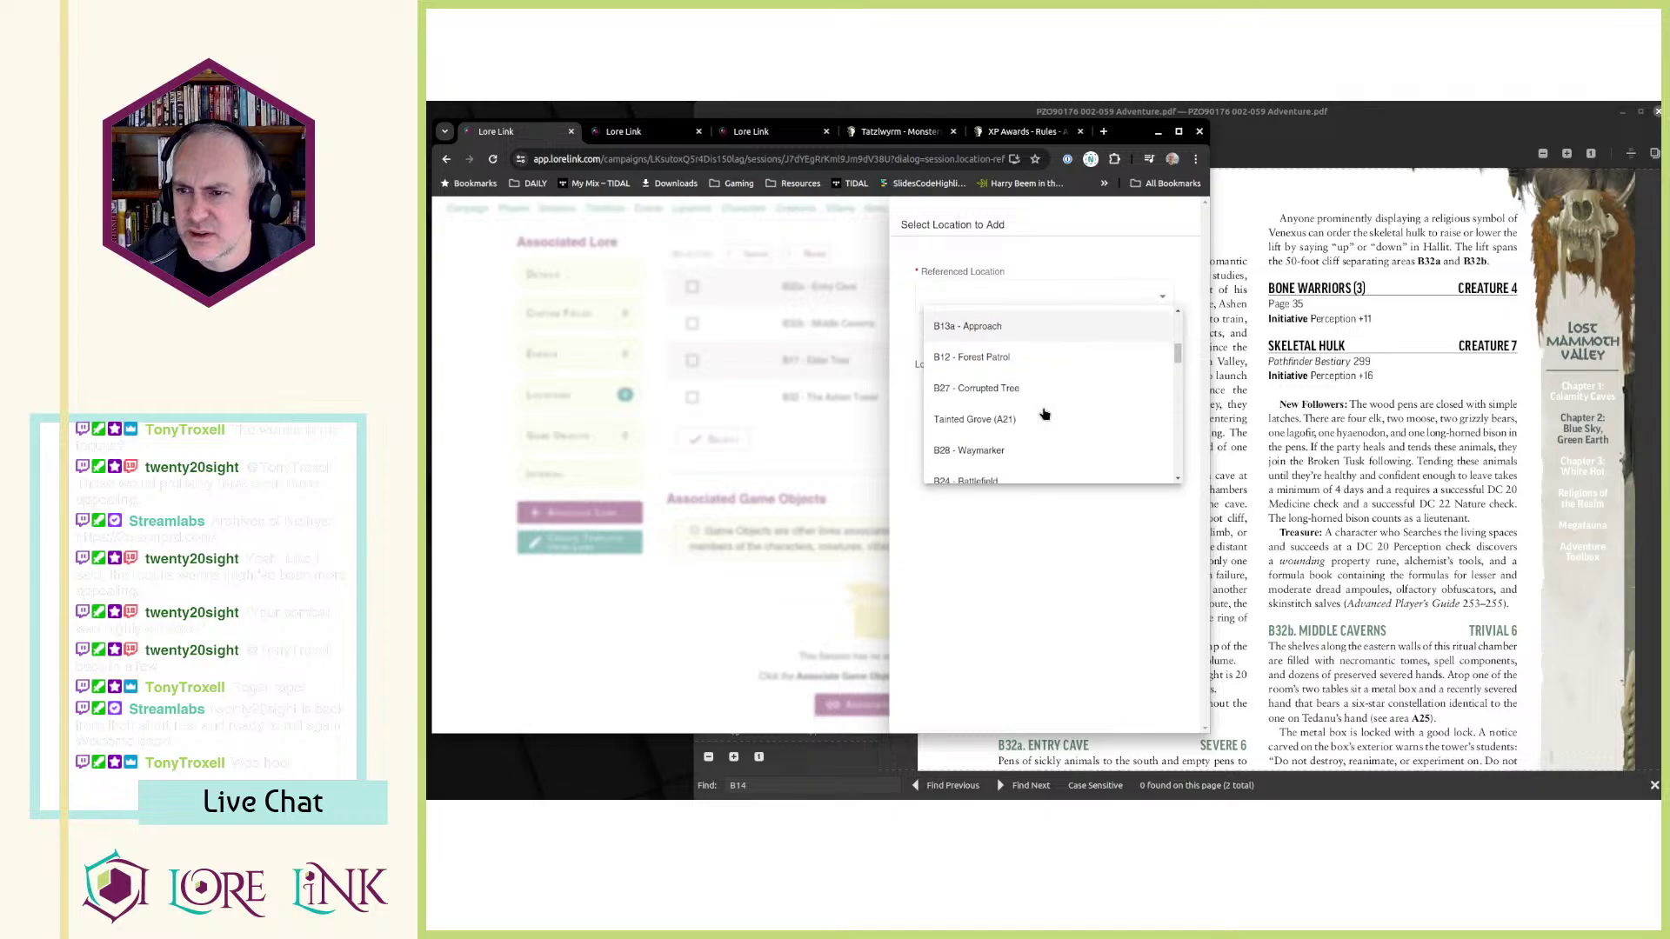
scroll(1043, 414, down, 5)
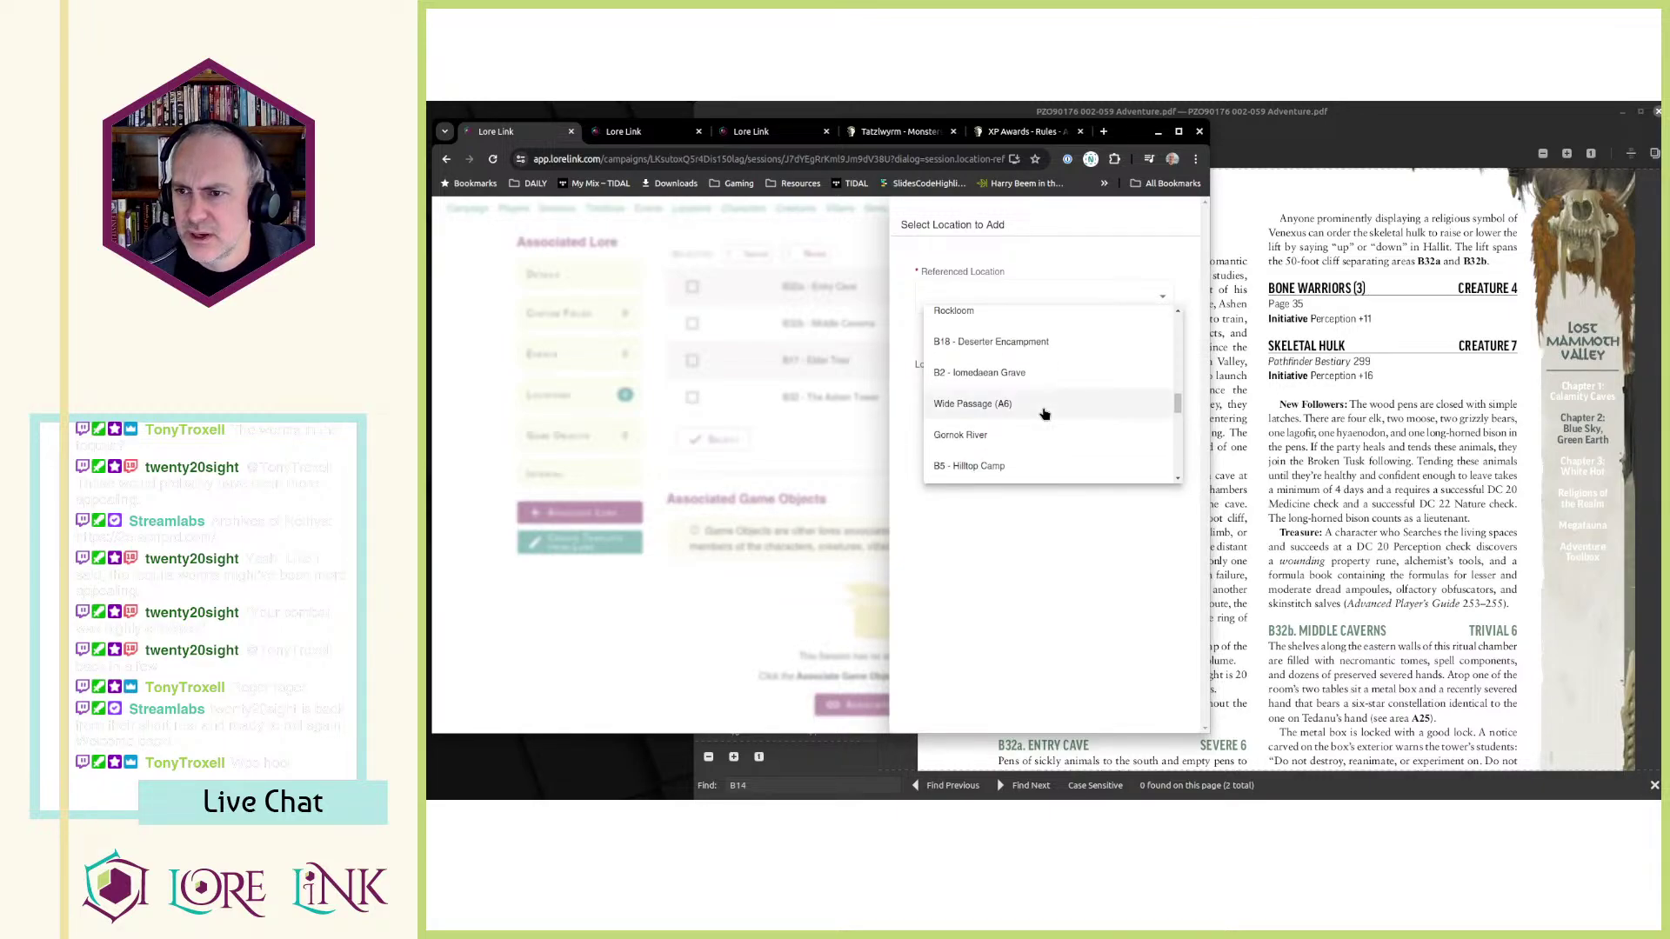
scroll(1043, 414, down, 5)
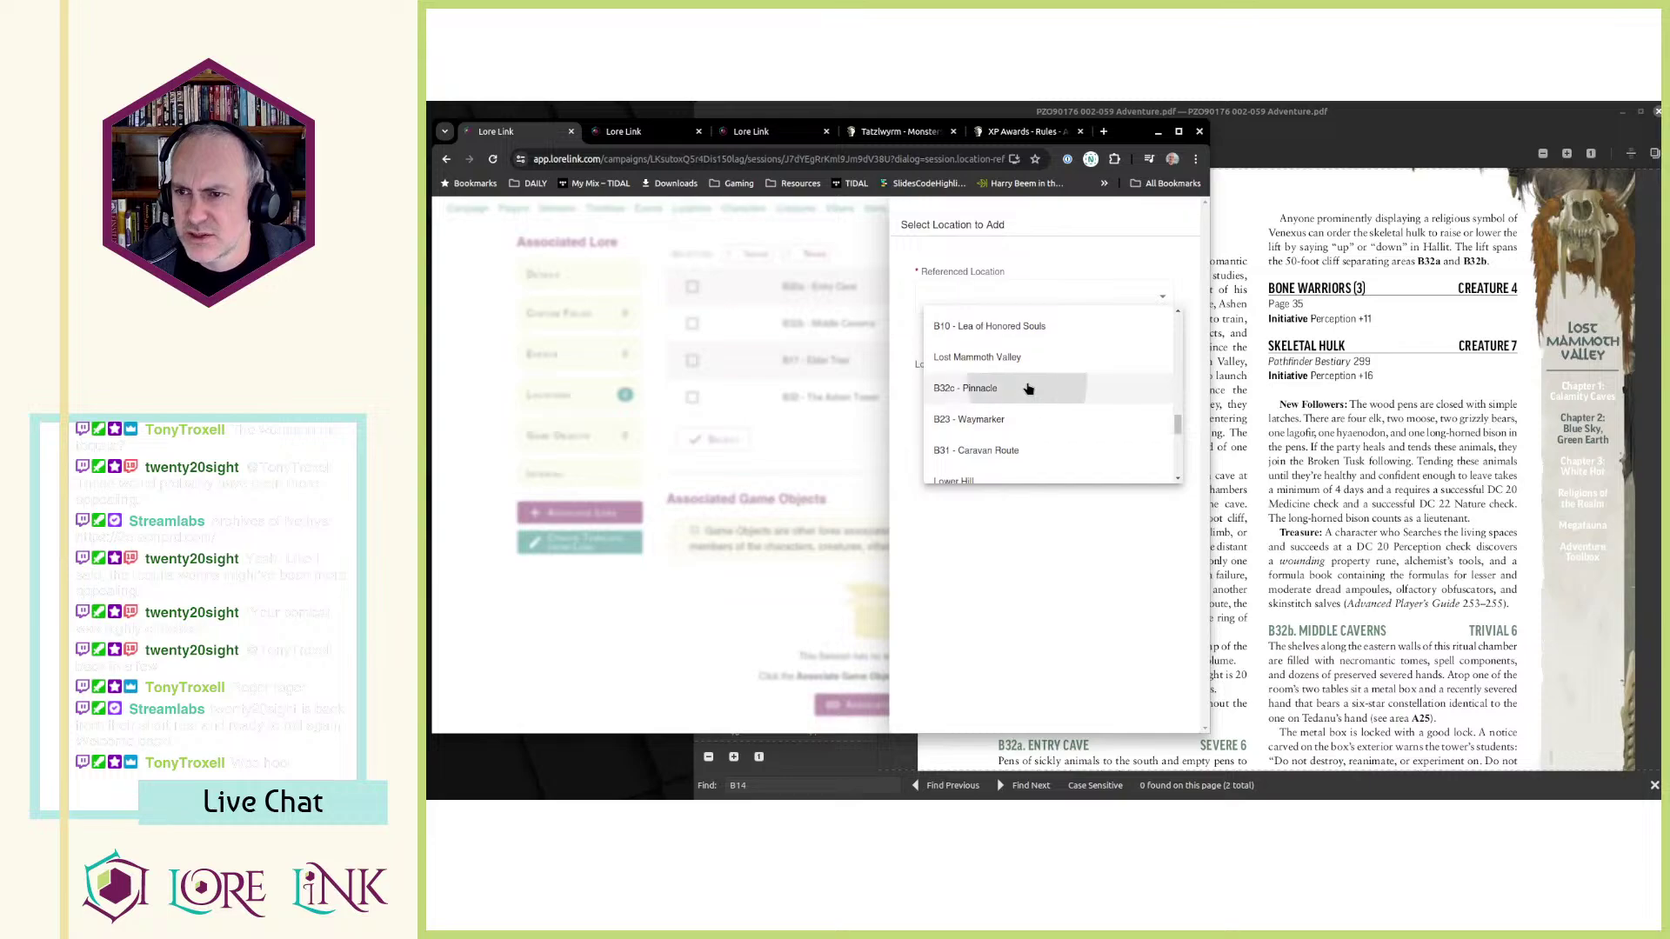
click(1025, 387)
click(1122, 338)
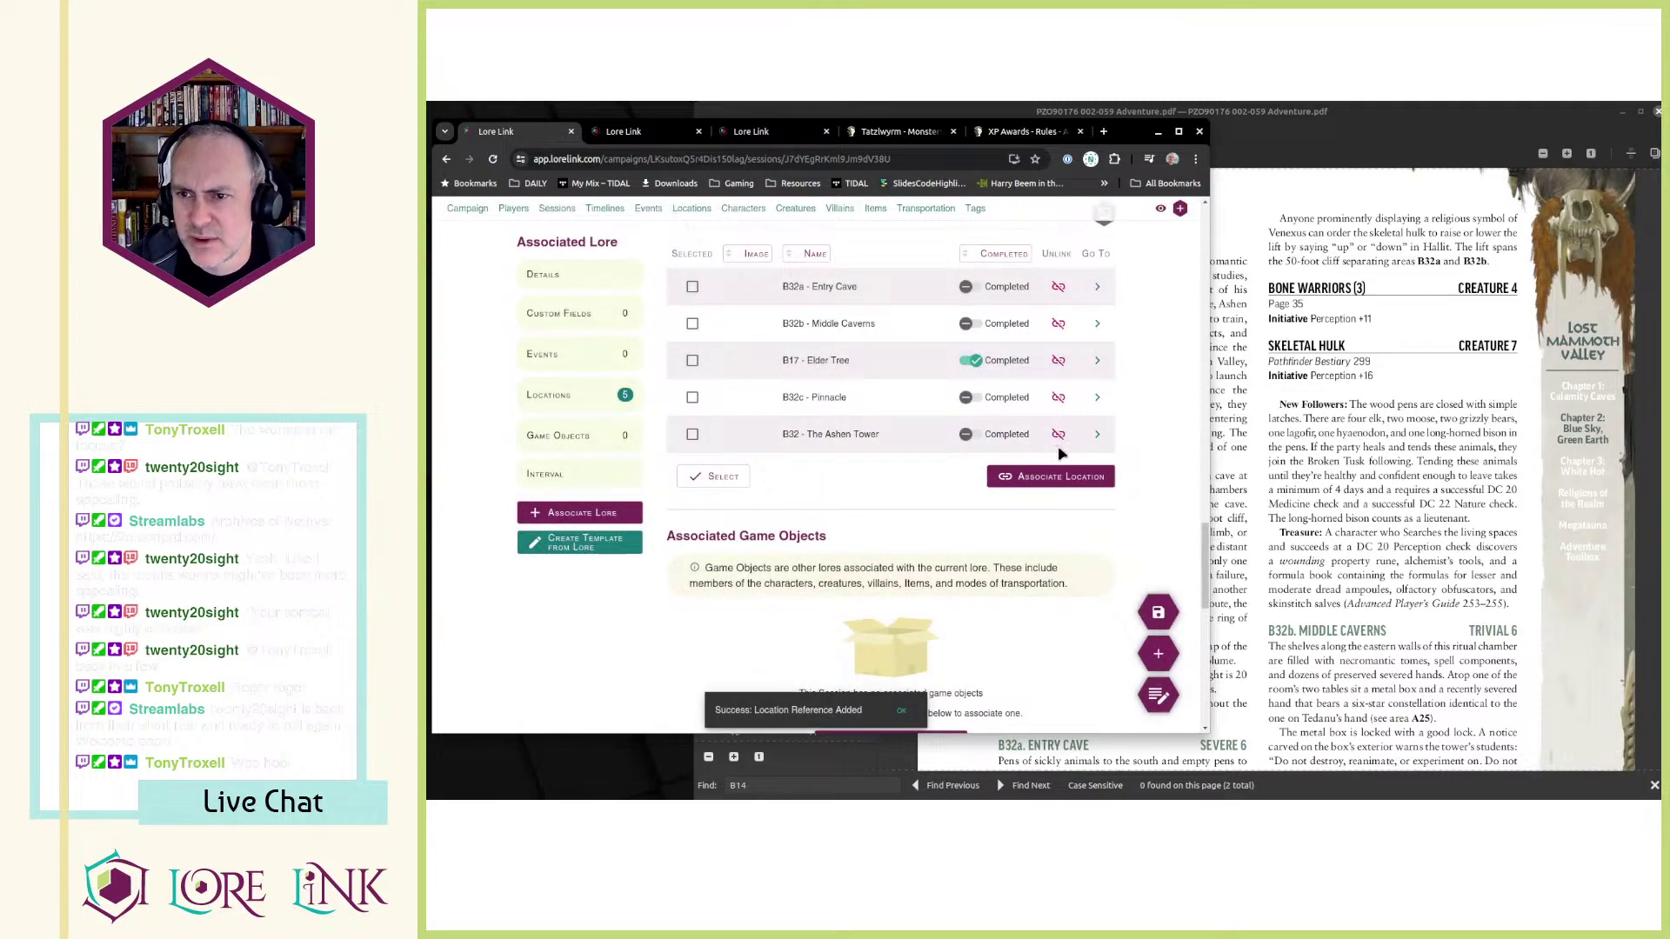
- Associate the existing location B32d - Yurt with Session 22
click(1014, 471)
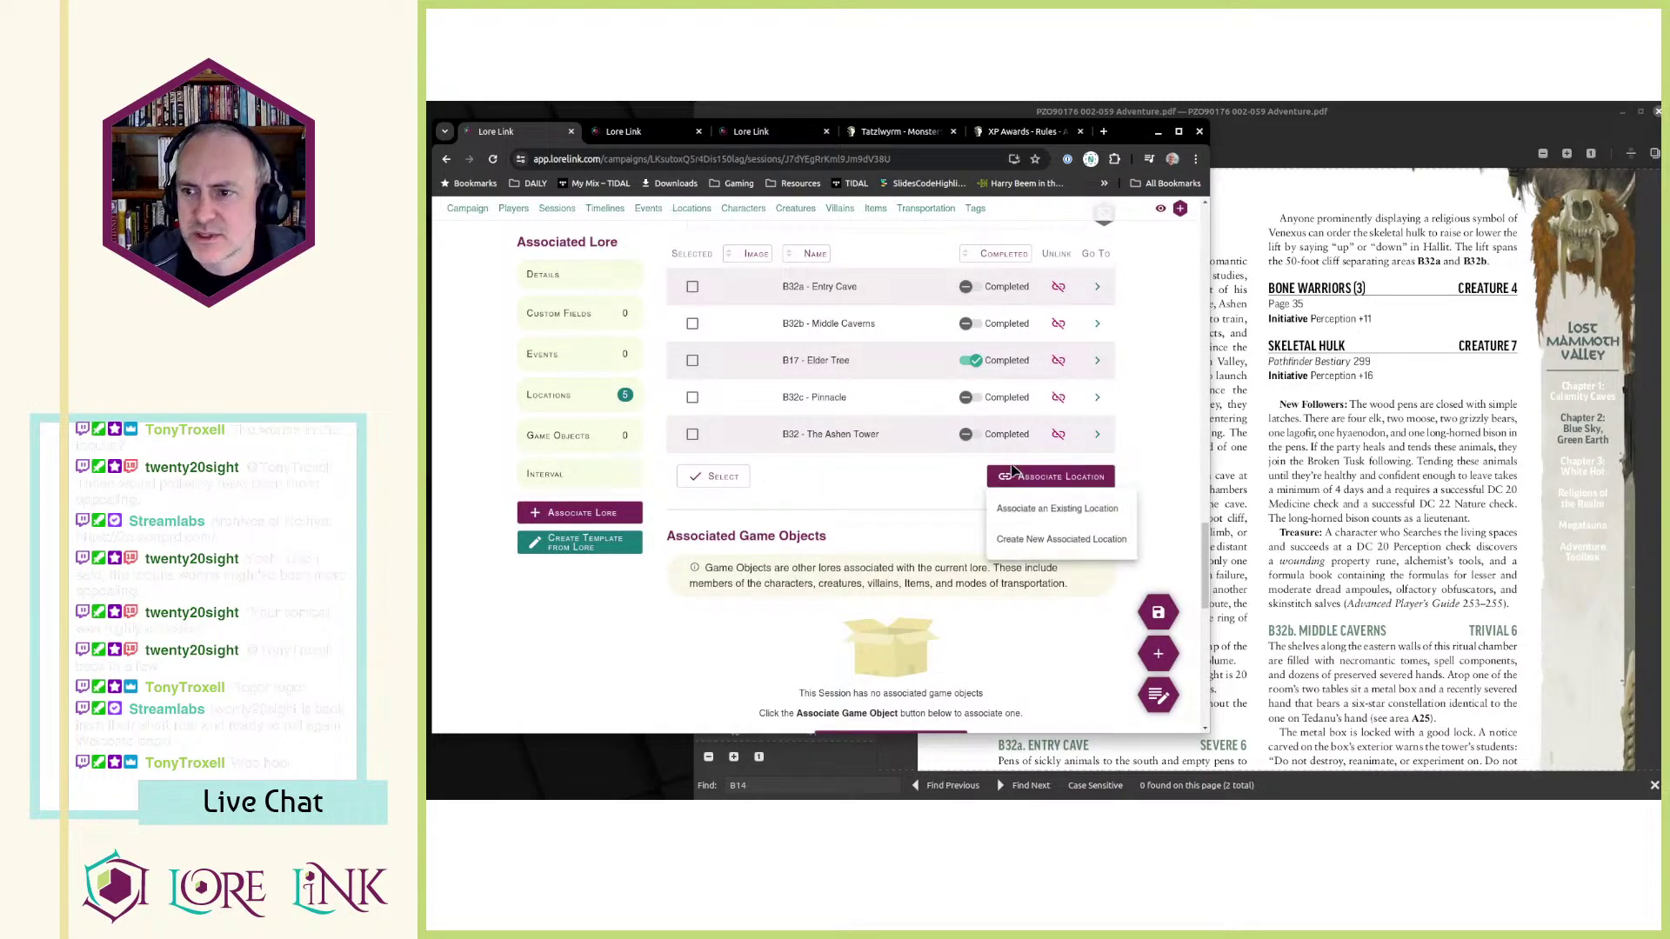
click(1057, 508)
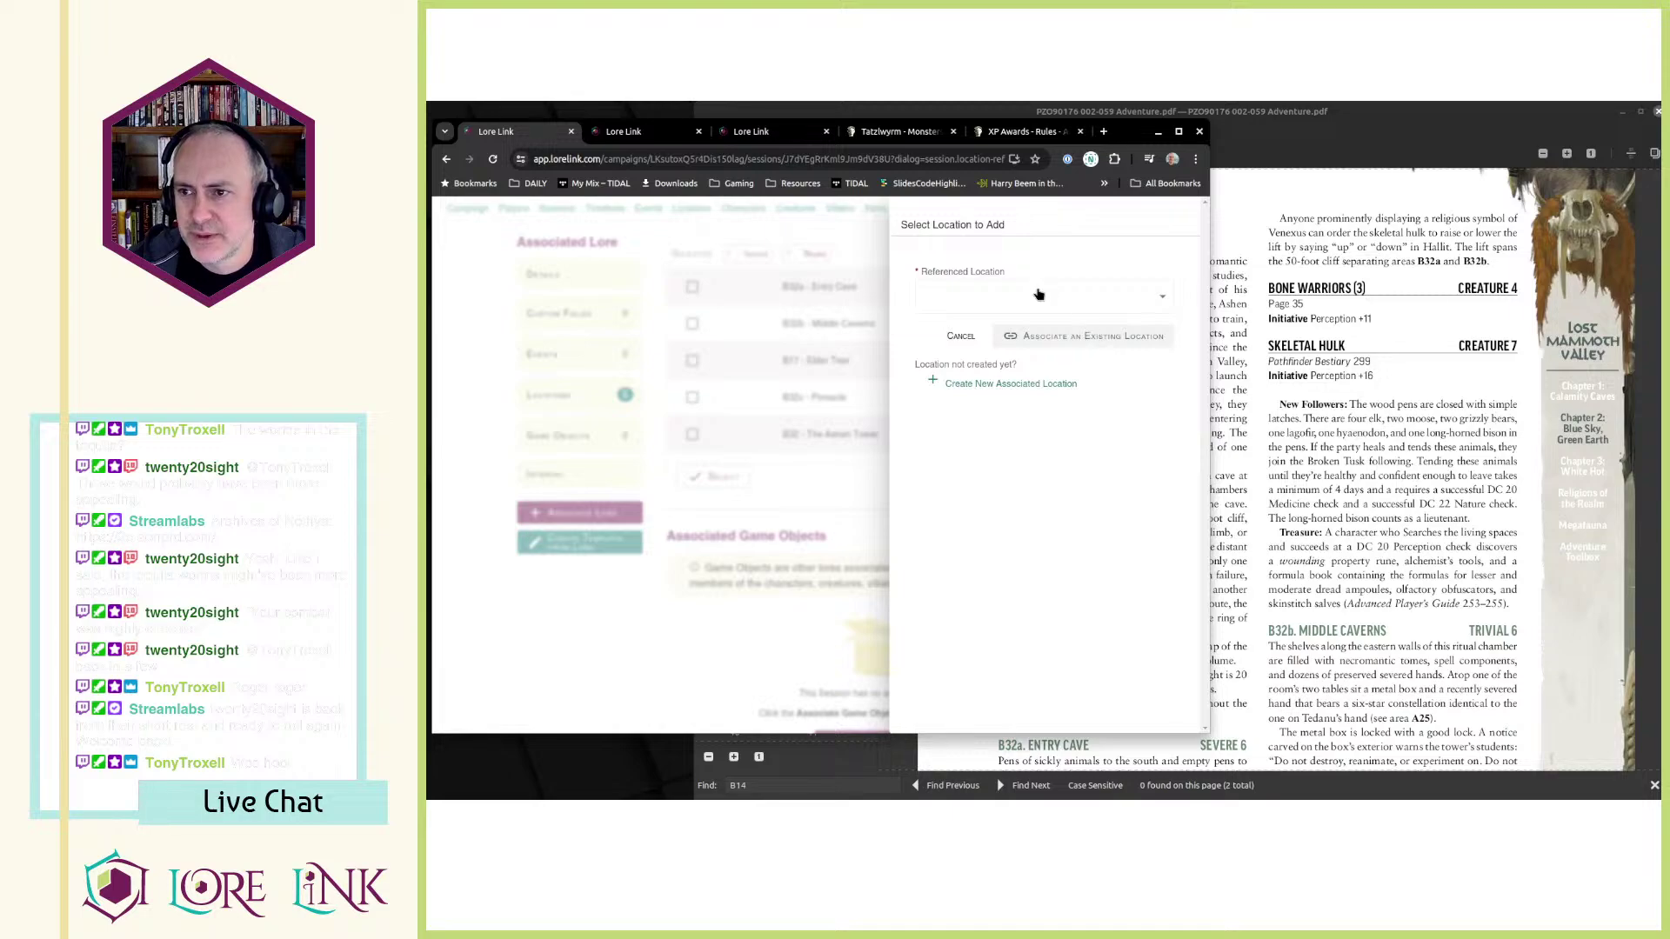
click(1038, 294)
scroll(1037, 359, down, 1)
scroll(1039, 361, down, 1)
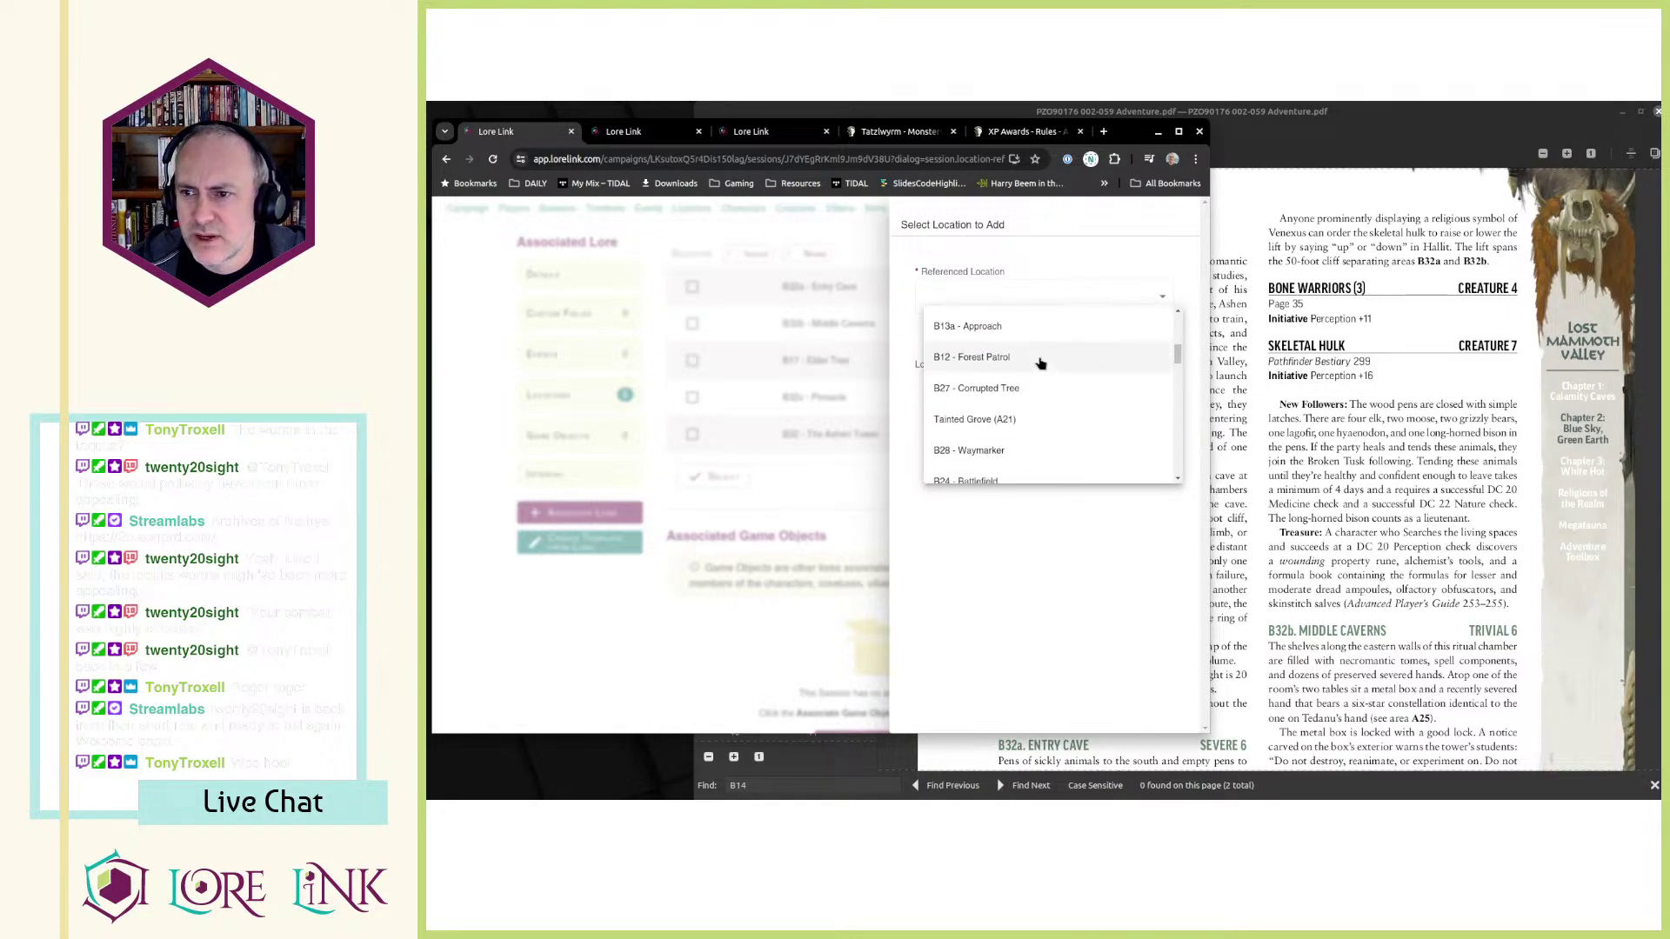
scroll(1040, 364, down, 6)
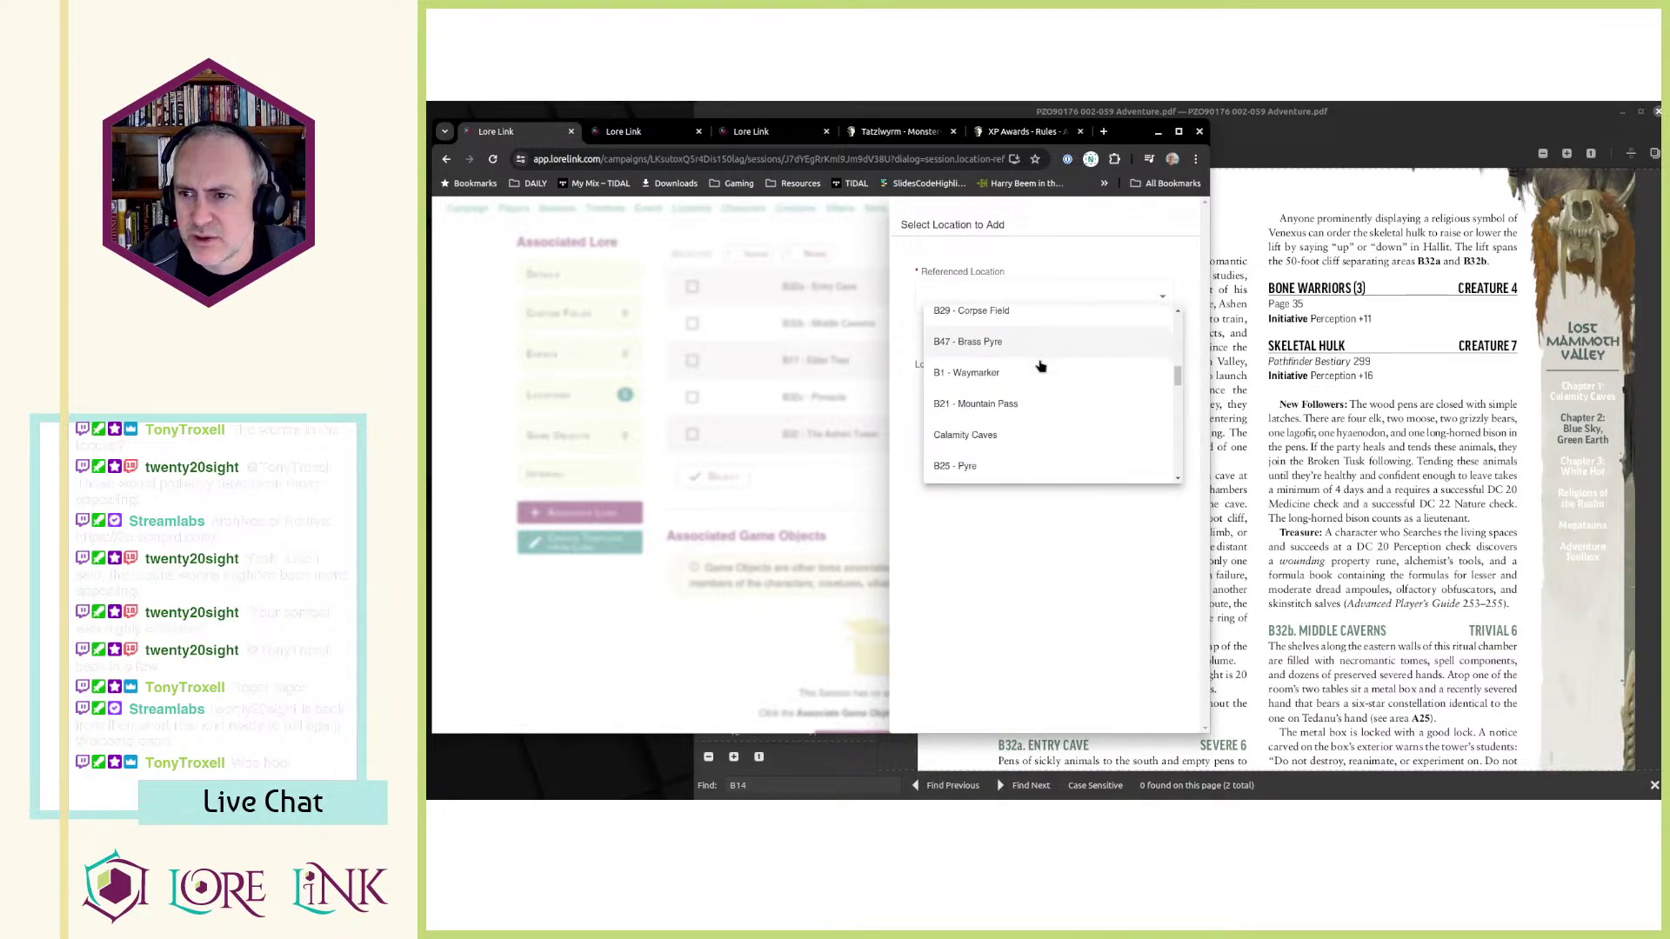
scroll(1041, 366, down, 4)
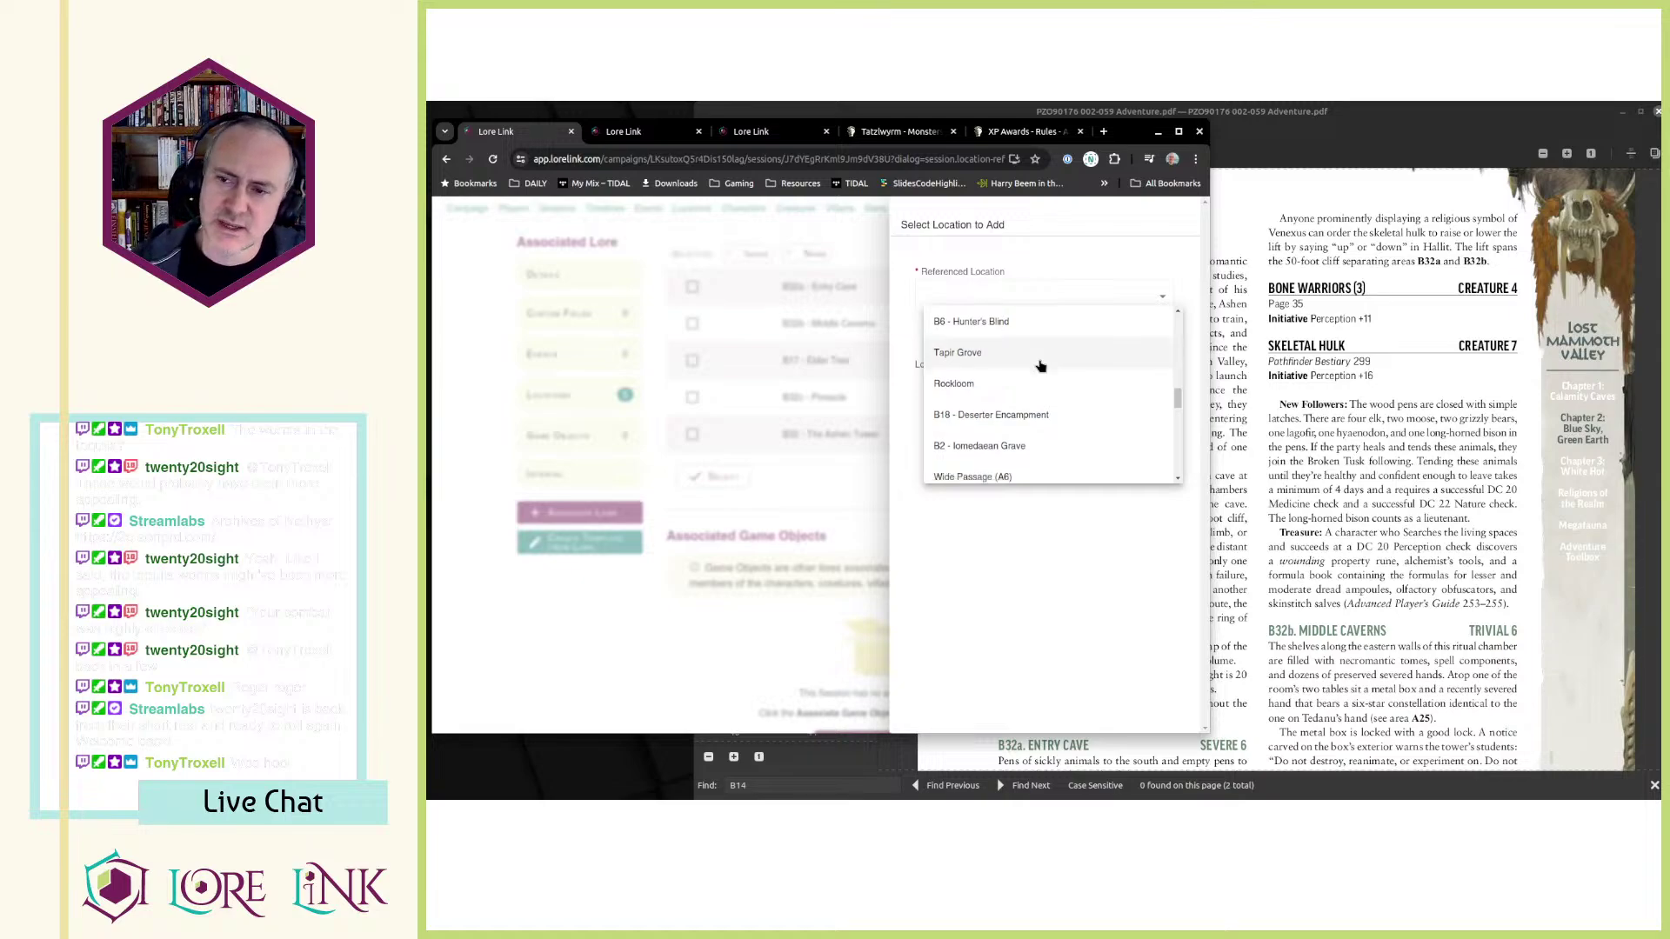
scroll(1044, 372, down, 5)
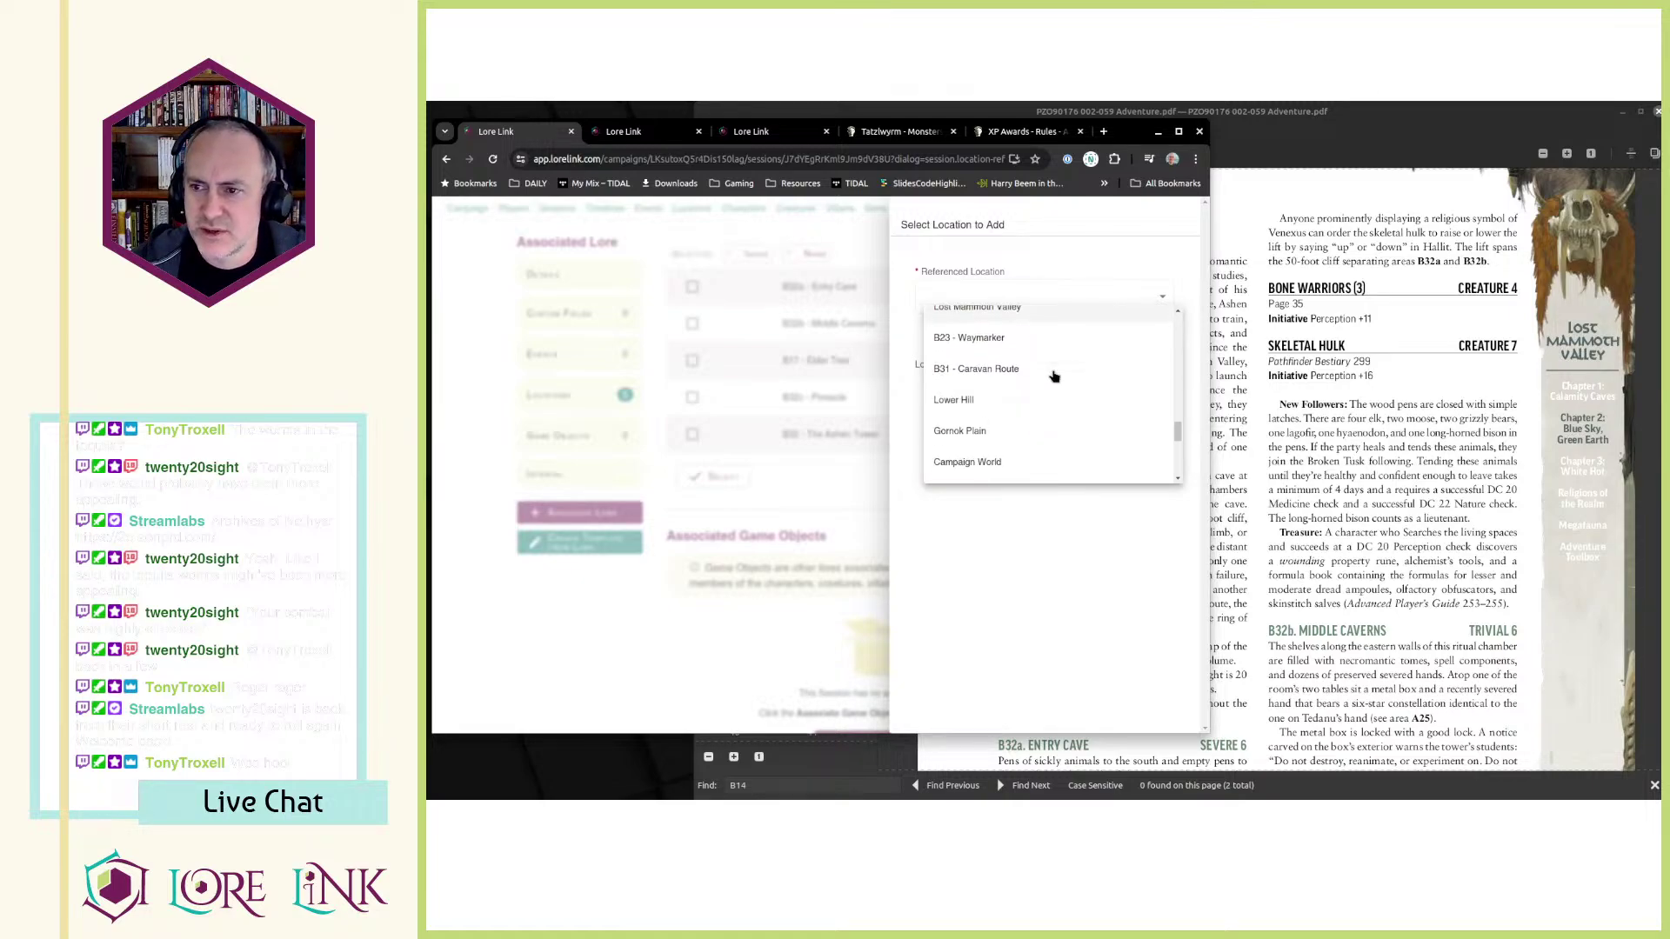
click(1050, 389)
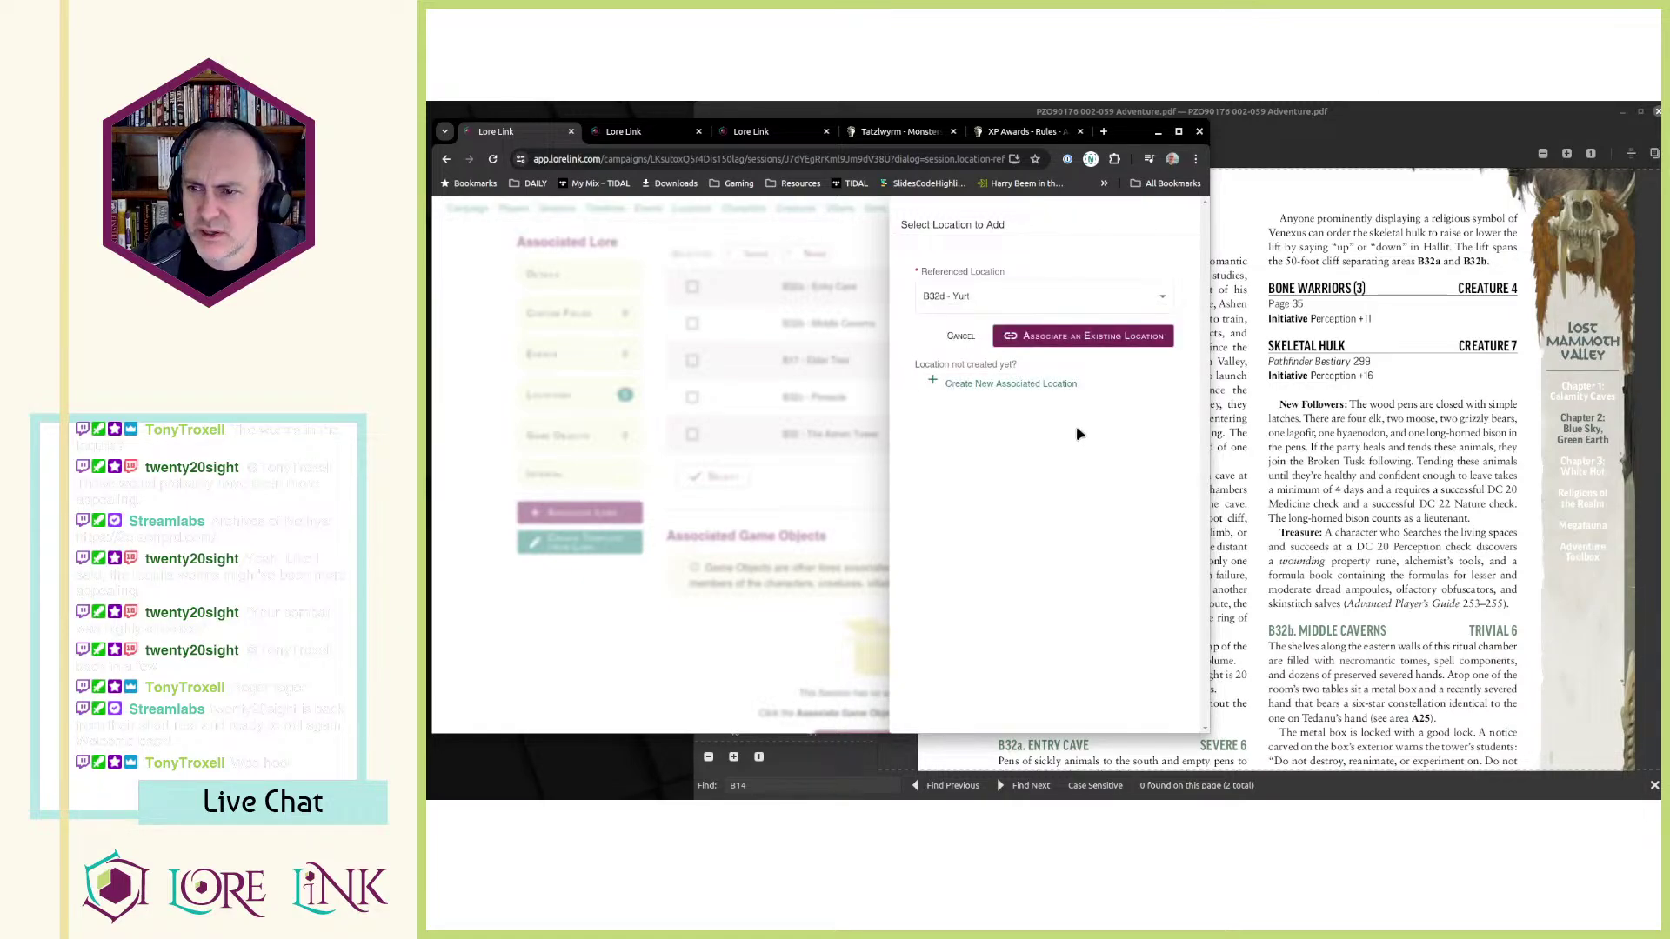
click(1088, 338)
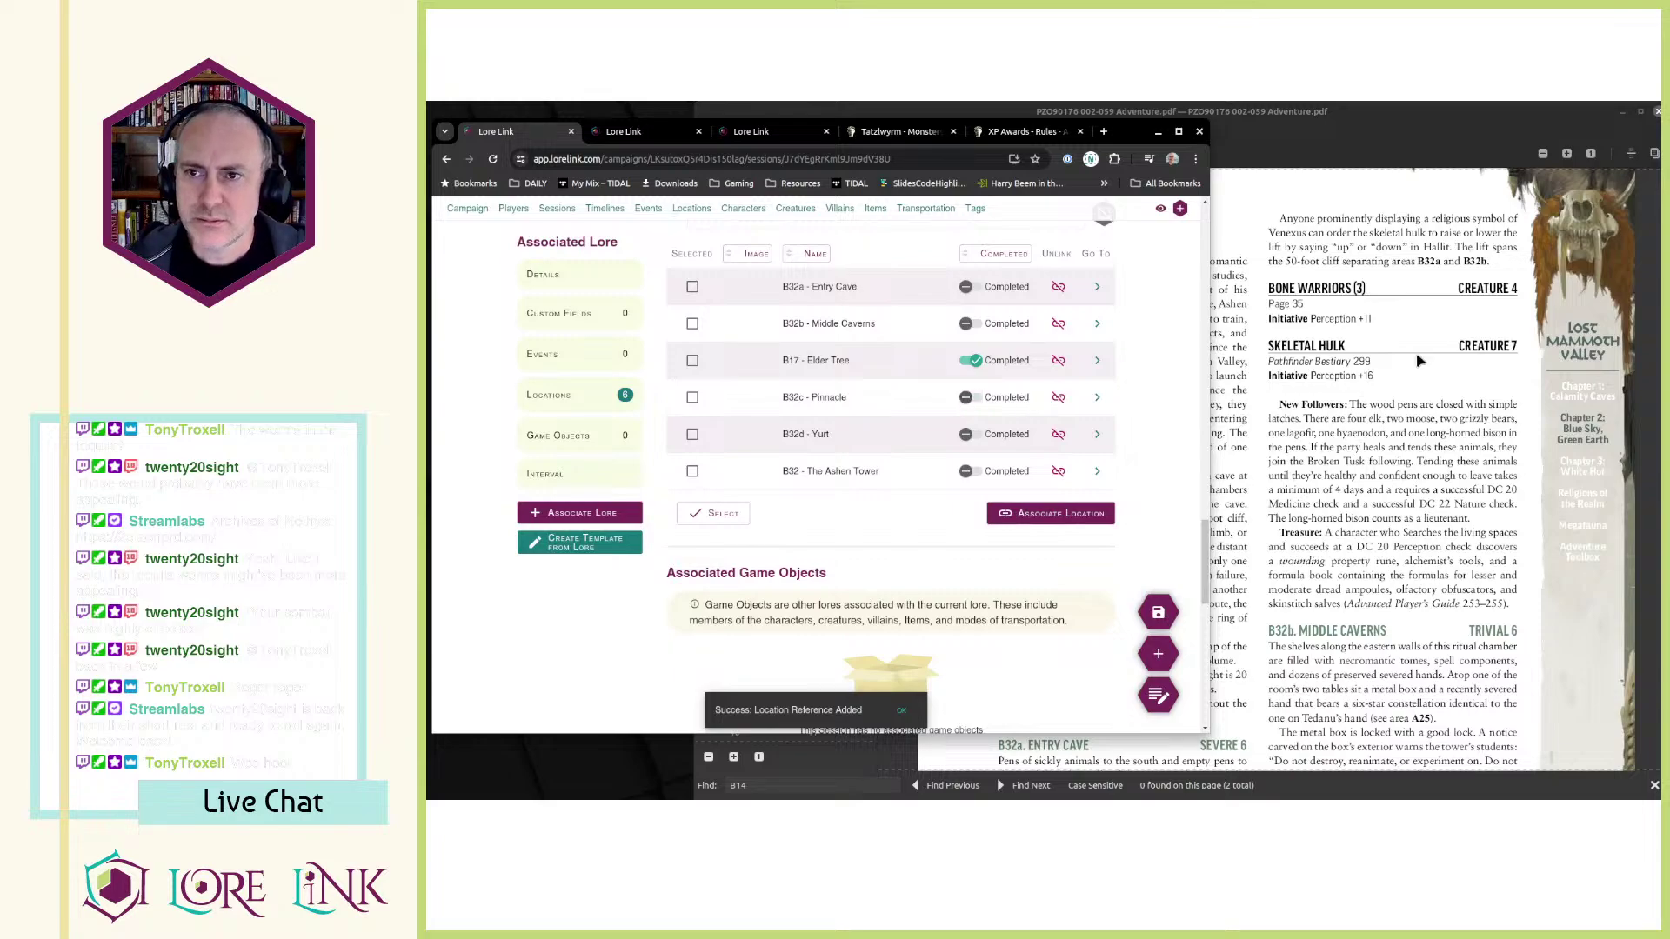
- Open Lost Mammoth Valley from the locations hierarchy, examine its hex map around B32 - The Ashen Tower, and close the spare Lore Link page
click(639, 132)
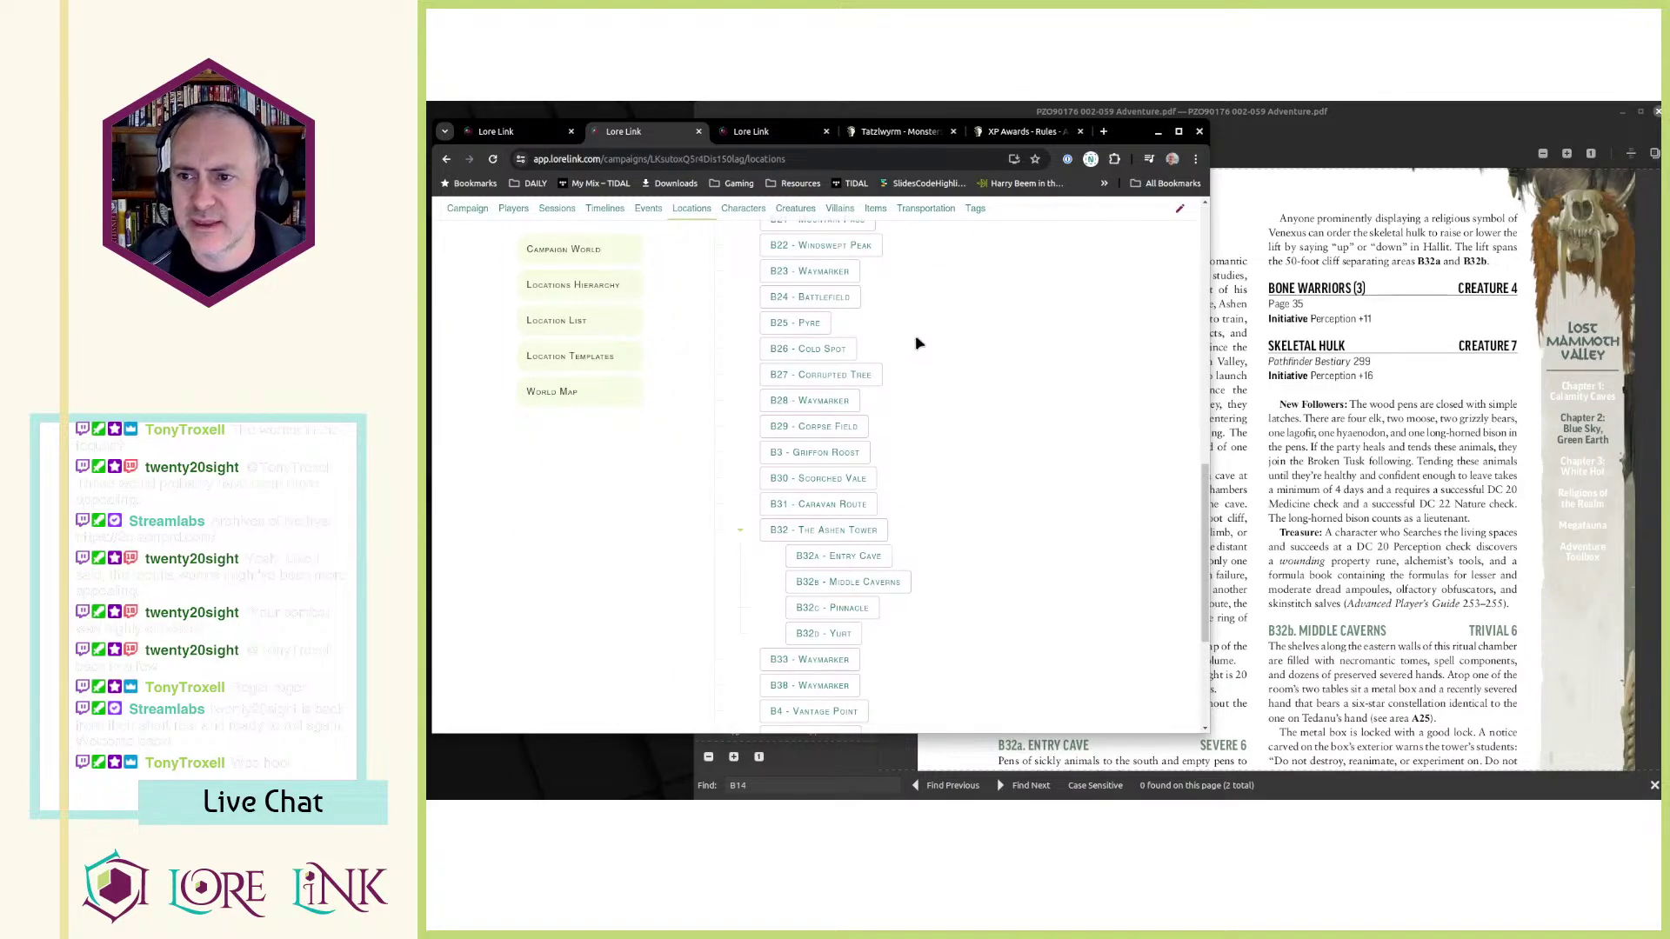
scroll(877, 447, up, 5)
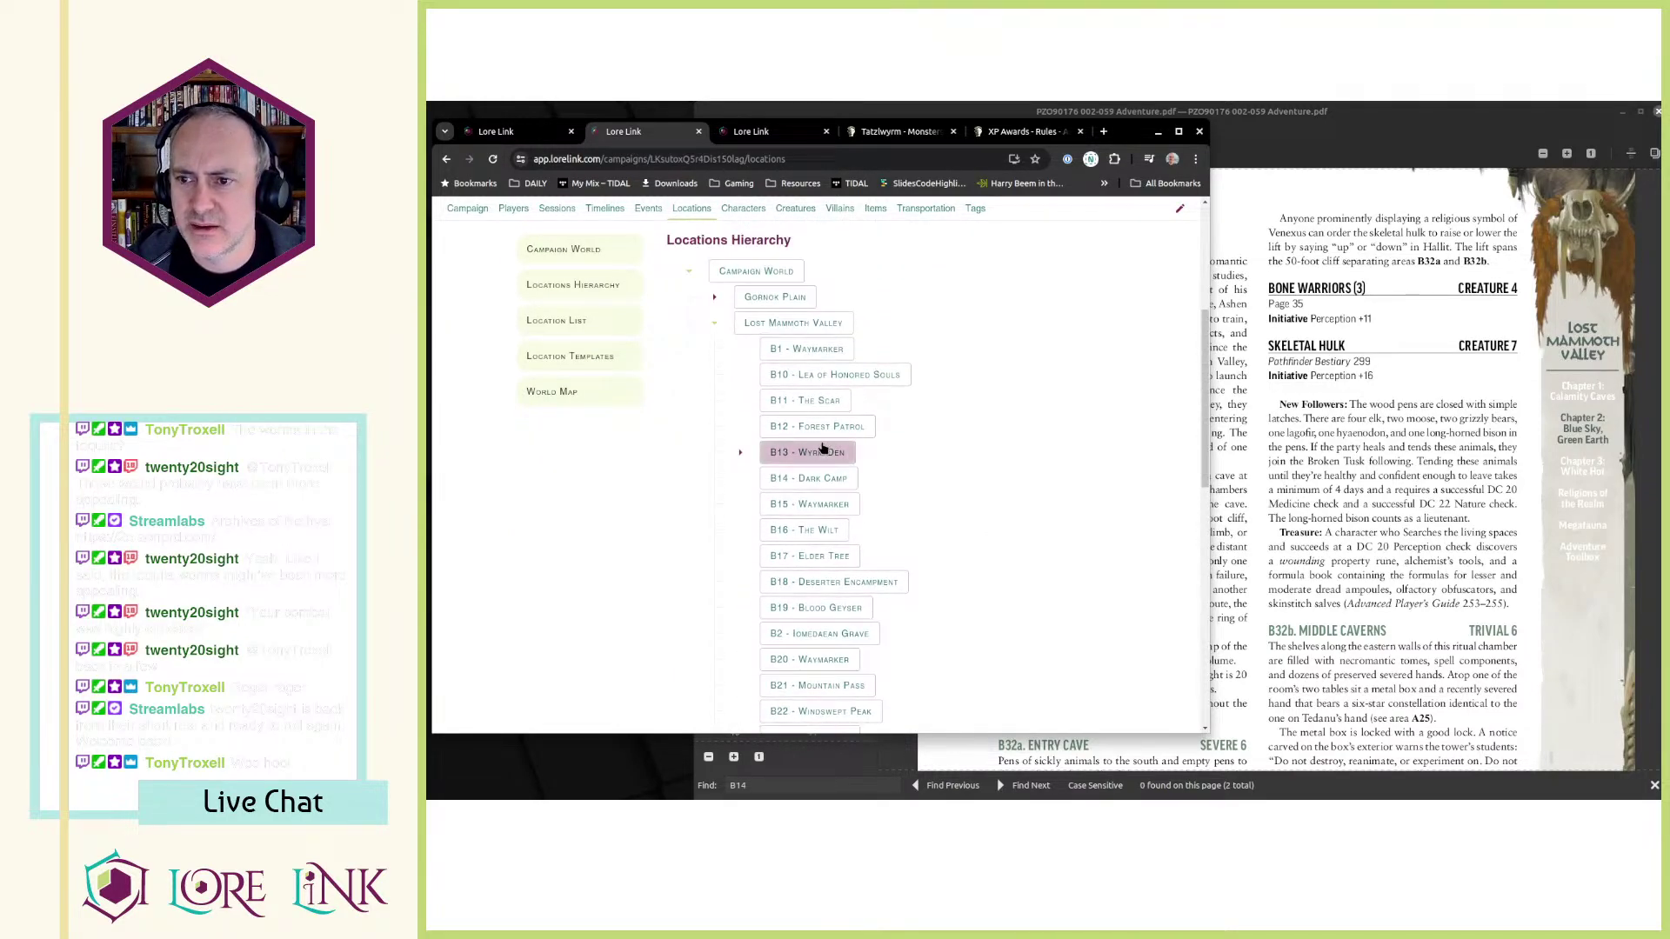
click(761, 327)
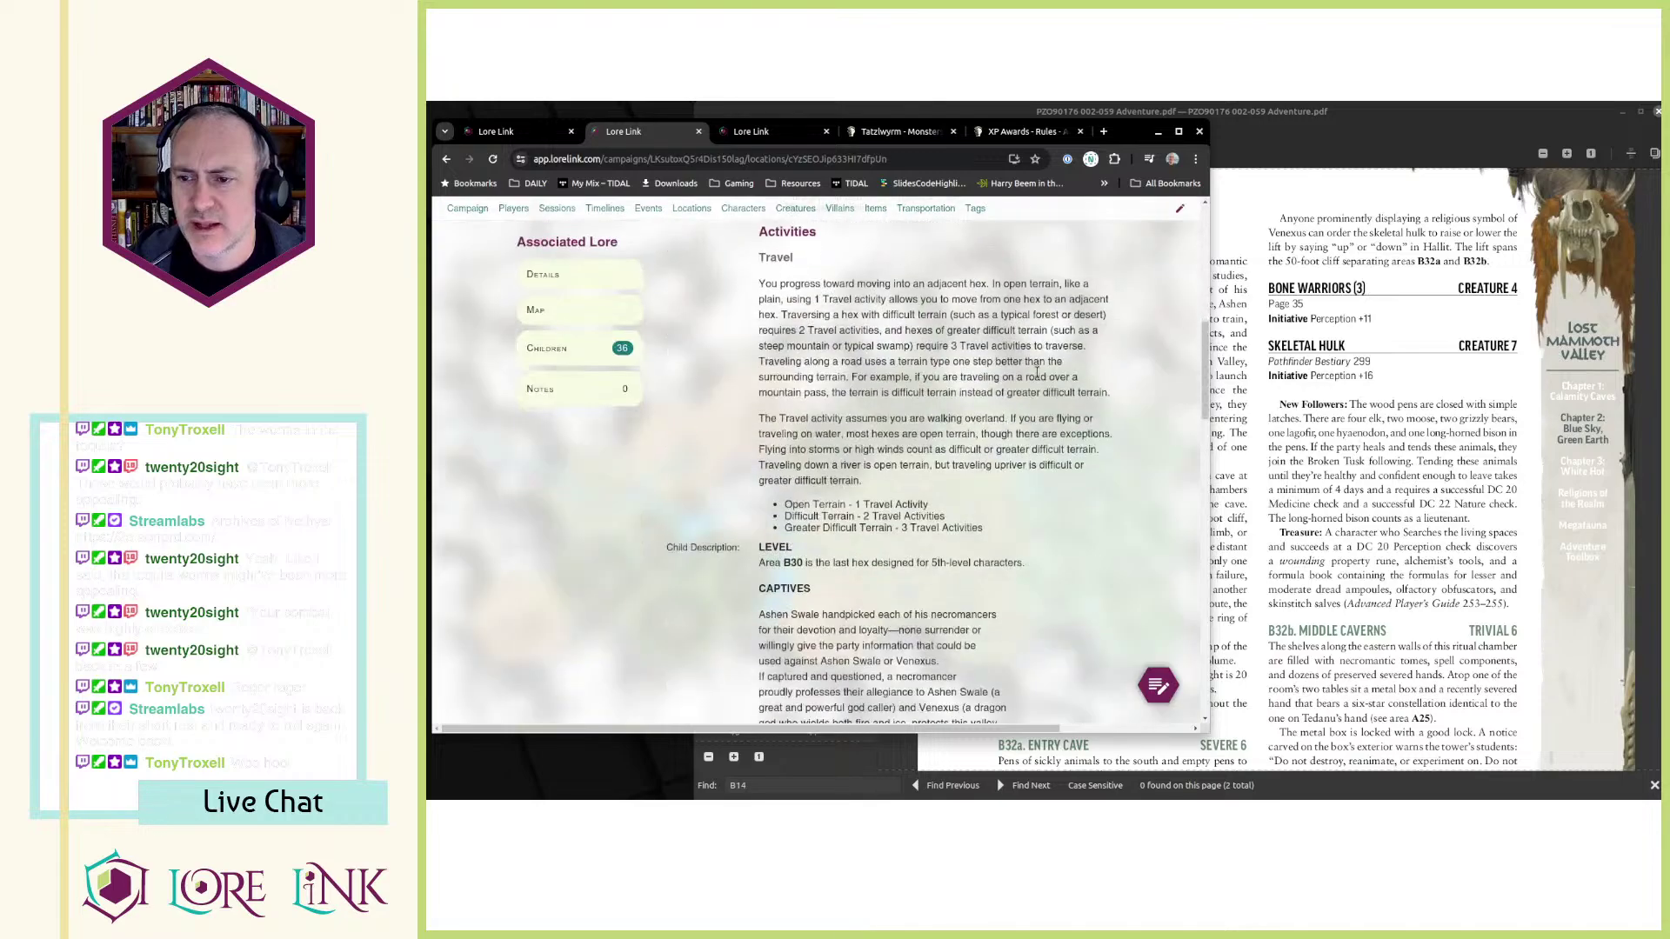
scroll(983, 354, down, 10)
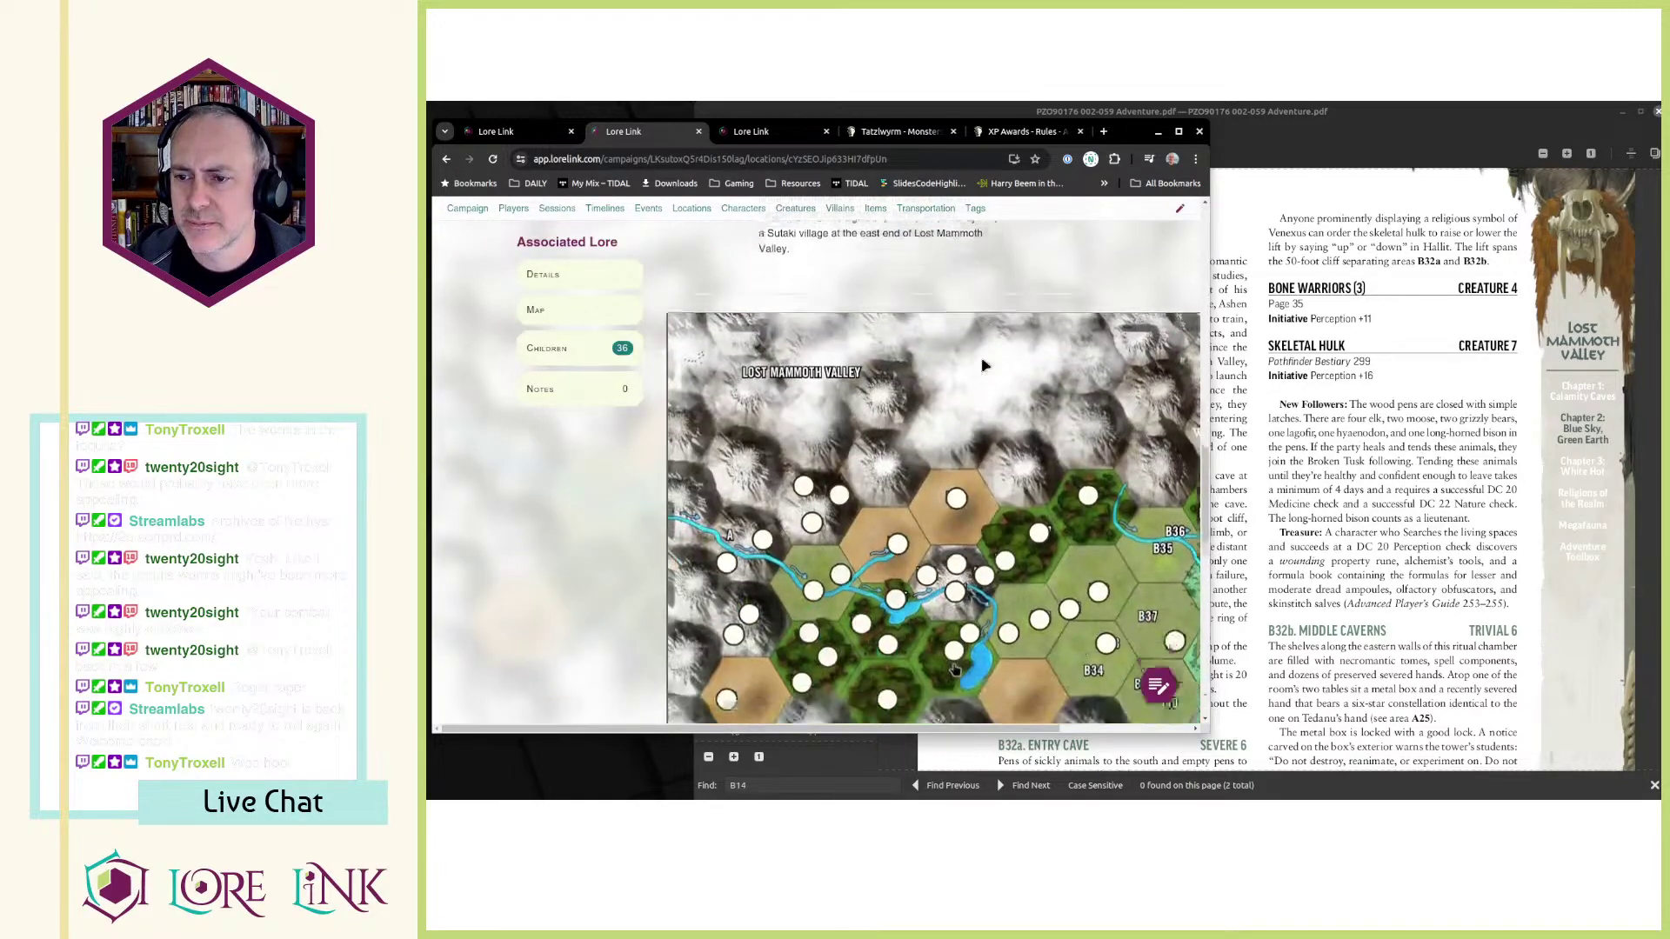
scroll(792, 646, up, 2)
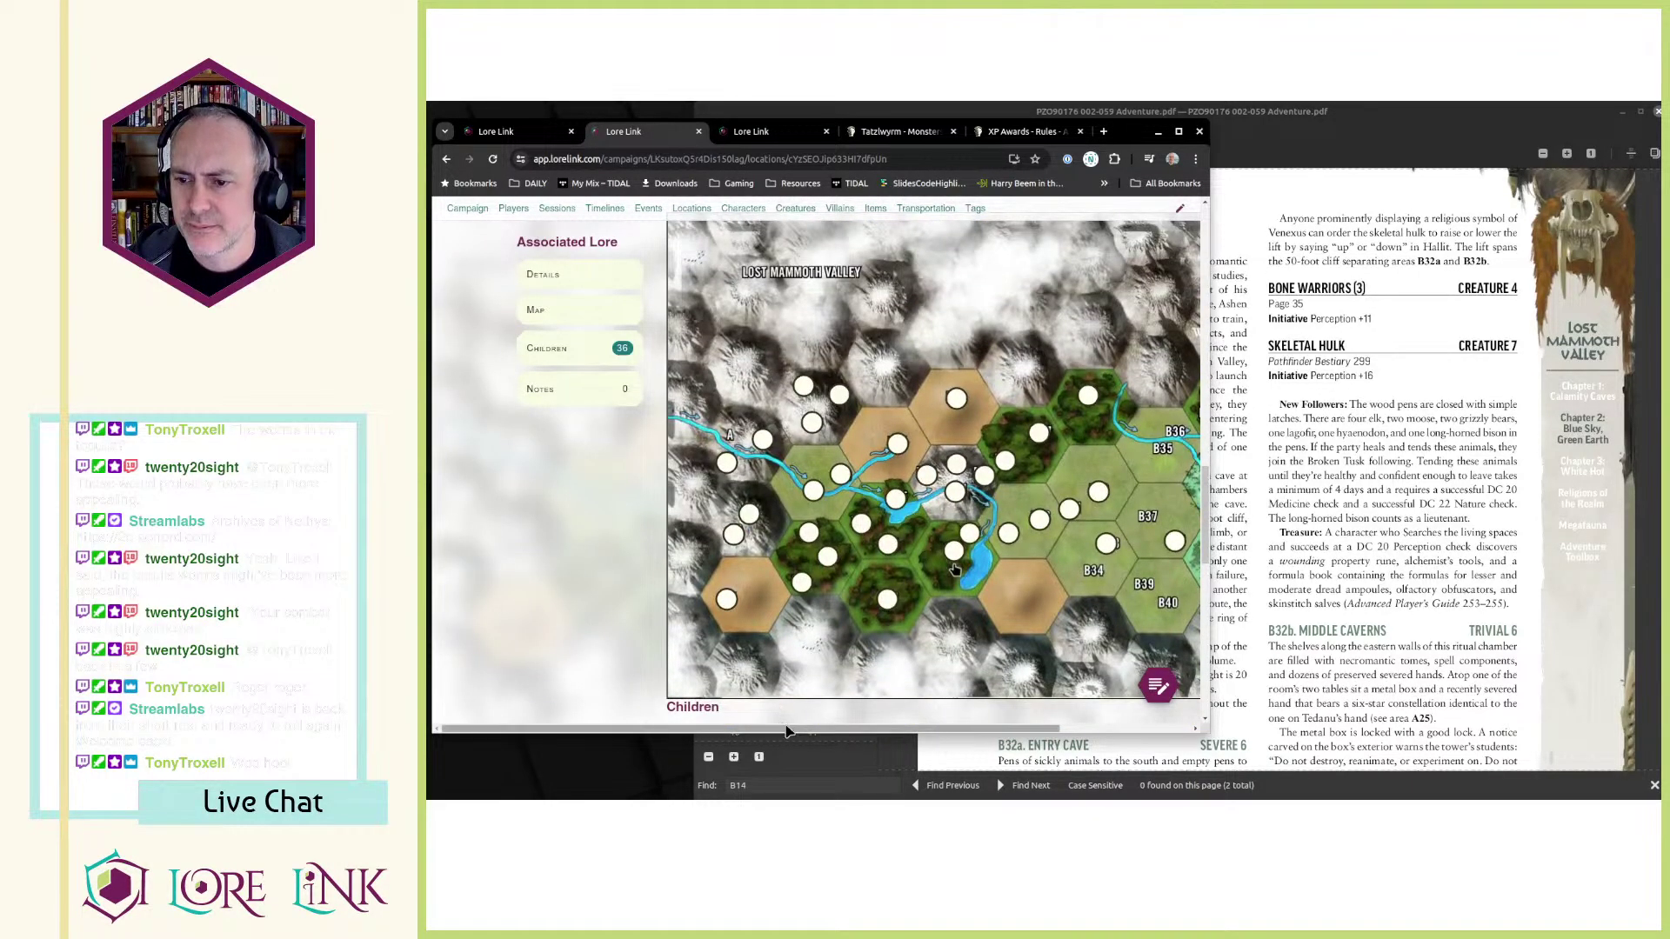
drag(802, 735, 933, 739)
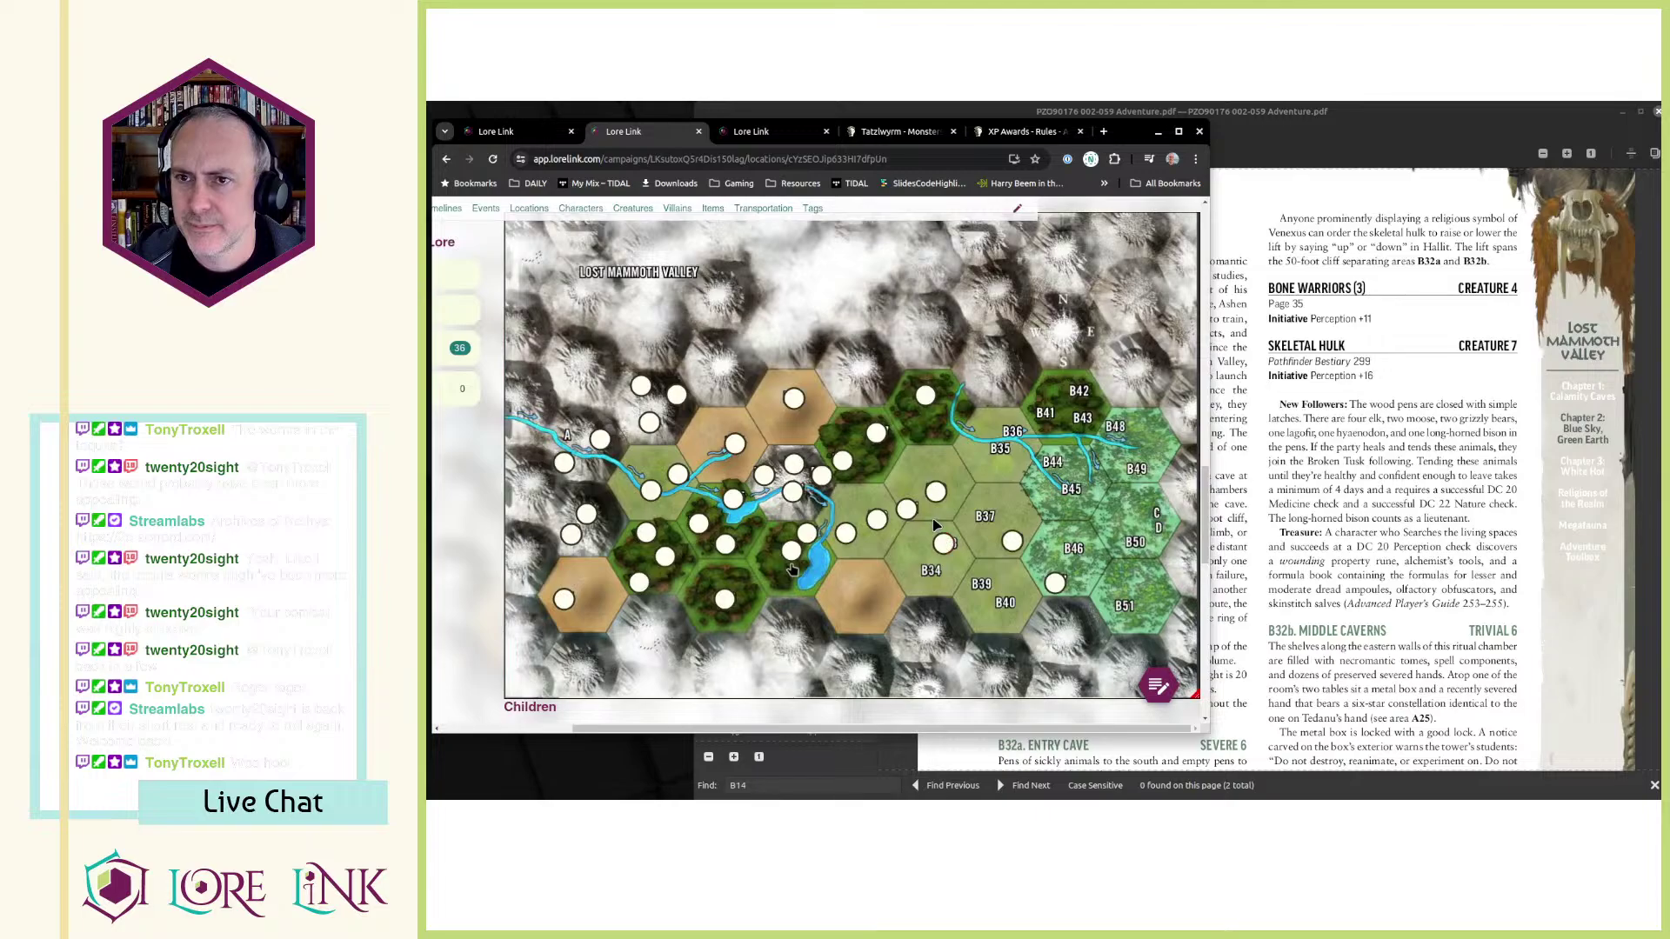
scroll(1006, 478, up, 1)
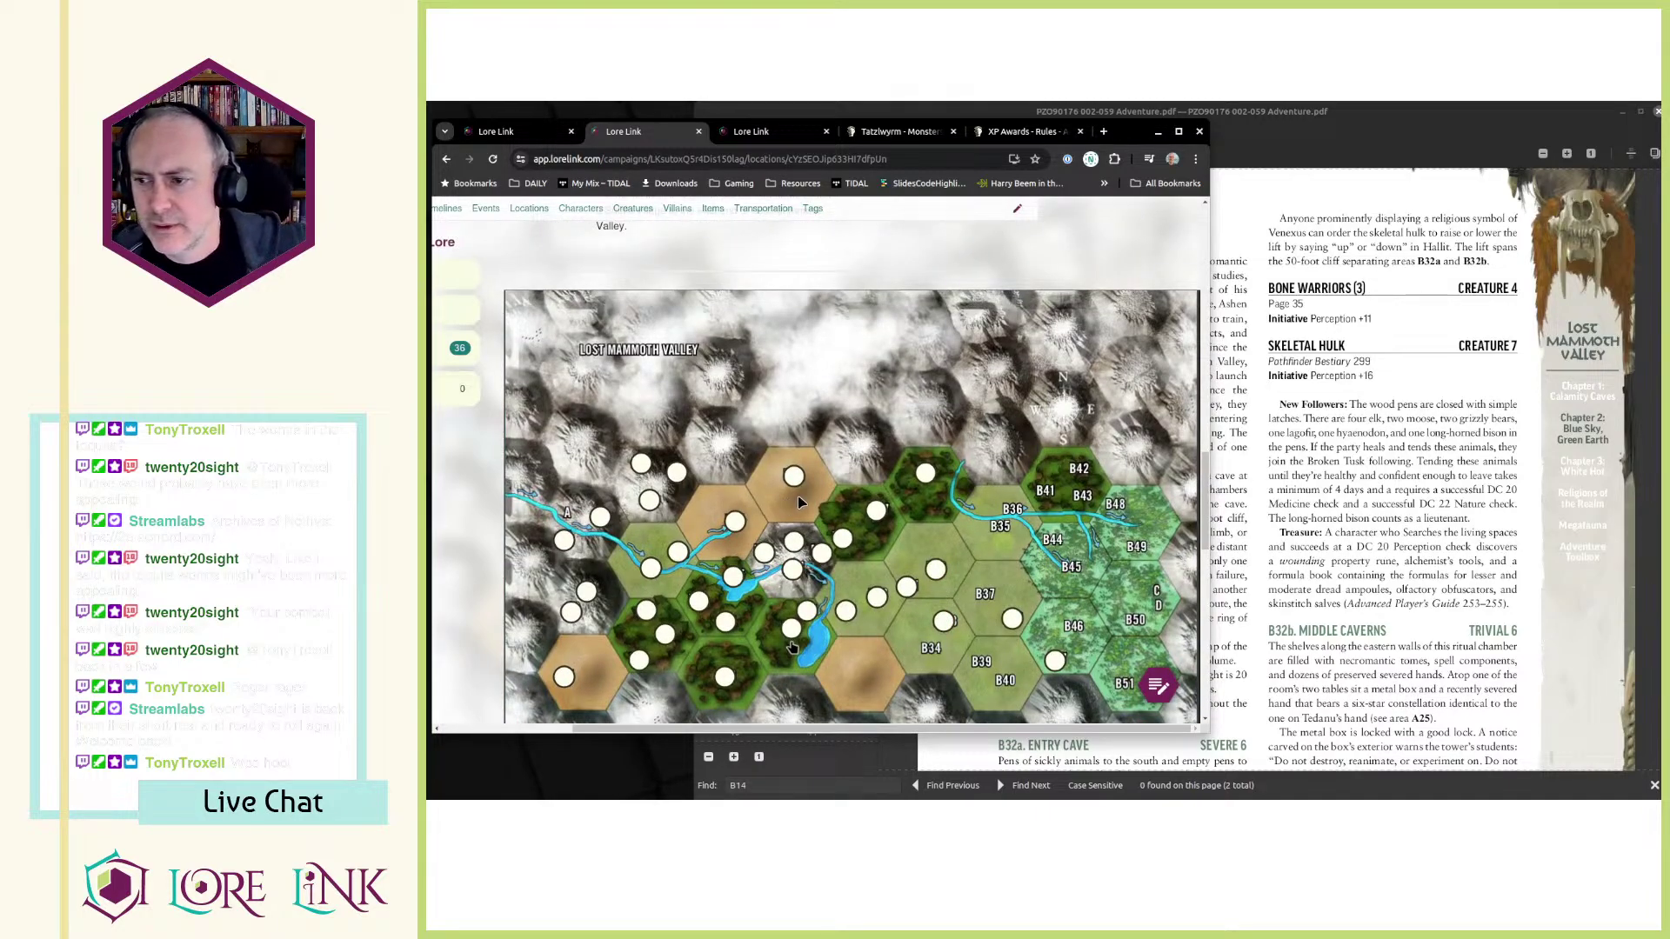
scroll(859, 508, down, 2)
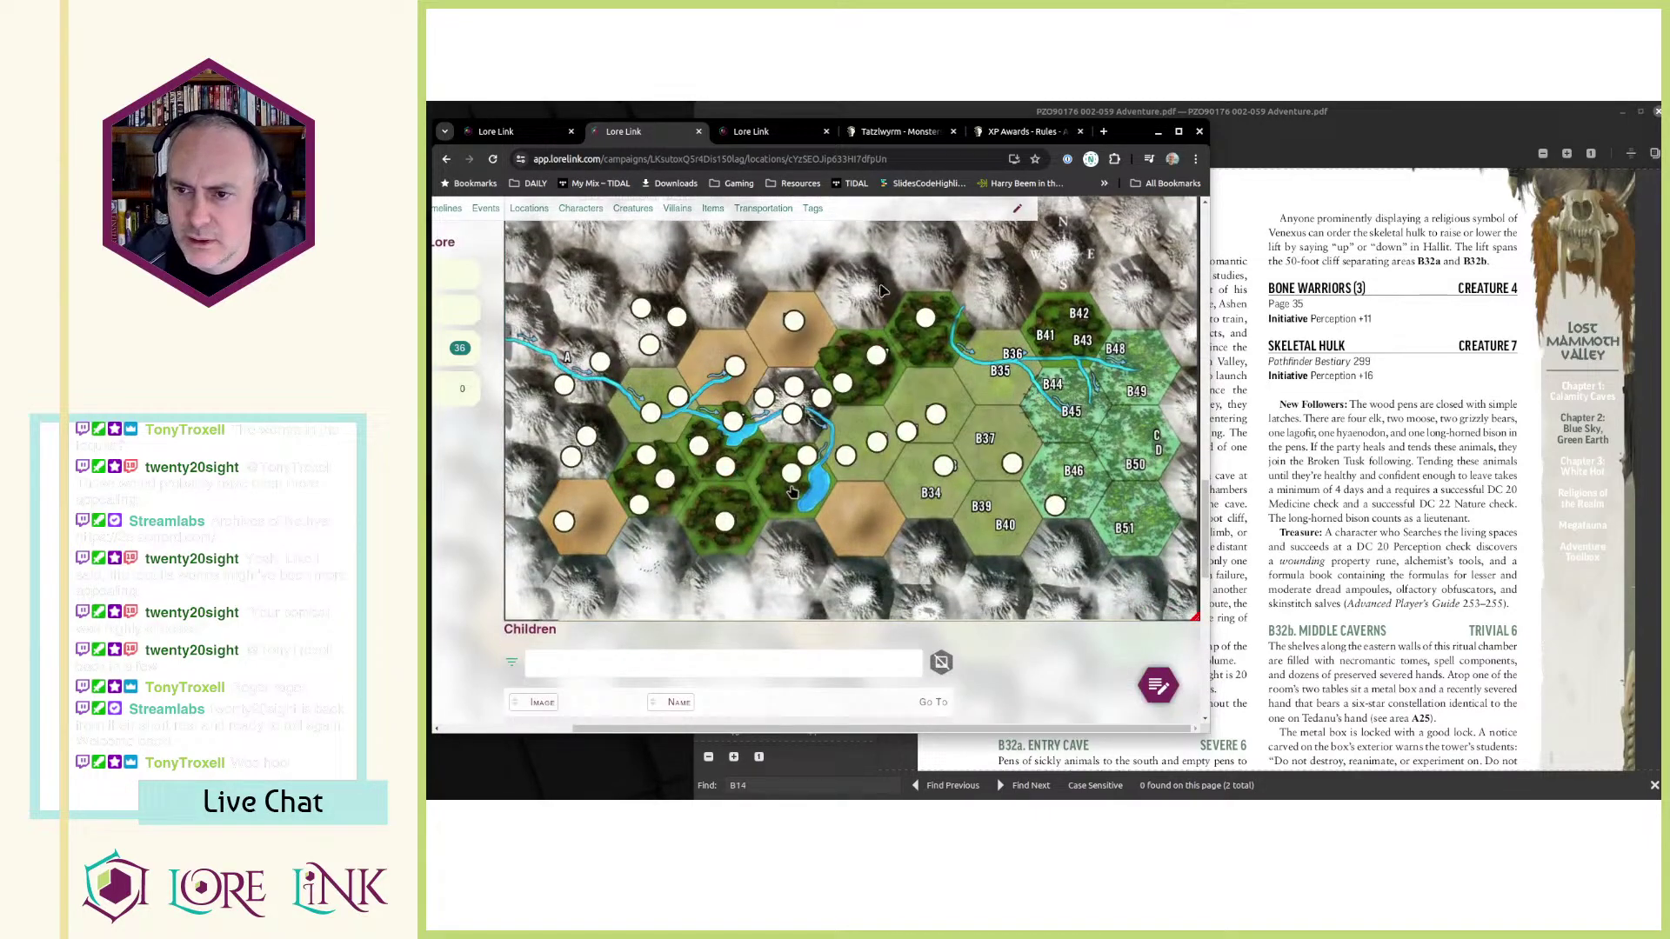
click(767, 137)
click(823, 133)
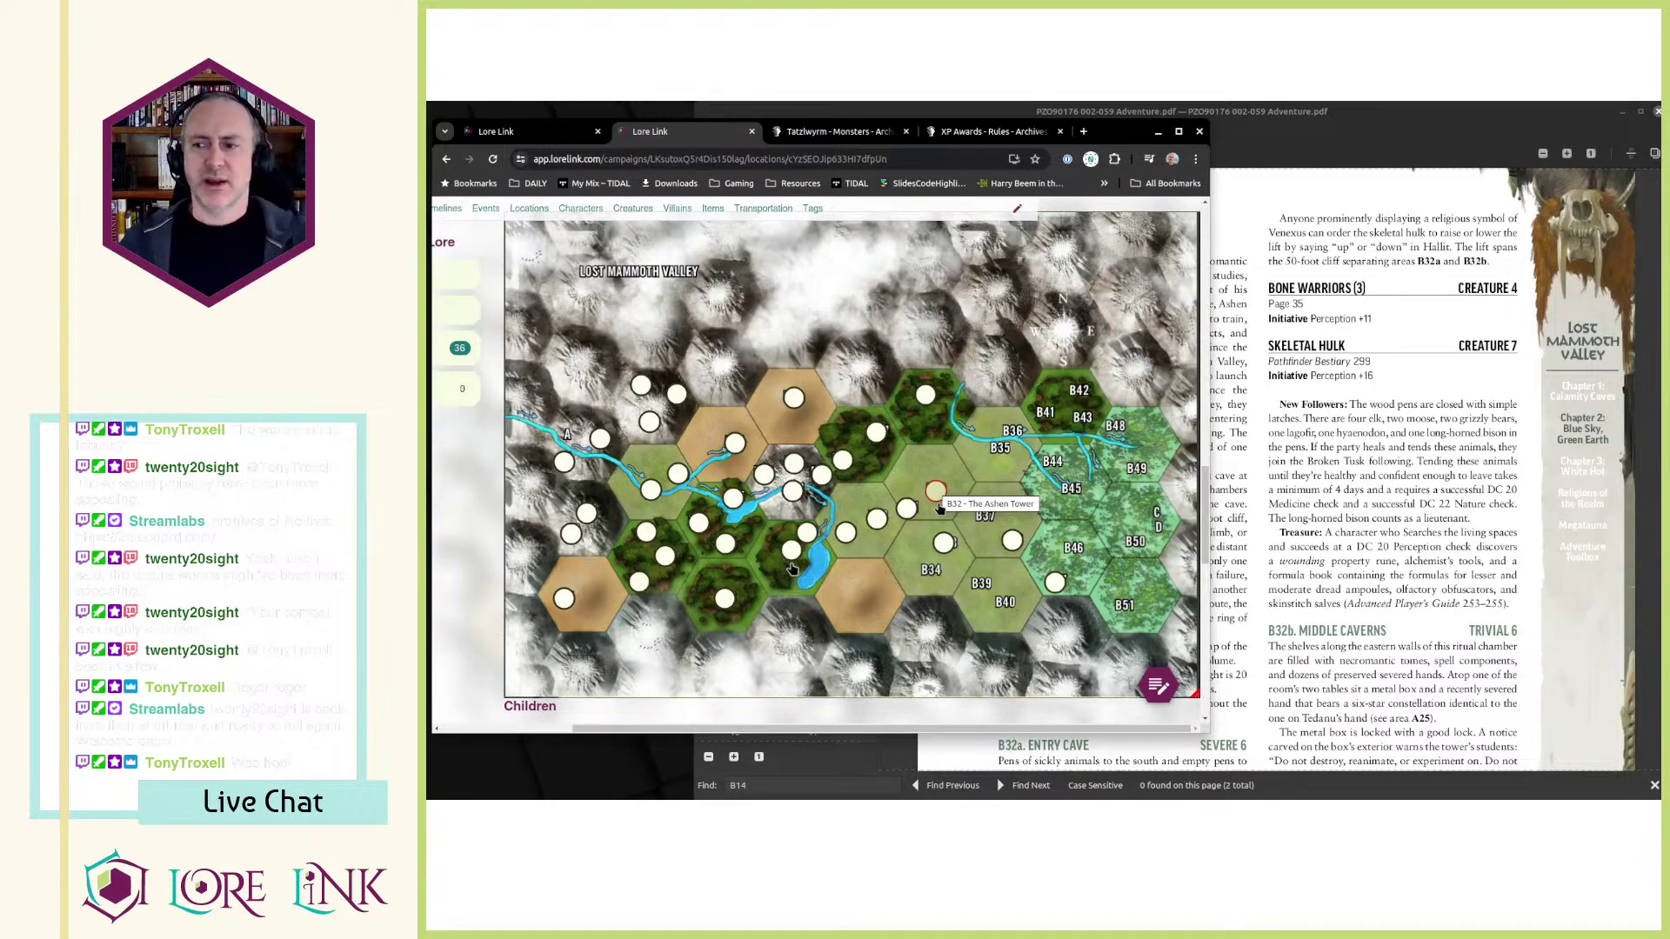
- Return to Session 22 and associate the existing event Attack of the Ashen Tower Entry Cave with it
click(548, 135)
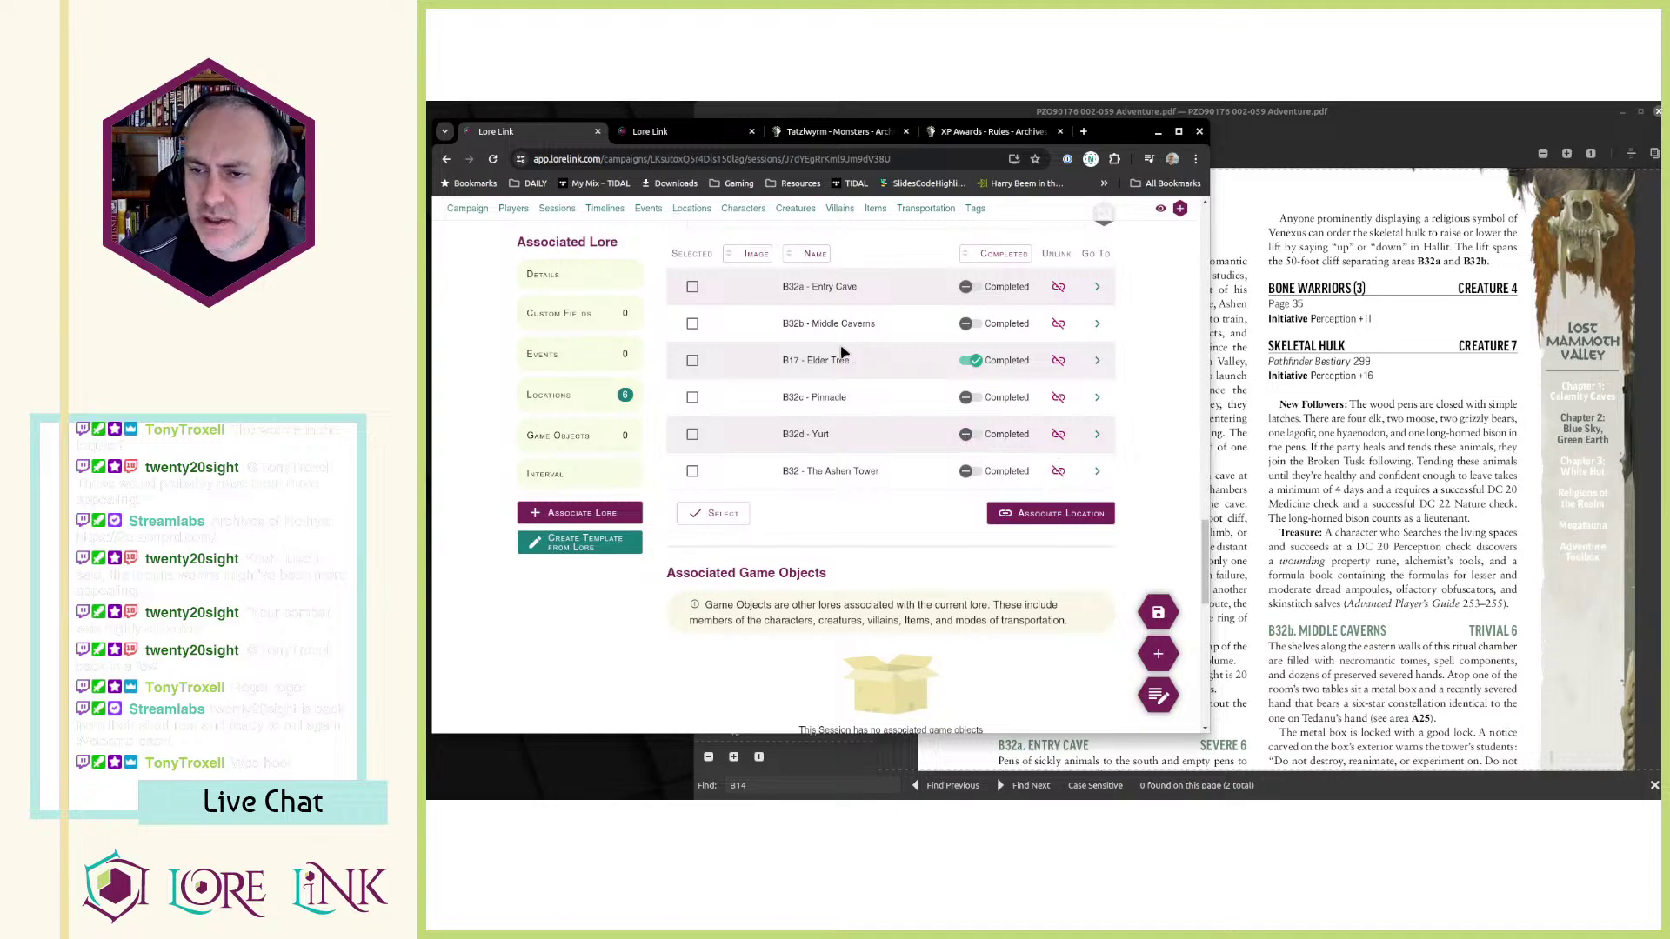
scroll(899, 457, up, 1)
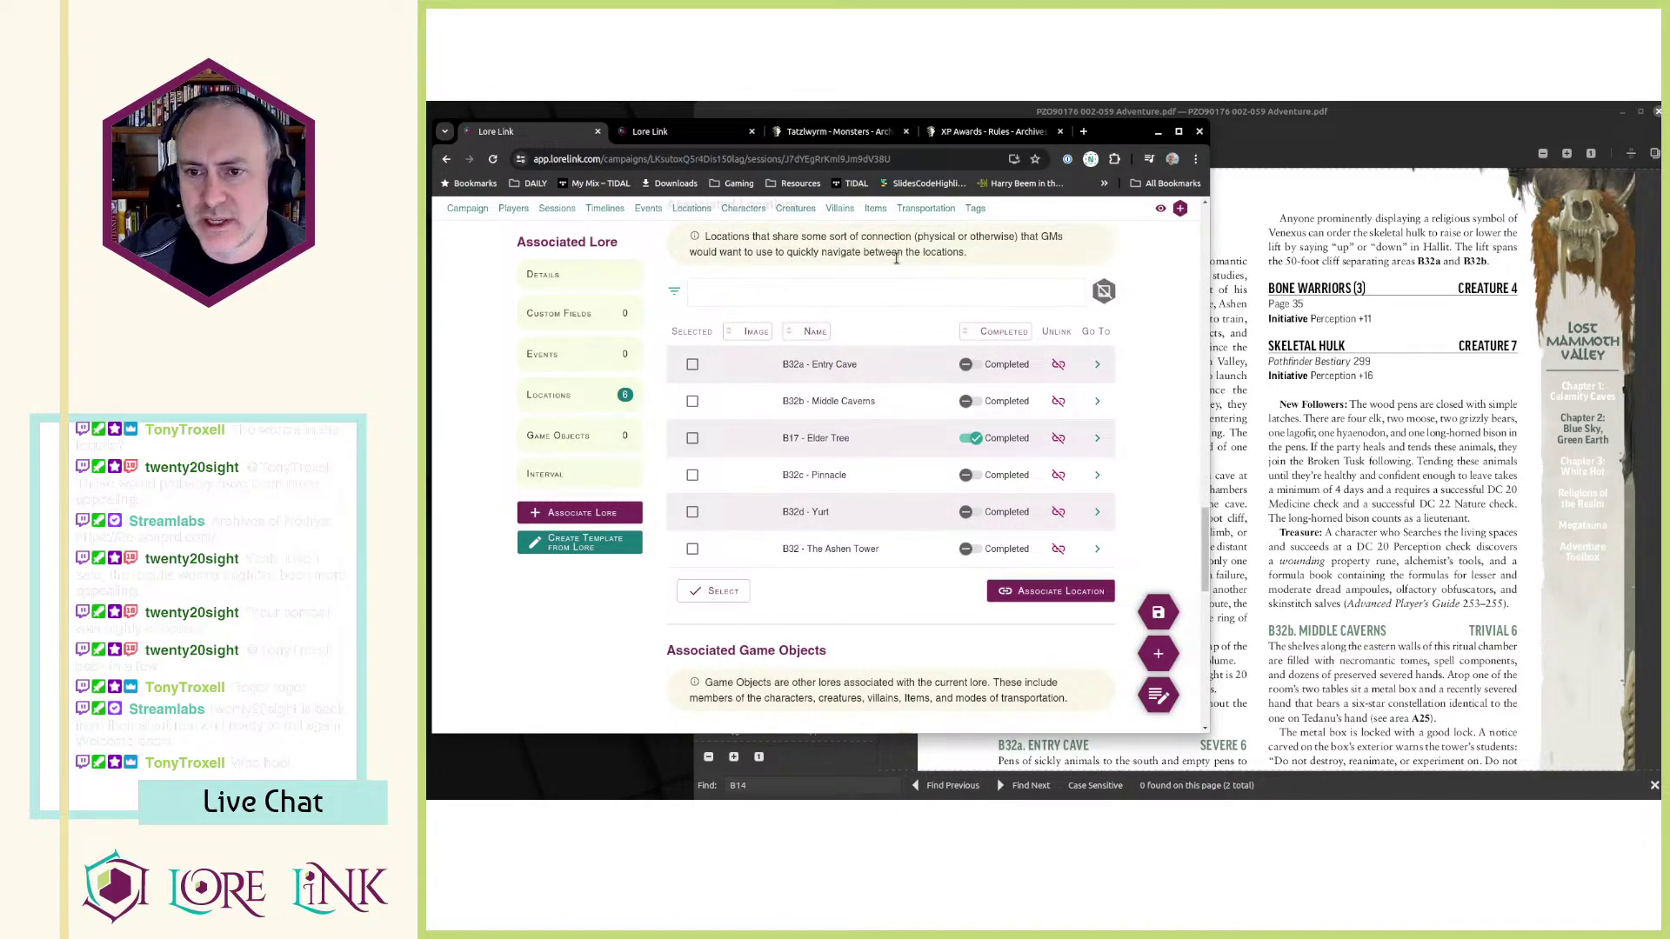
scroll(960, 396, up, 3)
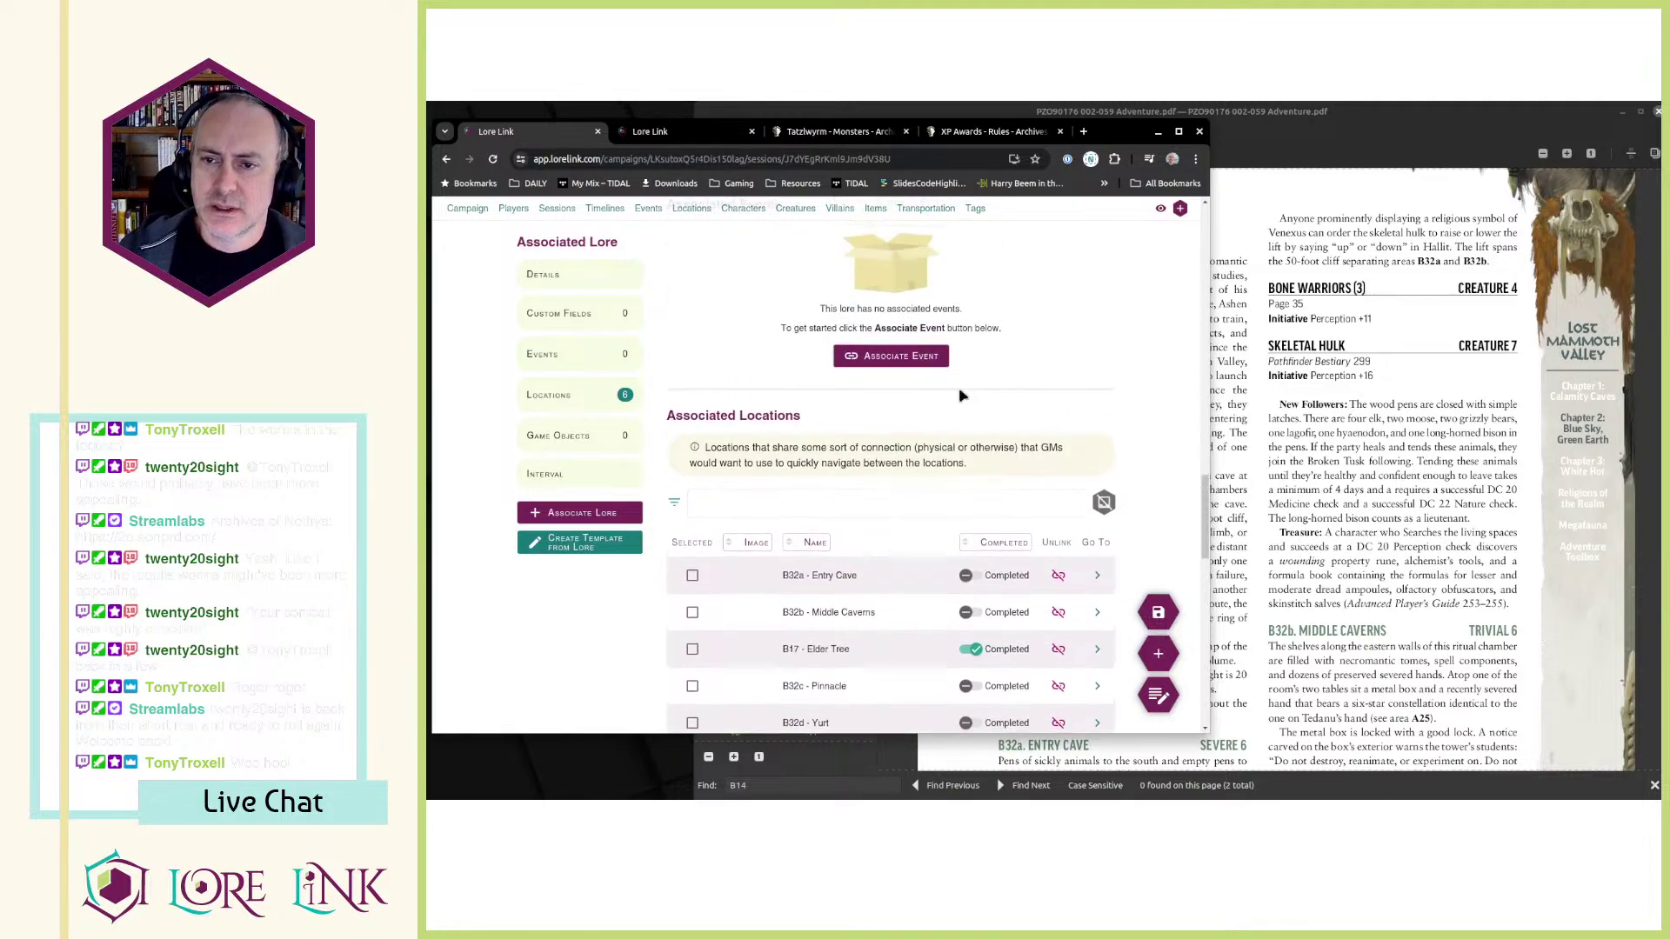
click(904, 357)
click(978, 298)
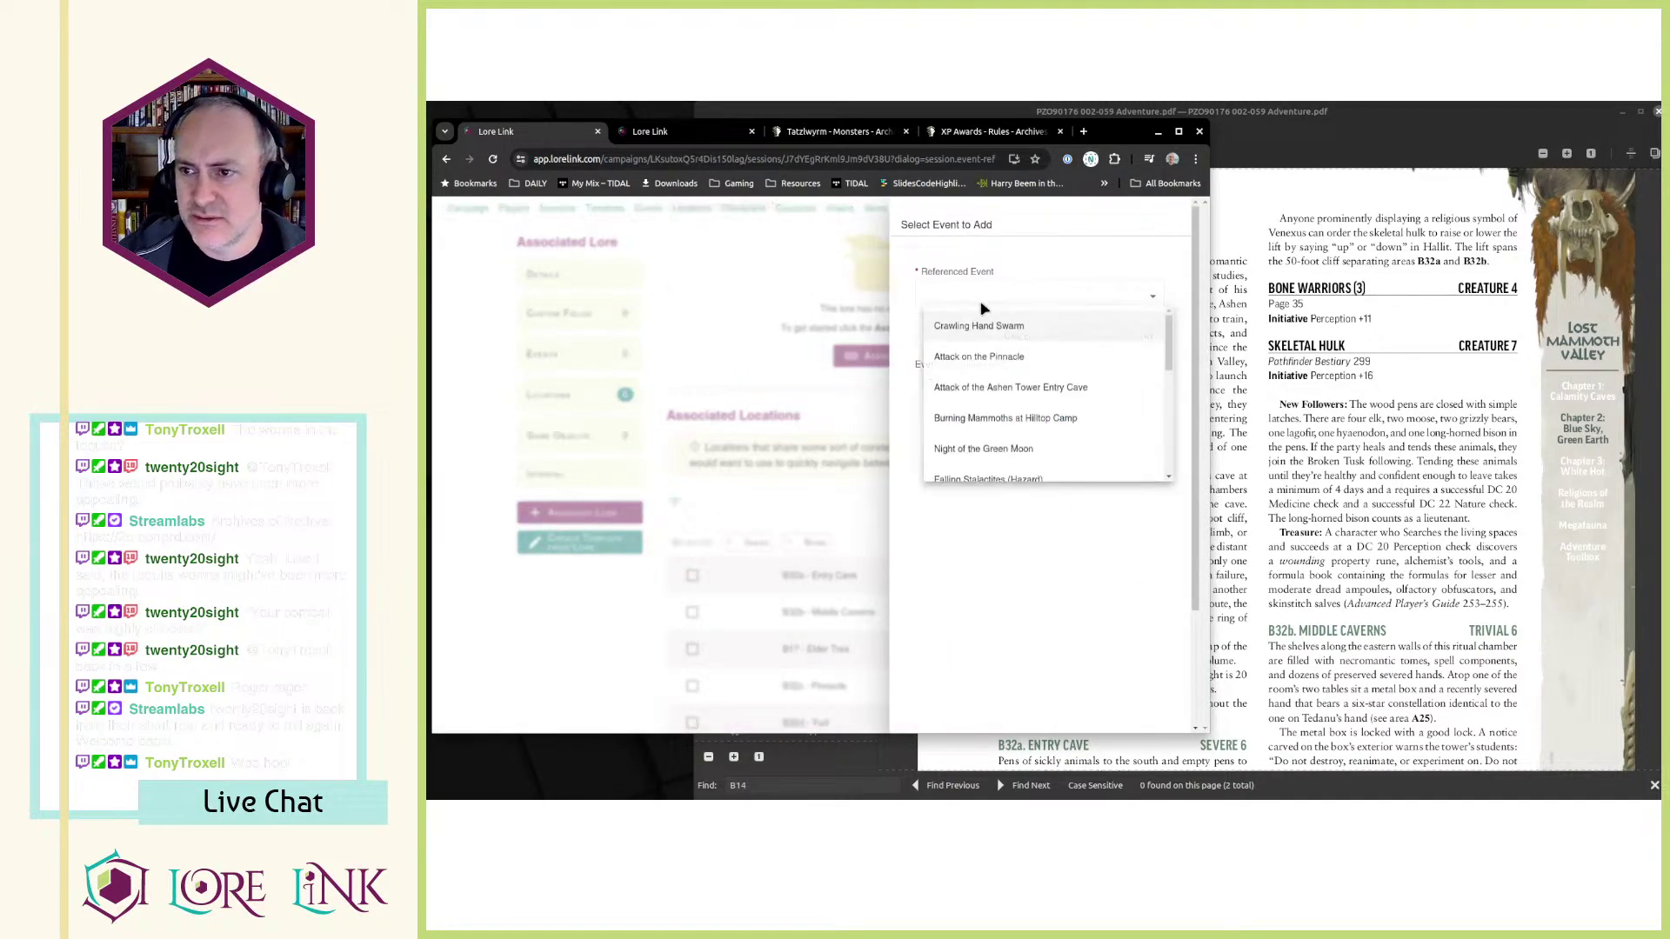
click(967, 391)
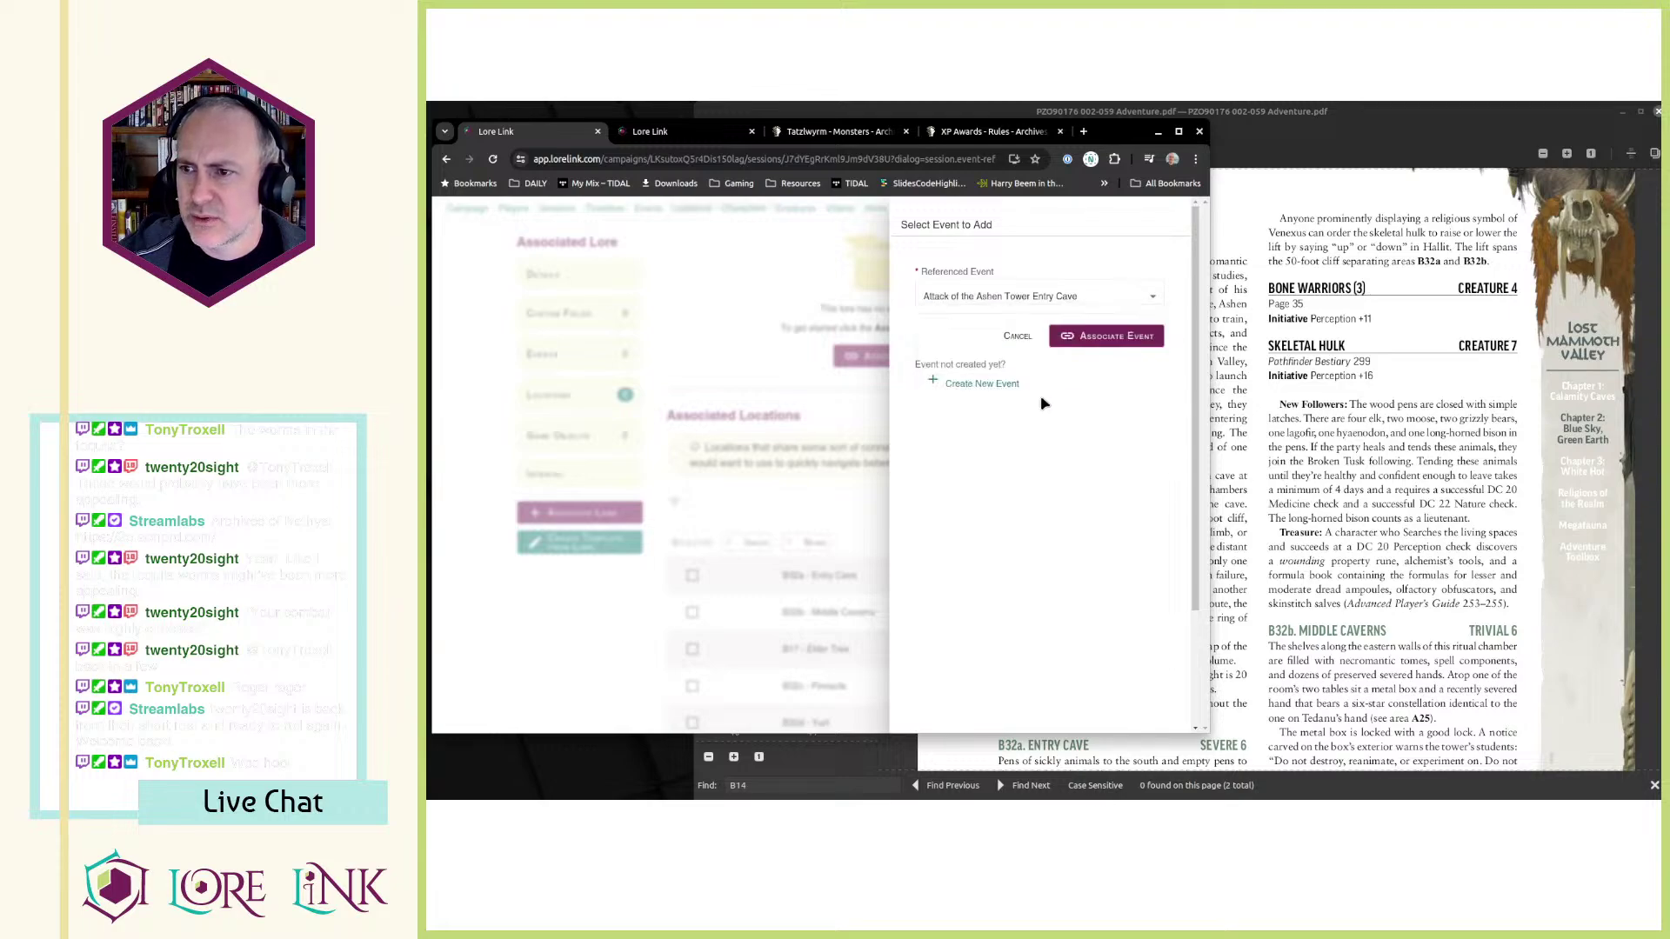
click(1100, 336)
- Look through the existing events that can be associated with Session 22, checking the adventure PDF's Ashen Tower page
scroll(946, 441, down, 10)
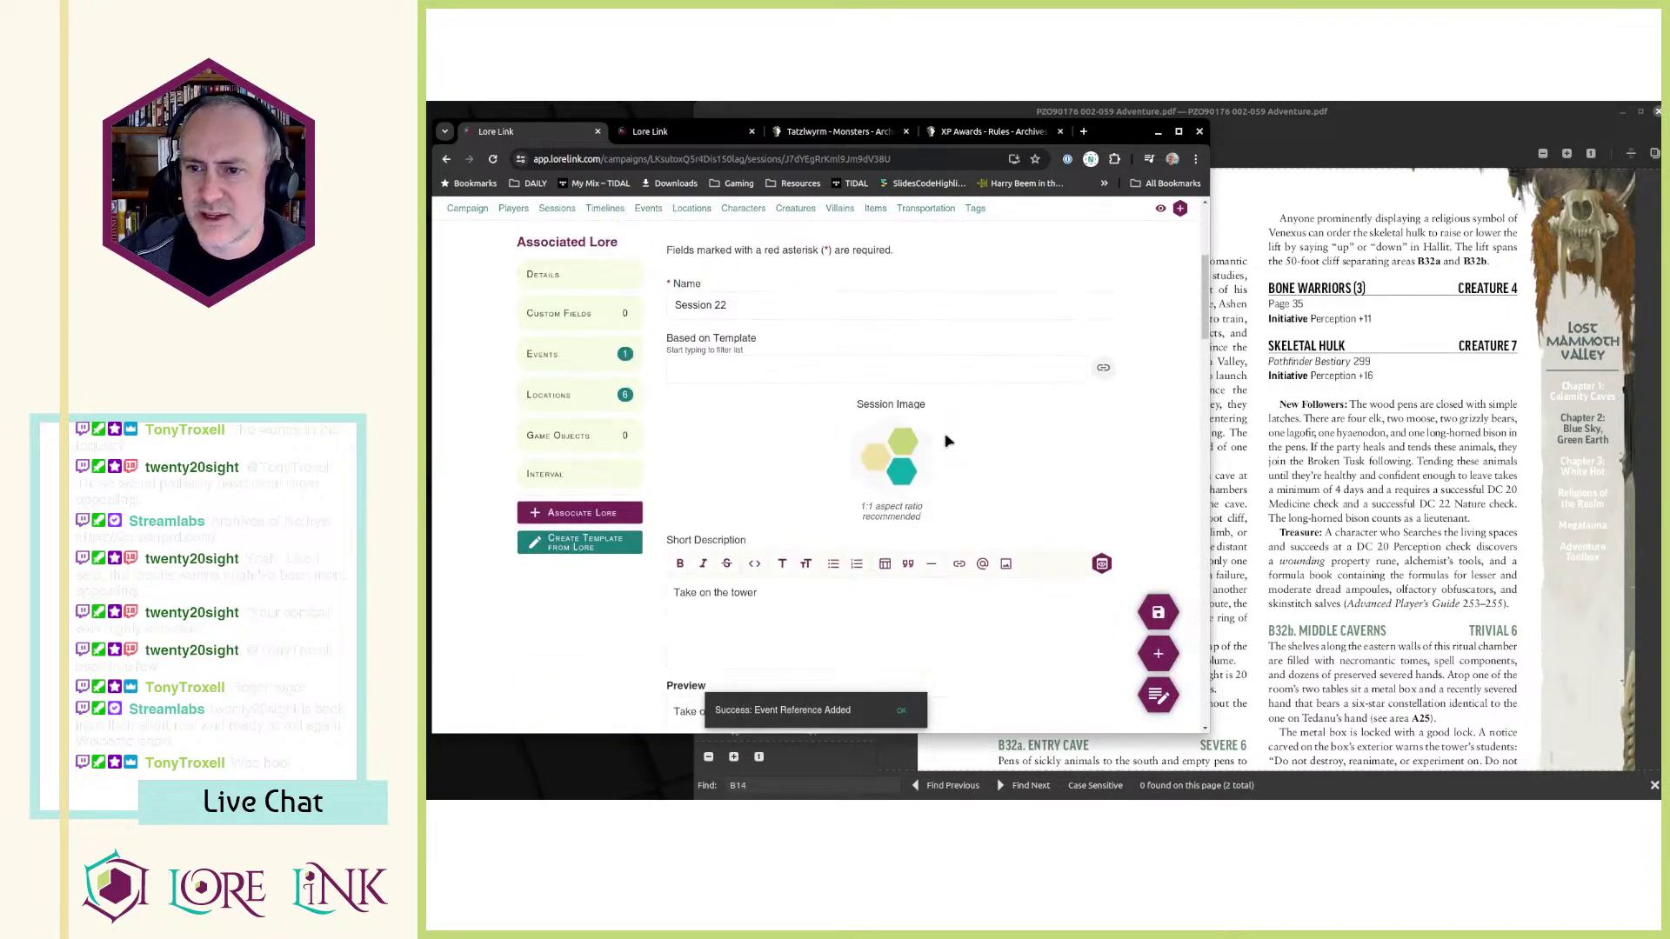
scroll(947, 441, down, 10)
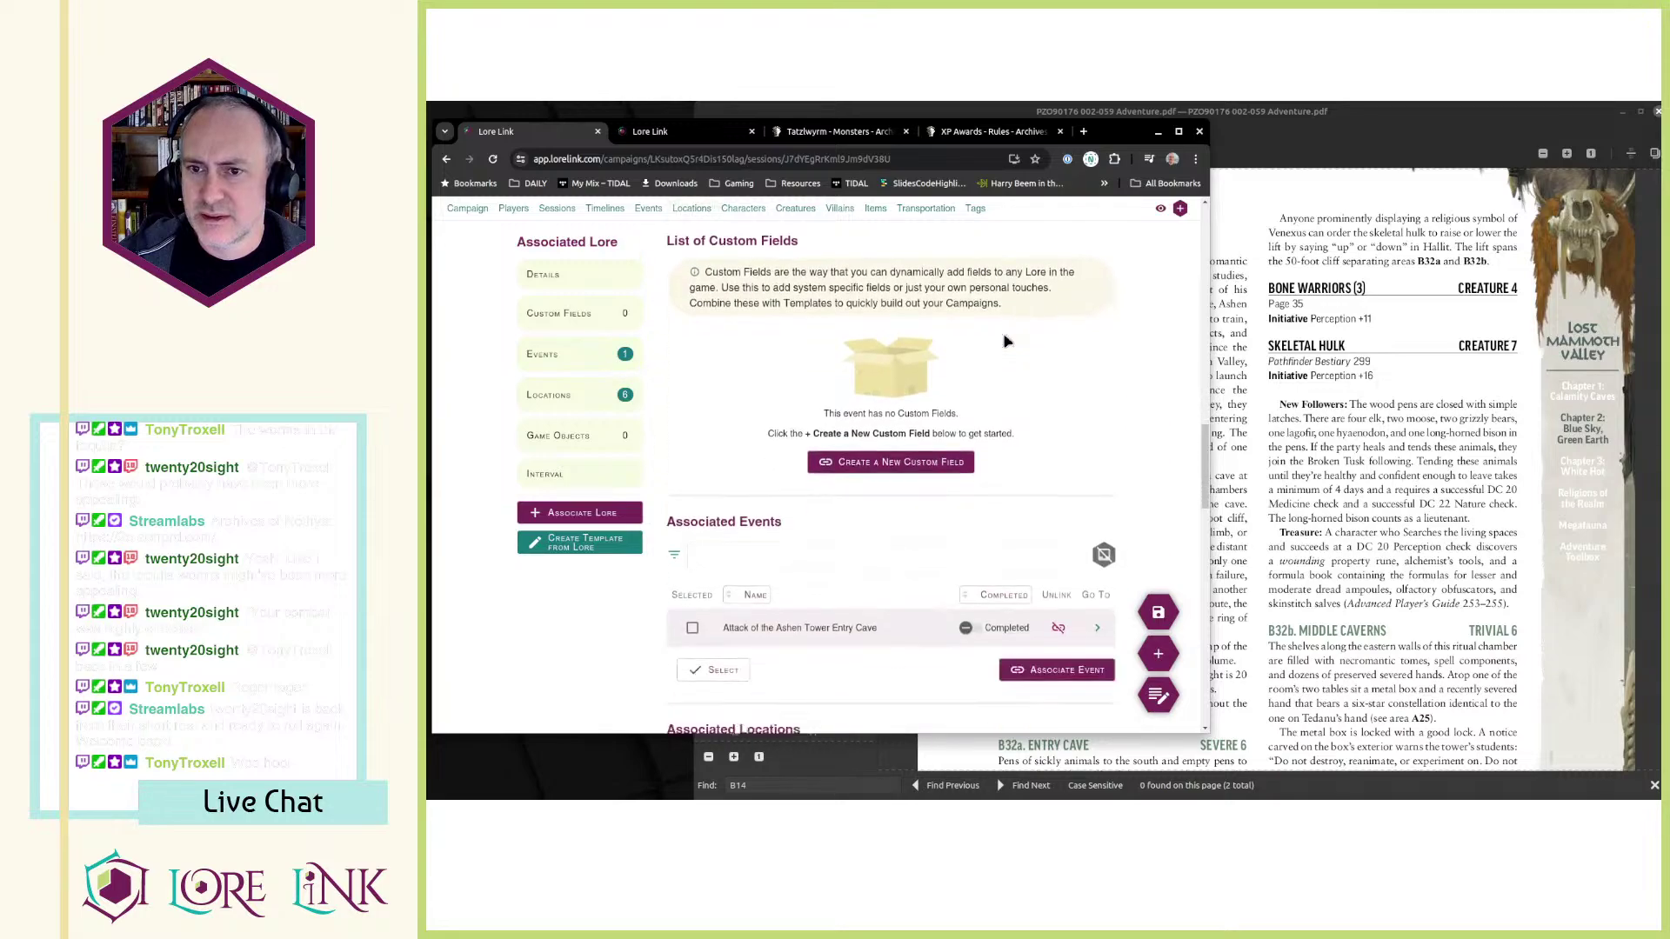
click(1060, 354)
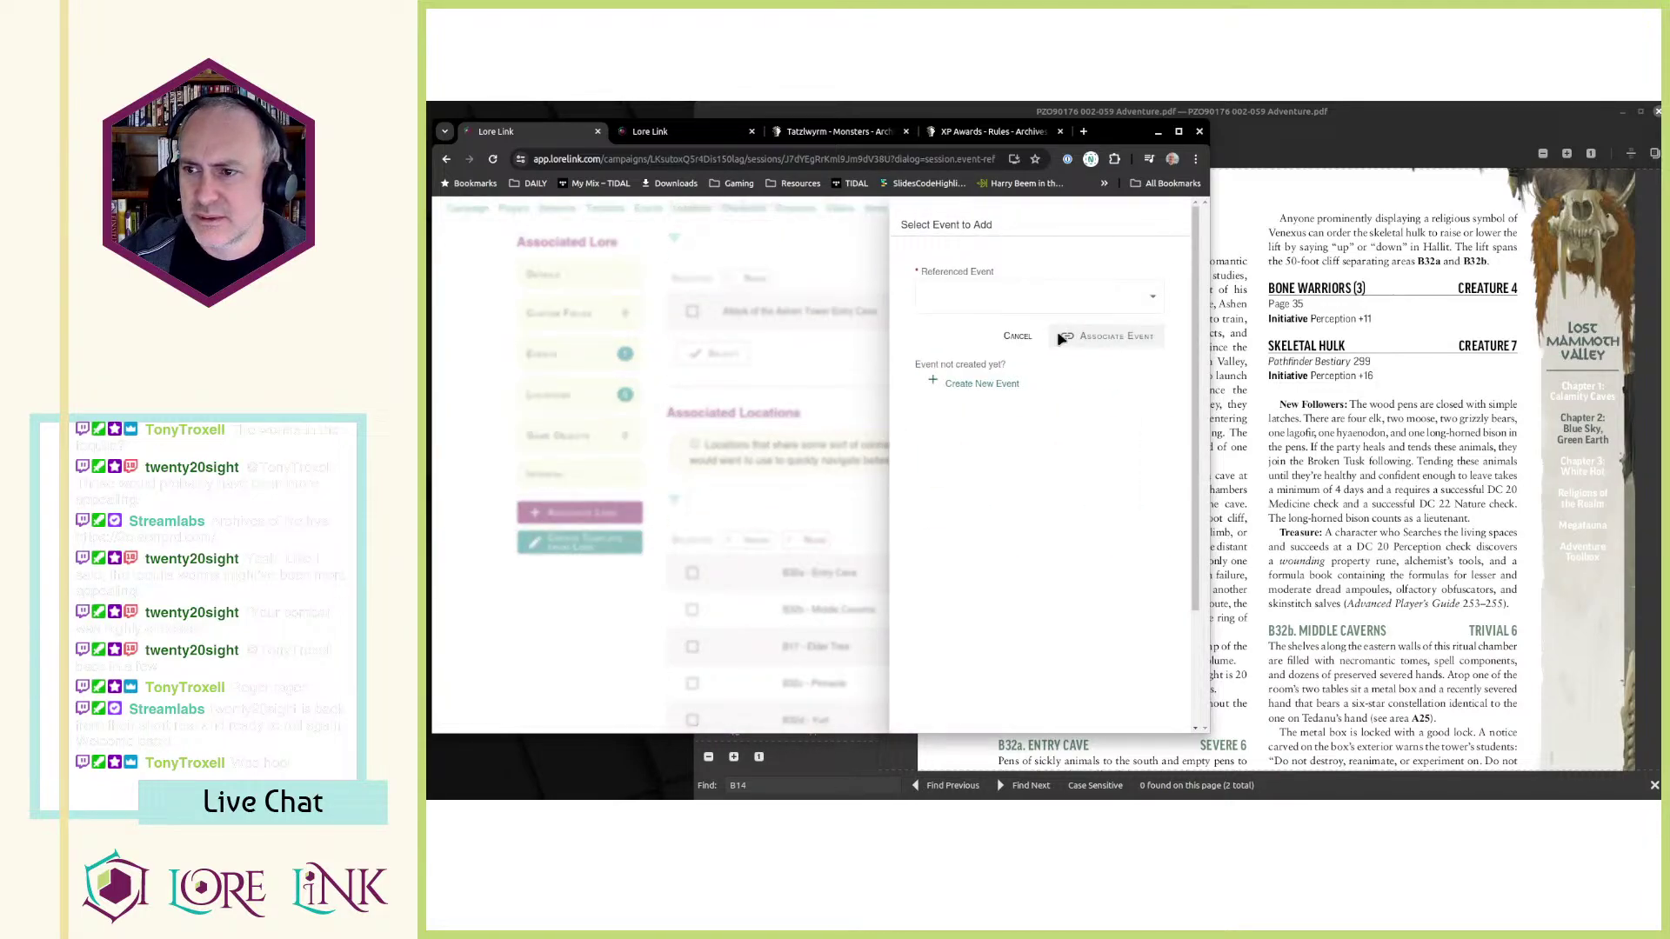
click(1006, 294)
scroll(1035, 356, down, 2)
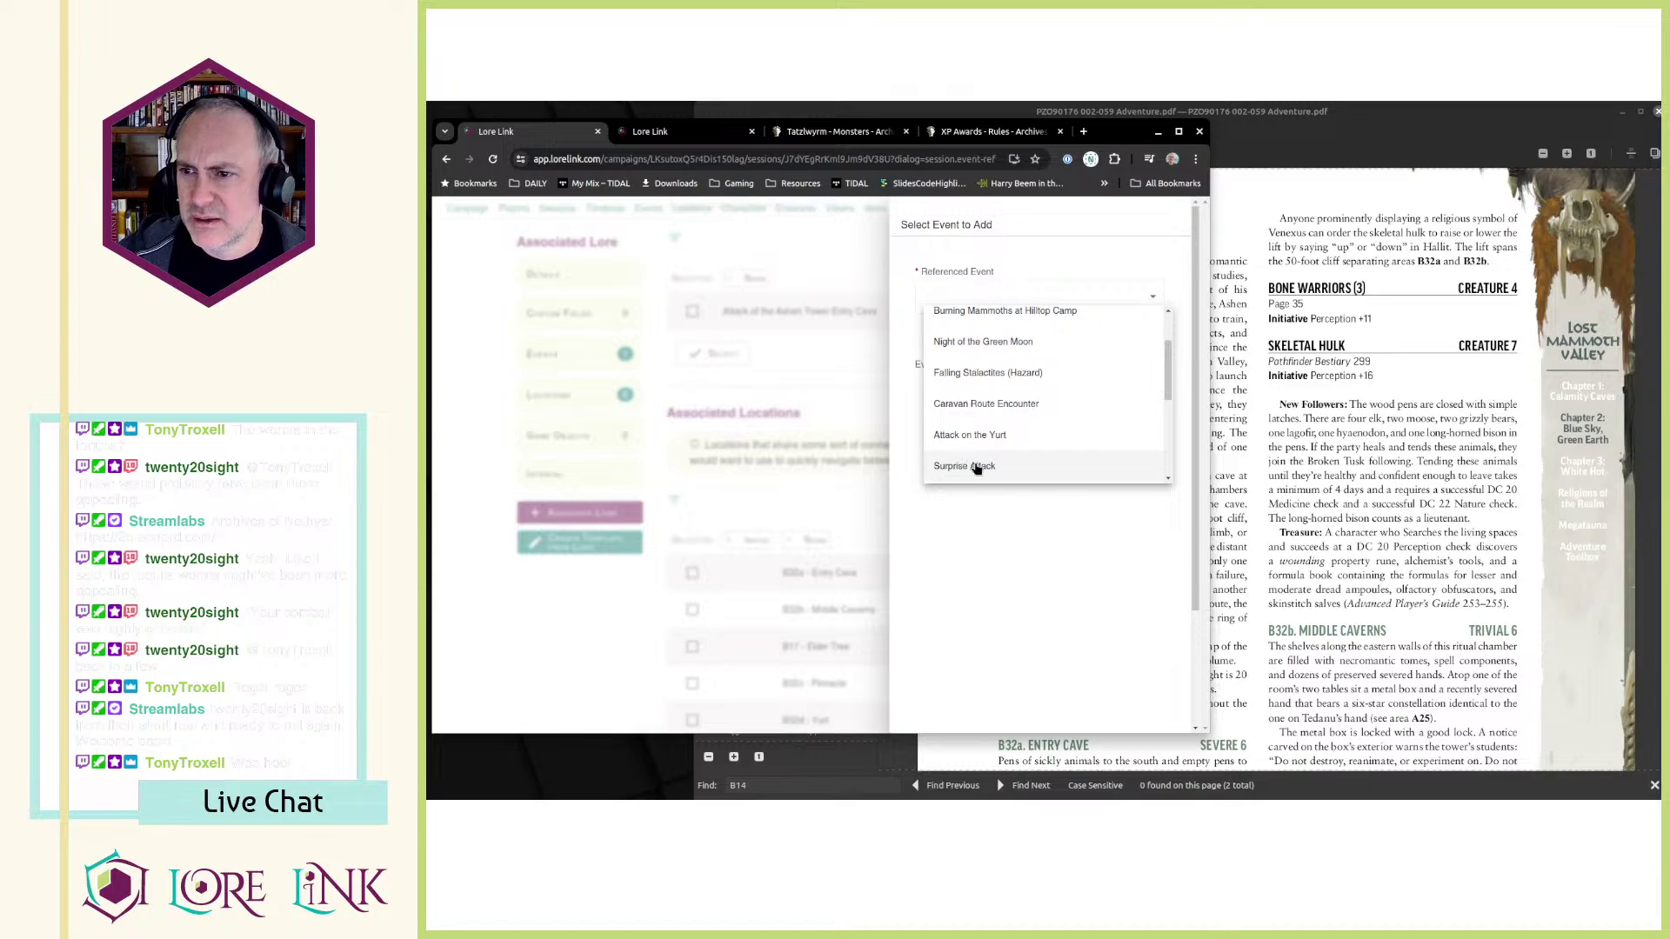
scroll(977, 467, down, 3)
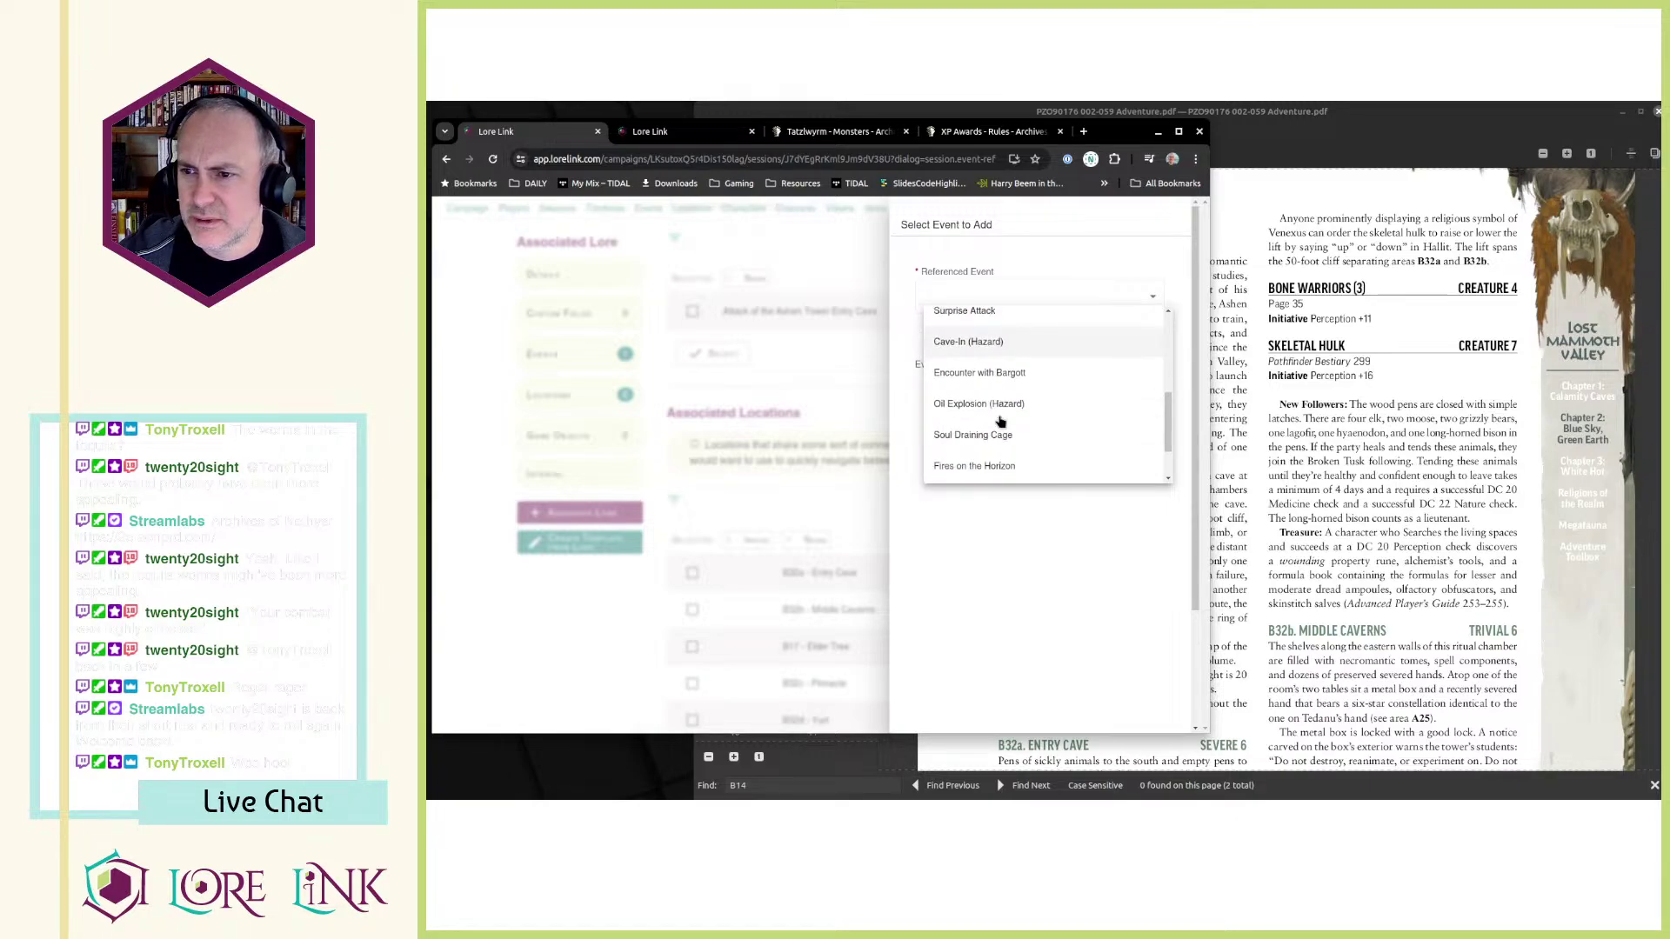
scroll(1005, 426, down, 2)
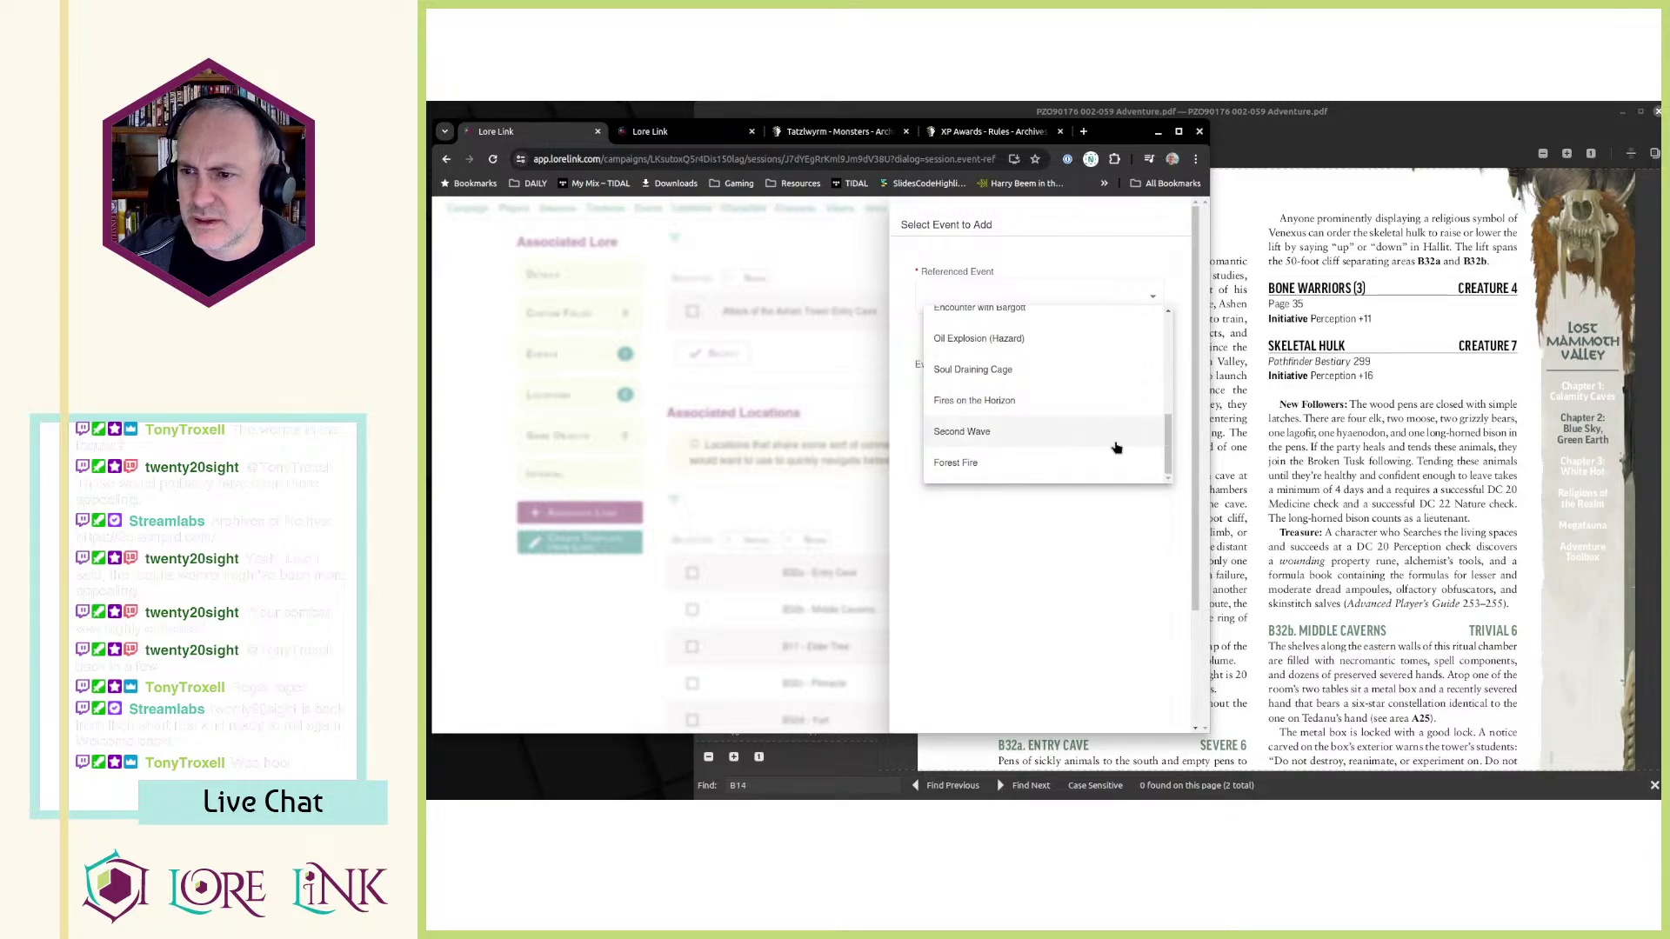
click(1283, 451)
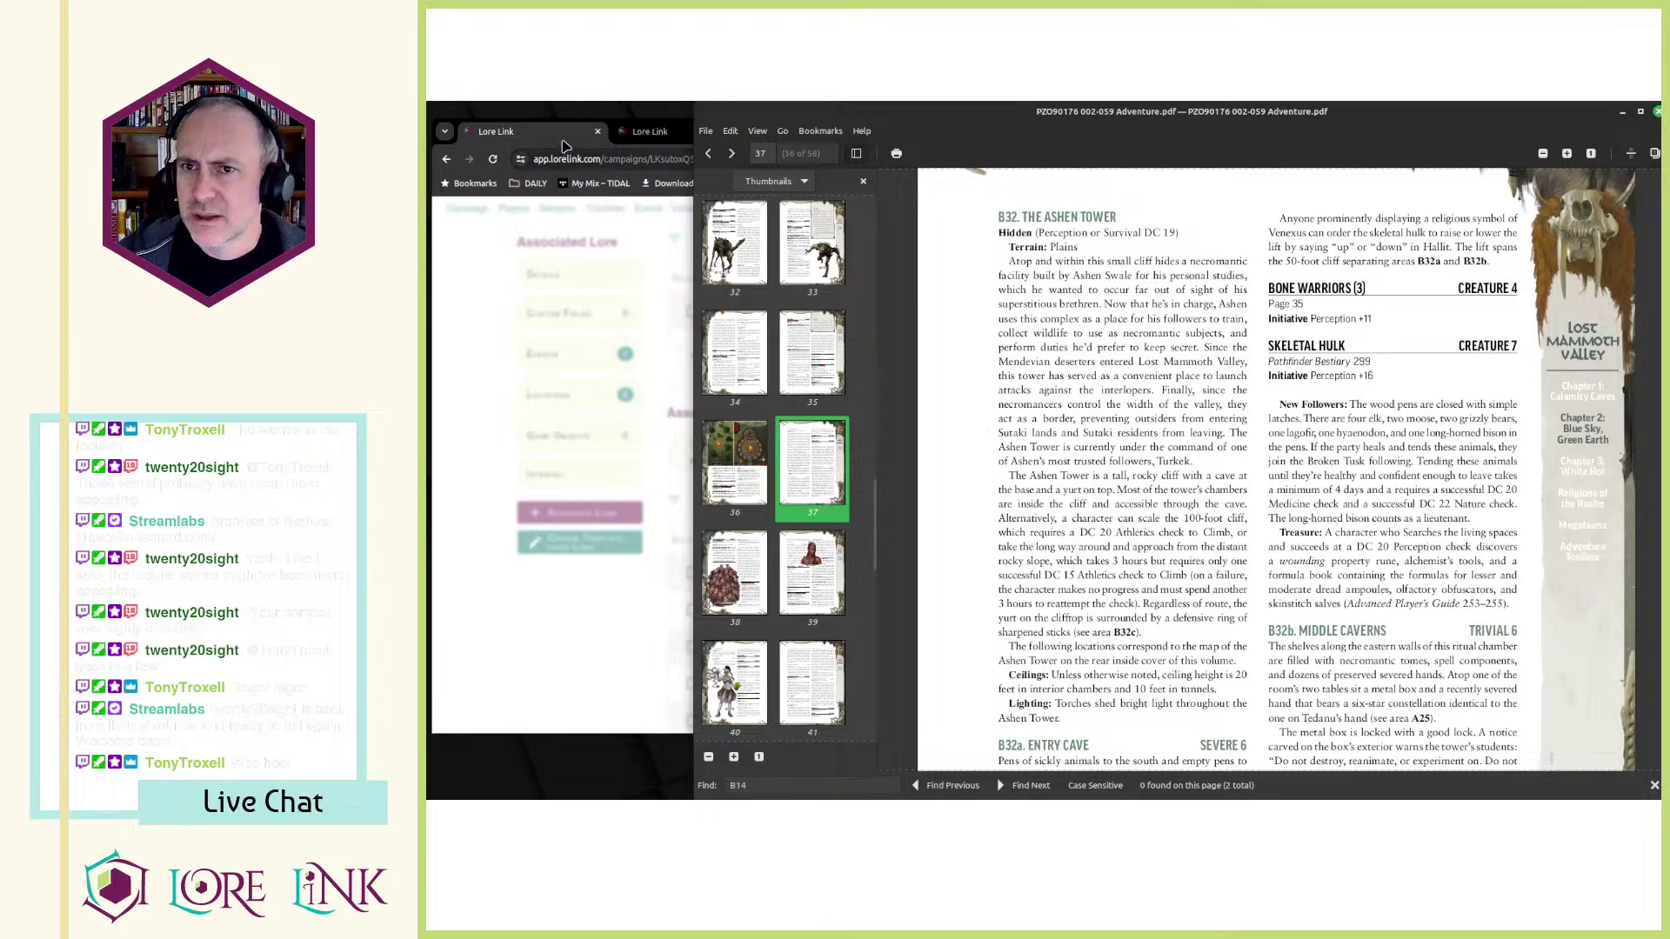
click(574, 222)
click(500, 134)
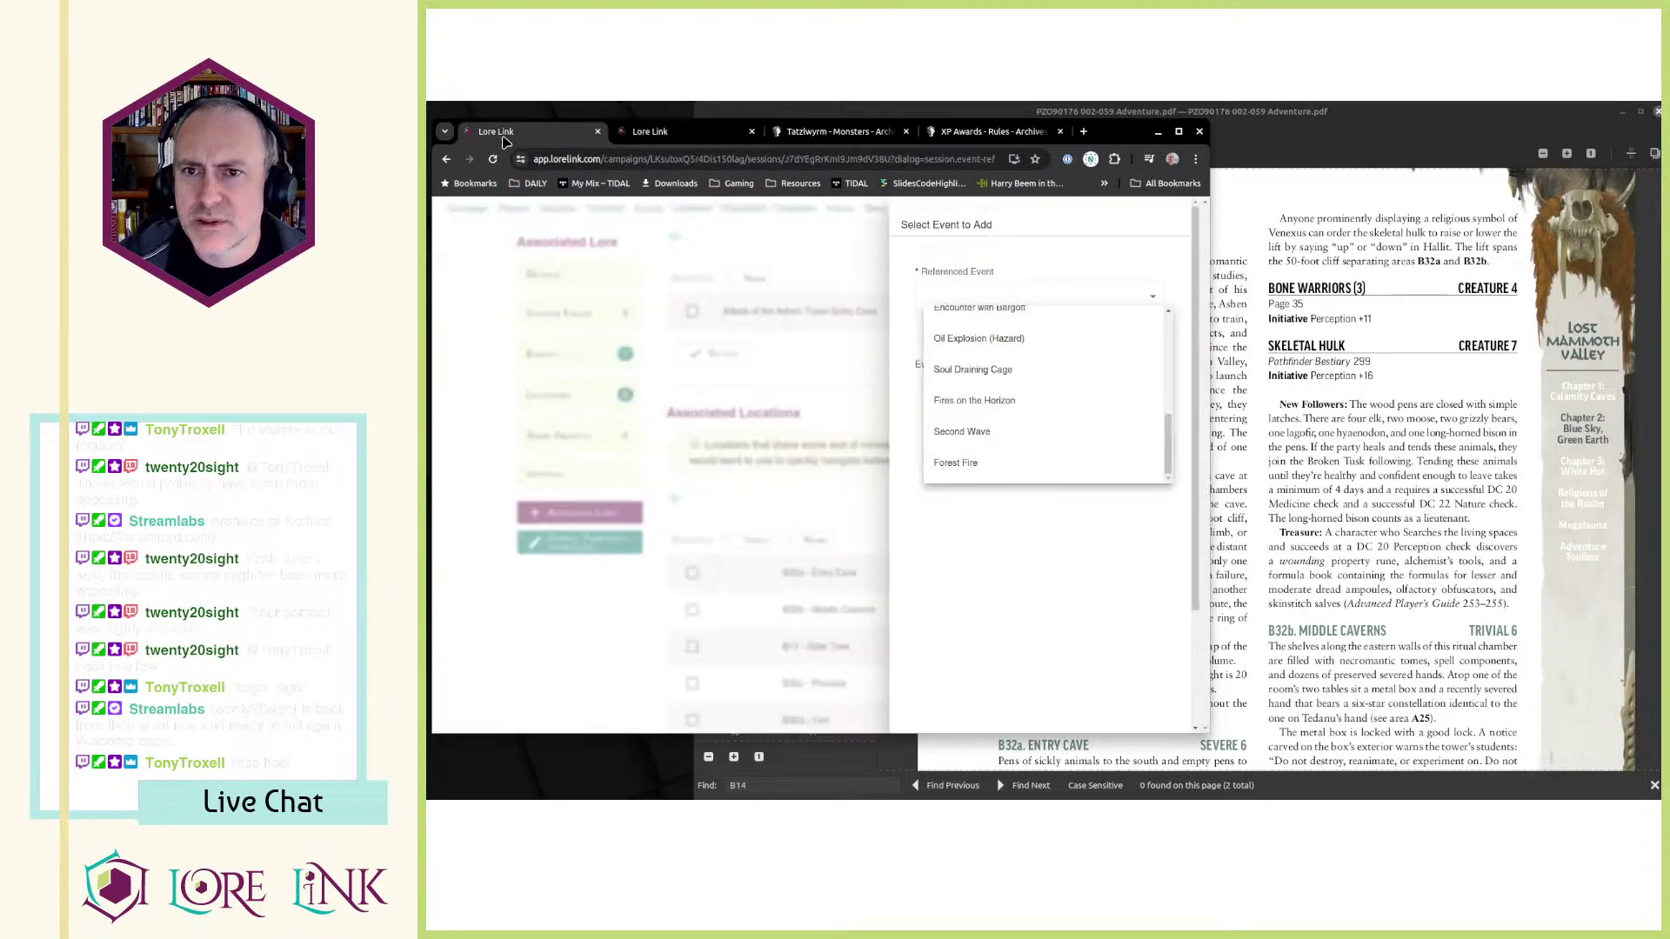
- Open the campaign's Events page separately from Session 22 and examine the event list for Ashen Tower encounters
click(661, 131)
right_click(487, 212)
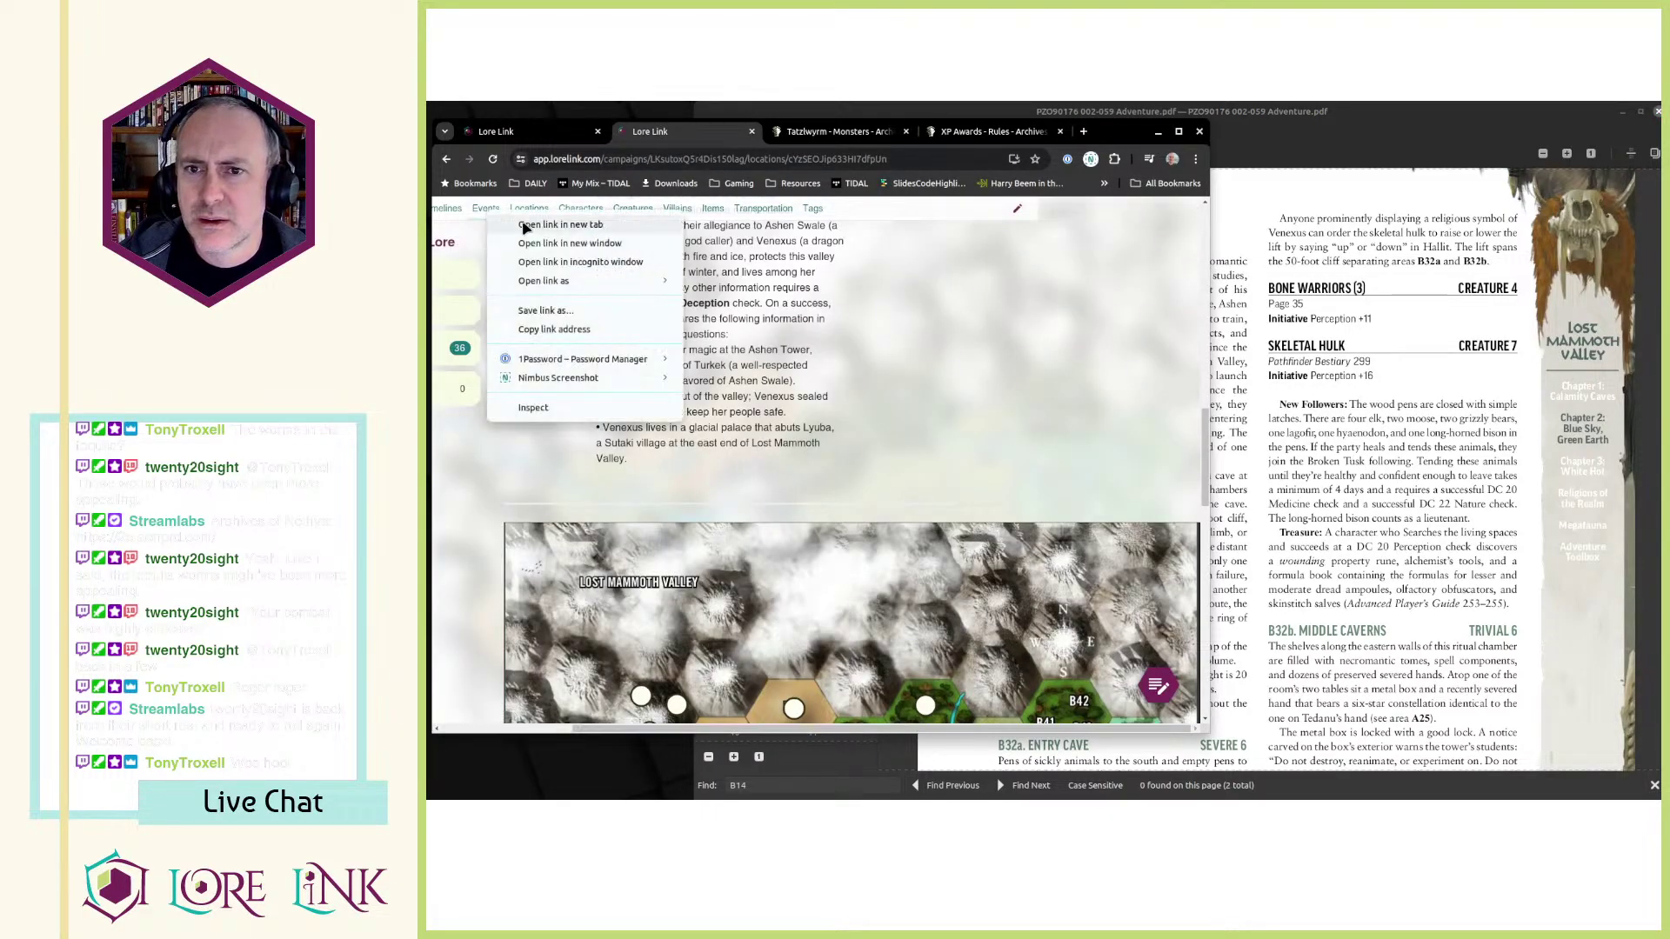
click(556, 221)
click(759, 132)
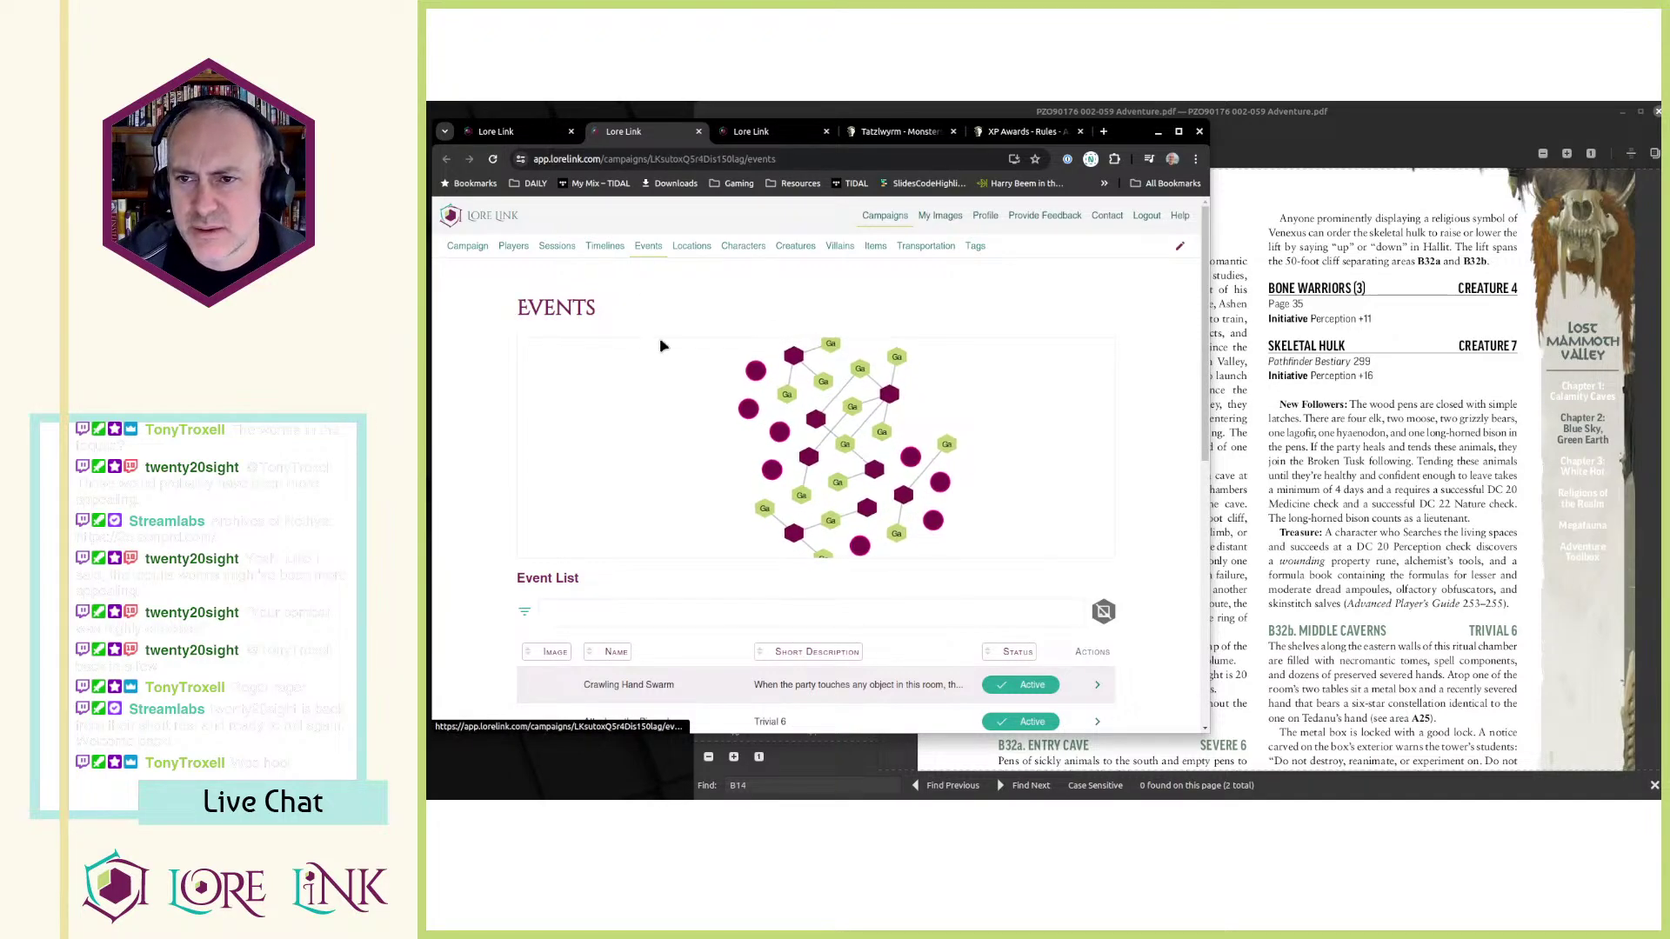
scroll(598, 414, down, 5)
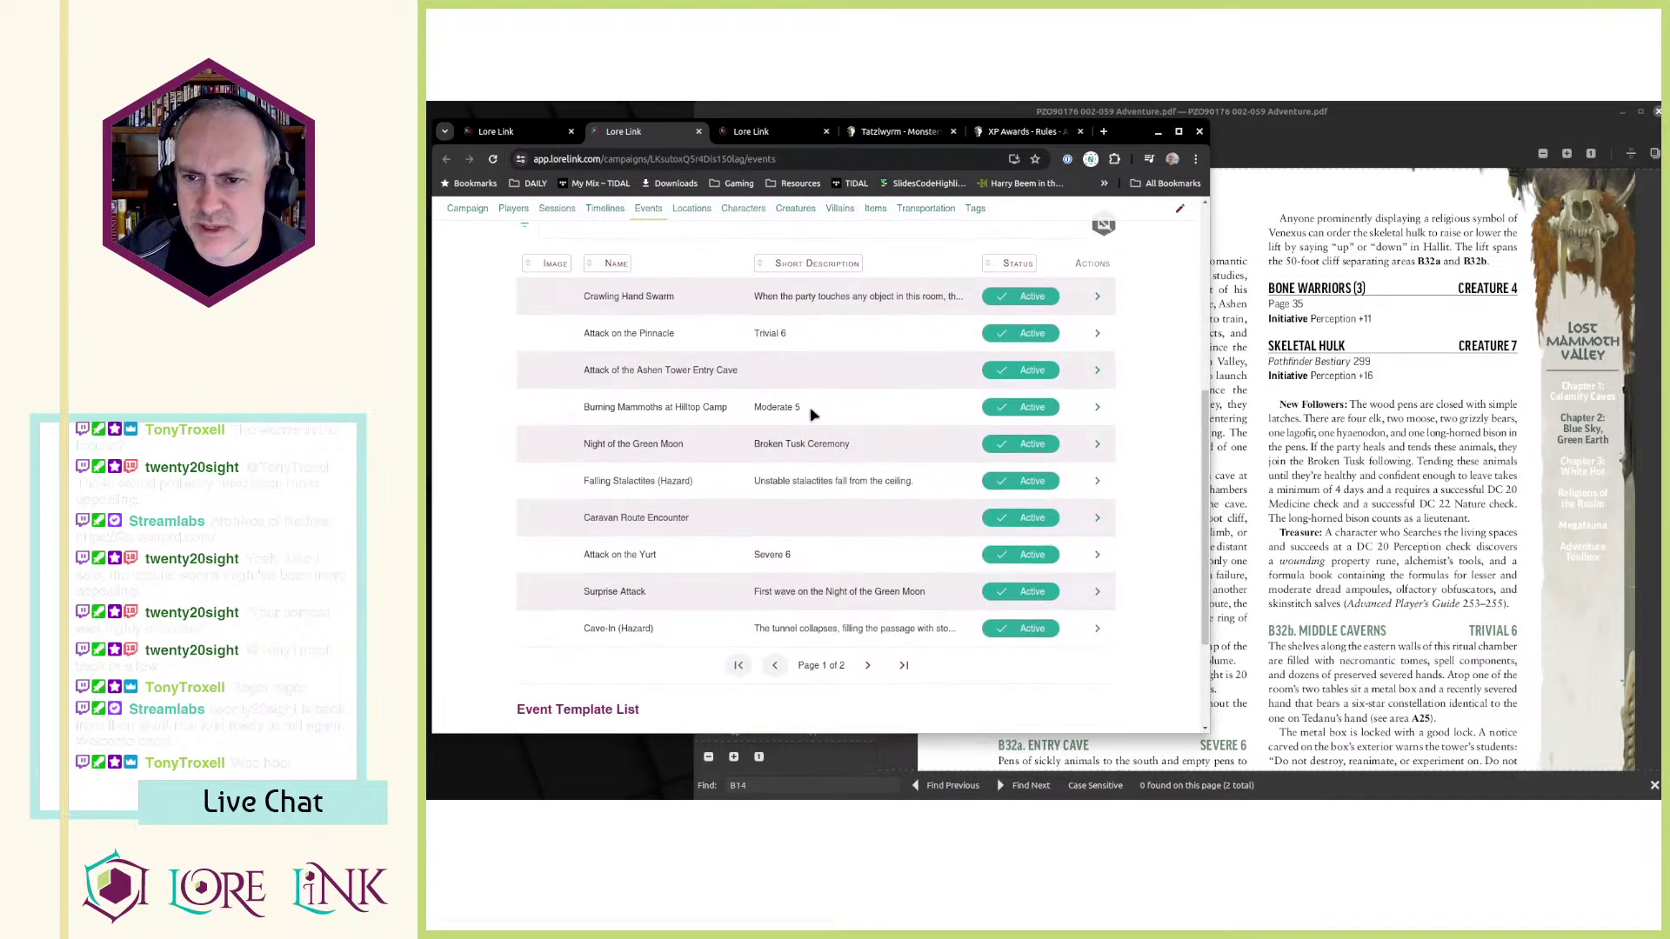
scroll(743, 385, up, 3)
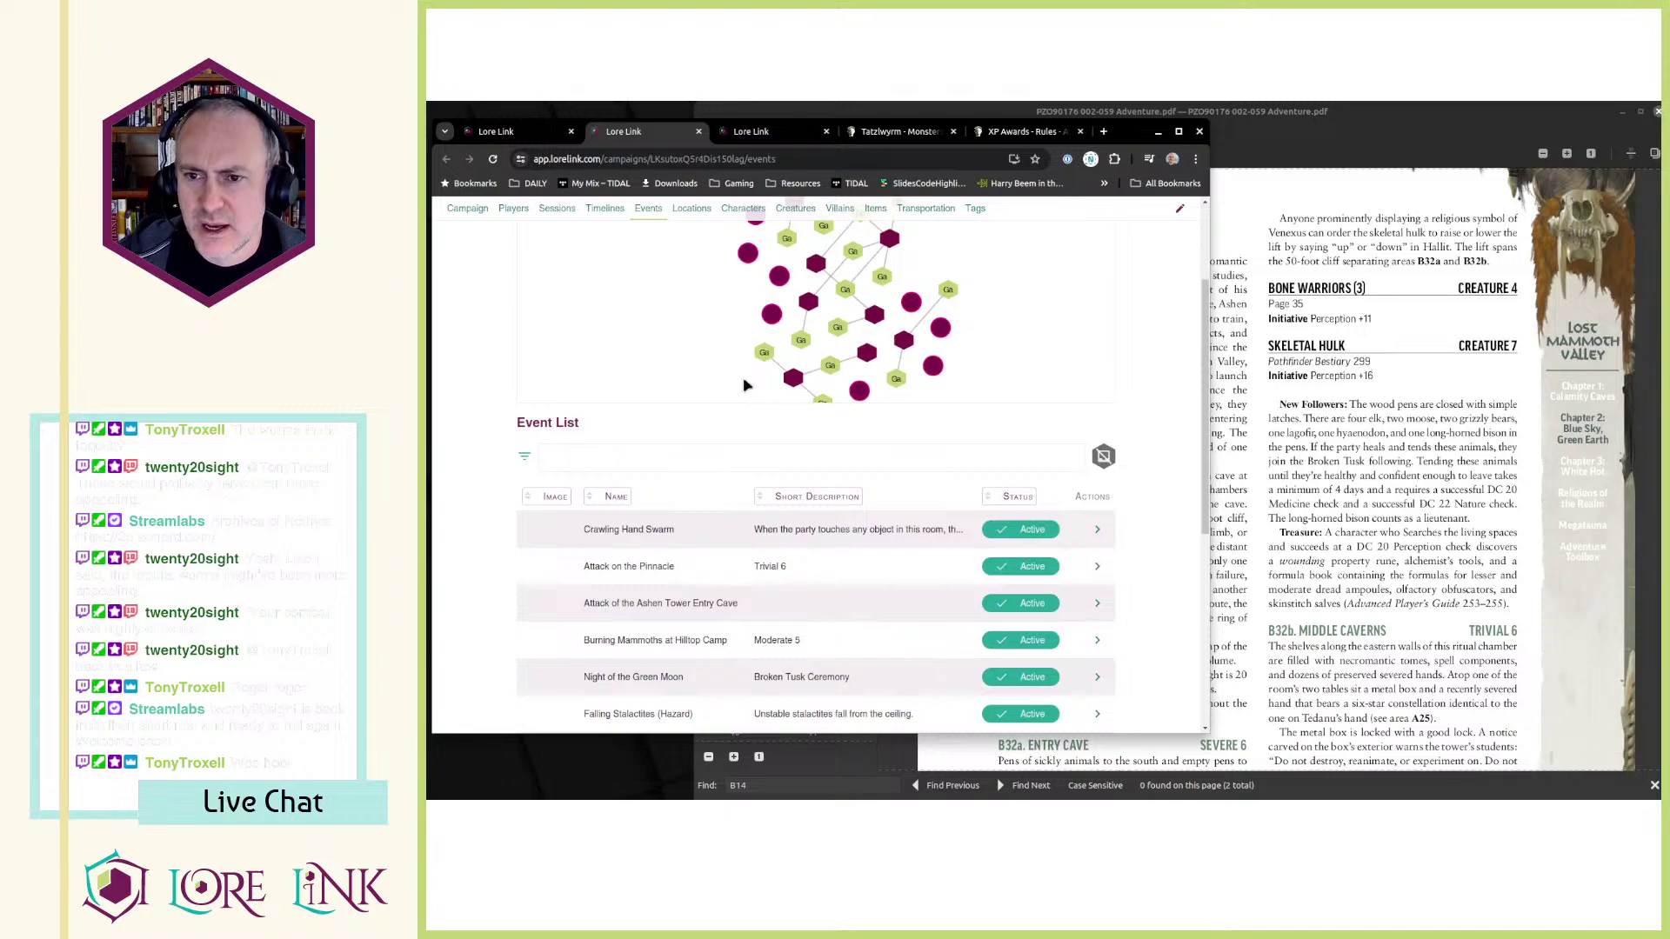
scroll(743, 386, down, 2)
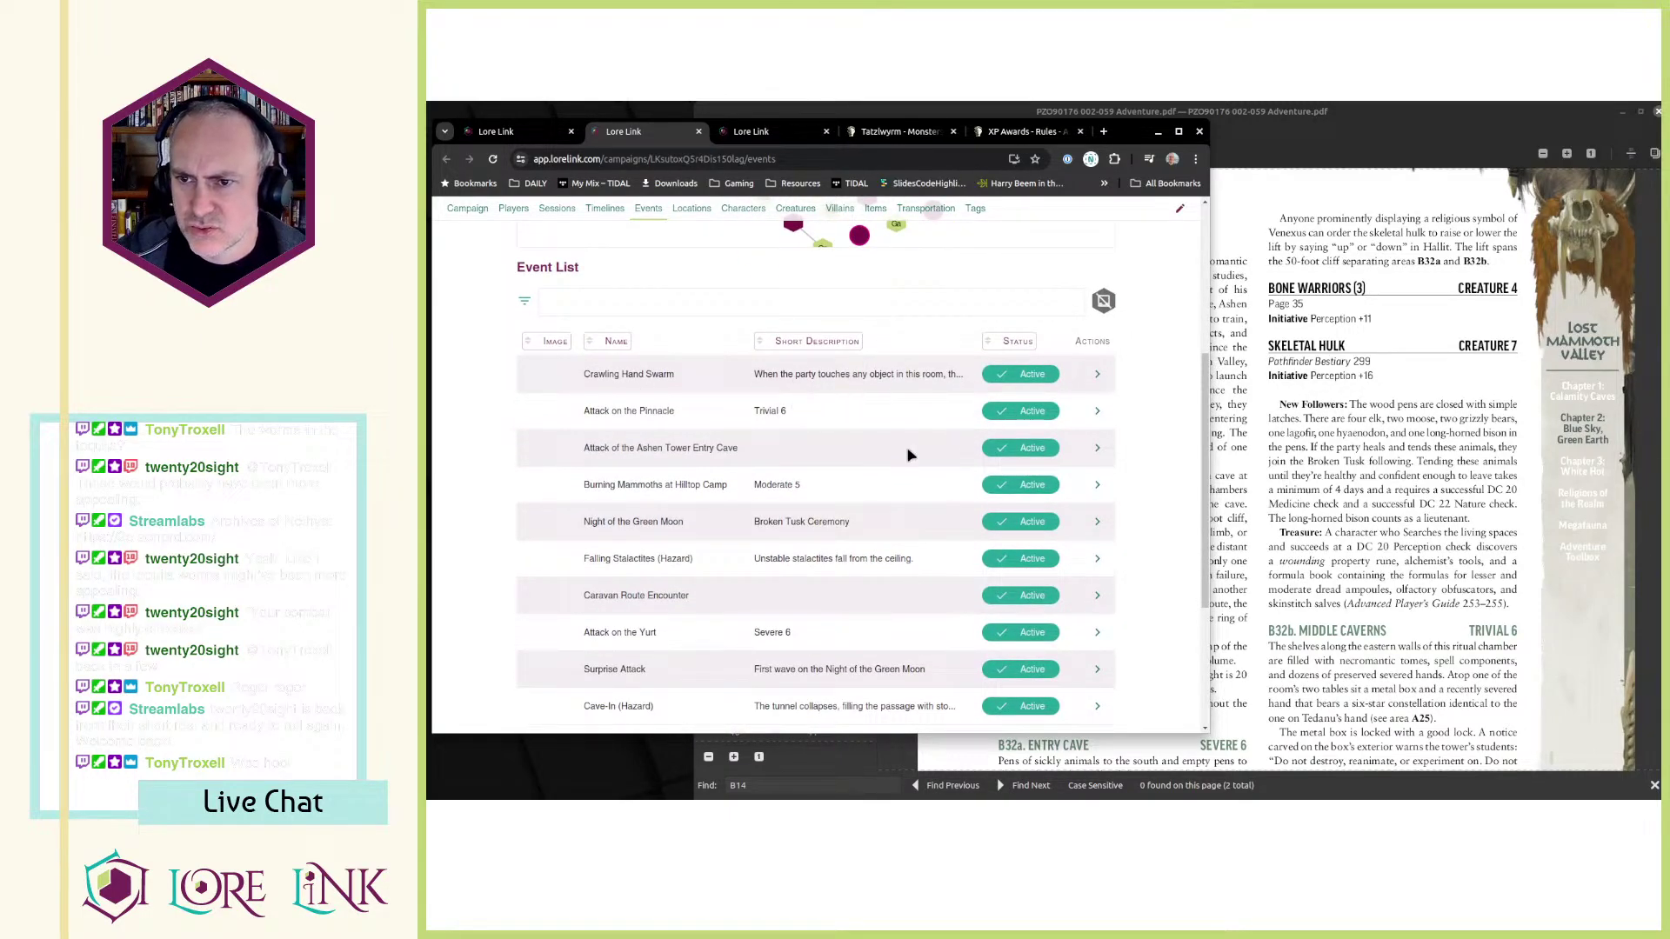
- Open the events Attack on the Pinnacle, Attack on the Yurt, Fires on the Horizon and Second Wave as separate pages from the event list
middle_click(1098, 411)
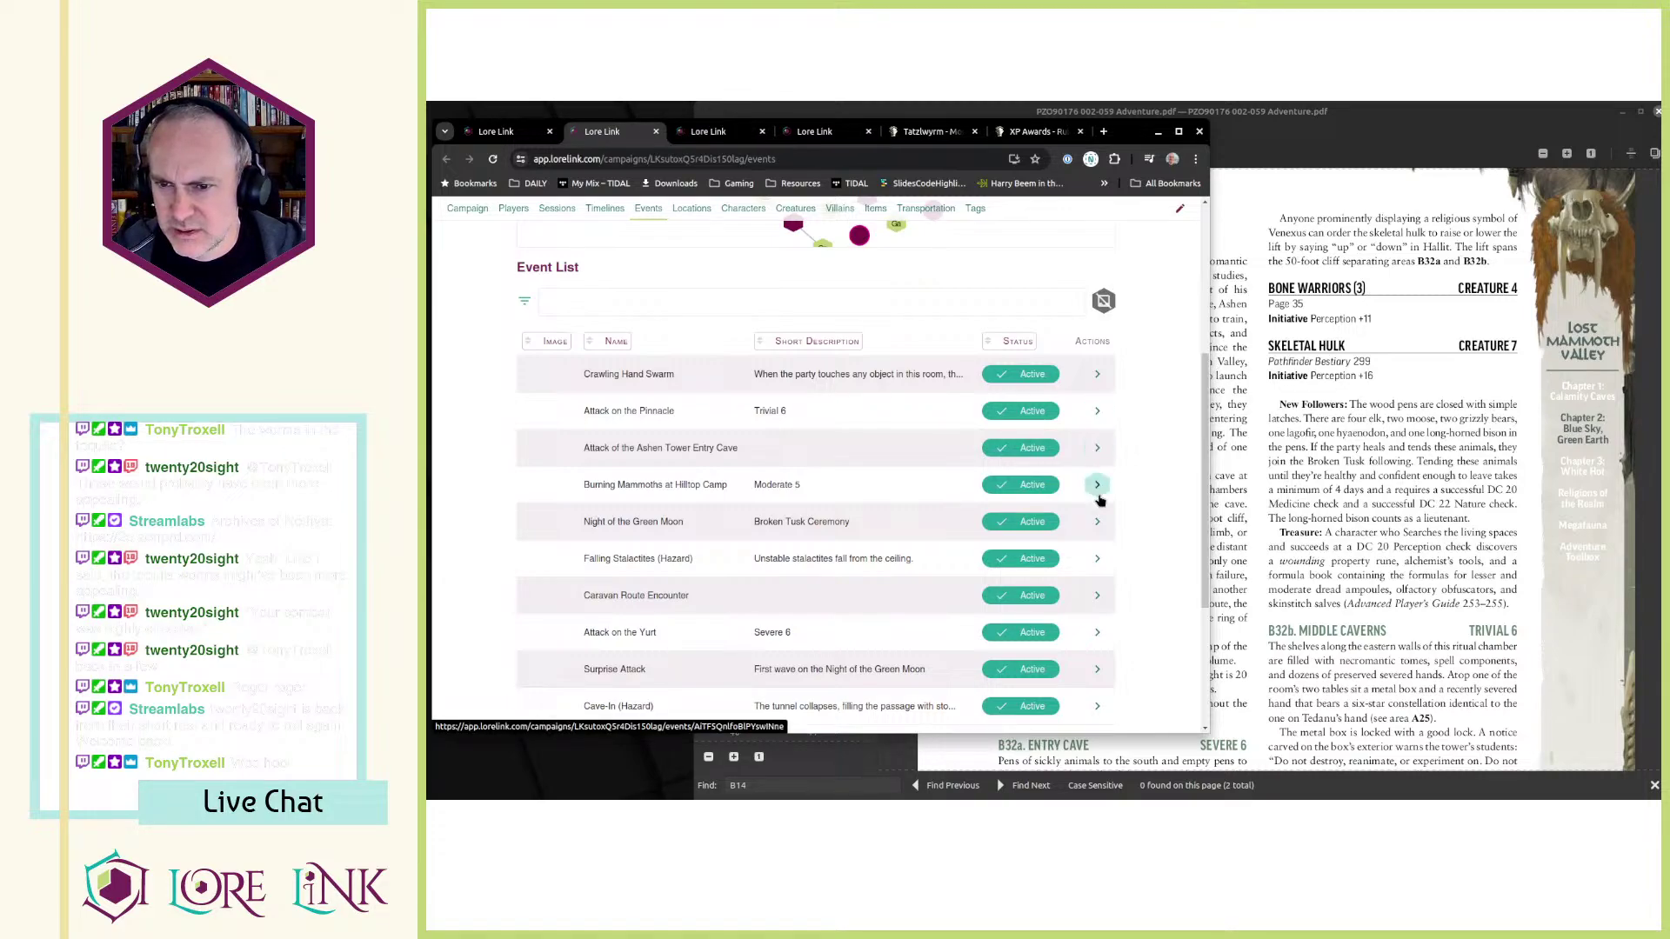
scroll(1101, 543, down, 2)
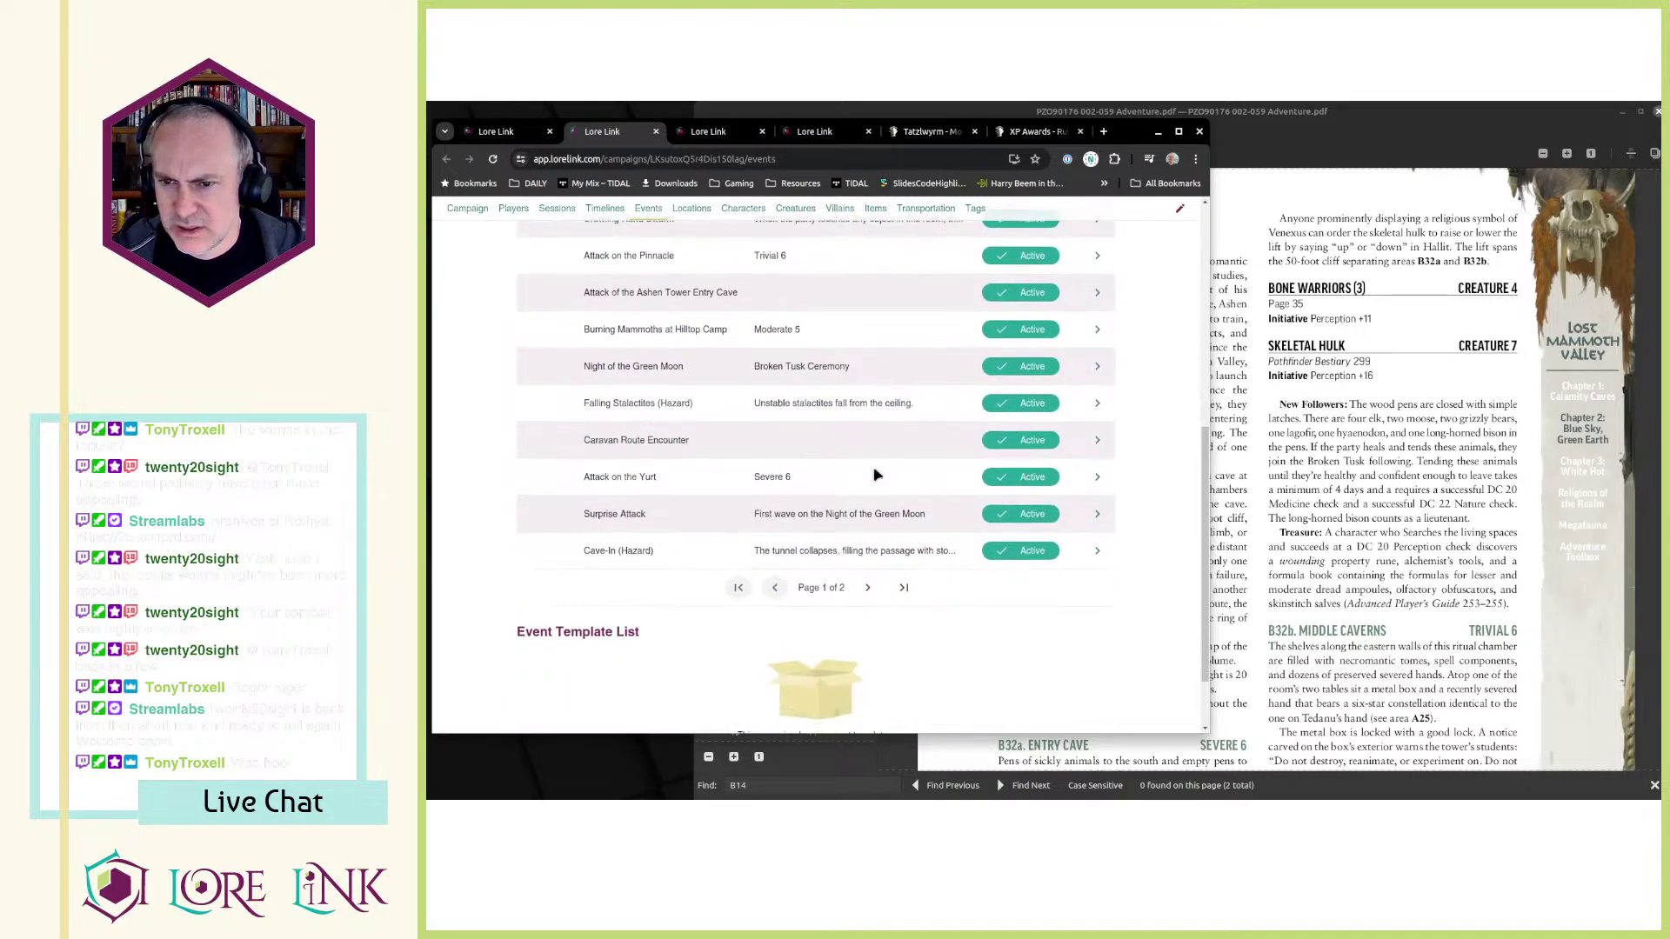
middle_click(1098, 480)
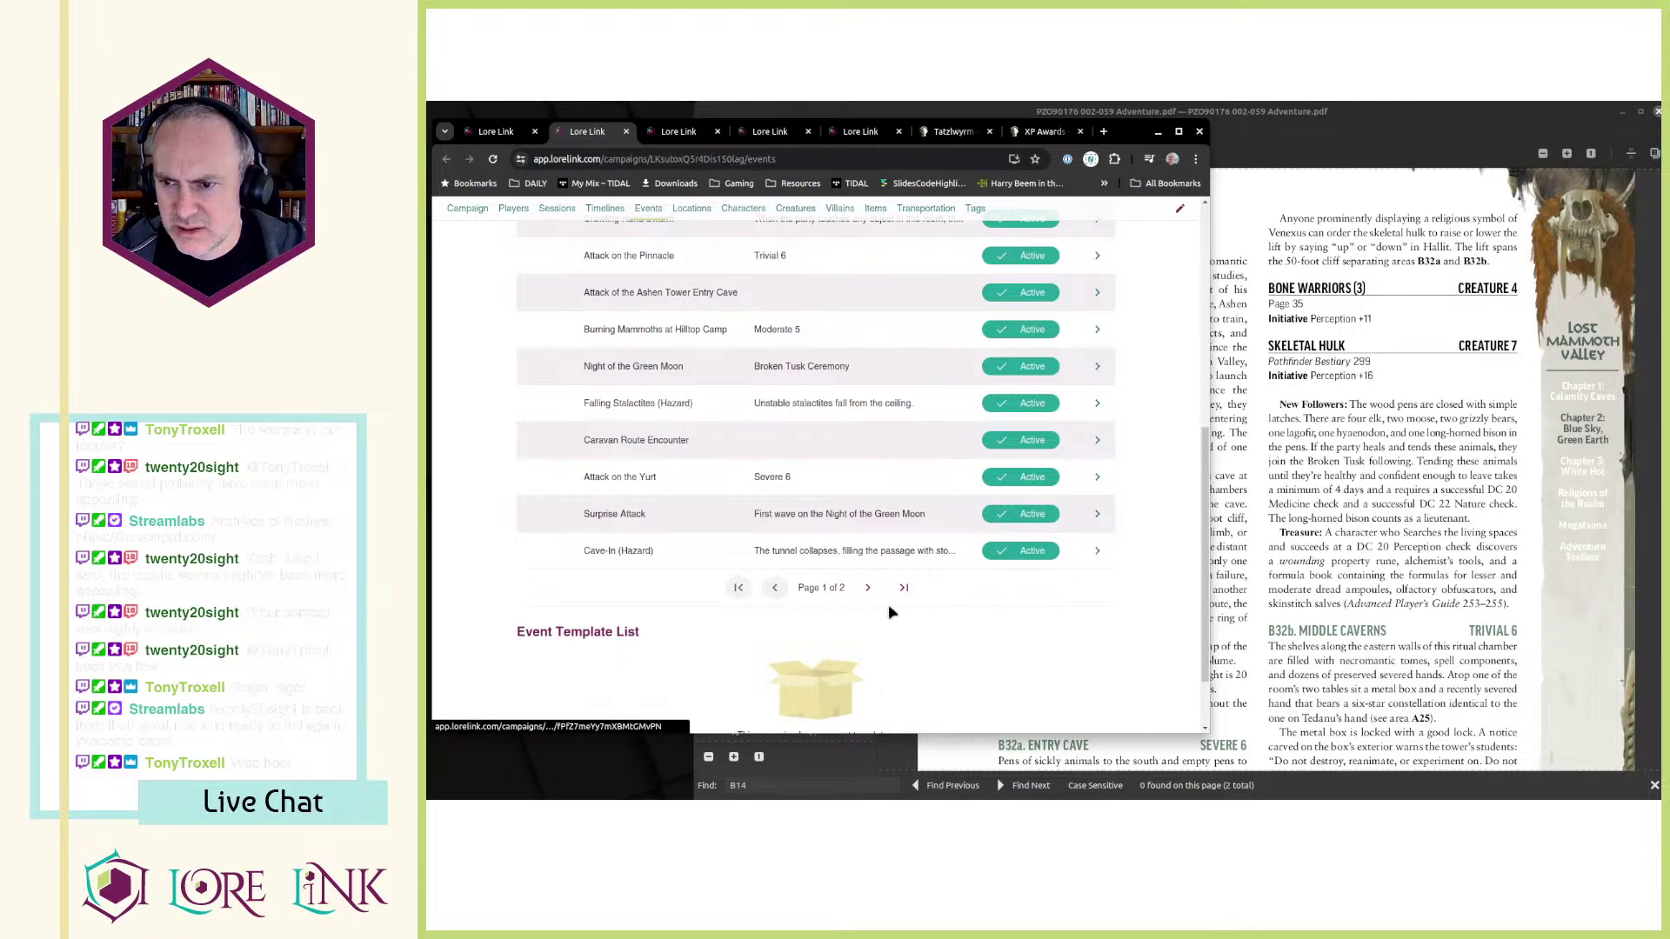
click(867, 588)
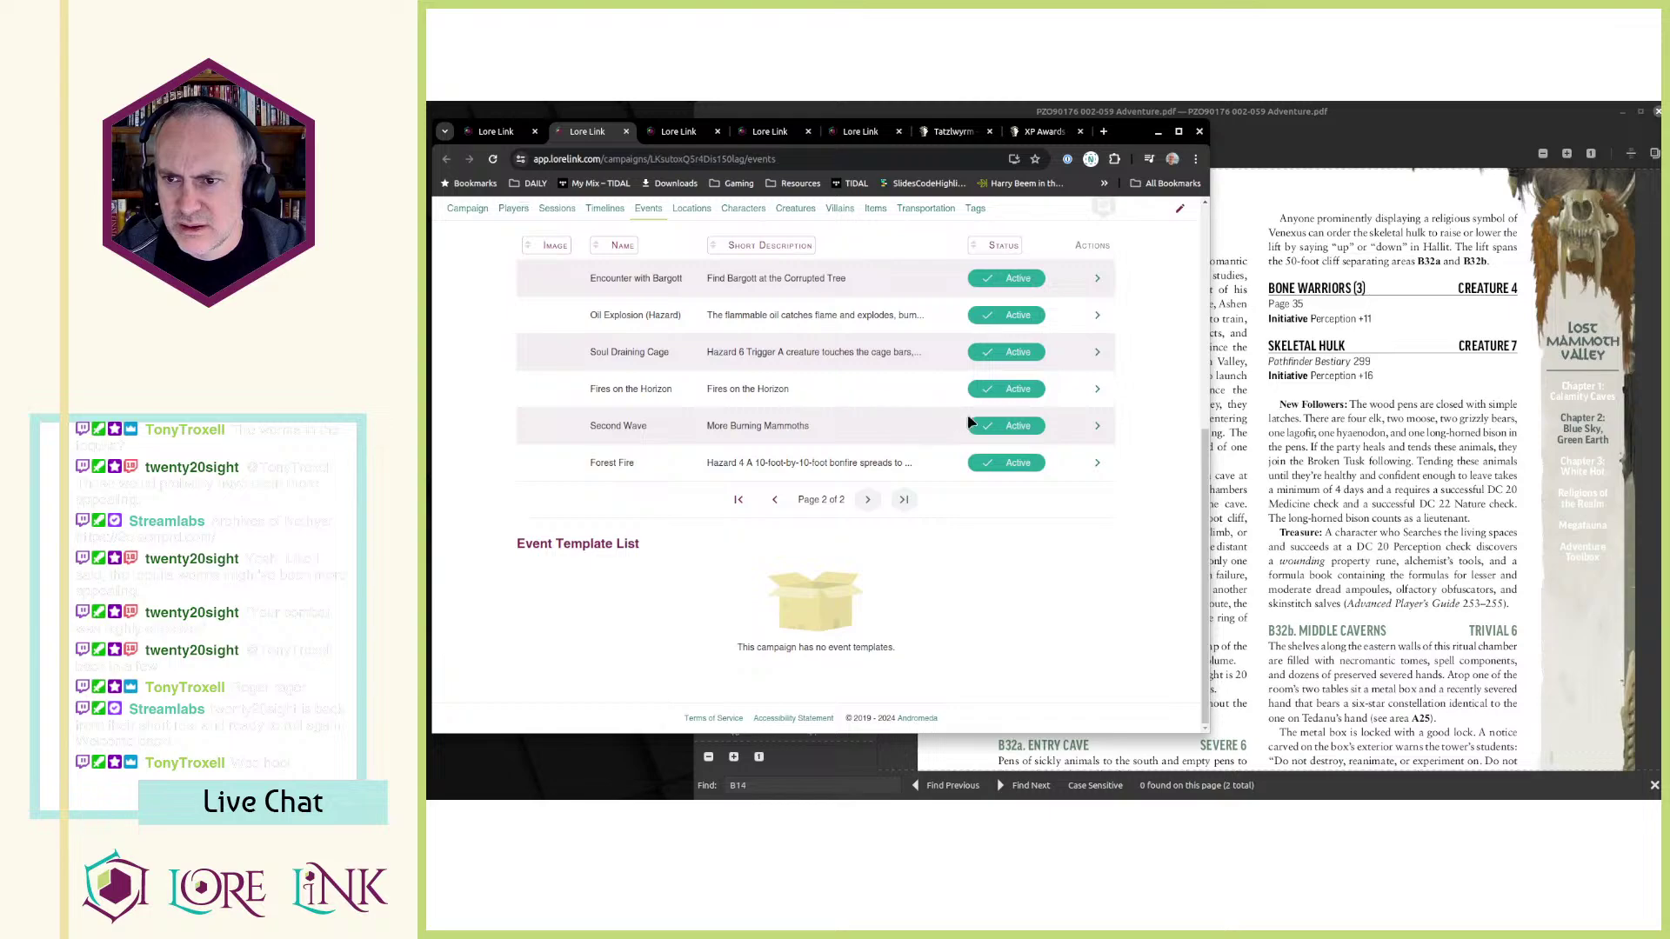
middle_click(1096, 389)
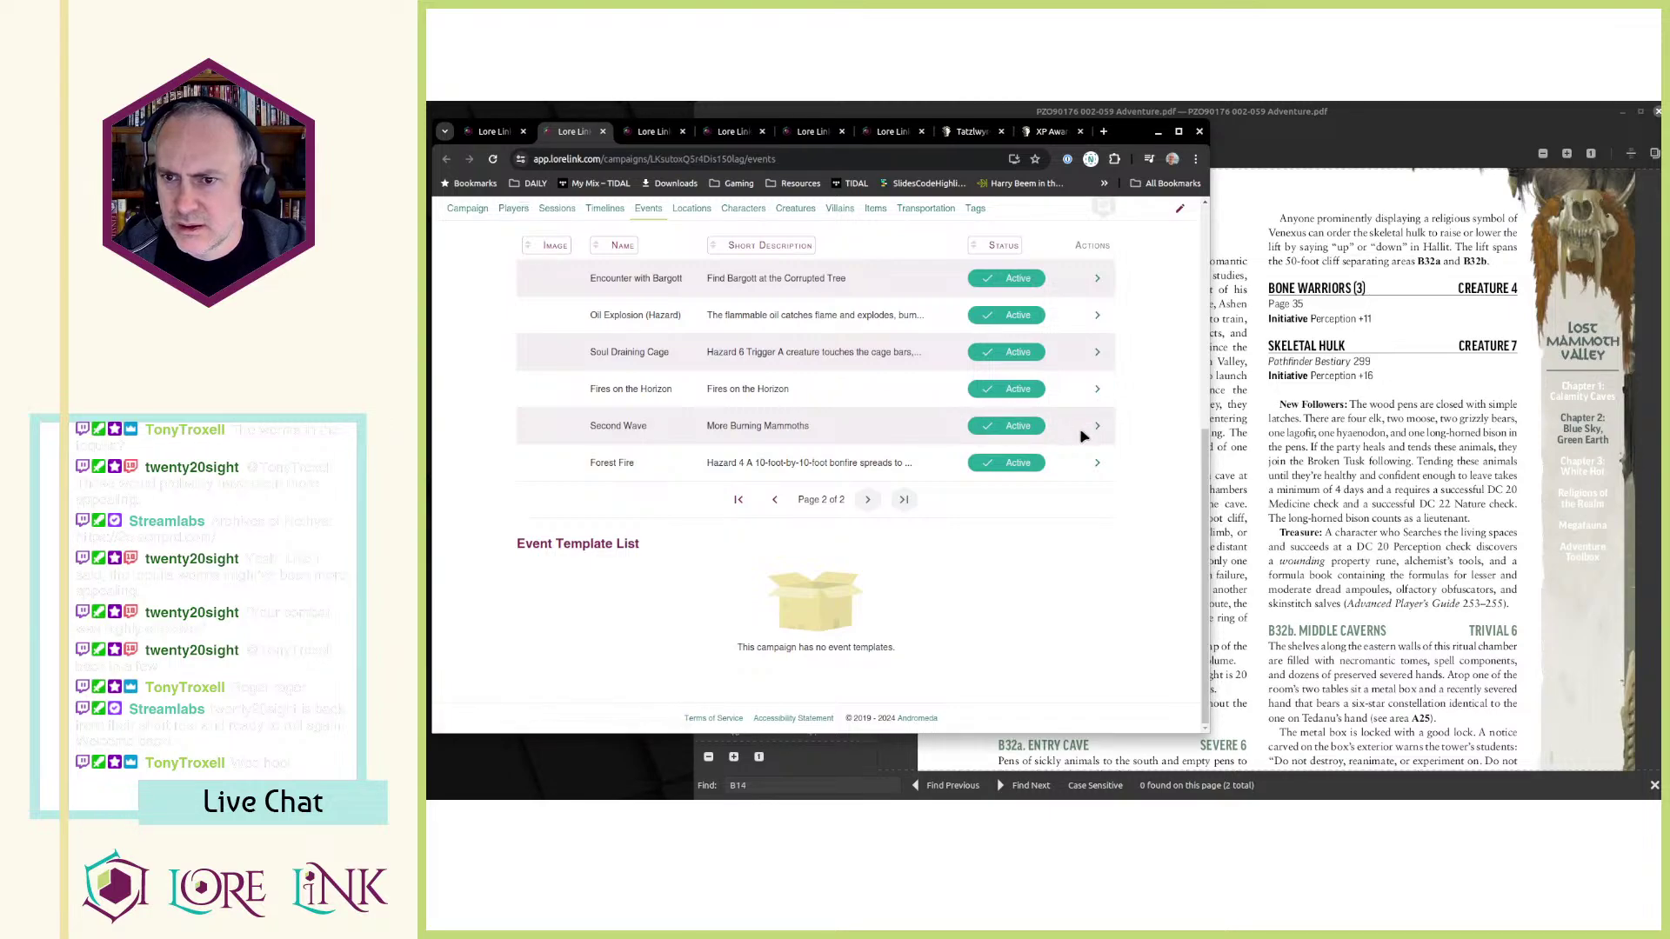
middle_click(1097, 426)
- Examine the Attack on the Pinnacle event's details, associated game objects and triggers
key(ctrl+Tab)
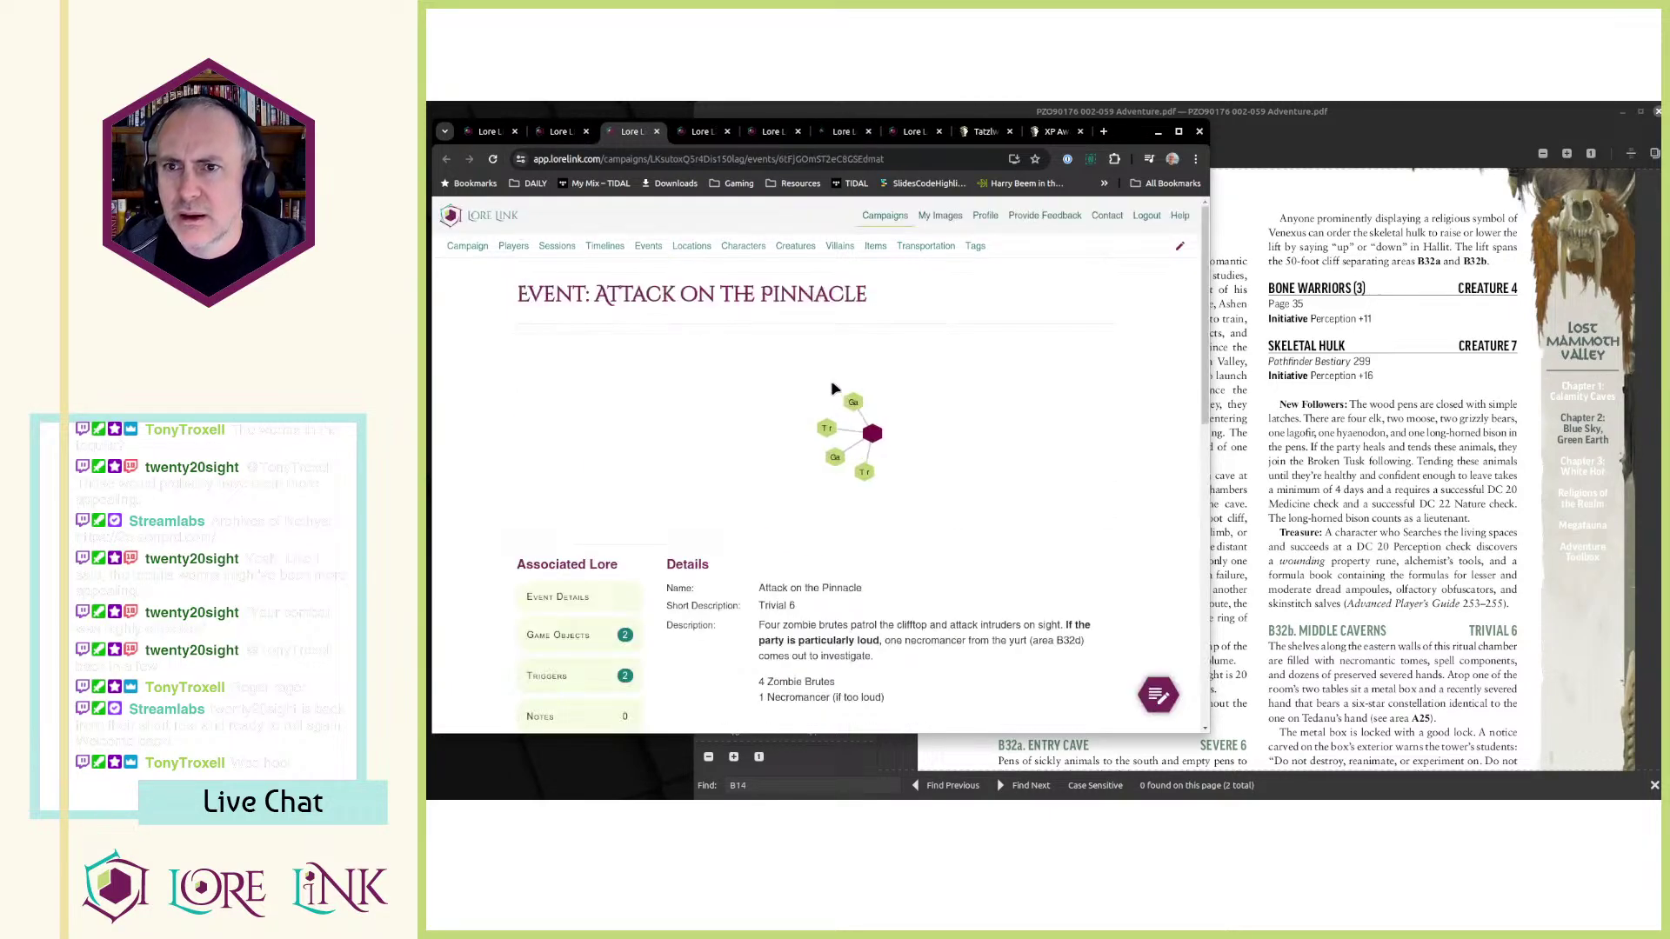
scroll(827, 401, down, 2)
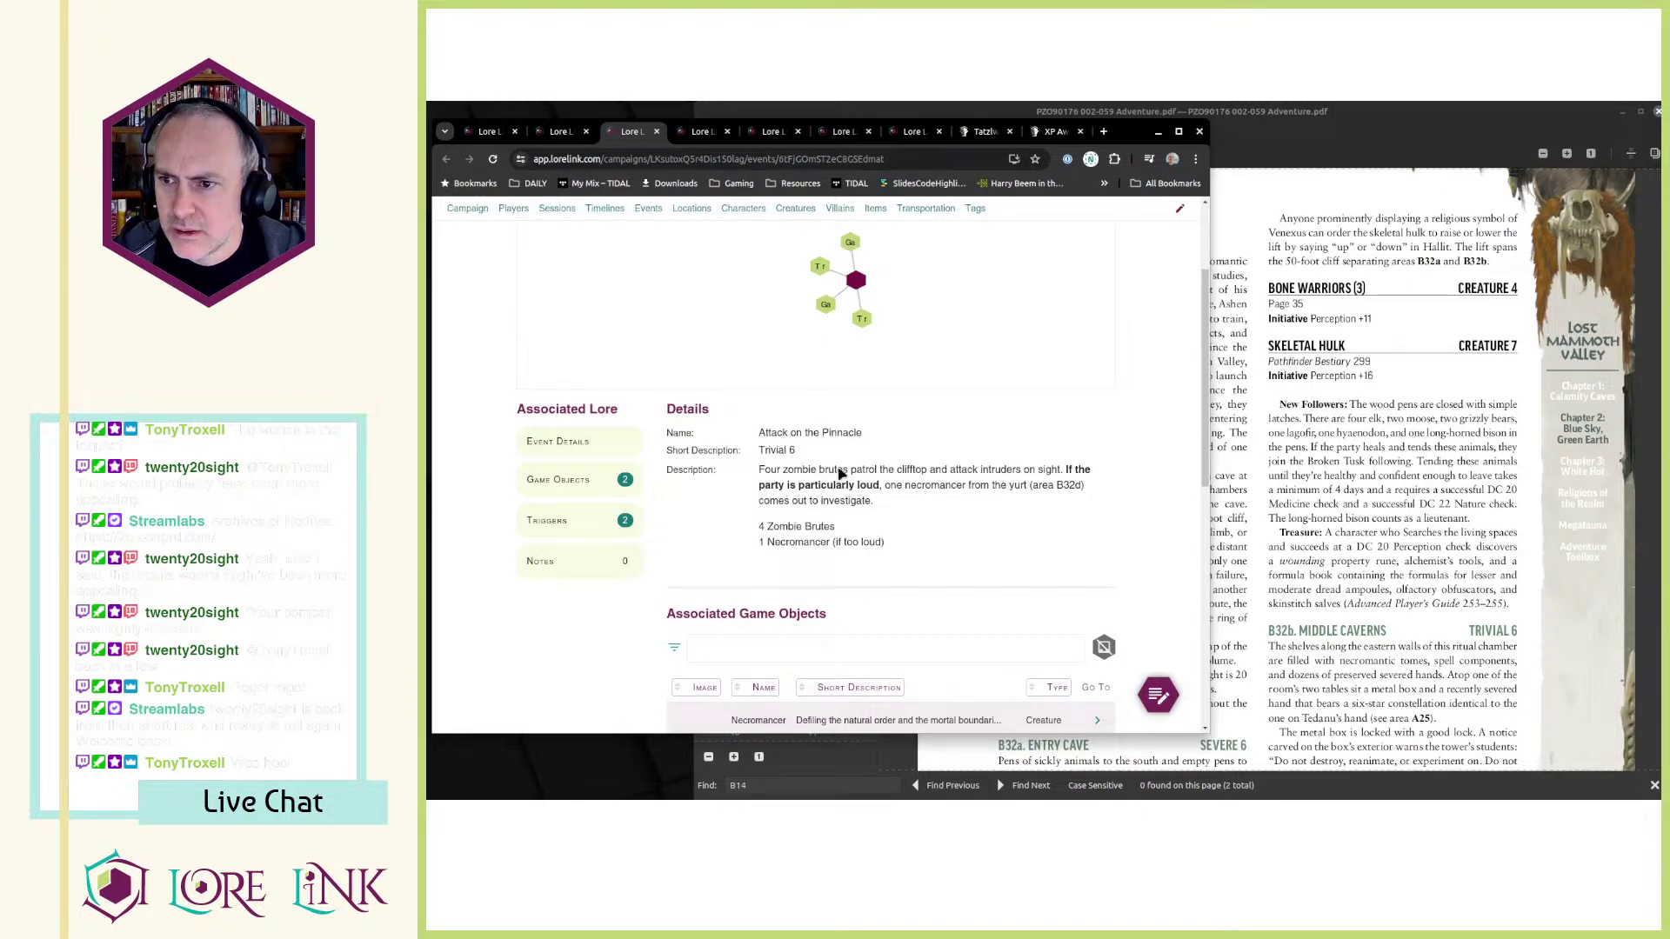
scroll(840, 473, up, 2)
scroll(930, 452, down, 6)
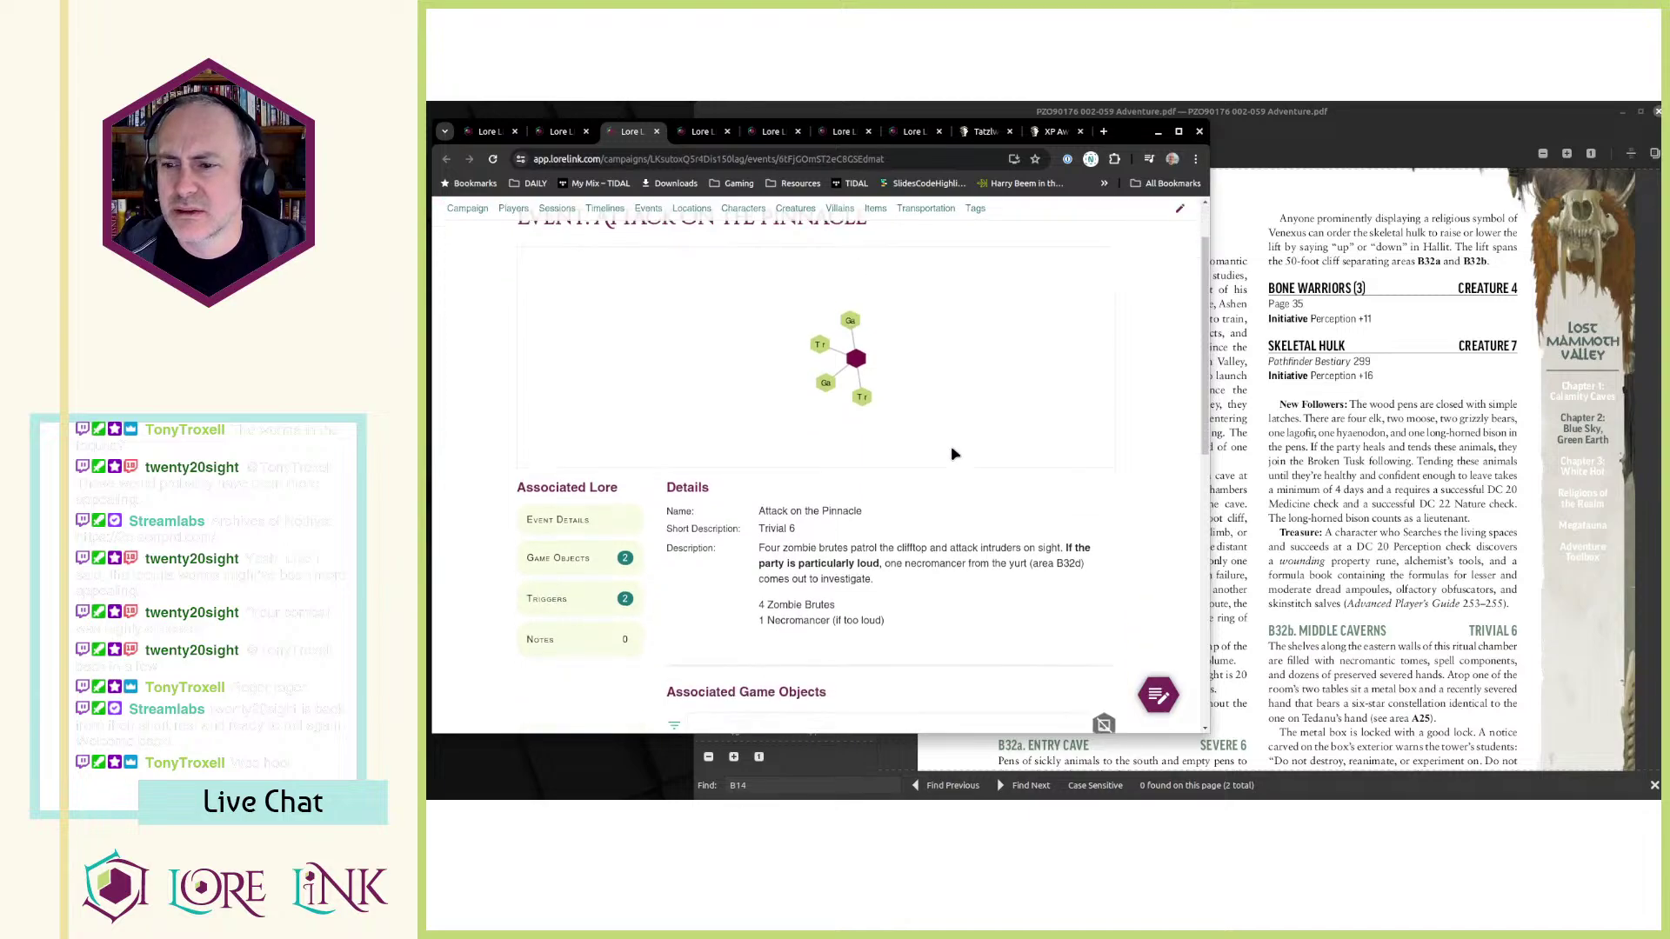
scroll(905, 452, down, 3)
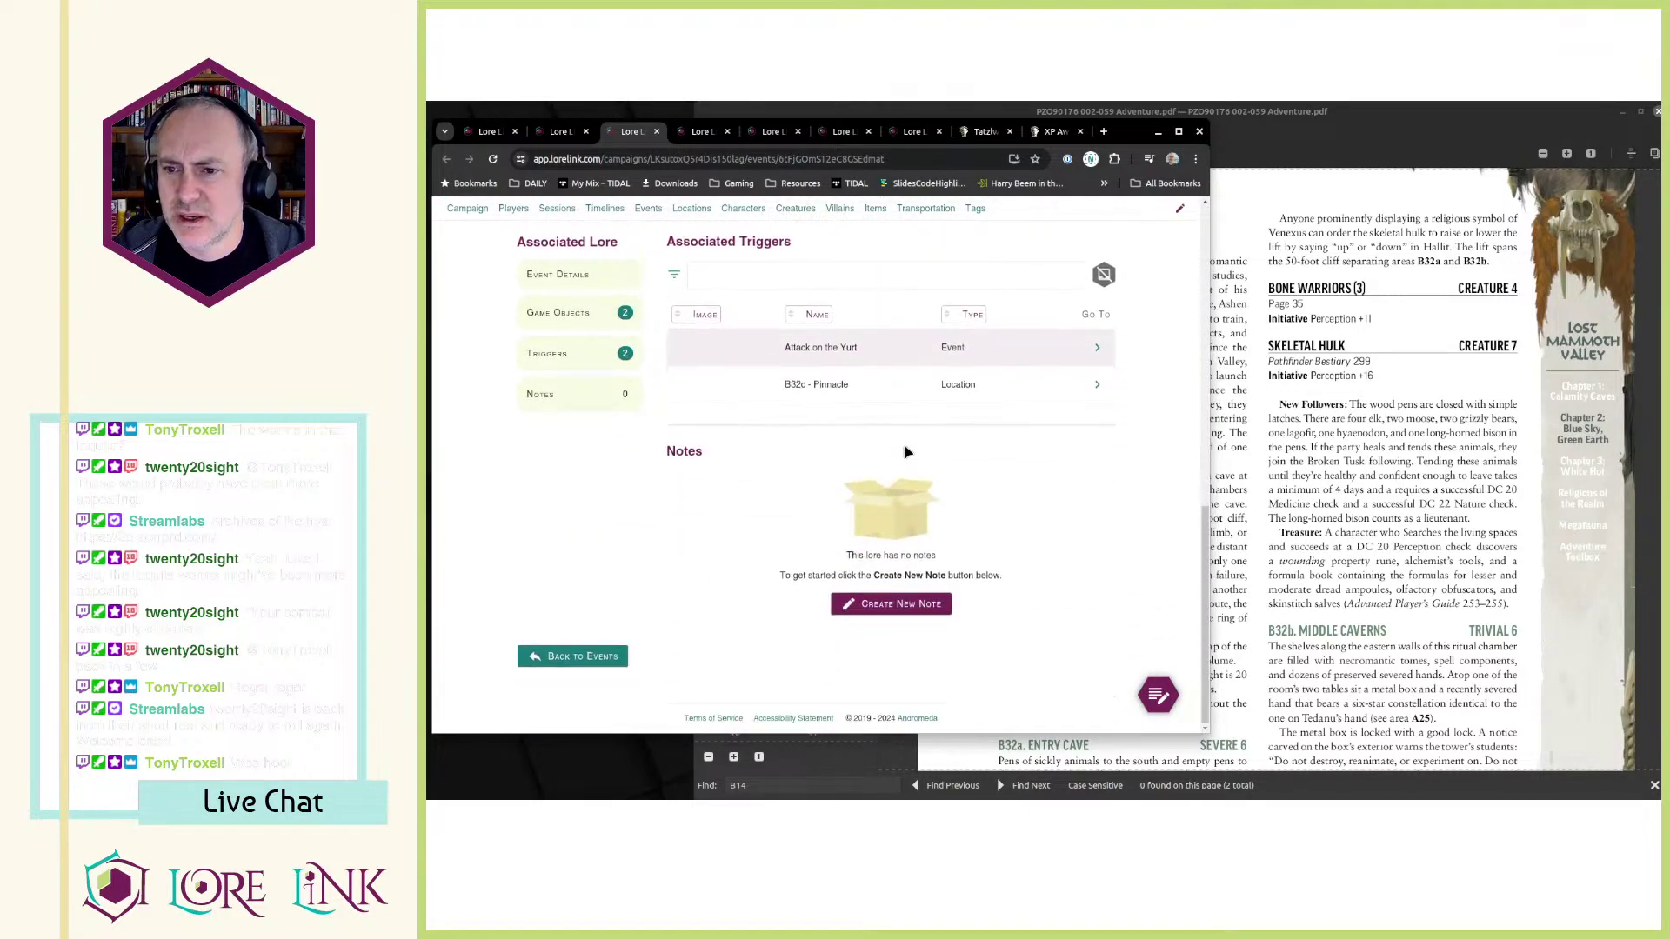
scroll(904, 451, up, 6)
- Return to Session 22 and associate the existing event Attack on the Pinnacle with it
key(ctrl+shift+Tab)
key(ctrl+shift+Tab)
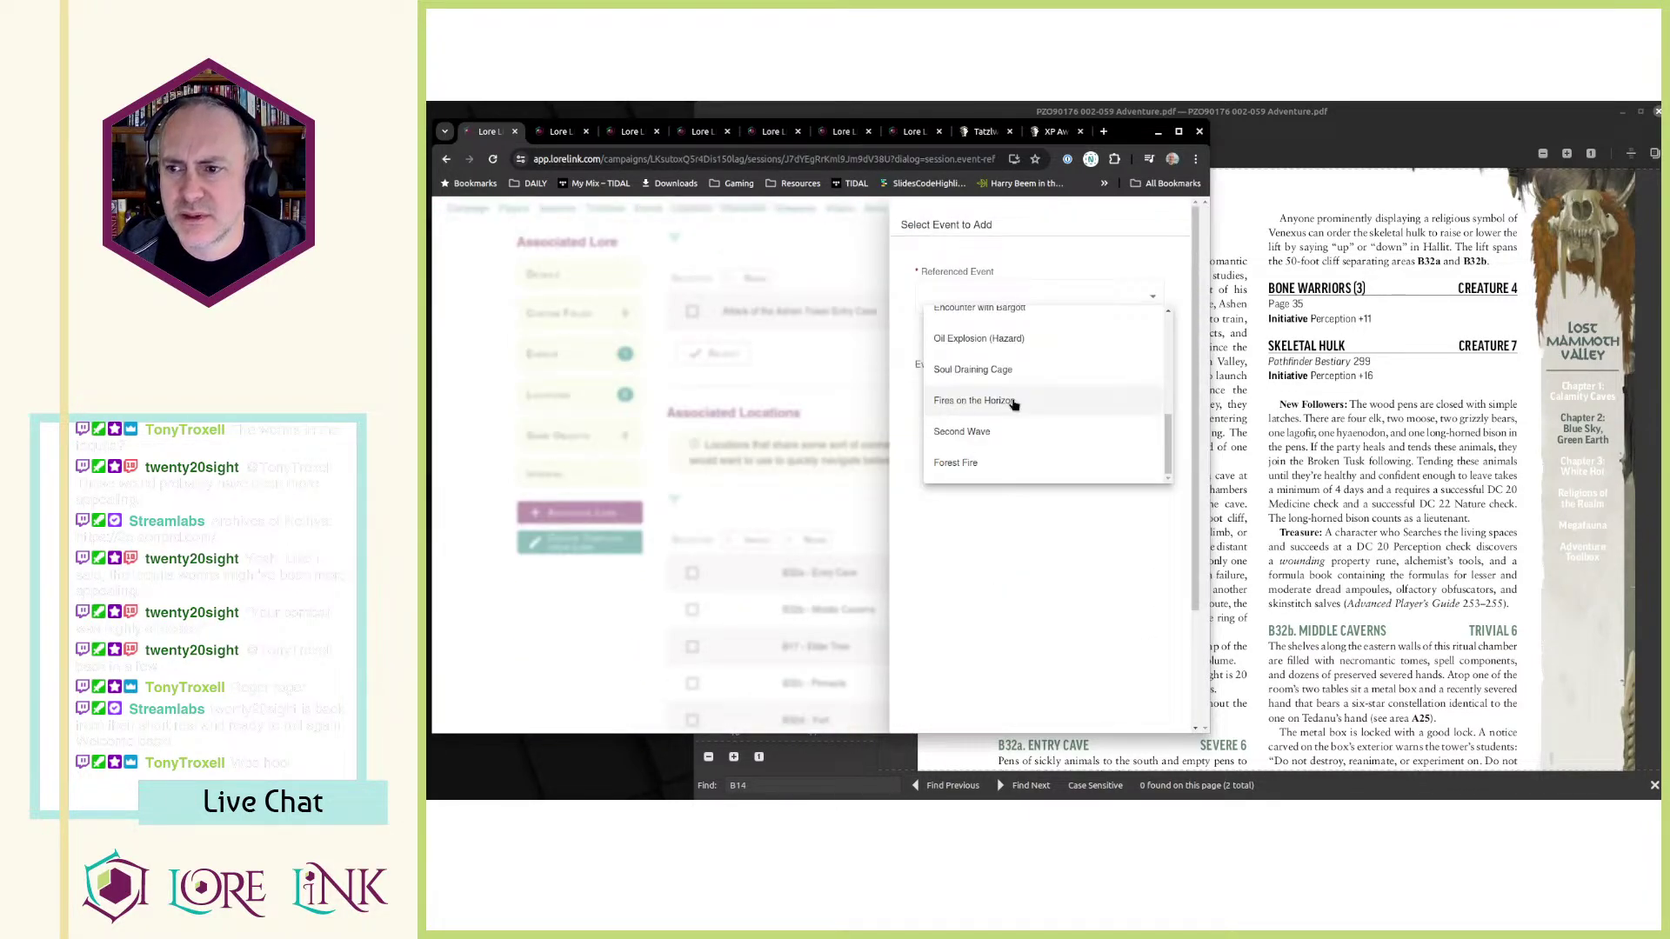
scroll(1020, 400, up, 2)
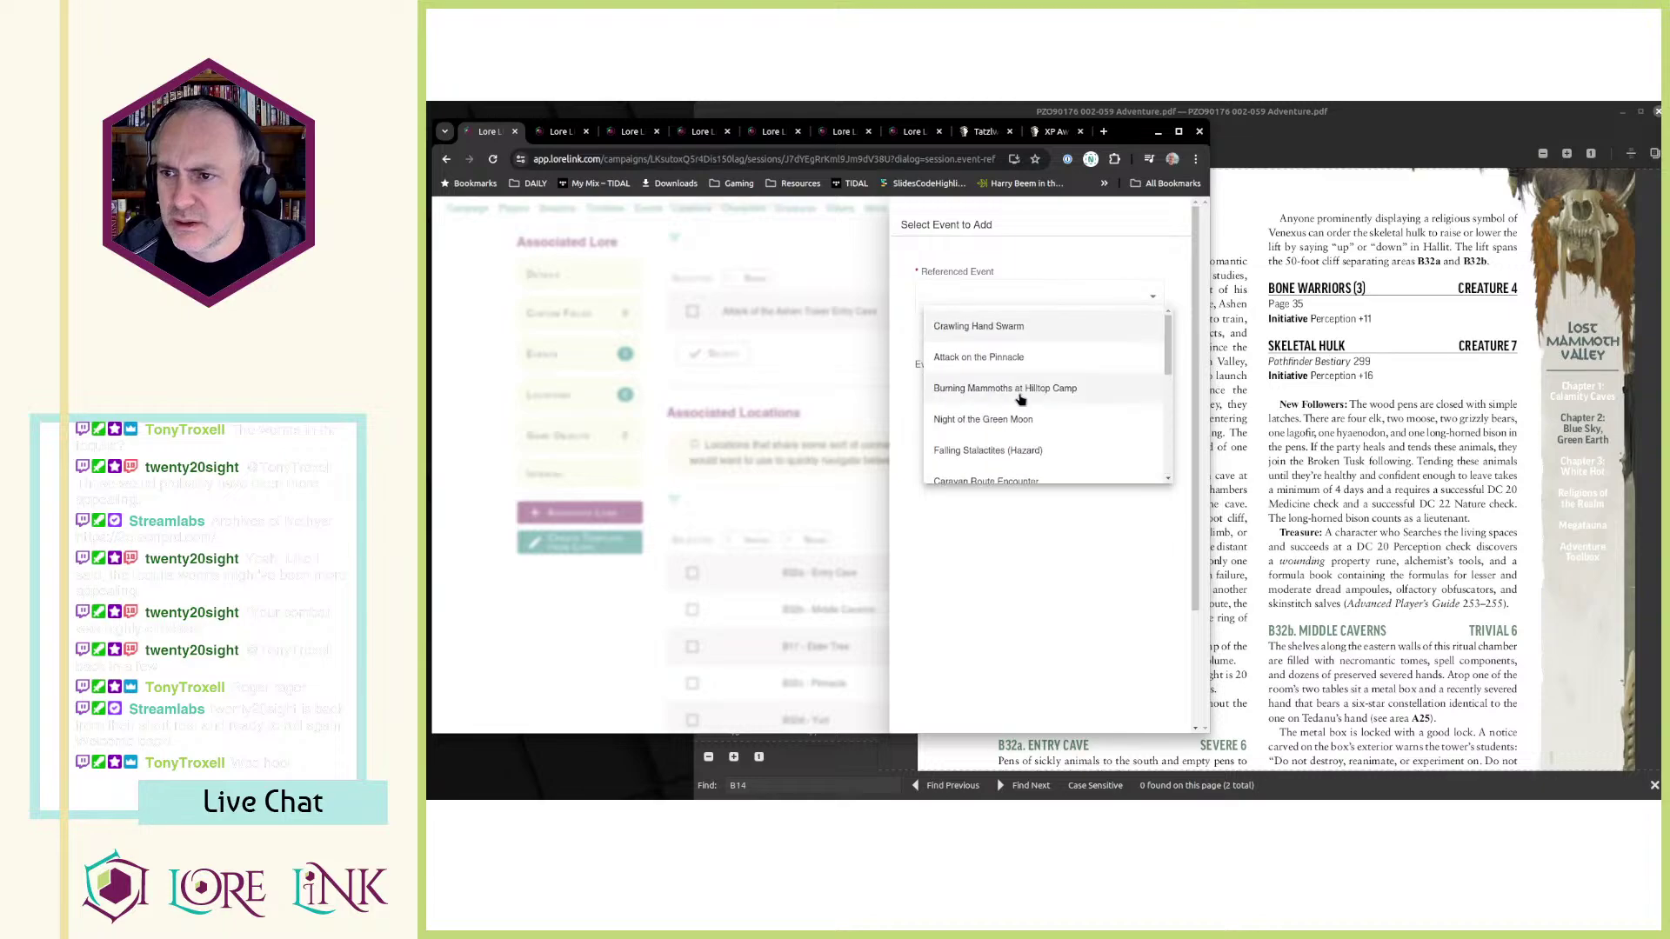
click(1075, 353)
click(1103, 336)
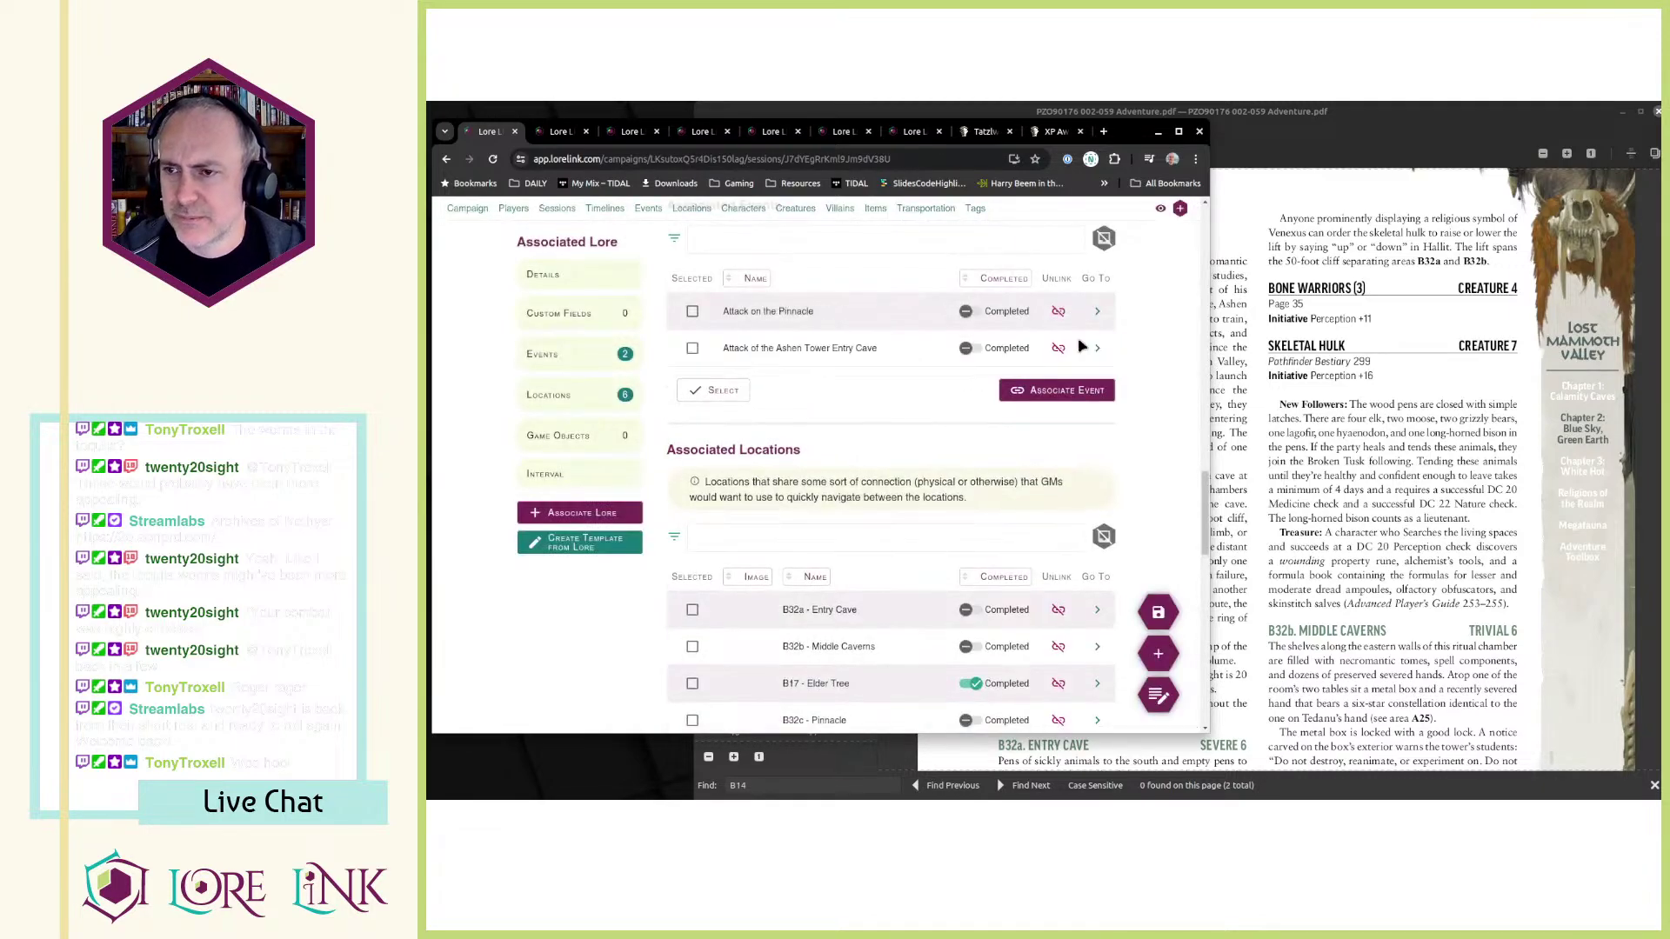
- Close the Attack on the Pinnacle page and associate the existing event Attack on the Yurt with Session 22
key(ctrl+Tab)
key(ctrl+Tab)
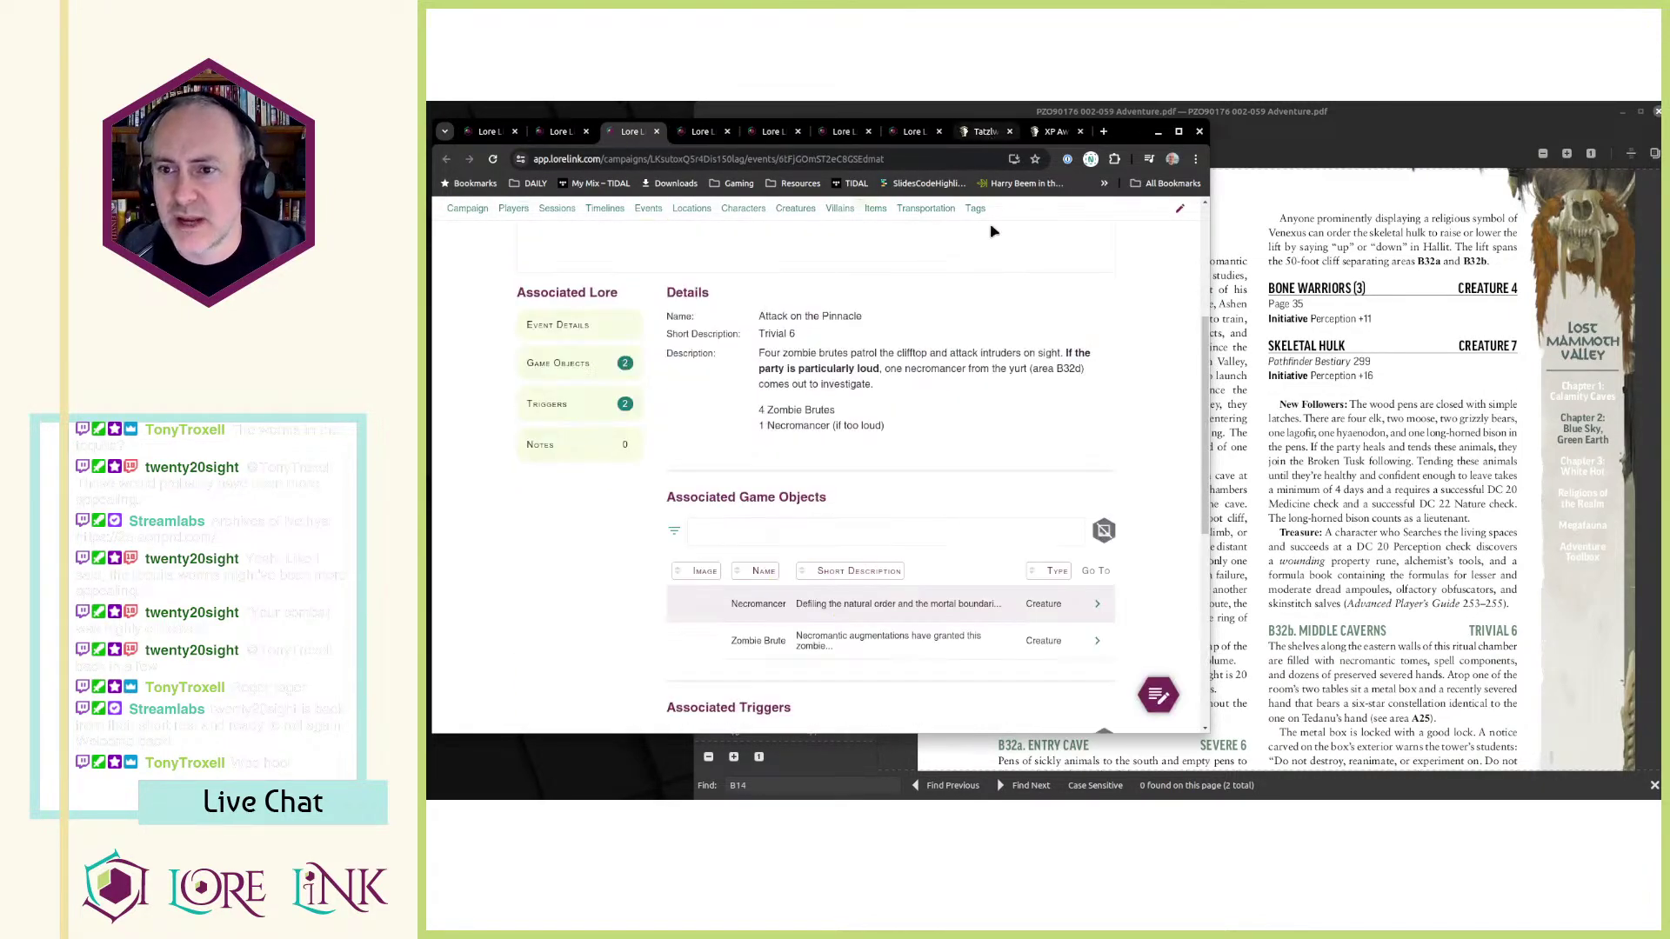
scroll(922, 382, up, 3)
key(ctrl+w)
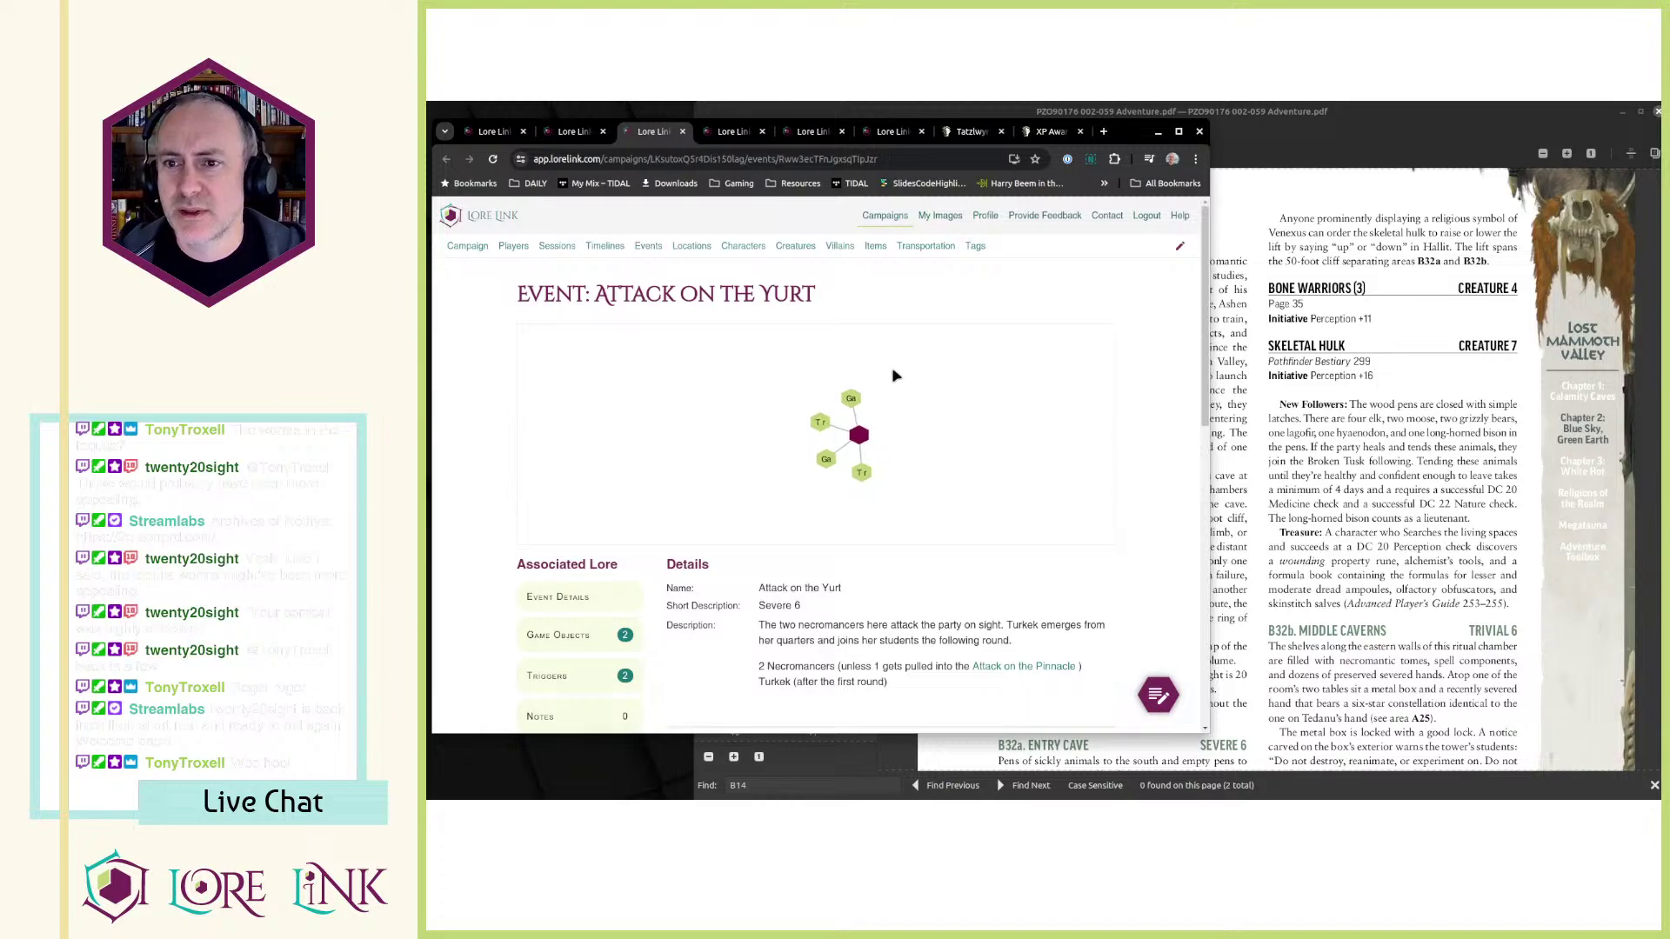
key(ctrl+1)
scroll(943, 461, down, 8)
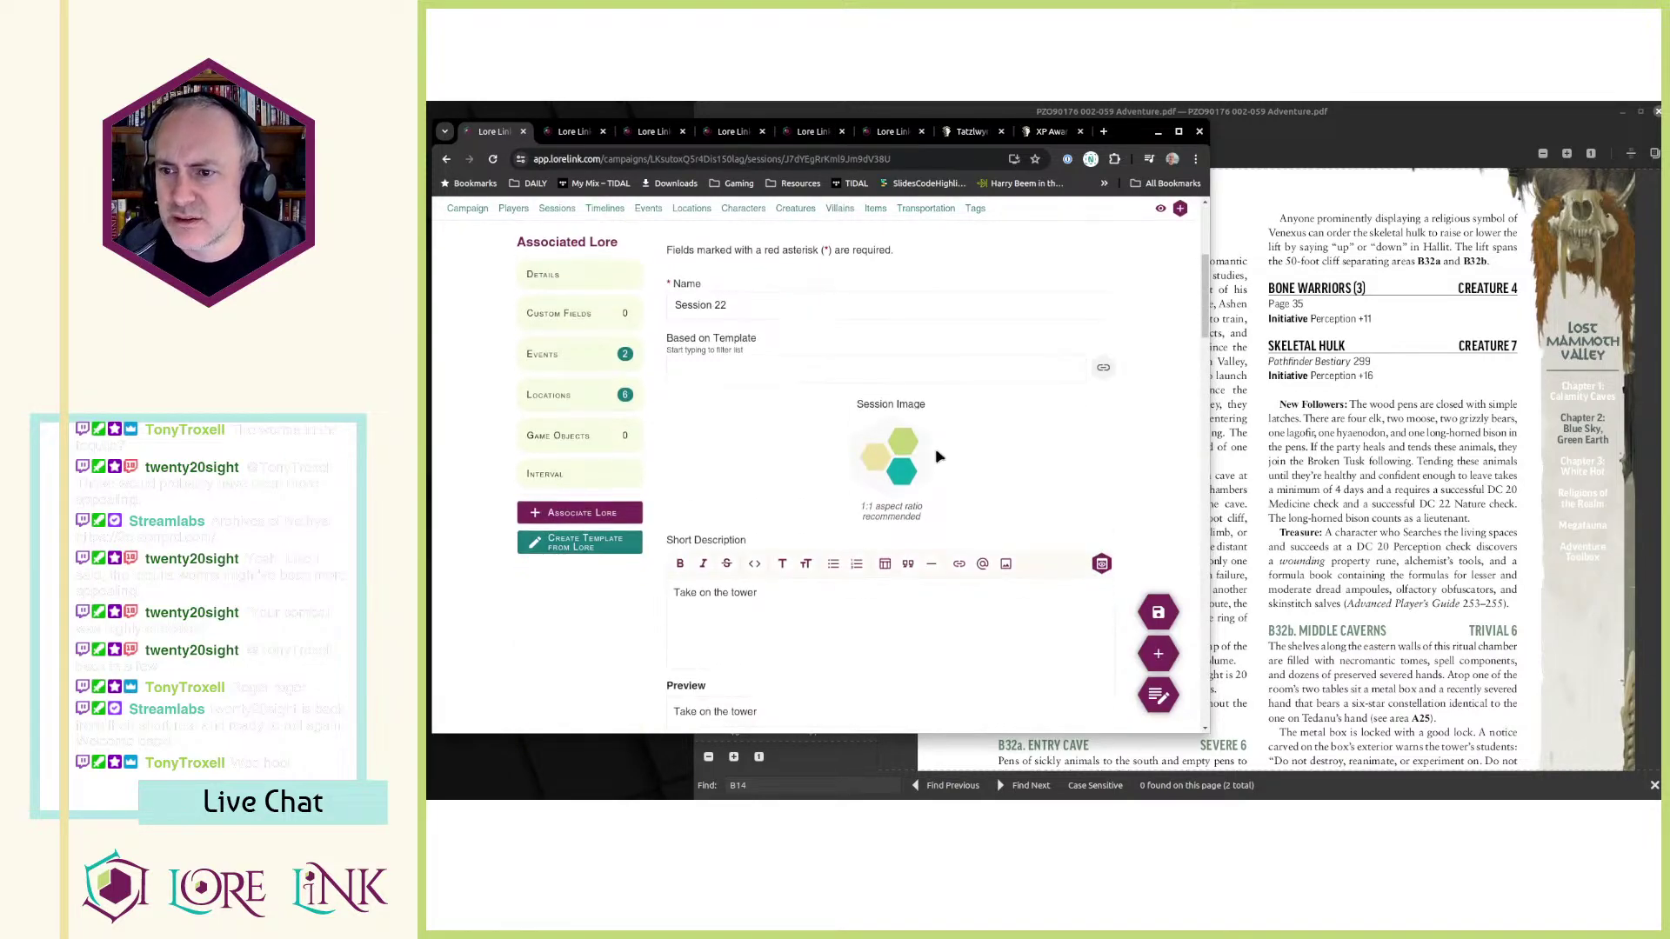
scroll(966, 432, down, 5)
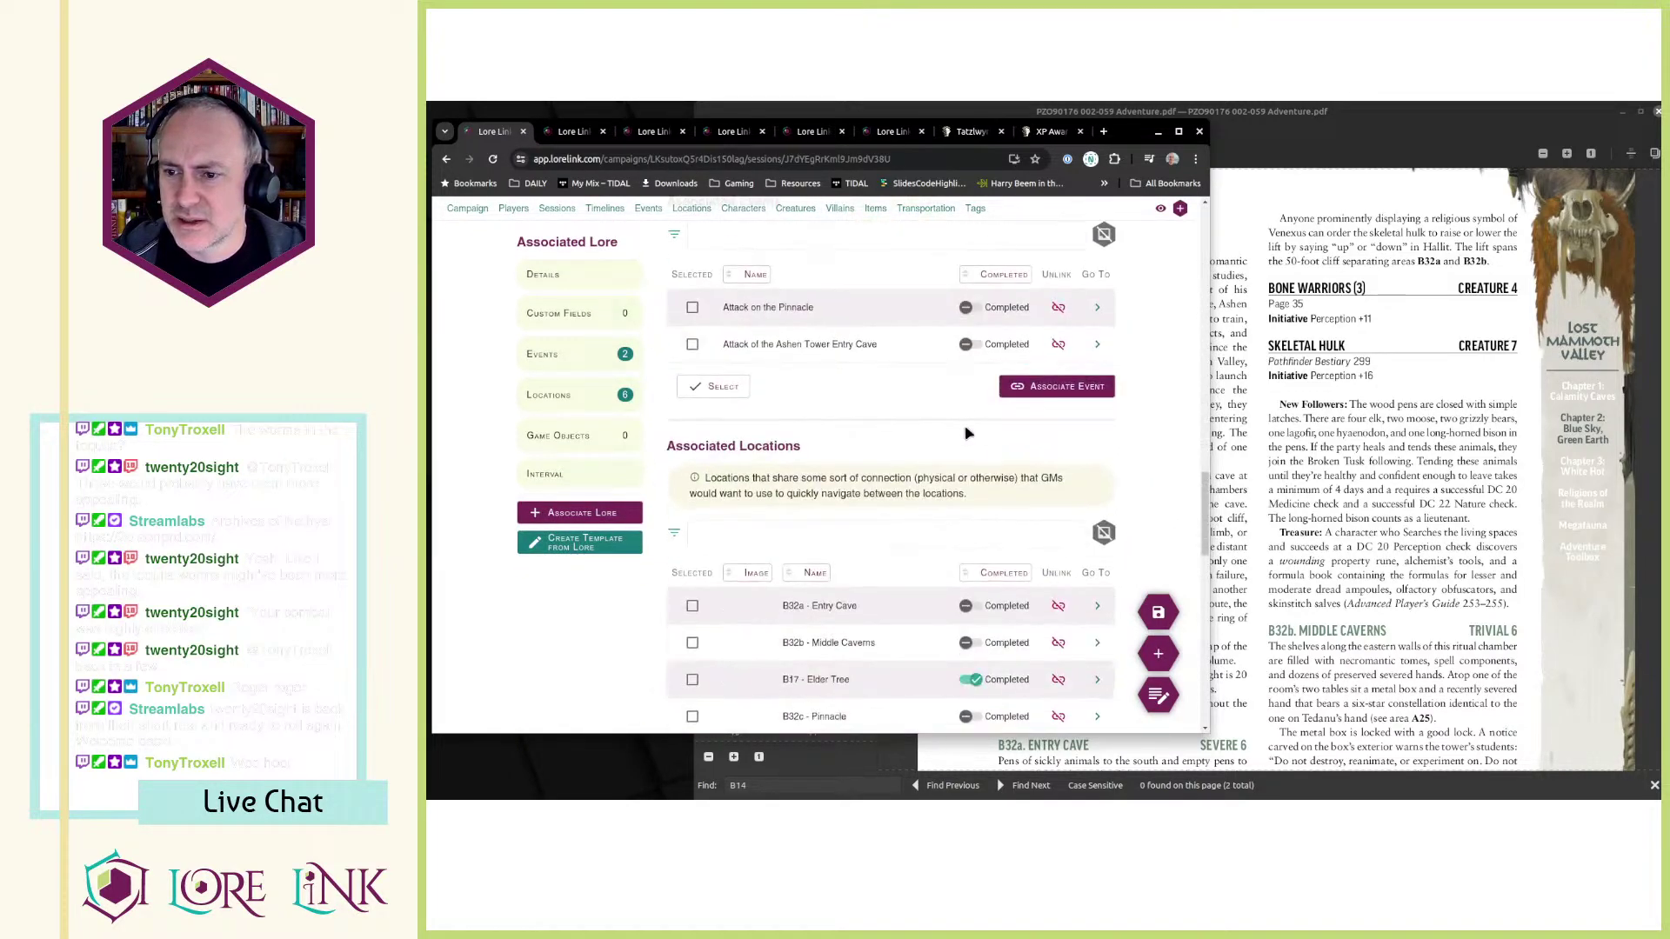
click(1034, 386)
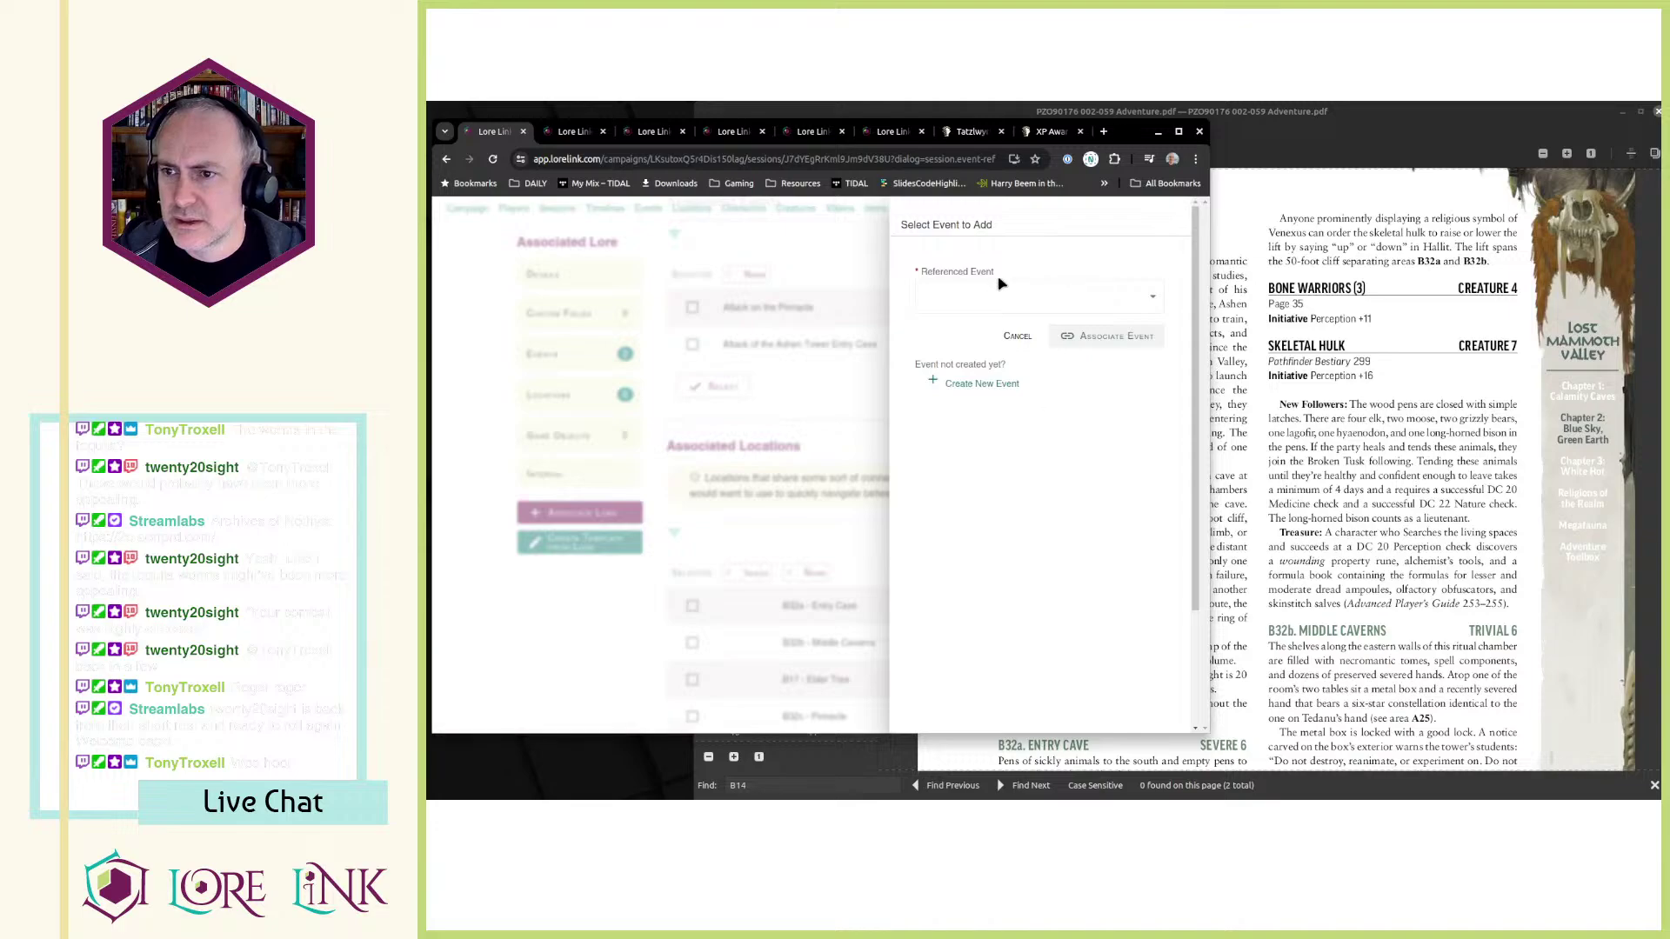
click(998, 297)
scroll(1039, 366, down, 2)
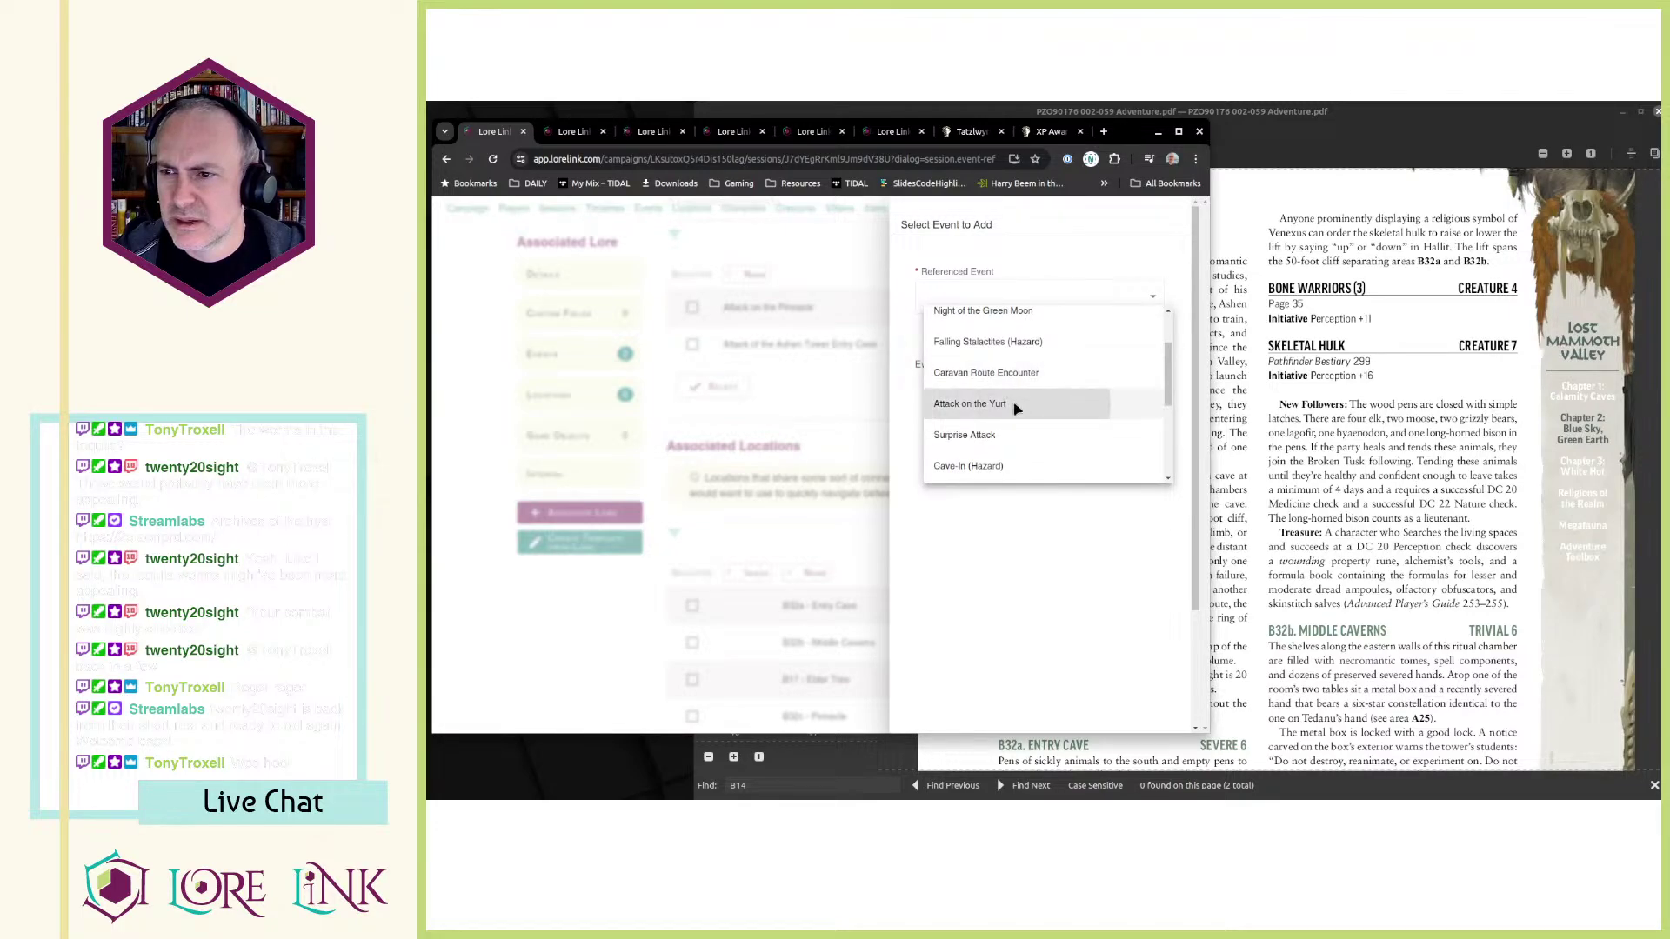
click(1057, 399)
click(1114, 340)
- Close the Attack on the Yurt page, then read the Fires on the Horizon event's description and triggers and close it
key(ctrl+Tab)
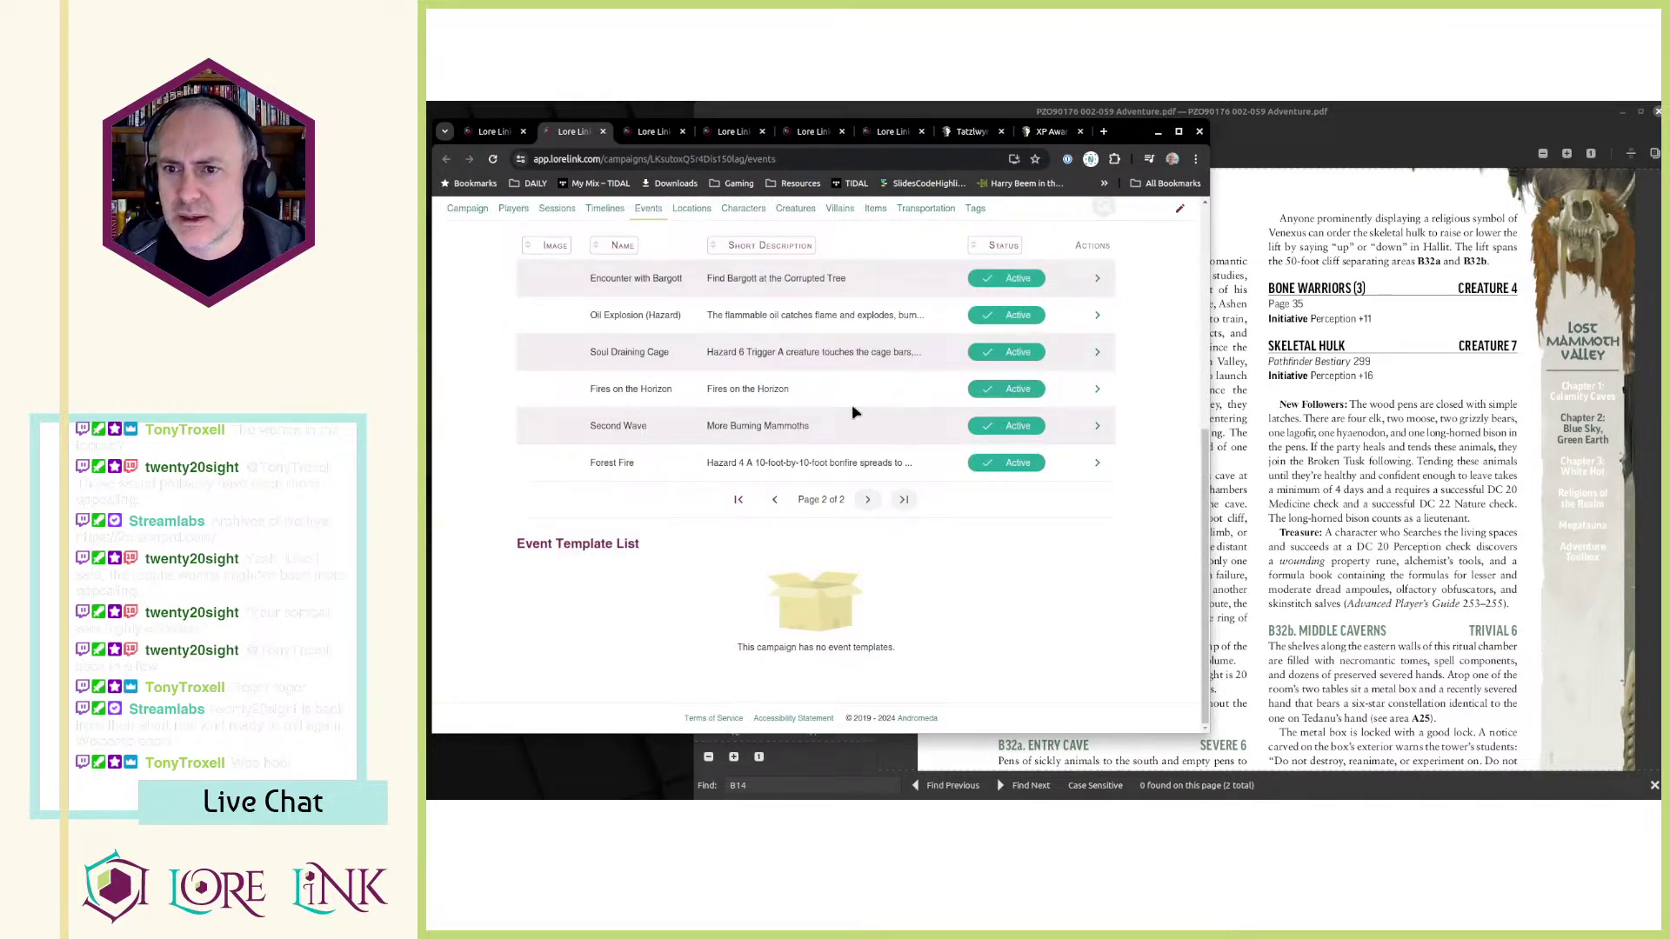
key(ctrl+w)
key(ctrl+Tab)
scroll(621, 446, down, 1)
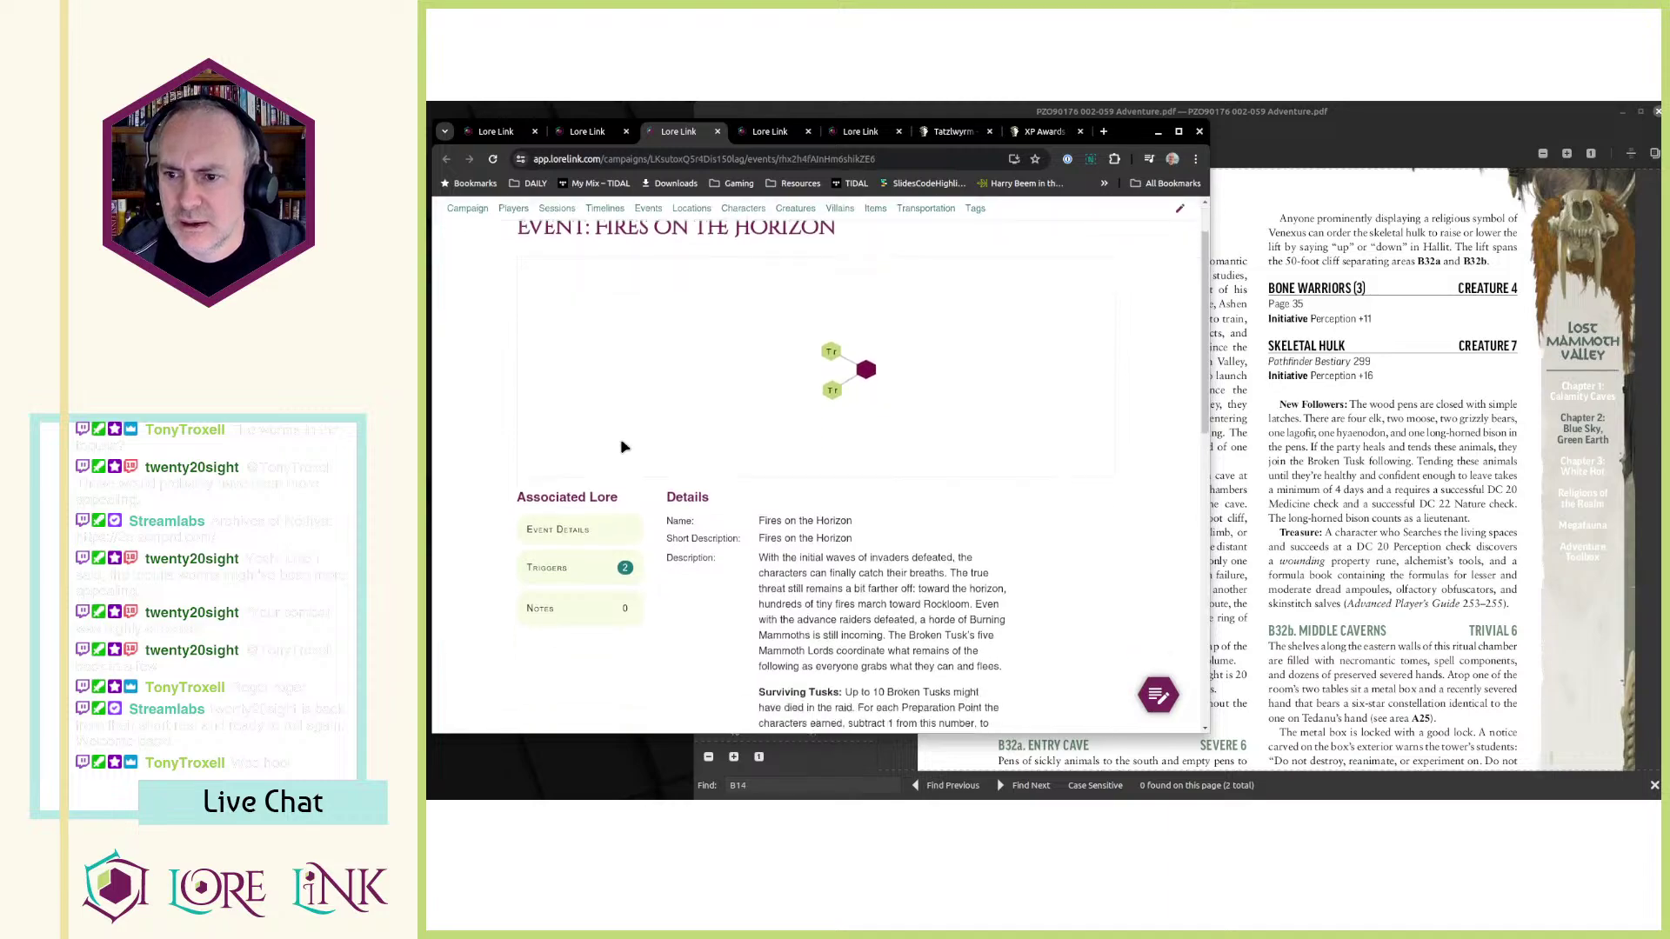
scroll(621, 446, down, 2)
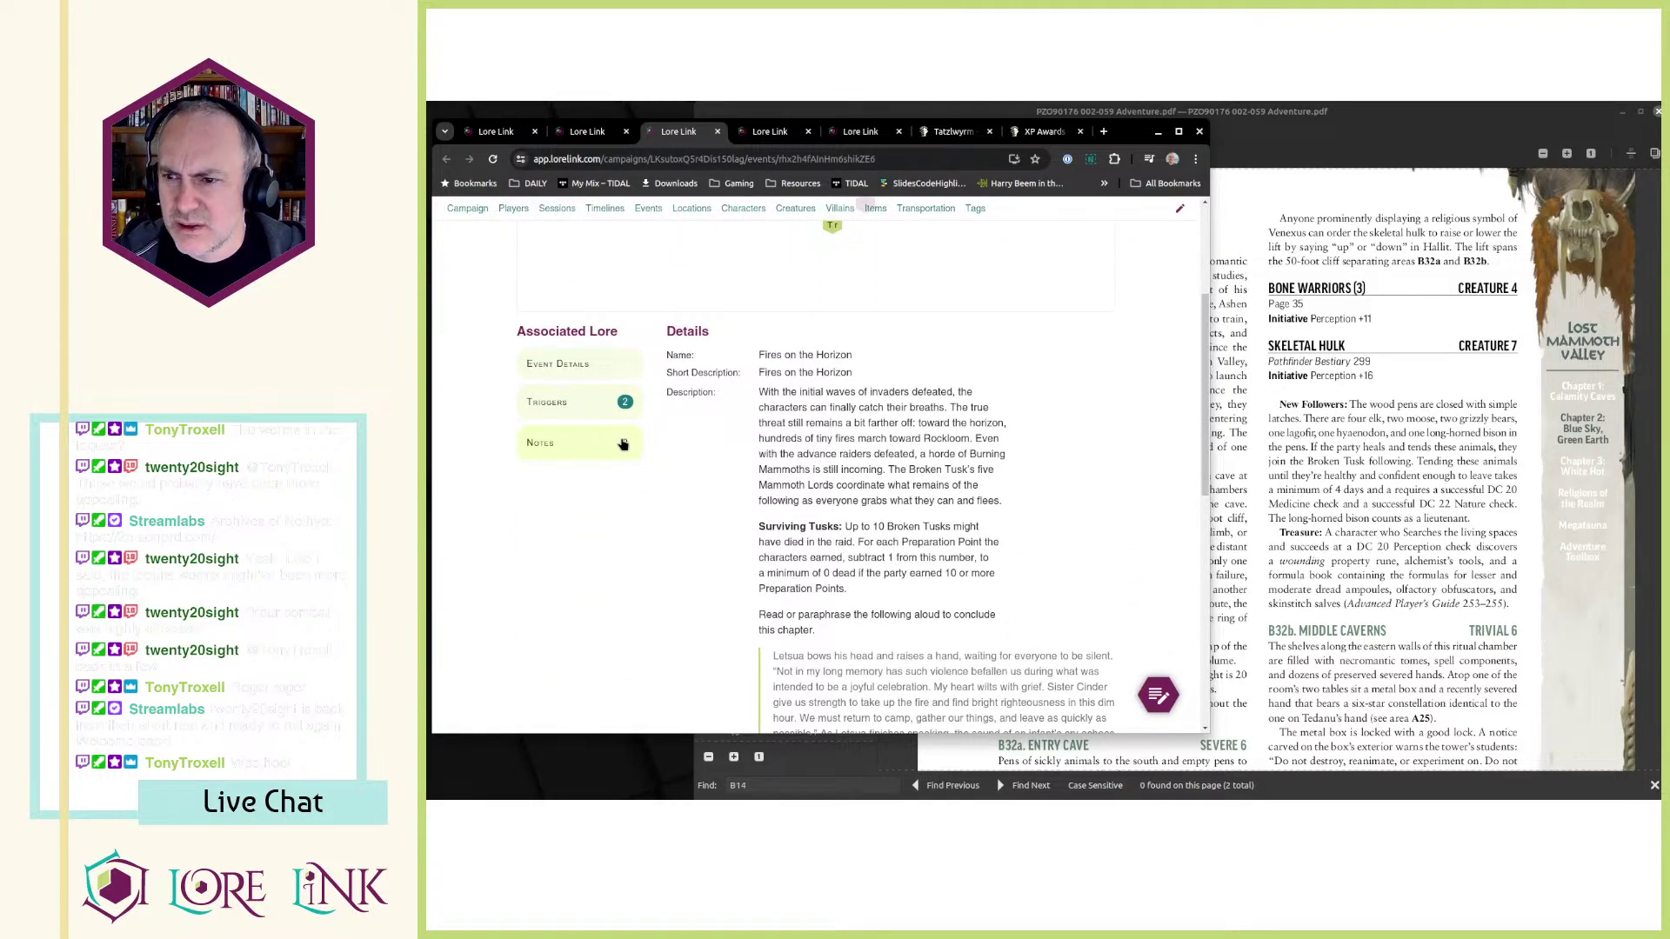
scroll(621, 444, down, 5)
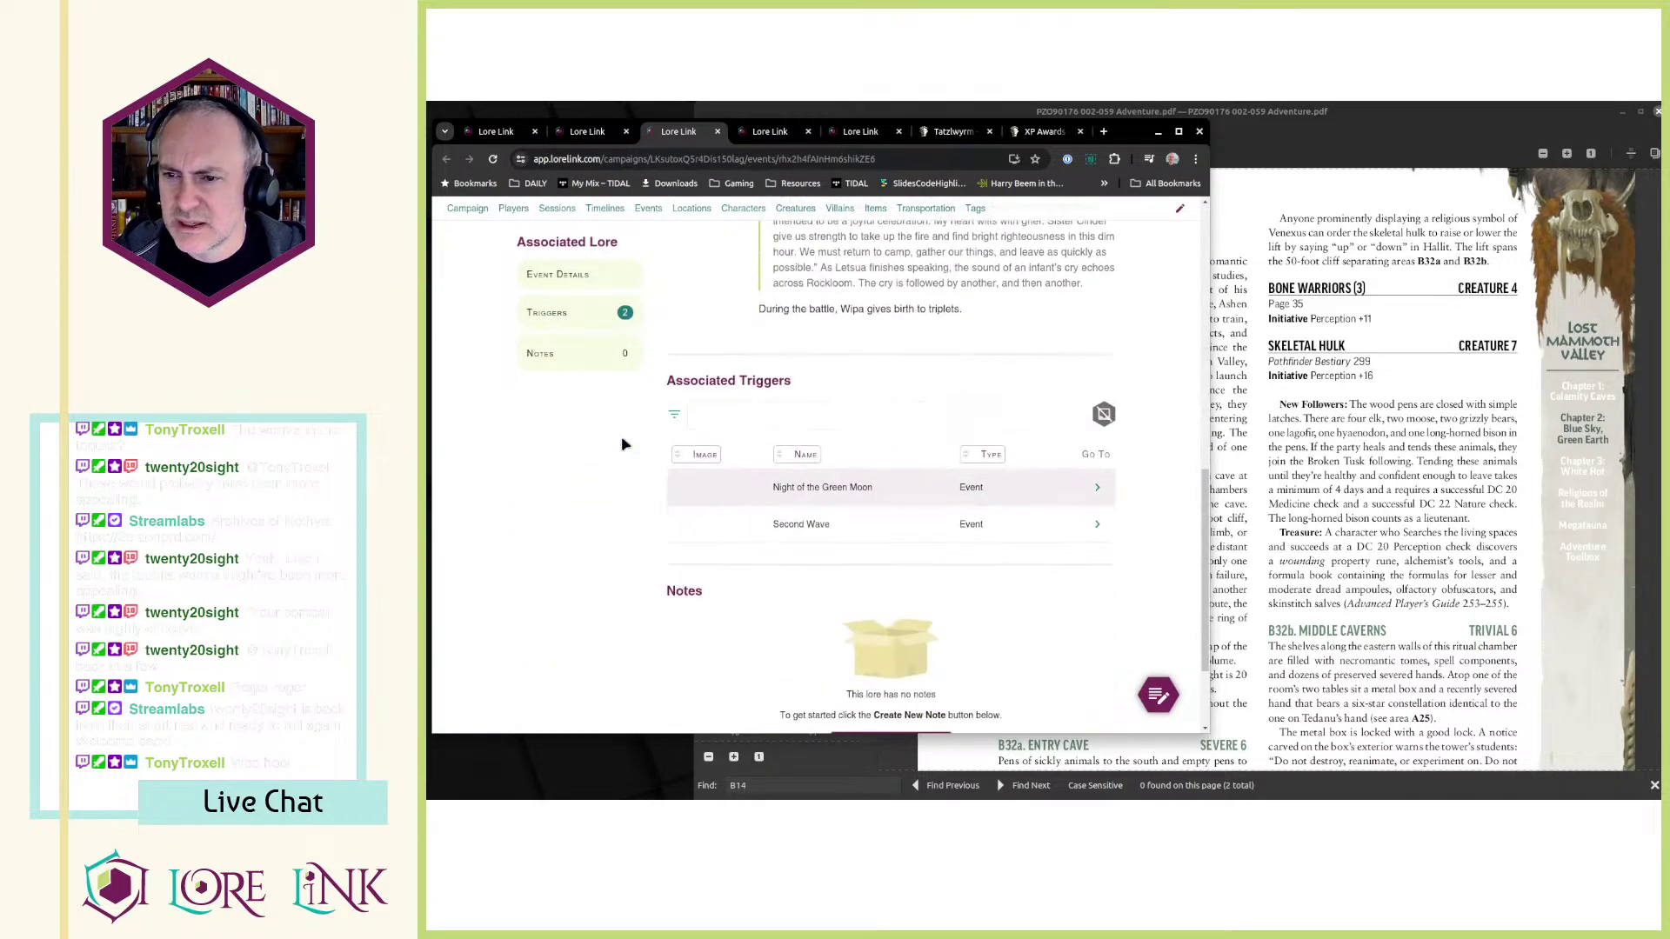
key(ctrl+w)
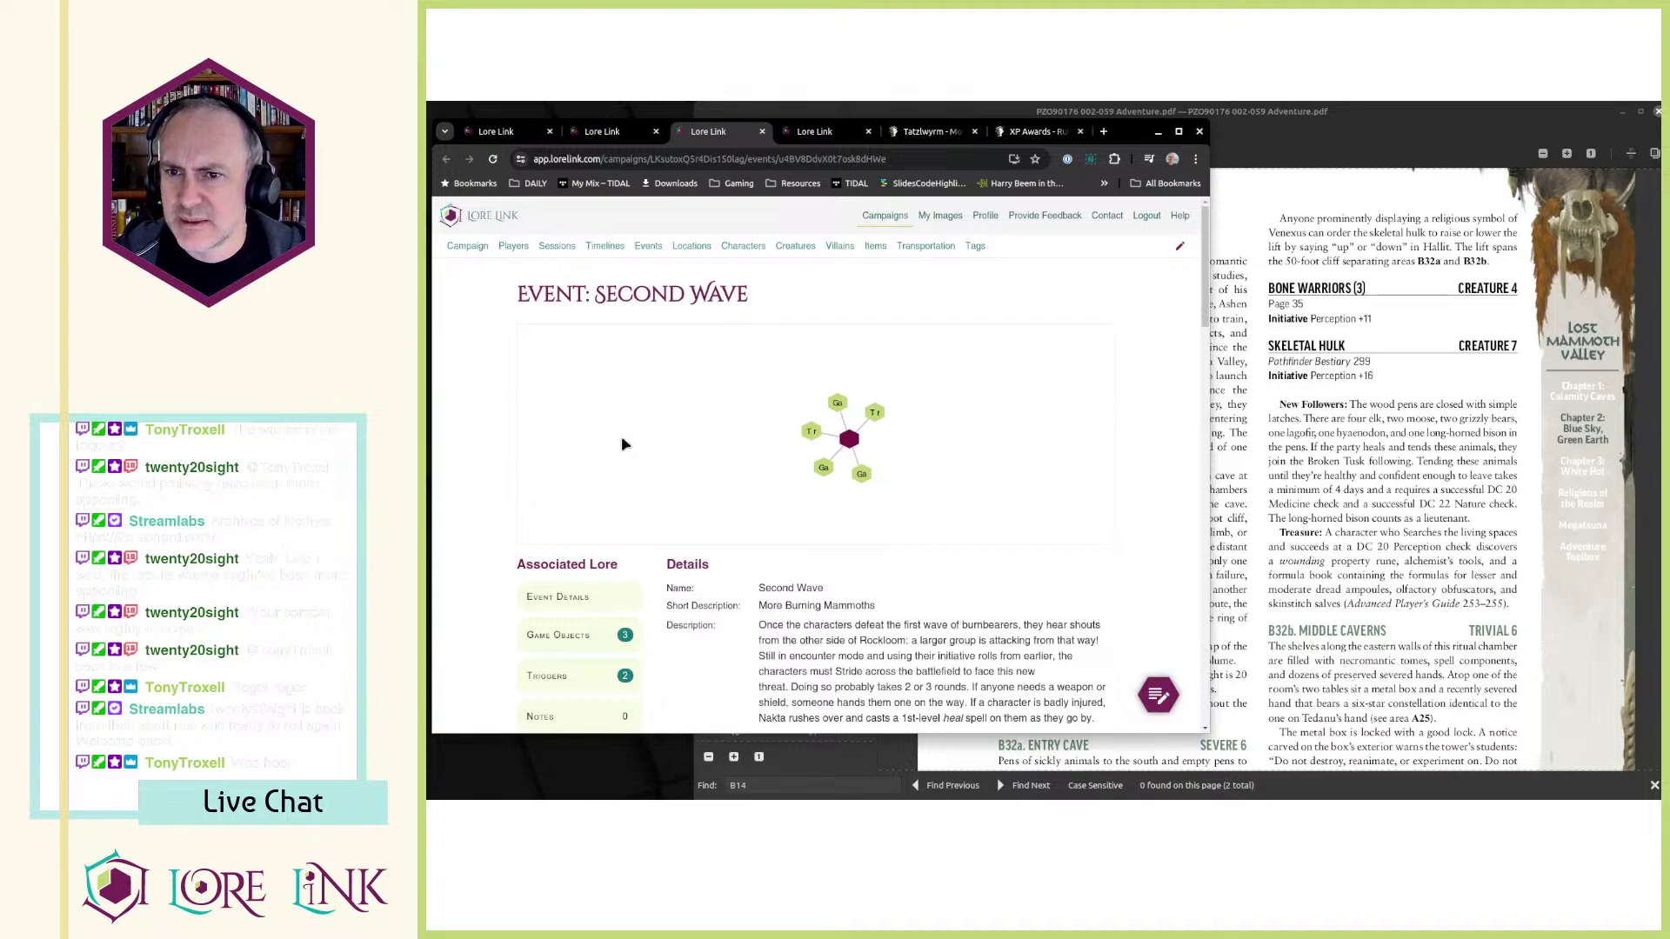
- Read the Second Wave event's description and close its page
scroll(623, 444, down, 2)
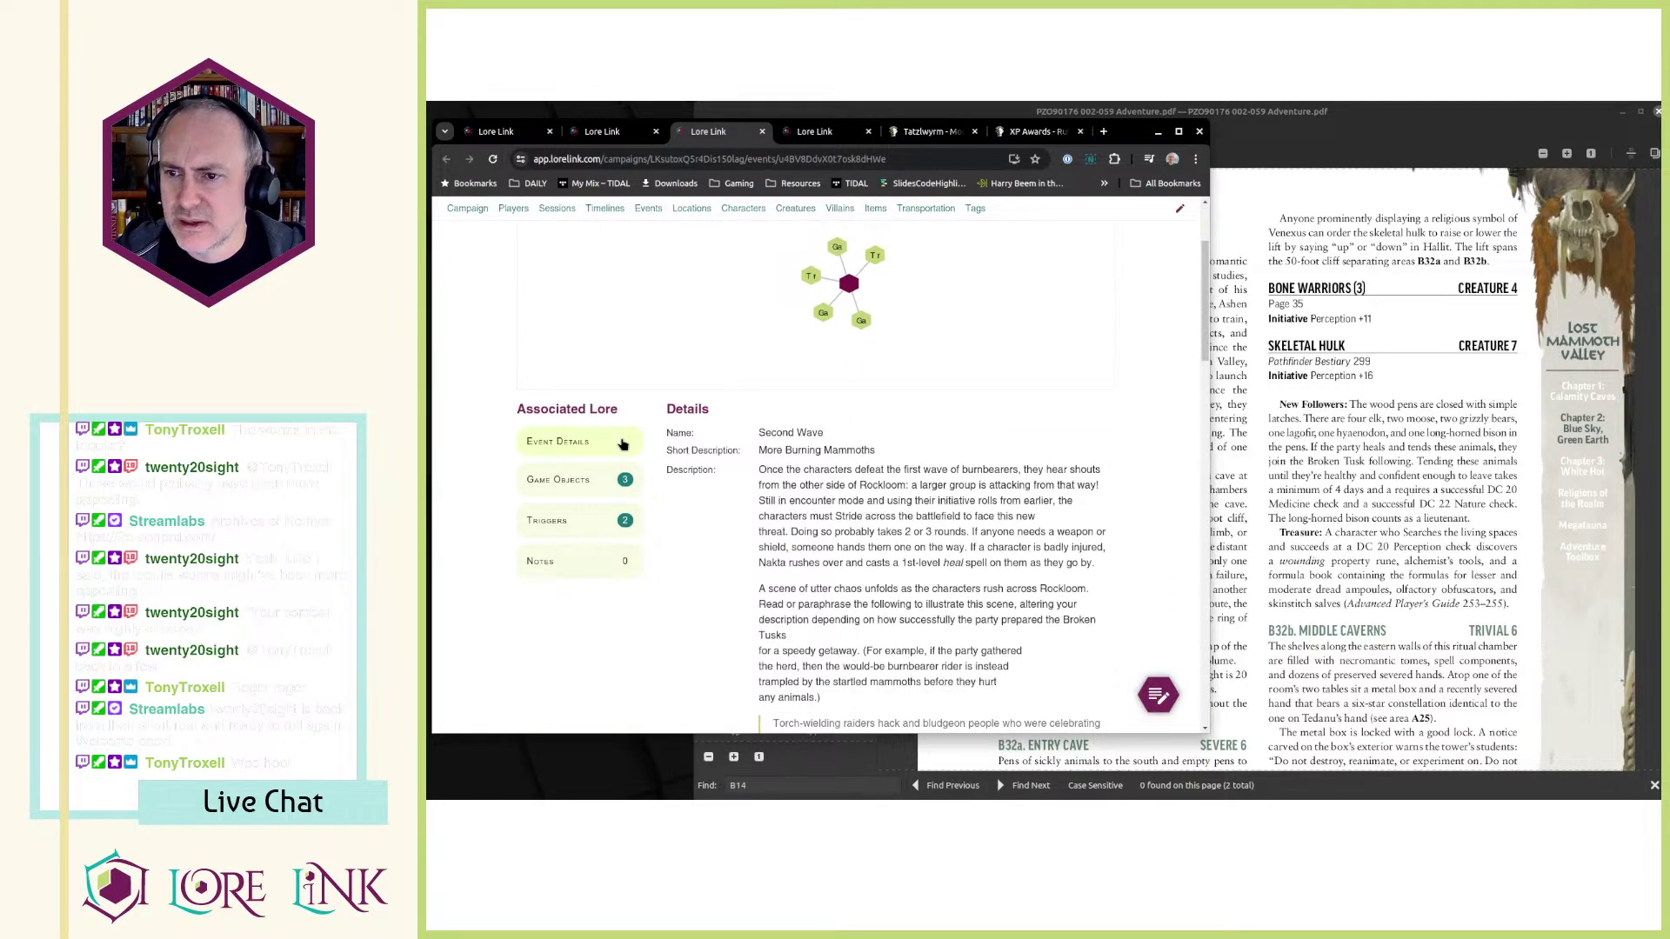
scroll(623, 445, down, 2)
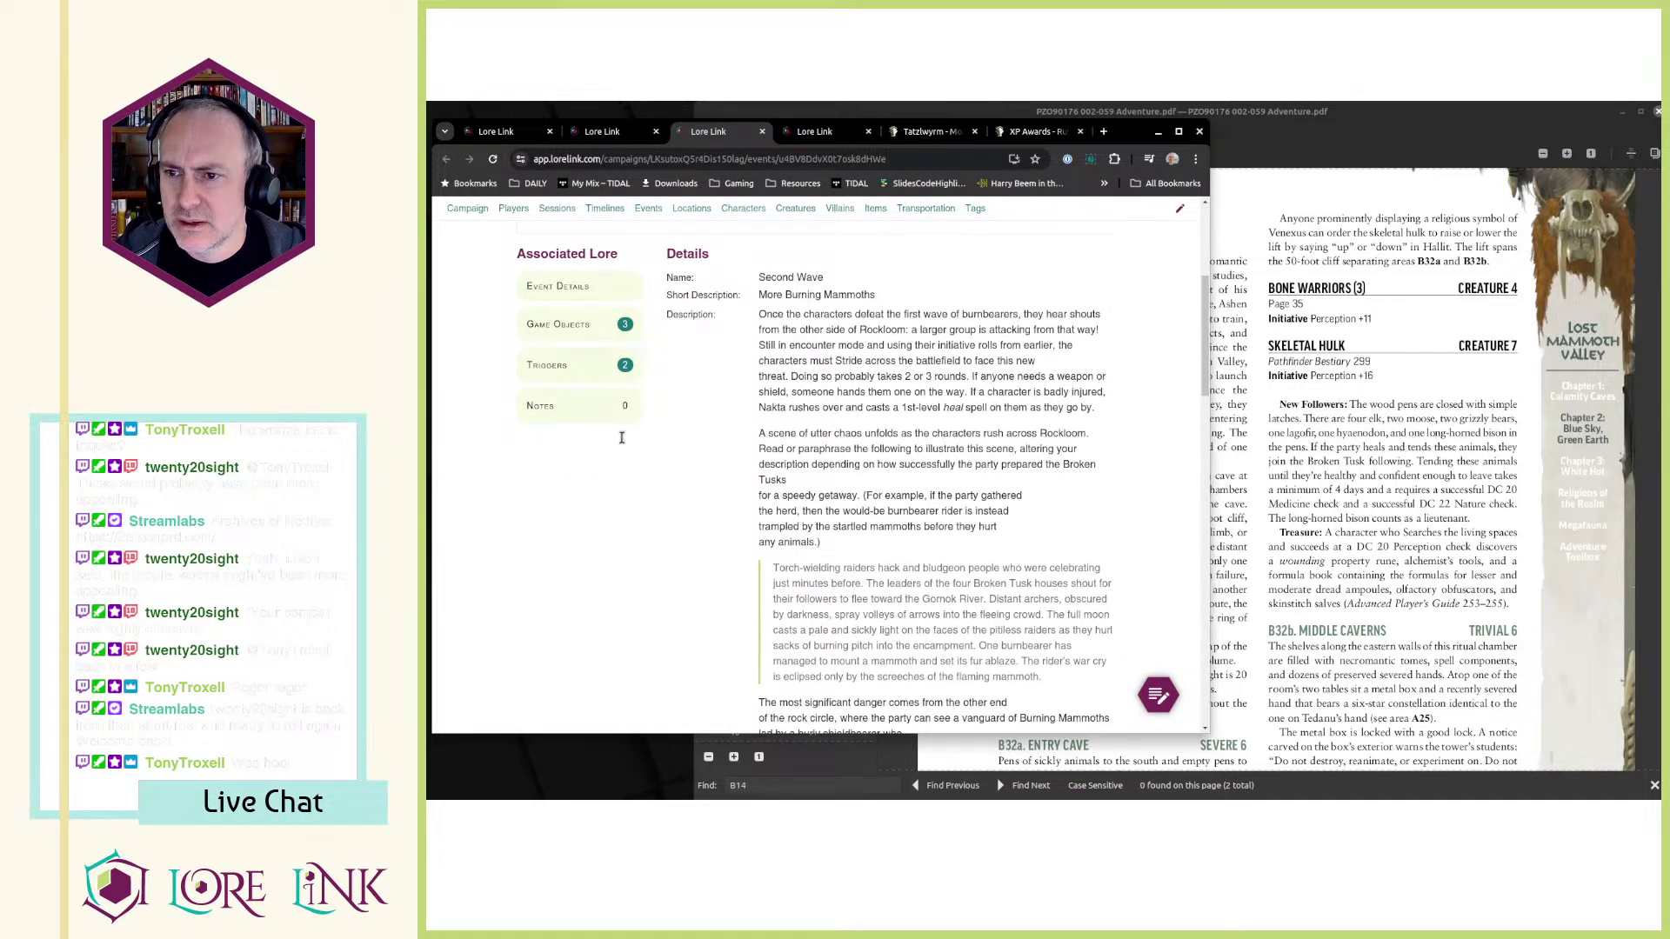
key(ctrl+w)
- Look over the Lost Mammoth Valley location page and recheck the second page of the campaign's event list
scroll(622, 439, up, 5)
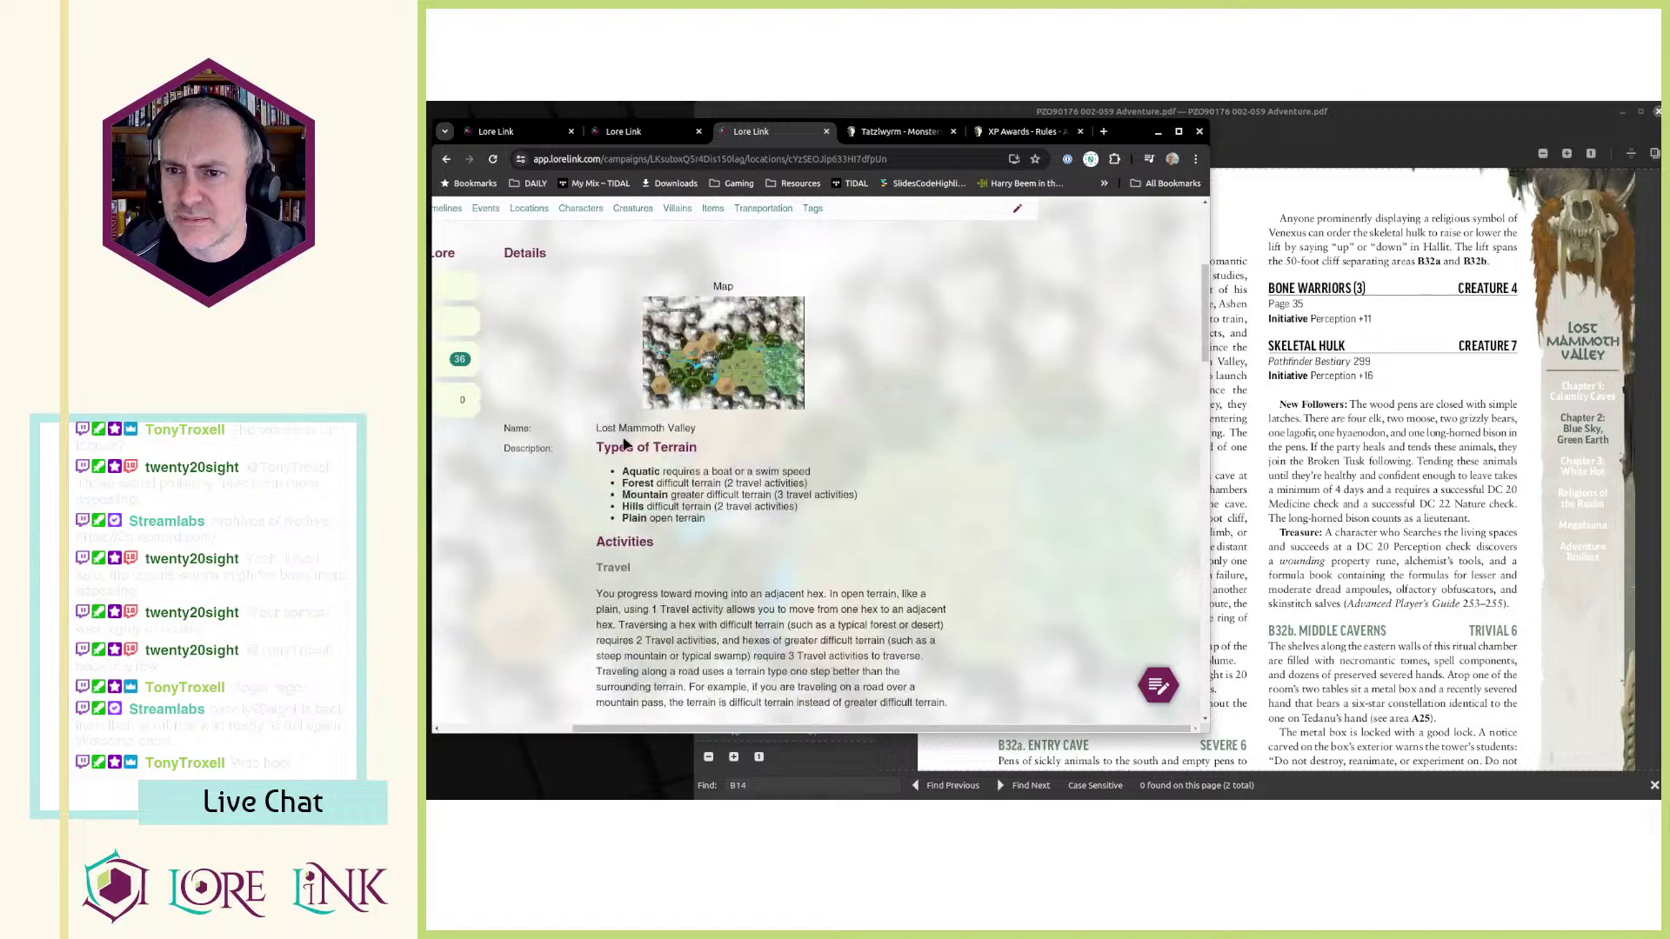
scroll(622, 444, up, 4)
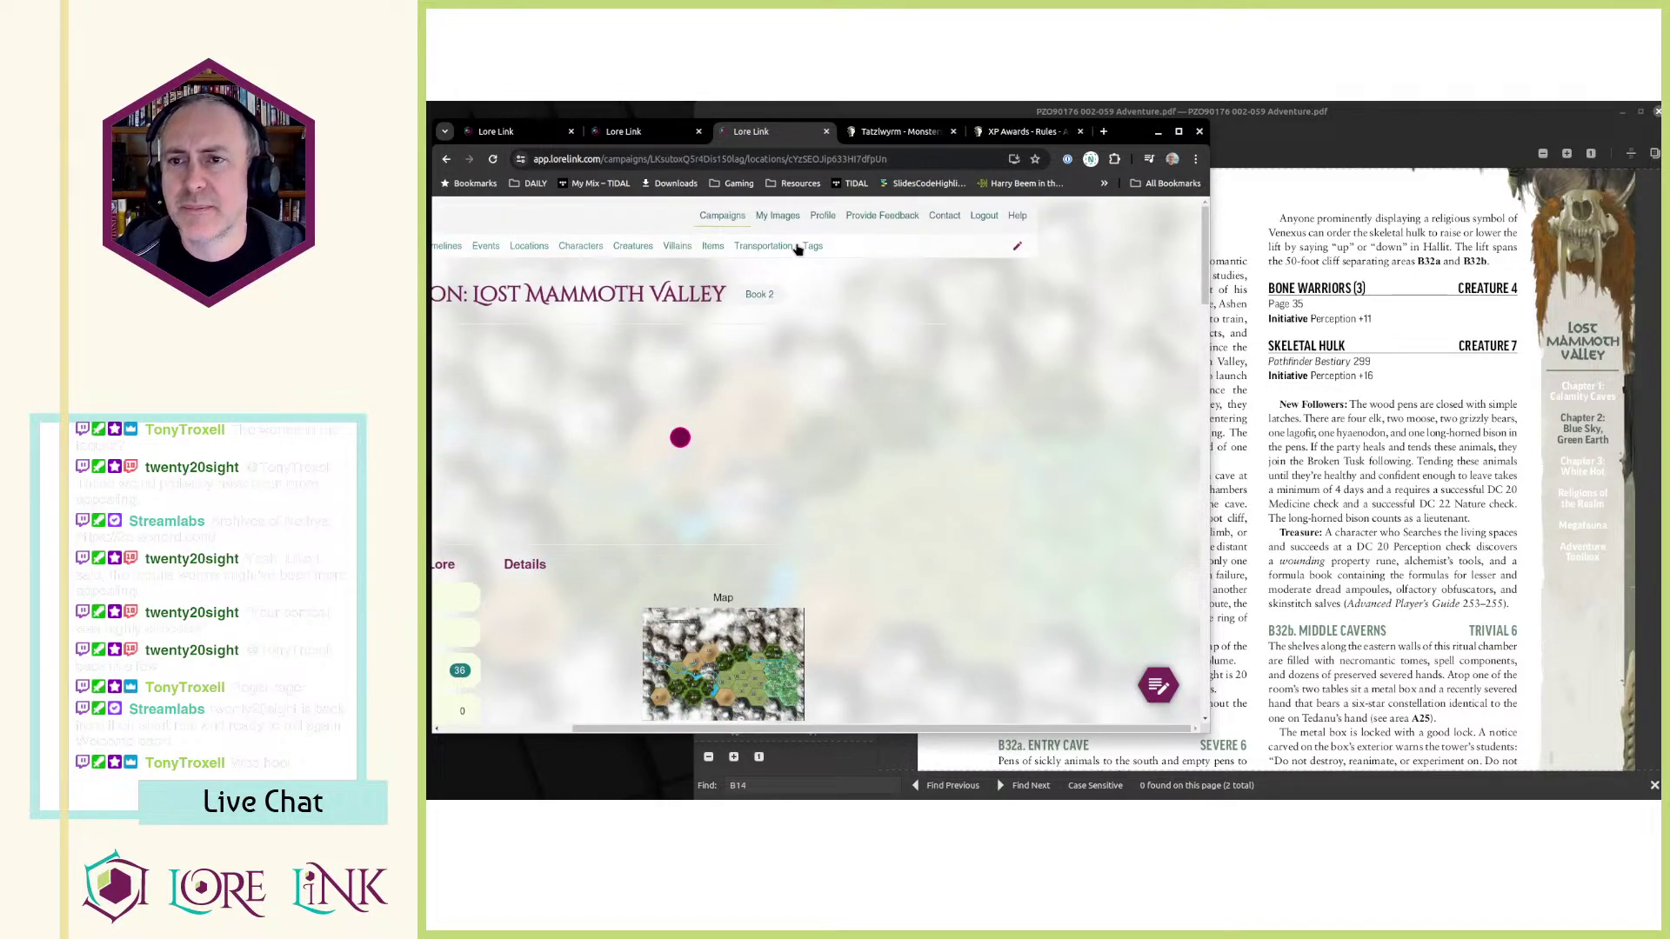
scroll(839, 330, down, 5)
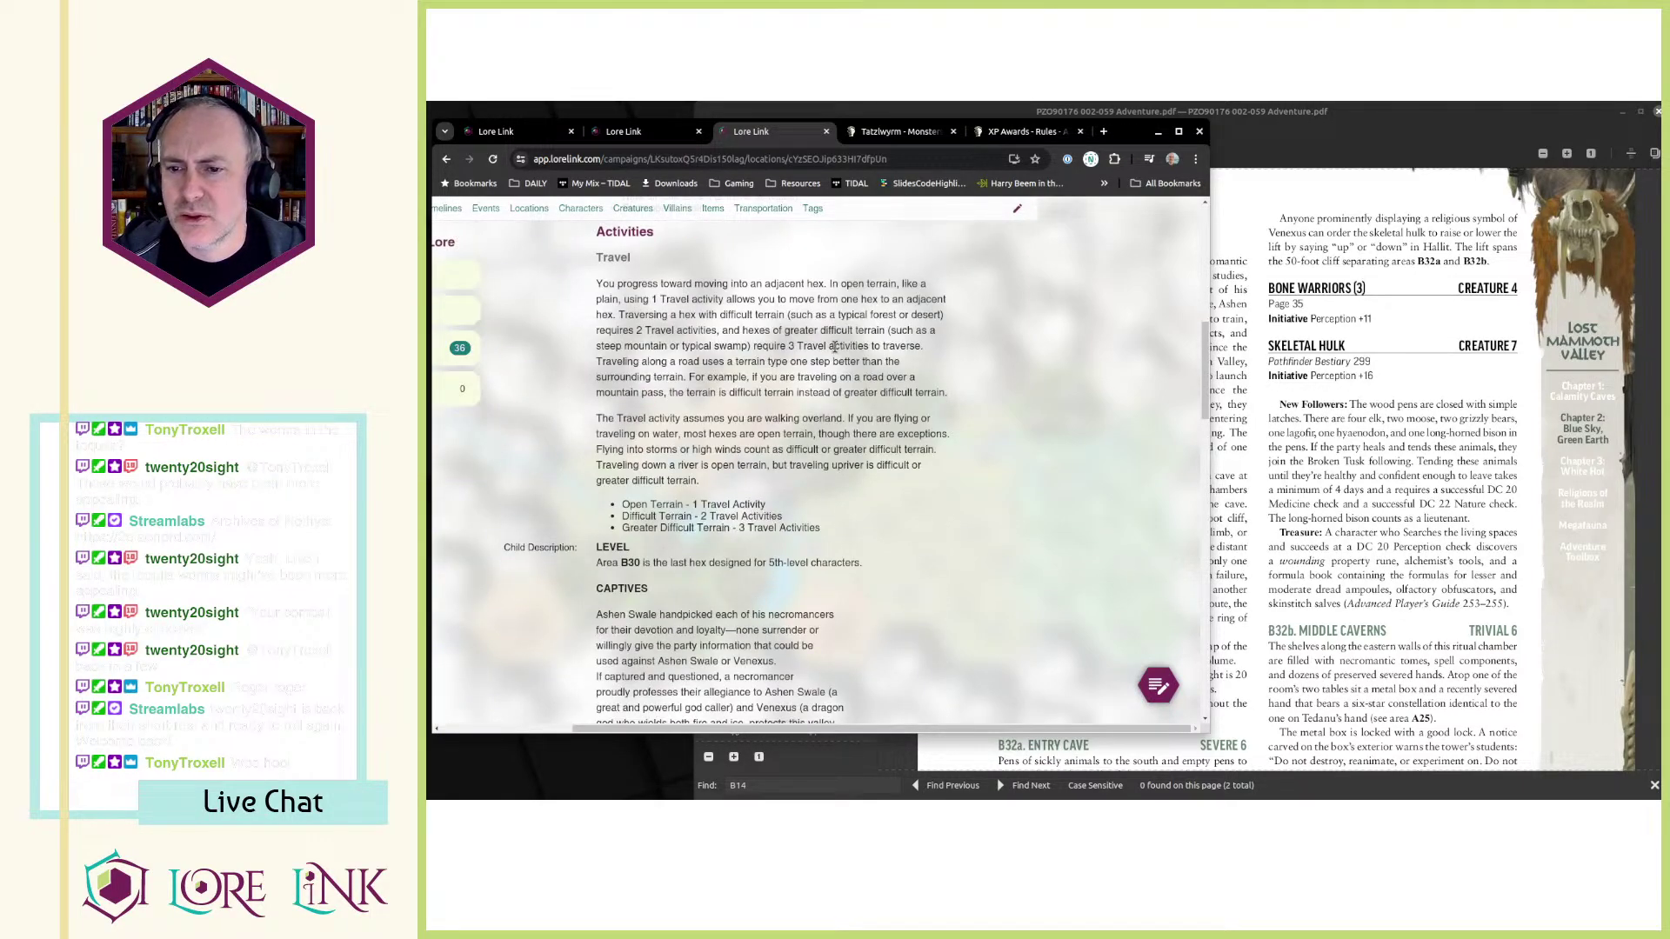
key(ctrl+shift+Tab)
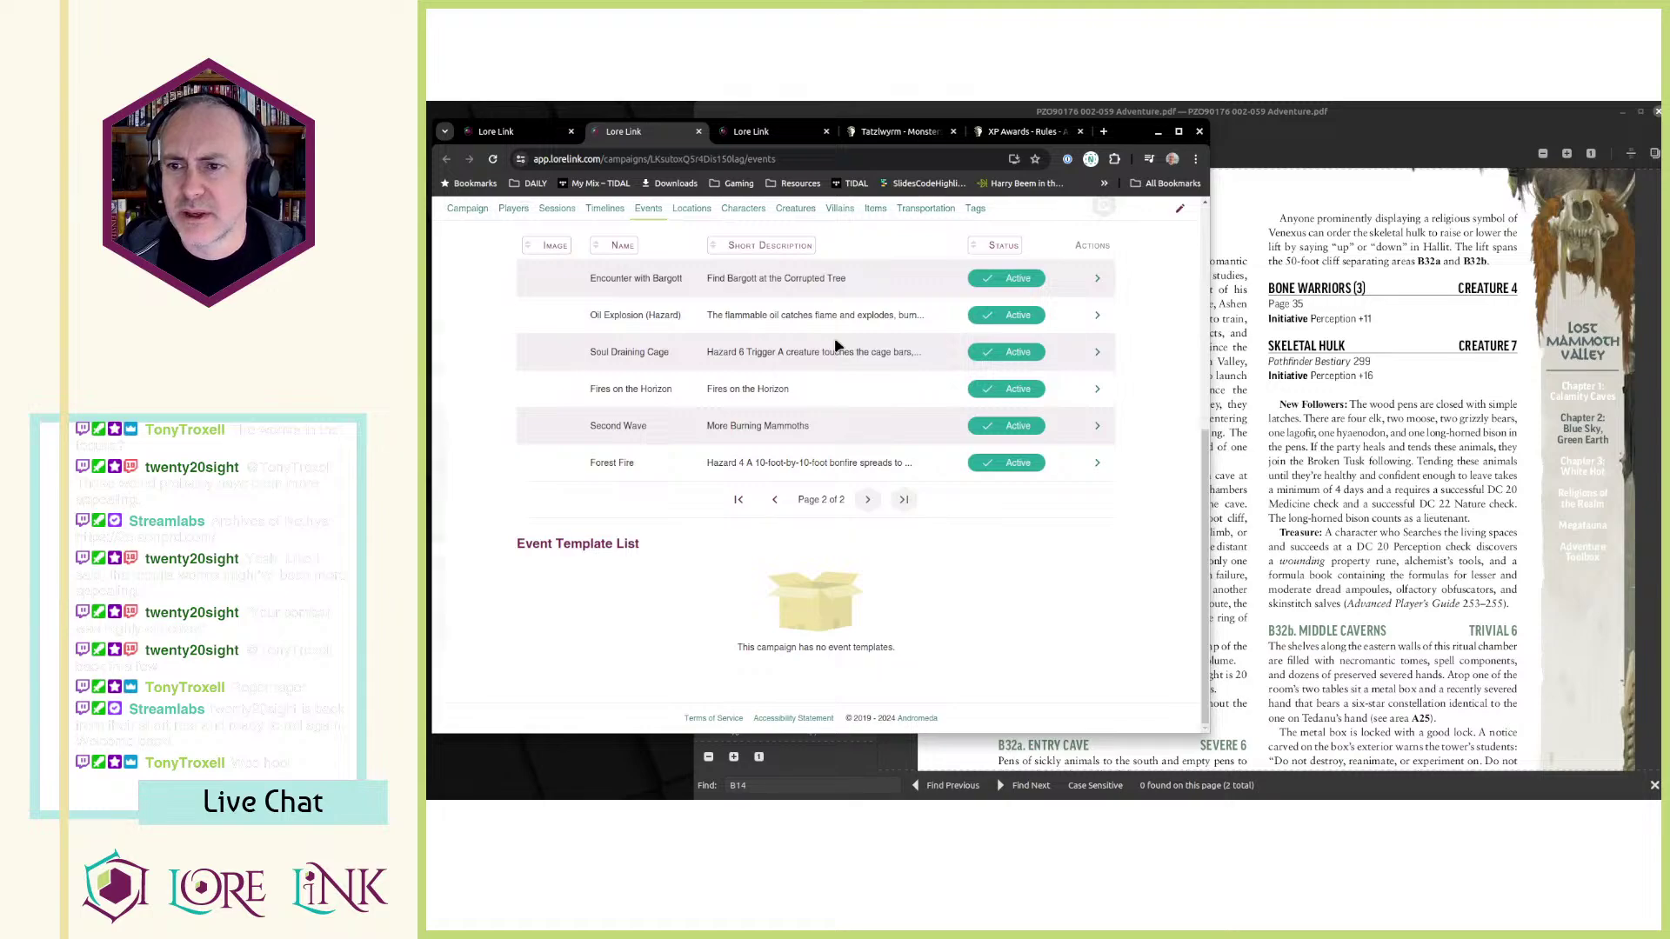
key(ctrl+Tab)
key(ctrl+shift+Tab)
key(ctrl+shift+Tab)
key(ctrl+Tab)
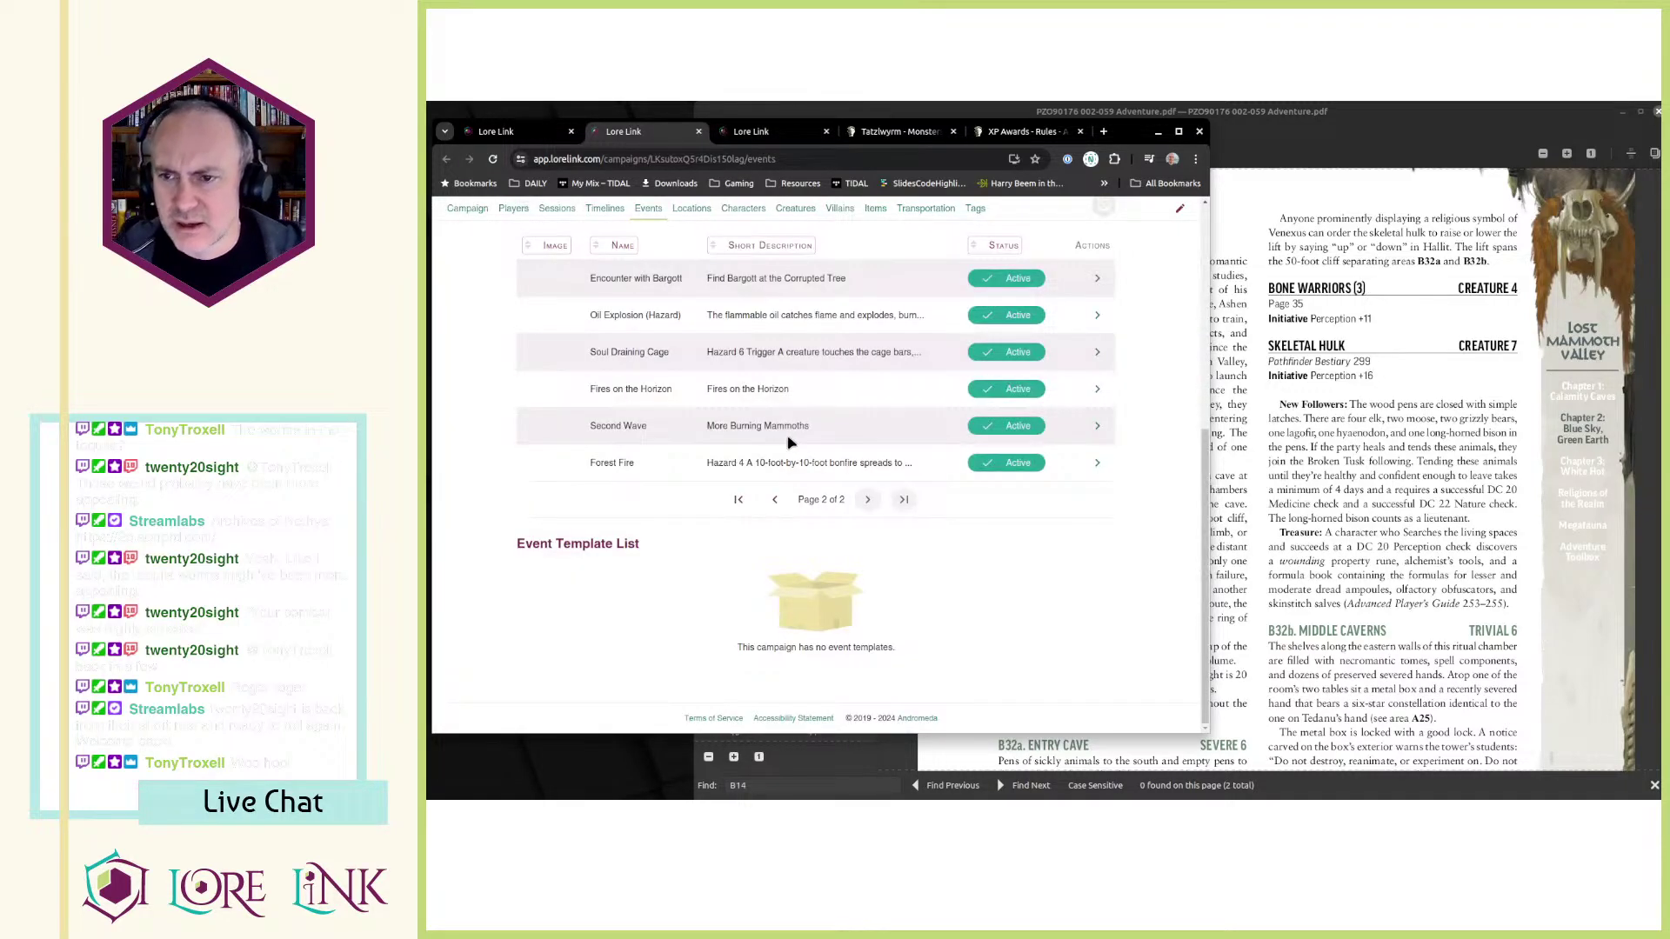
scroll(789, 443, up, 5)
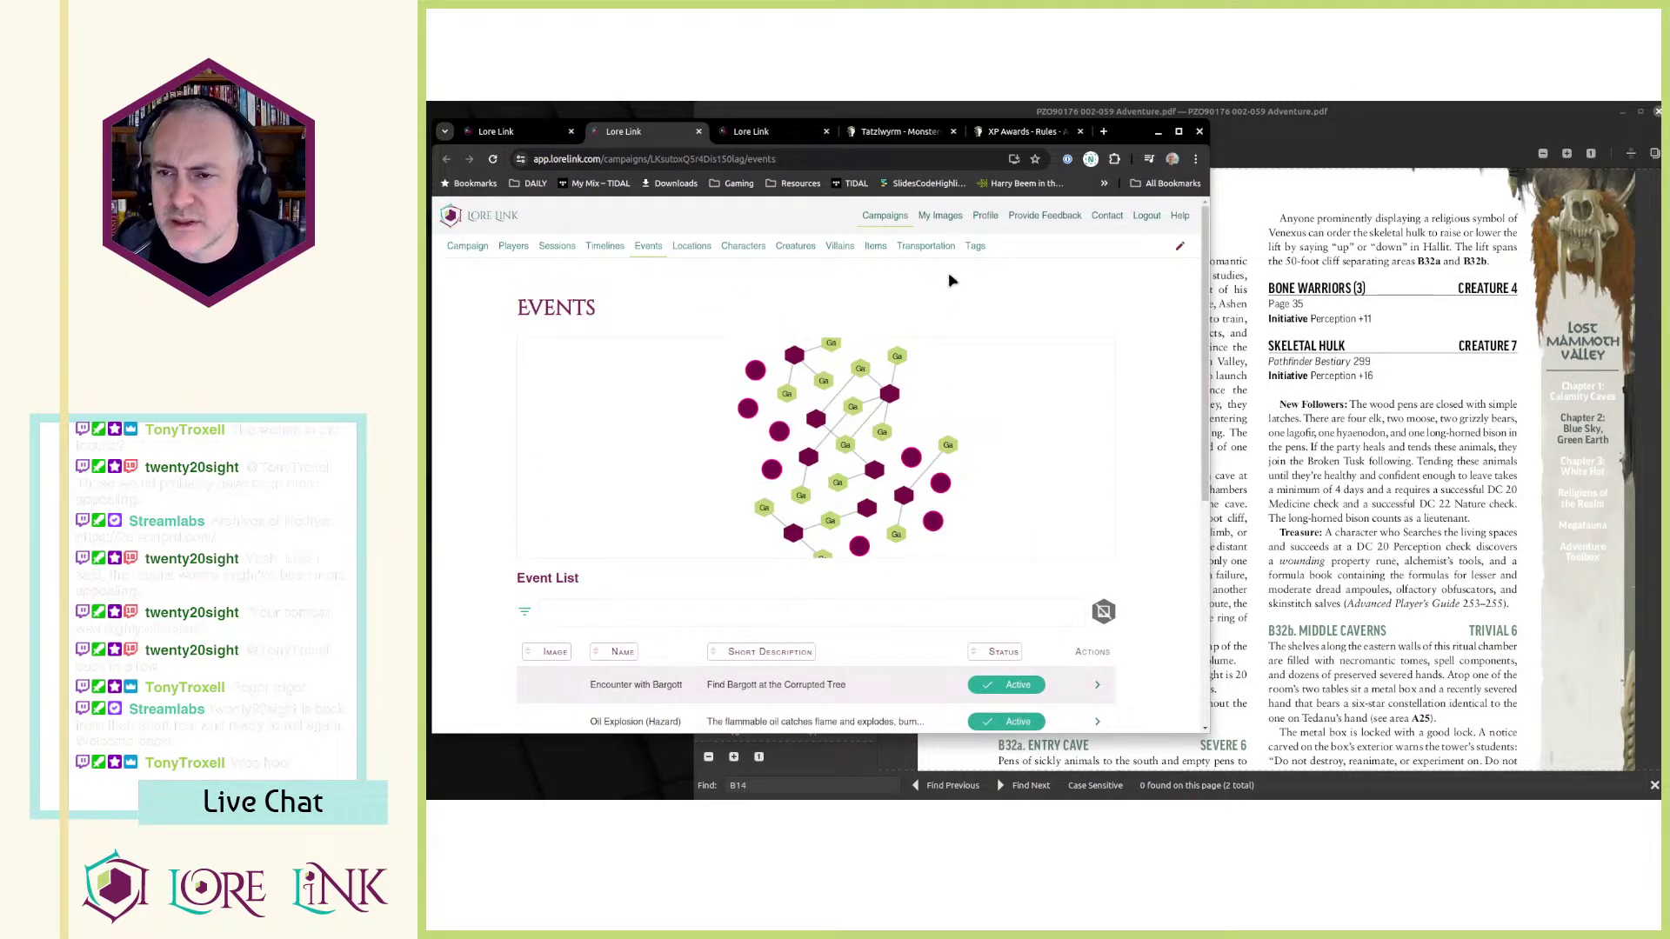
scroll(765, 452, down, 3)
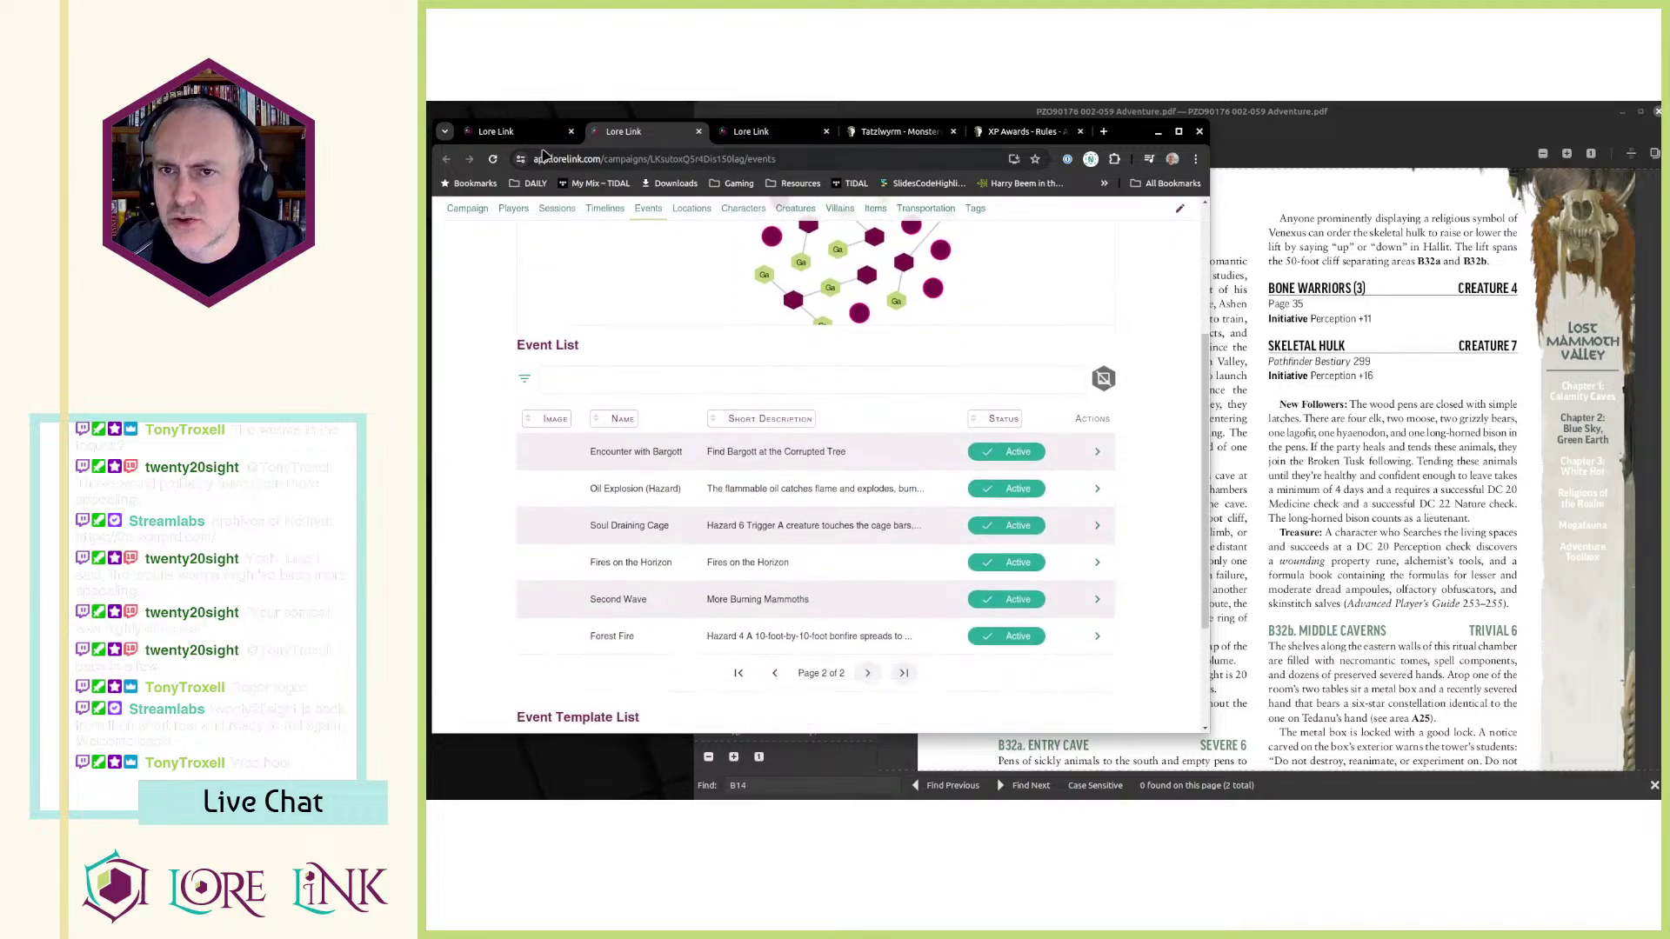
- Return to Session 22's associated locations and open B32 - The Ashen Tower on a separate page
key(ctrl+shift+Tab)
scroll(879, 457, down, 10)
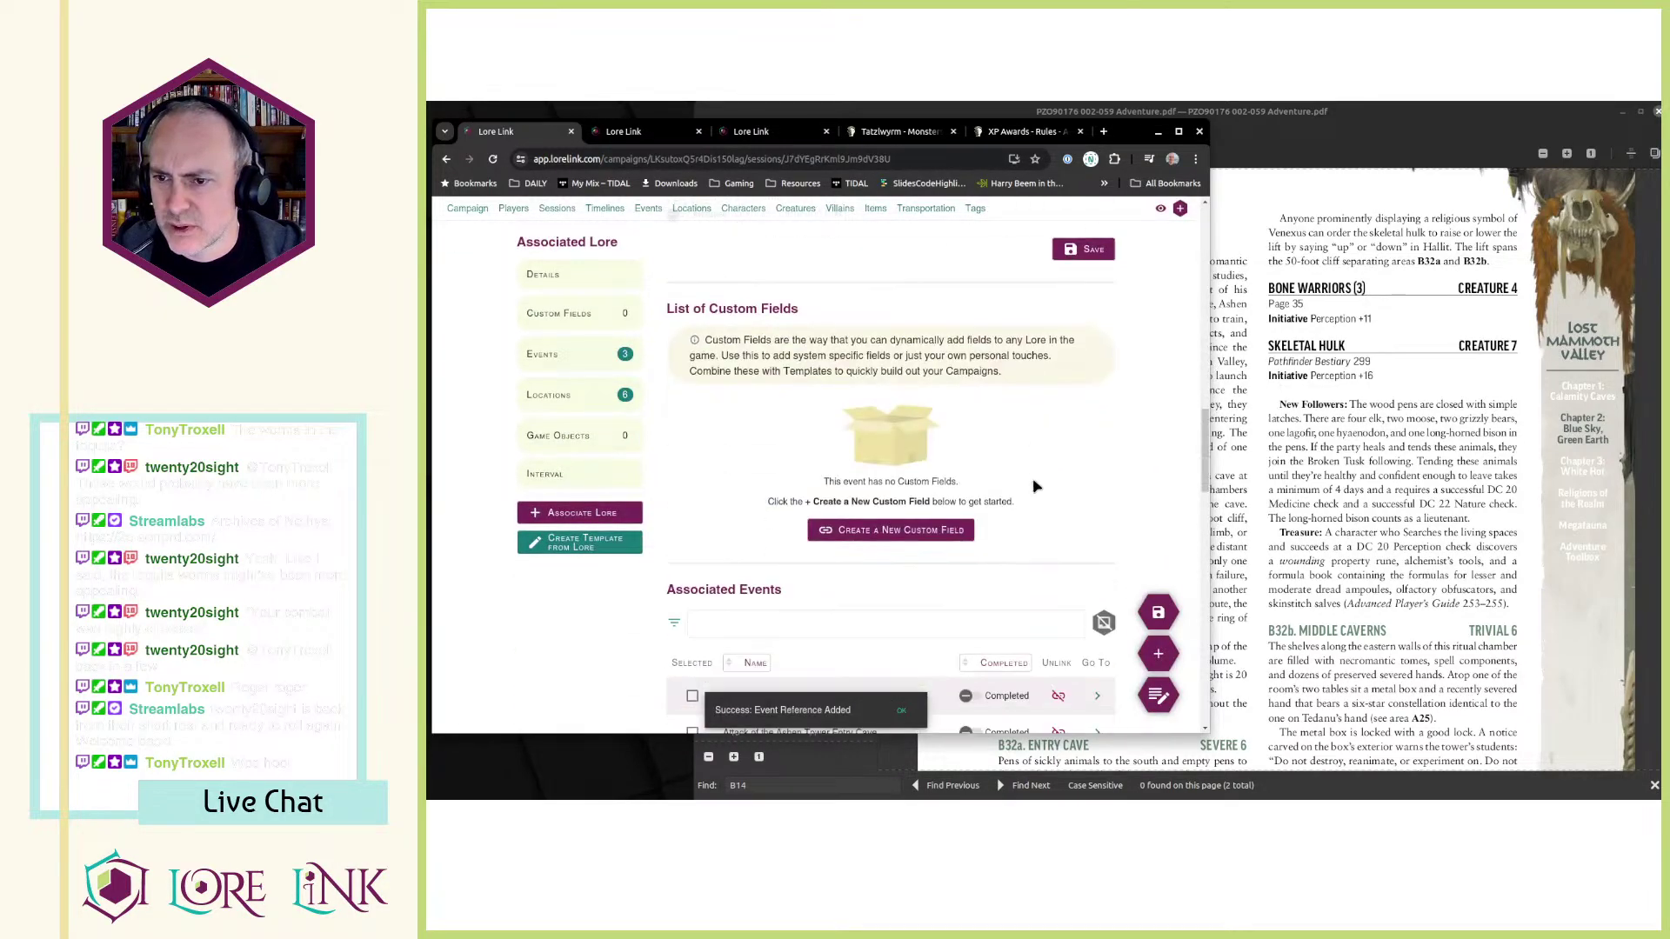
scroll(1017, 474, down, 2)
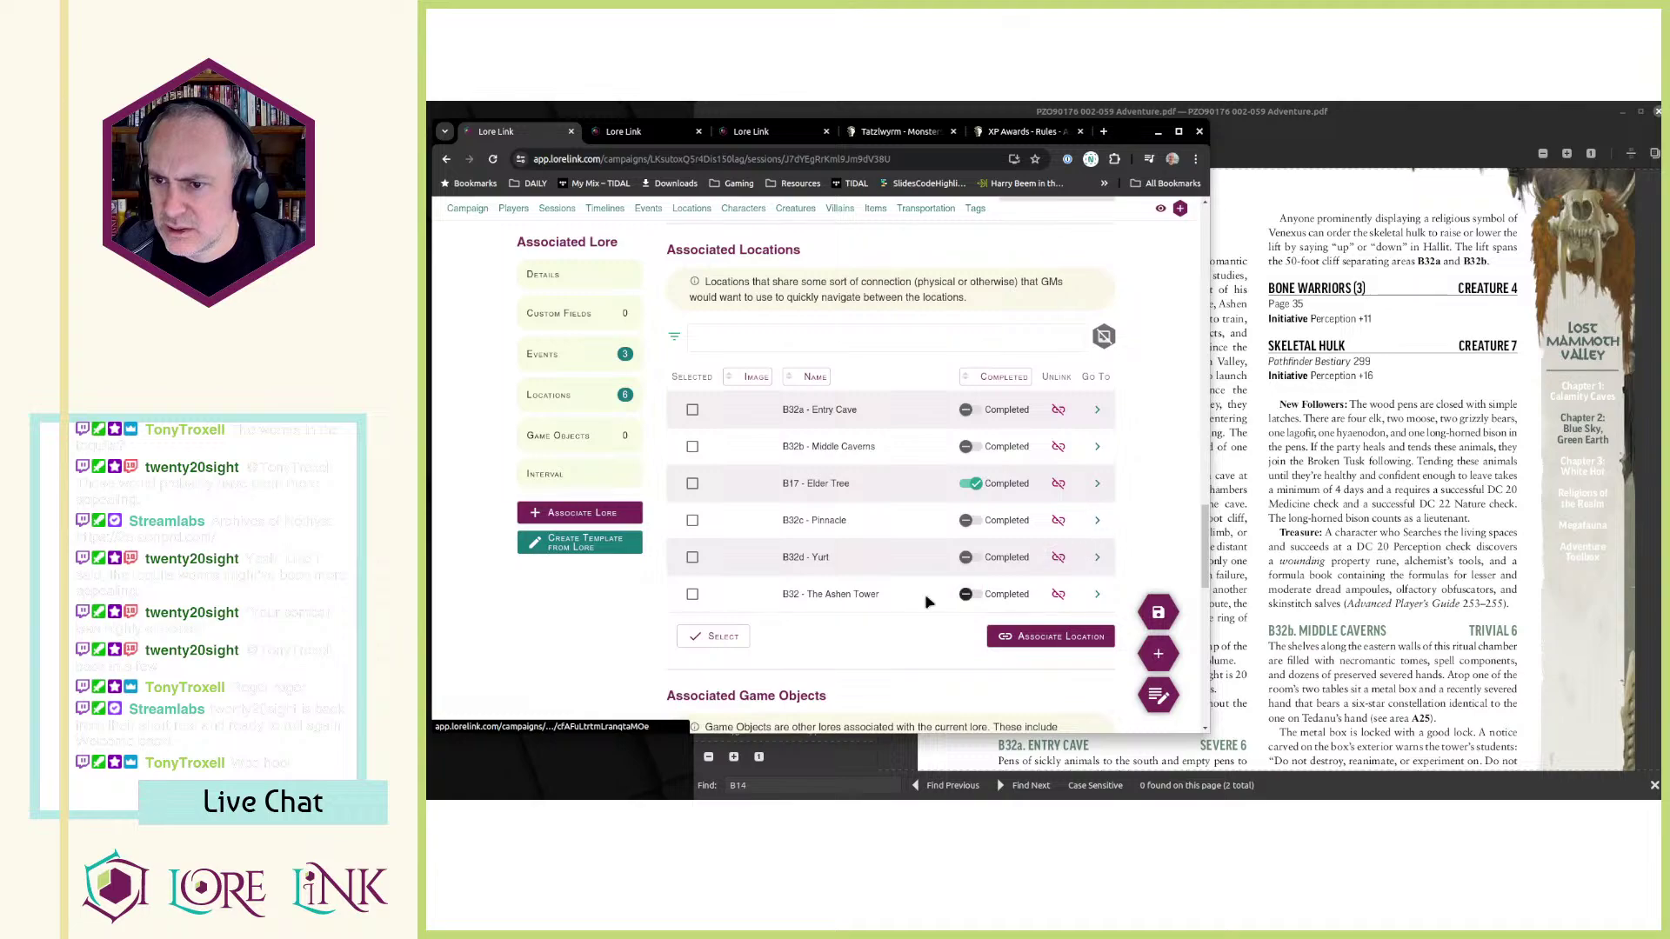
click(1097, 594)
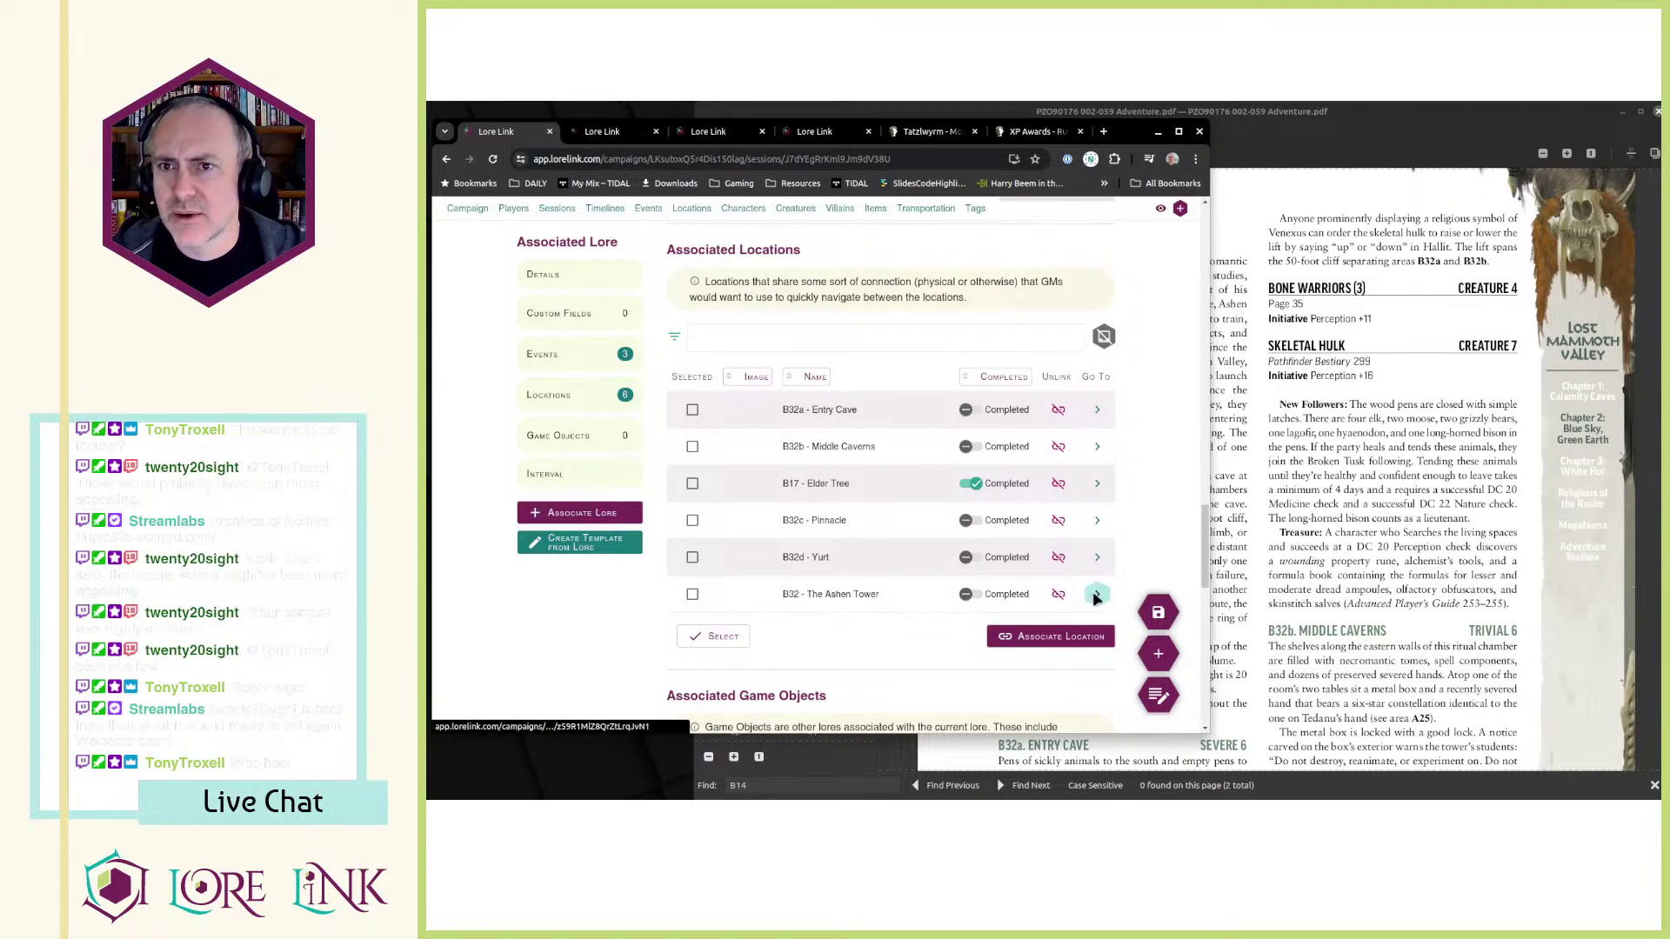
- Look over the B32 - The Ashen Tower page's description, child locations and the lore that uses it
scroll(601, 504, down, 10)
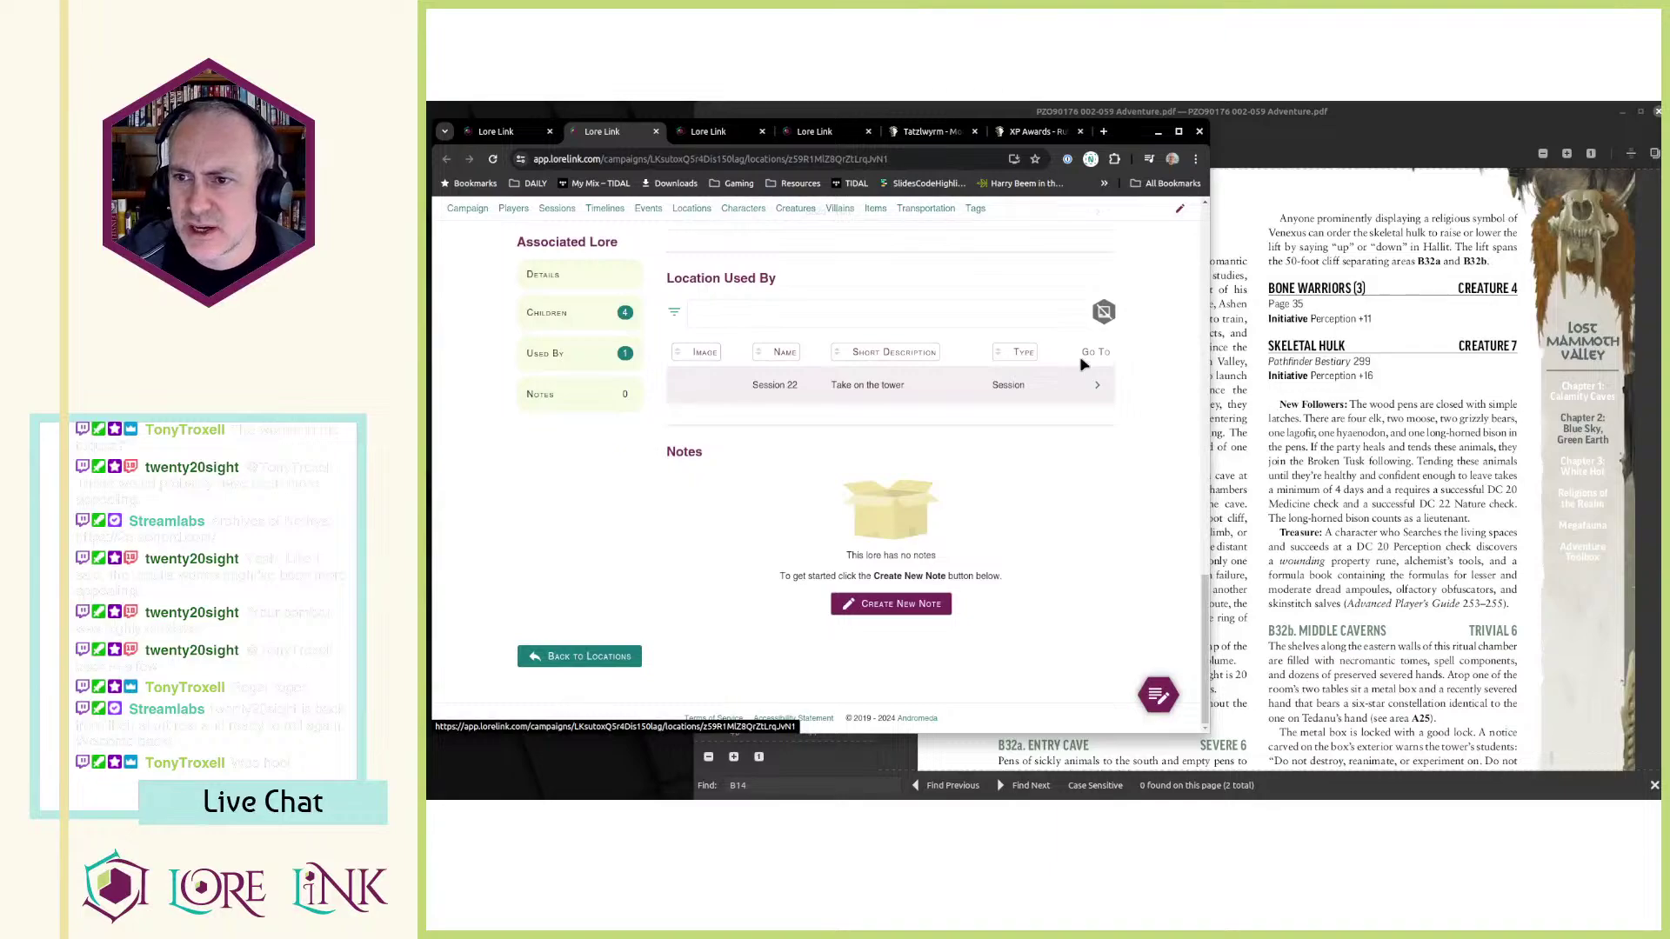
scroll(870, 435, up, 1)
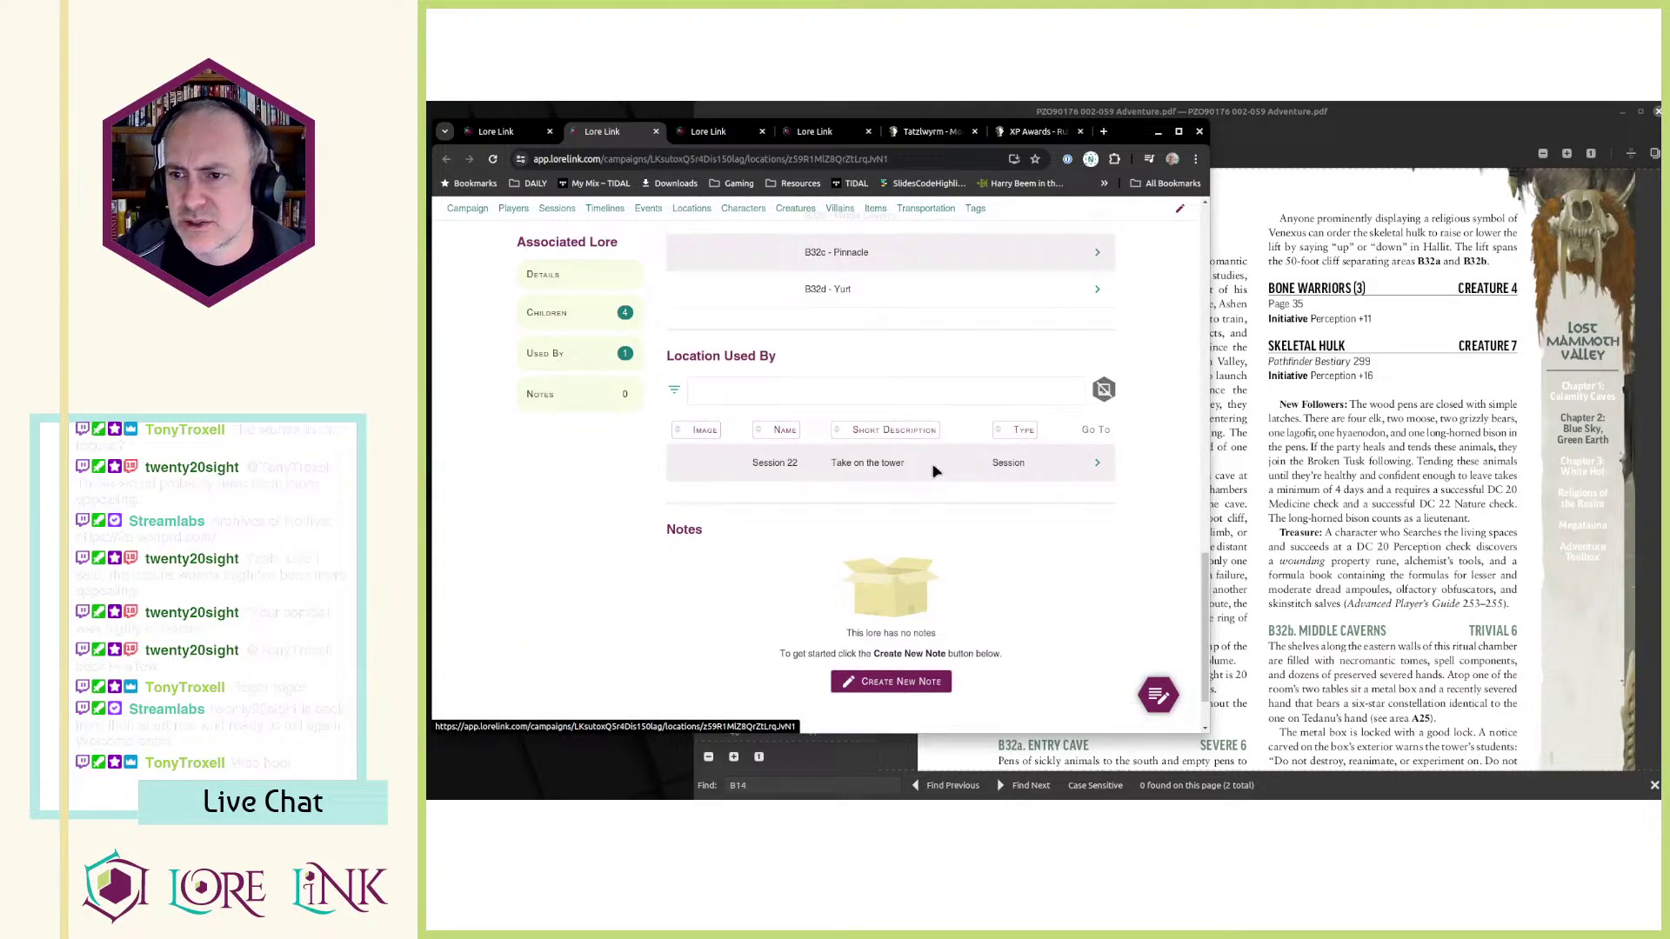
scroll(935, 470, up, 3)
scroll(869, 357, up, 8)
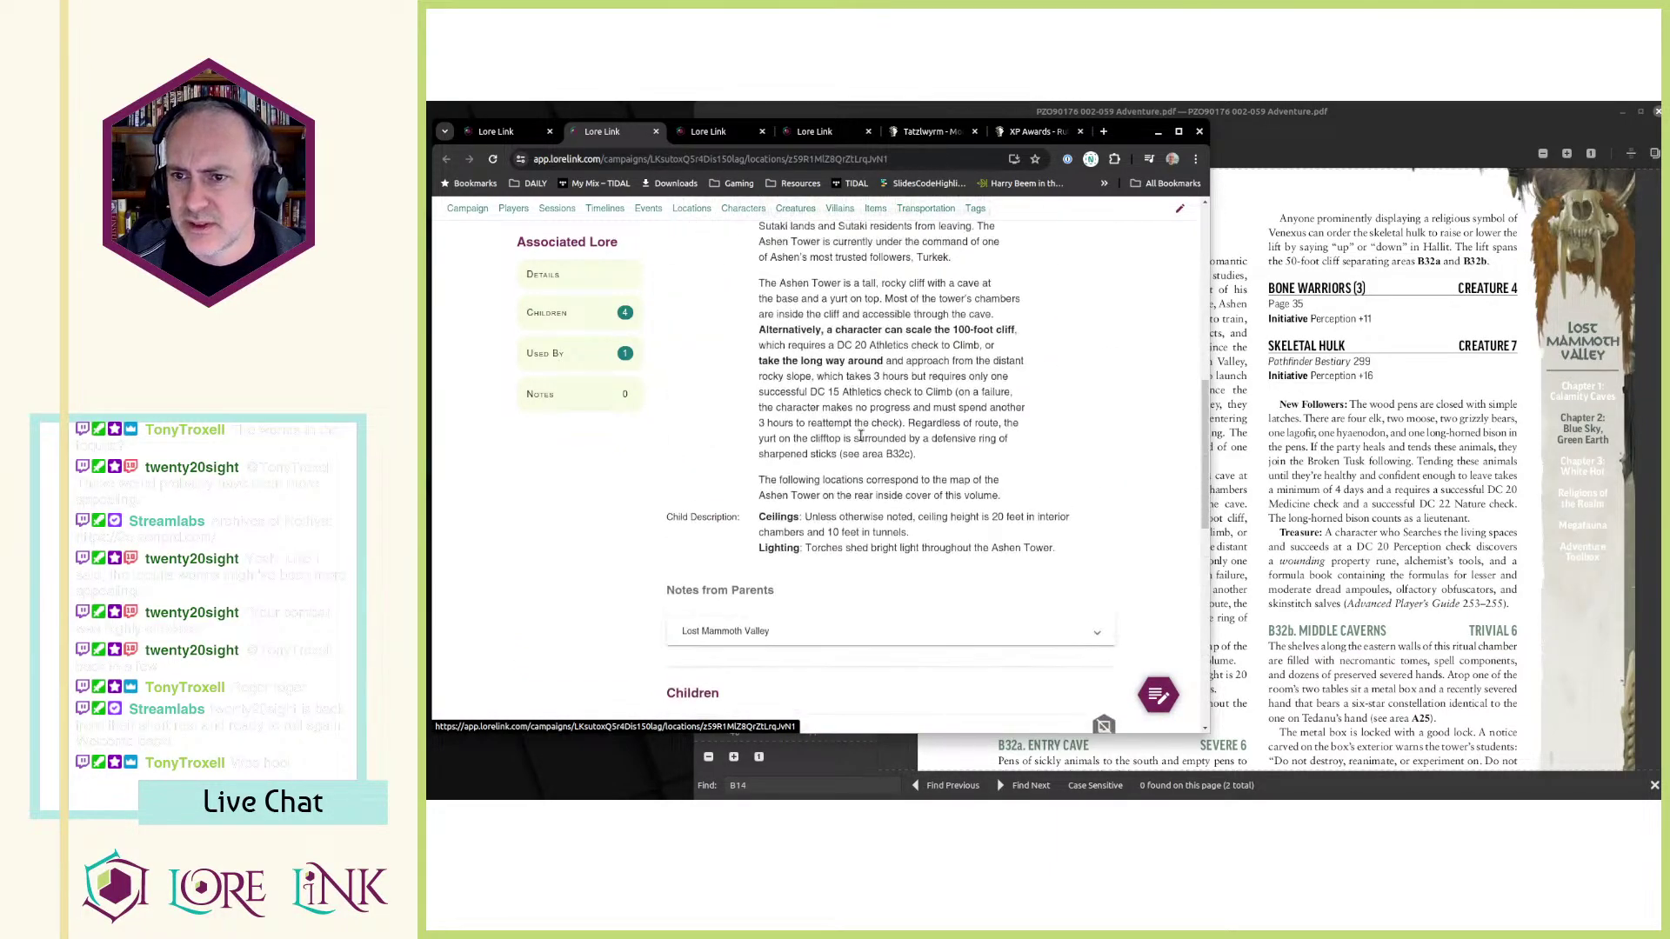
scroll(980, 373, down, 9)
scroll(980, 372, down, 3)
scroll(913, 409, up, 16)
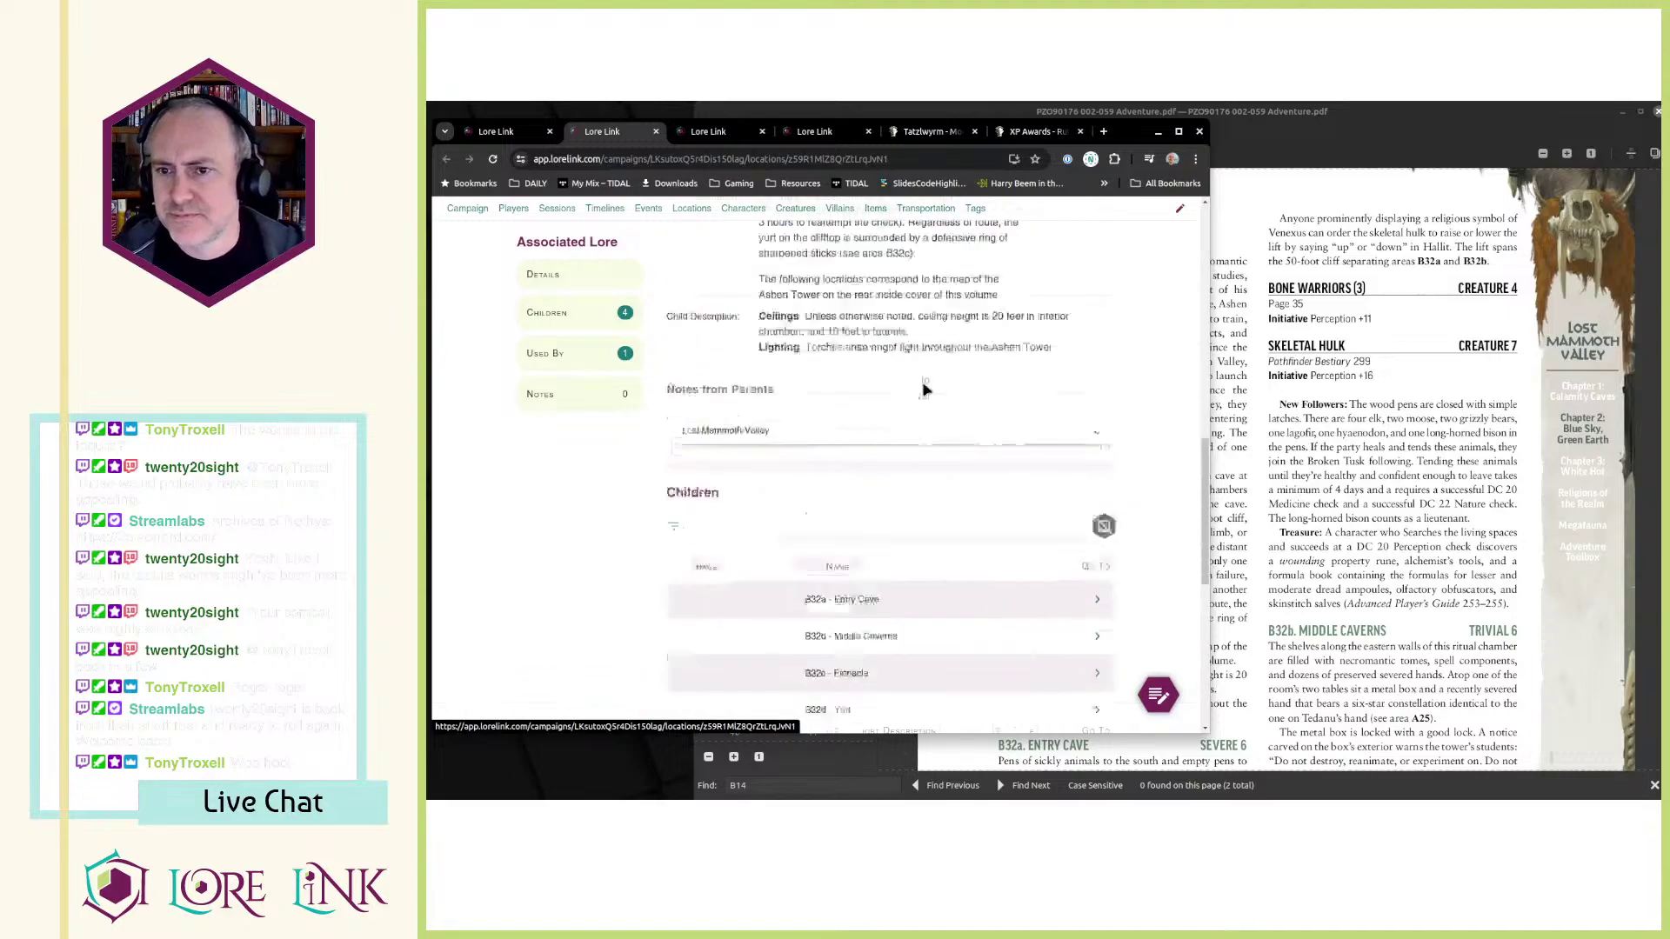
scroll(855, 432, down, 5)
scroll(865, 424, down, 6)
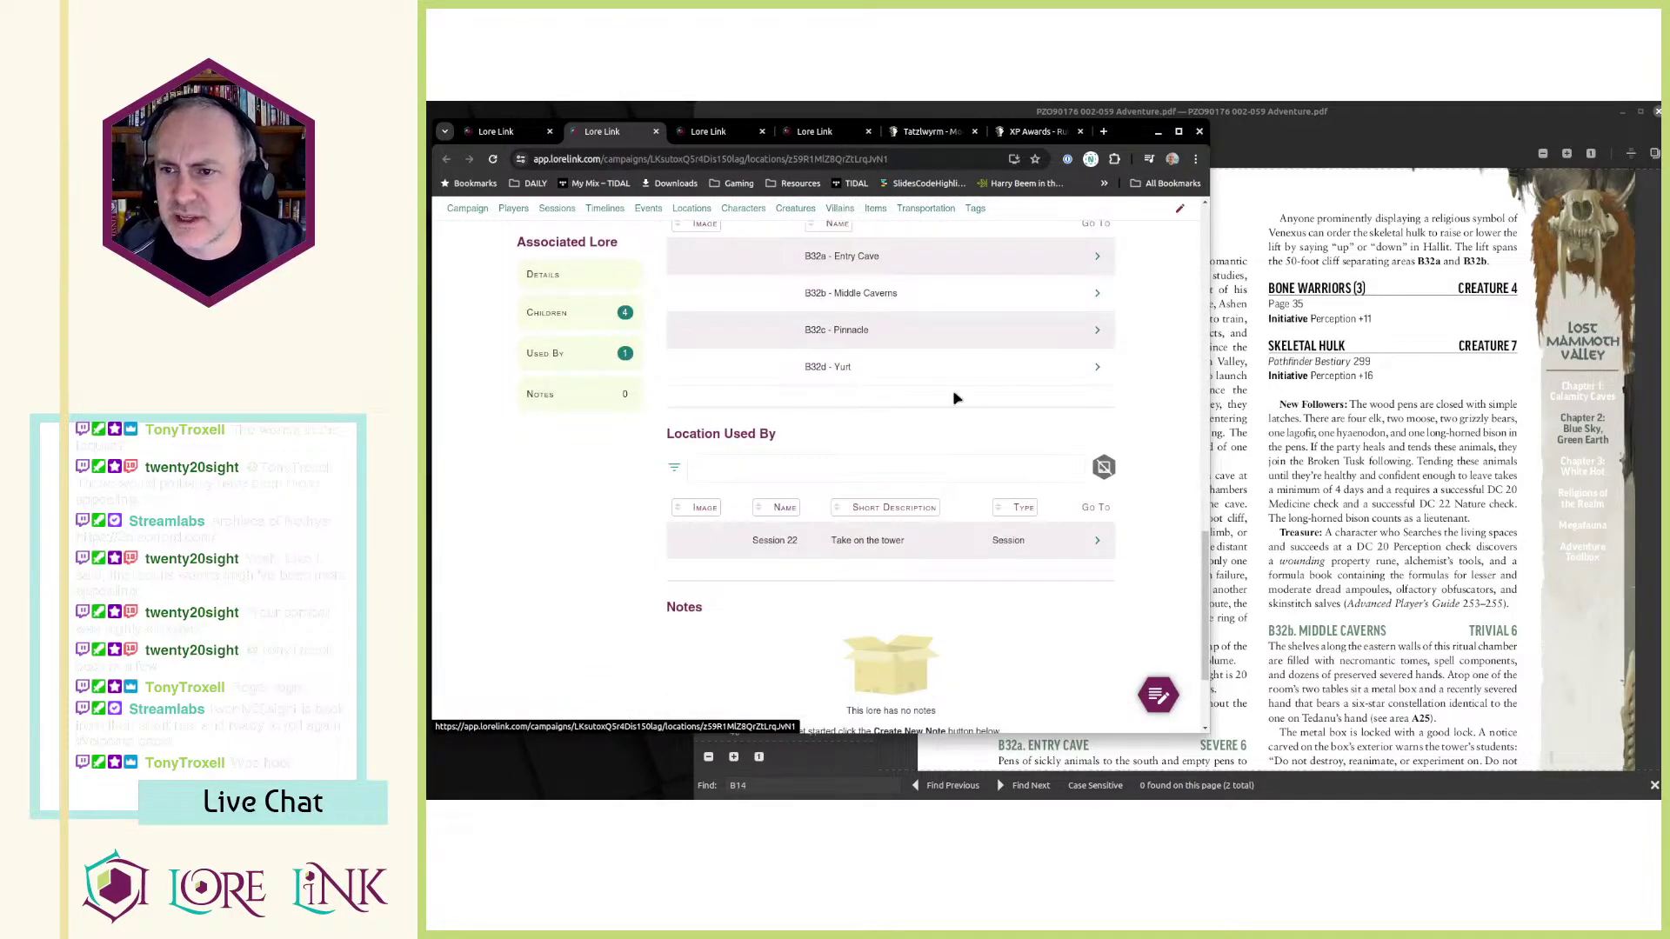
- Open the child location B32a - Entry Cave and examine which events, locations and sessions use it
click(1097, 256)
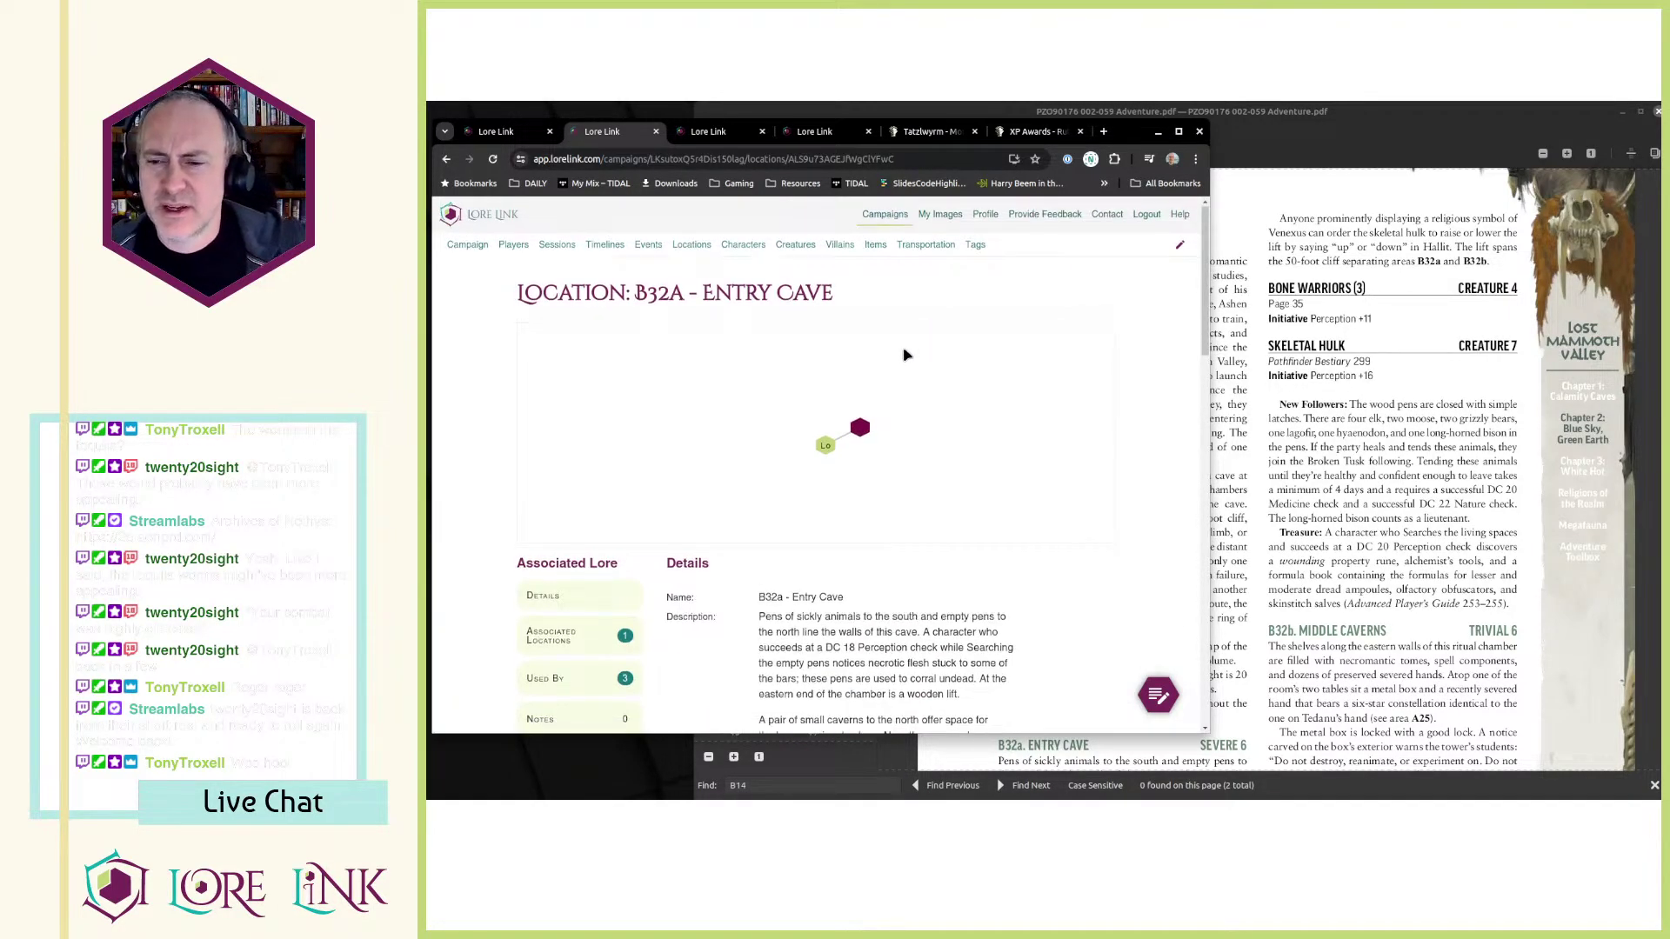
scroll(891, 352, down, 3)
scroll(891, 352, down, 8)
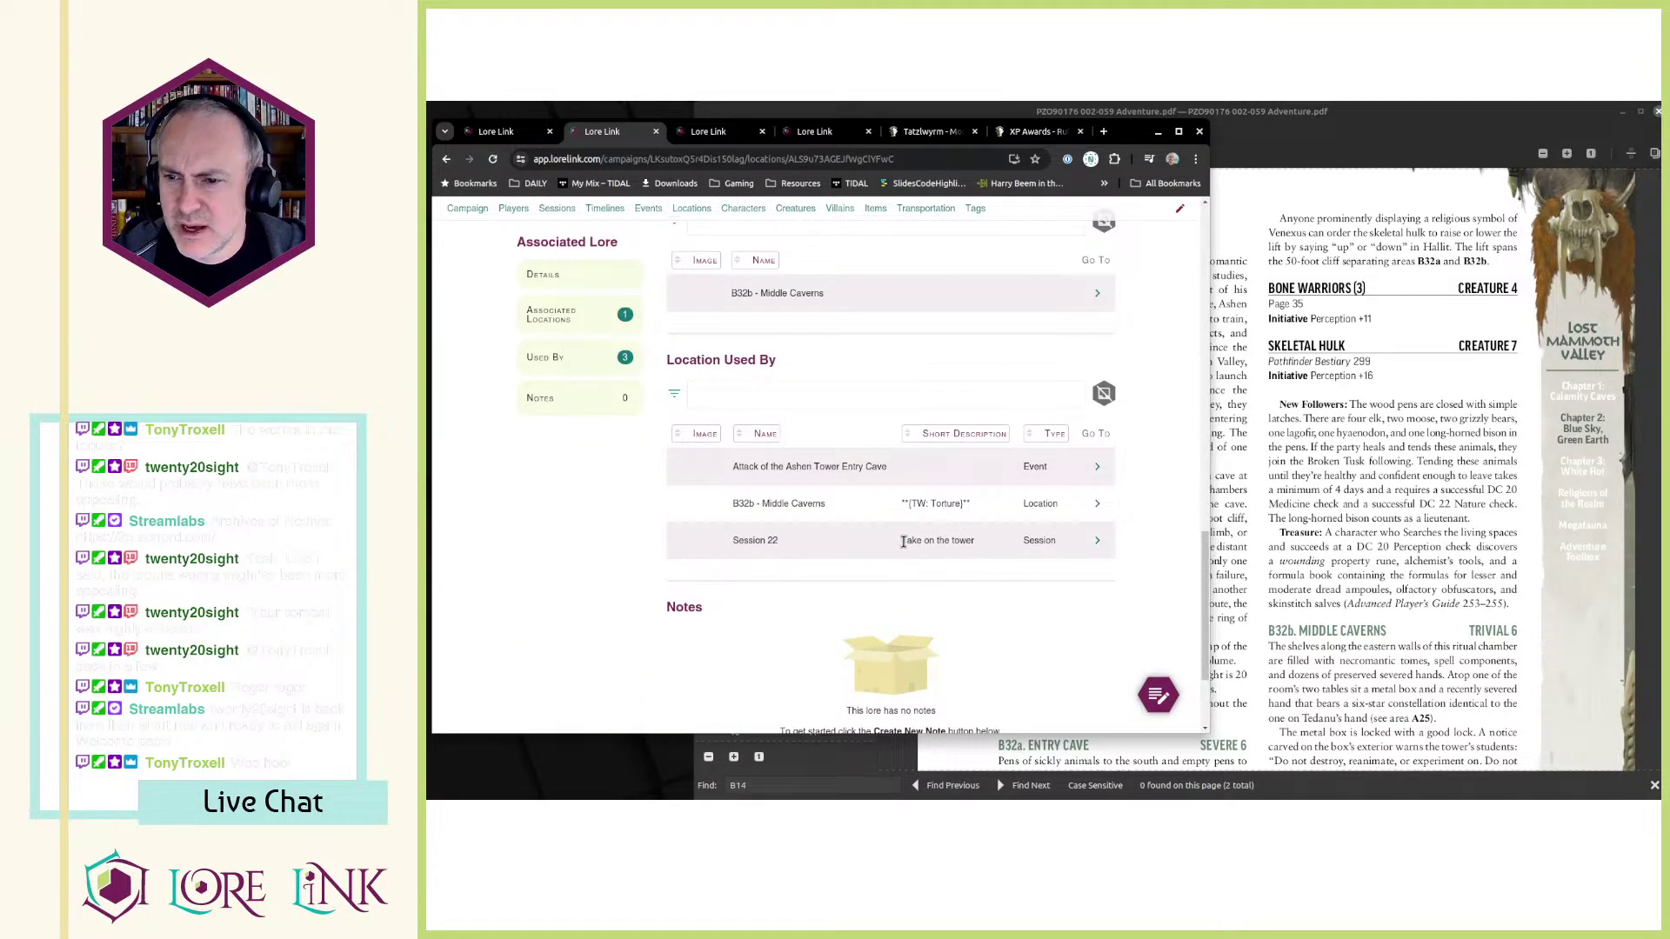
drag(904, 542, 983, 543)
click(876, 515)
drag(713, 469, 930, 484)
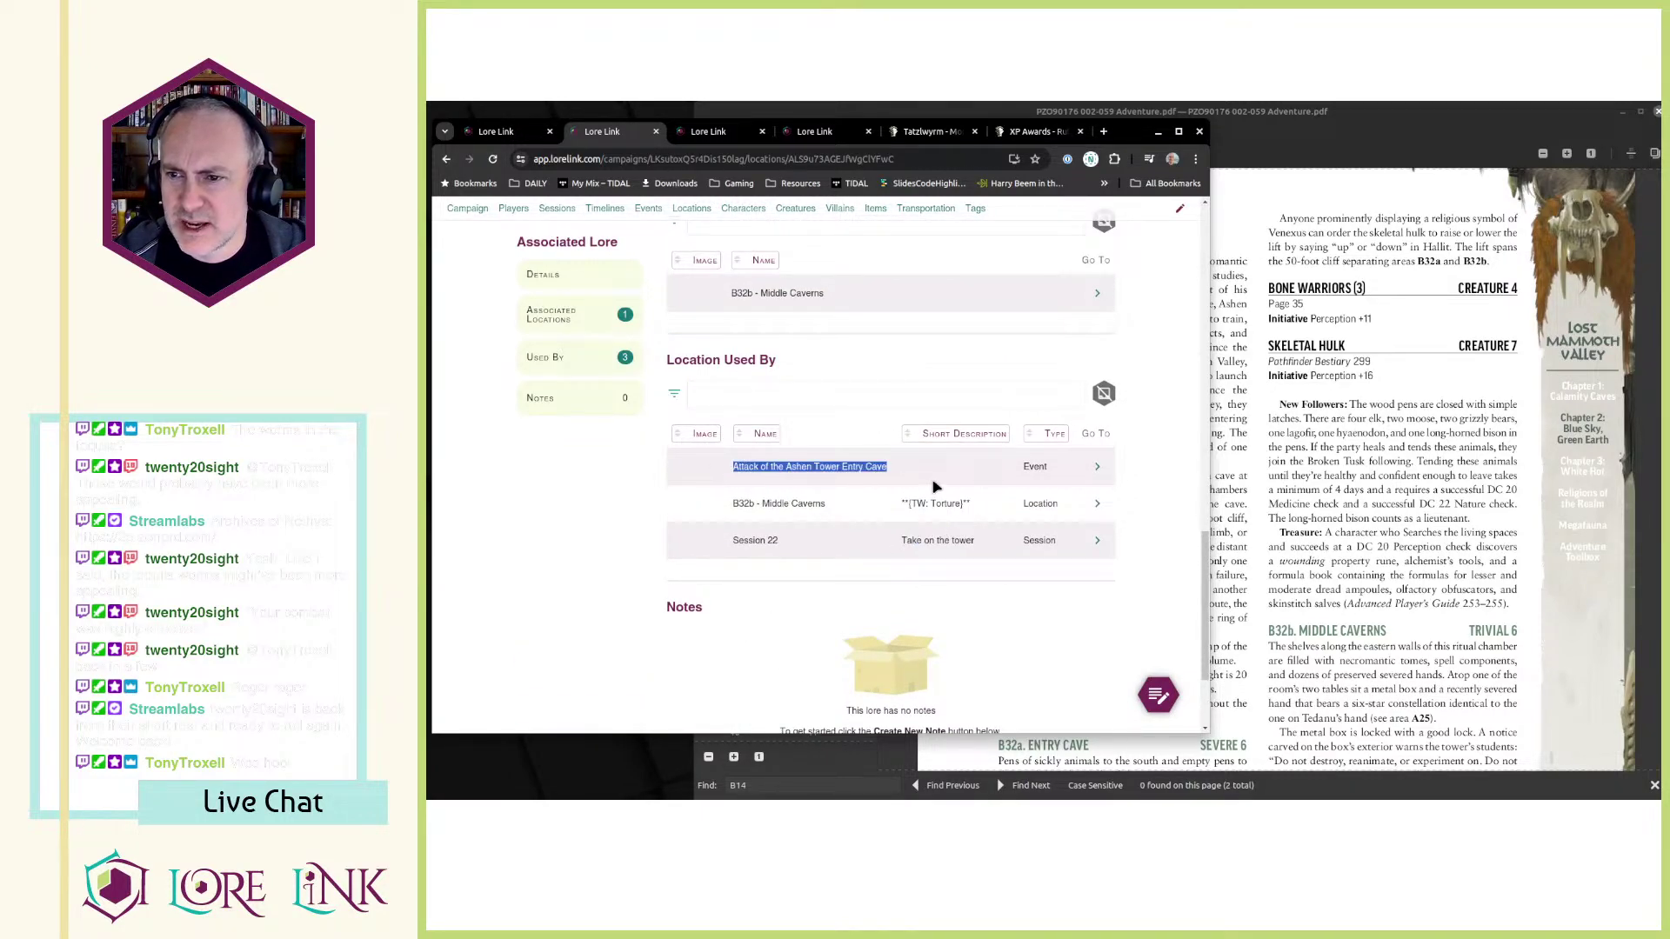
click(928, 485)
- Compare Session 22's associated locations with the lore that uses the Entry Cave
key(ctrl+shift+Tab)
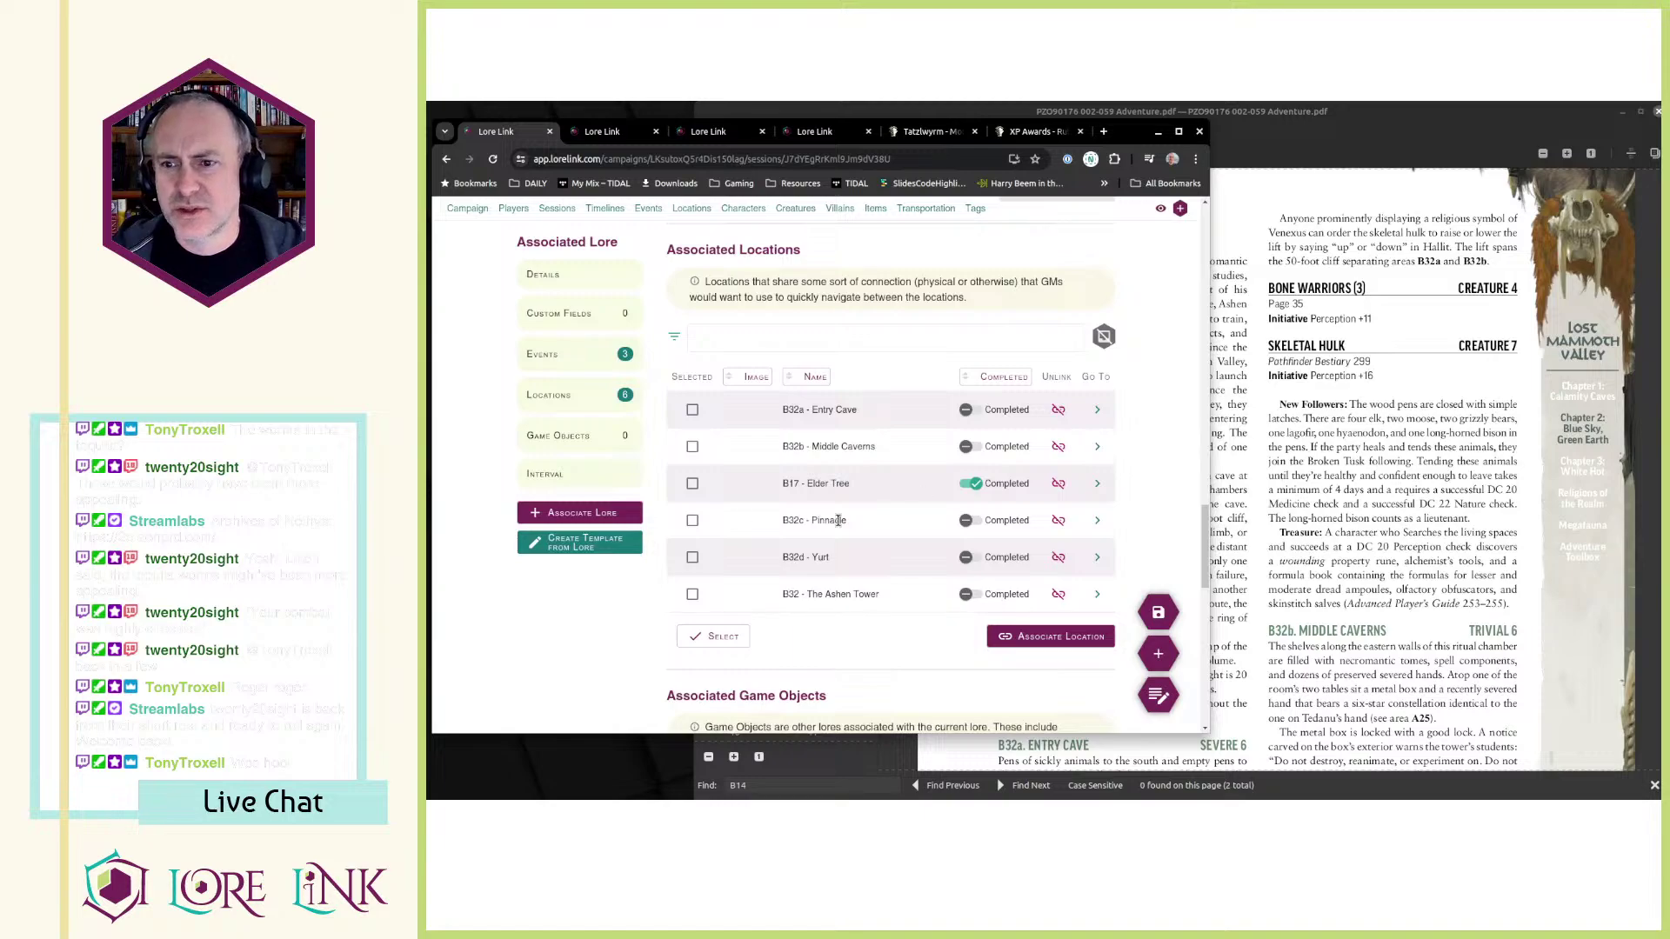
key(ctrl+Tab)
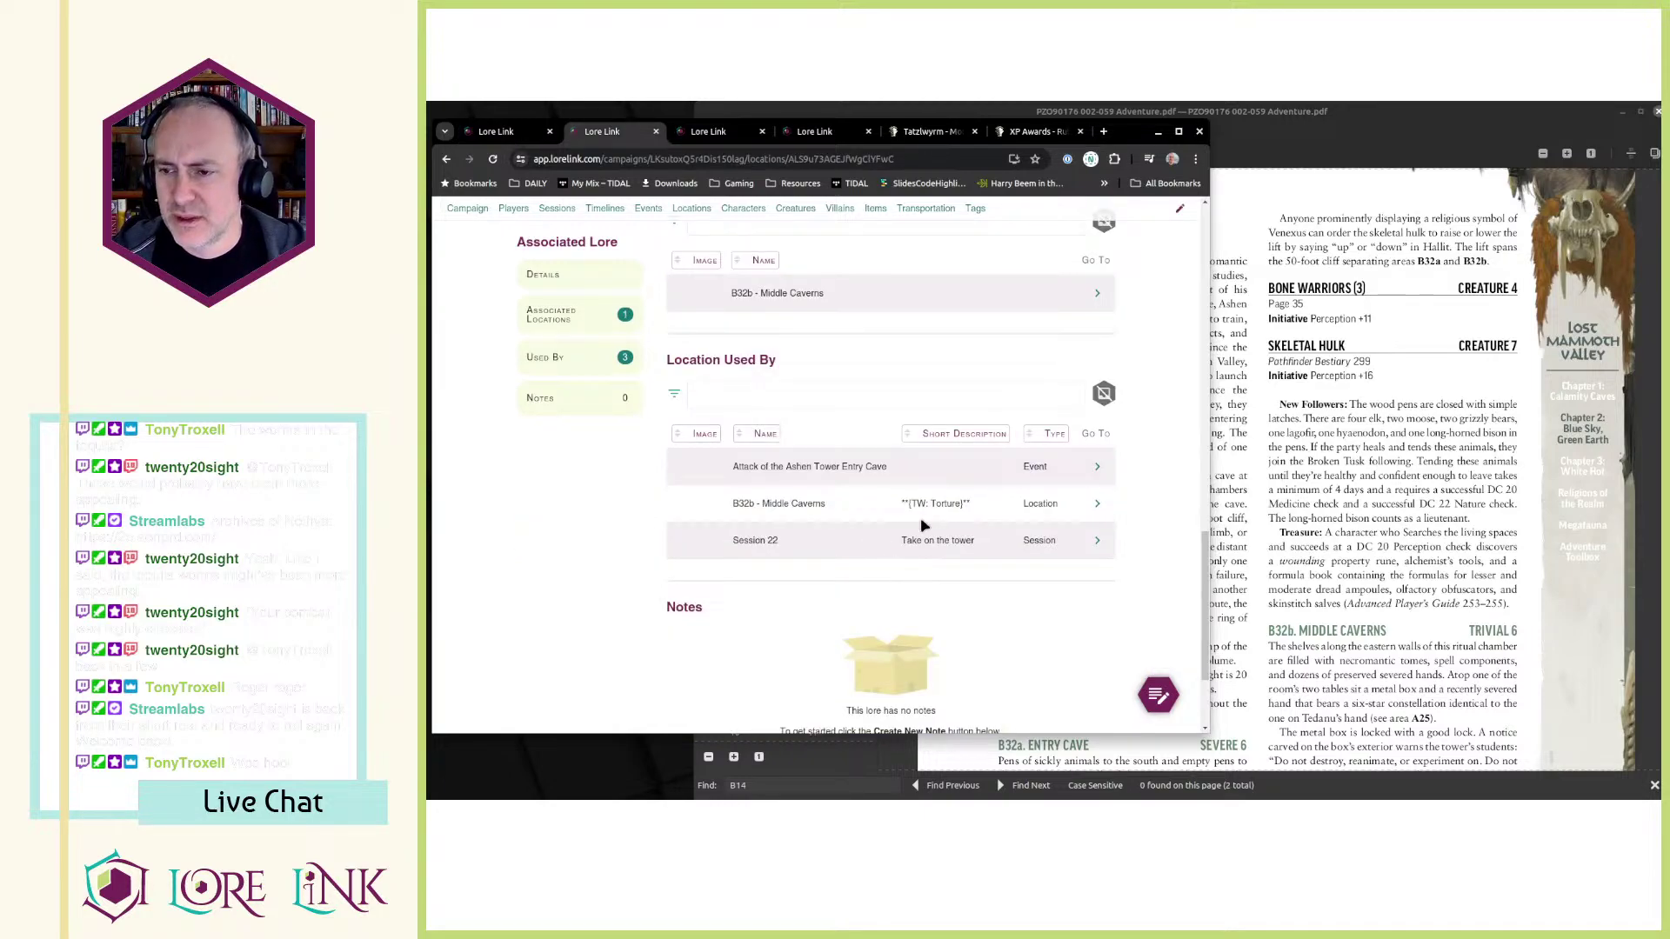
drag(900, 515, 991, 509)
click(876, 546)
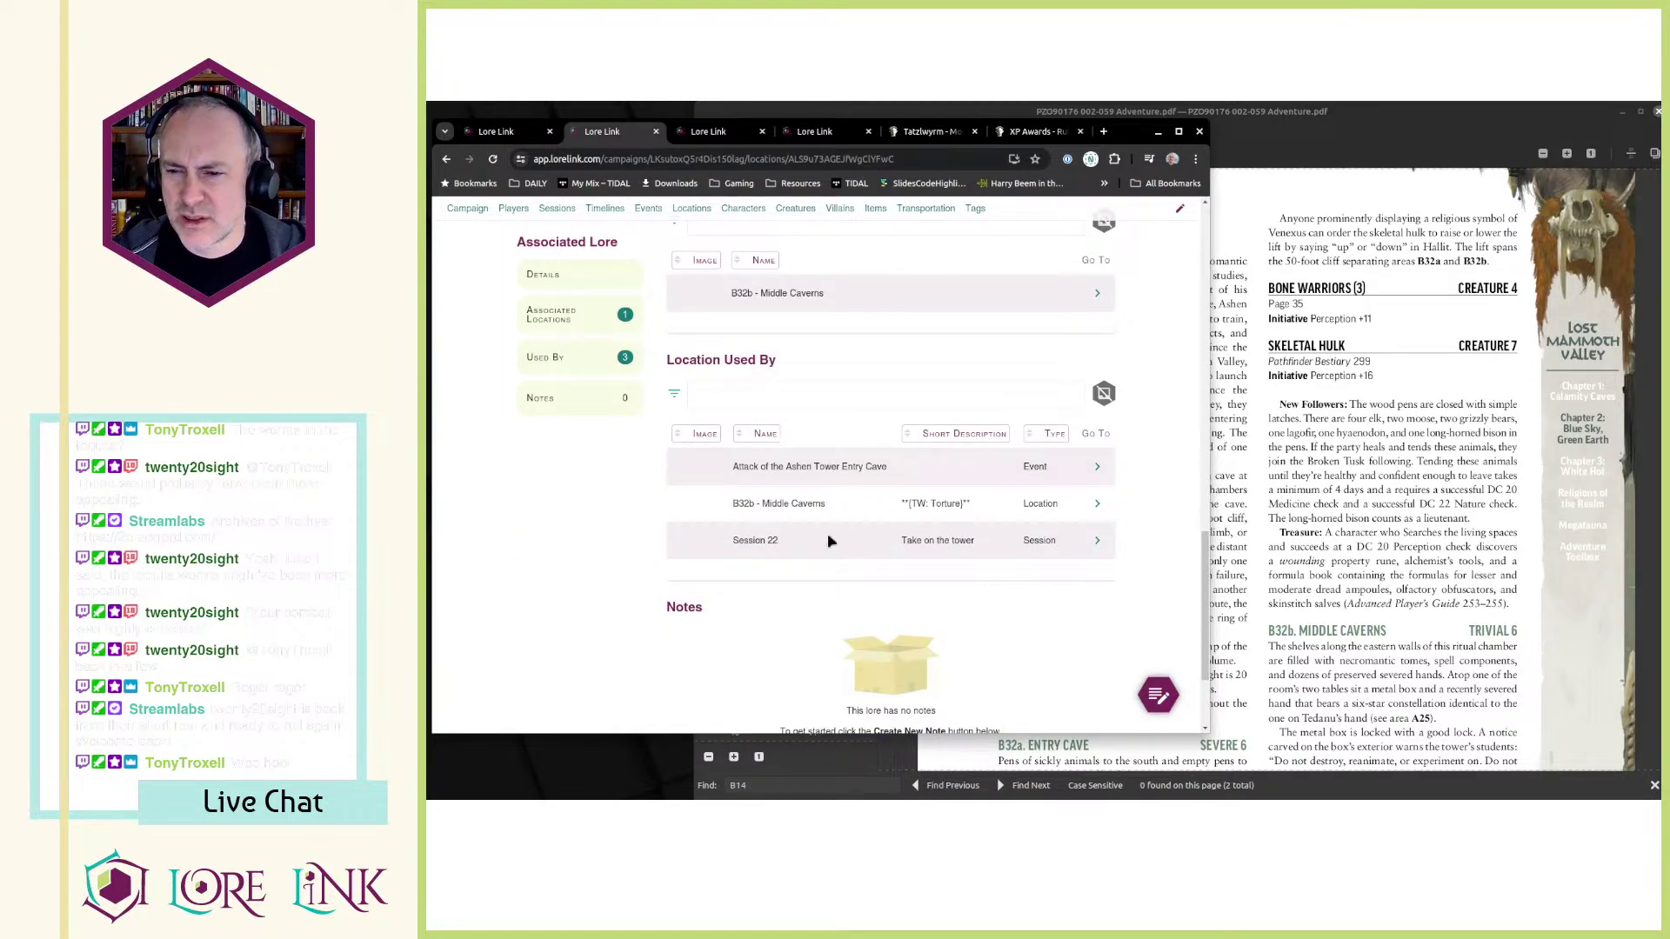
key(ctrl+shift+Tab)
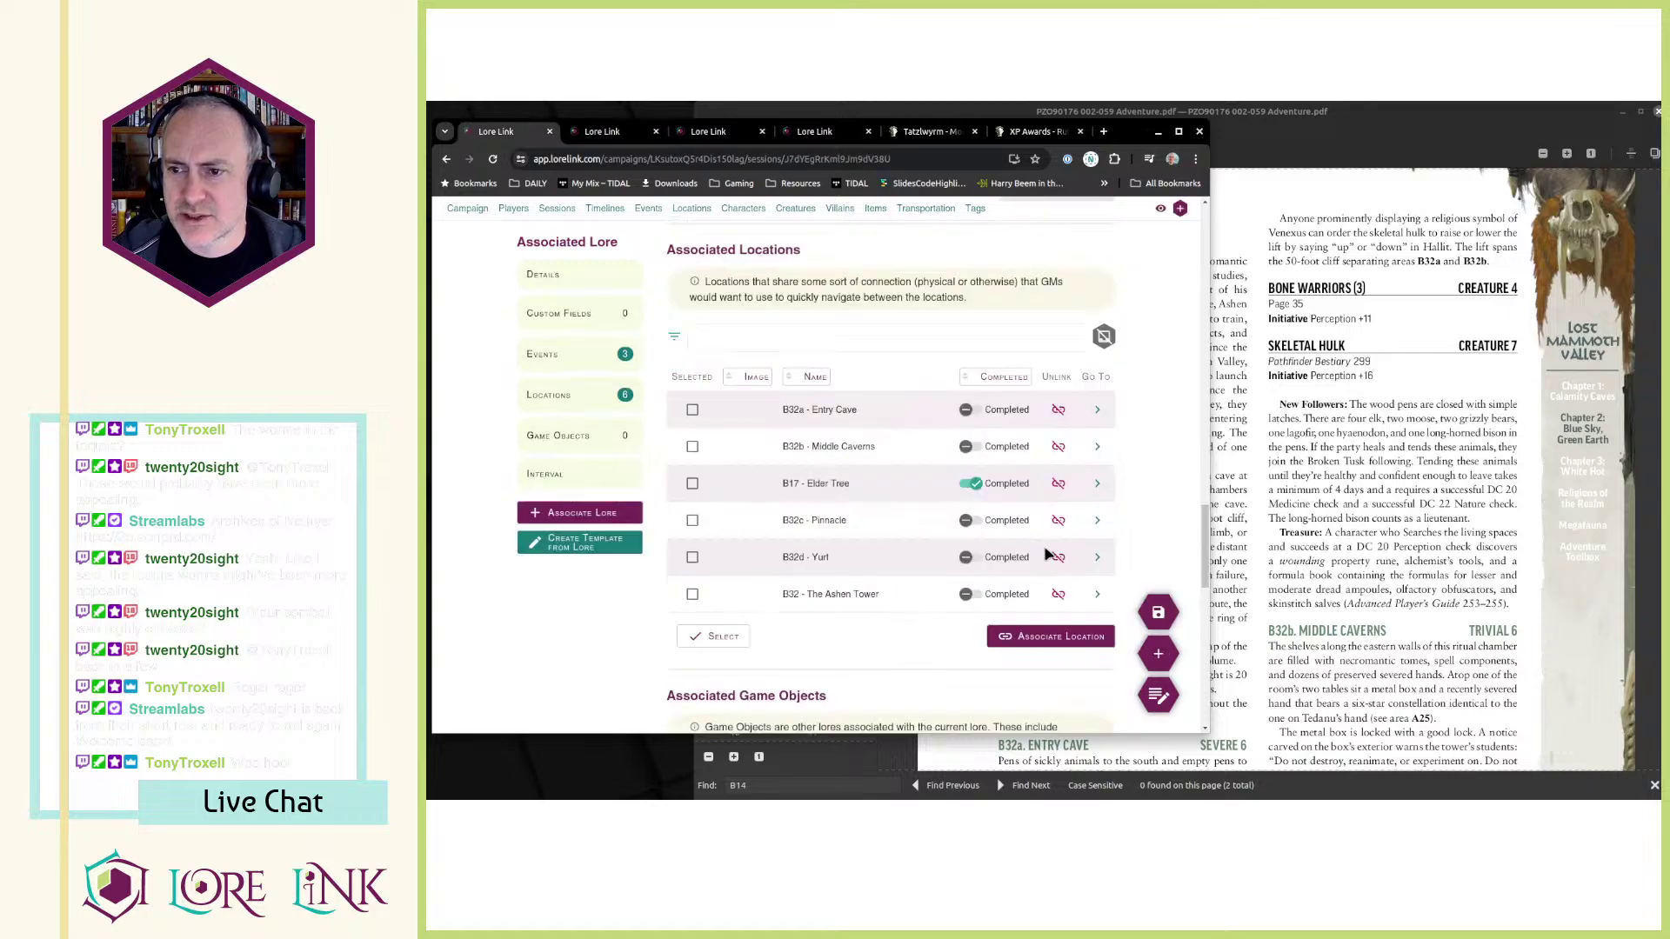
key(ctrl+Tab)
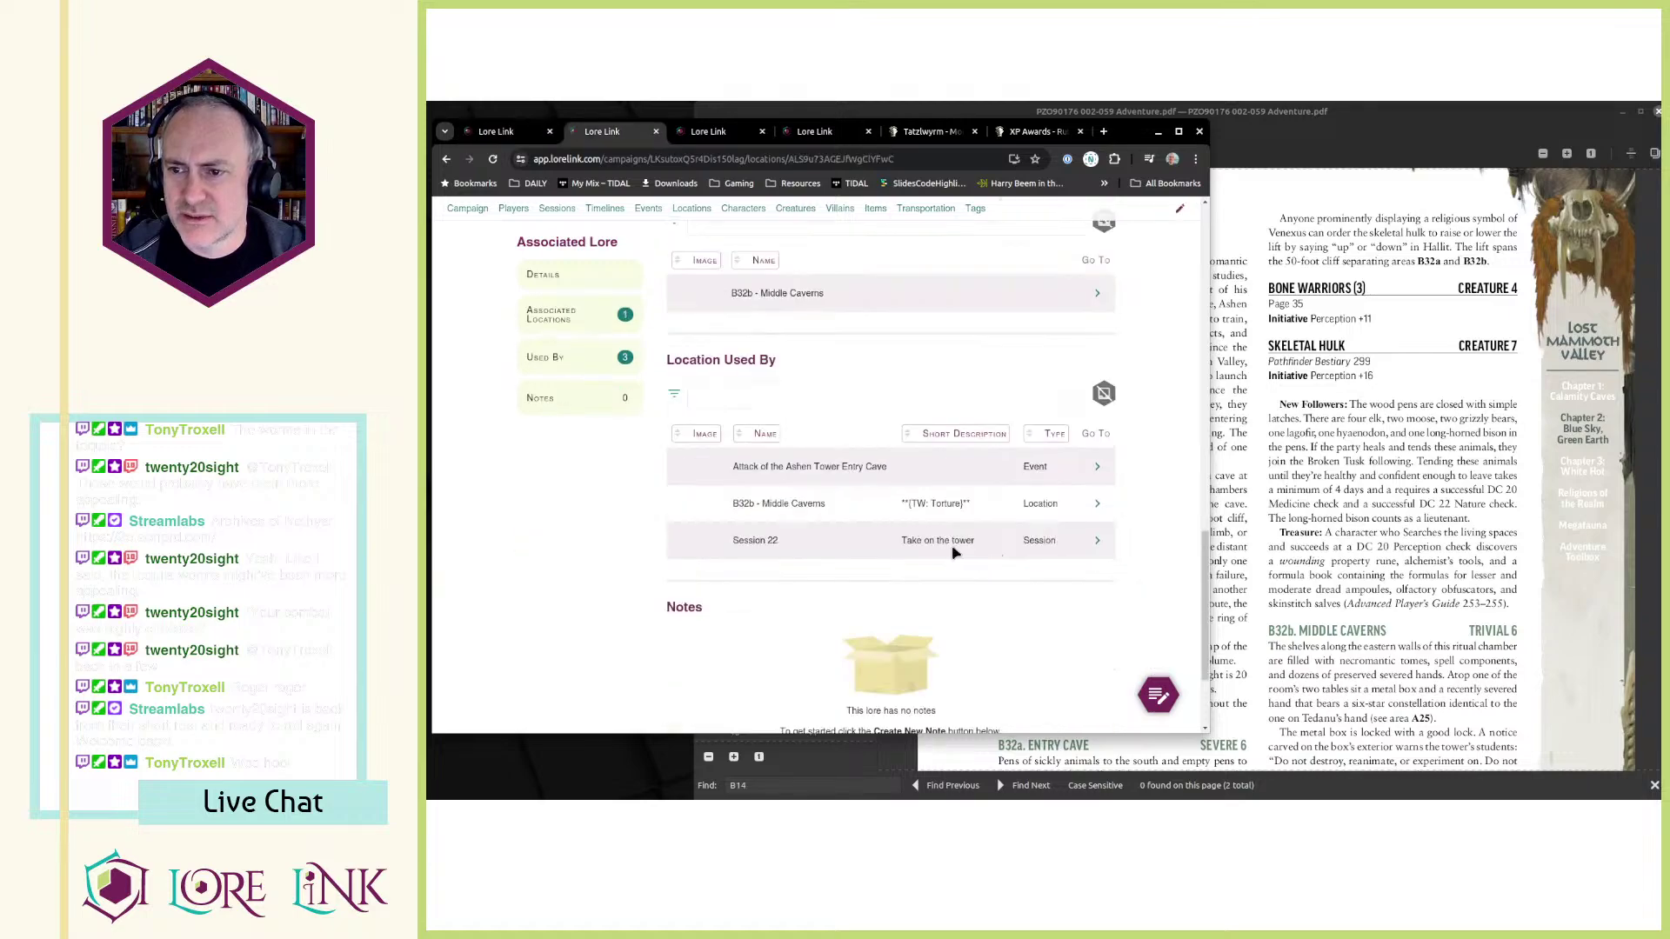
- Open B32b - Middle Caverns and review its associated game objects, locations and the events that use it
click(1096, 504)
scroll(966, 493, down, 10)
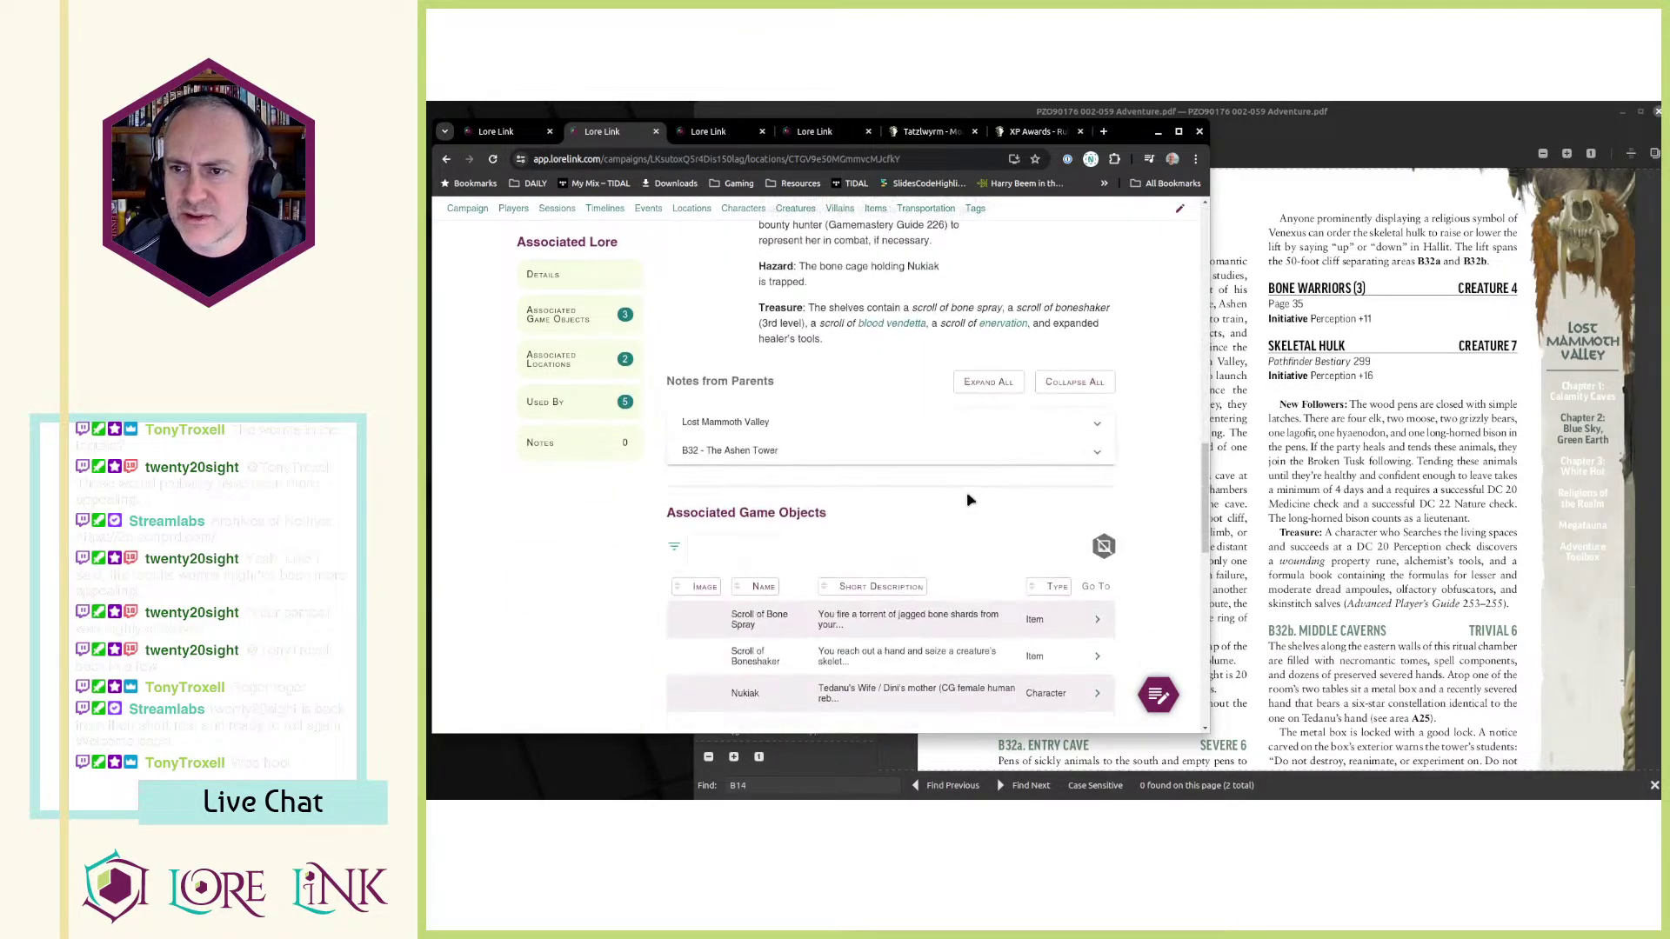
scroll(931, 522, up, 3)
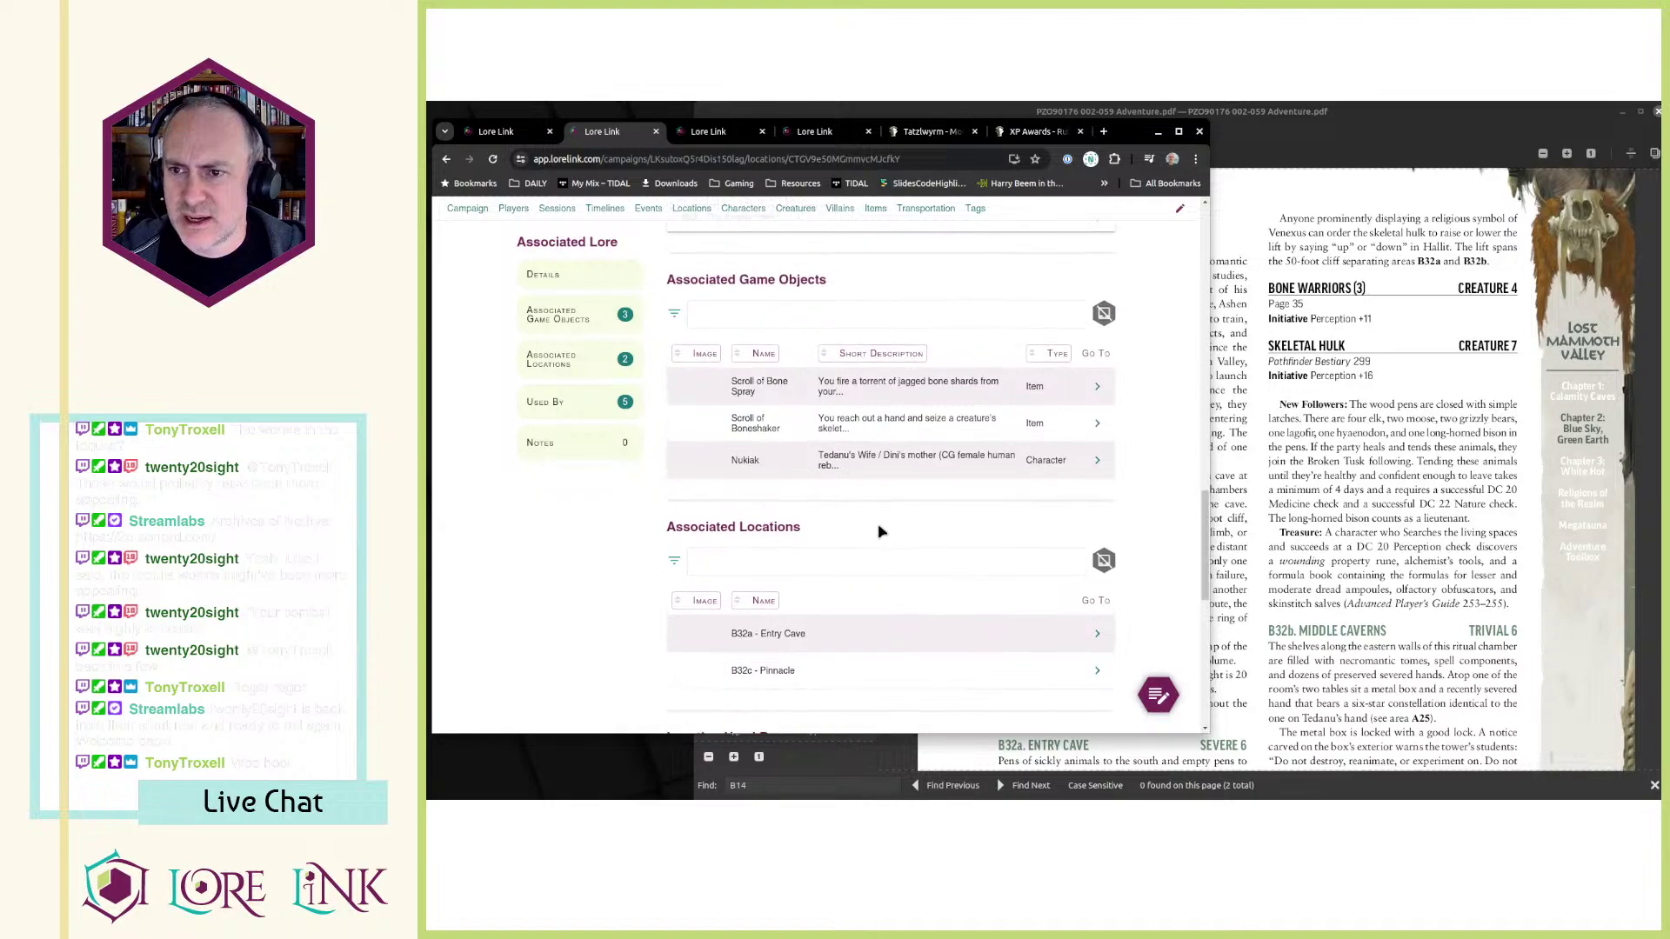
scroll(900, 526, down, 5)
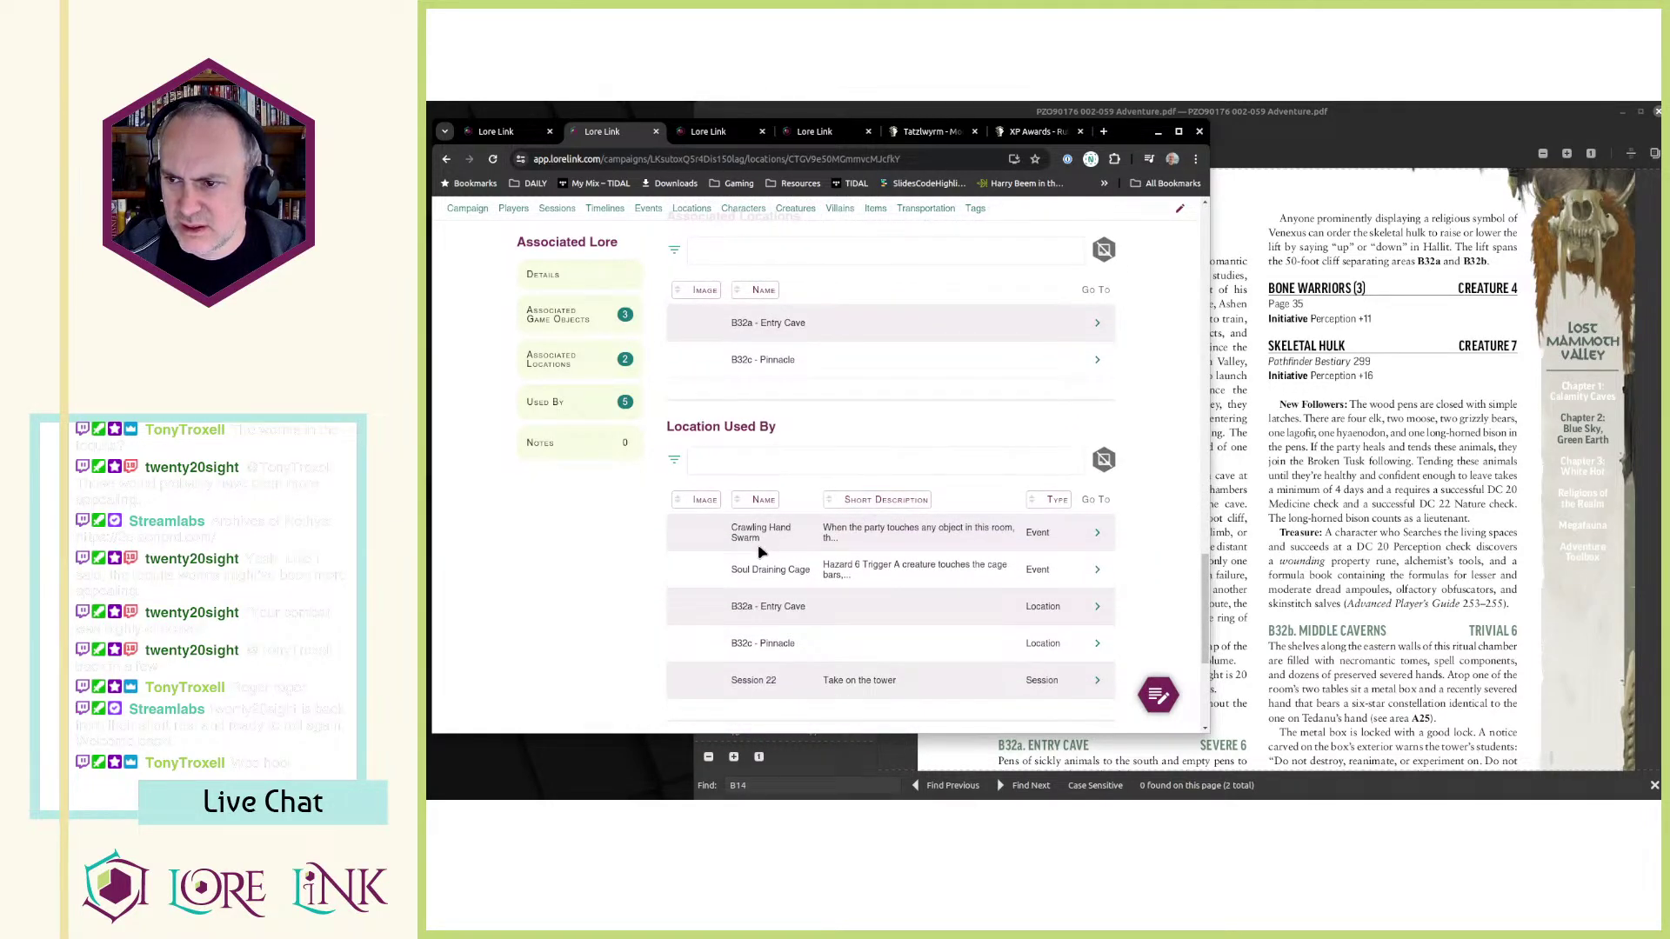
scroll(769, 532, down, 1)
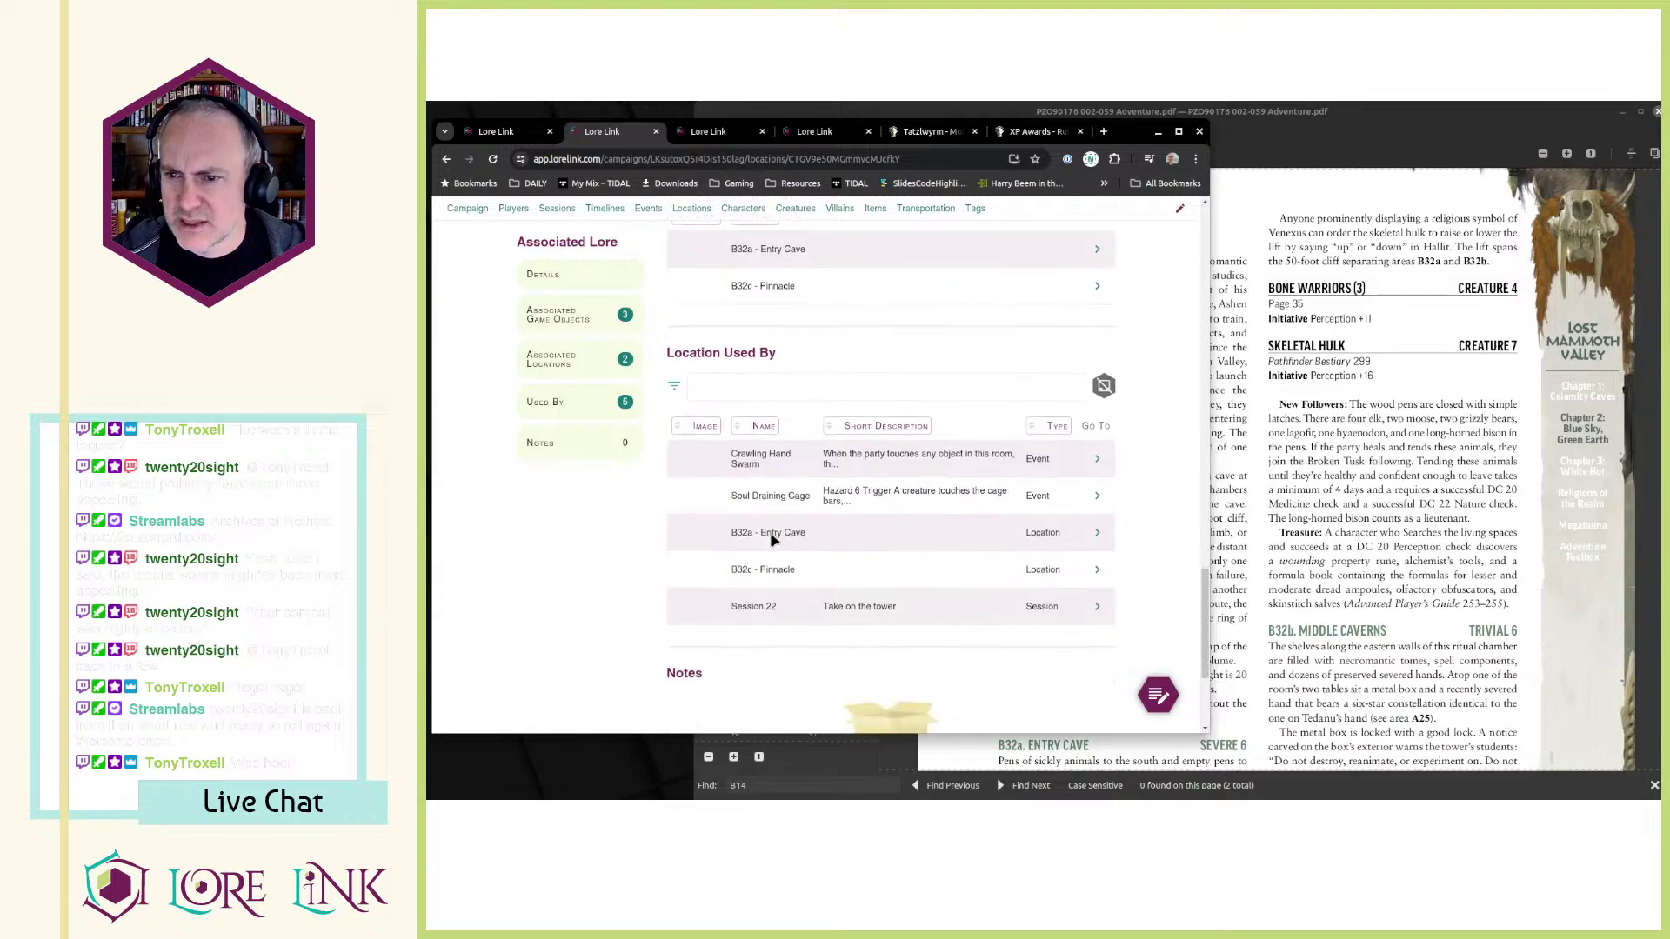
- Associate the Crawling Hand Swarm event with Session 22
key(ctrl+shift+Tab)
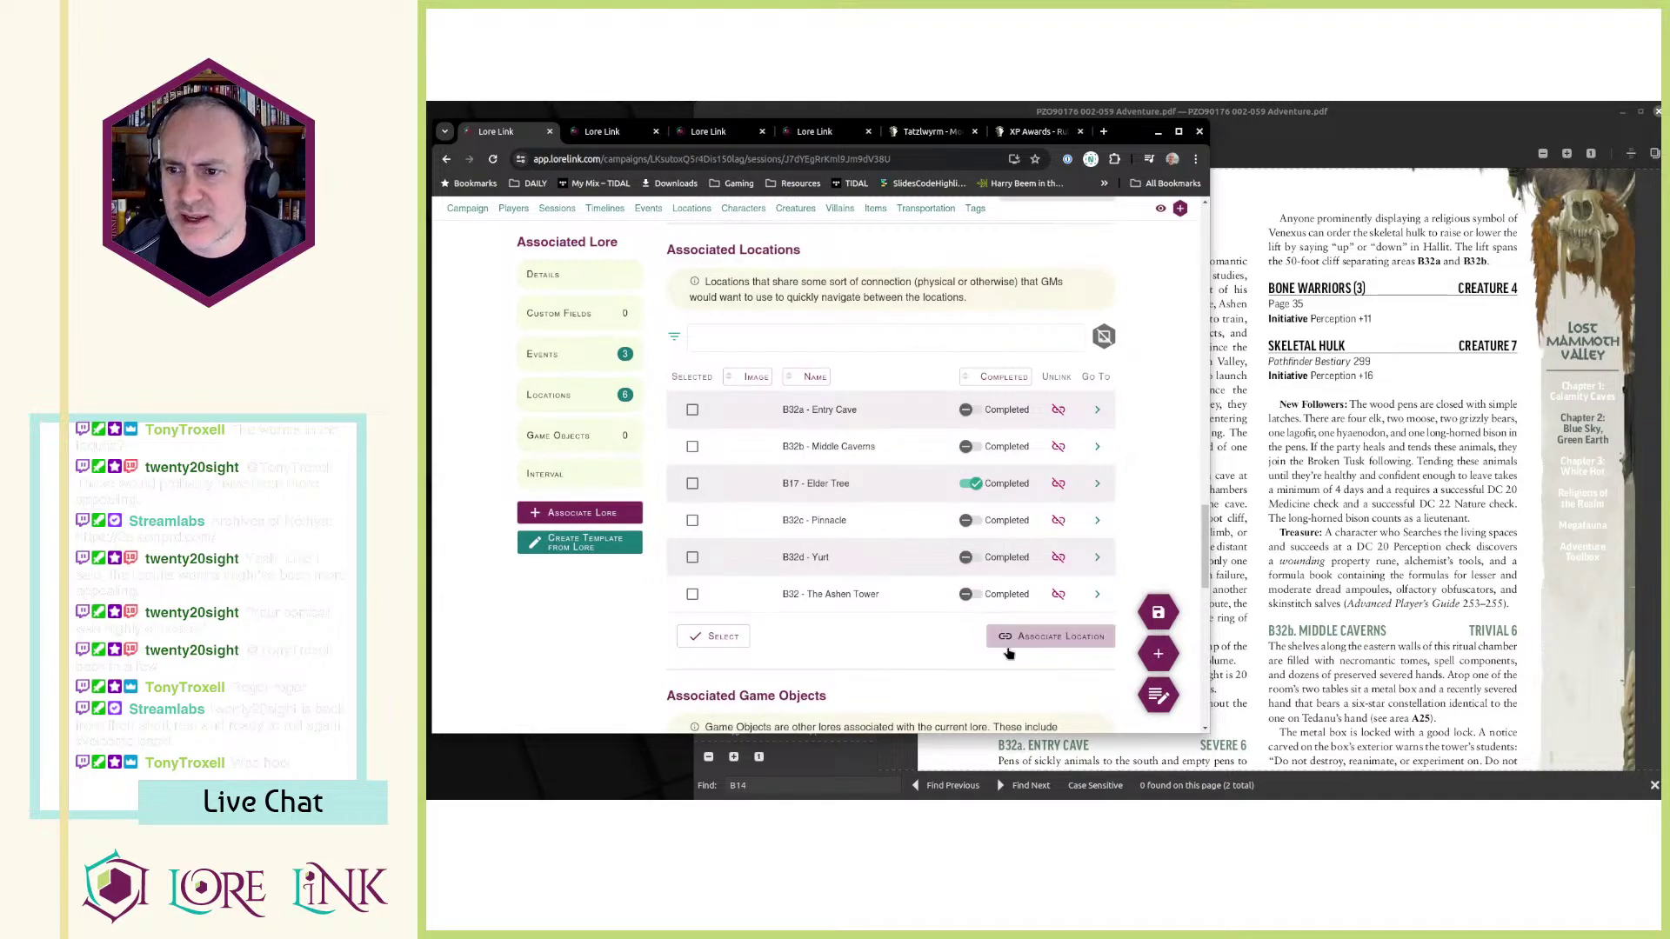
click(1009, 635)
scroll(1017, 539, up, 3)
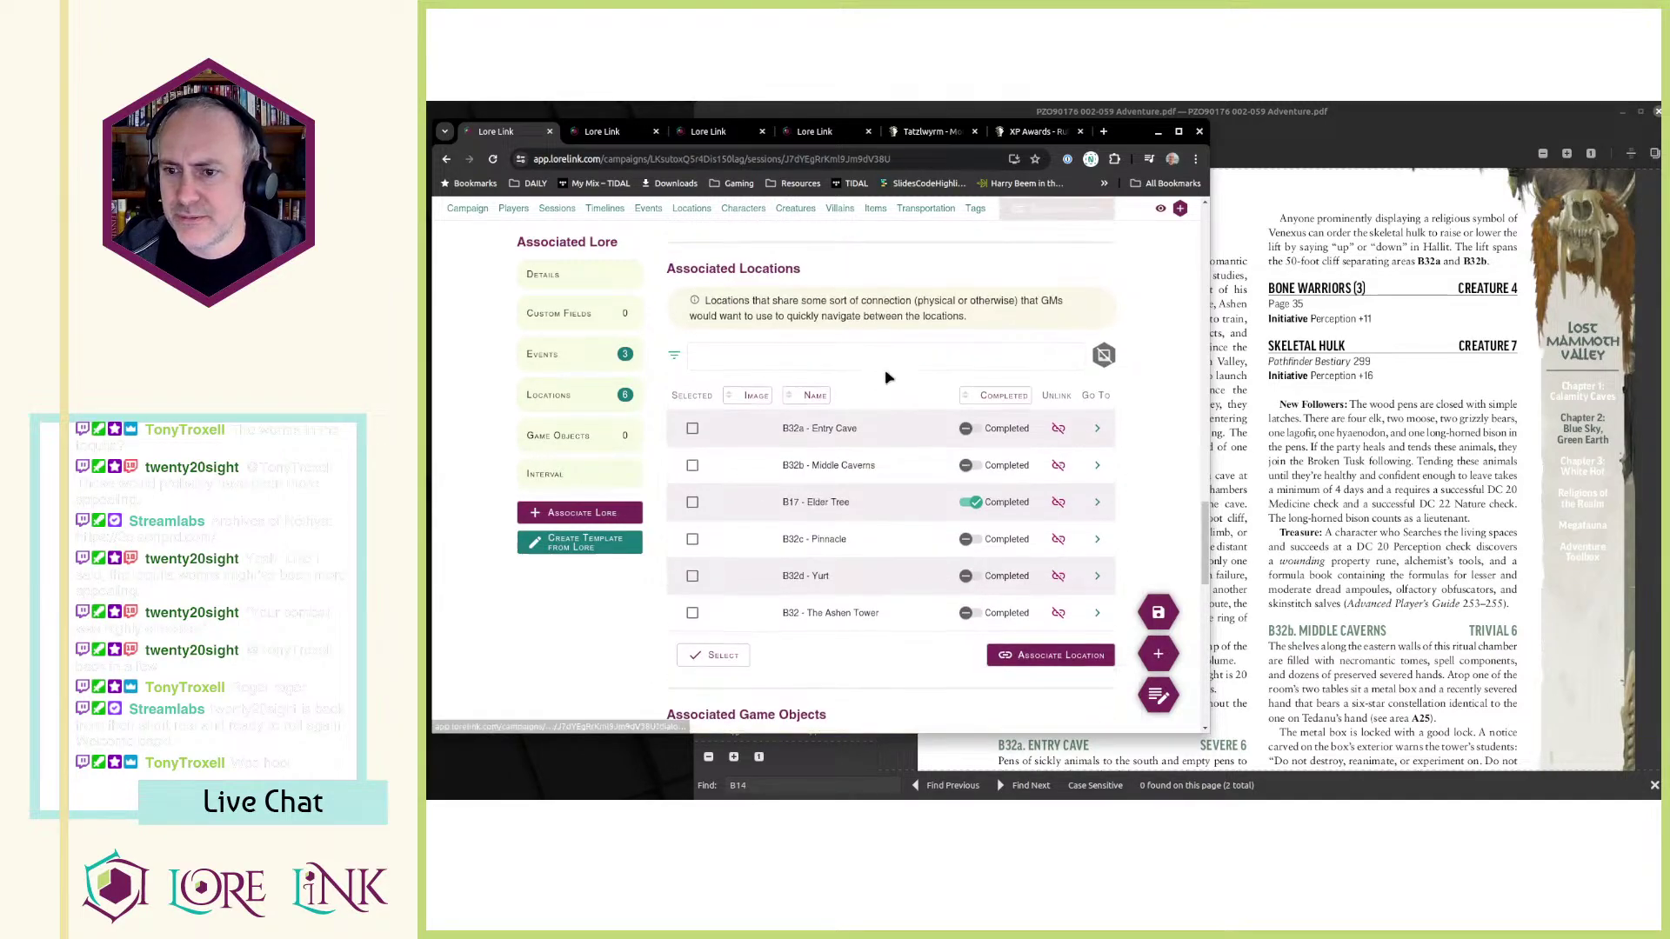
click(1013, 426)
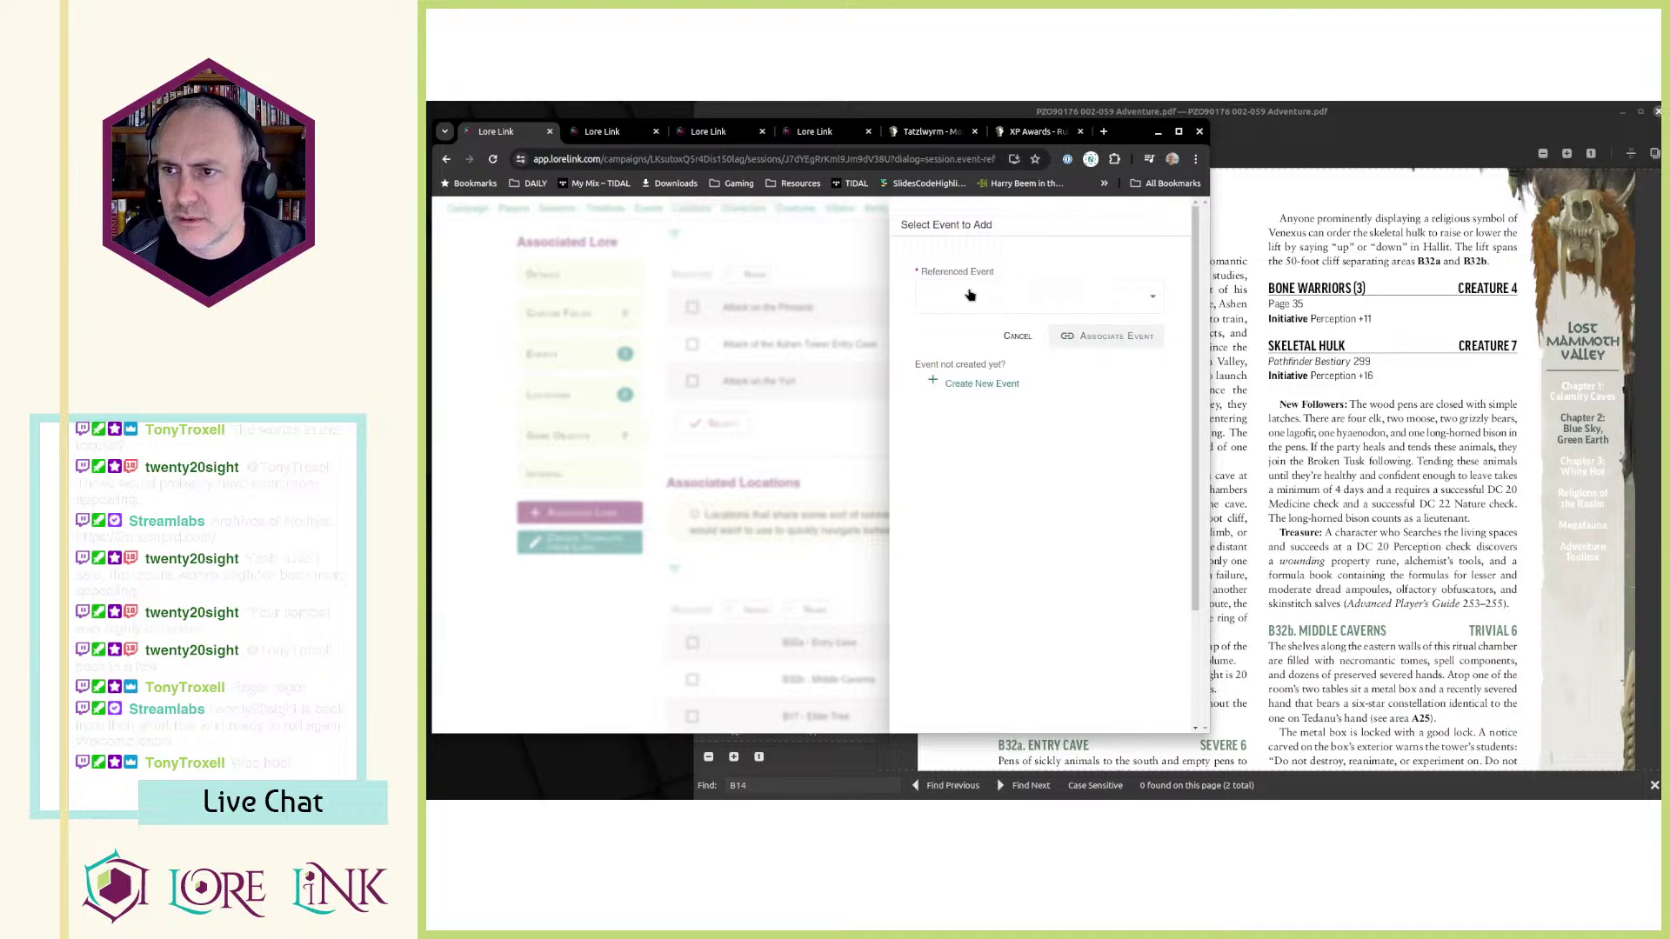
click(969, 296)
click(1015, 331)
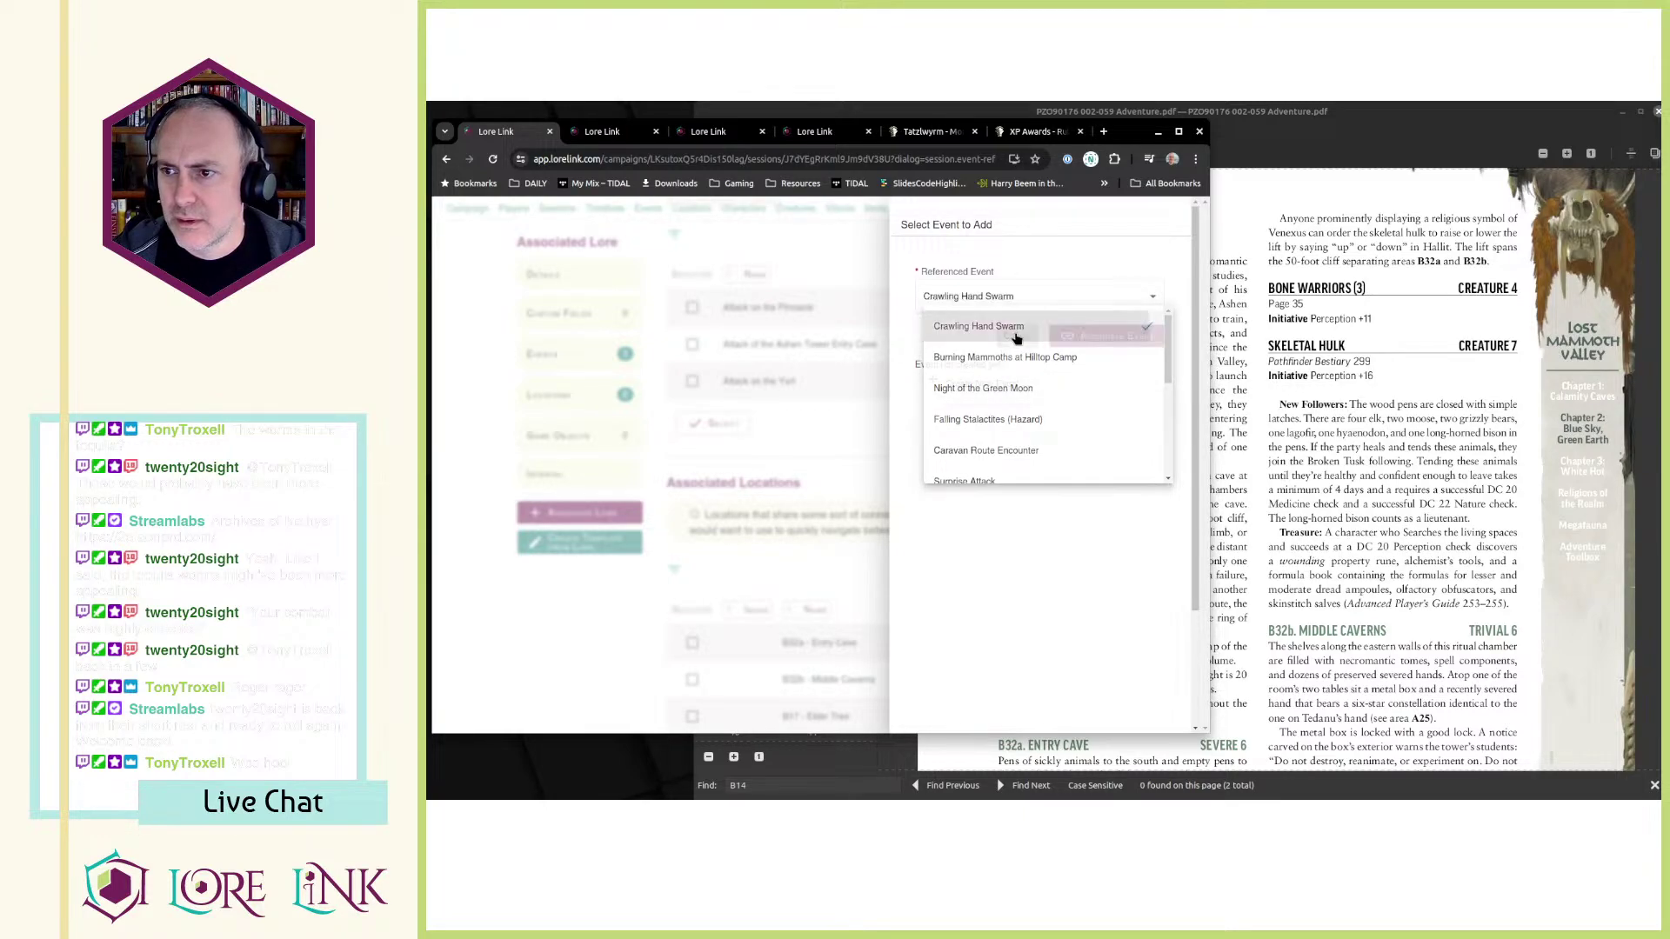
click(1094, 337)
- Recheck the events that use the Middle Caverns and associate the Soul Draining Cage event with Session 22
key(ctrl+Tab)
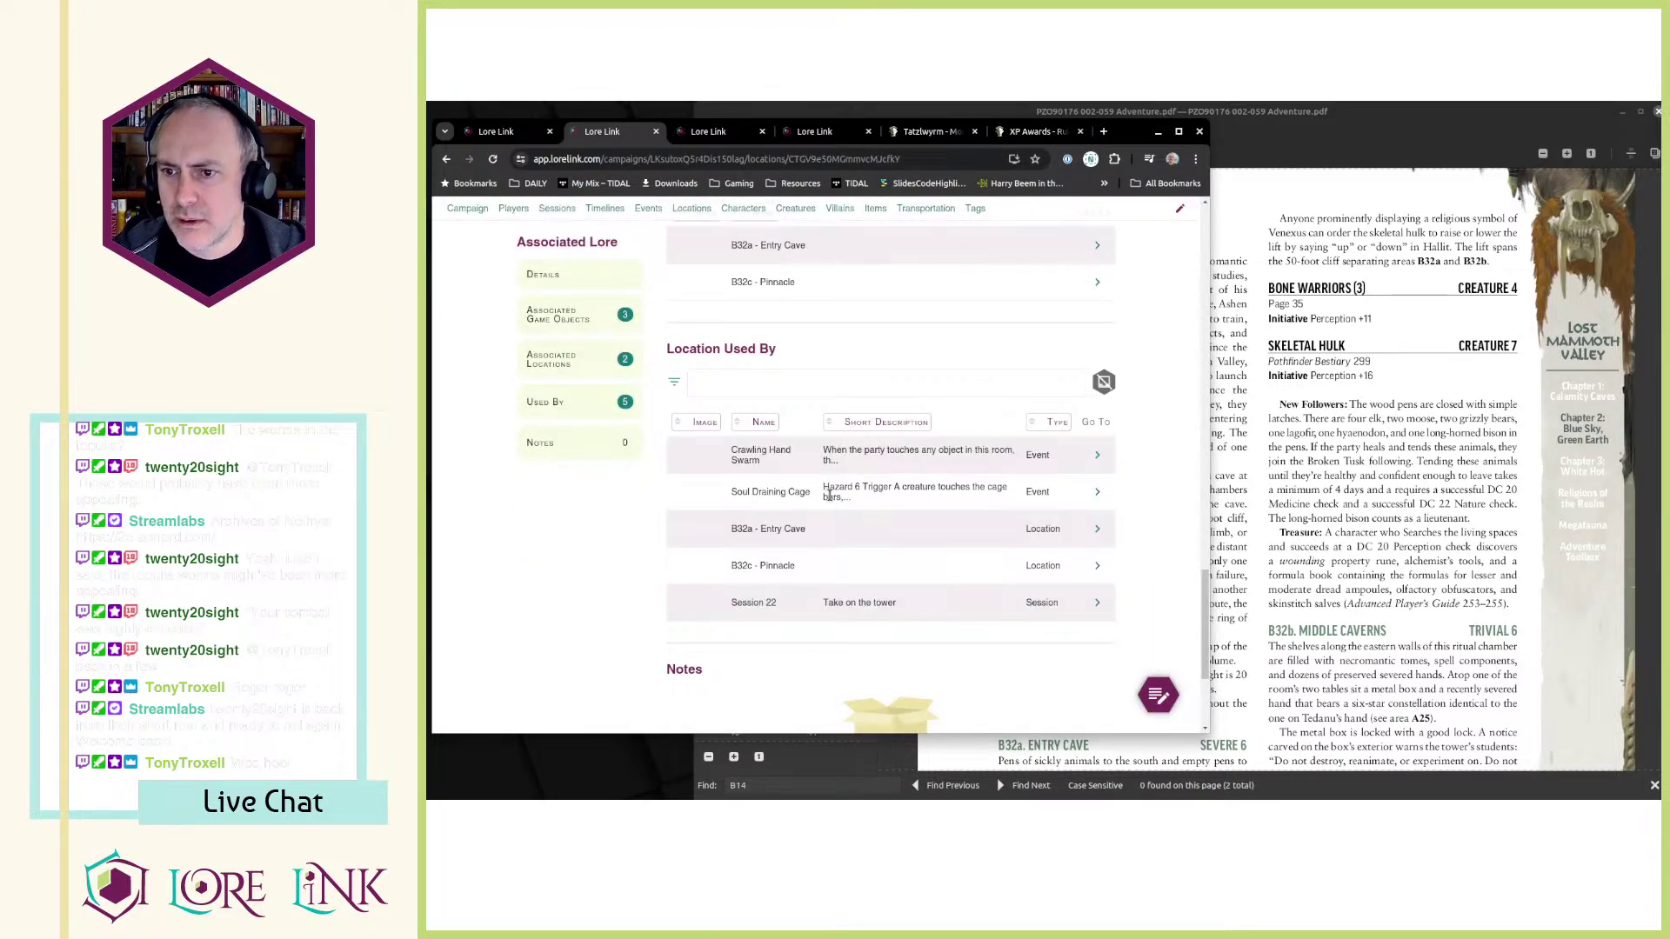
key(ctrl+shift+Tab)
scroll(889, 453, down, 10)
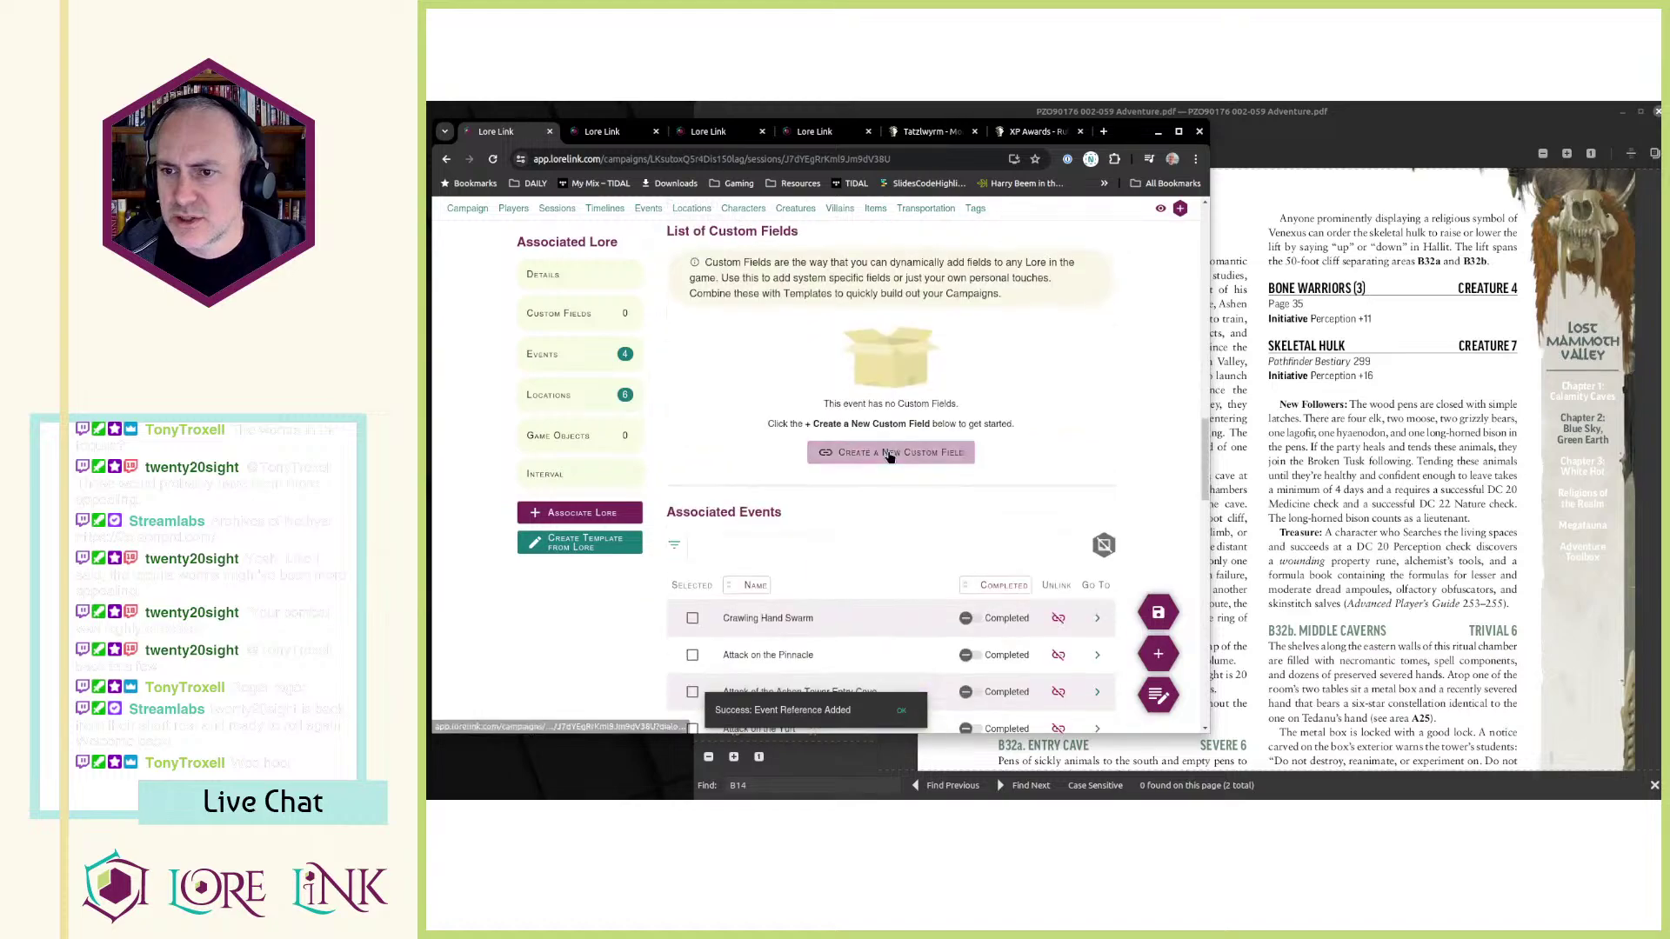
scroll(889, 456, down, 5)
click(1000, 390)
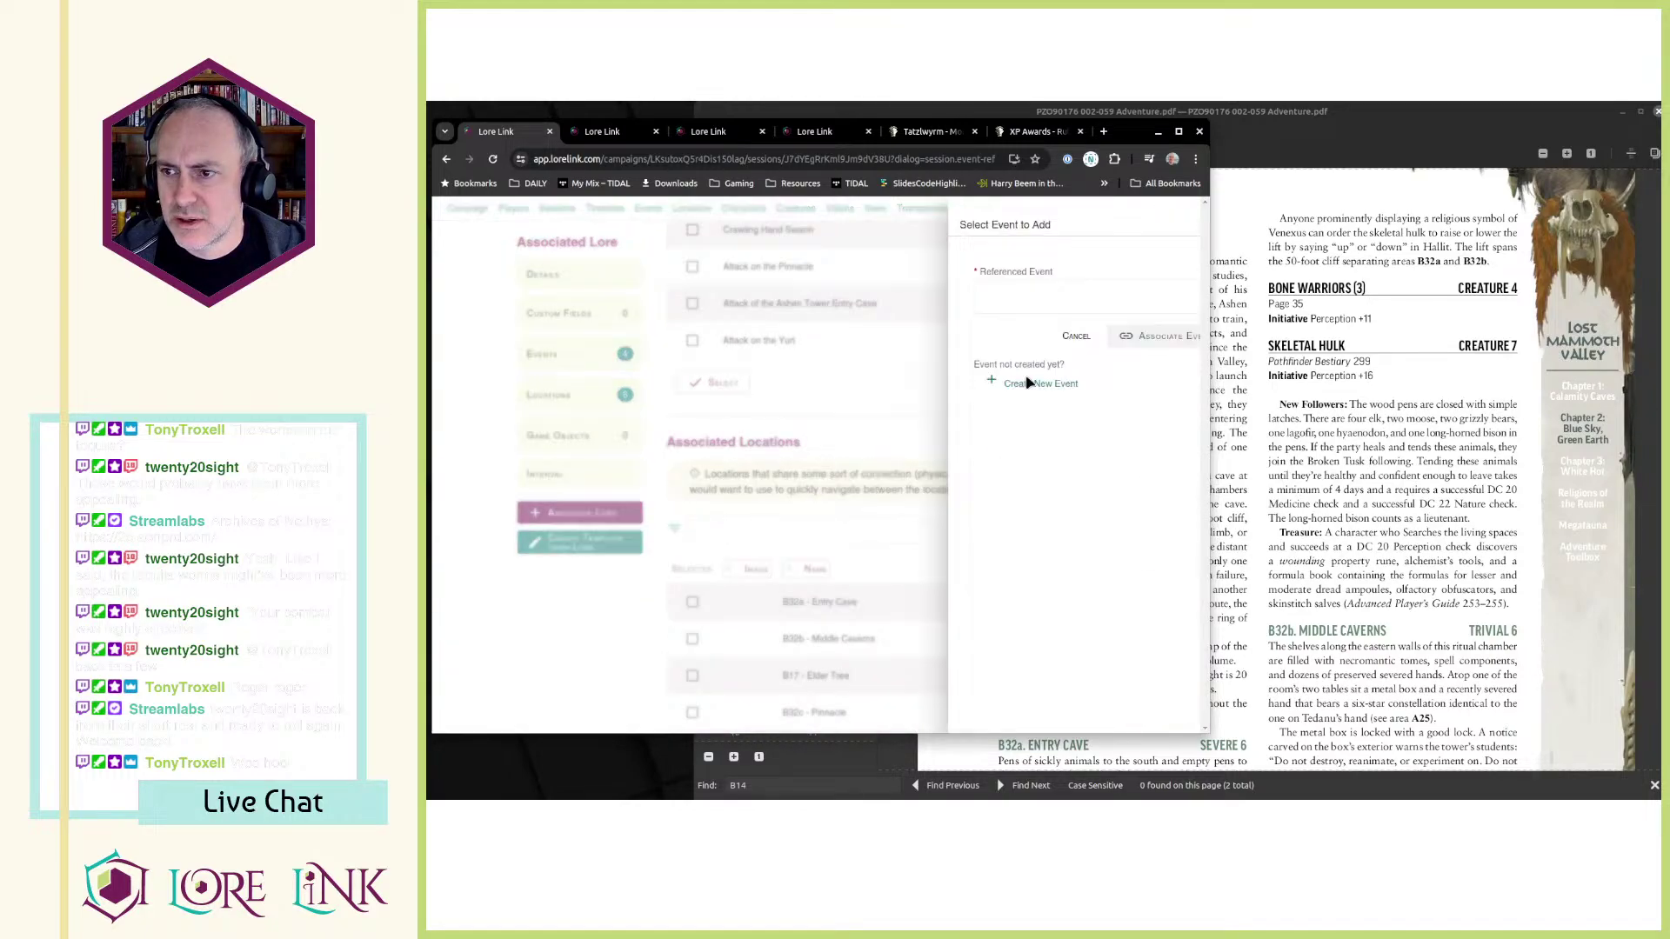
click(996, 300)
scroll(991, 356, down, 2)
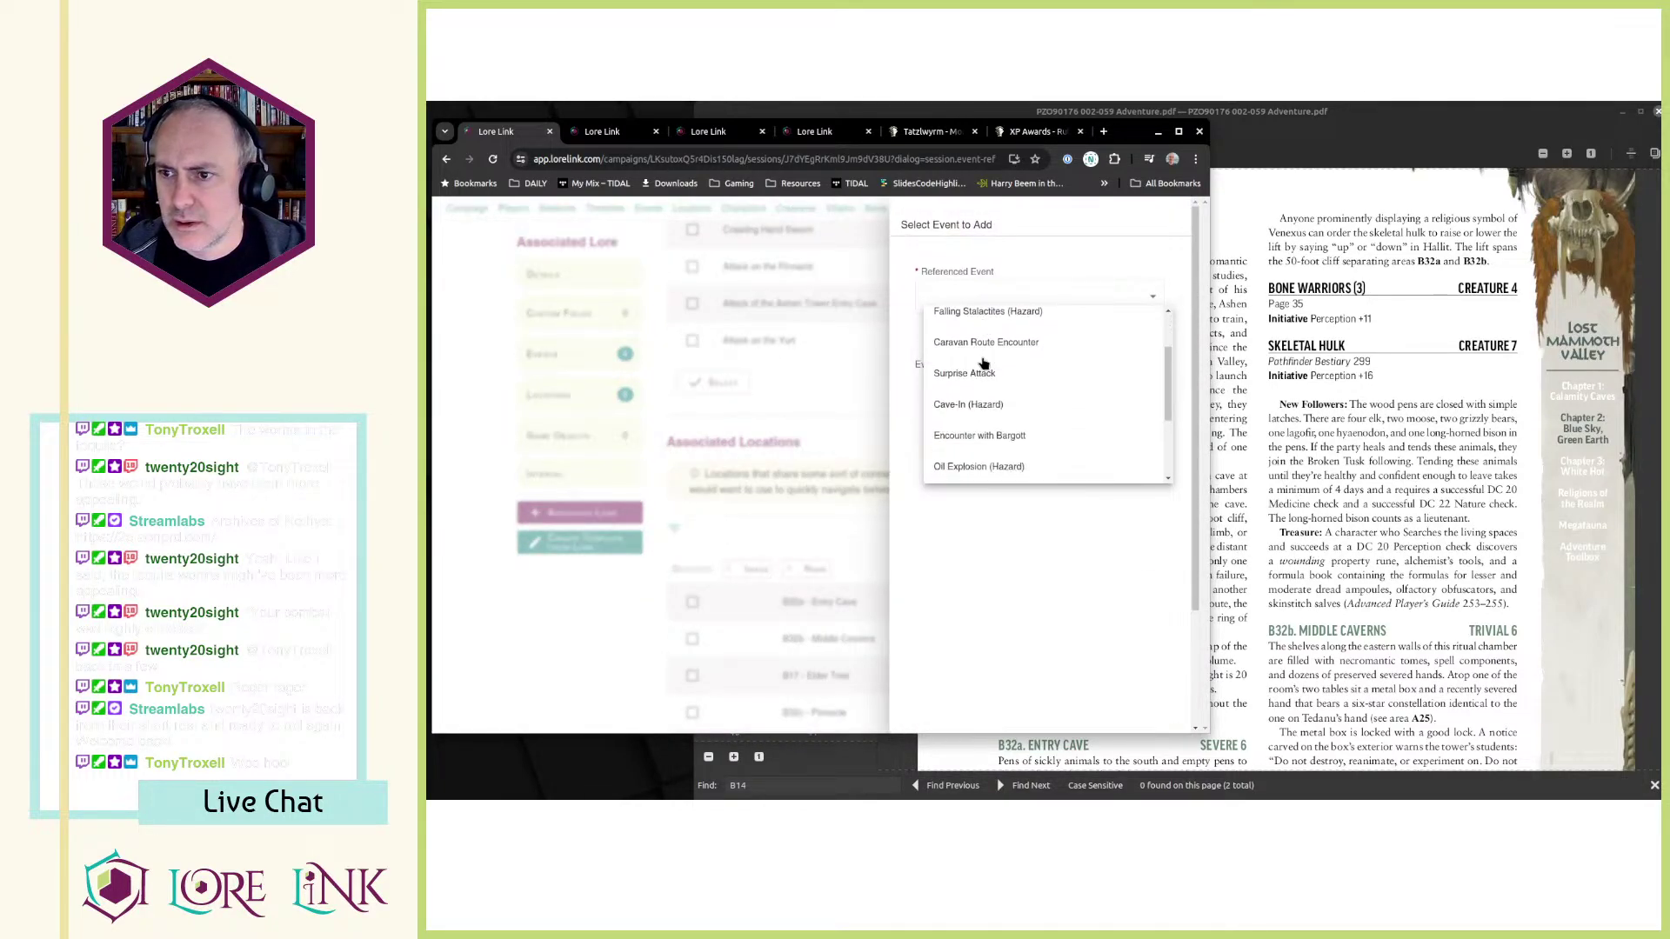
scroll(983, 363, down, 3)
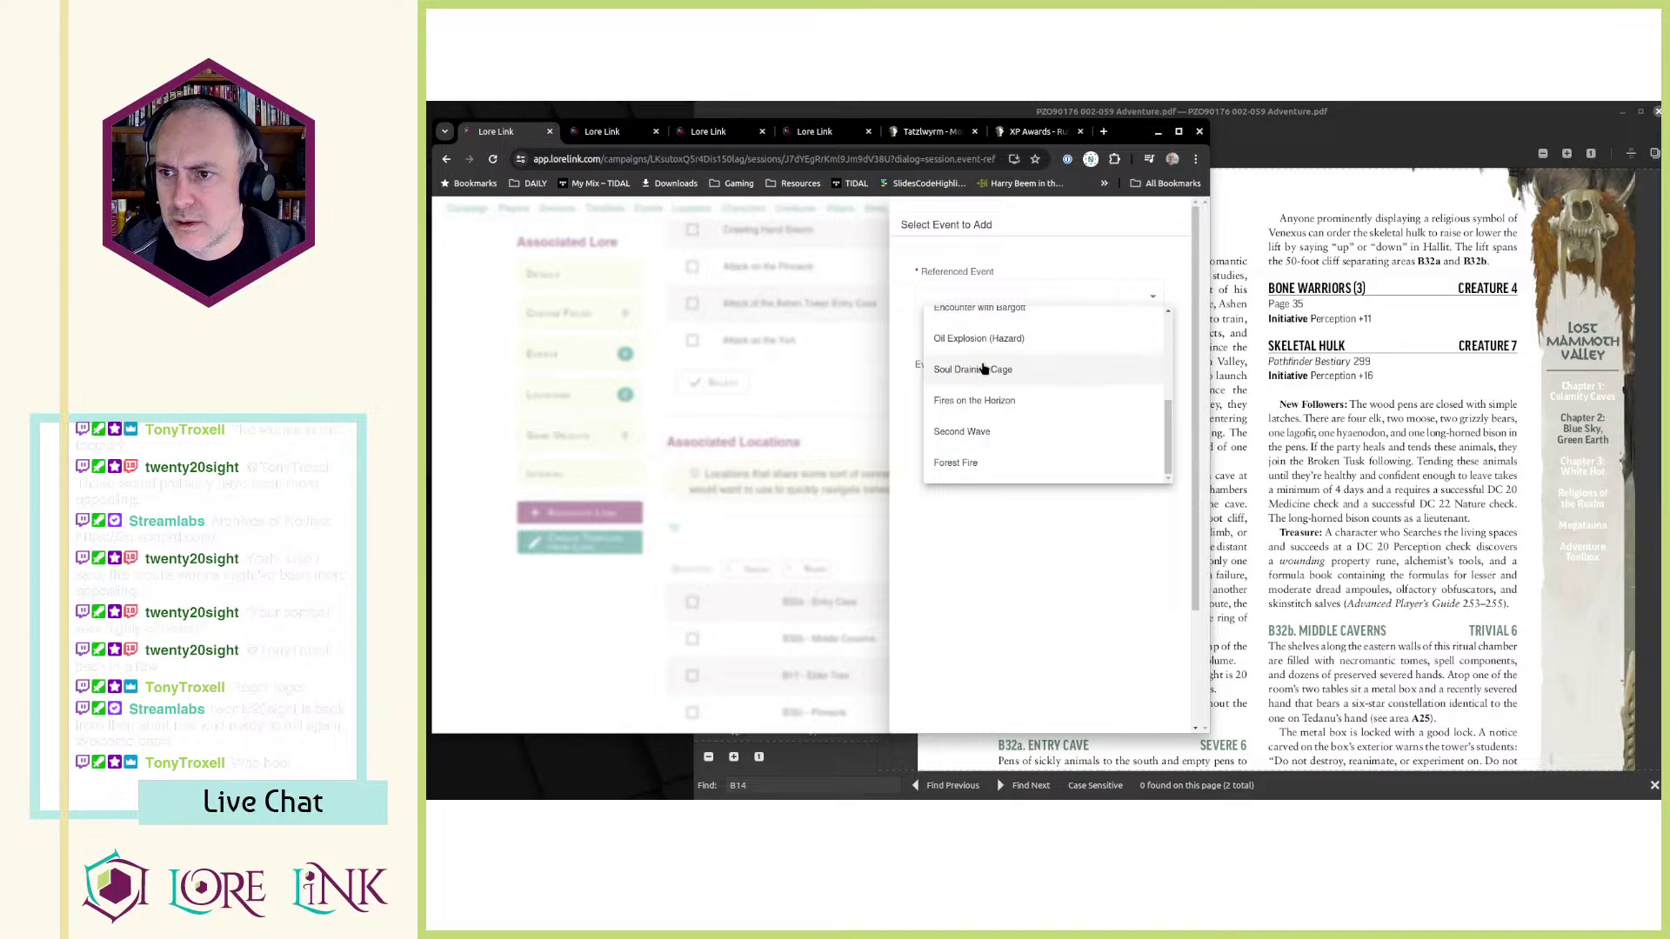
click(1017, 373)
click(1066, 337)
- Open B32c - Pinnacle from the Middle Caverns page and compare the events using it with Session 22's associated events
key(ctrl+Tab)
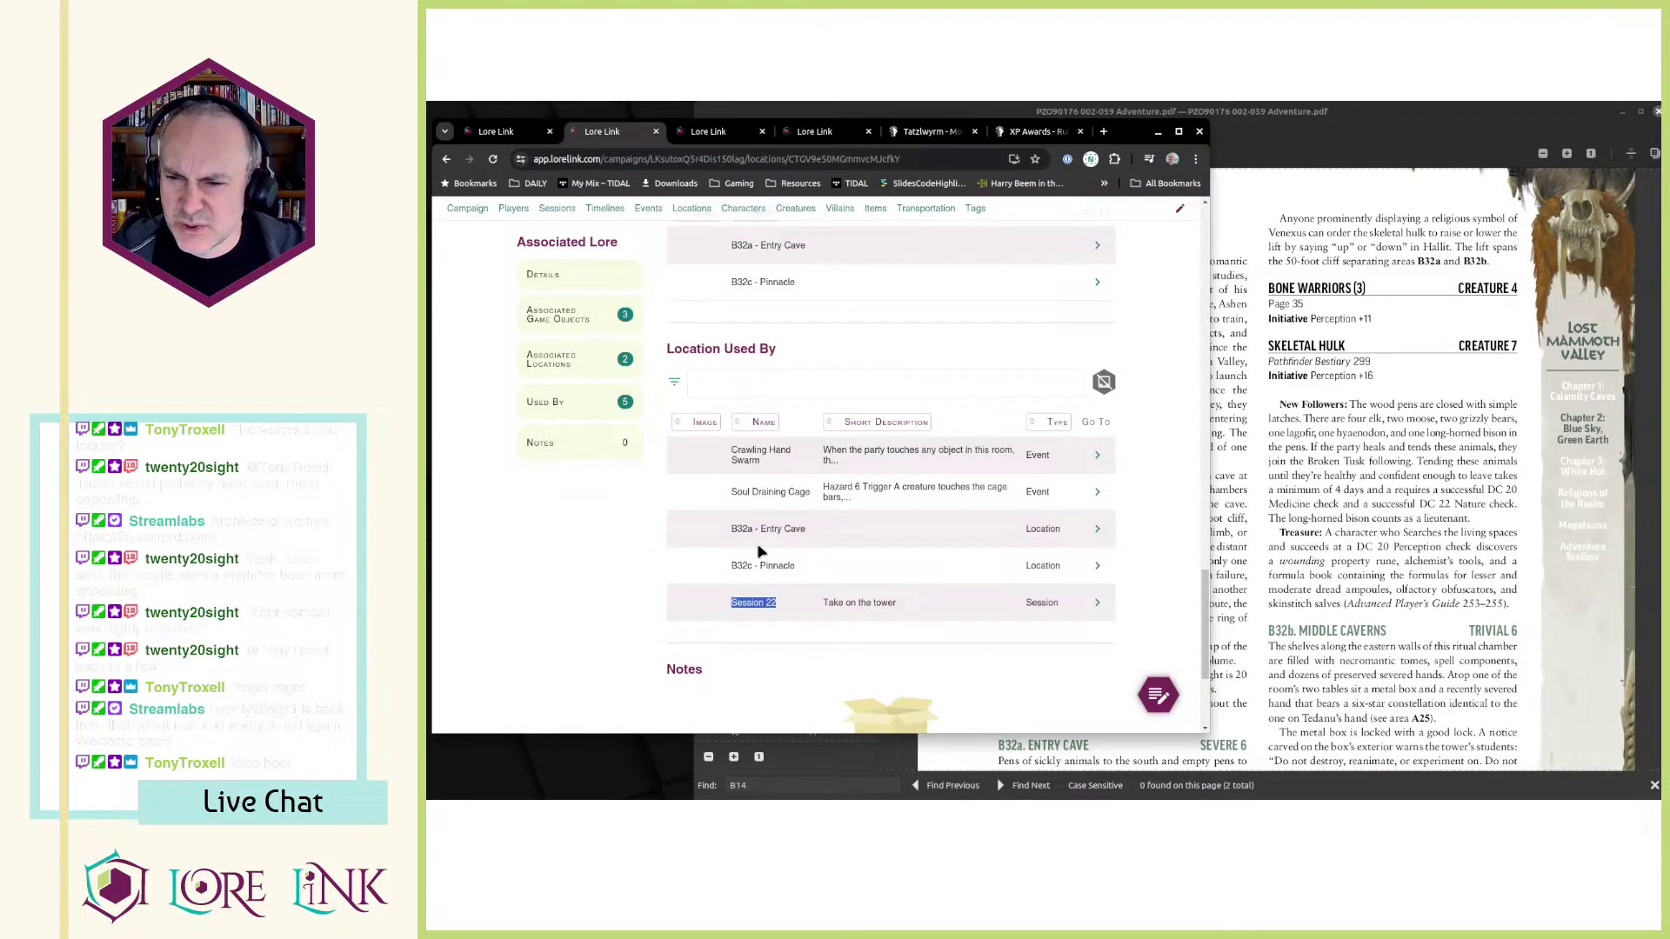
drag(737, 529, 880, 580)
click(880, 580)
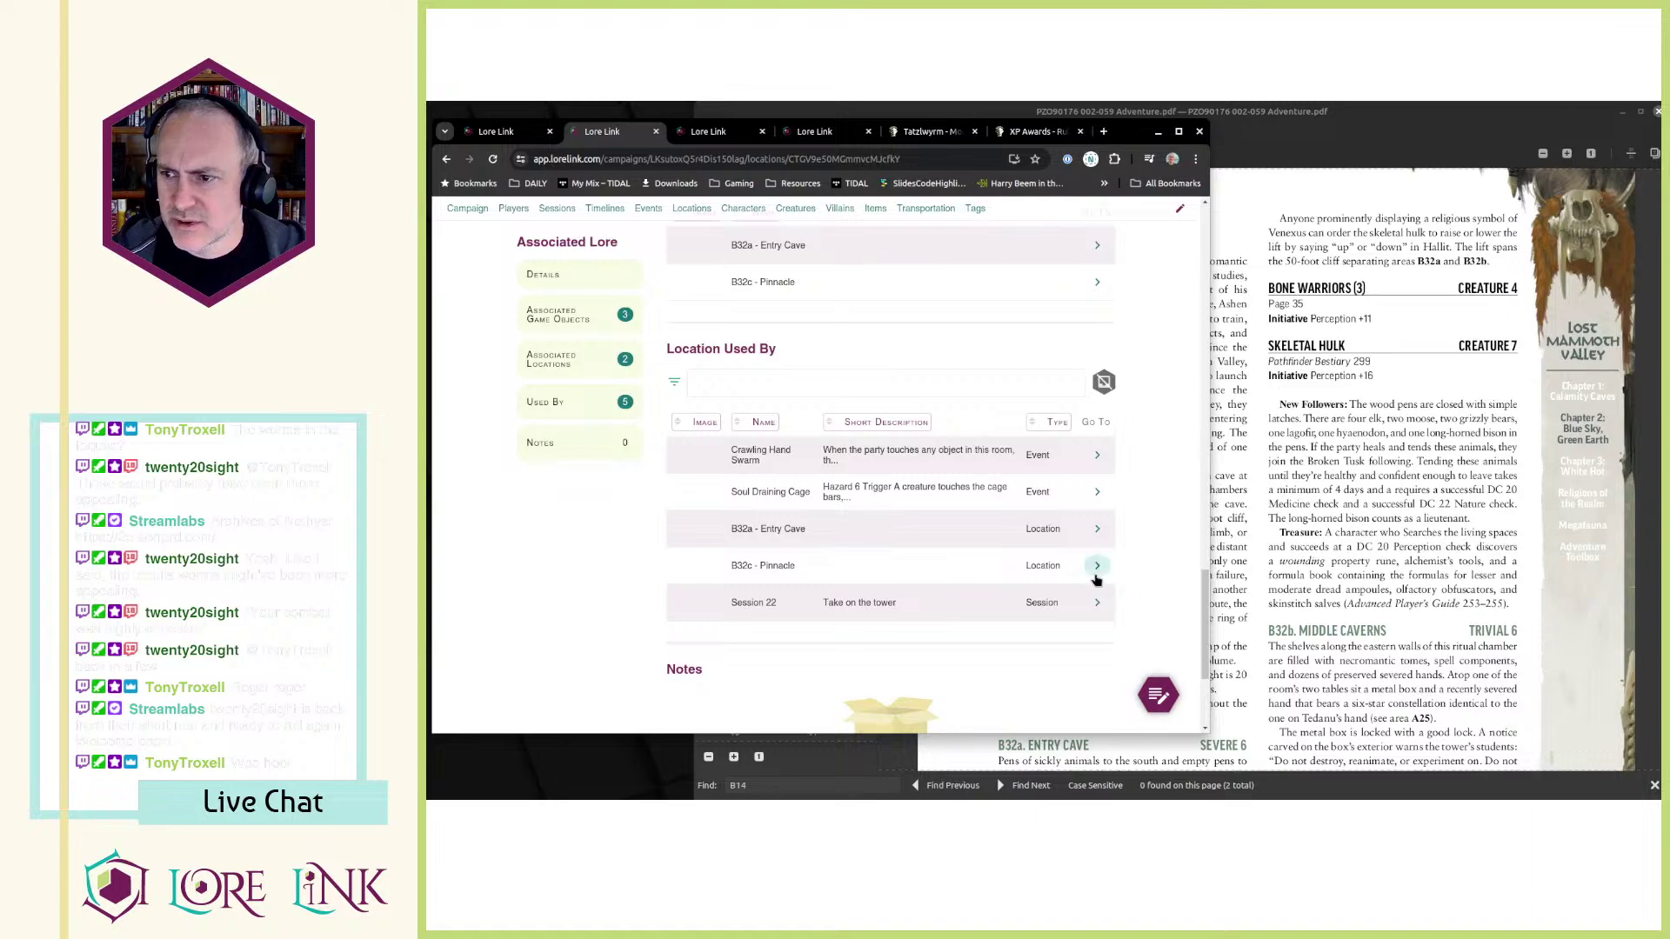
click(1097, 566)
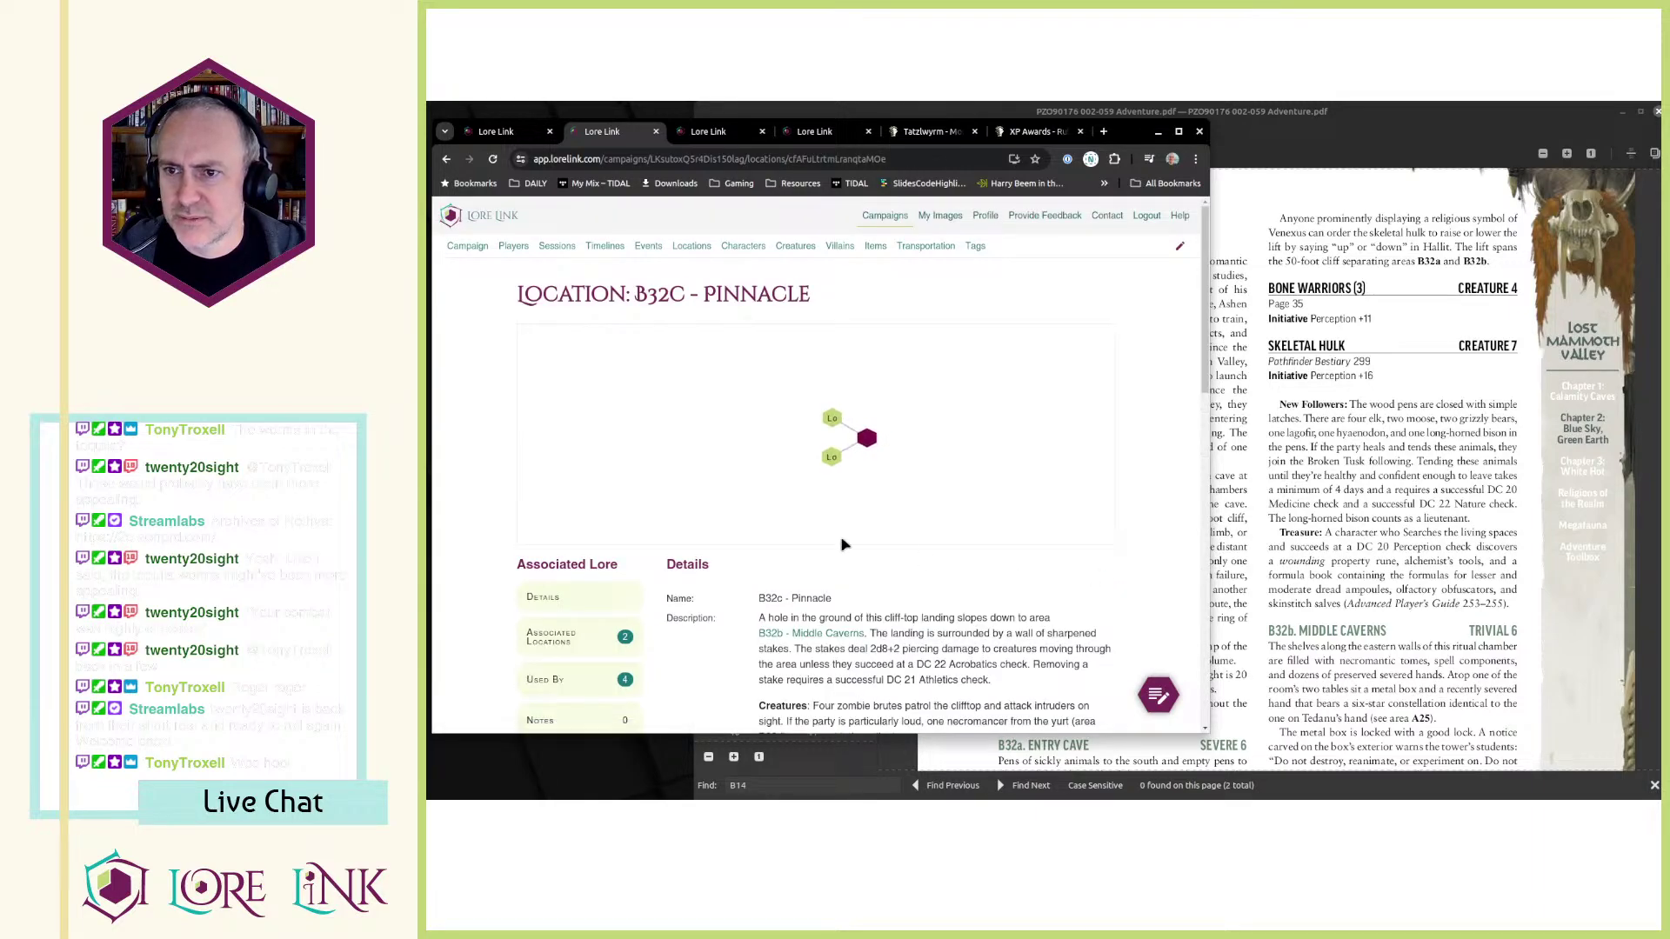
scroll(848, 548, down, 5)
scroll(842, 543, up, 4)
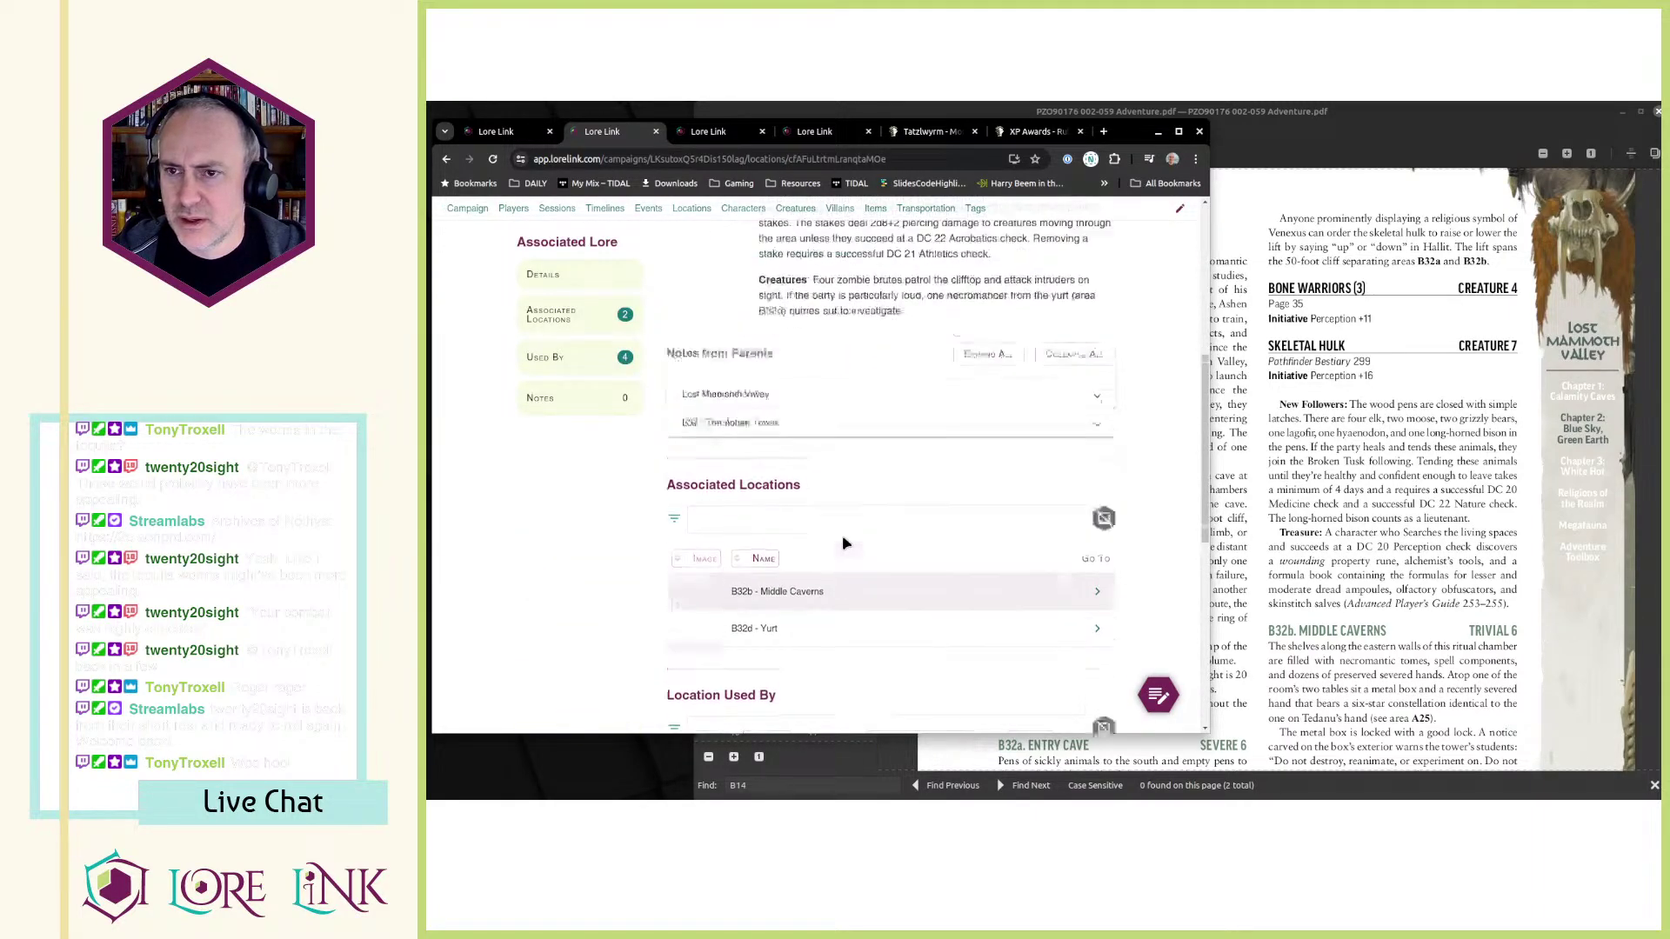
scroll(842, 543, down, 7)
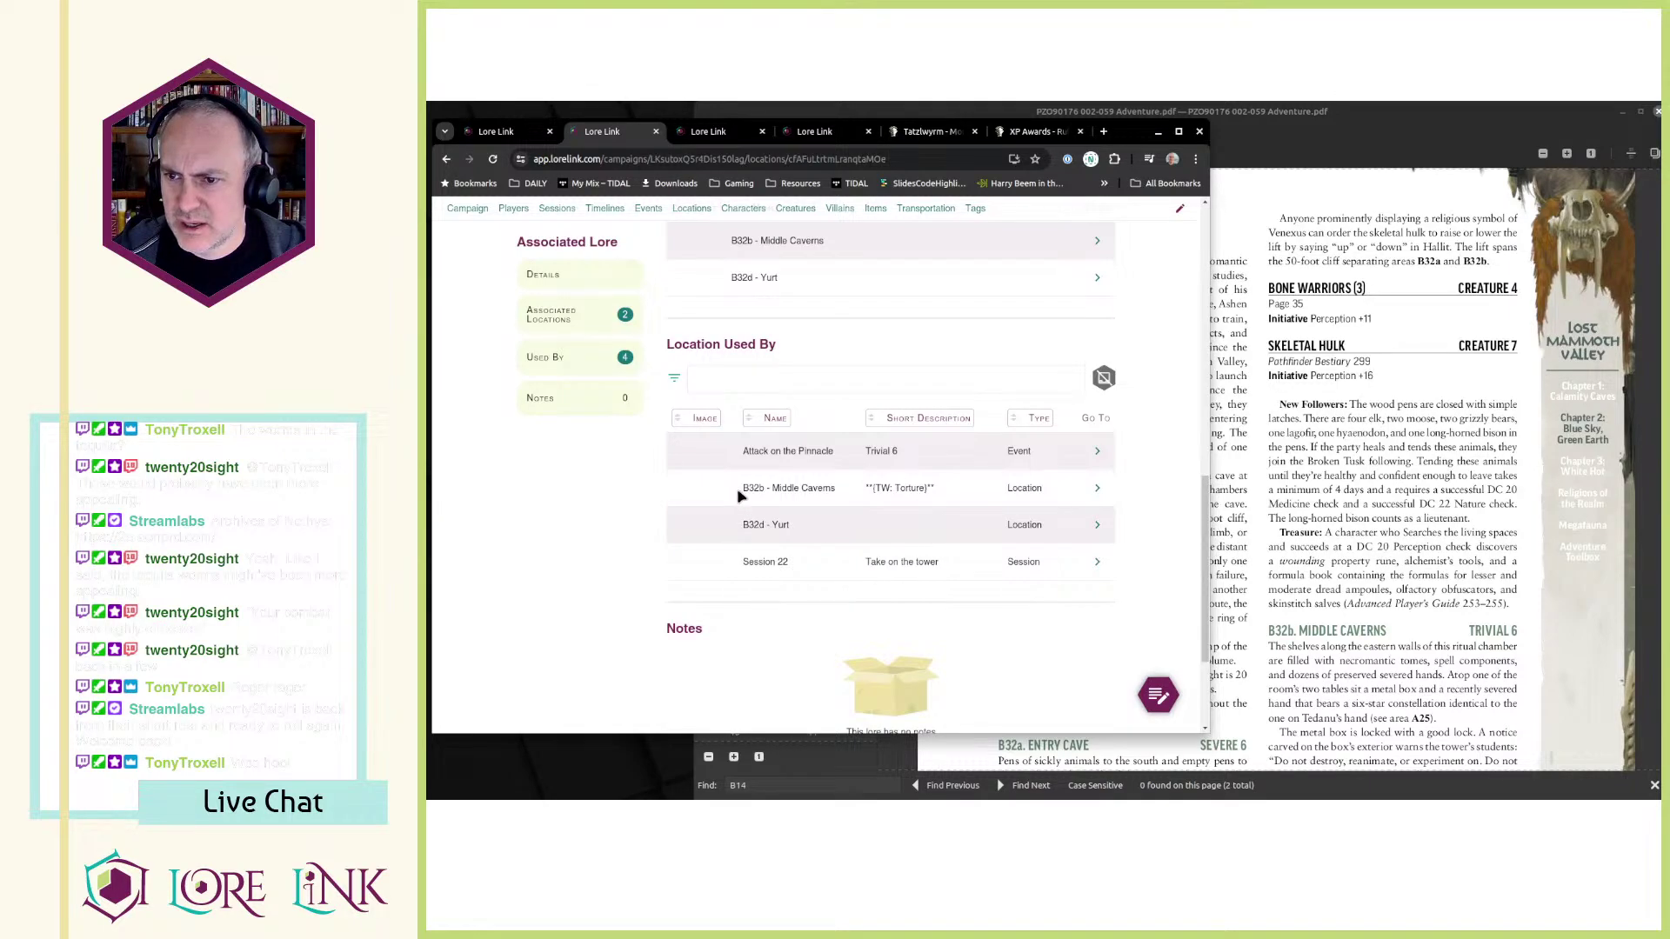
key(ctrl+shift+Tab)
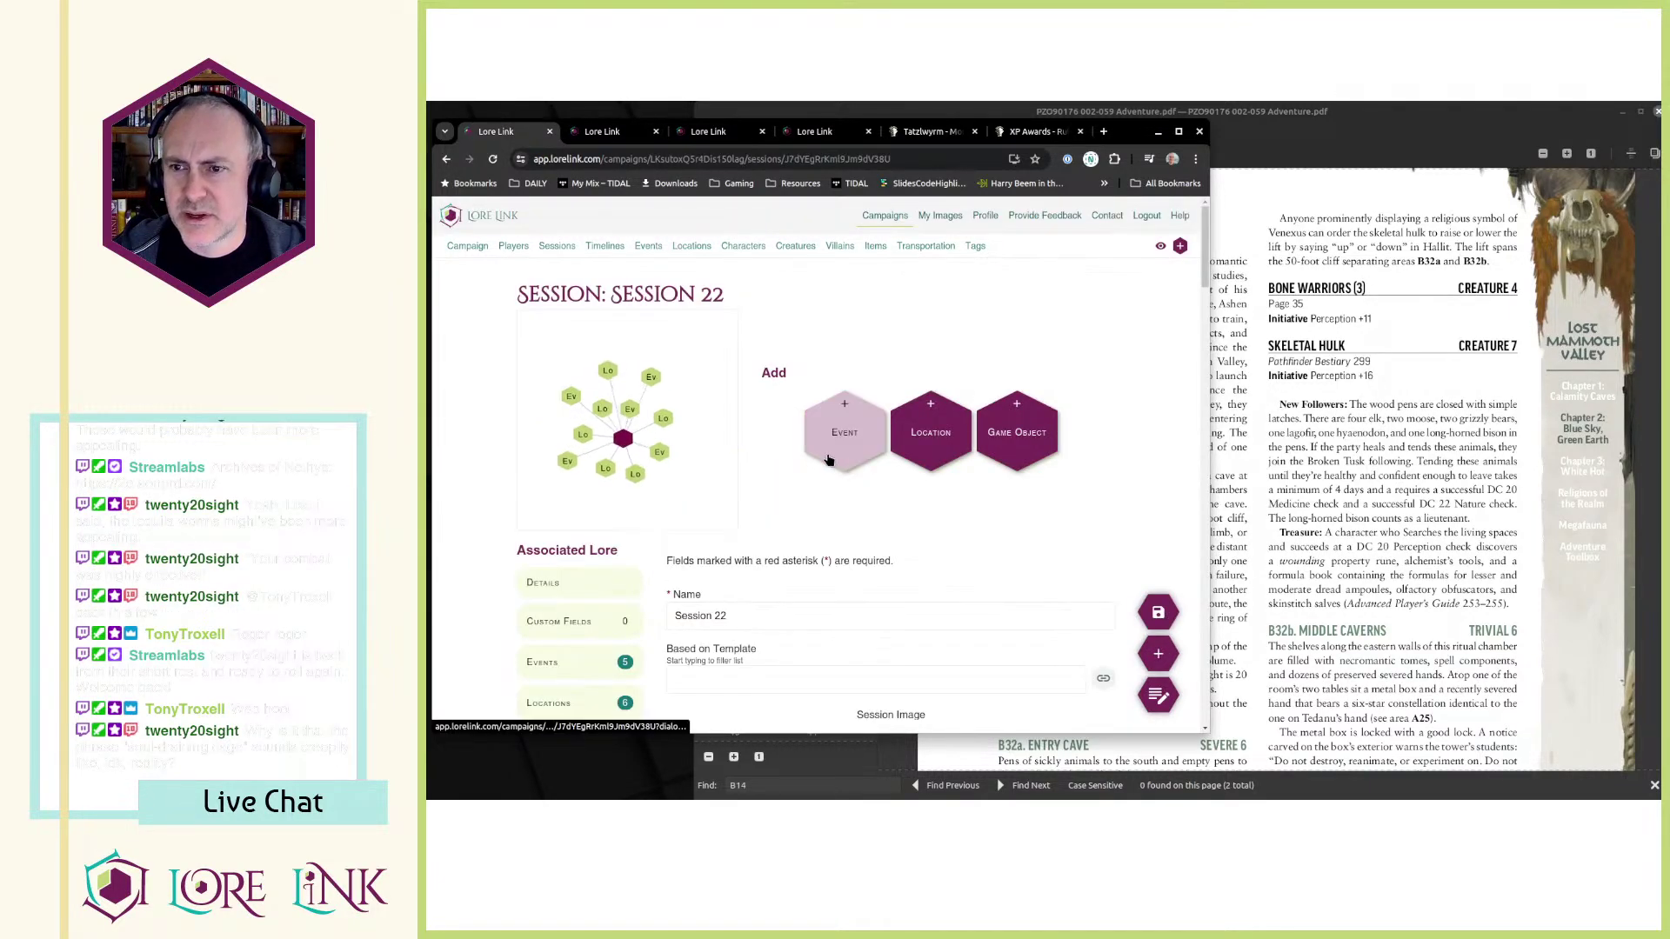
scroll(819, 474, down, 14)
scroll(817, 481, down, 5)
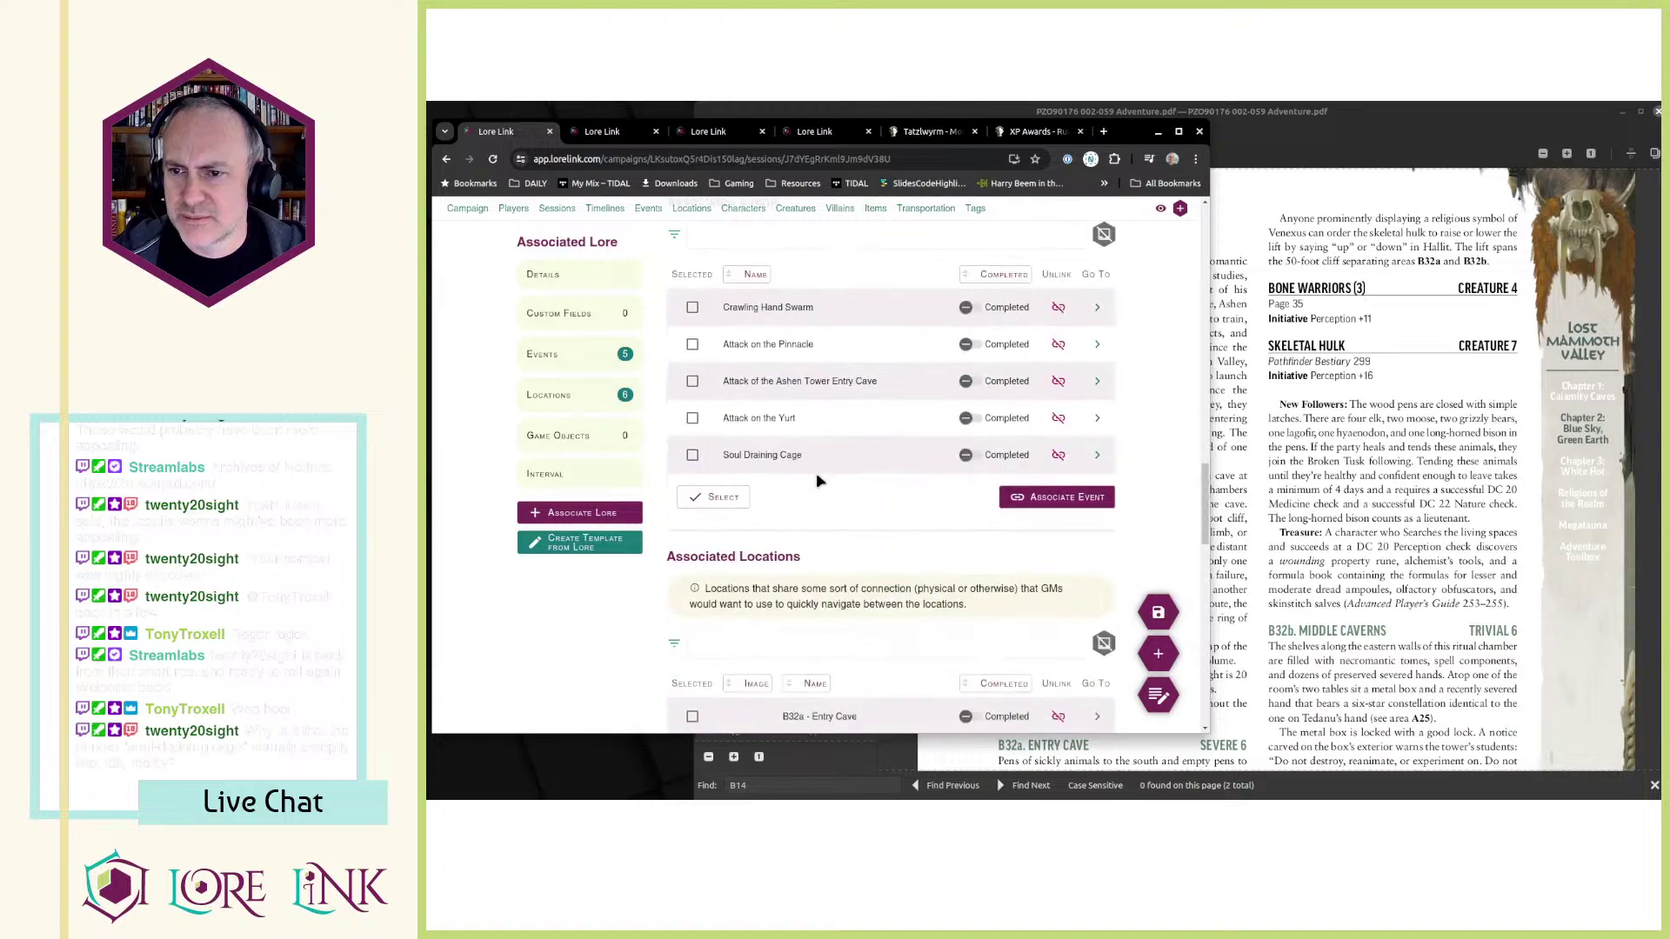
- Open B32d - Yurt from the Pinnacle page and examine the lore that uses it
key(ctrl+Tab)
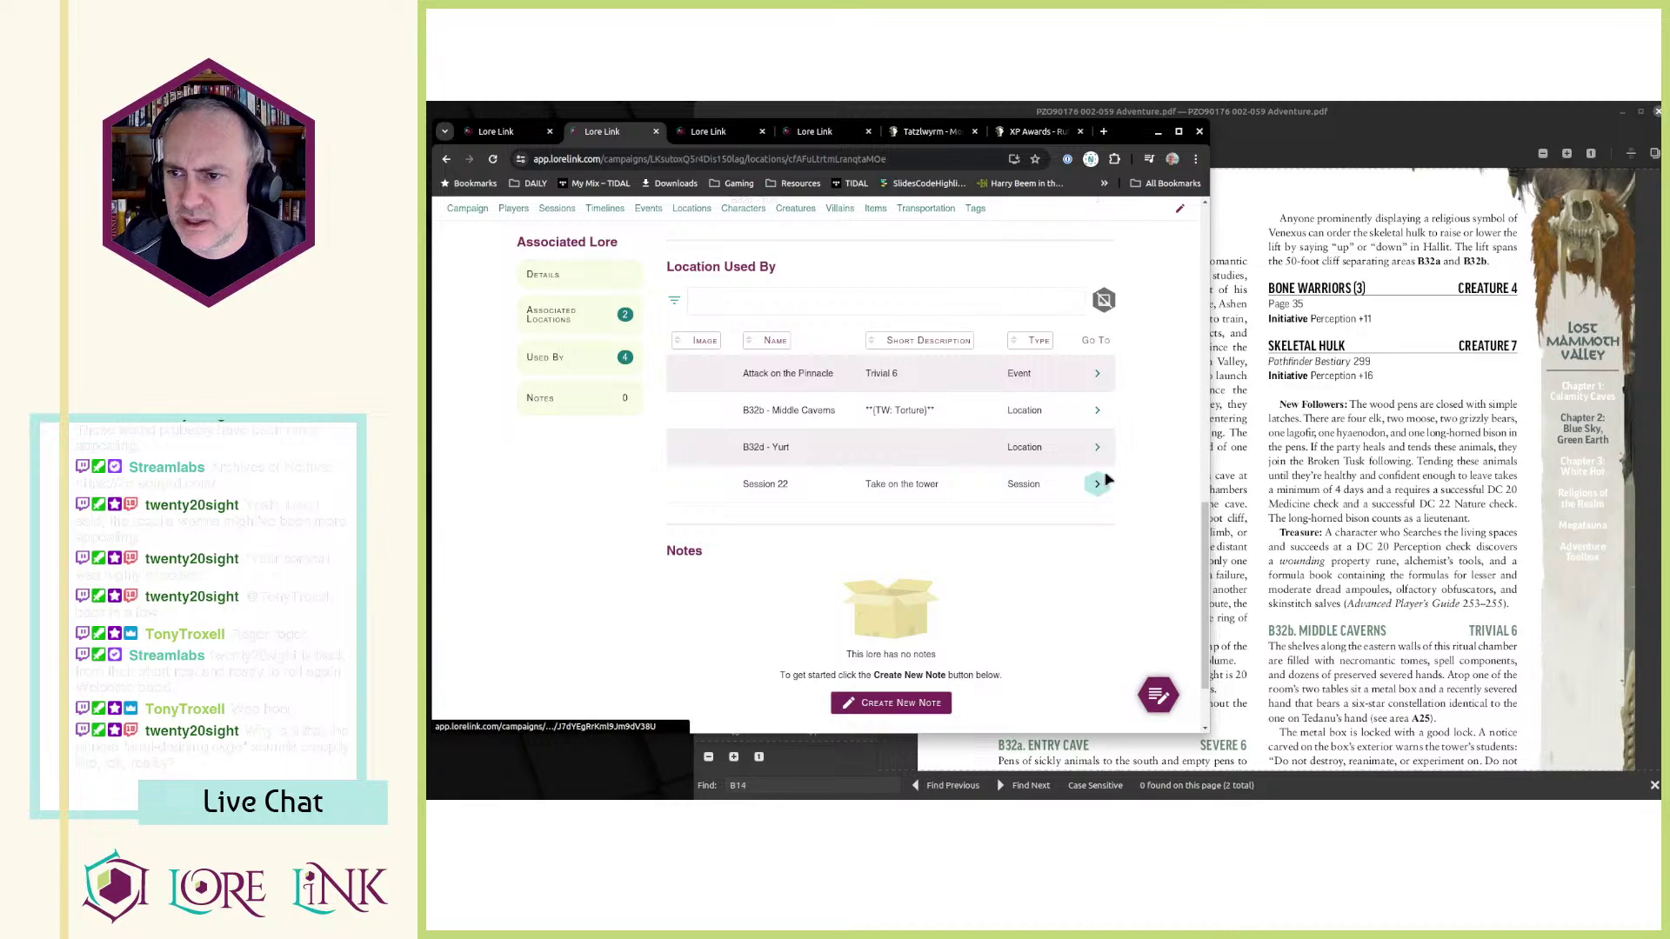
click(1096, 447)
scroll(1065, 468, down, 10)
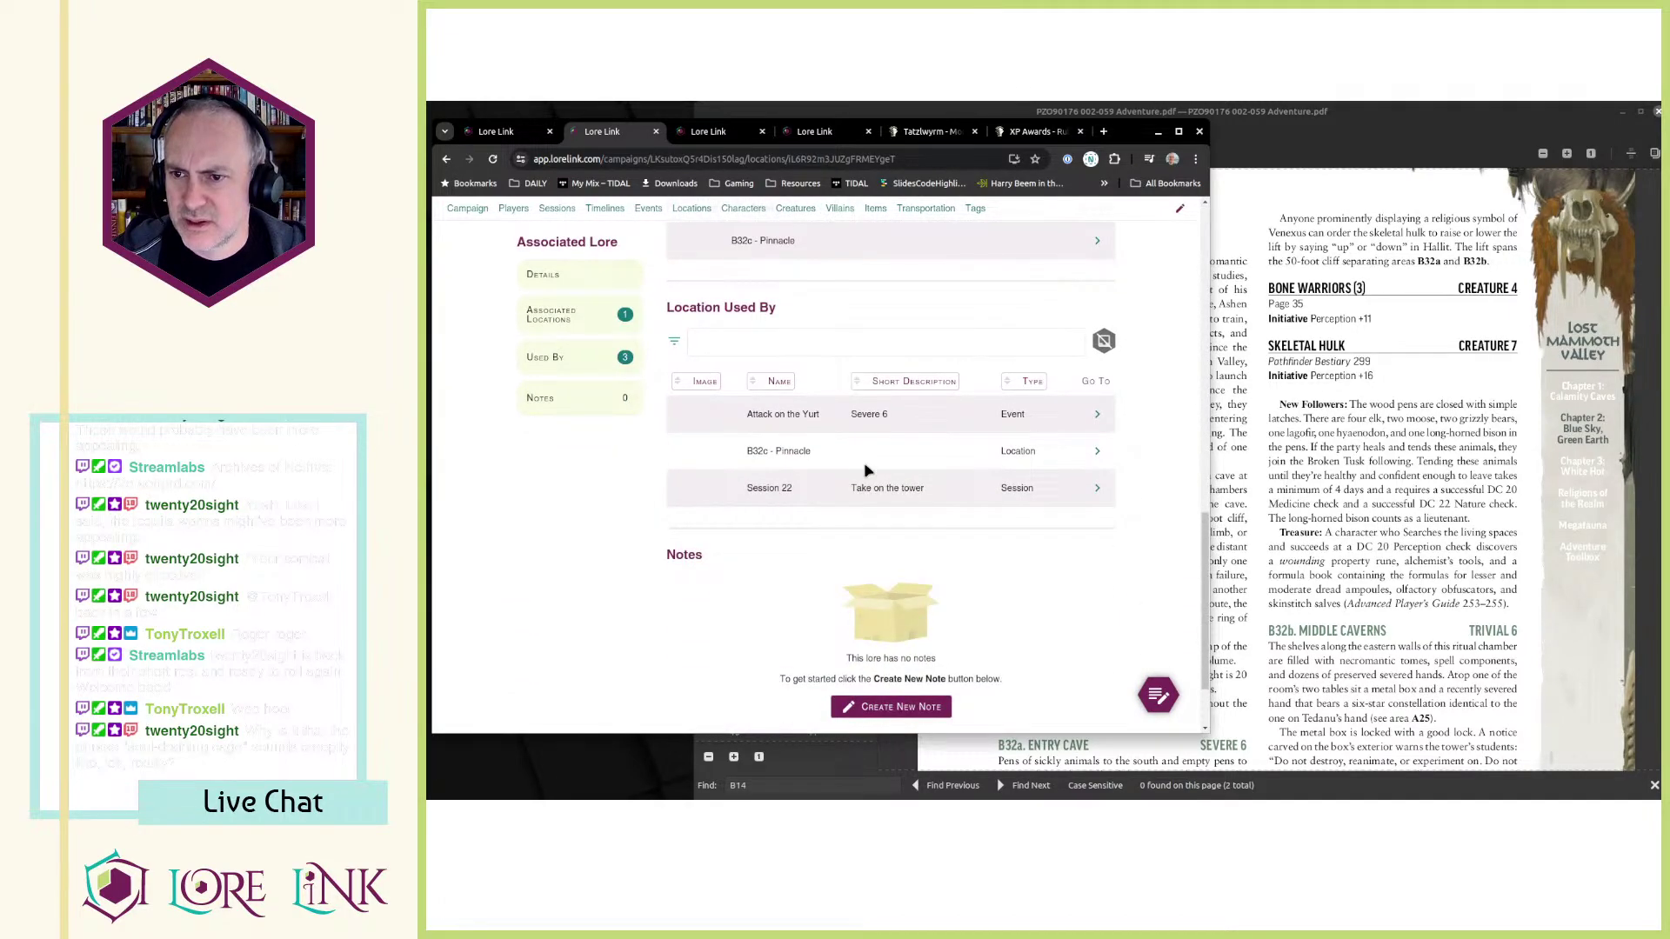
- Close the Yurt page, open B32 - The Ashen Tower from Session 22's associated locations and examine its child locations
key(ctrl+shift+Tab)
key(ctrl+Tab)
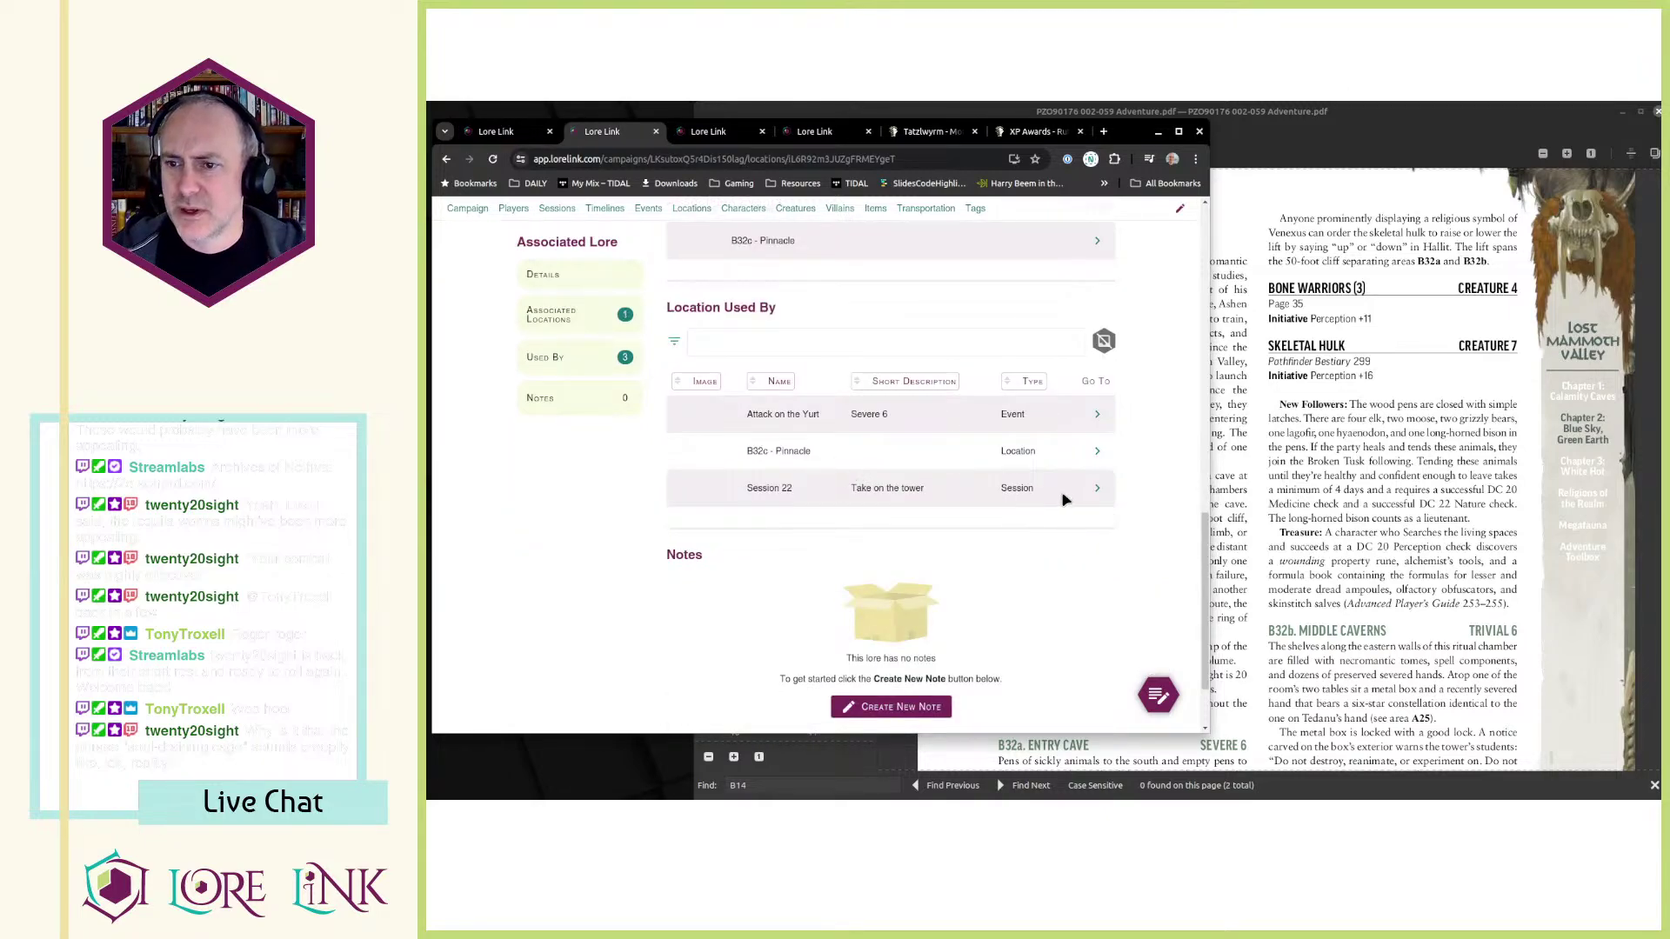
key(ctrl+w)
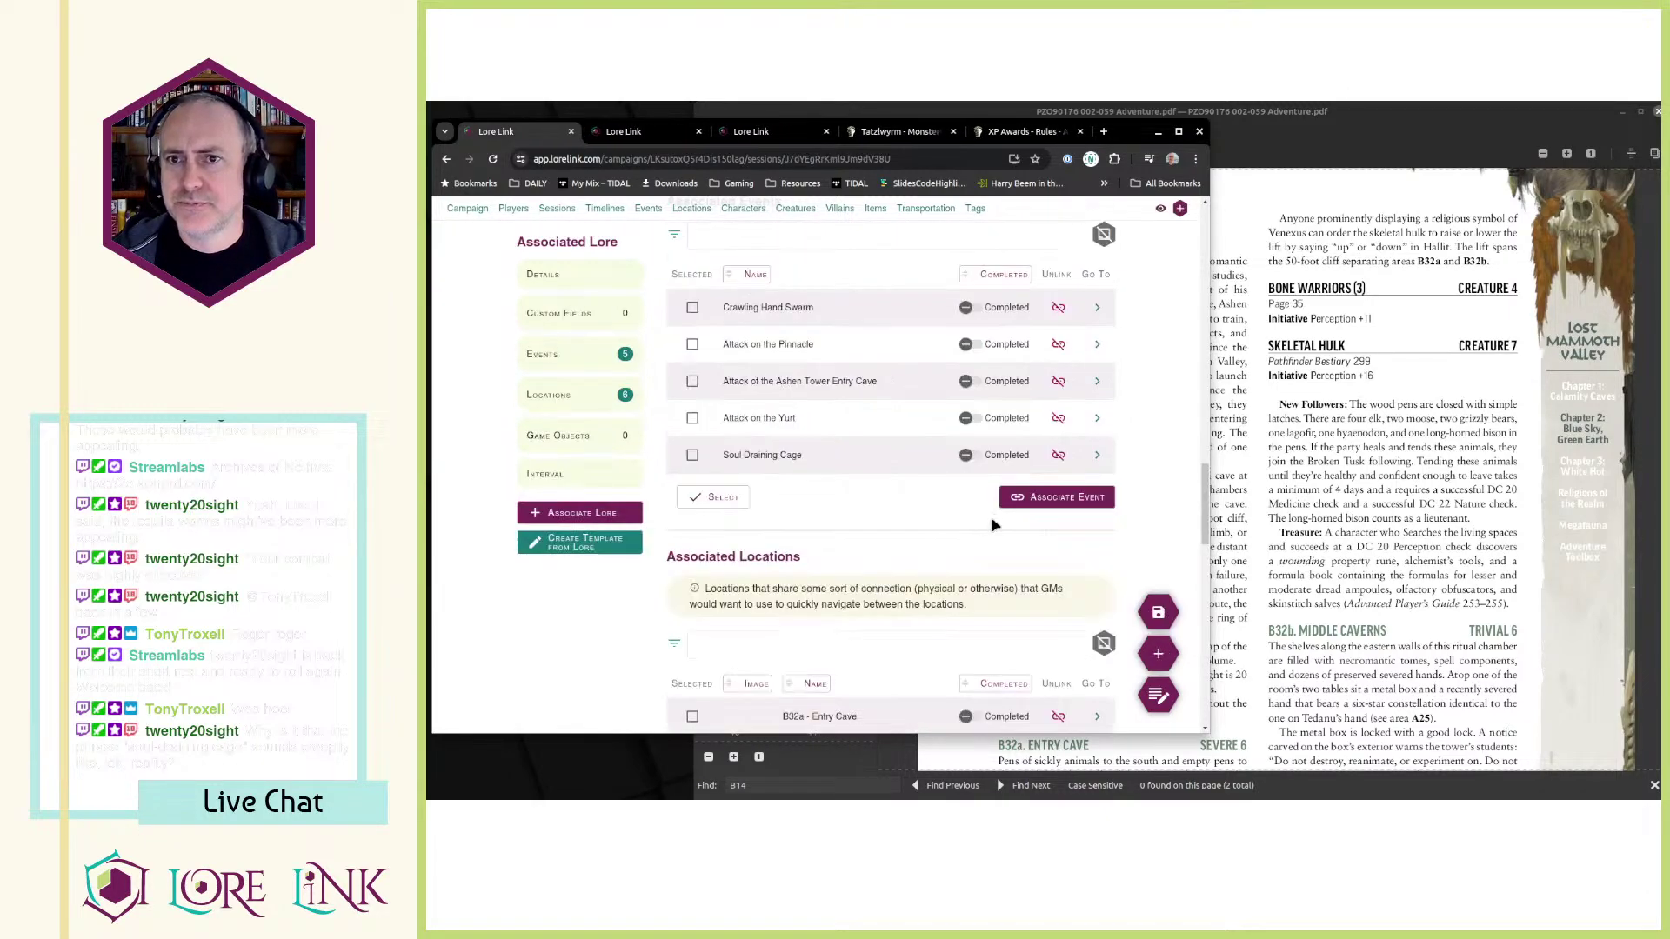
scroll(933, 447, down, 3)
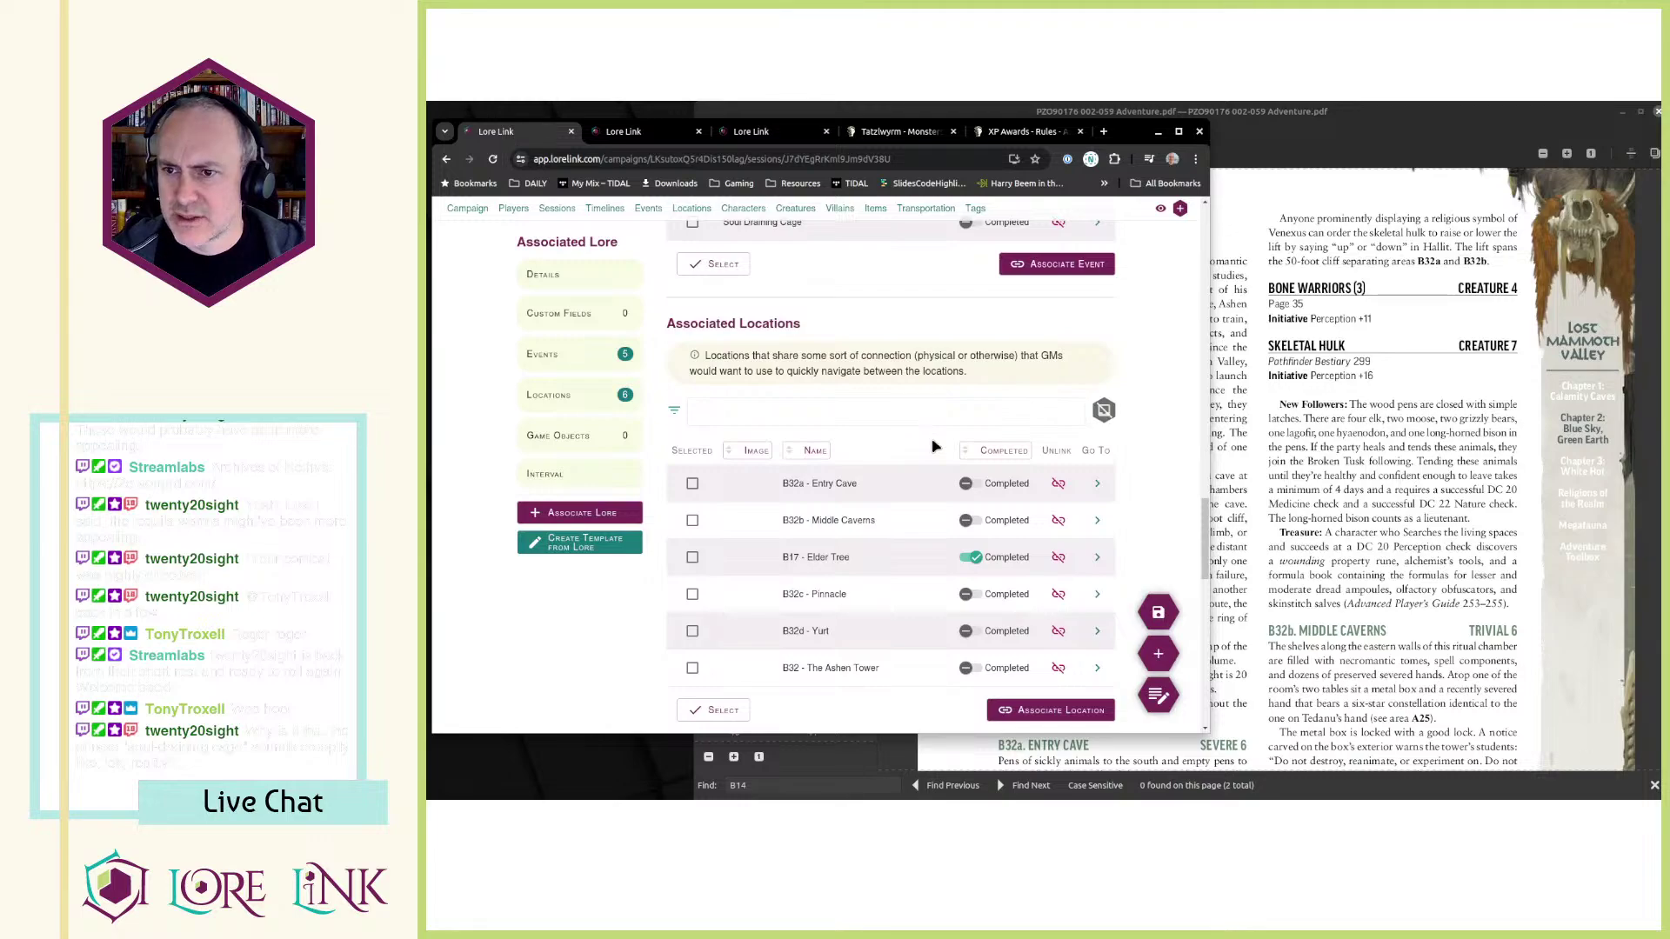
scroll(933, 446, down, 1)
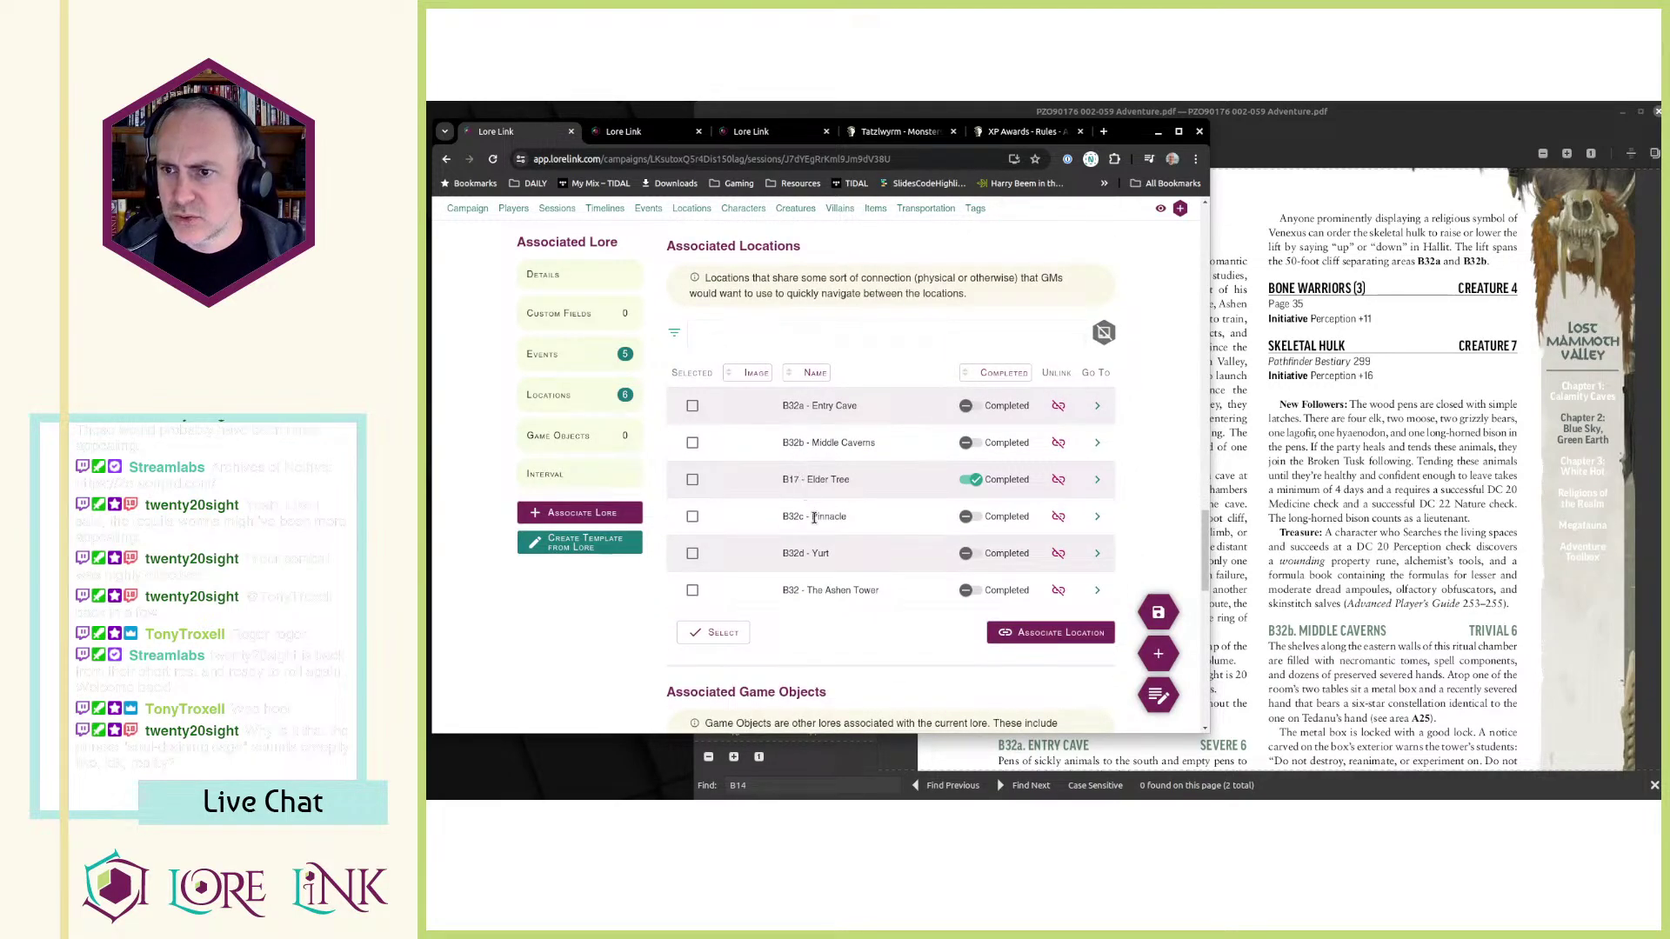
click(1096, 590)
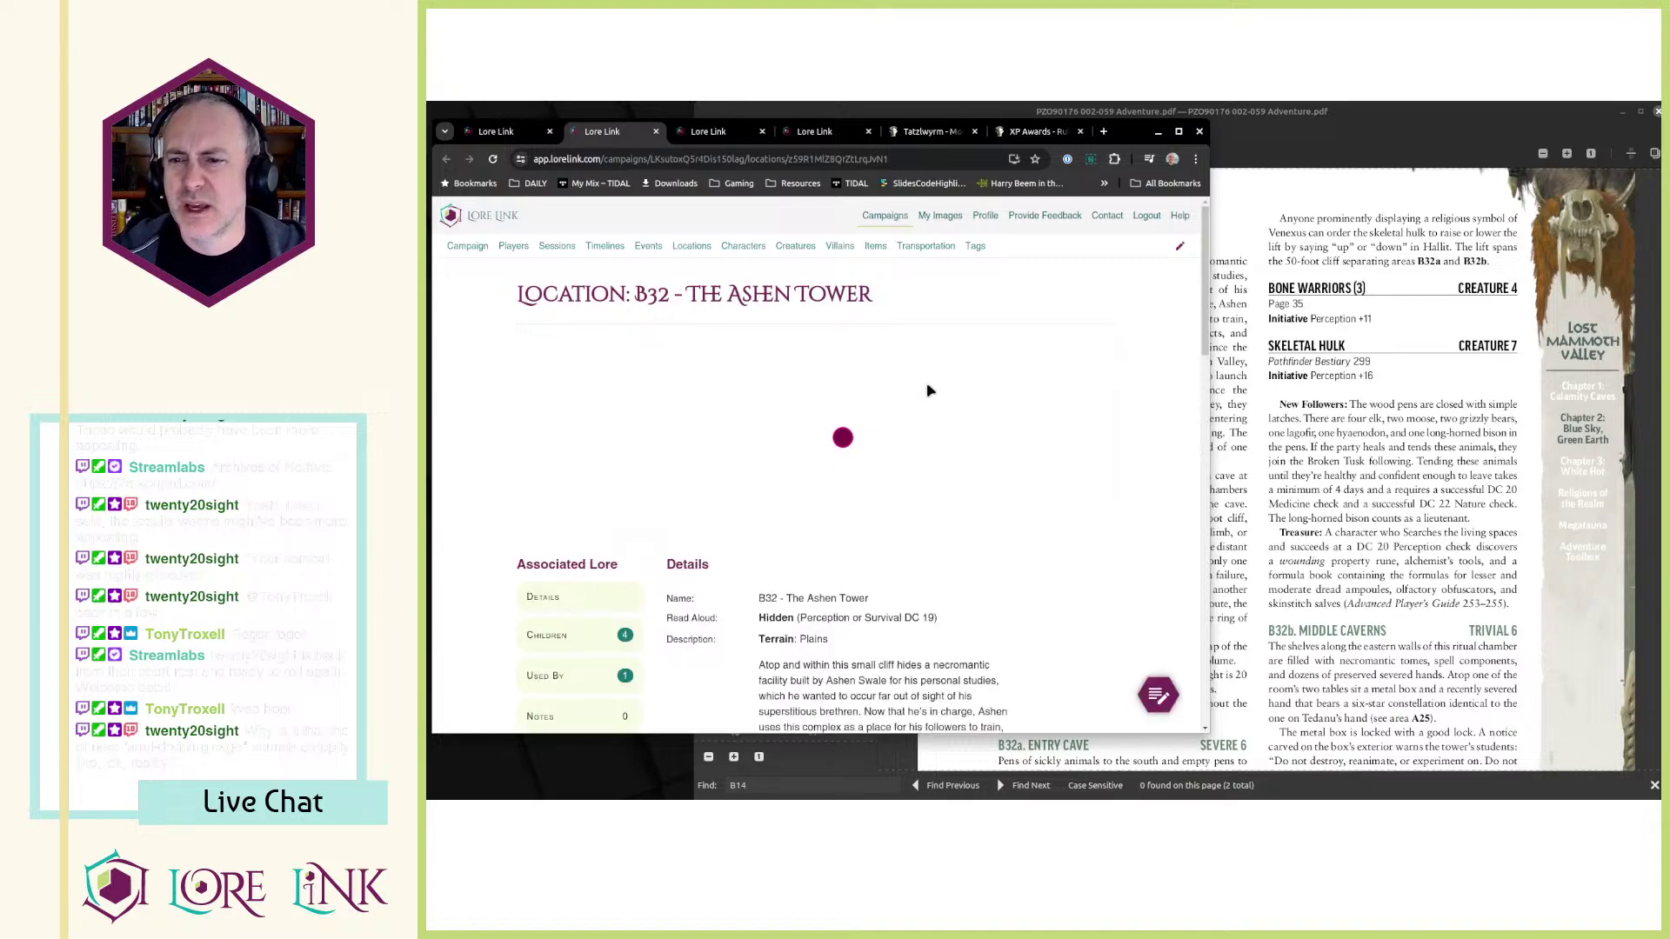
scroll(929, 391, down, 10)
scroll(928, 390, up, 5)
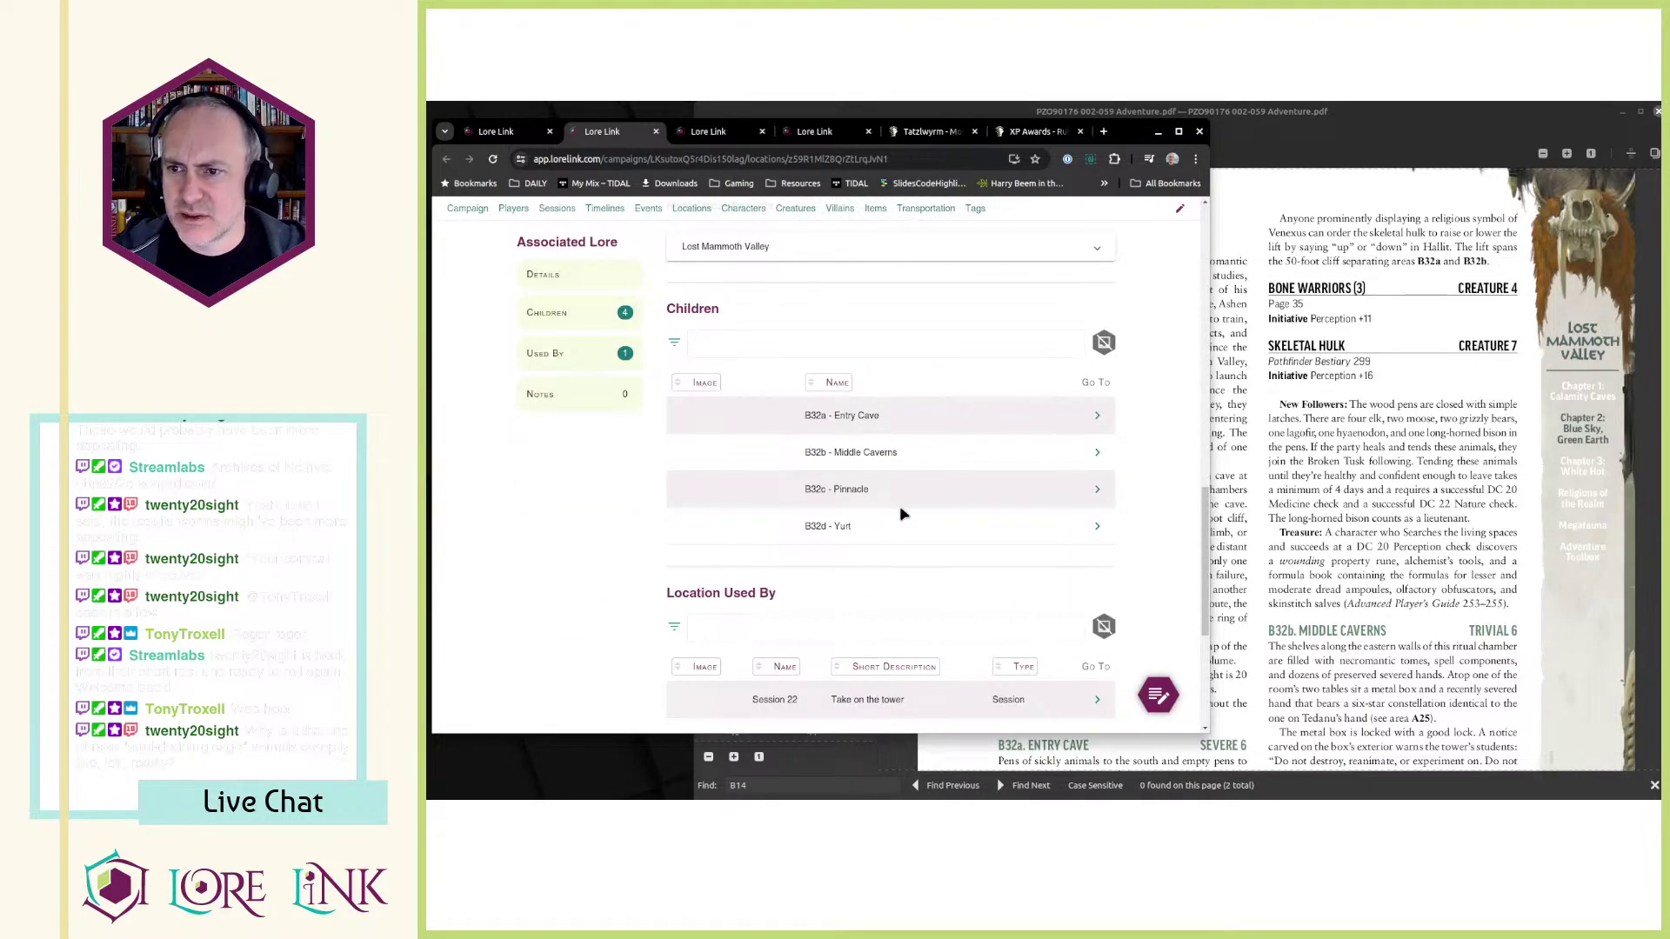
- Open B32a - Entry Cave from the Ashen Tower's children and review its associated locations and the lore that uses it
click(1095, 415)
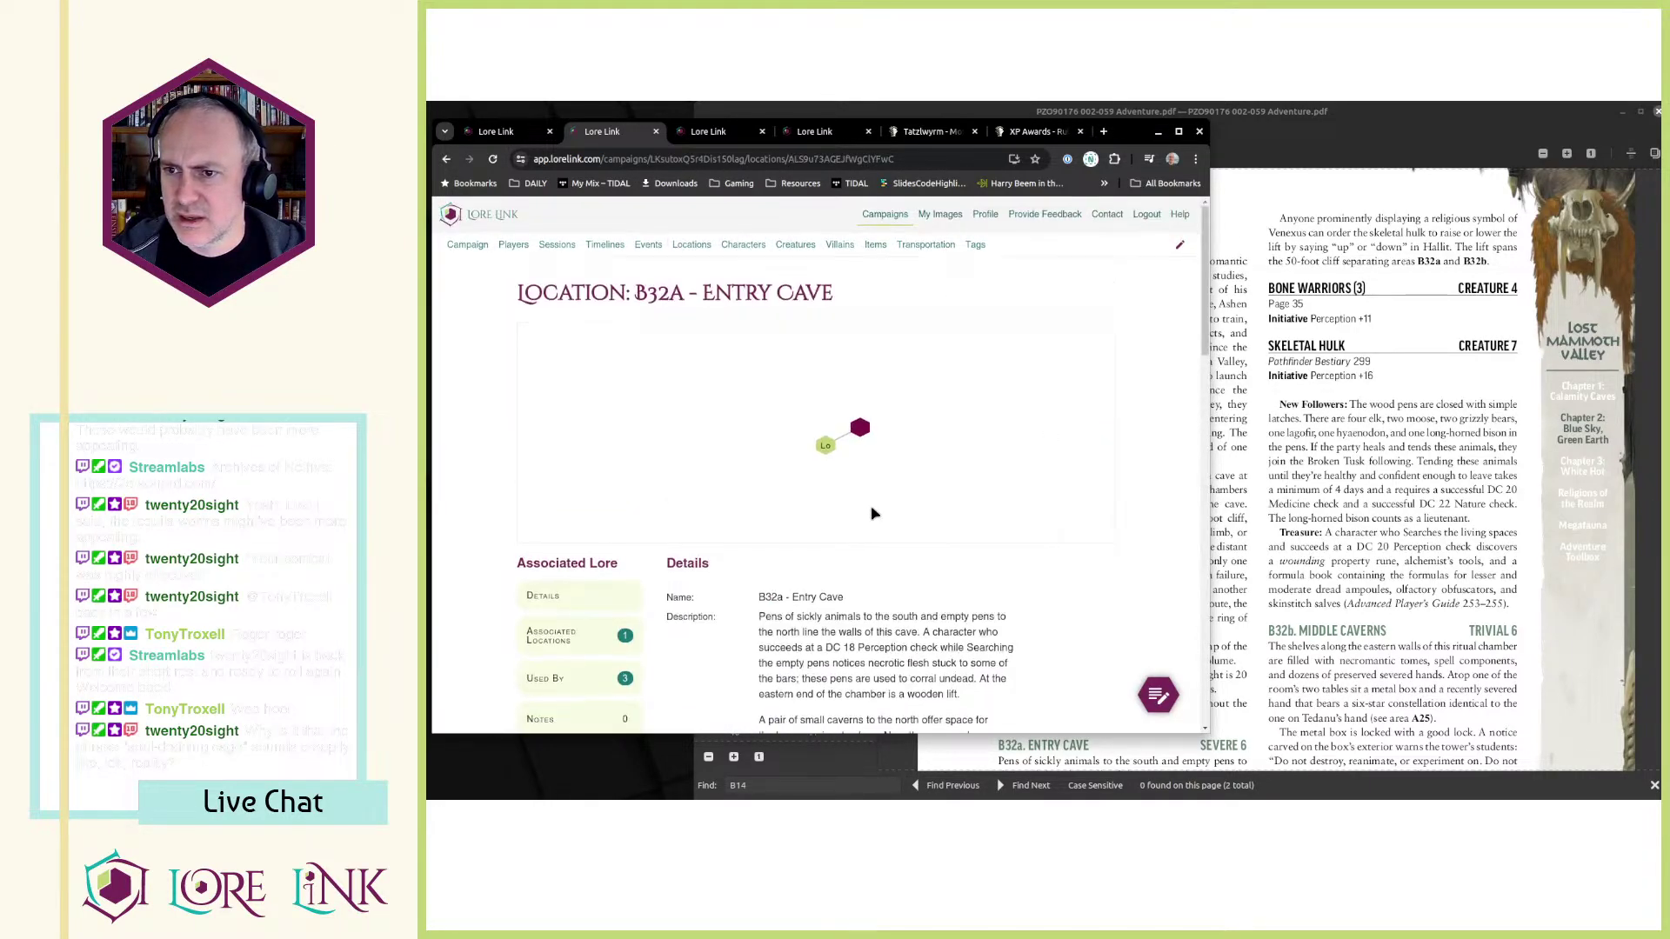
scroll(872, 511, down, 6)
scroll(929, 432, down, 3)
scroll(928, 453, up, 2)
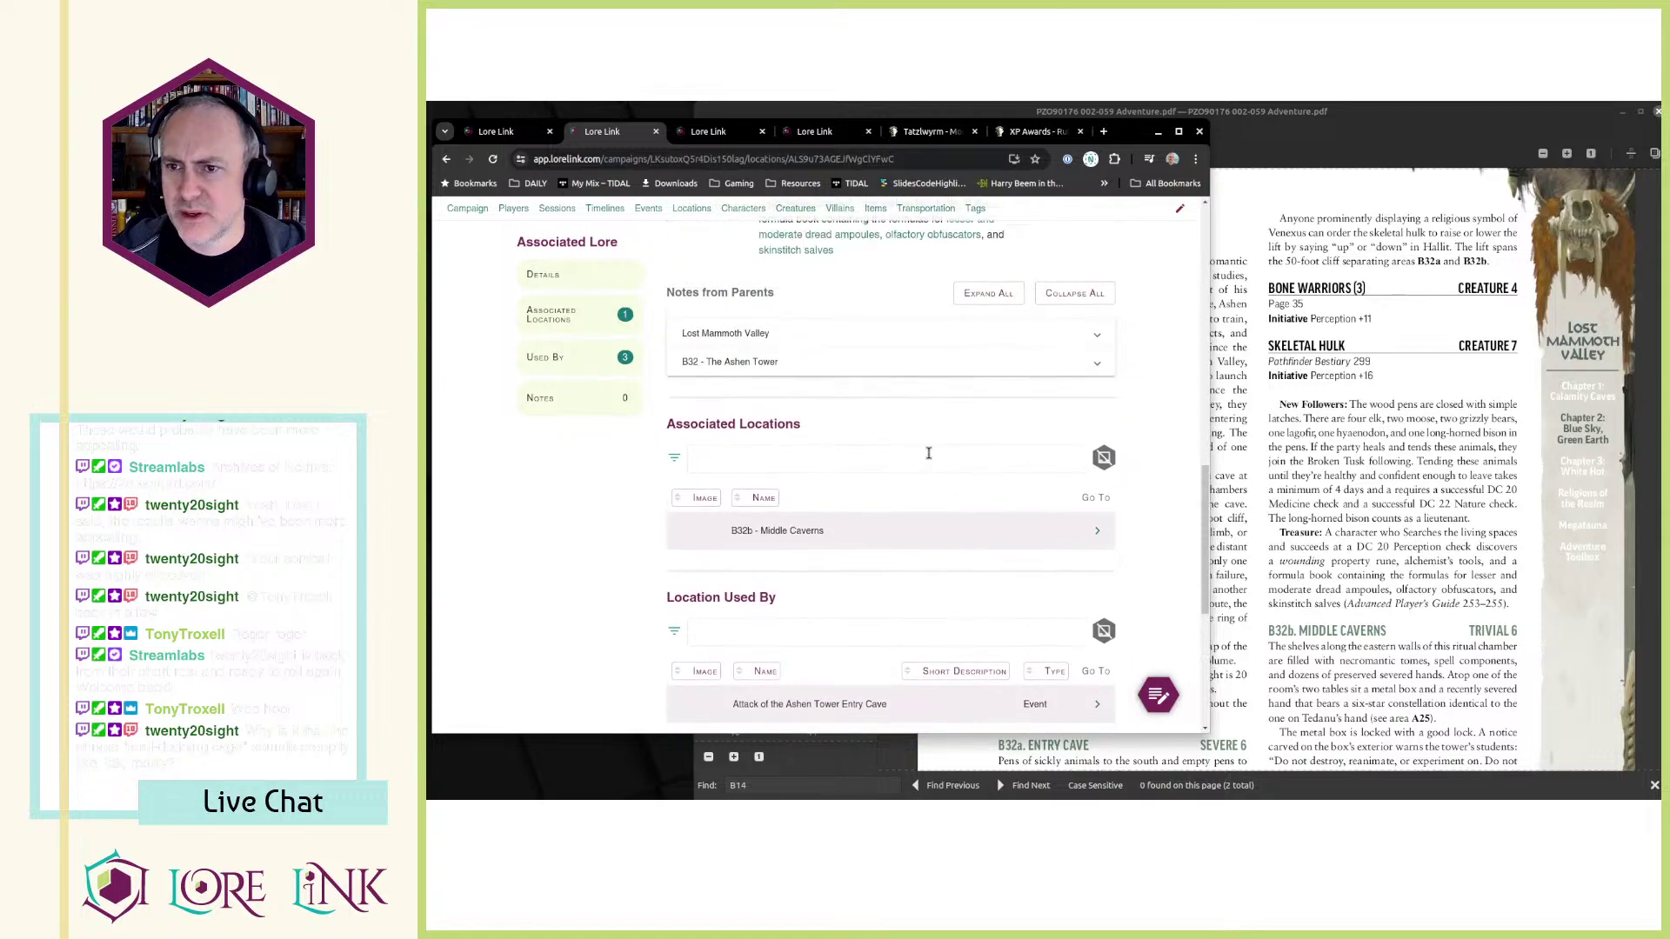
scroll(842, 393, down, 3)
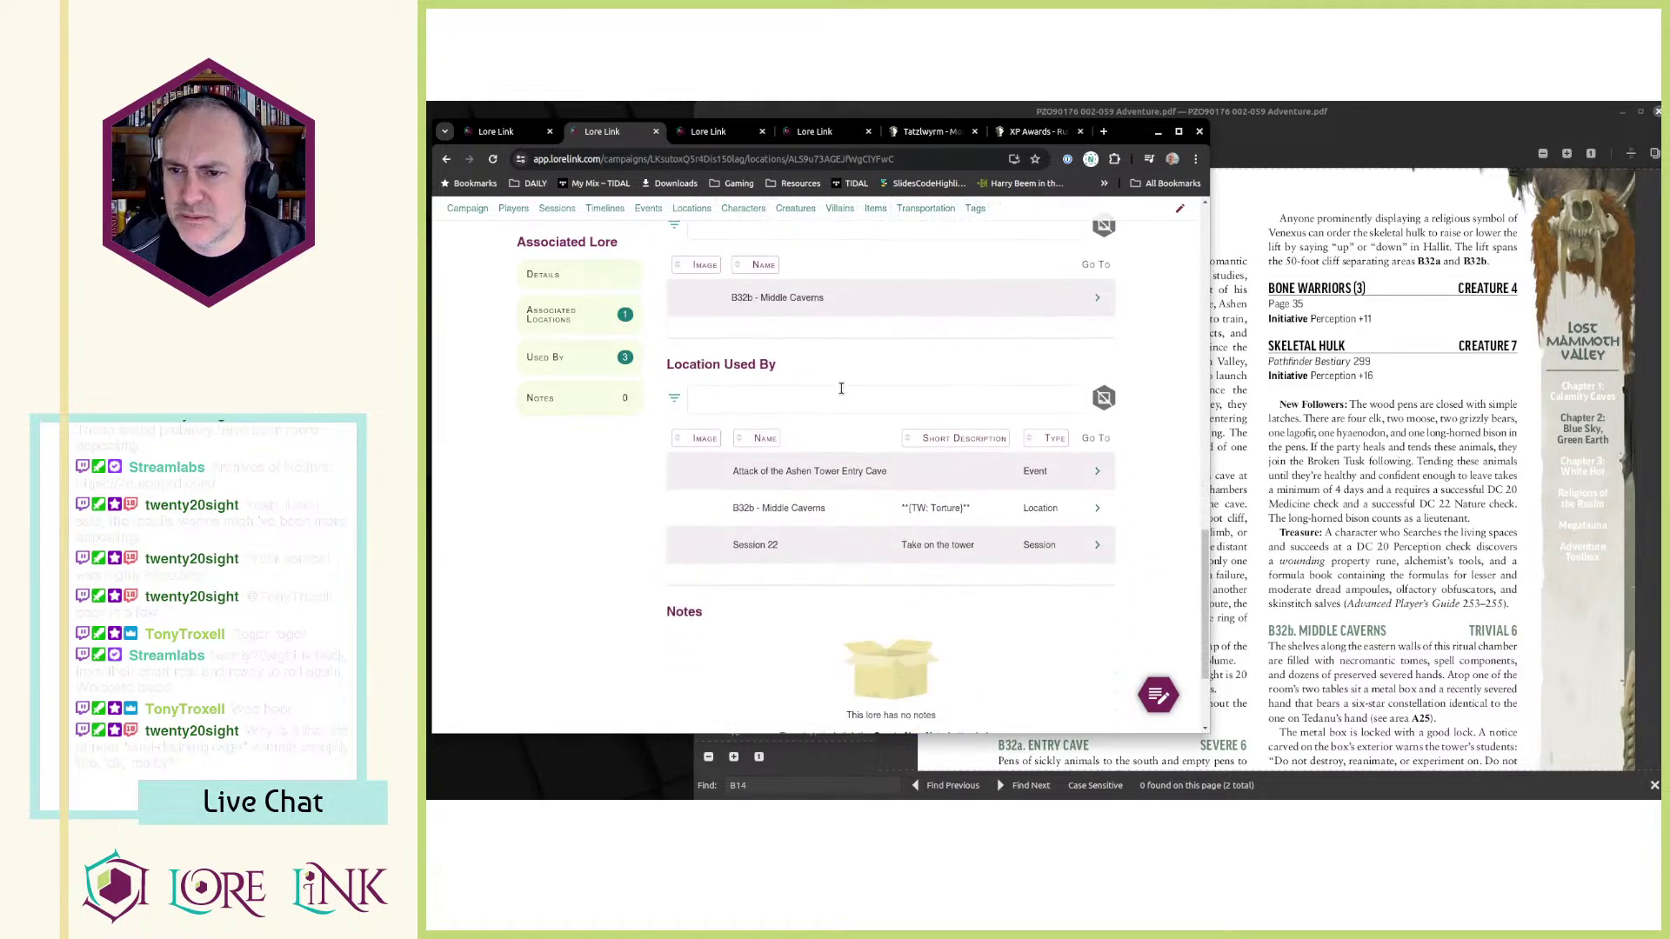
scroll(867, 460, up, 2)
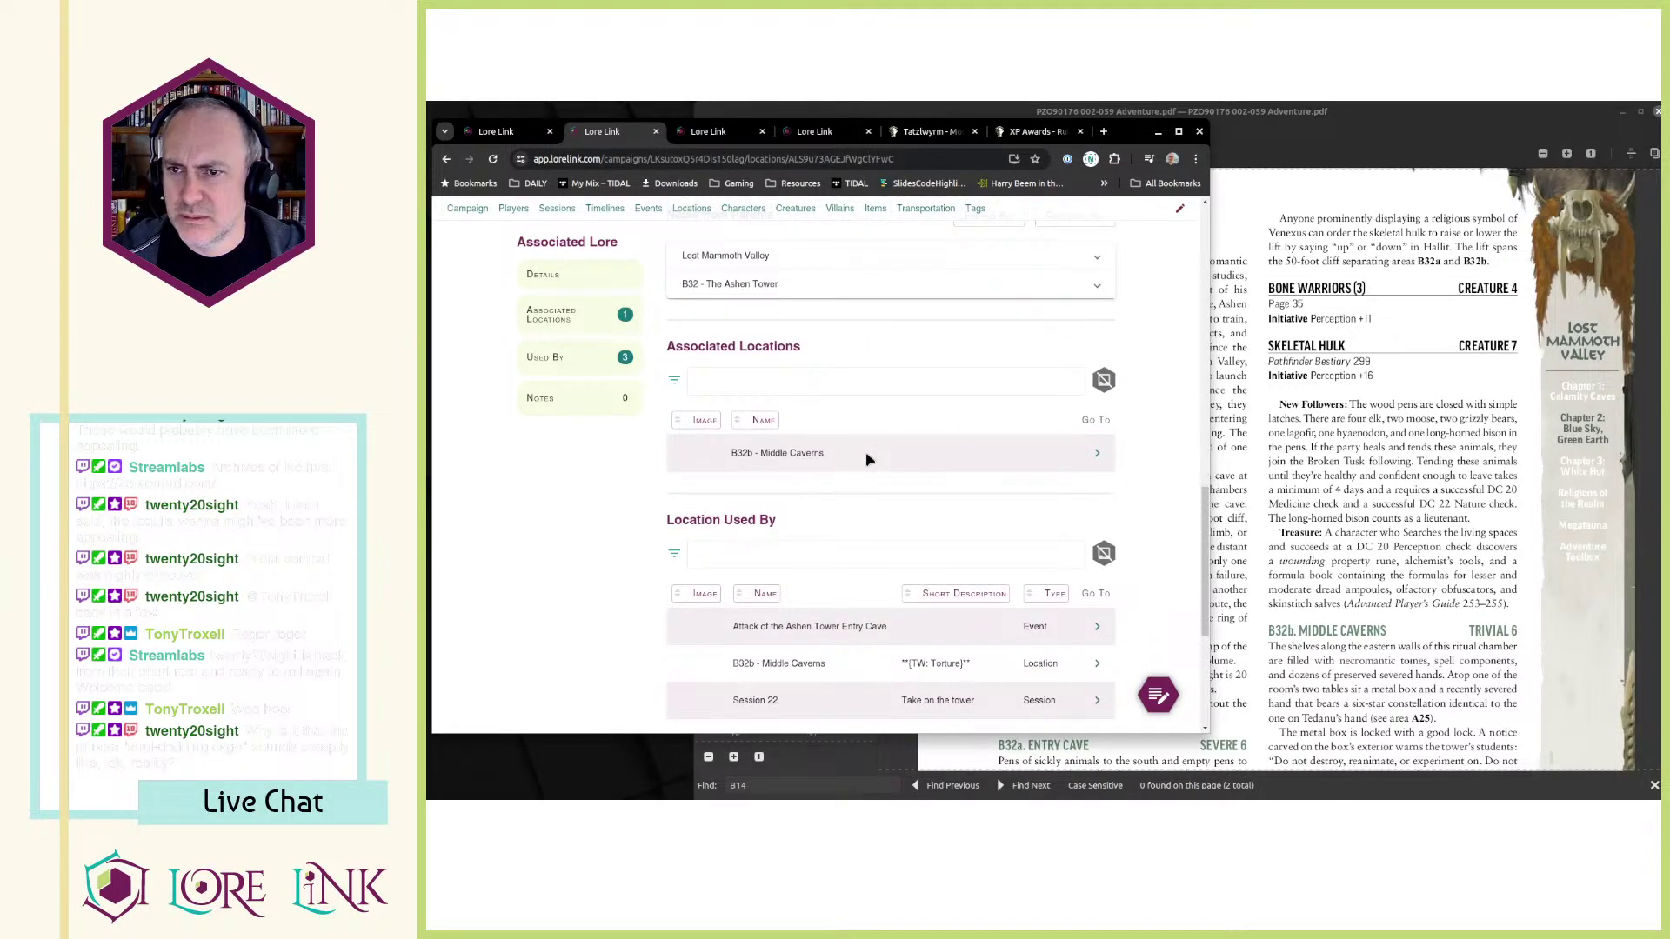
- Open B32b - Middle Caverns from the Entry Cave page and compare its associated game objects with Session 22's associated lore
click(1097, 453)
scroll(1041, 474, down, 6)
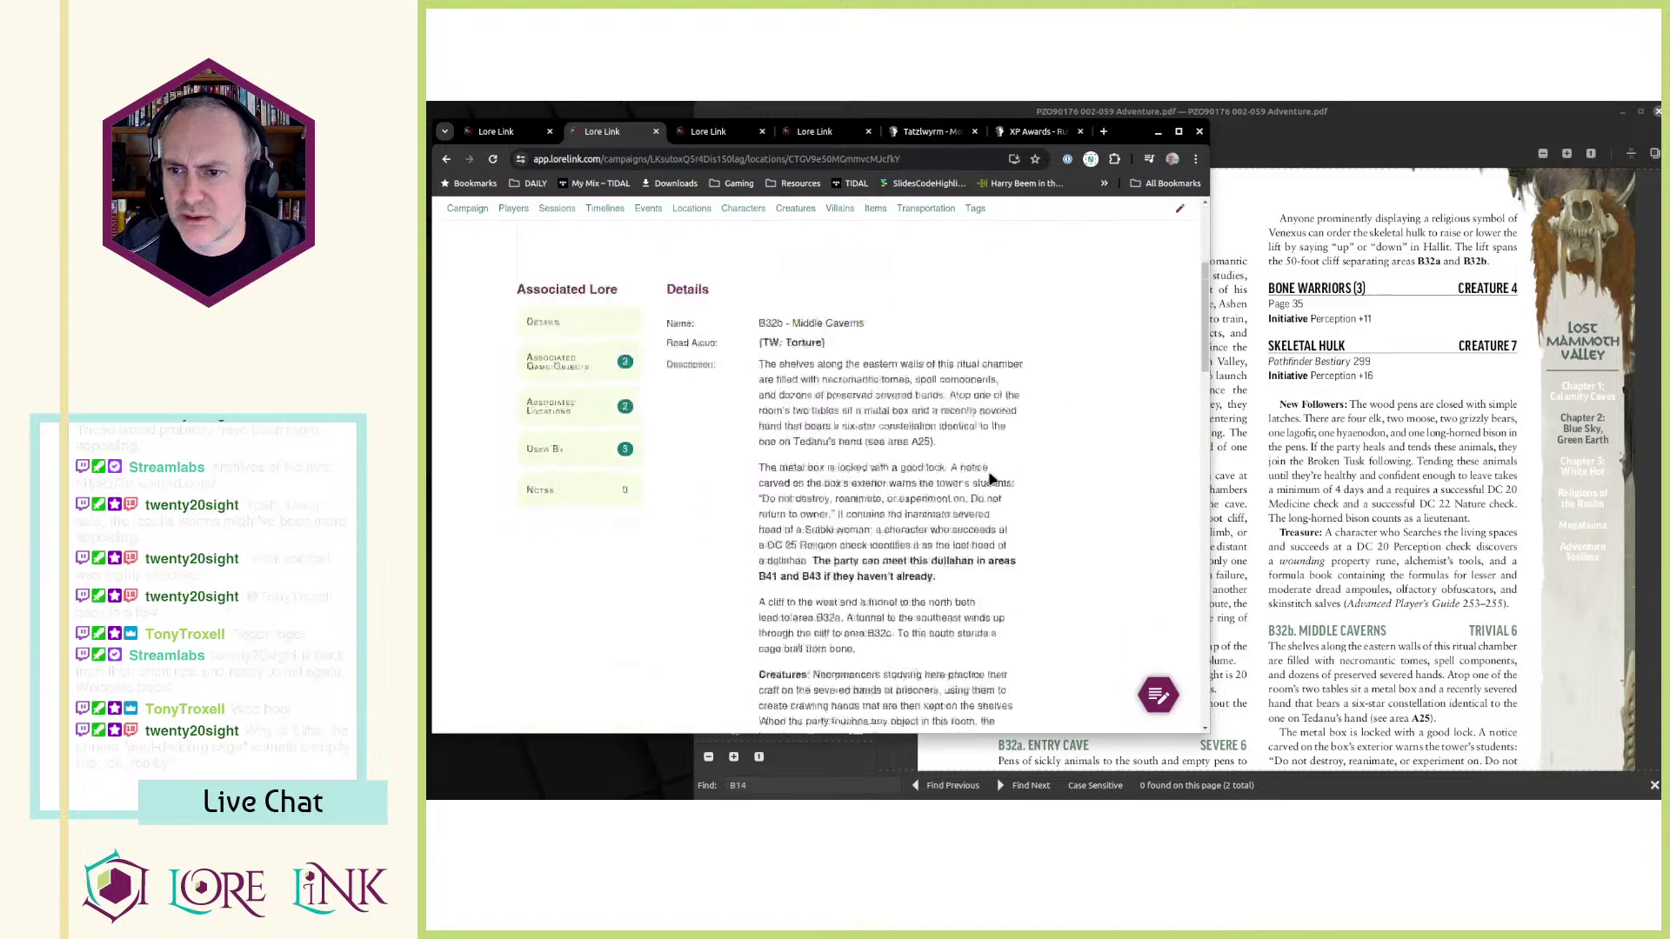
scroll(1000, 466, down, 5)
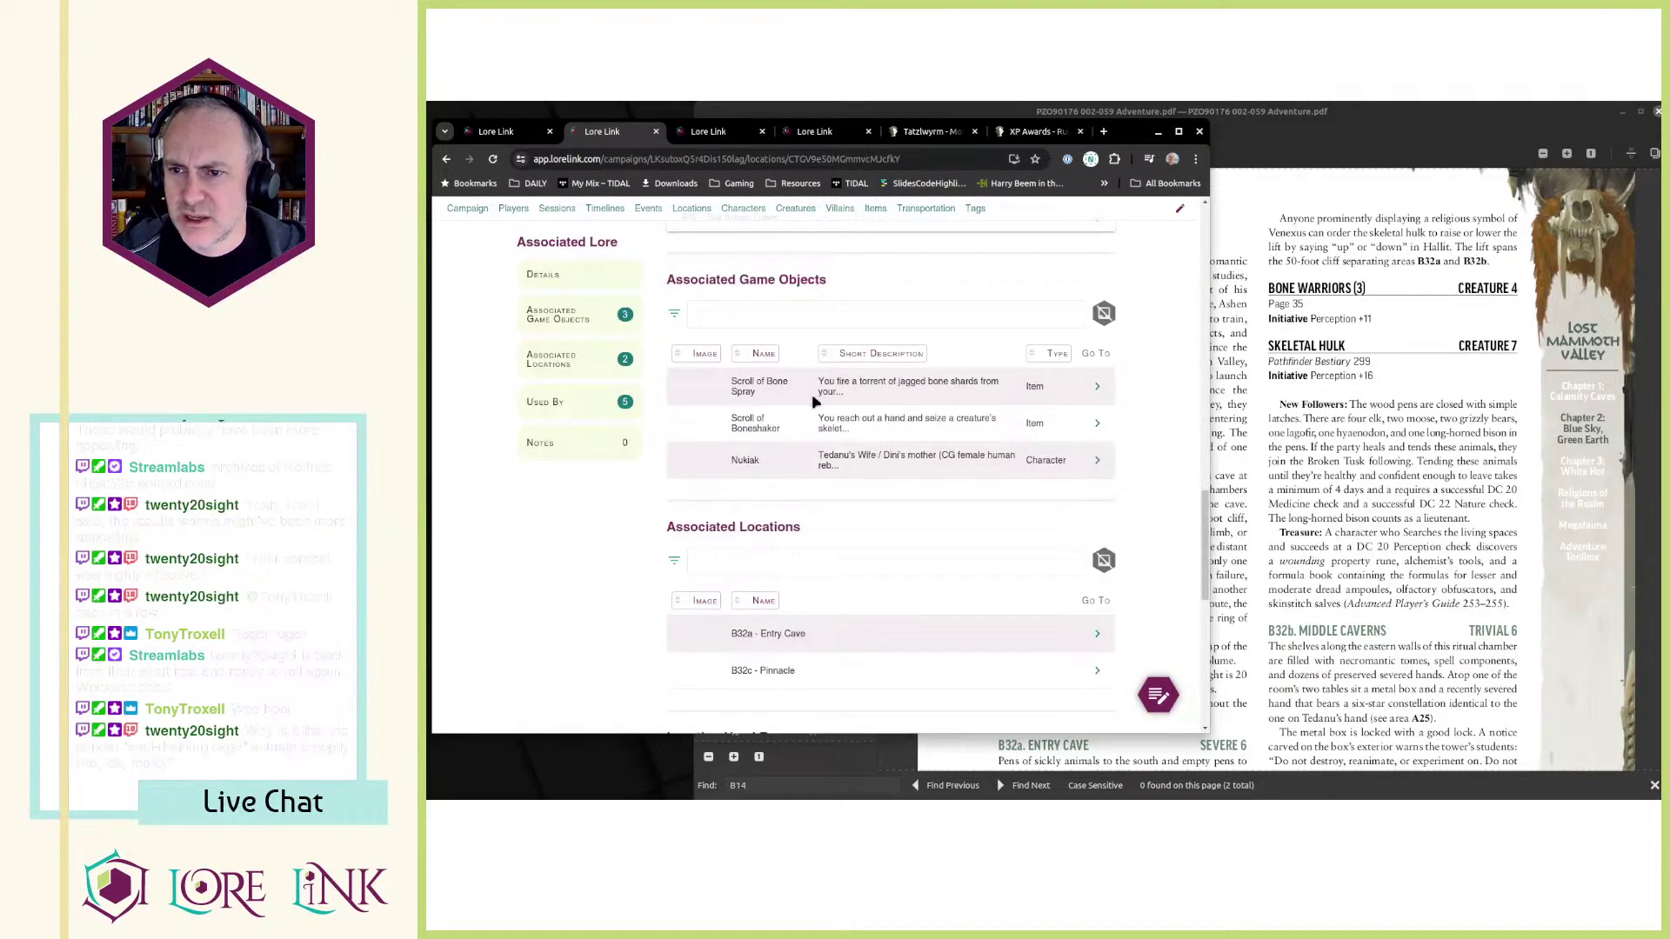
drag(718, 399, 918, 459)
drag(1077, 462, 709, 395)
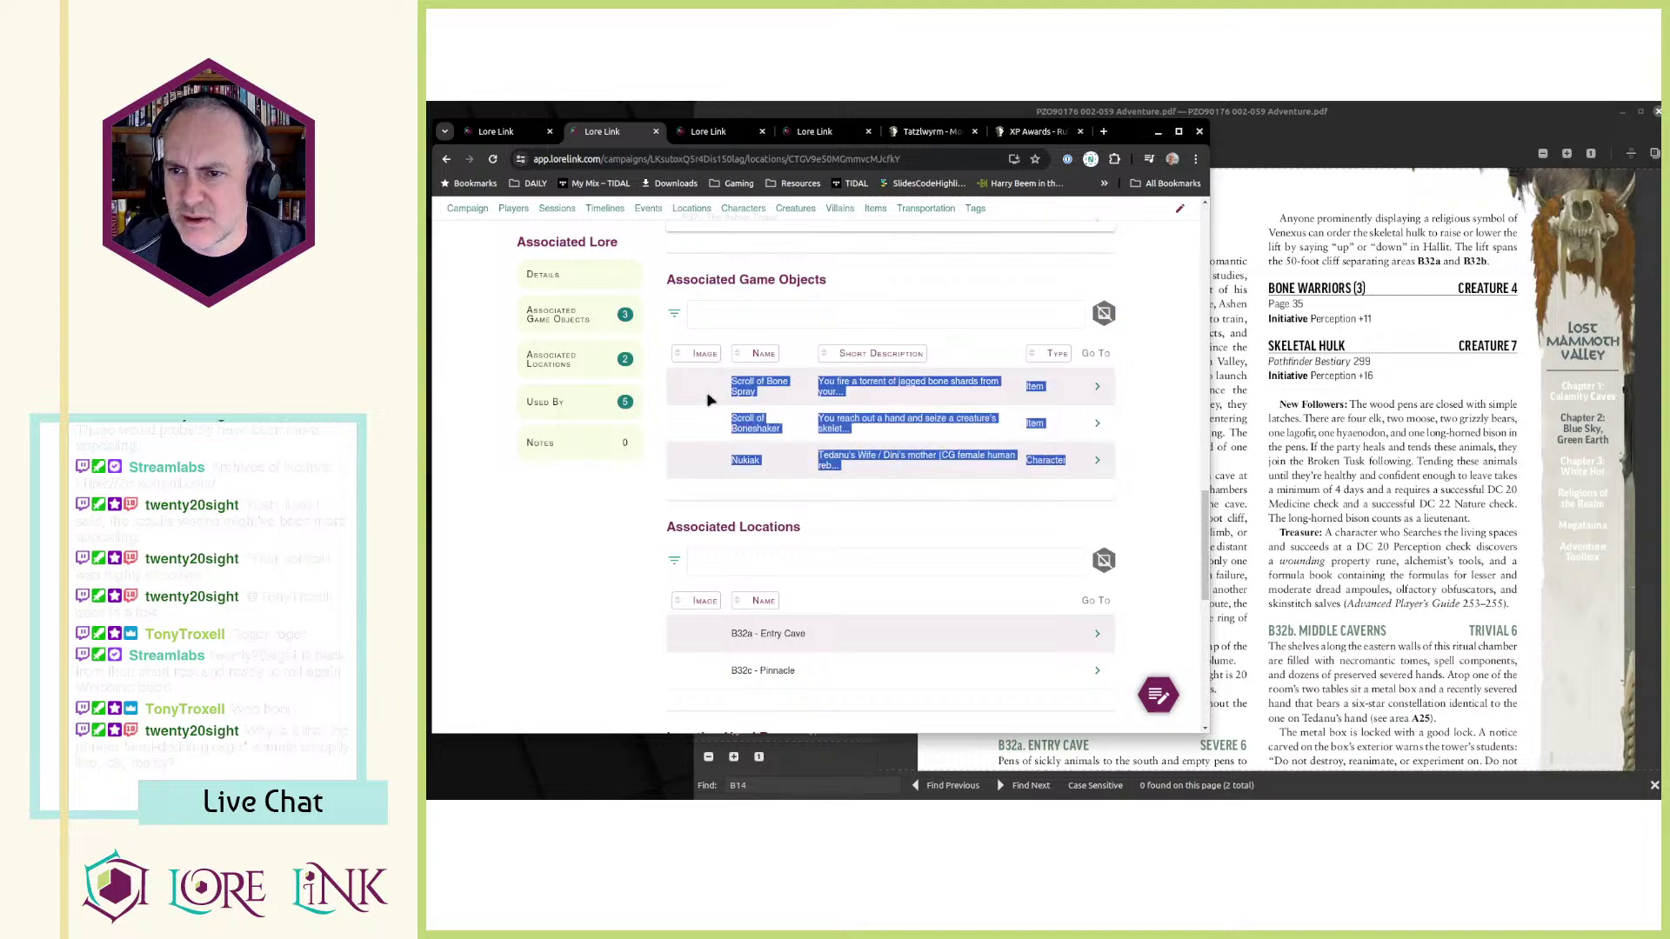
click(730, 392)
key(ctrl+Page_Up)
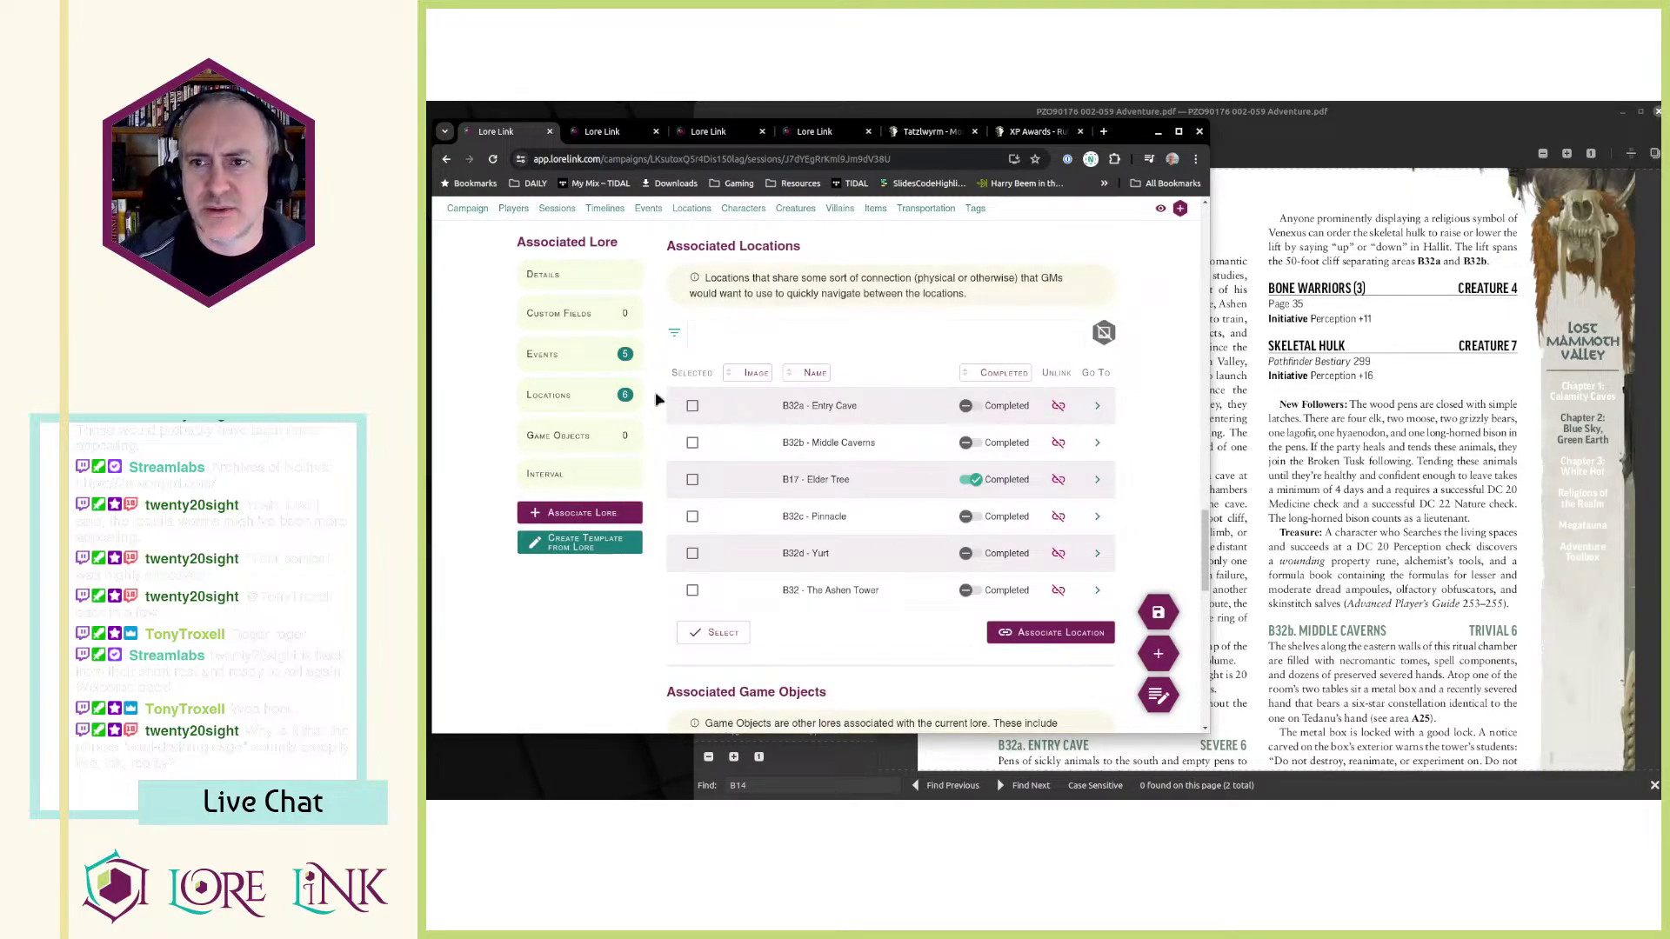
key(ctrl+Page_Down)
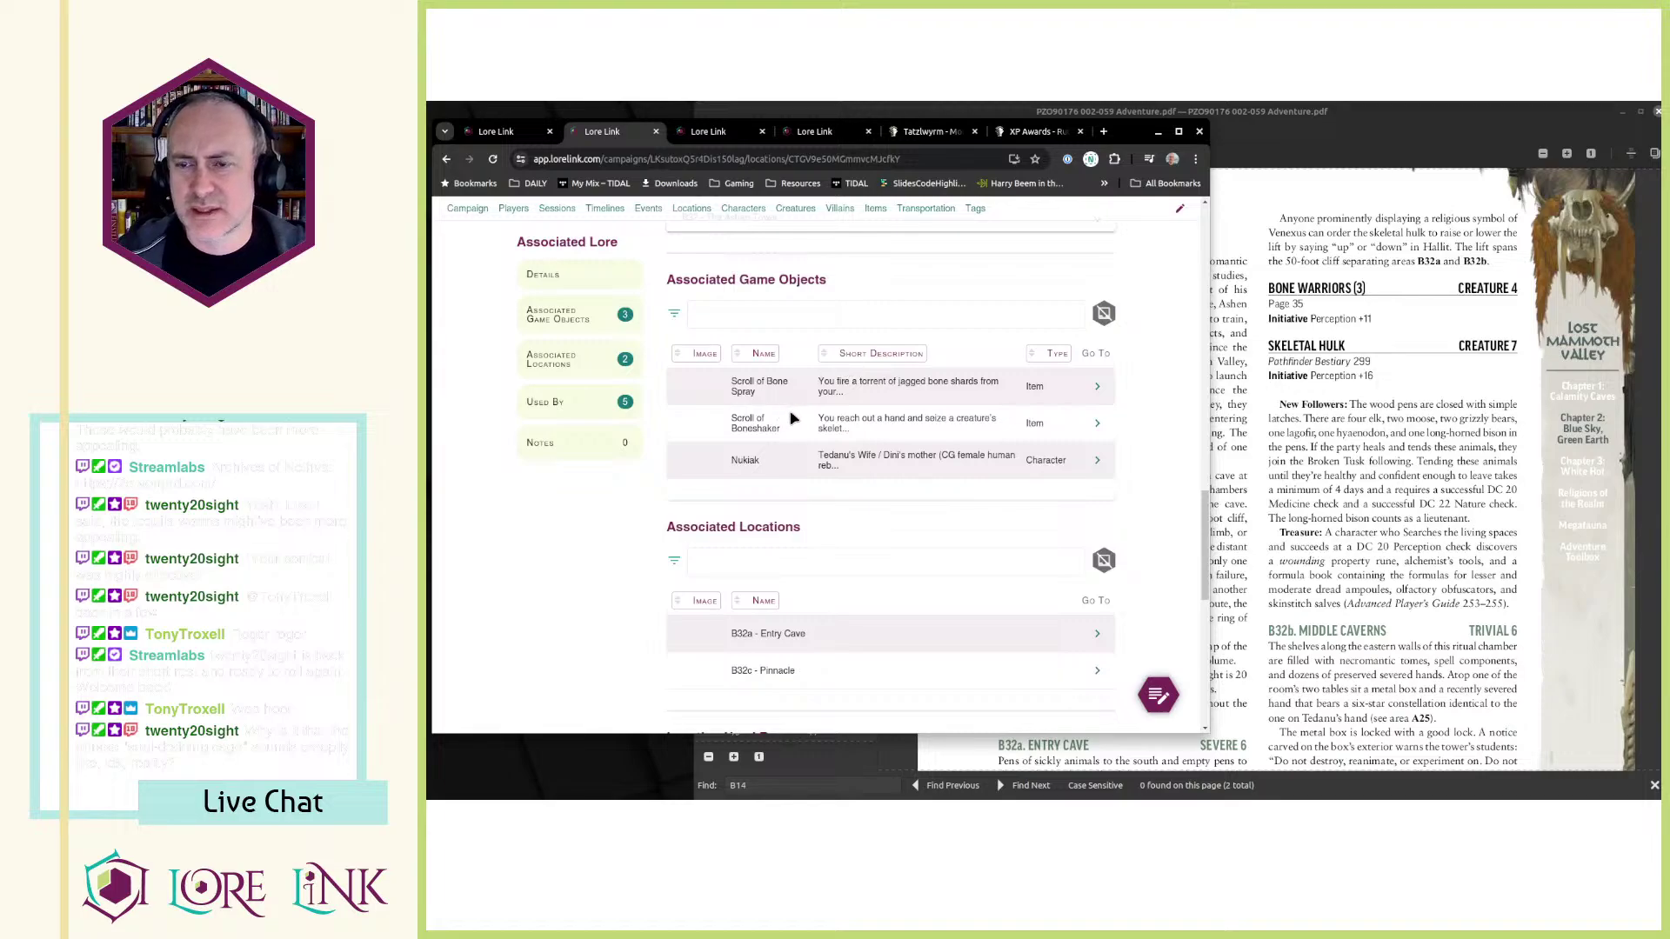
- Review the rest of the Middle Caverns page, including its game objects, associated locations and the lore that uses it
scroll(836, 423, up, 1)
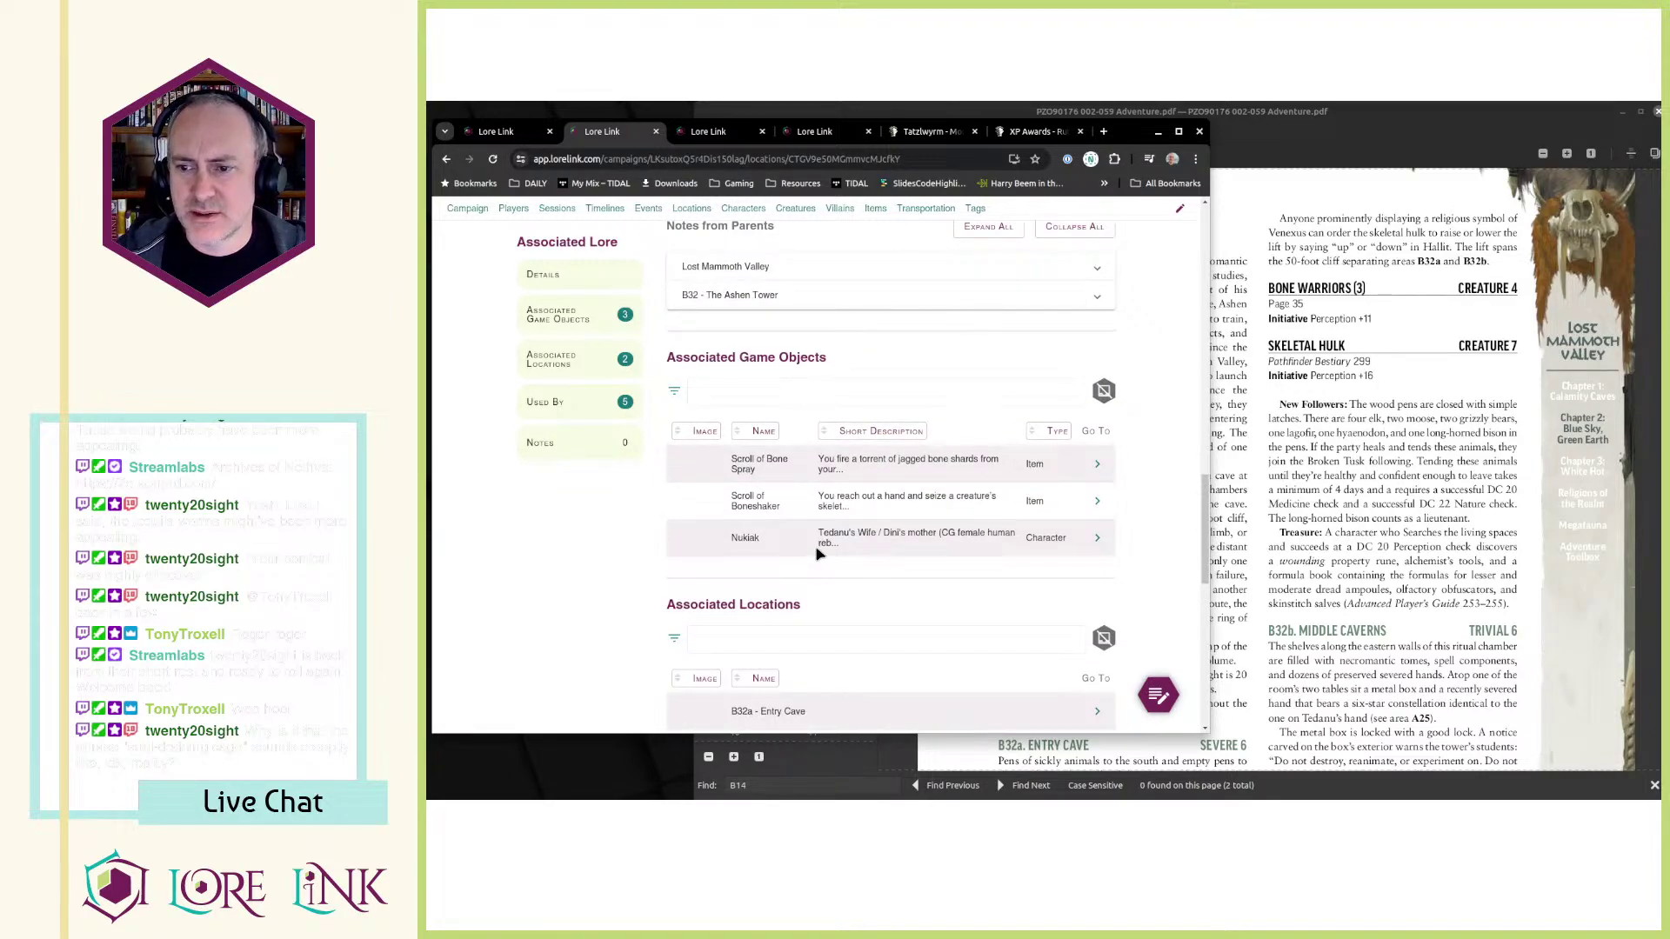
scroll(818, 554, up, 6)
scroll(822, 555, down, 6)
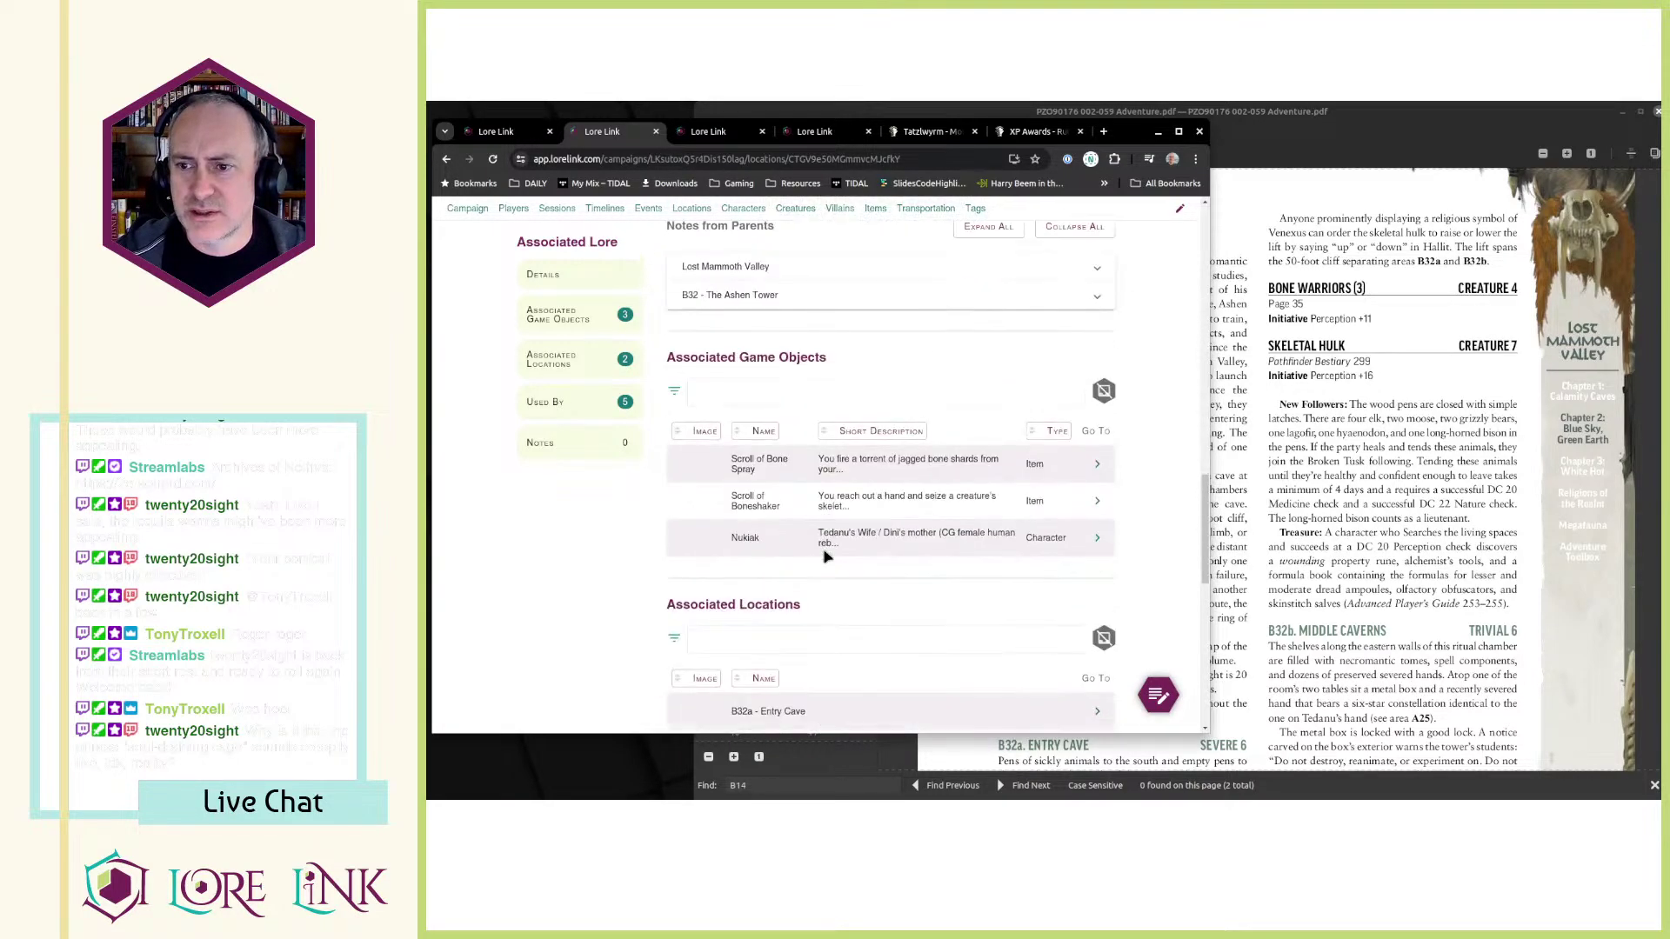
scroll(825, 555, down, 3)
scroll(842, 546, up, 5)
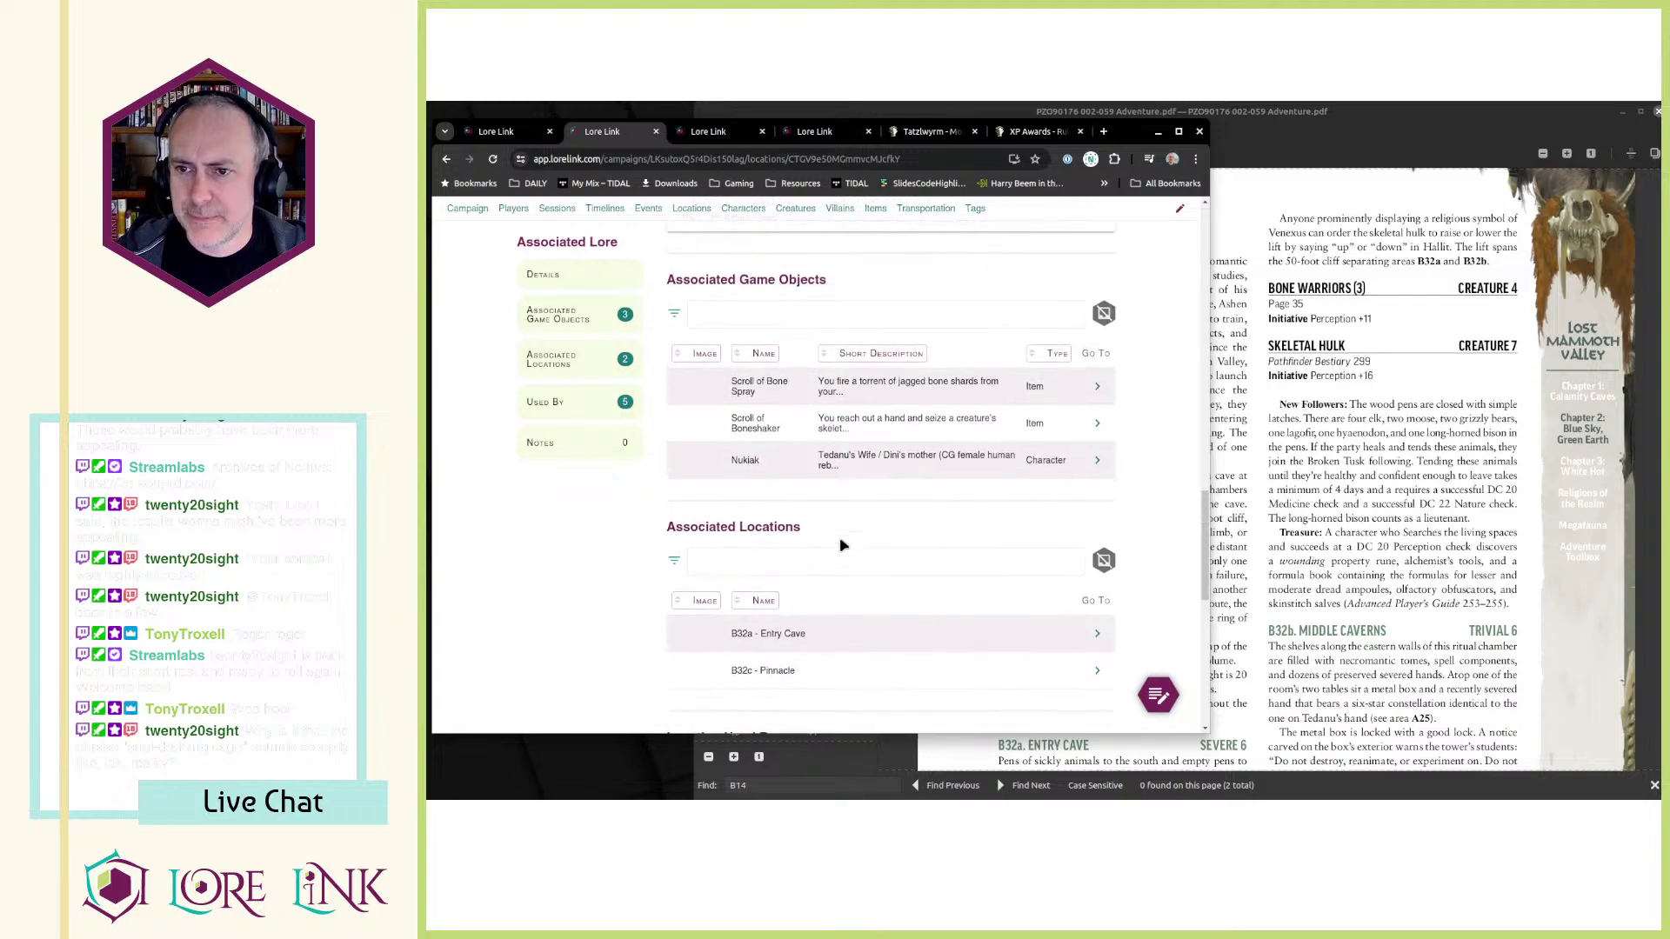
scroll(850, 549, down, 8)
scroll(850, 549, down, 3)
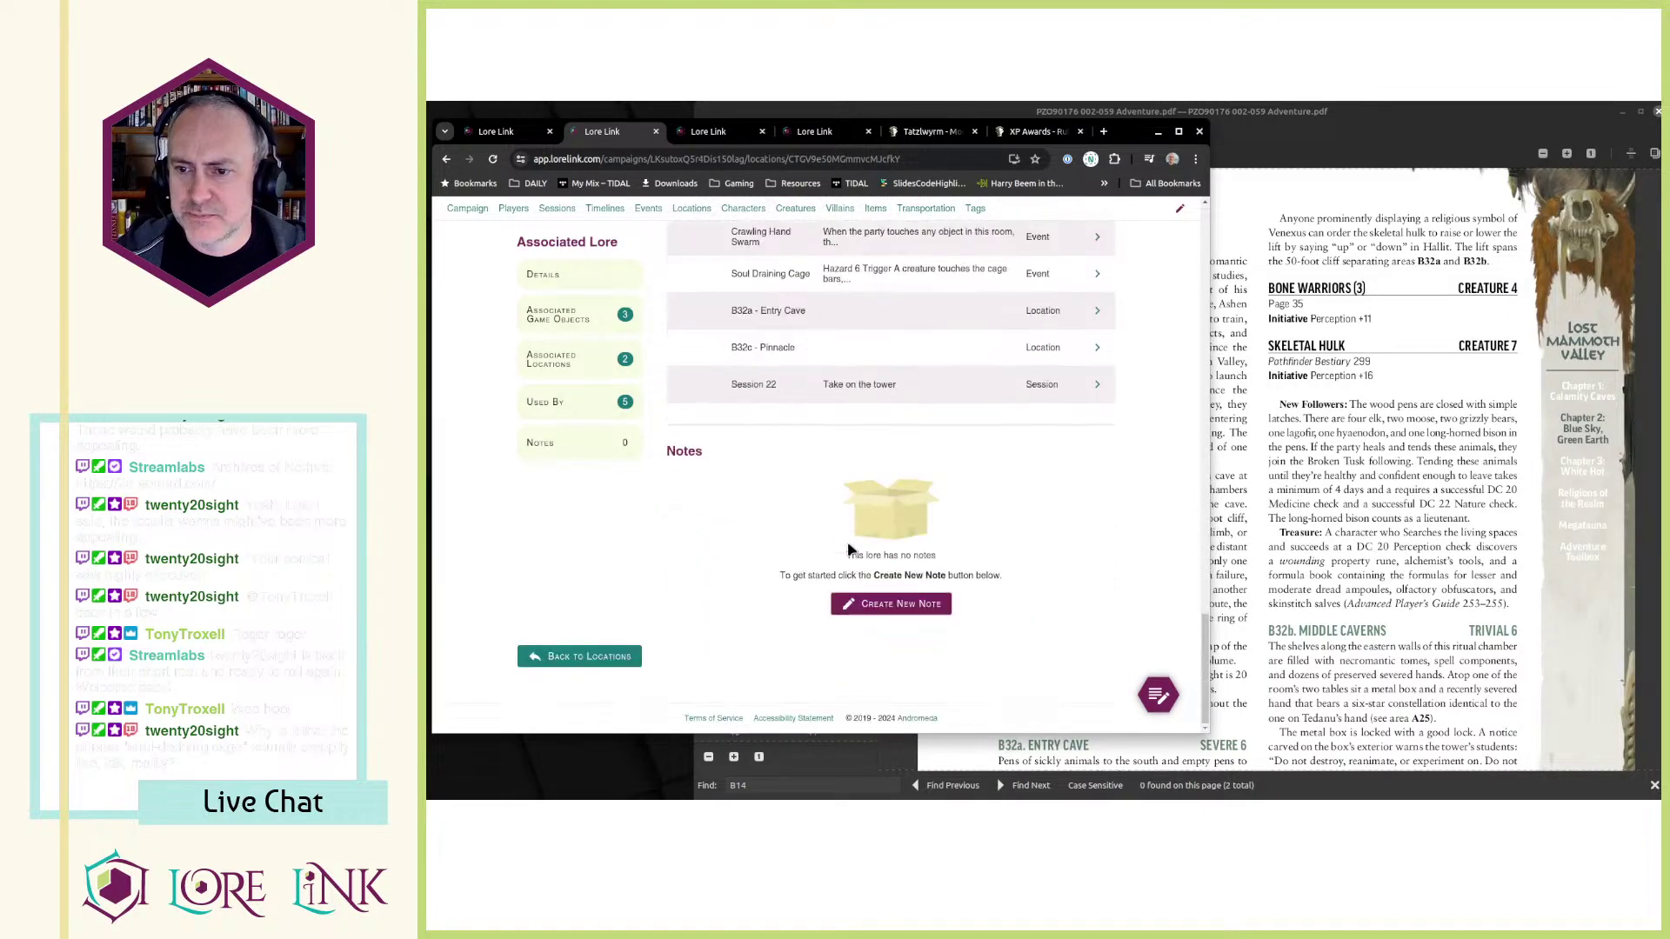
scroll(851, 549, up, 6)
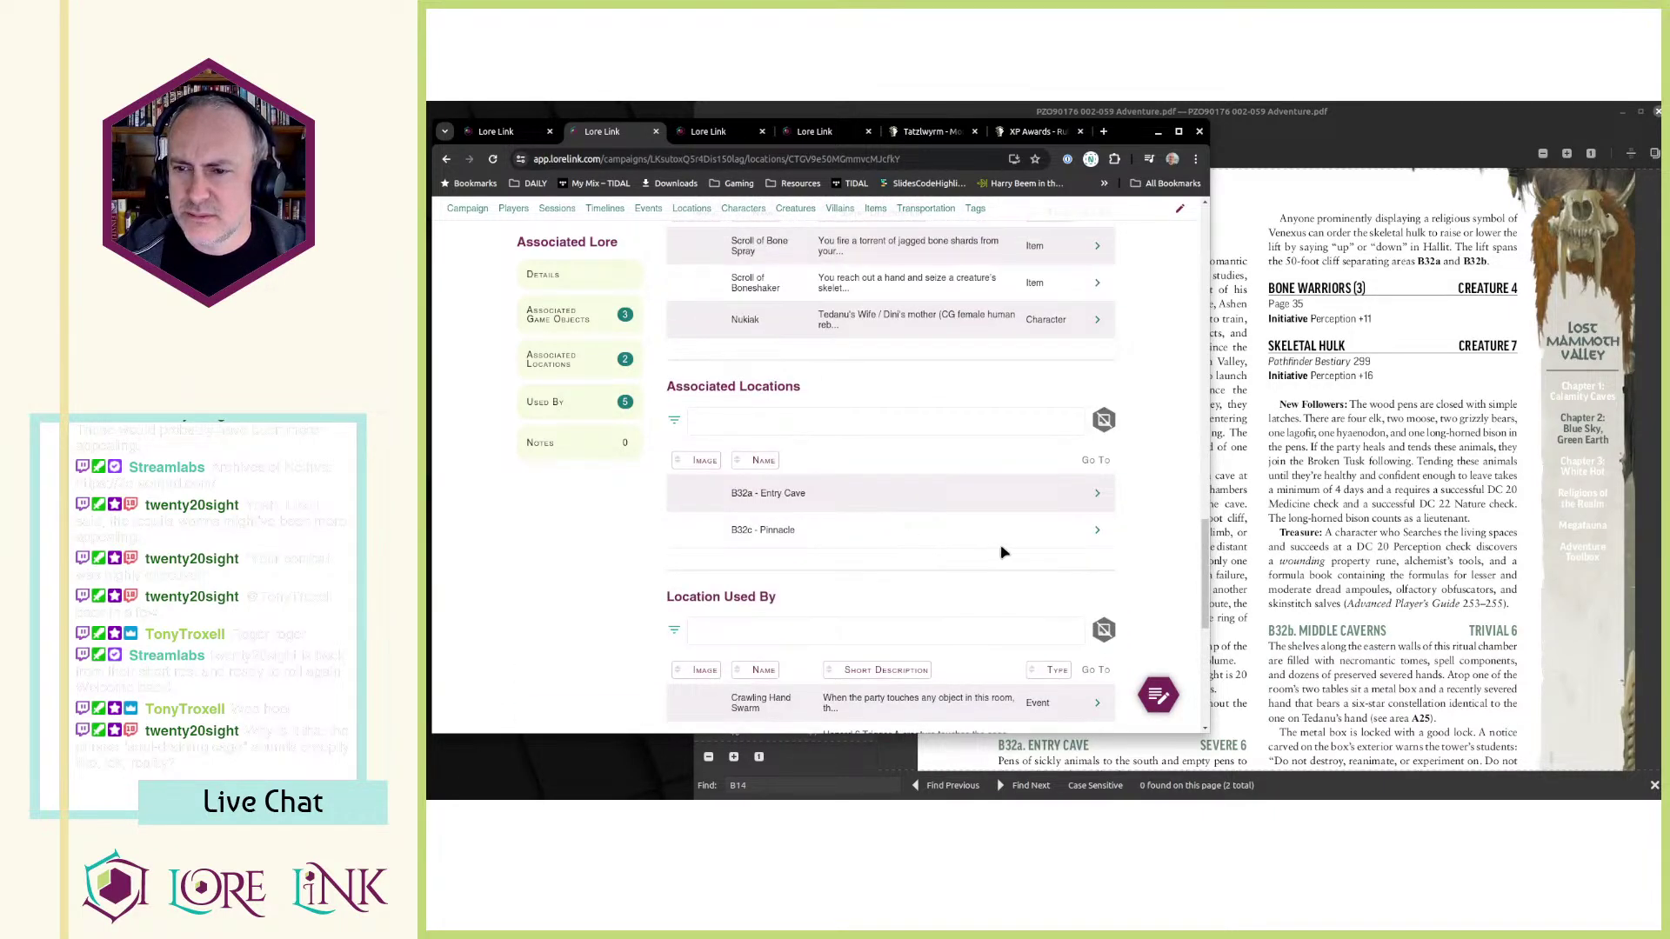
- Open B32c - Pinnacle from the Middle Caverns page and review its associated locations and usages for game objects
click(1095, 541)
scroll(911, 544, down, 8)
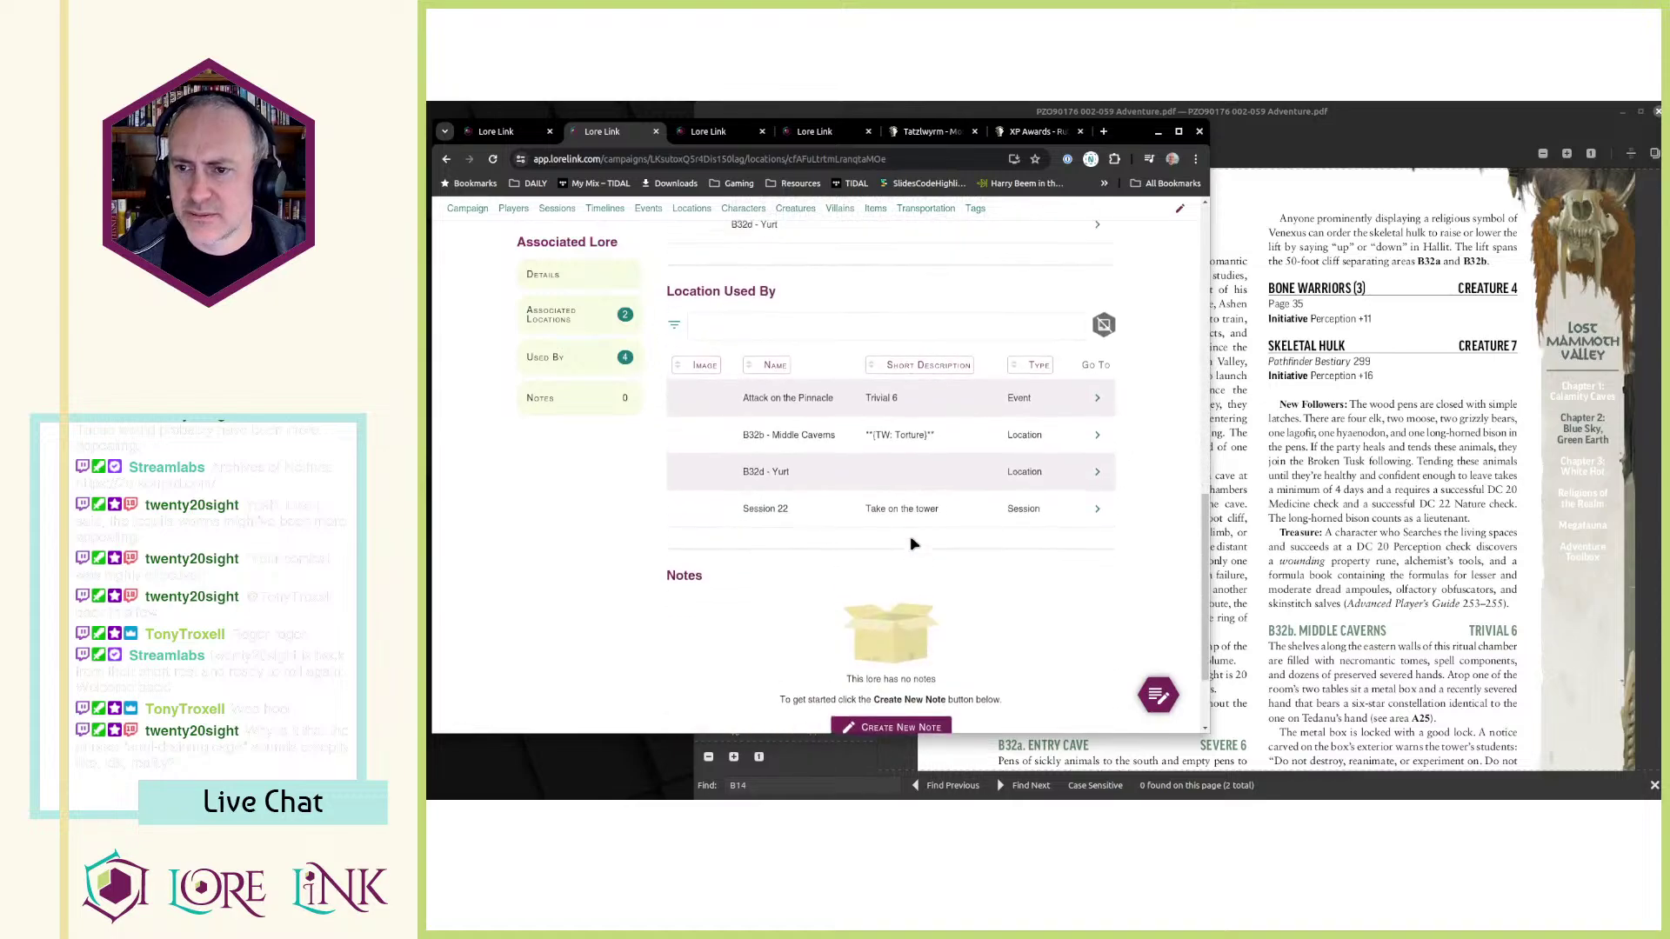
scroll(911, 543, up, 3)
scroll(911, 544, up, 1)
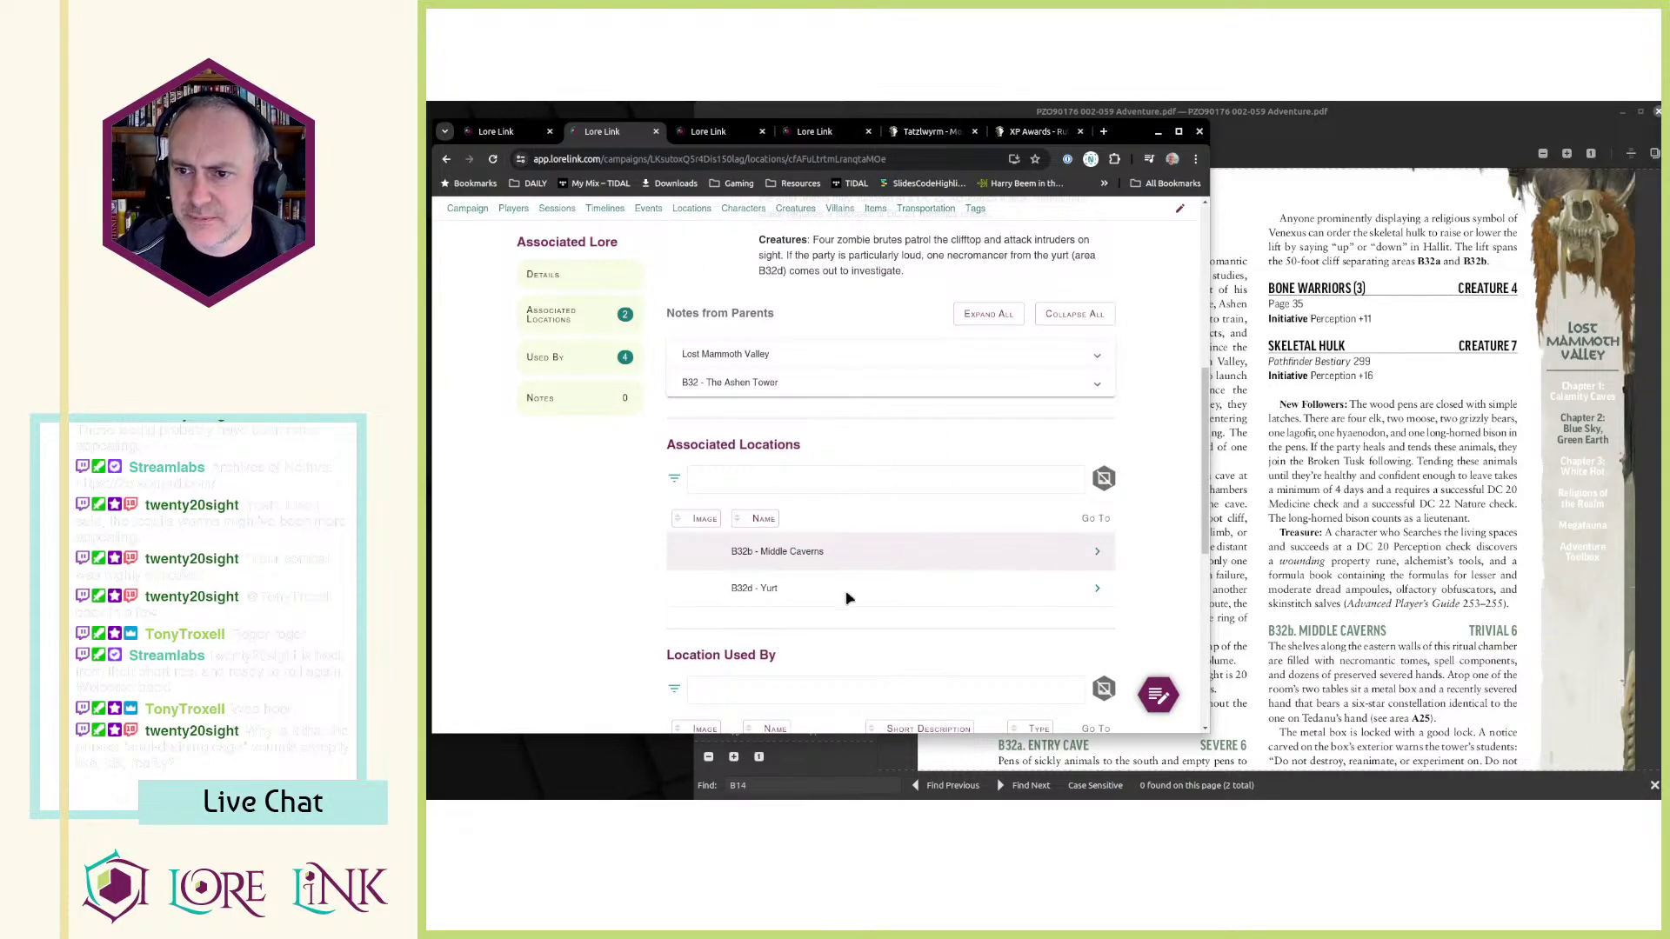
scroll(1046, 585, down, 3)
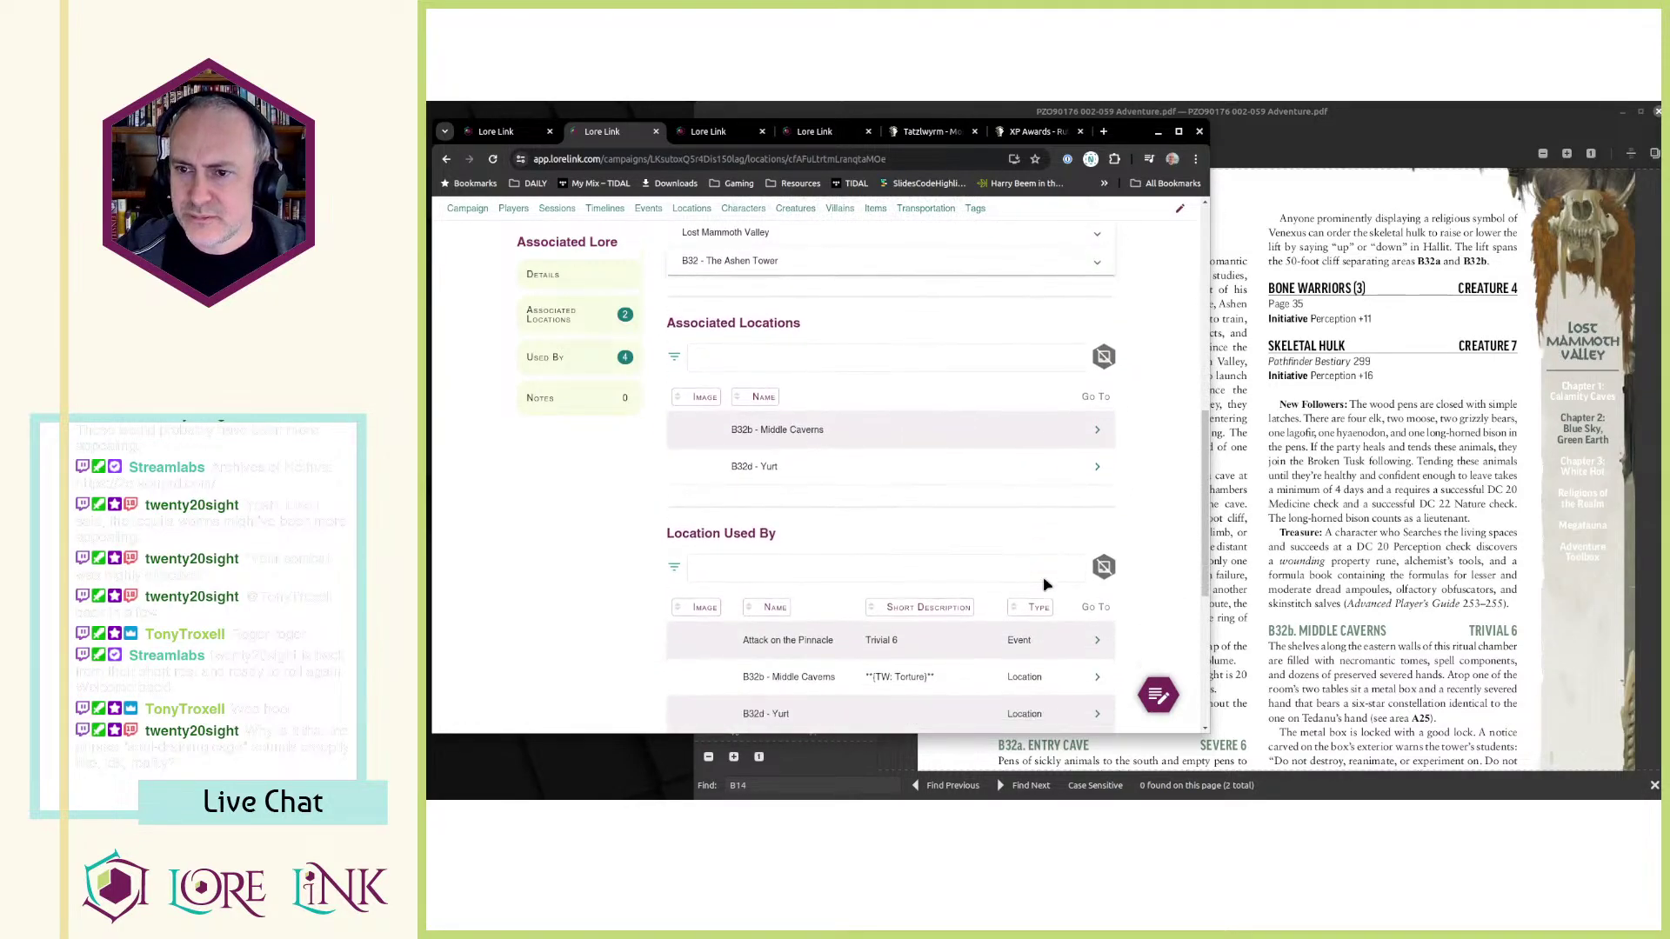
scroll(1065, 582, up, 1)
- Open B32d - Yurt from the Pinnacle page, review its description and usages, and close the page
click(1093, 544)
scroll(1087, 530, down, 7)
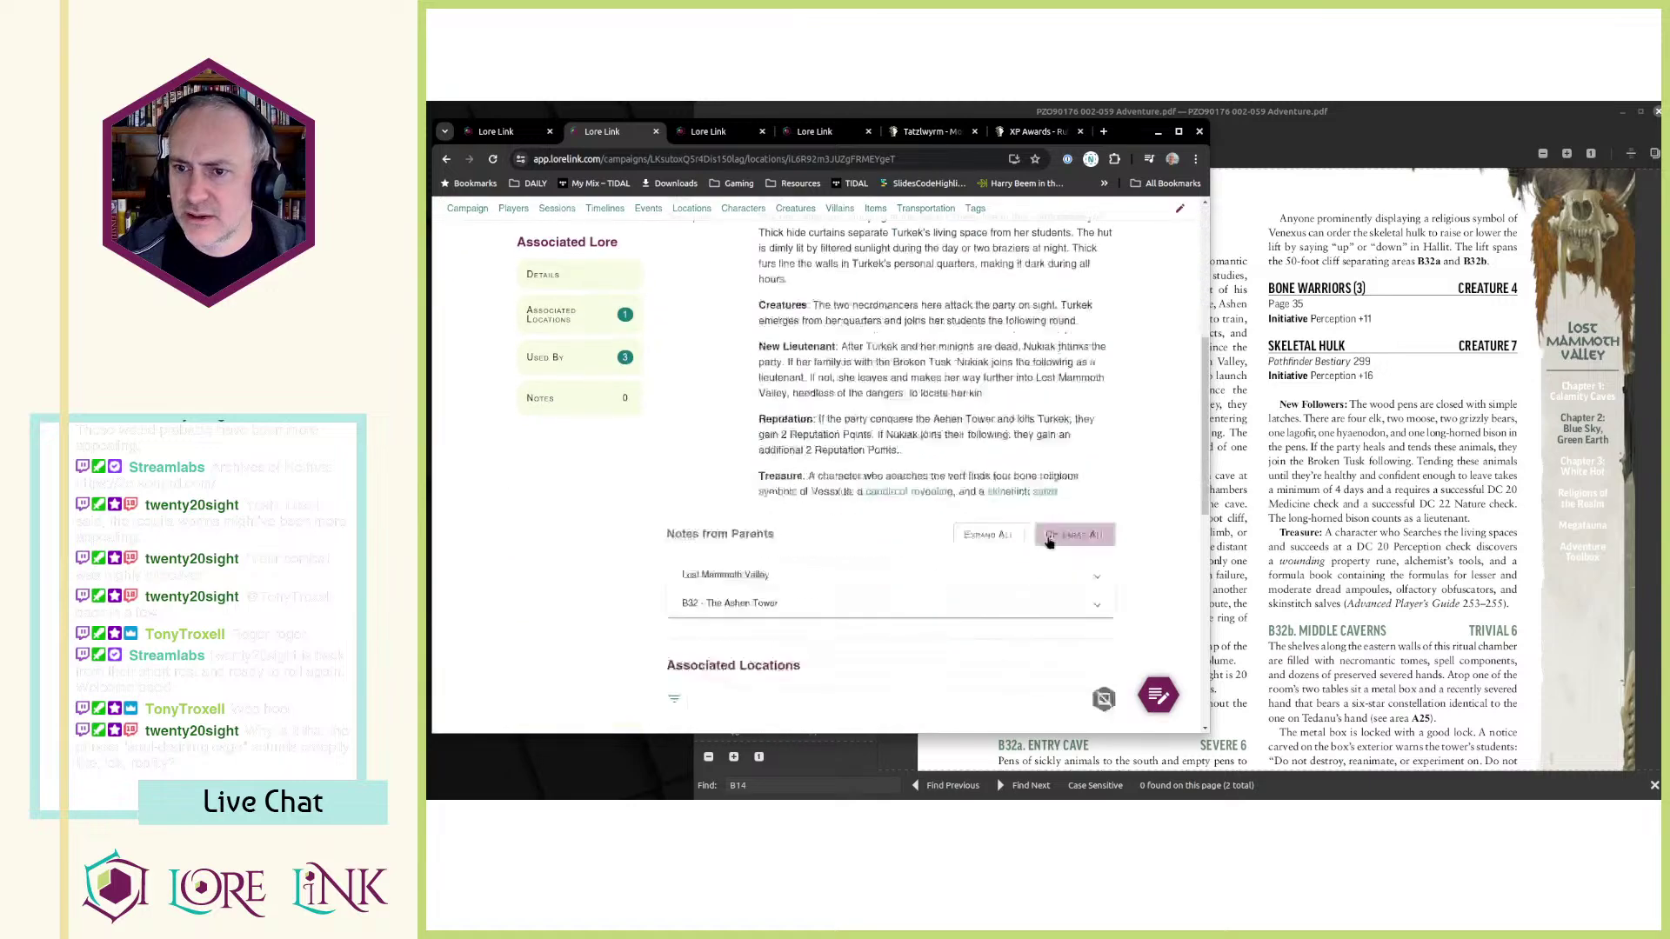
scroll(1046, 542, down, 3)
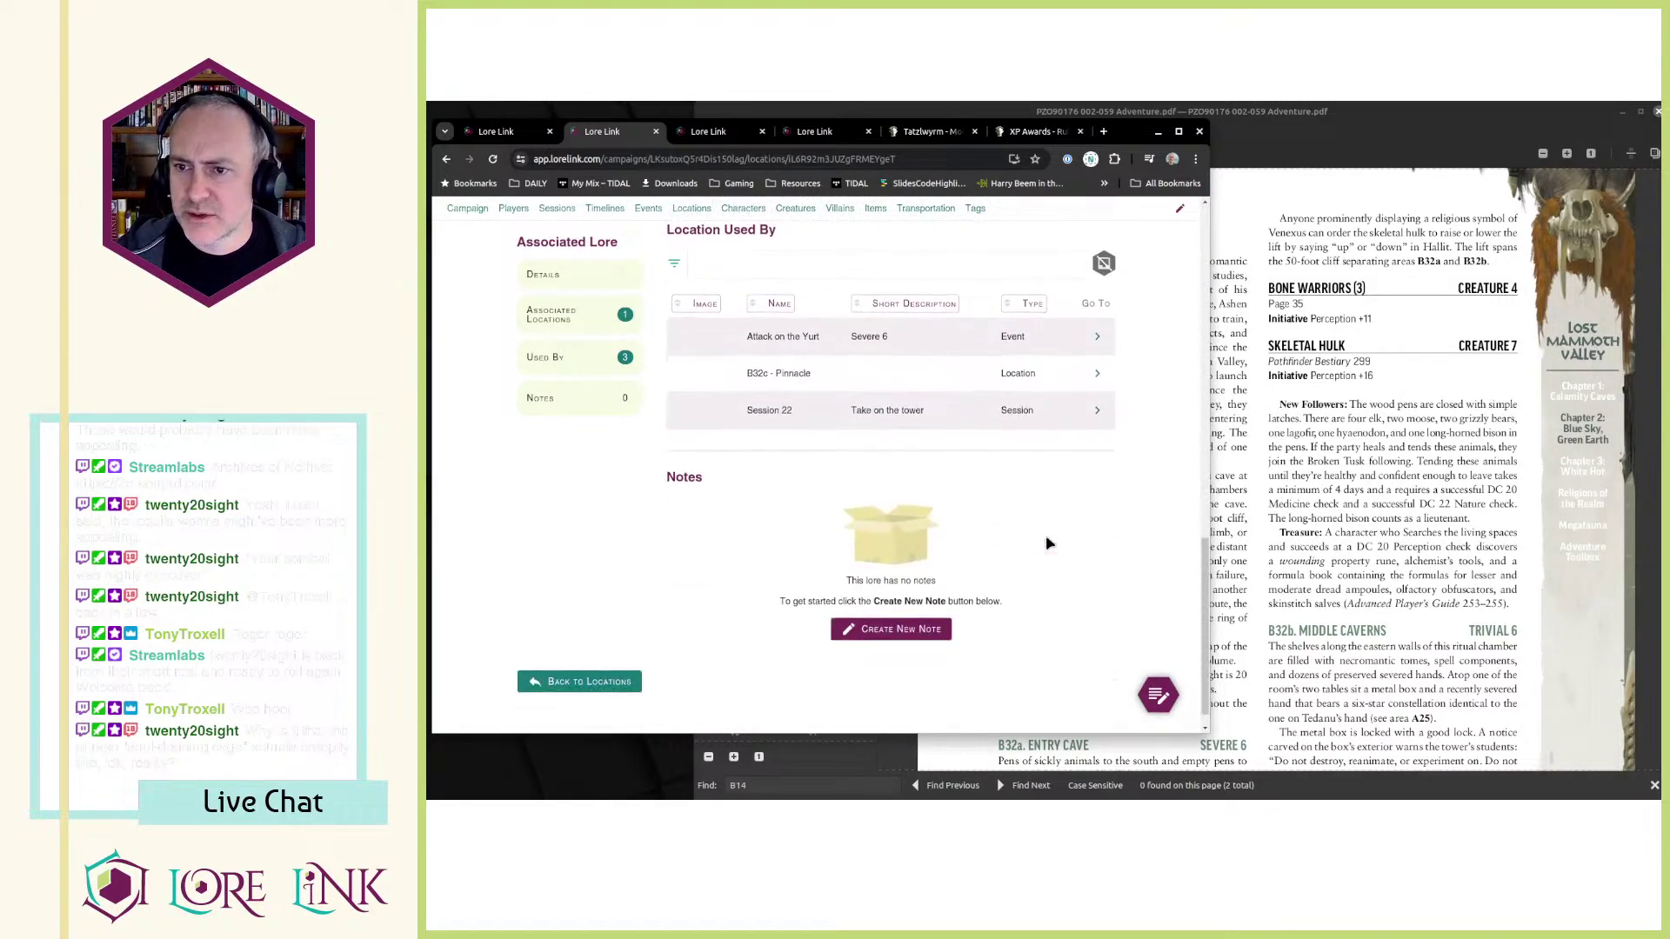
scroll(1046, 544, up, 10)
key(ctrl+w)
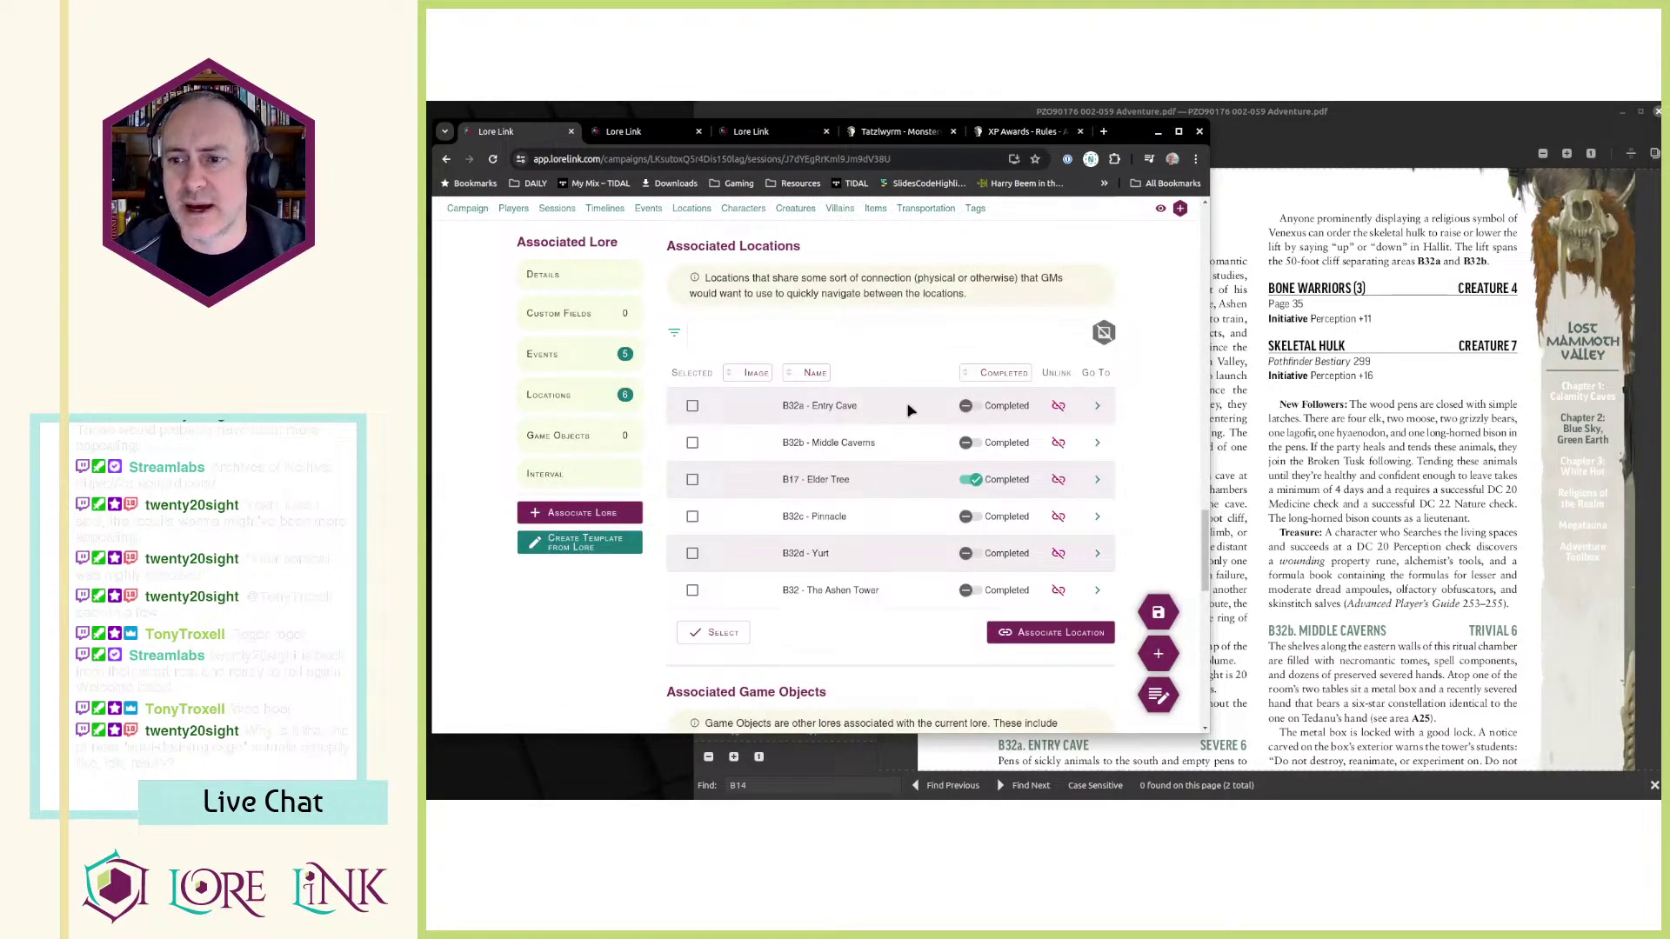
- Check Session 22's associated game objects and open every one of its associated events in a separate browser tab
scroll(883, 453, down, 1)
scroll(859, 415, down, 4)
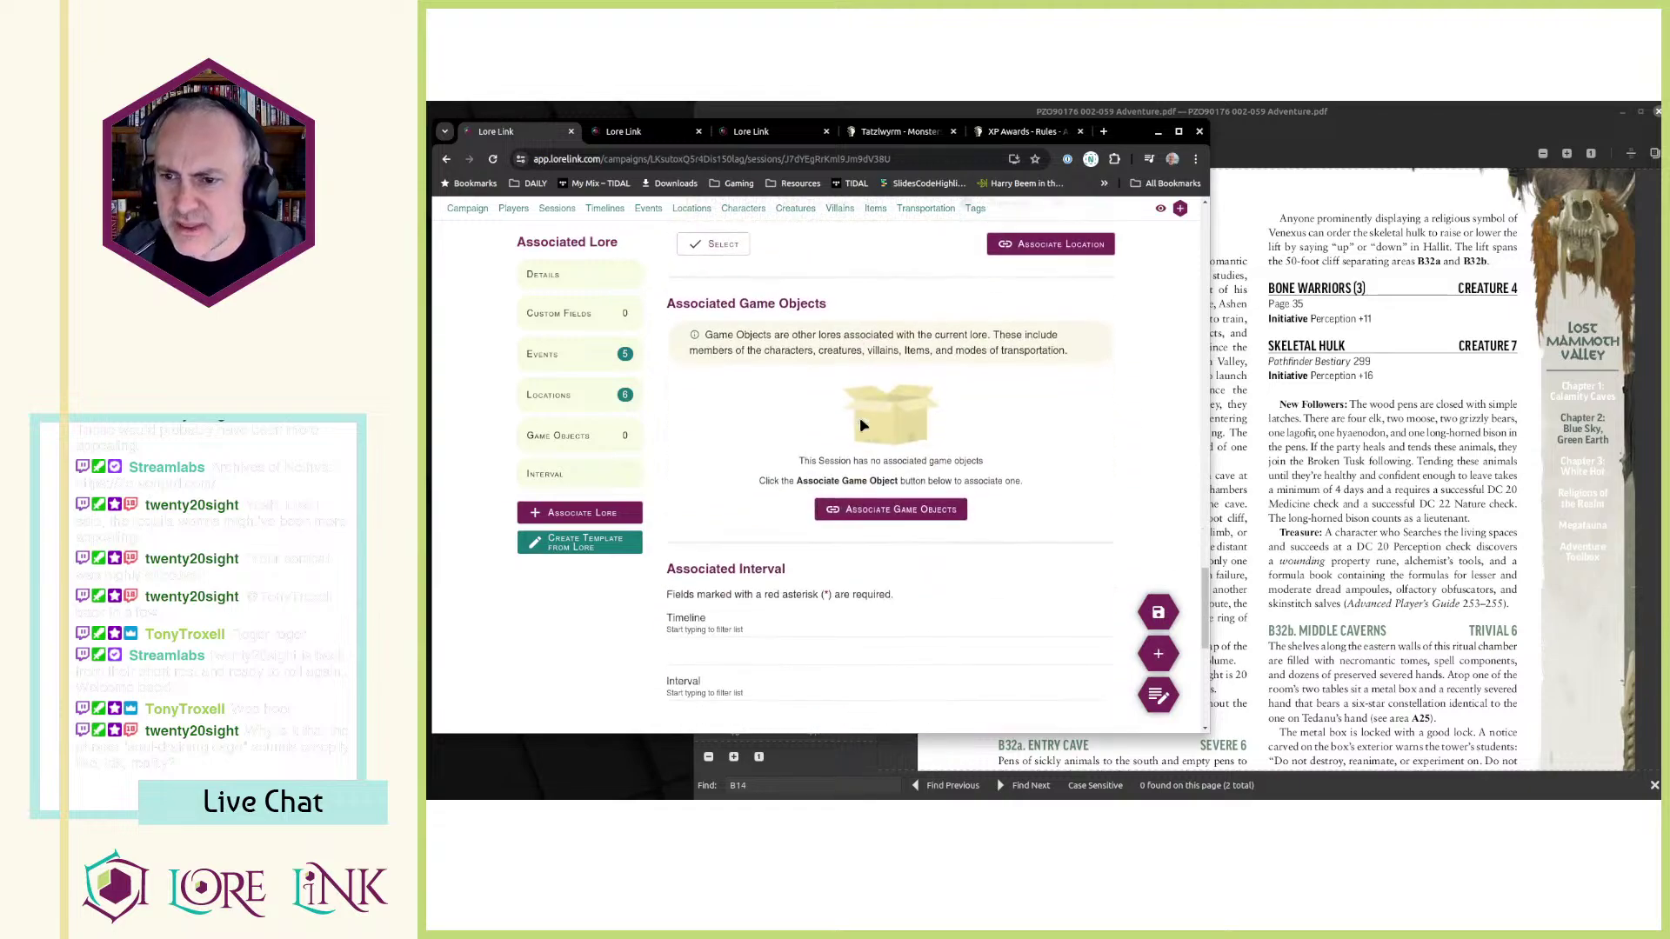
scroll(859, 416, up, 9)
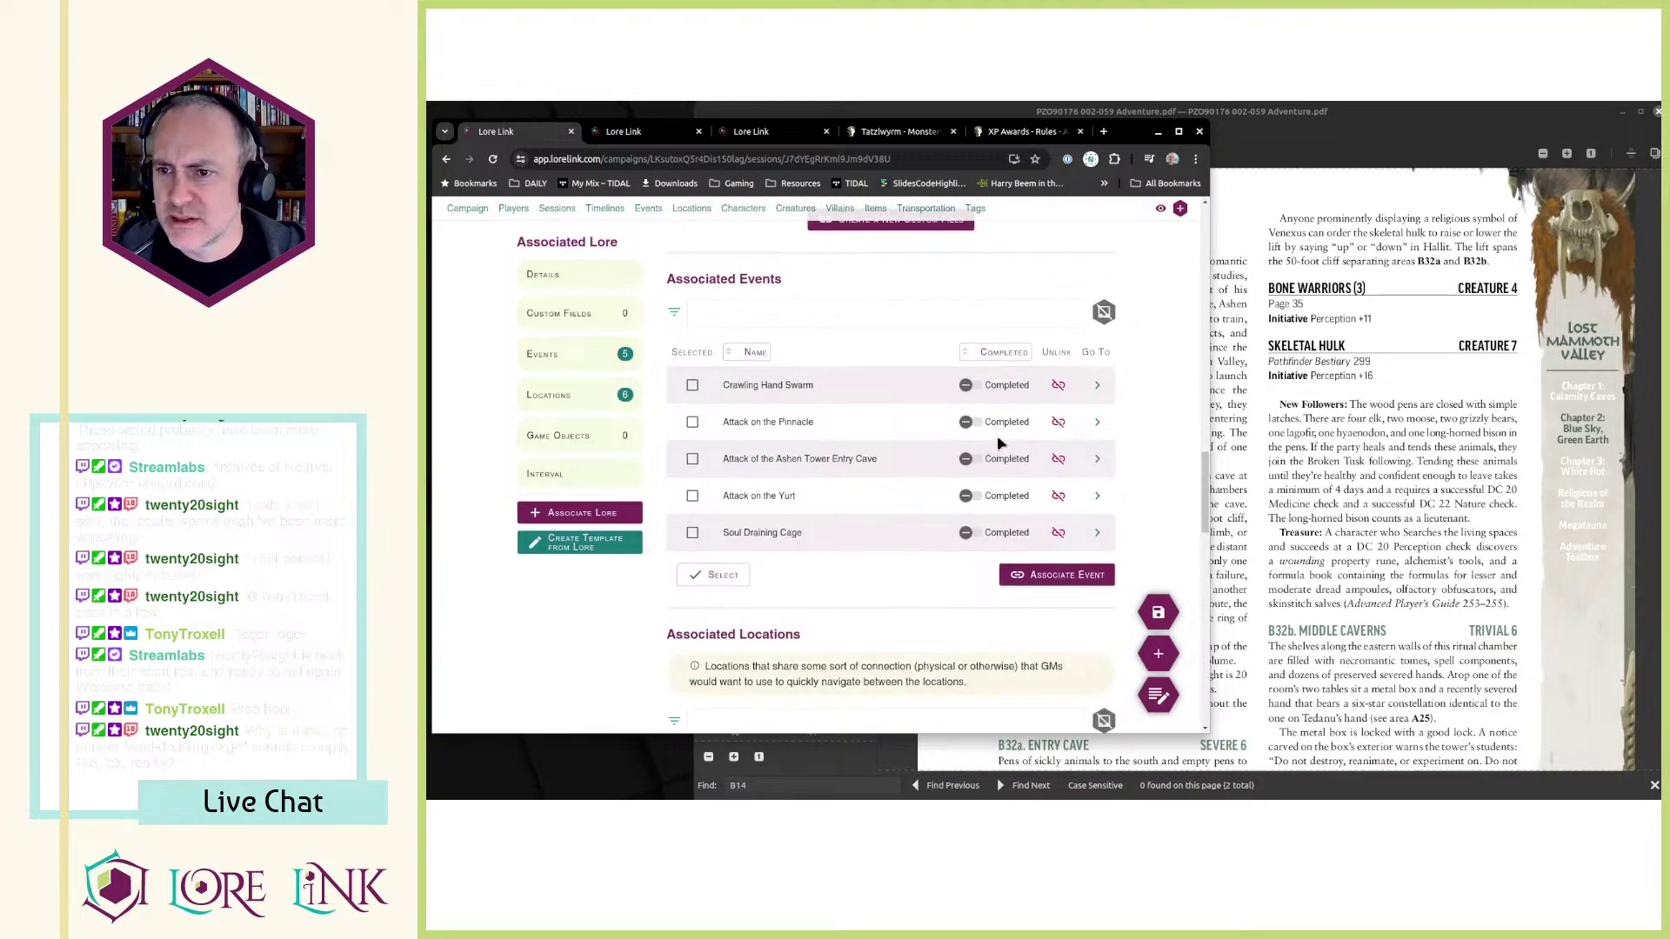
middle_click(1098, 462)
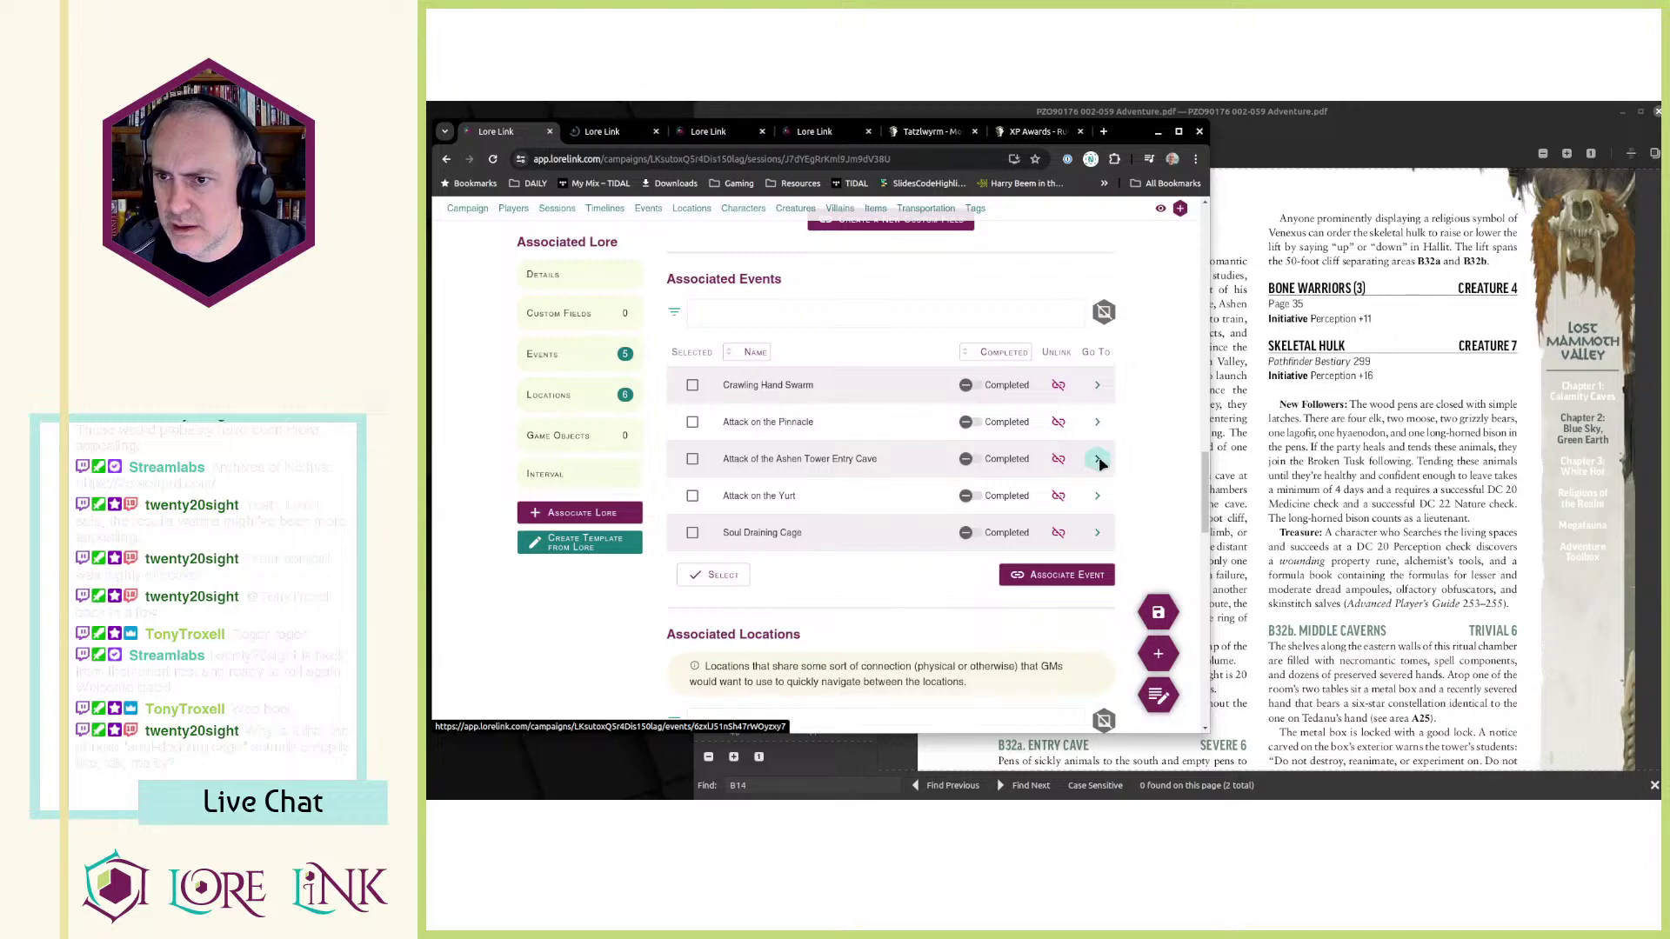
middle_click(1098, 387)
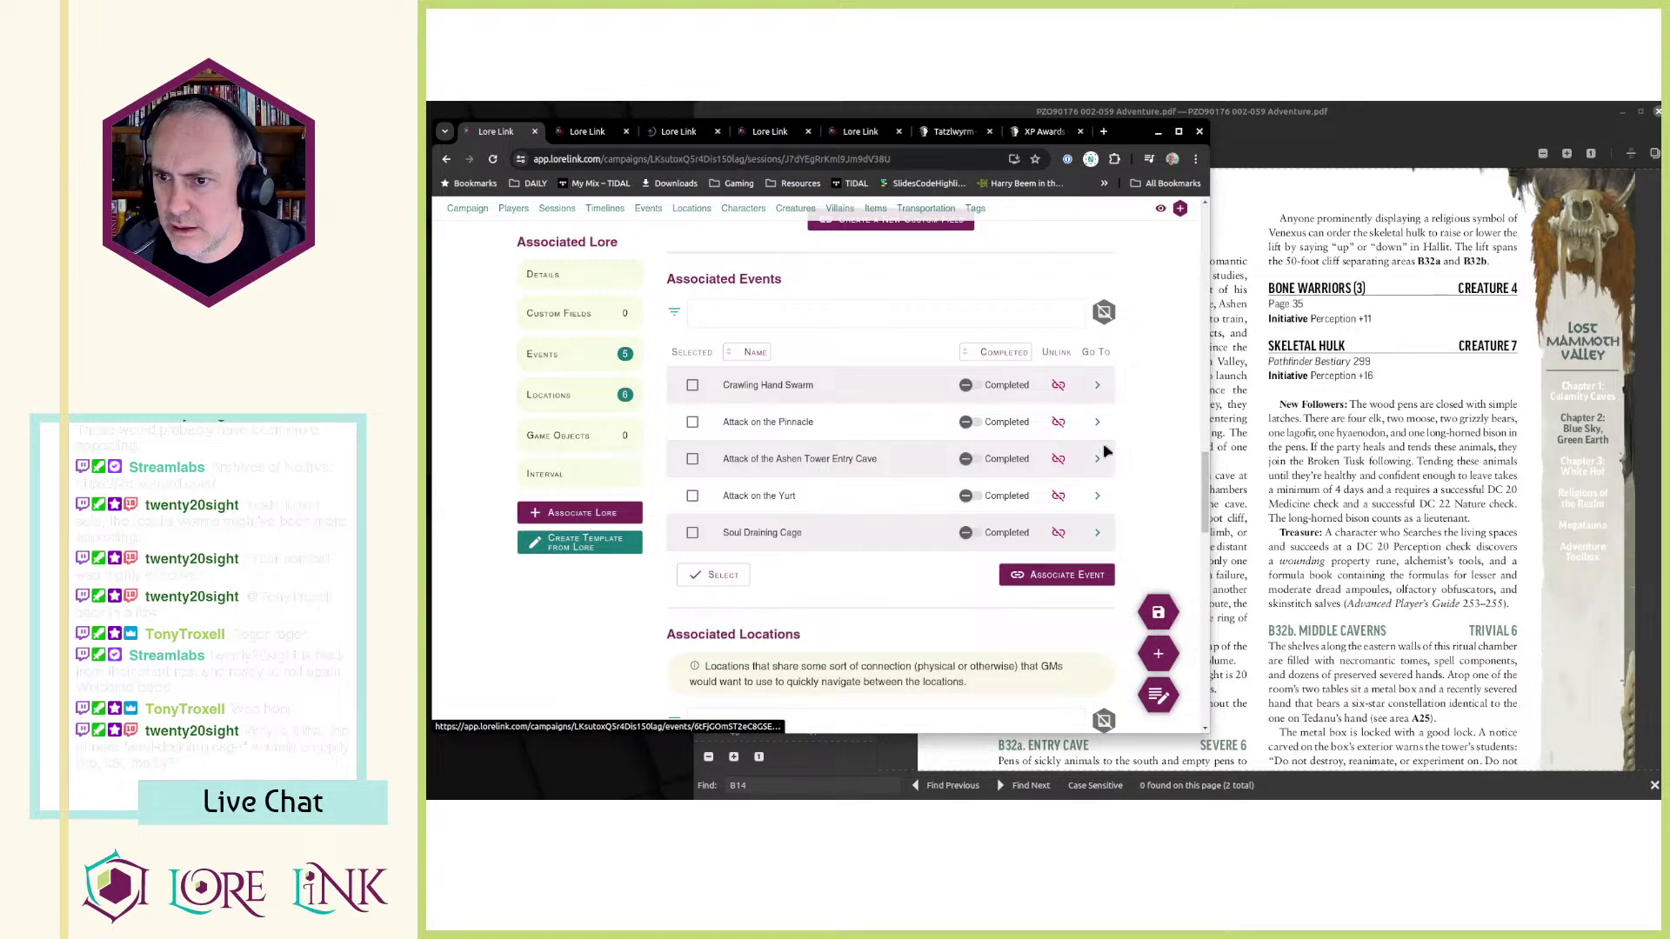
middle_click(1098, 532)
middle_click(1098, 422)
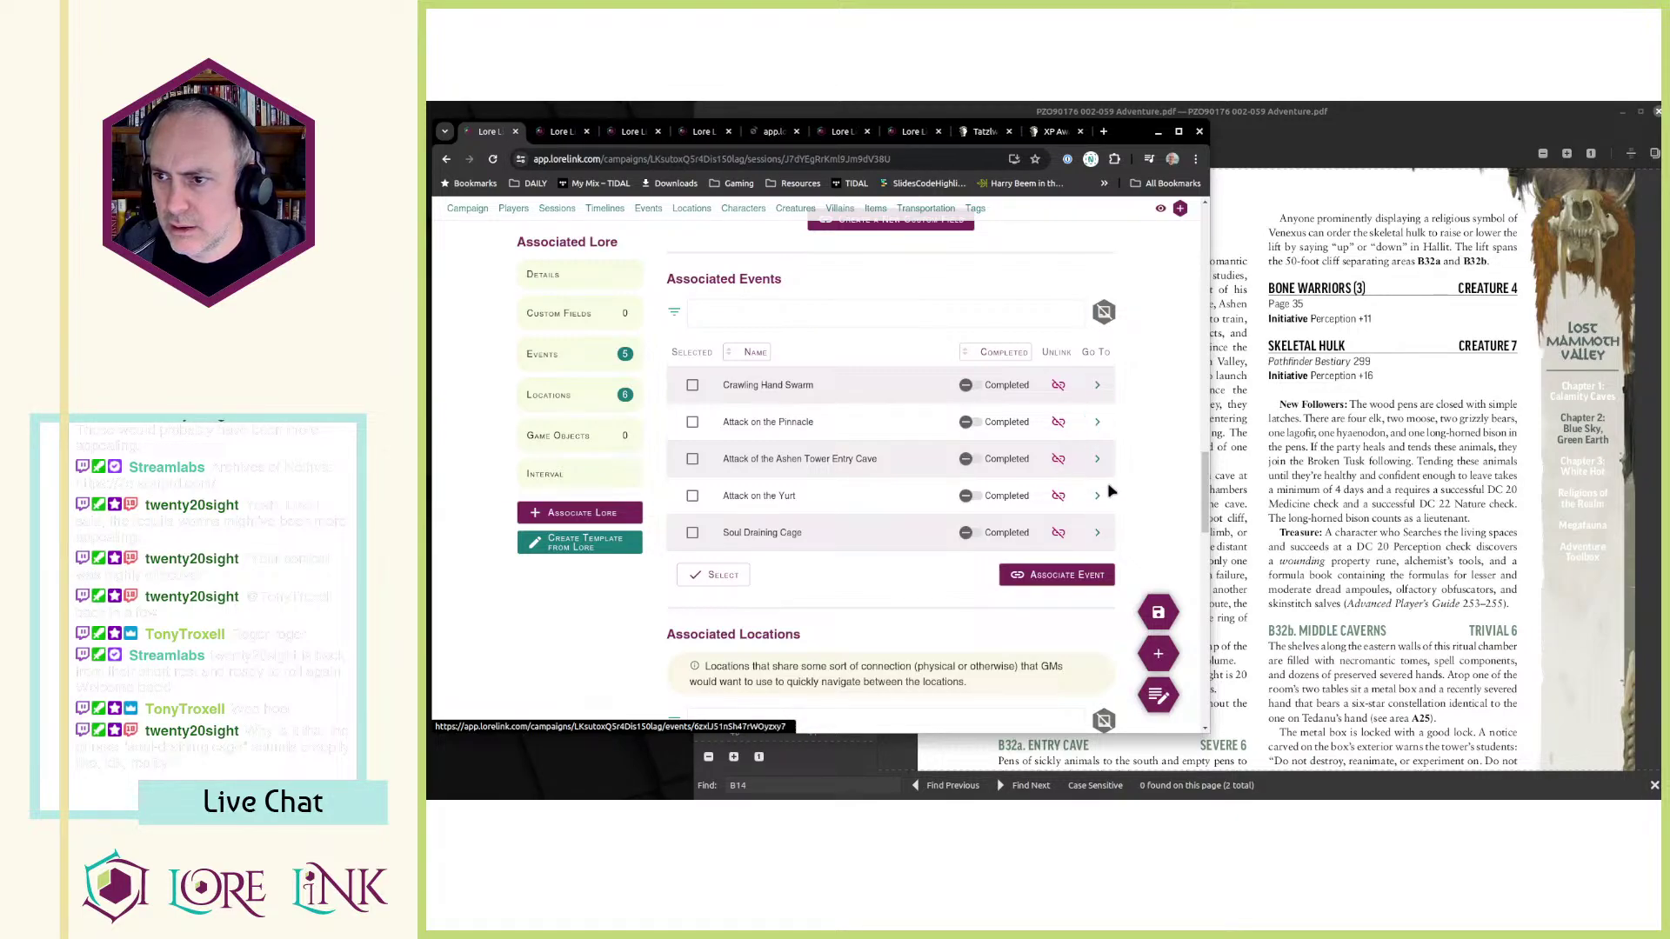
middle_click(1098, 496)
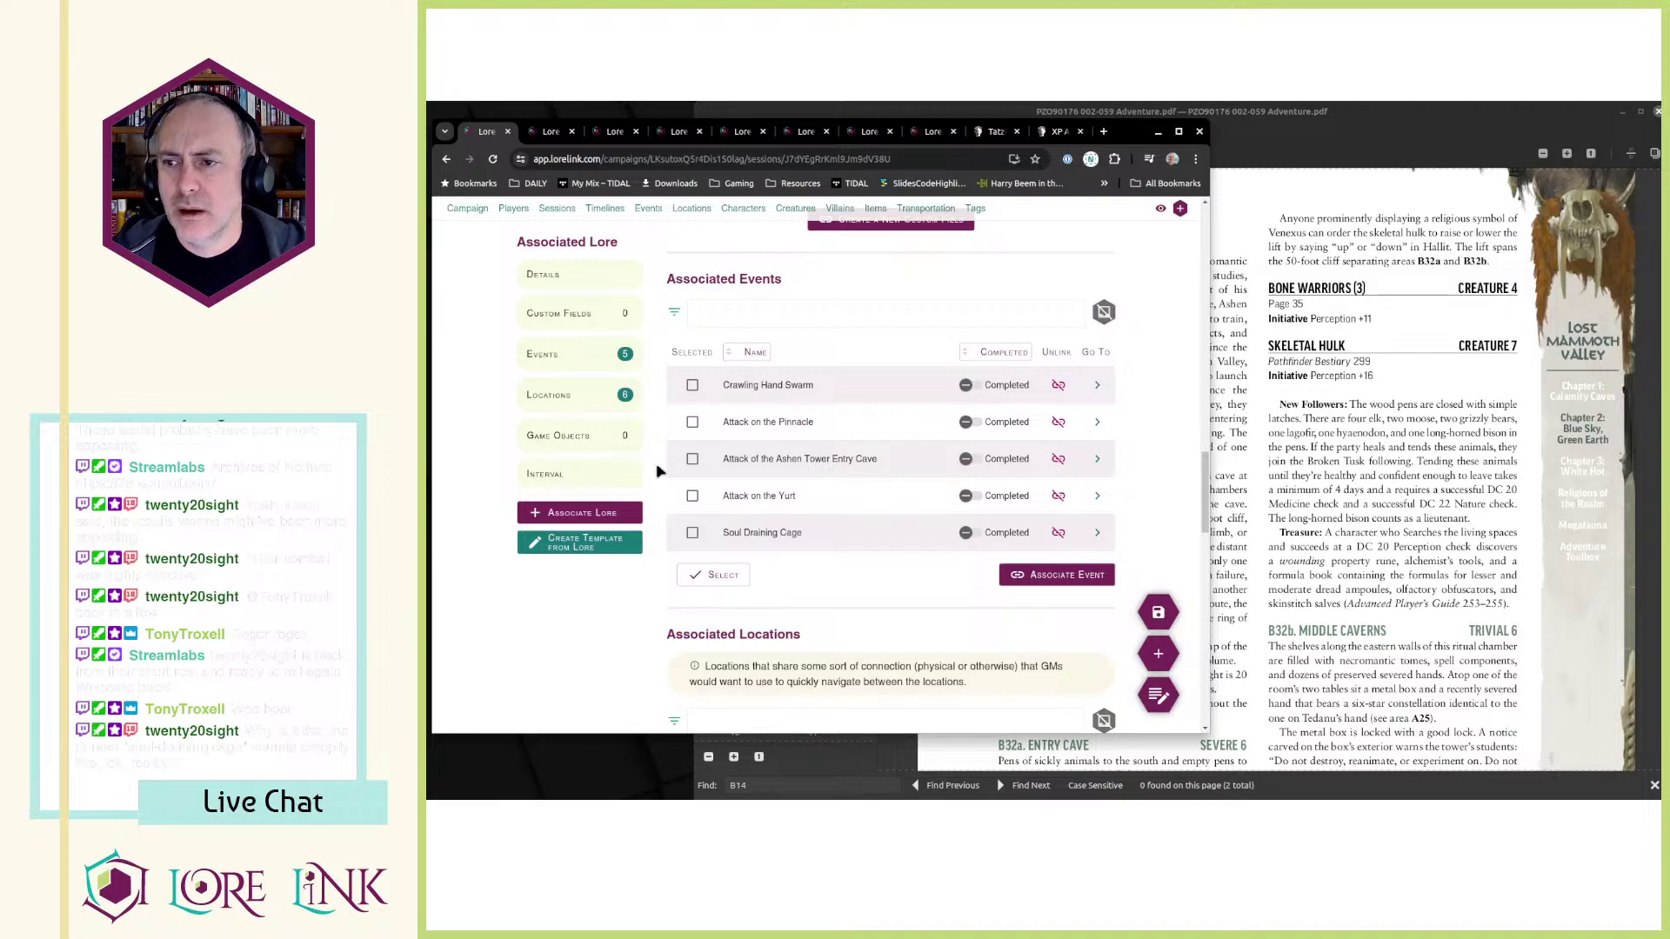
- Review the details and associated game objects of the Attack of the Ashen Tower Entry Cave event
key(ctrl+Tab)
scroll(683, 417, down, 3)
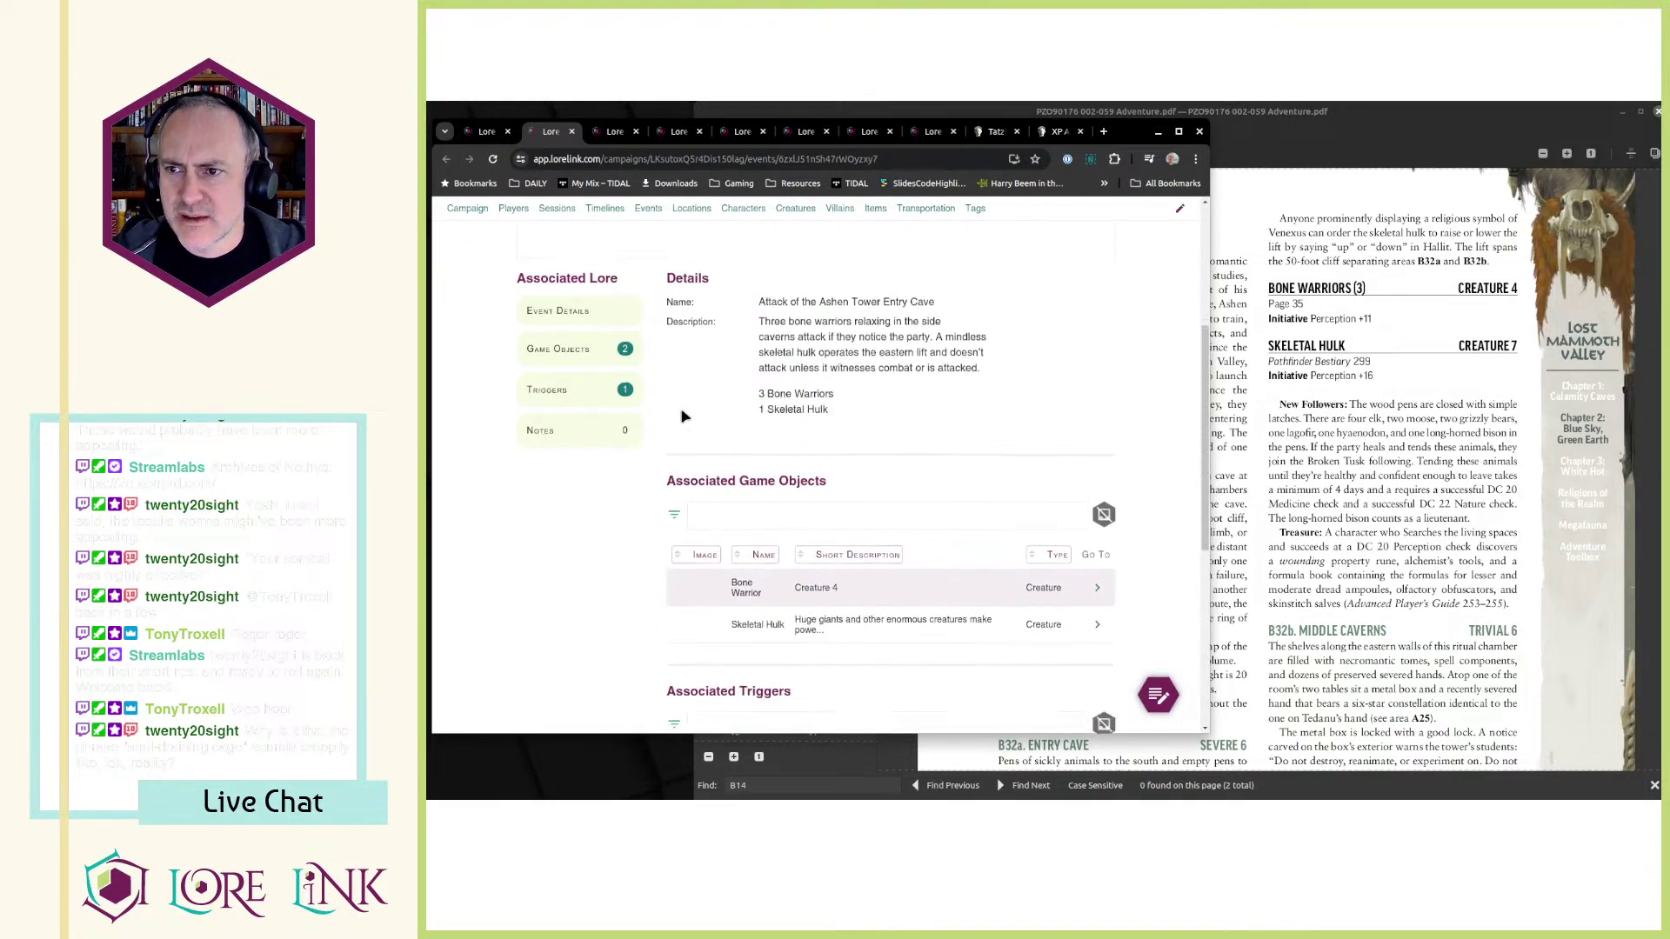
scroll(683, 417, down, 2)
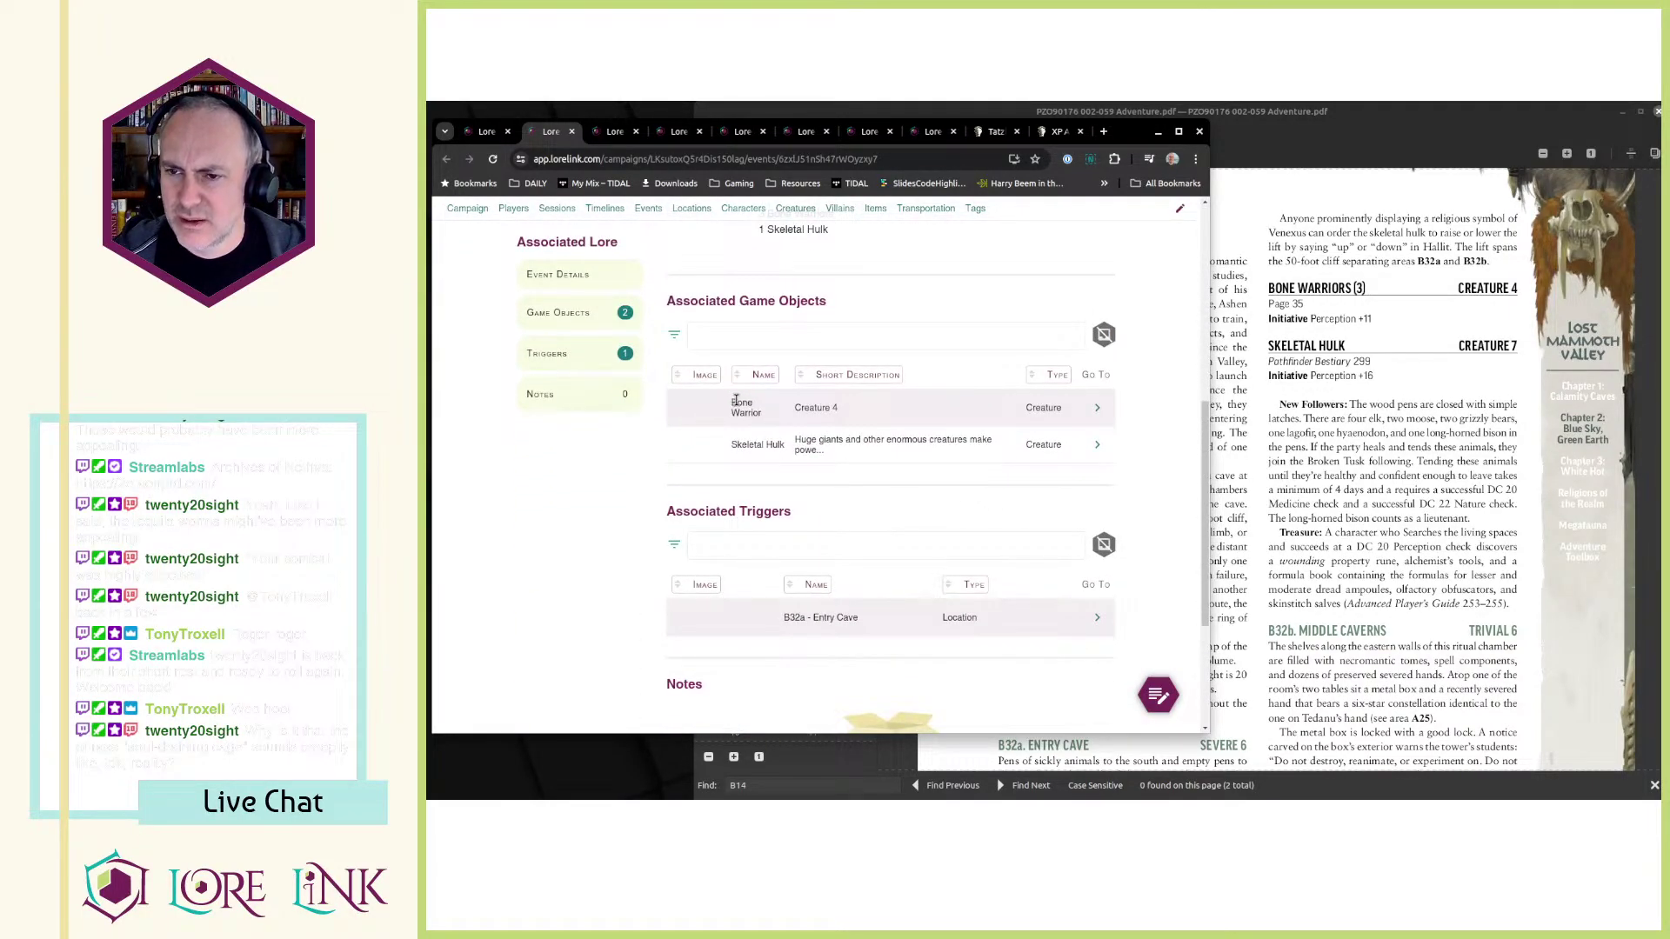
drag(740, 400, 853, 451)
click(853, 451)
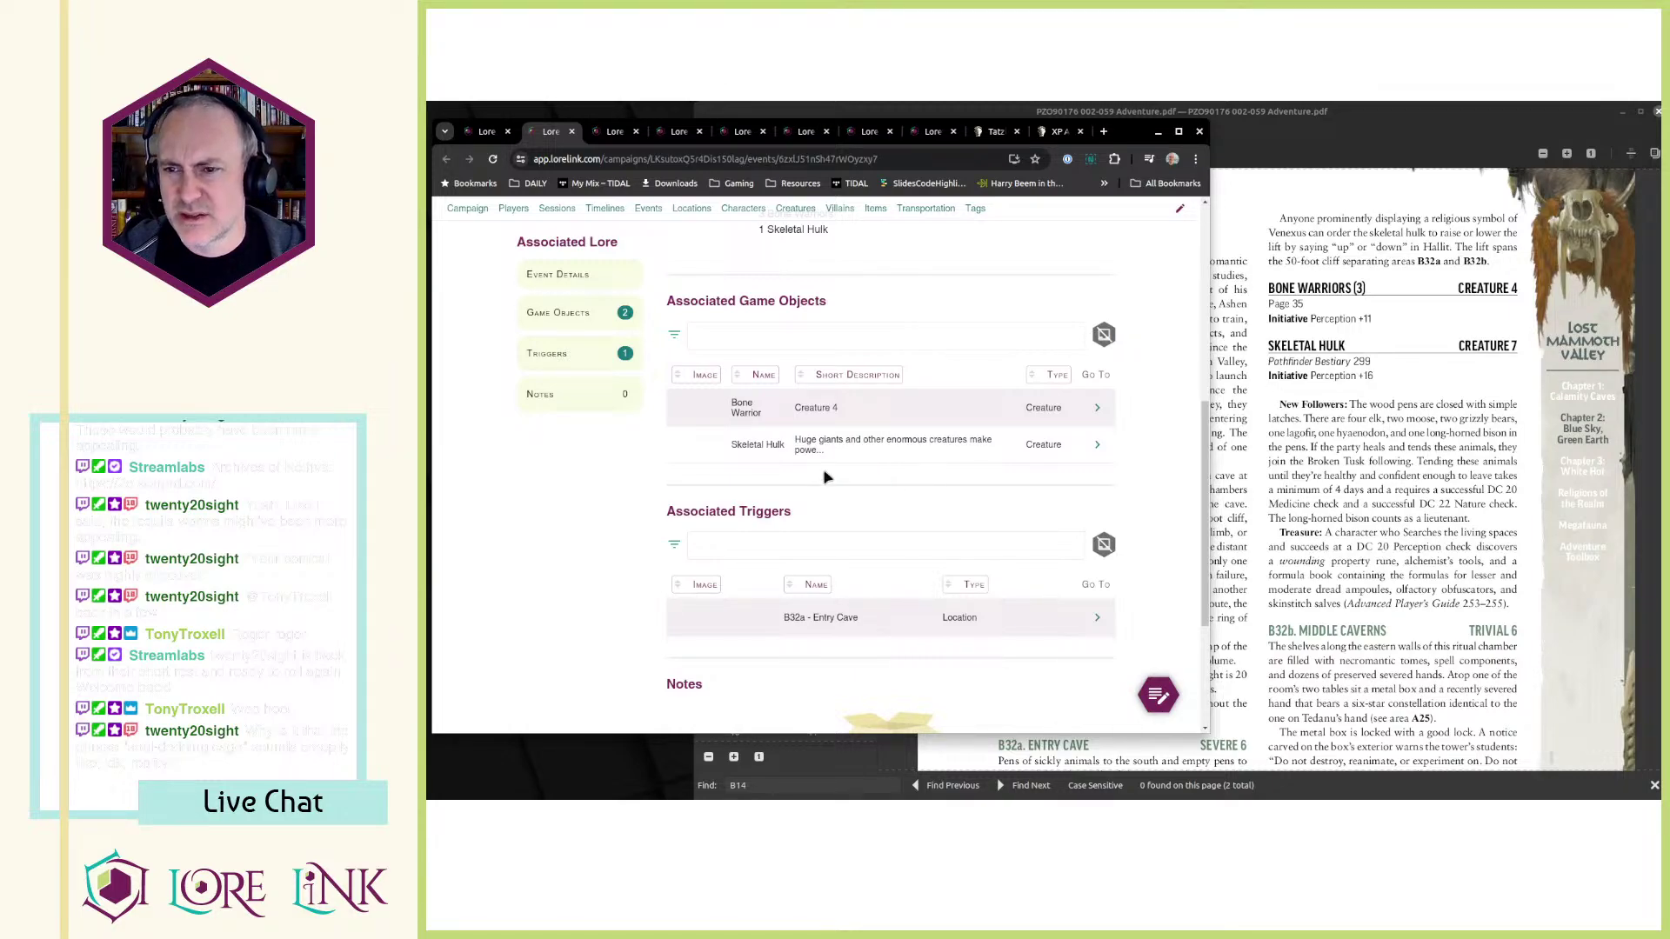
- Check the associated game objects and triggers of the Entry Cave attack event and close its browser tab
scroll(826, 476, down, 3)
scroll(800, 487, up, 4)
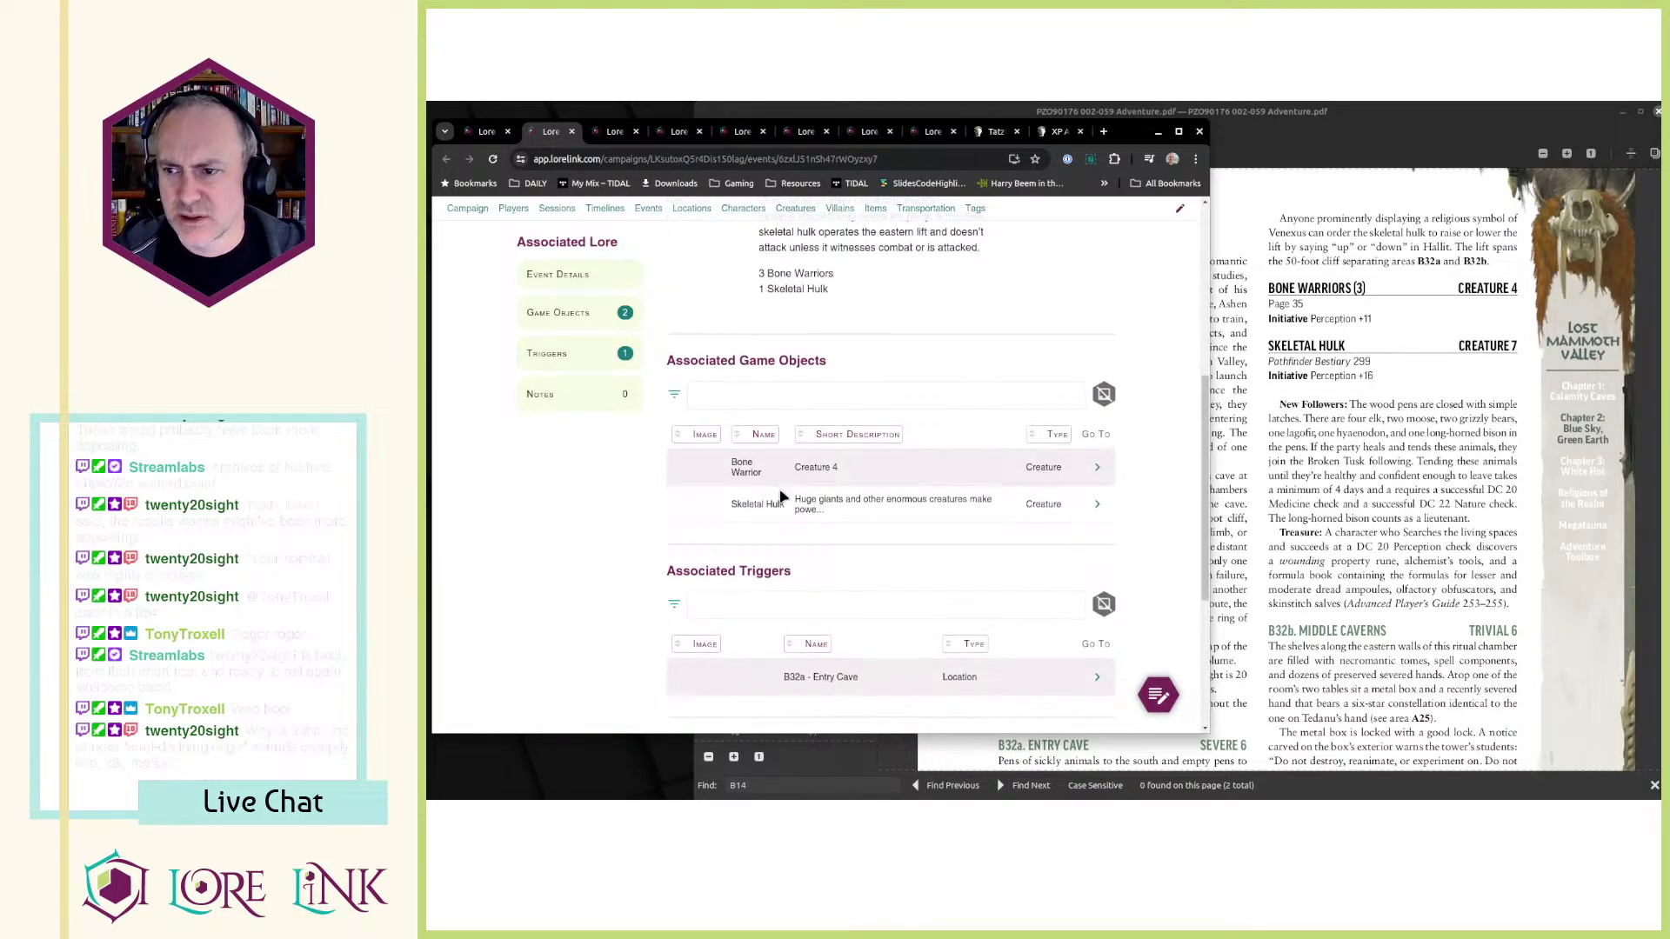
scroll(780, 497, down, 3)
scroll(789, 492, up, 4)
key(ctrl+w)
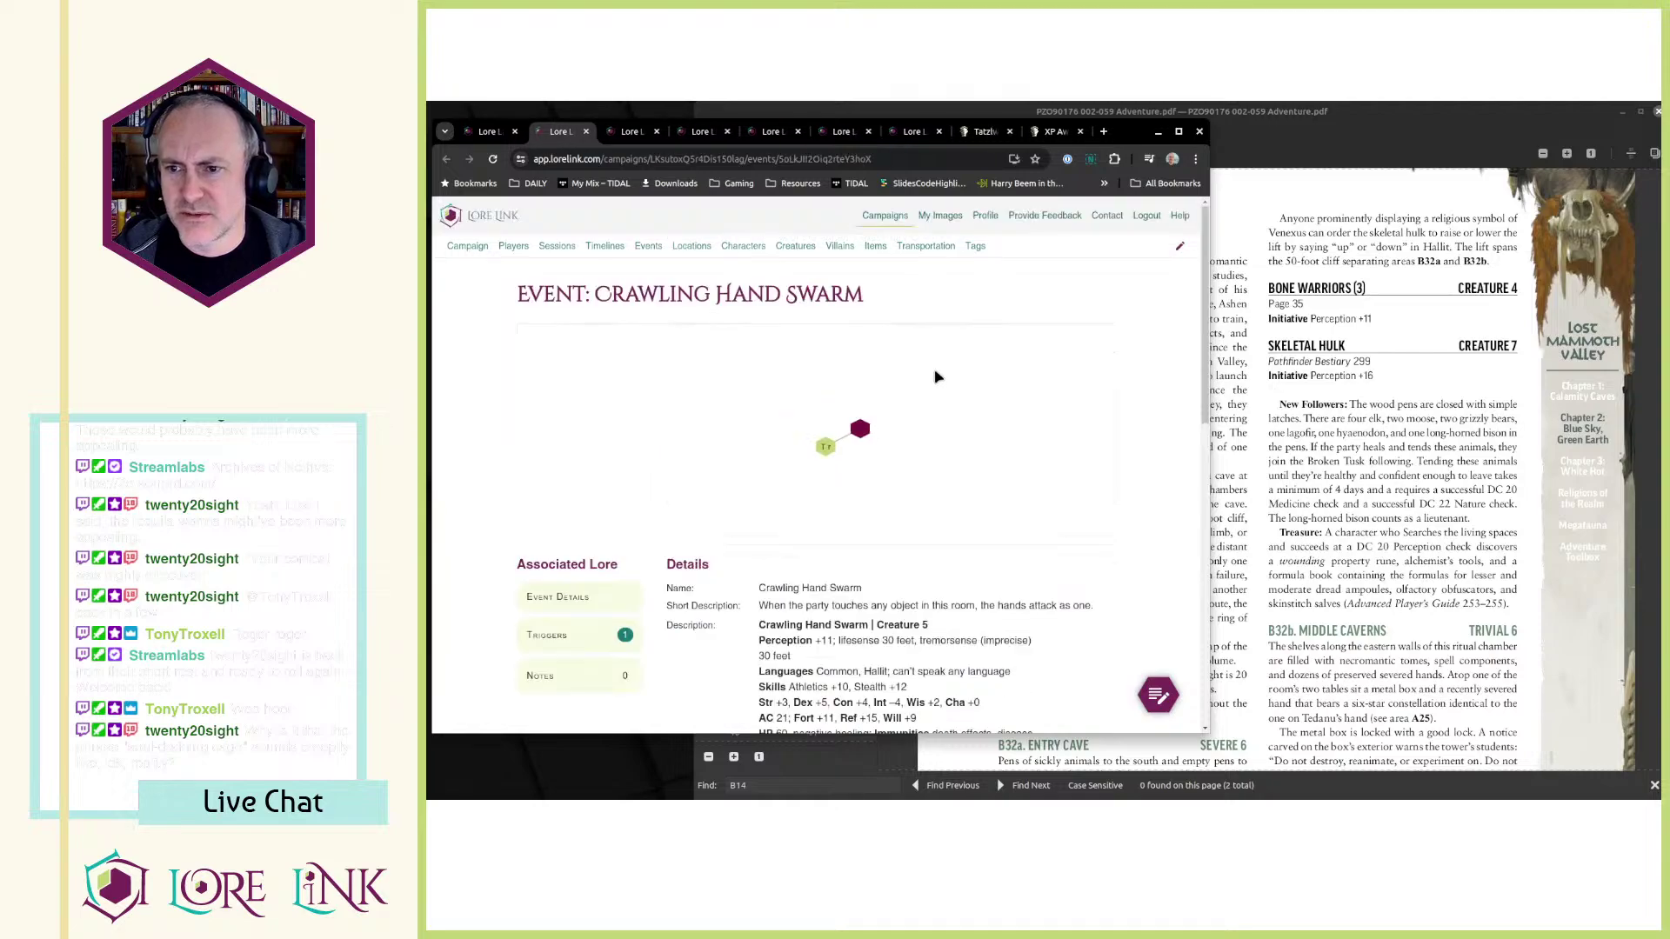
- Review the Crawling Hand Swarm event's description and associated triggers, and close its browser tab
scroll(936, 376, down, 6)
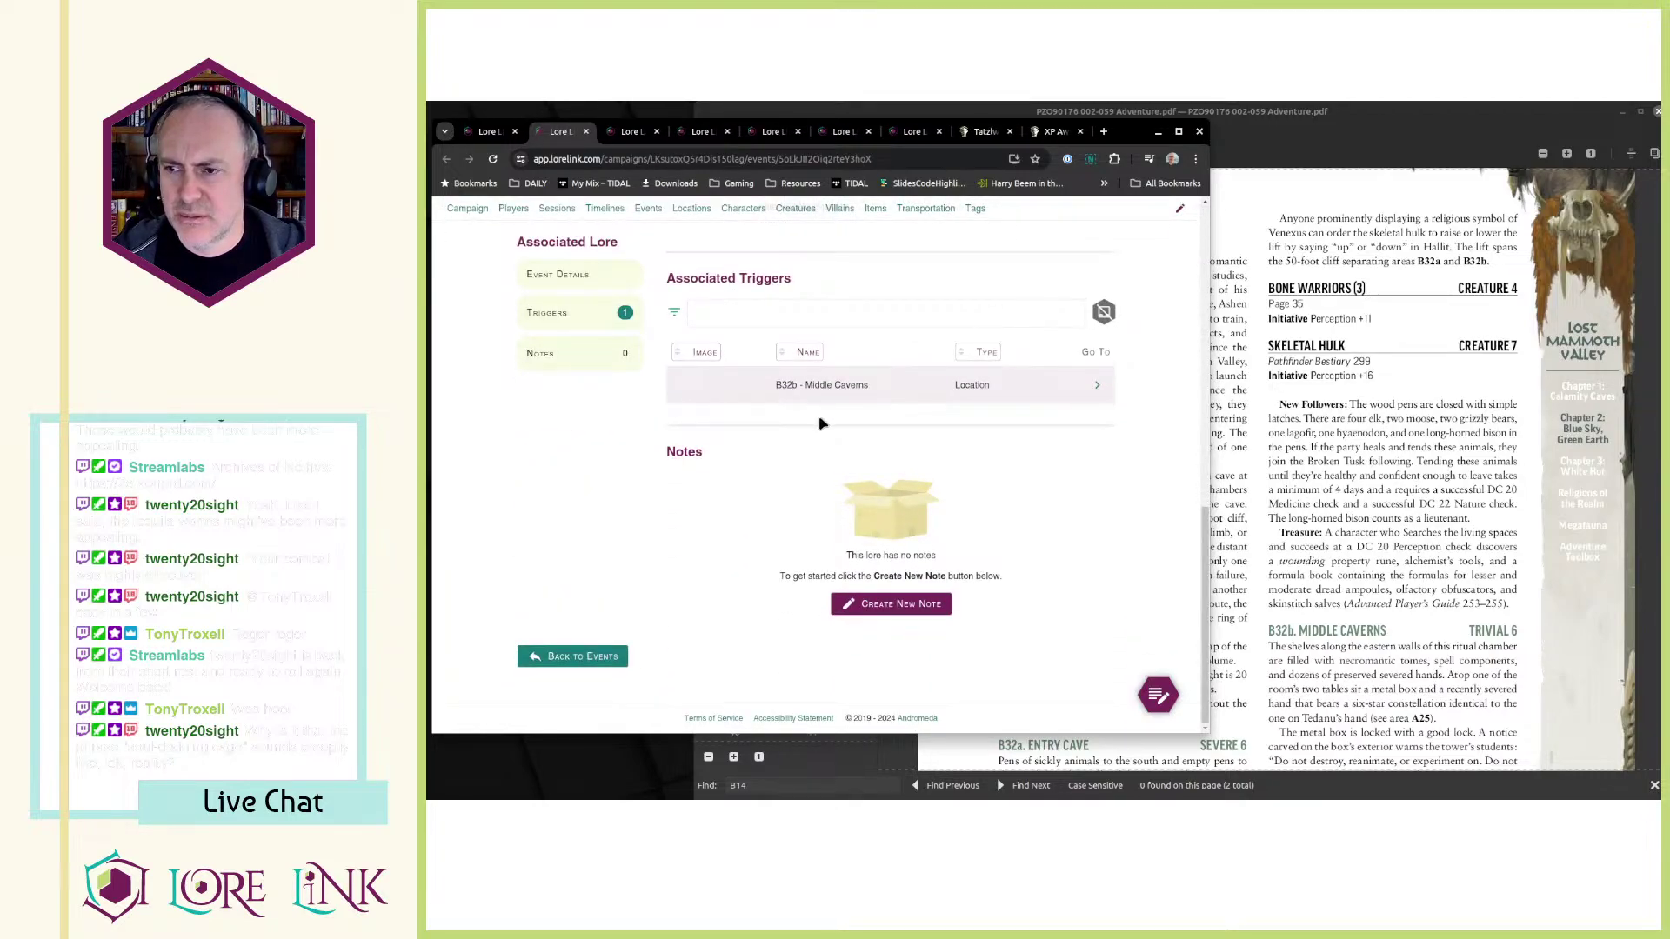
scroll(957, 414, up, 5)
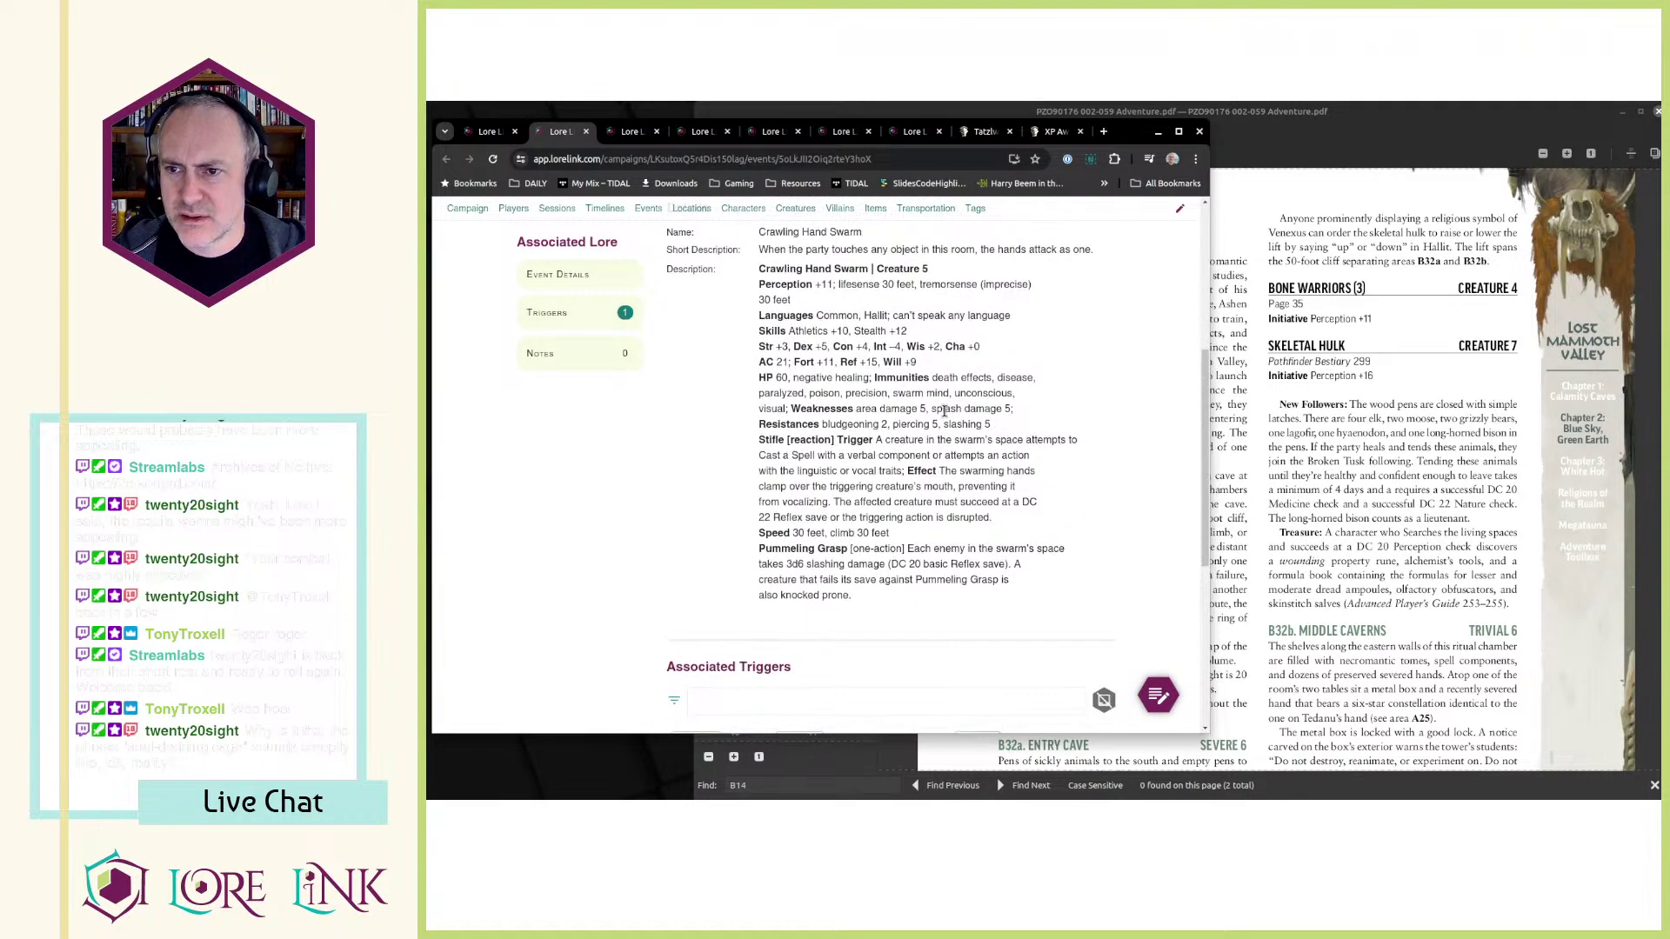
scroll(948, 416, down, 5)
key(ctrl+w)
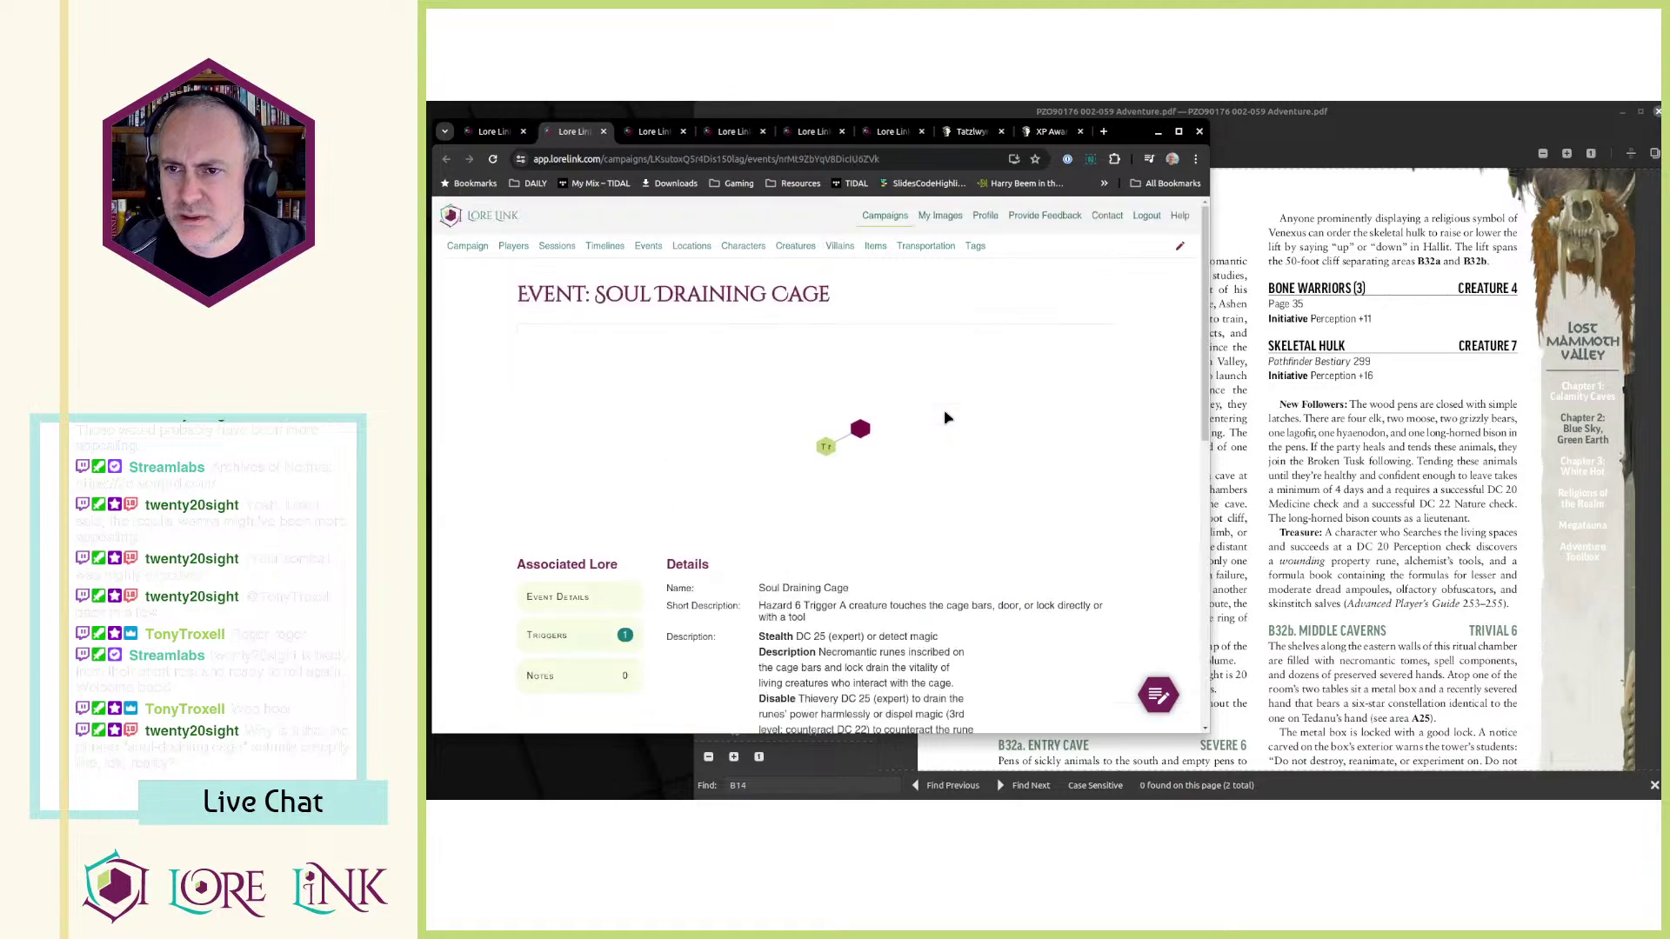
- Review the Soul Draining Cage event's hazard description and triggers, and close its browser tab
scroll(945, 420, down, 6)
scroll(945, 420, up, 4)
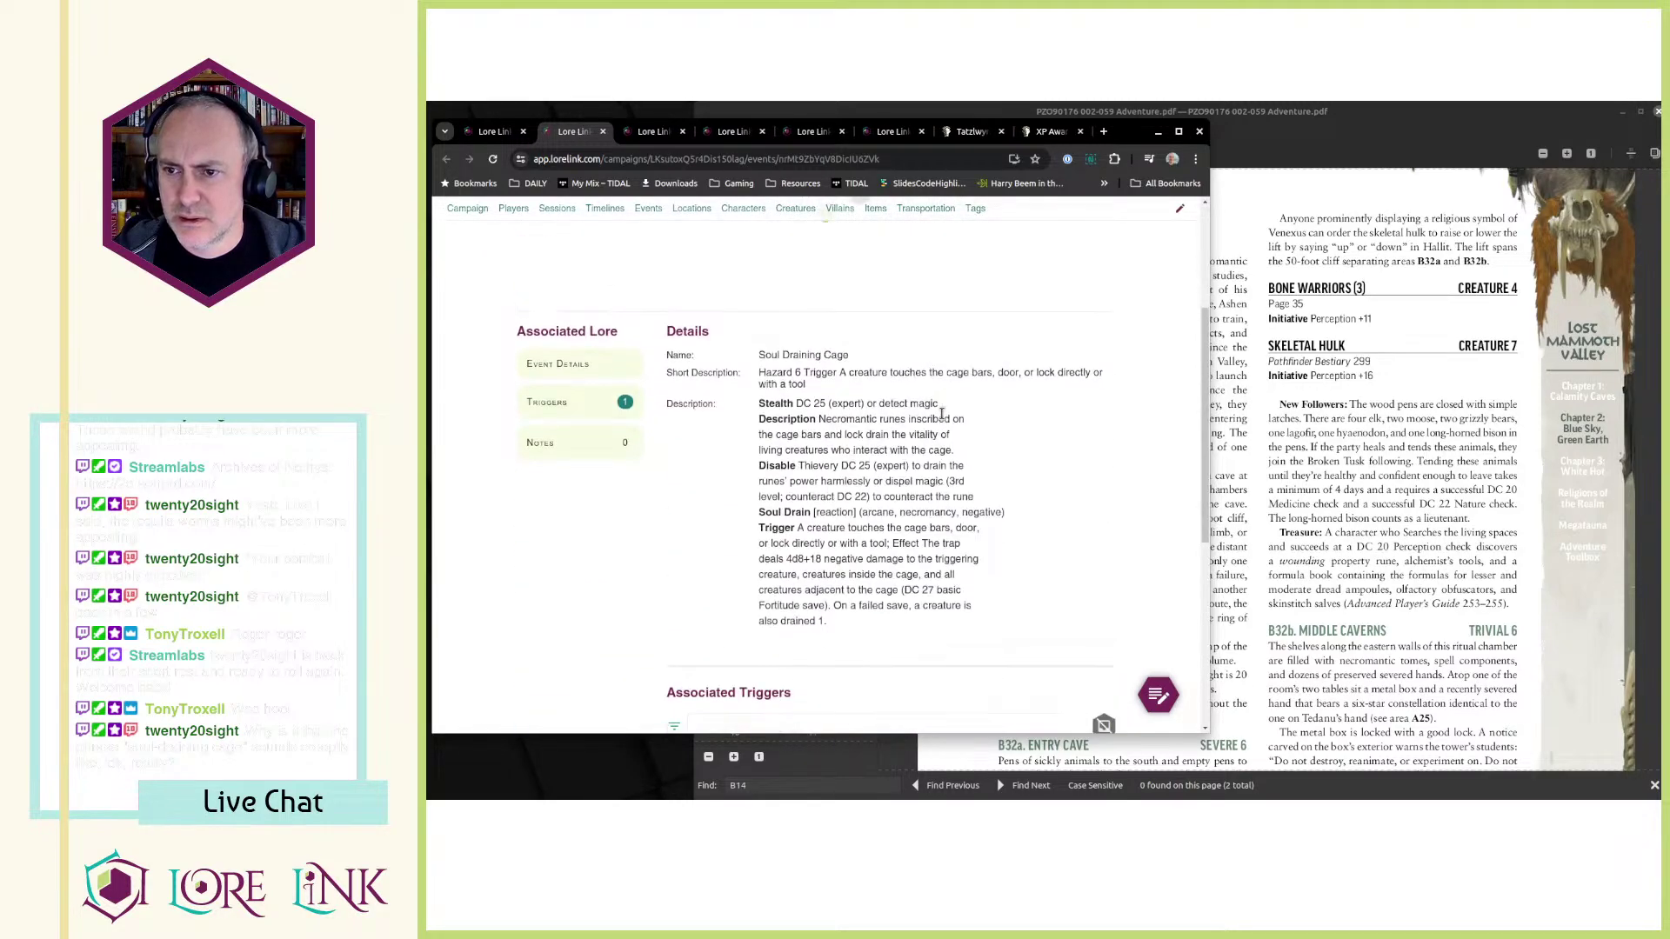
key(ctrl+w)
- Check the game objects and triggers associated with the Attack on the Pinnacle event and close its browser tab
scroll(941, 414, down, 5)
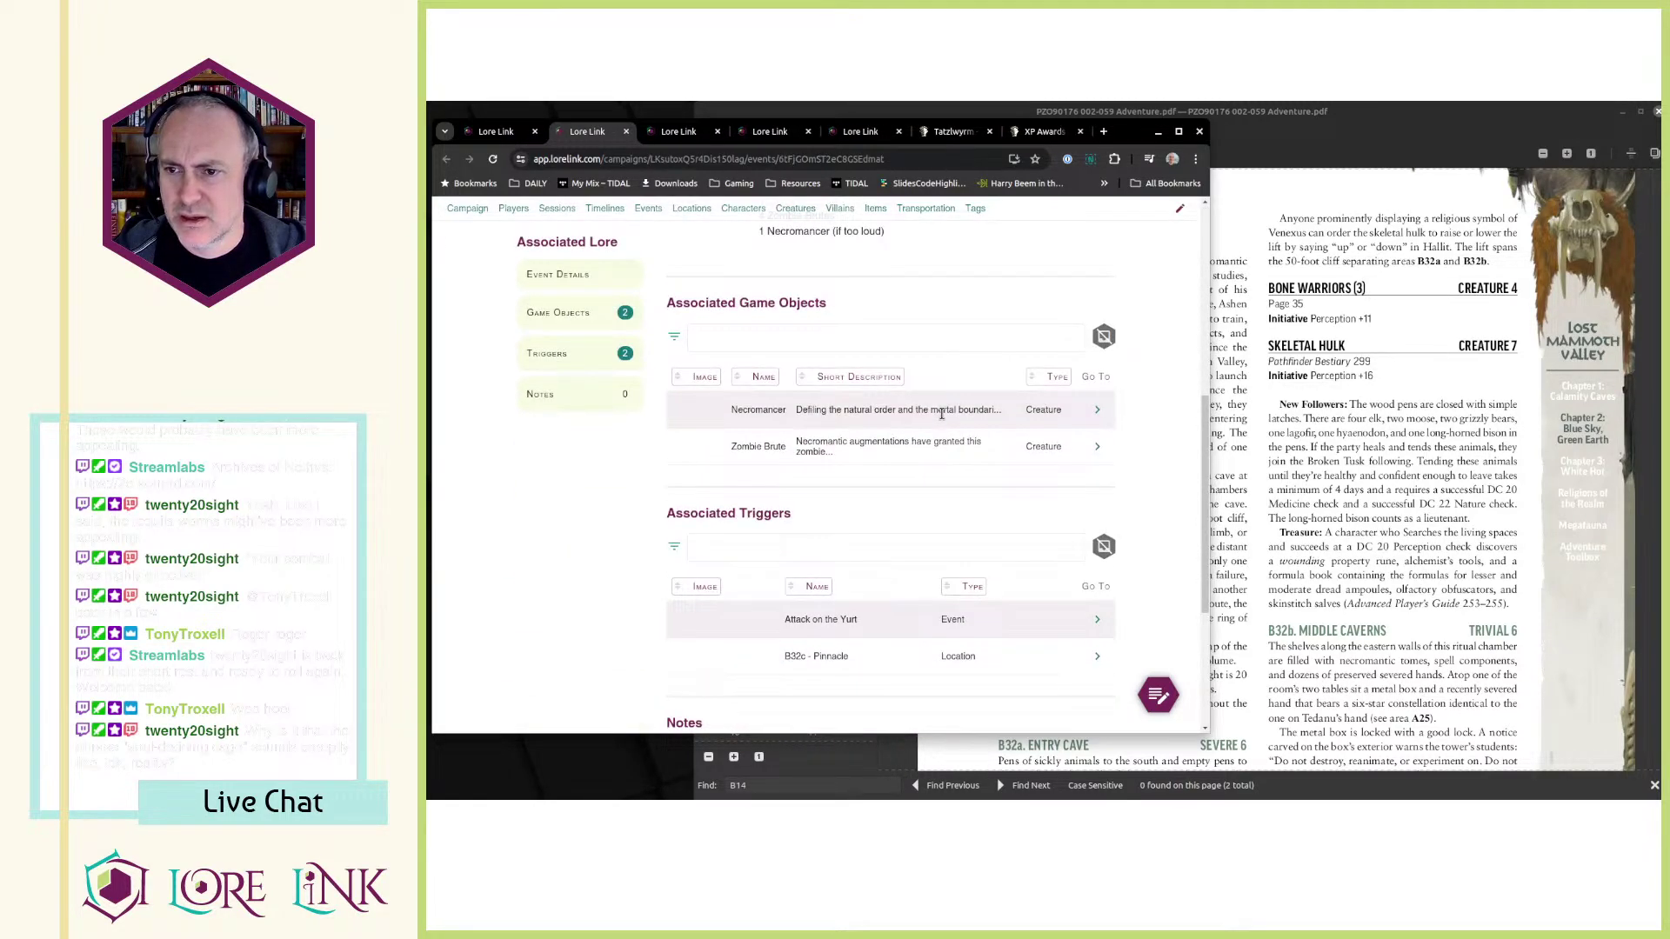
scroll(706, 433, down, 1)
key(ctrl+w)
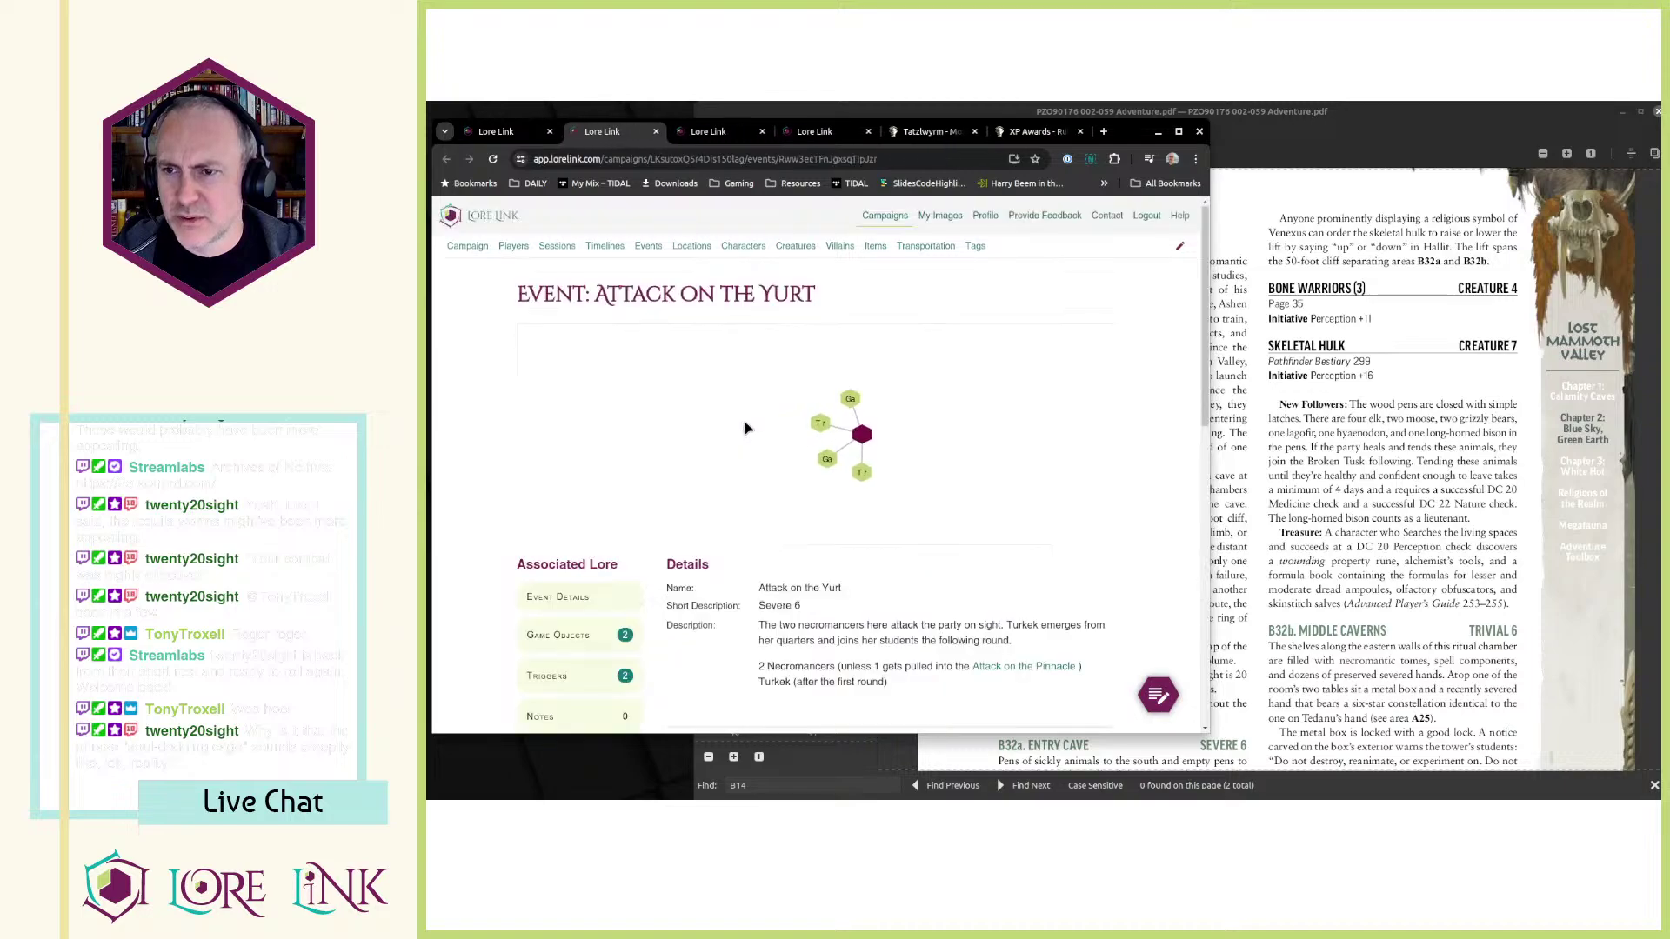
- Review the Attack on the Yurt event's associated game objects and triggers, and close its page
scroll(746, 428, down, 3)
scroll(746, 428, down, 2)
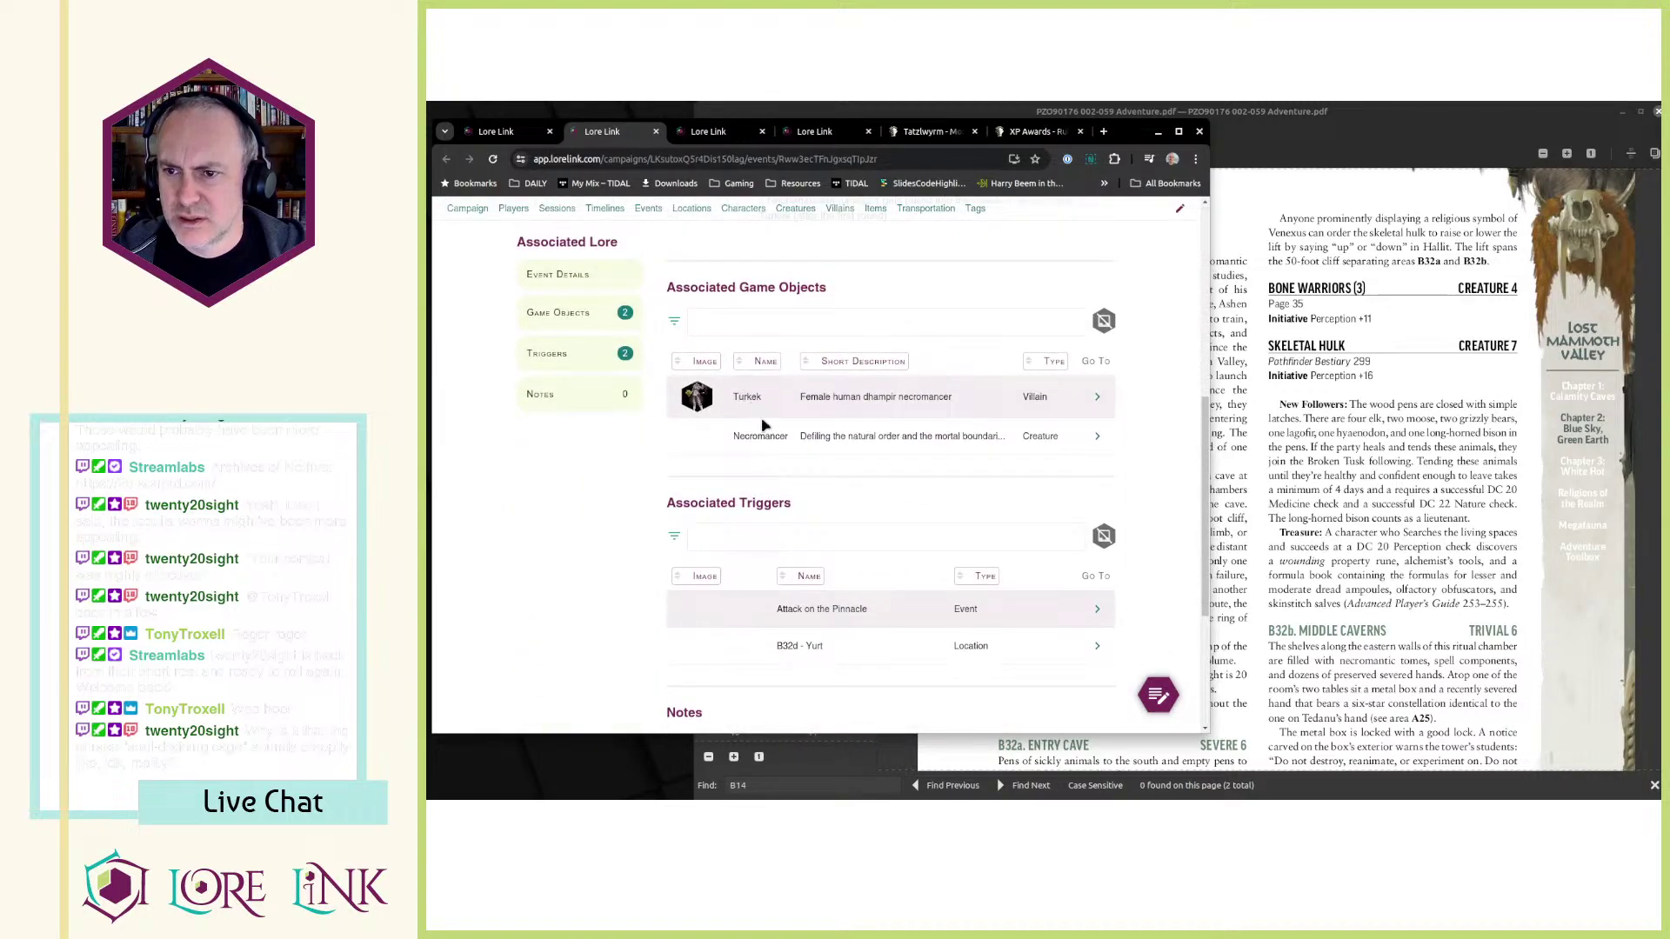
mouse_move(762, 424)
mouse_down()
mouse_move(861, 417)
mouse_move(940, 438)
mouse_move(770, 452)
mouse_up()
click(931, 436)
click(759, 441)
scroll(786, 439, down, 3)
key(ctrl+w)
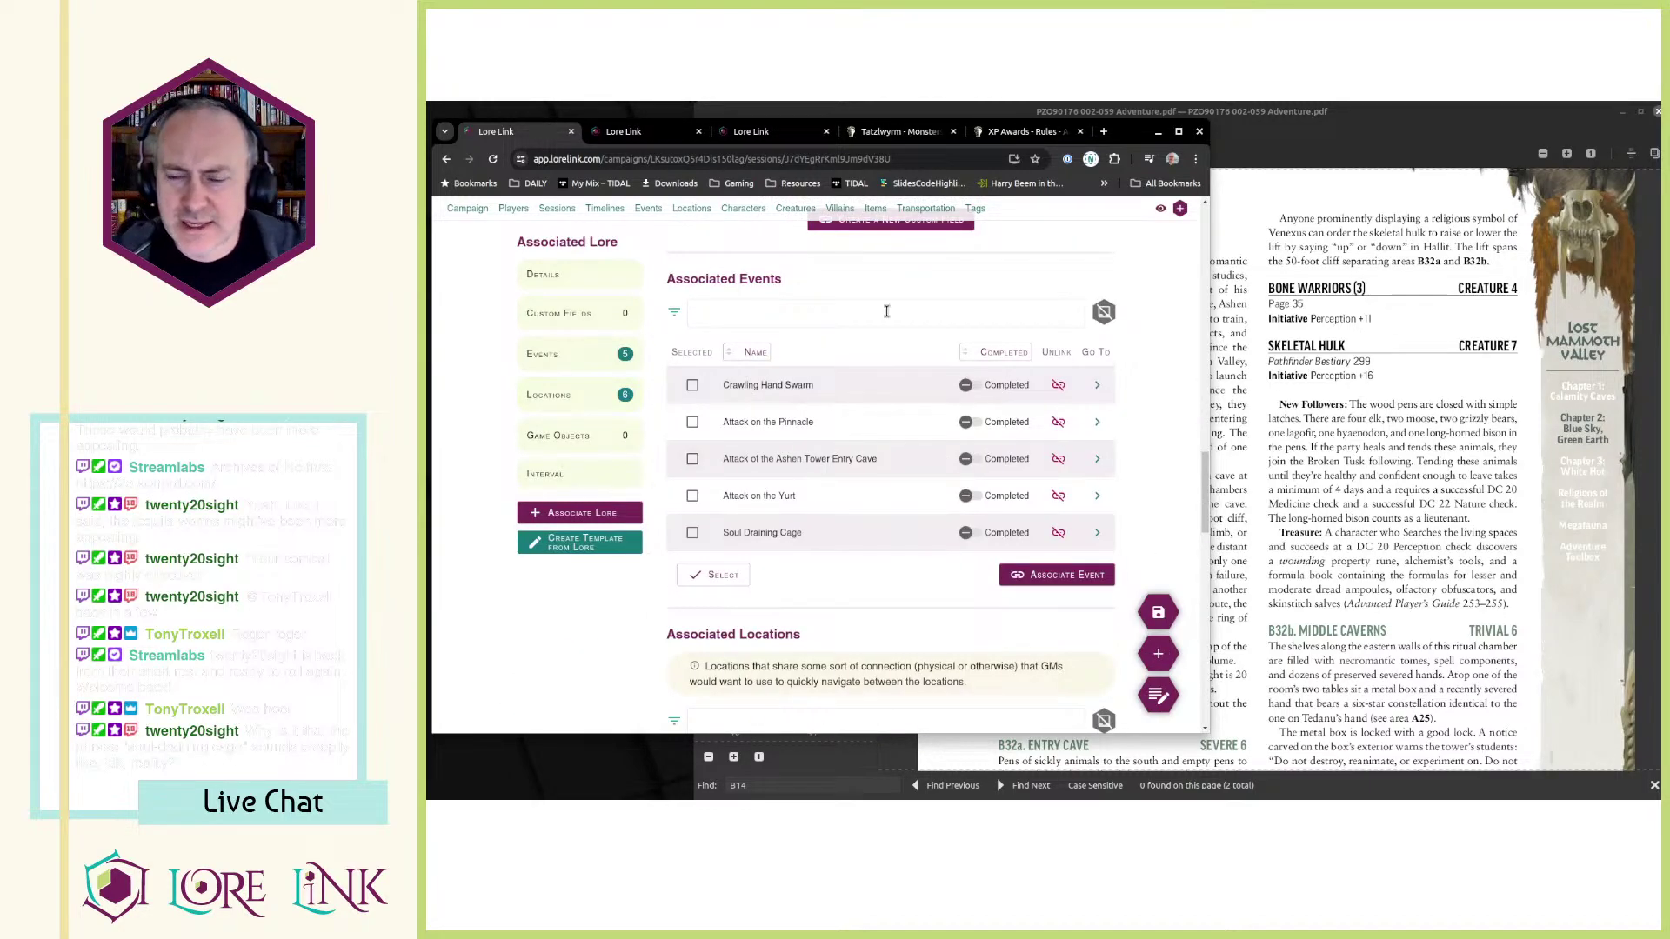
- Look through the game objects available to associate with the session, and close the dialog without choosing one
scroll(936, 351, up, 5)
scroll(865, 345, down, 10)
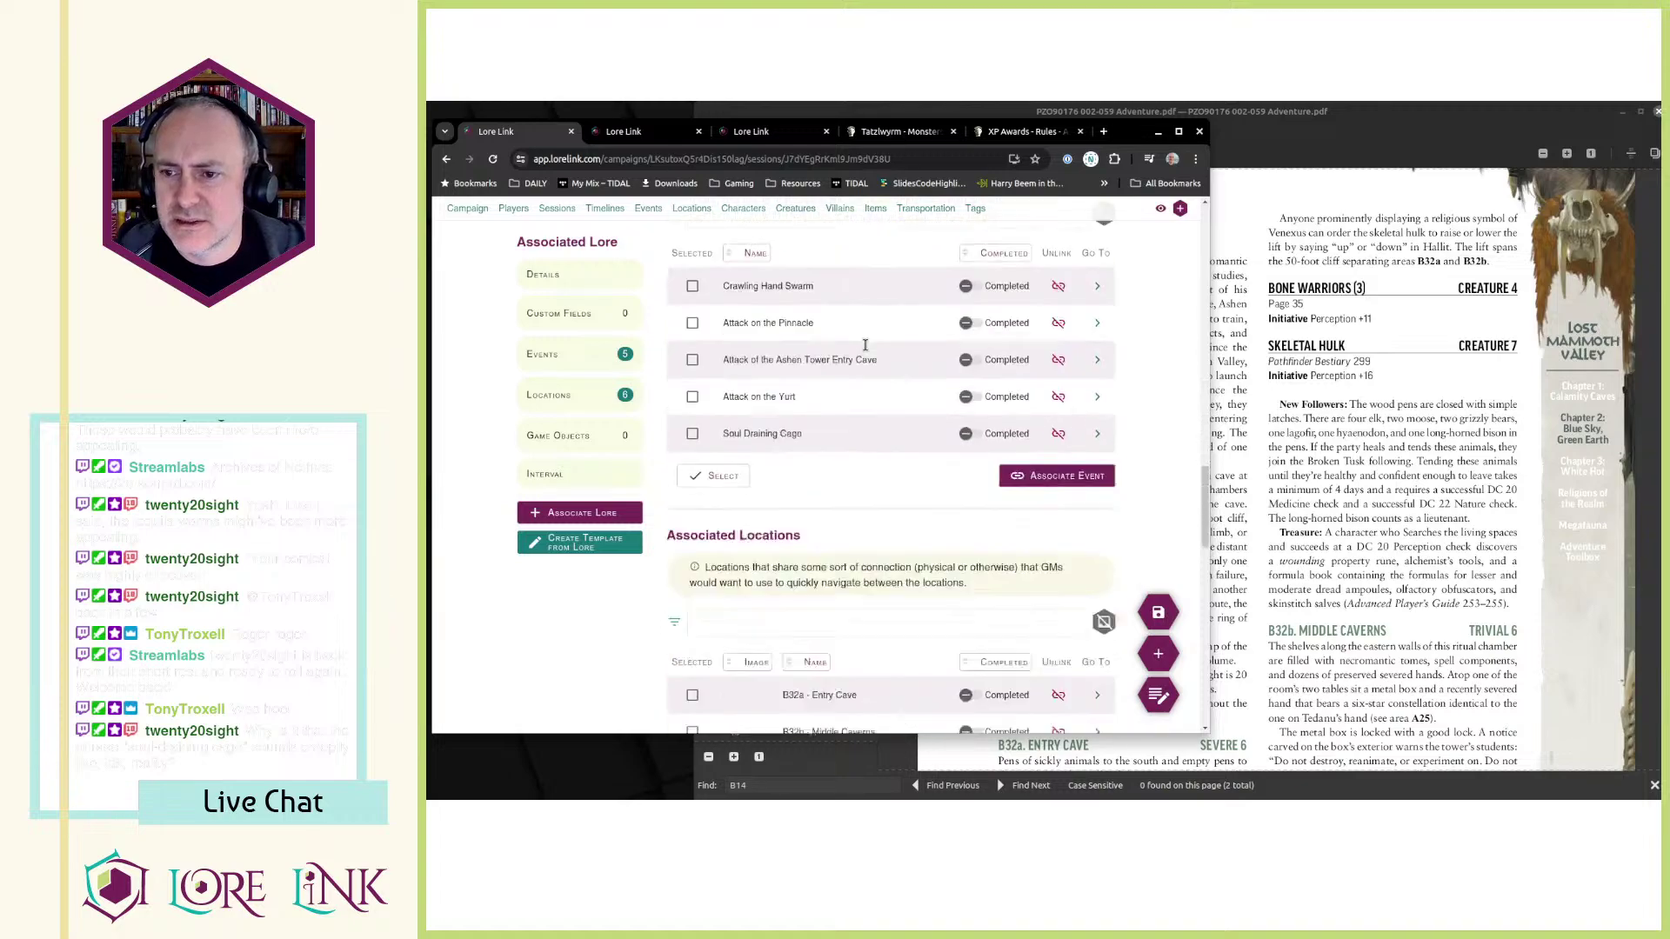
scroll(865, 345, down, 5)
click(854, 509)
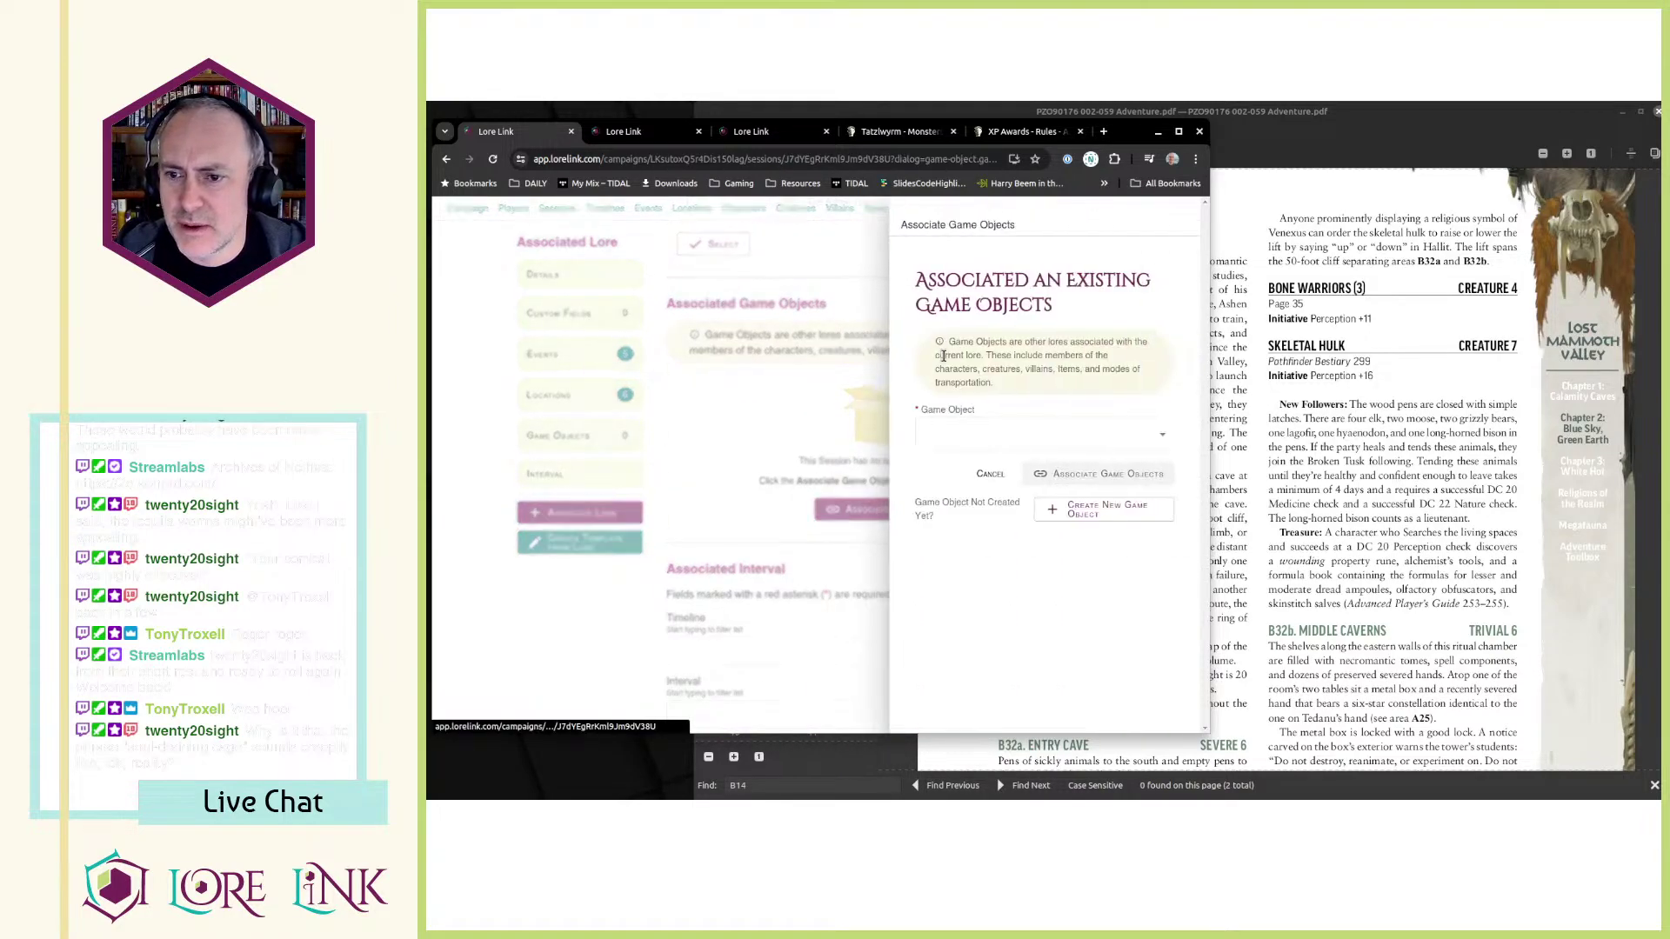
click(1042, 446)
scroll(1018, 495, down, 3)
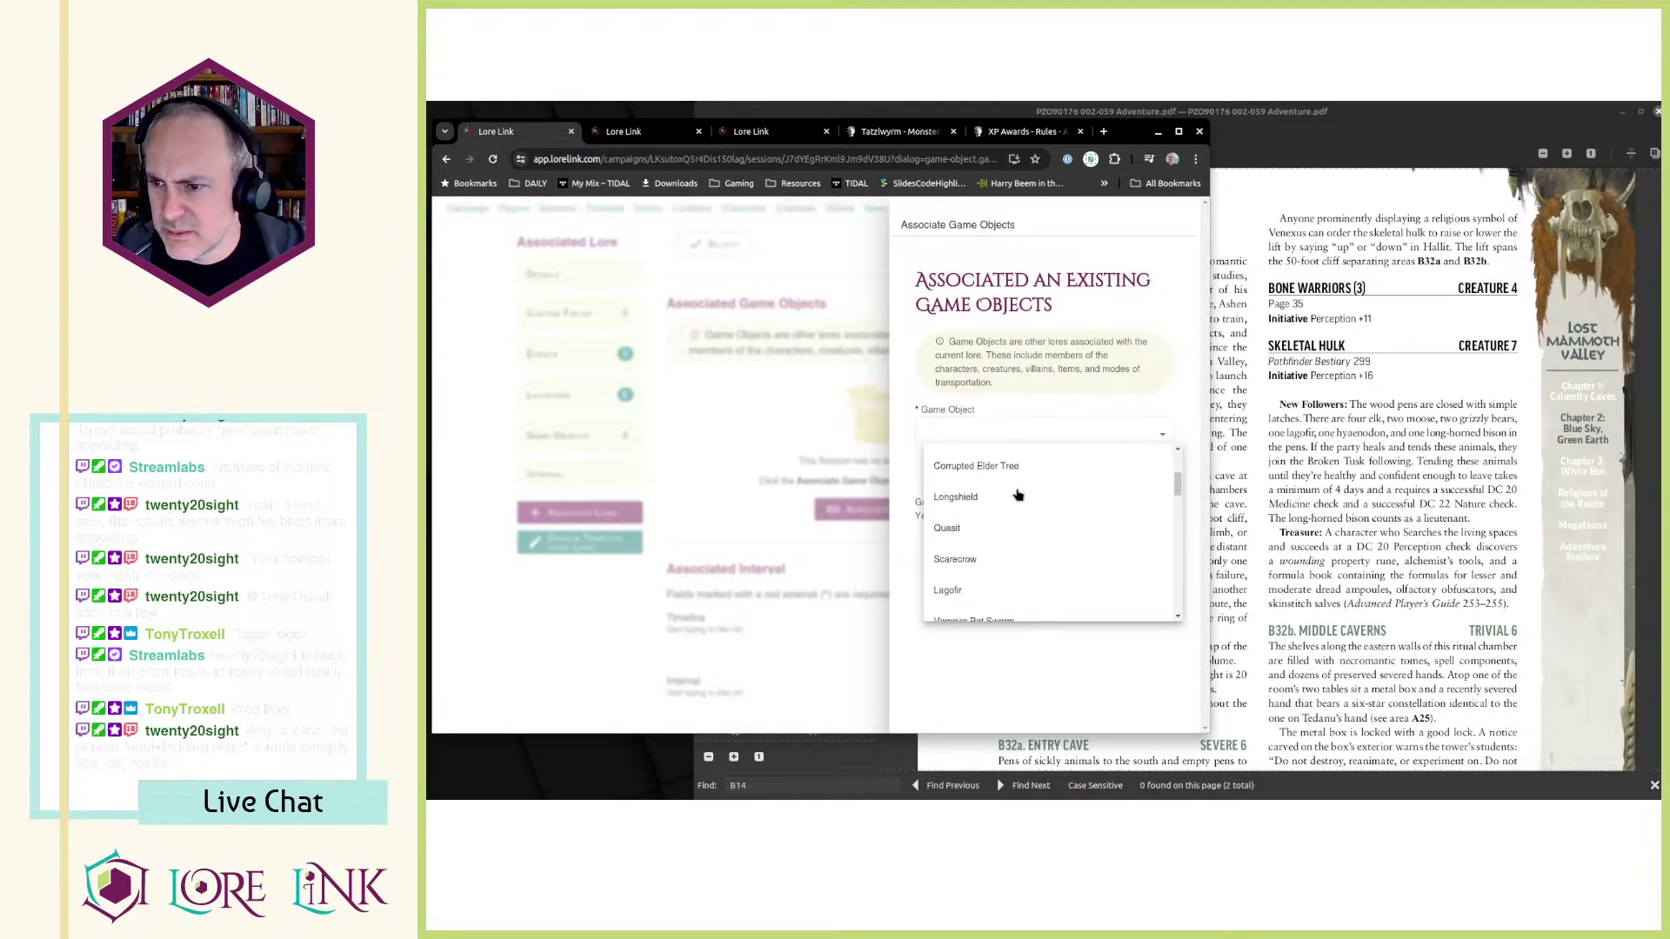
scroll(1017, 495, down, 2)
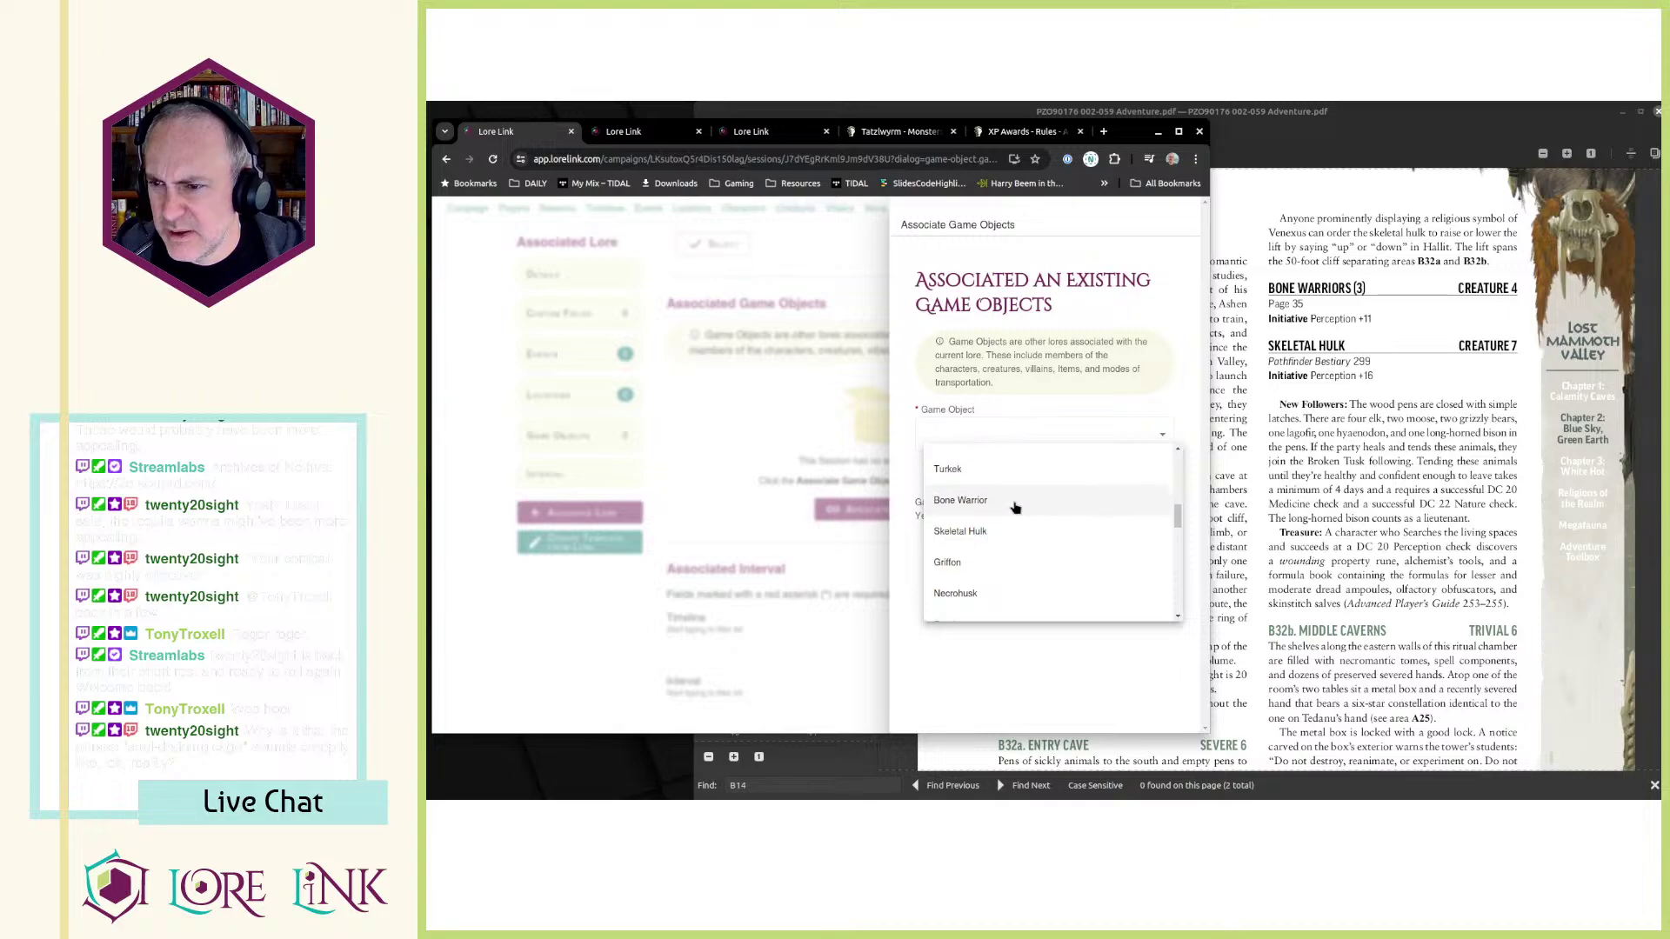
scroll(1015, 500, down, 4)
scroll(1016, 509, down, 5)
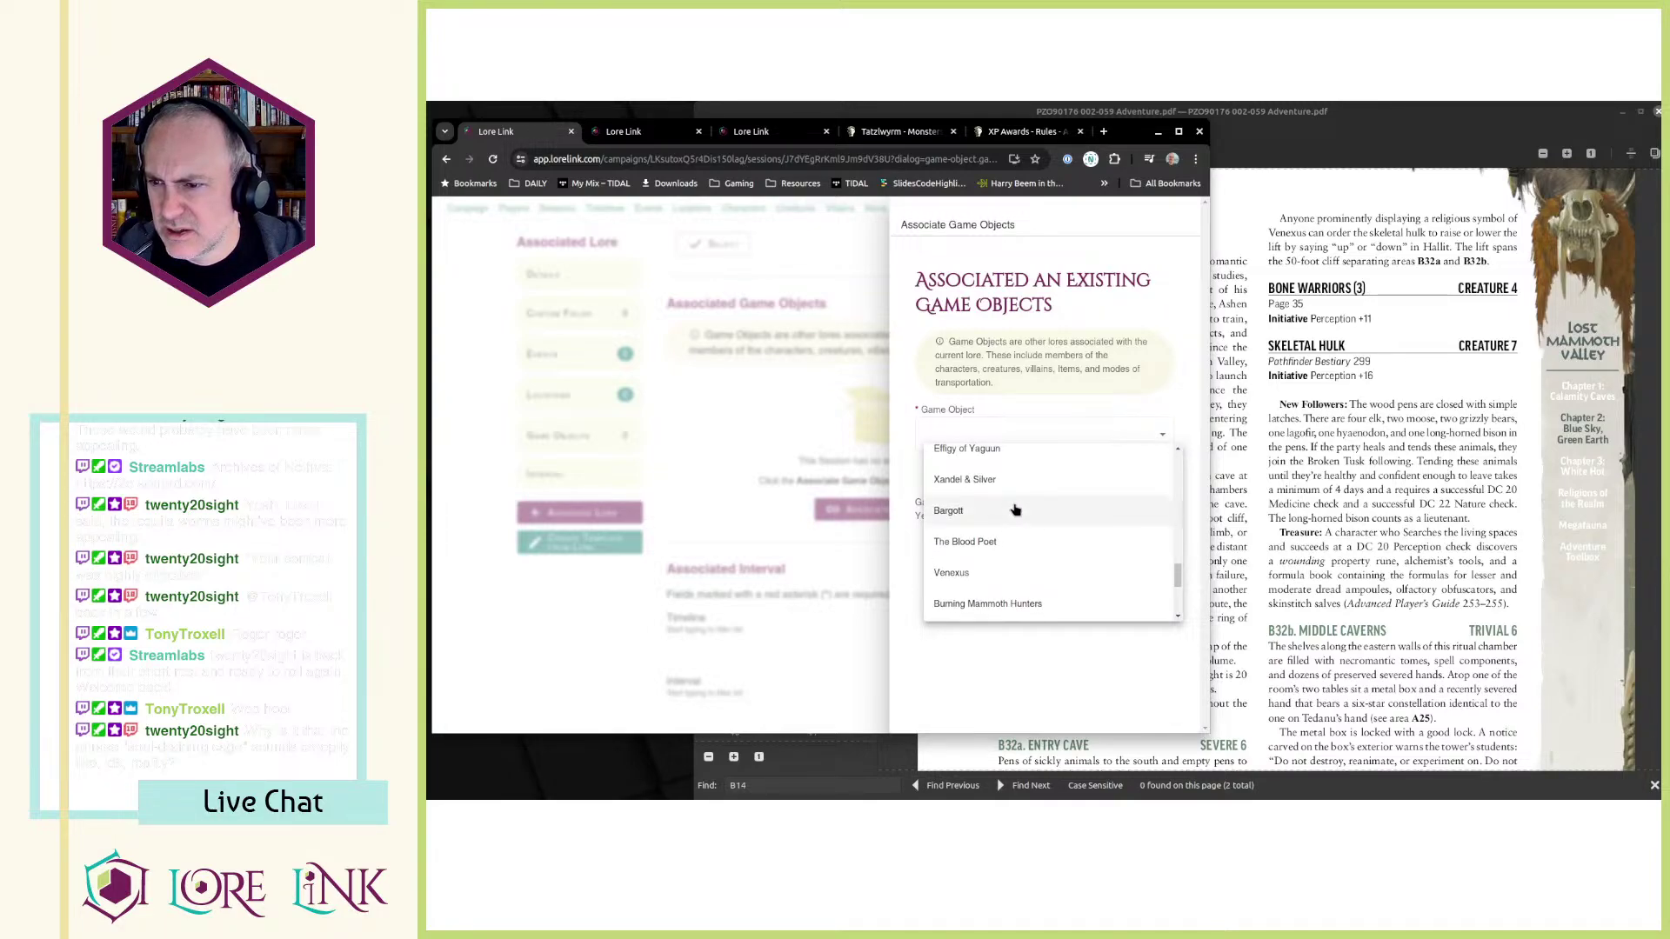
scroll(1016, 509, up, 5)
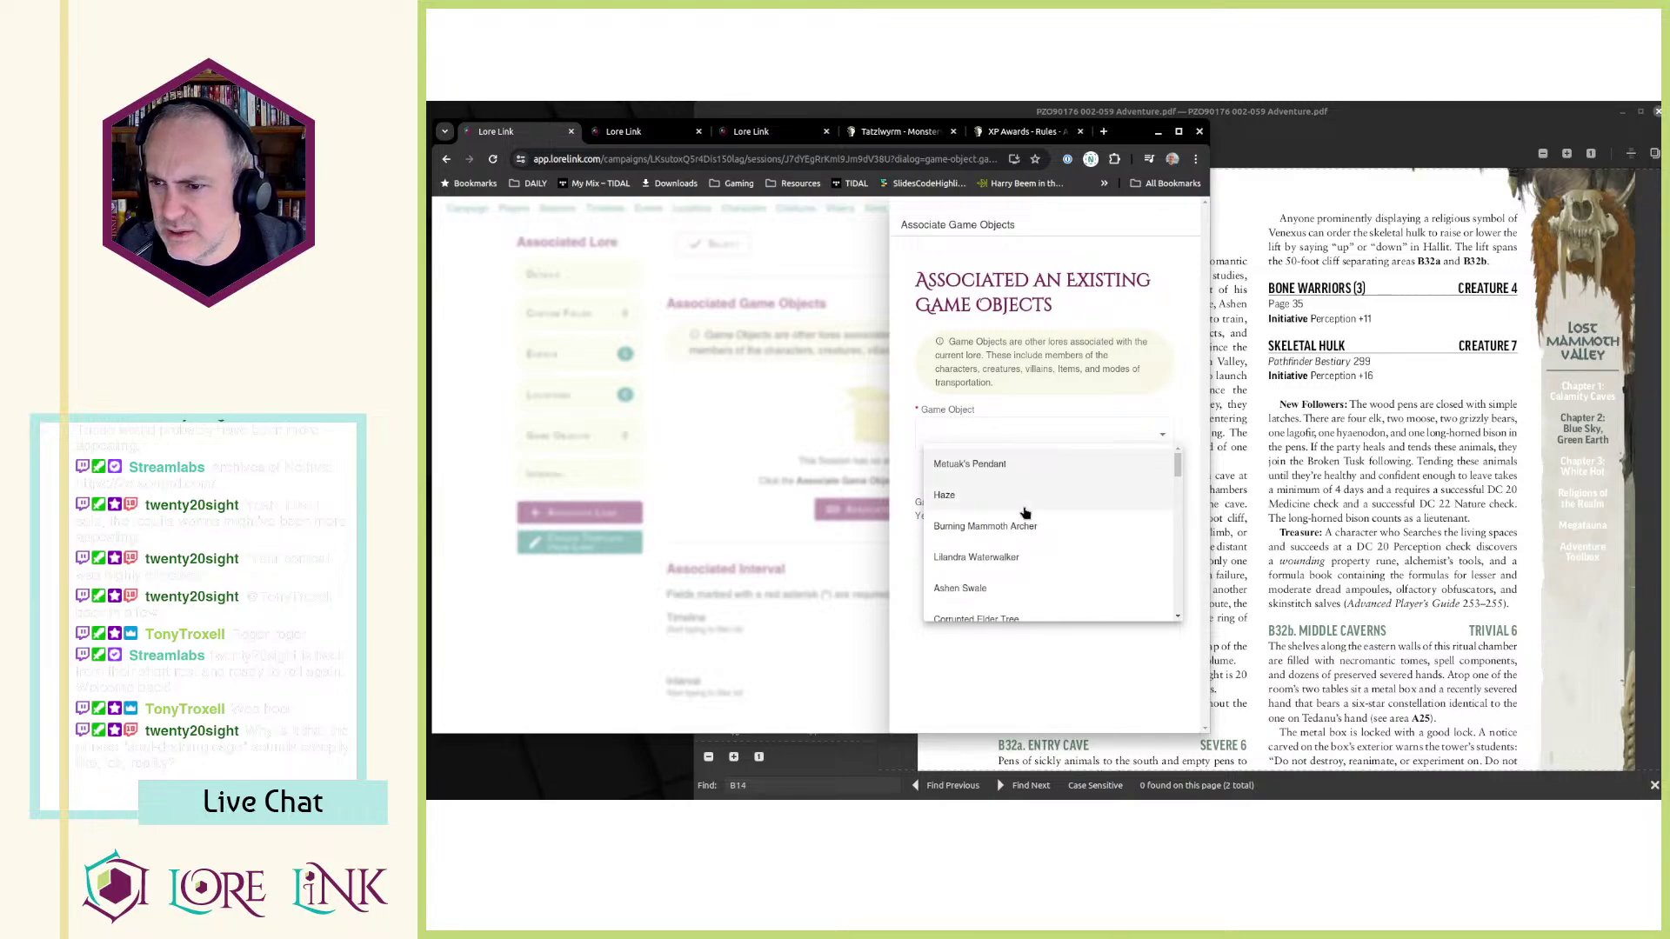
click(744, 437)
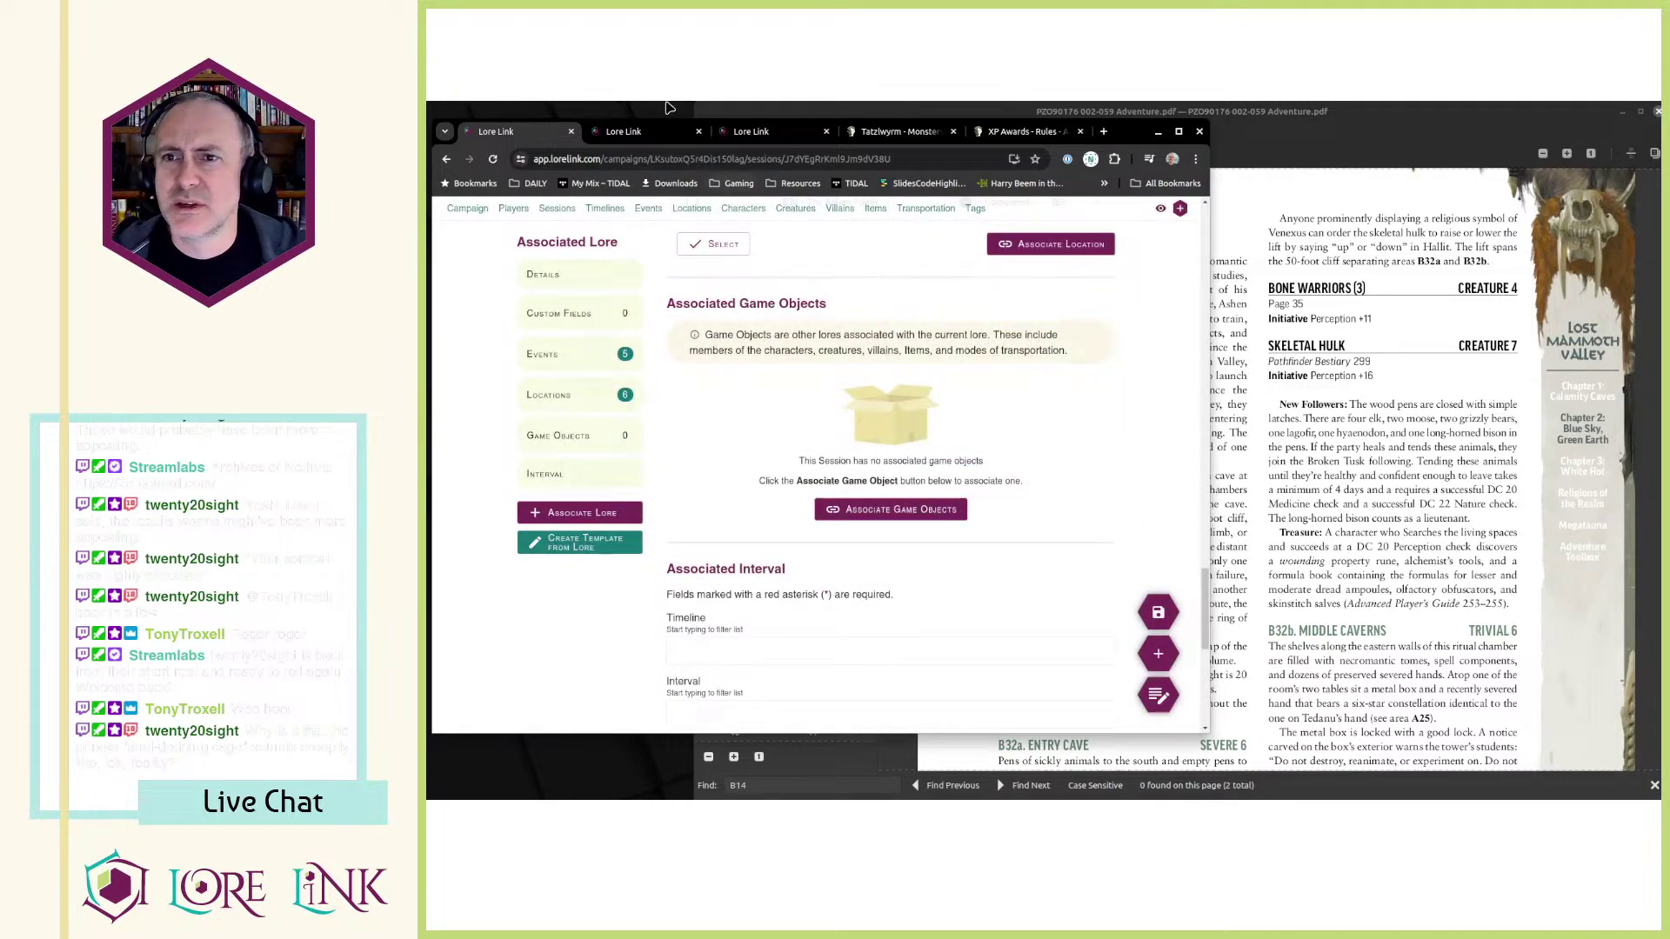
- Open the campaign's creature list and page through it to the last page
click(637, 133)
scroll(961, 388, up, 3)
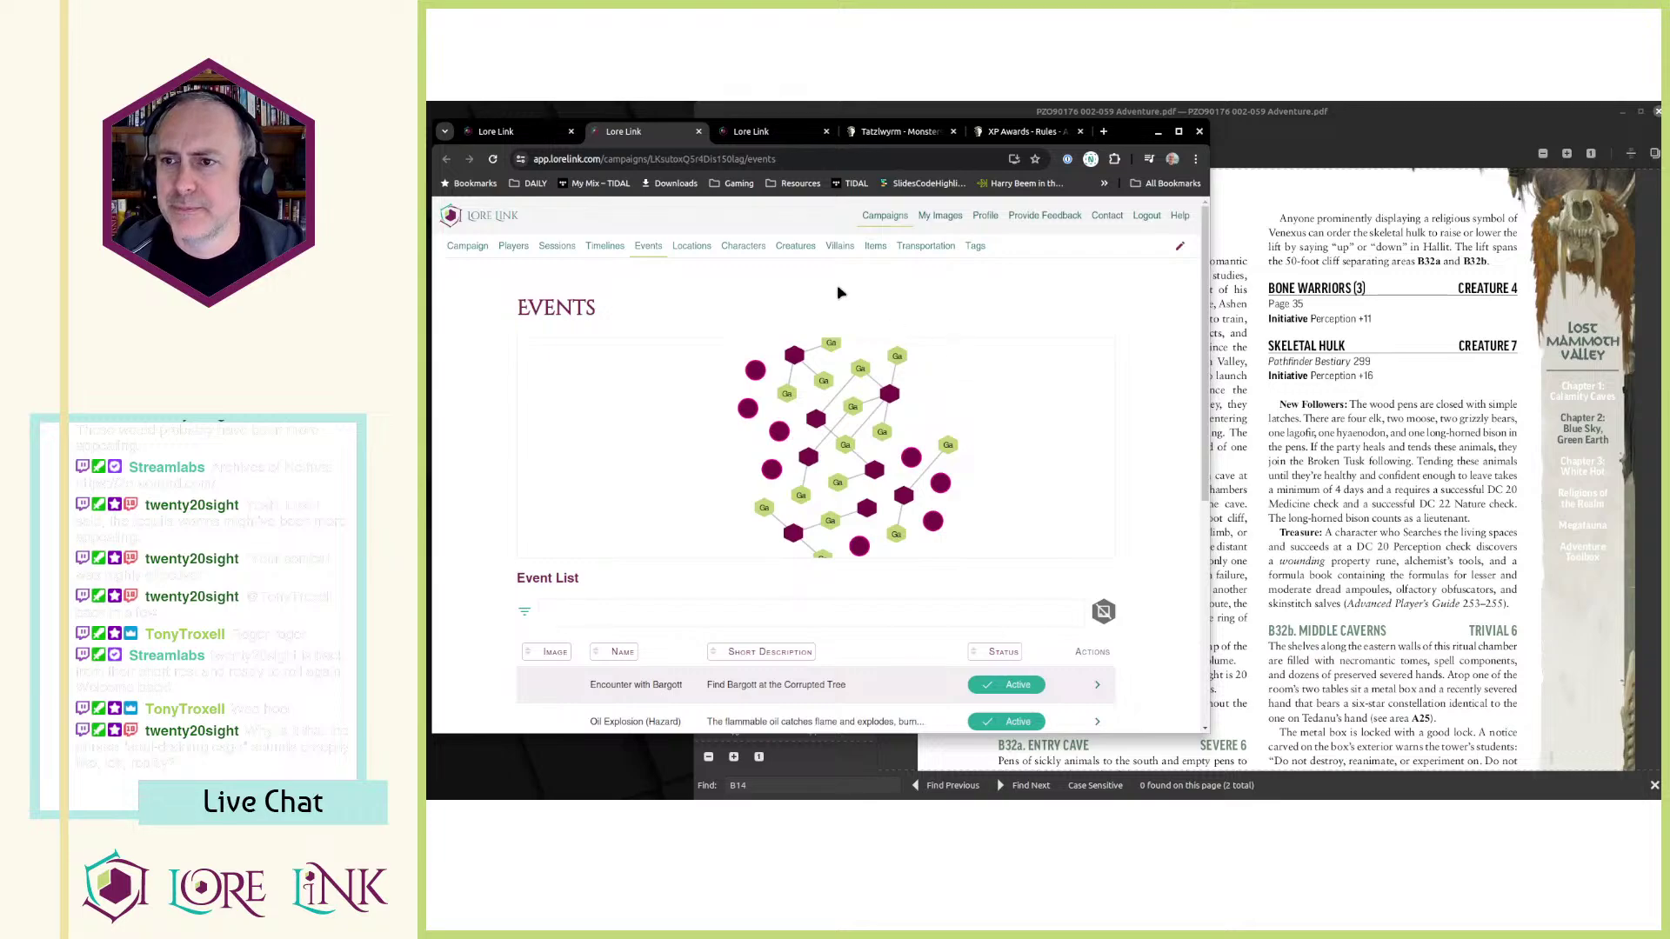
click(795, 247)
scroll(789, 344, down, 4)
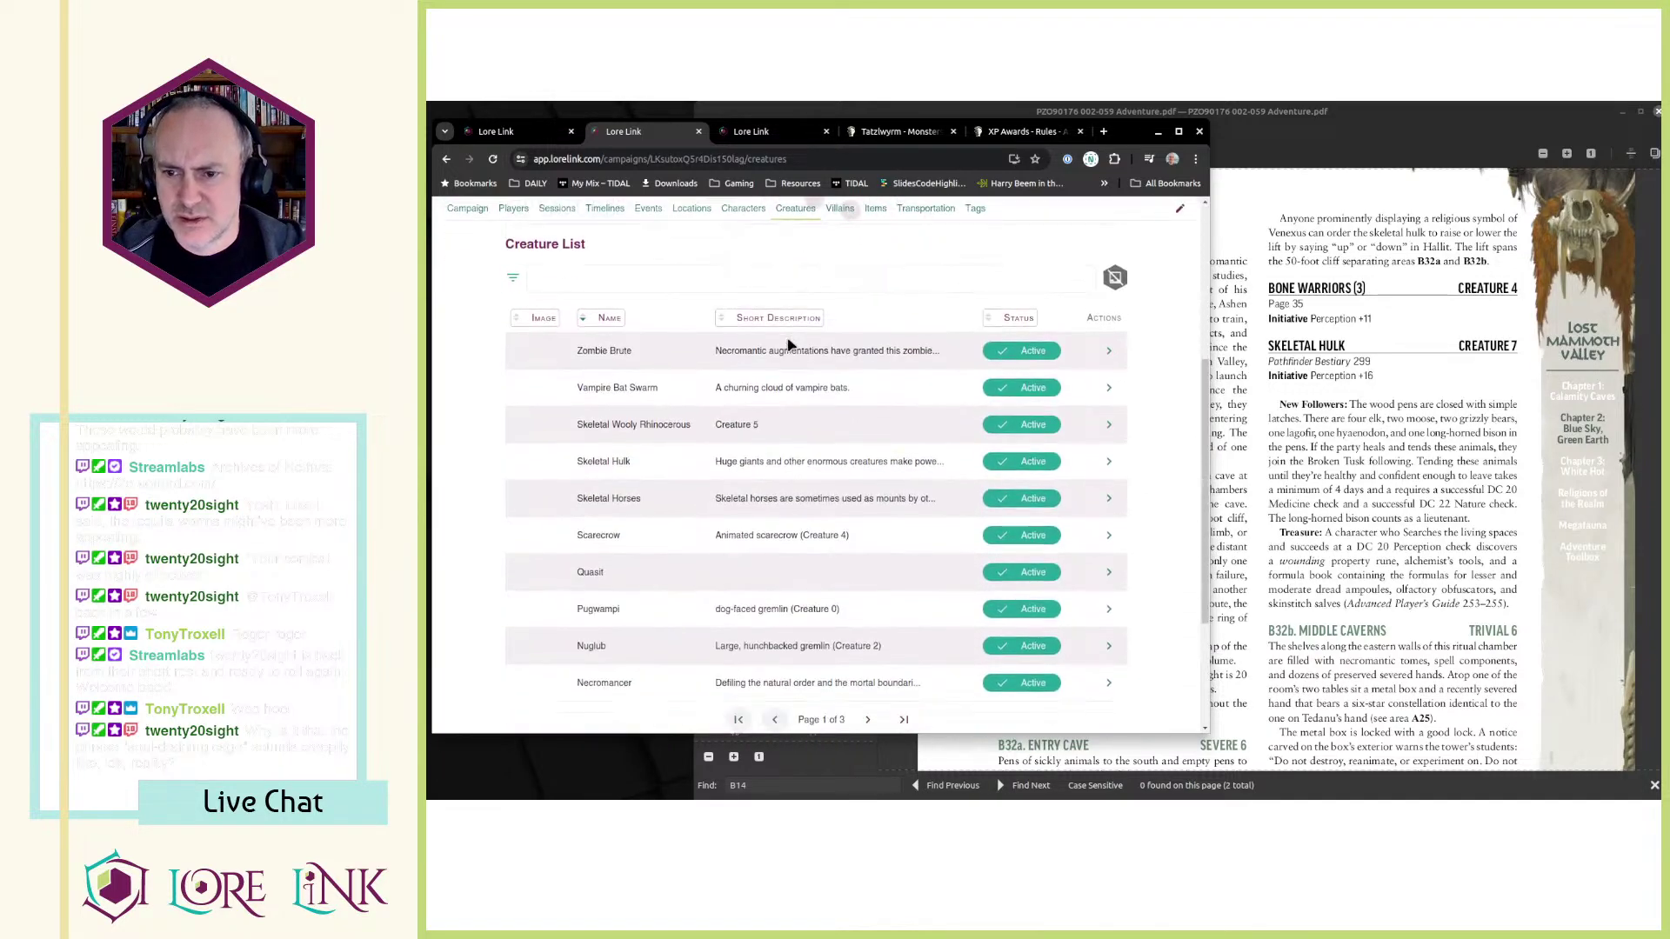
scroll(865, 487, down, 1)
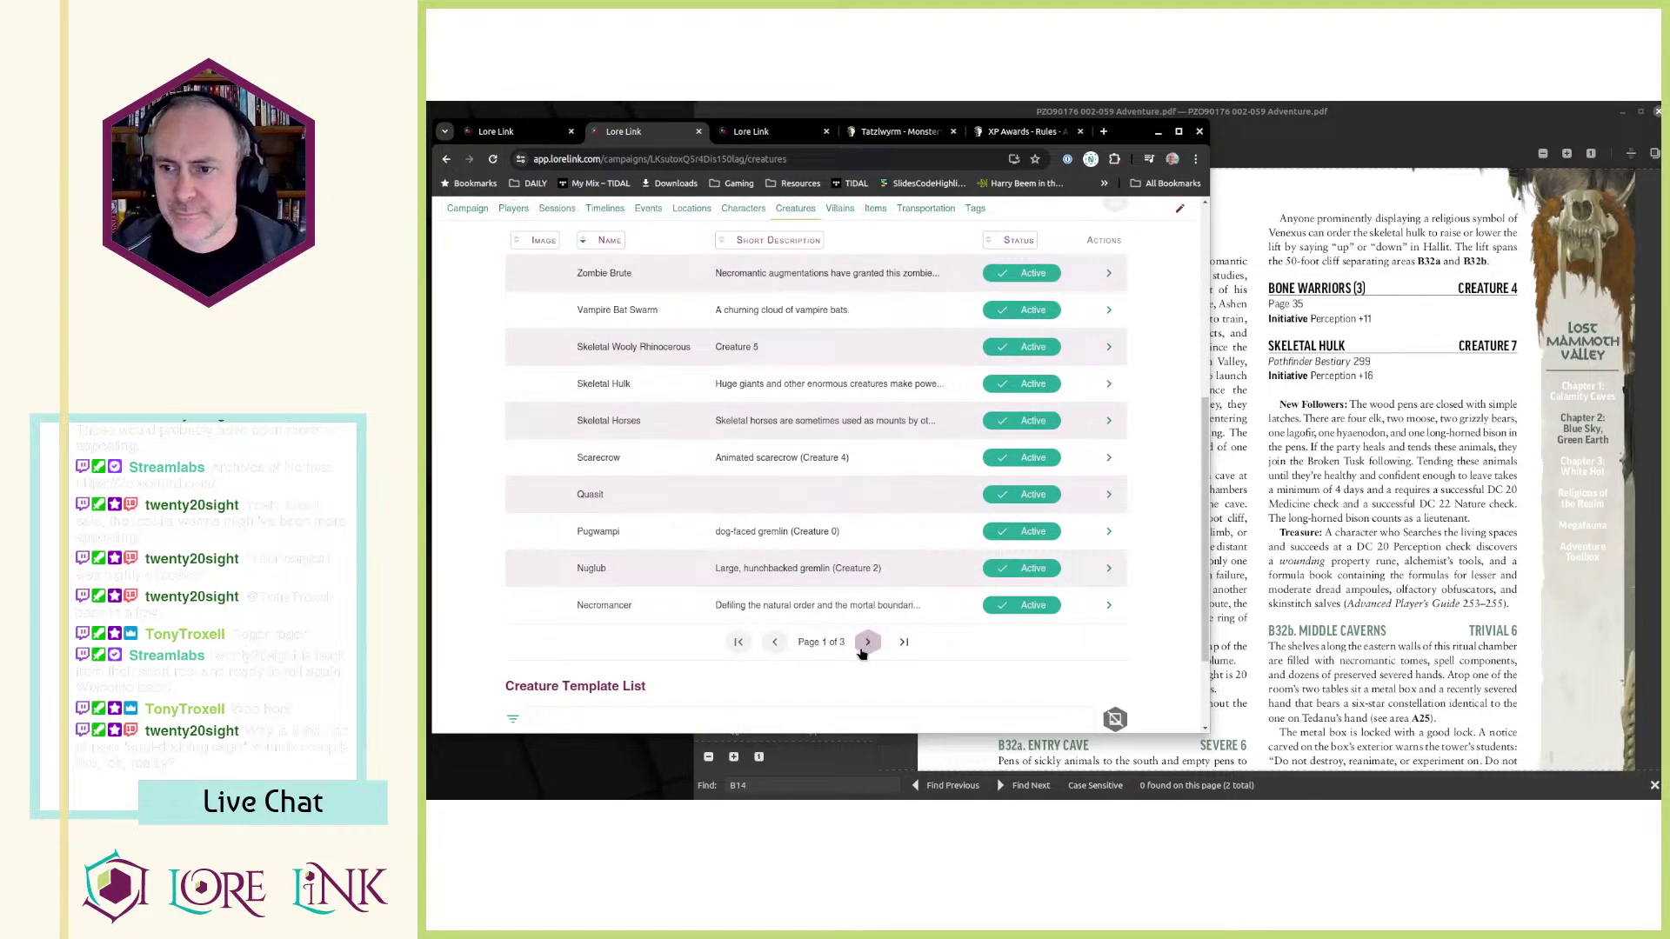
click(867, 642)
click(864, 647)
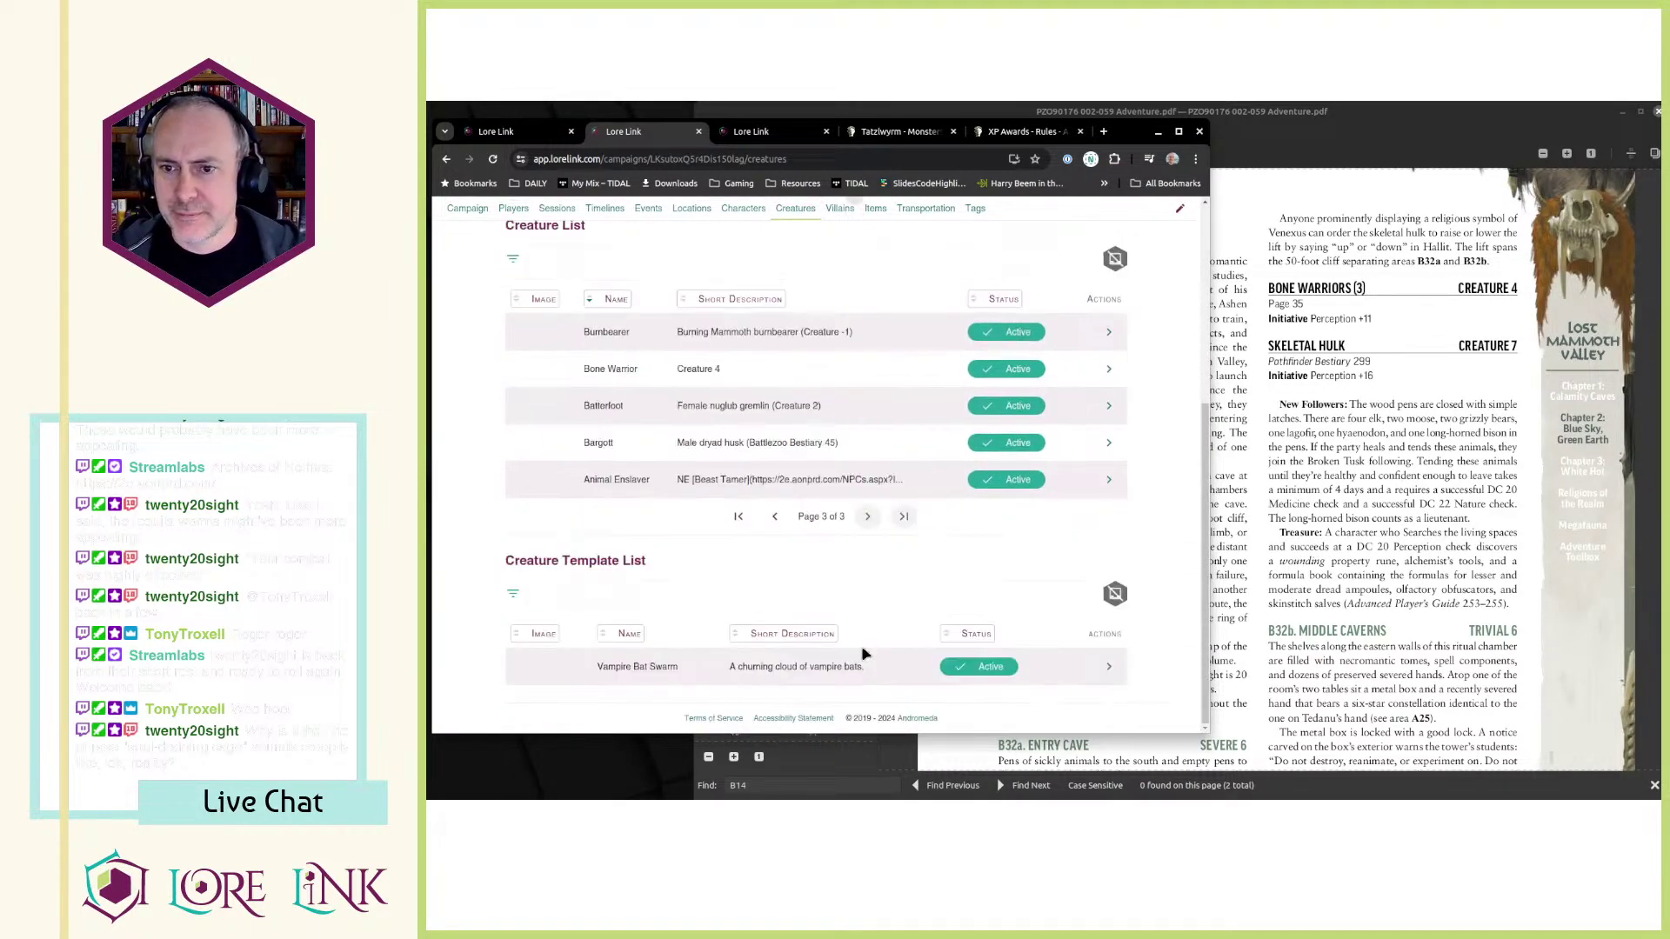
- Return to the creature list's first page, cycle the sorting by name, and check the listed creatures
click(738, 516)
scroll(678, 417, up, 1)
click(602, 380)
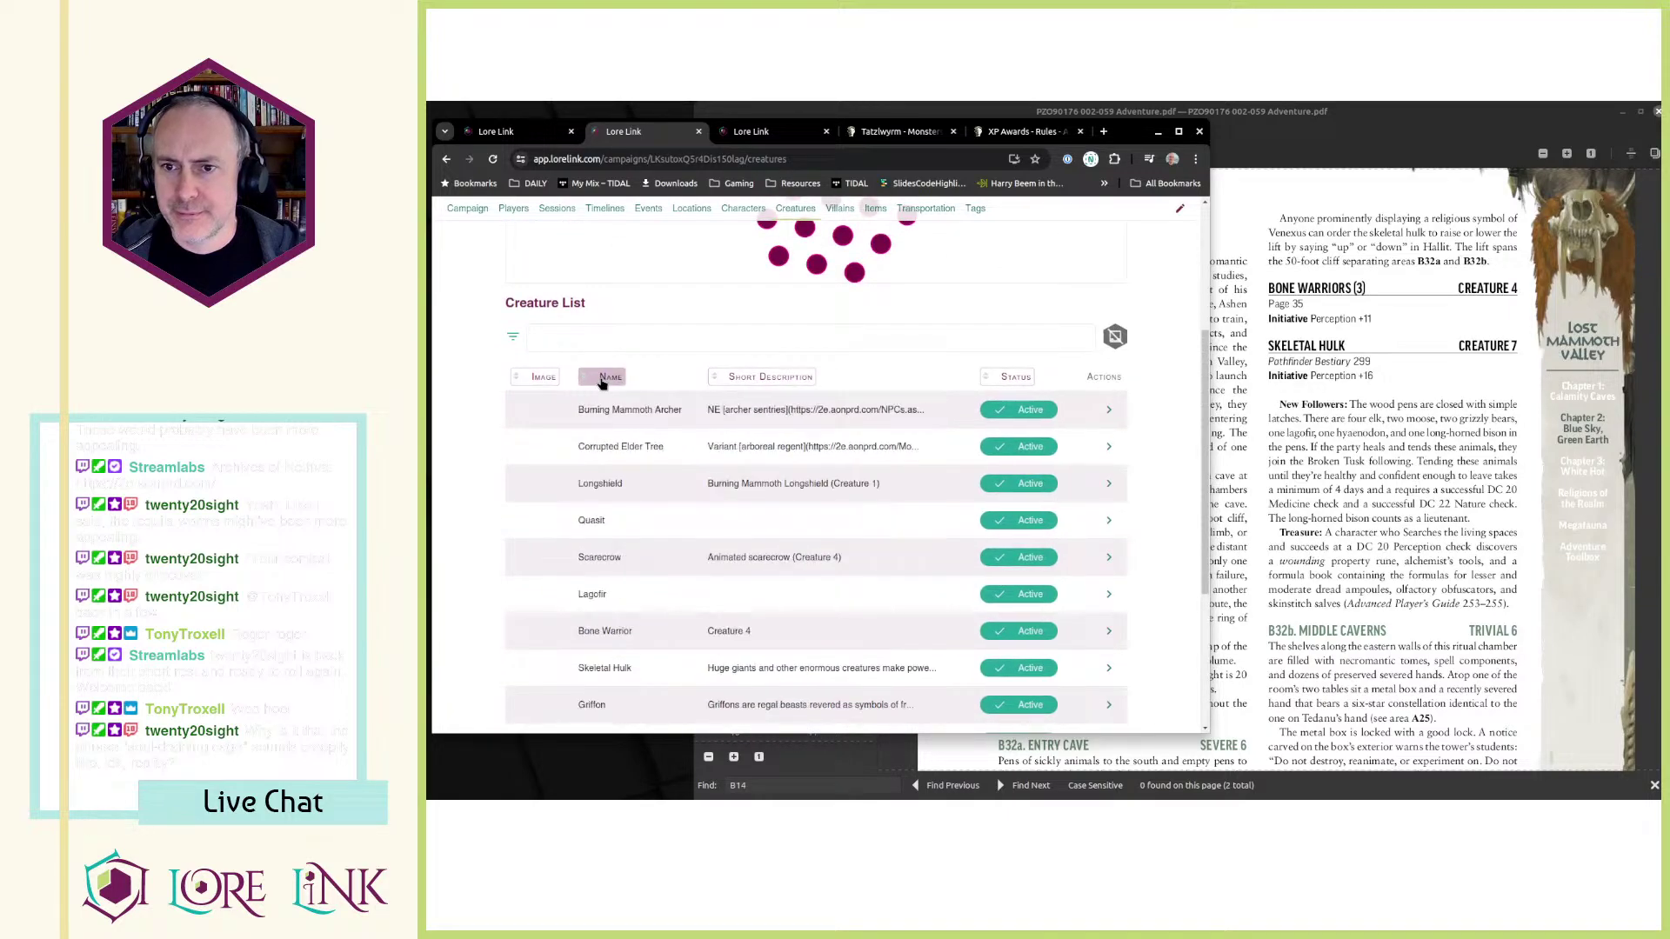
click(601, 380)
click(602, 380)
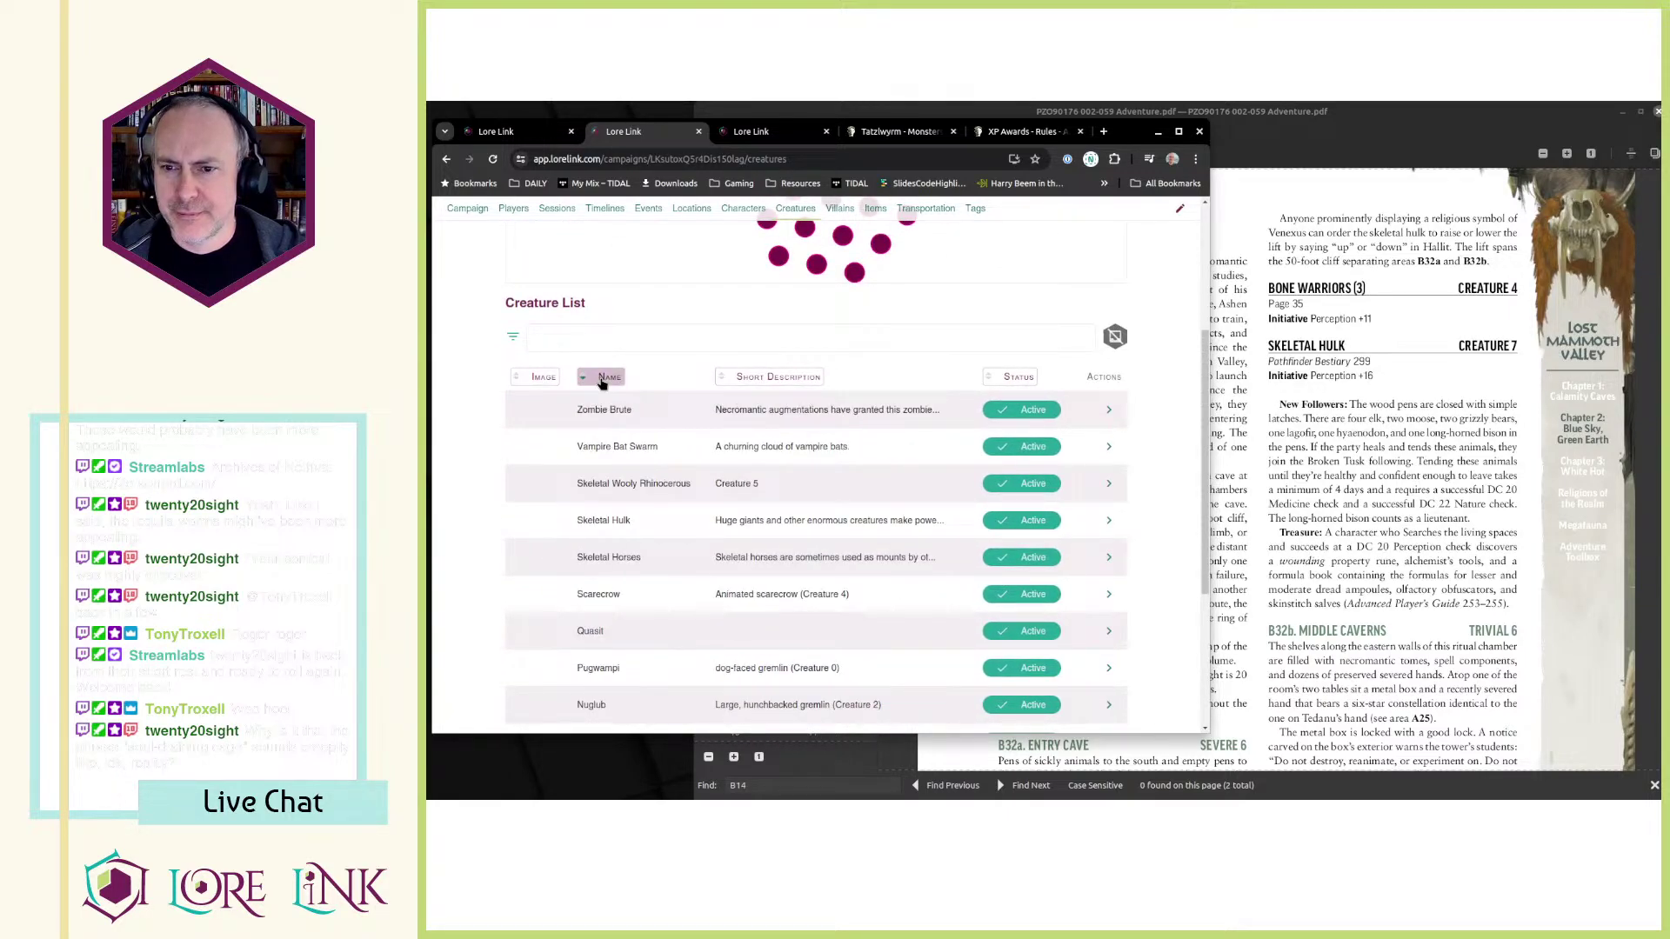
click(601, 380)
scroll(869, 443, down, 2)
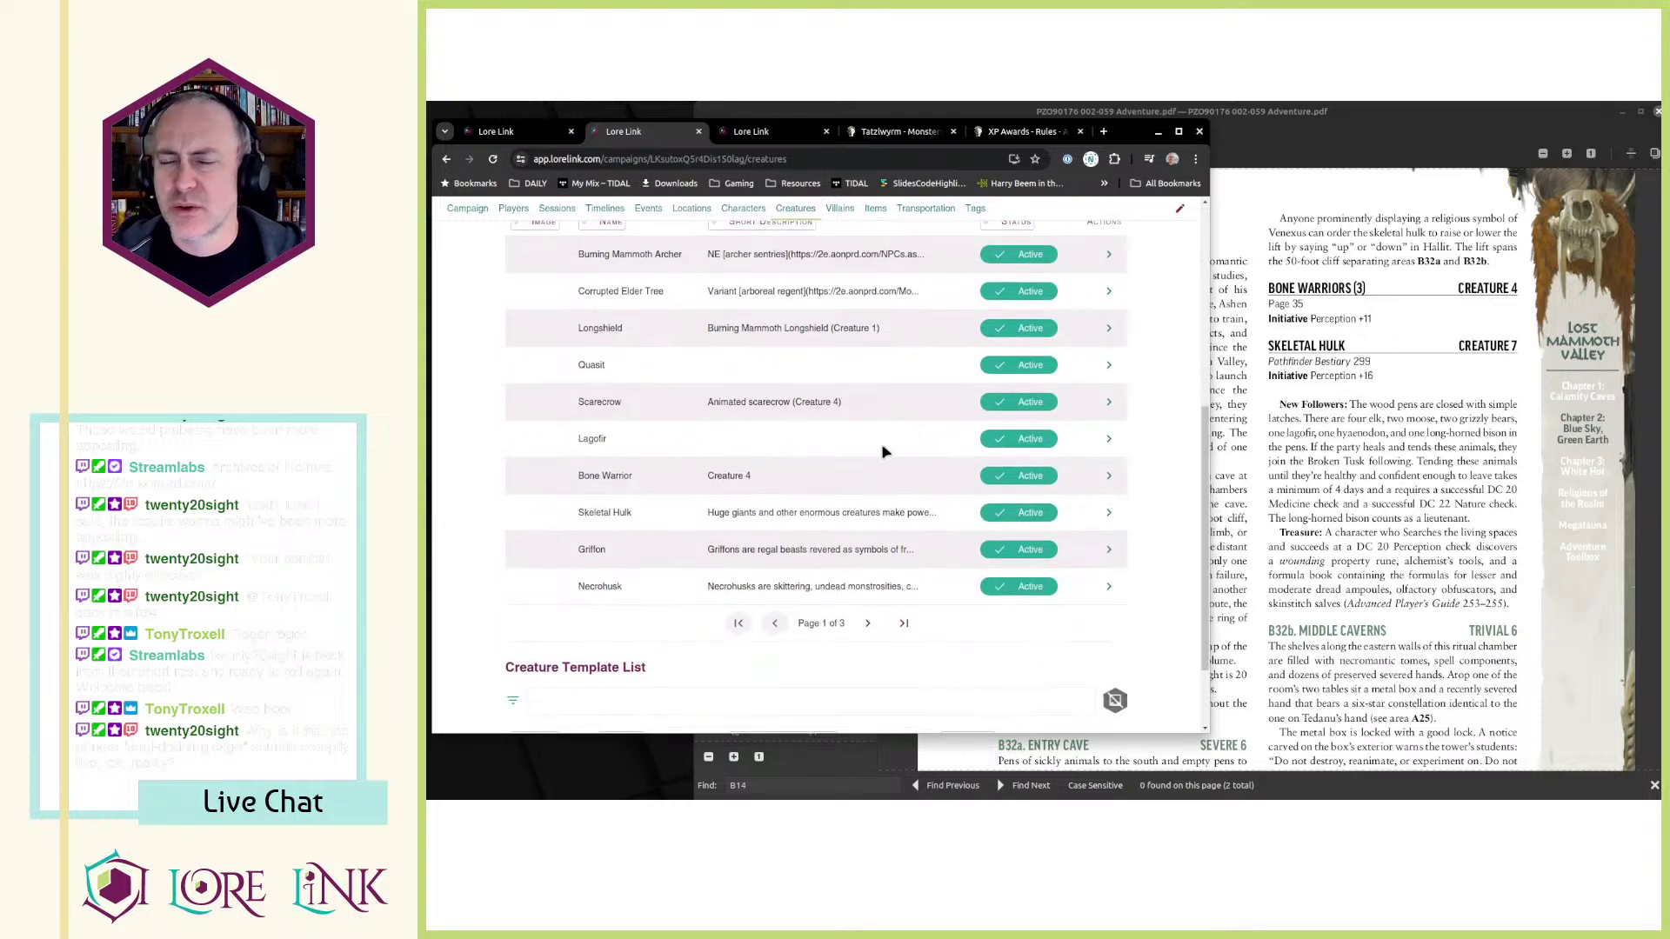
key(ctrl+Page_Up)
key(ctrl+Page_Down)
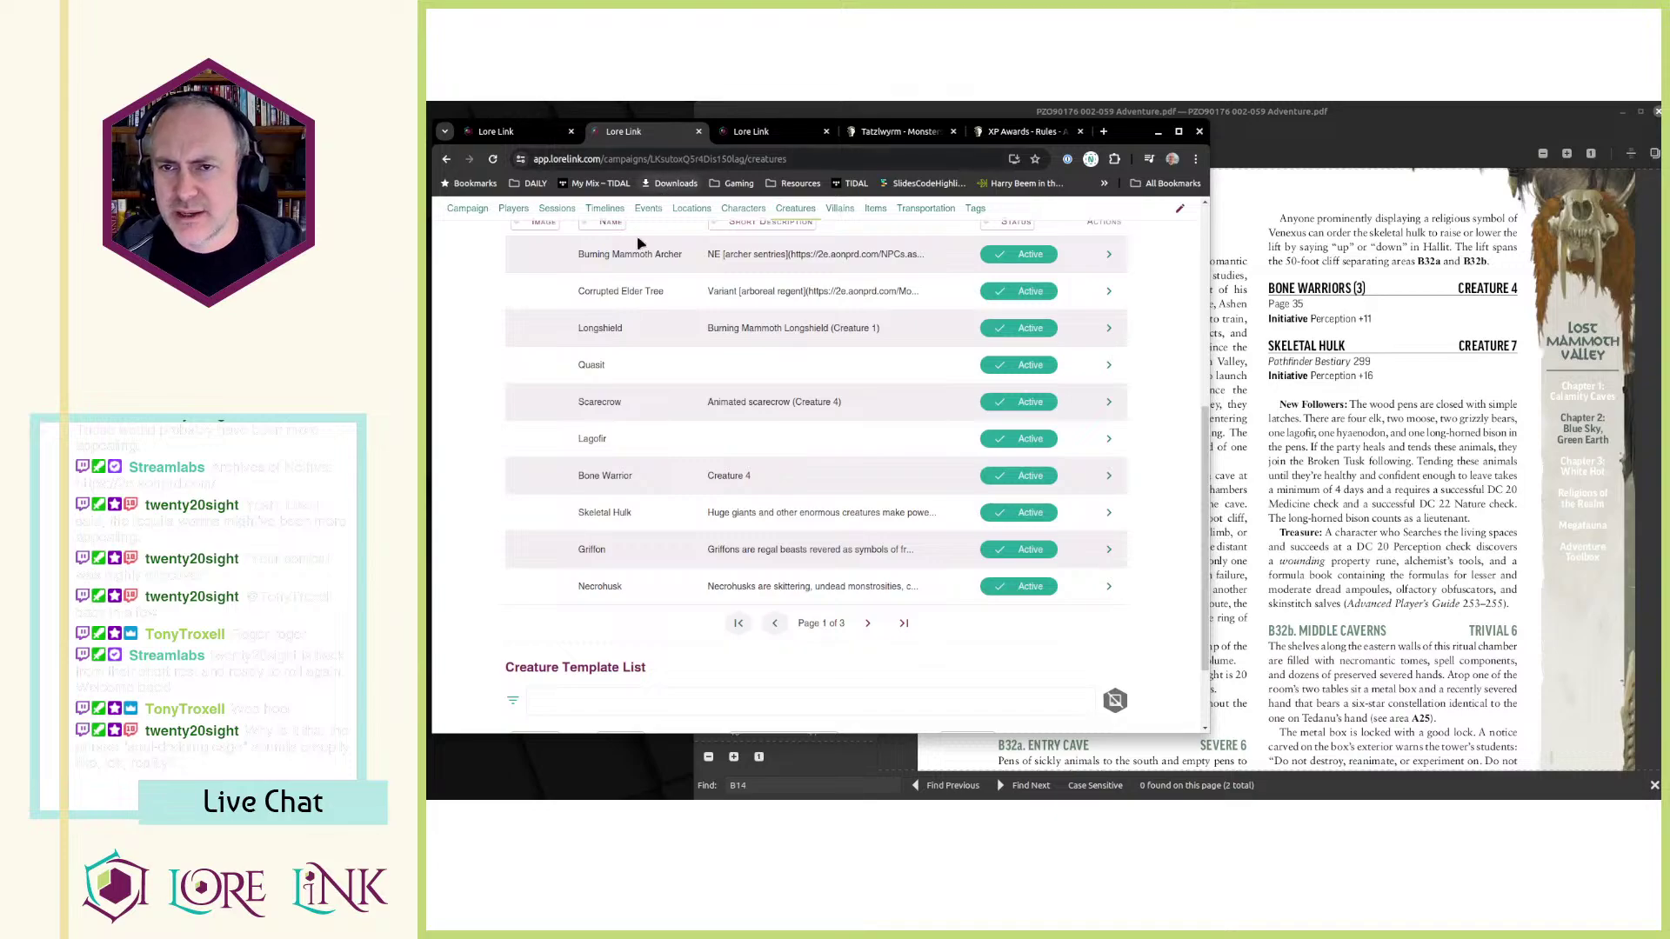
scroll(1000, 522, up, 5)
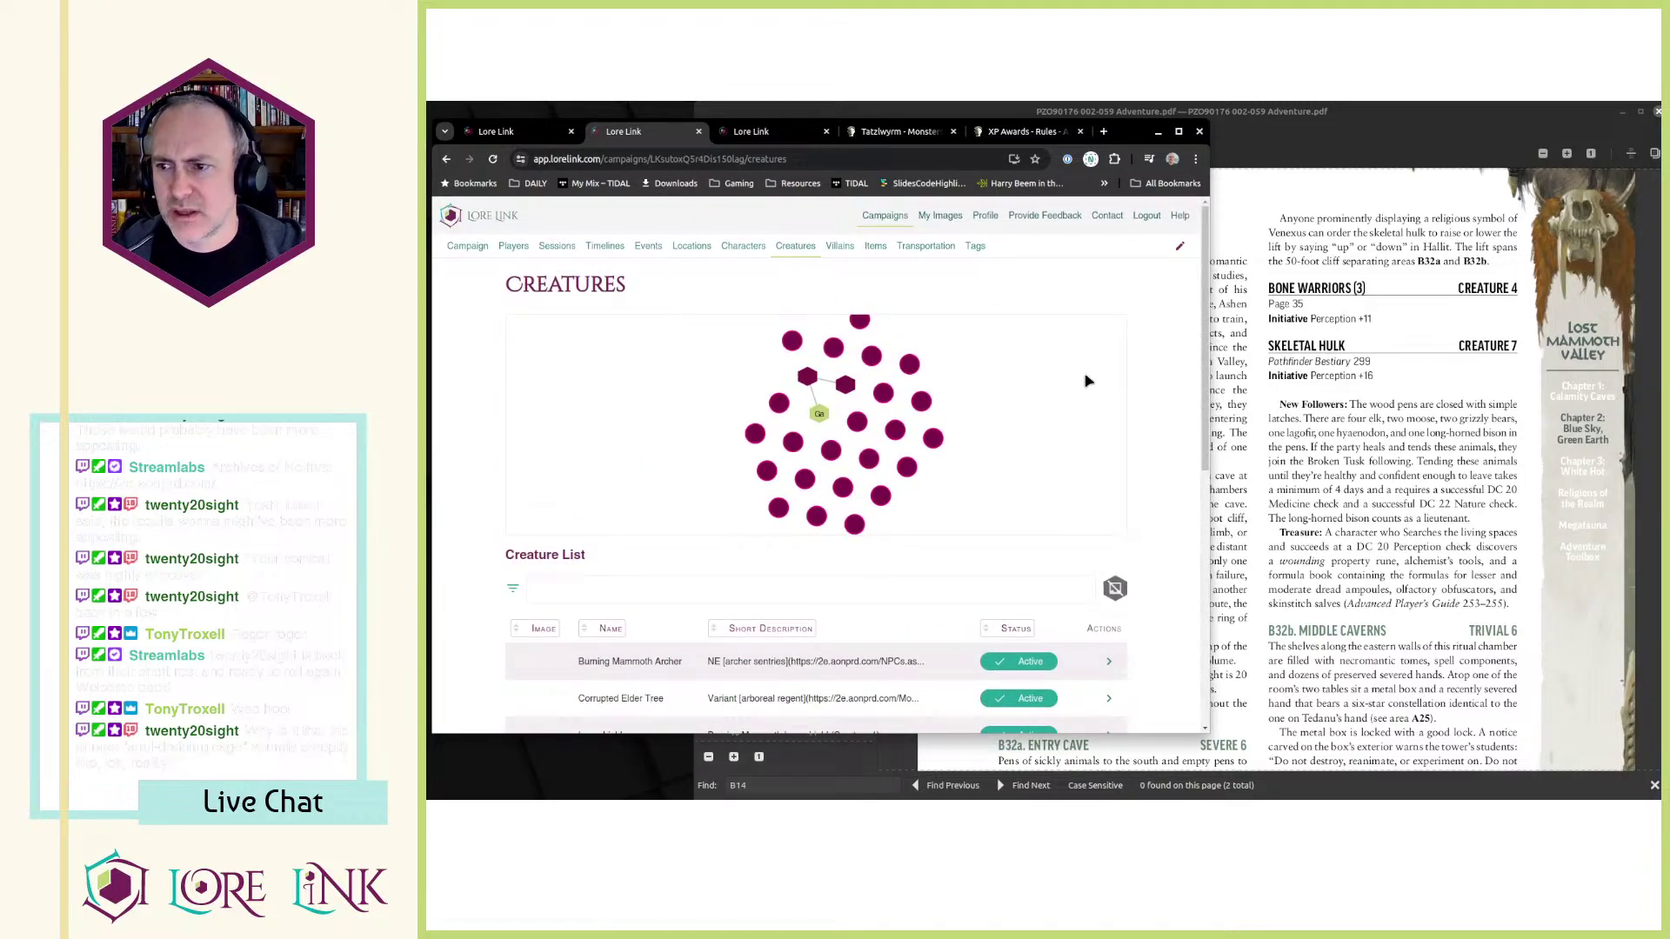
scroll(1116, 356, down, 3)
scroll(1121, 334, down, 5)
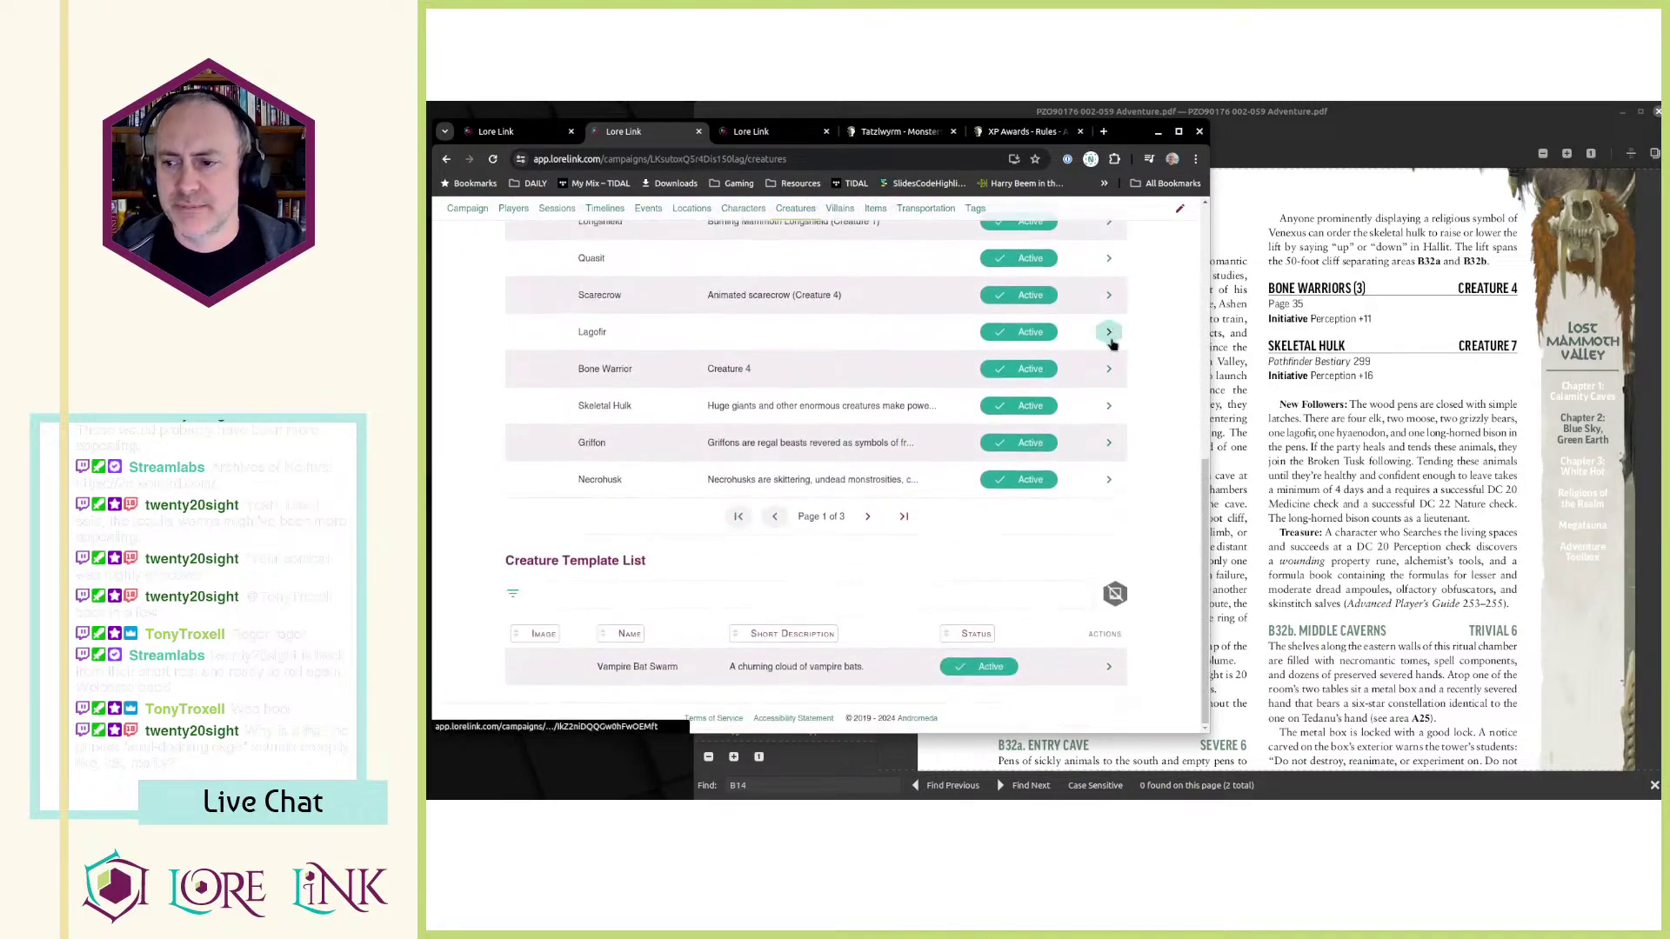
scroll(1129, 443, up, 8)
scroll(1155, 416, up, 1)
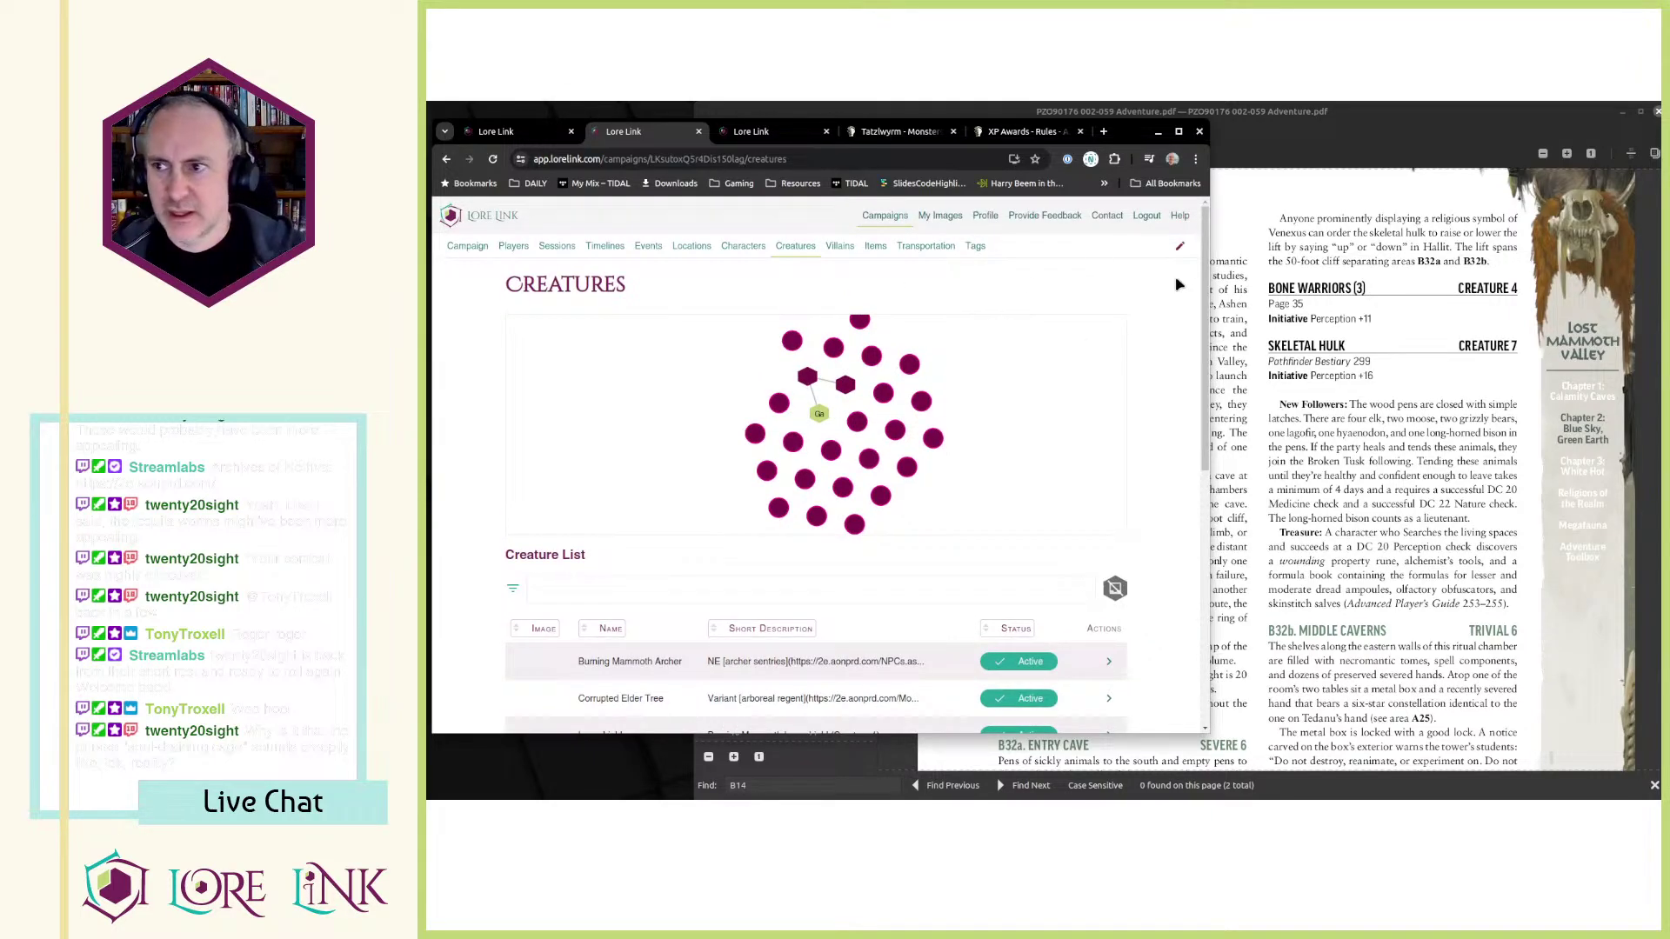
- Switch the Creatures page to editing and start a new creature named "Tatzlwyrm"
click(1181, 248)
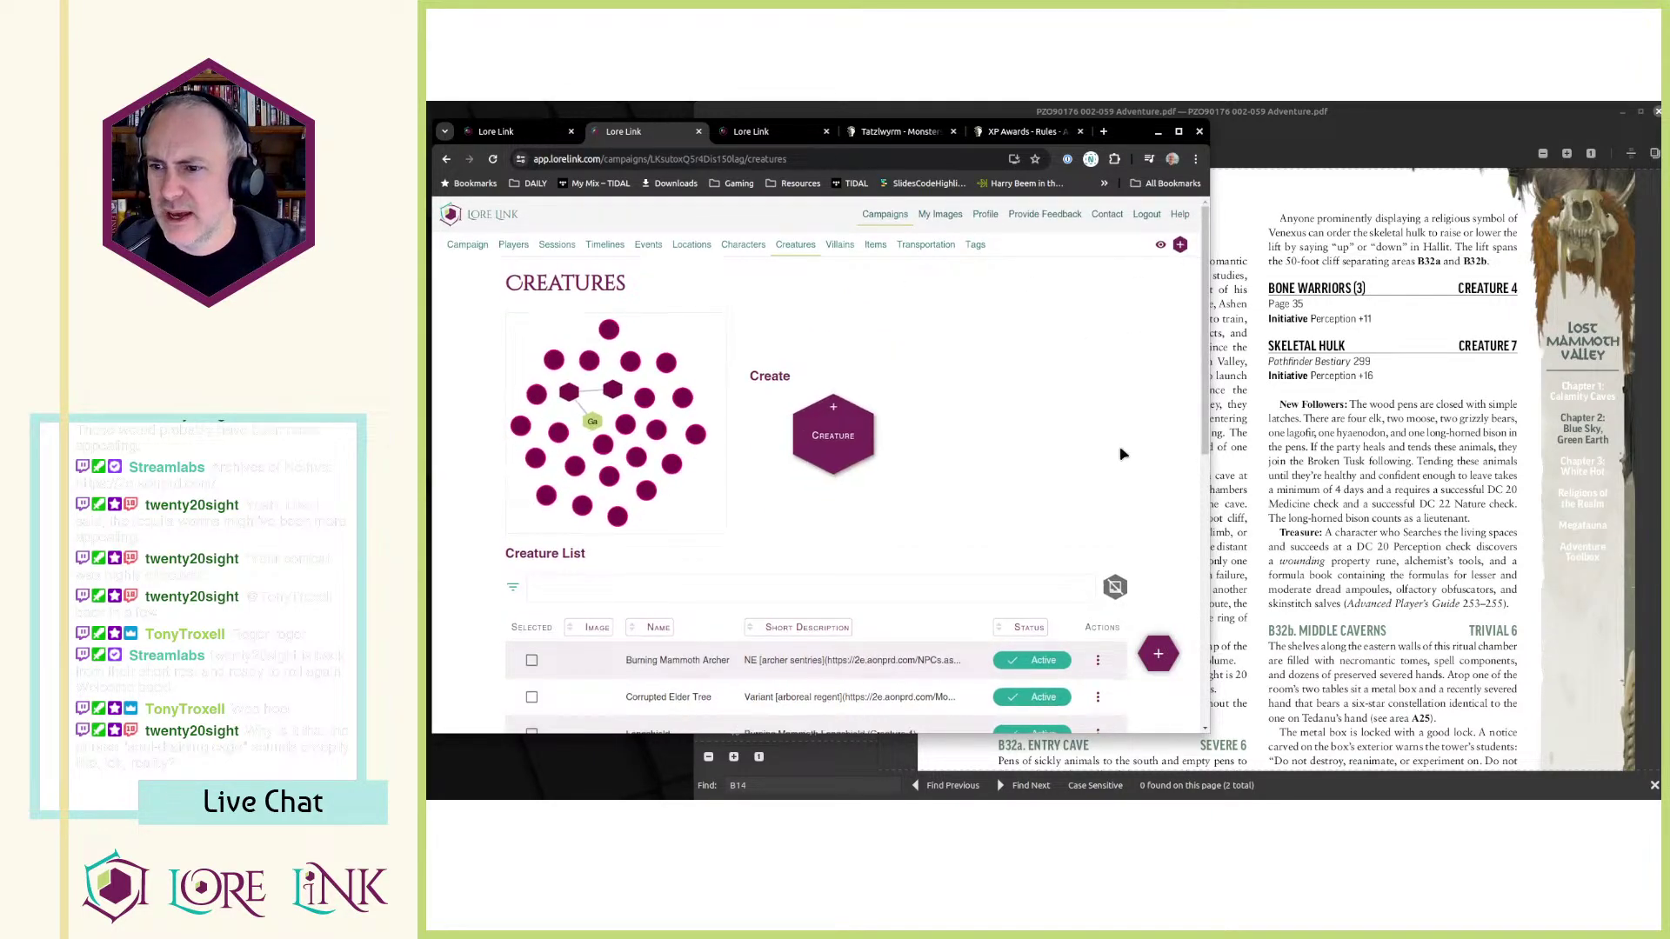
scroll(835, 383, down, 1)
click(852, 389)
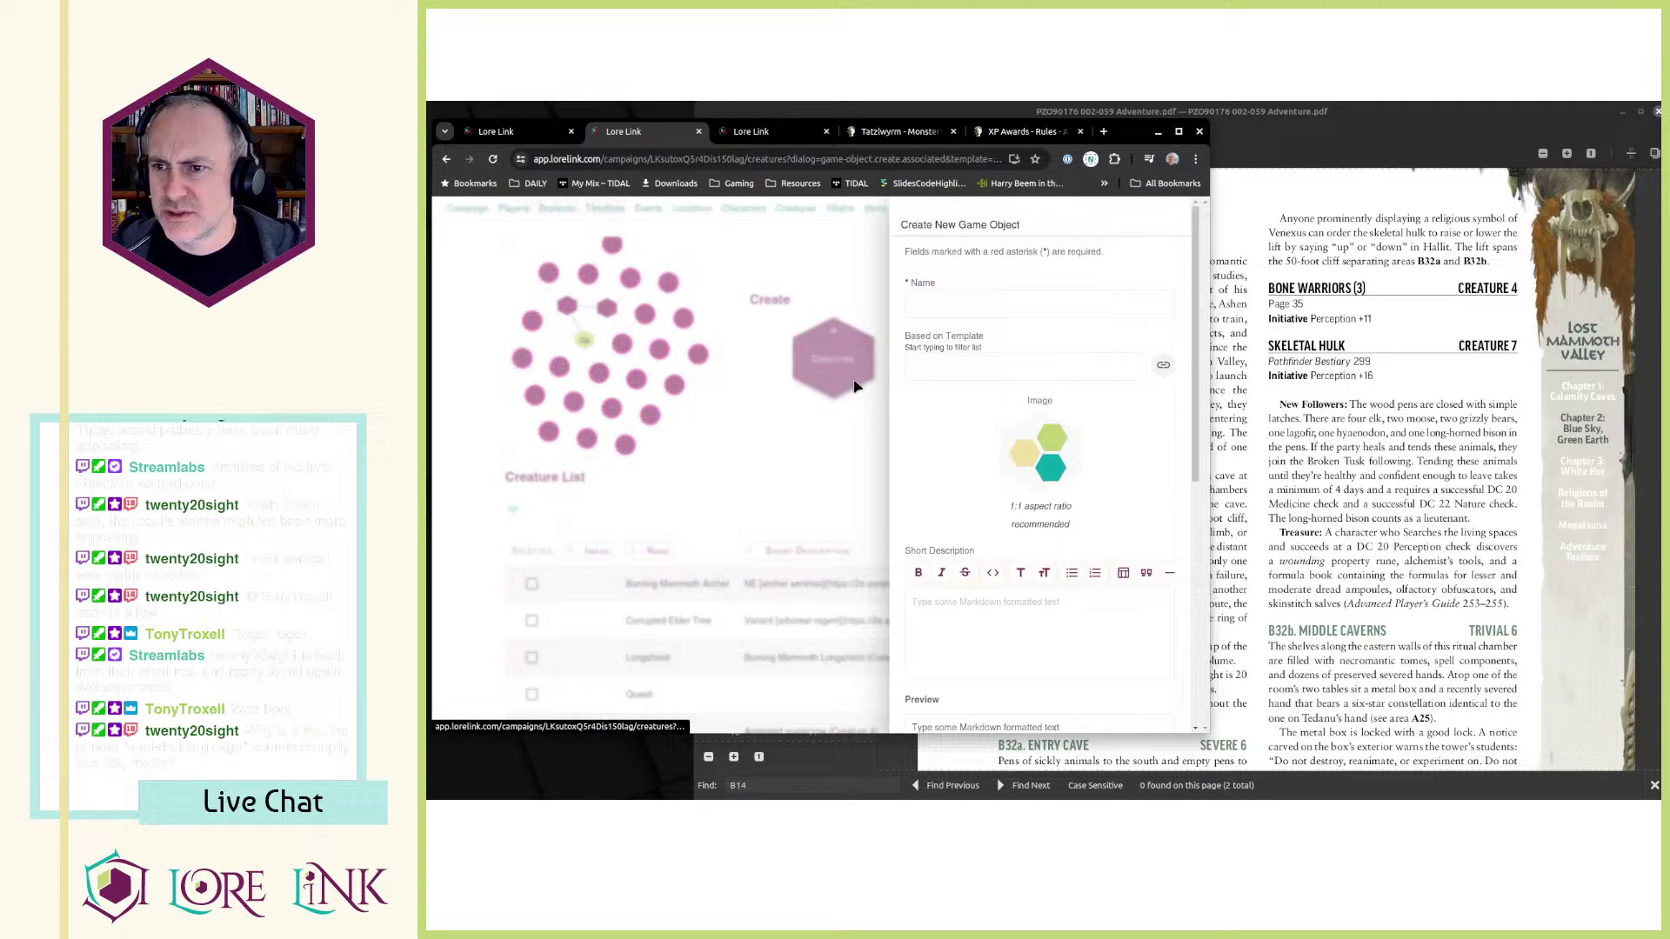
click(953, 299)
text(Tat)
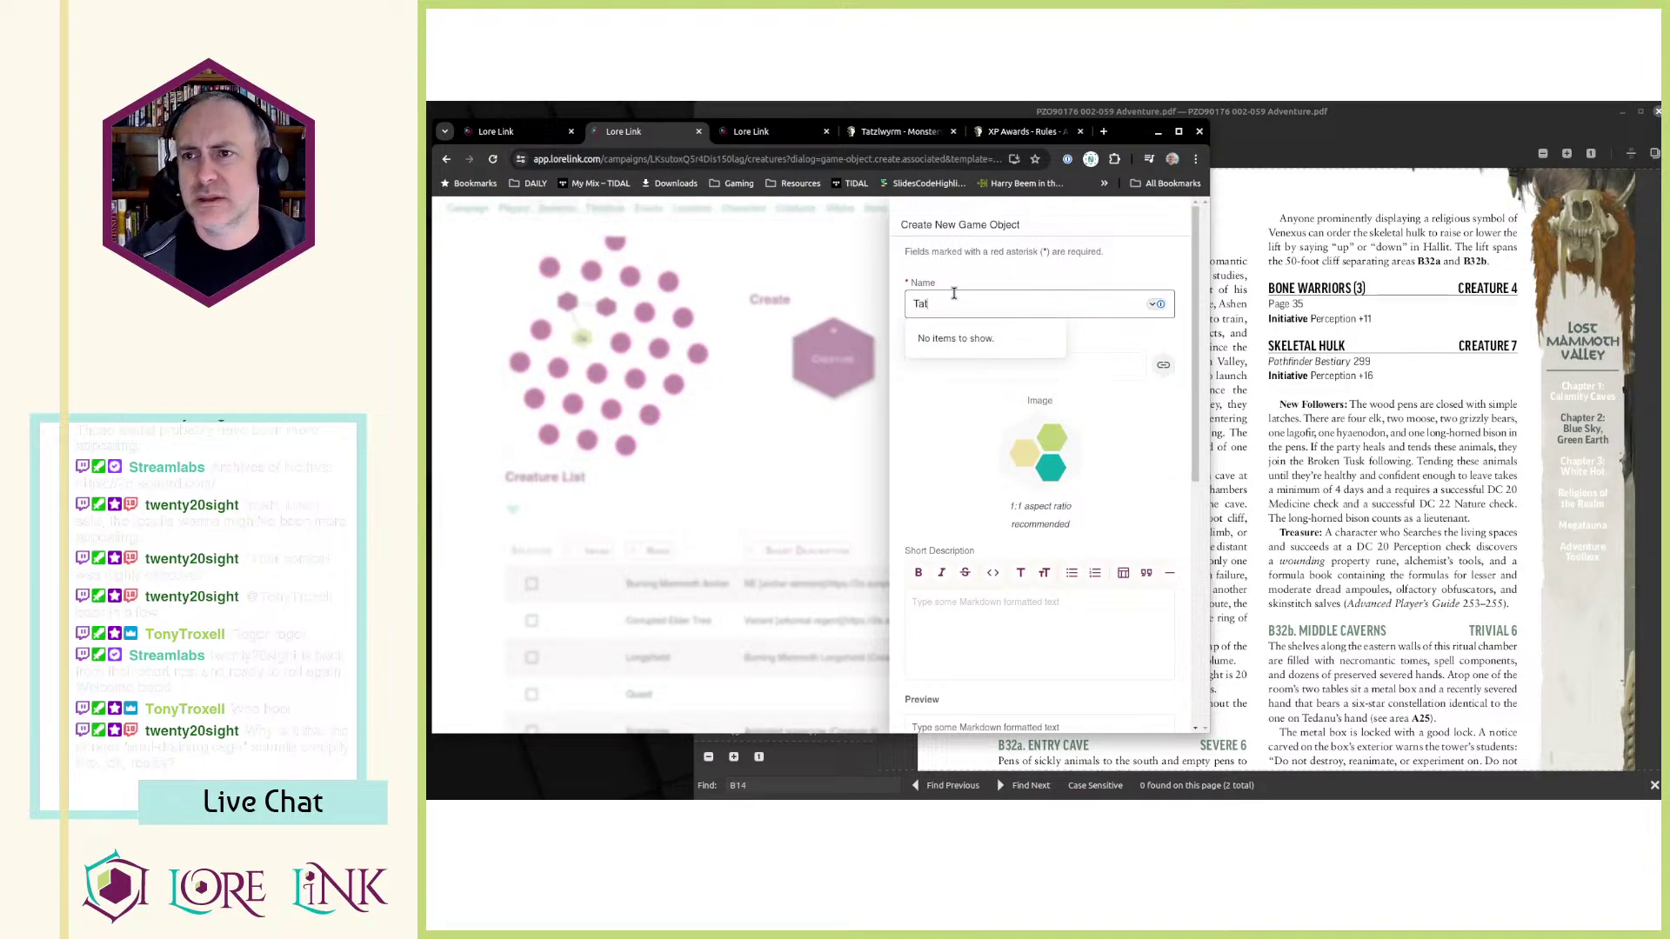
text(zlwyr)
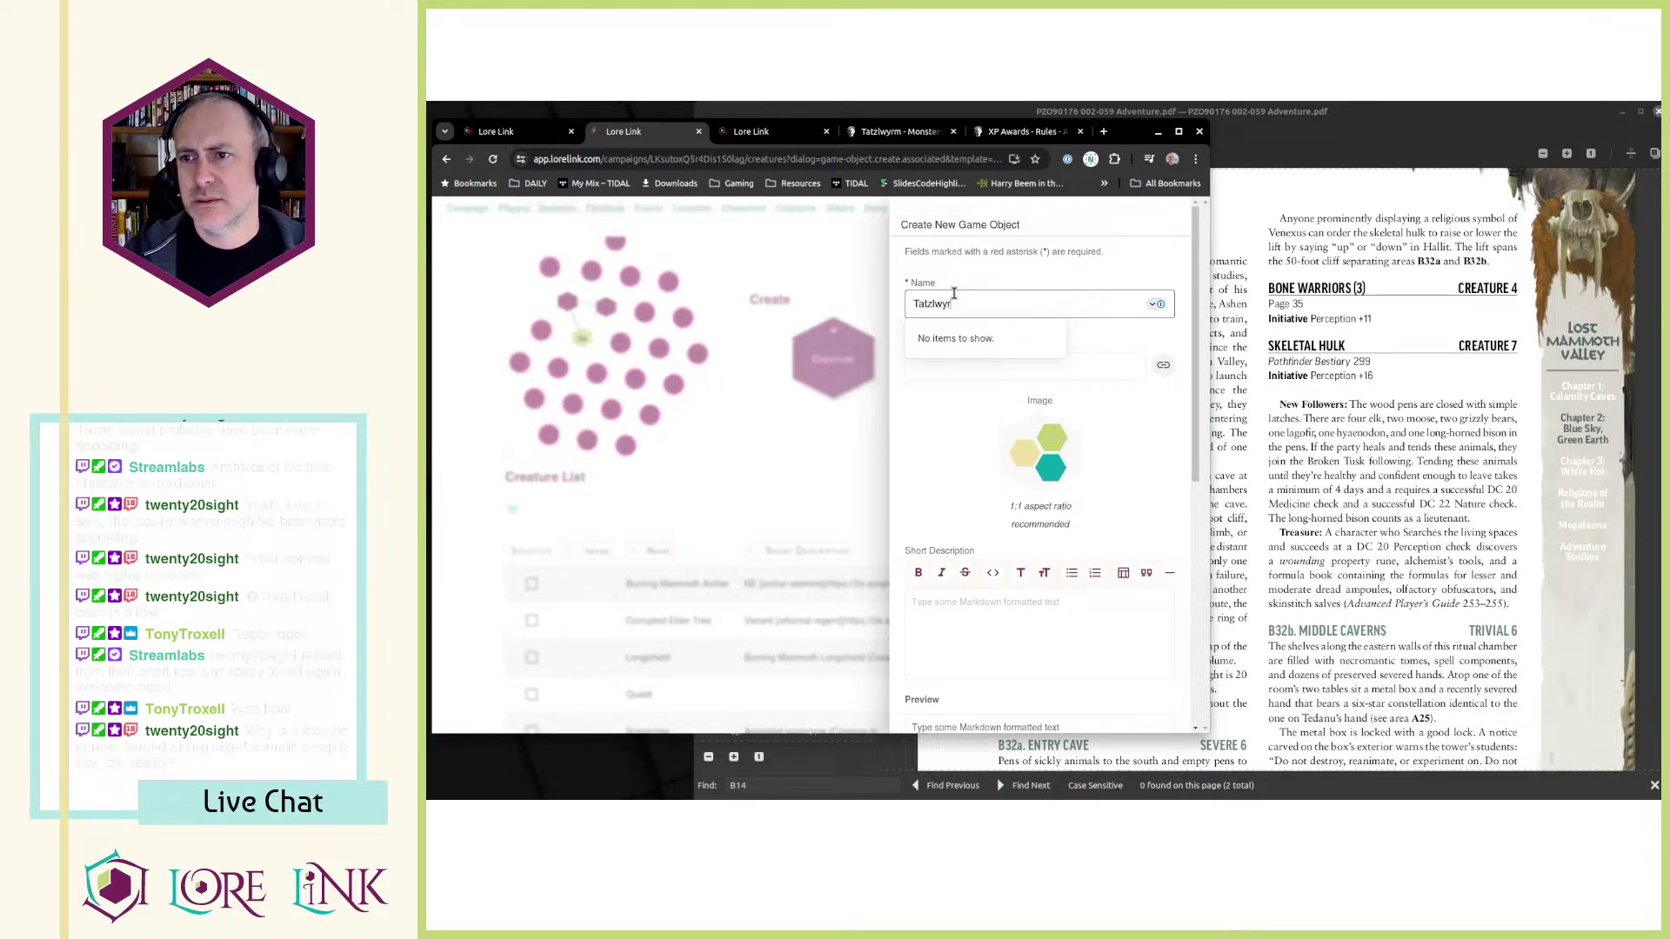
text(m)
- Copy the phrase "human-sized snakes with two arms and a dragon's head" from the Tatzlwyrm page on Archives of Nethys
click(900, 132)
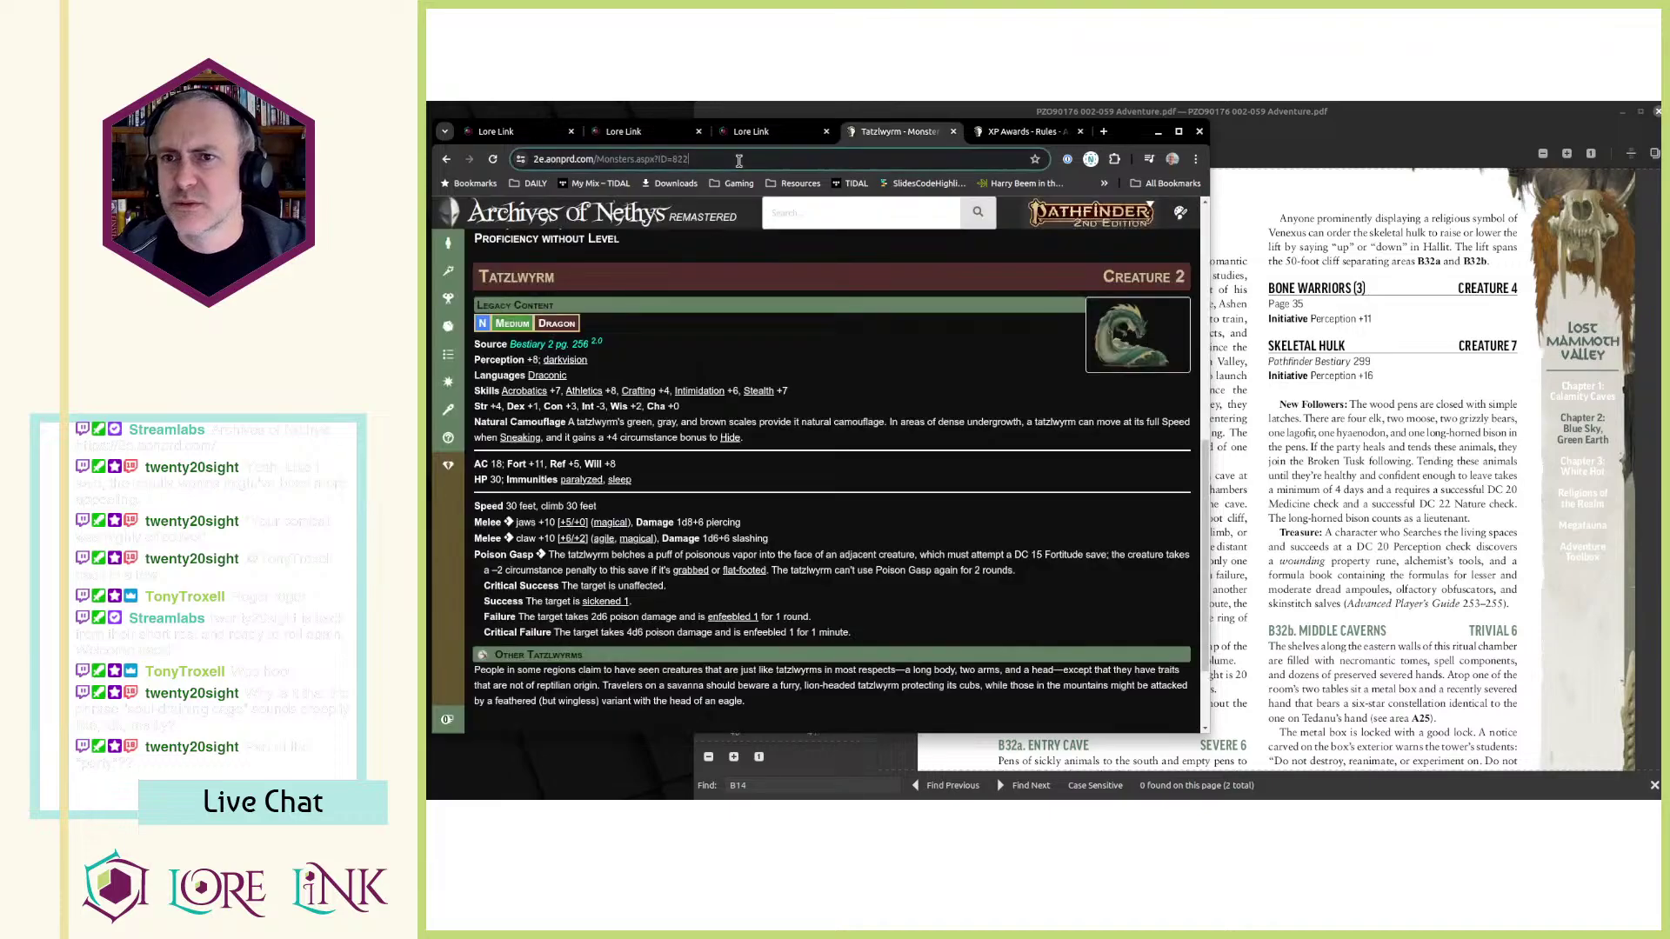
click(643, 133)
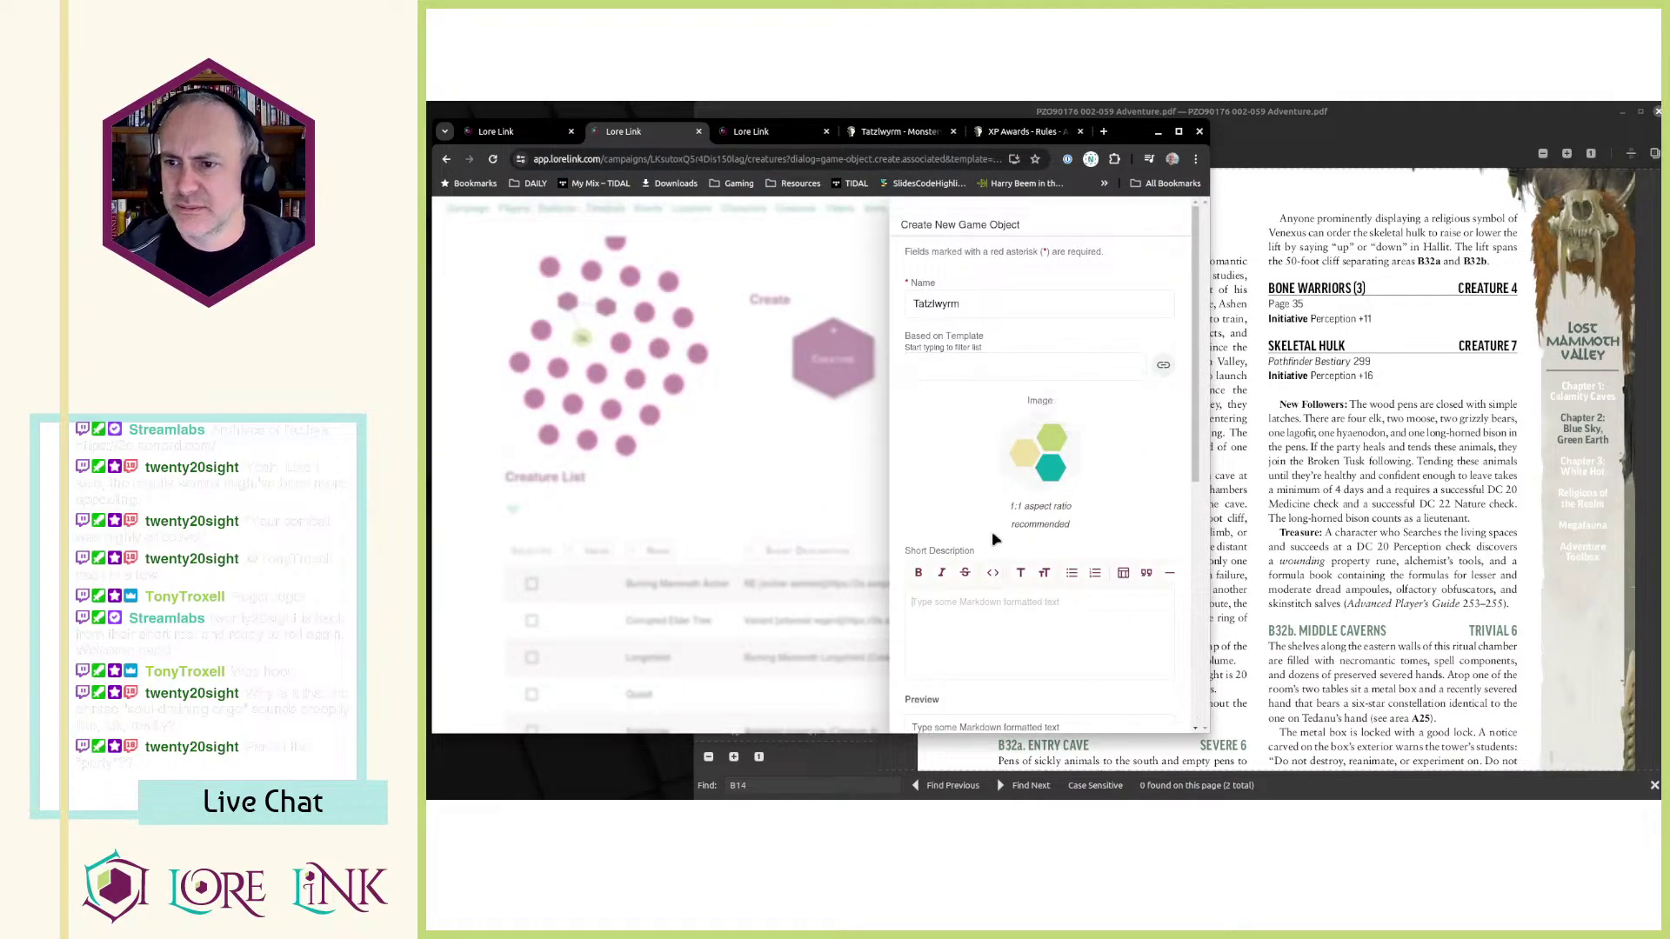
click(900, 132)
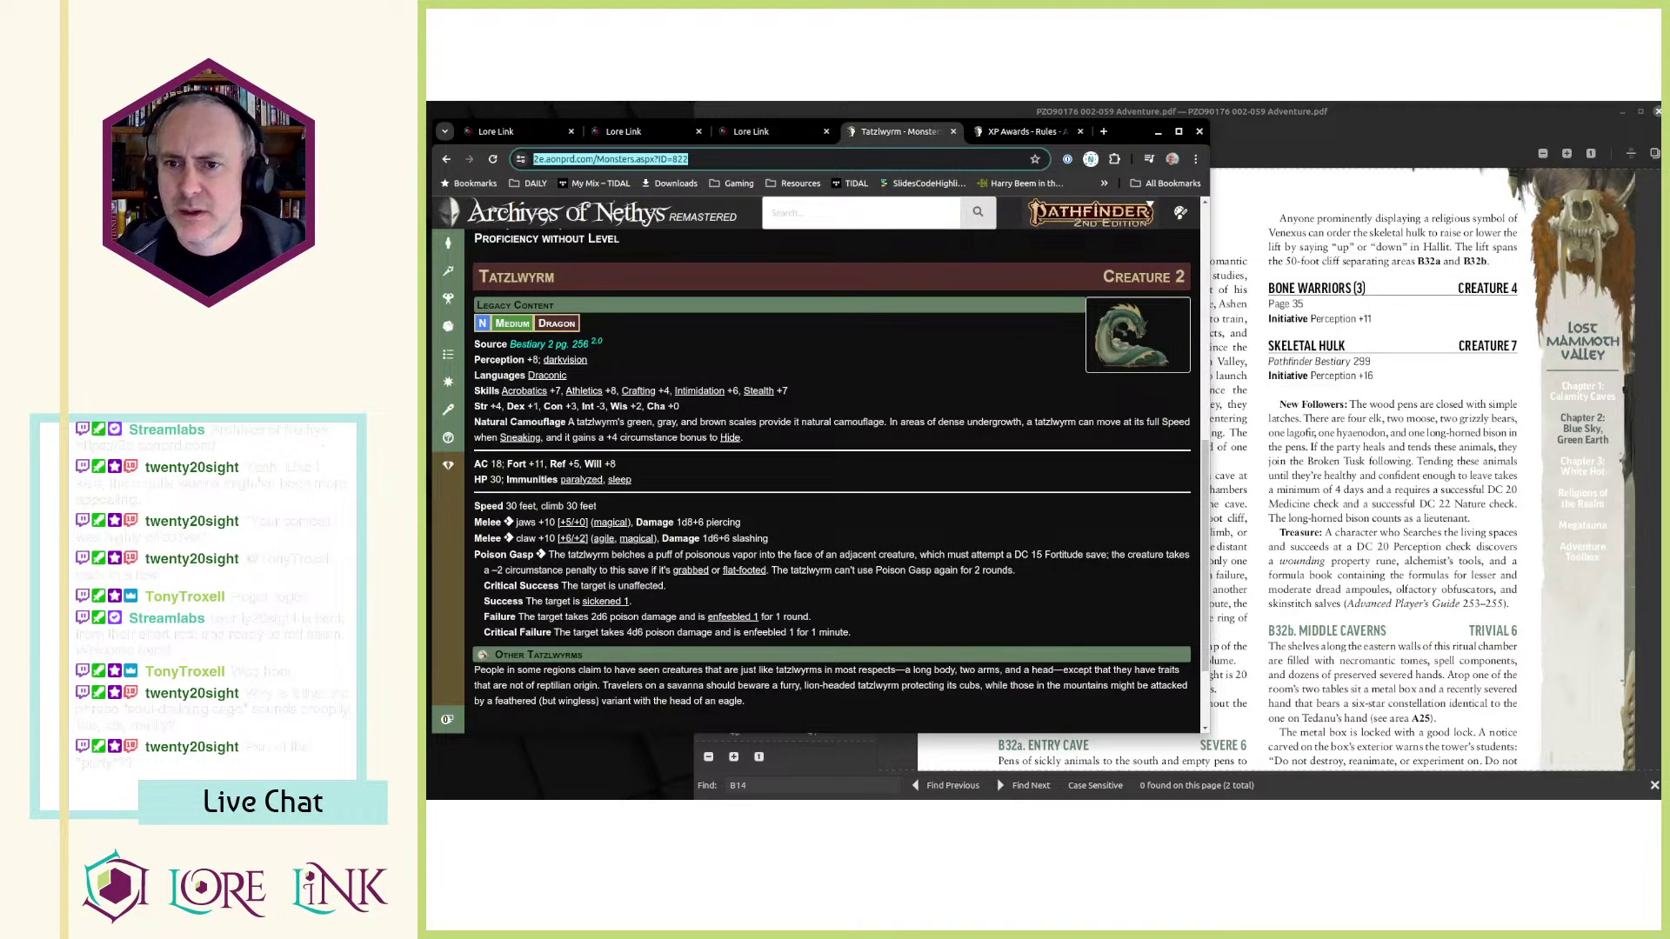
scroll(643, 376, up, 5)
scroll(529, 346, up, 1)
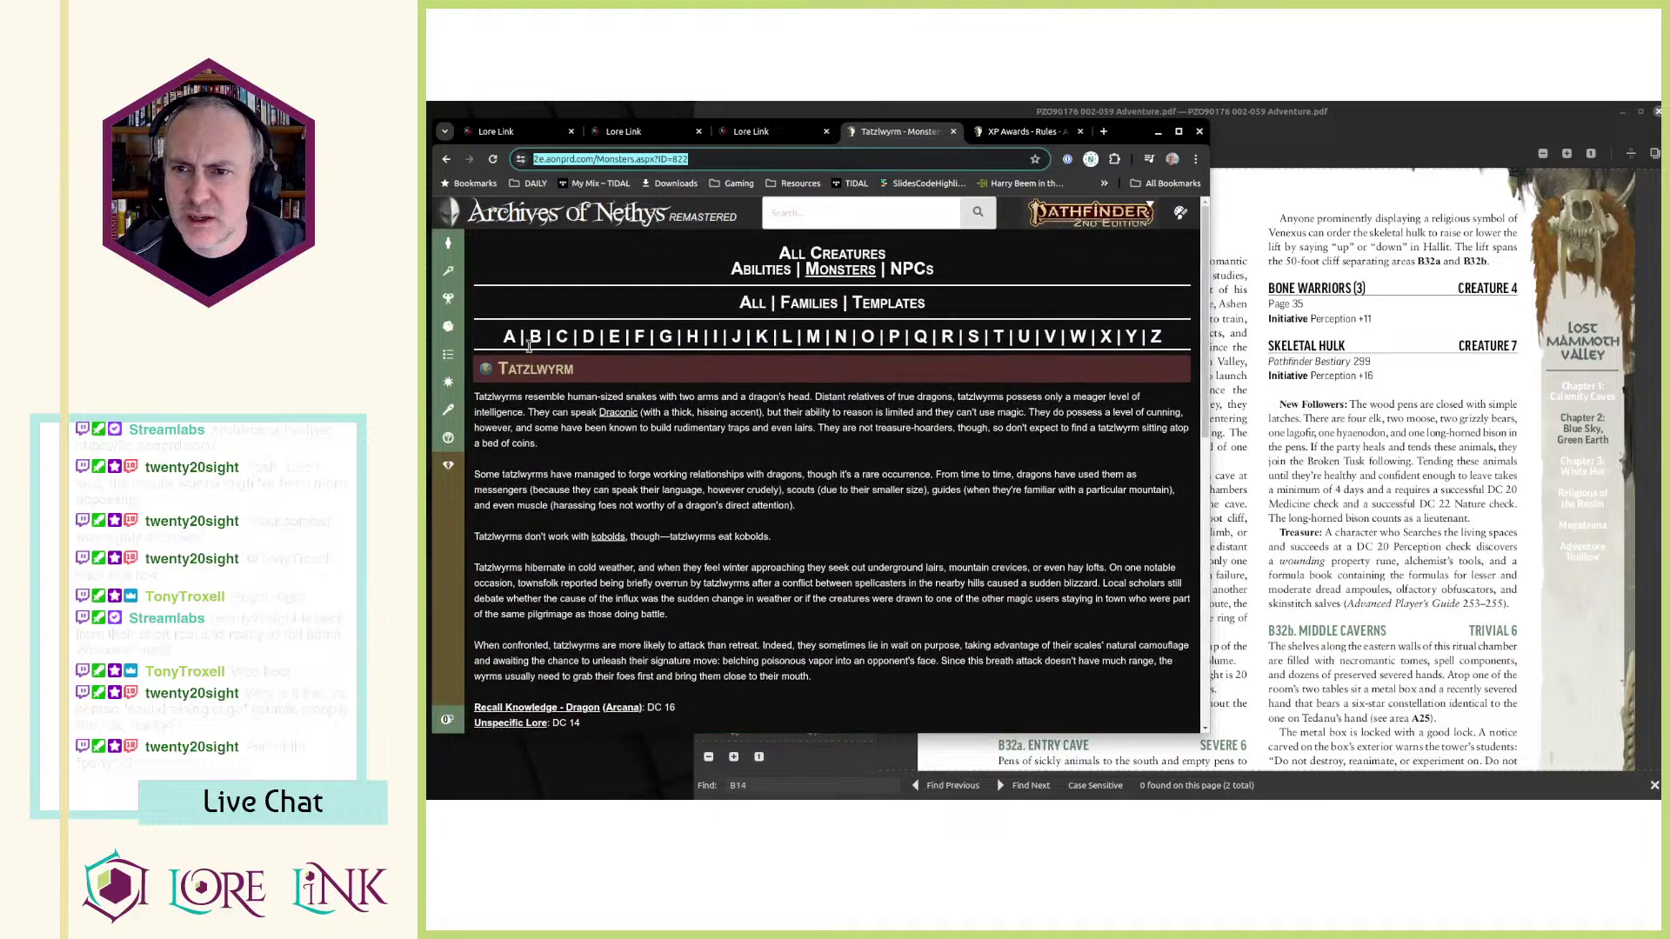
drag(568, 397, 811, 397)
key(ctrl+c)
- Back in Lore Link, set the new creature's short description to "Human-sized snakes with two arms and a dragon's head"
click(502, 131)
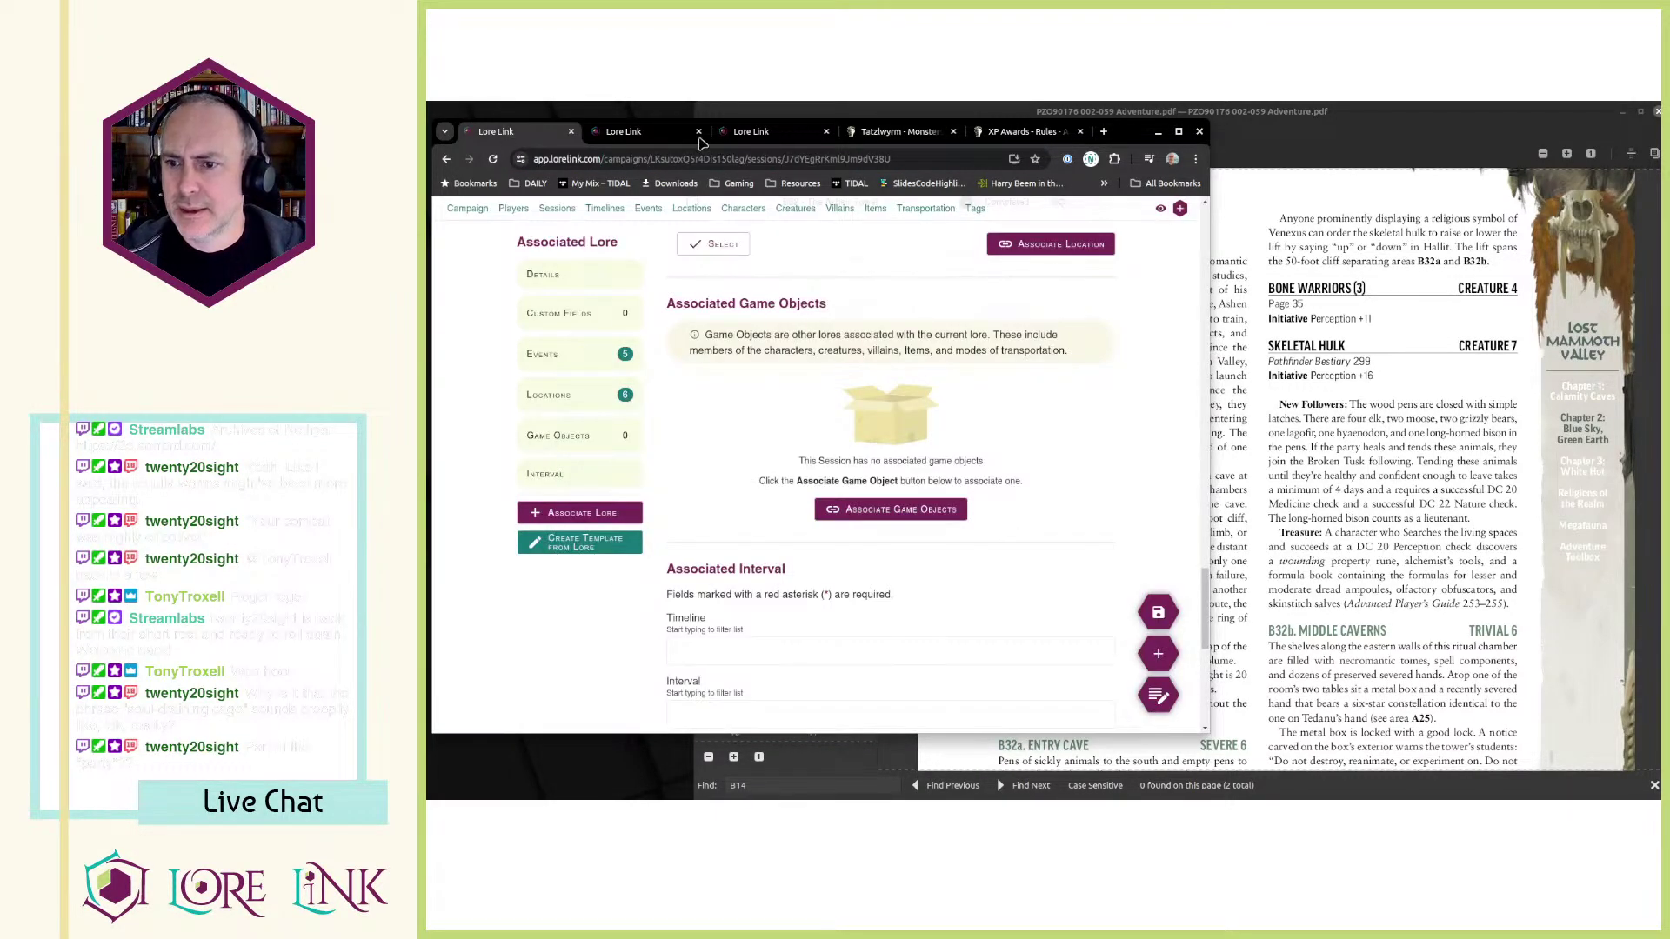
click(662, 131)
click(981, 624)
key(ctrl+v)
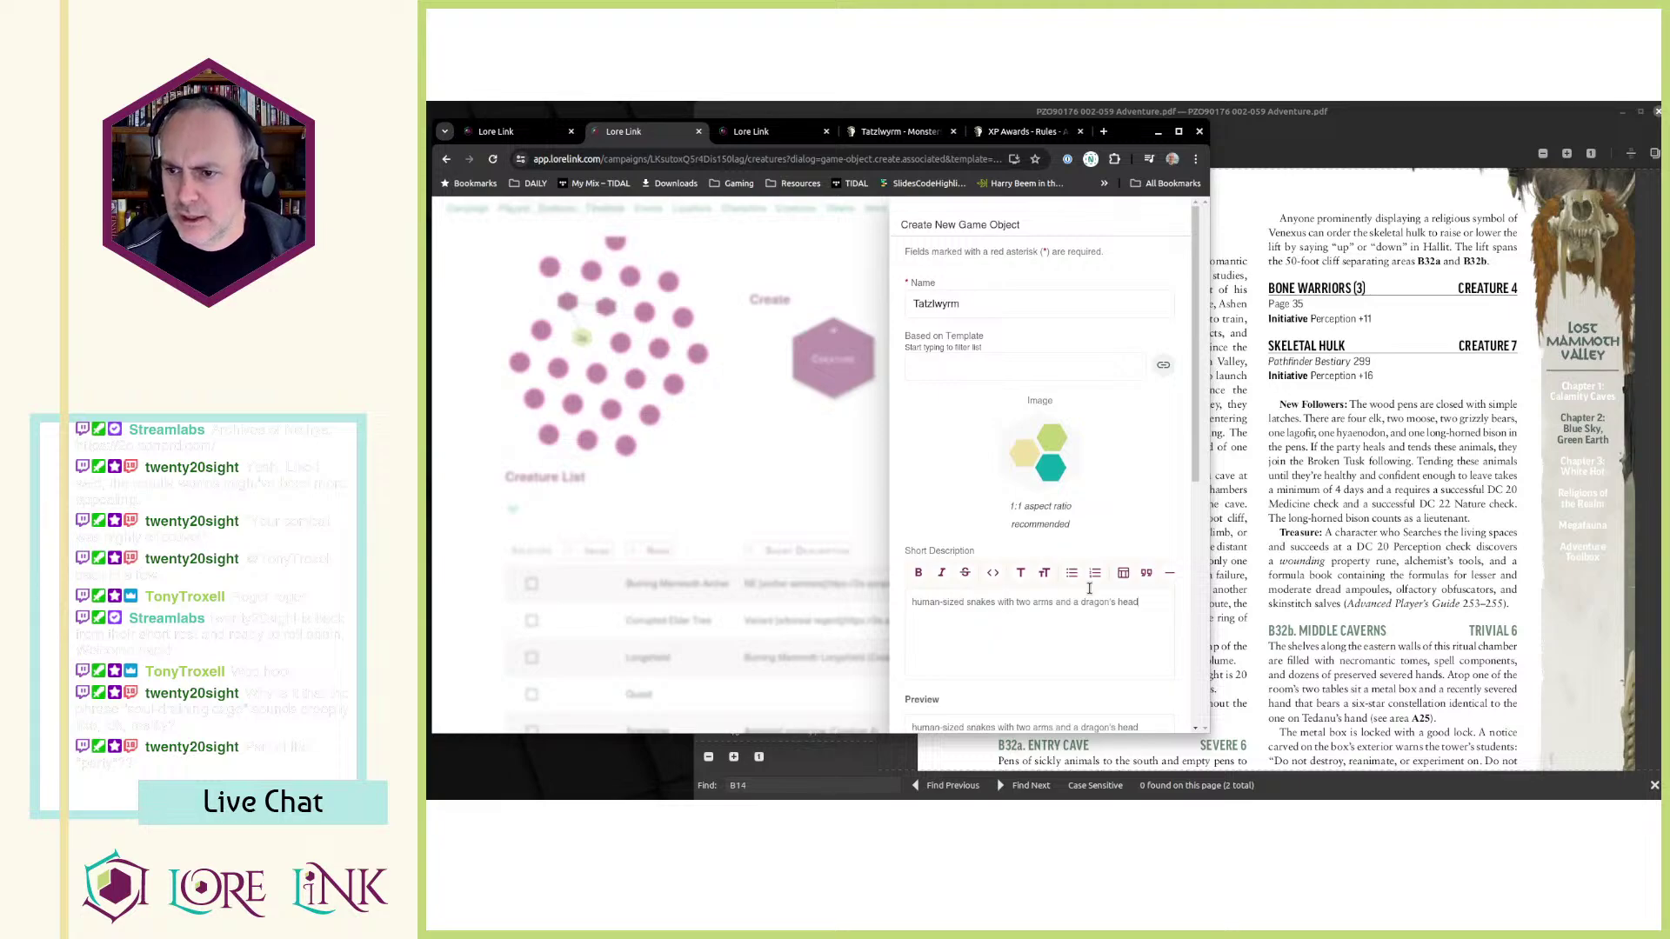
key(Home)
key(Delete)
text(H)
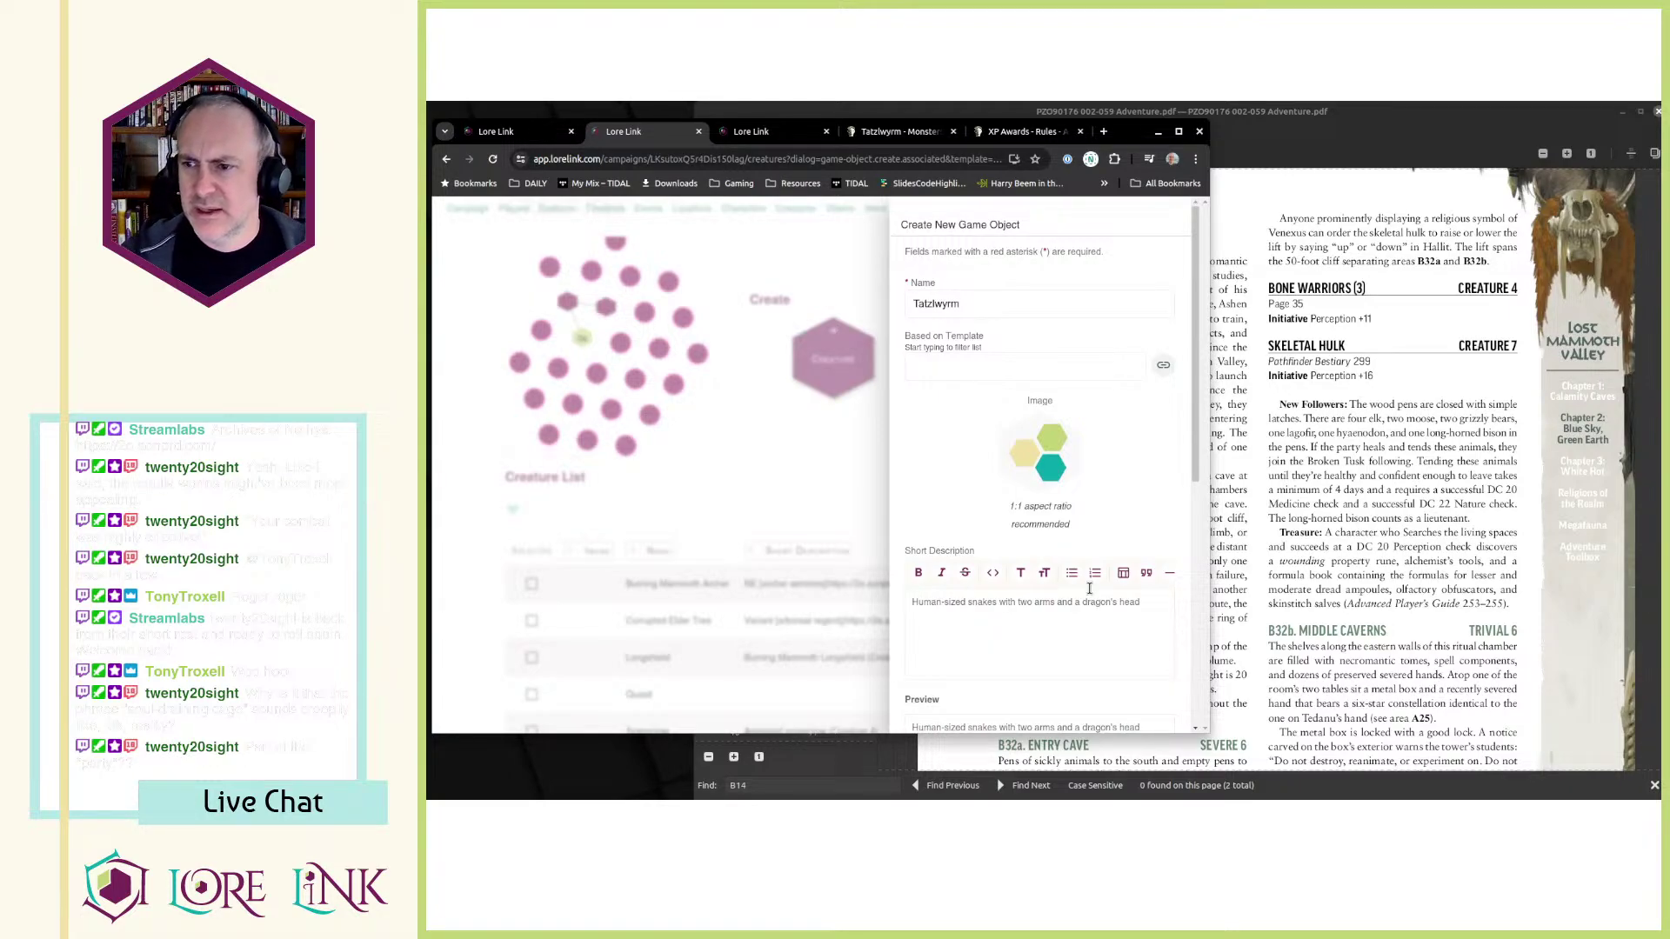
scroll(1089, 588, down, 5)
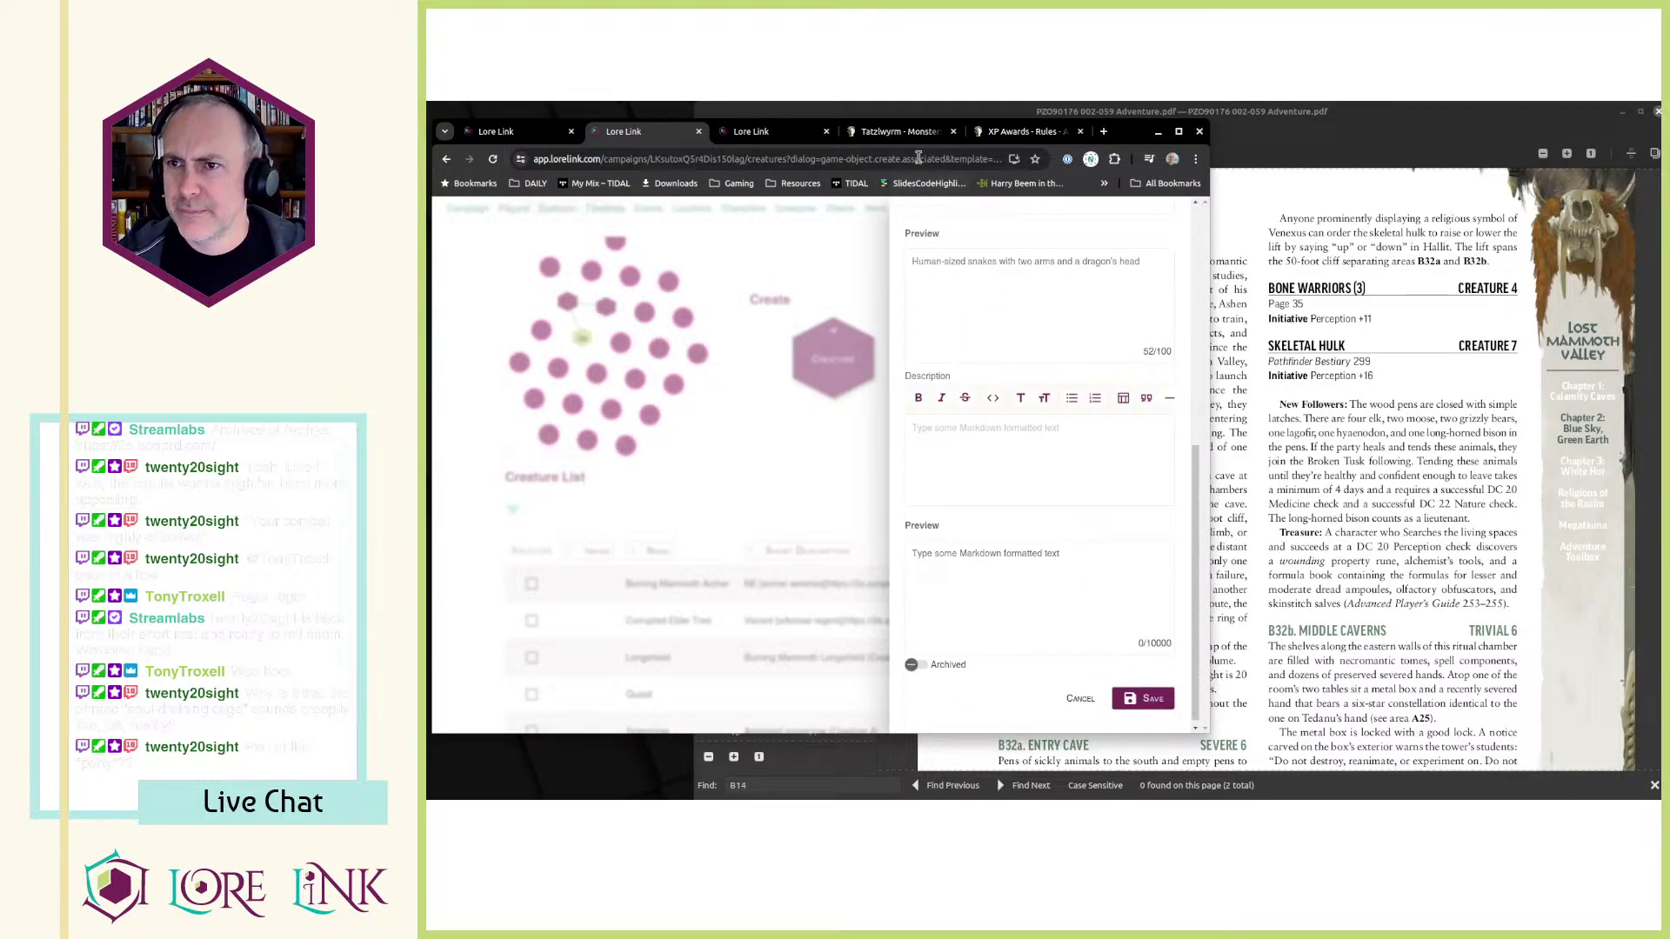
click(898, 131)
click(623, 132)
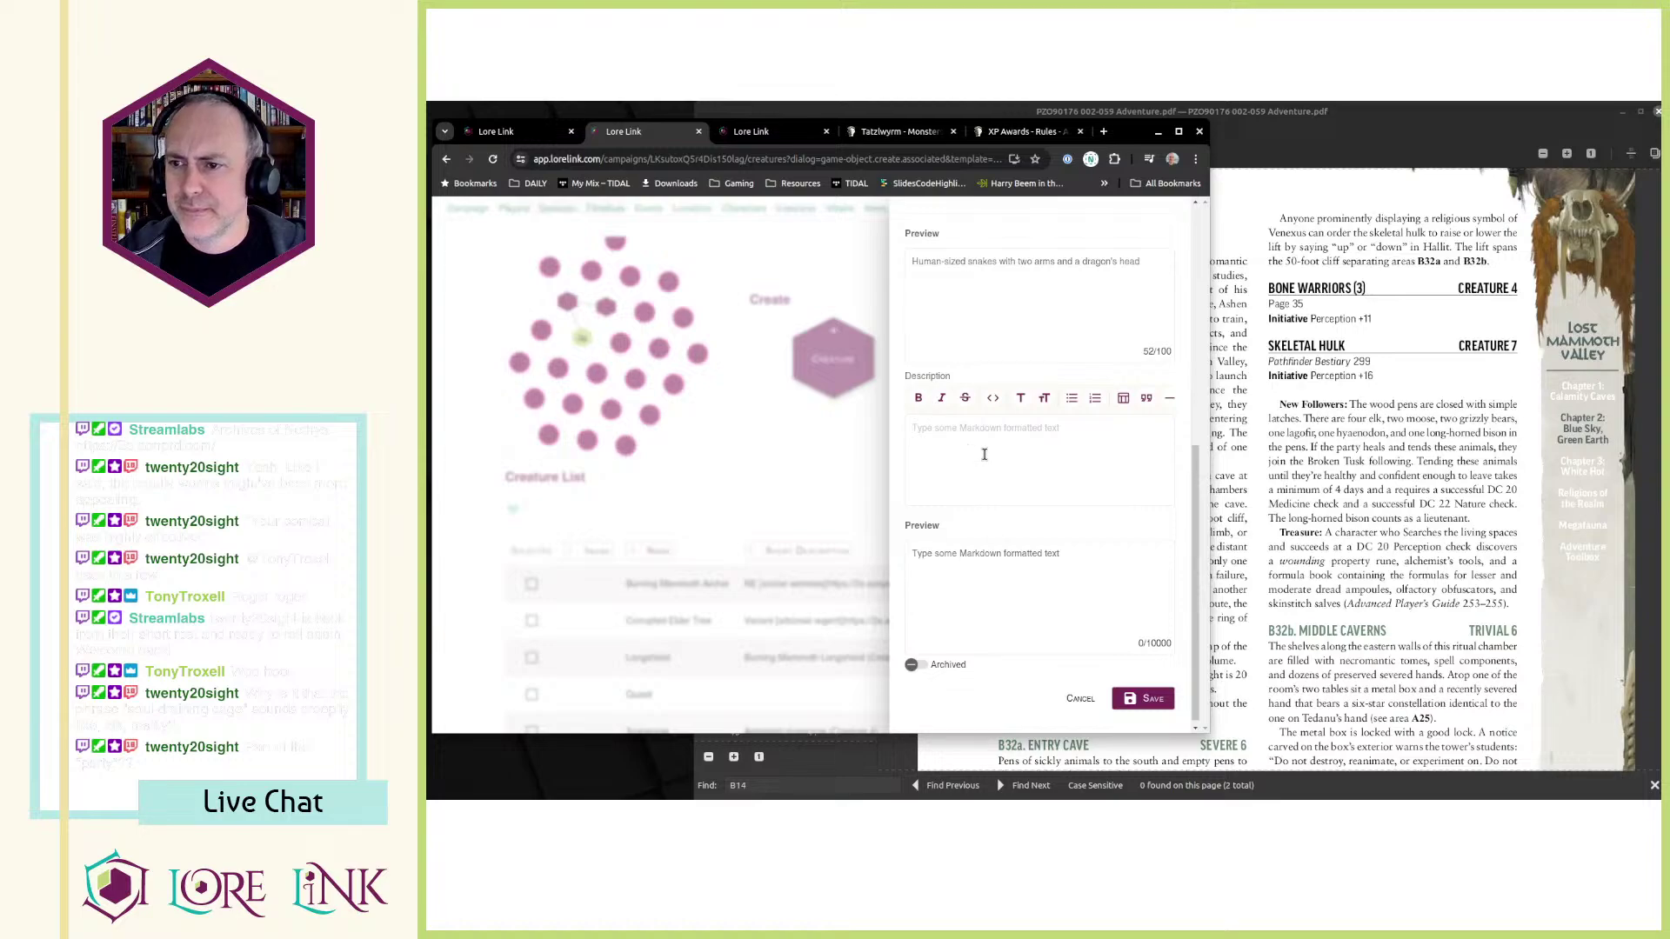
text([Tat)
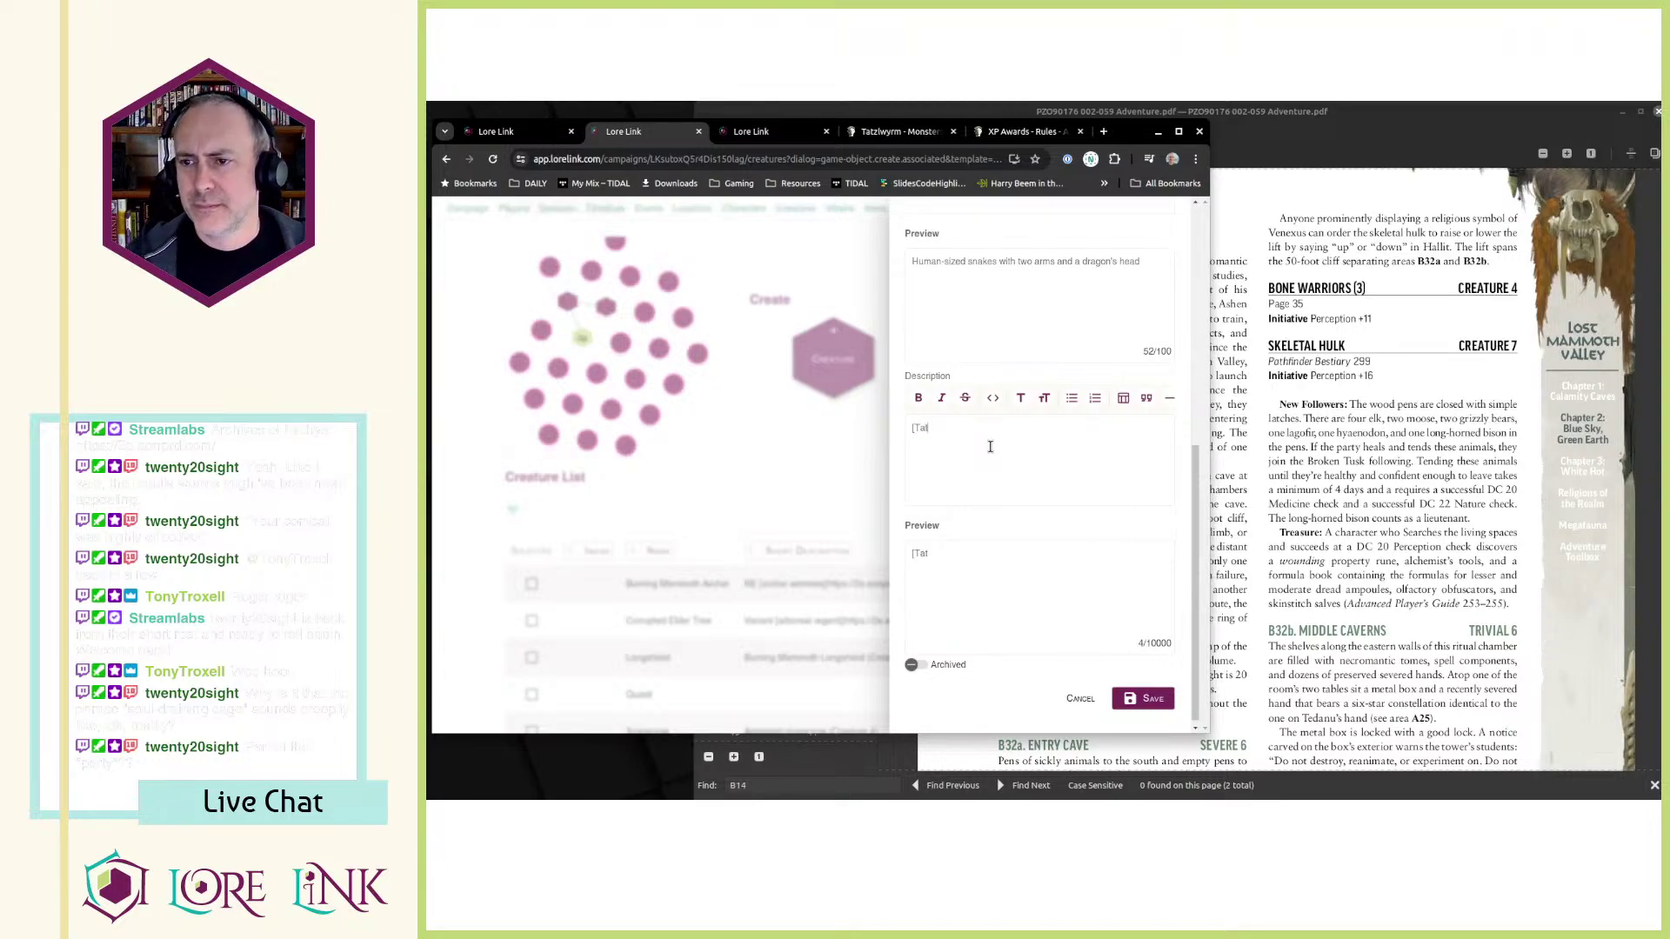
text(zlwyrm])
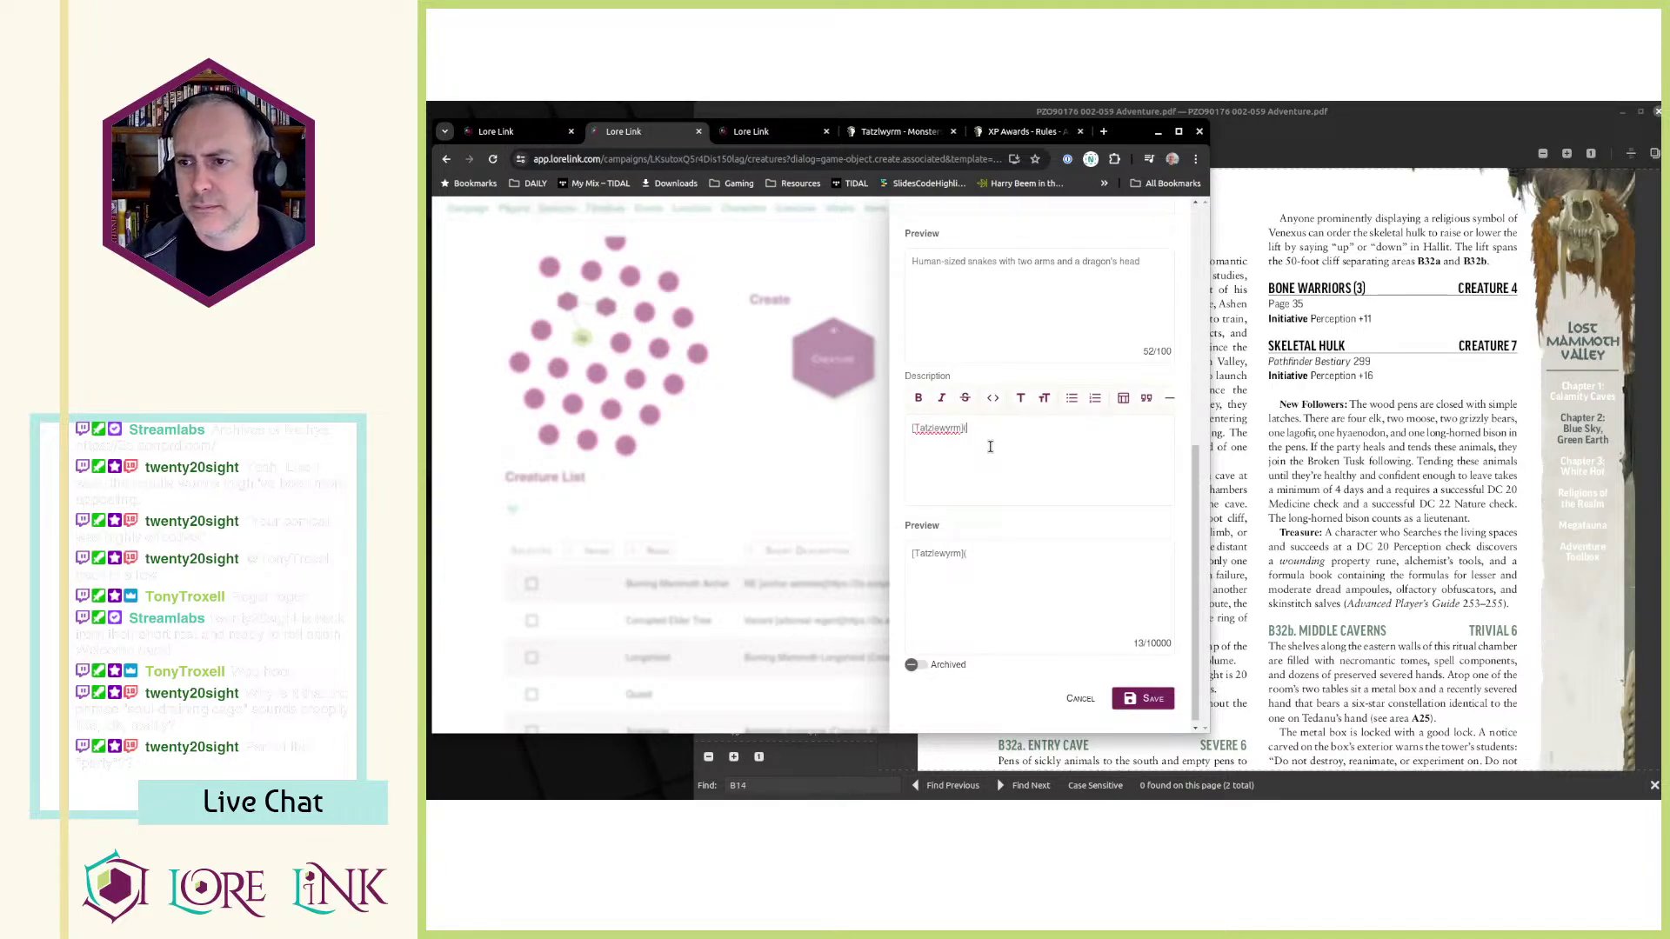
text(()
text(https://2e.aonprd.com/Monsters.aspx?ID=822)
text())
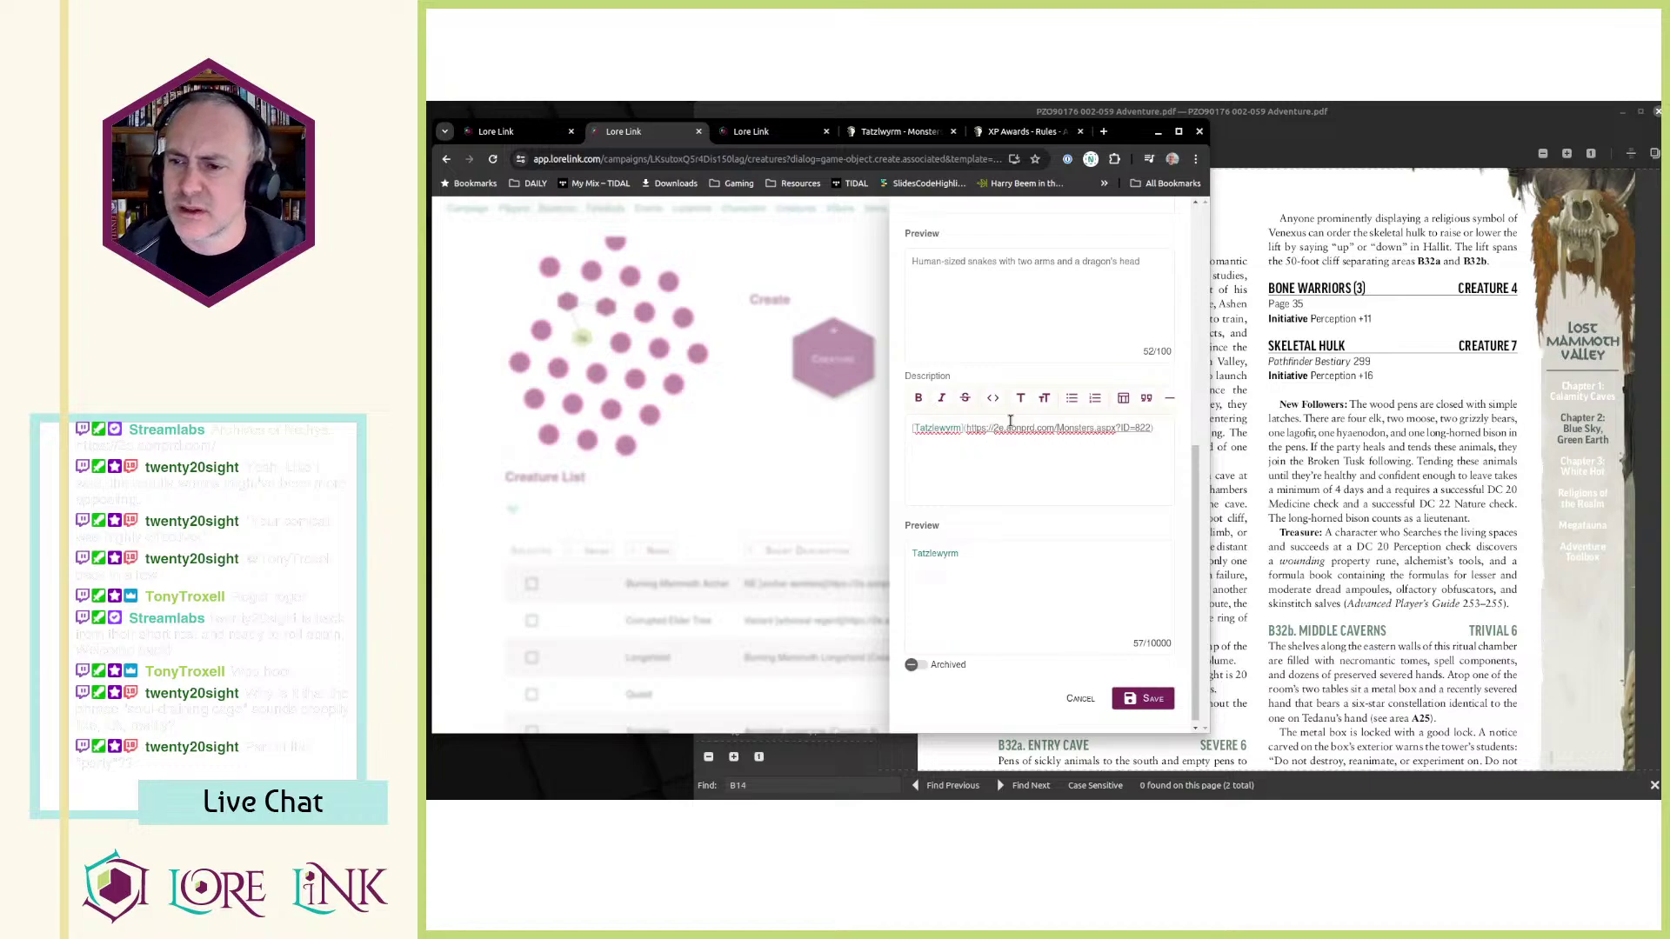
- Copy the line "Perception +8; darkvision" from the Archives of Nethys stat block into the Lore Link description, below a blank line
click(897, 131)
scroll(554, 493, down, 10)
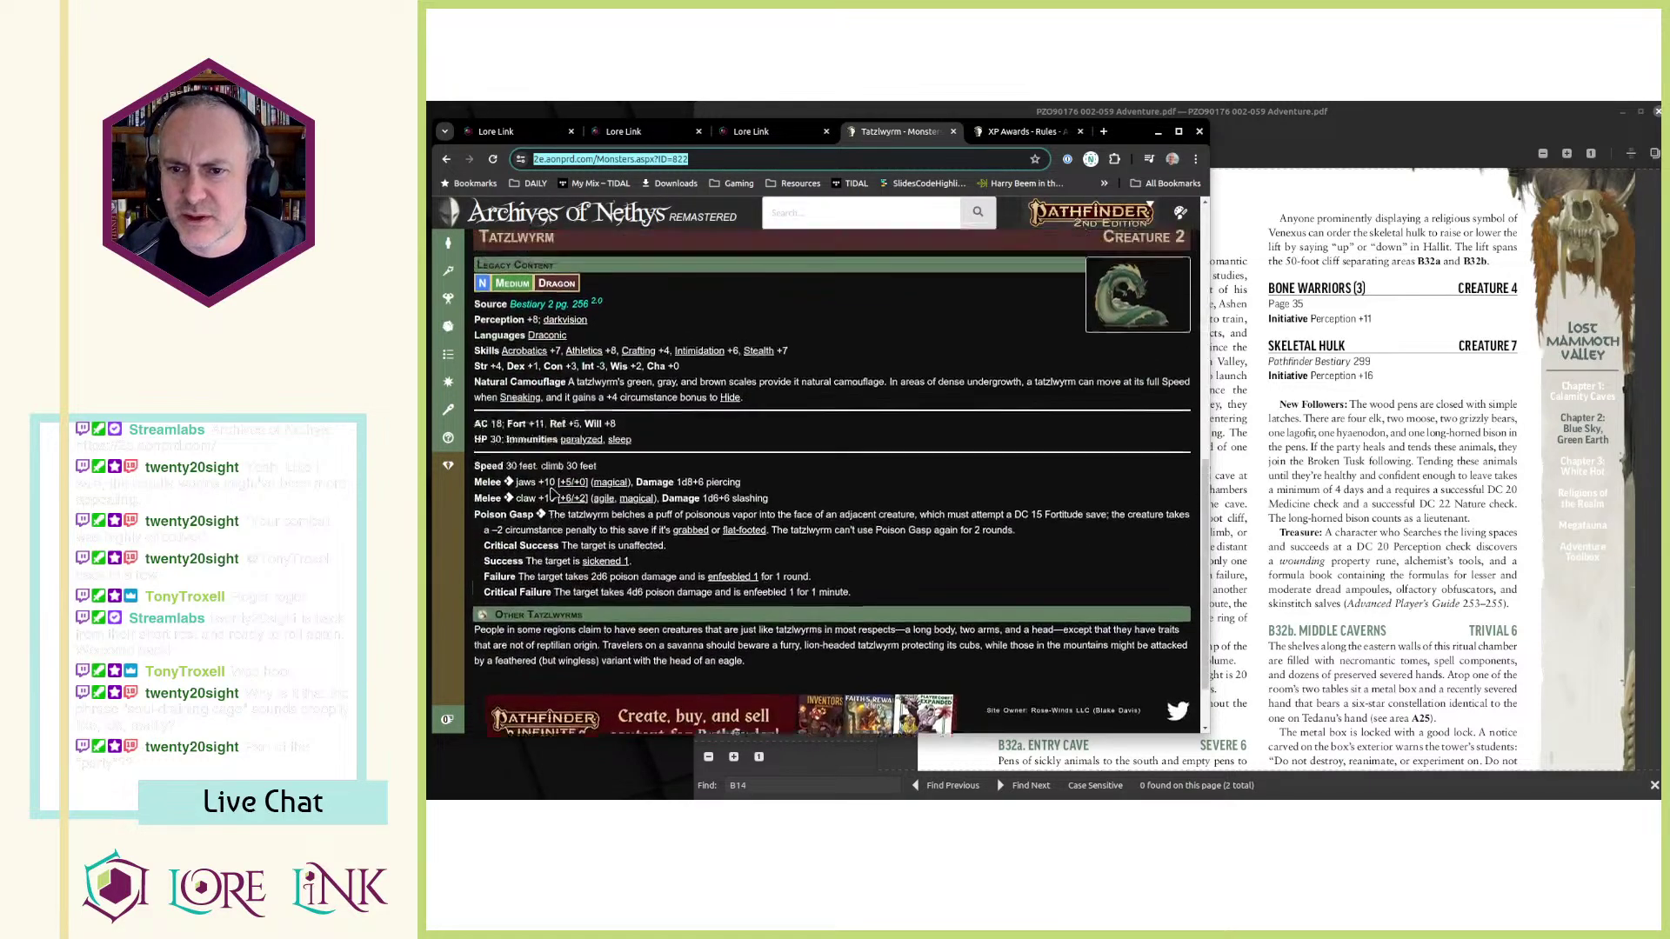
scroll(554, 493, up, 2)
click(481, 514)
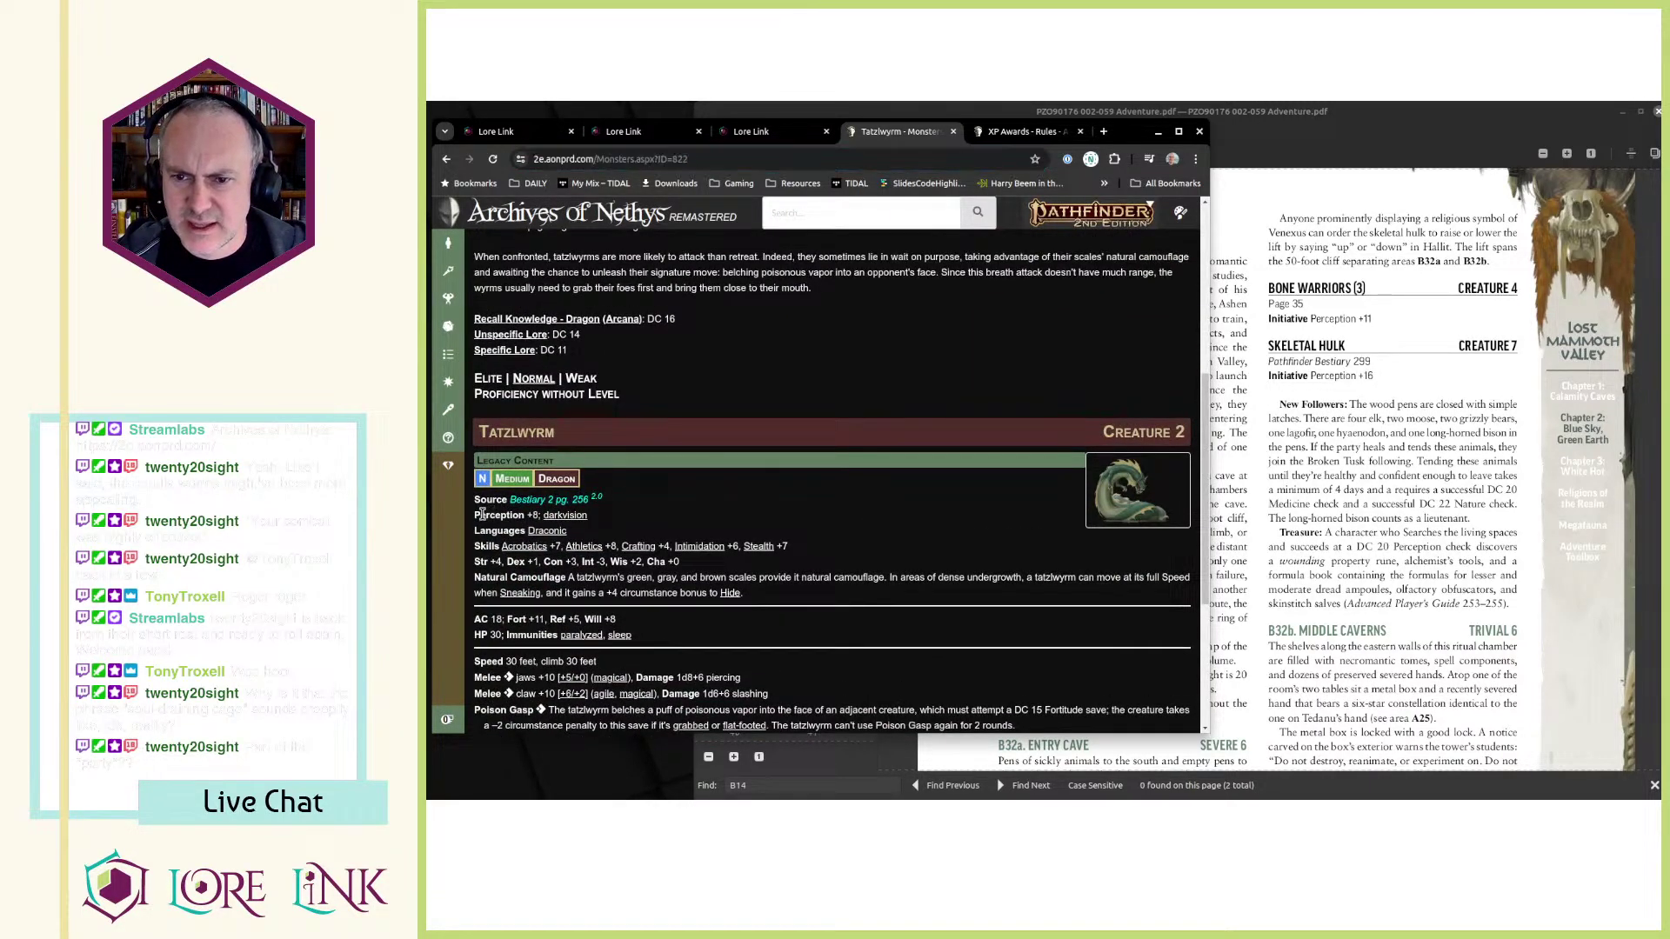
double_click(481, 514)
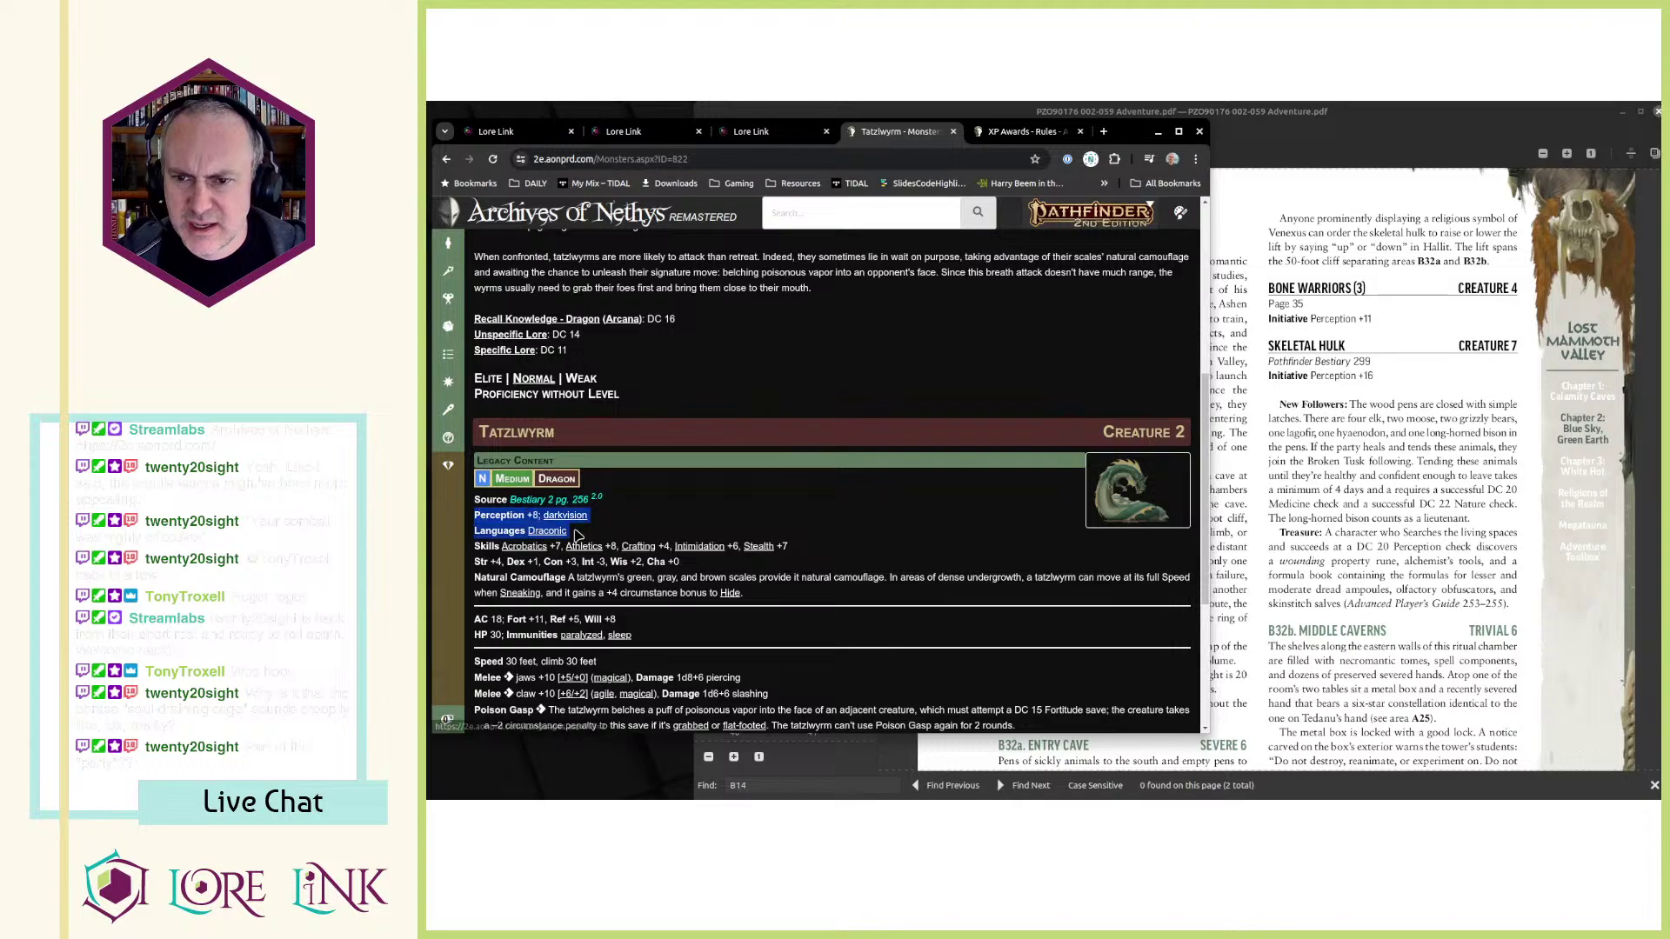
click(678, 132)
text(Perception +8; darkvision)
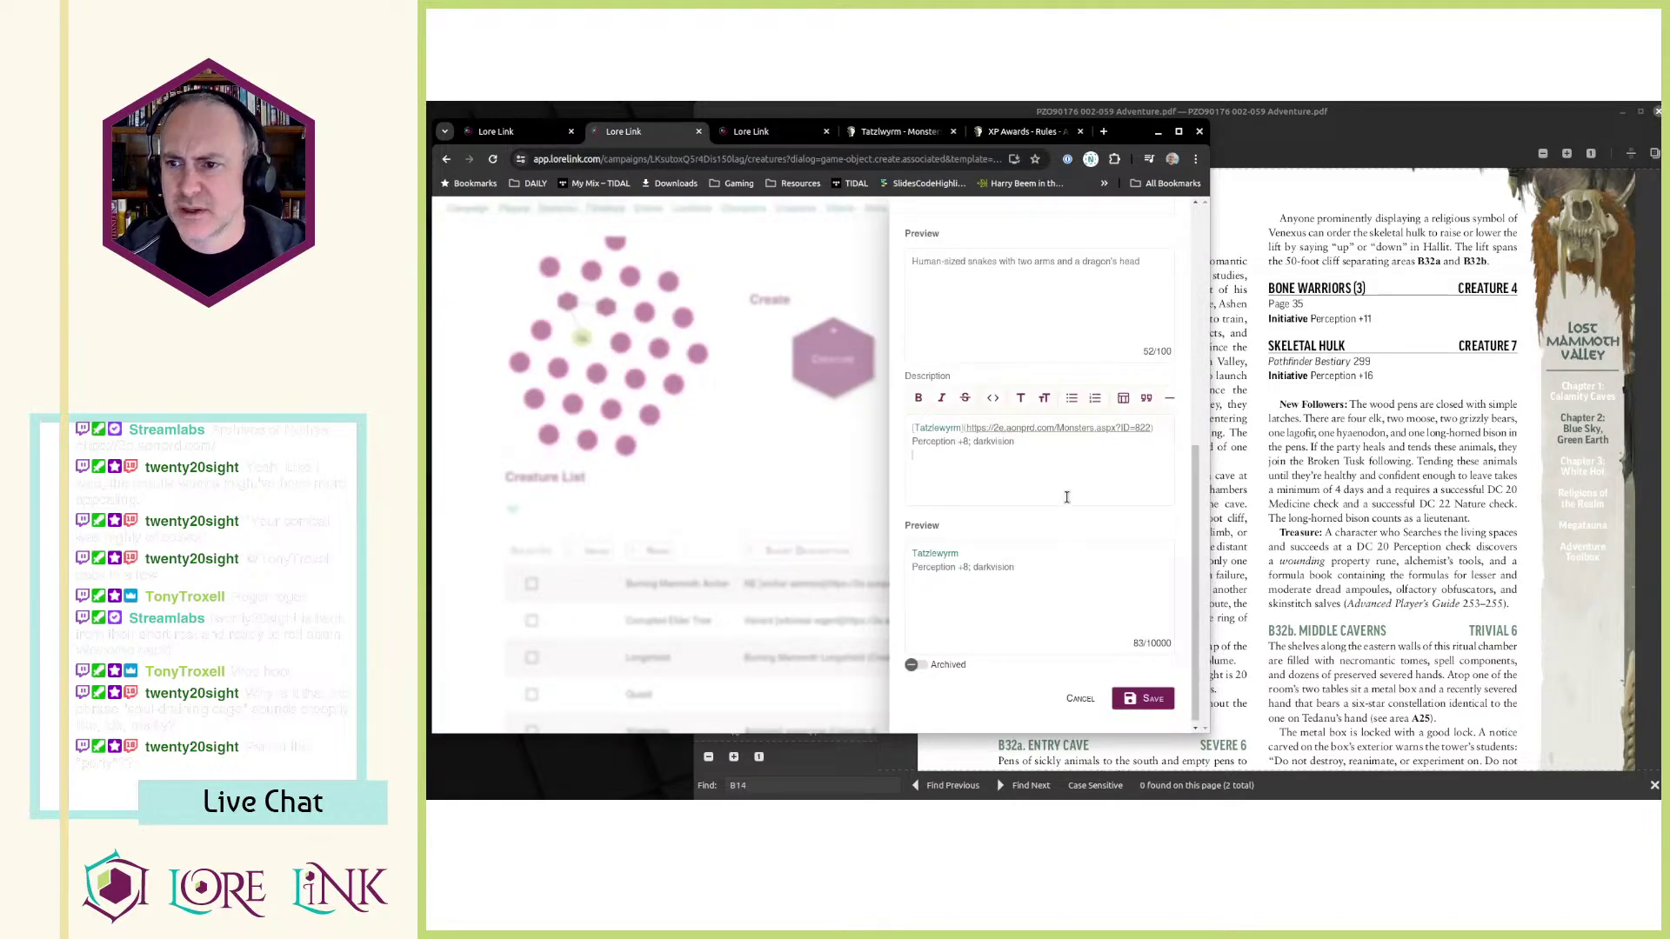
key(Return)
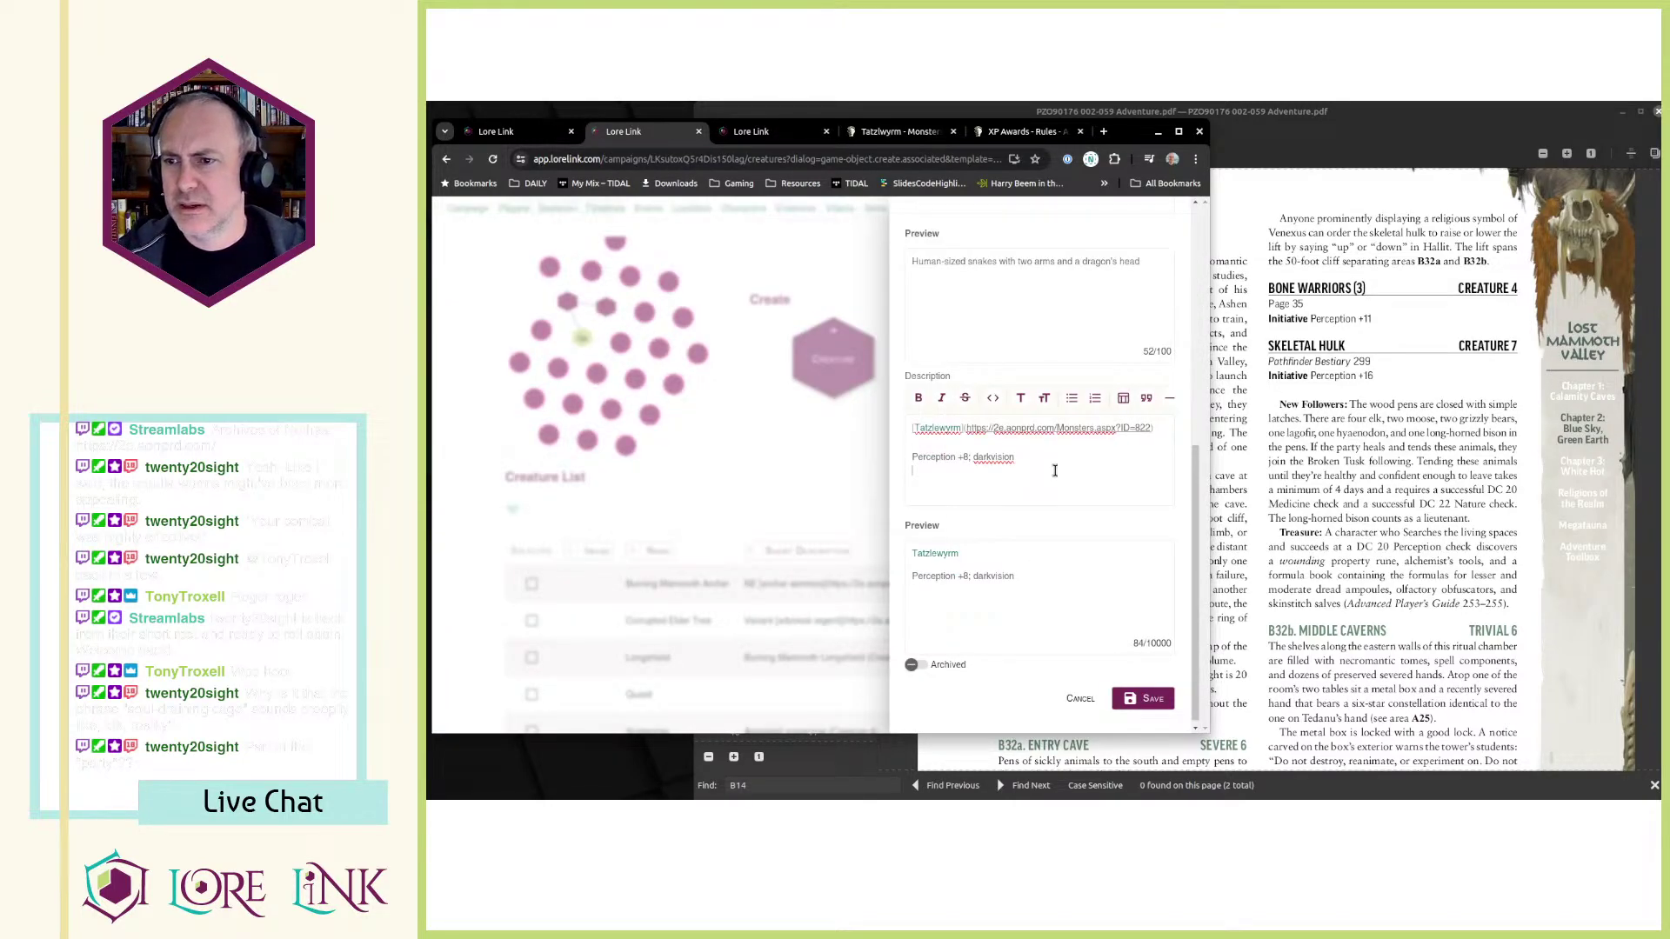
- Copy the AC, saves, HP and immunities lines from the Tatzlwyrm stat block into the creature's description and save the creature
click(898, 131)
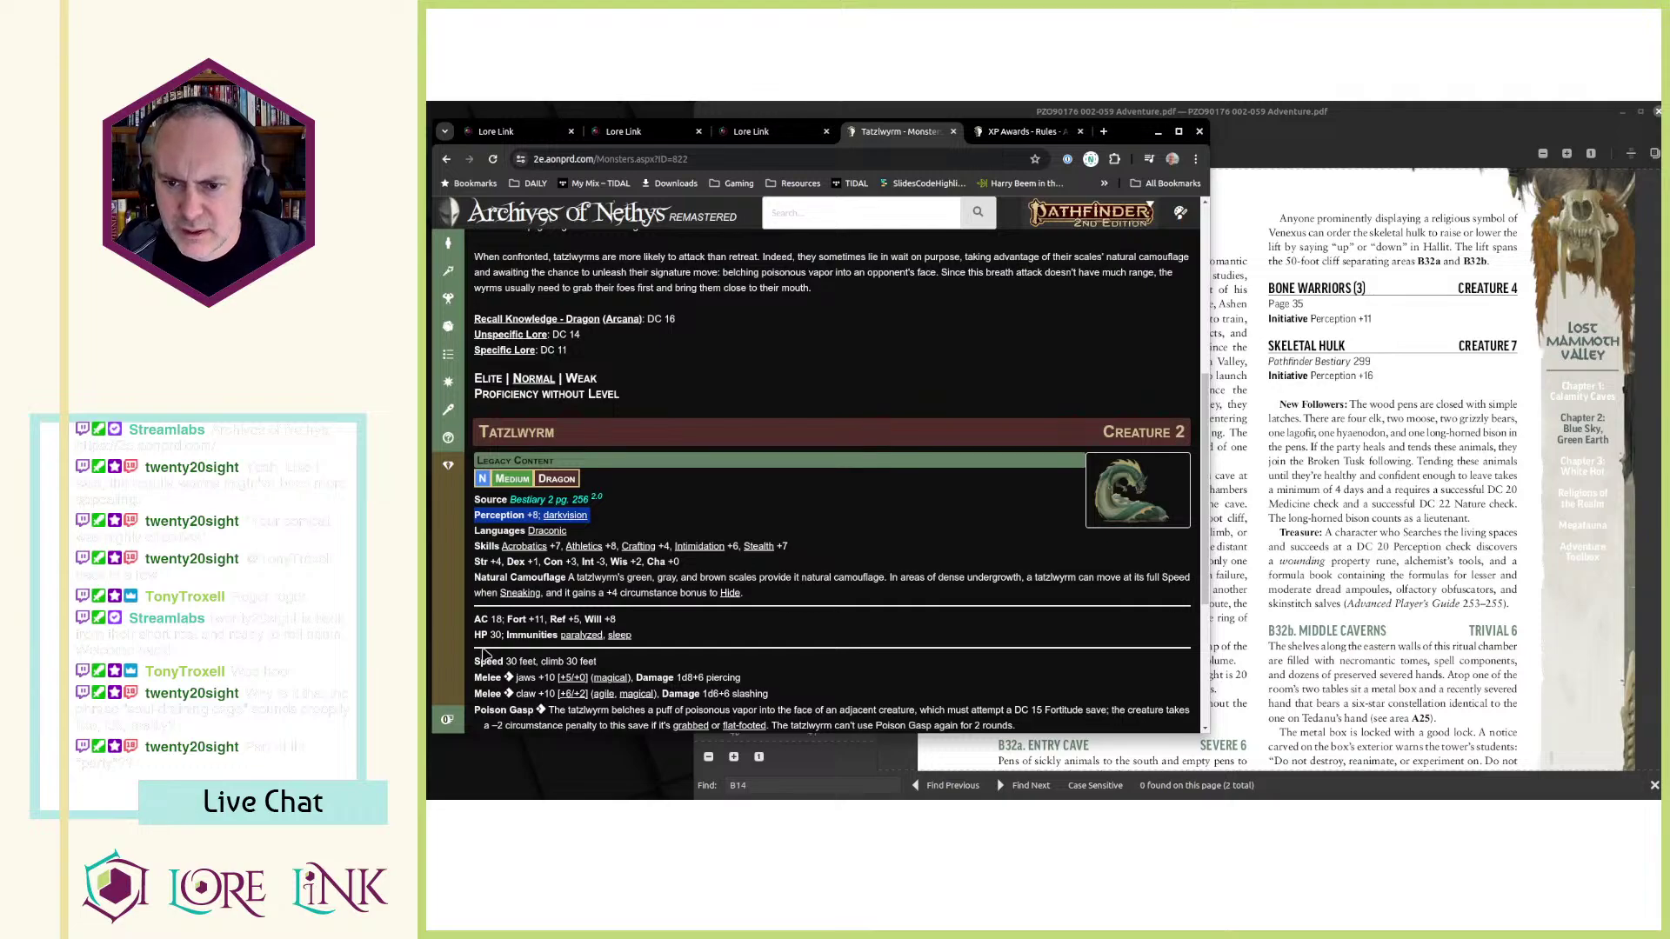
drag(476, 620, 684, 638)
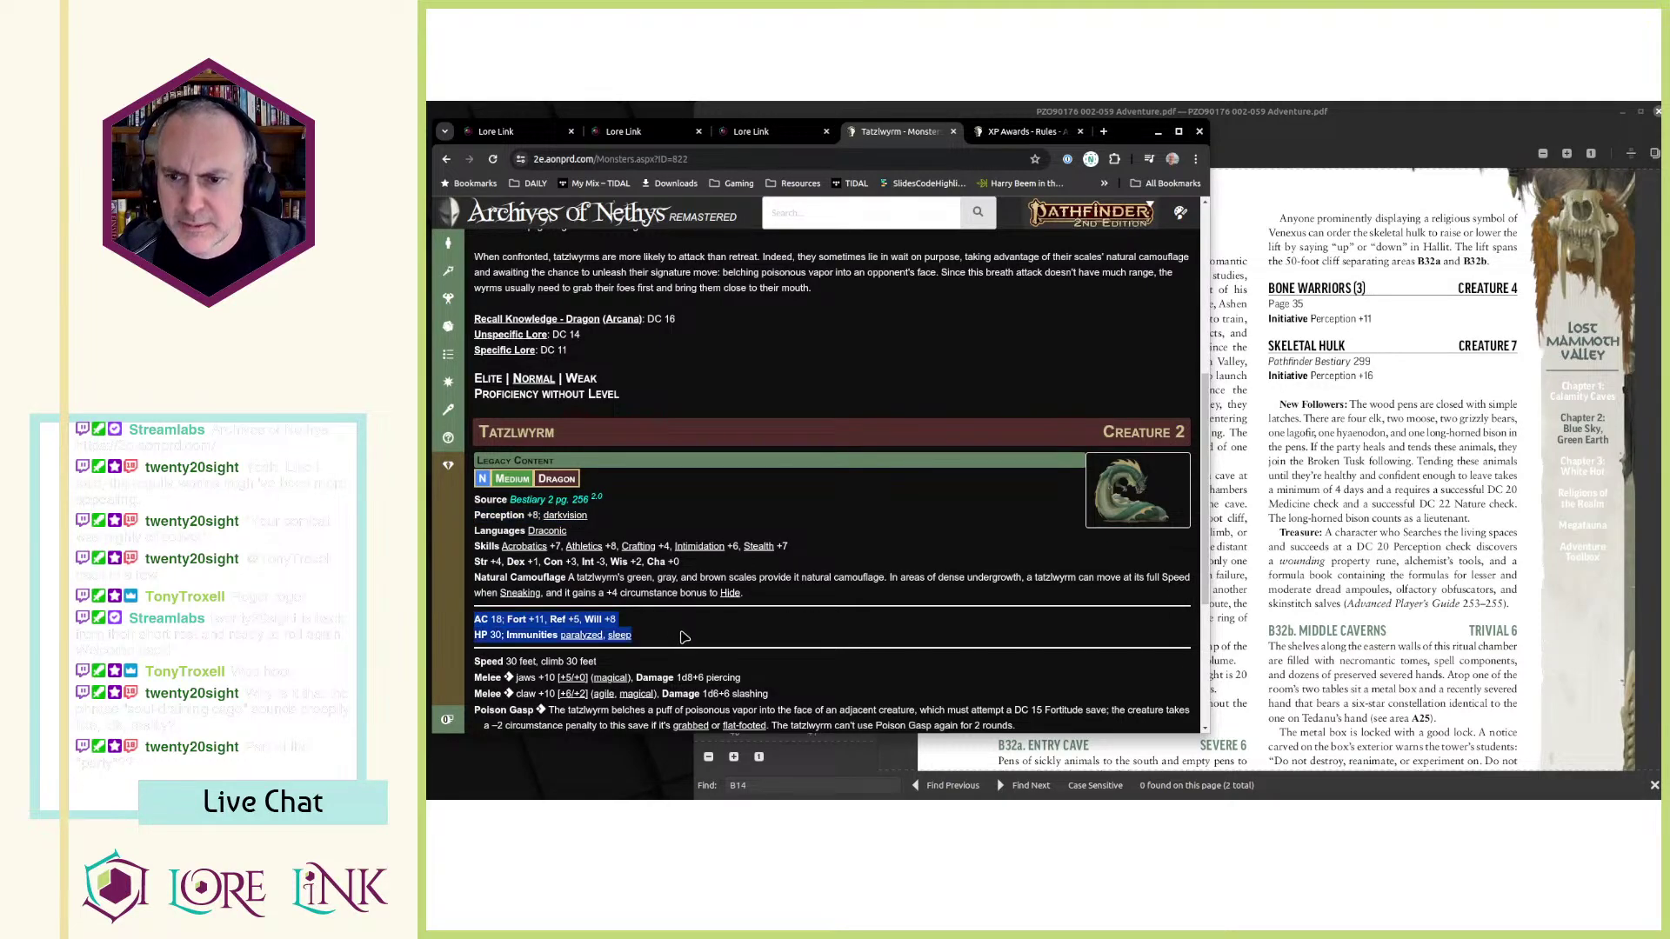
key(ctrl+c)
key(ctrl+shift+Tab)
key(ctrl+shift+Tab)
key(ctrl+v)
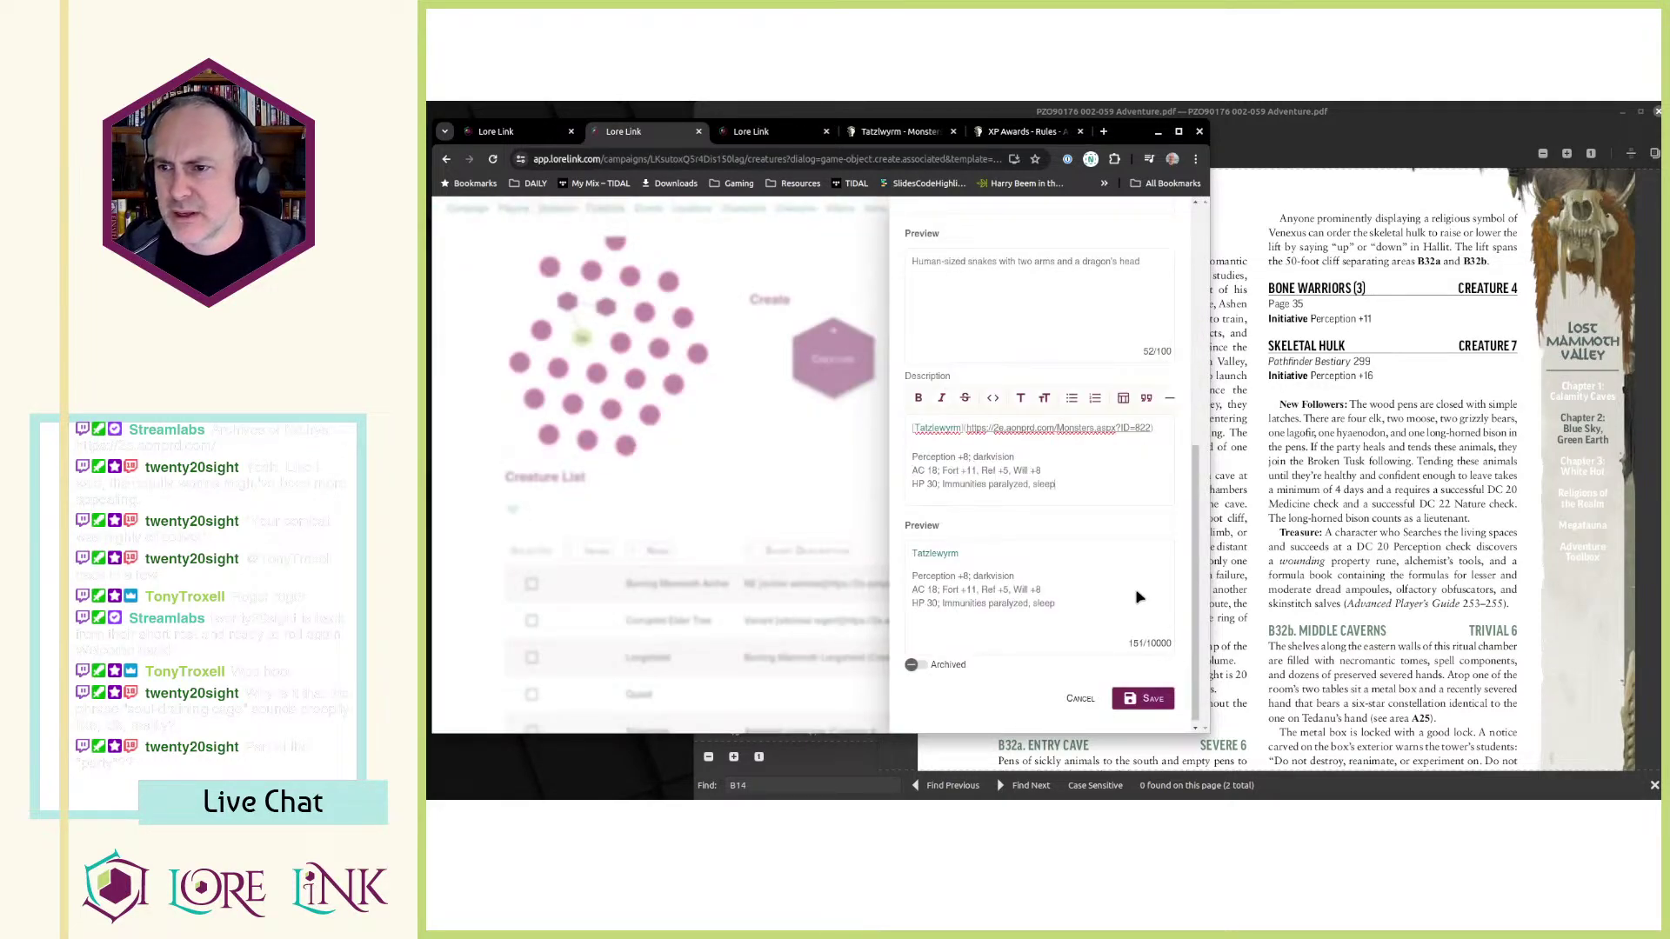
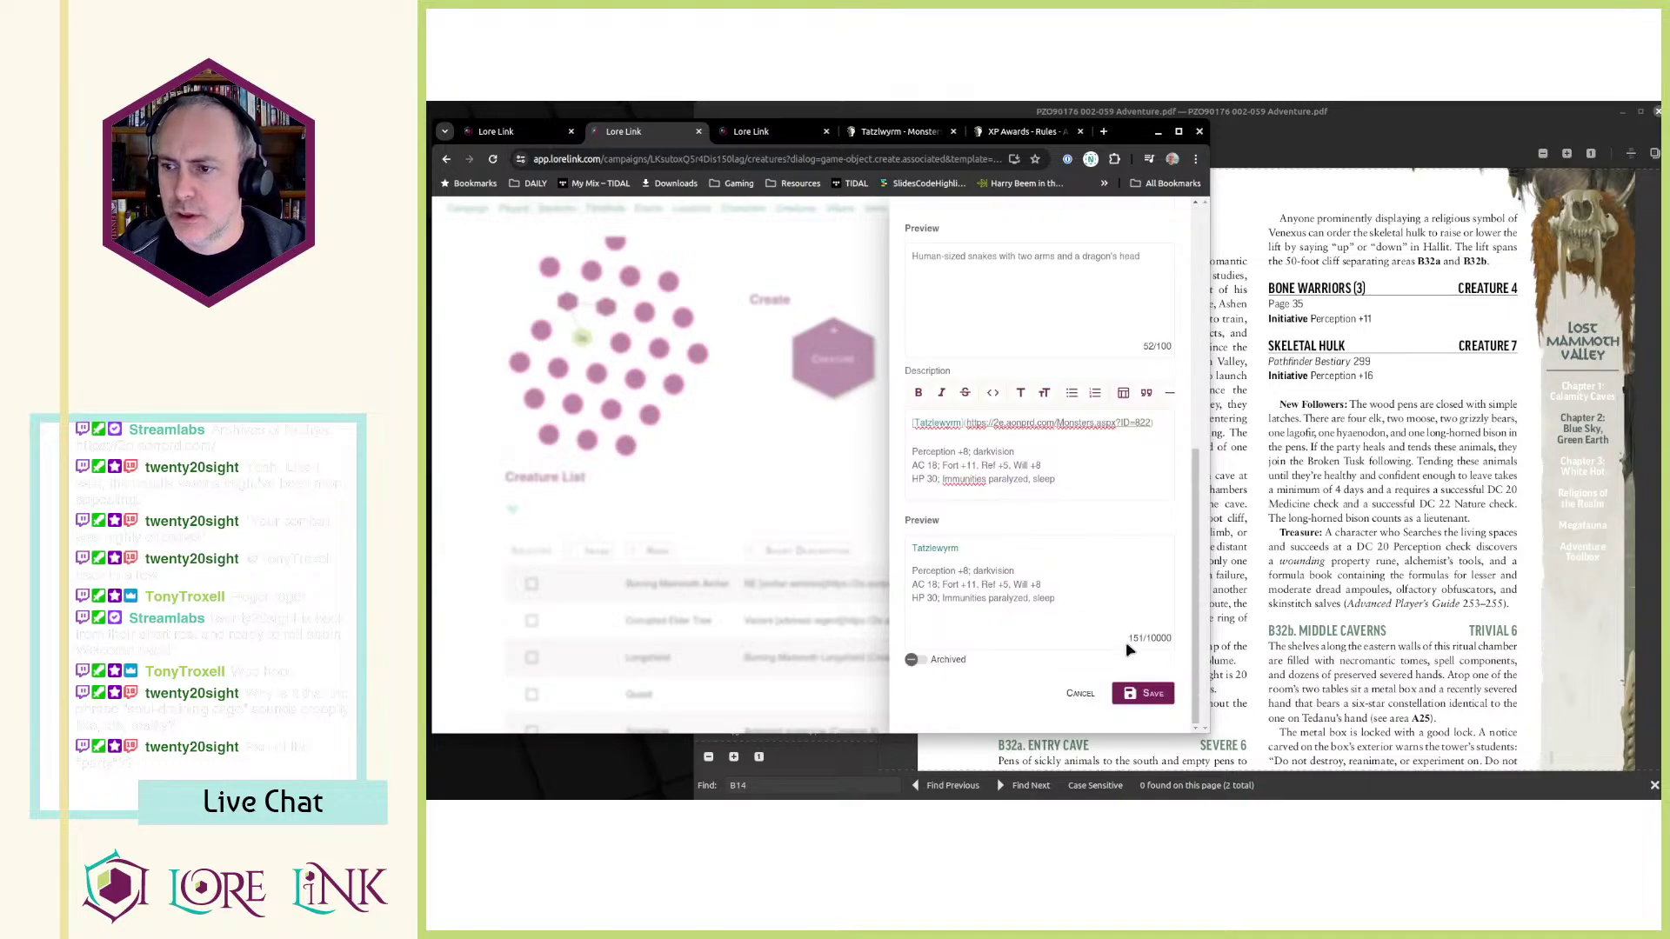
click(1139, 695)
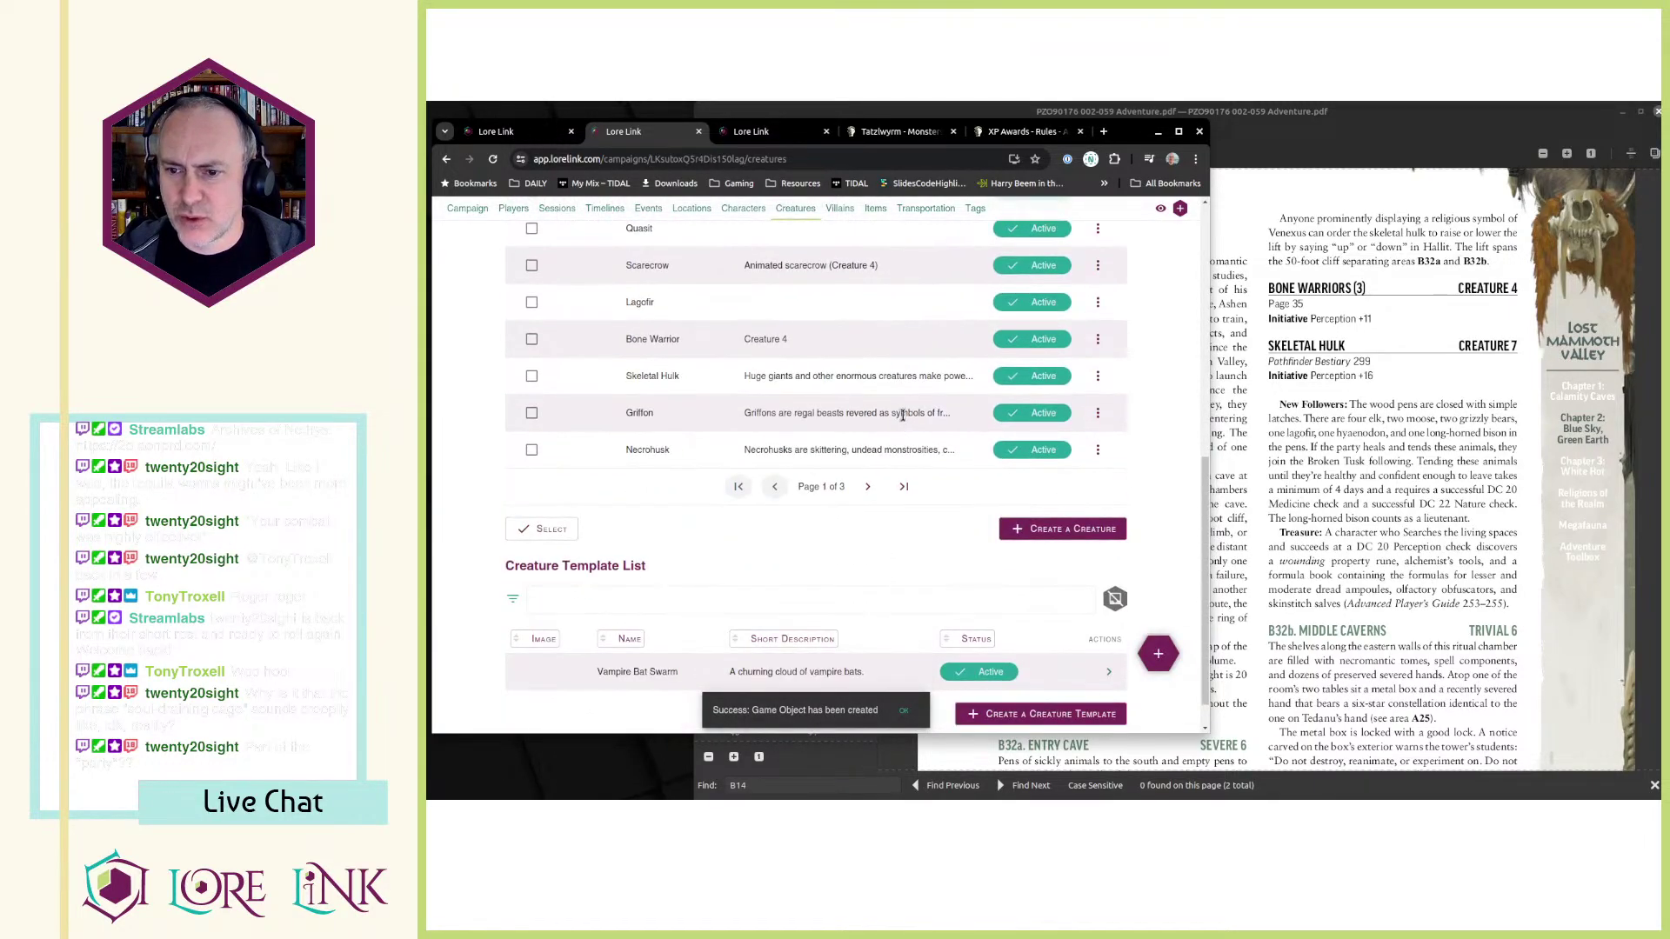
- On the session page, associate the existing game object Tatzlwyrm with the session
key(ctrl+shift+Tab)
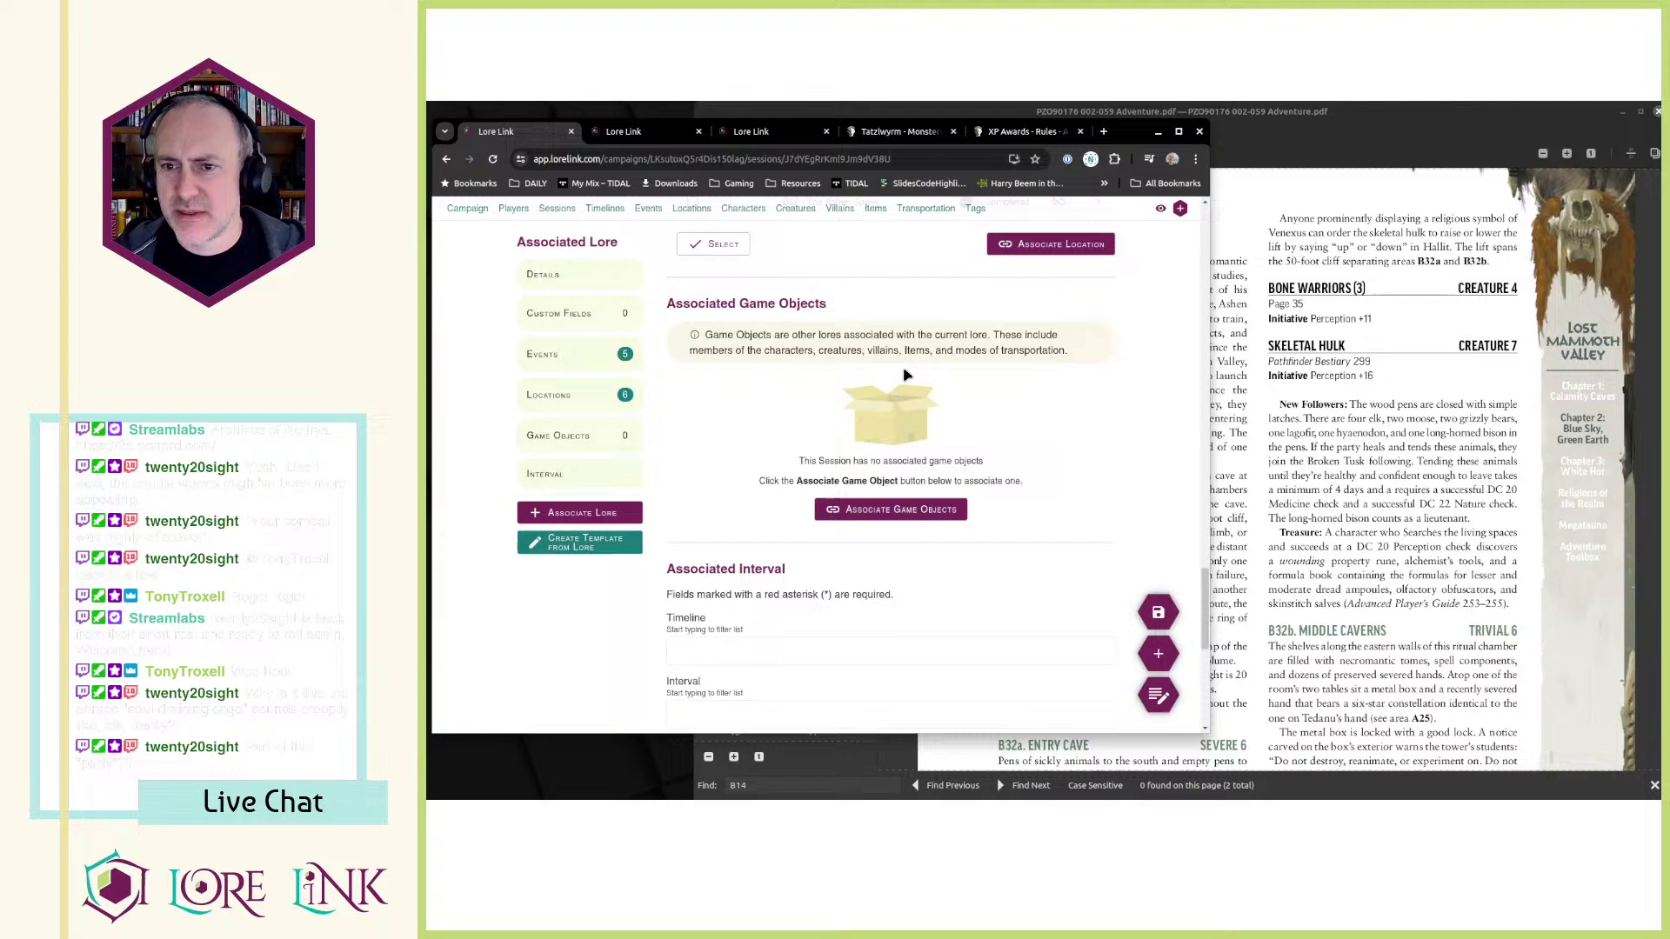
click(908, 515)
click(987, 442)
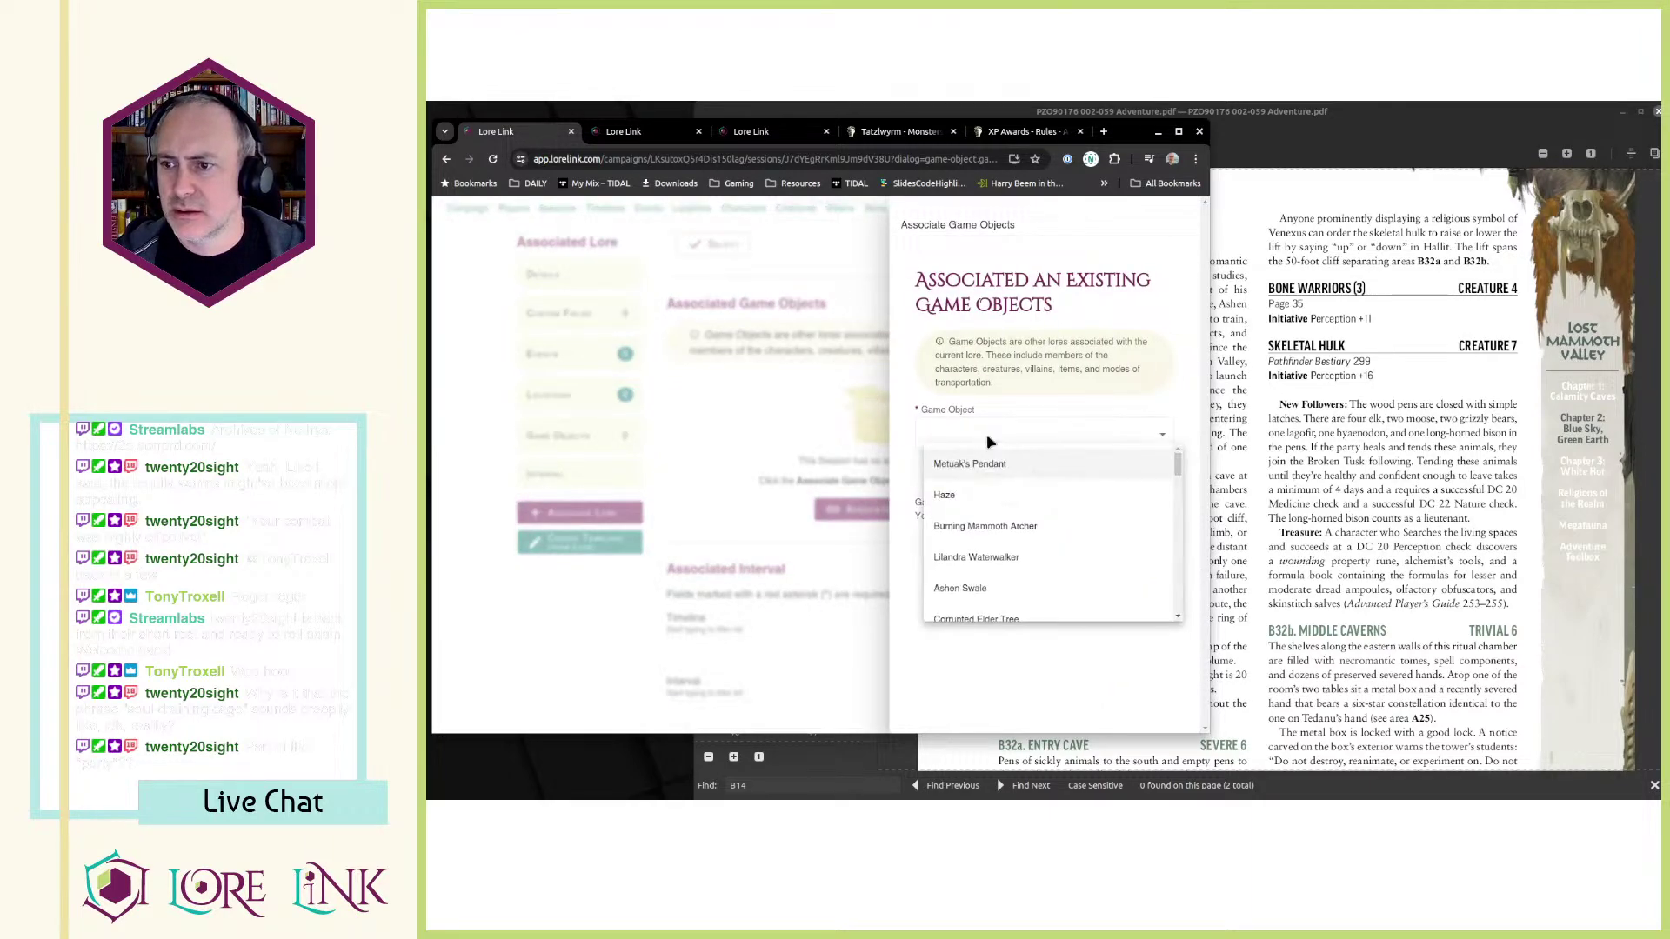
scroll(1009, 492, down, 3)
scroll(1011, 496, down, 5)
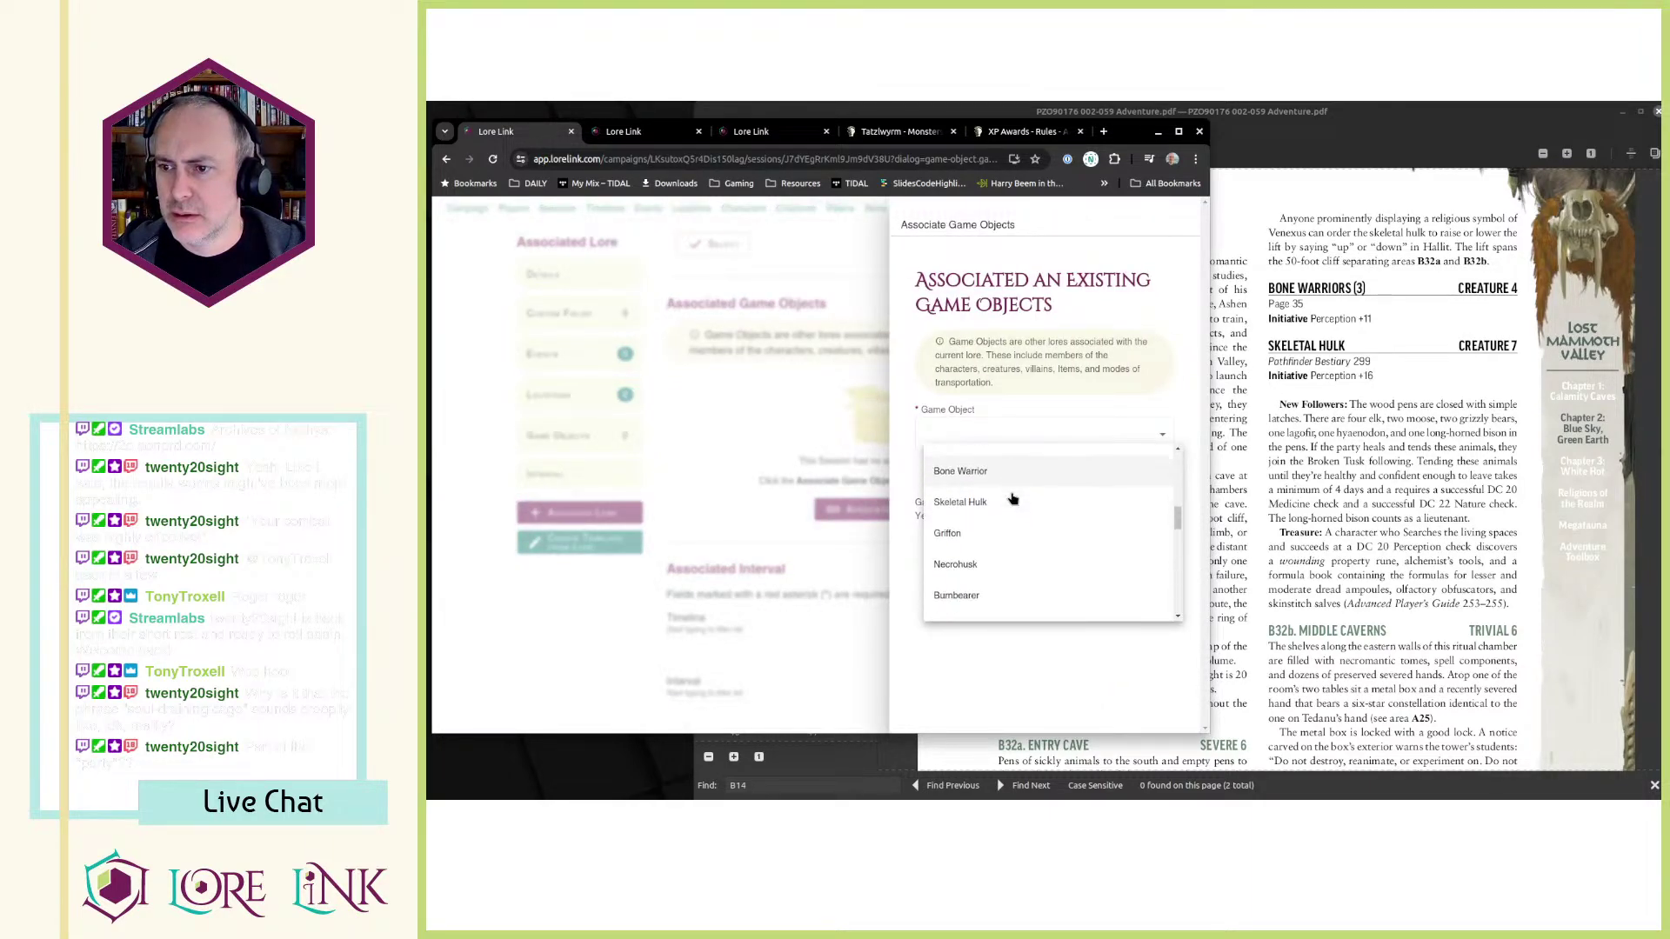
click(1007, 507)
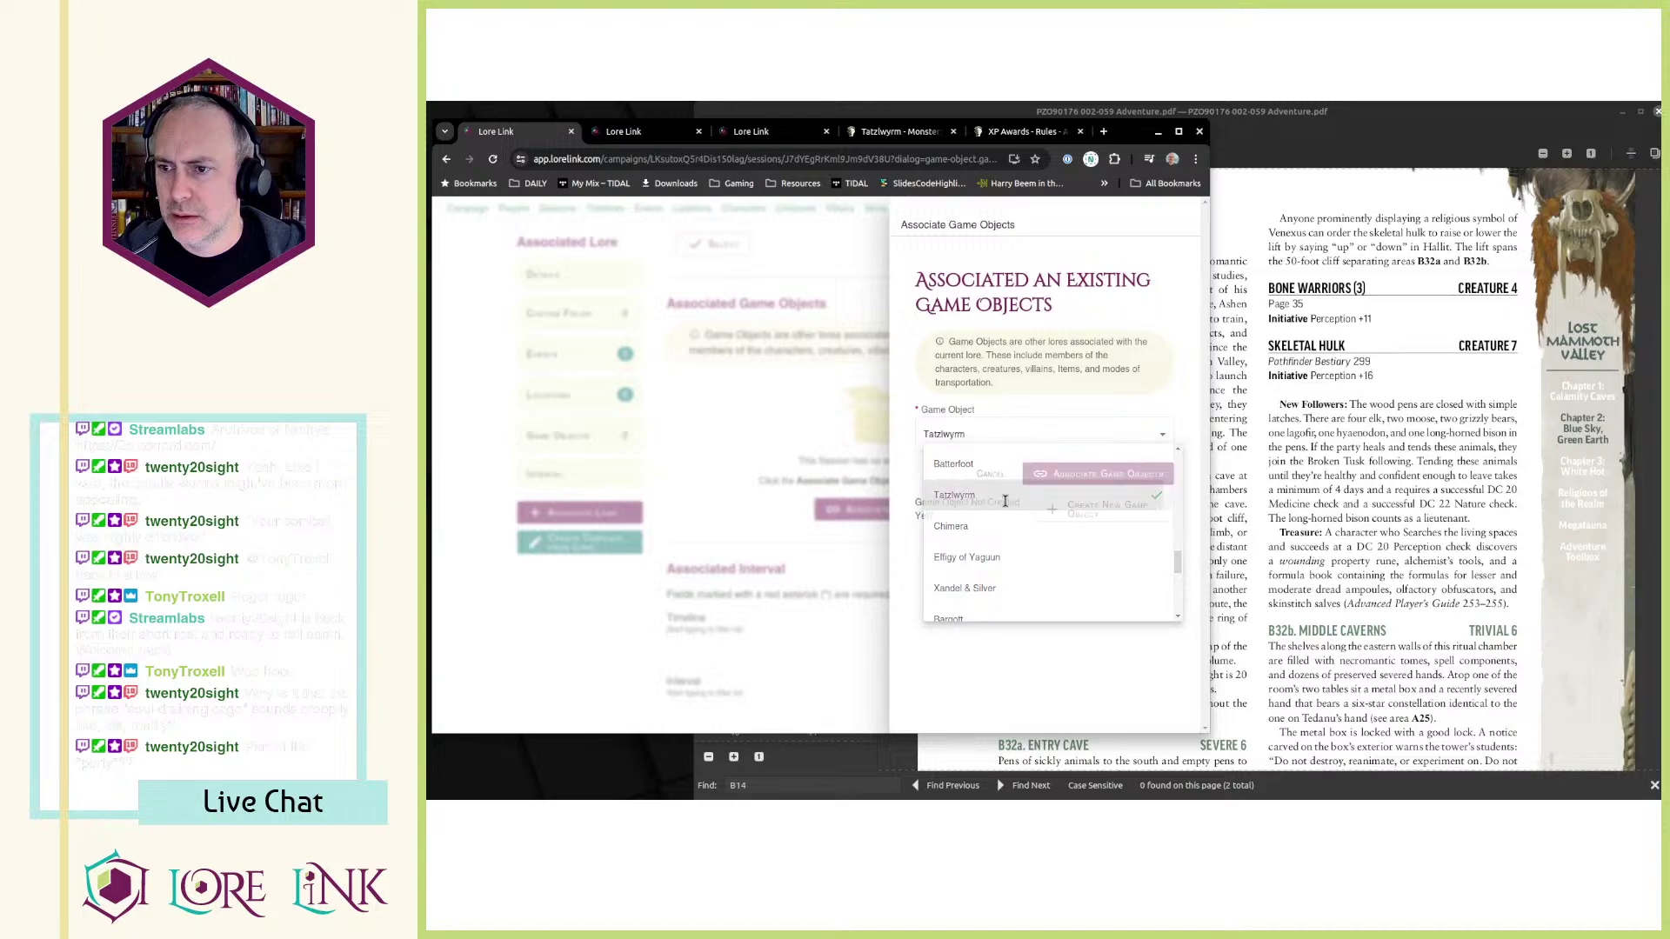
click(1009, 475)
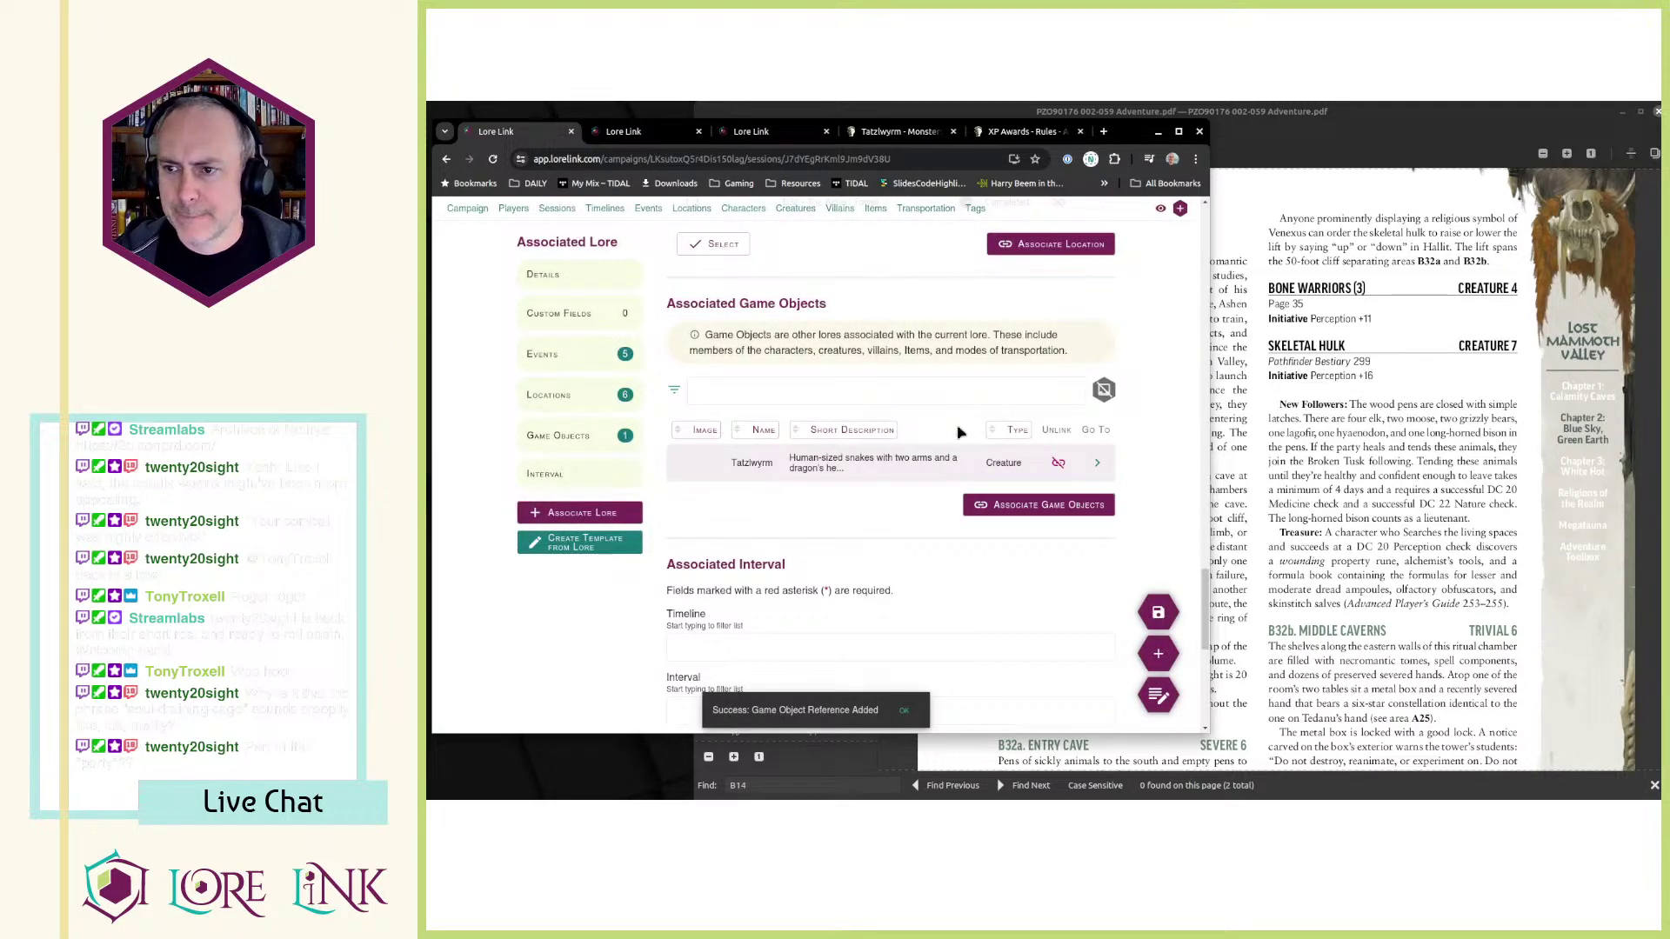
- Open the campaign's Characters page in a new browser tab and start creating a new character
click(594, 135)
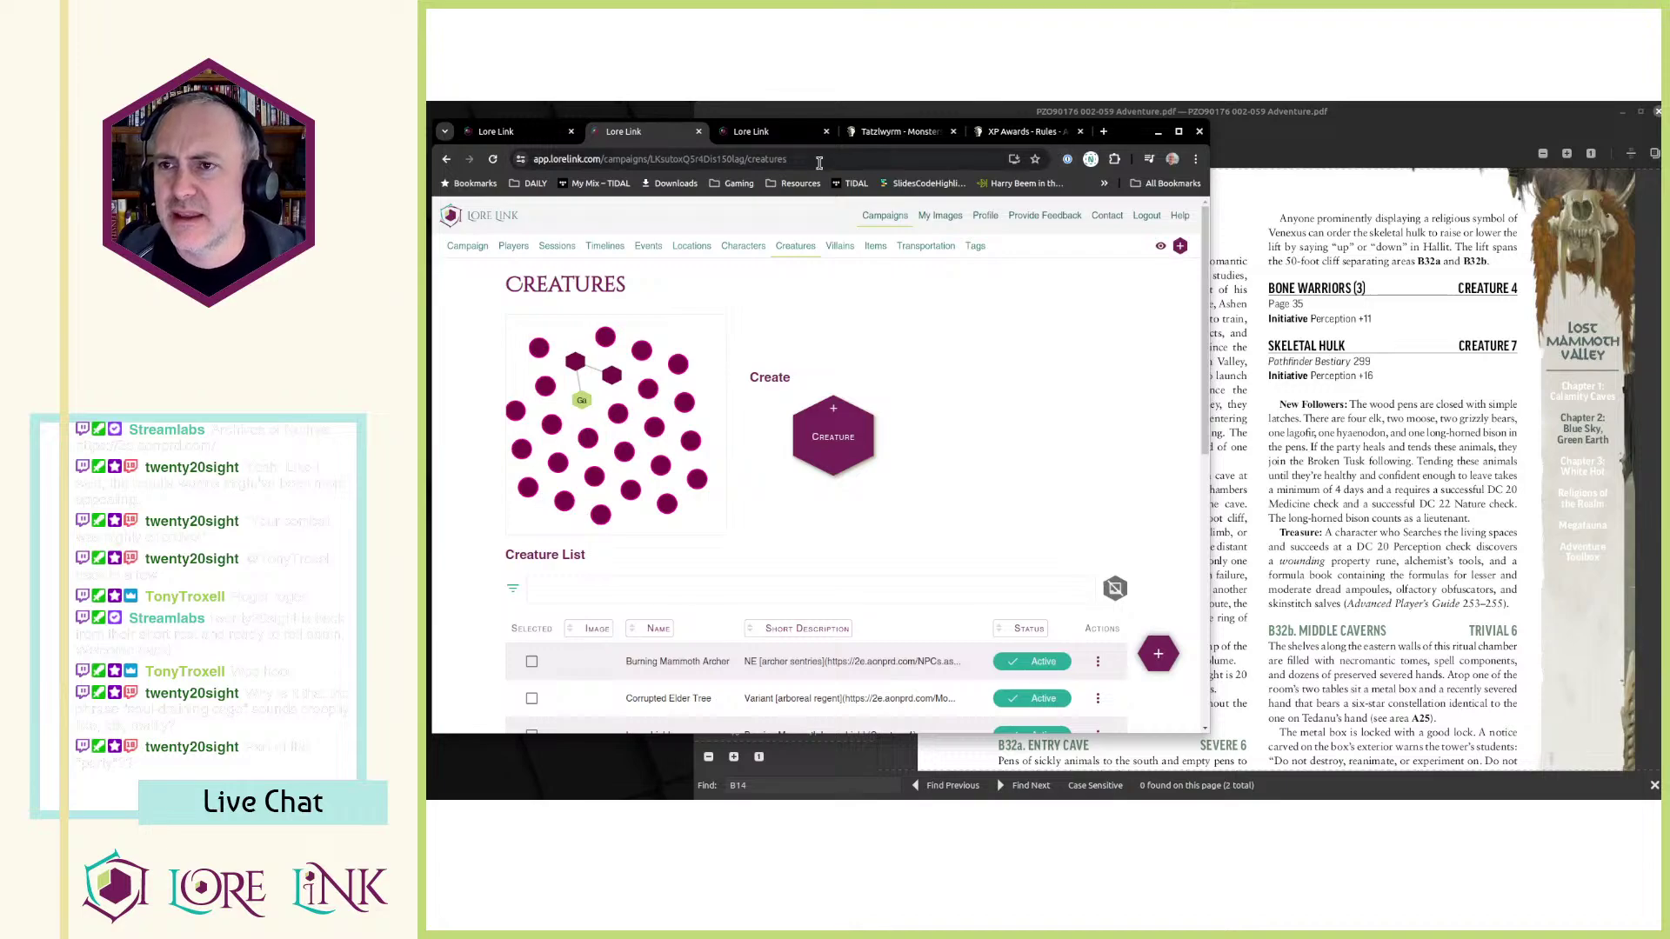
click(770, 140)
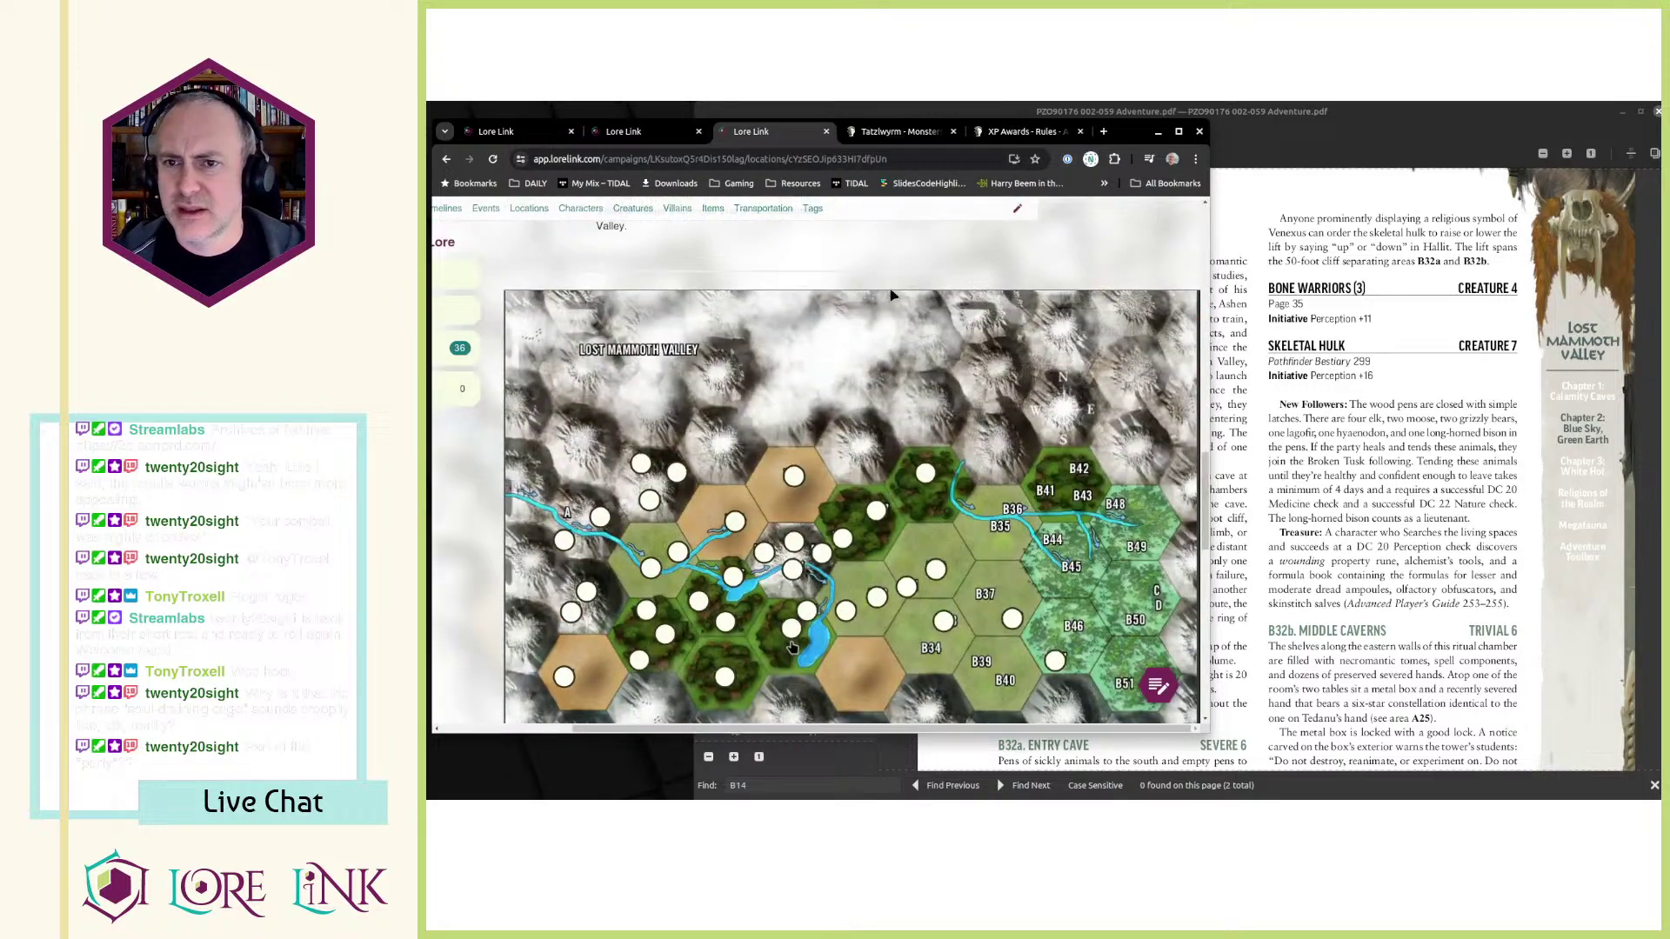
click(647, 134)
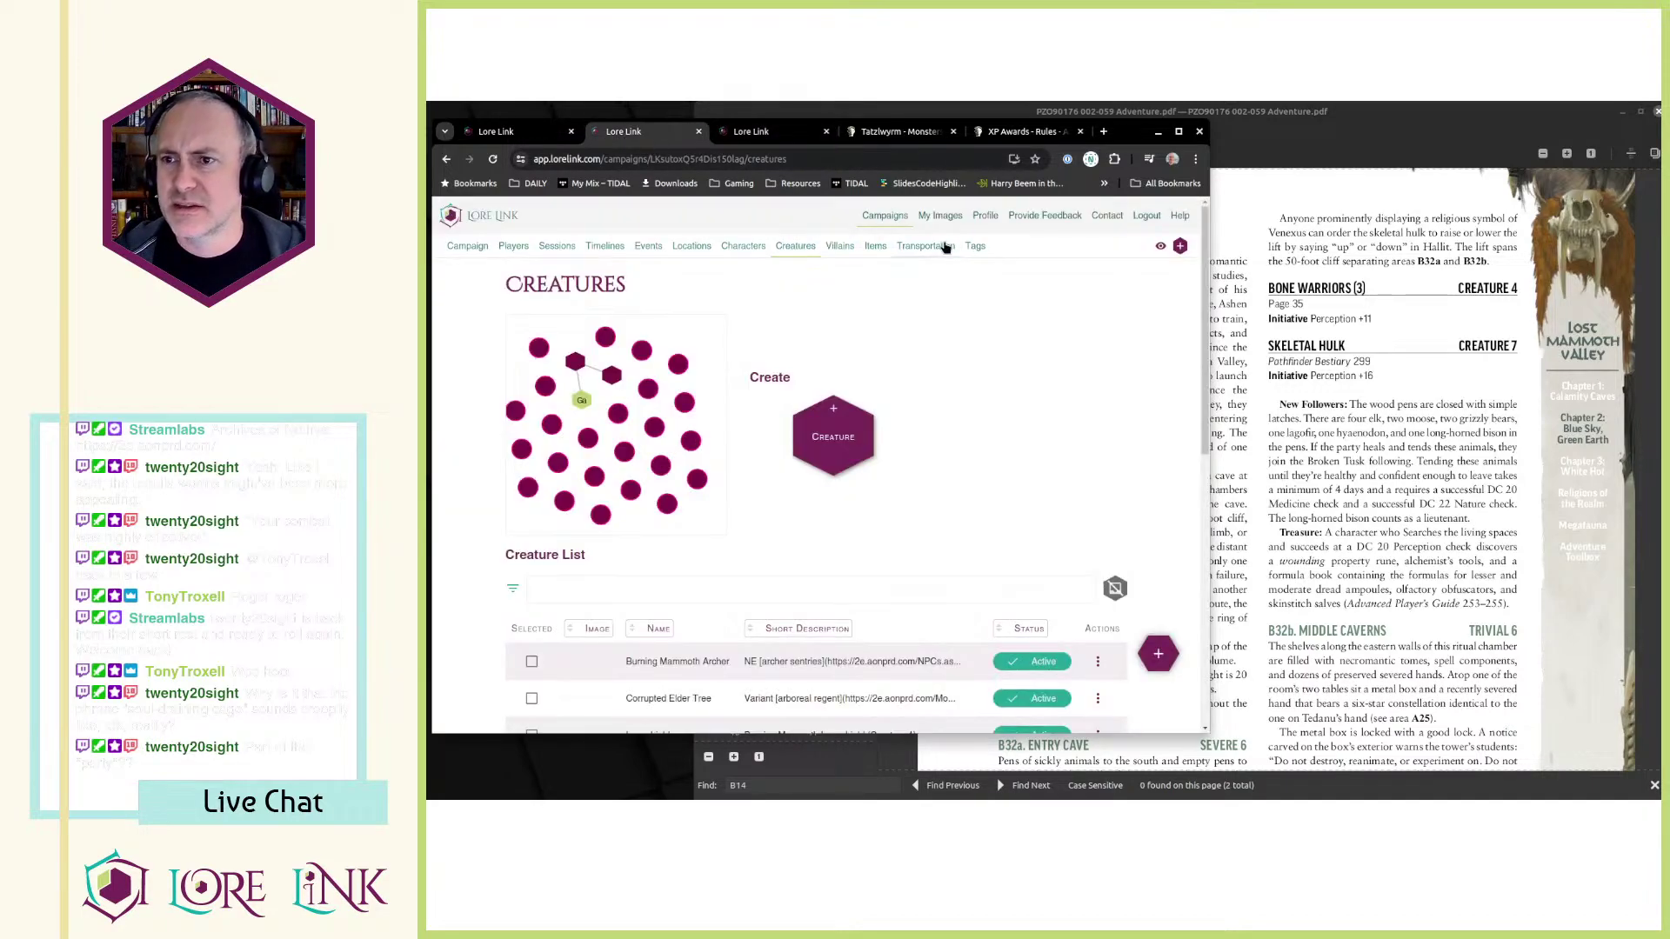
ctrl+click(738, 250)
key(ctrl+Tab)
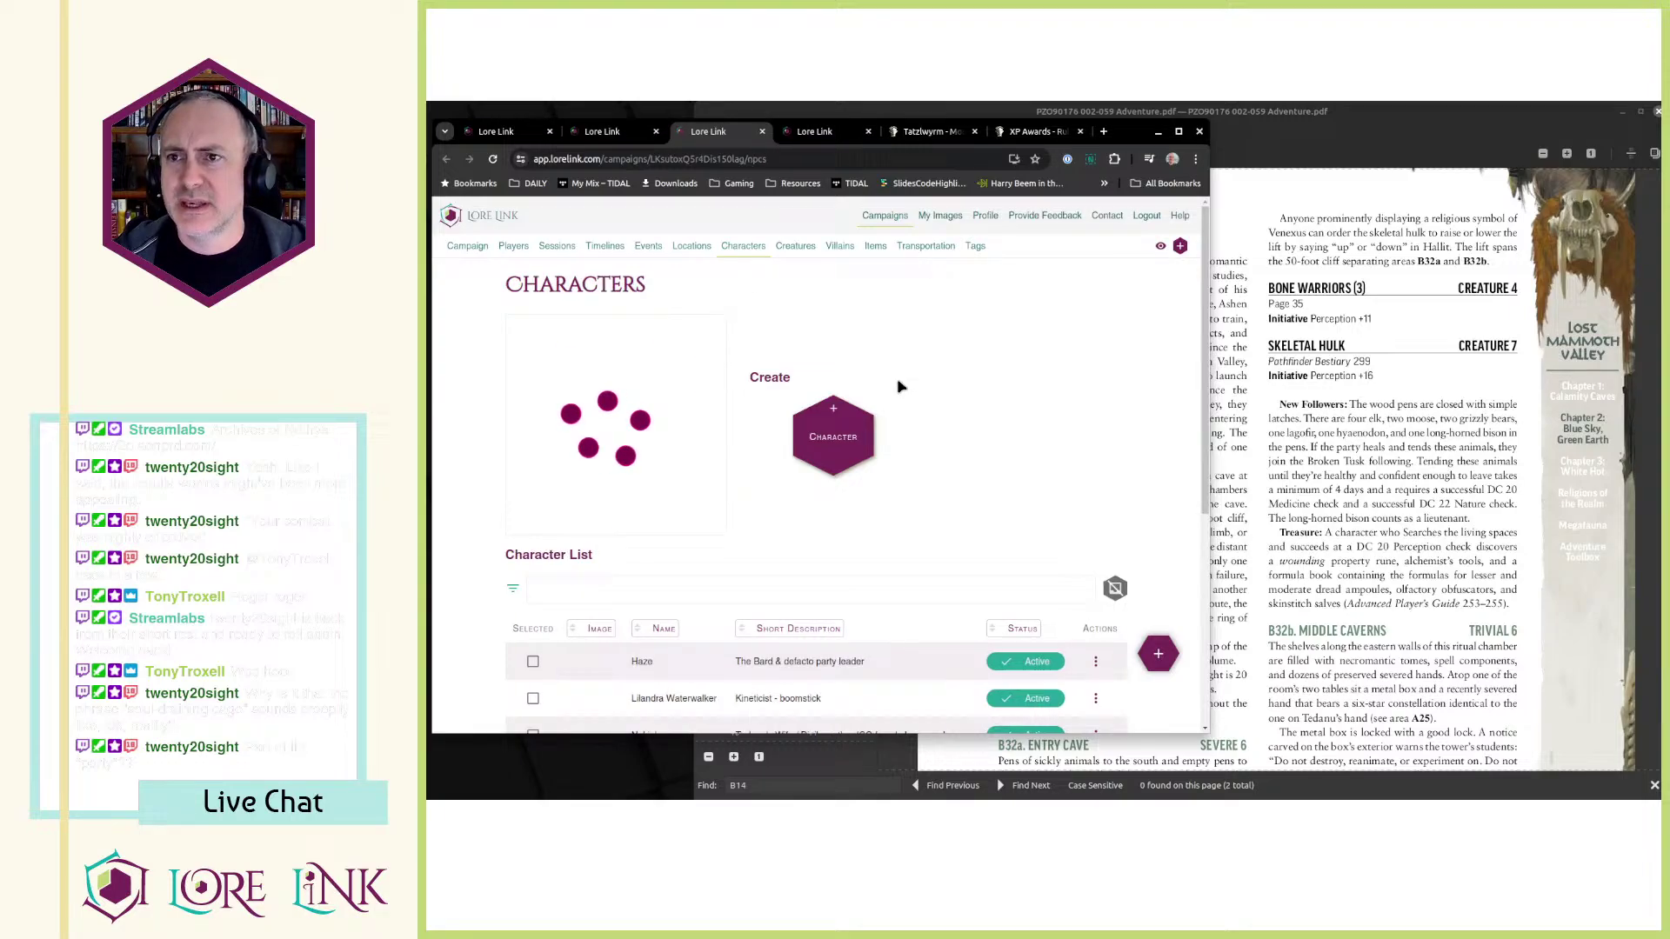
click(850, 435)
- Look through the adventure PDF for the Retkyl and Vyrdor entry on page 28
click(1305, 548)
scroll(1214, 553, up, 17)
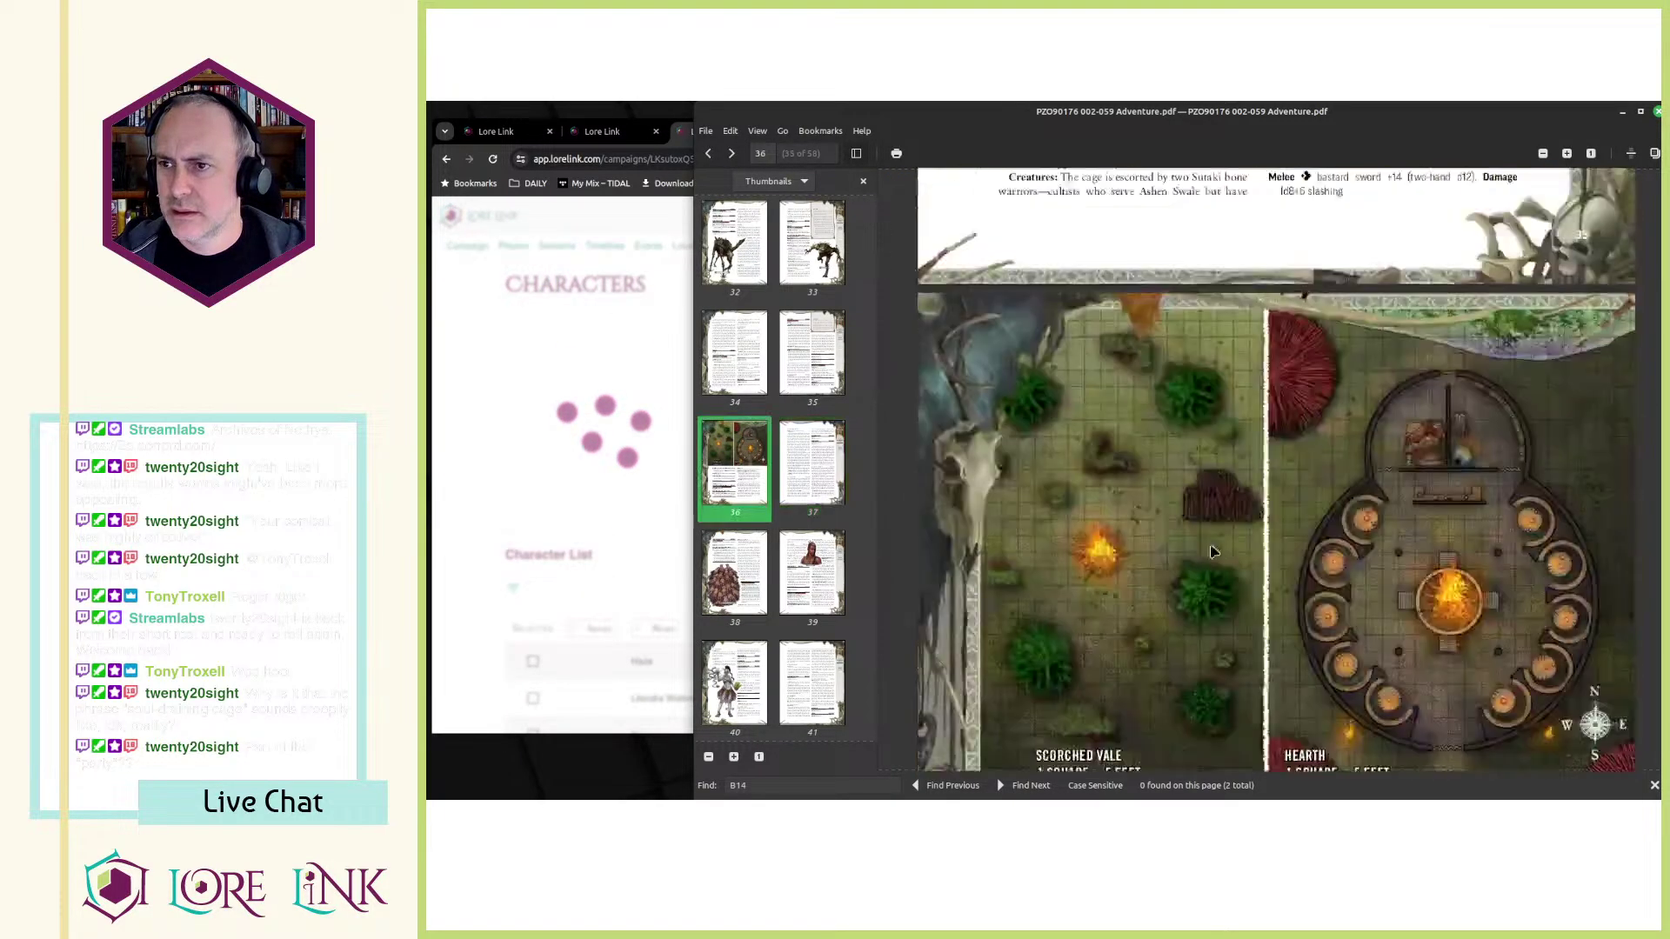
scroll(1214, 553, up, 20)
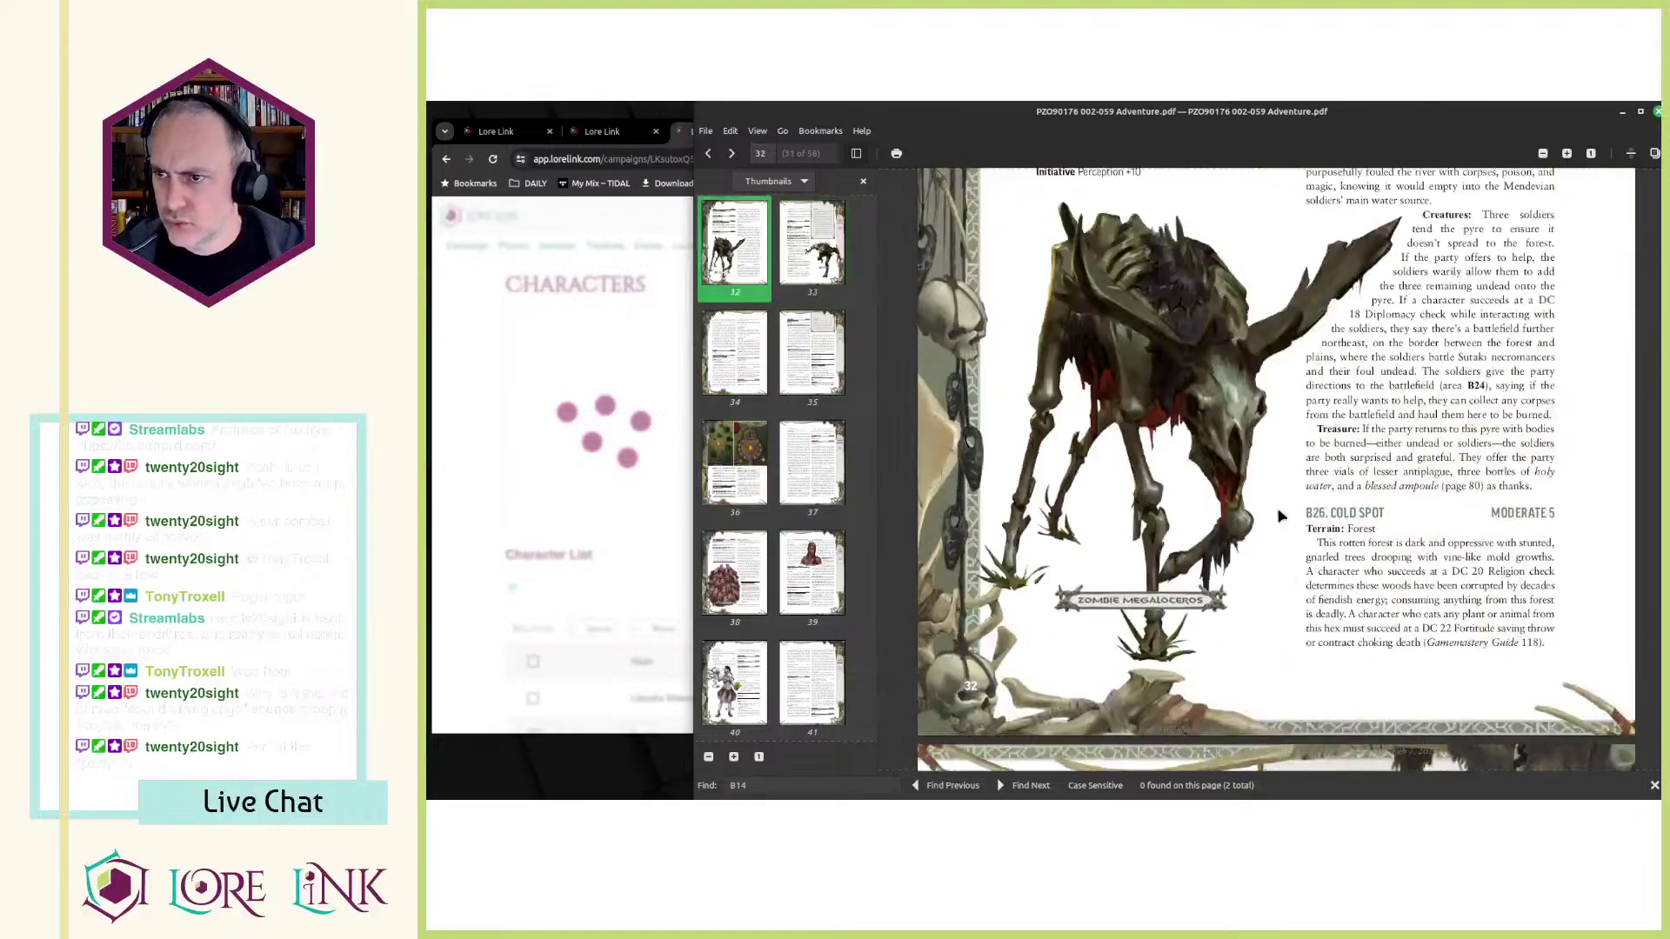
scroll(1279, 517, up, 12)
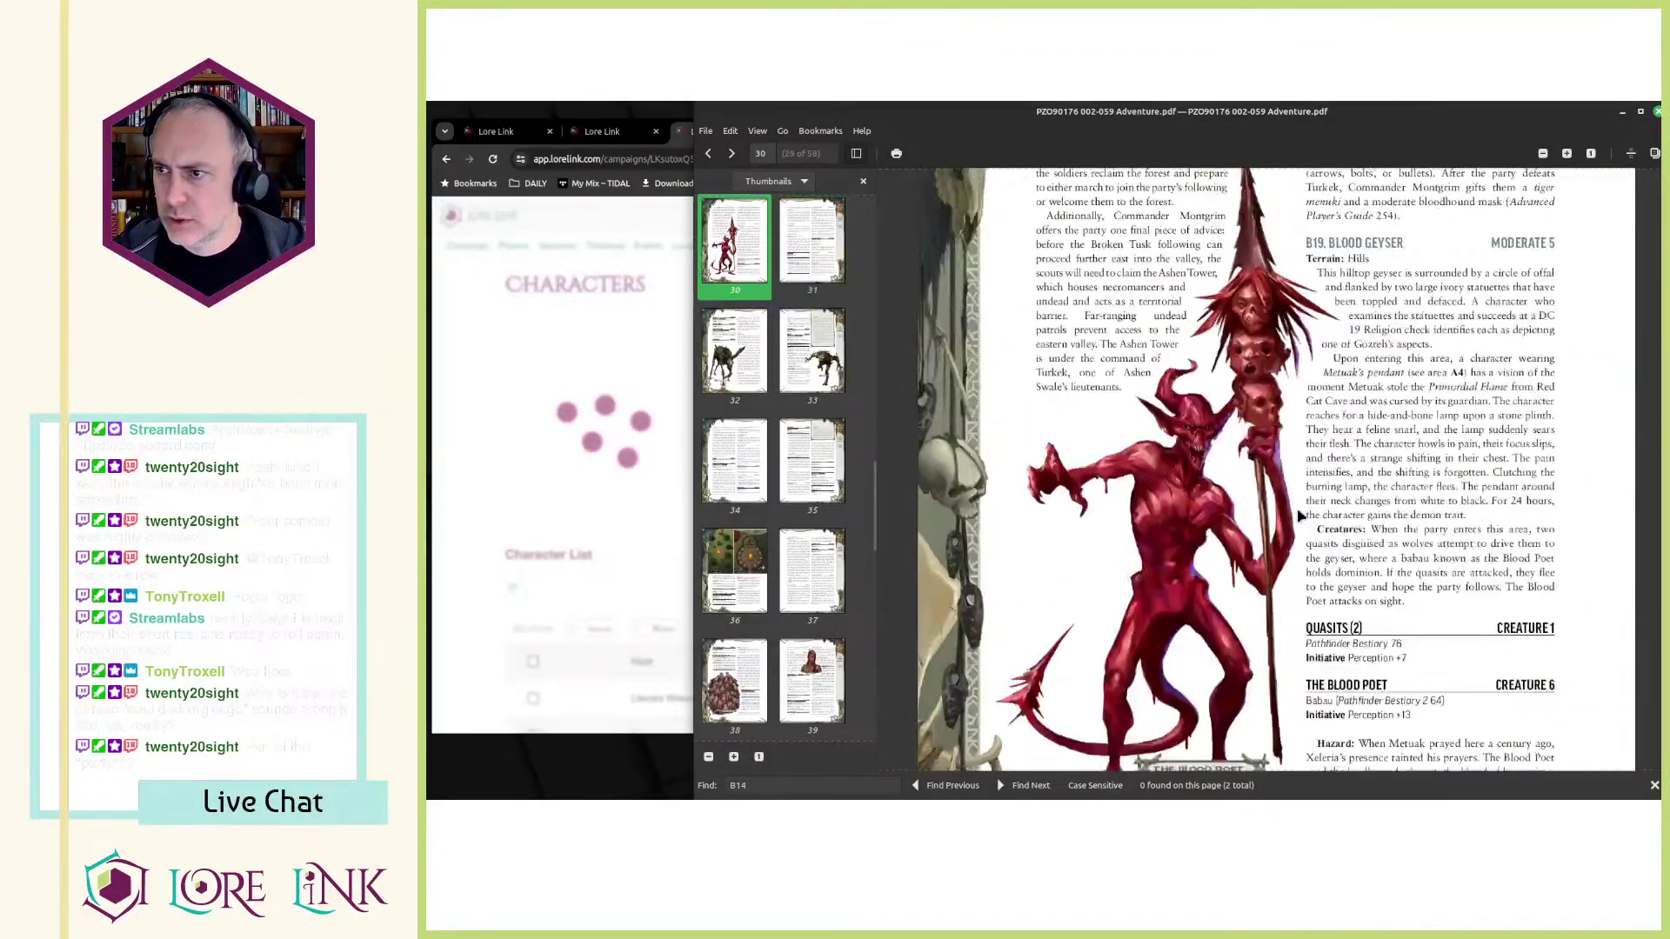
scroll(1341, 497, up, 7)
scroll(1352, 492, down, 15)
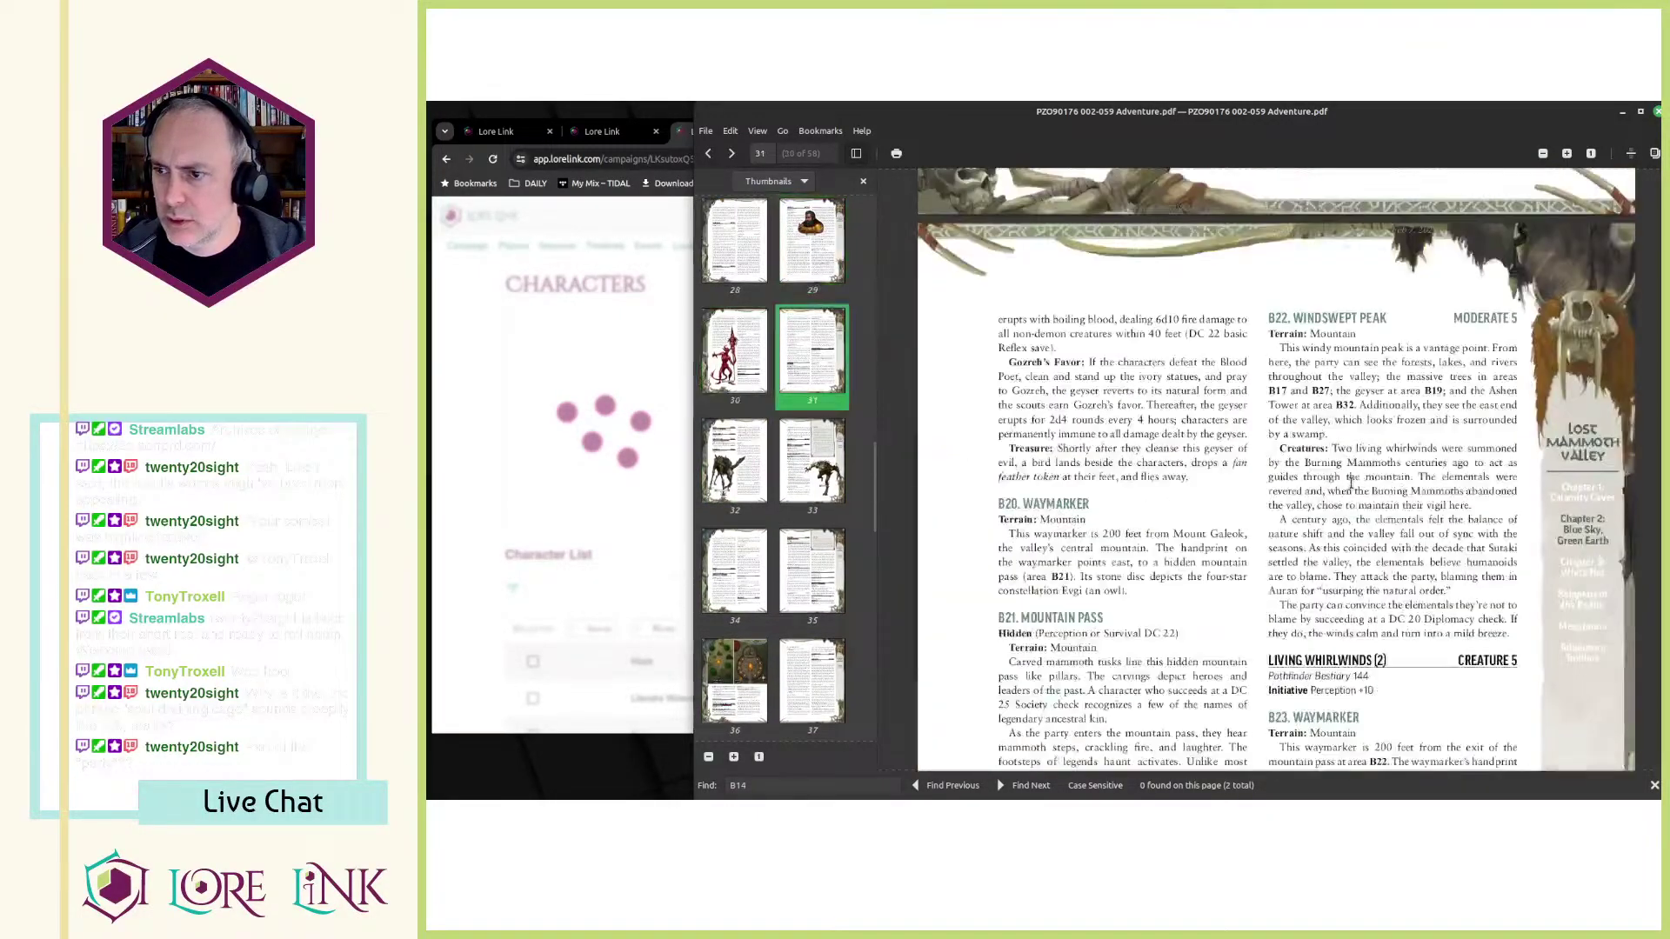
scroll(1327, 464, down, 15)
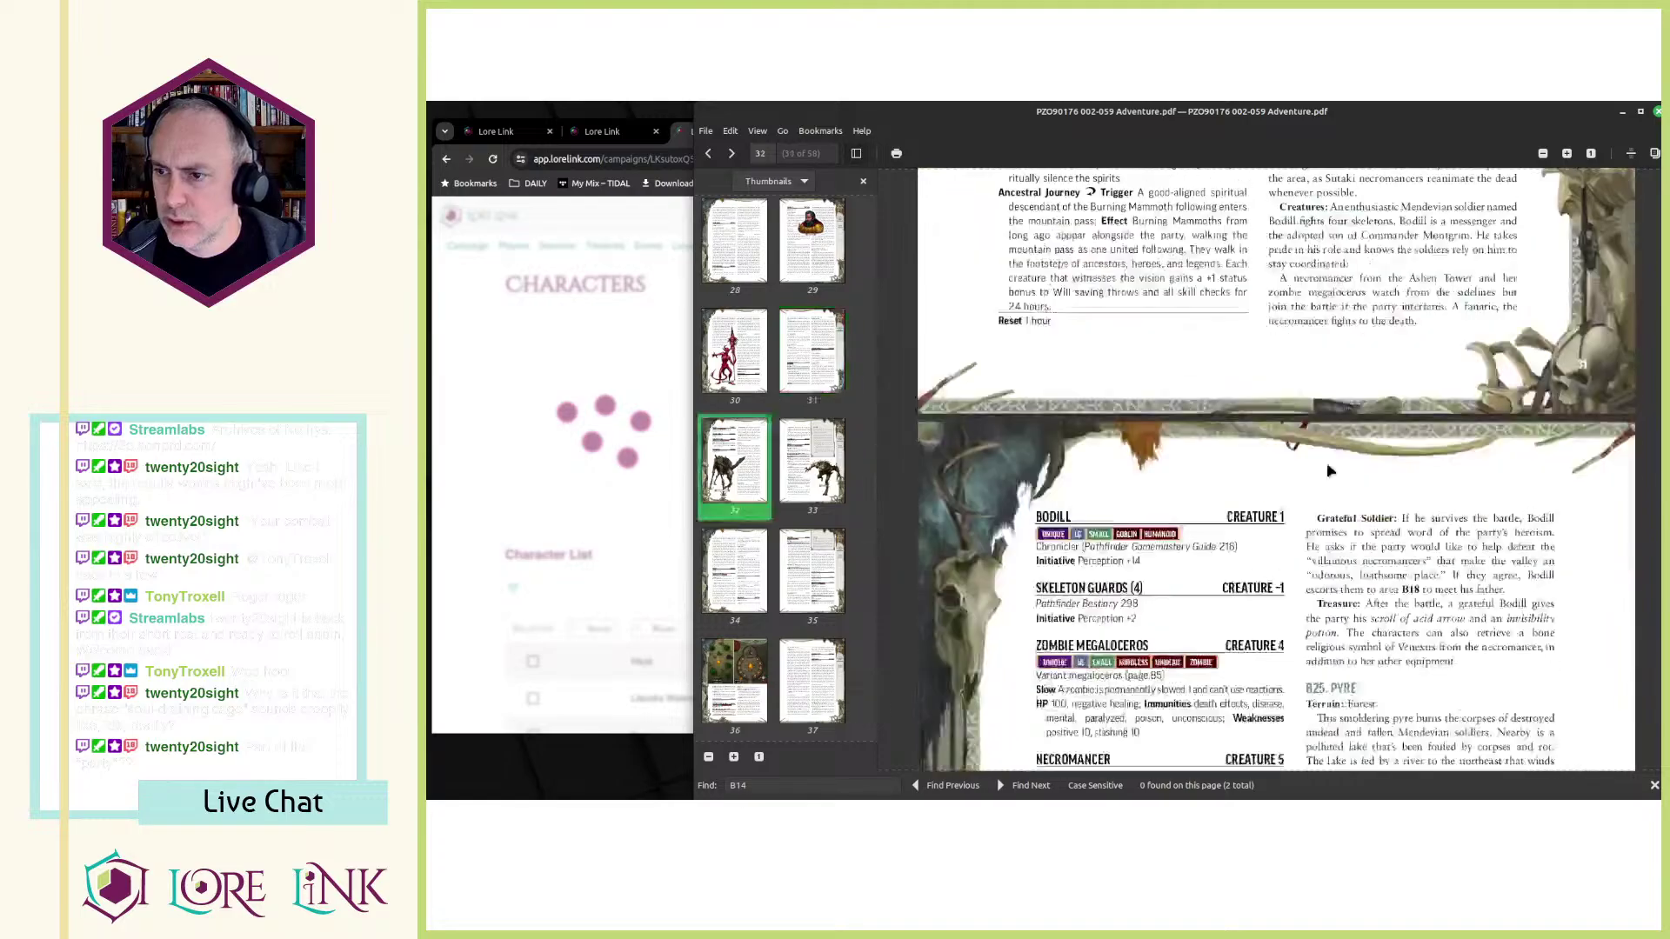
scroll(1310, 467, up, 20)
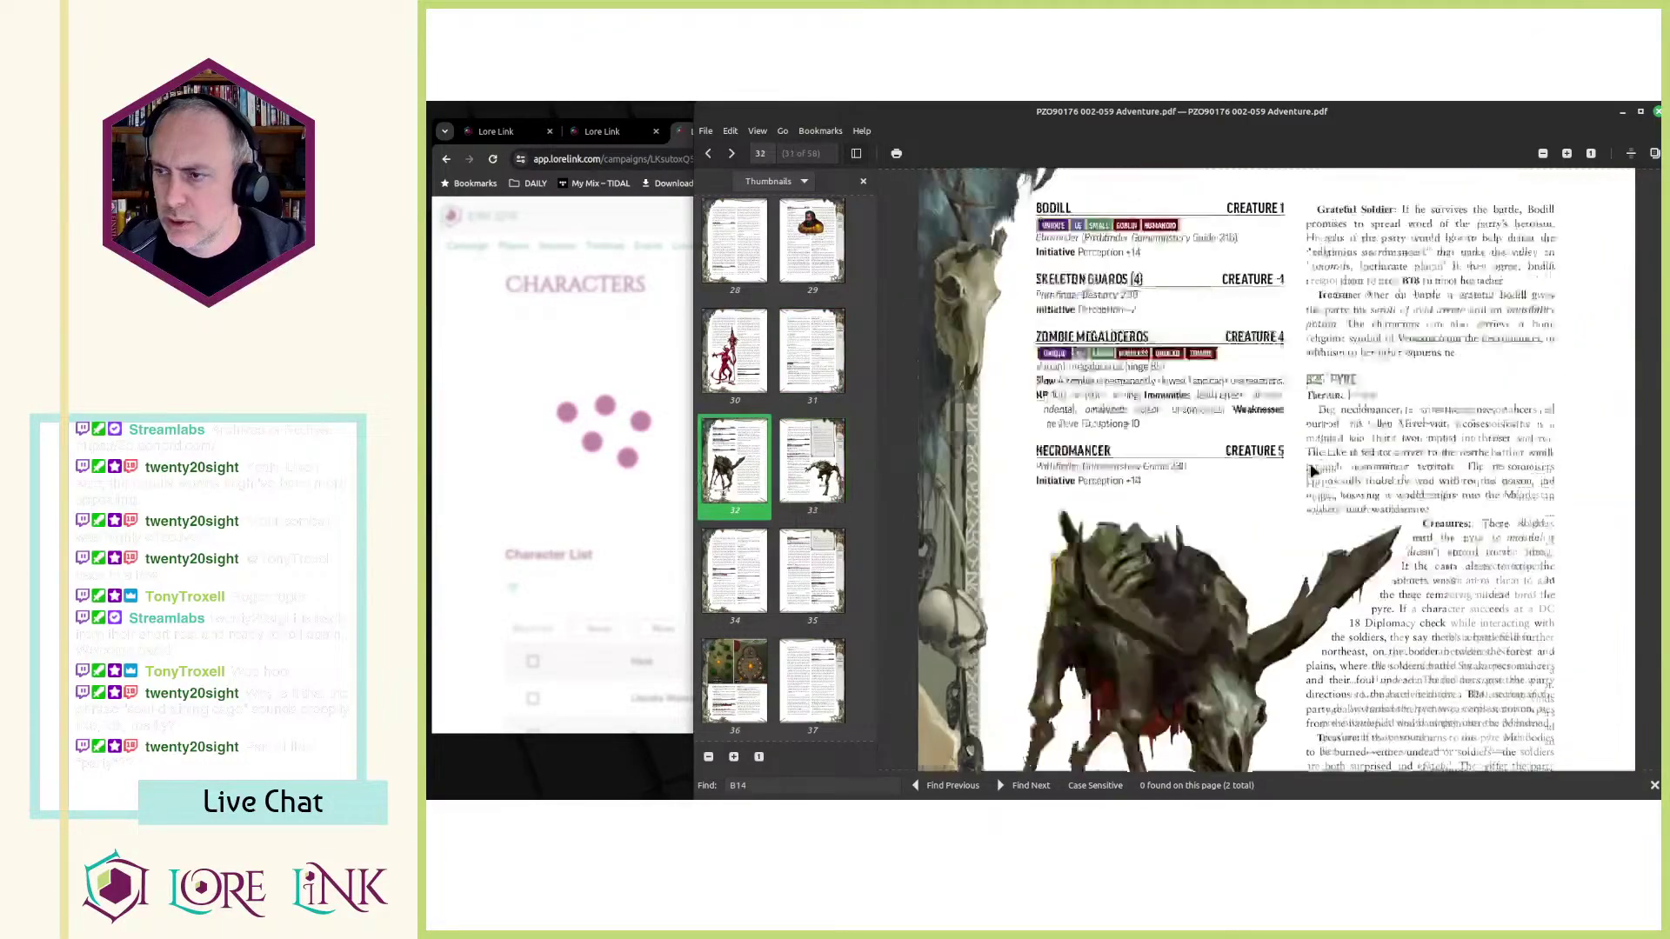
scroll(1315, 450, up, 10)
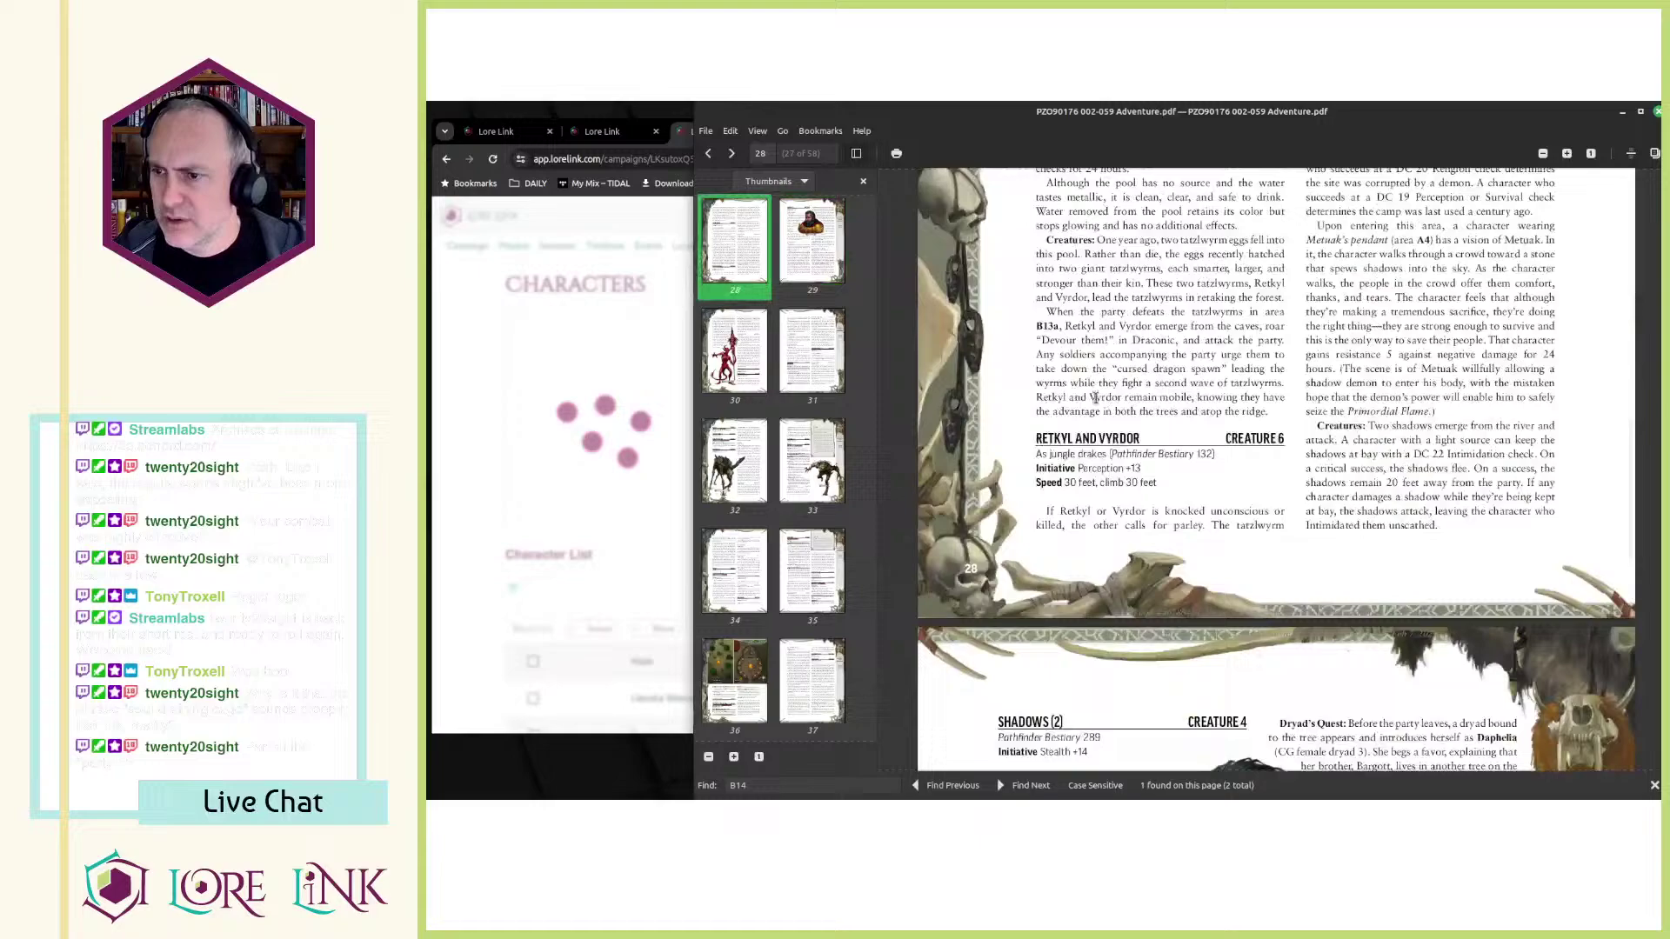
- Copy the name "Retkyl" from the adventure PDF into the new Lore Link character's name
double_click(1077, 327)
key(ctrl+c)
key(alt+Tab)
click(981, 305)
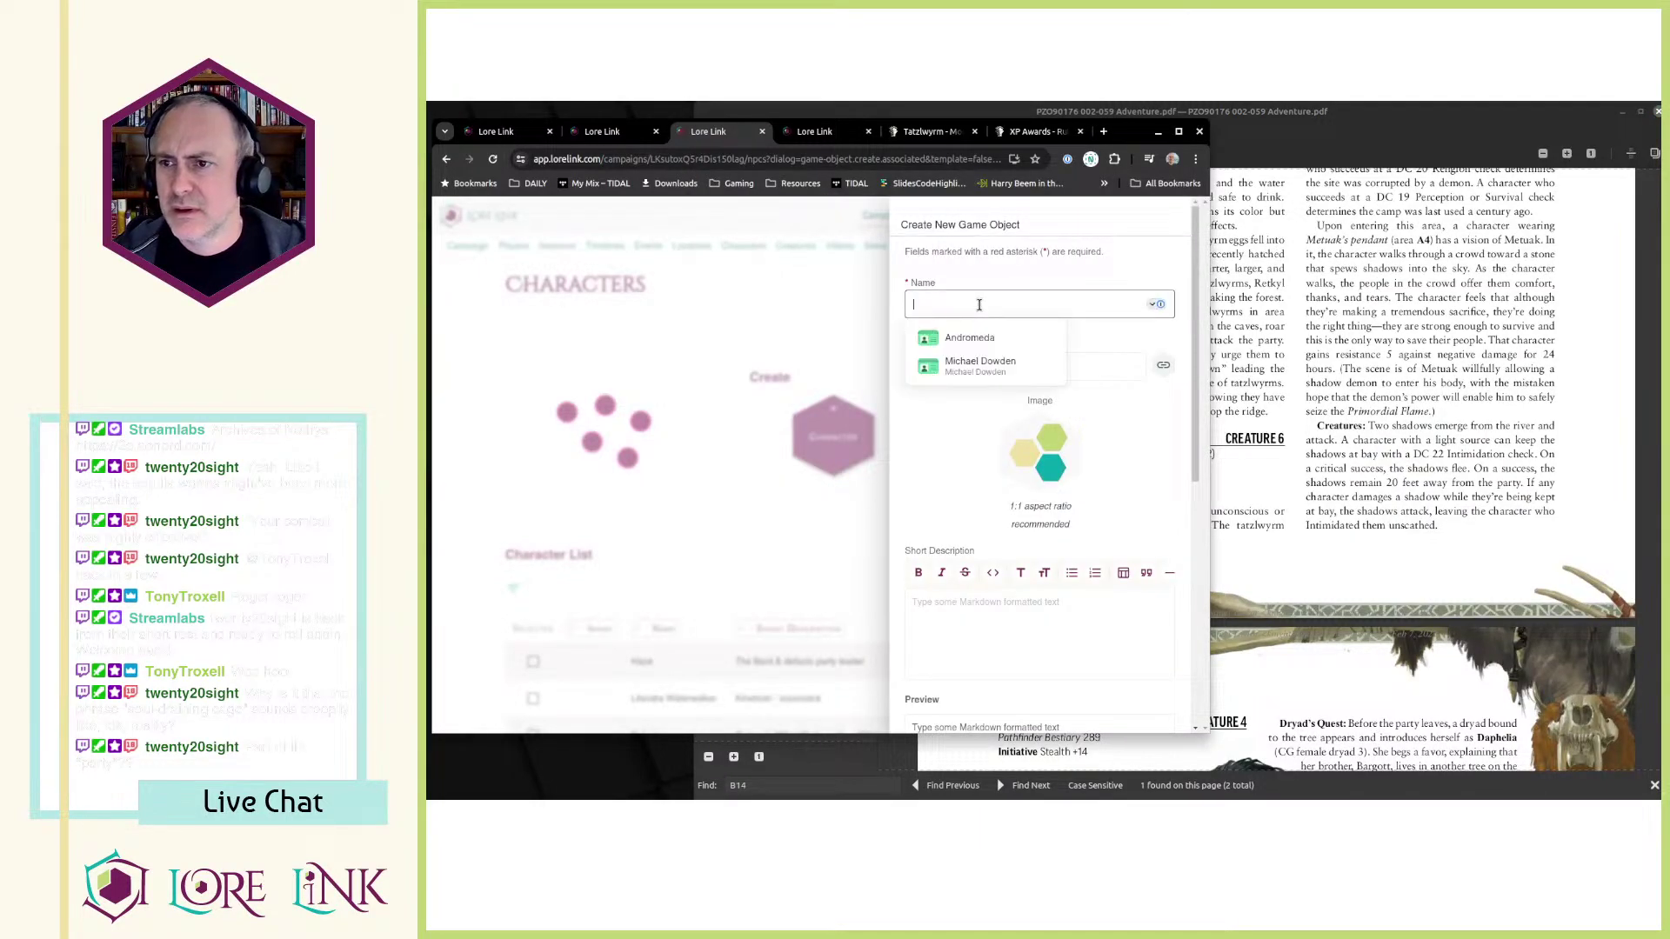
key(ctrl+v)
- Set the new character Retkyl's short description to "Larger, more powerful Tatzlewyrm"
click(942, 437)
scroll(923, 545, down, 2)
key(alt+Tab)
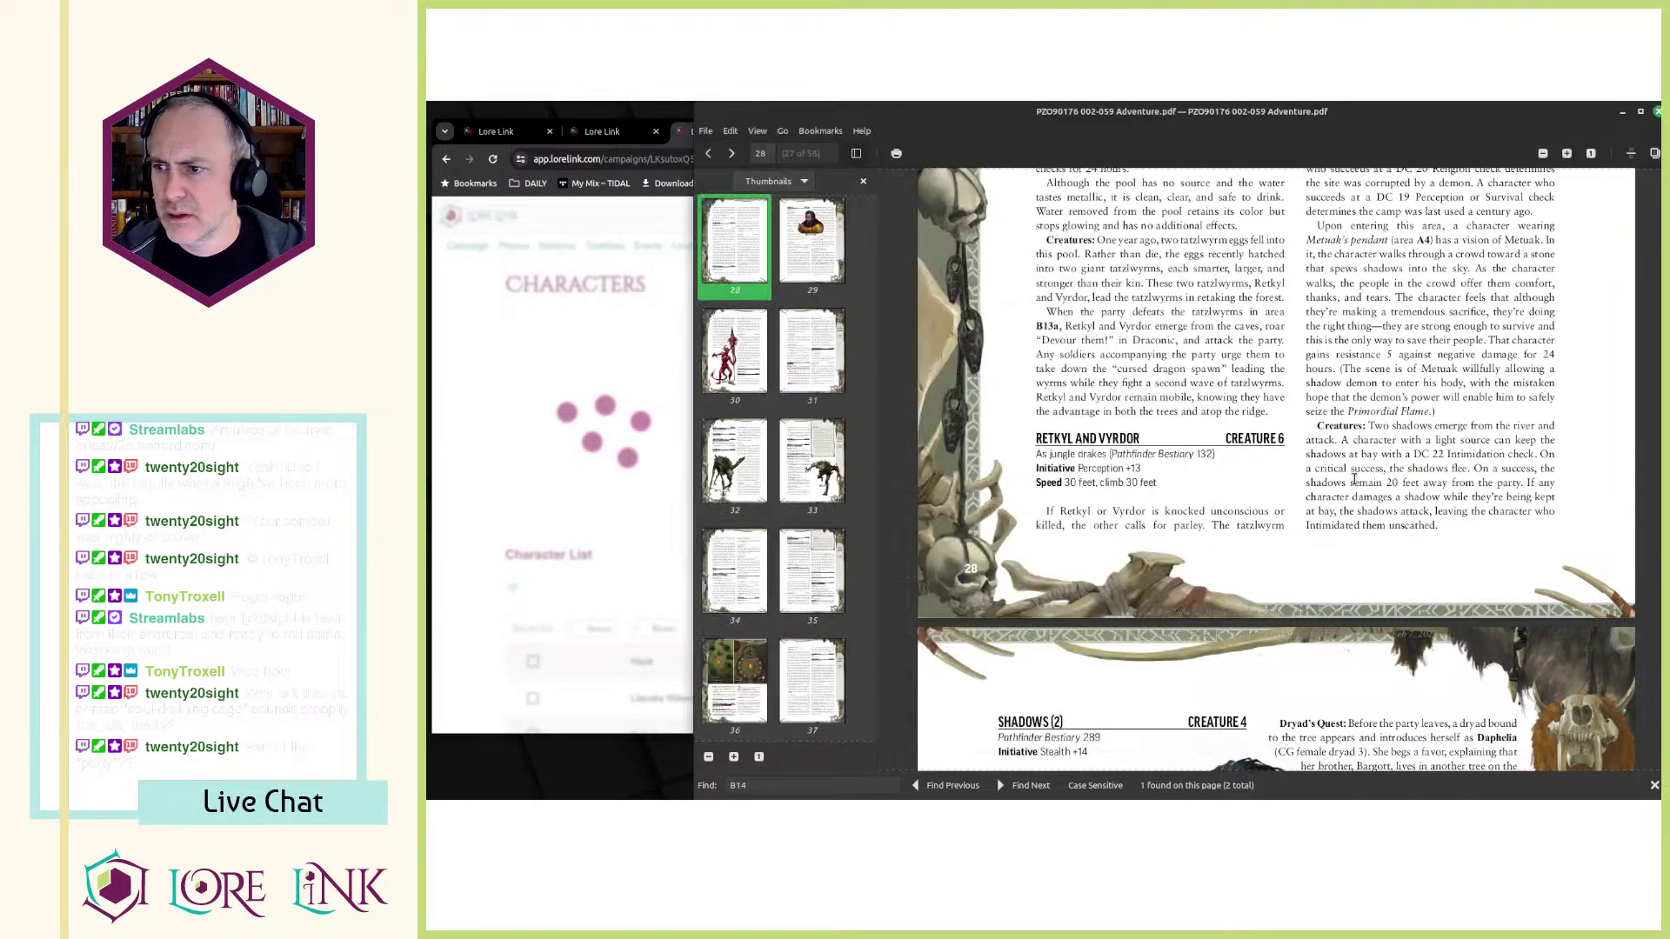
key(alt+Tab)
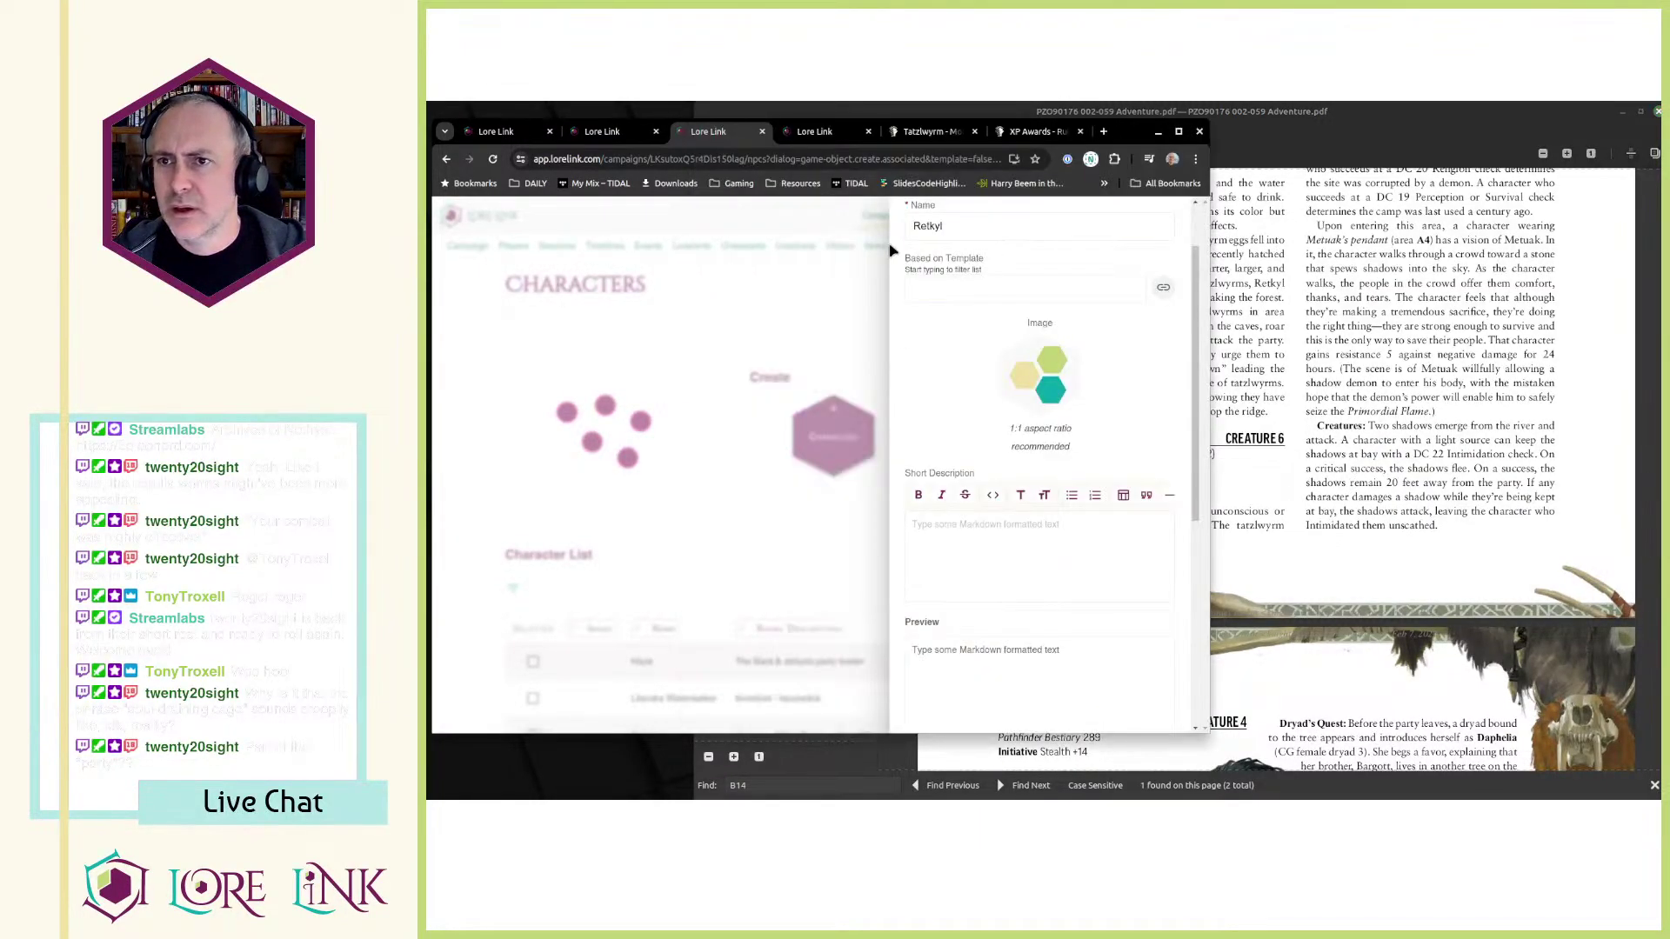
click(968, 551)
text(Lar)
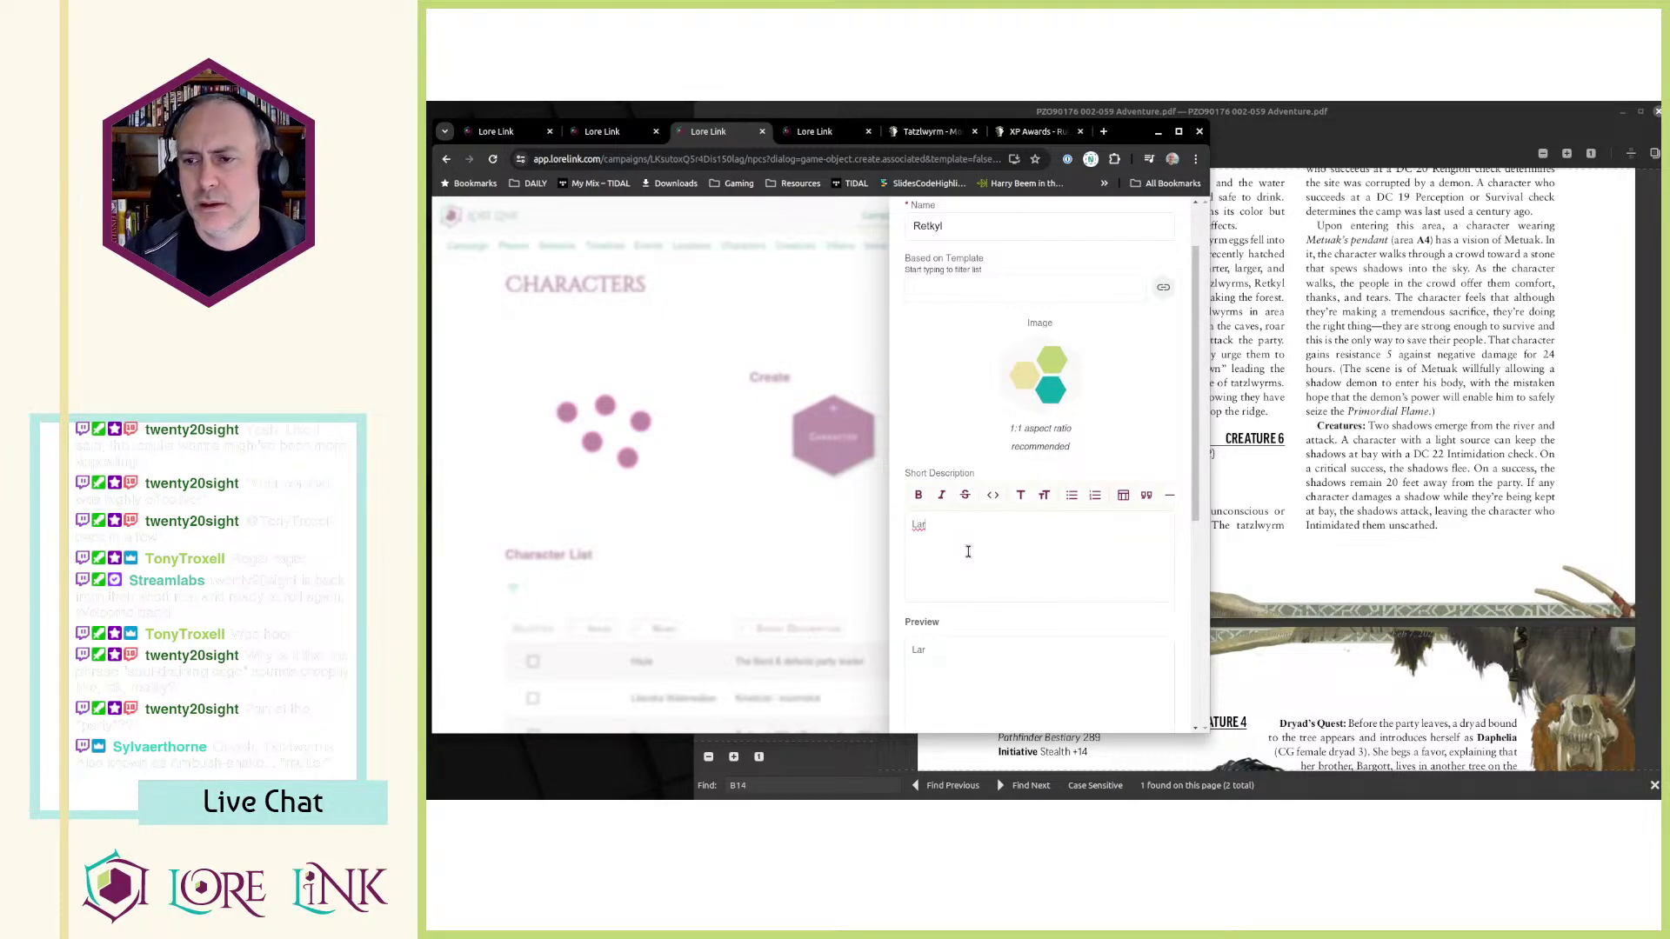
text(ger, more powerf)
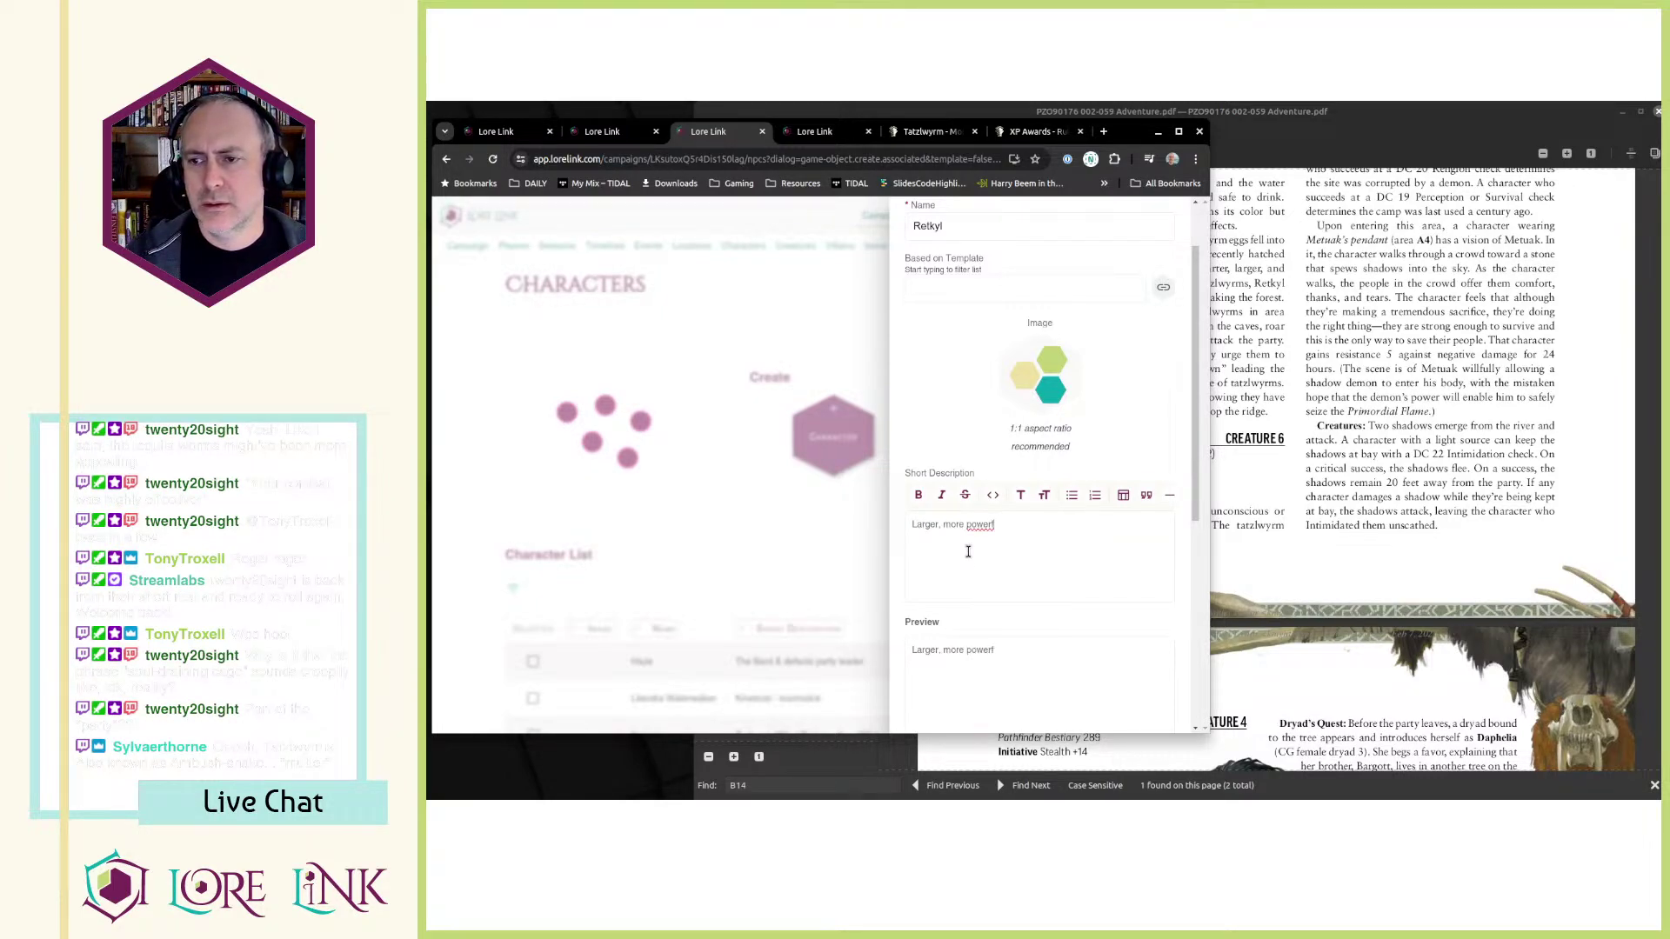
text(ul Tatzlew)
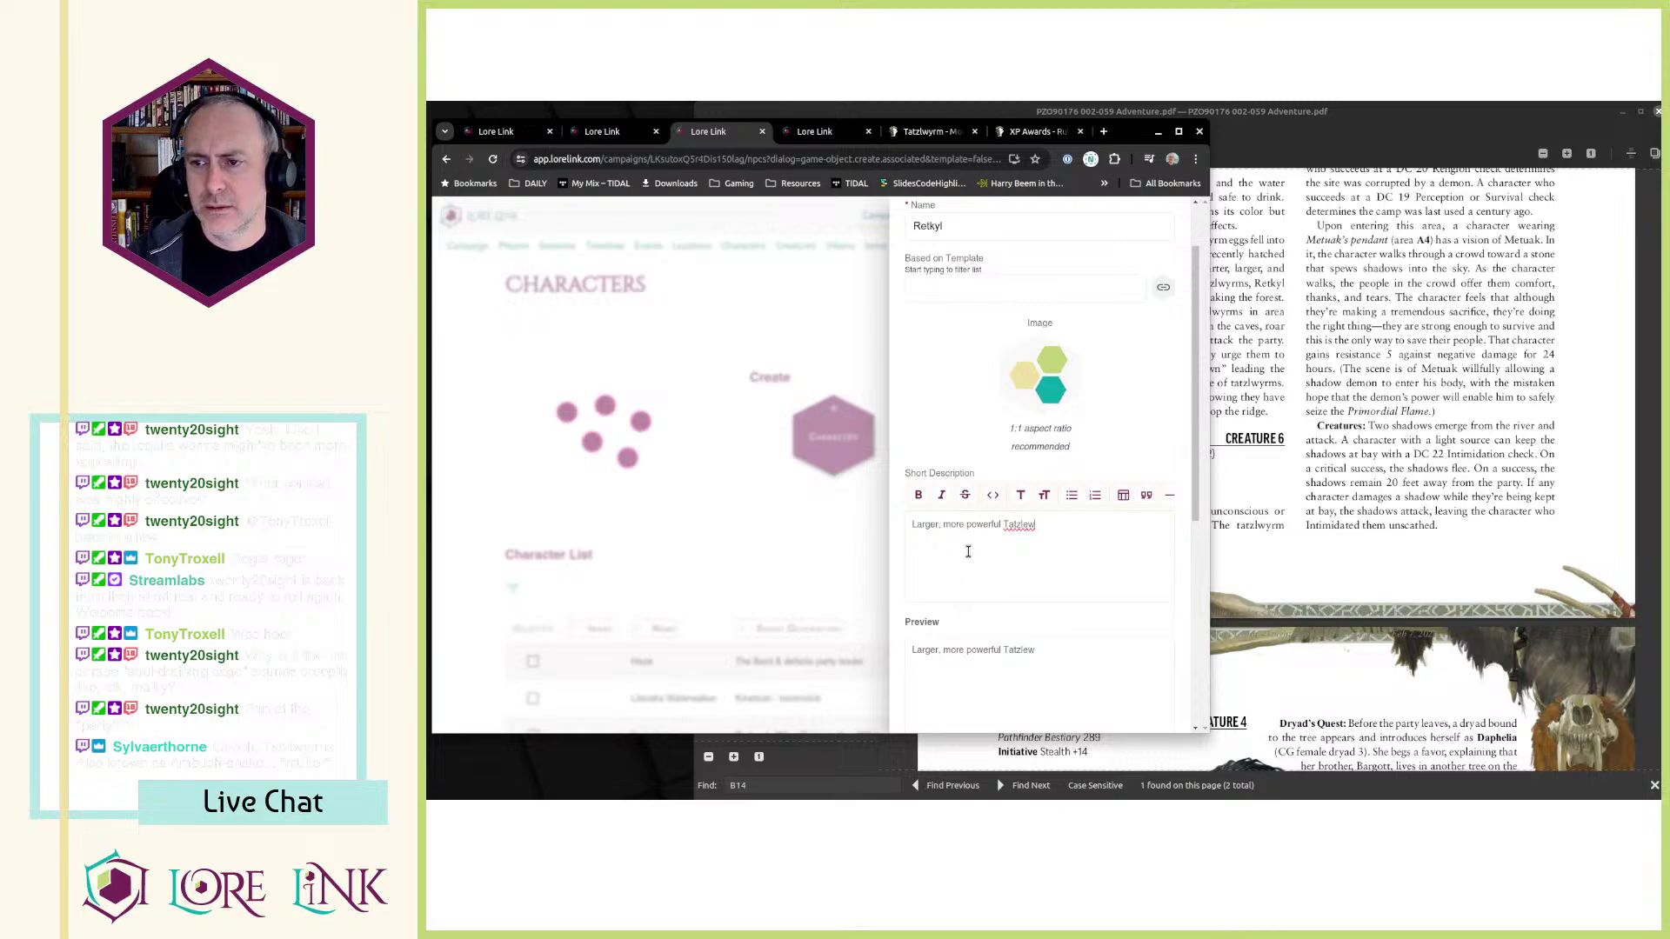
text(yrm)
scroll(968, 551, down, 2)
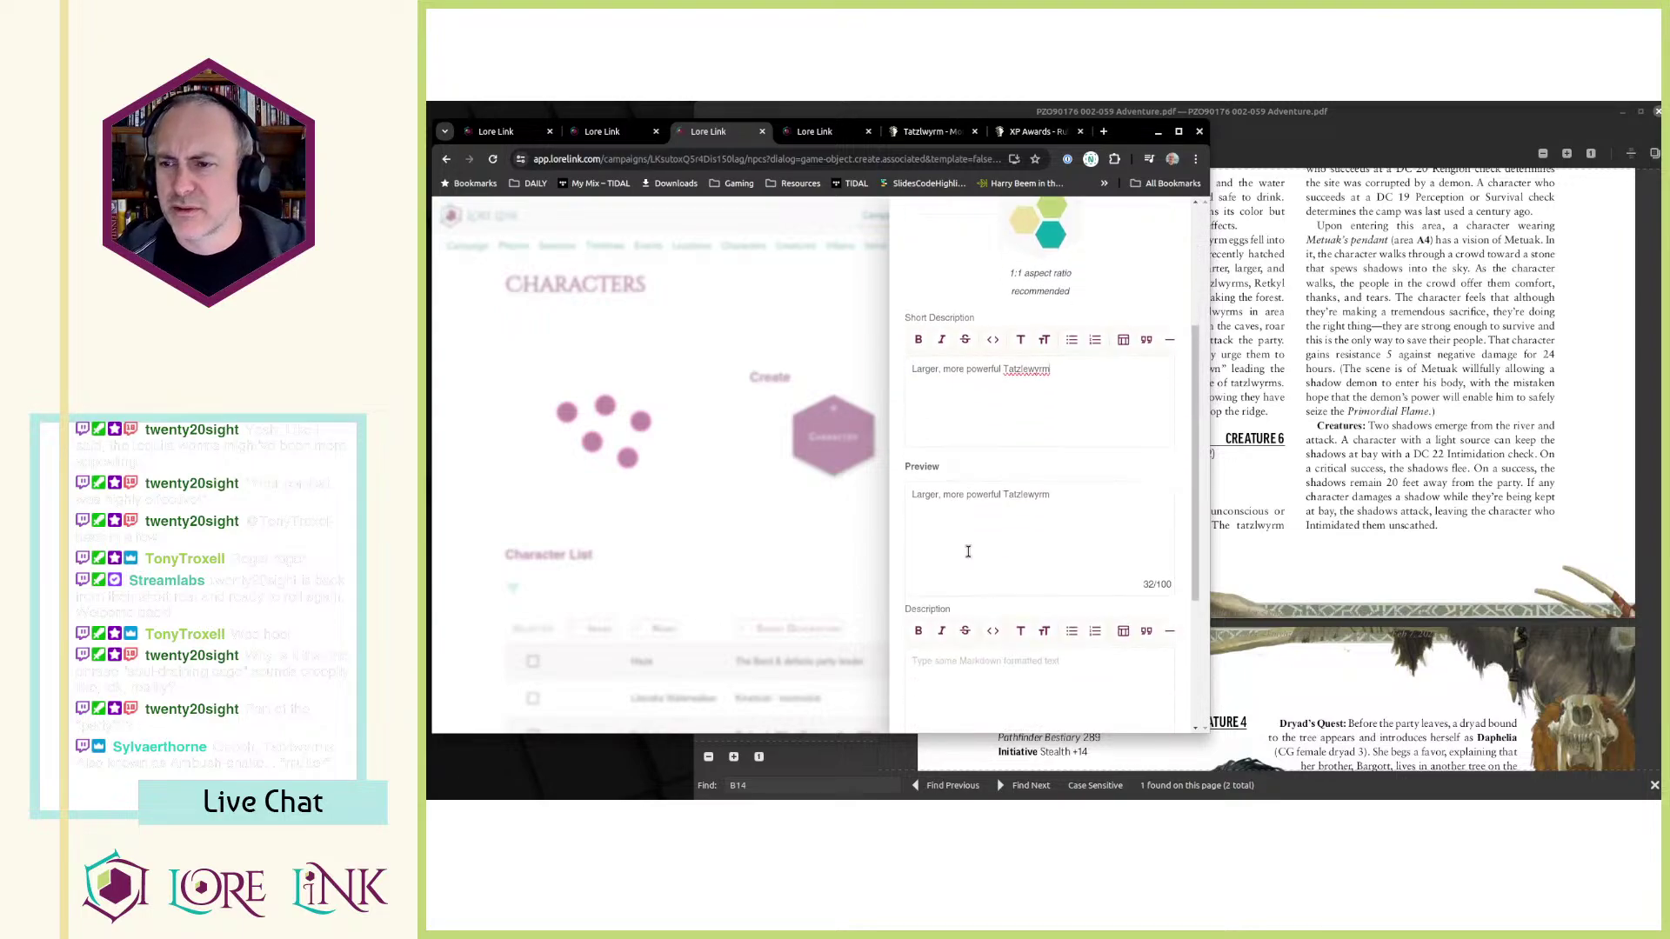
- Check Retkyl's creature type in the adventure PDF, add "(Jungle Drake)" to the short description, and cut that text out for reuse
click(1432, 310)
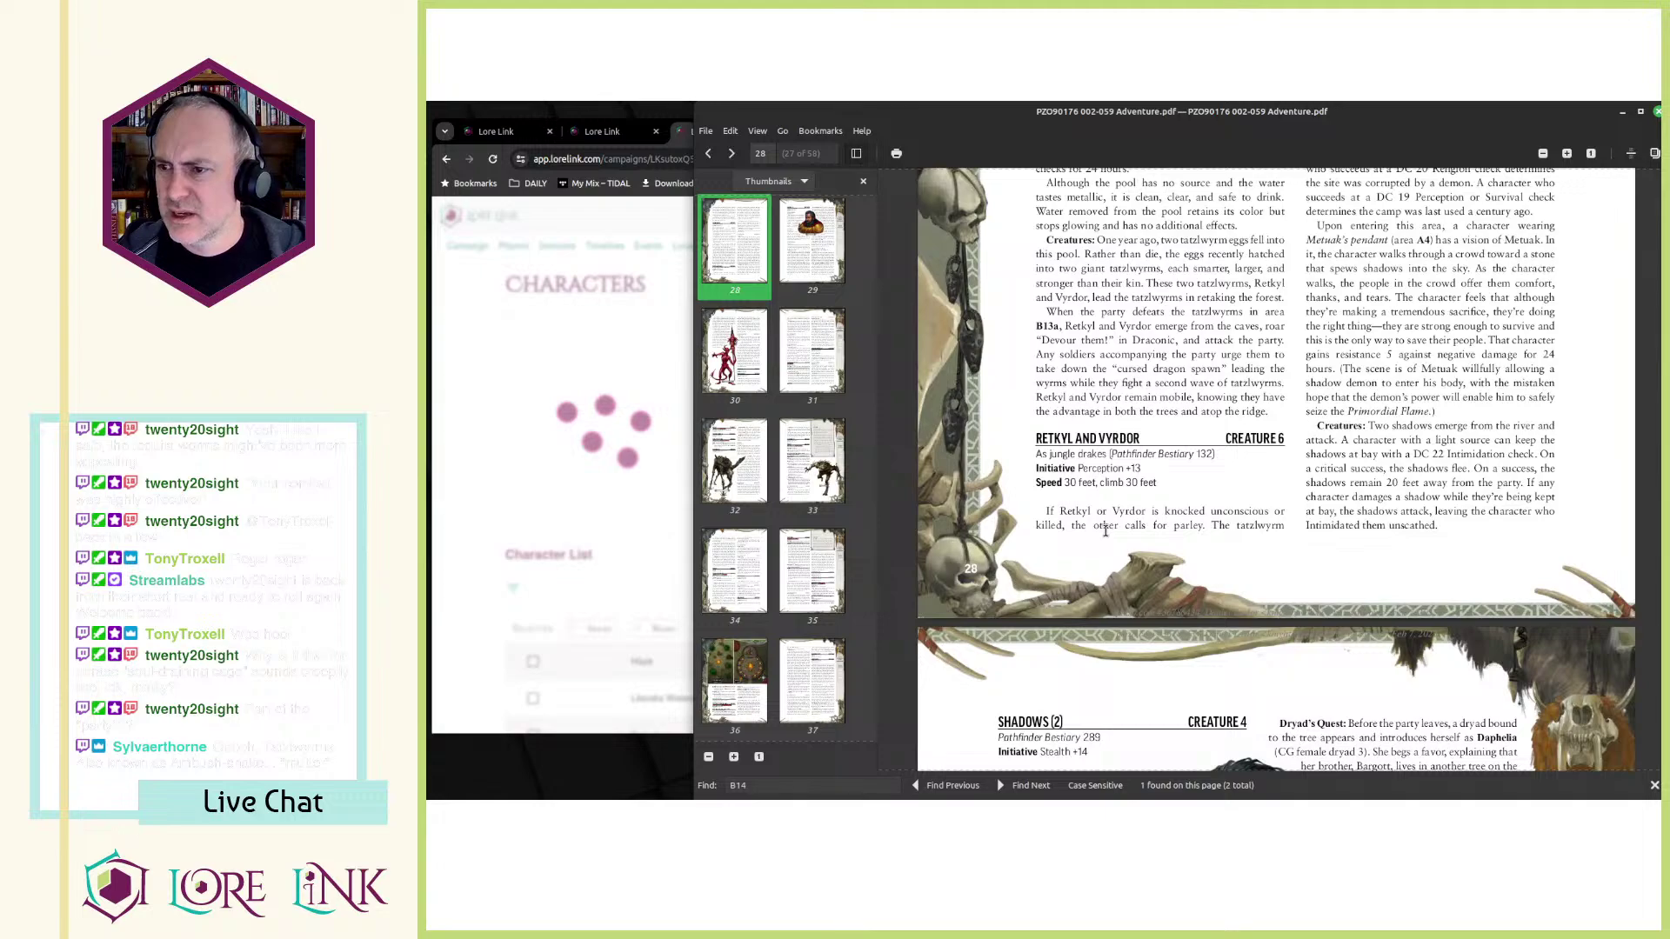
key(alt+Tab)
text((Jun)
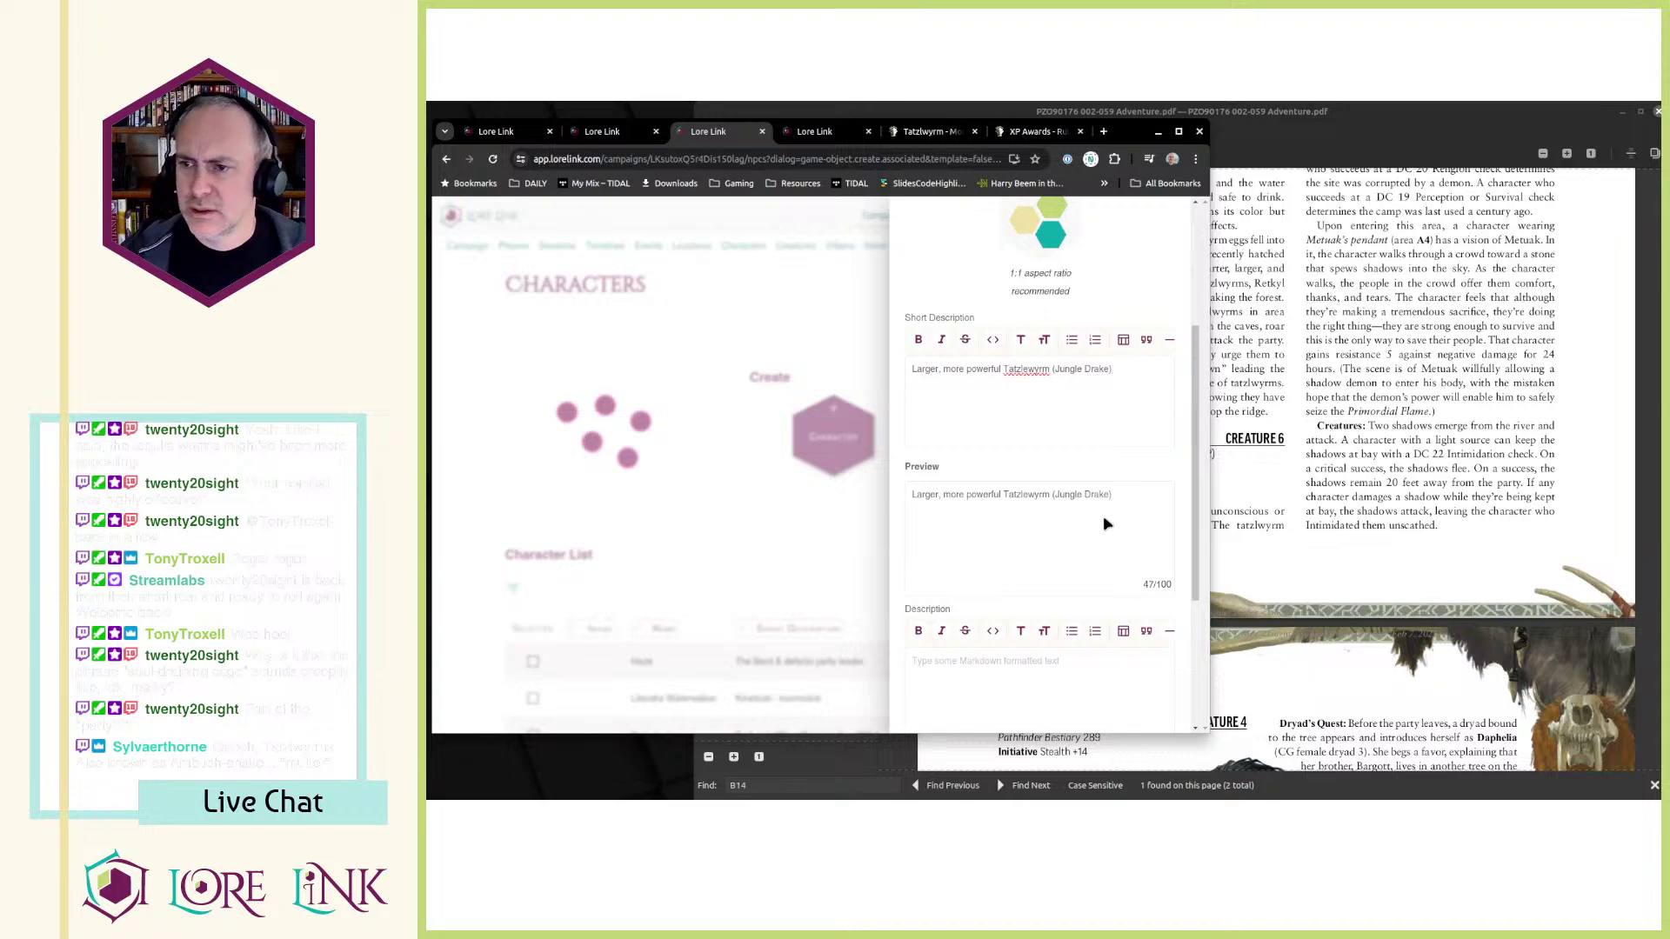
key(ctrl+shift+Left)
key(ctrl+shift+Left)
key(ctrl+c)
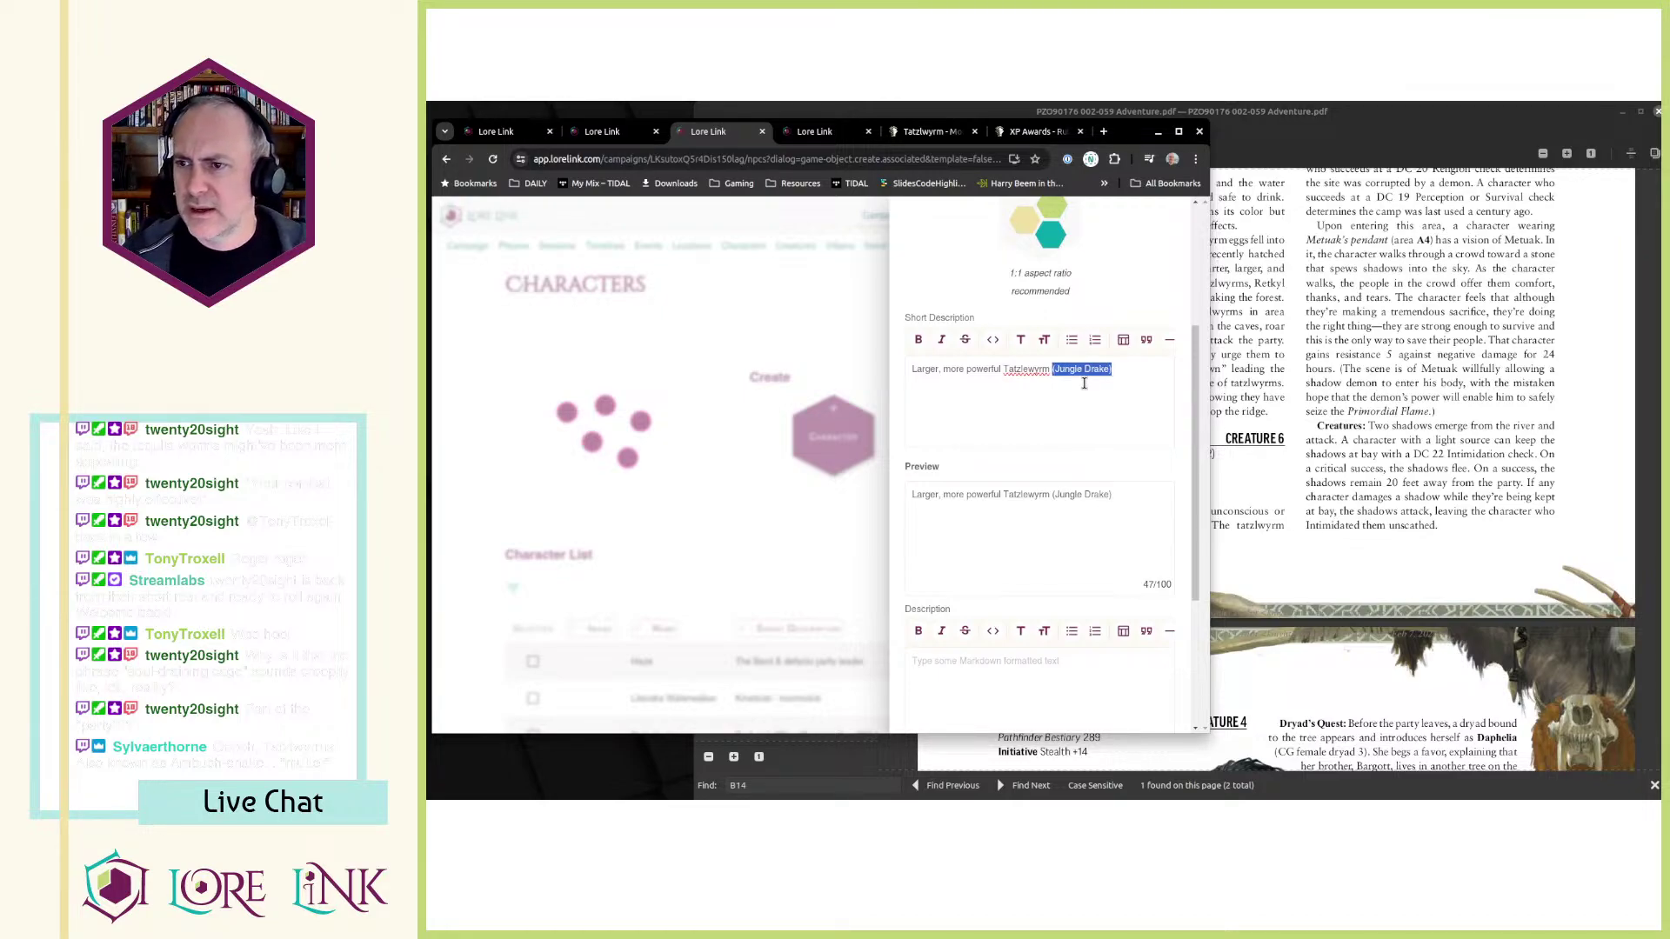
key(BackSpace)
scroll(924, 613, down, 1)
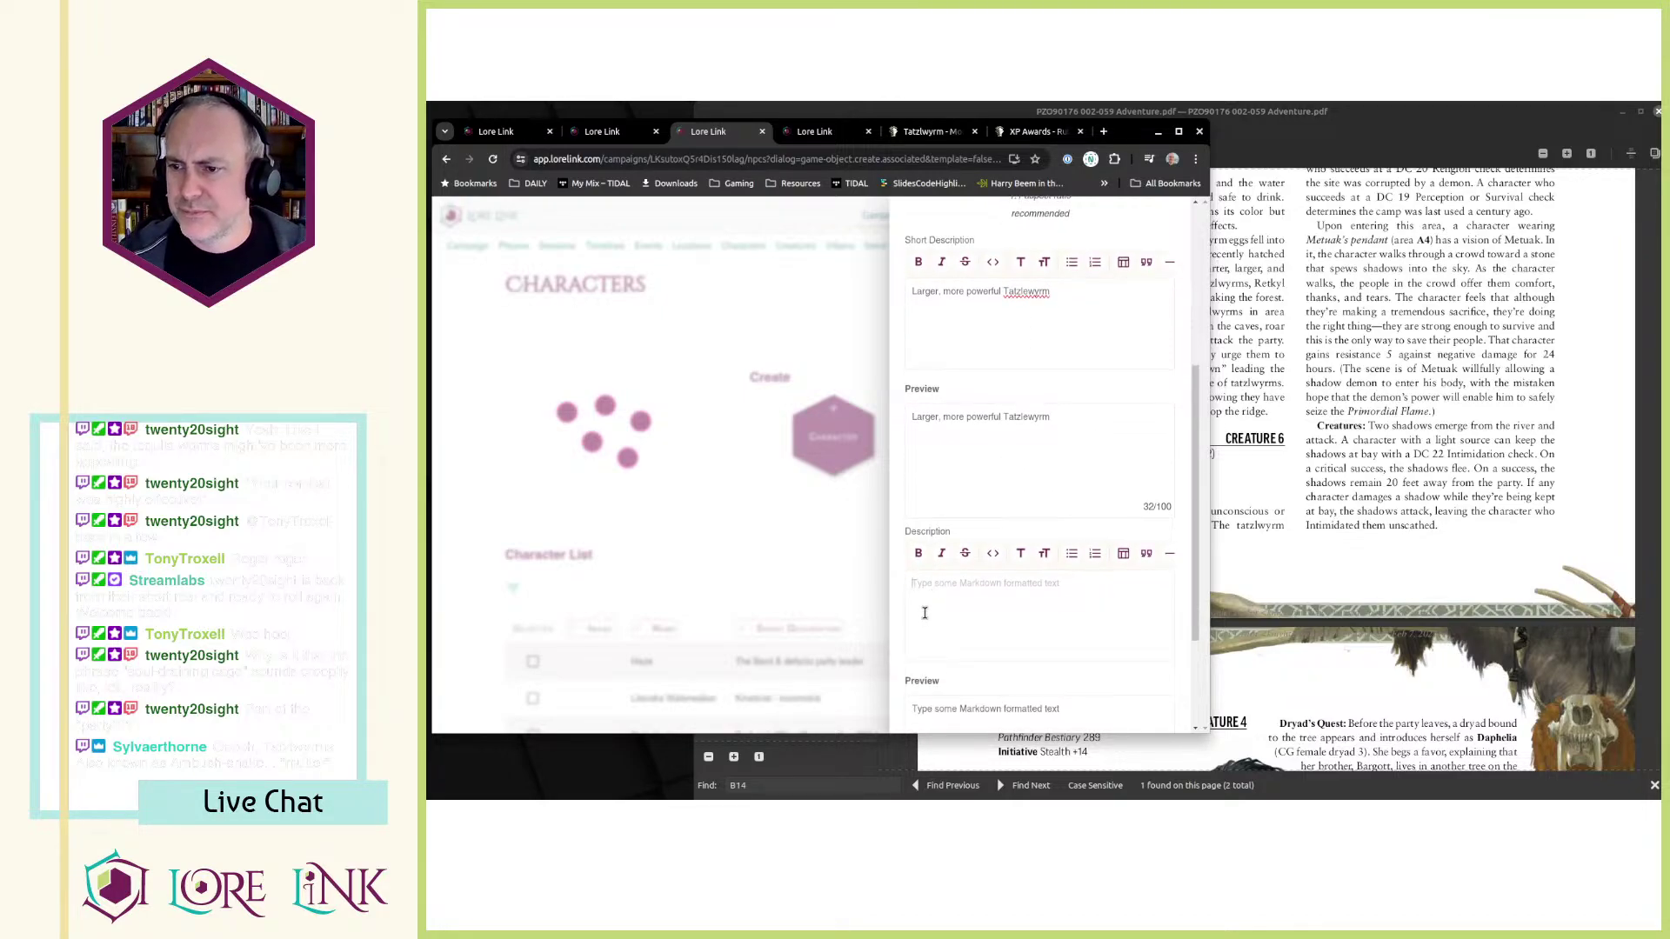
- Start the character's description with "Retkyl" and a Markdown link labelled "Jungle Drake" in parentheses, reusing the cut text
key(alt+Tab)
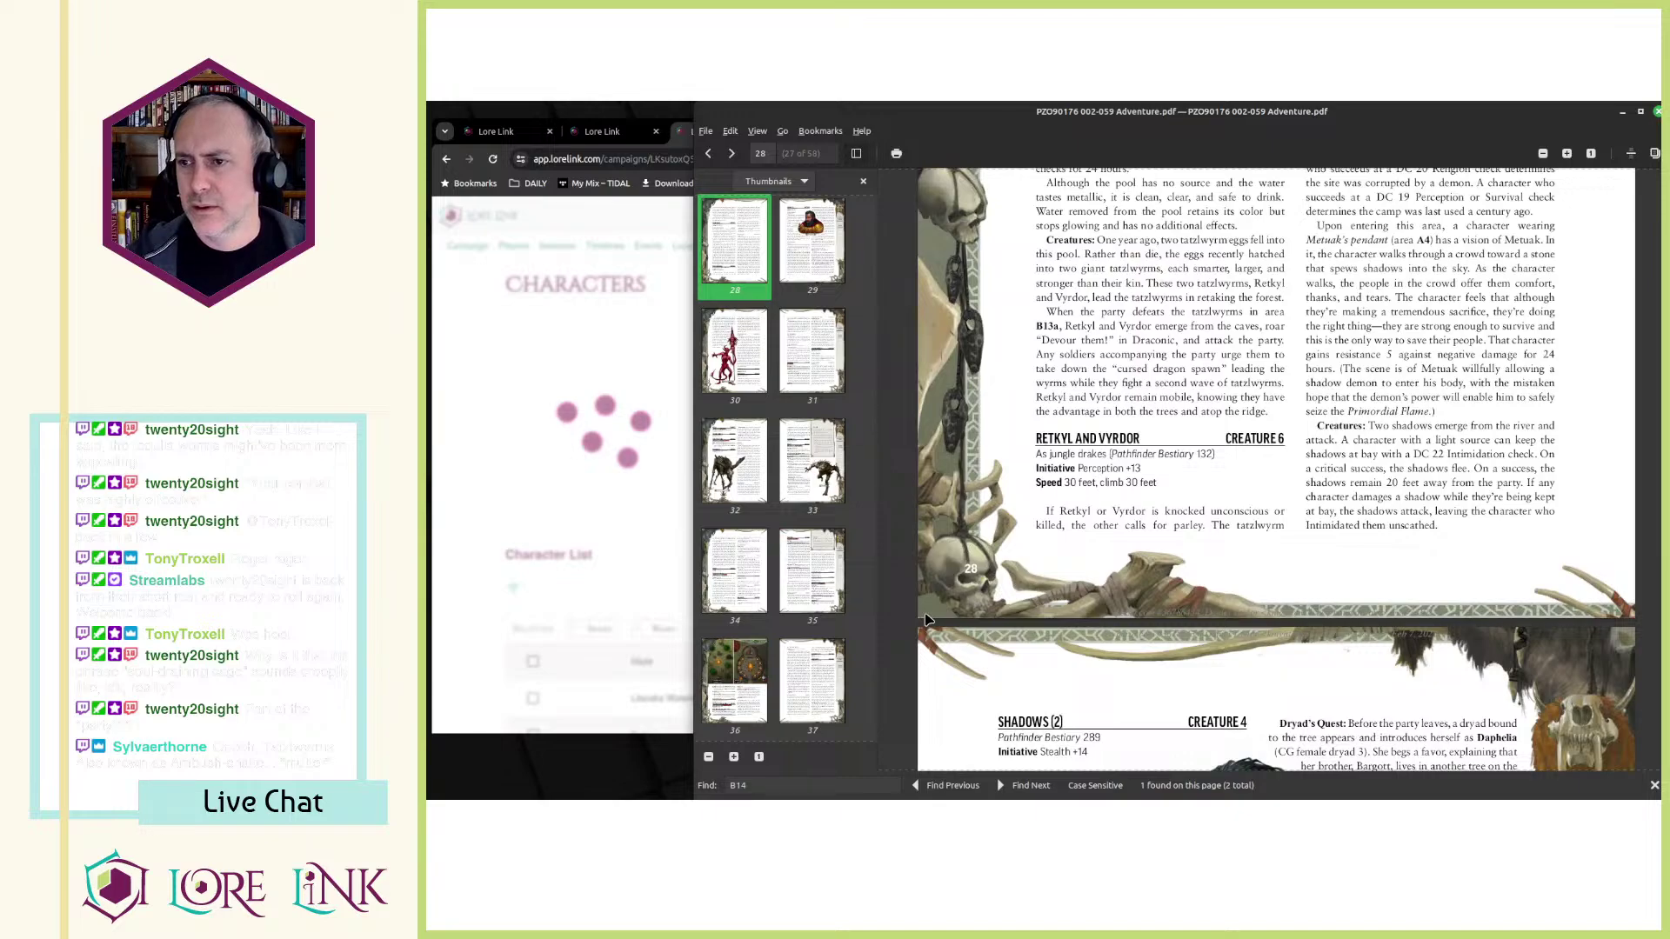
key(alt+Tab)
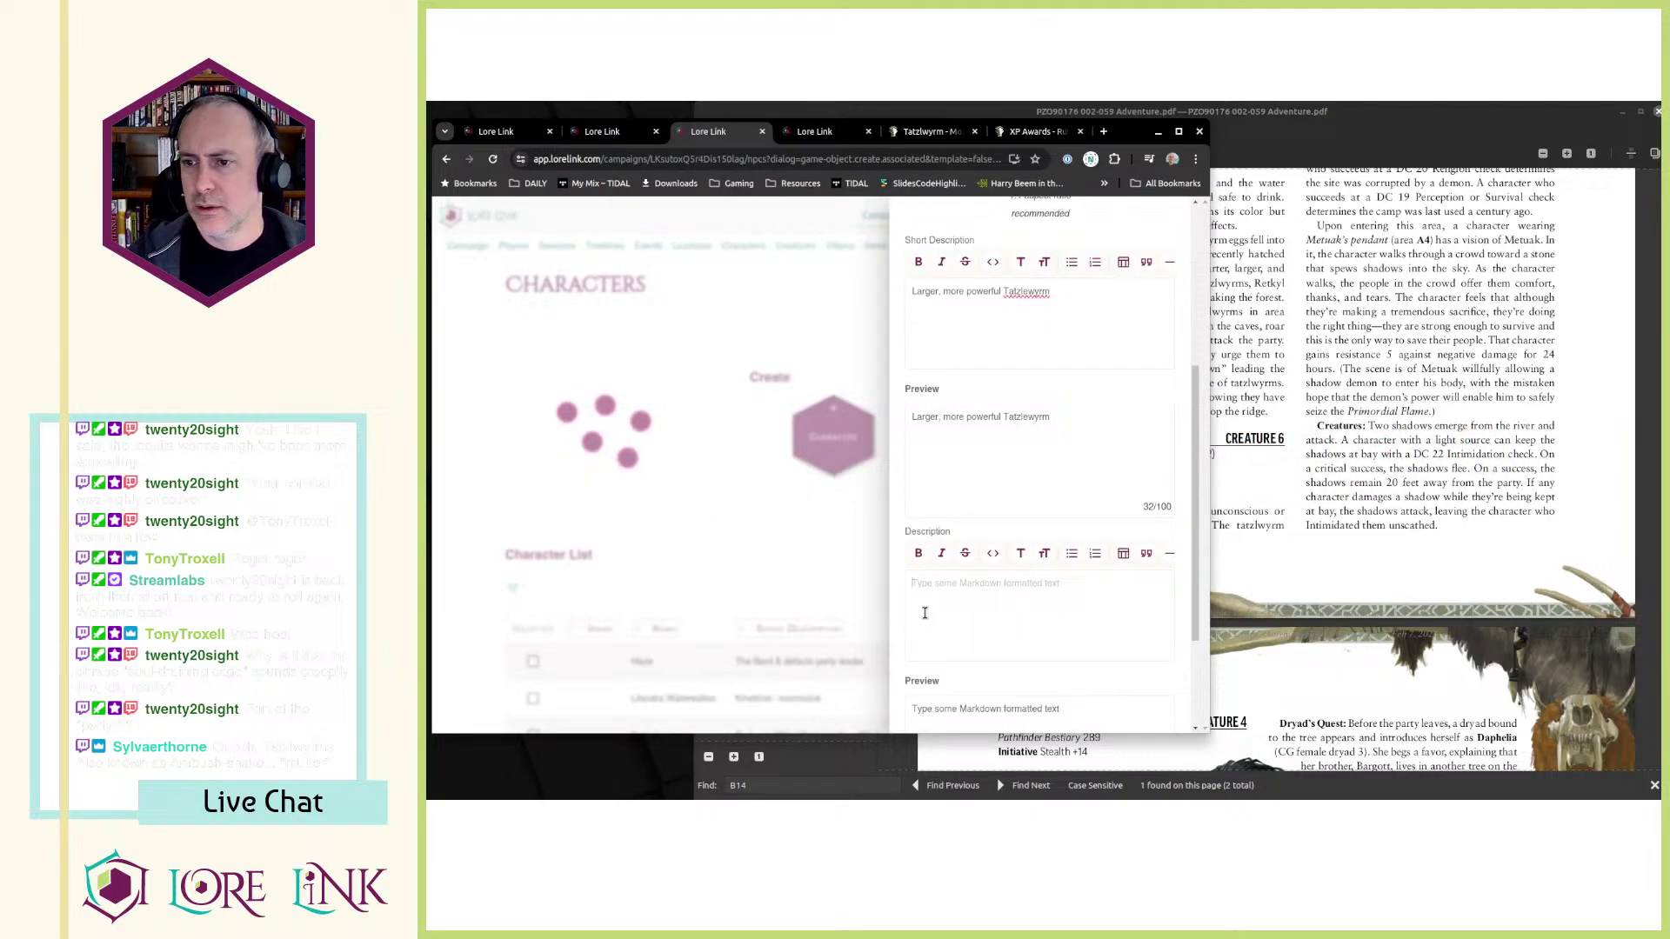
text(Retk)
key(alt+Tab)
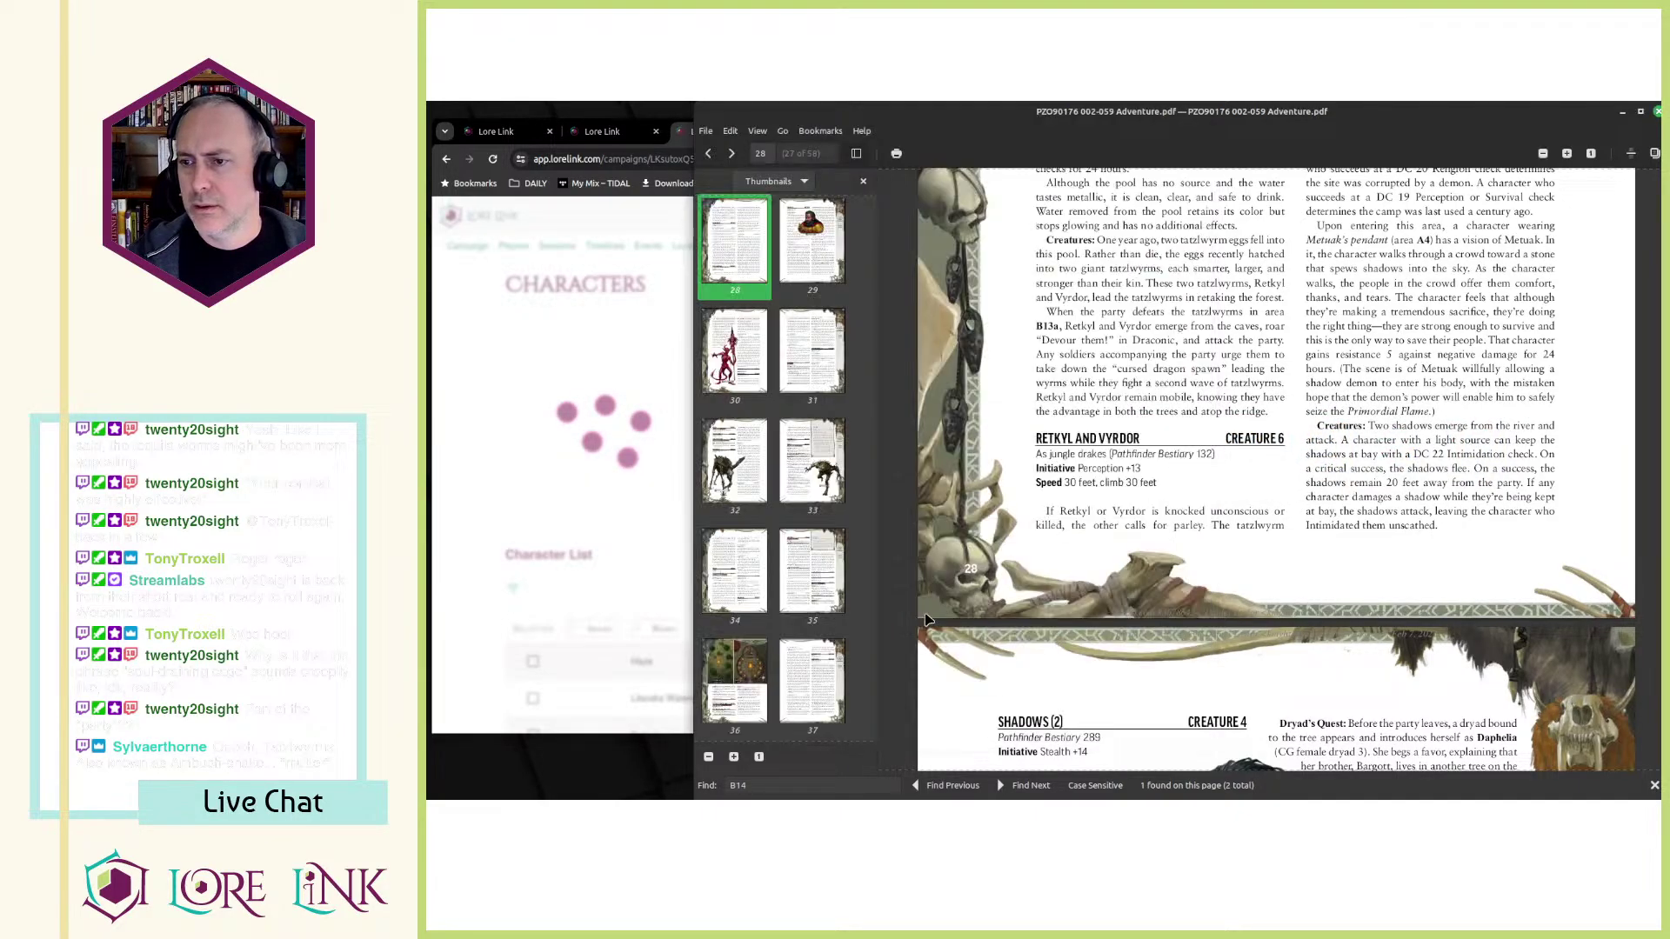
key(alt+Tab)
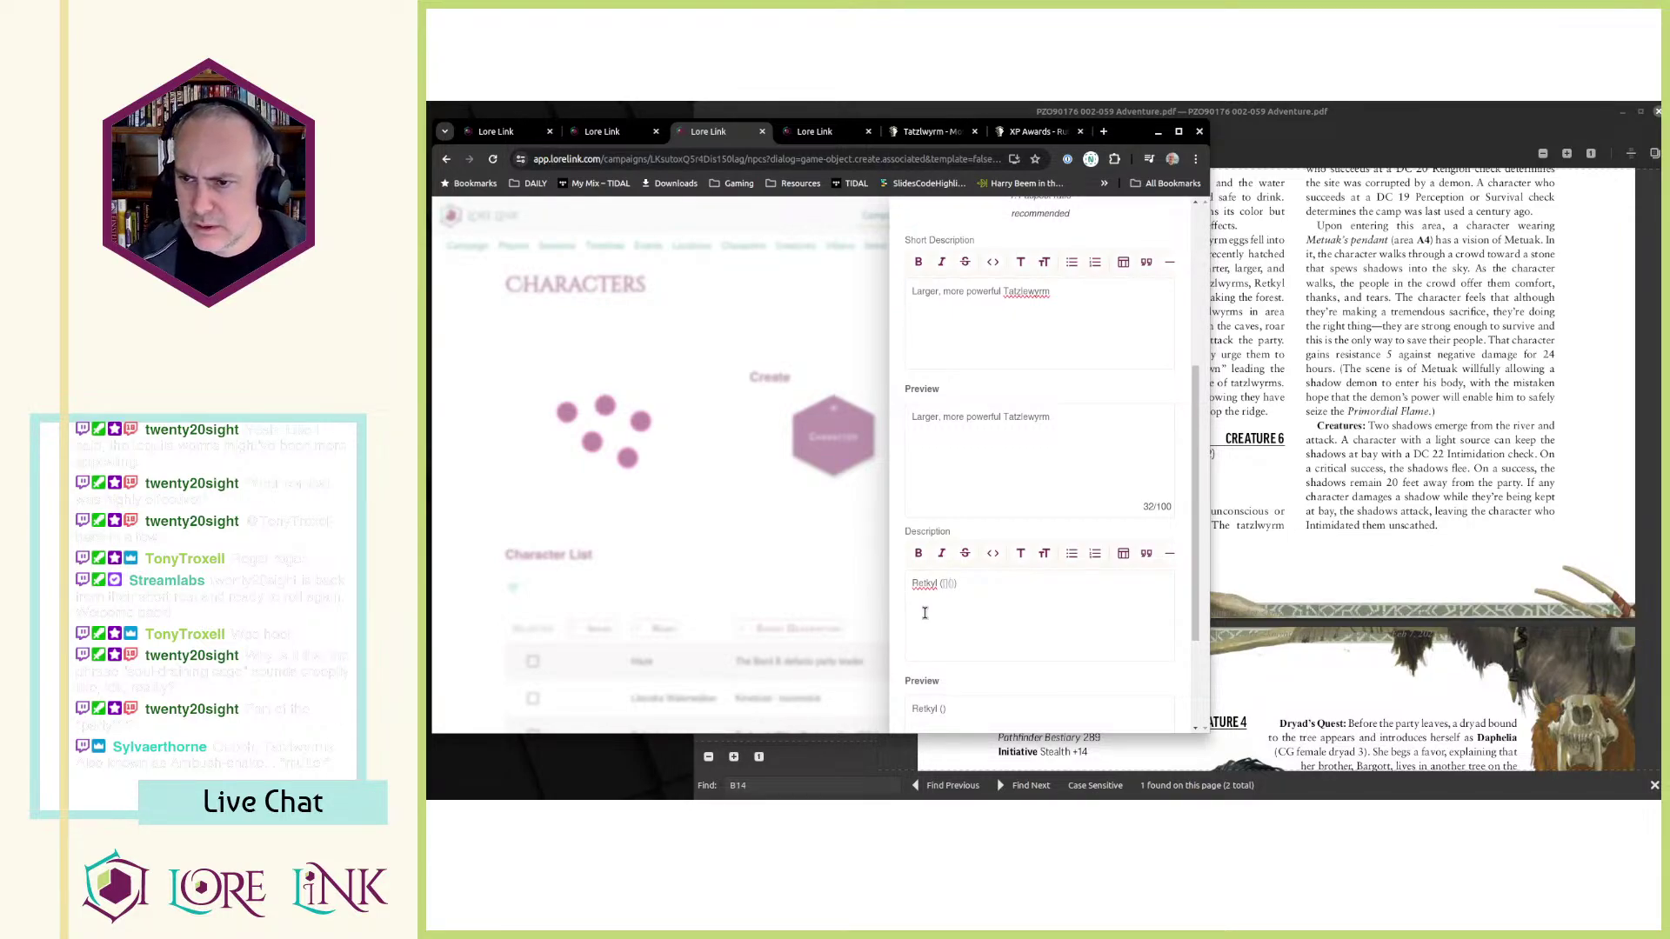
key(ctrl+v)
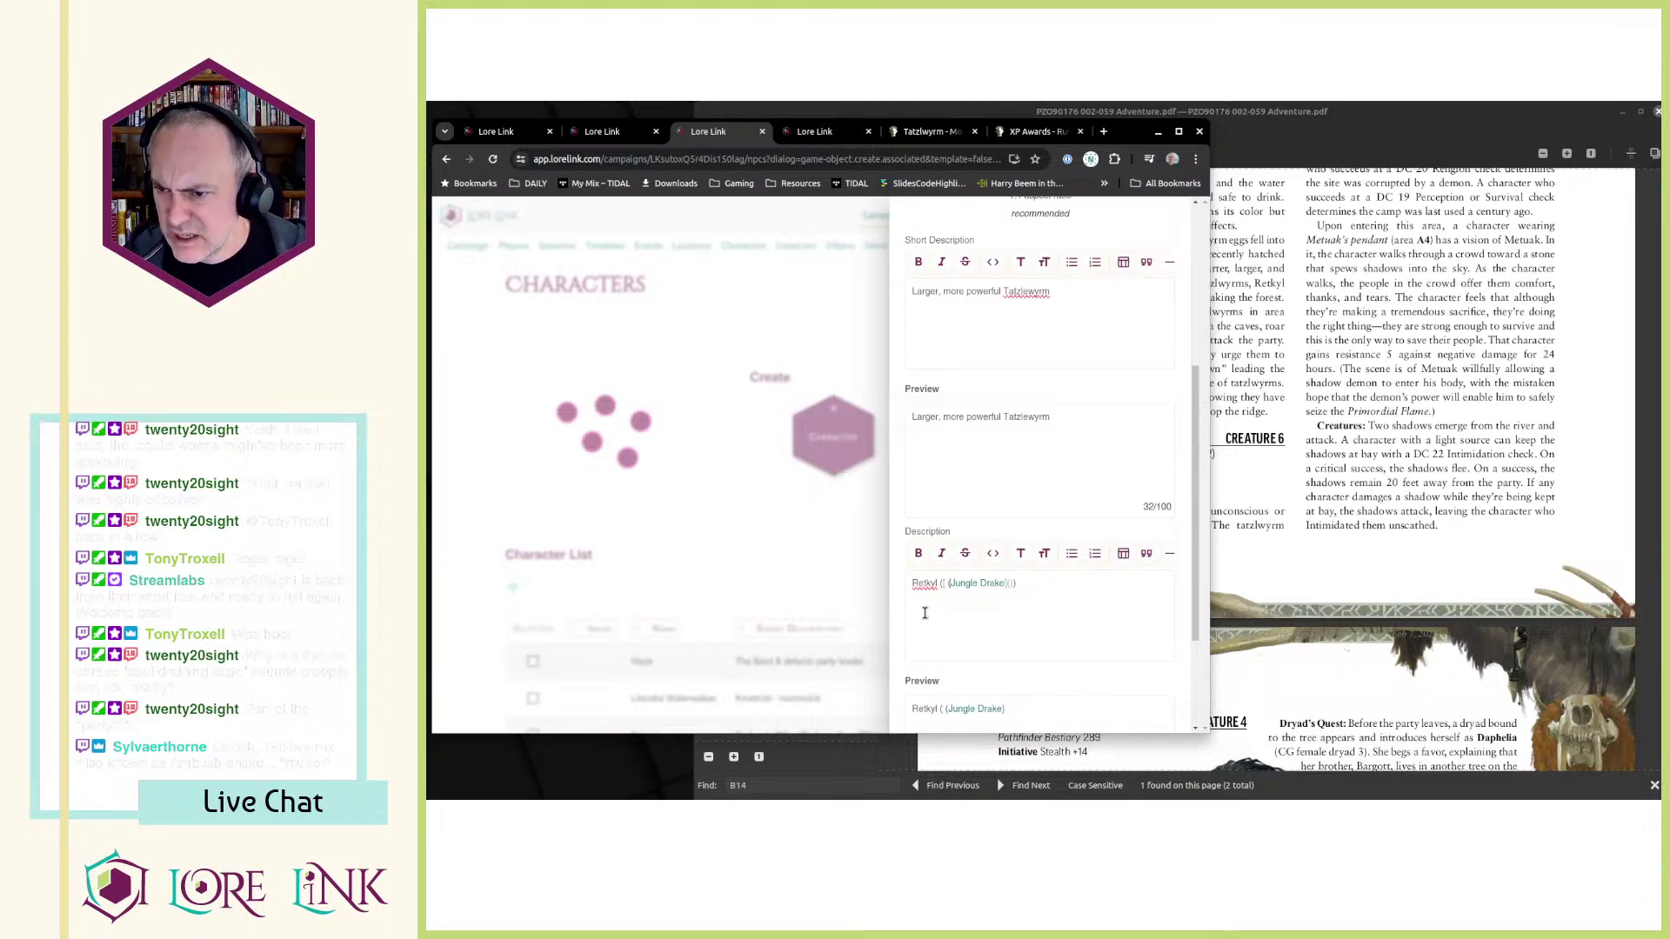
key(BackSpace)
key(BackSpace)
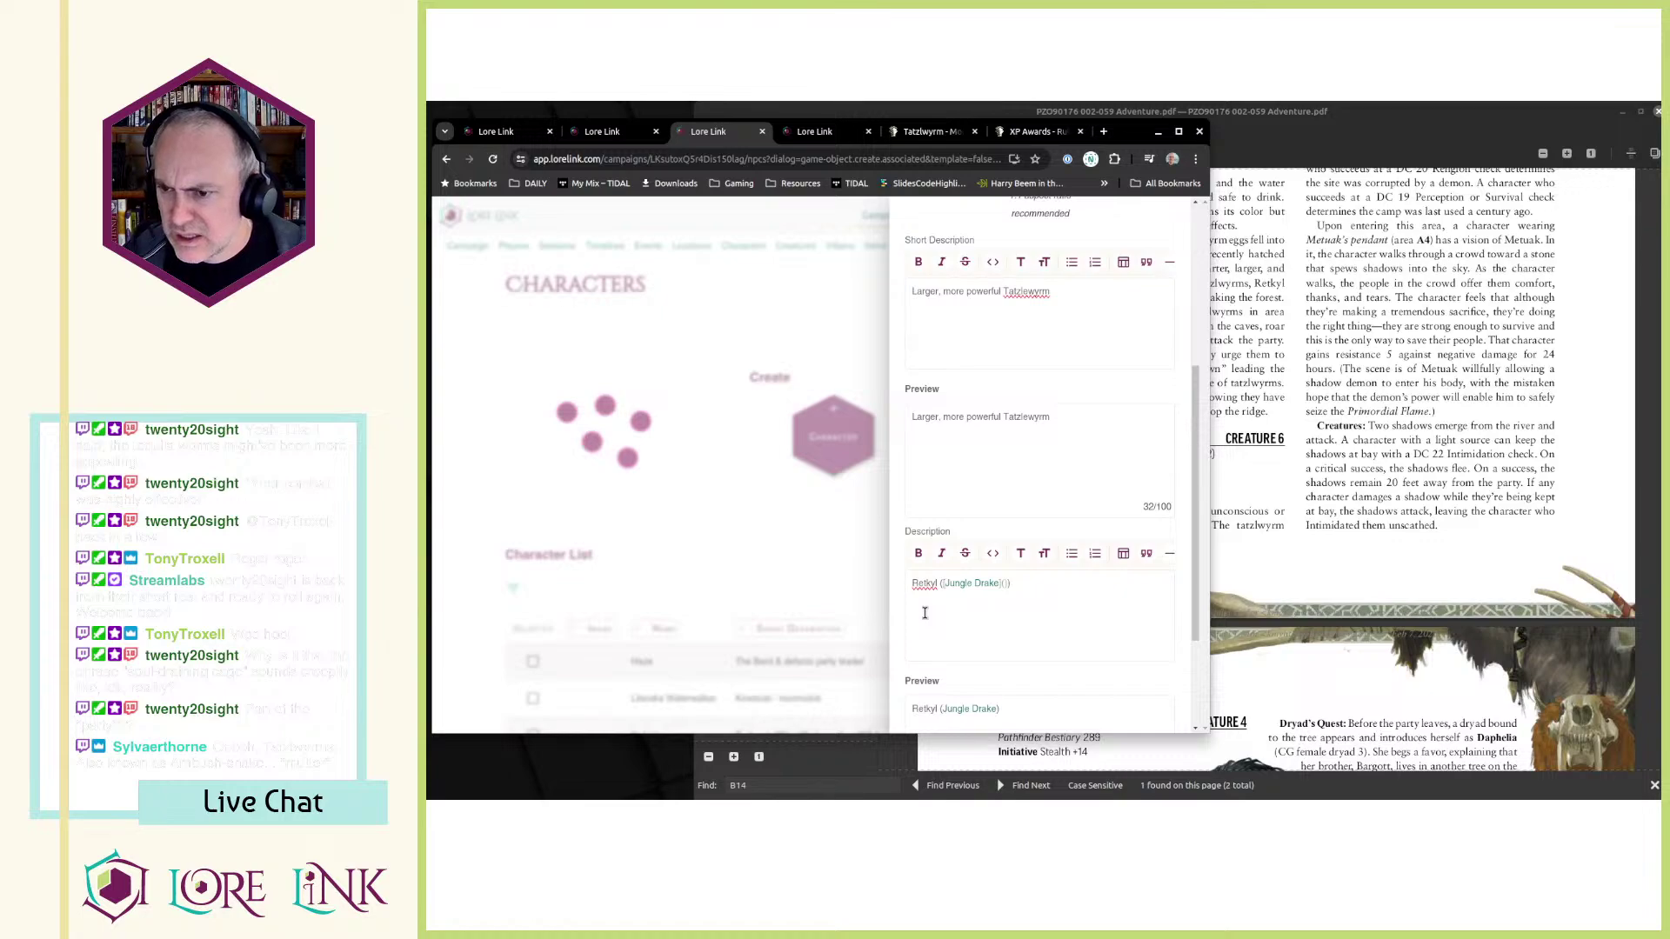
- Search Archives of Nethys for "jungle drak" and find the Jungle Drake creature entry
key(ctrl+Tab)
key(ctrl+Tab)
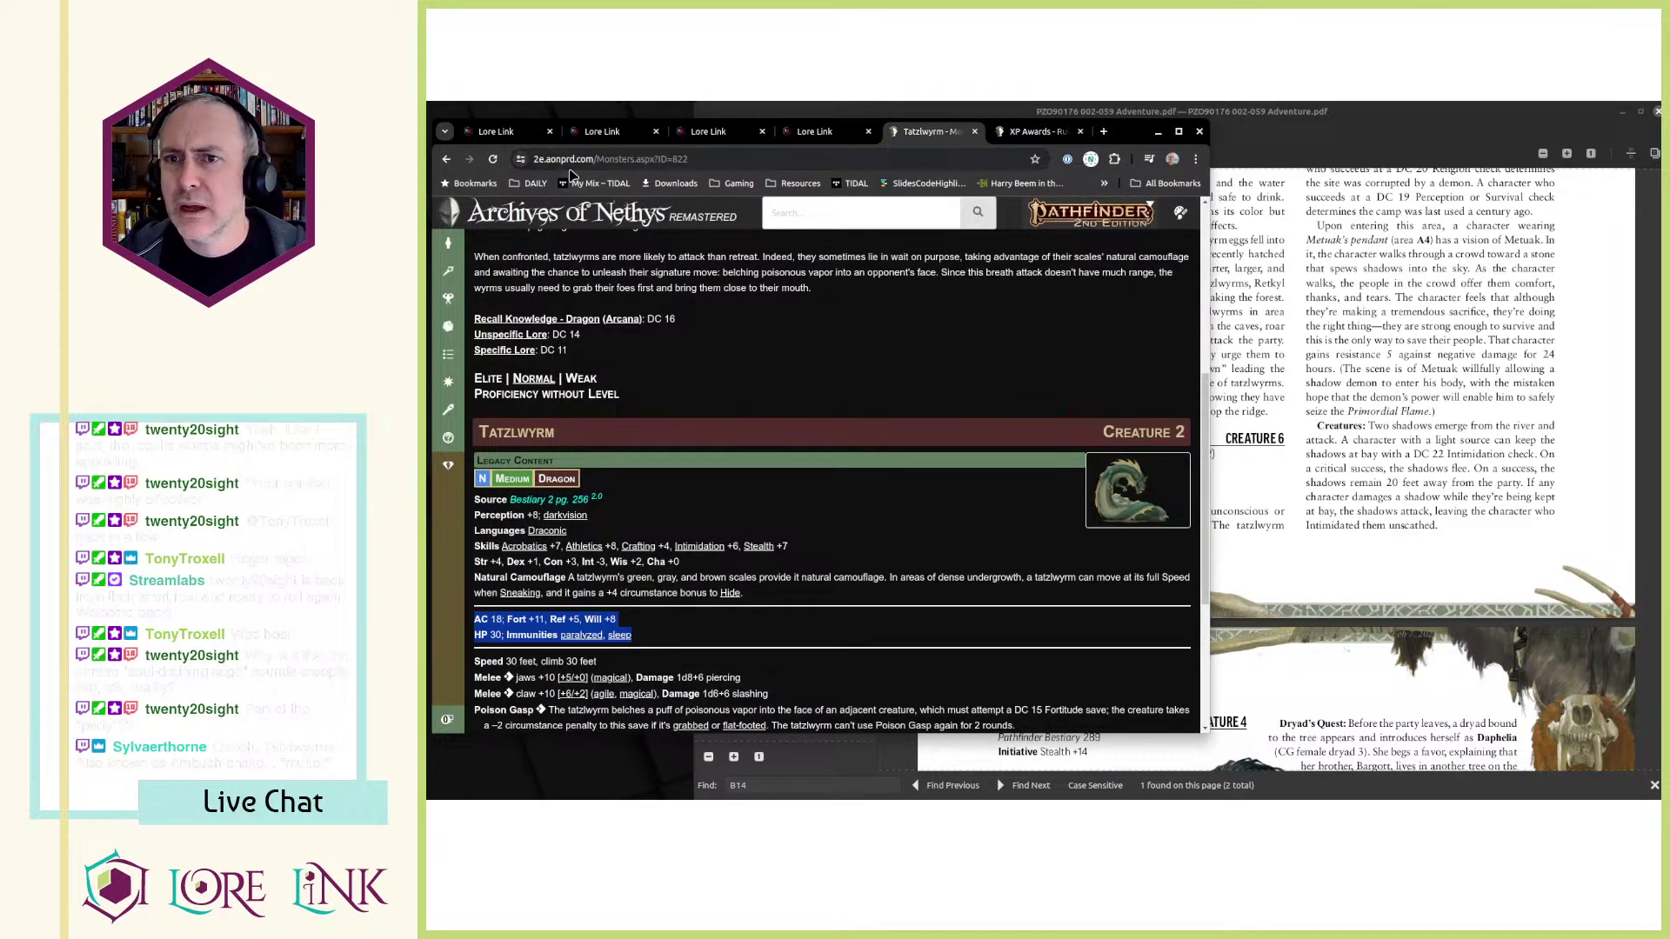
click(799, 216)
text(jungle)
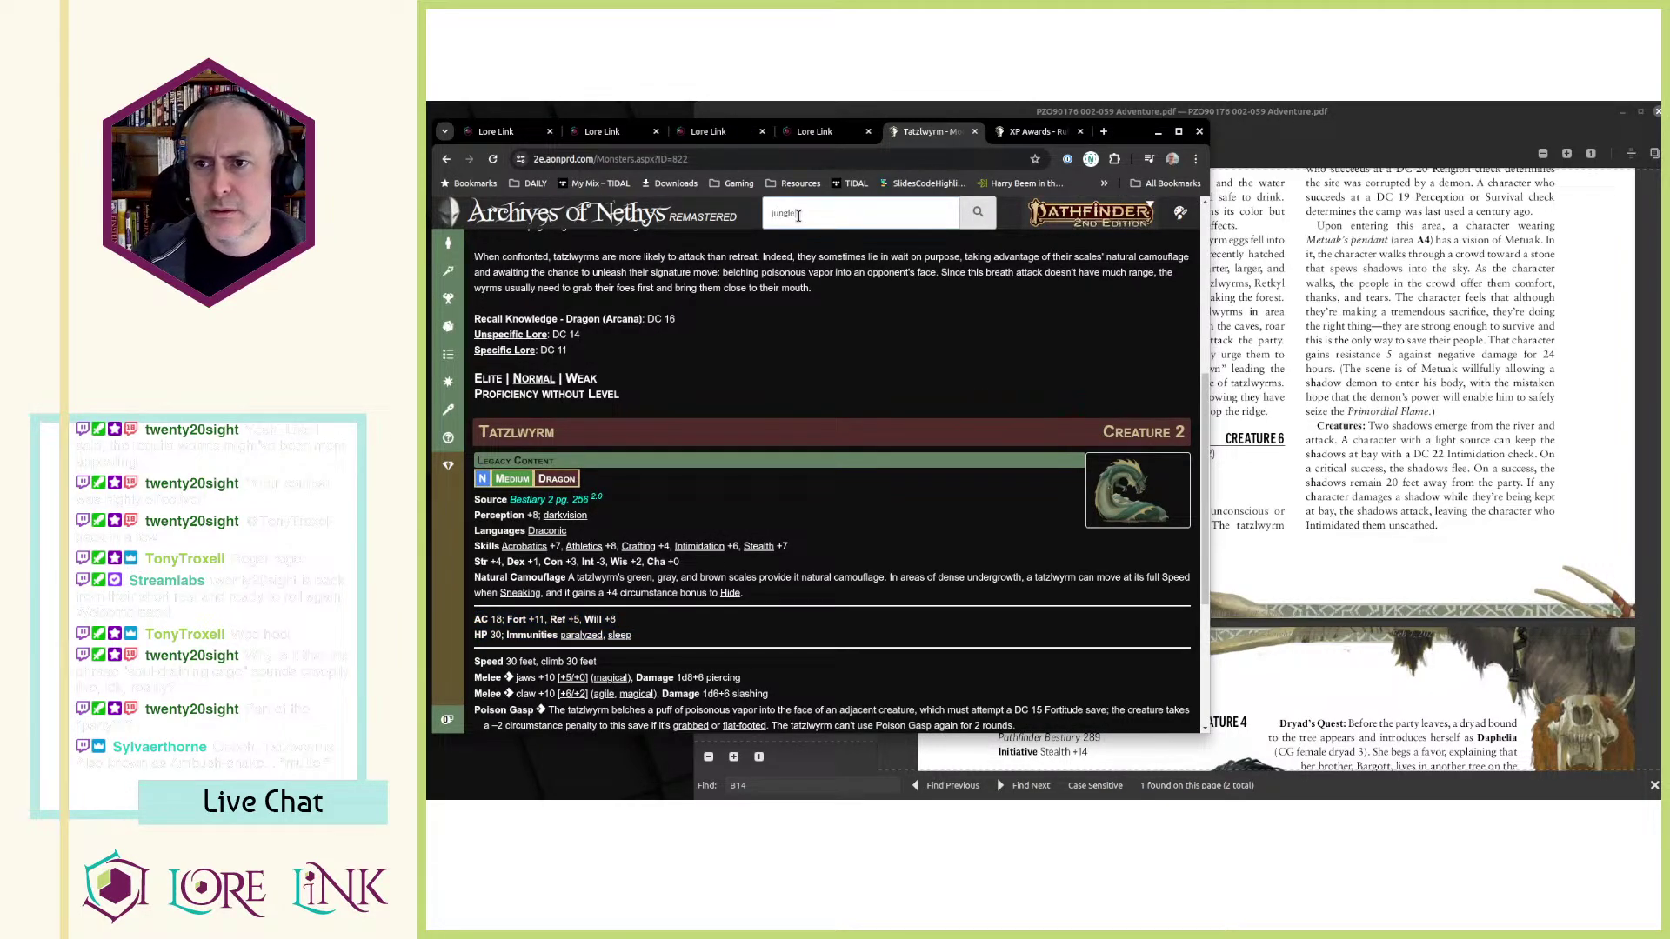
text( drak)
key(Return)
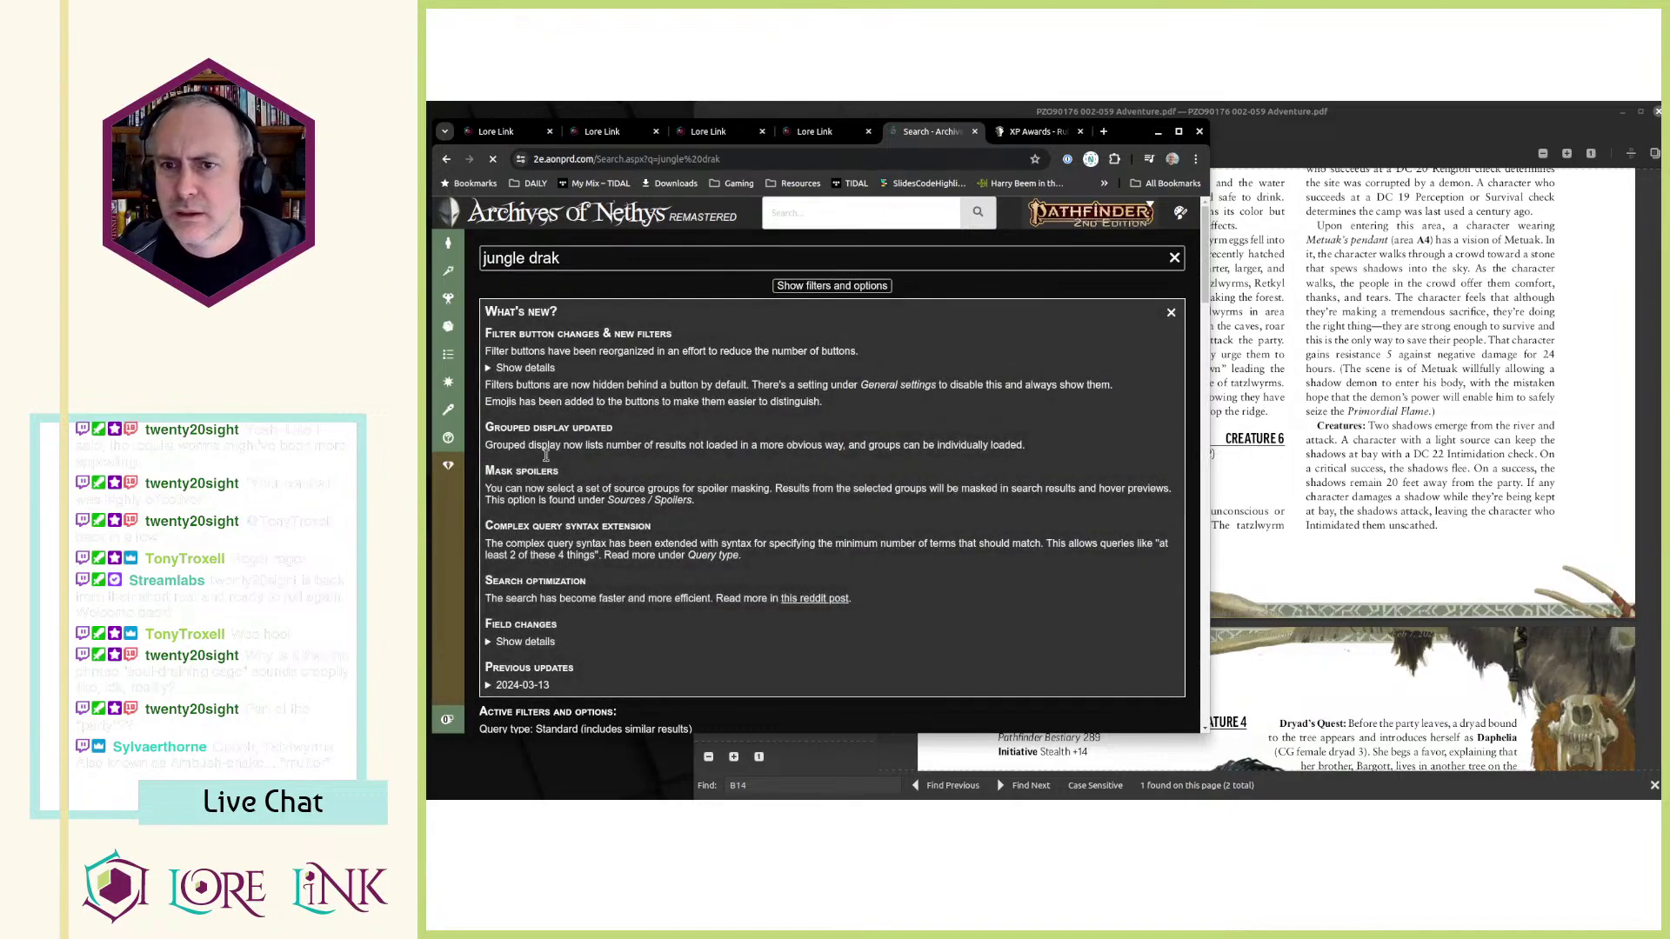
scroll(546, 455, down, 5)
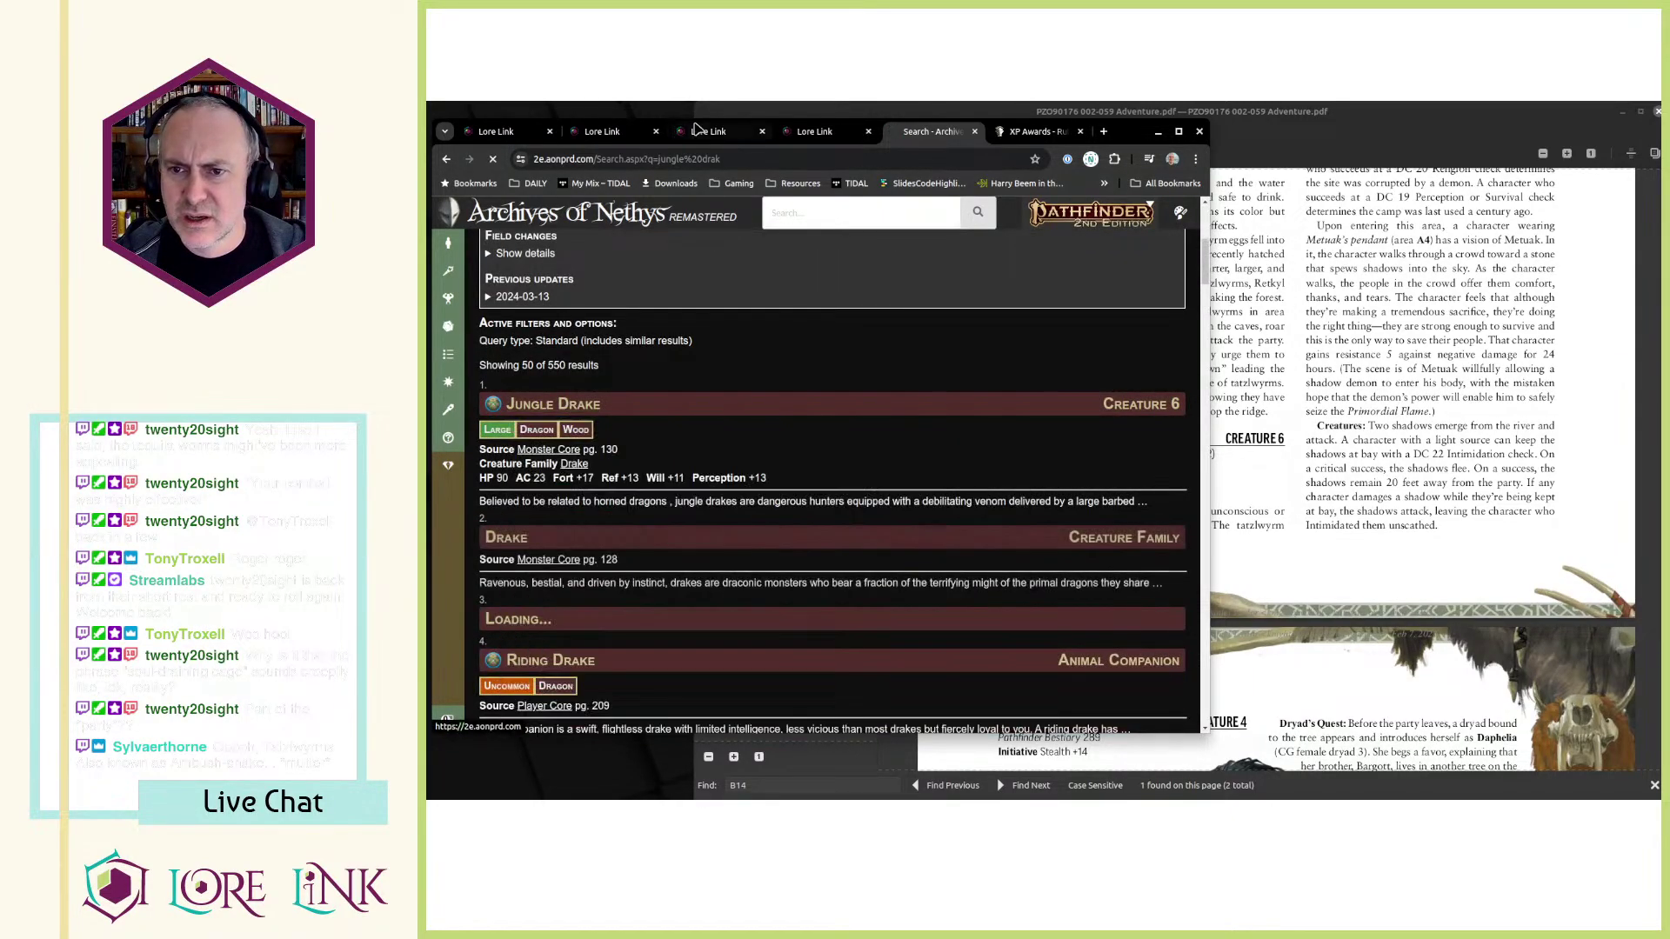
click(609, 131)
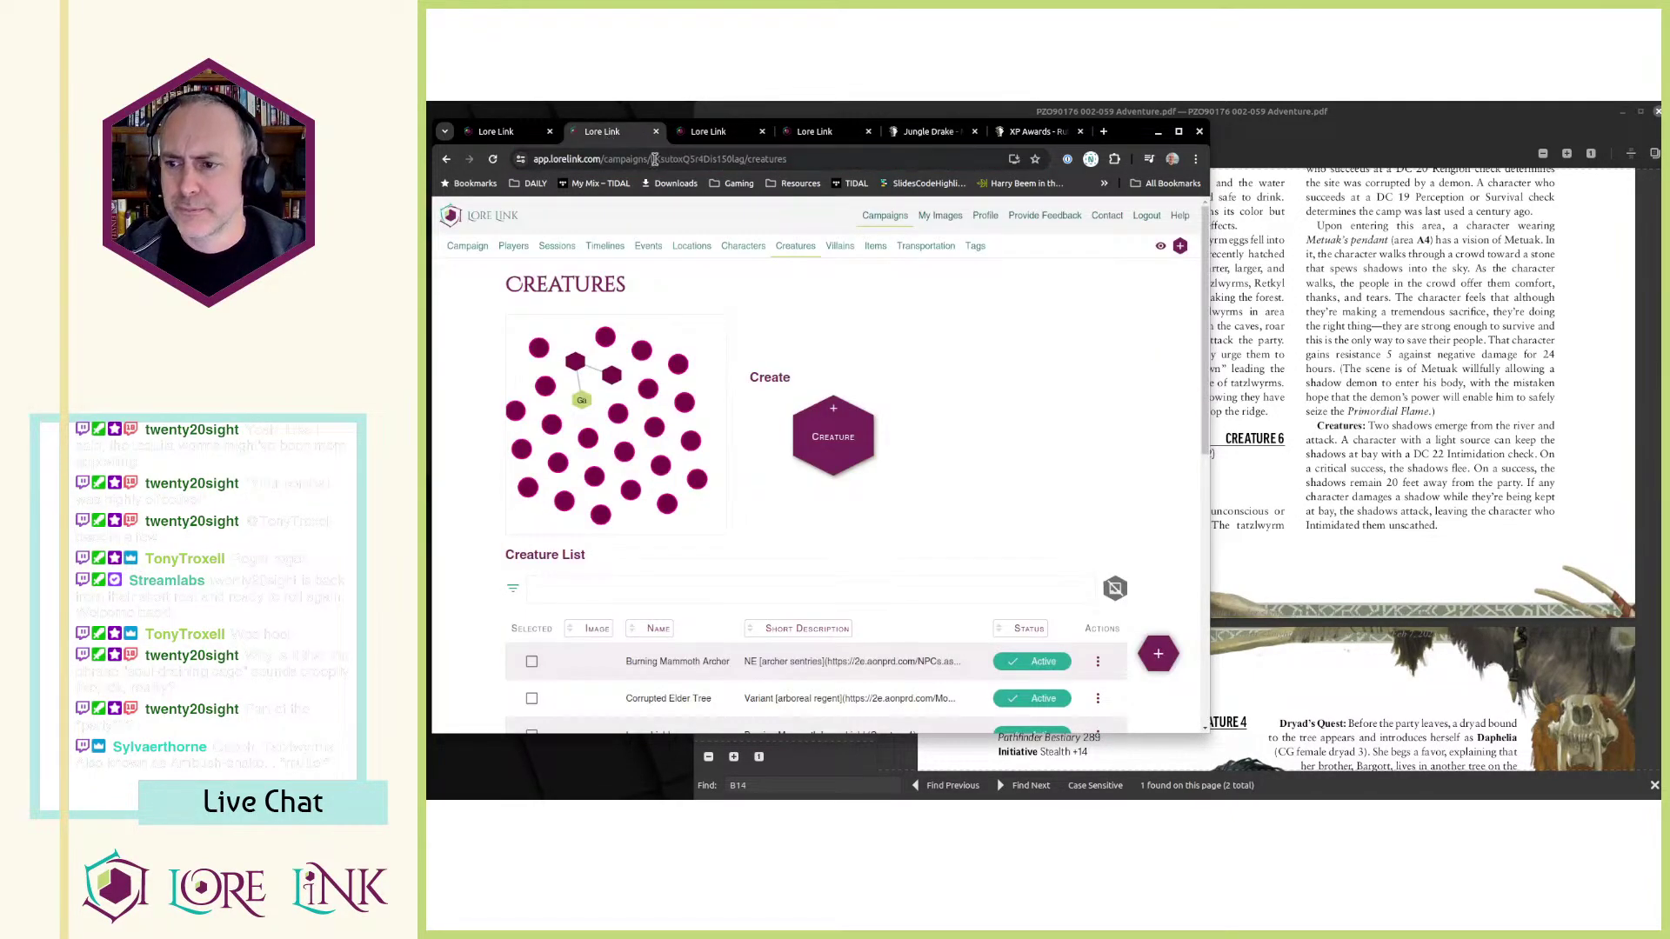
key(ctrl+Tab)
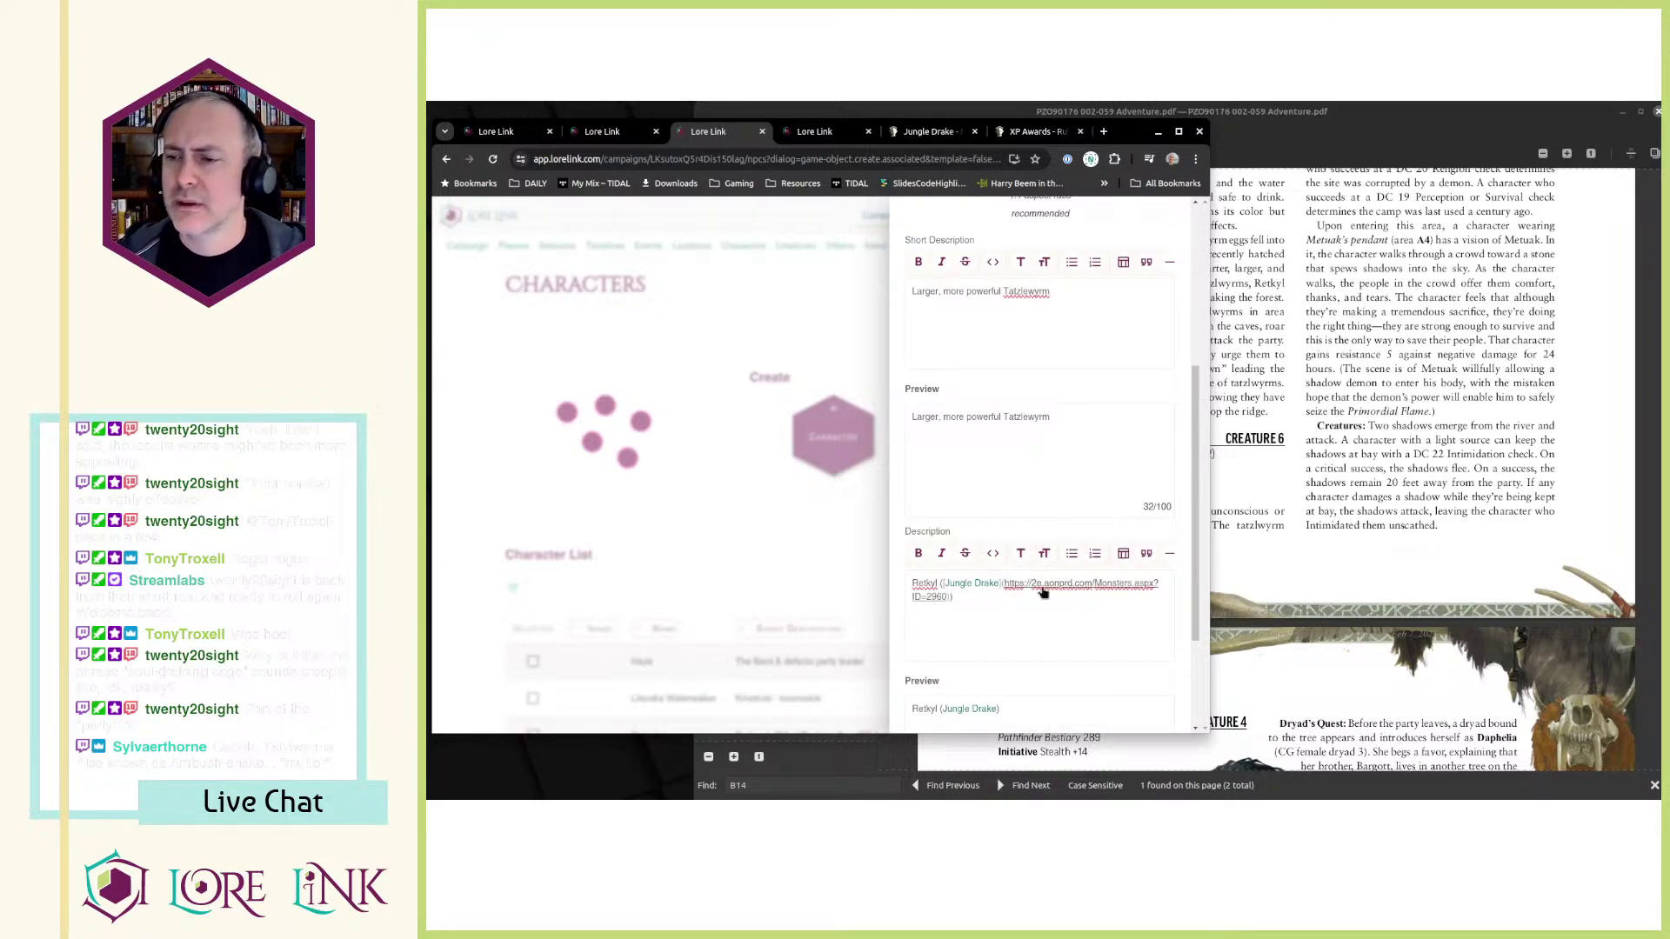
scroll(946, 600, down, 3)
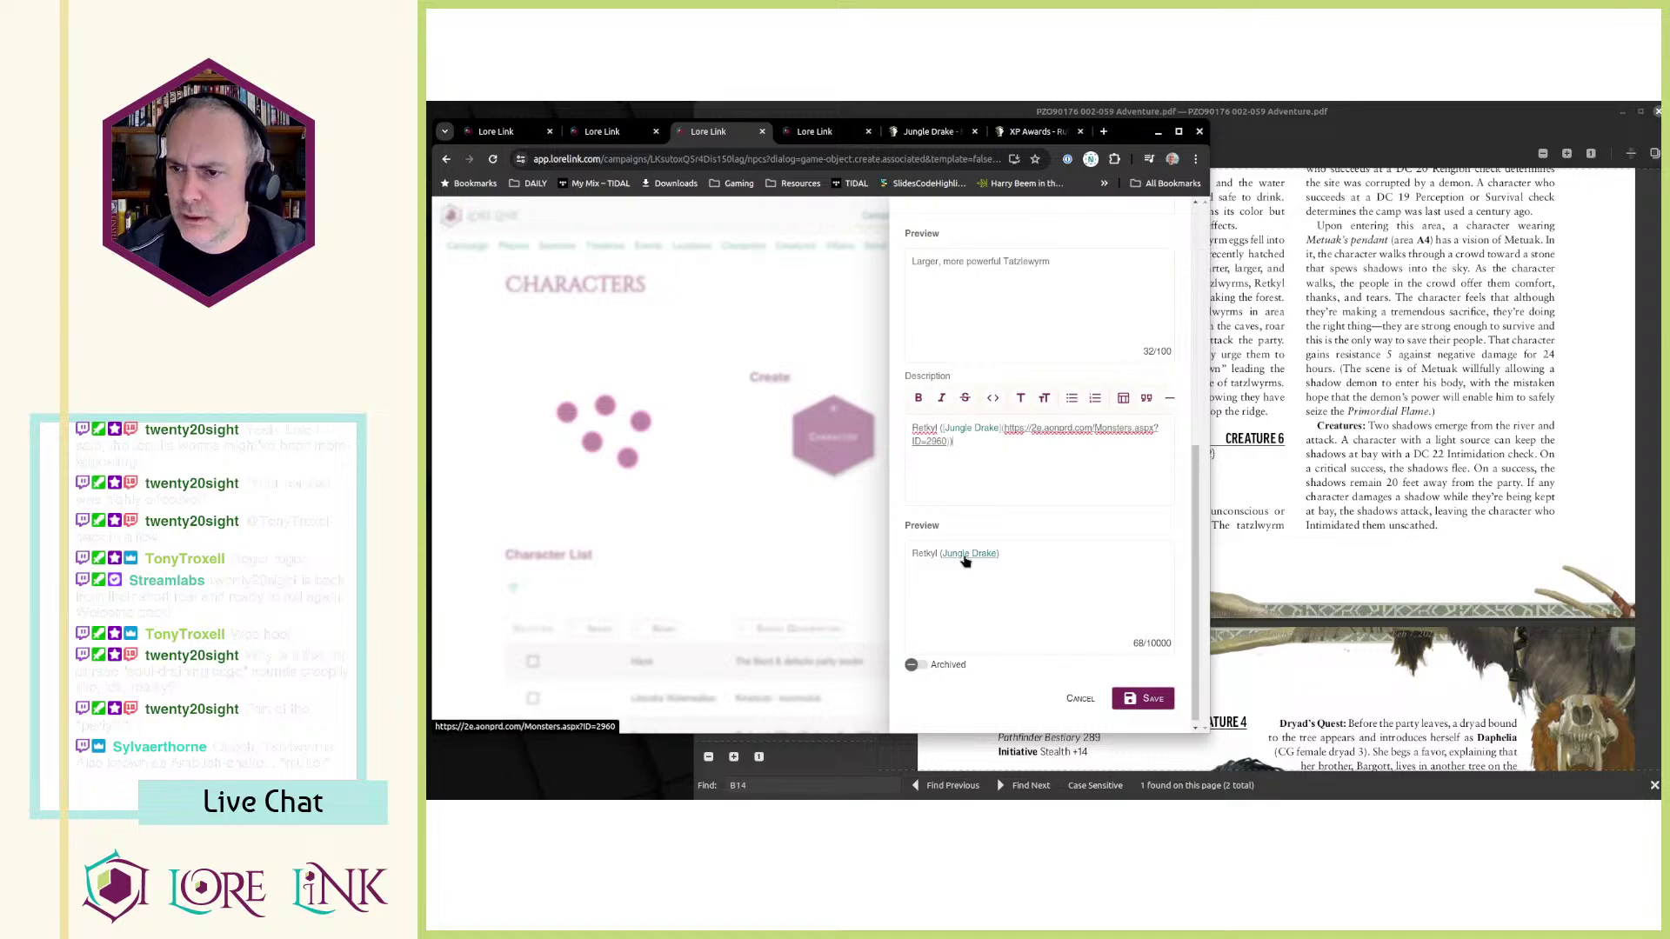
- Copy the Perception line from the Jungle Drake stat block on Archives of Nethys
key(ctrl+Tab)
key(ctrl+Tab)
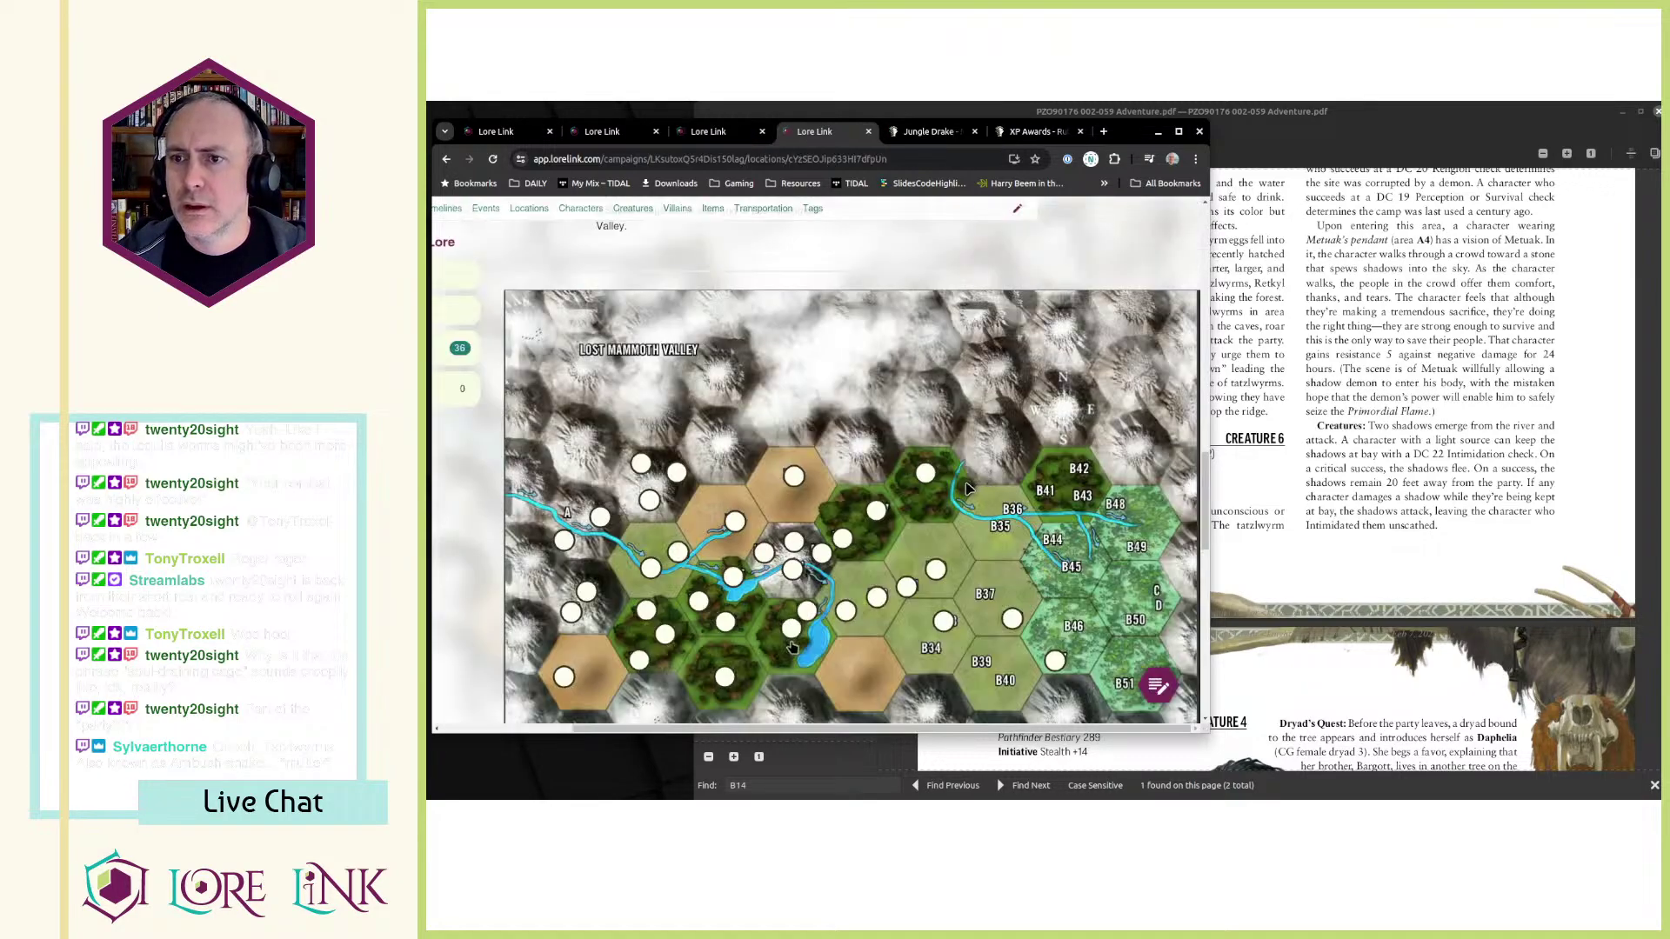
scroll(949, 487, down, 4)
scroll(670, 401, up, 1)
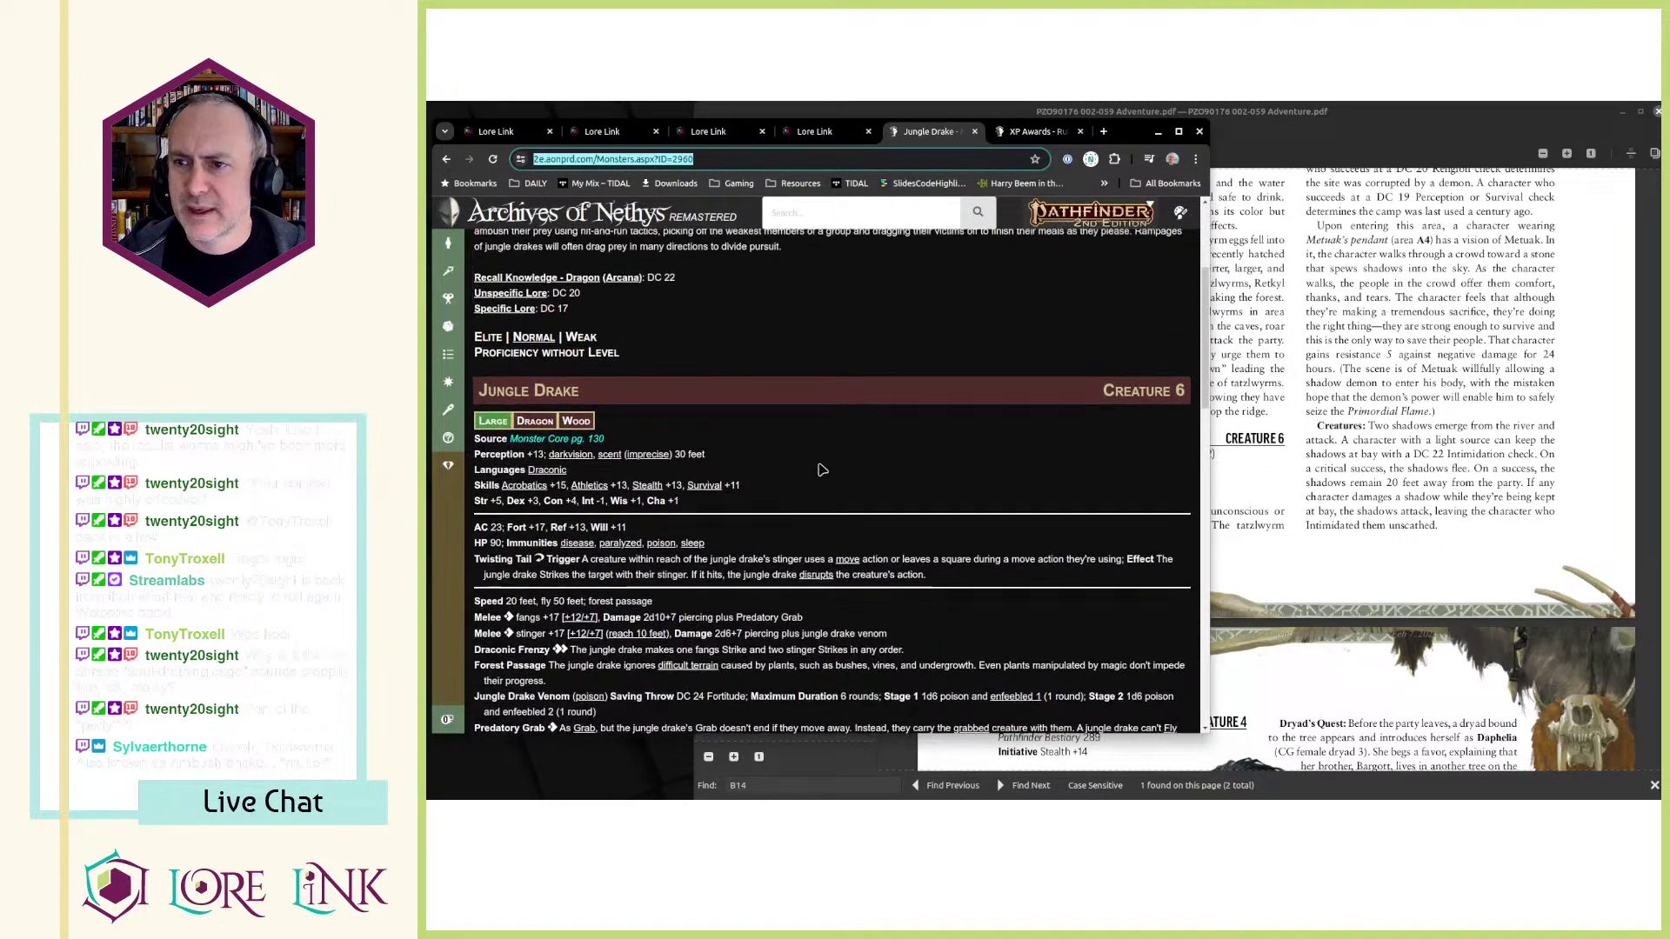
scroll(669, 401, up, 1)
scroll(687, 413, down, 2)
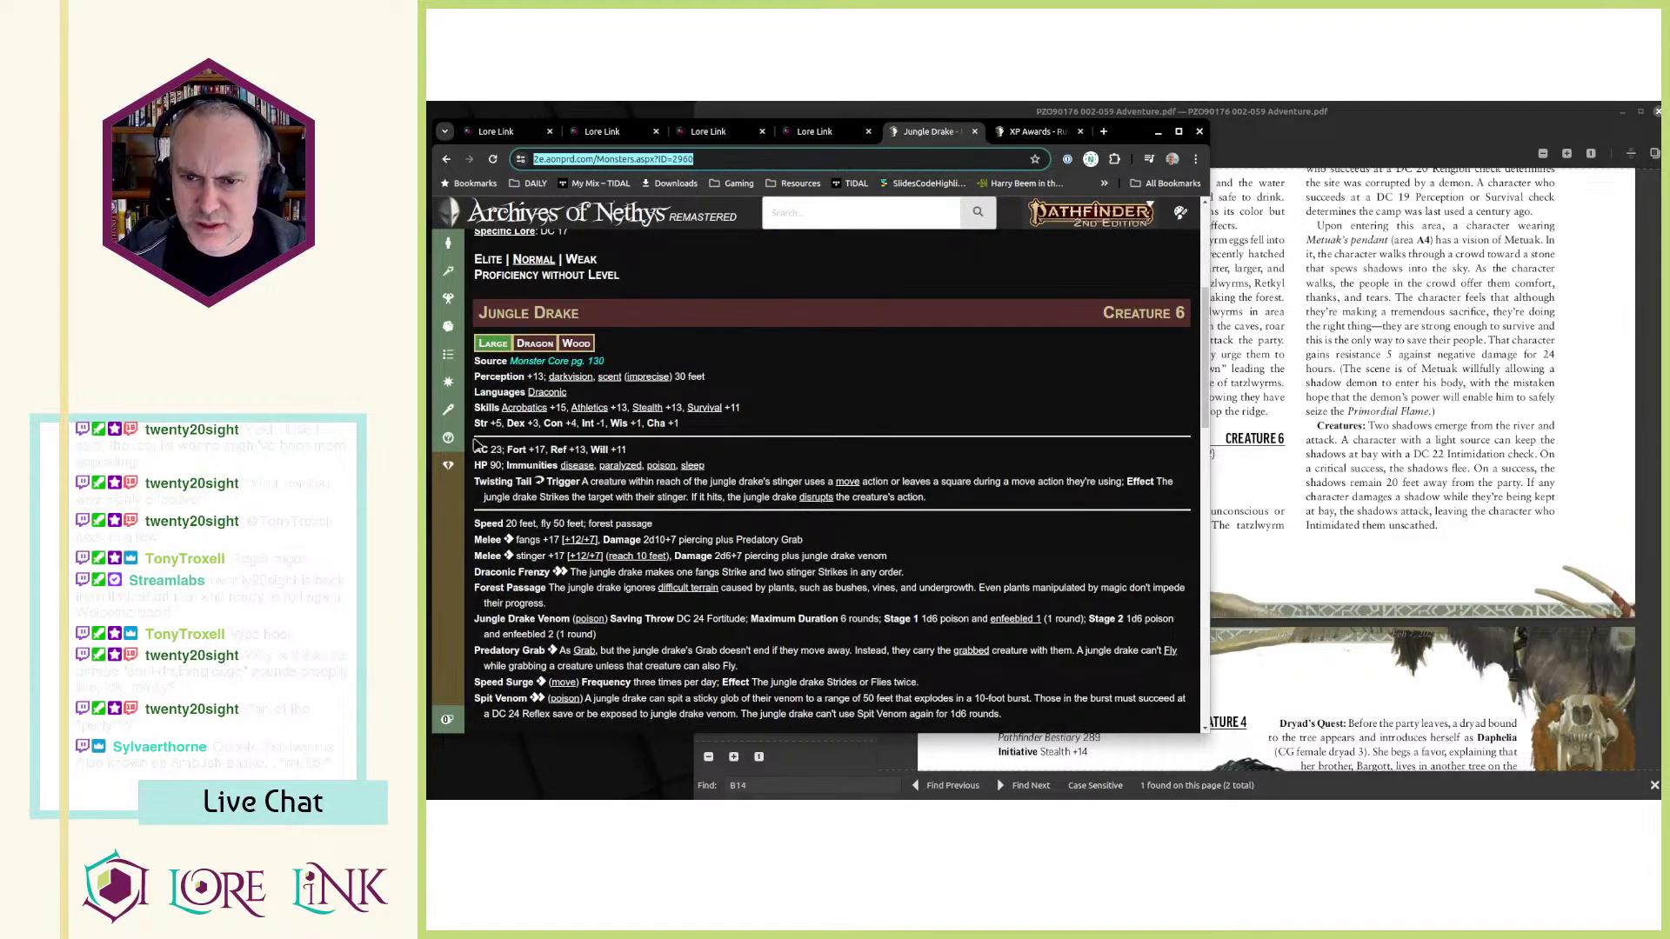
triple_click(475, 376)
key(ctrl+c)
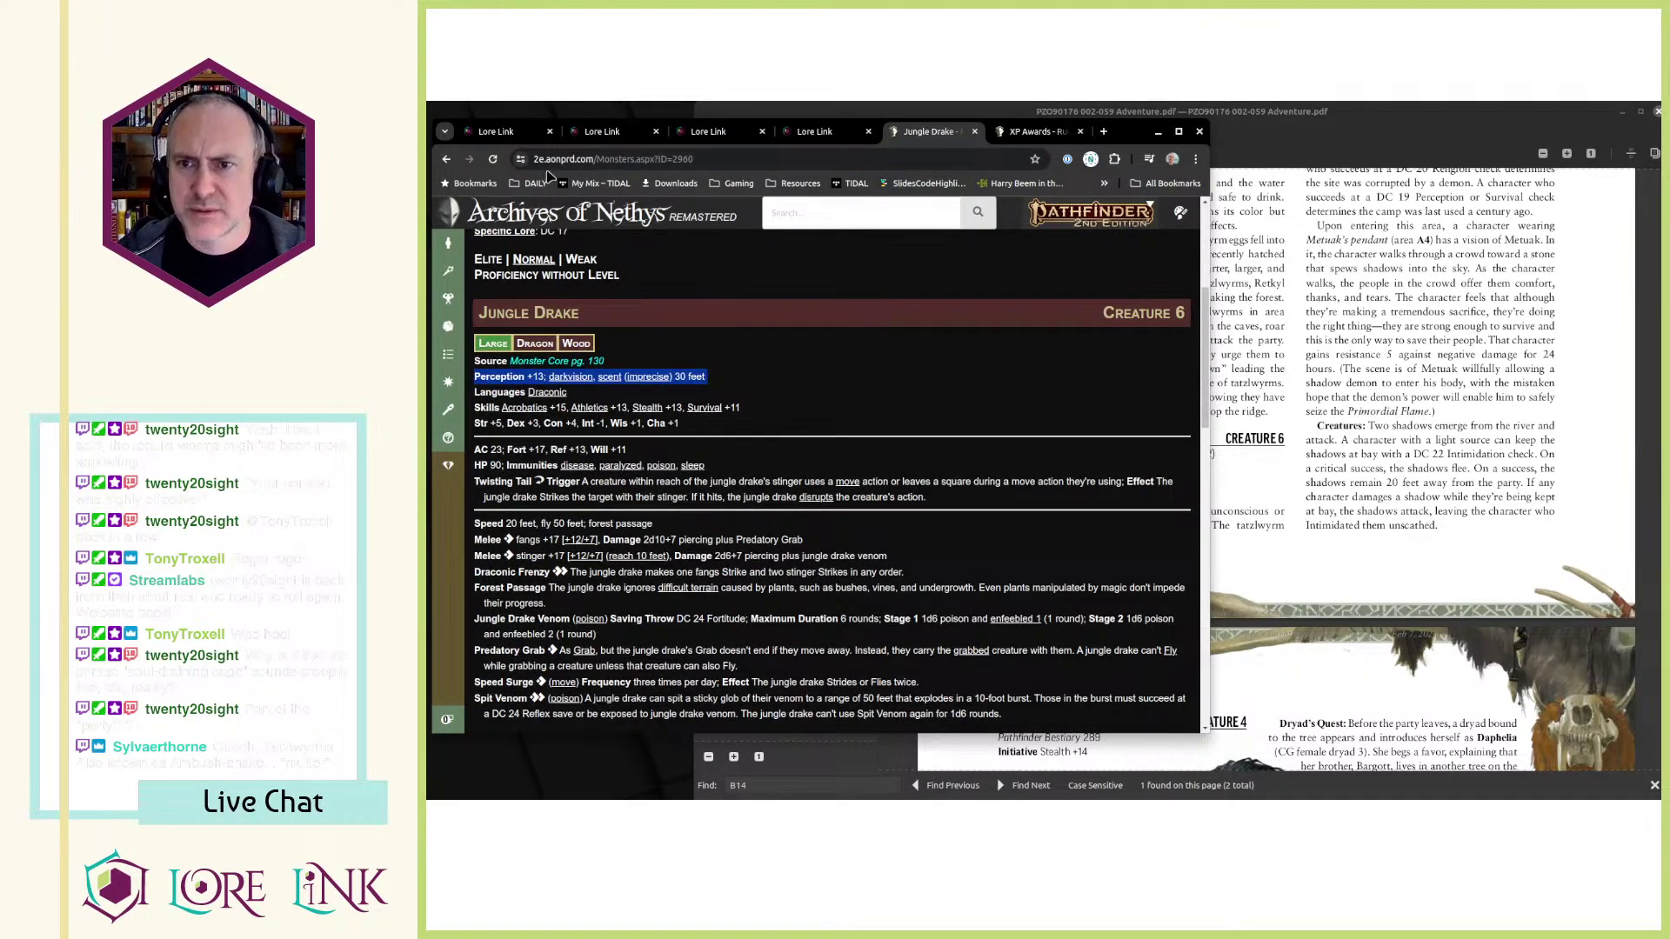
- Move the Jungle Drake browser tab directly before the character form's tab and paste the Perception line into the description
click(811, 132)
drag(904, 132, 726, 132)
click(602, 131)
key(ctrl+Tab)
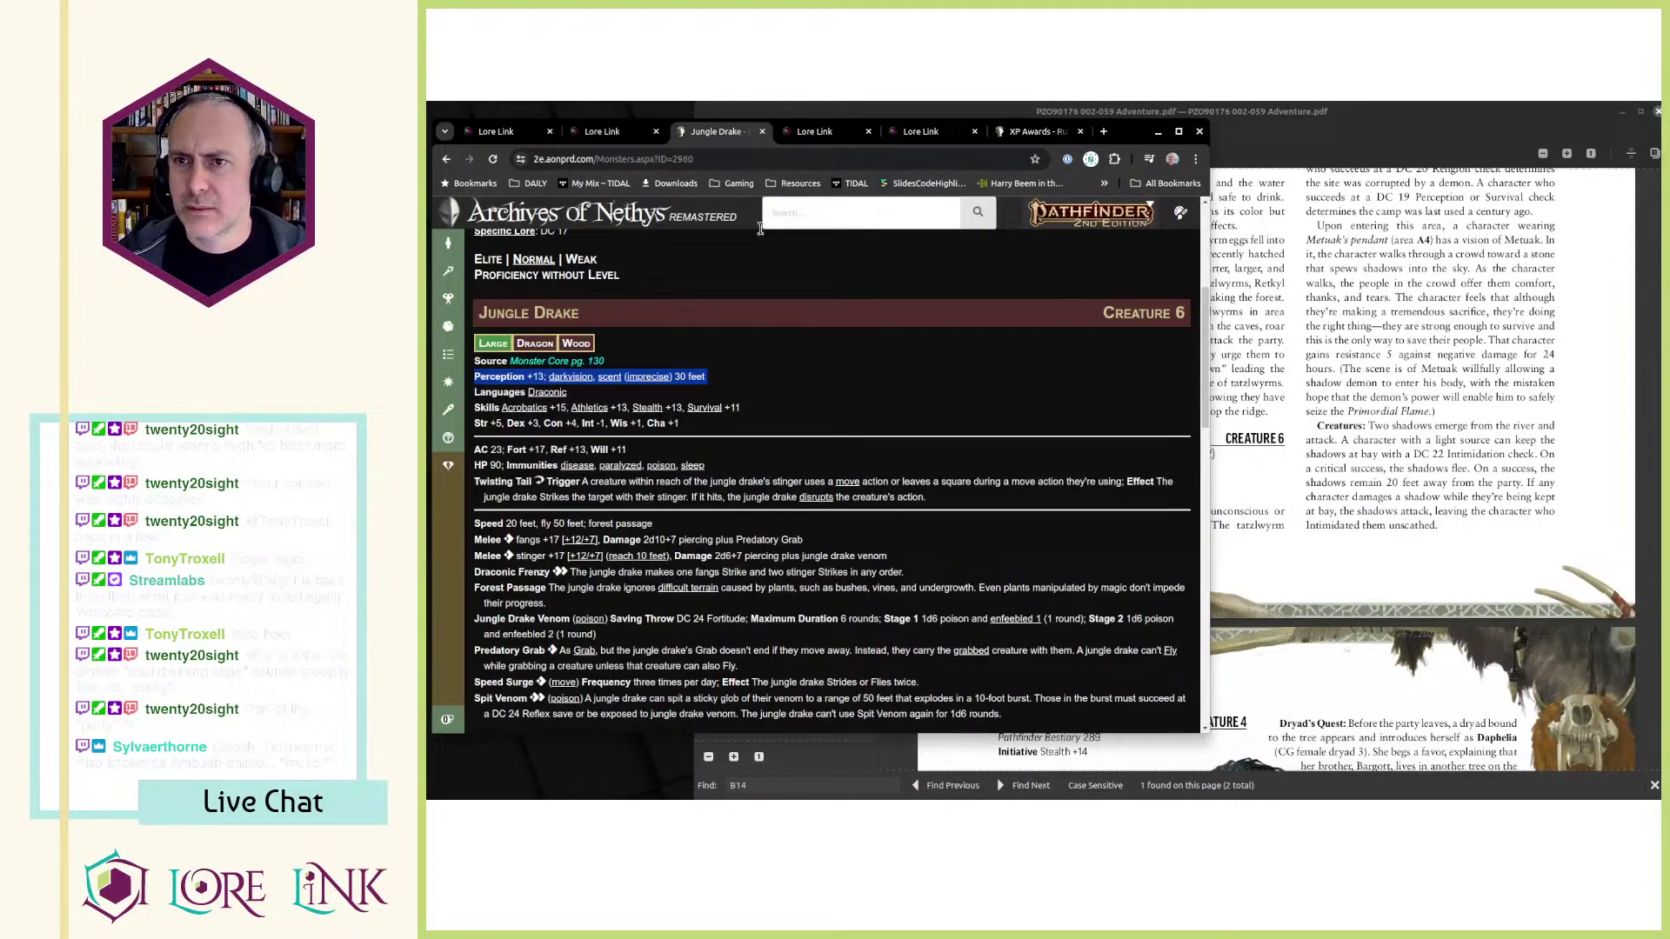
key(ctrl+Tab)
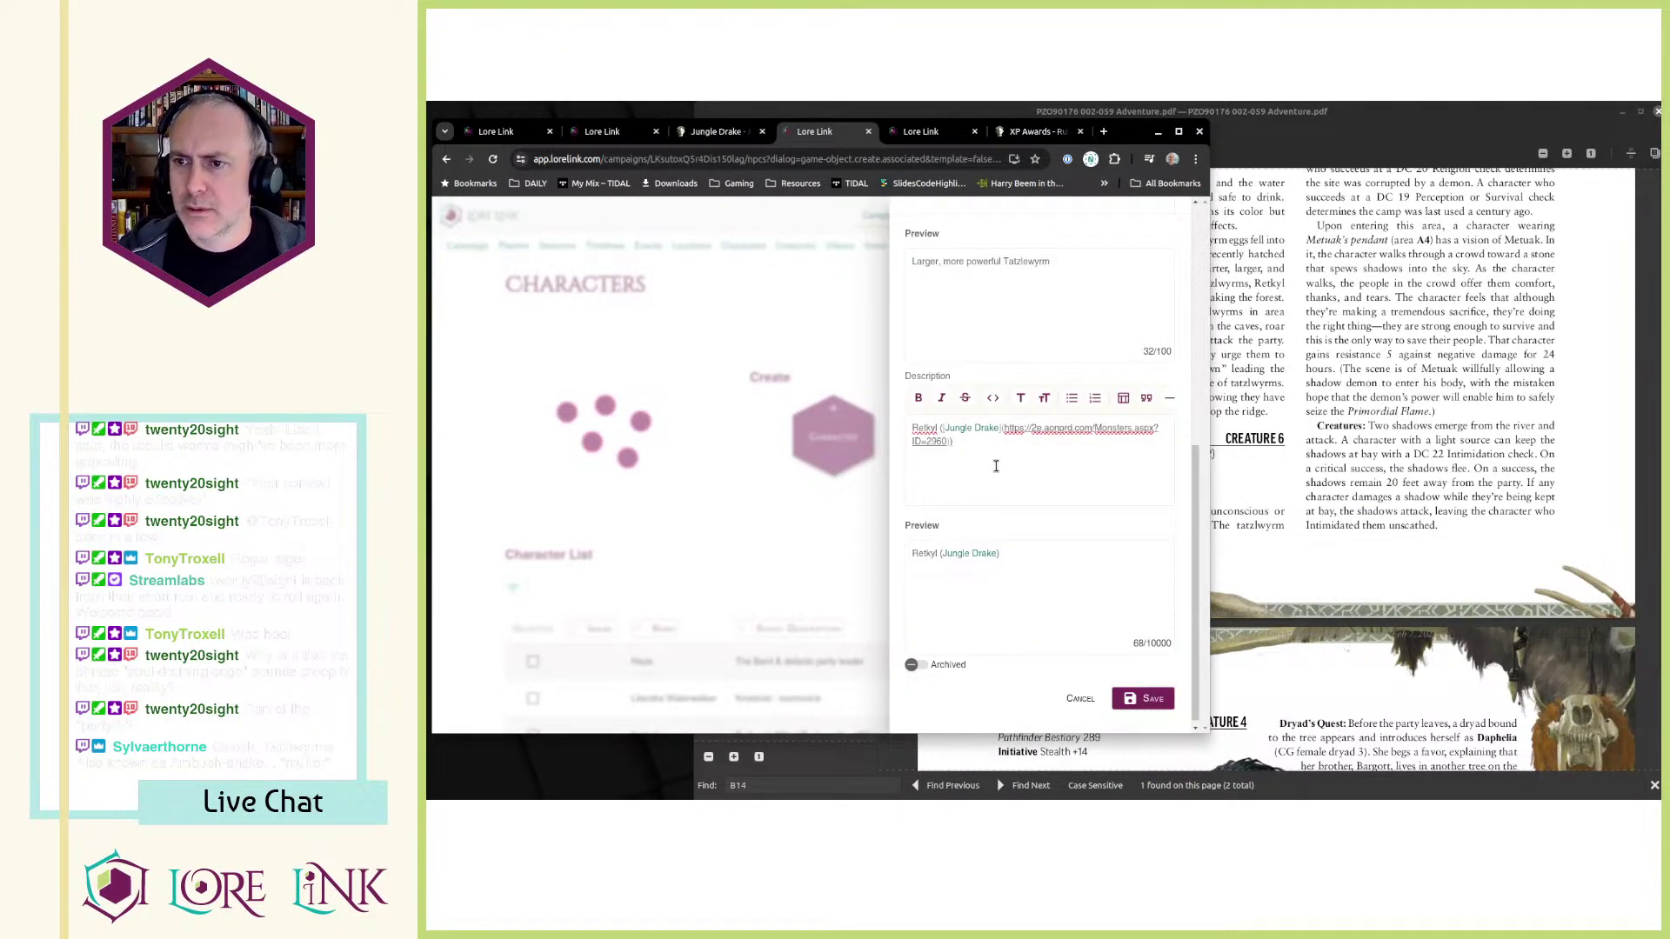
key(ctrl+v)
- Copy the AC, saves, HP and immunities lines from the Jungle Drake stat block into the character's description
key(ctrl+shift+Tab)
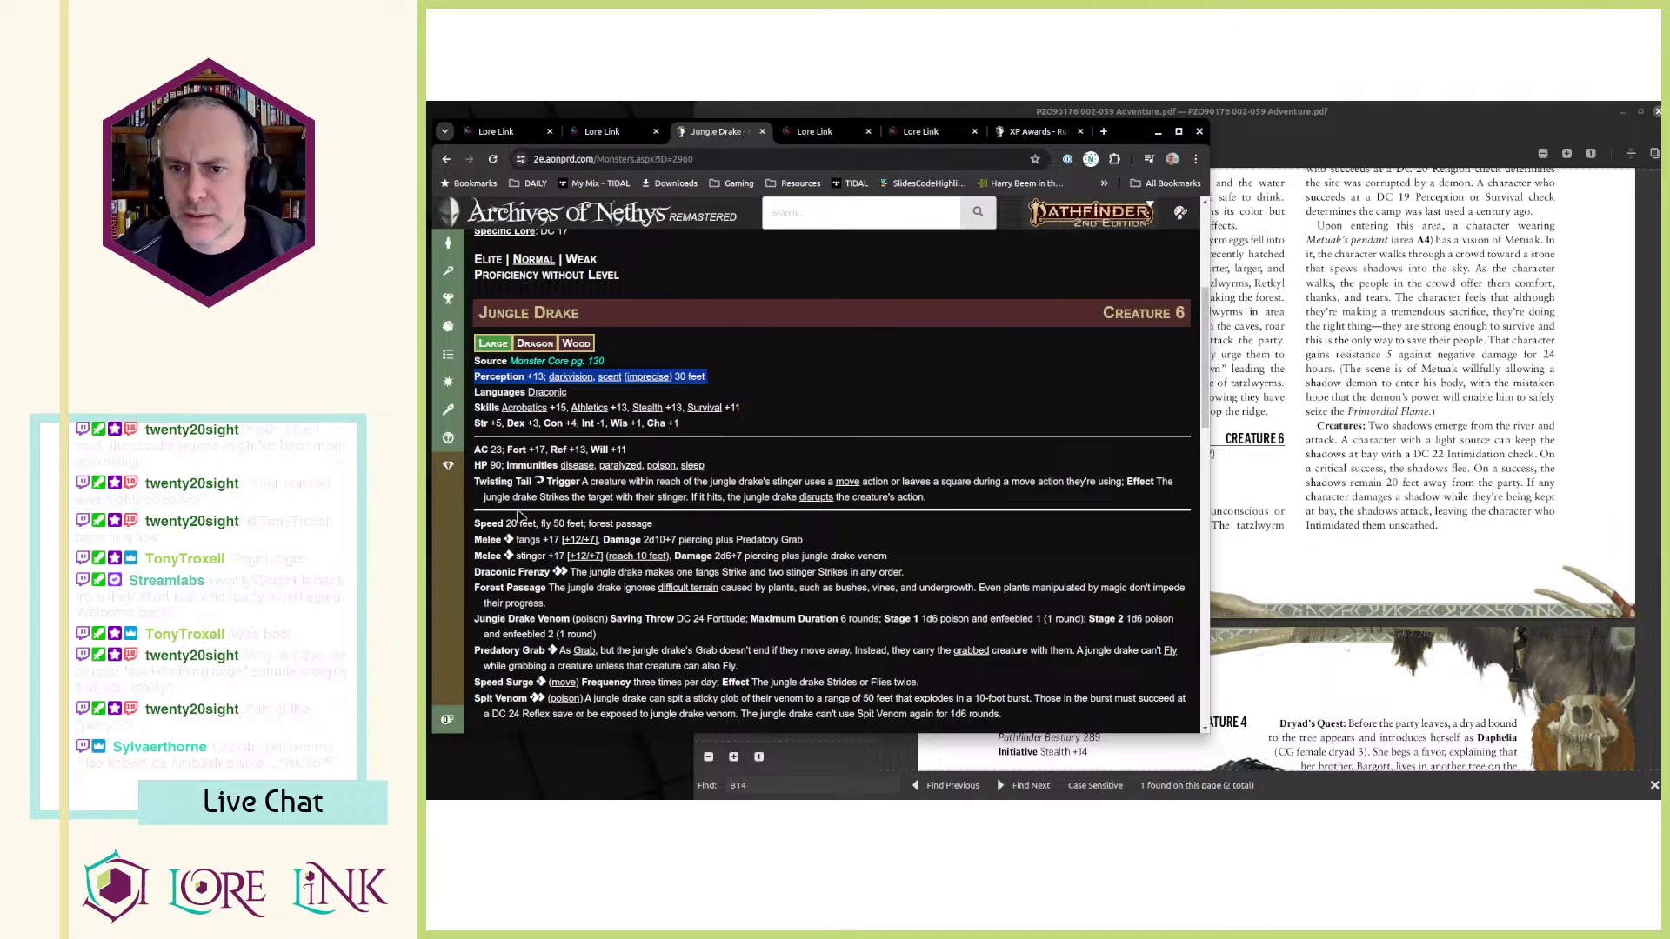
triple_click(476, 459)
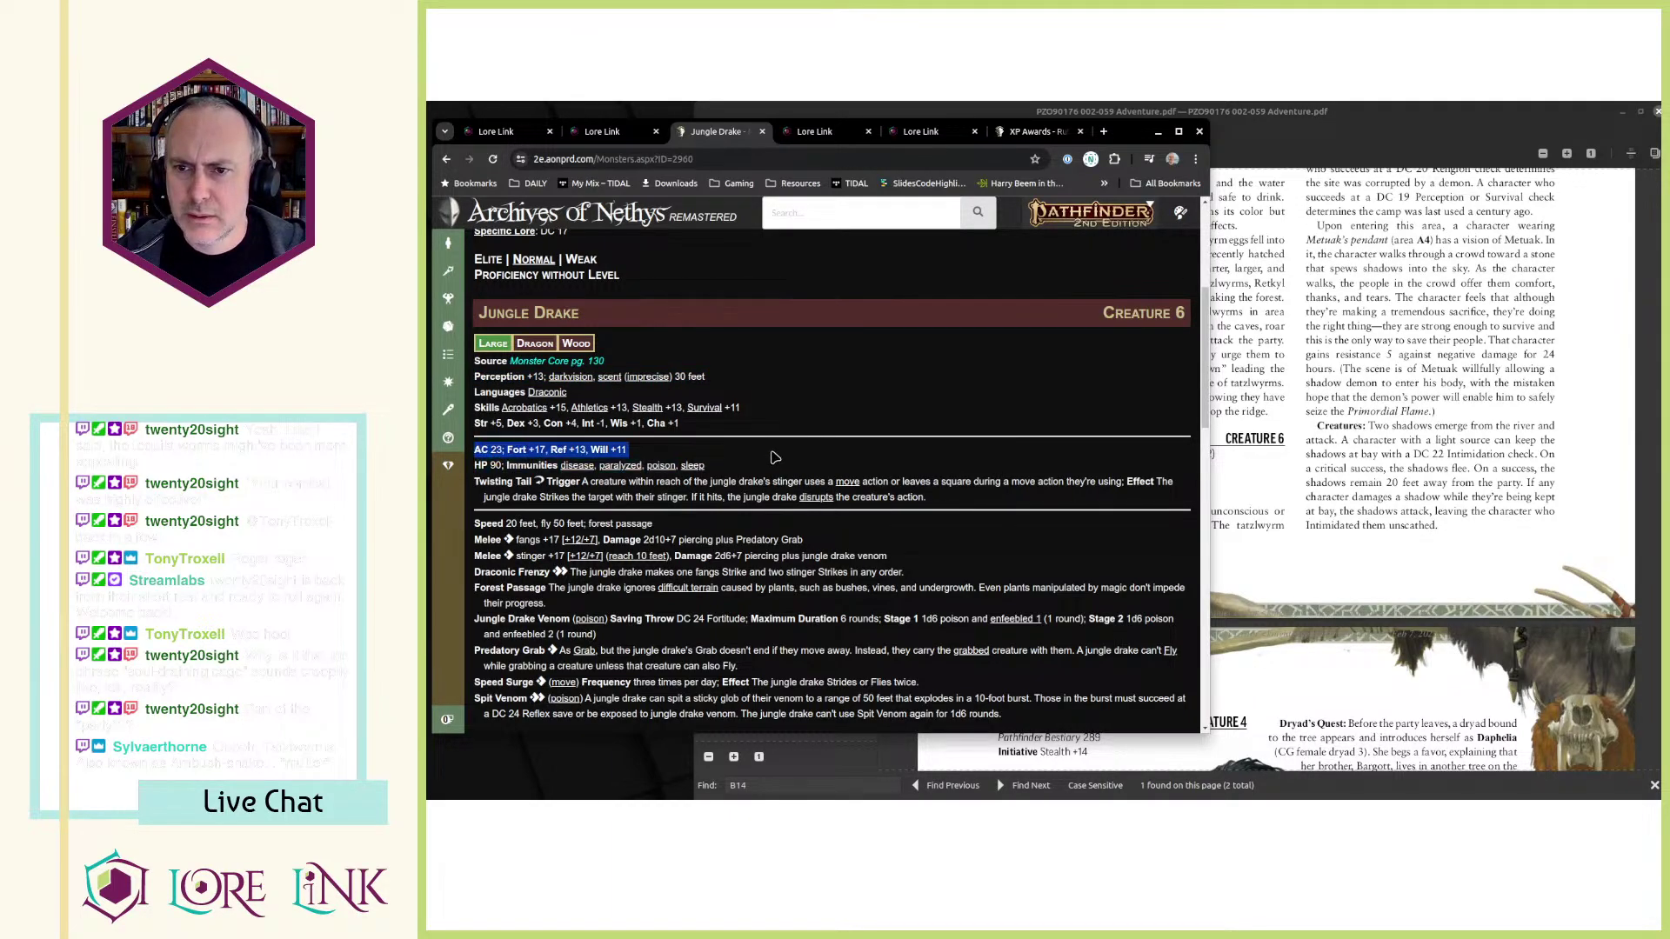
drag(774, 458, 773, 462)
key(ctrl+c)
key(ctrl+Tab)
key(ctrl+v)
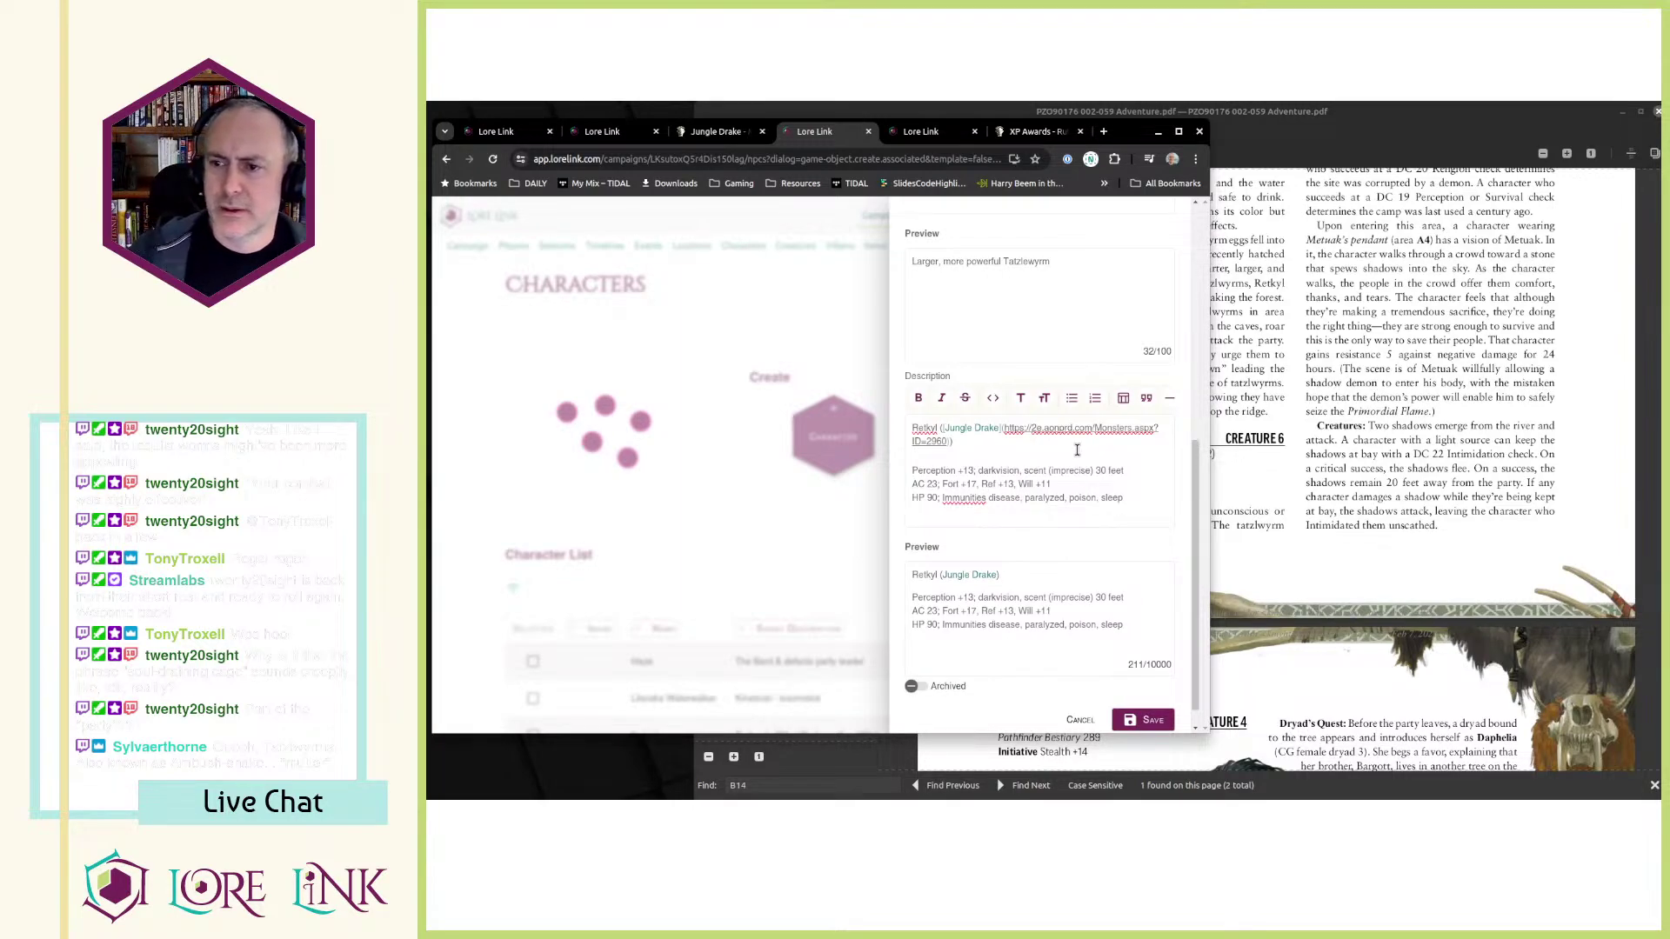
- Save the new character Retkyl and check the campaign's character list
scroll(1033, 545, down, 1)
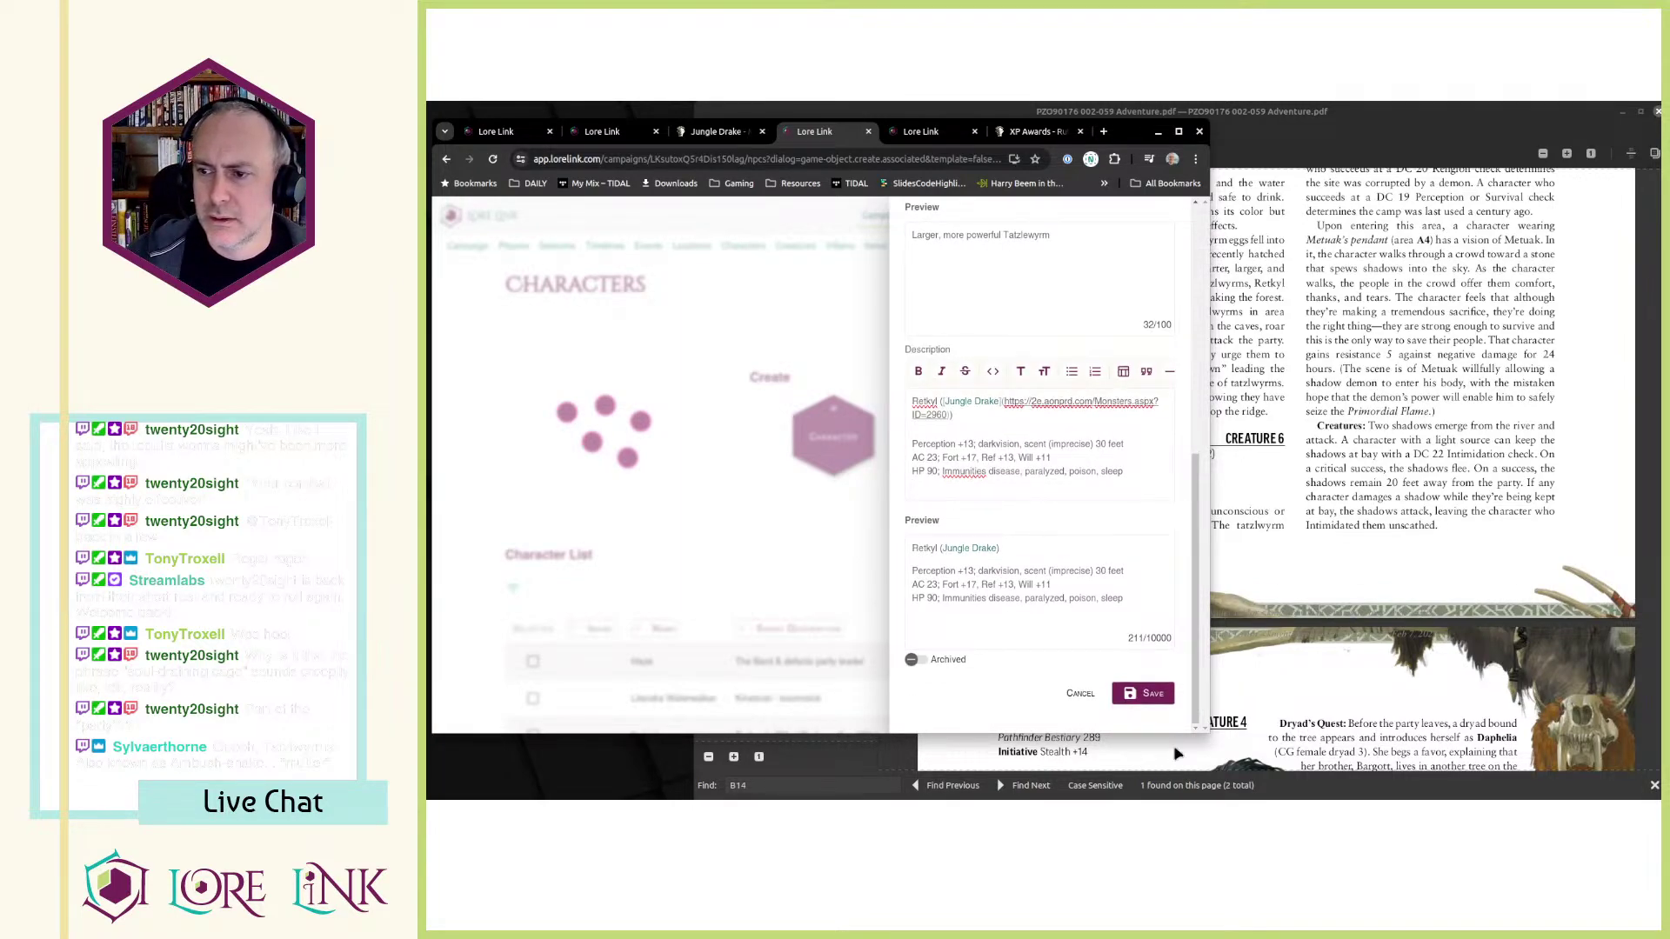
click(1153, 693)
scroll(901, 474, down, 2)
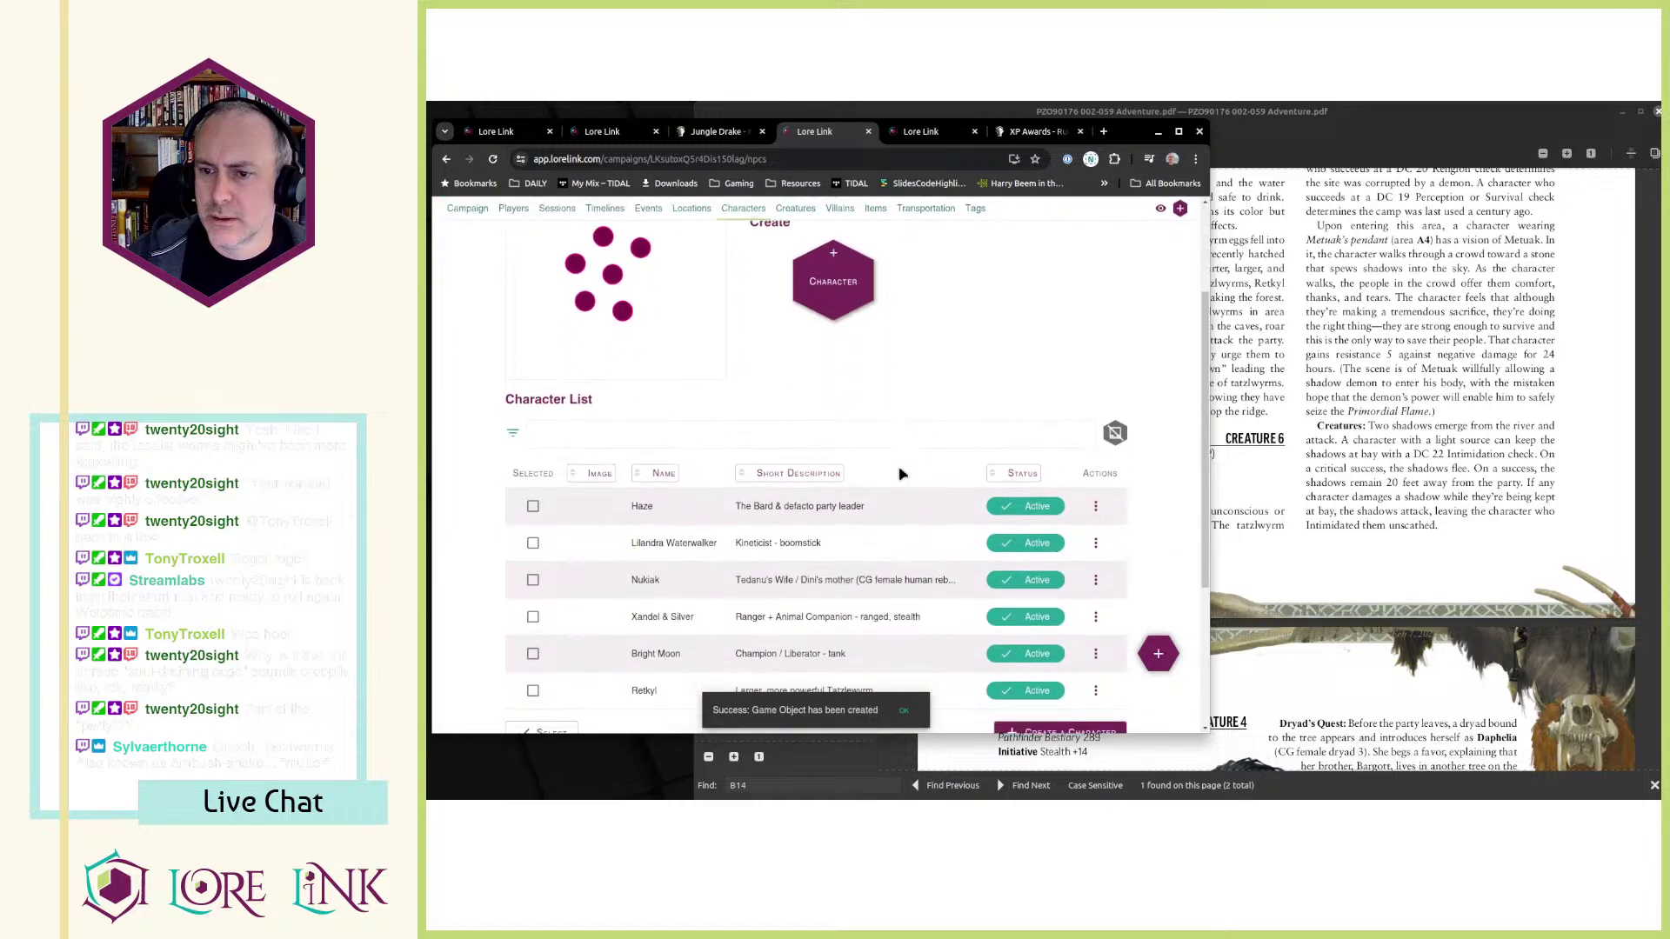
scroll(901, 400, down, 3)
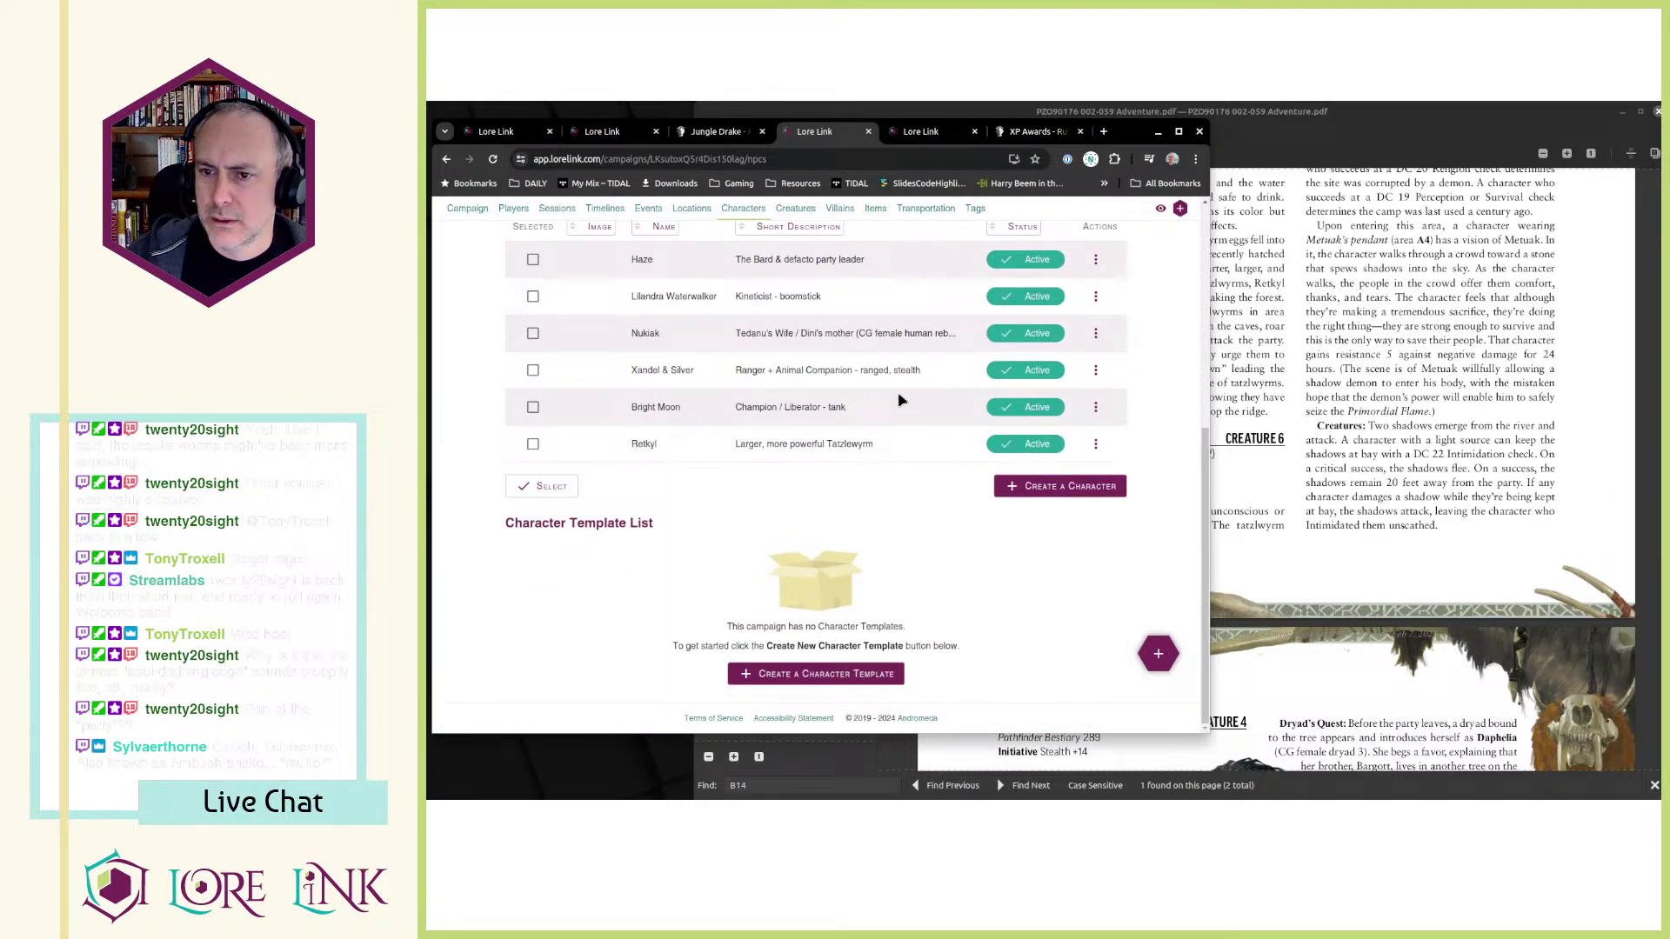
- Duplicate the character Retkyl with its game objects, tags and notes included
click(1096, 445)
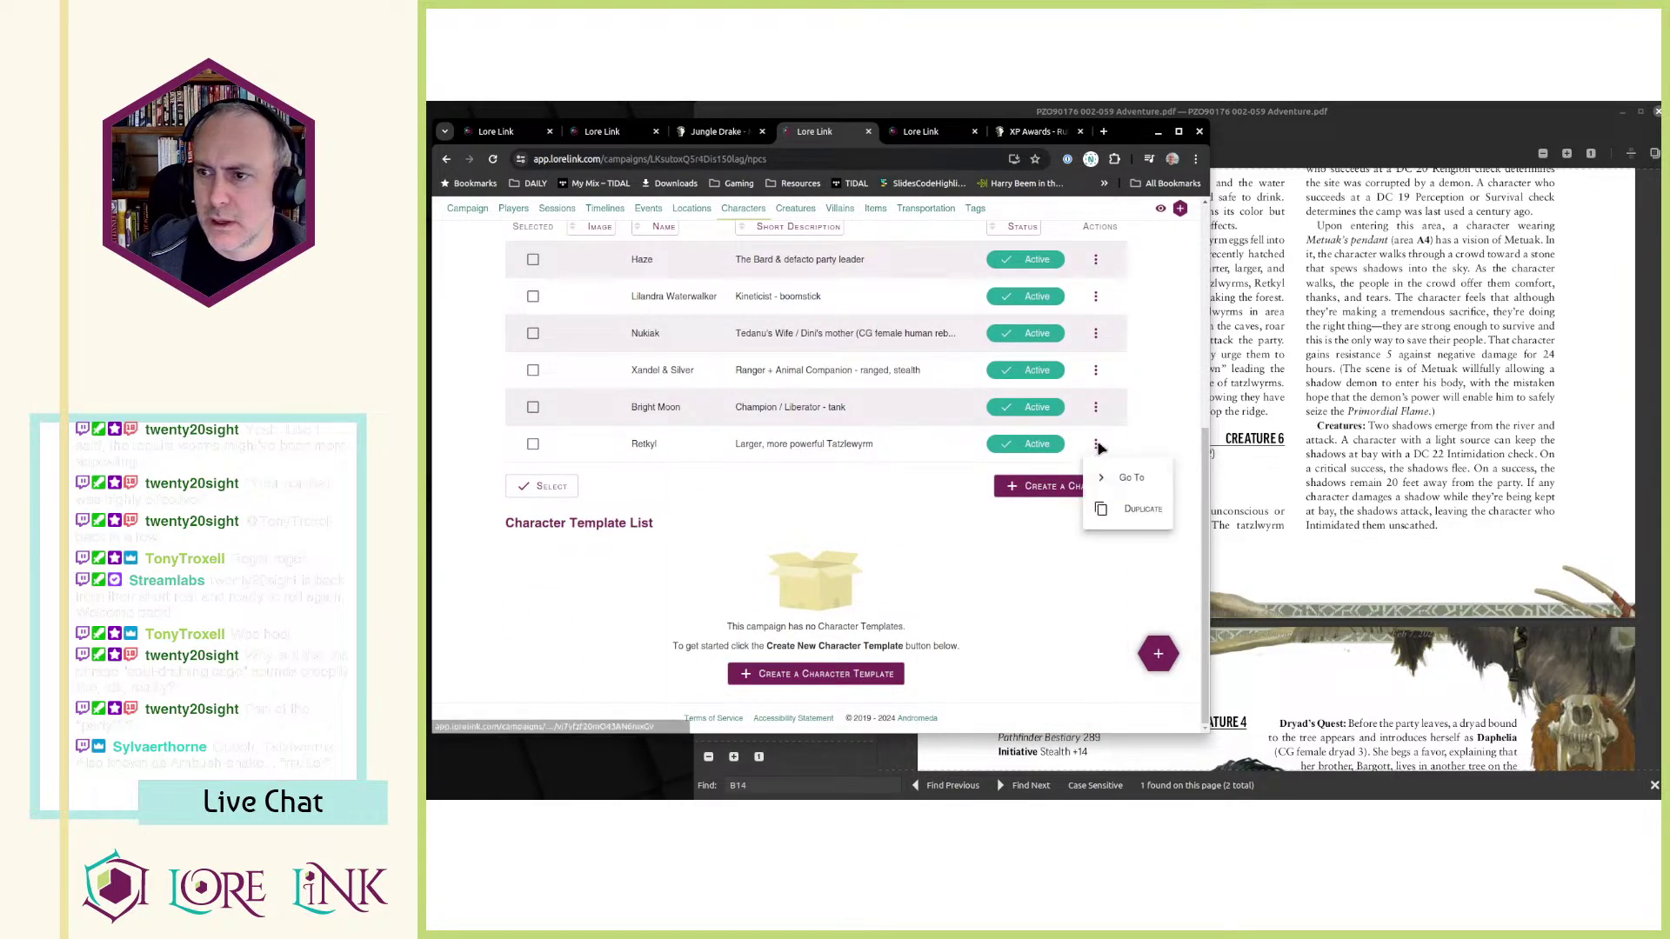
click(1124, 510)
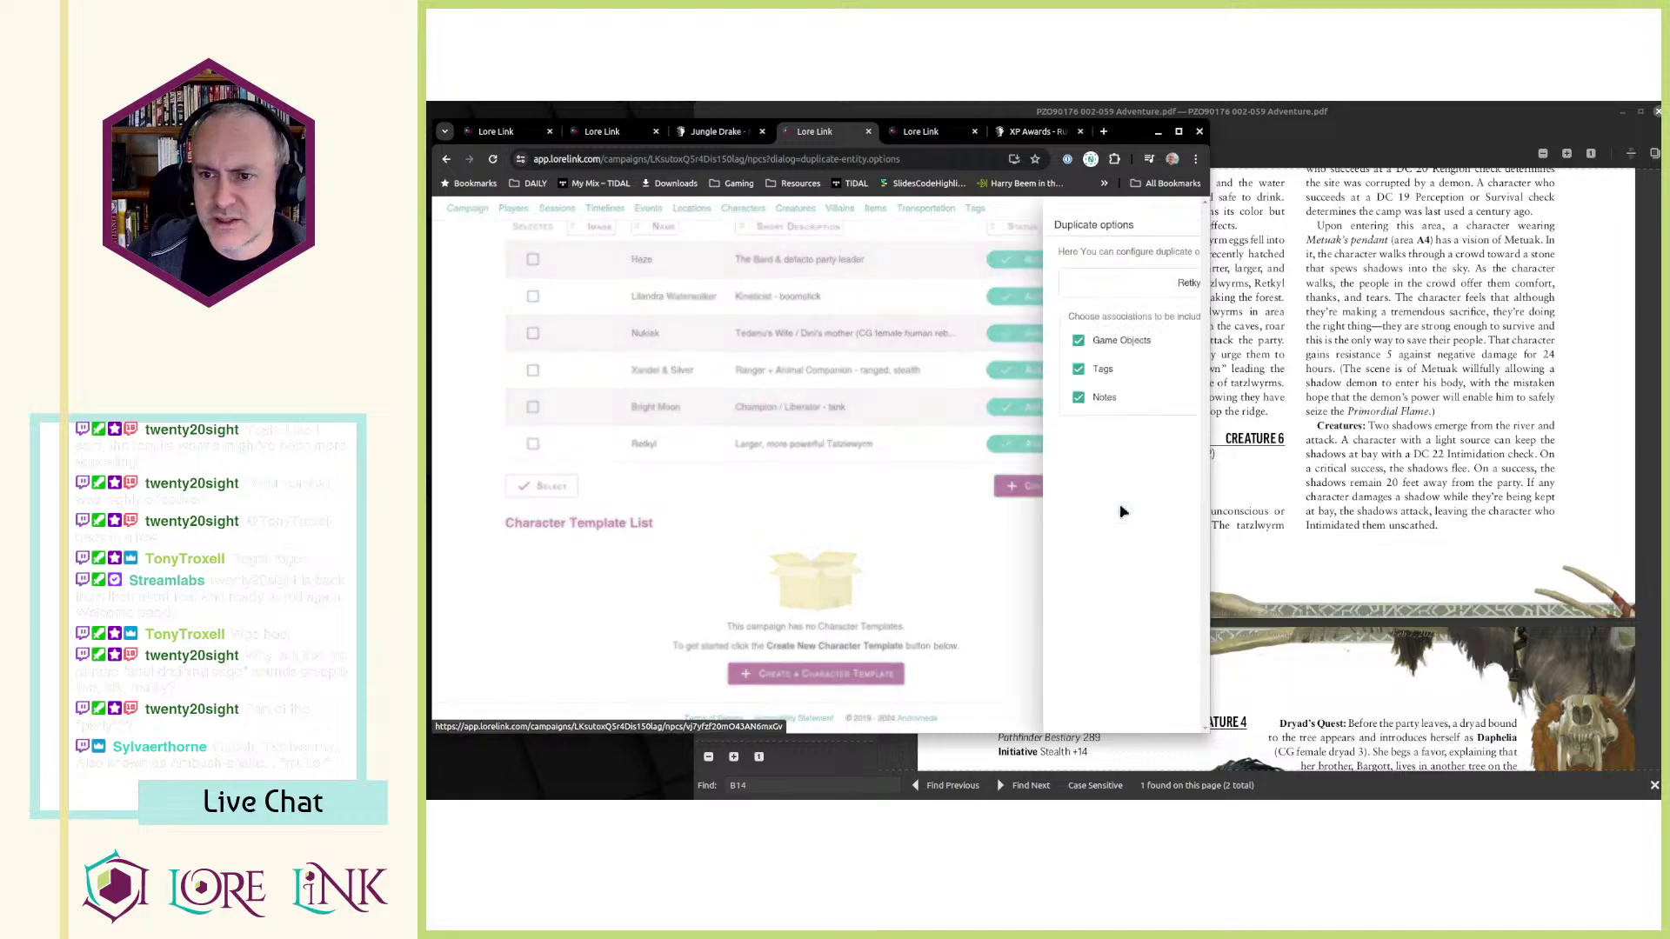
click(1148, 441)
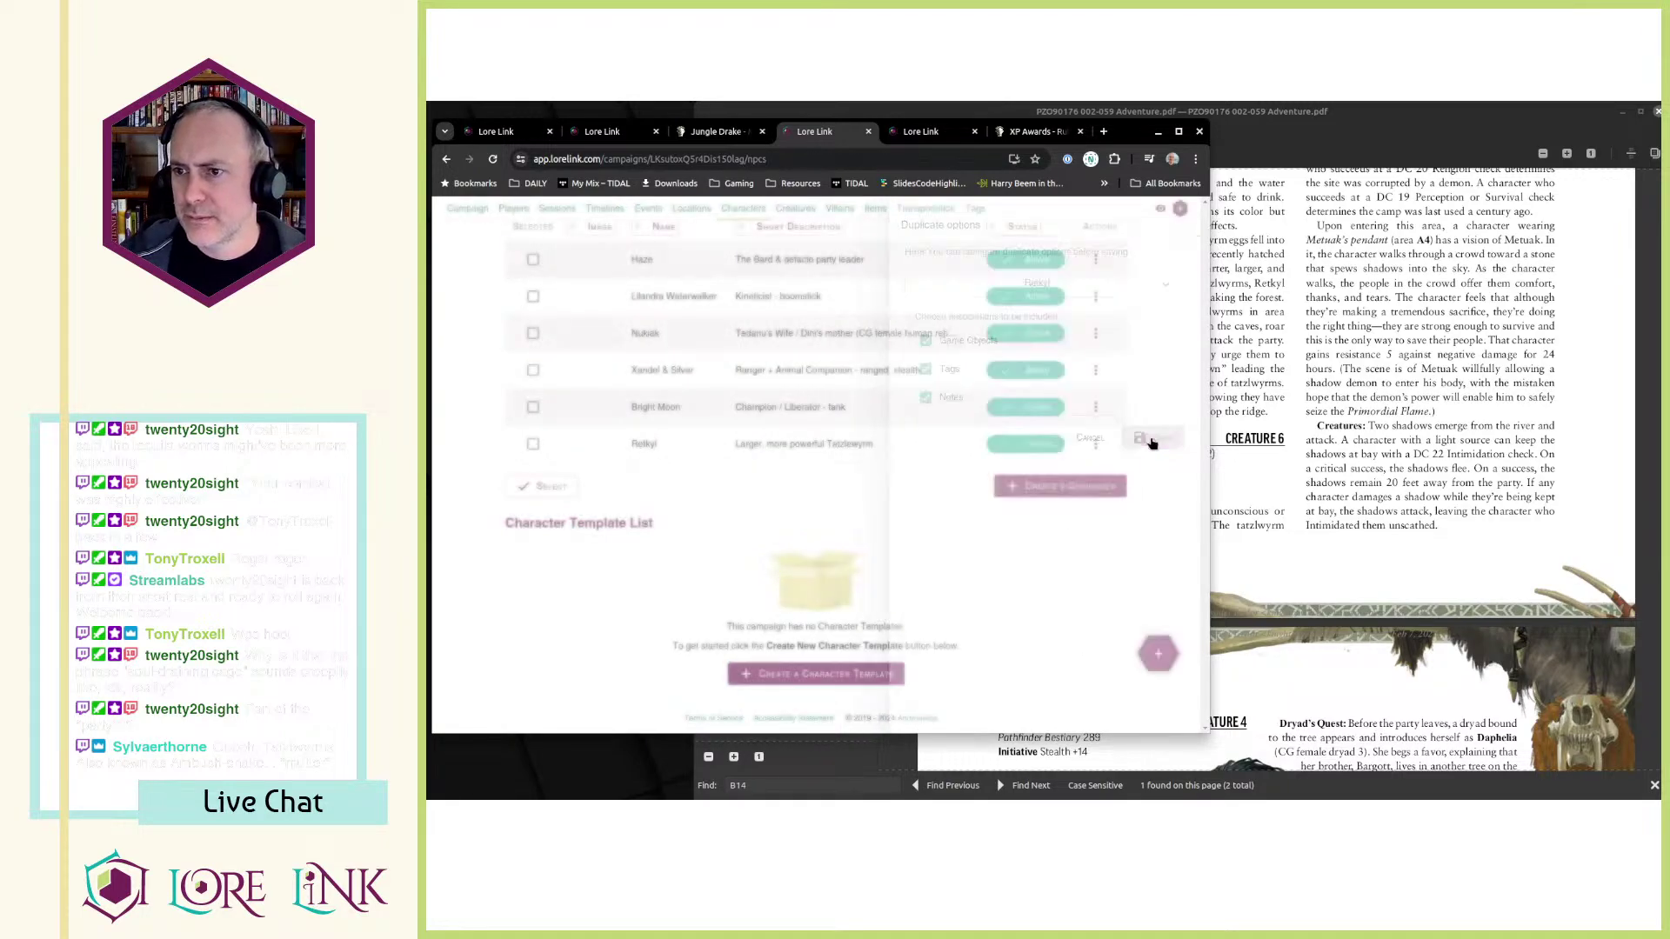
- Open the copy of Retkyl and rename it Vyrdor, taking the name from the adventure PDF
click(1096, 481)
click(1122, 514)
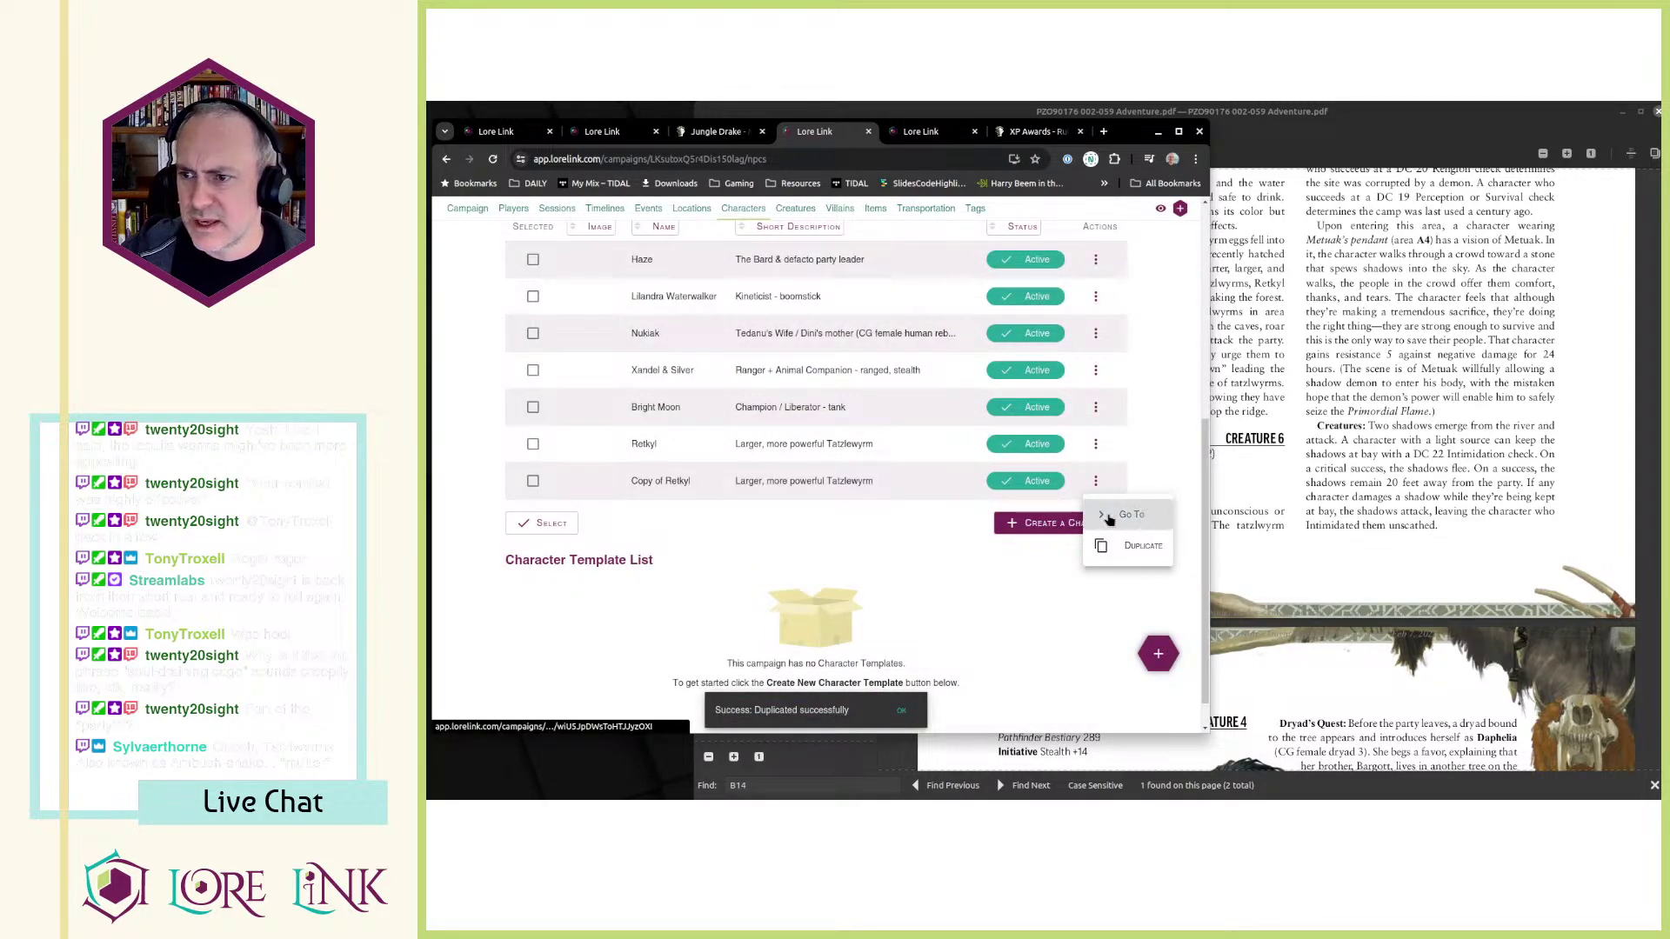
click(1342, 400)
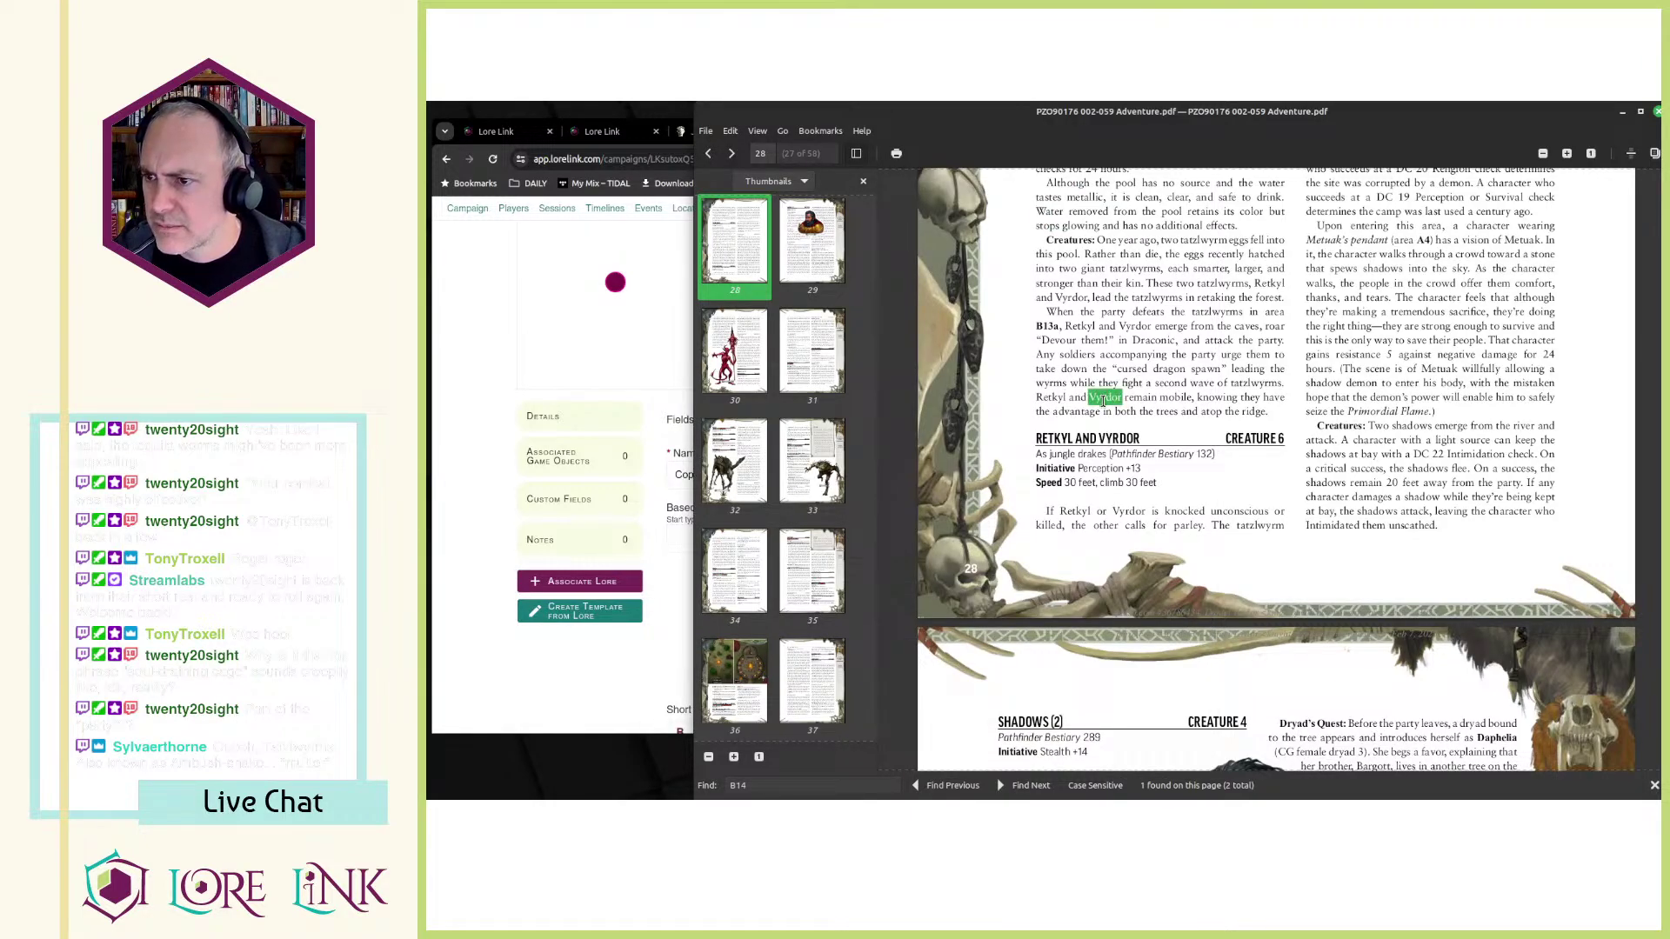
key(alt+Tab)
triple_click(791, 479)
text(Retkyl)
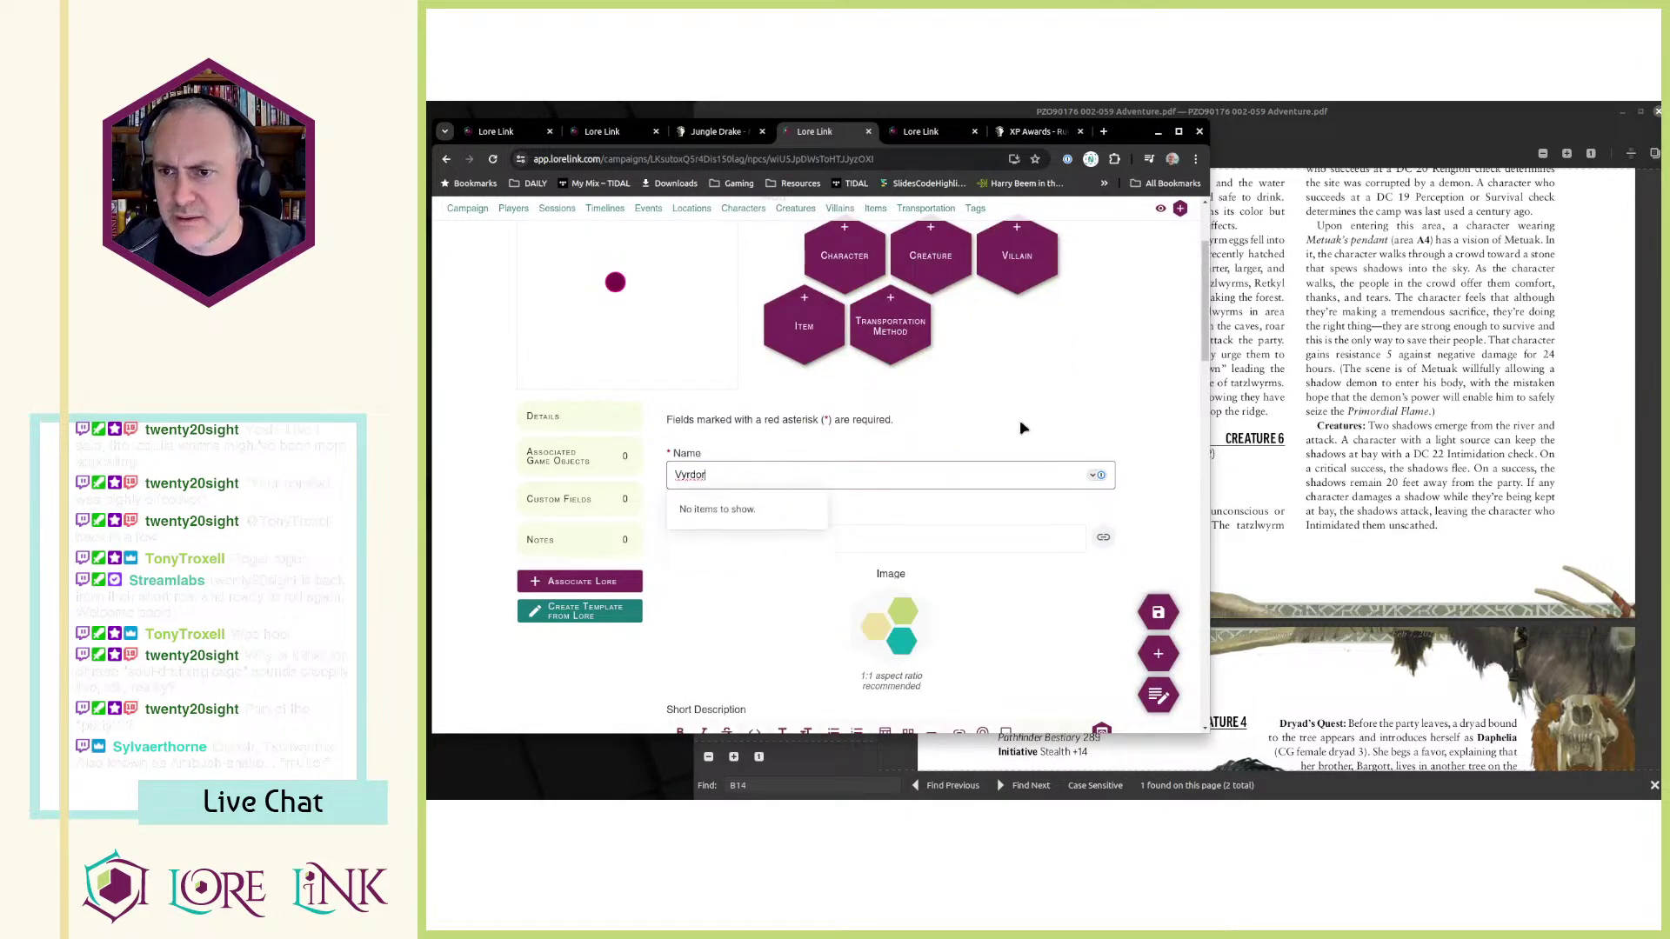
click(1019, 426)
- Replace the name Retkyl with Vyrdor in the duplicated character's description and save the character
scroll(956, 435, down, 5)
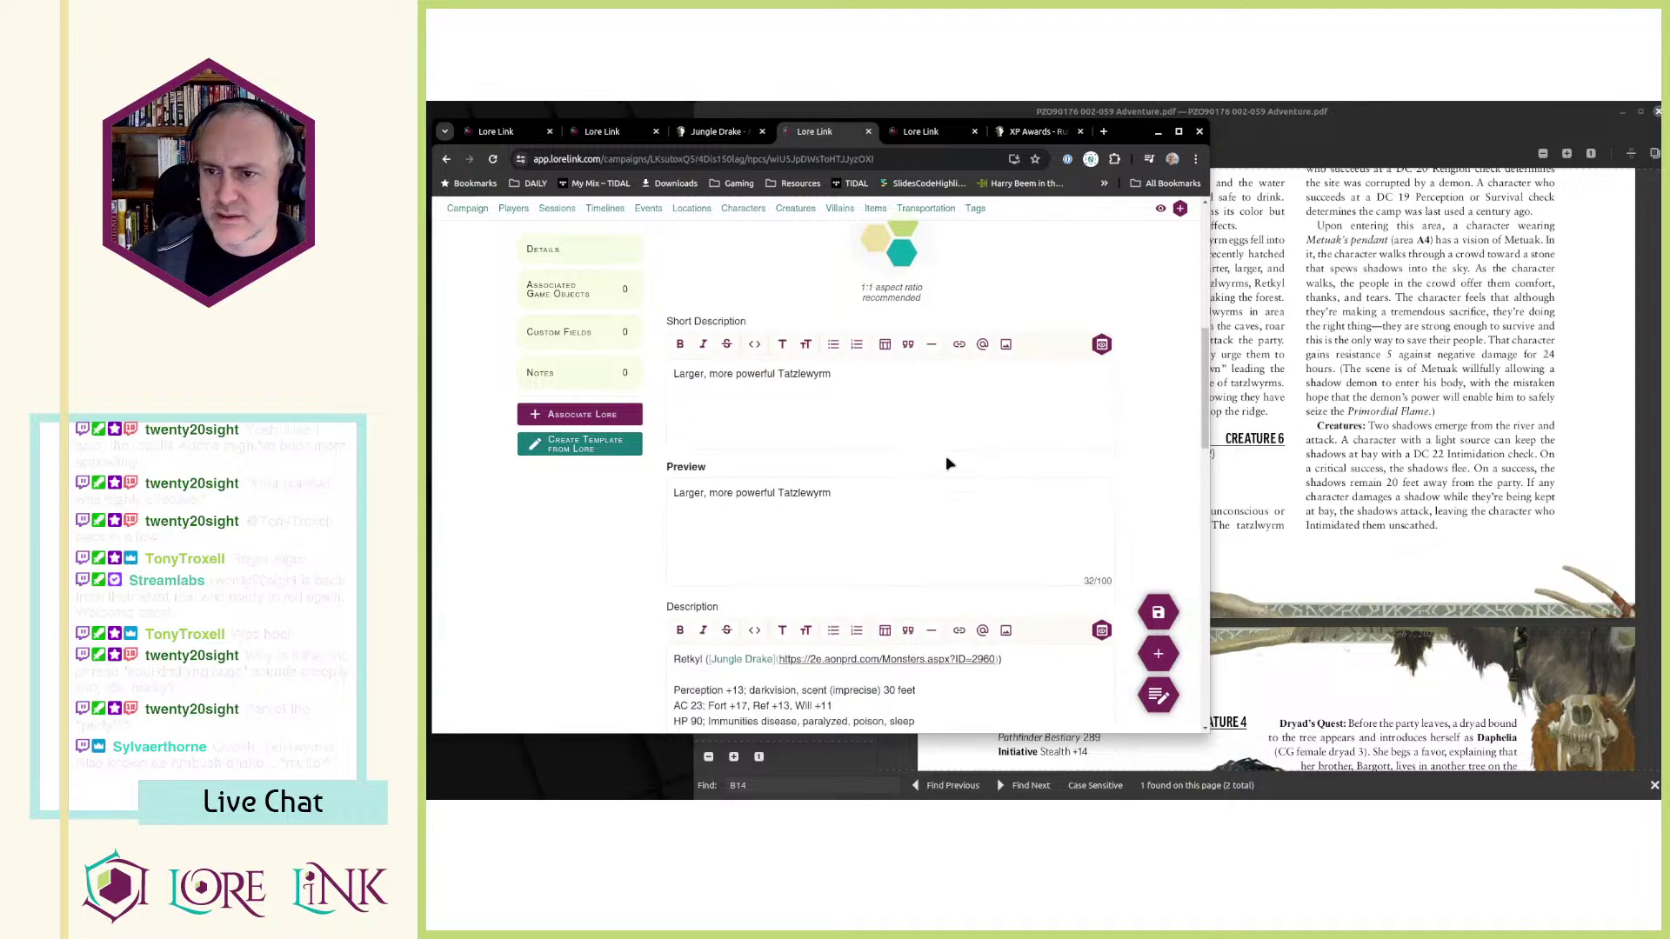
scroll(946, 456, down, 4)
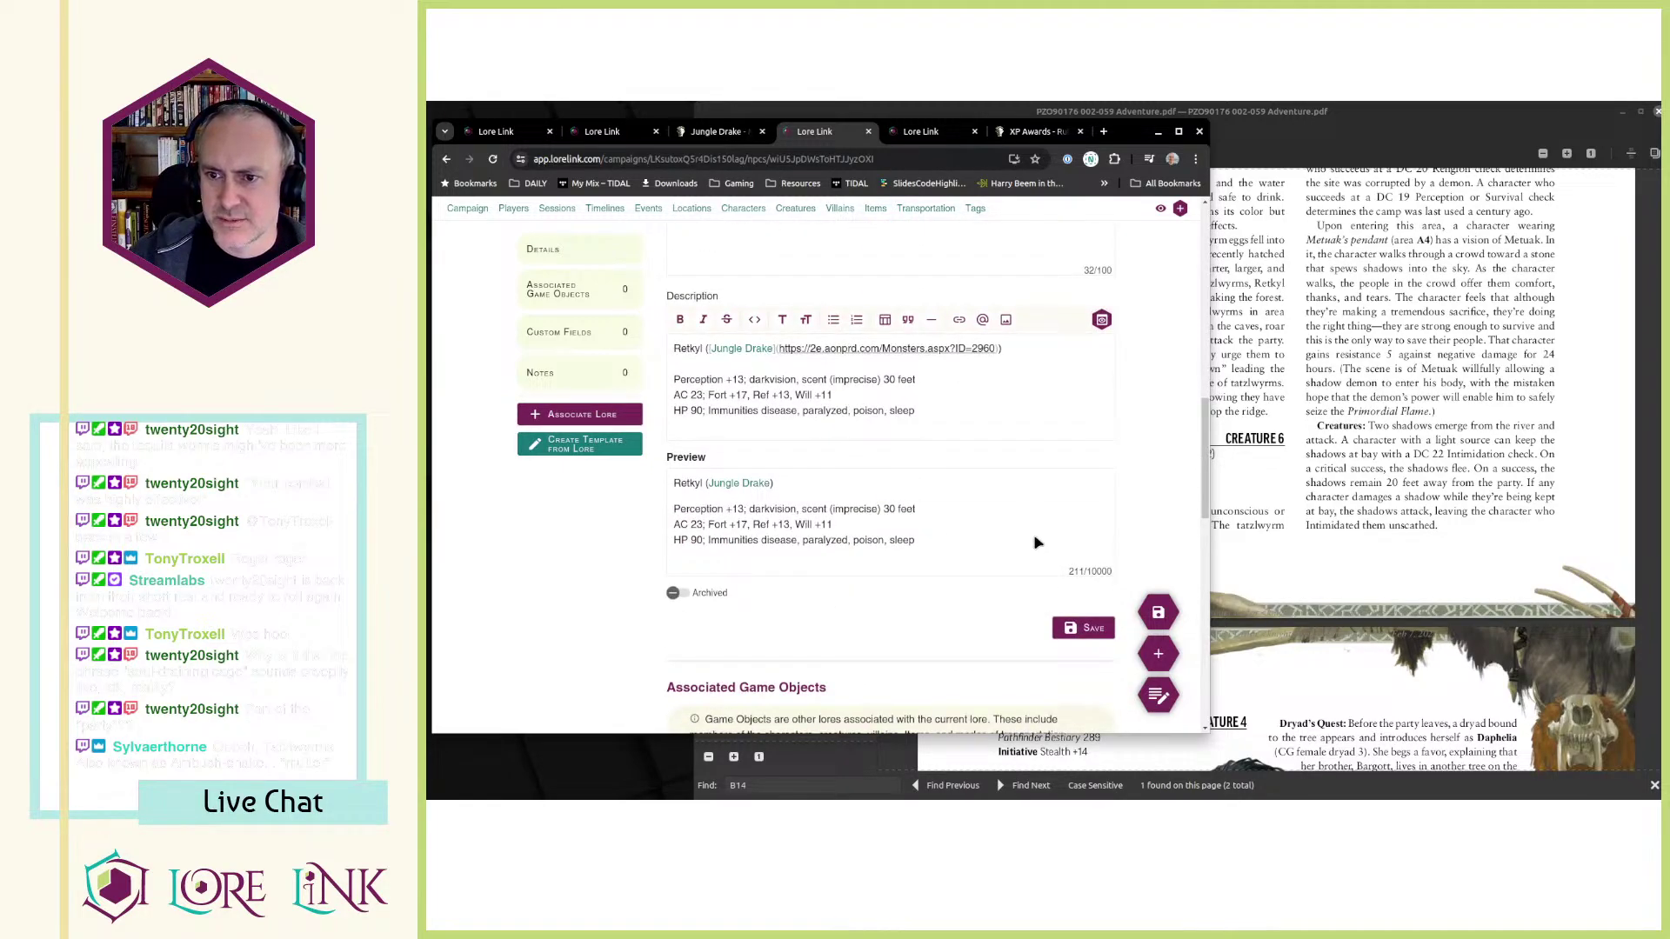
scroll(1044, 539, up, 10)
scroll(913, 618, down, 6)
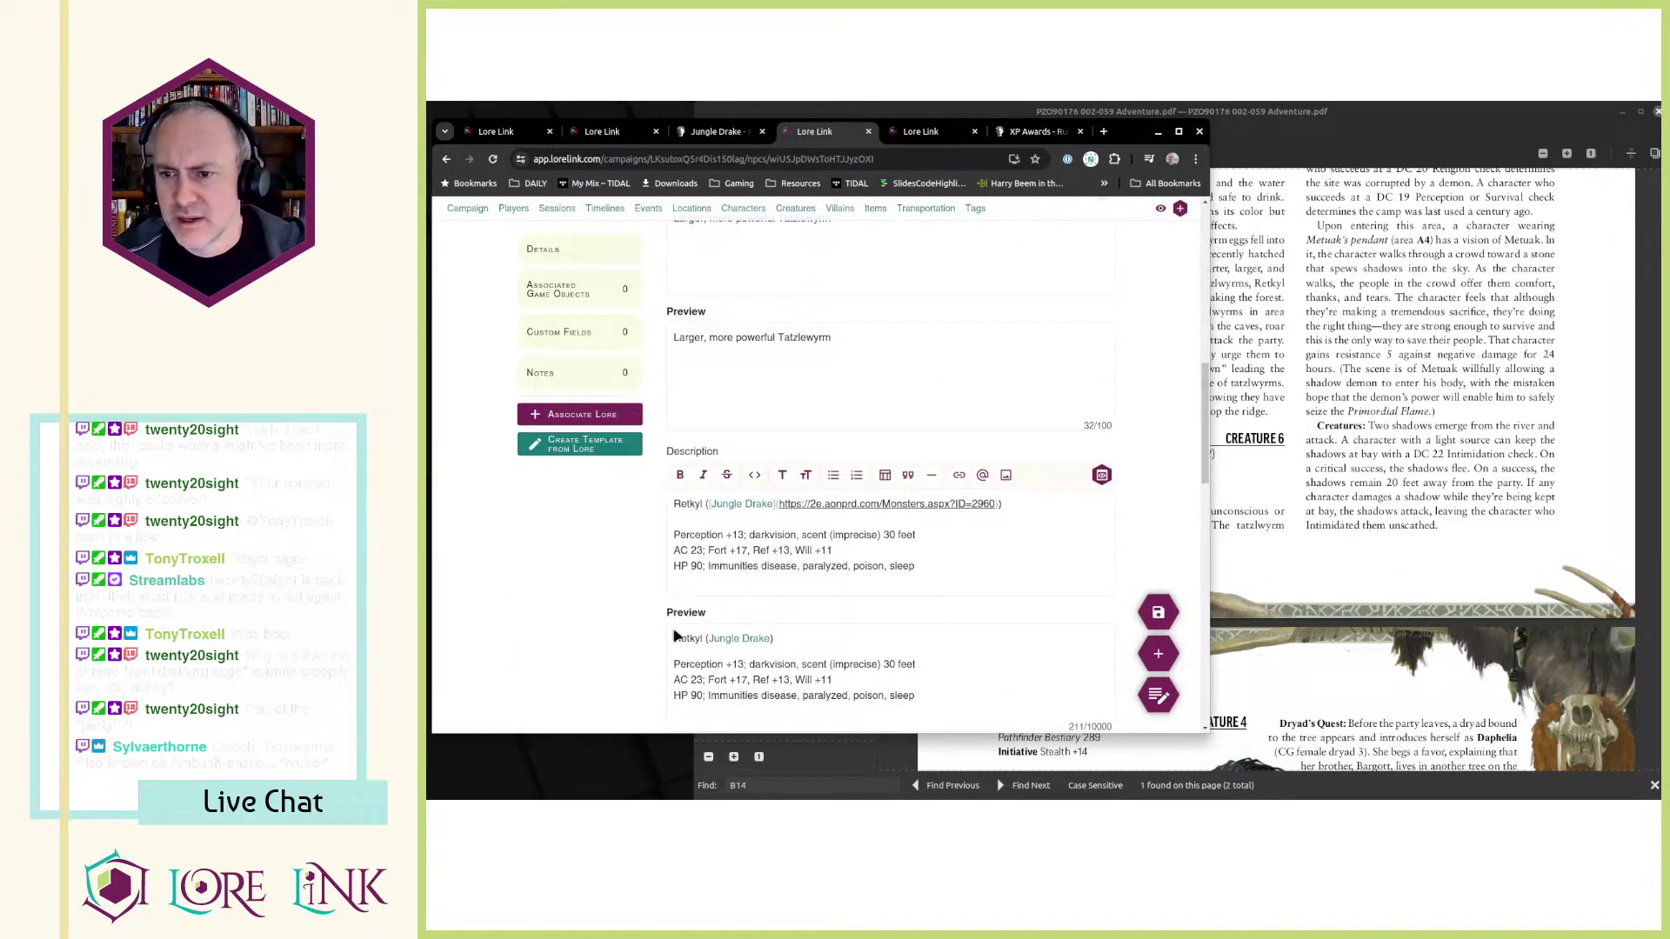
double_click(687, 638)
double_click(687, 504)
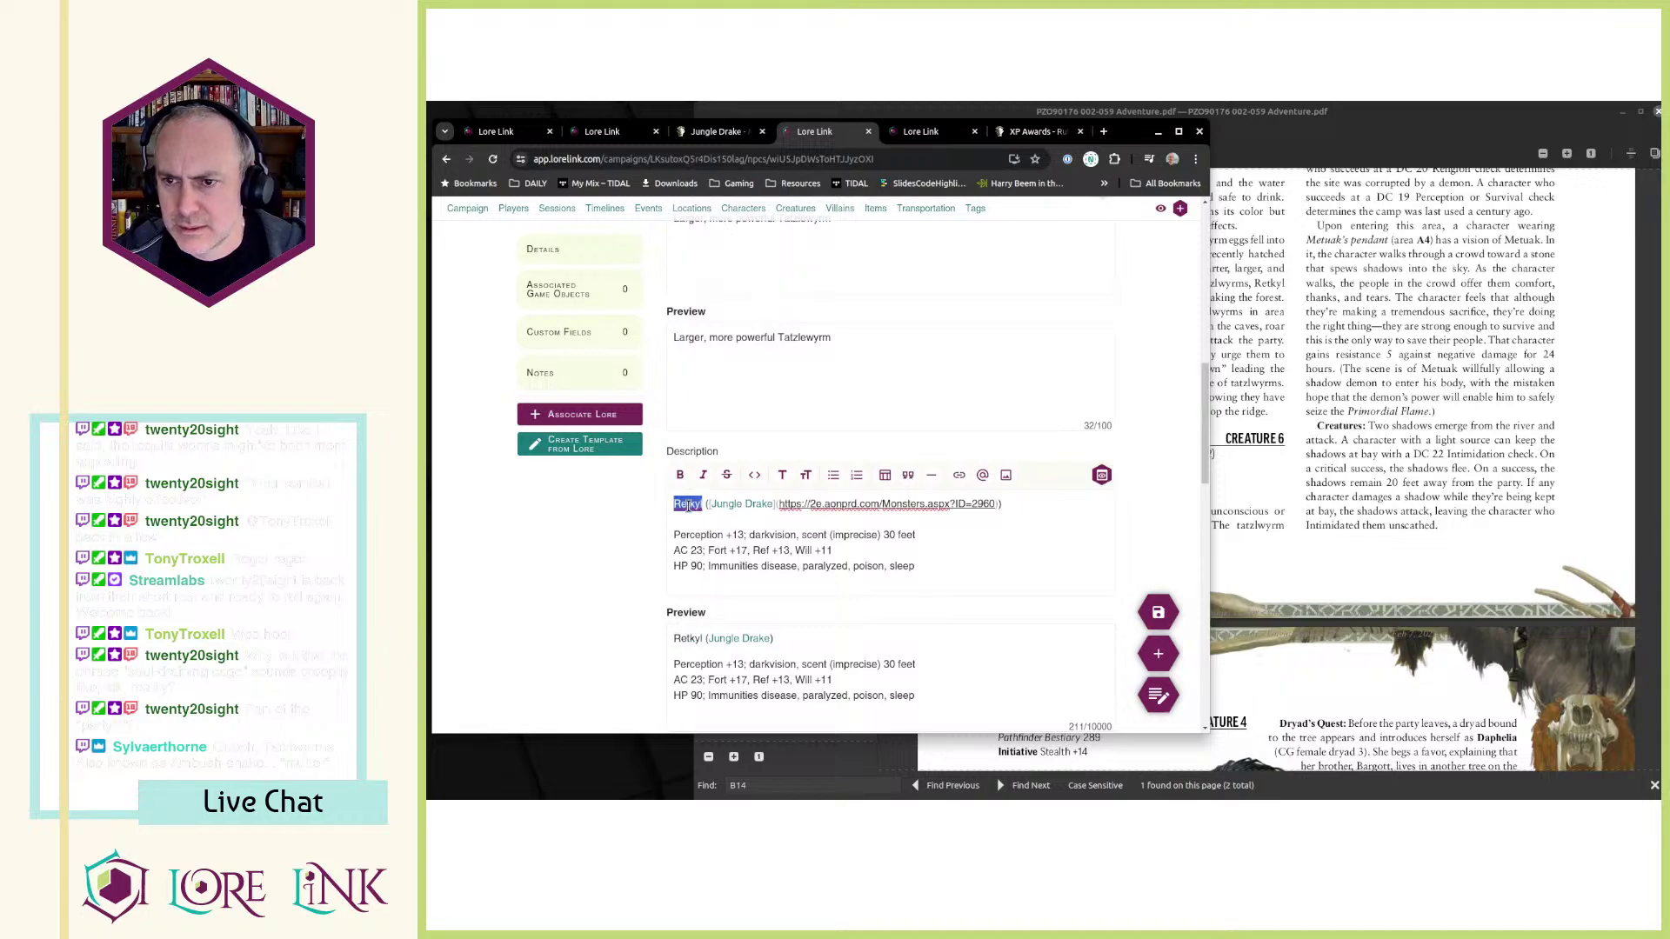
text(Vyrdor)
click(1158, 610)
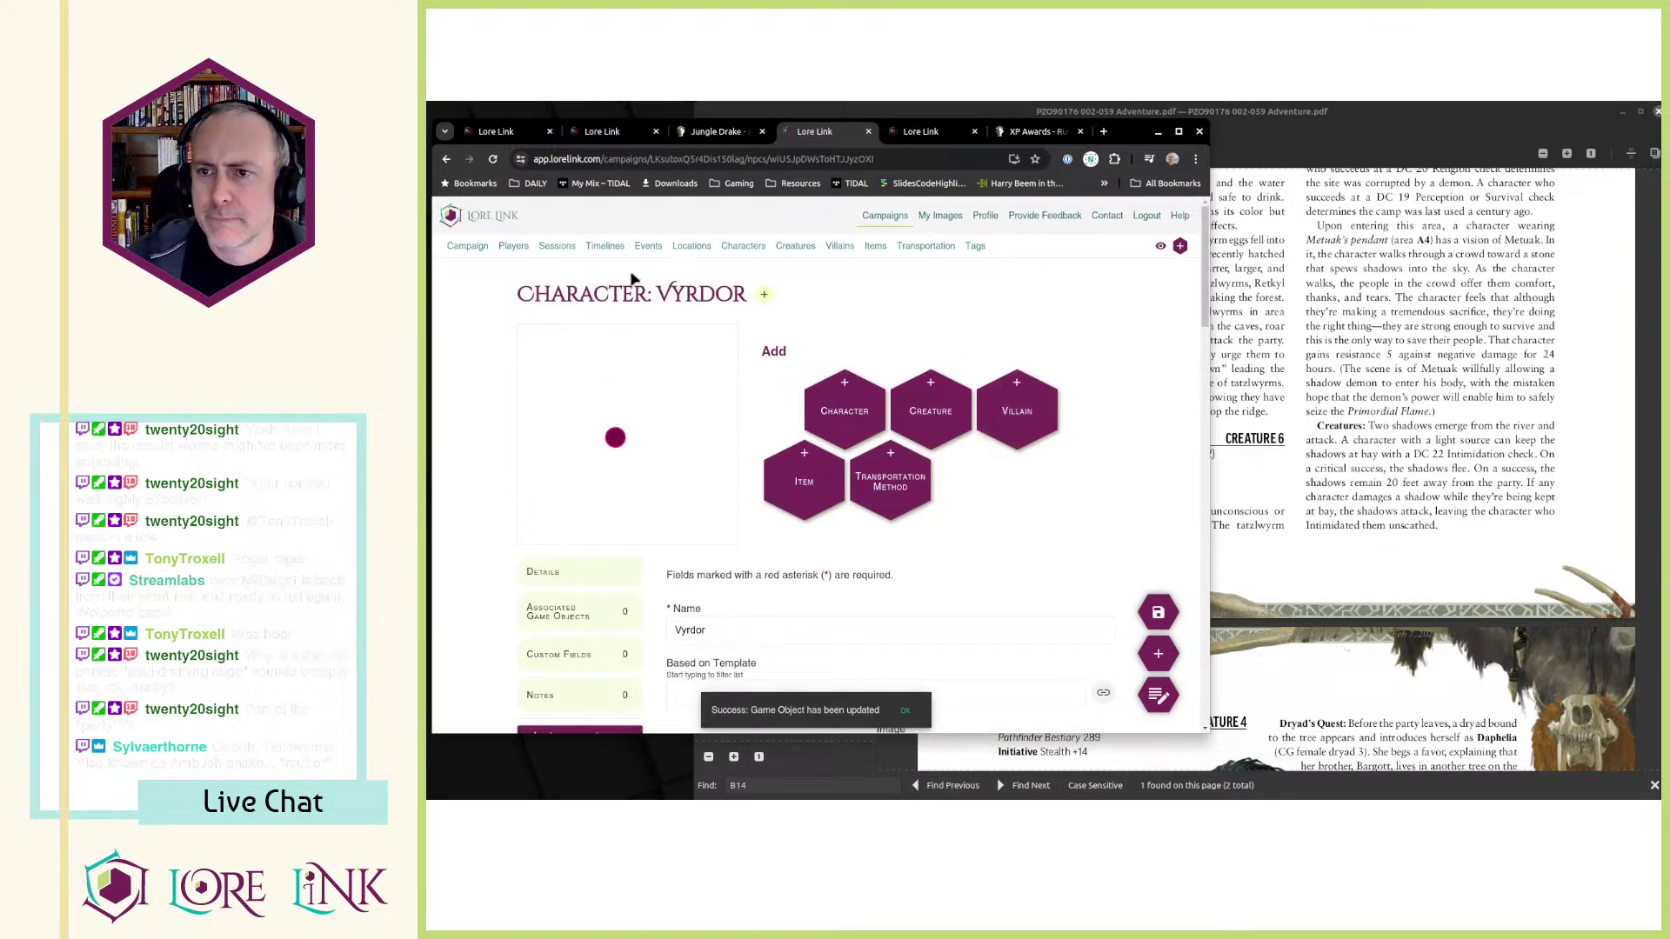
- Return to the session page and associate the existing game object Retkyl with it
click(527, 133)
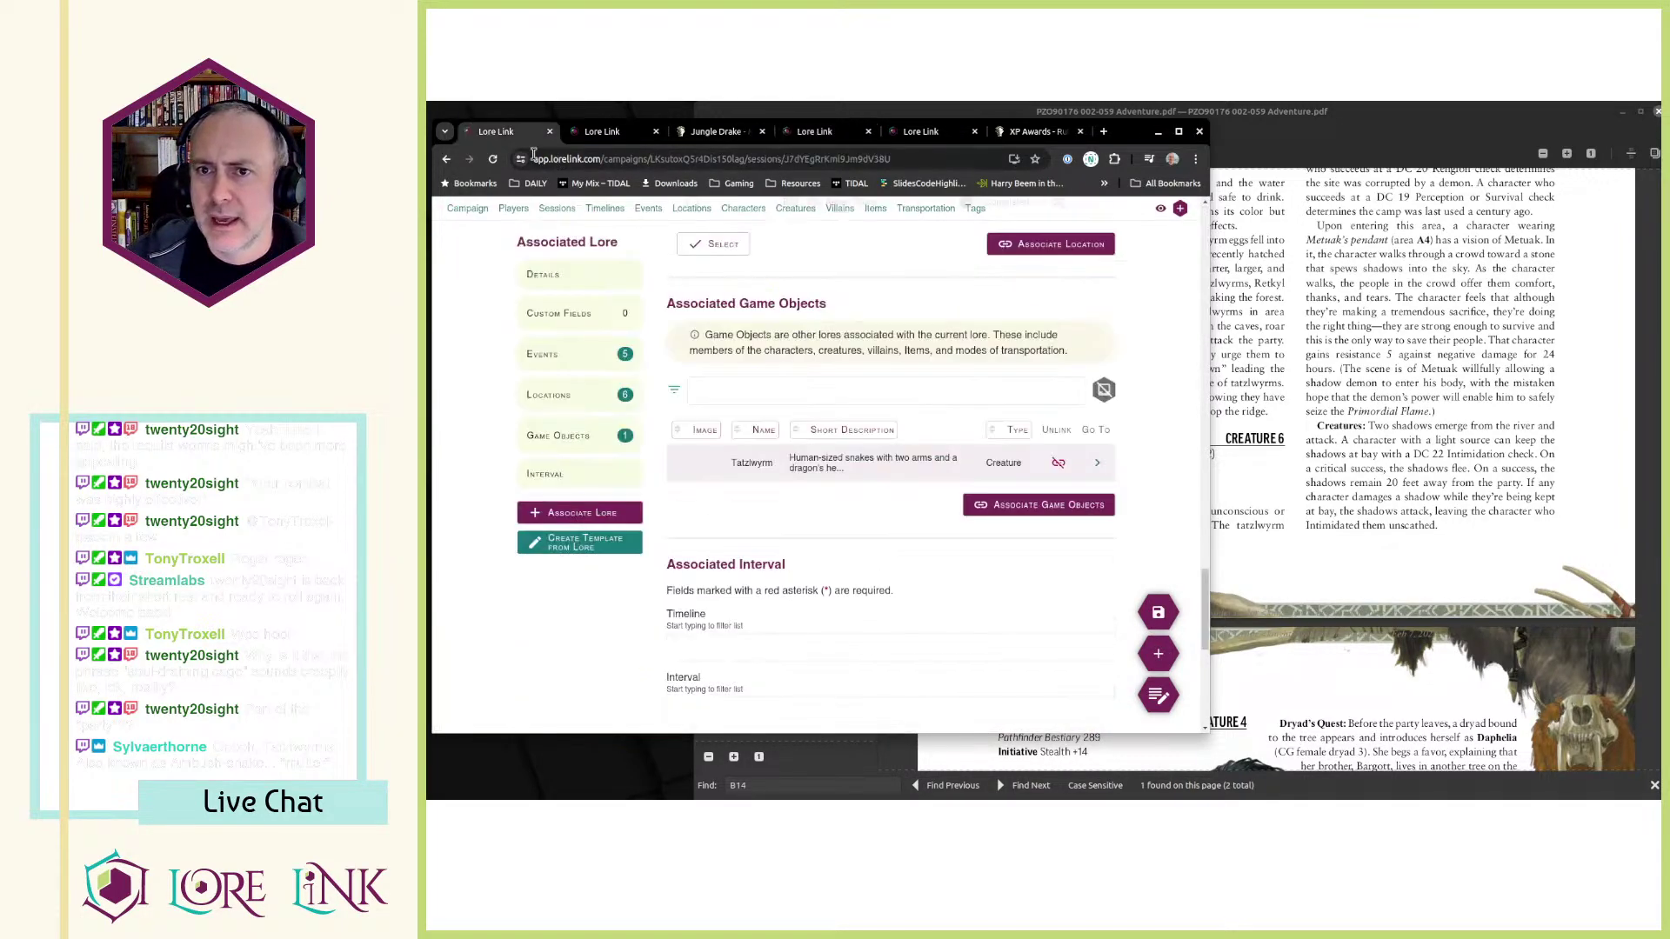
click(1036, 506)
click(1022, 436)
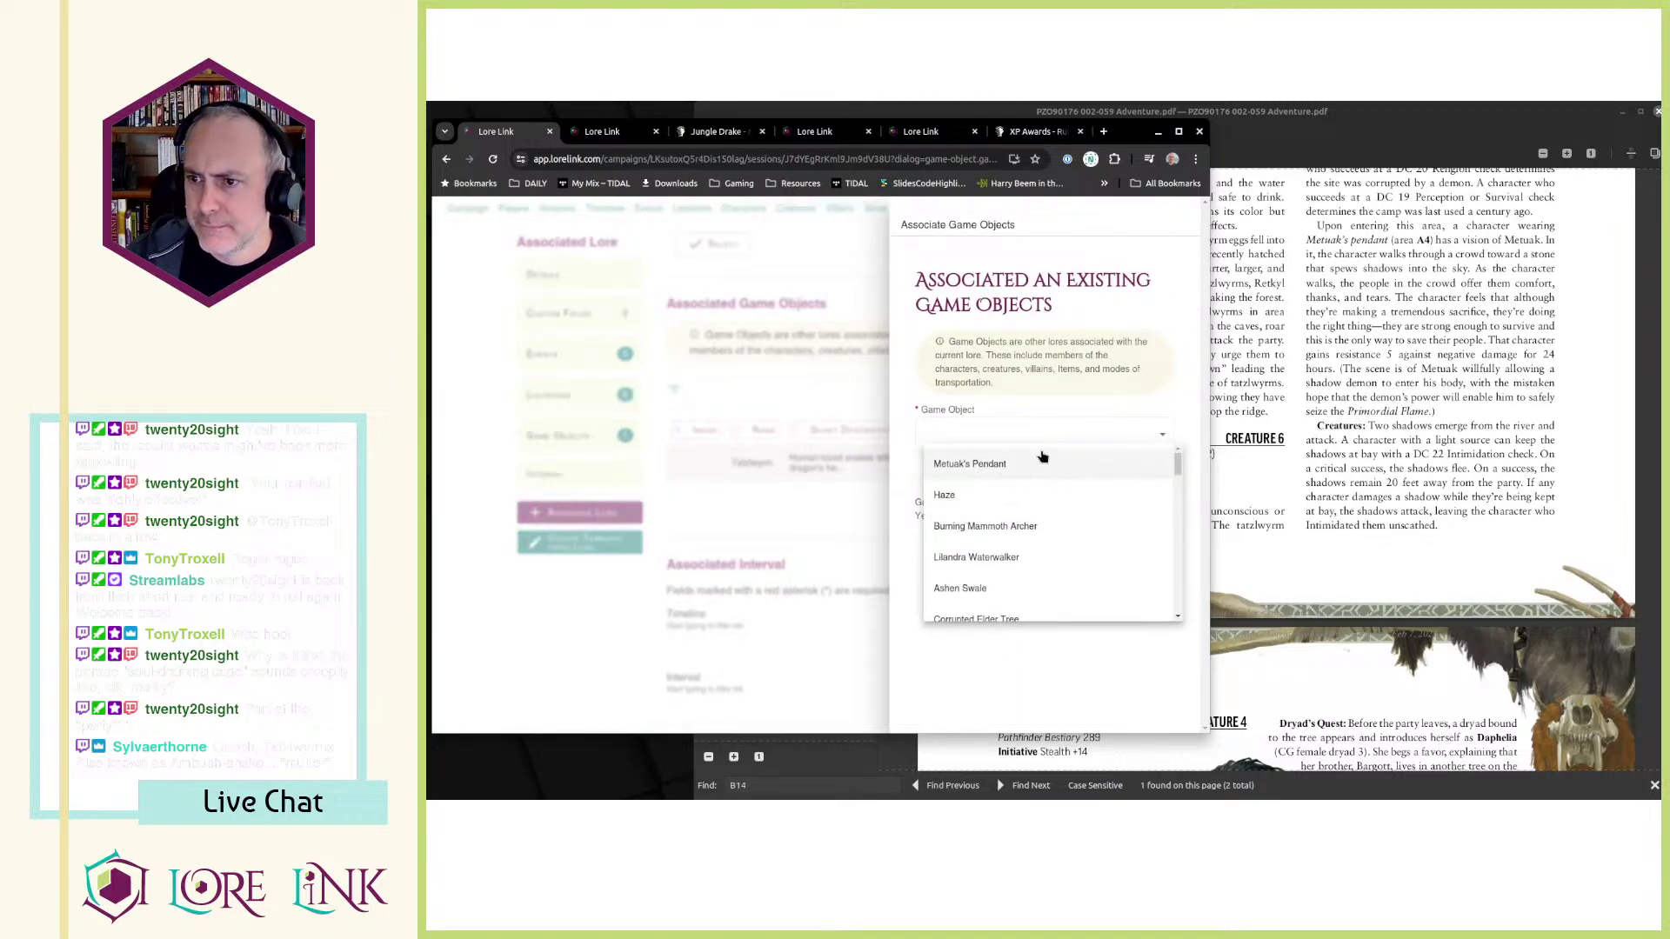
scroll(1017, 487, down, 6)
scroll(1009, 495, down, 5)
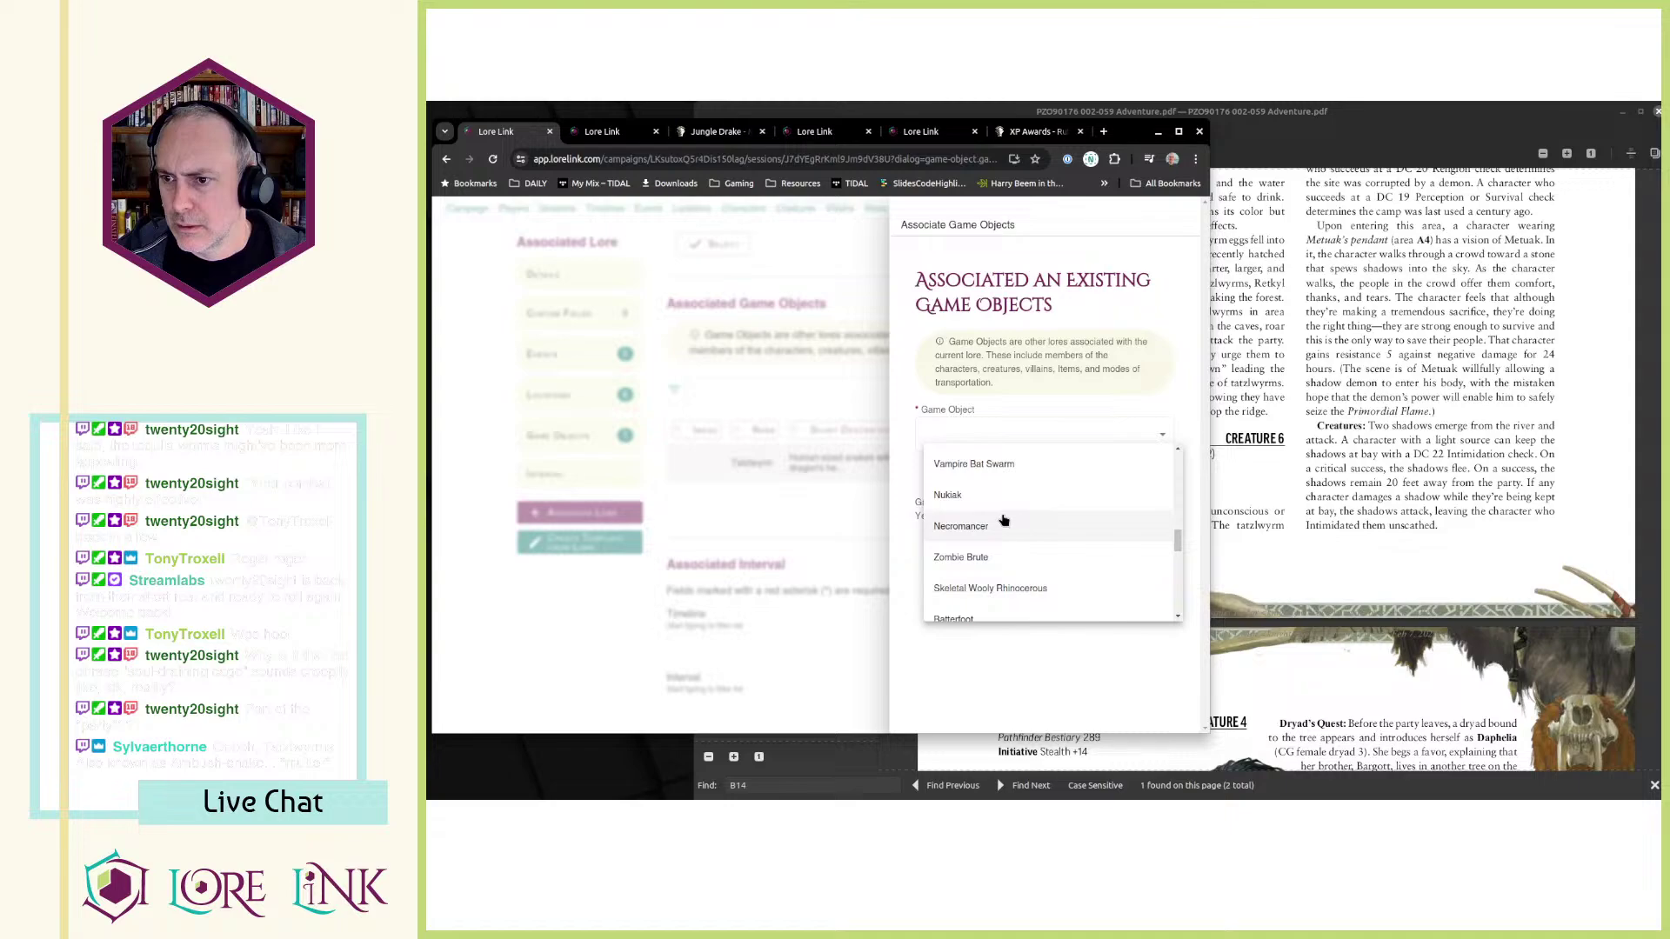
scroll(1007, 523, down, 4)
scroll(1003, 520, down, 3)
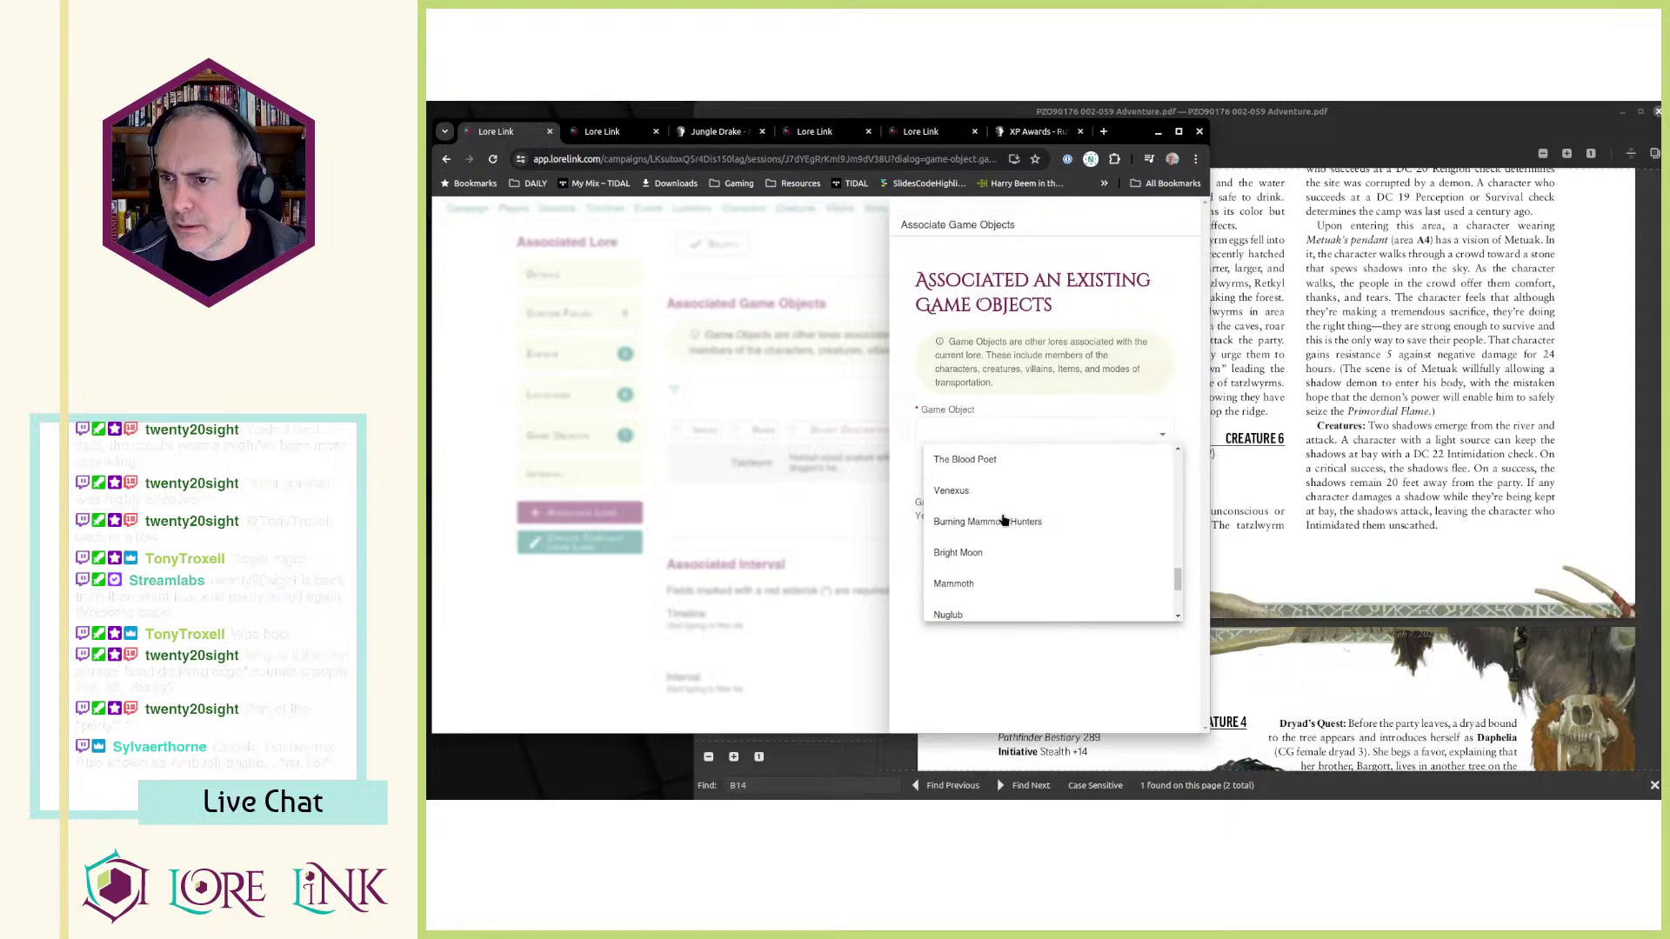
click(1048, 575)
click(1097, 474)
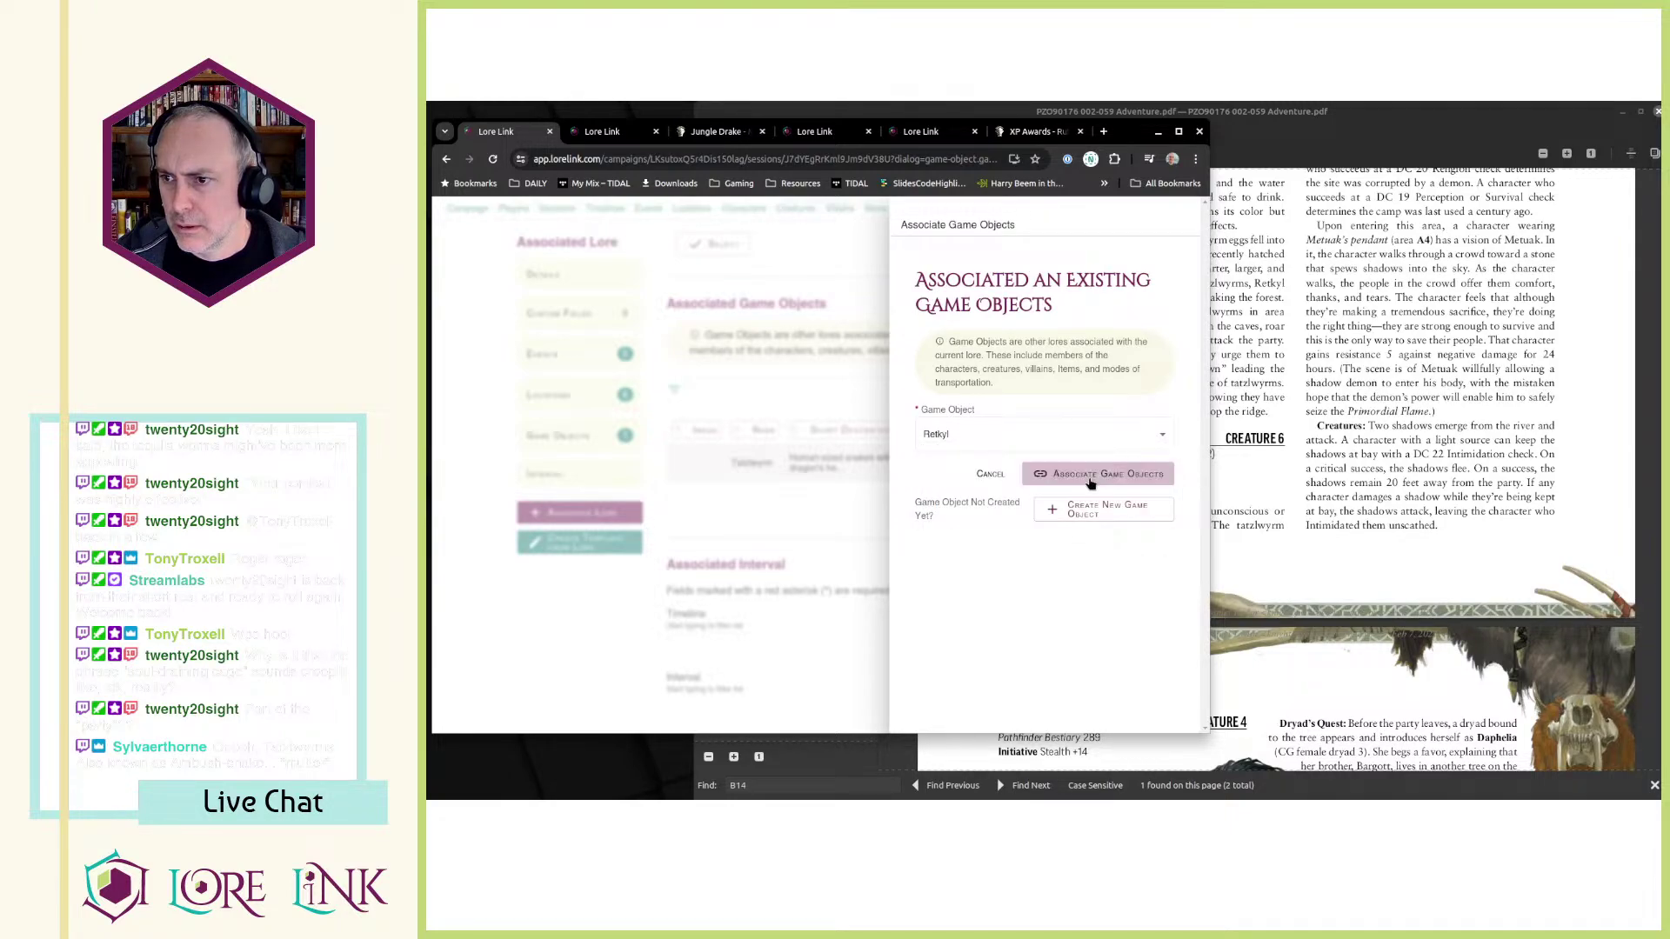
- Associate the existing game object Vyrdor with the session
click(1007, 439)
scroll(1005, 487, down, 10)
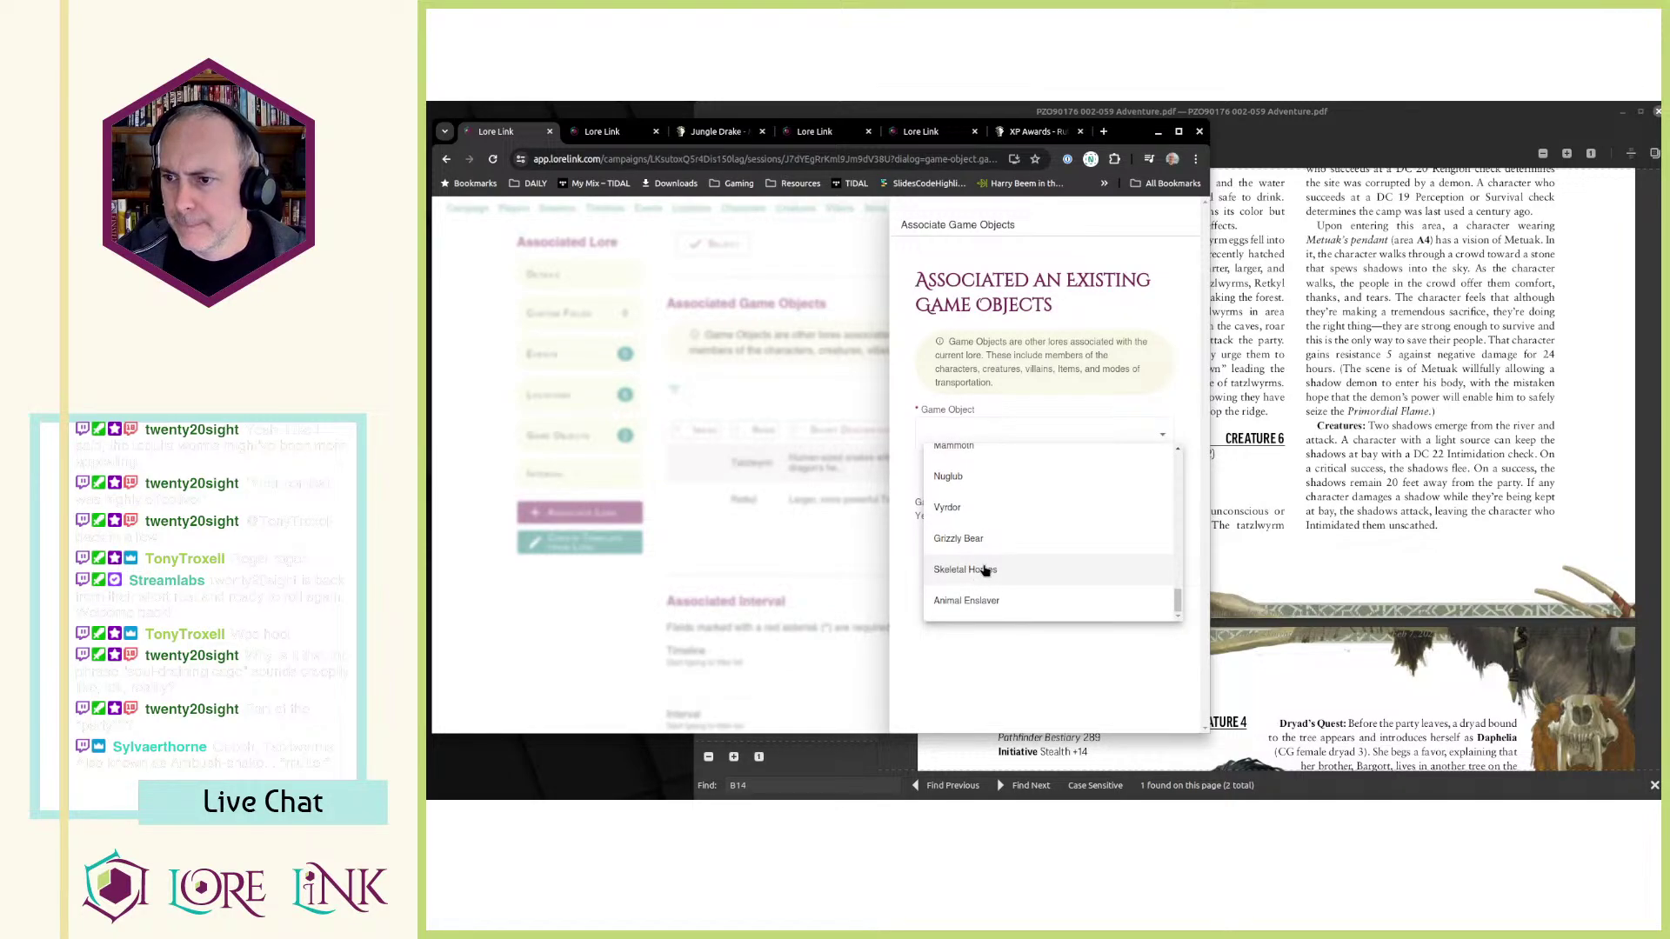
click(992, 508)
click(1142, 472)
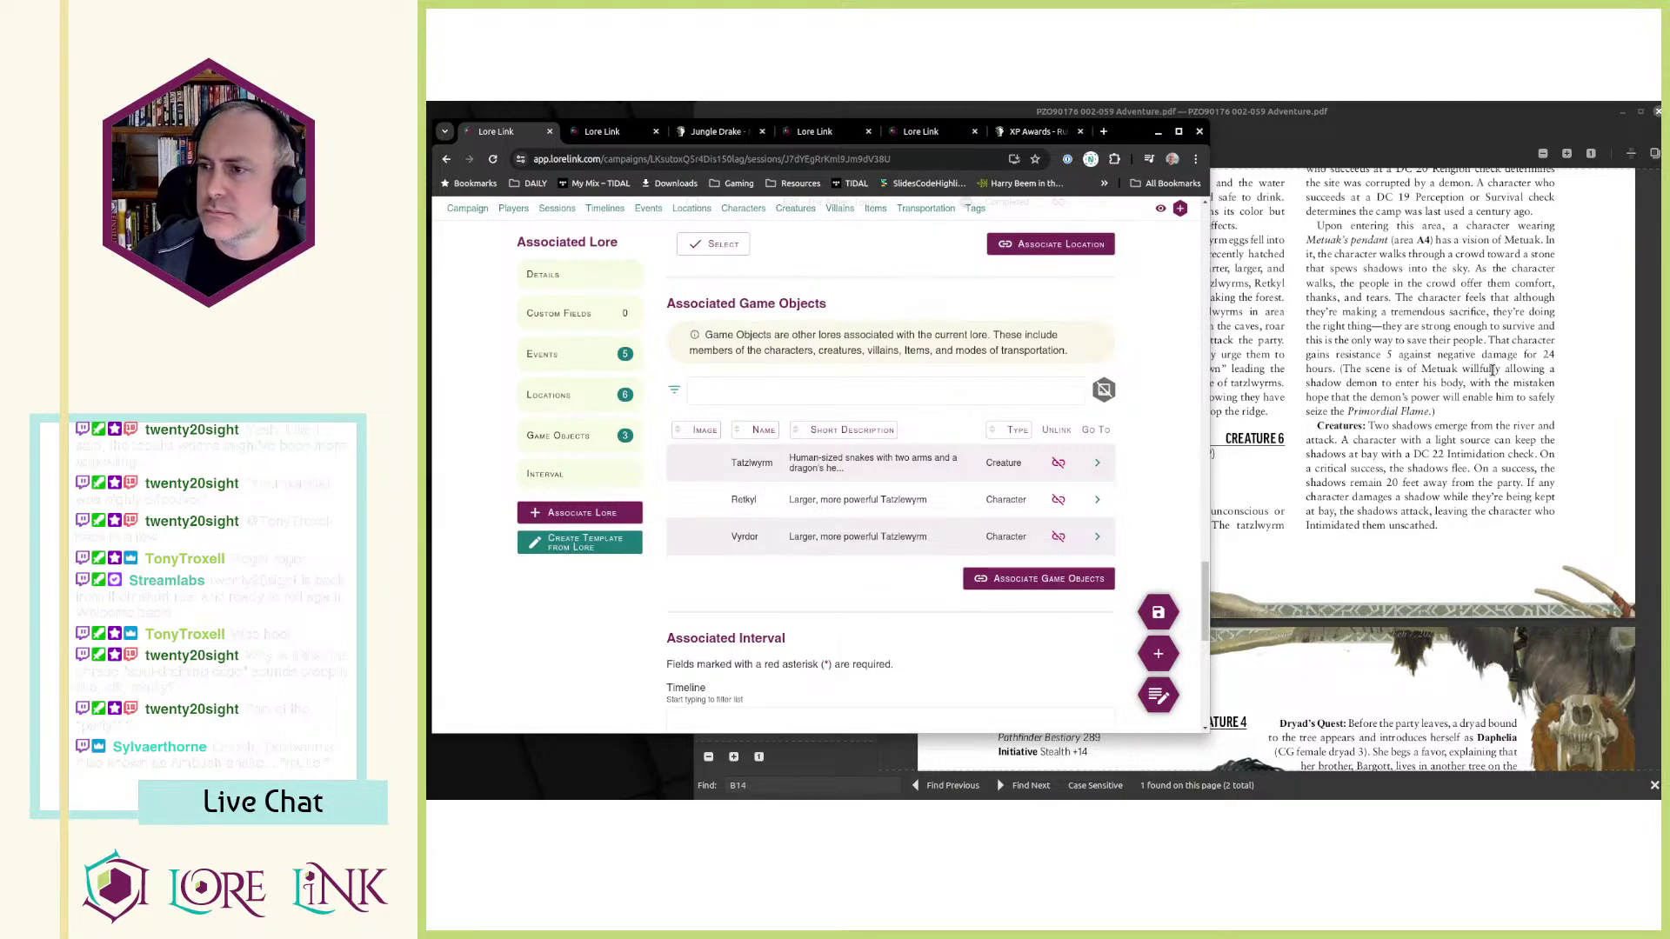
- Move the Jungle Drake browser tab behind the Lore Link tabs and bring up the Lost Mammoth Valley map
click(1492, 370)
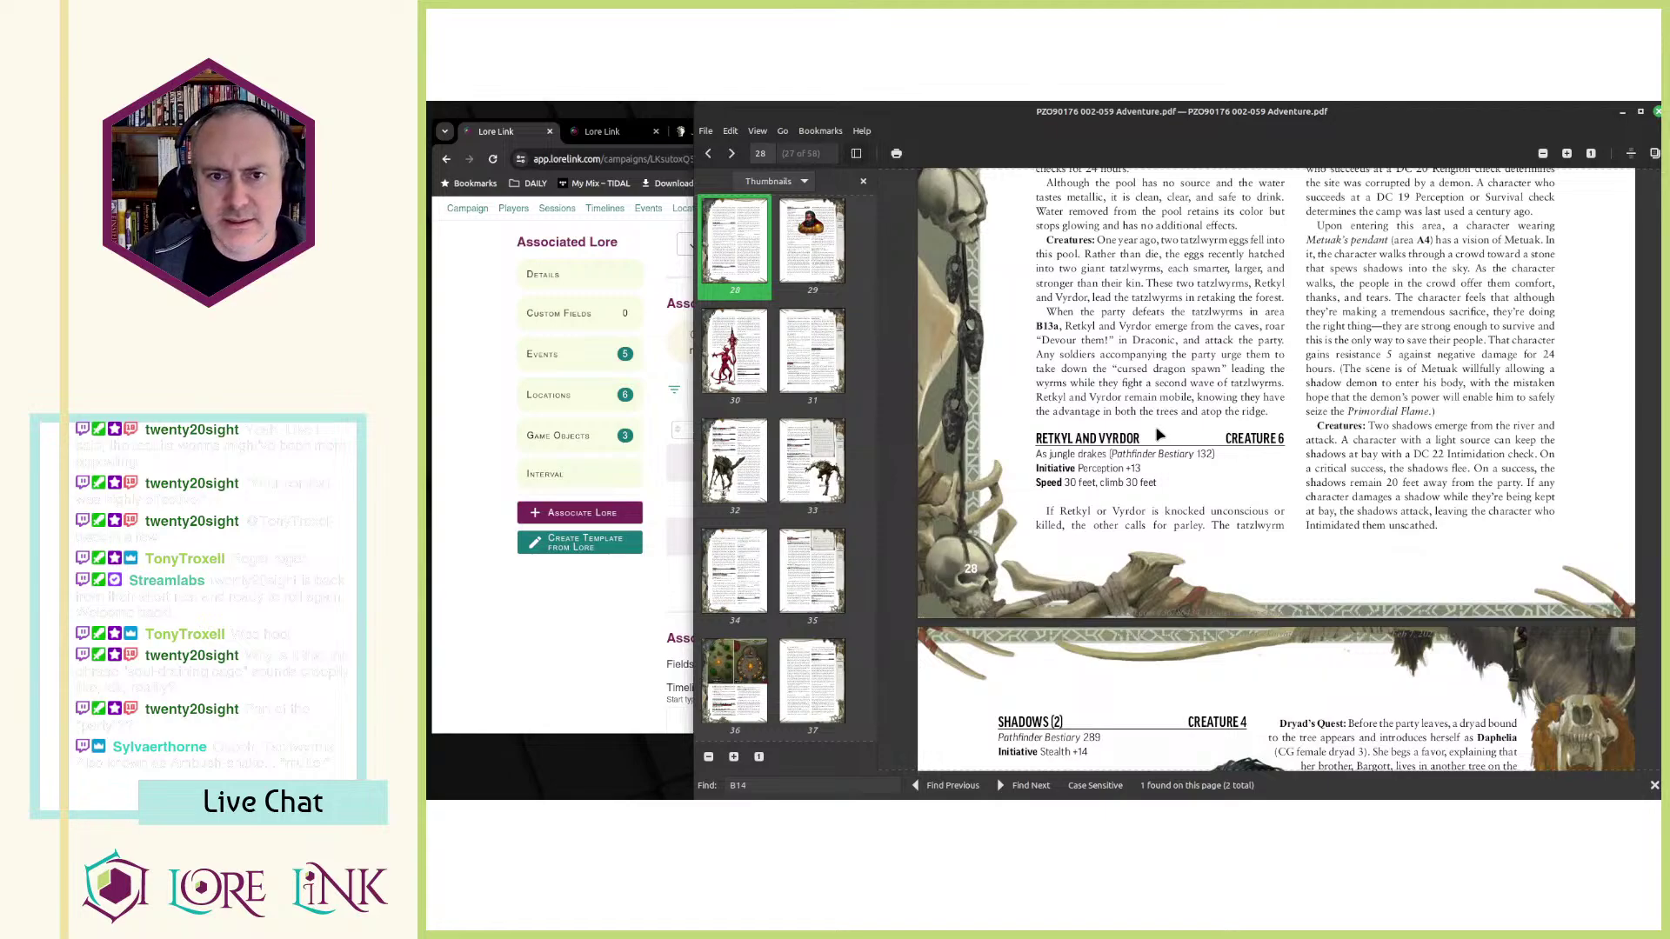
click(608, 132)
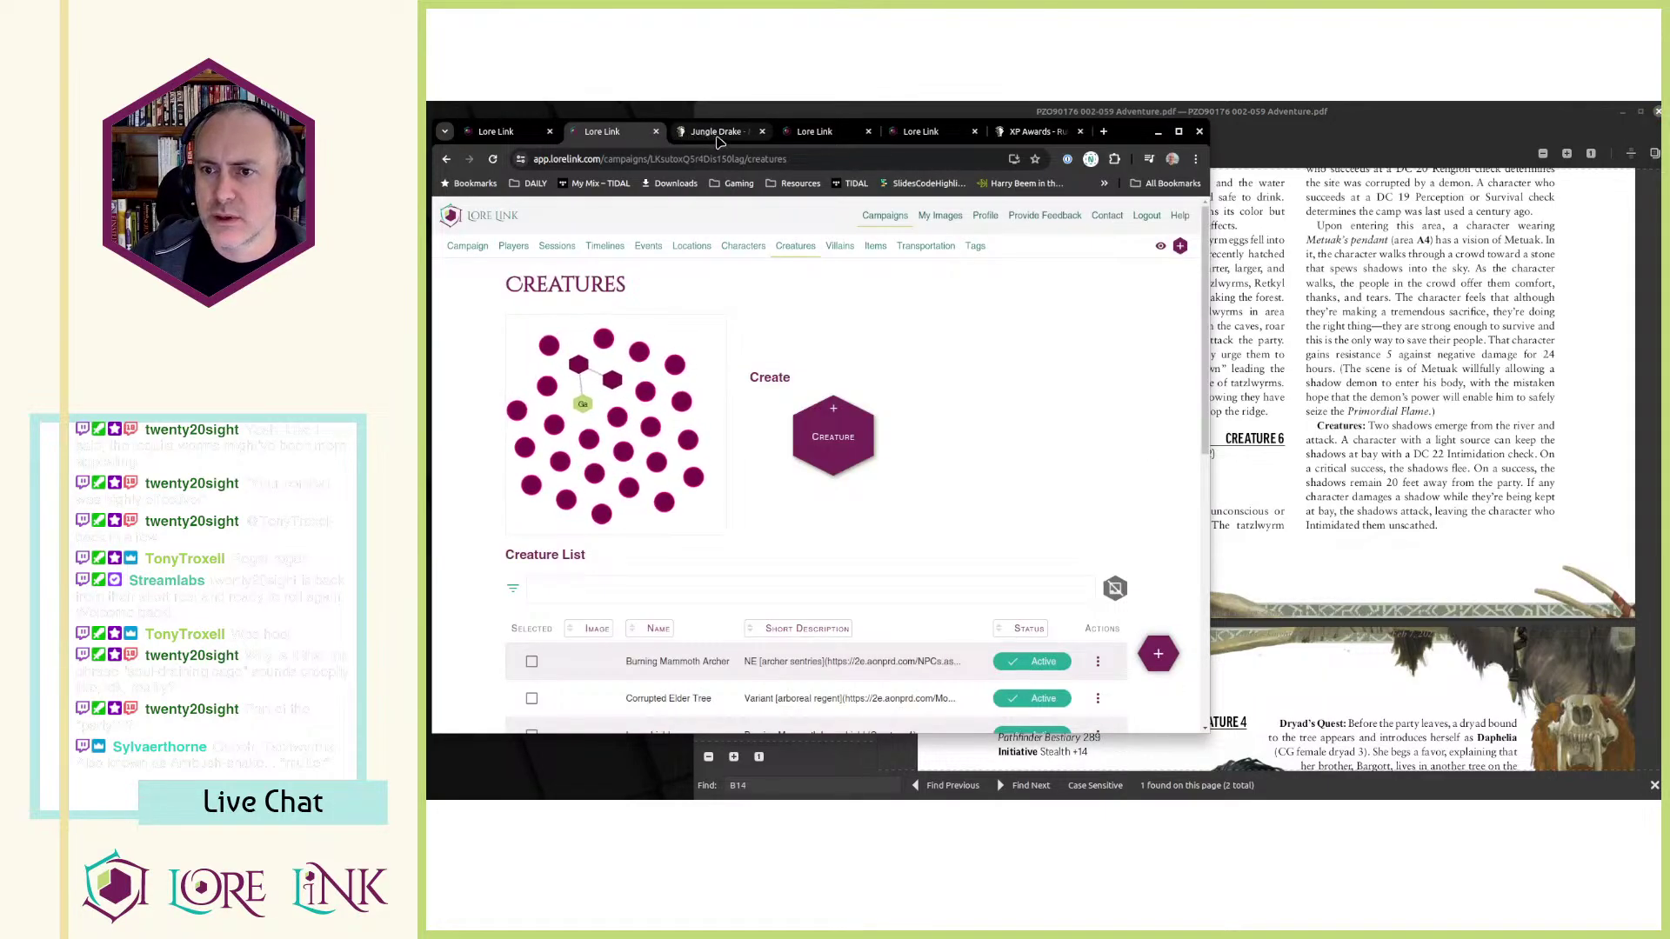
drag(718, 141, 929, 138)
click(830, 137)
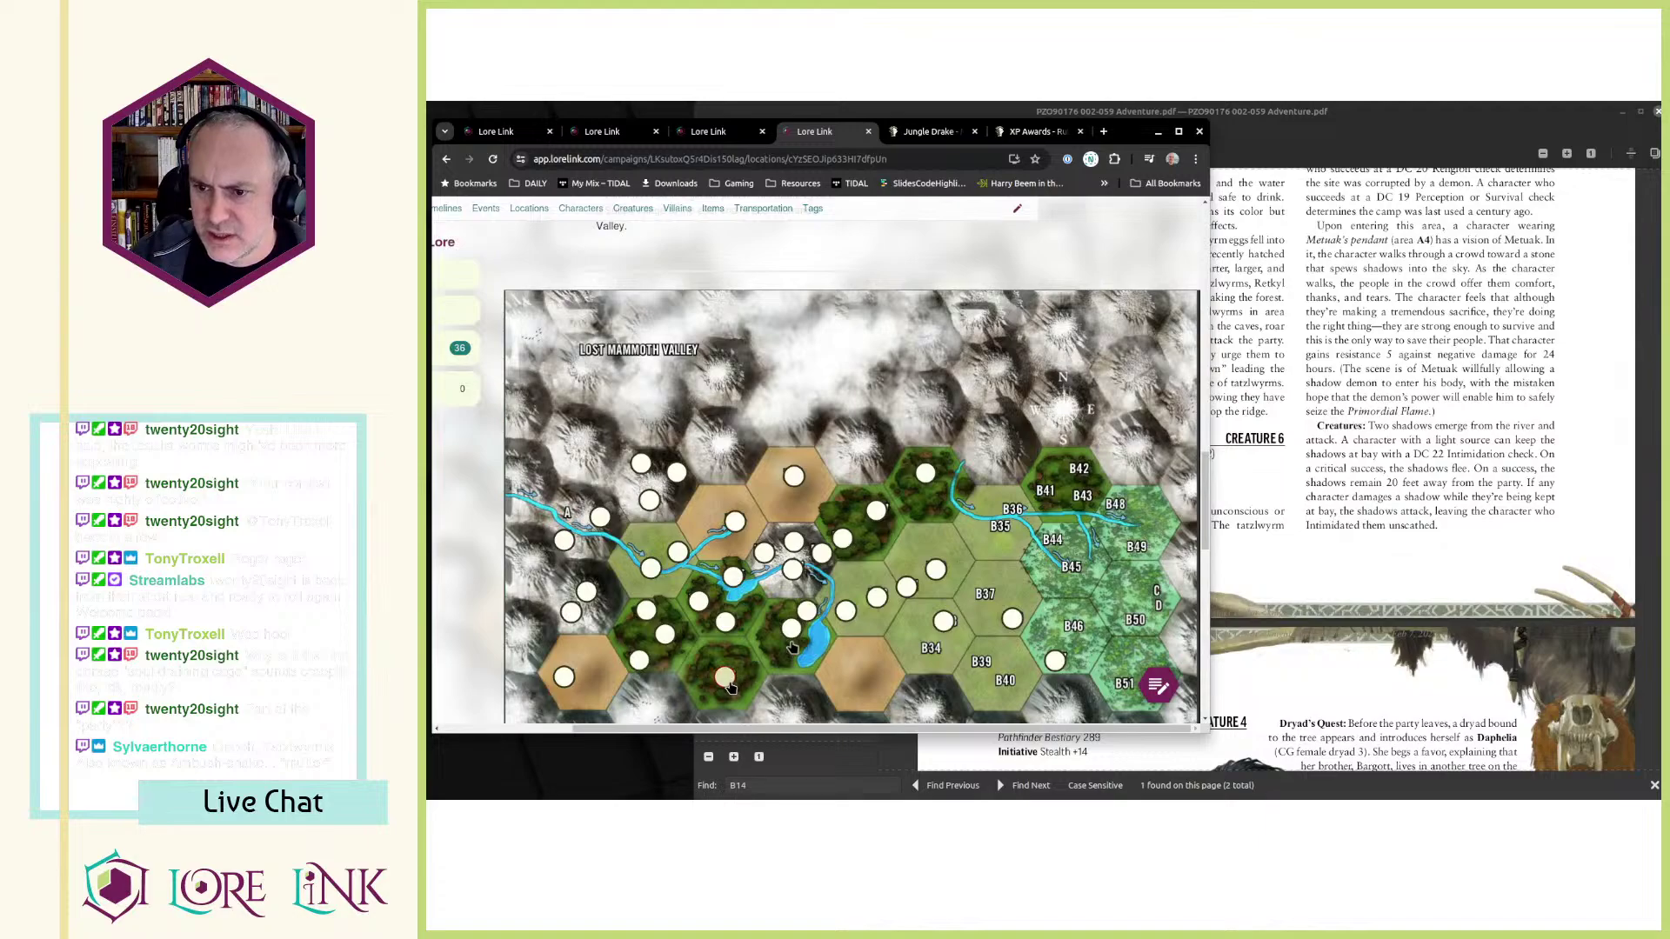
mouse_move(729, 686)
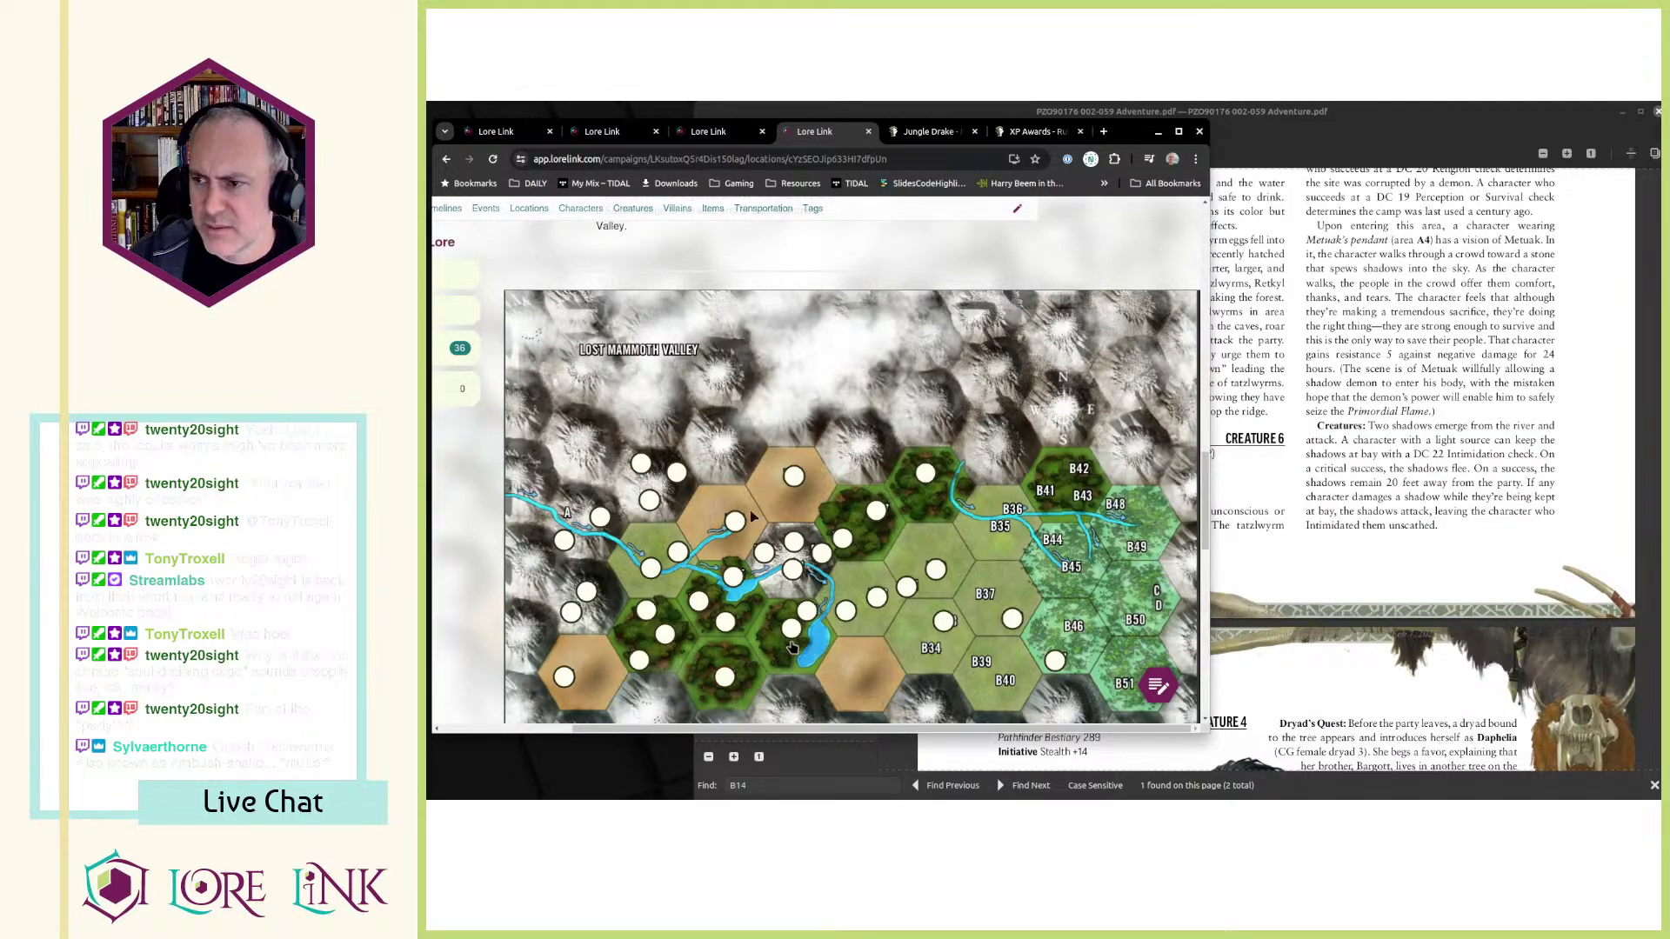
mouse_move(664, 636)
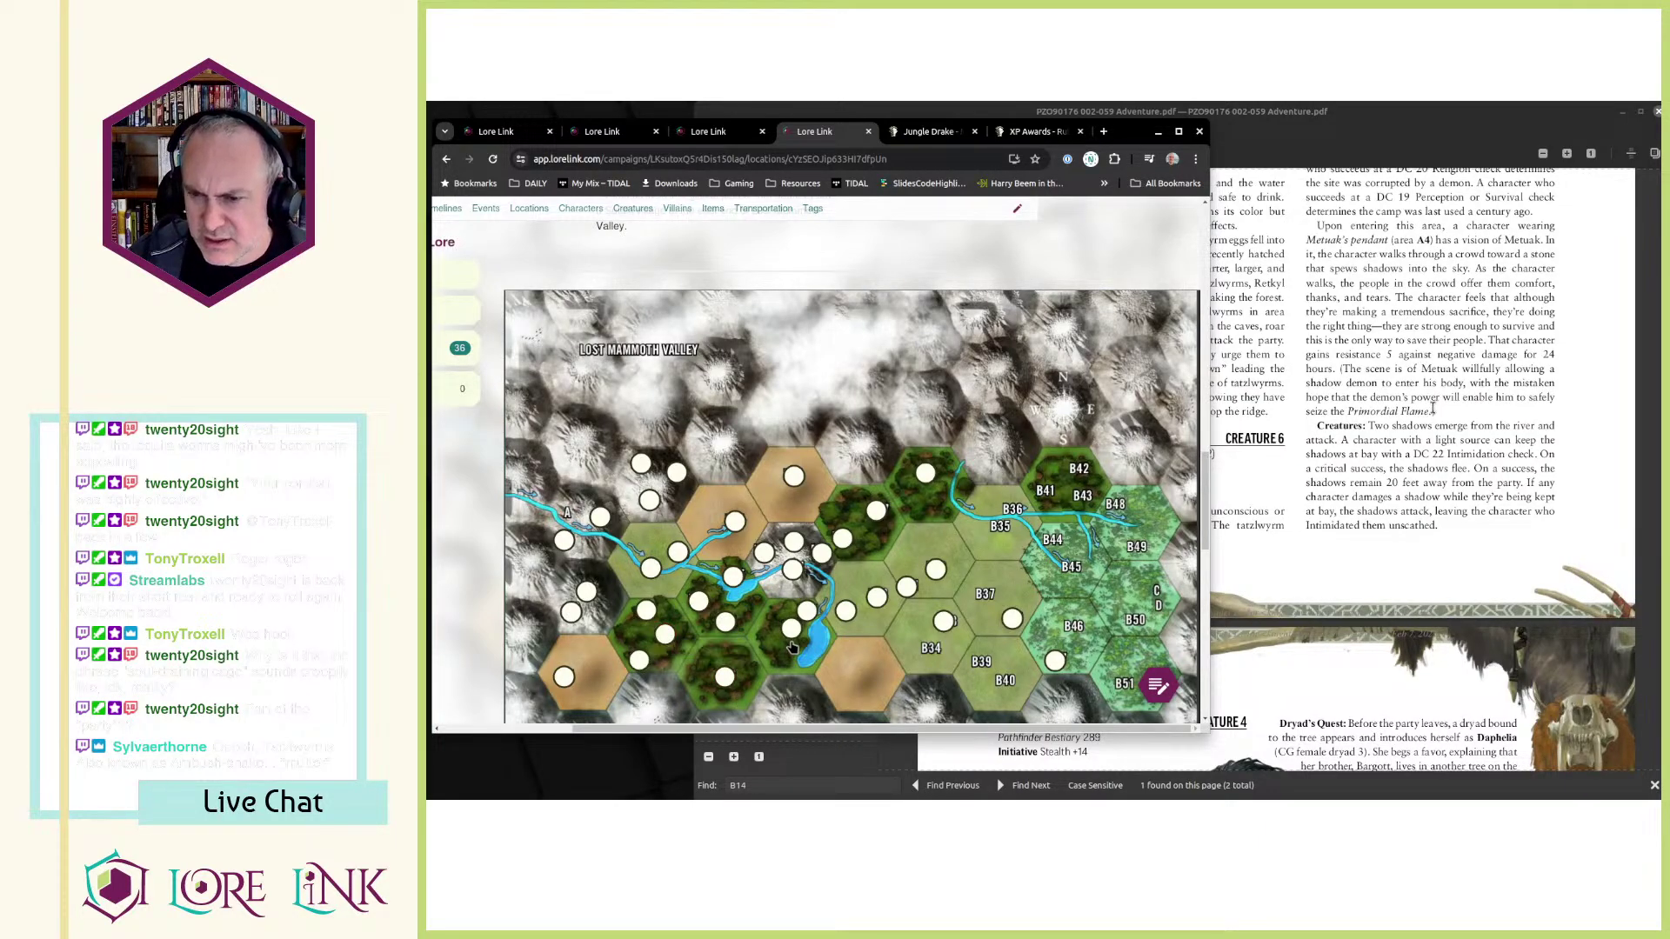
- Search the adventure PDF for "b12" and read the B12 Forest Patrol entry
click(1302, 393)
key(ctrl+f)
text(b12)
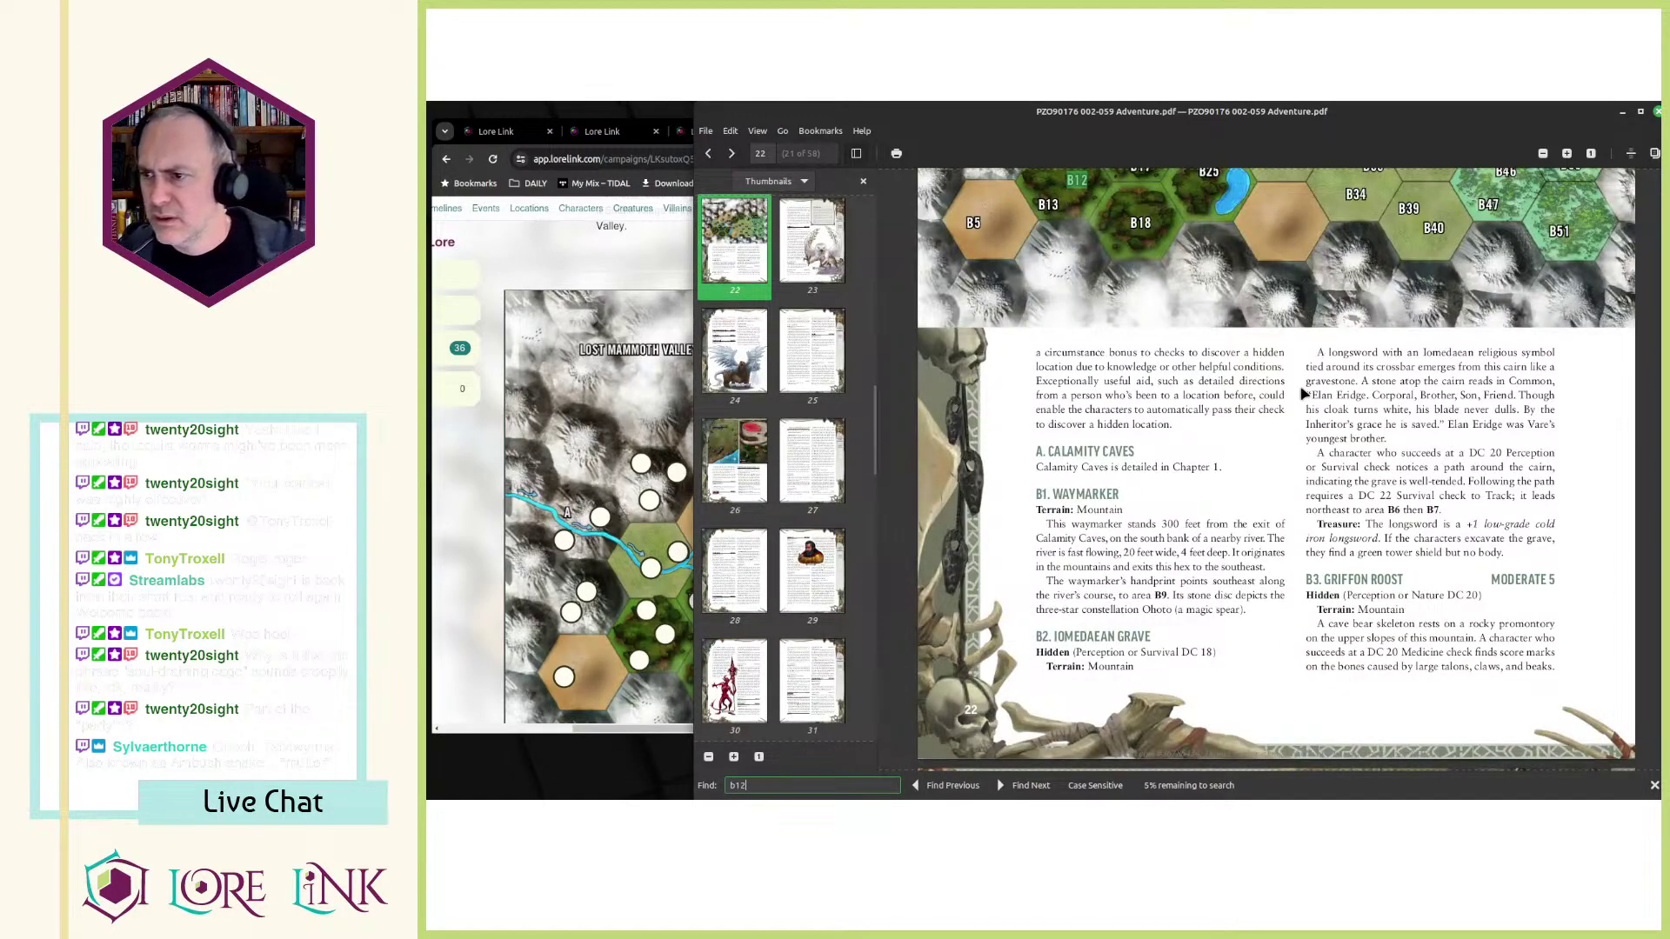
key(Return)
key(Escape)
scroll(1302, 394, down, 4)
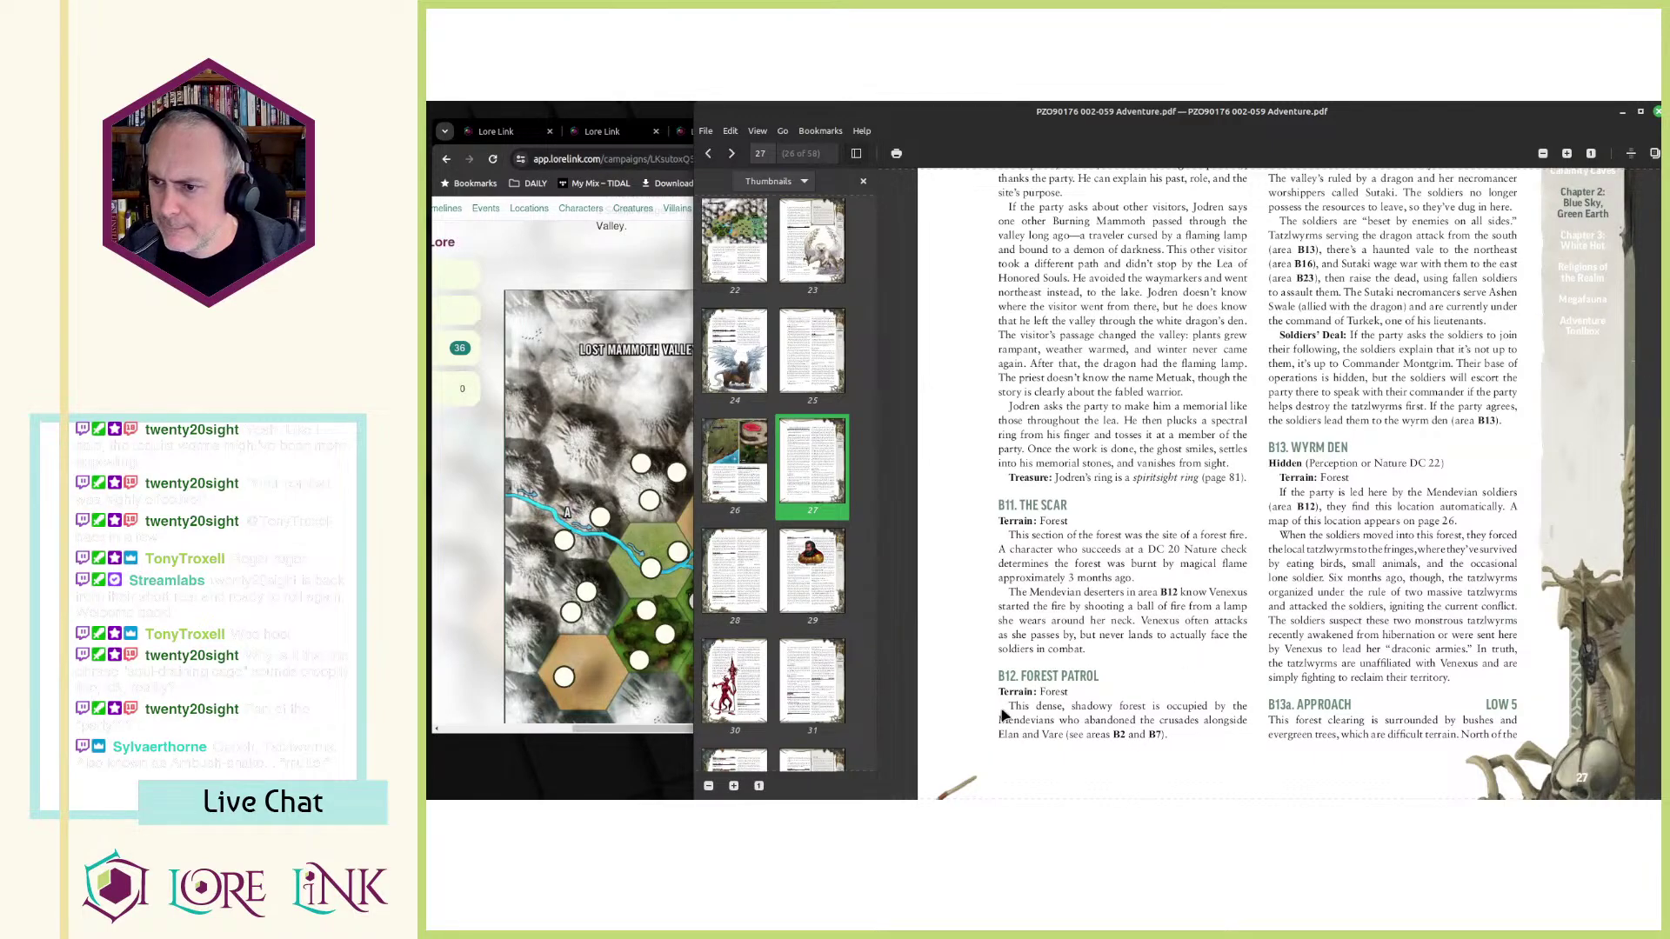
drag(1043, 710, 1047, 746)
click(1064, 723)
- Read the Creatures and Soldiers' Deal paragraphs of the Forest Patrol entry in the adventure PDF
scroll(1064, 723, up, 3)
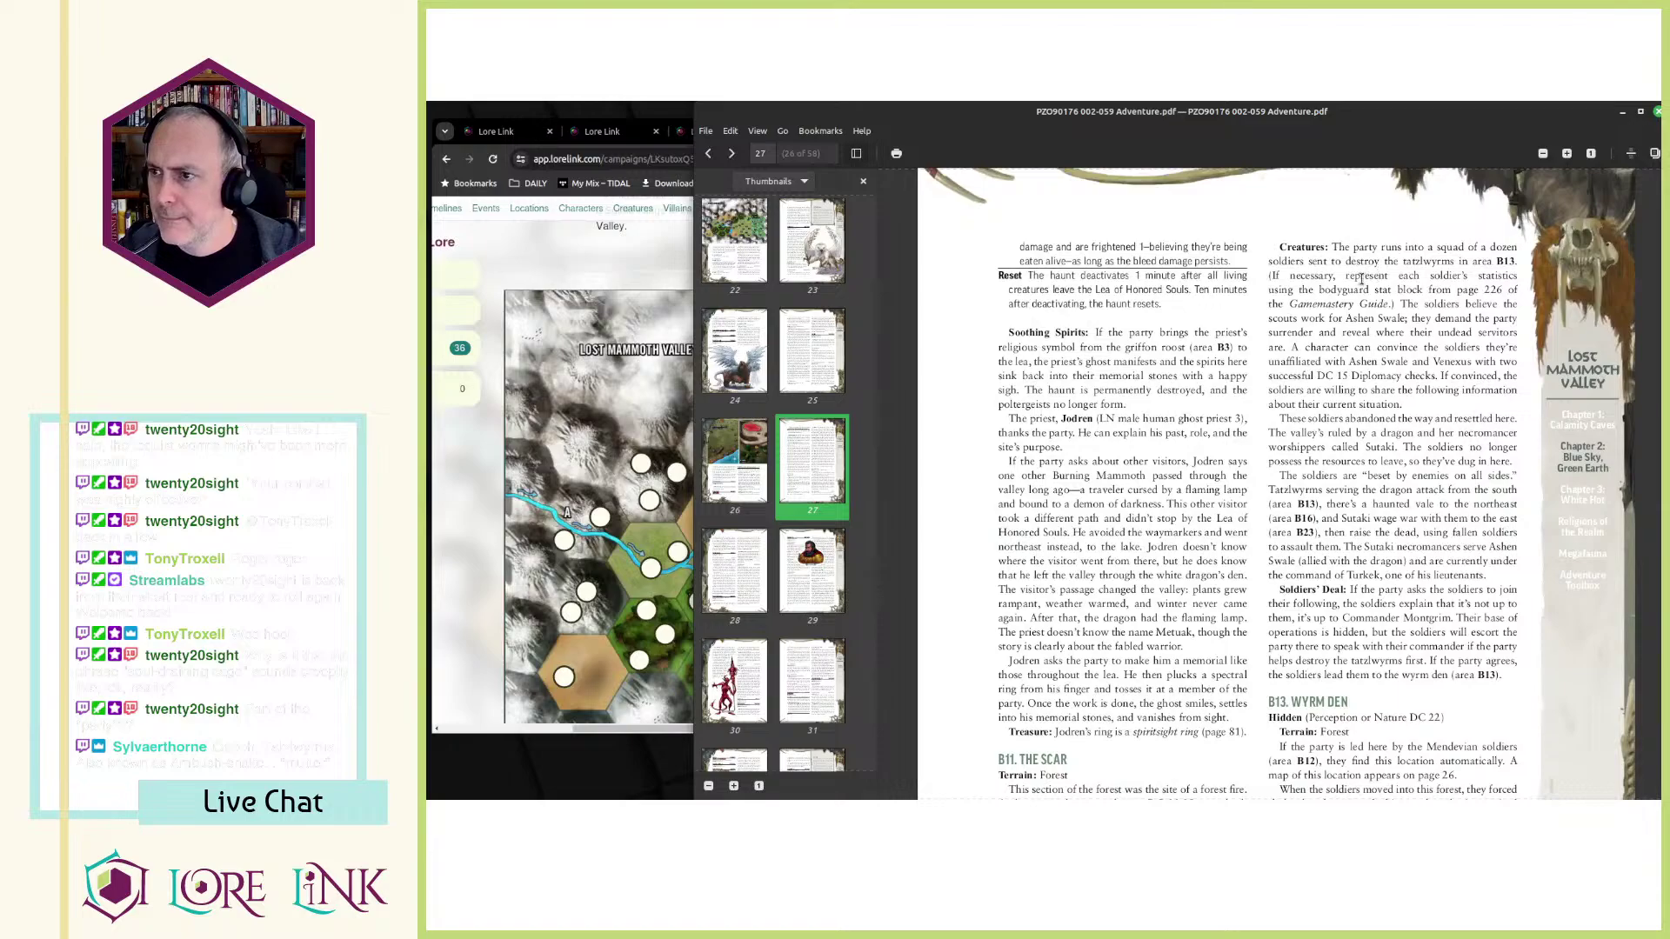
drag(1321, 274, 1379, 507)
click(1358, 410)
click(1339, 434)
click(1378, 509)
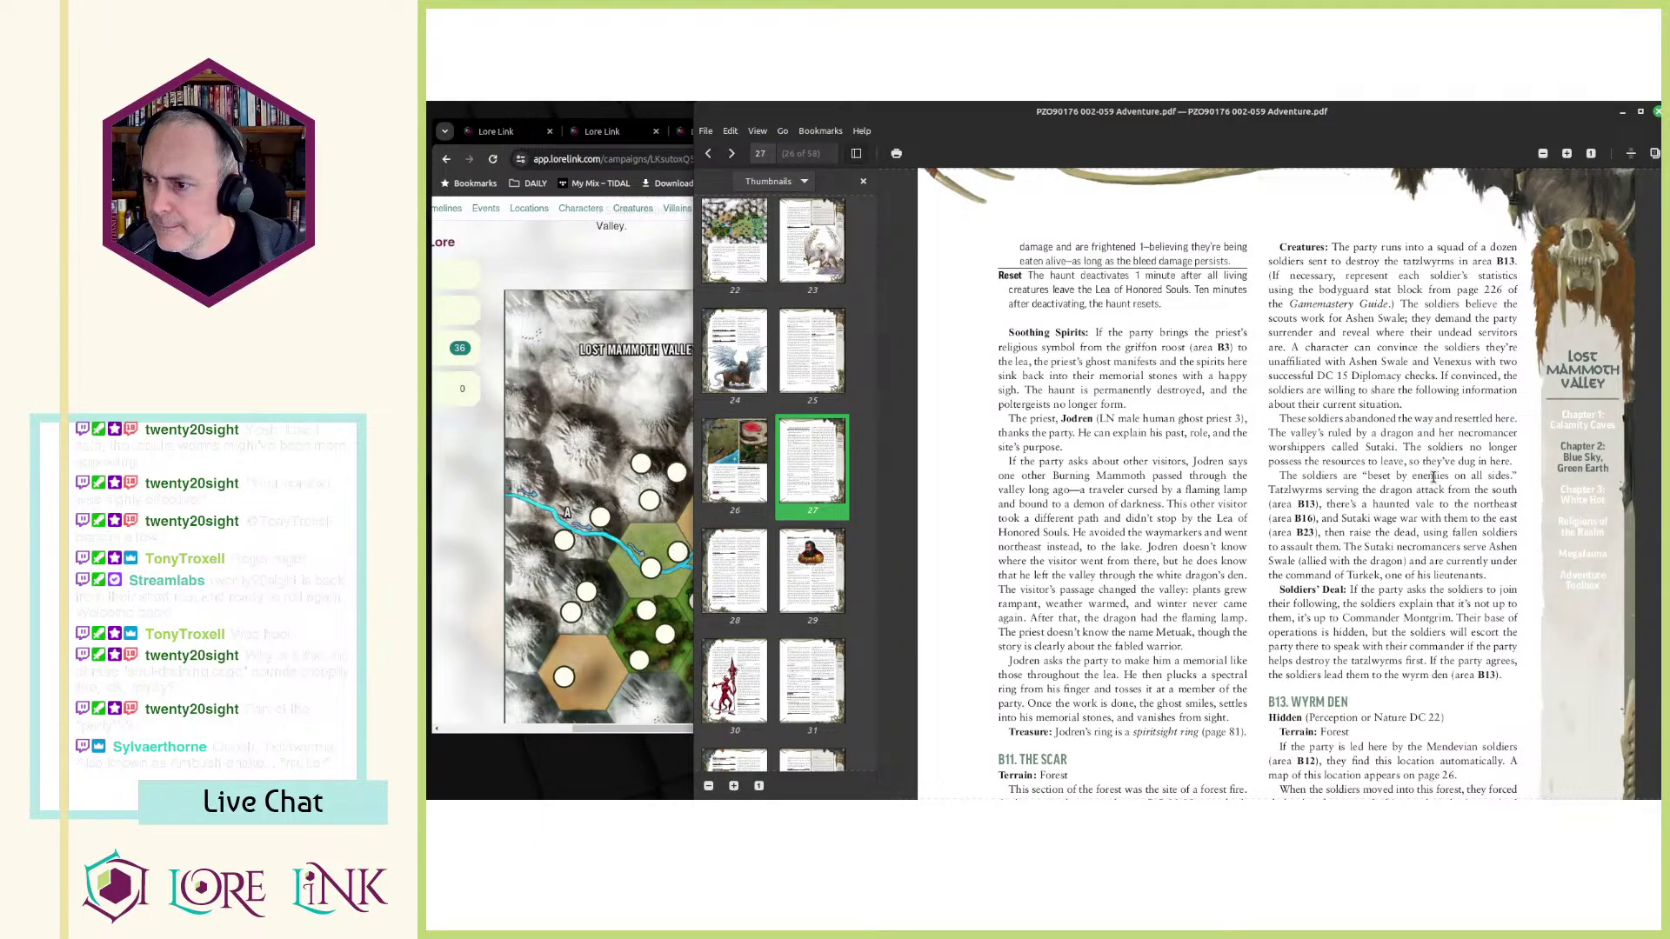
drag(1367, 376, 1414, 576)
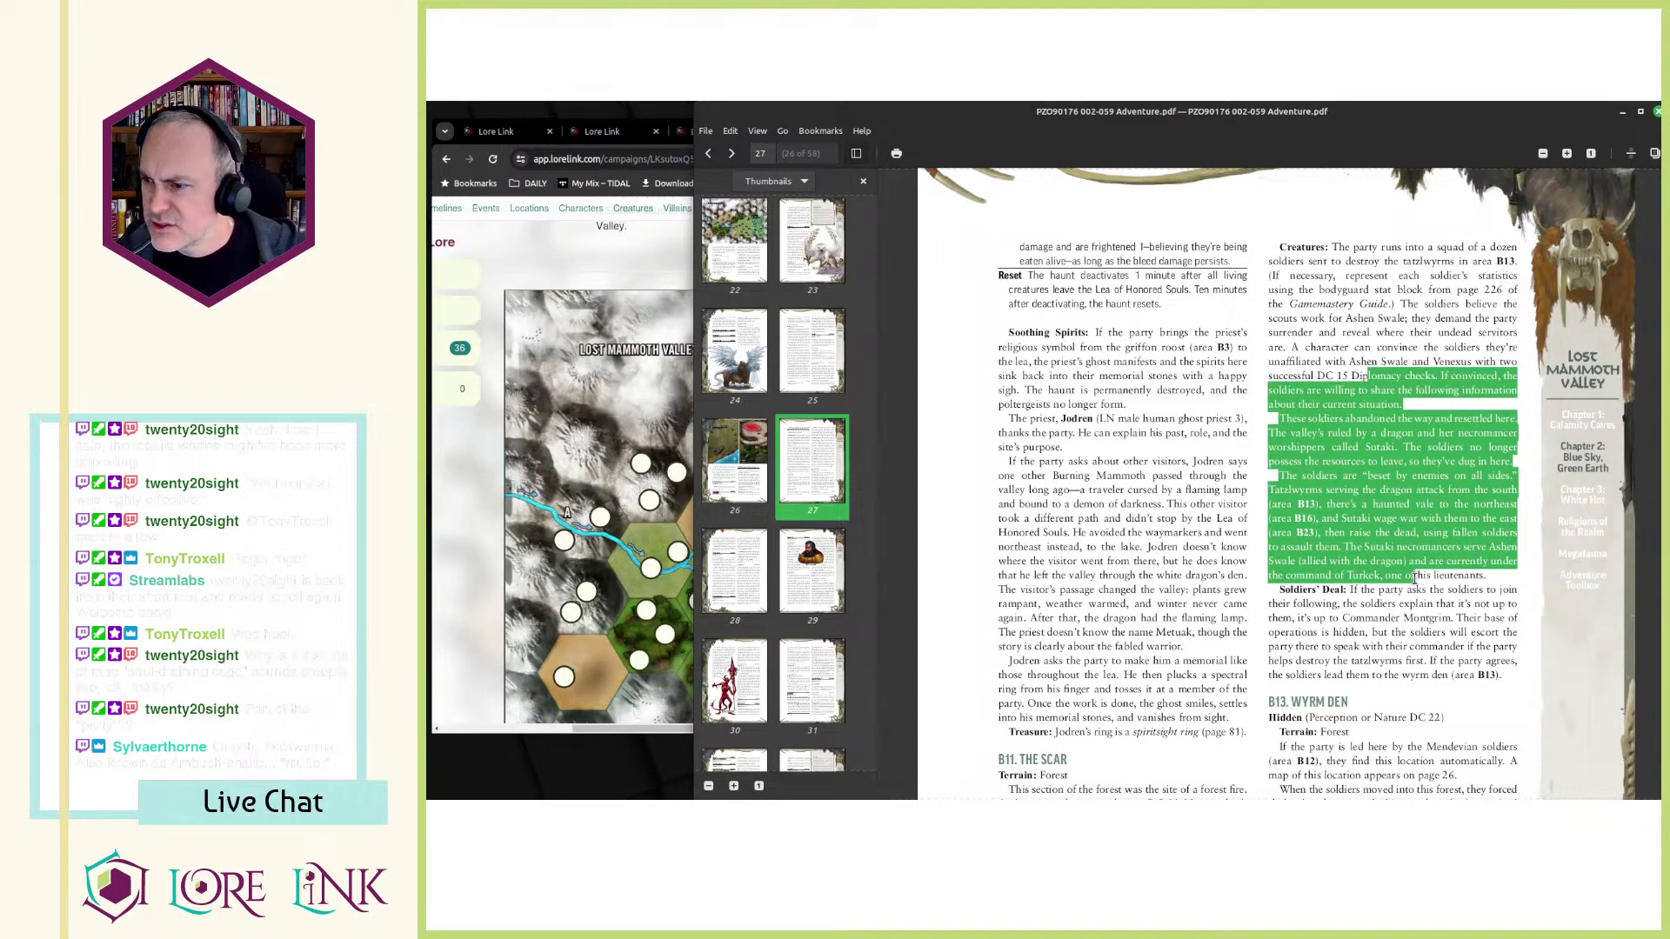
click(1415, 578)
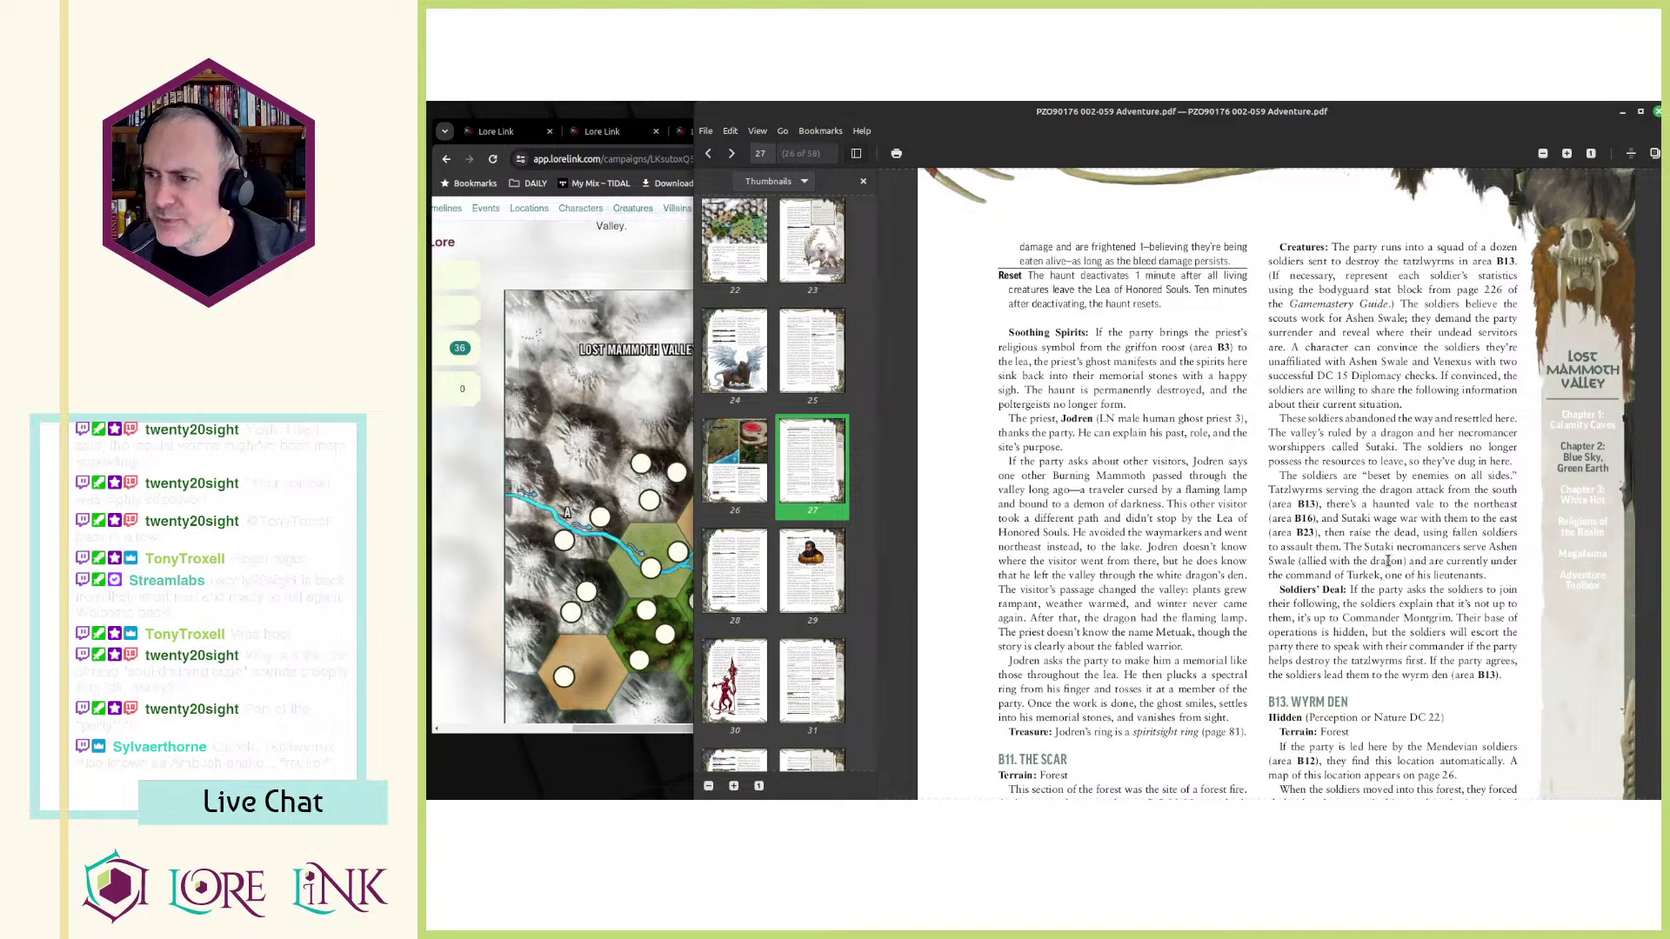
drag(1342, 376, 1391, 665)
click(1397, 696)
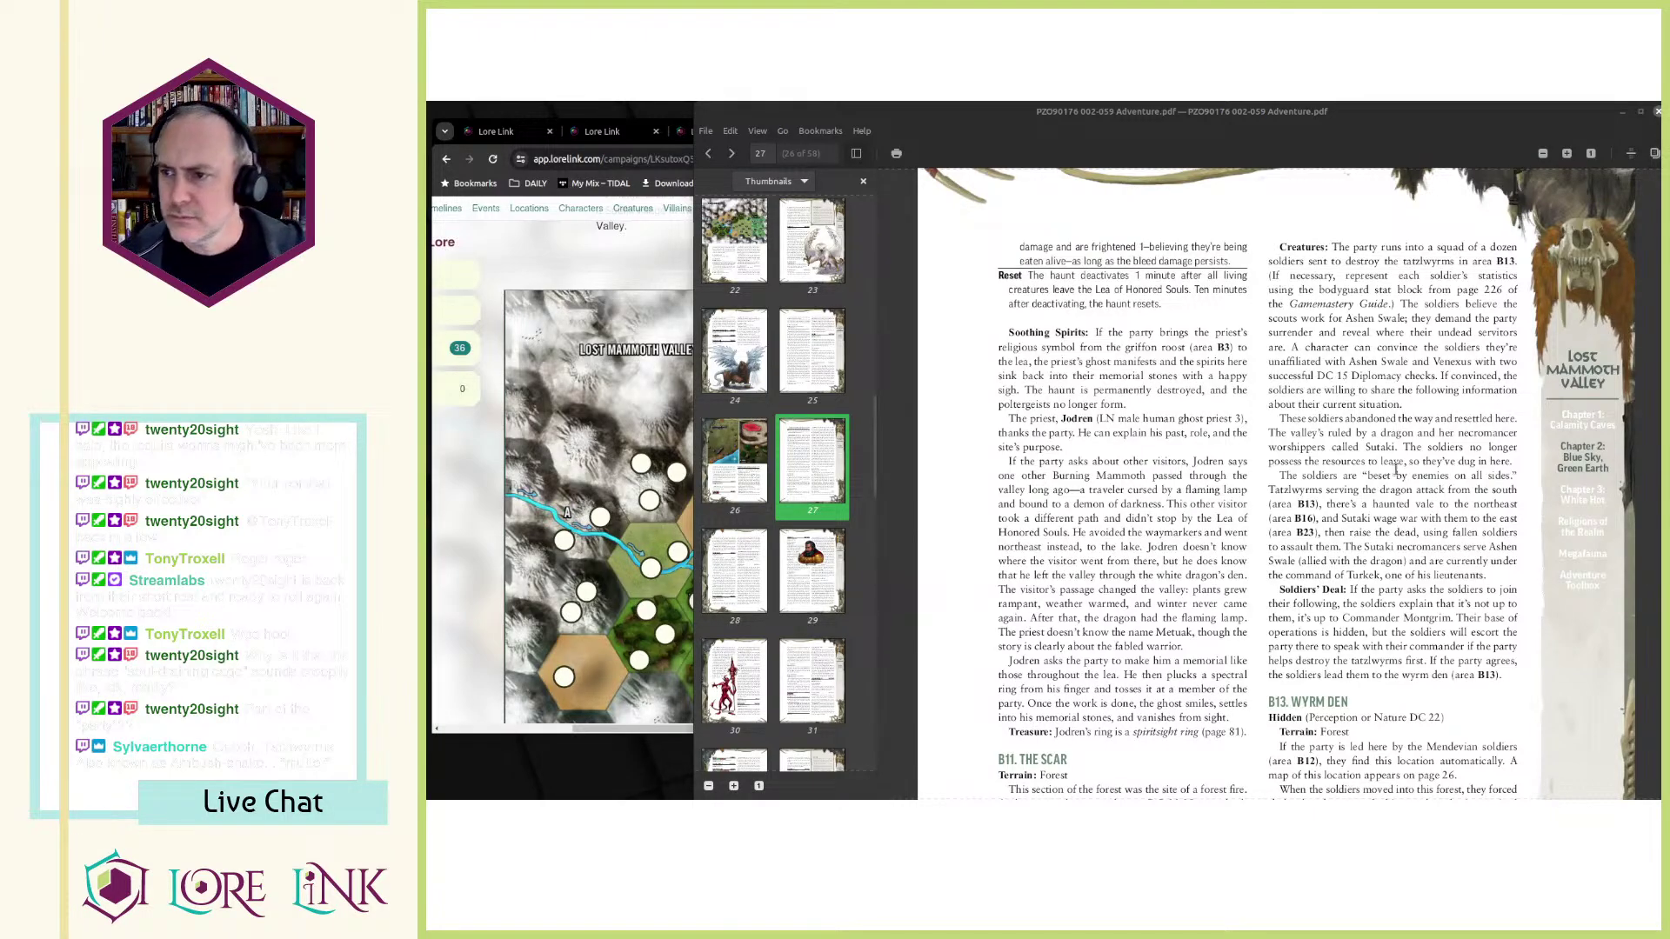
- Check the B17 - Elder Tree location from the Lore Link map, and go back to the Lost Mammoth Valley location
click(551, 283)
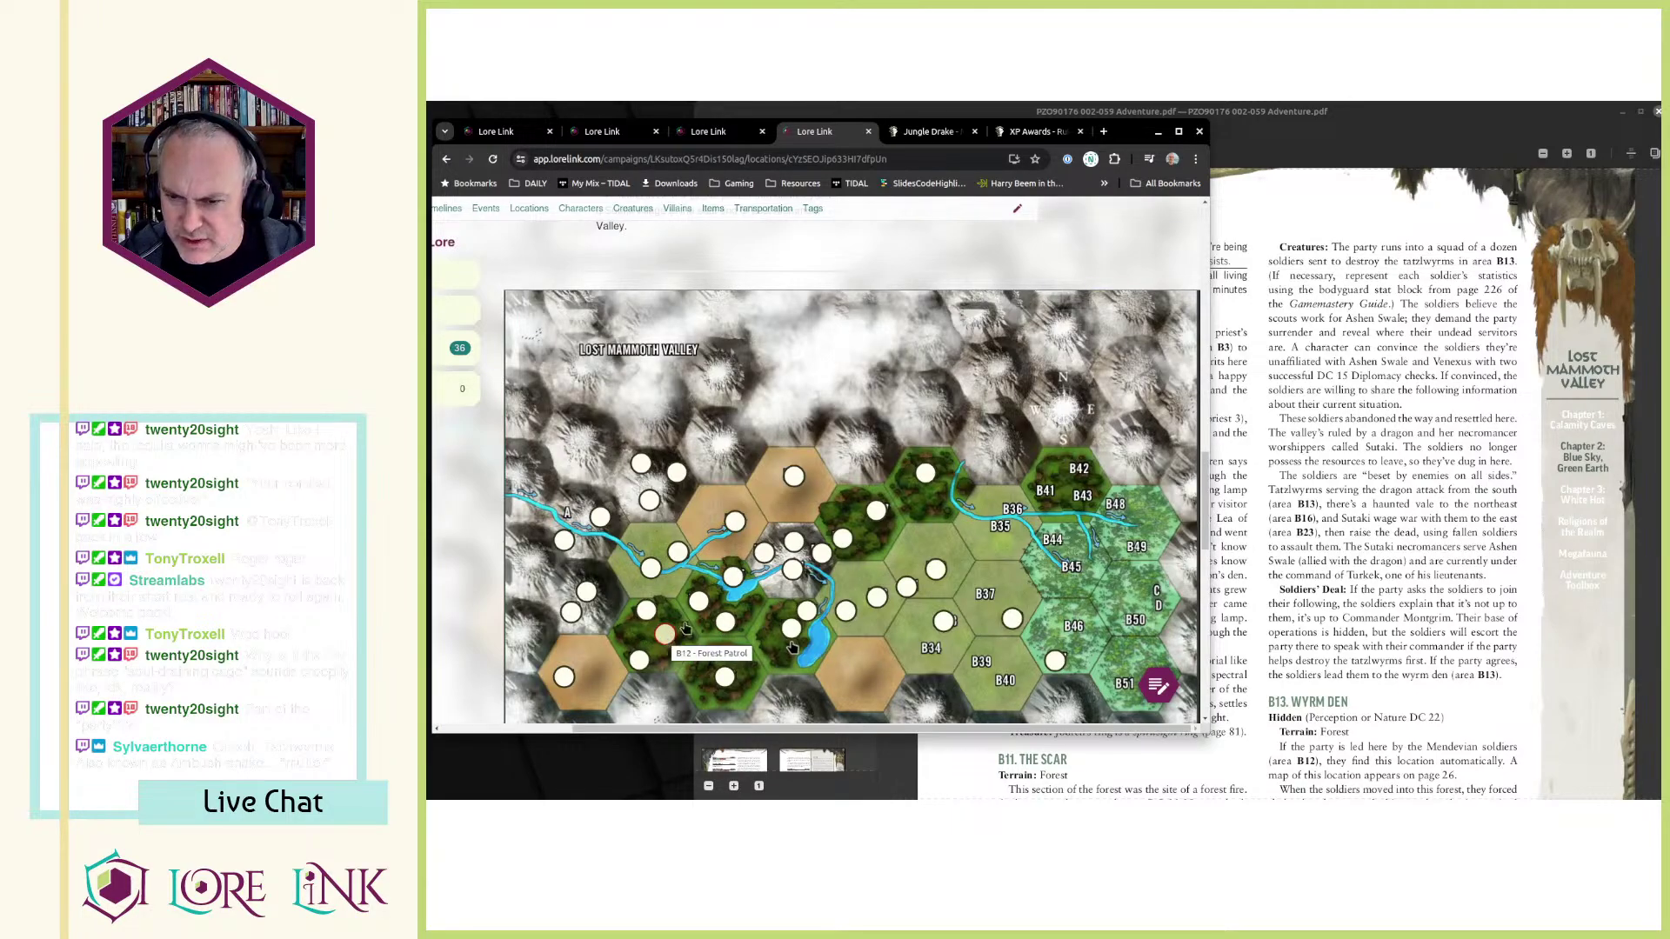
click(728, 626)
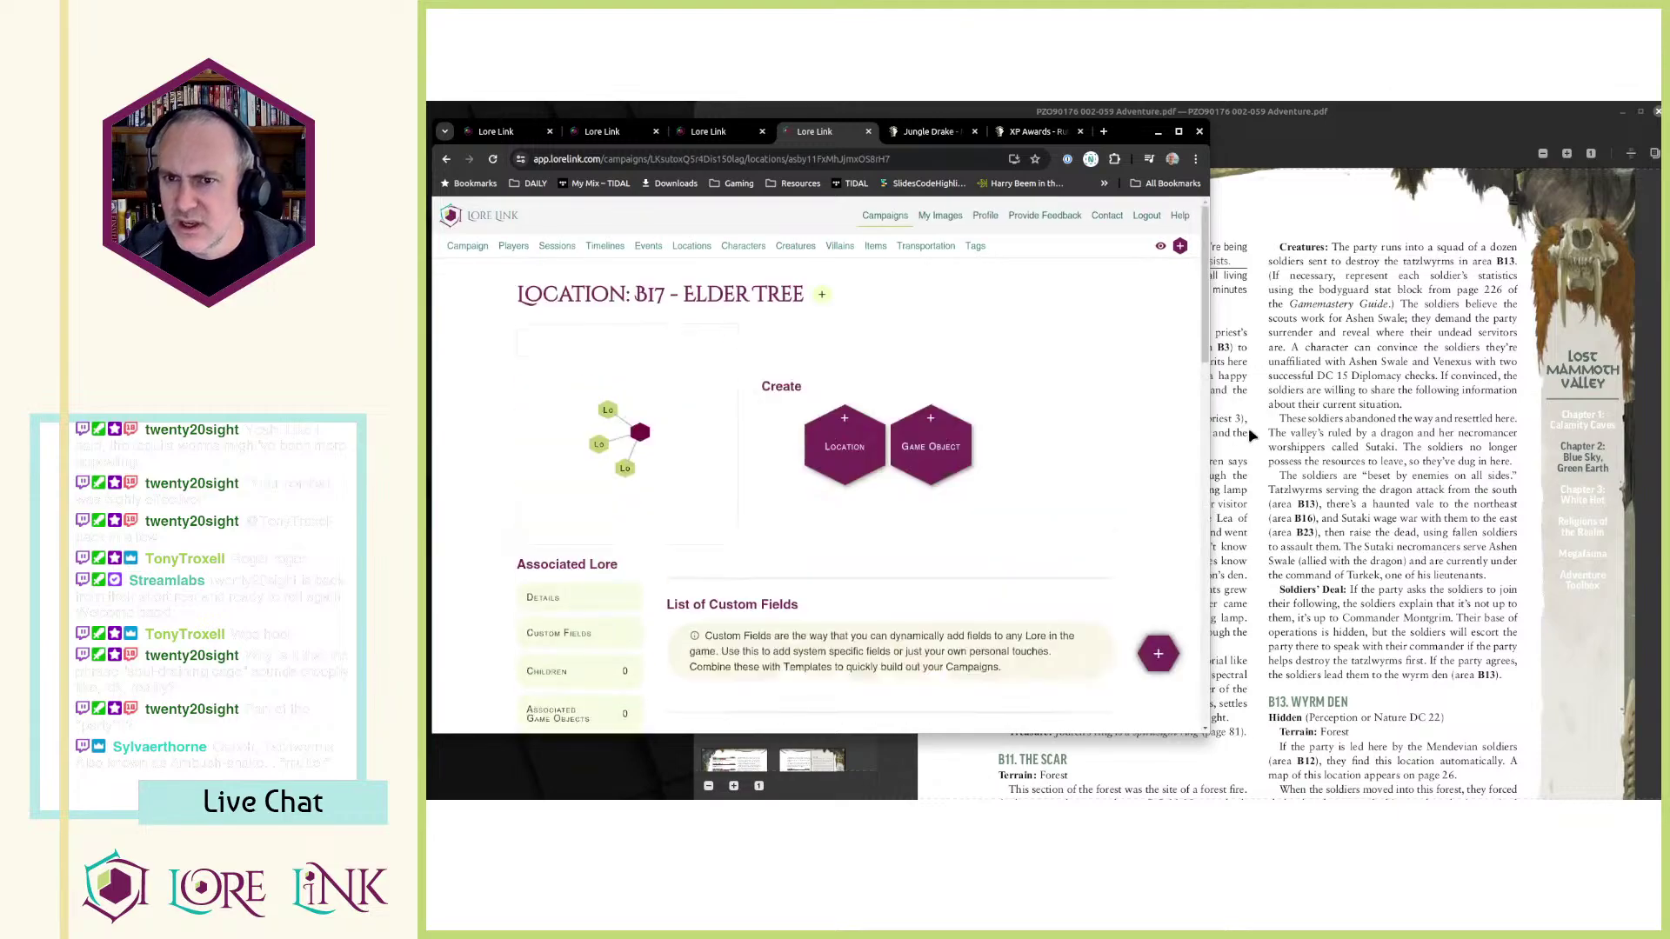
click(448, 159)
- Switch to the adventure PDF and look up the B17 Elder Tree and B18 Deserter Encampment entries
click(1339, 387)
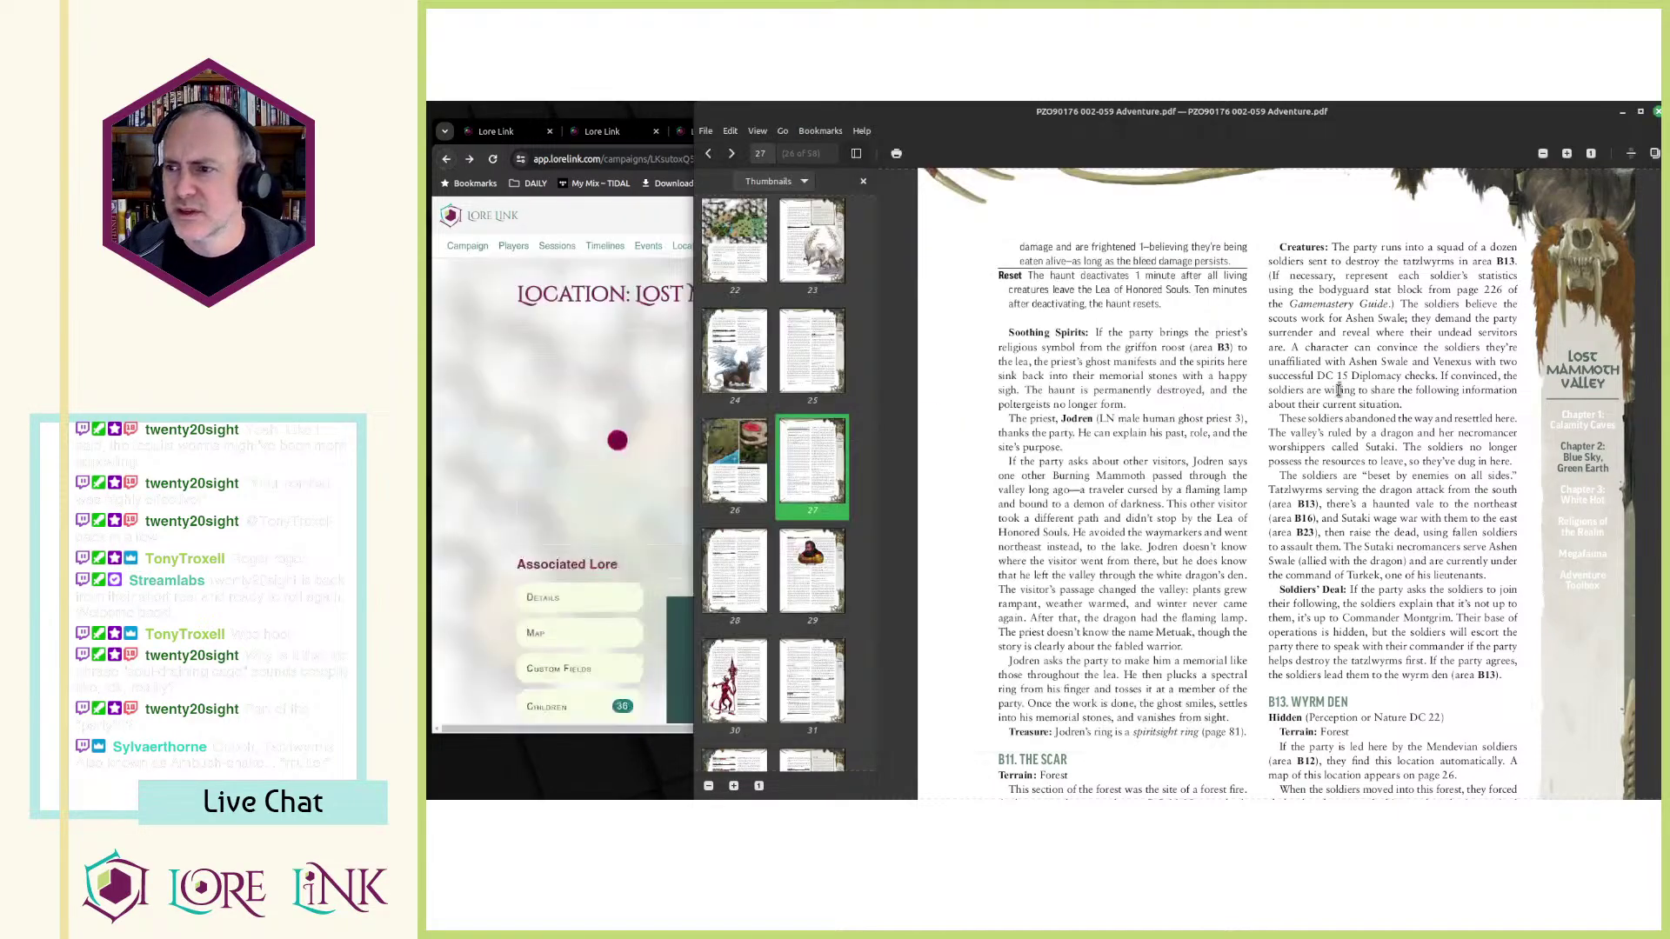
scroll(1339, 391, down, 15)
scroll(1333, 456, down, 10)
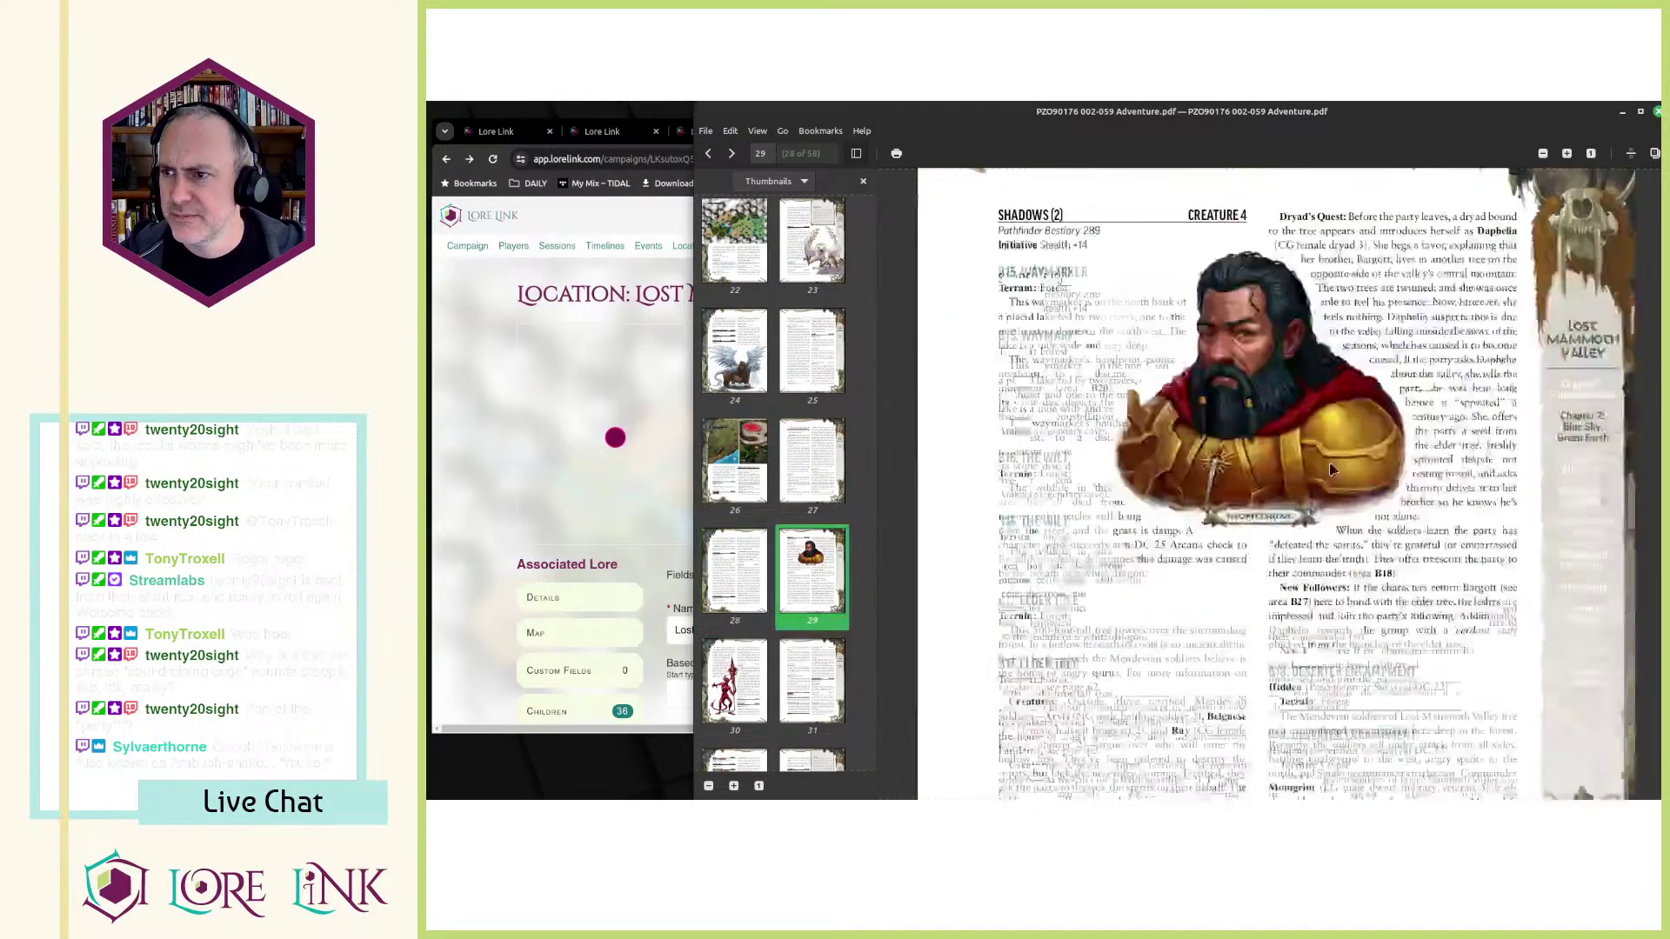
scroll(1327, 465, down, 3)
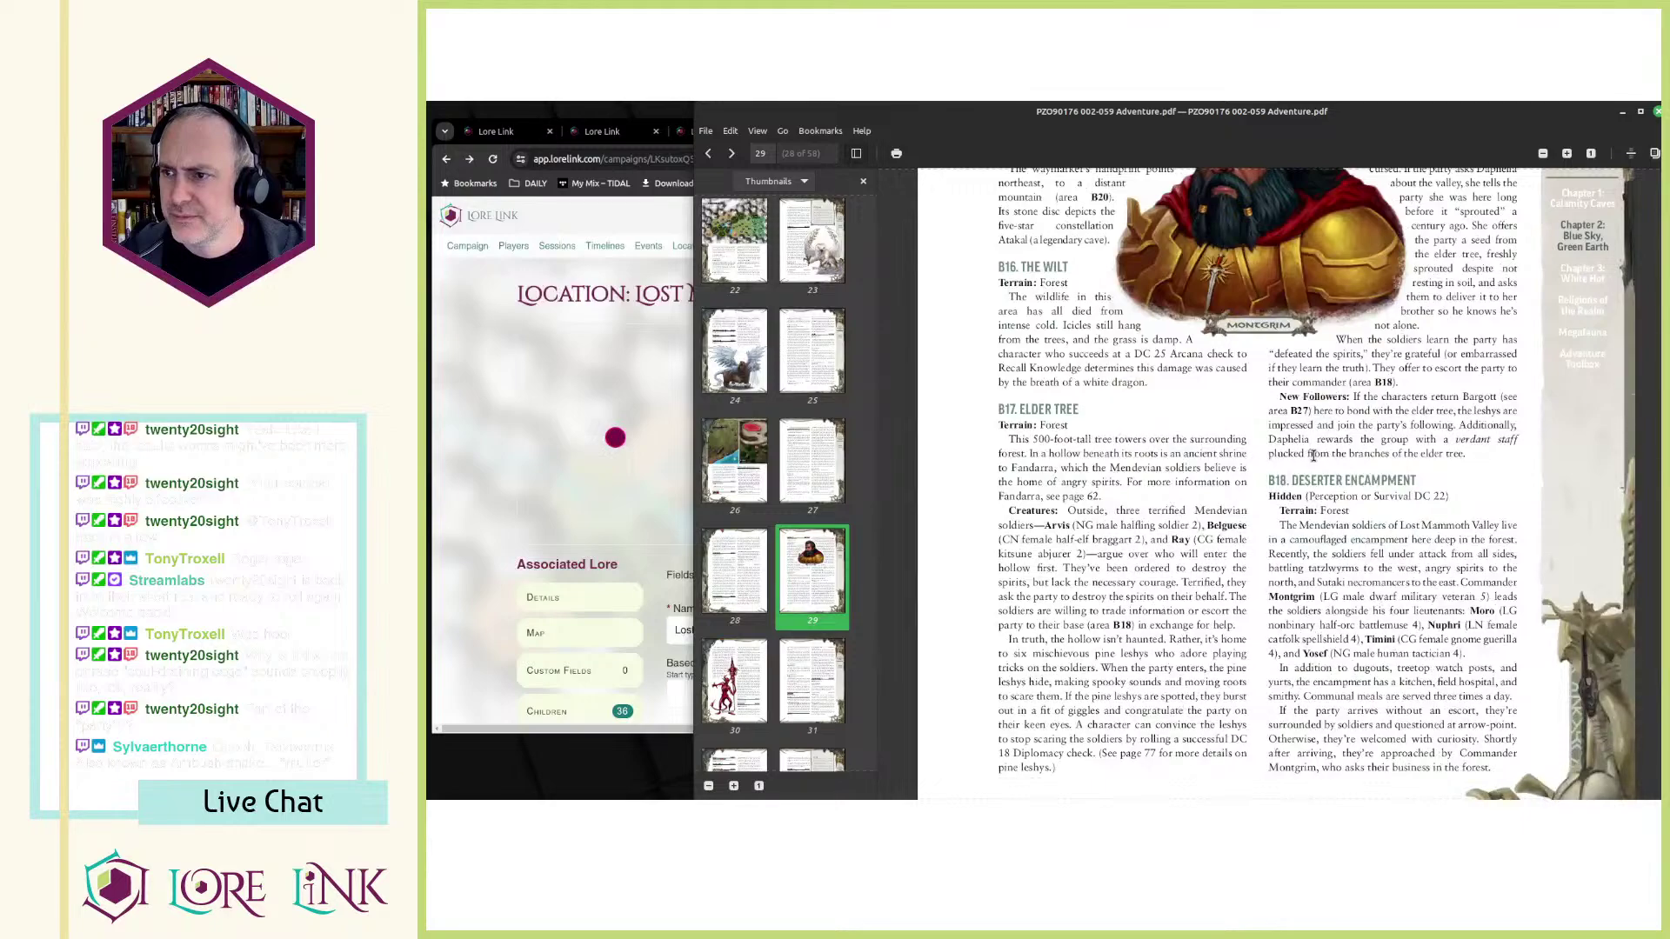
- Finish reading the B17 and B18 entries, and switch to Lore Link to check the campaign's character list
scroll(1145, 491, down, 1)
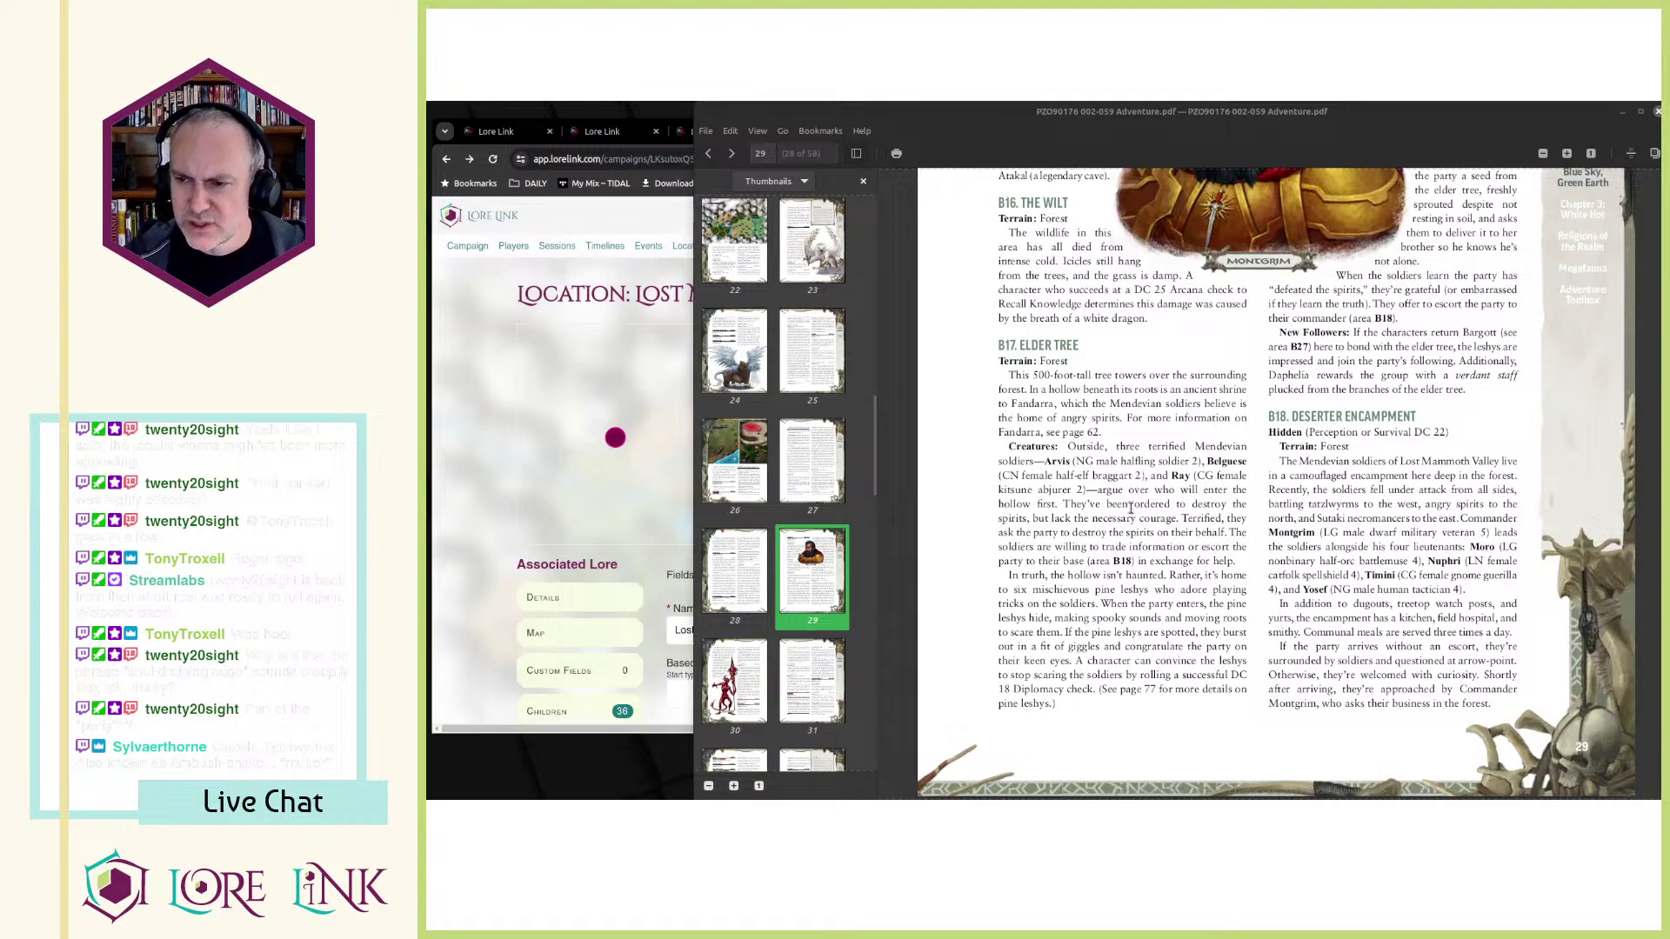
click(497, 394)
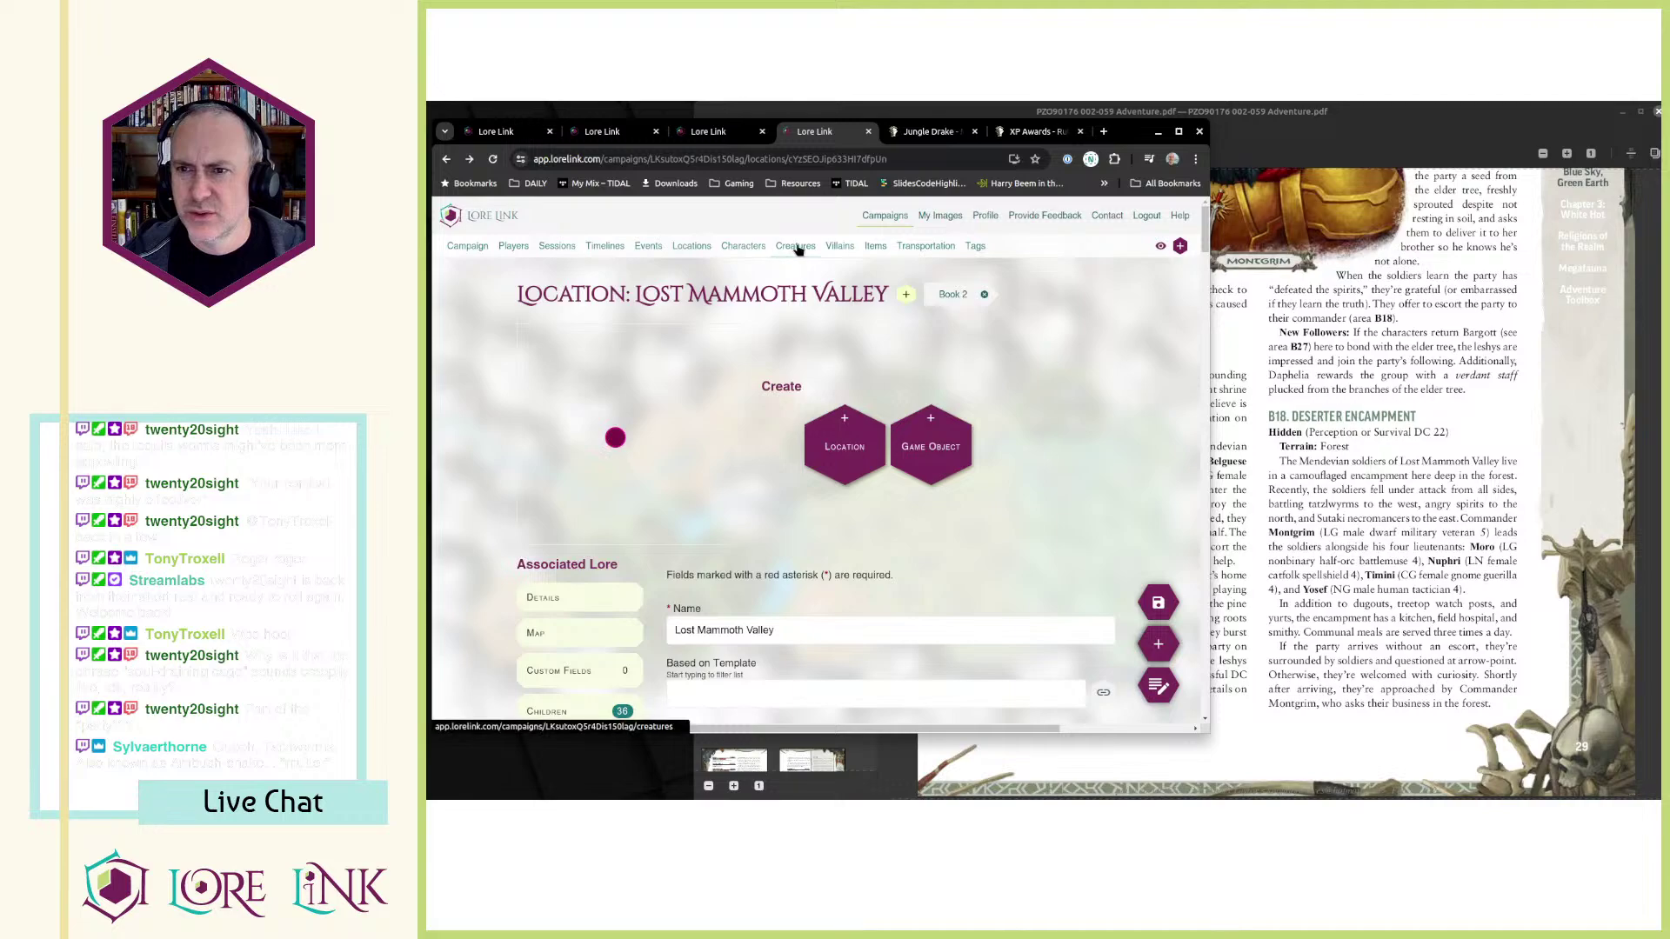
click(744, 247)
scroll(900, 434, down, 5)
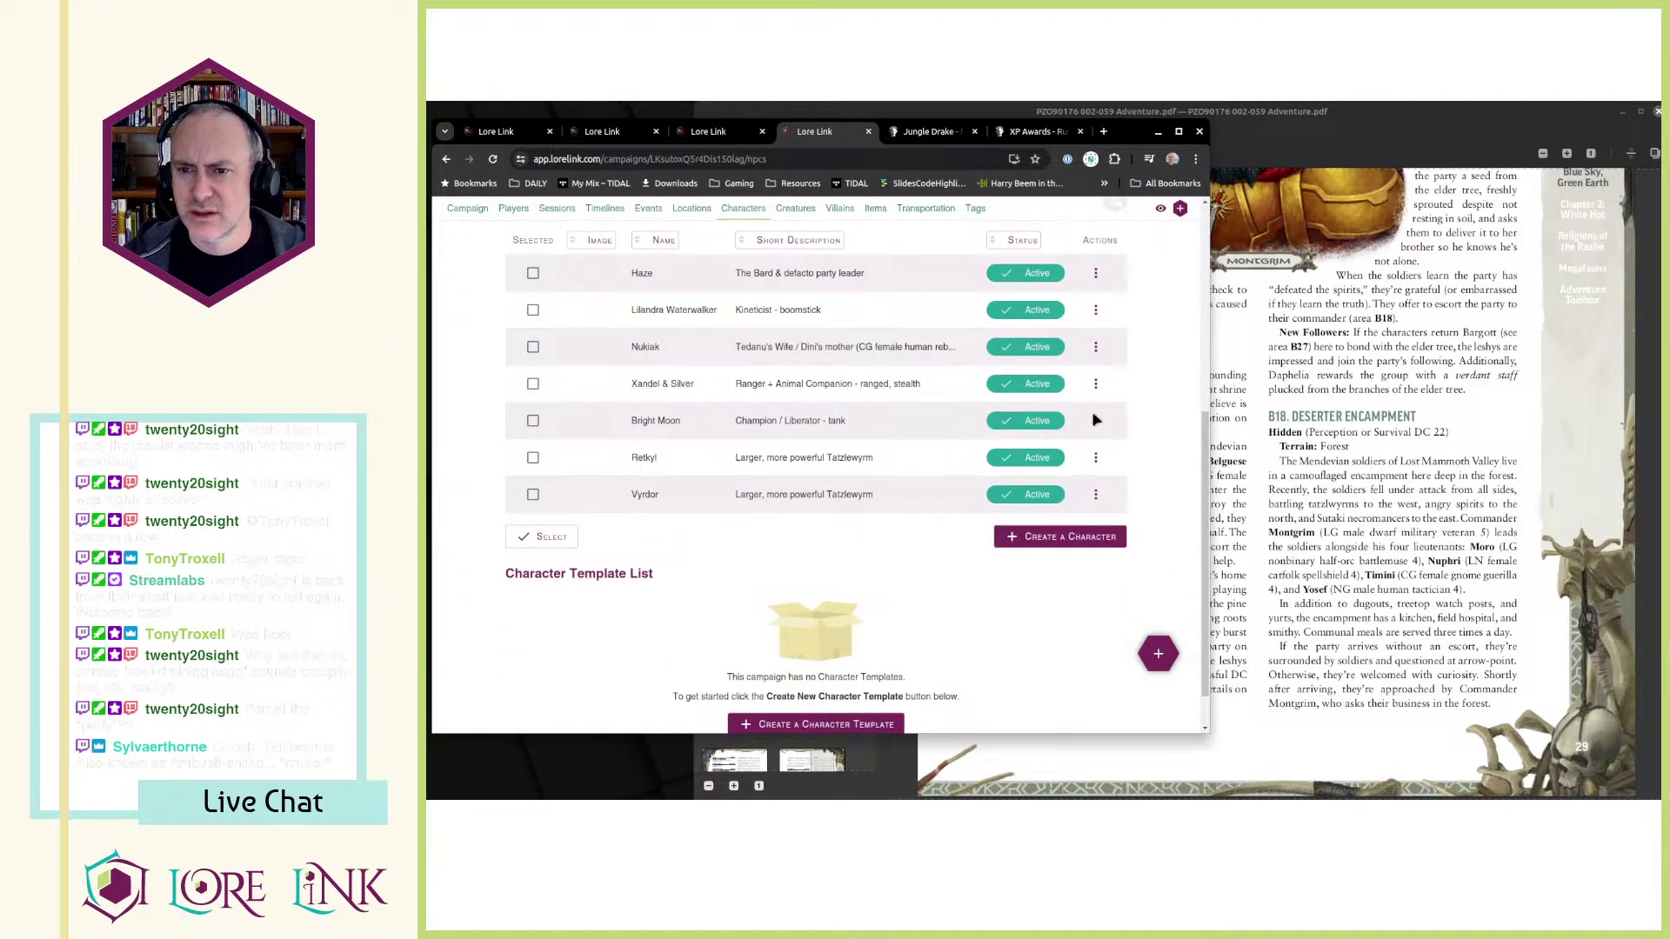
scroll(939, 570, up, 1)
scroll(970, 598, up, 2)
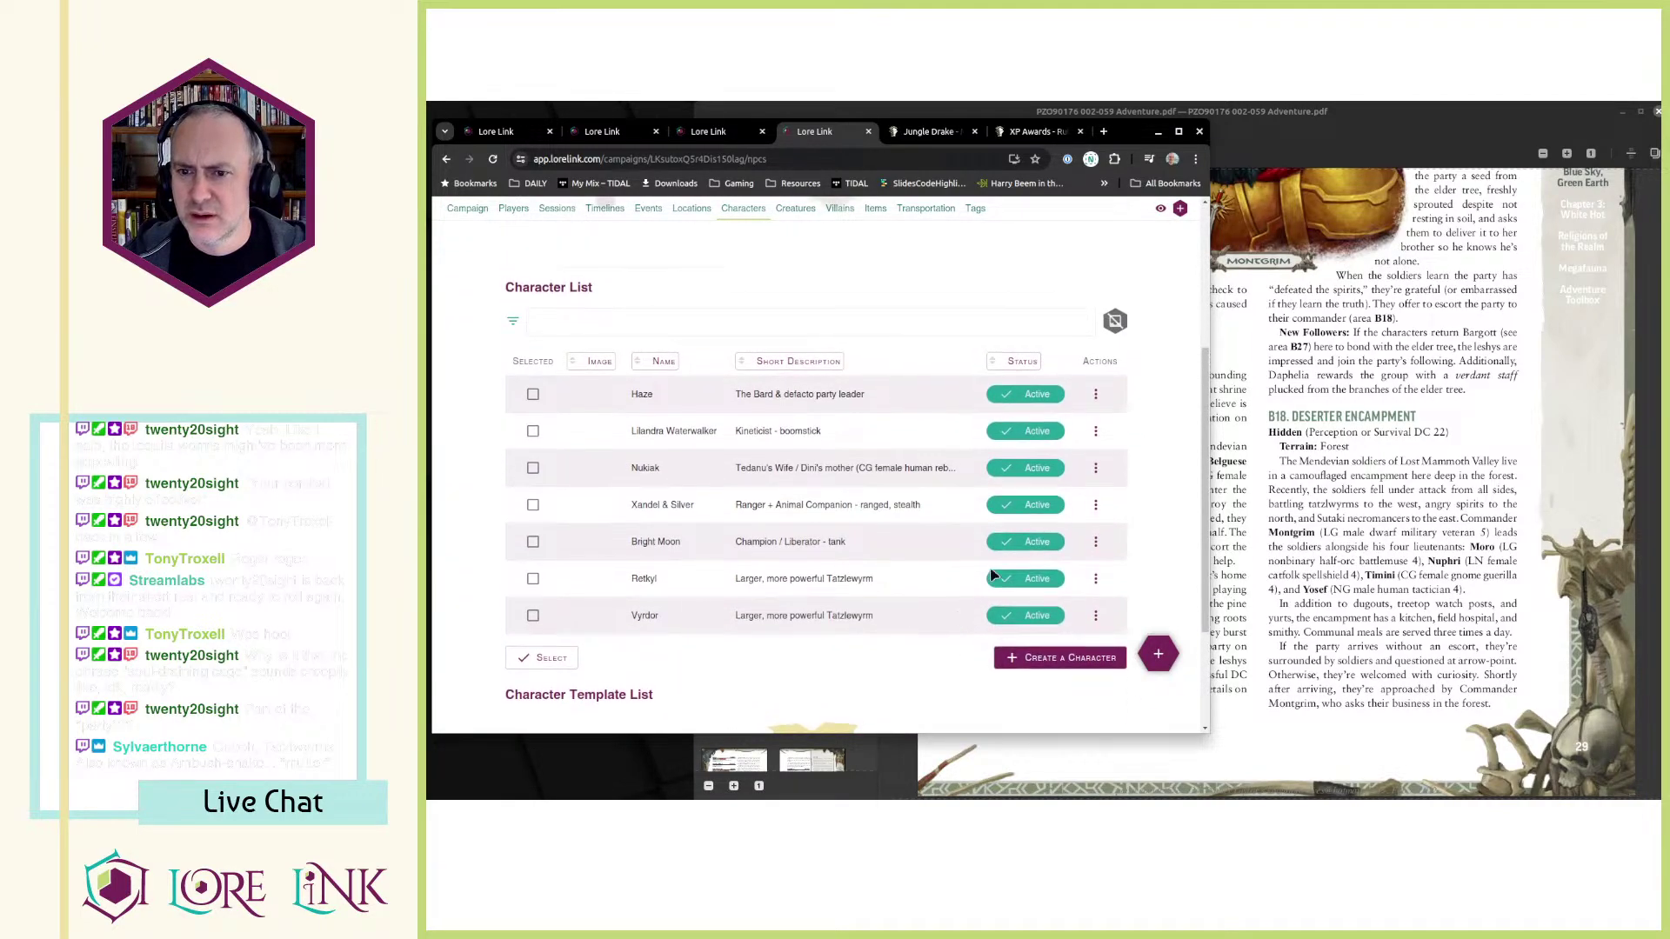
- Copy the name Arvis from the B17 Creatures paragraph in the adventure PDF and start a new Lore Link character with that name
click(1293, 490)
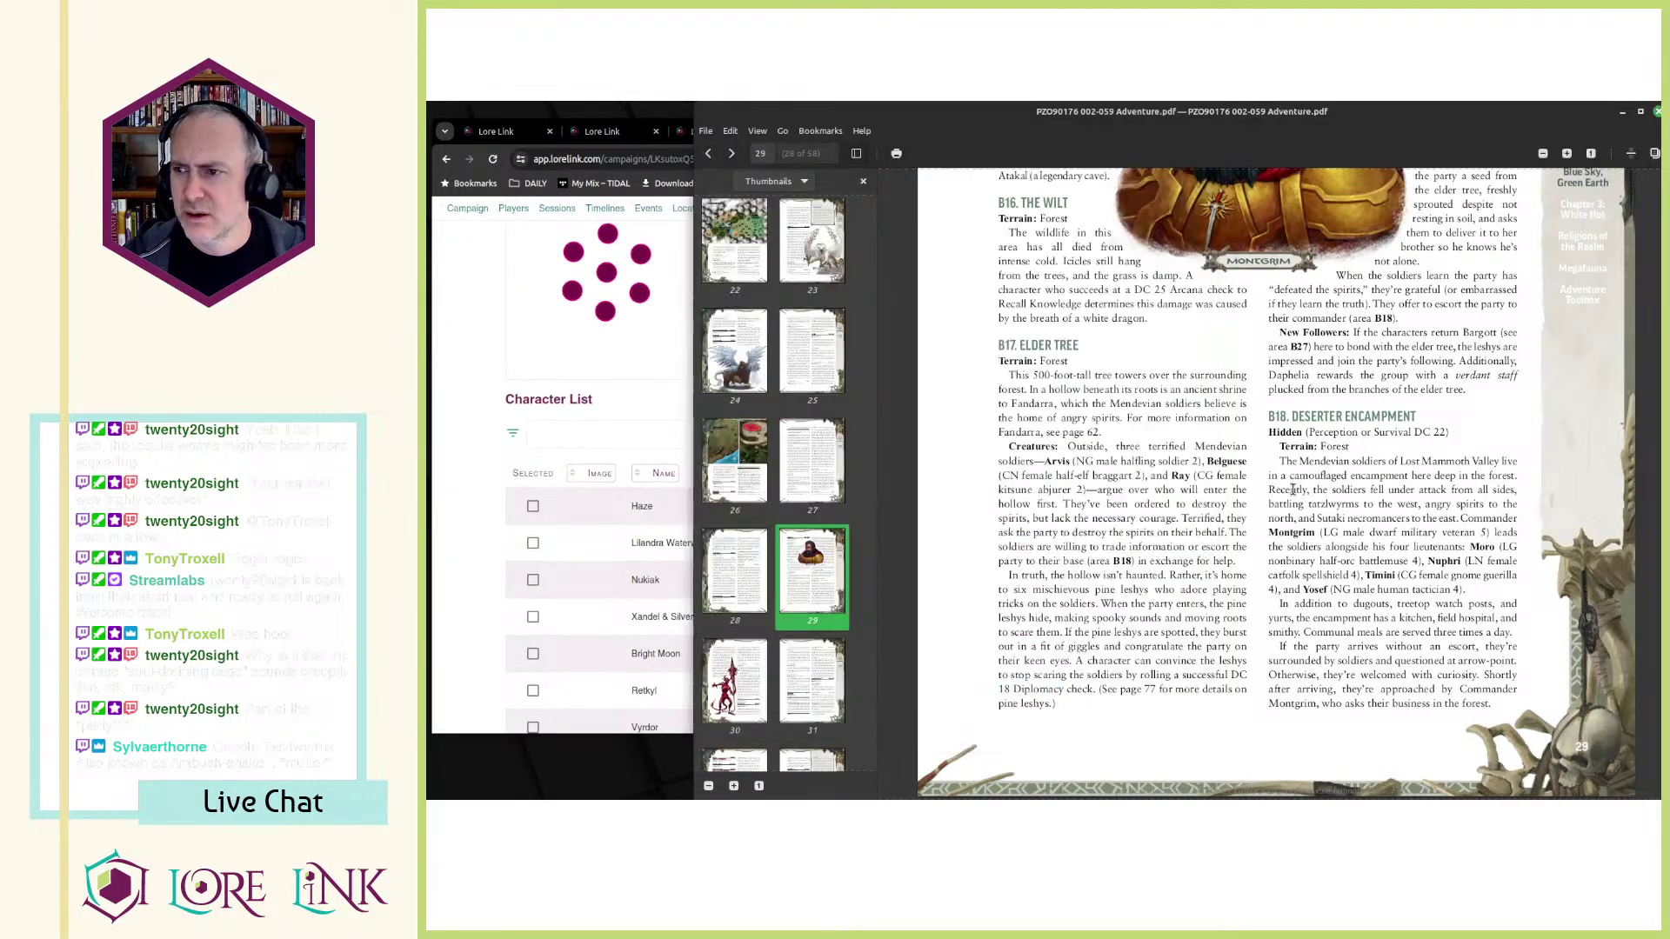
double_click(1054, 460)
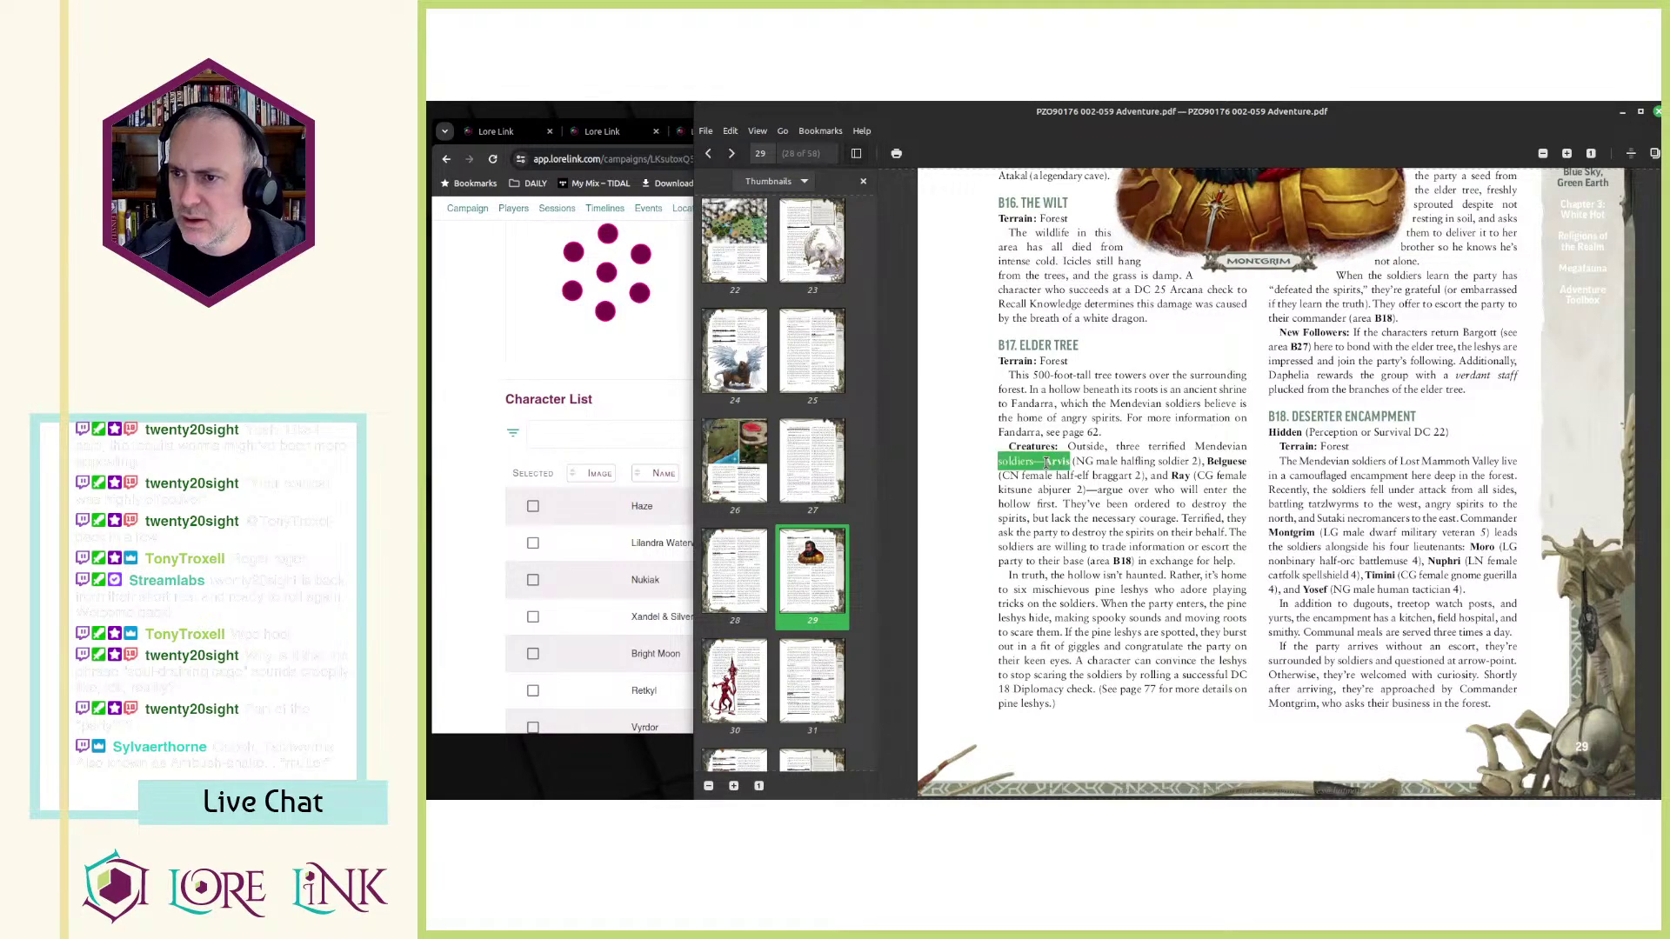
click(1046, 466)
drag(1049, 460, 1067, 463)
key(ctrl+c)
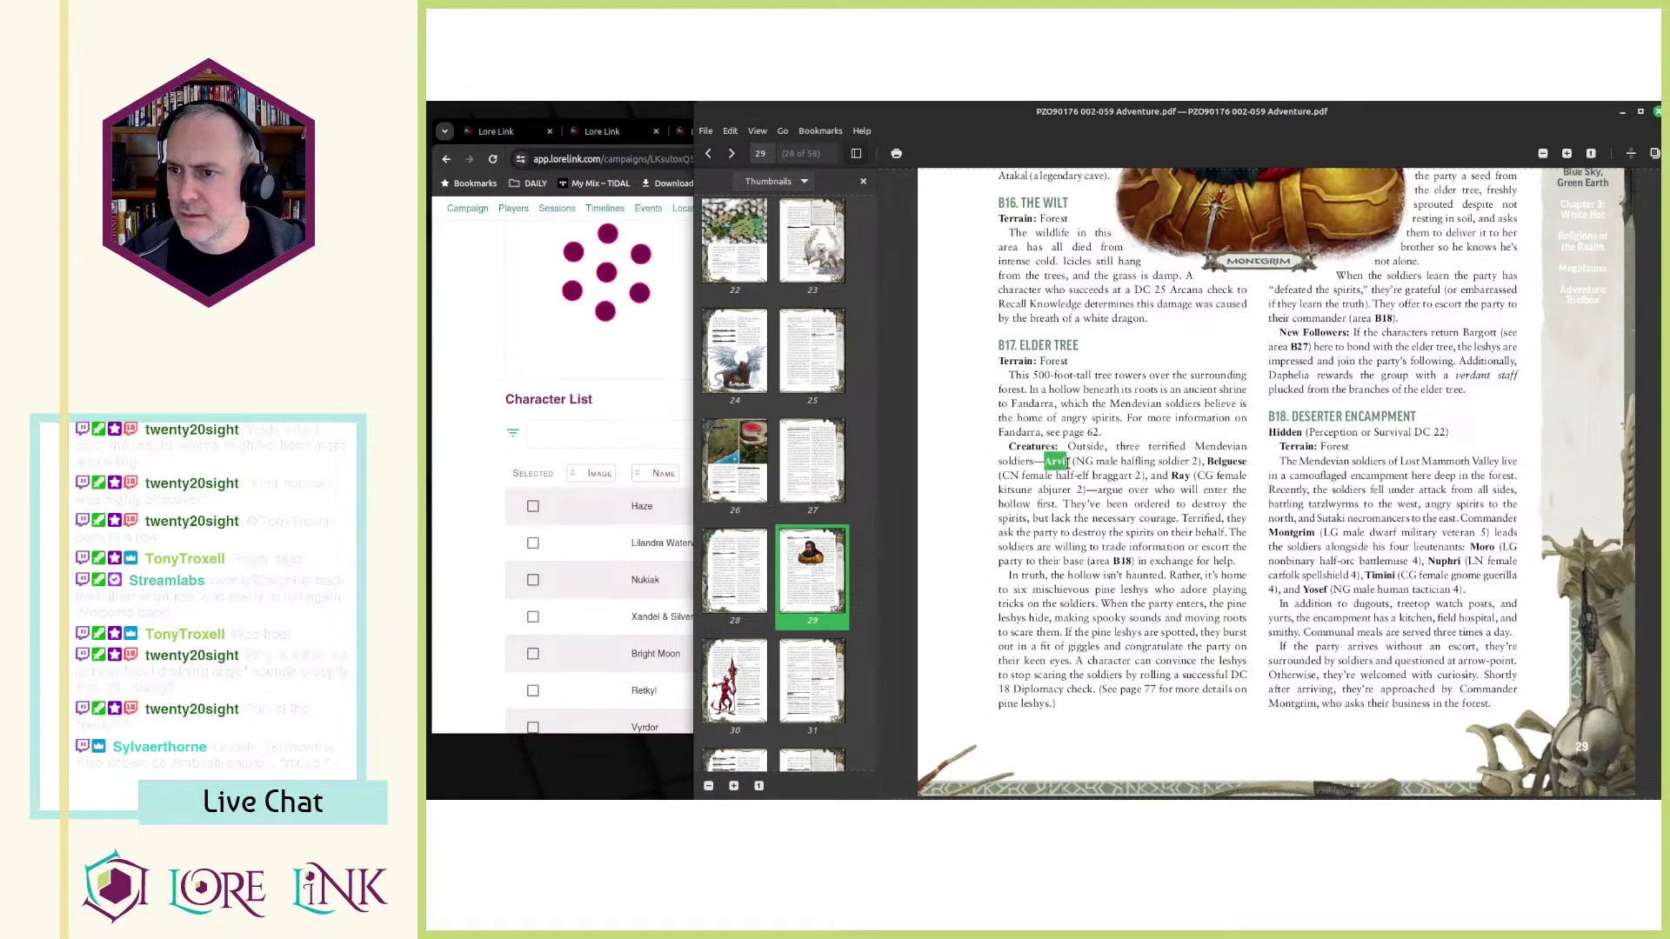
click(563, 361)
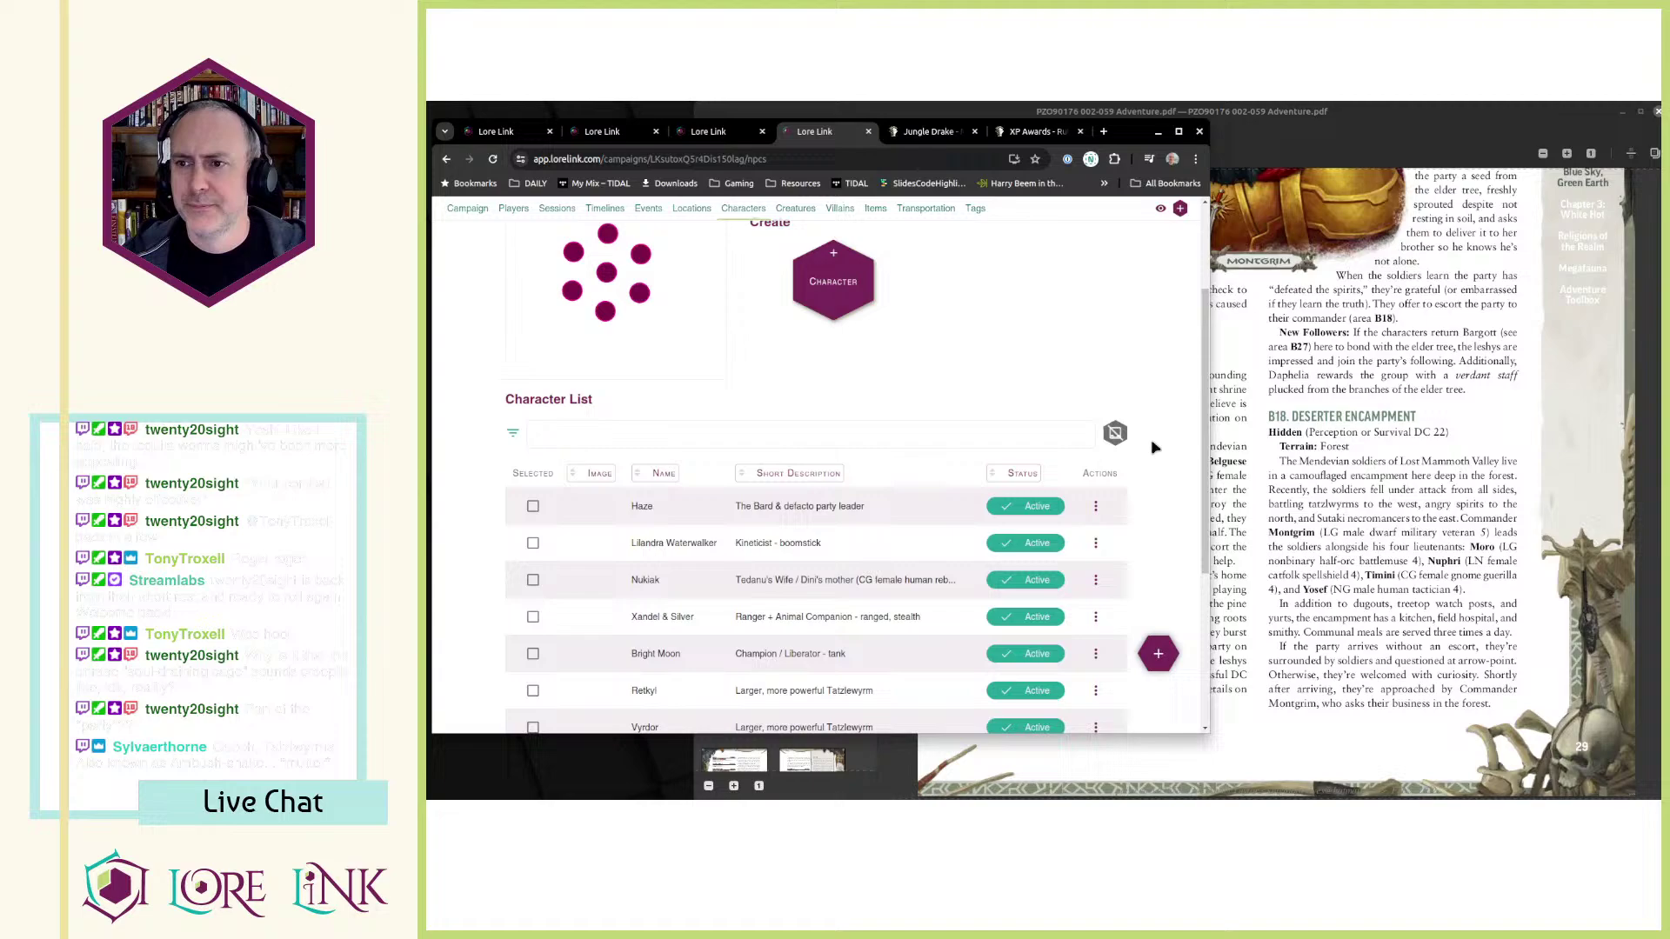
click(866, 309)
key(ctrl+v)
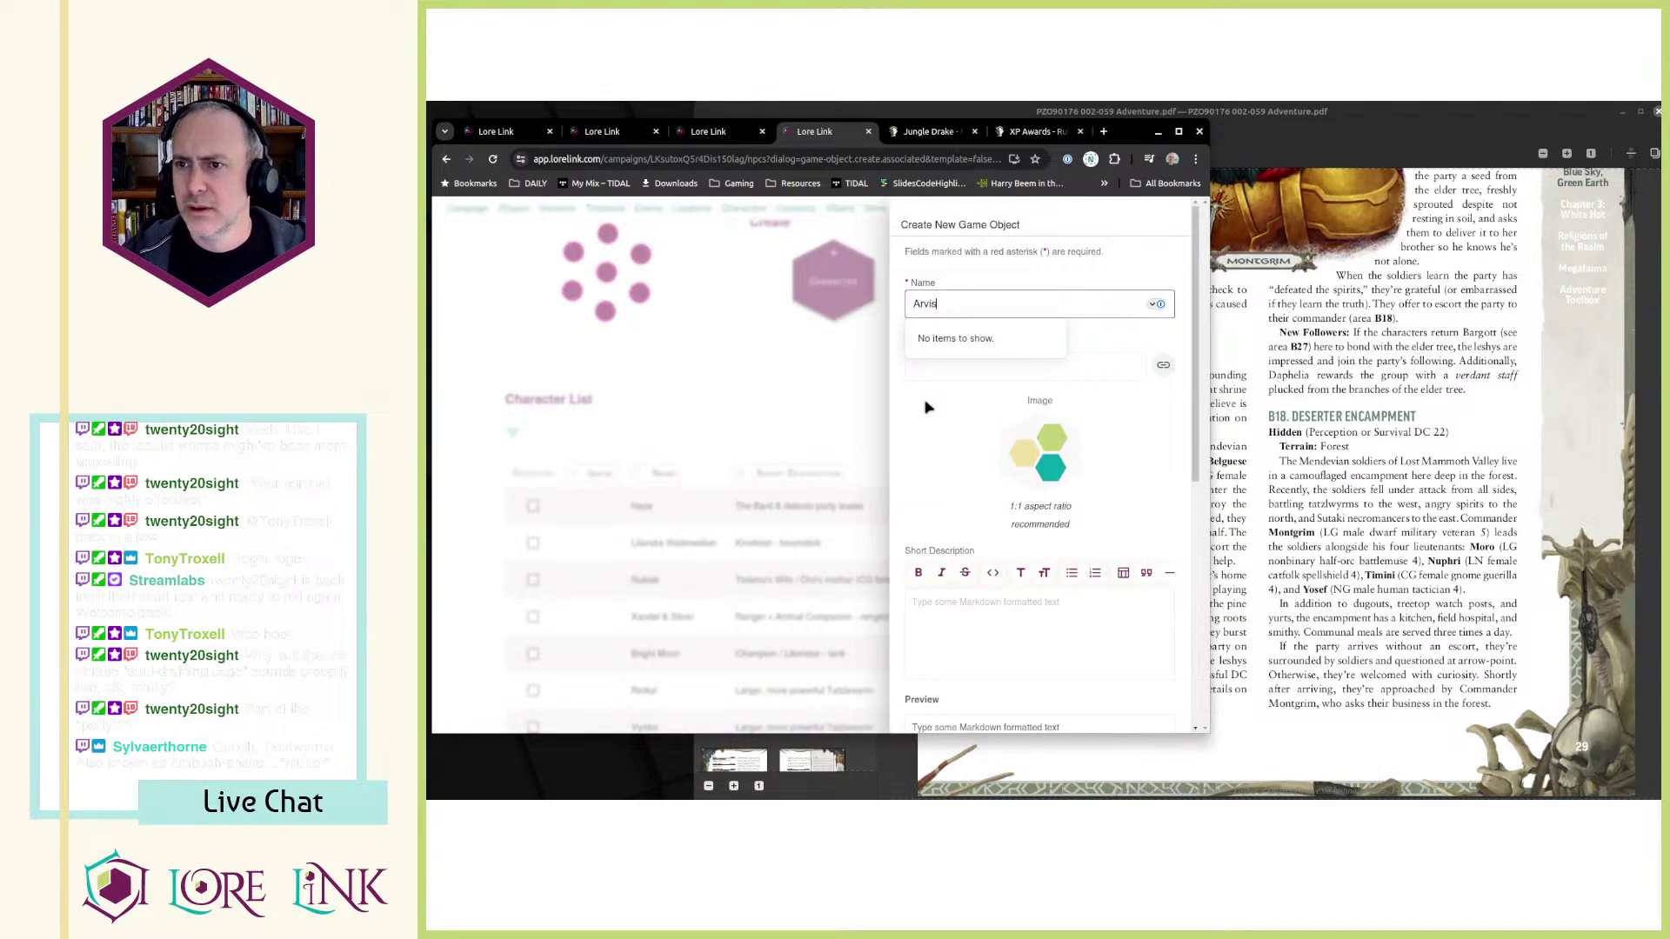
click(926, 407)
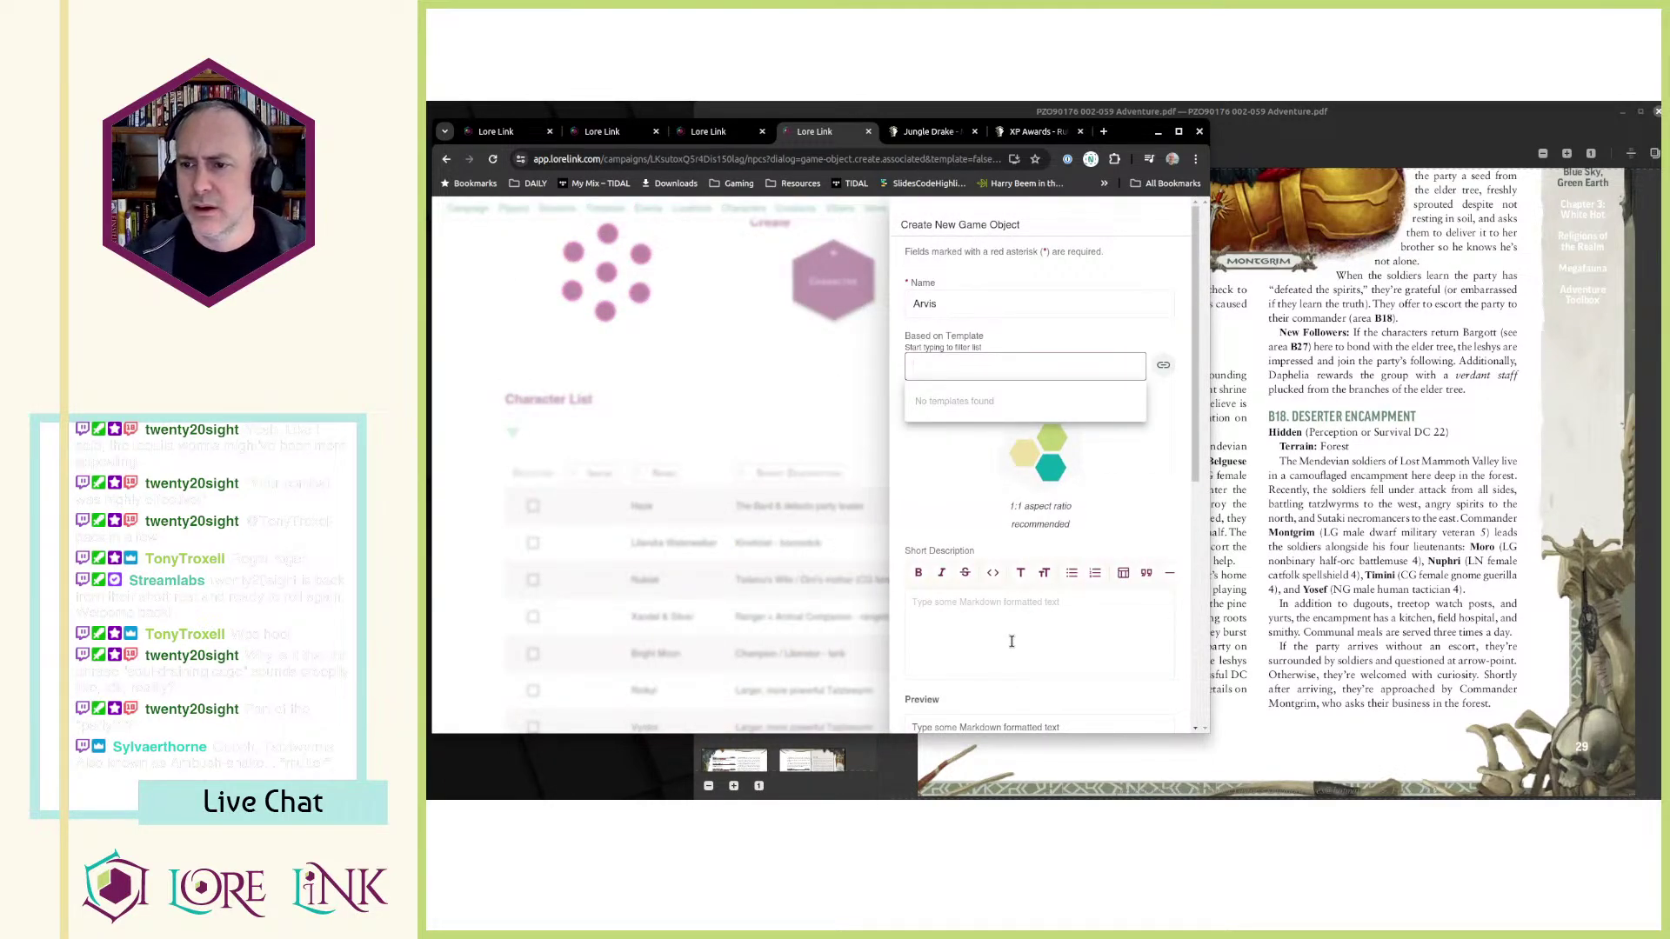
- Copy Arvis's alignment and class details from the adventure PDF into the short description as "NG male halfling soldier 2", without the parentheses and comma
key(alt+Tab)
click(1097, 467)
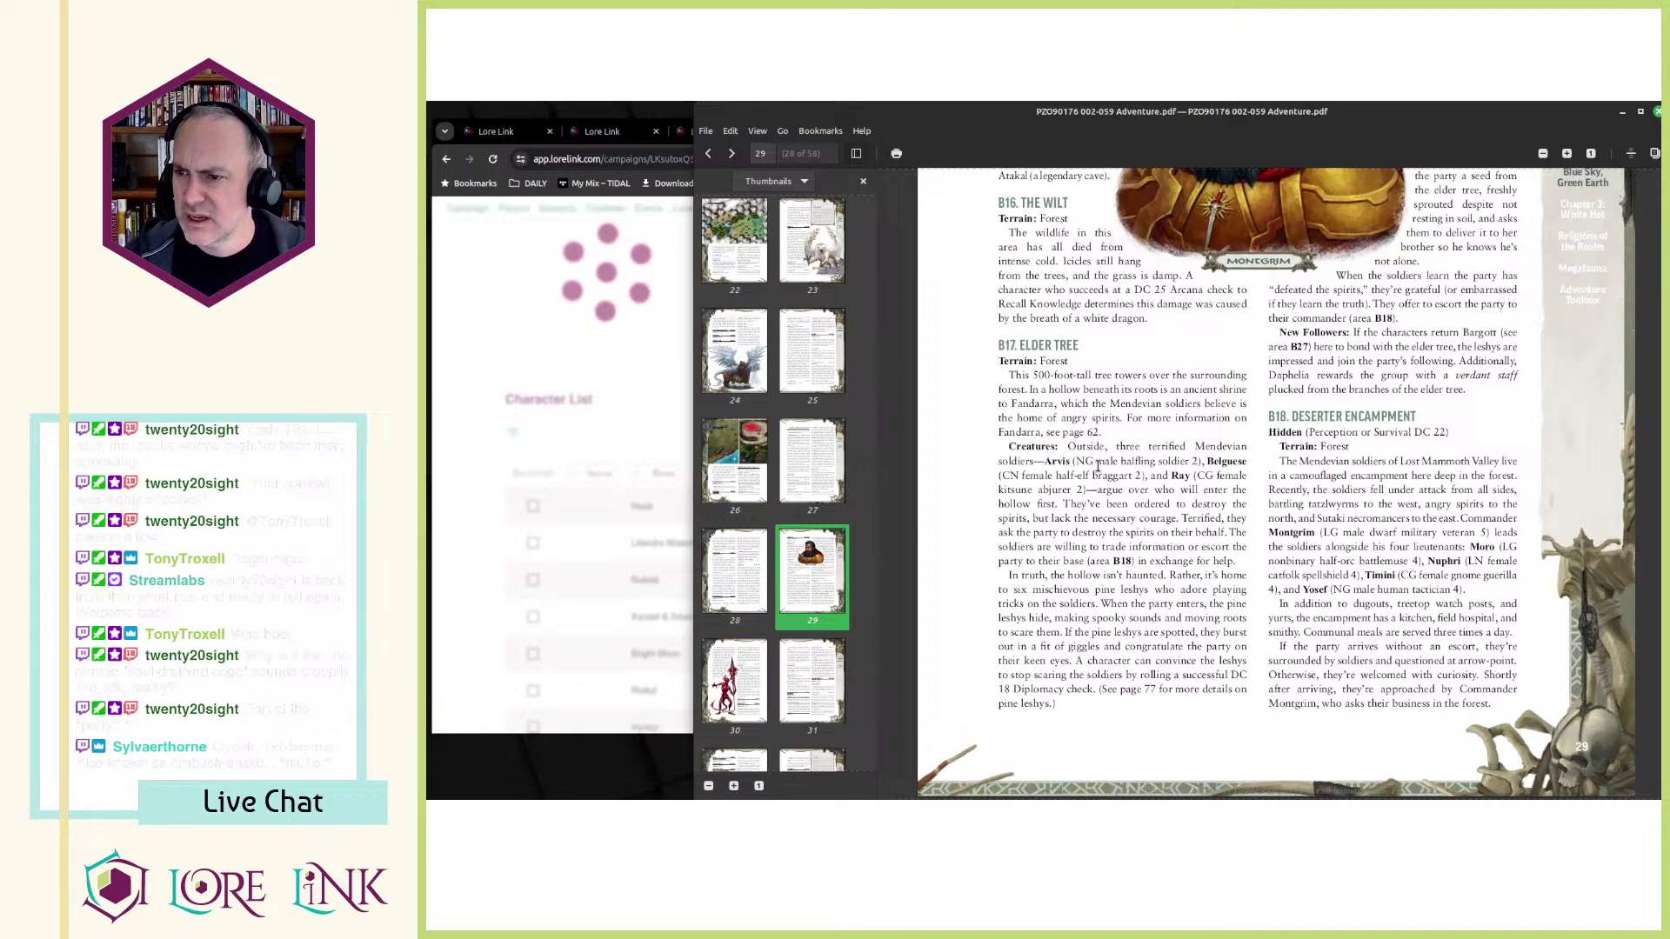
drag(1073, 463, 1193, 464)
key(alt+Tab)
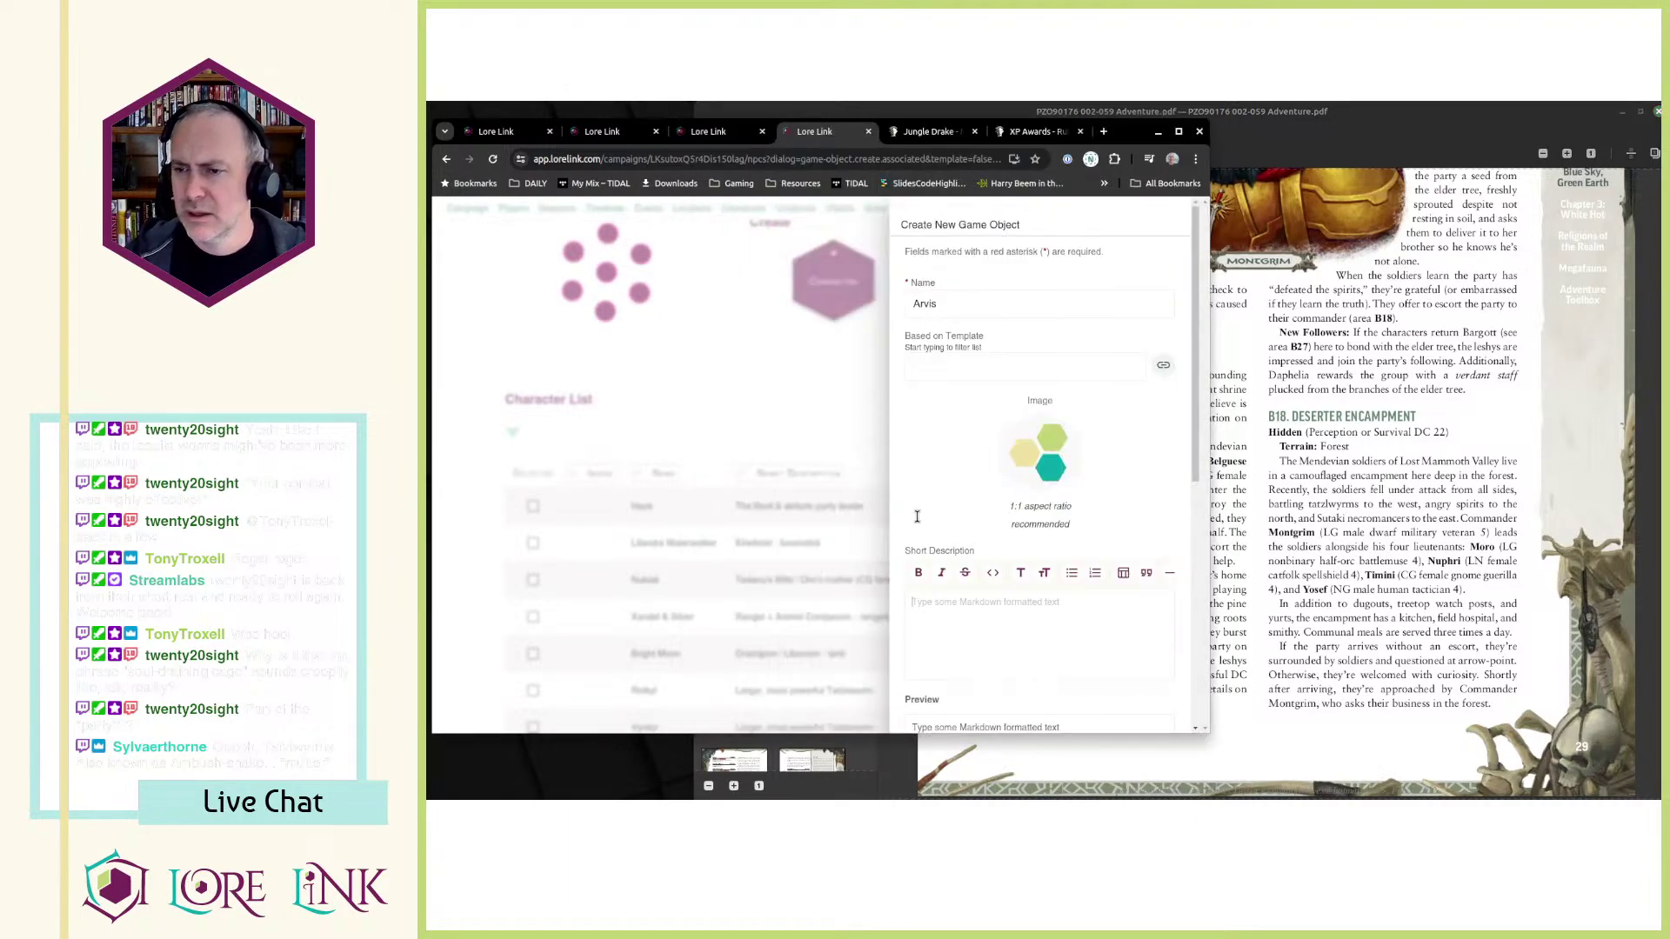
key(alt+Tab)
key(alt+Tab)
text((NG male halfling soldier 2),)
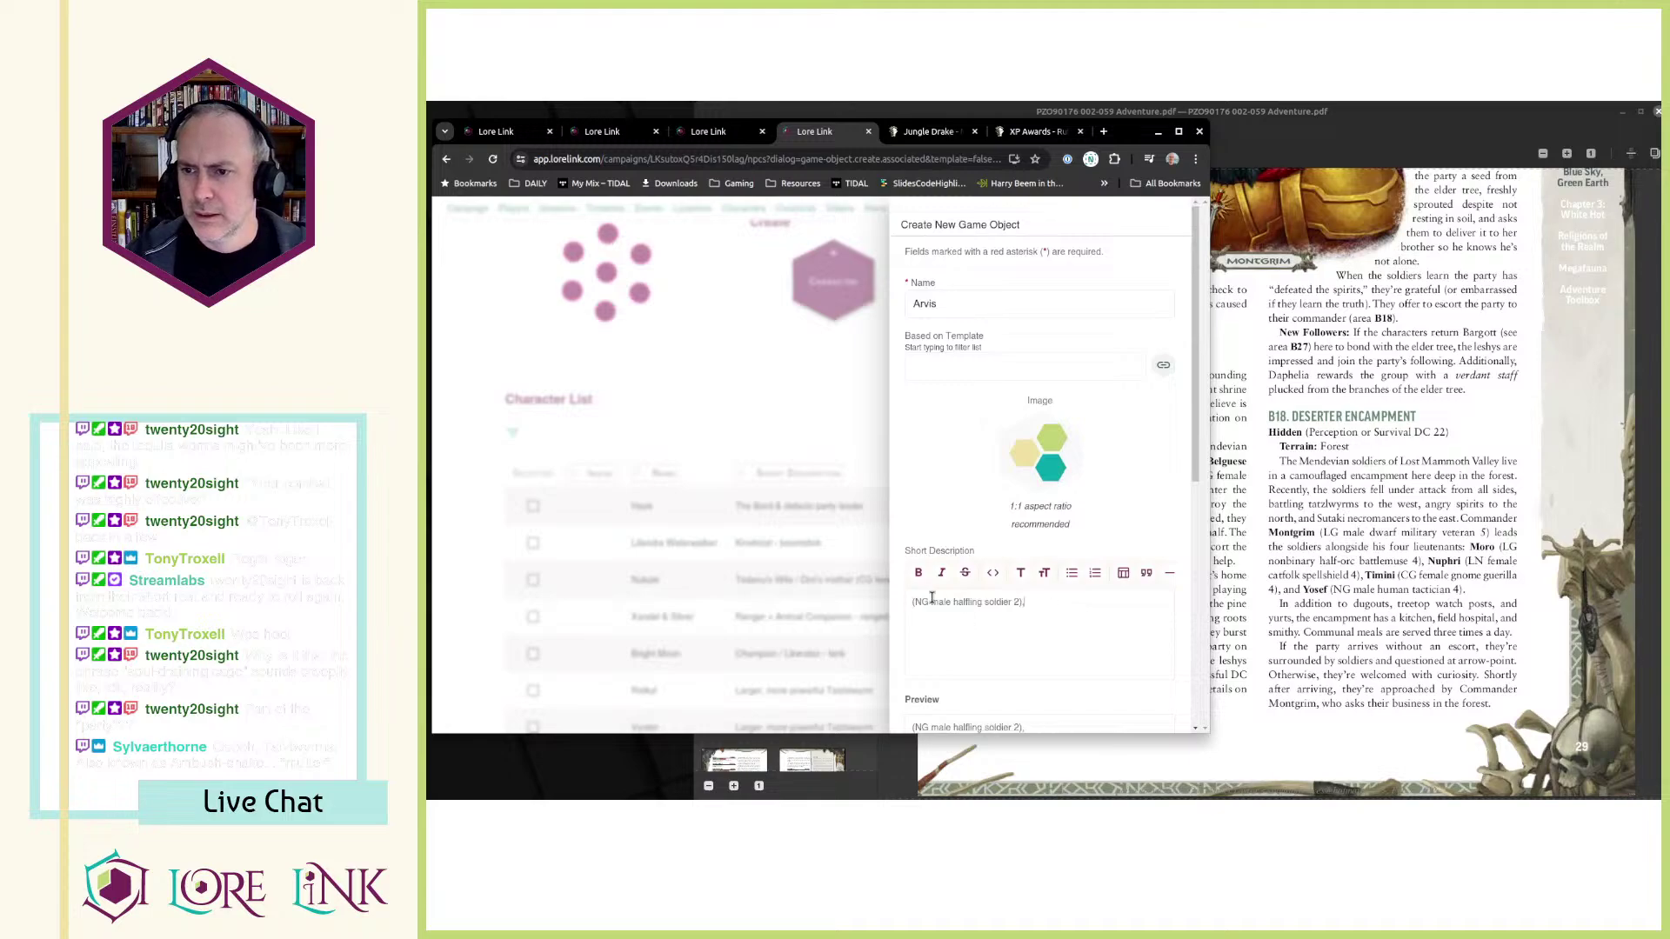
key(Home)
key(Delete)
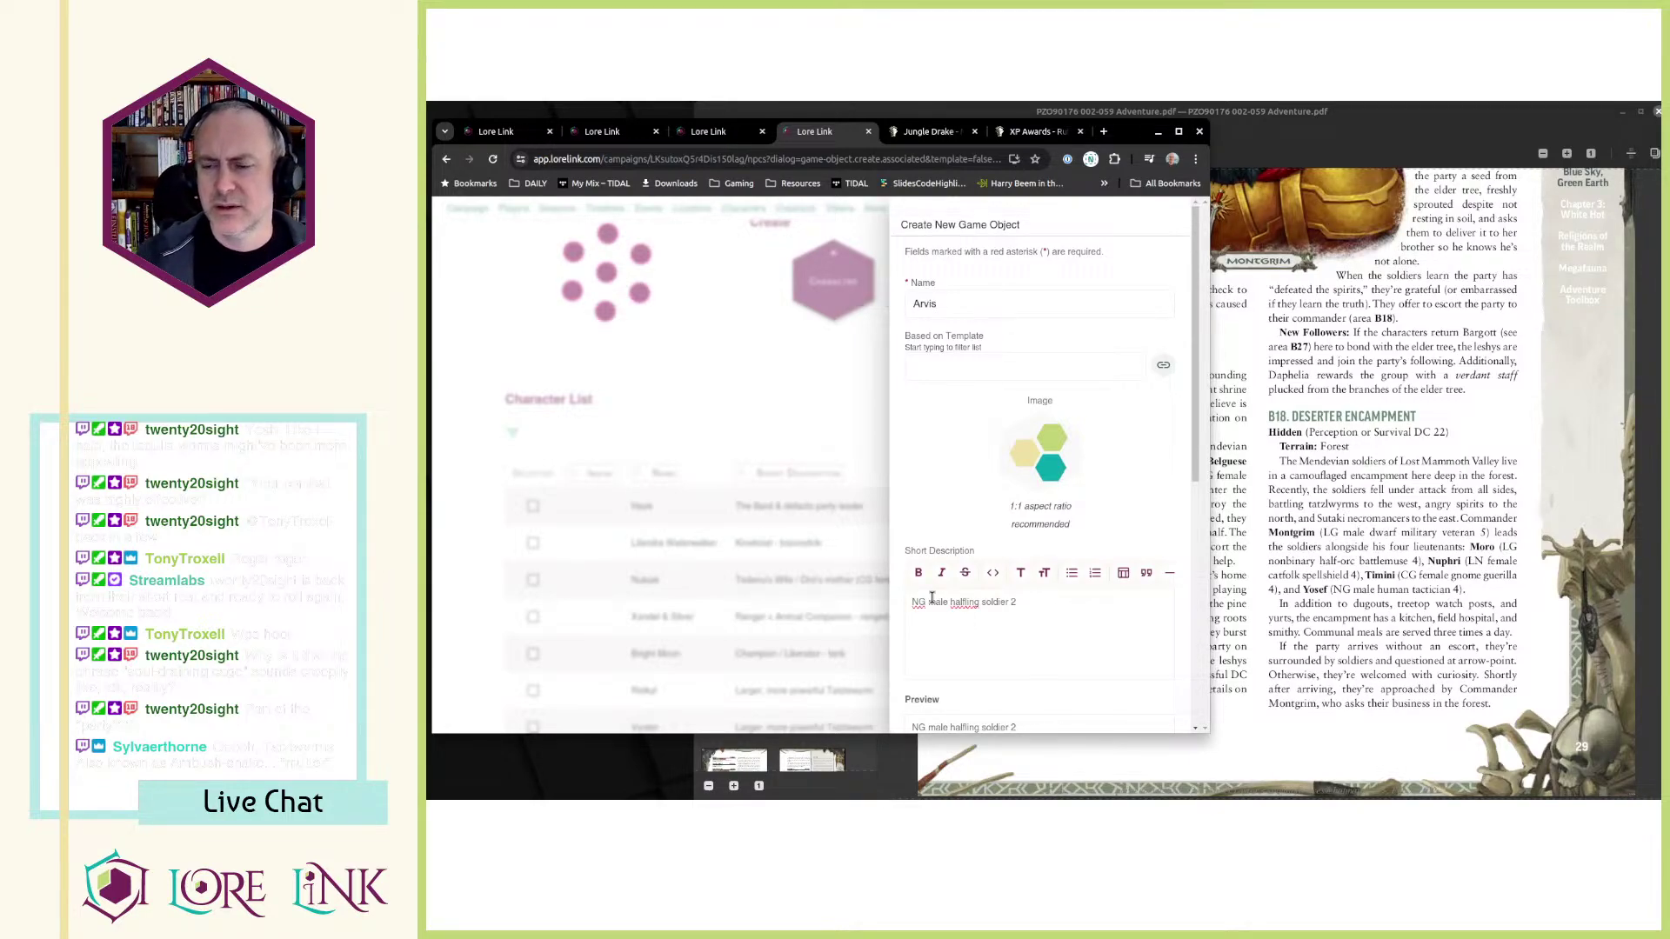
- Add "Mendevian Soldier" as a separate line above the existing text in Arvis's short description
key(Return)
key(Up)
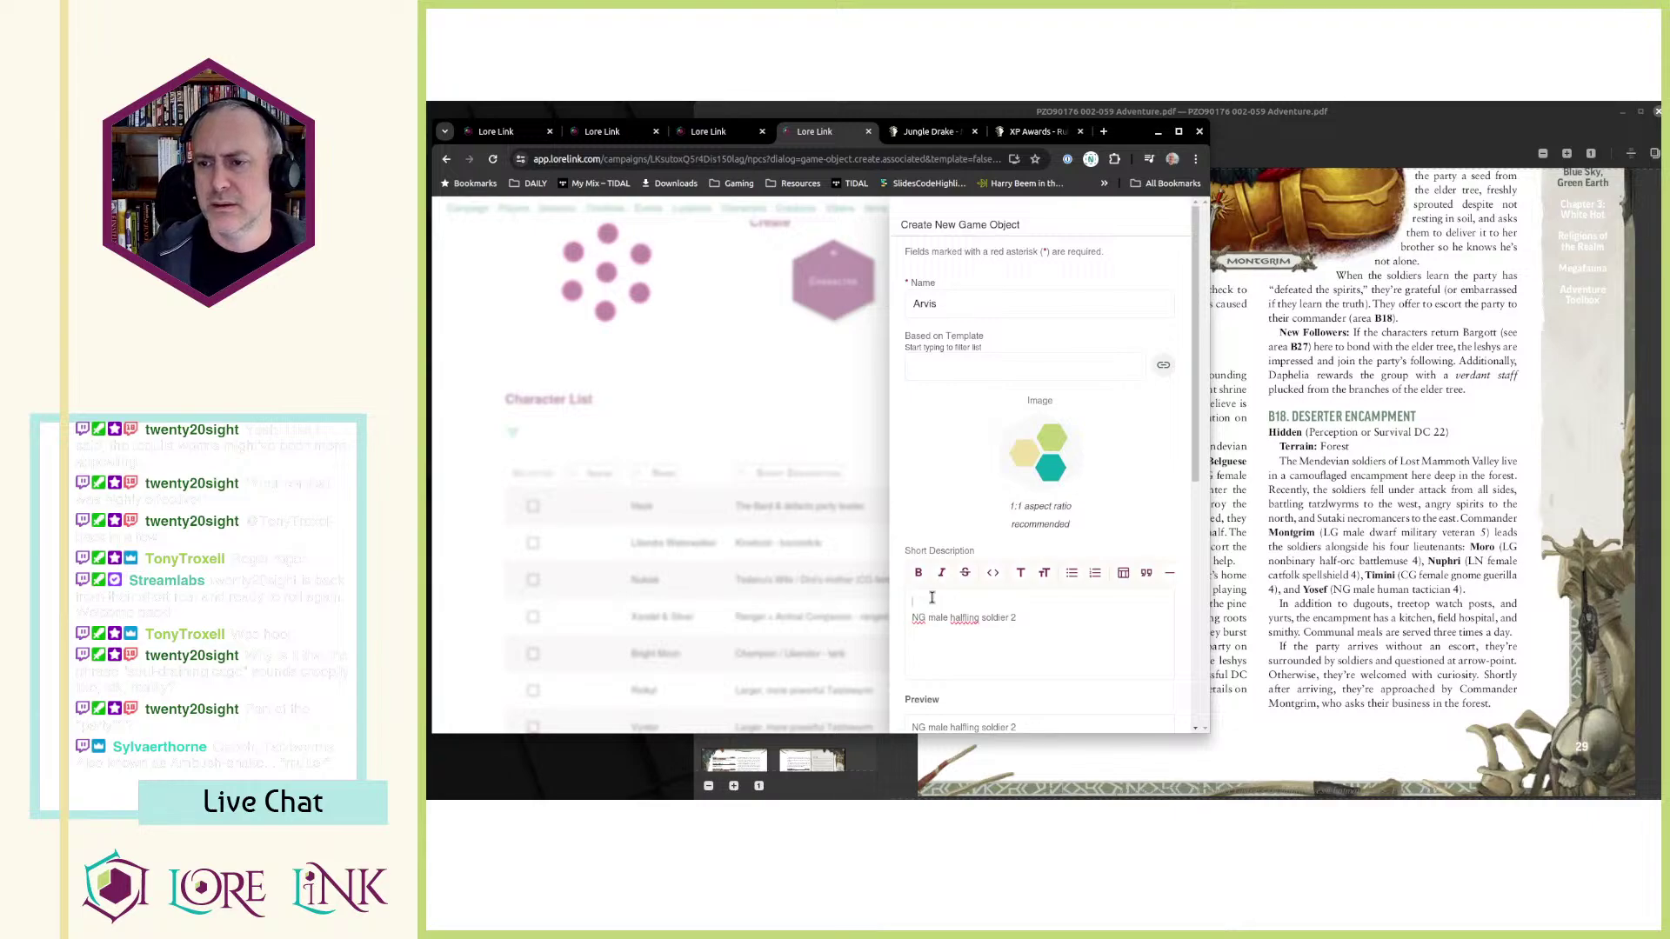
text(MNe)
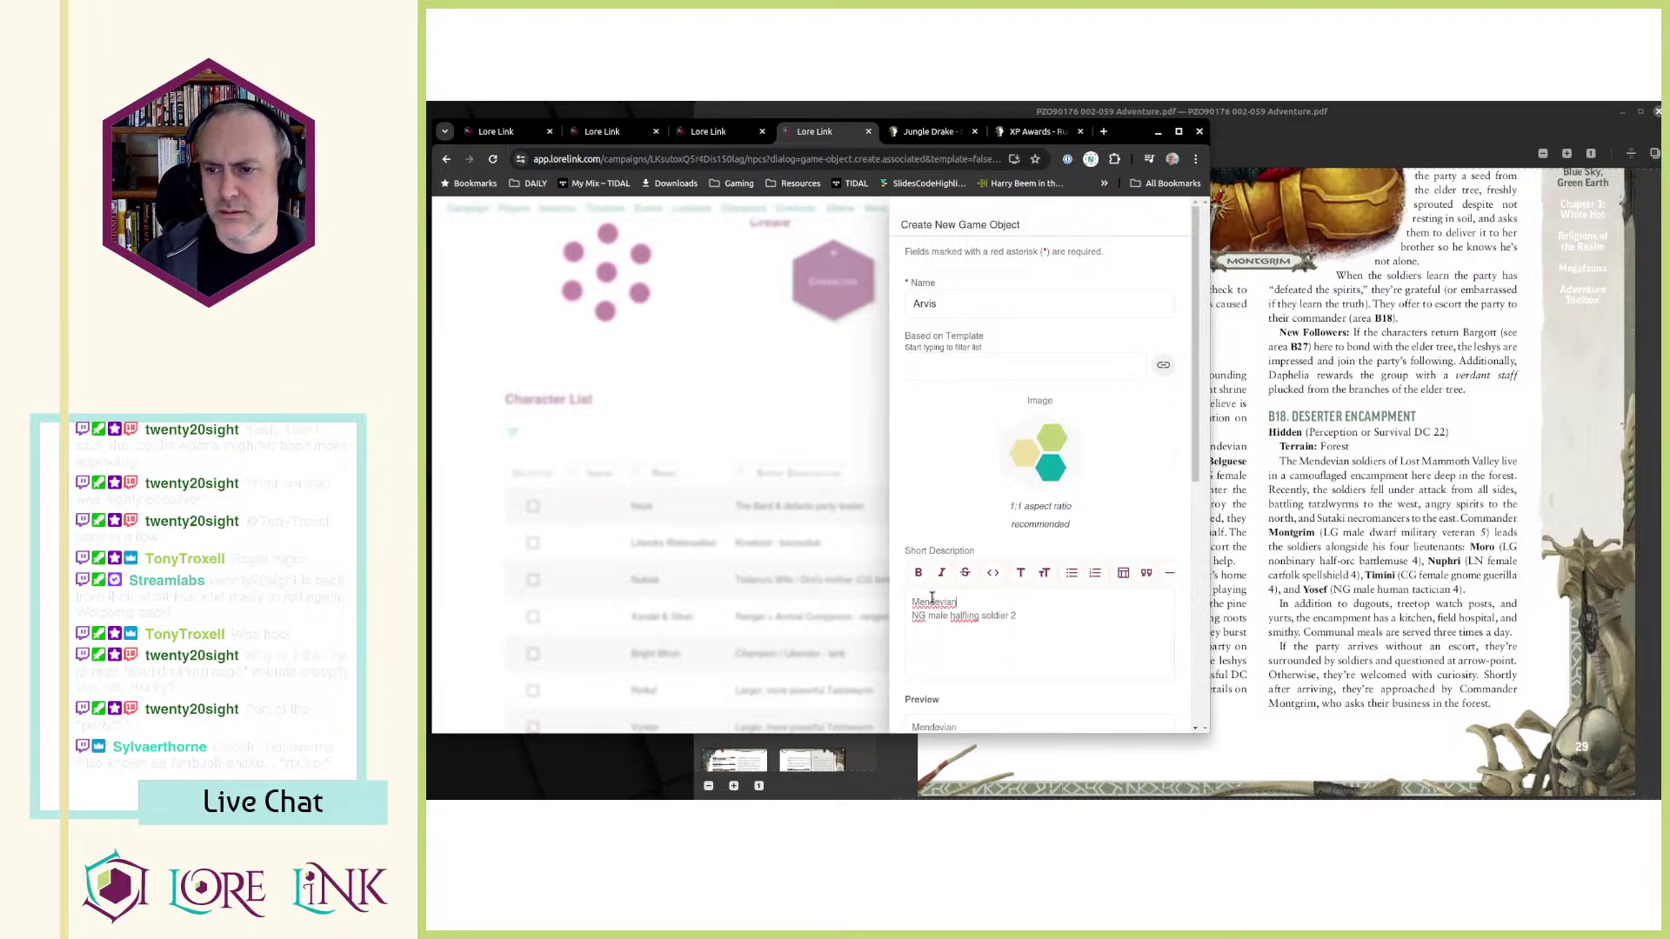
text(devian Soldier)
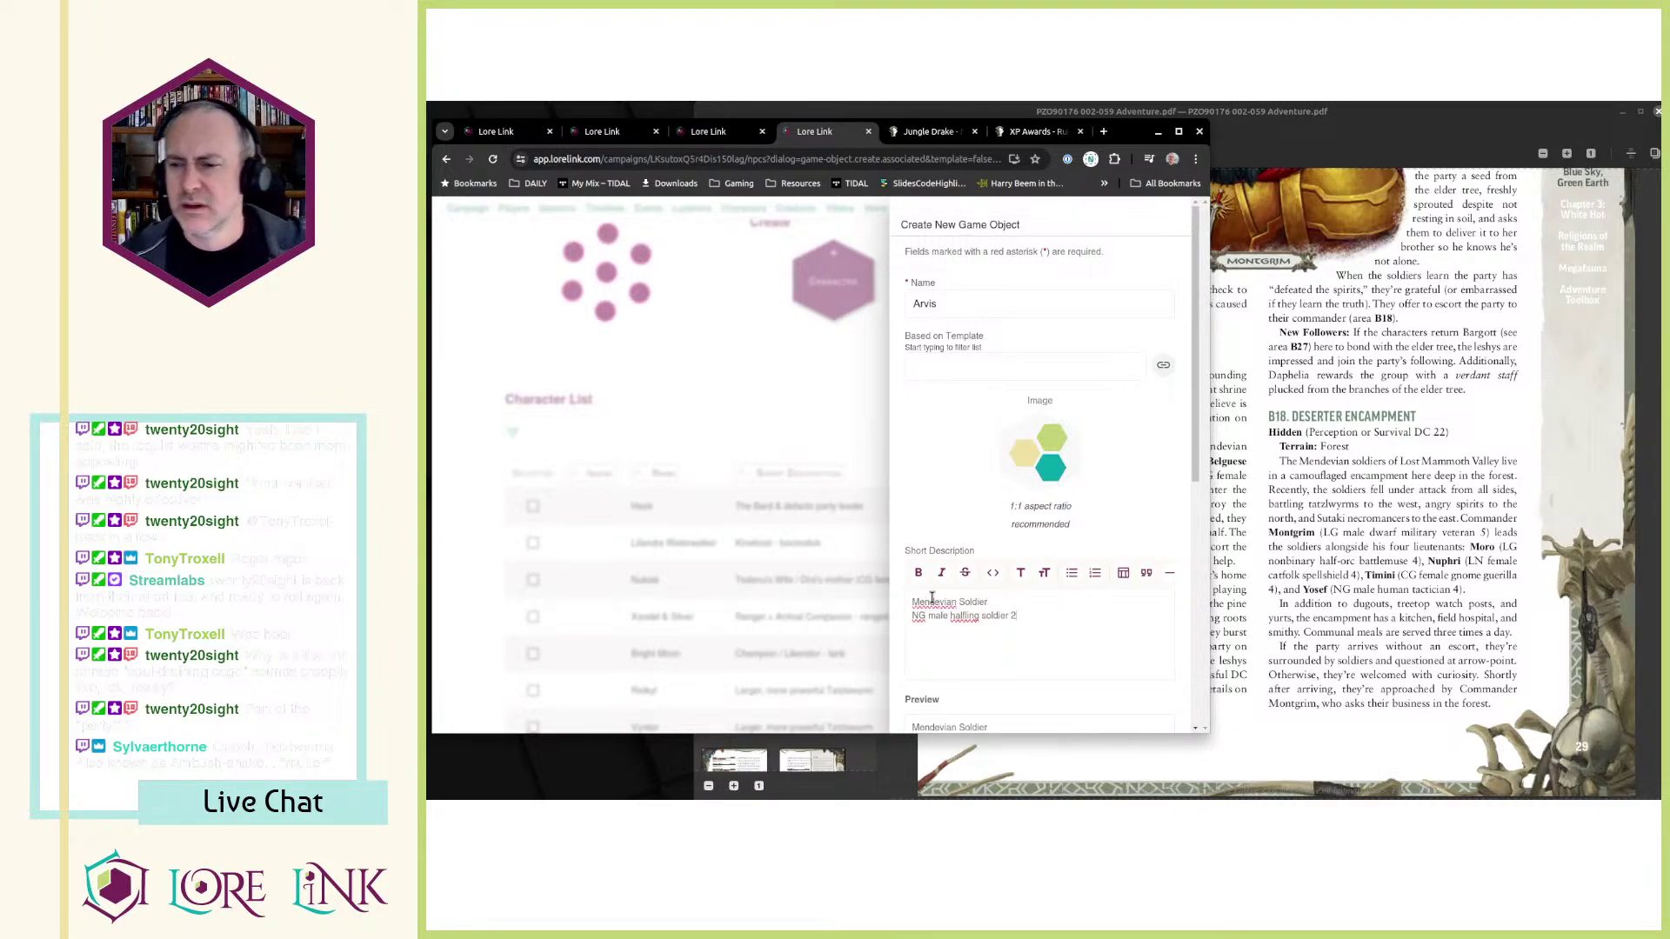
- Review the fields of the Arvis form and select the "NG male halfling soldier 2" line in the short description
scroll(936, 587, down, 2)
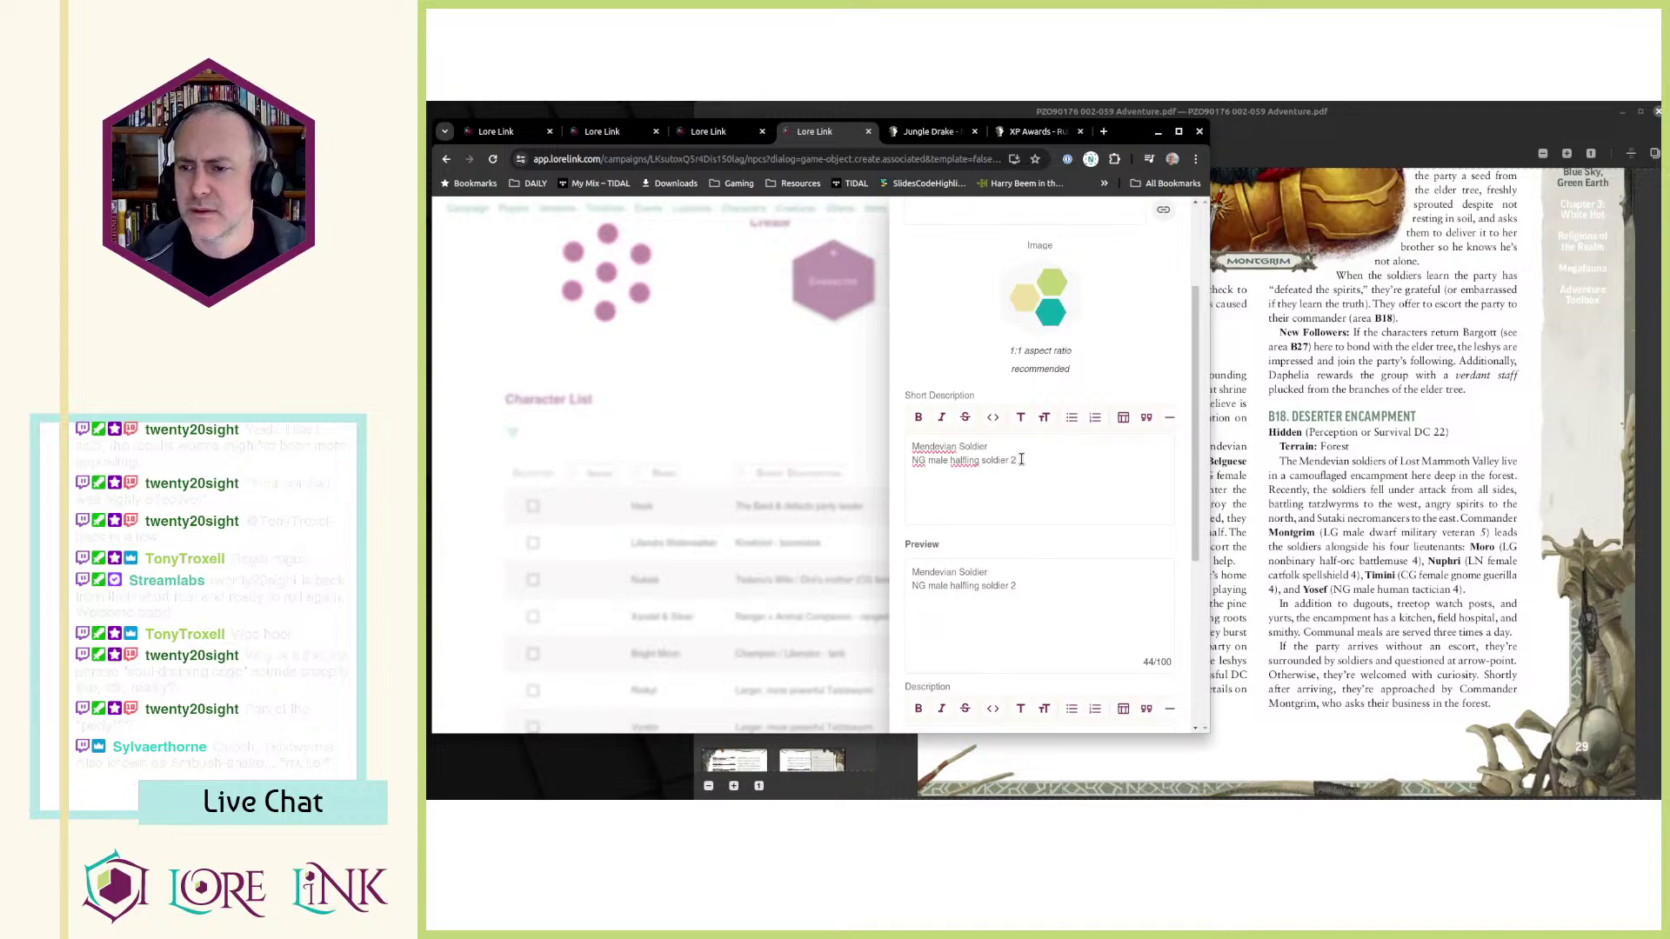
scroll(1078, 469, up, 2)
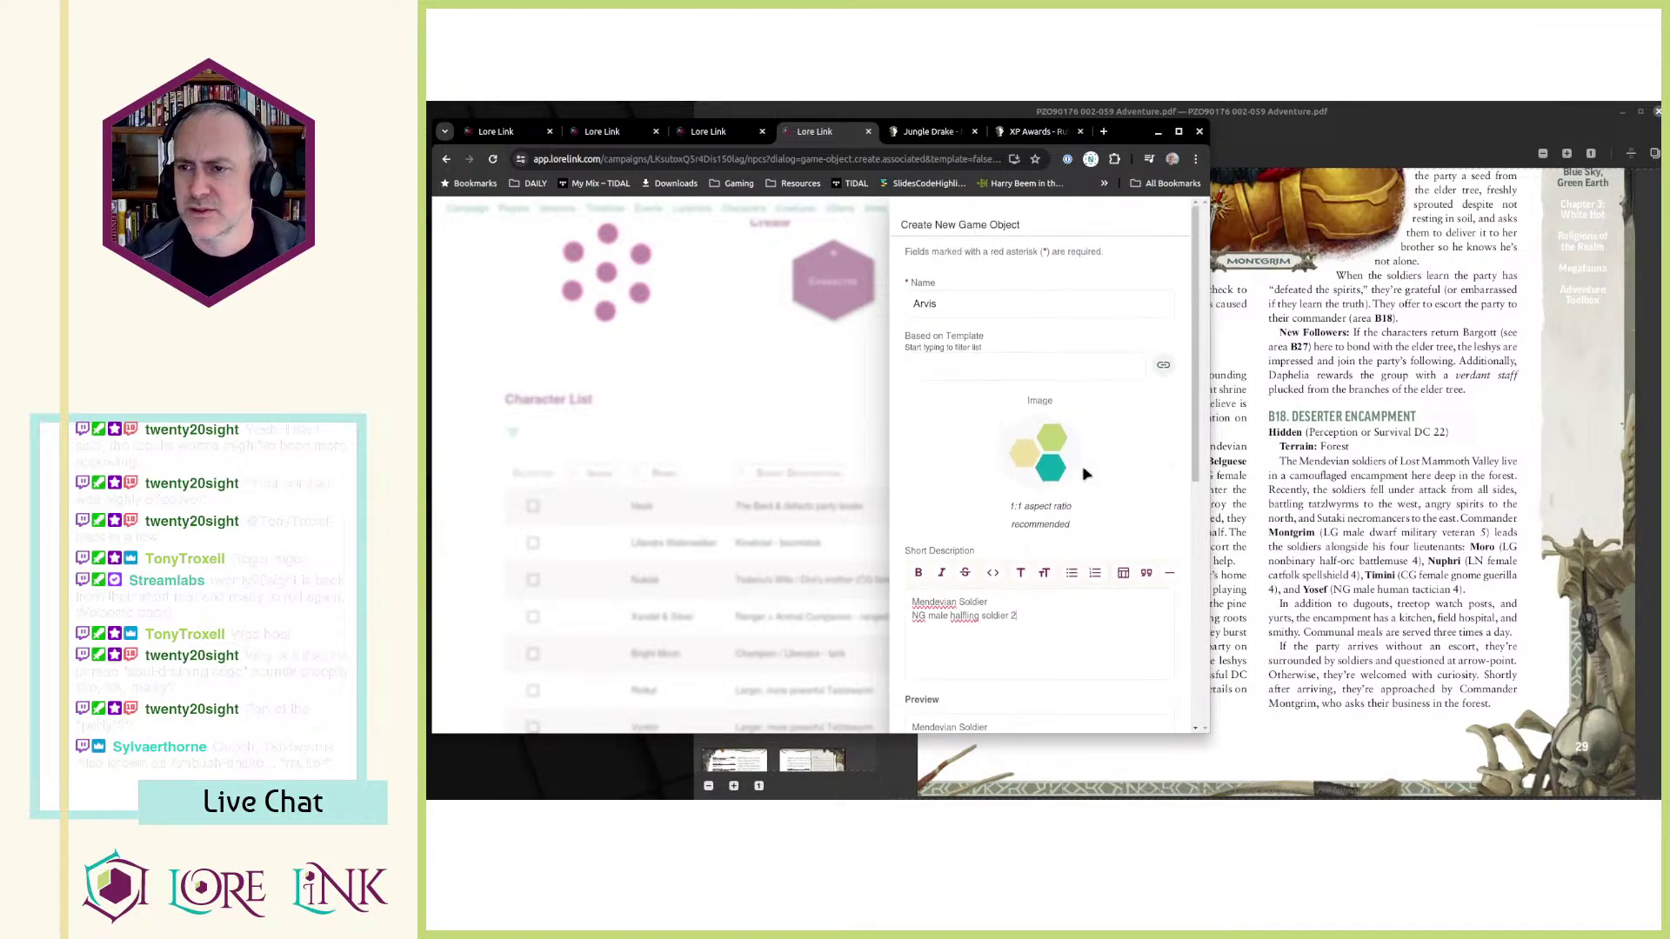
scroll(1086, 474, down, 1)
scroll(1085, 474, down, 4)
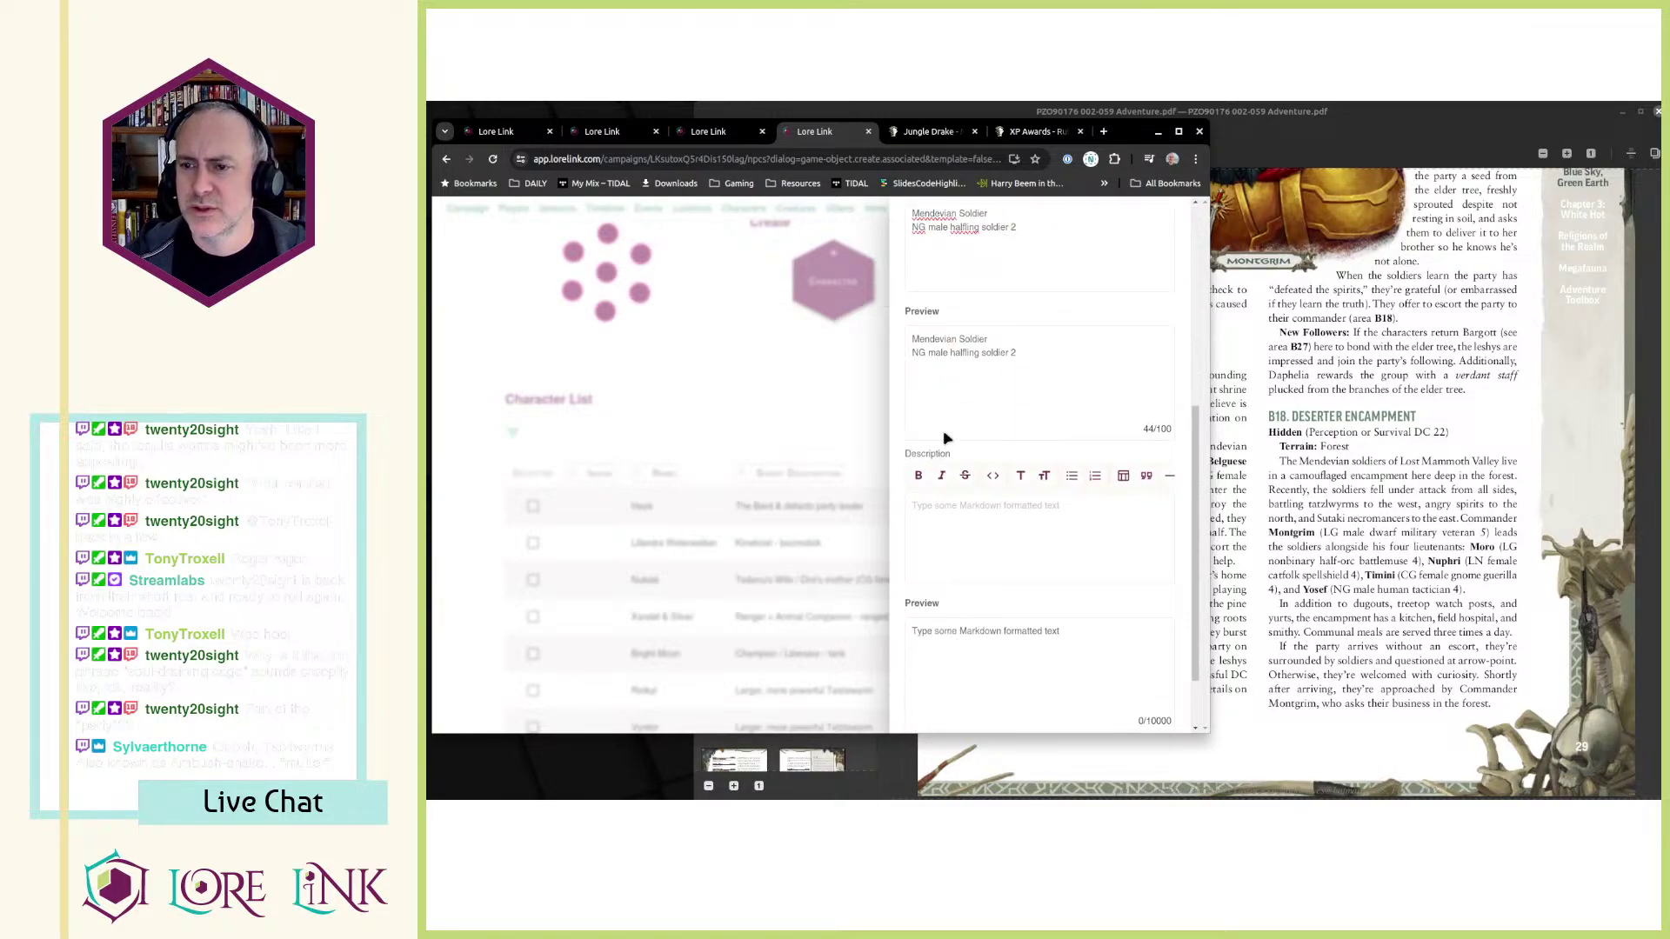
scroll(1061, 348, up, 3)
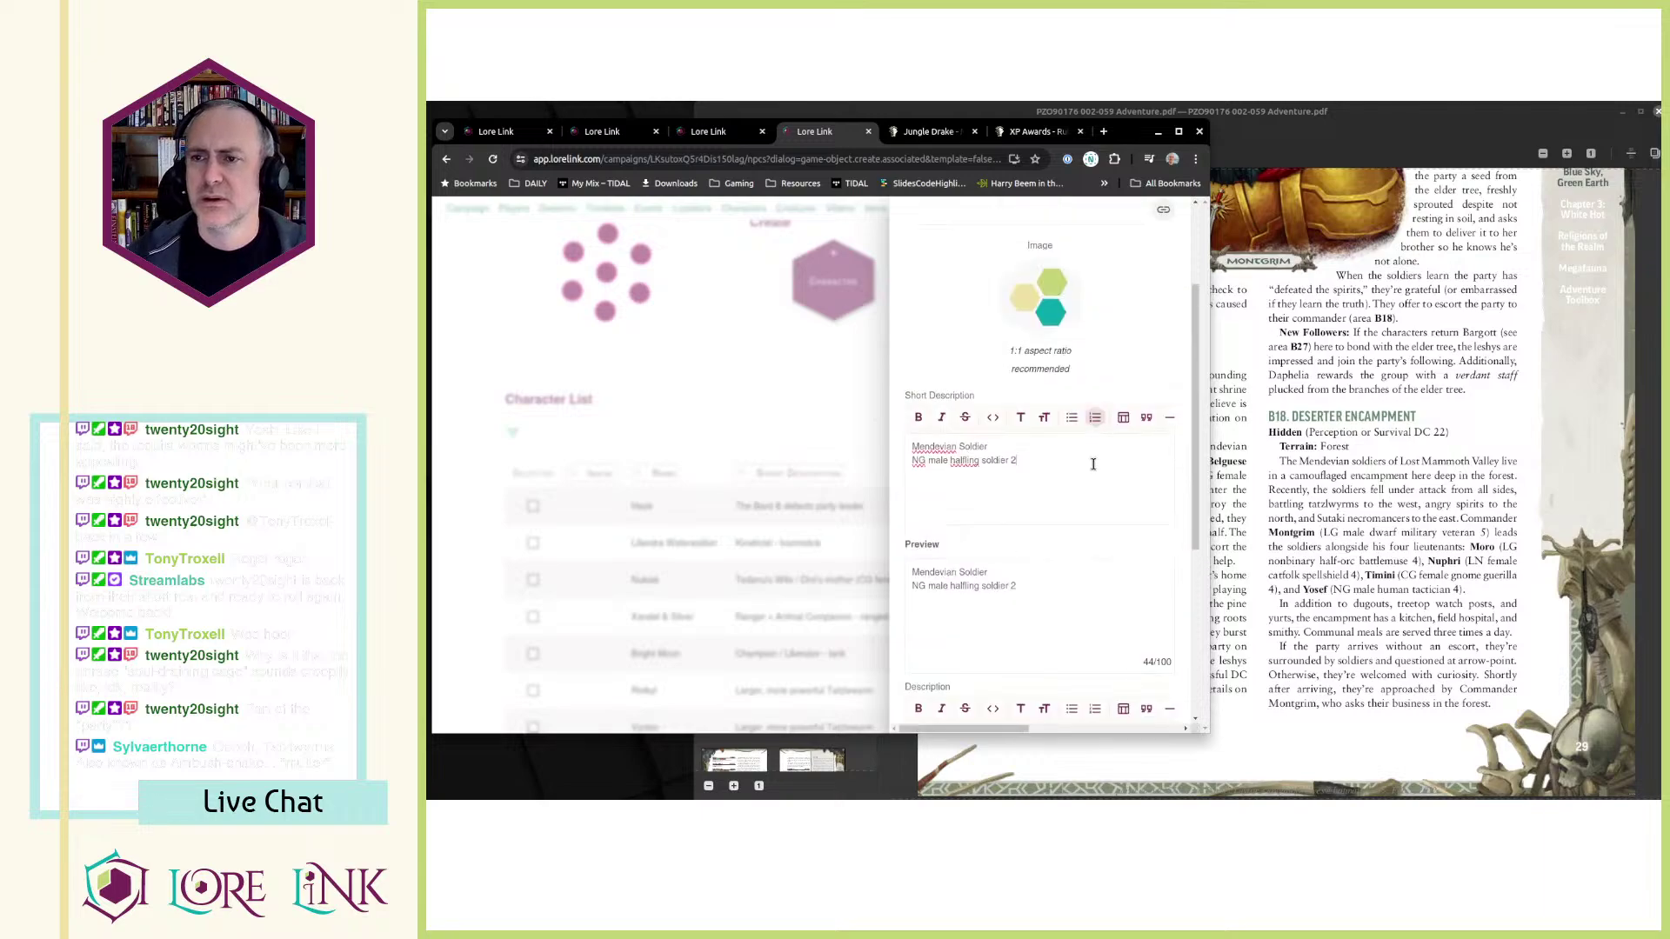
drag(1064, 468, 836, 464)
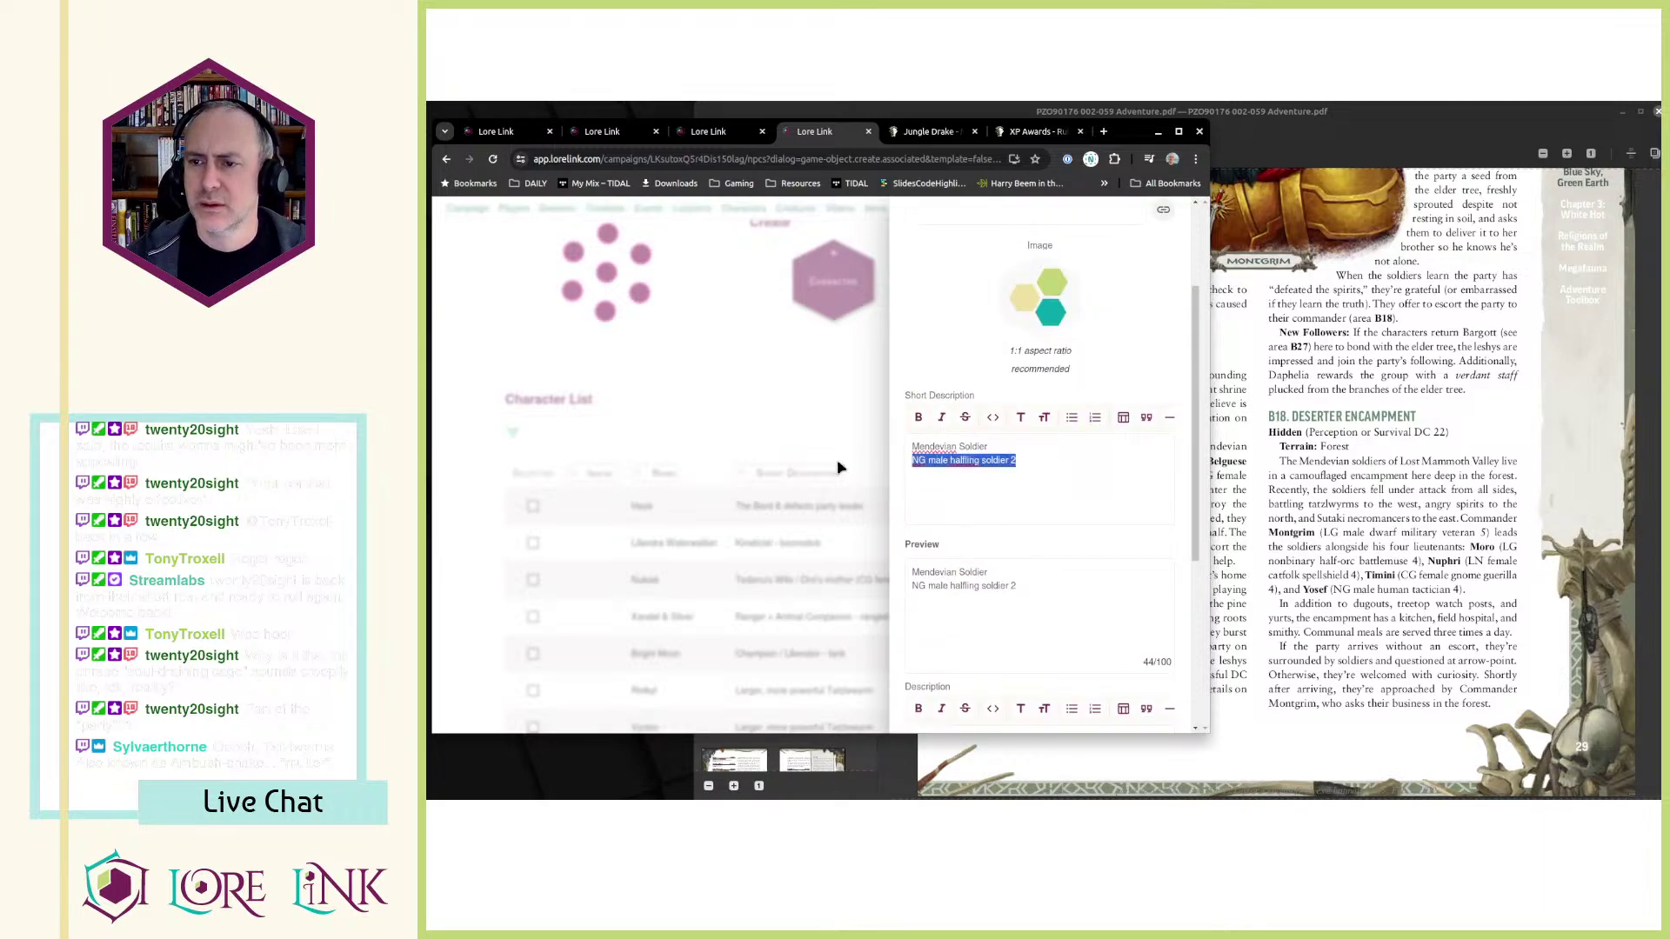
- Switch to Archives of Nethys, search for "soldier" and look through the results for a matching creature
click(944, 132)
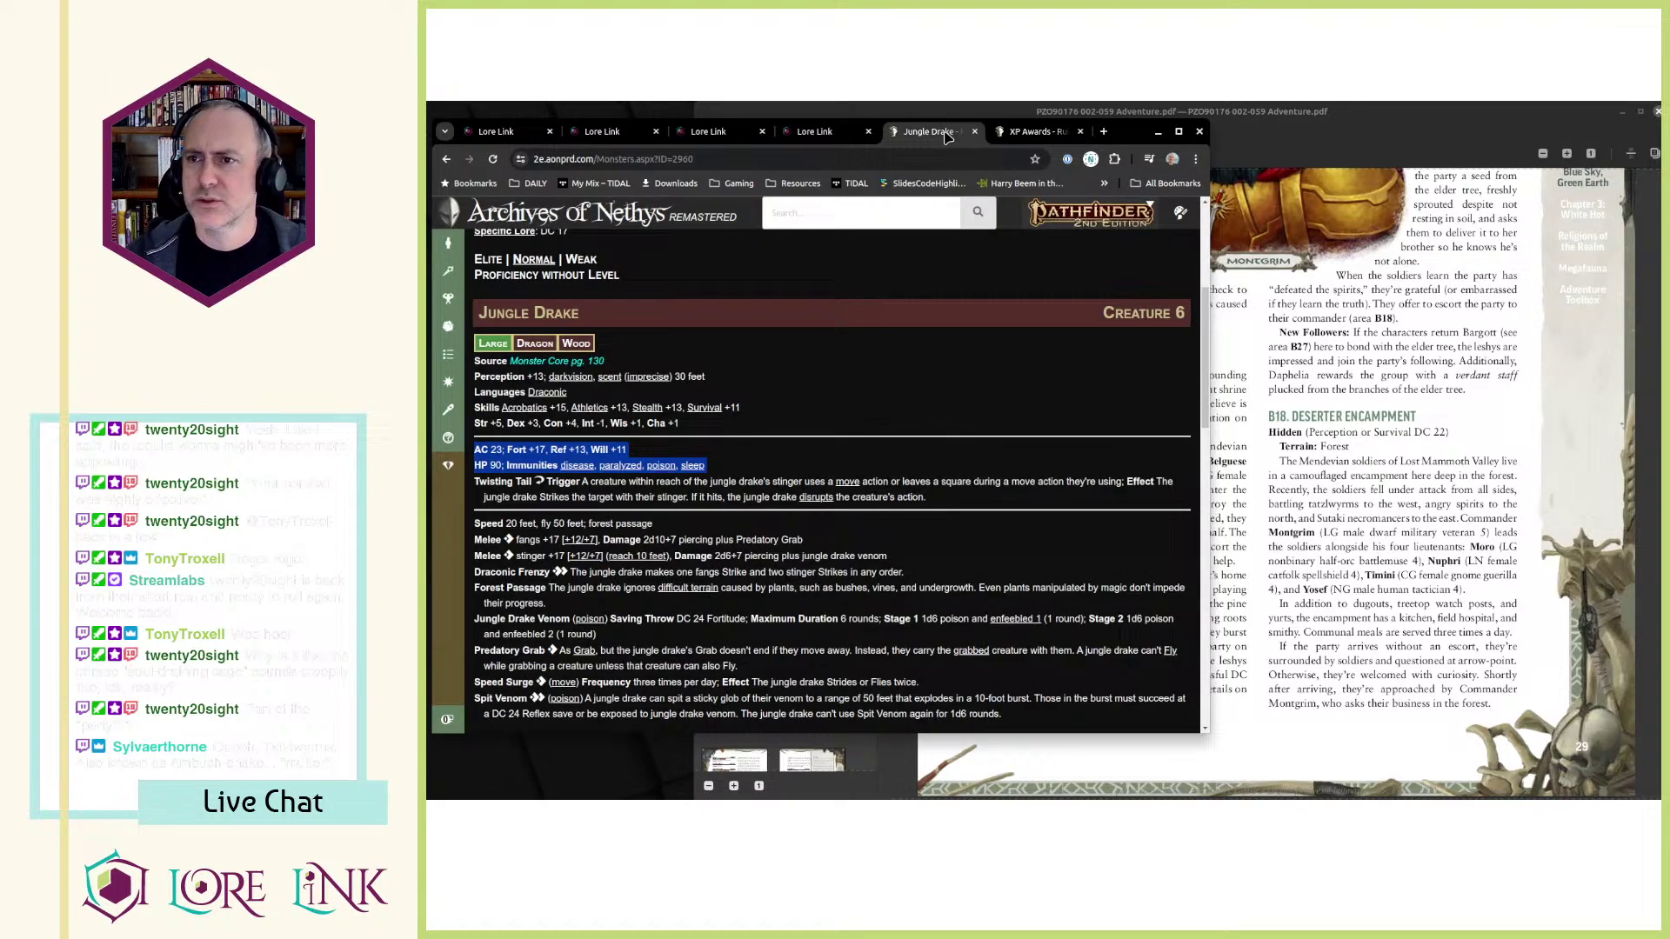
click(813, 222)
text(soldier)
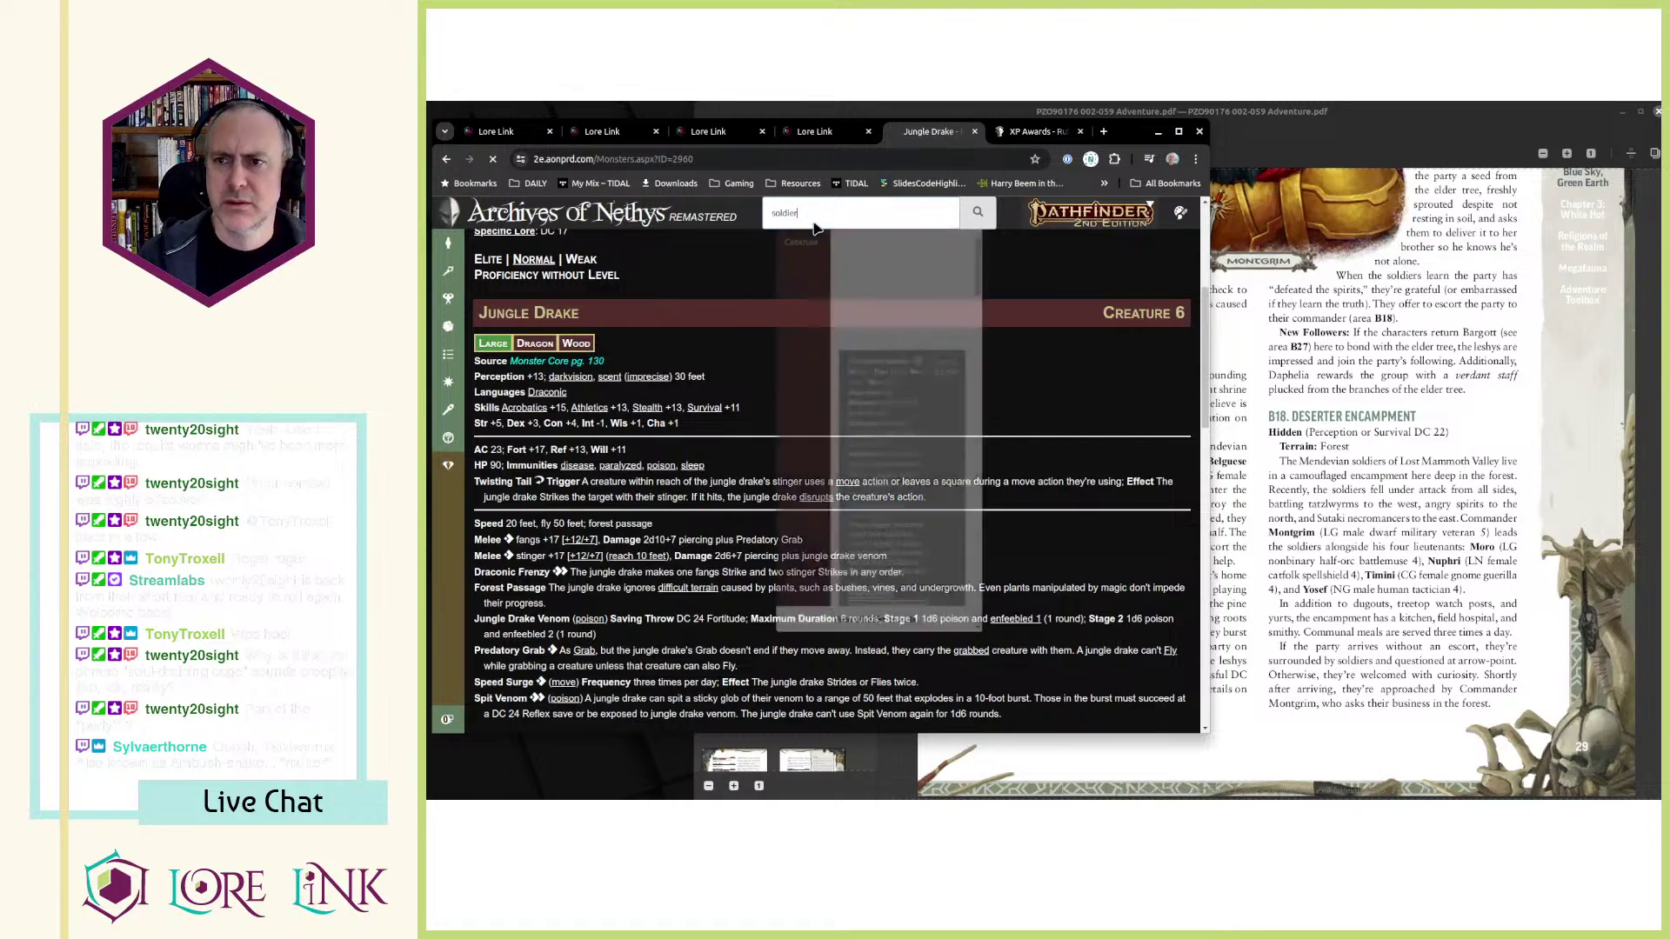
key(Return)
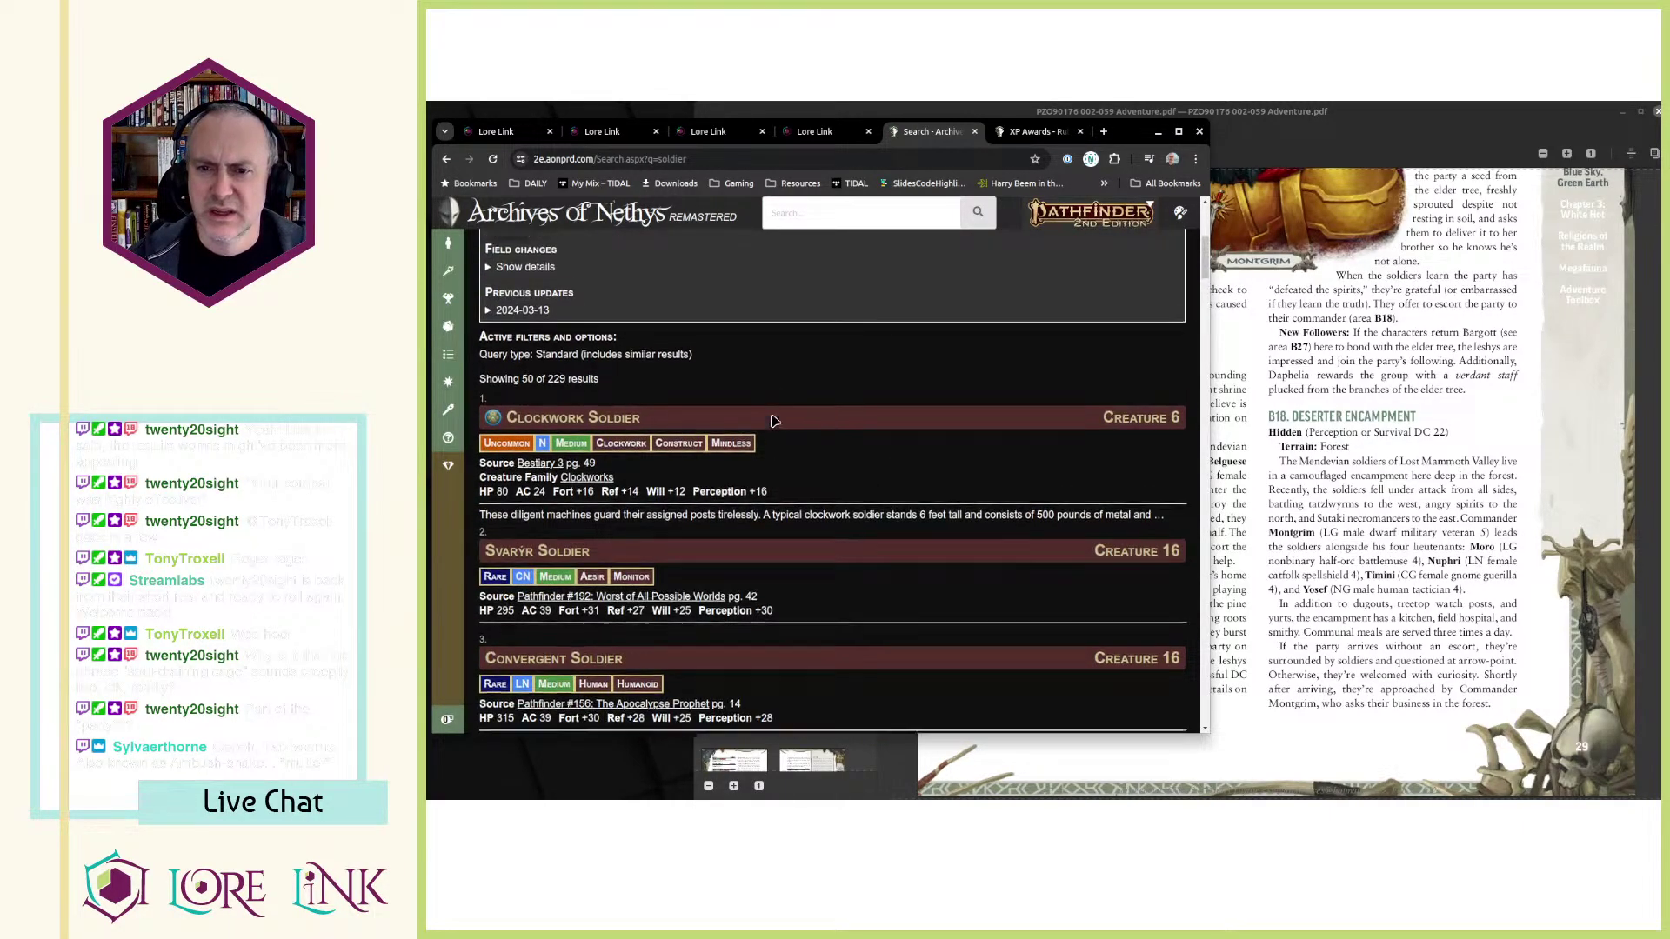
scroll(774, 422, down, 10)
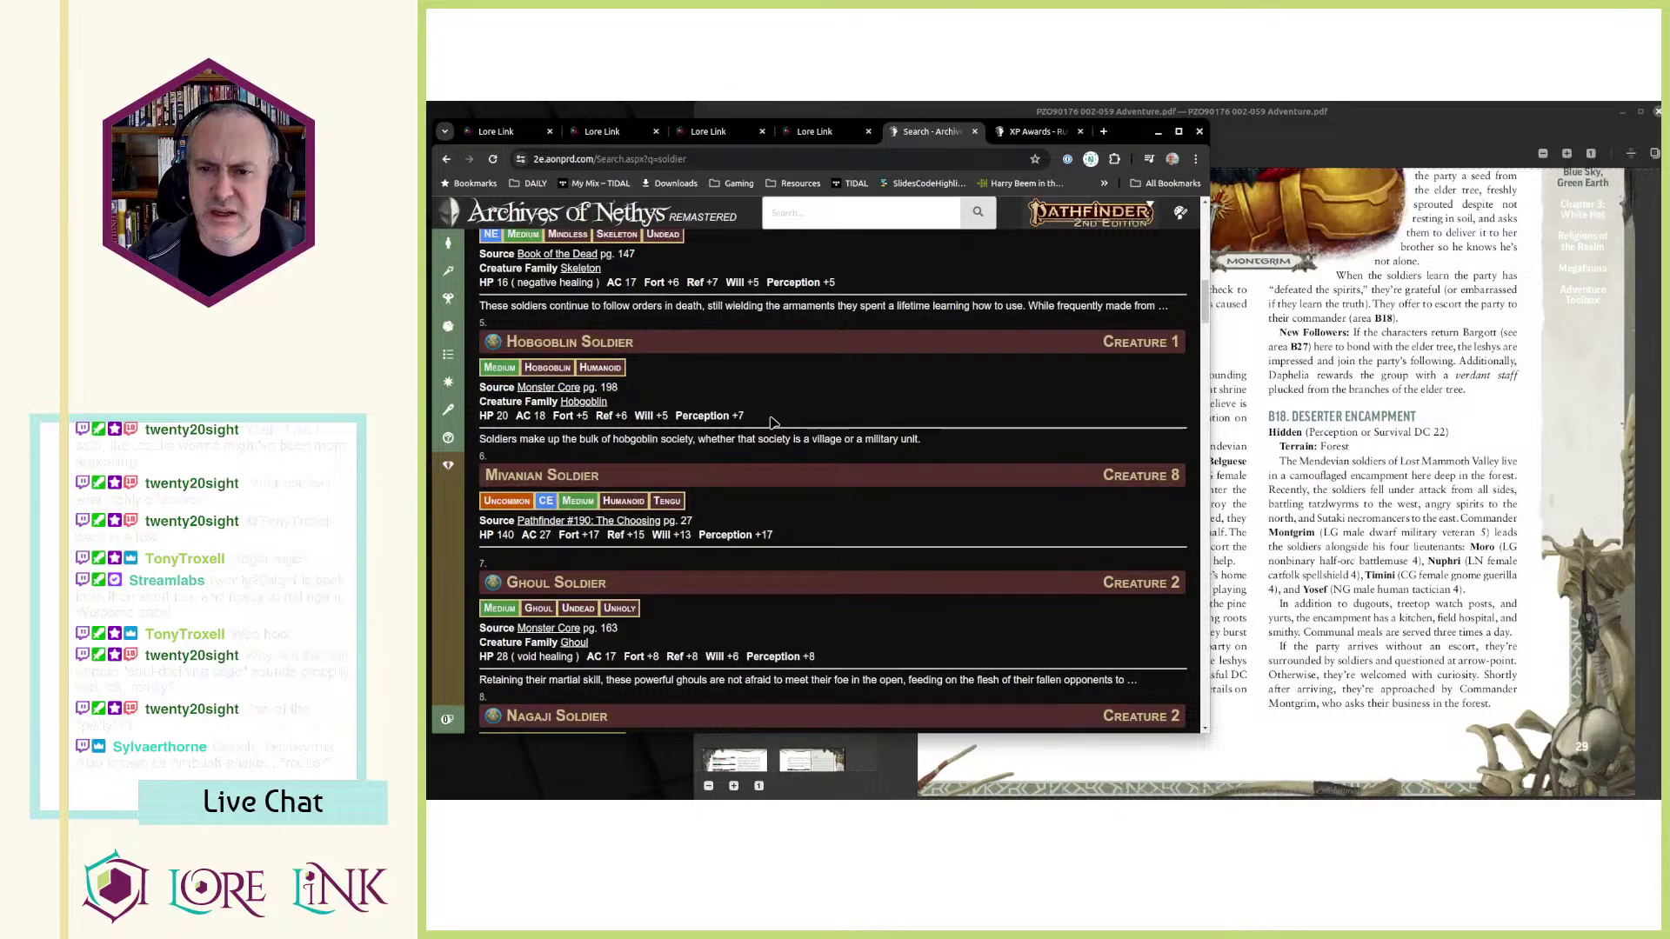
scroll(774, 422, down, 7)
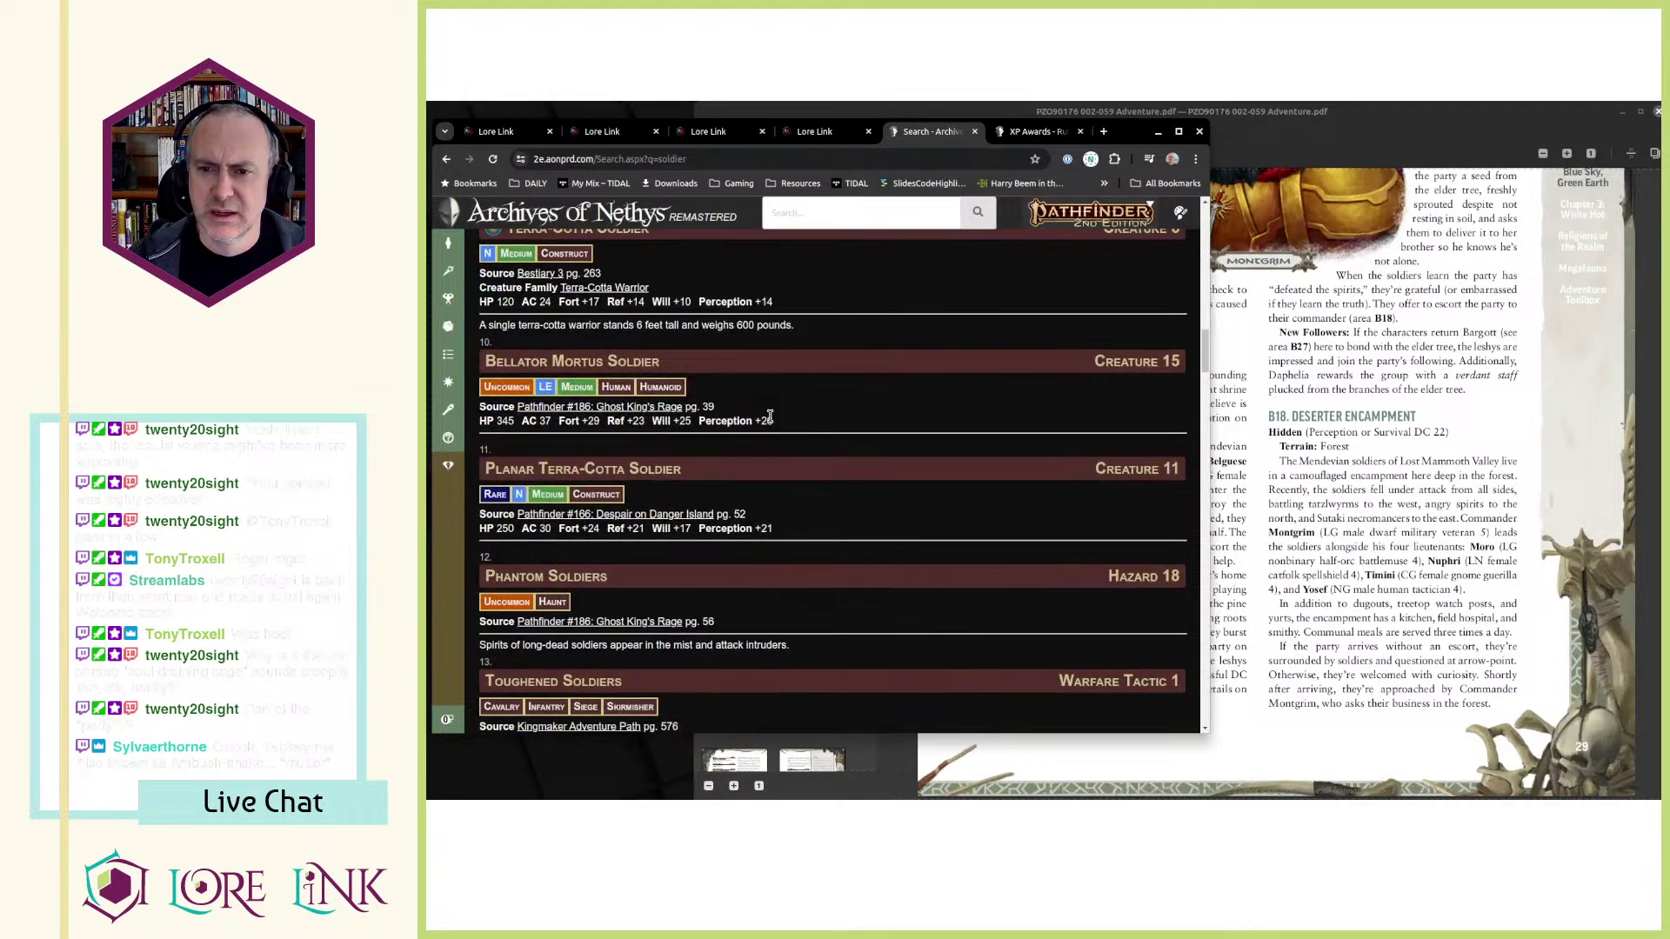
scroll(770, 417, down, 7)
scroll(773, 422, down, 6)
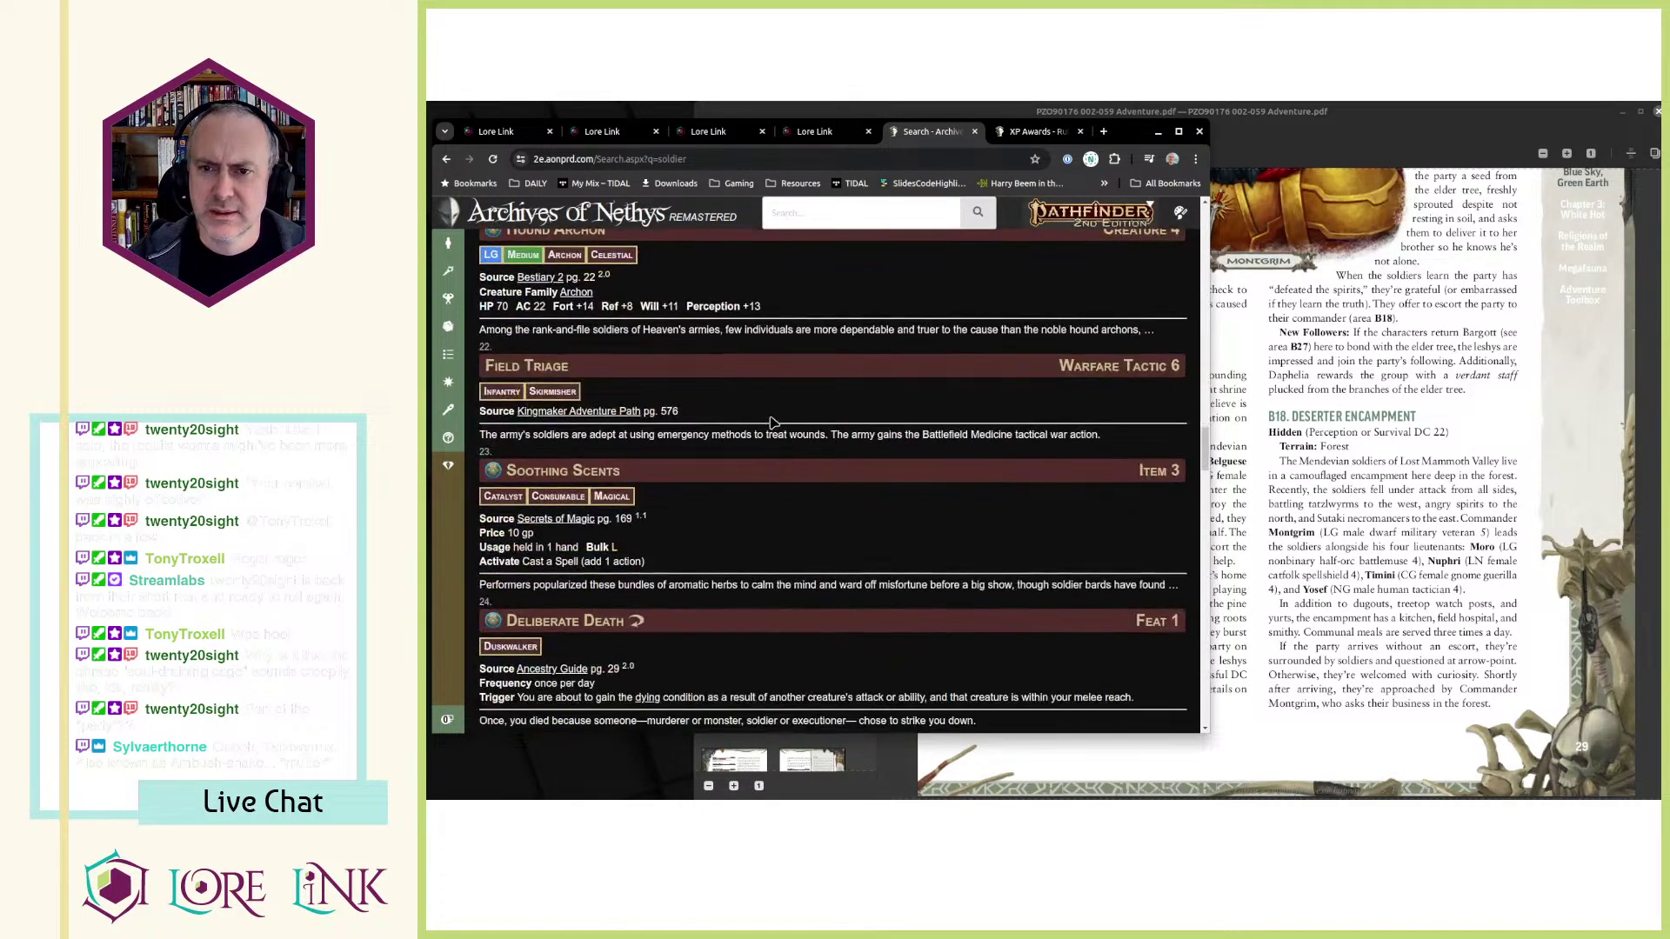
- Recheck Arvis's short description in Lore Link and the soldiers' details in the B17 Creatures paragraph of the adventure PDF
key(ctrl+shift+Tab)
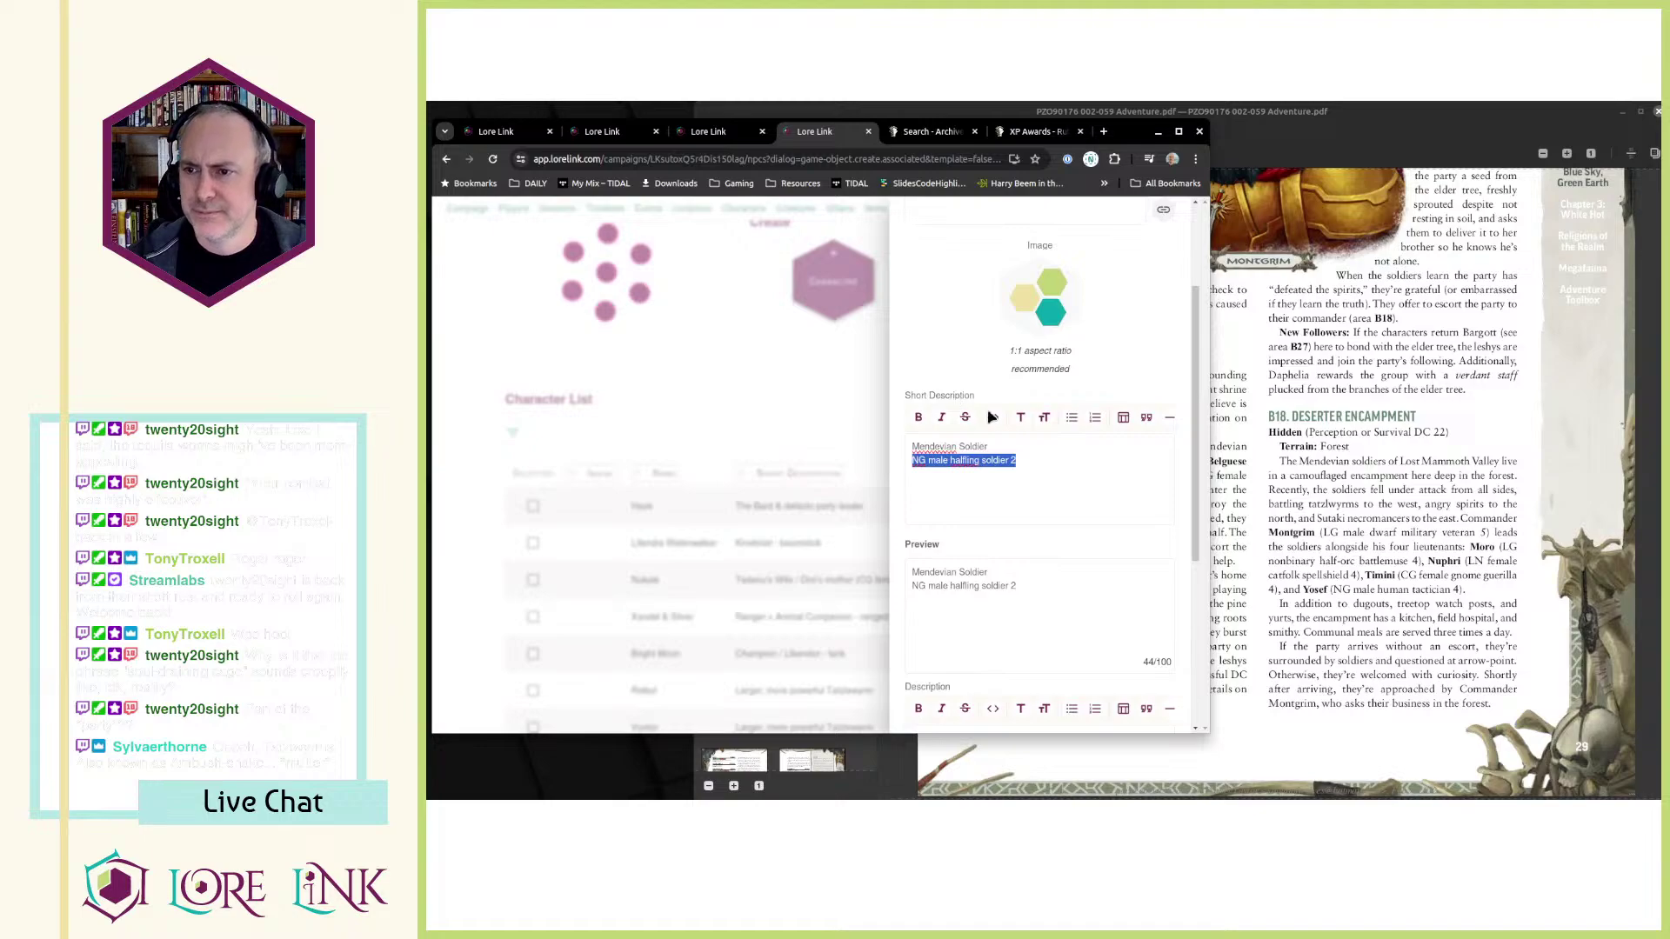
key(ctrl+Tab)
click(1425, 505)
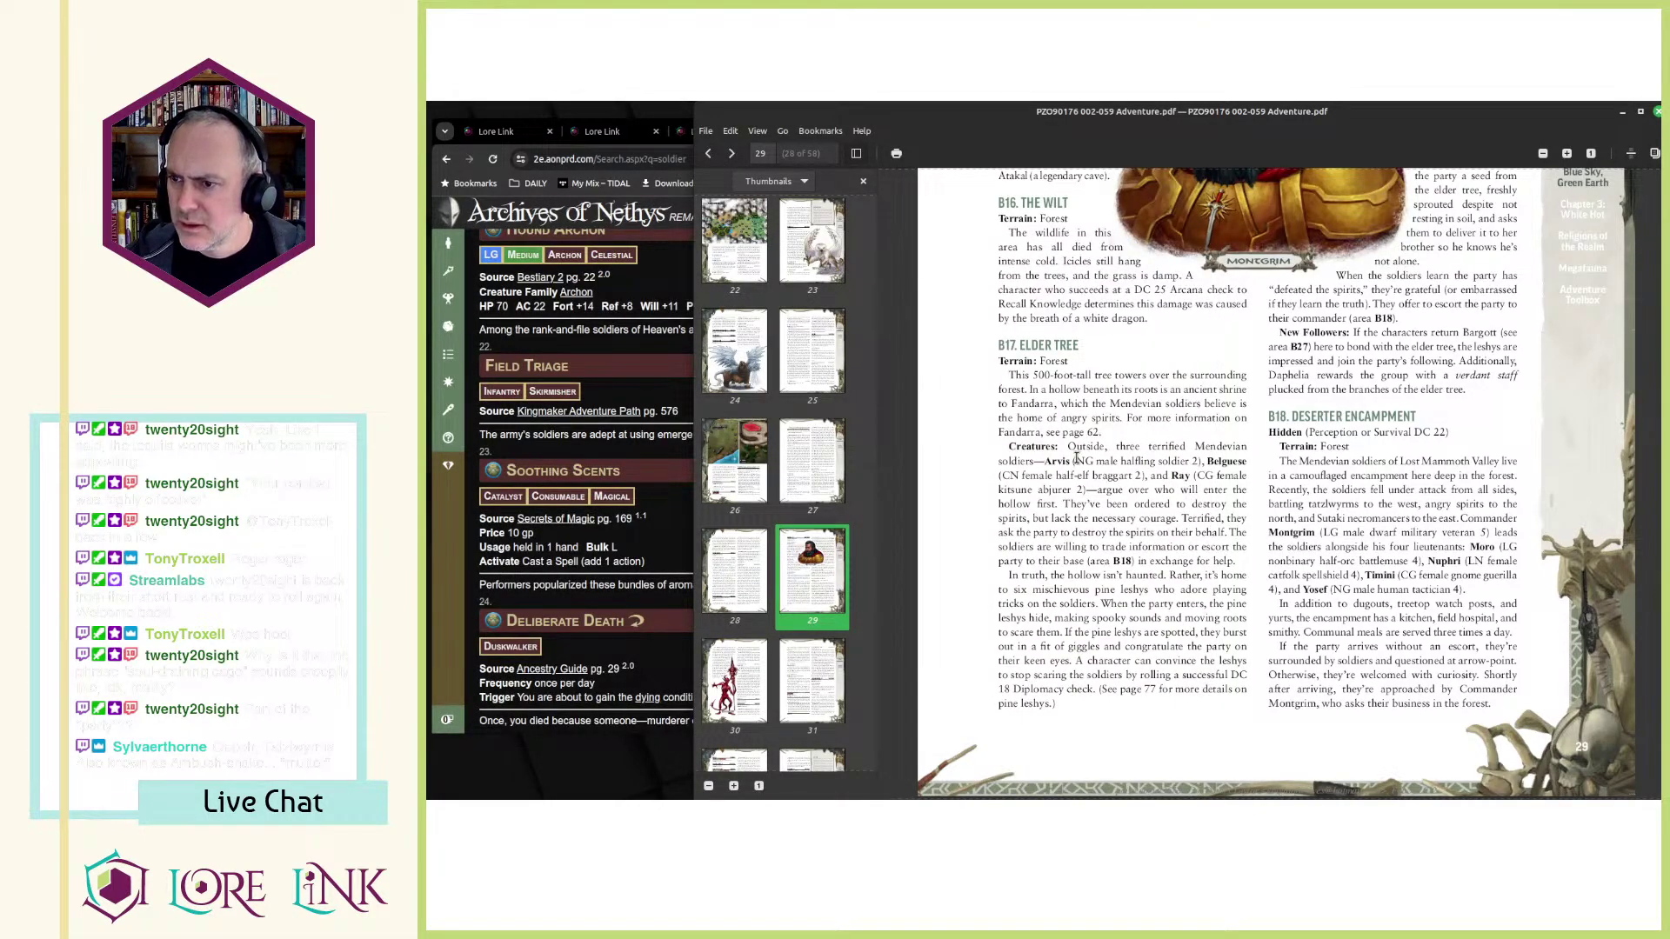
mouse_move(448, 409)
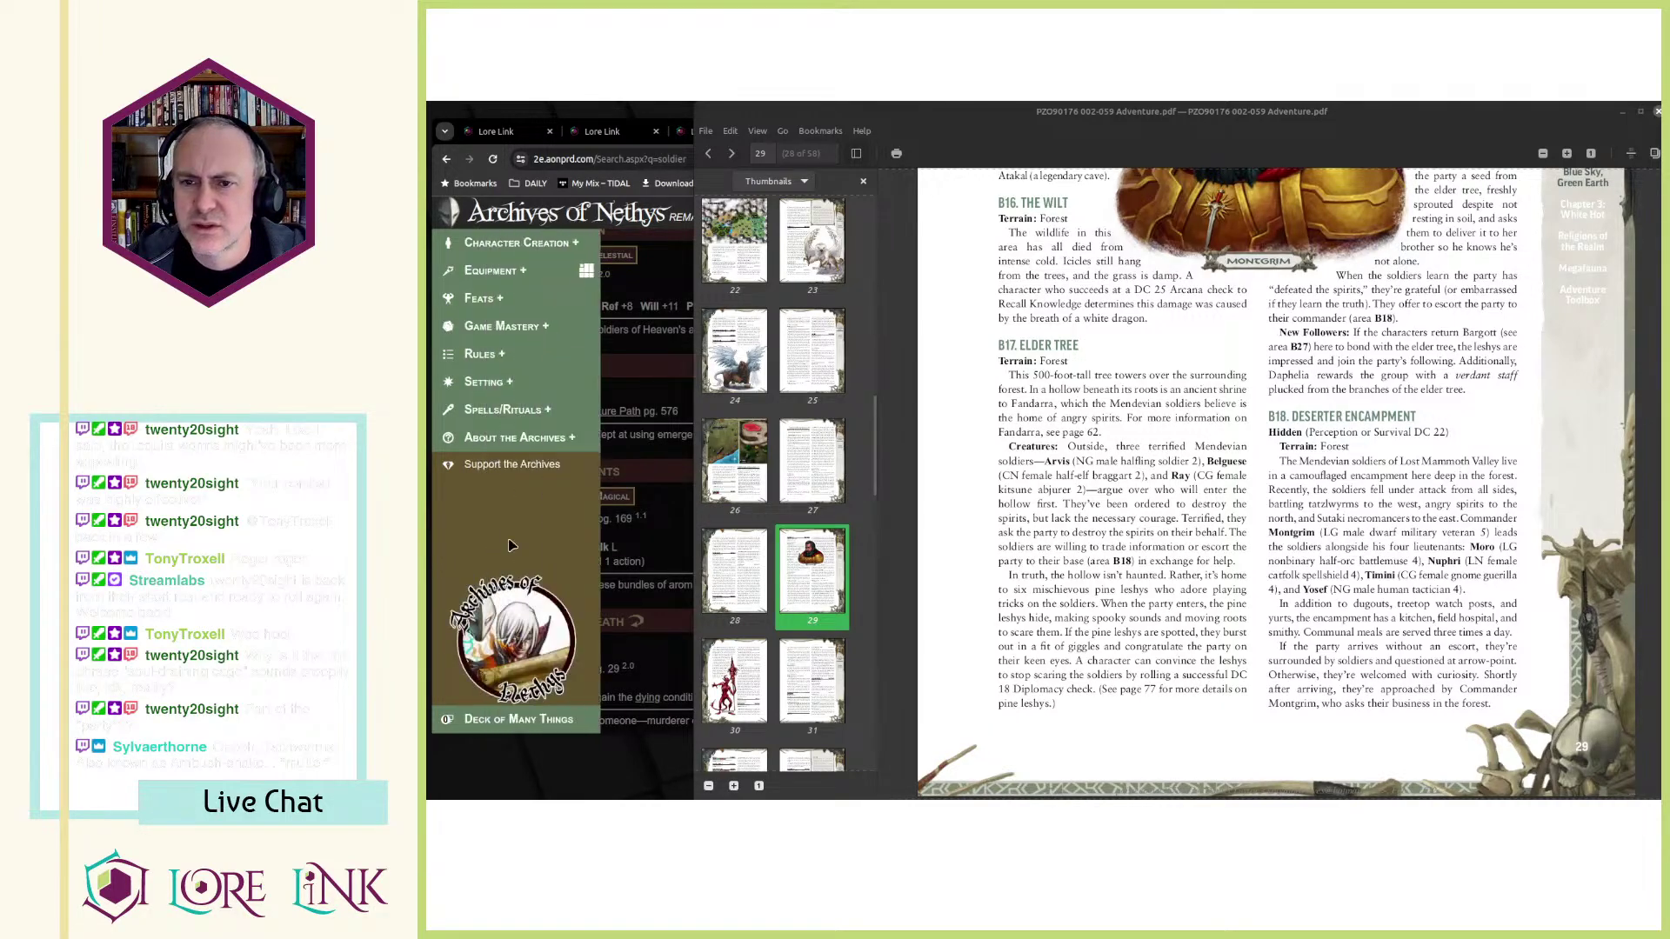
- Search Archives of Nethys for "npc" and open the NPC Gallery rules entry in a new browser tab
click(635, 382)
scroll(827, 435, up, 3)
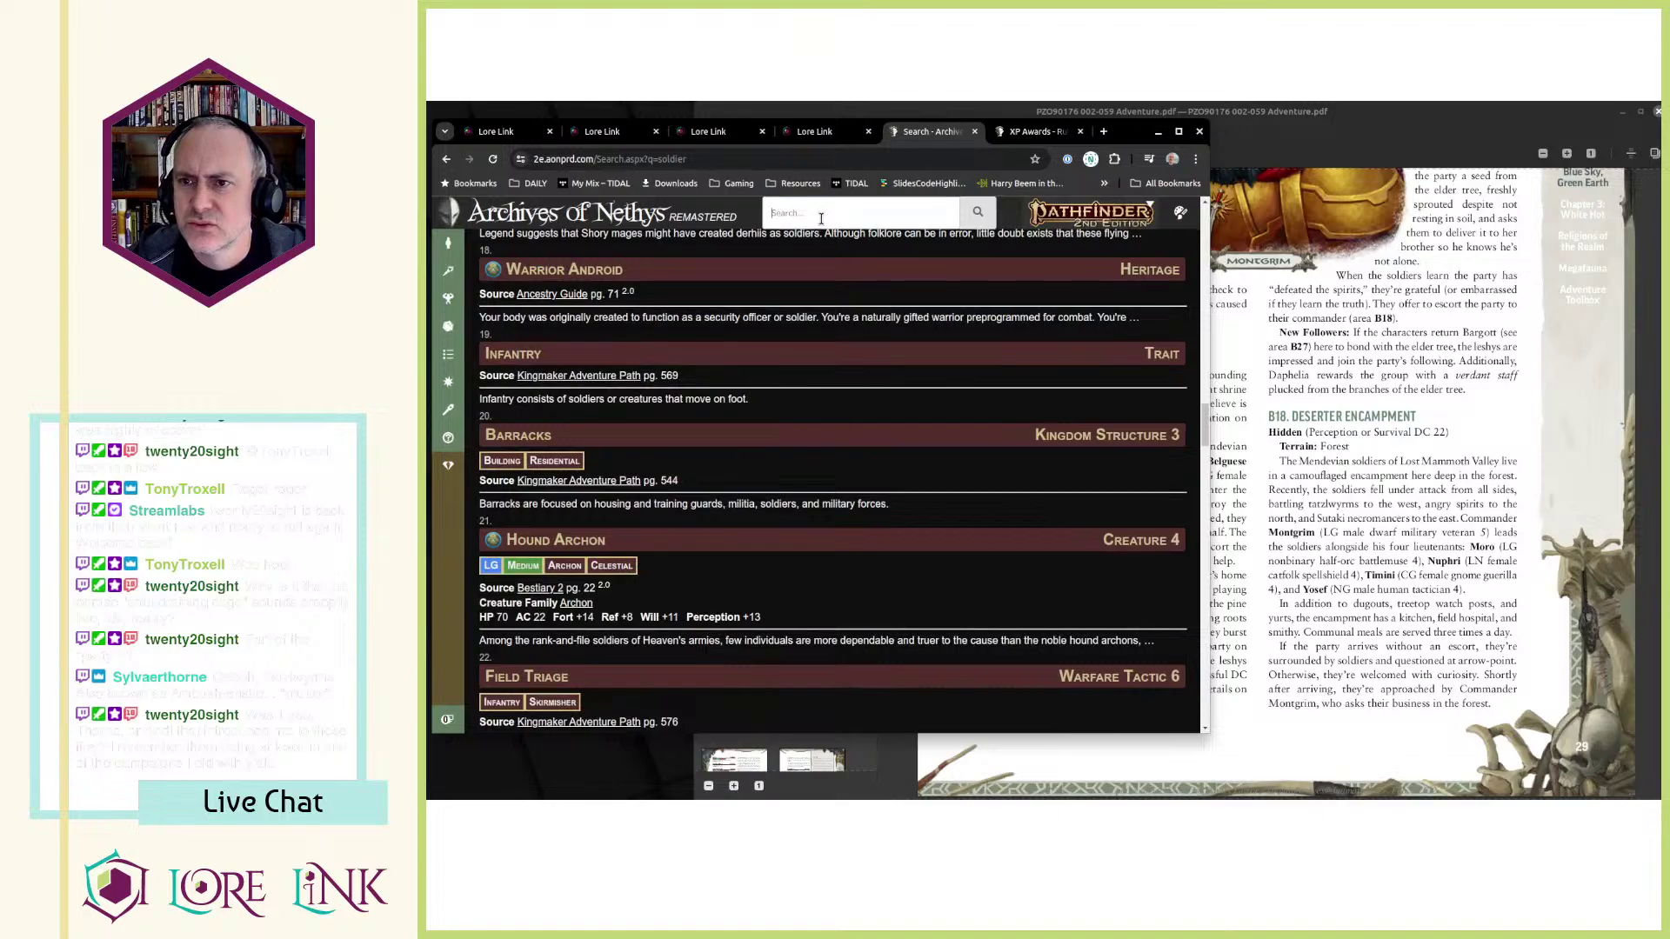
click(821, 219)
text(npc)
key(Return)
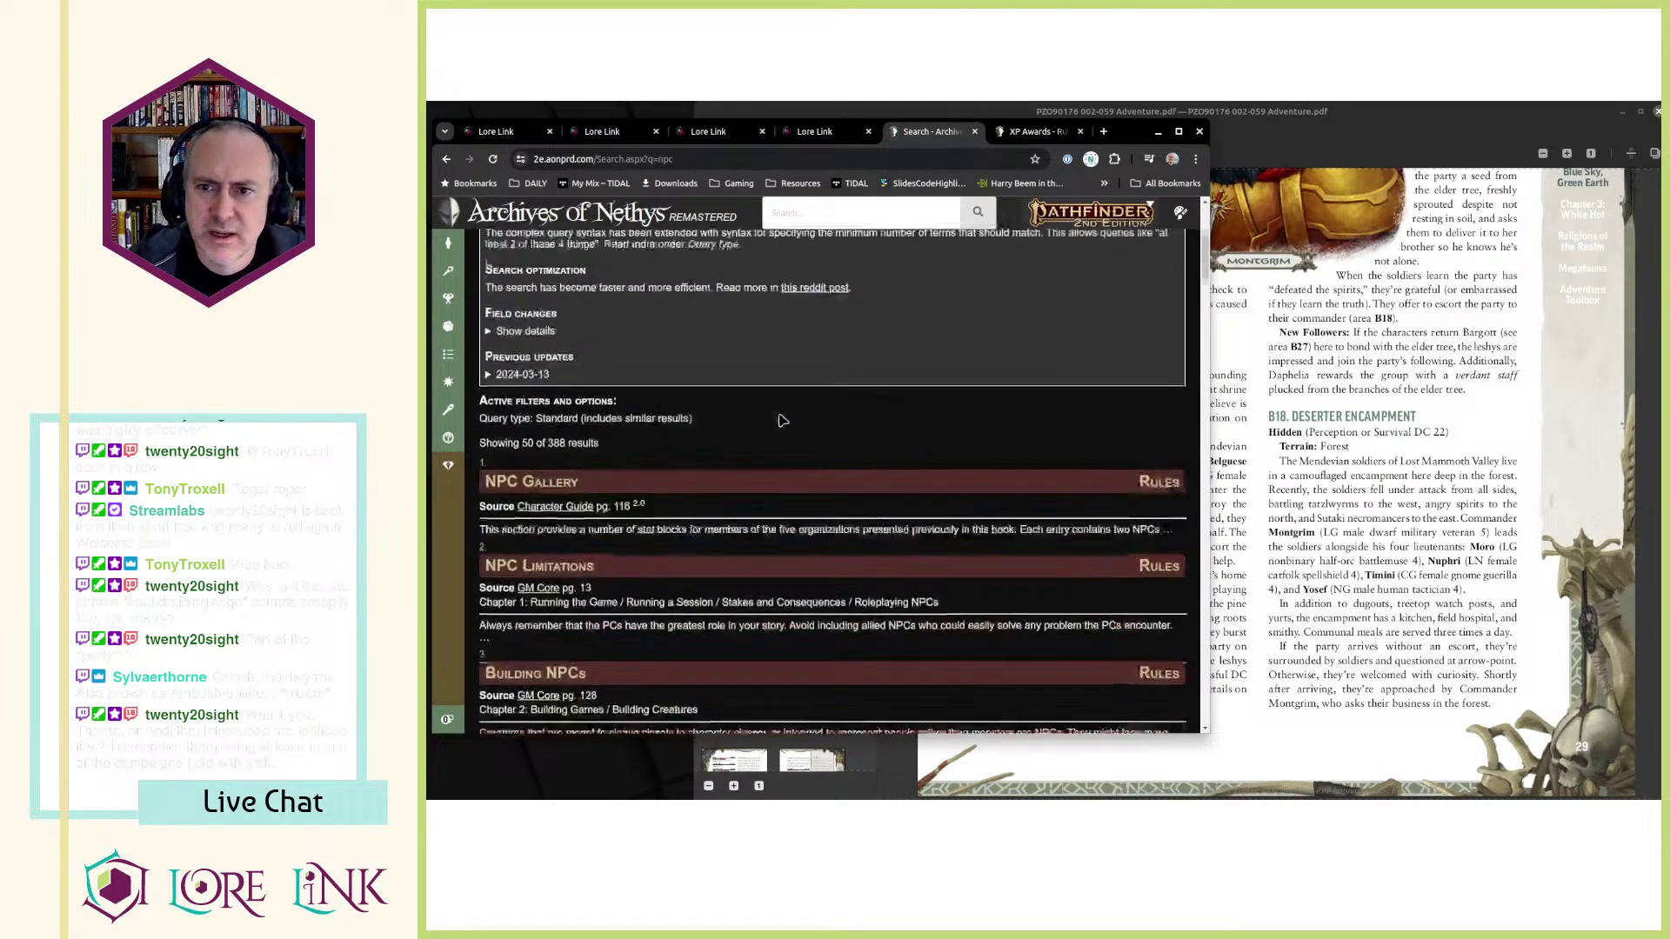
scroll(769, 413, down, 4)
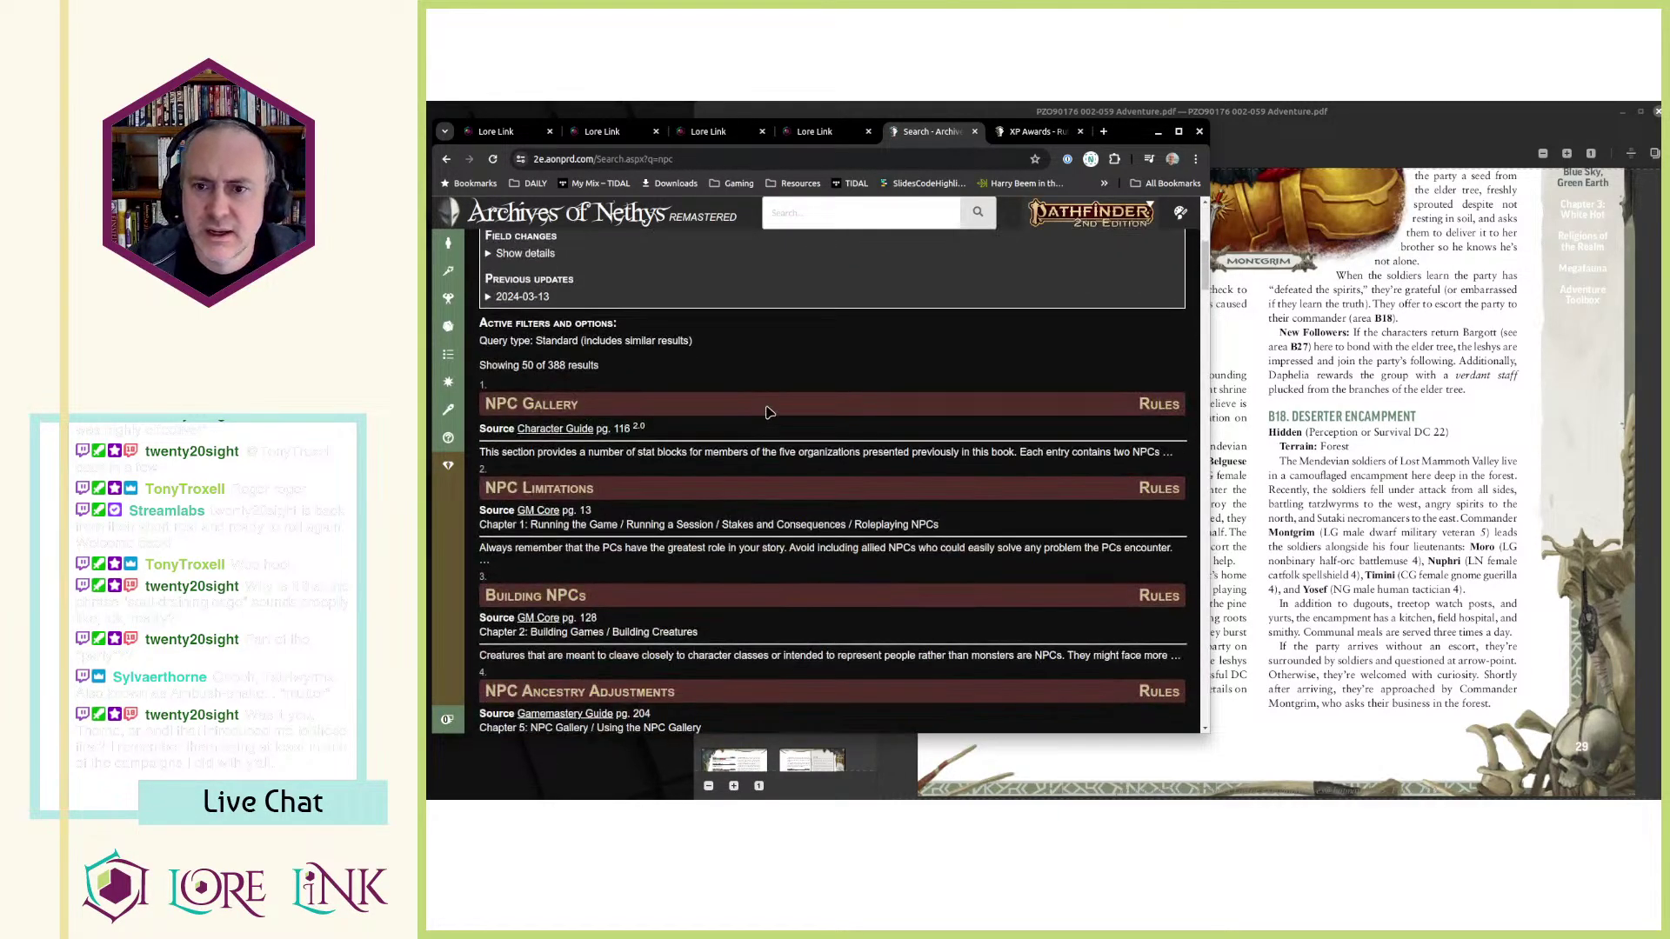
middle_click(566, 407)
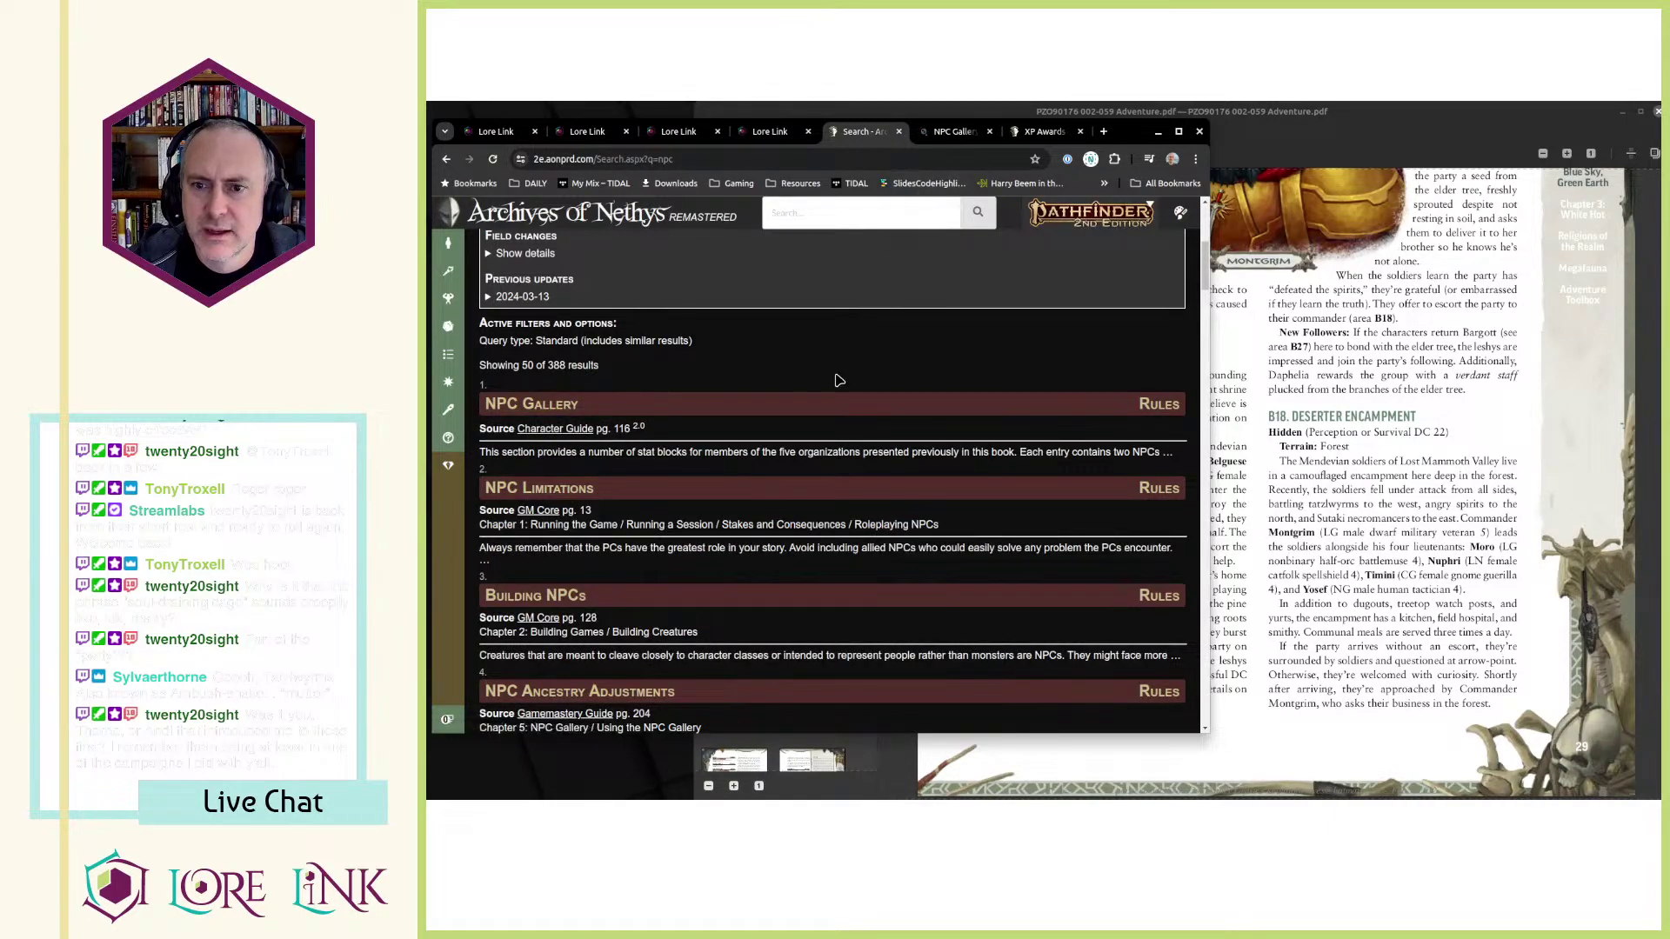
- Skim the NPC Gallery rules page on Archives of Nethys and go back to the "npc" search results
key(ctrl+Tab)
scroll(769, 458, down, 15)
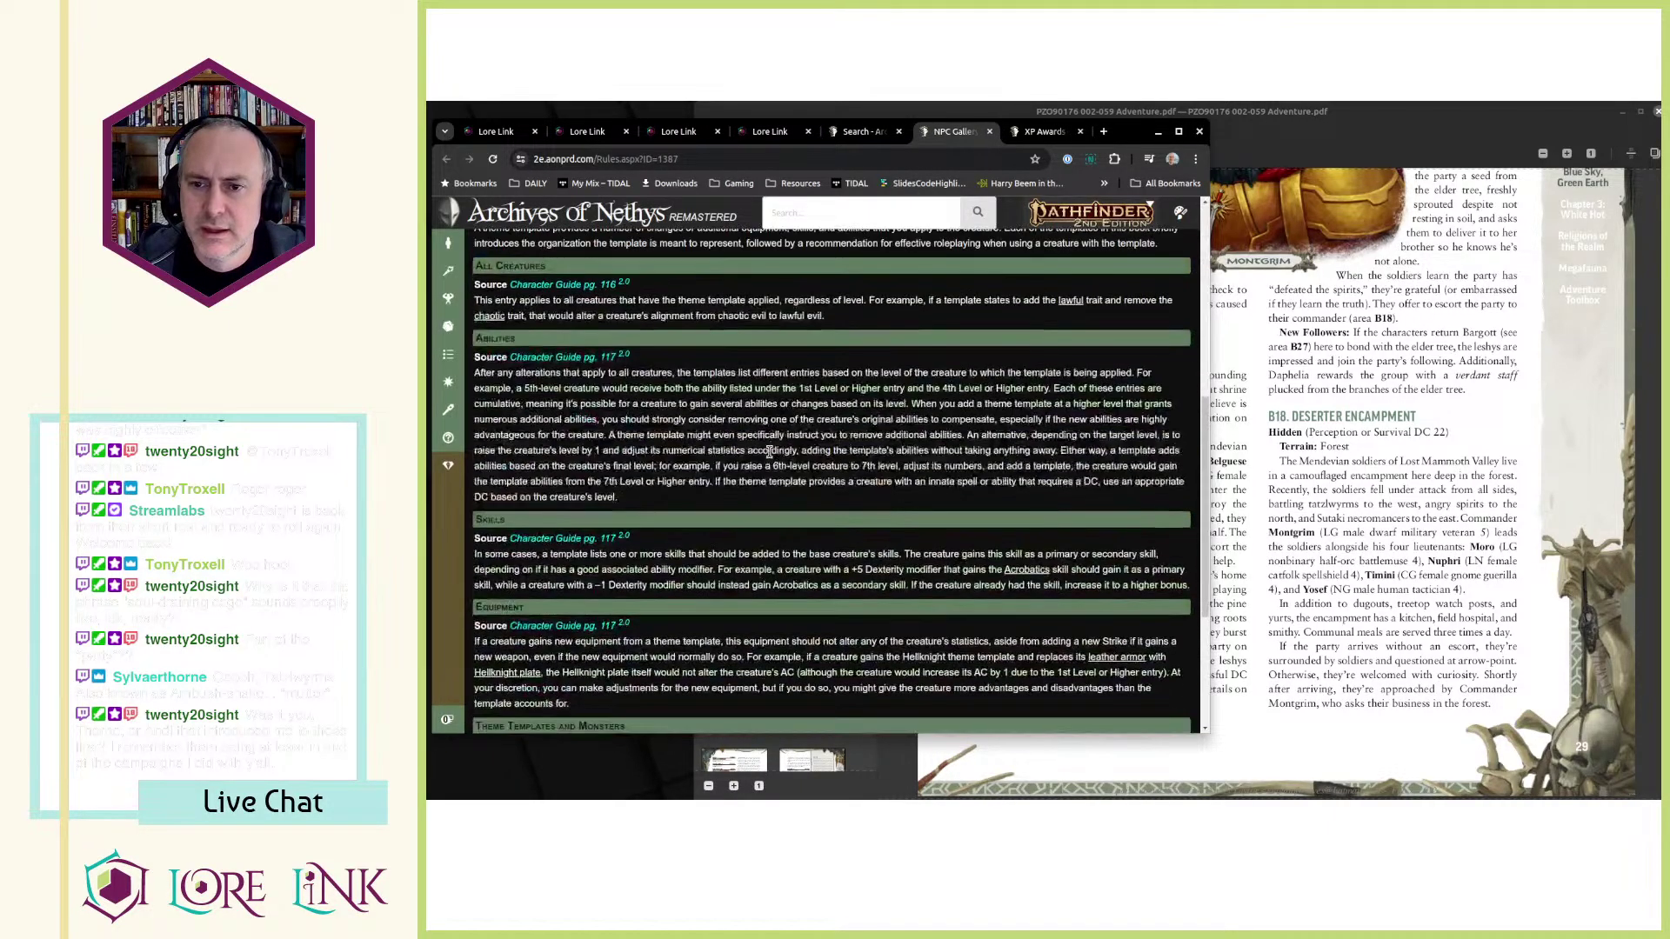
scroll(772, 455, up, 15)
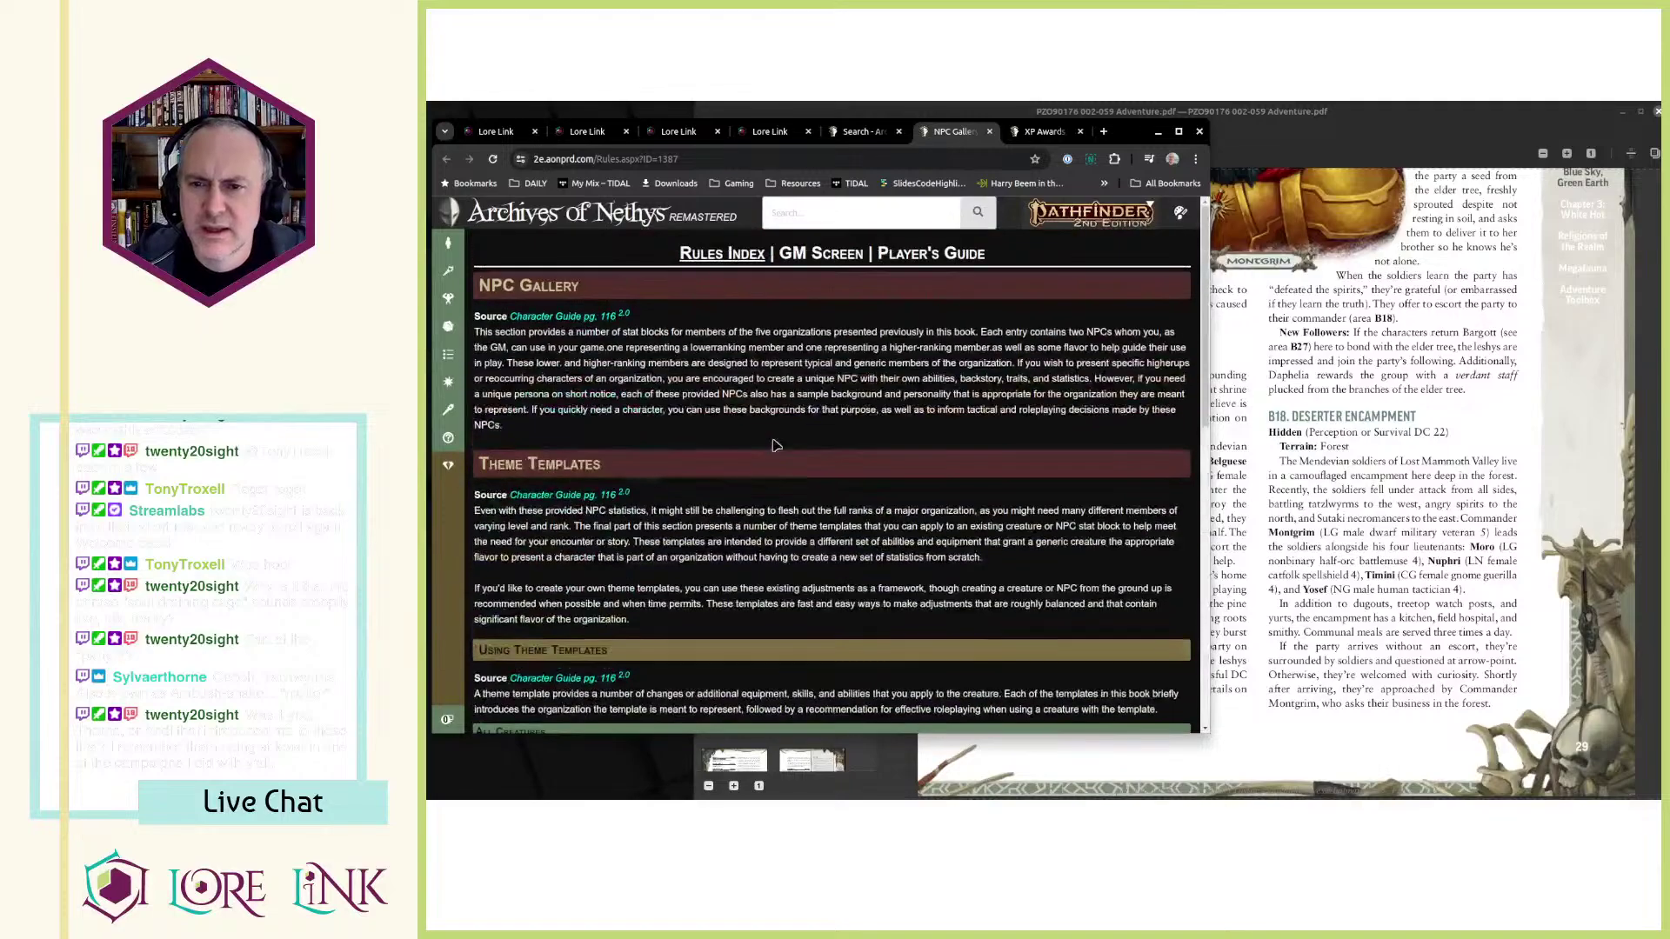
key(ctrl+shift+Tab)
scroll(777, 445, down, 5)
scroll(777, 446, up, 5)
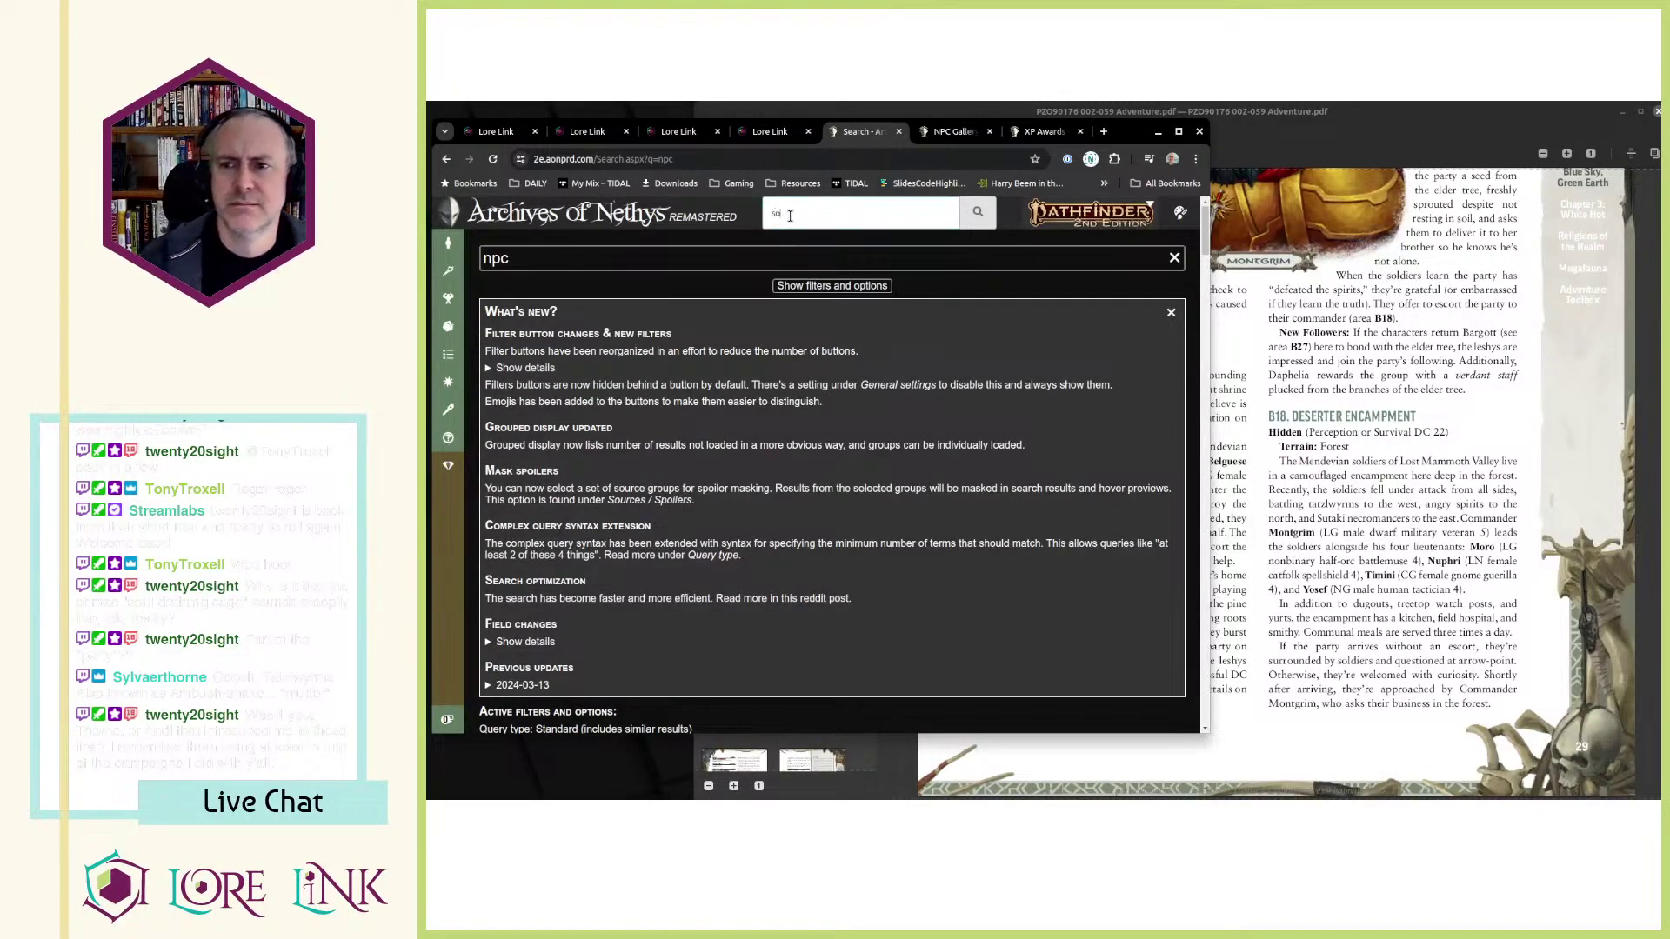
- Search Archives of Nethys for "soldier" and look through the suggested creatures and other entries for a match
click(790, 216)
text(soldier)
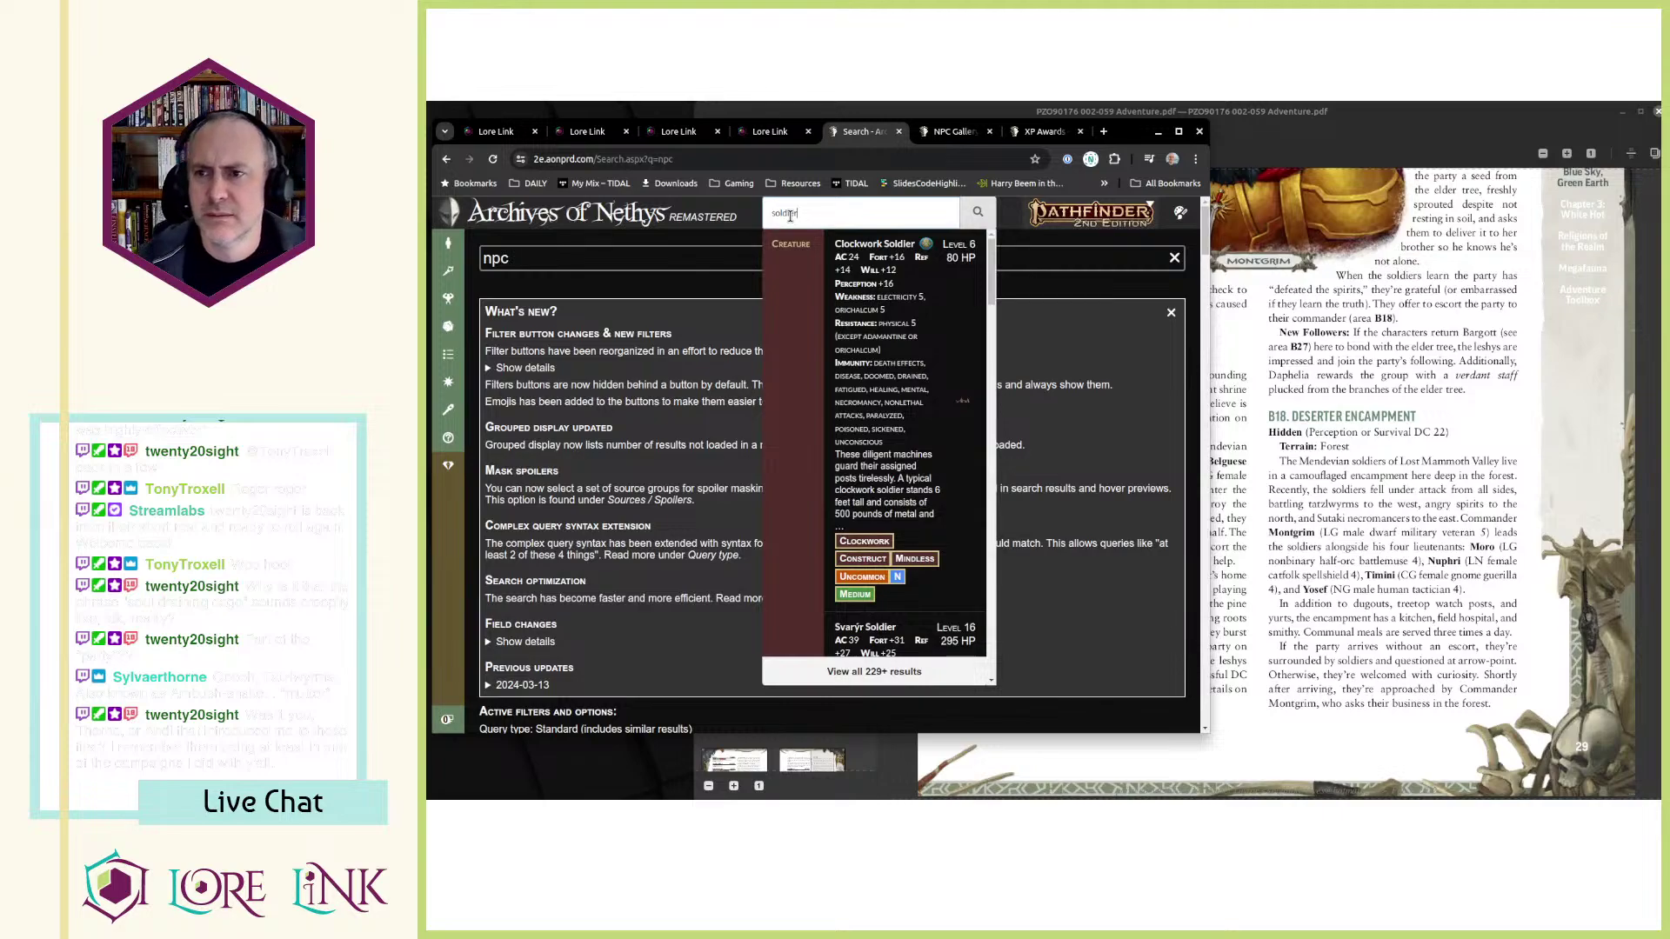
scroll(922, 387, down, 5)
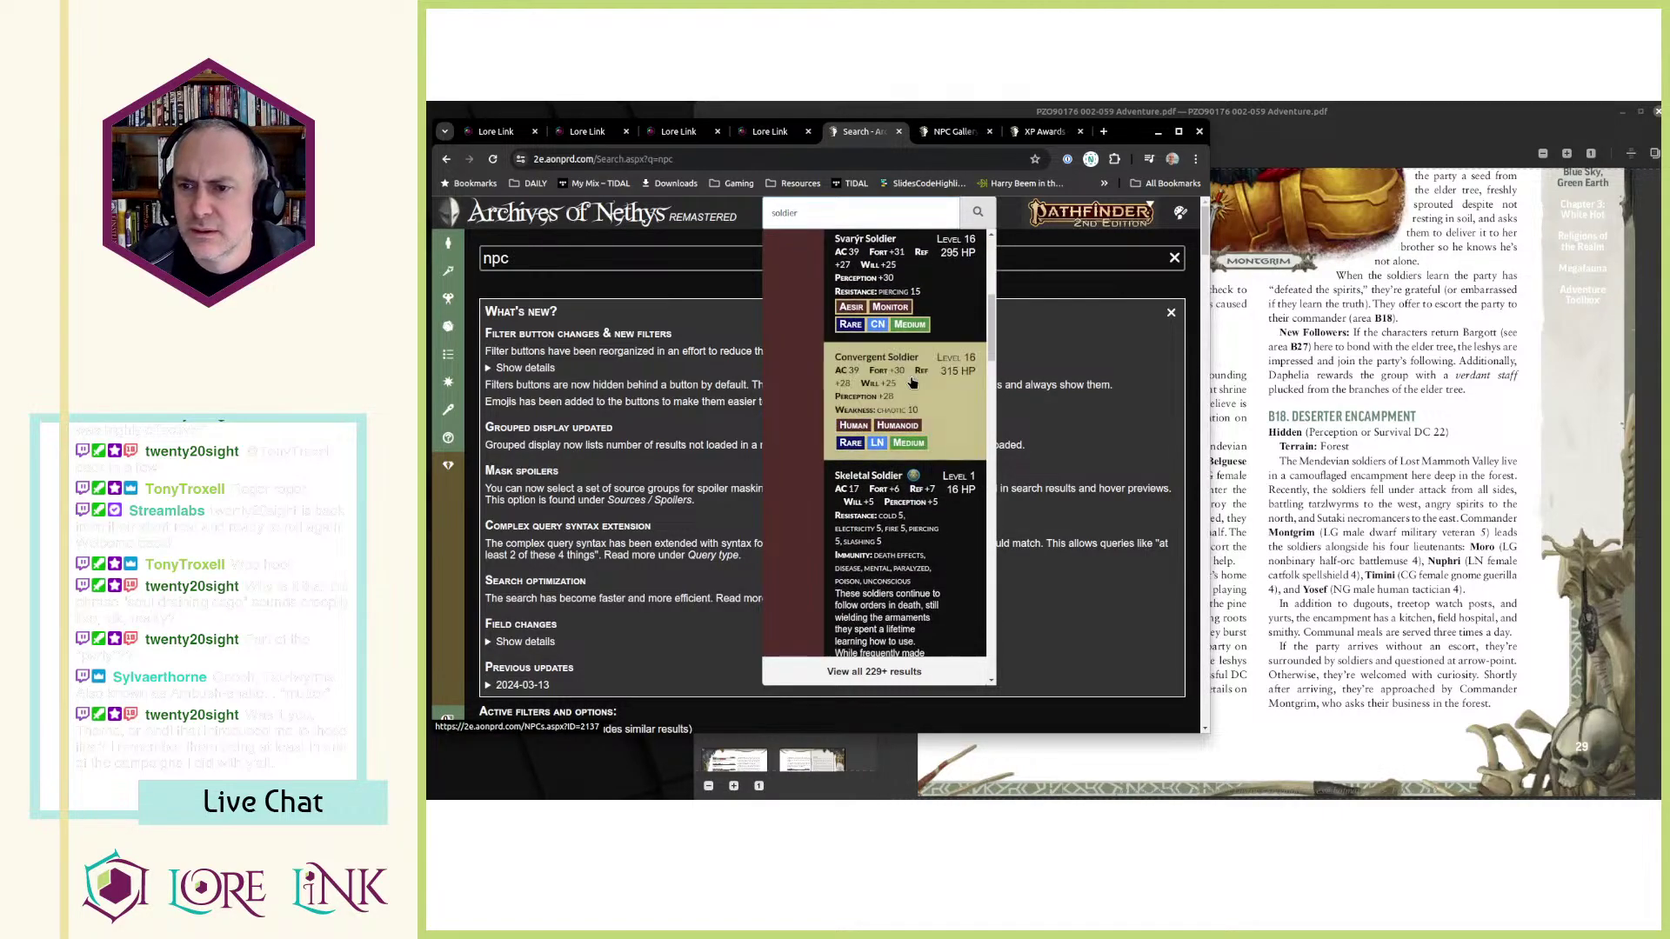
scroll(911, 382, down, 5)
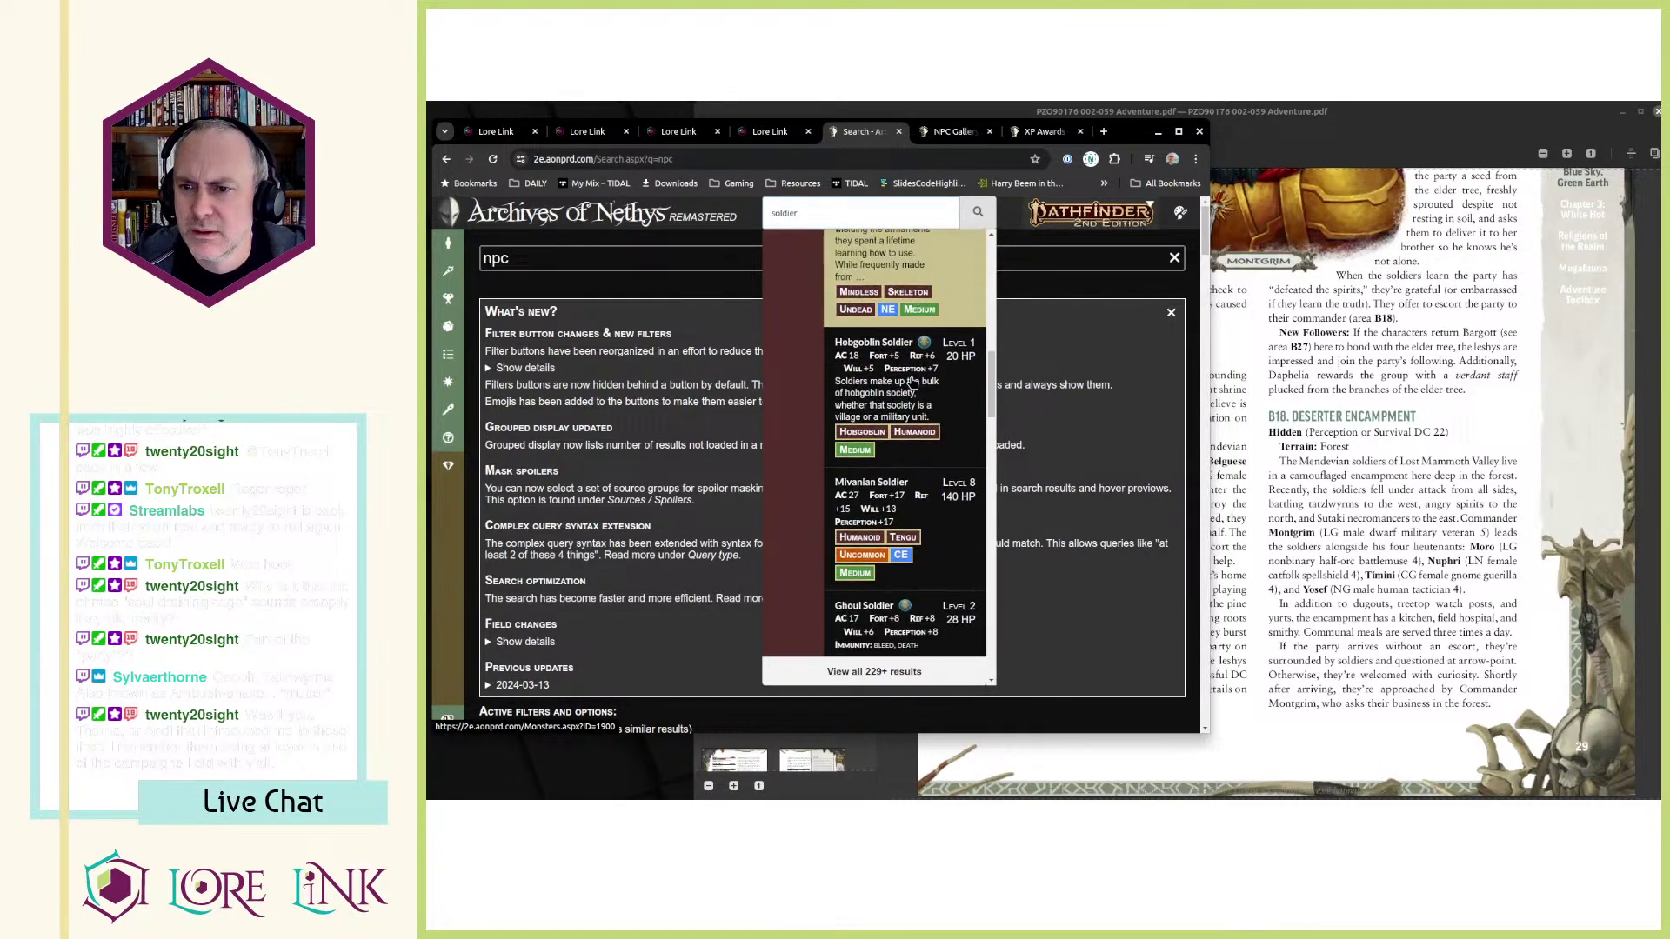
scroll(912, 384, down, 5)
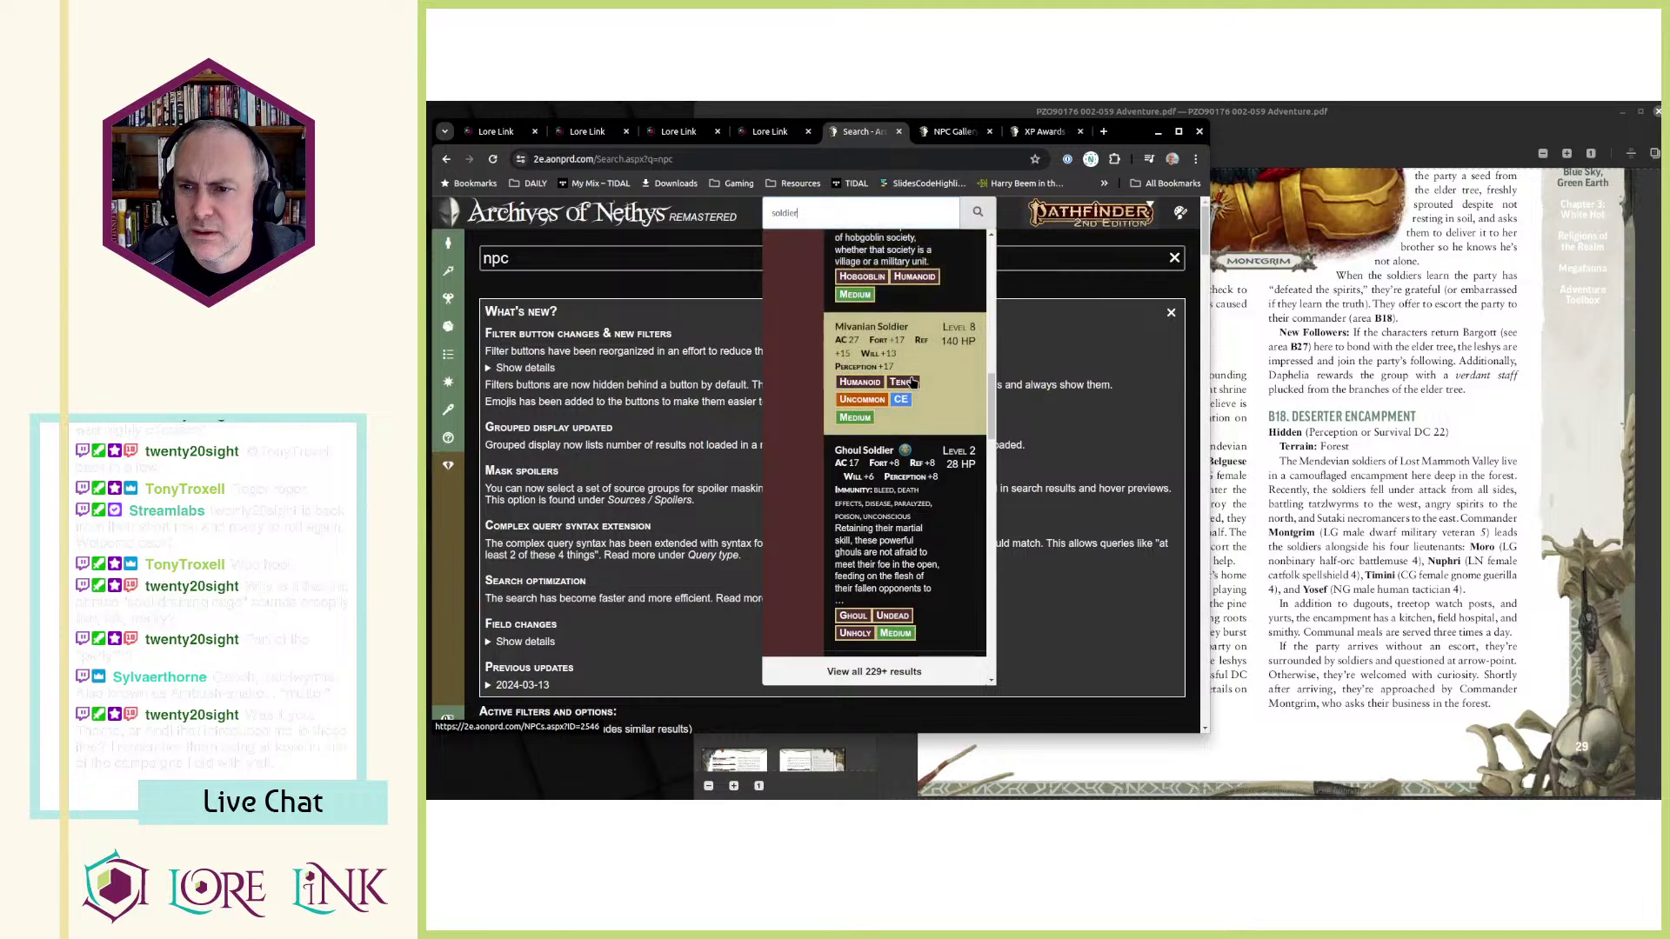
scroll(912, 384, down, 5)
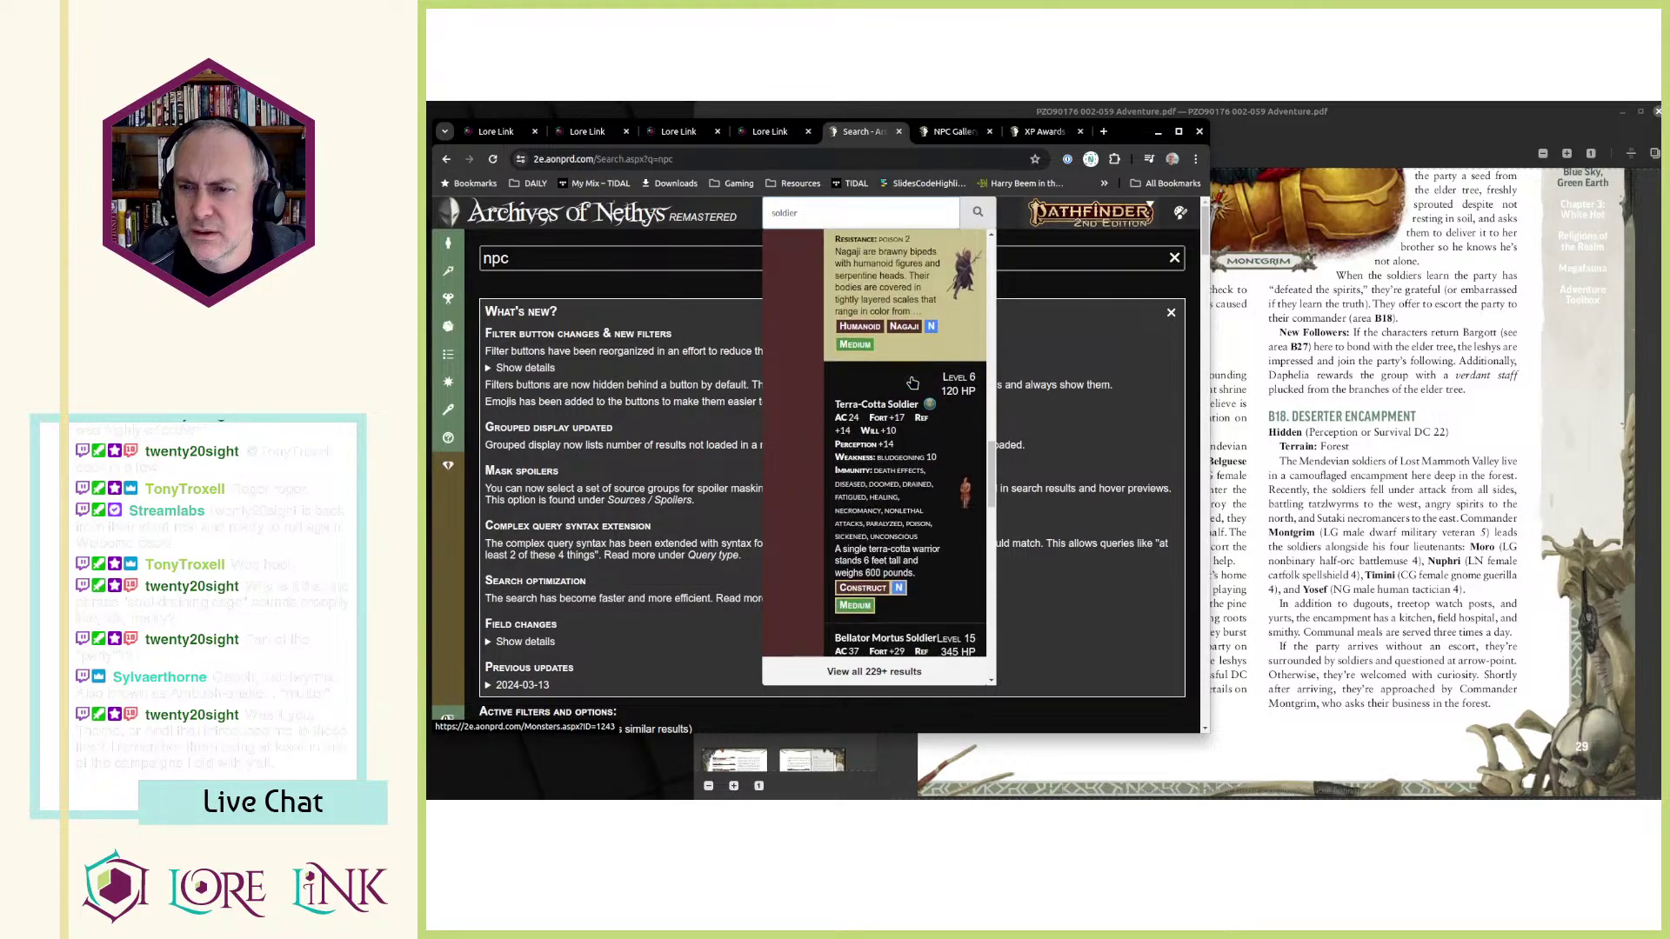
scroll(911, 383, down, 5)
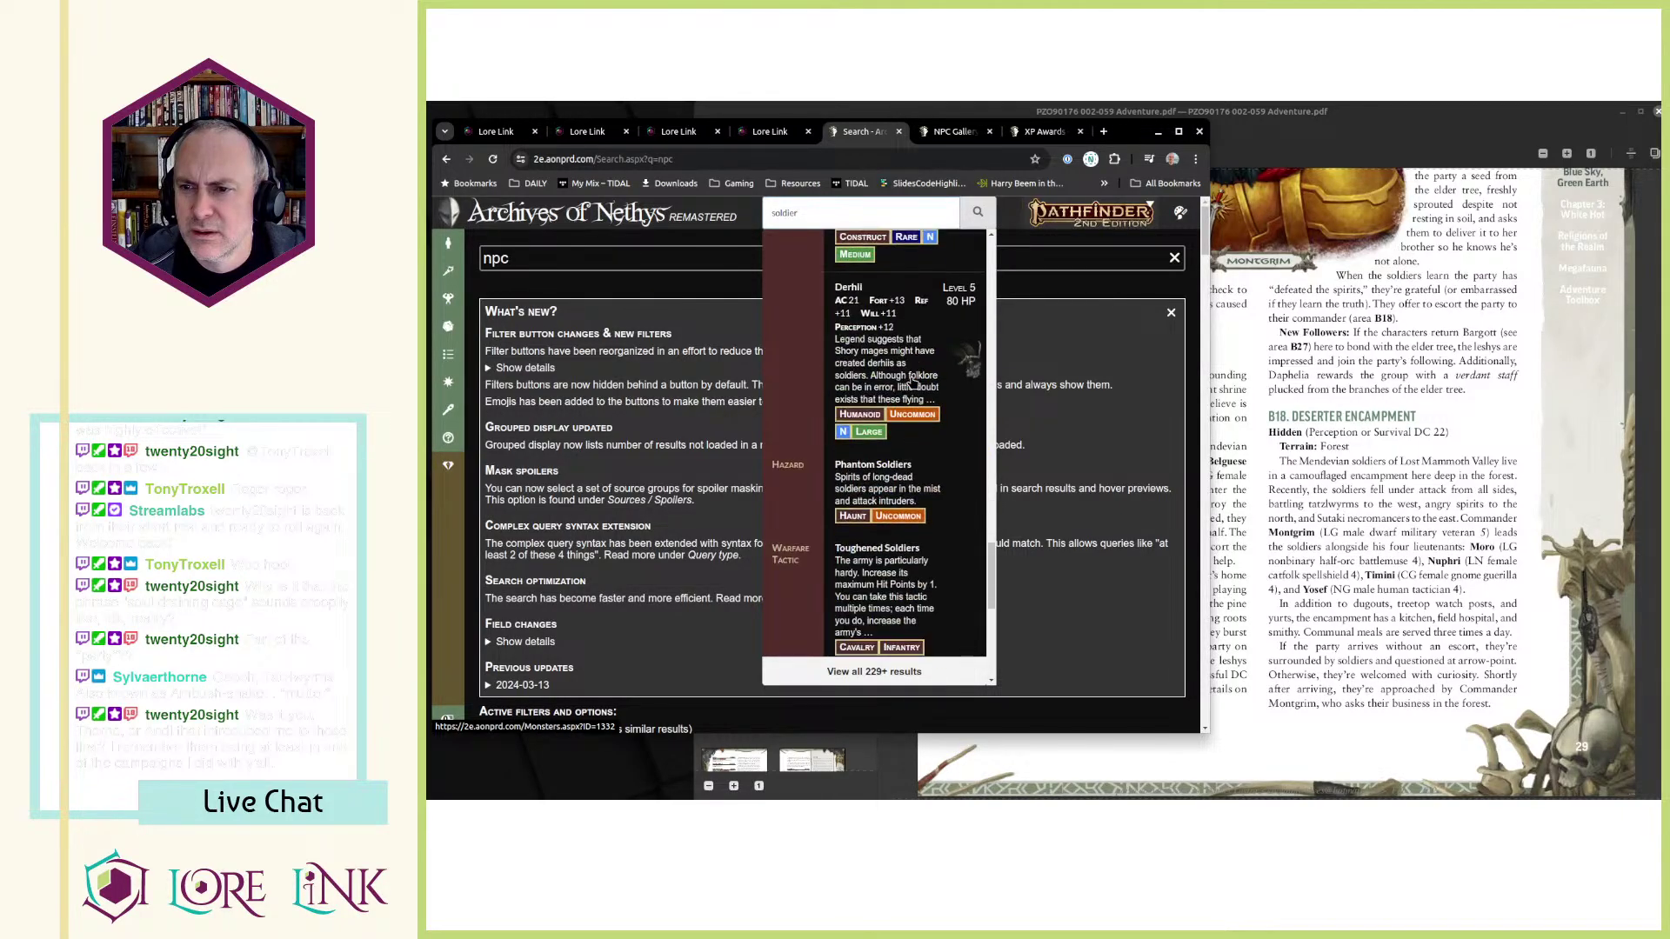
scroll(912, 384, down, 4)
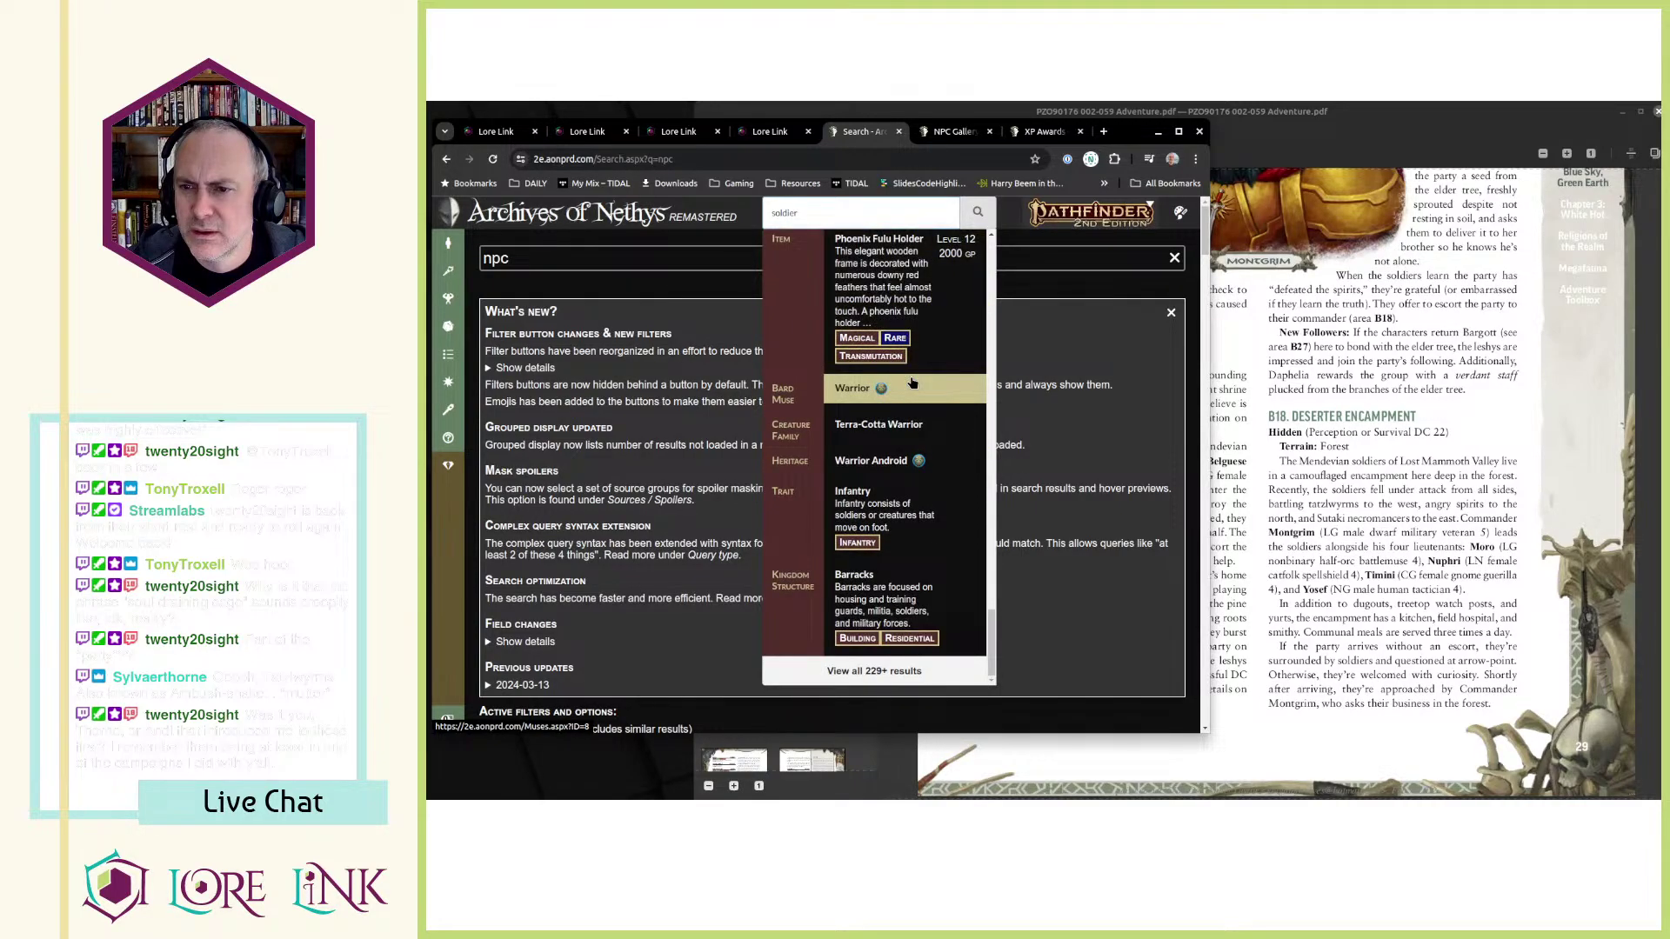
- Copy the word "braggart" from Belguese's entry in the adventure PDF and search Archives of Nethys for it
key(alt+Tab)
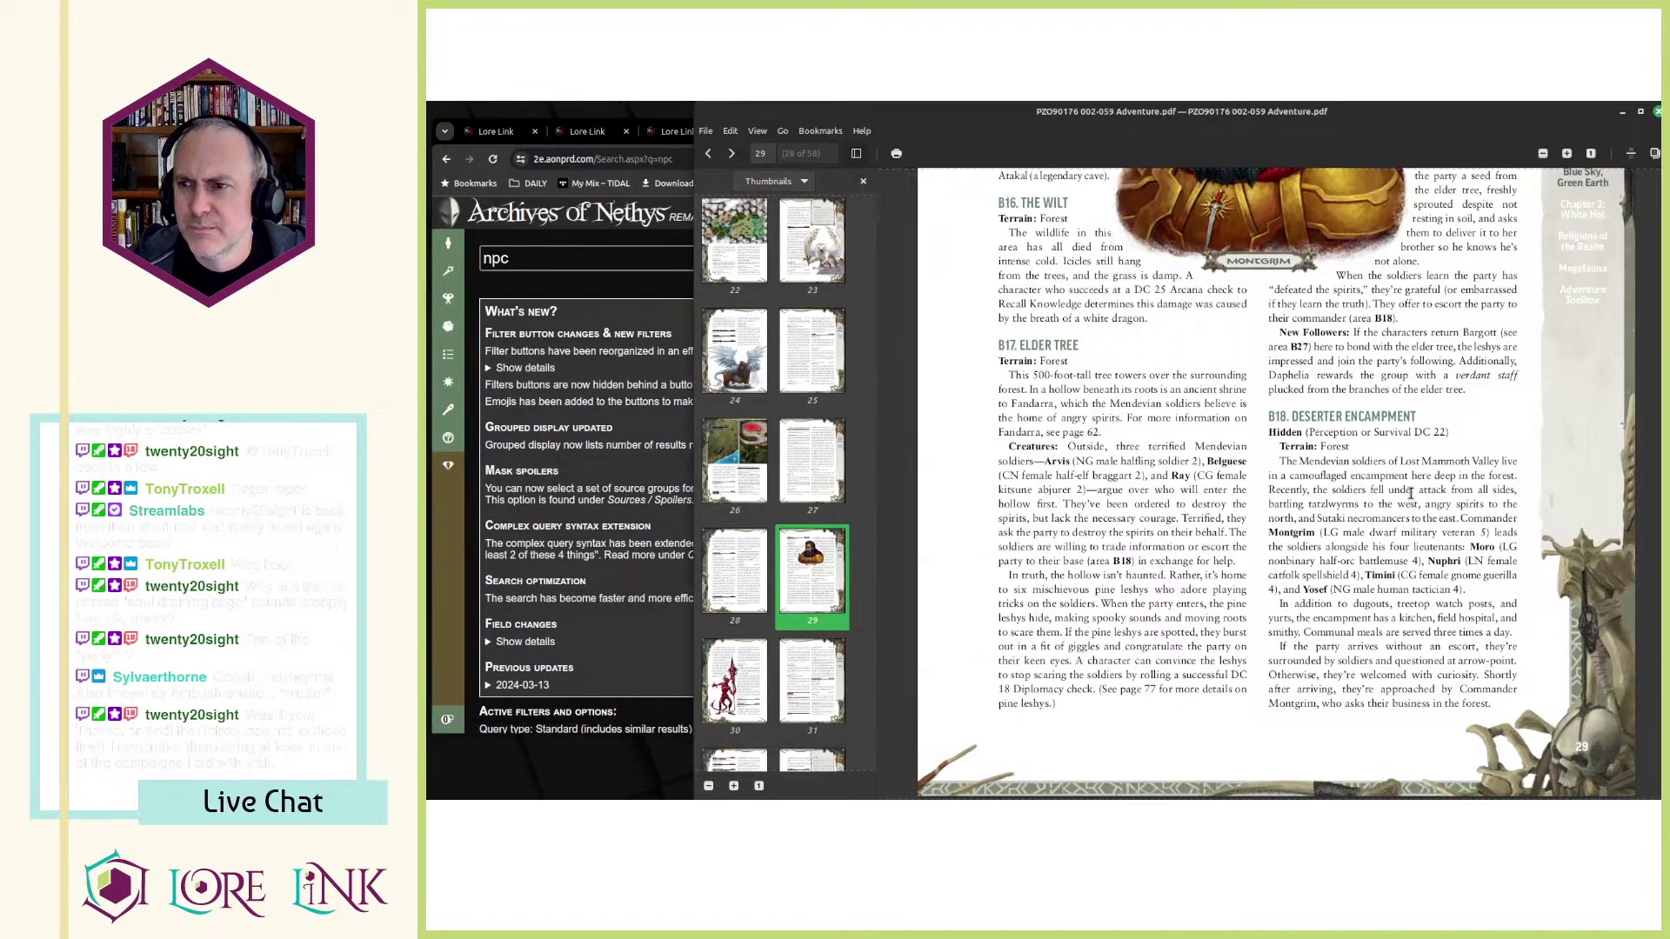
double_click(1113, 477)
key(ctrl+c)
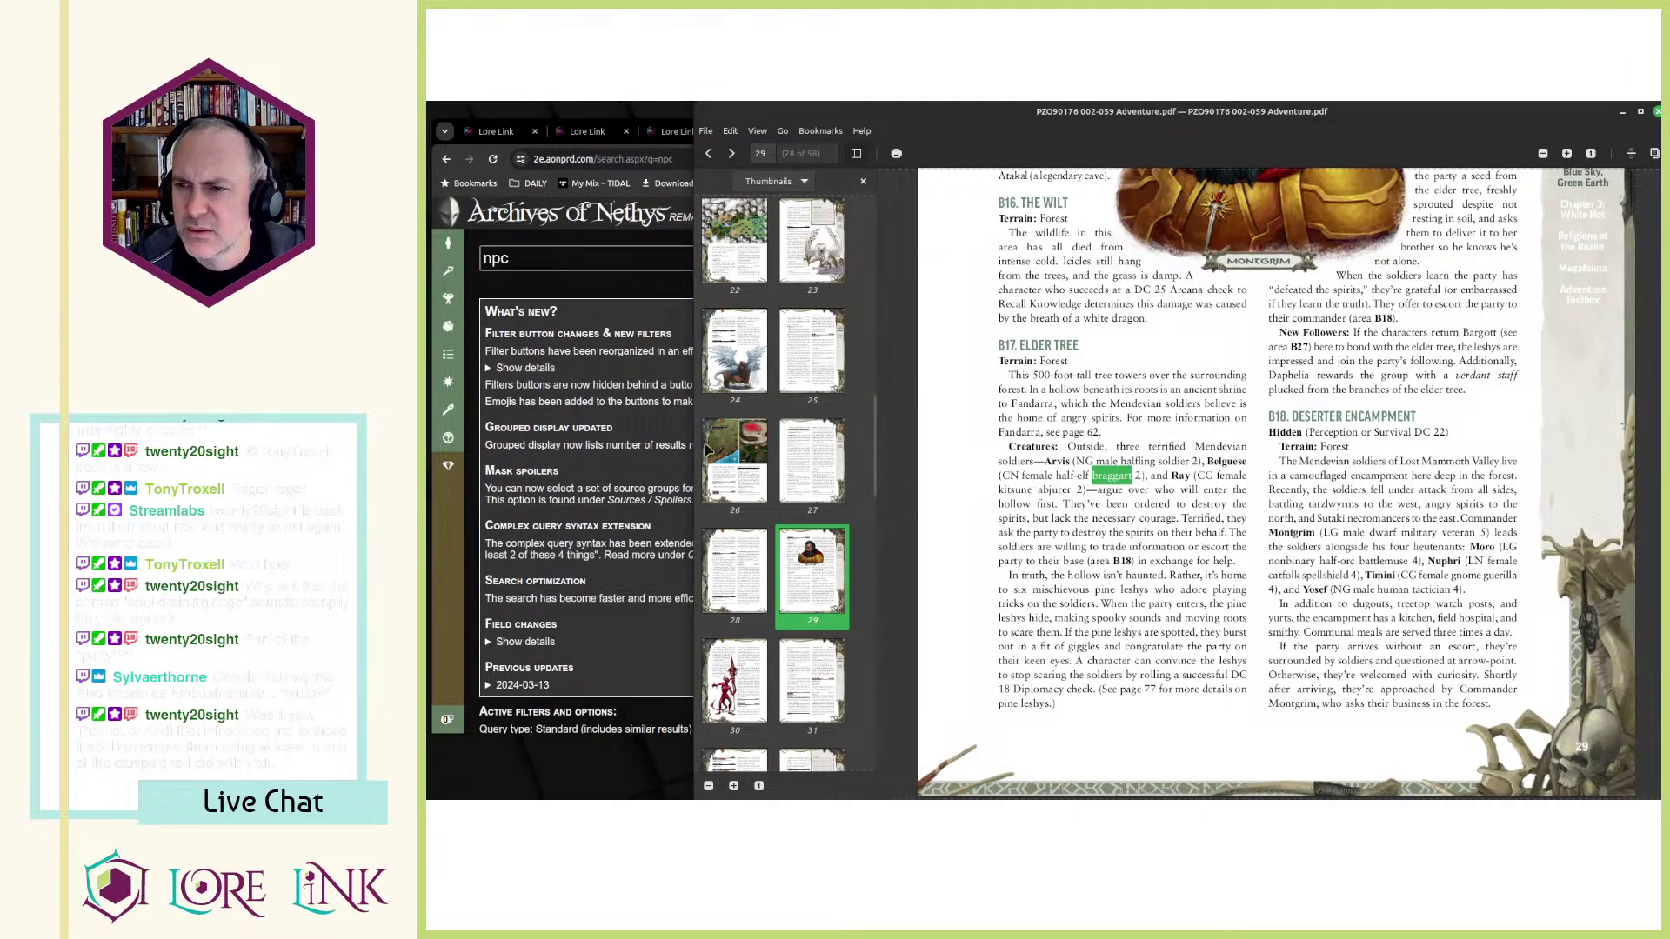
click(673, 369)
double_click(824, 213)
key(ctrl+v)
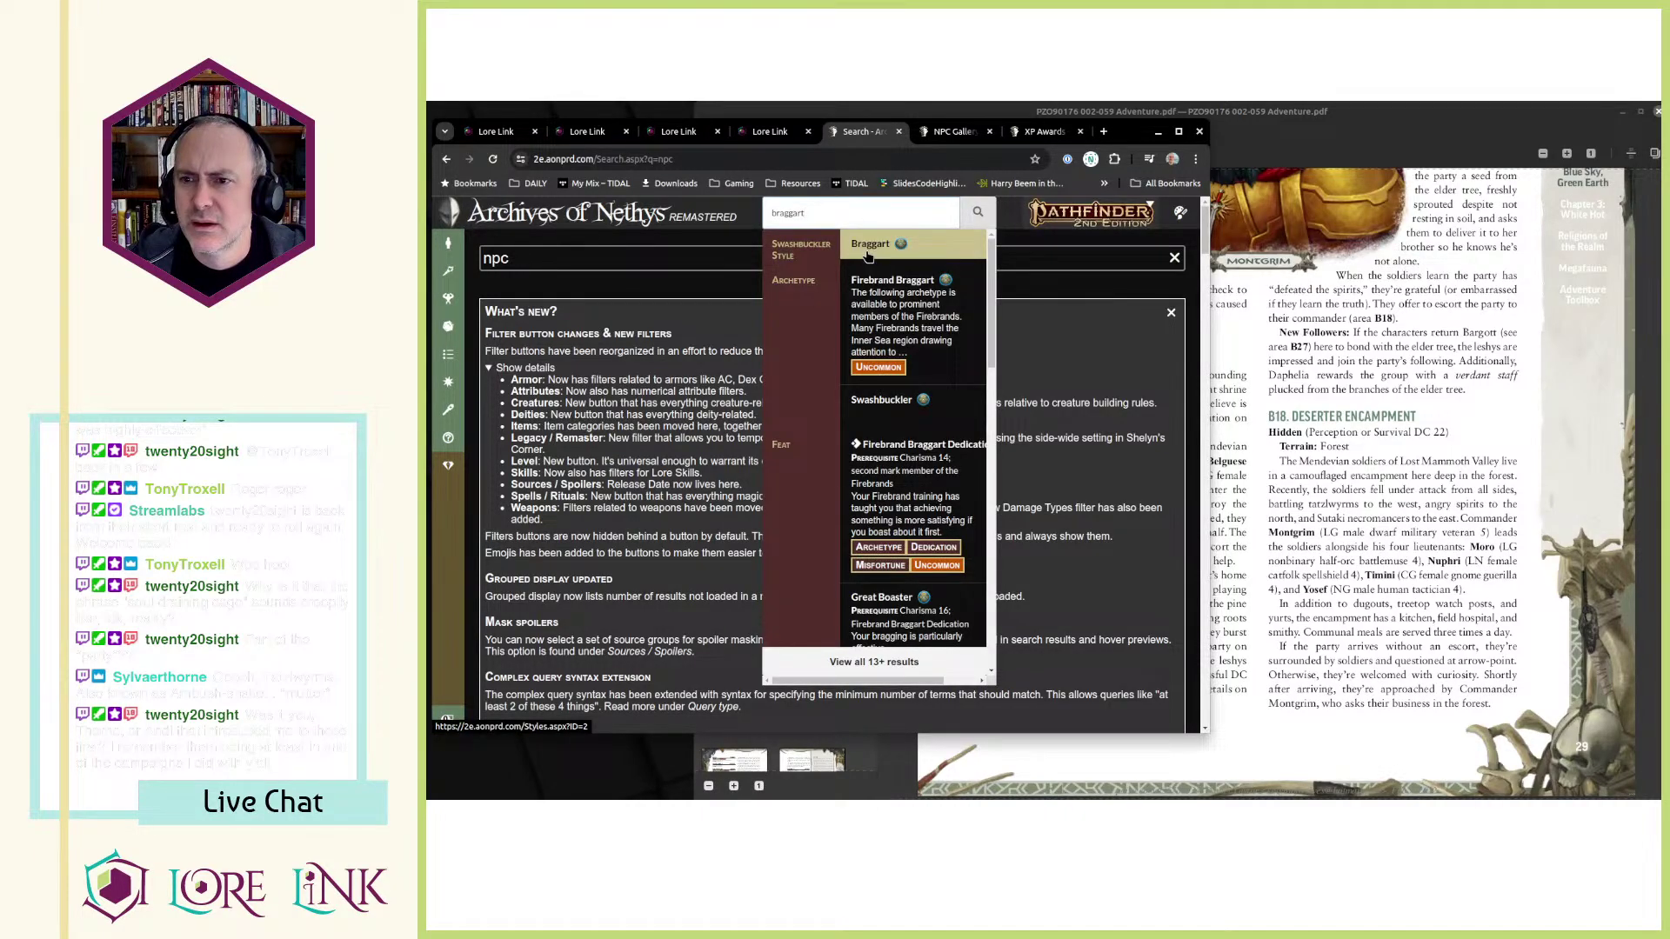
- Look through the braggart search suggestions and open the Braggart swashbuckler style entry
scroll(867, 255, down, 10)
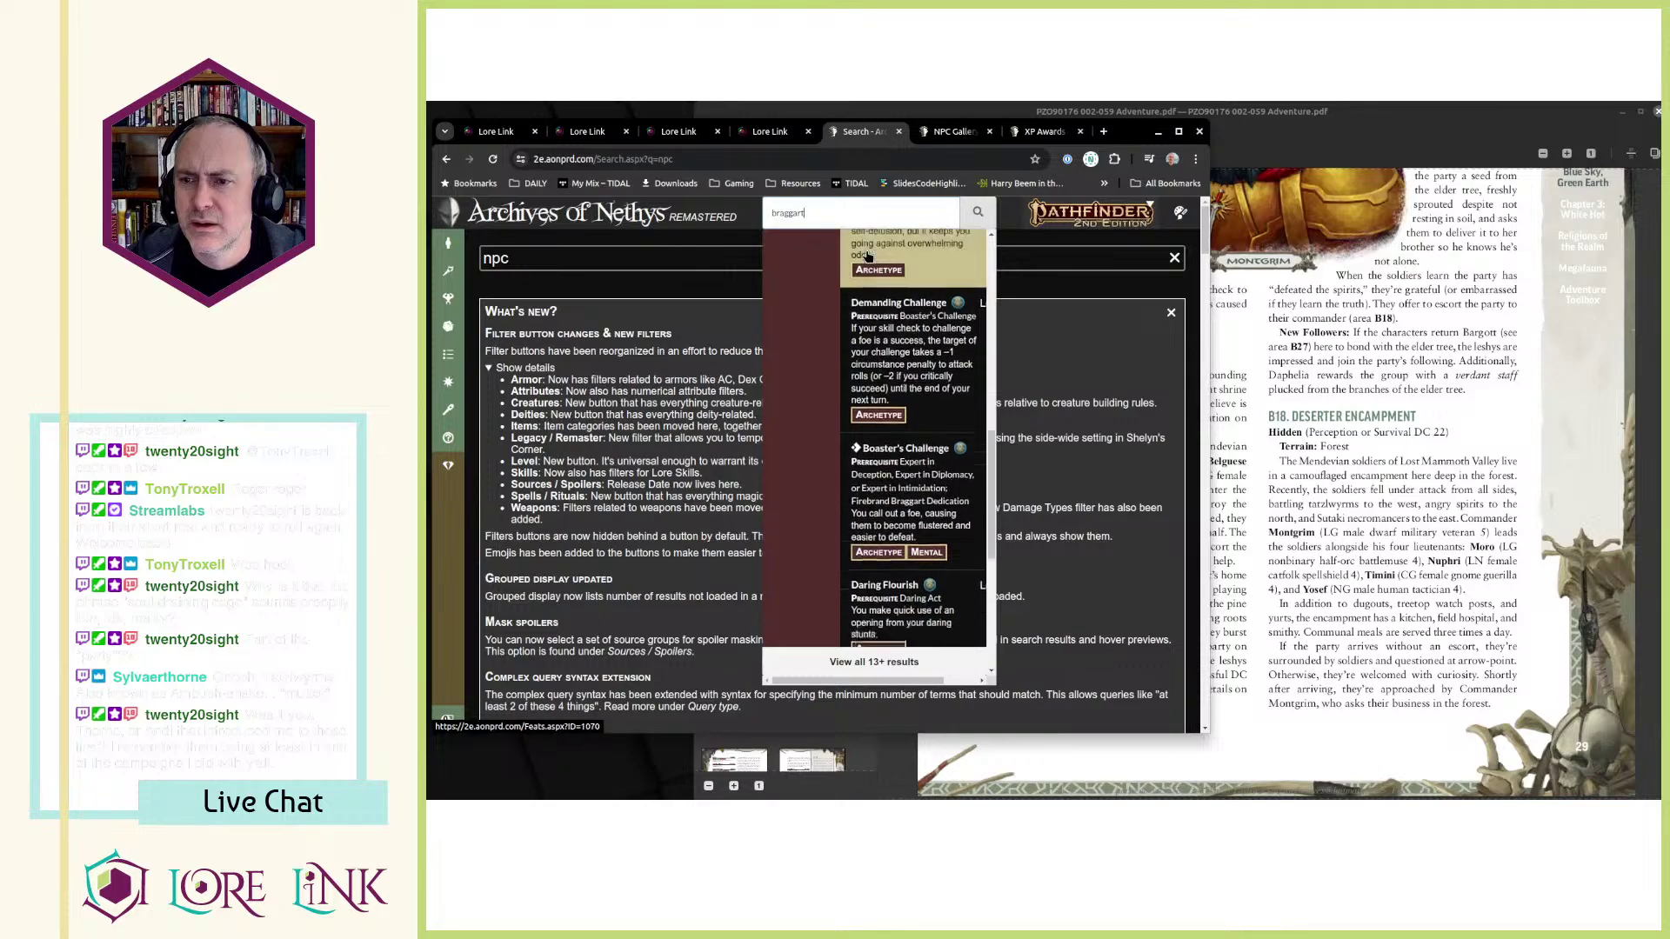
scroll(869, 261, down, 5)
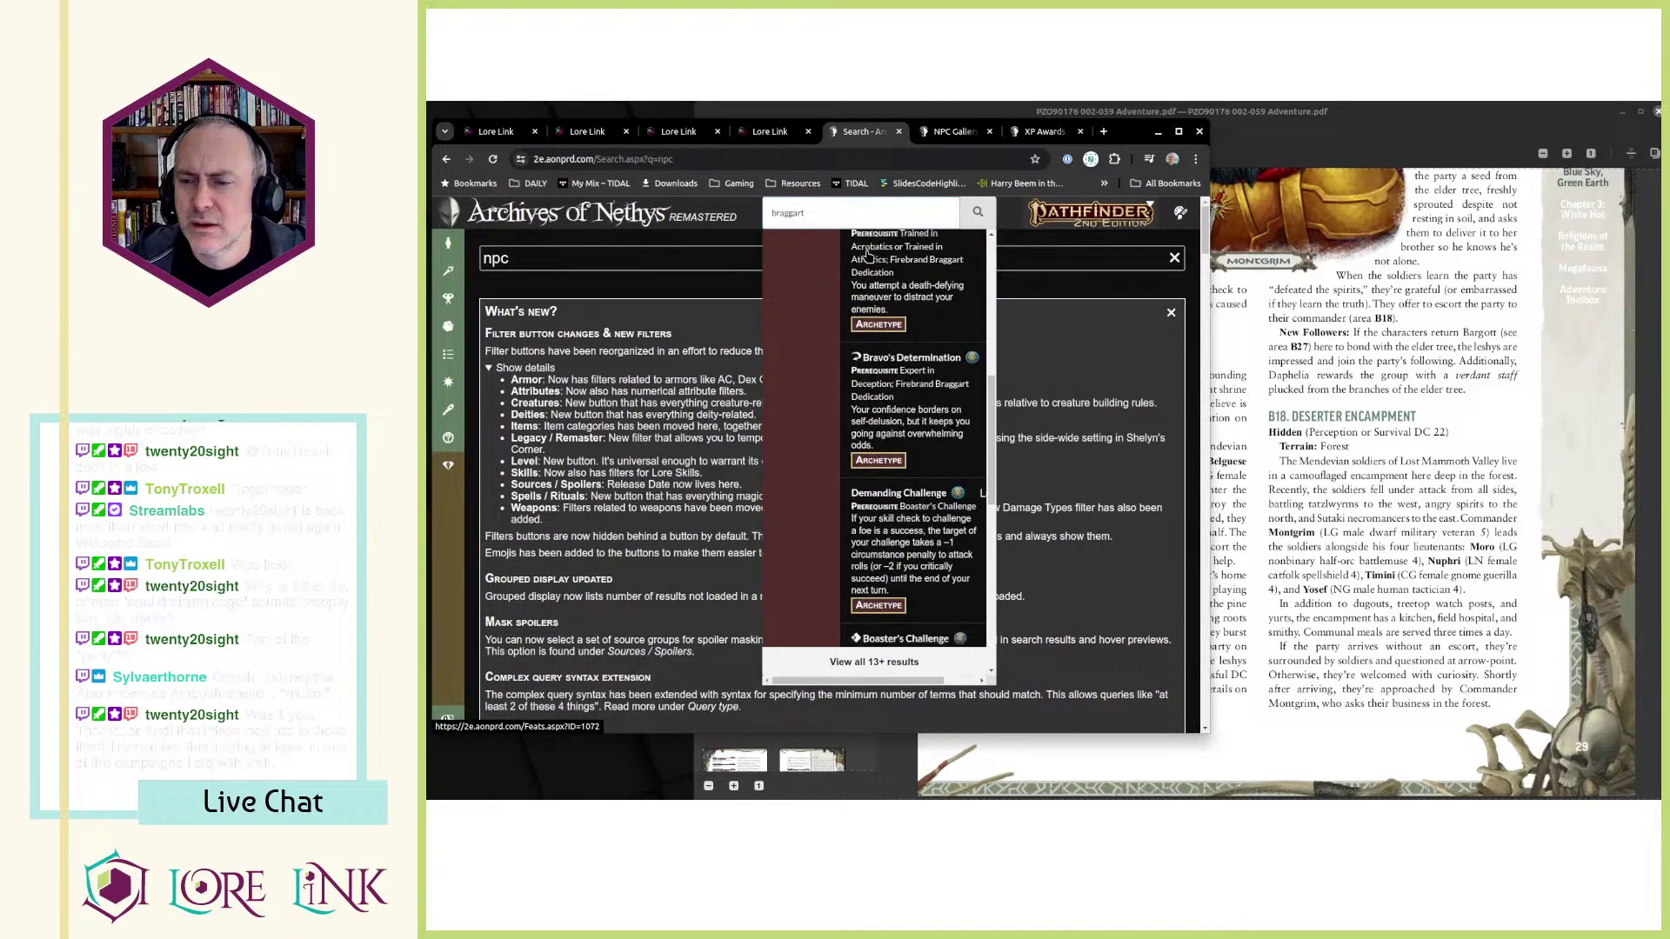
scroll(883, 287, up, 10)
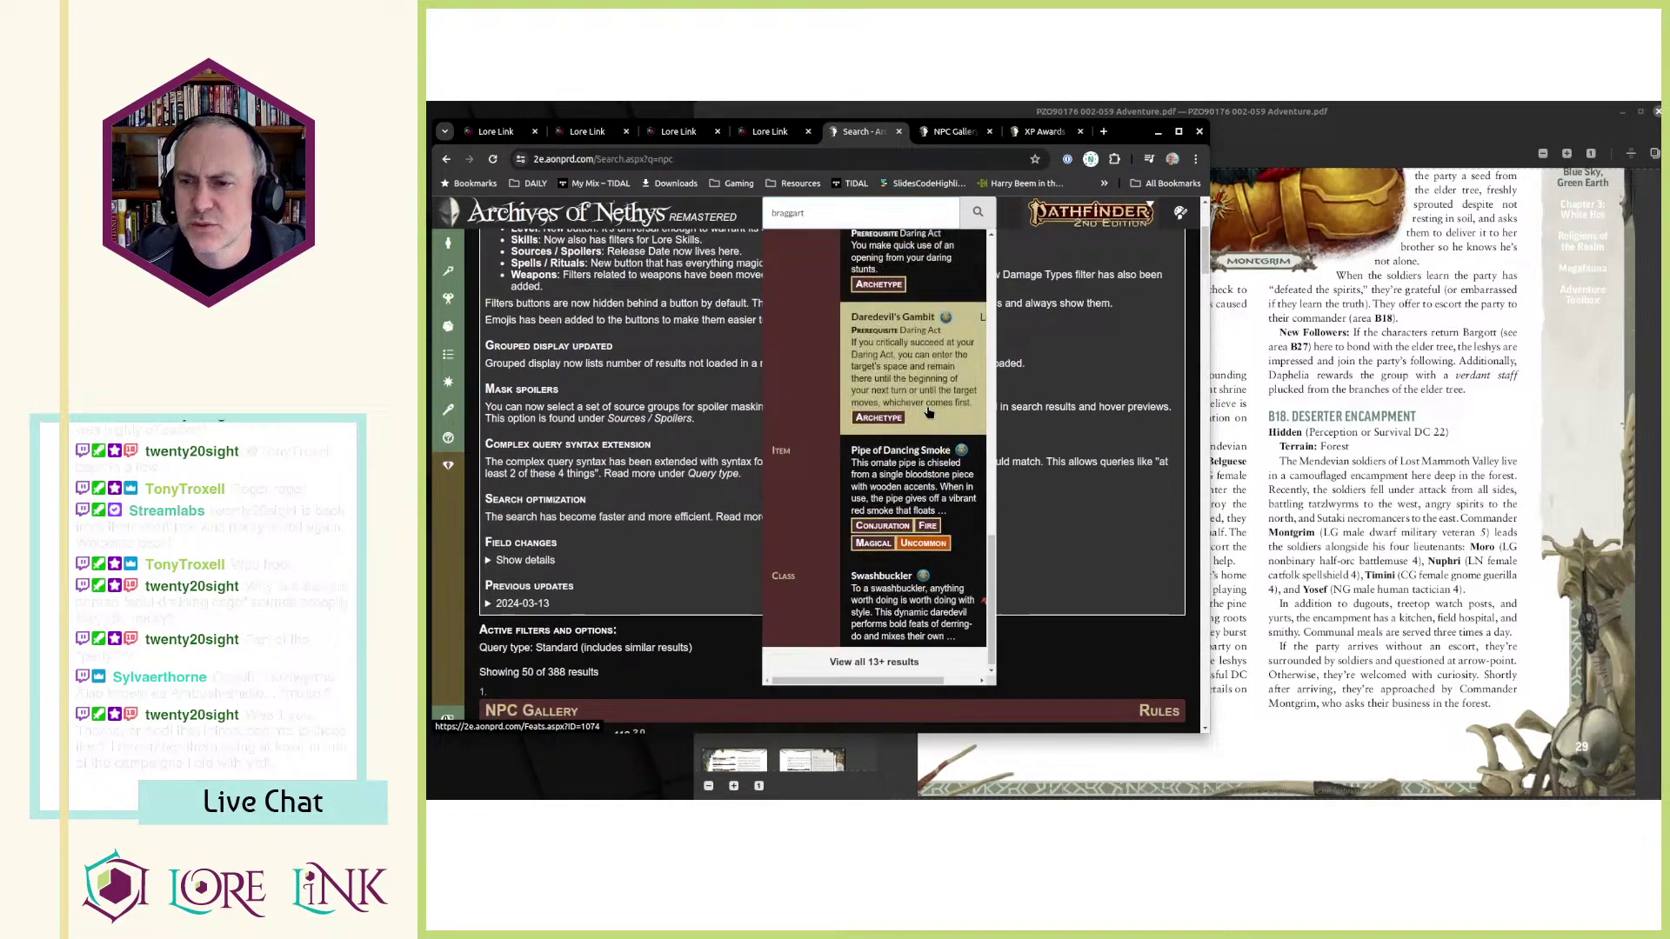
click(875, 247)
- Compare the Braggart style entry with the soldiers' details in the B17 Elder Tree section of the adventure PDF
click(1252, 435)
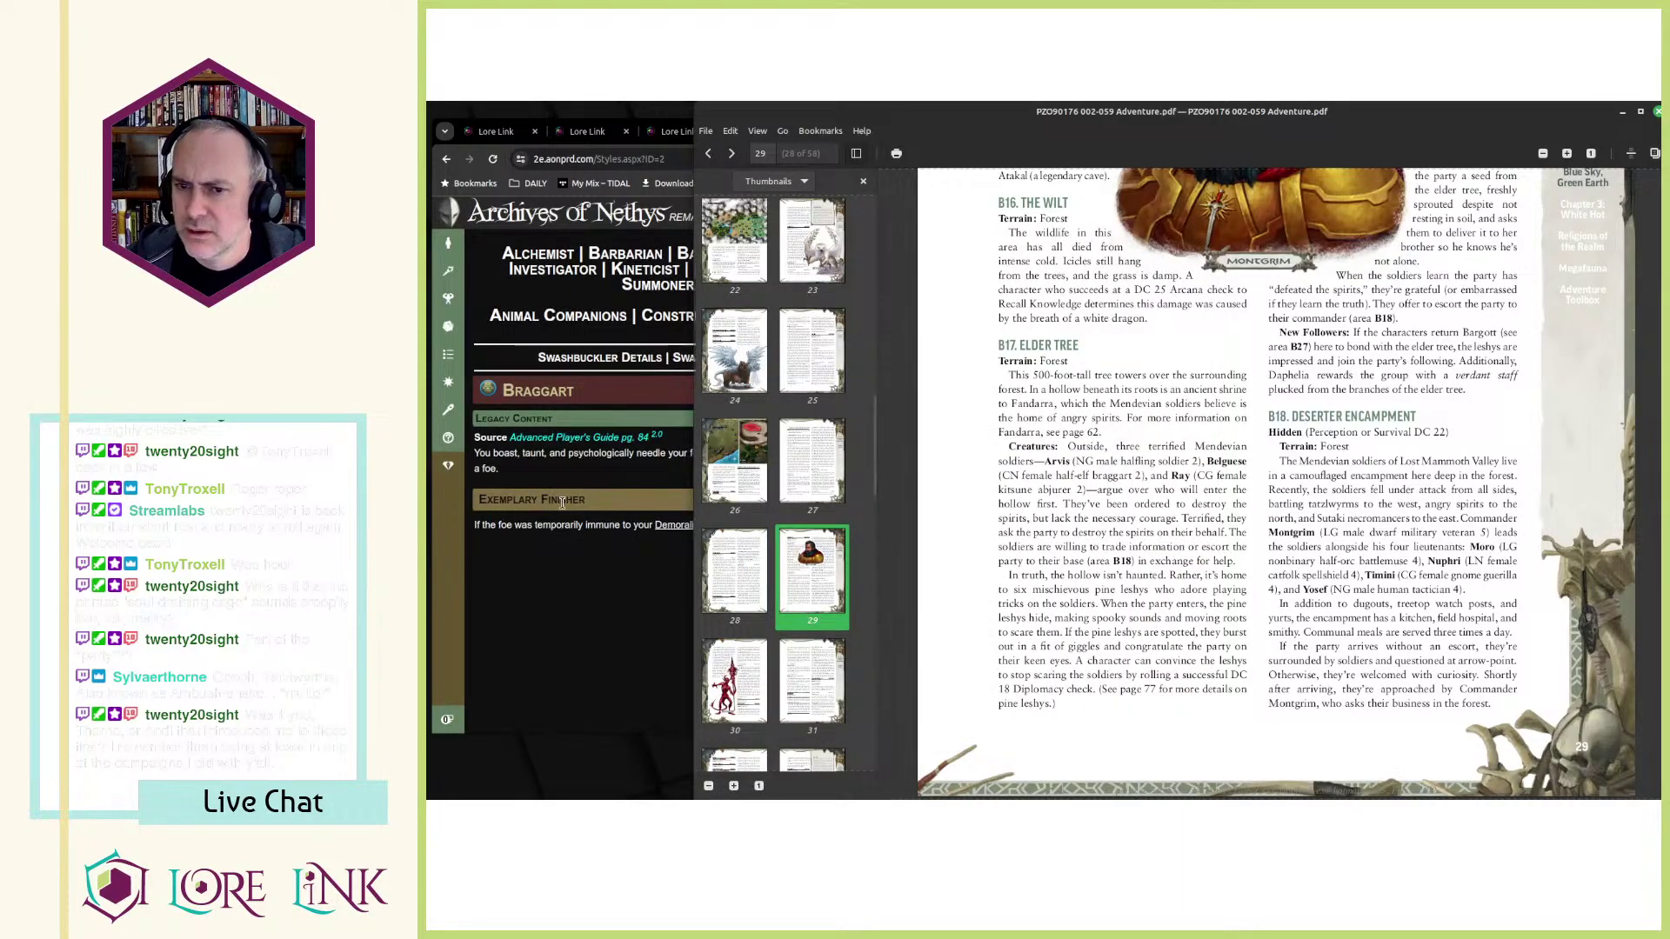
click(648, 497)
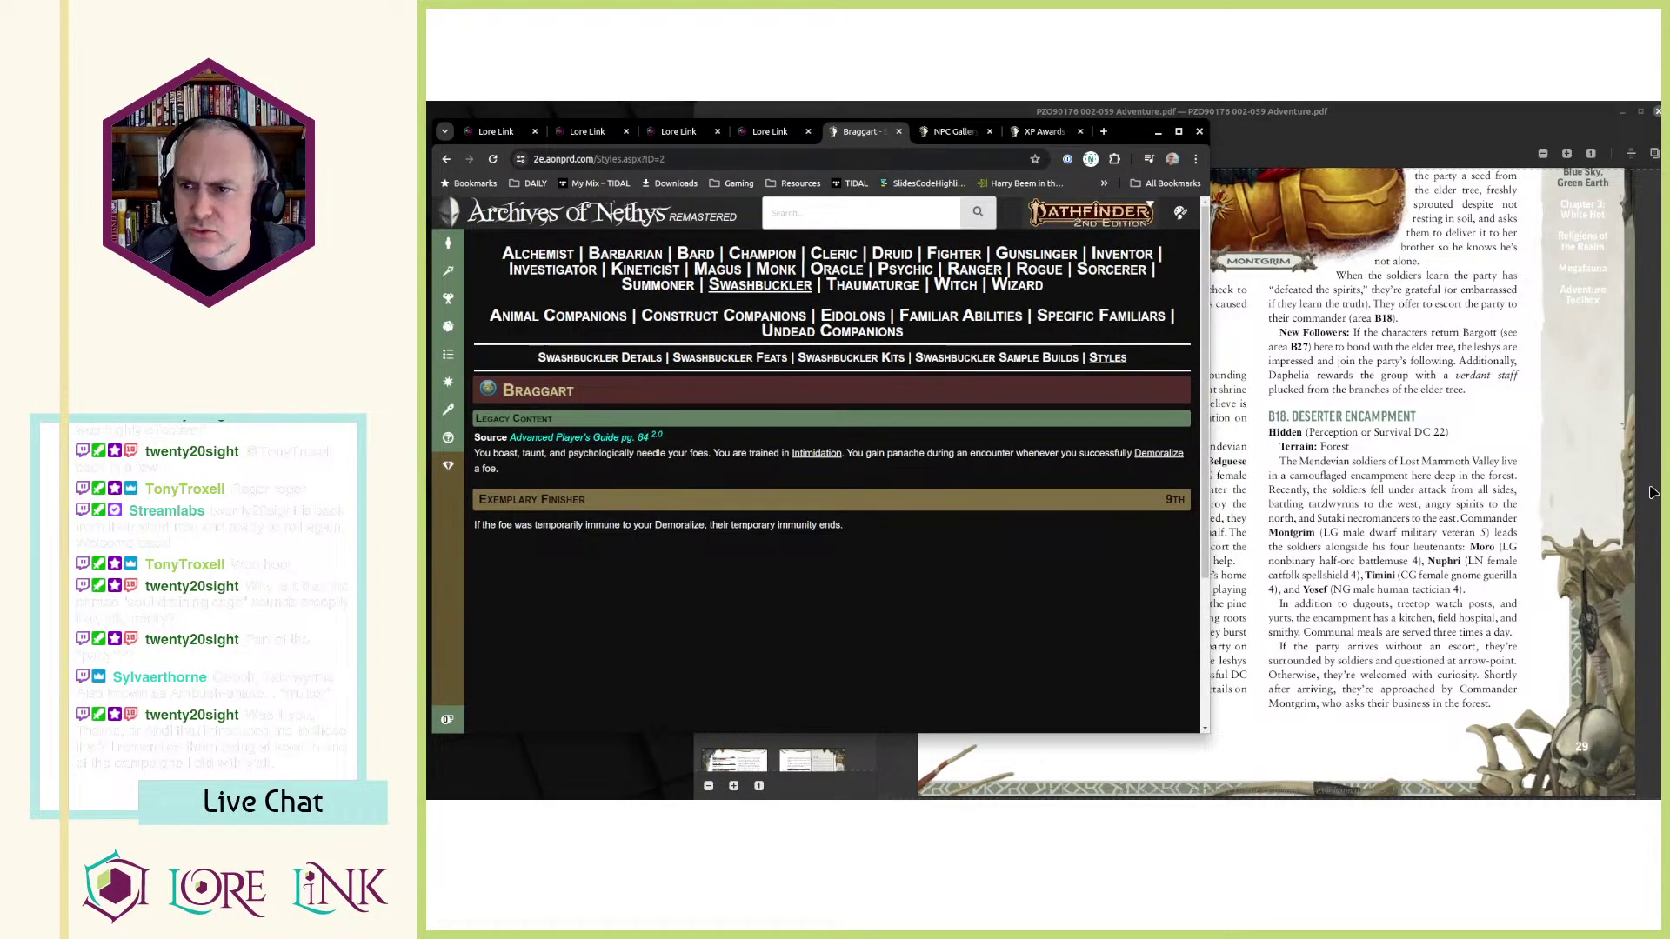
click(1406, 453)
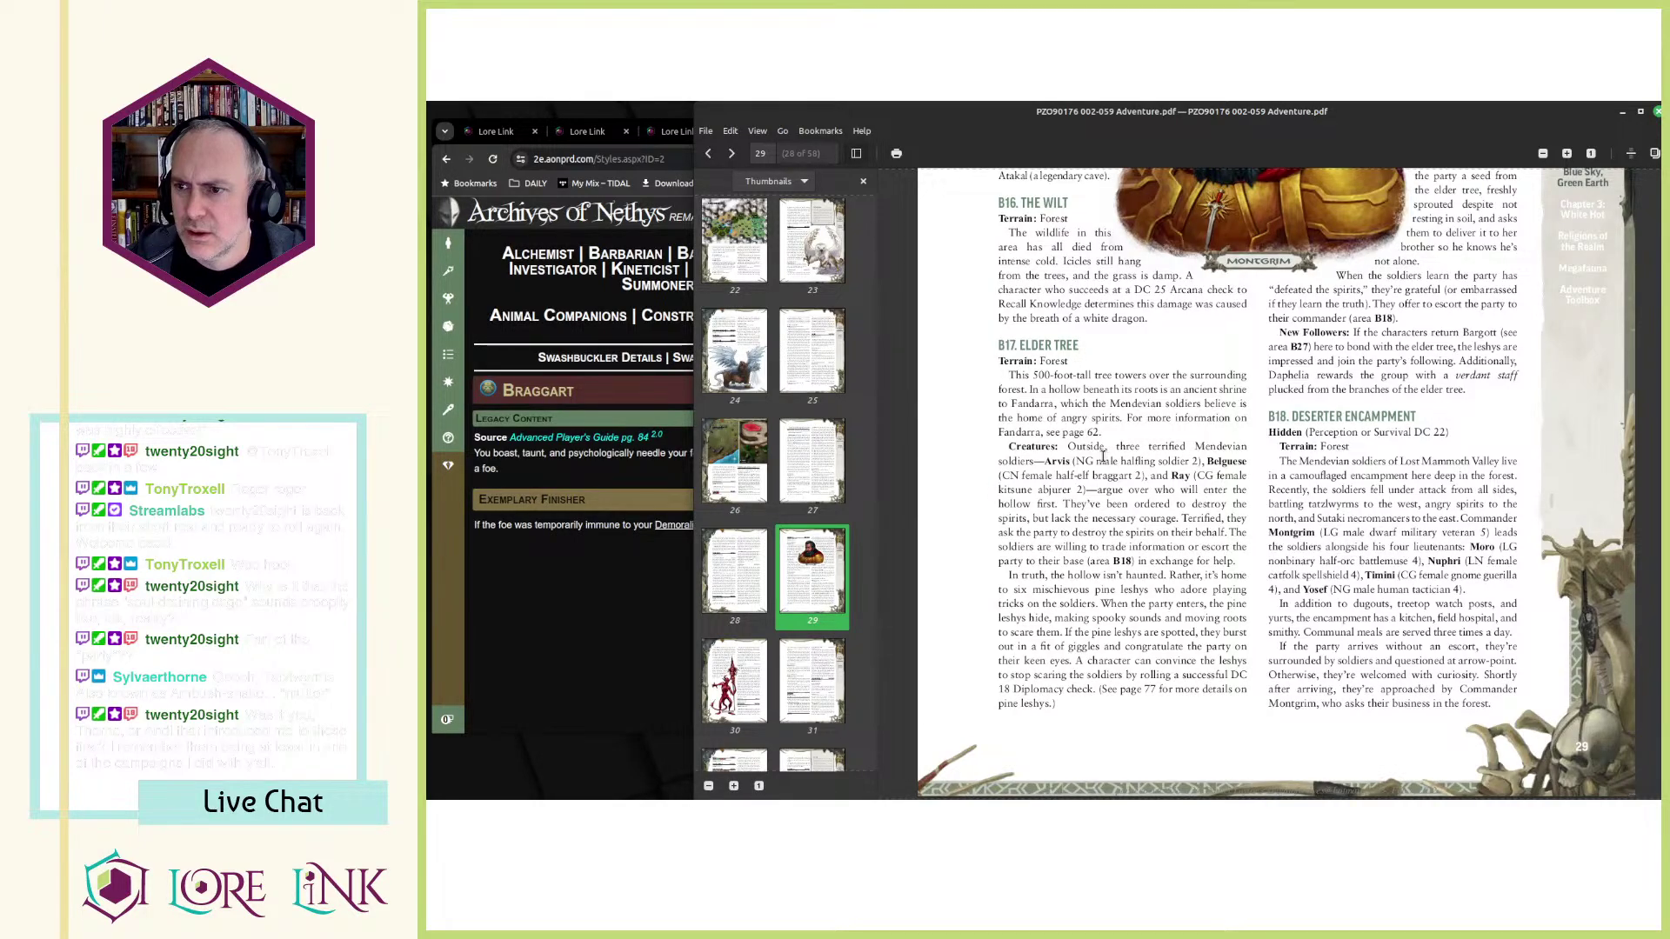
scroll(1103, 456, down, 5)
scroll(1103, 457, up, 6)
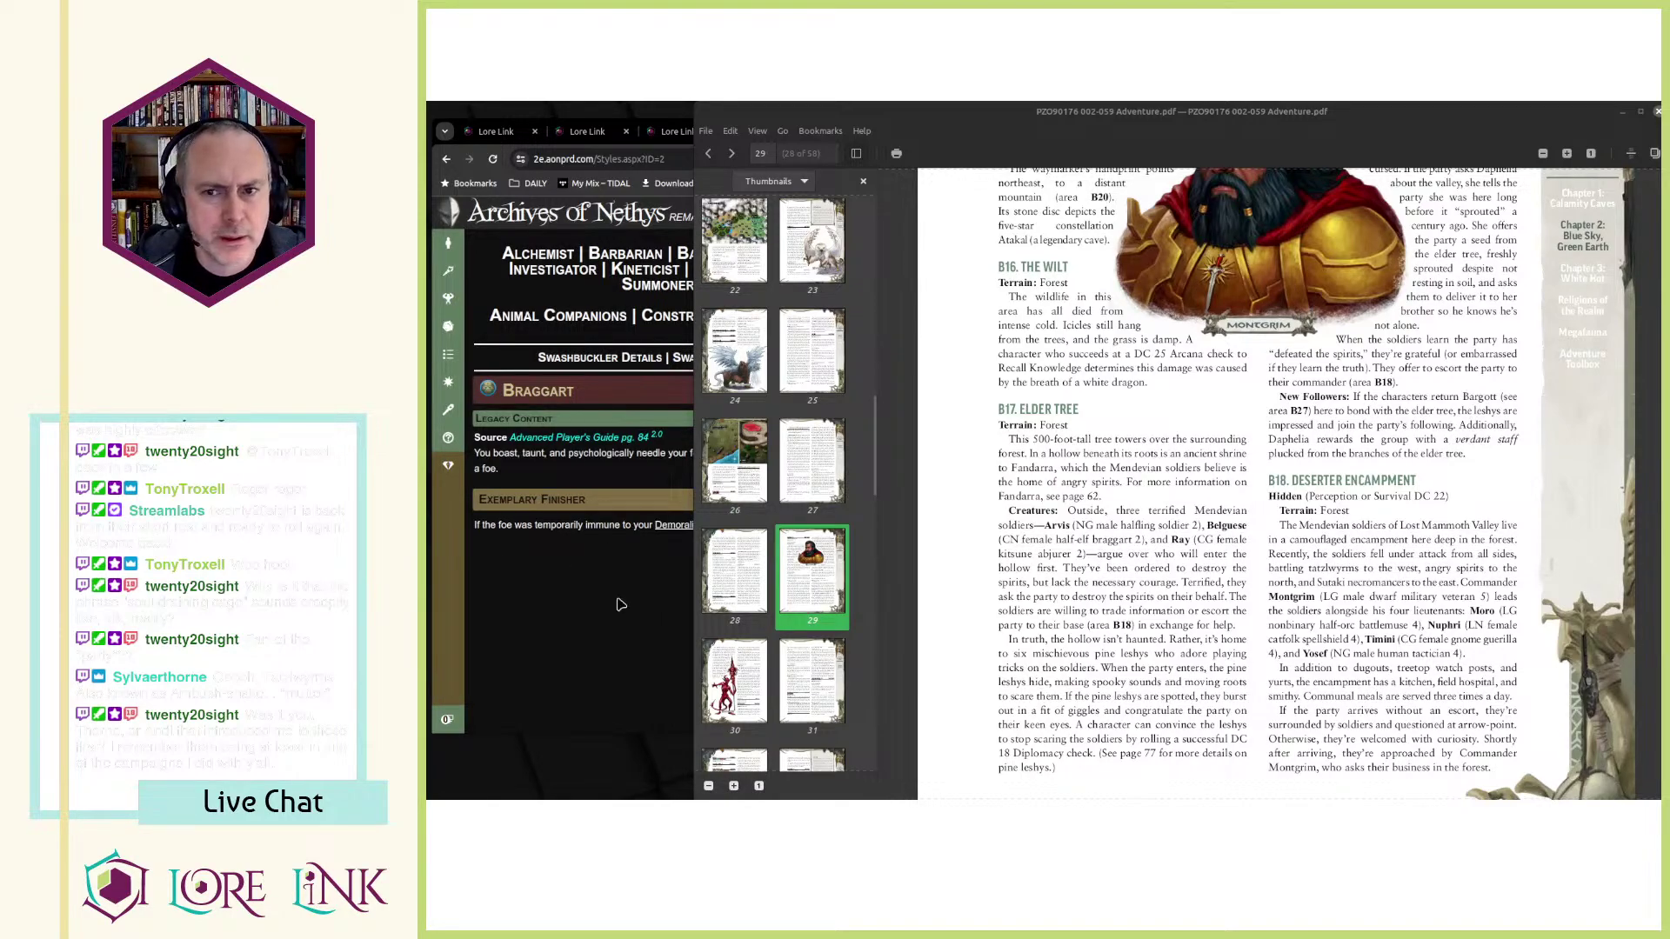
- Return to the open Arvis form in Lore Link and save the new character
click(620, 604)
click(515, 132)
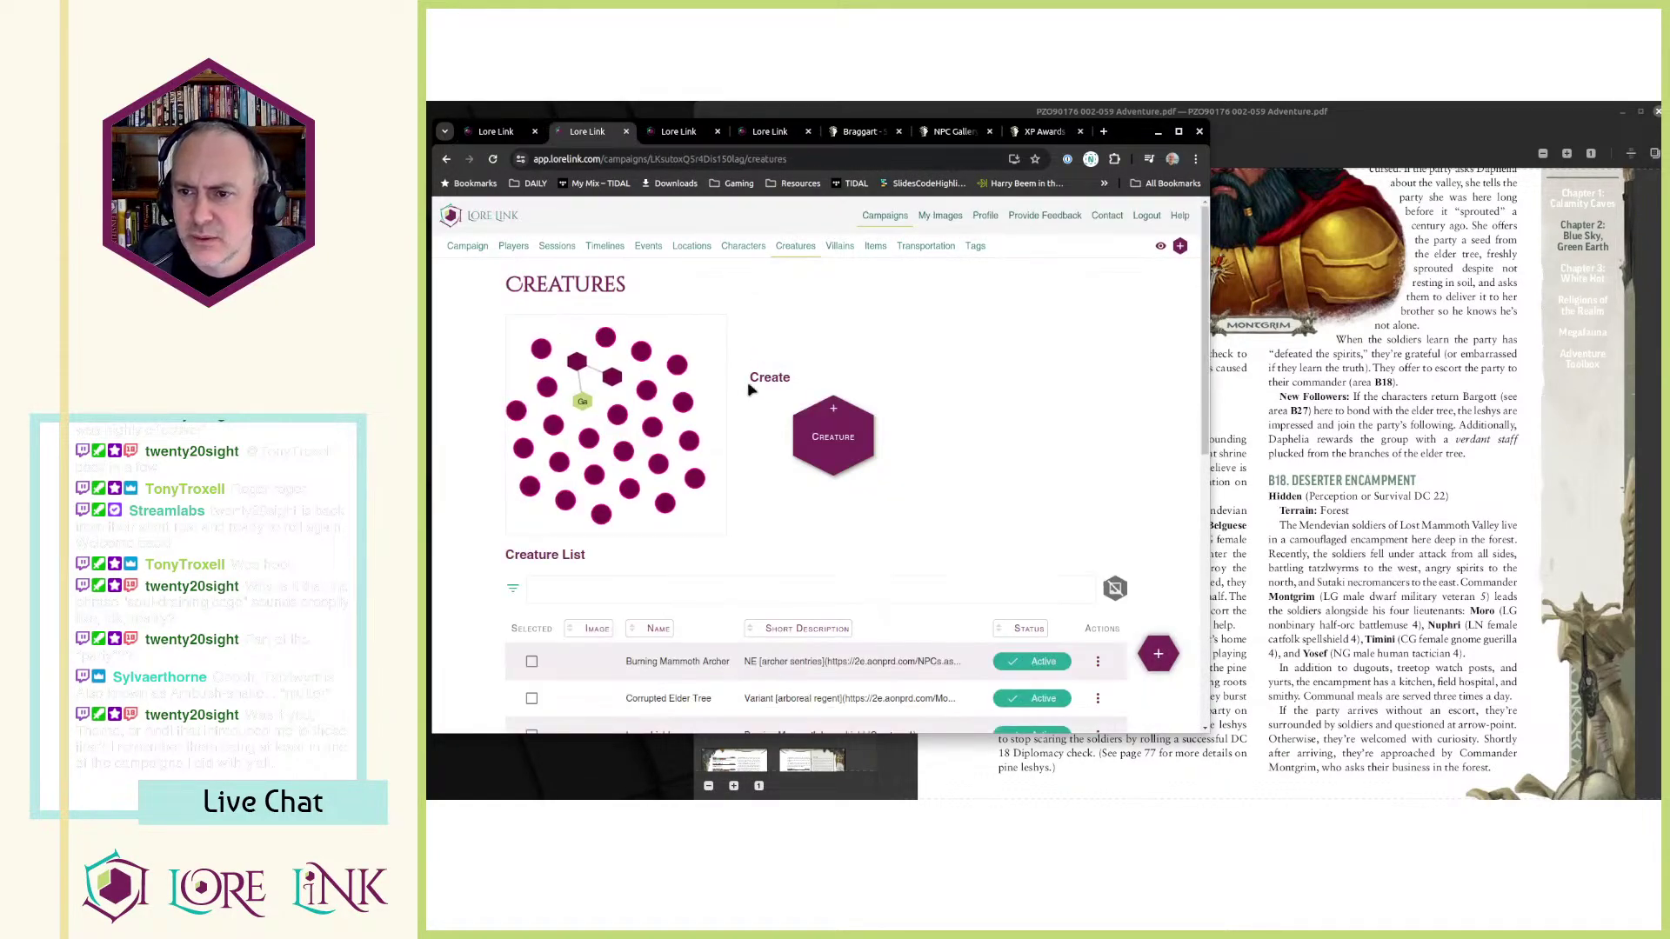
key(ctrl+Tab)
key(ctrl+Tab)
key(ctrl+shift+Tab)
scroll(808, 464, down, 1)
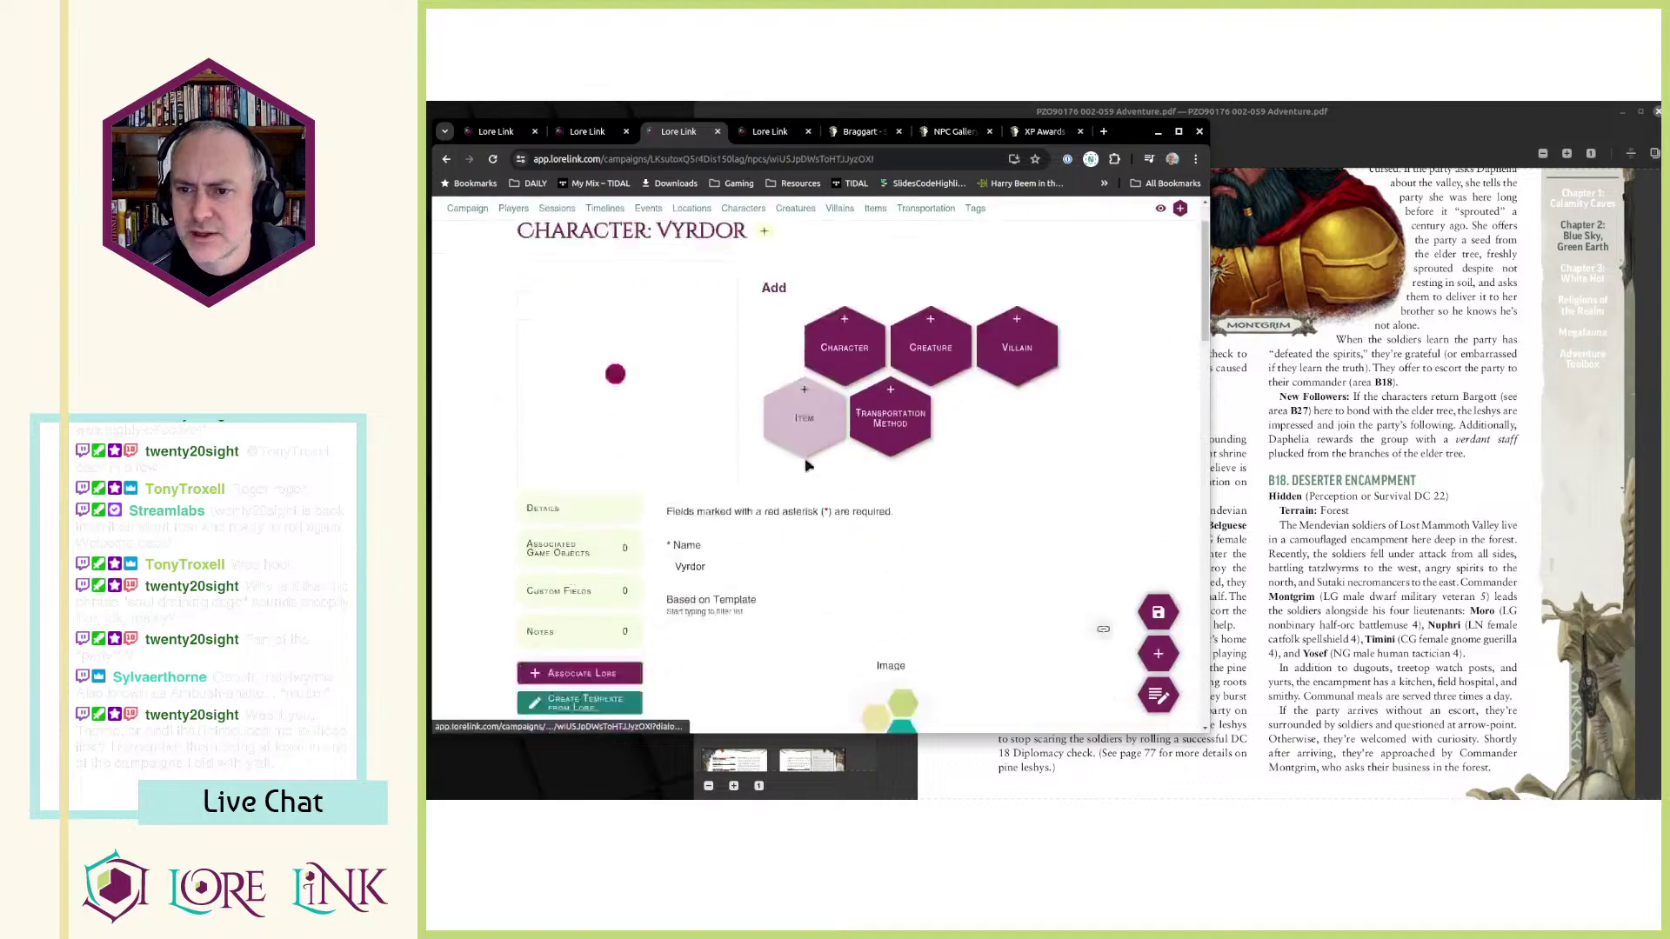
scroll(808, 464, down, 3)
key(ctrl+Tab)
scroll(1111, 591, down, 3)
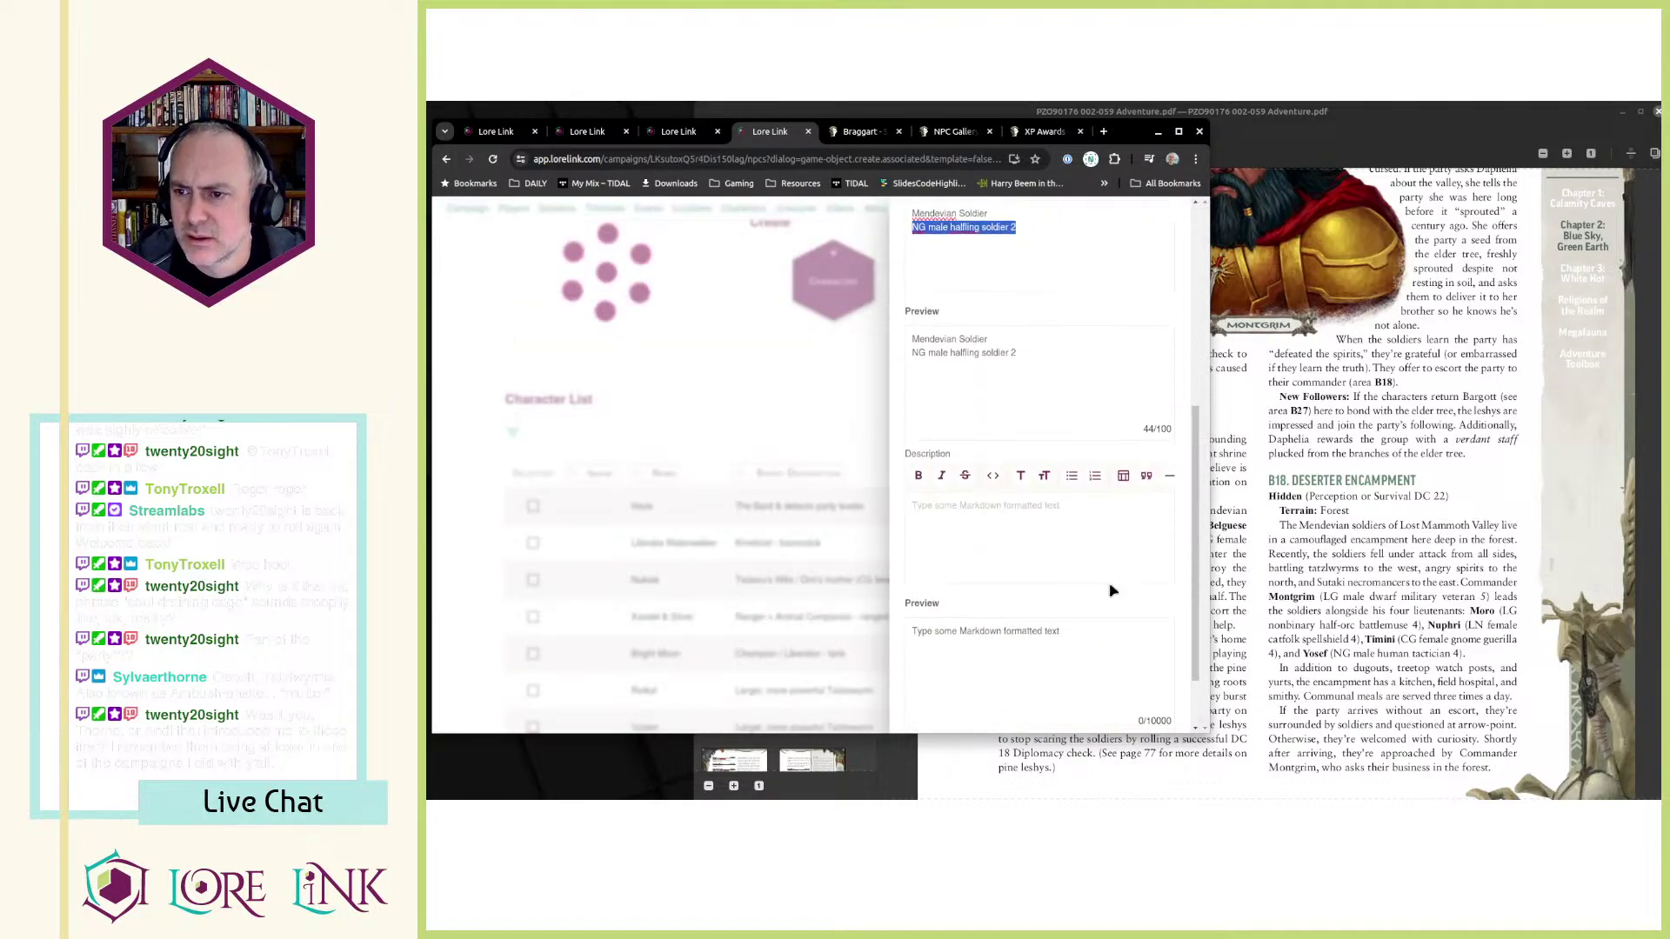
scroll(1111, 591, down, 1)
click(1150, 692)
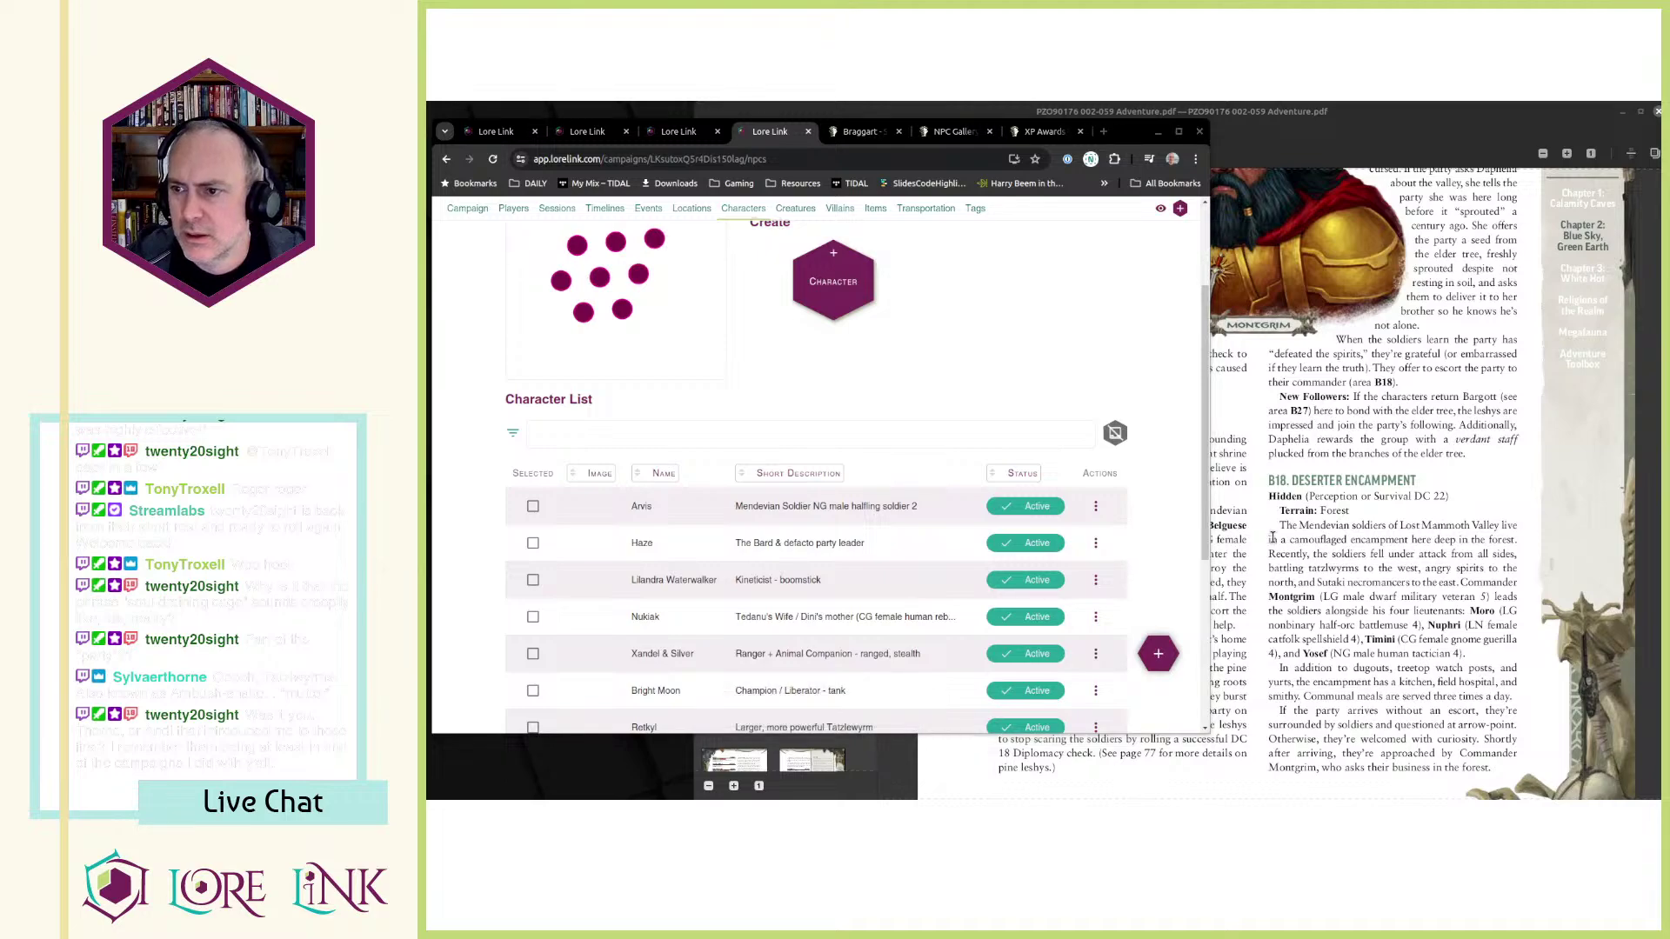
- Copy the name Belguese from the adventure PDF's B17 Creatures paragraph and start a new Lore Link character with that name
key(alt+Tab)
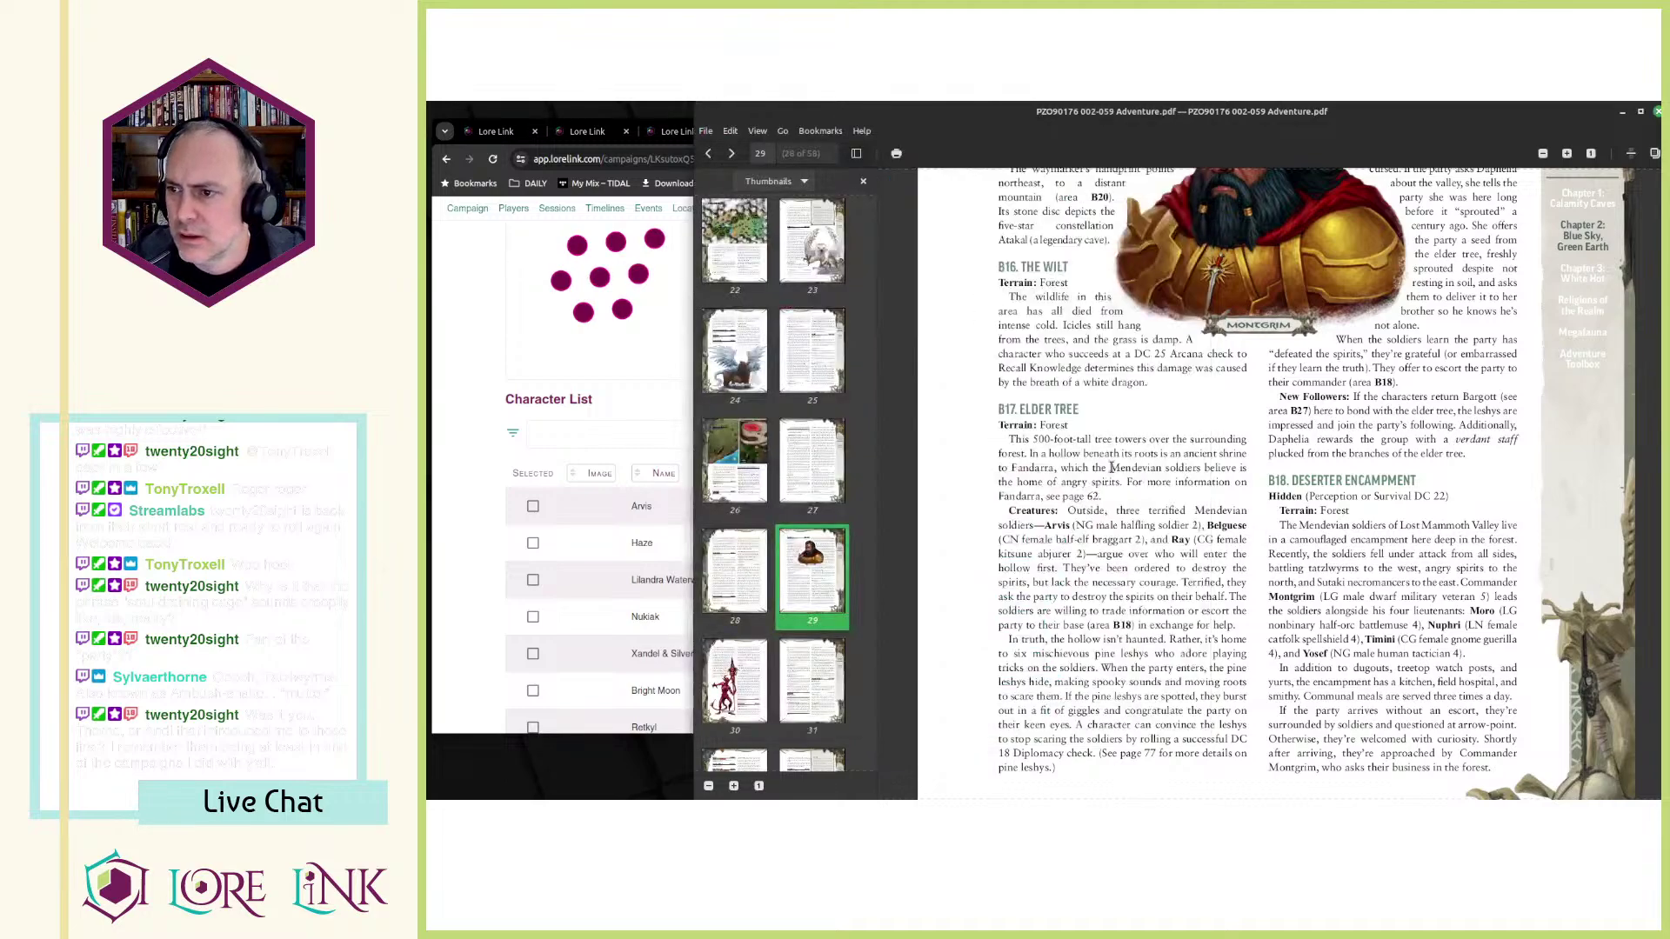
double_click(1221, 526)
key(ctrl+c)
key(alt+Tab)
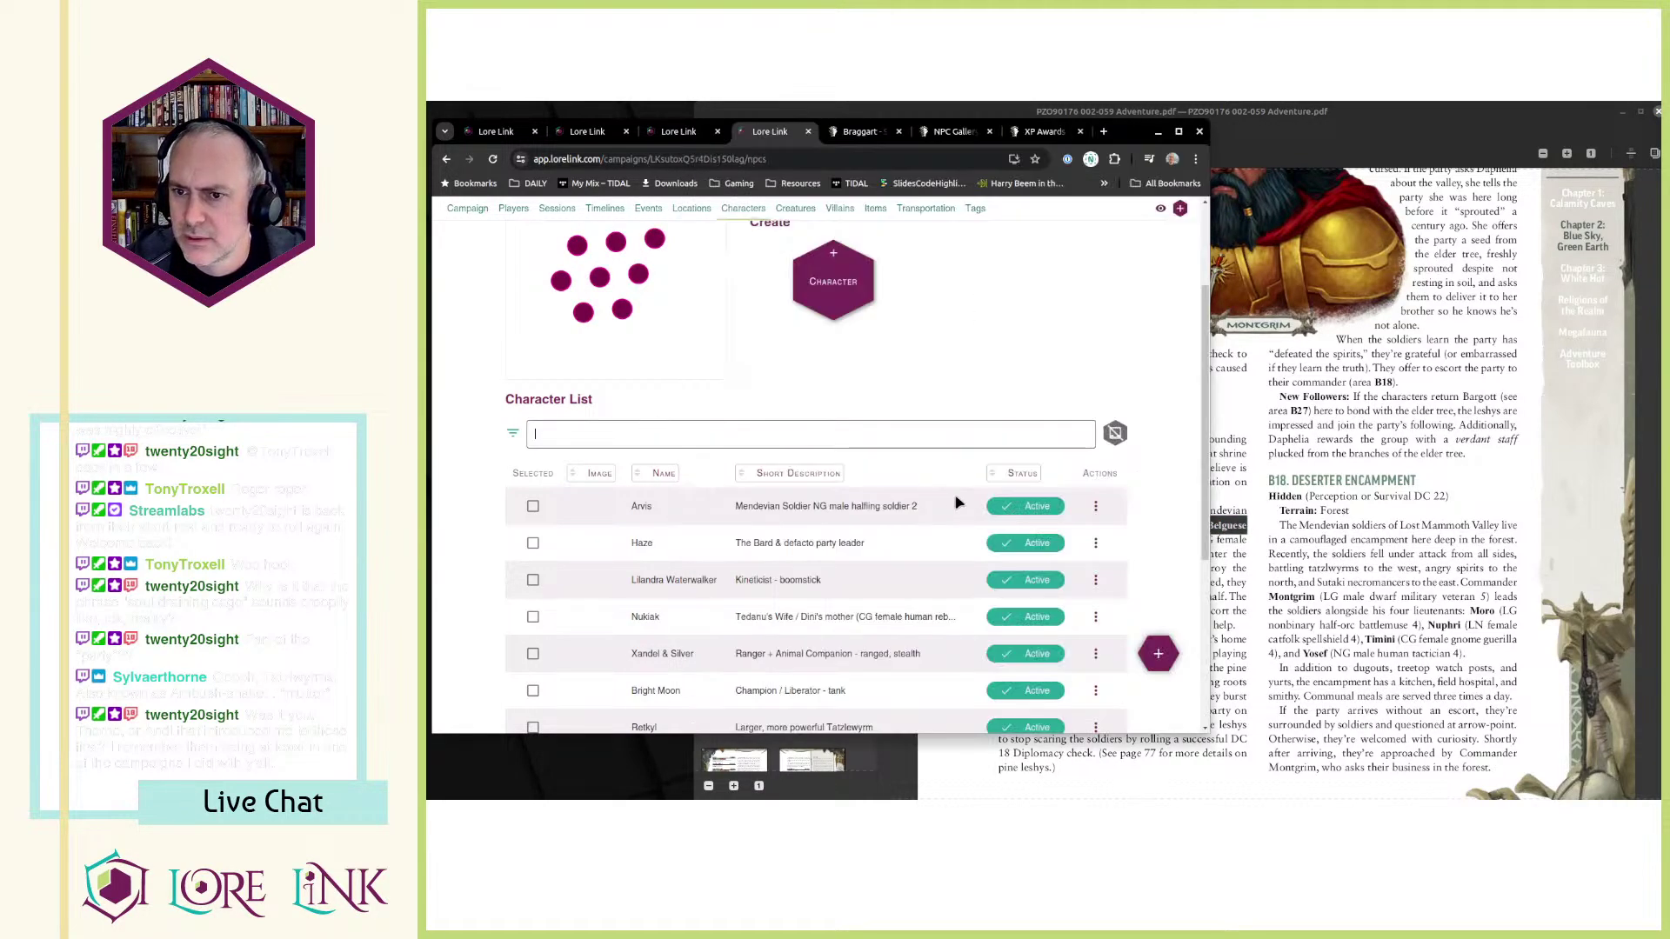
click(1157, 665)
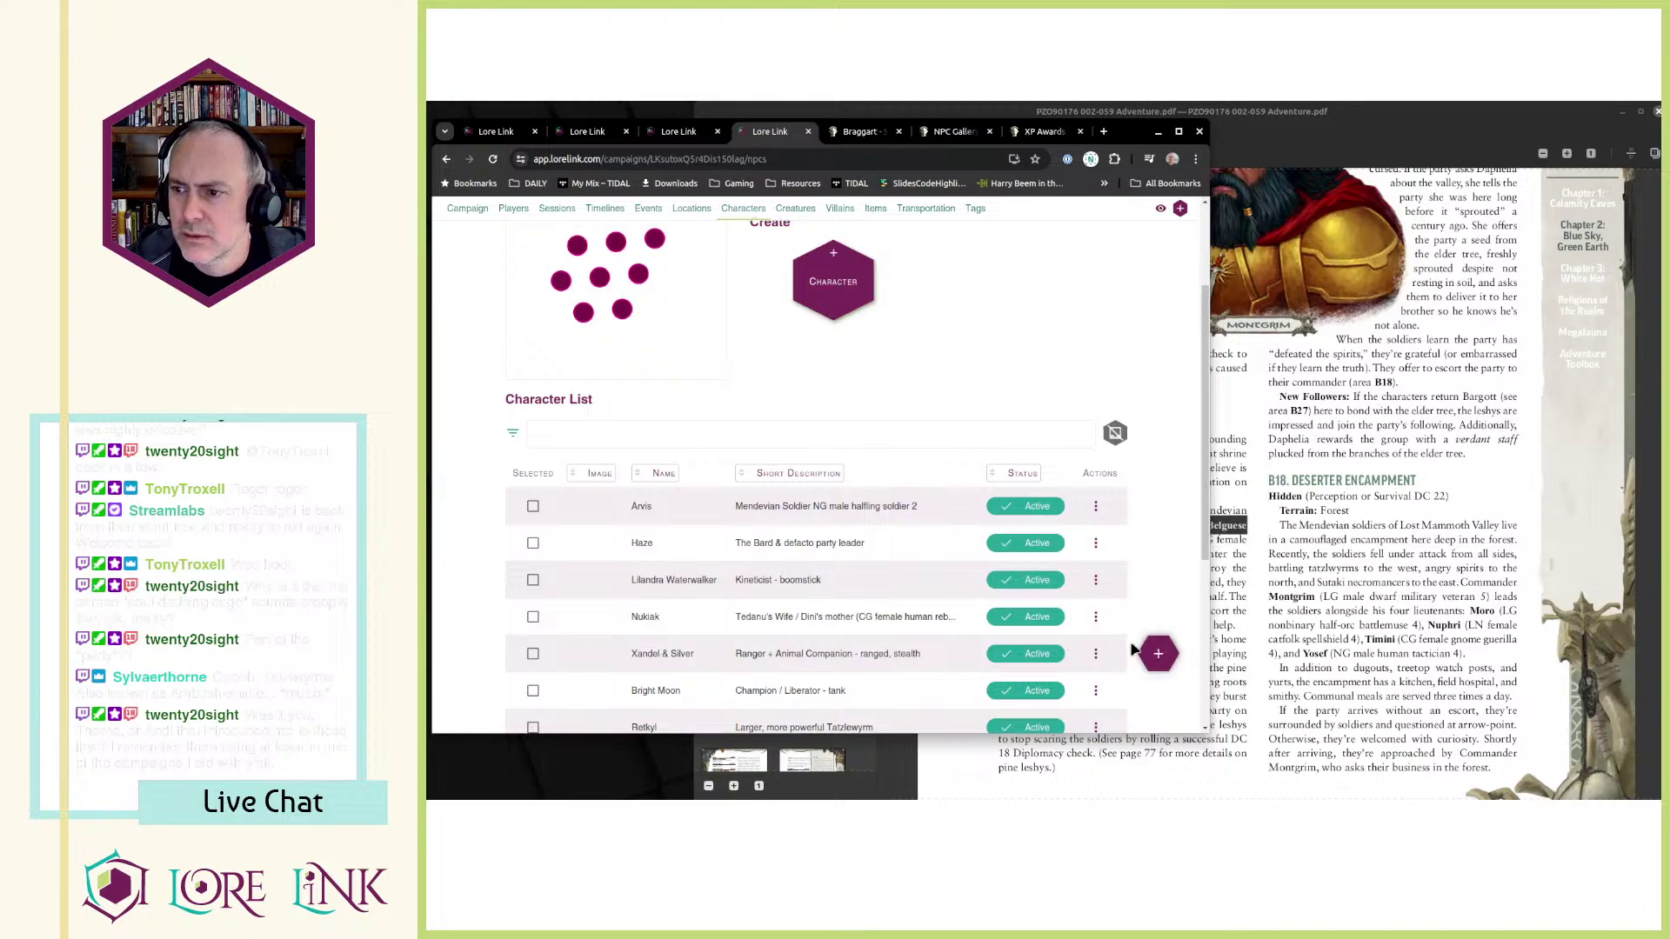
click(1141, 654)
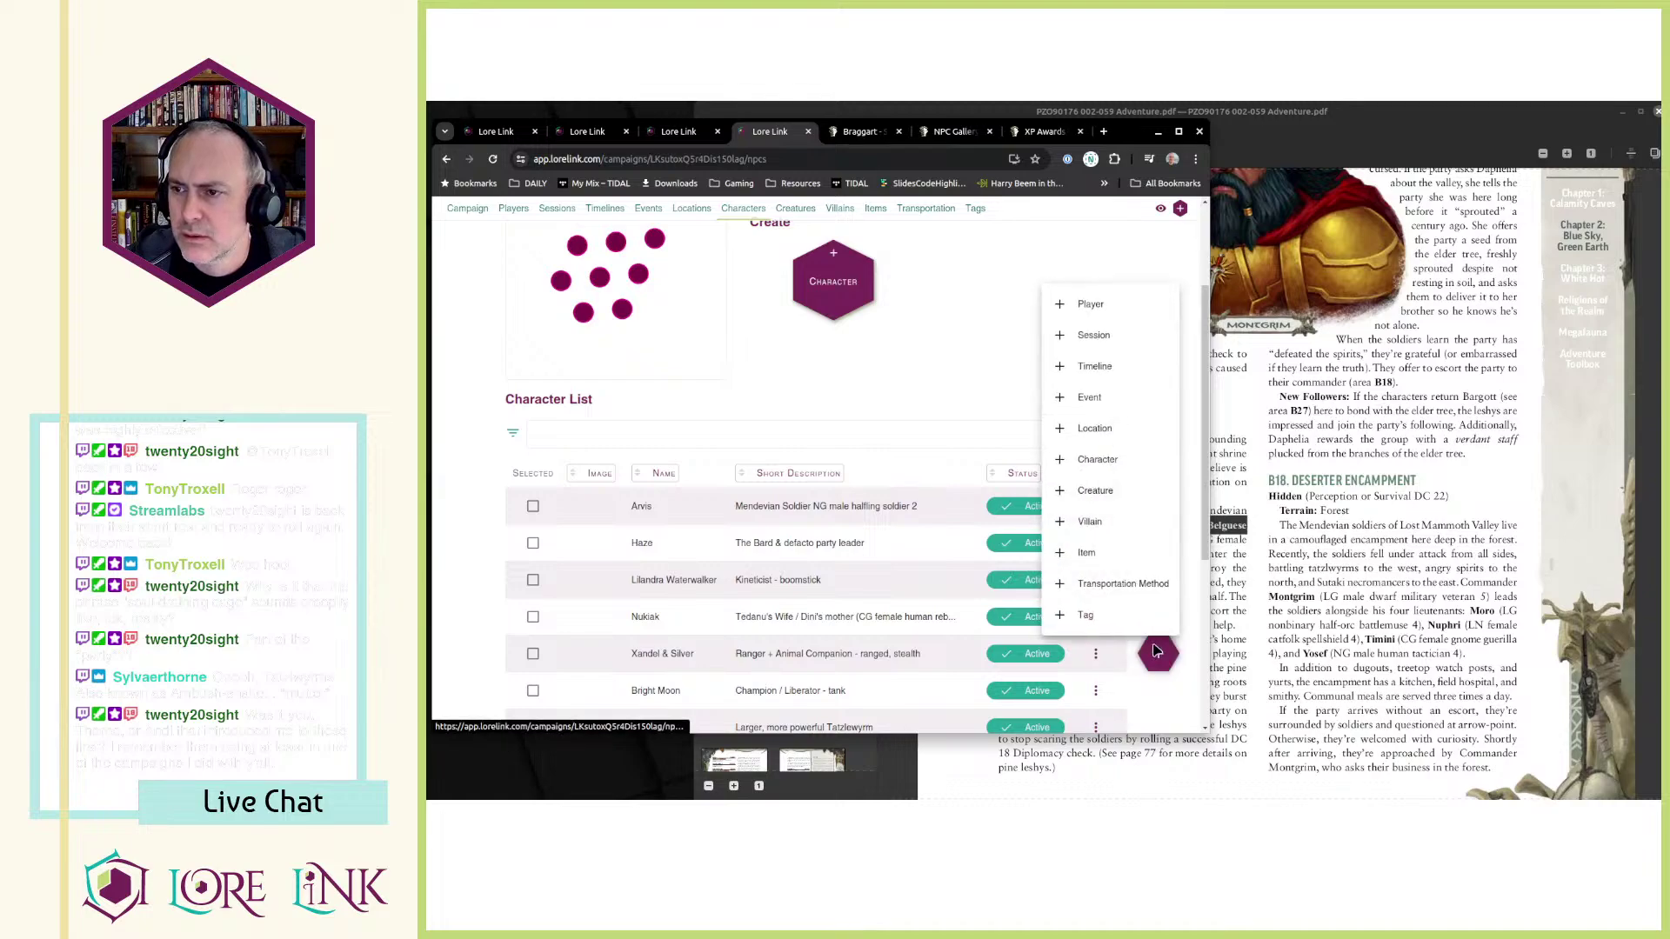
click(868, 287)
middle_click(1025, 307)
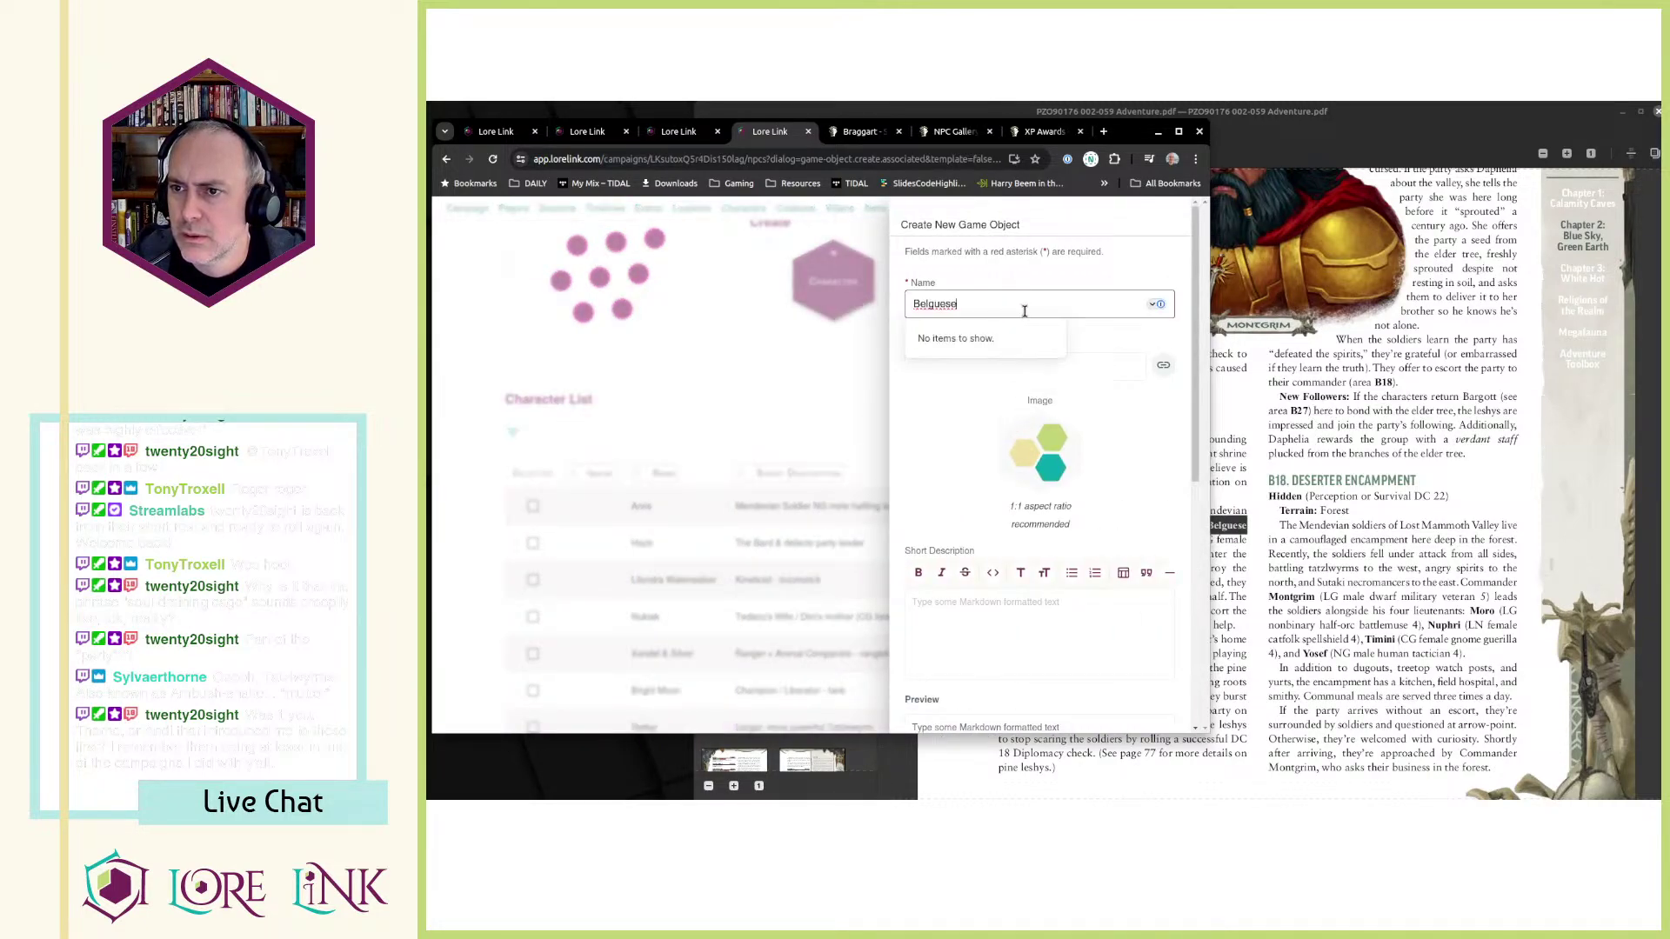
- Fill Belguese's short description with "Mendevian Soldier" and, on a second line, "(CN female half-elf braggart 2)" copied from the adventure PDF
click(939, 600)
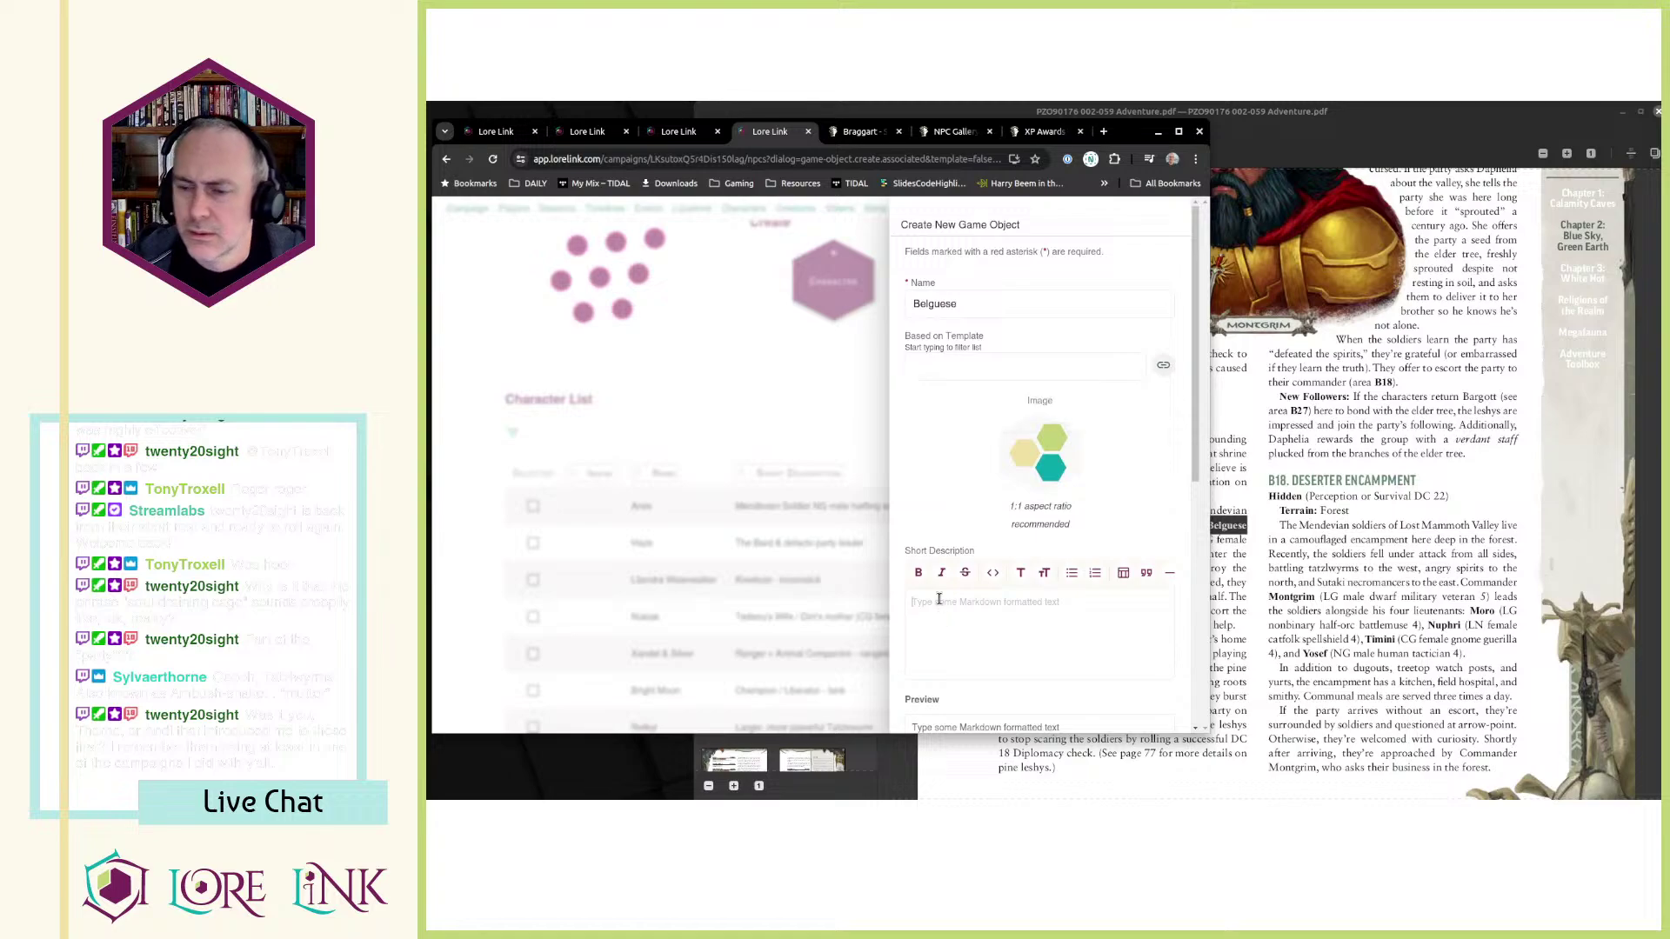
text(Mendevian Soldier)
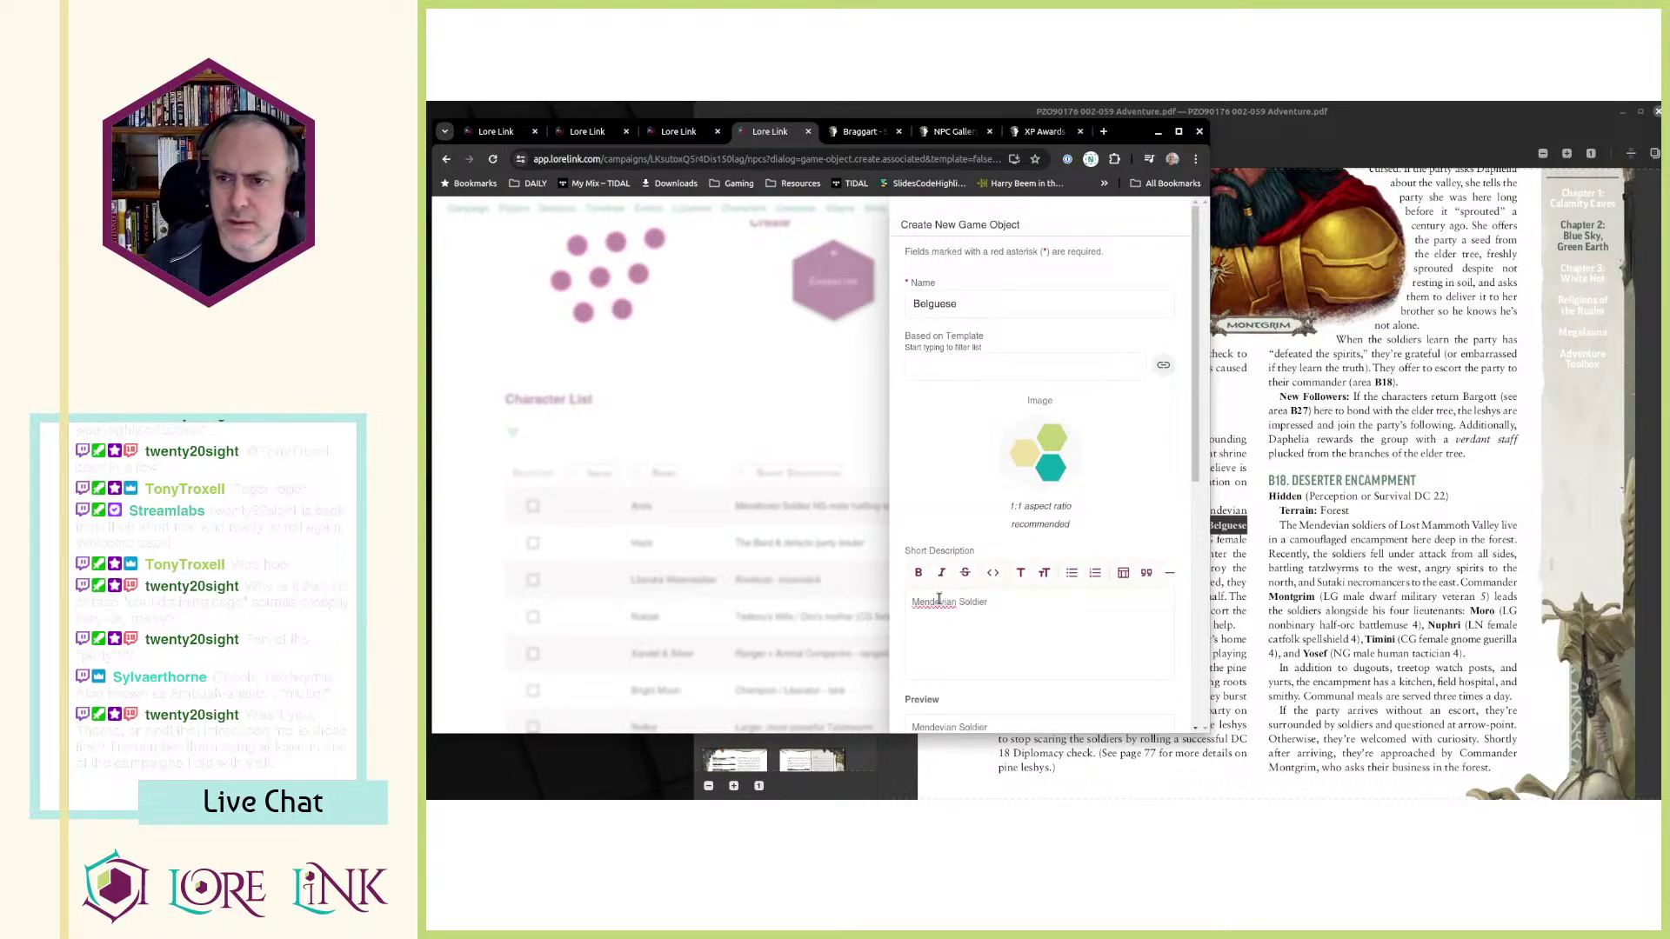
click(1223, 546)
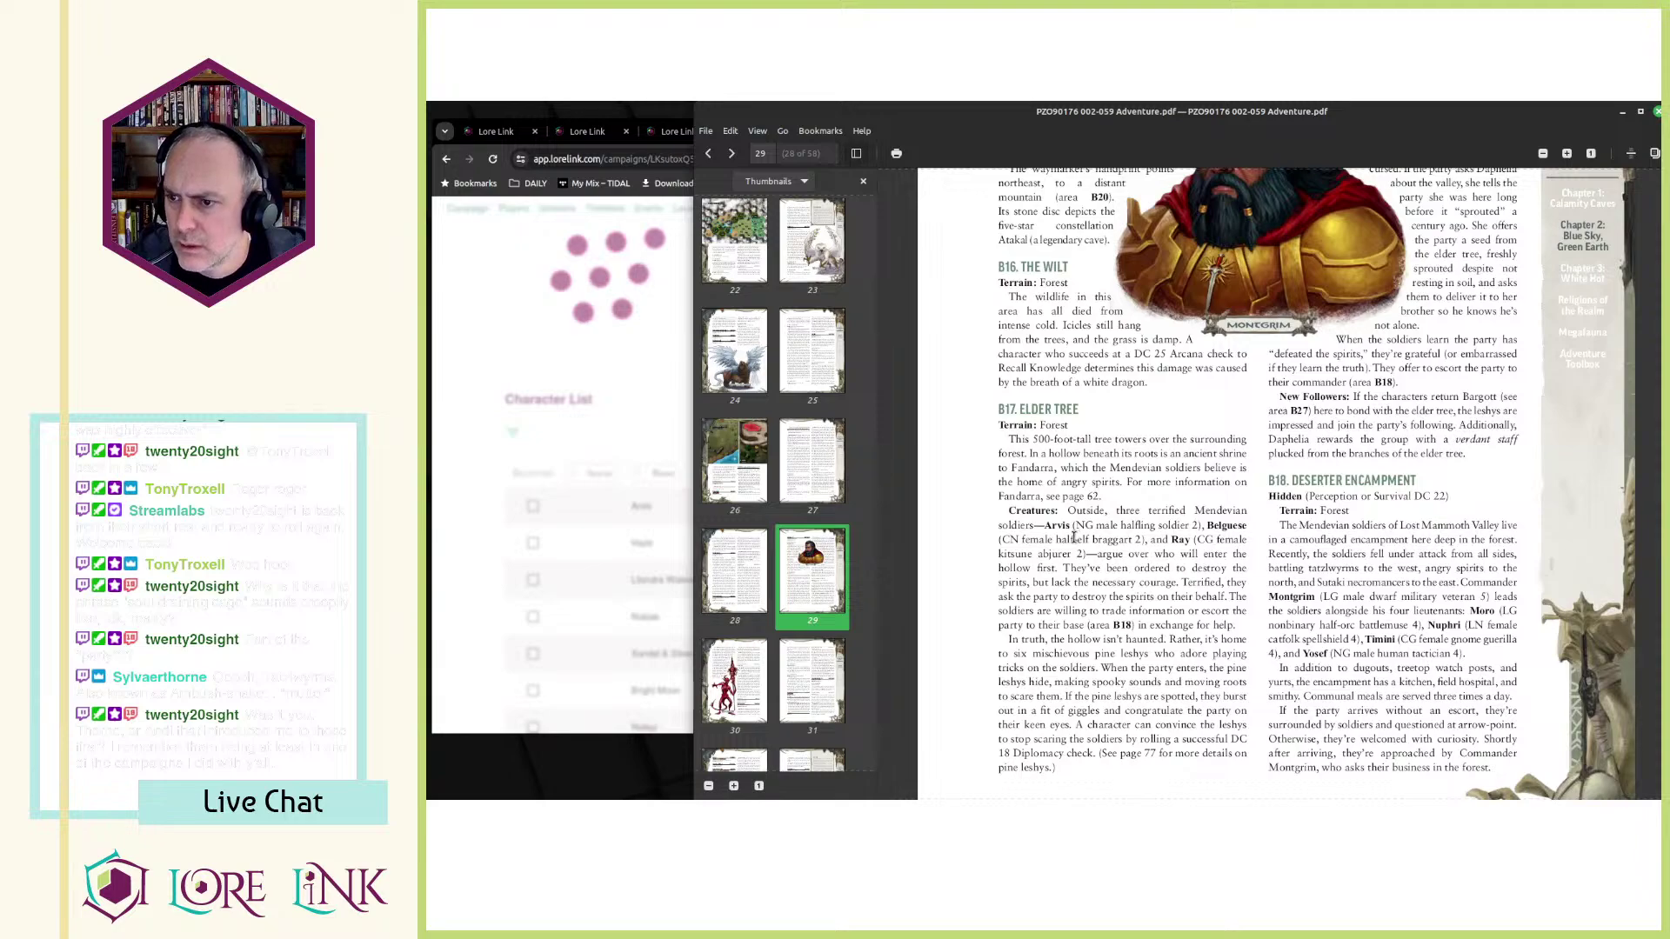
drag(998, 541, 1136, 539)
key(ctrl+c)
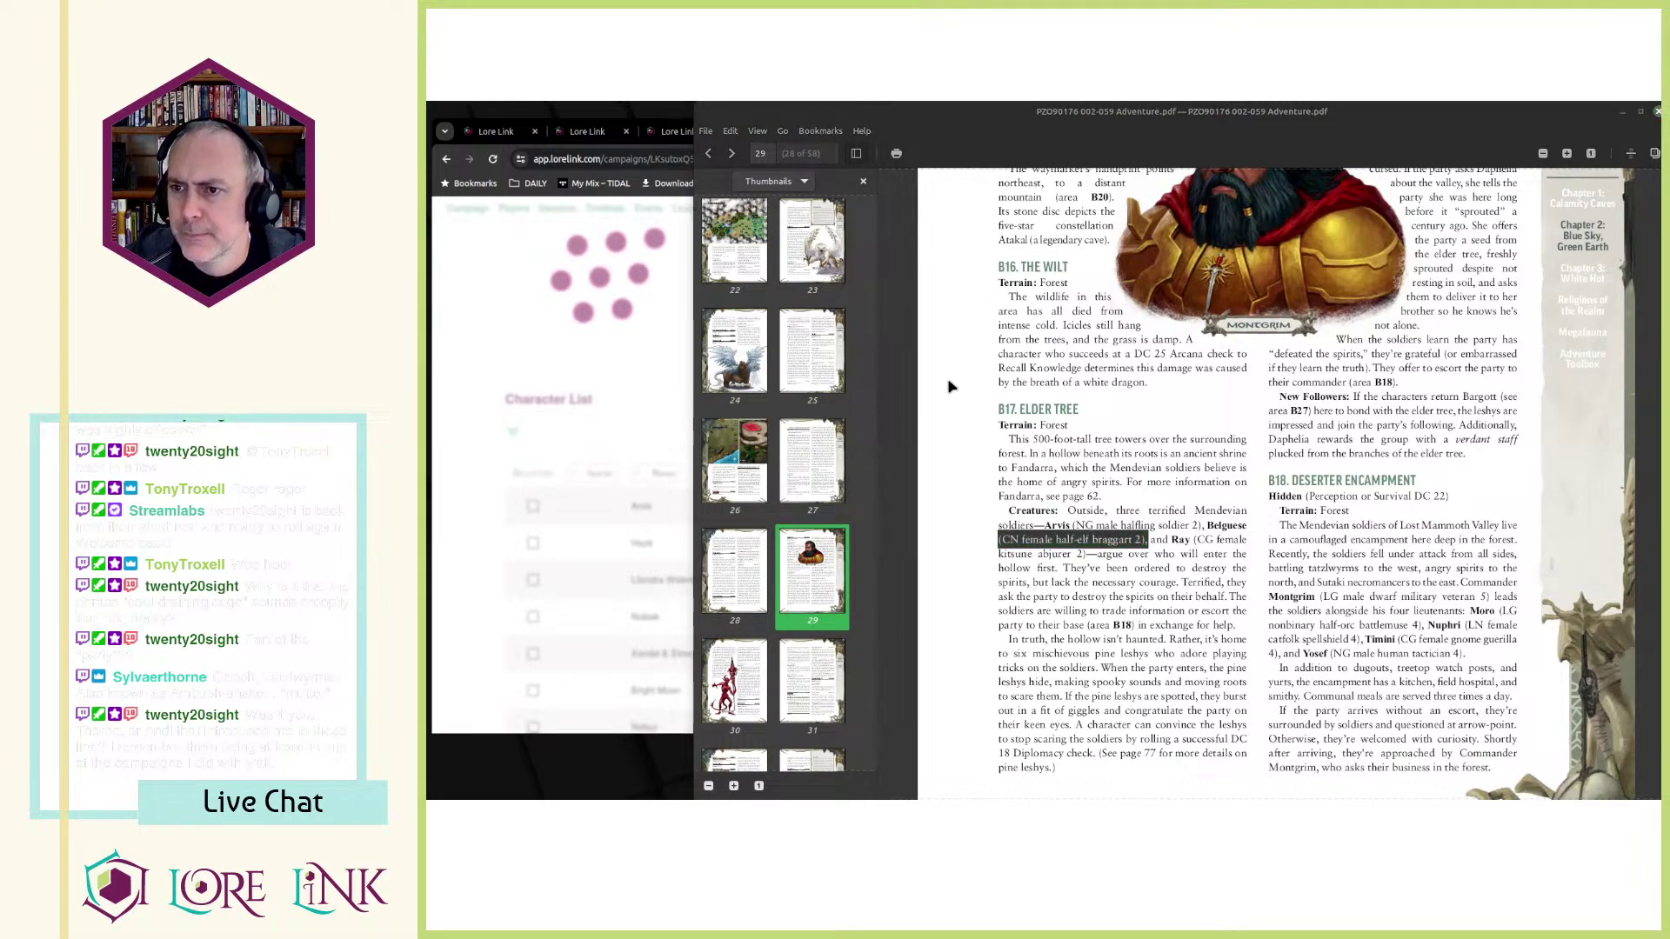
key(alt+Tab)
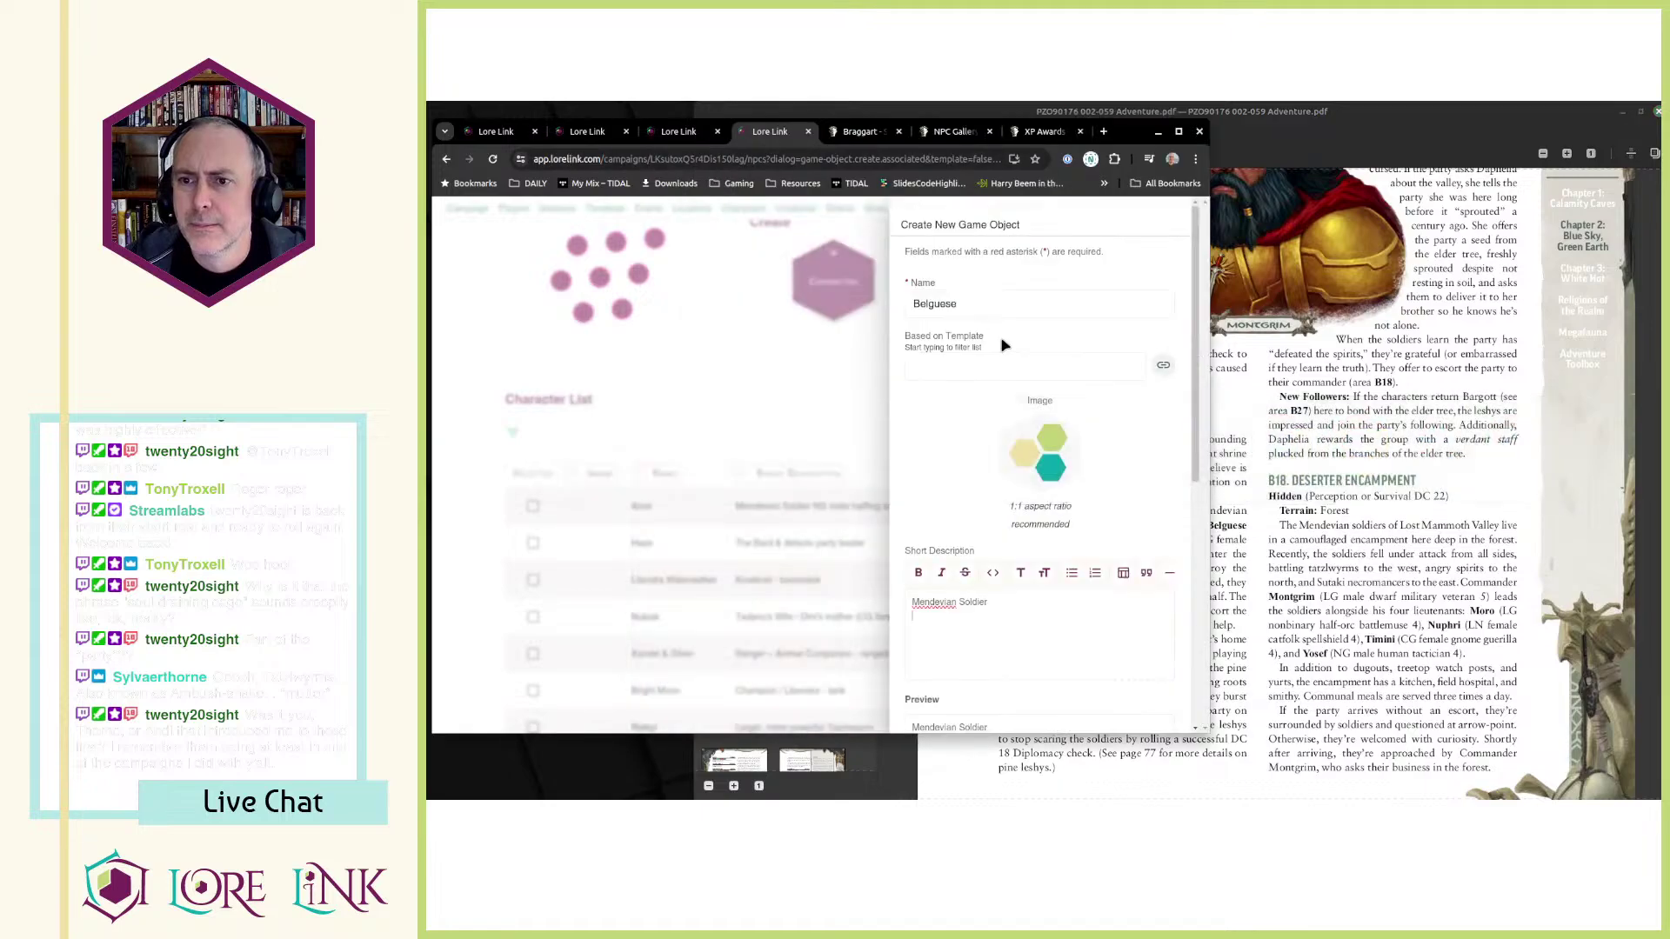
click(1015, 621)
key(Return)
key(ctrl+v)
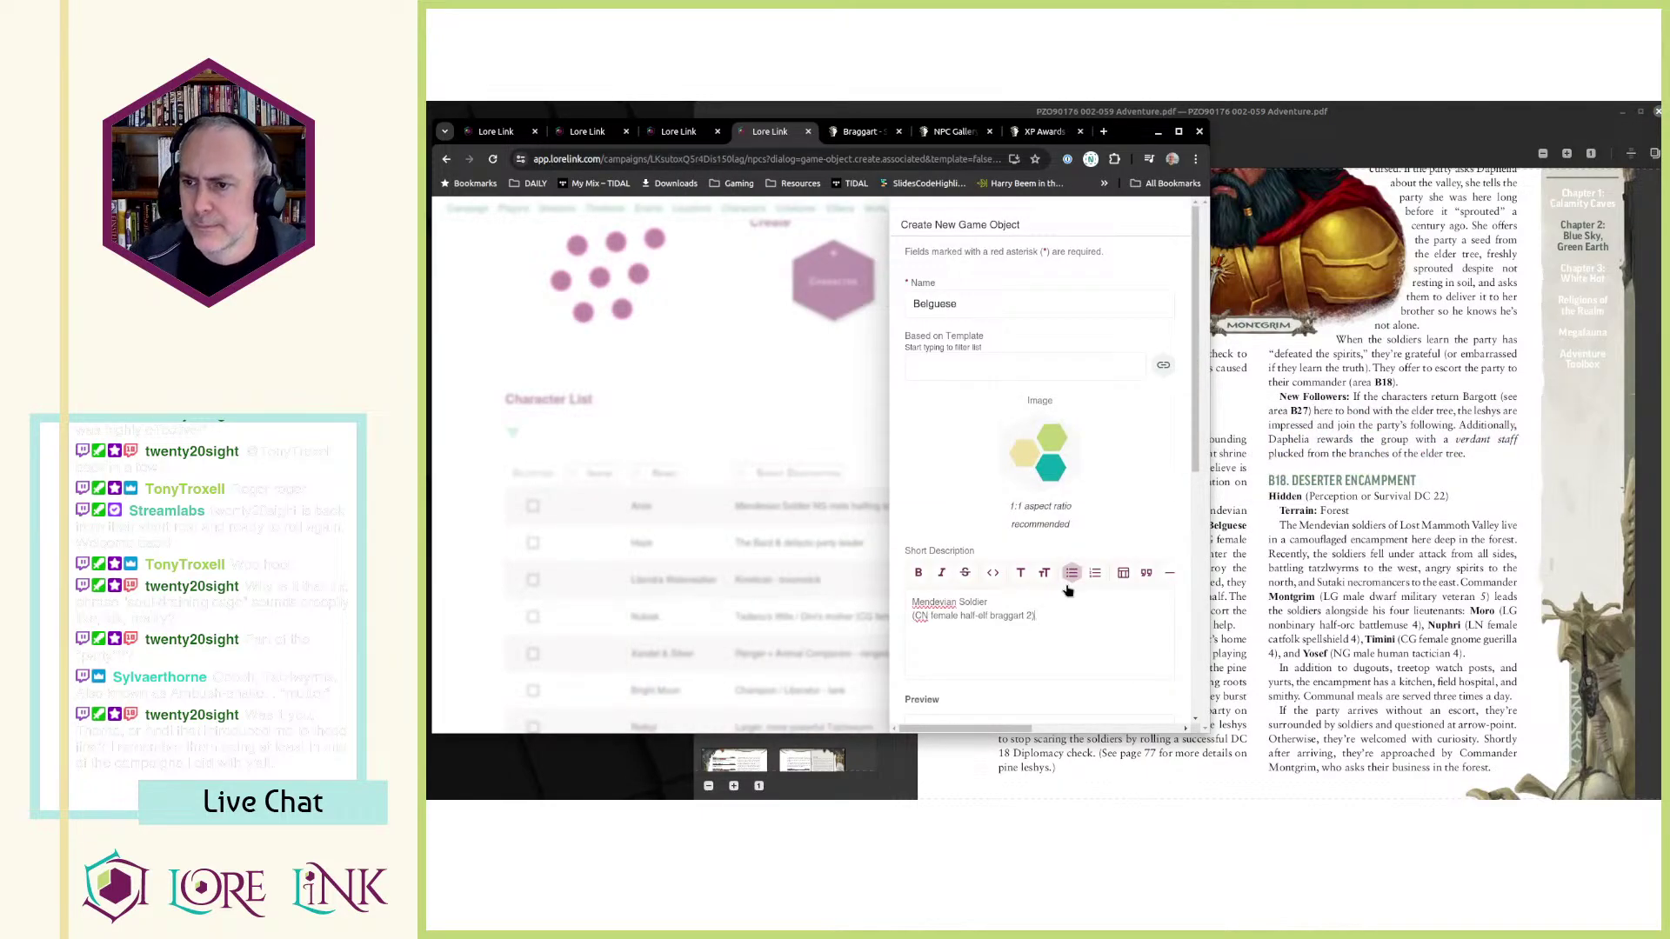
- Remove the parentheses around "CN female half-elf braggart 2" in Belguese's short description and save the character
key(BackSpace)
key(Home)
key(Delete)
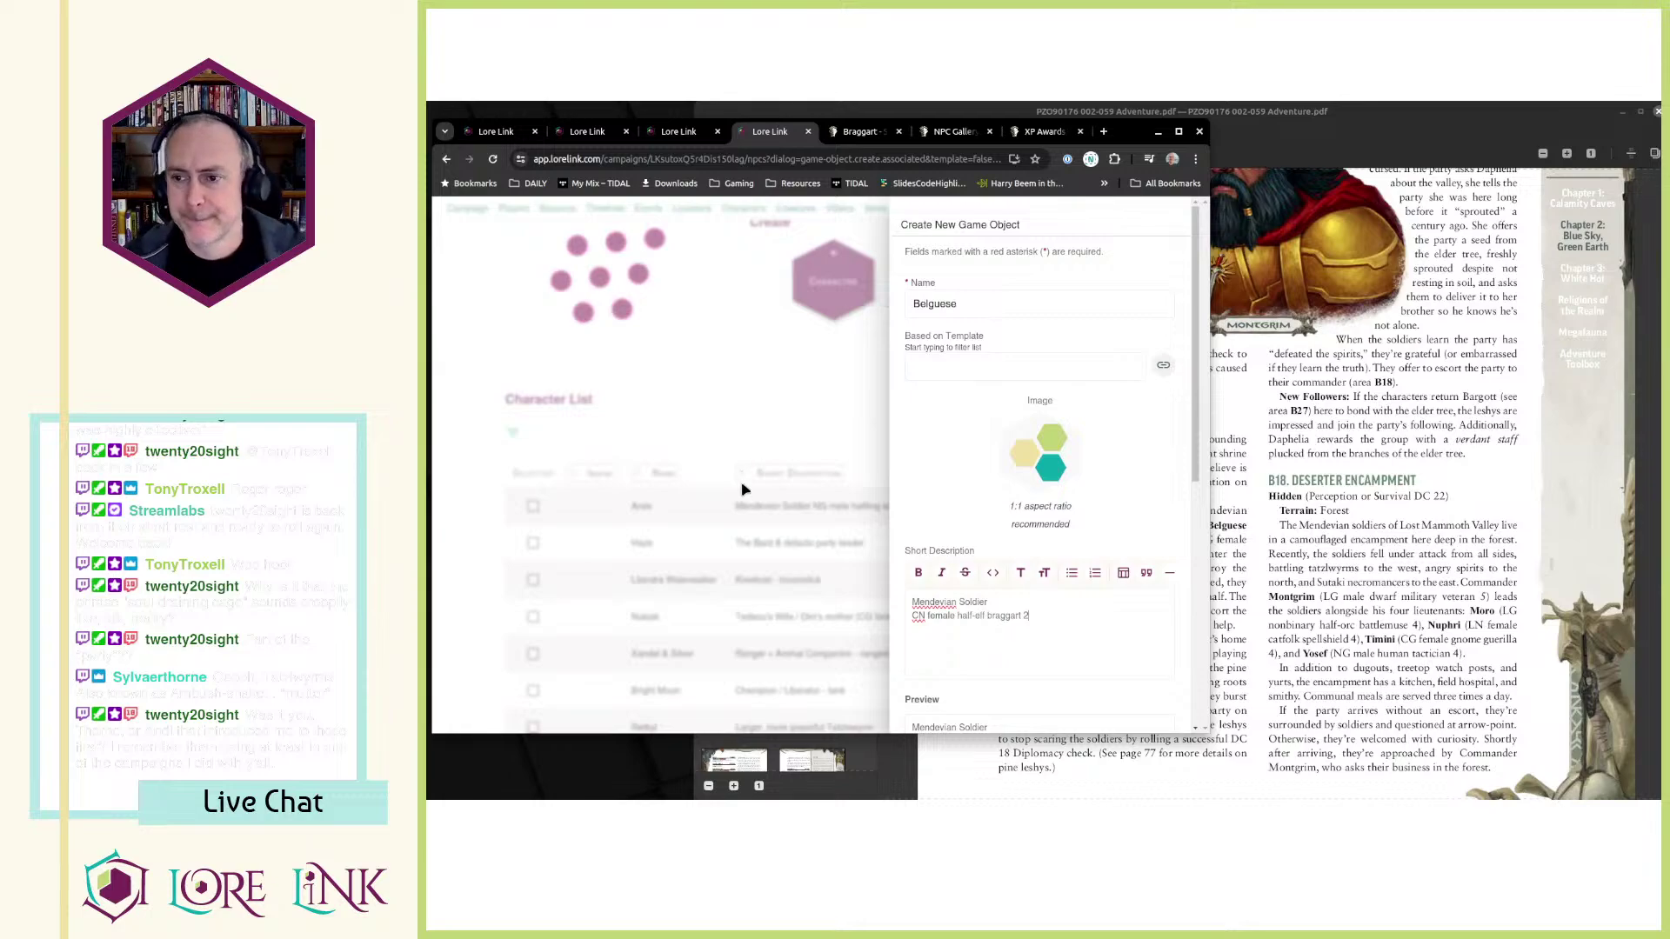
scroll(1087, 565, down, 6)
click(1142, 693)
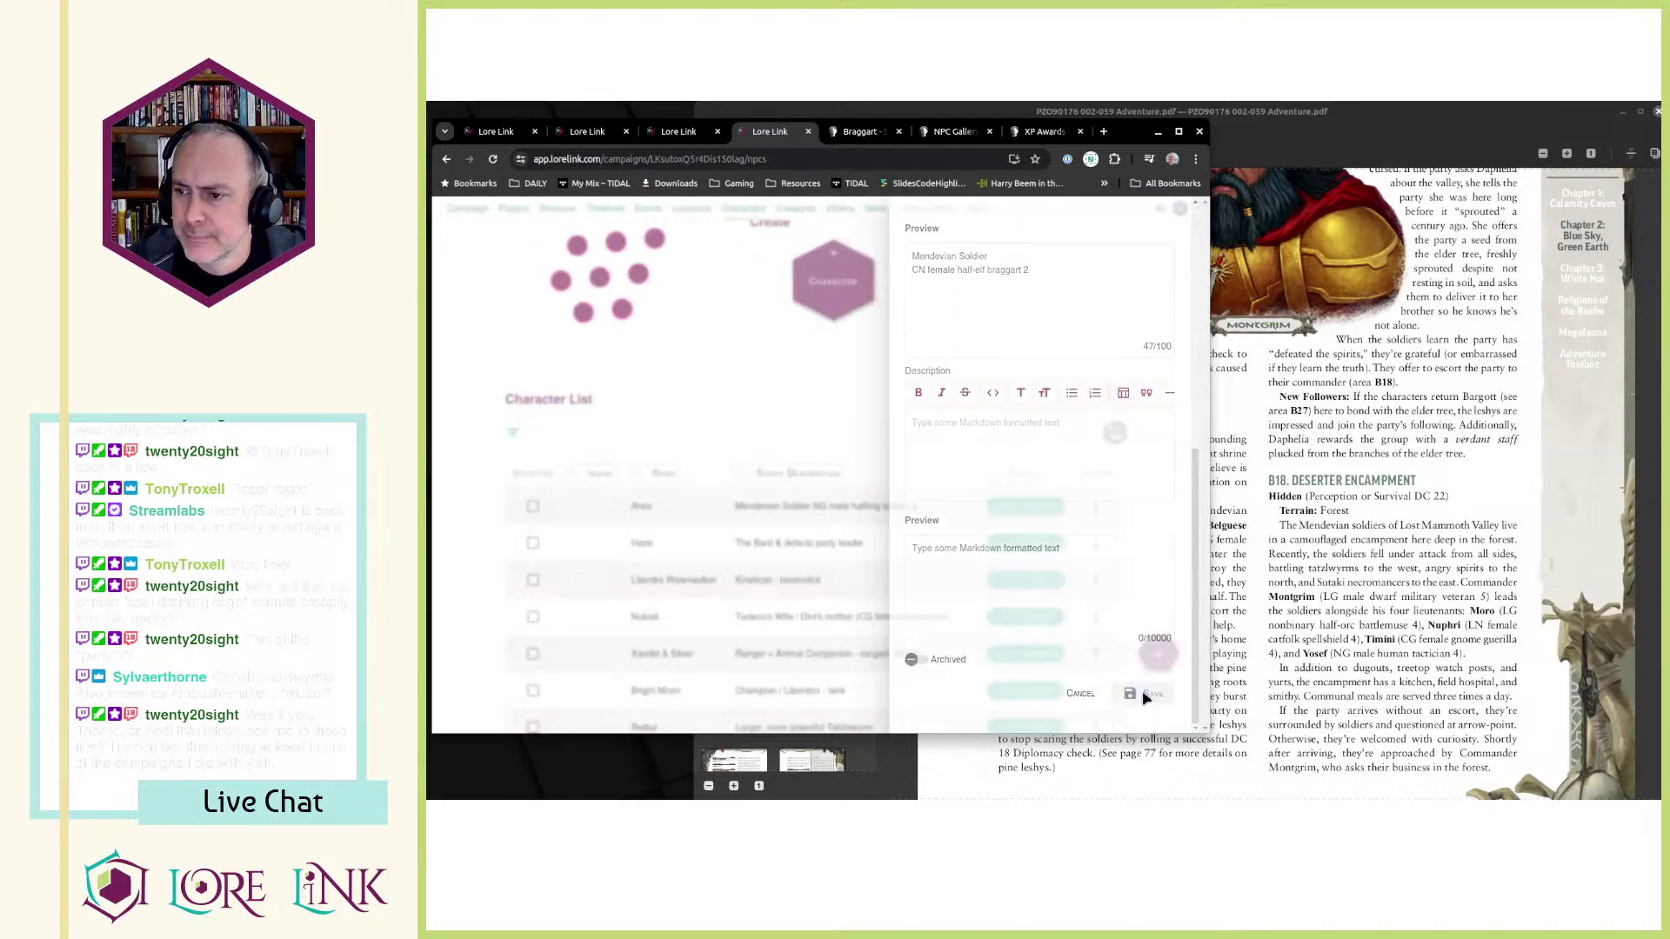
- Start a new Lore Link character named Ray and enter "Mendevian Soldier" as its short description
click(1343, 528)
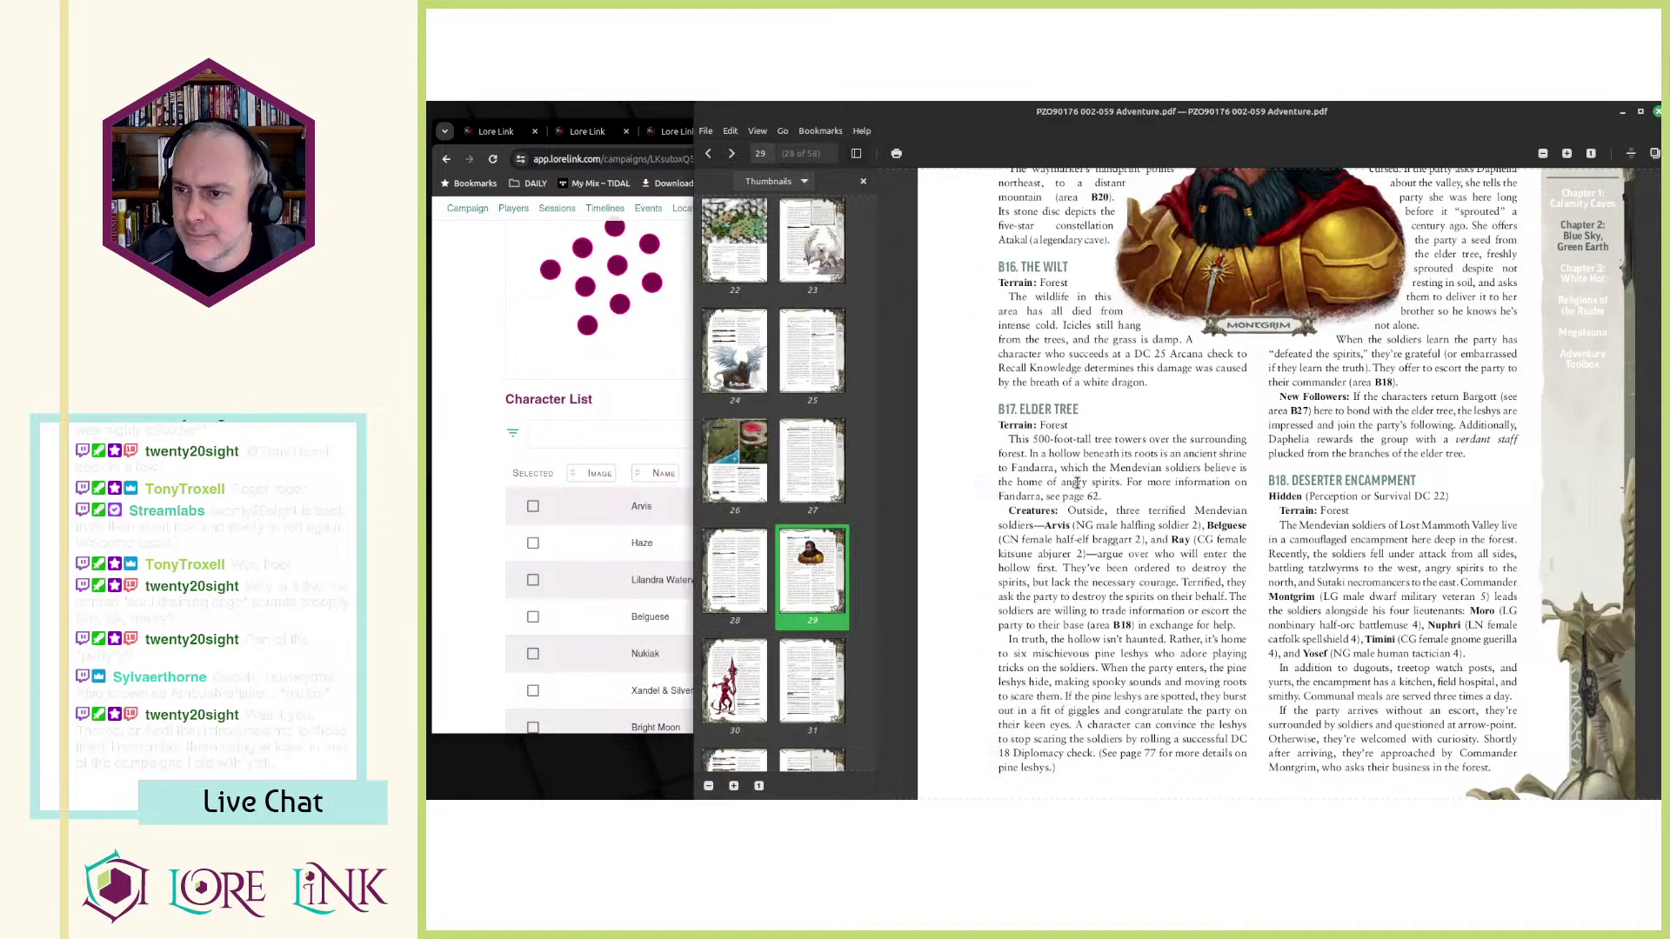
key(alt+Tab)
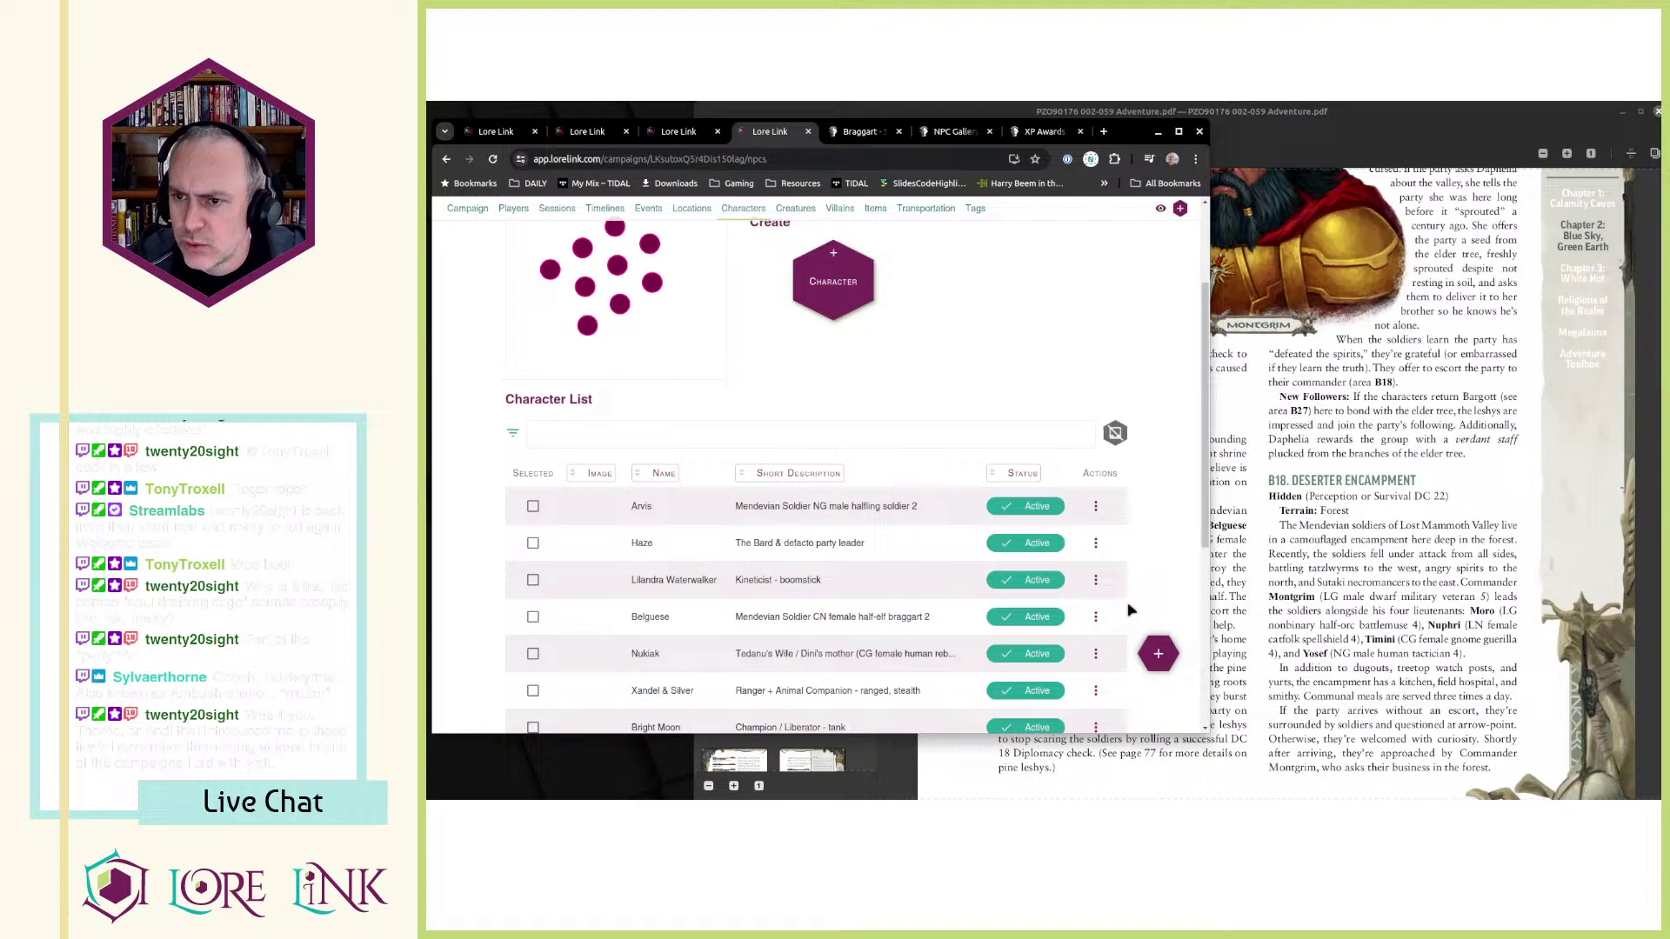
click(1158, 653)
click(1069, 313)
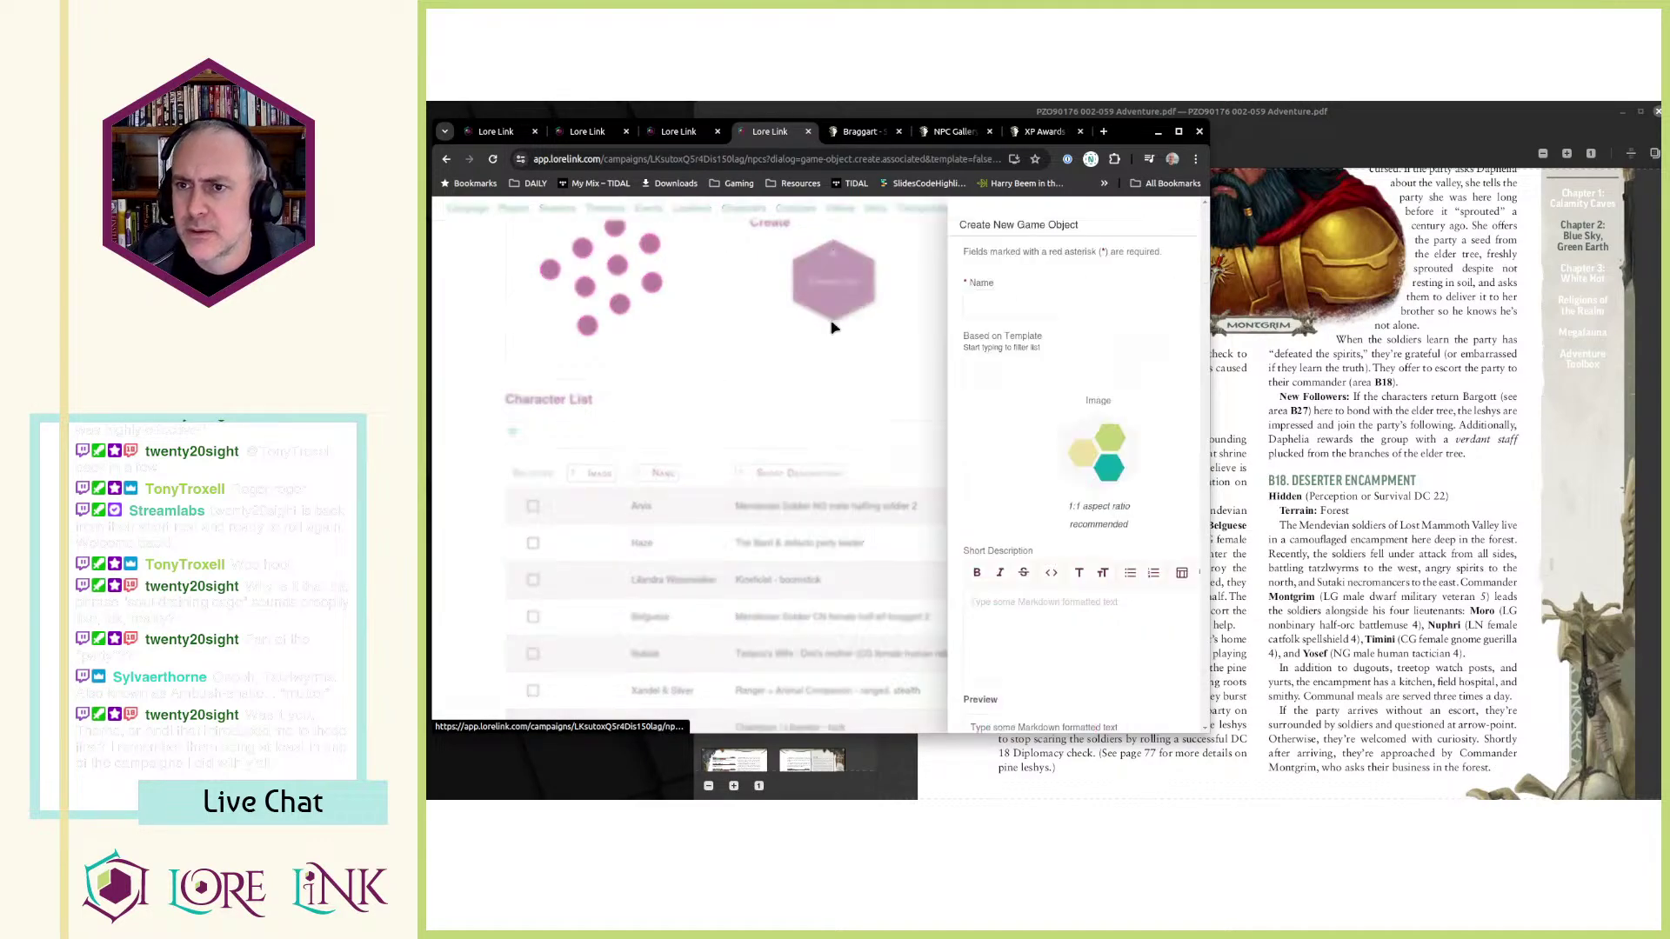
text(Ray)
key(Tab)
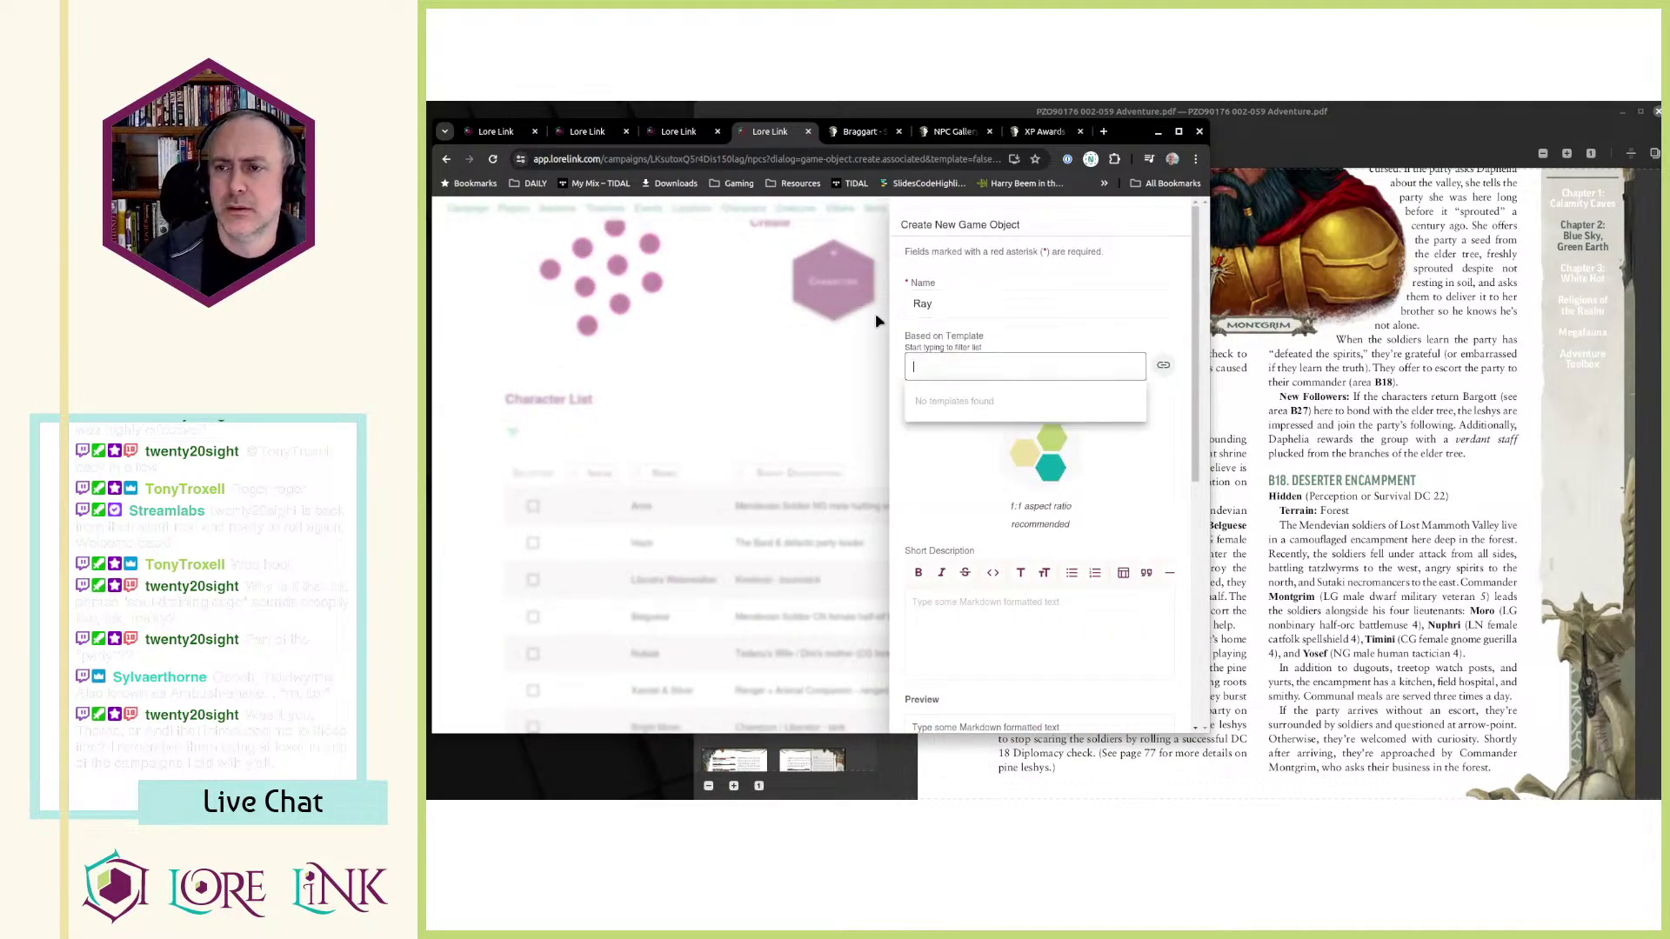
click(996, 633)
text(Mend)
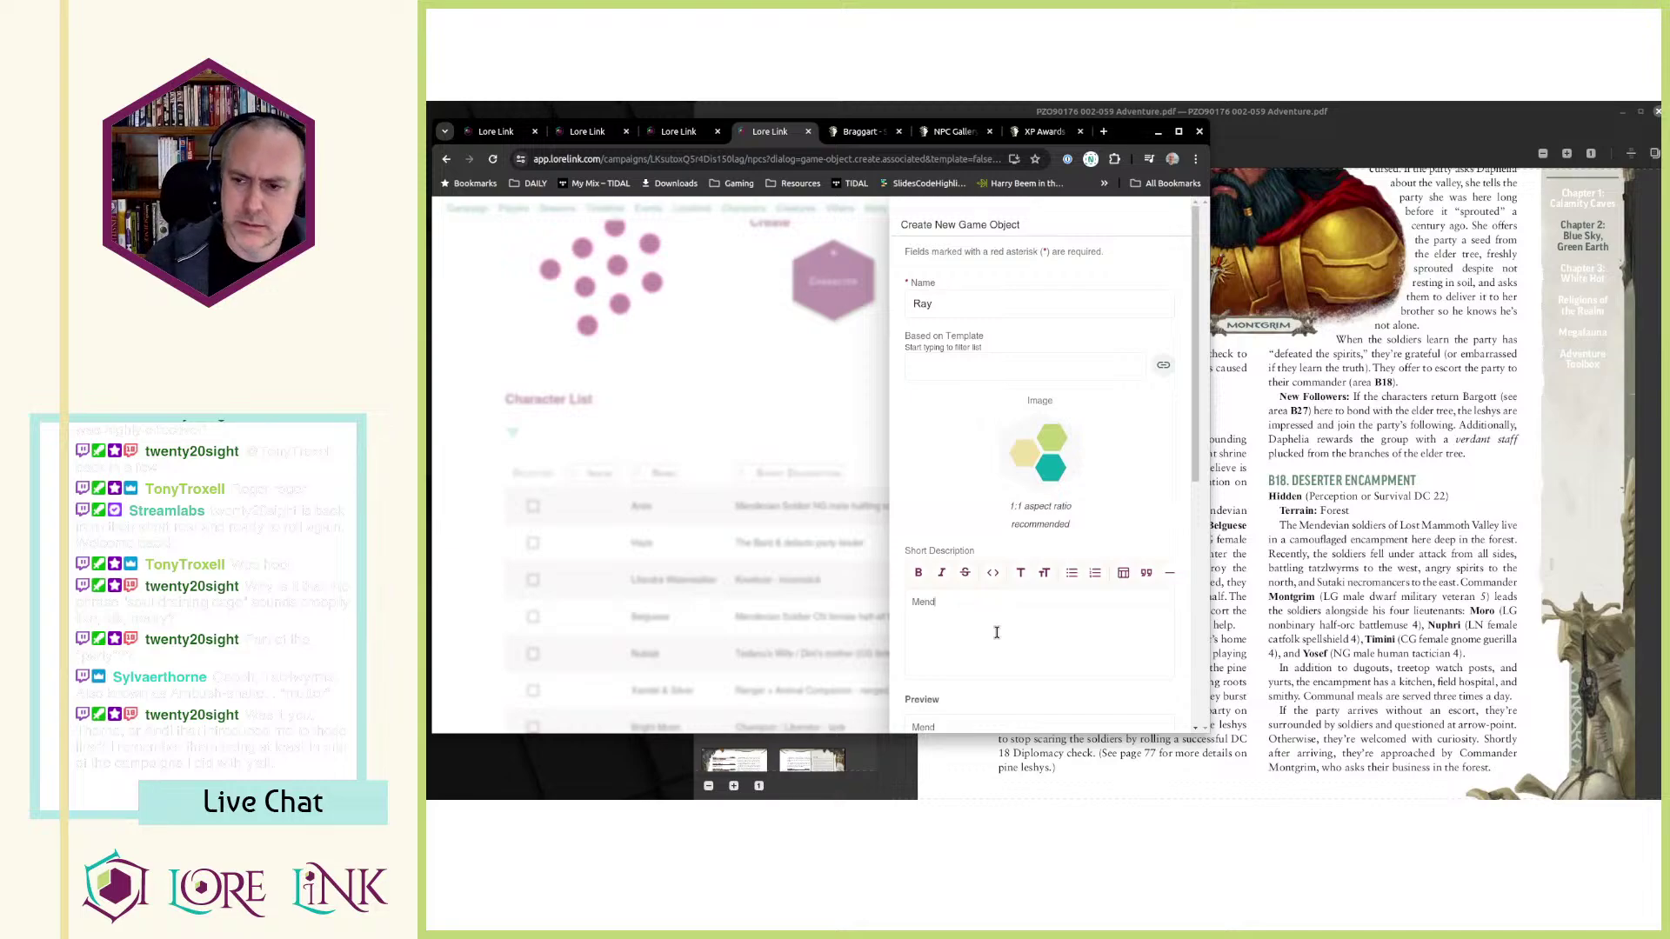
text(evian Soldier)
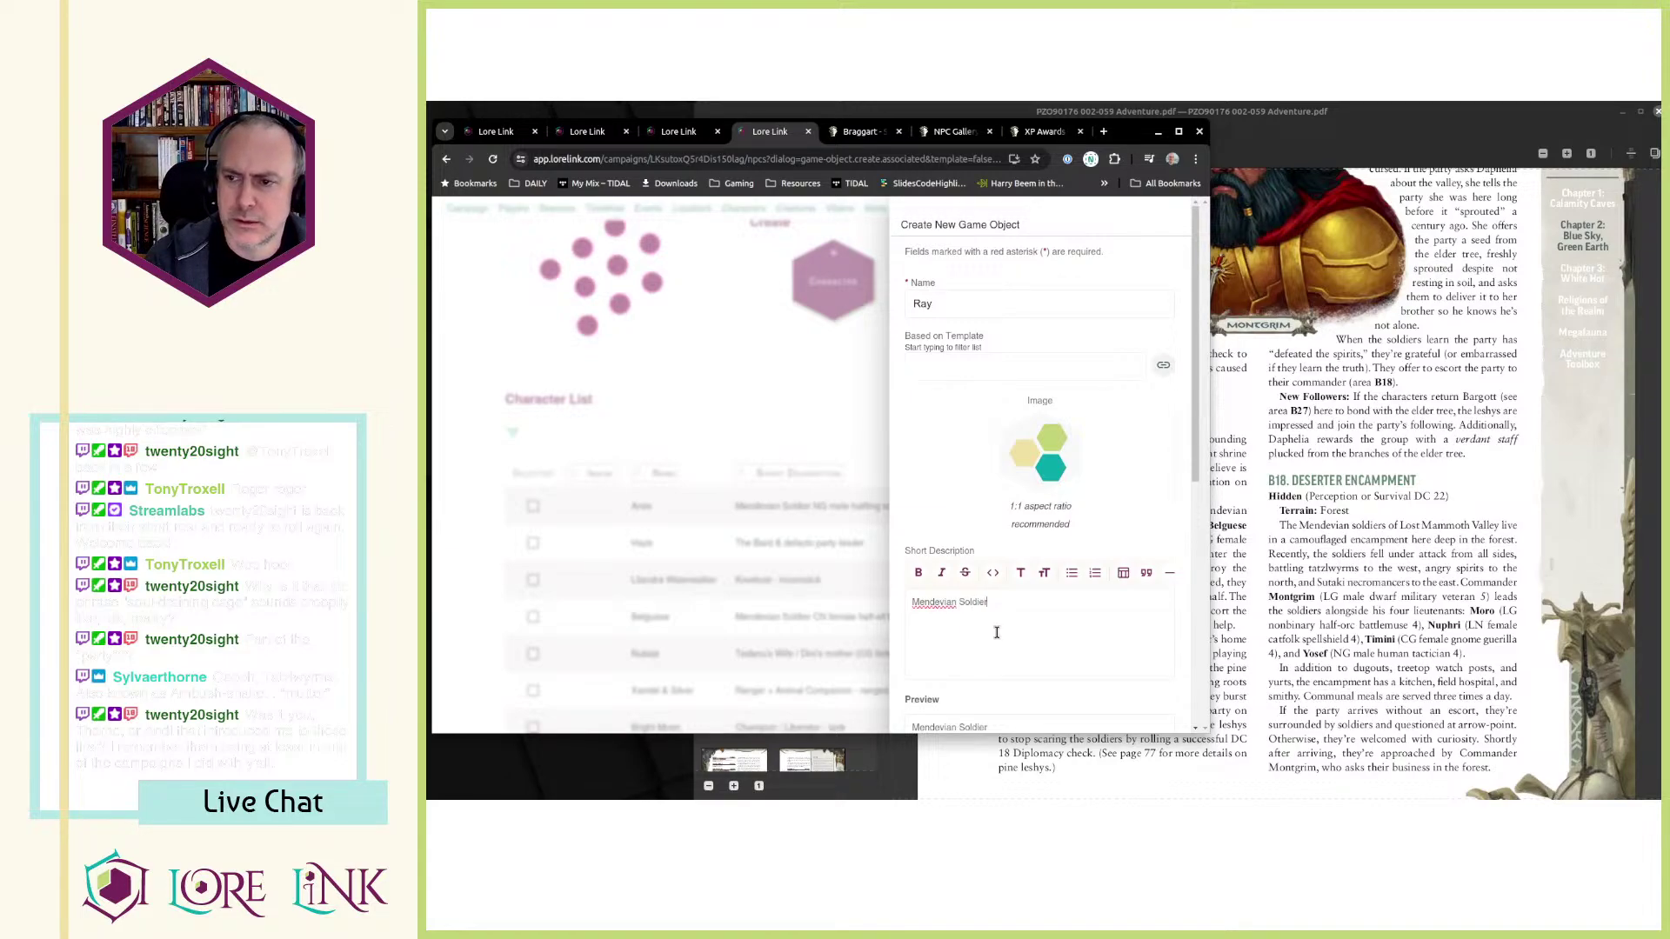
- Copy Ray's details from the B17 Creatures paragraph of the adventure PDF into the second line of the Lore Link short description
key(alt+Tab)
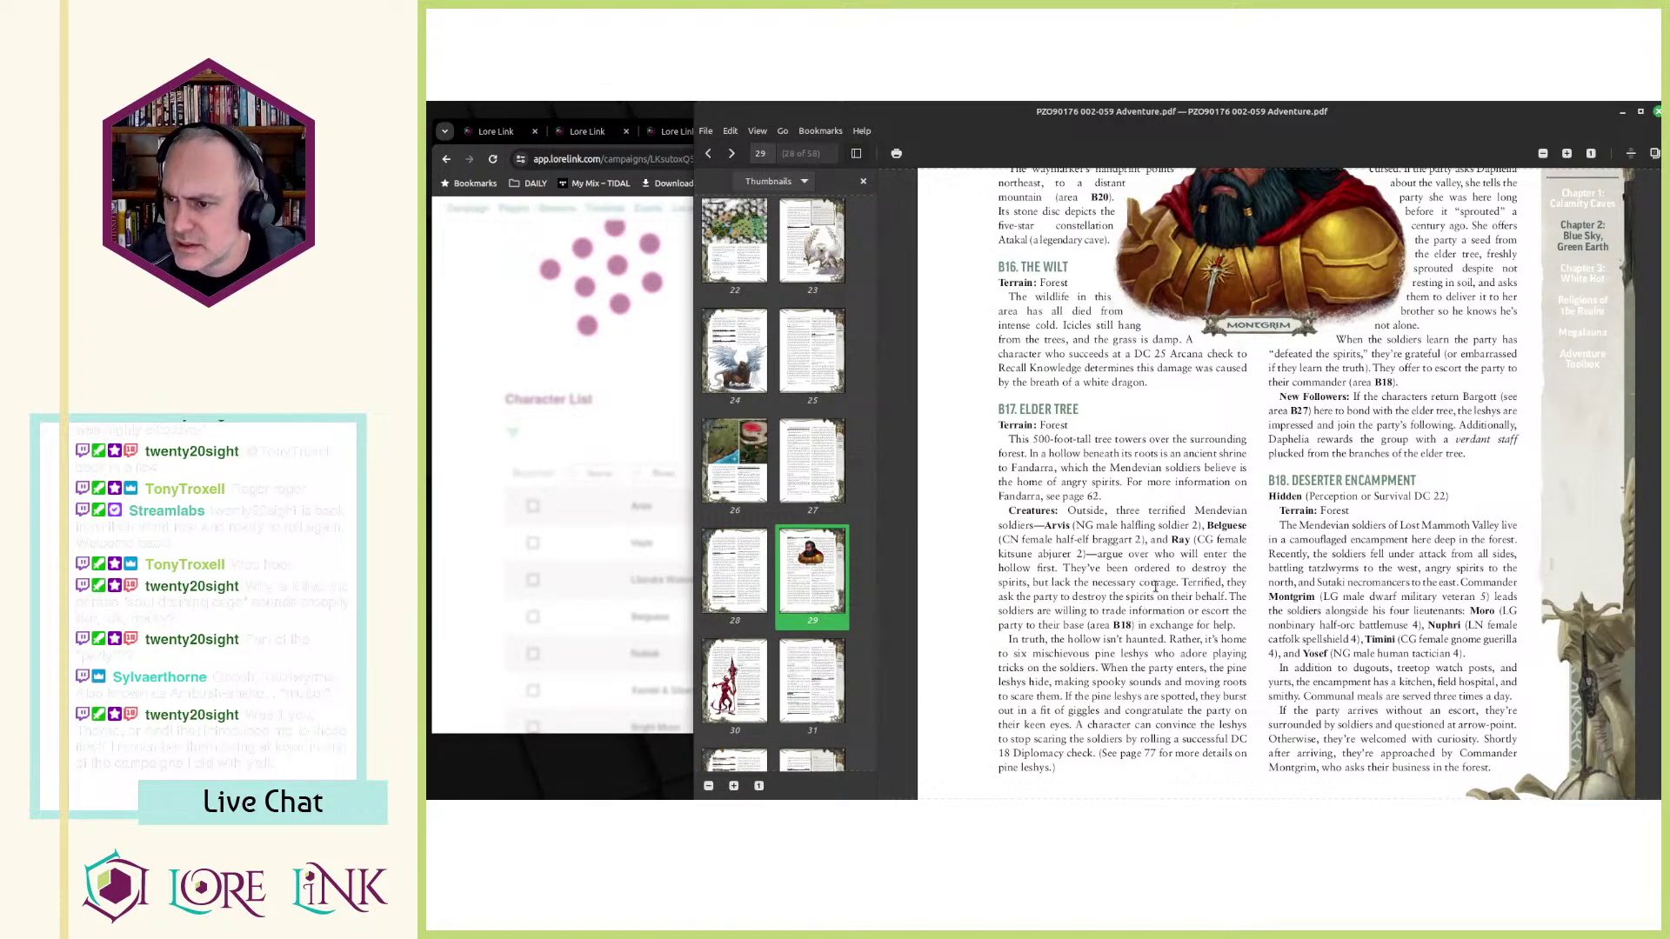
drag(1204, 540, 1074, 554)
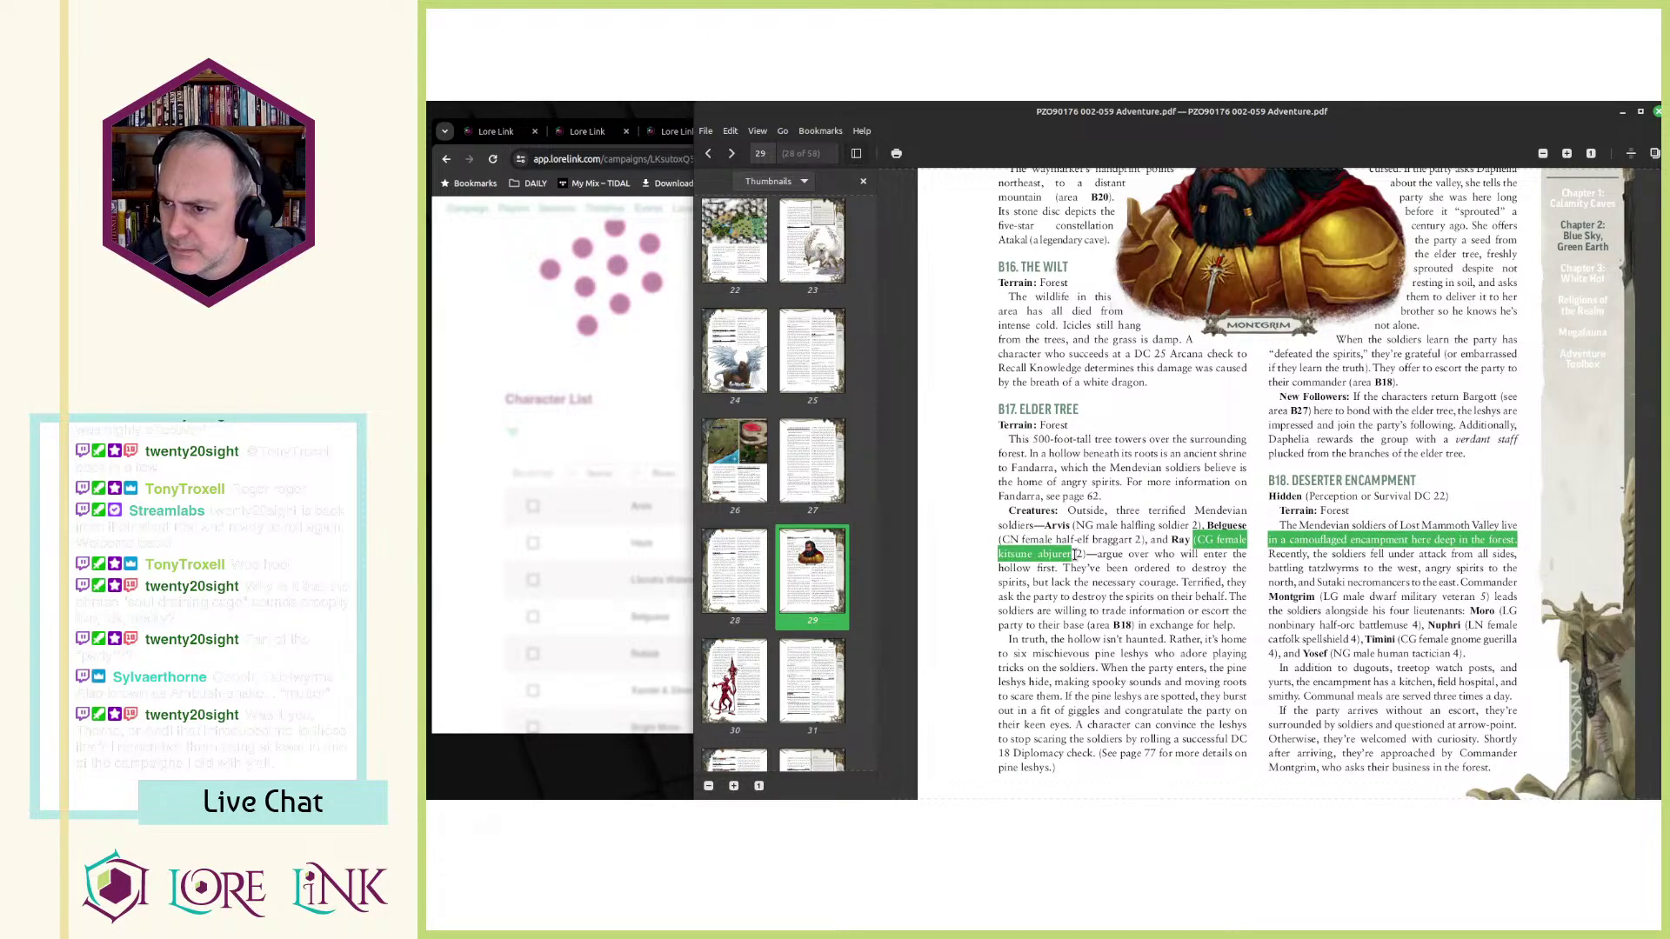
click(1198, 540)
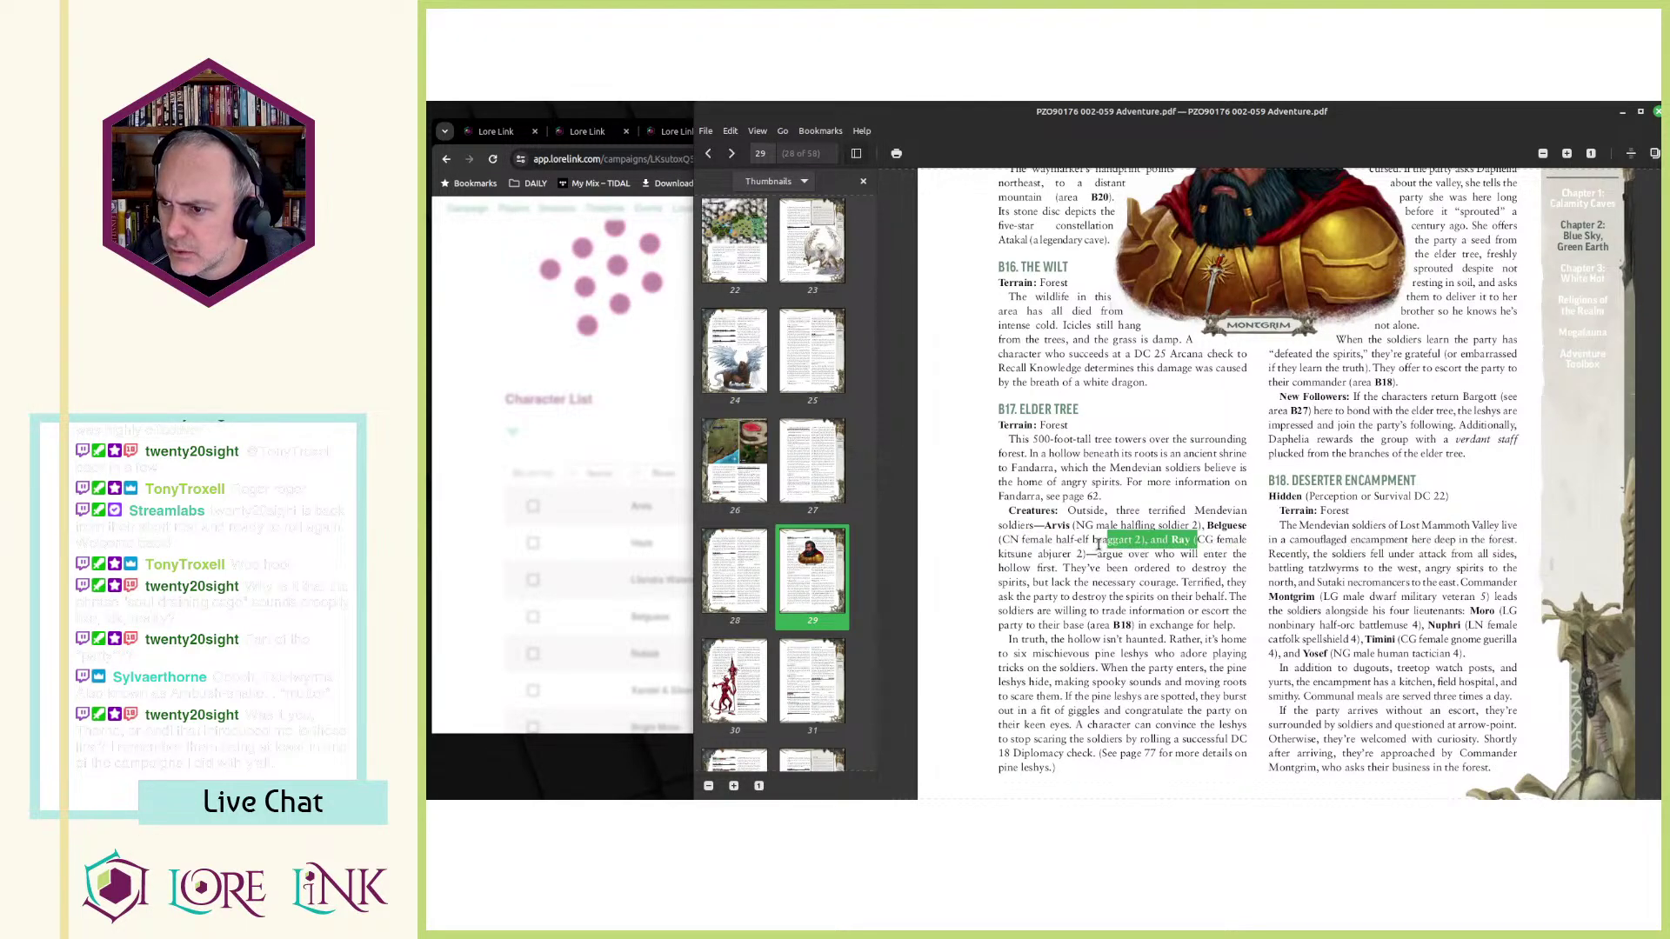
drag(1197, 540, 1079, 554)
key(alt+Tab)
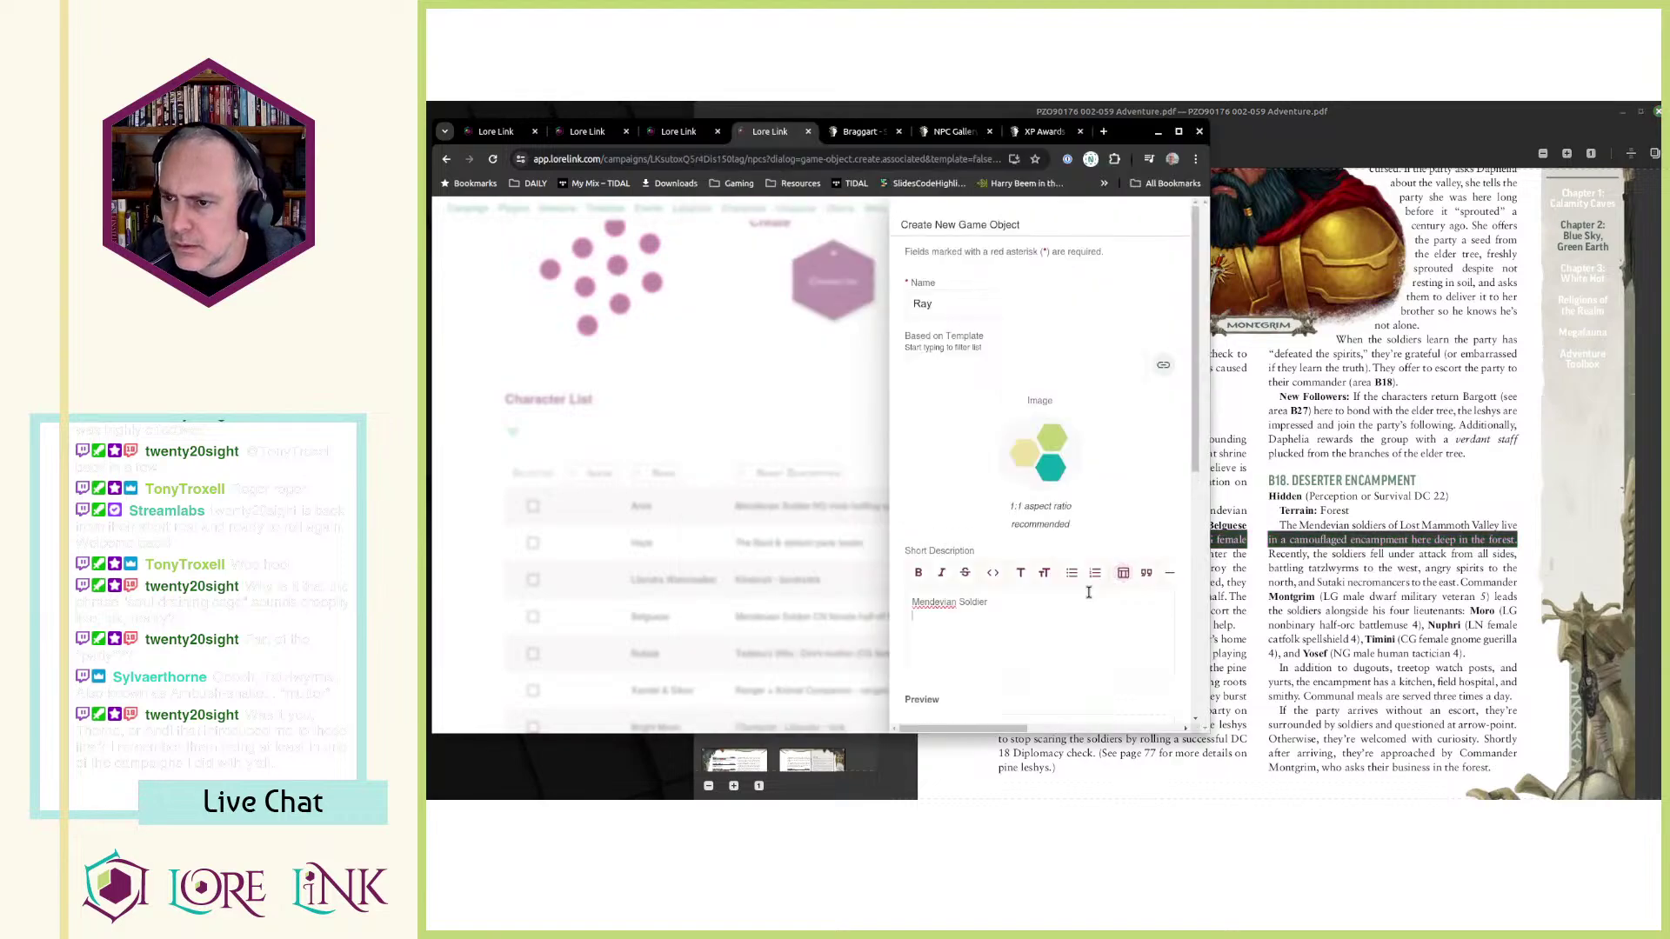
text(CG female in a camouflaged encampment here deep in the forest. kitsune abjurer 2)
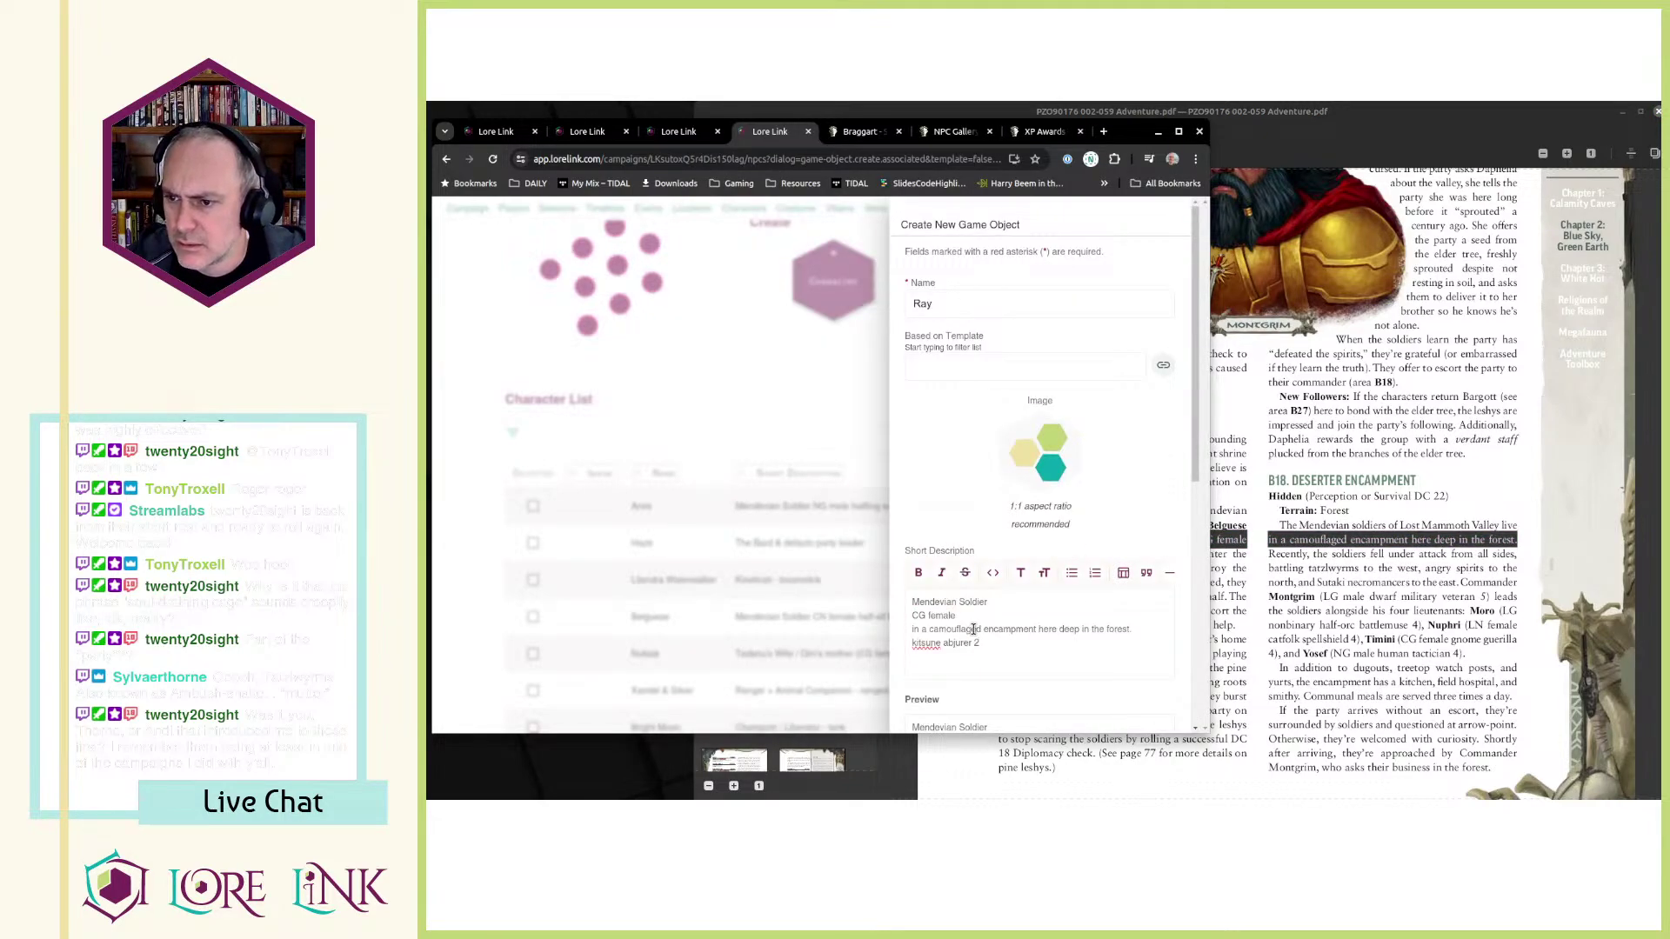
- Delete the stray encampment text so the second line reads "CG female kitsune abjurer 2", and save Ray
triple_click(978, 629)
key(BackSpace)
key(BackSpace)
key(BackSpace)
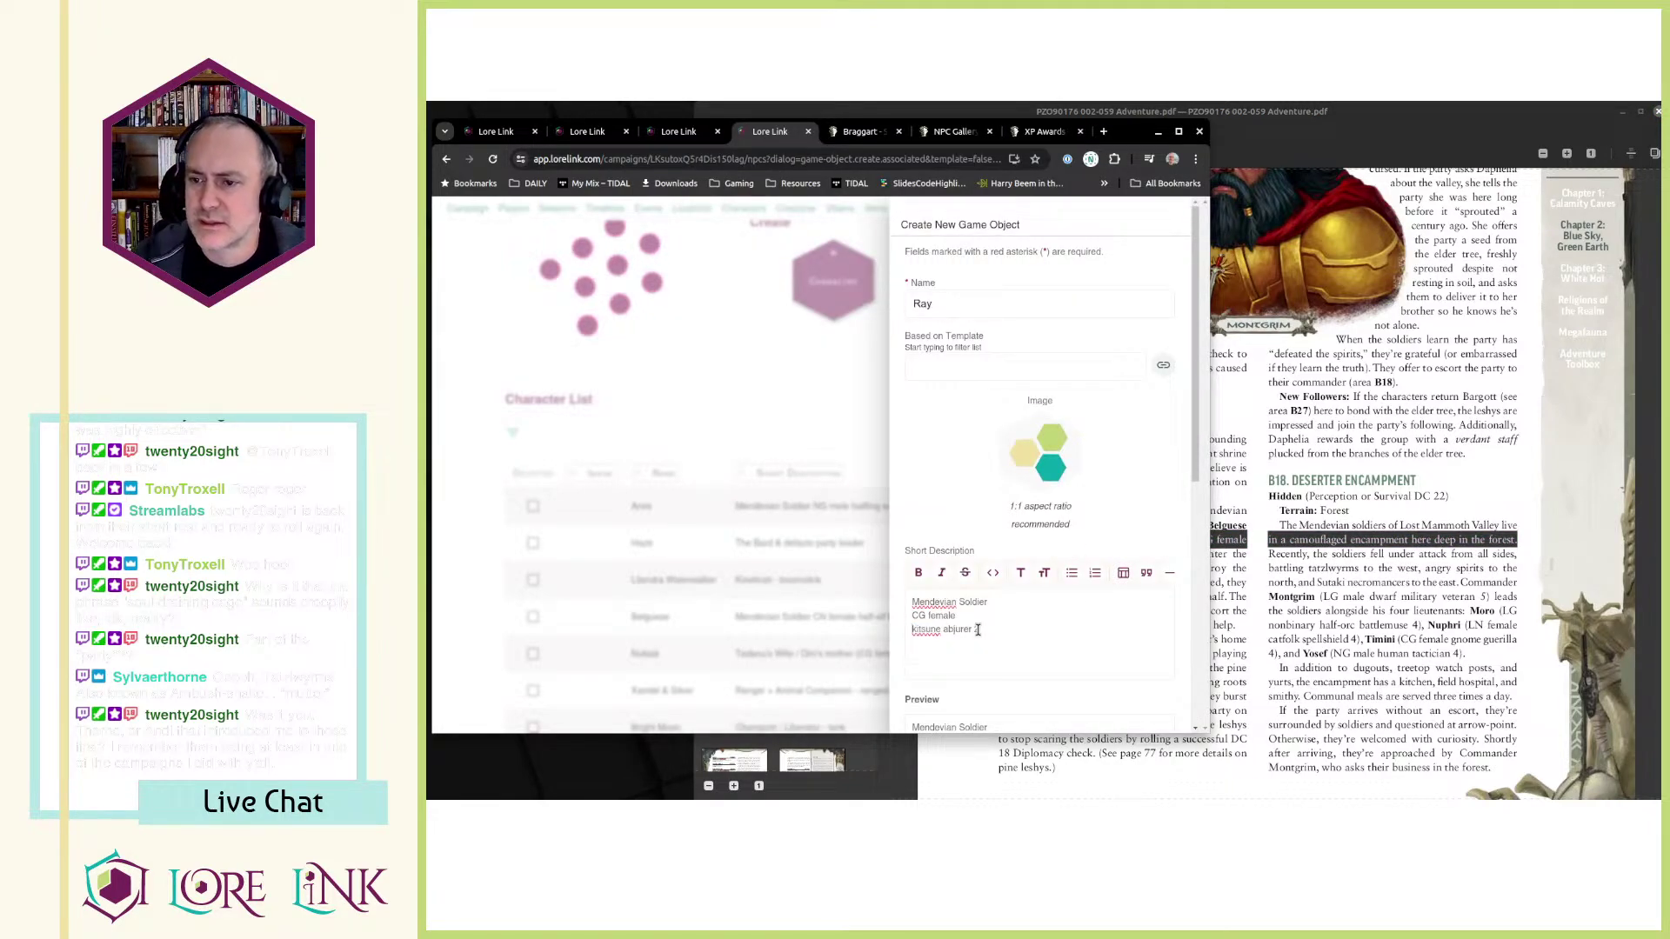
scroll(1145, 520, down, 5)
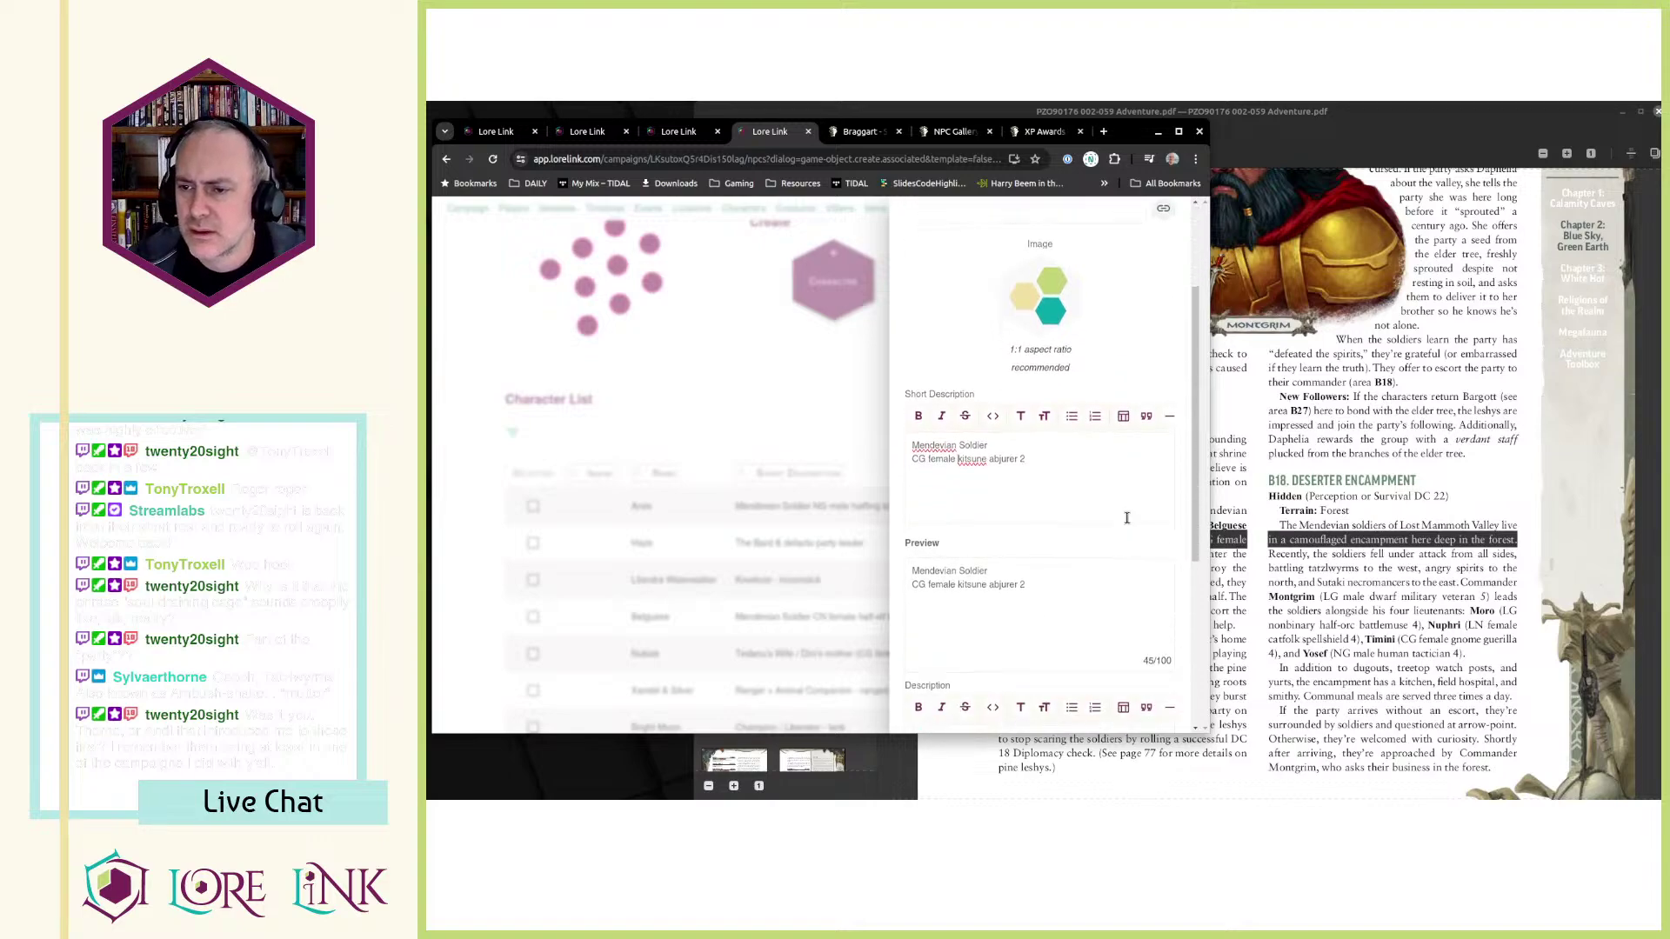
click(1145, 692)
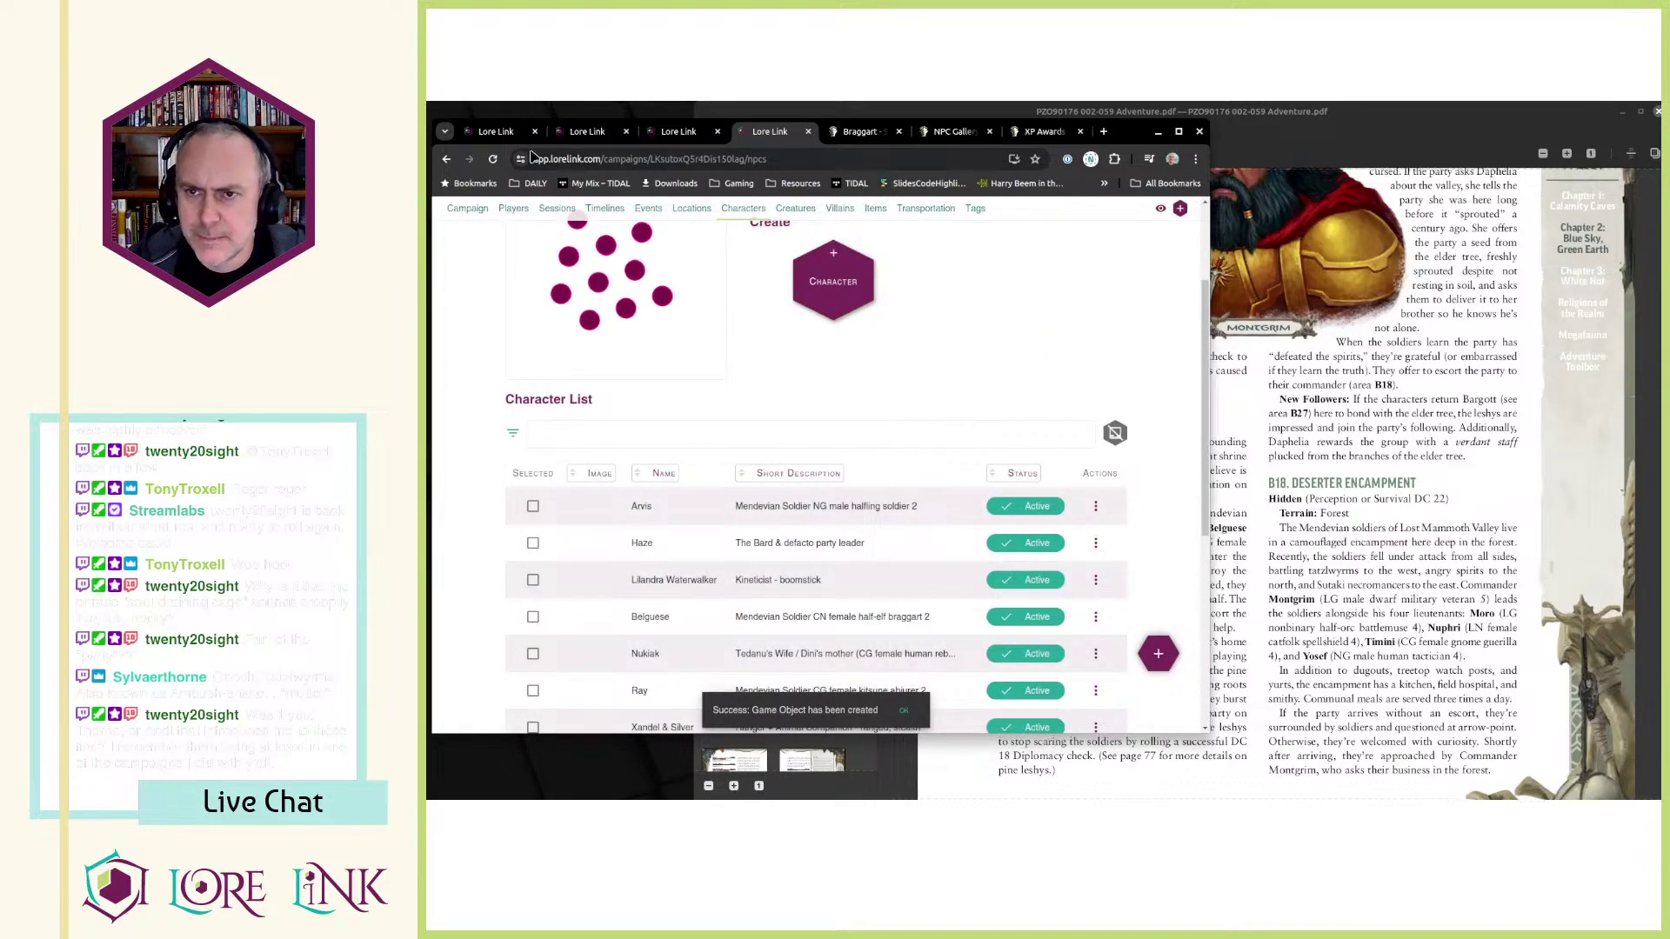
- Close the spare page showing the Creatures list and return to the session's Associated Game Objects
click(678, 131)
click(600, 132)
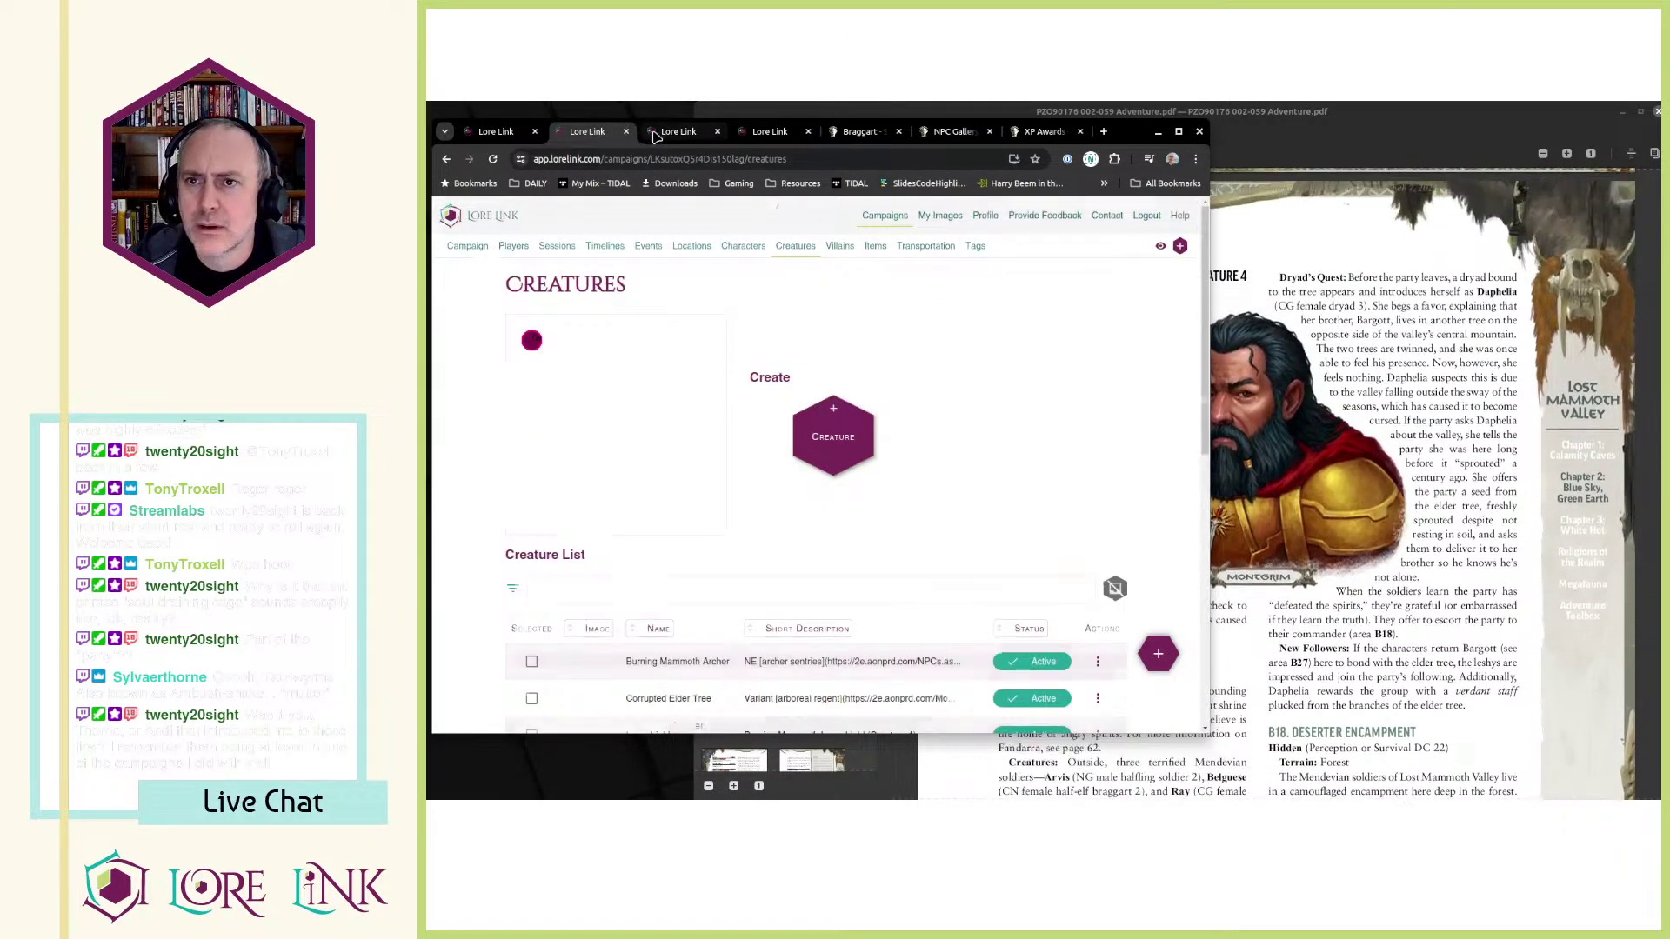
click(696, 132)
click(769, 131)
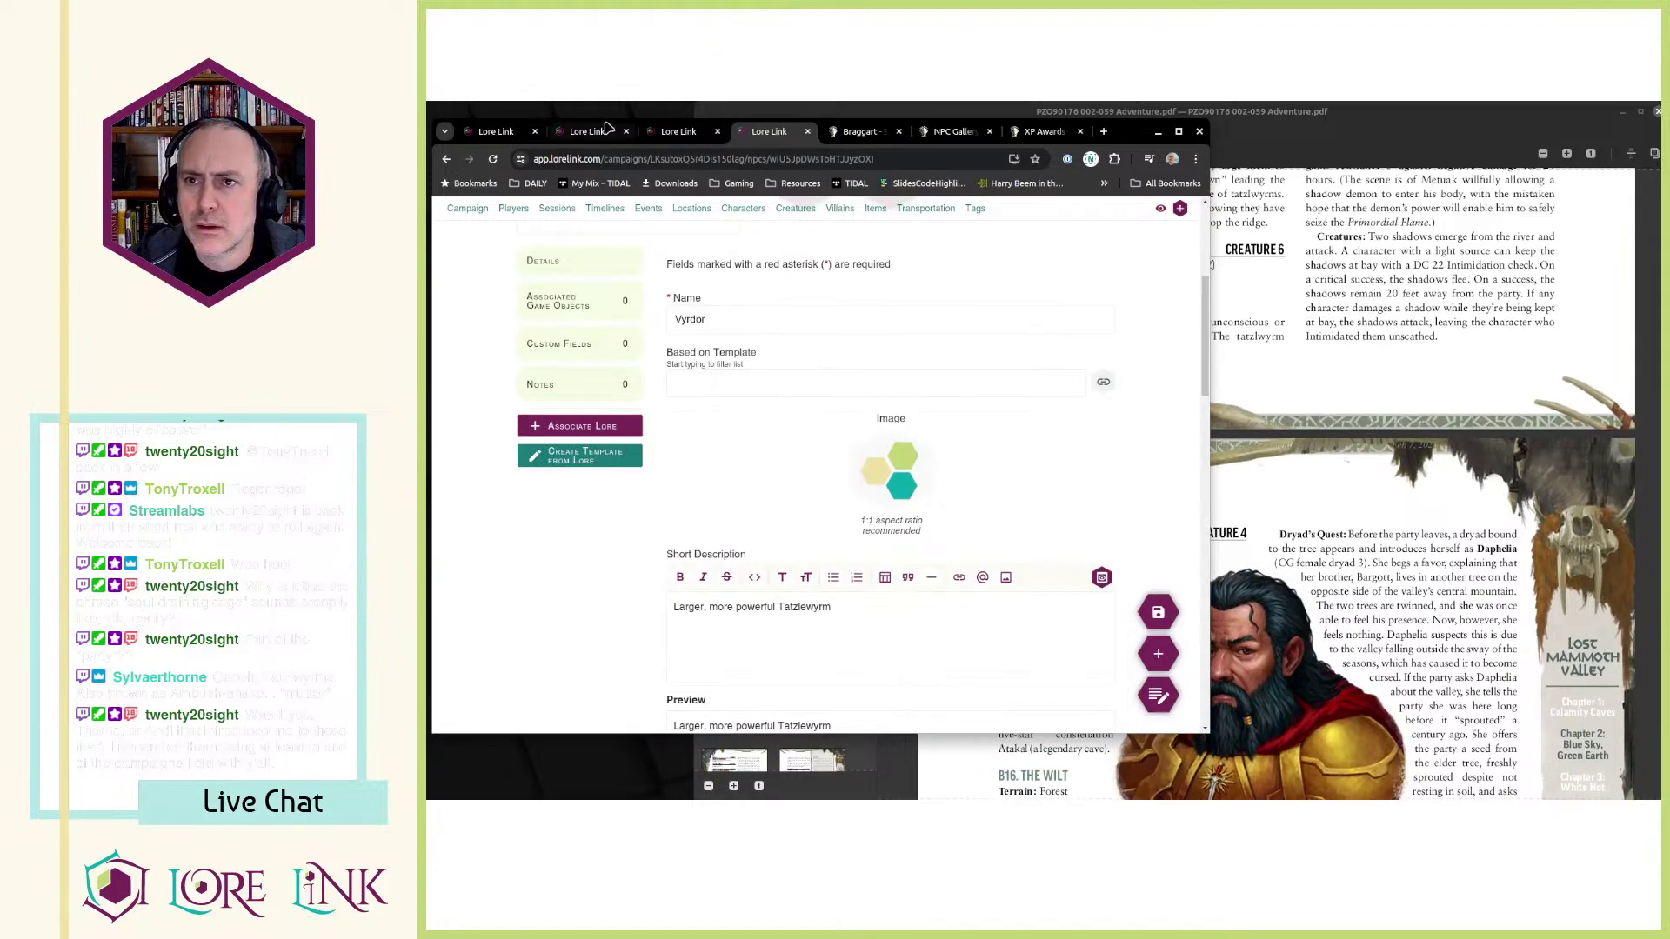
click(587, 131)
click(626, 131)
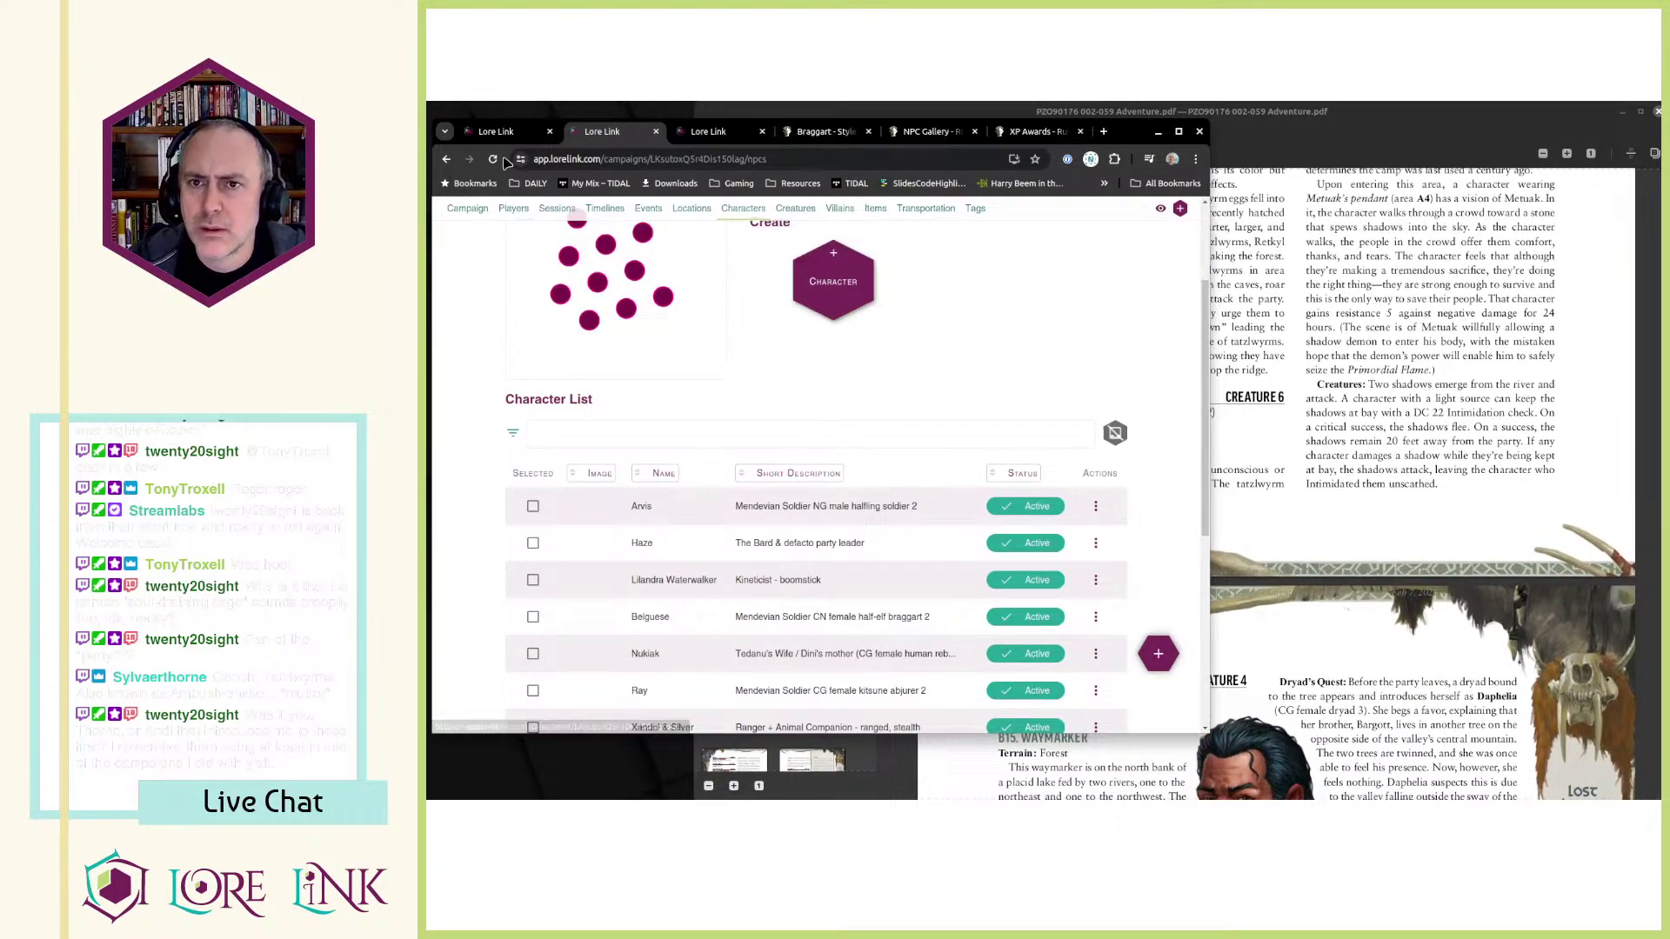
click(497, 132)
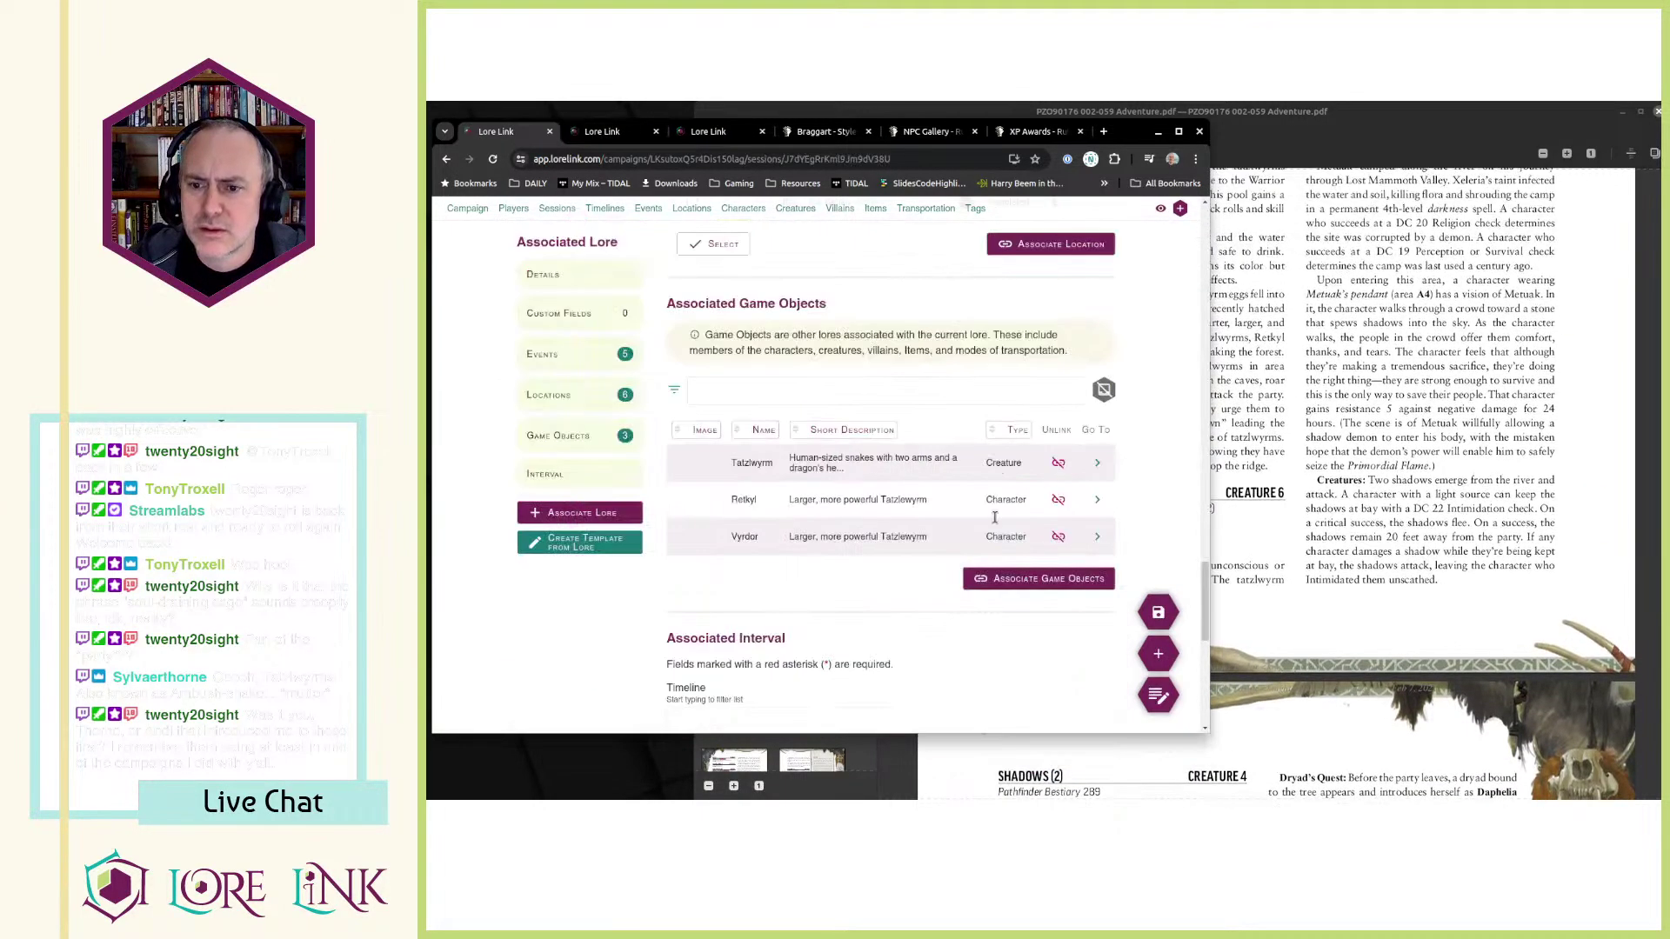
- Associate the existing game object Arvis with the session
click(1016, 578)
click(1023, 433)
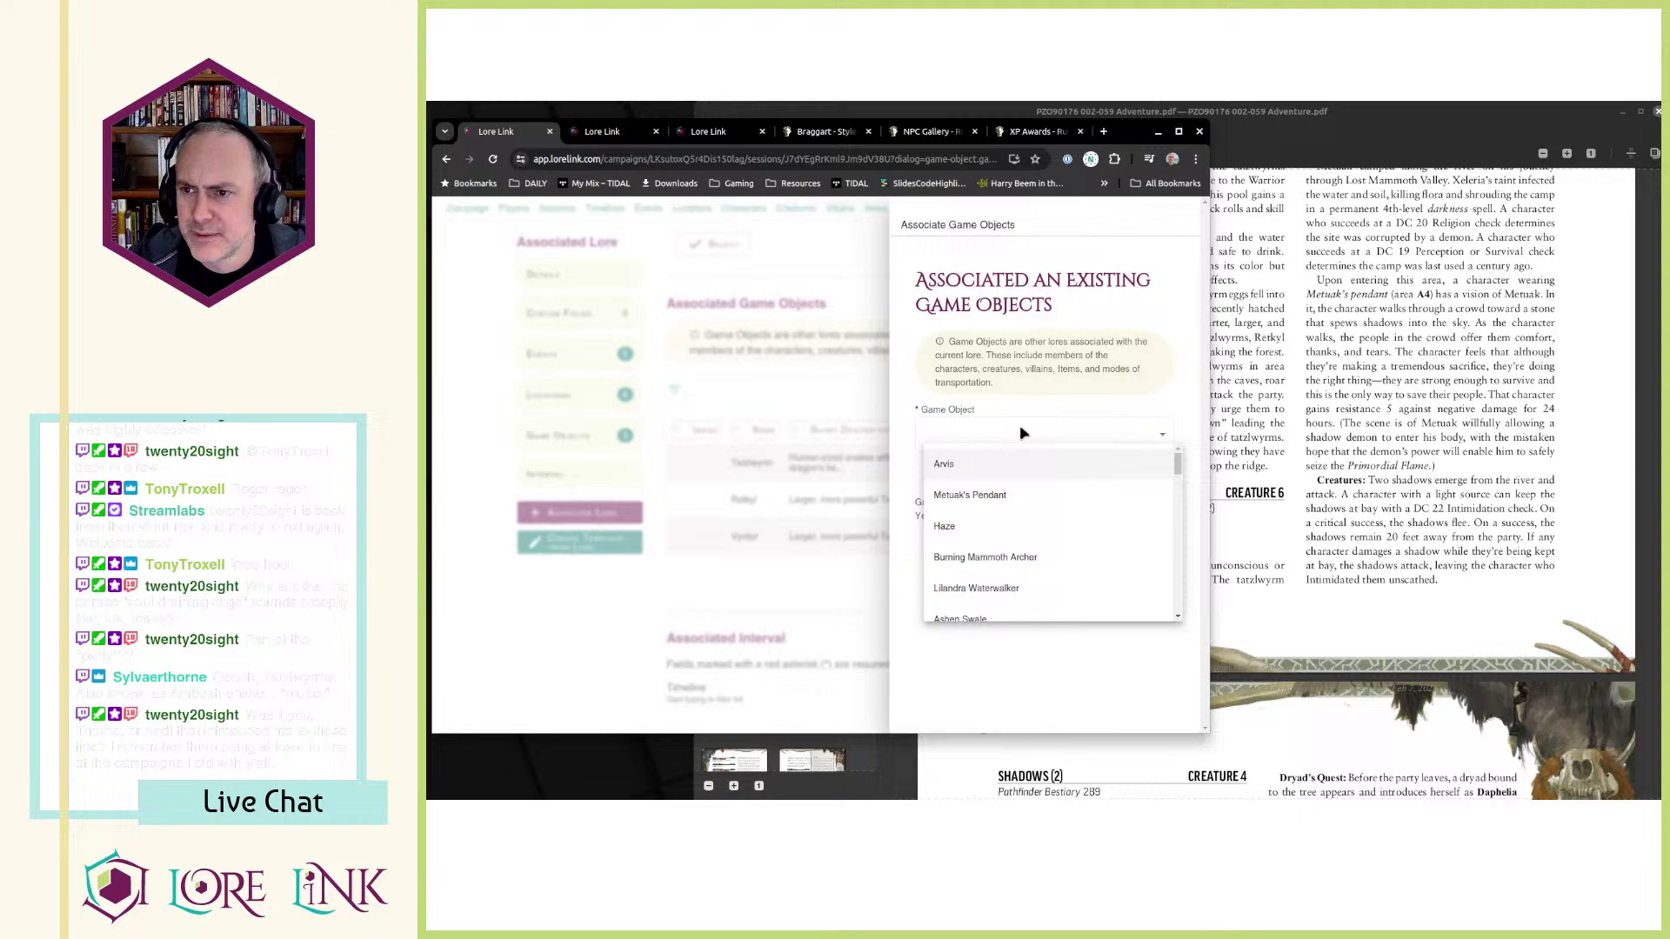
click(988, 465)
click(1119, 477)
- Associate the existing game object Belguese with the session
click(1000, 619)
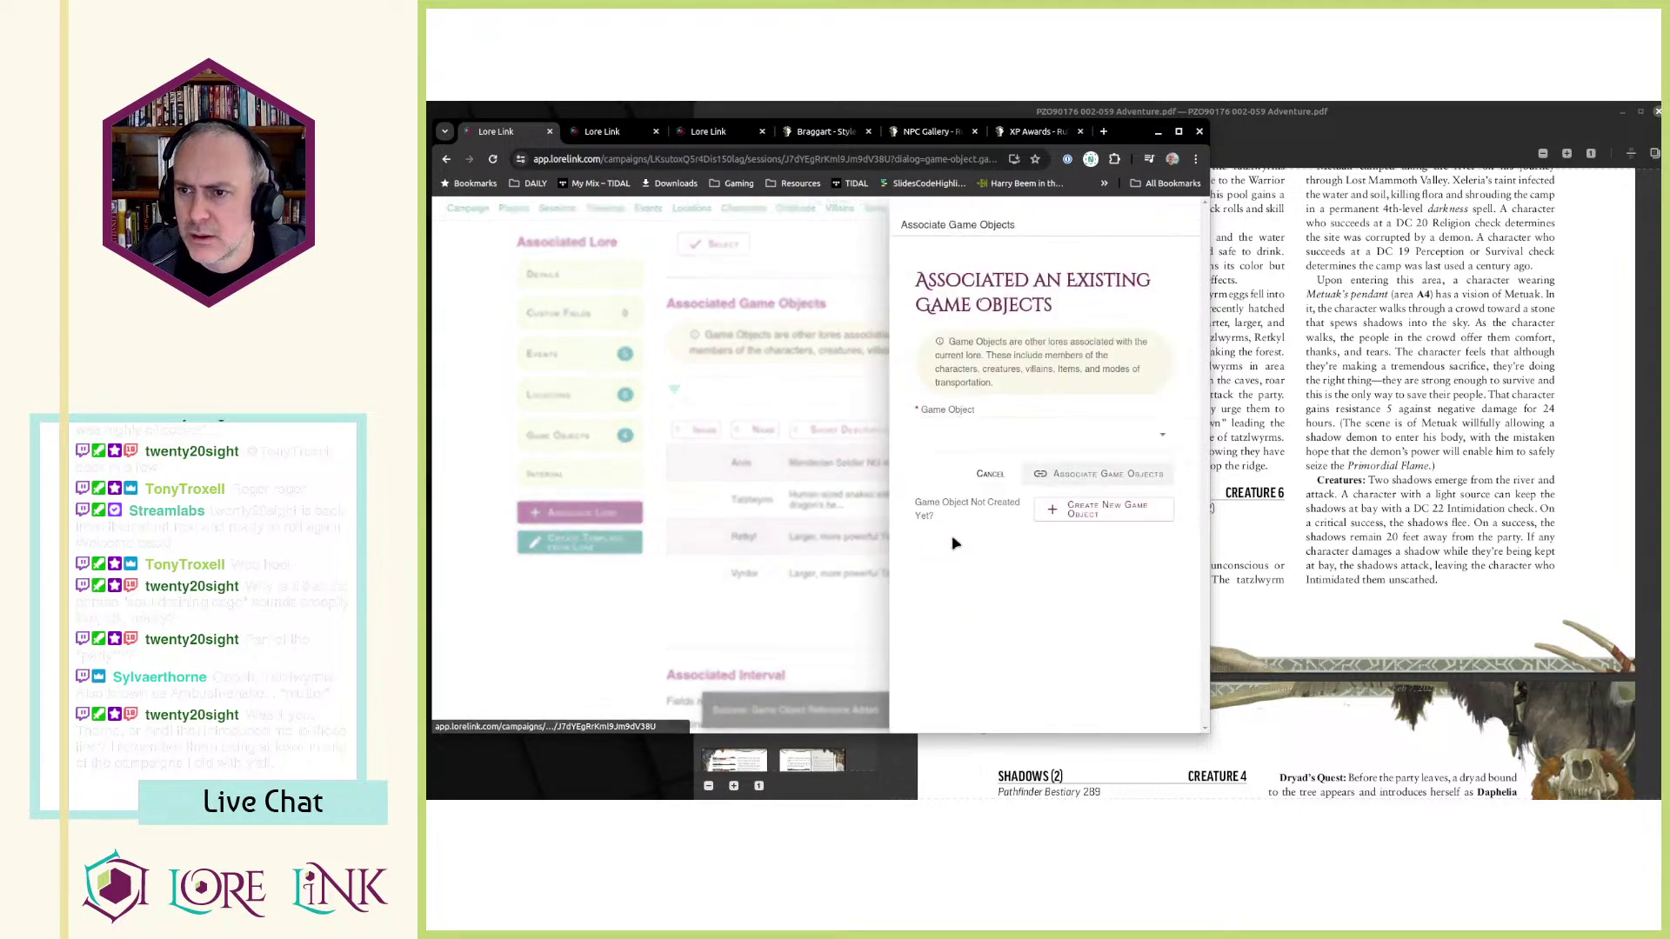
click(987, 433)
scroll(996, 494, down, 3)
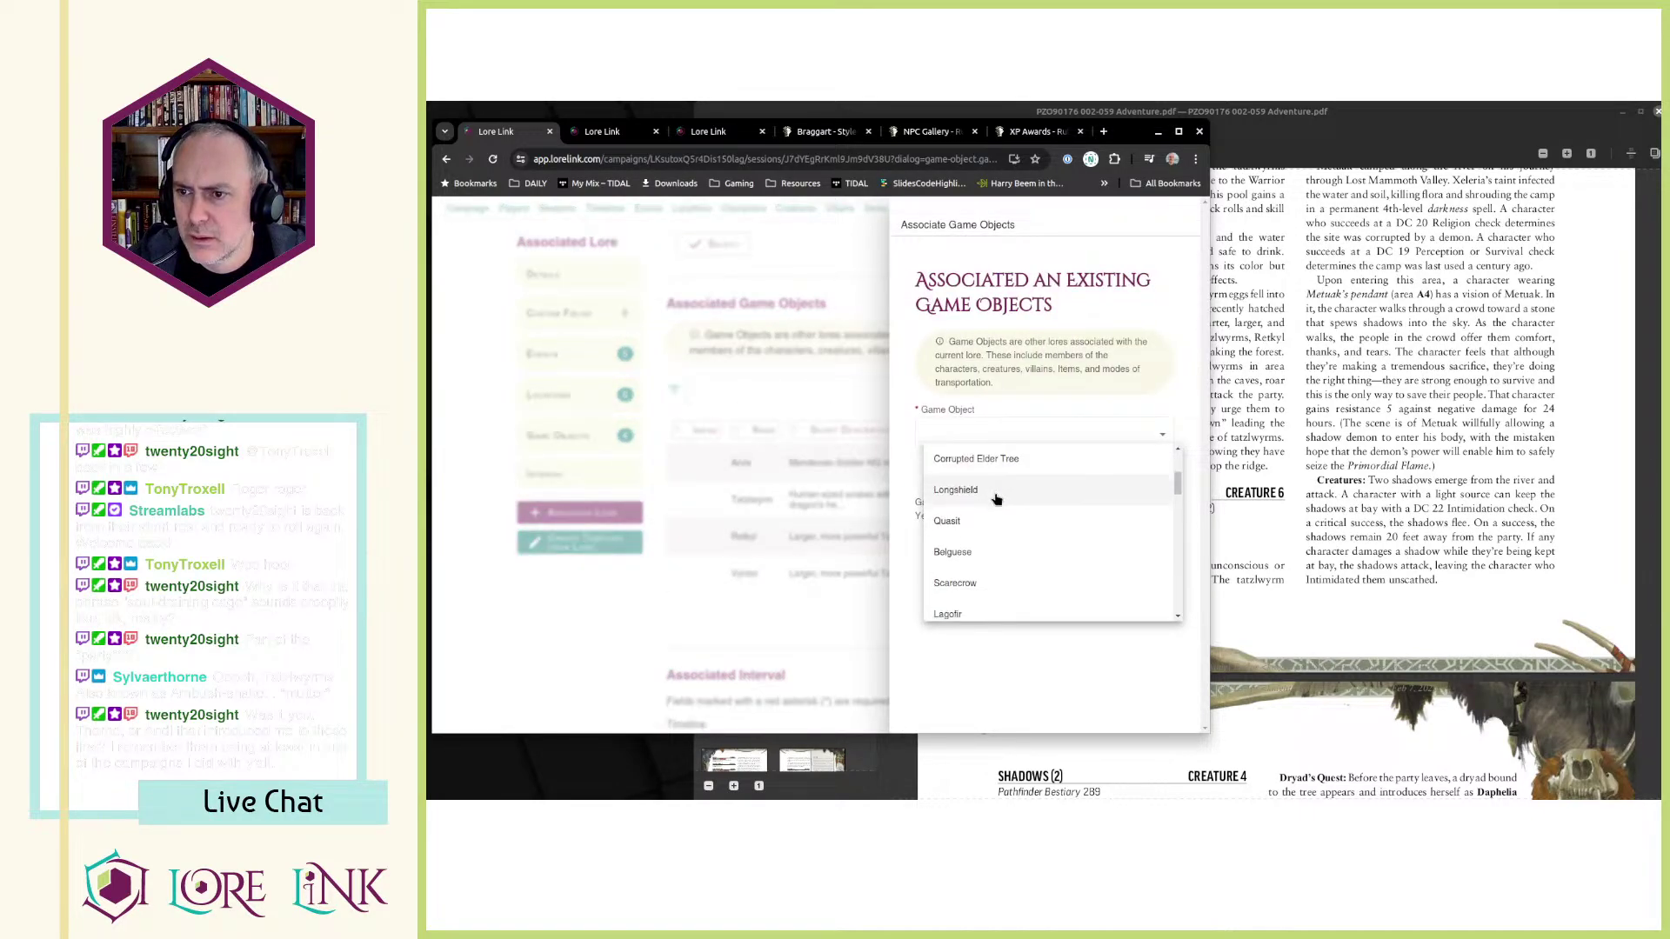
click(990, 487)
click(1082, 476)
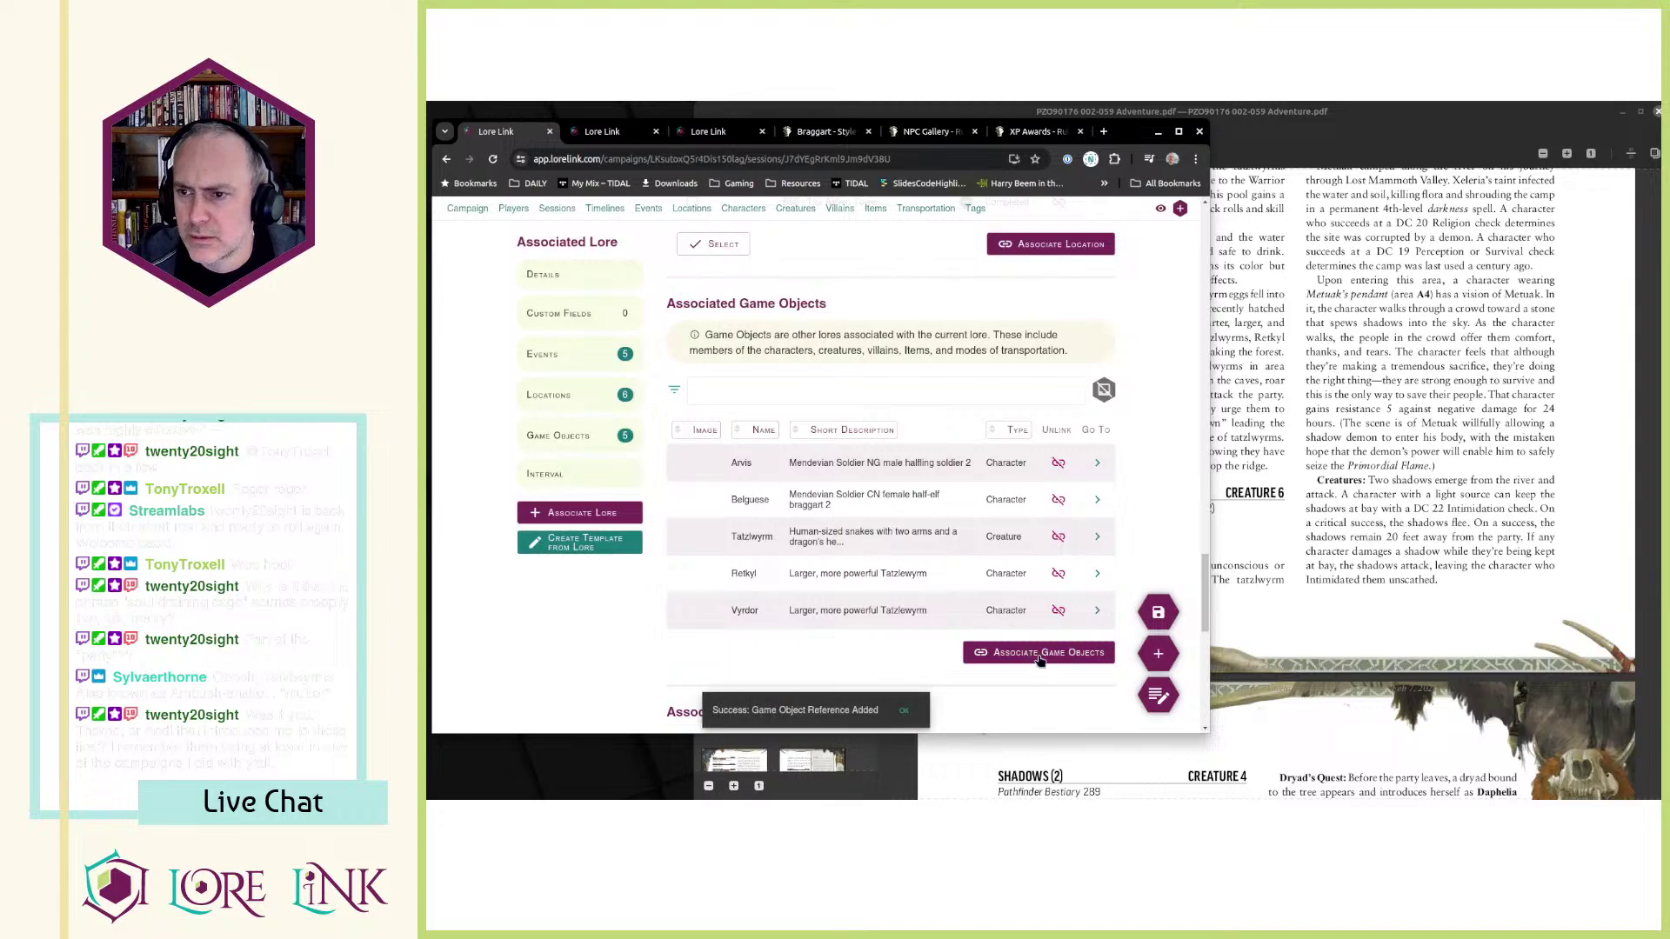
- Associate the existing game object Ray with the session
click(978, 652)
click(1015, 435)
scroll(1038, 526, down, 10)
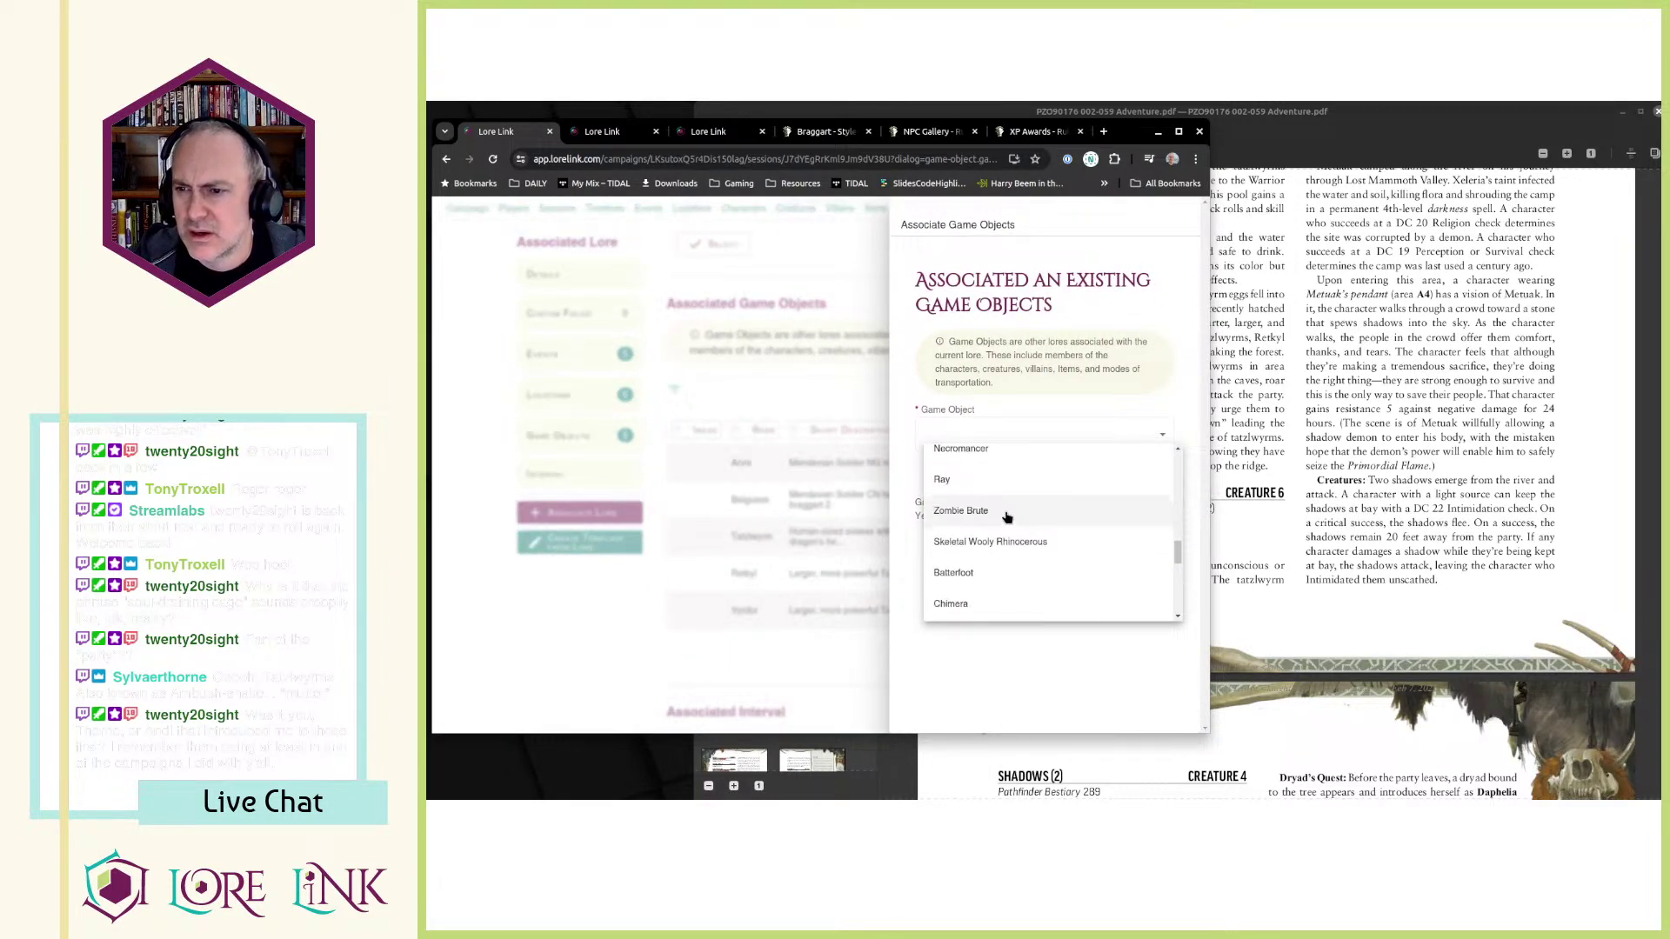
click(1005, 500)
click(1088, 473)
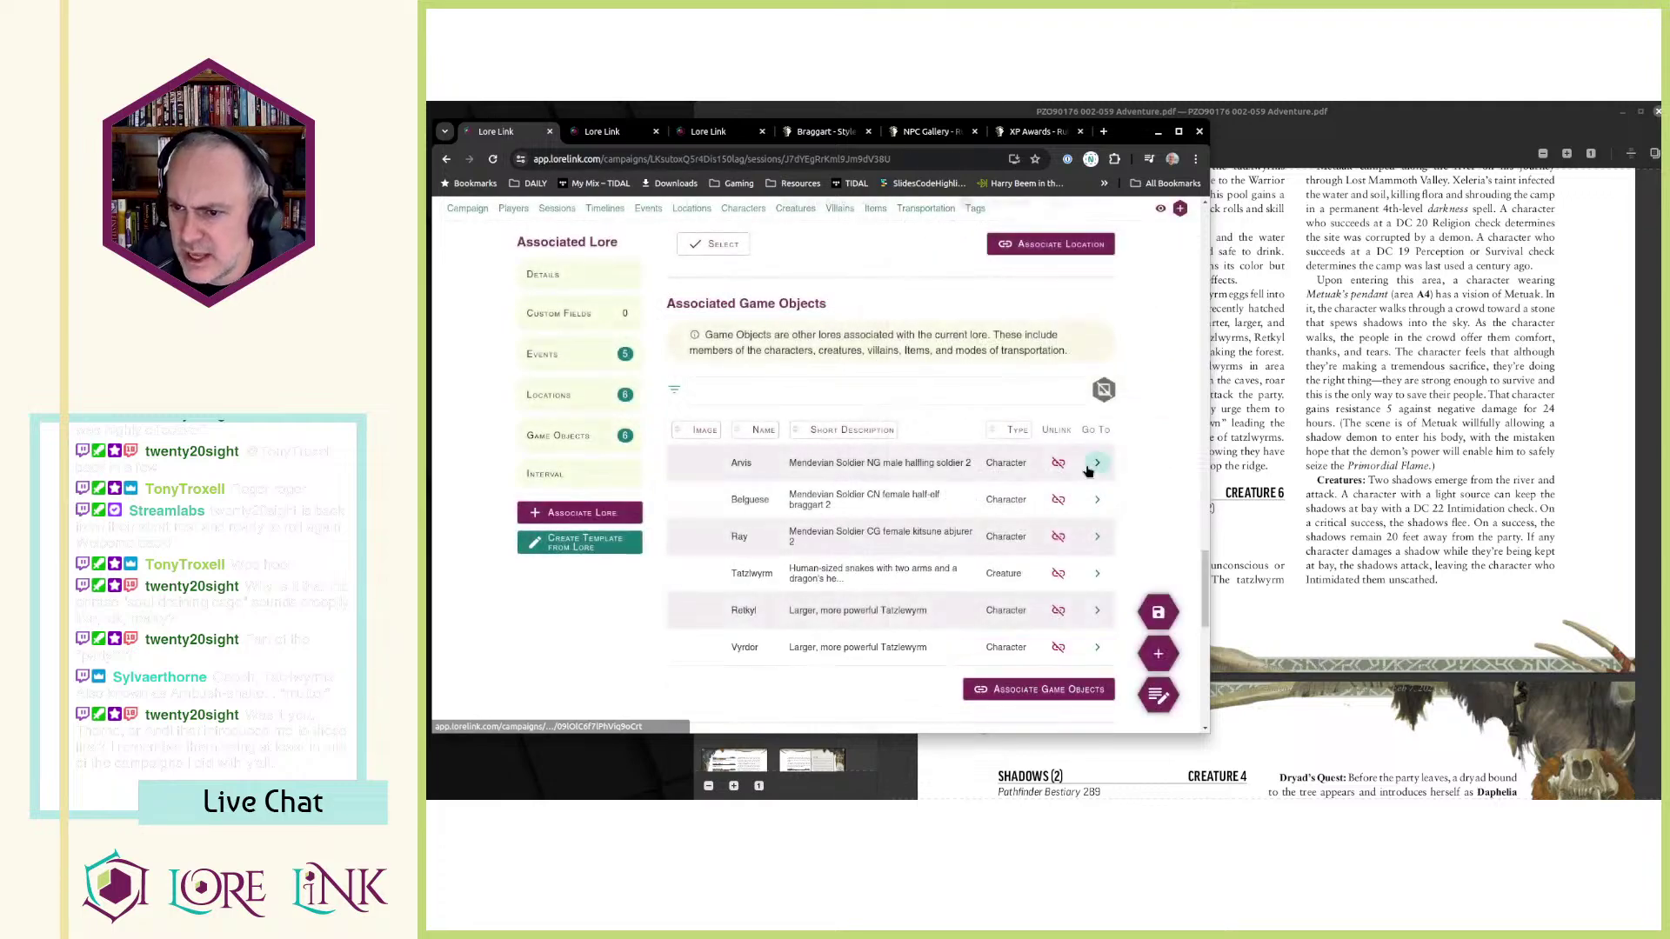
- Check the Retkyl and Vyrdor passage in the adventure PDF, and review Vyrdor's Lore Link character page in view mode
click(1377, 403)
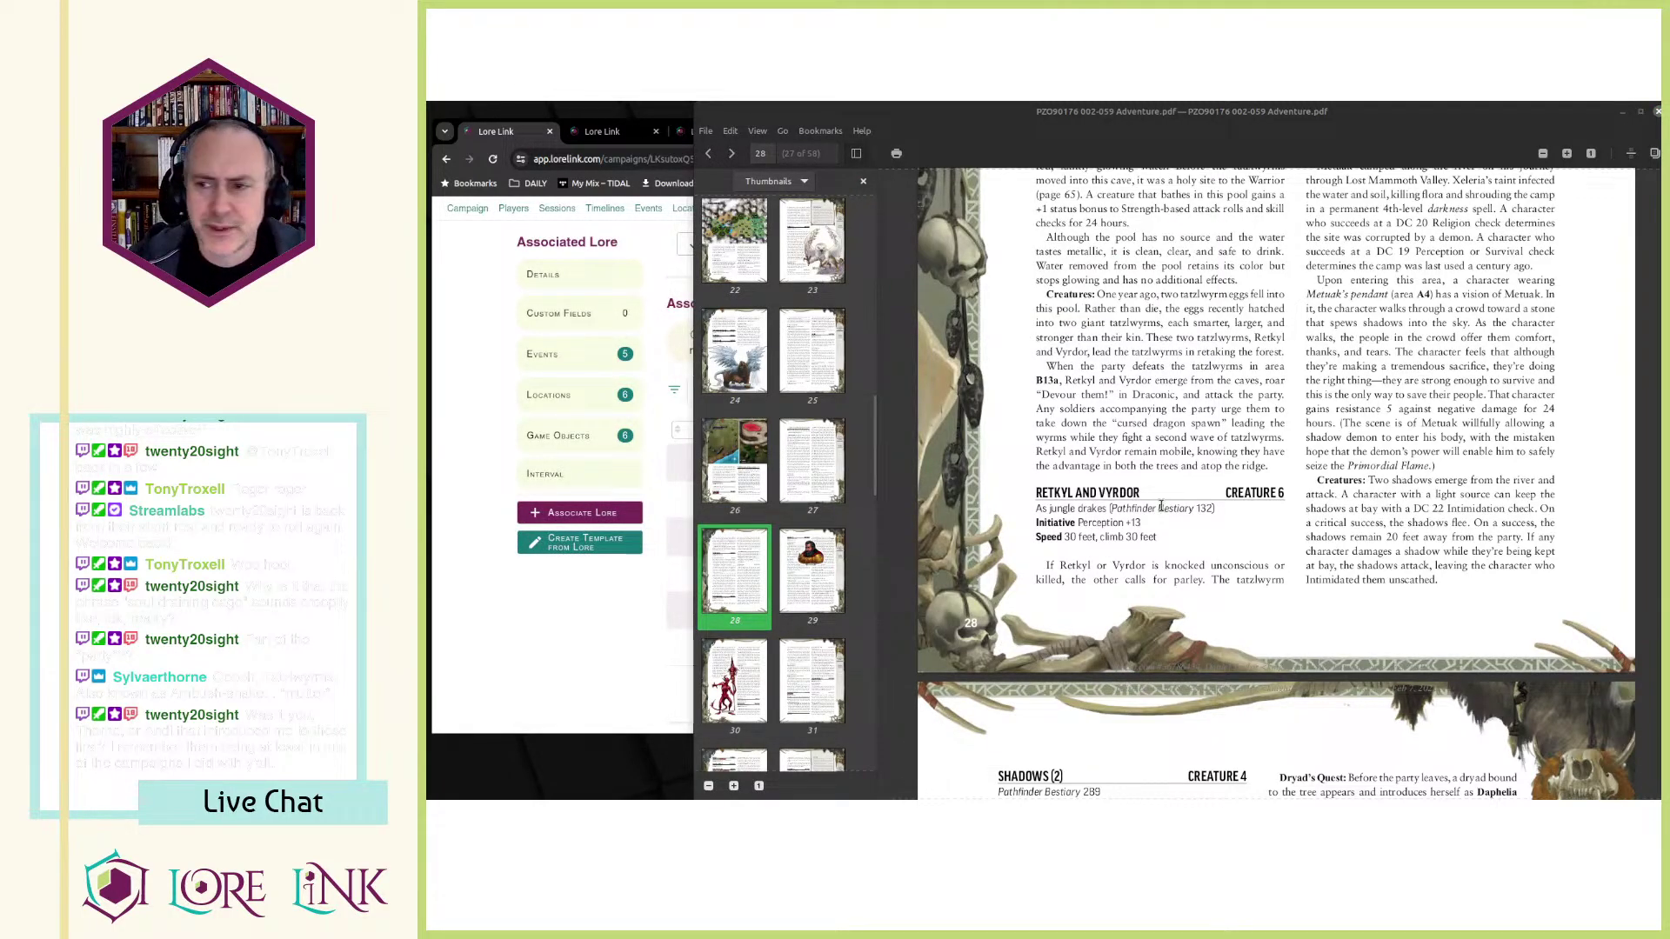
scroll(760, 491, up, 1)
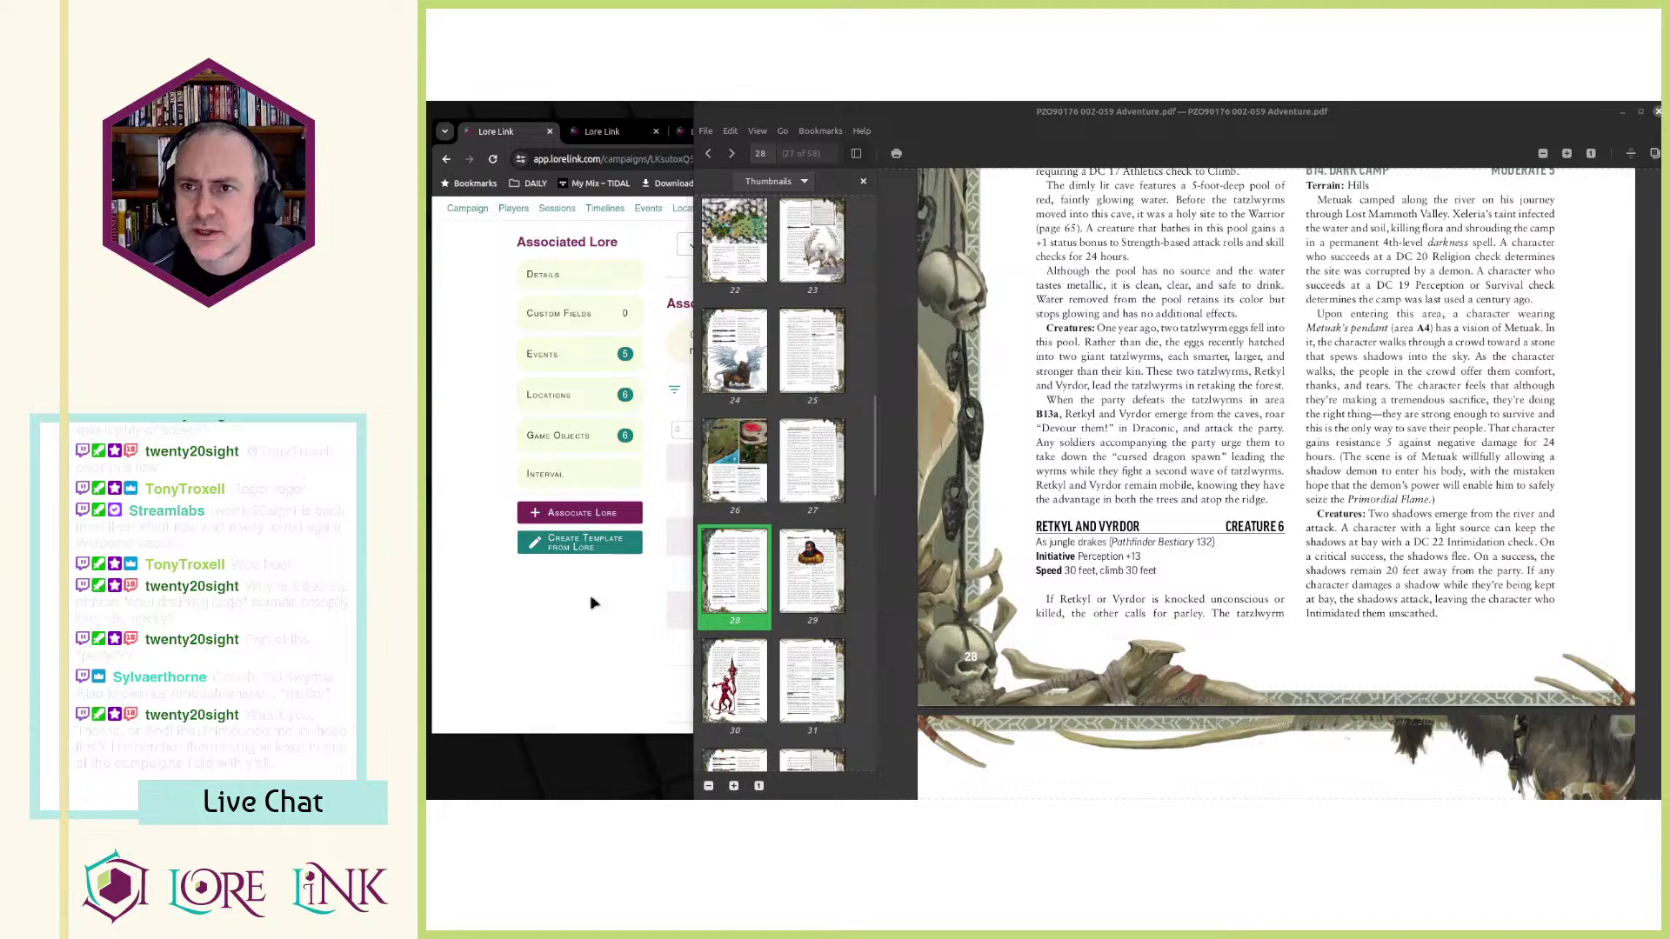
click(526, 684)
click(1097, 647)
key(ctrl+Tab)
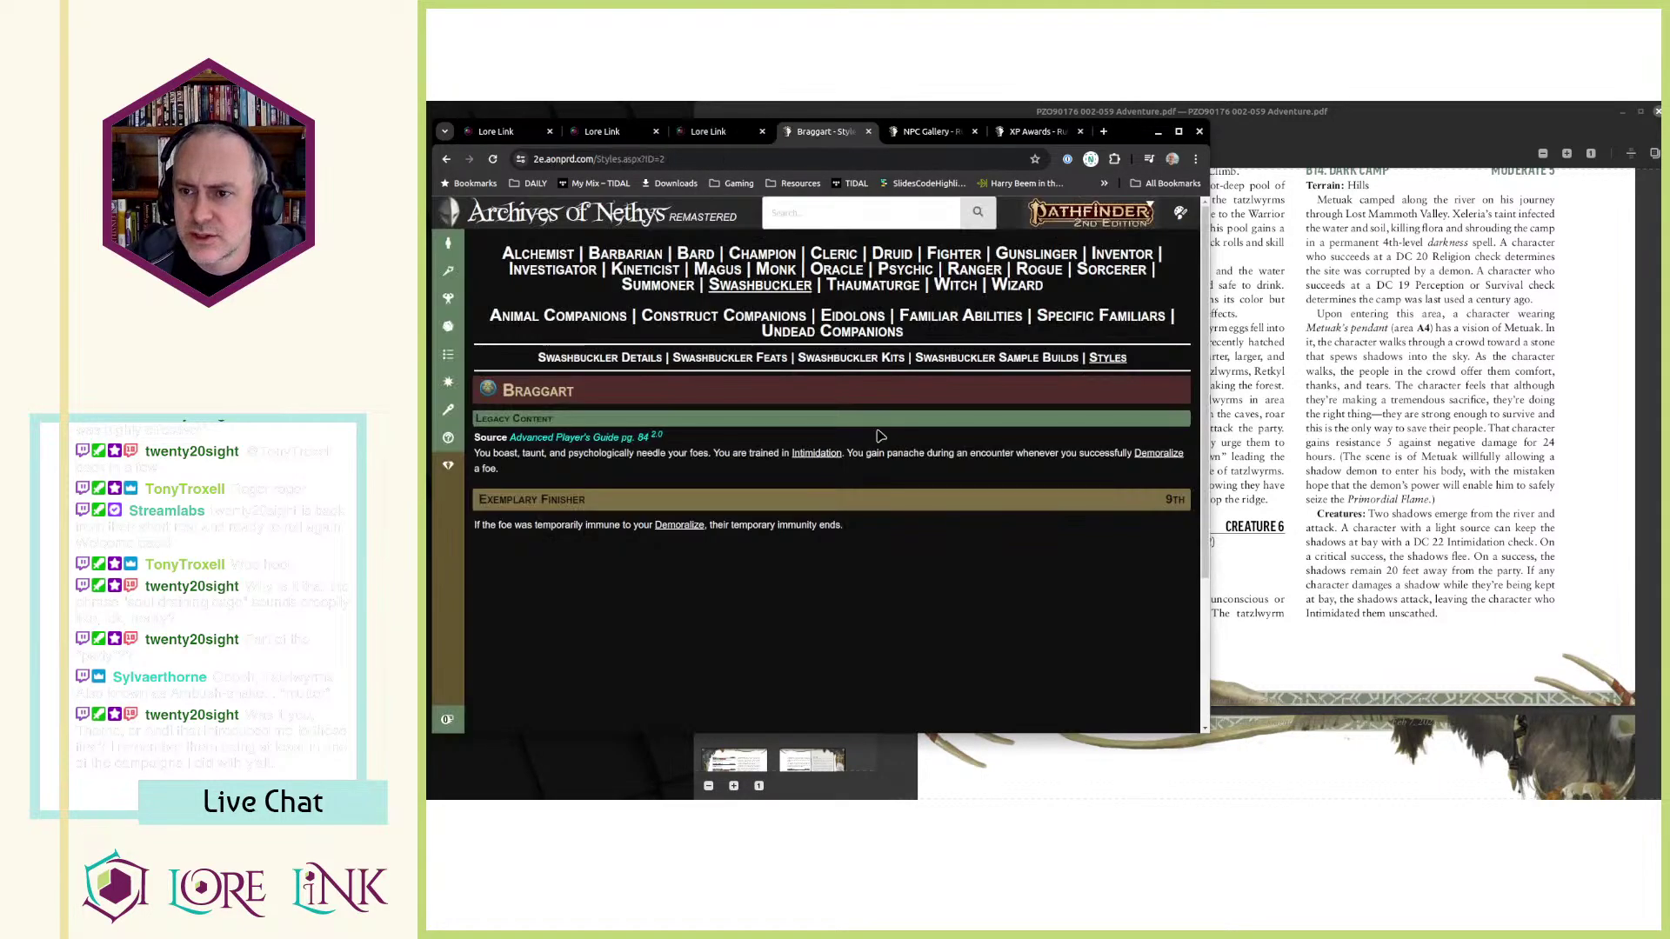
key(ctrl+shift+Tab)
click(1160, 209)
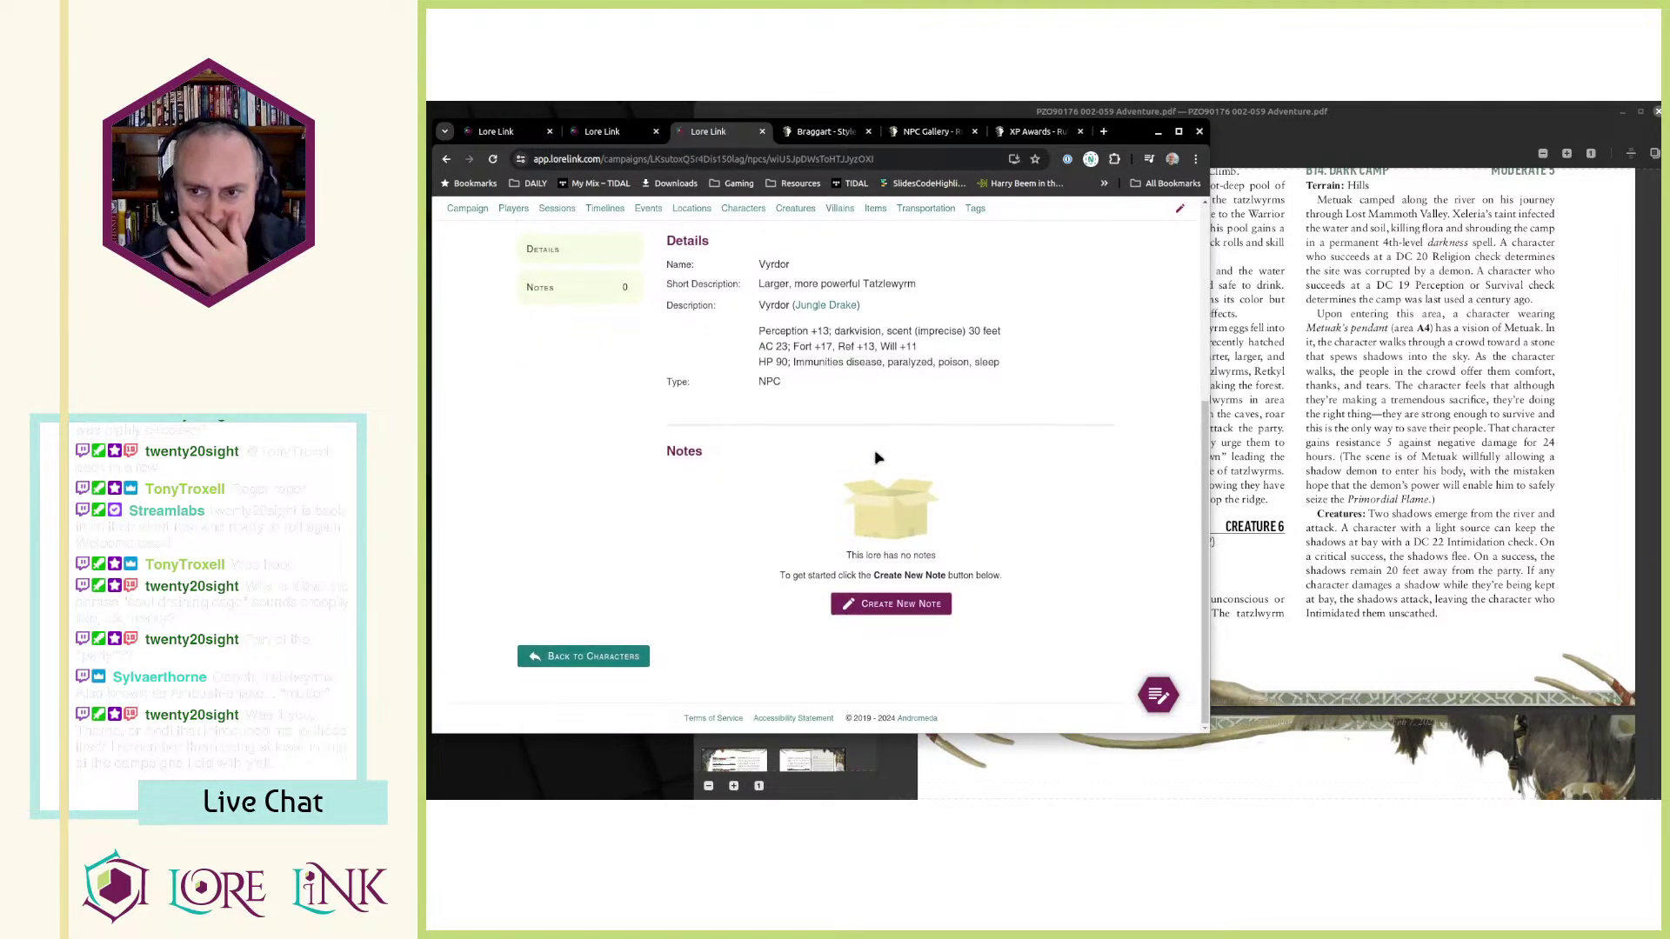
scroll(887, 476, down, 4)
scroll(791, 276, up, 4)
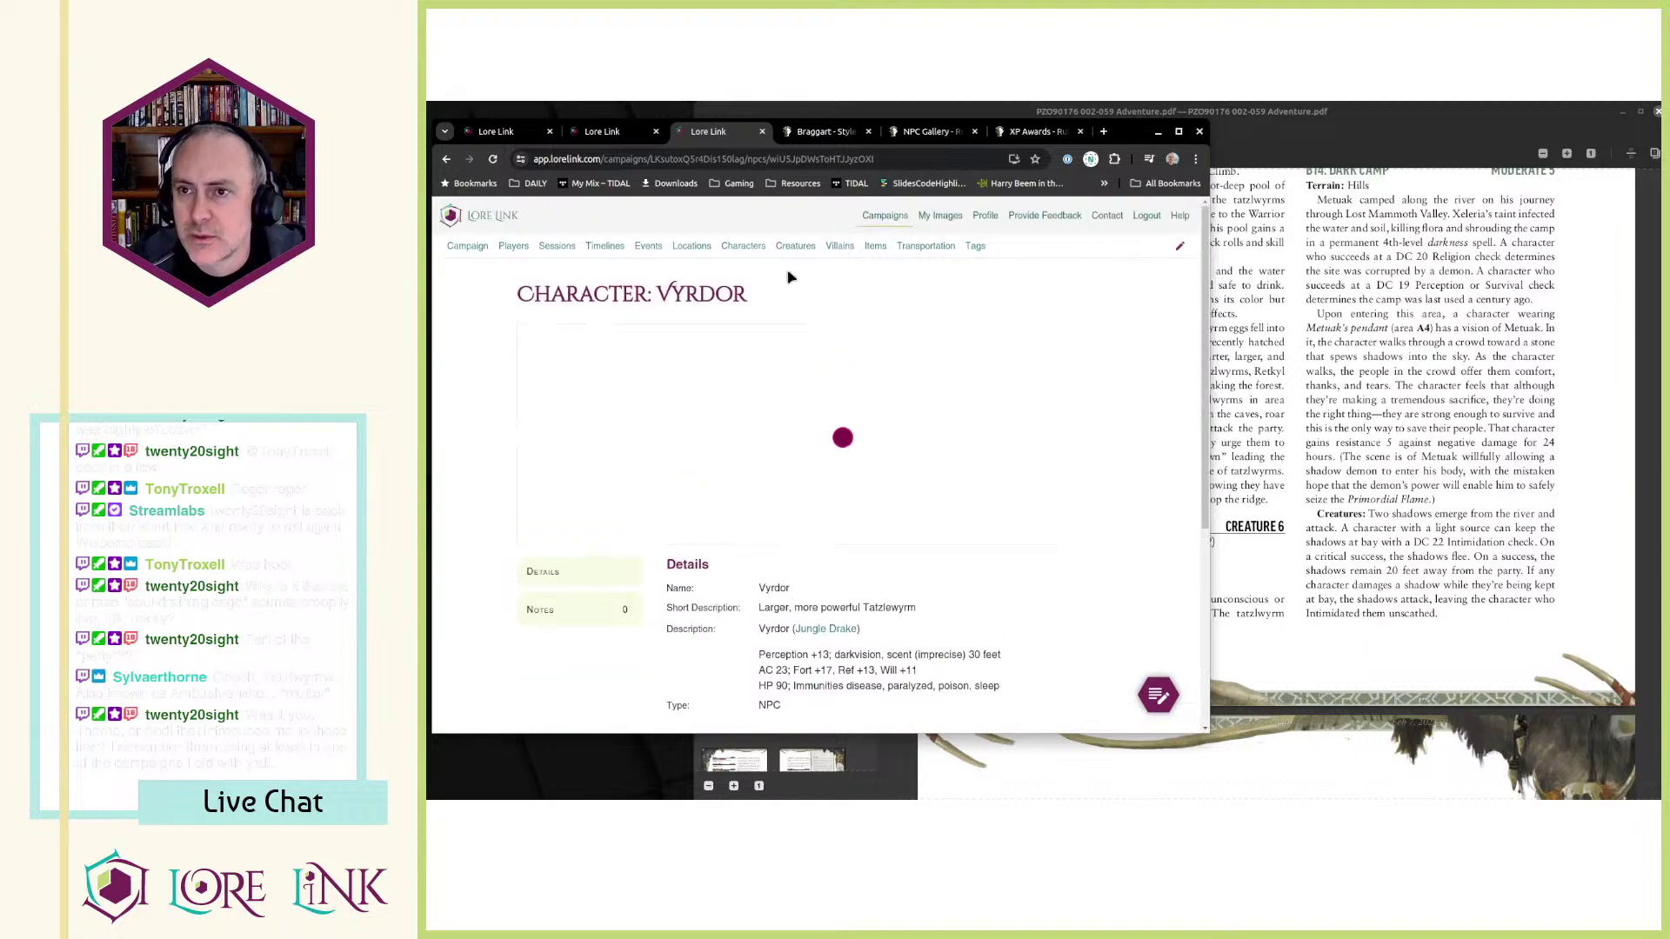
- Open the Lost Mammoth Valley location, follow the map marker just west of the lake, and read that child location's description
click(696, 249)
click(790, 633)
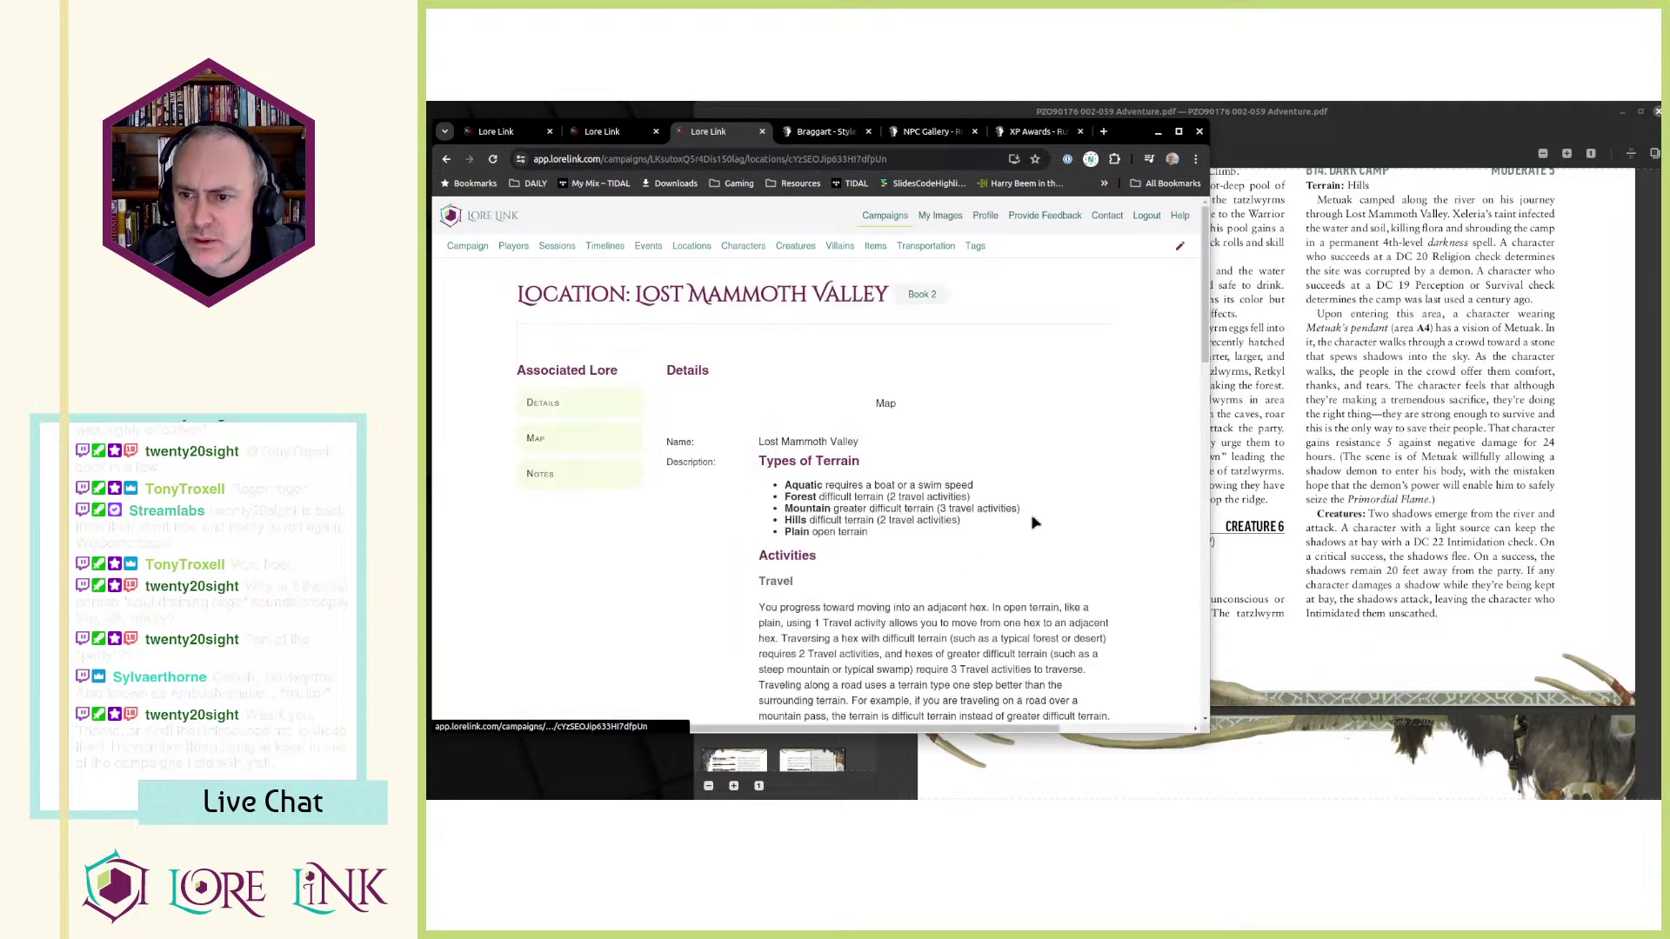
scroll(1018, 548, down, 5)
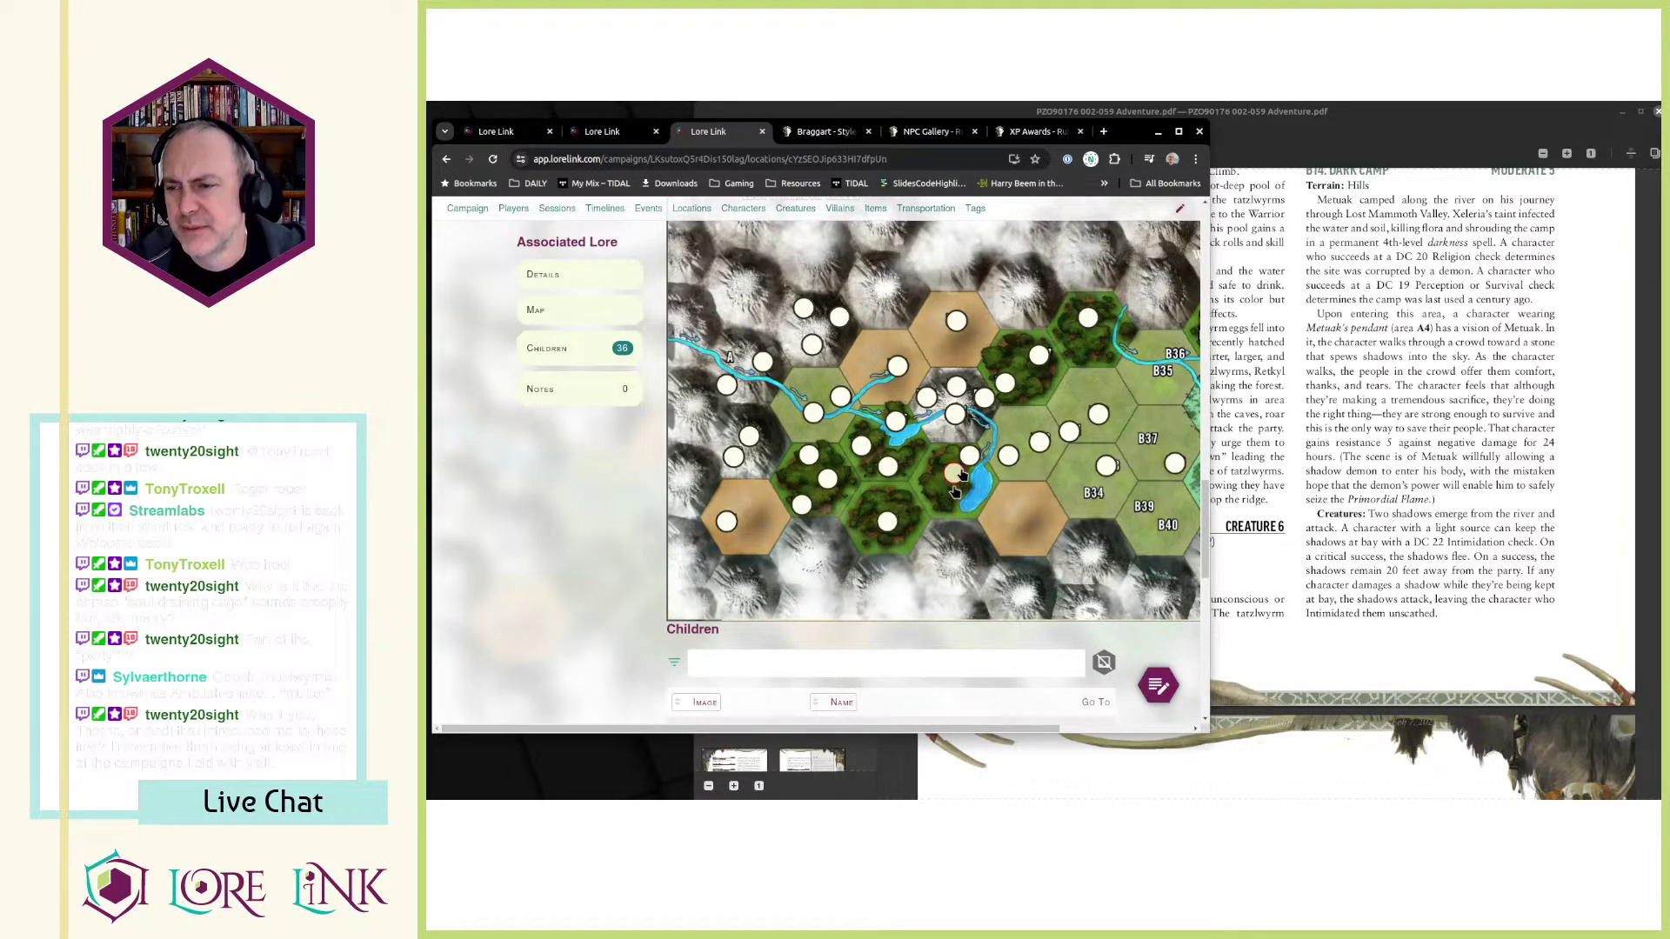
click(955, 490)
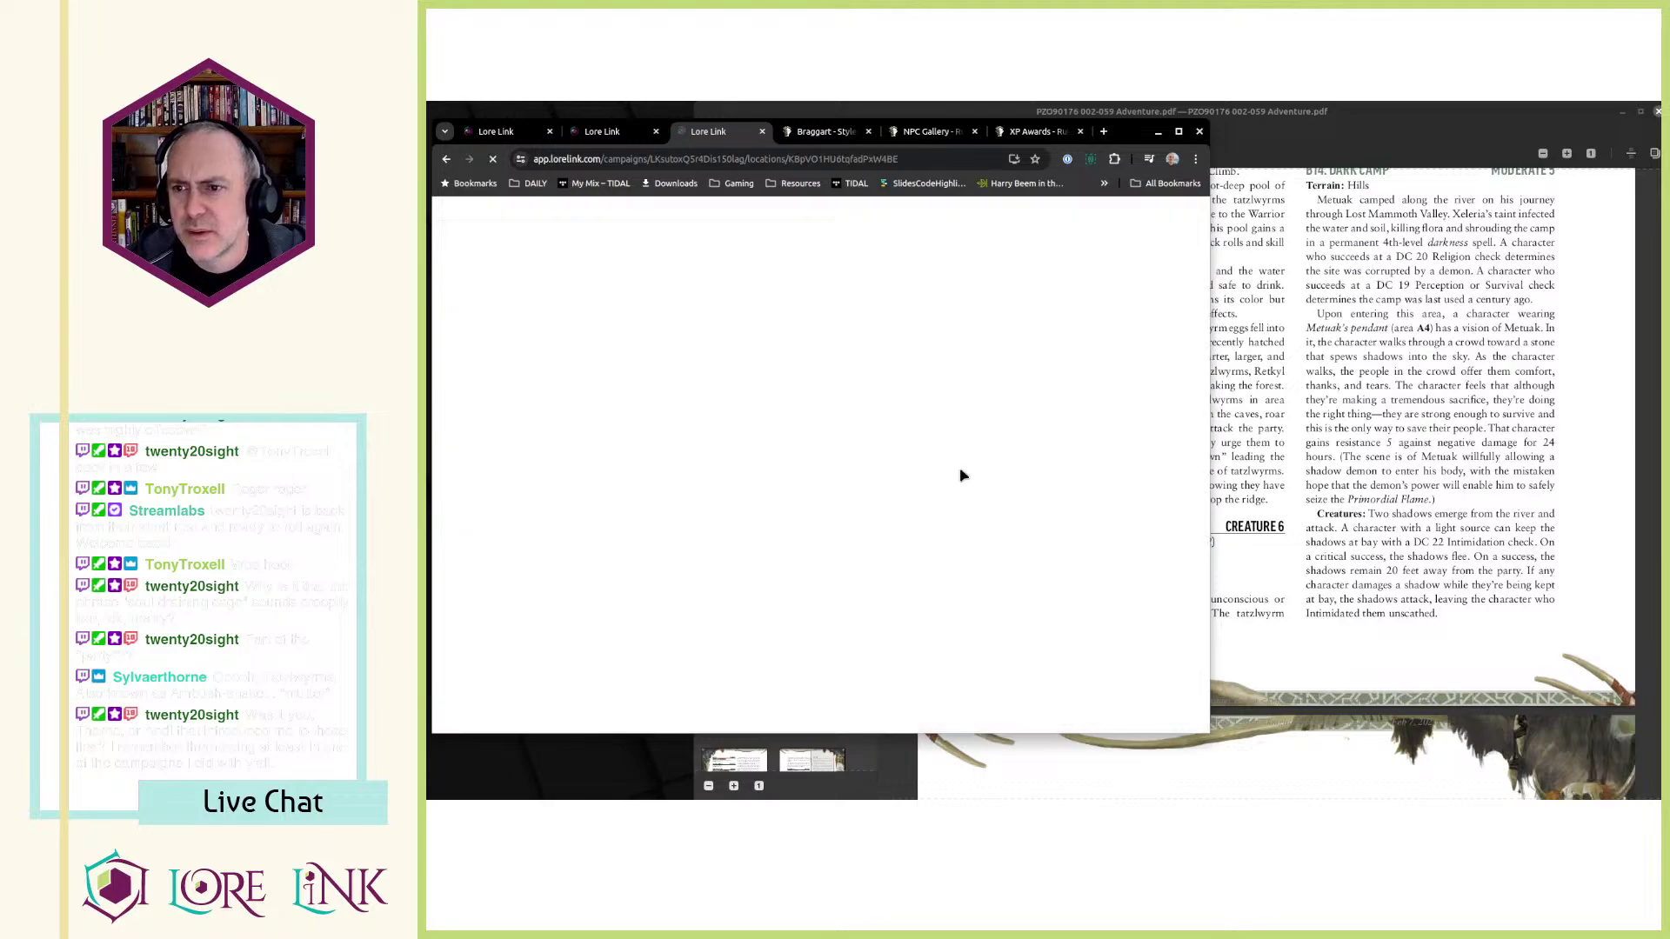
scroll(971, 462, down, 8)
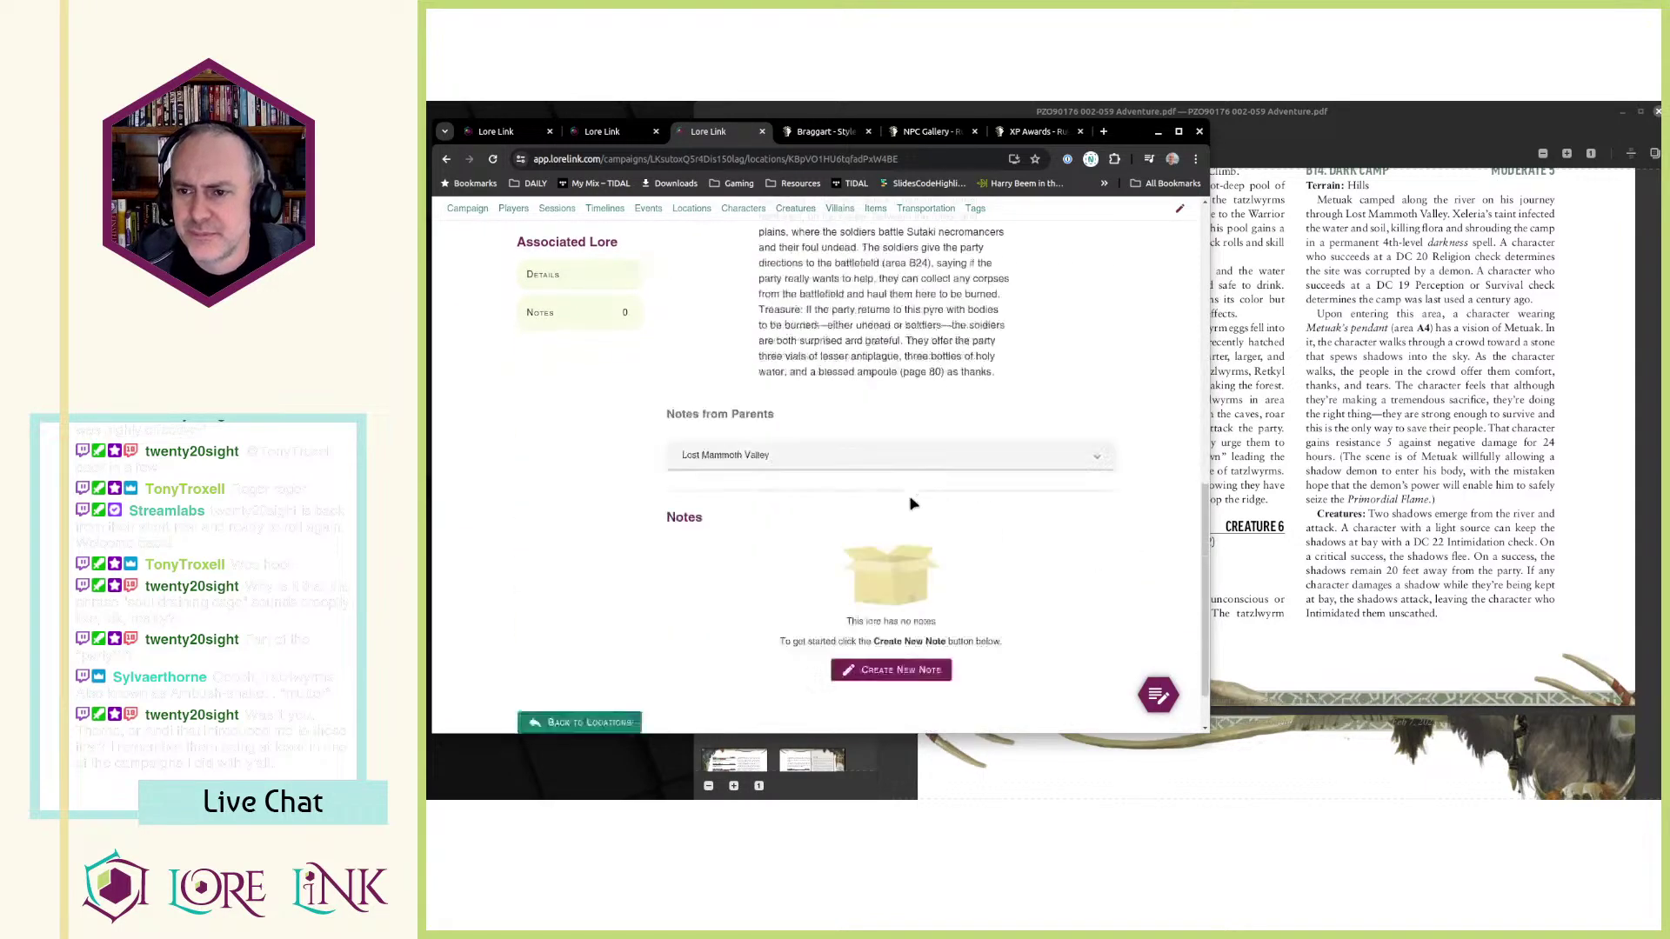
- Read the Pyre location's description, focusing on the soldiers and the treasure
scroll(906, 497, up, 5)
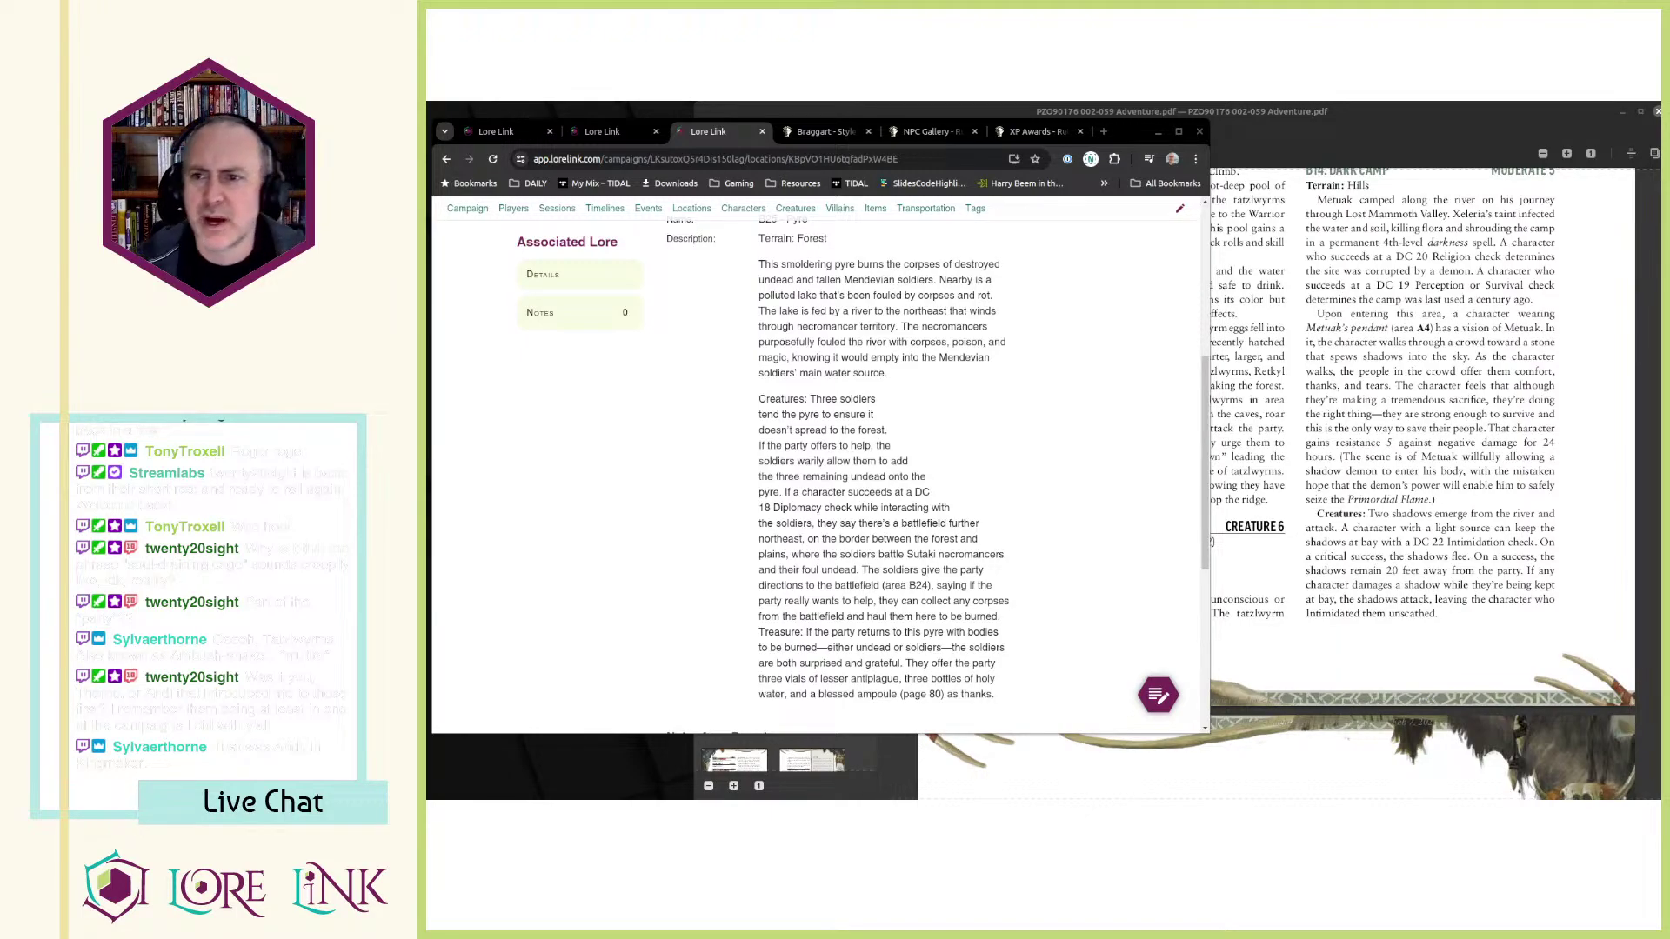
drag(812, 309, 885, 562)
click(894, 601)
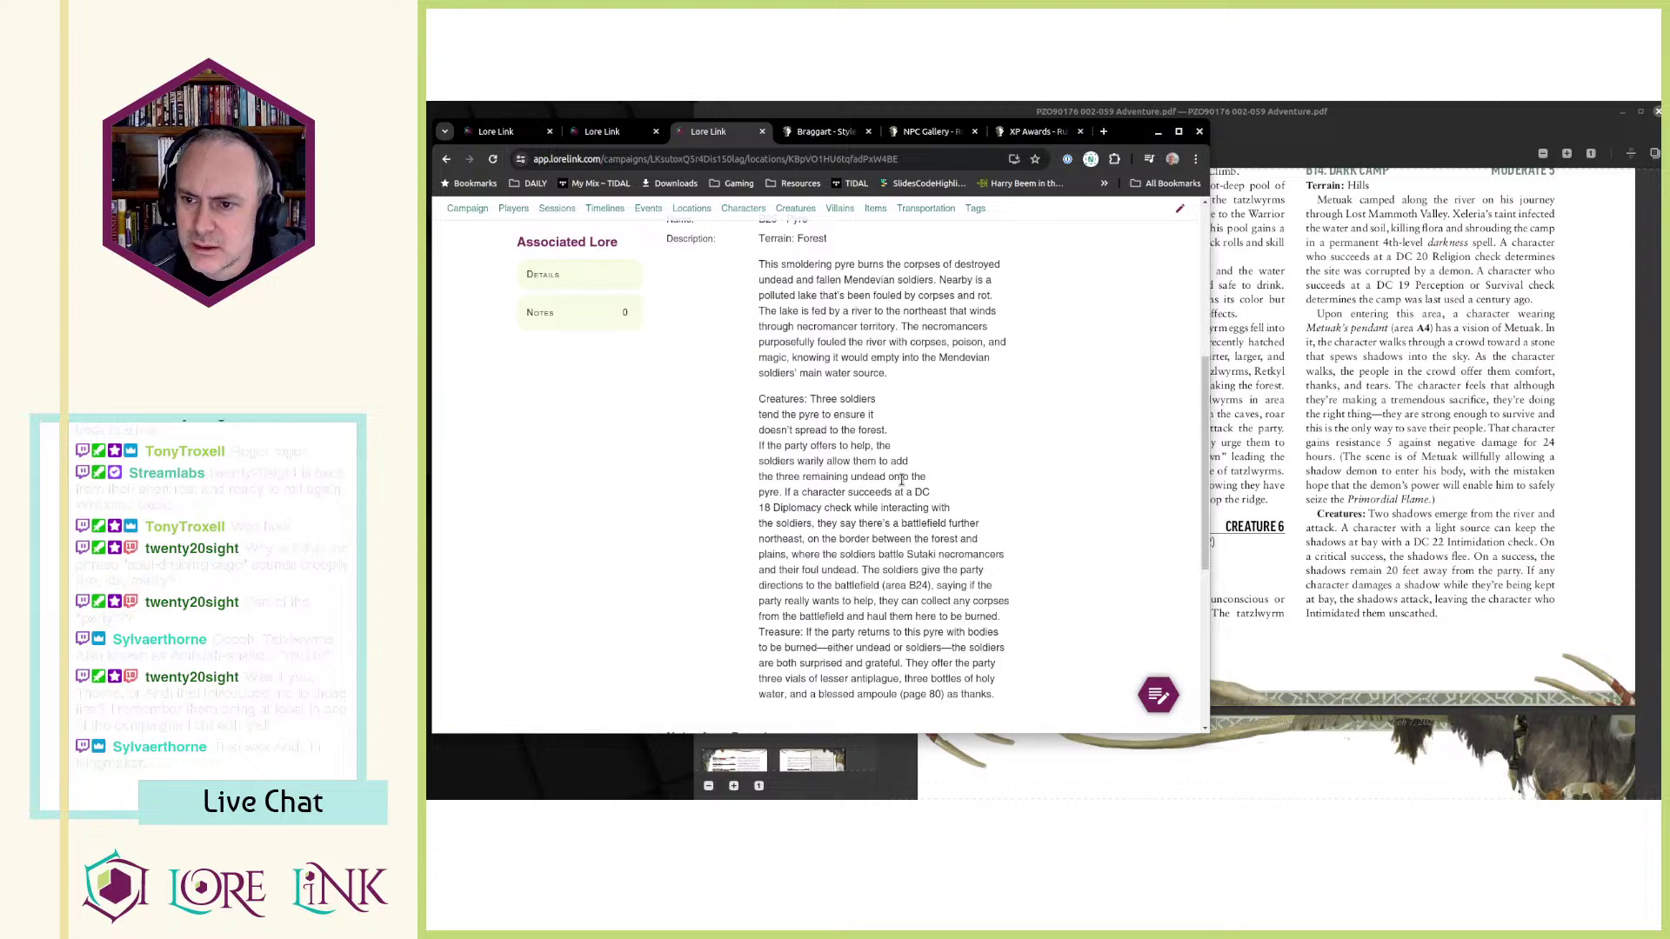
- Return to the Lost Mammoth Valley map, open the B24 - Battlefield location northwest of the lake, and read its description and creatures
click(451, 160)
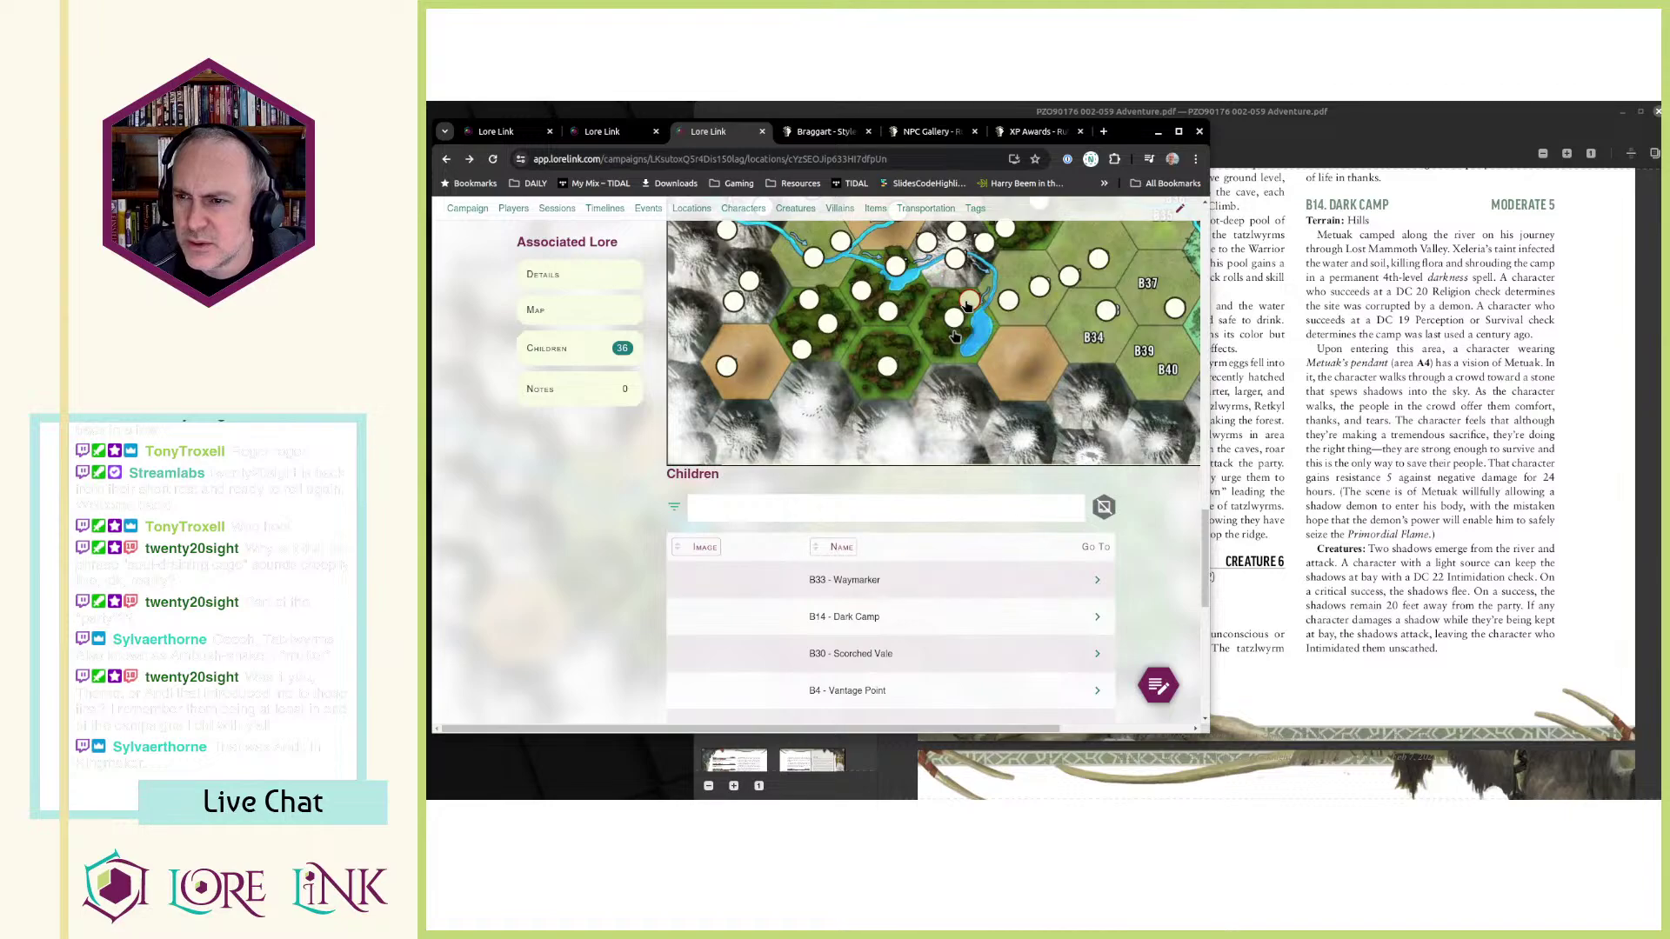
click(967, 303)
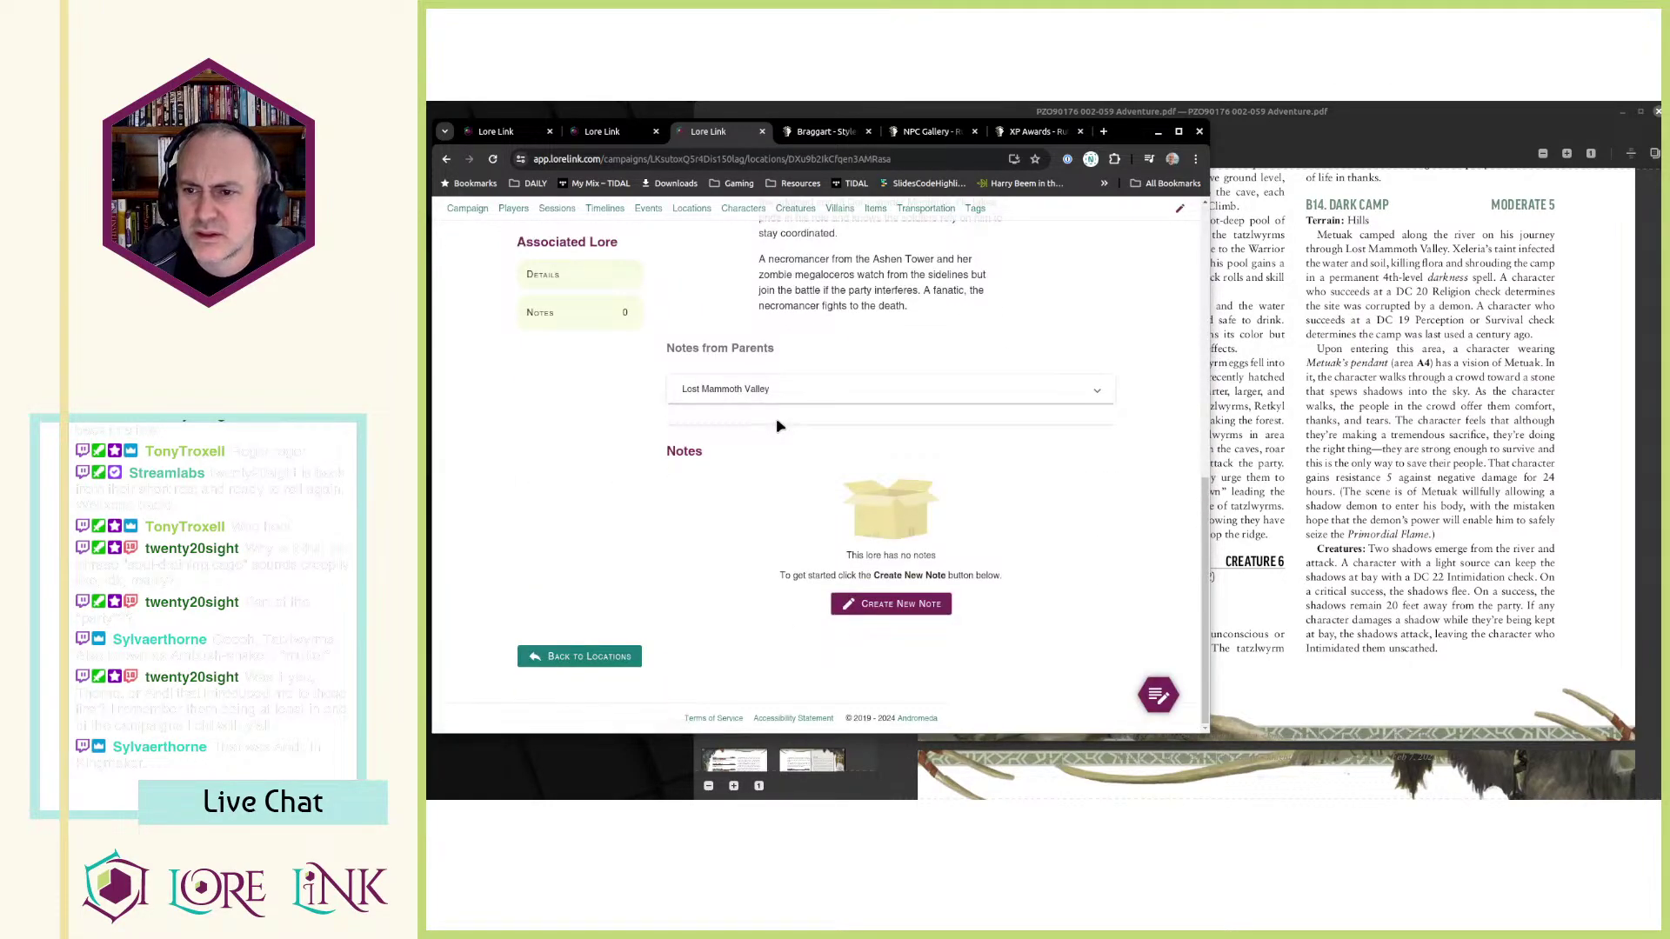
scroll(874, 413, up, 3)
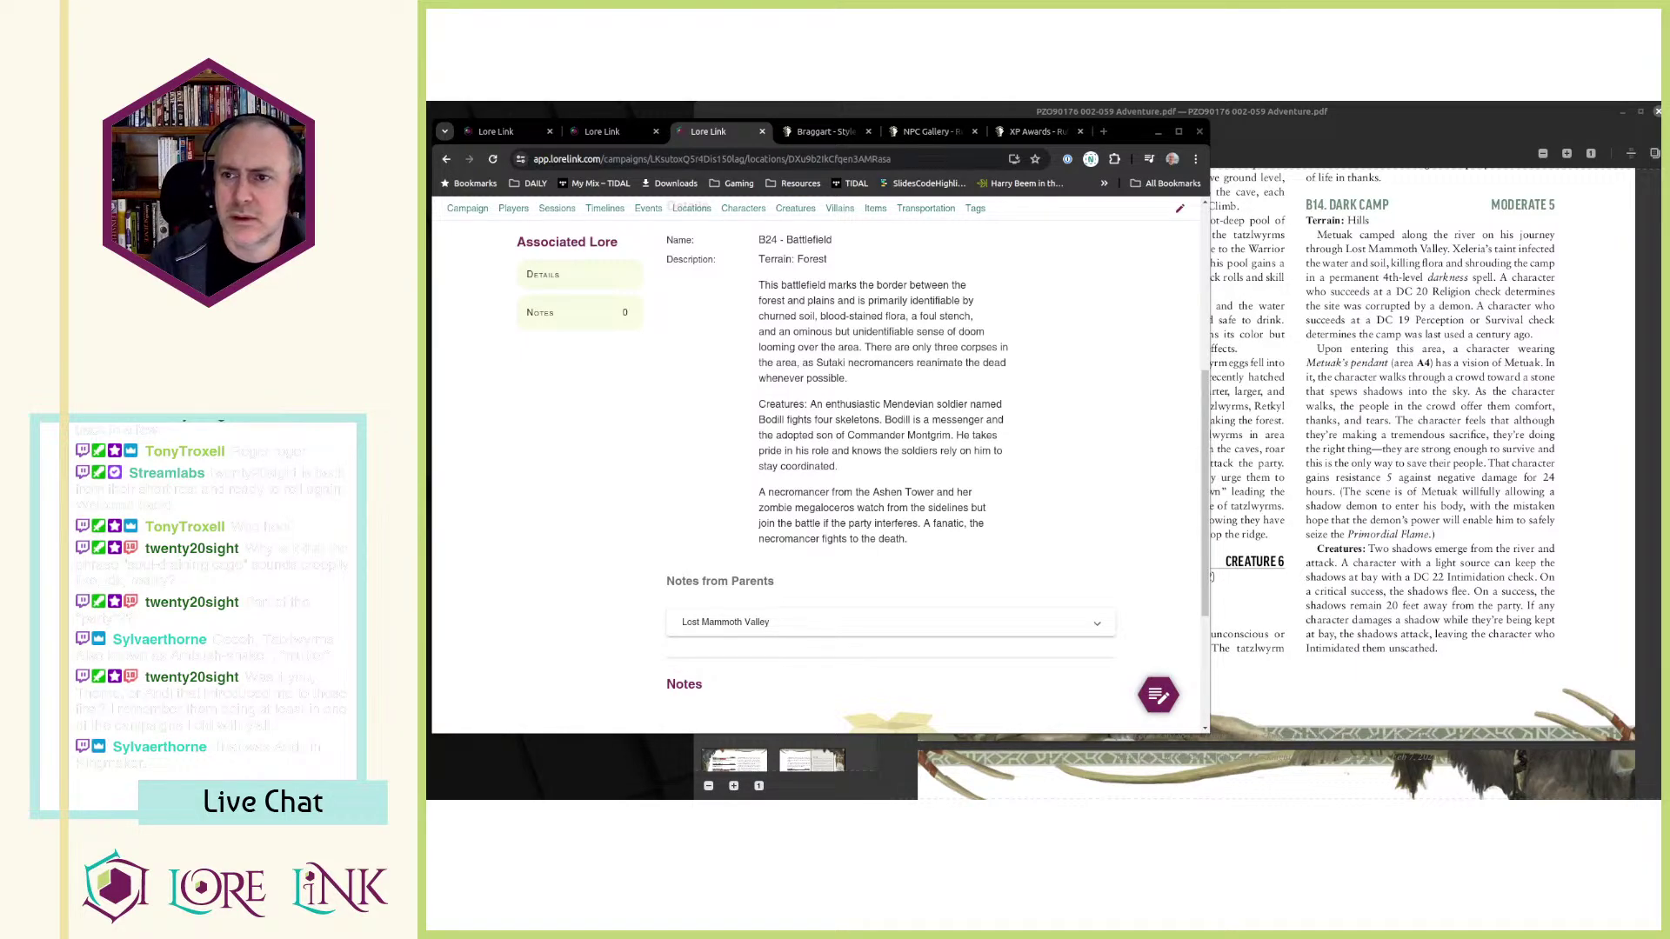
drag(793, 419, 949, 560)
click(903, 533)
click(949, 560)
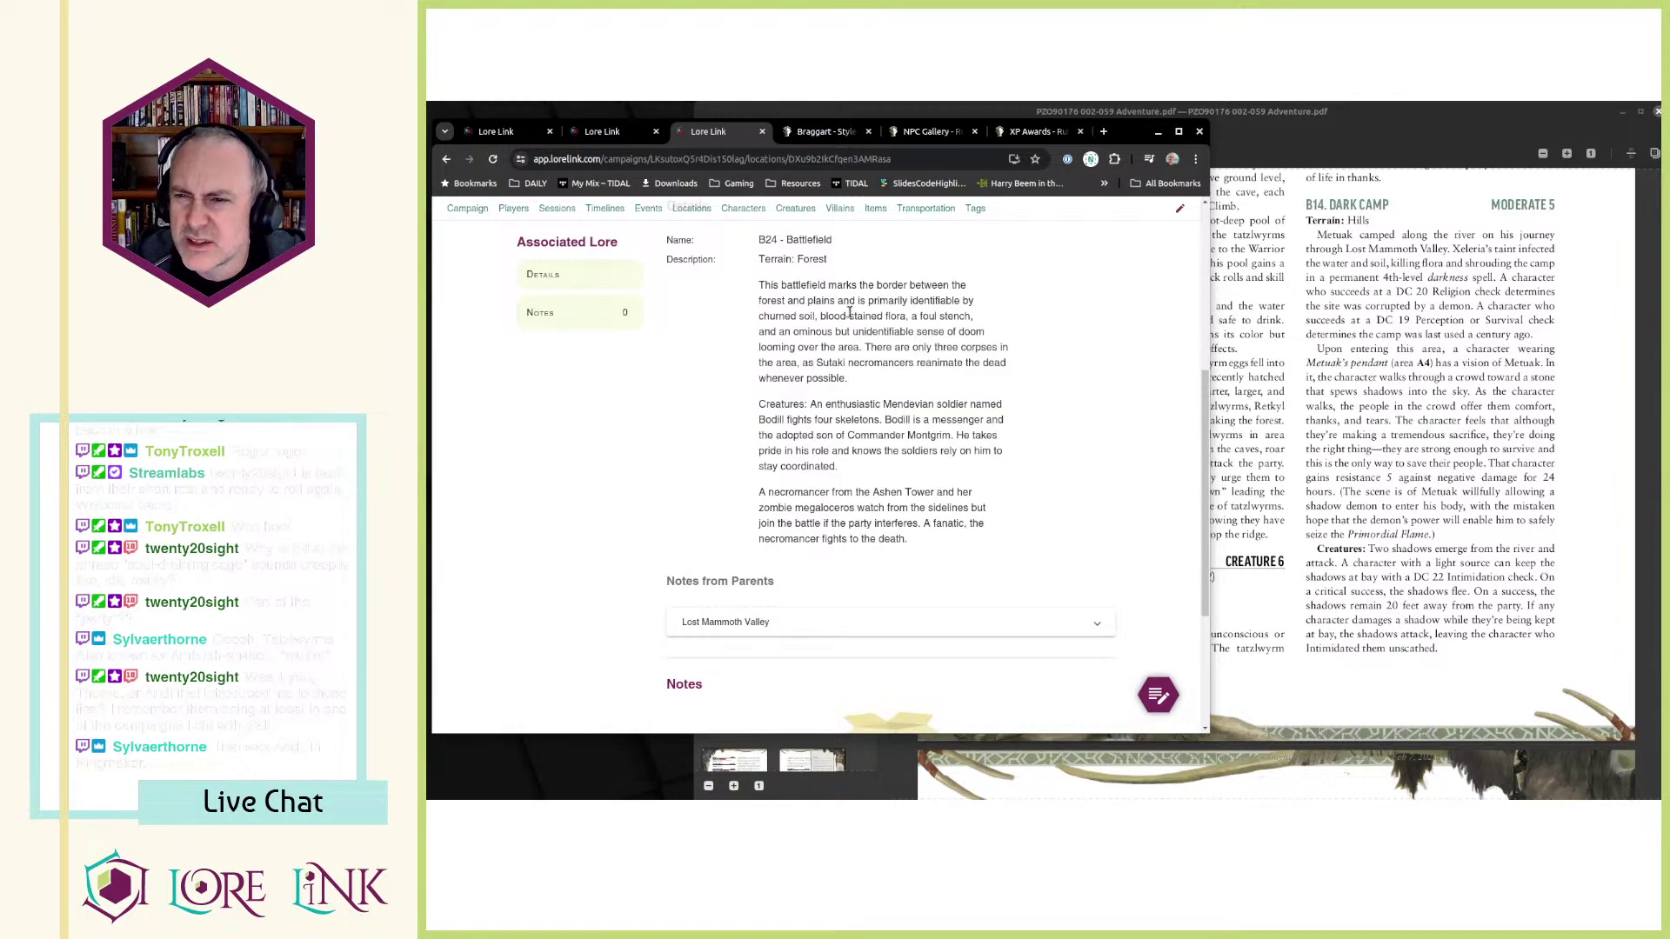
scroll(888, 325, down, 3)
scroll(746, 334, up, 8)
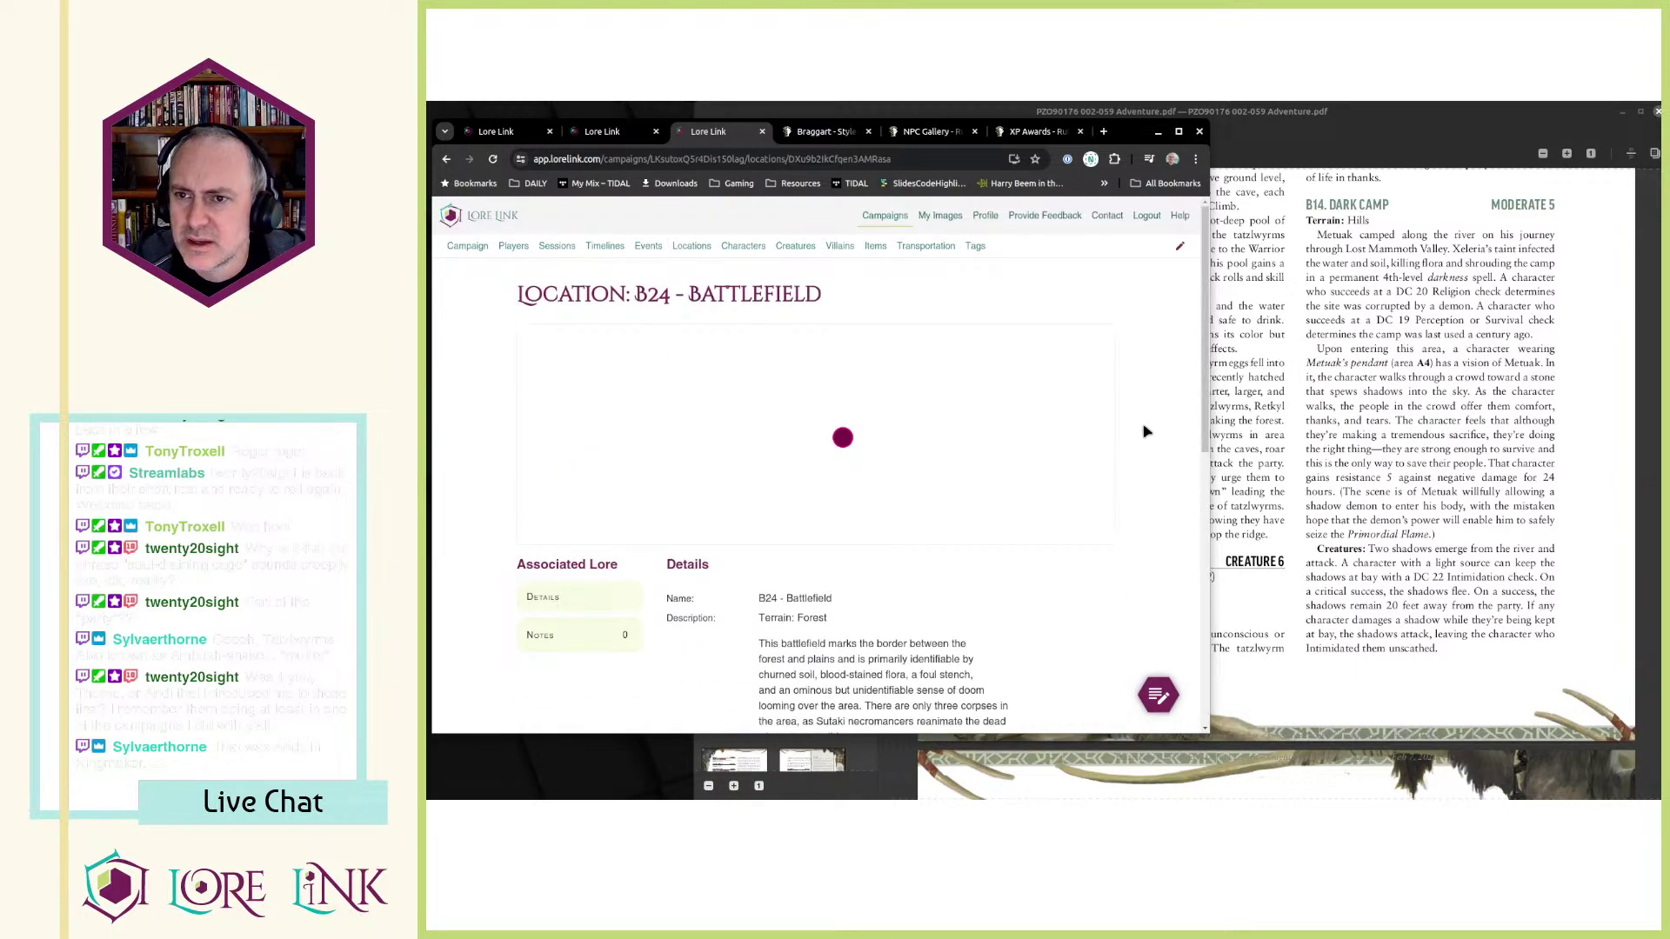
- Return to the Lost Mammoth Valley map and open the B18 - Deserter Encampment location from the southernmost forest marker
click(446, 159)
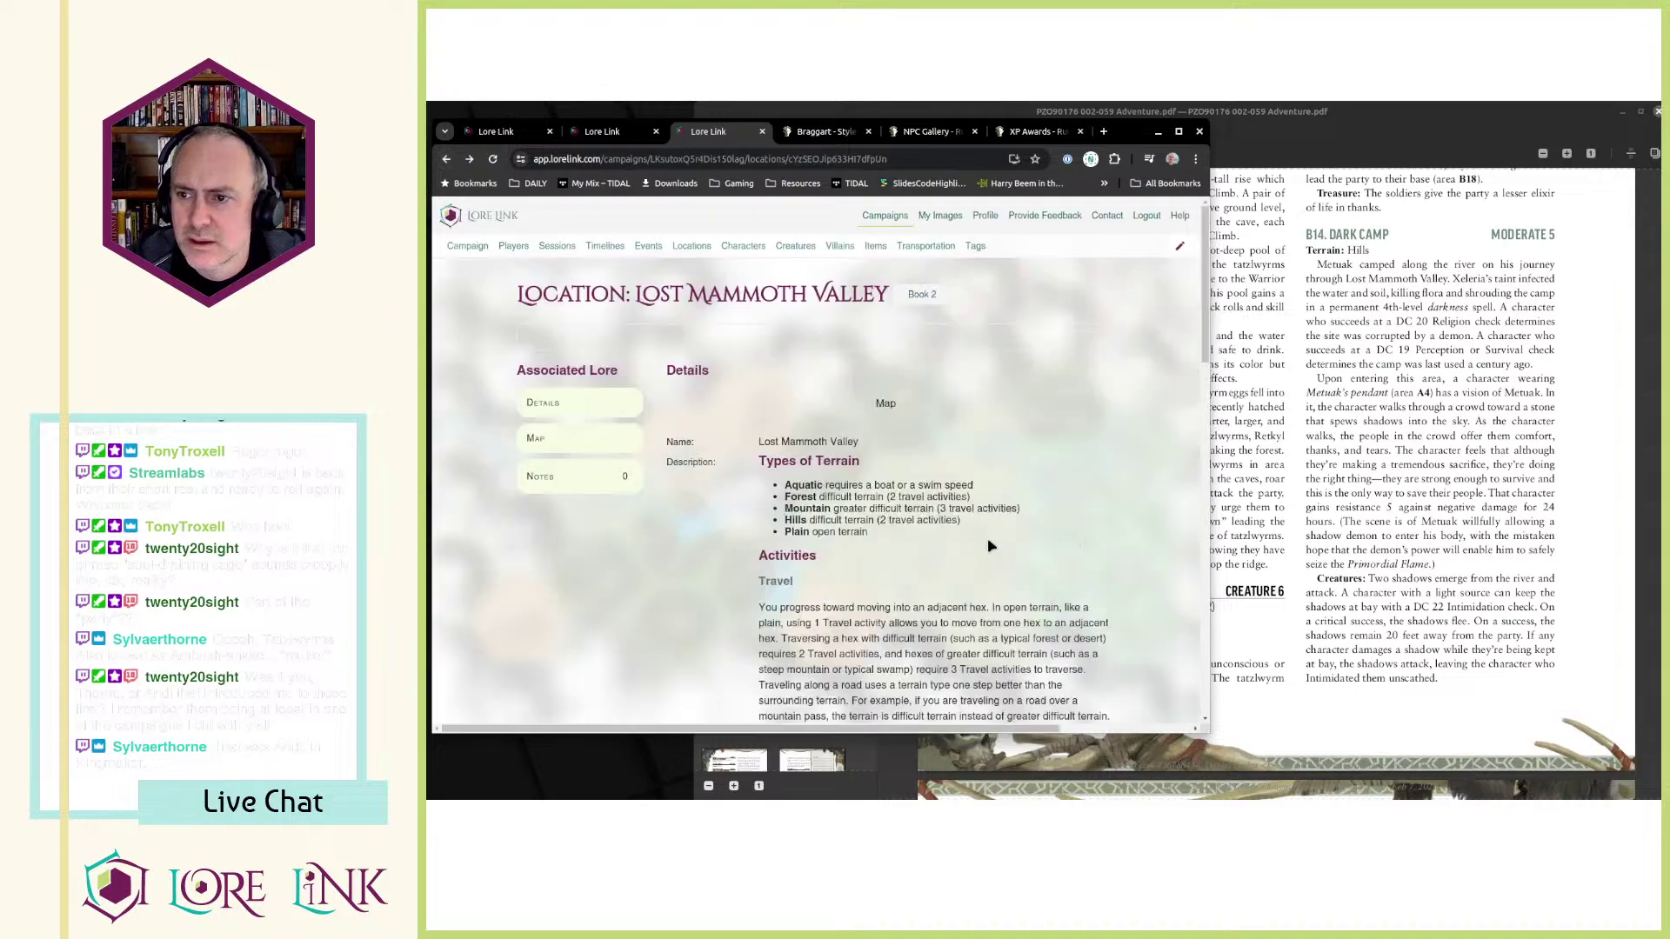
scroll(987, 540, down, 10)
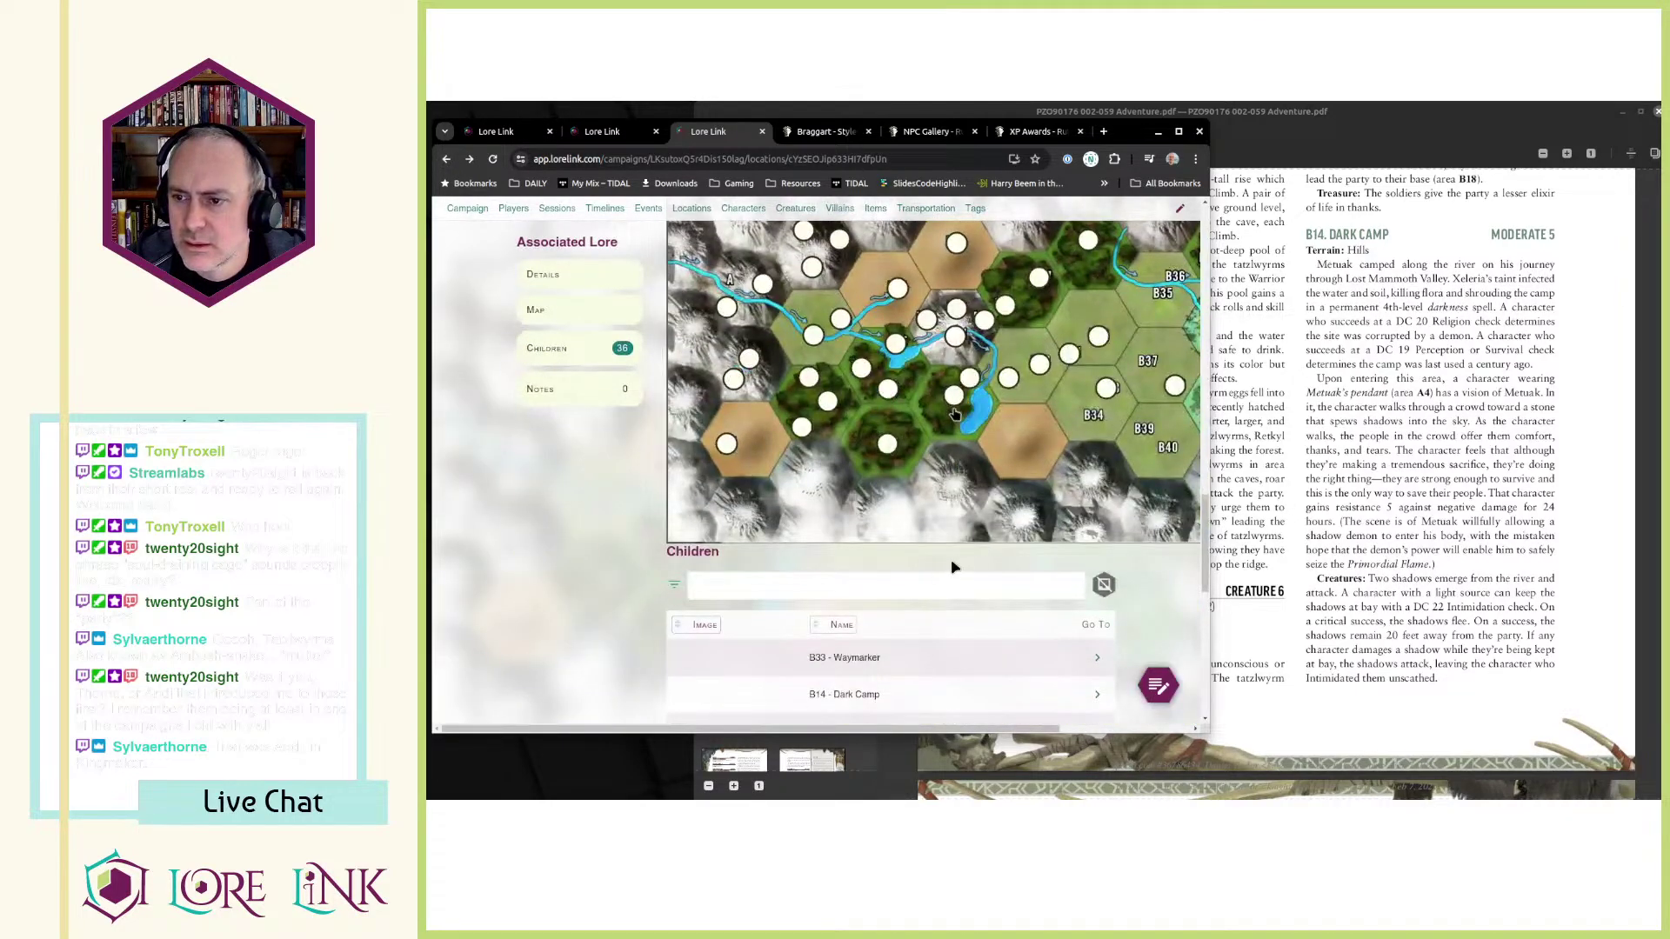
drag(853, 731, 923, 730)
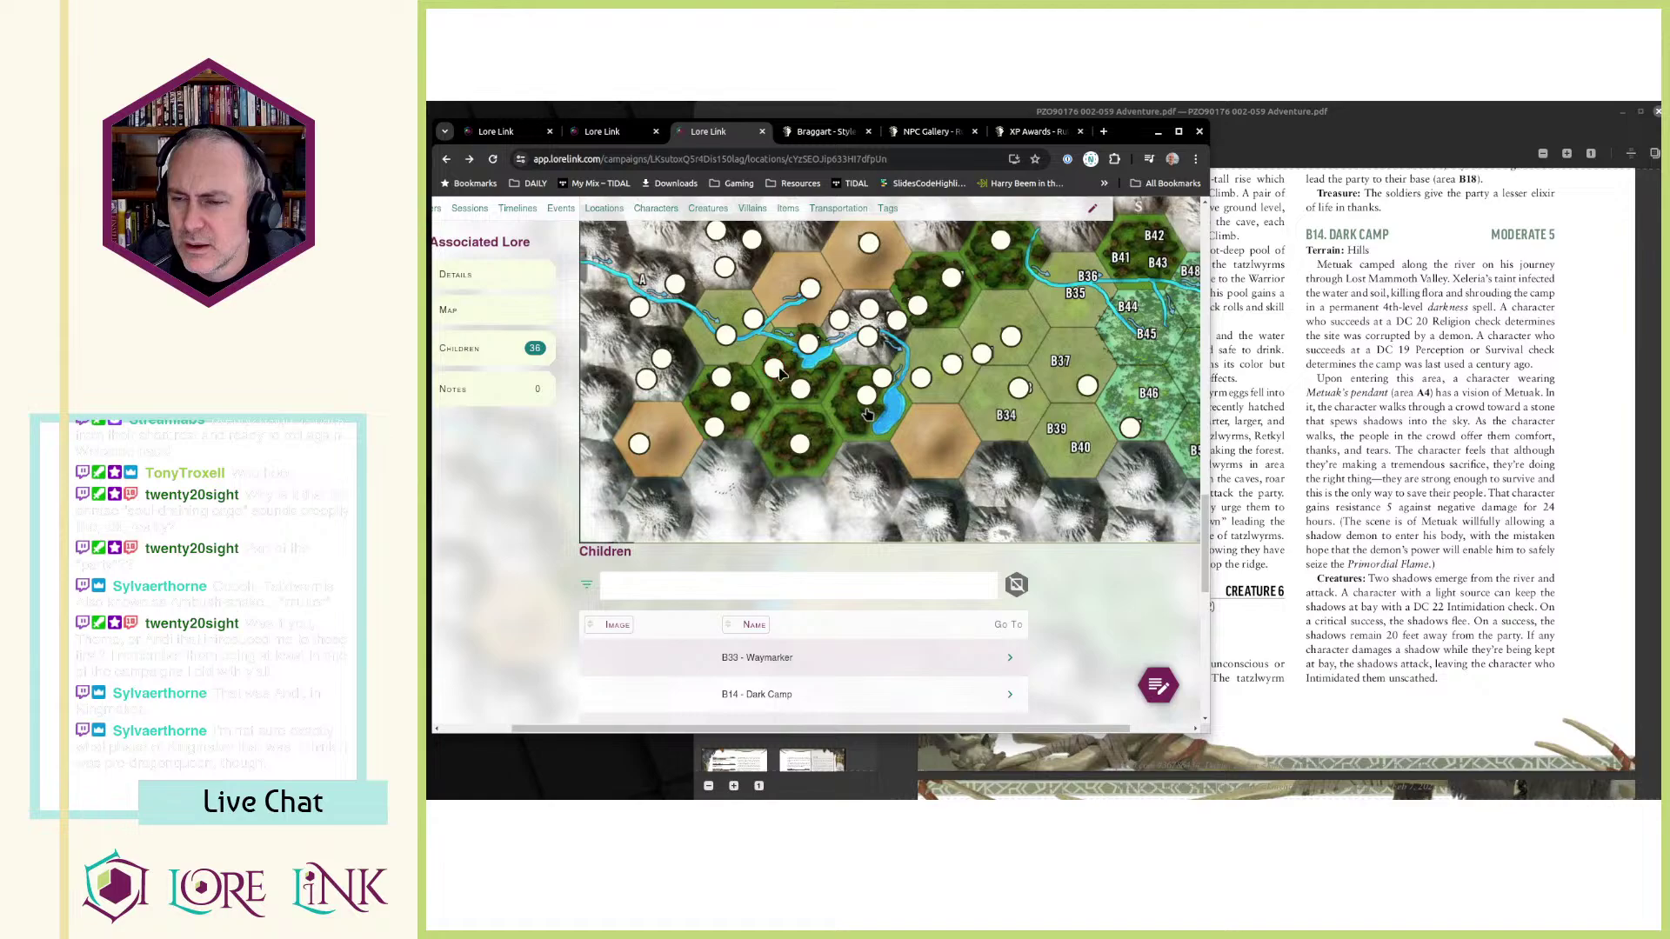
click(800, 445)
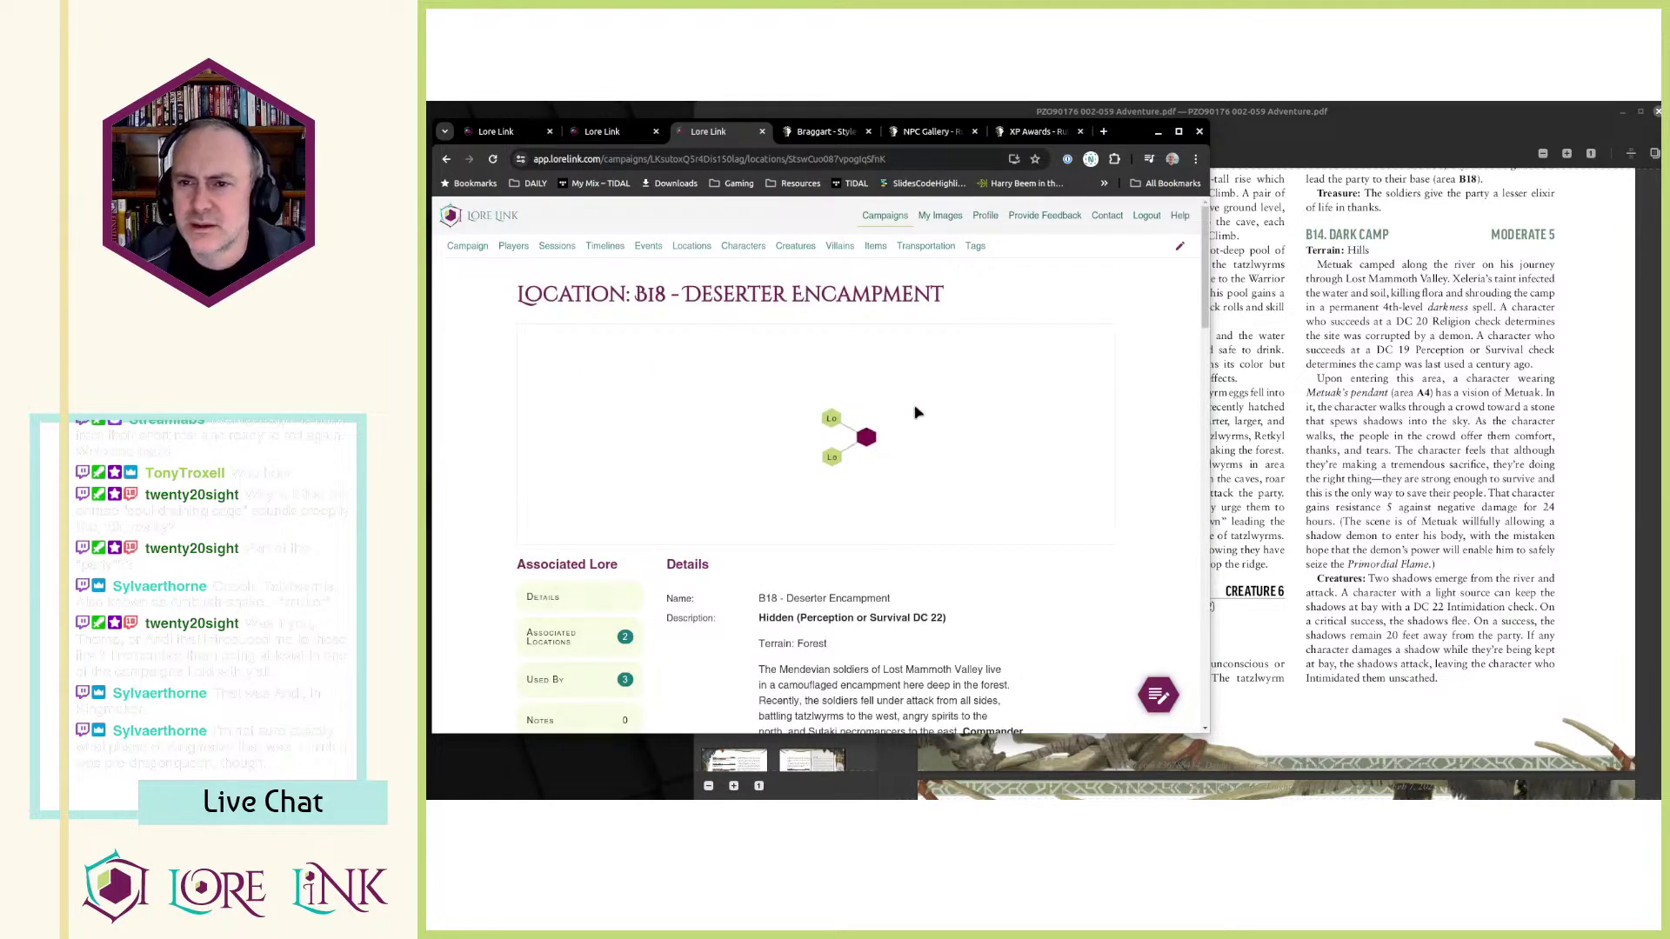
scroll(1175, 411, down, 4)
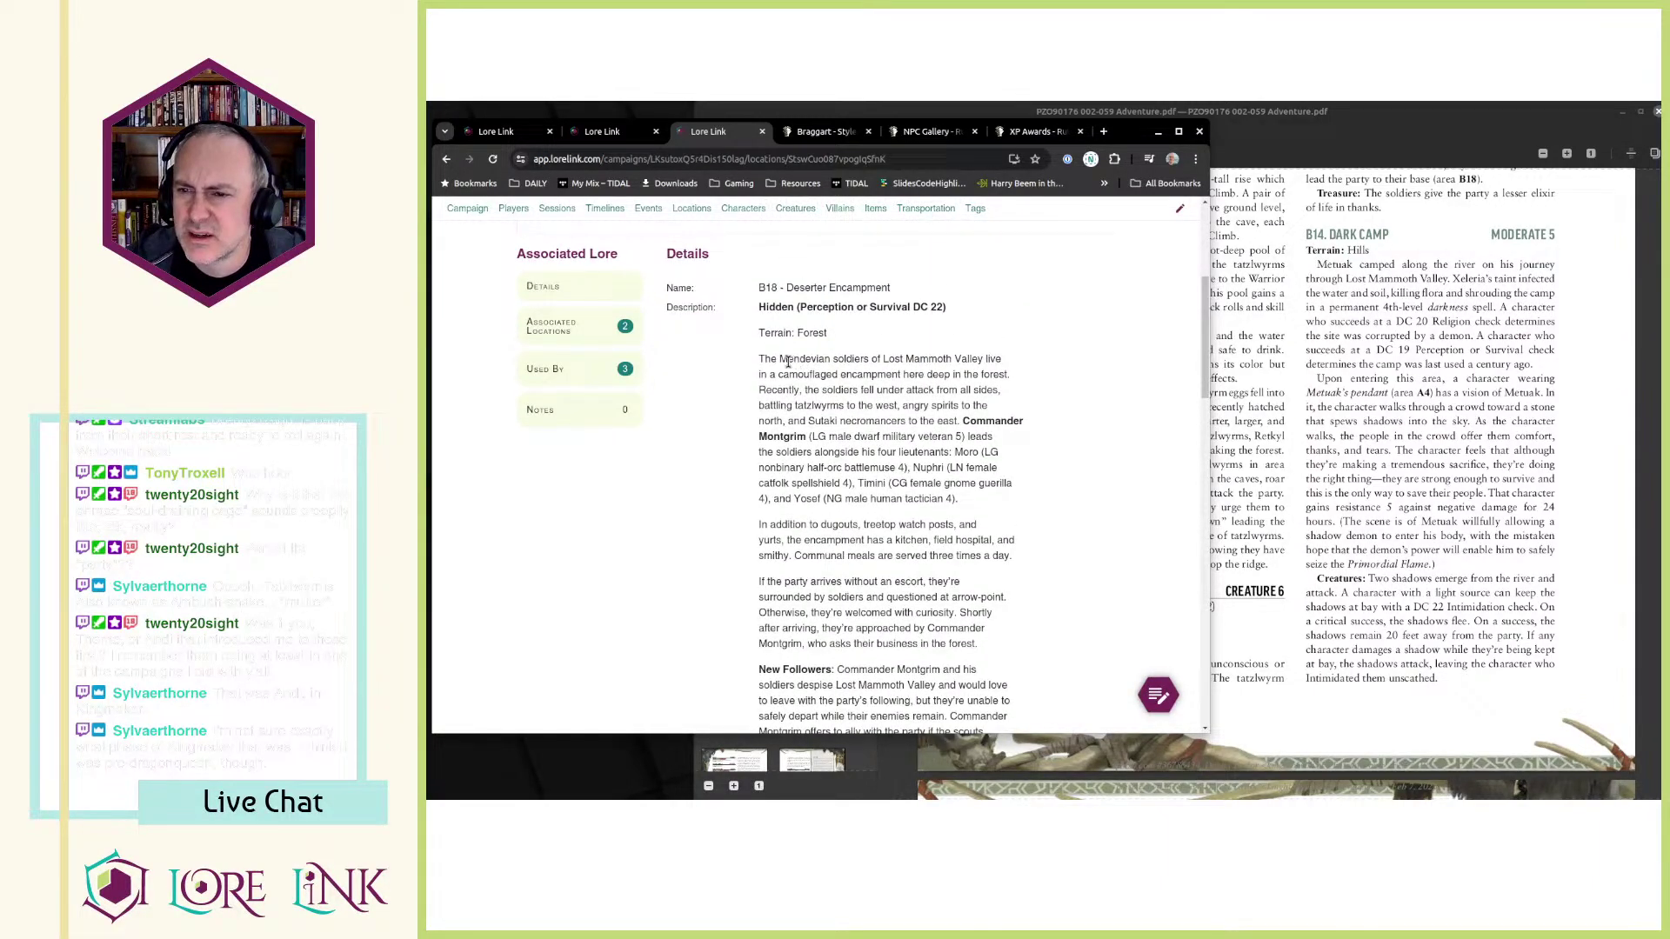
- Read the Deserter Encampment's opening paragraph about the Mendevian soldiers, Commander Montgrim and his four lieutenants
drag(788, 360, 792, 374)
click(850, 406)
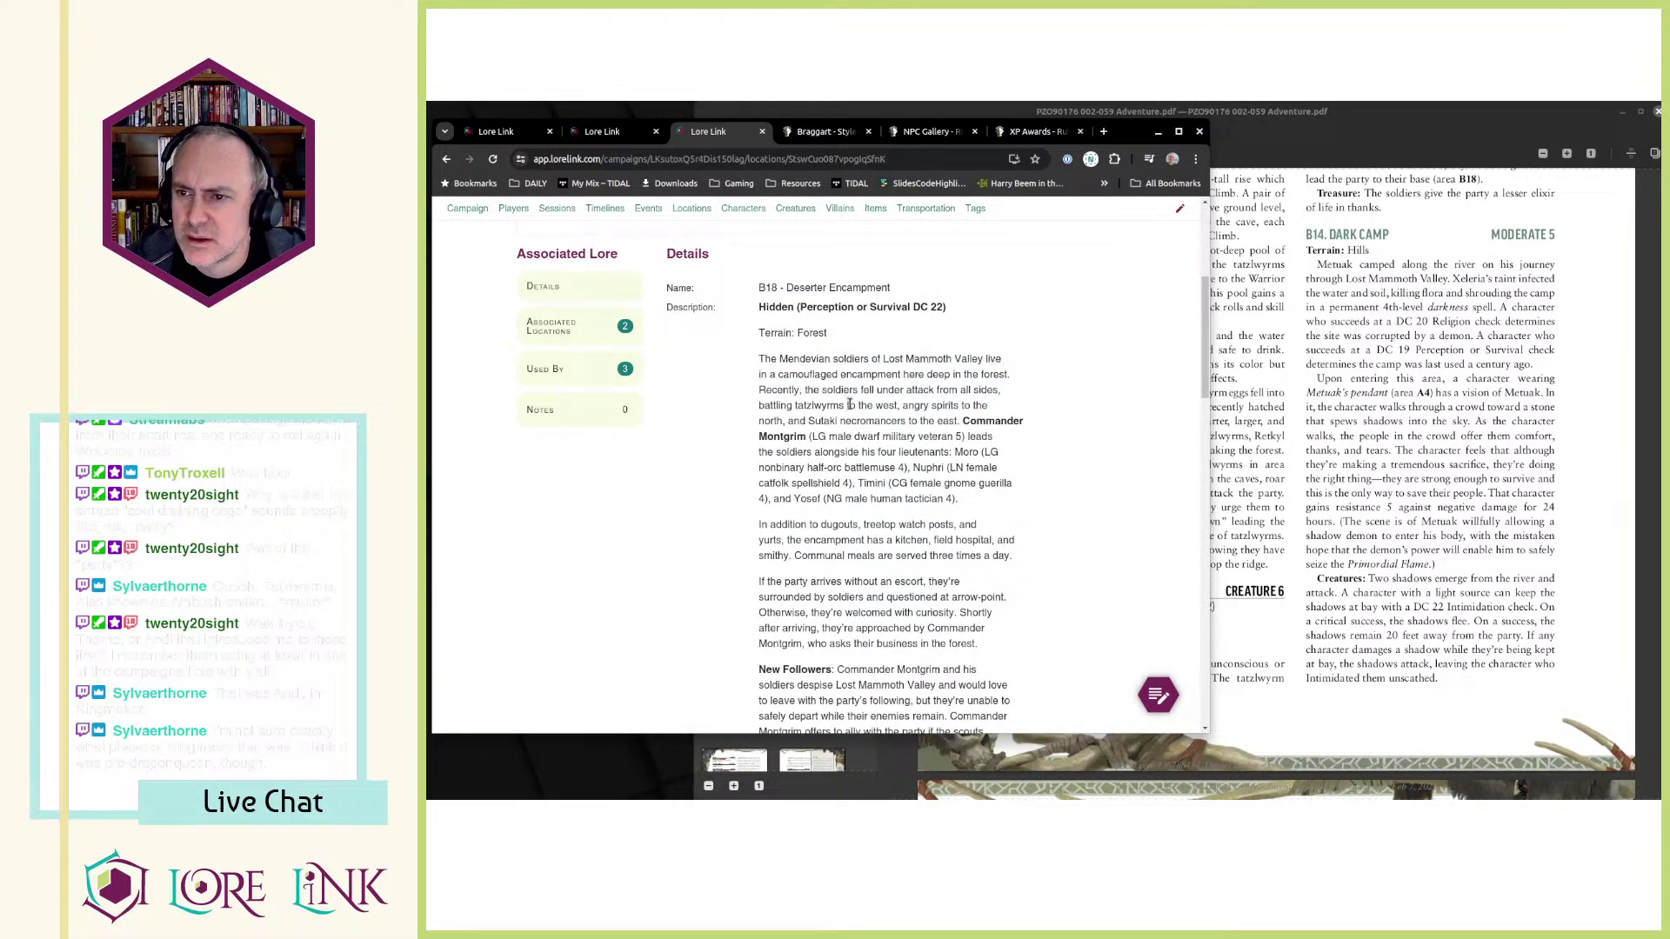
mouse_move(989, 425)
mouse_down()
mouse_move(798, 438)
mouse_move(962, 439)
mouse_up()
key(alt+Tab)
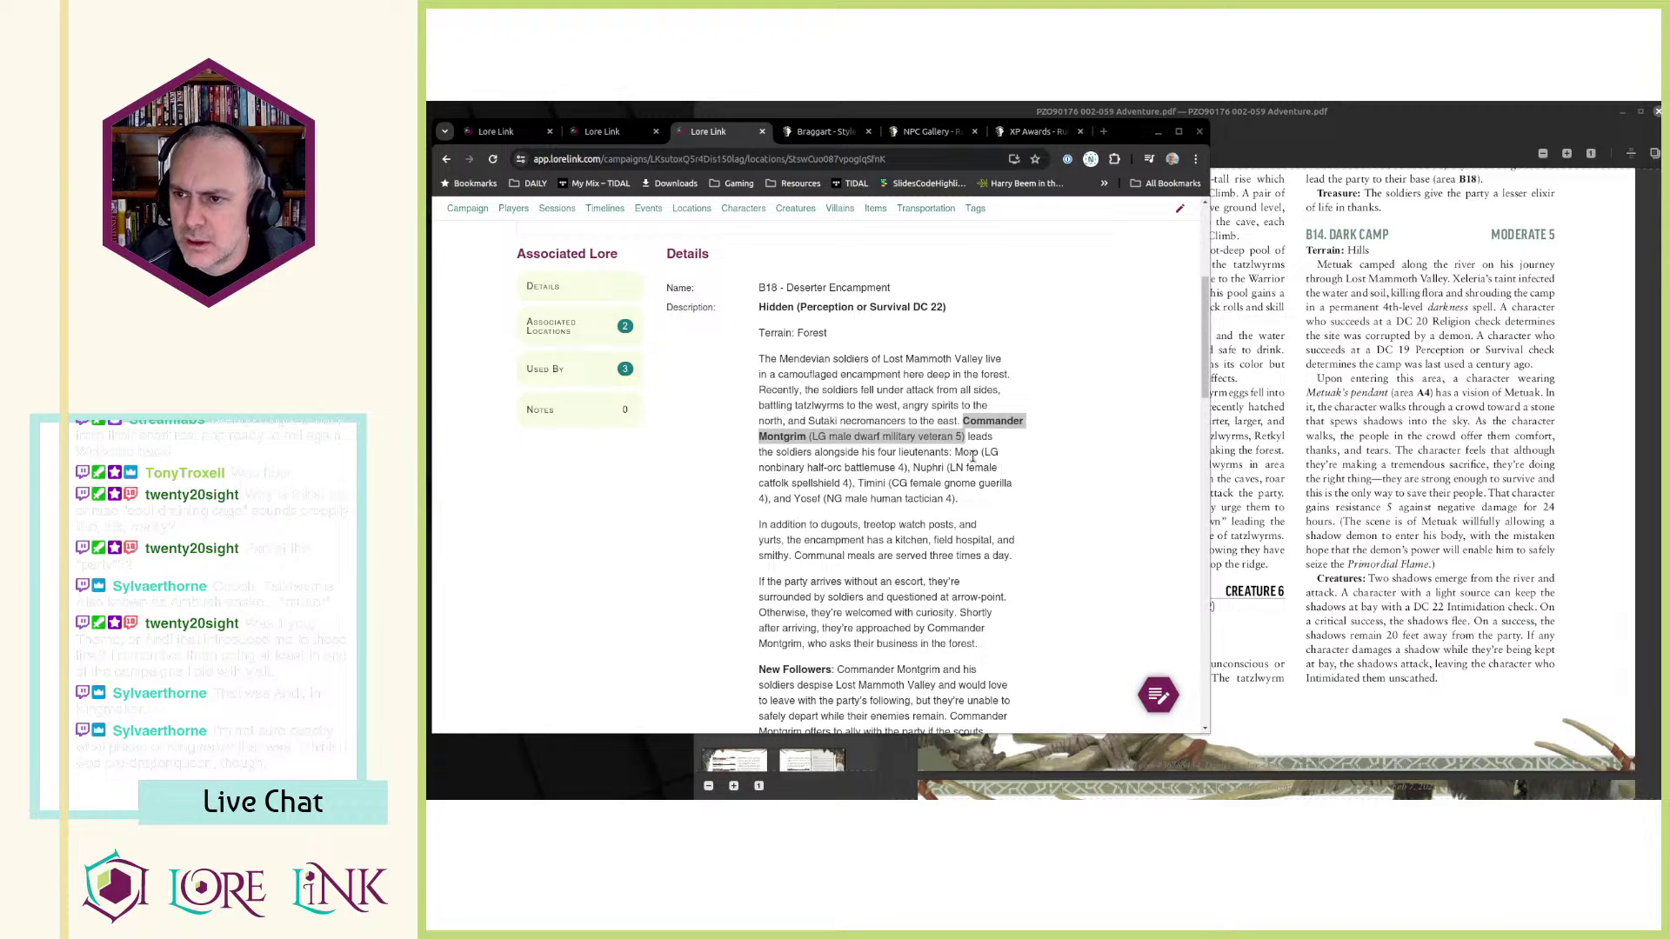
drag(956, 452, 983, 504)
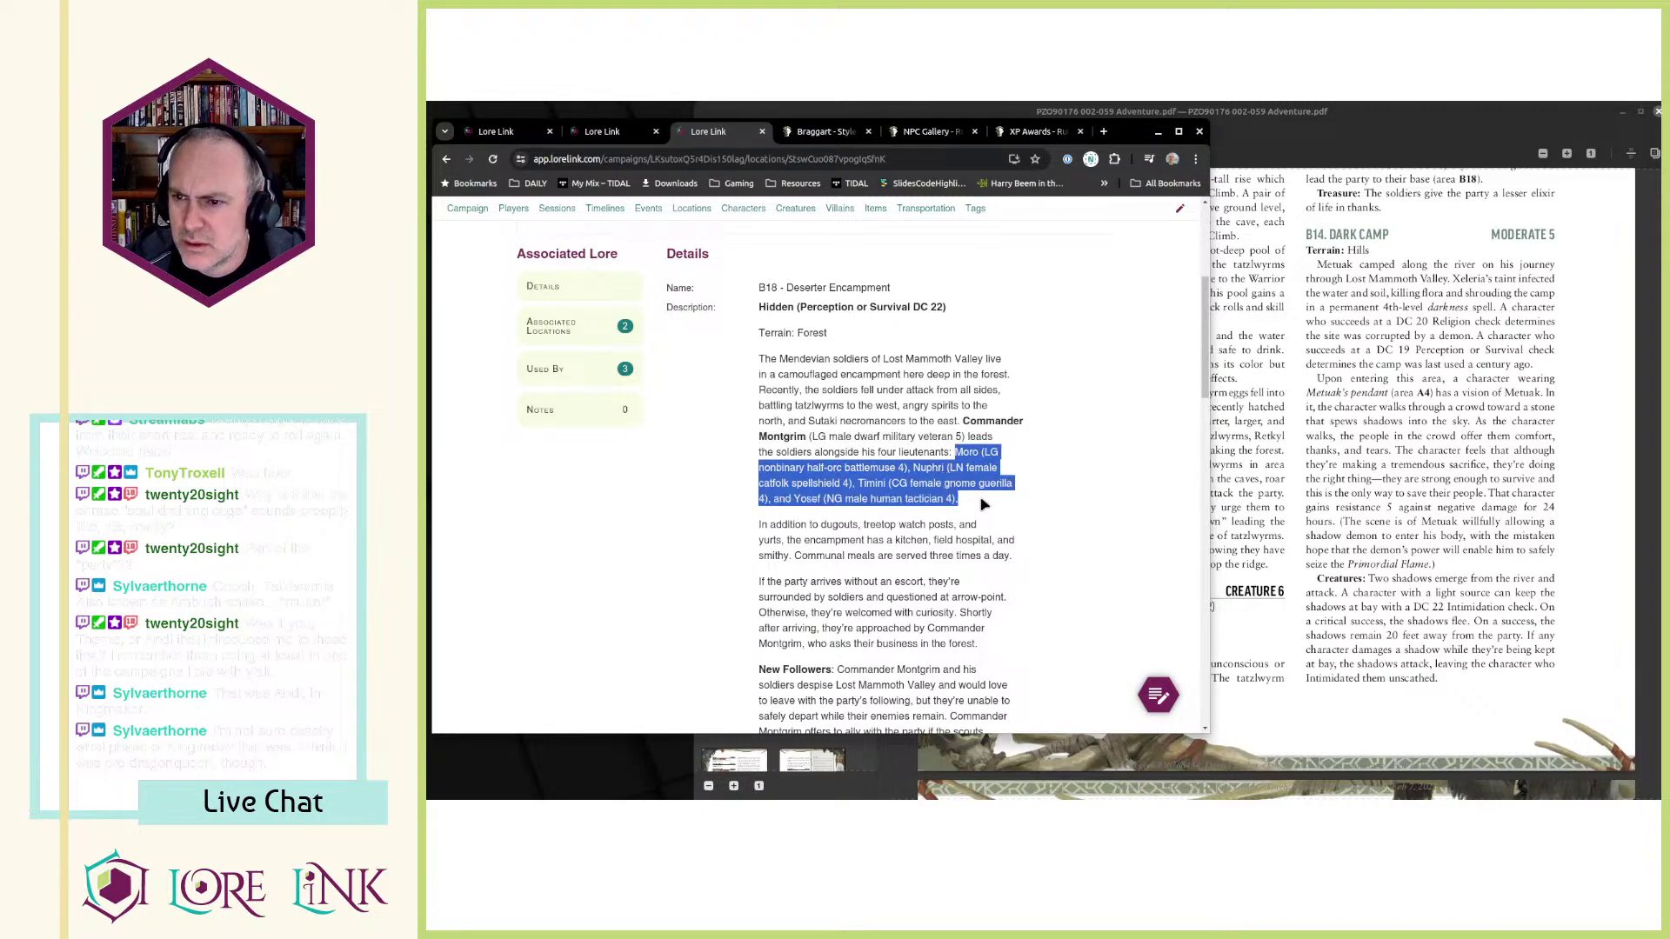
key(alt+Tab)
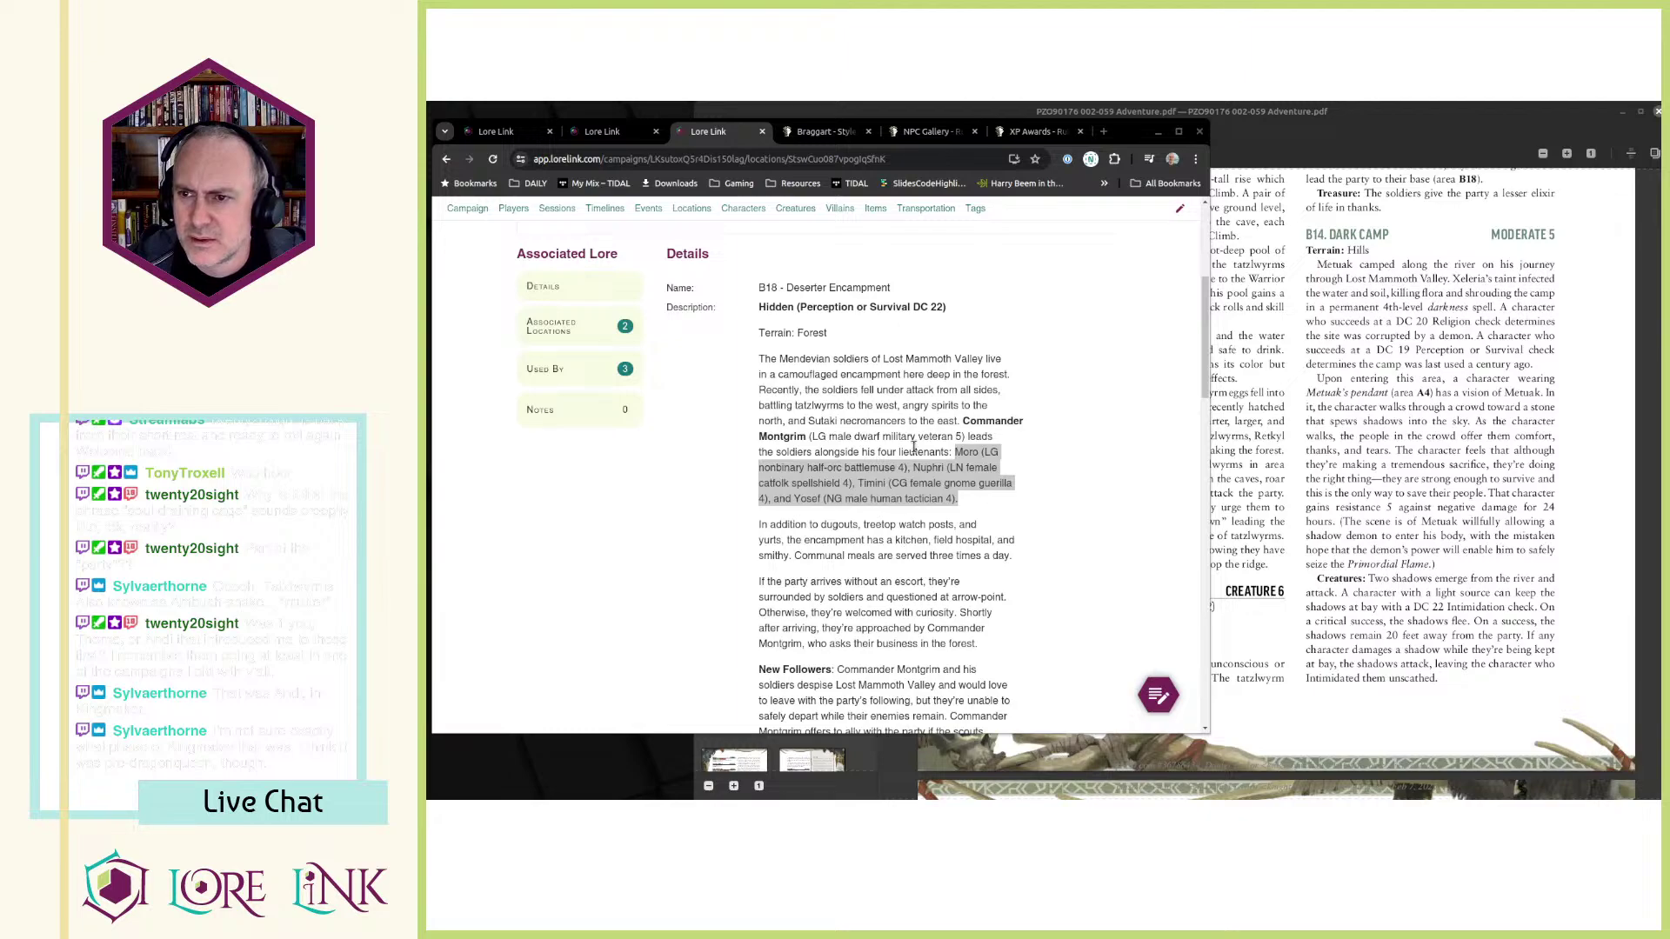
click(763, 357)
drag(763, 357, 977, 519)
click(987, 511)
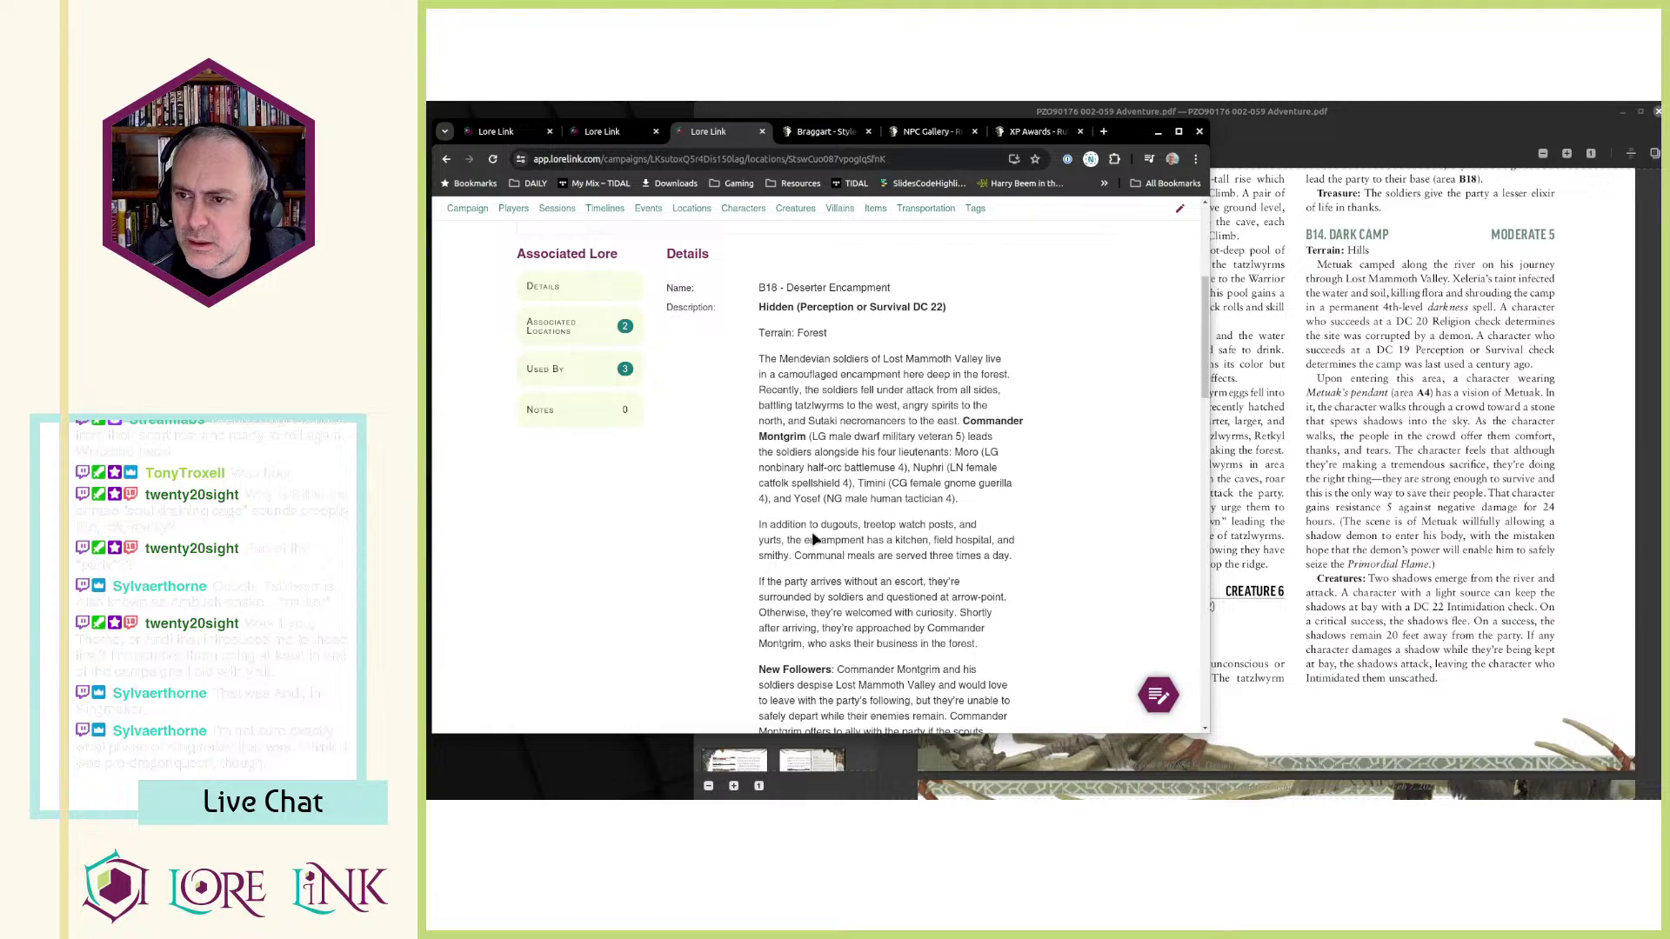
- Read the New Followers and Plot Note passages in the Deserter Encampment's description
scroll(814, 540, down, 2)
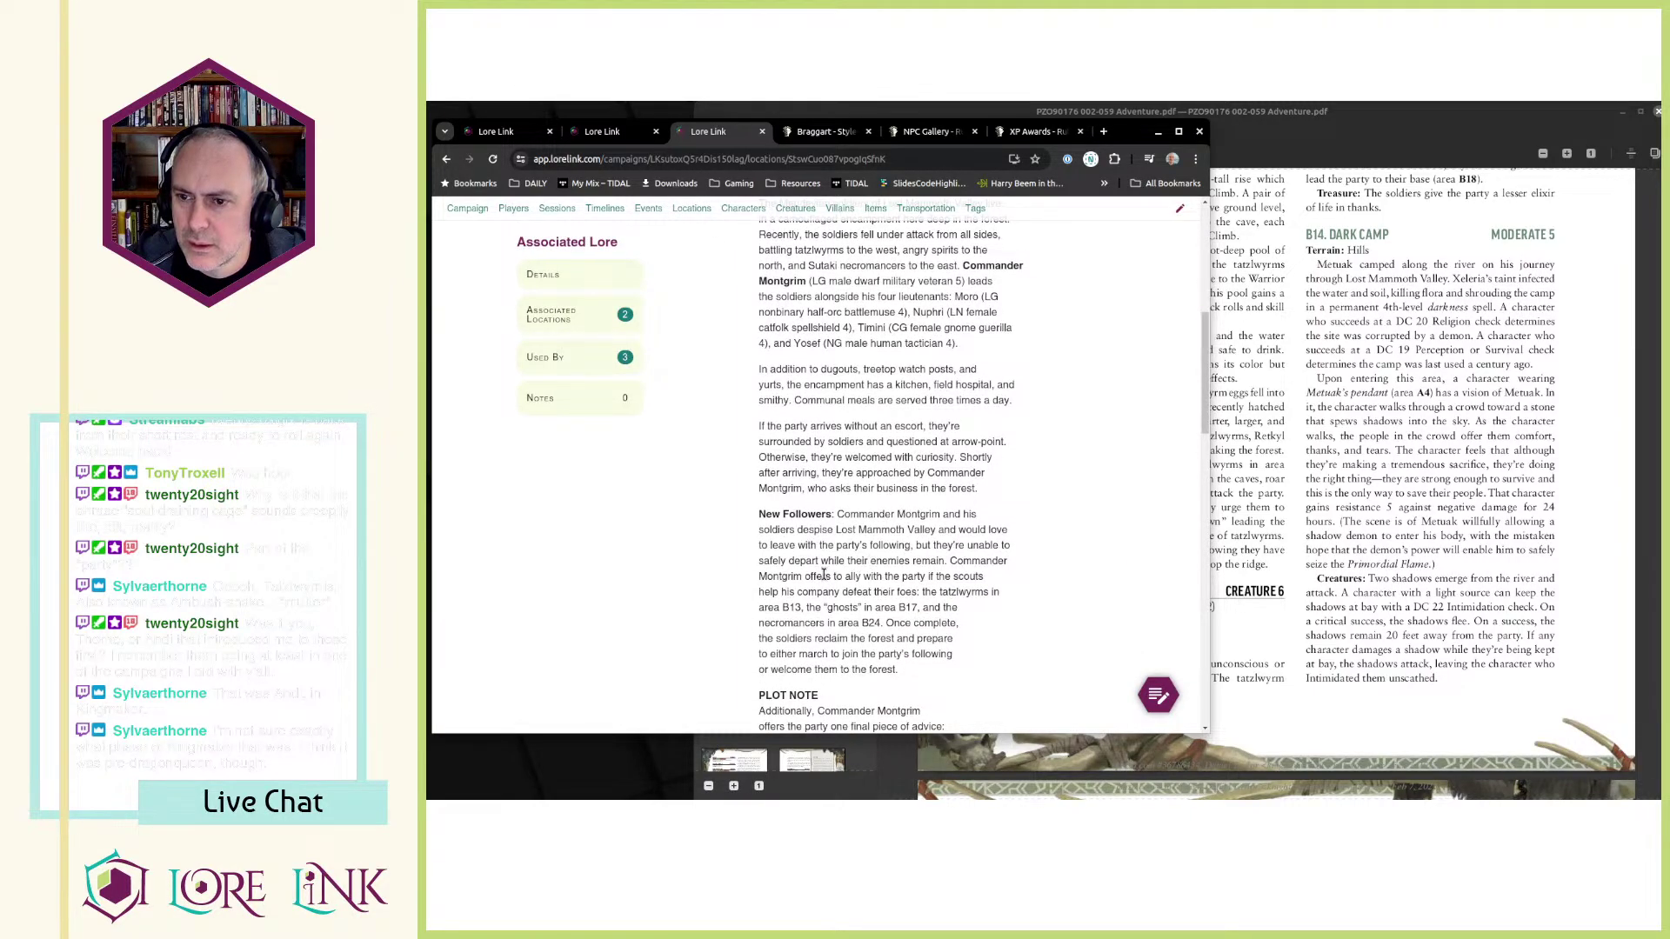
drag(912, 546, 920, 669)
scroll(920, 652, down, 2)
scroll(1015, 454, down, 3)
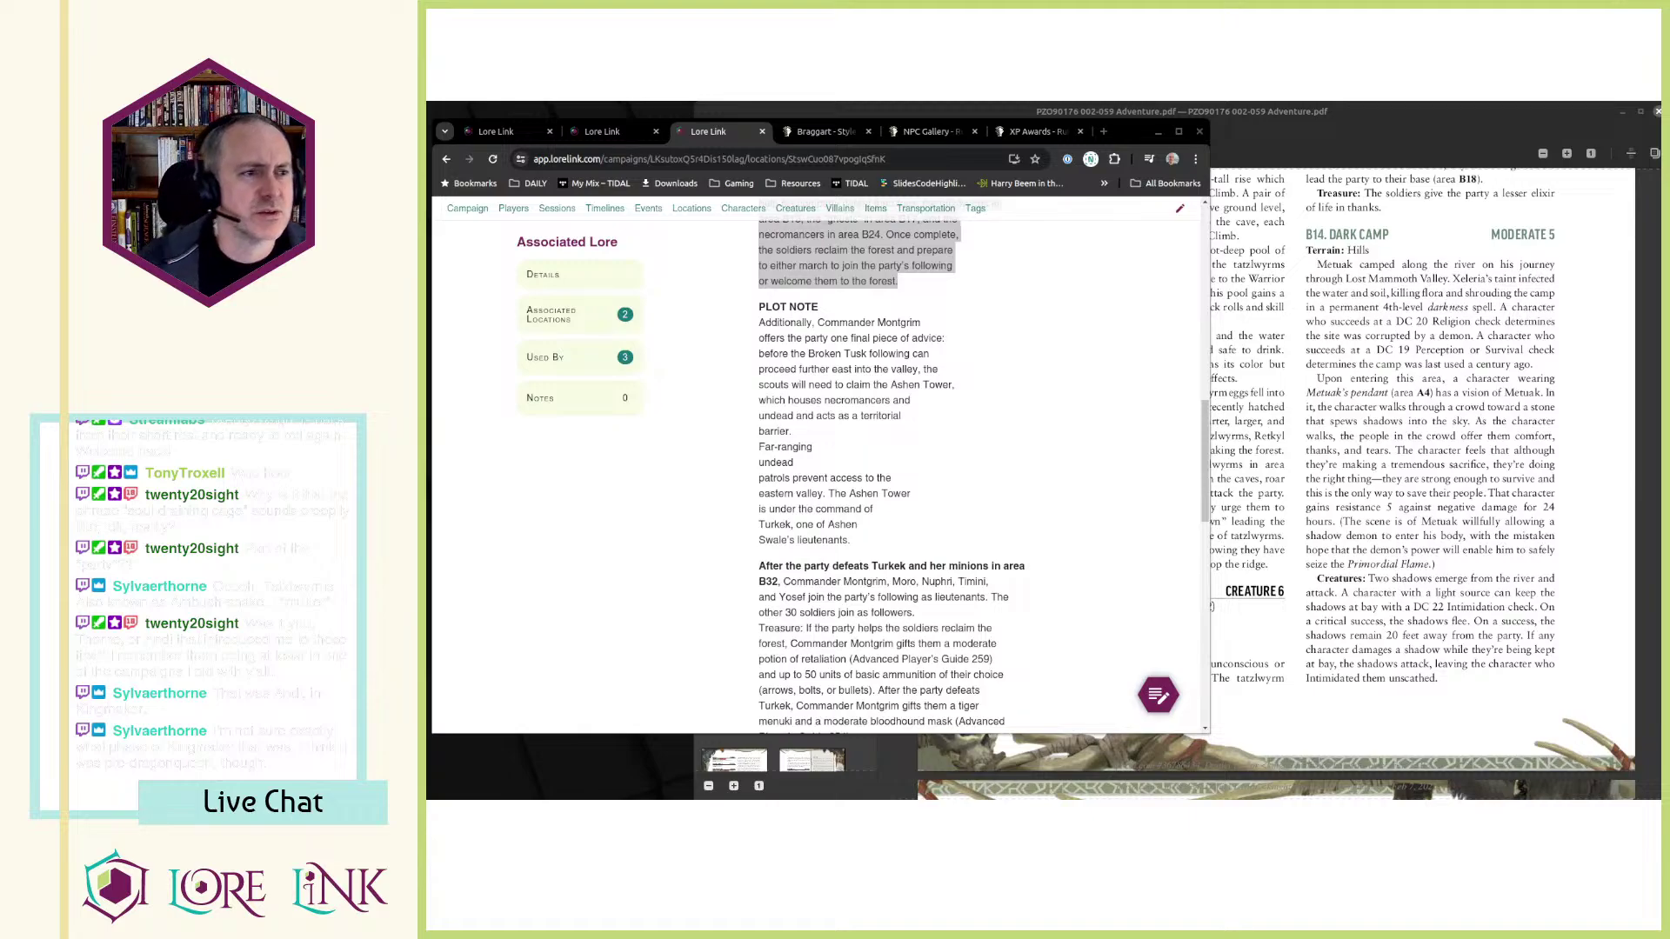
- Check the tatzlwyrm section (B13) in the adventure PDF against the encampment's New Followers passage
scroll(1426, 435, up, 4)
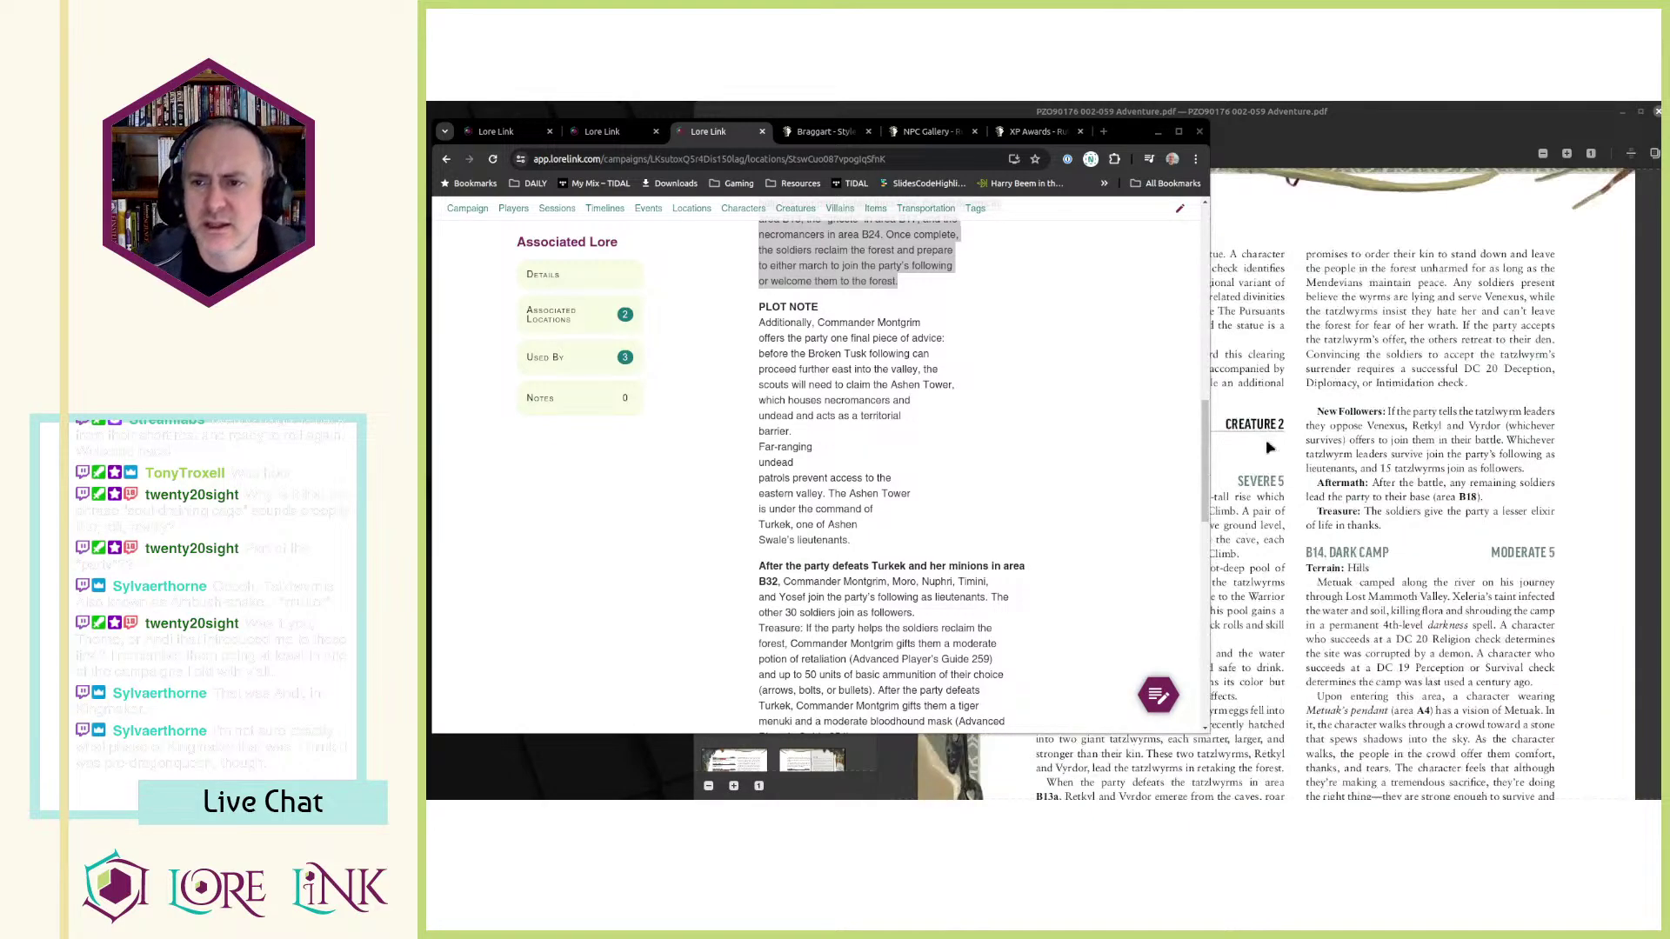
scroll(694, 447, up, 8)
scroll(694, 447, down, 8)
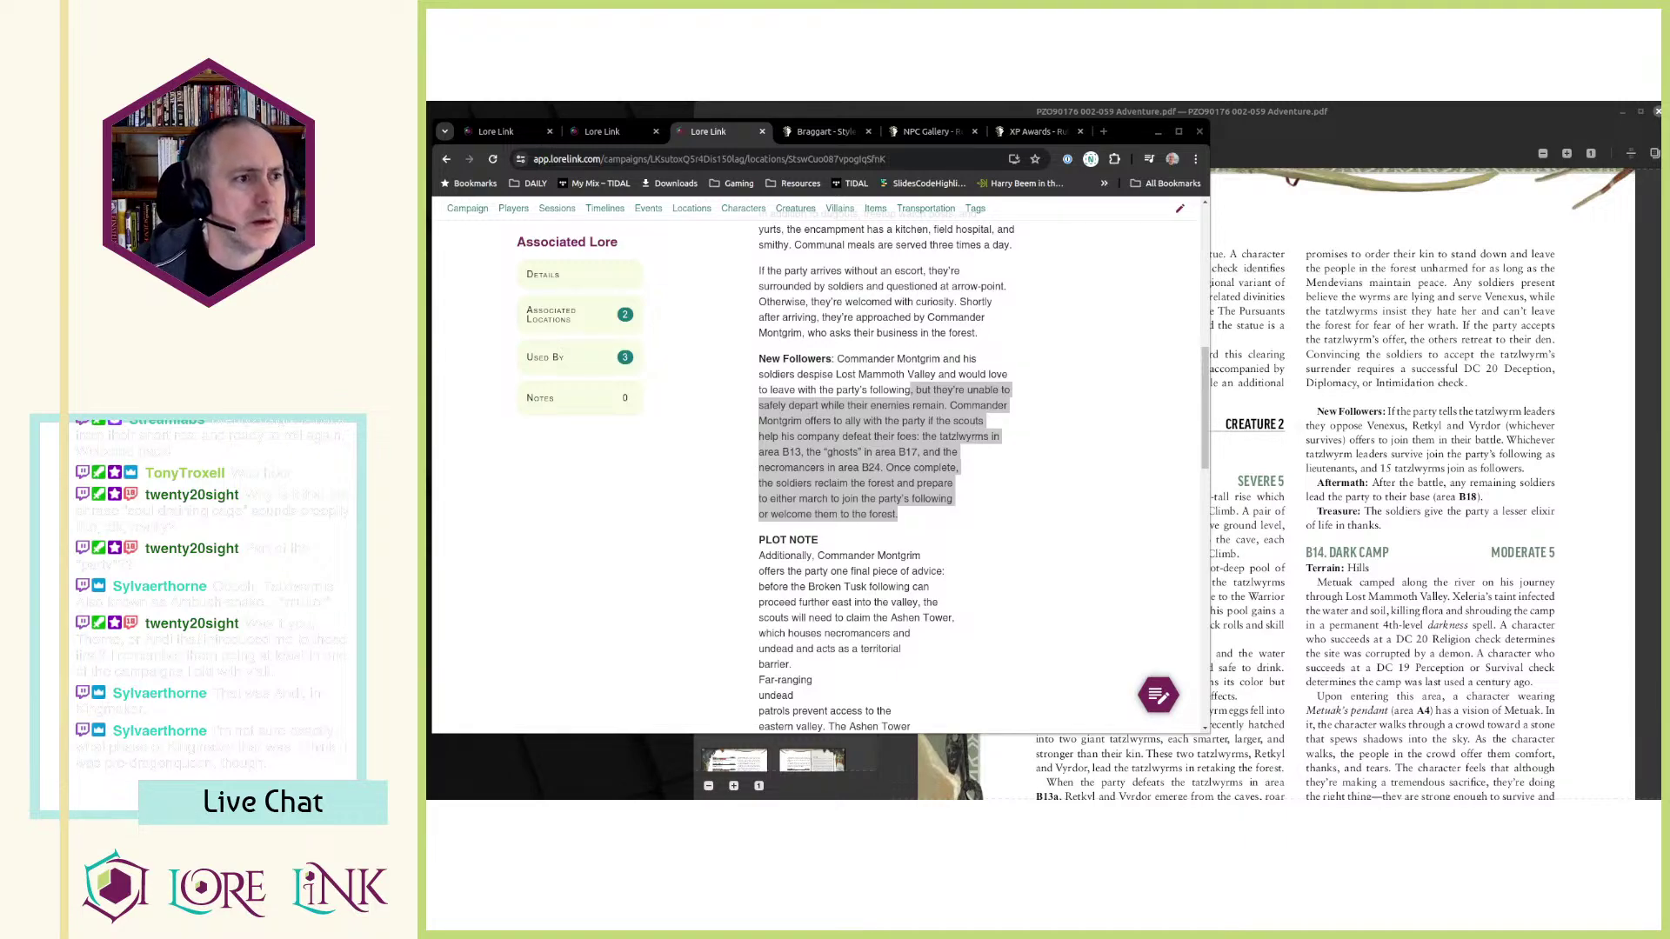
click(927, 557)
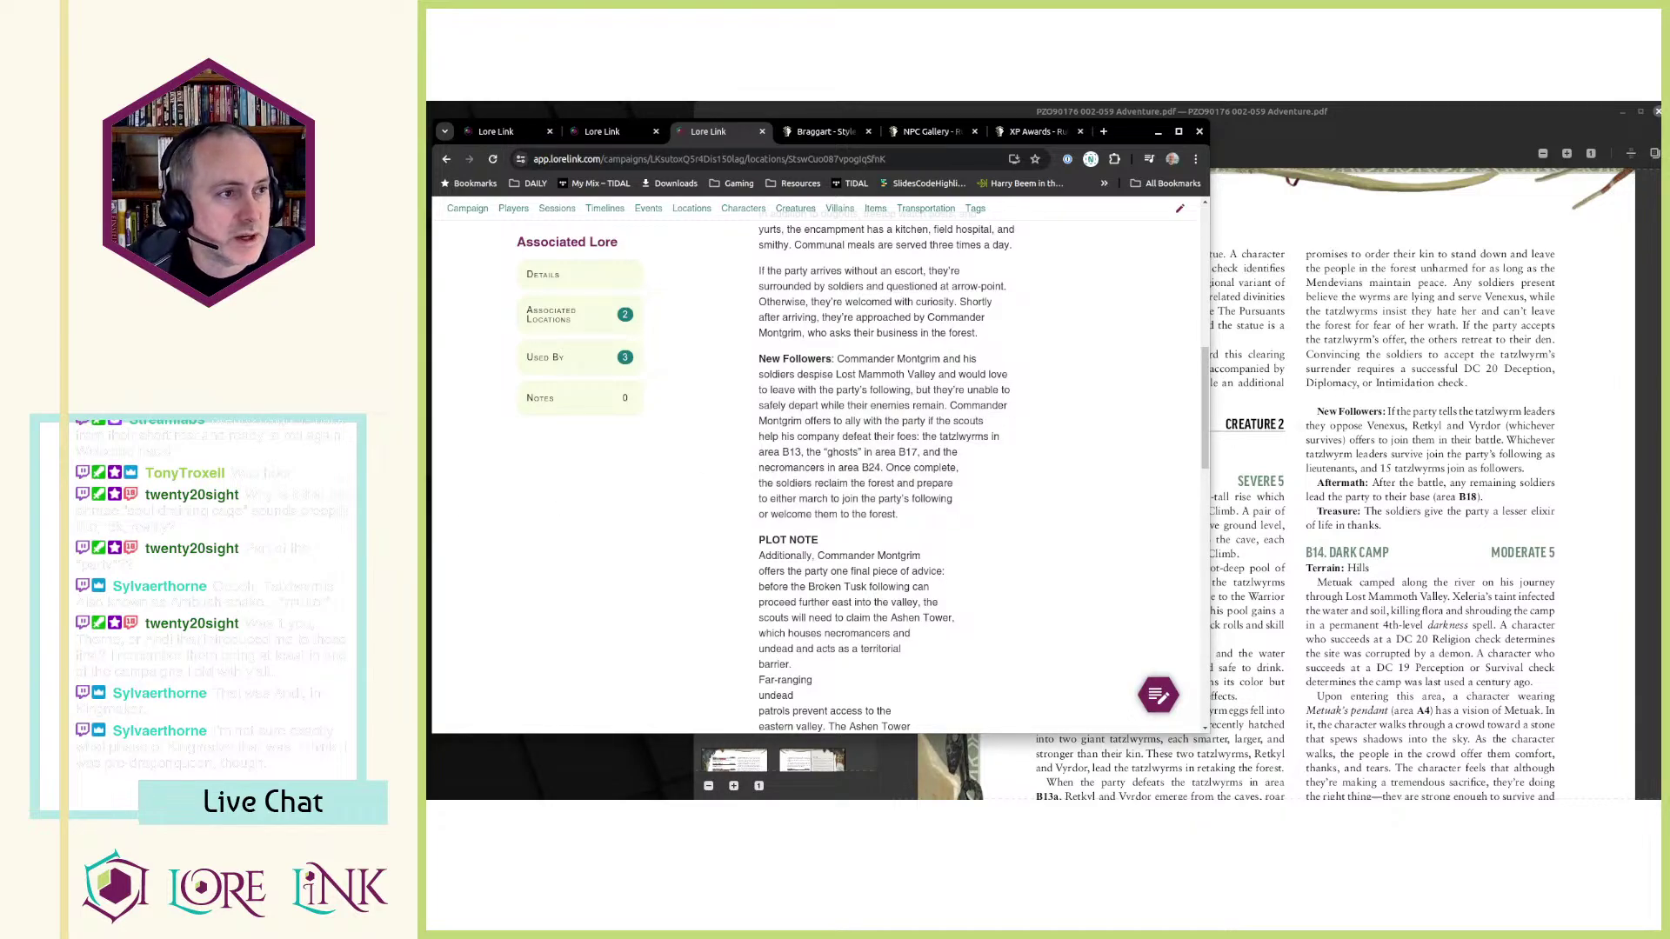
scroll(1426, 487, up, 3)
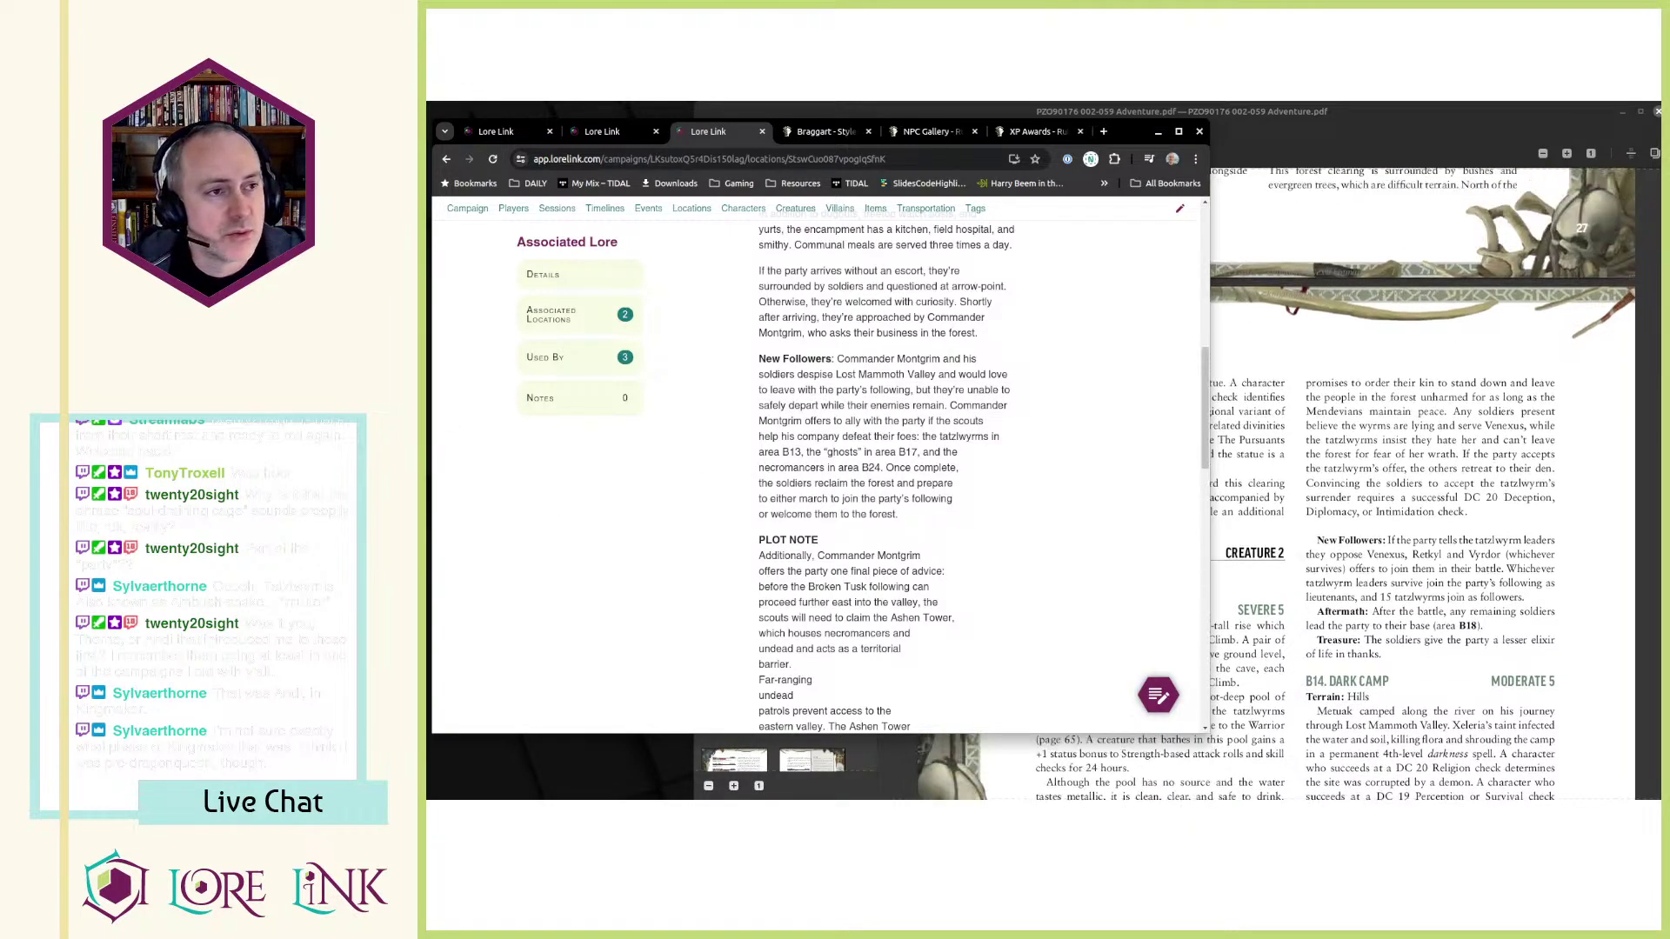
key(alt+Tab)
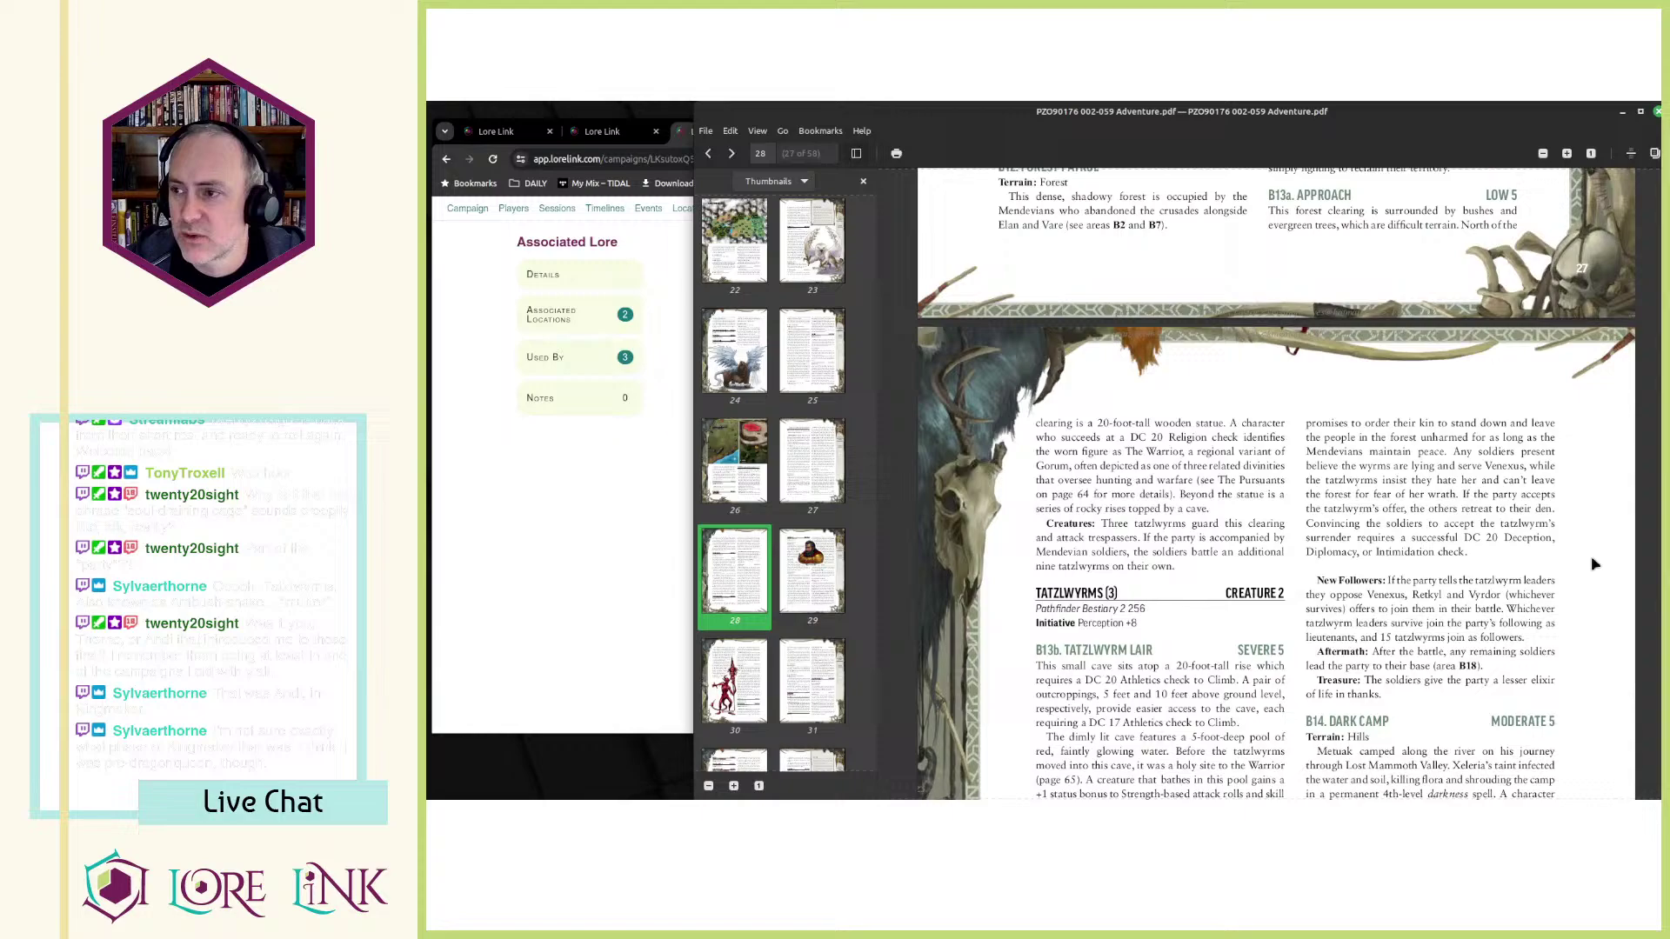
click(667, 554)
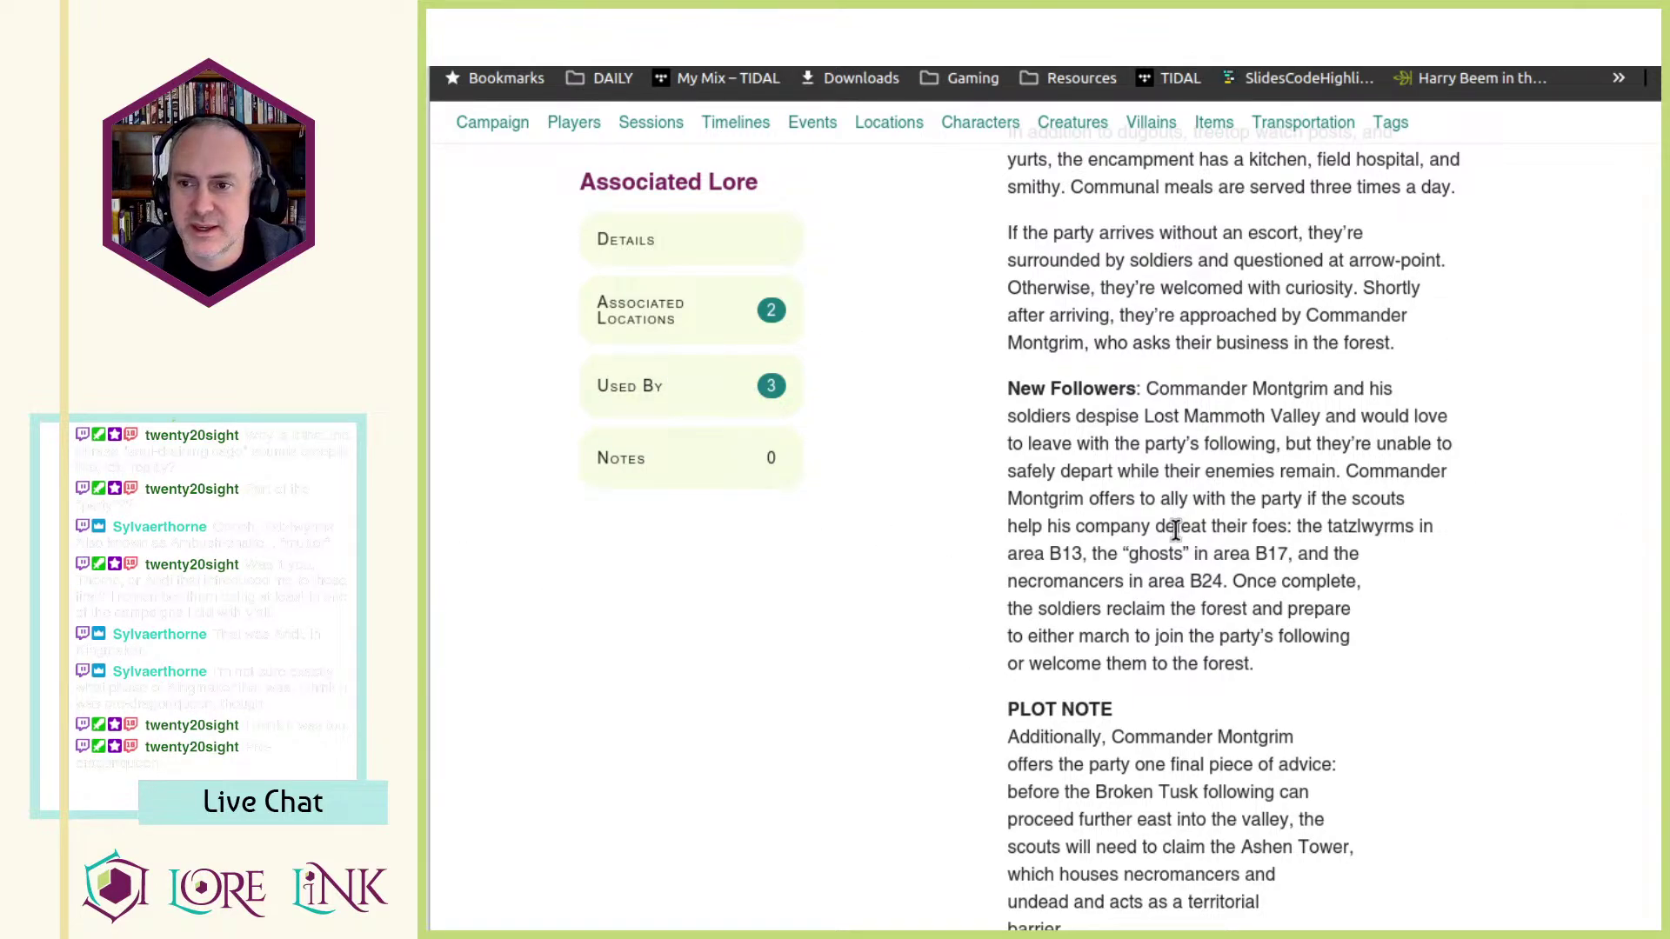
- Recheck the top of the Deserter Encampment page and review the campaign's full character list
scroll(1208, 537, up, 5)
scroll(1207, 536, up, 3)
scroll(1208, 536, up, 3)
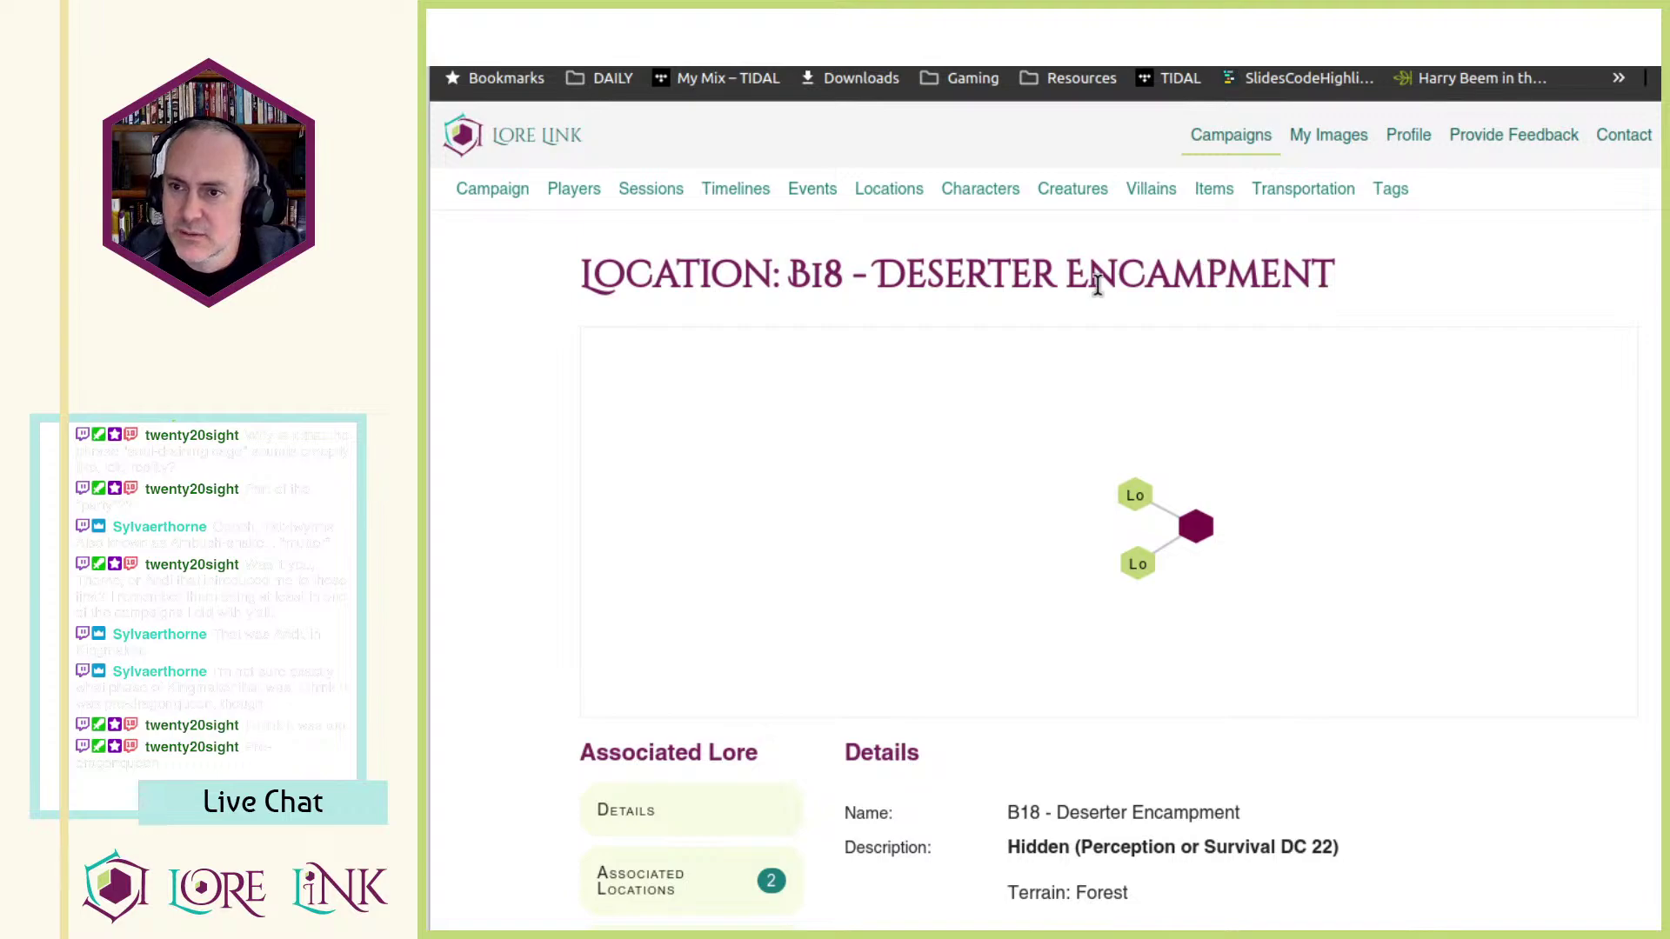
scroll(1152, 491, down, 3)
click(980, 123)
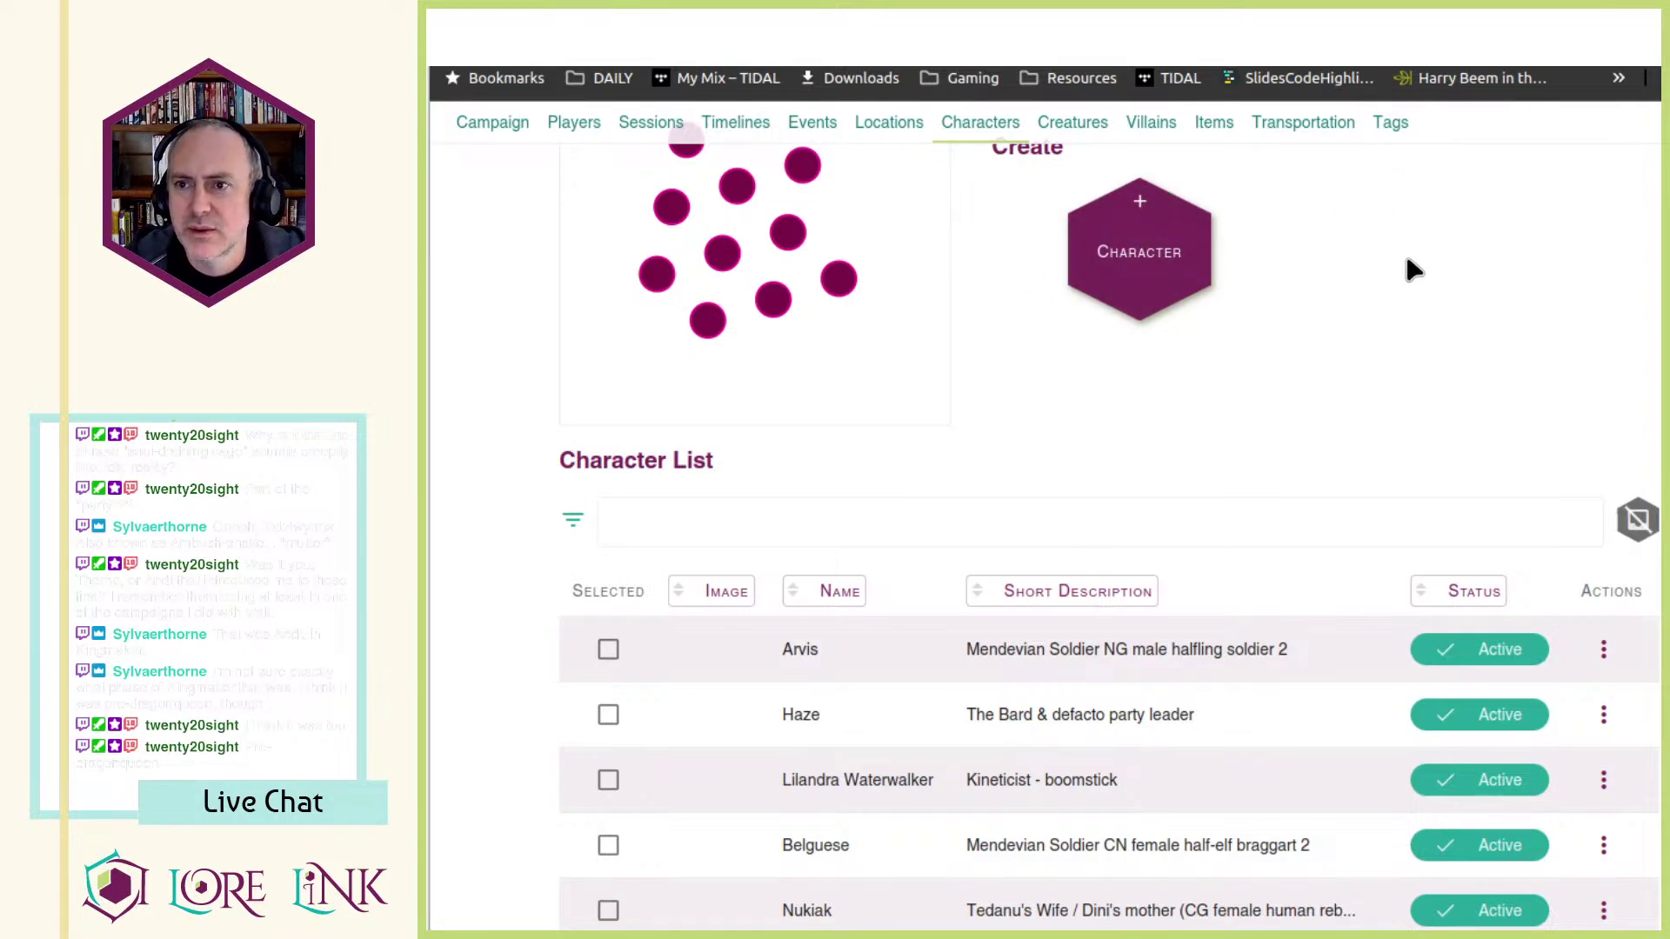
scroll(1391, 261, up, 3)
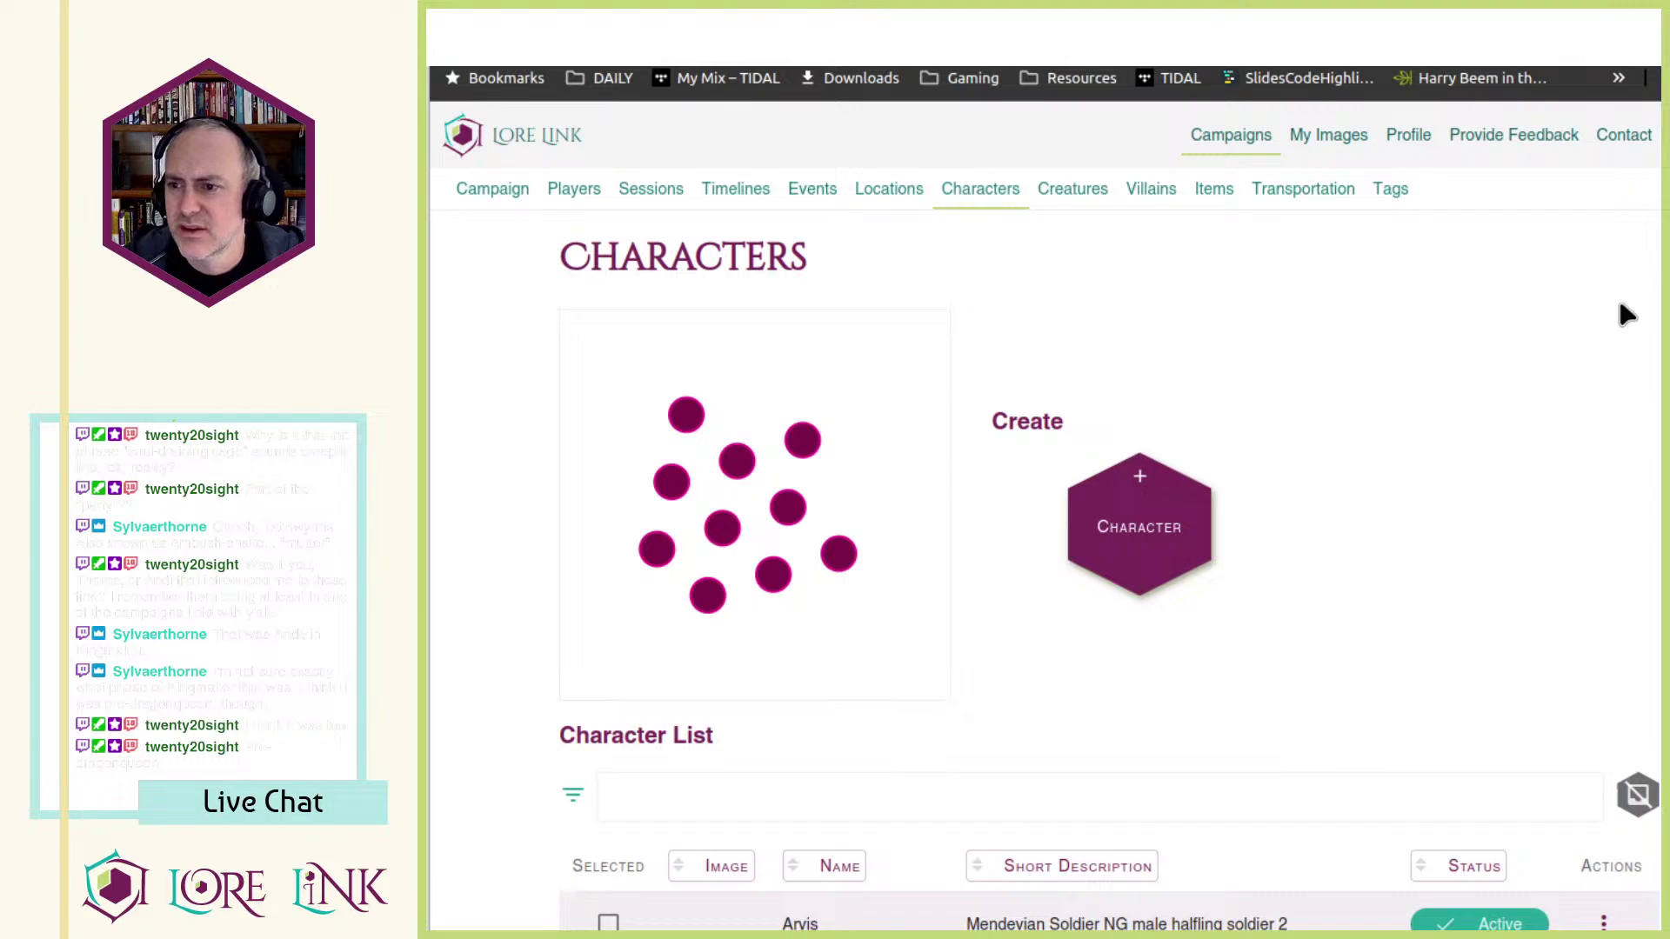
scroll(1513, 402, down, 10)
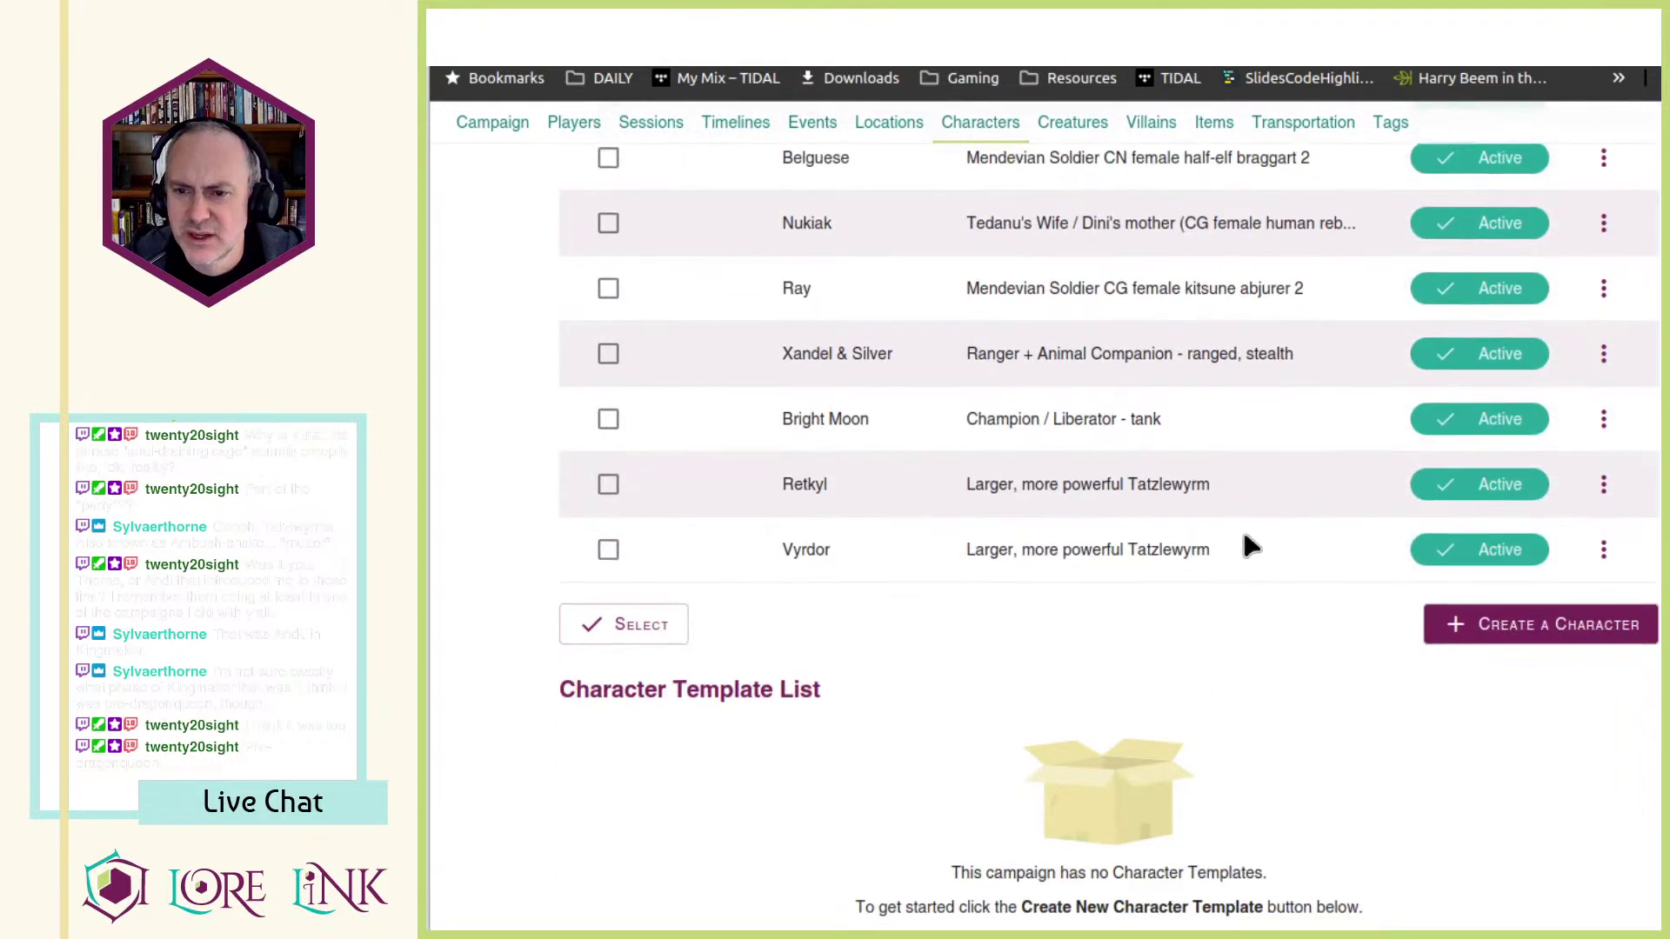
scroll(1265, 583, up, 5)
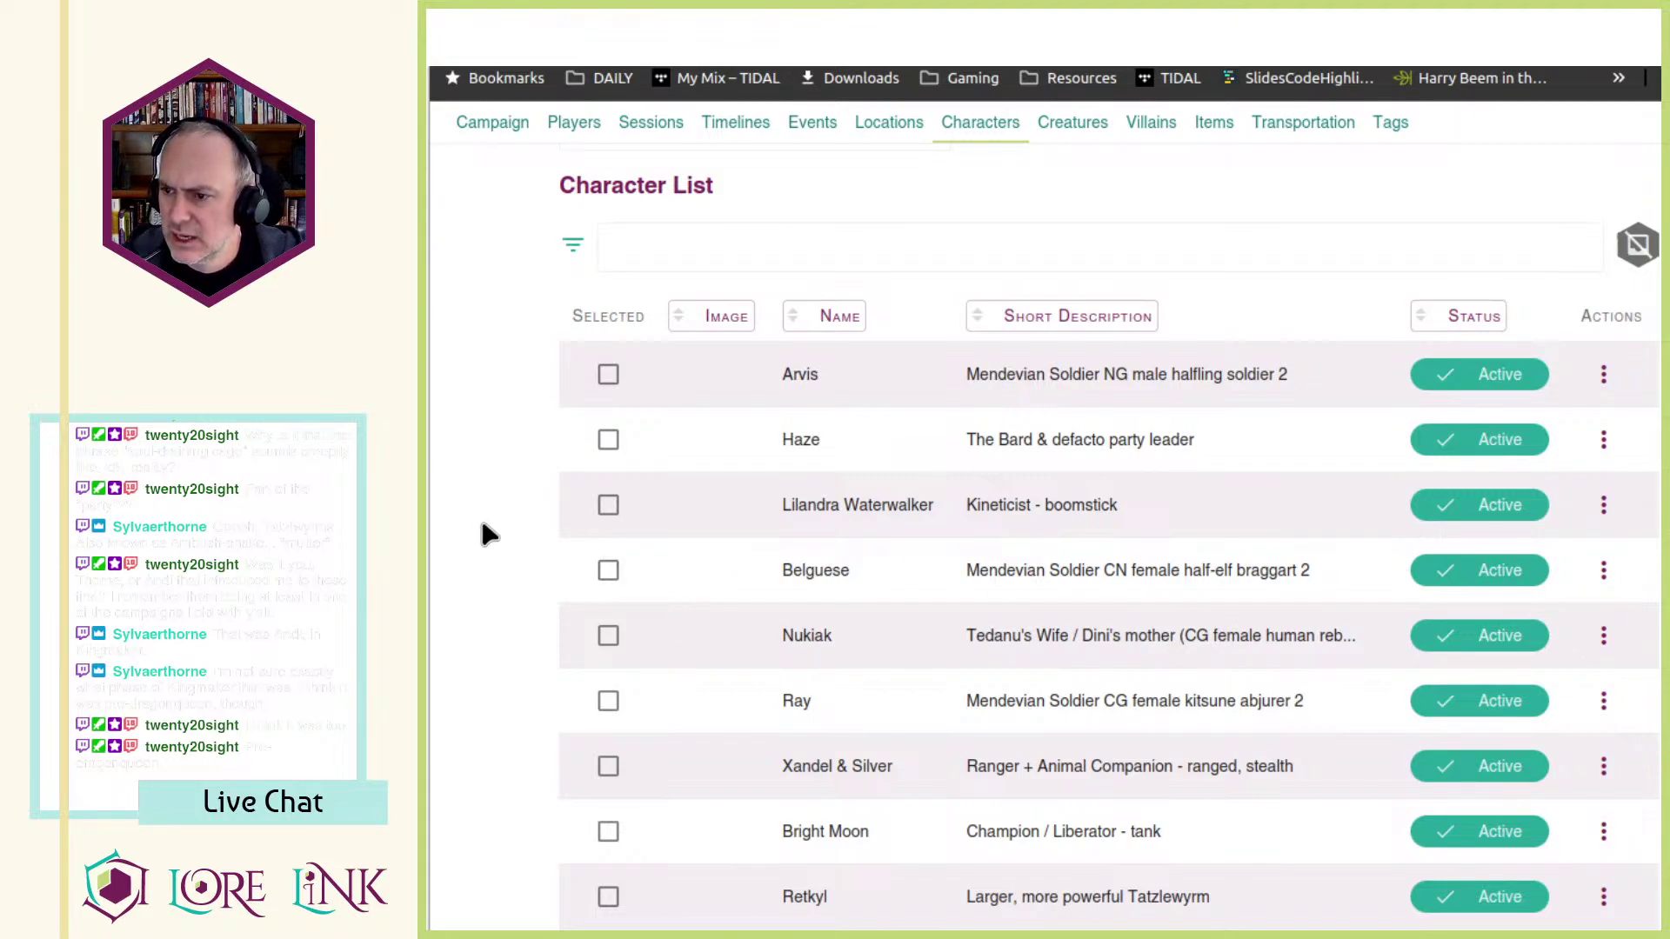
scroll(1294, 435, up, 3)
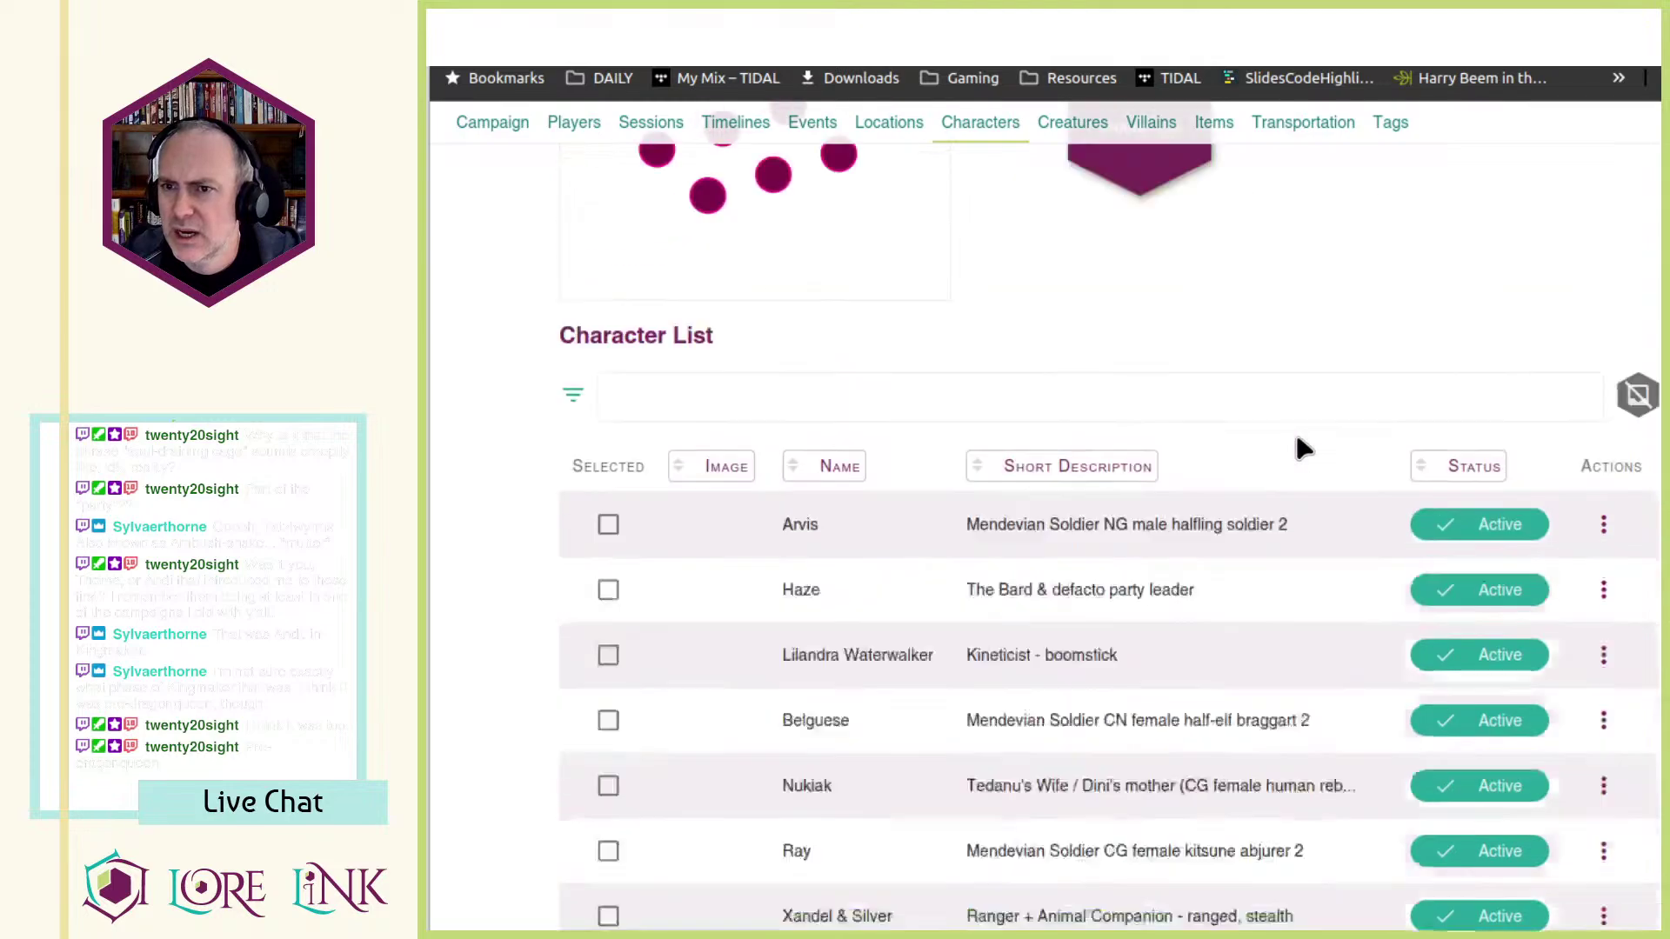
- Start a new character named Bodill with the short description "Mendevian Soldier, adopted son of Montgrim"
click(1193, 296)
click(1505, 308)
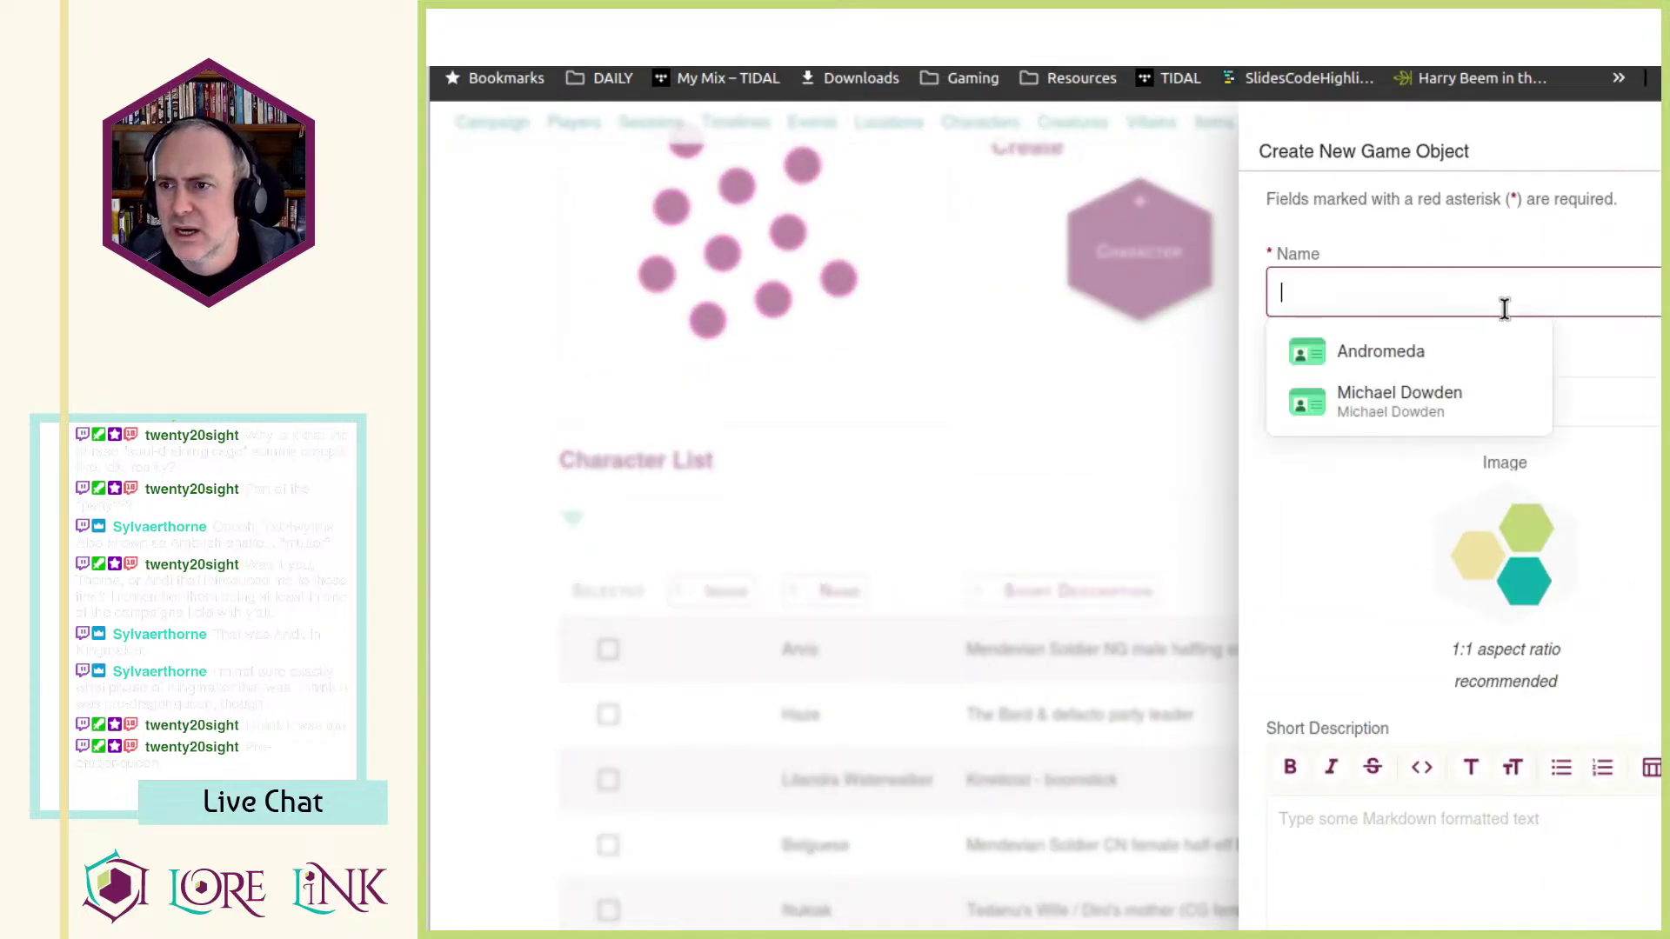
text(Bodill)
click(1384, 844)
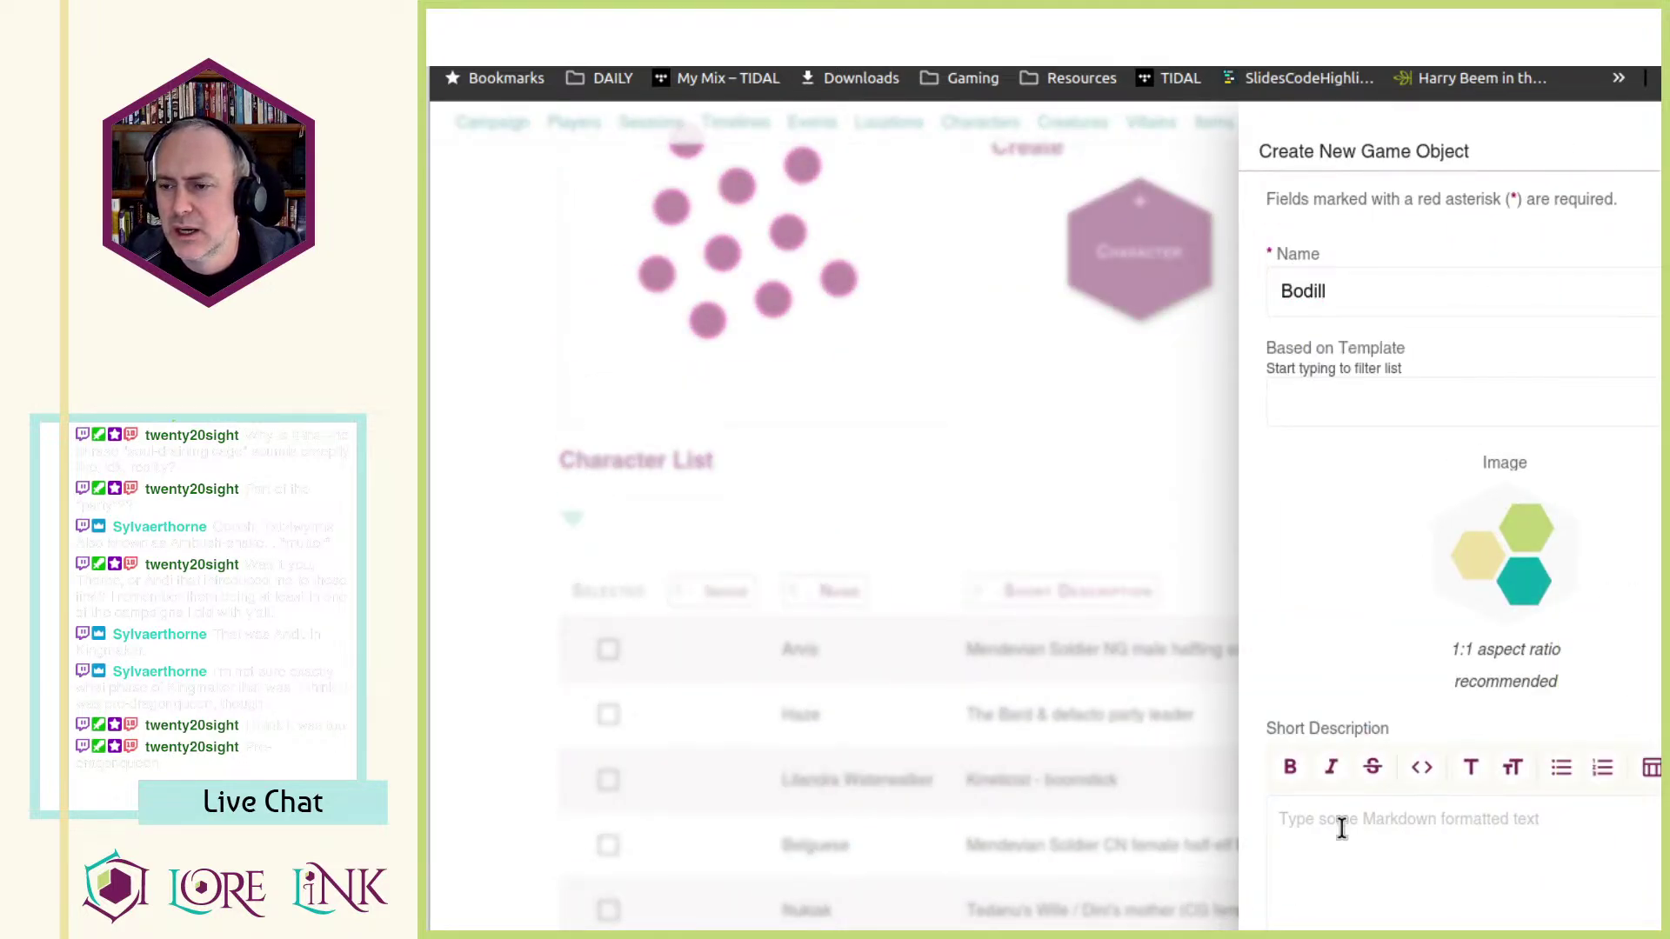
text(Mendevian Soldier,)
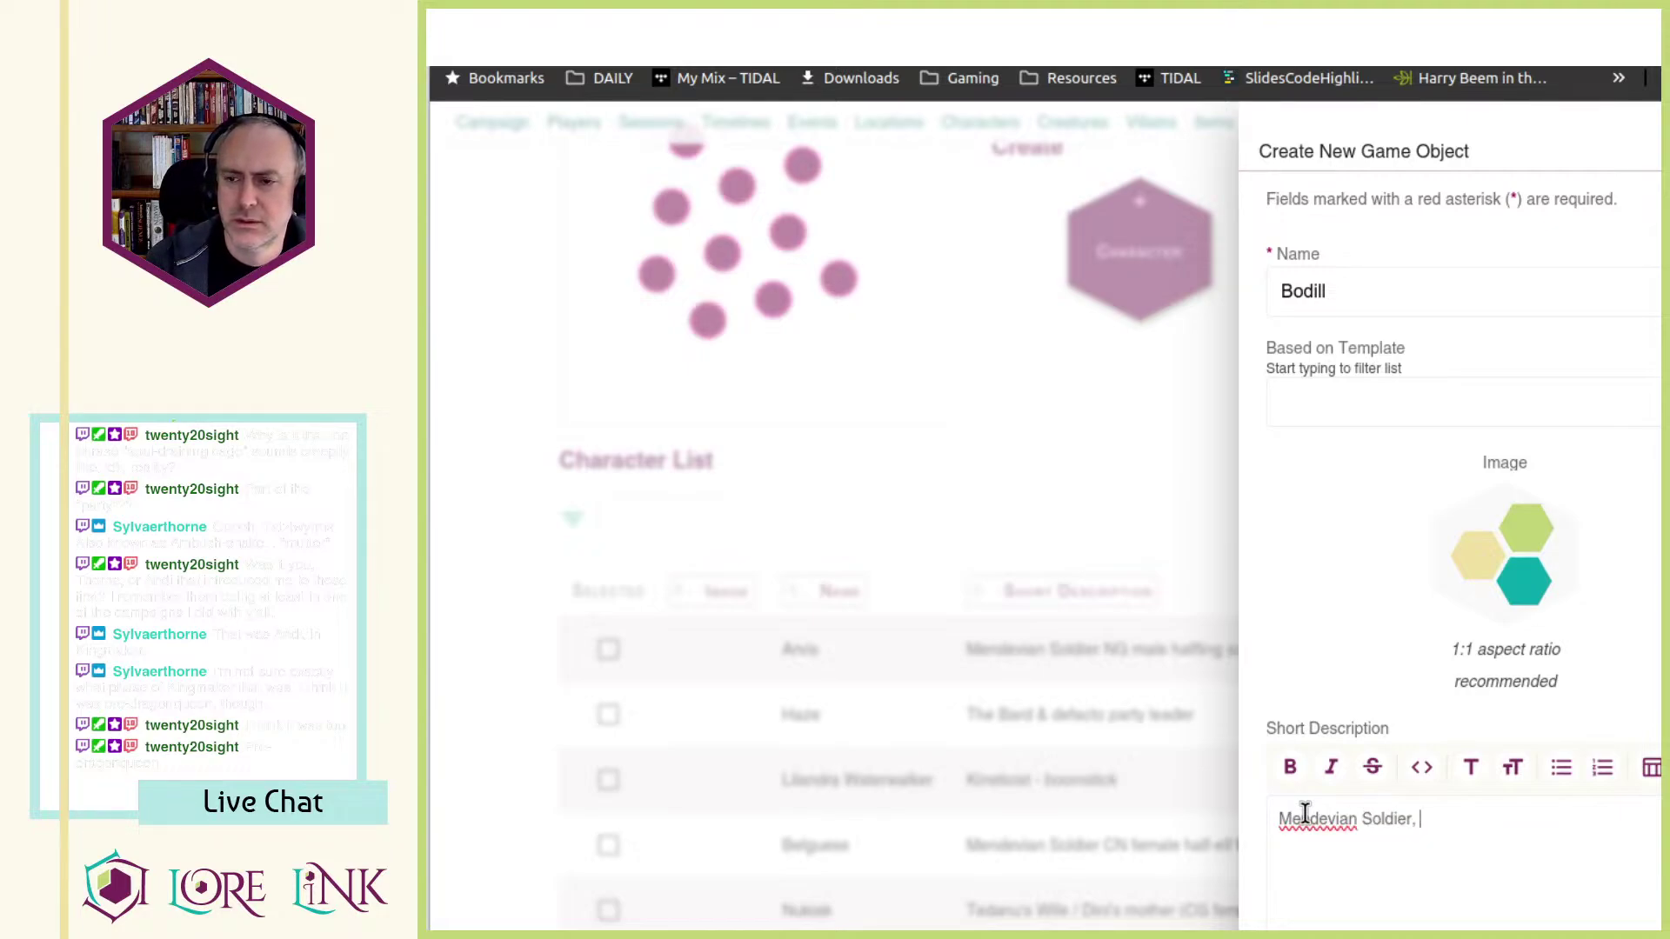
text( adopted son of )
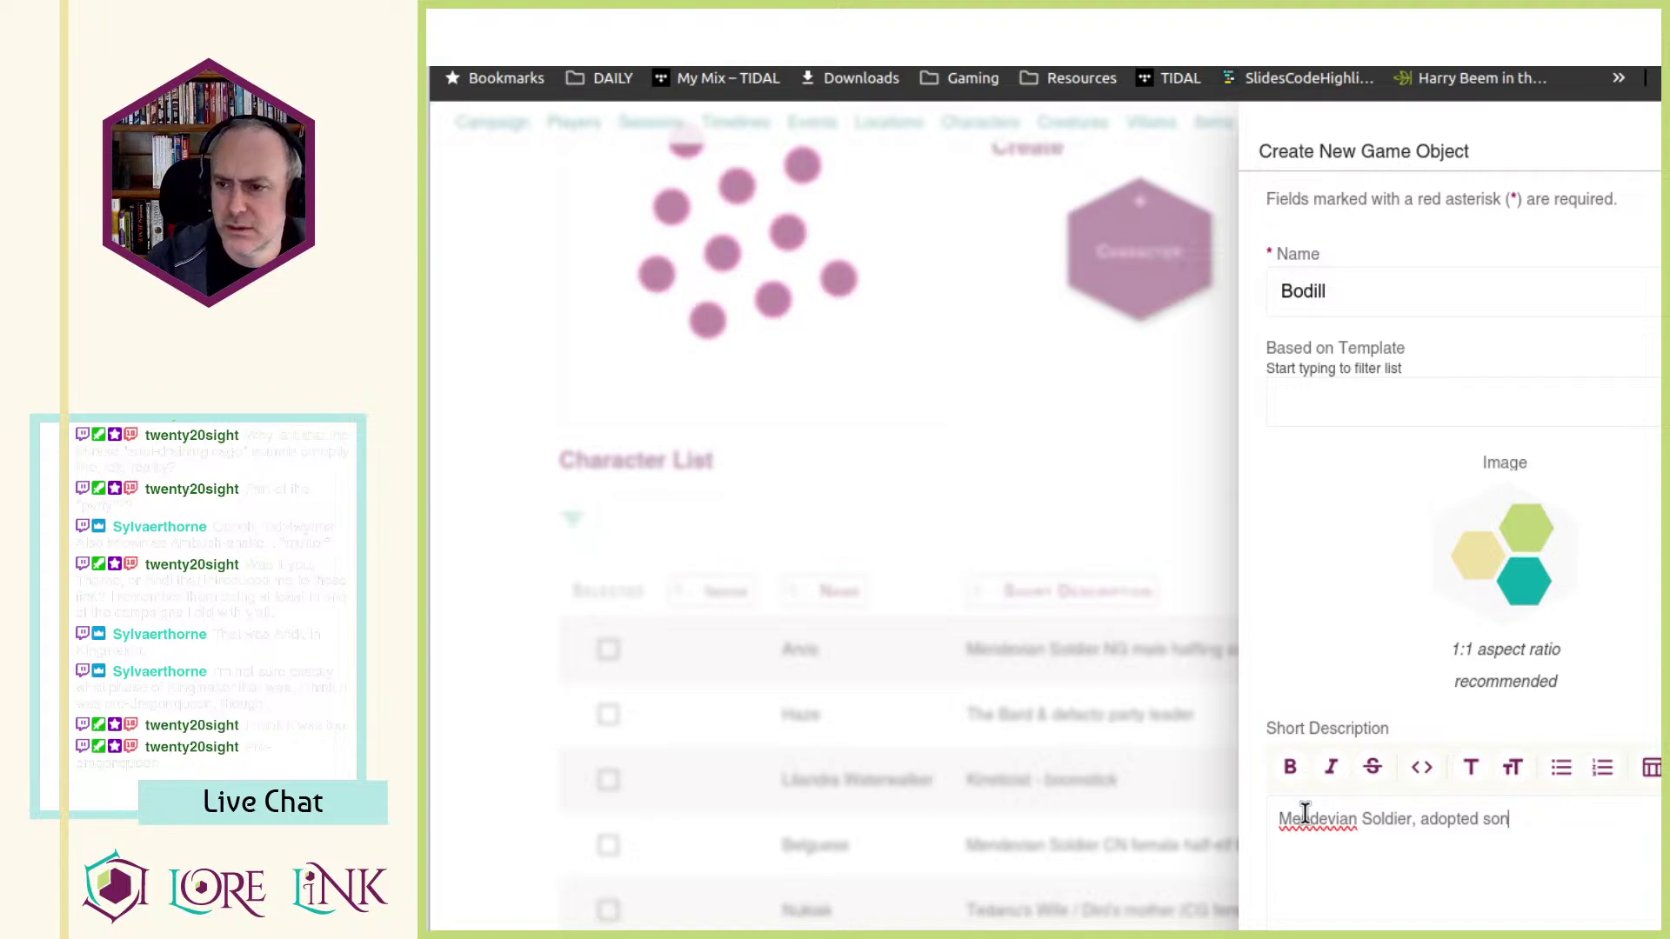
text(Mond)
key(BackSpace)
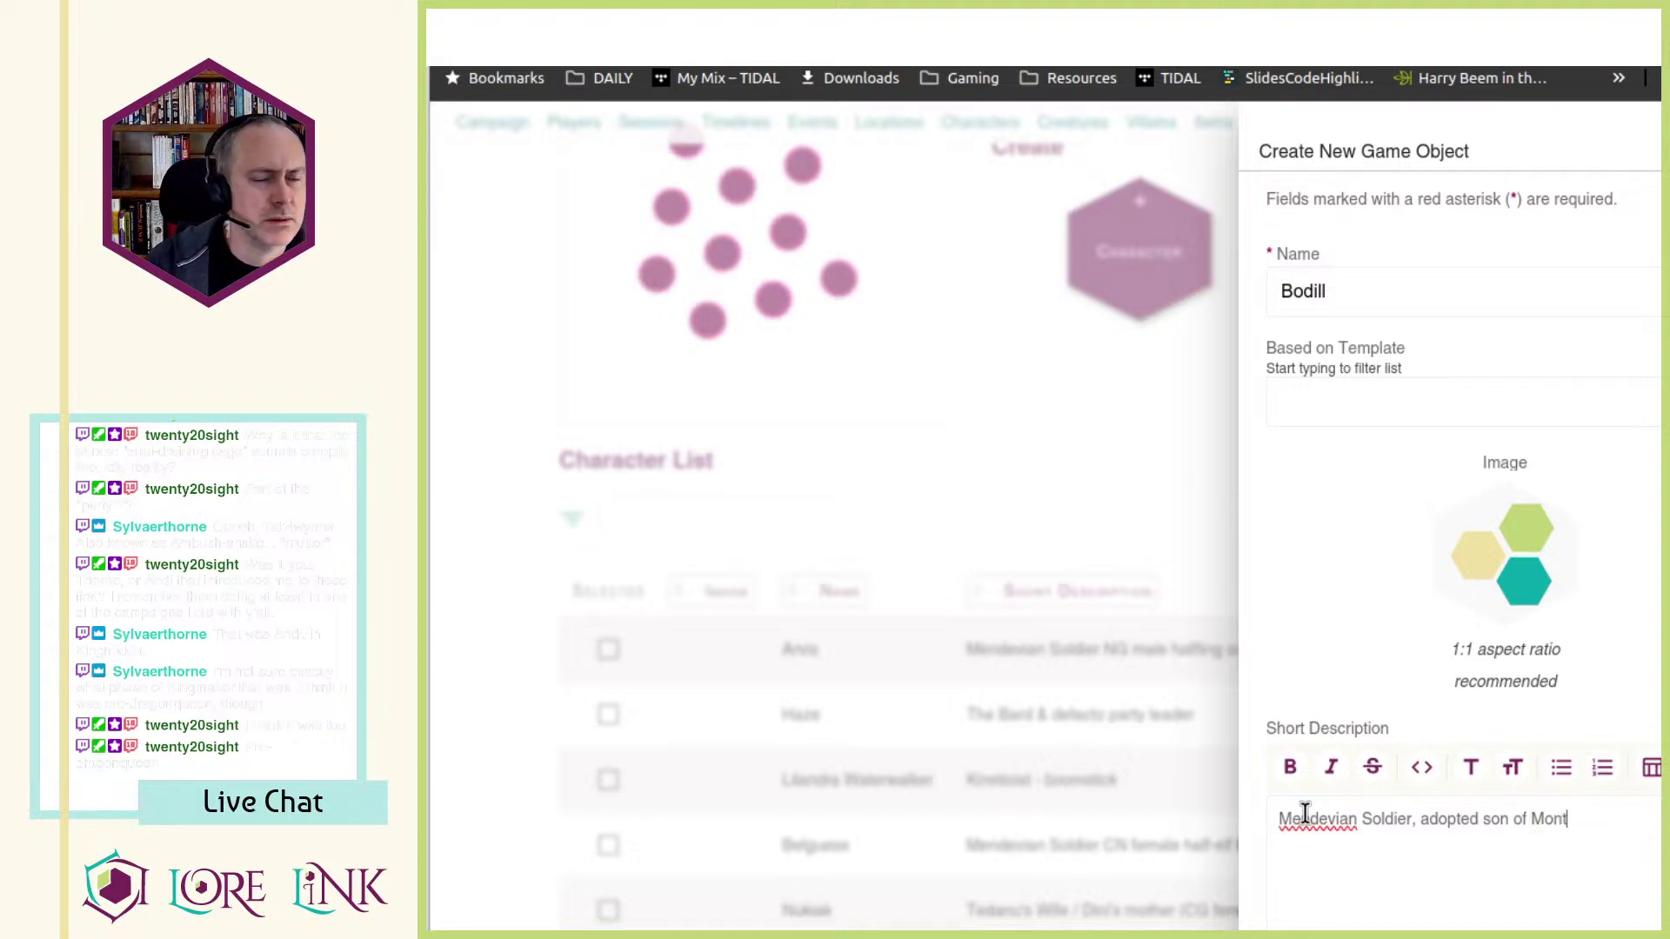
text(tgrim)
scroll(1392, 644, down, 5)
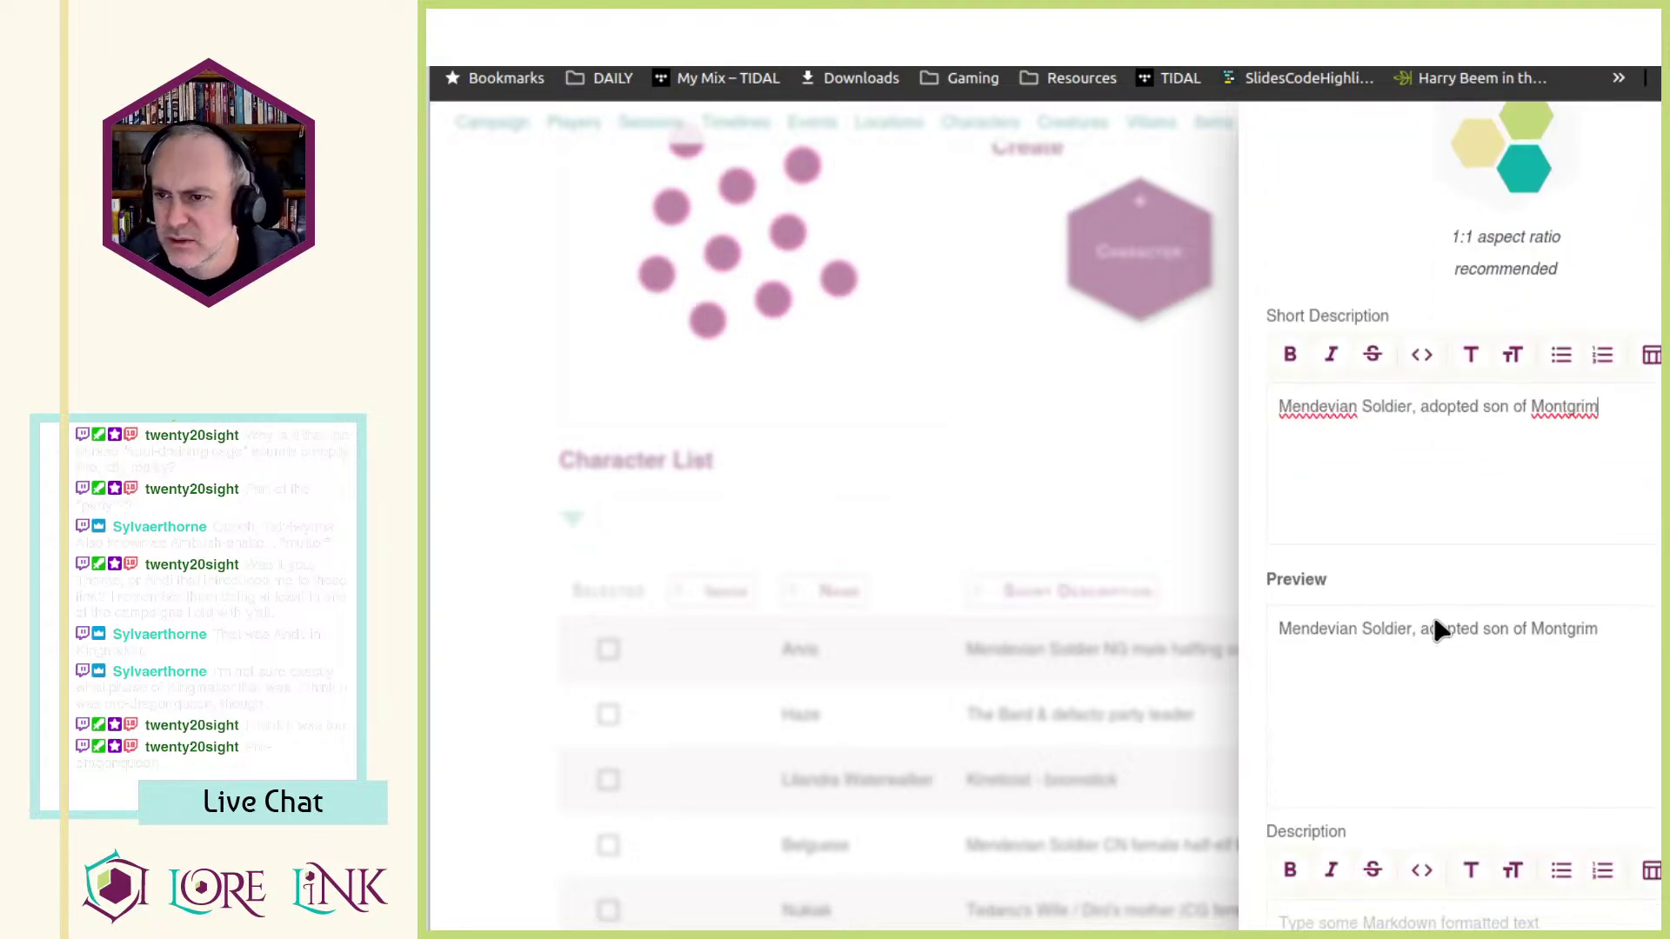
- Fill in Bodill's description with "LG Small Goblin Humanoid Chronicler" and, in a separate paragraph, "Initiative Perception +14"
scroll(1392, 804, down, 2)
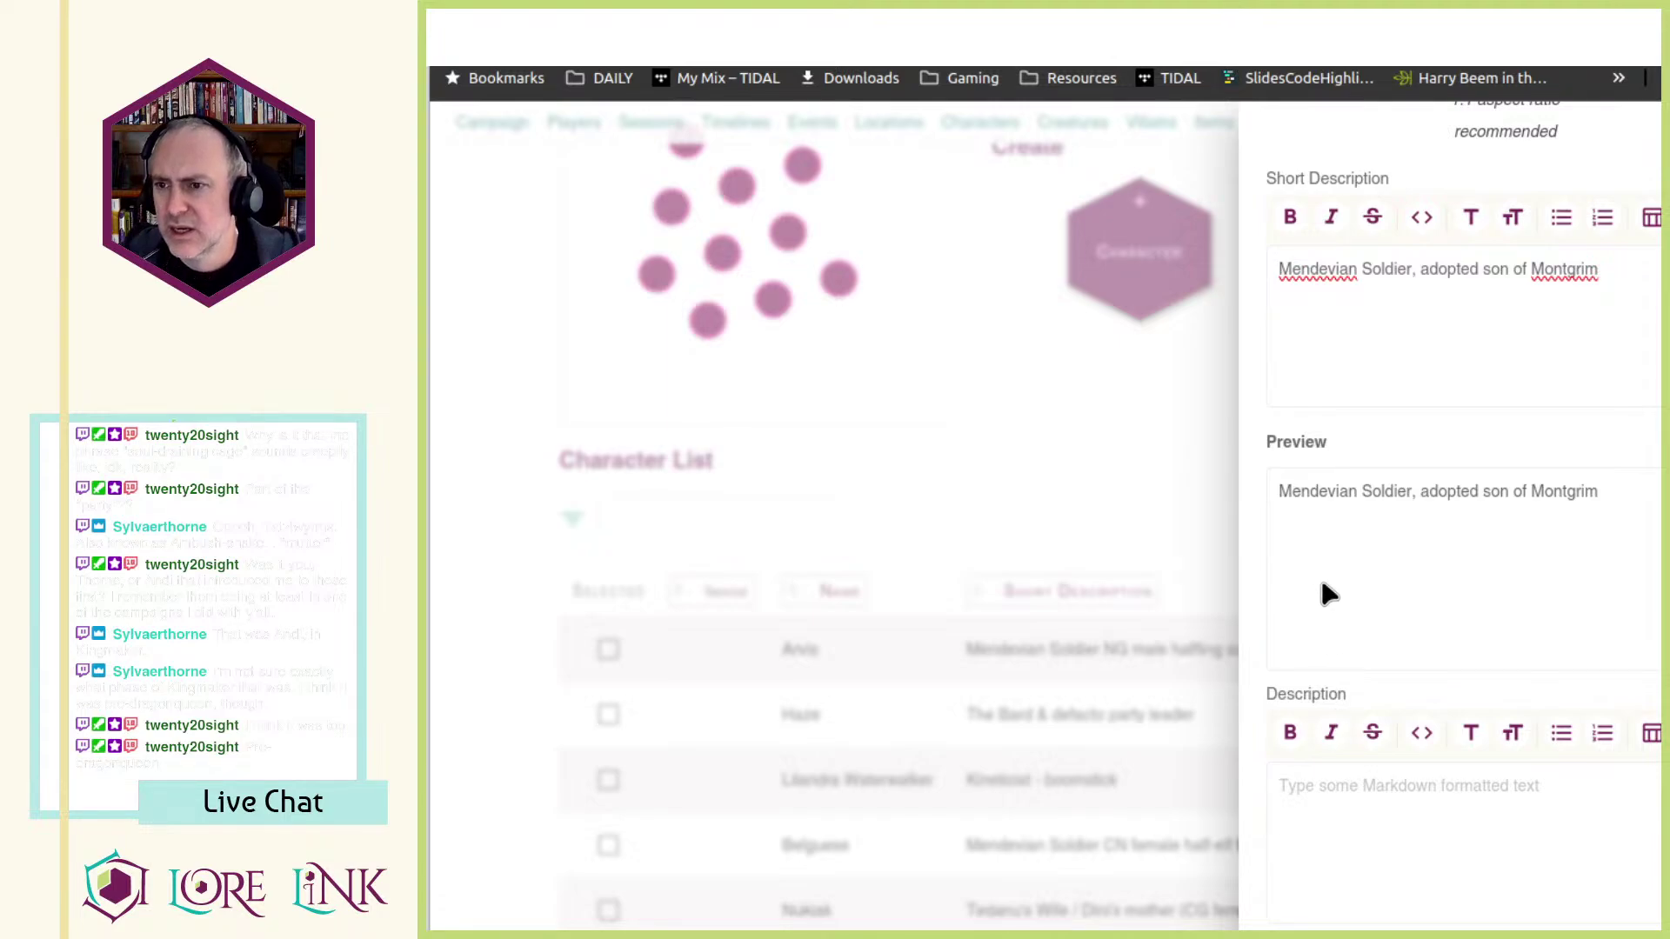
click(1360, 803)
text(Chronicler)
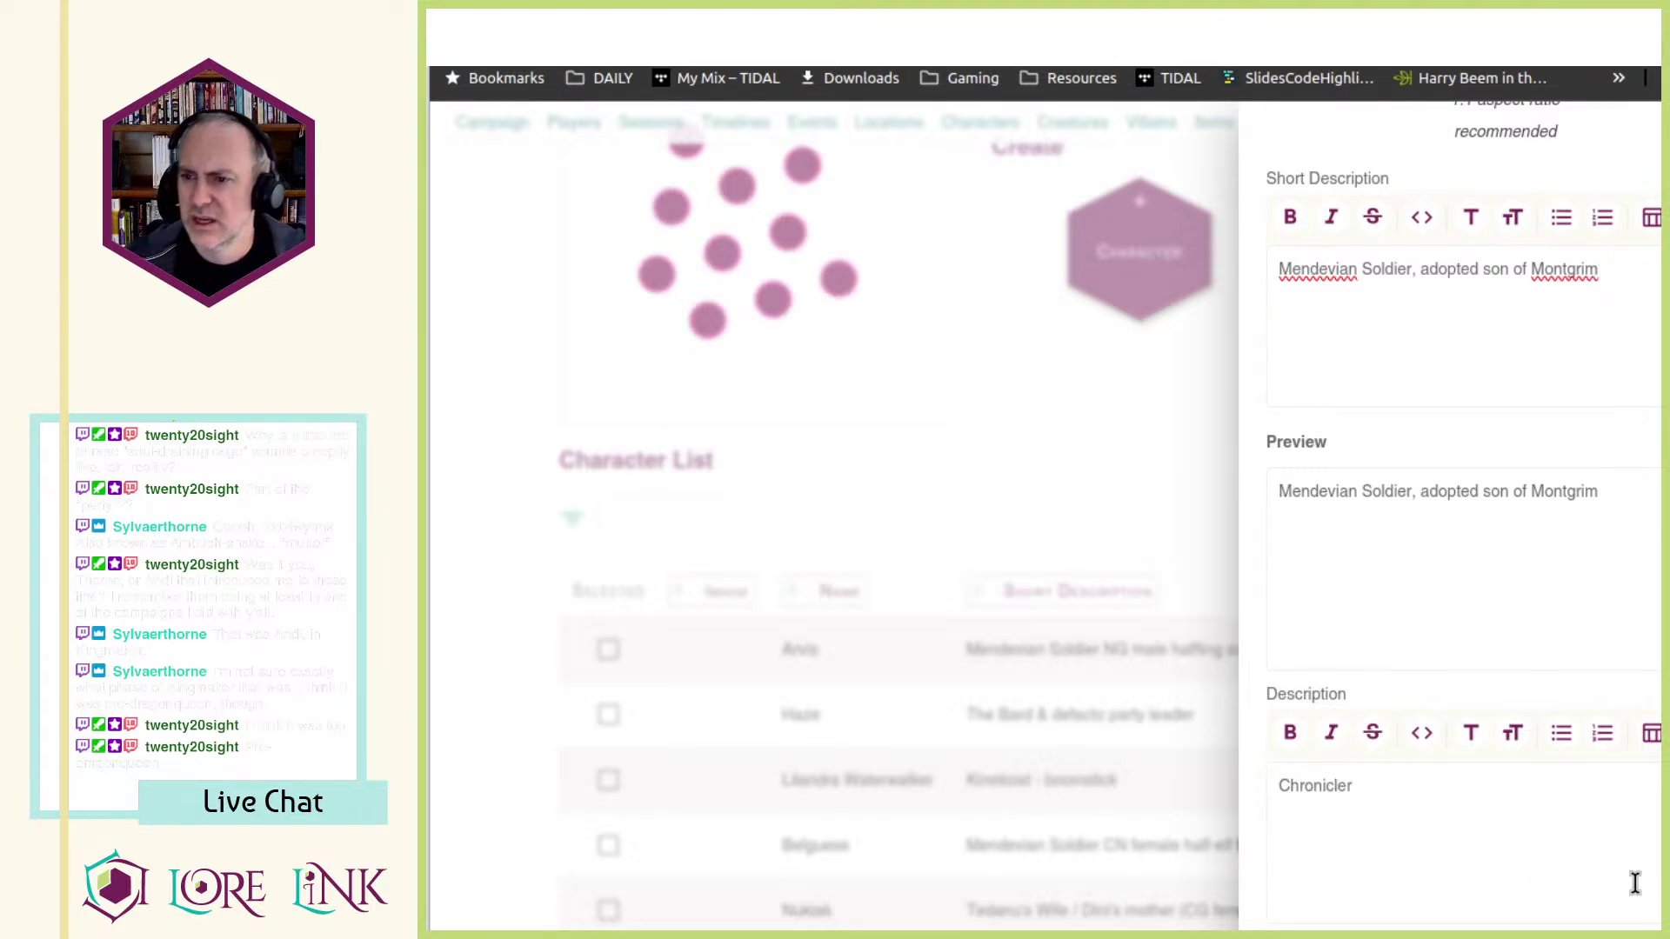
text(LG )
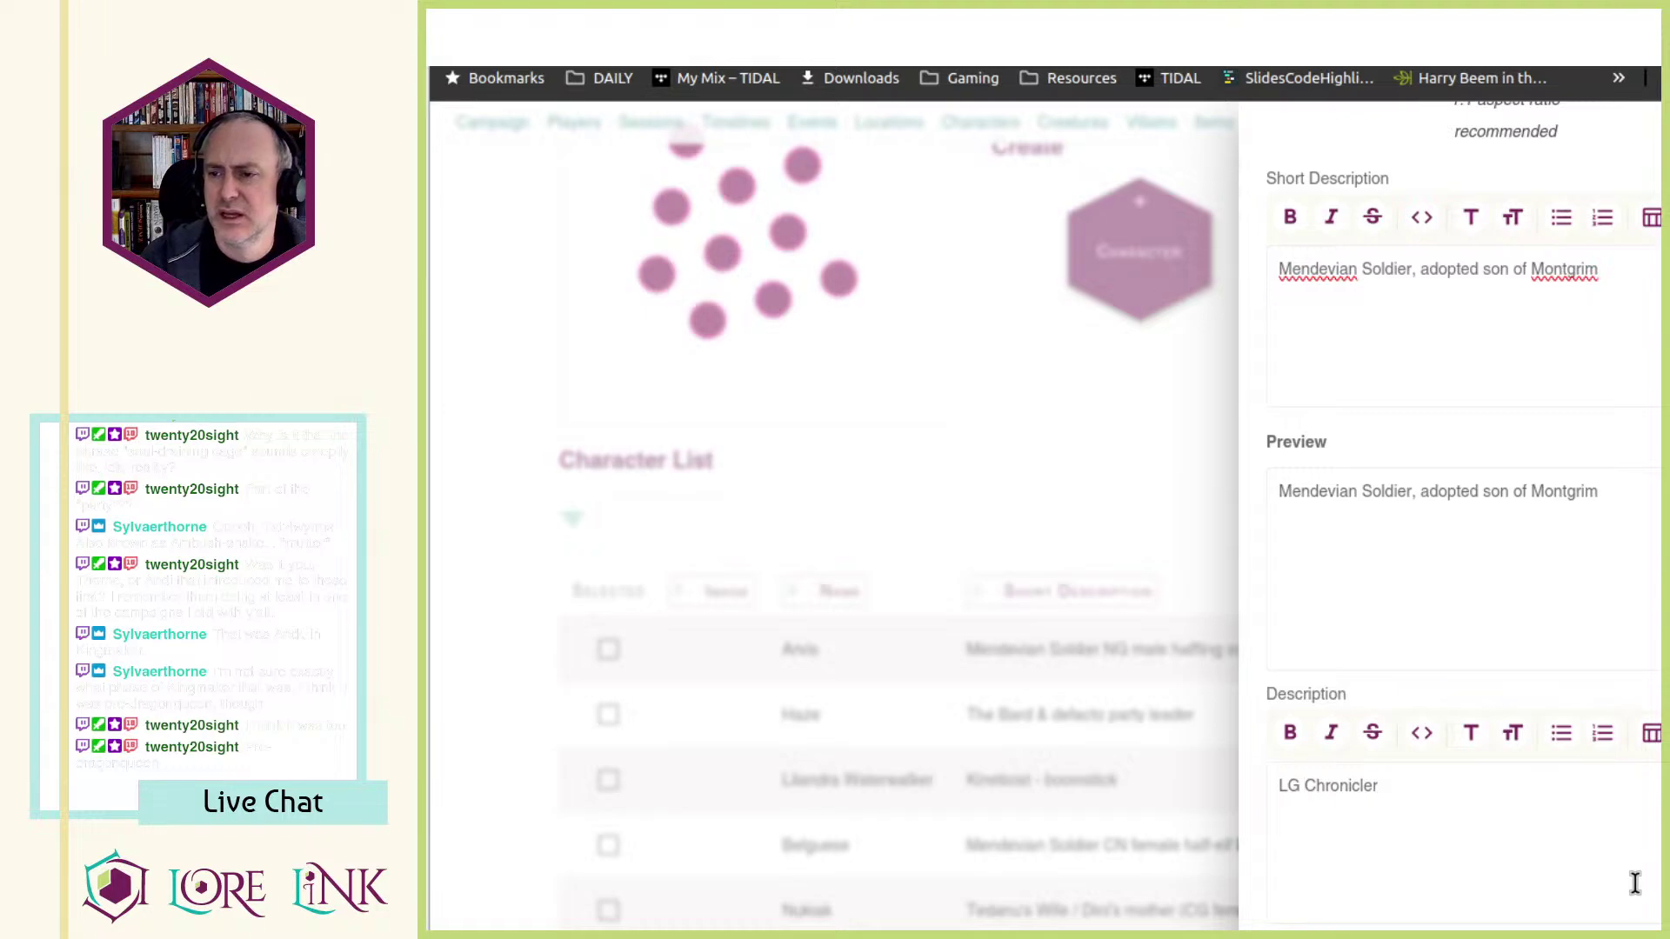
text(Small Go)
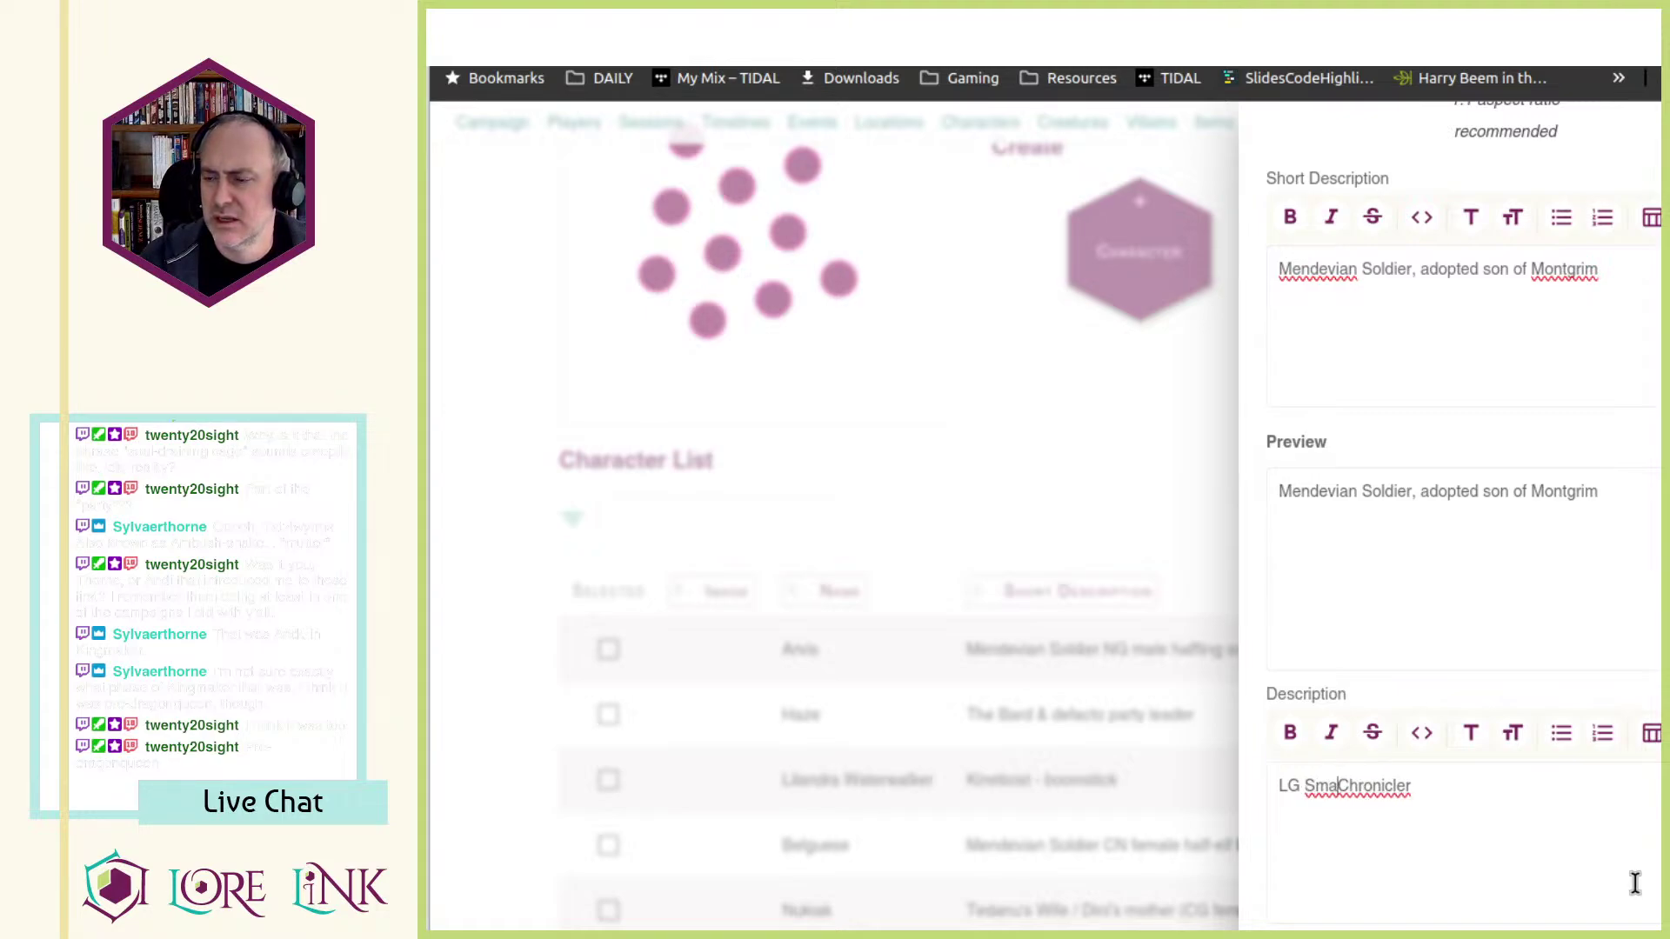
text(blin Huma)
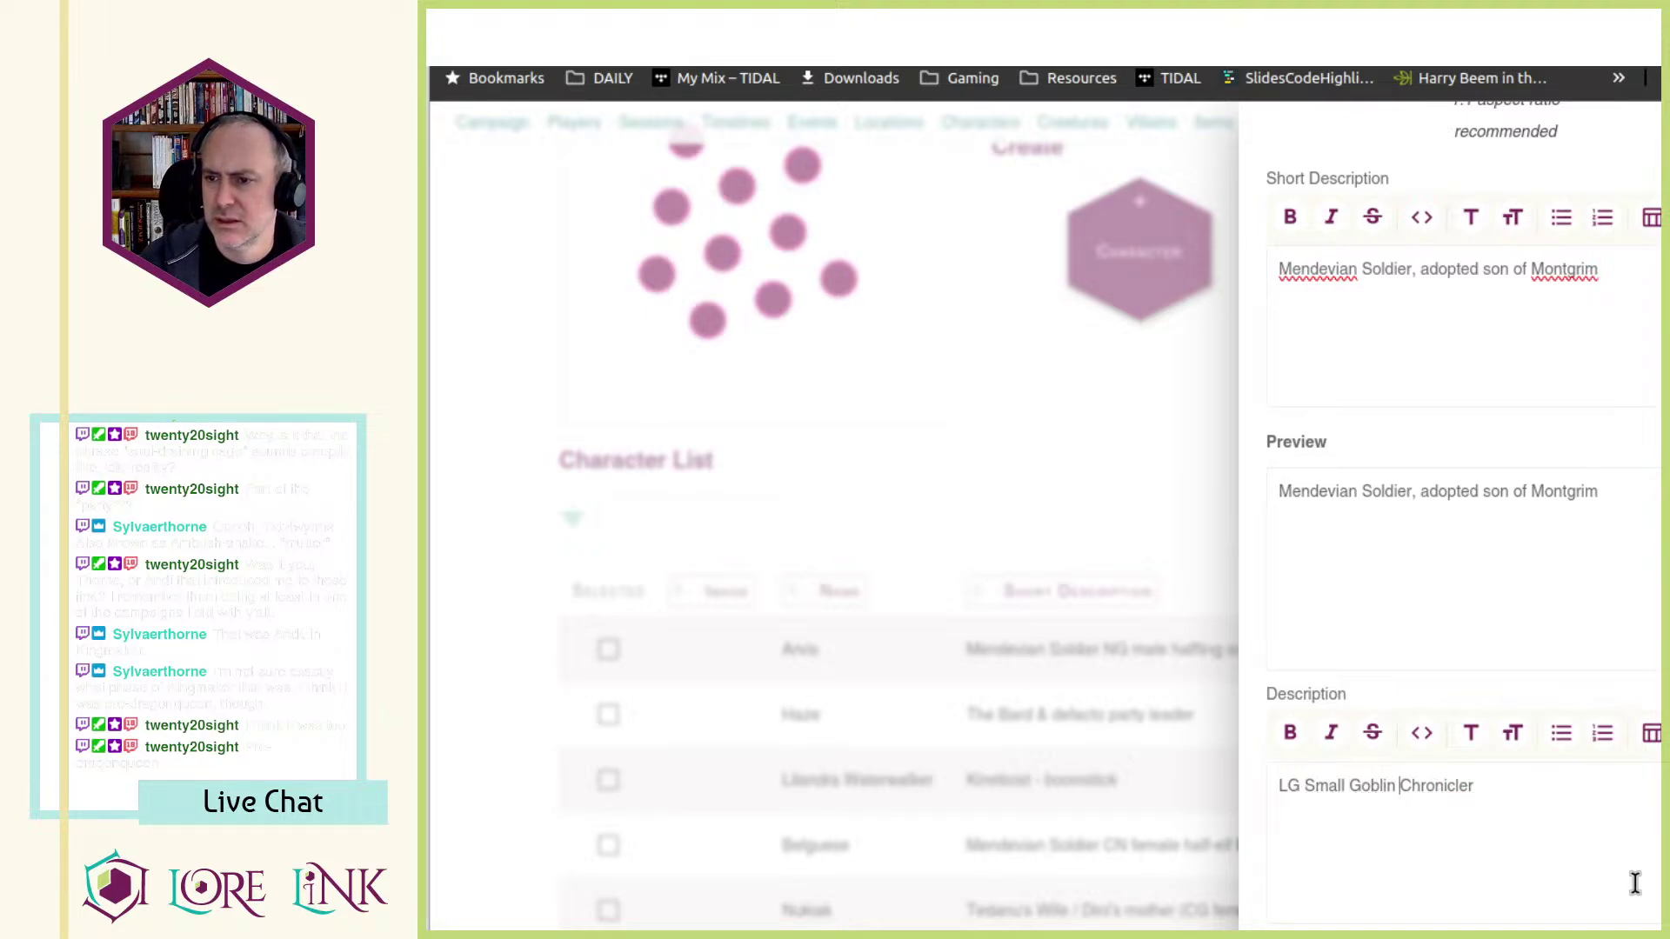
text(noid)
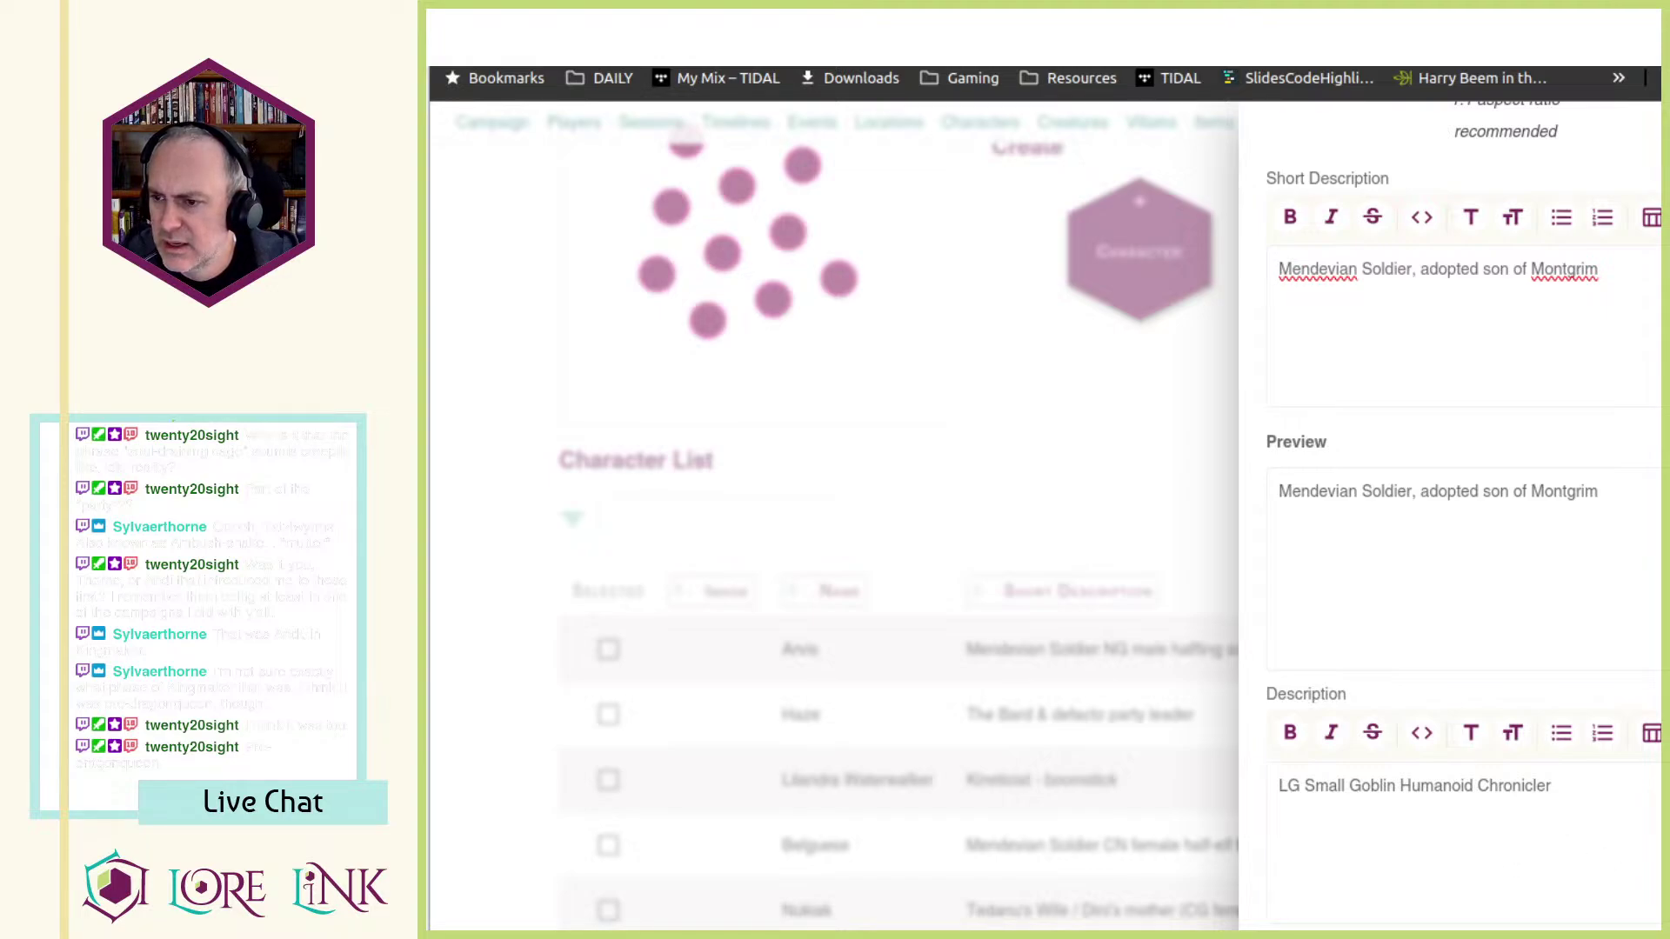
key(Return)
text(Initiative Perception +14)
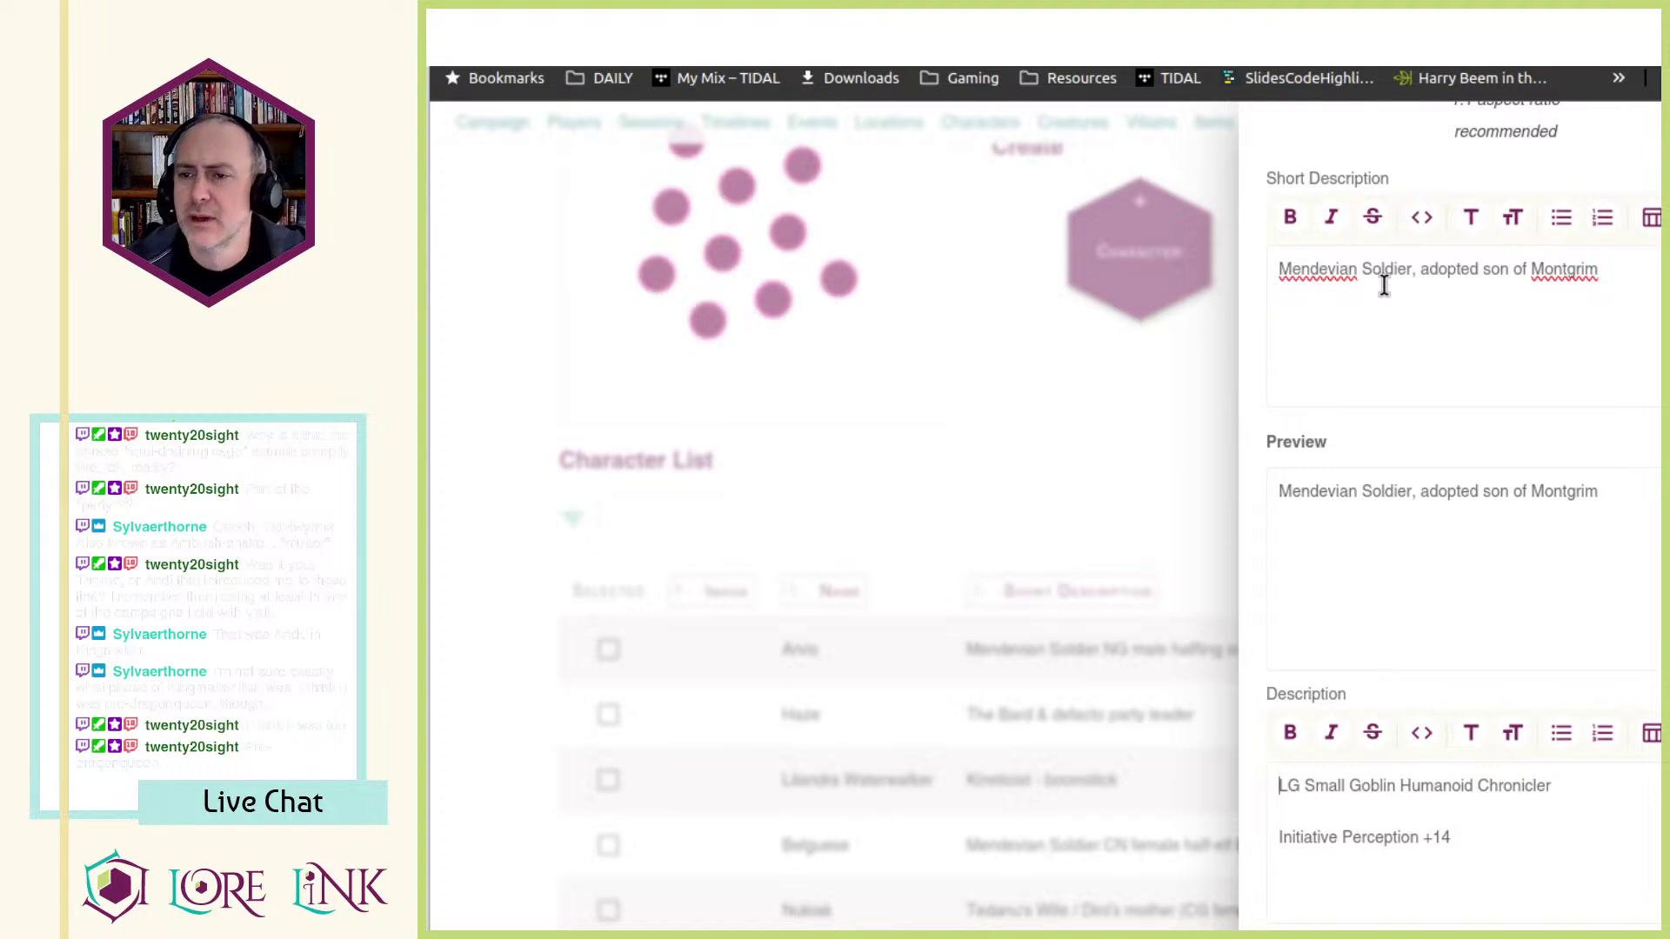
- Copy the word Chronicler from Bodill's description, search for it on Archives of Nethys, and open the Chronicler creature entry
double_click(1545, 785)
key(ctrl+c)
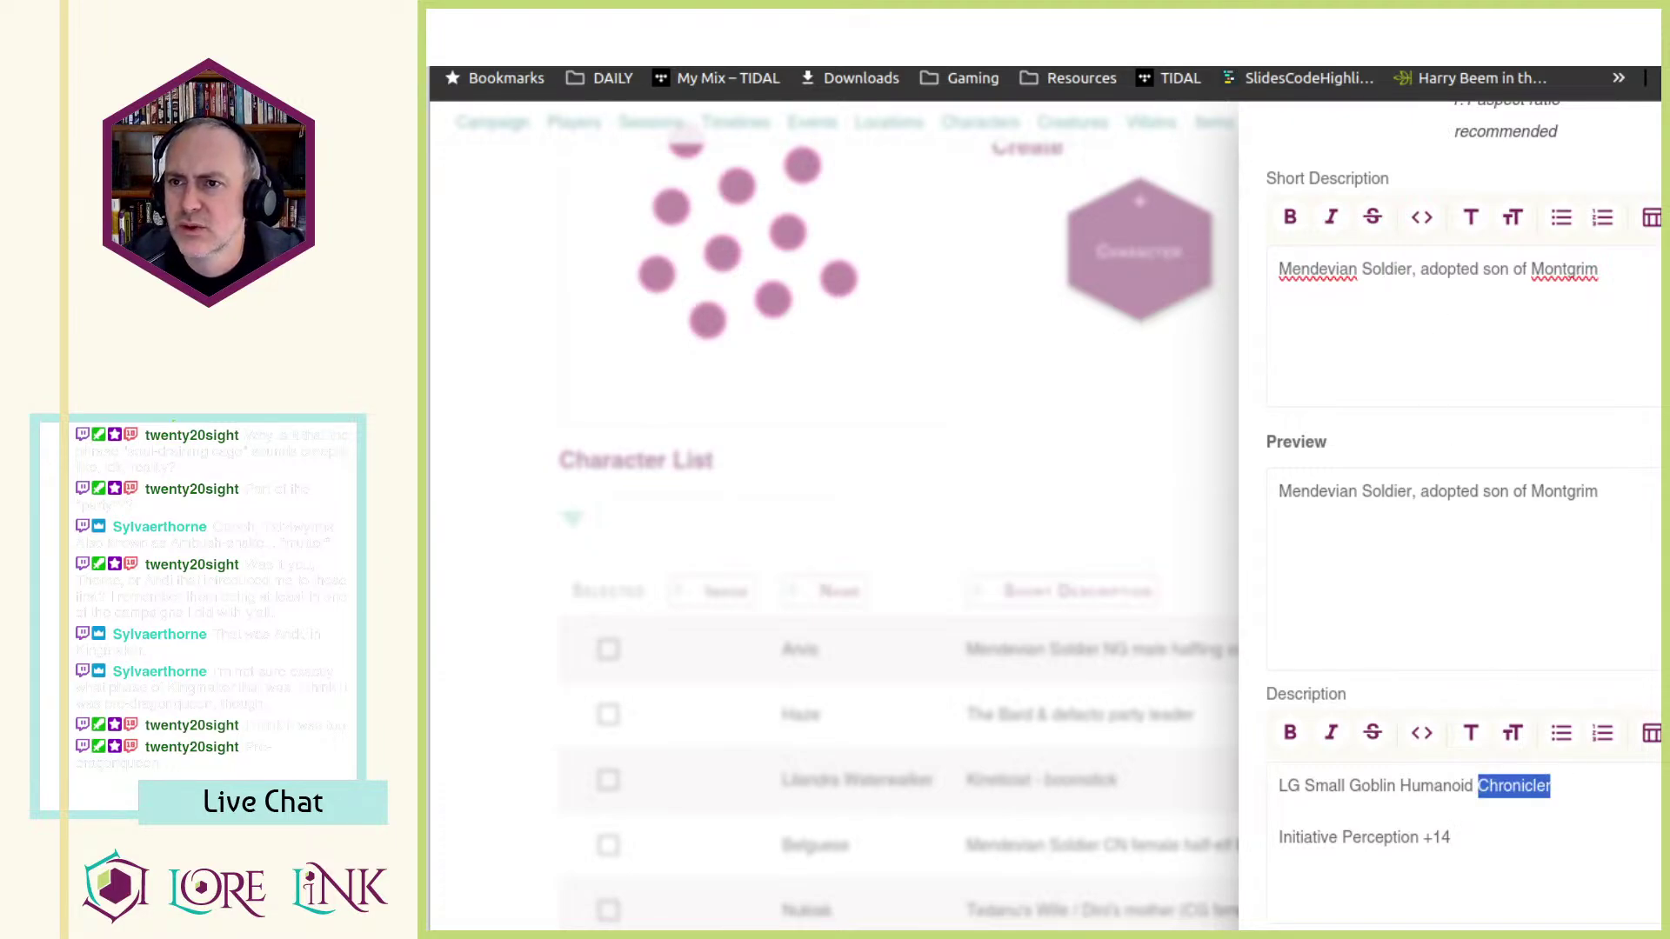
click(1139, 34)
click(1114, 119)
key(ctrl+v)
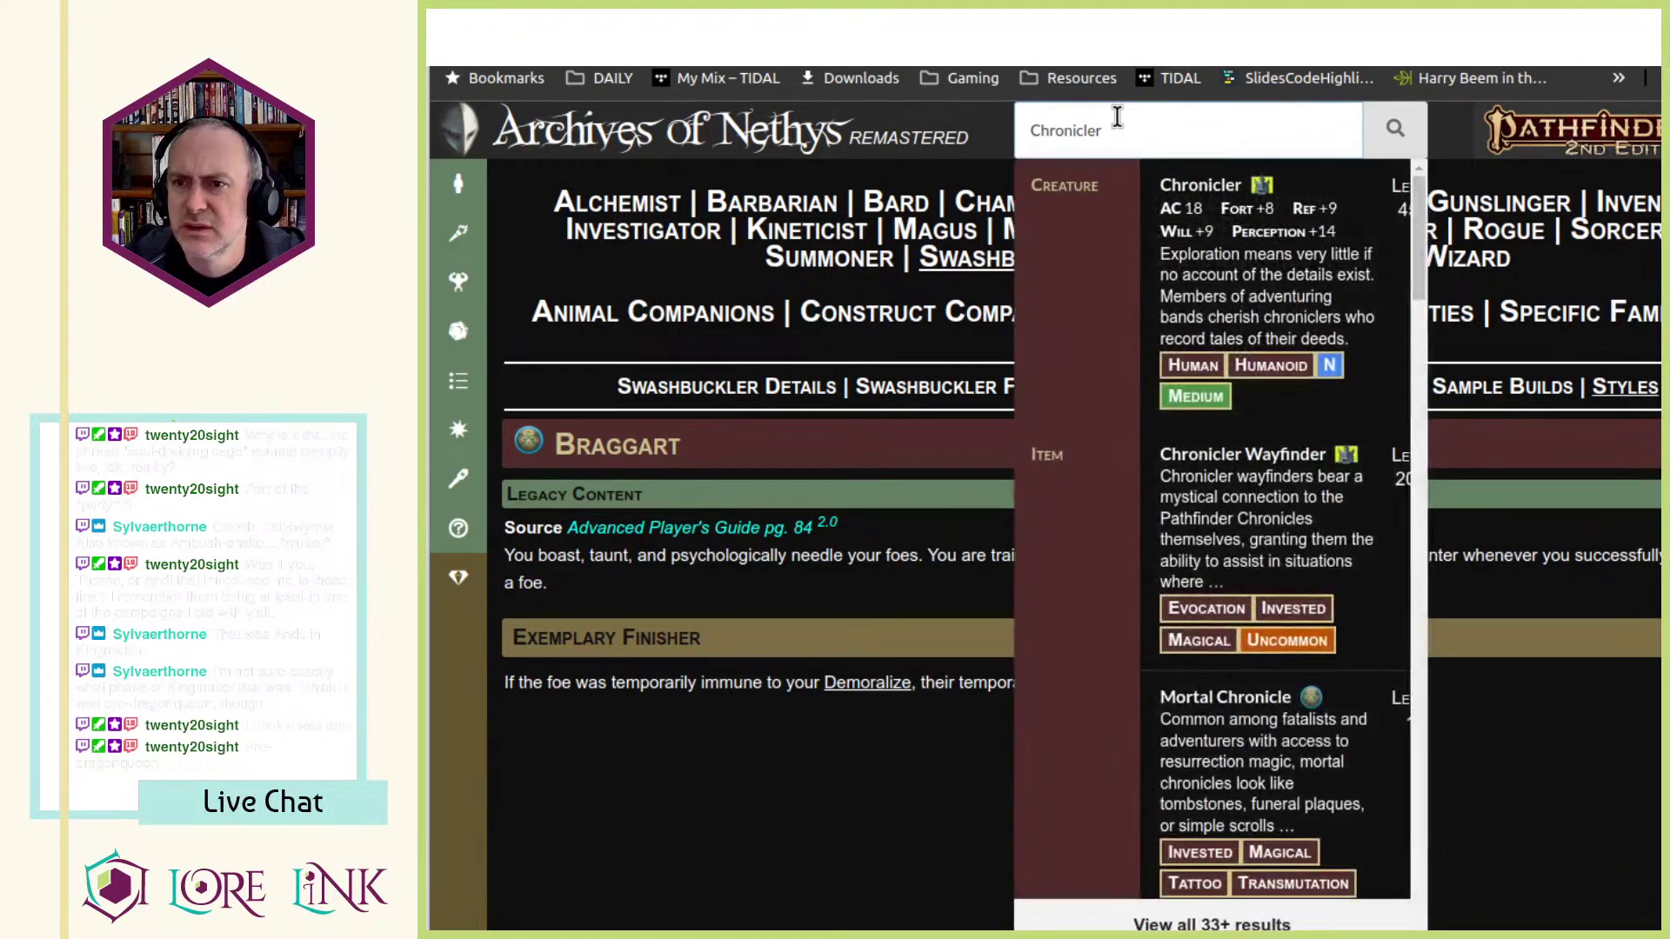
click(1216, 296)
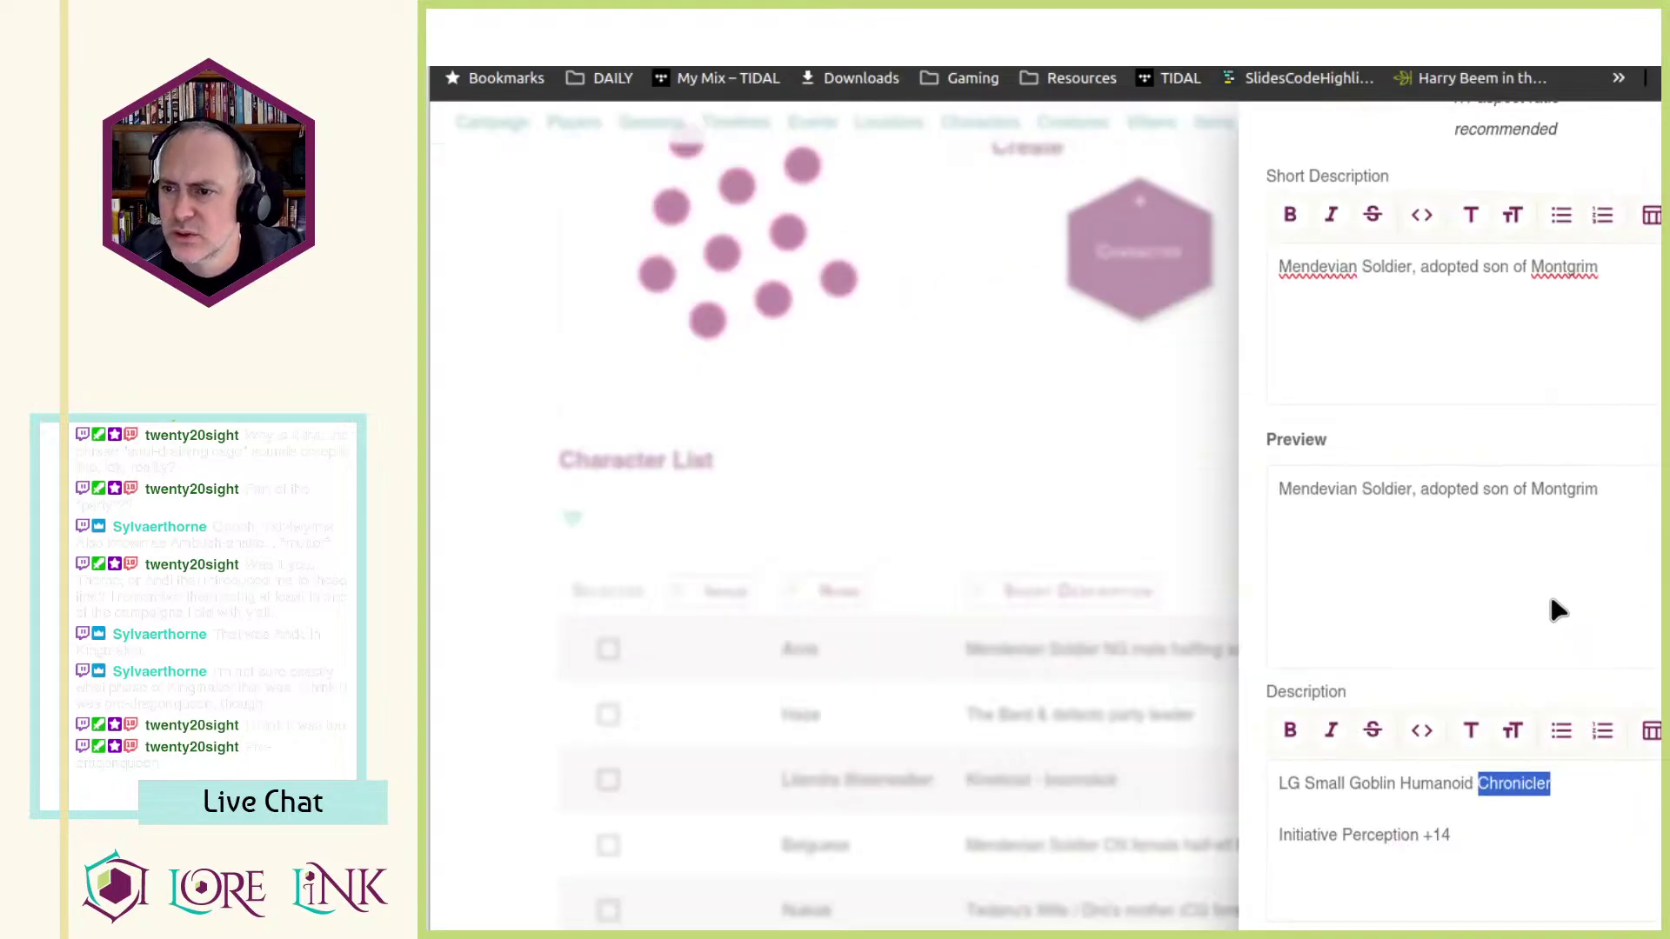
- Finish creating Bodill and associate the character with the Deserter Encampment as a game object
scroll(1518, 595, down, 3)
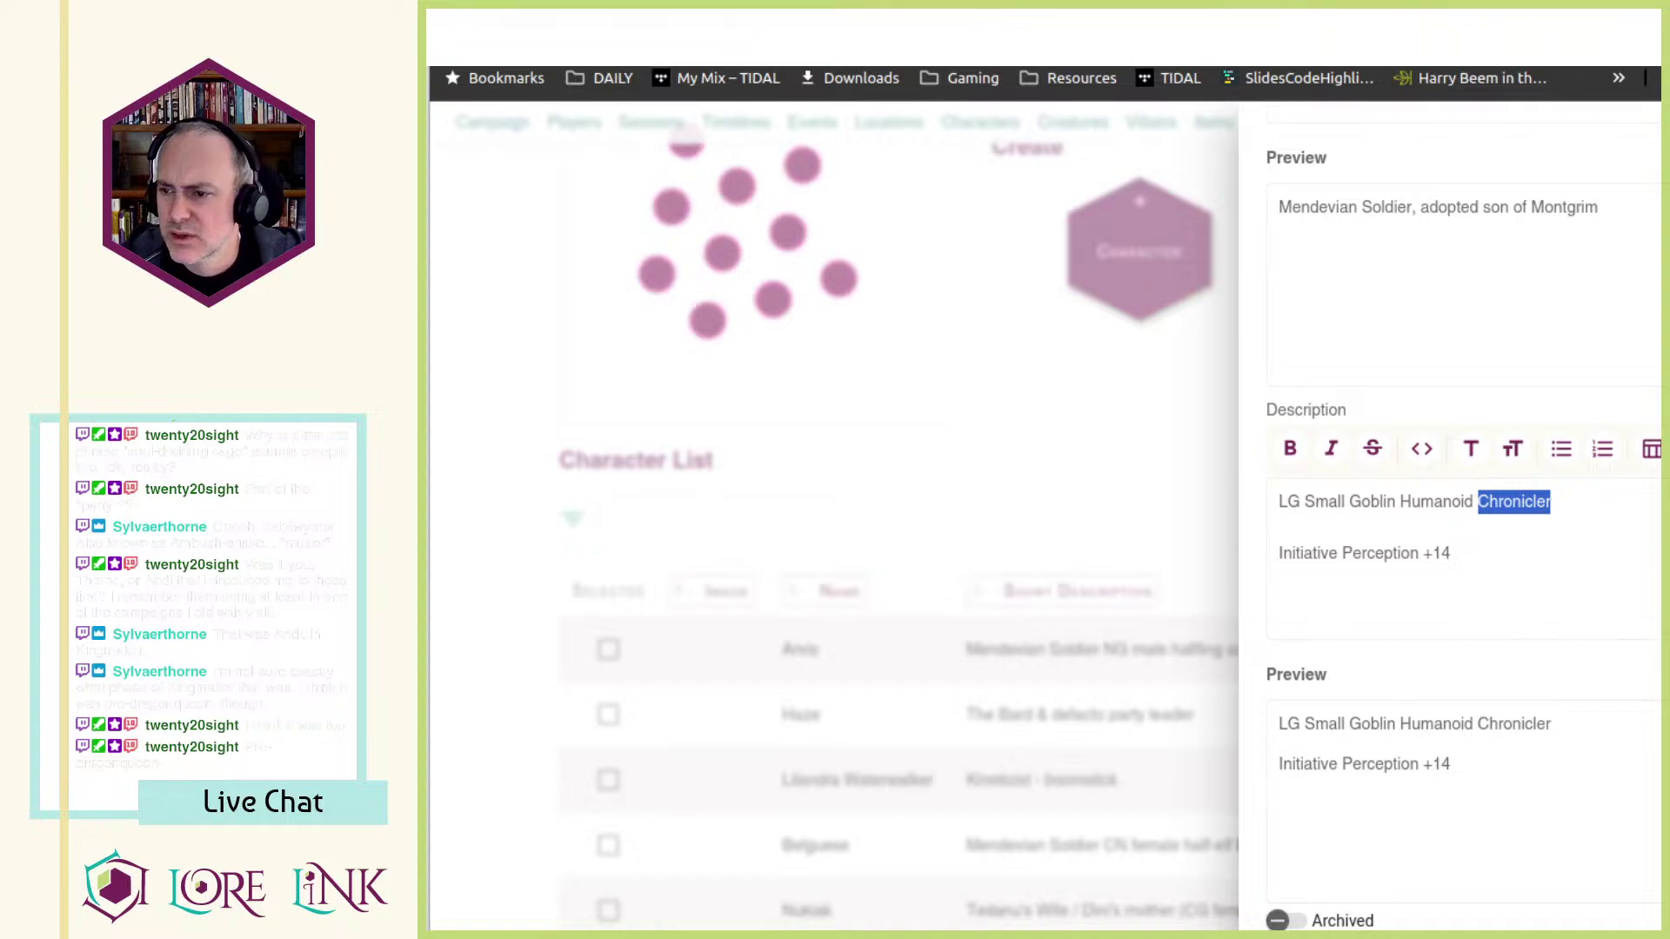
click(1178, 394)
scroll(1177, 400, down, 6)
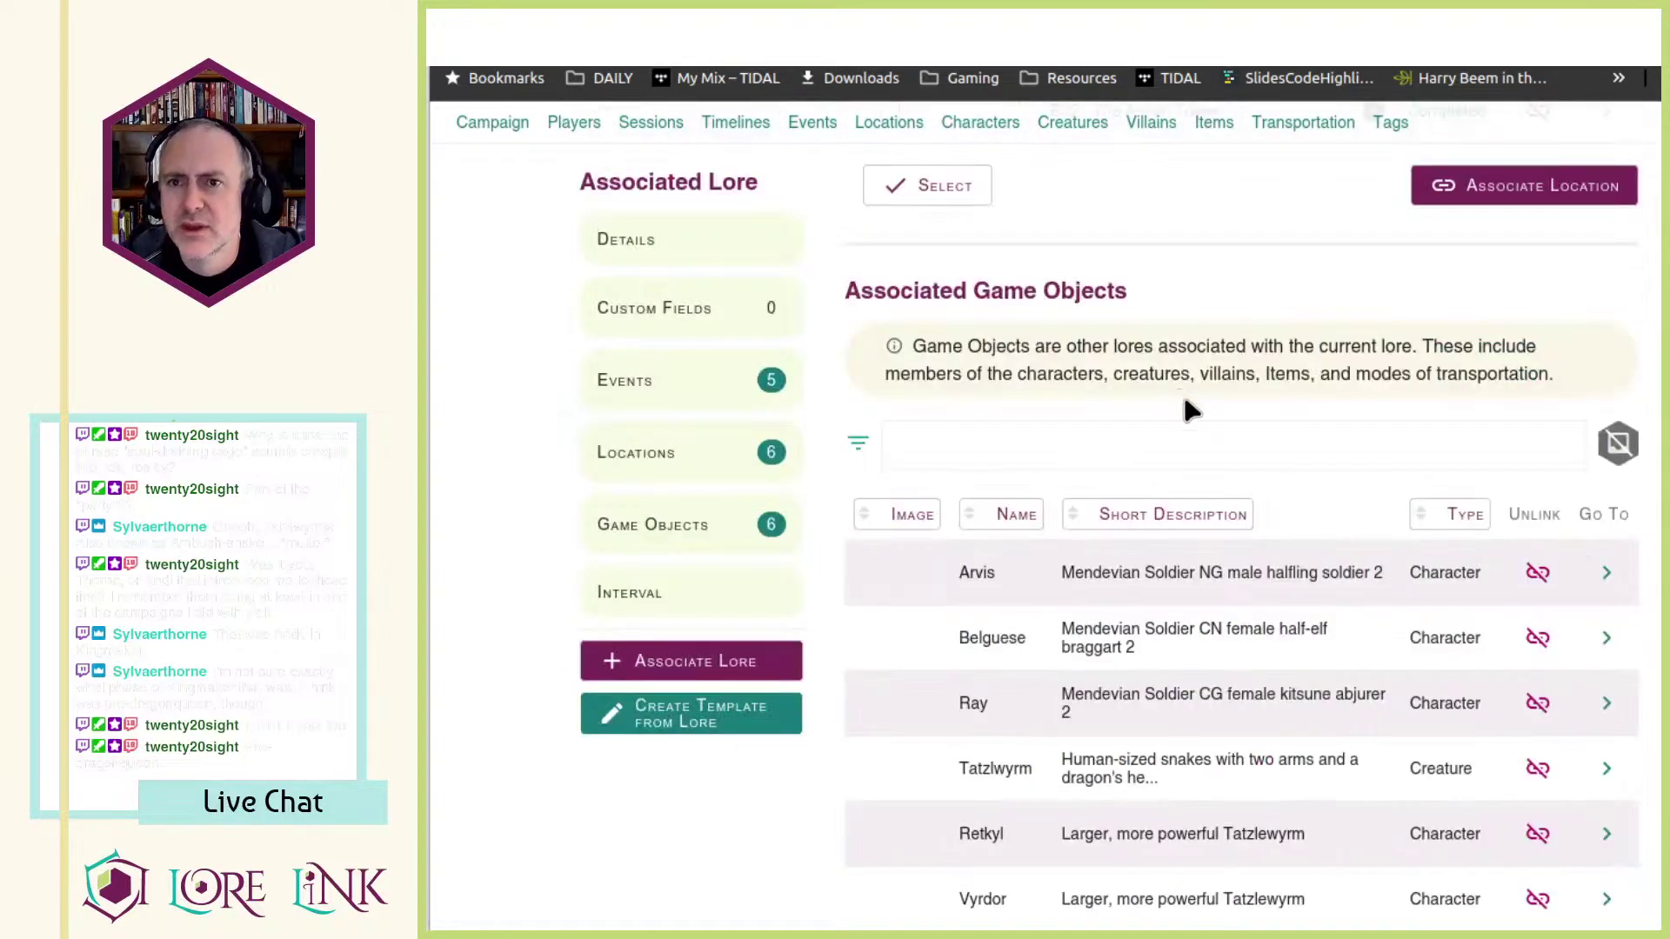
click(1443, 848)
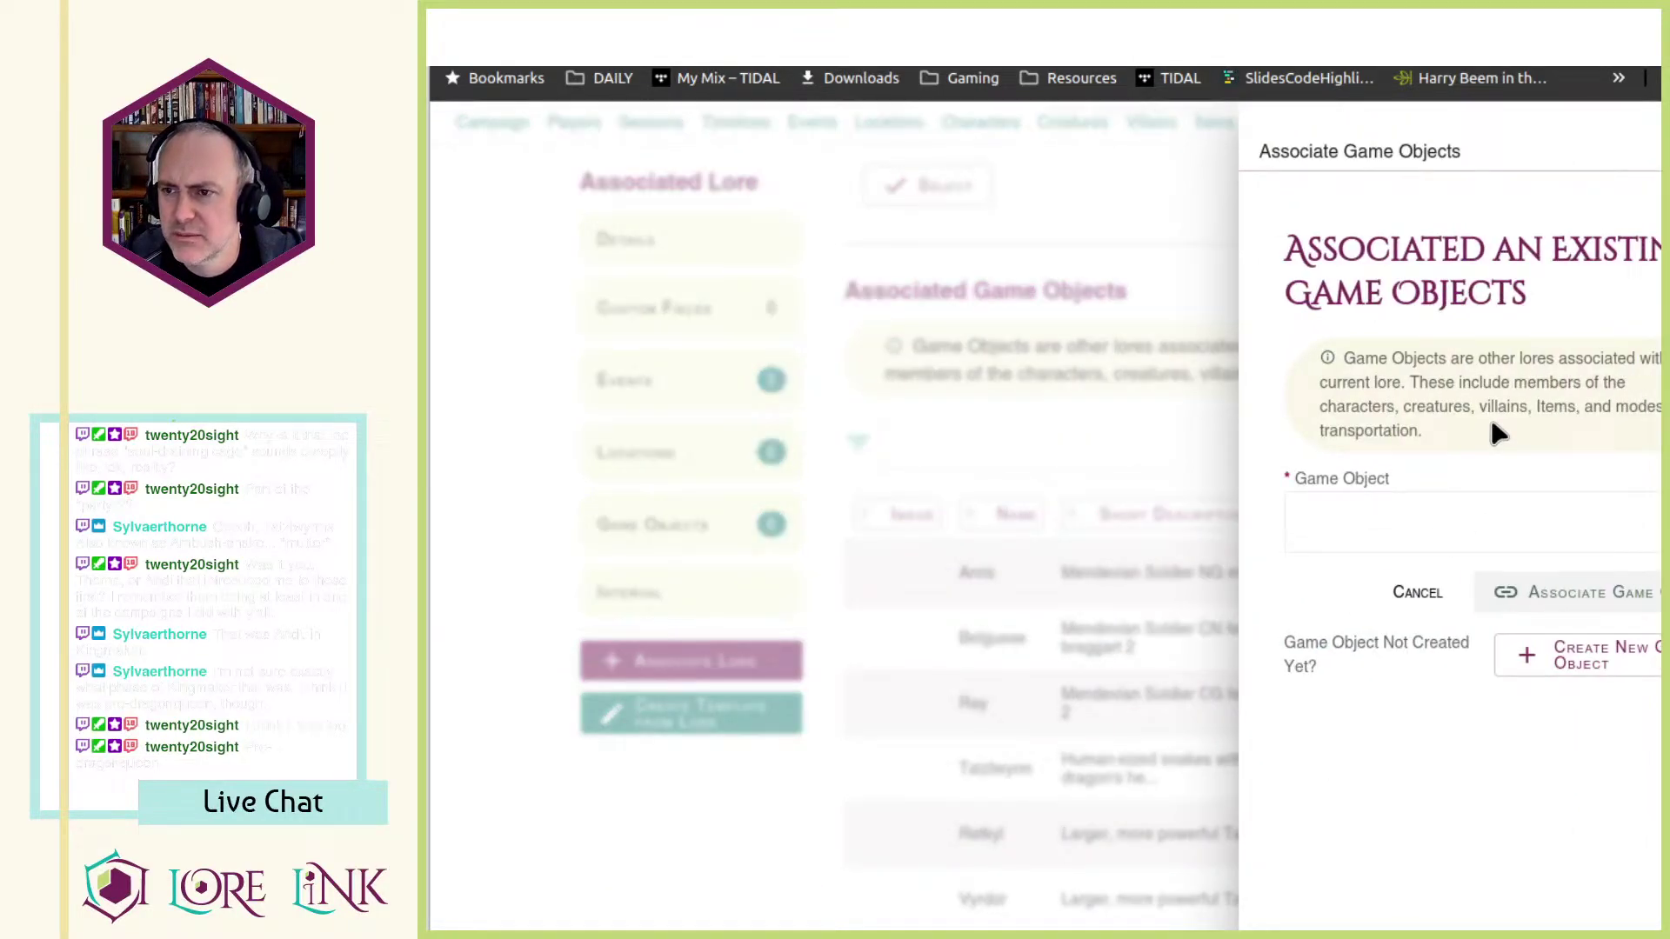
click(1474, 524)
scroll(1461, 670, down, 5)
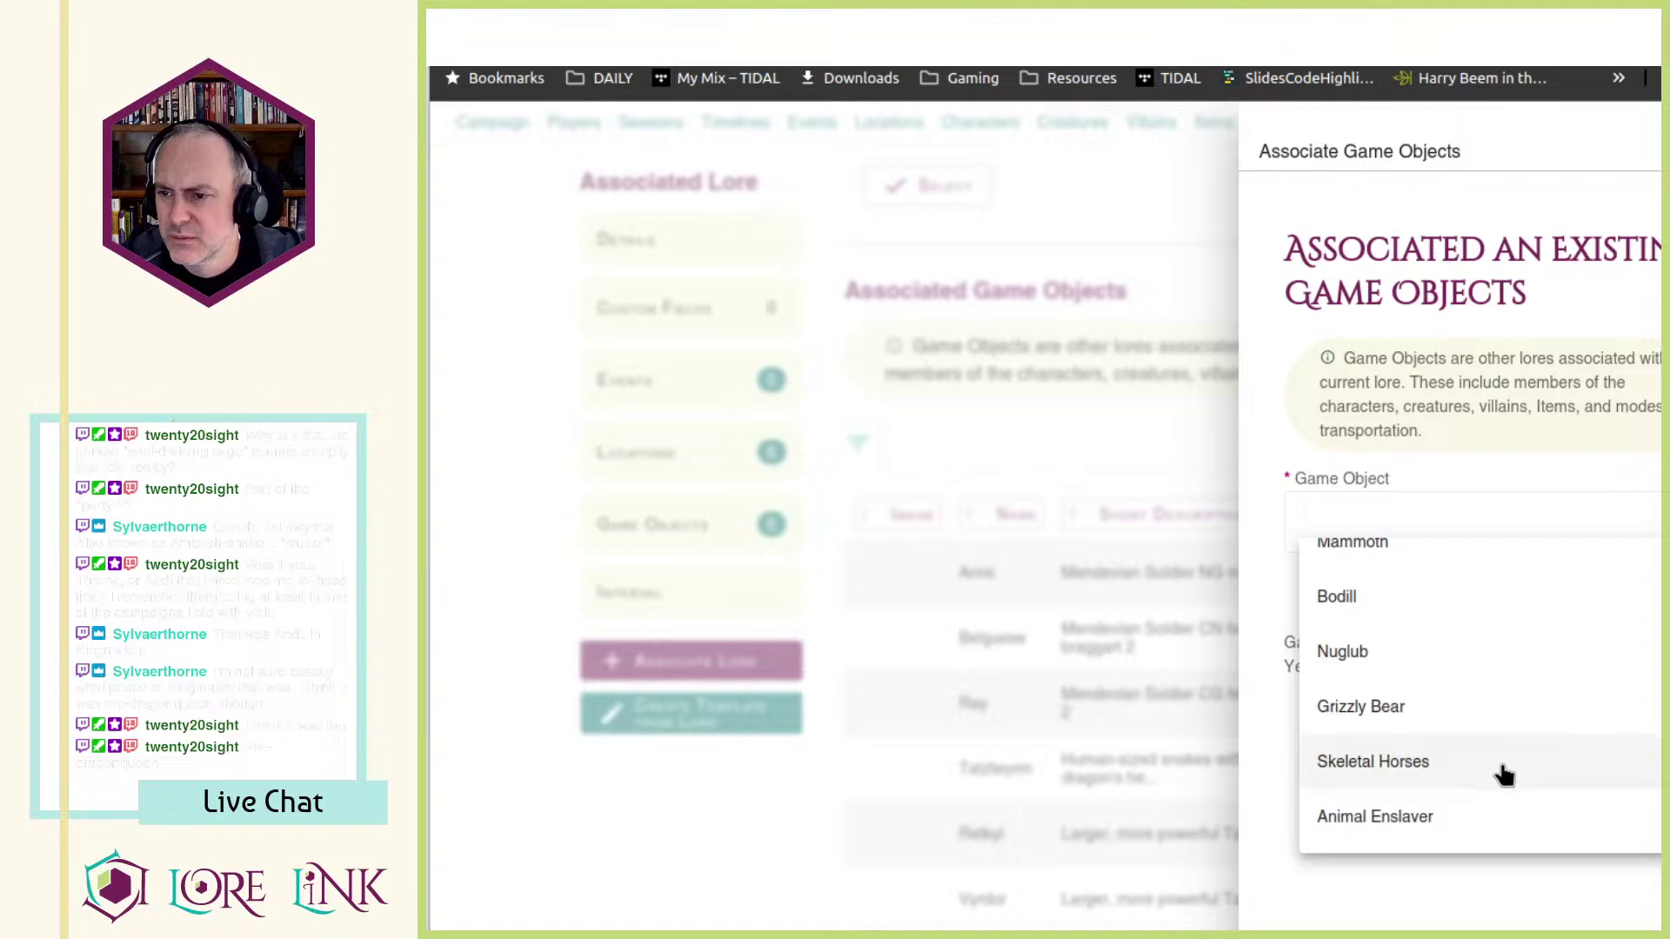
scroll(1434, 687, up, 2)
click(1379, 742)
click(1592, 600)
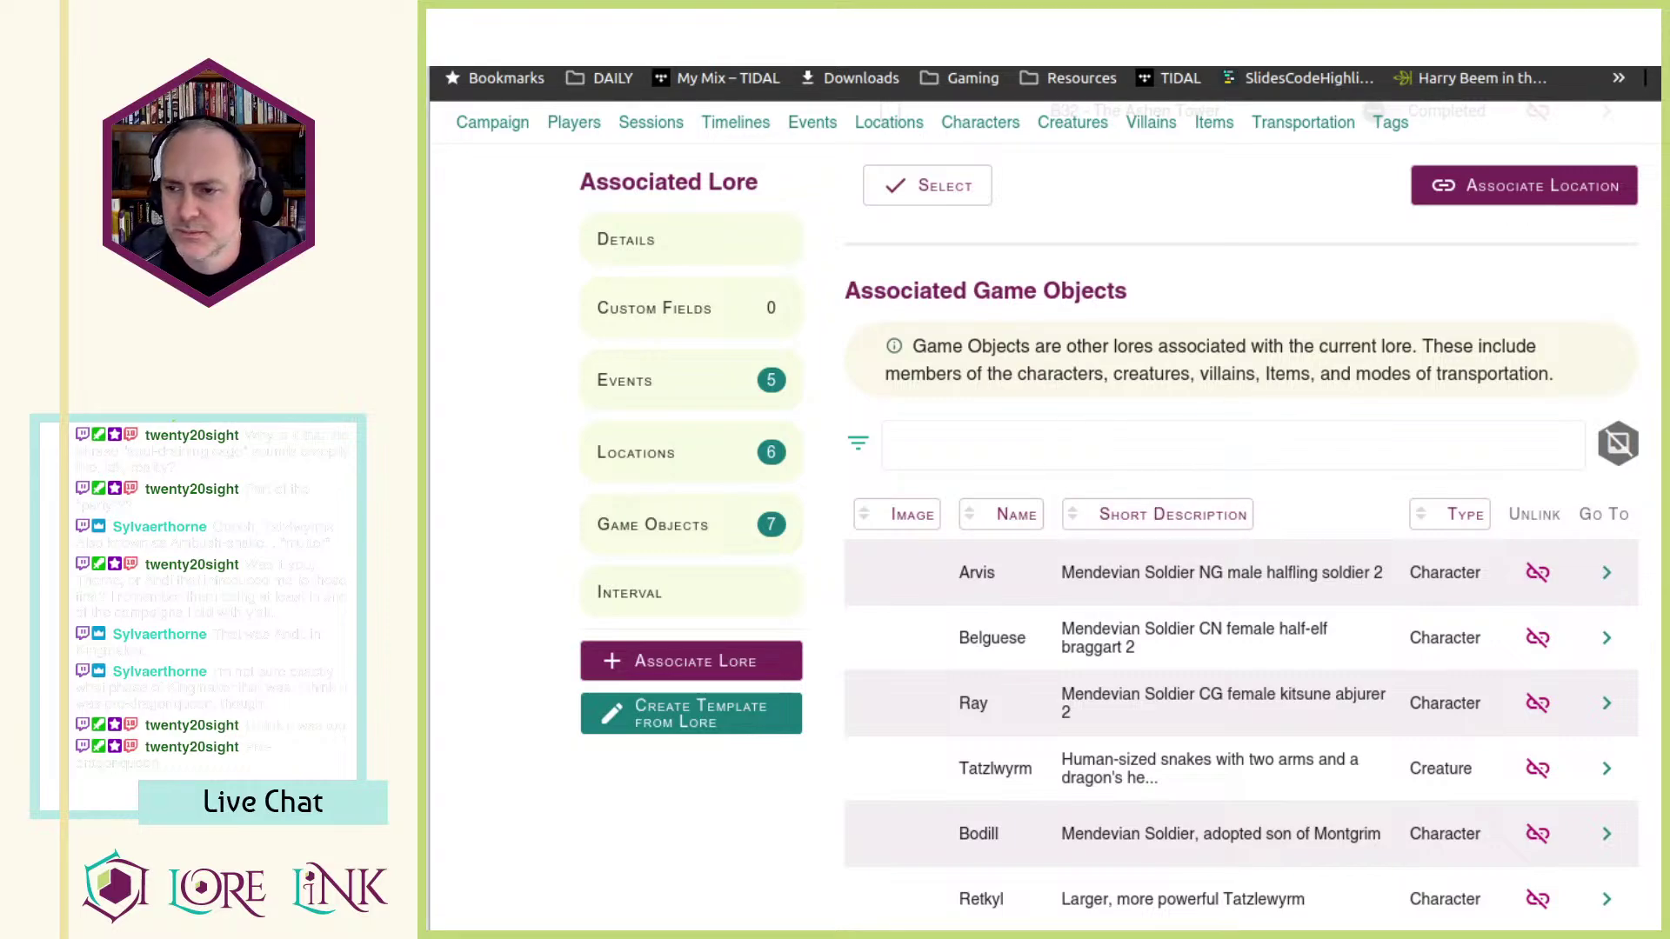
- Start another new character named Commander Montgrim with the short description "Mendevian Soldier Commander"
key(alt+Left)
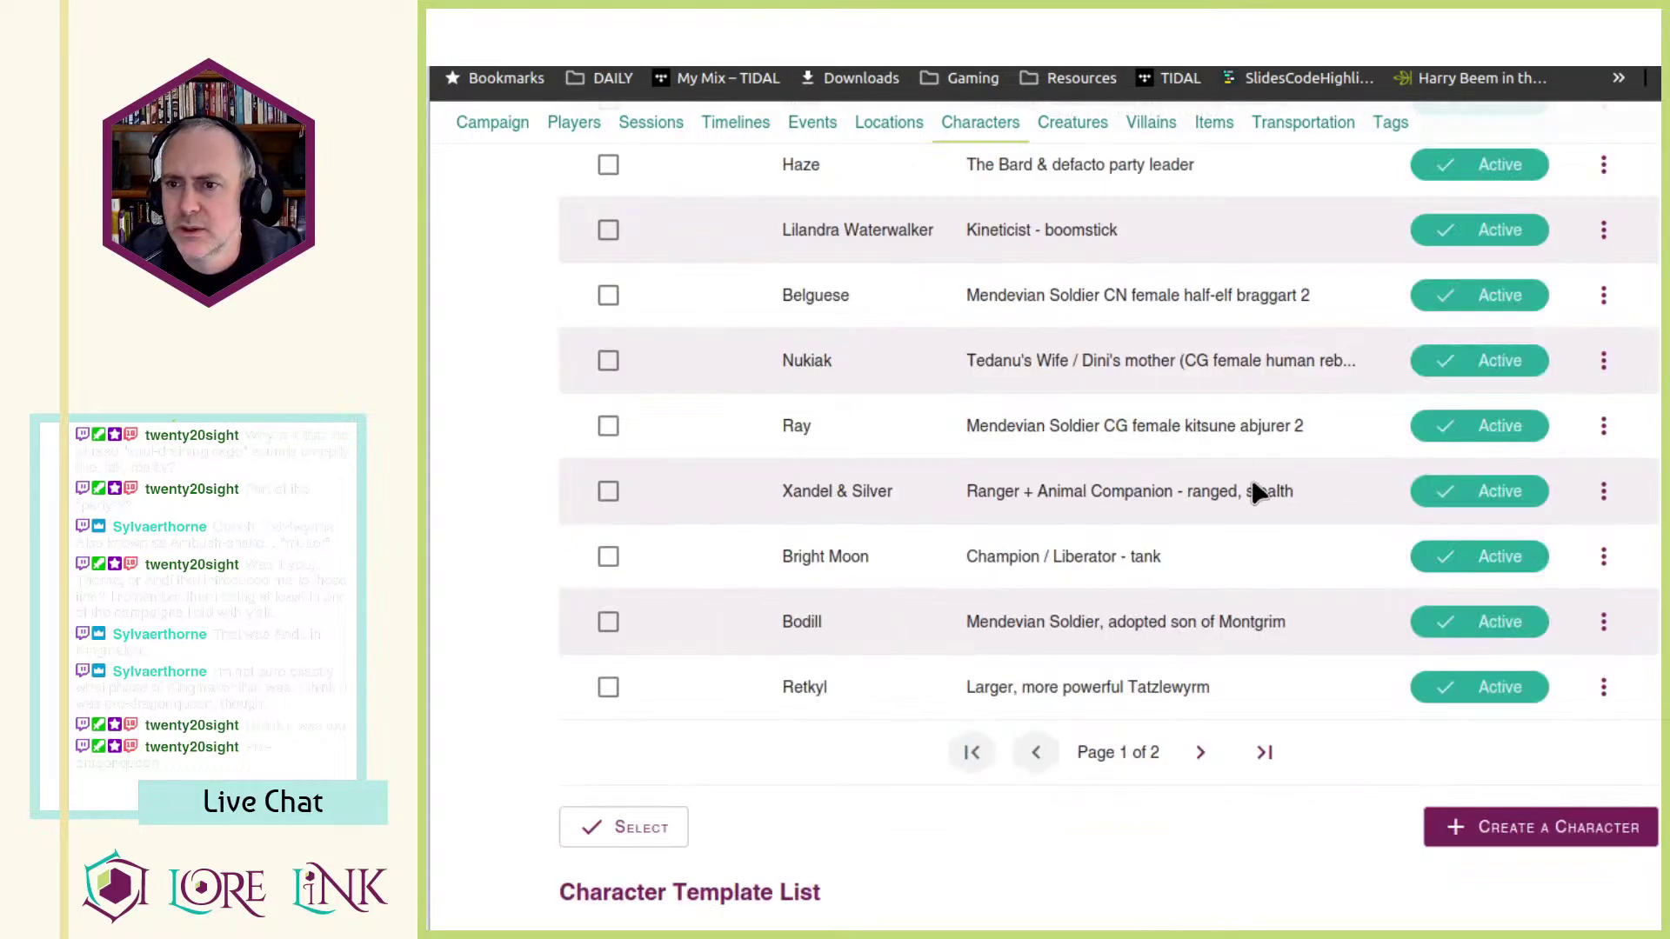
click(1511, 831)
text(Montgrim)
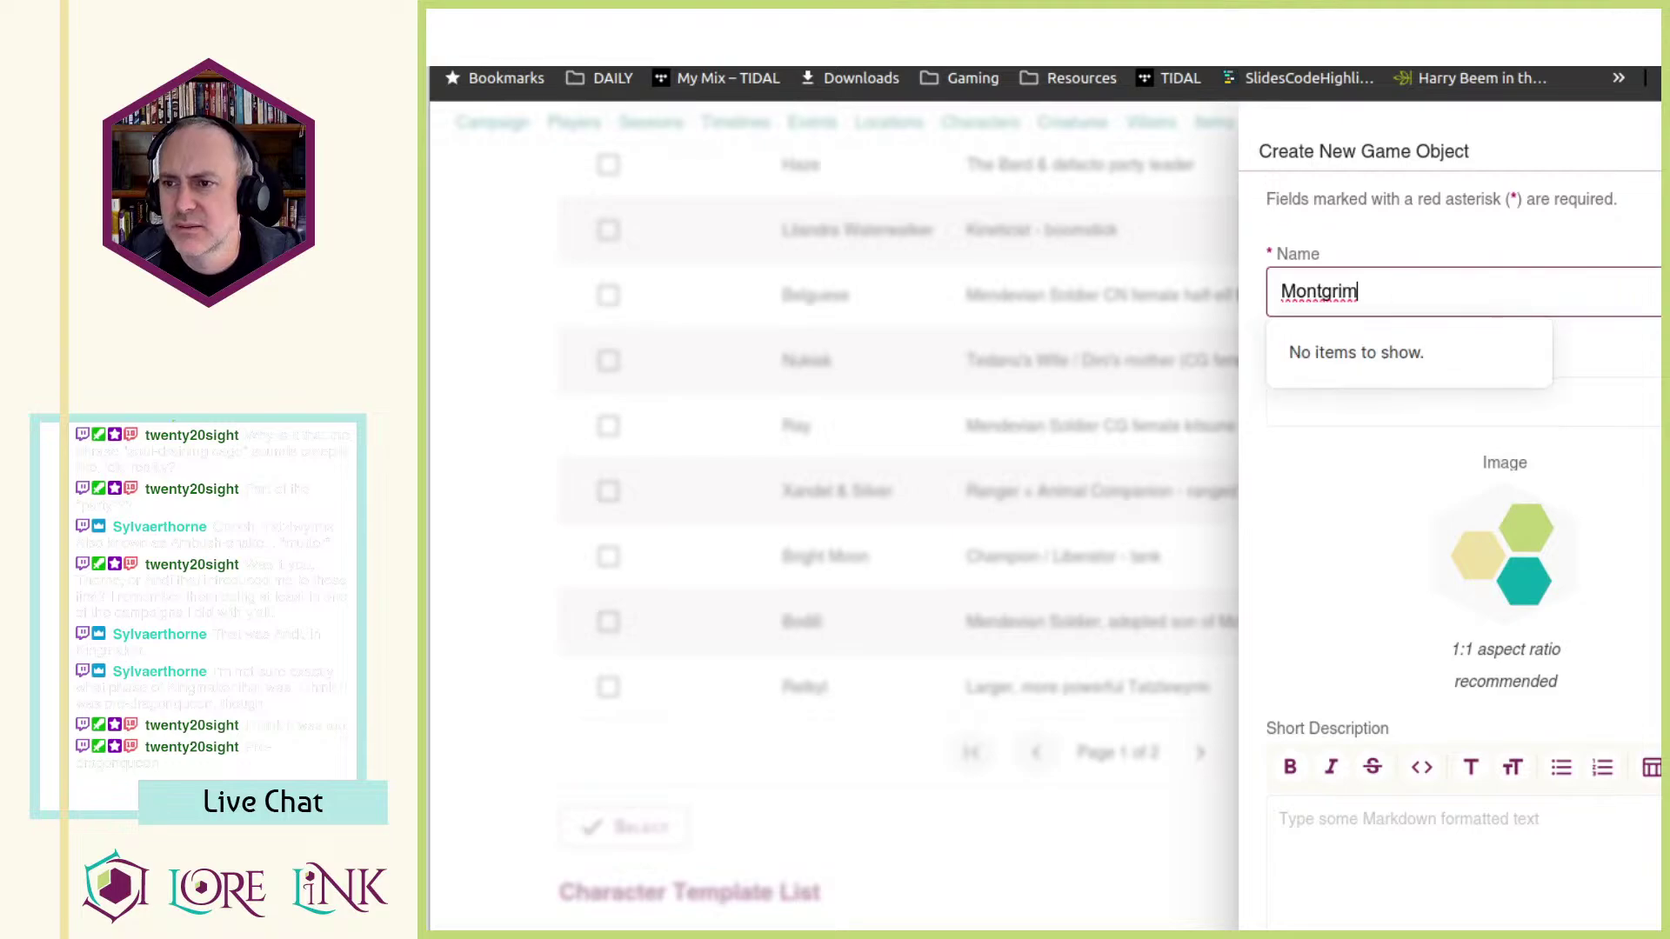
key(Home)
text(Commander)
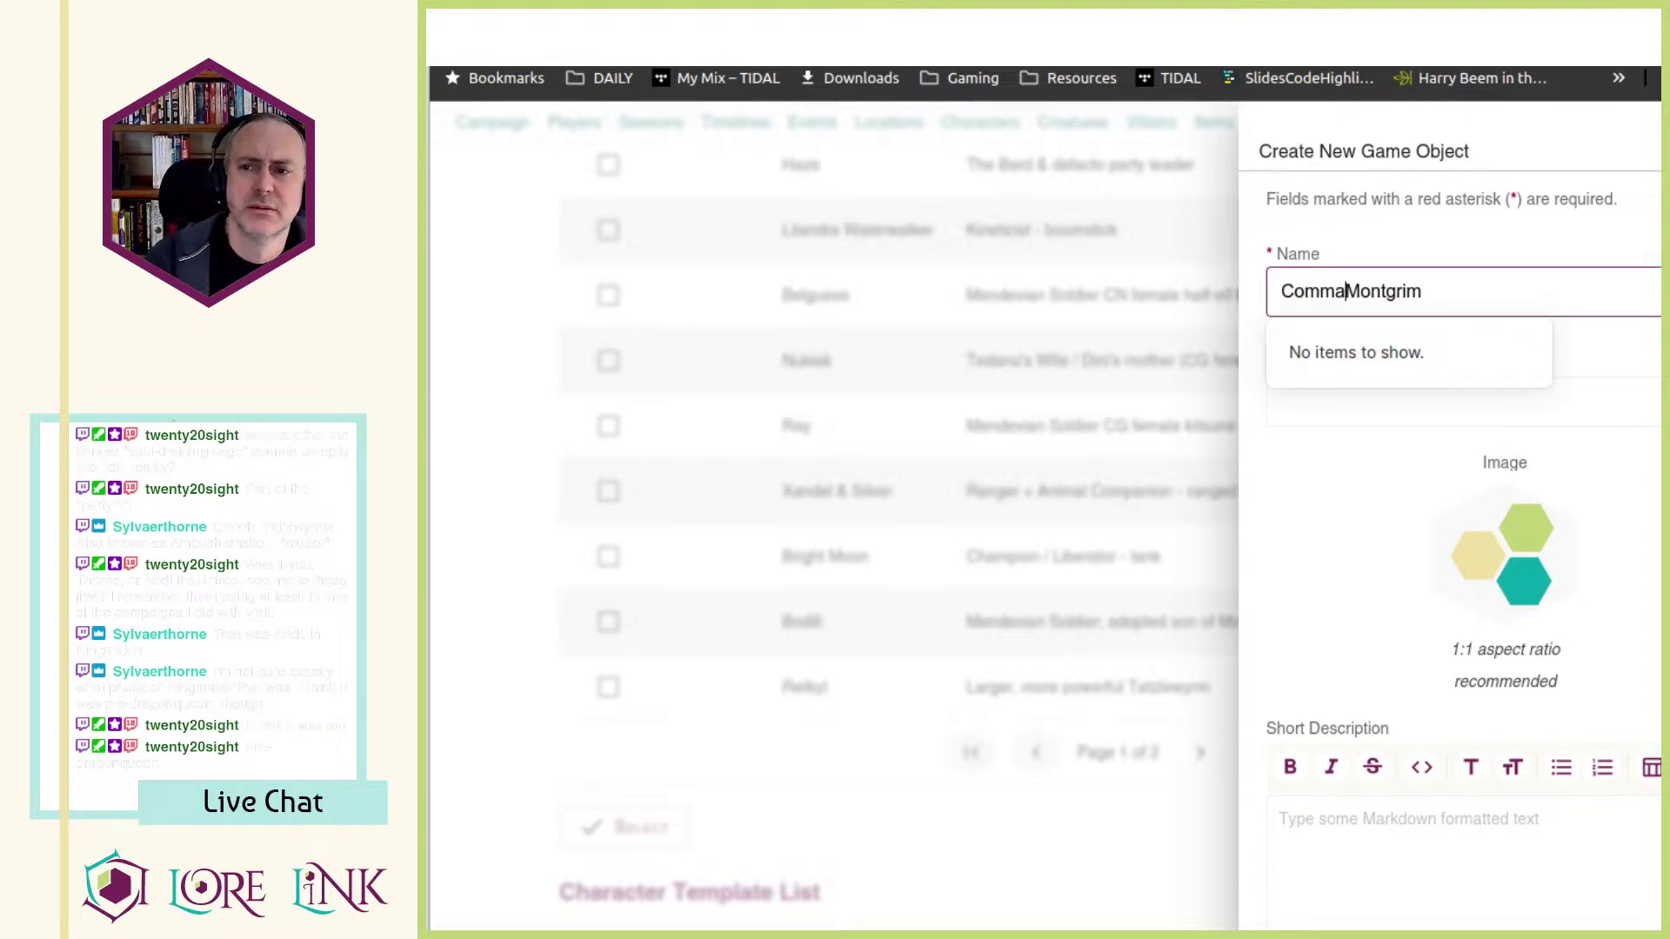
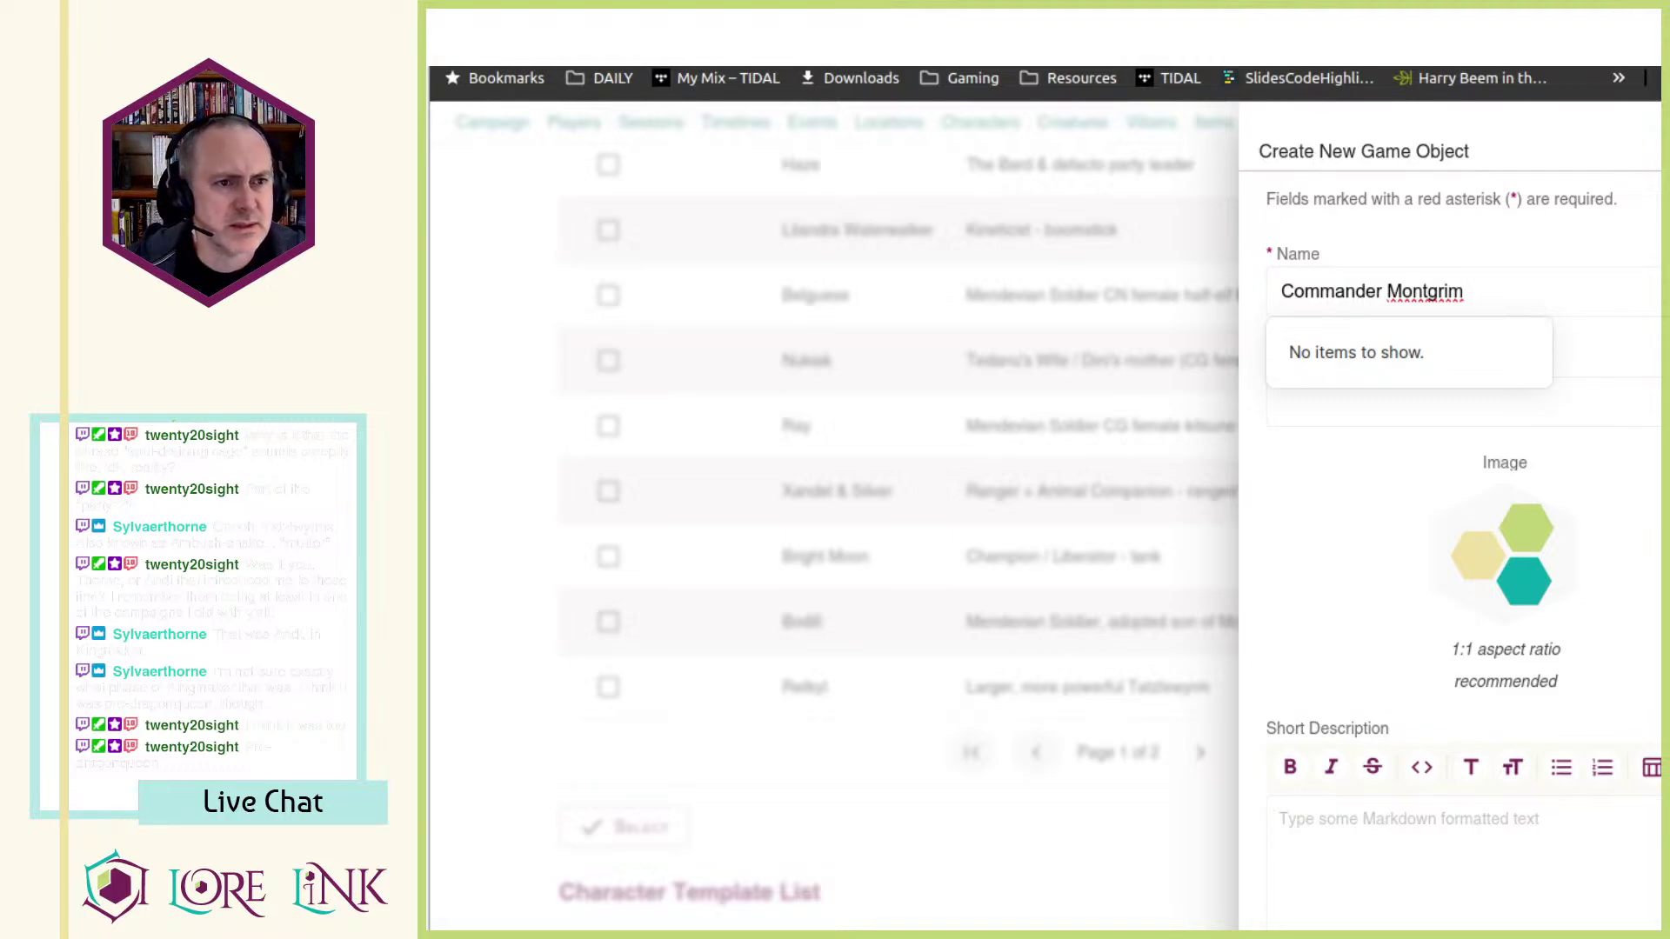
click(1109, 155)
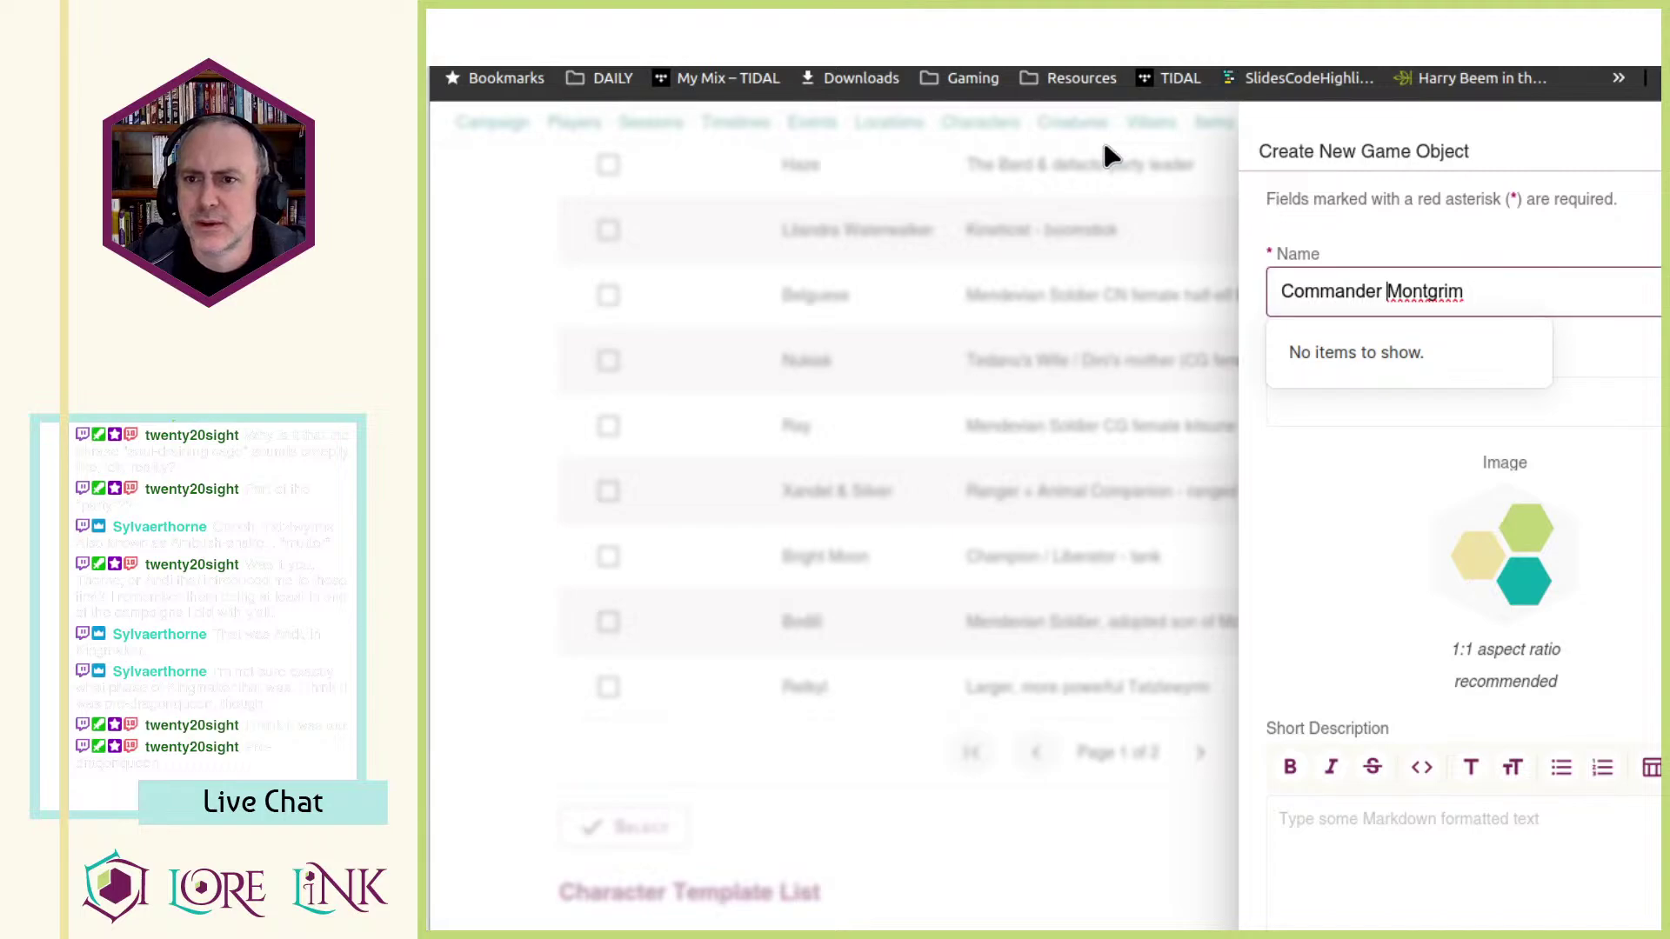
click(1435, 502)
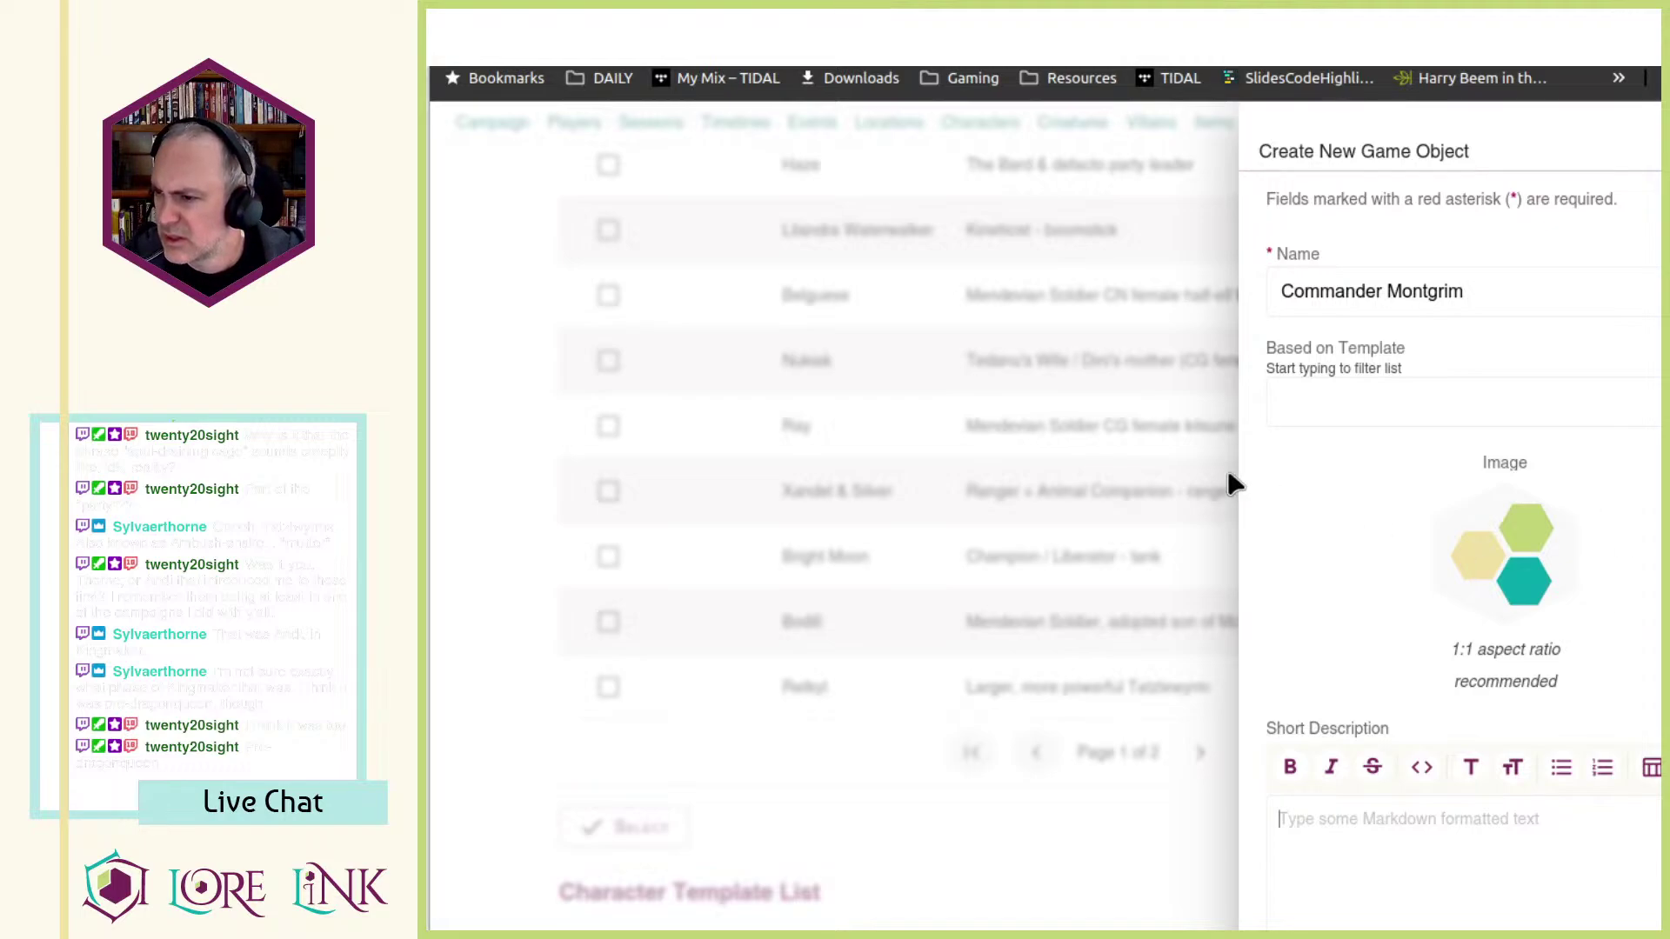
click(1402, 821)
text(M)
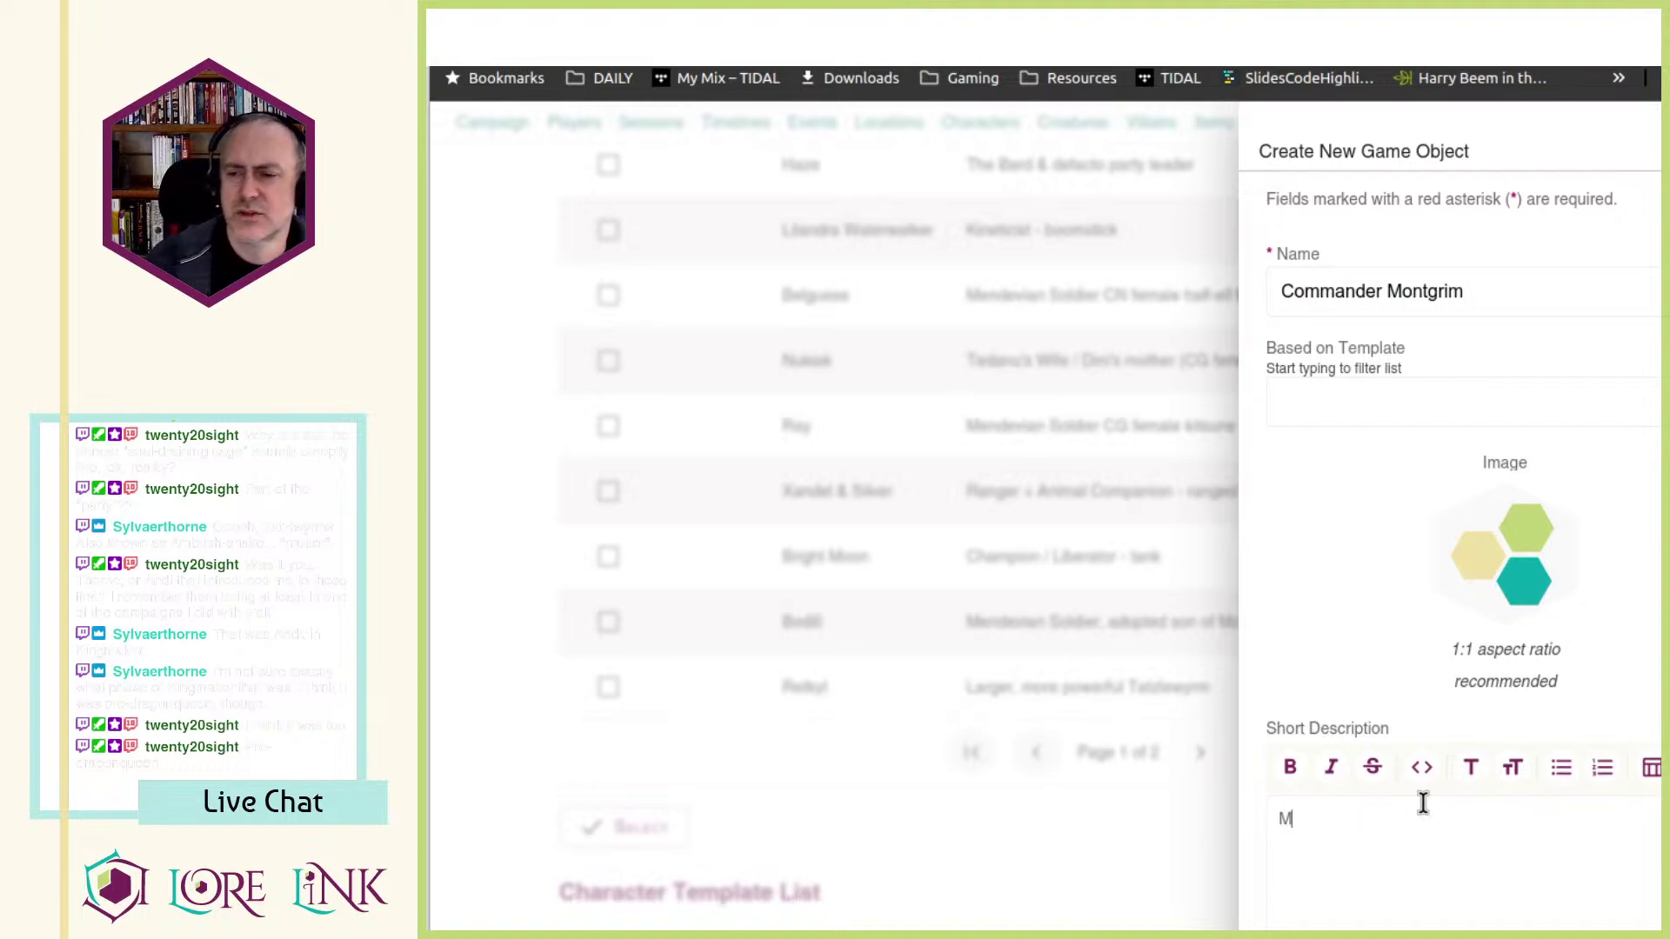
text(endevian Soldier Commander)
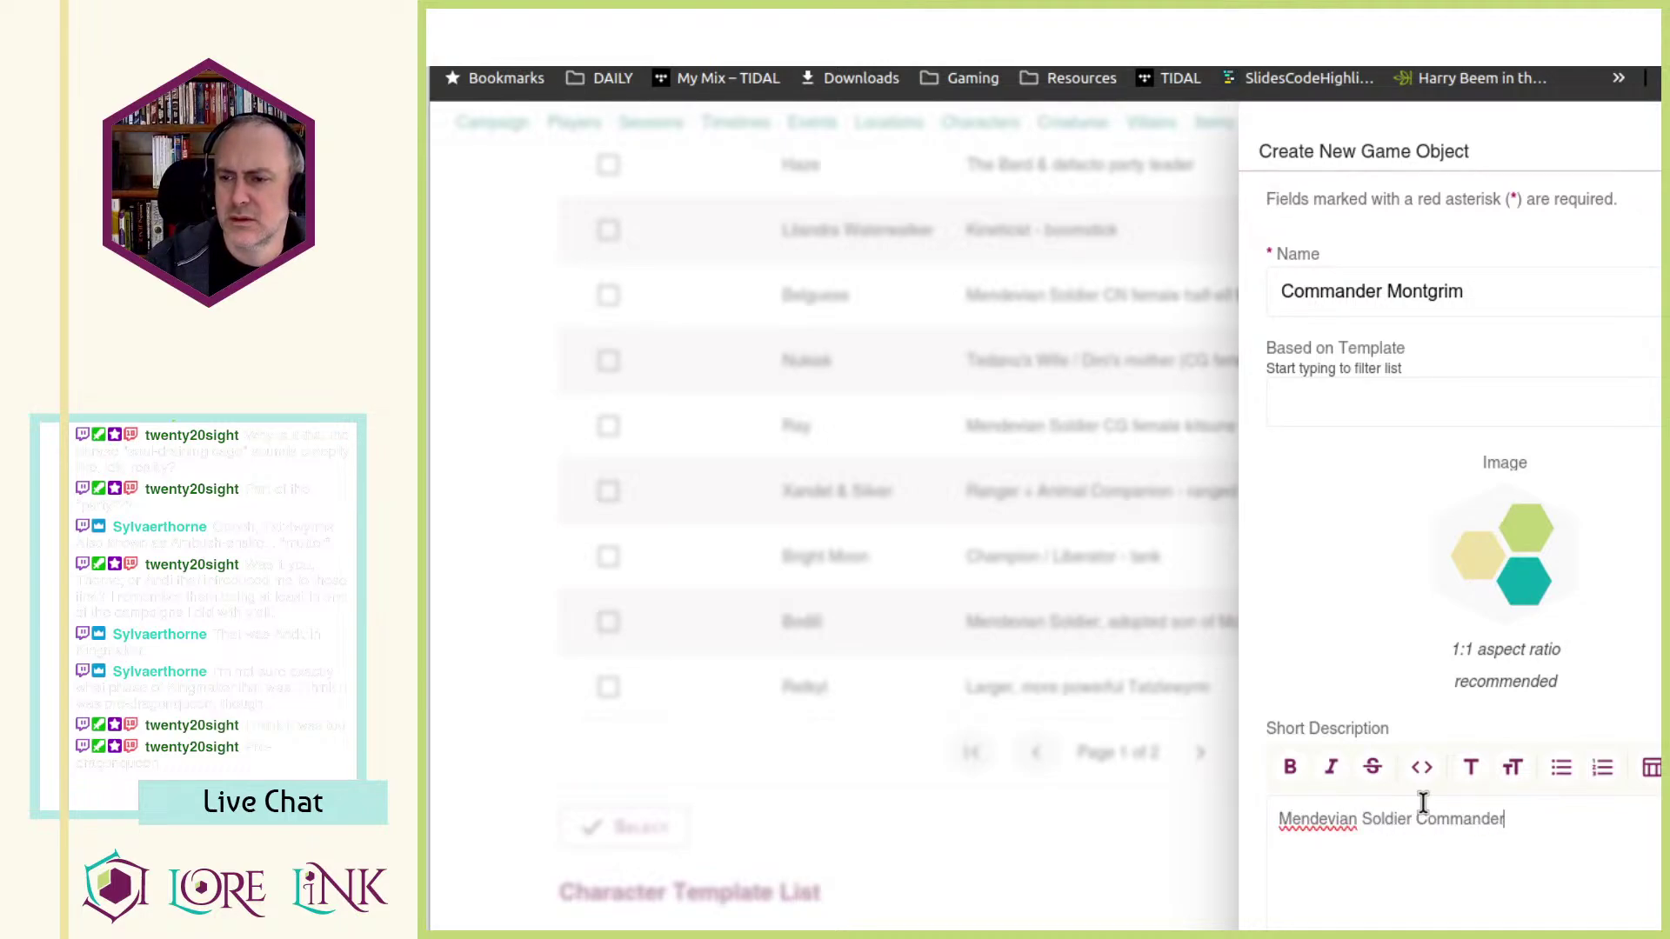
- Fill in Commander Montgrim's description with "LG male dwarf military veteran 5"
scroll(1421, 795, down, 8)
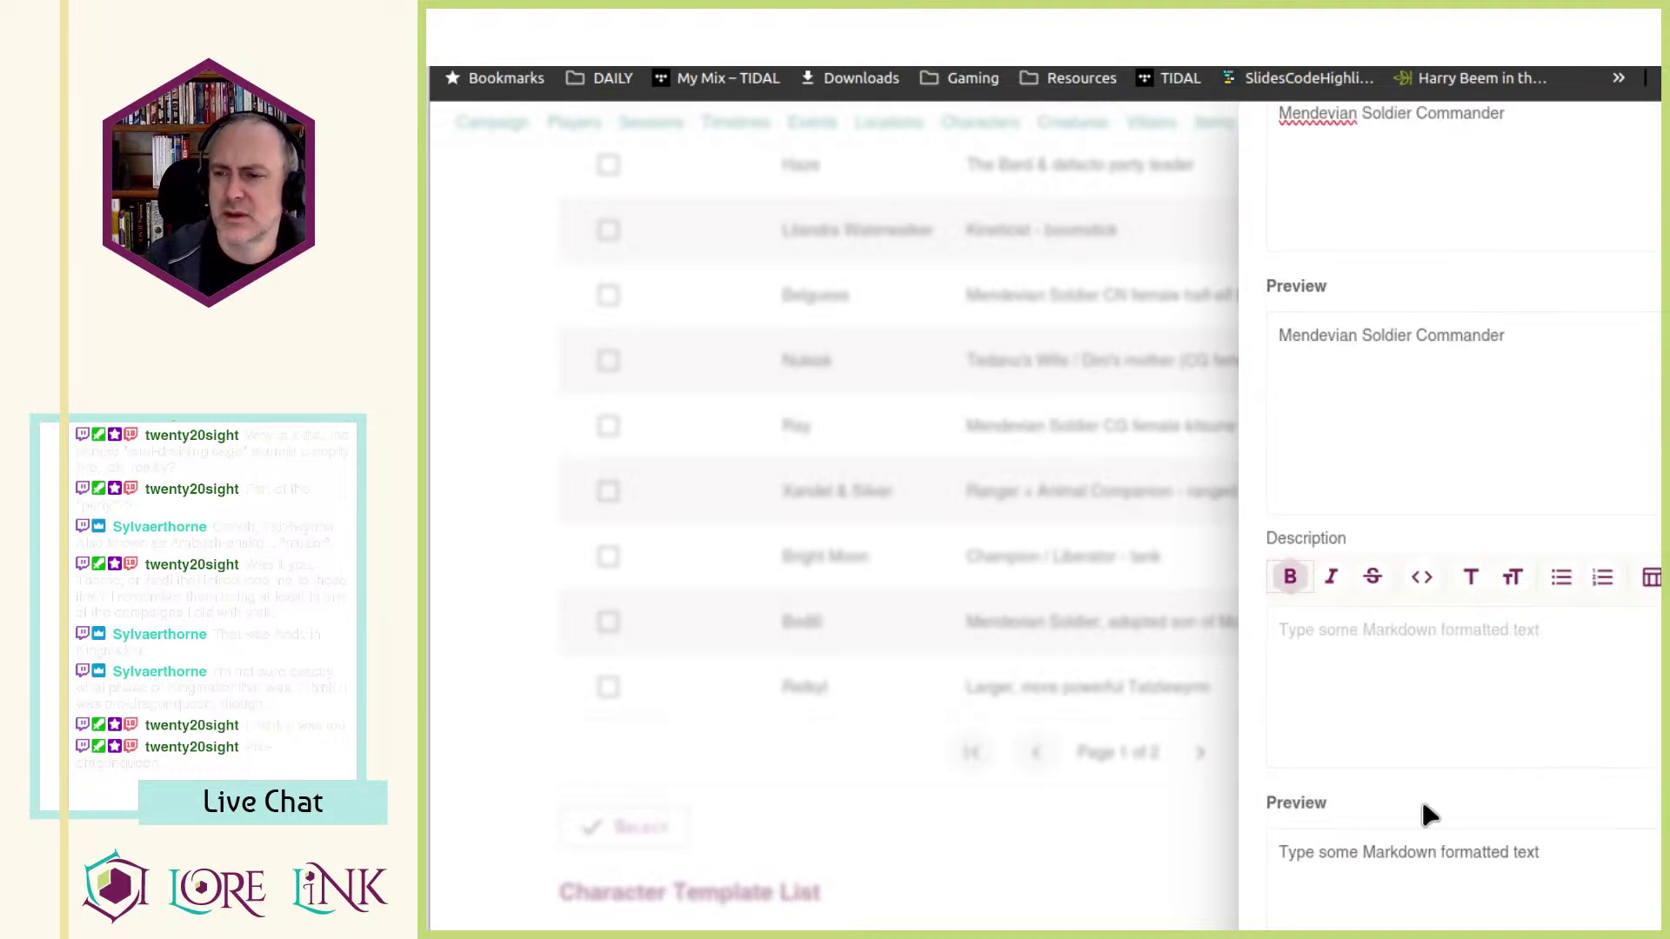
click(1439, 708)
text(LG male dwarf military veteran 5)
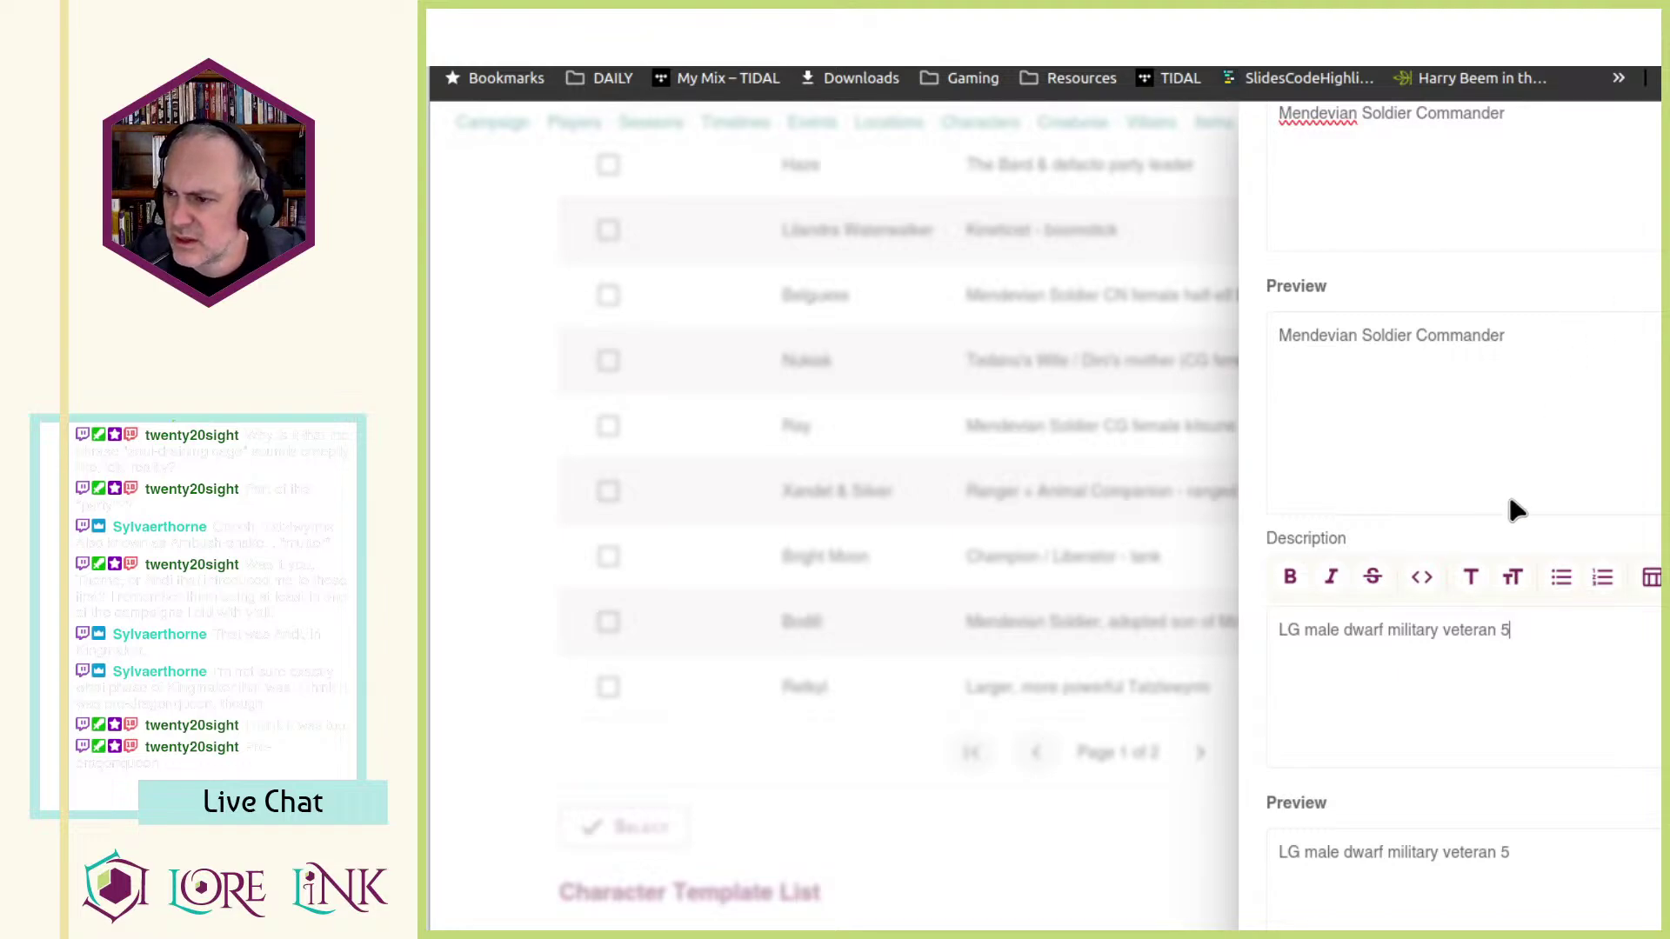
- Start choosing Commander Montgrim's portrait and browse the Quest for the Frozen Flame folder in the image library
scroll(1470, 497, up, 5)
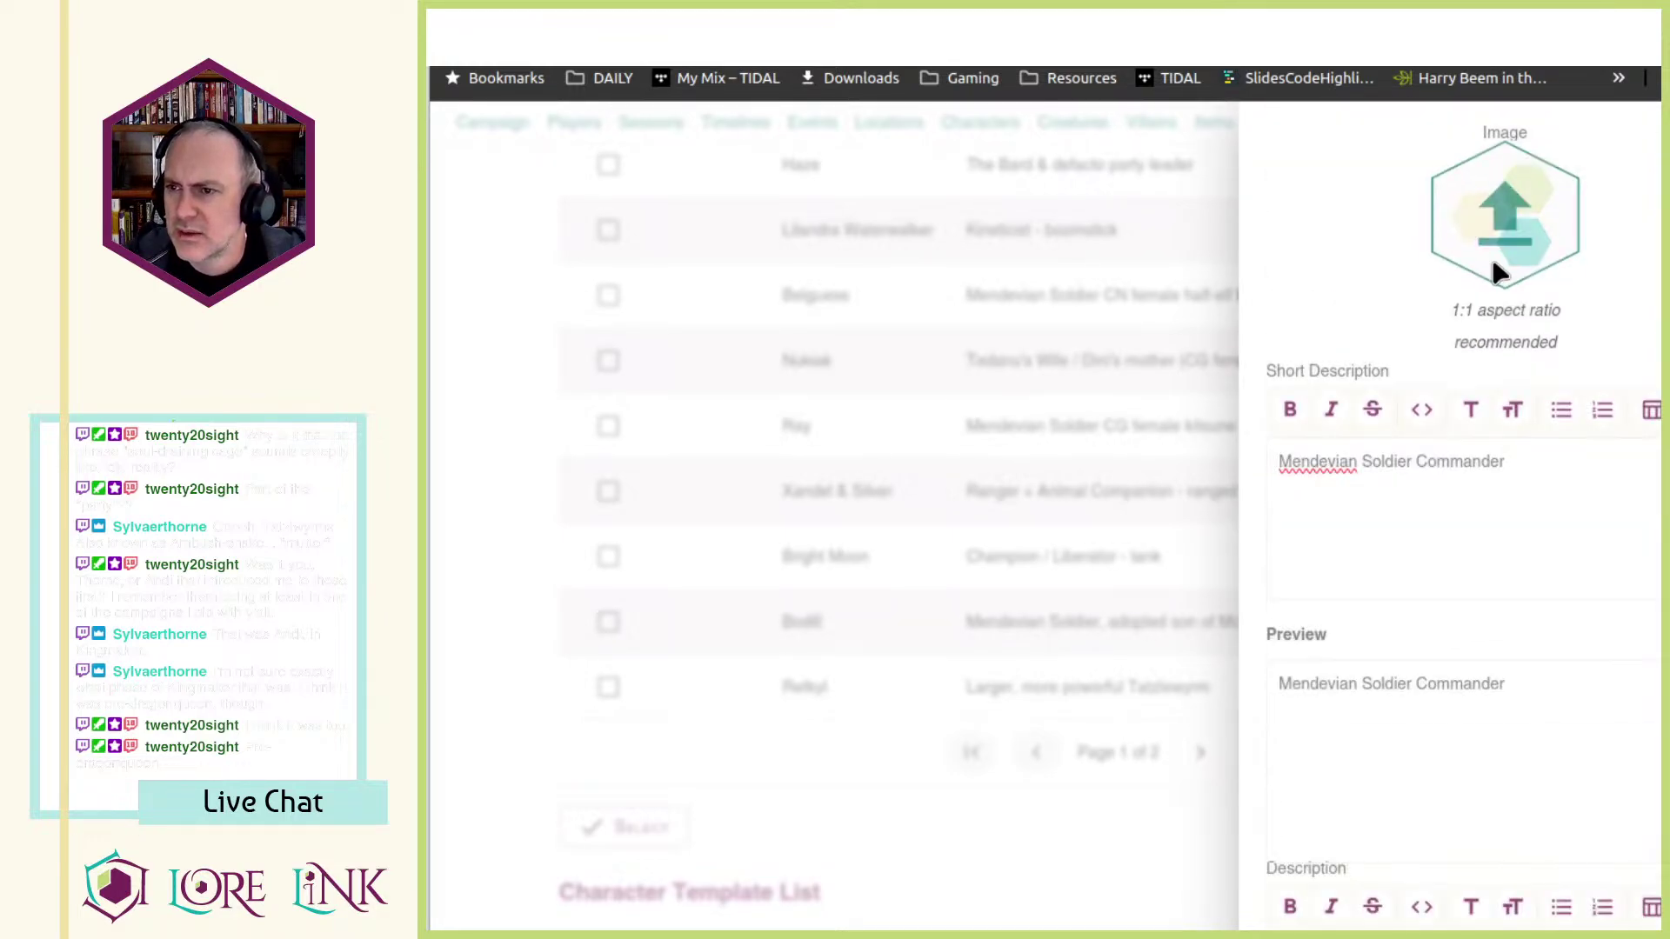
click(1492, 254)
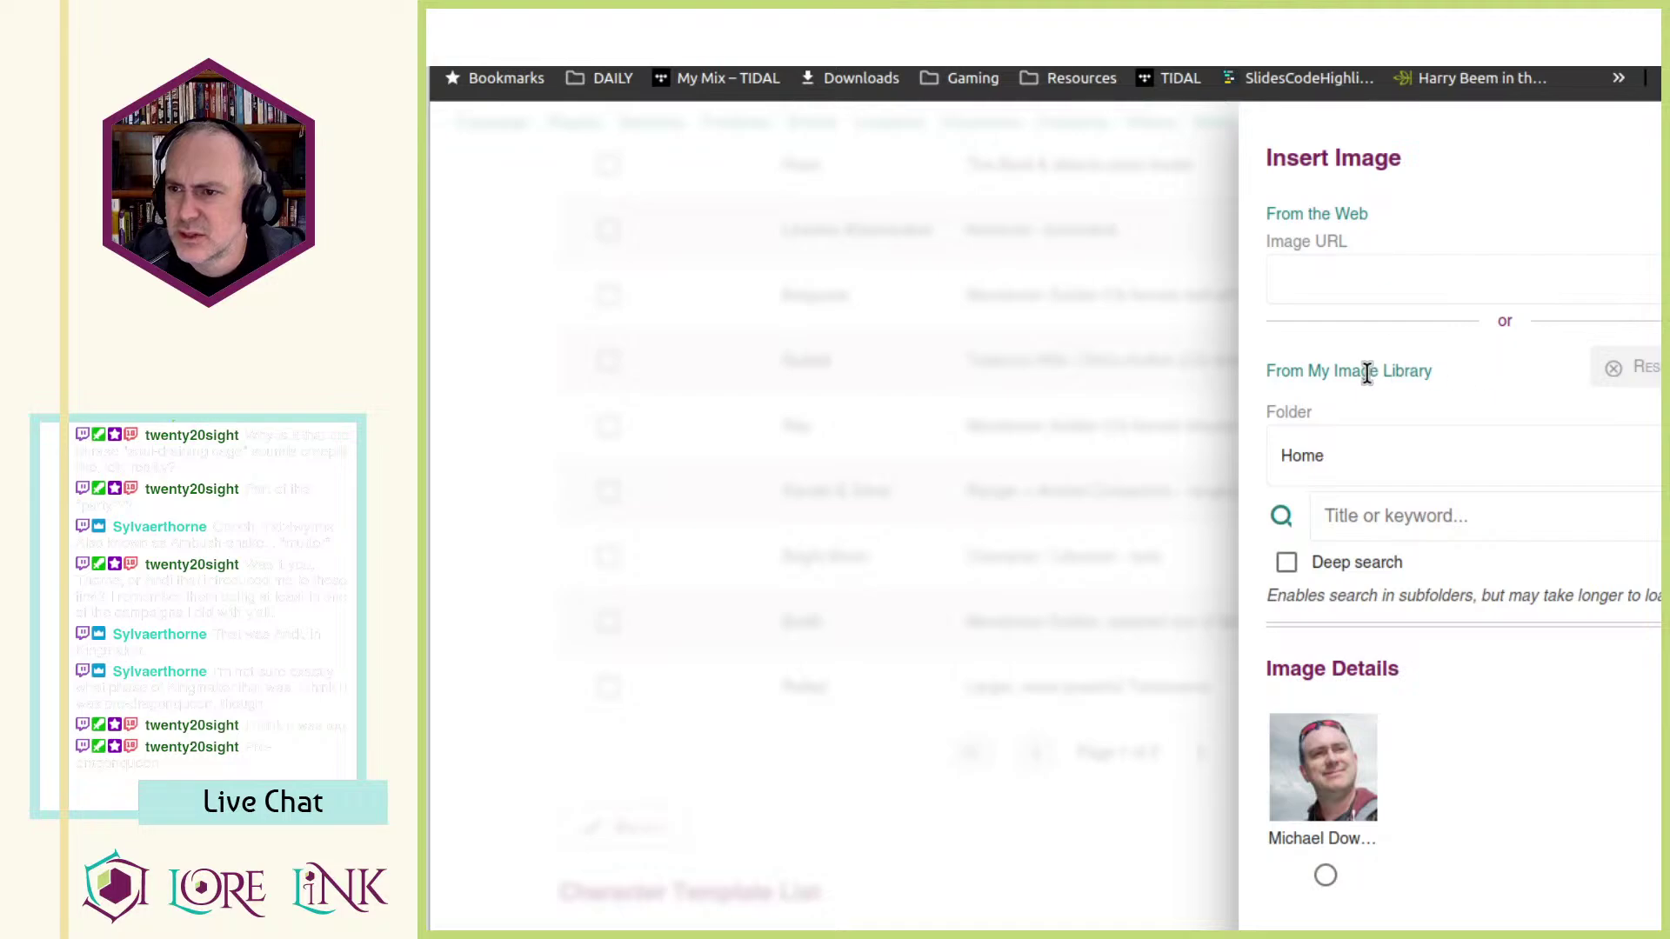
scroll(1464, 455, down, 3)
scroll(1469, 466, down, 3)
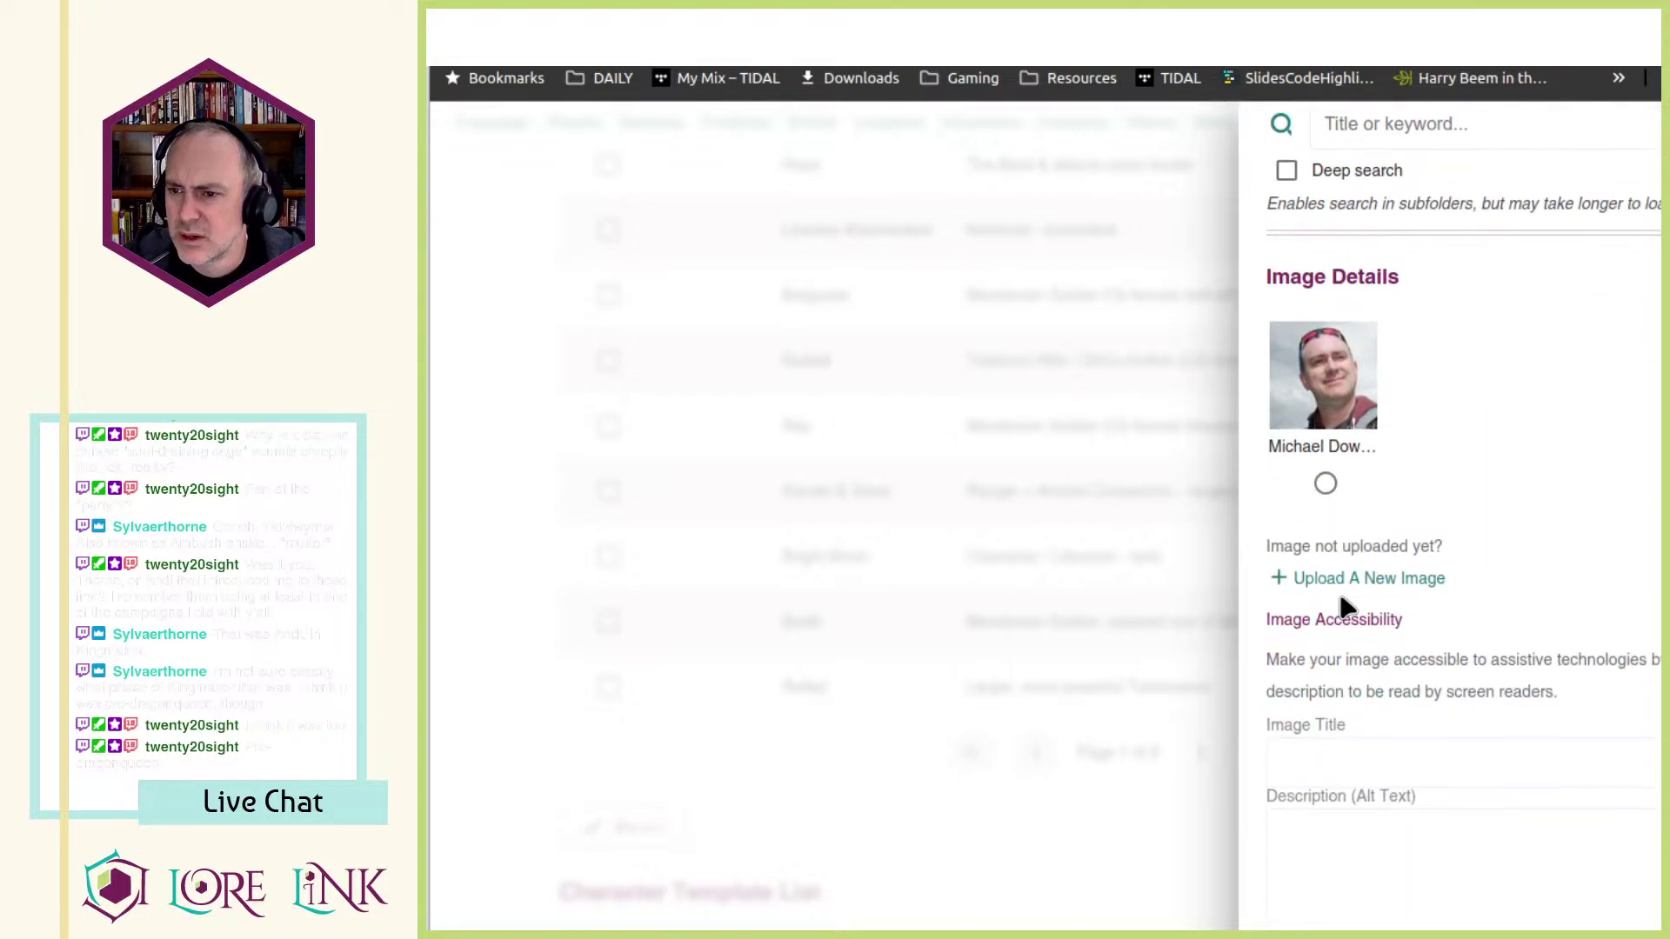
scroll(1535, 609, up, 5)
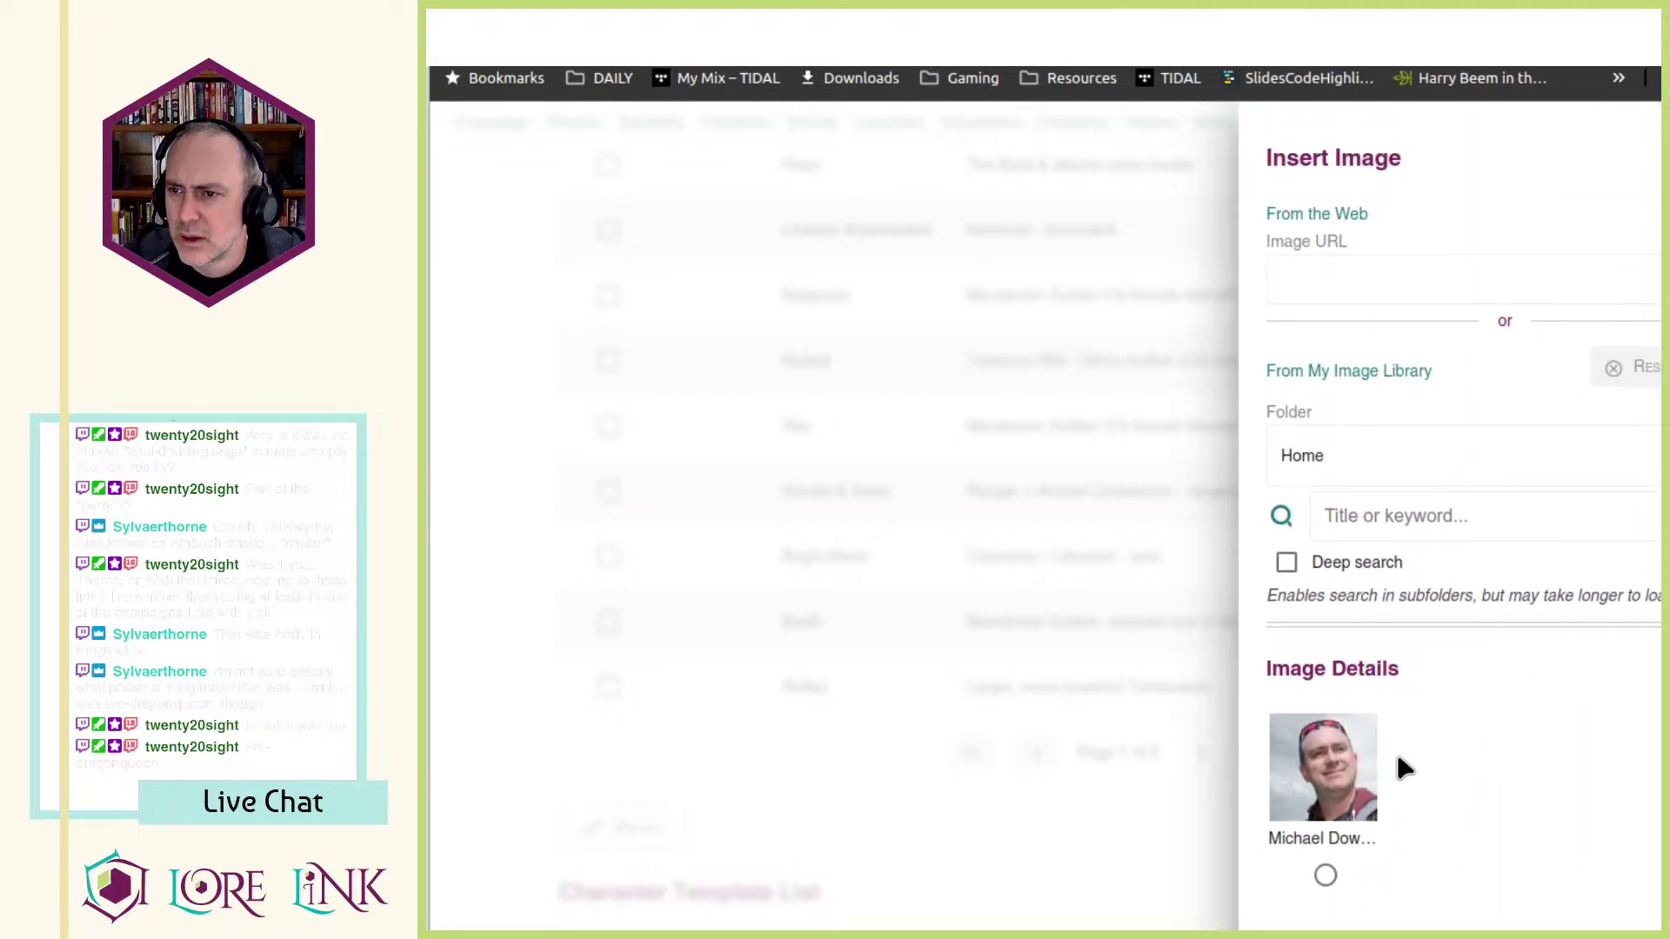
click(1371, 442)
click(1390, 522)
click(1313, 455)
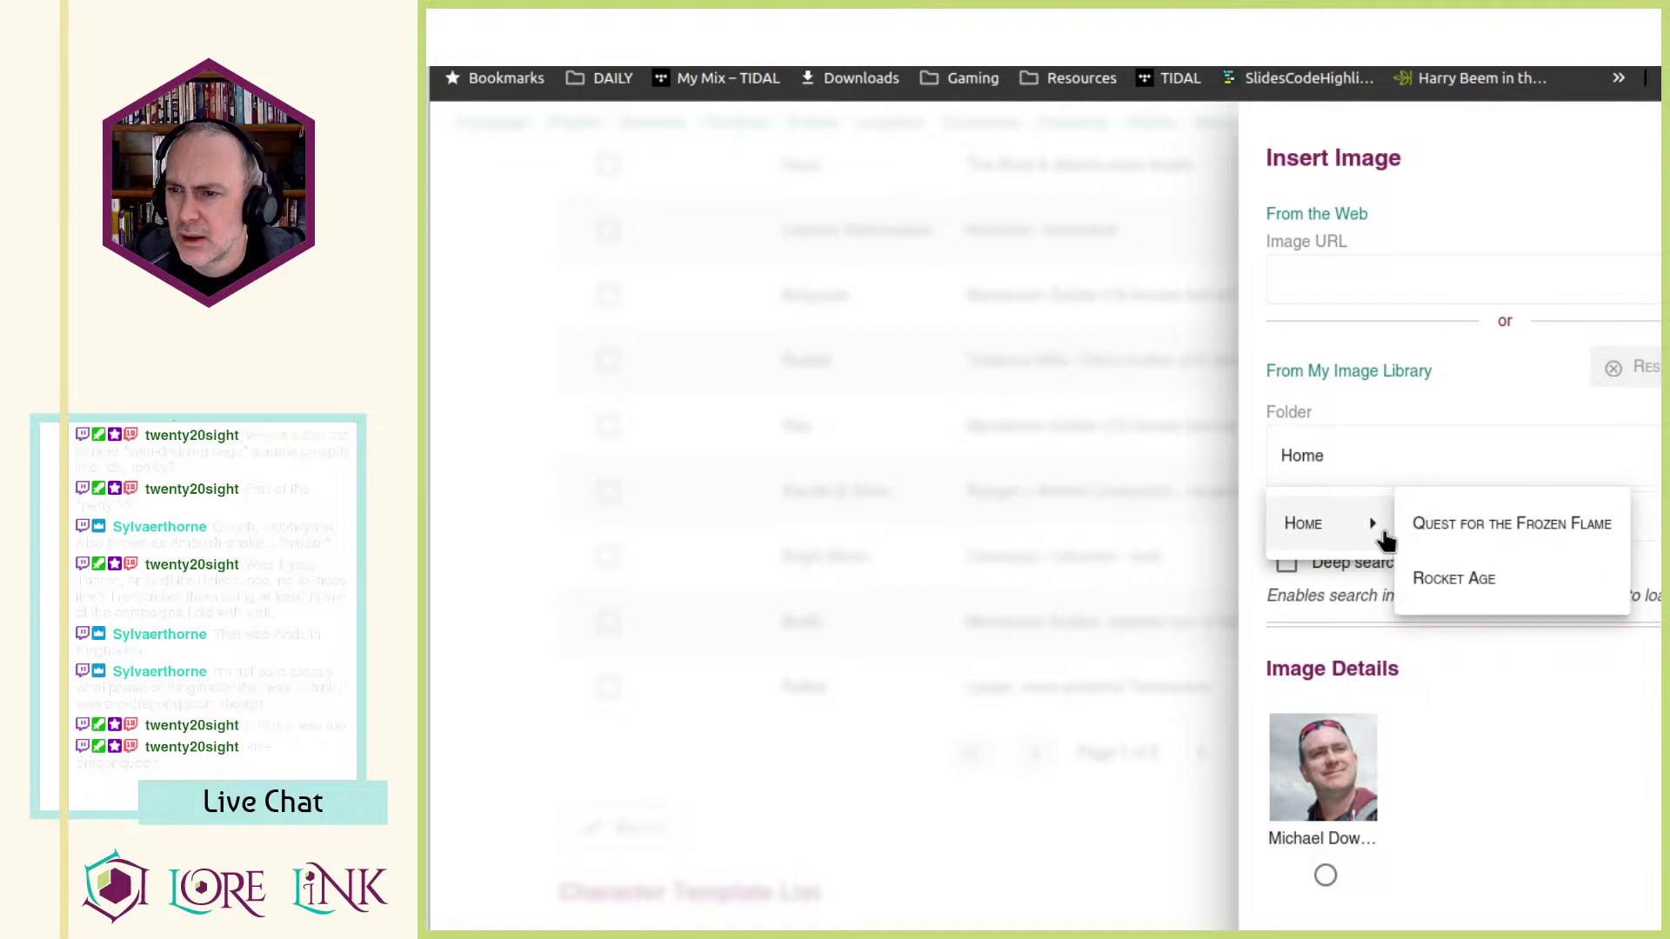
click(1528, 532)
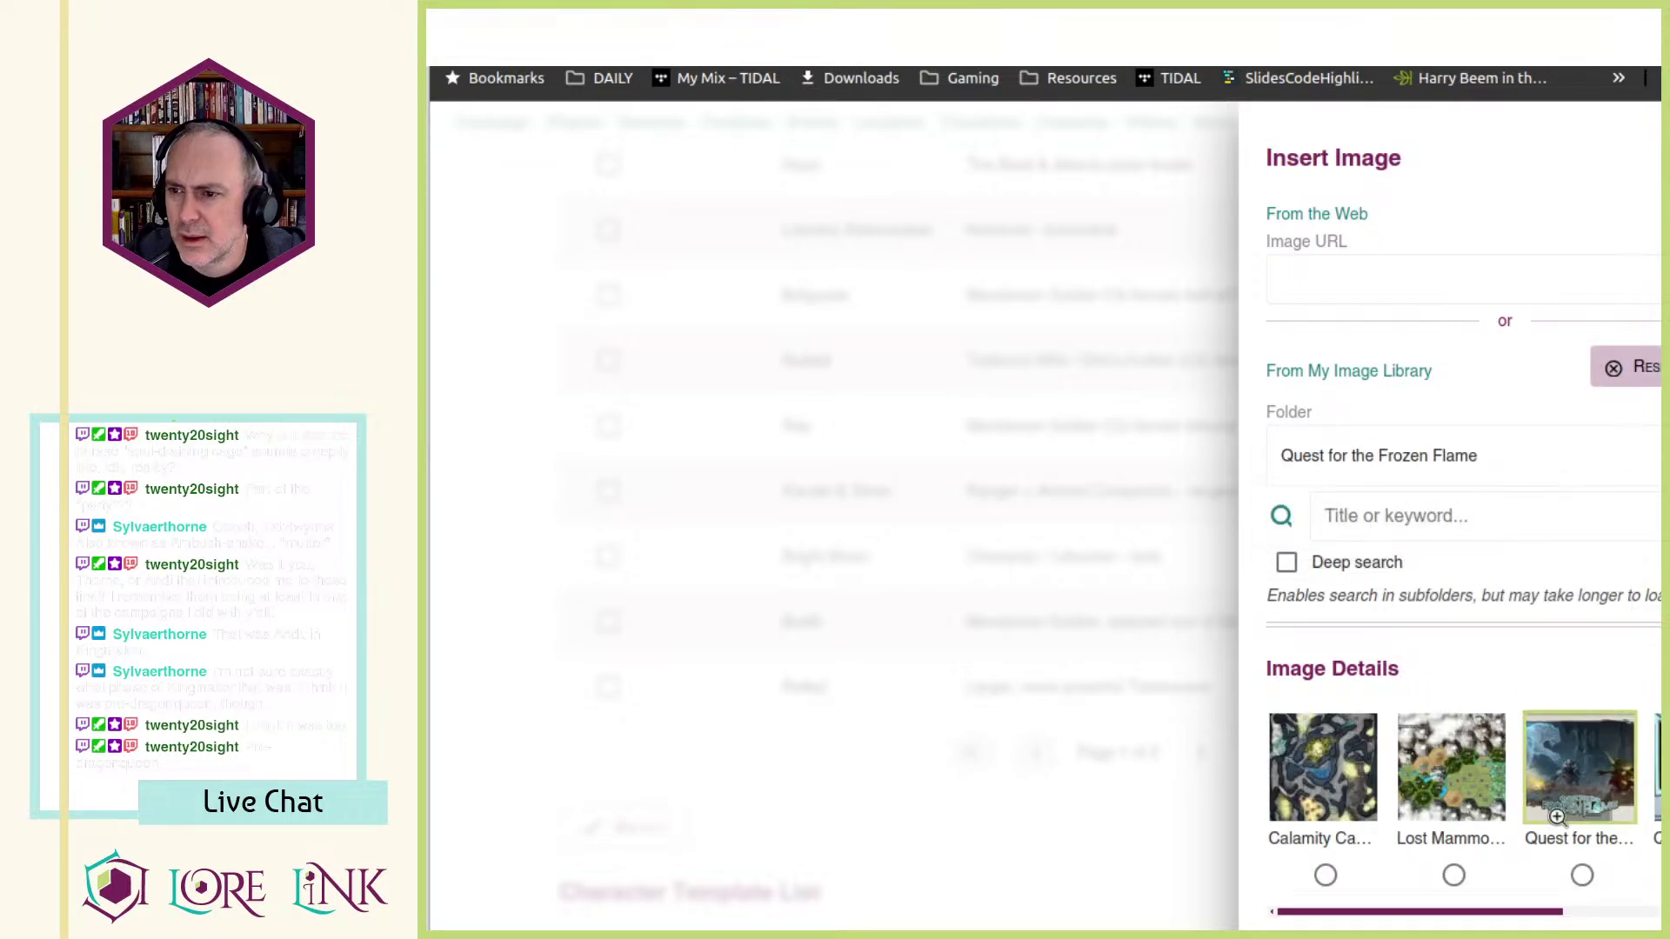
drag(1481, 917, 1613, 915)
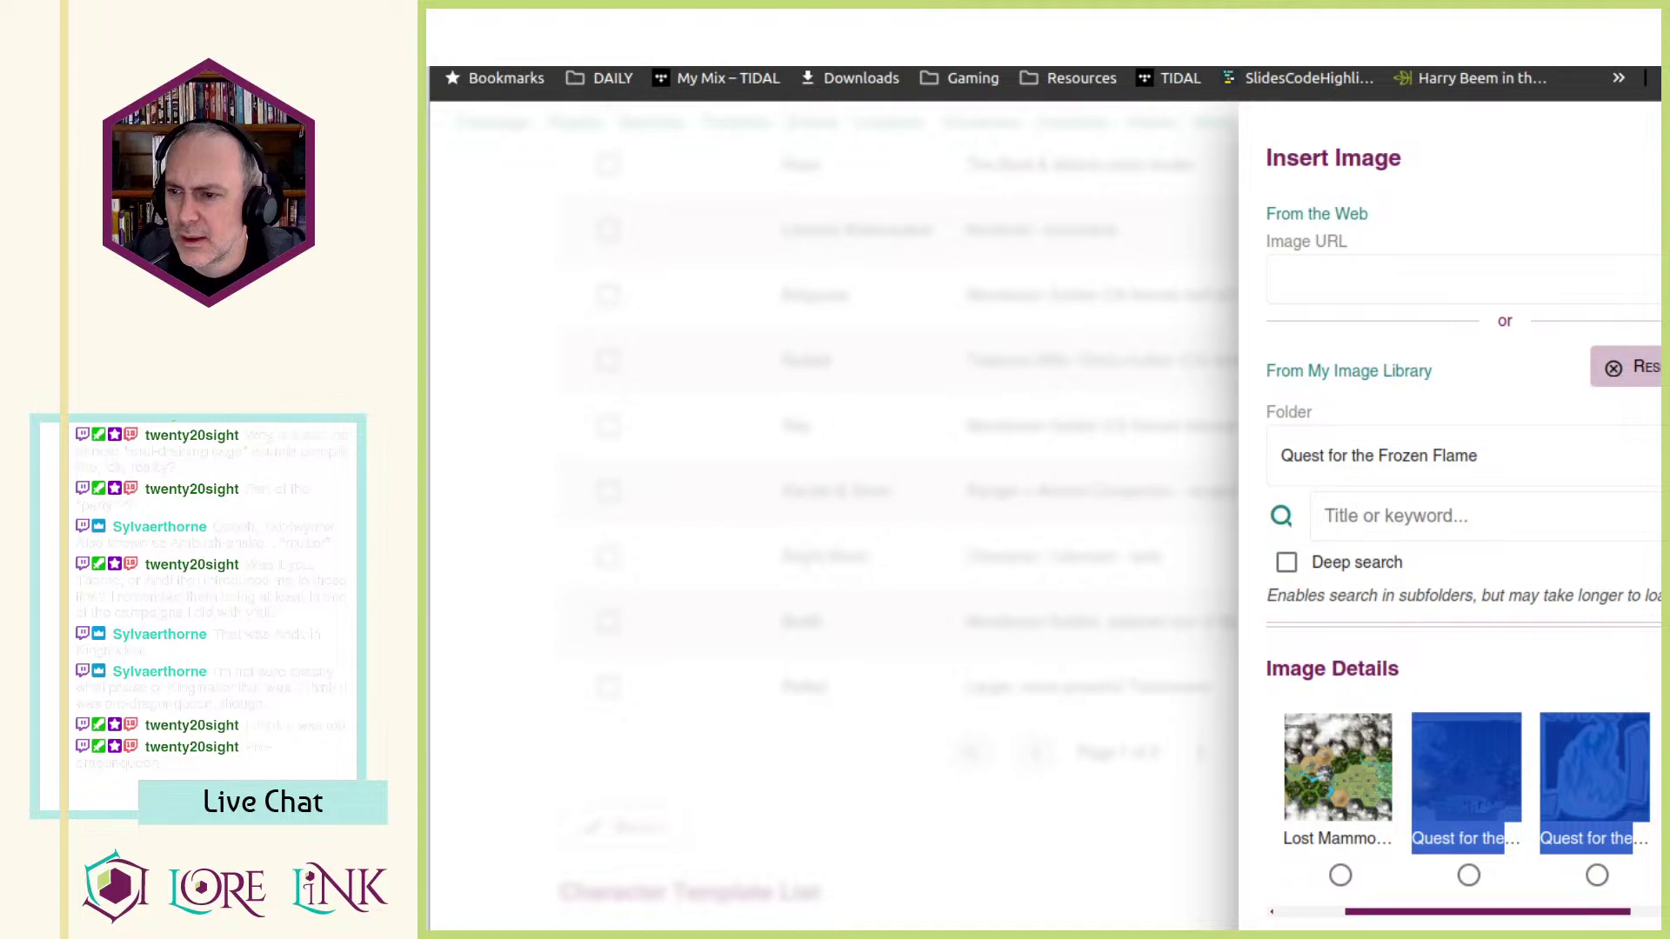
click(1639, 914)
click(1624, 921)
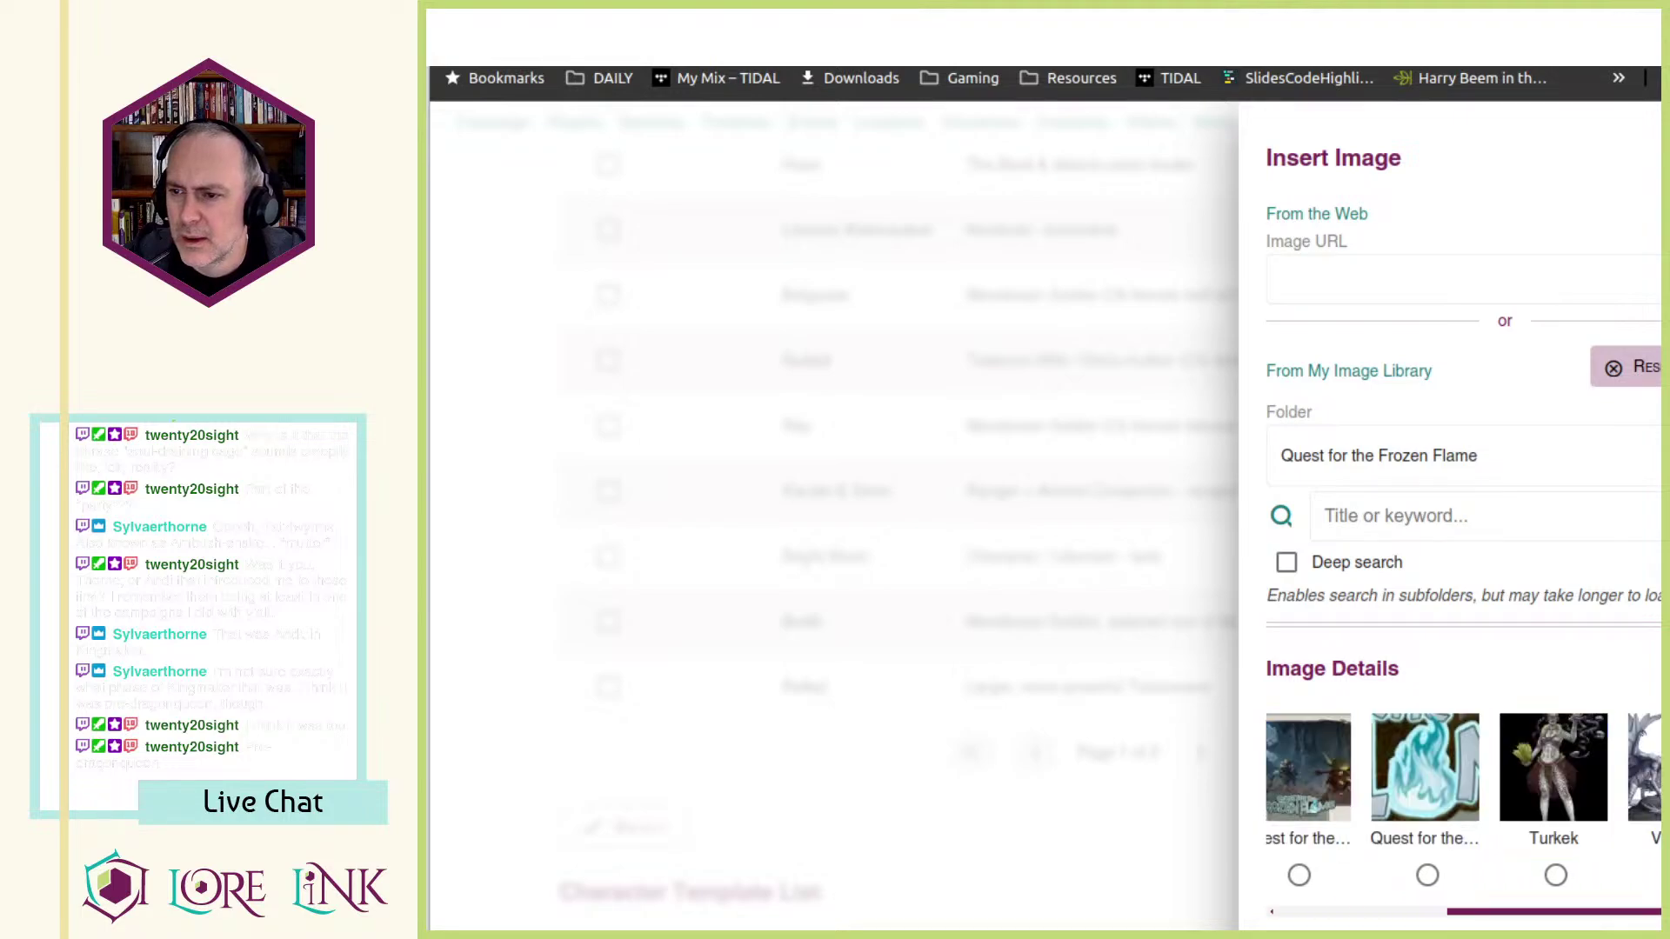
- Upload the portrait of the black-bearded dwarf as a new image named "Commander Montgrim" in the Quest for the Frozen Flame folder
click(1659, 367)
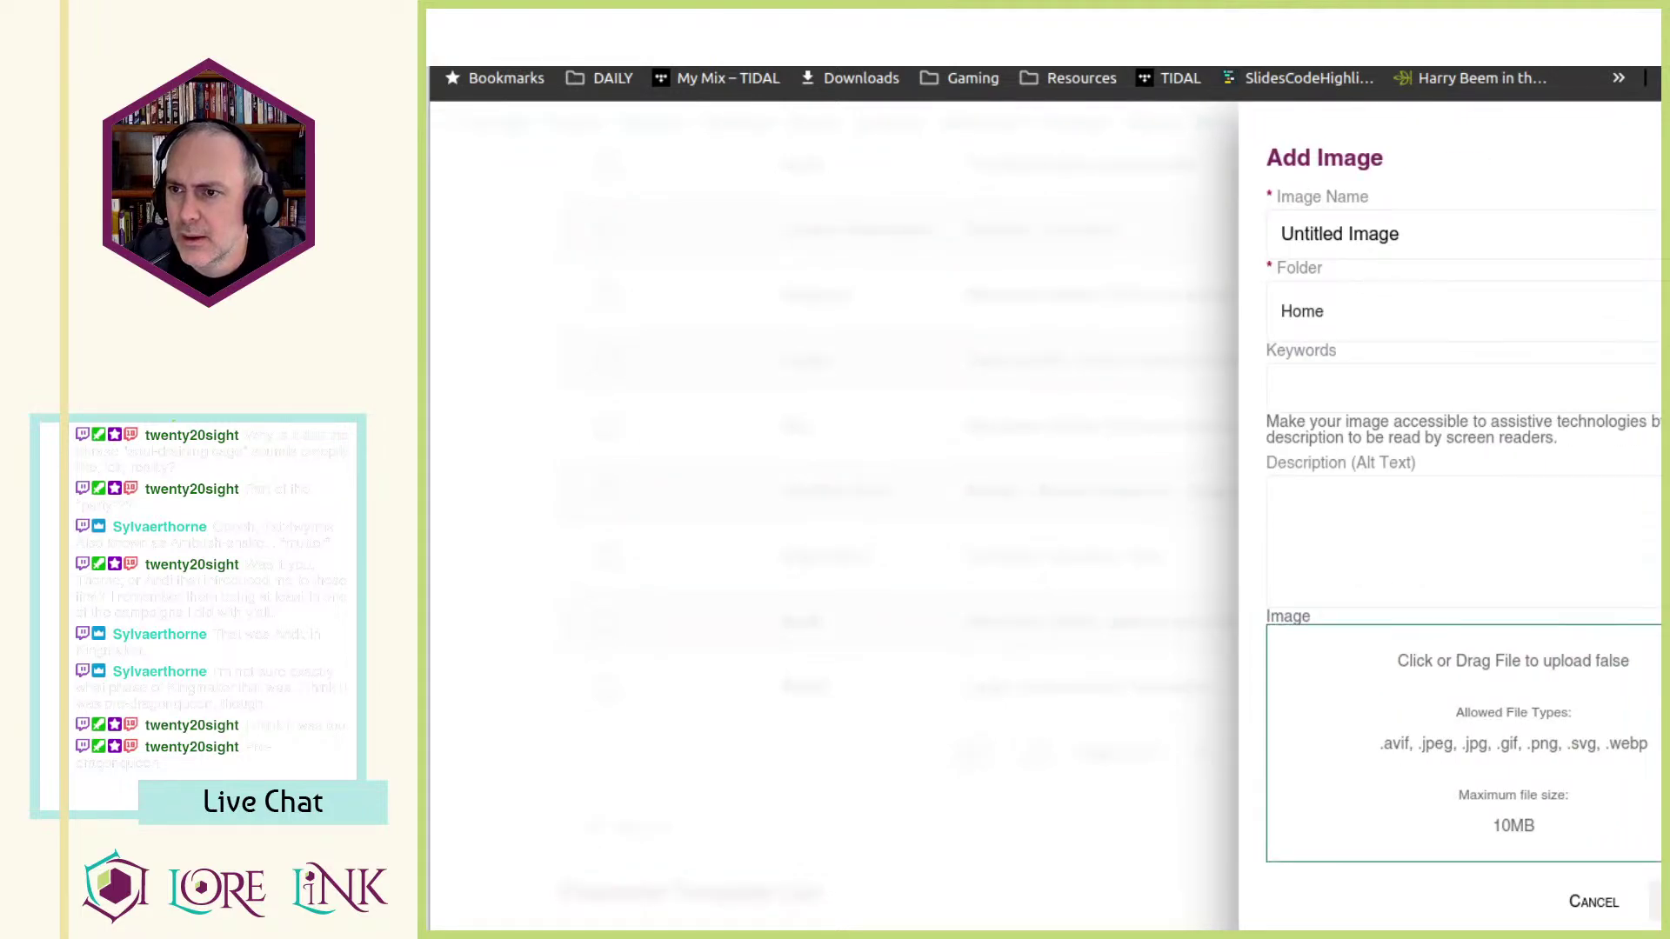
click(1611, 818)
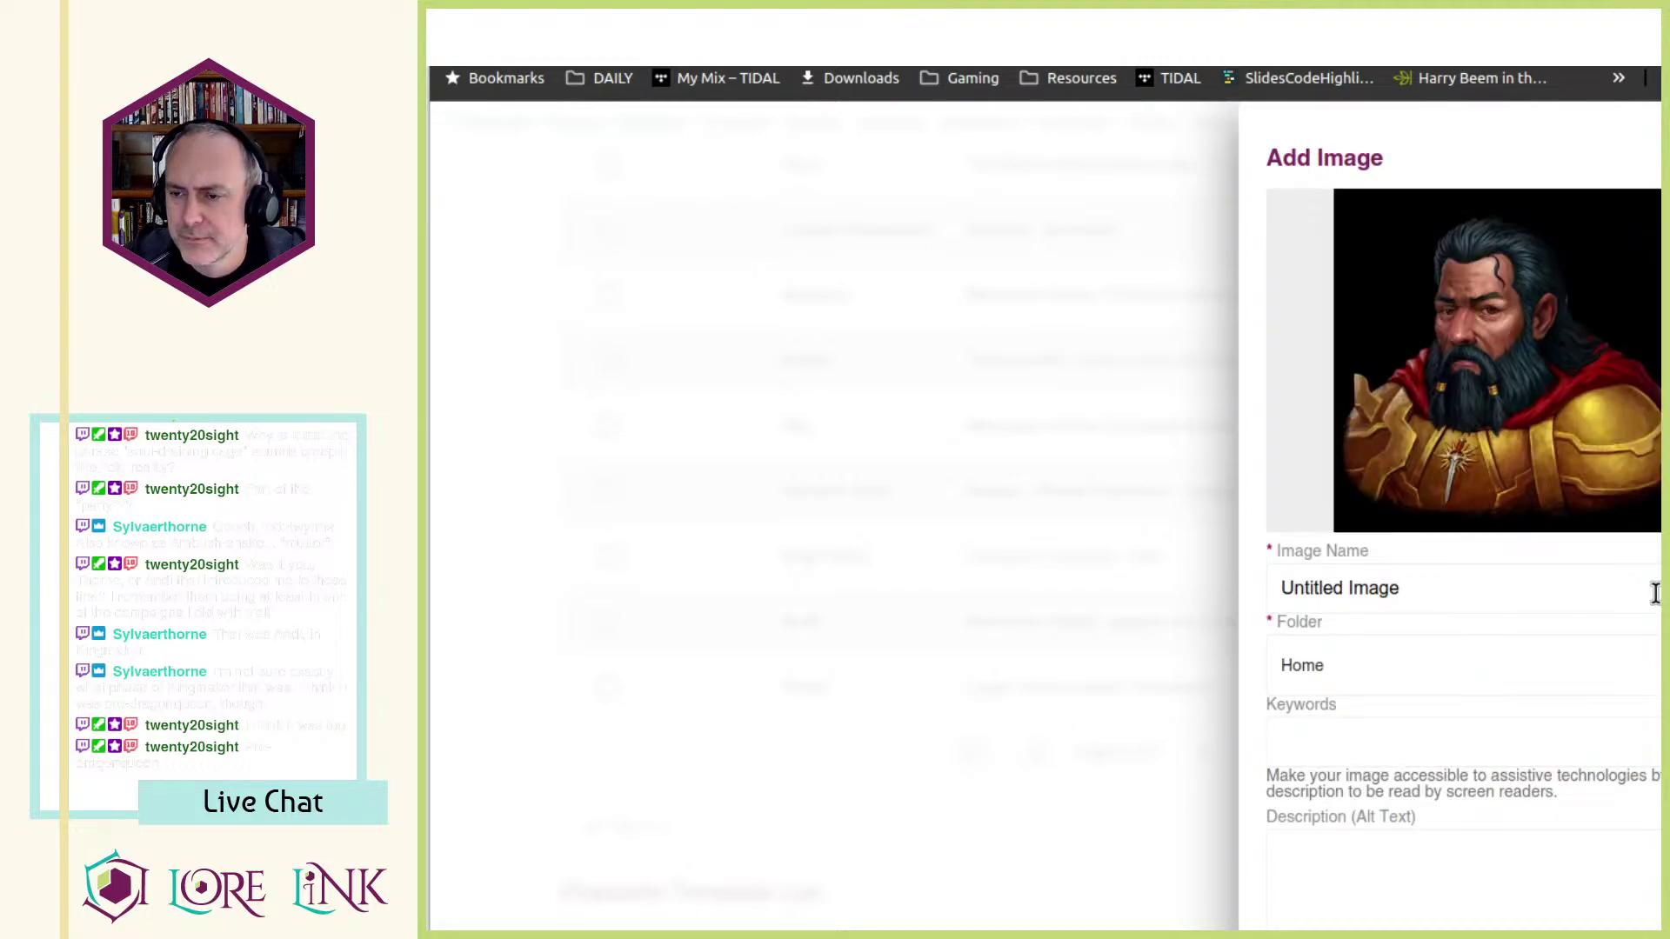
click(1394, 589)
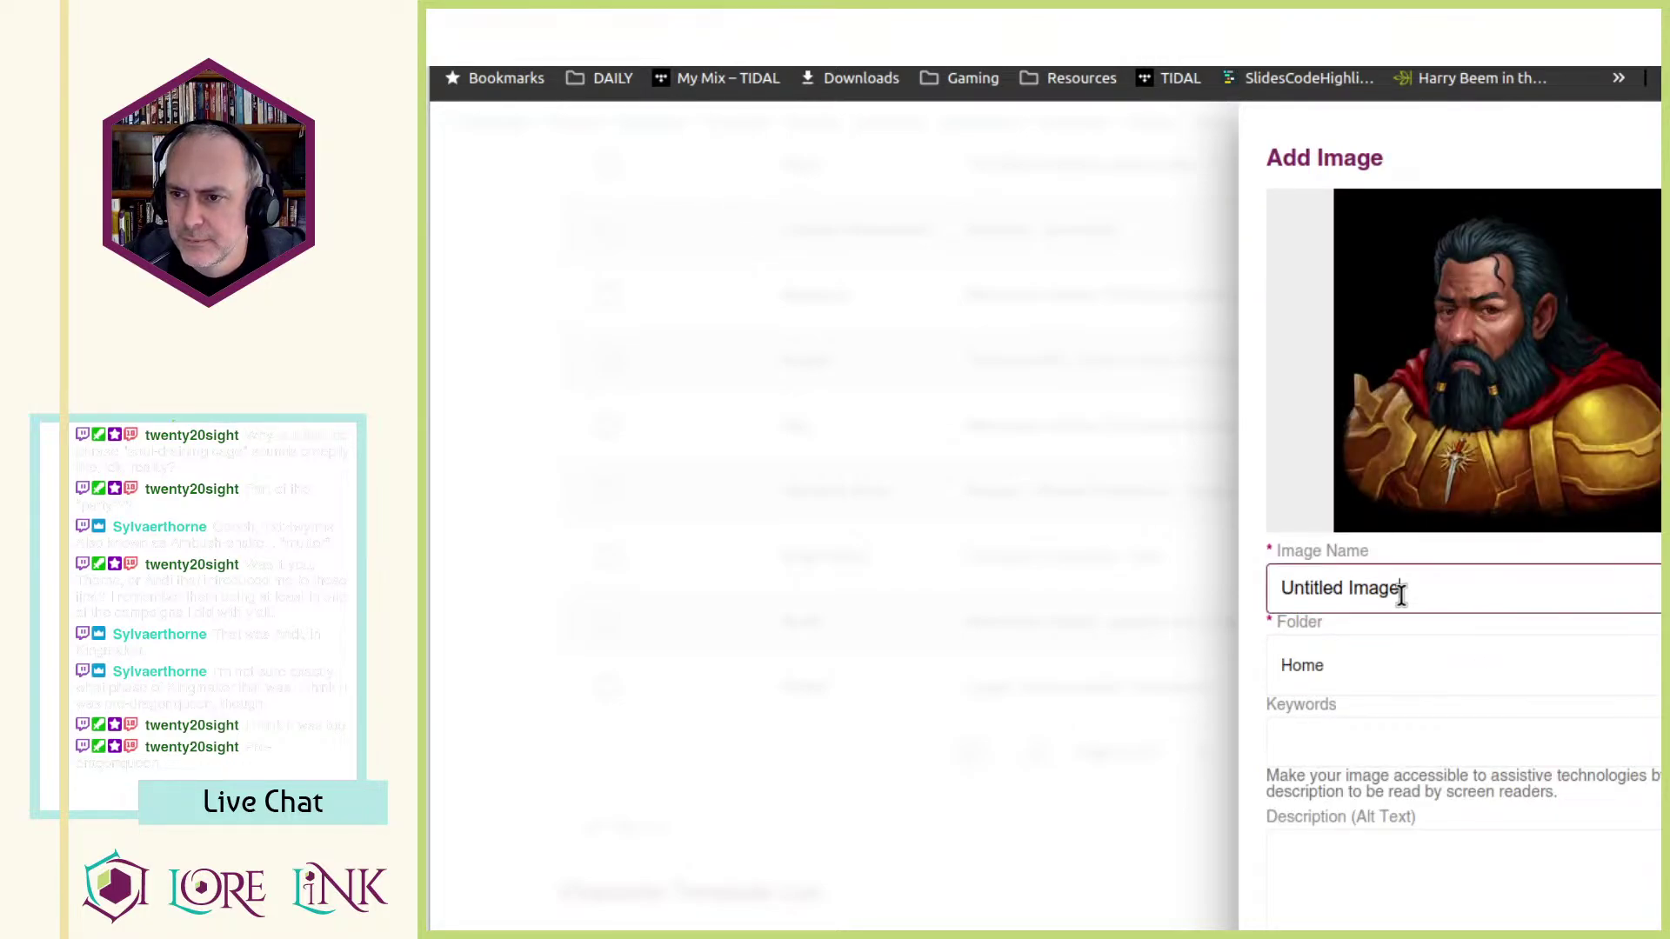
key(ctrl+a)
text(Commande)
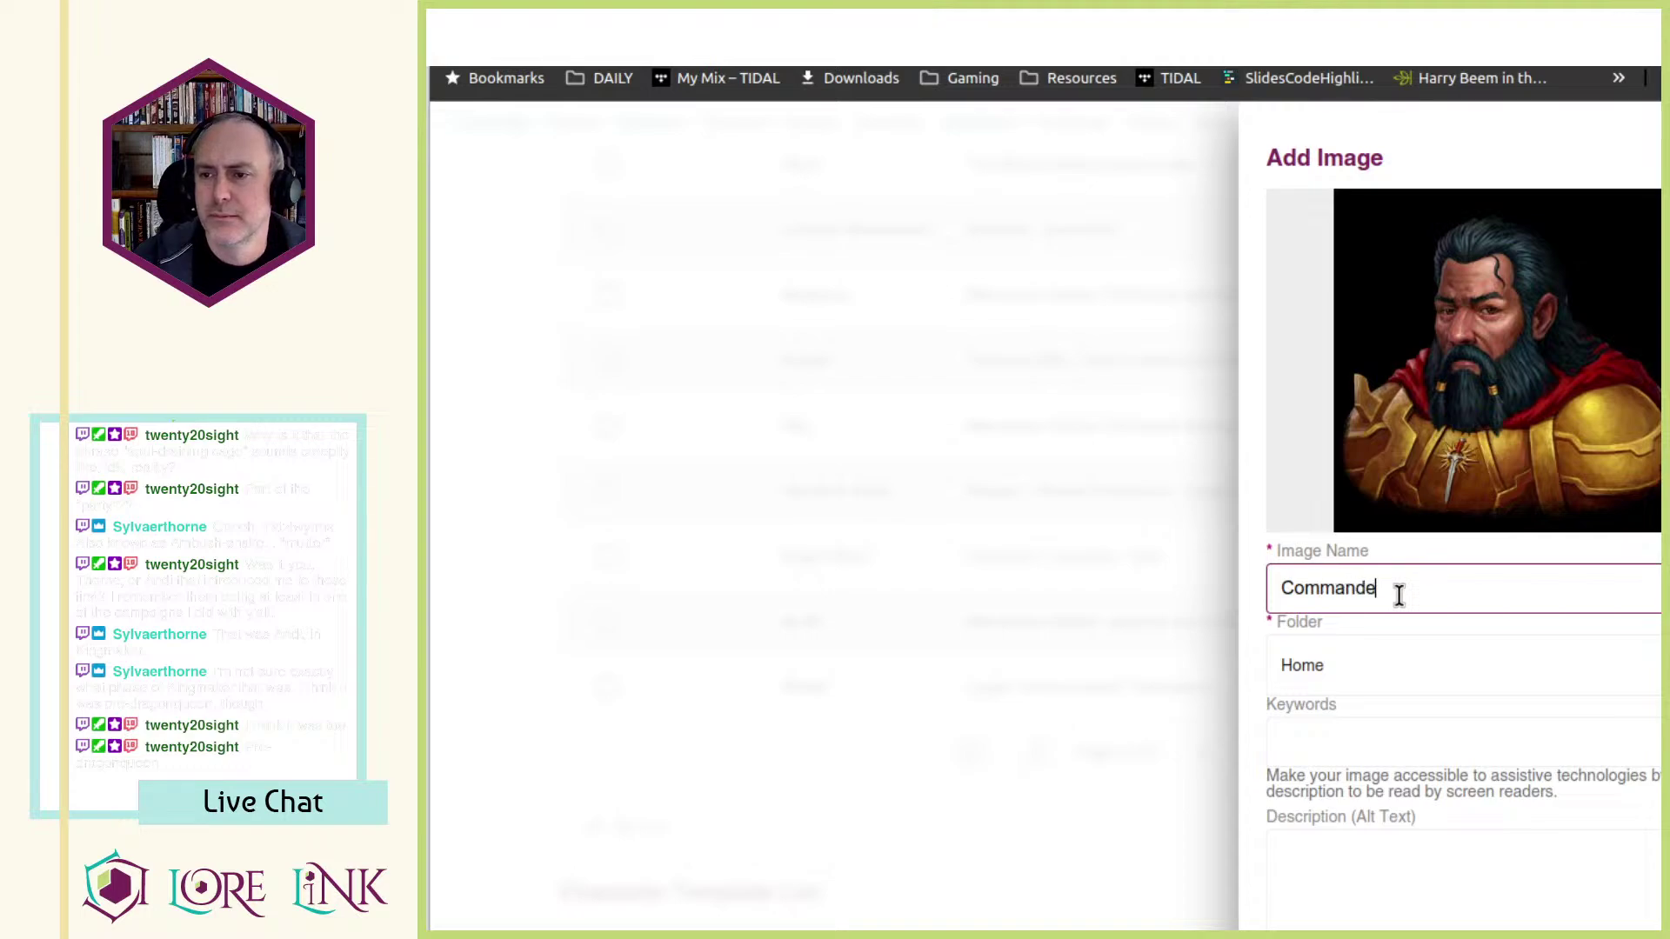
text(r Montgrim)
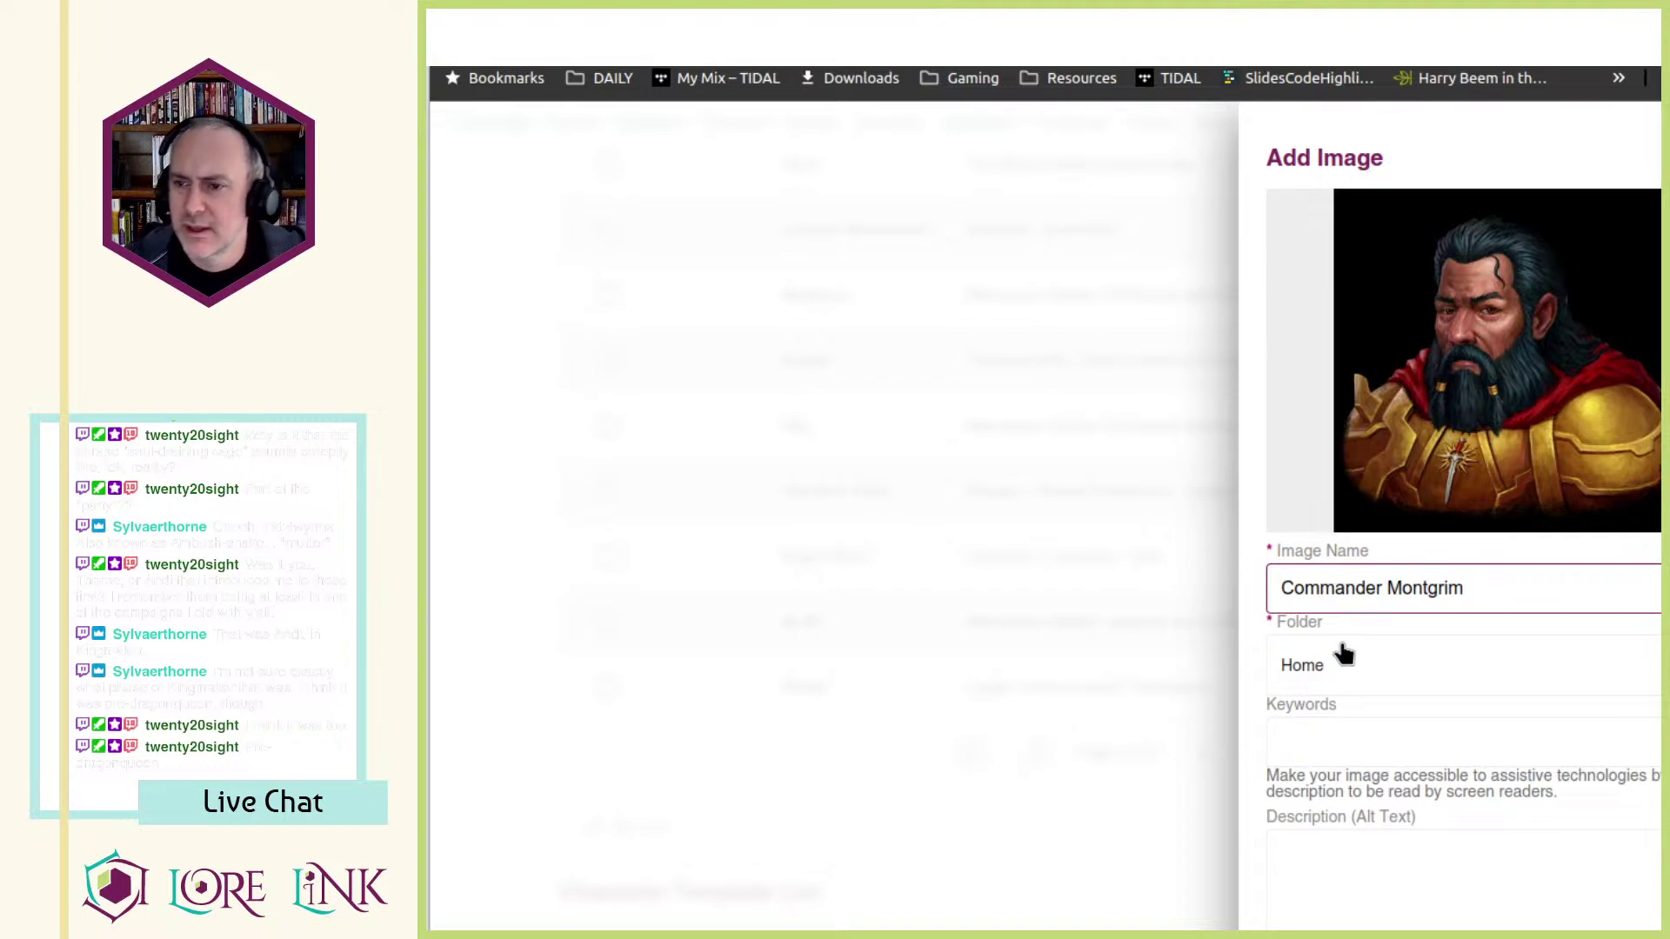
click(1345, 652)
click(1409, 788)
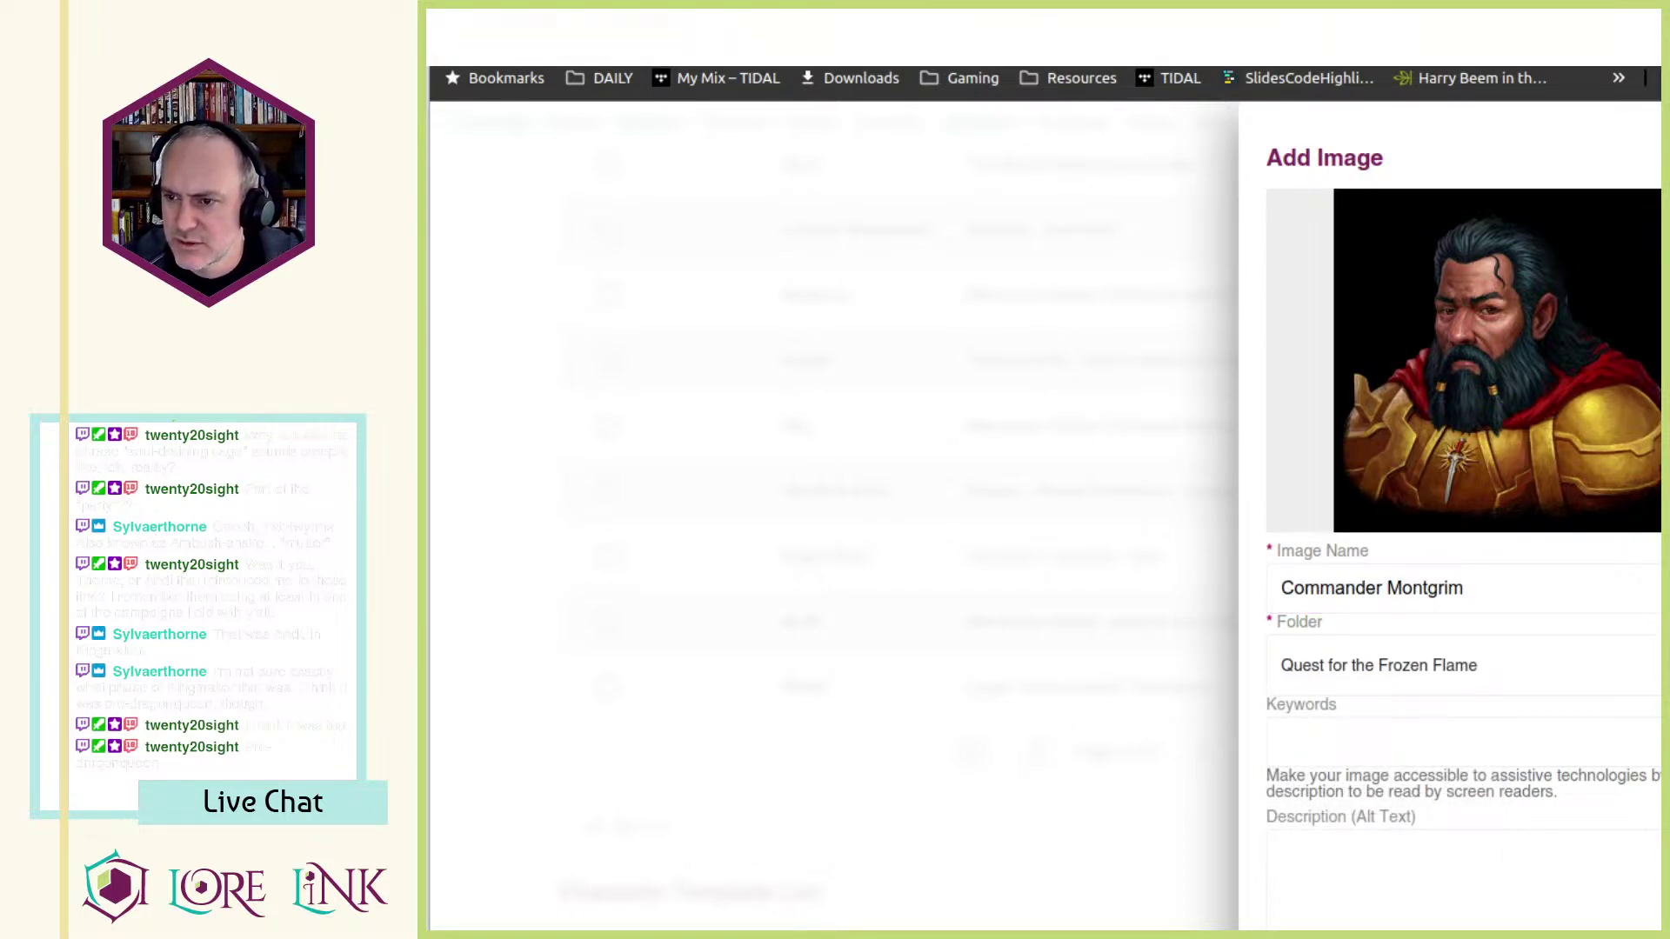
- Write alt text describing Montgrim as a male dwarf military veteran wearing colored armor and a red cloak, and save the new image
click(1457, 734)
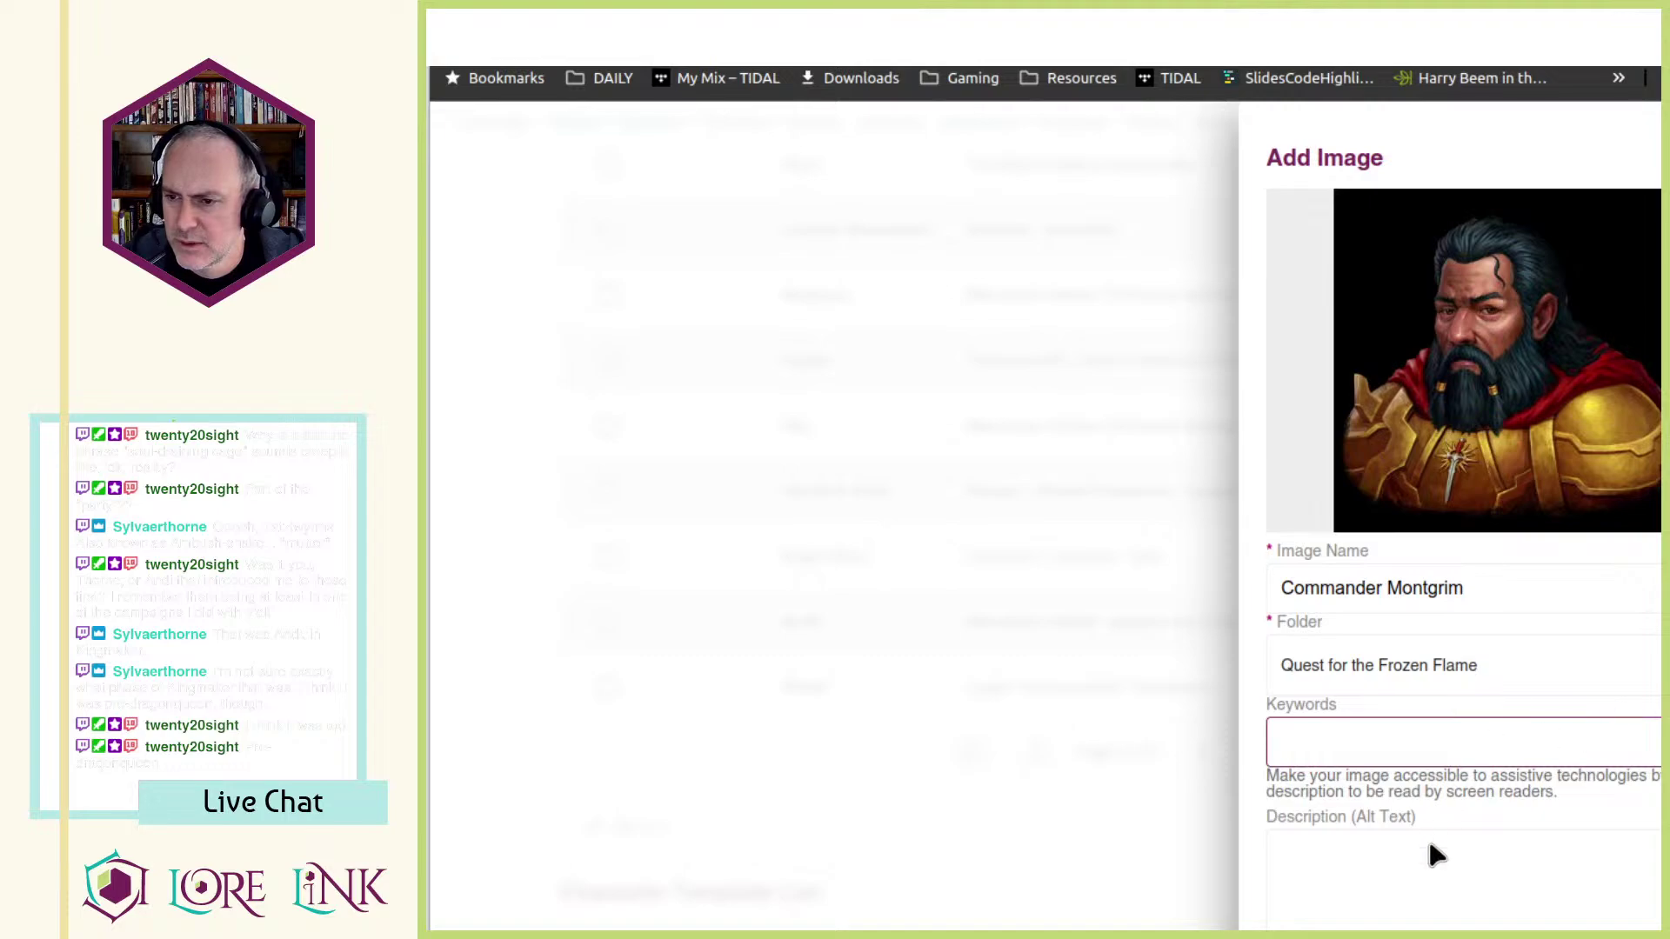
click(1401, 864)
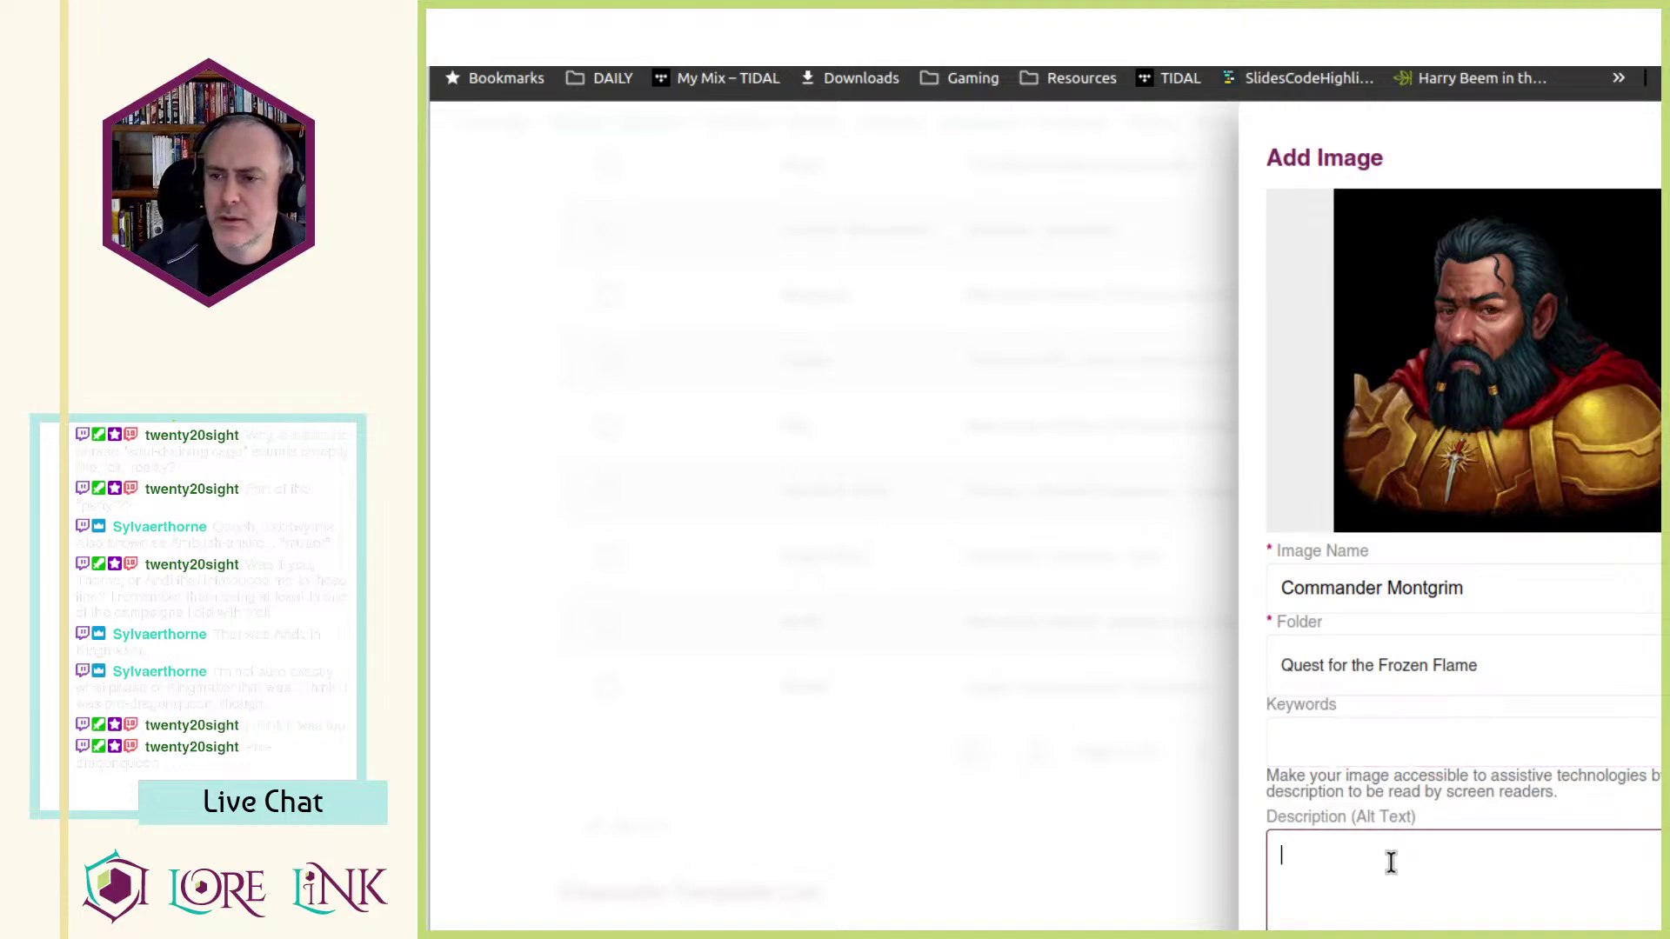
text(Mont)
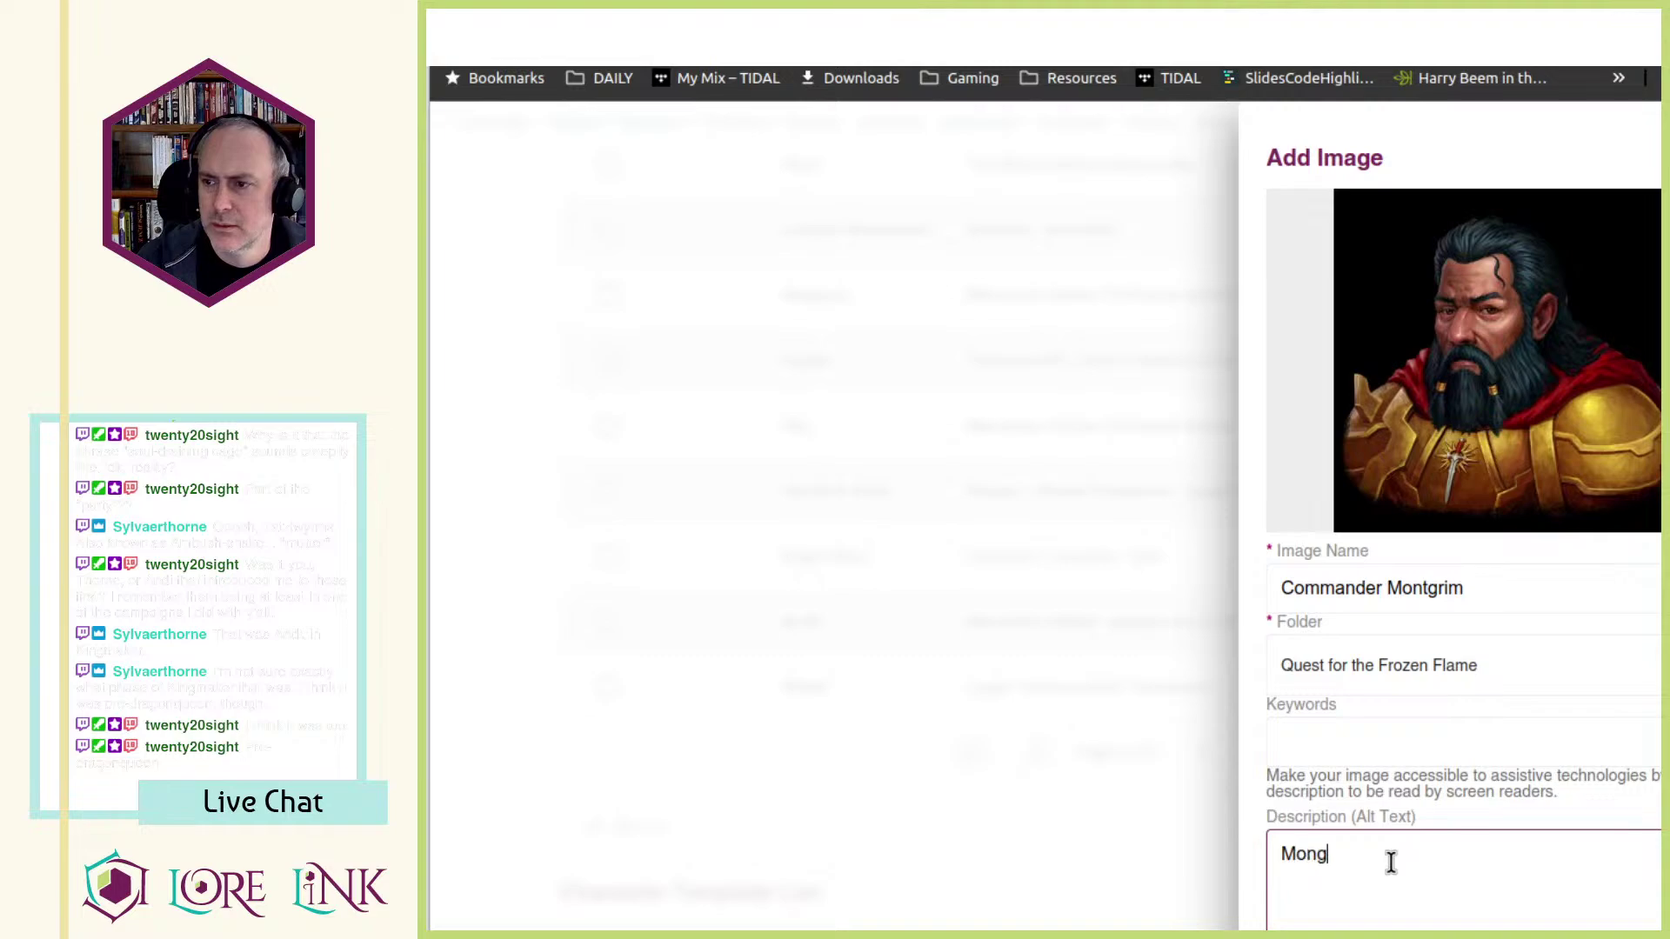
text(grim, a)
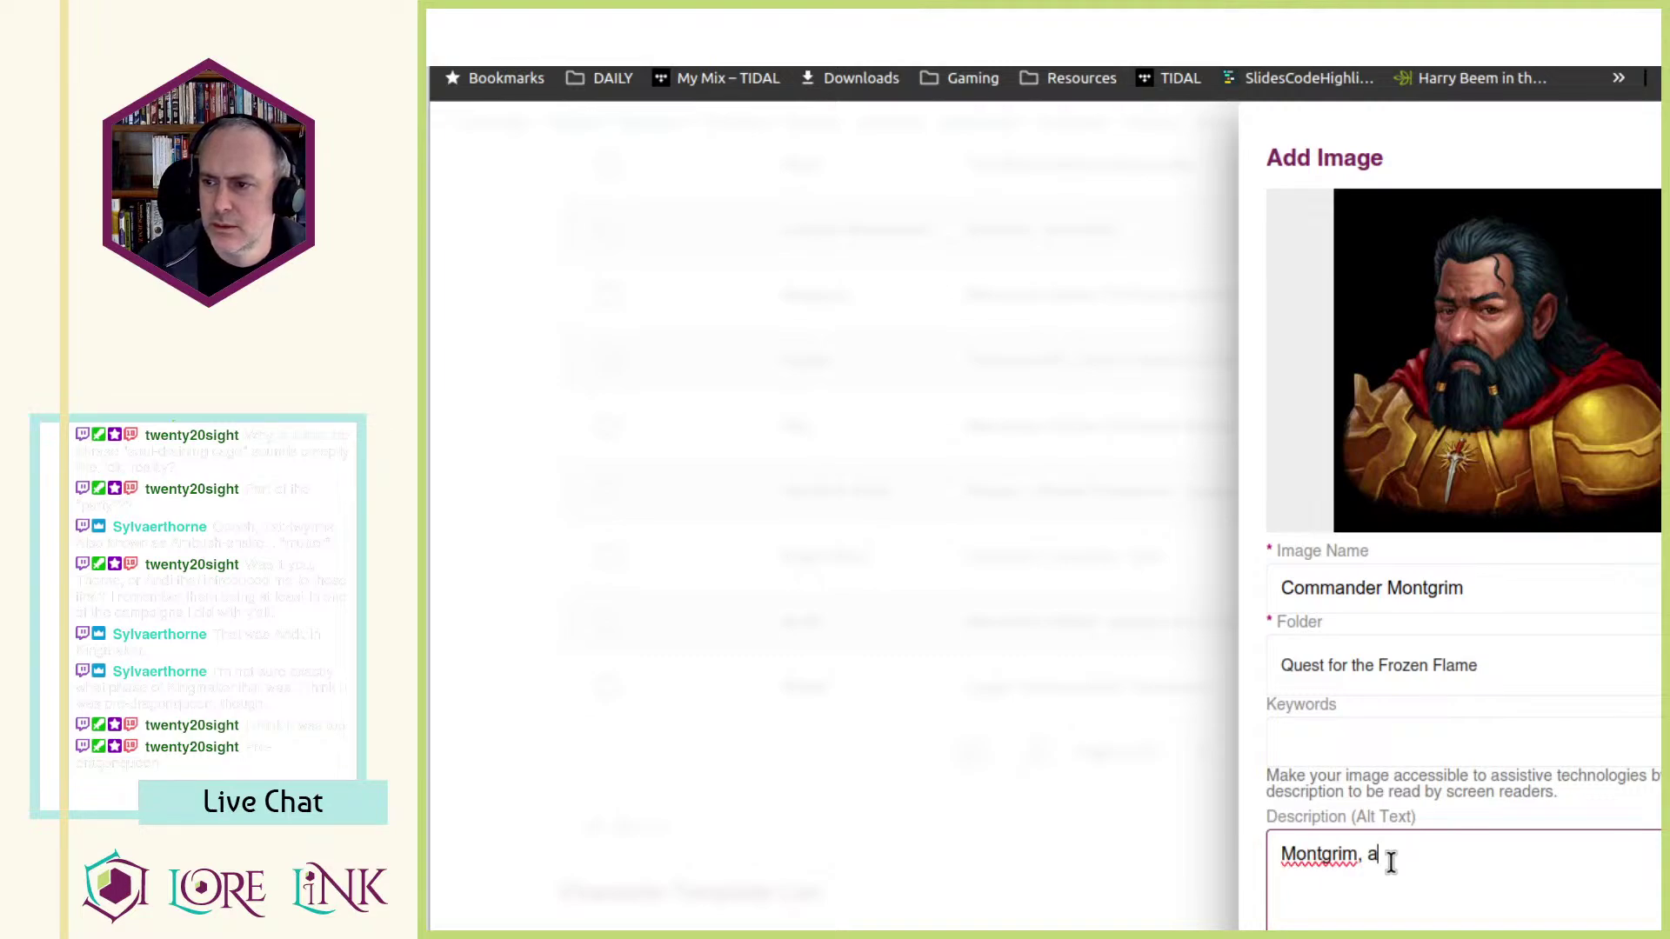
text( male d w)
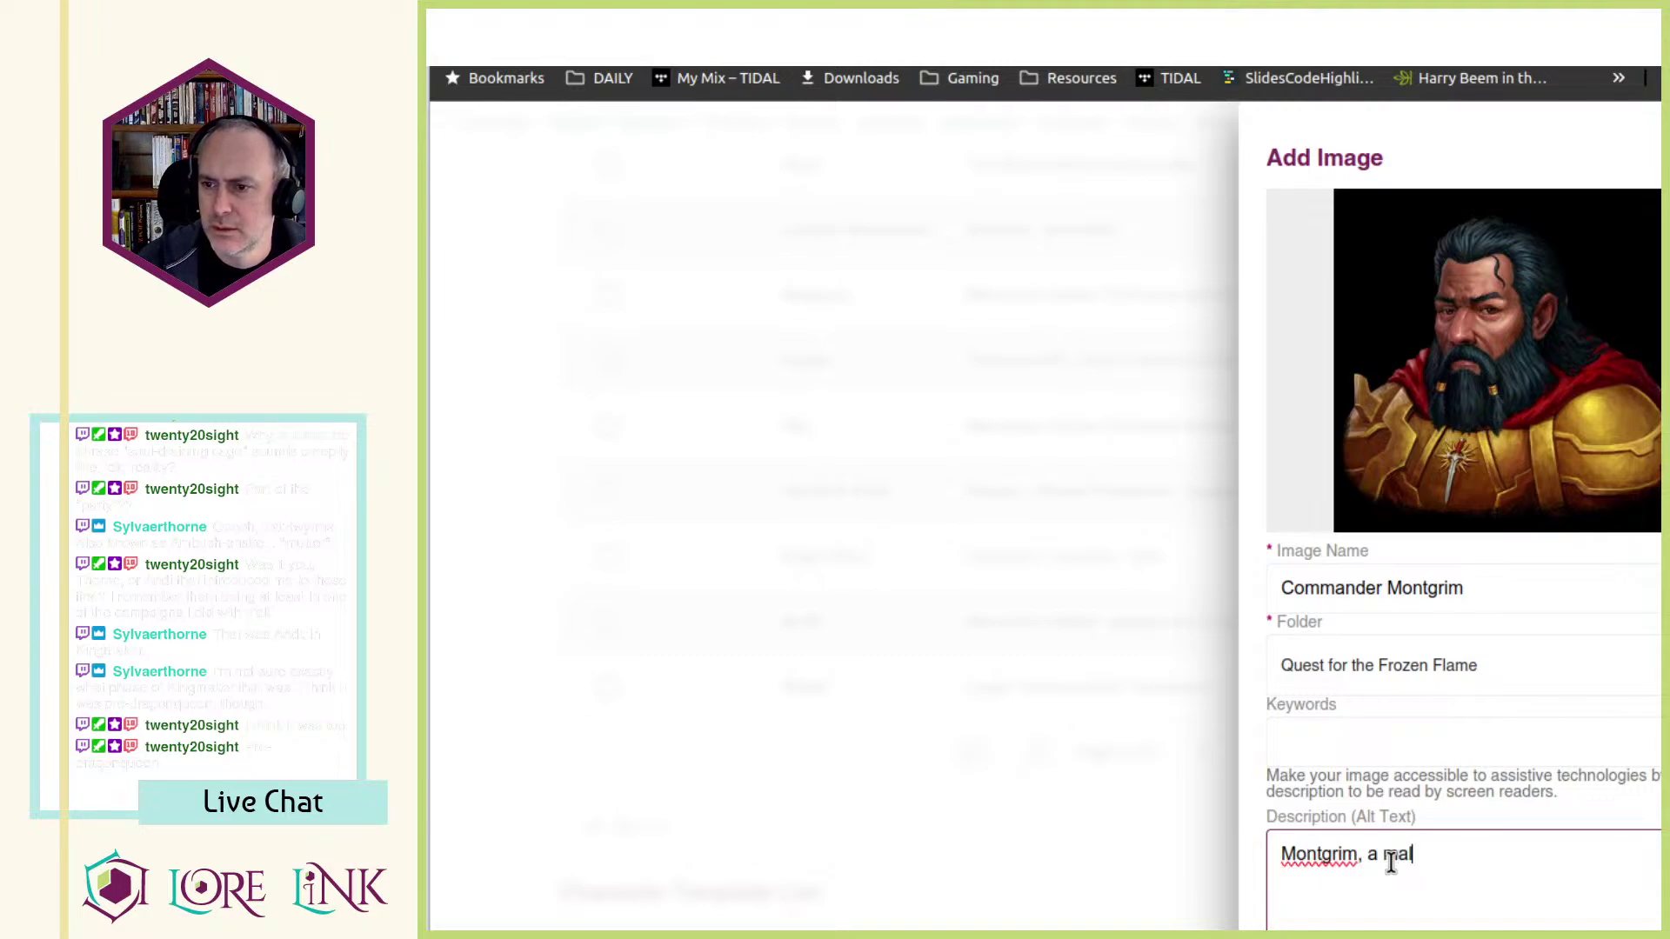
key(BackSpace)
key(BackSpace)
text(wa)
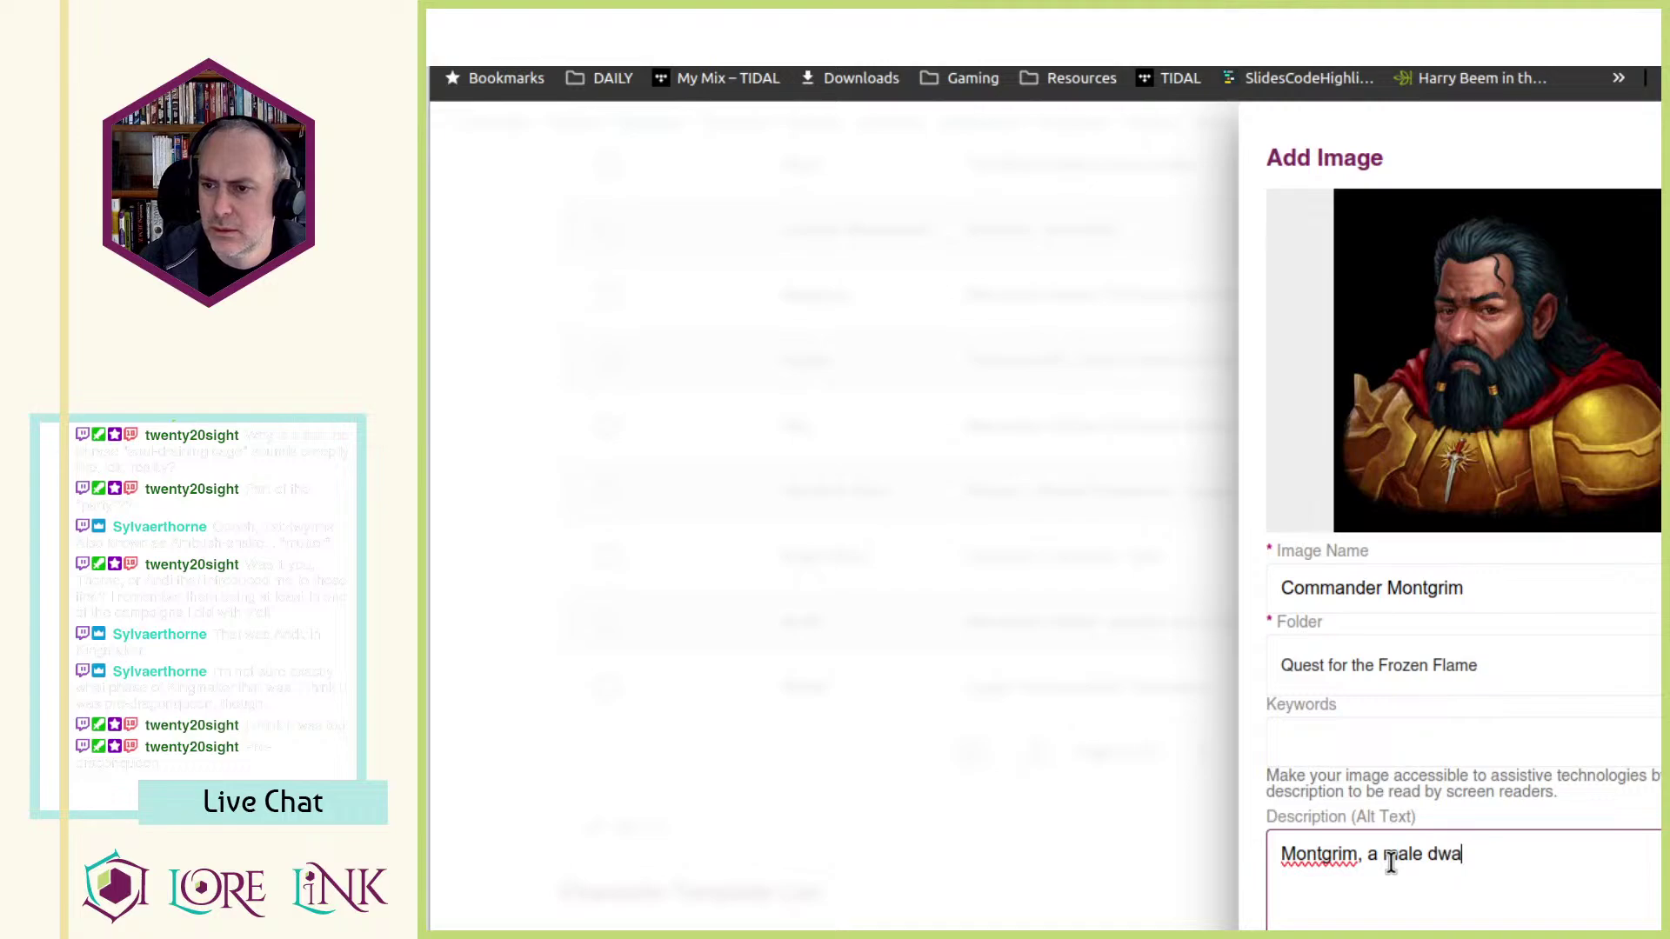
text(rf milita)
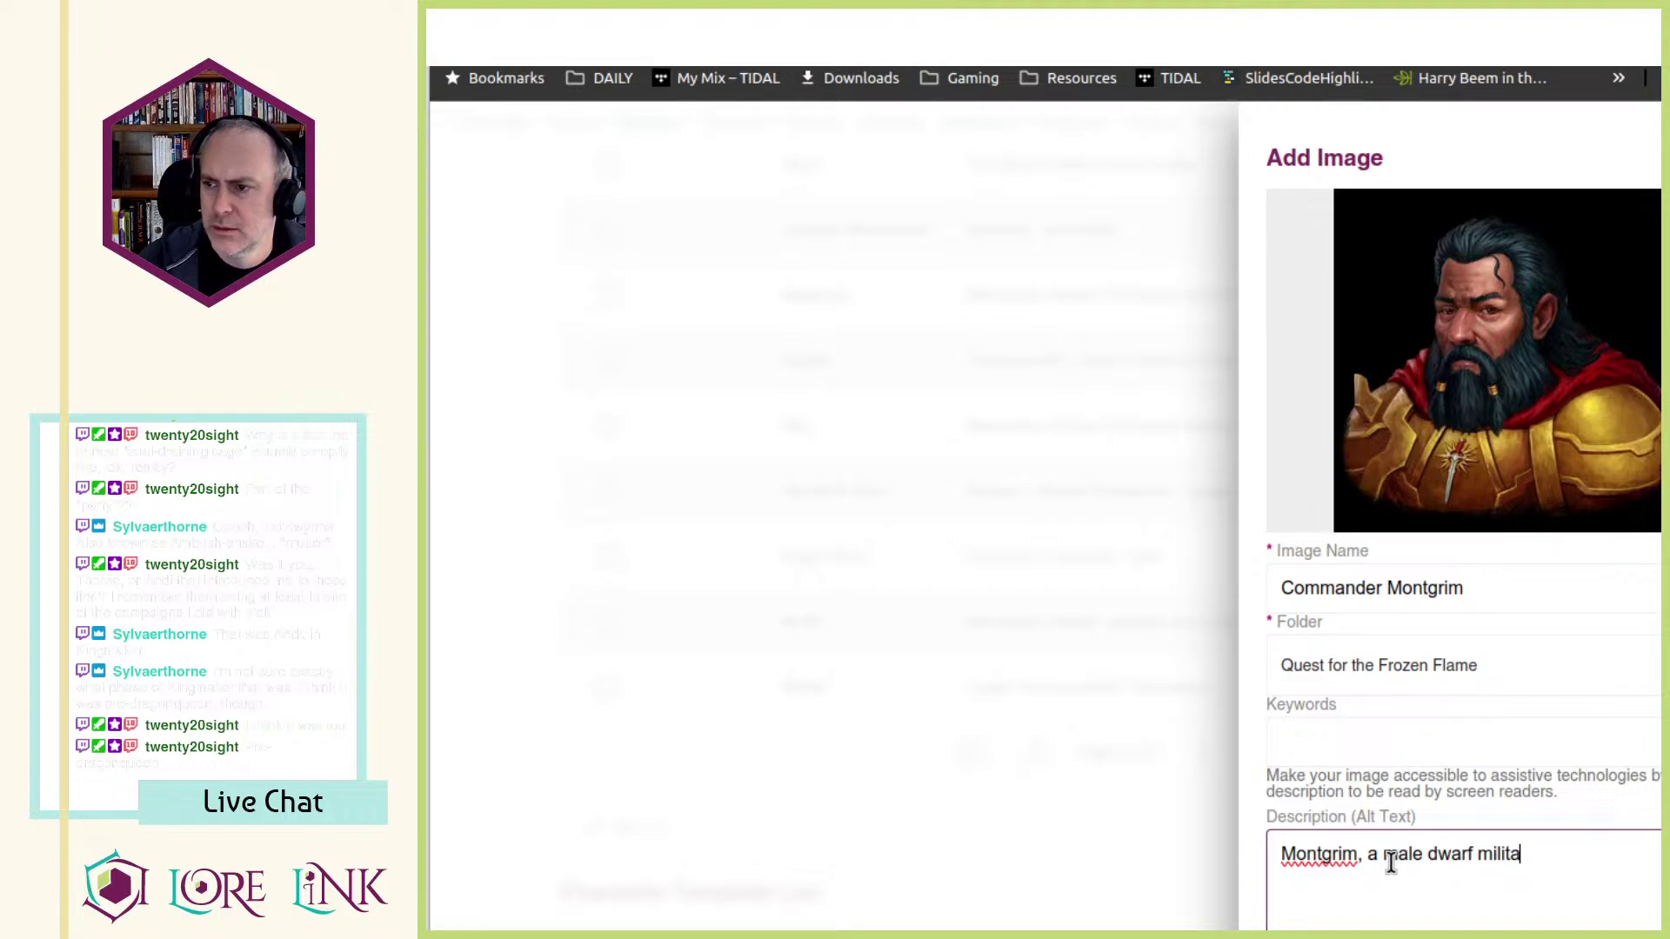
text(ry vete)
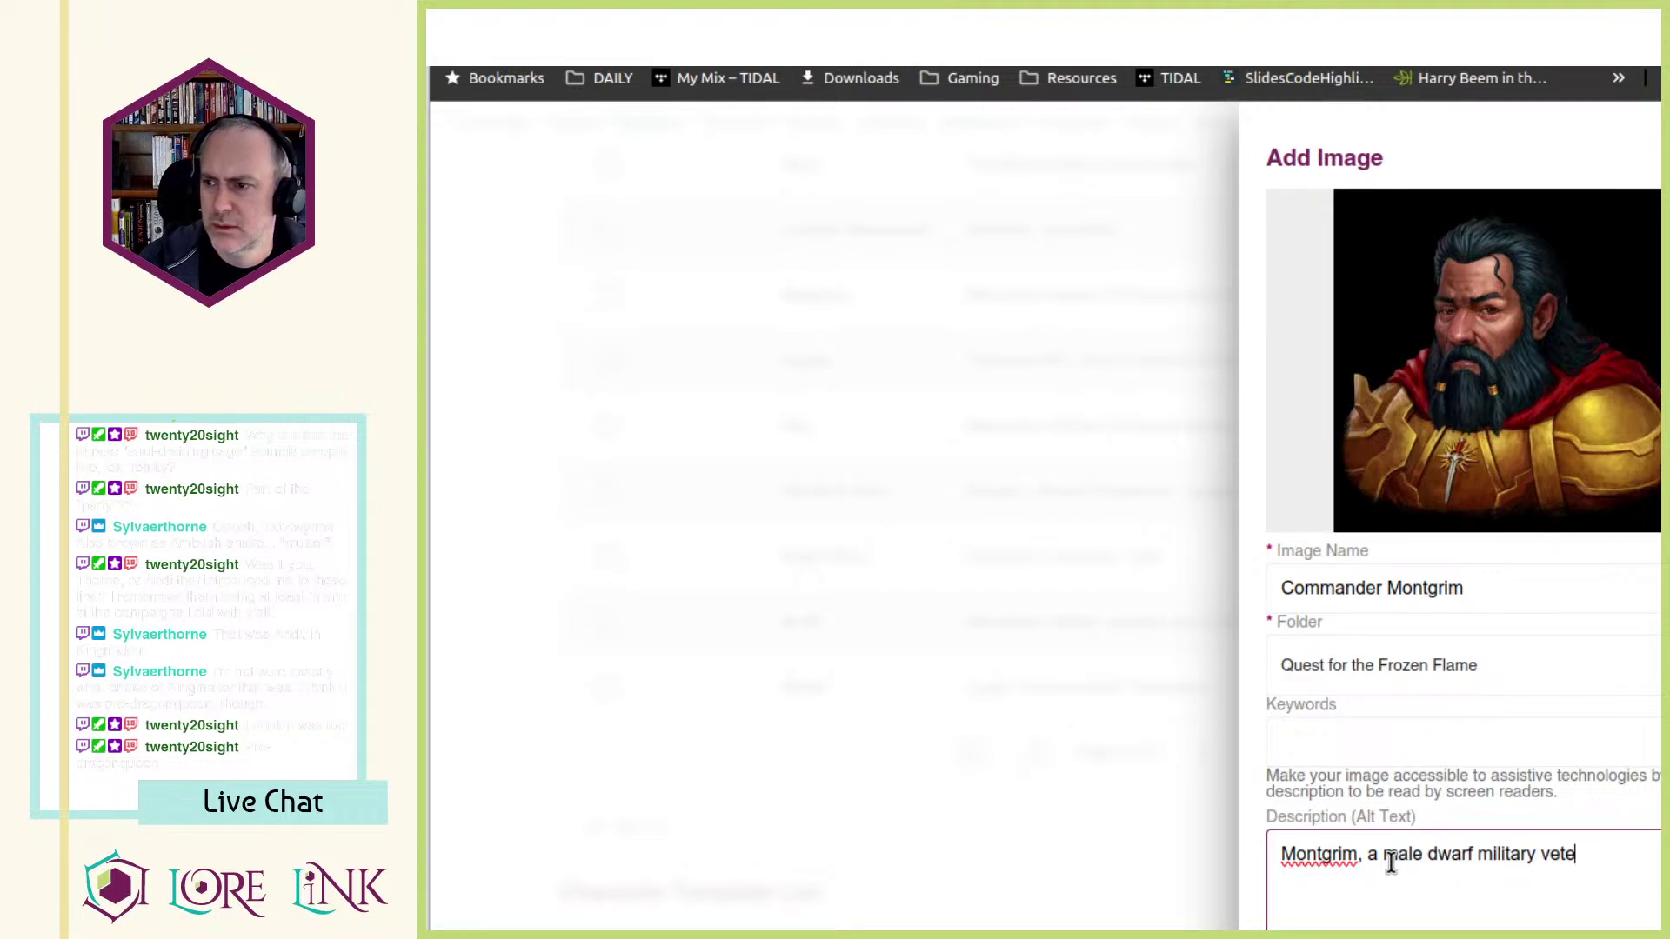
text(ran wearin )
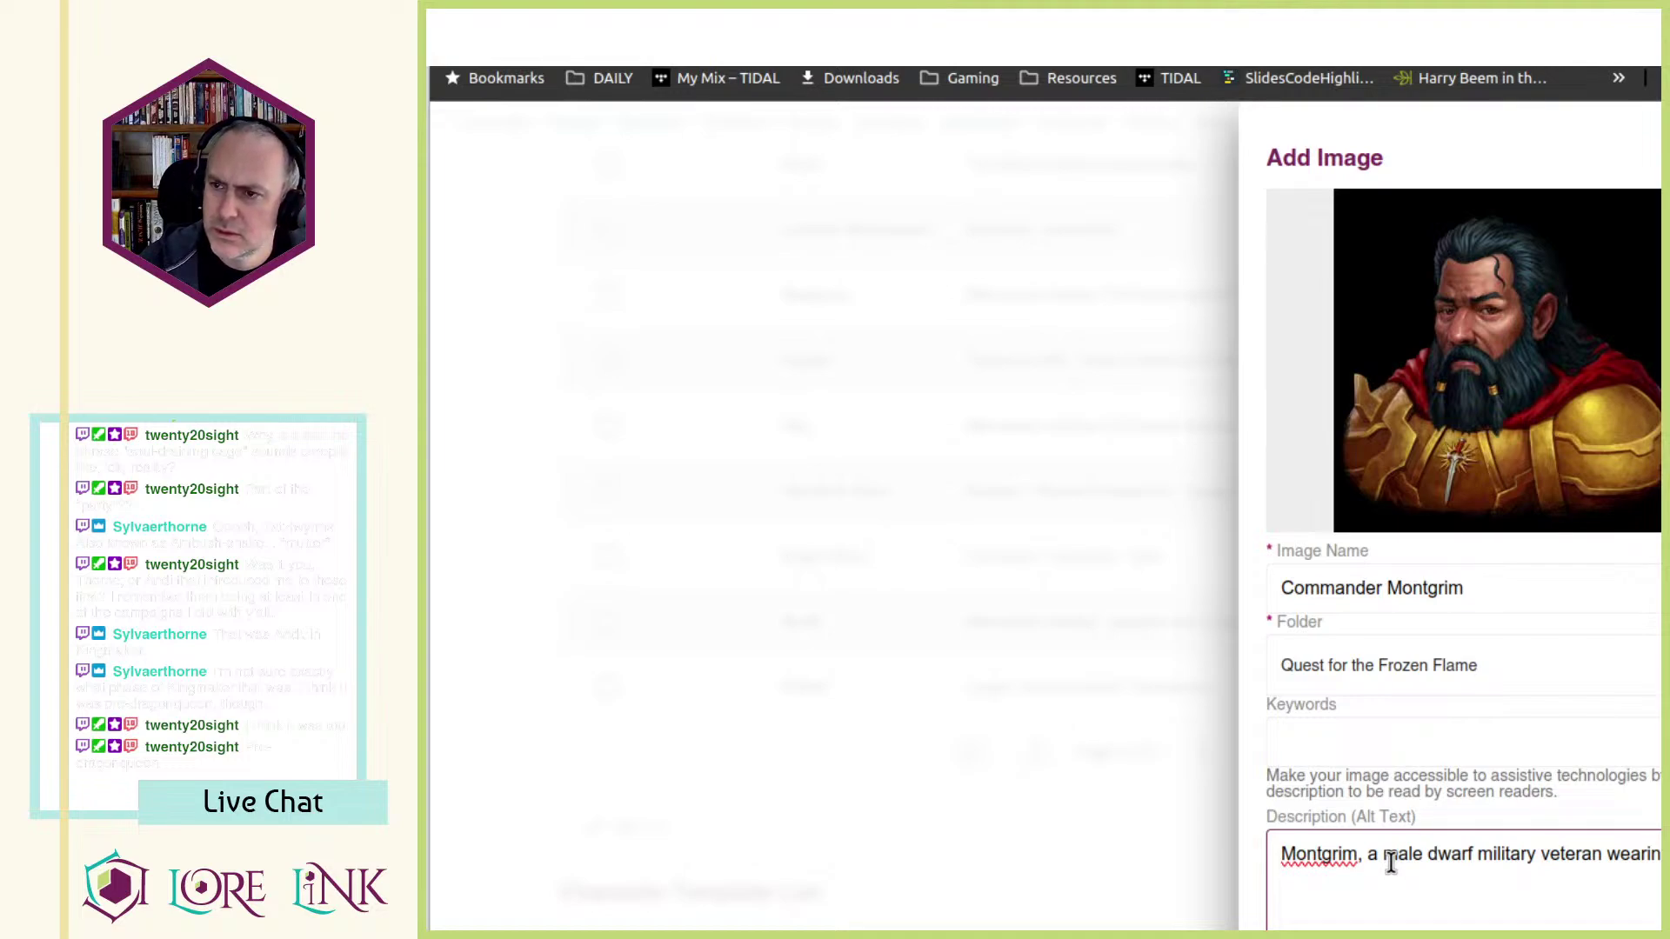
text(color)
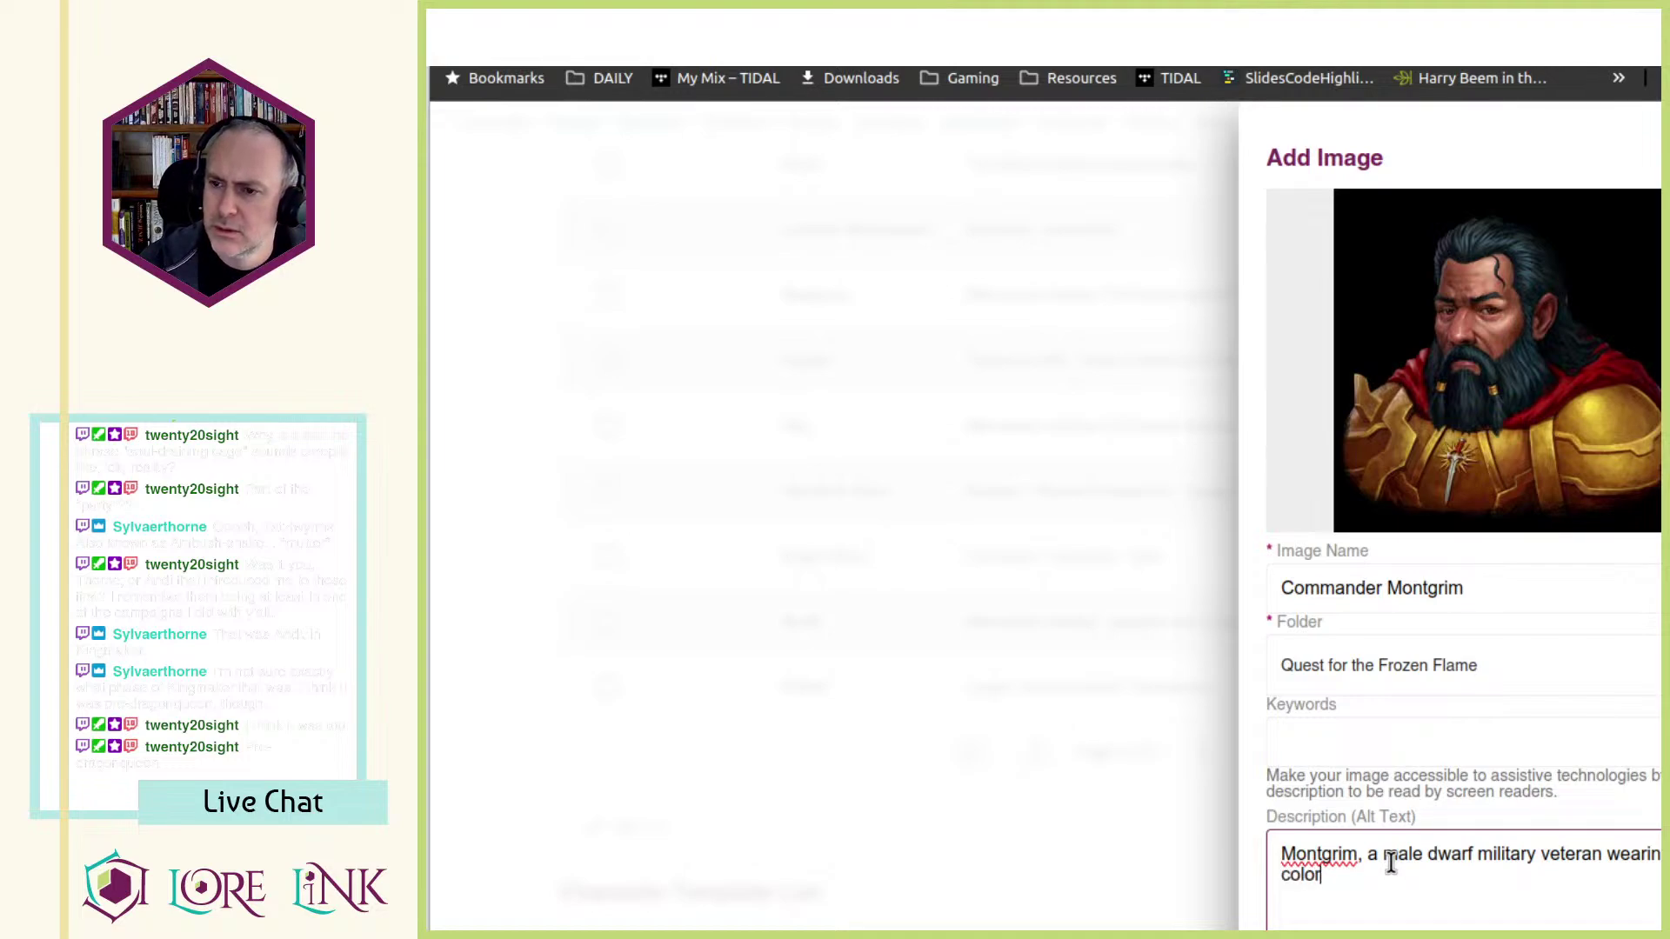
text(d armor an)
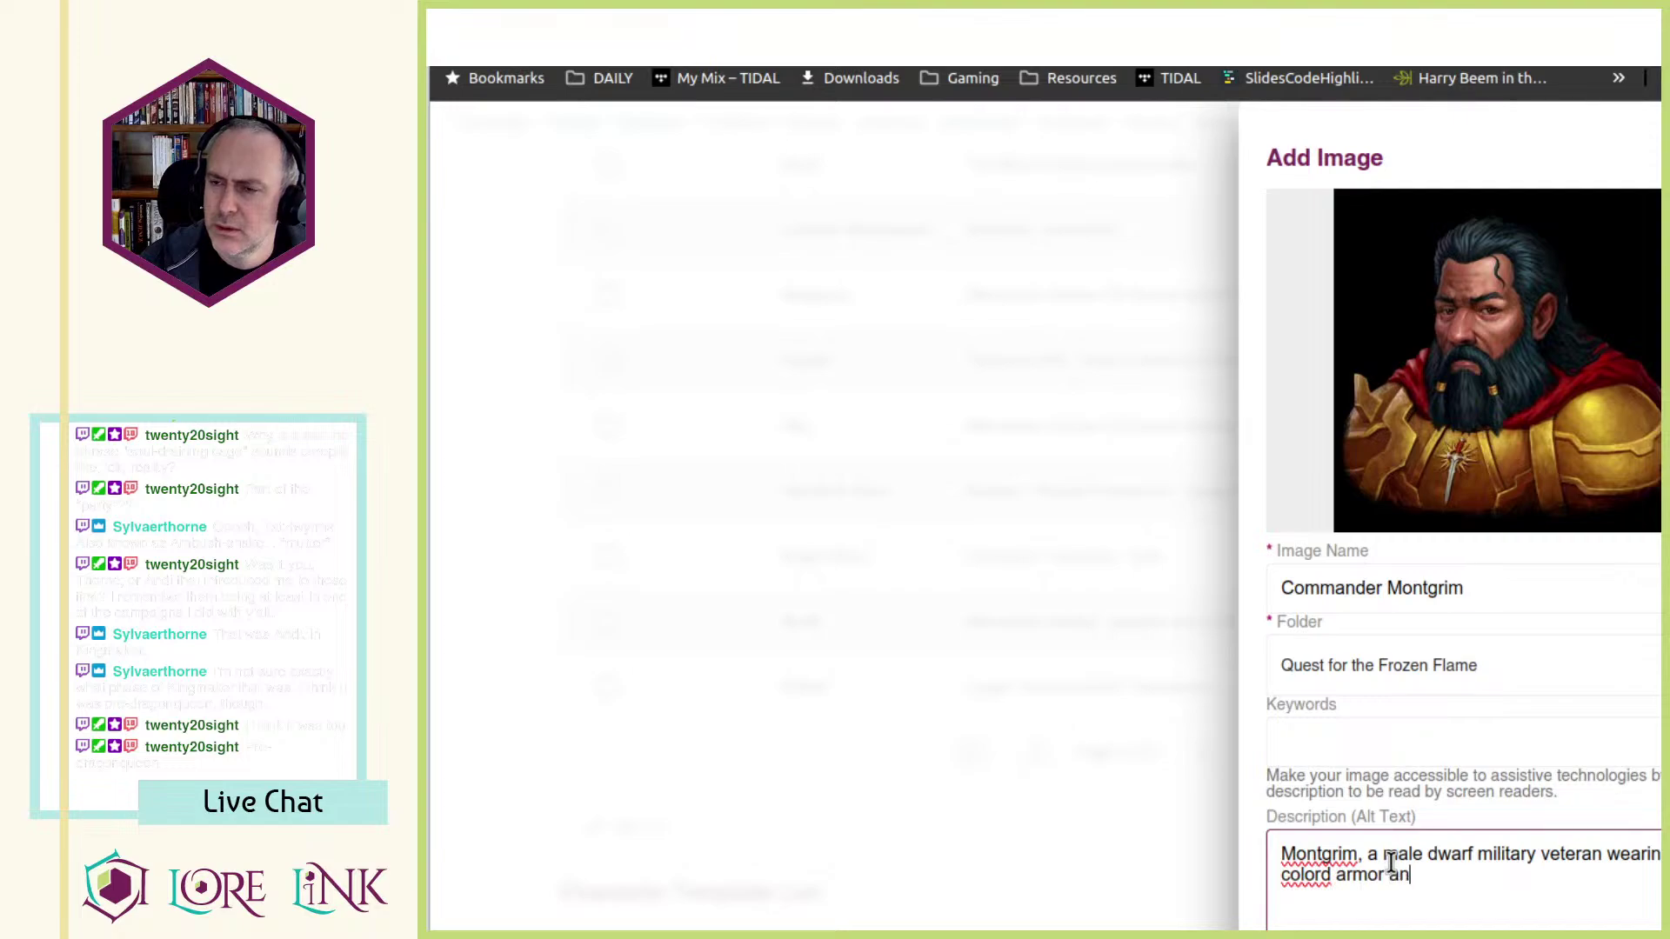
text(d a red cloak.)
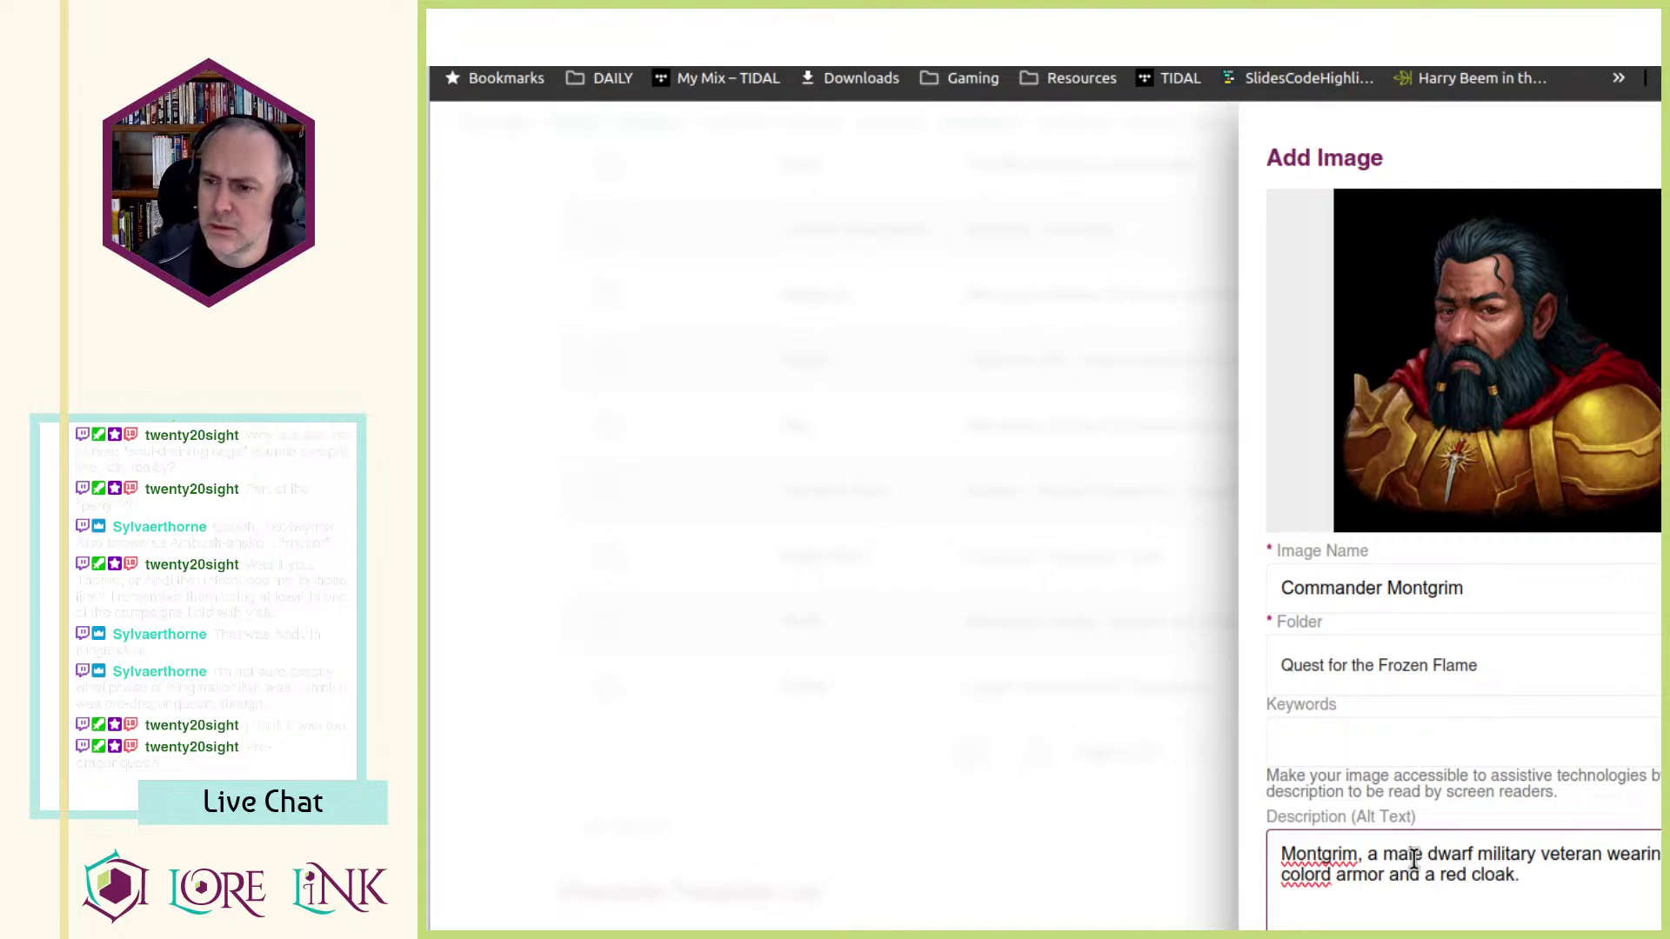
scroll(1461, 656, down, 3)
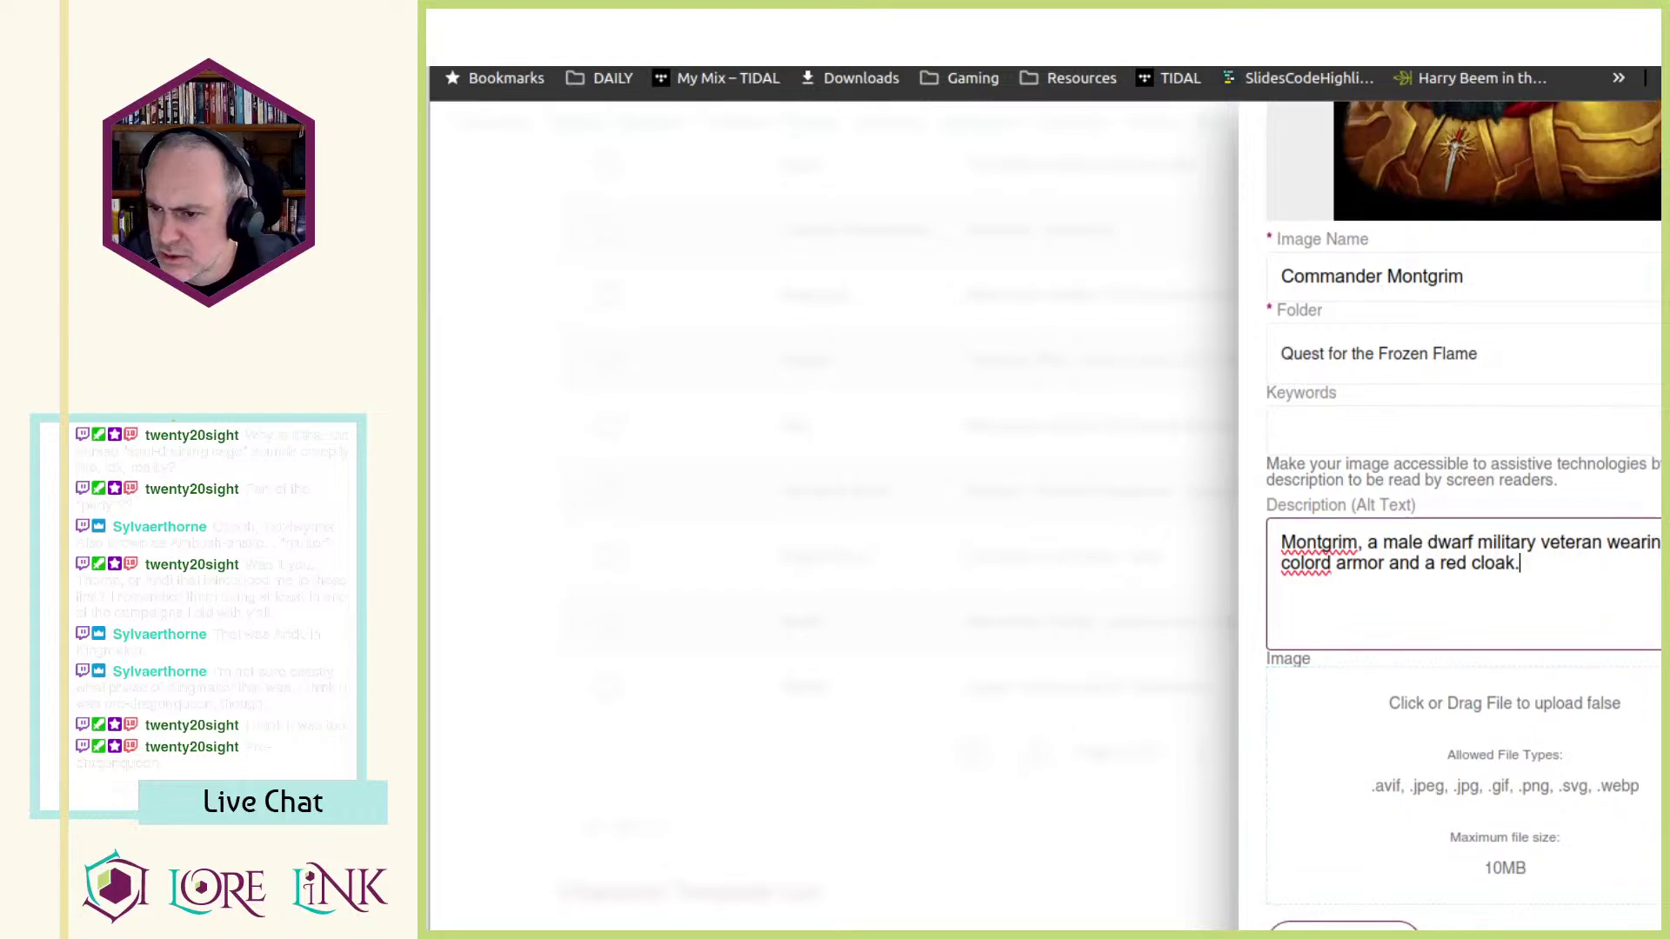
click(1344, 927)
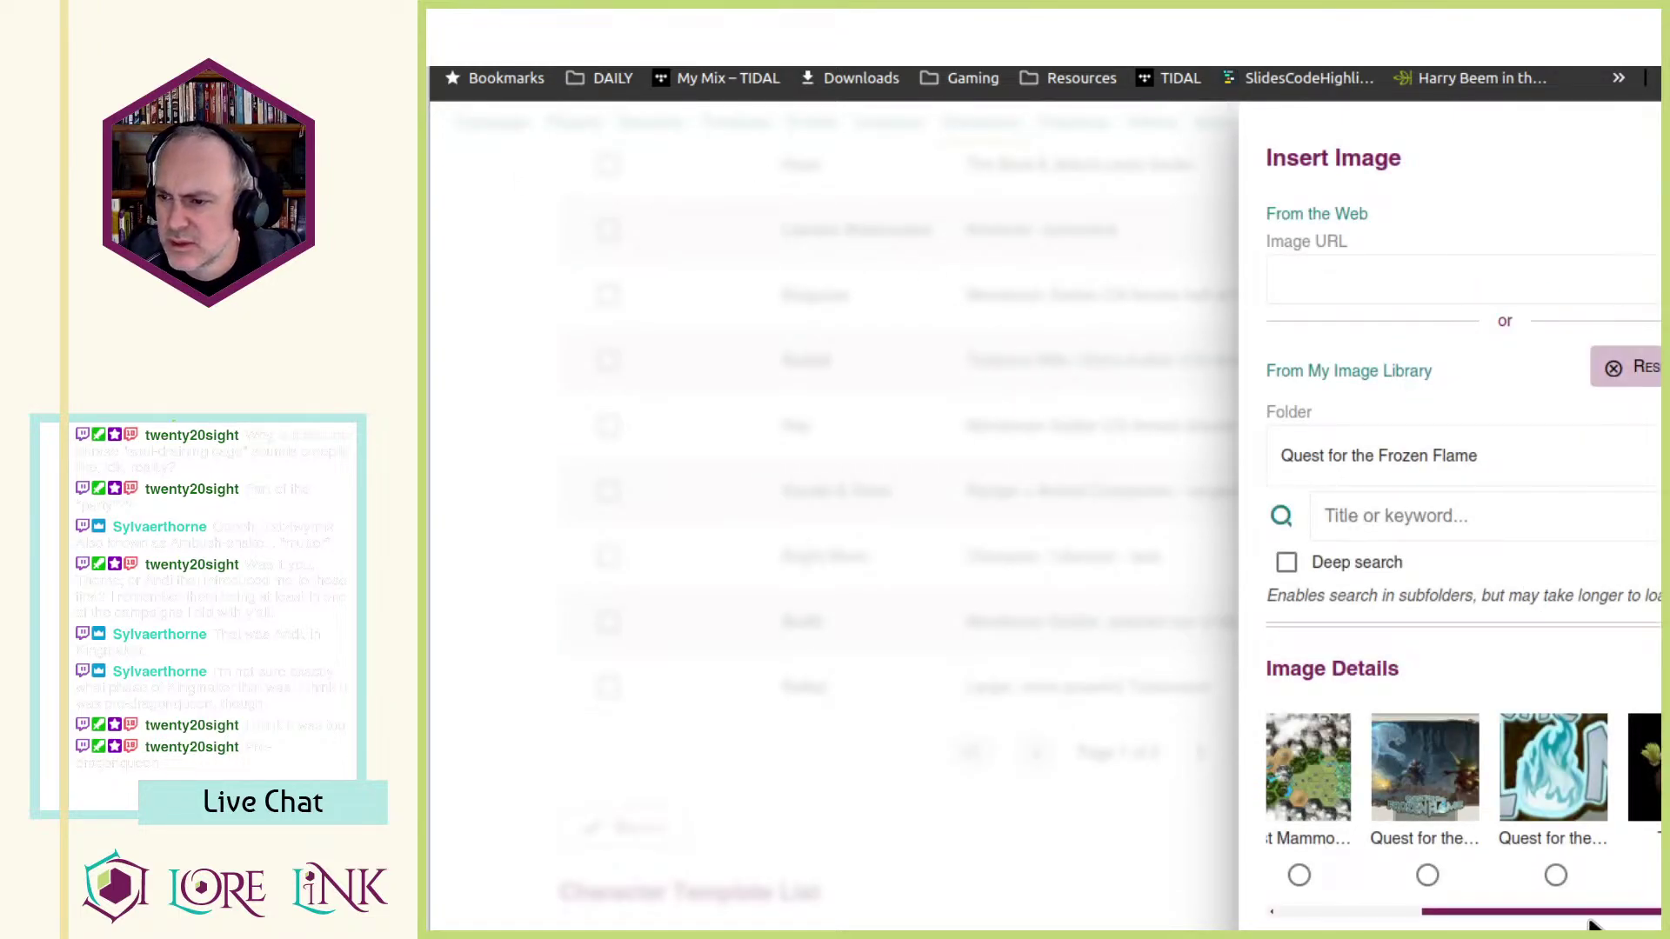
- Insert the Commander Montgrim image from the library as the character's portrait and finish creating the character
drag(1591, 914, 1448, 922)
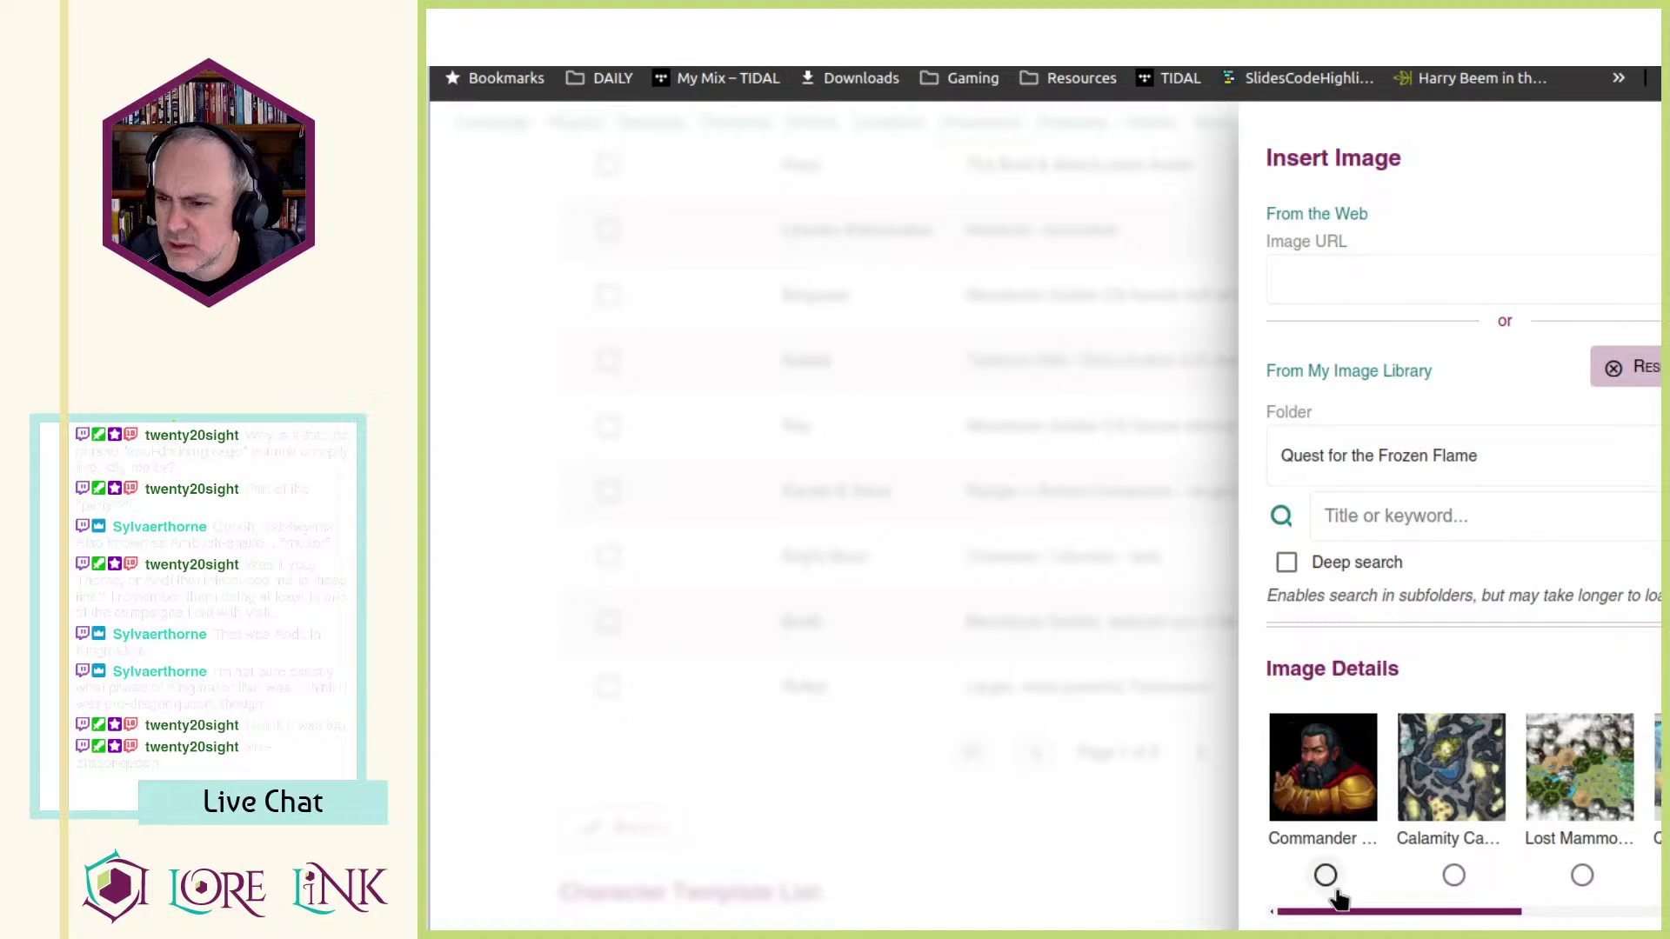
click(1325, 876)
scroll(1583, 898, down, 5)
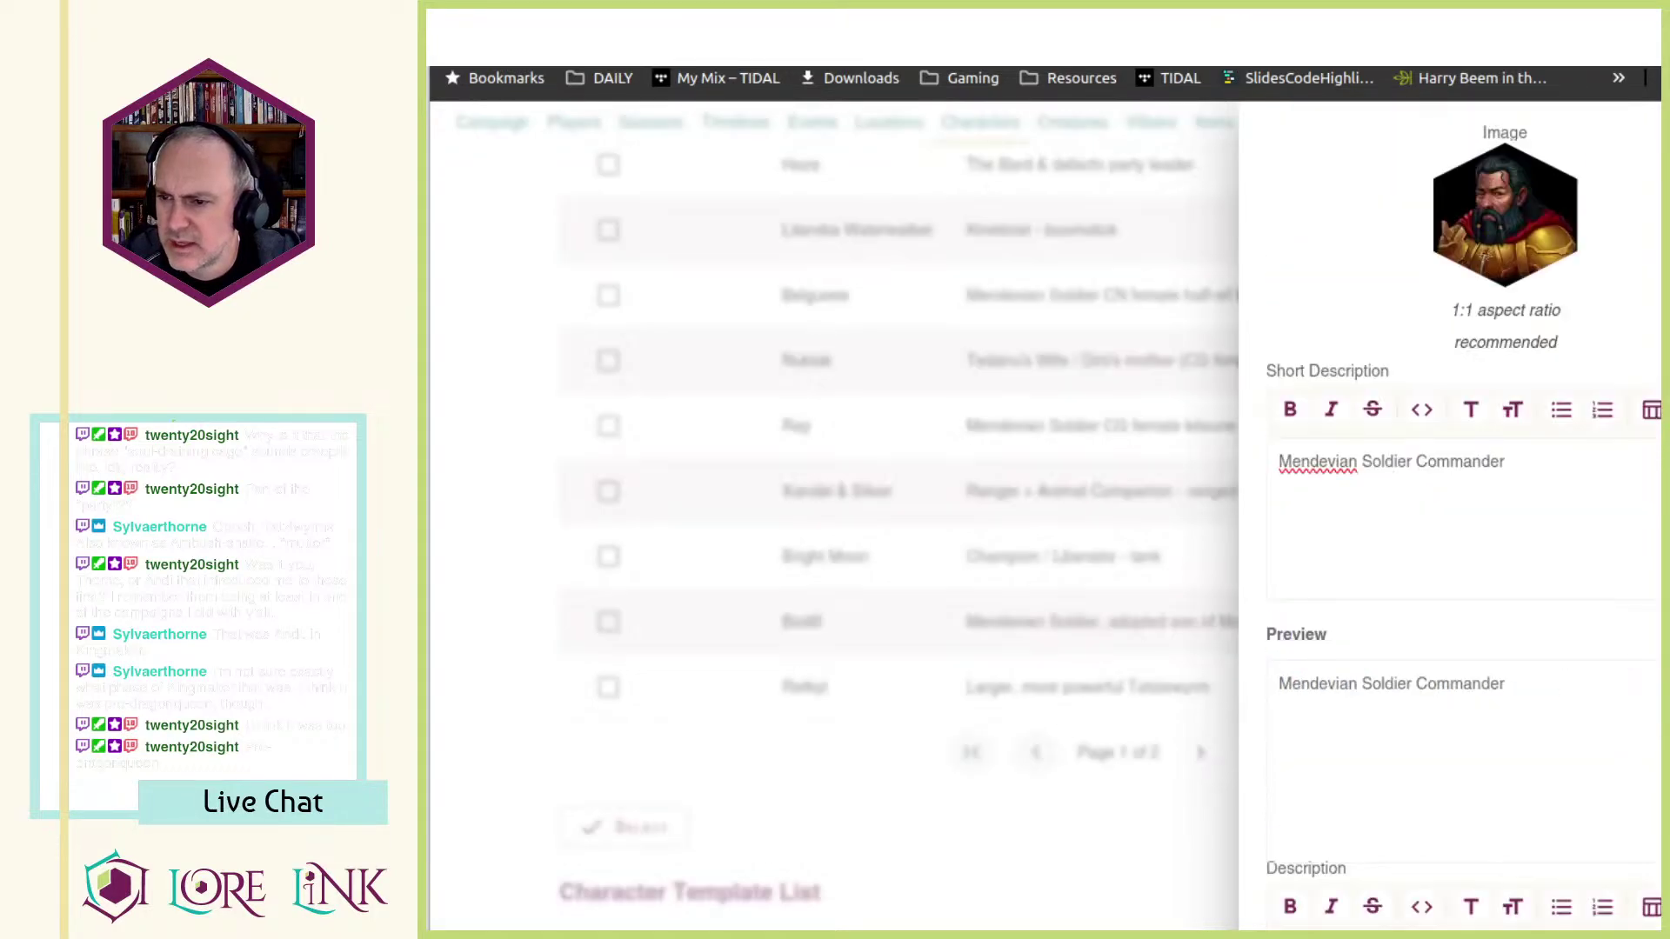
scroll(1602, 473, down, 5)
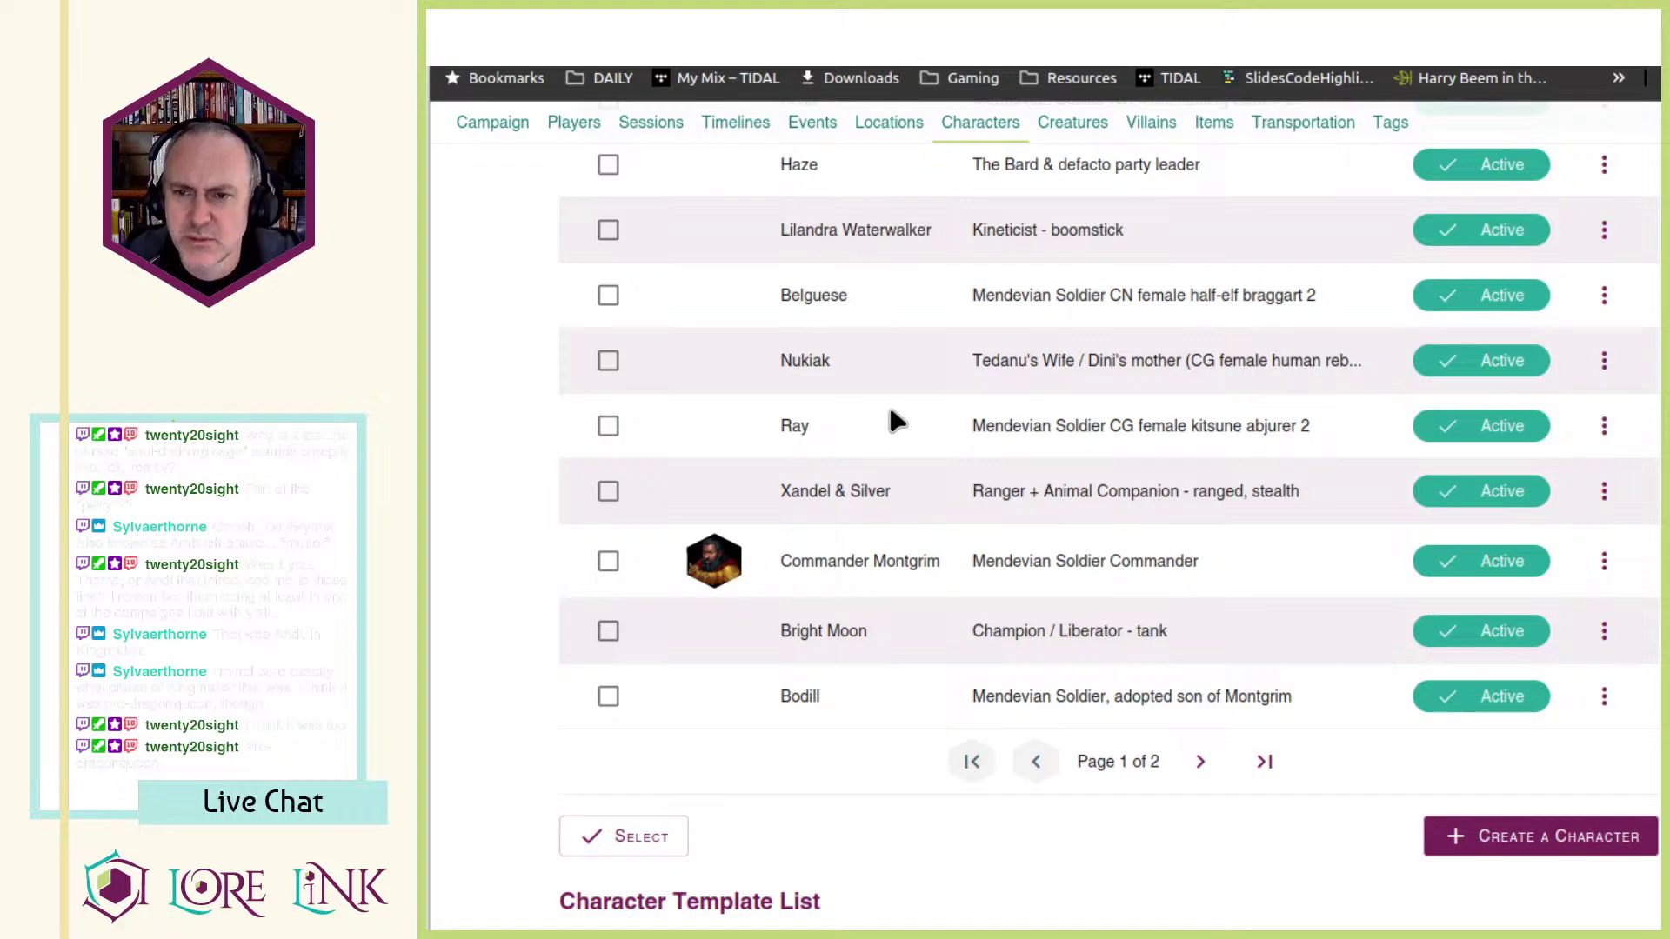
- Find Commander Montgrim in the campaign's character list and check the options for his entry
scroll(930, 383, up, 5)
scroll(932, 387, down, 7)
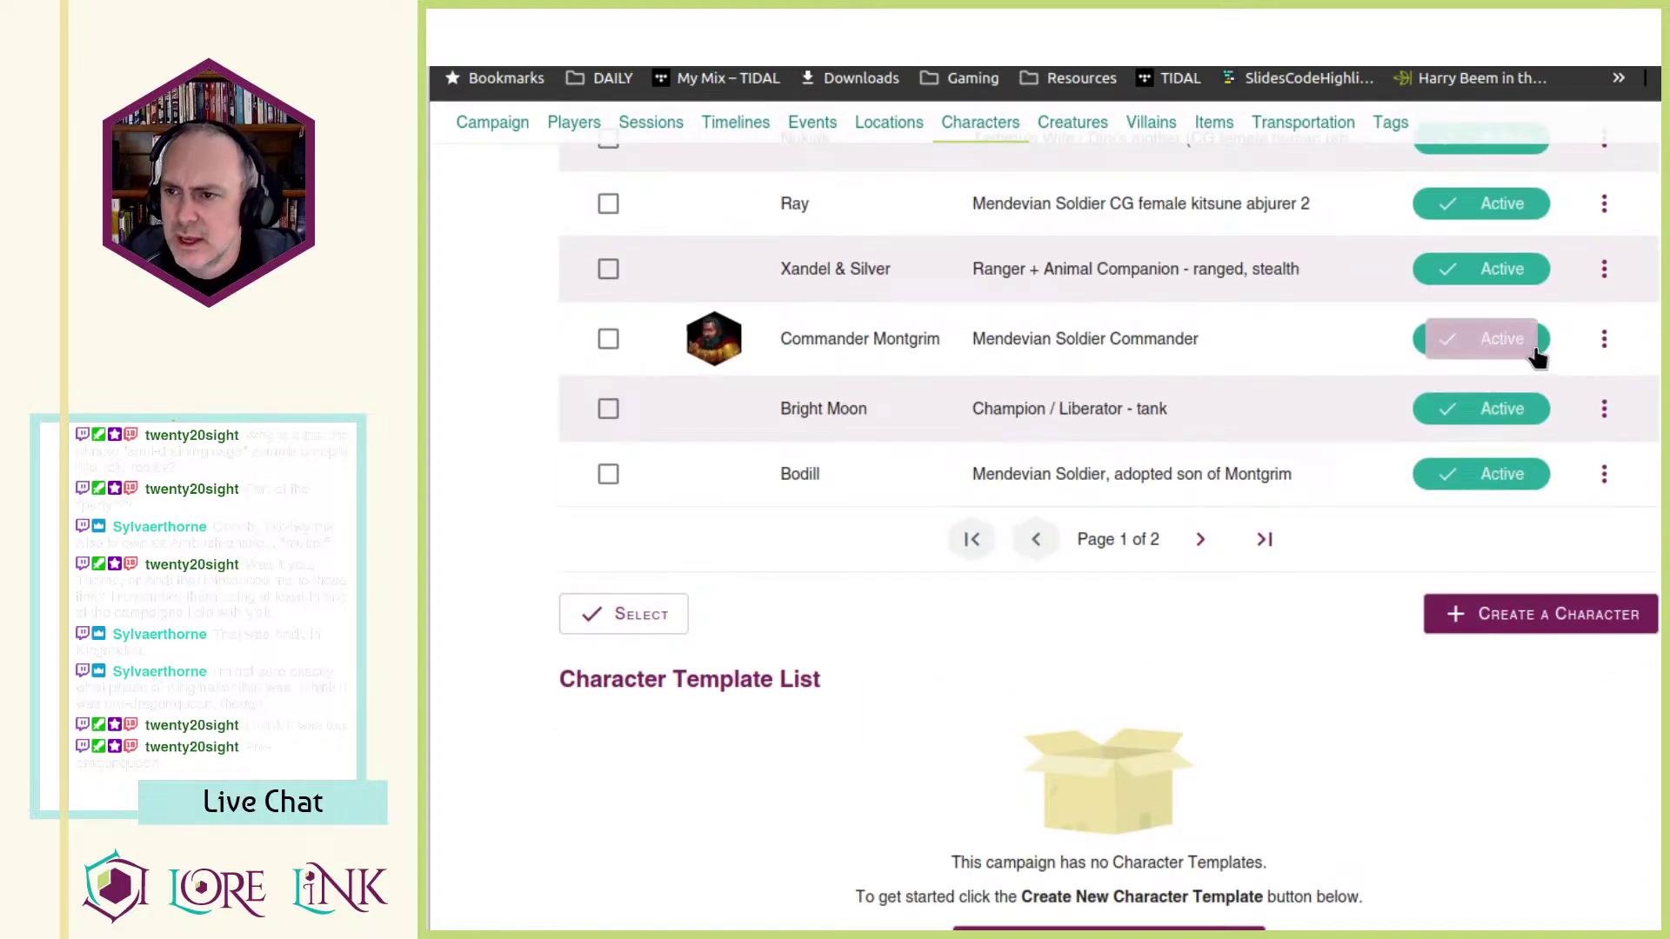
click(1604, 339)
click(1486, 816)
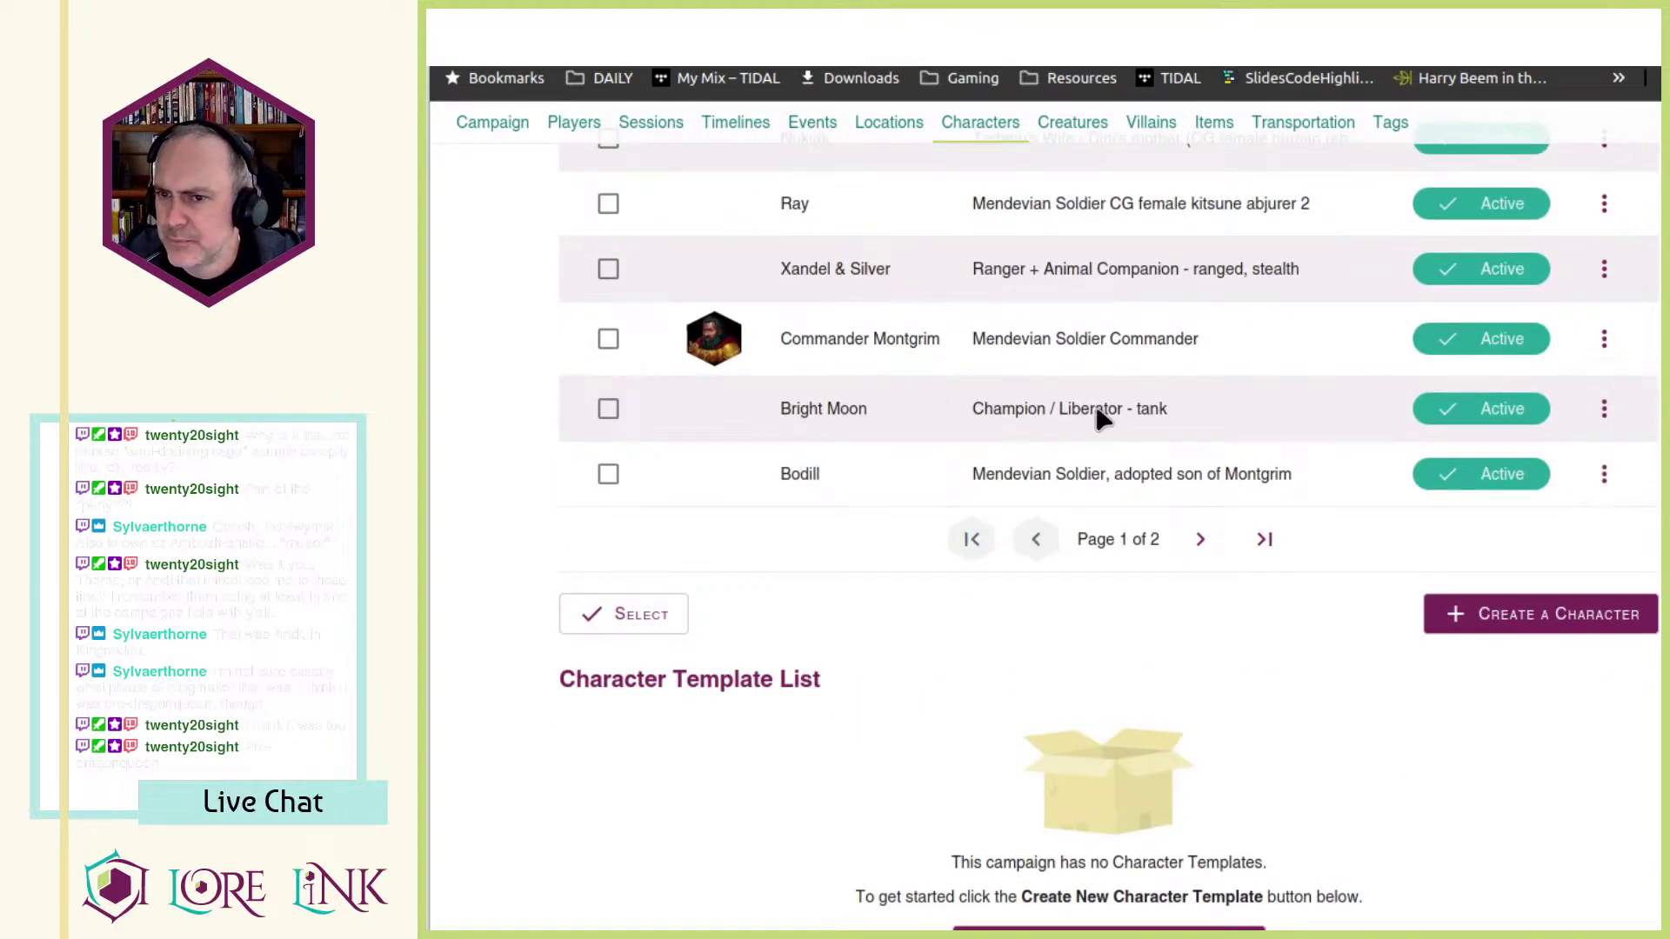
- Check the locations and game objects associated with the event, and return to the campaign's character list
click(574, 31)
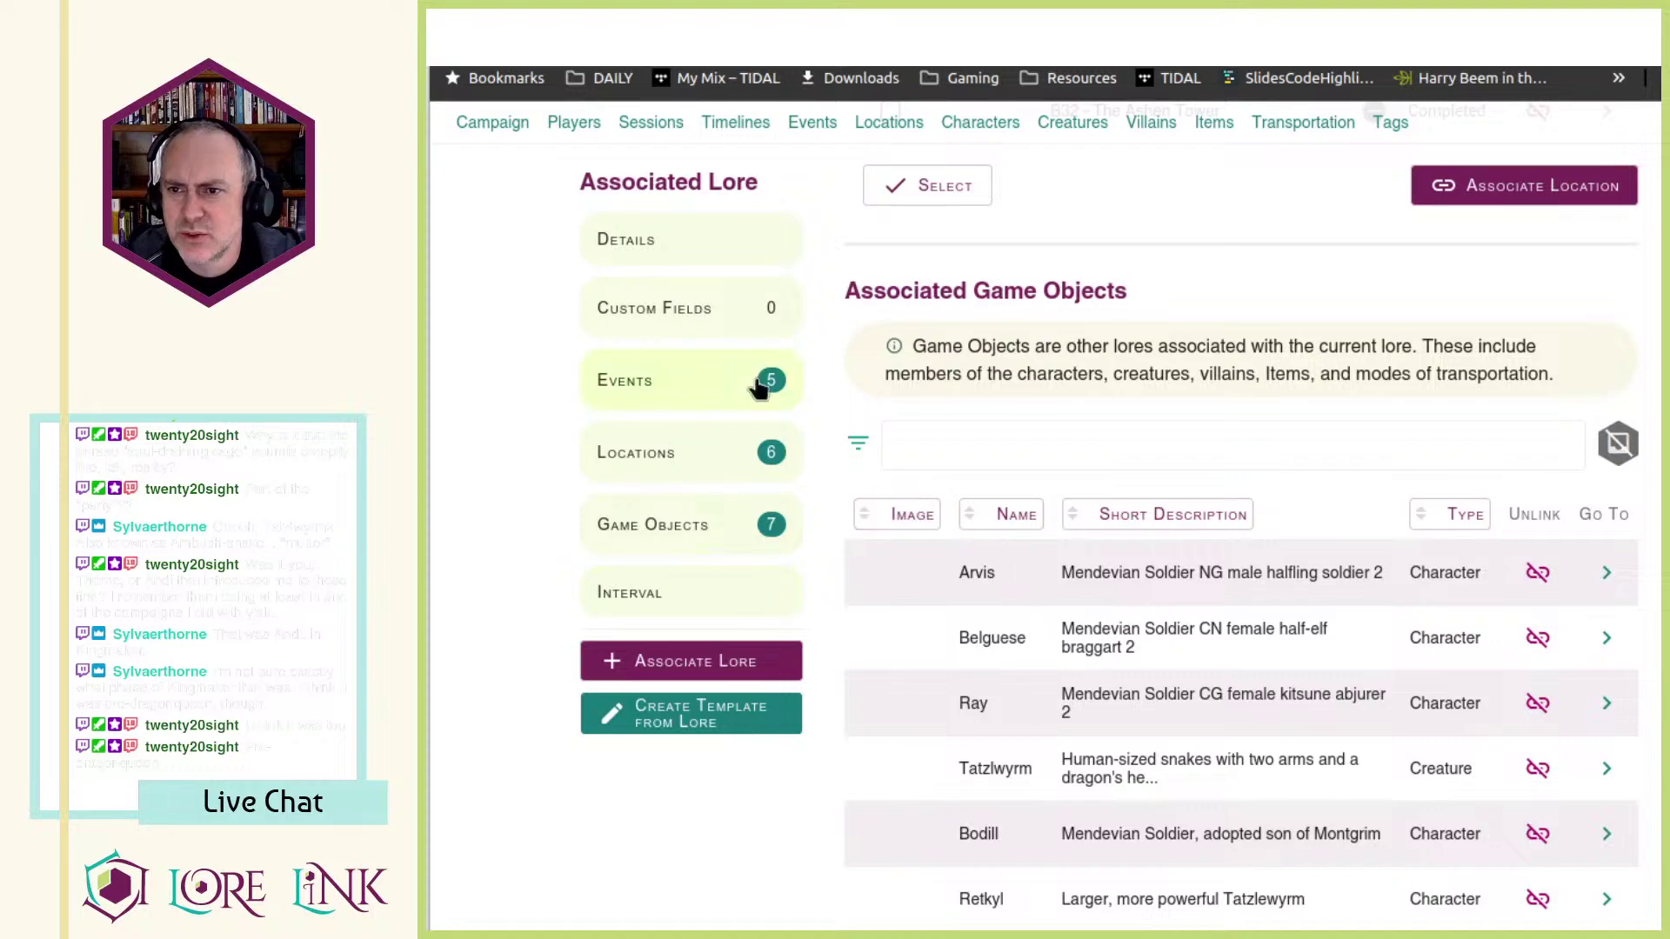
scroll(1125, 551, up, 6)
scroll(1125, 552, down, 3)
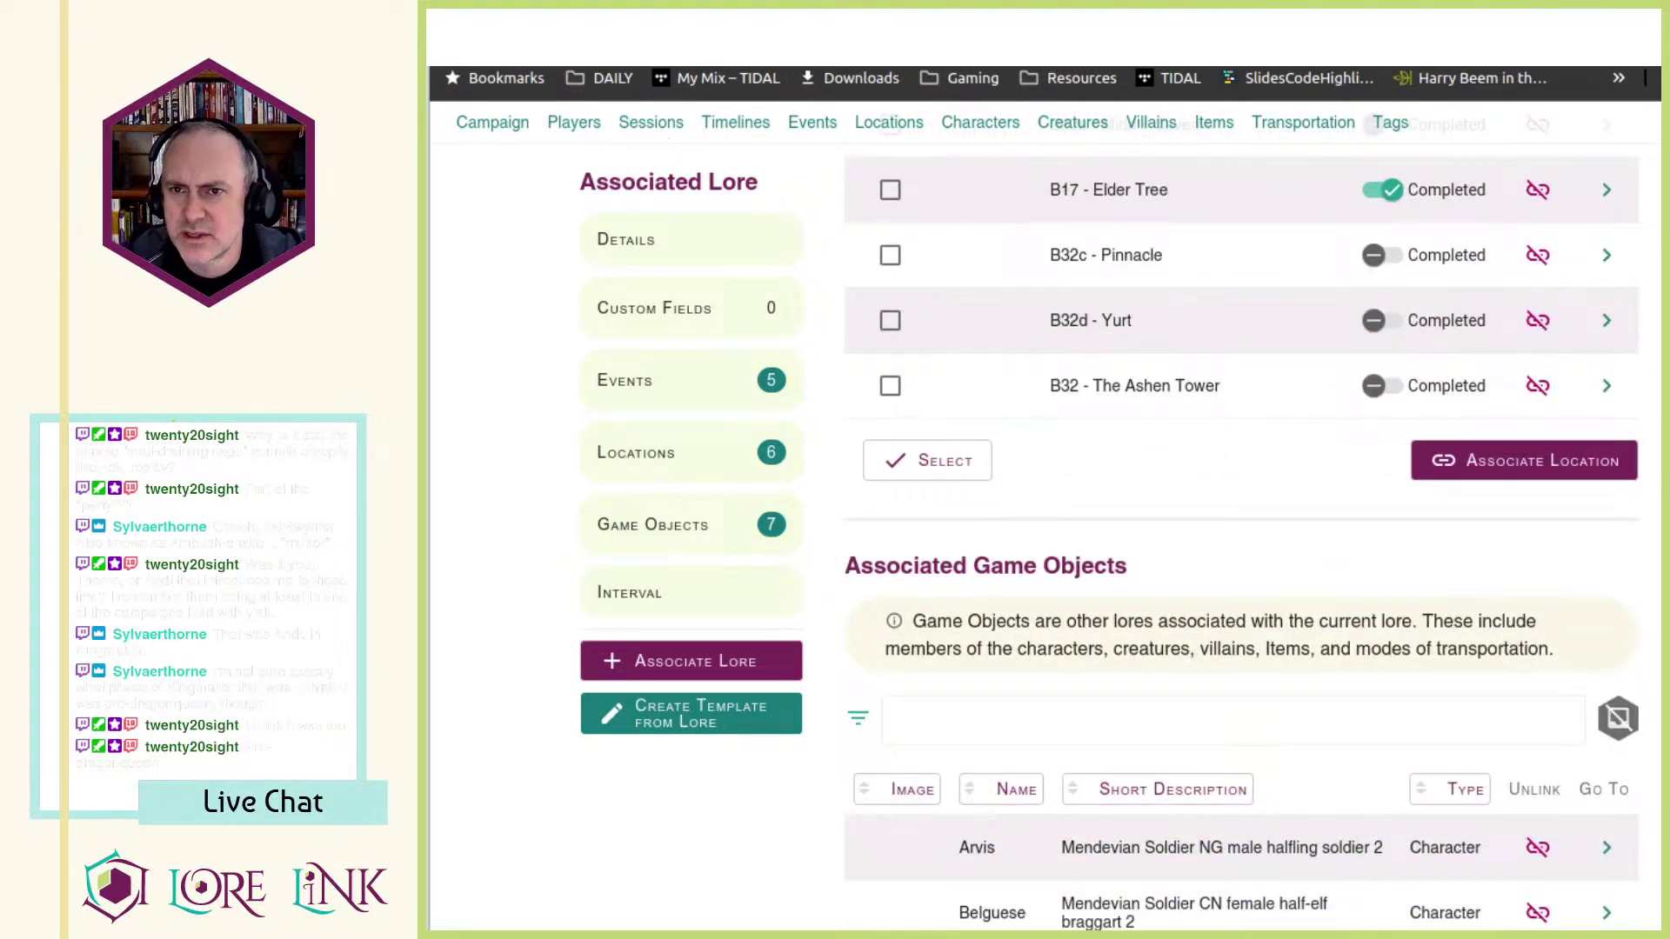
click(574, 30)
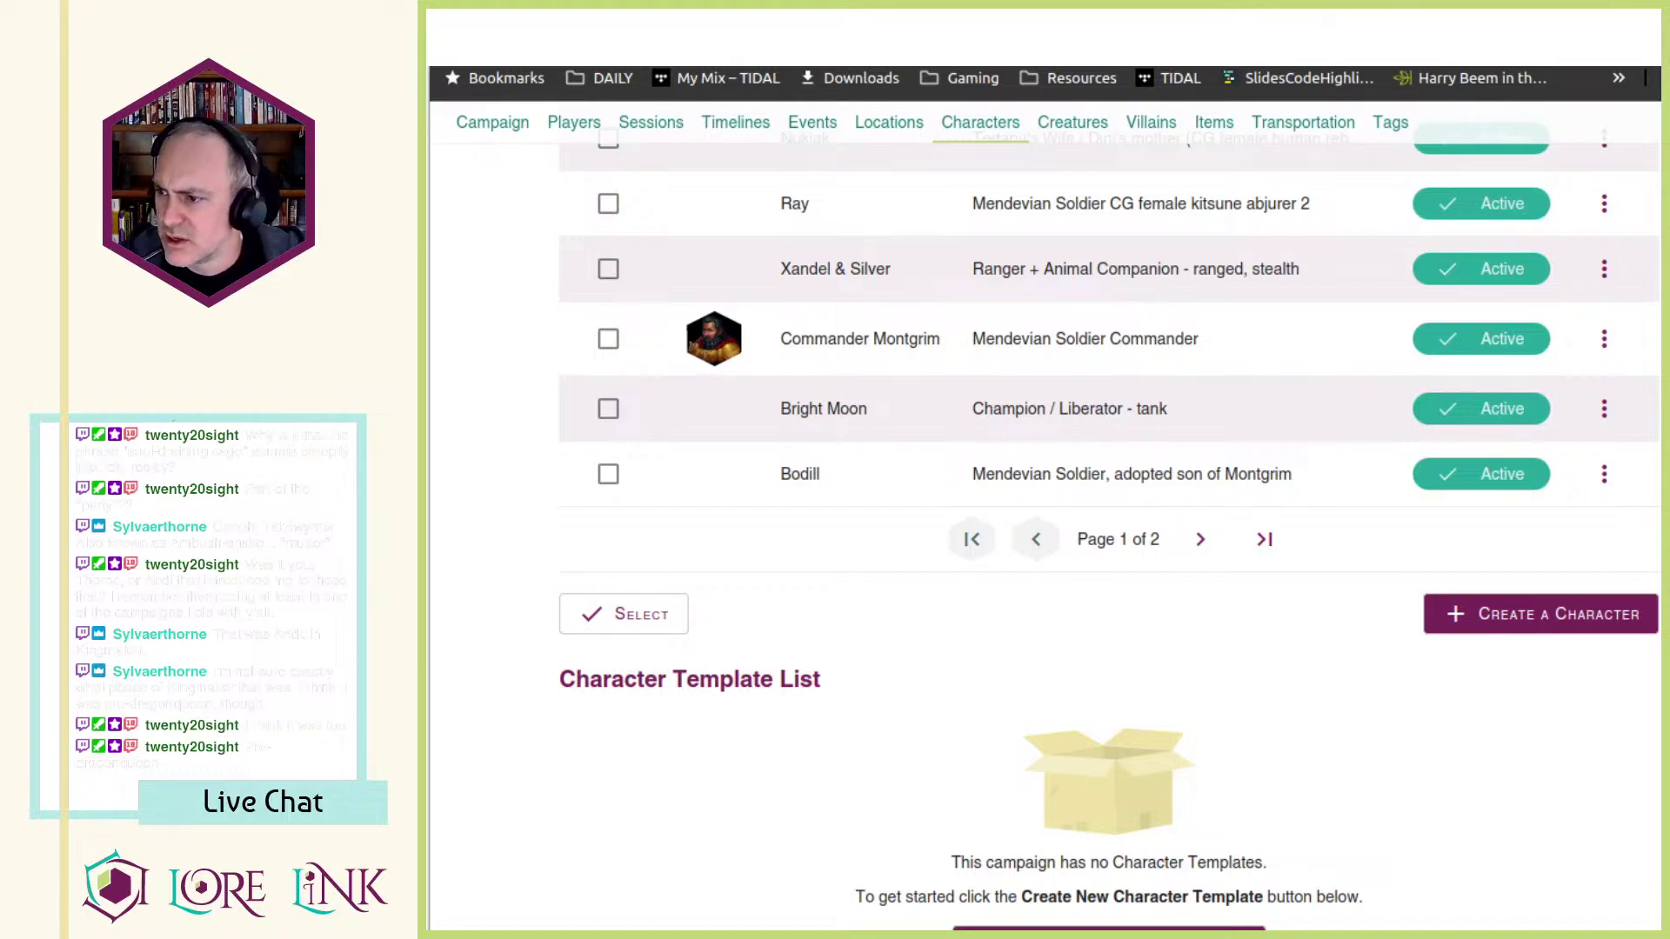
- Start a new character named "Moro" with the short description "Mendevian Lieutenant", correcting the spelling of the rank
click(1535, 614)
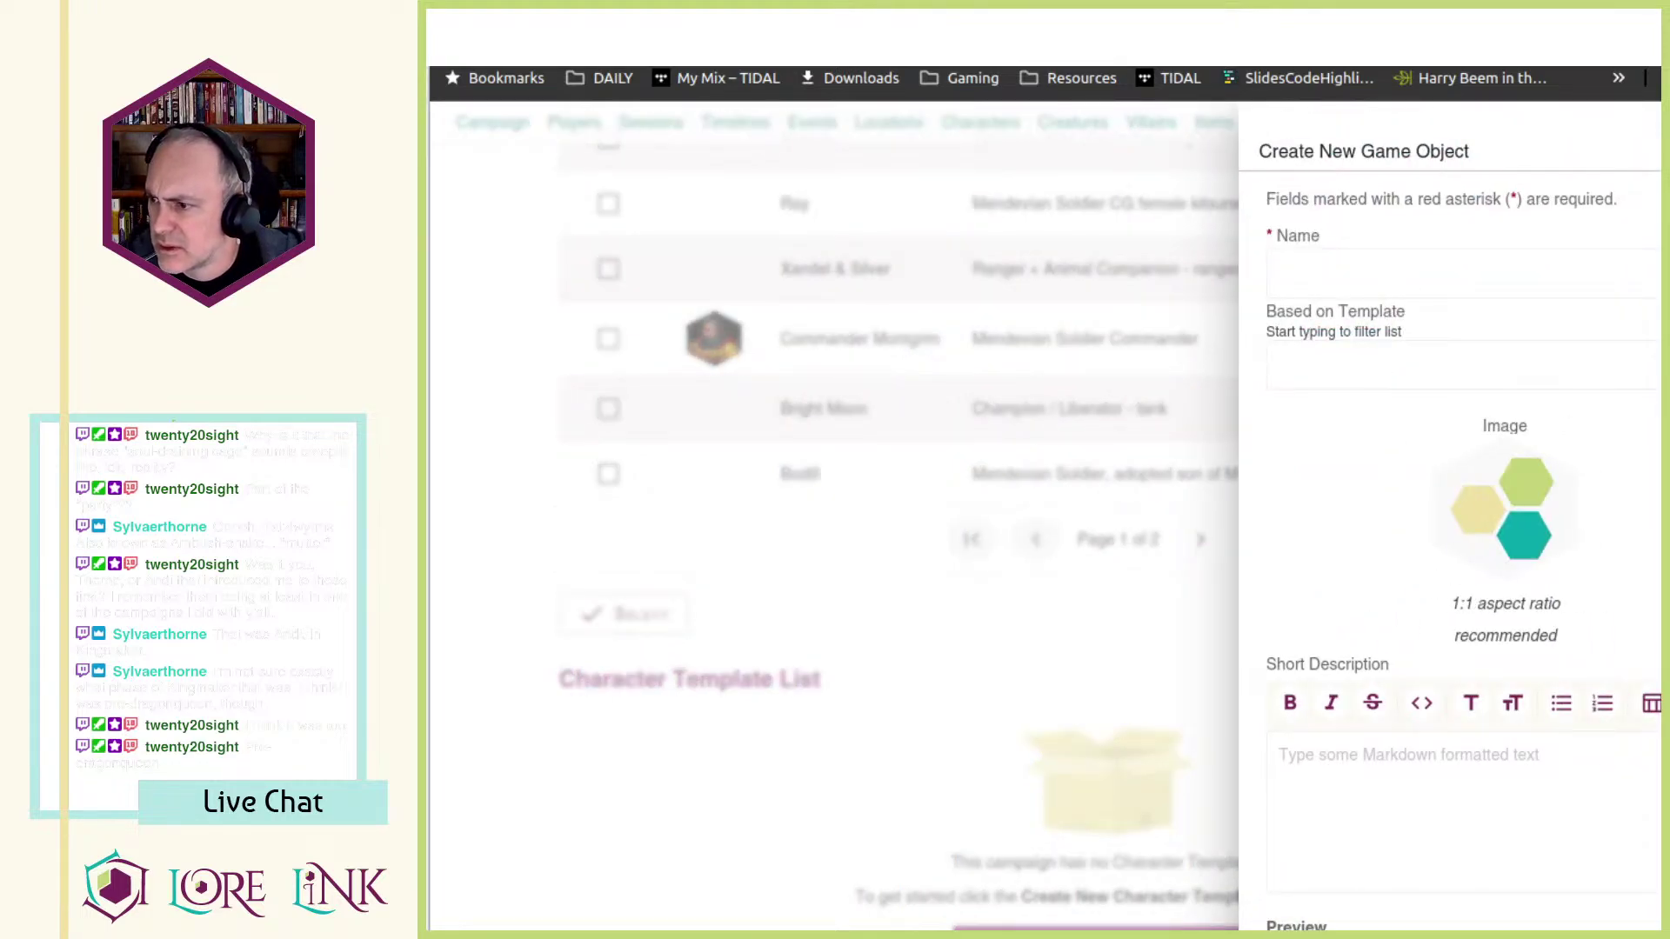
click(1310, 292)
text(Moro)
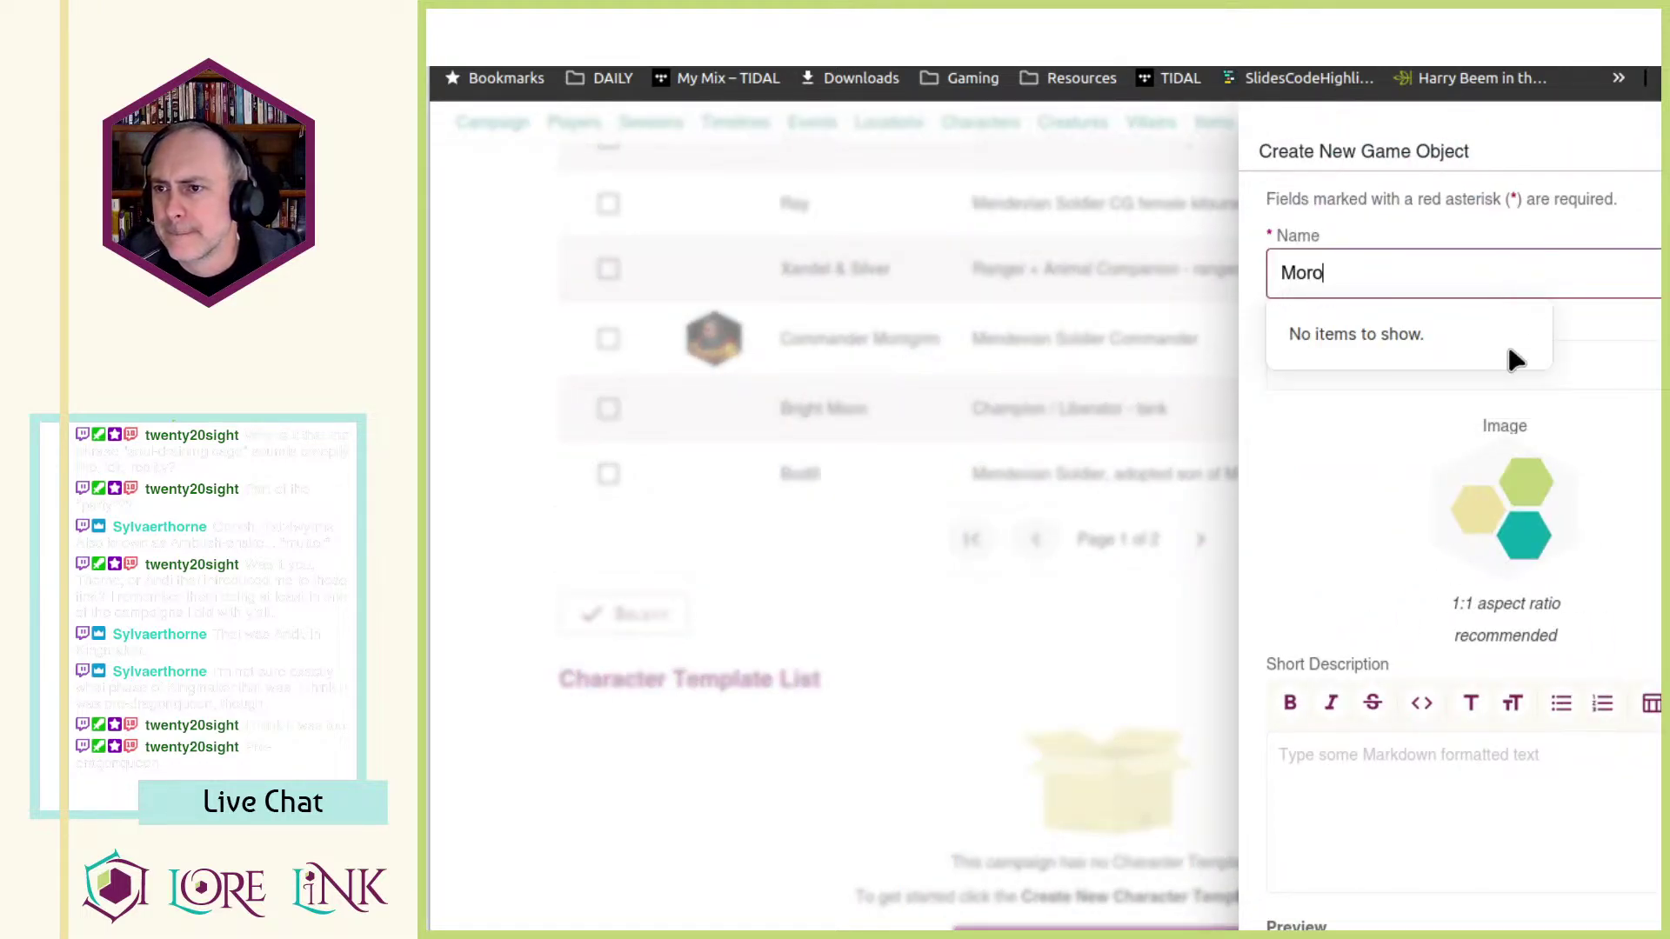
click(1302, 521)
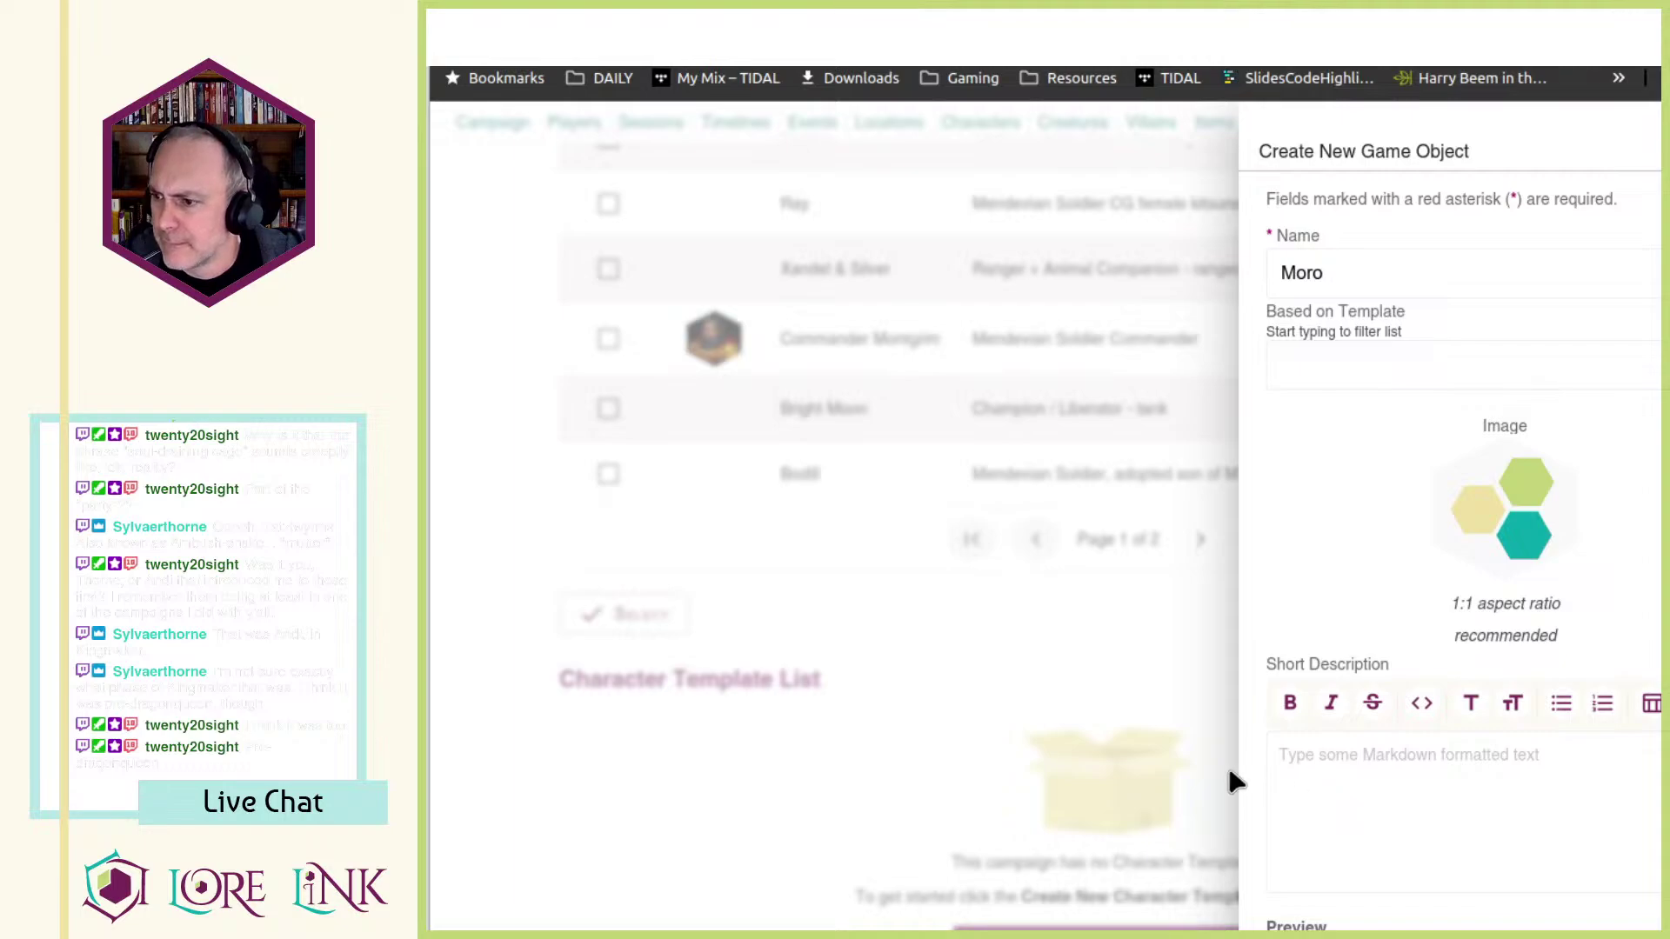
text(Mendeviuua)
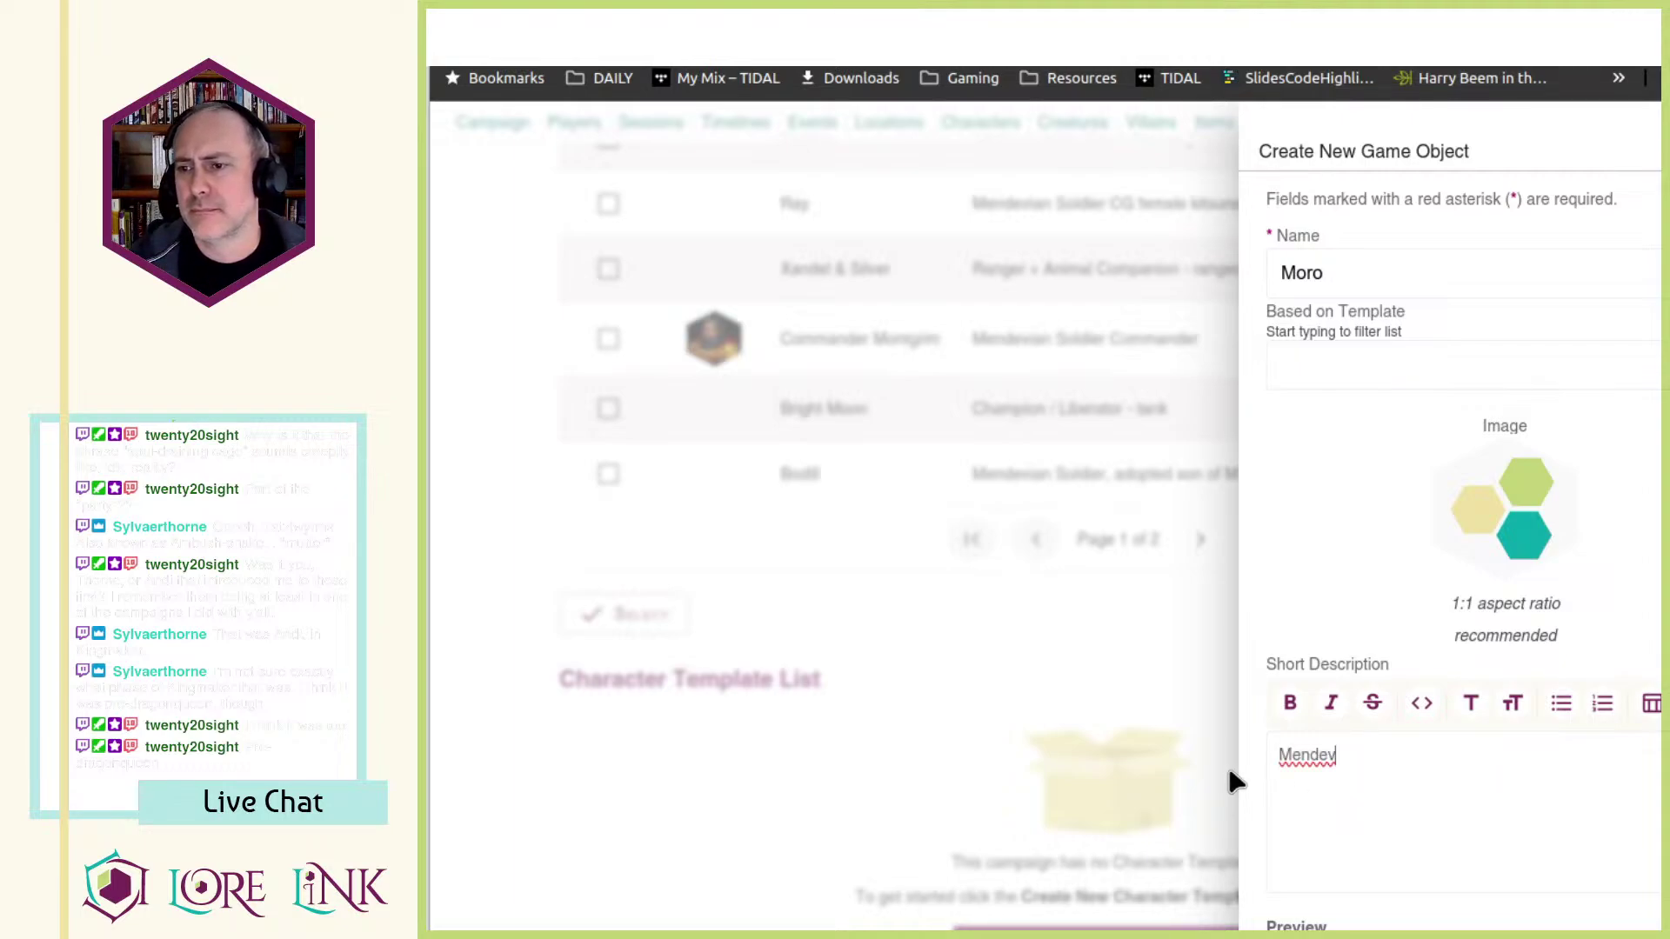
key(BackSpace)
key(BackSpace)
key(BackSpace)
text(an Leu)
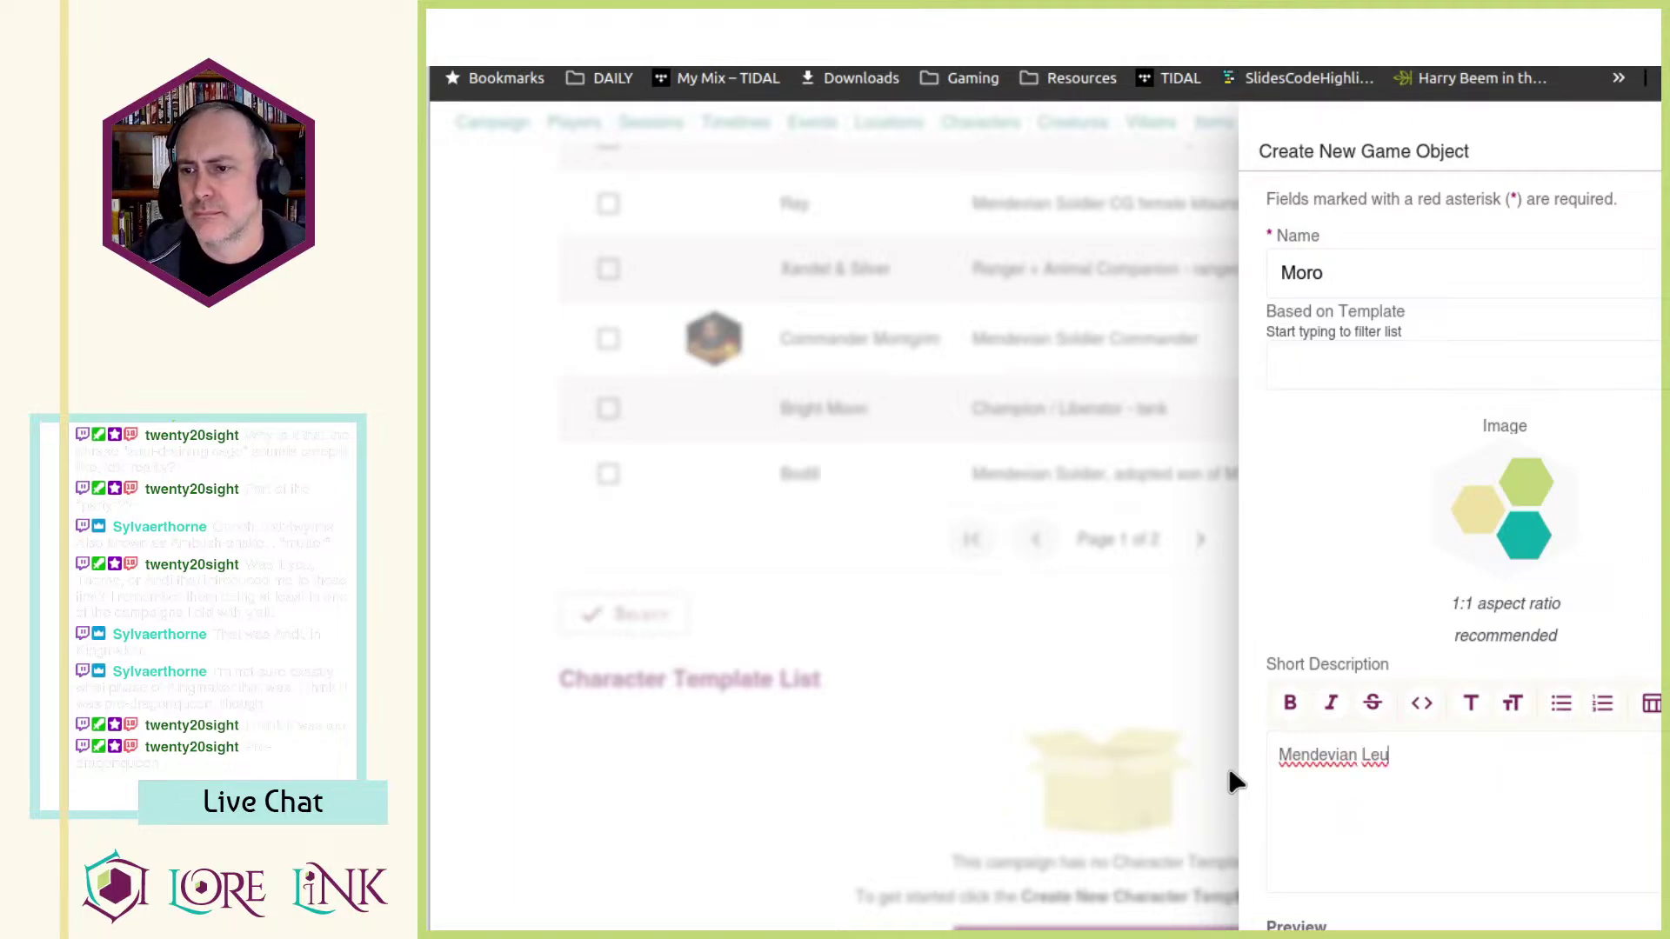
text(tenant)
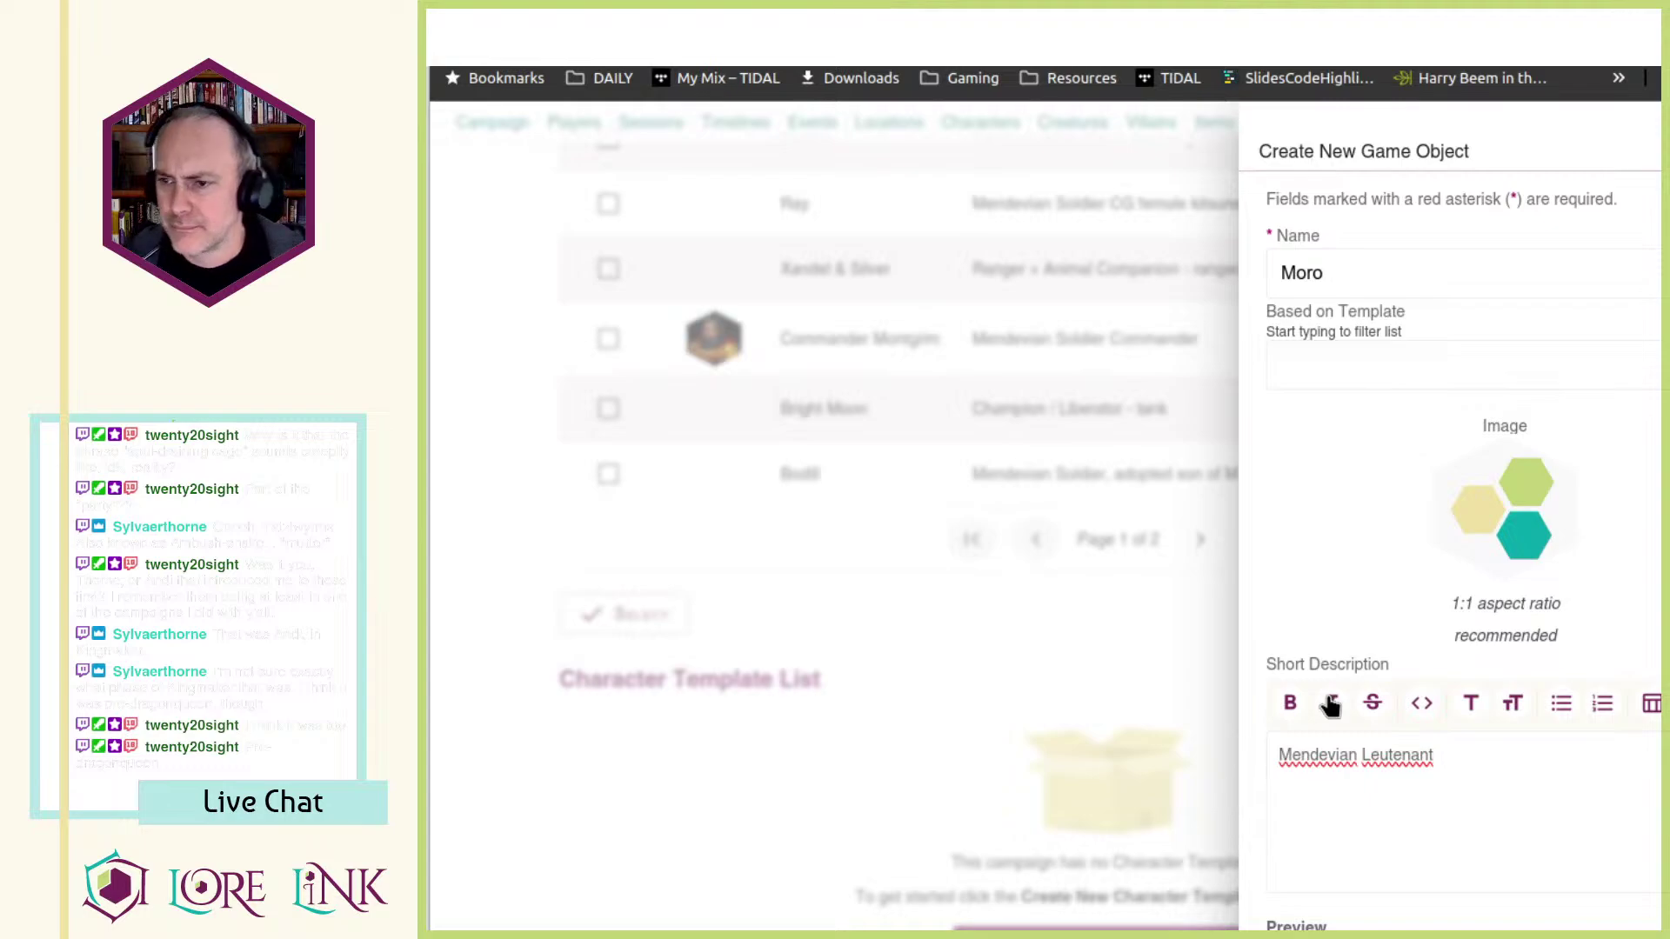
right_click(1415, 757)
click(1474, 155)
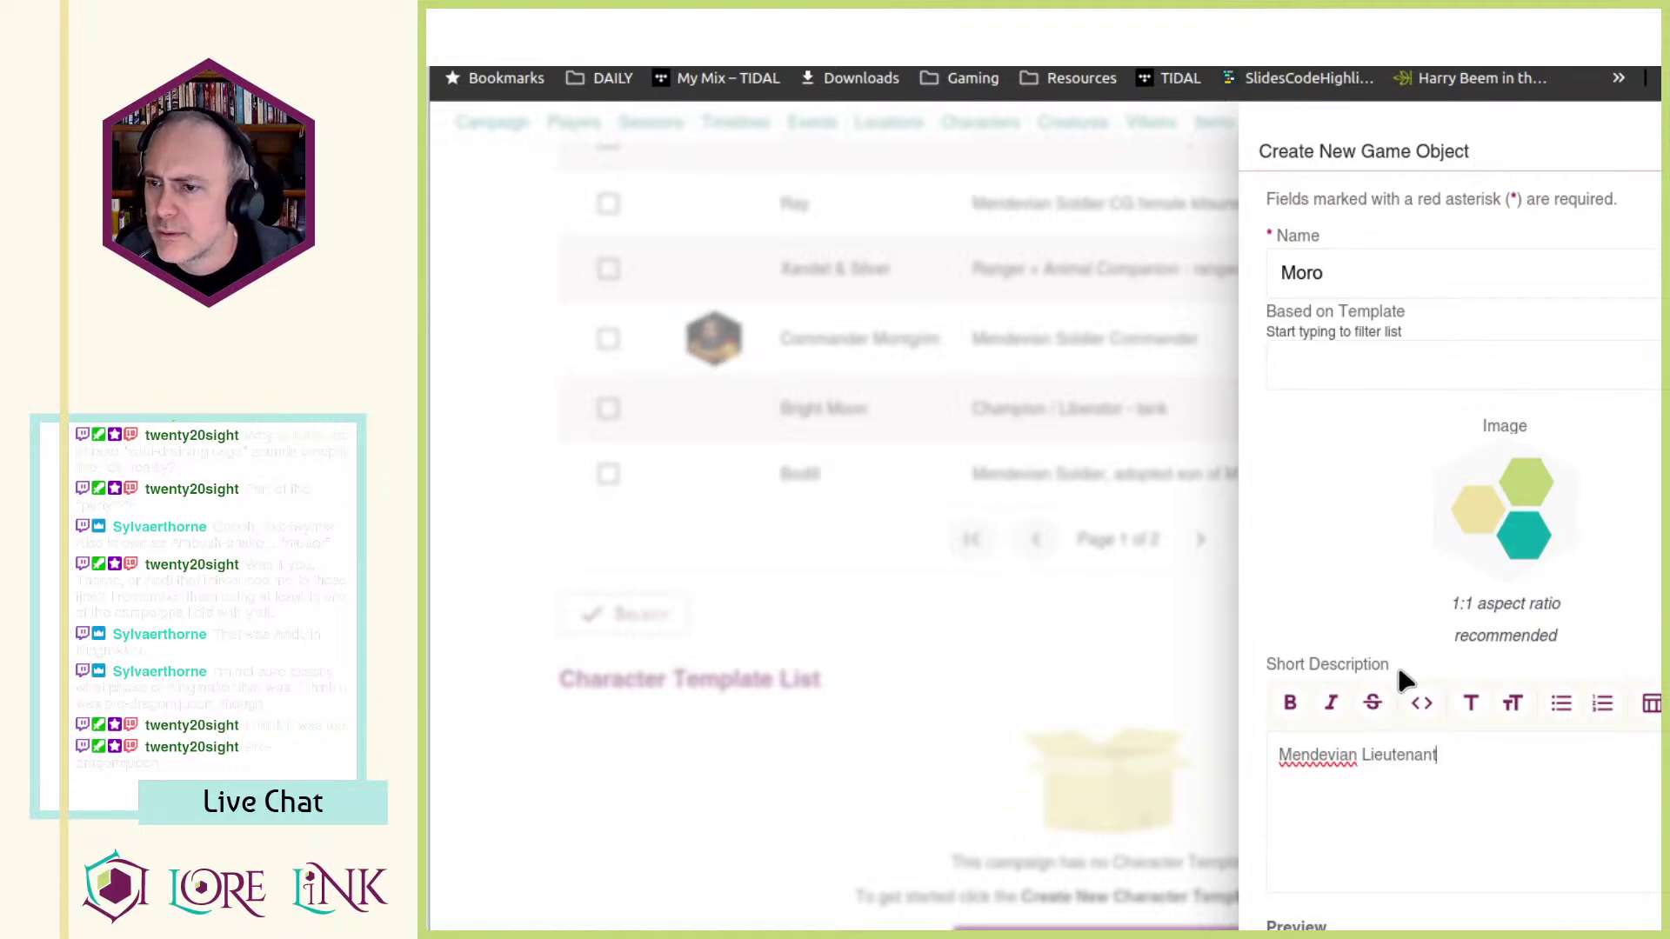
- Fill in Moro's description as "LG nonbinary half-orc battlemuse 4", removing the stray line about area B18 from the inserted text
key(ctrl+a)
scroll(1558, 783, down, 5)
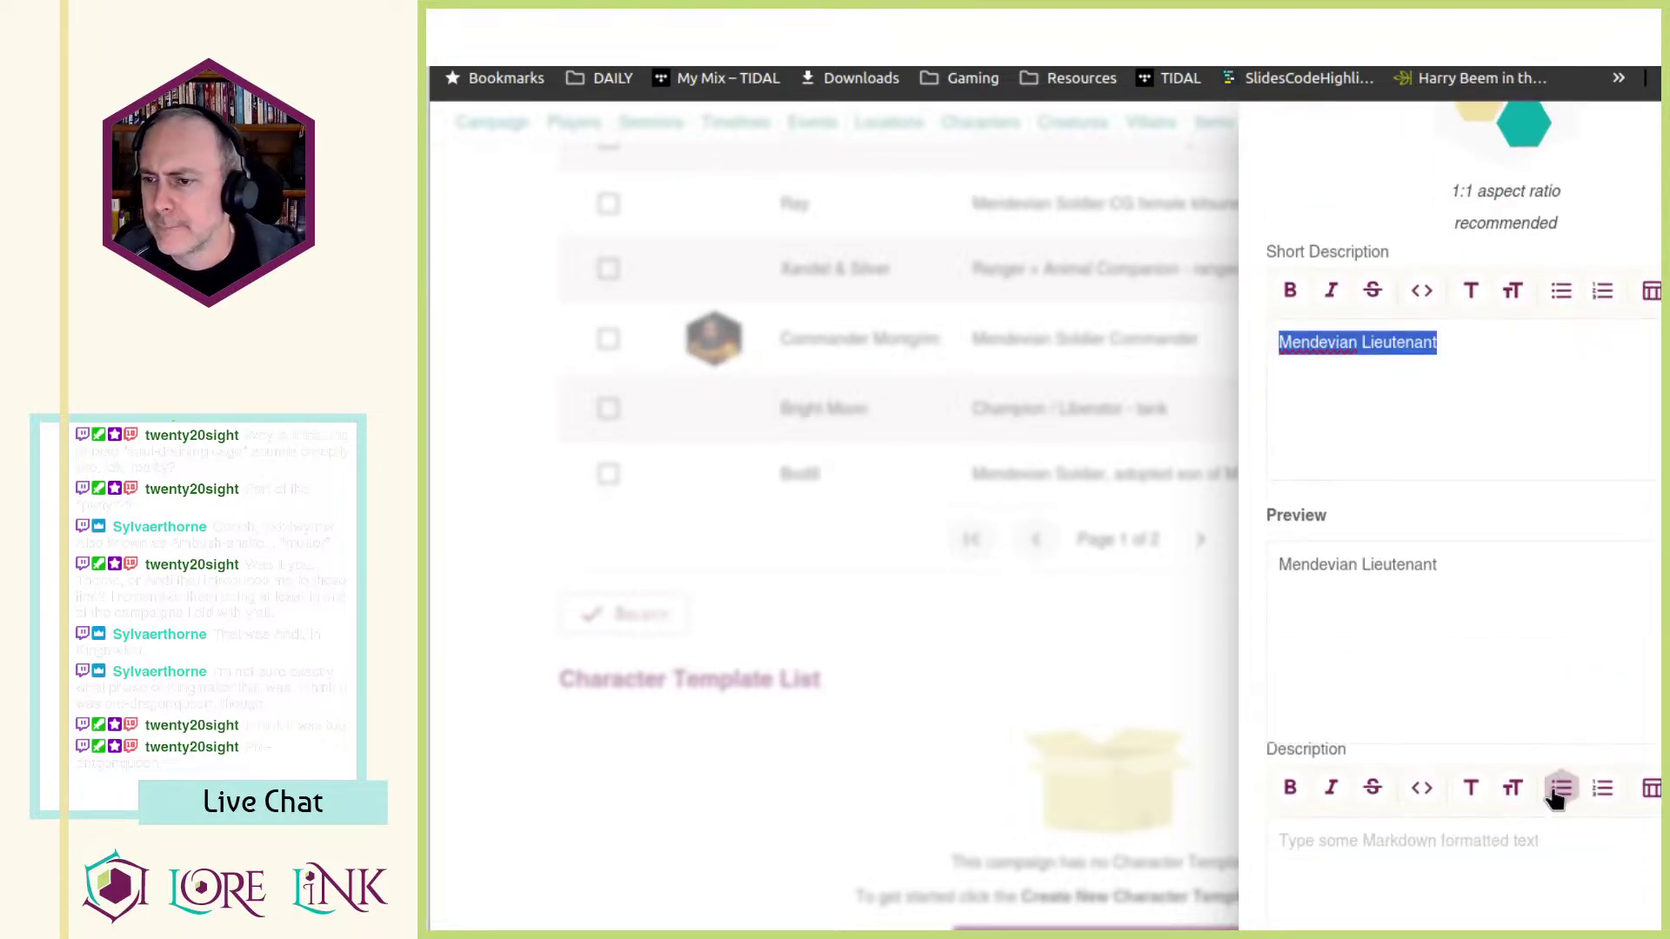
scroll(1580, 850, down, 4)
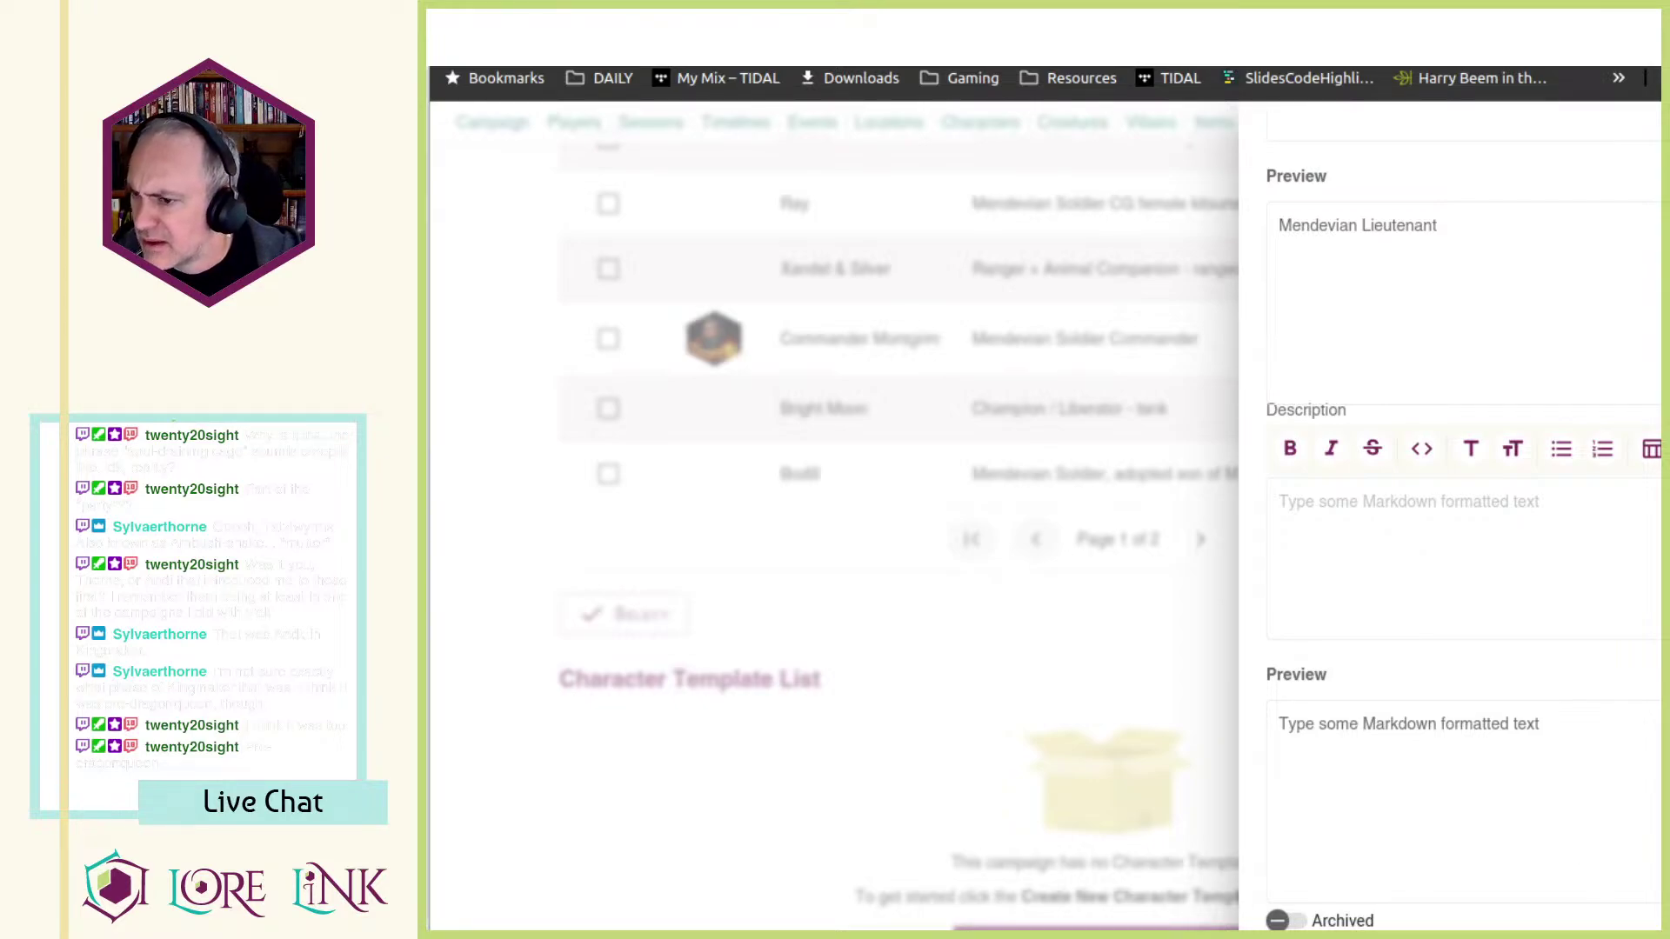
click(1401, 522)
text(LG party to their base (area B18) in exchange for help. nonbinary half-orc battlemuse 4)
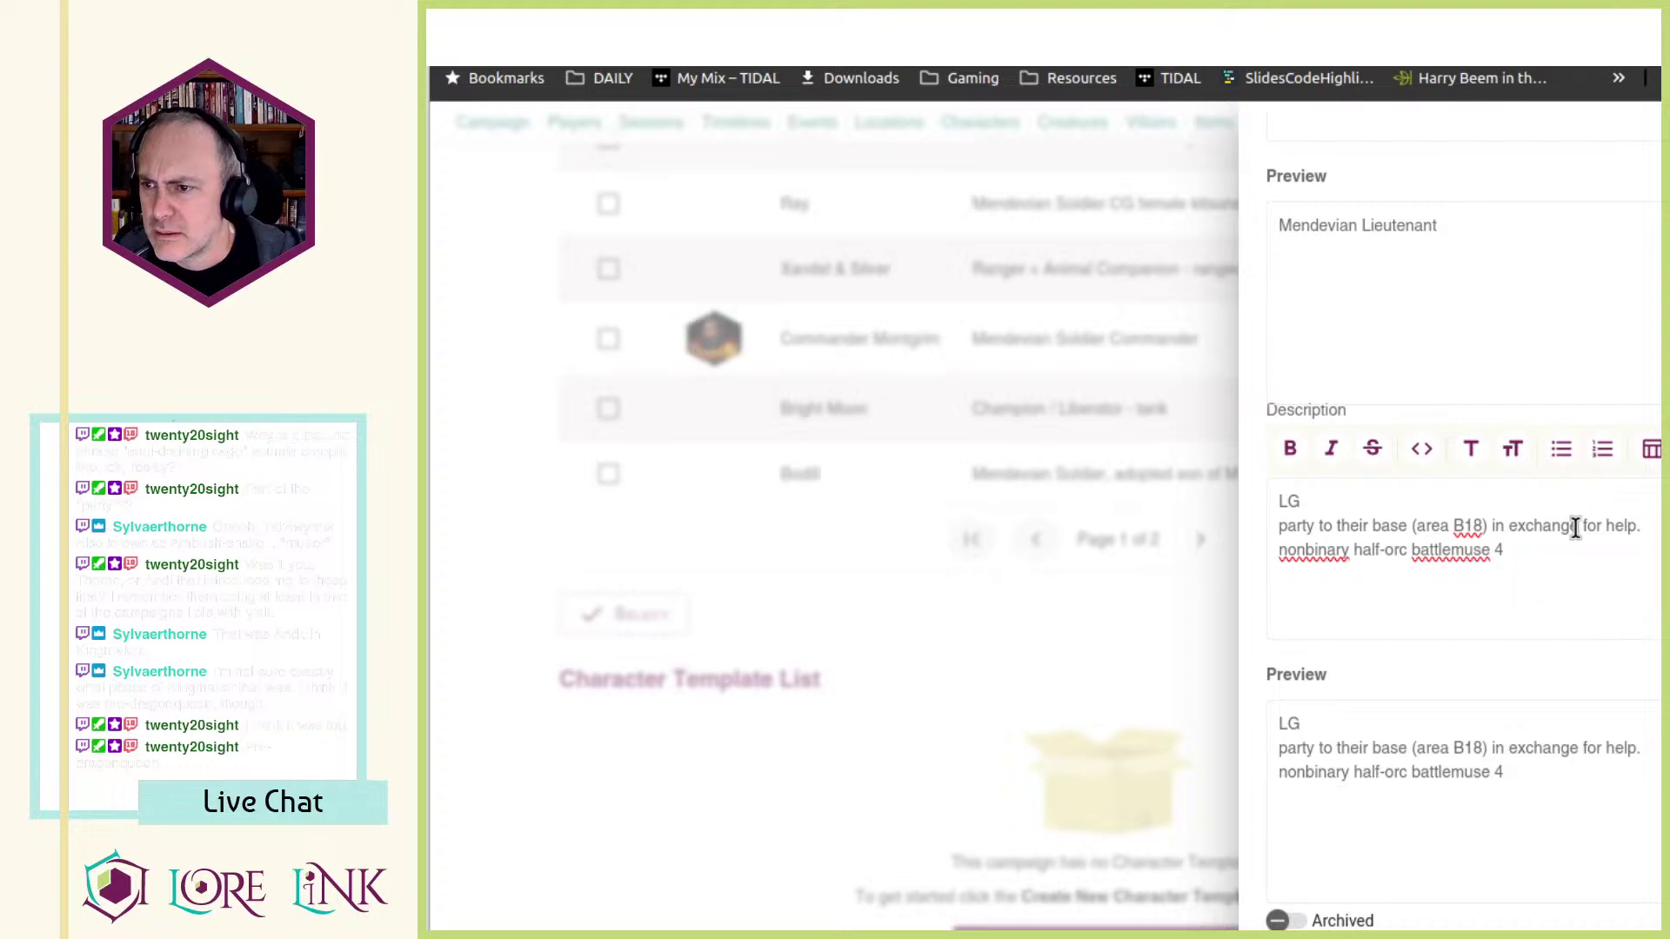
click(1494, 508)
key(shift+Down)
key(shift+End)
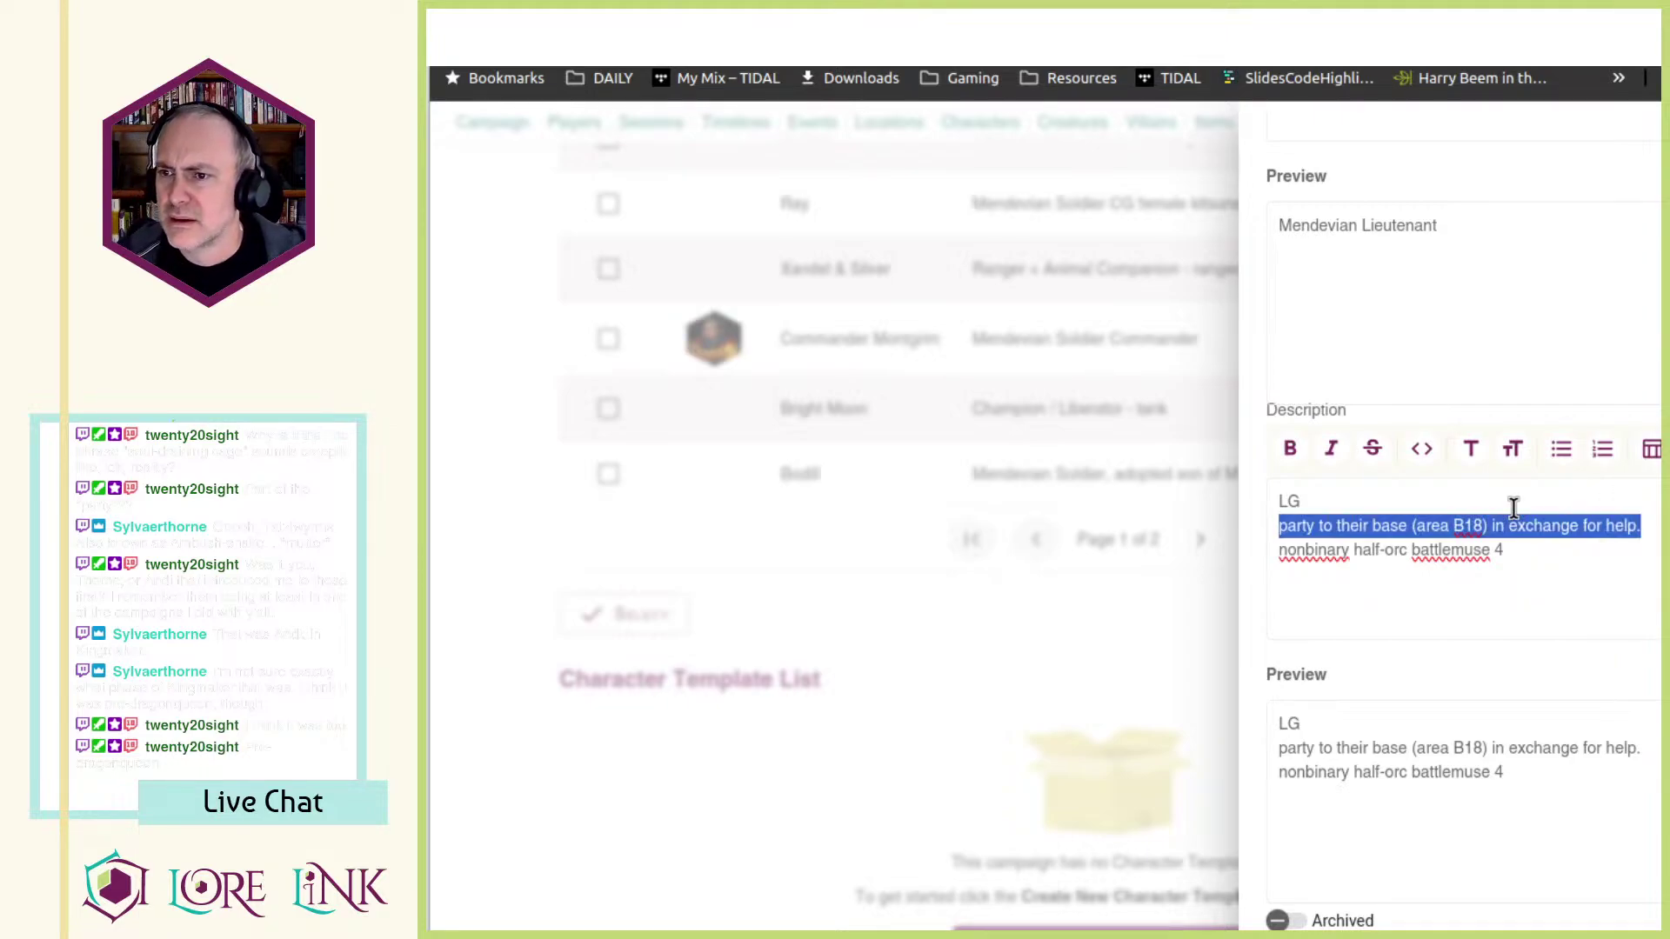
key(Delete)
key(Delete)
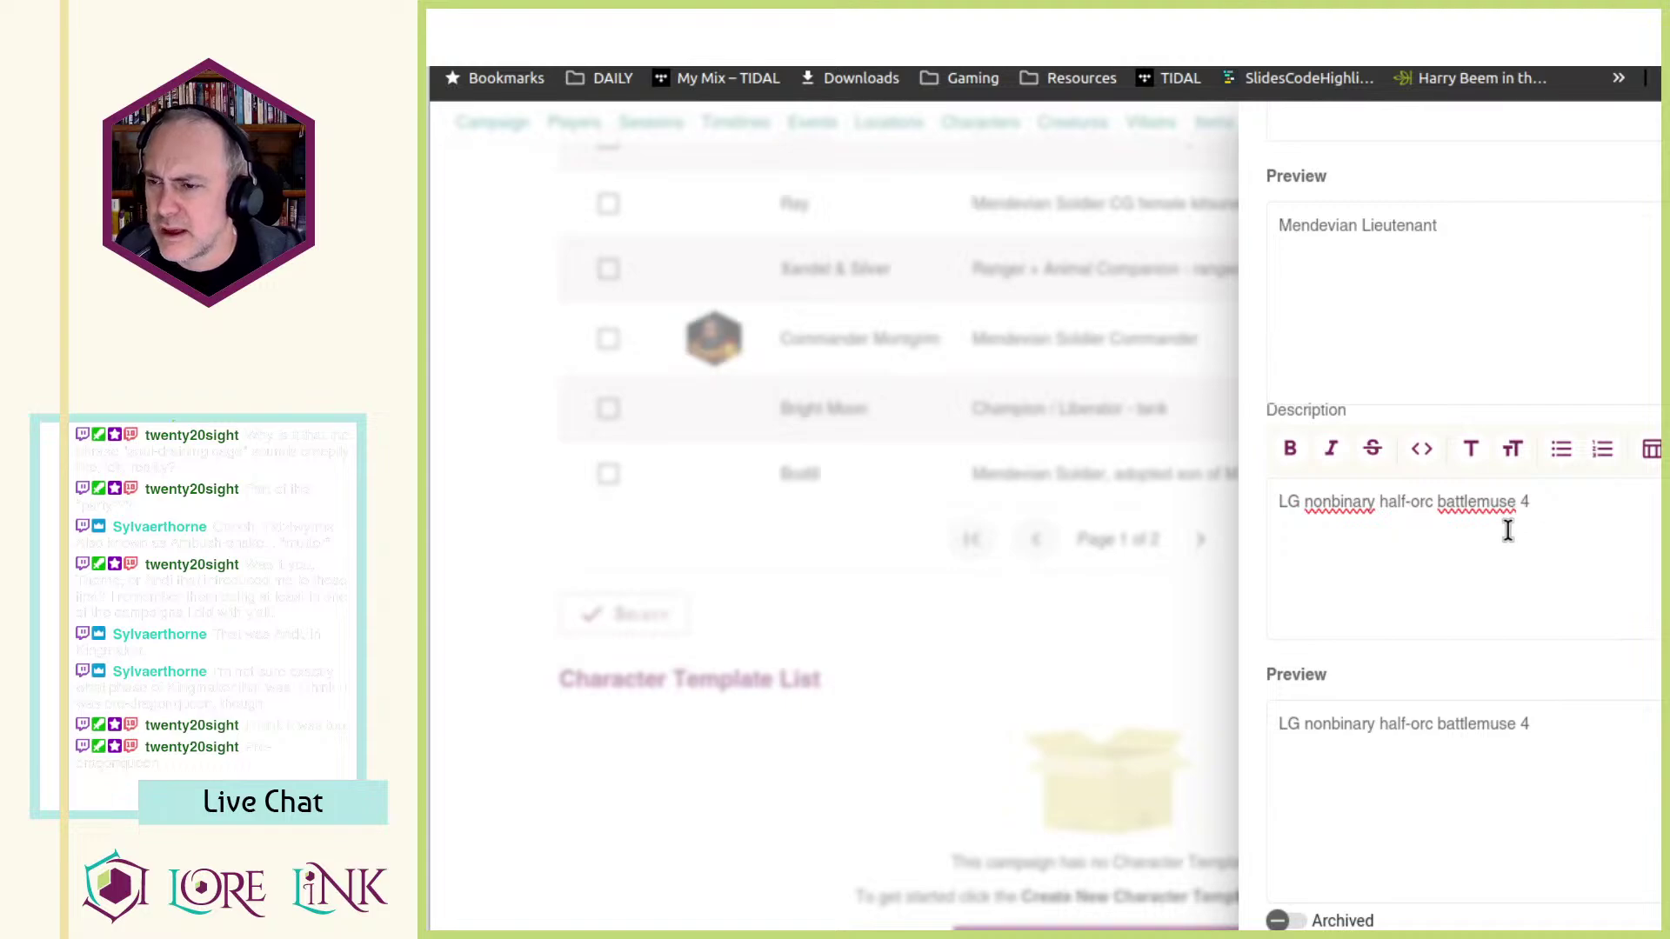
- Copy Moro's short description for reuse and finish creating the character
scroll(1632, 639, up, 3)
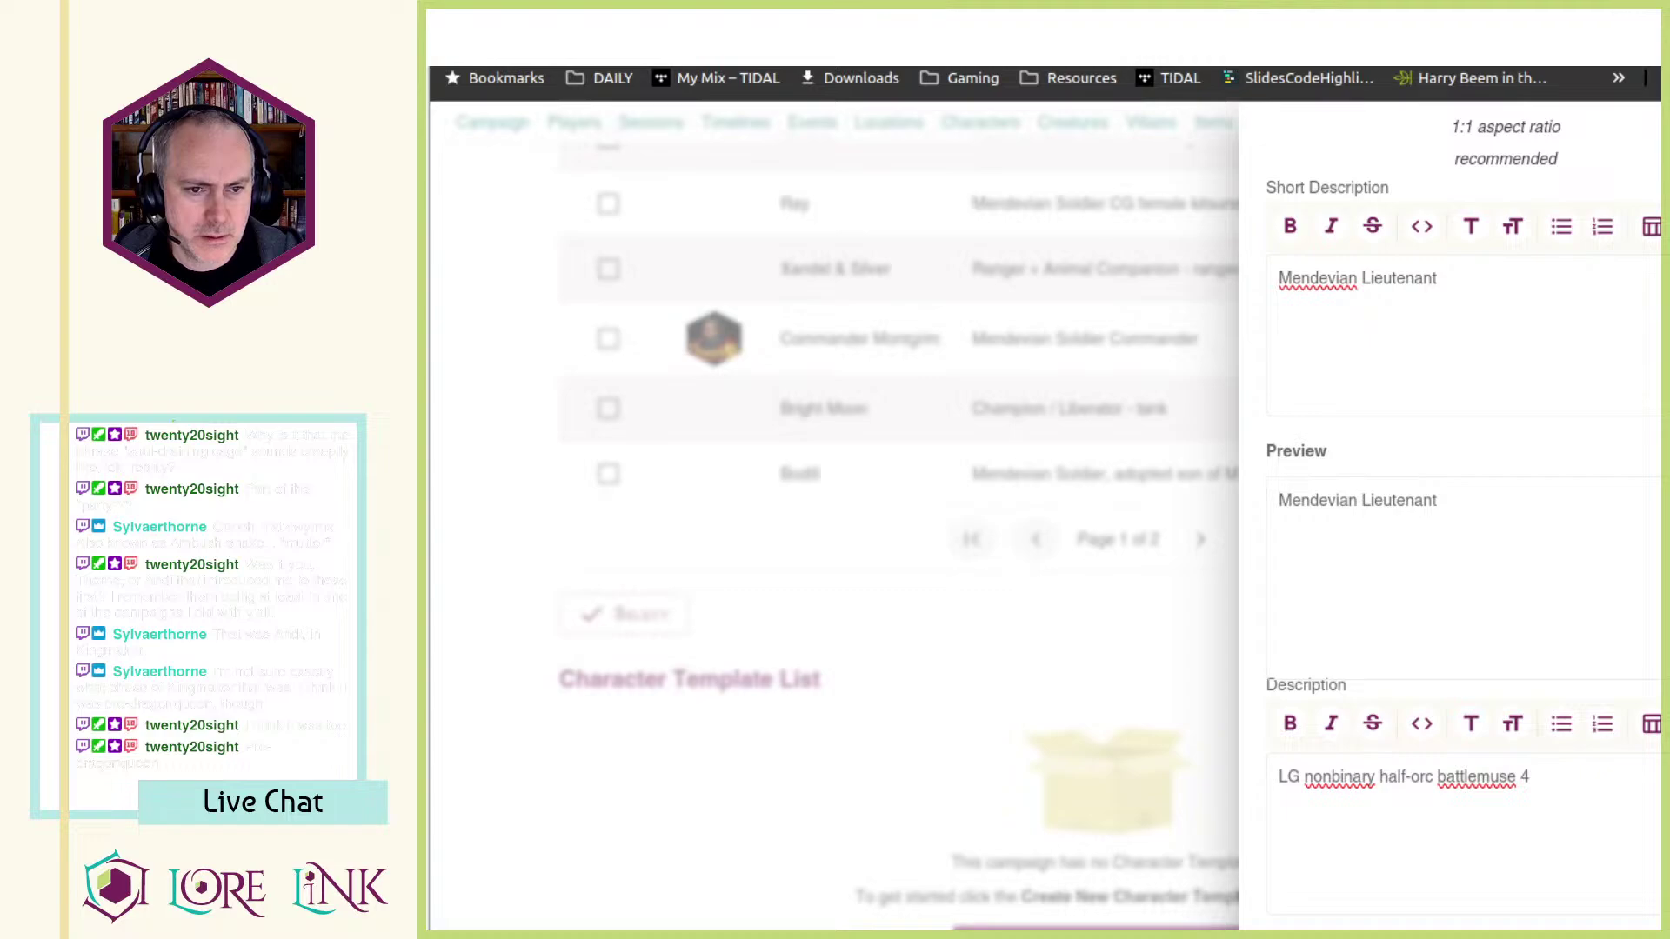
scroll(1472, 704, down, 3)
scroll(1392, 748, up, 8)
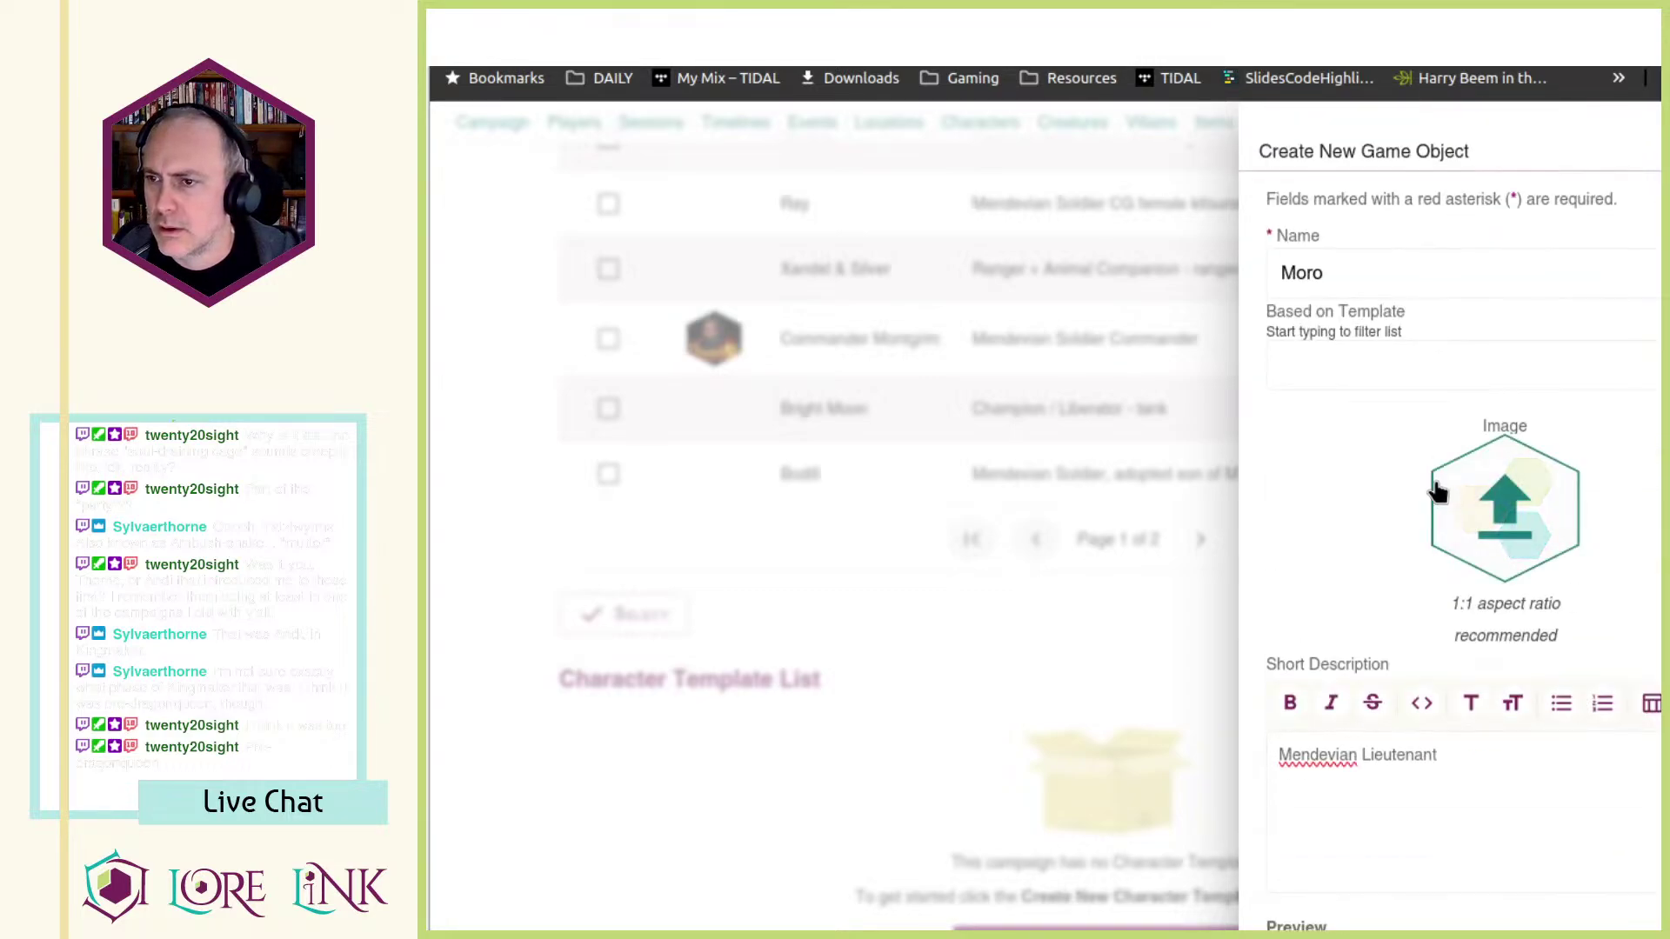
triple_click(1431, 794)
key(ctrl+c)
scroll(1470, 774, down, 5)
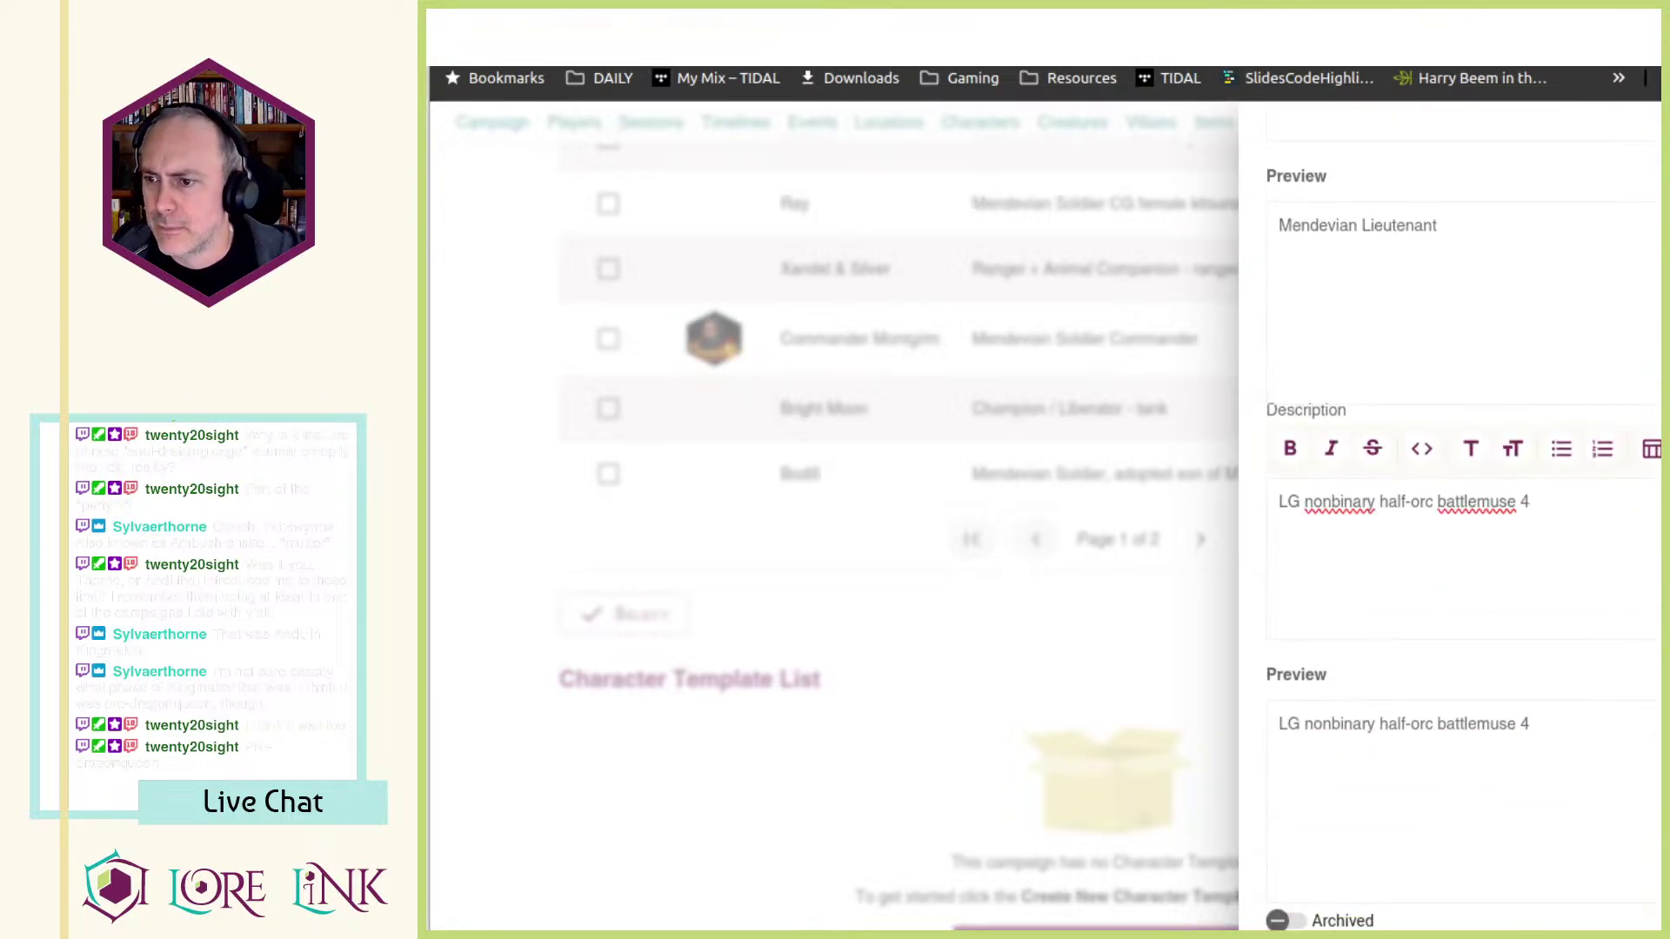
key(Escape)
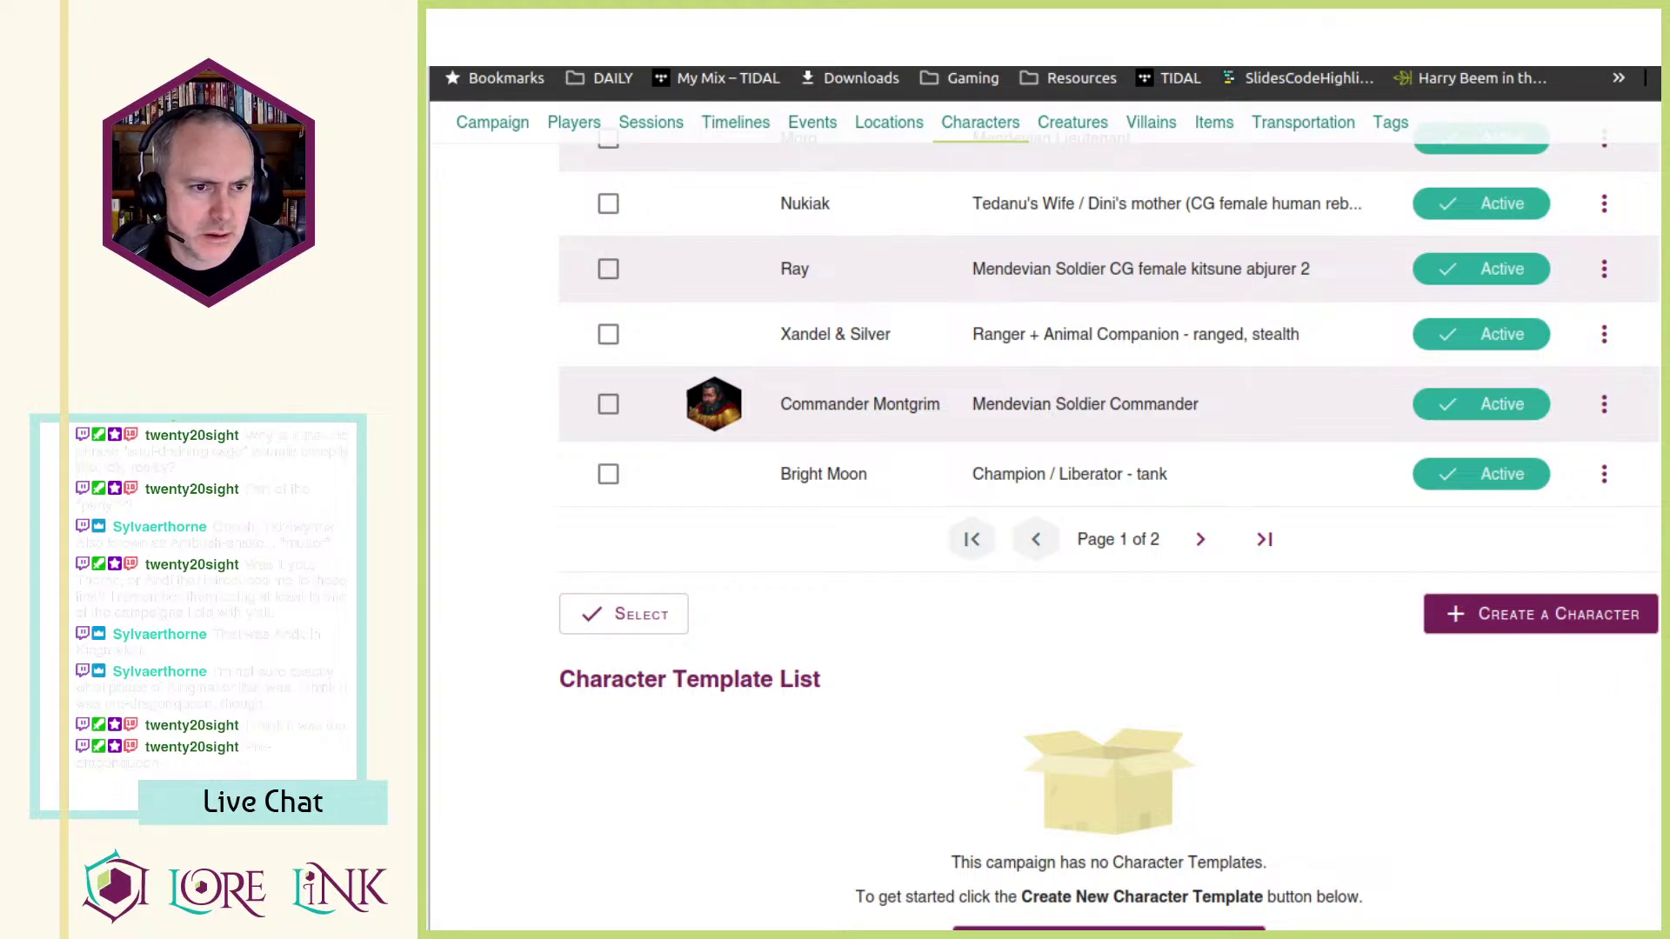
- Start another new character named "Yosef" and reuse the copied short description "Mendevian Lieutenant"
click(1530, 619)
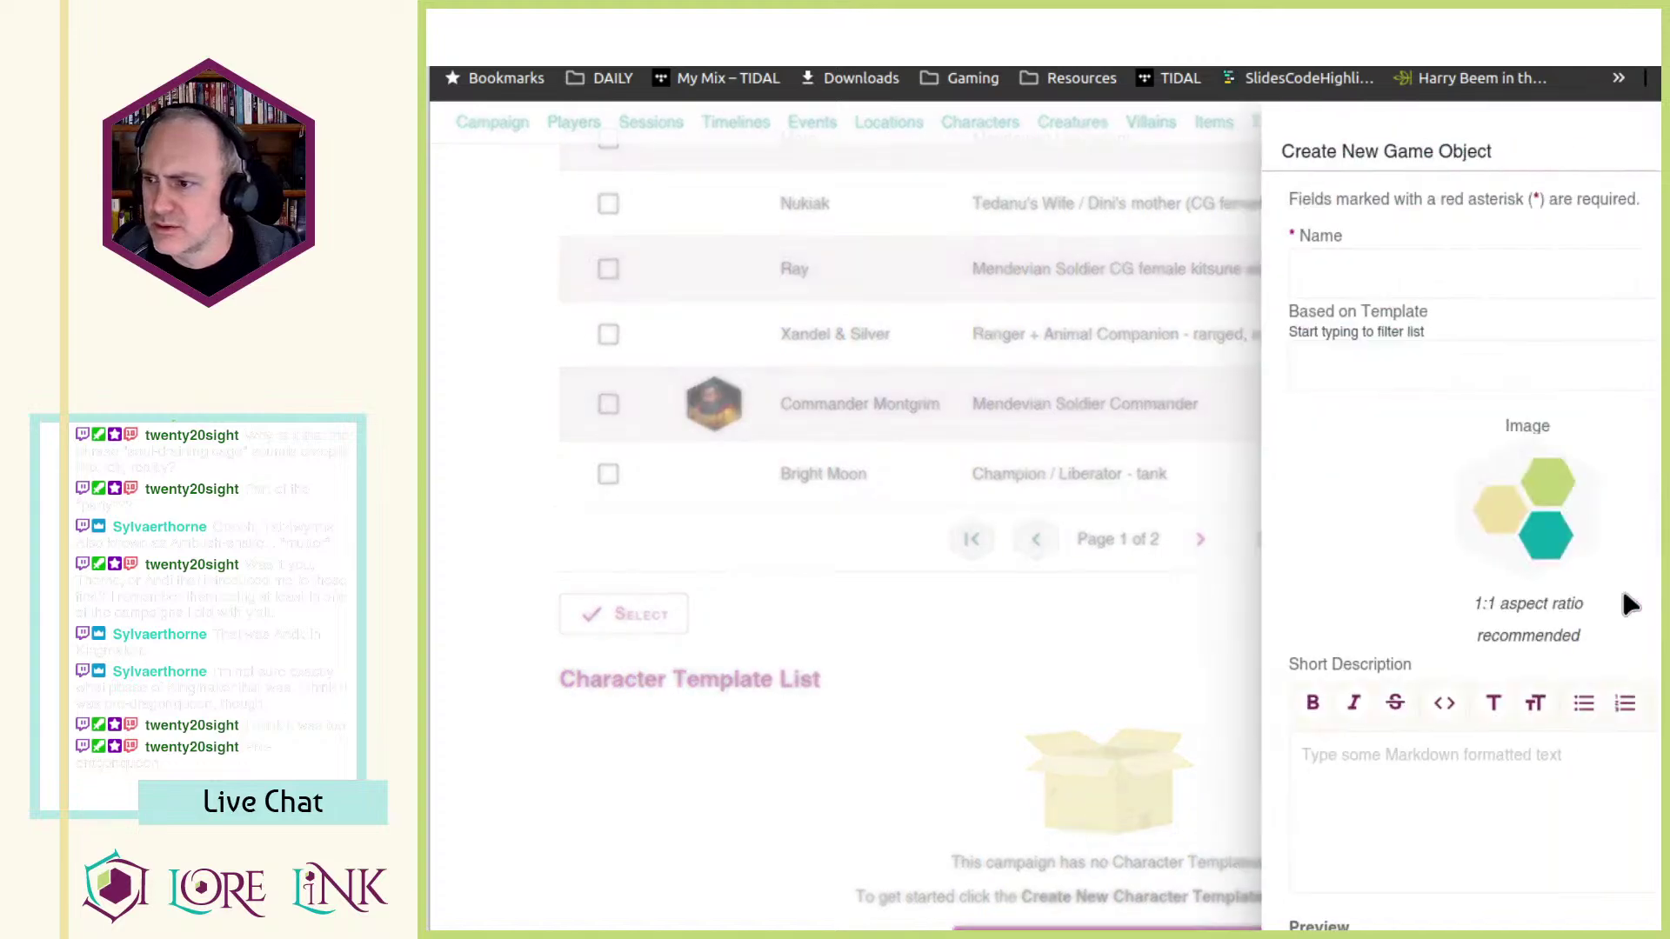
click(1463, 263)
text(Yosef)
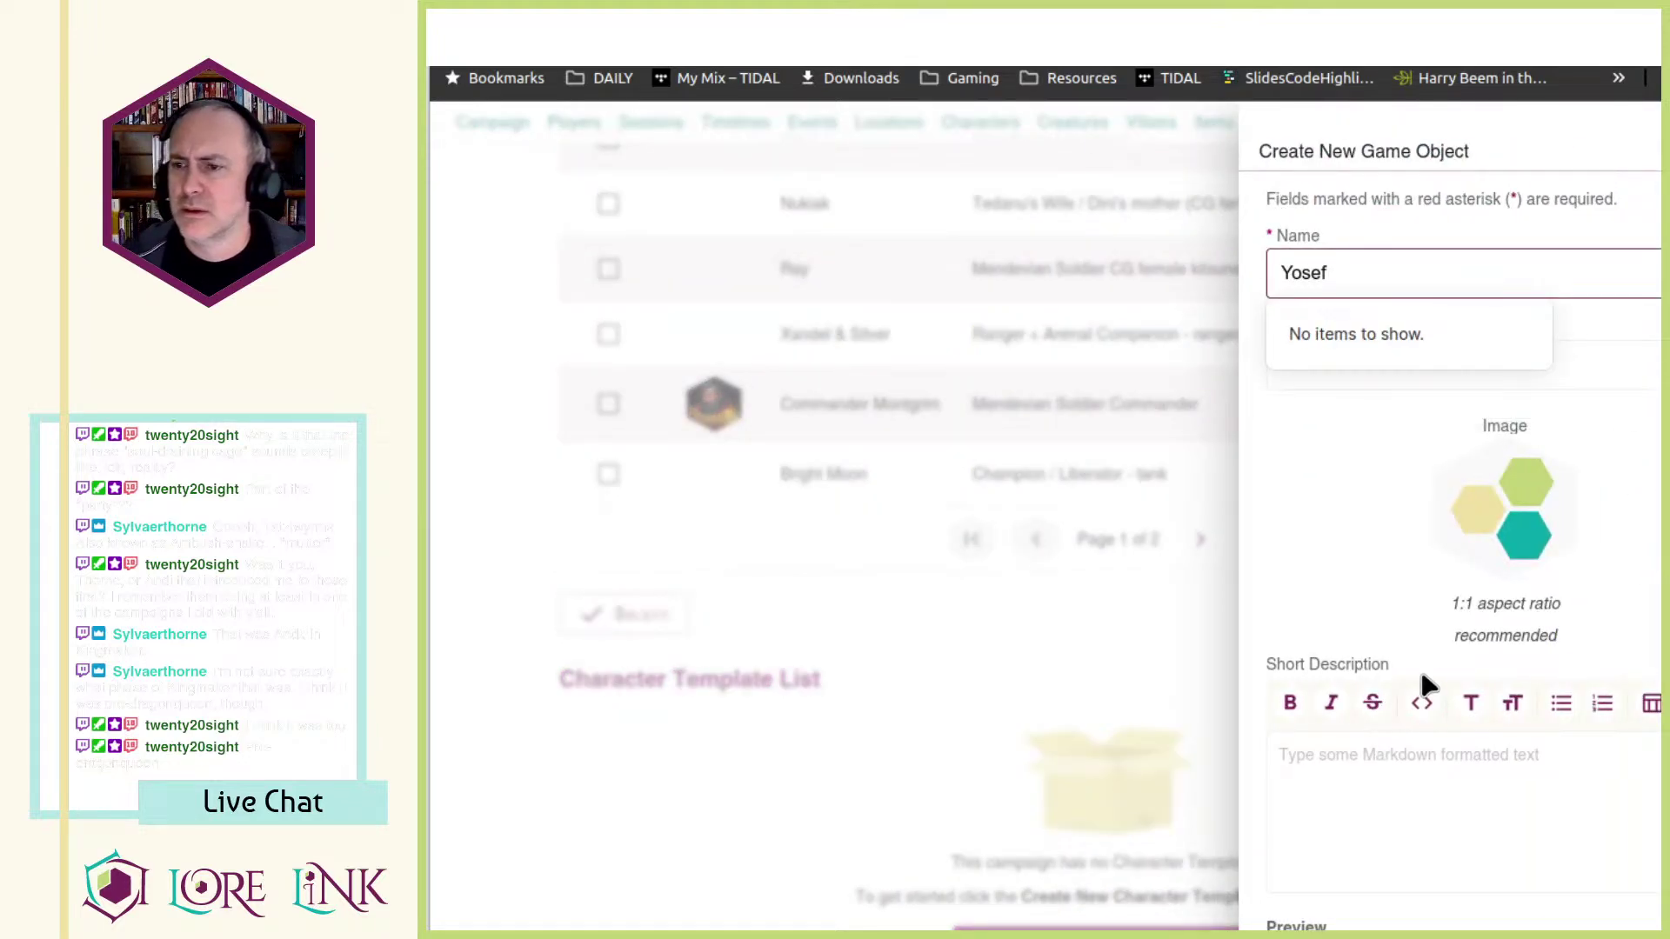
click(1409, 792)
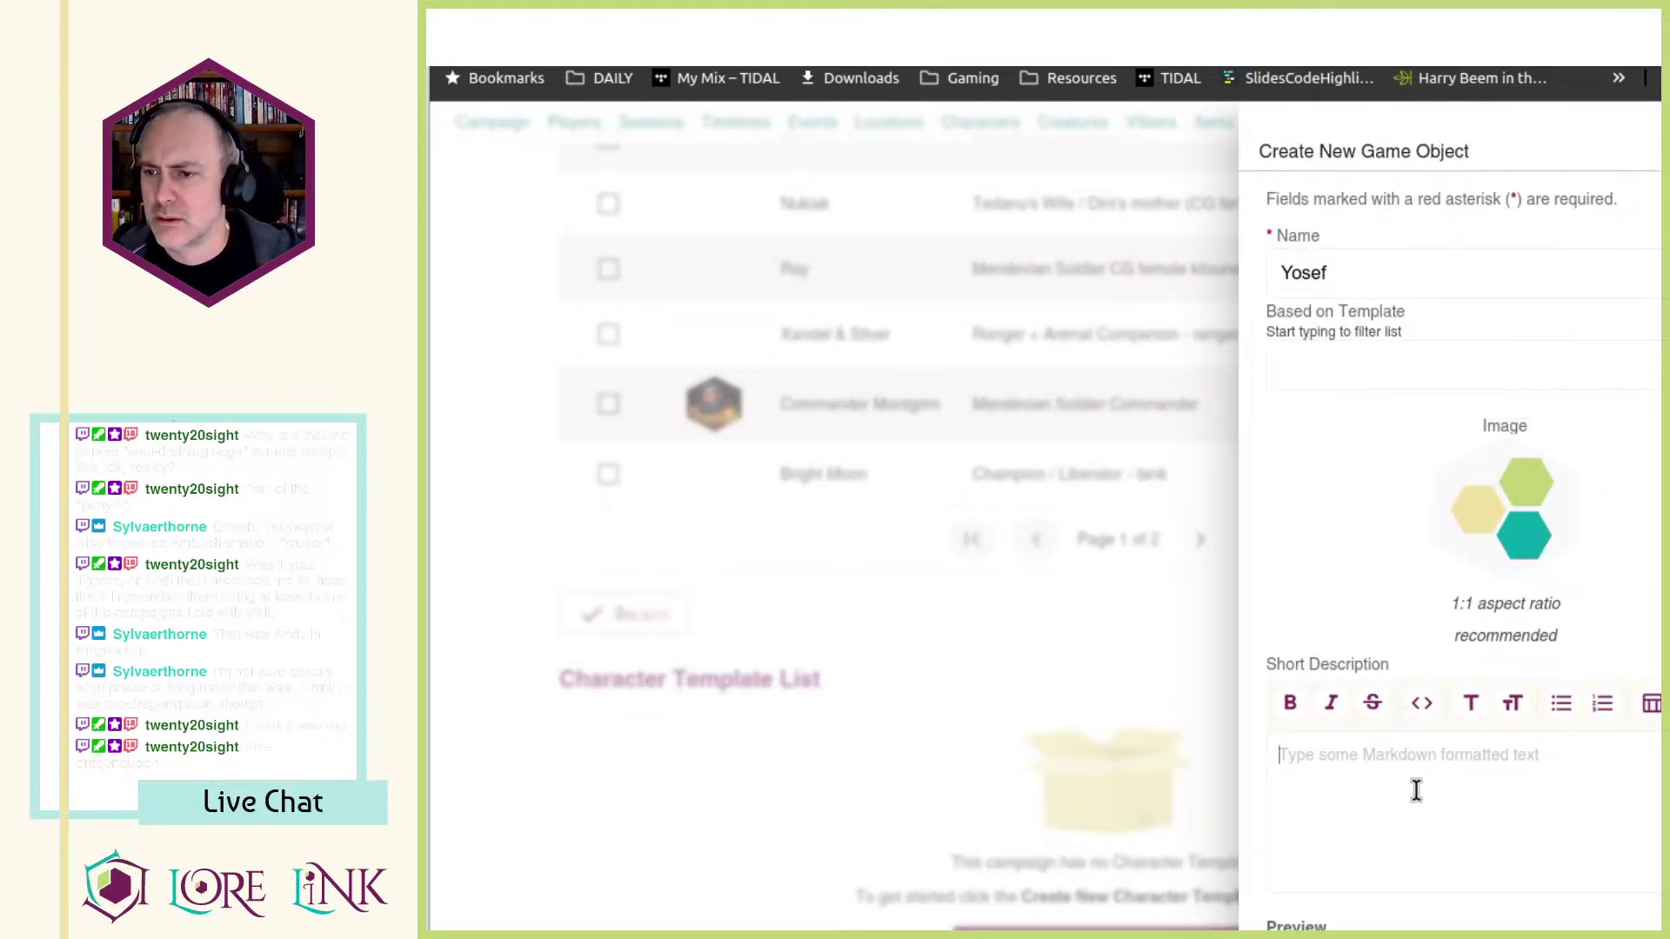
key(ctrl+v)
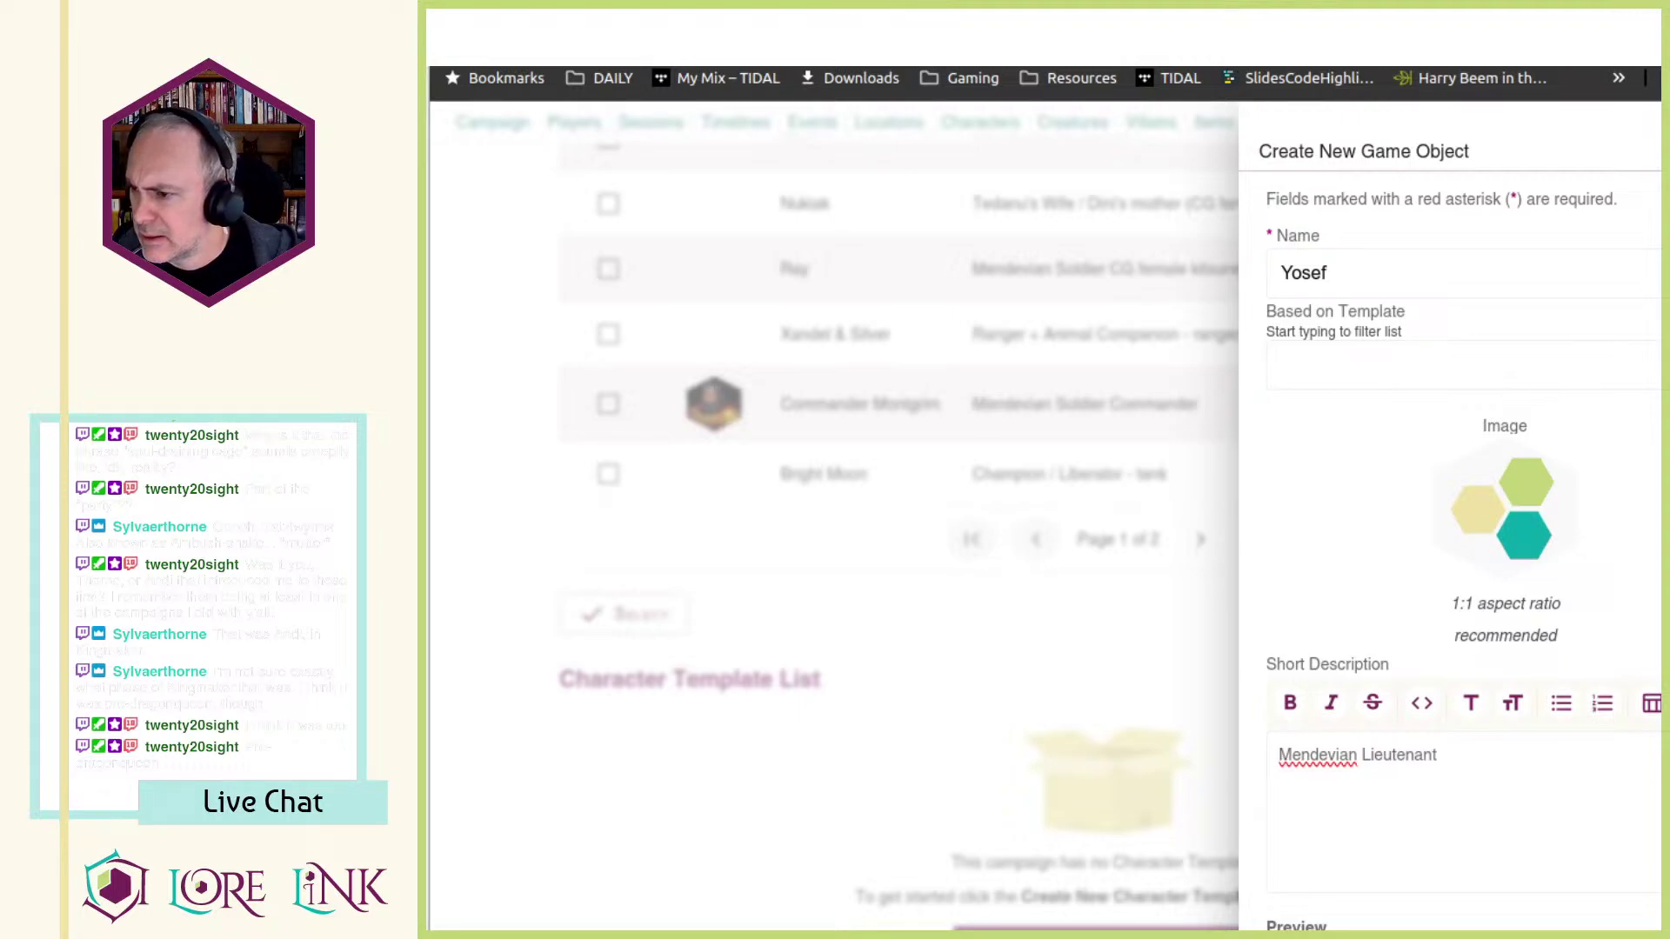
- Enter "NG male human tactician 4" as Yosef's description and finish creating the character
scroll(1417, 812, down, 5)
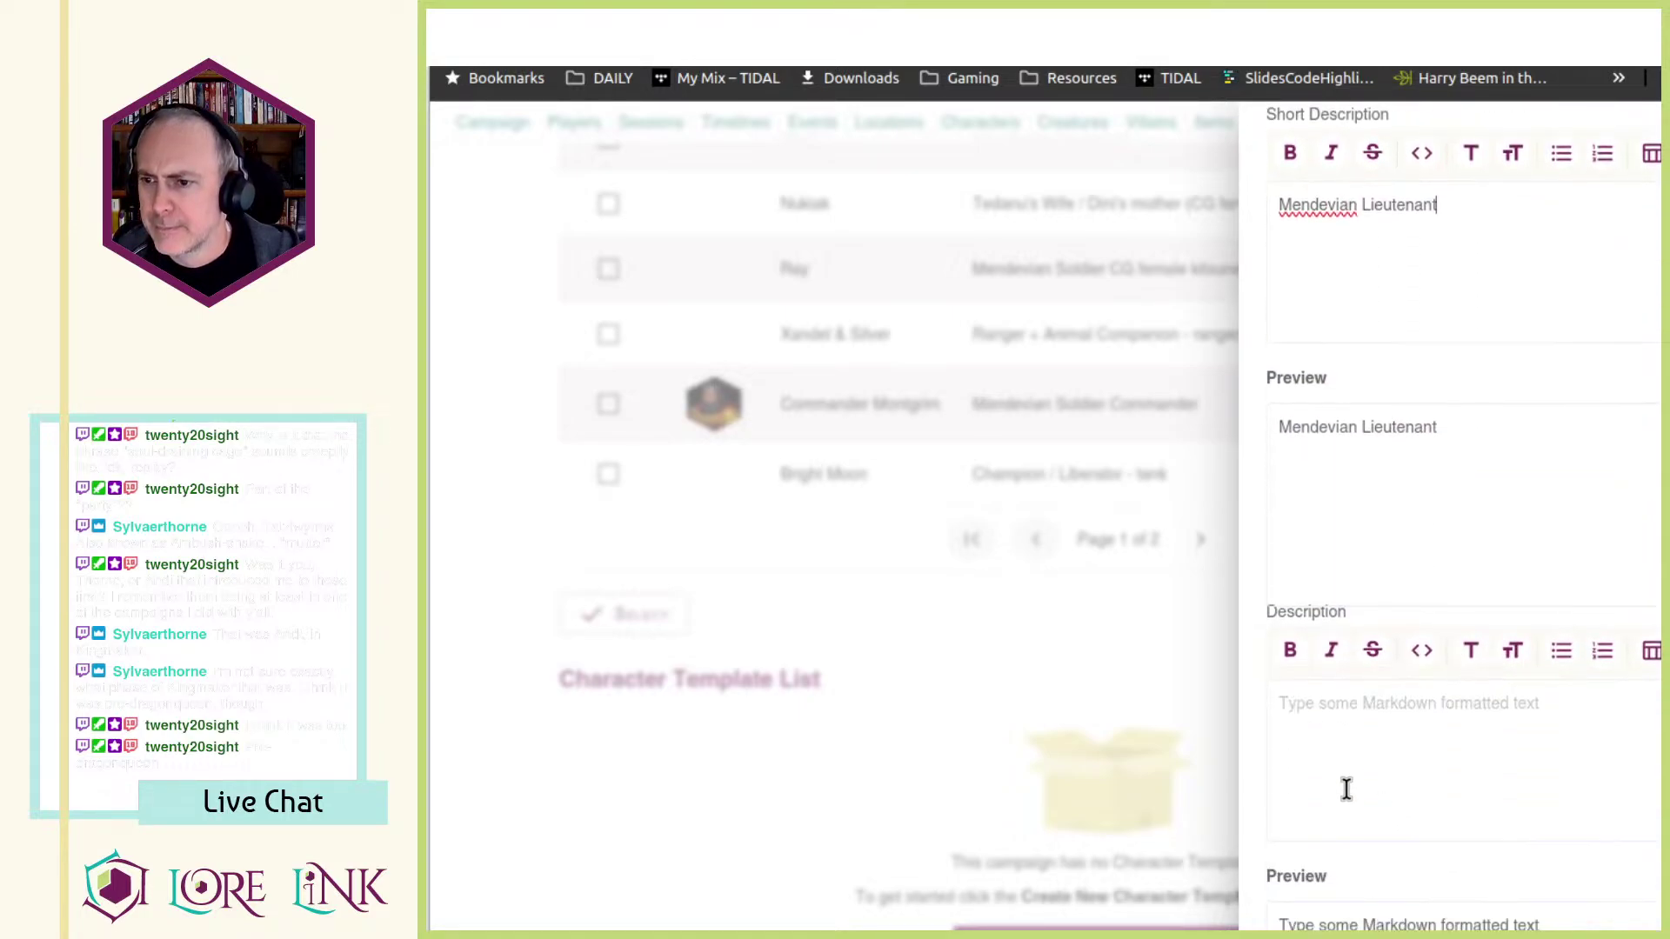
click(1345, 788)
text(NG male human tactician 4)
scroll(1629, 719, down, 3)
click(1509, 739)
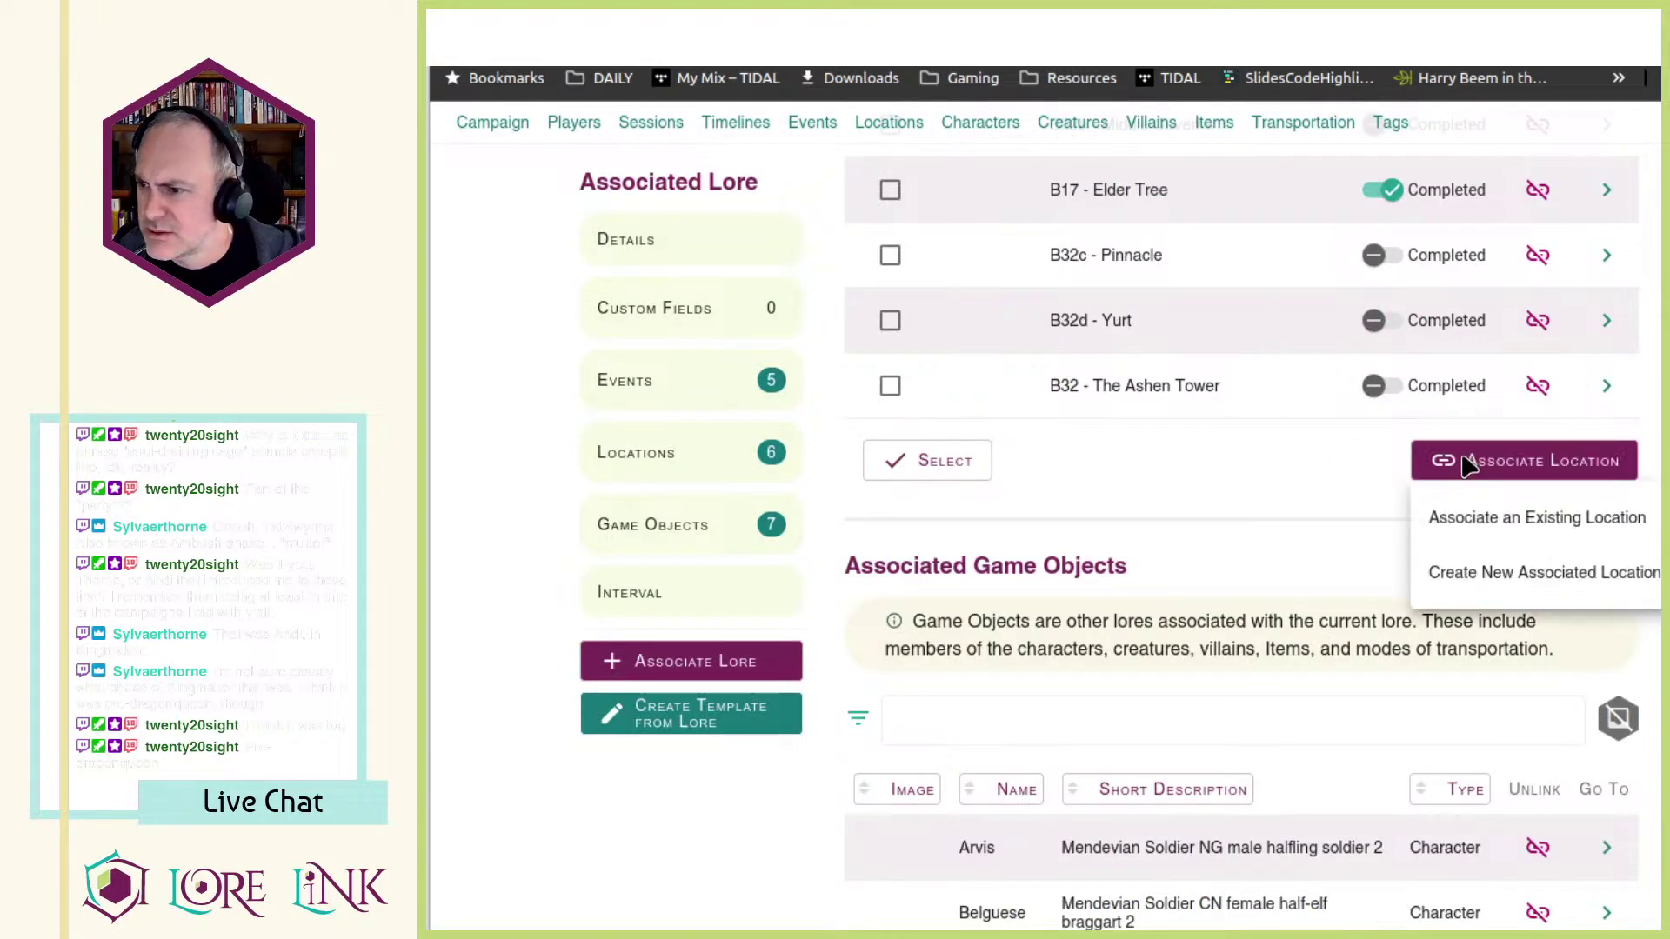
click(1466, 466)
click(1503, 527)
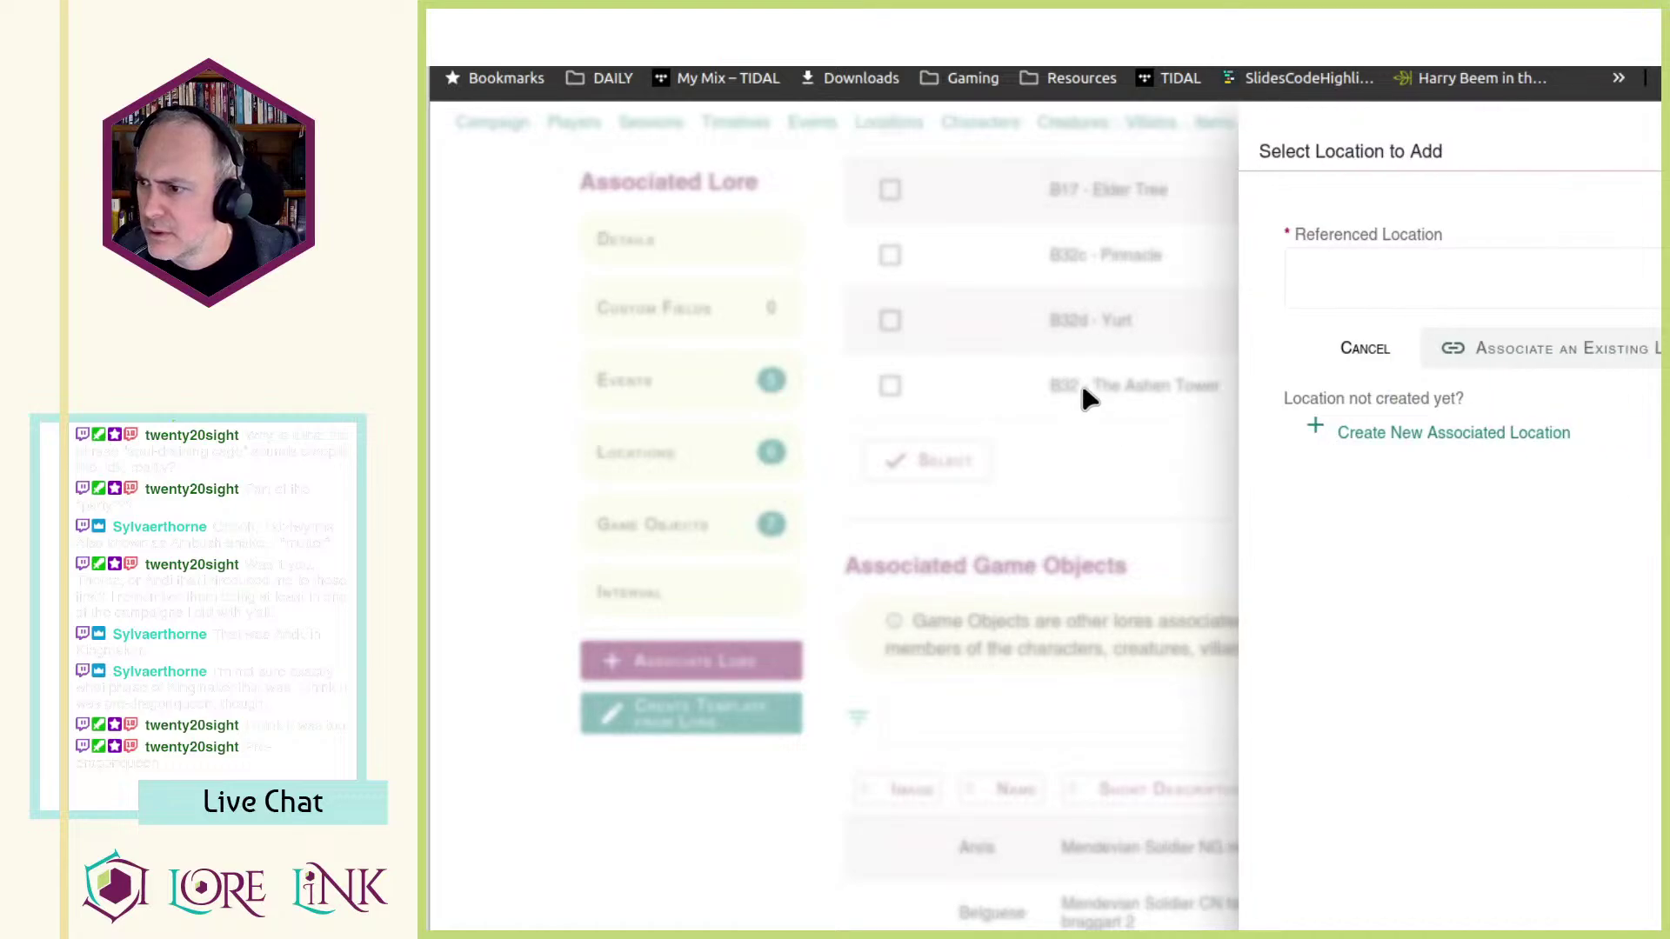
click(1346, 297)
scroll(1453, 382, down, 10)
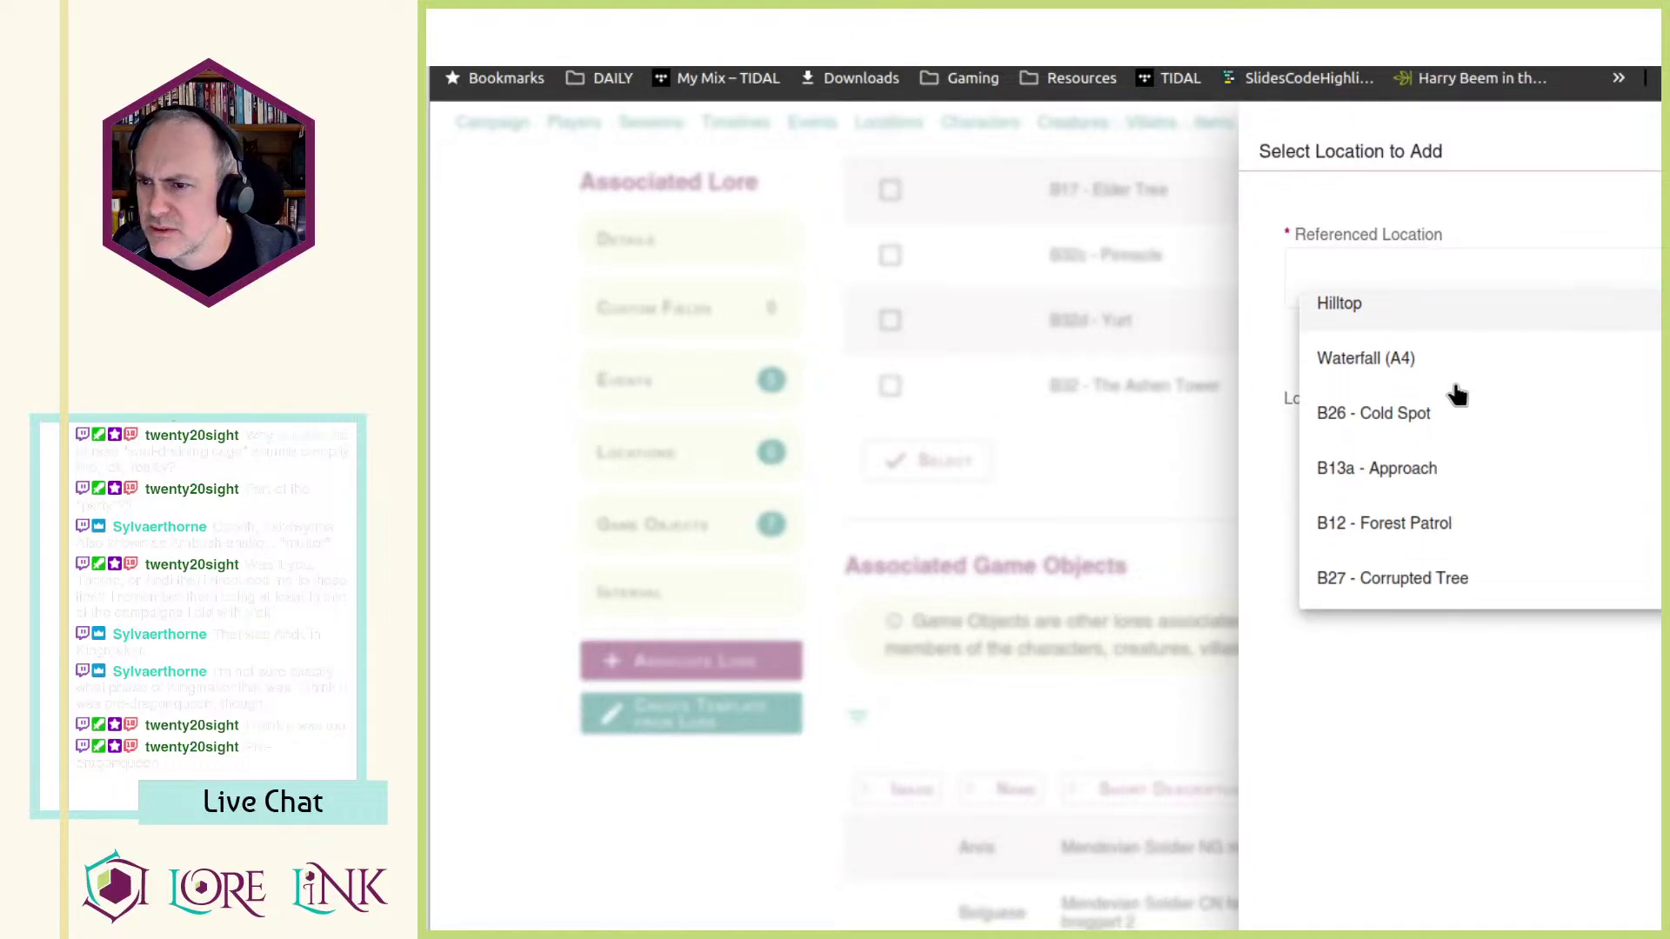
scroll(1457, 399, down, 12)
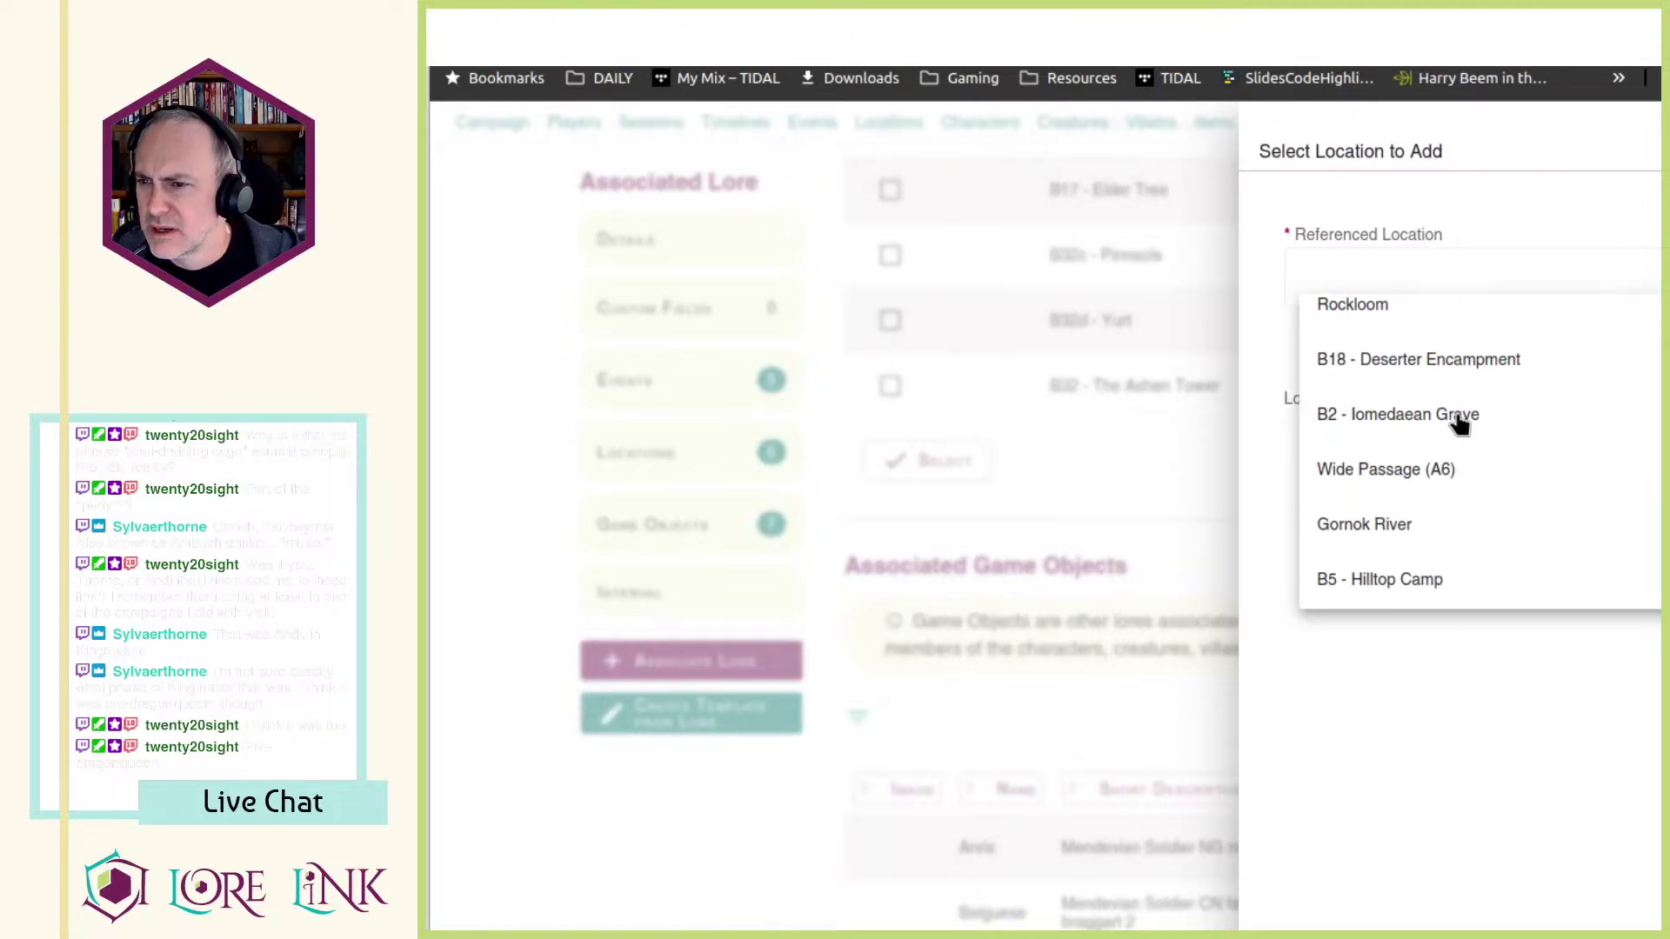
scroll(1459, 425, down, 10)
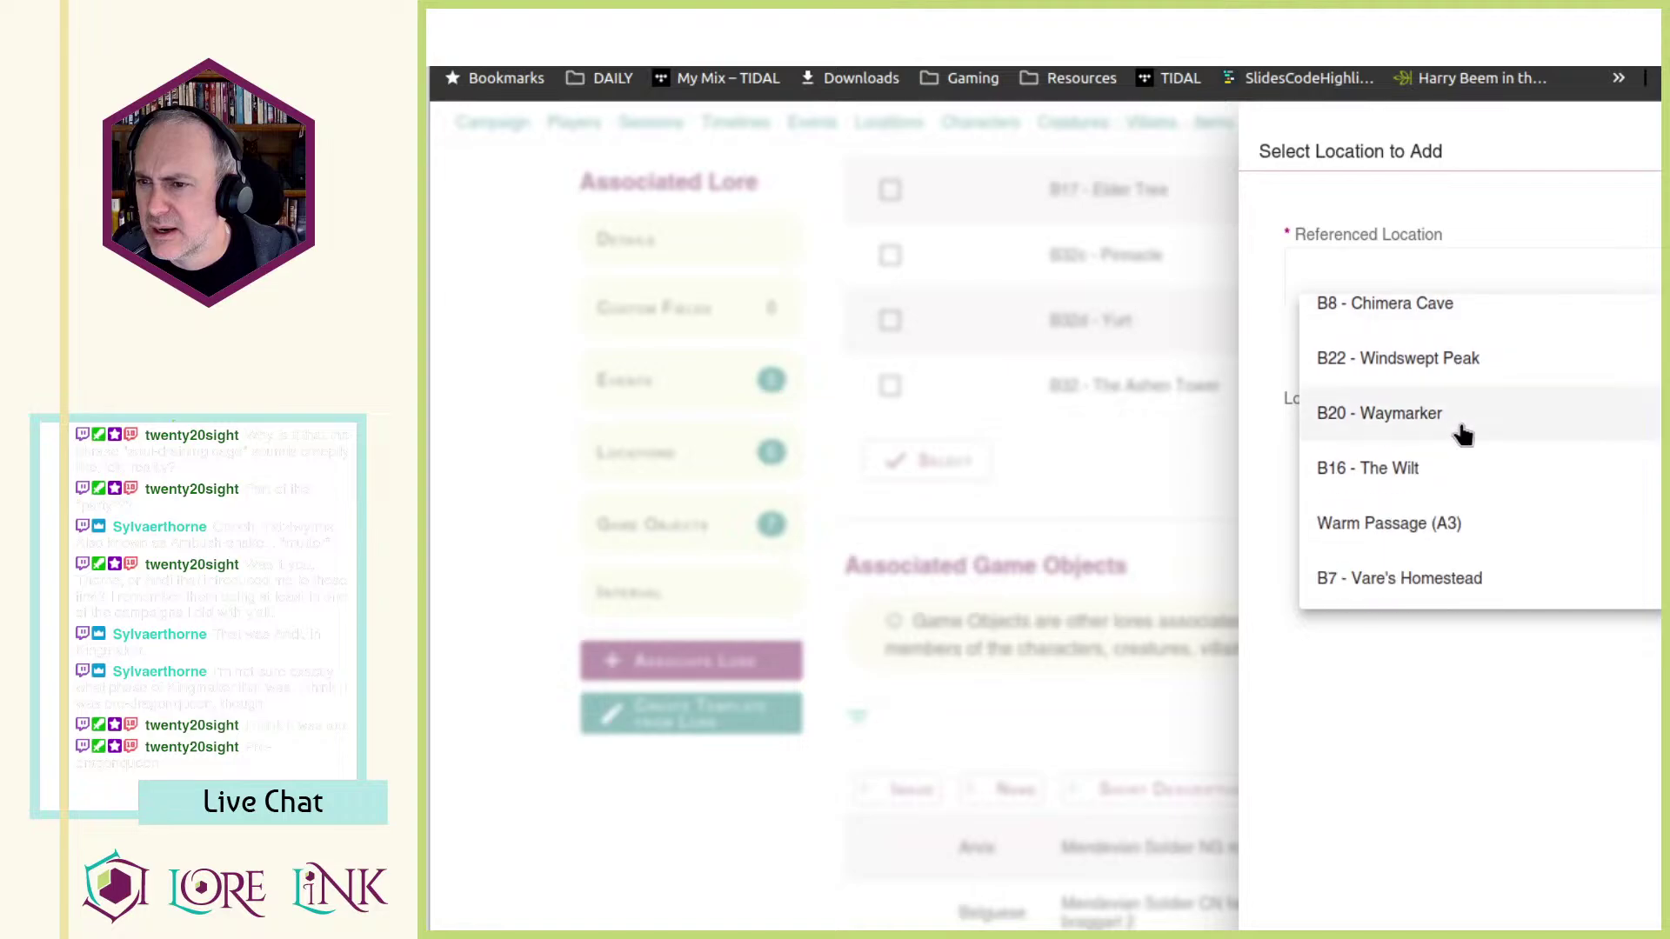
scroll(1464, 434, down, 2)
scroll(1464, 435, up, 5)
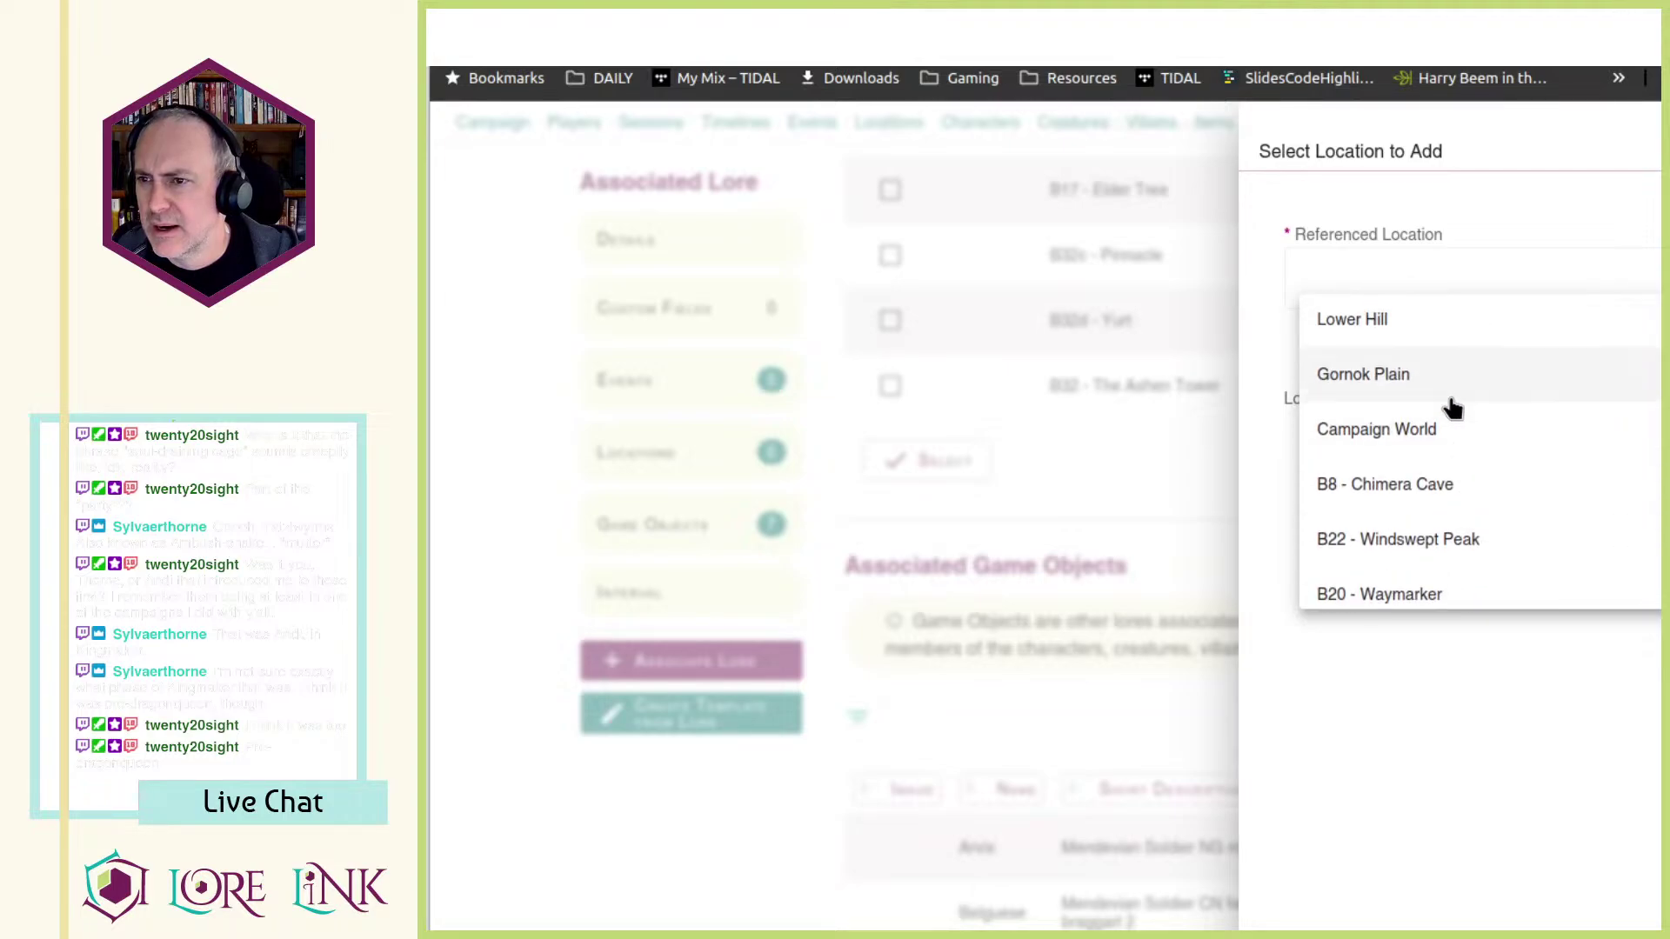
key(Escape)
key(Escape)
- Start associating an existing game object with the event and choose Bone Warrior as the object
scroll(1598, 612, up, 5)
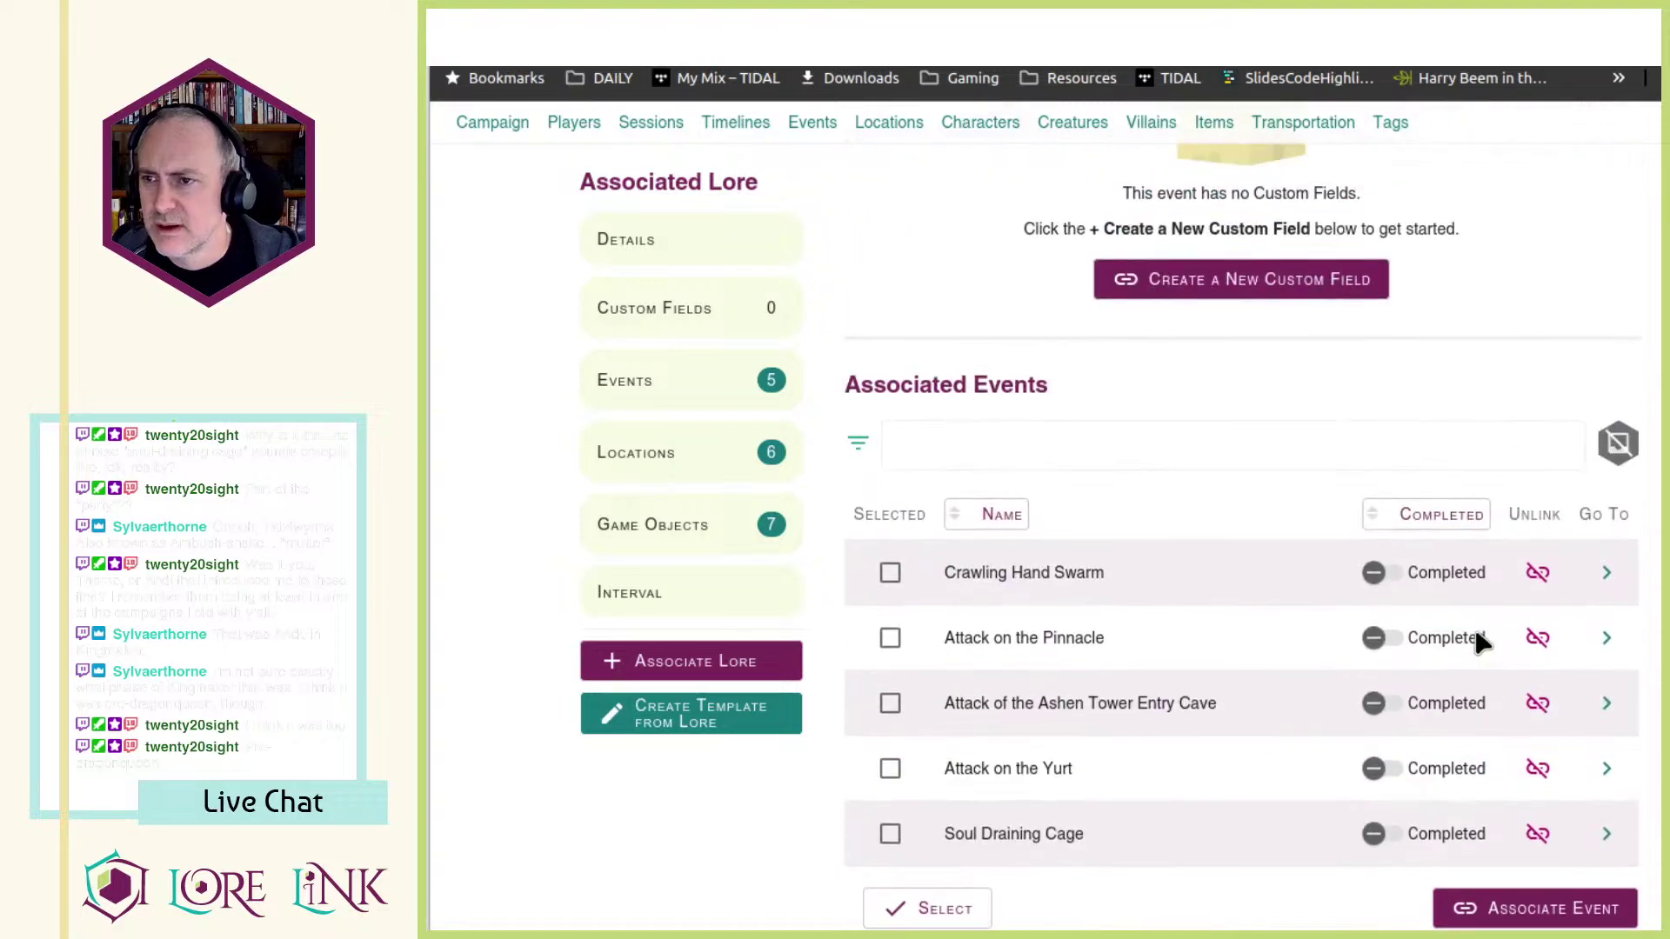
scroll(1479, 645, down, 15)
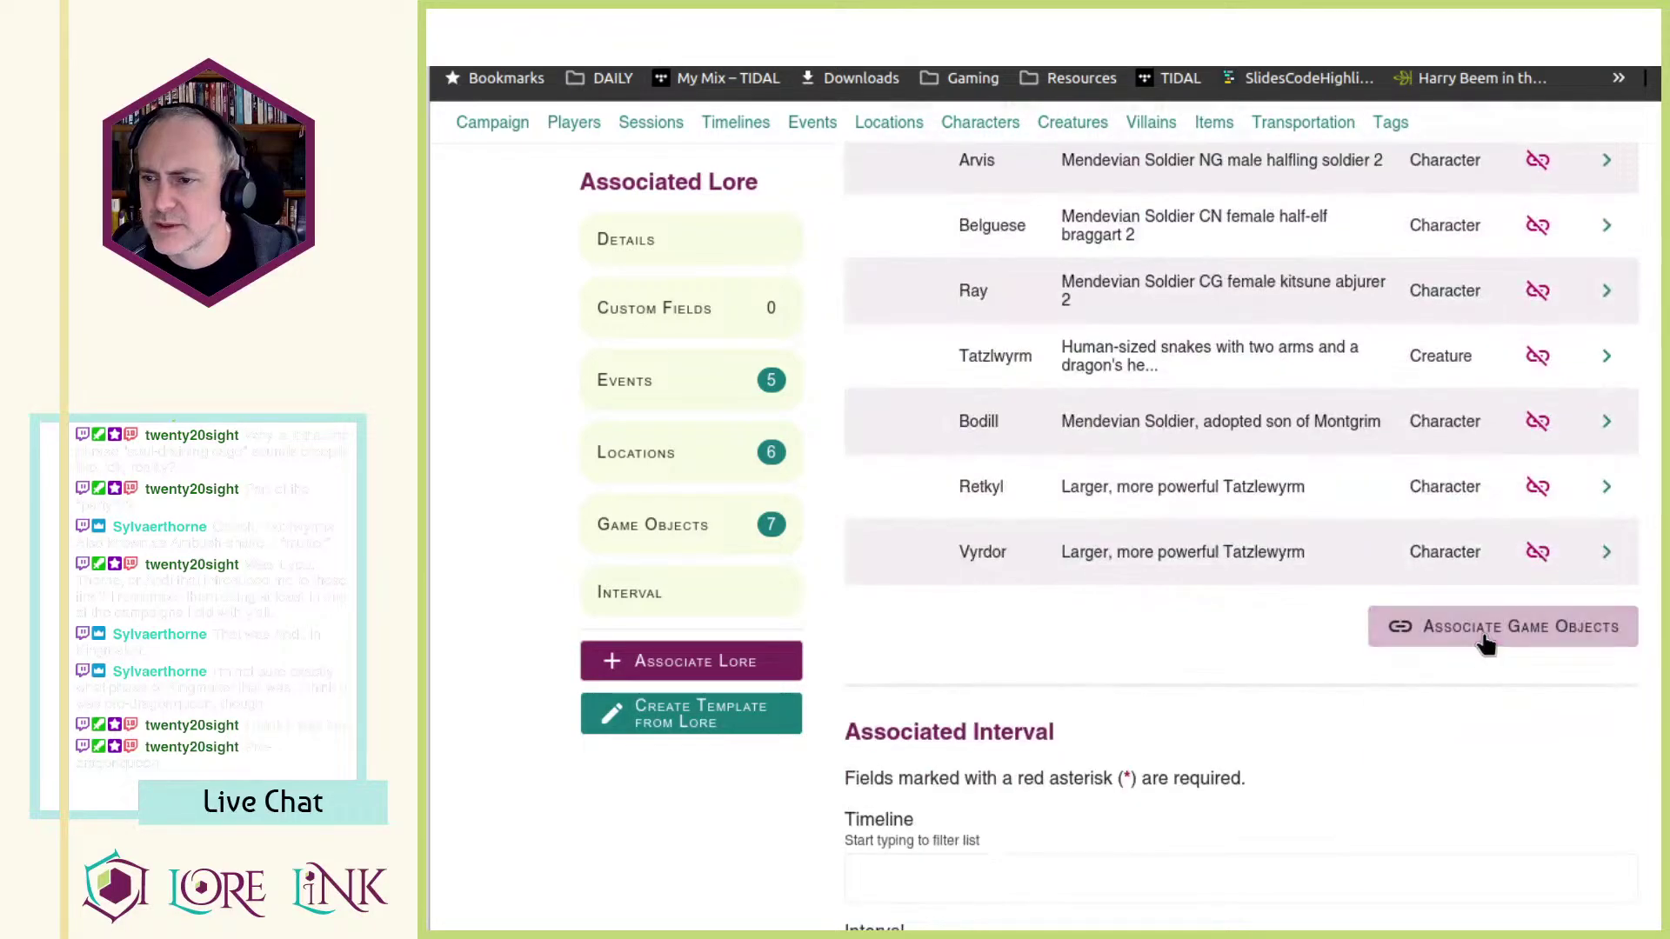
click(1513, 622)
click(1300, 525)
scroll(1535, 638, down, 8)
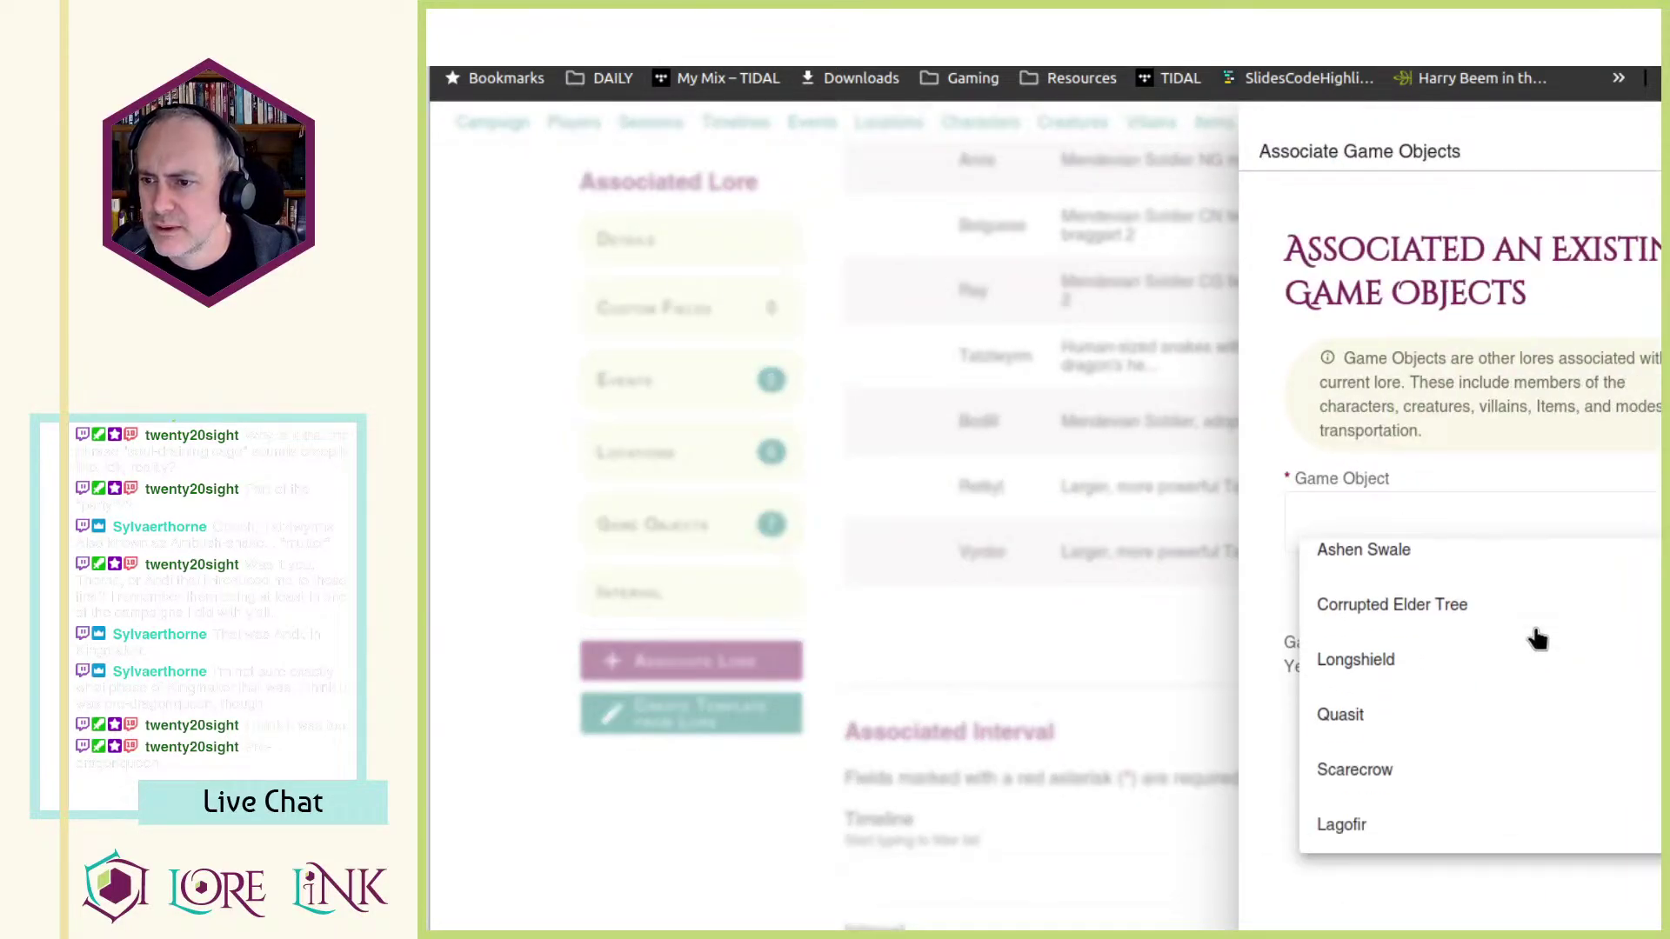
click(1507, 696)
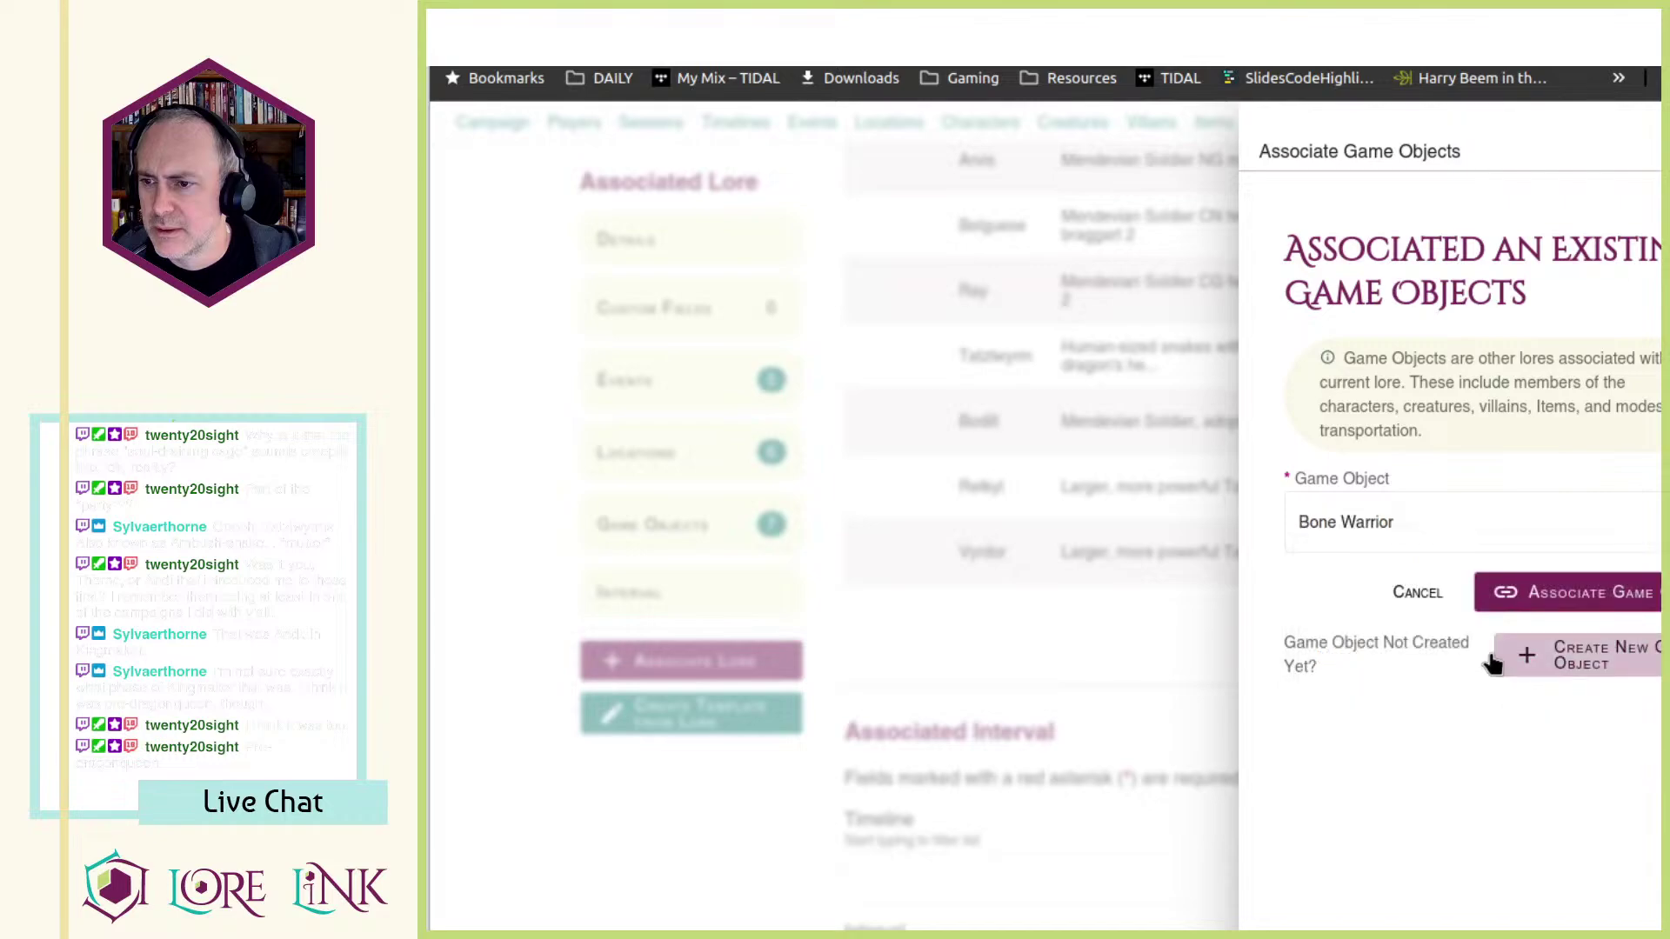
- Associate the existing game object Moro with the current lore
click(1405, 522)
click(1328, 805)
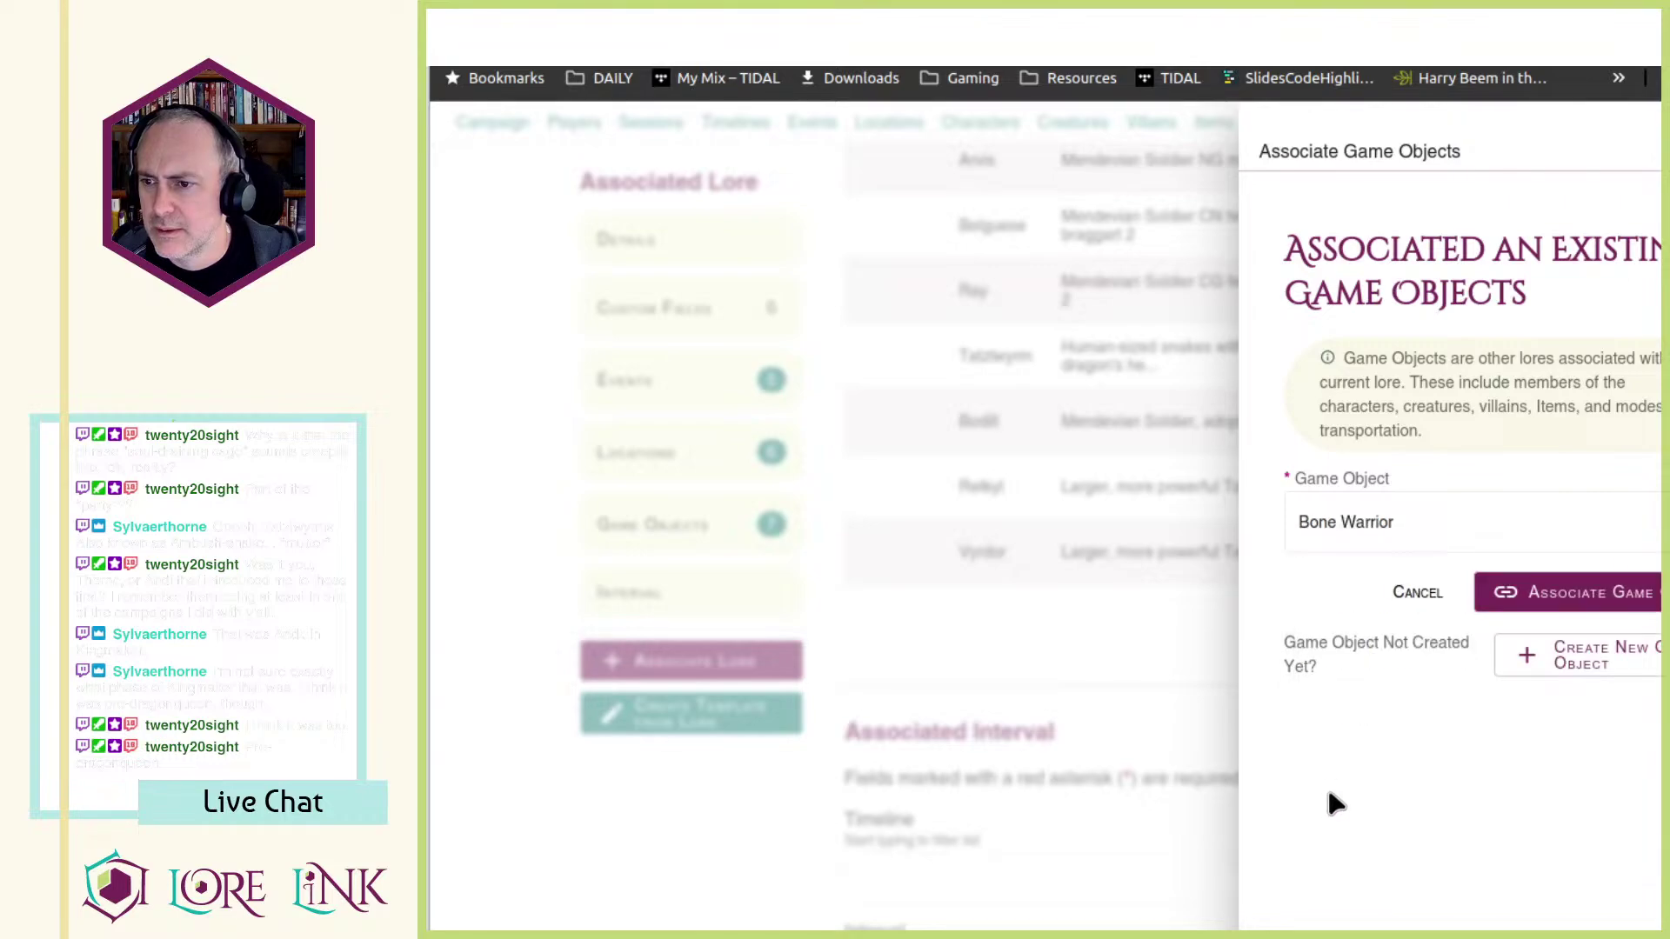
click(1367, 534)
click(1344, 863)
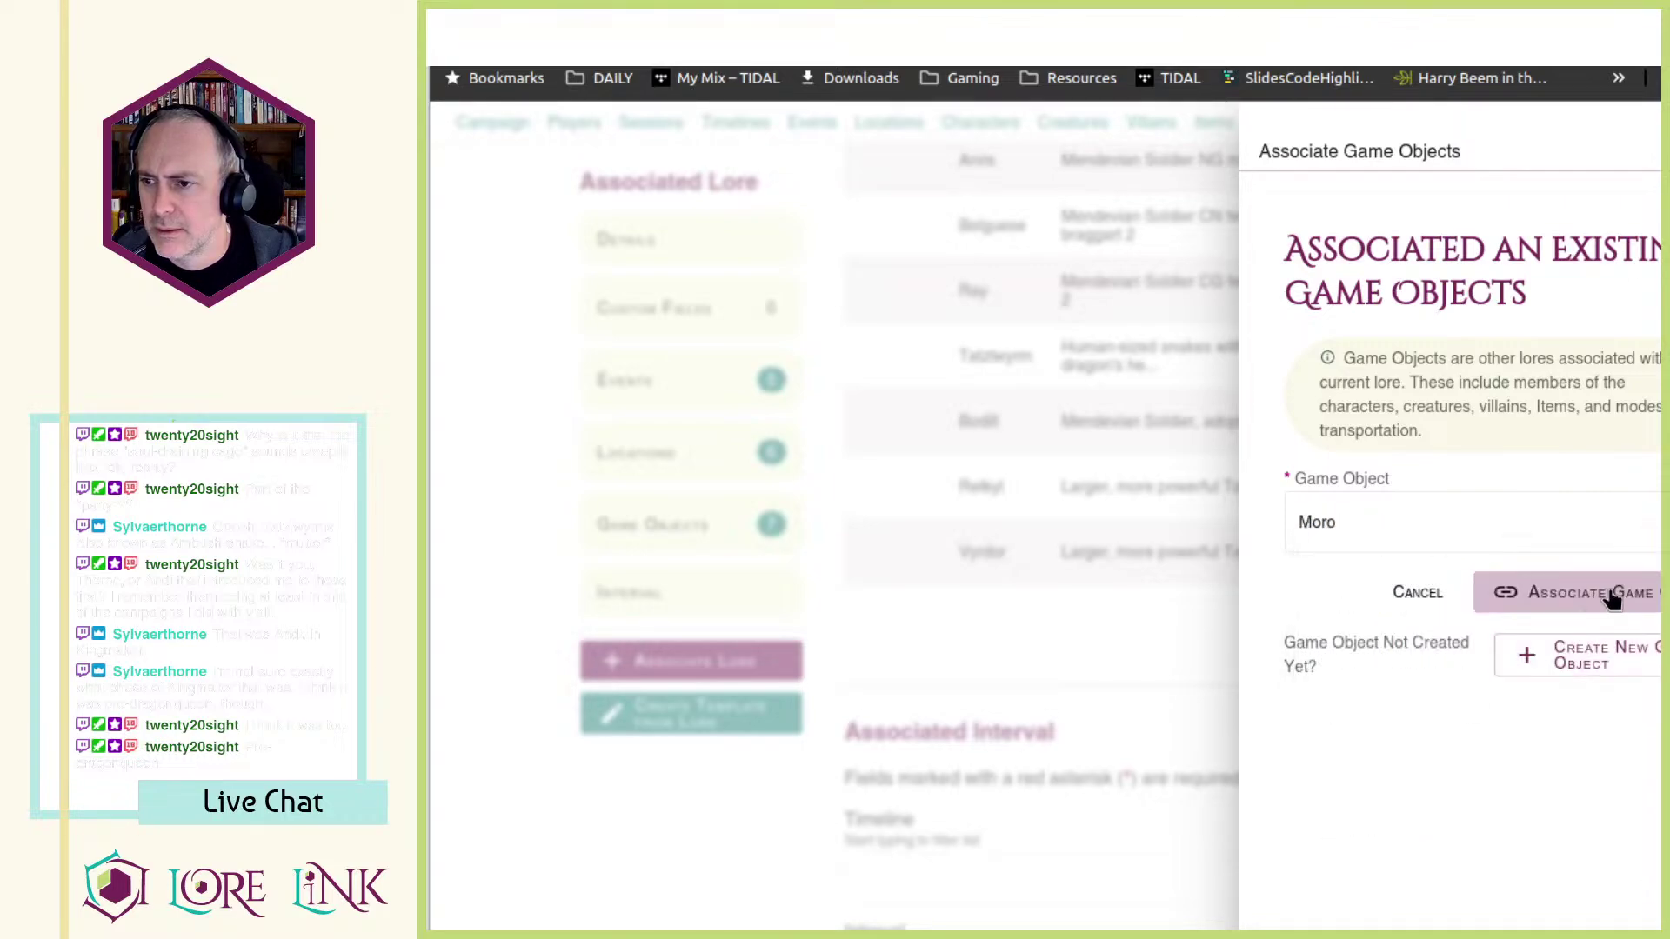
click(1611, 600)
- Associate the existing game object Yosef with the current lore
click(1390, 689)
click(1433, 532)
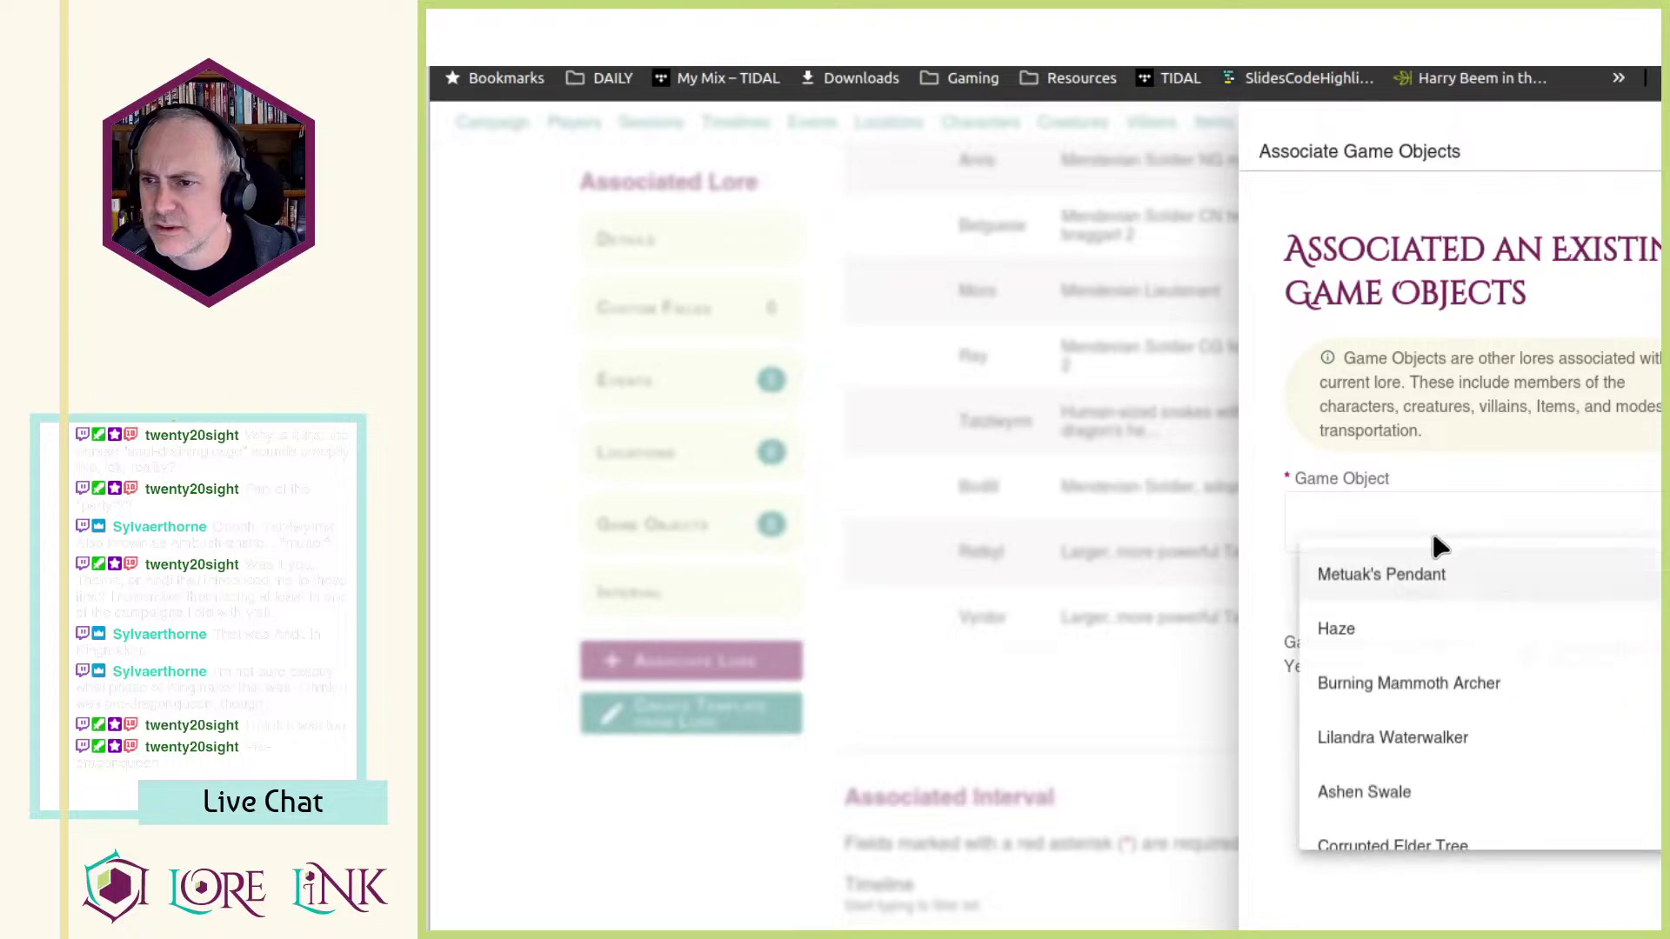
scroll(1448, 687, down, 10)
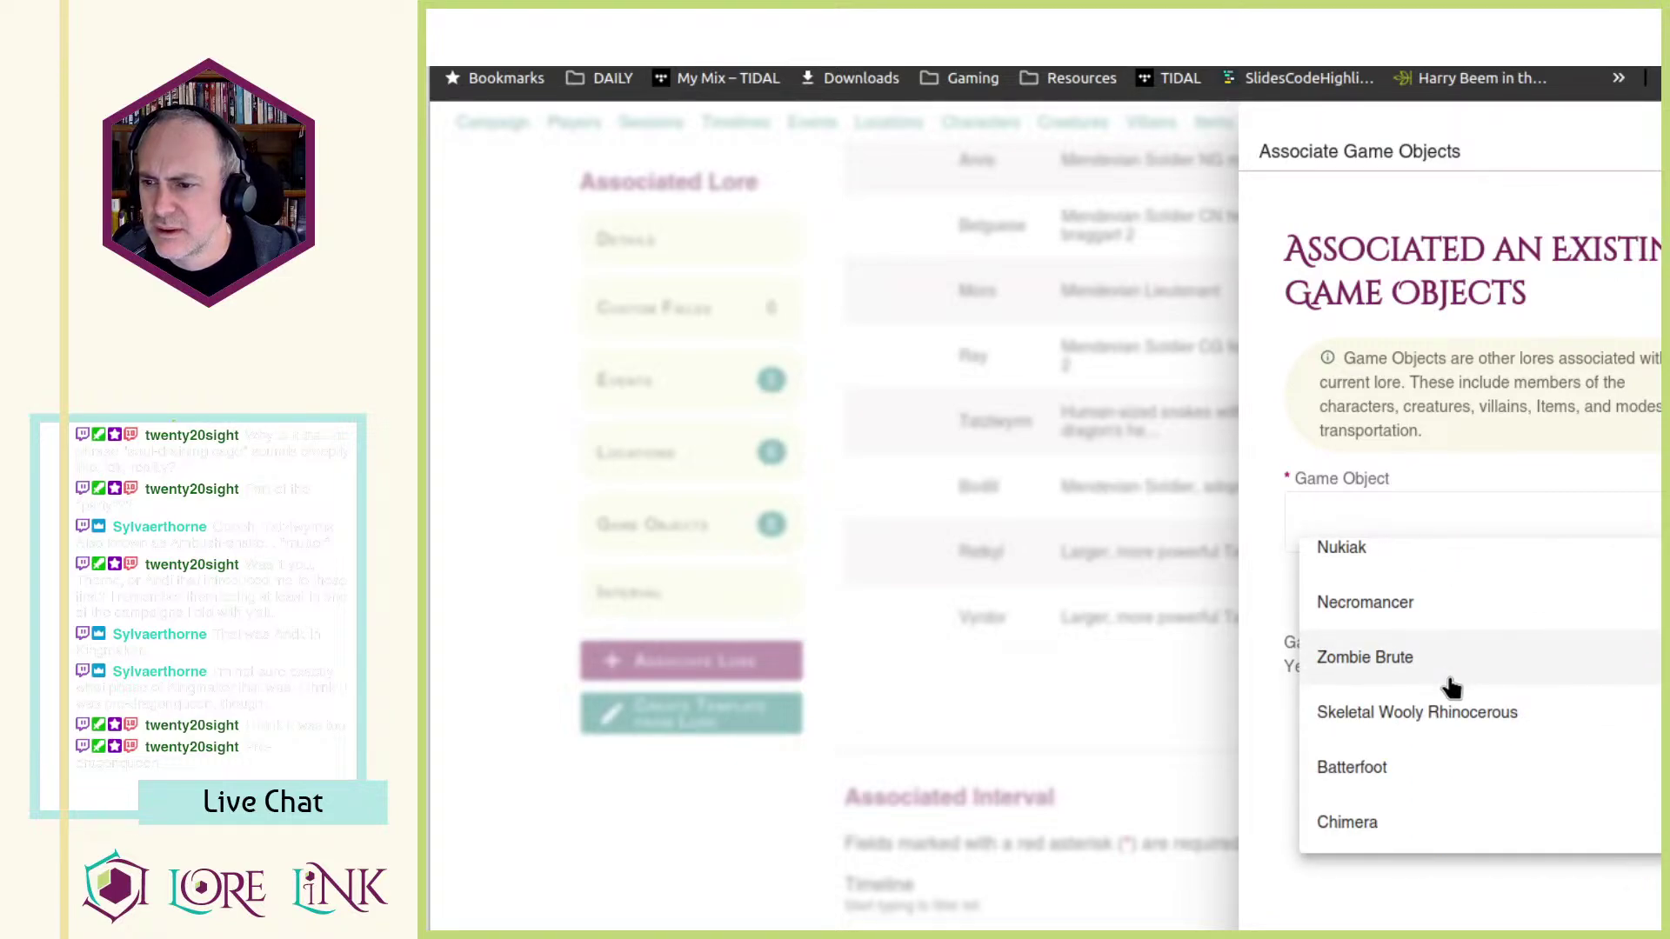
scroll(1451, 687, down, 12)
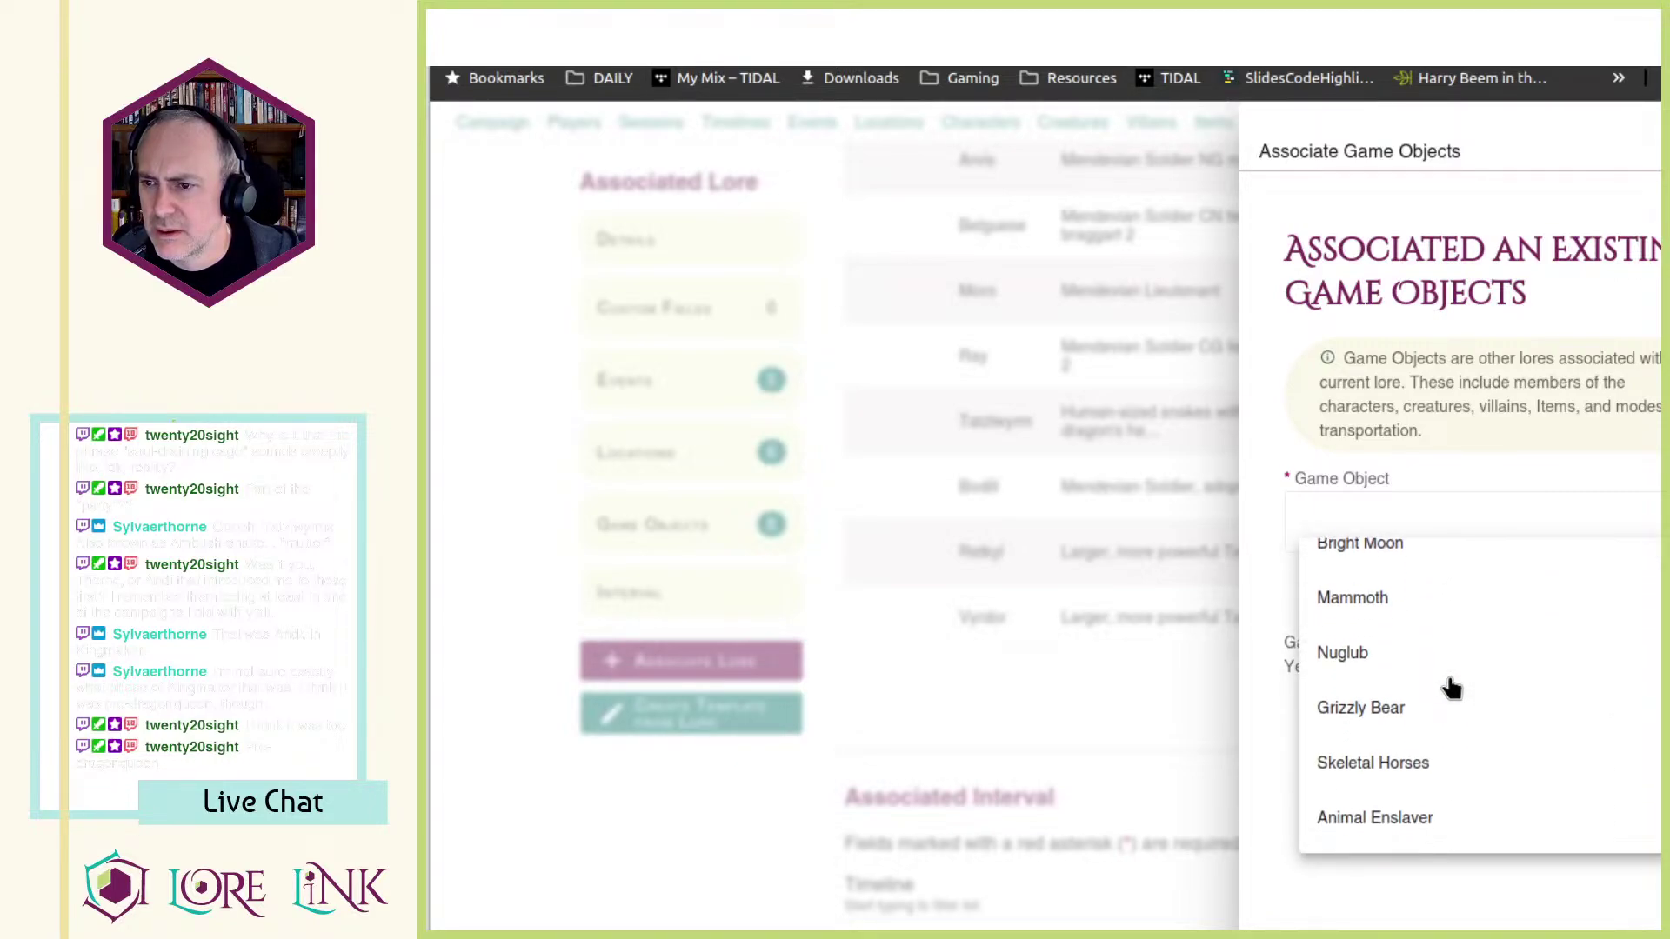
scroll(1450, 687, up, 10)
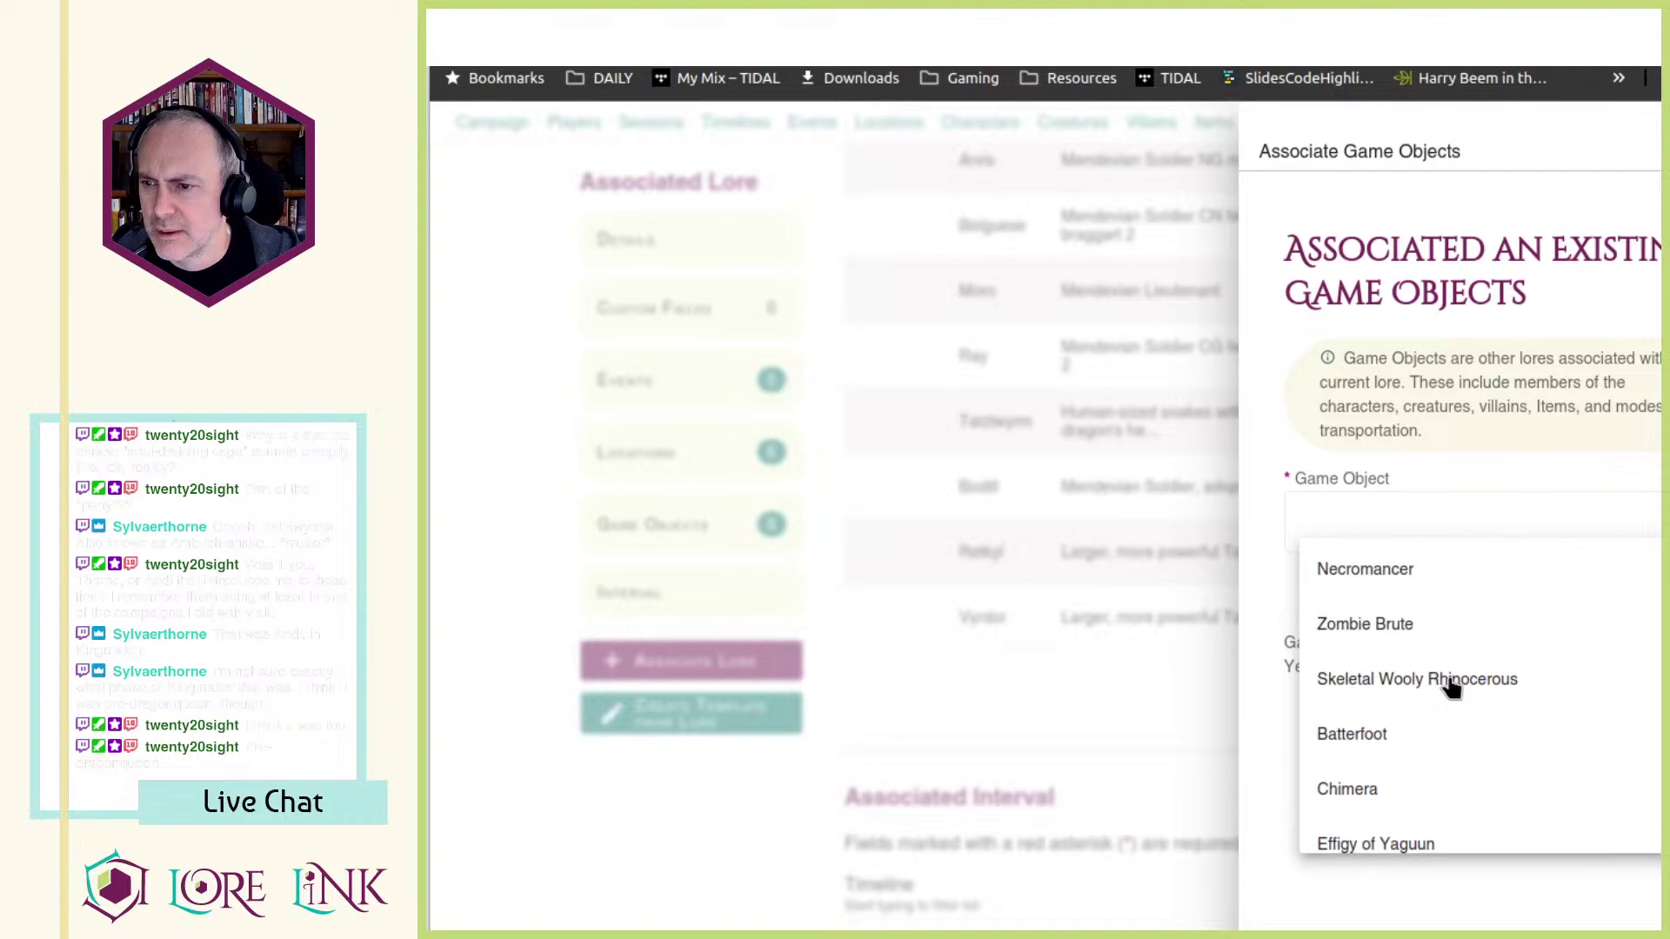
scroll(1451, 687, up, 8)
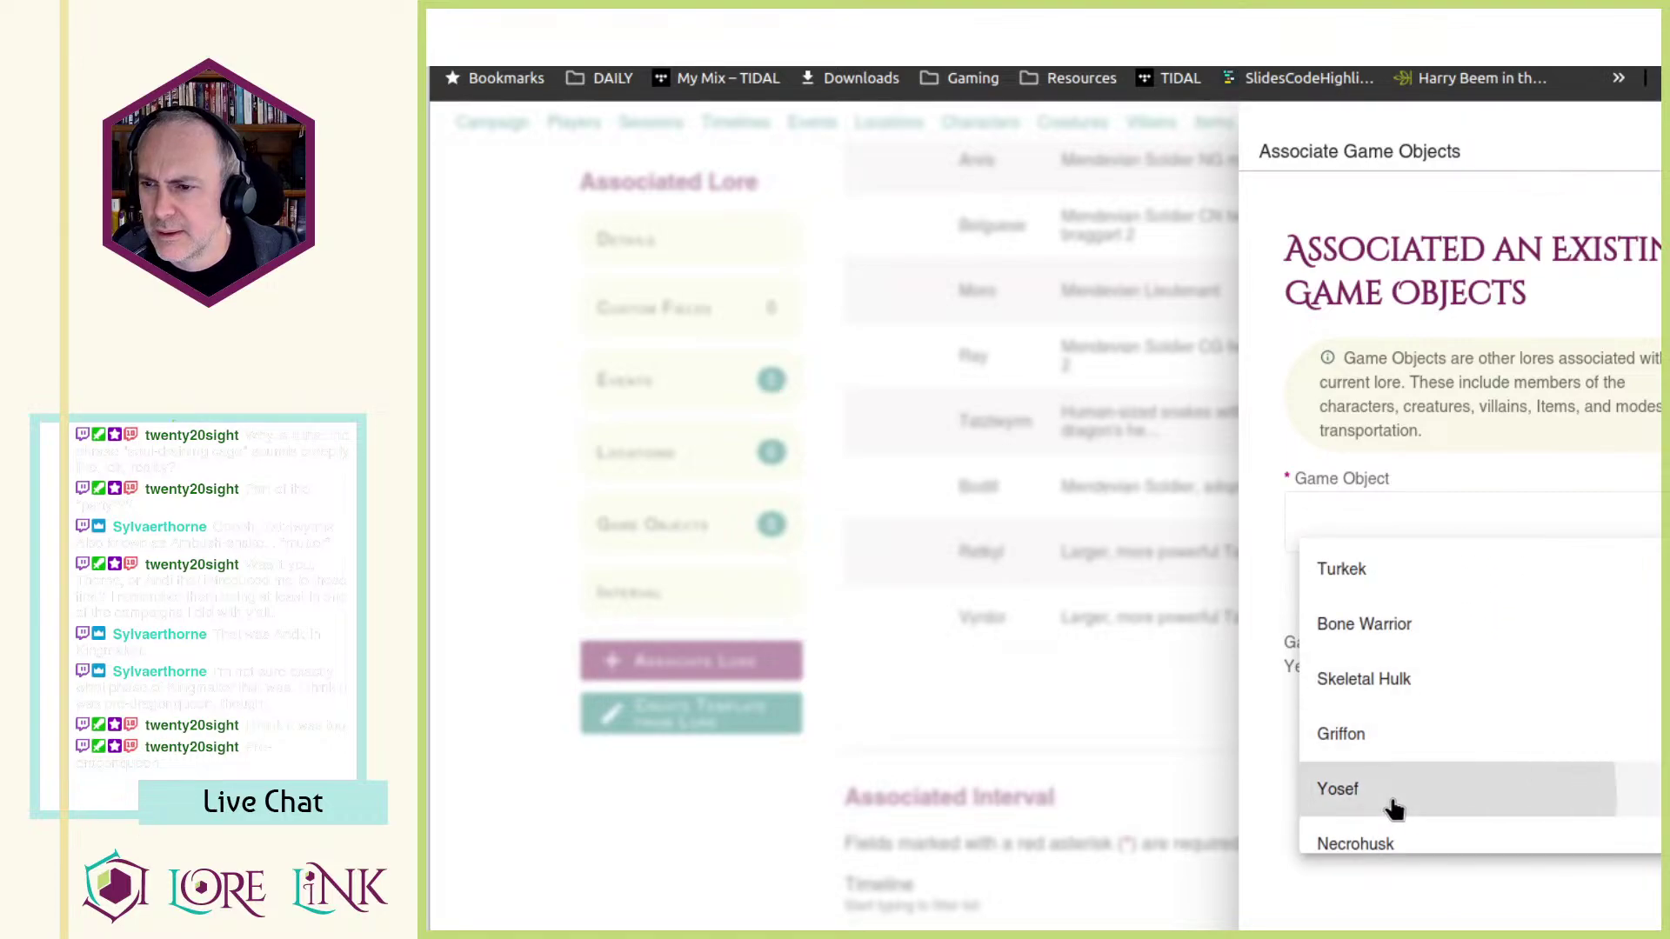
click(1394, 804)
click(1611, 583)
- Start a new character in the campaign's character list, named Nuphri, with the short description "NG male human tactician 4"
key(ctrl+Tab)
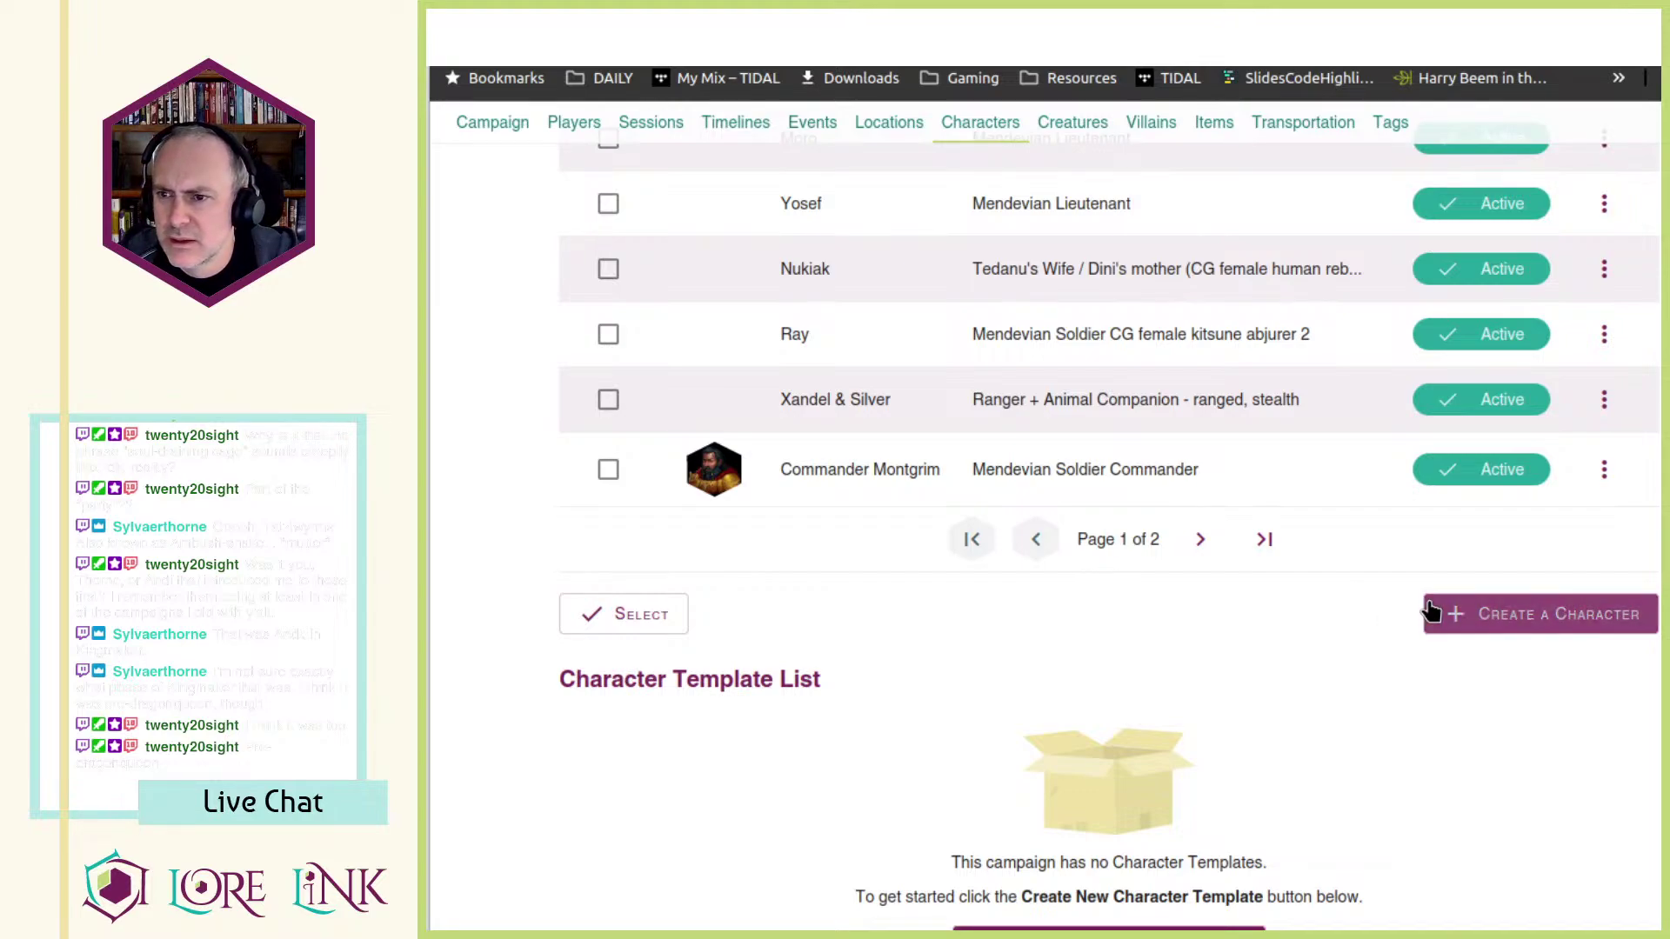
click(1456, 618)
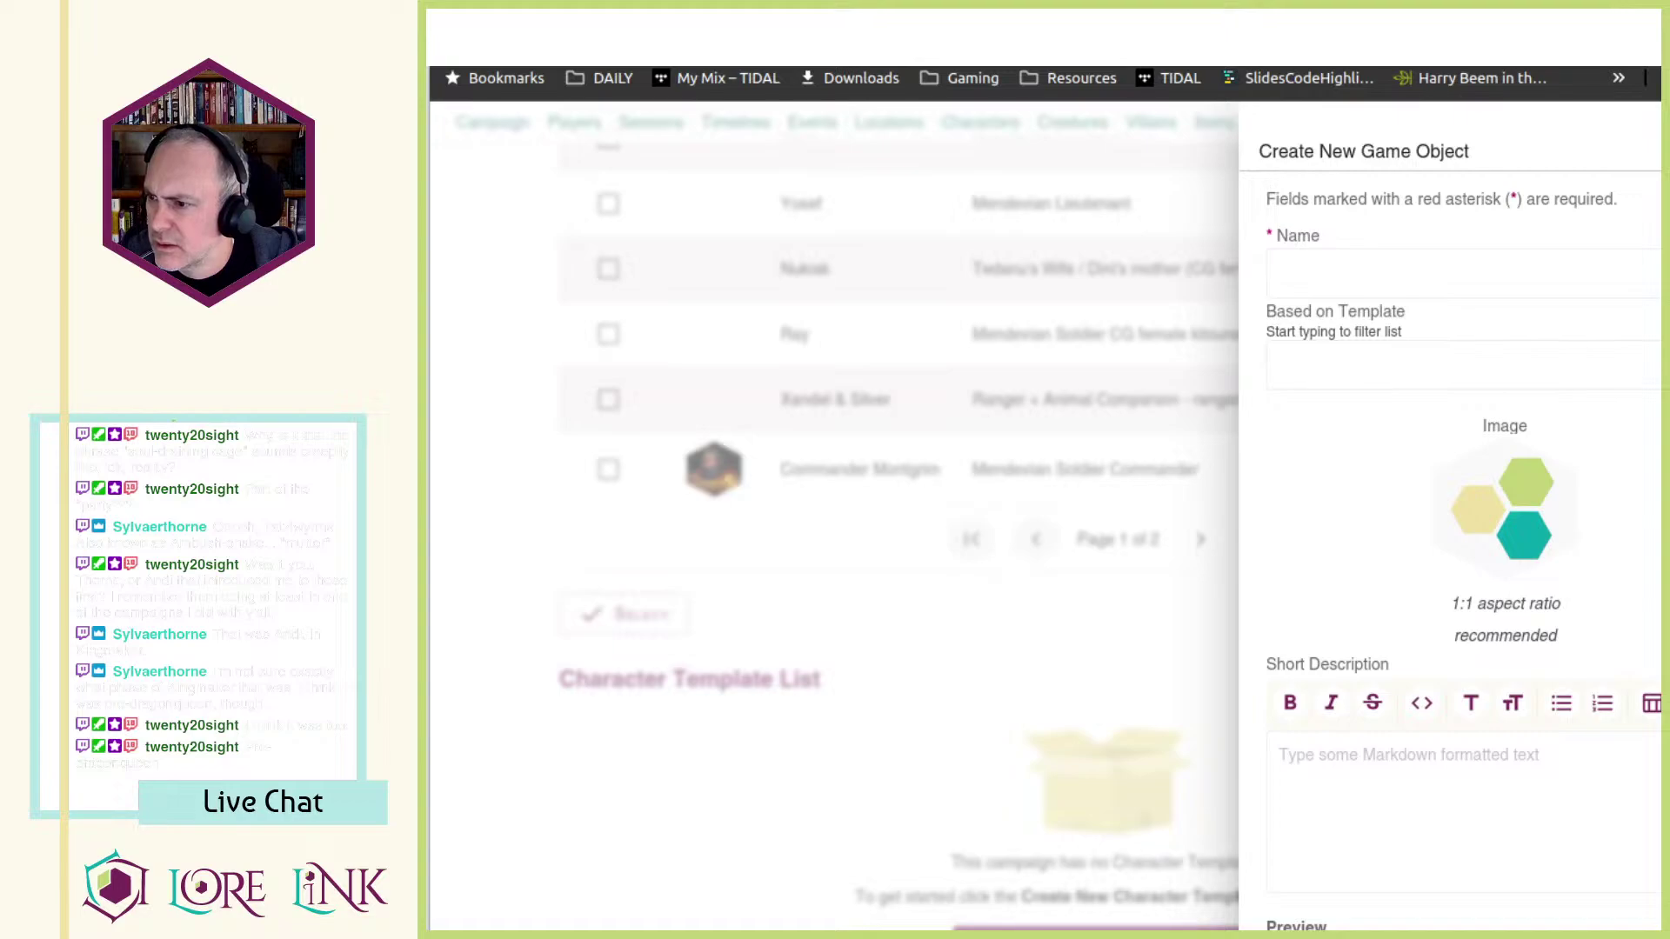
click(1320, 292)
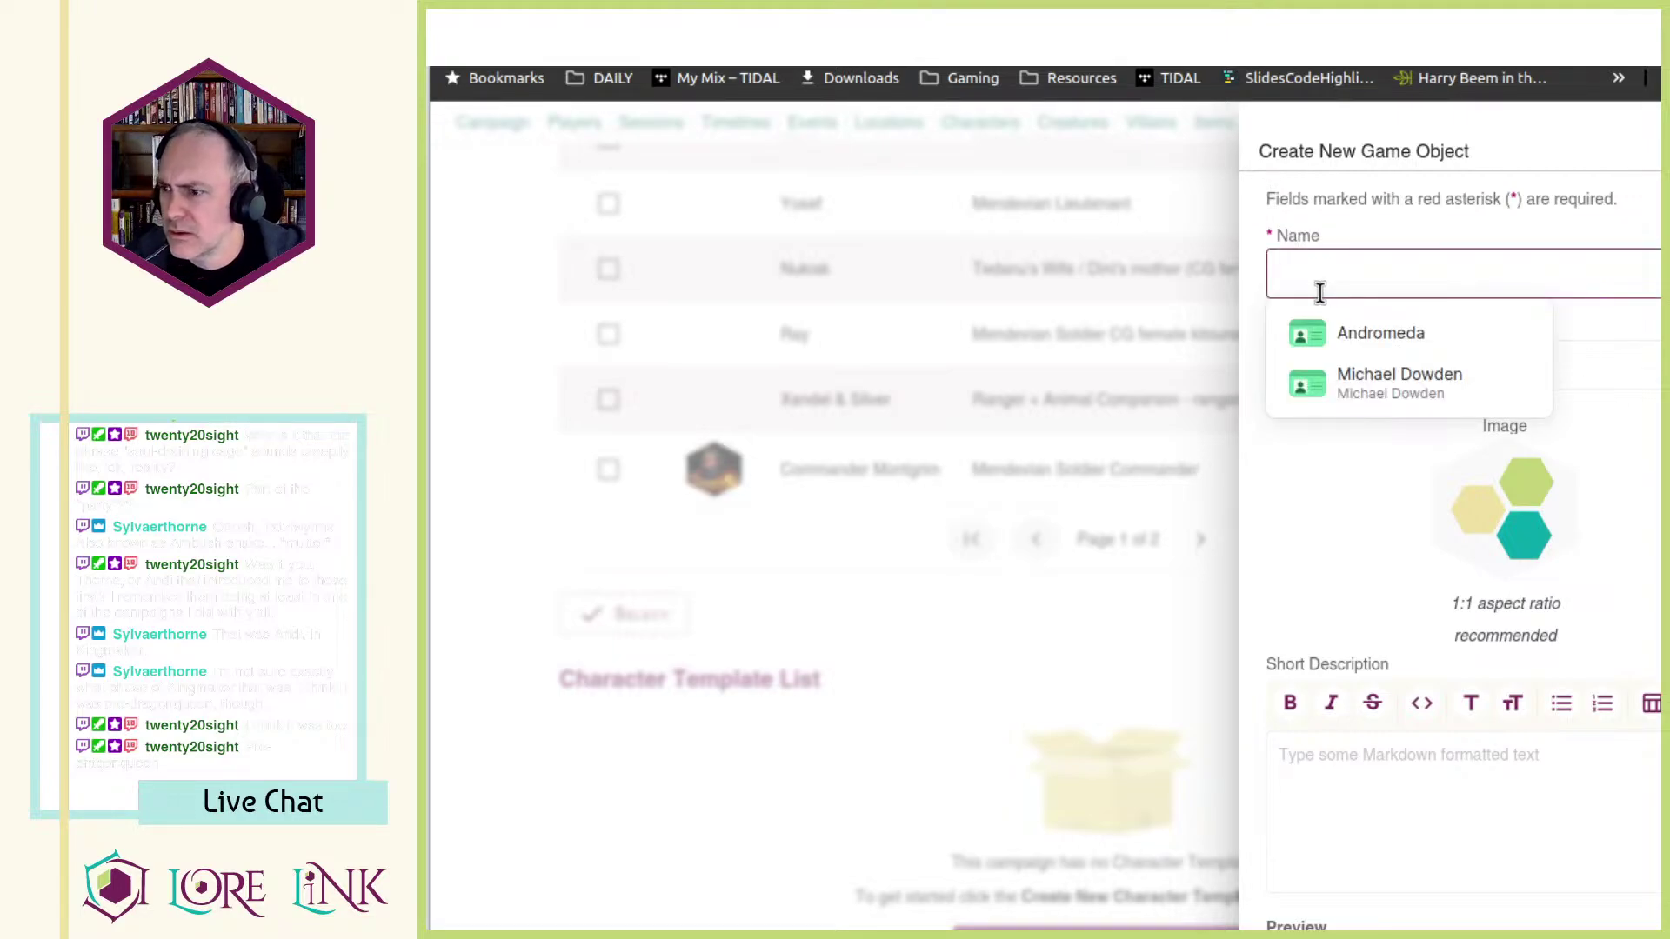
text(Nuphri)
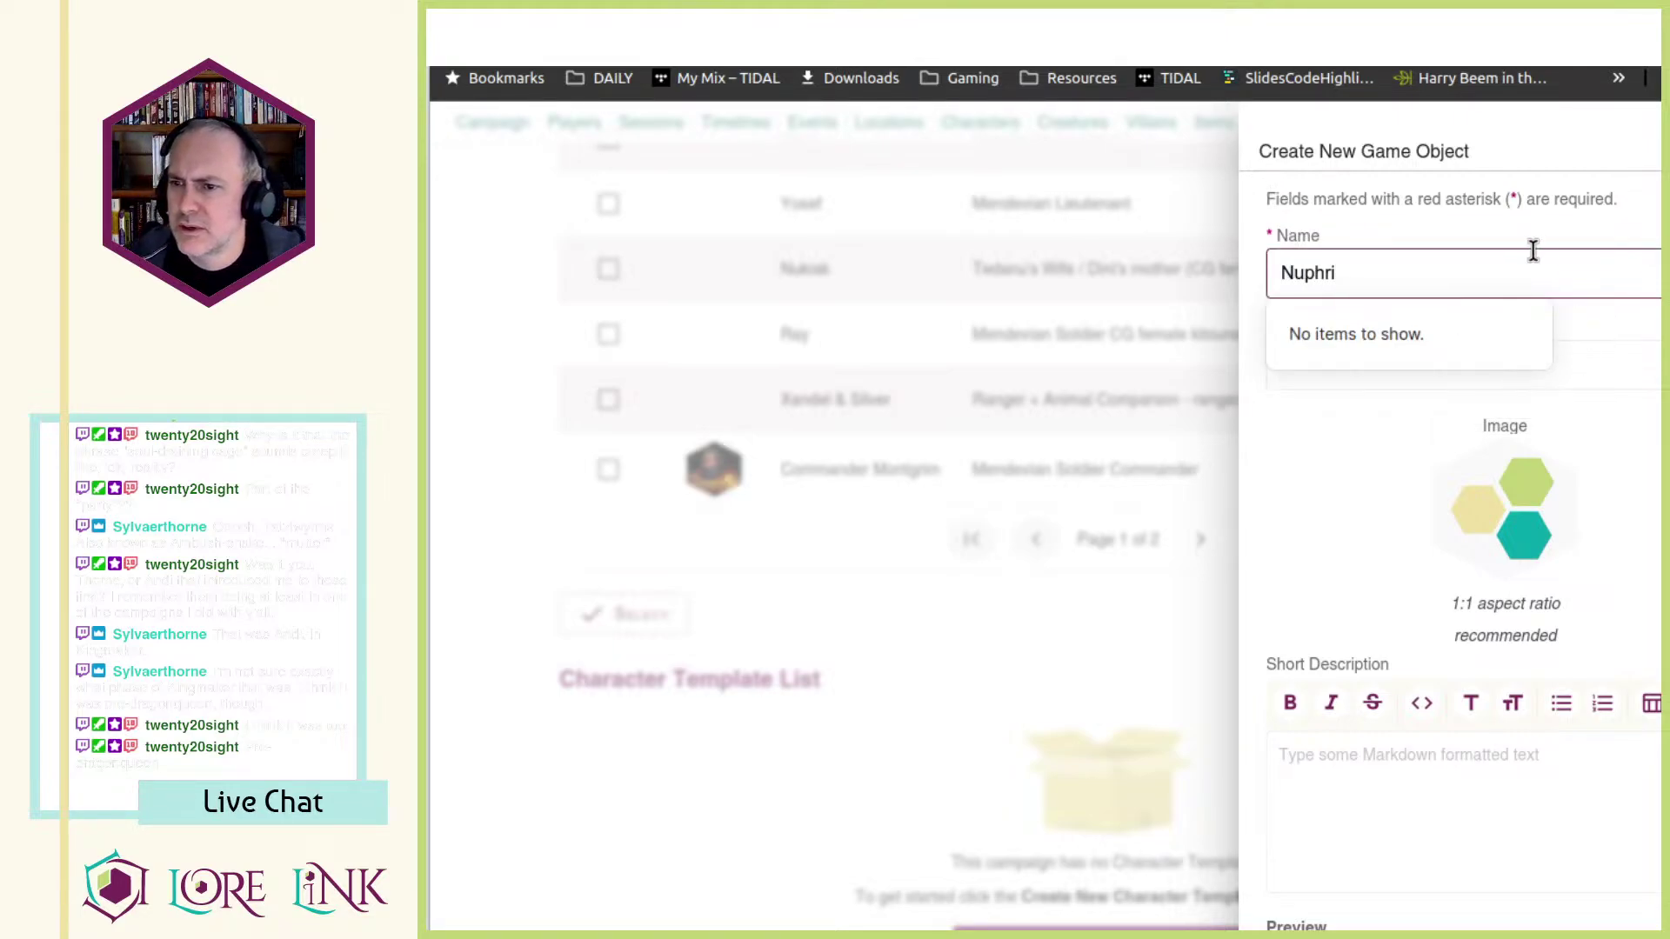
click(1575, 793)
text(NG male human tactician 4)
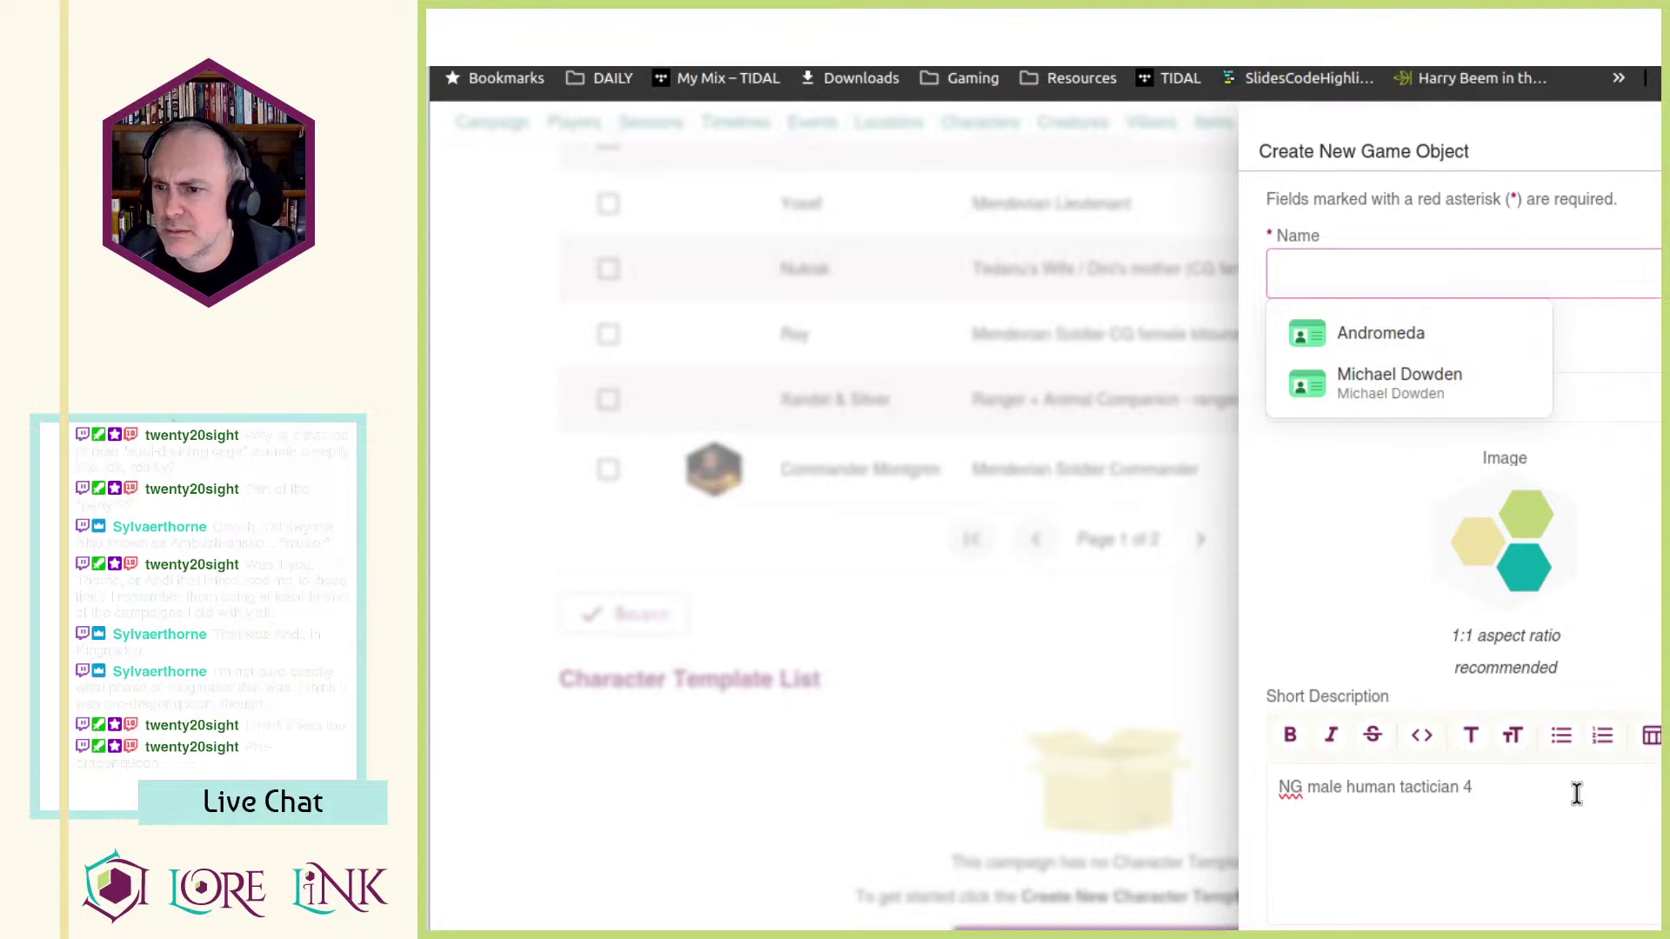
text(Nuphri)
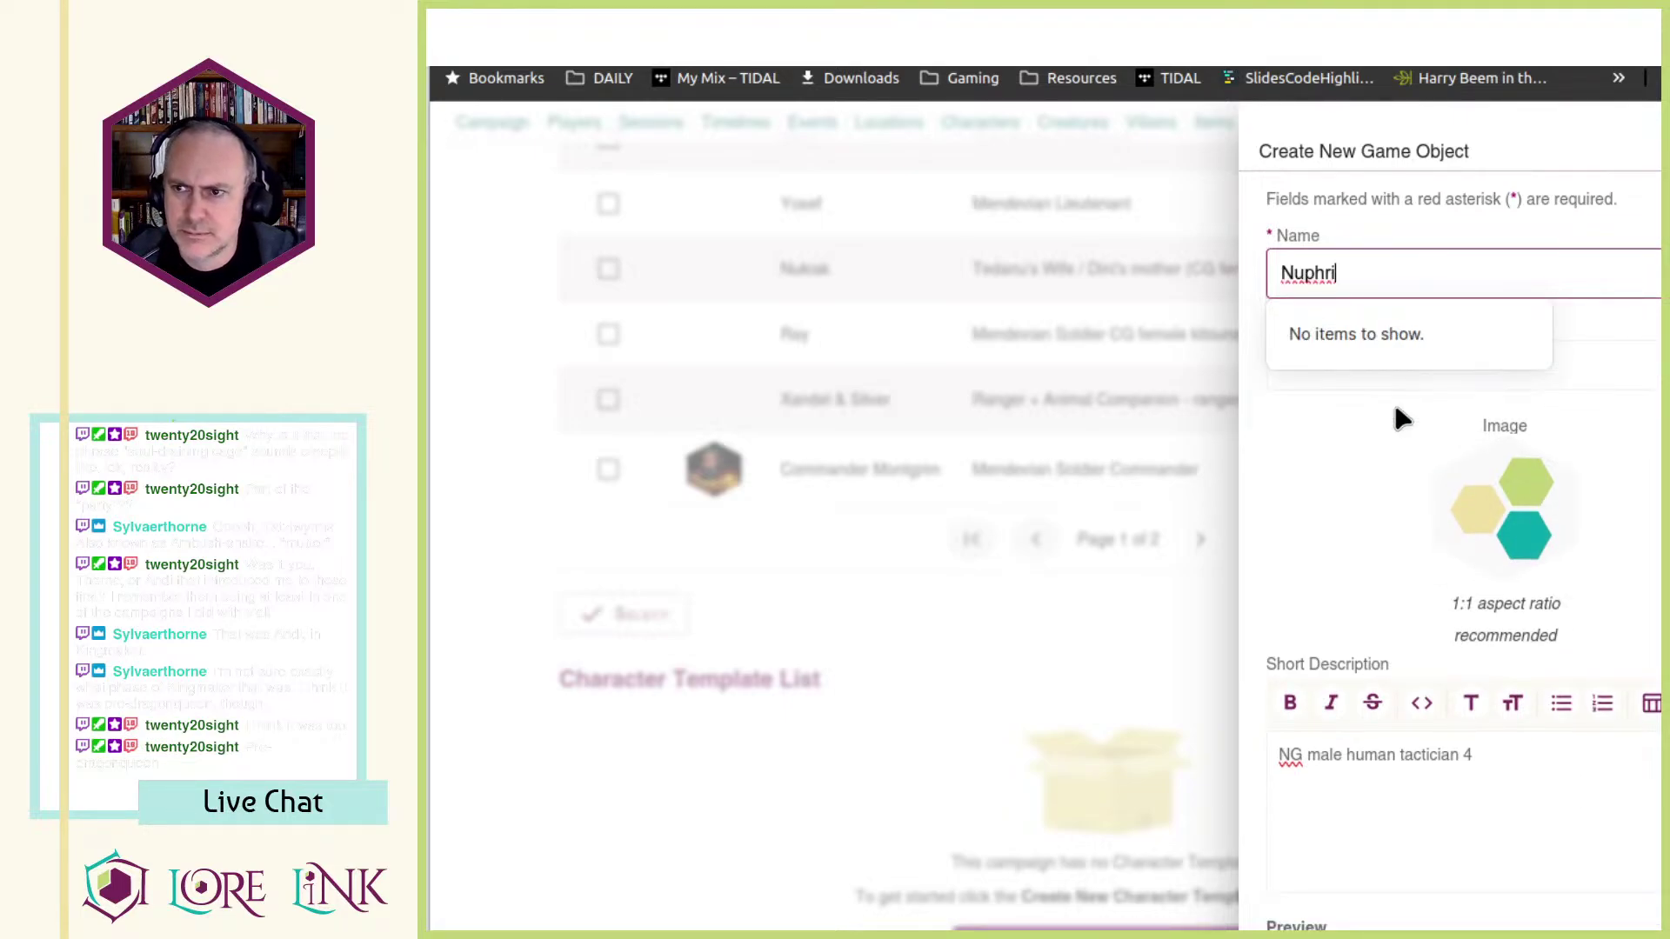
- Replace Nuphri's short description with "Mendevian Lieutenant"
click(1330, 782)
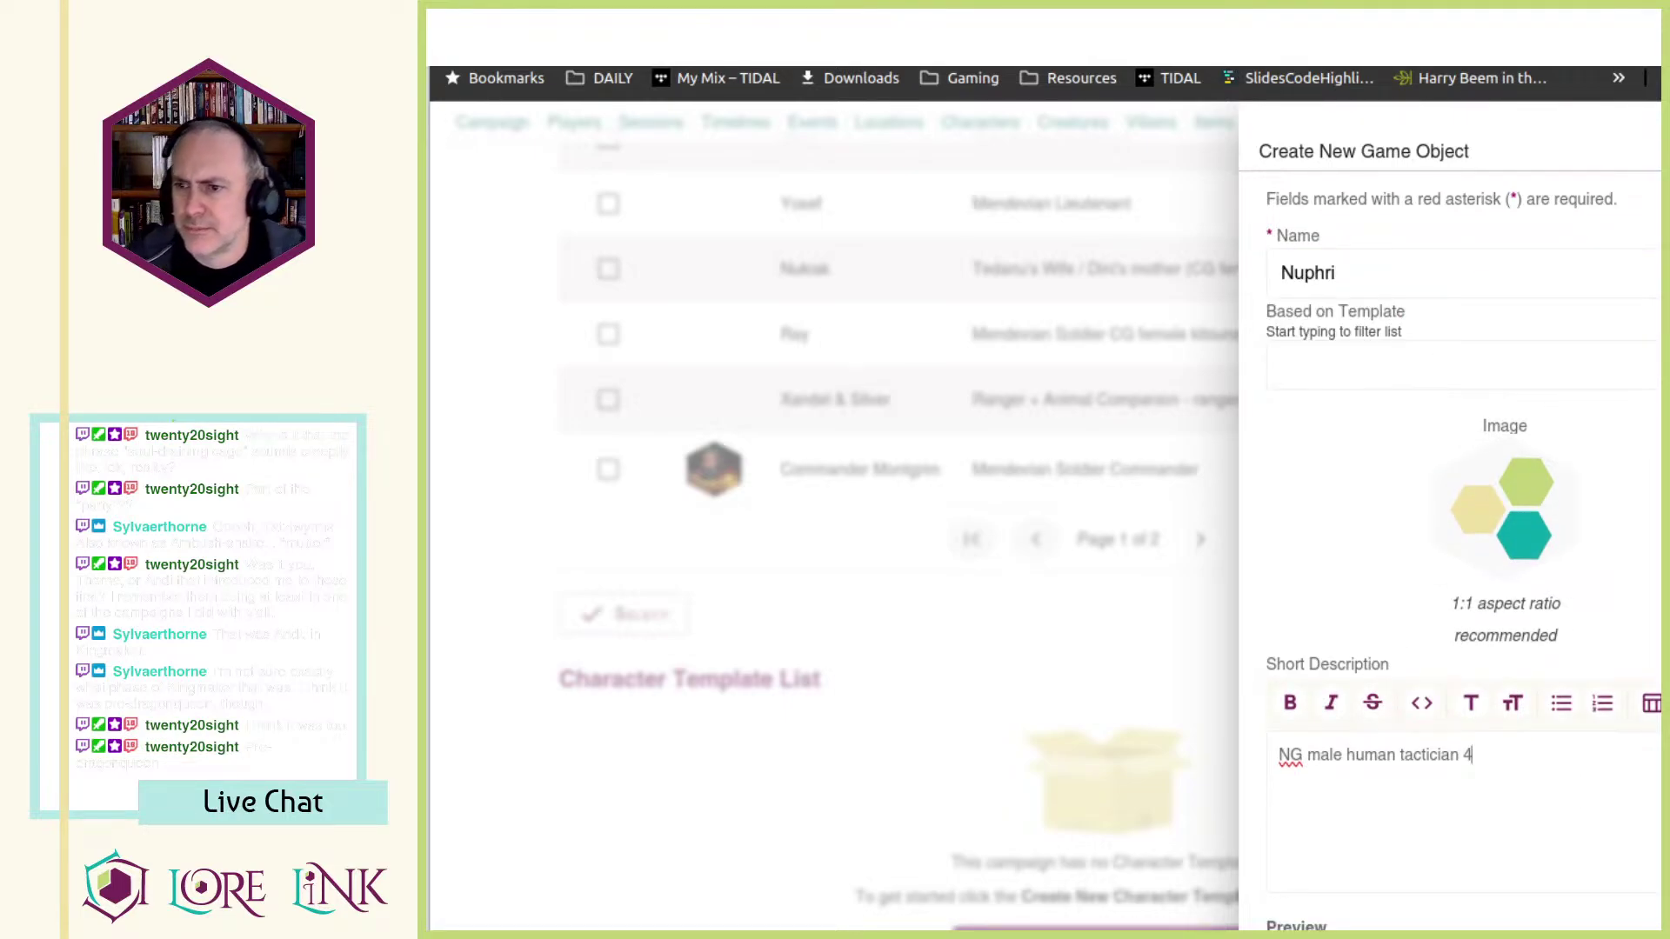
triple_click(1614, 760)
key(BackSpace)
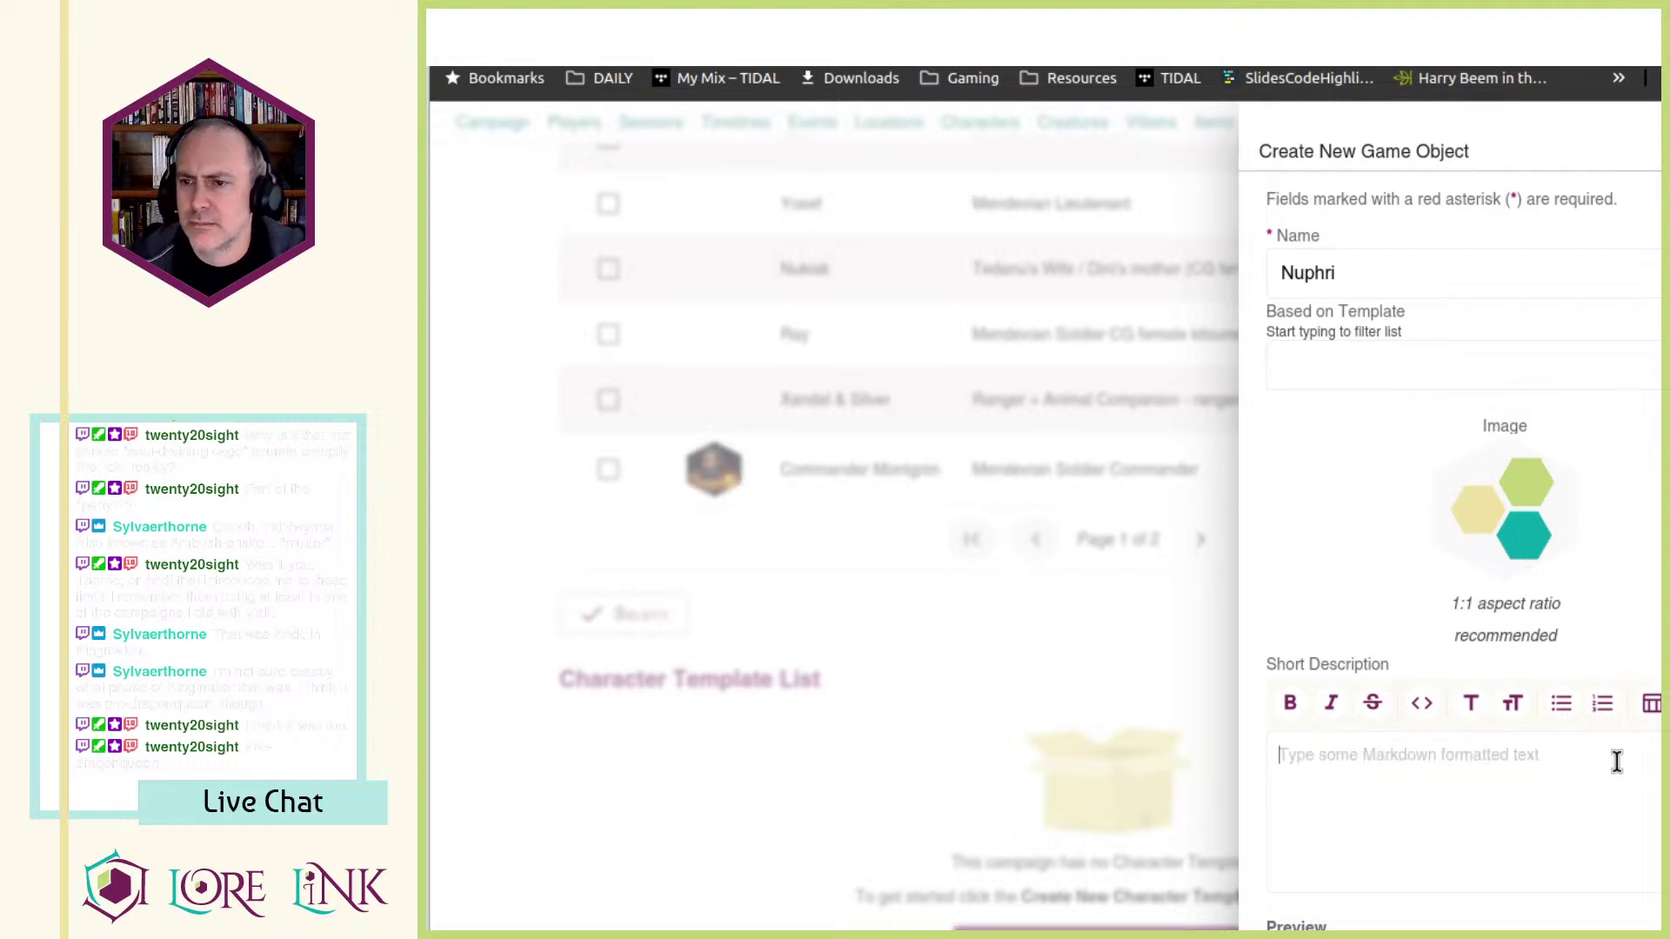
text(Mendevian Lie)
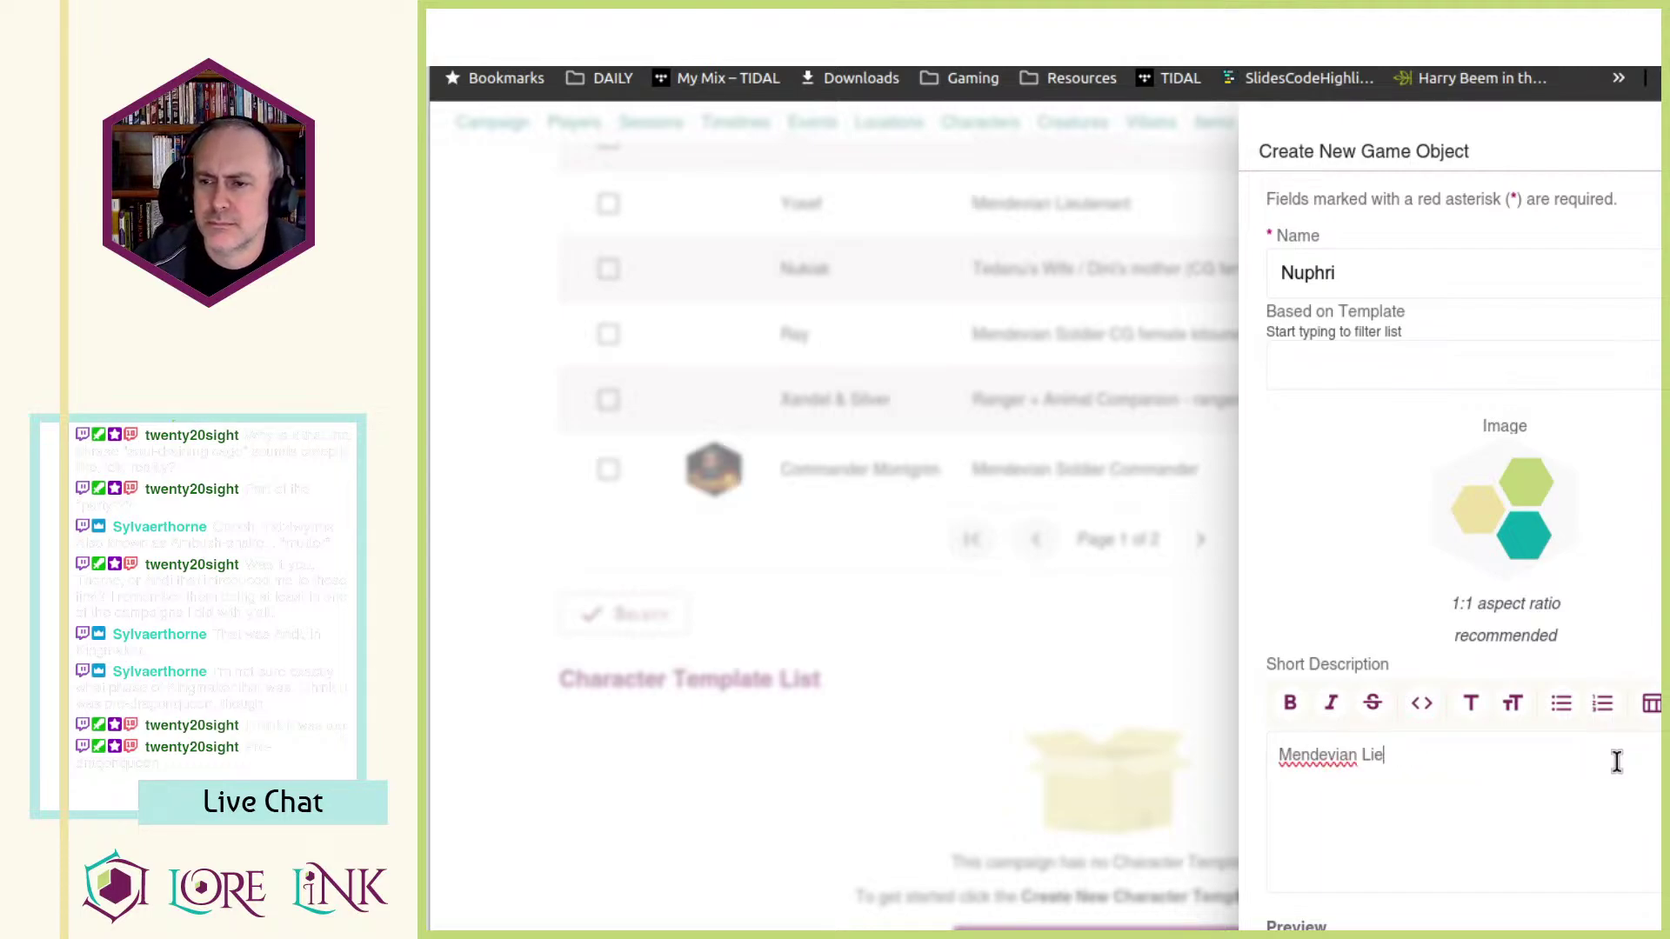
text(utenant)
key(Tab)
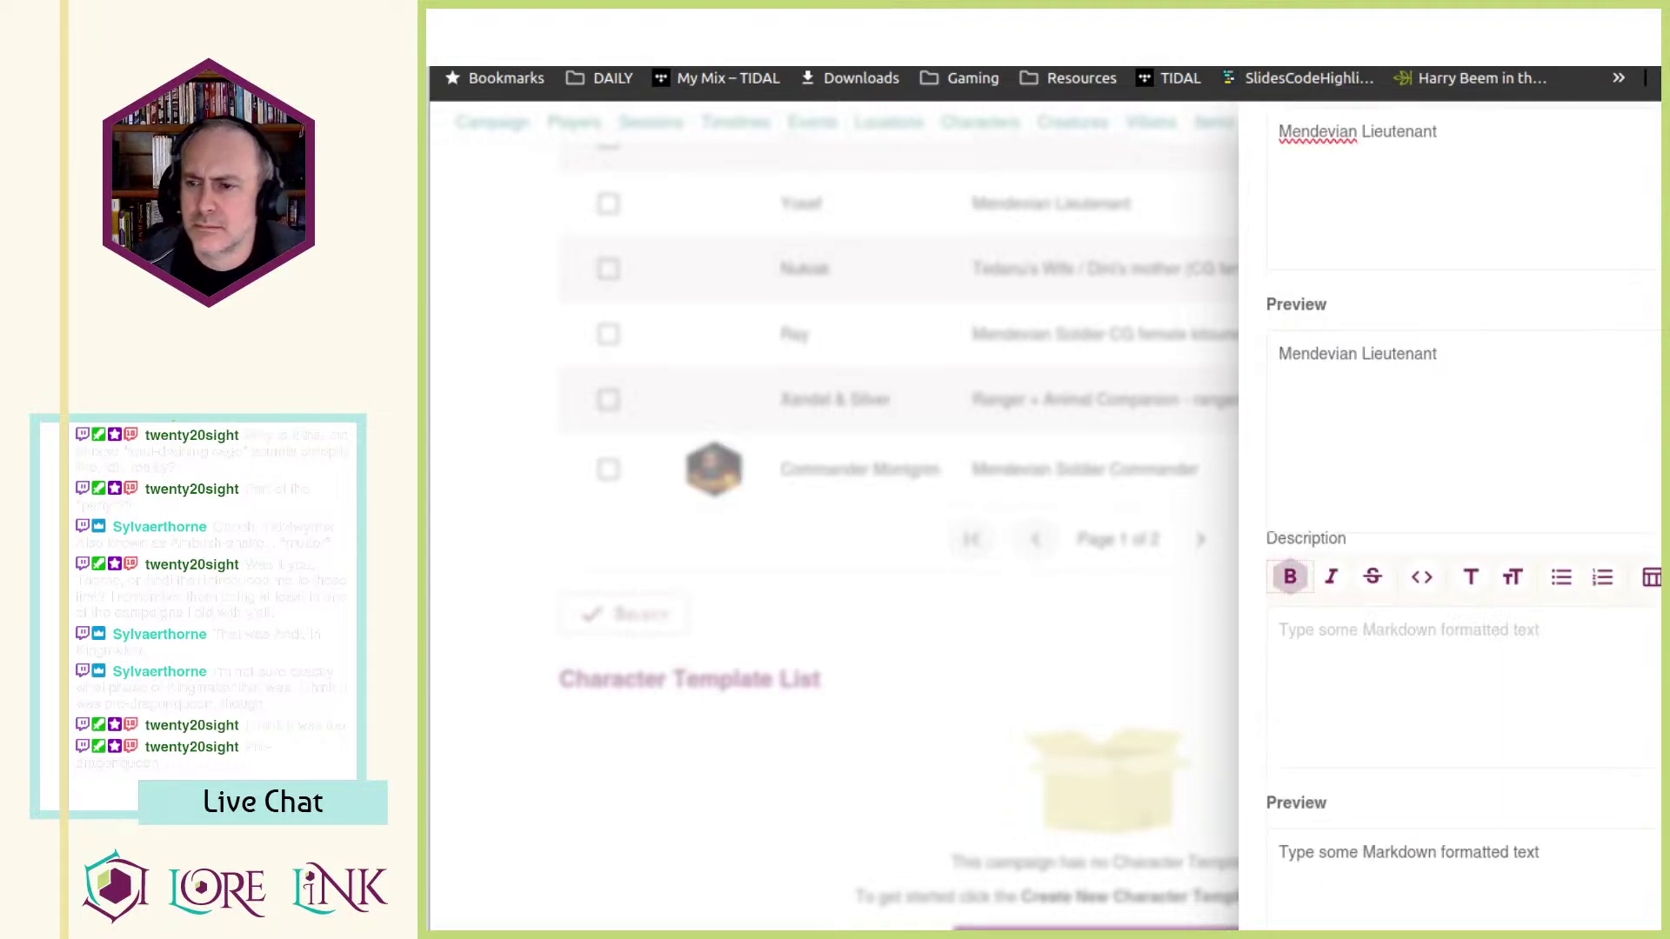
- Enter "LN female catfolk spellshield 4" as Nuphri's description, removing the stray pasted sentence, and save the character
key(alt+Tab)
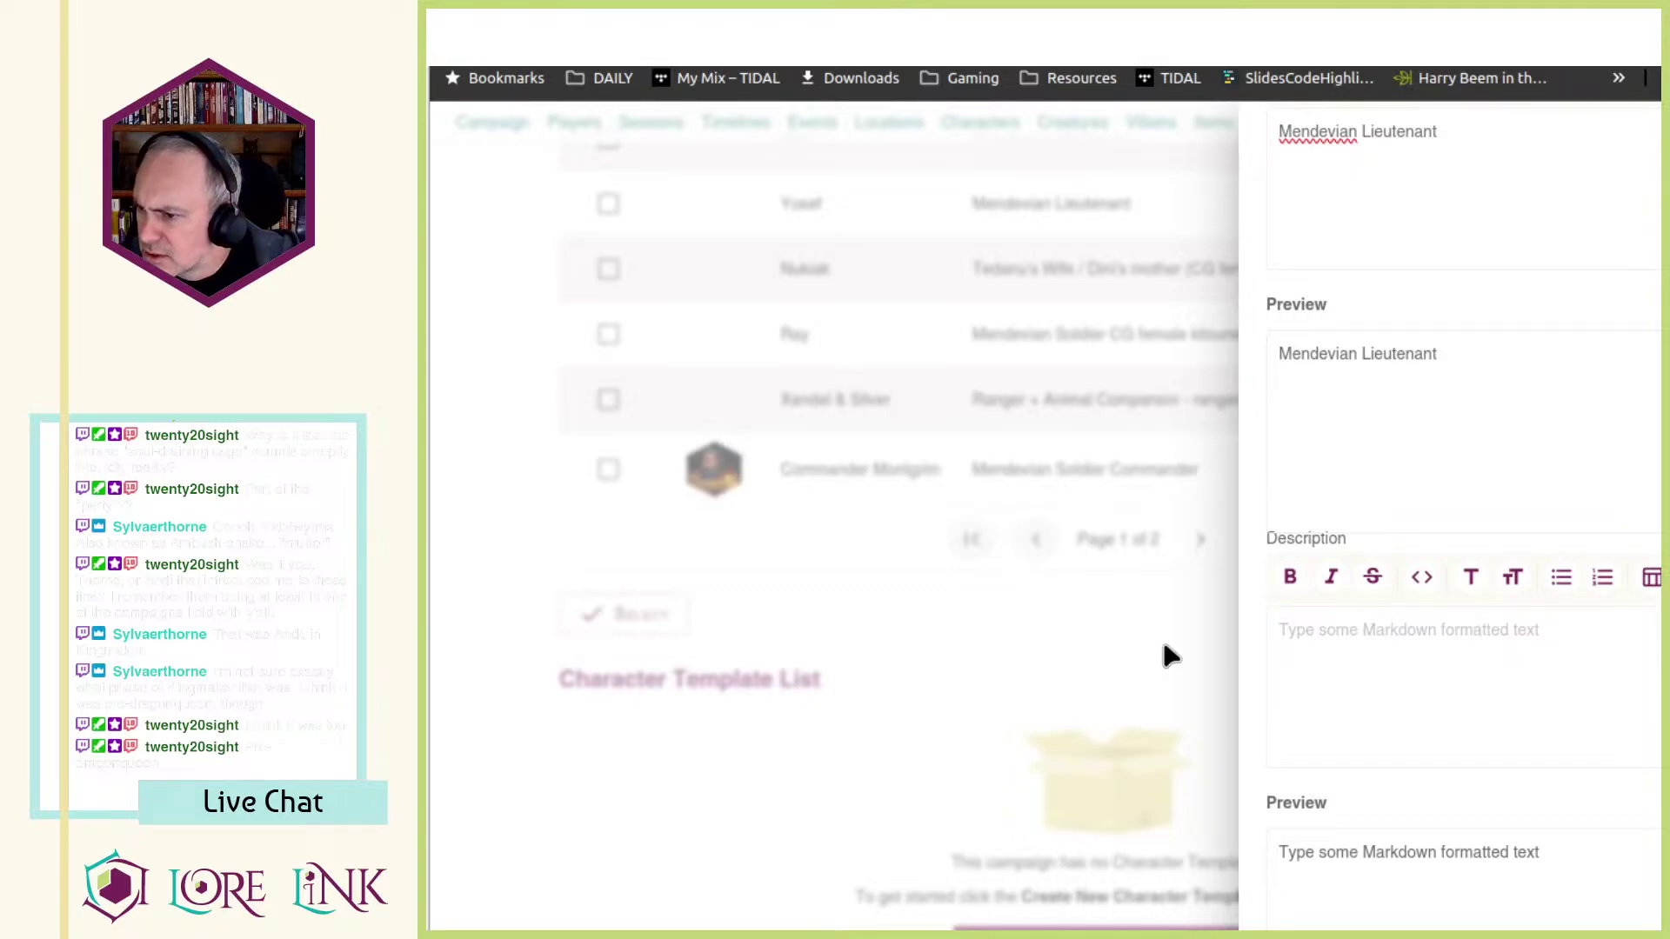
click(1357, 667)
text(LN female In truth, the hollow isn't haunted. Rather, it's home catfolk spellshield 4)
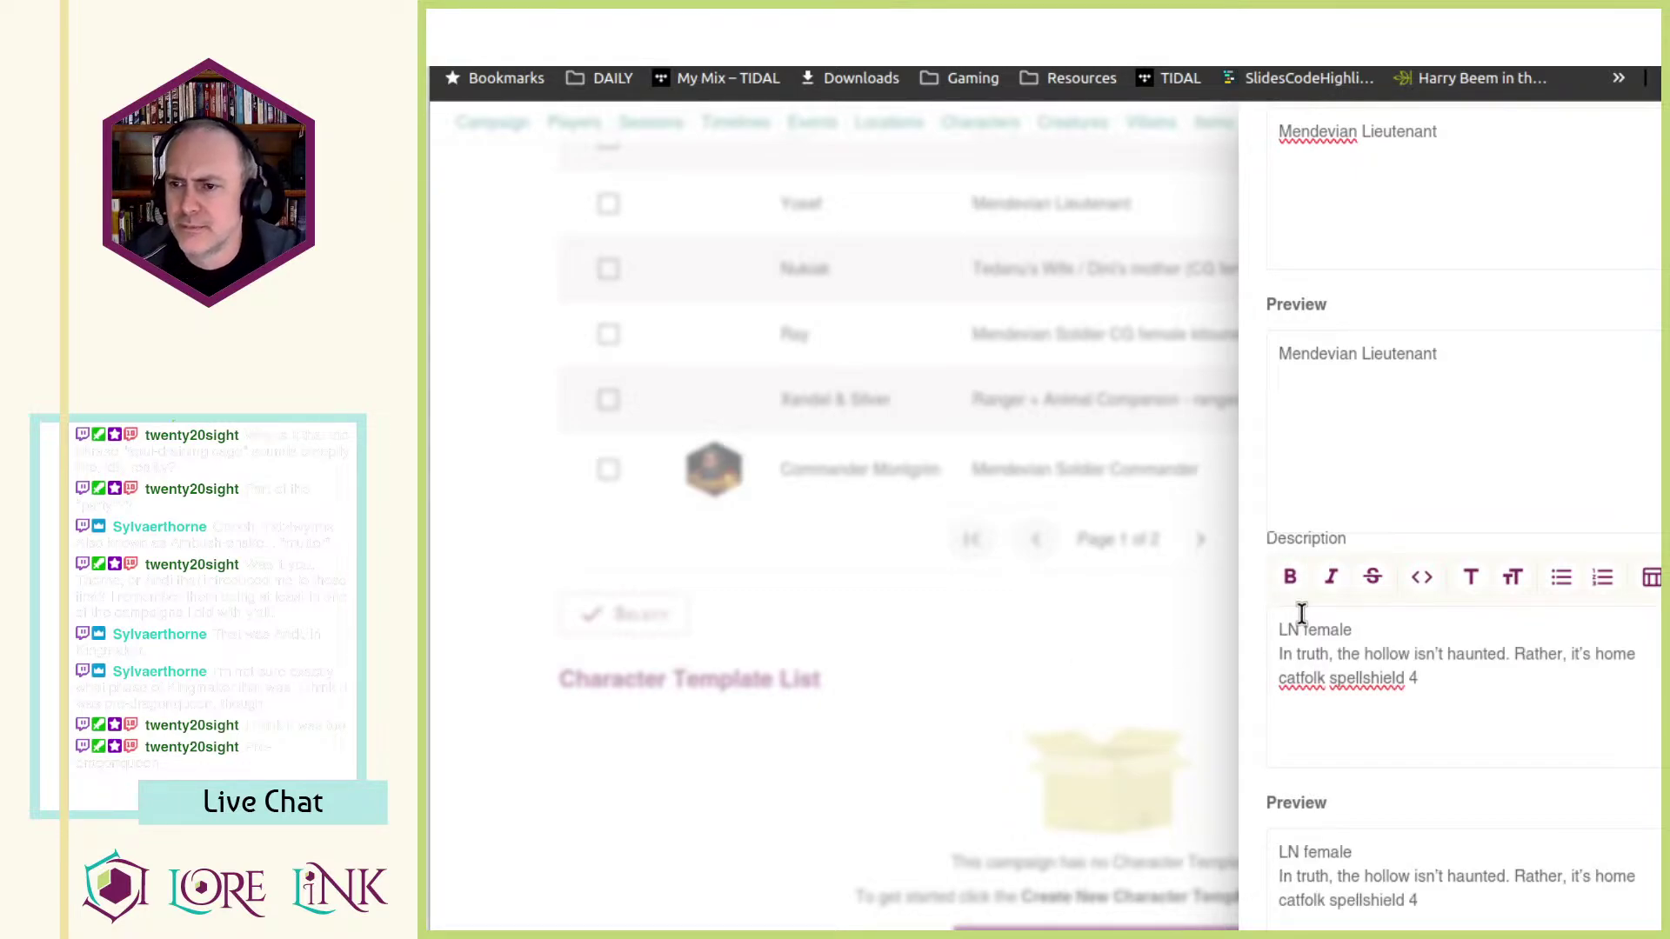
key(shift+Down)
key(Delete)
key(BackSpace)
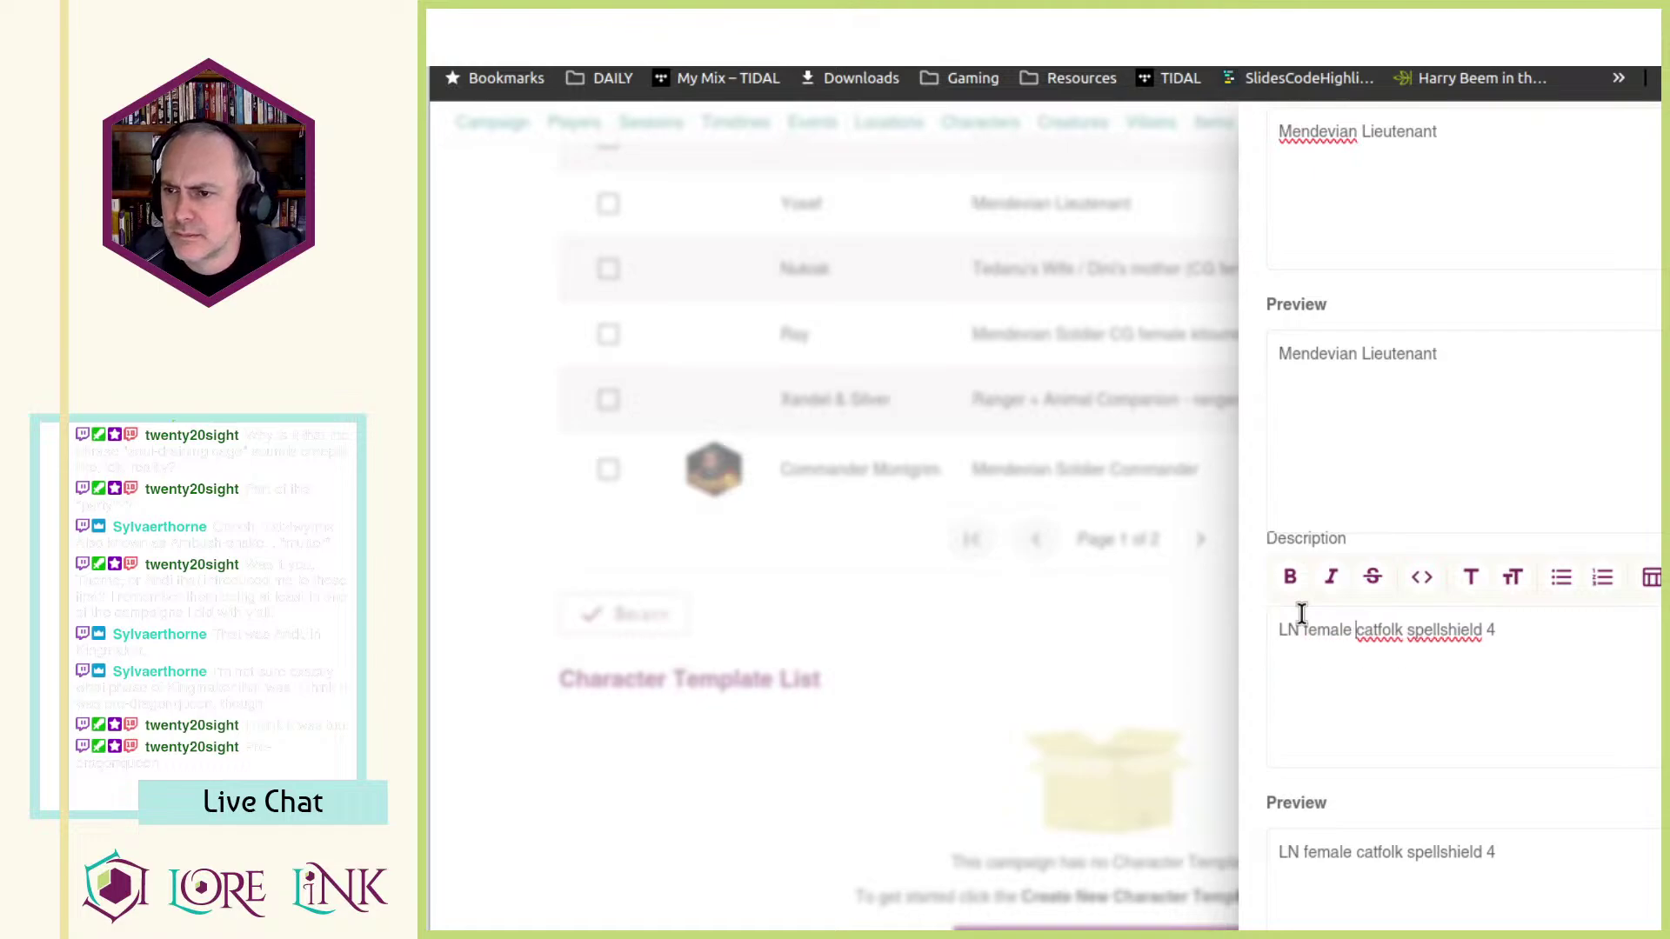
scroll(1464, 481, down, 3)
key(Escape)
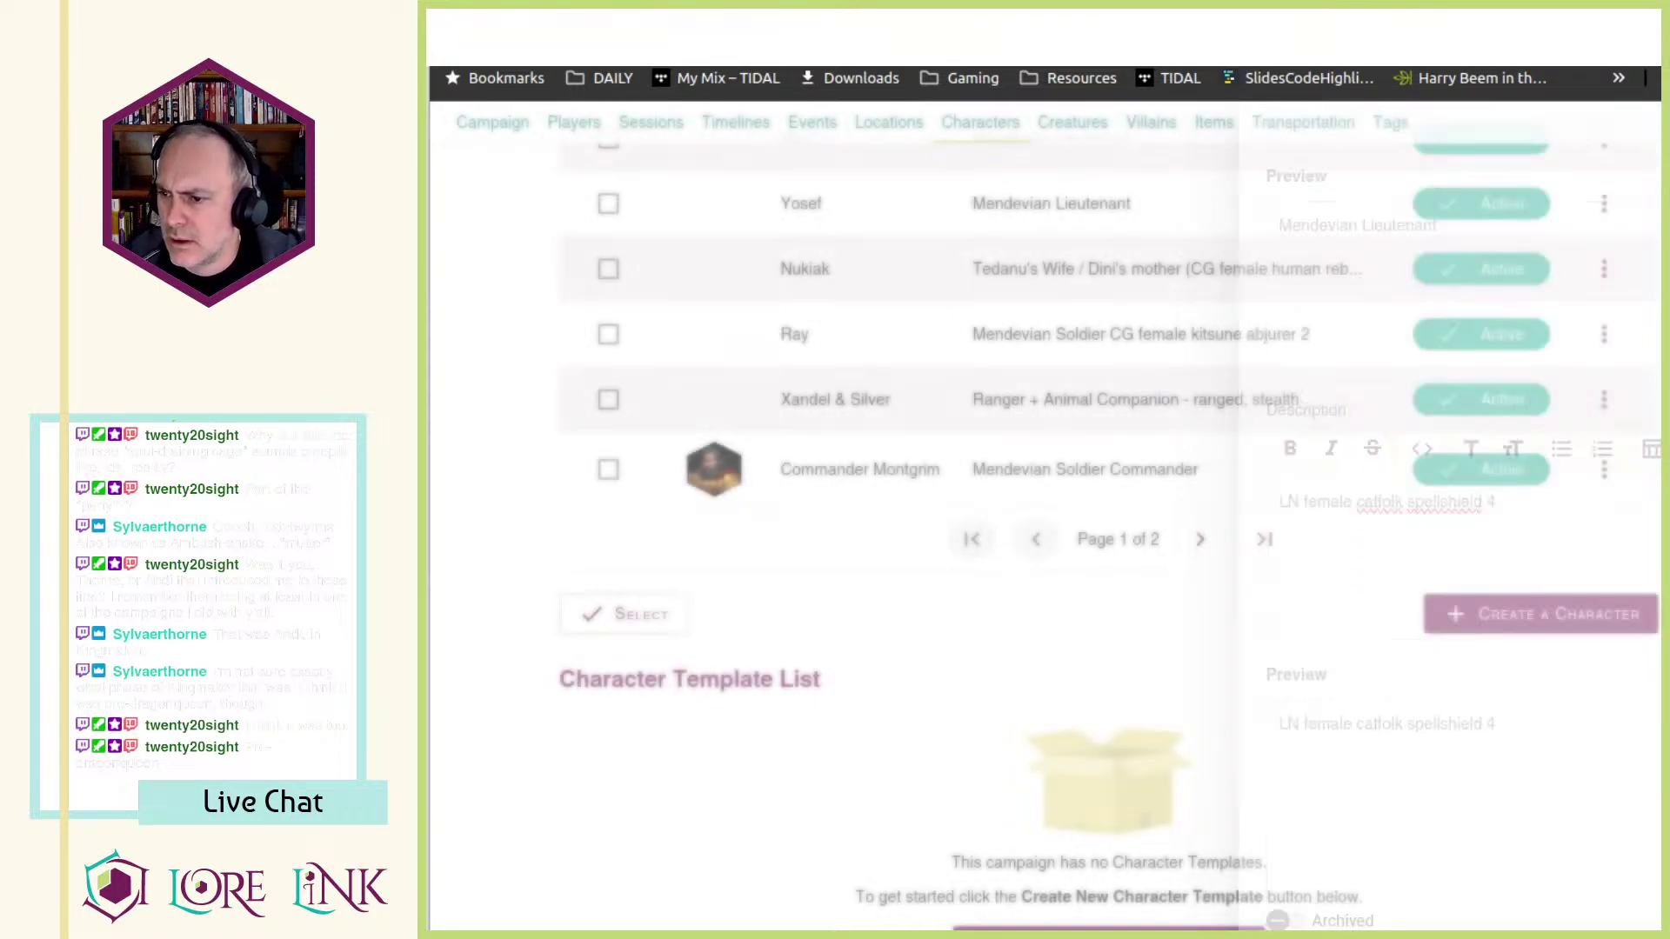
- Find Nuphri on the second page of the character list and open that character for editing
scroll(1267, 607, up, 8)
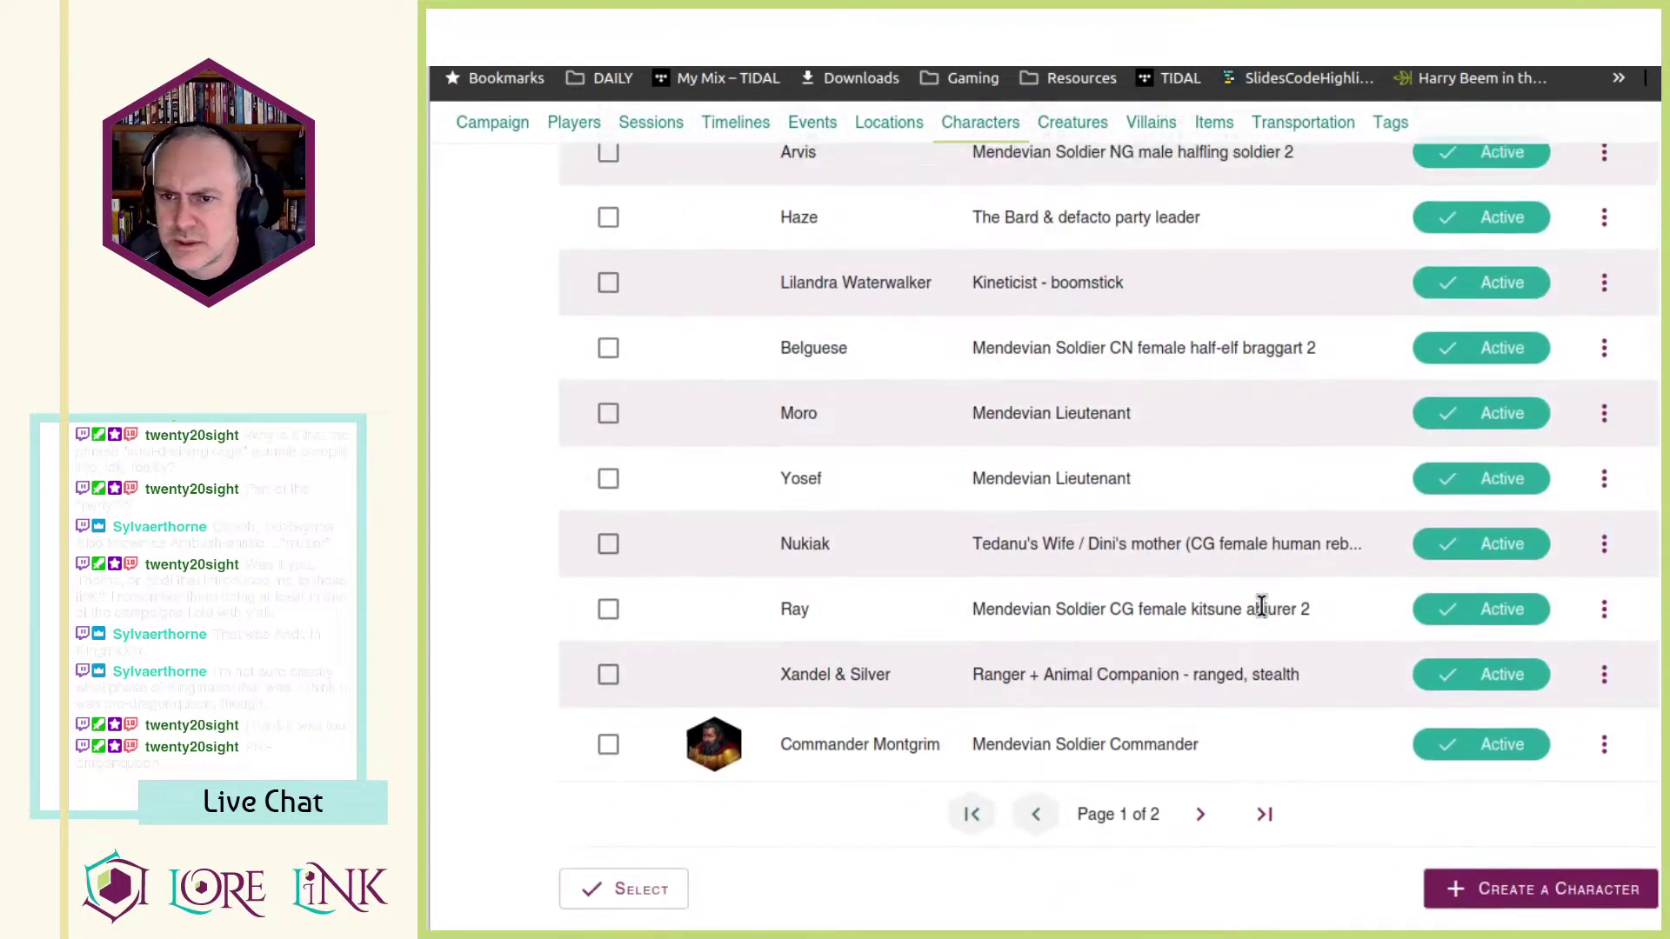
scroll(1218, 578, down, 5)
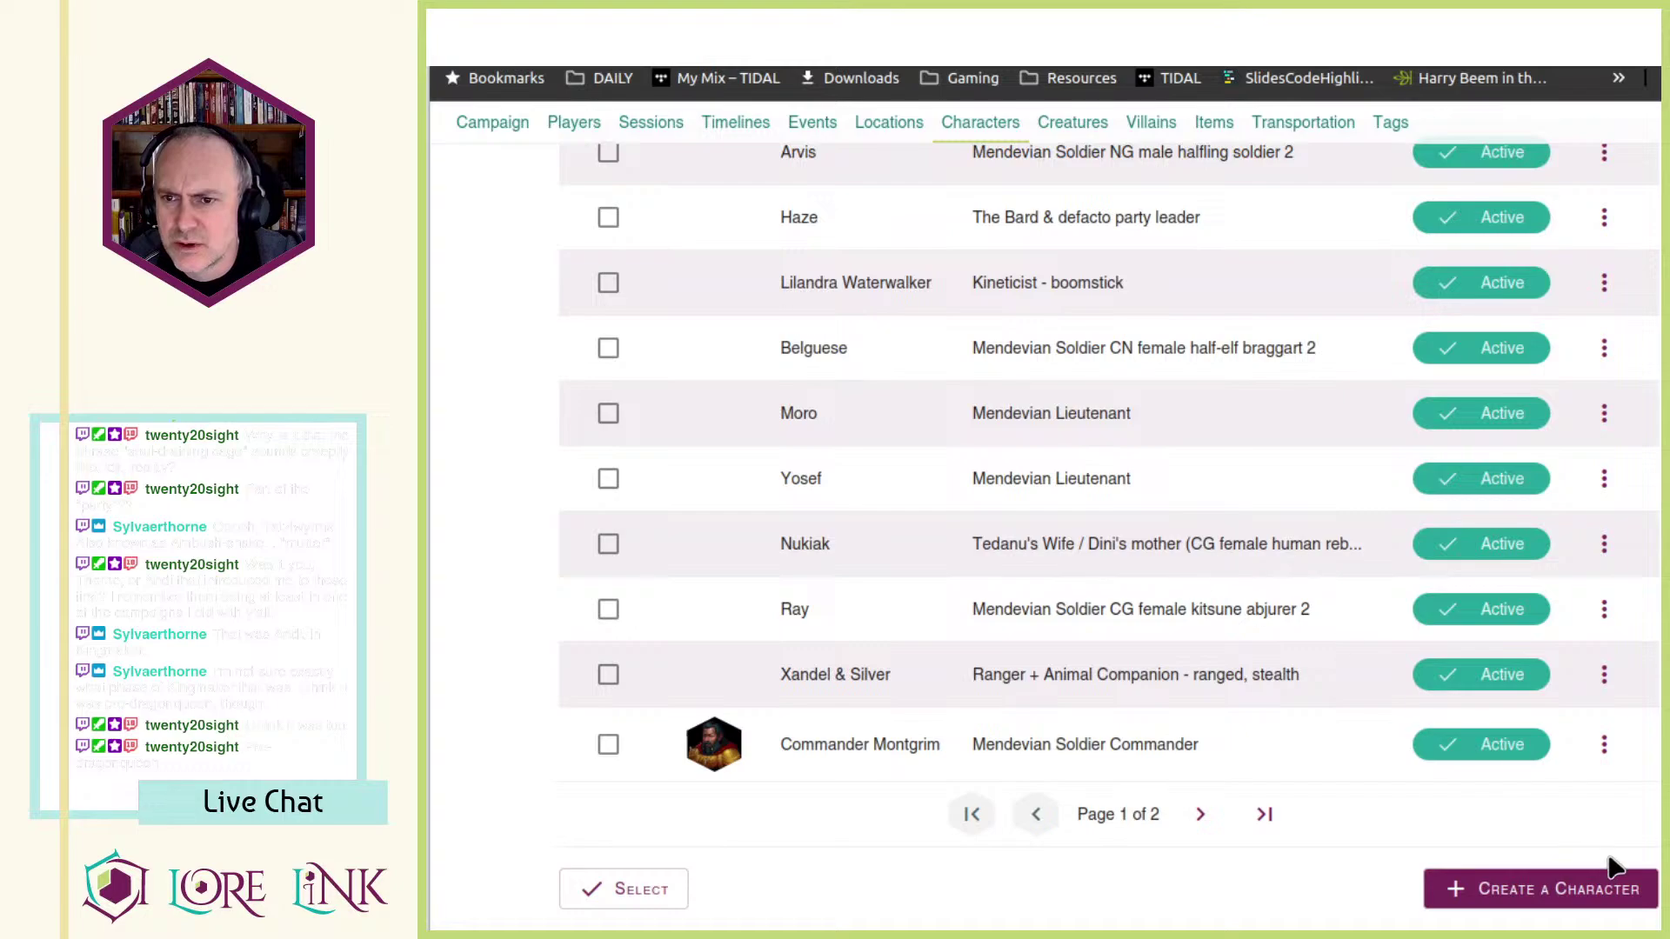
click(1199, 814)
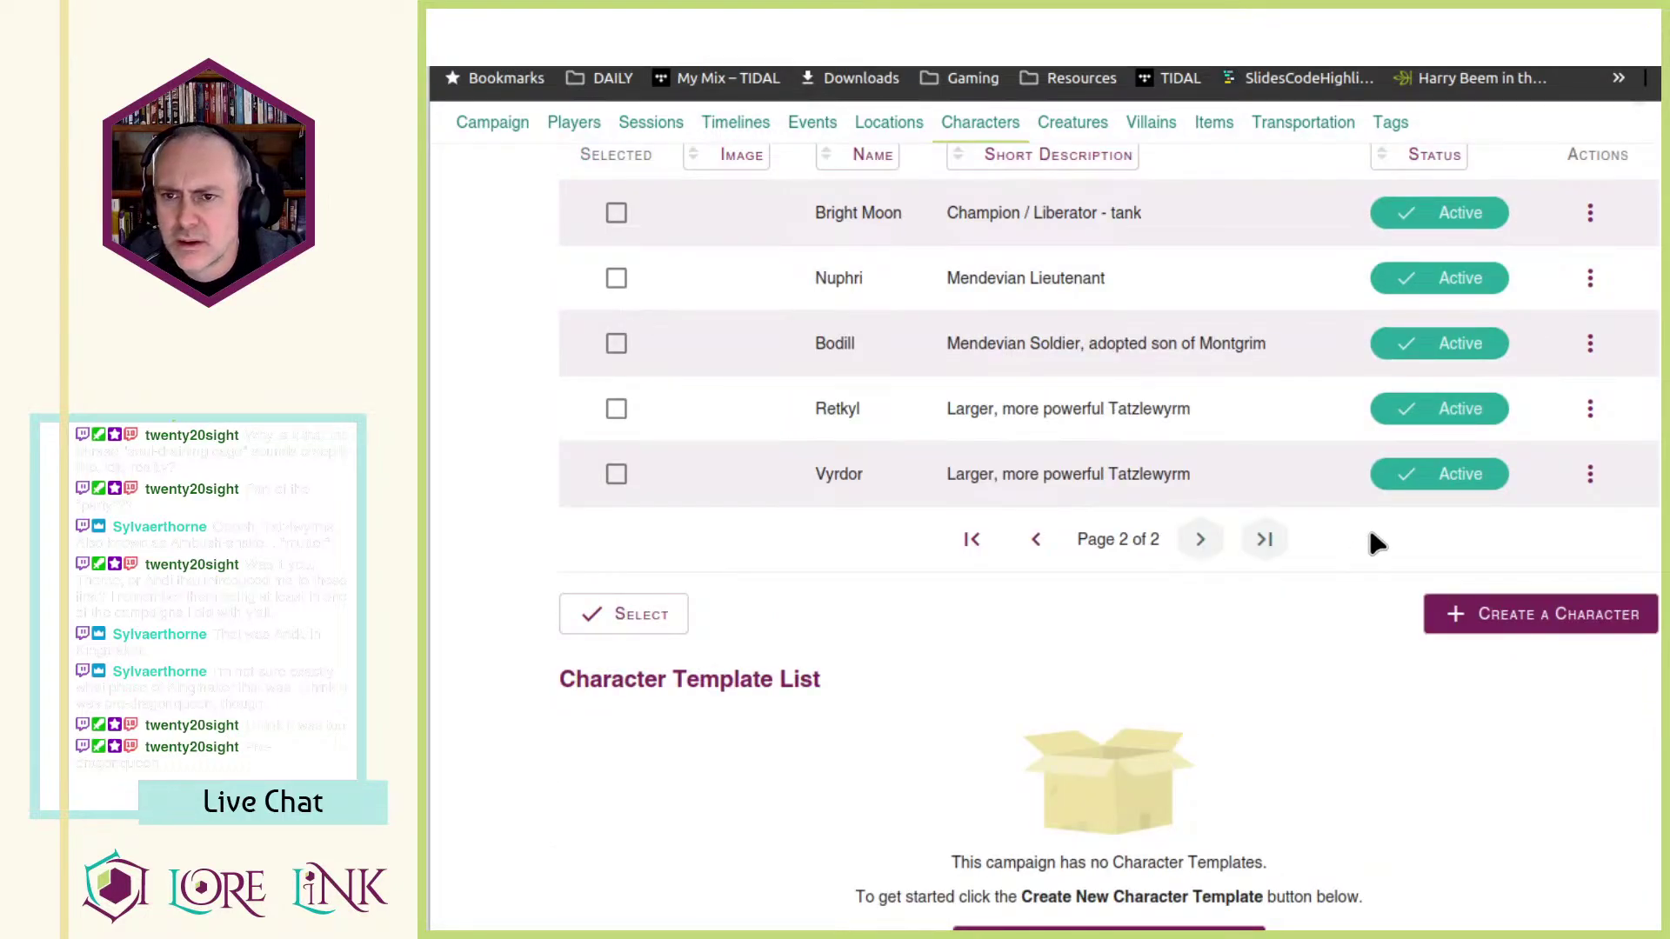
click(1589, 278)
click(1610, 326)
- Copy the short description text "Mendevian Lieutenant" from Nuphri's details
scroll(1304, 566, down, 2)
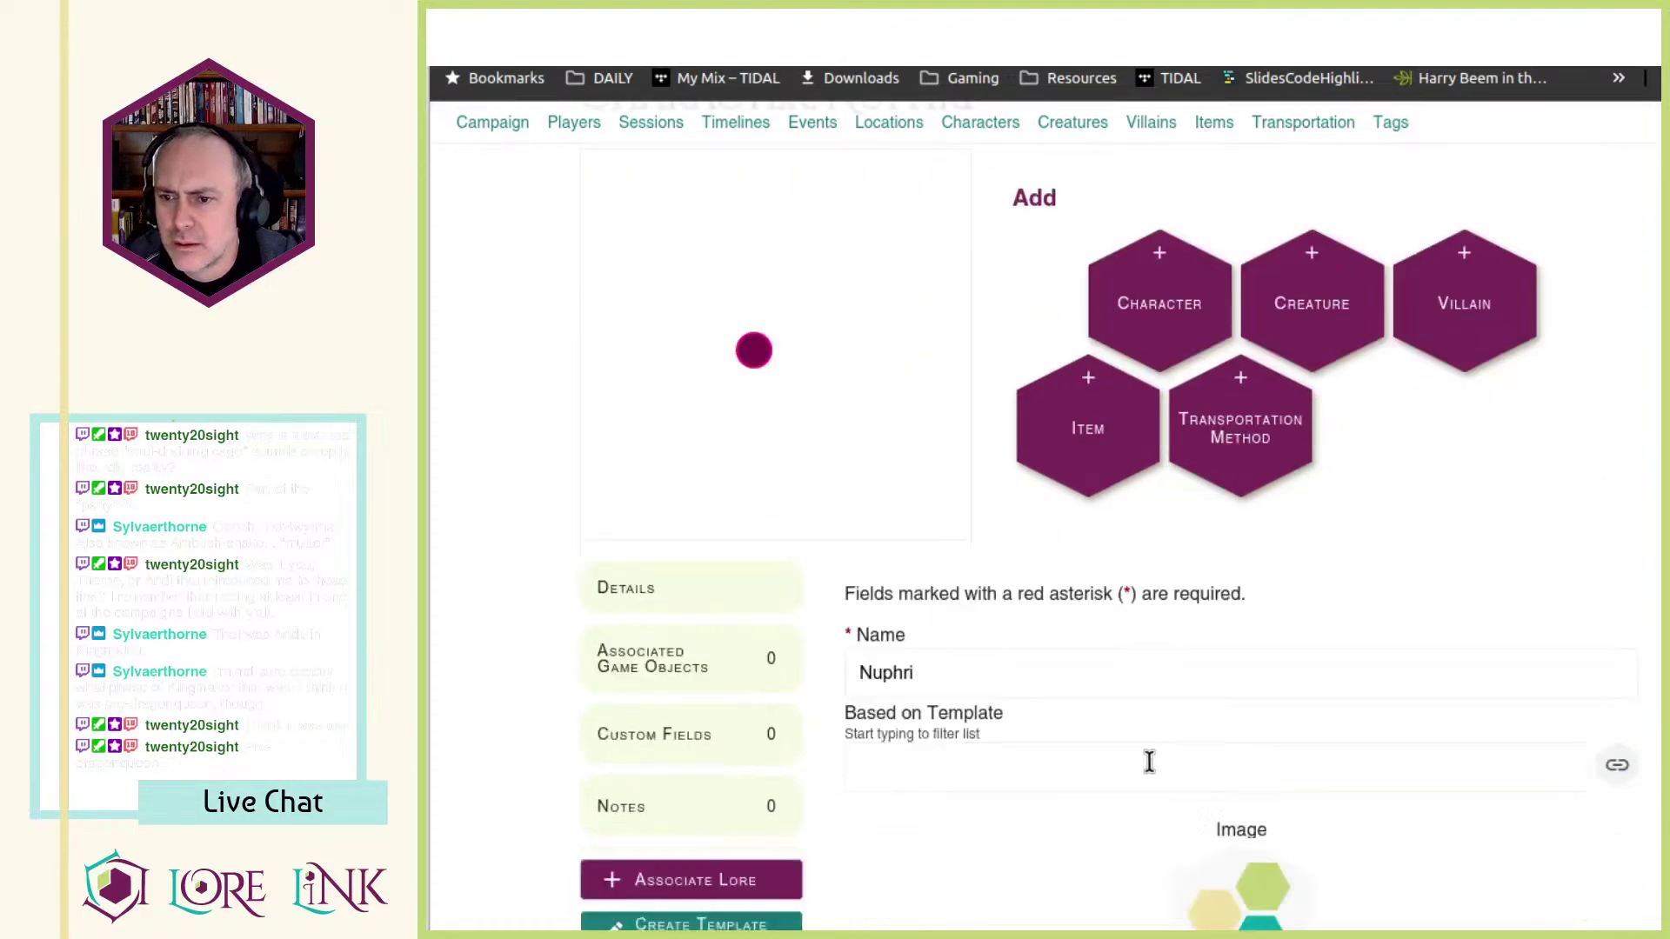
scroll(1096, 750, down, 5)
key(ctrl+a)
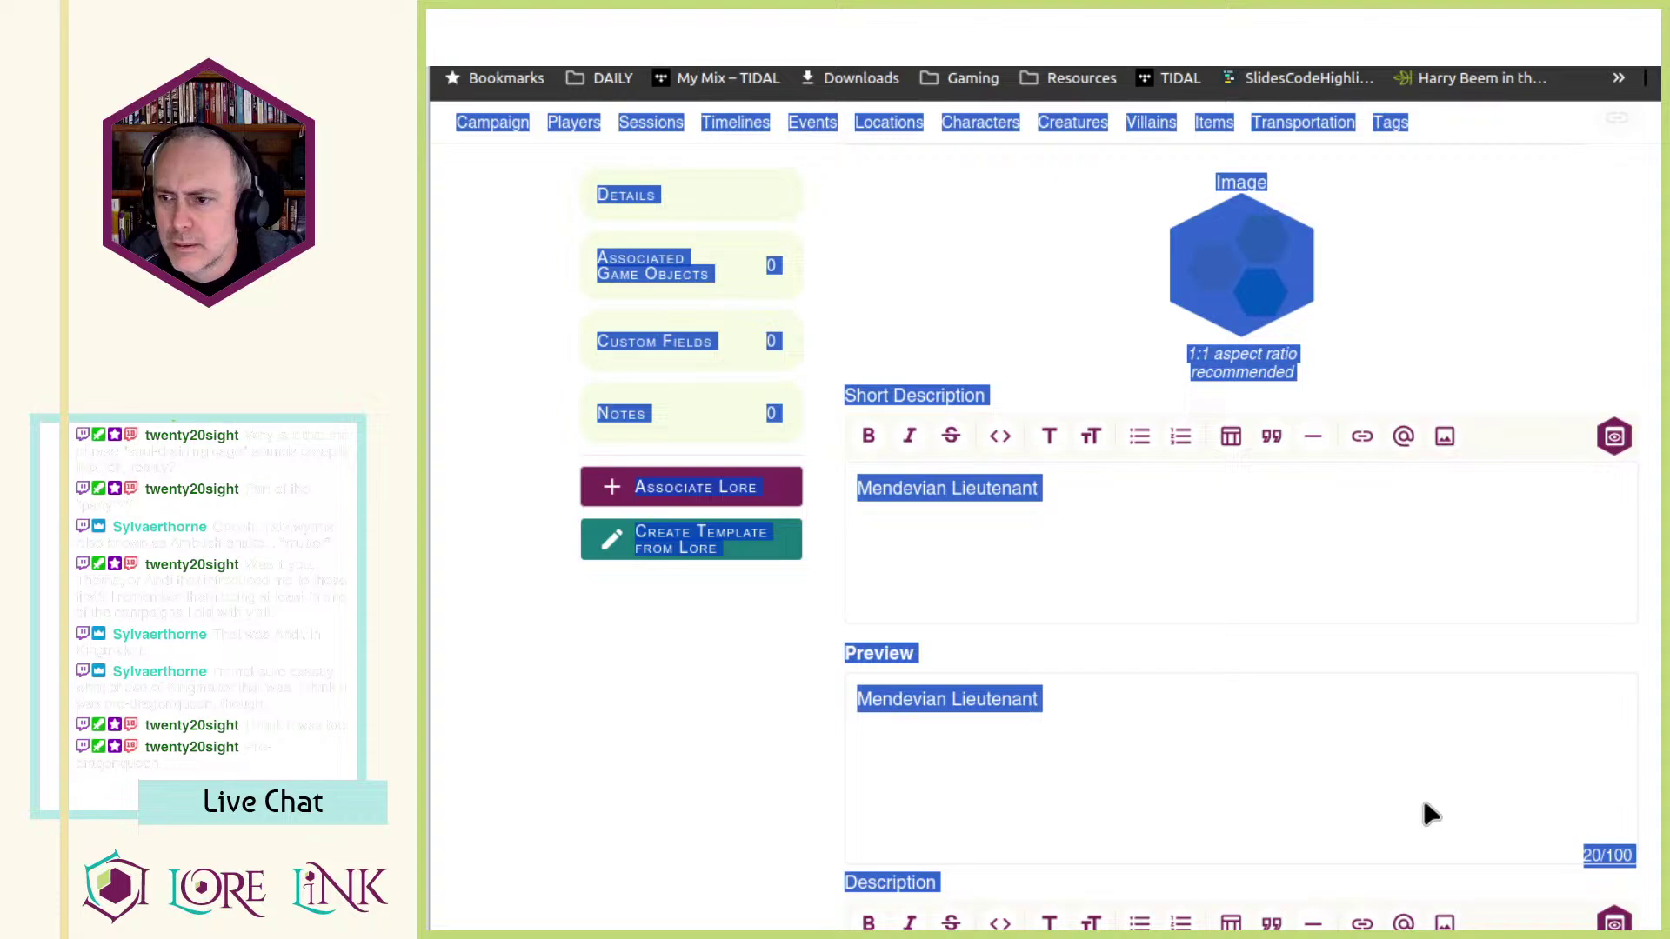
double_click(931, 700)
drag(930, 700, 1386, 745)
key(ctrl+c)
scroll(1312, 412, up, 5)
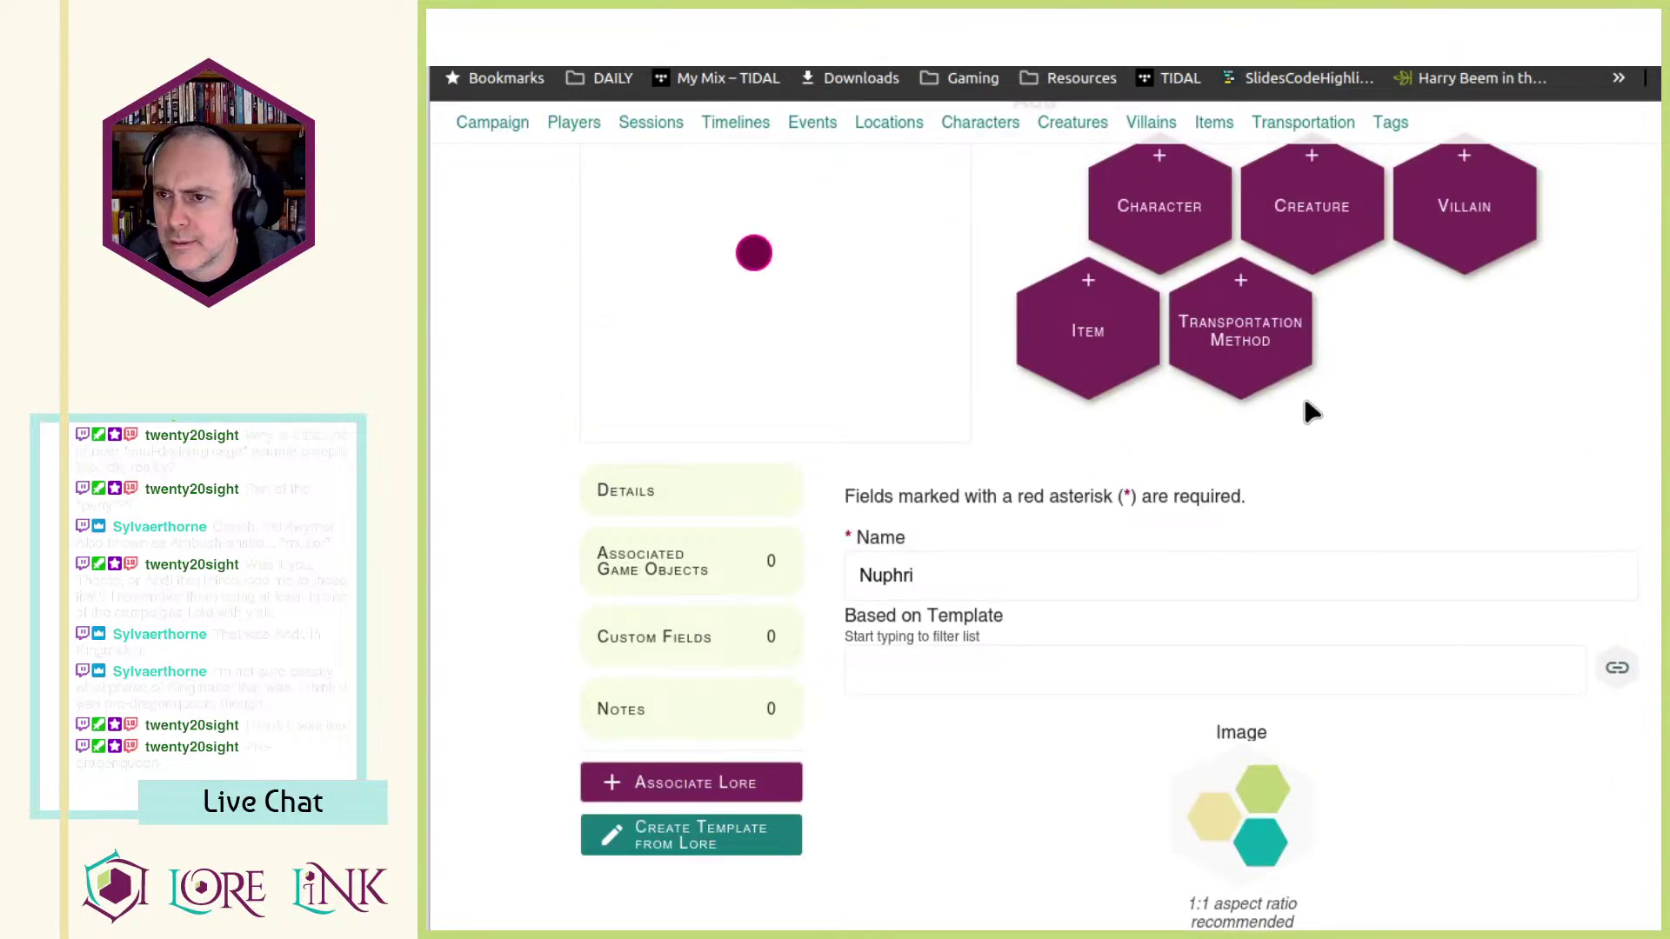
- Add a new character from Nuphri's page, named Timini, with the copied short description "Mendevian Lieutenant"
click(1198, 205)
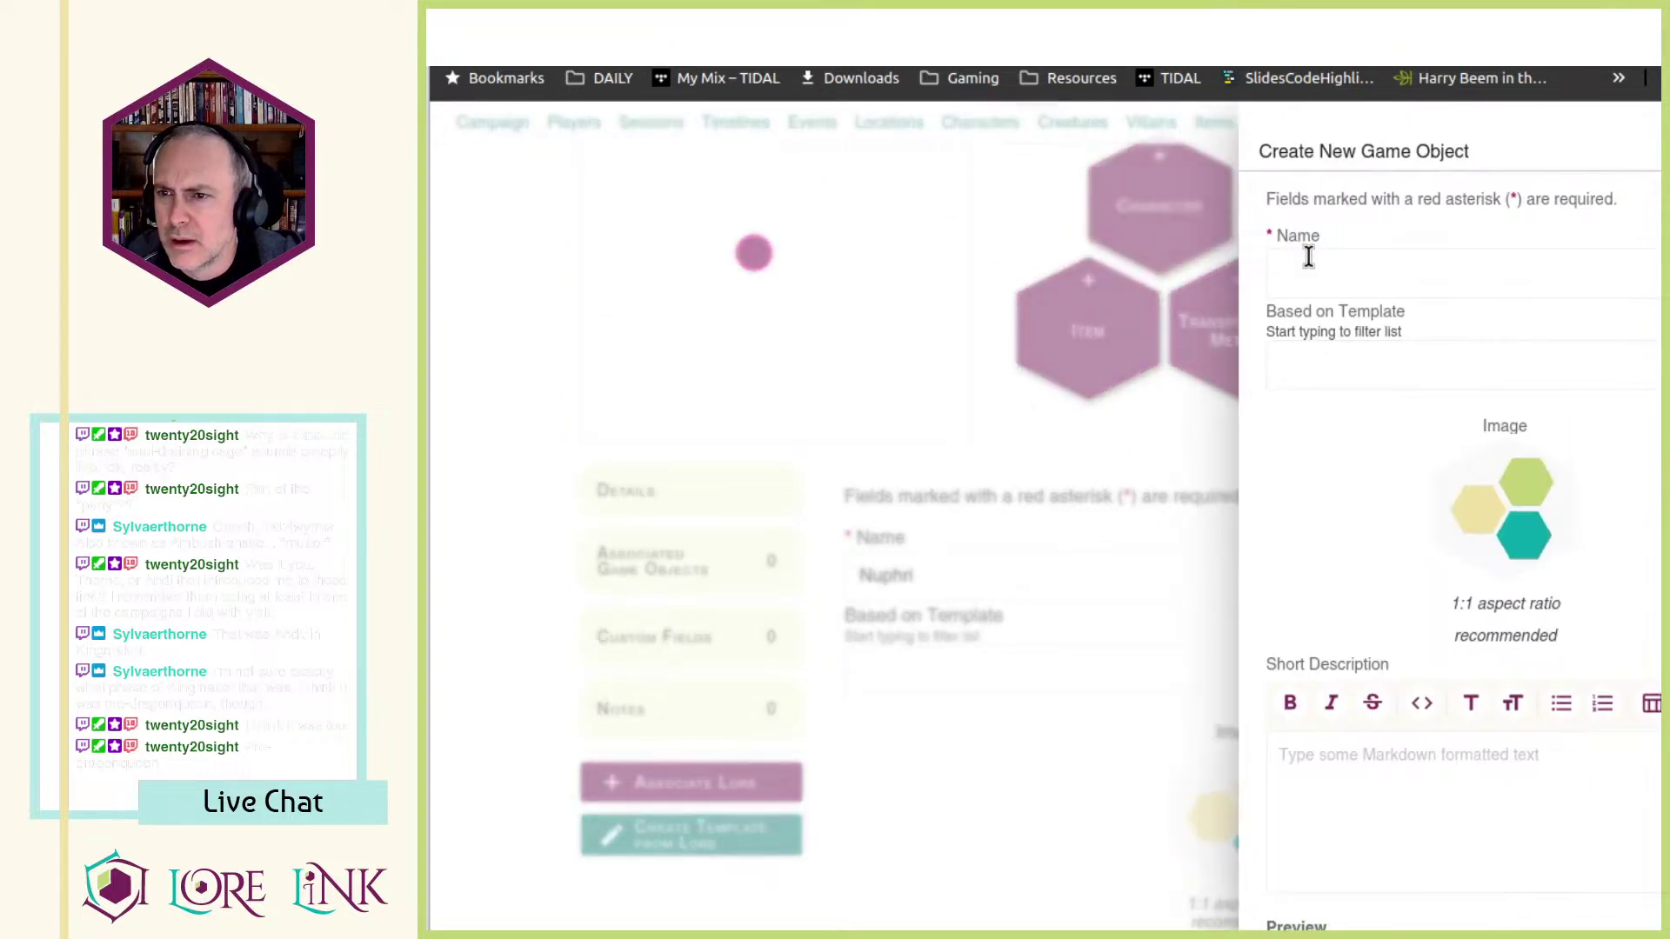
click(1308, 257)
click(1346, 781)
key(ctrl+v)
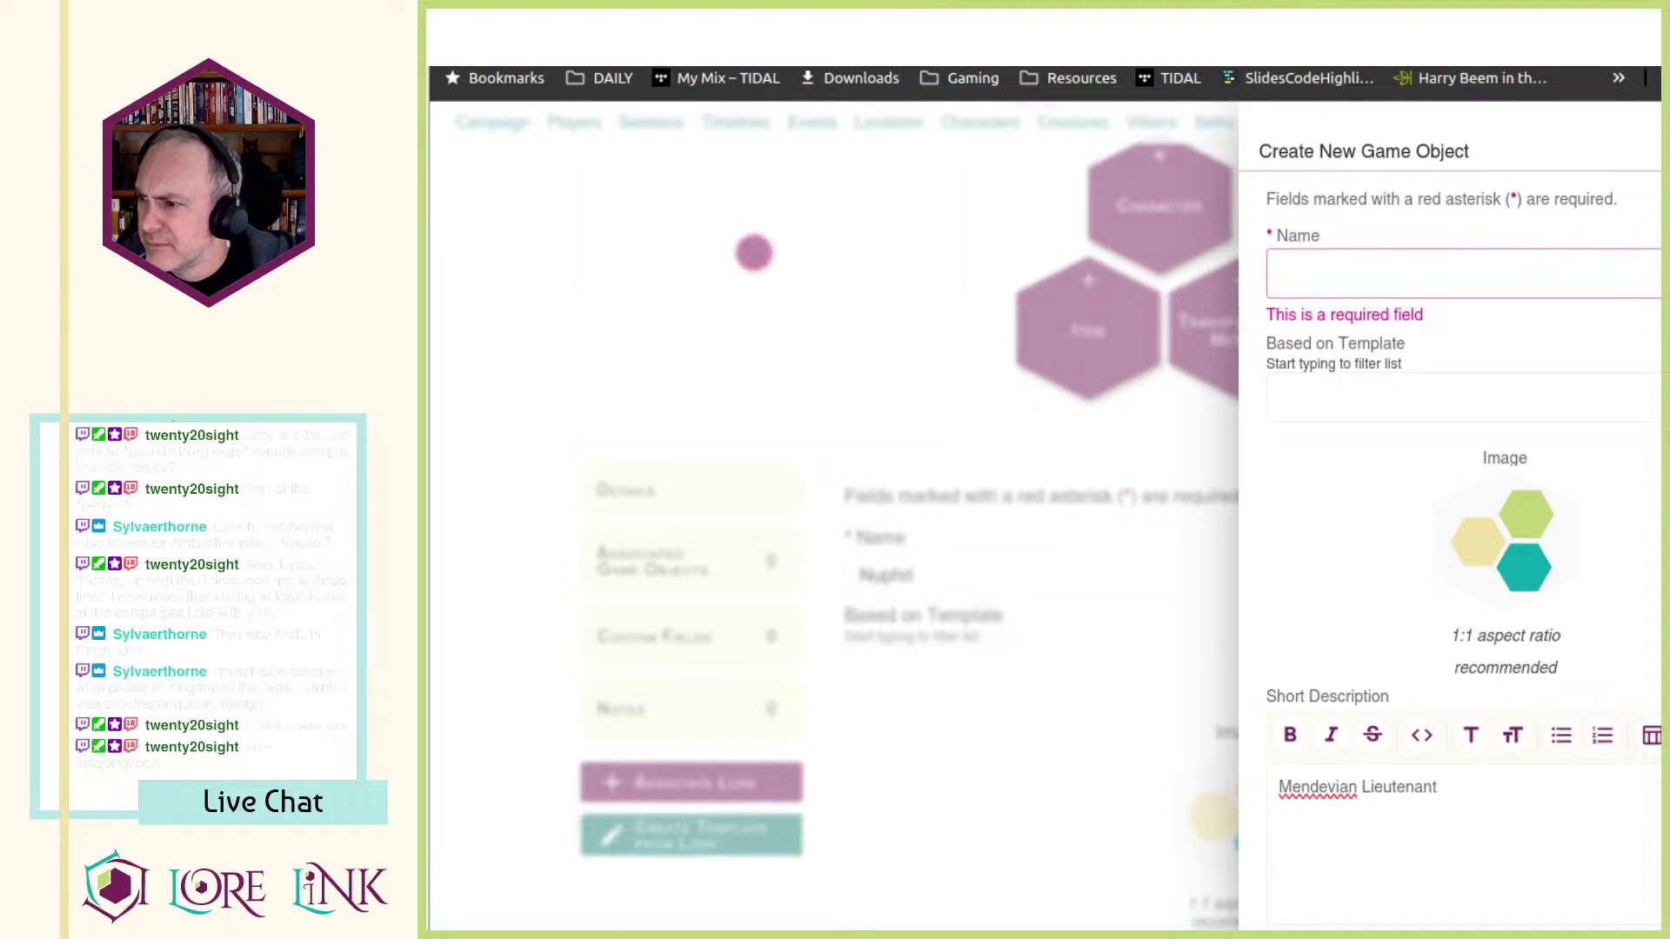
click(1506, 287)
text(Timini,=)
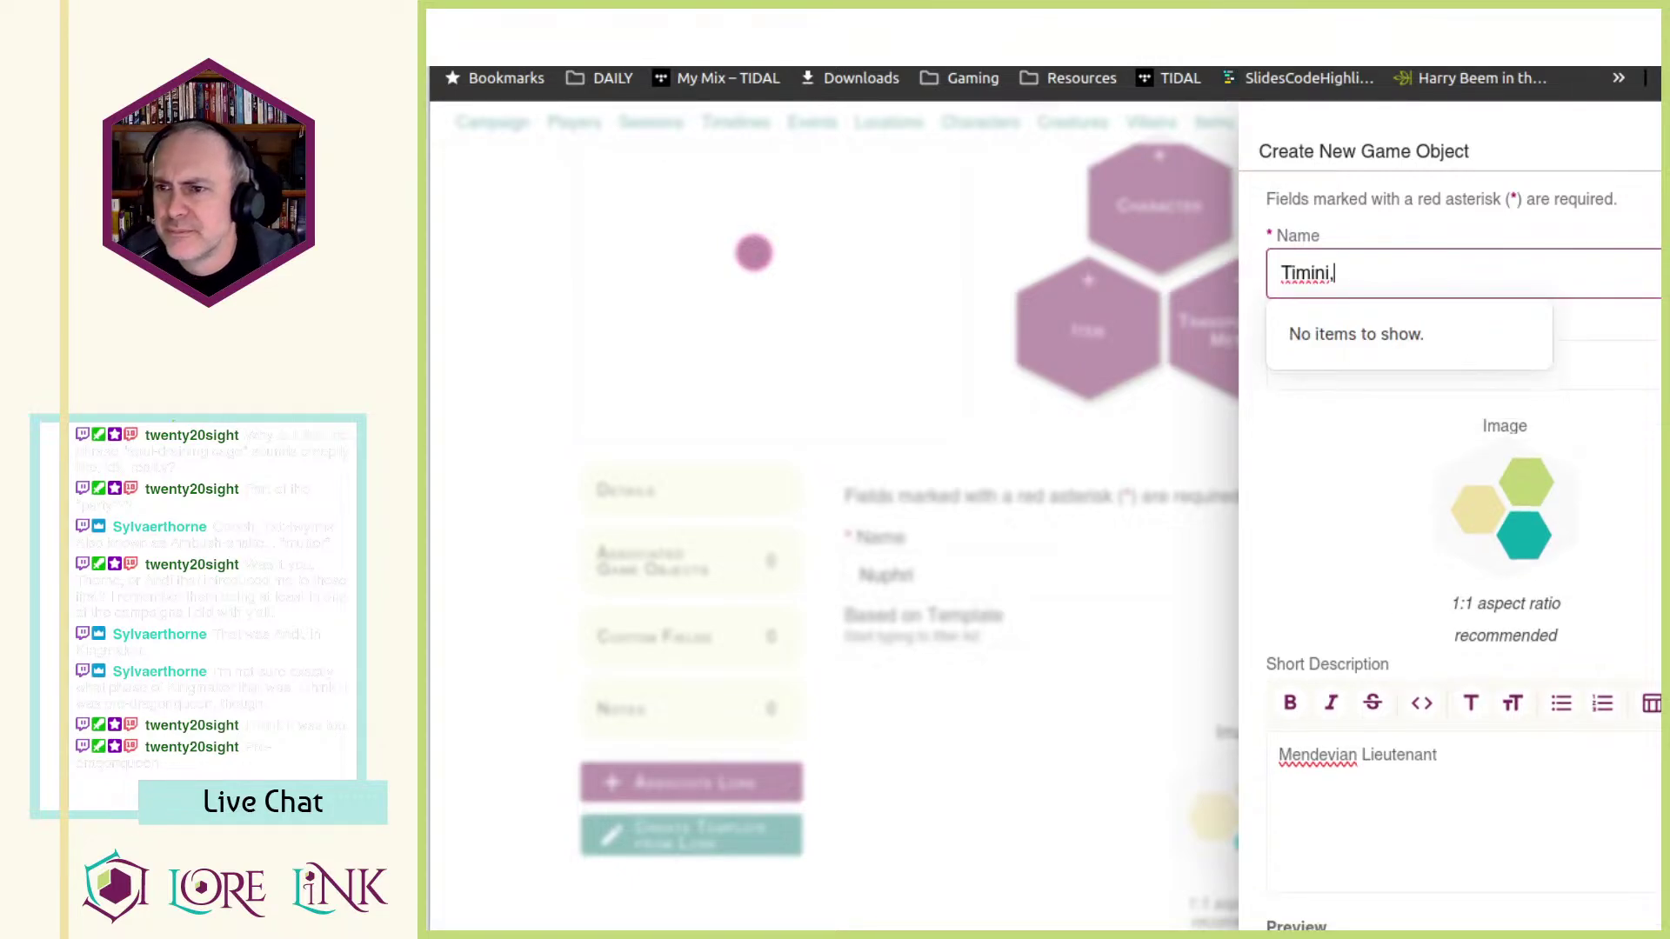
key(BackSpace)
key(BackSpace)
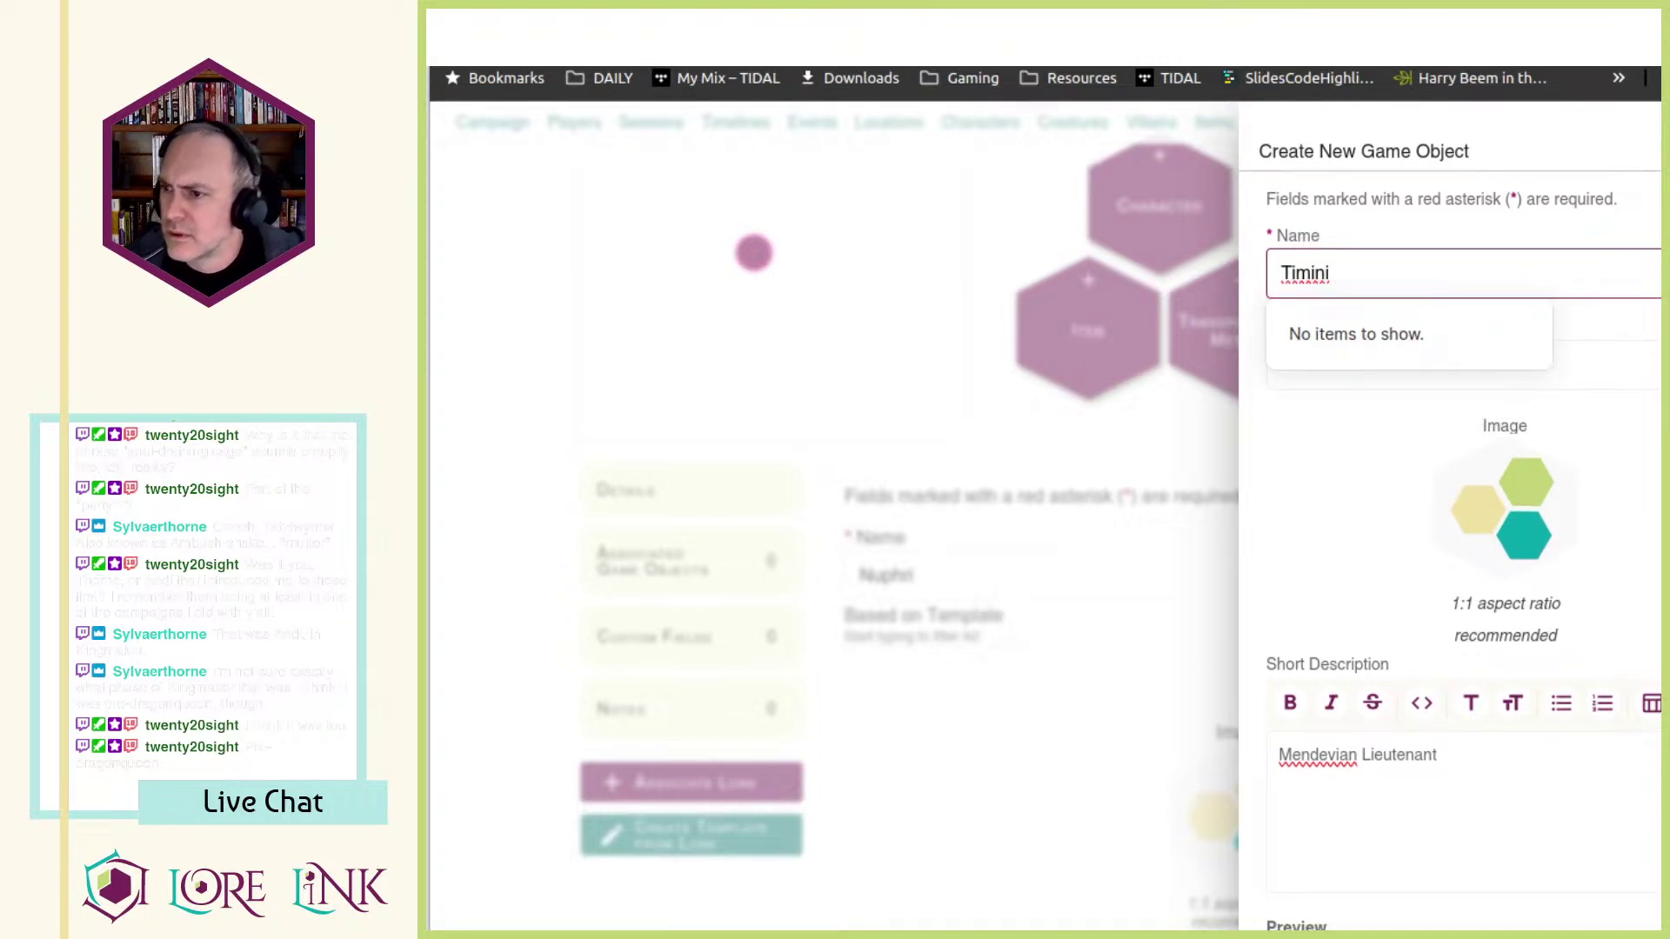
- Enter "CG female gnome guerilla 4" as Timini's description, removing the stray pasted sentence and line break
key(alt+Tab)
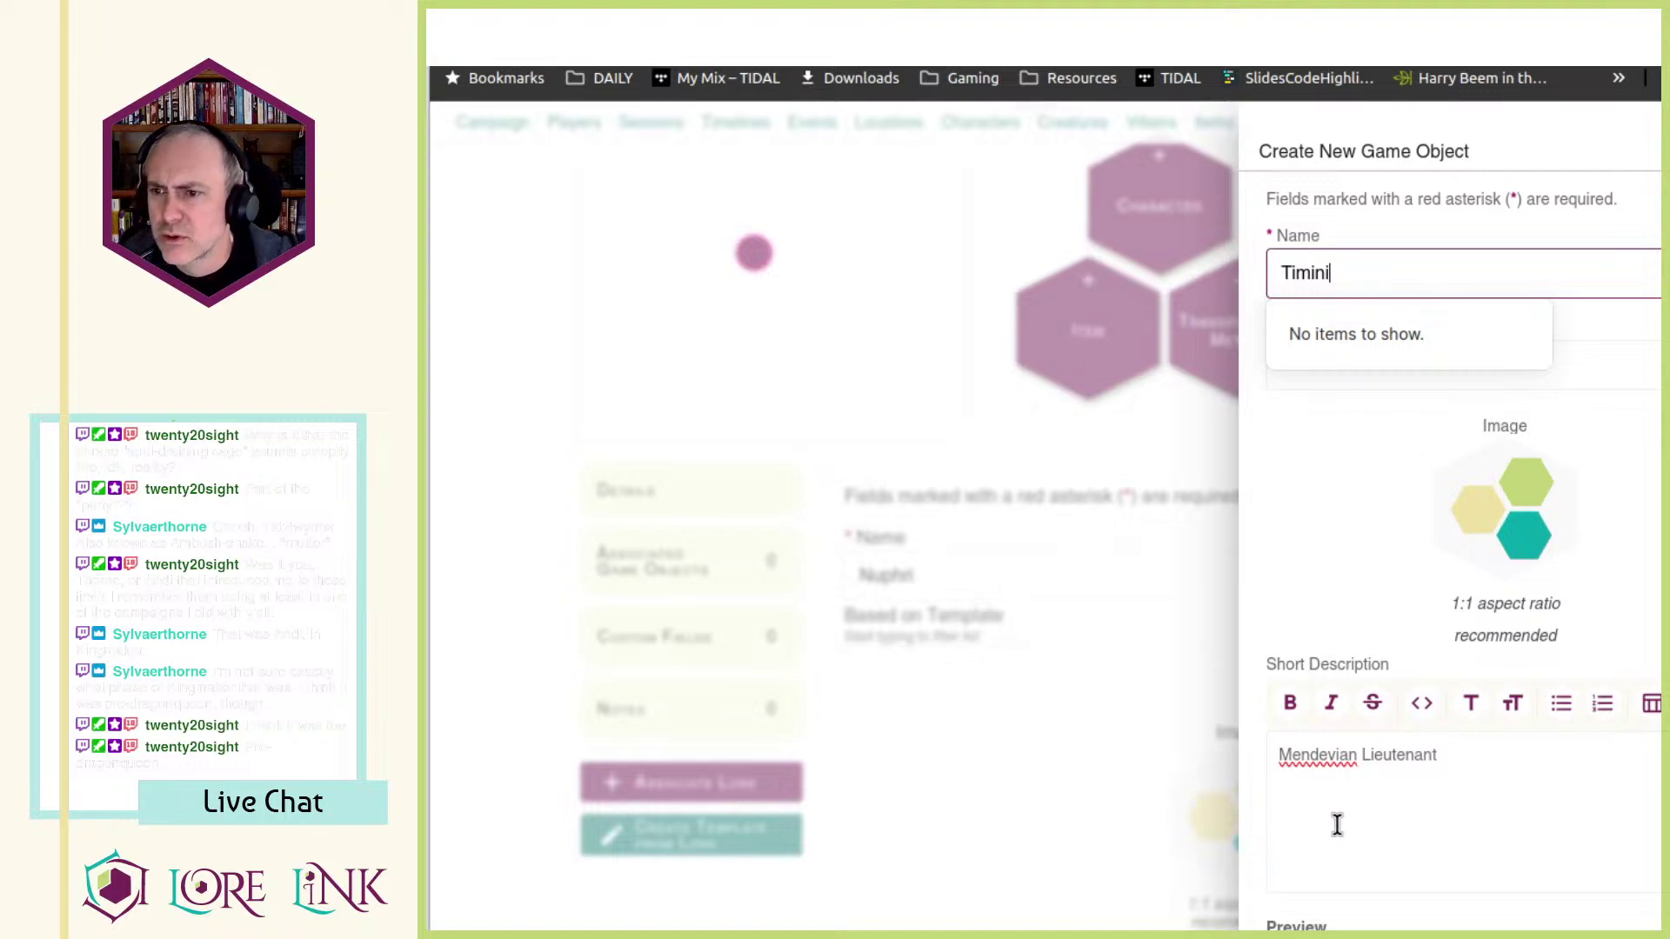
scroll(1392, 809, down, 3)
scroll(1446, 716, down, 5)
click(1364, 632)
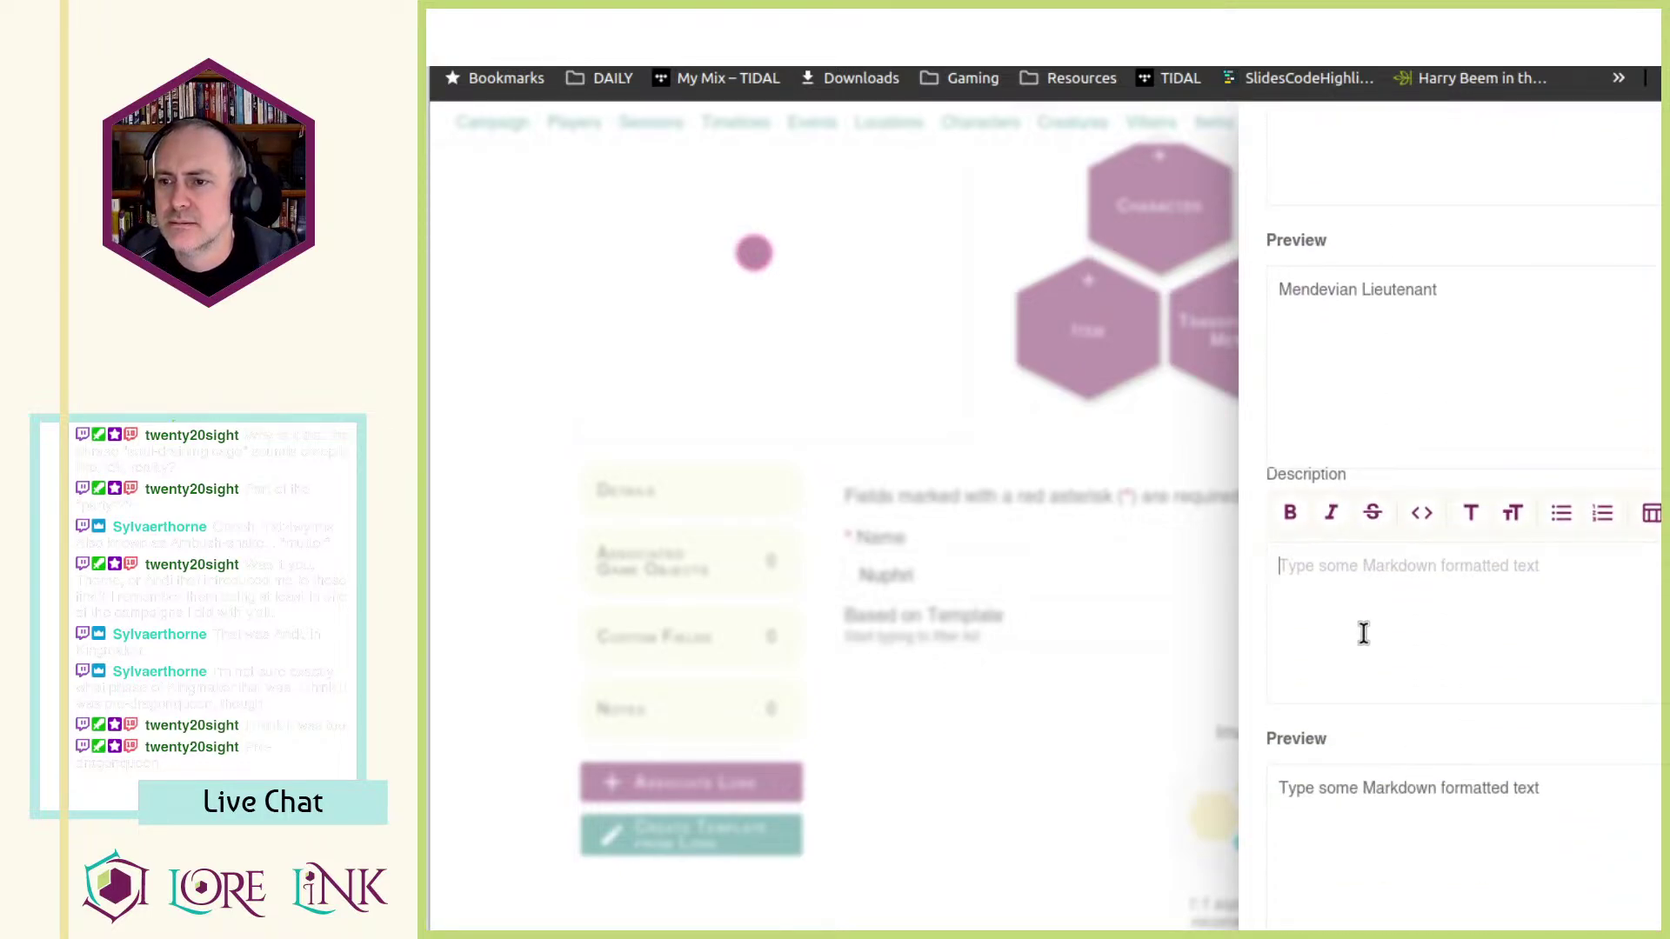
text(CG female gnome guerilla to six mischievous pine leshys who adore playing 4)
key(shift+Down)
key(Delete)
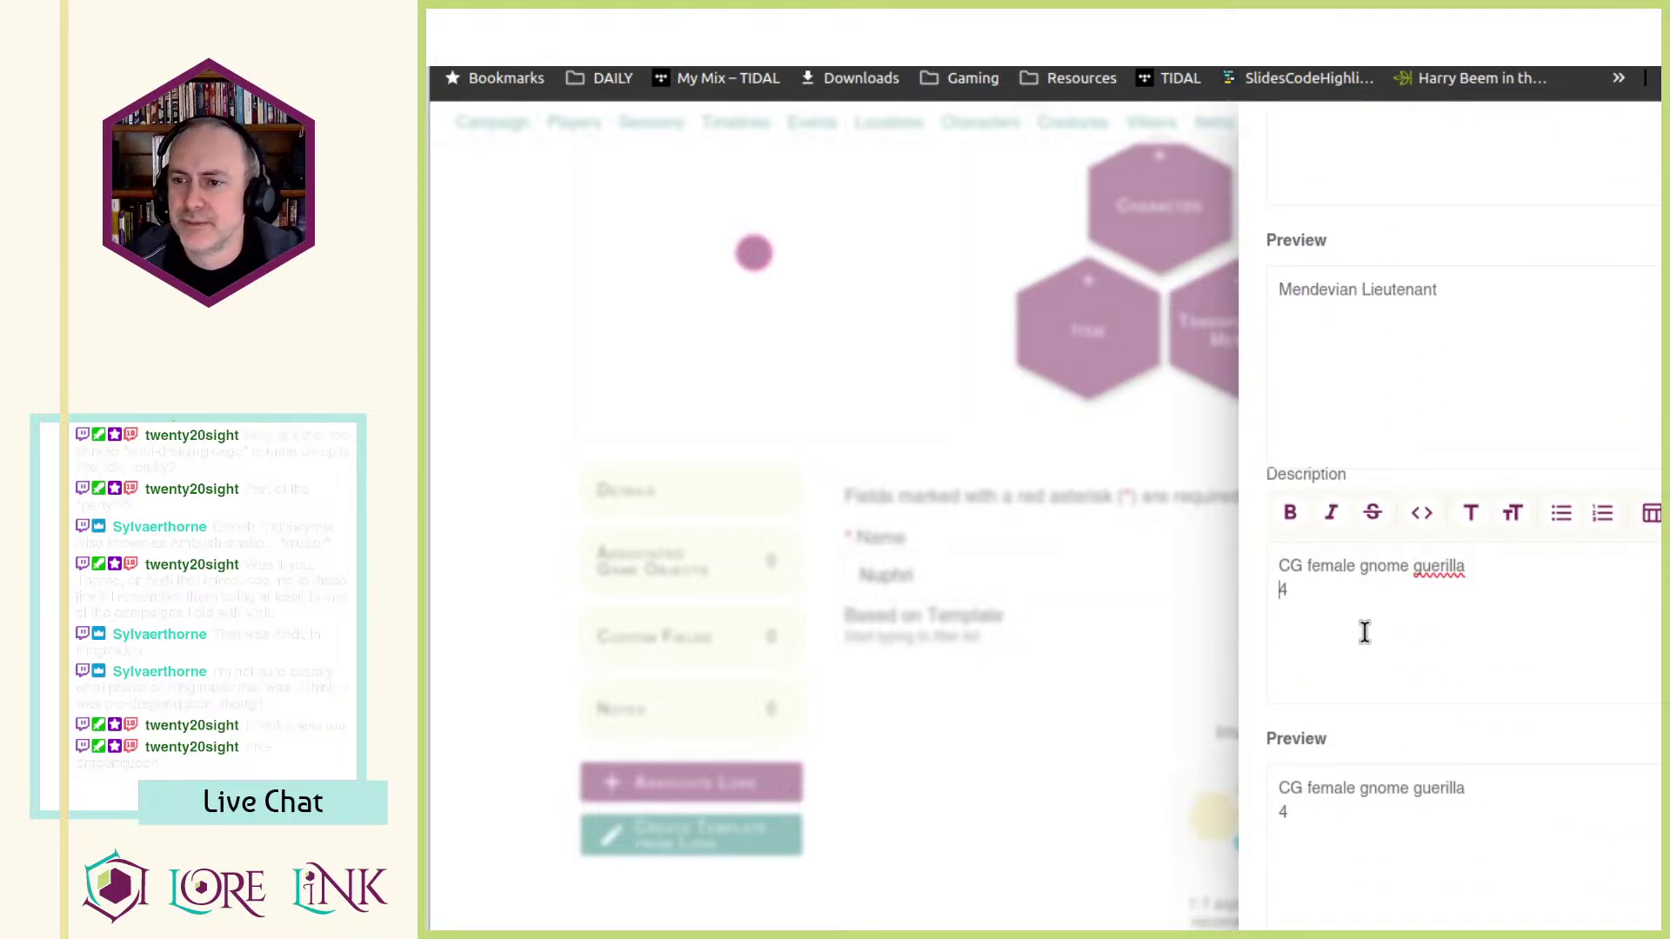
key(BackSpace)
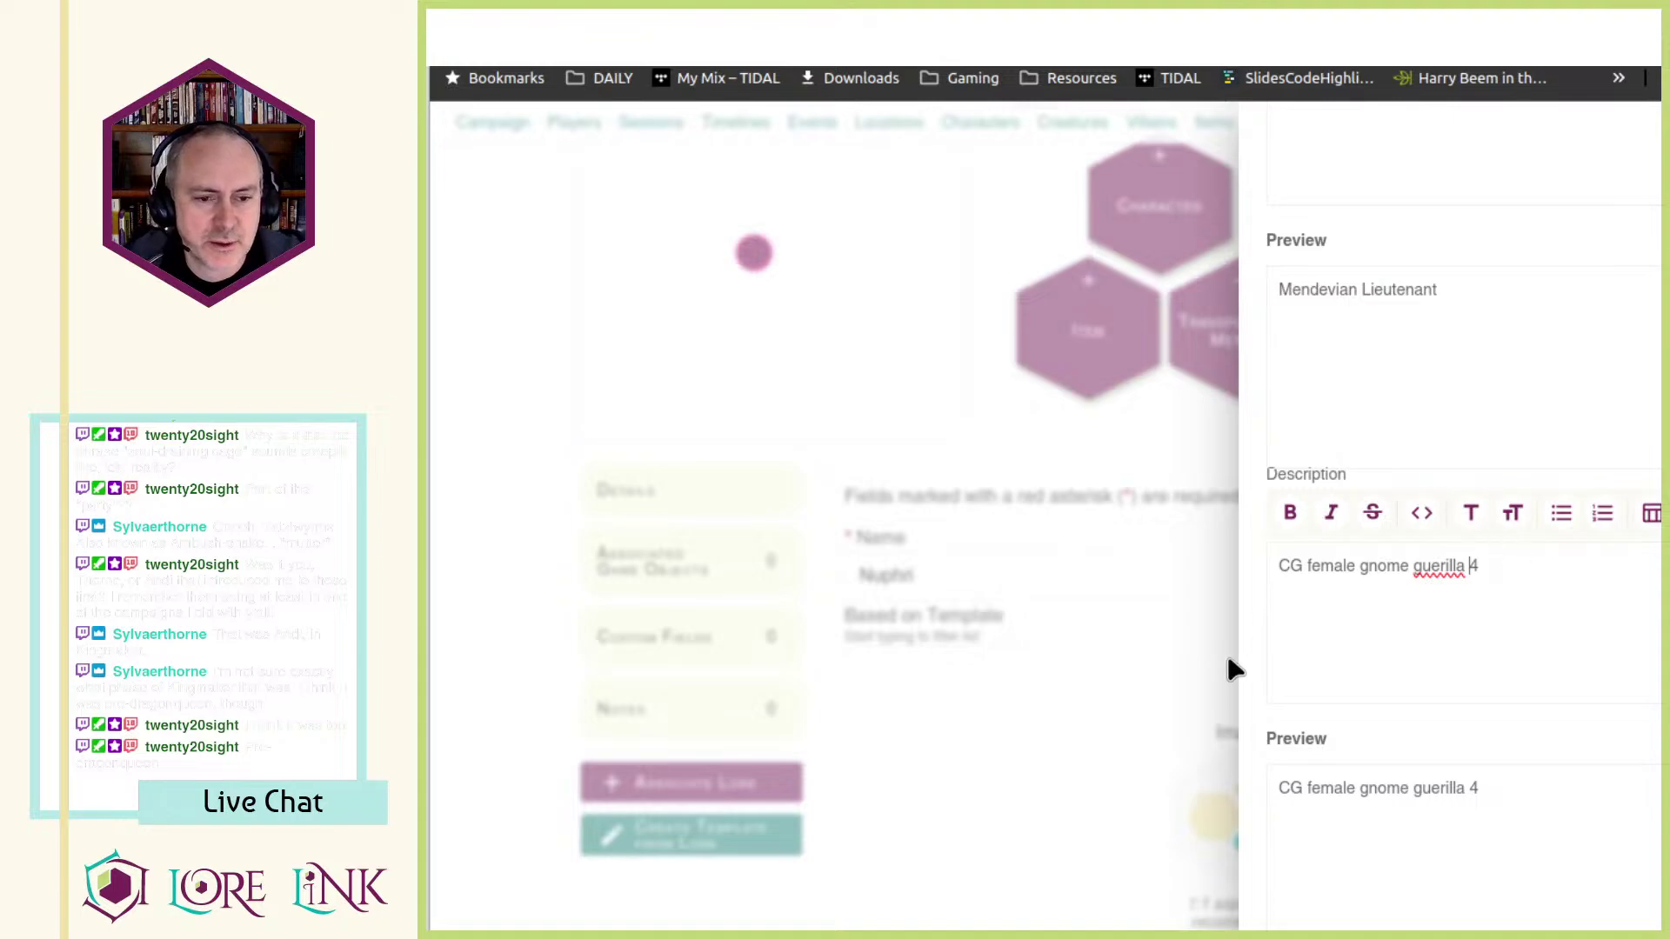
- Save the new character Timini and check Nuphri's associated objects and description on the character page
scroll(1405, 600, down, 2)
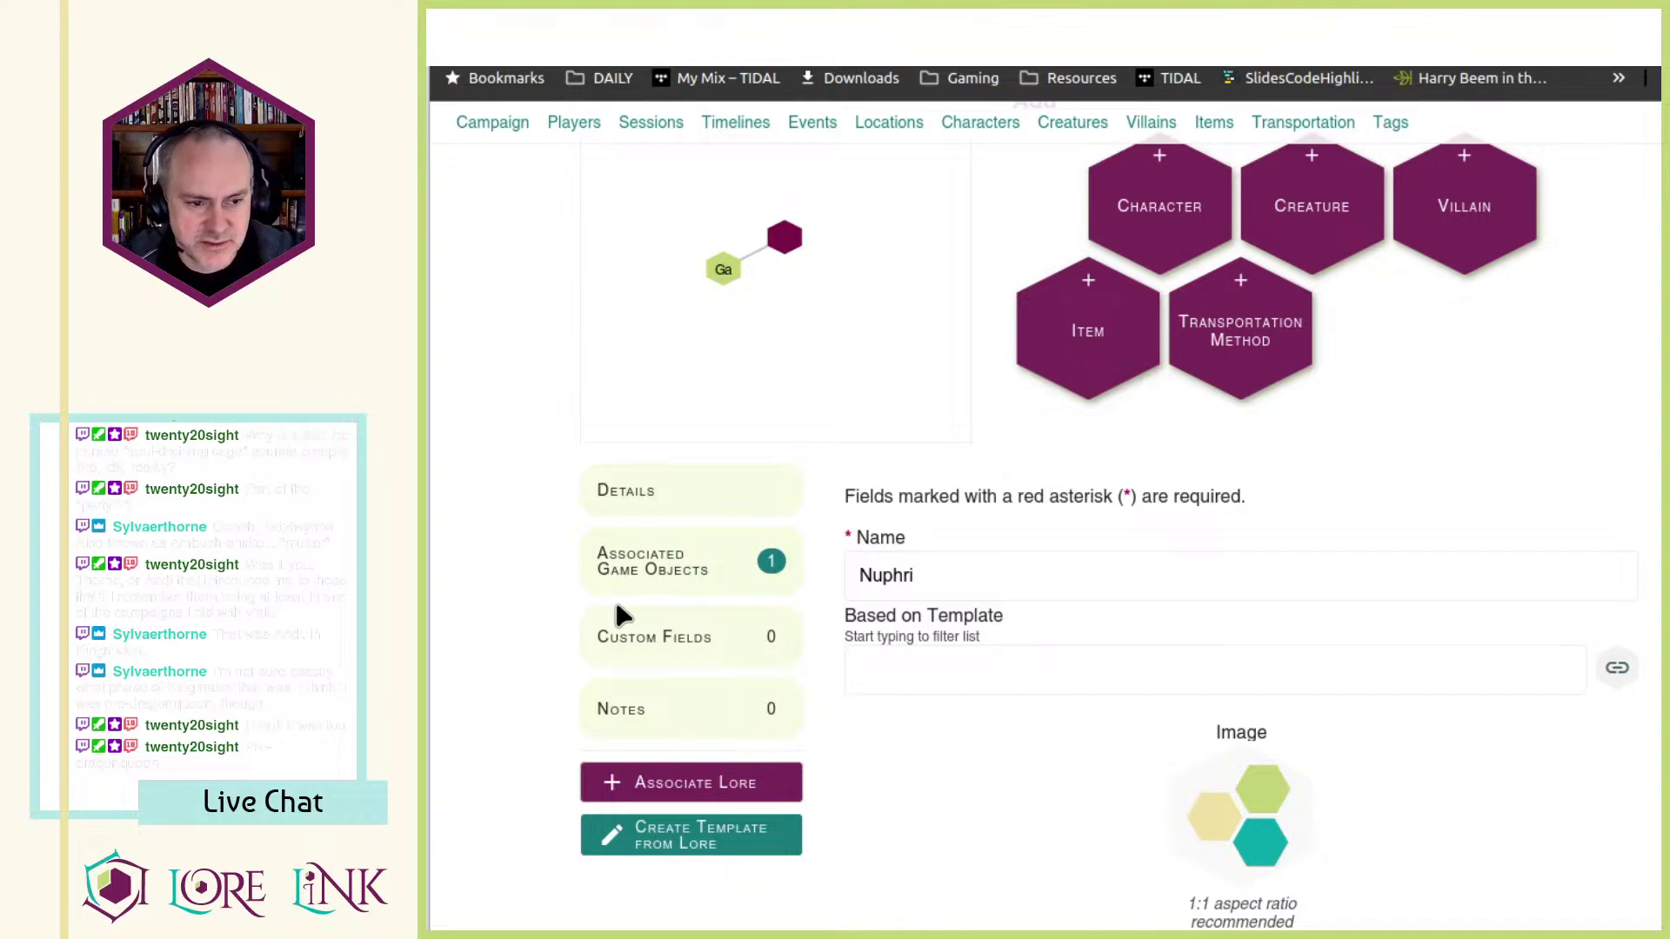
scroll(1297, 537, down, 15)
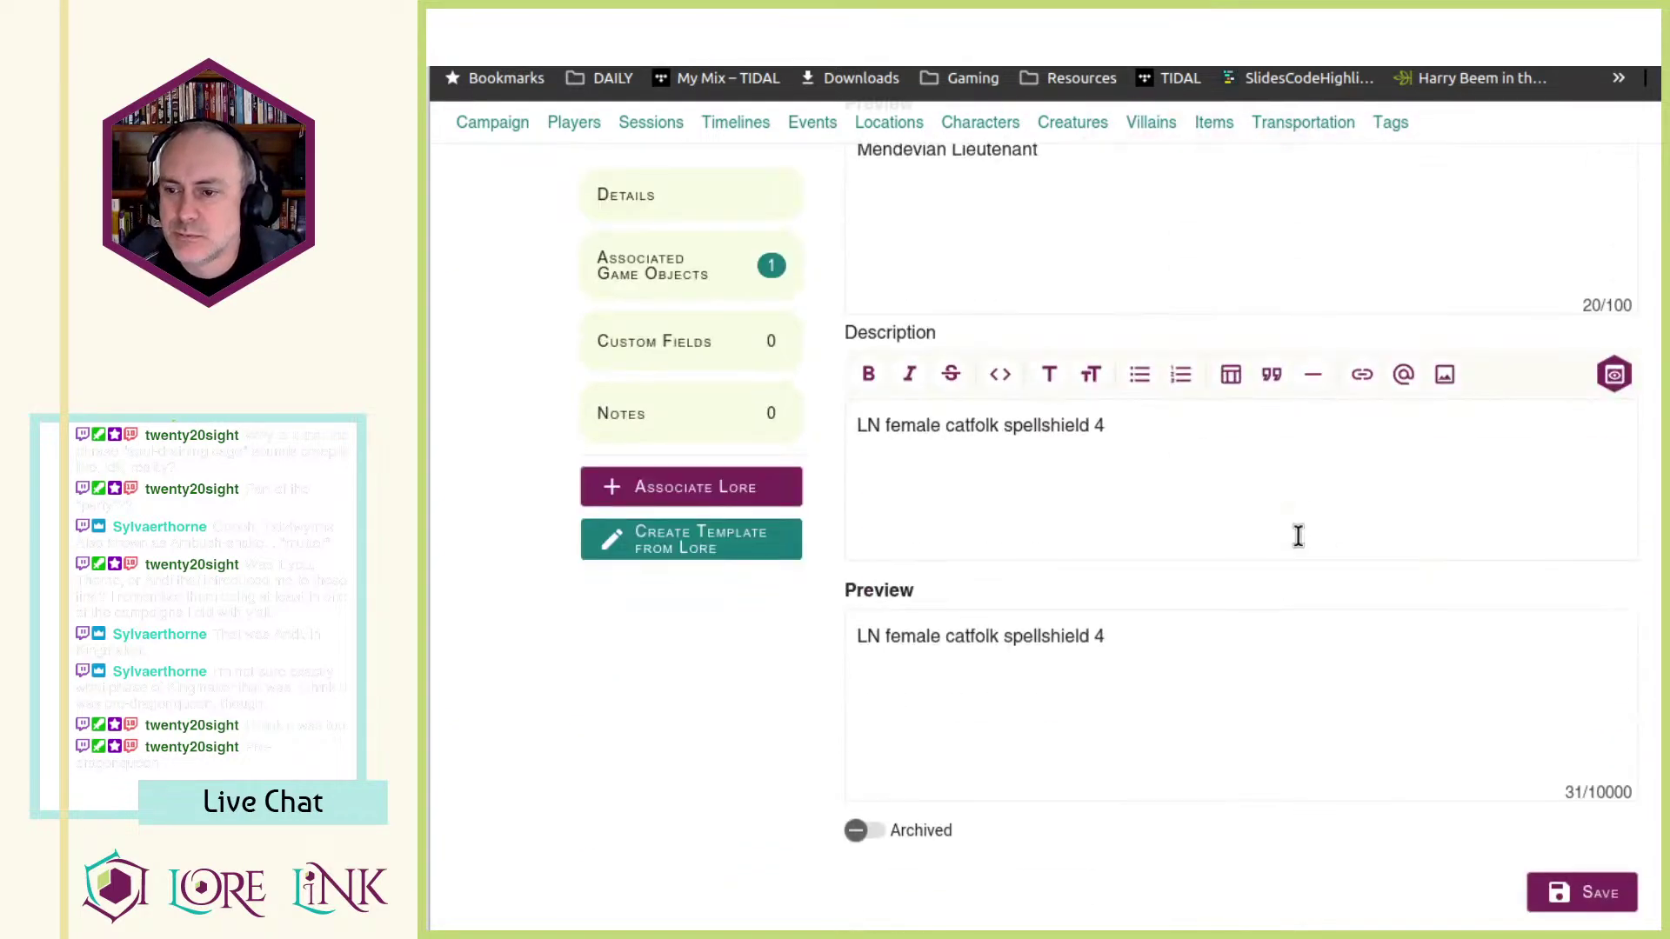
scroll(1580, 782, up, 8)
scroll(1268, 533, up, 10)
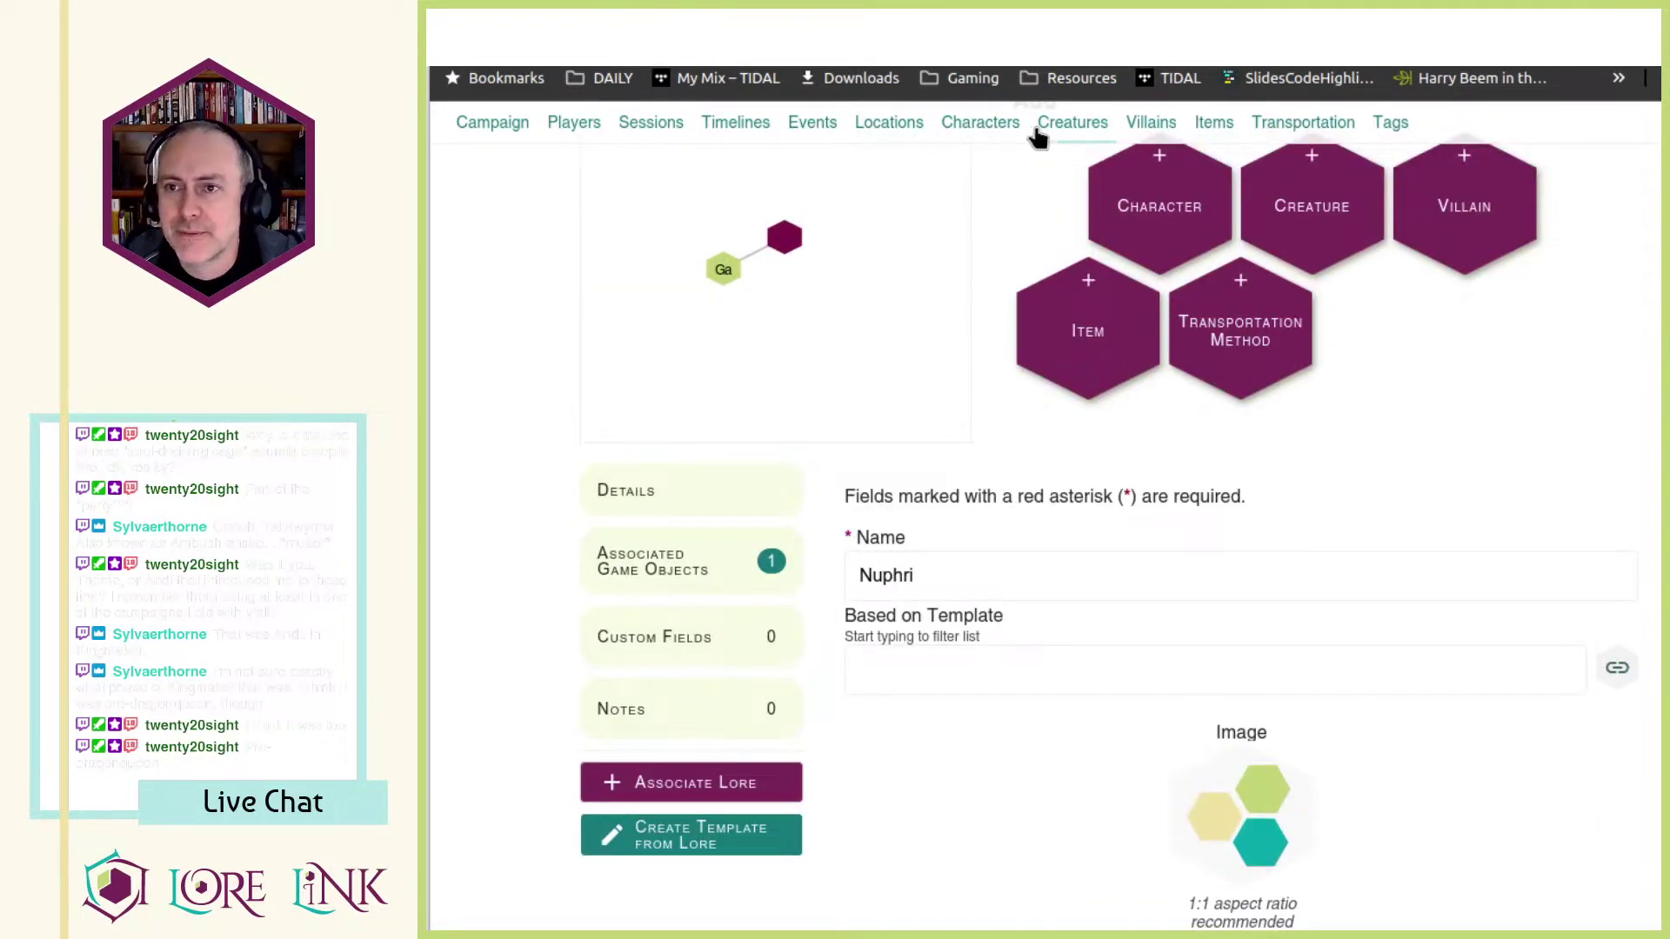
- Look through the campaign's character list and its creature list for existing Mendevian entries
click(985, 127)
scroll(1503, 591, down, 10)
scroll(1382, 548, up, 10)
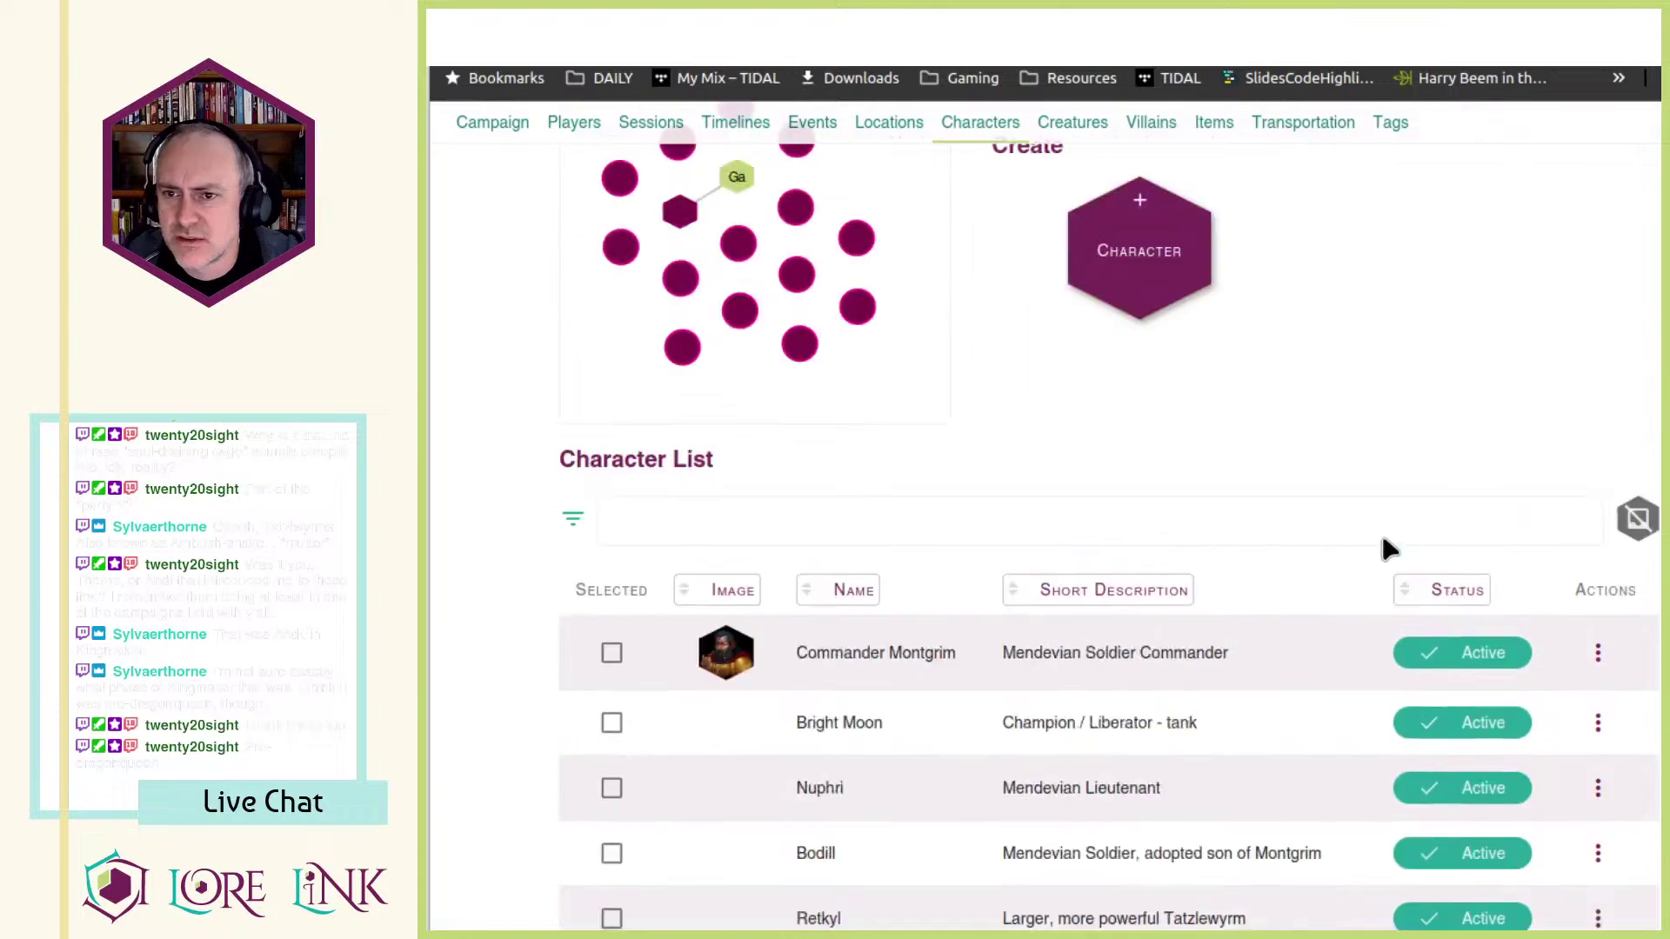
click(1072, 178)
scroll(1526, 565, down, 8)
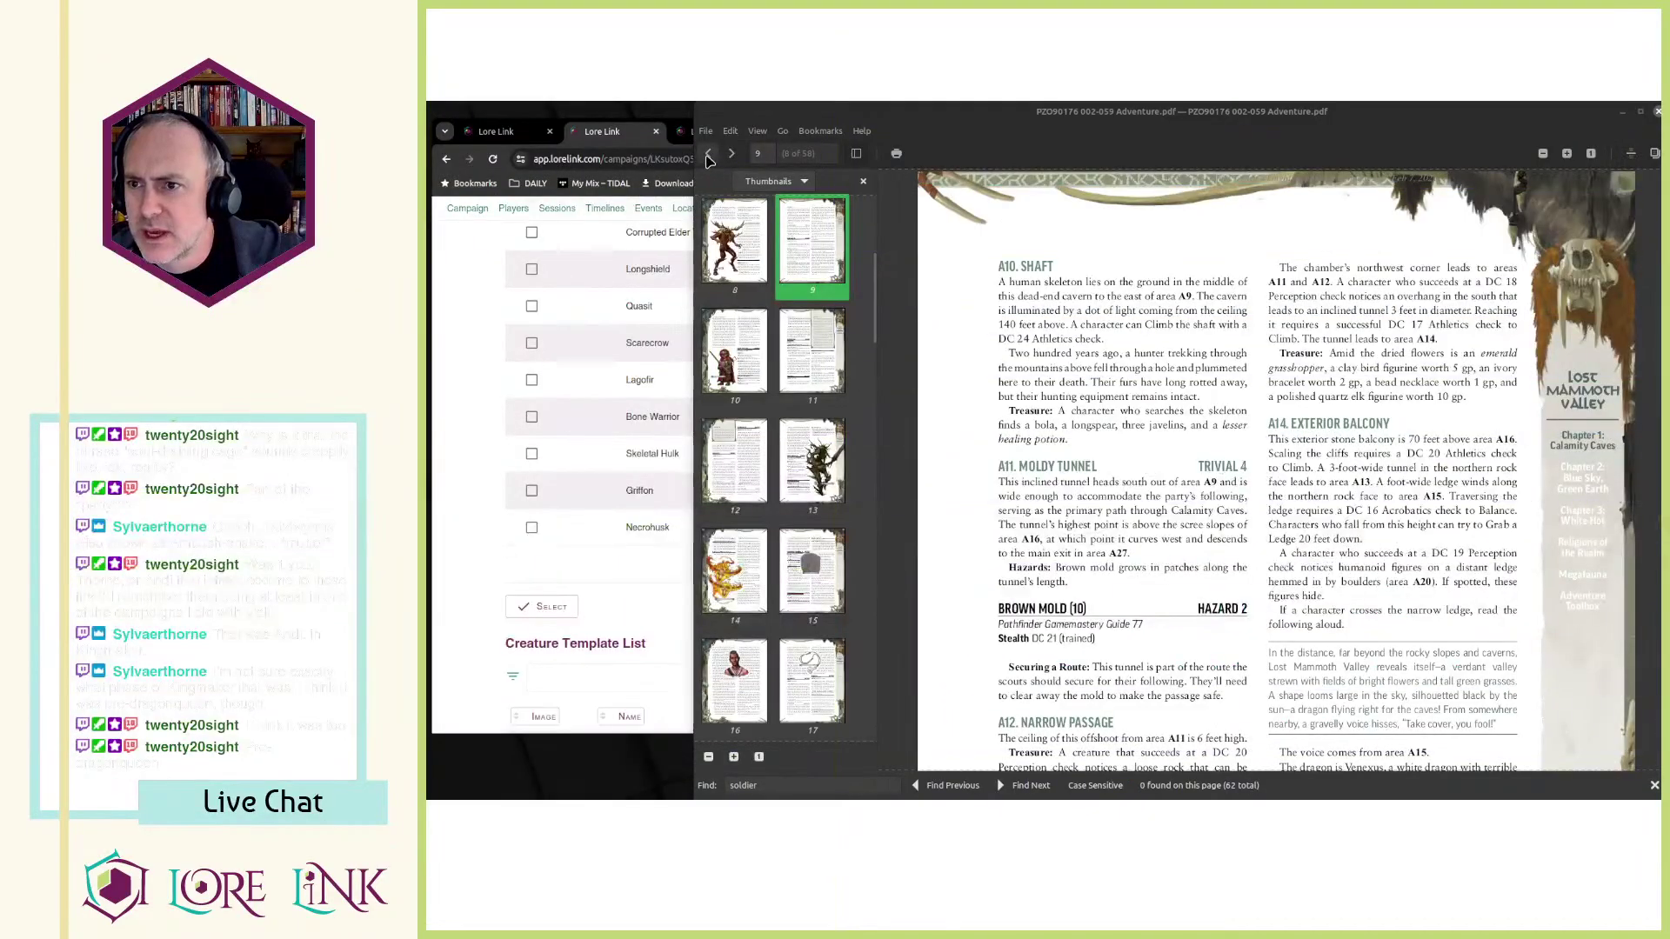
- Switch to the adventure PDF and go back to its chapter overview on page 3
click(709, 158)
click(710, 158)
click(710, 158)
click(710, 159)
click(710, 159)
click(709, 158)
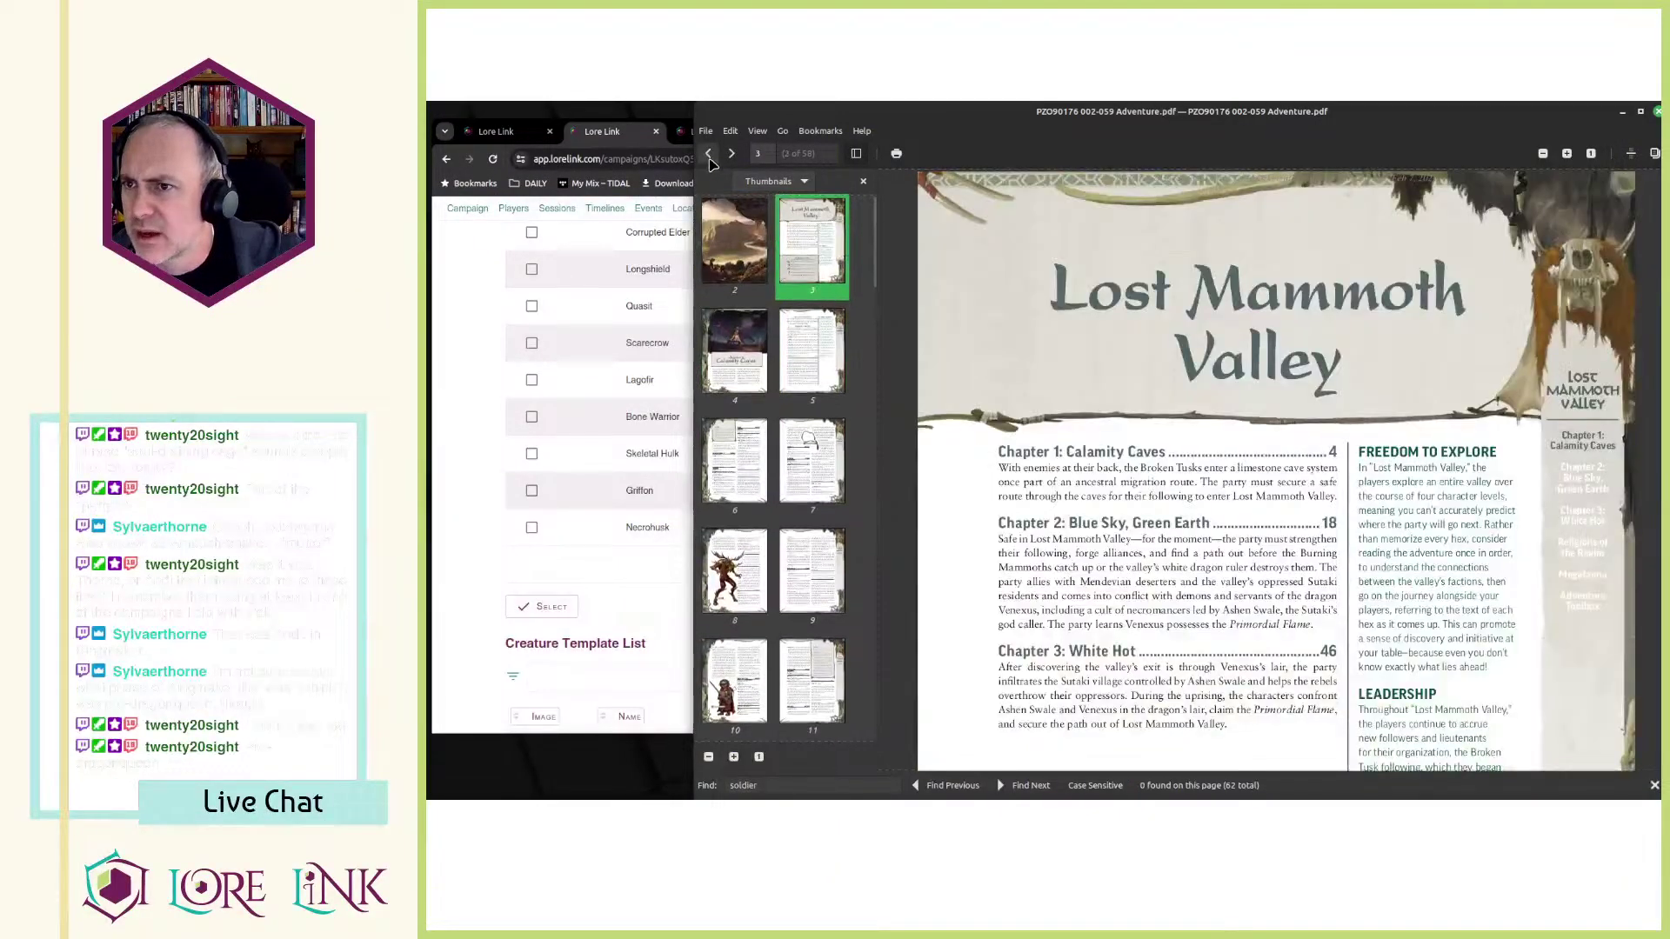
click(709, 156)
- Page forward through Chapter 1 of the adventure to examine the Hermit's Hideaway text on pages 10 and 11
click(731, 155)
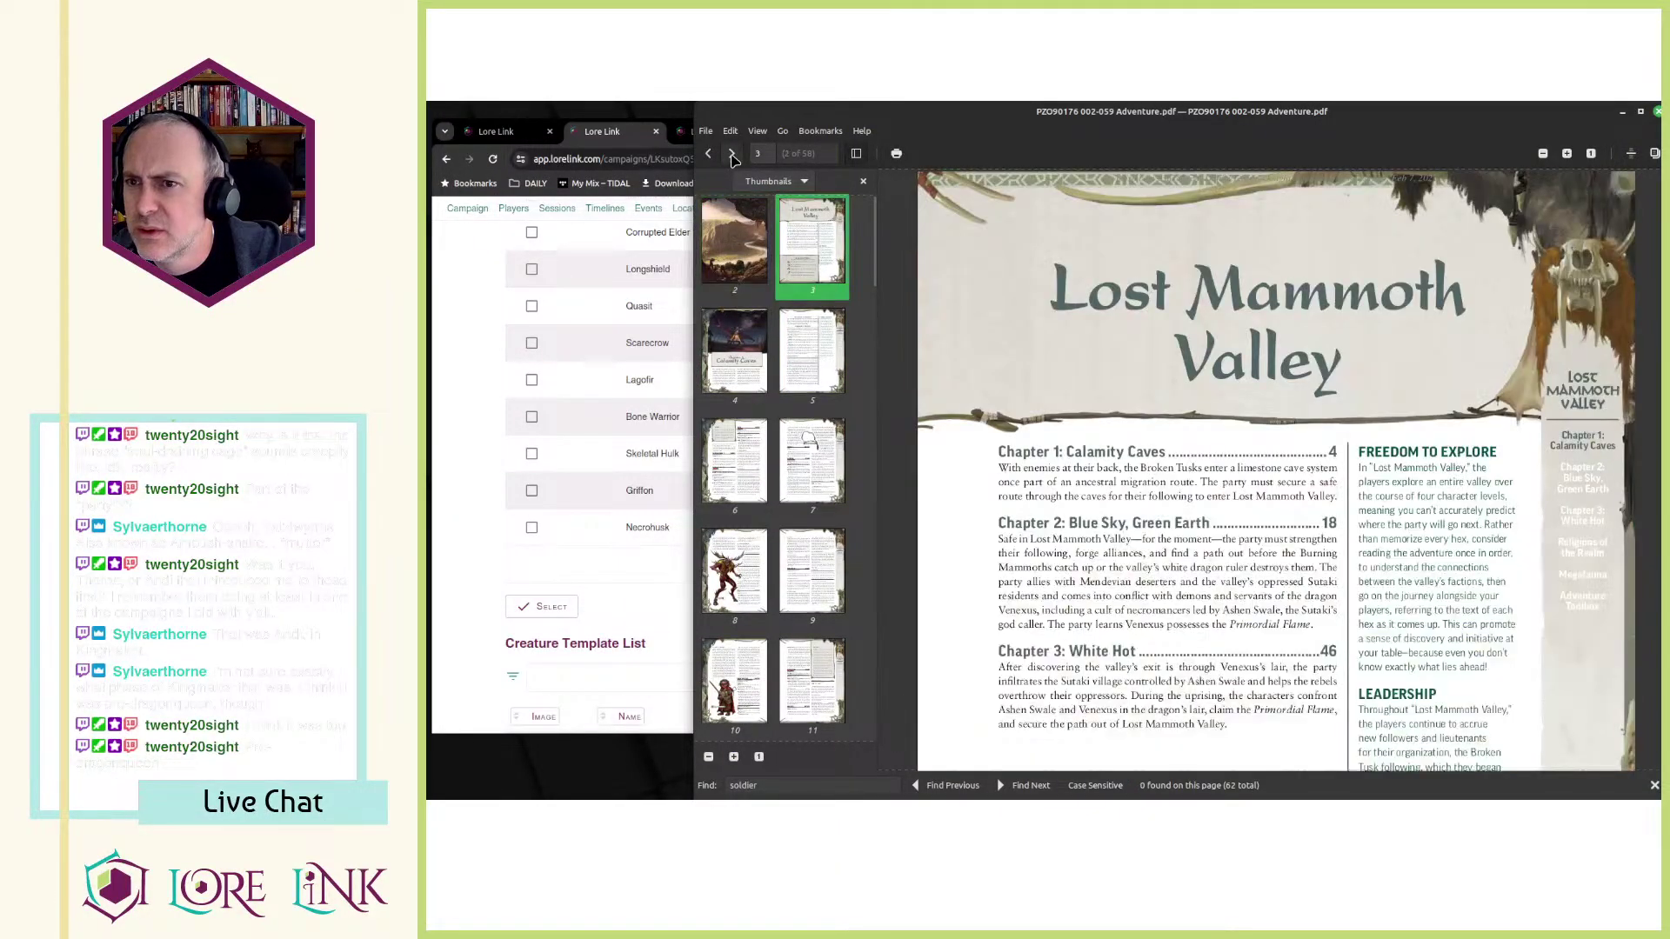
click(732, 155)
click(732, 155)
click(732, 155)
click(732, 155)
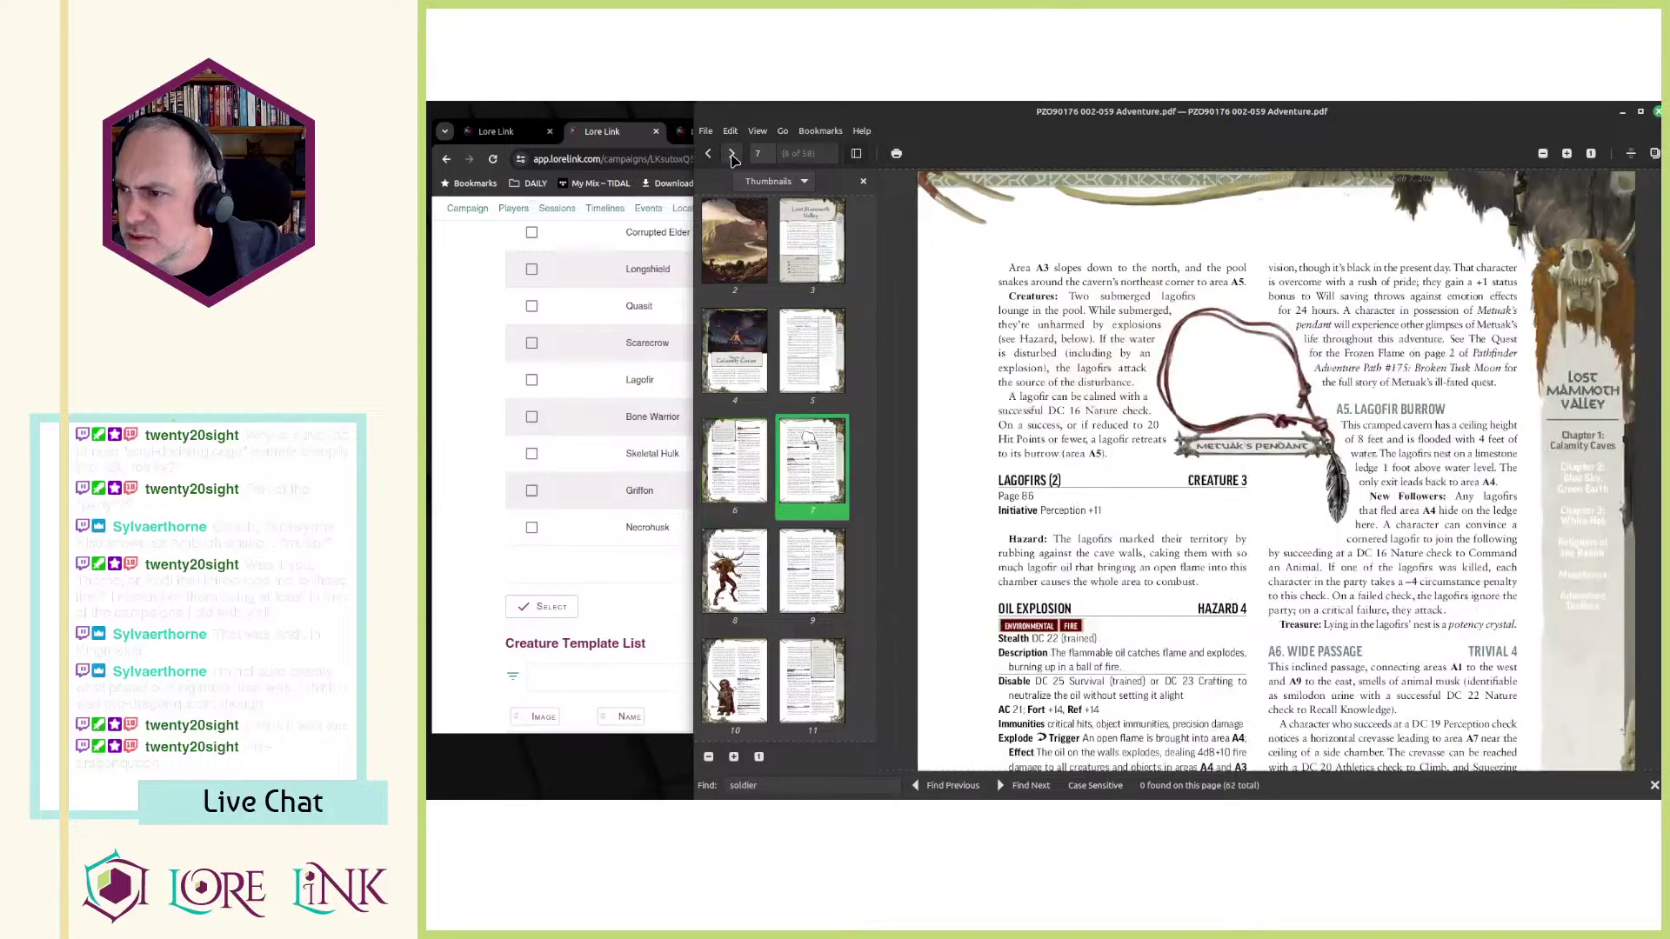
click(733, 155)
click(733, 155)
click(732, 155)
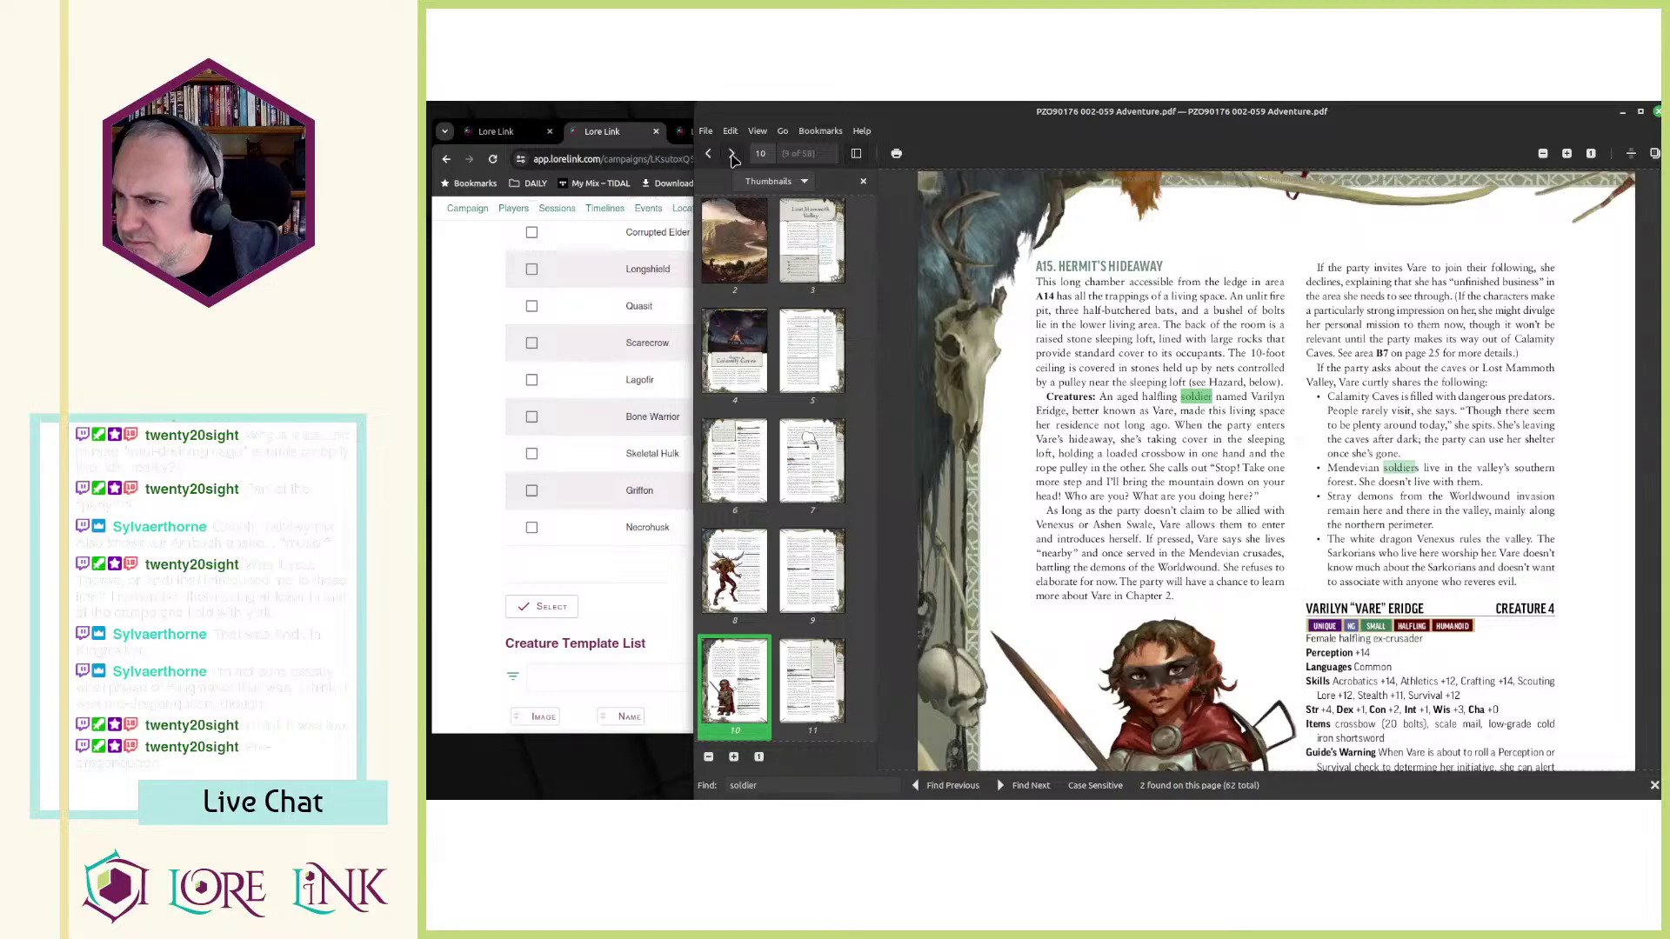
click(732, 155)
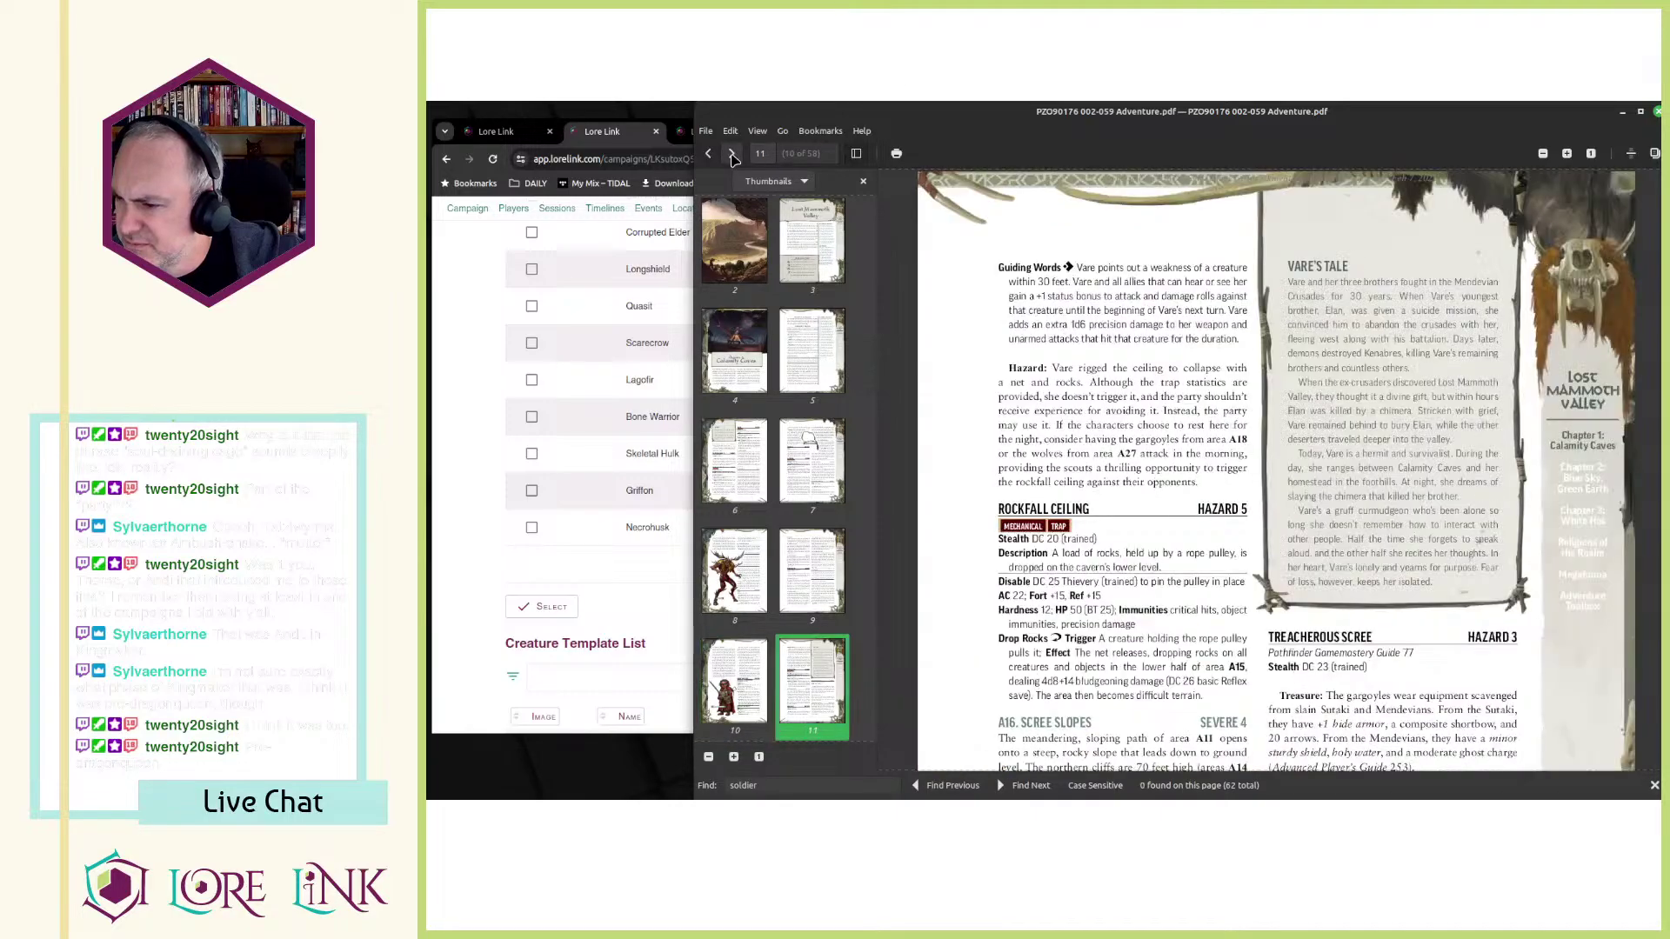
key(Page_Up)
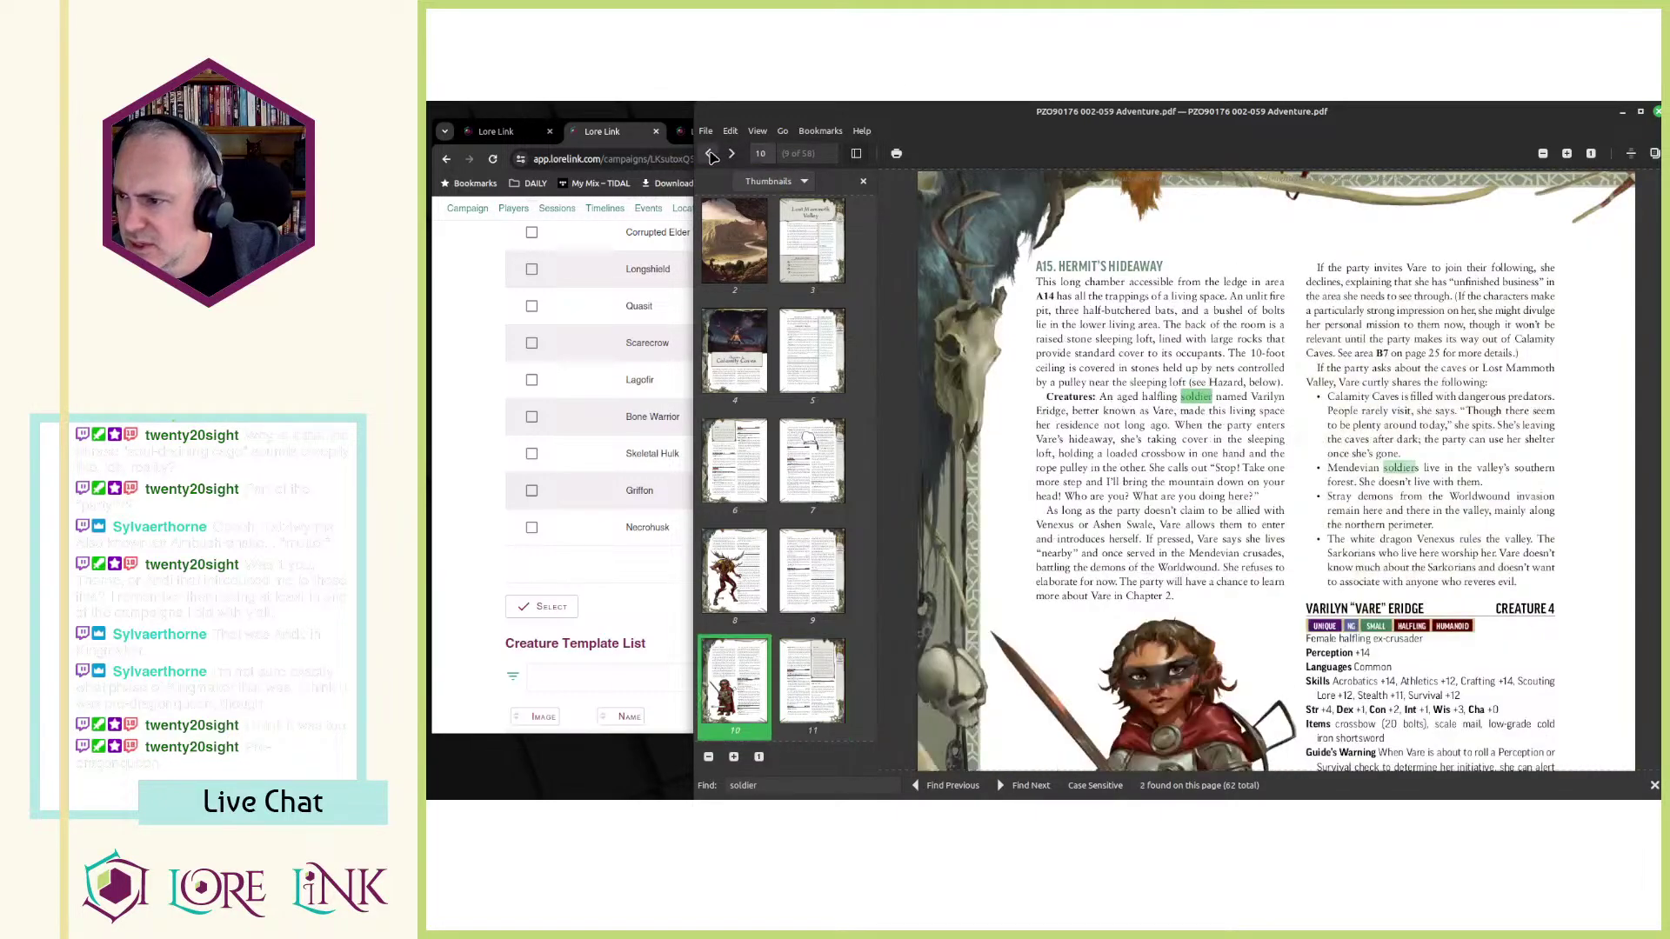
- Continue through the adventure into Chapter 2 and read the Mendevian Deserters entry on page 20
click(734, 155)
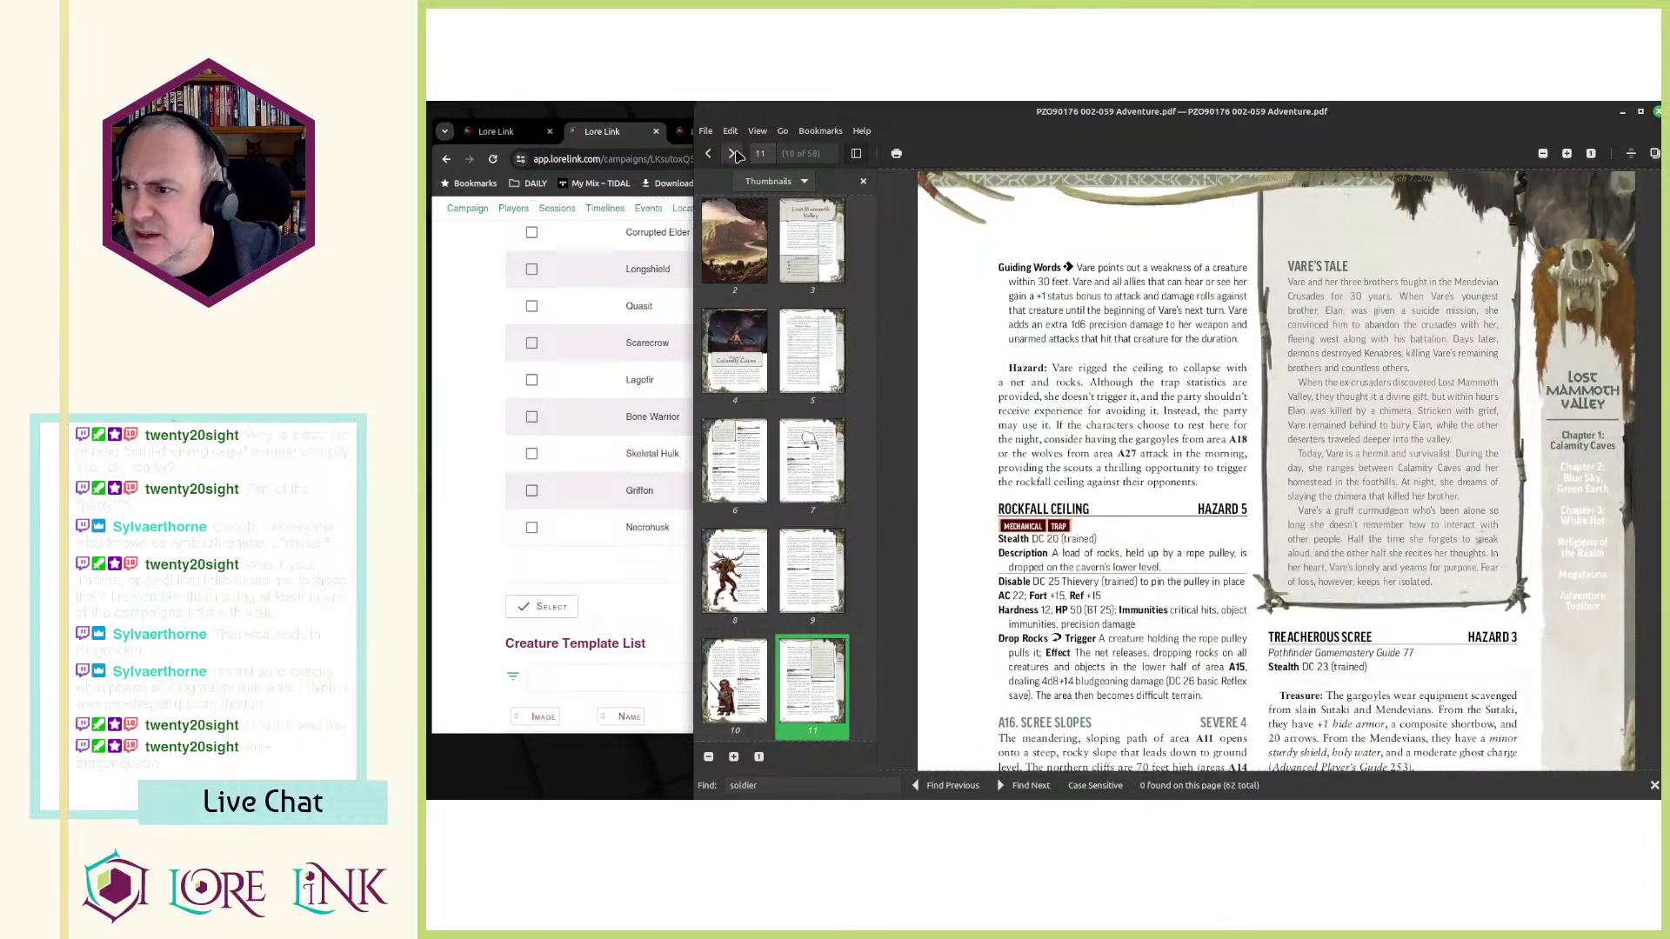
click(735, 154)
click(735, 155)
click(735, 154)
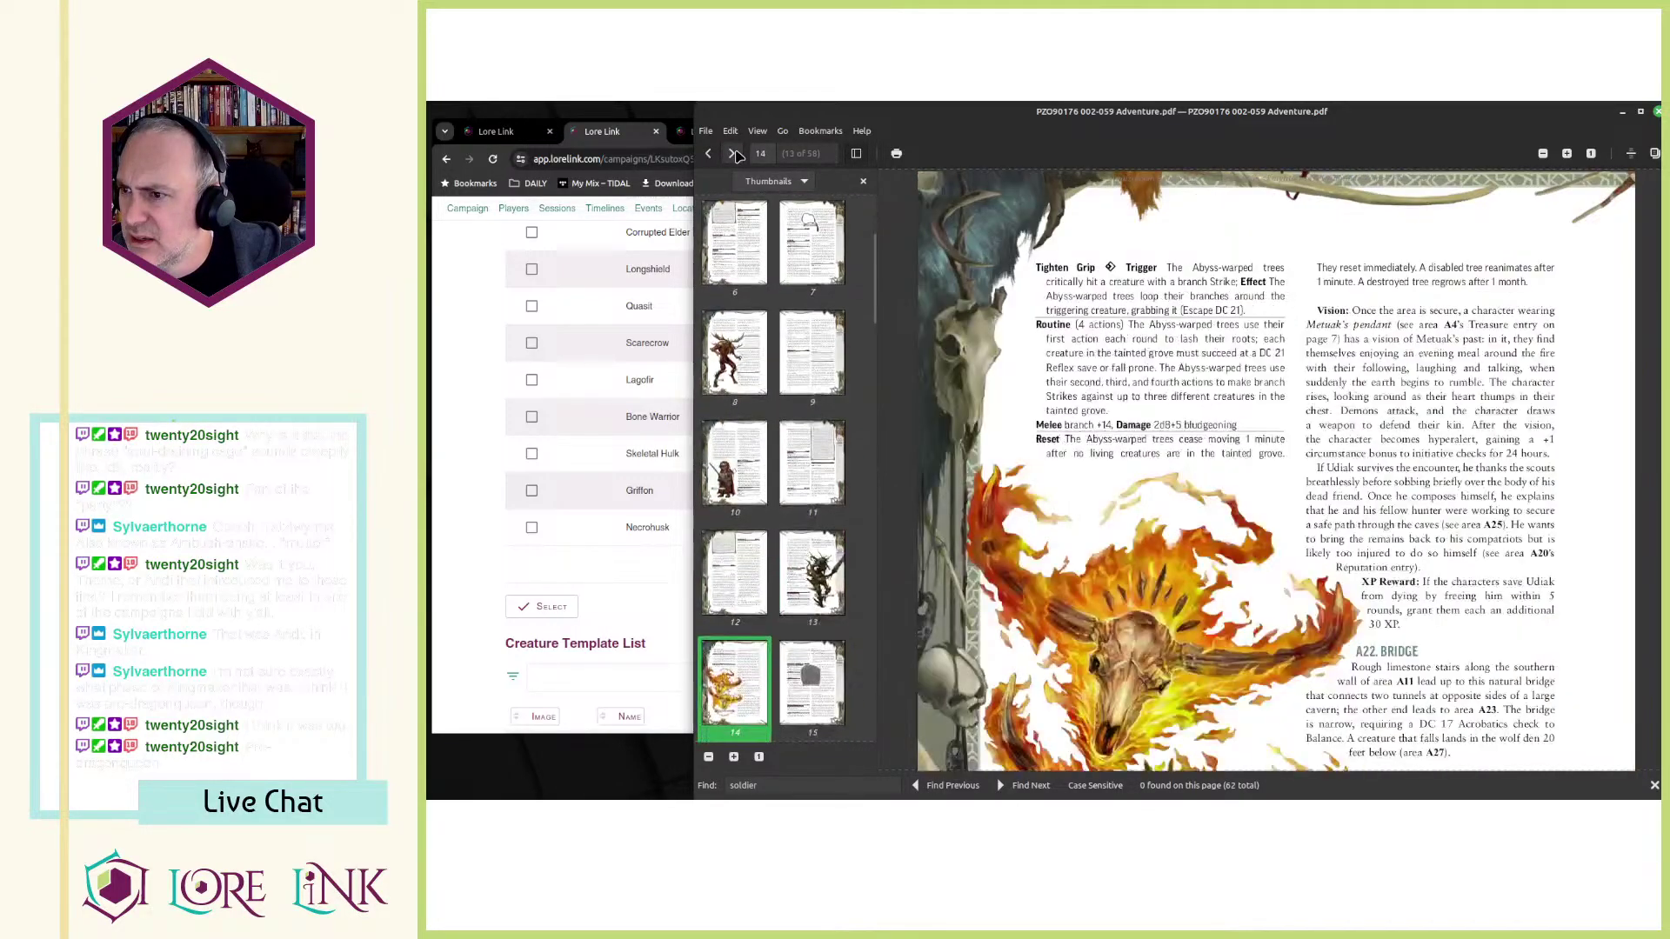
click(735, 155)
click(734, 155)
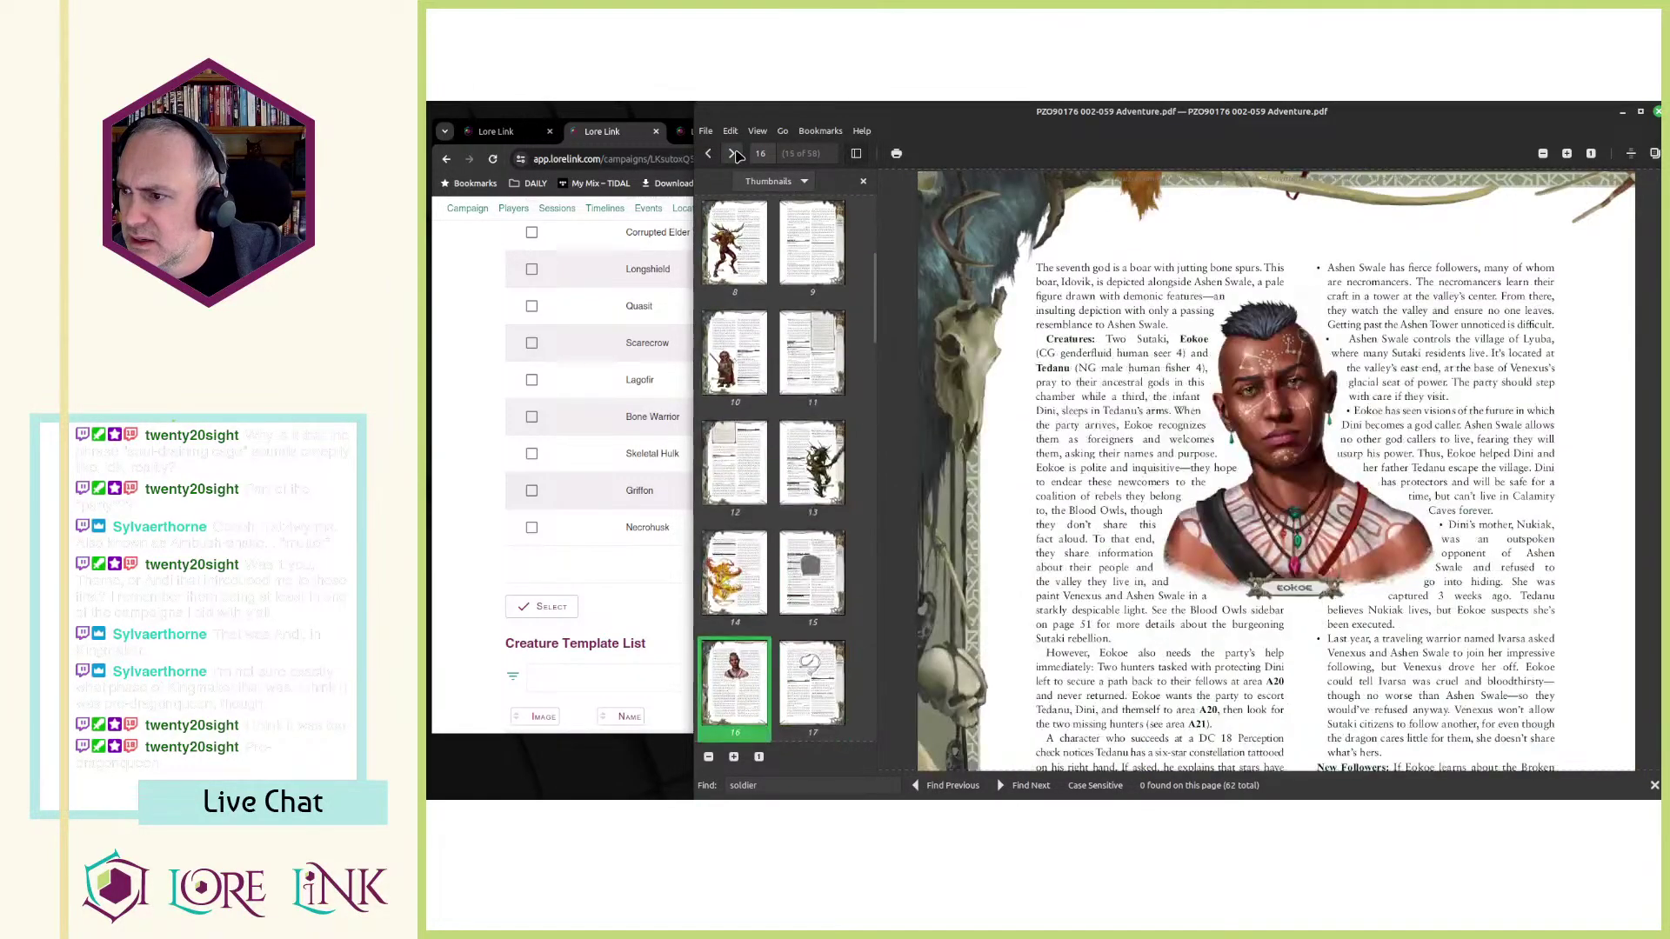
click(735, 155)
click(735, 155)
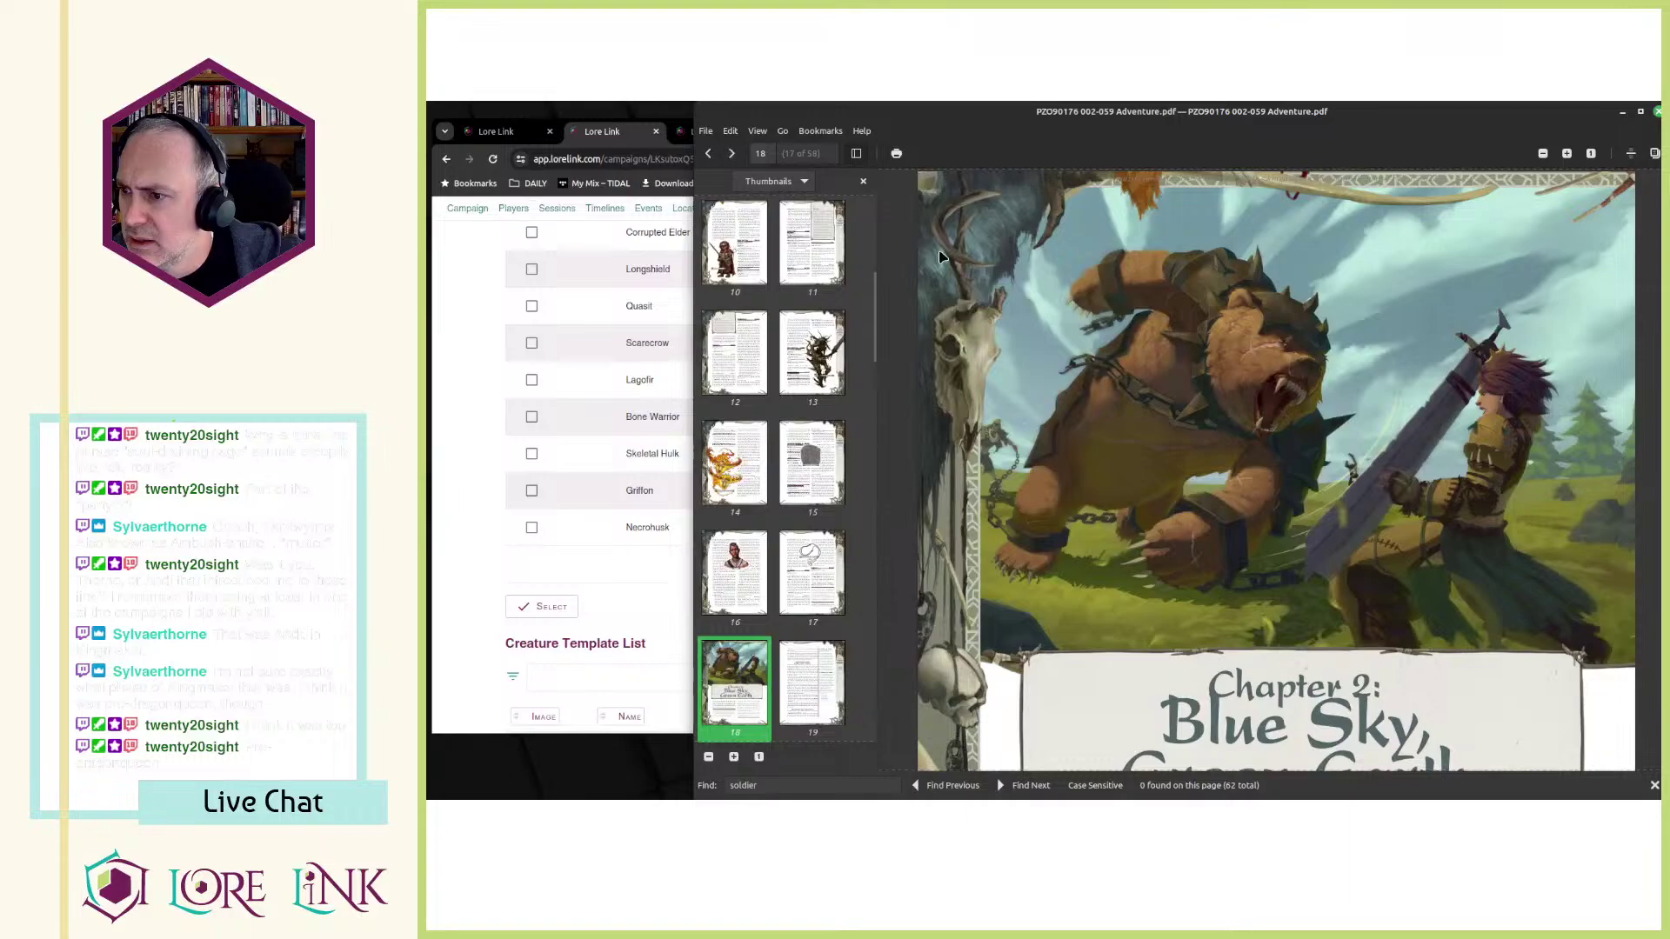
key(Page_Down)
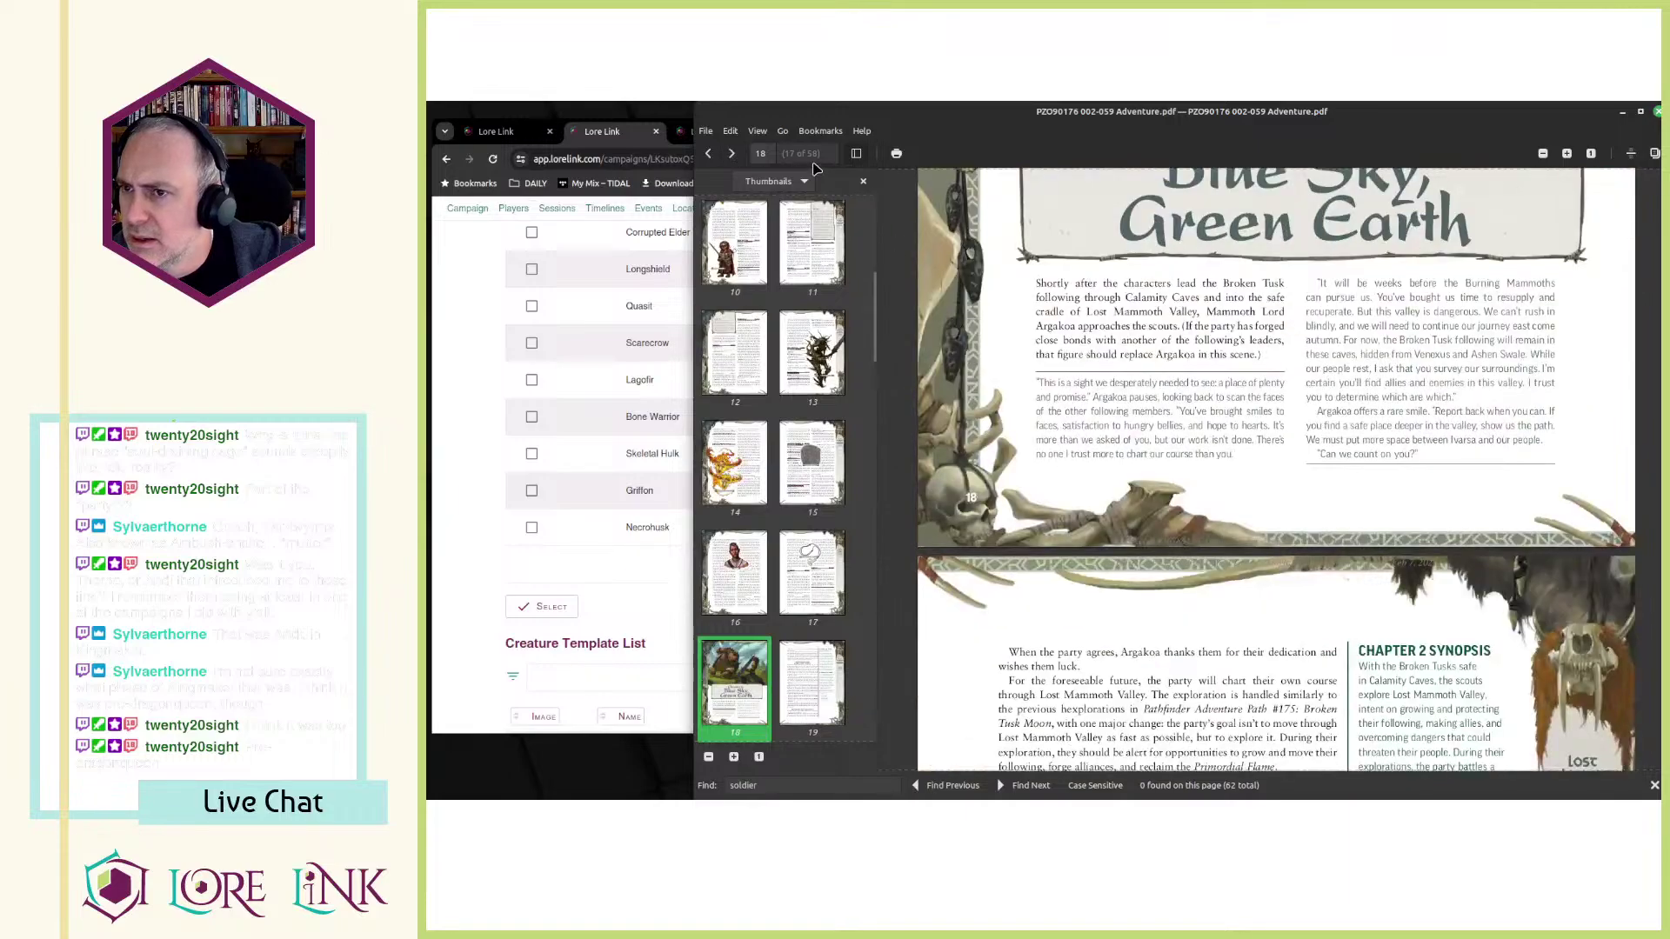
click(735, 155)
click(735, 155)
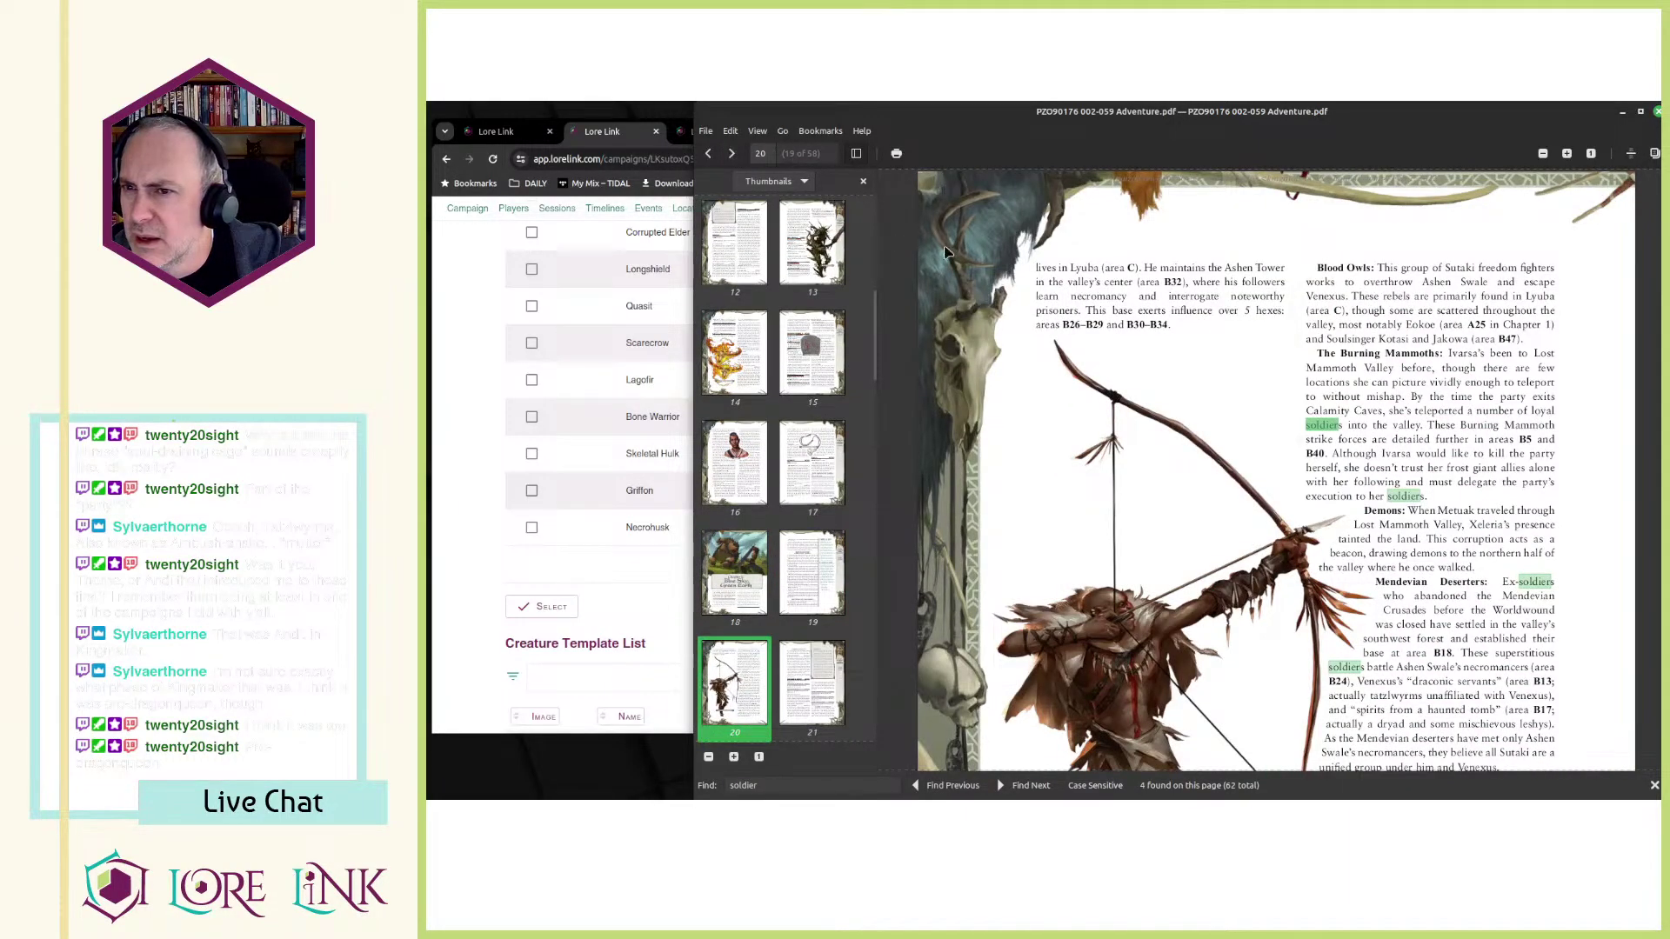
scroll(1336, 410, down, 4)
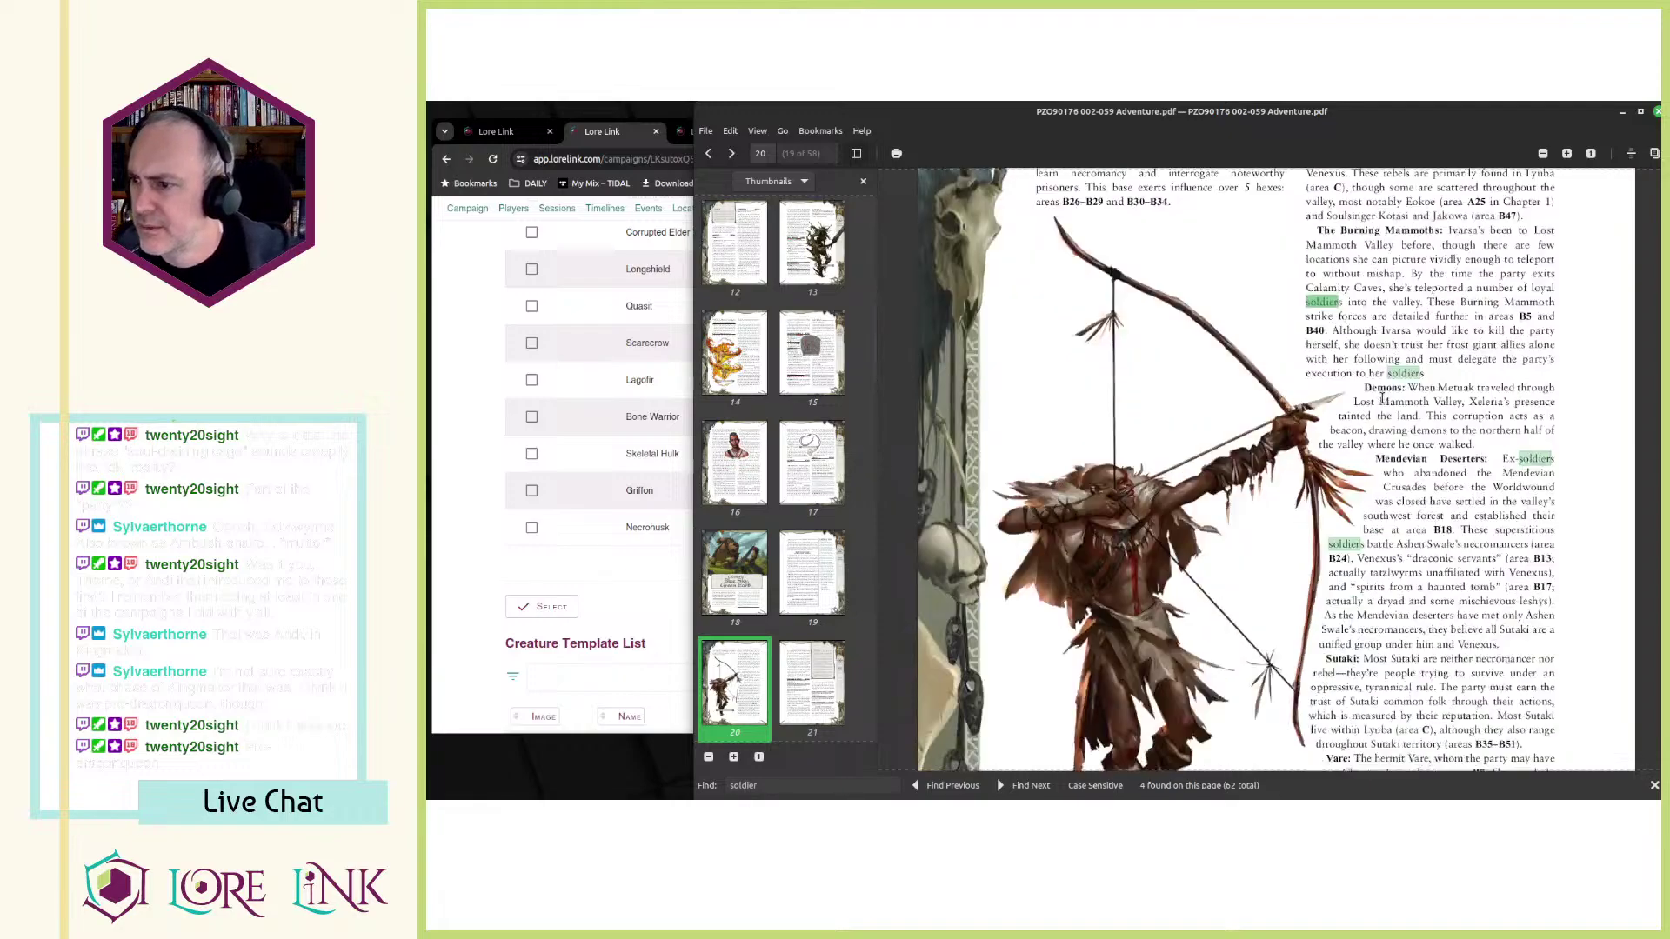
- Find further mentions of "soldier" in the PDF and read the soldiers' encounter and stat block reference on page 27
key(ctrl+f)
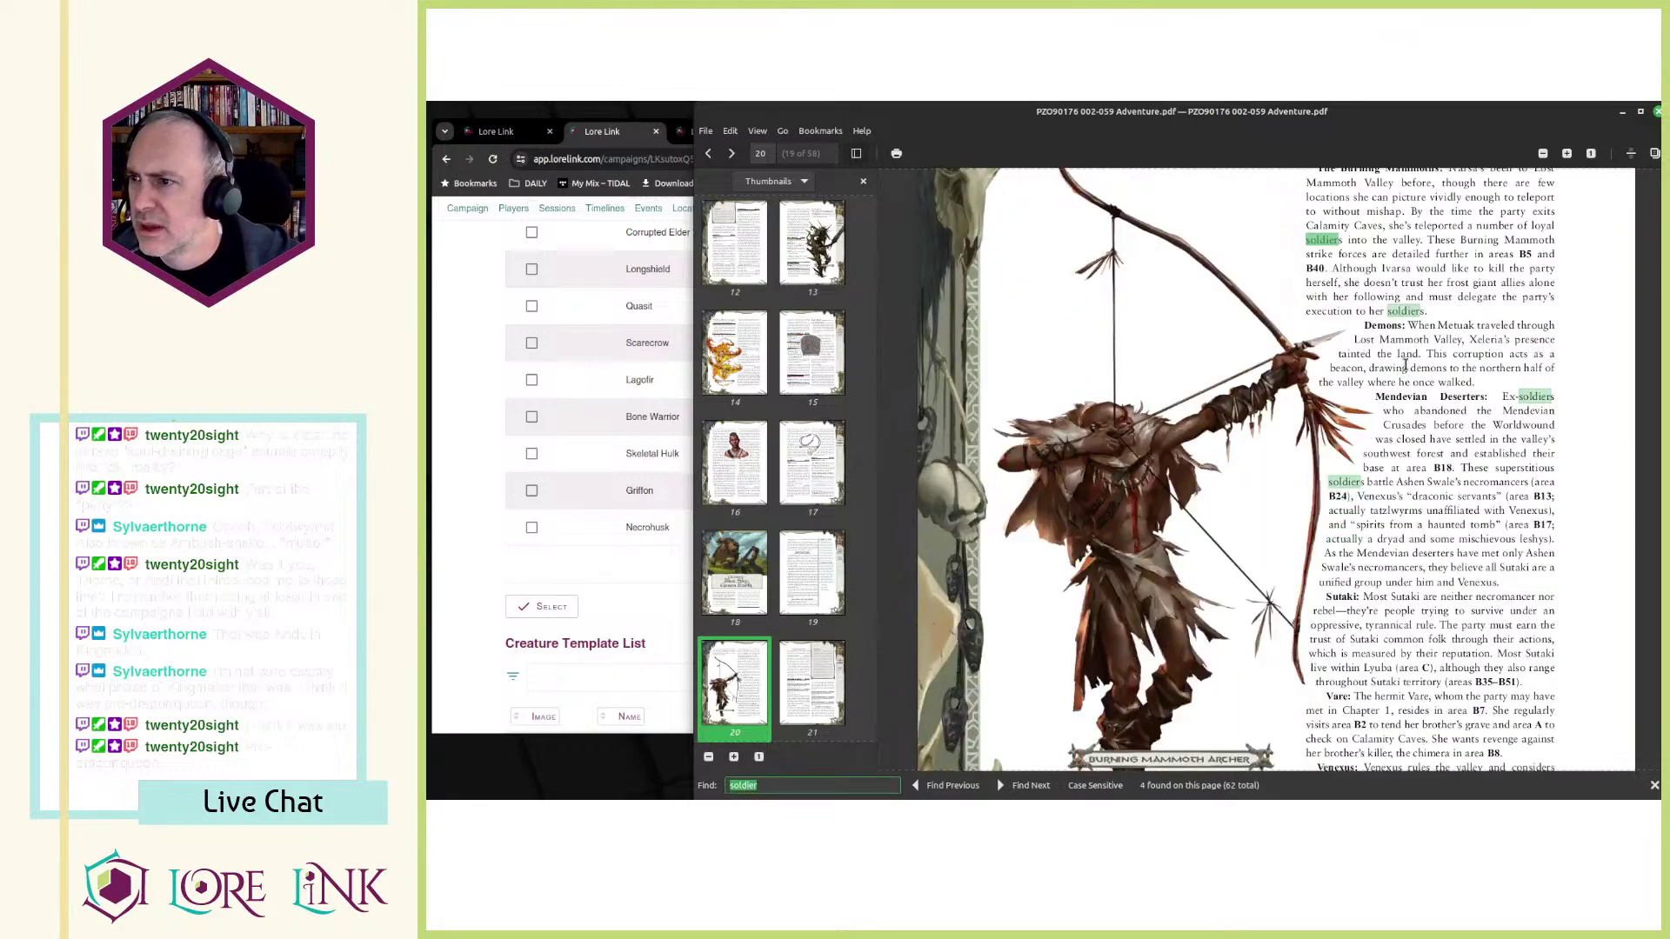
click(1017, 787)
click(1017, 787)
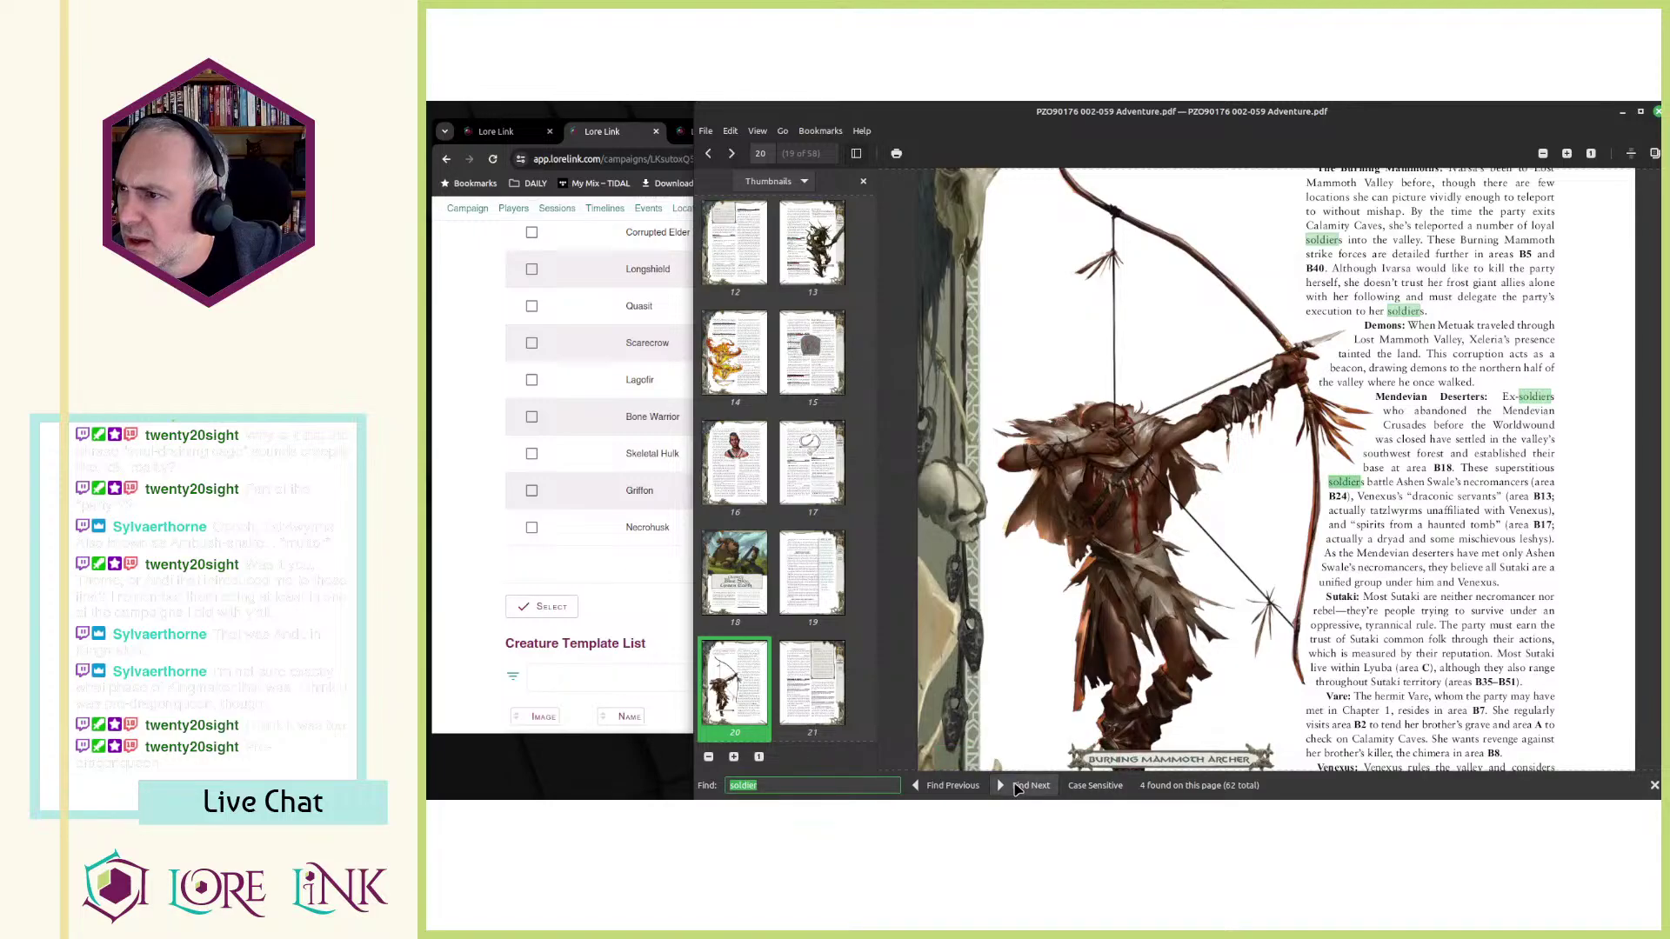
click(1017, 787)
scroll(1259, 571, down, 1)
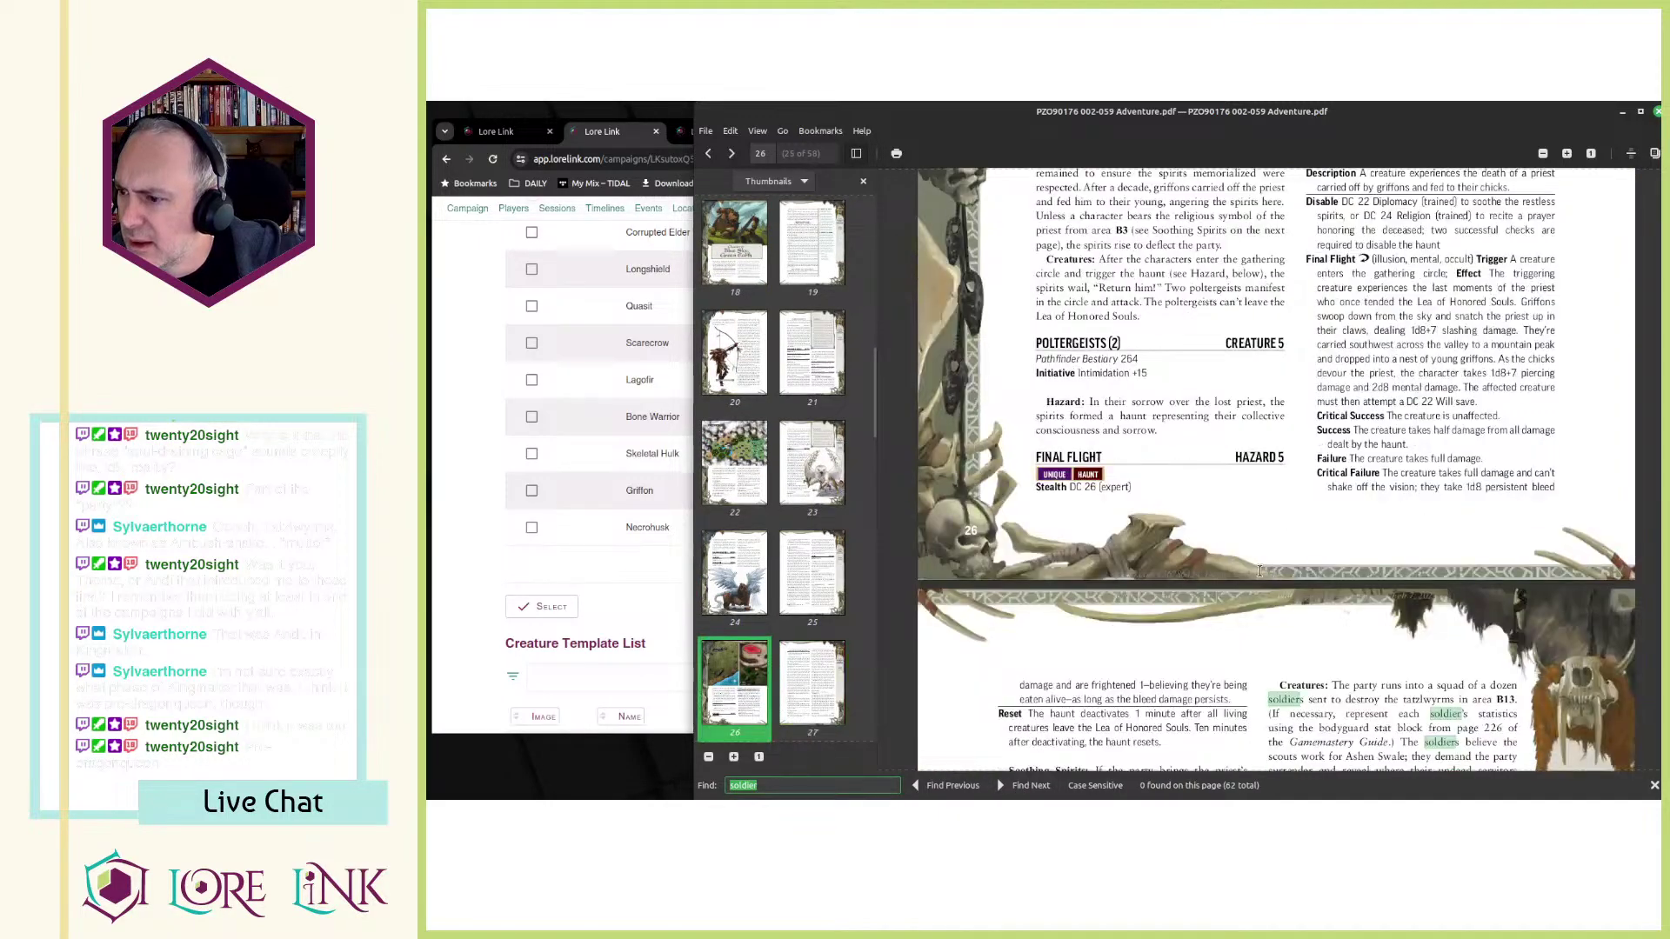
scroll(1253, 572, down, 2)
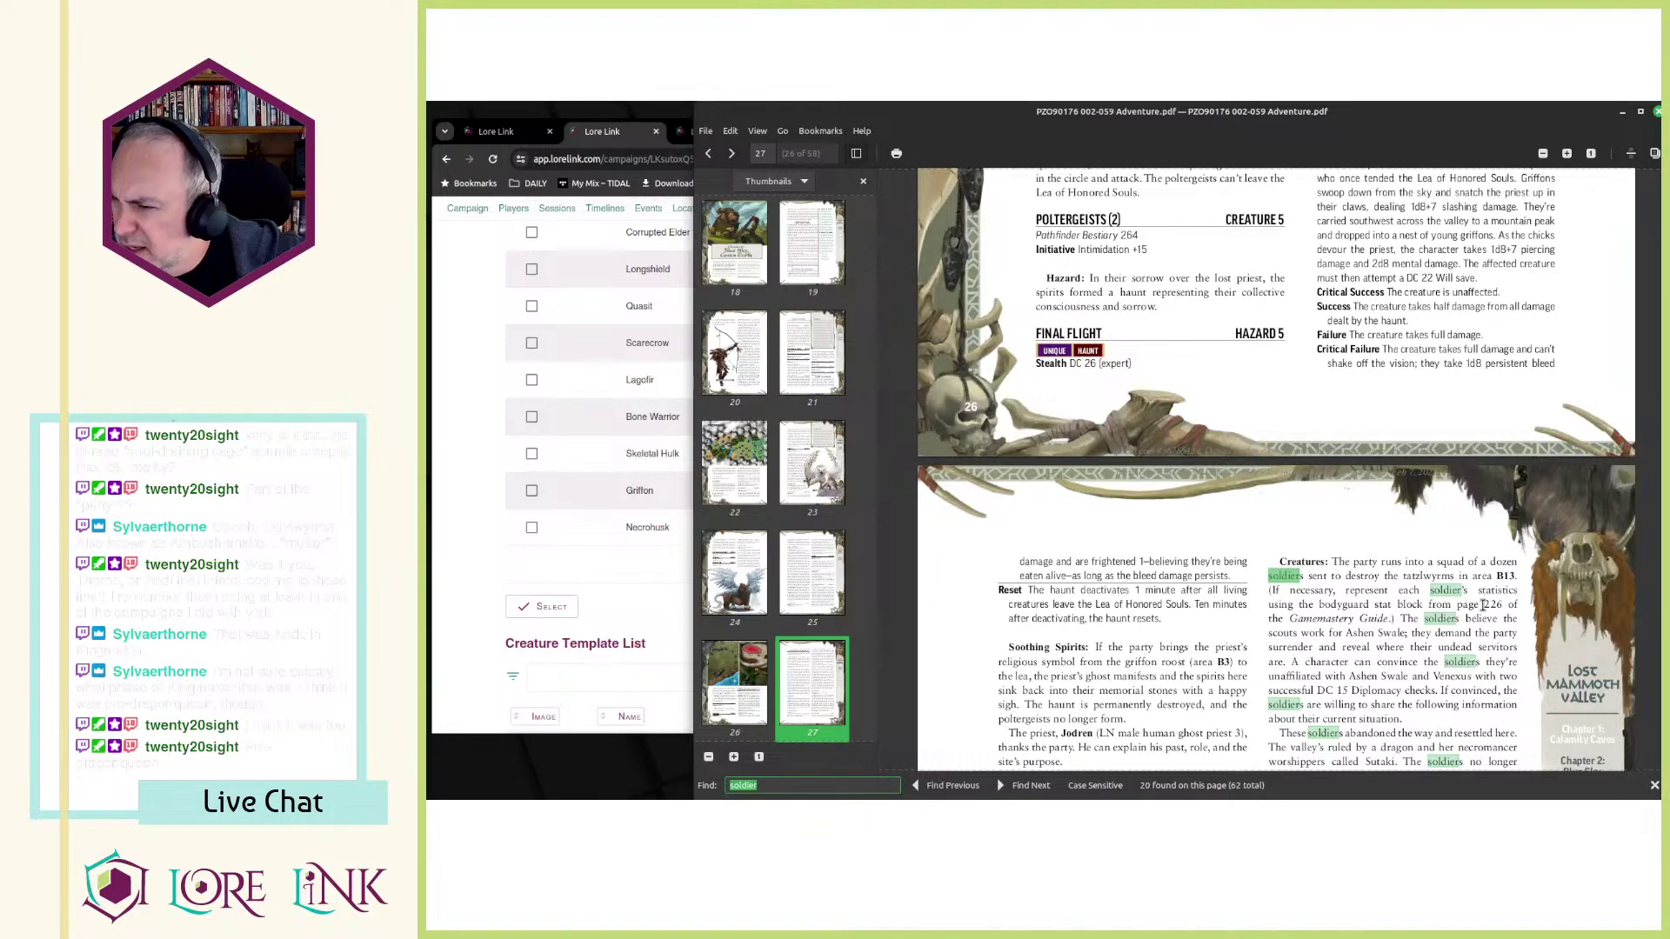
- Start a new creature in Lore Link and name it "Mendevian Soldier"
click(606, 142)
click(1062, 606)
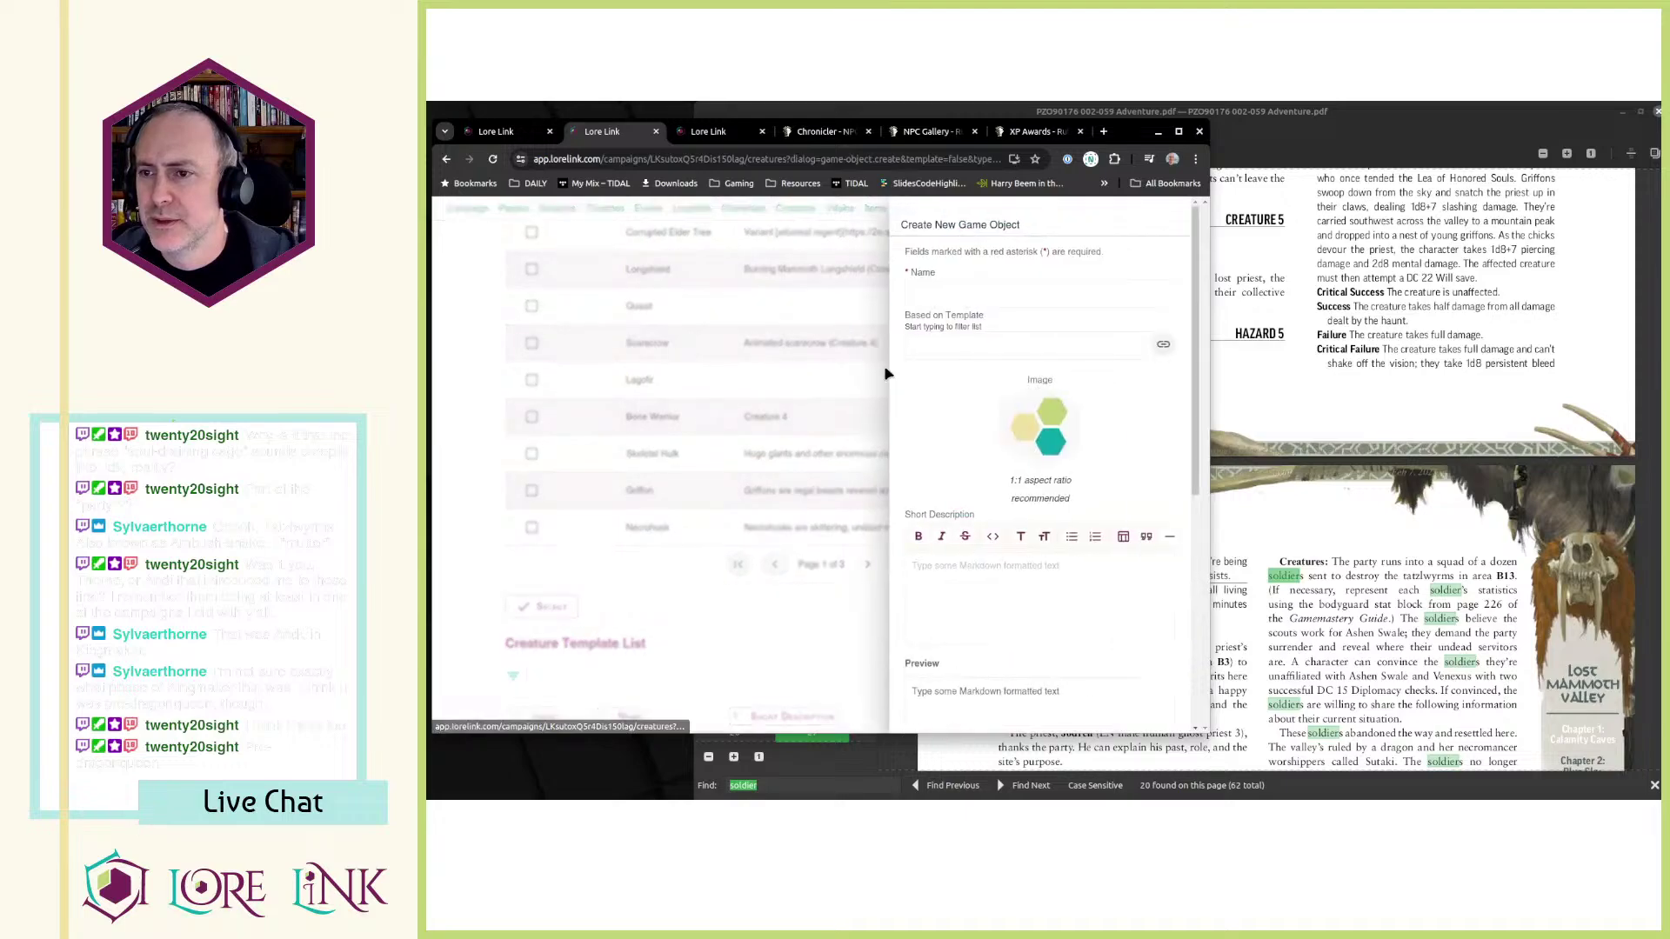
click(937, 287)
text(Mende)
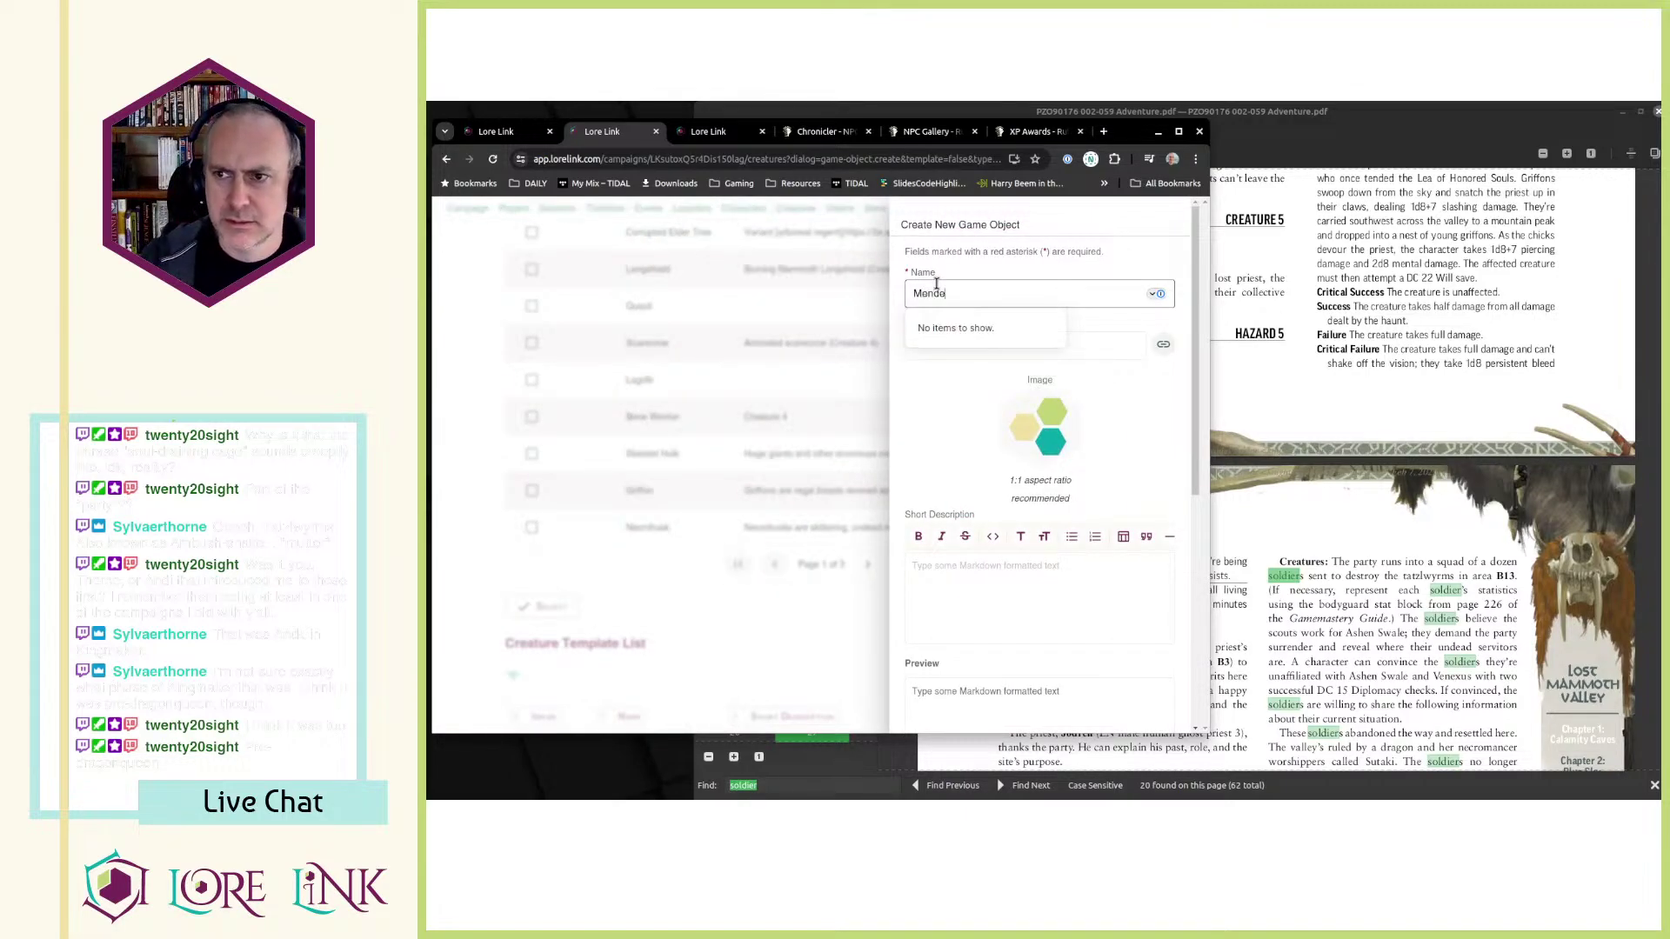
text(vian Soldier)
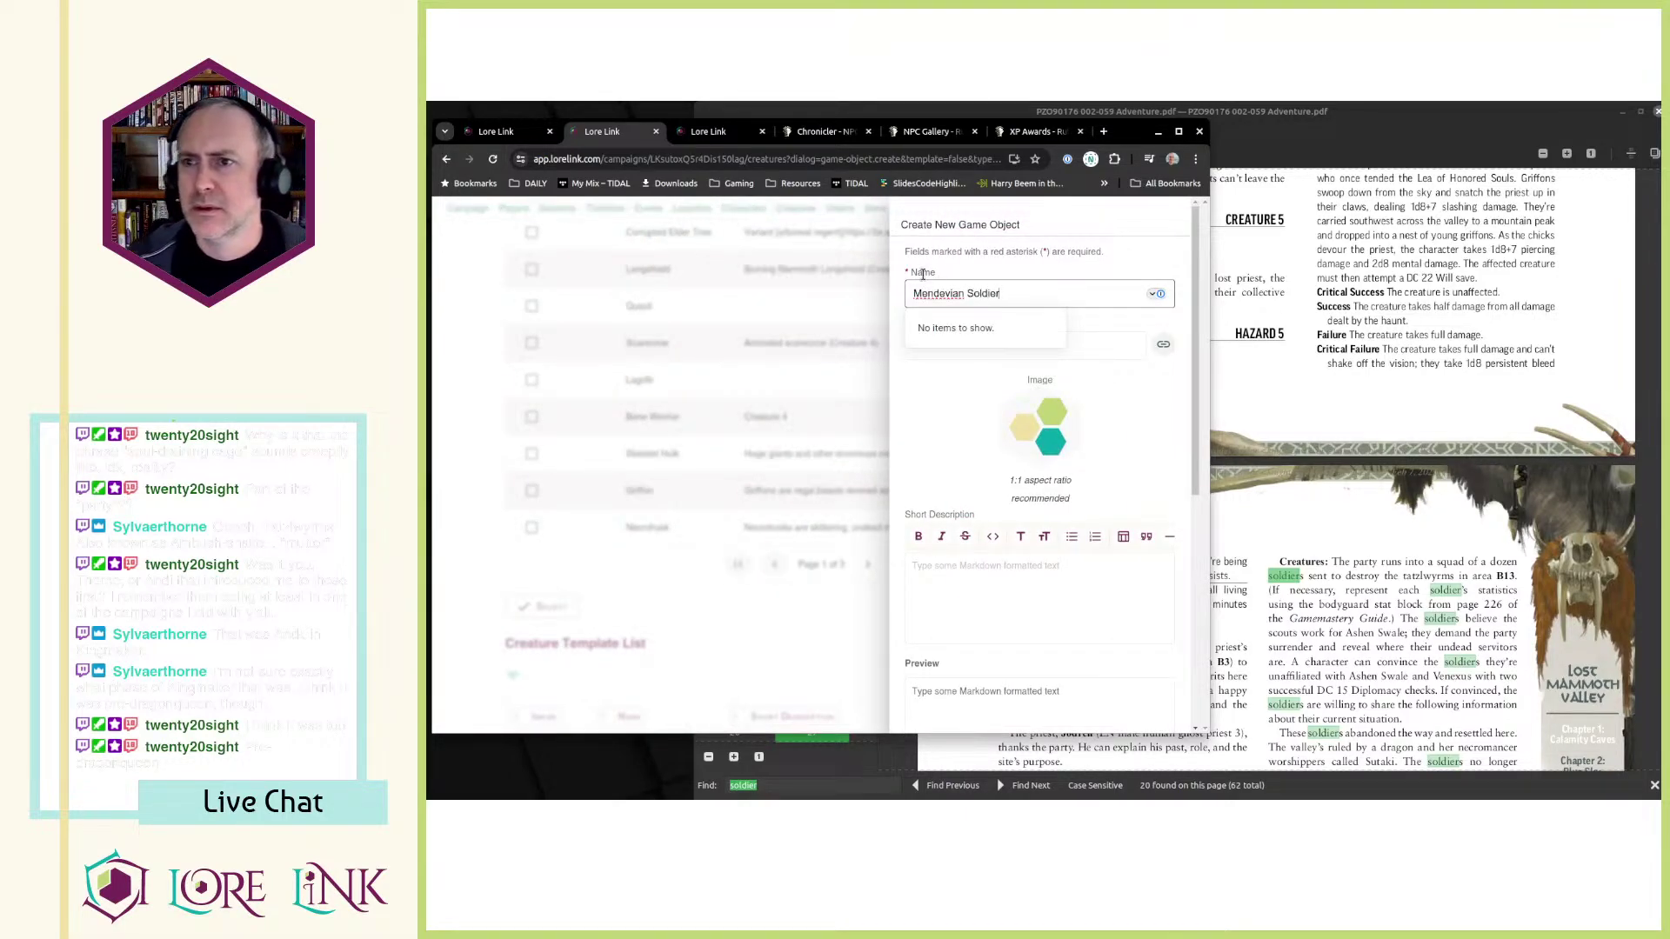
- Search Archives of Nethys for "bodyguard", open the Bodyguard NPC page and examine its stat block
click(822, 132)
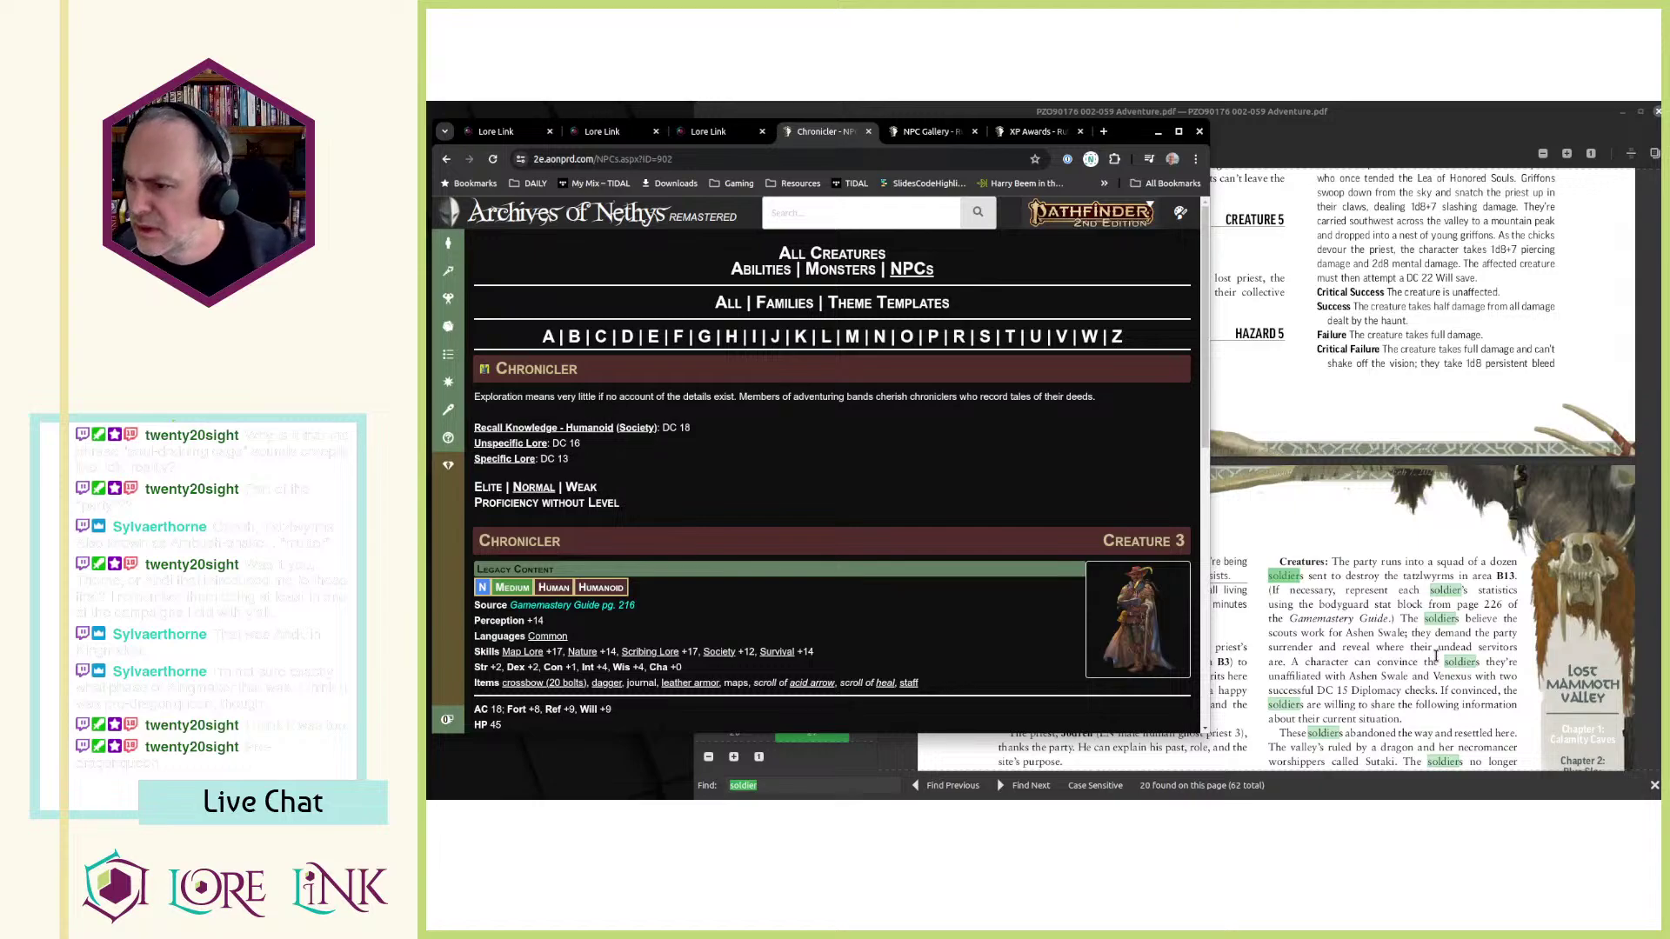
click(796, 210)
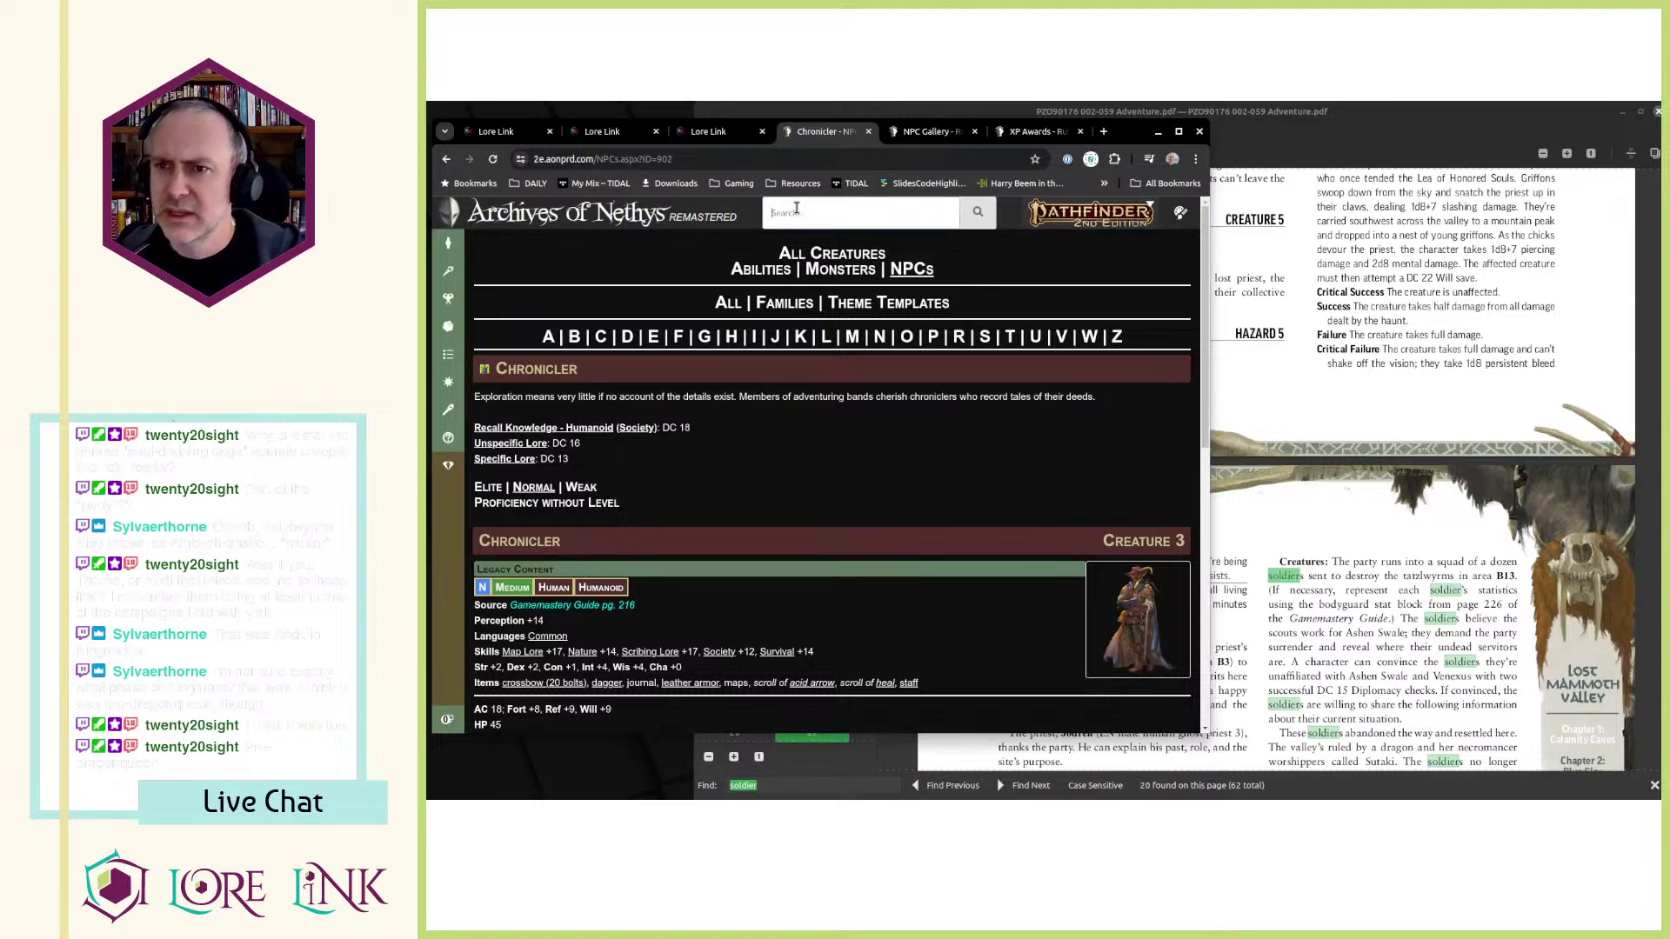
text(bodyguard)
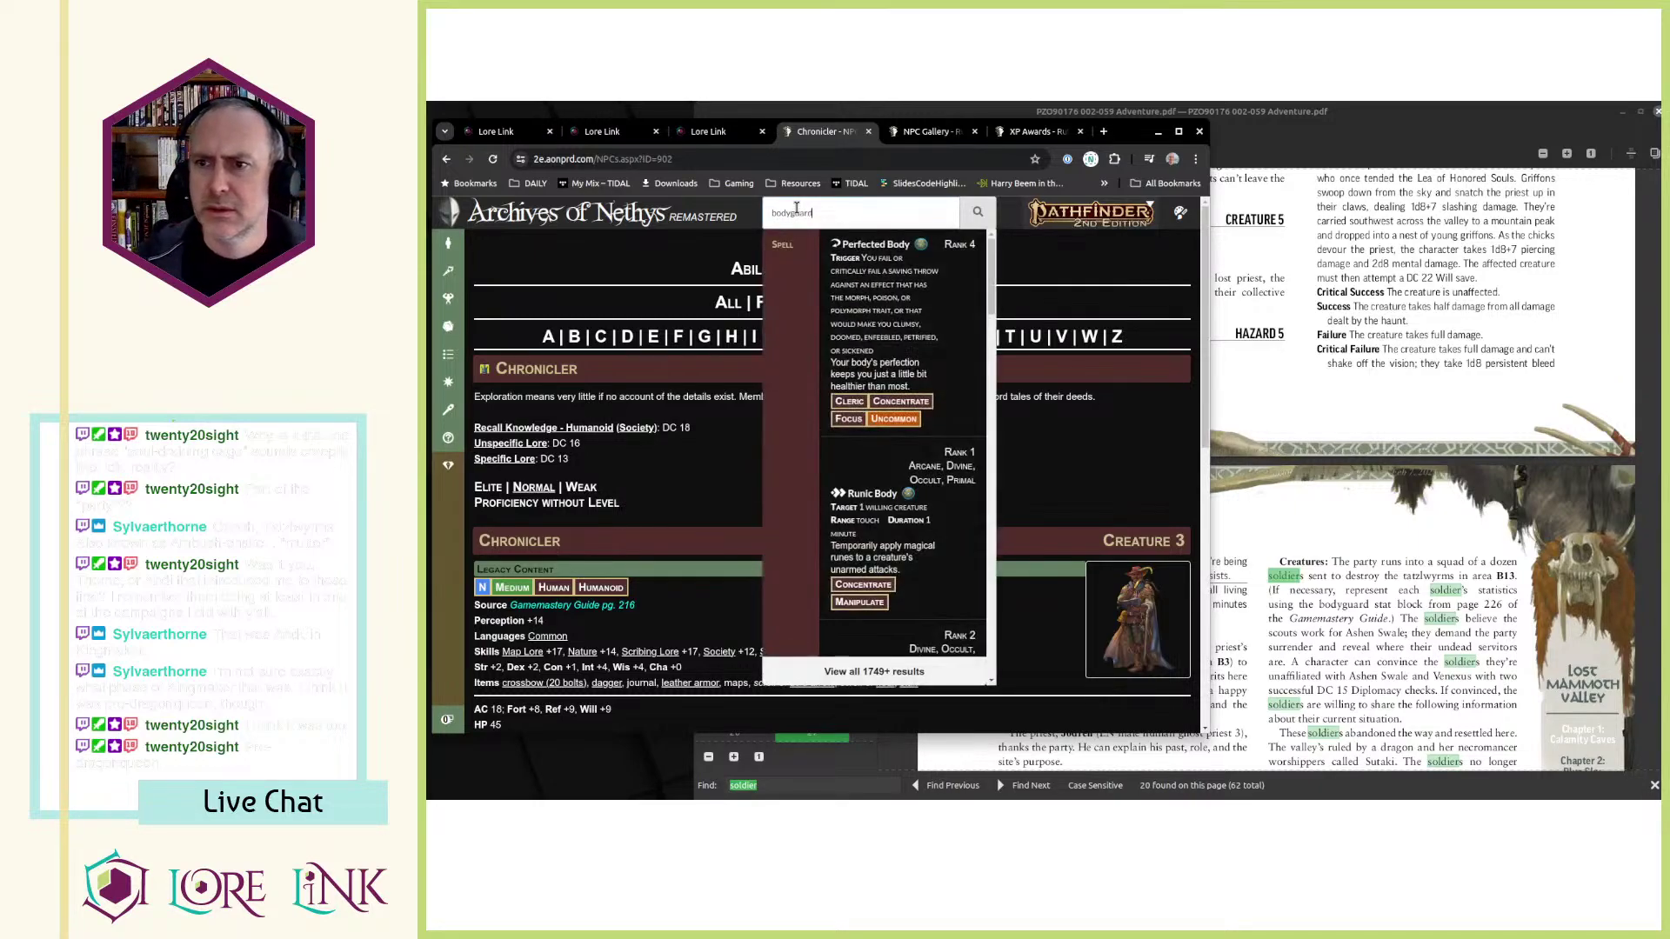
click(869, 287)
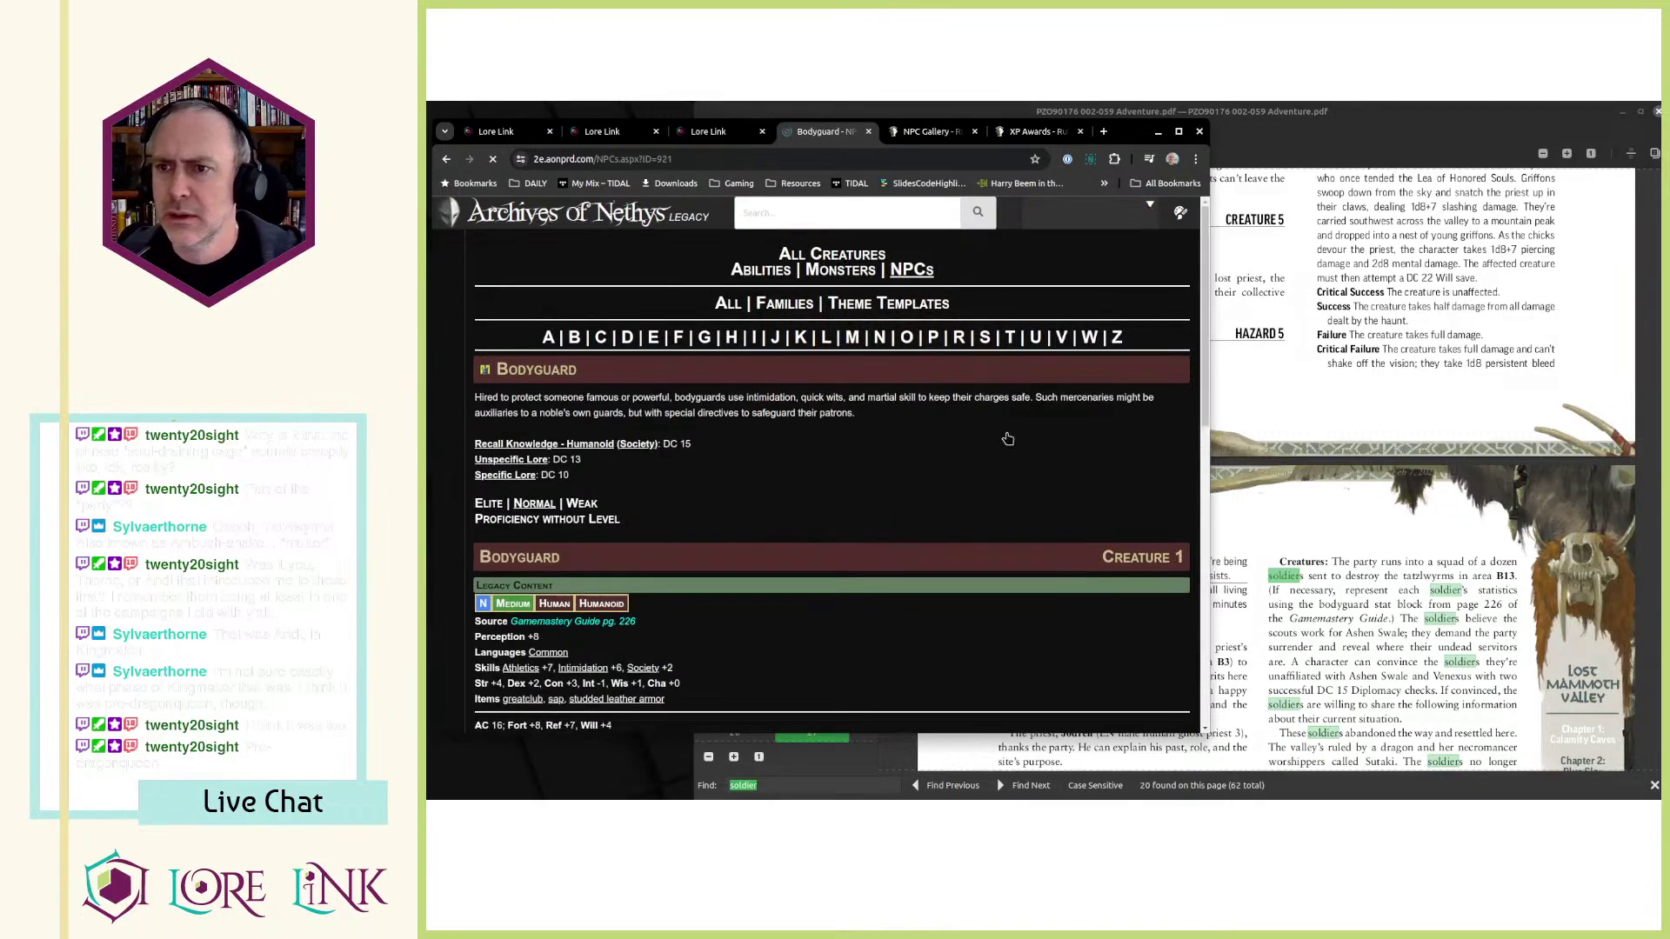
scroll(987, 440, down, 3)
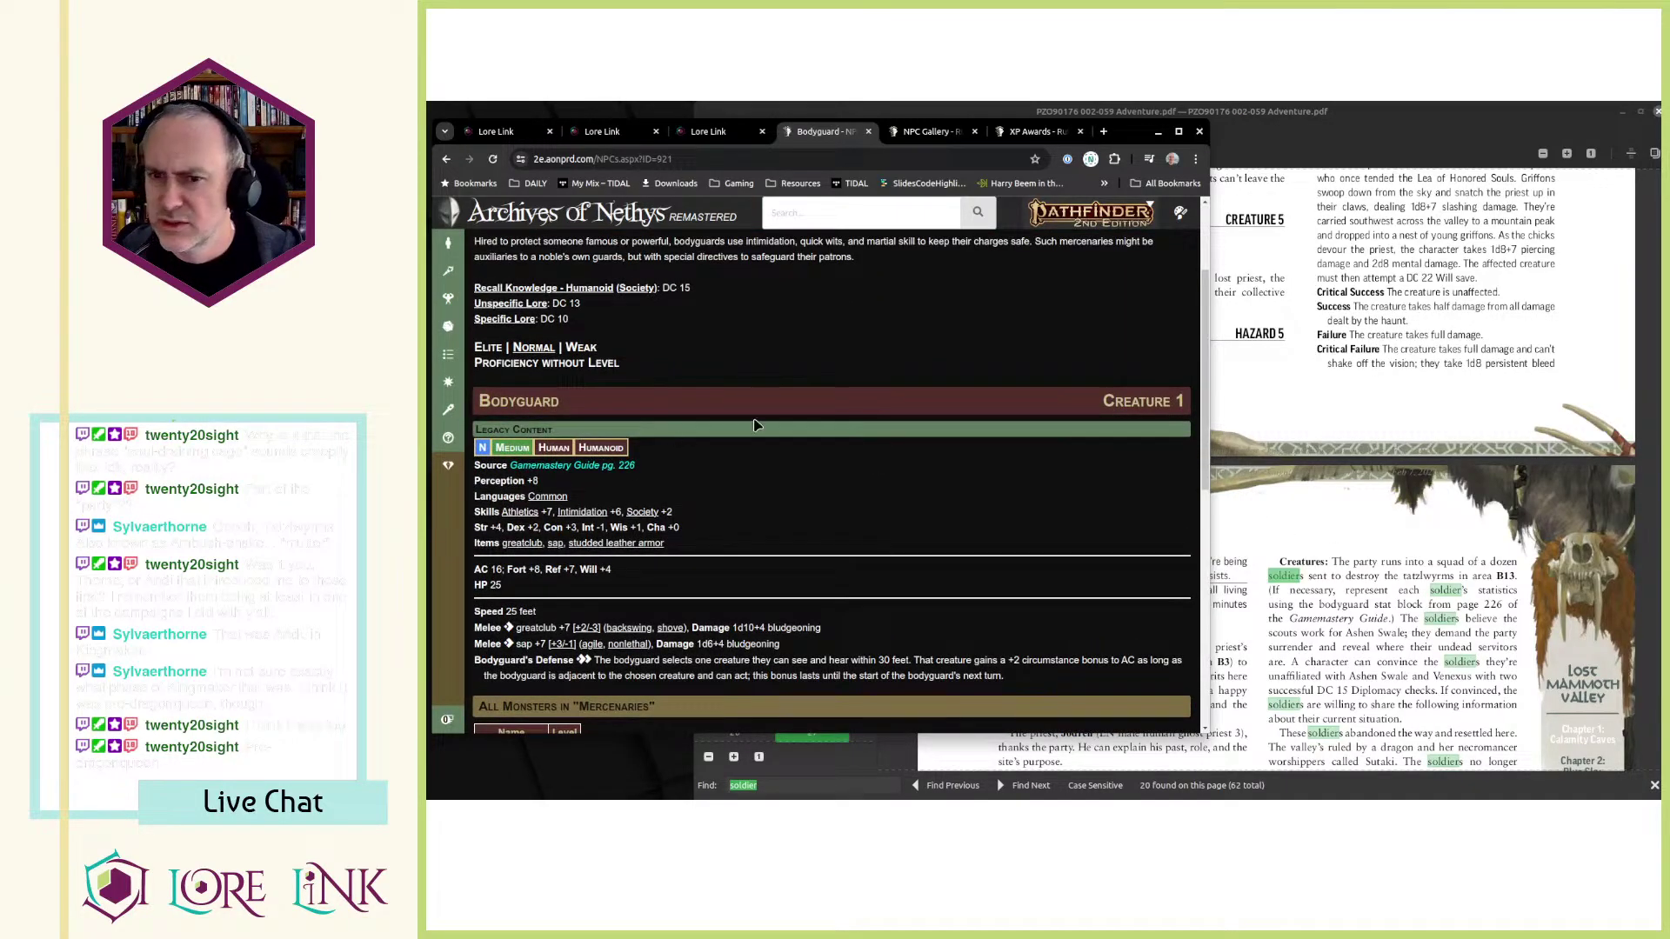
scroll(776, 420, down, 6)
scroll(777, 420, up, 10)
scroll(783, 423, down, 1)
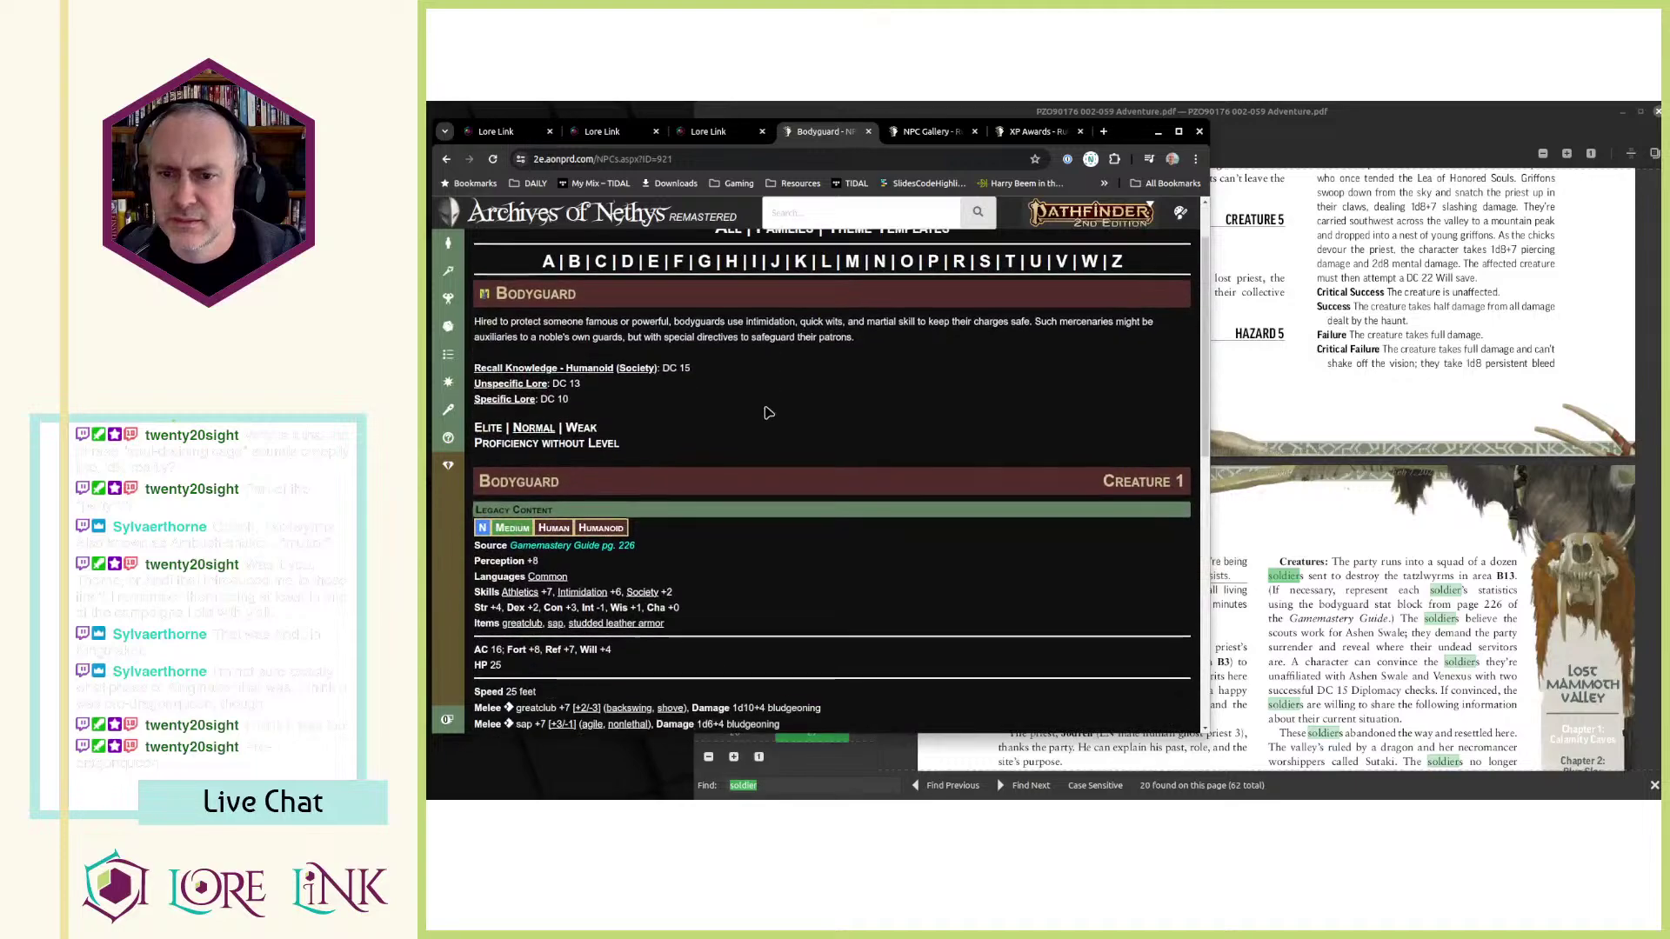
- Copy the Bodyguard page's web address and enter "N Humanoid Soldier" as the new Mendevian Soldier creature's short description
click(698, 137)
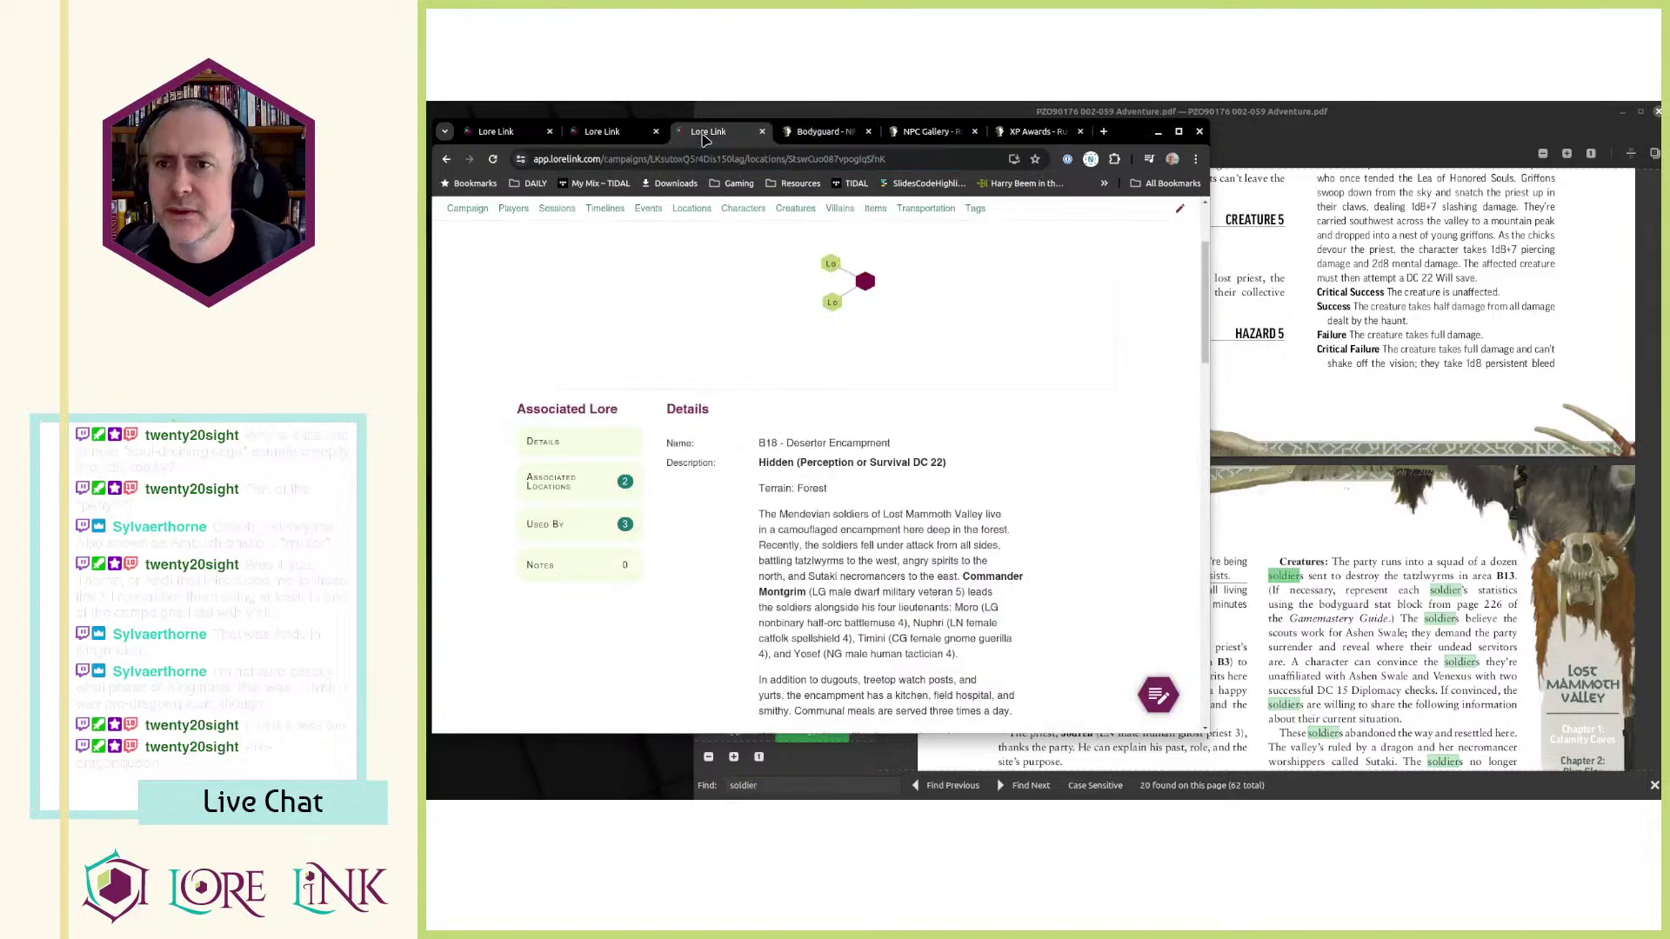
key(ctrl+shift+Tab)
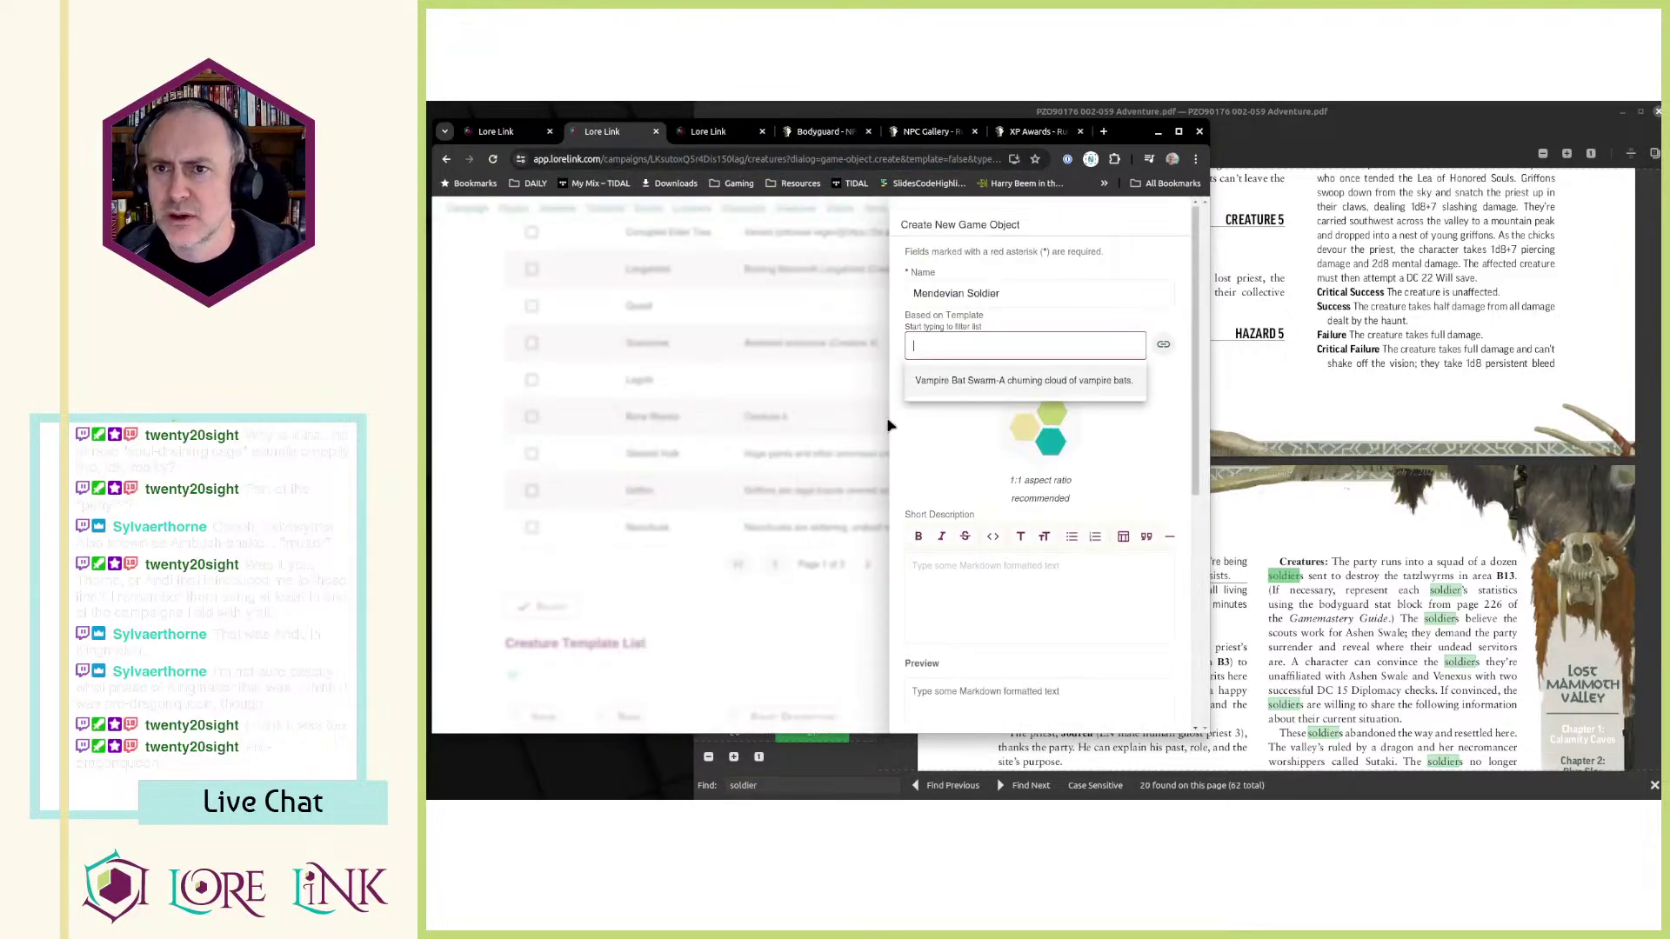
click(943, 617)
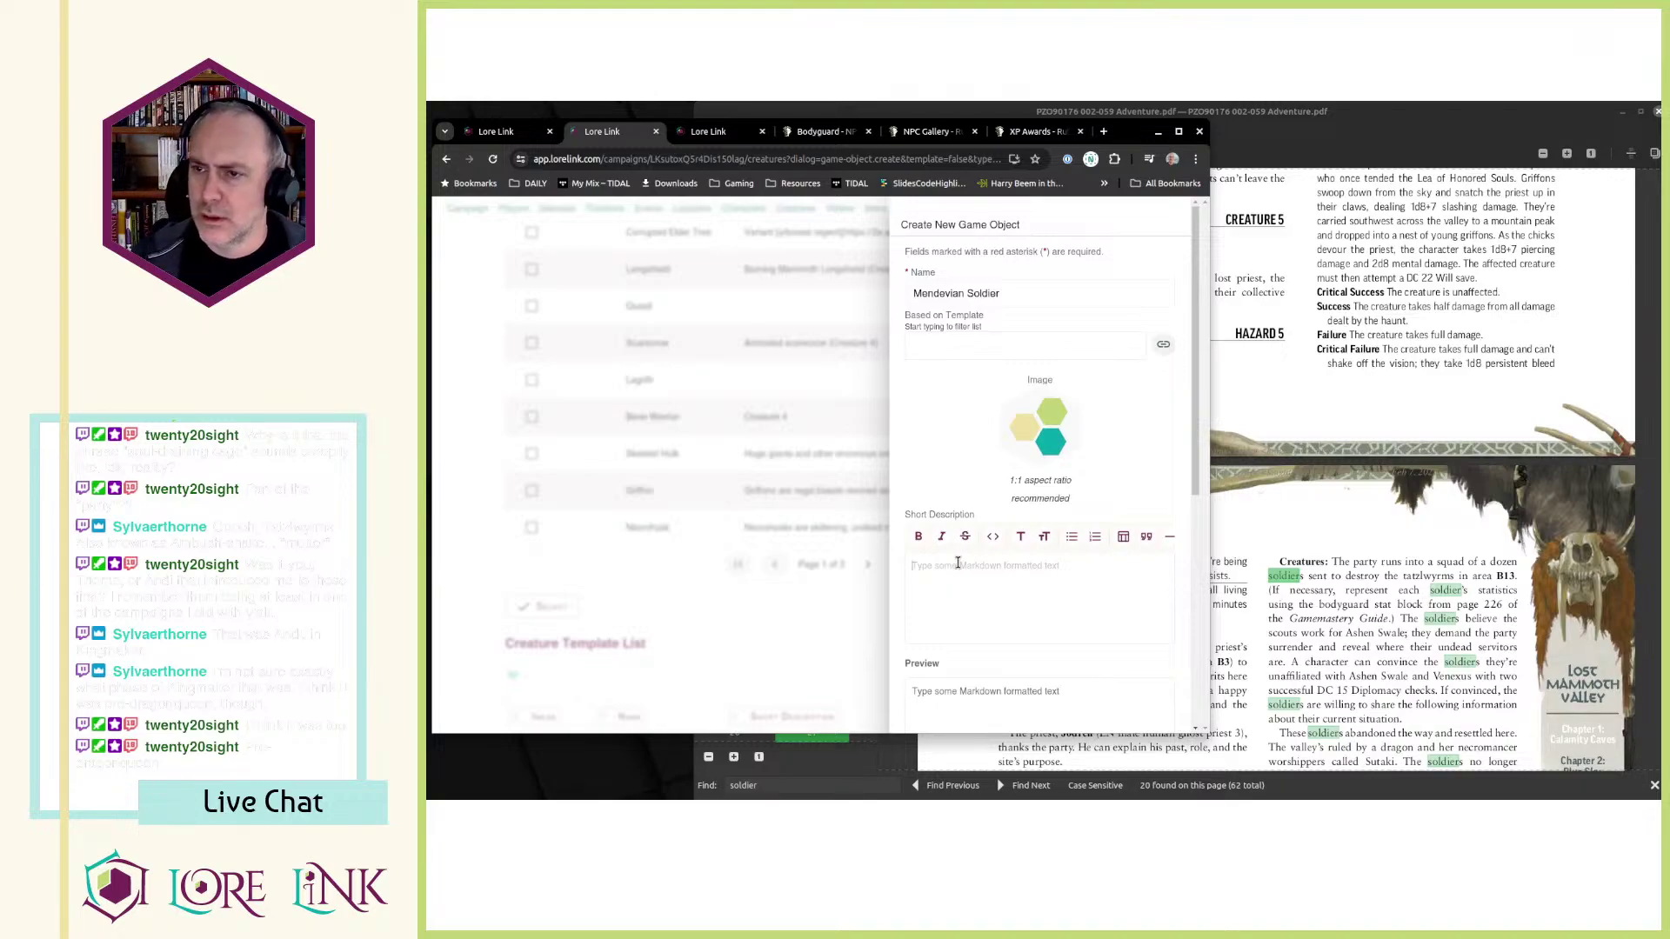
key(ctrl+4)
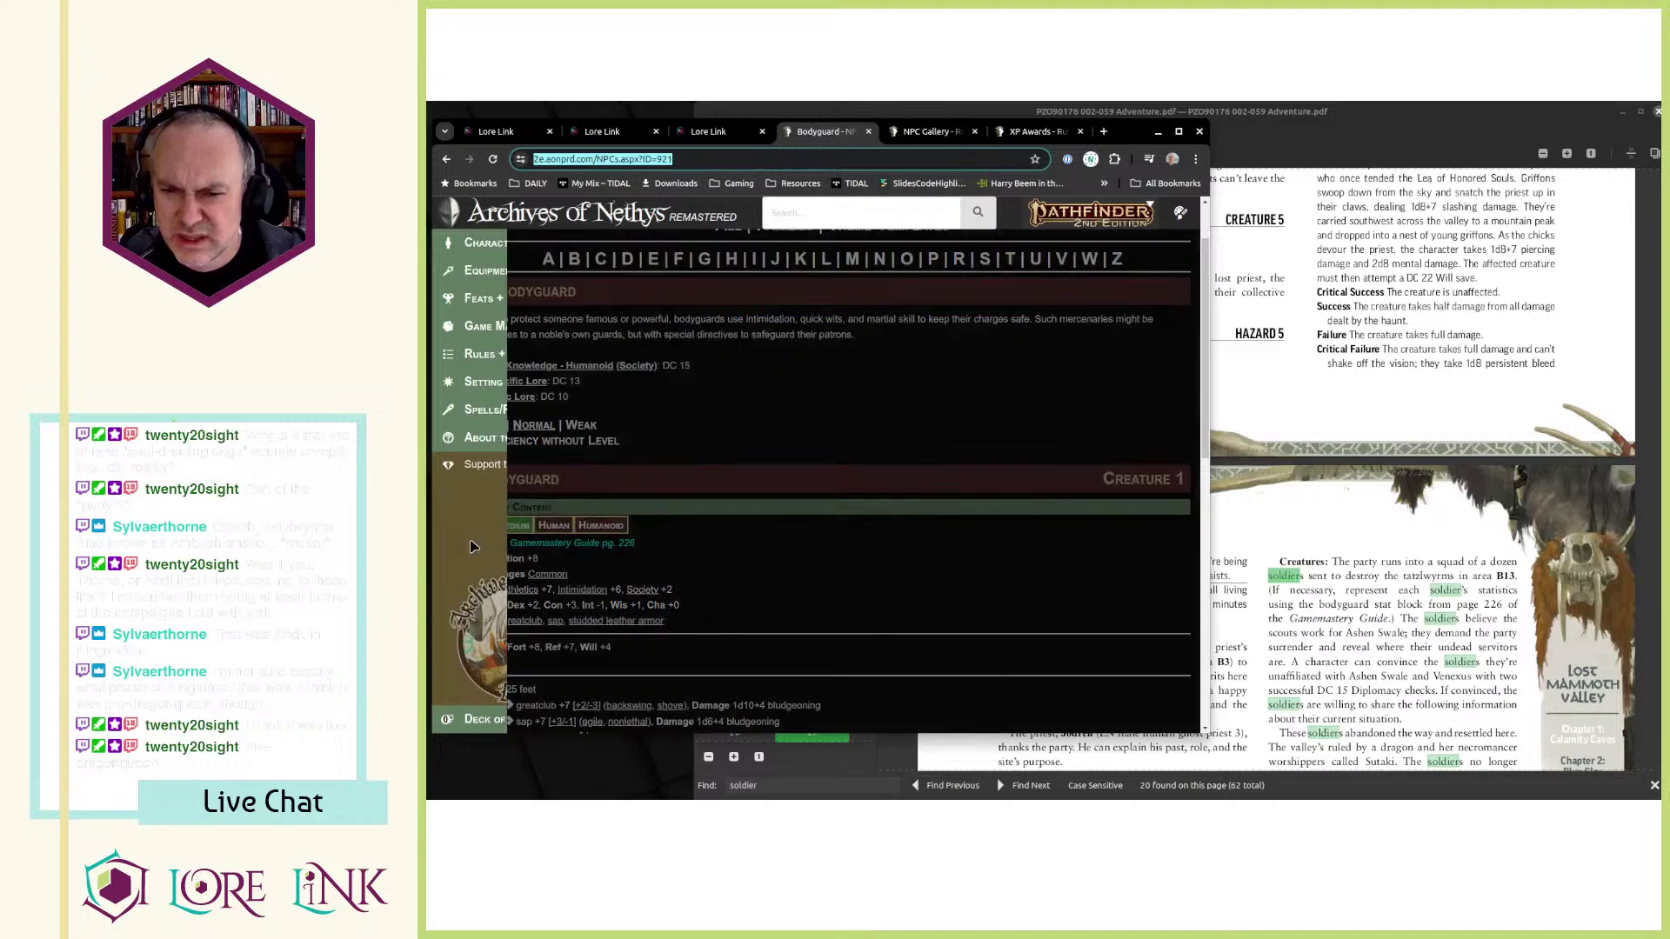
key(ctrl+2)
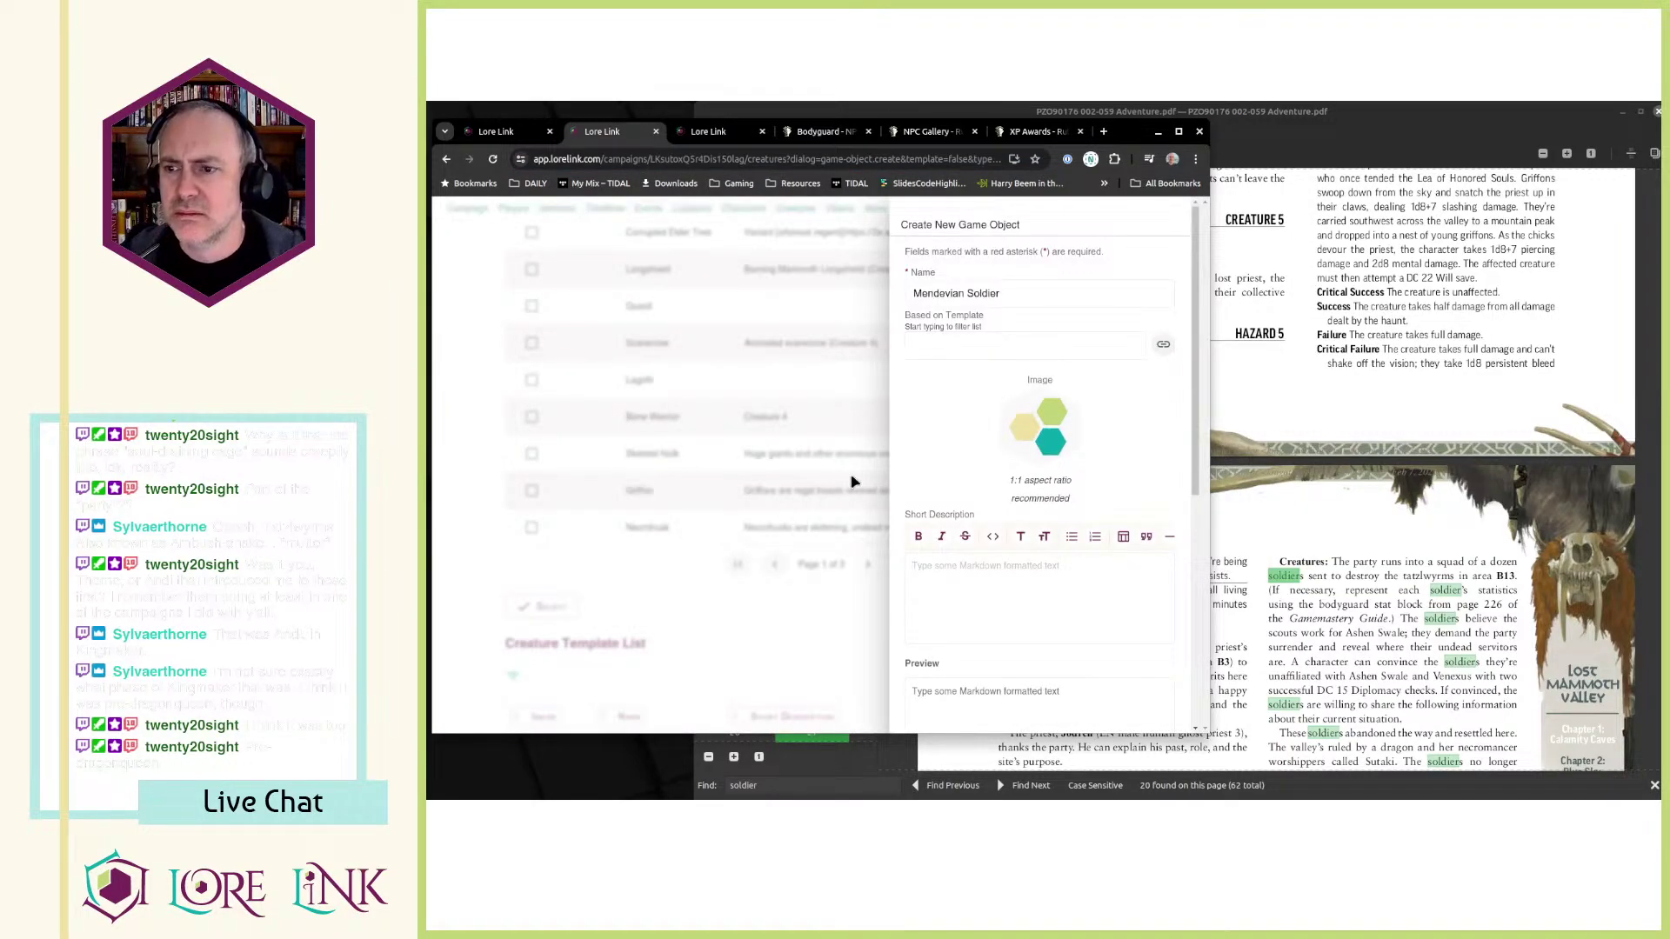
text(N H)
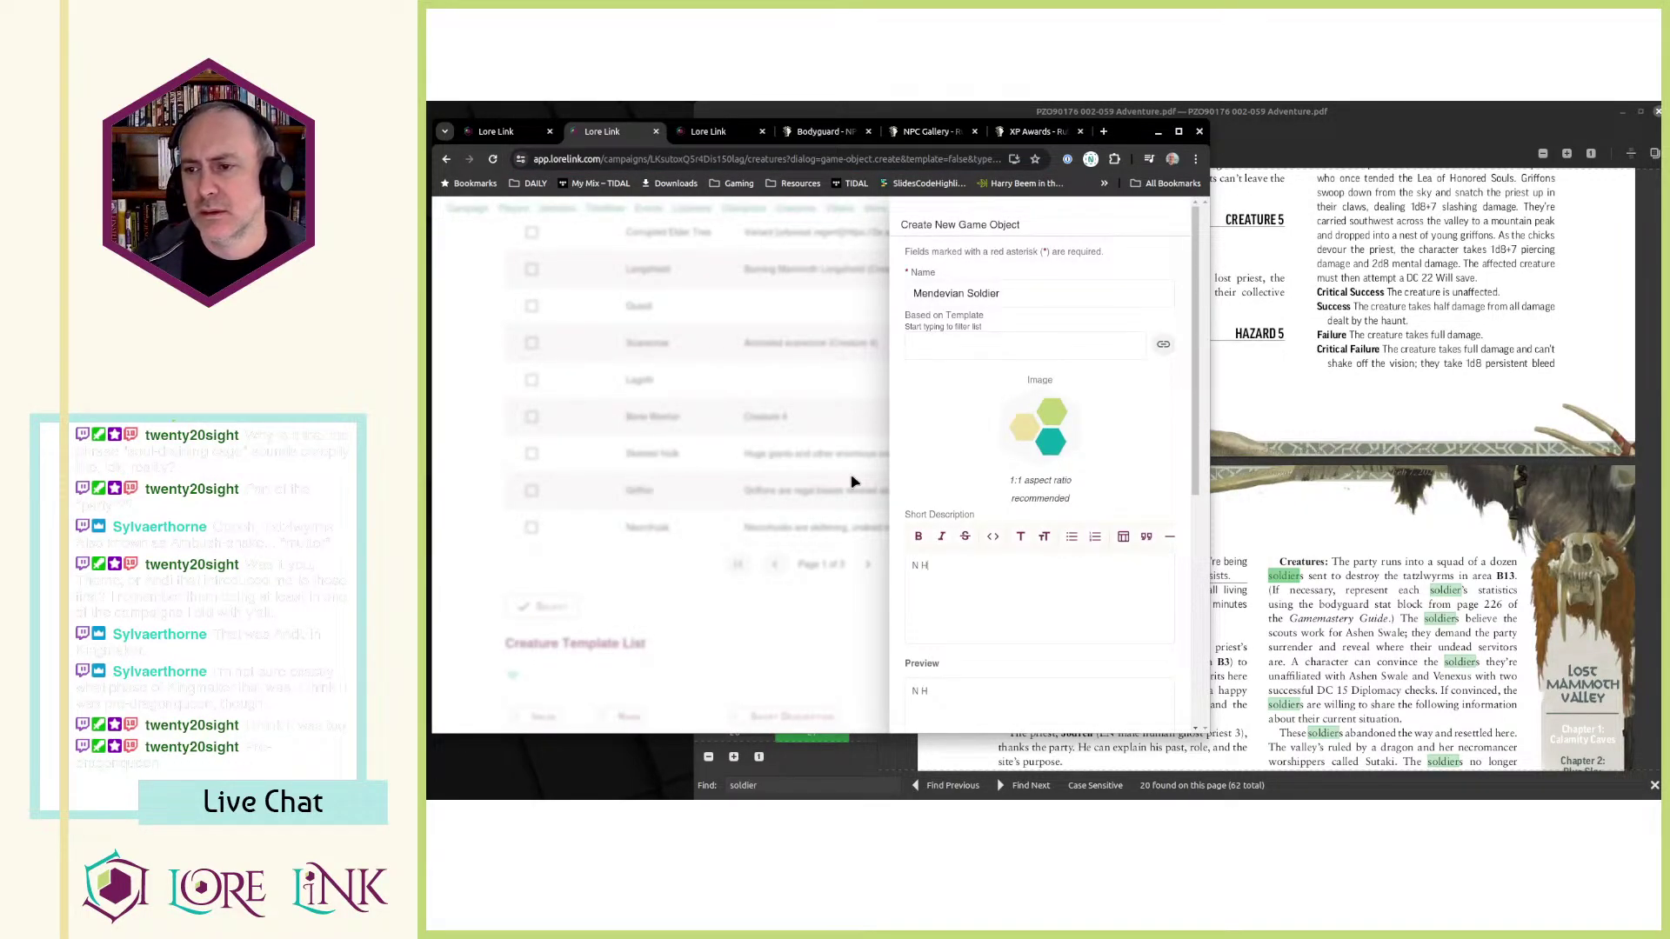
text(umanoid Sol)
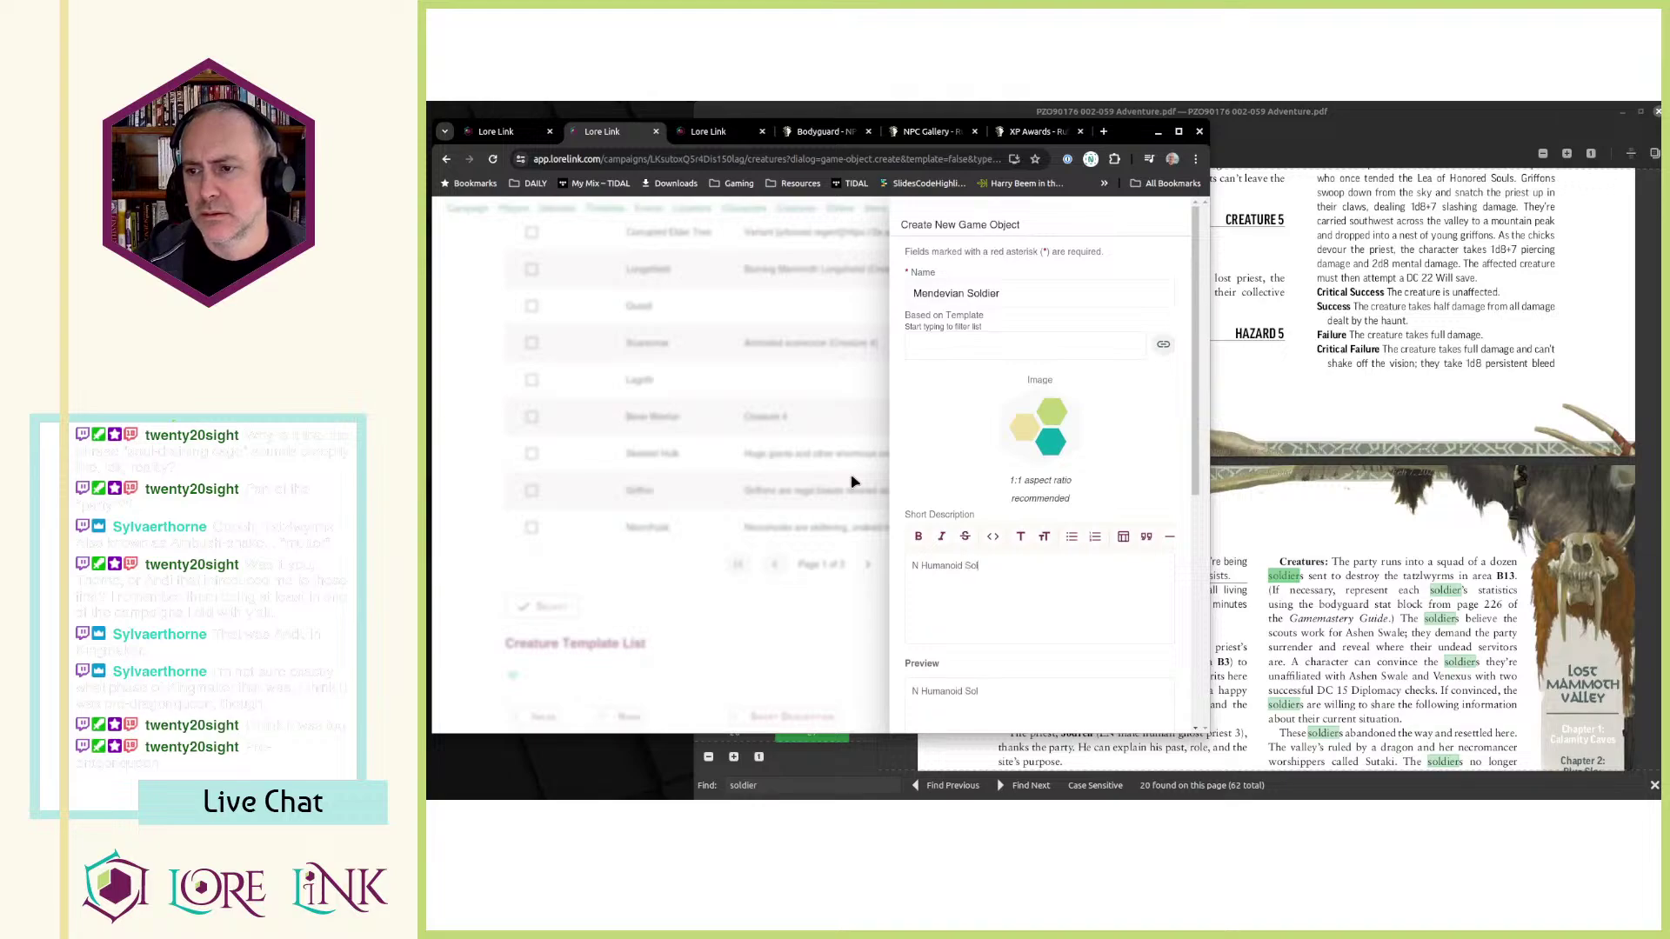
text(dier)
scroll(970, 491, down, 5)
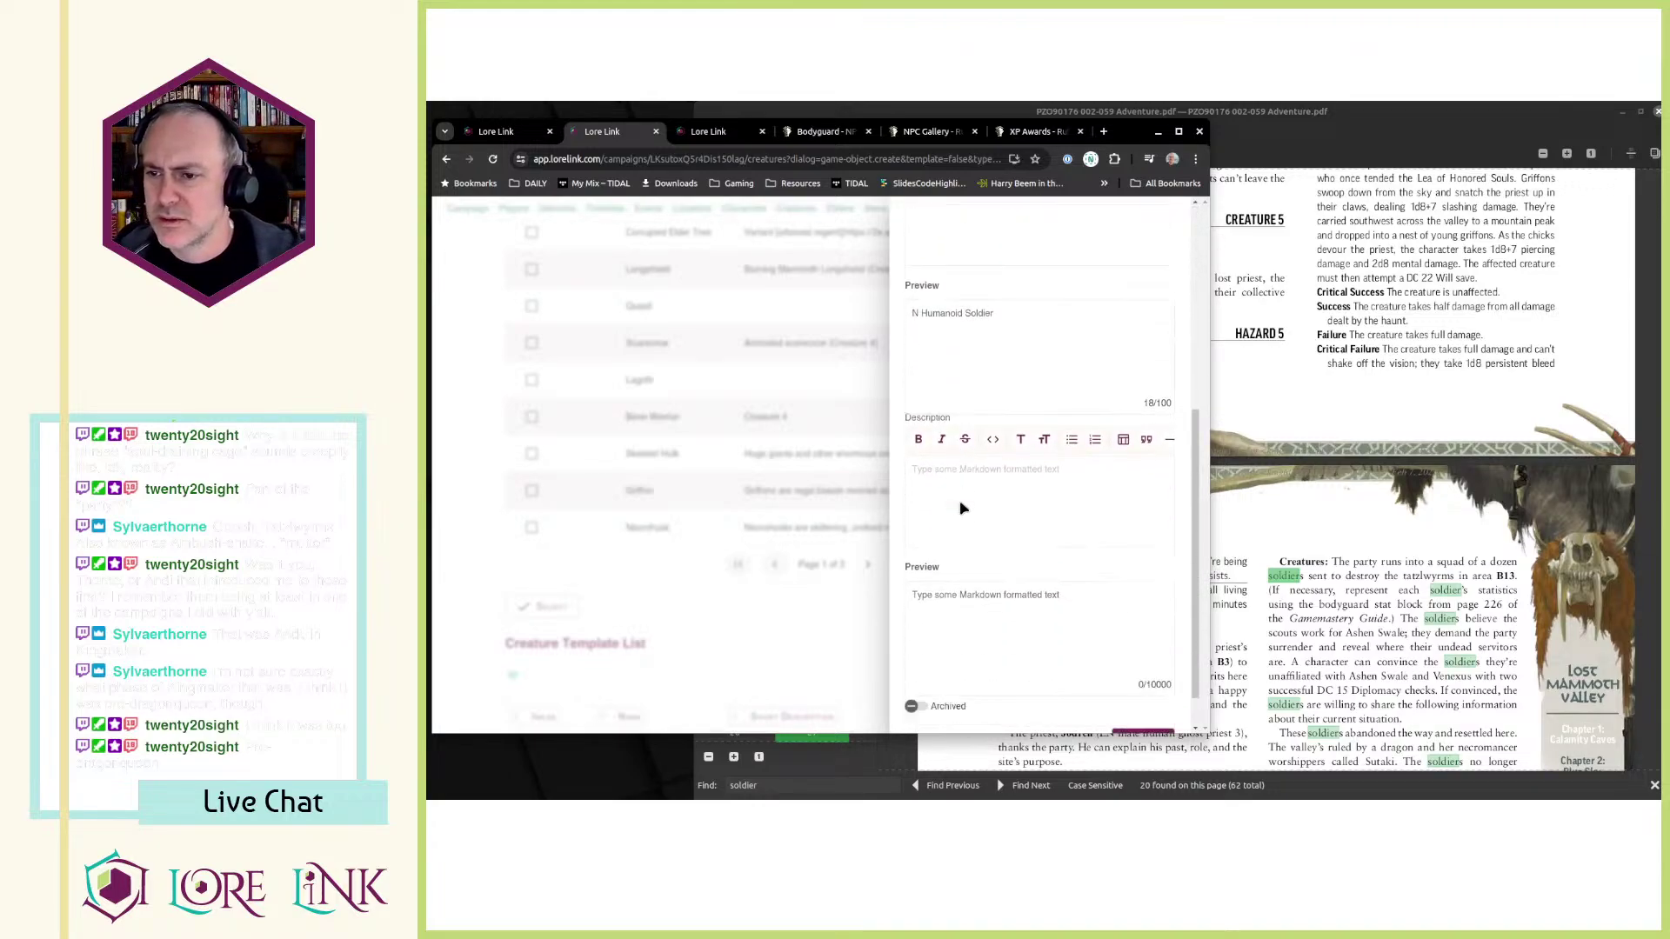
scroll(963, 508, up, 4)
scroll(965, 491, down, 3)
click(949, 546)
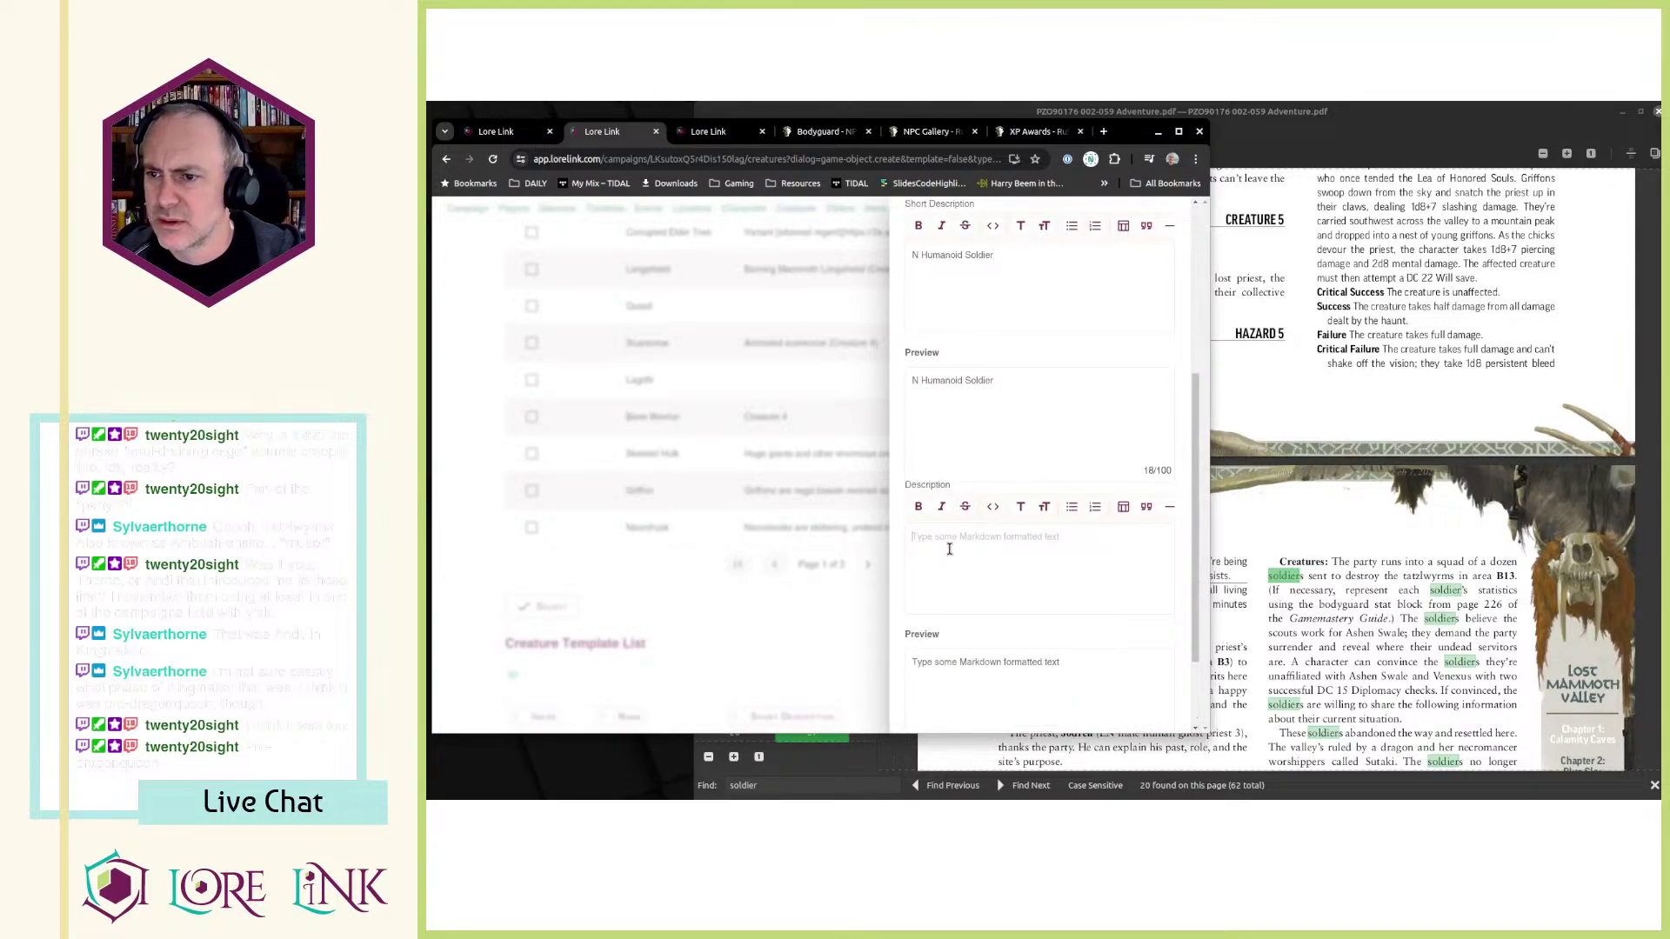
text(https://2e.aonprd.com/NPCs.aspx?ID=921)
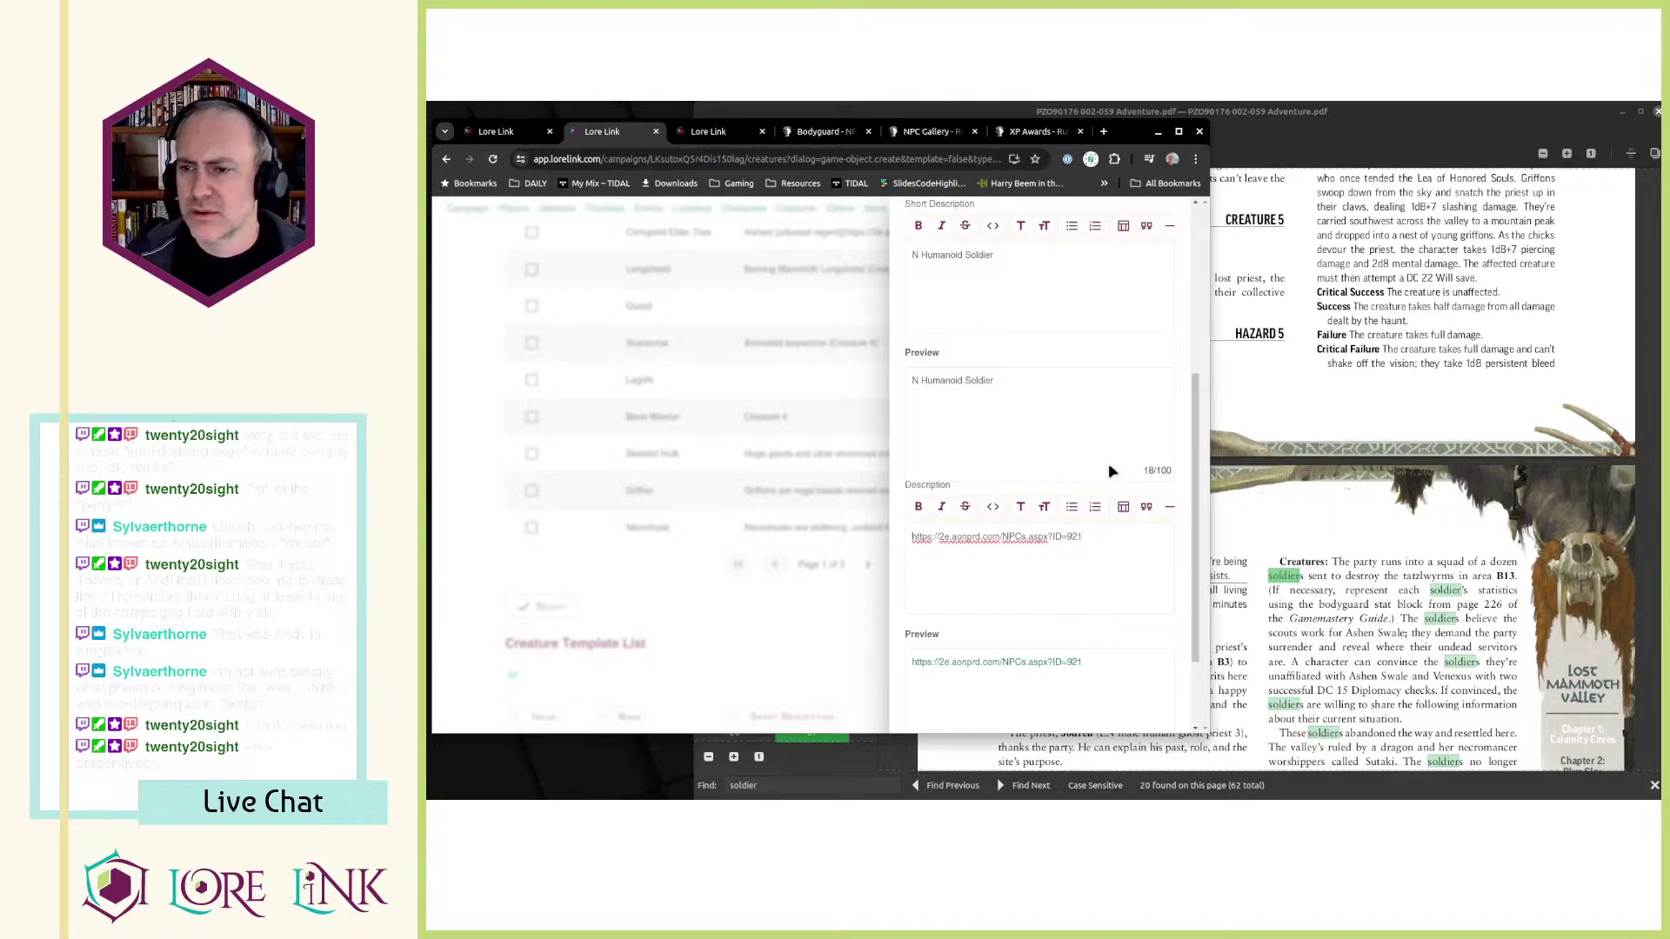
key(Home)
text([)
text(Mendevian S)
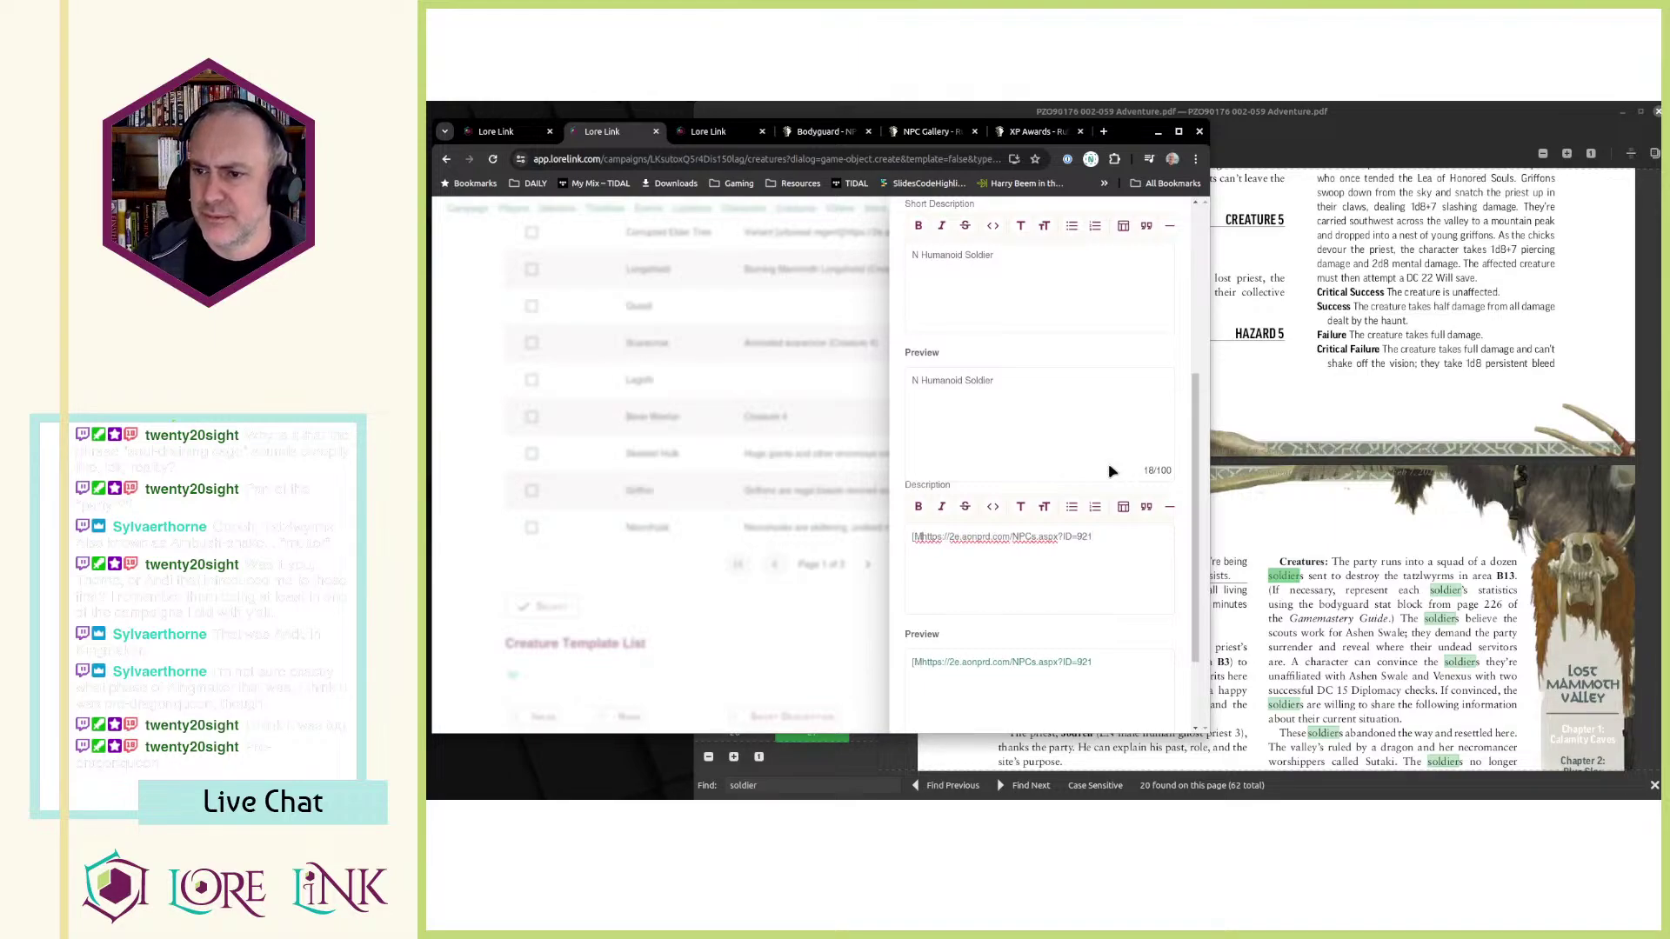
text(oldier]()
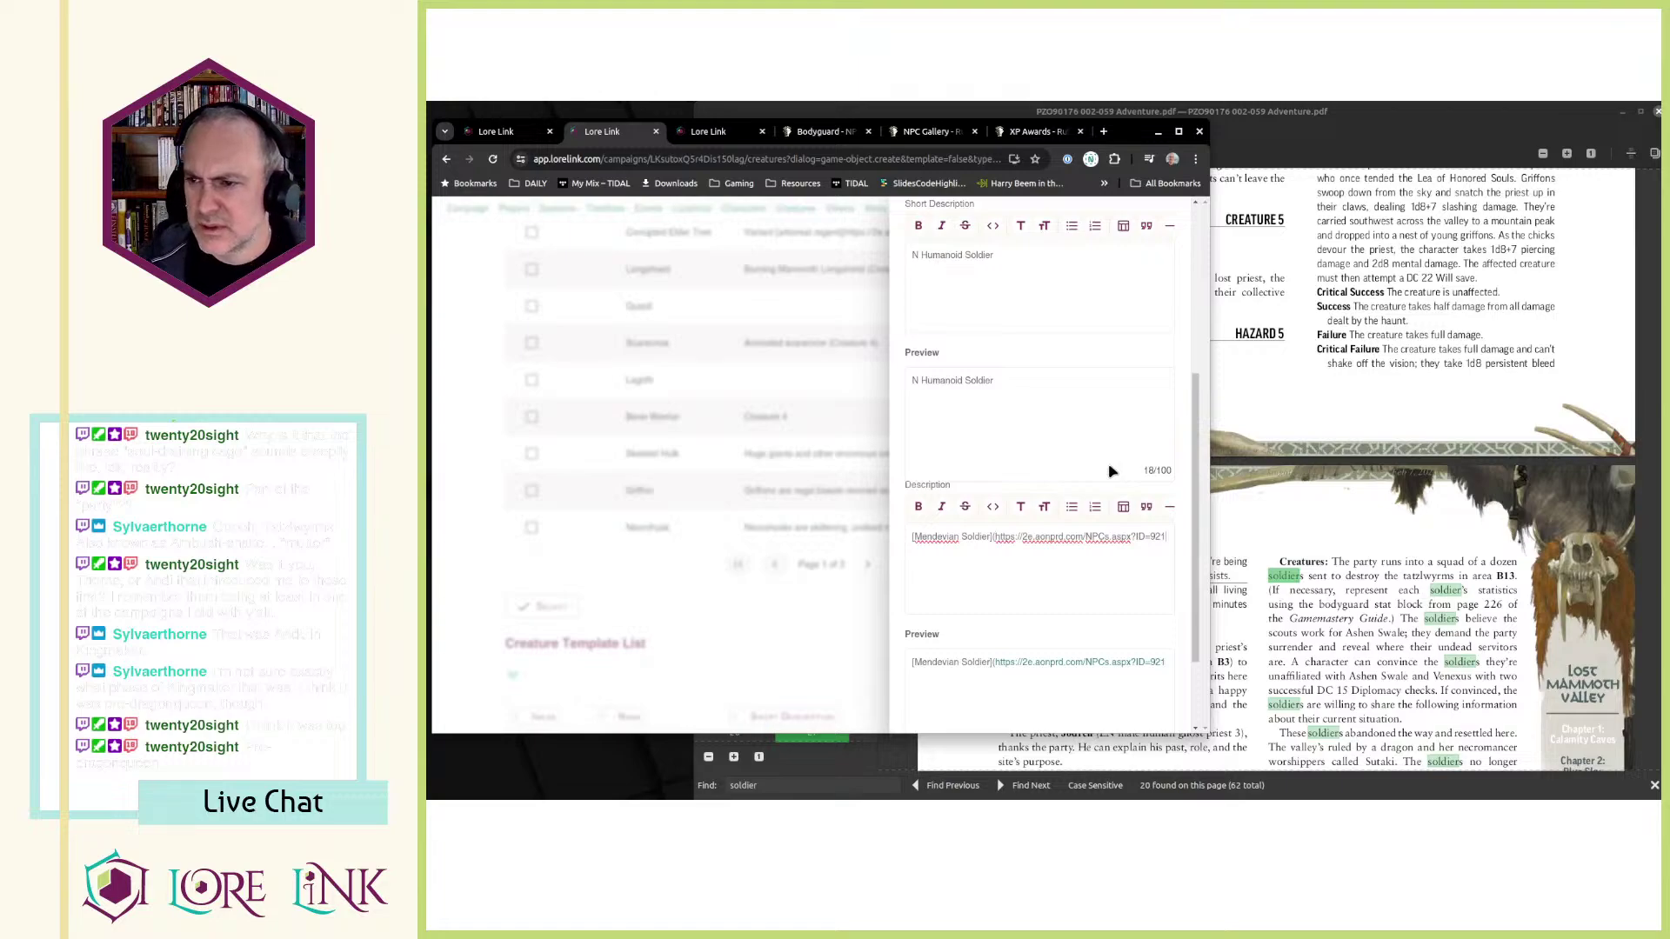
text()()
key(Return)
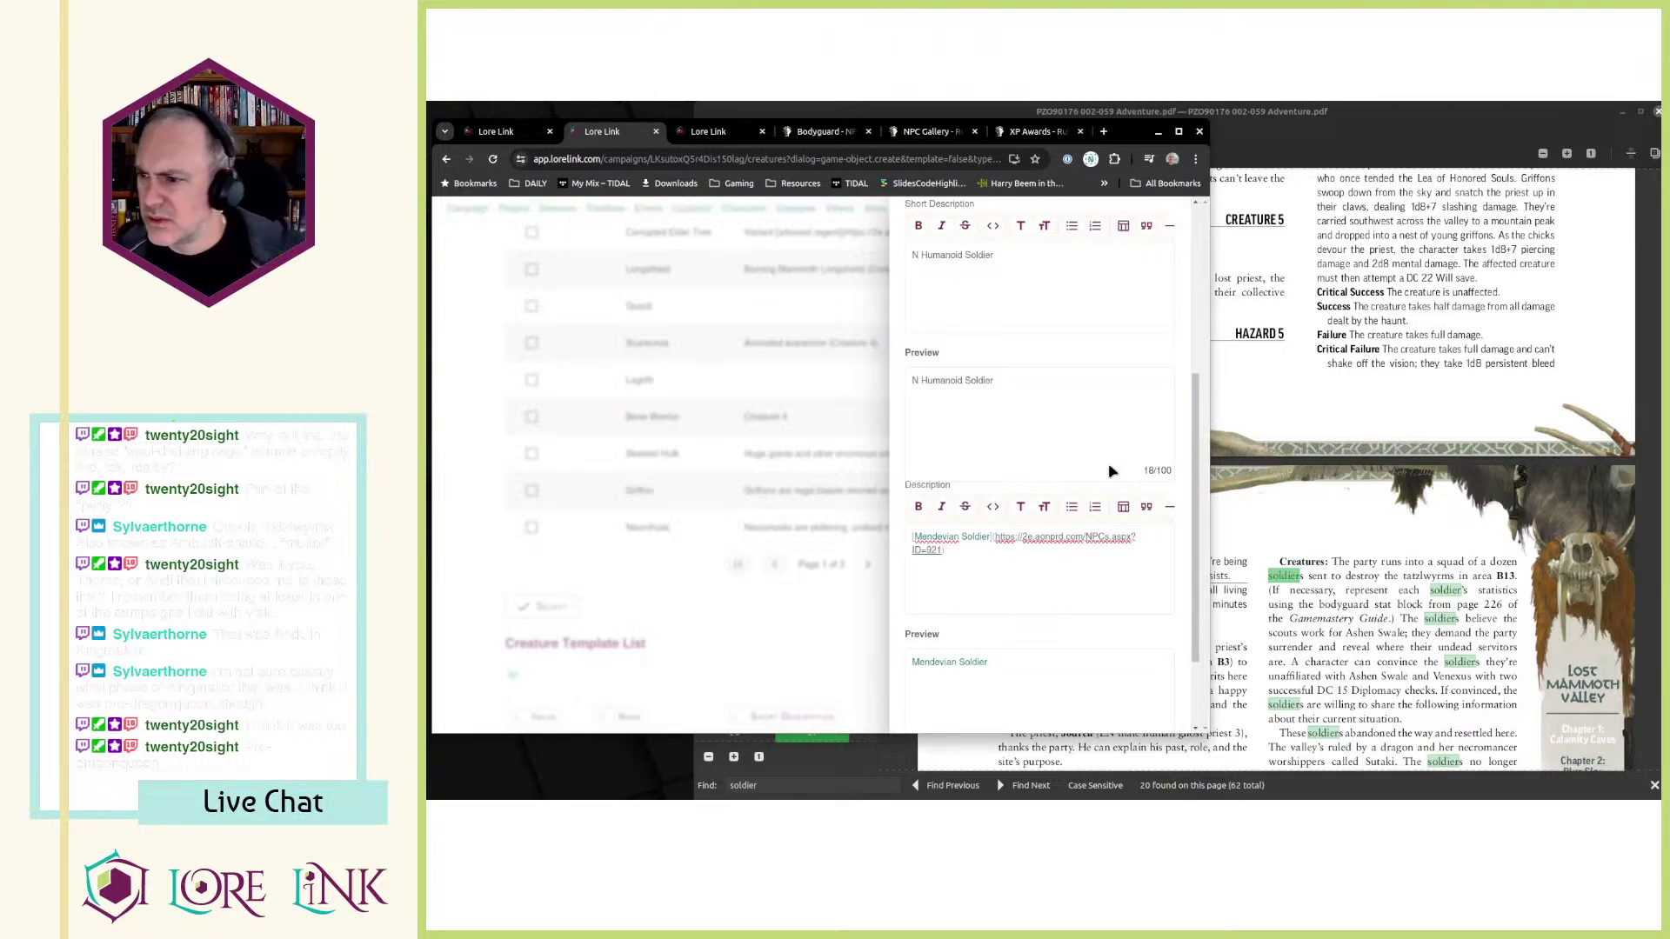
- Copy the "Perception +8" line from the Bodyguard stat block into the creature's description below the link
key(ctrl+Tab)
key(ctrl+Tab)
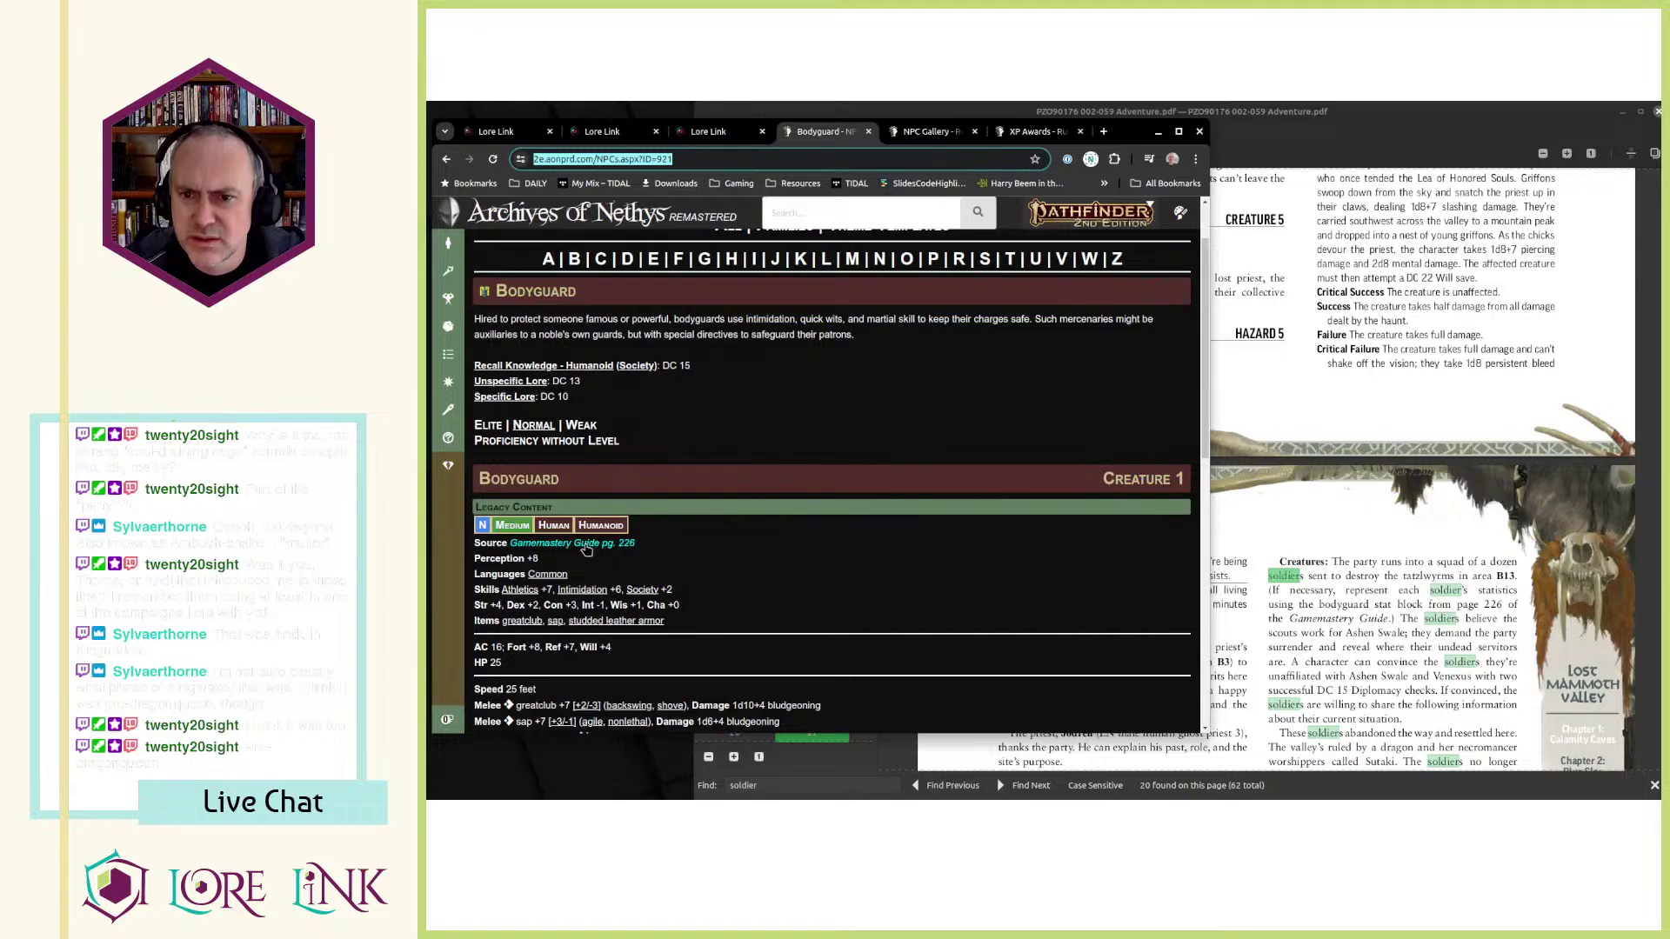
drag(541, 558, 474, 561)
key(ctrl+c)
key(ctrl+shift+Tab)
key(ctrl+shift+Tab)
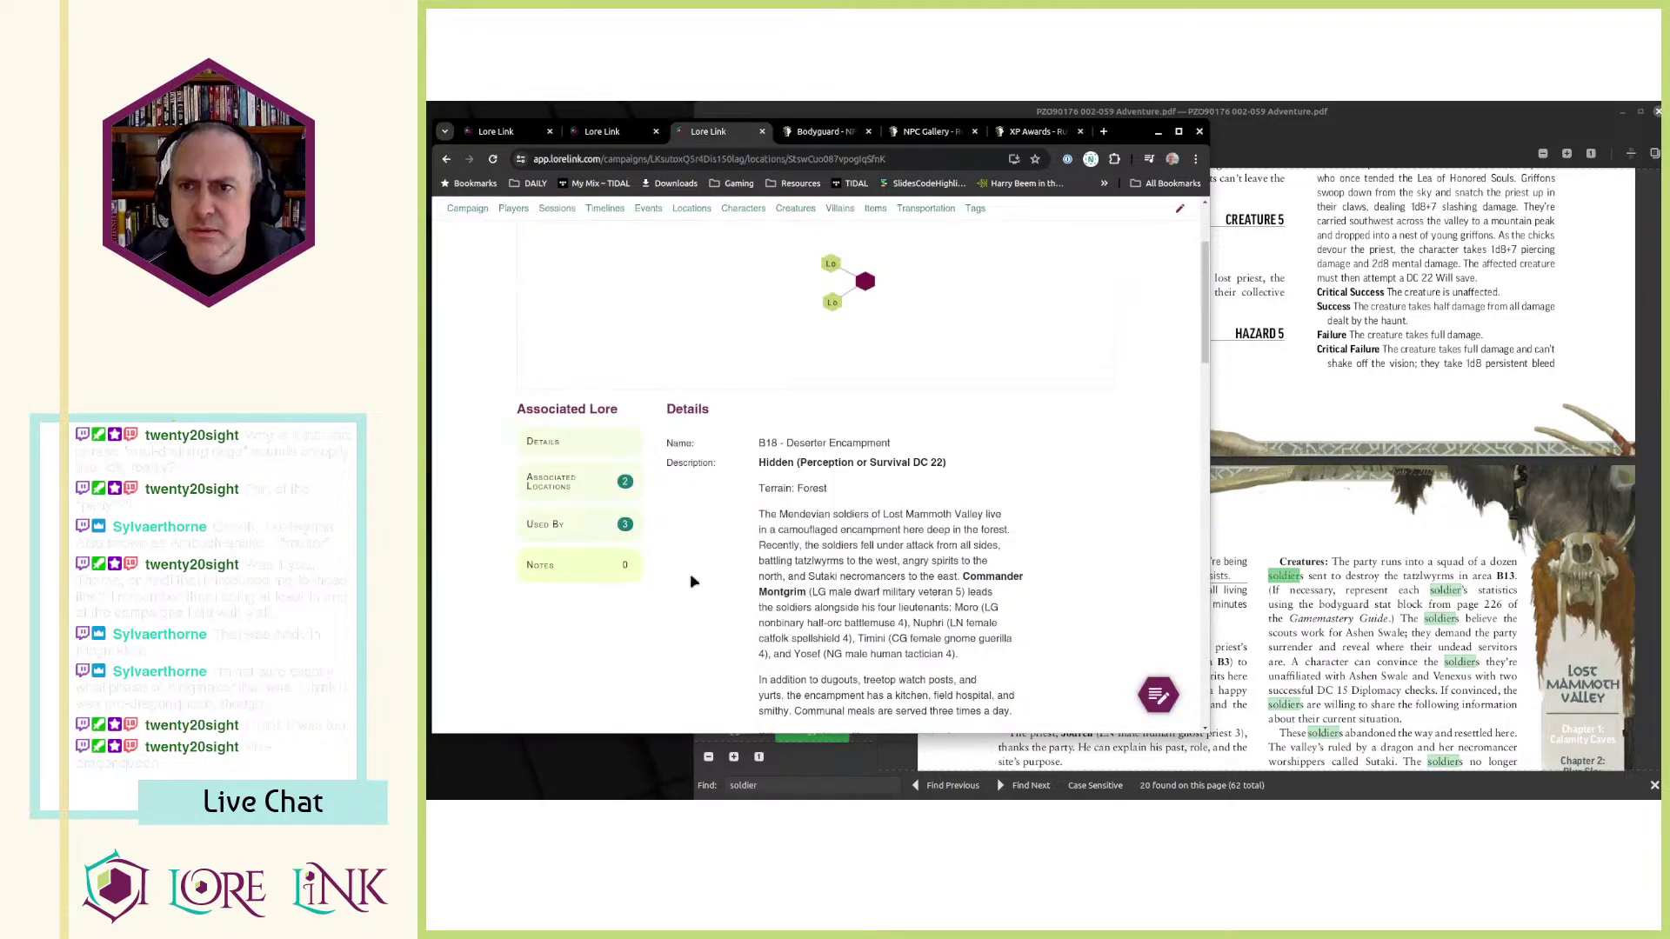
key(ctrl+v)
- Add the Bodyguard's "AC 16; Fort +8, Ref +7, Will +4" and "HP 25" lines to the description and save the creature
key(ctrl+Tab)
key(ctrl+Tab)
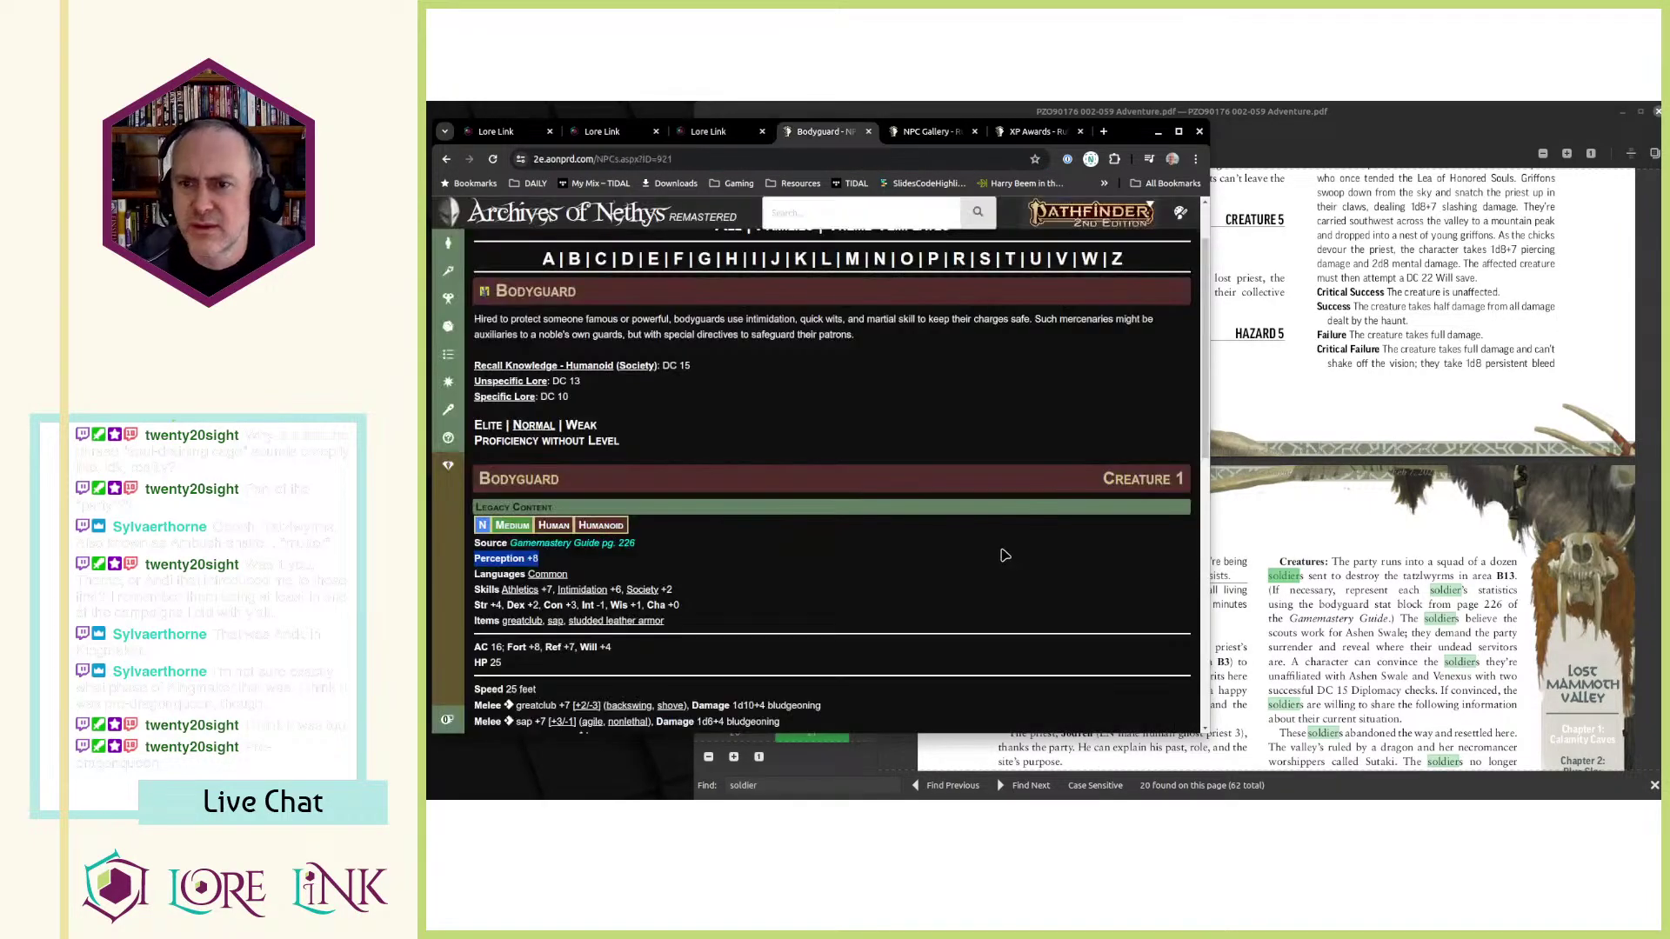
scroll(611, 514, down, 1)
drag(546, 591, 477, 570)
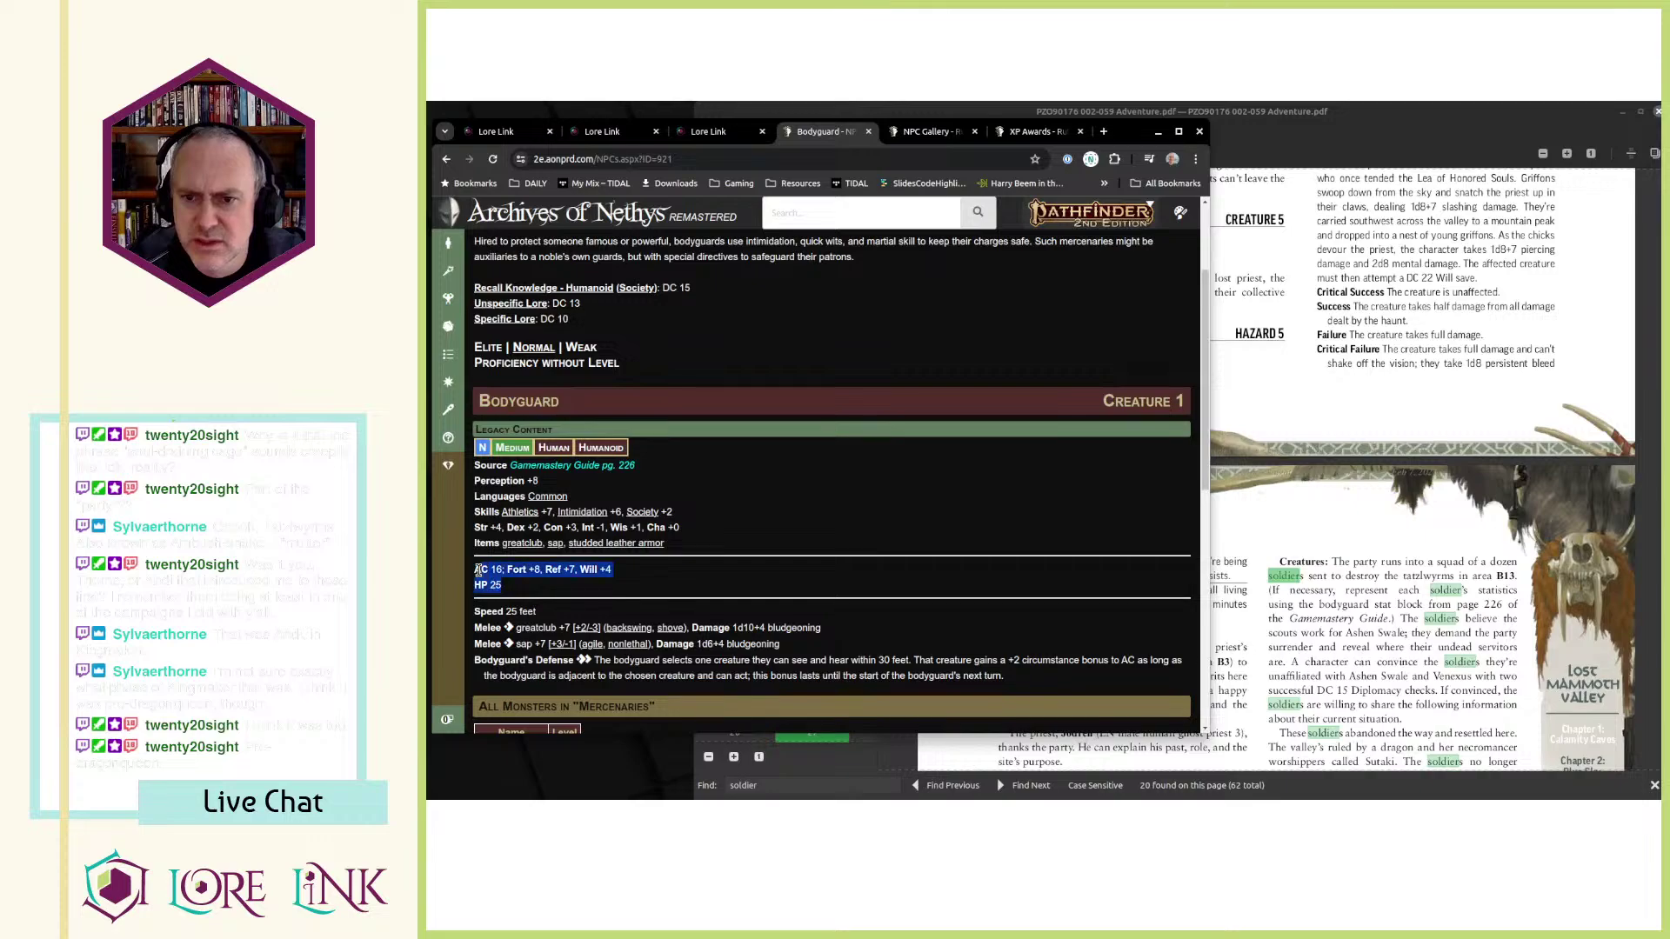
key(ctrl+c)
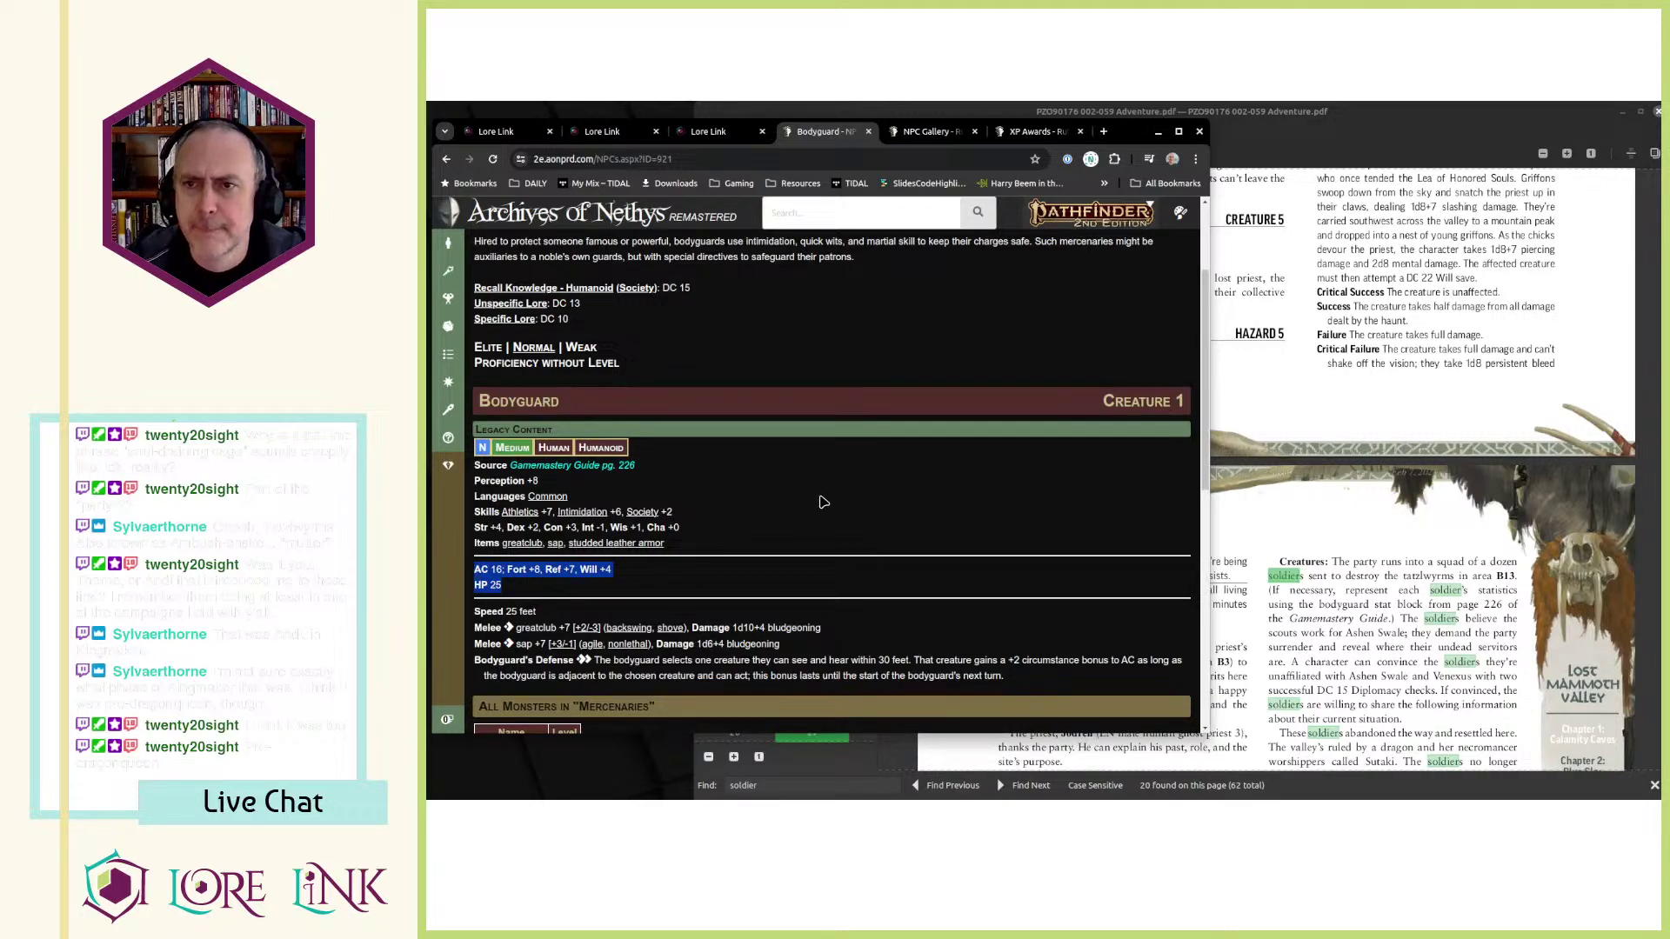
key(ctrl+shift+Tab)
key(ctrl+shift+Tab)
key(ctrl+v)
scroll(1087, 565, down, 5)
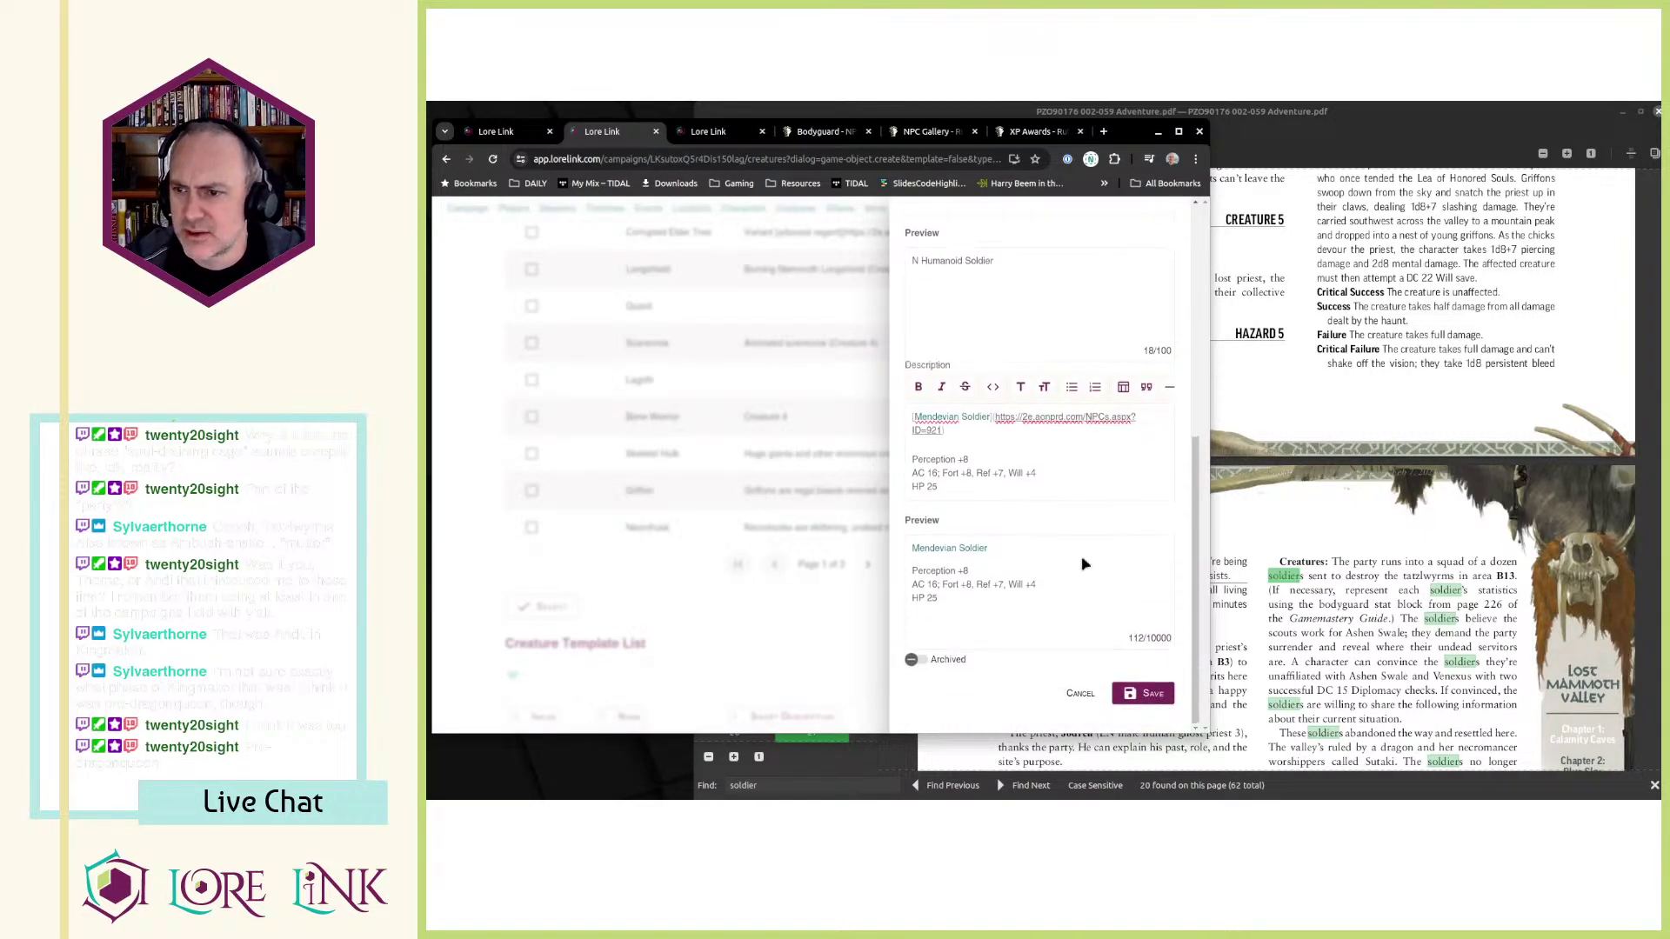
click(1140, 693)
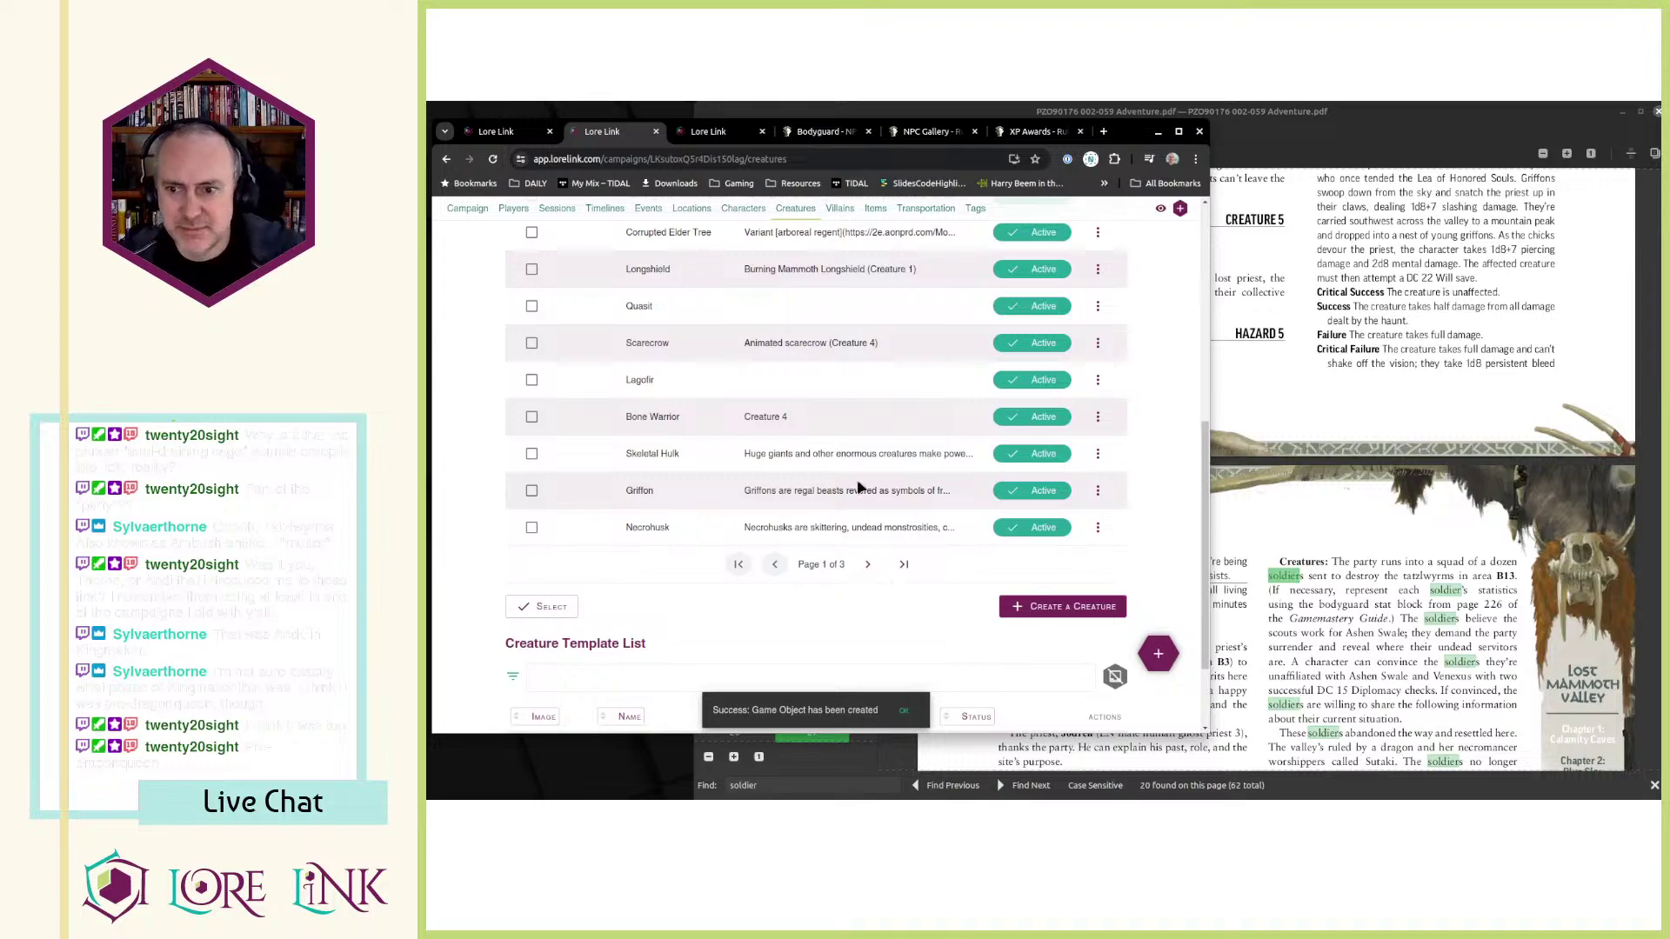
- Associate the existing Mendevian Soldier game object with the campaign session
click(494, 132)
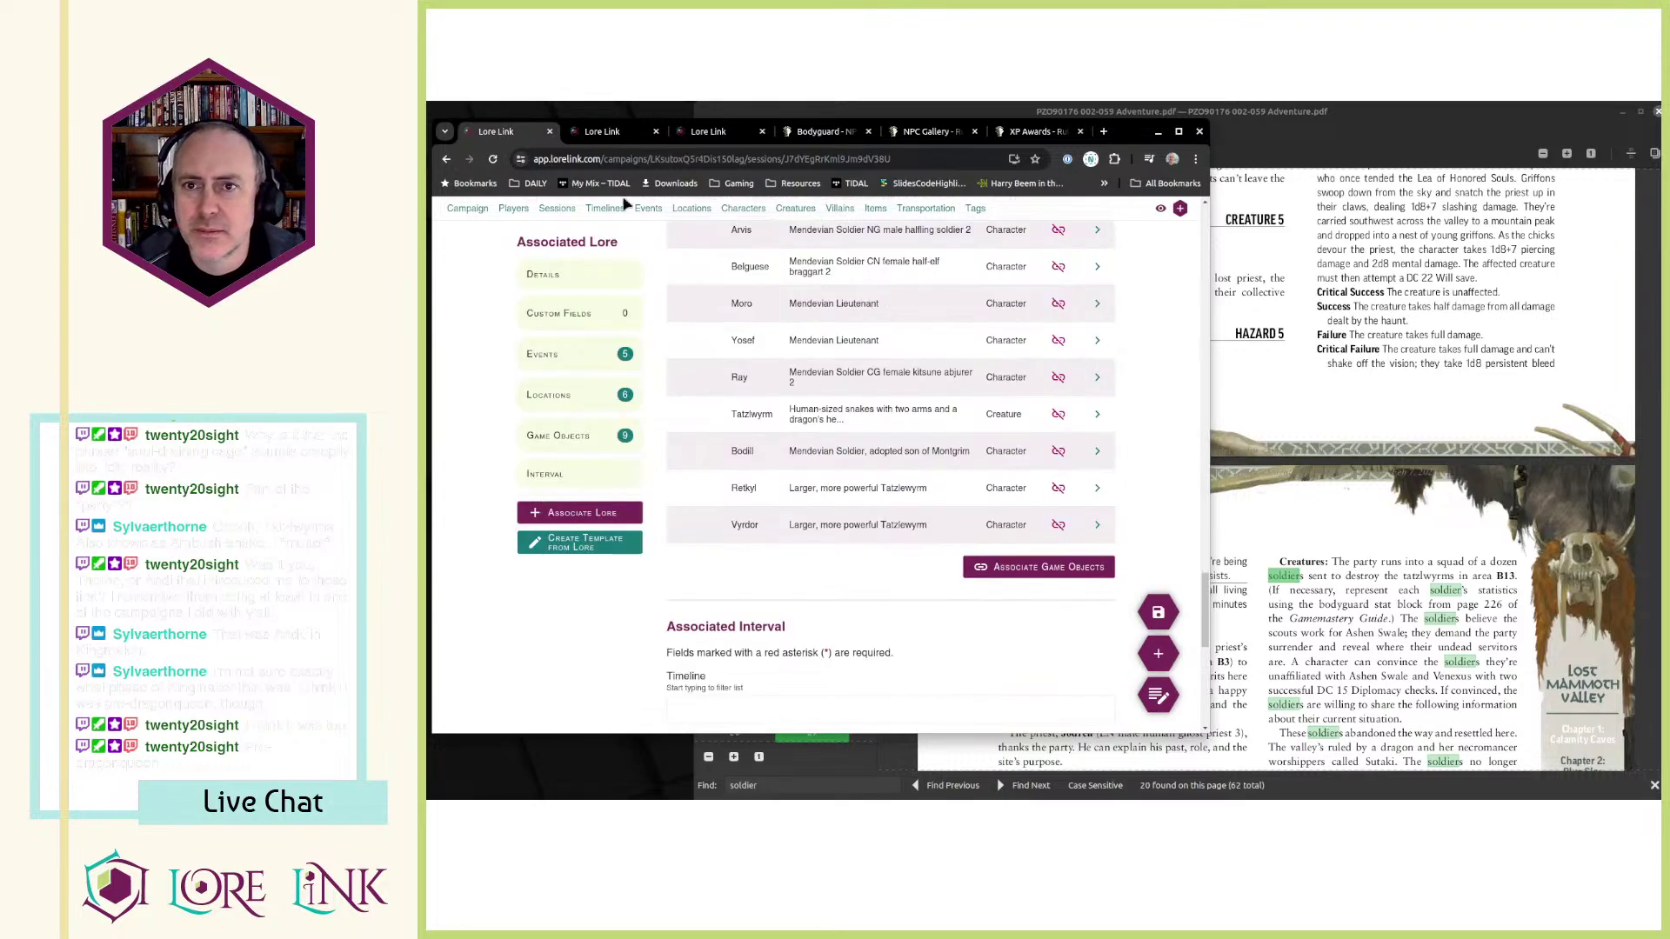
click(1020, 569)
click(990, 433)
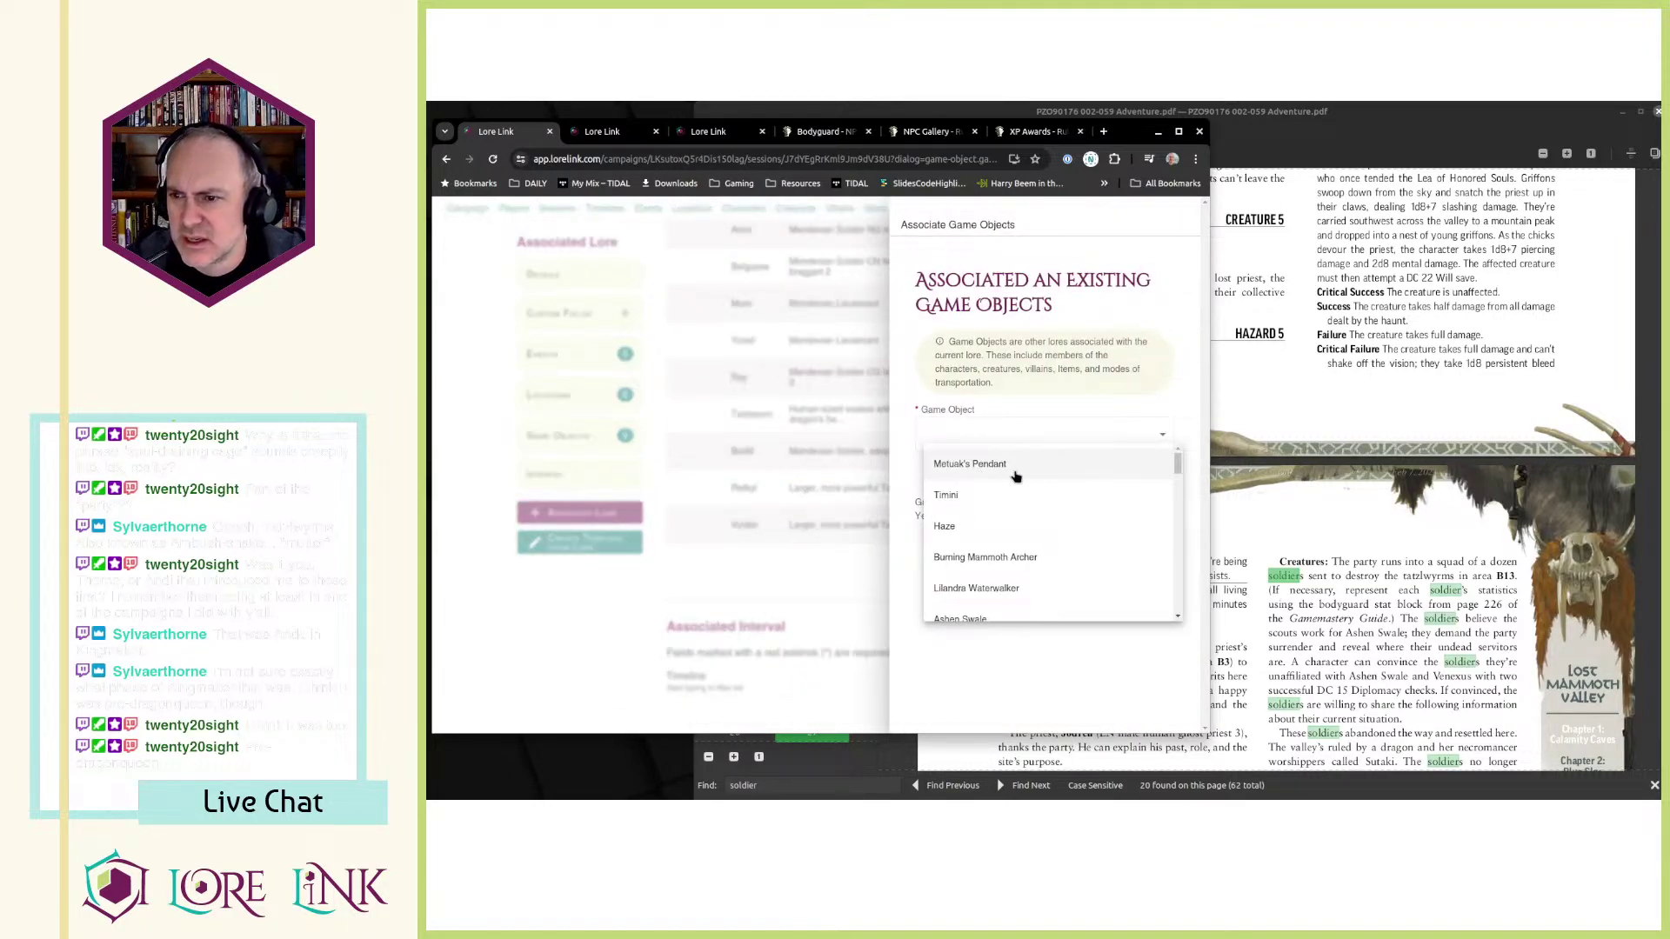
scroll(1017, 487, down, 2)
scroll(1030, 506, down, 6)
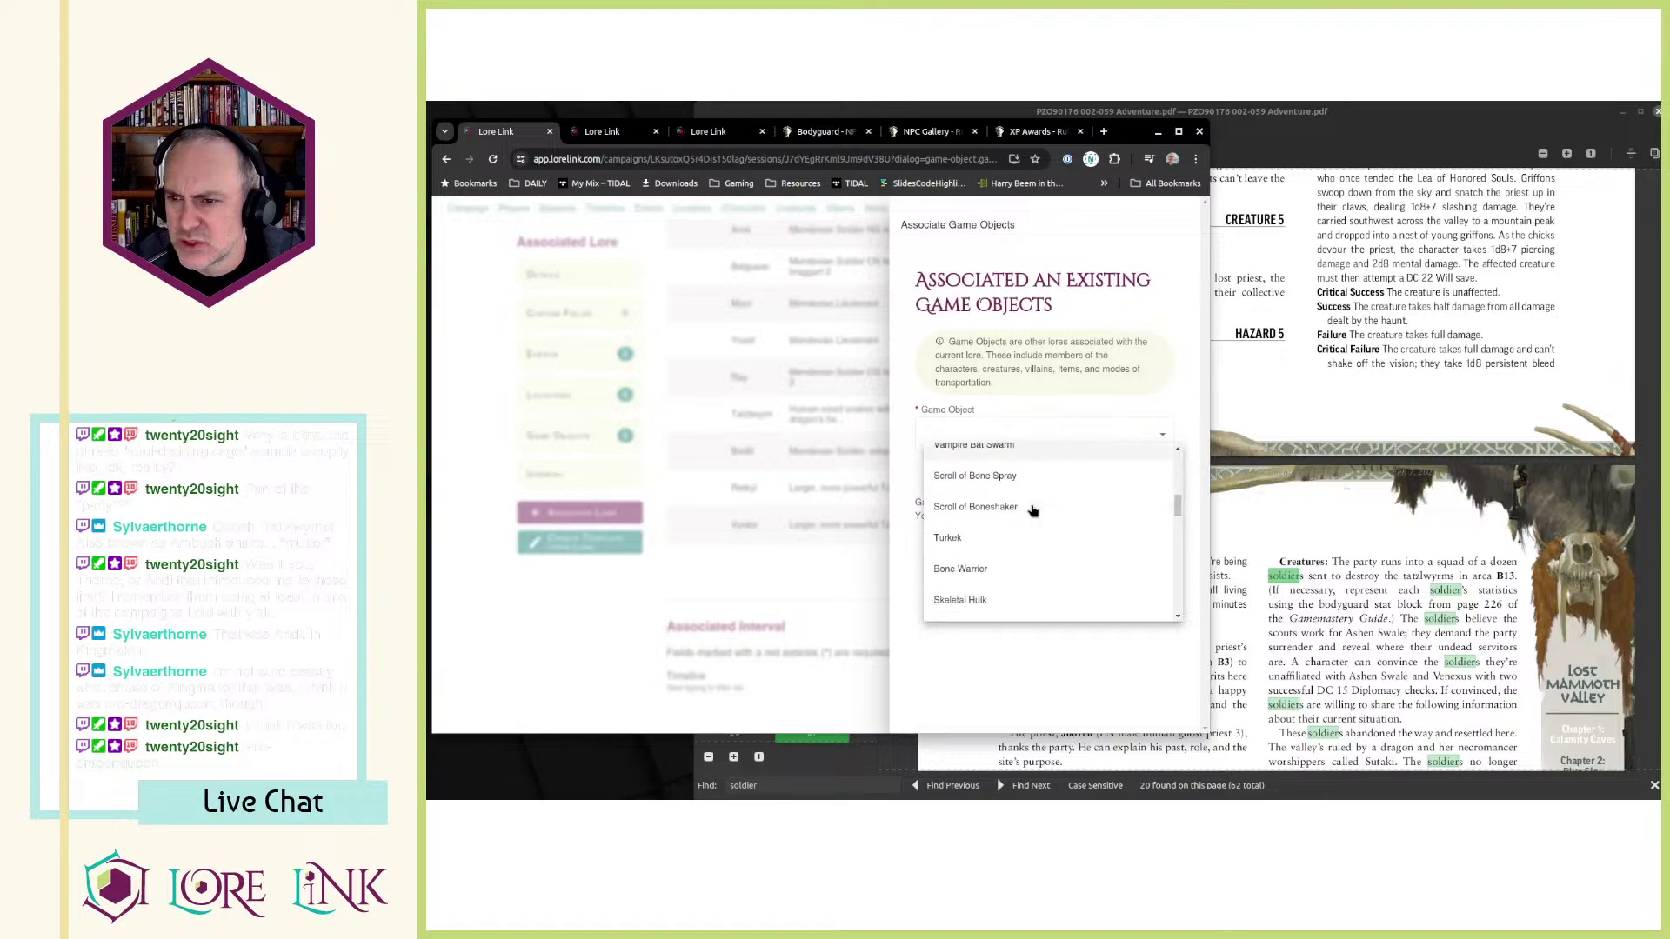
scroll(1036, 513, down, 6)
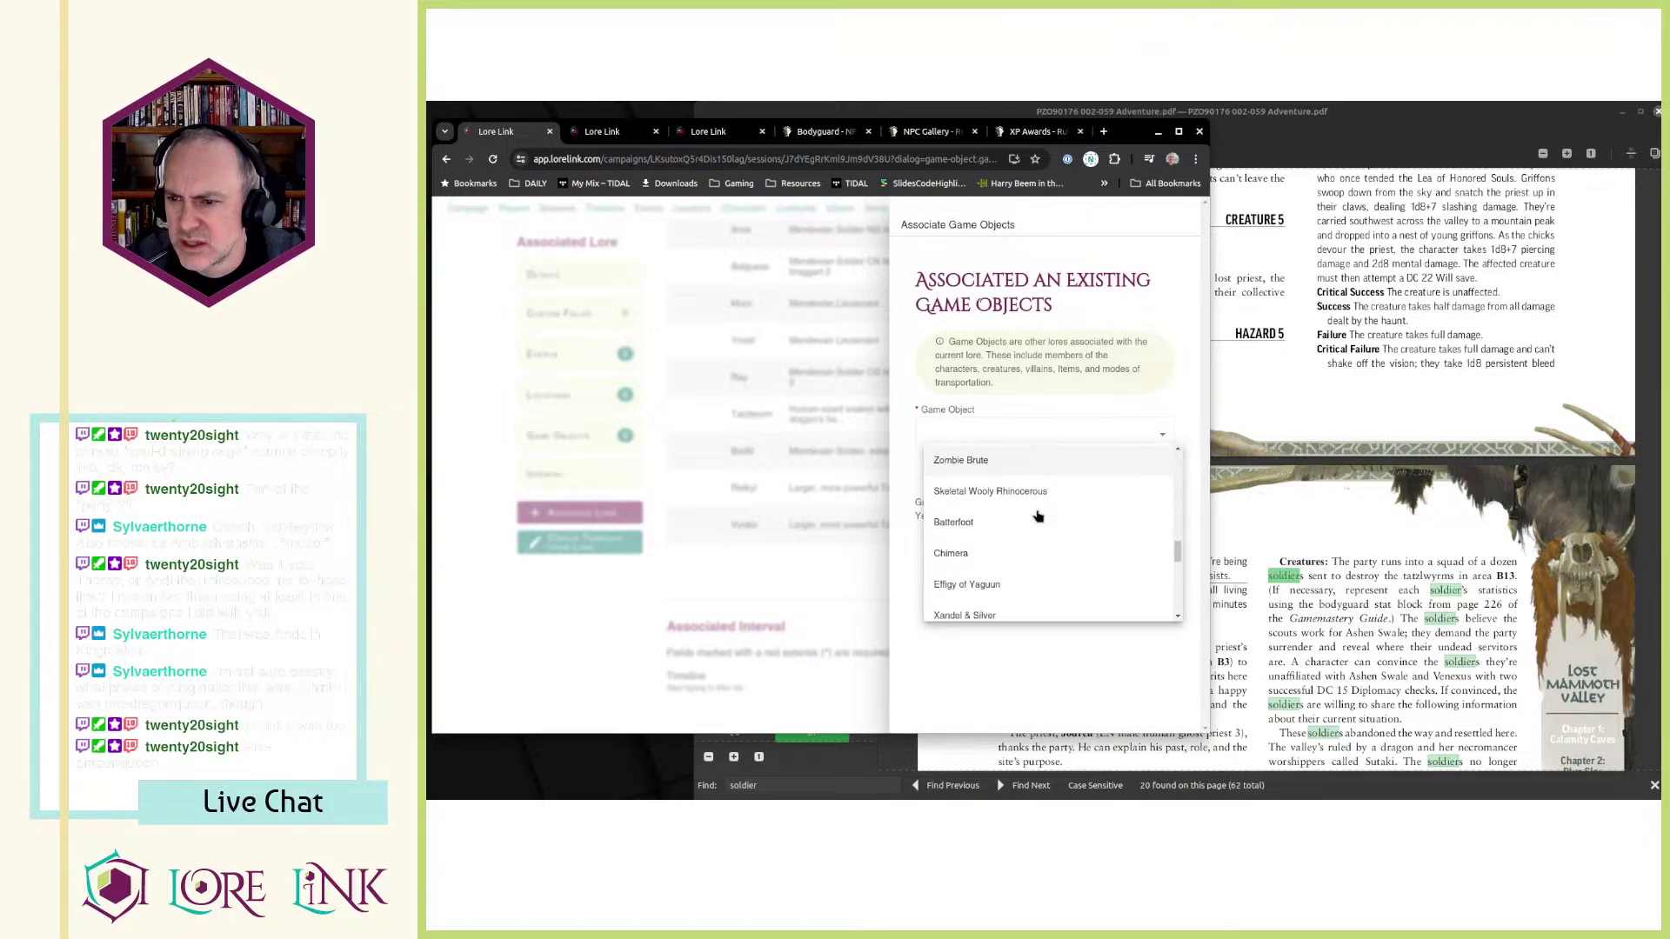
click(1038, 525)
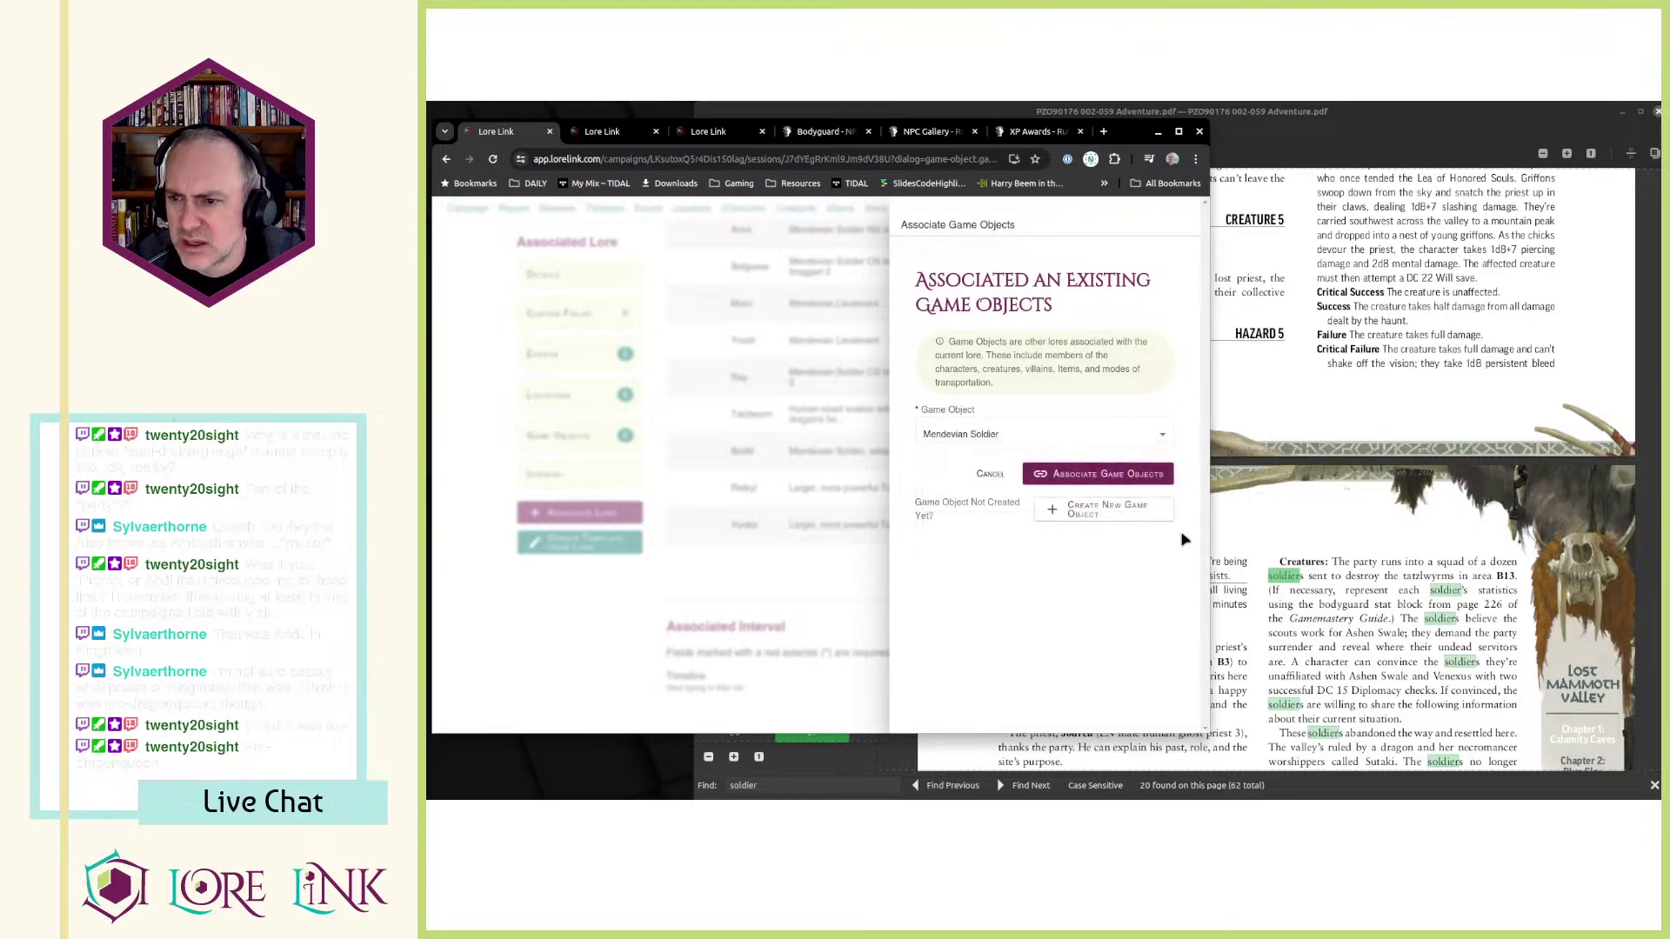
click(1069, 473)
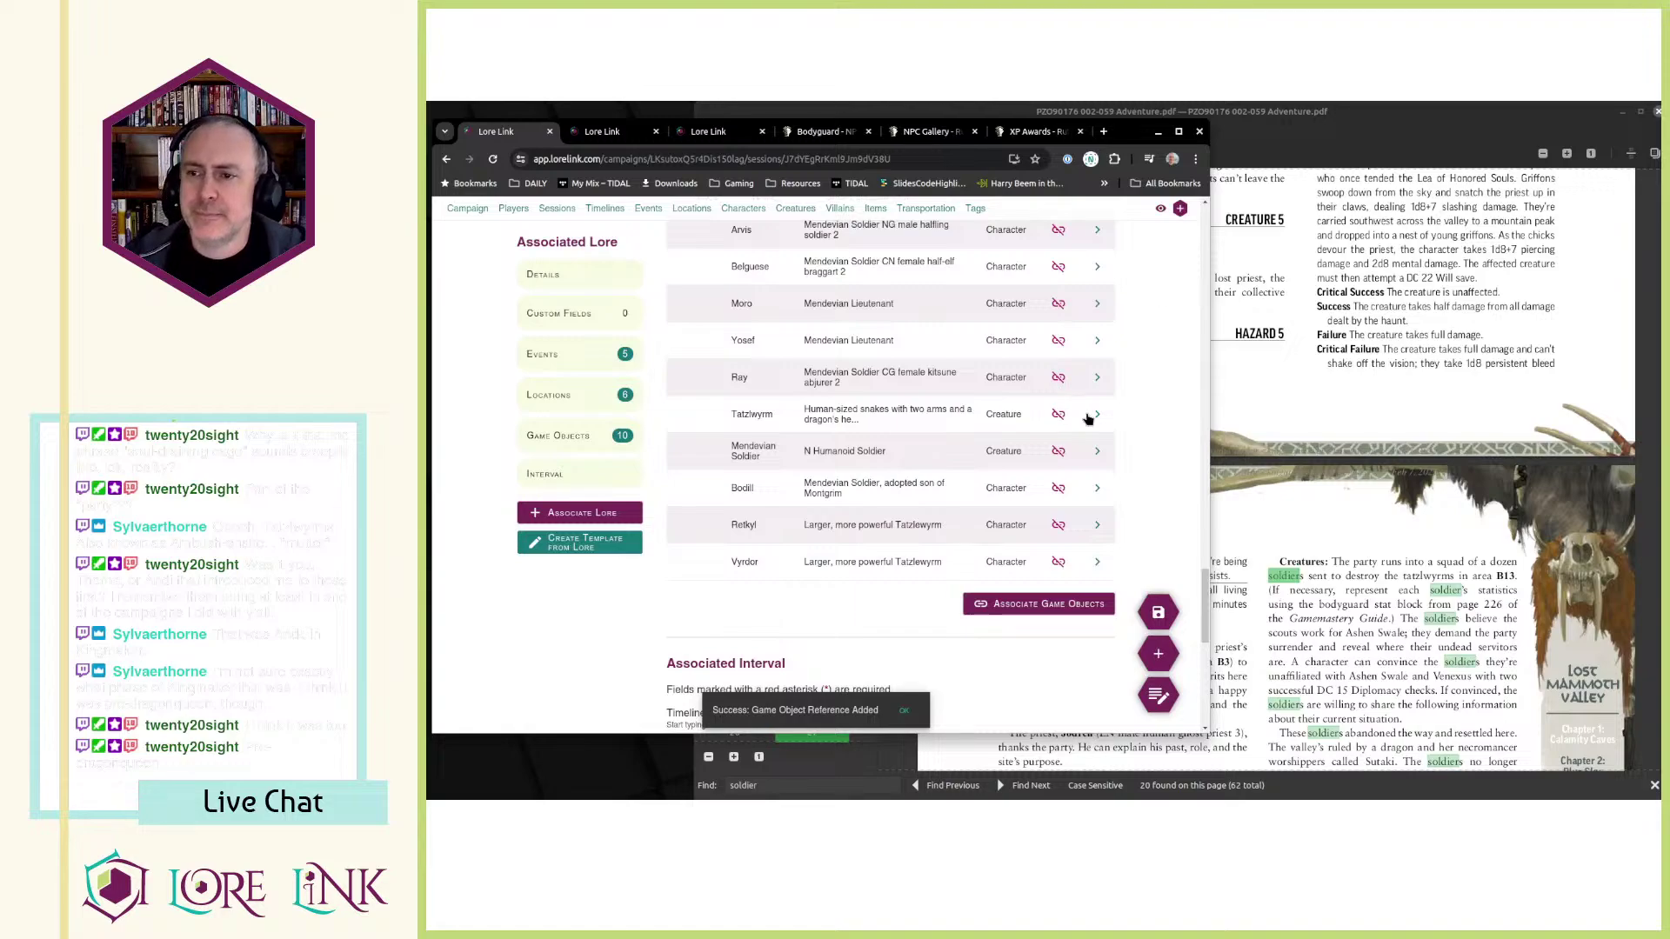
- From the campaign's character list, open Montgrim's adopted son and the lieutenant Nuphri, each in a separate browser tab
click(1436, 532)
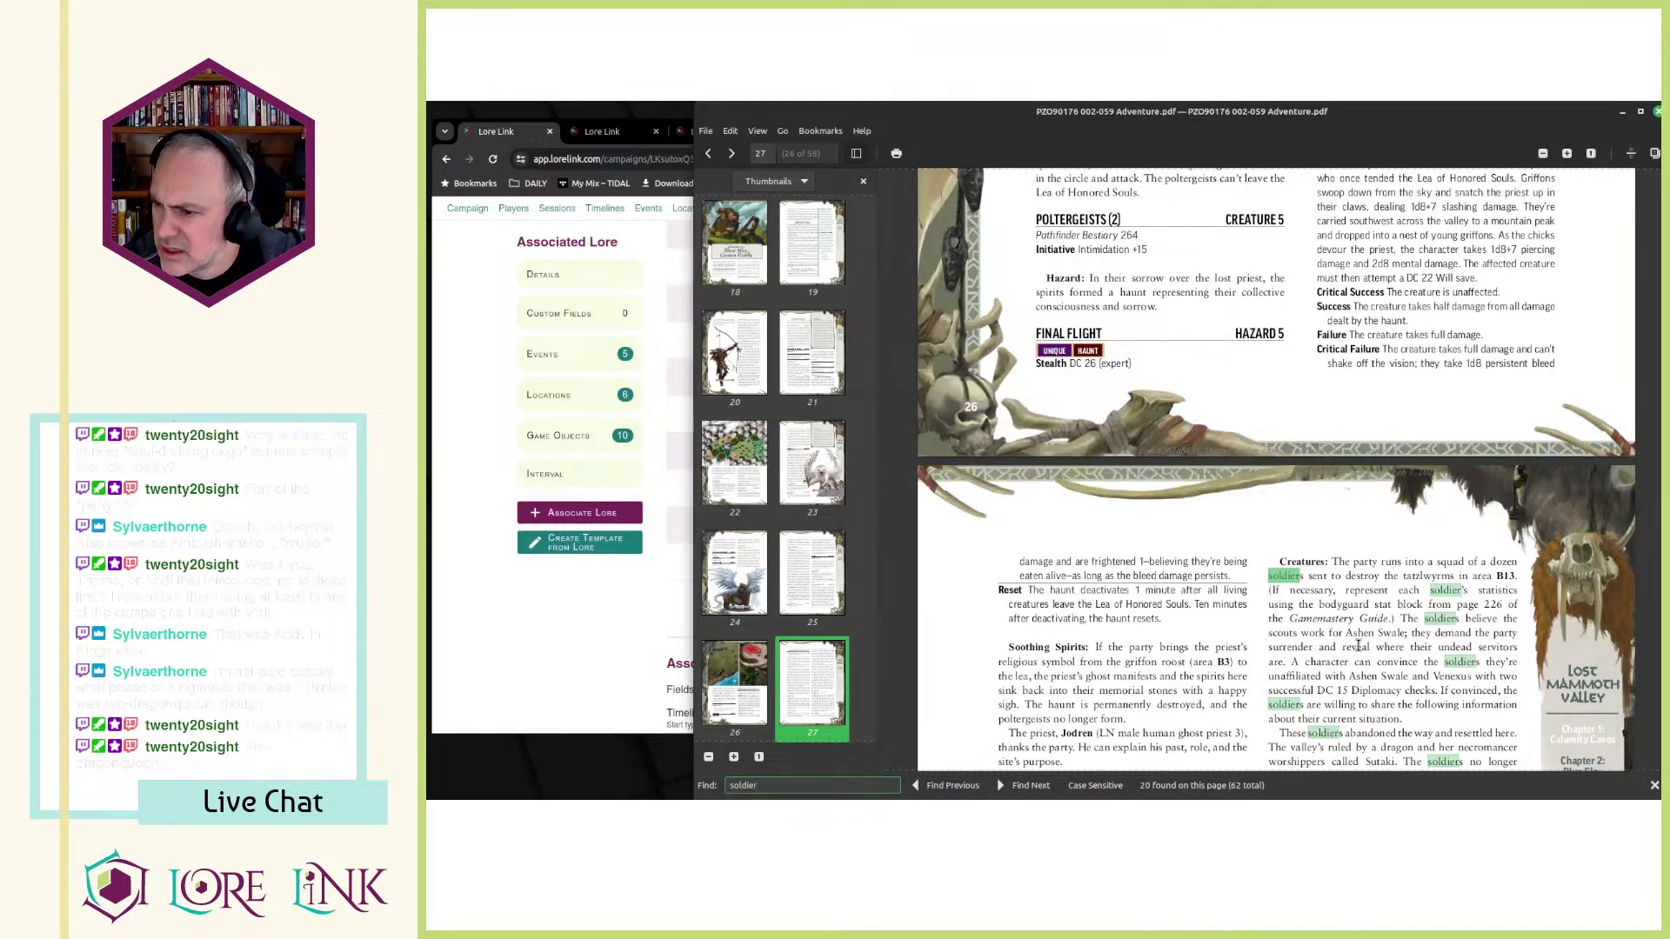
key(alt+Tab)
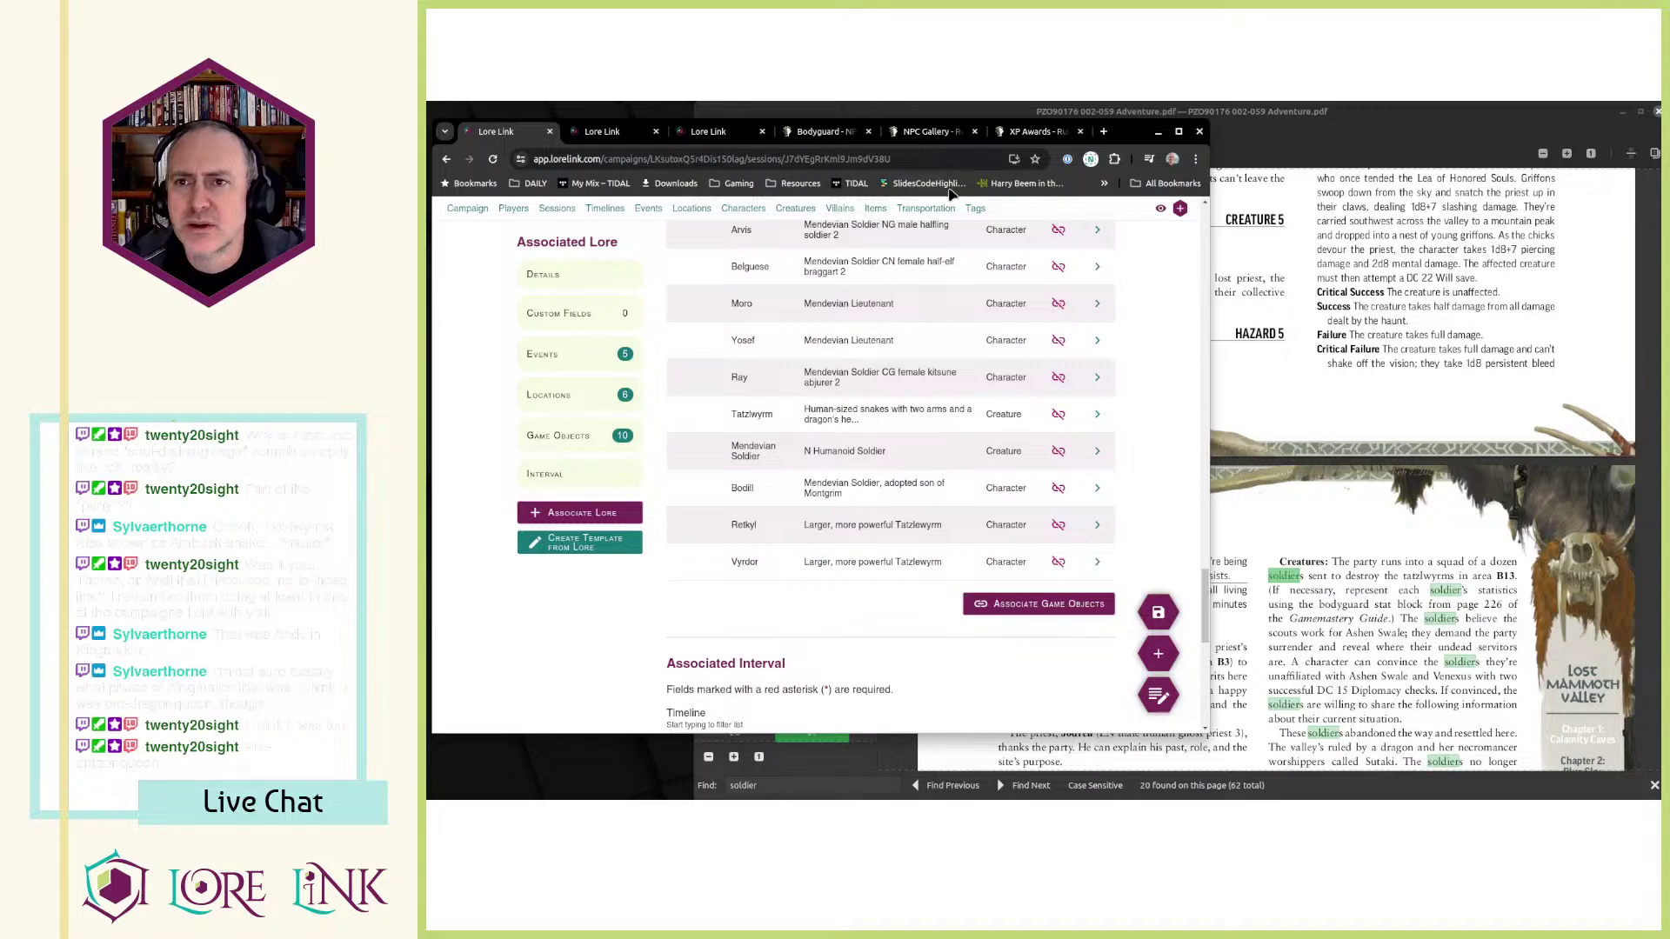
click(744, 209)
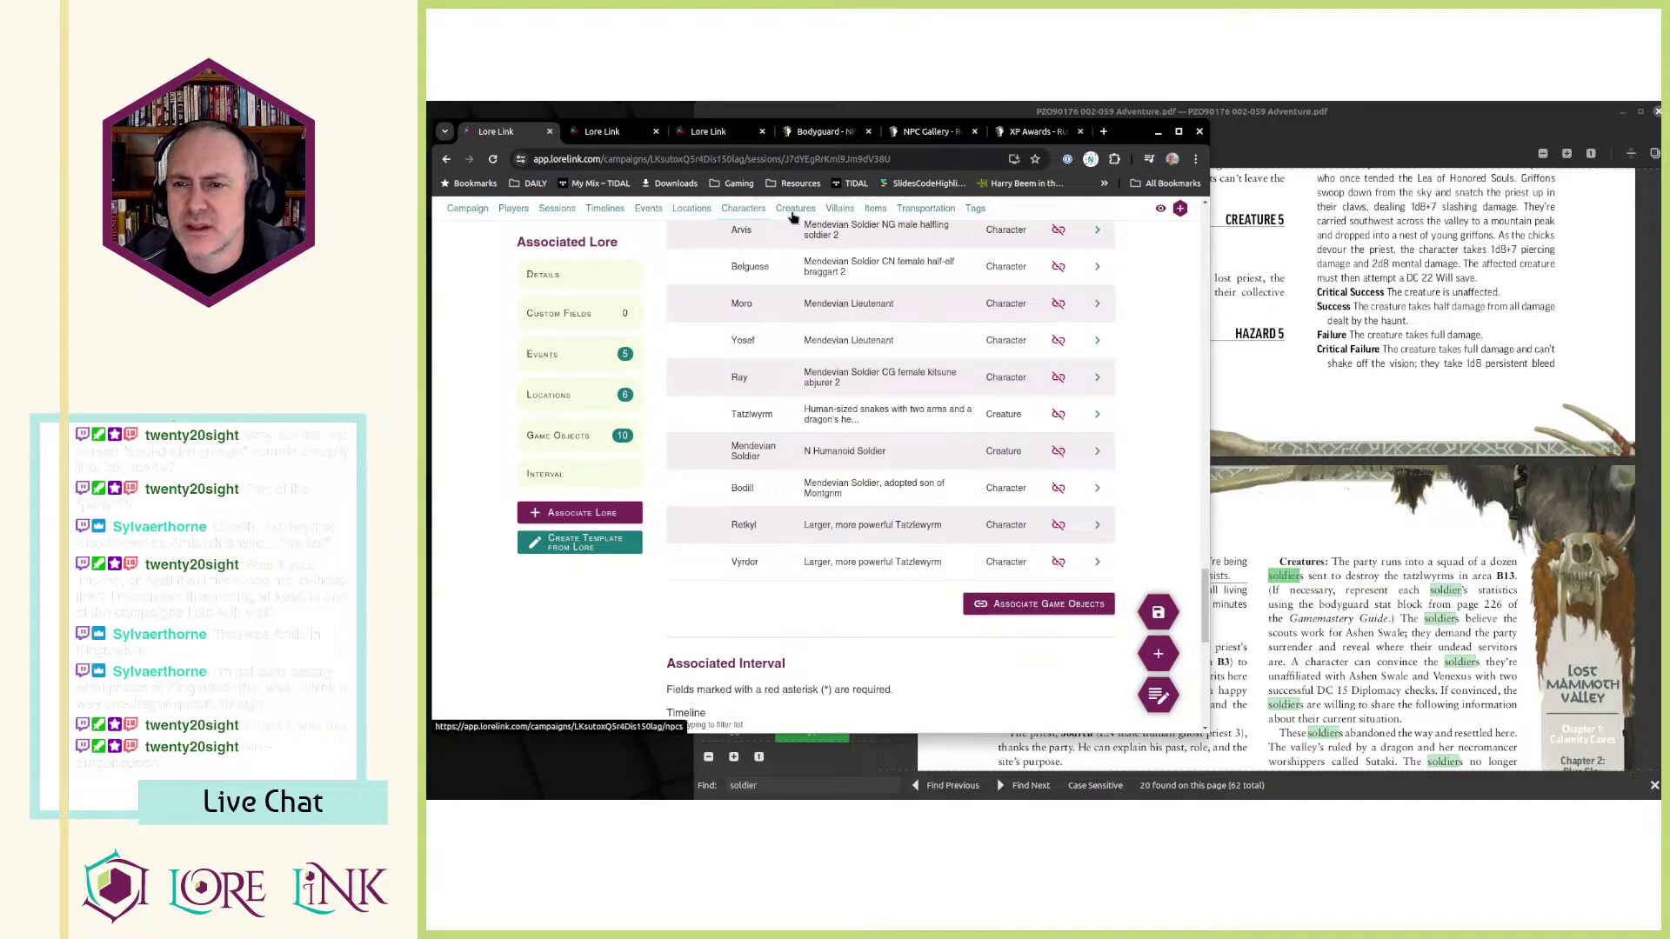
scroll(783, 390, down, 1)
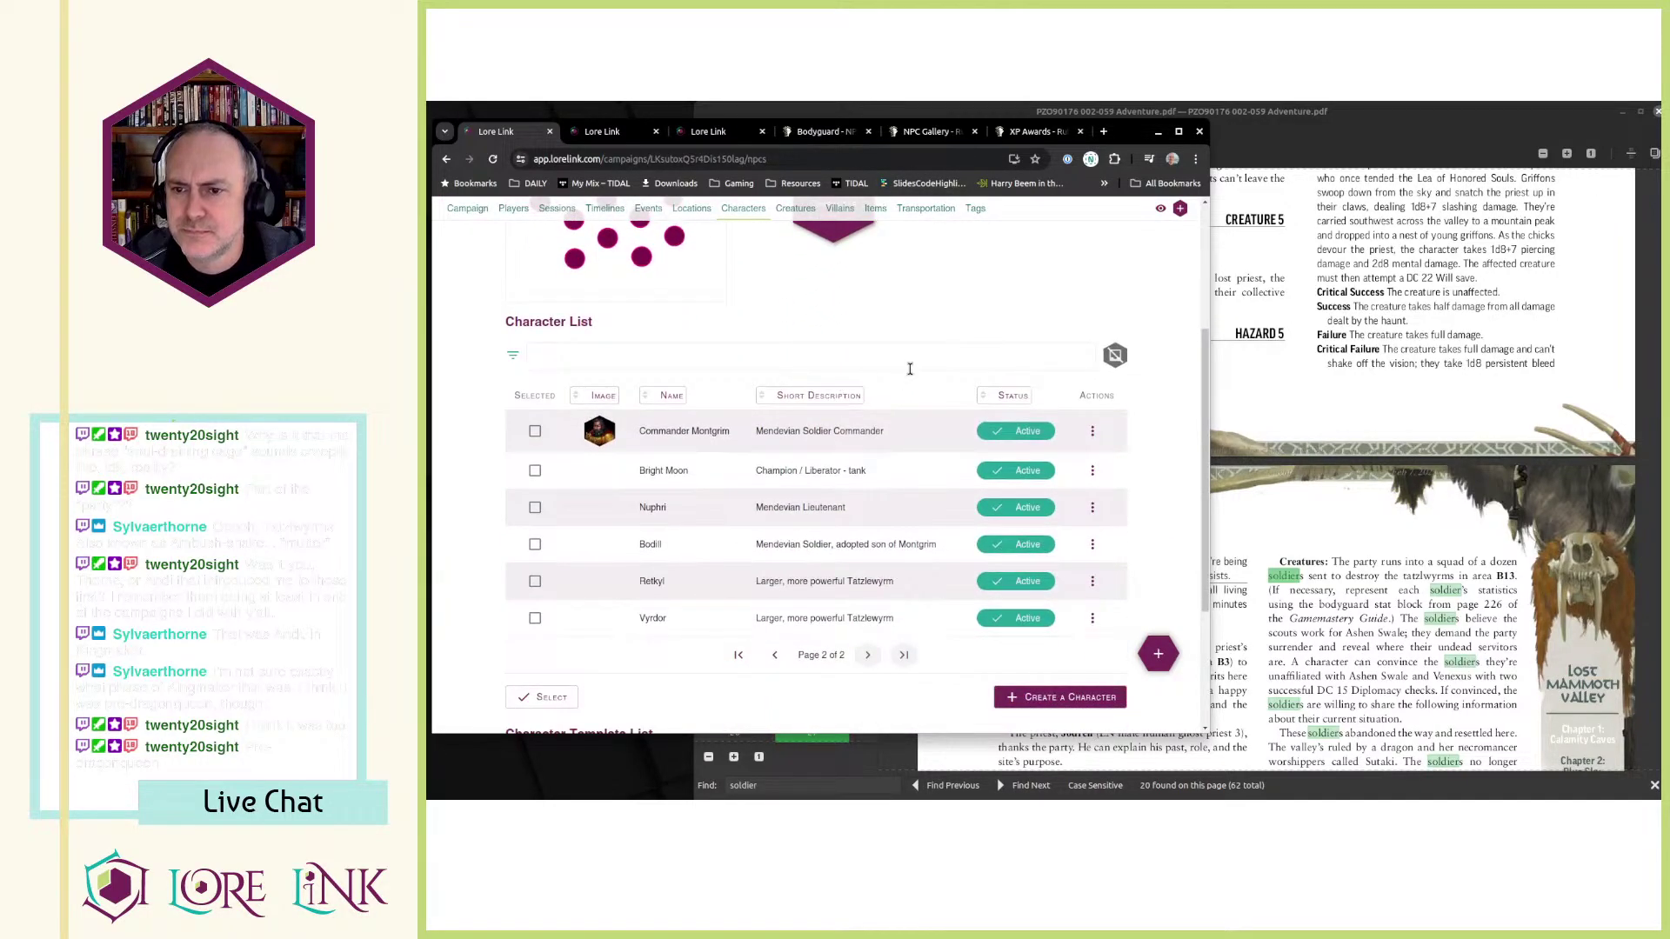
scroll(956, 491, down, 2)
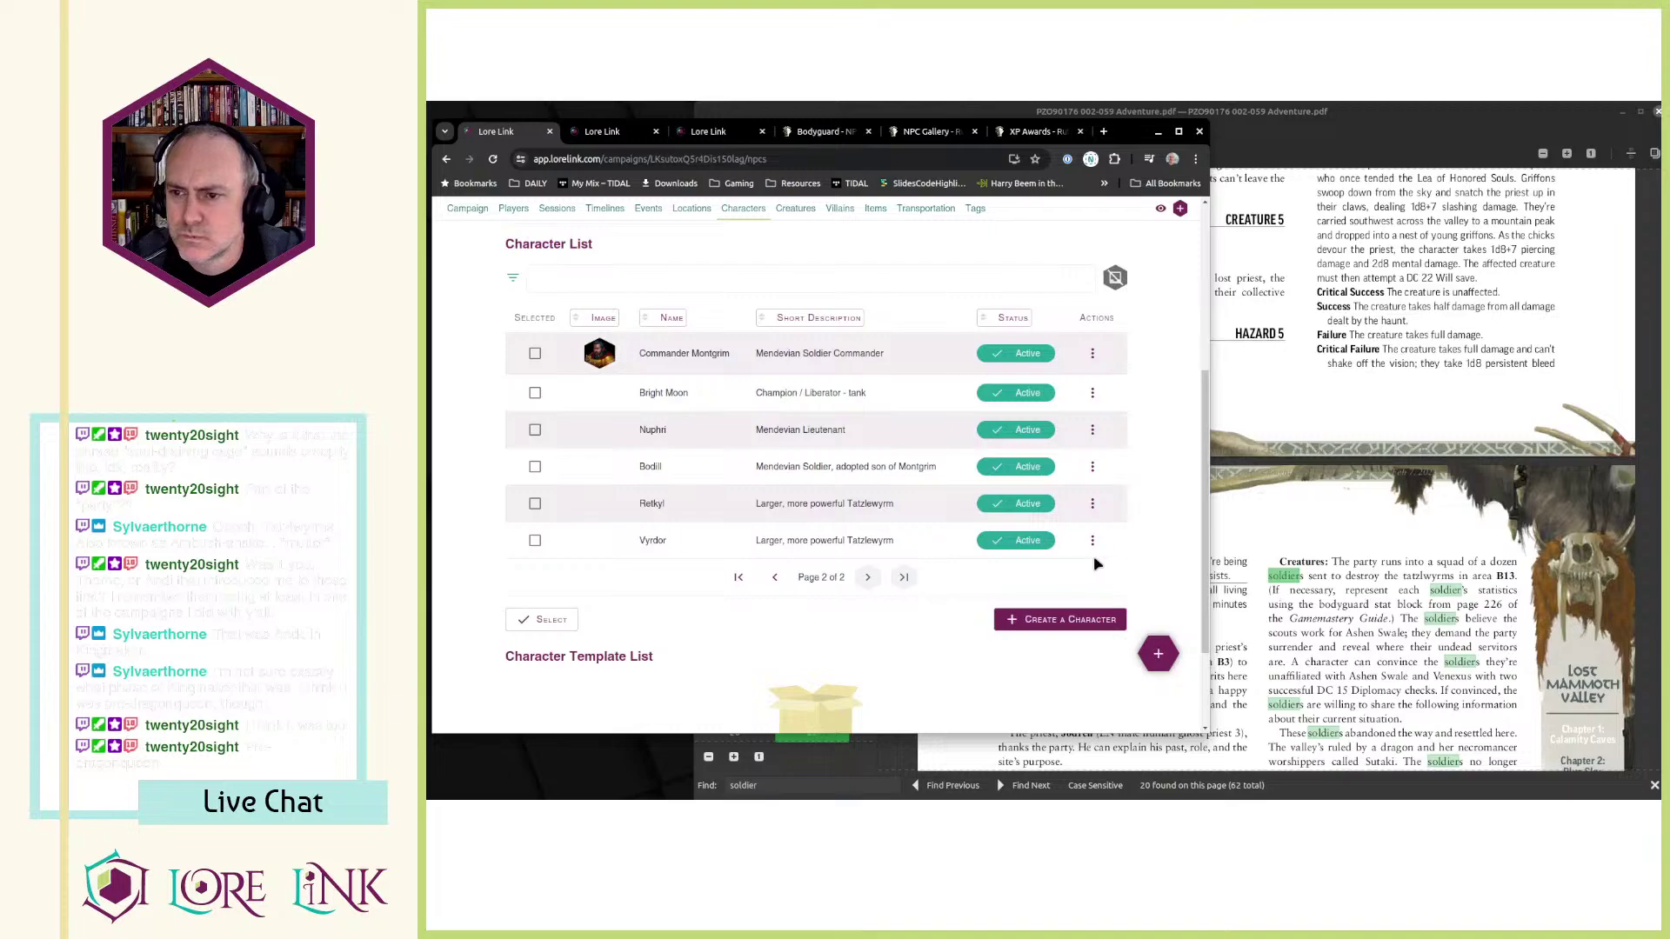
click(1093, 476)
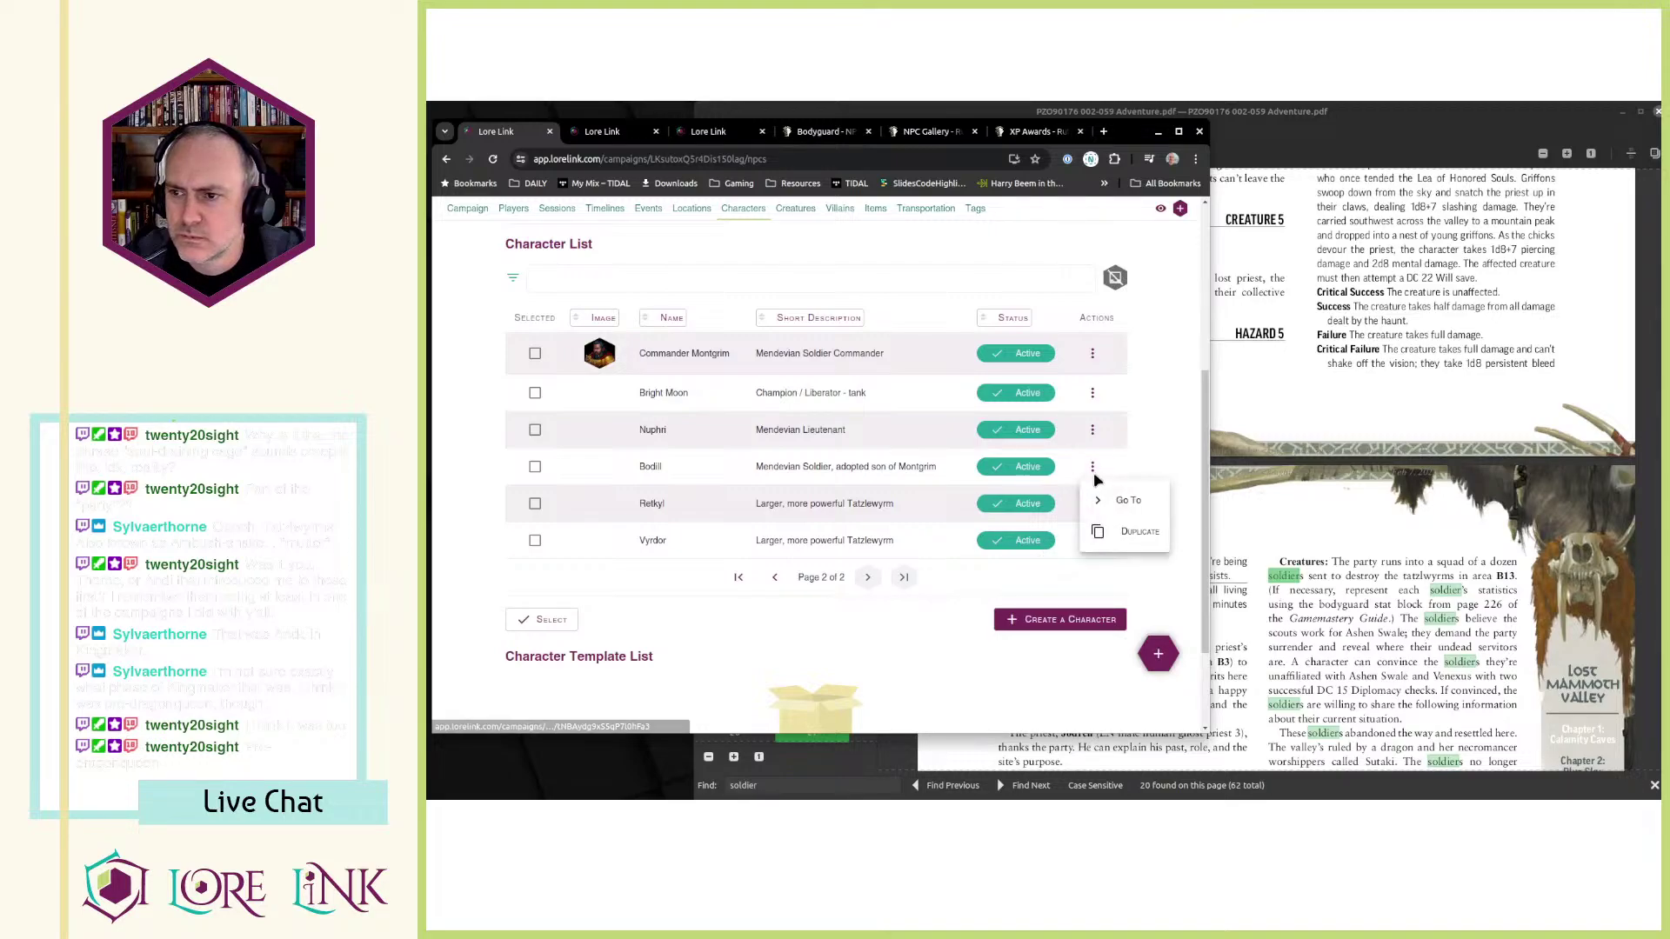
click(1107, 501)
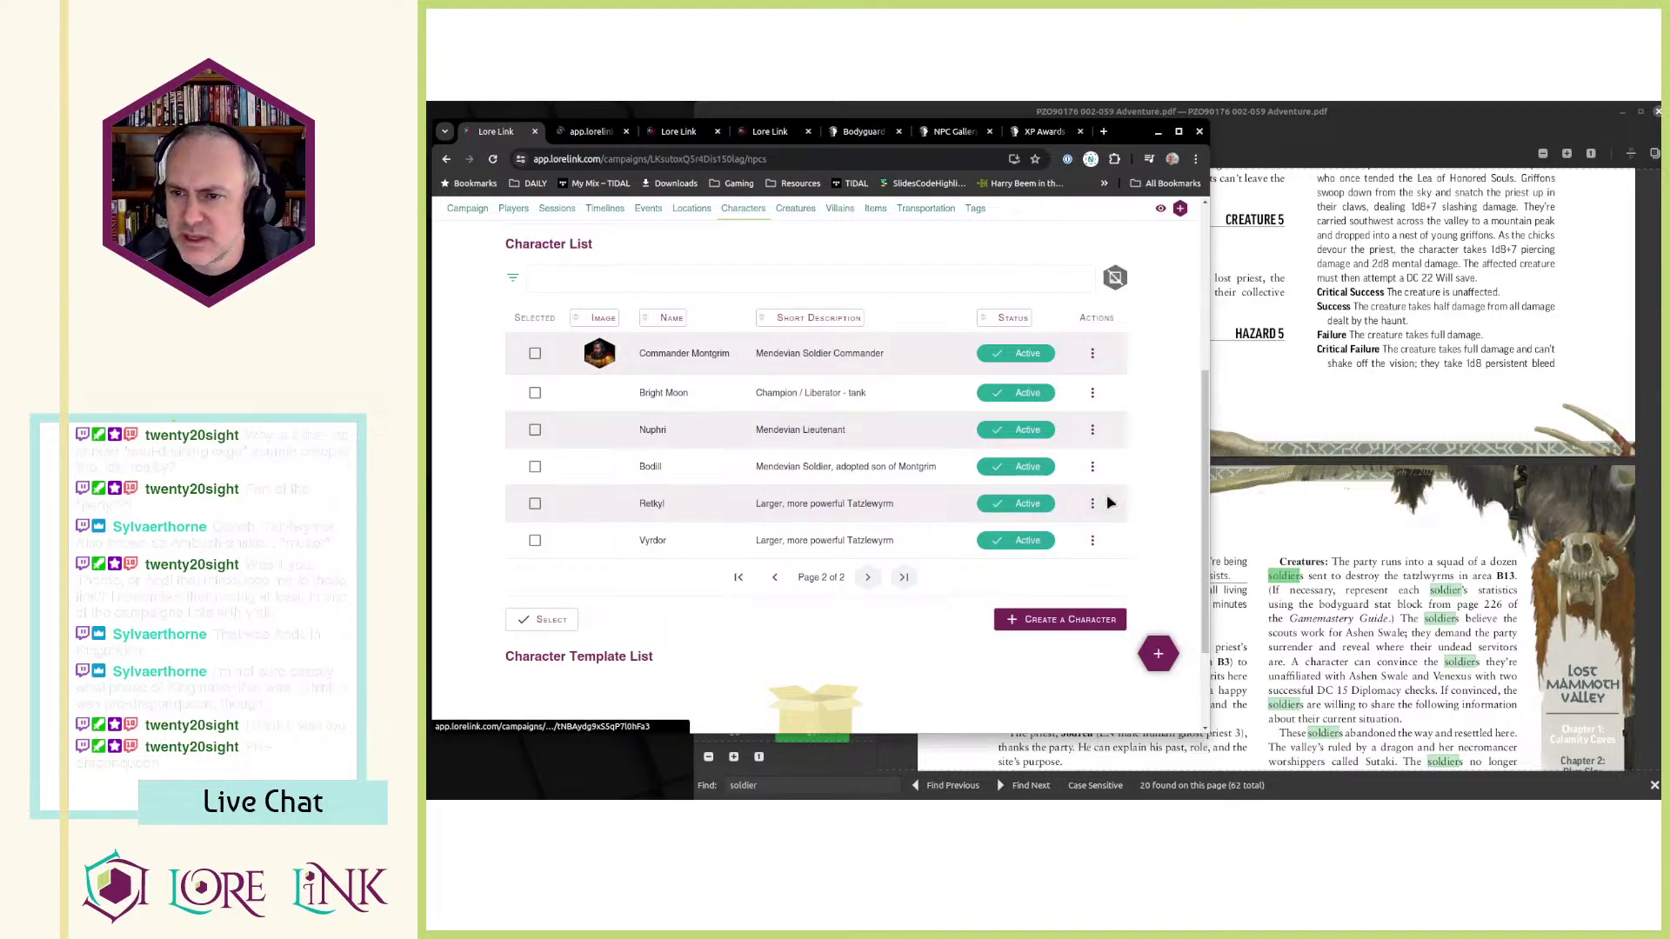
click(1093, 429)
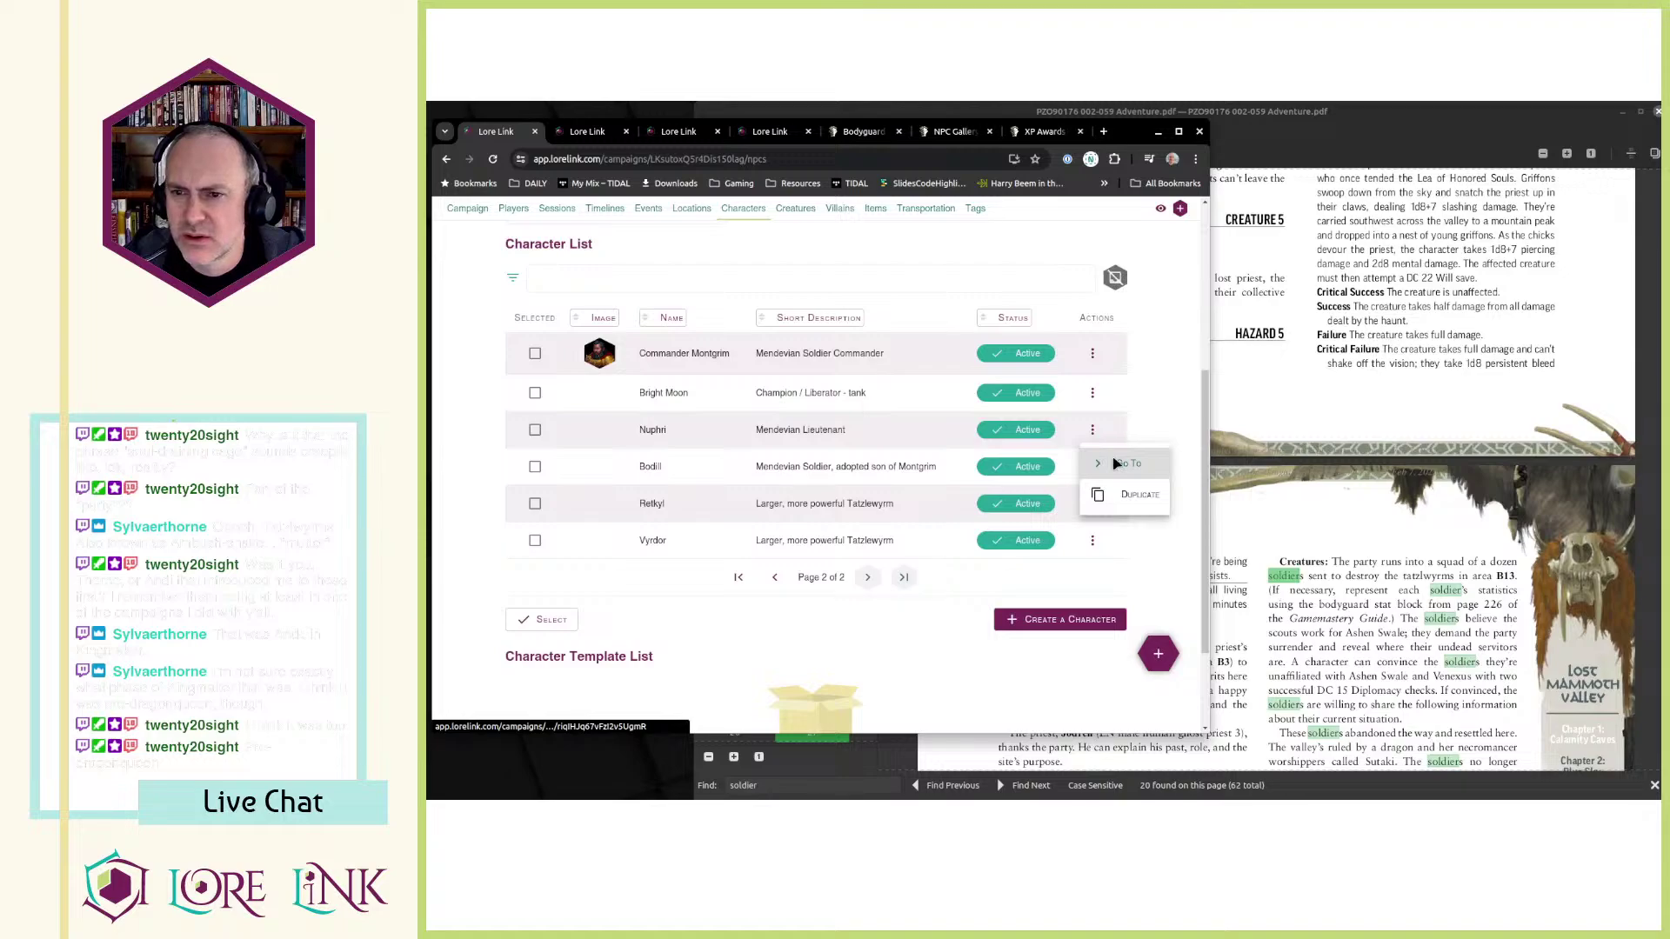
click(1114, 463)
key(ctrl+Tab)
key(ctrl+shift+Tab)
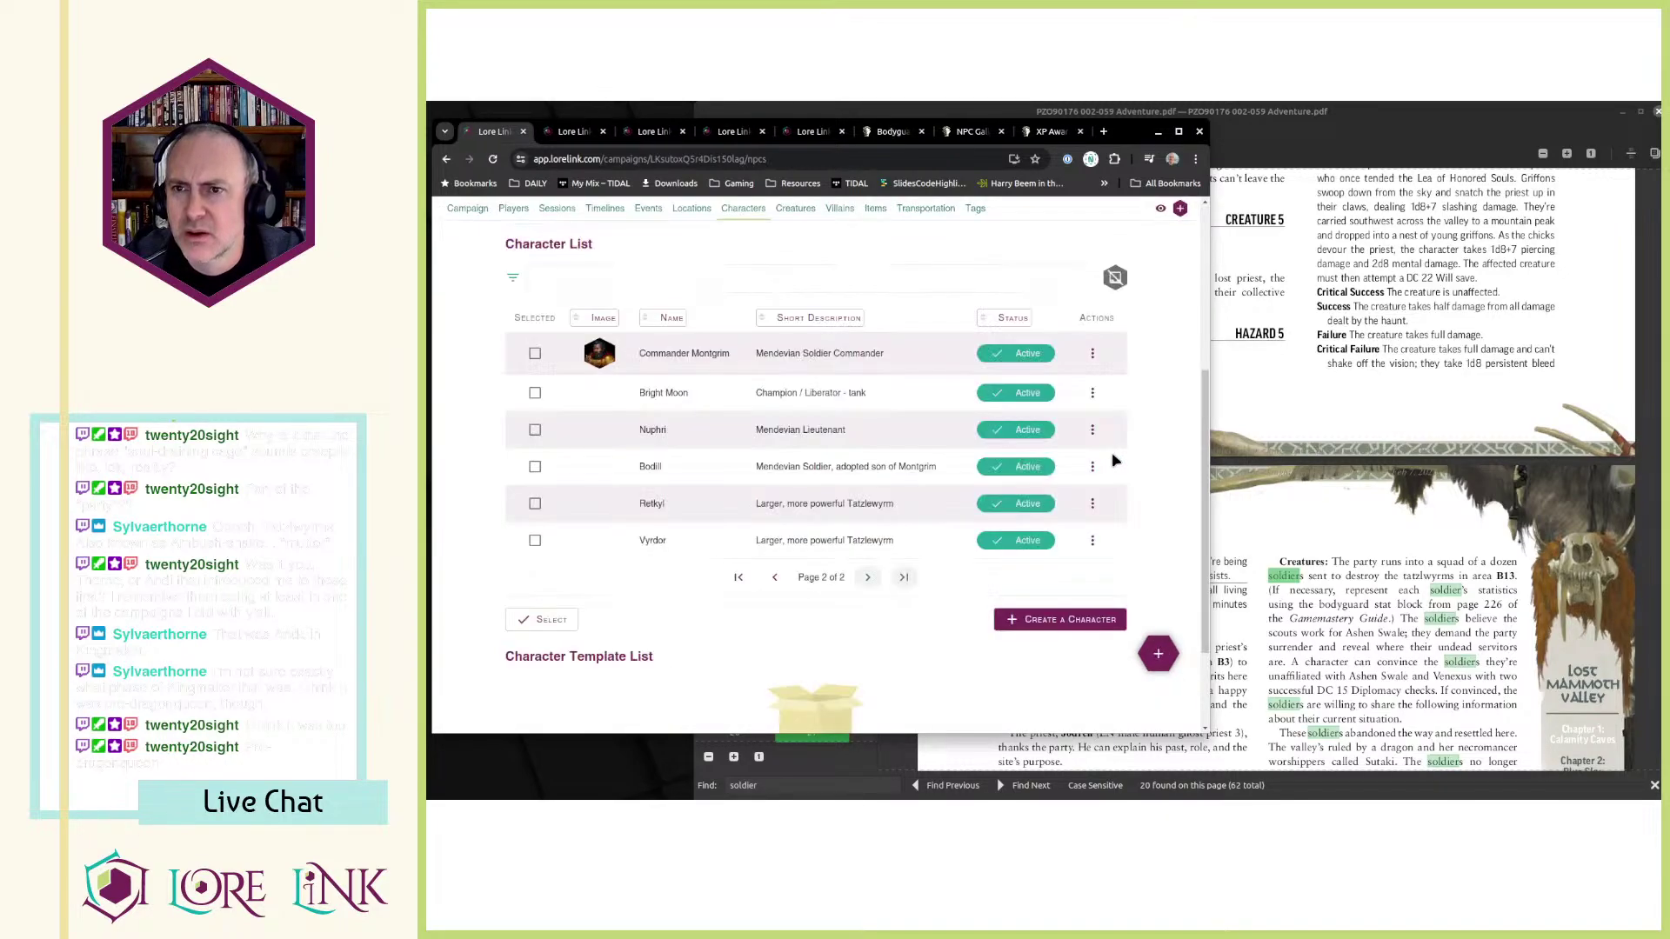
- Open Bodill's character entry for editing at its description
key(ctrl+Tab)
scroll(854, 446, down, 3)
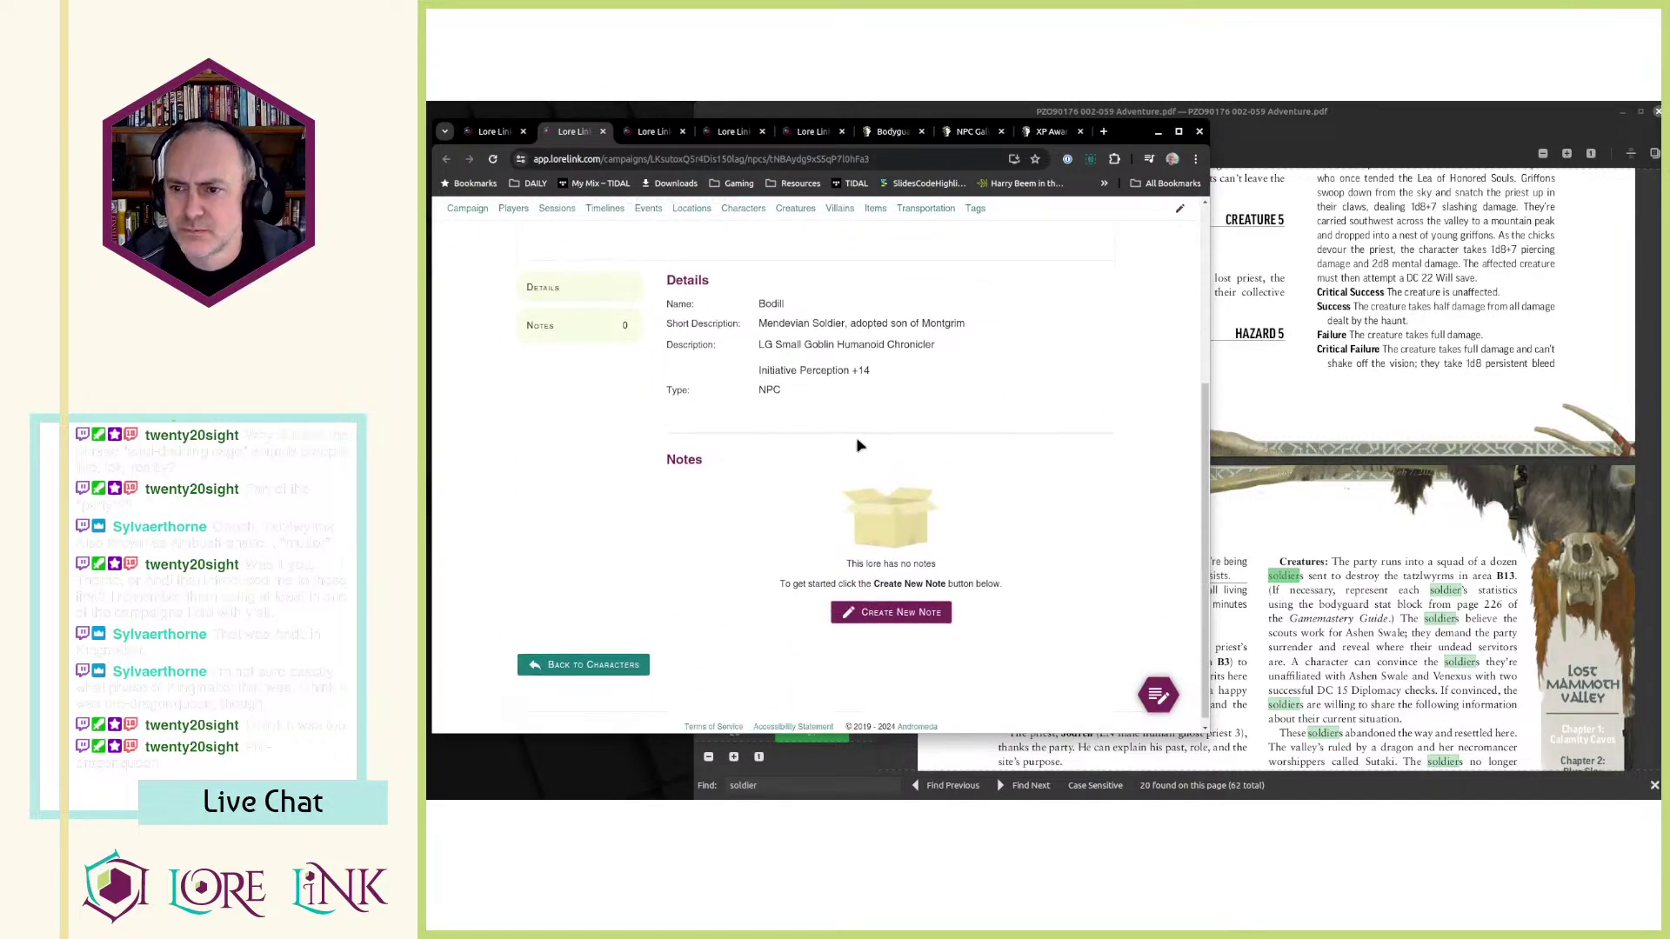
scroll(854, 446, up, 3)
click(1180, 249)
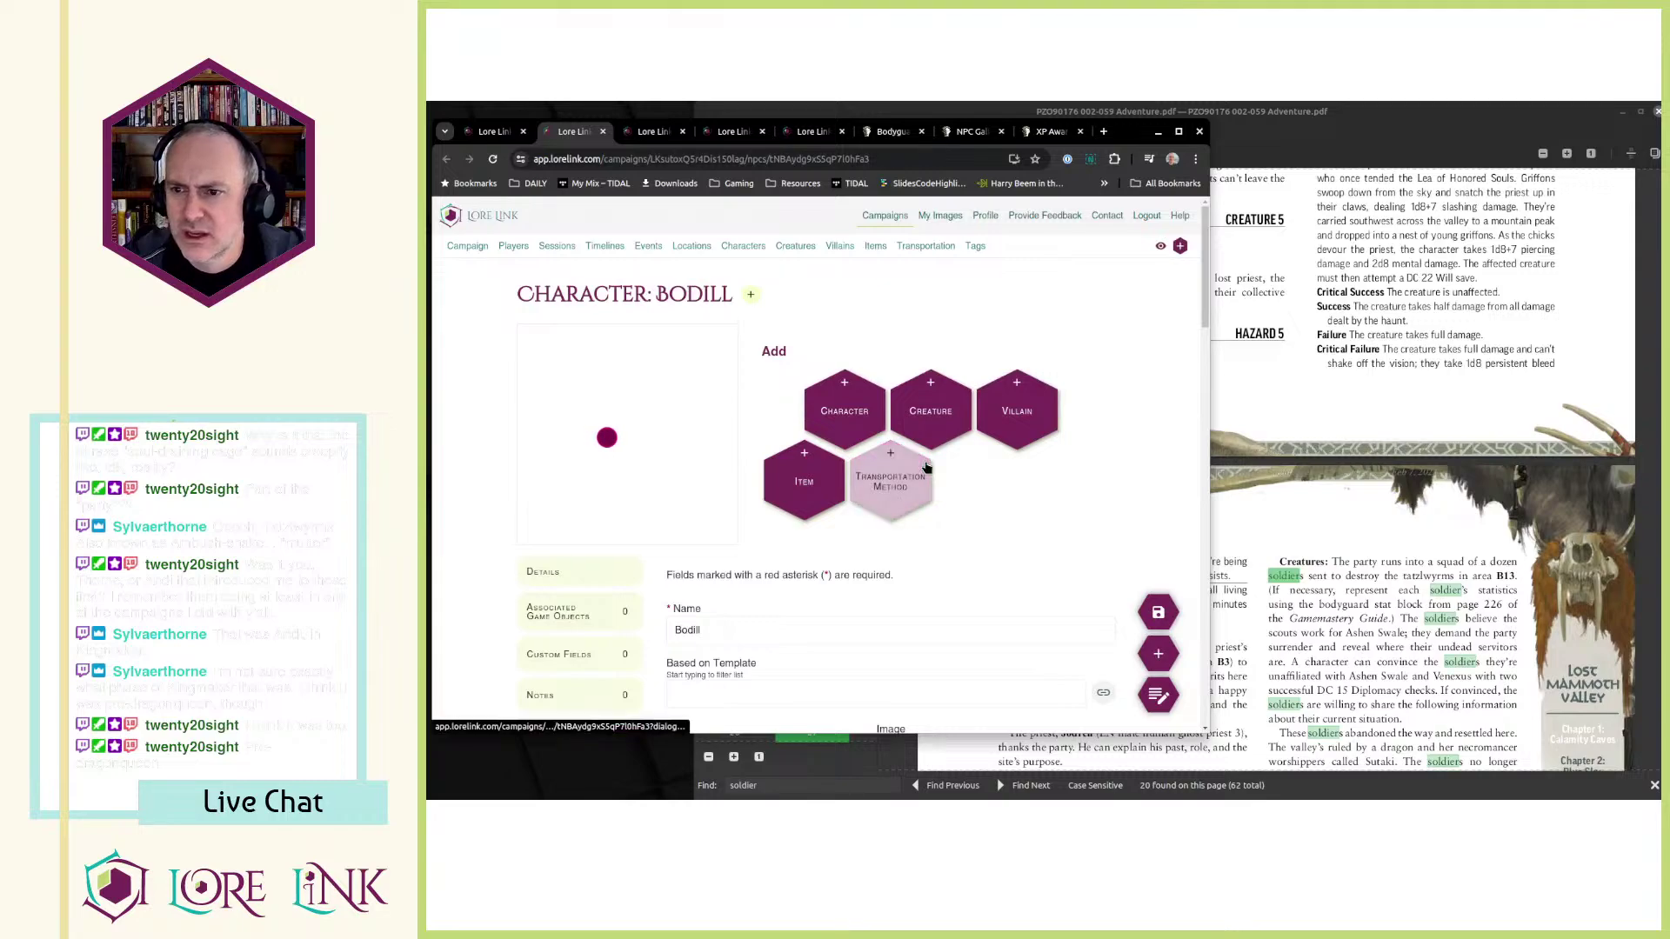
scroll(931, 466, down, 5)
scroll(931, 466, down, 2)
scroll(930, 466, up, 2)
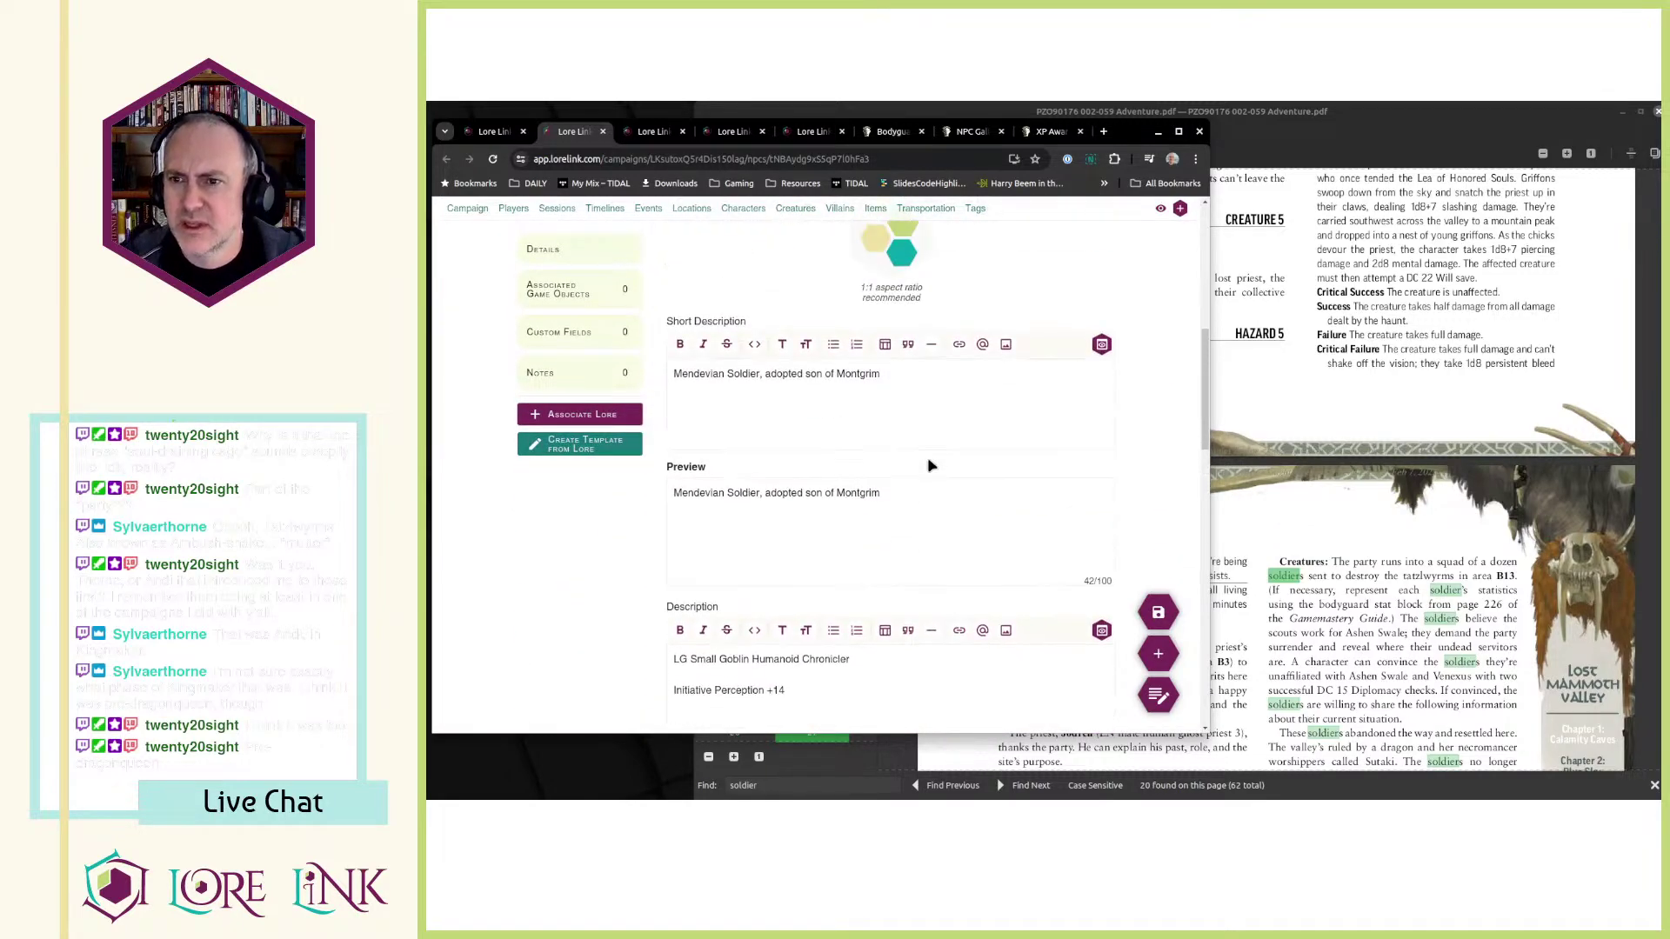
scroll(779, 397, down, 4)
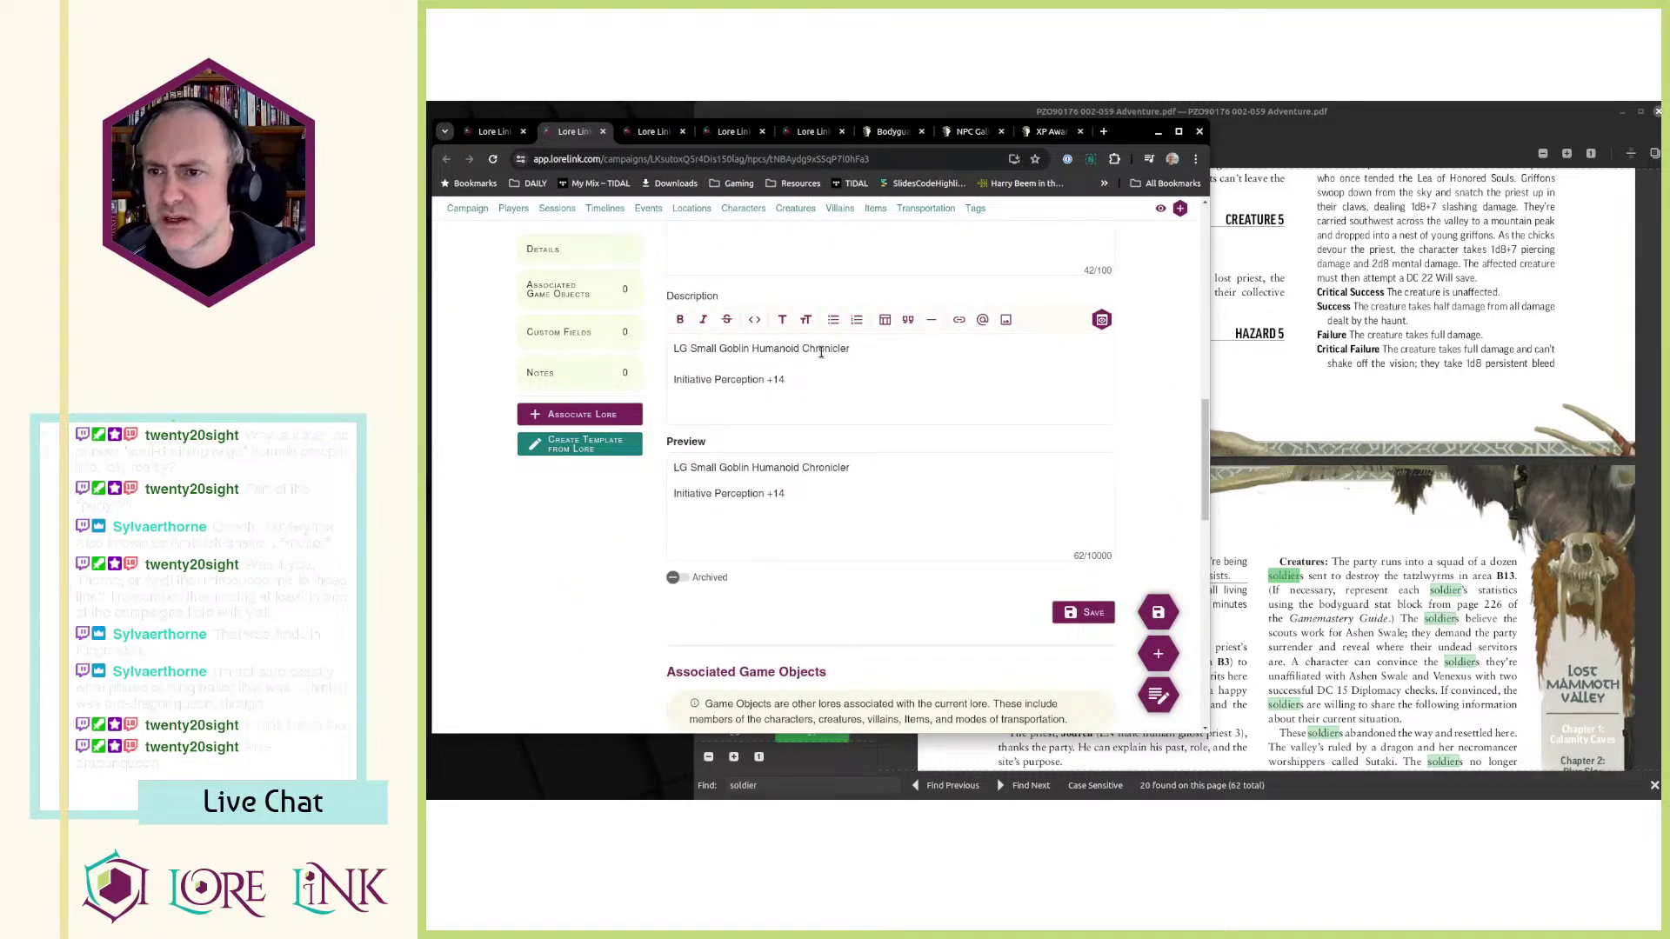
- Look up "Chronicler" from Bodill's description on Archives of Nethys, open the Creature 3 entry and copy its page address
double_click(820, 349)
key(ctrl+c)
click(891, 133)
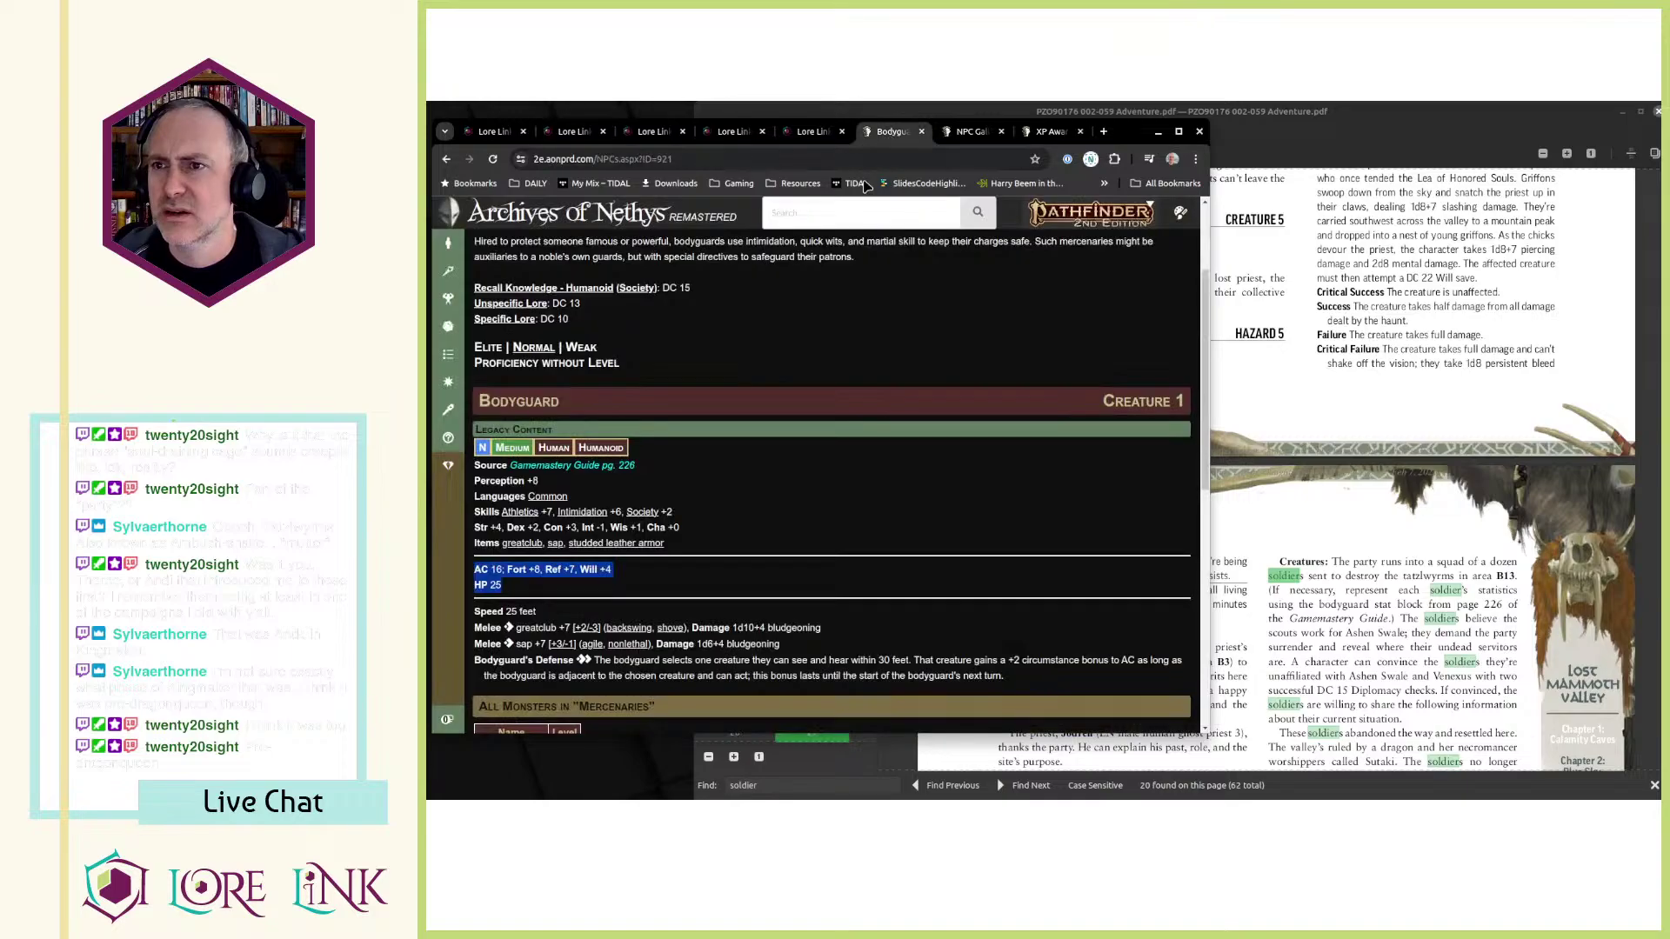
click(840, 213)
key(ctrl+v)
key(Return)
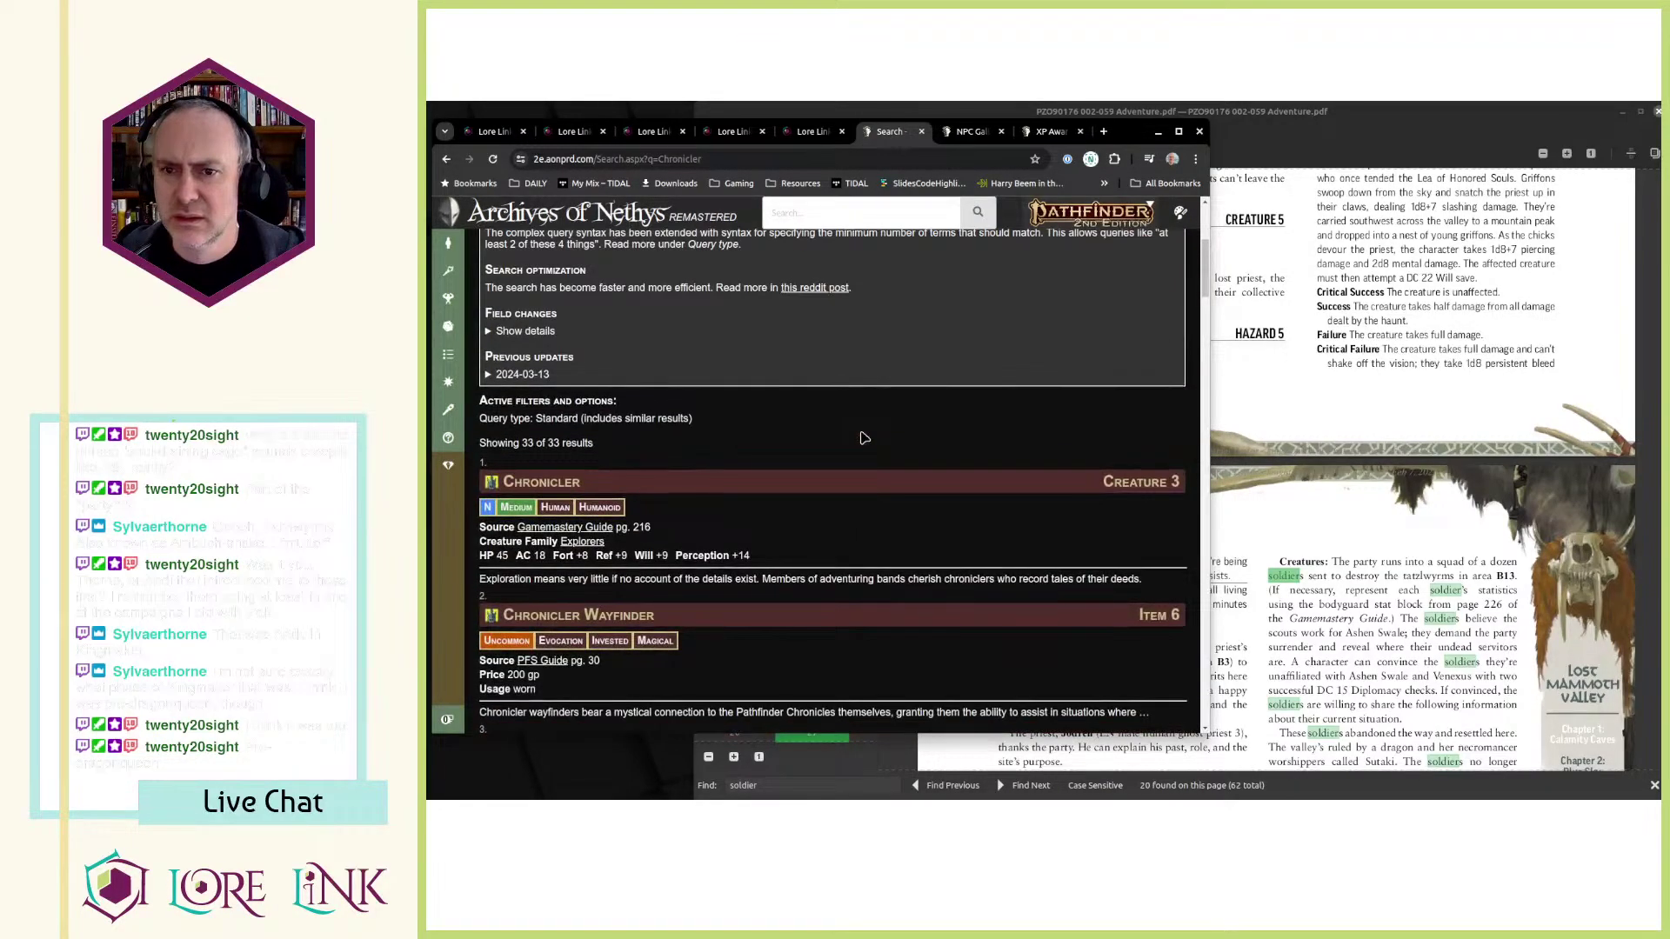
click(557, 482)
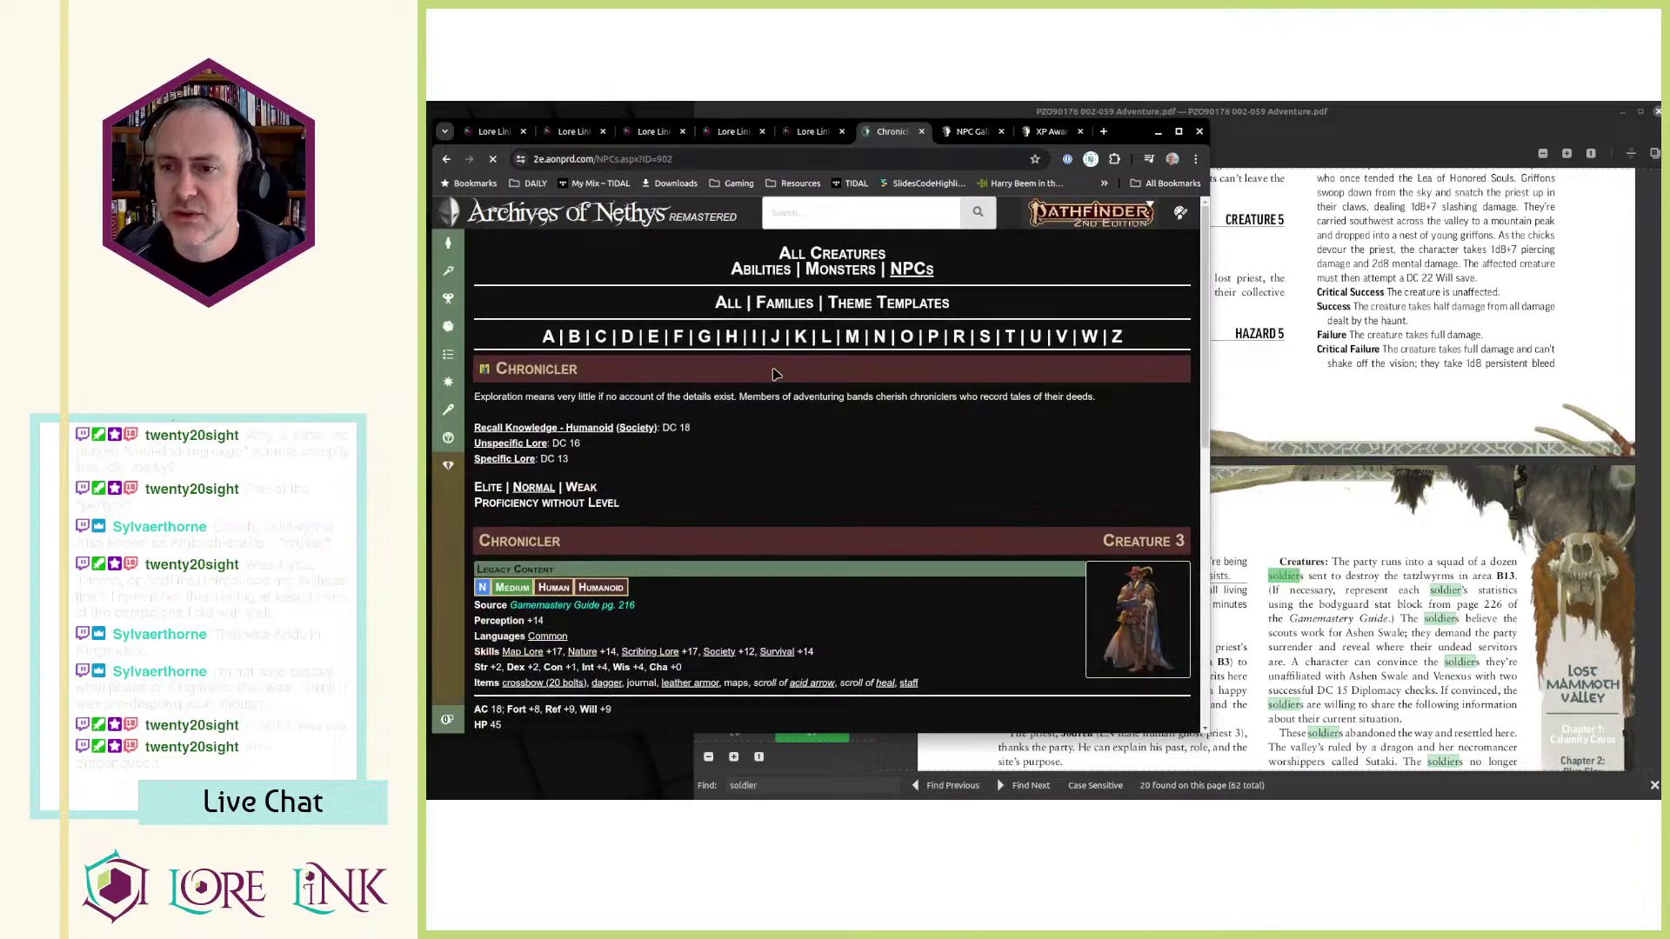
click(685, 158)
key(ctrl+c)
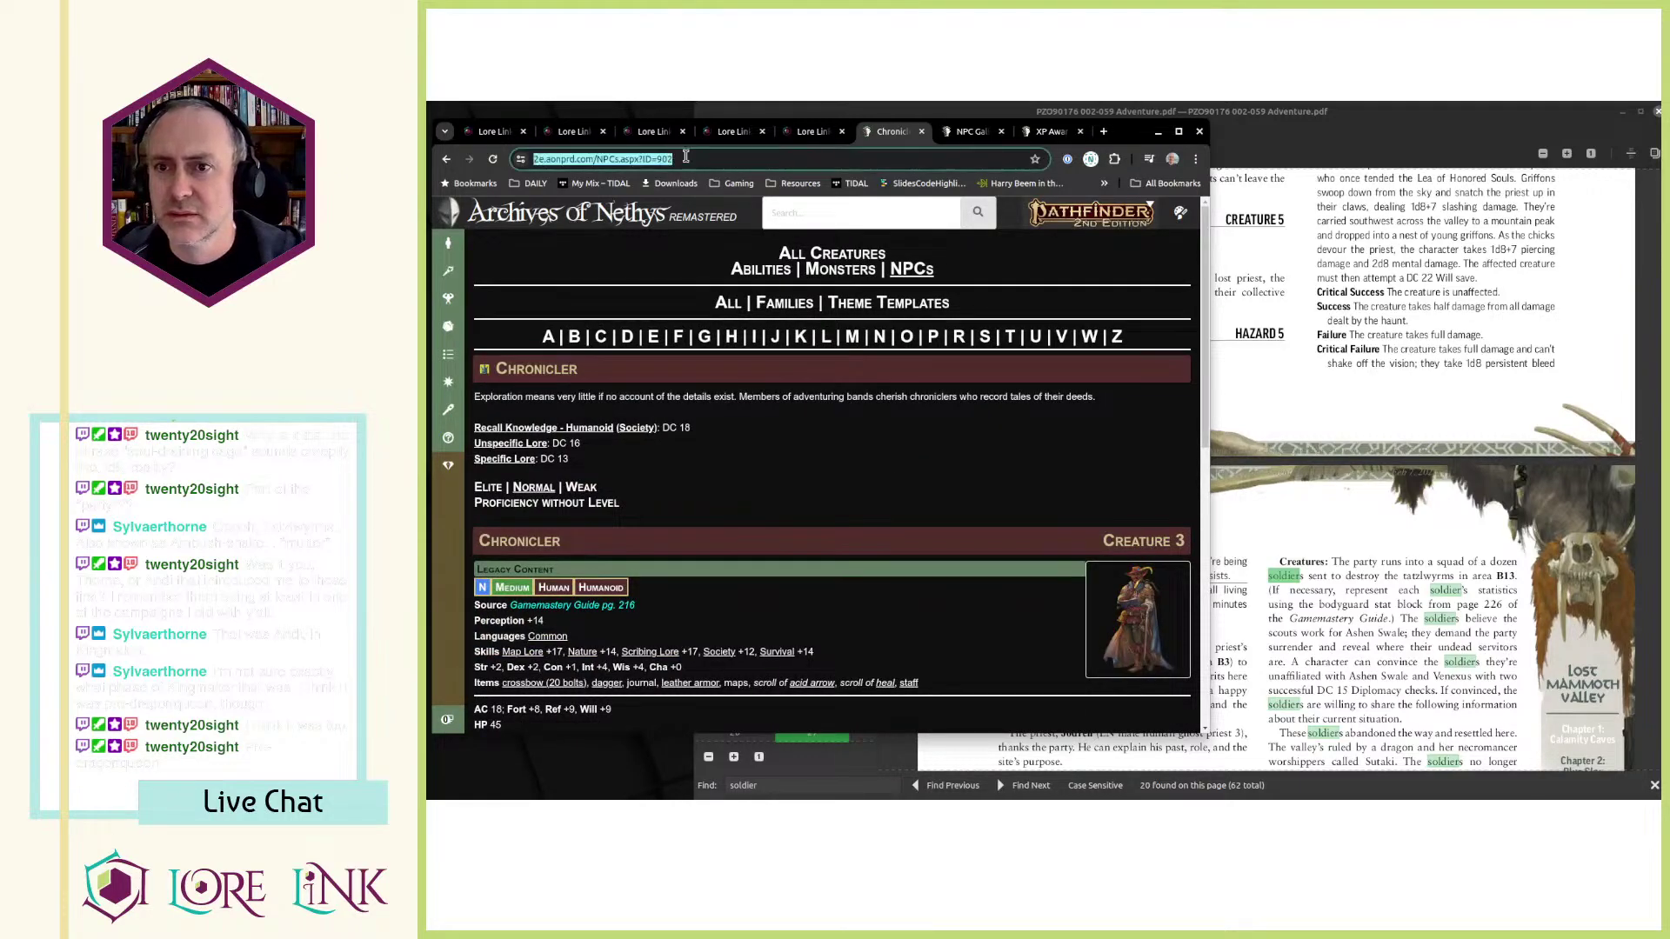
- Close the B18 - Deserter Encampment browser tab and place Bodill's tab directly beside the Chronicler page
key(ctrl+3)
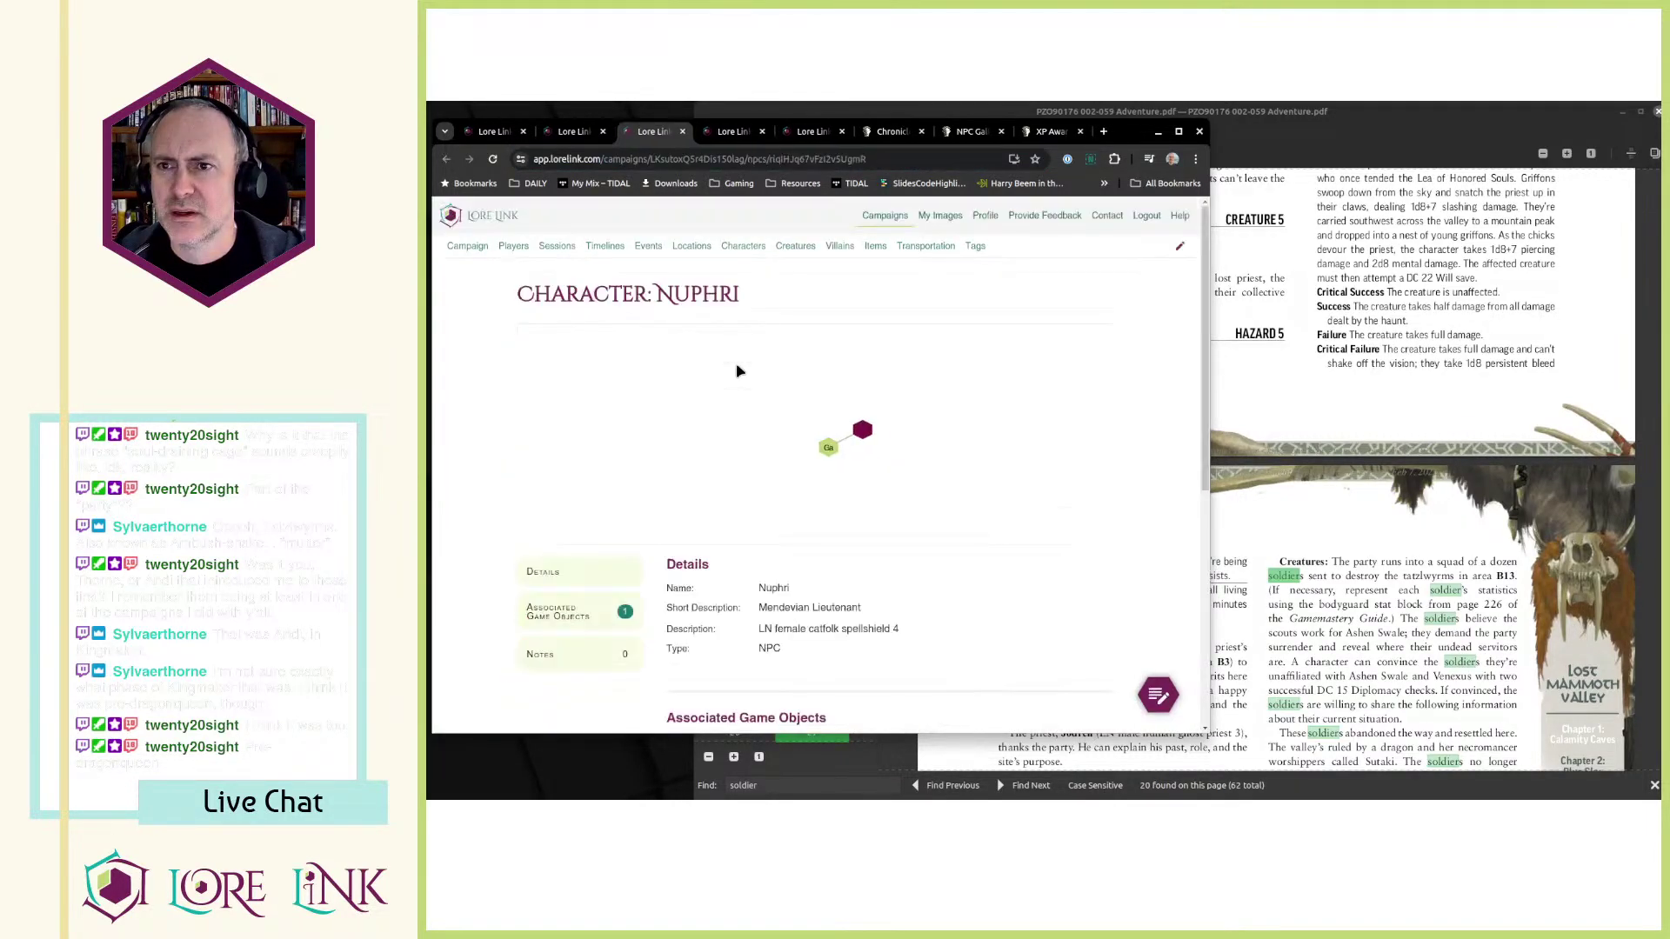
scroll(874, 136, down, 3)
scroll(835, 136, up, 2)
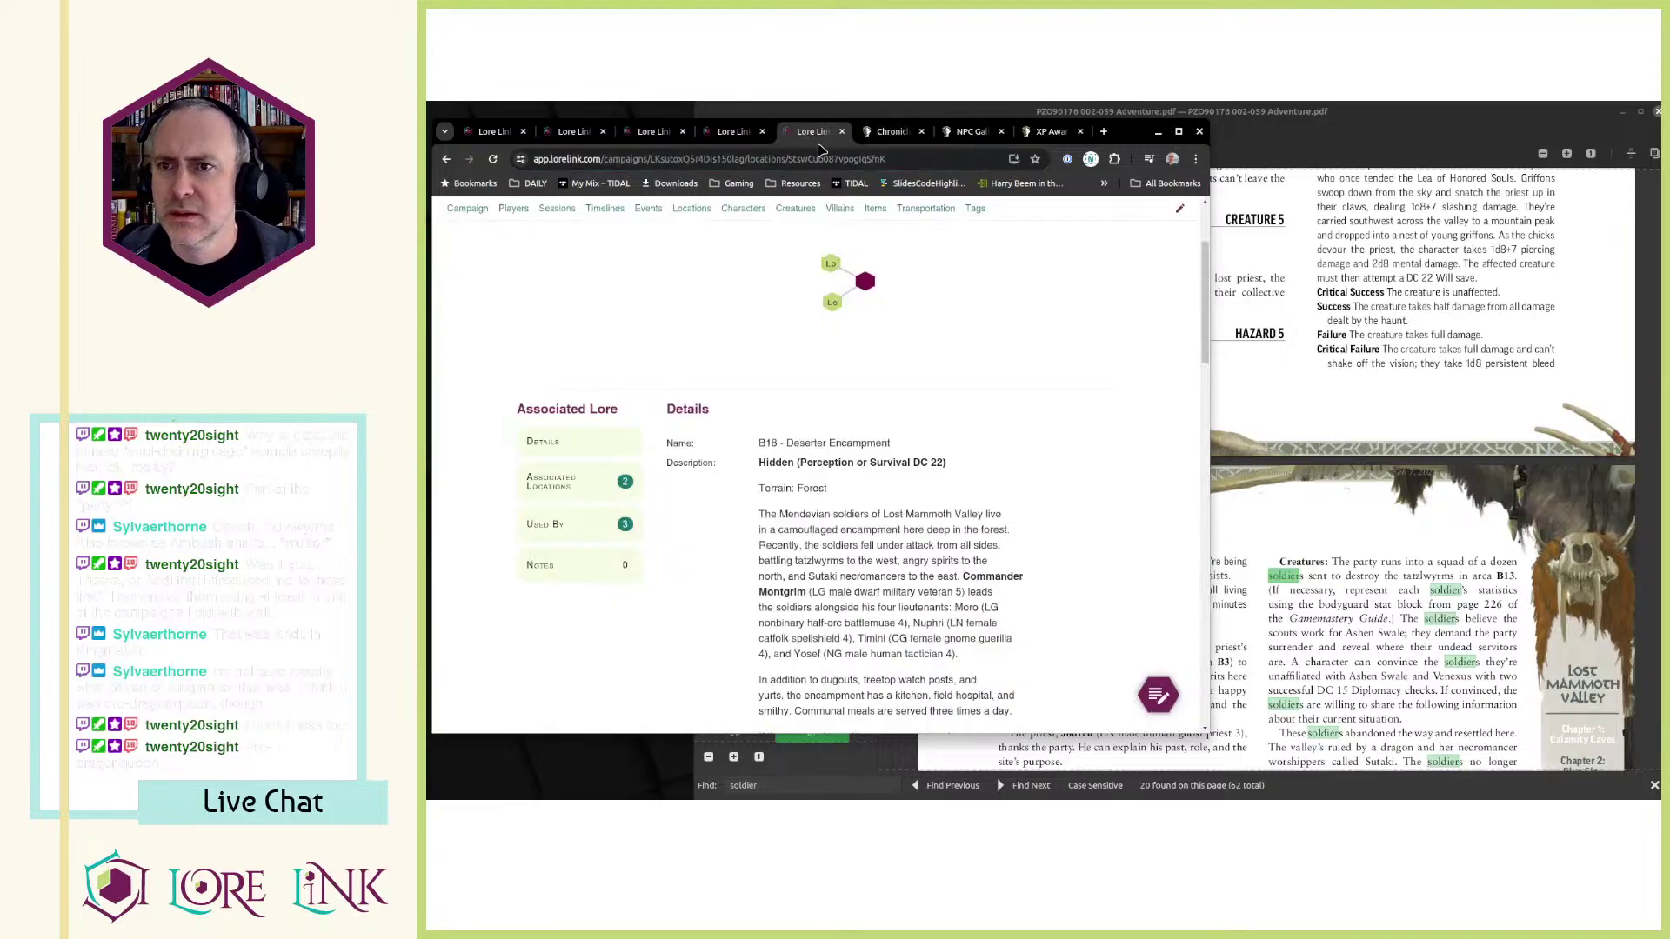
key(ctrl+Tab)
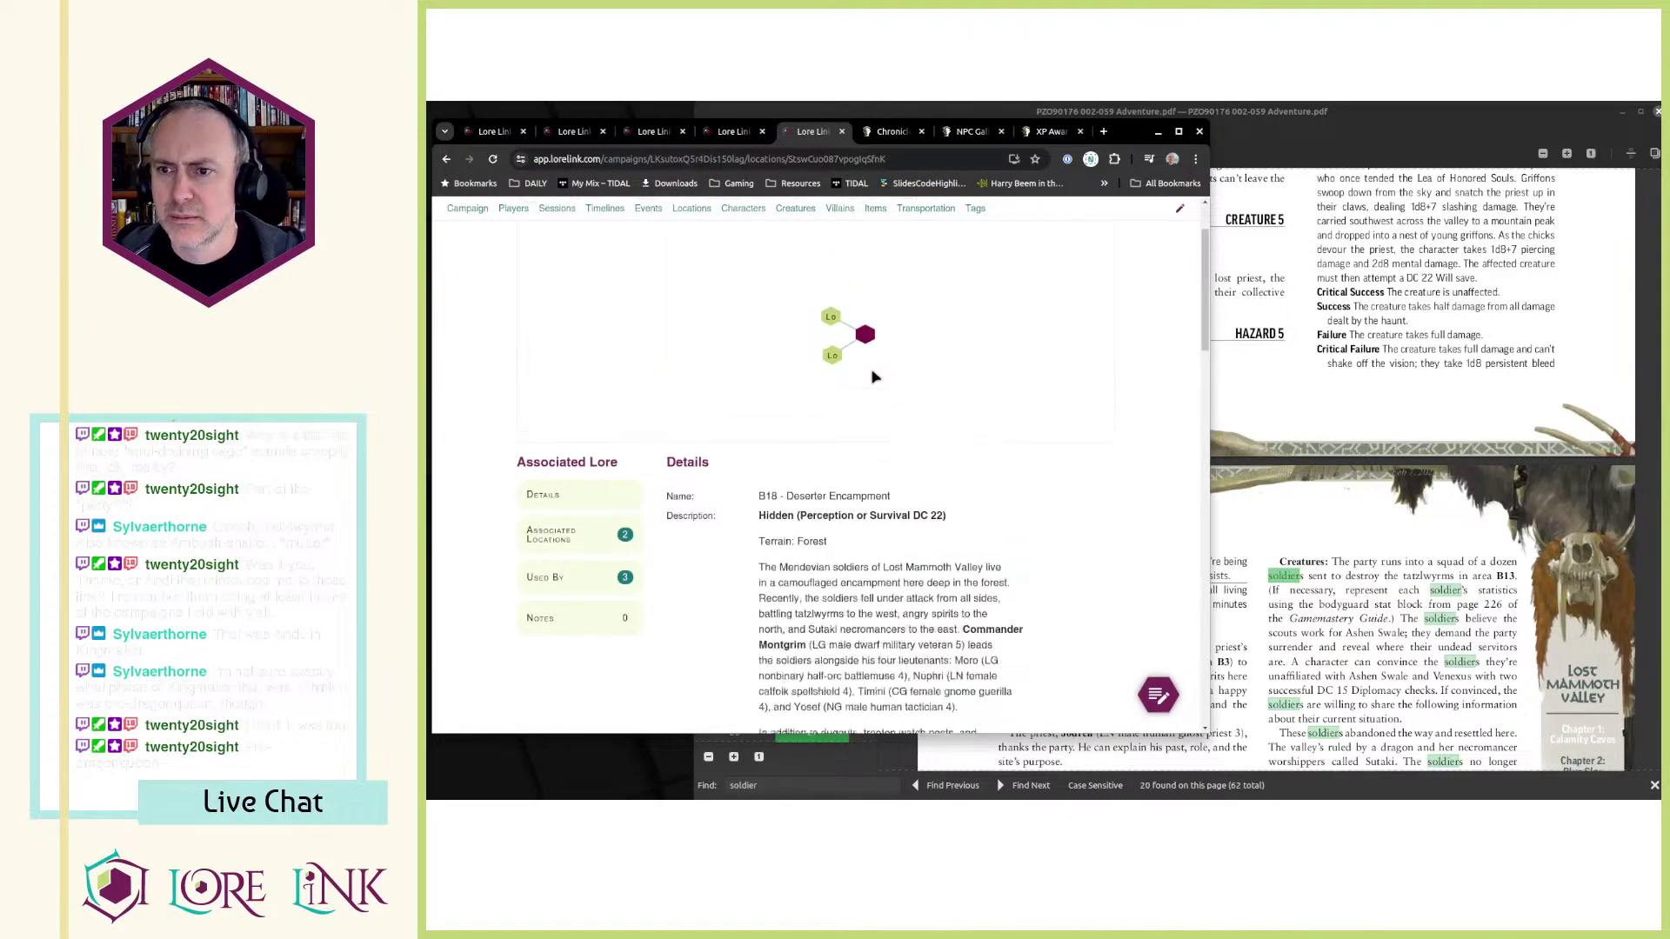
key(ctrl+w)
key(ctrl+shift+Tab)
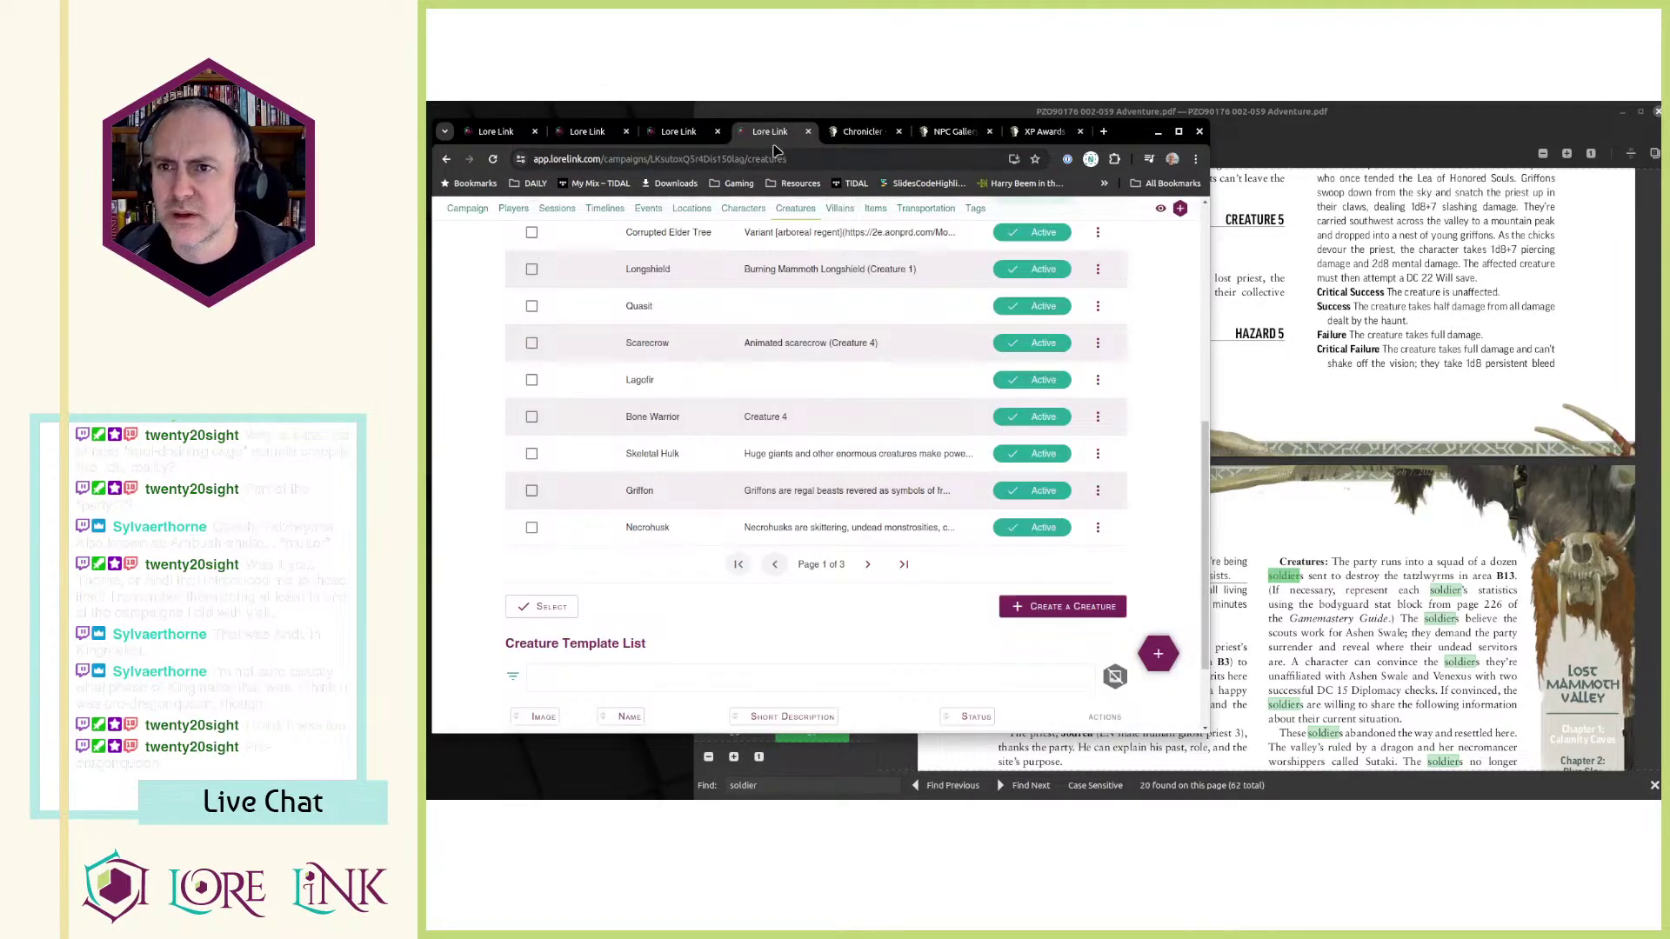
drag(856, 133, 776, 132)
key(ctrl+shift+Tab)
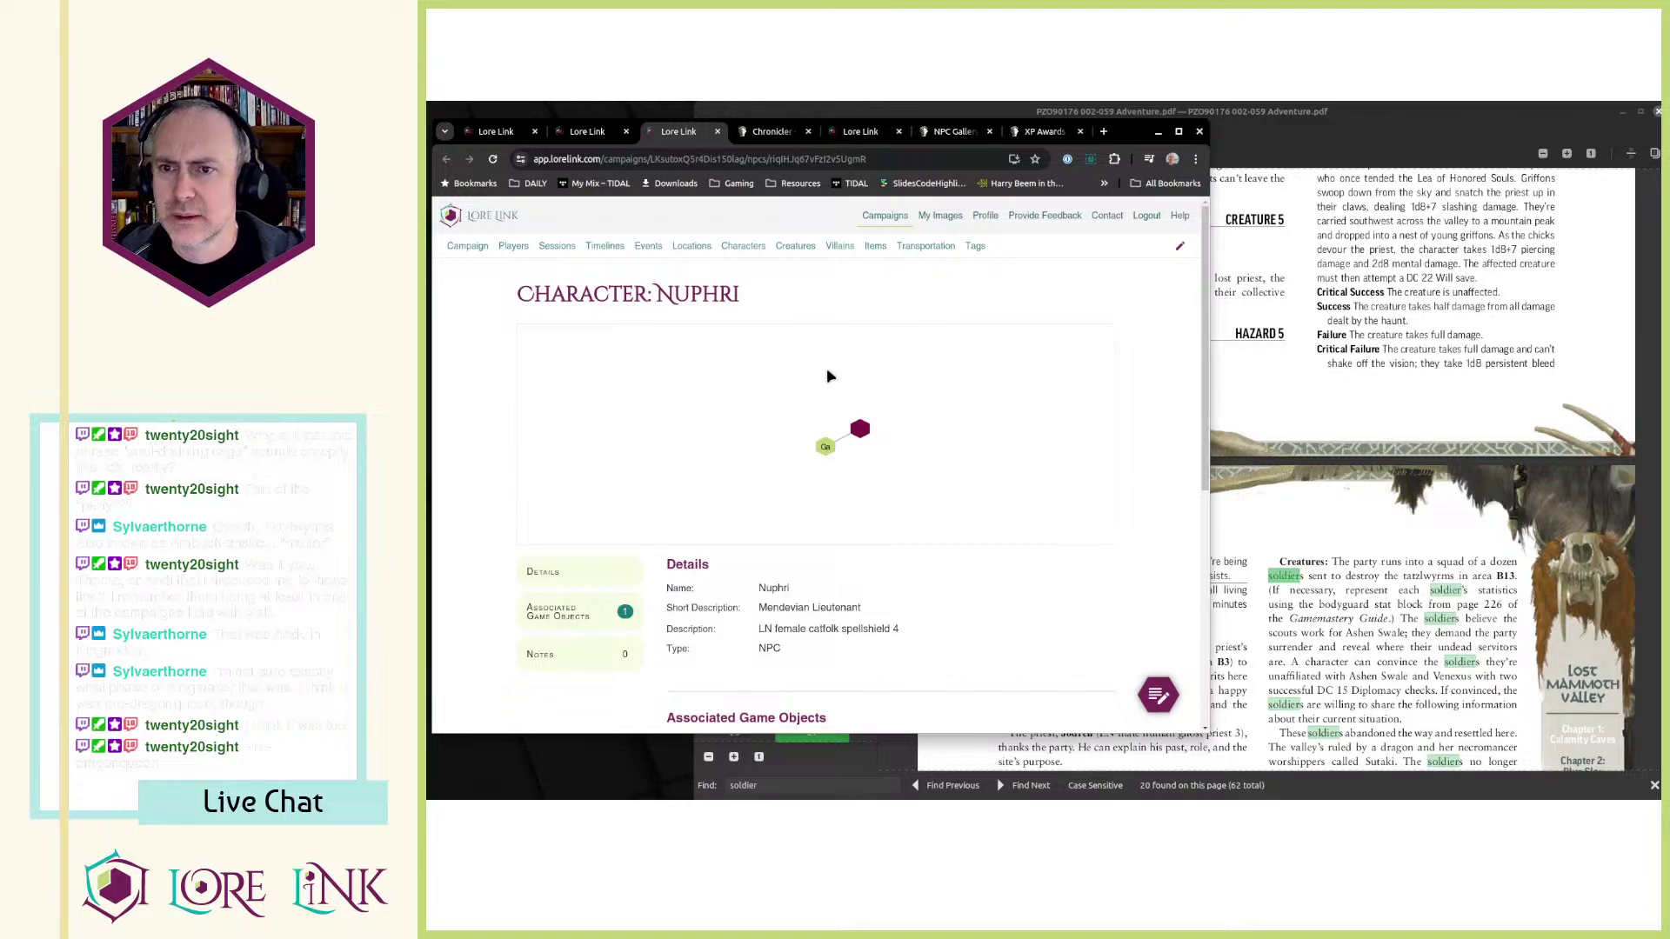
key(ctrl+shift+Tab)
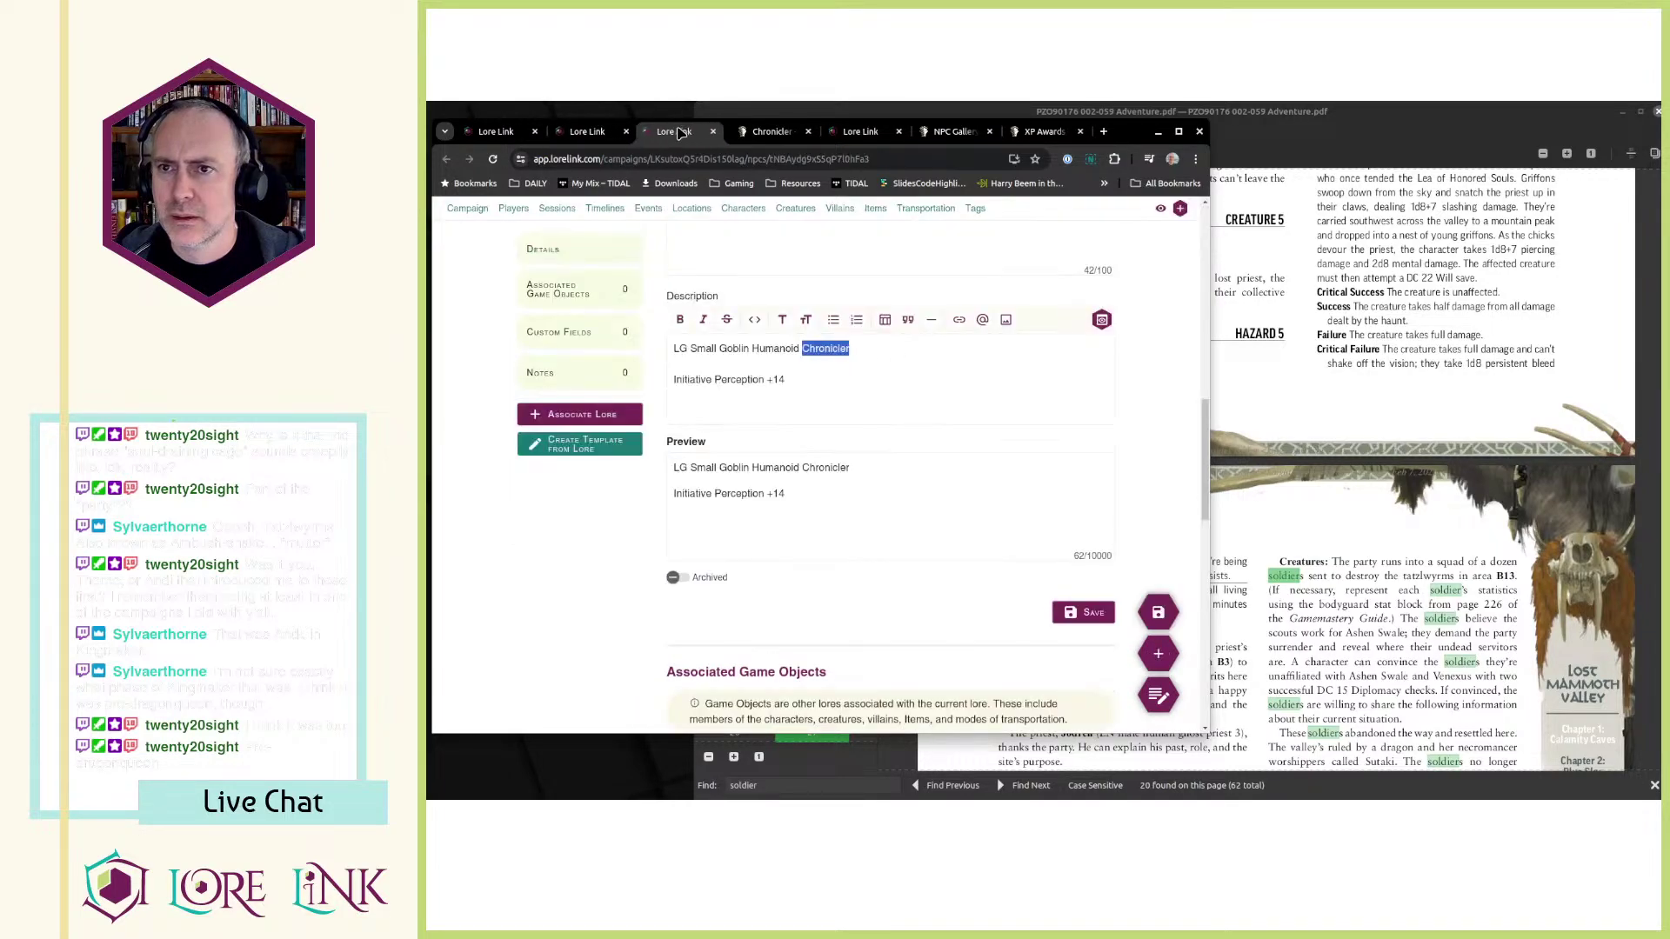
click(855, 395)
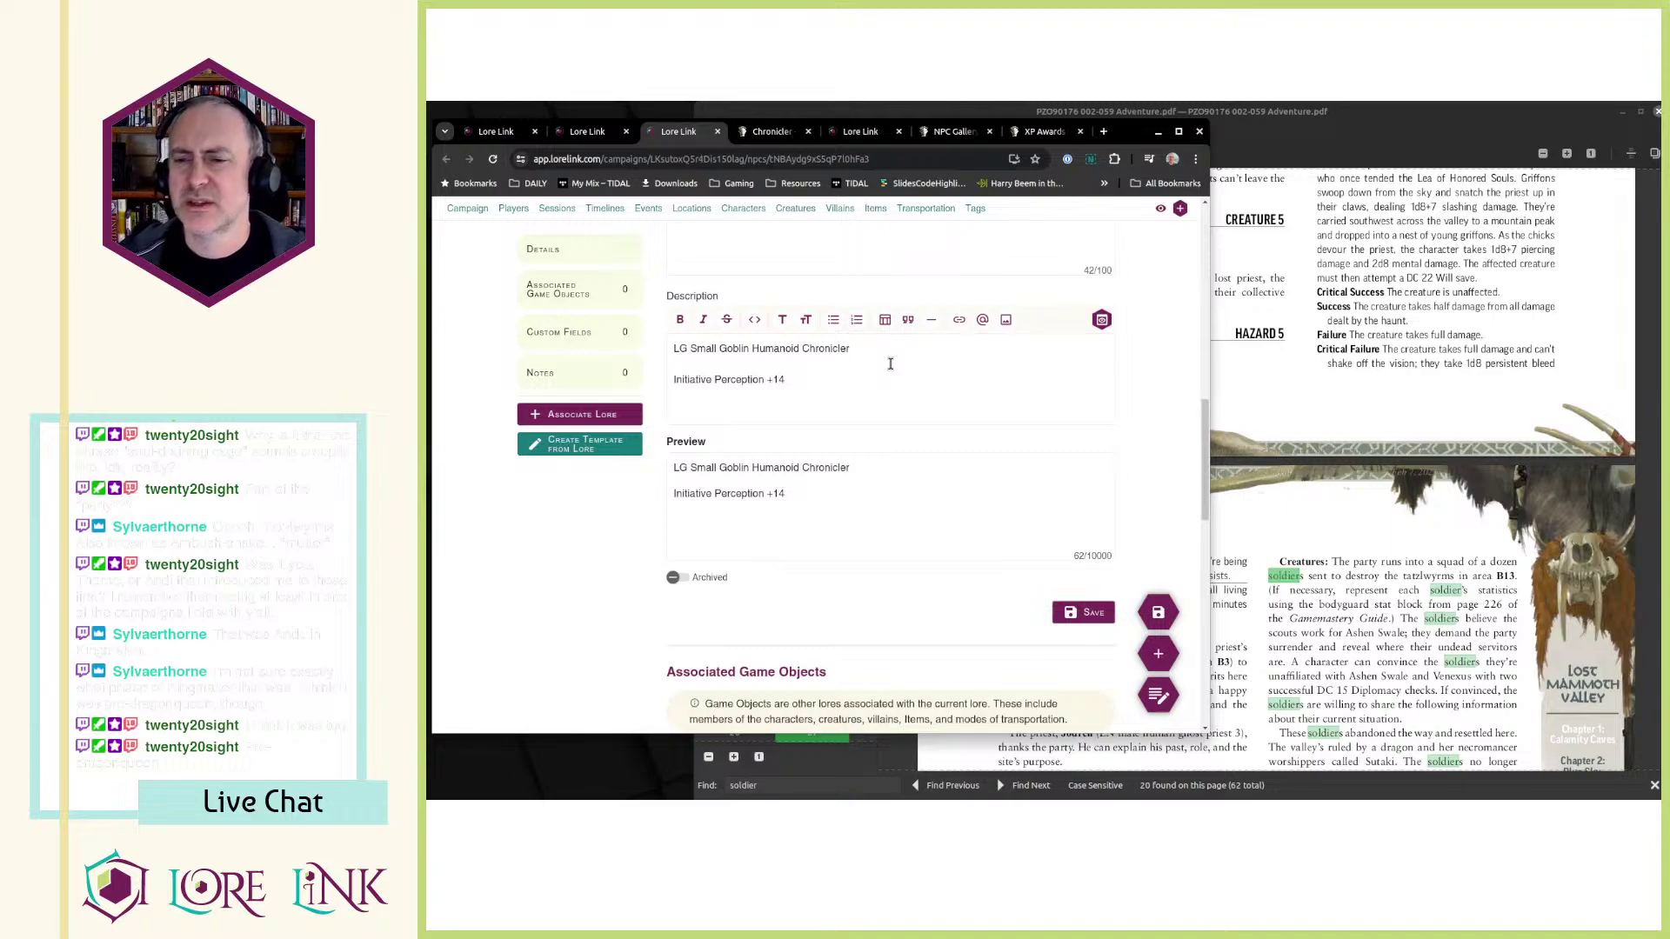
key(Return)
key(BackSpace)
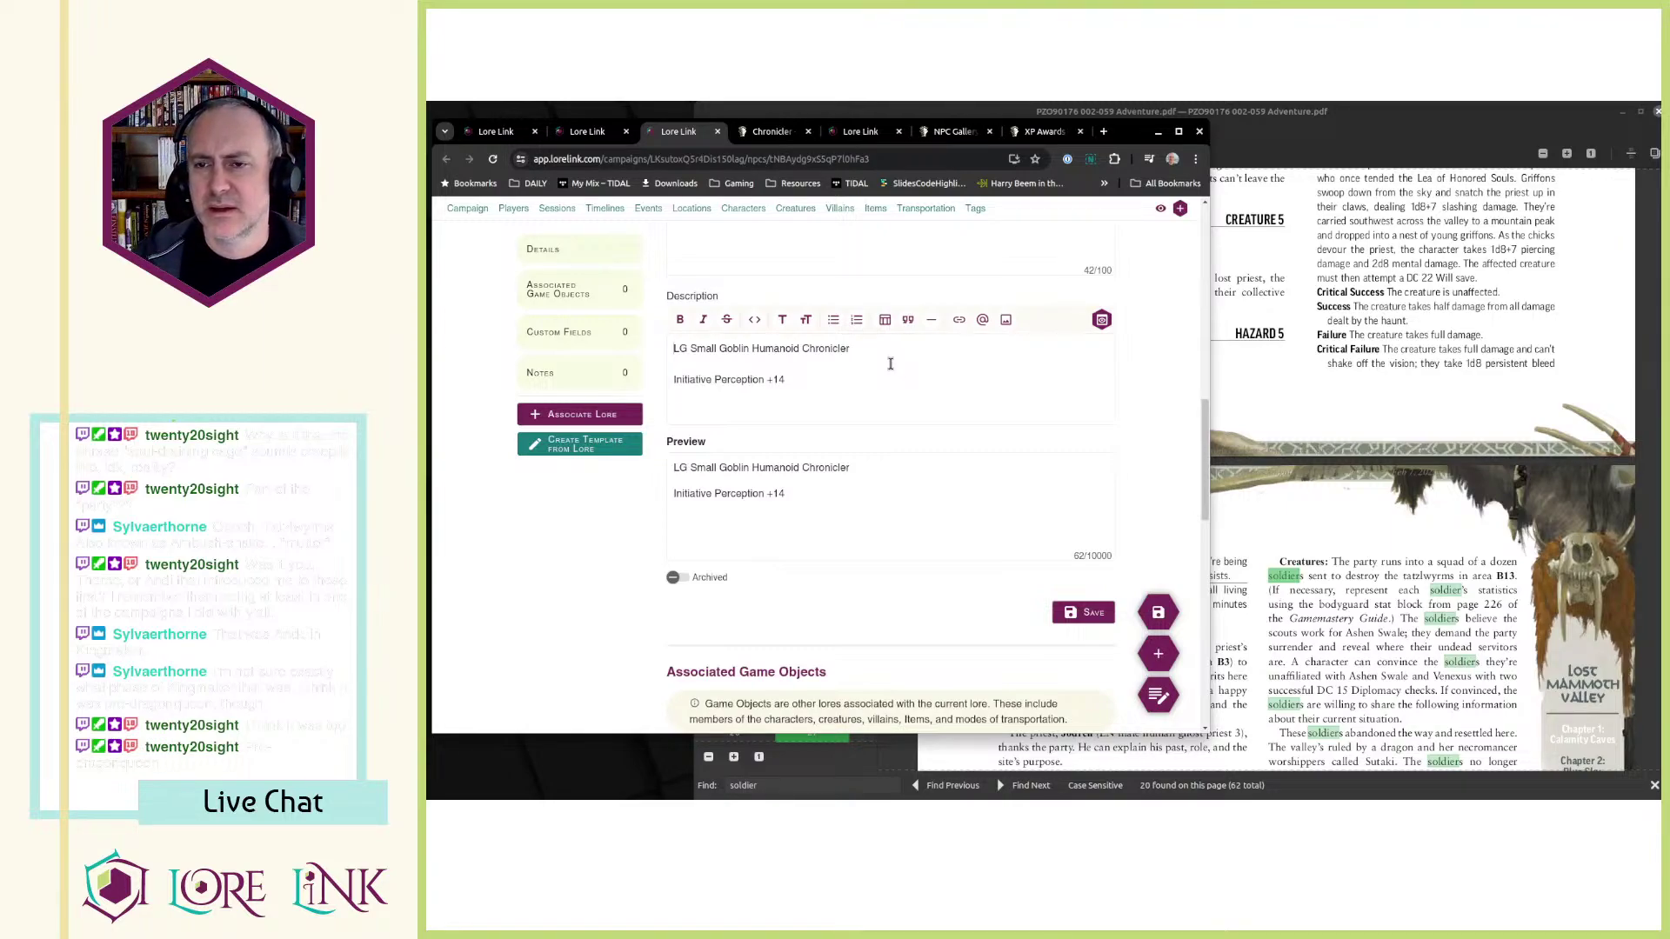
text([)
key(Return)
text(Bodill)
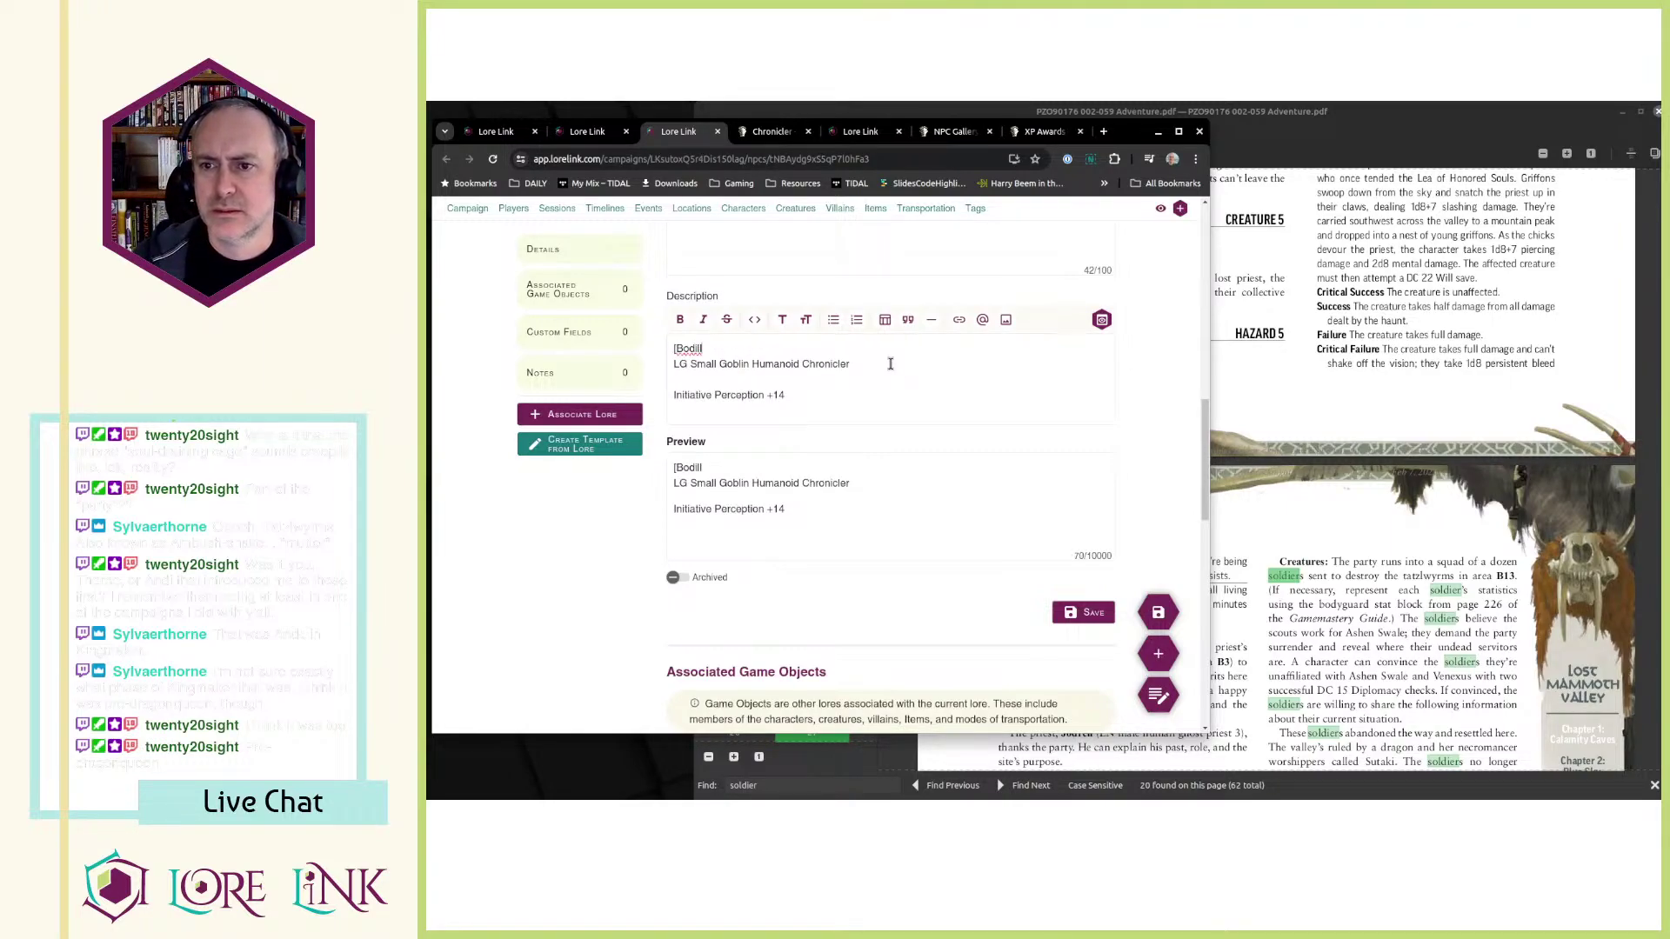
text(]()
key(ctrl+v)
text())
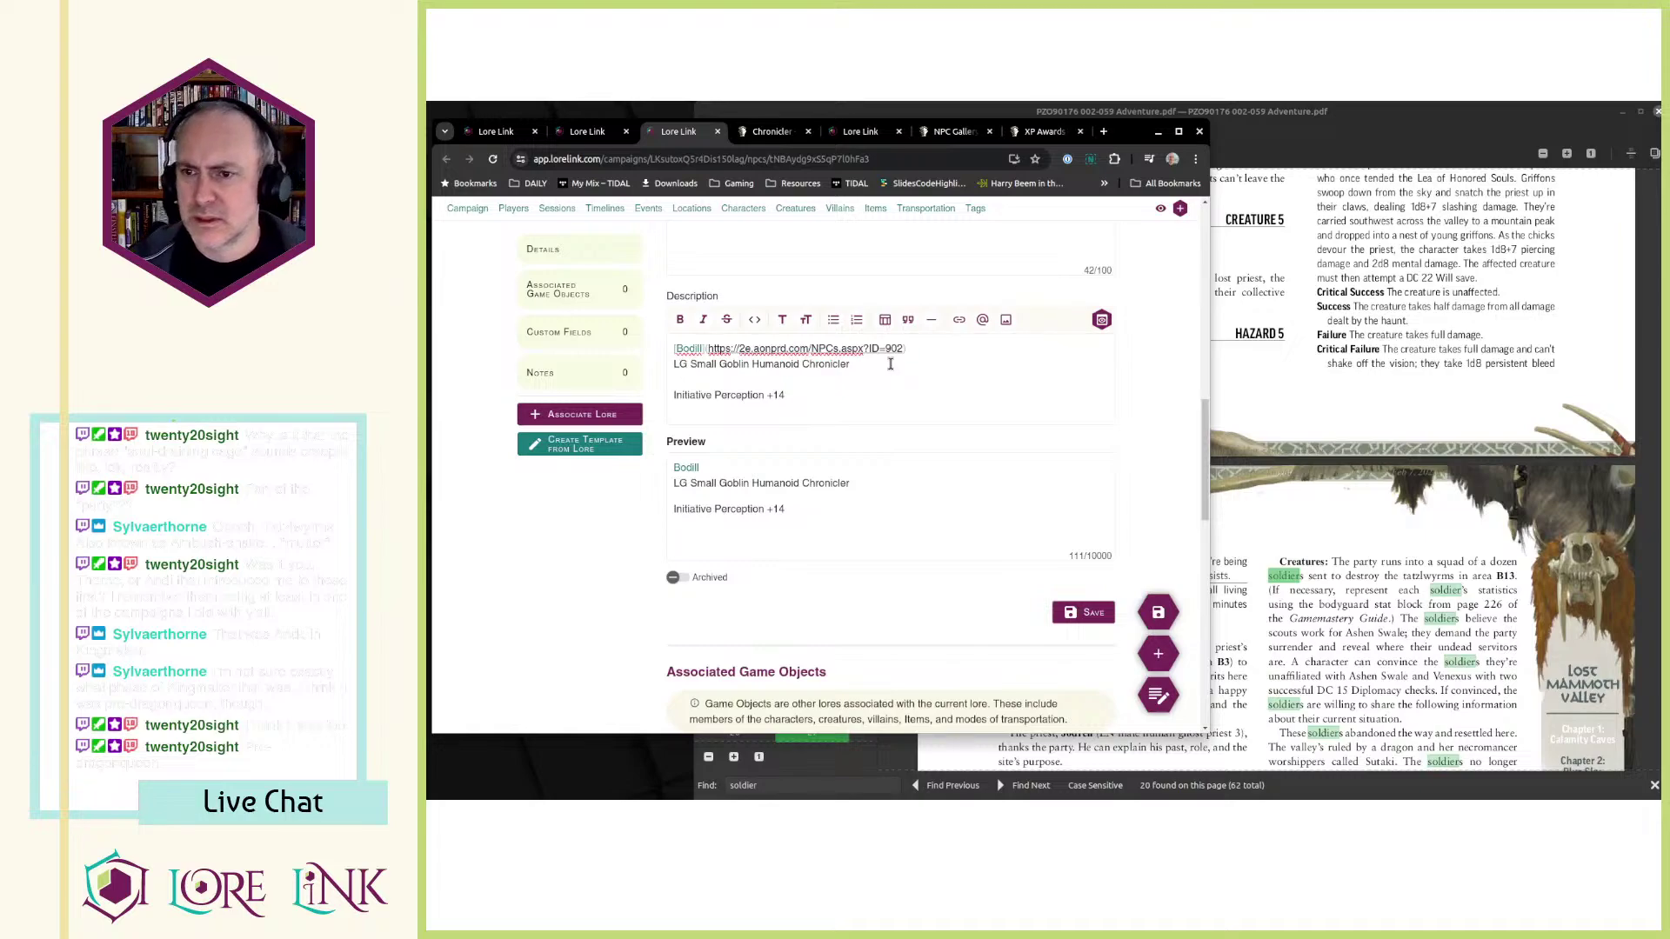
- Add the Chronicler's "AC 18; Fort +8, Ref +9, Will +9" and "HP 45" lines to Bodill's description, save, and close the entry
key(ctrl+Tab)
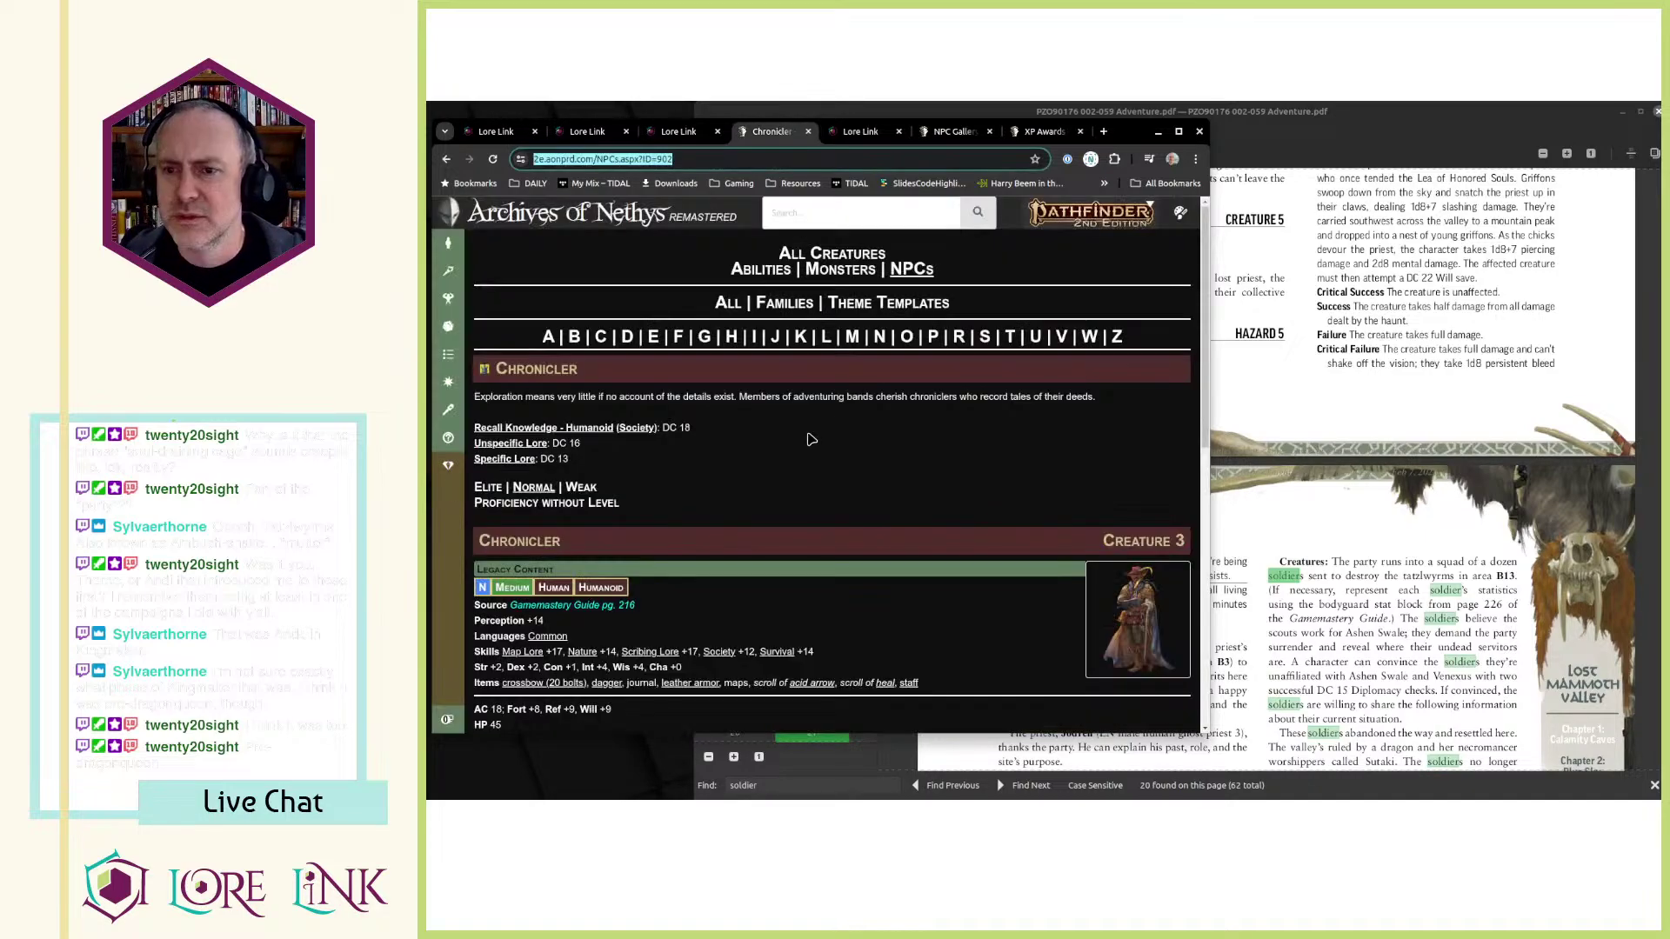
scroll(670, 468, down, 3)
drag(519, 494, 468, 482)
key(ctrl+c)
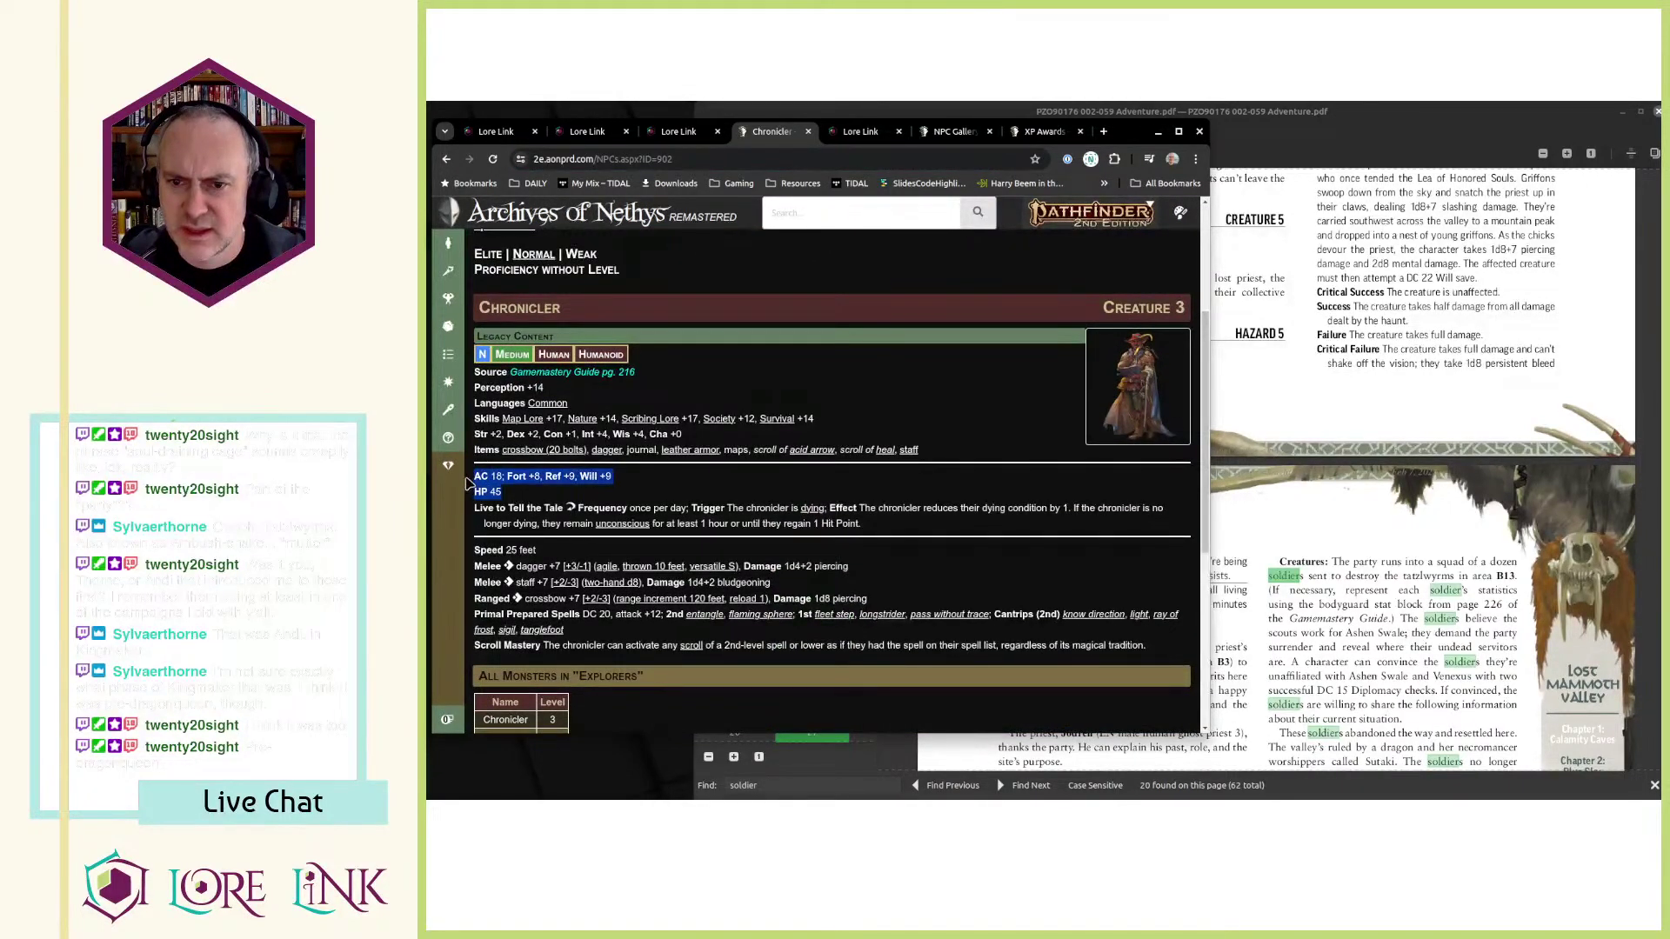
key(ctrl+shift+Tab)
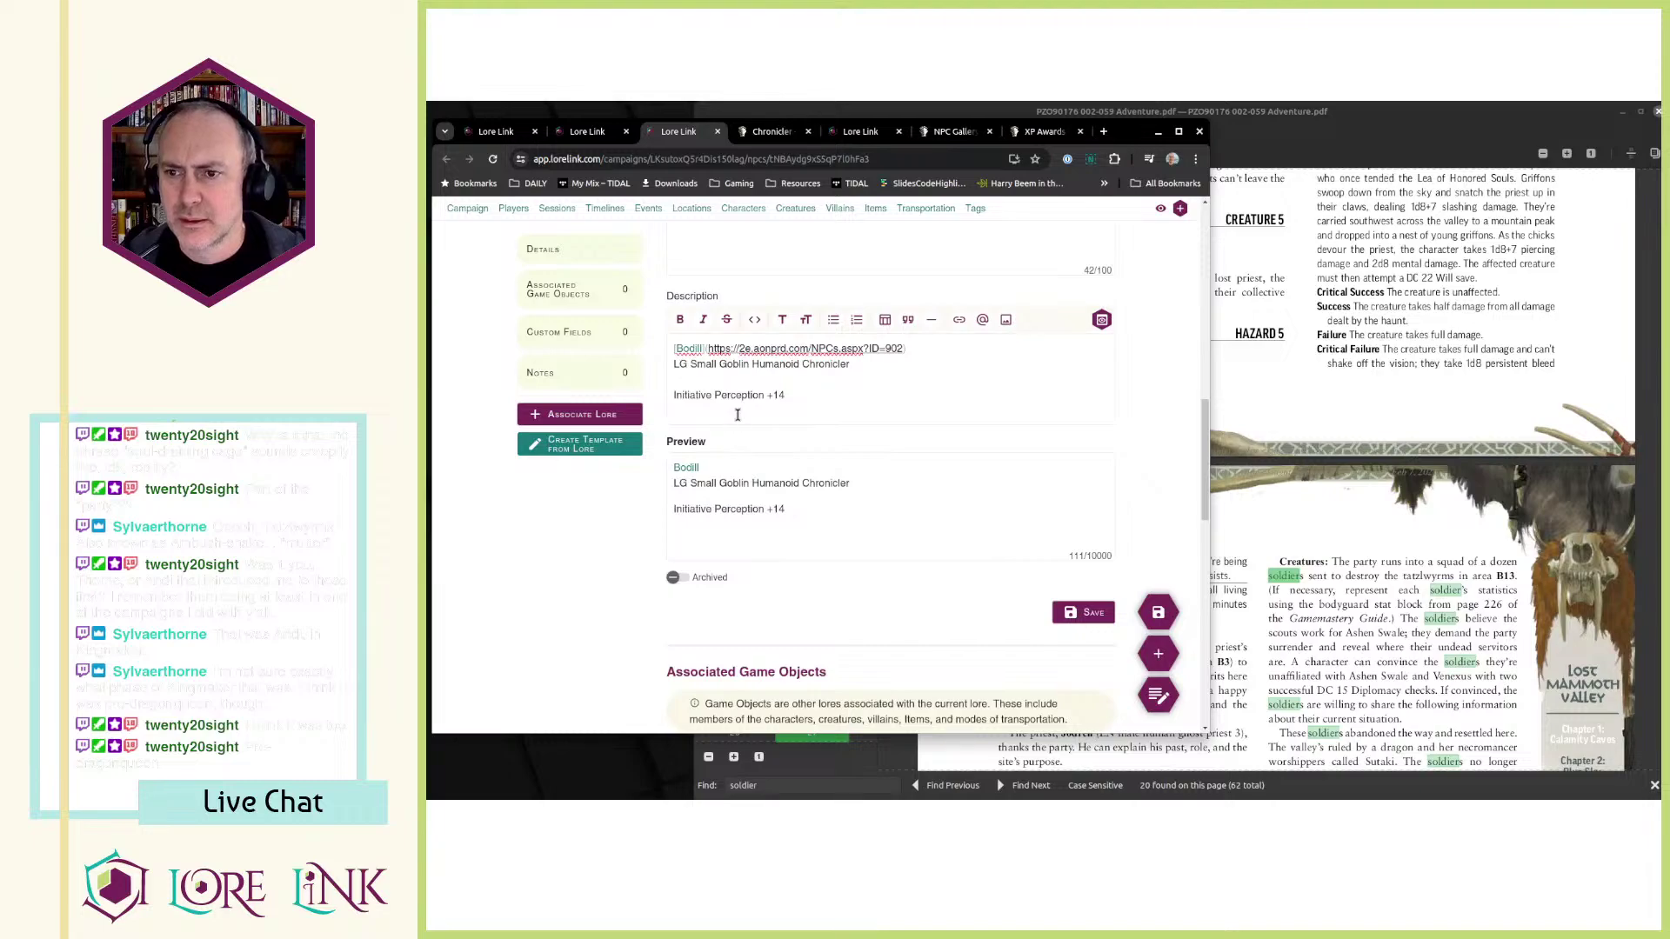
key(ctrl+v)
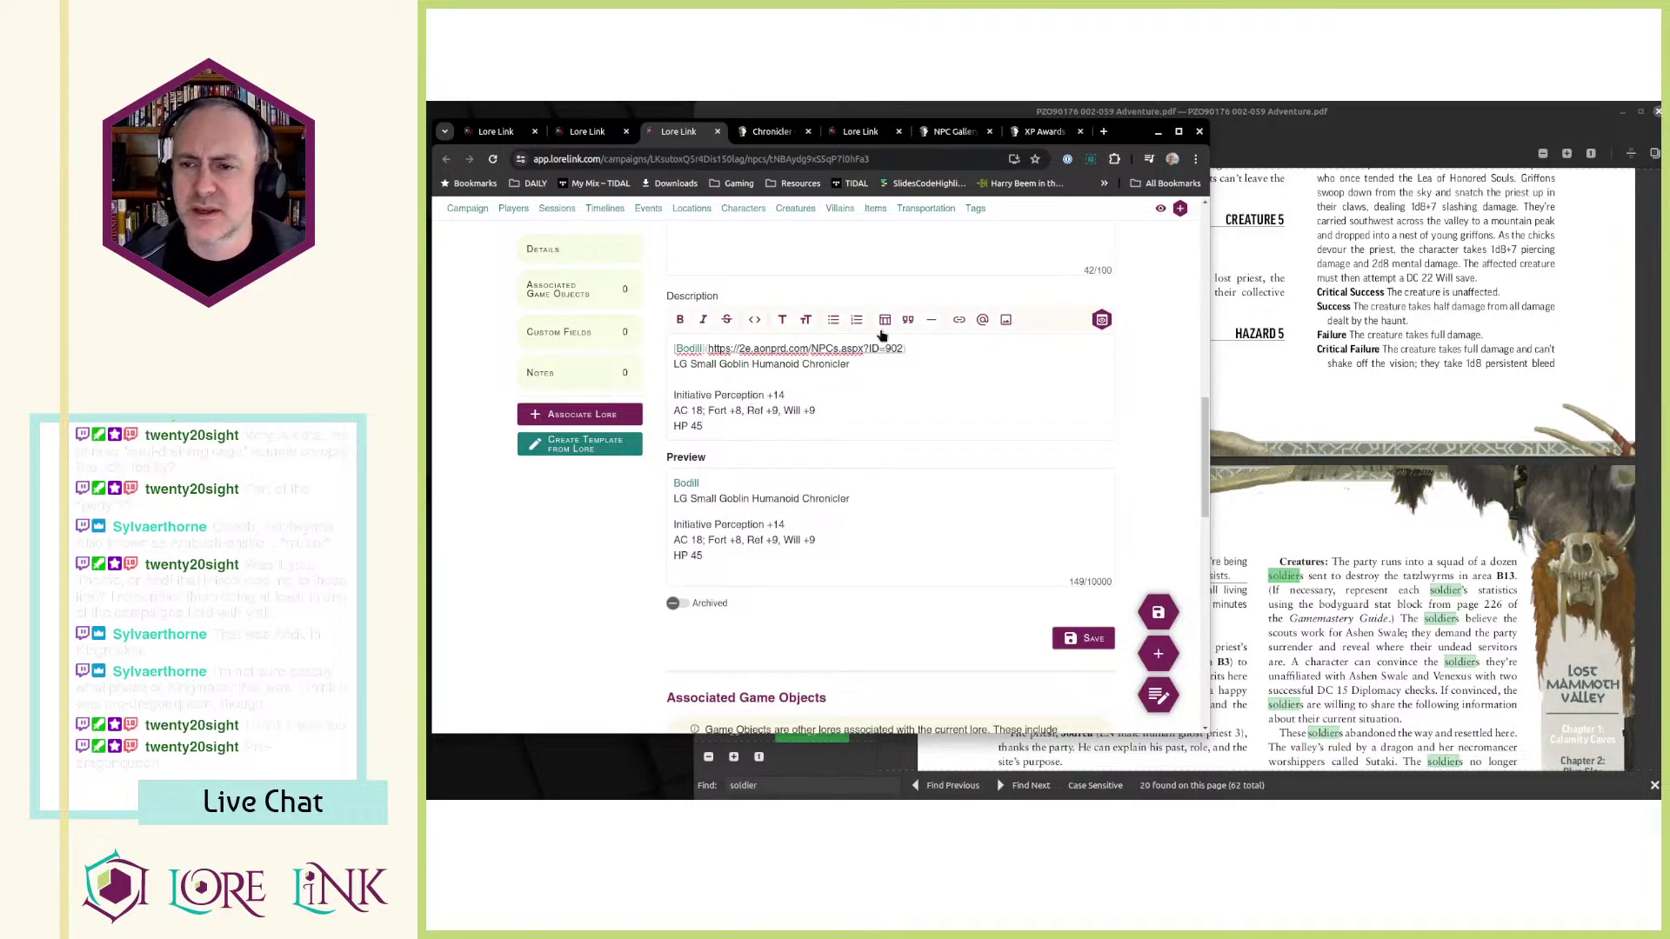
click(1157, 612)
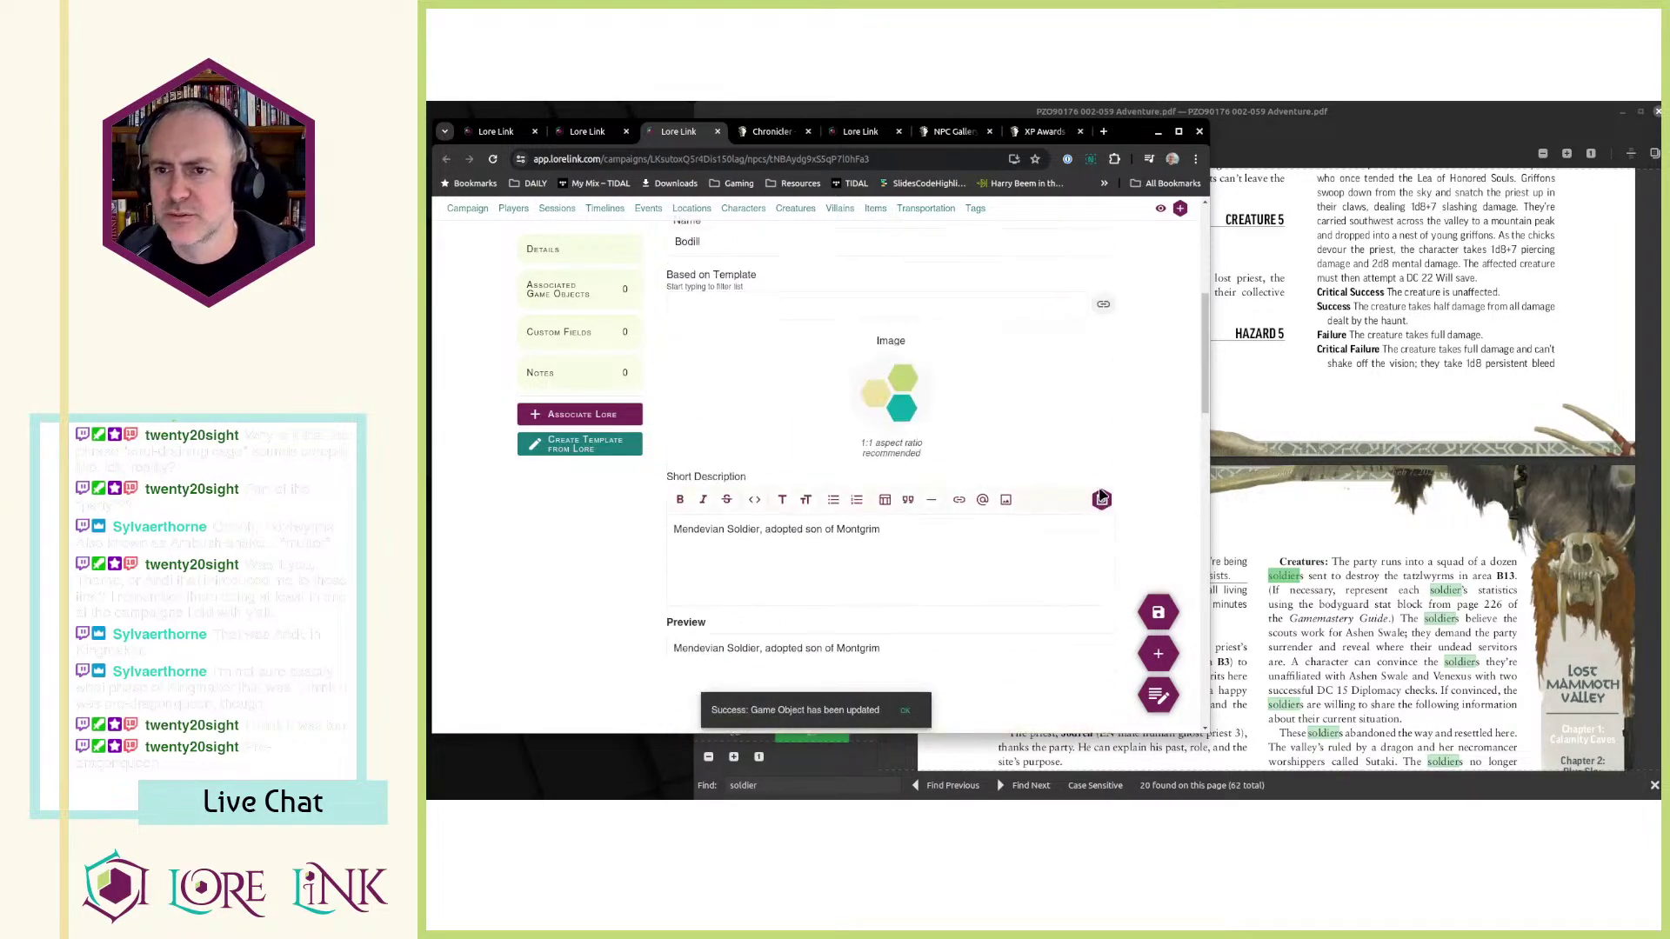
key(ctrl+w)
key(ctrl+shift+Tab)
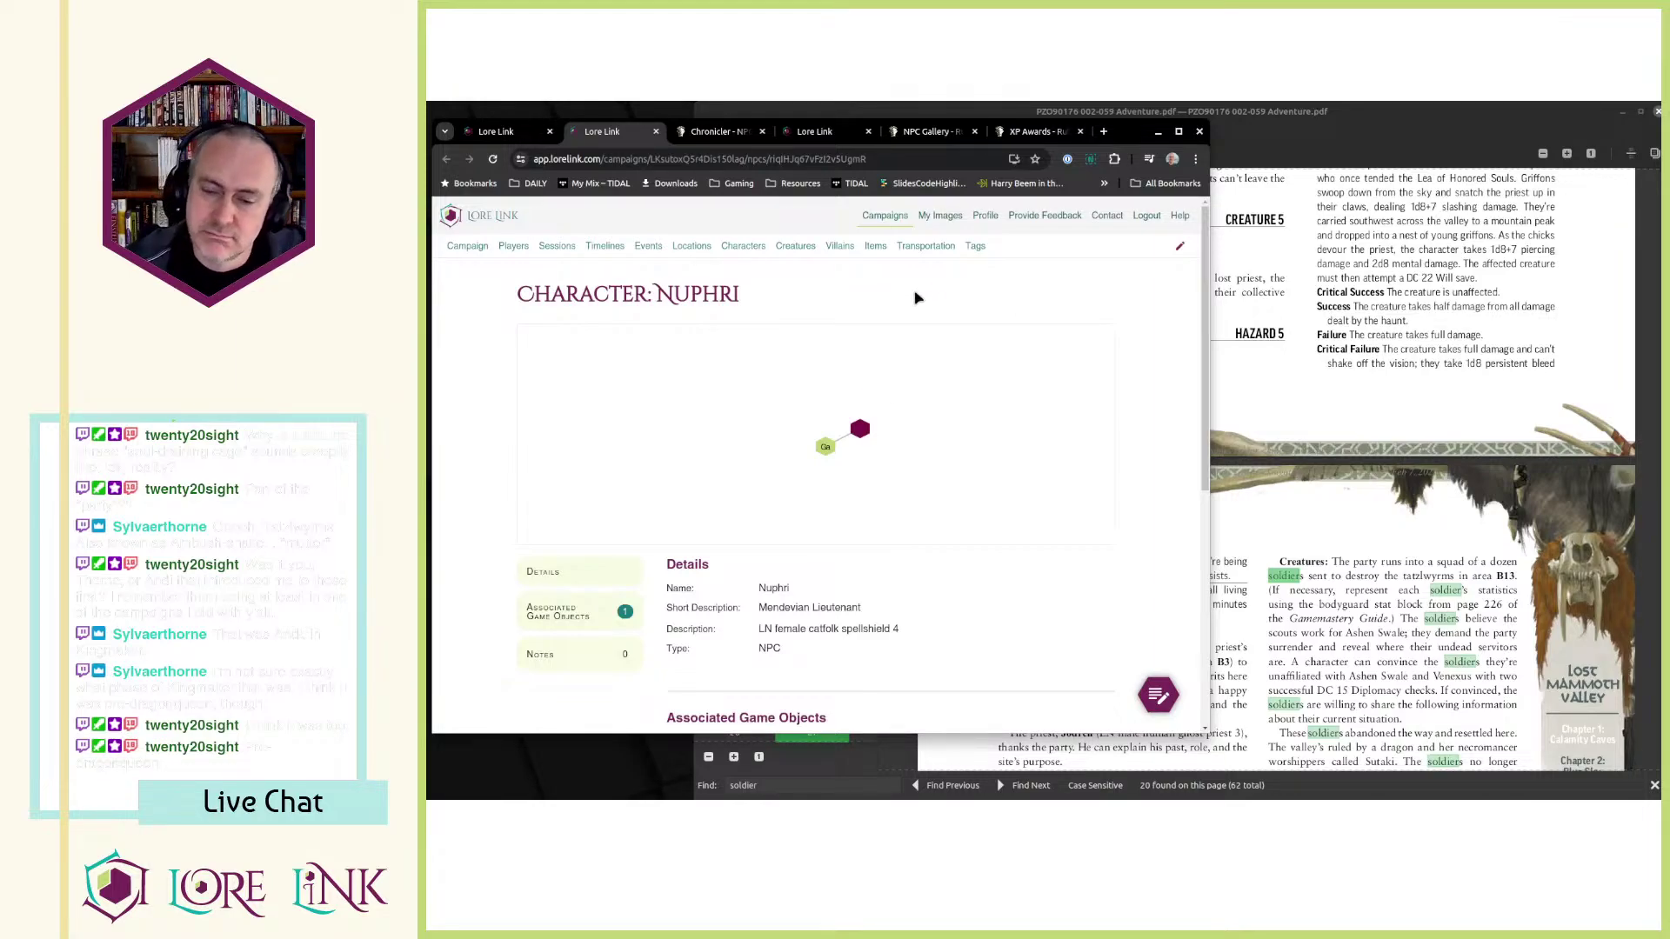
- Review Nuphri's character entry and copy the word "spellshield" from the description
scroll(854, 422, down, 2)
scroll(853, 422, down, 2)
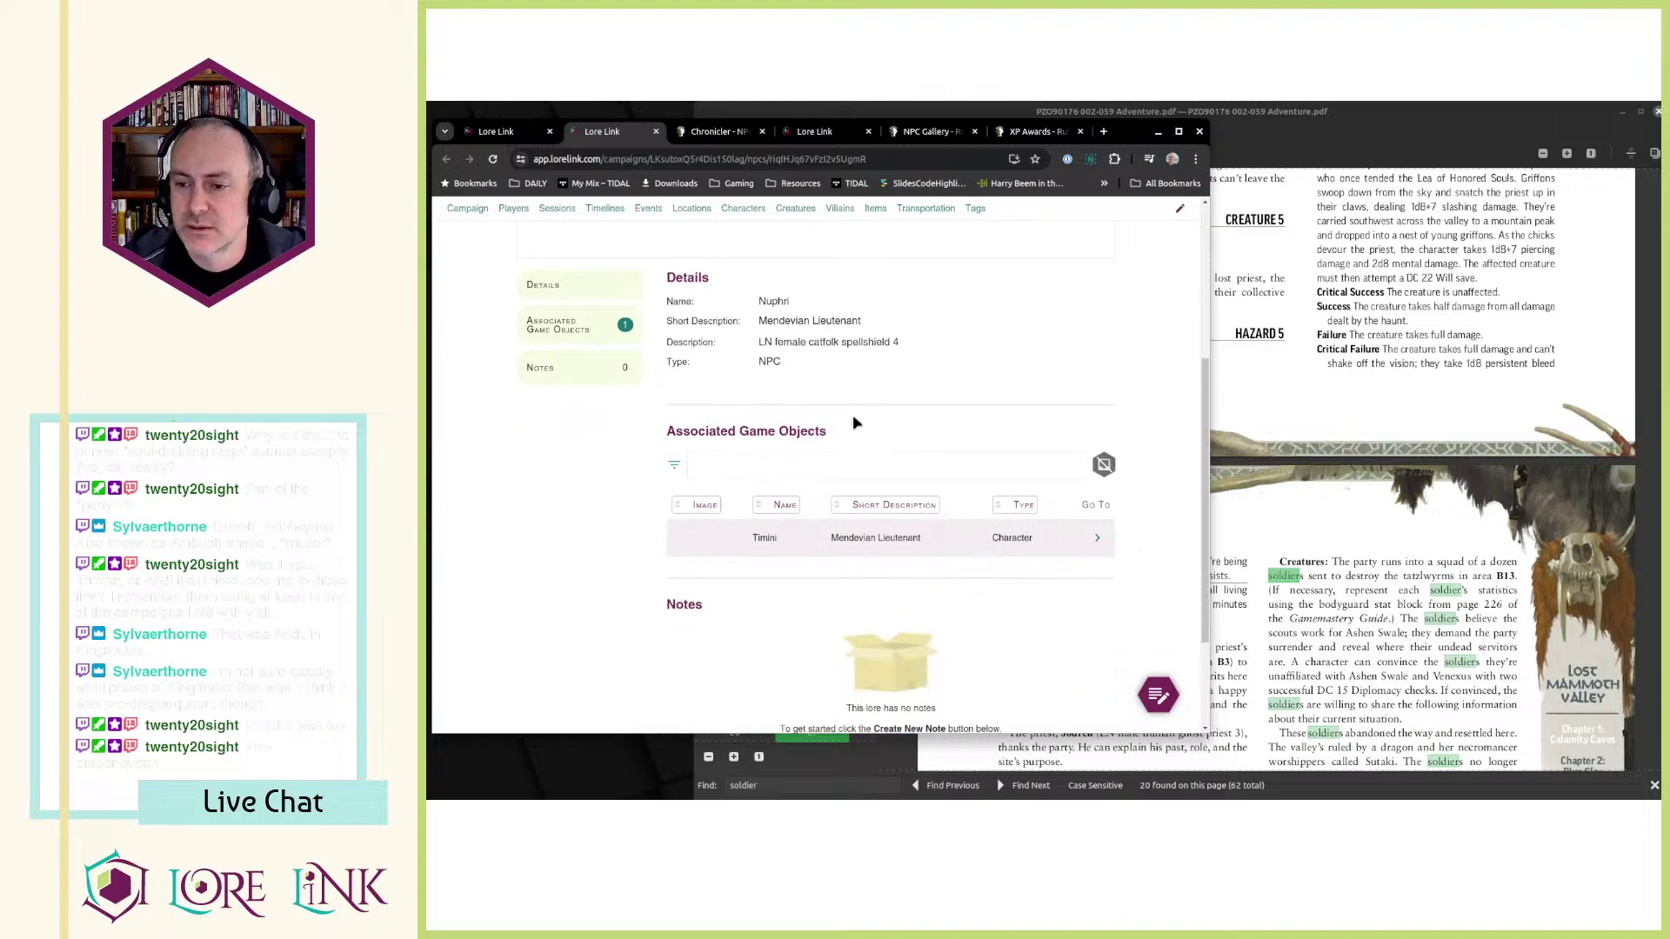
scroll(853, 423, up, 3)
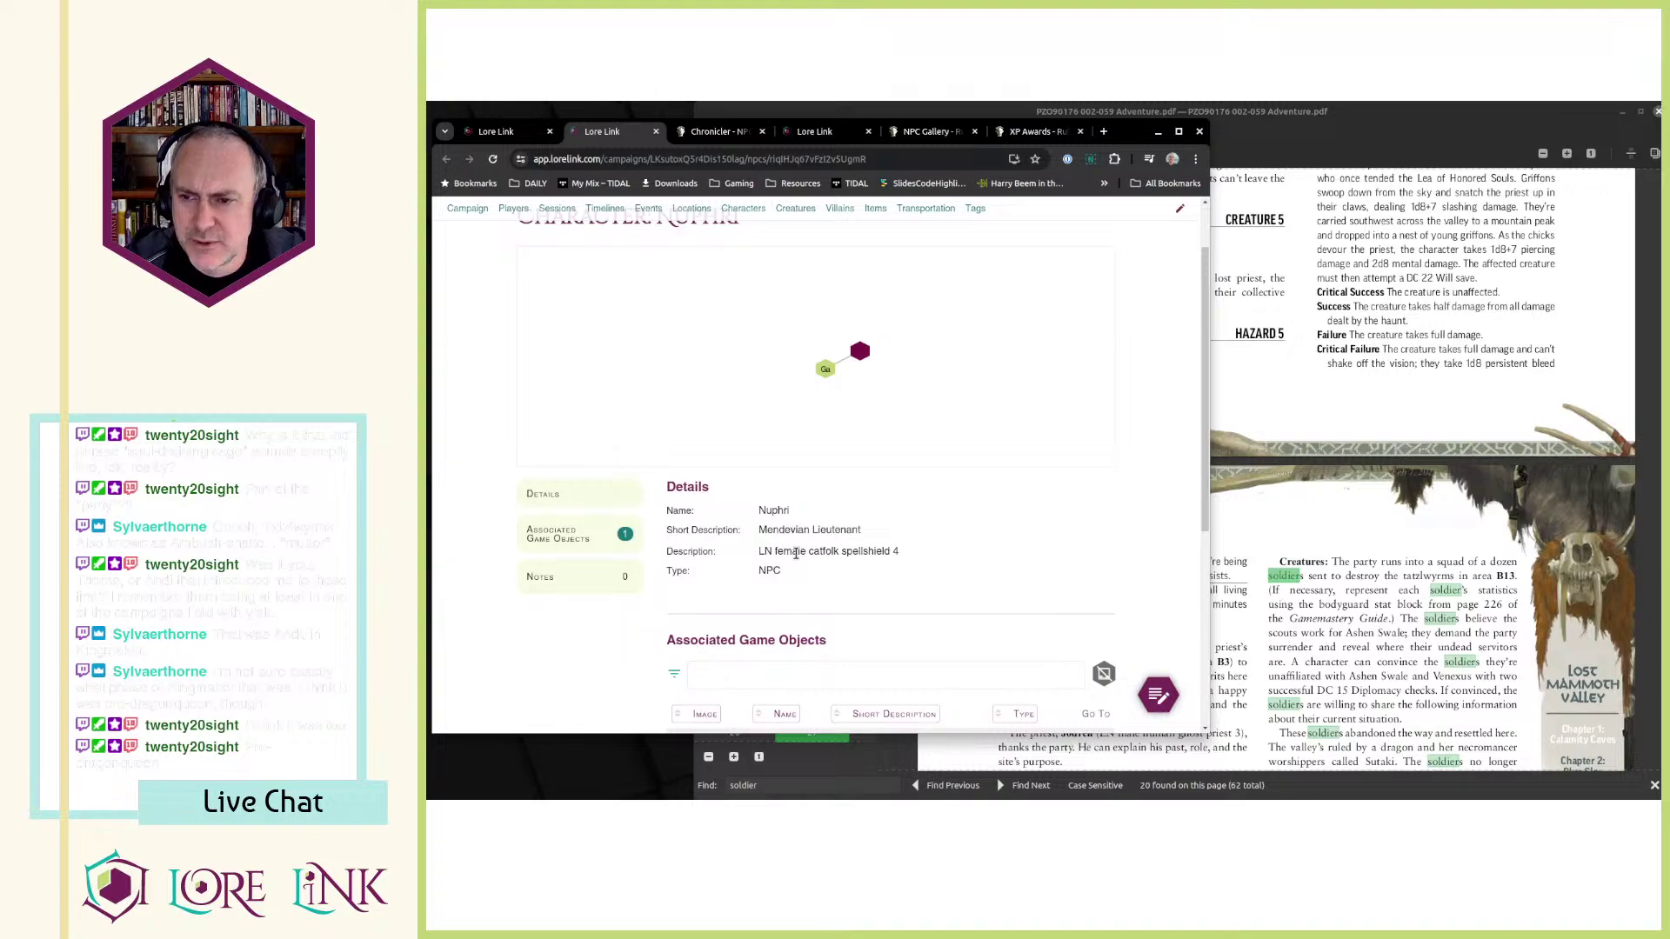
double_click(856, 553)
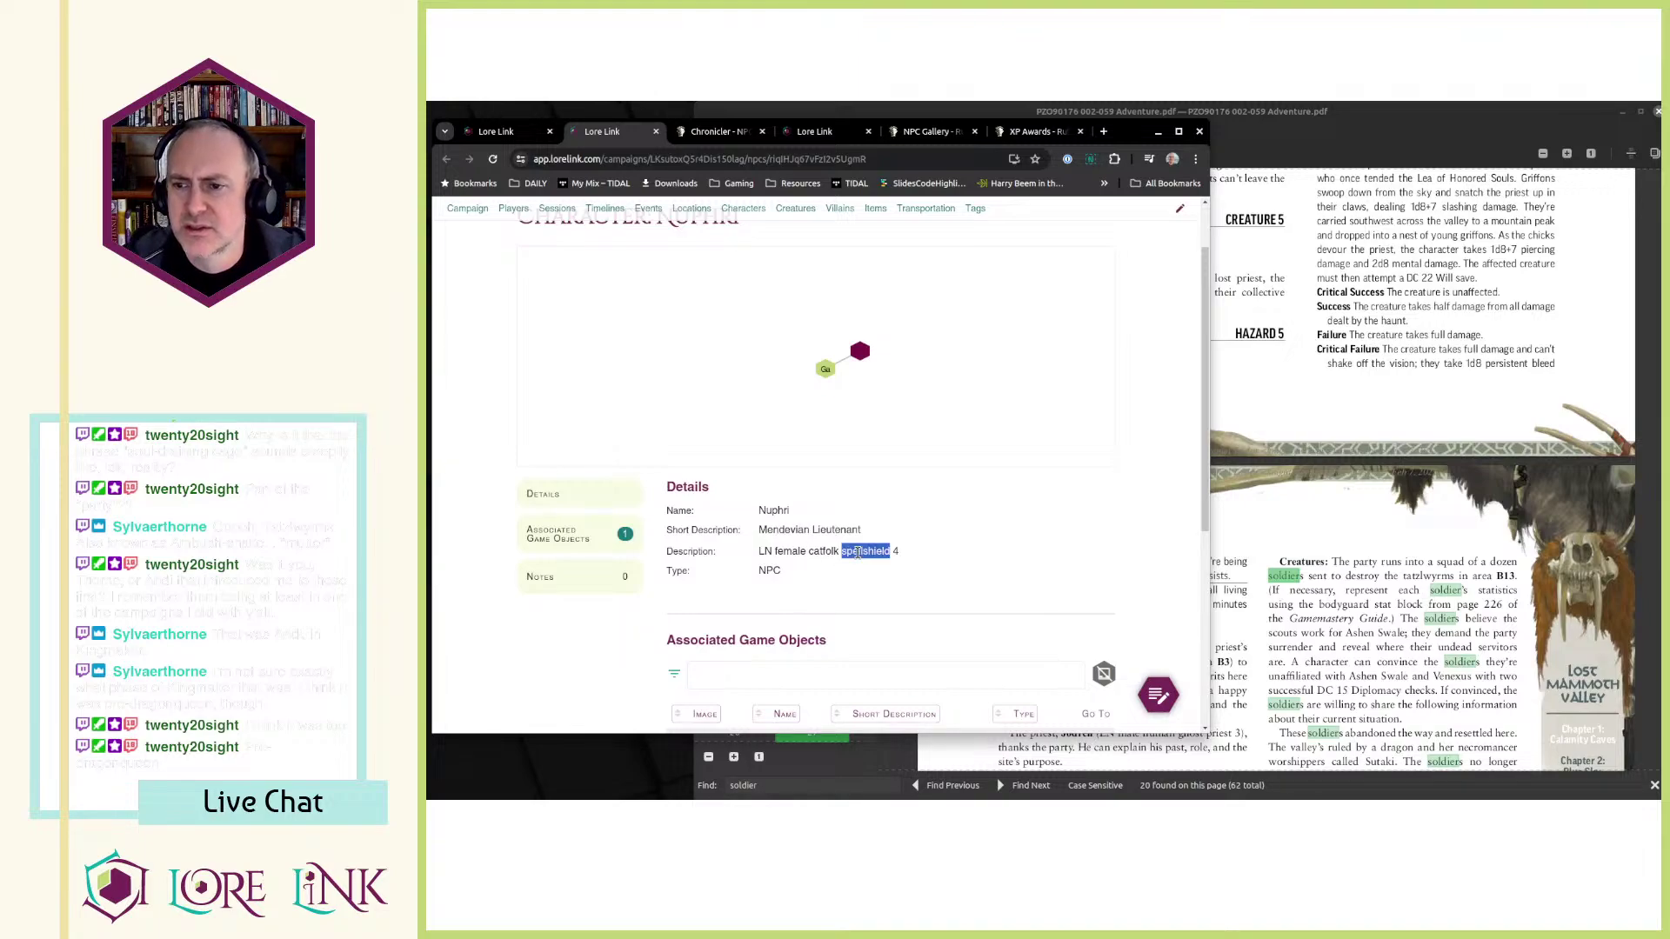
key(ctrl+c)
- Search Archives of Nethys for "spellshield", retry the lookup, and return to Nuphri's entry
key(ctrl+Tab)
click(879, 213)
key(ctrl+v)
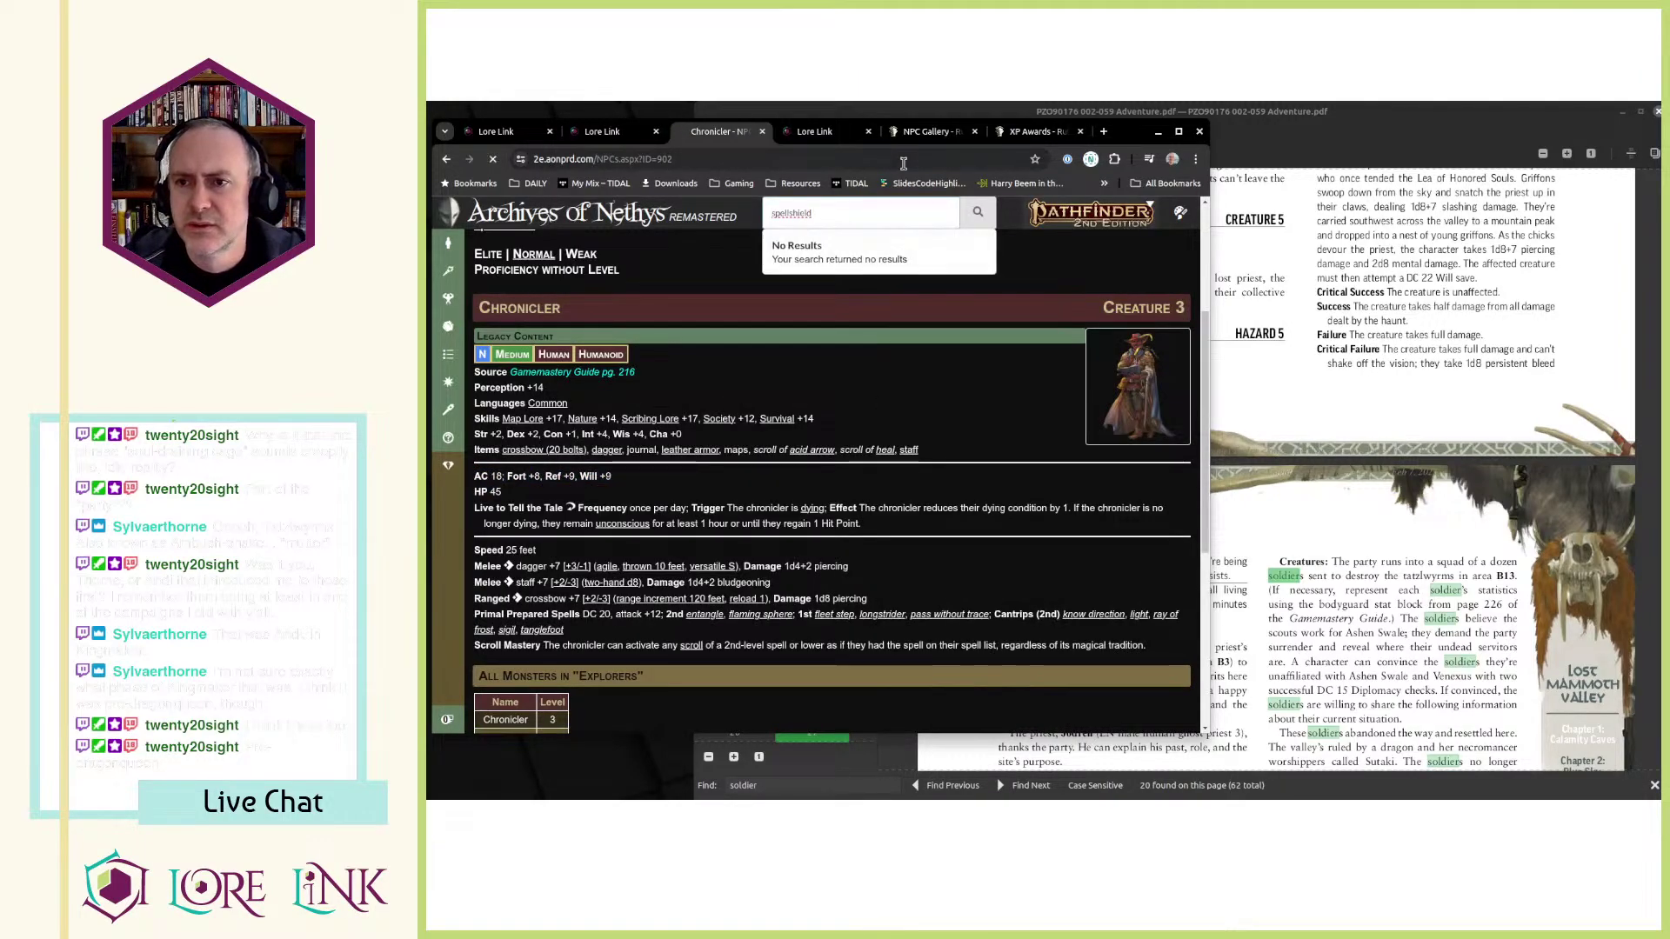
key(Return)
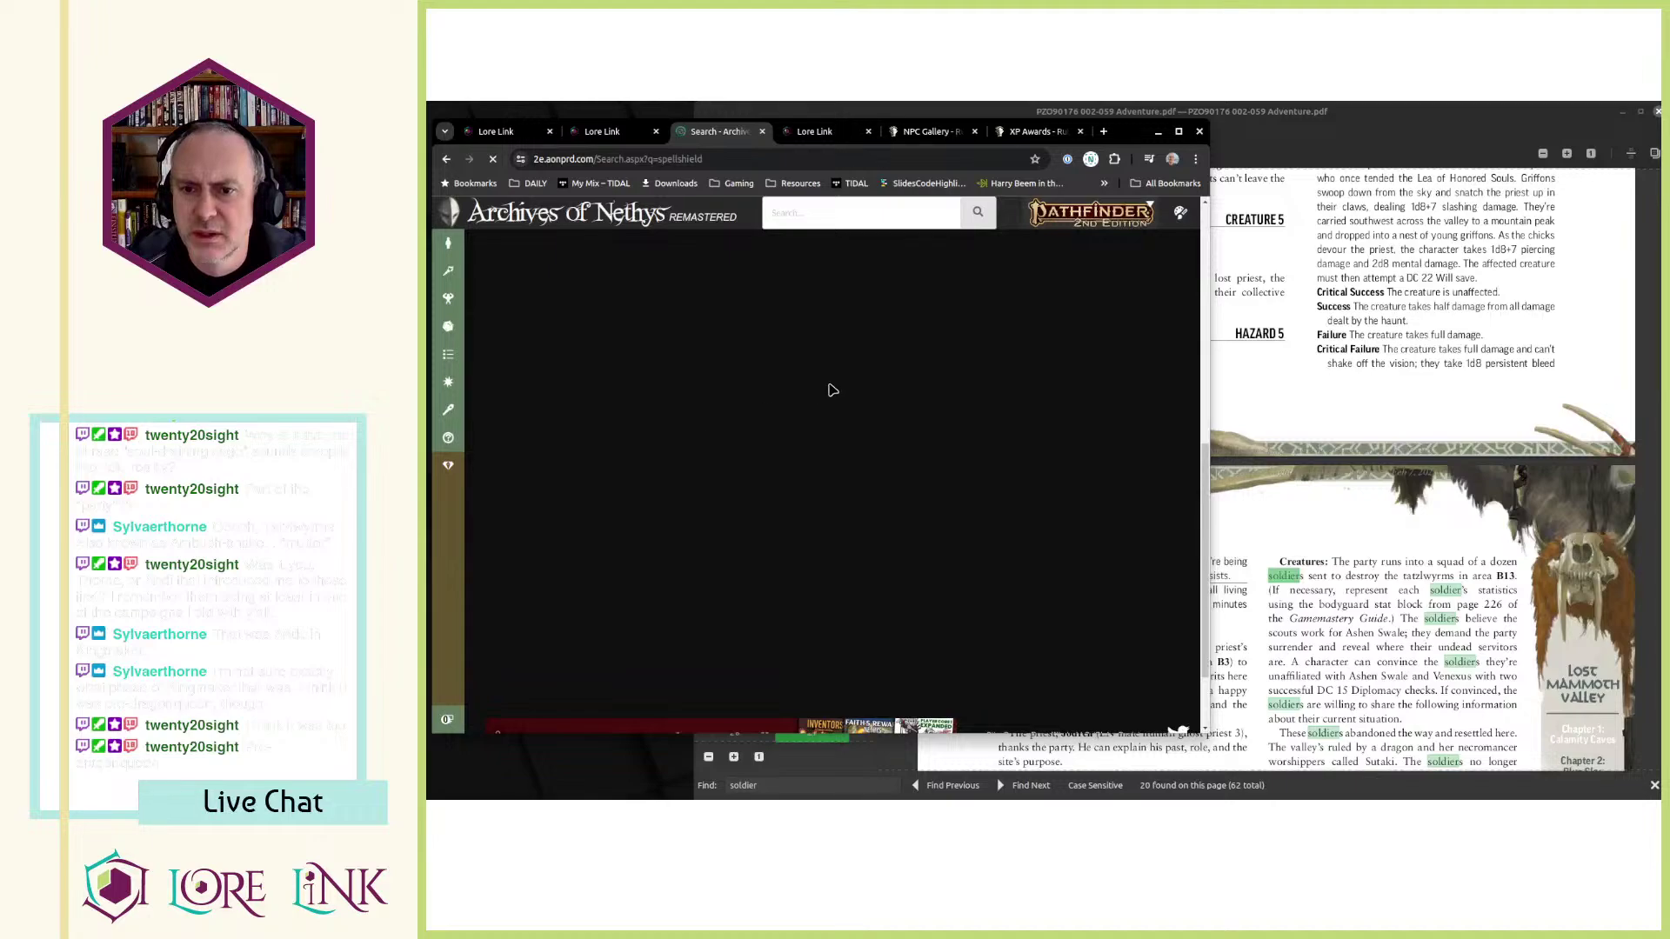
scroll(850, 358, down, 5)
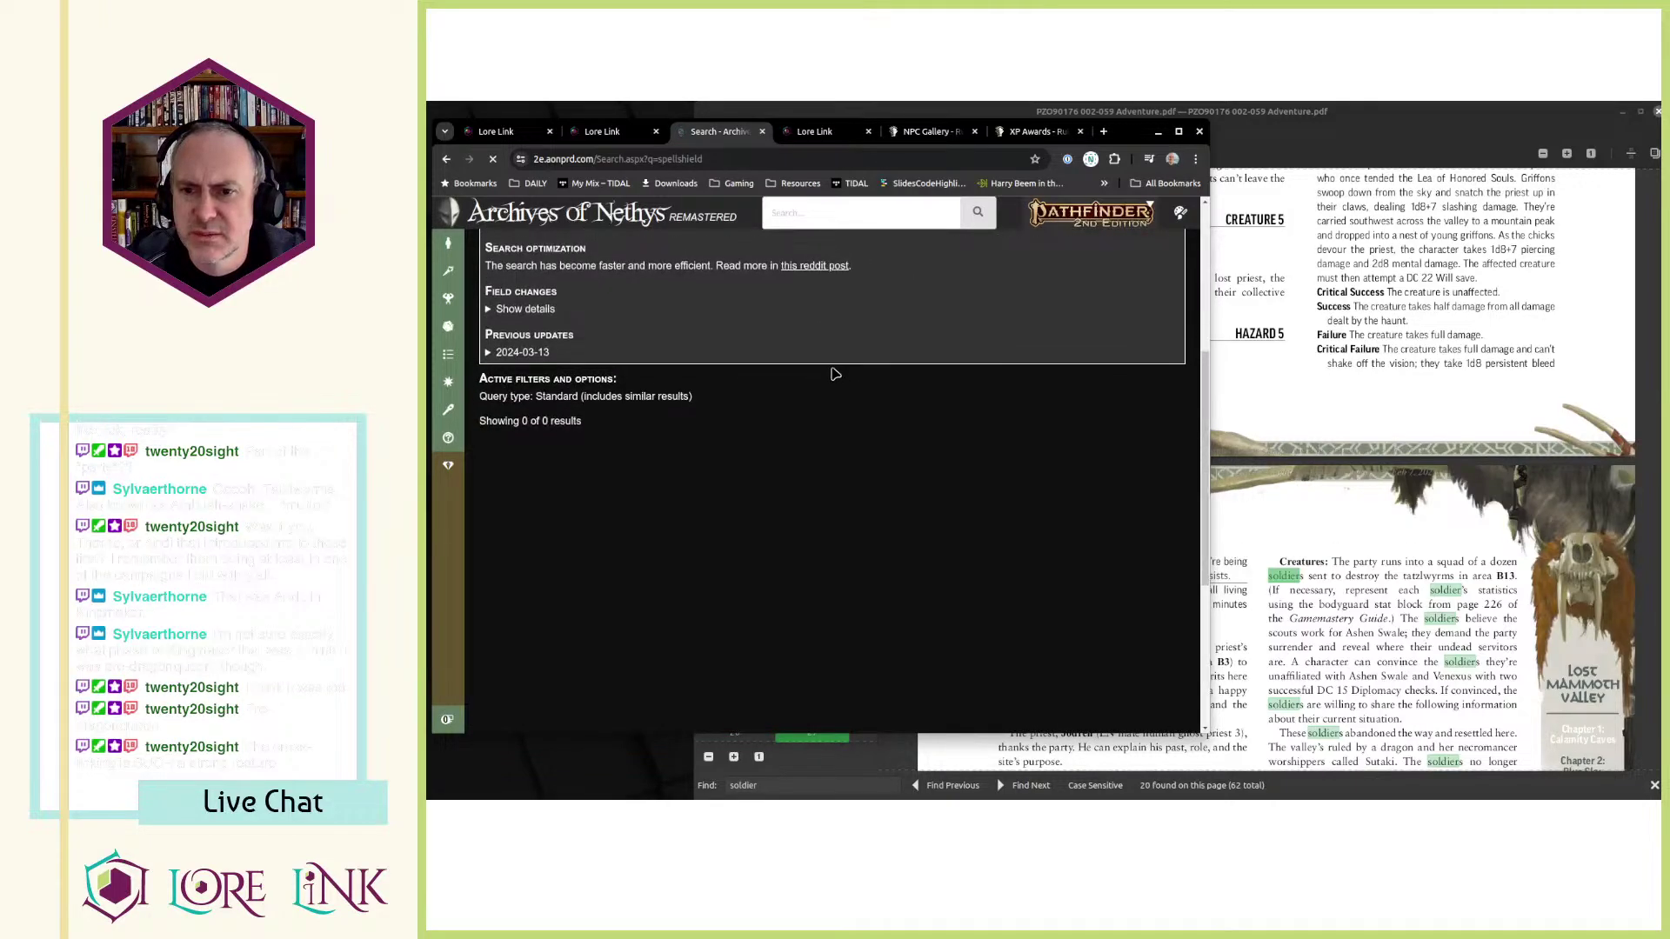
scroll(850, 358, up, 5)
click(811, 213)
key(ctrl+v)
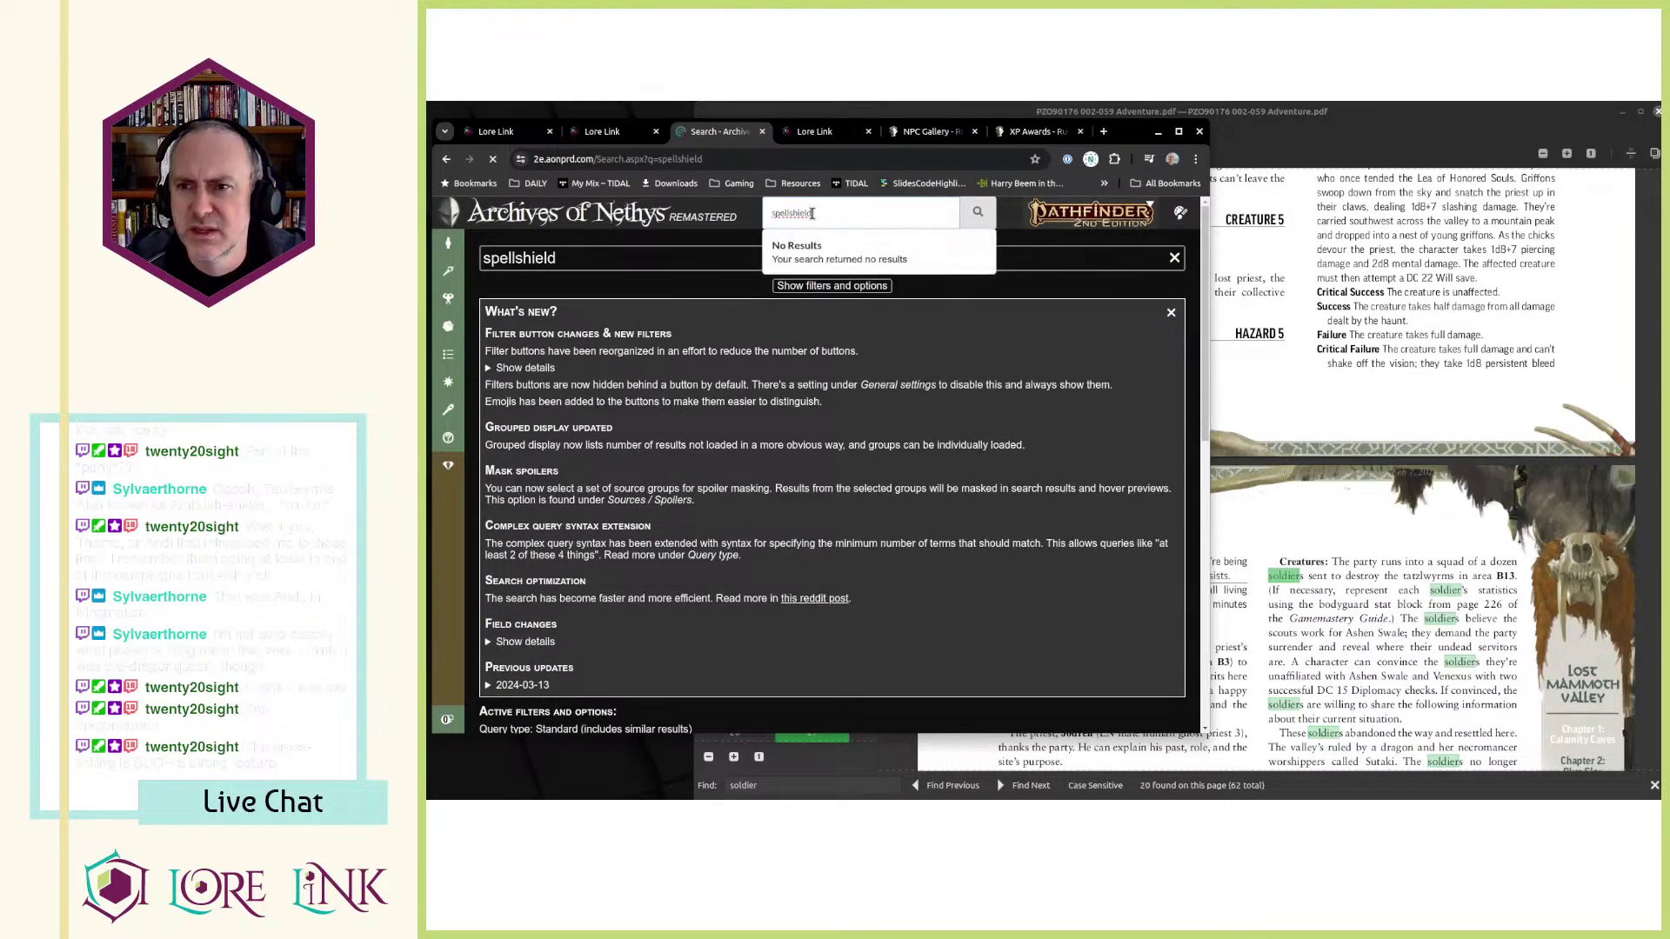
key(ctrl+shift+Tab)
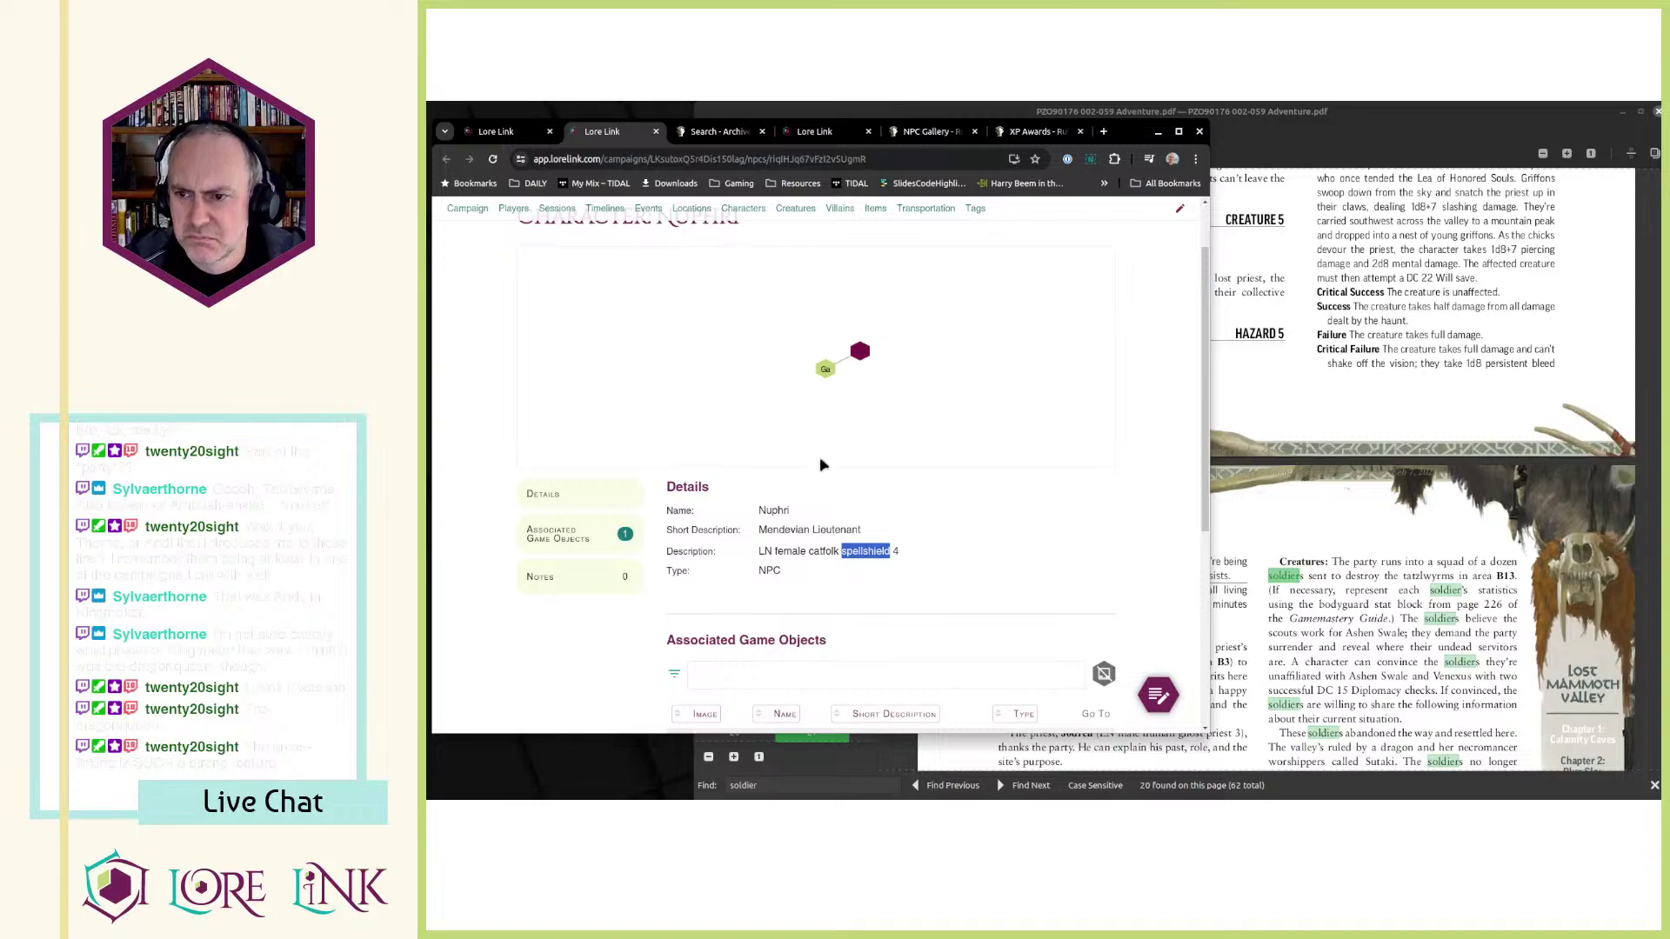
- Search the adventure PDF for "spellshield"
click(1404, 576)
key(ctrl+f)
text(spellshield)
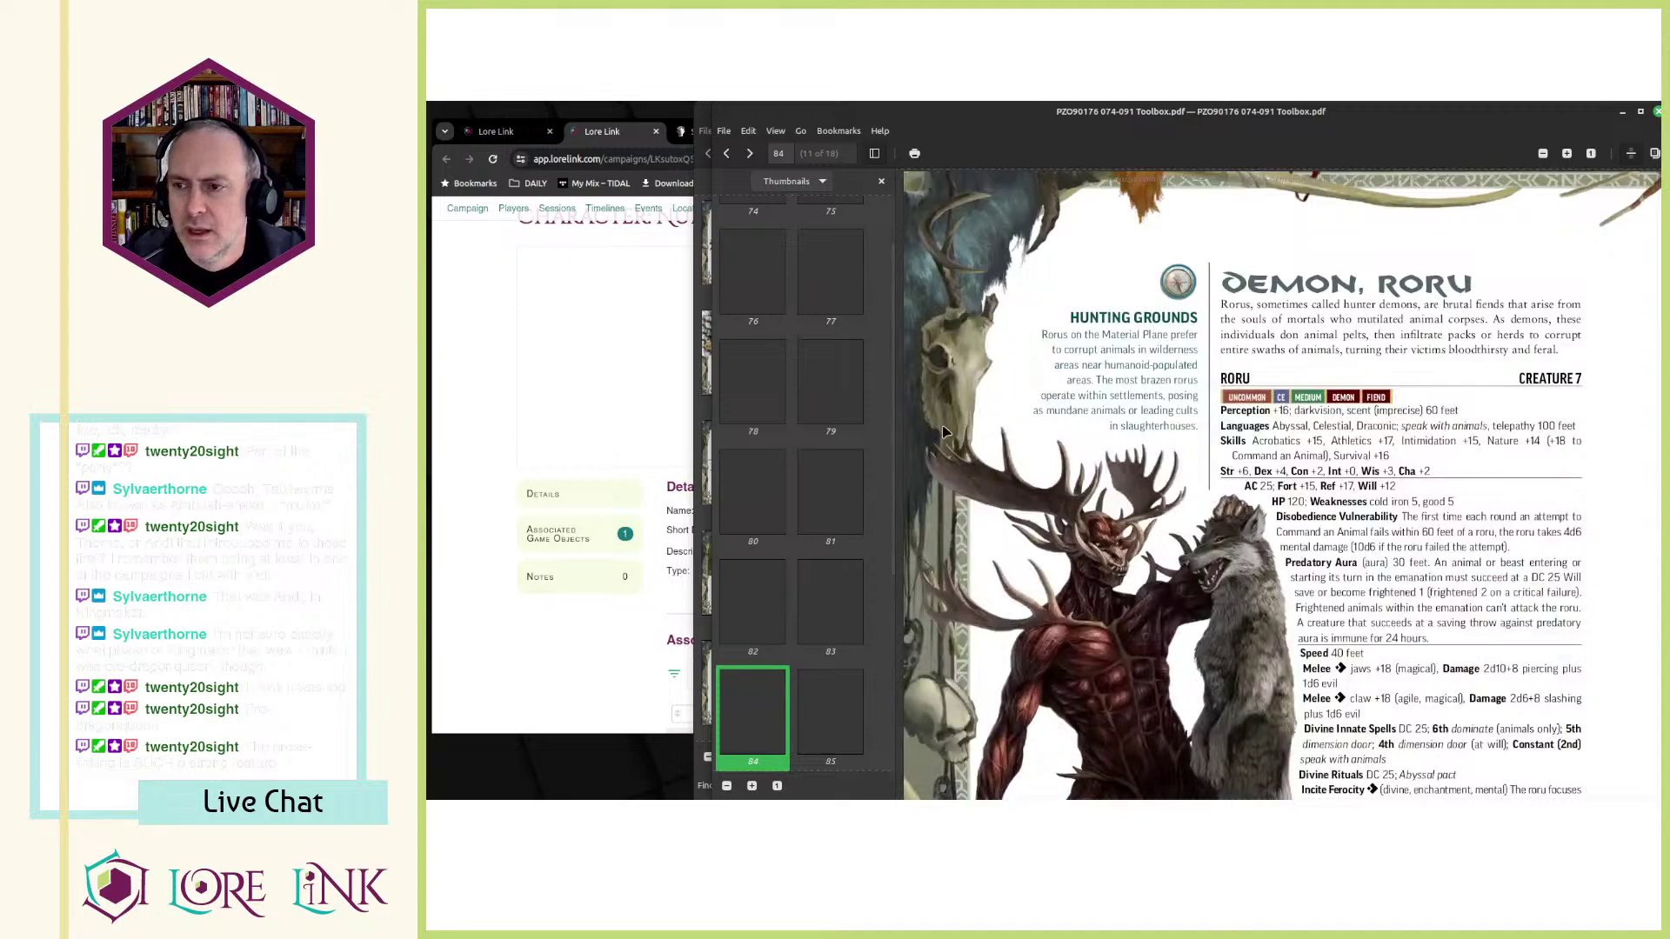
- In the Toolbox PDF, go back to page 75, where the Adventure Toolbox chapter starts
scroll(756, 530, down, 5)
scroll(760, 532, up, 8)
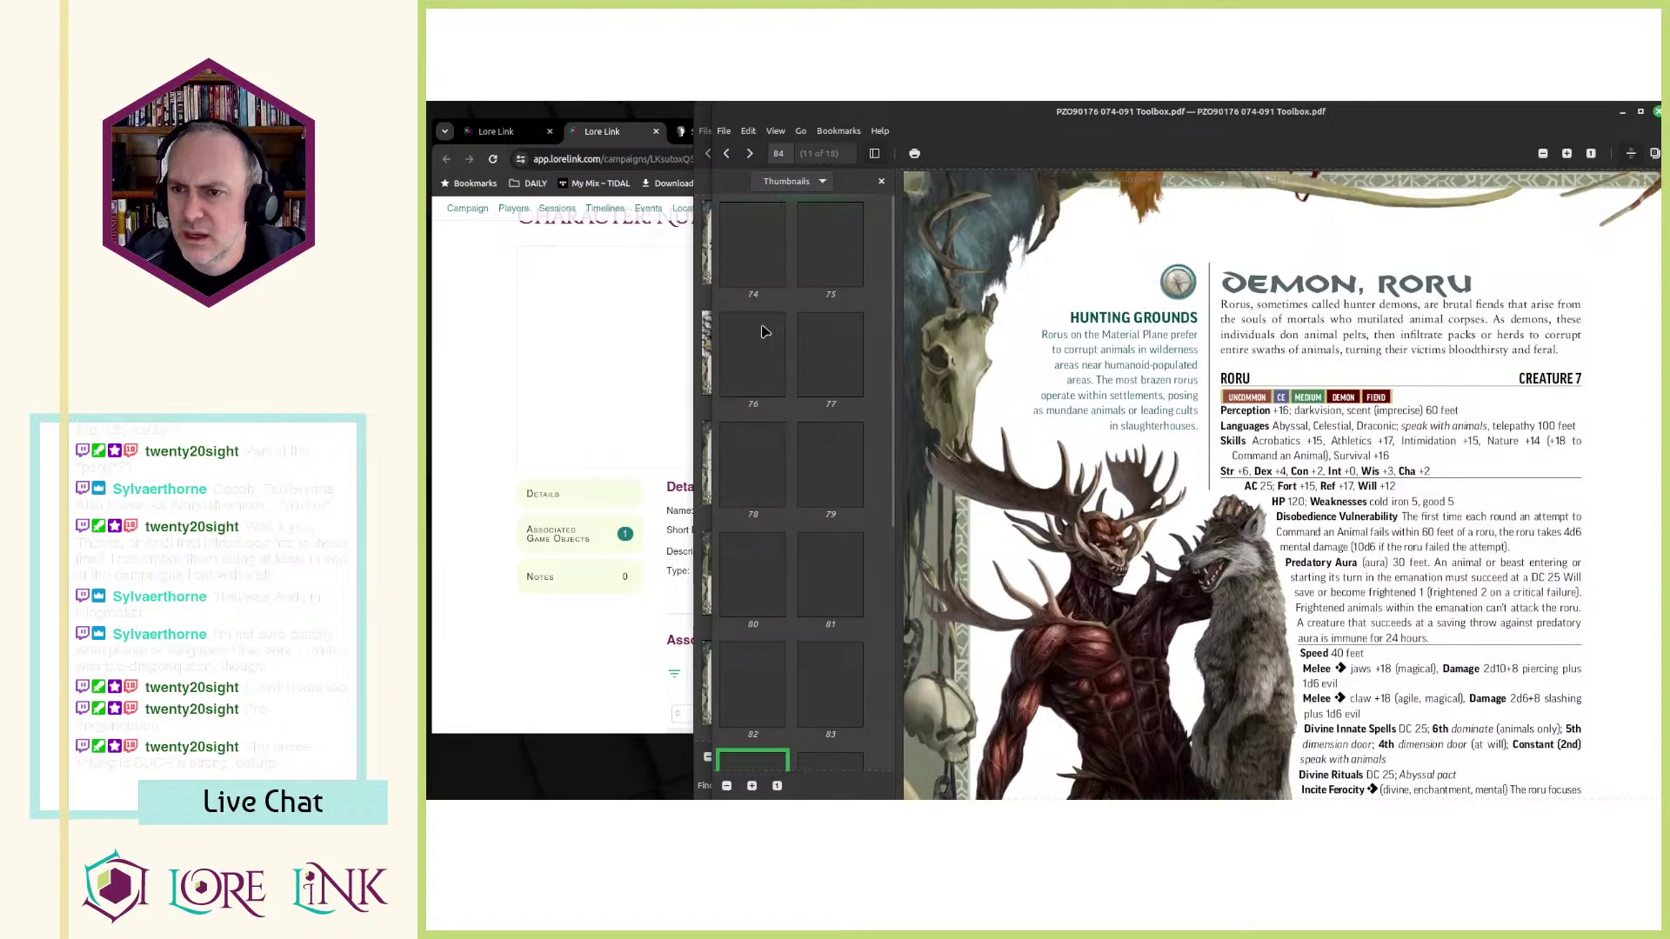
click(752, 269)
click(830, 252)
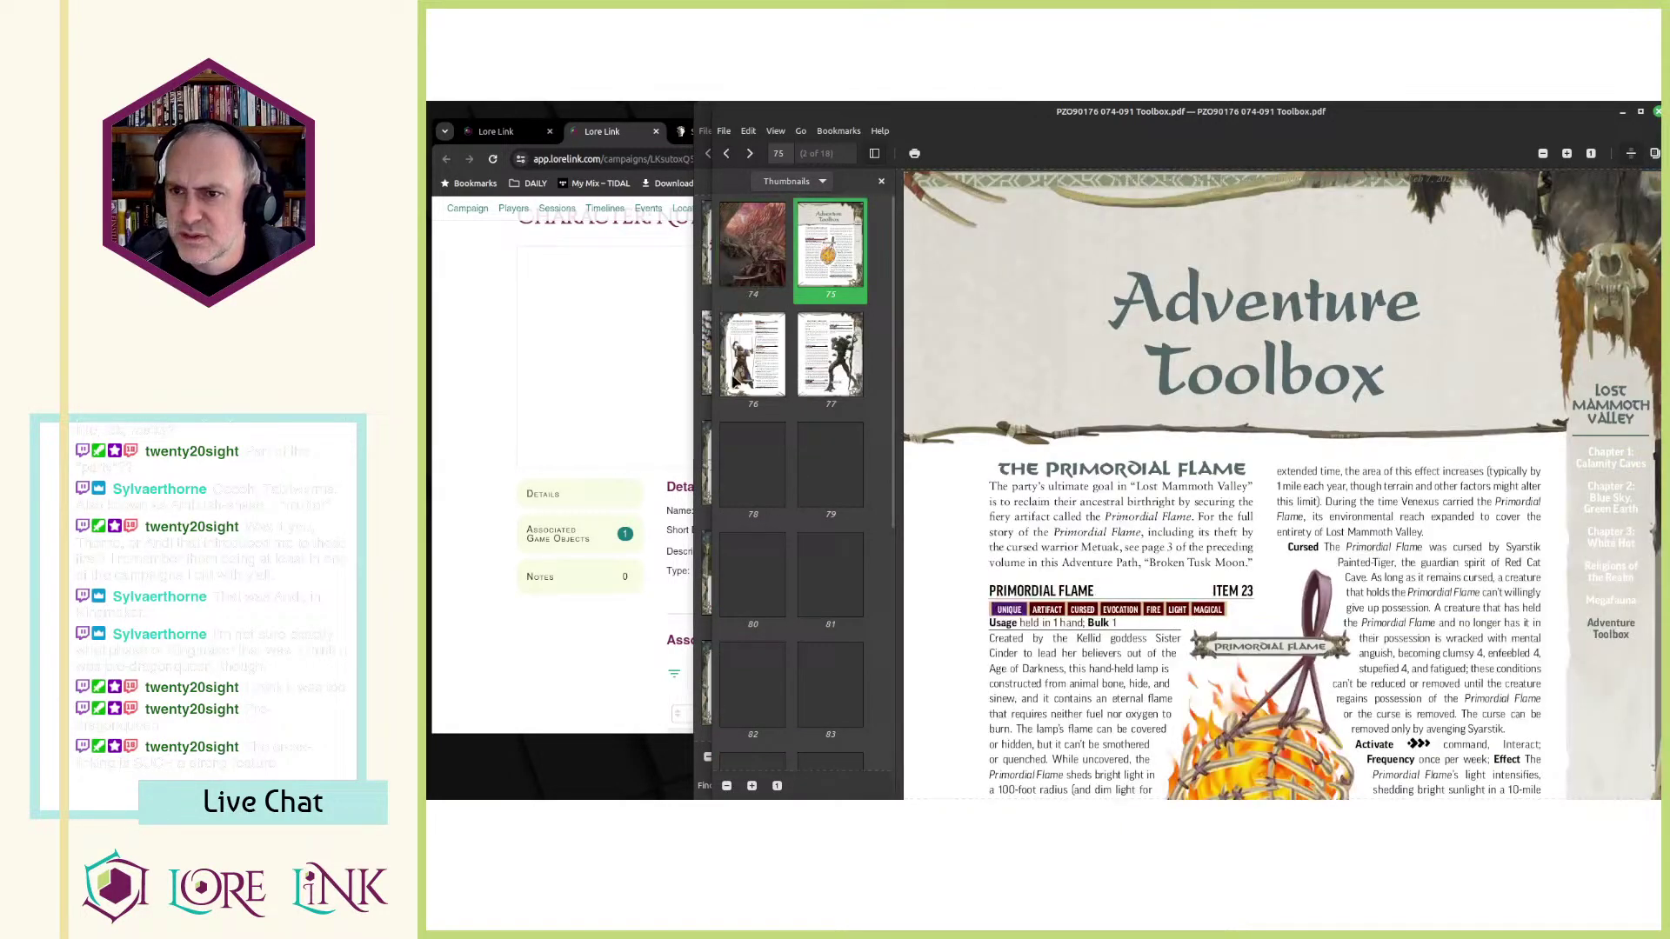
- Look through pages 76 to 81 of the Toolbox PDF, covering the leshy heritage, equipment and magic items
click(736, 384)
click(828, 355)
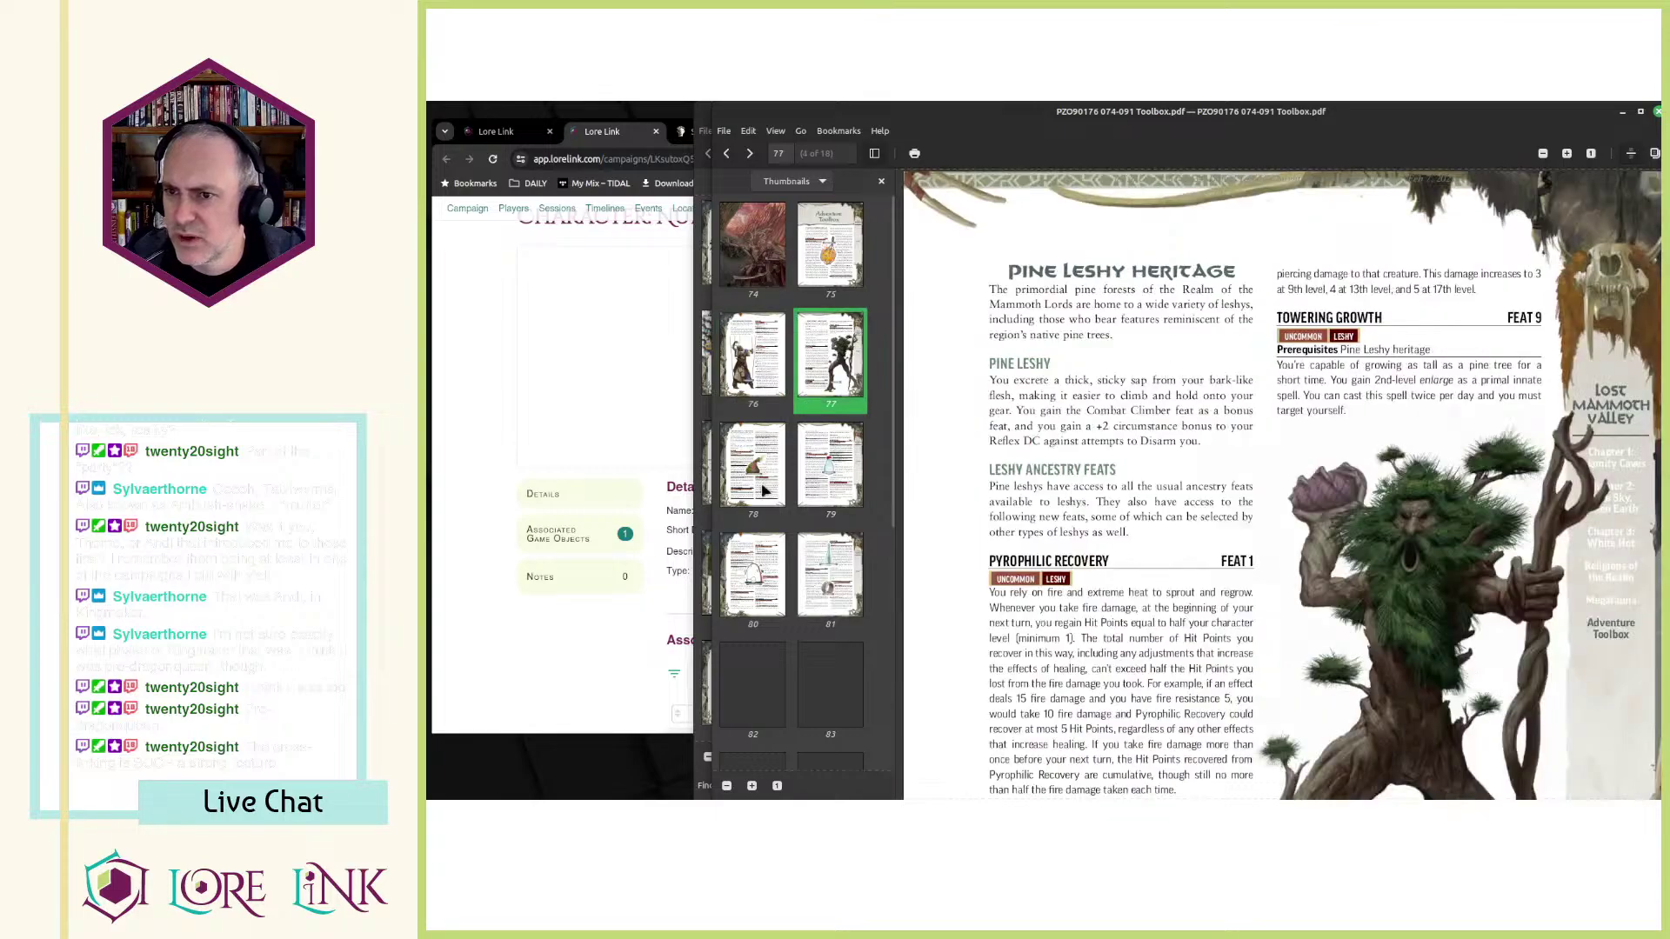
click(760, 493)
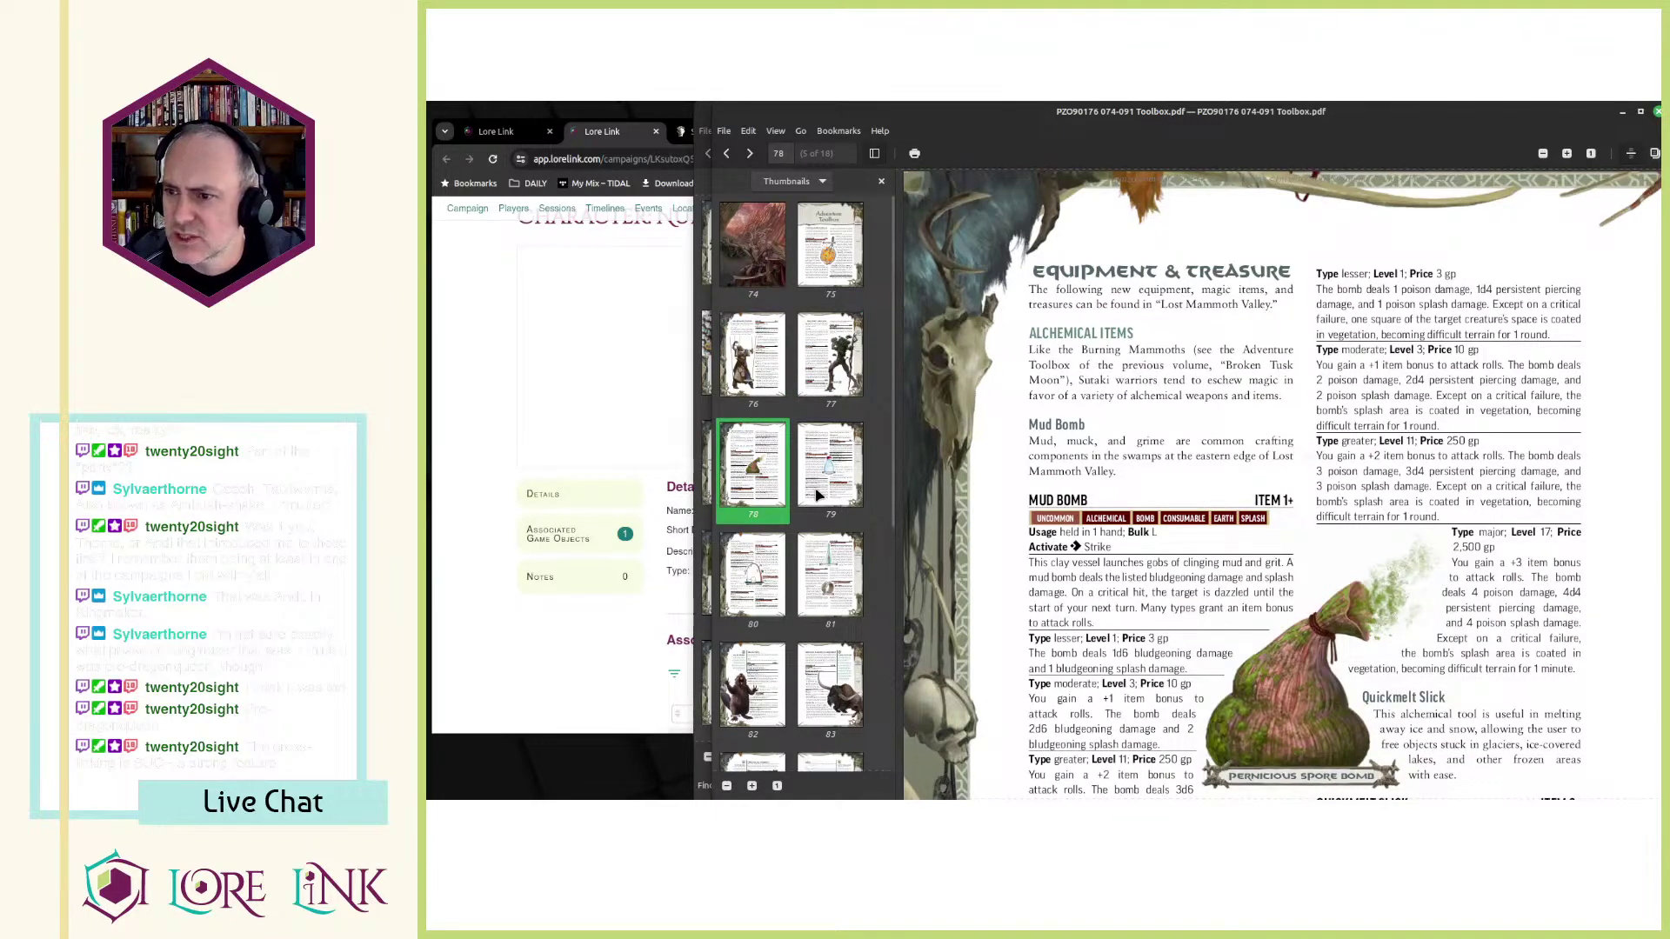
scroll(1101, 444, down, 3)
scroll(1101, 444, down, 3)
click(830, 470)
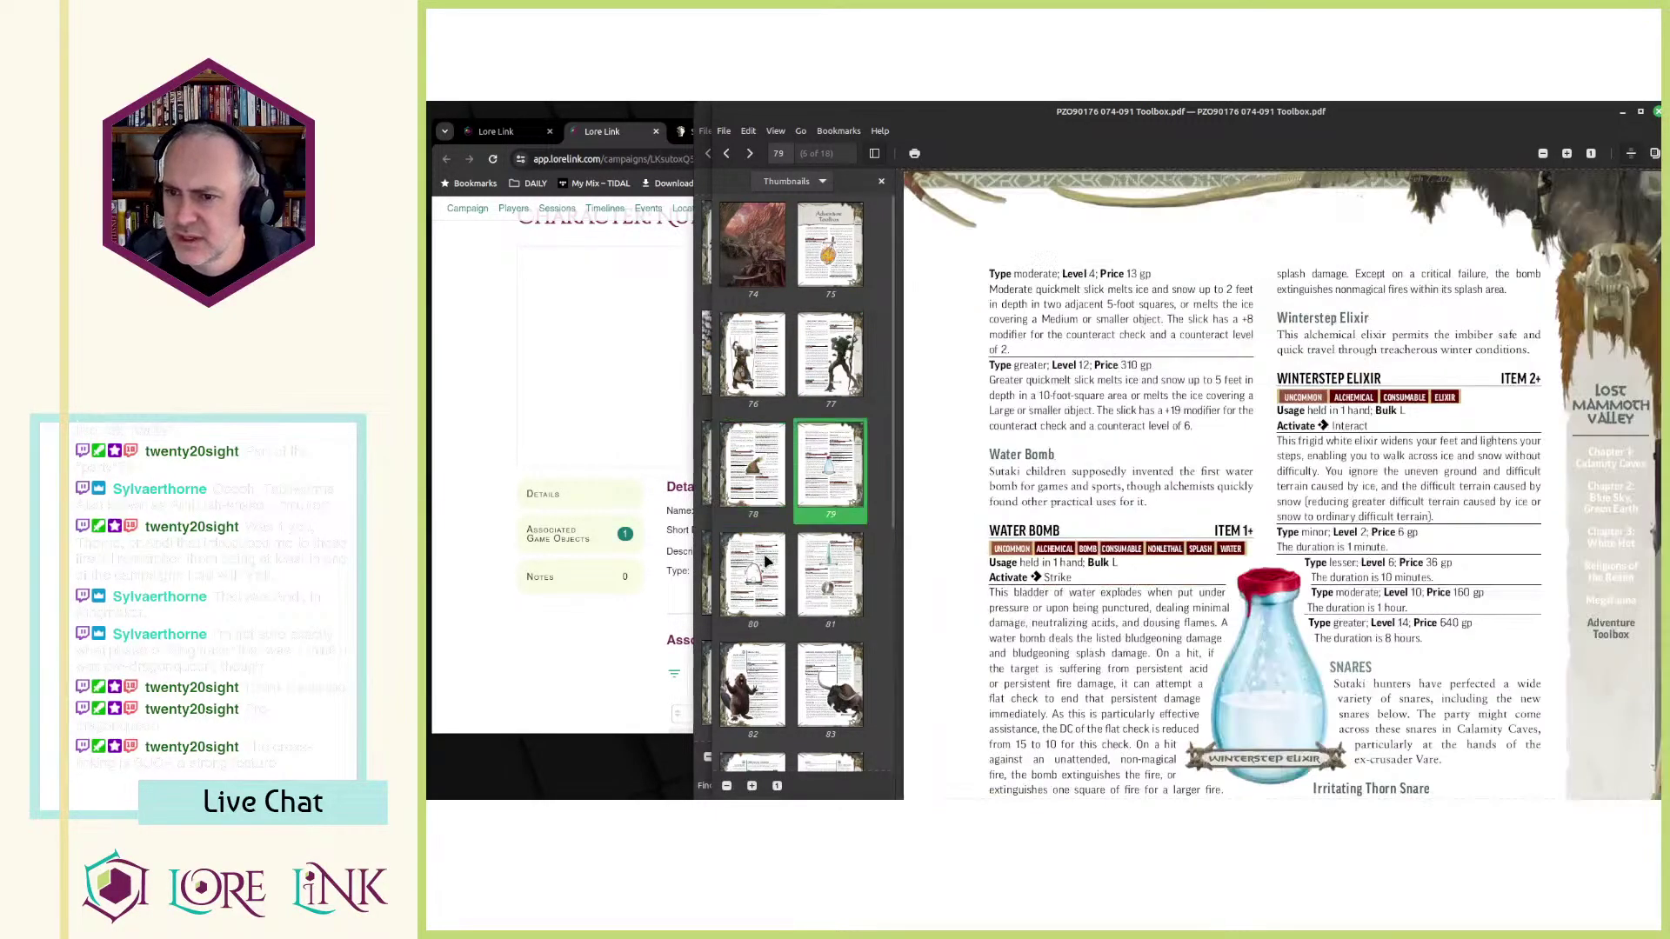
click(768, 563)
click(824, 588)
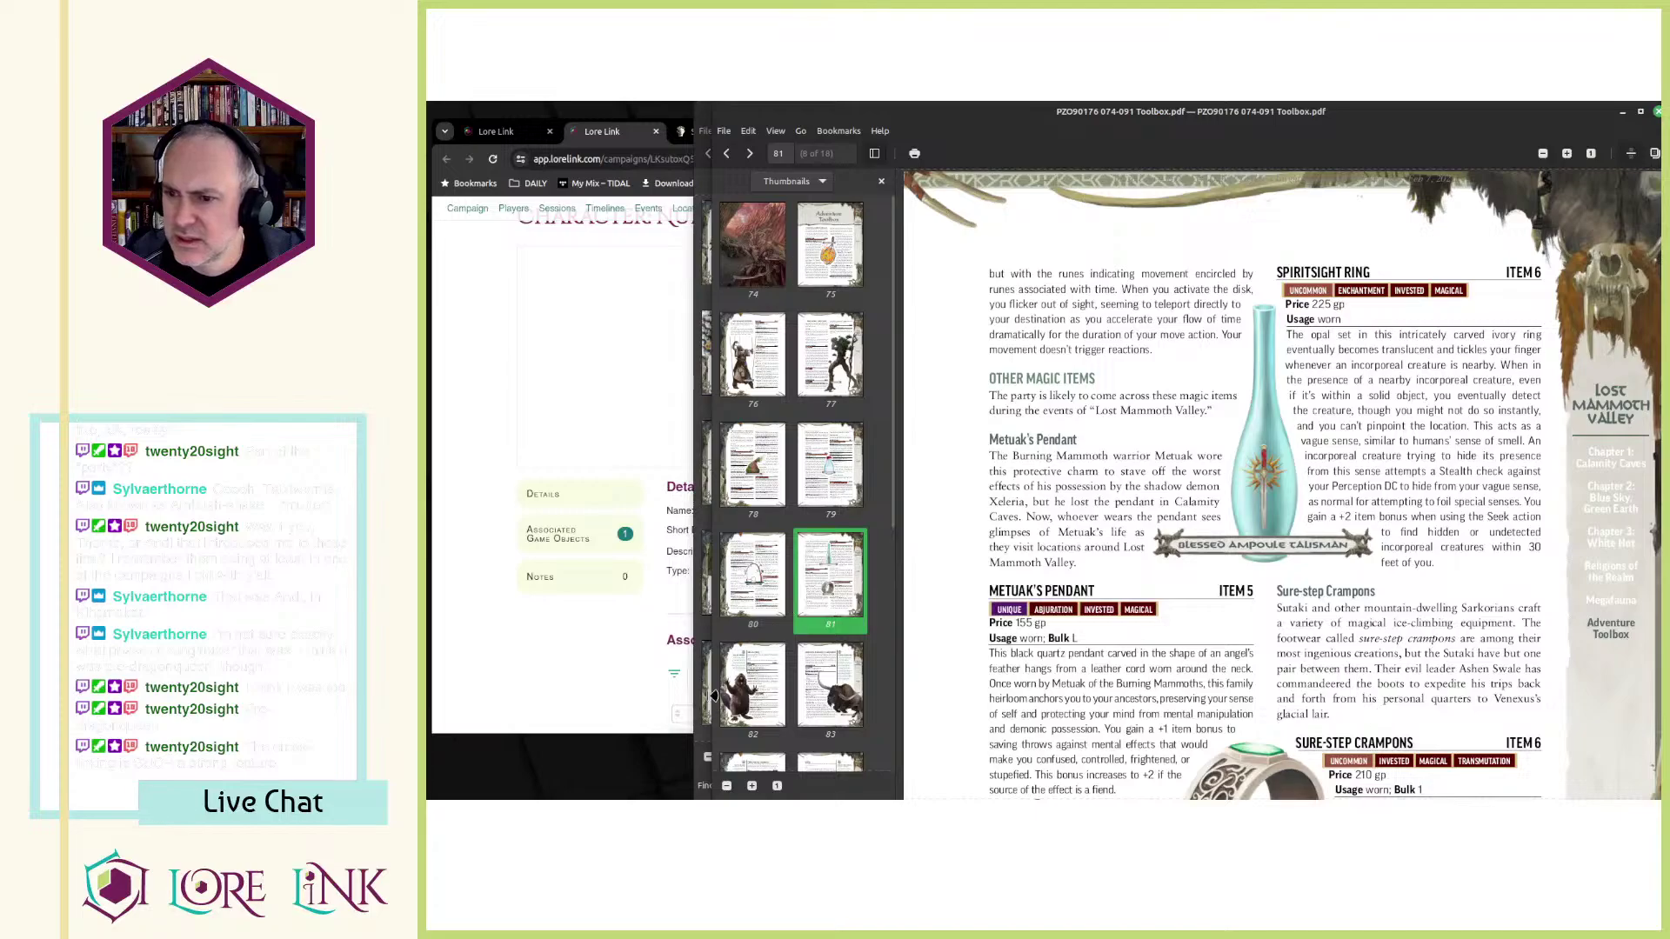
- Check the creature entries on pages 82 to 87 of the Toolbox PDF, including the long-horned bison, roru, lagofir and necrohusk
click(733, 704)
click(802, 709)
scroll(800, 706, down, 1)
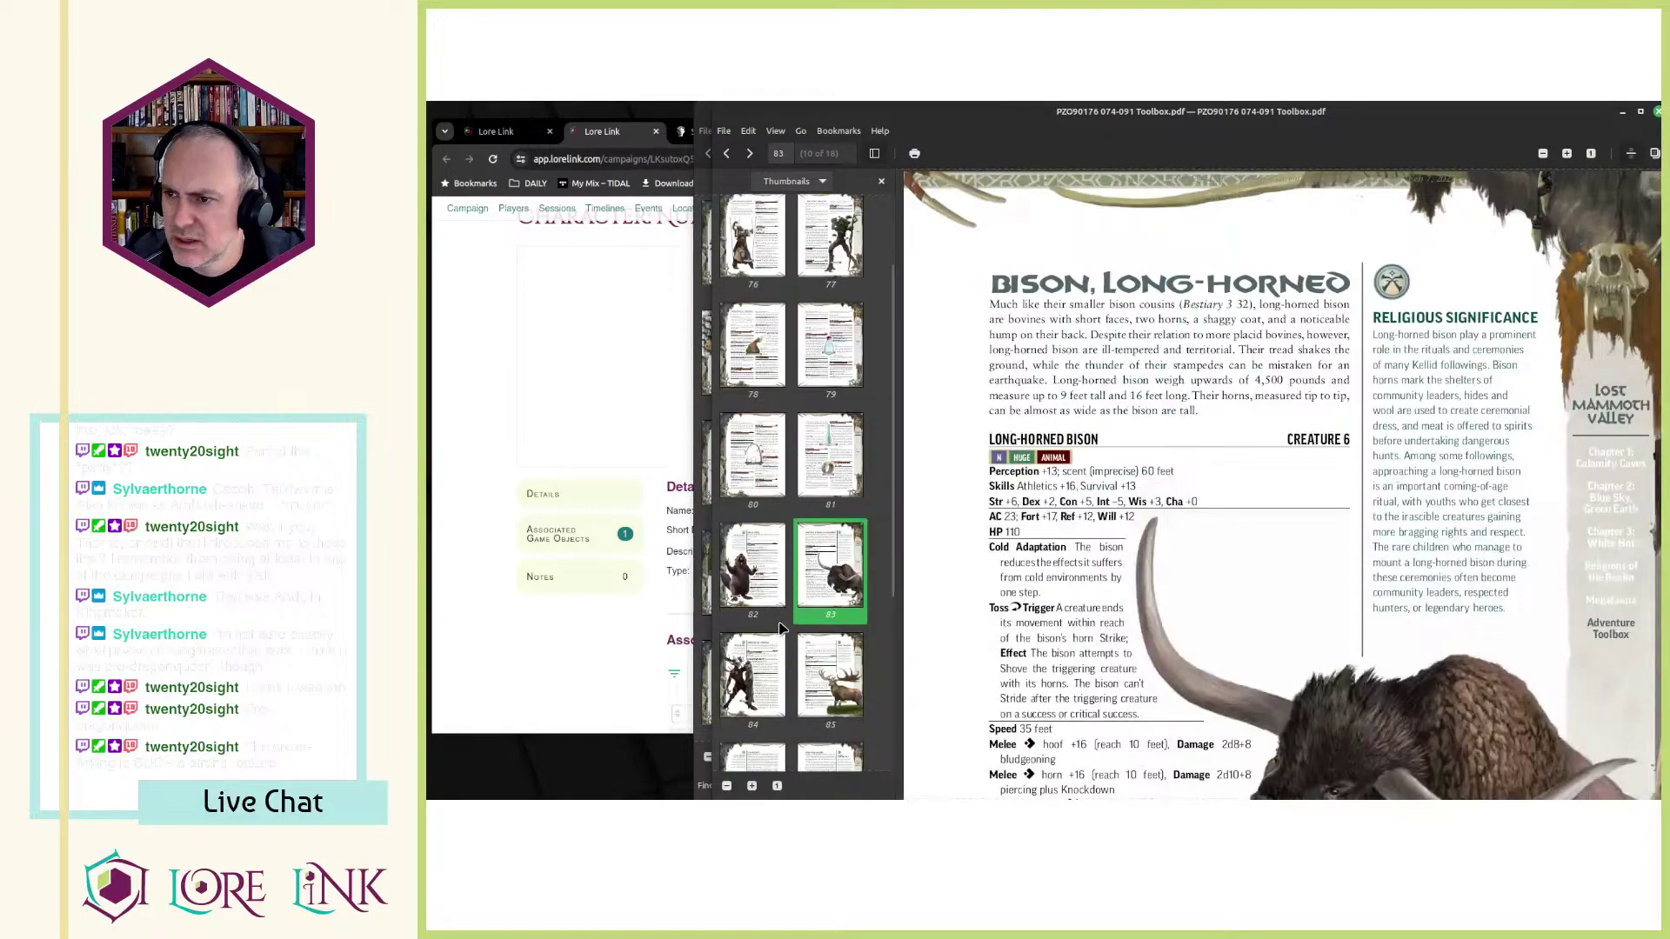
click(762, 687)
scroll(786, 624, down, 1)
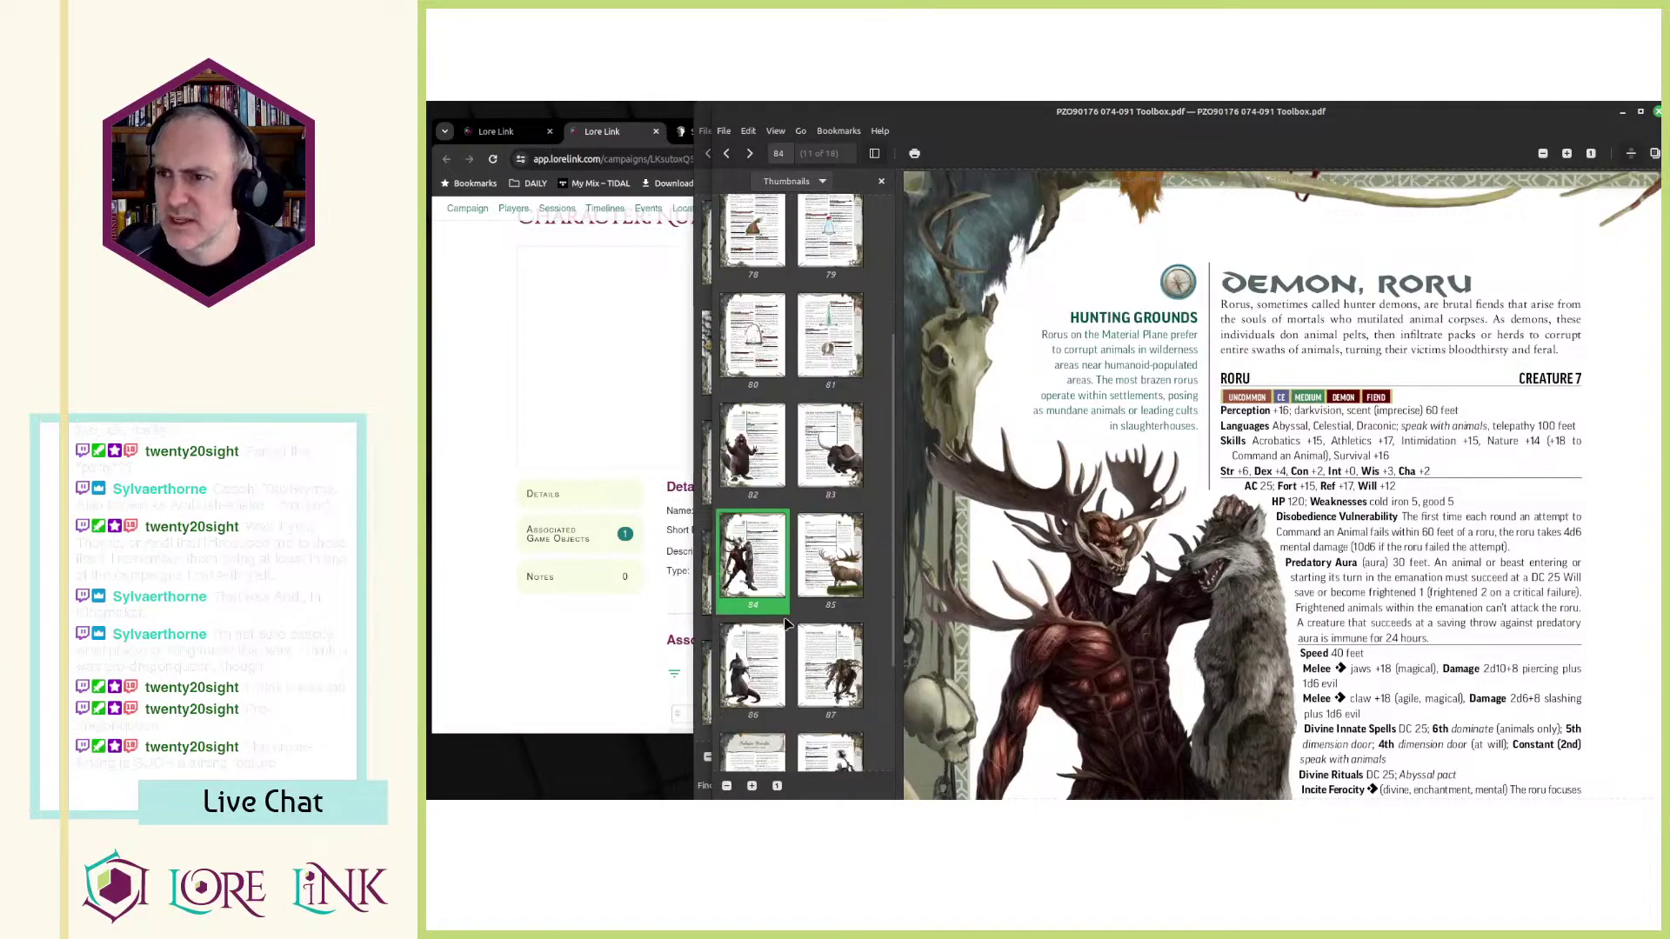
click(828, 583)
click(763, 647)
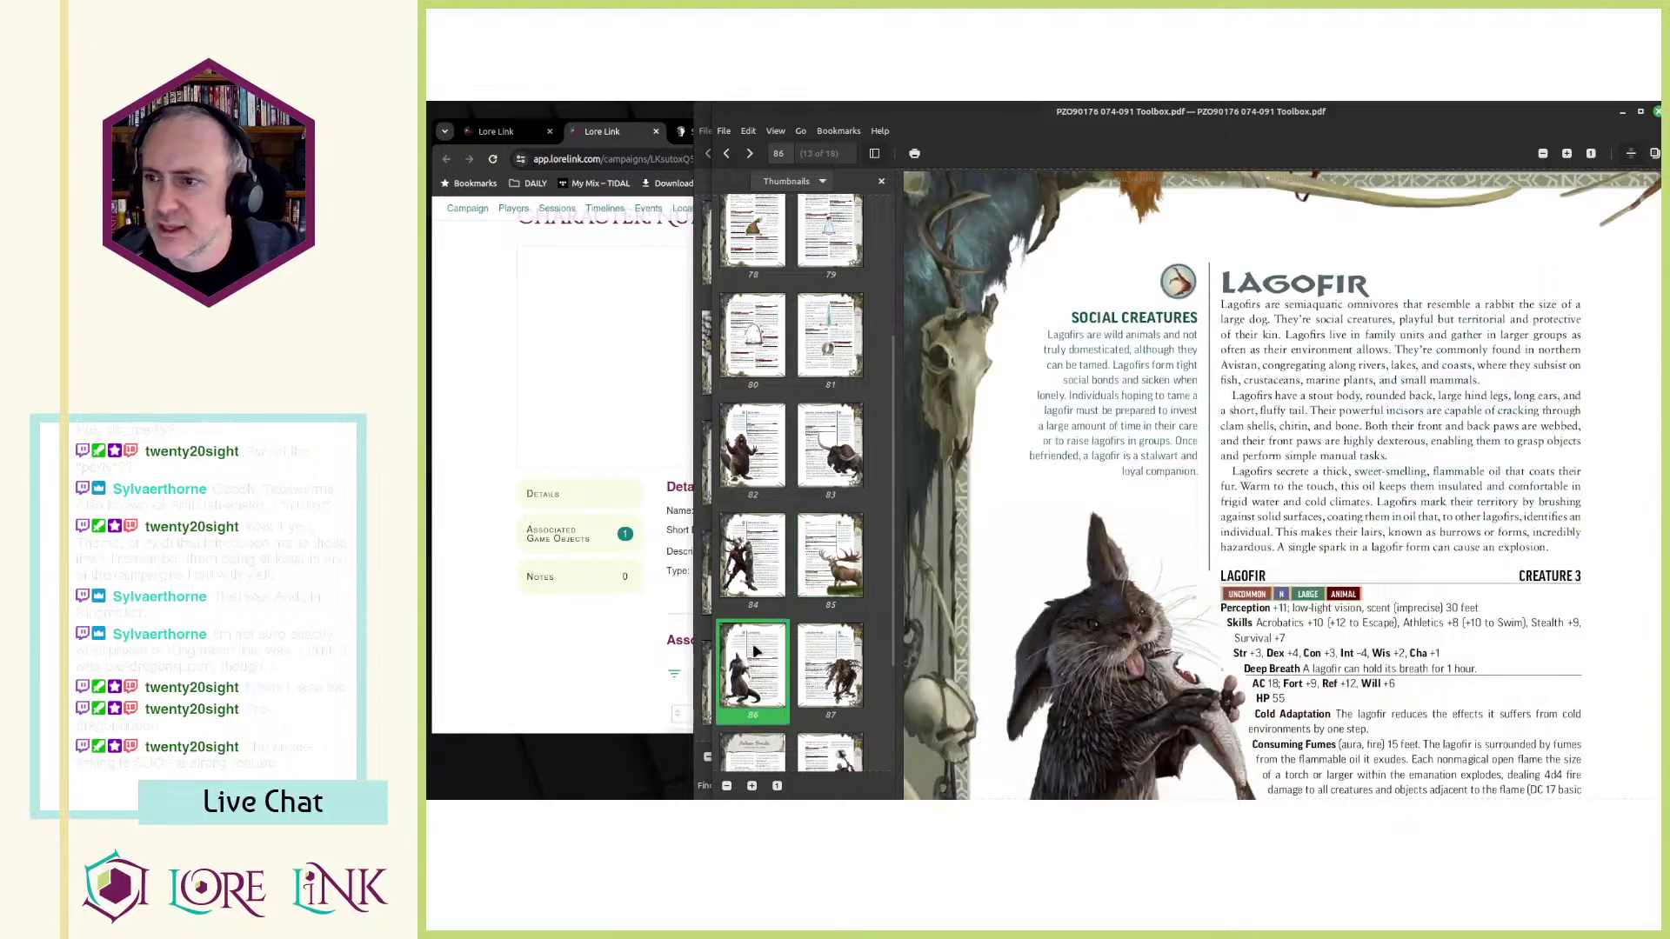
click(804, 670)
scroll(808, 609, down, 2)
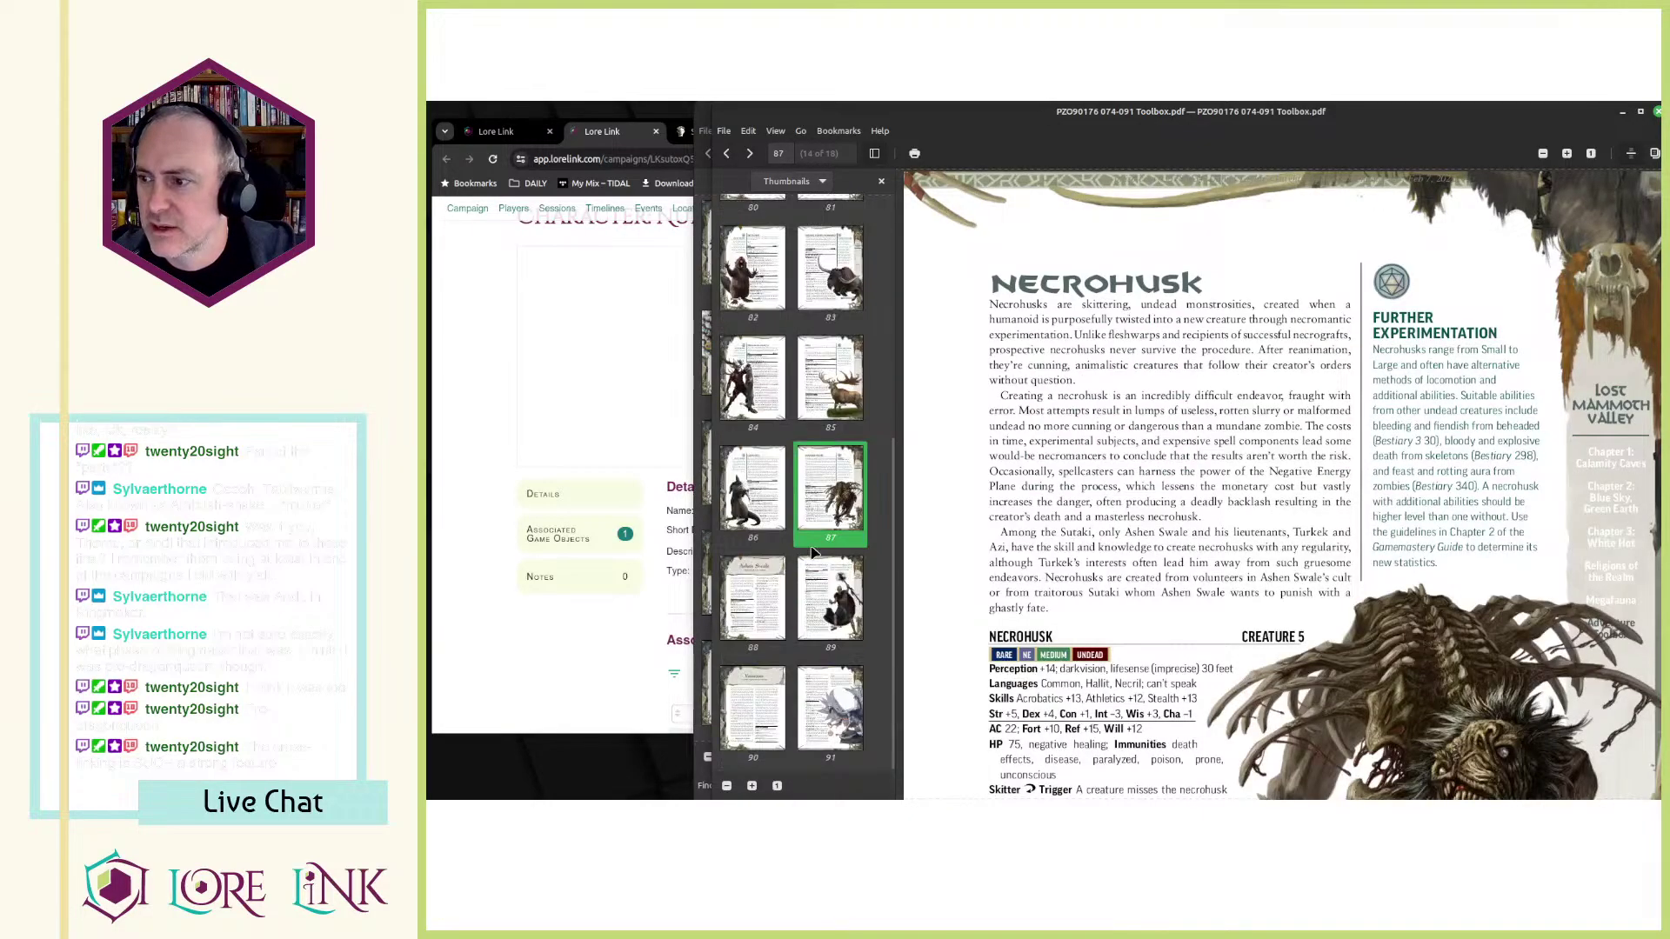
- Review the Ashen Swale, Idovik and Venexus entries on pages 88 to 91, and return to page 74
scroll(1262, 519, down, 2)
click(786, 604)
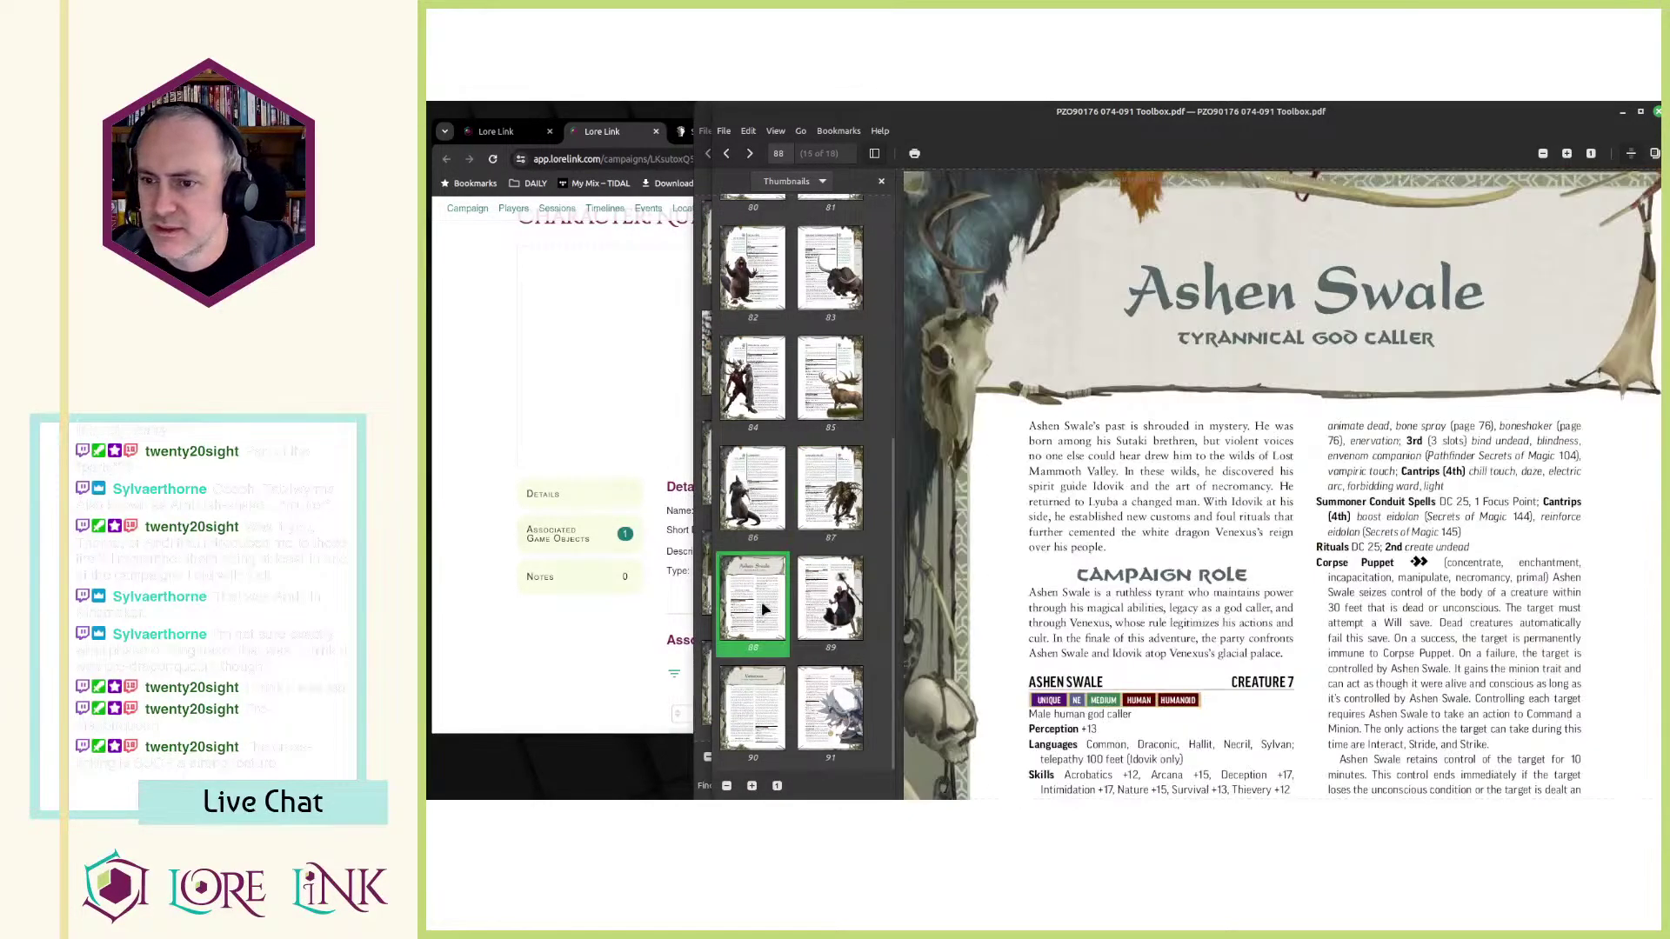
click(824, 606)
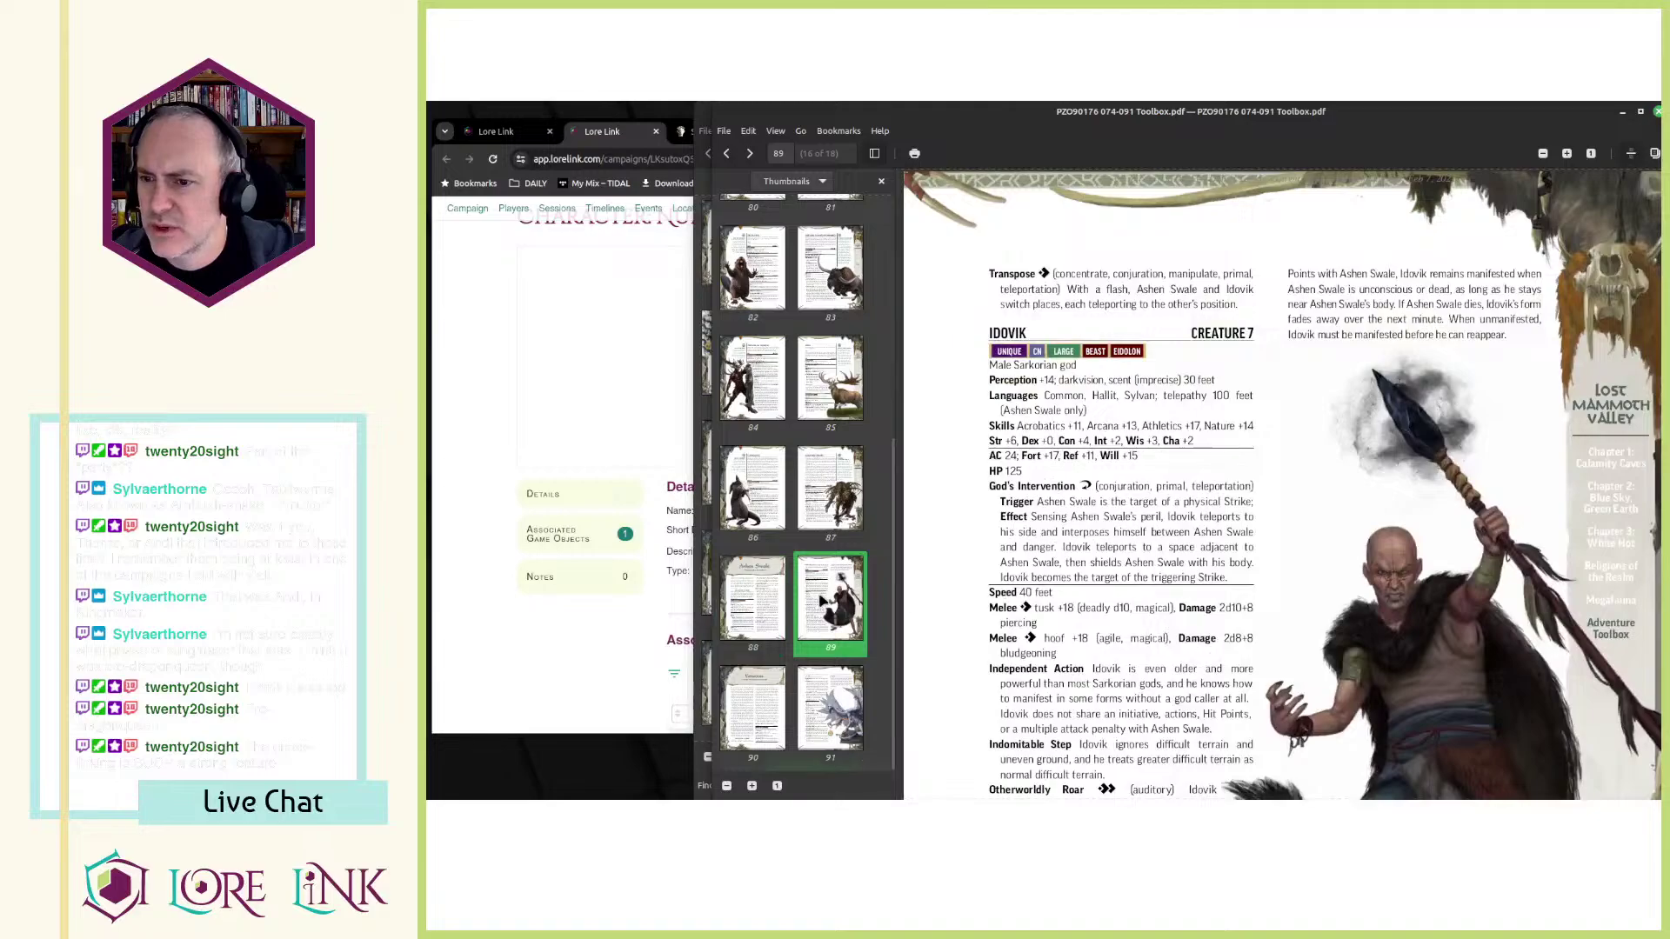
click(821, 704)
click(765, 708)
scroll(1155, 574, down, 15)
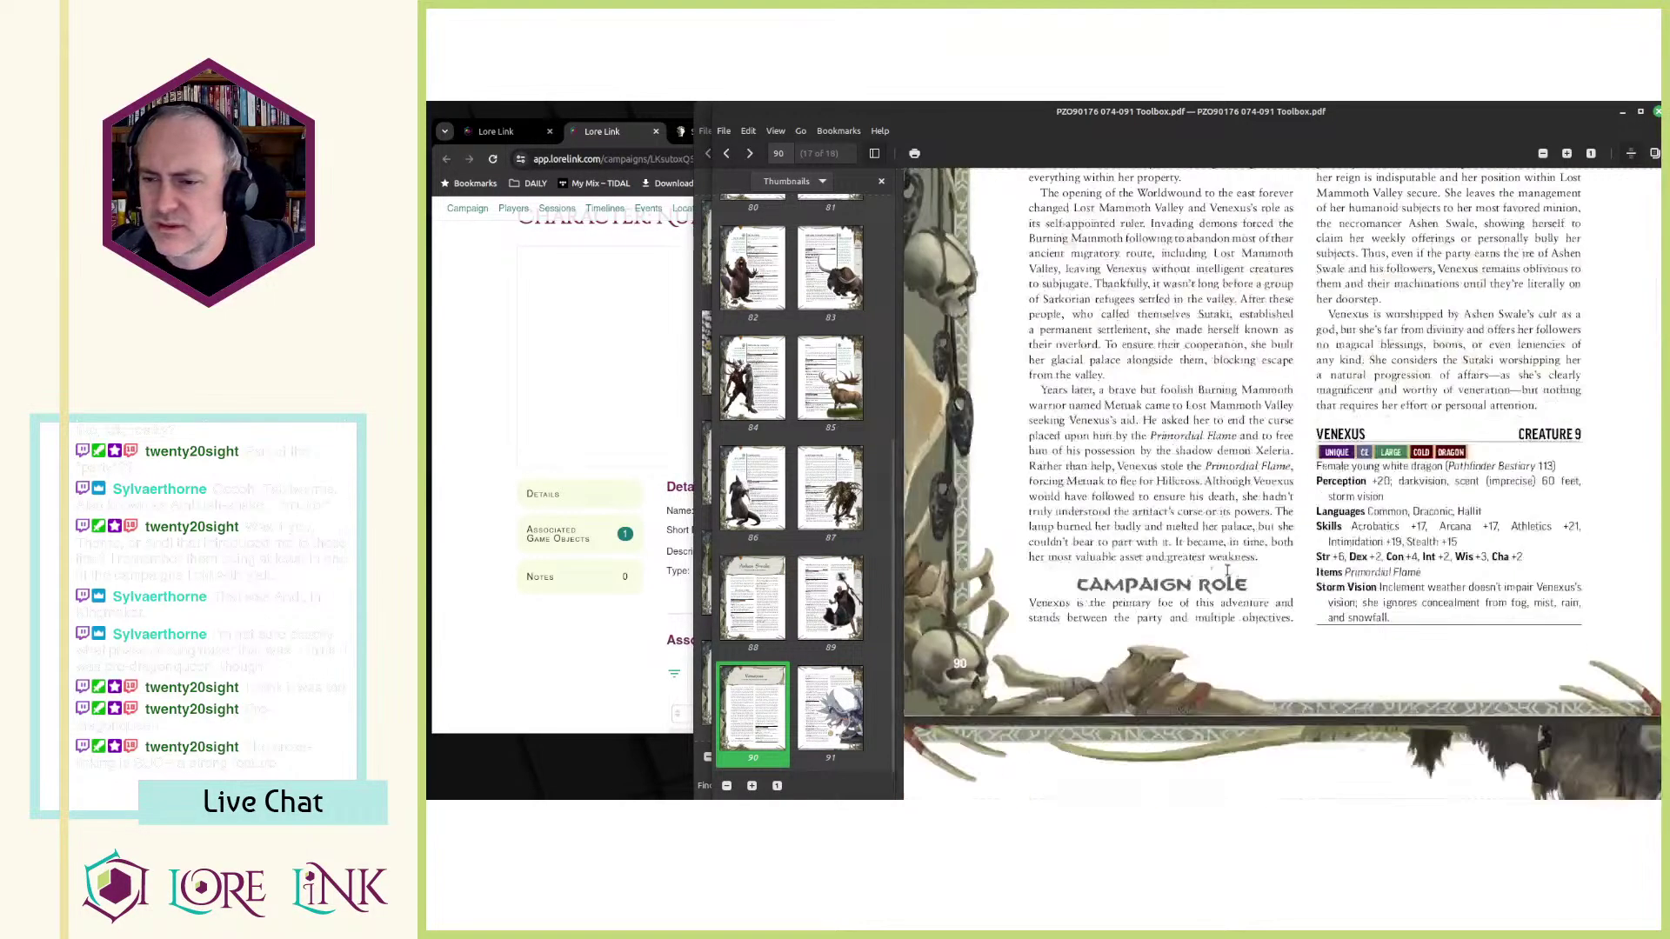
scroll(845, 553, up, 5)
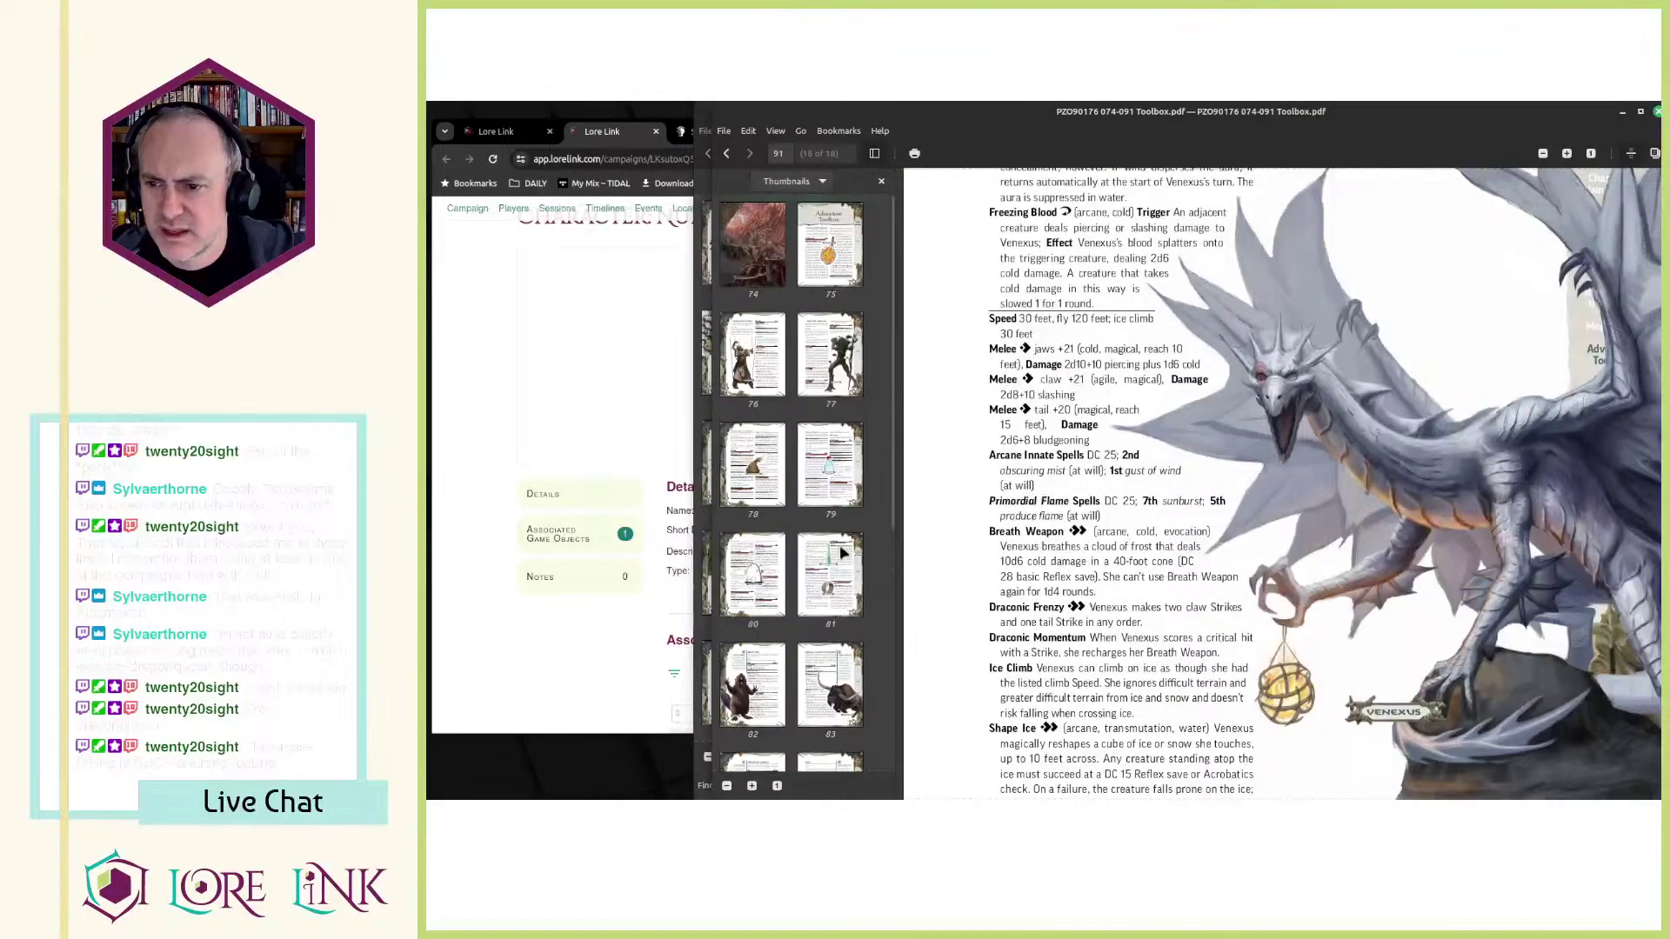
click(755, 267)
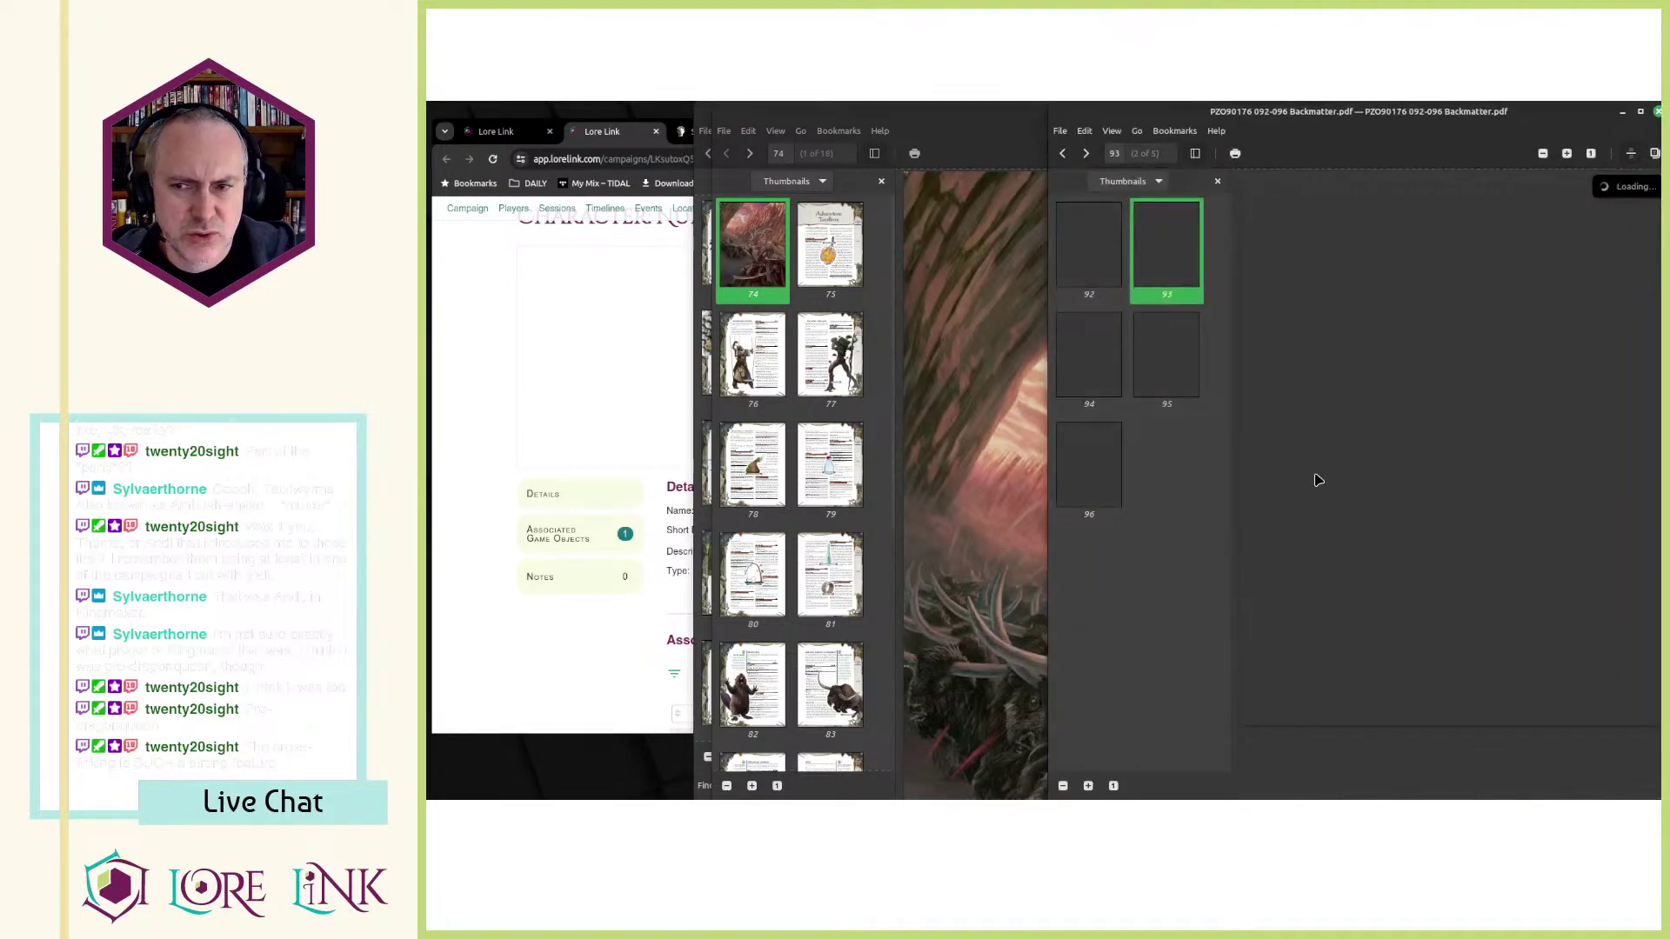
- Skim pages 92 to 96 of the Backmatter PDF and close that document
click(1103, 331)
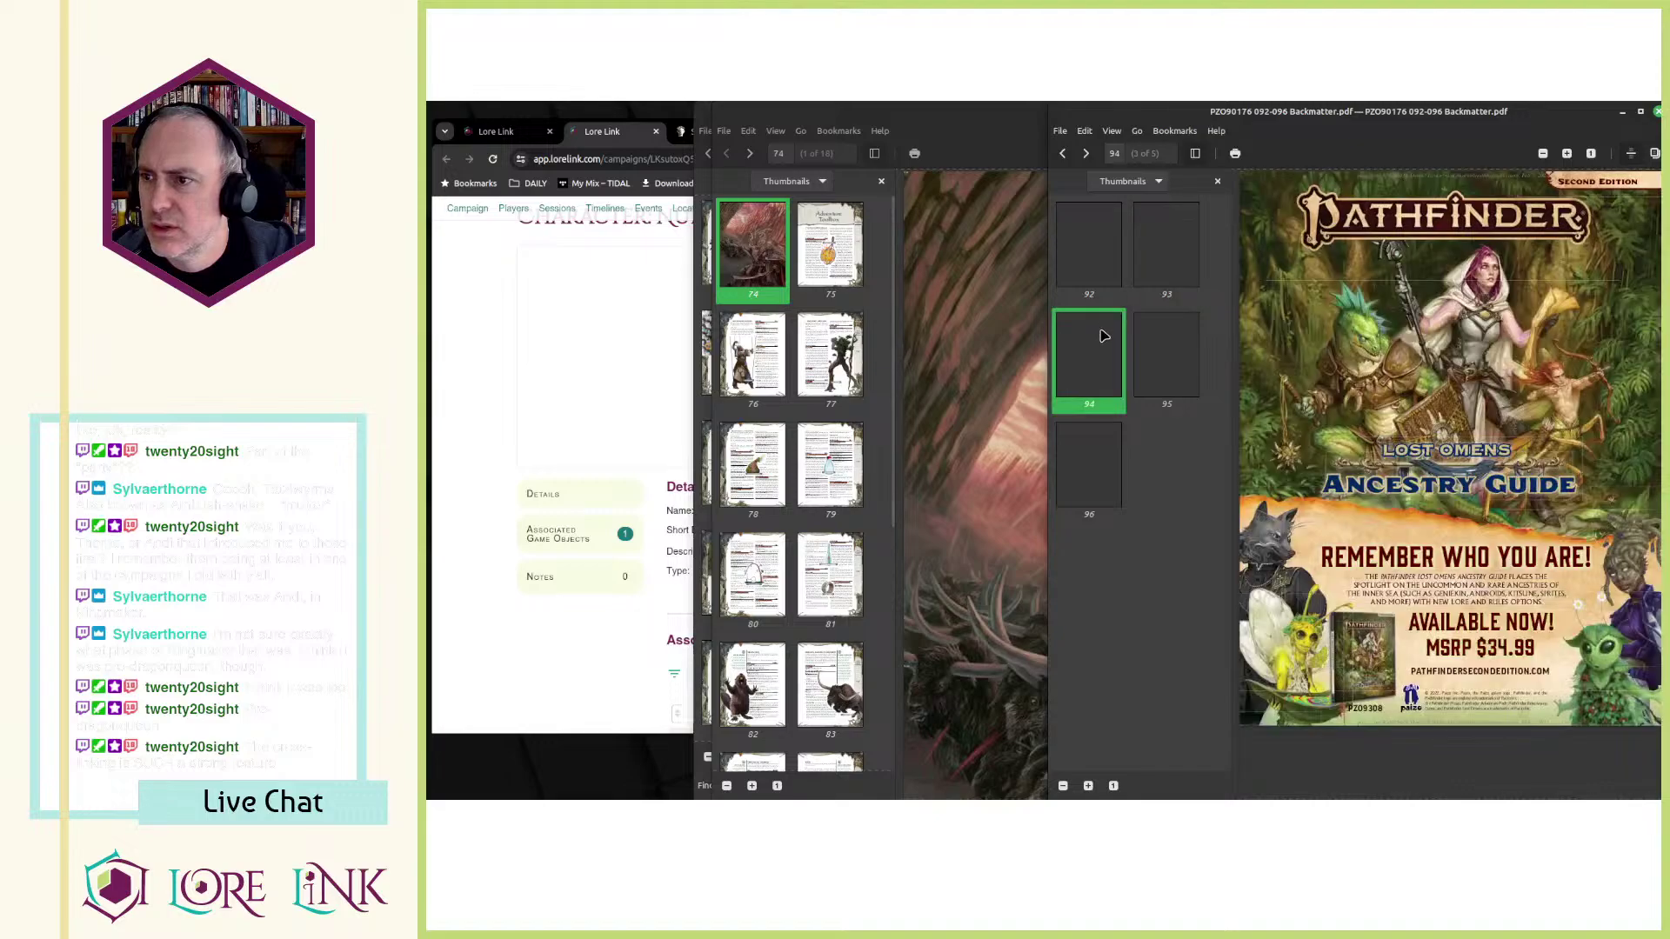
click(1102, 278)
click(1154, 369)
click(1083, 474)
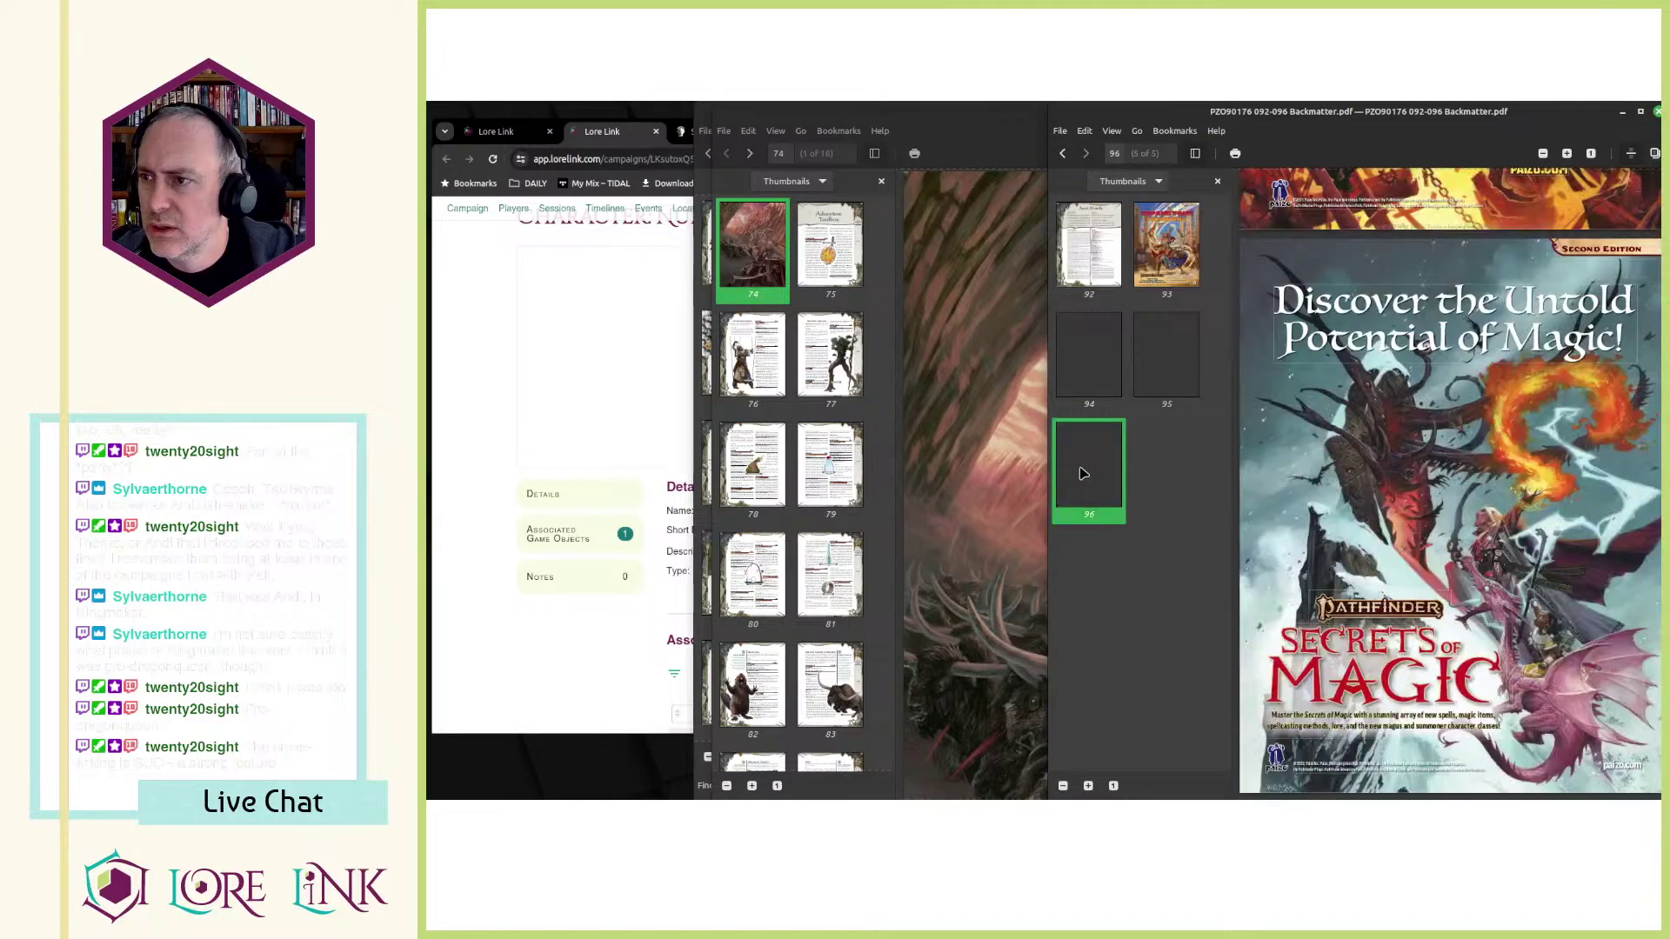
click(1657, 111)
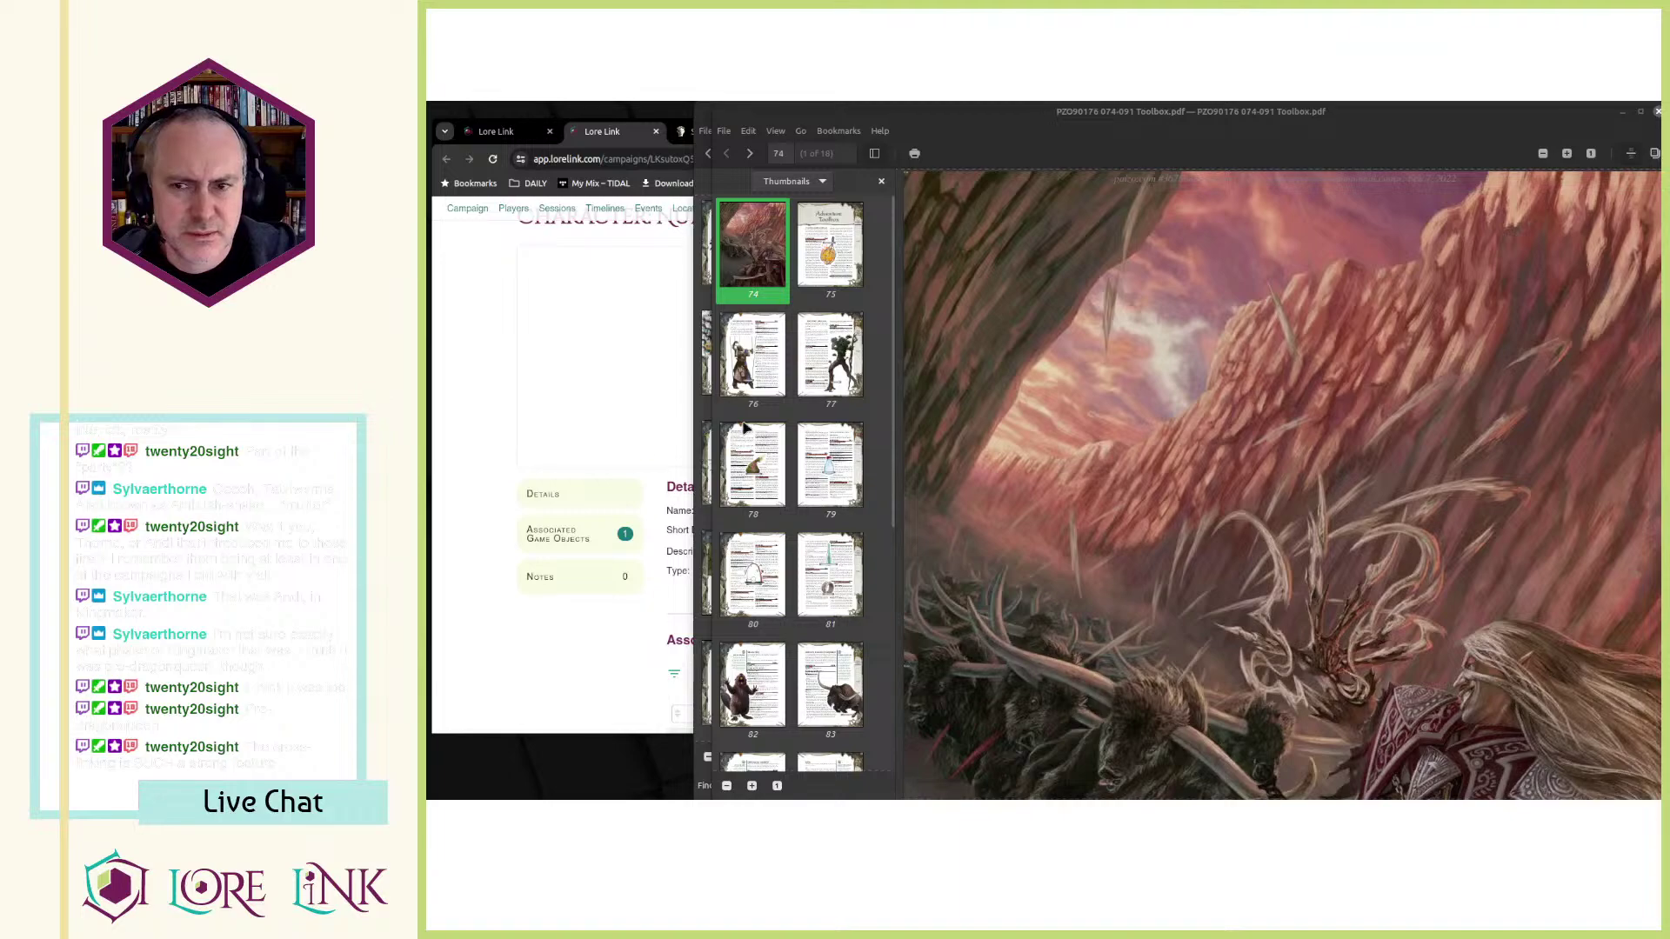
- Return to Nuphri's character entry in Lore Link and copy the word "spellshield" from the description
click(550, 304)
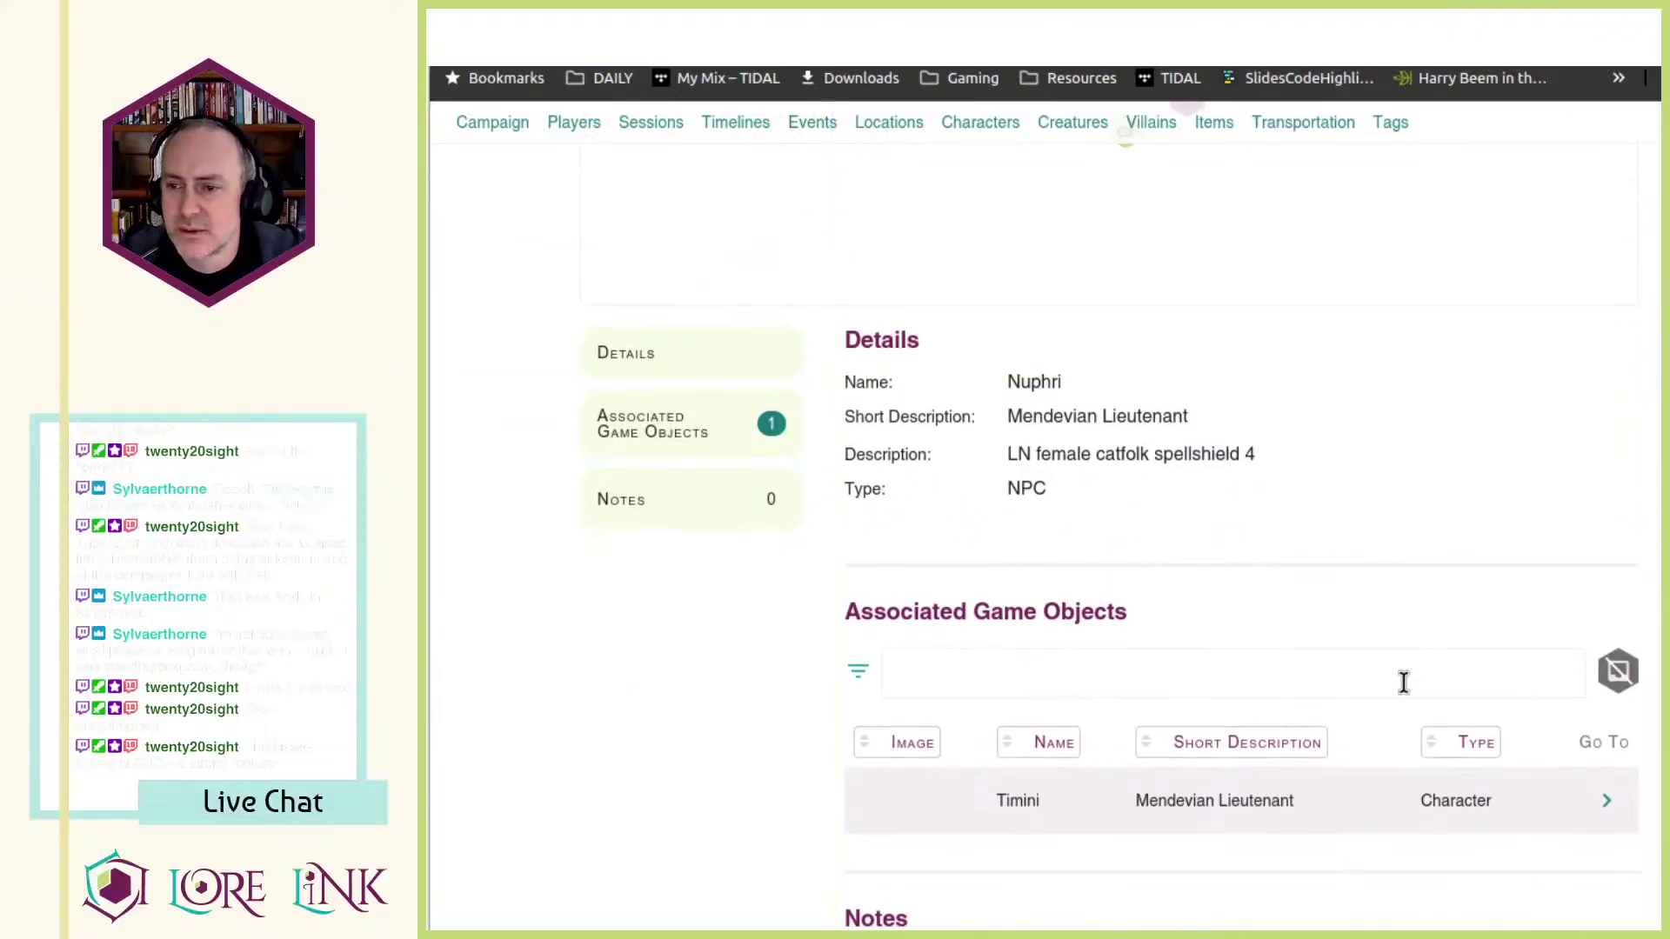
scroll(1417, 695, up, 5)
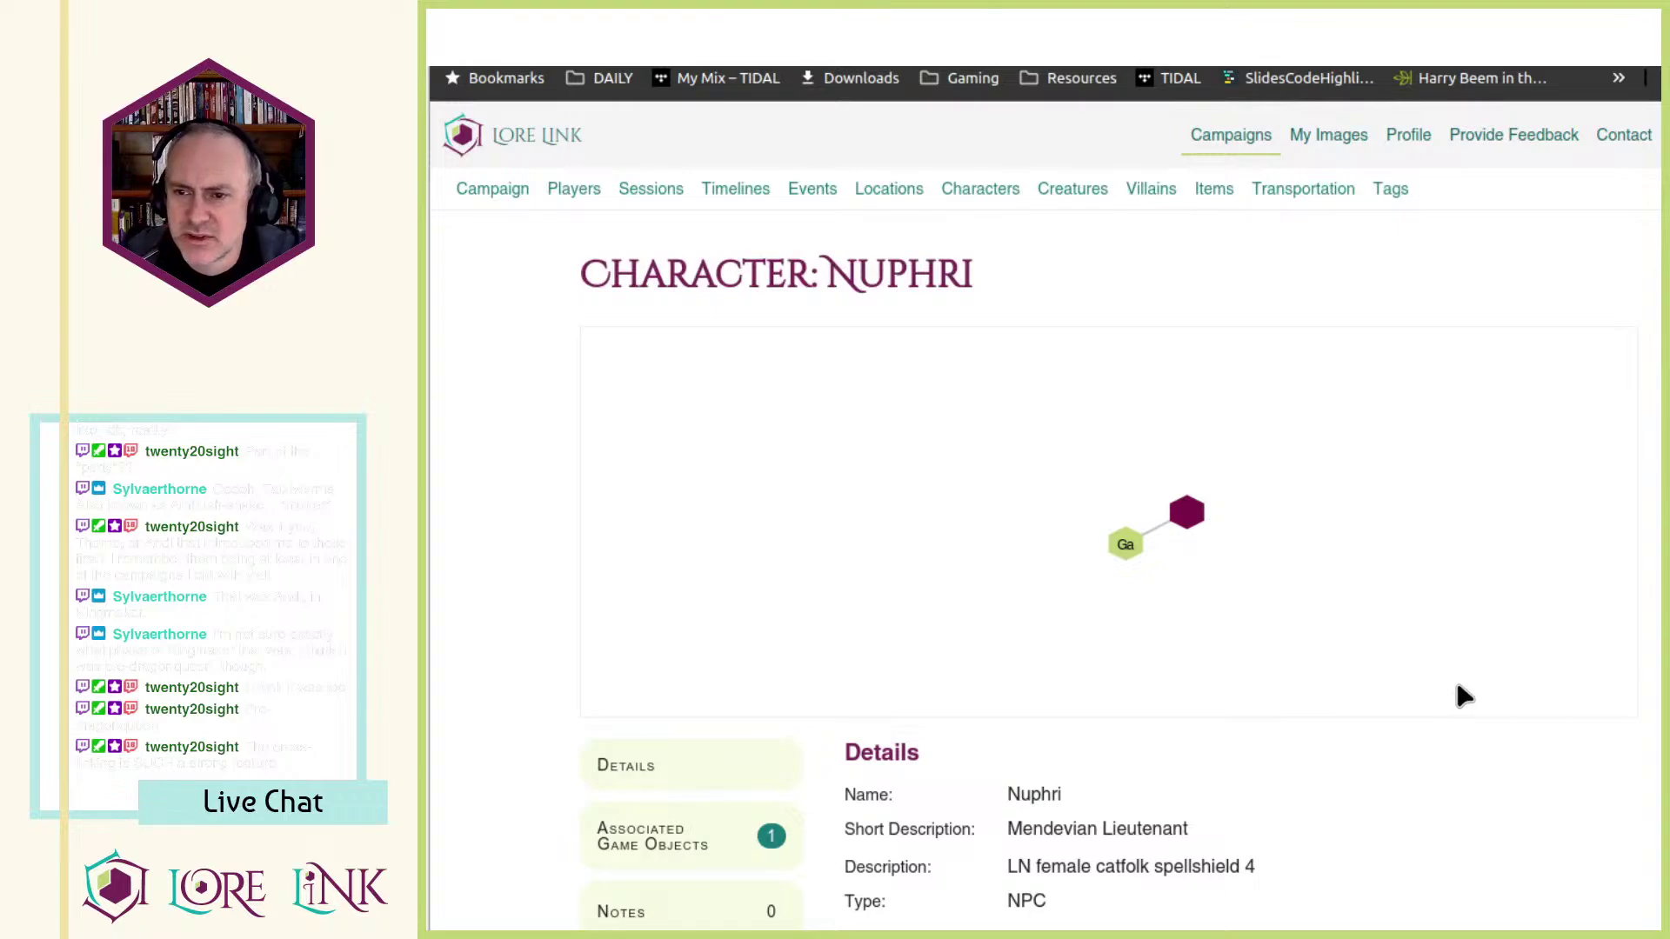
double_click(866, 795)
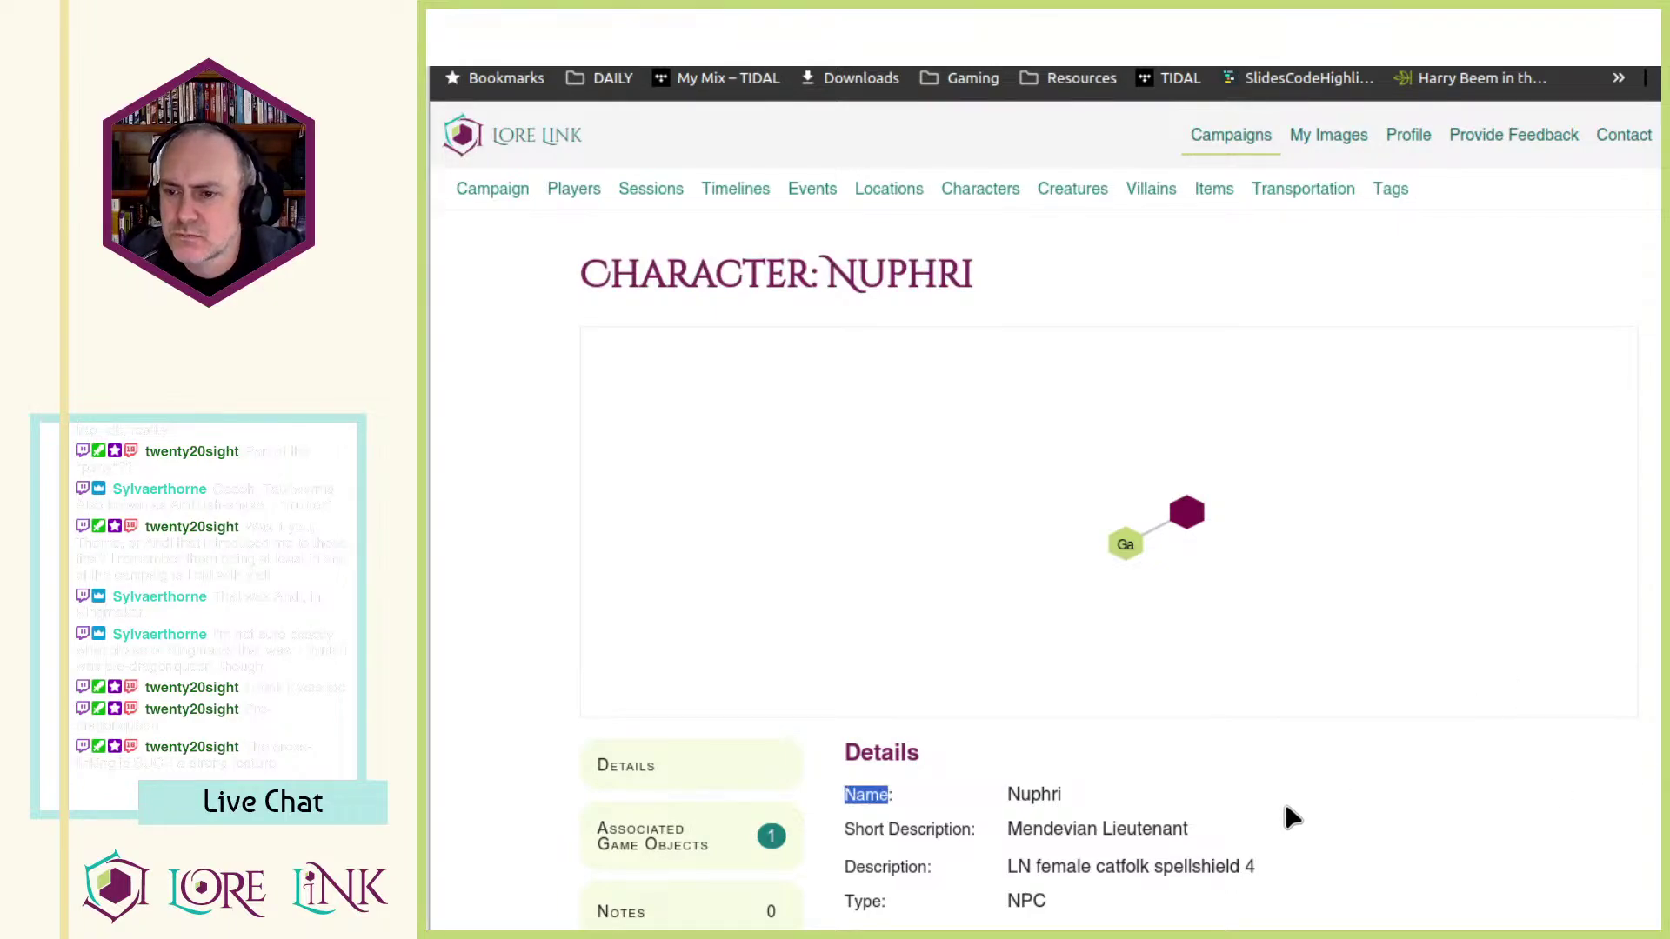
scroll(1356, 609, down, 5)
click(1149, 453)
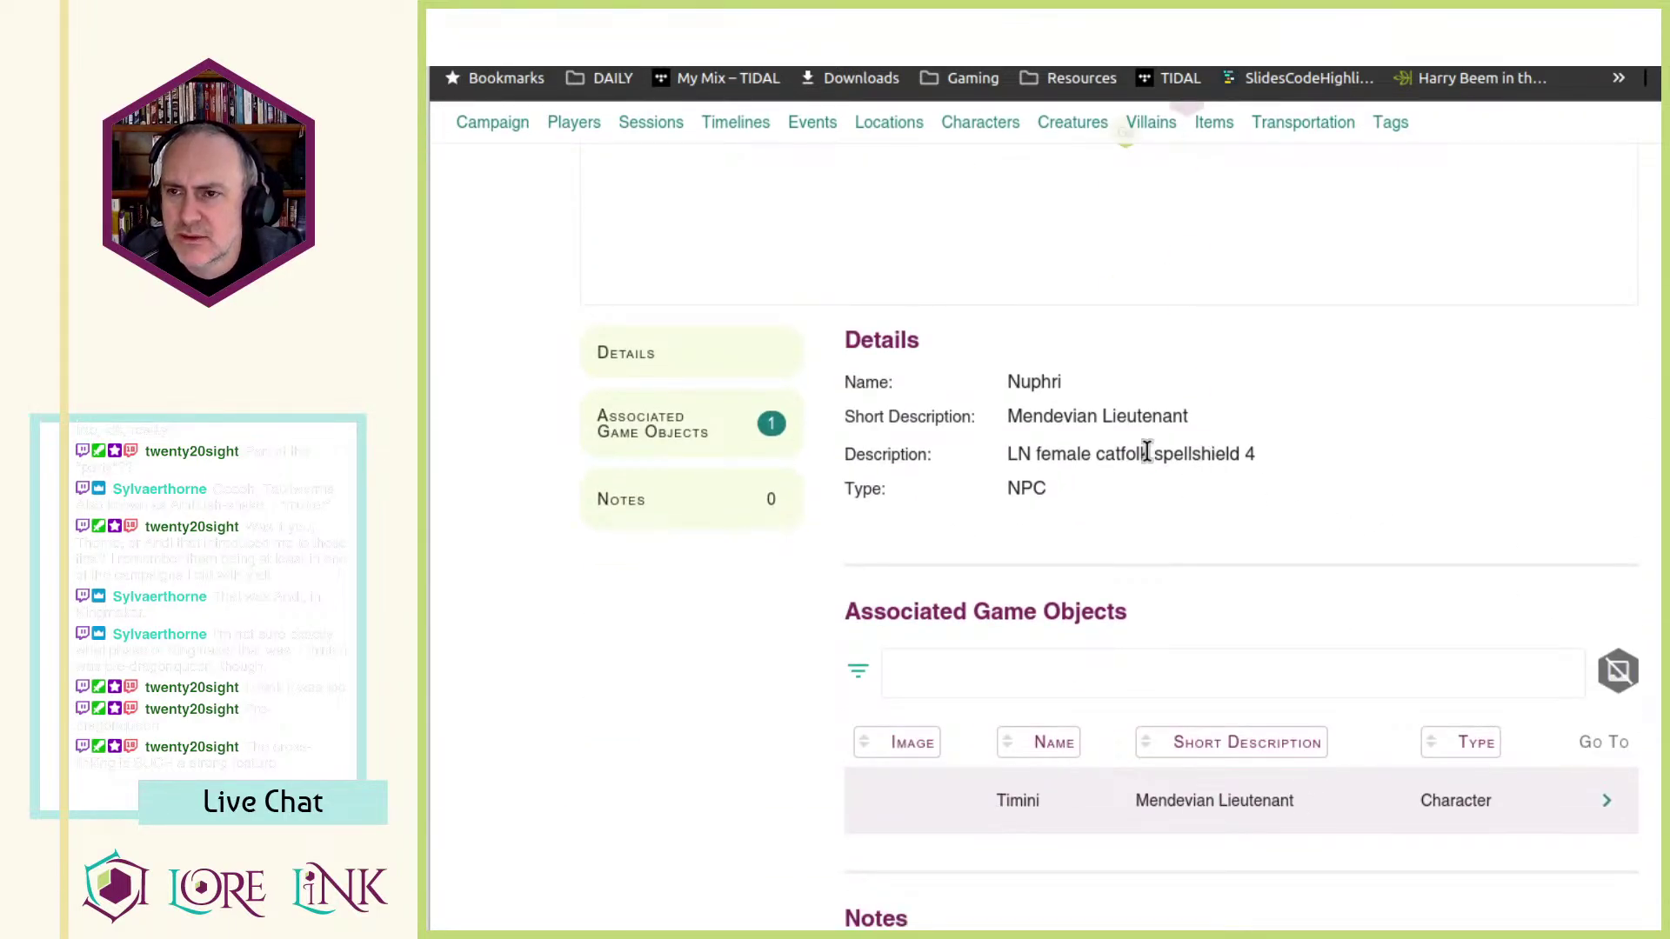
double_click(1175, 448)
key(ctrl+c)
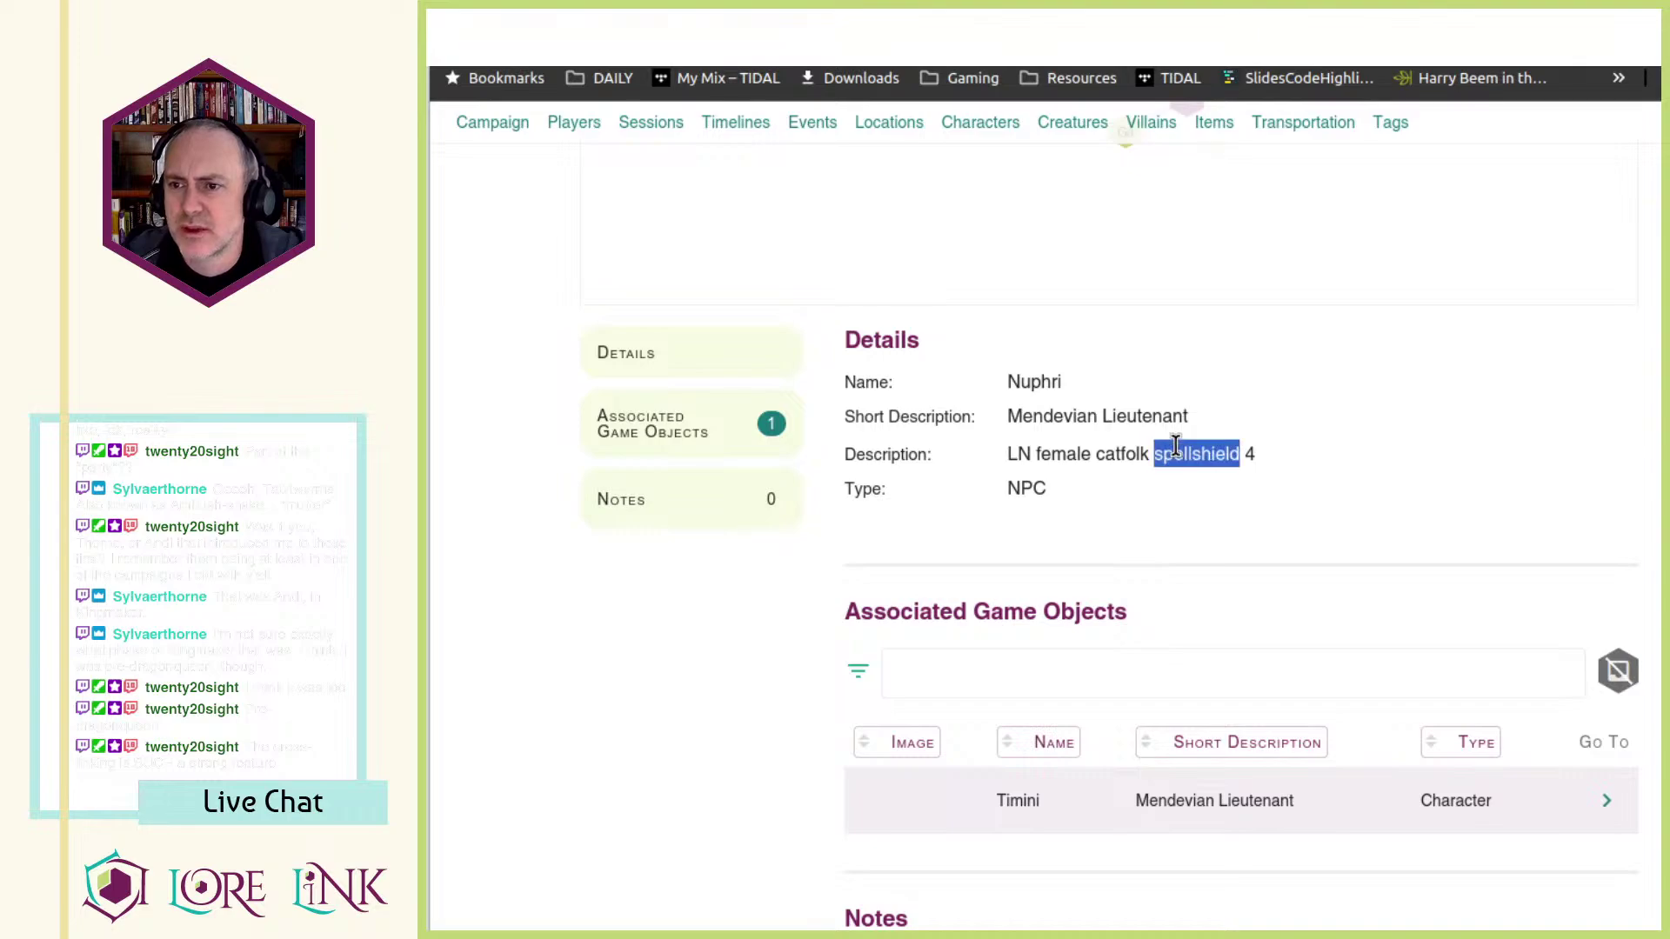
- Search Archives of Nethys for "spellshield" split into two words as "spell shield"
key(alt+Tab)
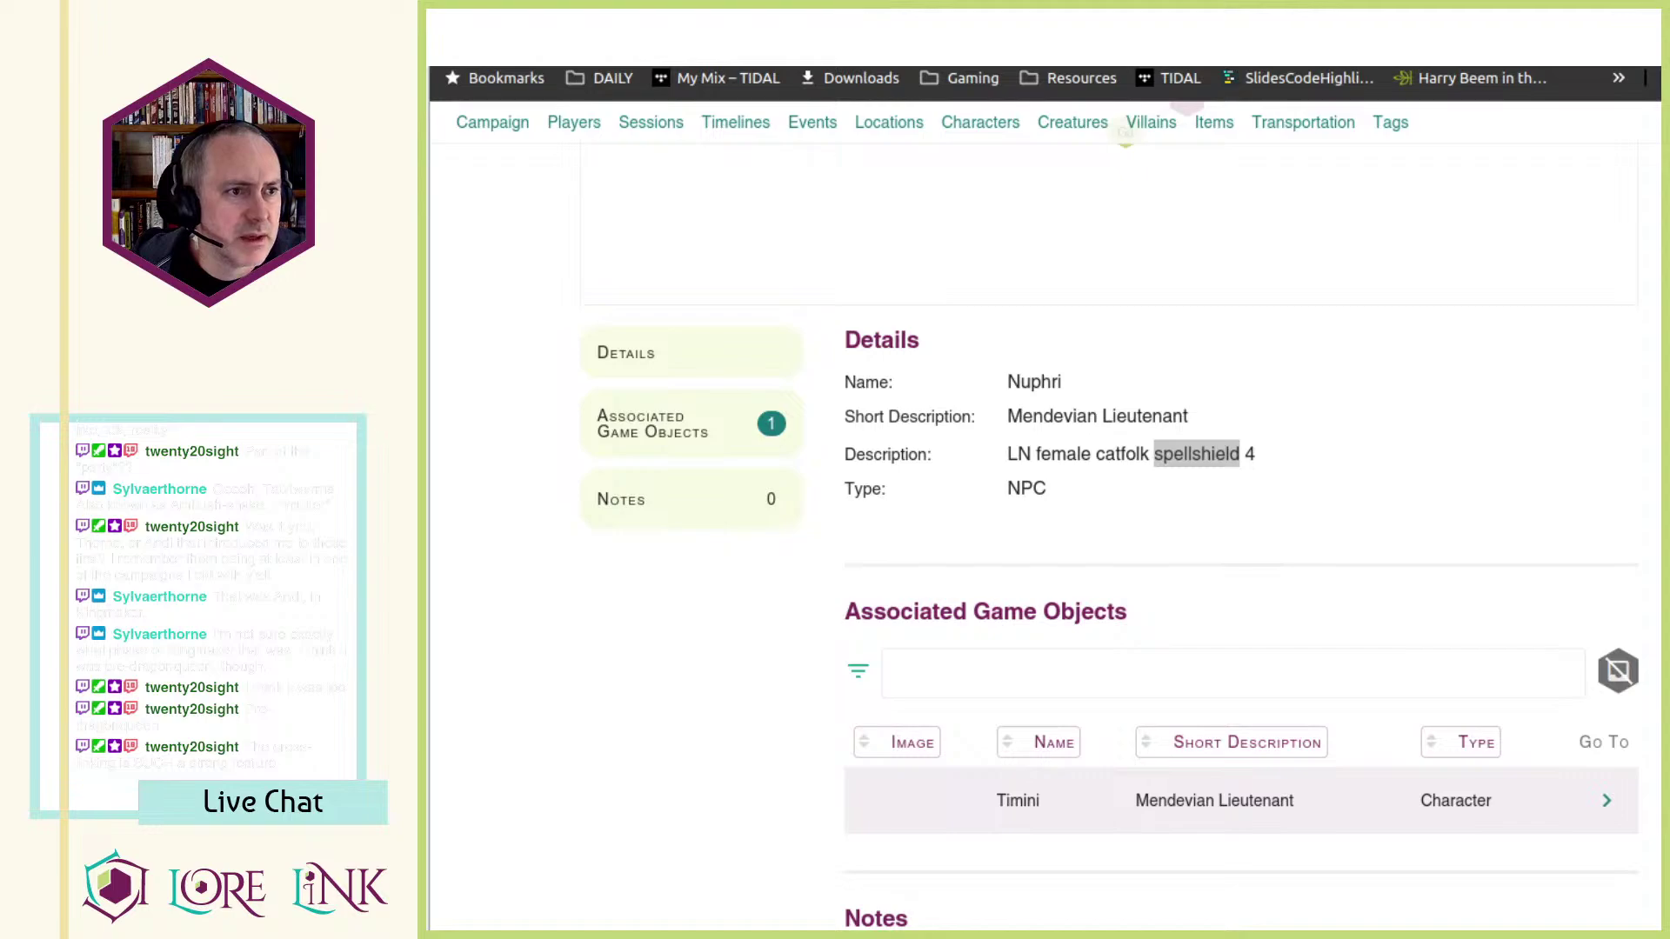
click(1044, 35)
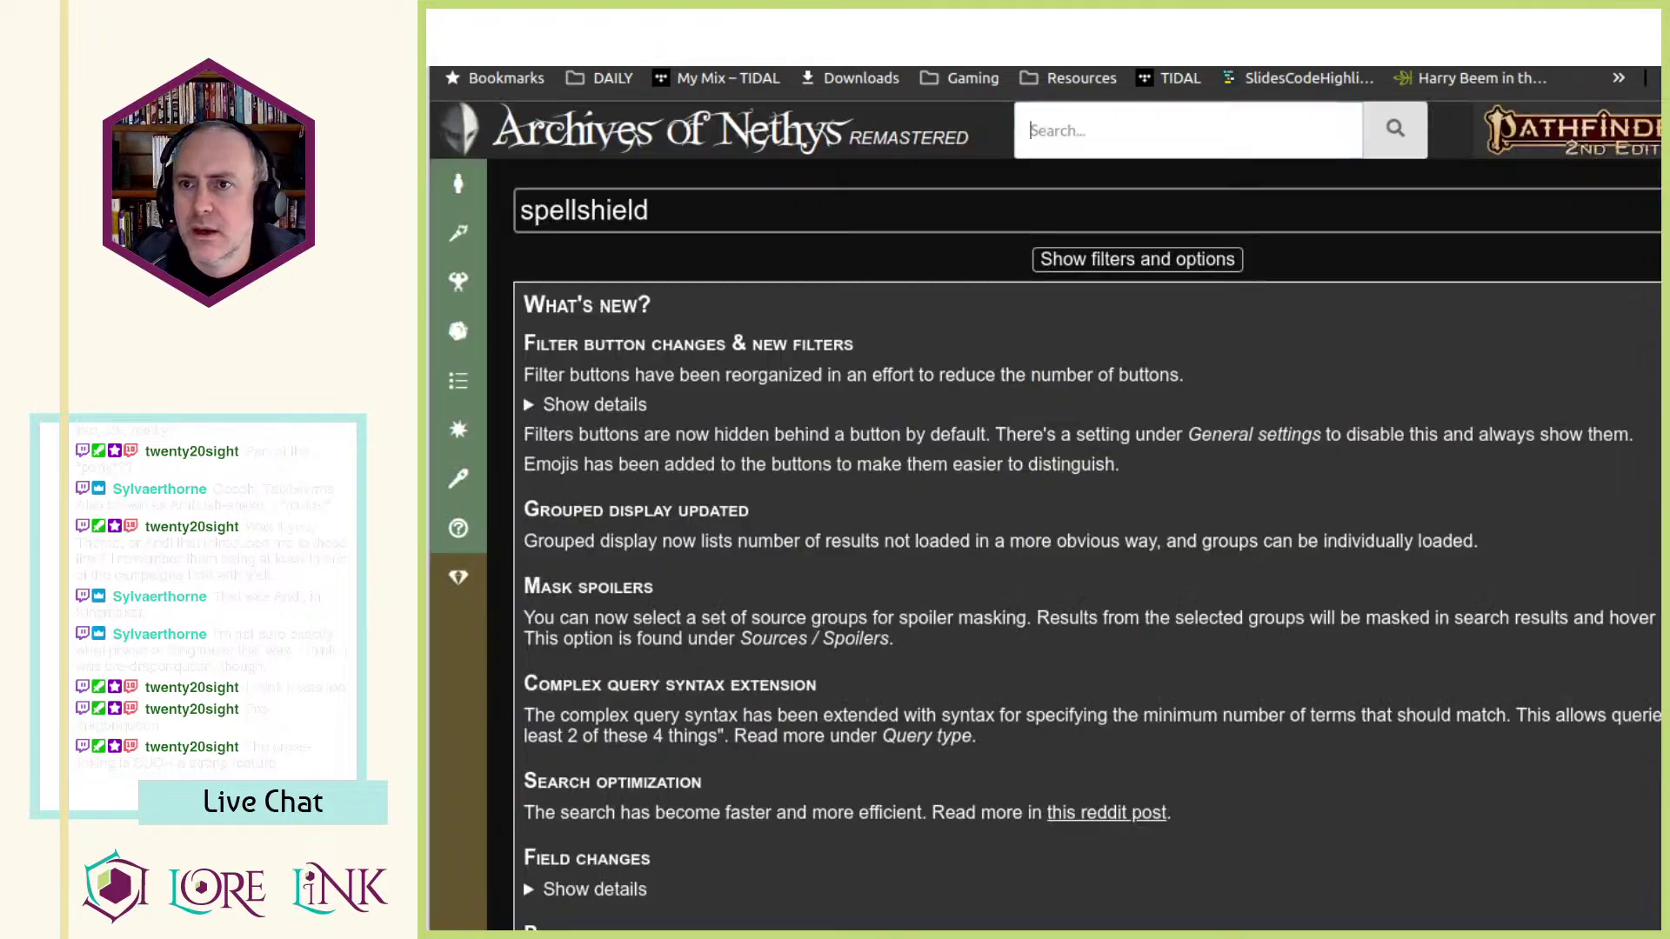
click(1068, 116)
key(ctrl+v)
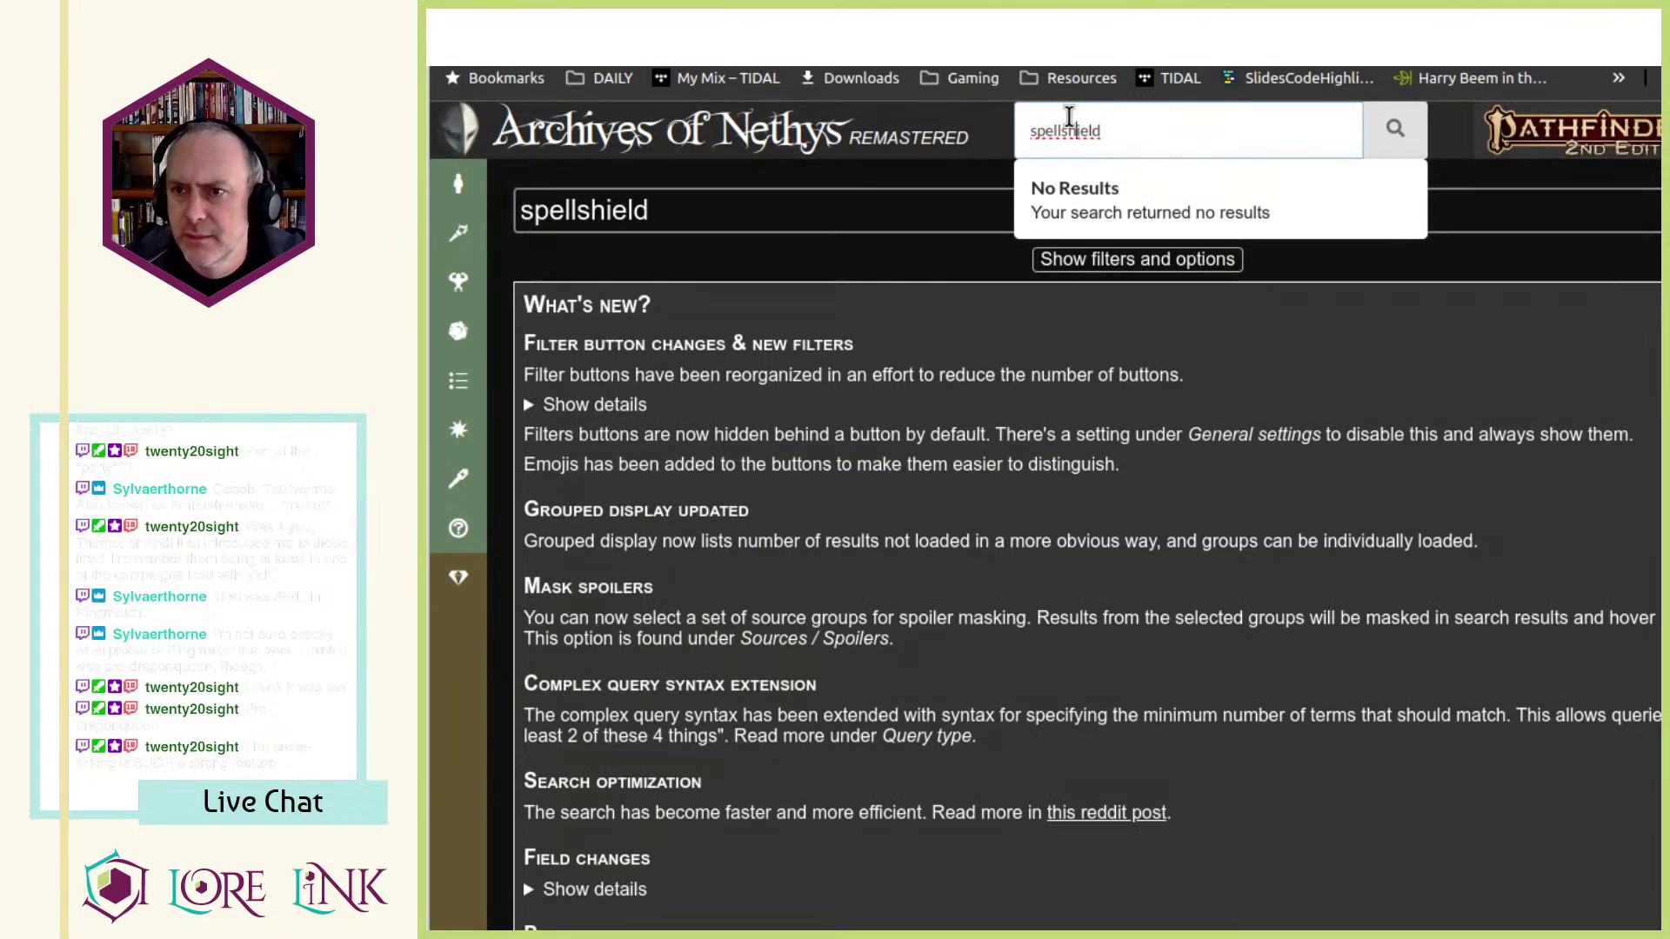
click(1062, 130)
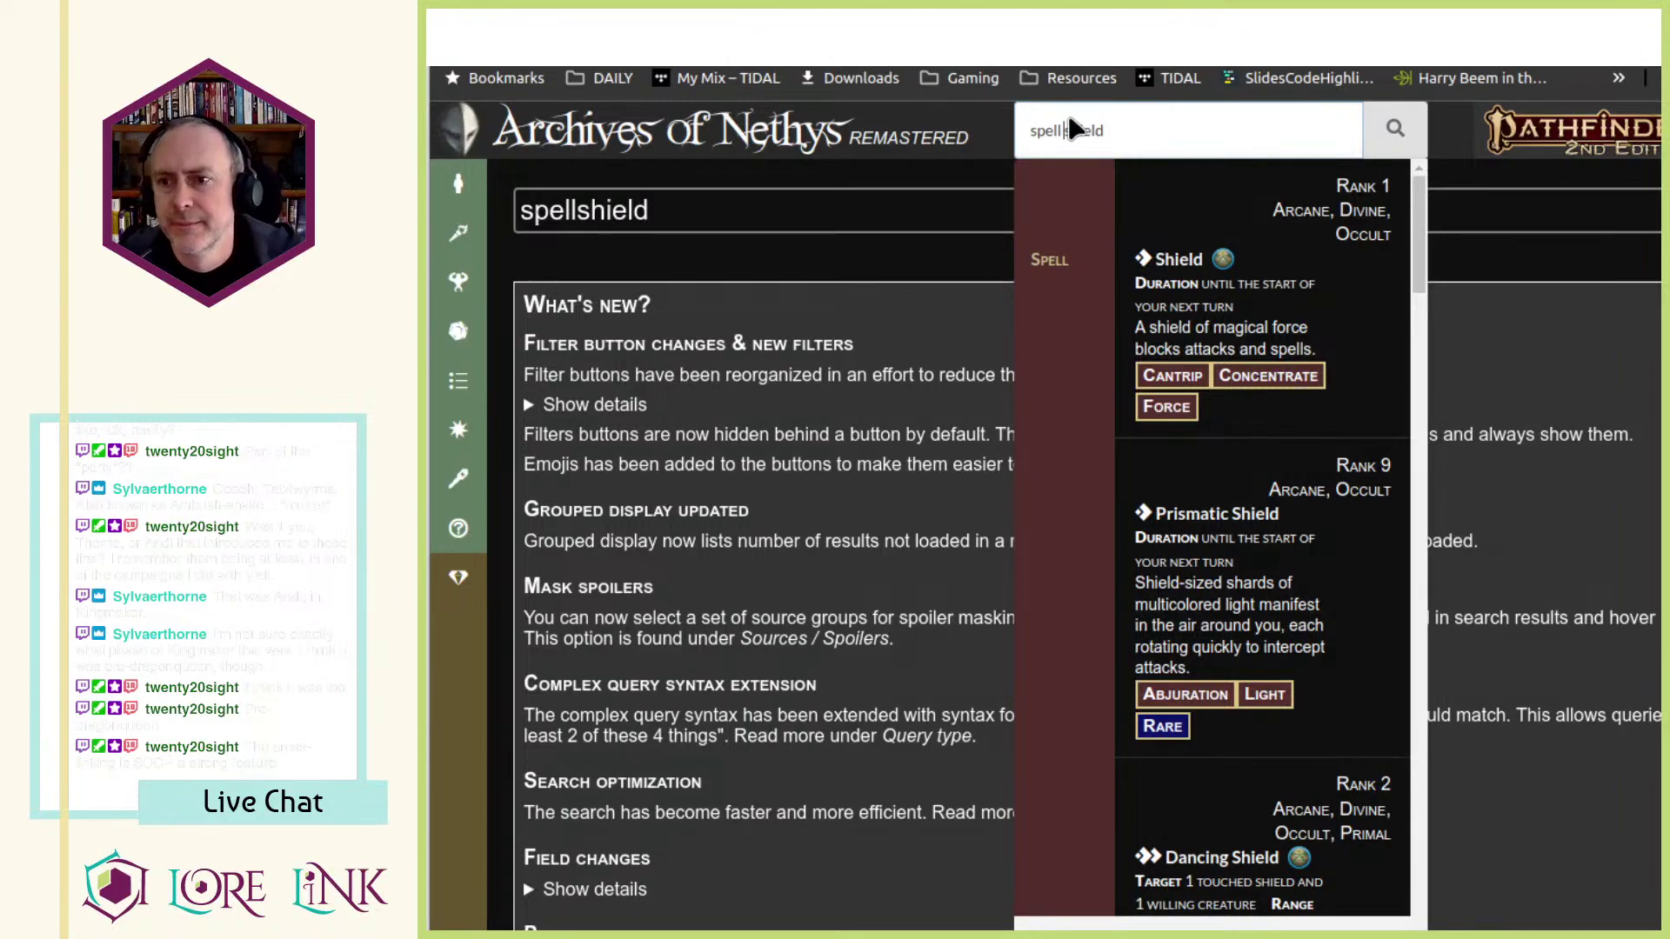
key(Return)
- Examine the first 50 Archives of Nethys results for an entry matching Nuphri's spellshield class
scroll(1177, 340, down, 6)
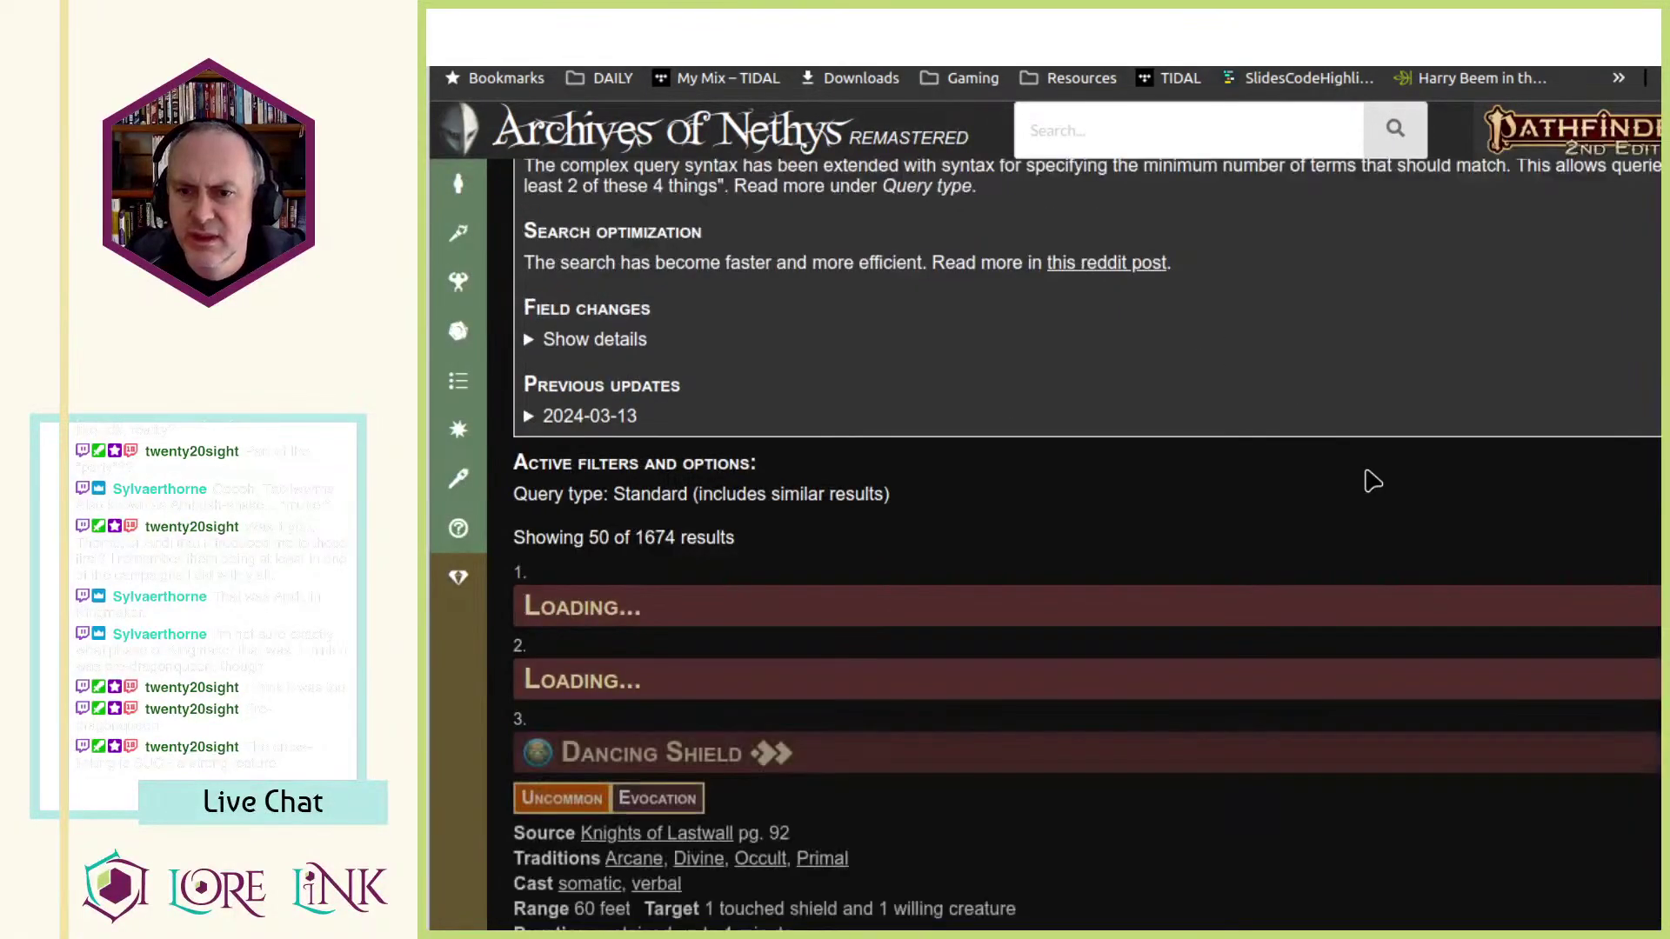
scroll(1372, 481, down, 3)
scroll(1149, 347, down, 8)
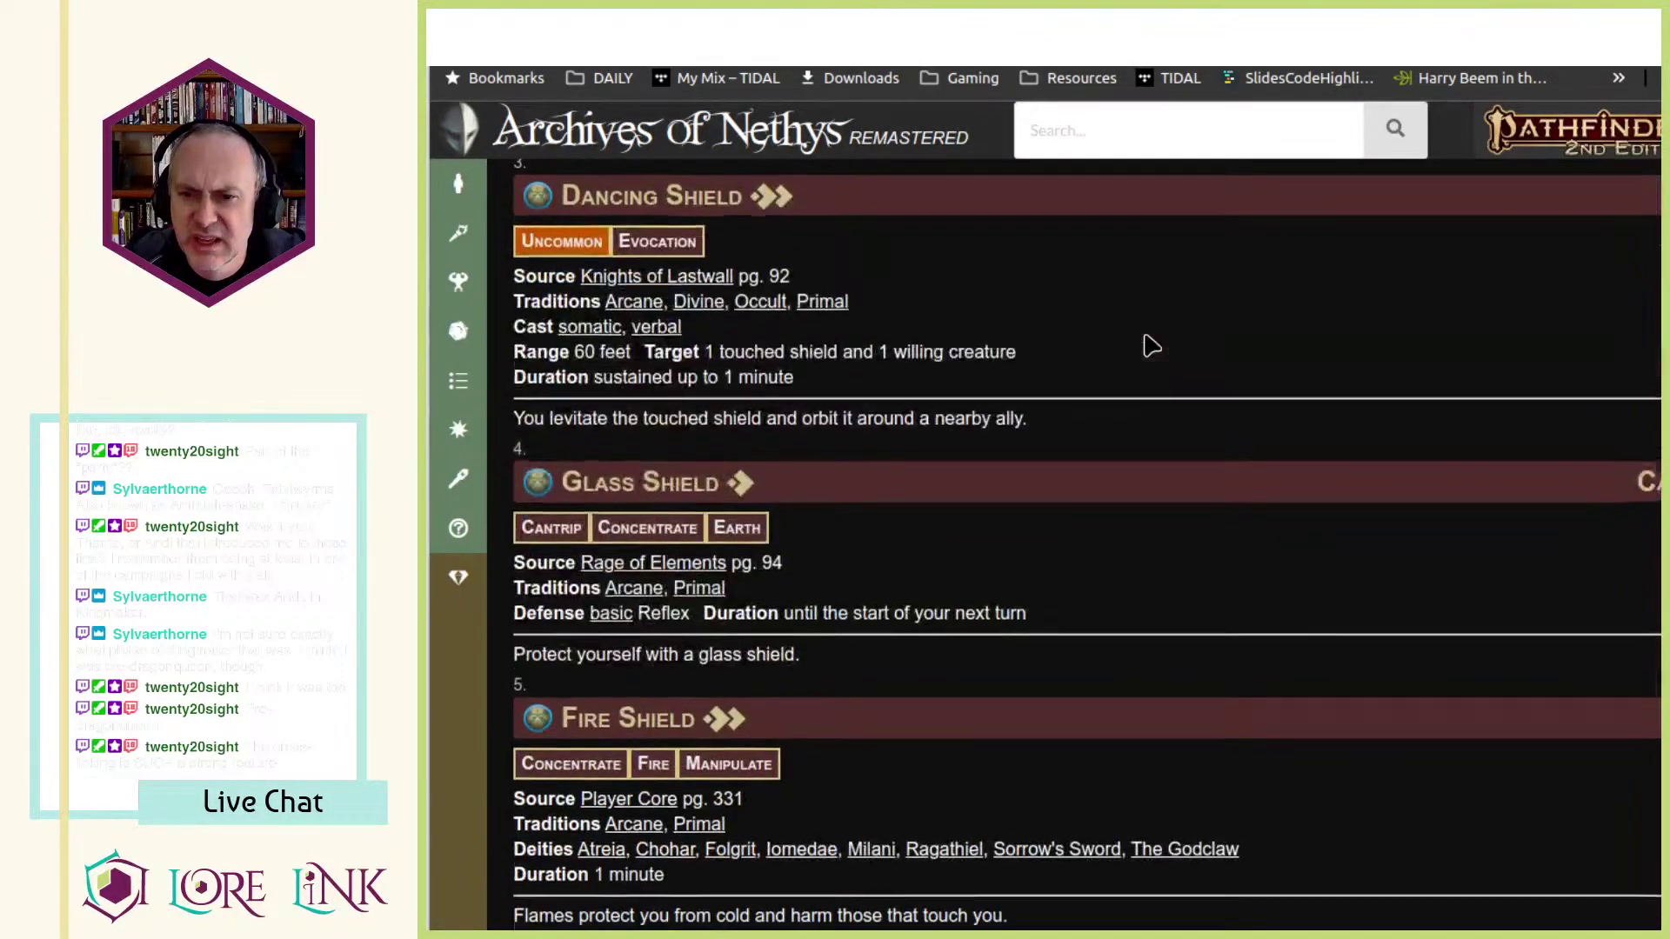
scroll(1150, 347, down, 6)
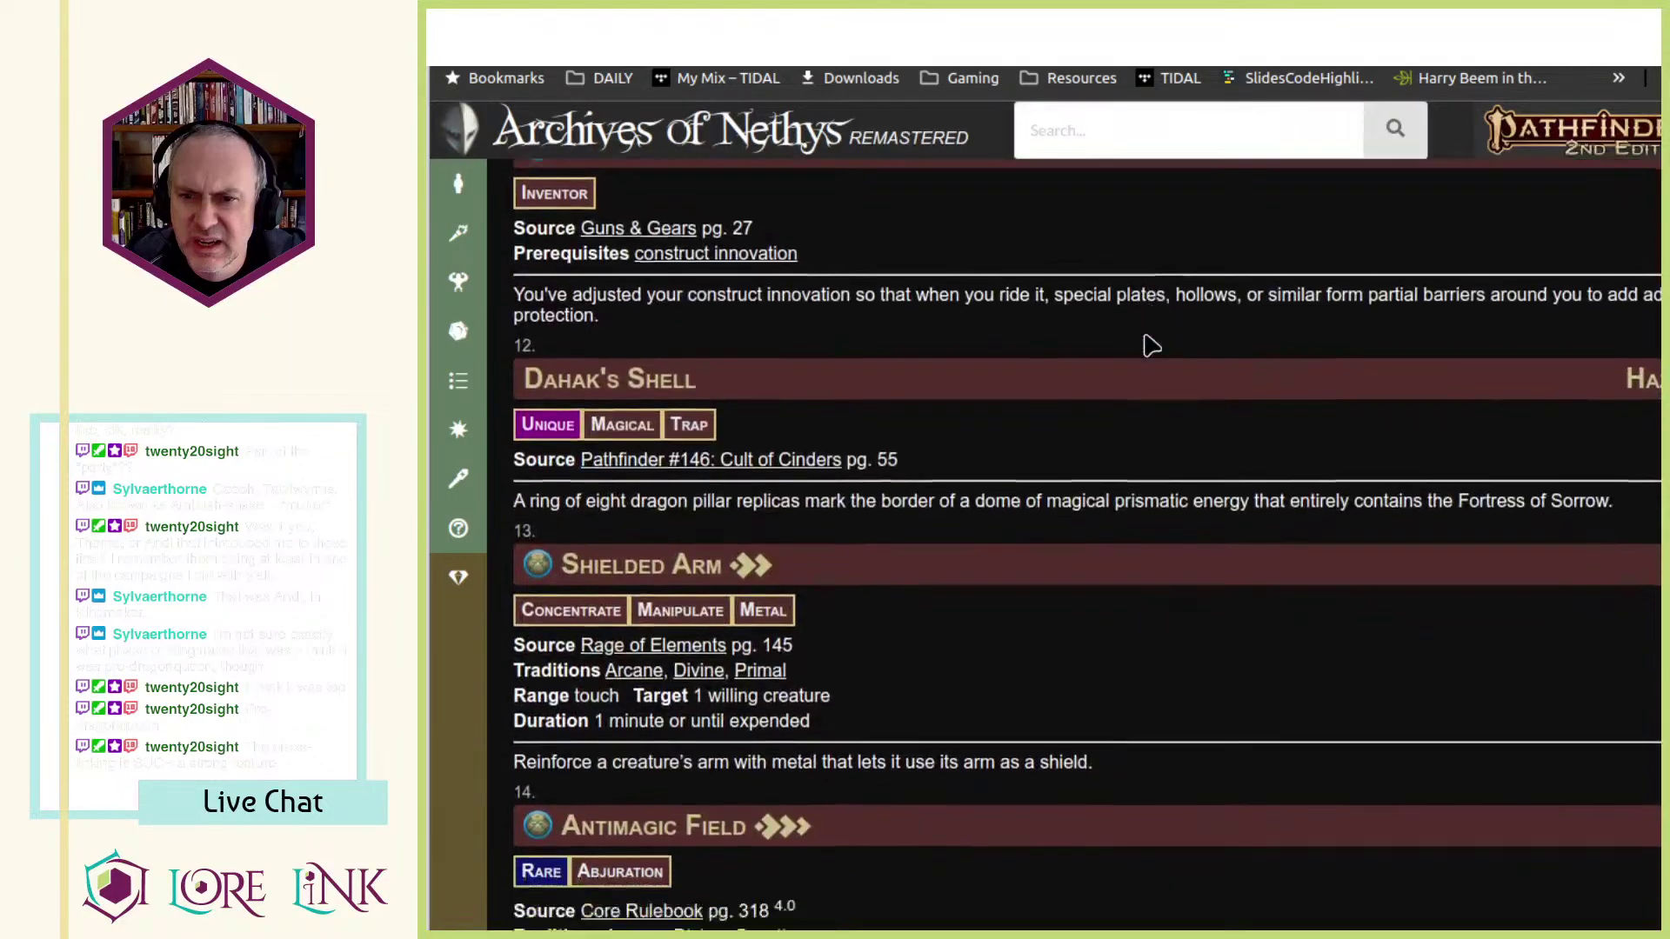
scroll(1149, 345, down, 3)
scroll(1149, 345, down, 9)
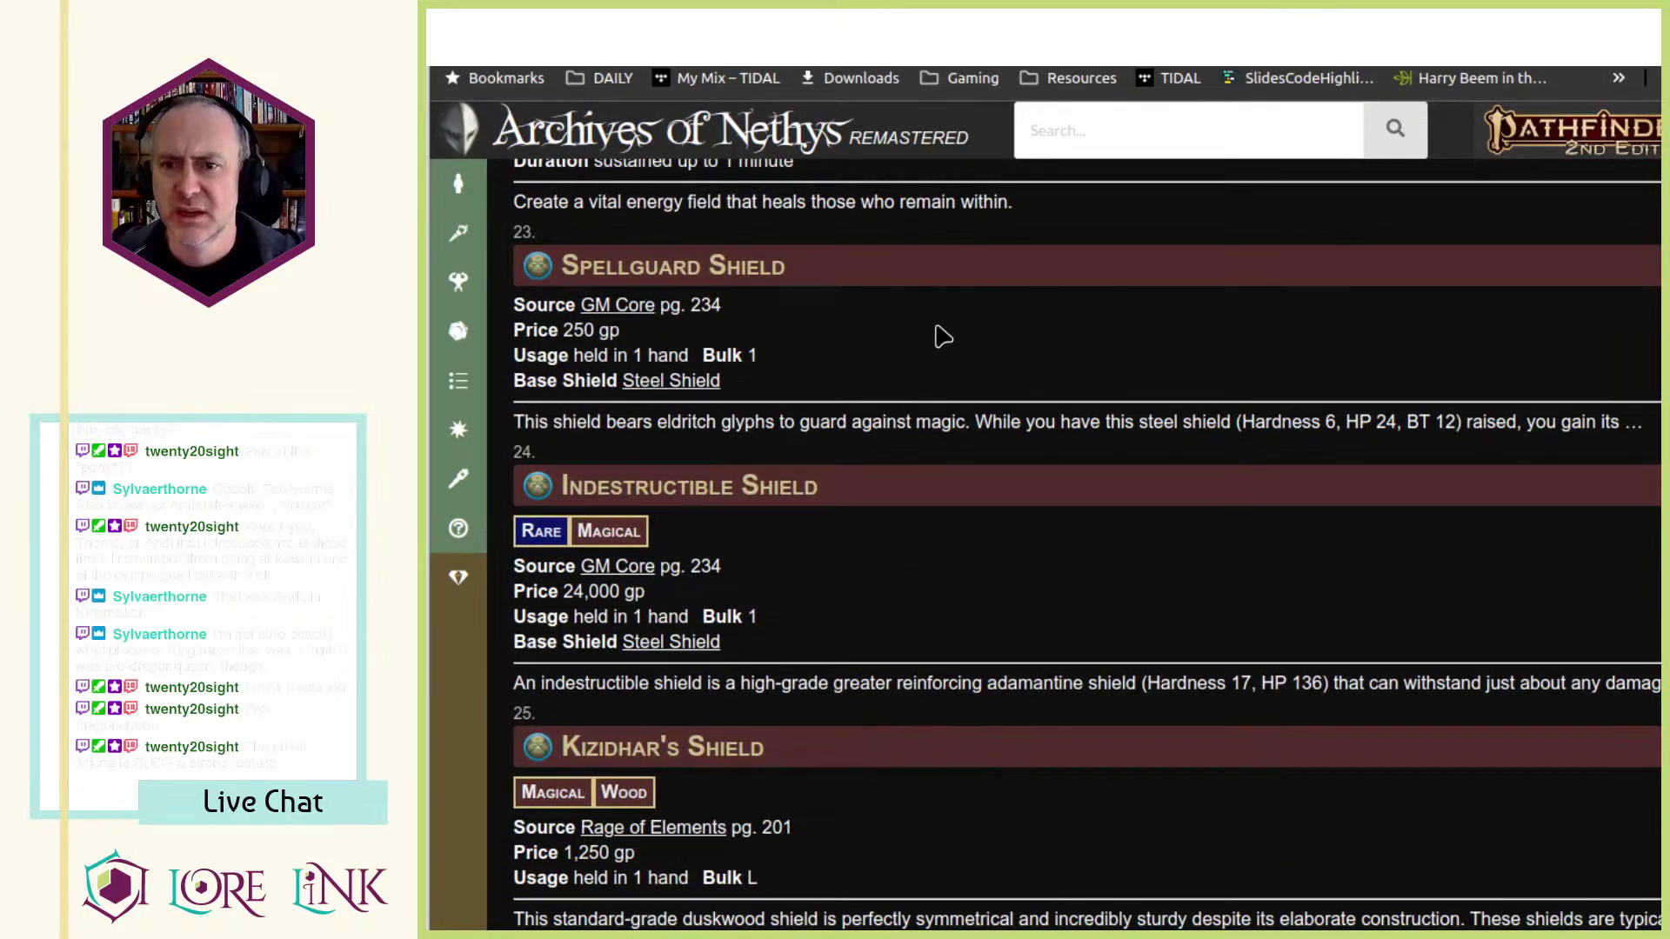
scroll(861, 313, down, 13)
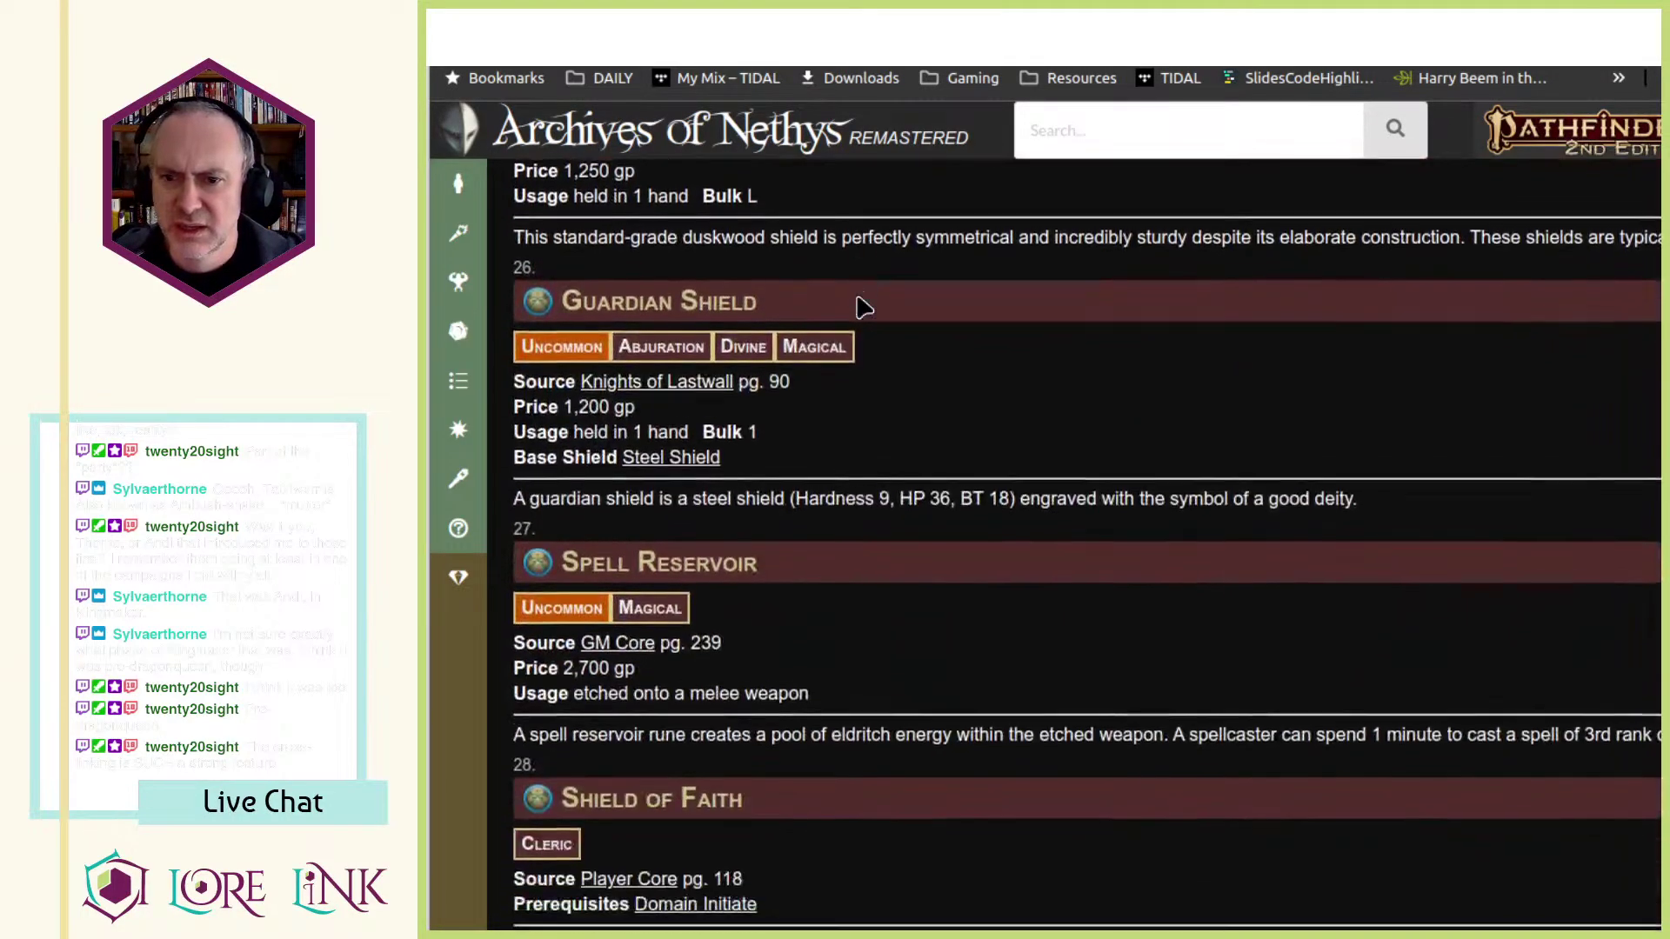
scroll(863, 307, down, 5)
scroll(863, 308, down, 14)
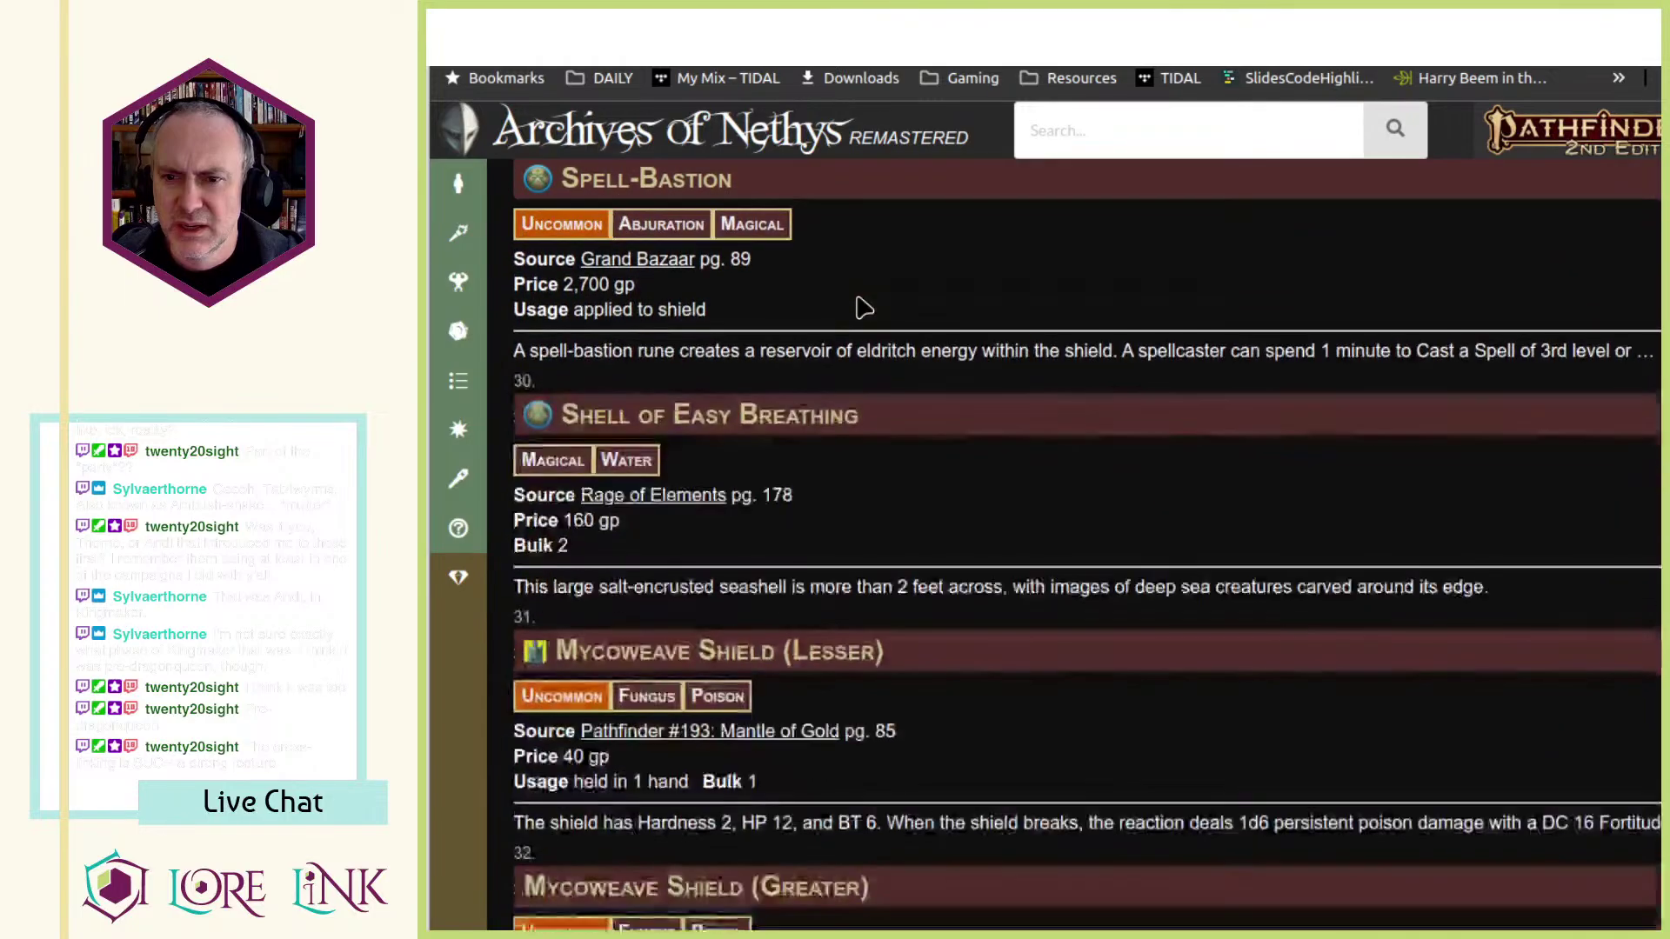
scroll(863, 308, down, 16)
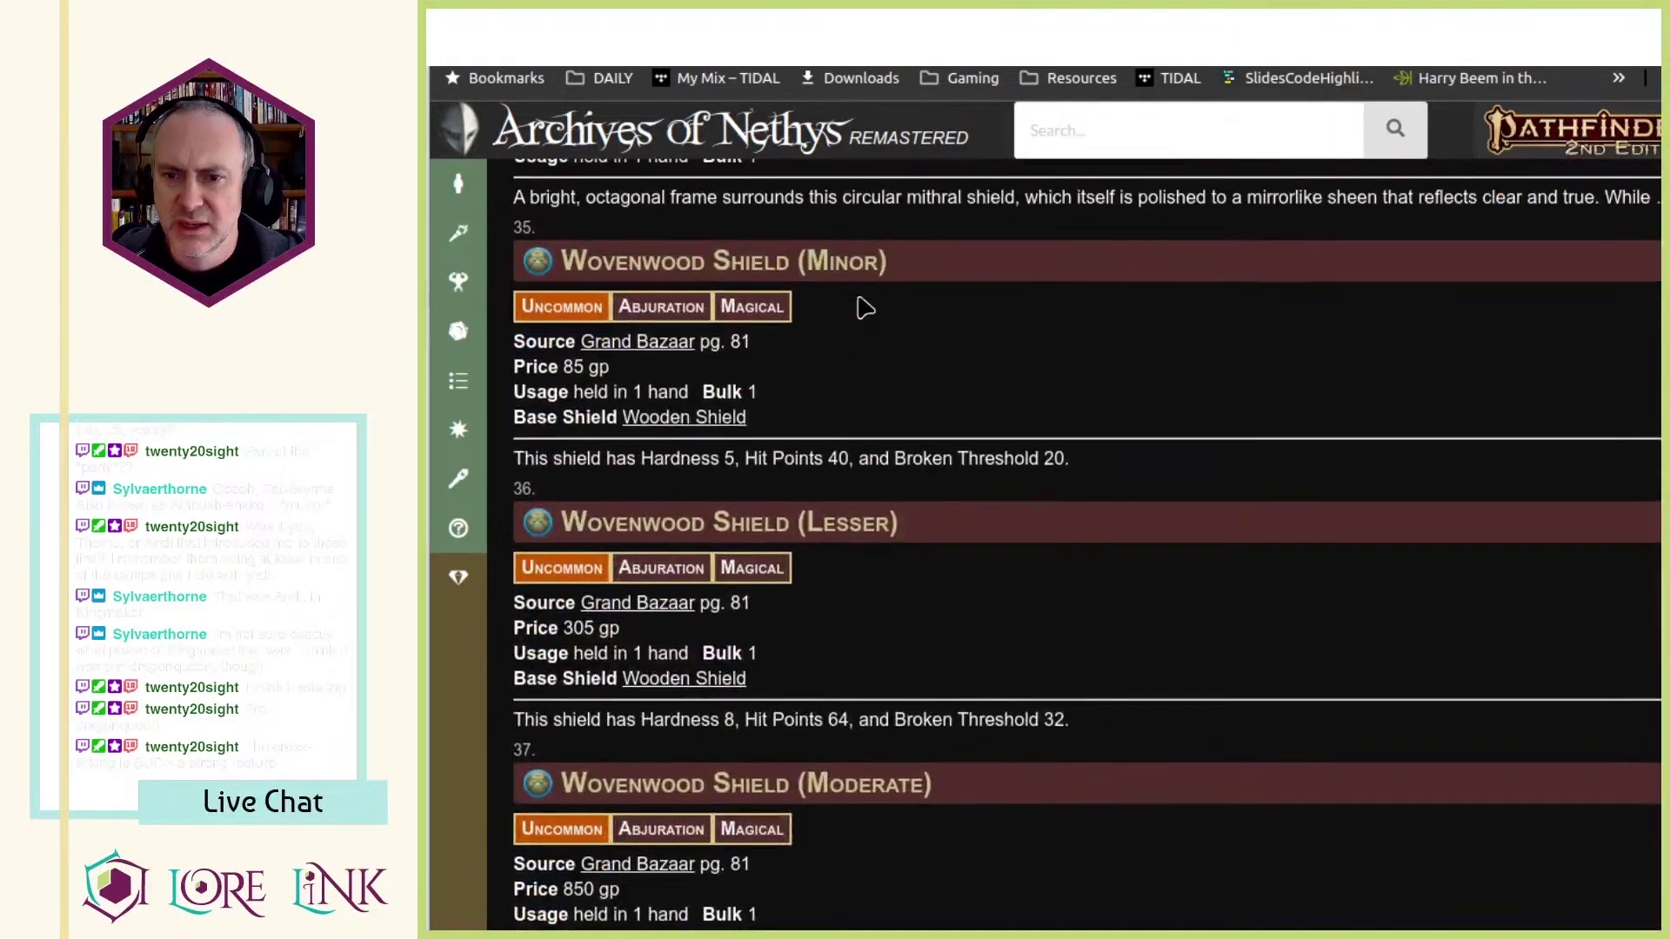
scroll(864, 308, down, 7)
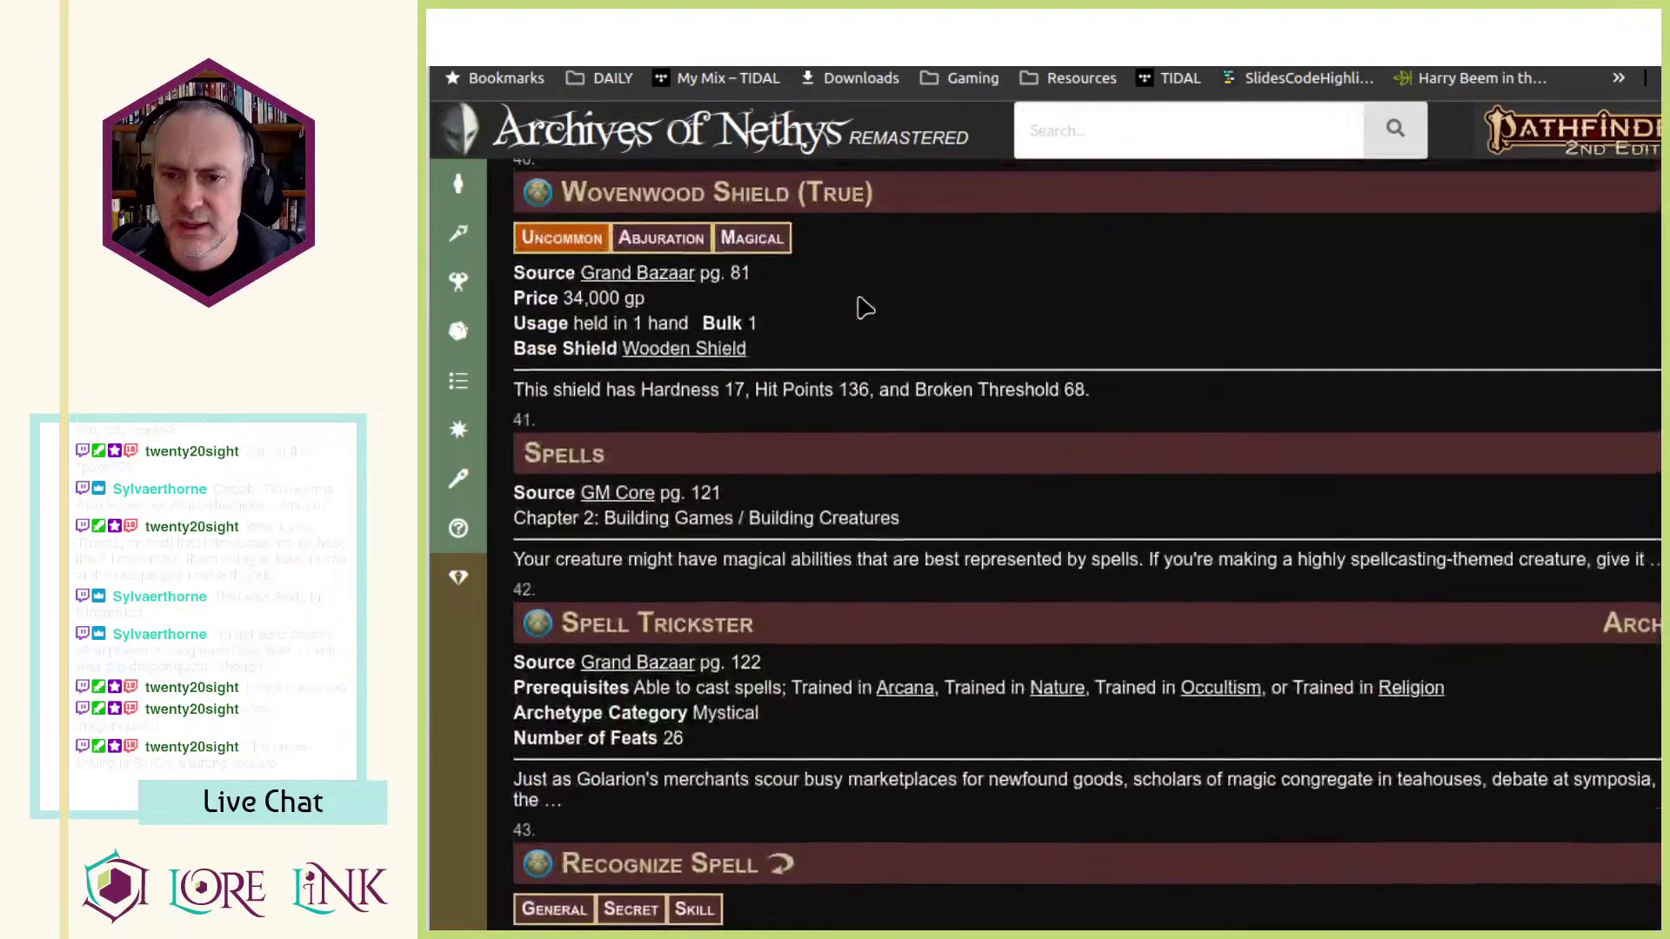
scroll(878, 295, down, 20)
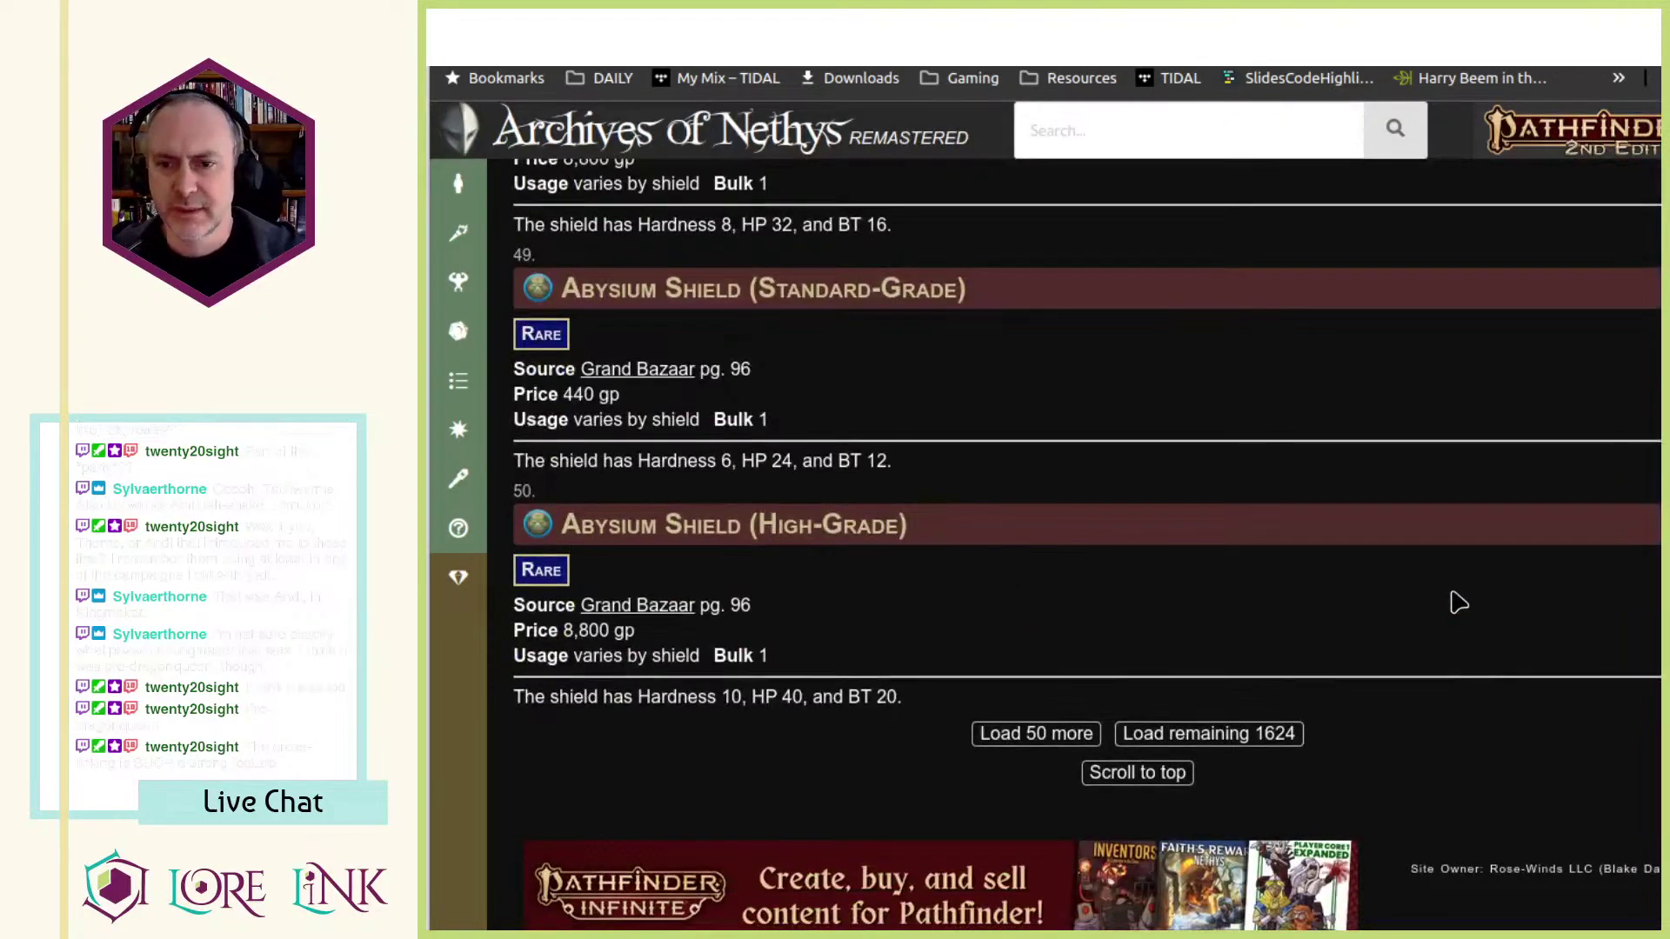
scroll(1453, 600, up, 7)
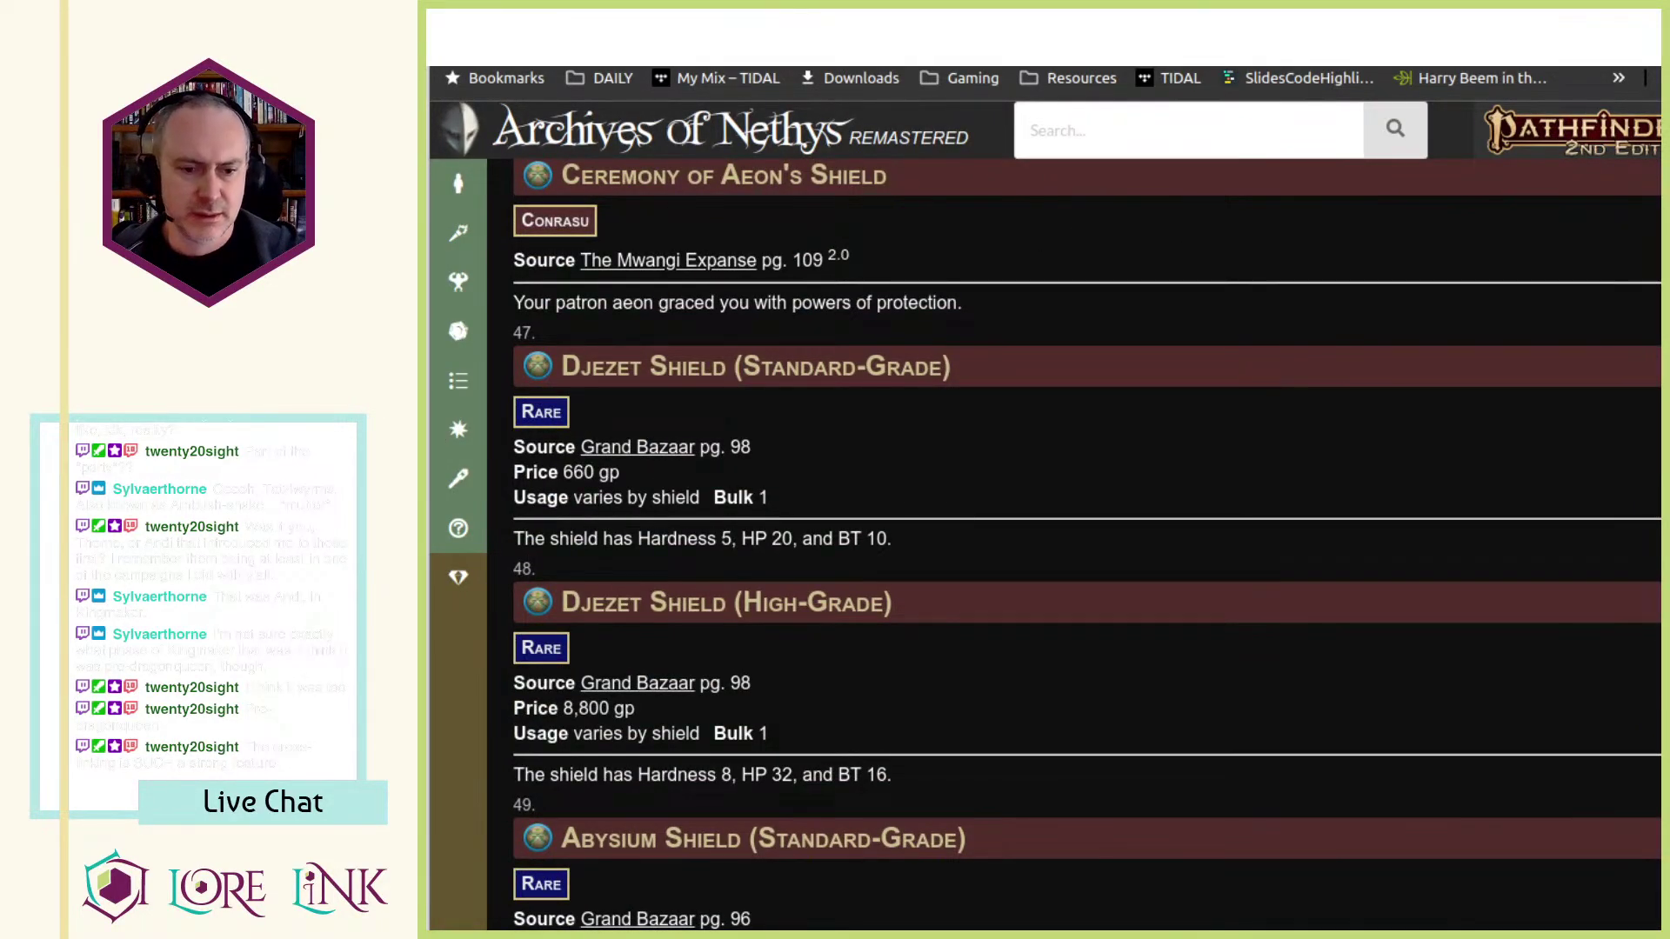
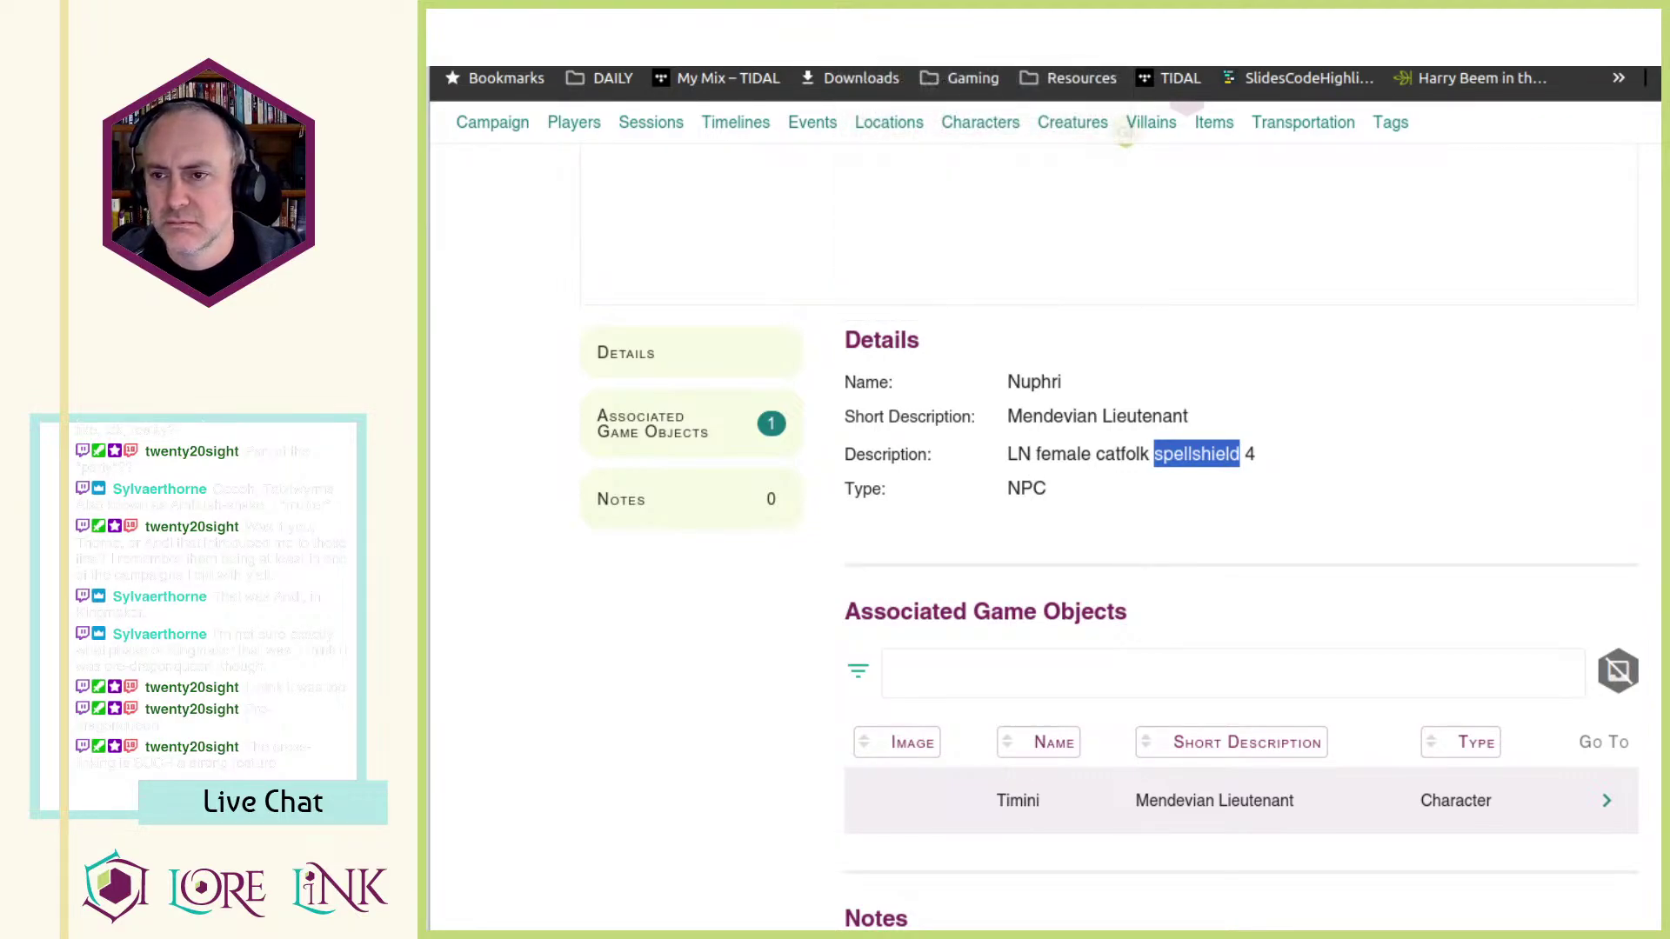
- Review Nuphri's details, associated game objects and notes, and close the entry to get back to the campaign's character list
scroll(886, 432, up, 5)
scroll(885, 432, down, 5)
scroll(889, 439, up, 5)
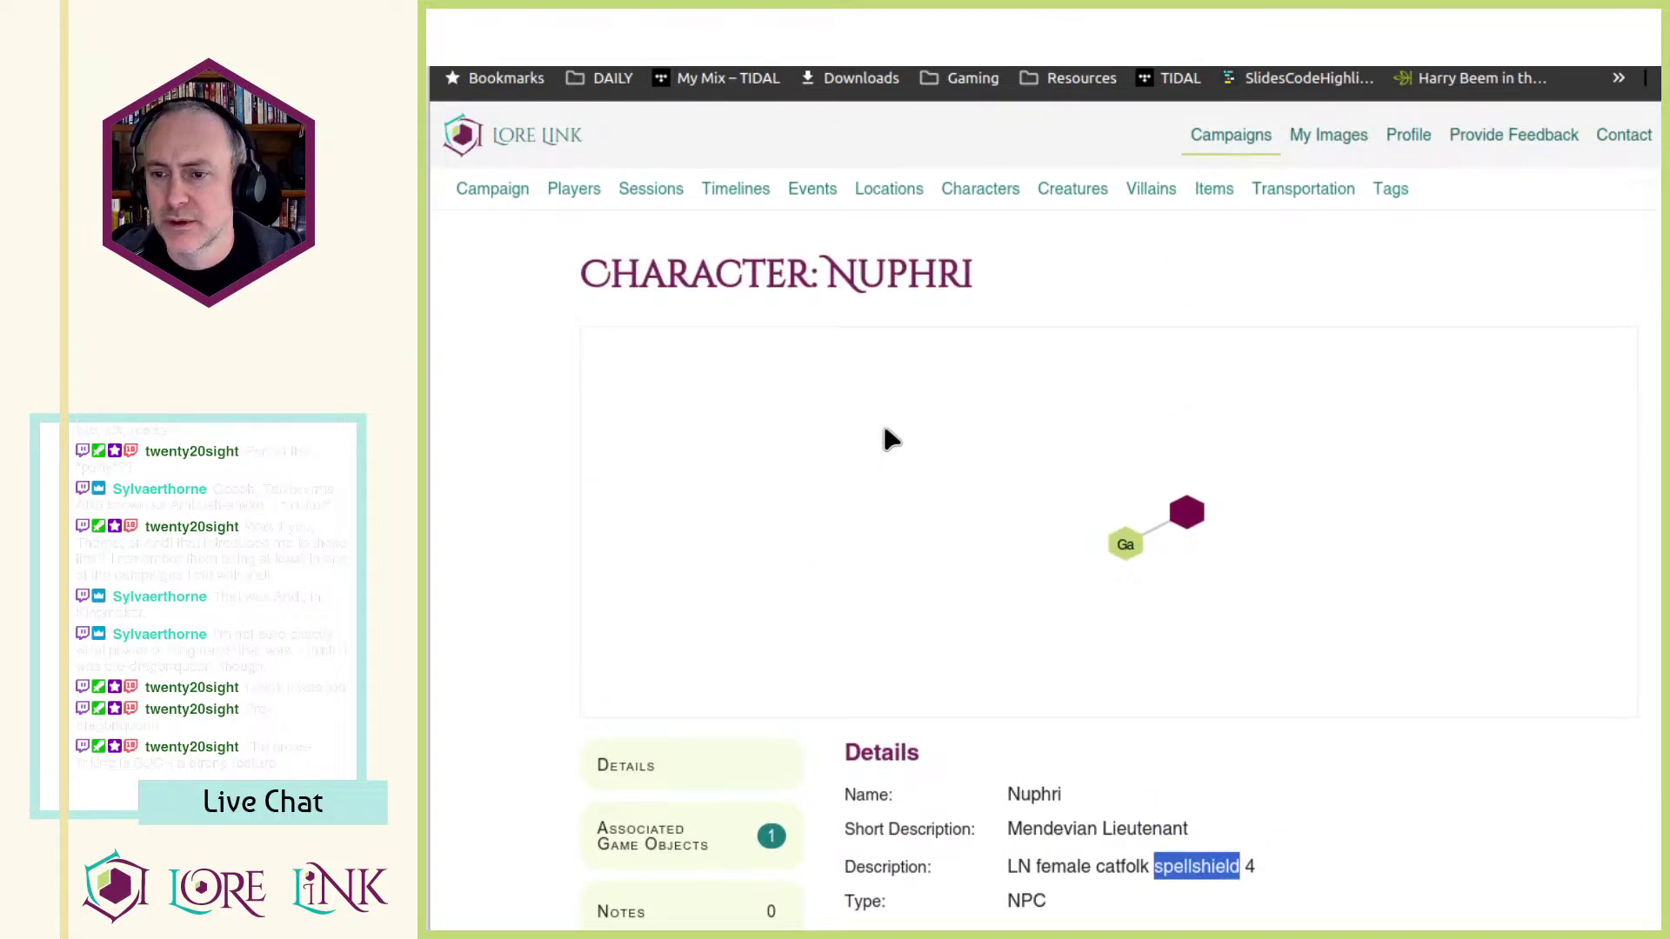
scroll(888, 439, down, 9)
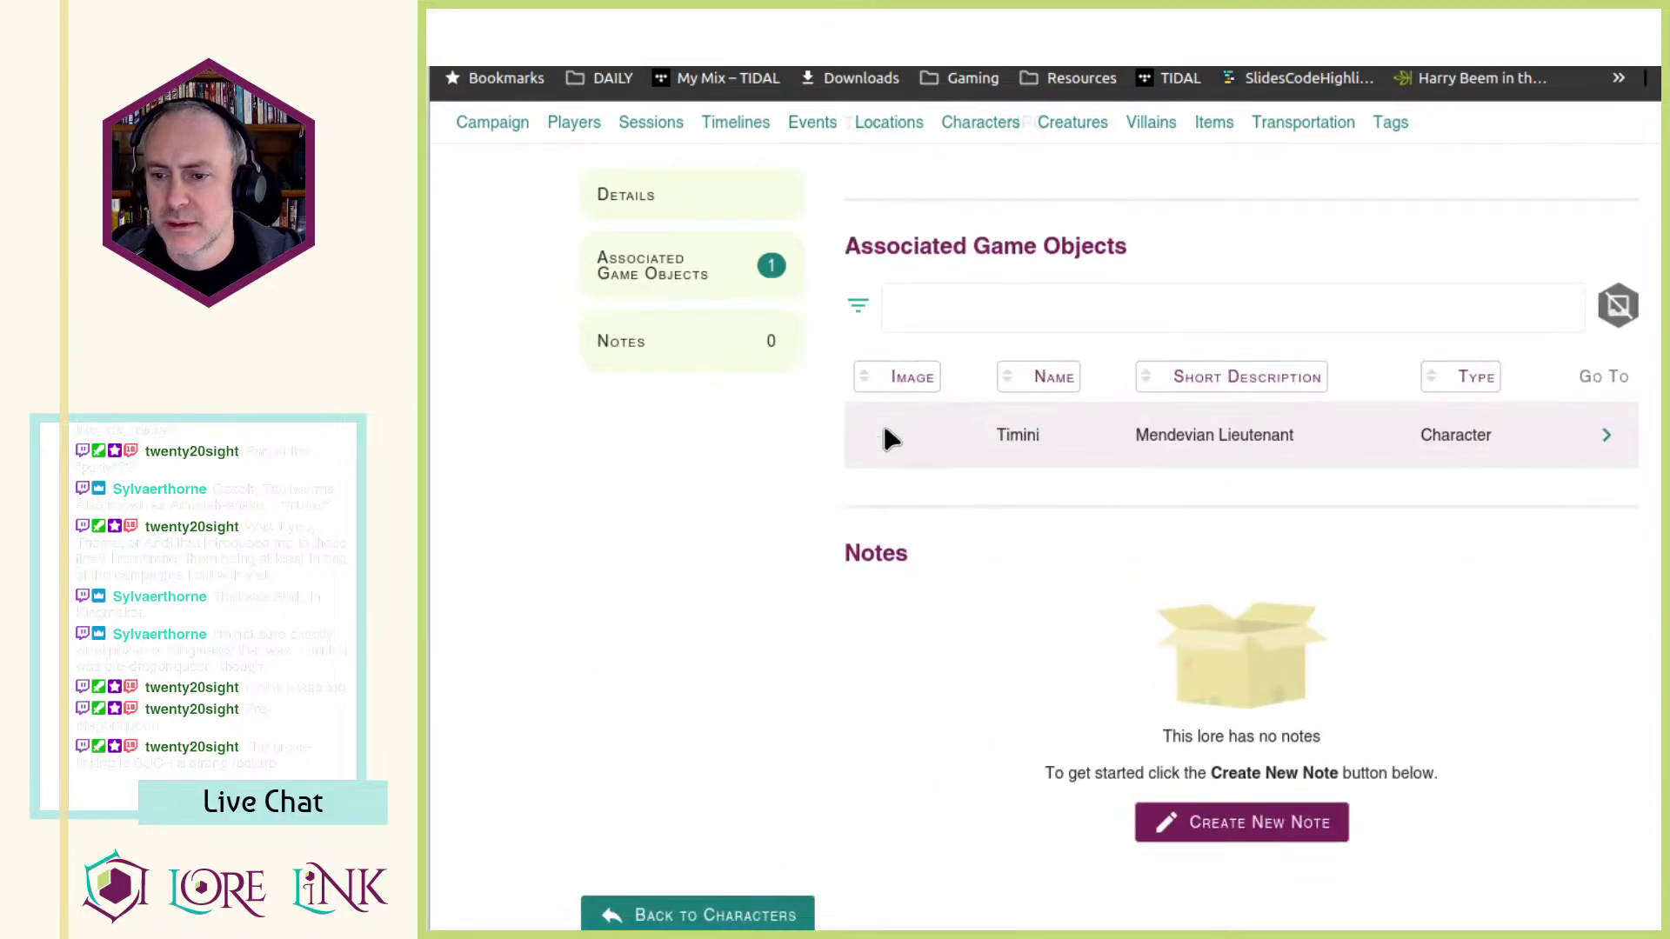
scroll(888, 440, up, 9)
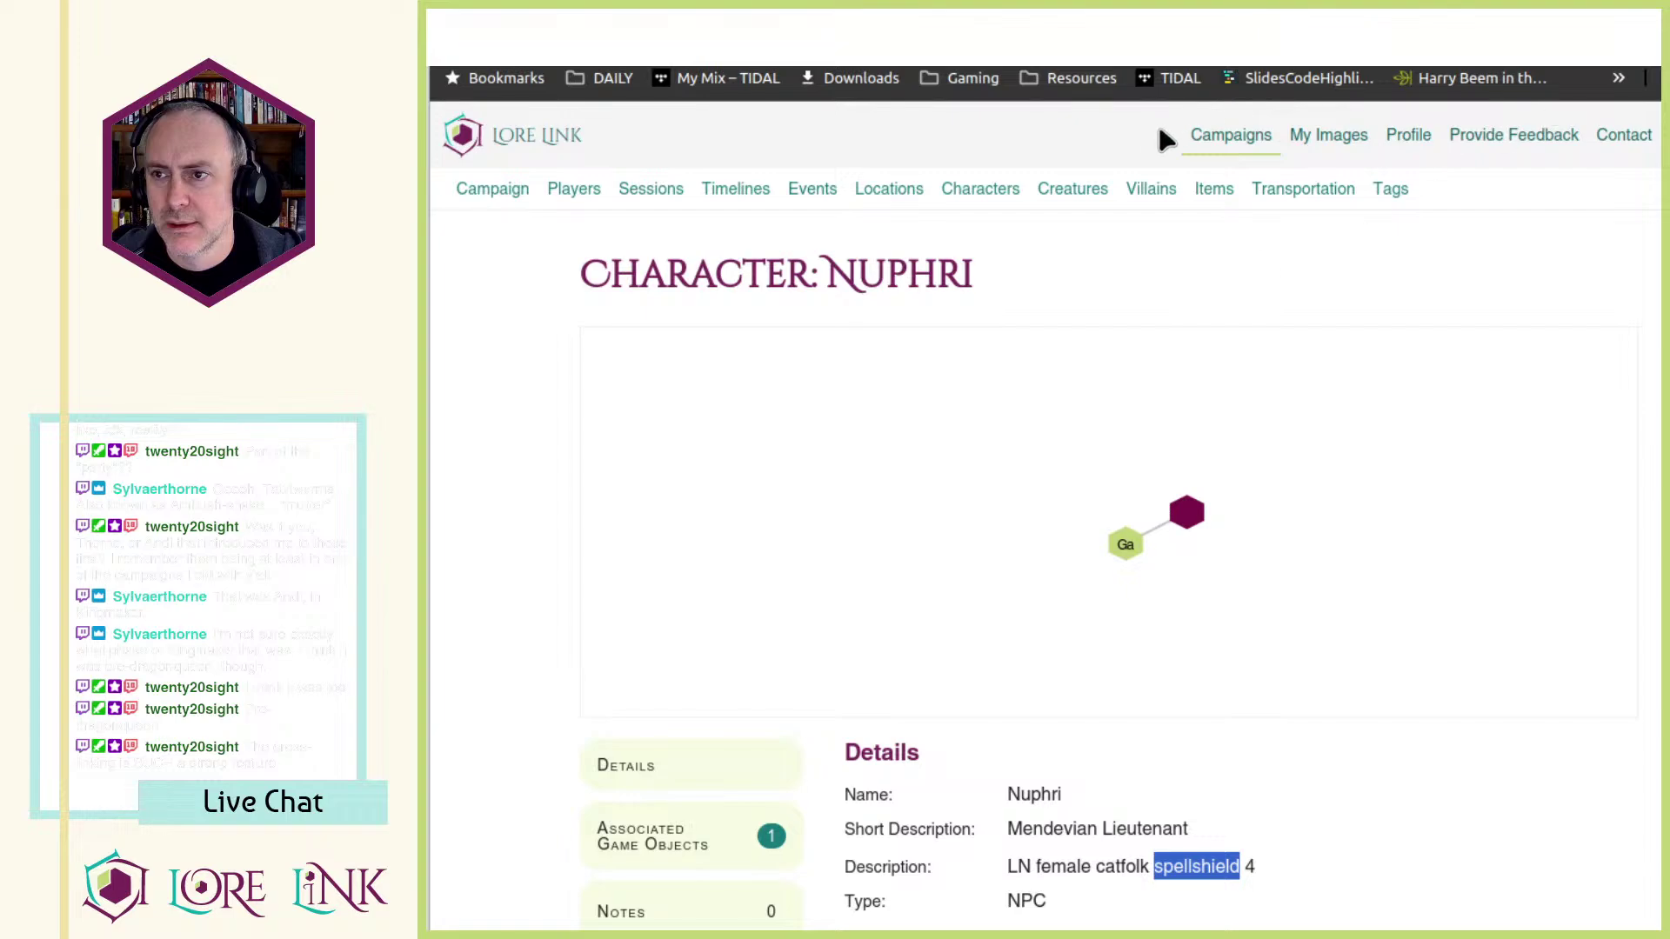
key(ctrl+Tab)
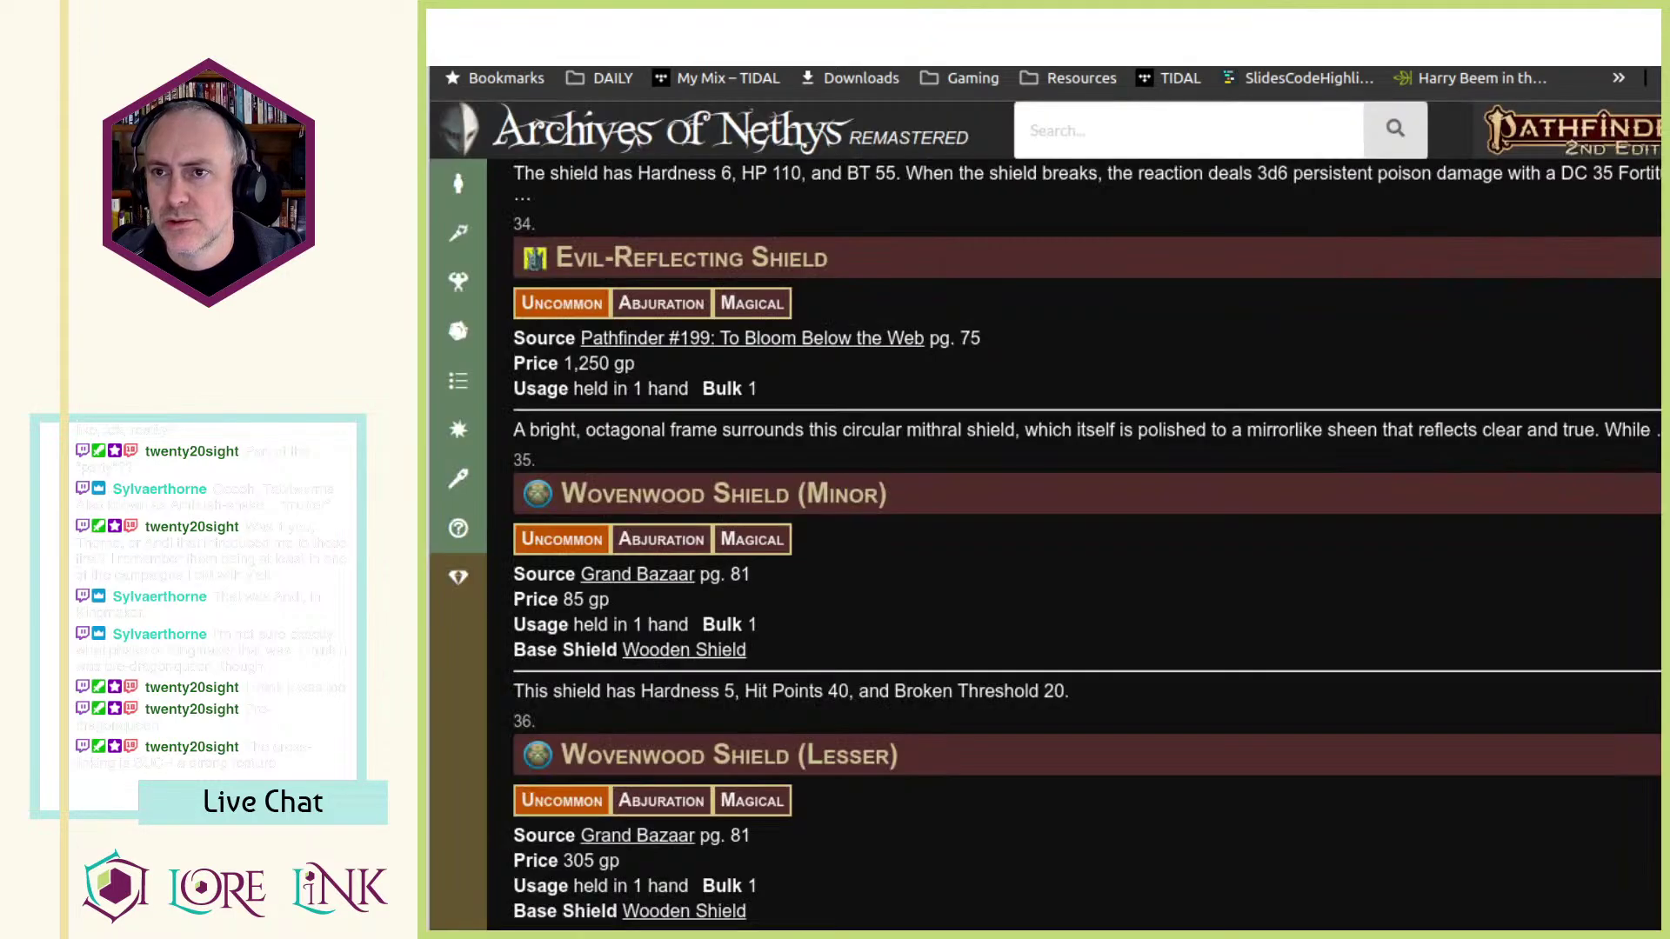
key(ctrl+shift+Tab)
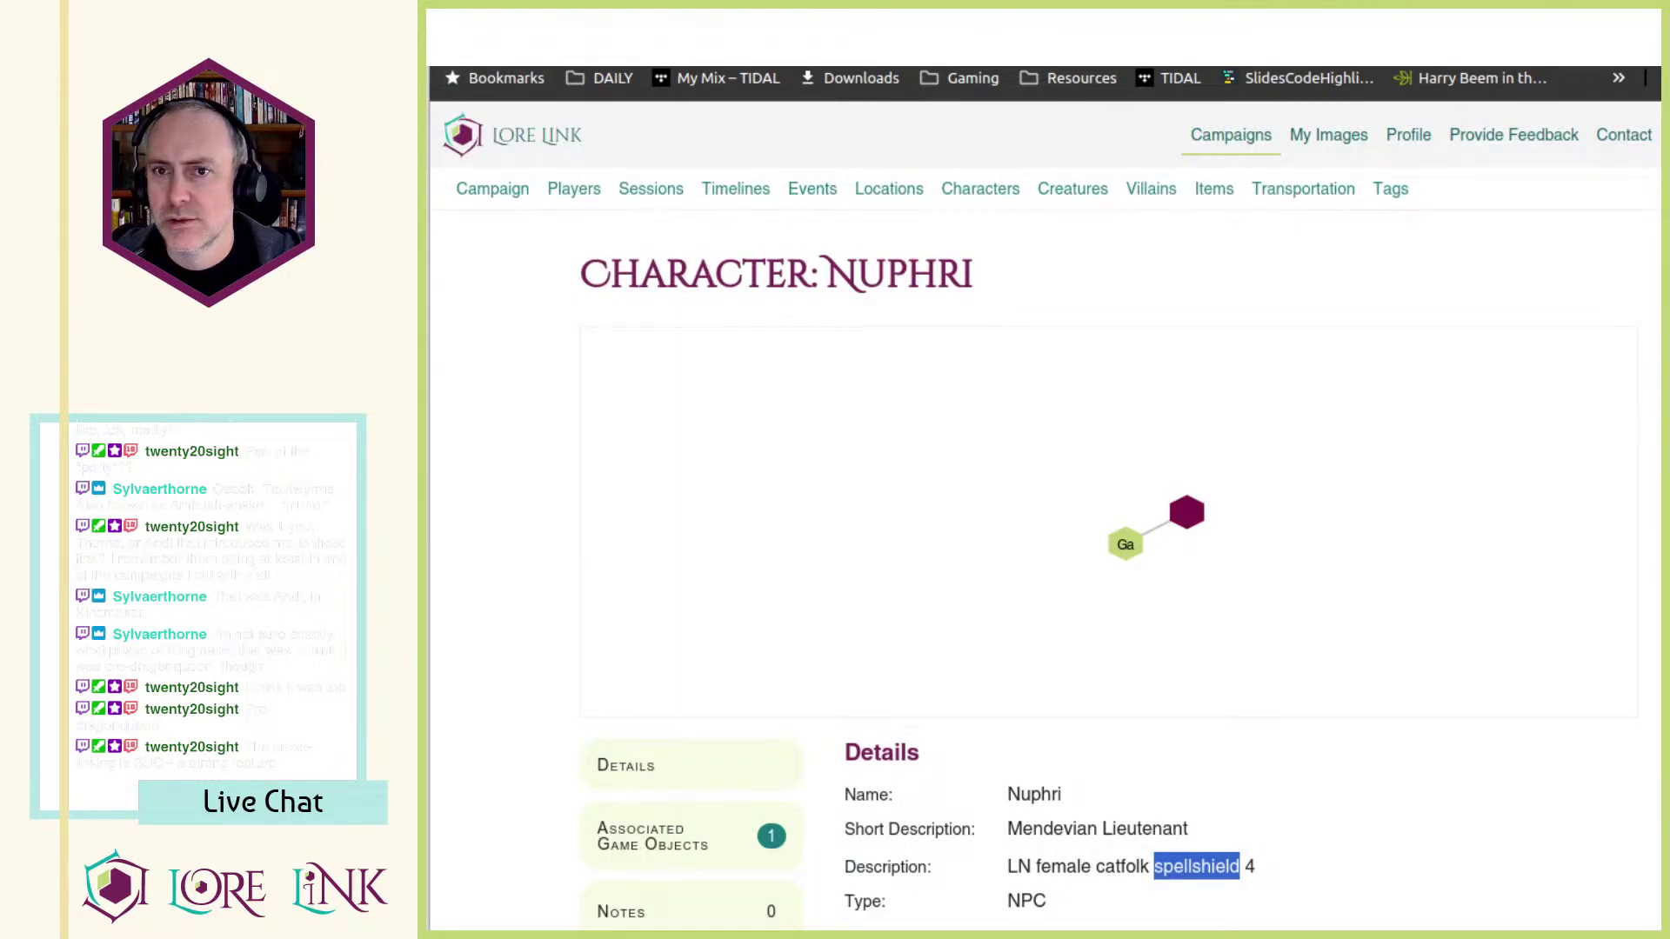
key(ctrl+w)
key(ctrl+w)
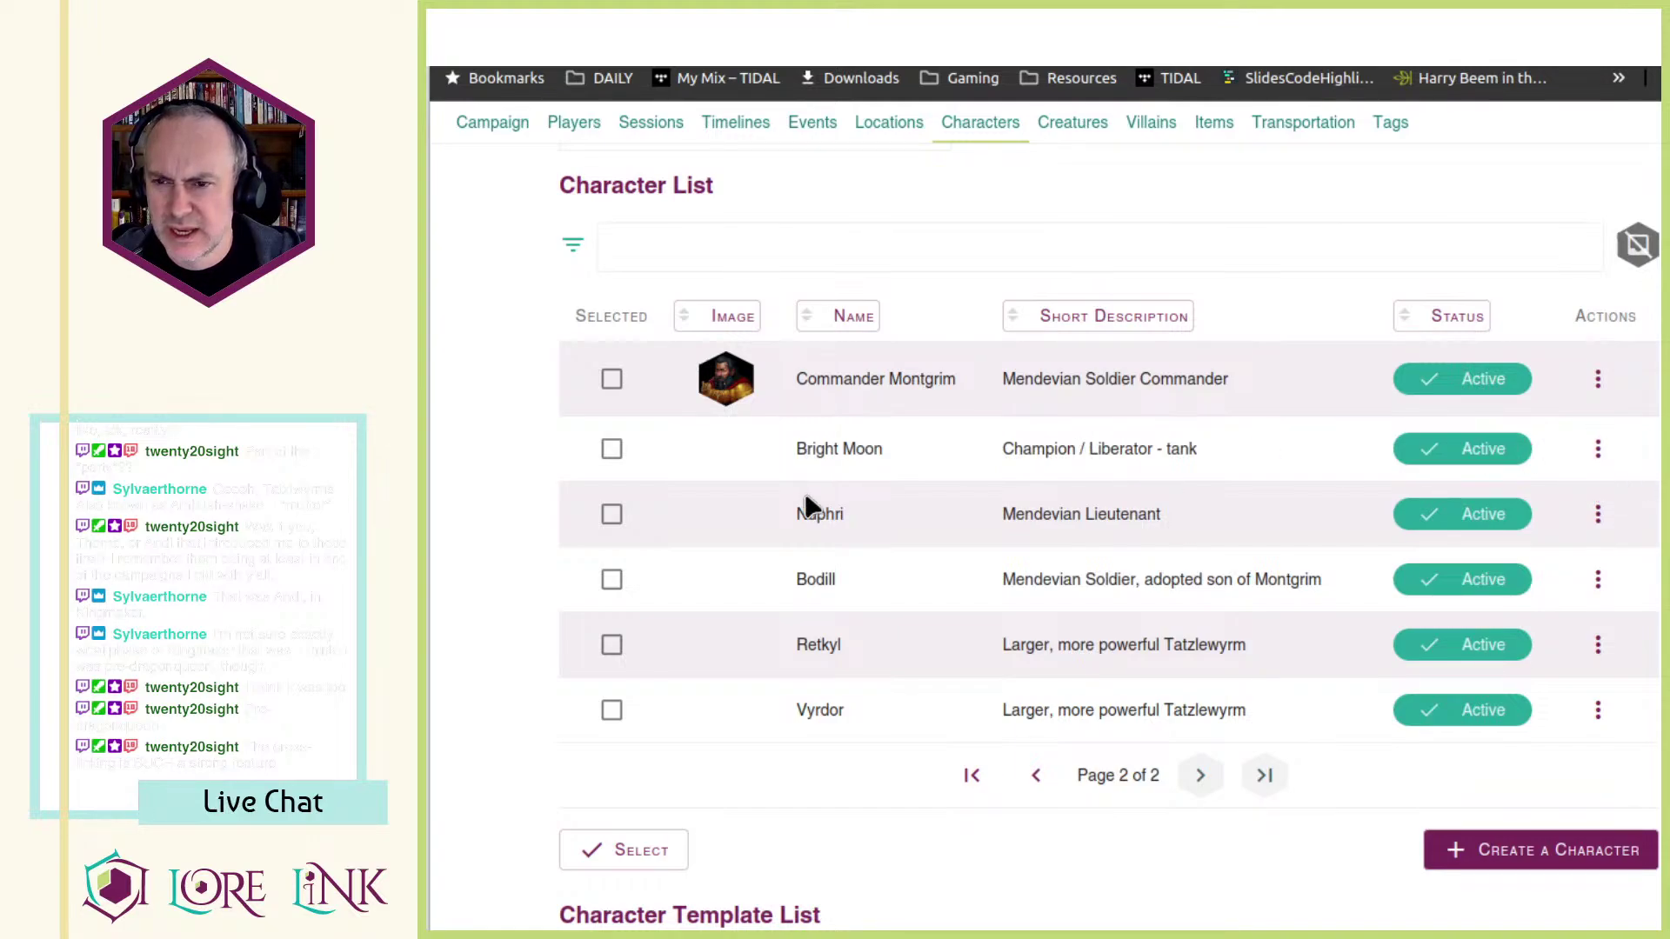
- Look over Bright Moon's short description and description, and return to the character list
click(1598, 448)
click(1615, 506)
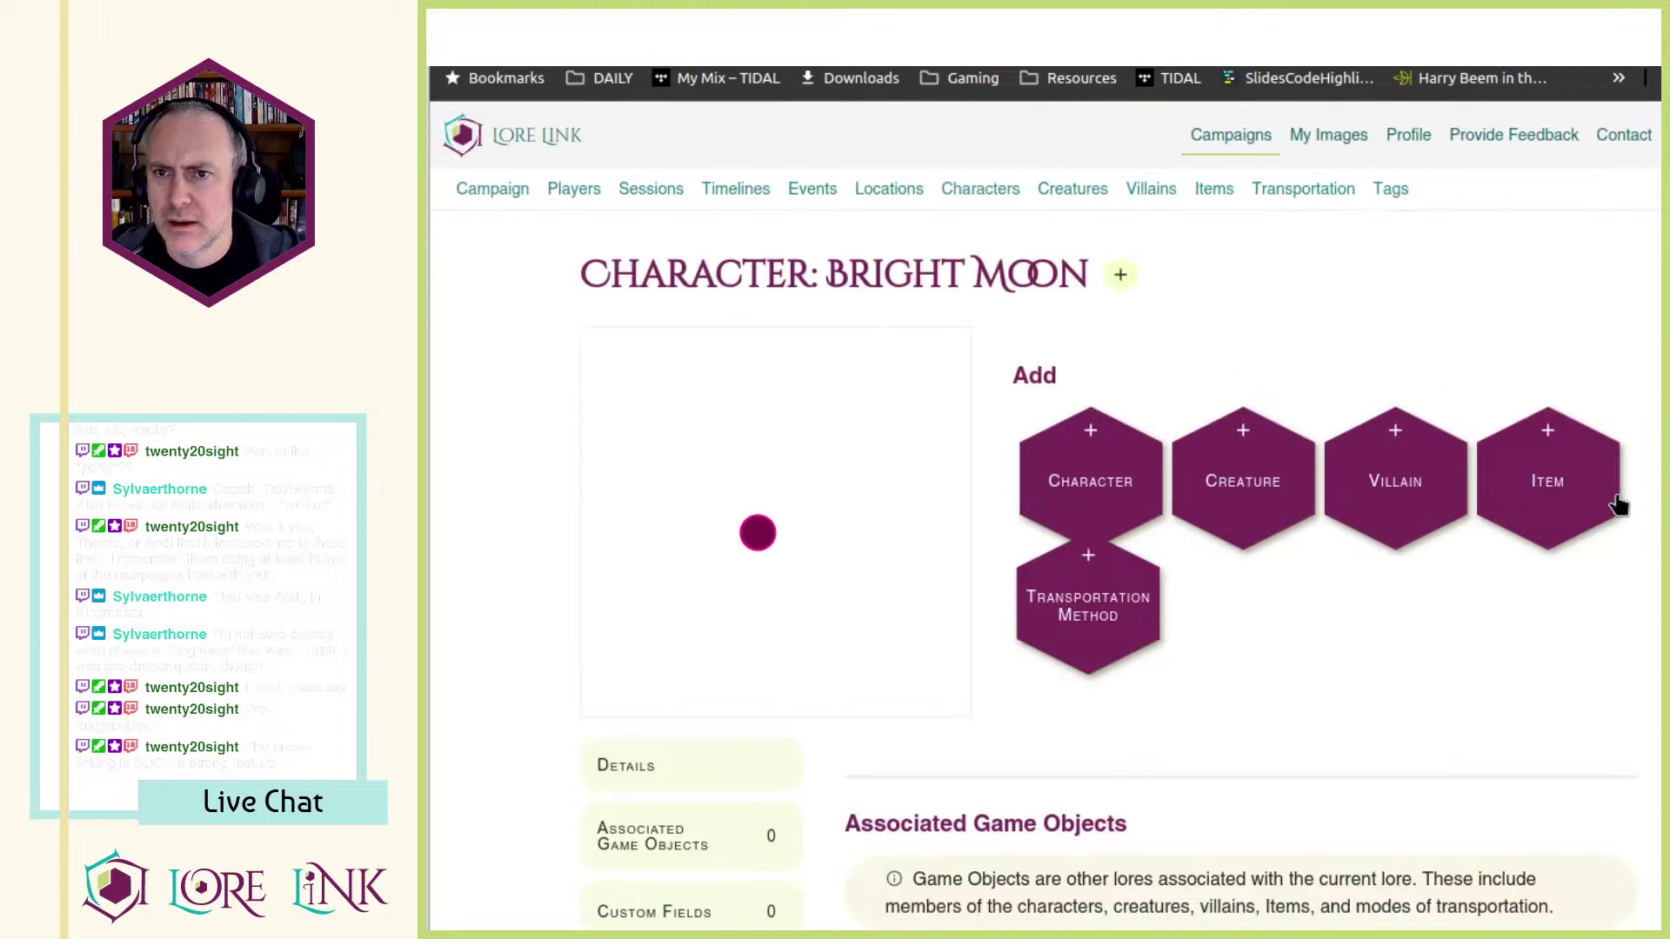
scroll(1381, 532, down, 6)
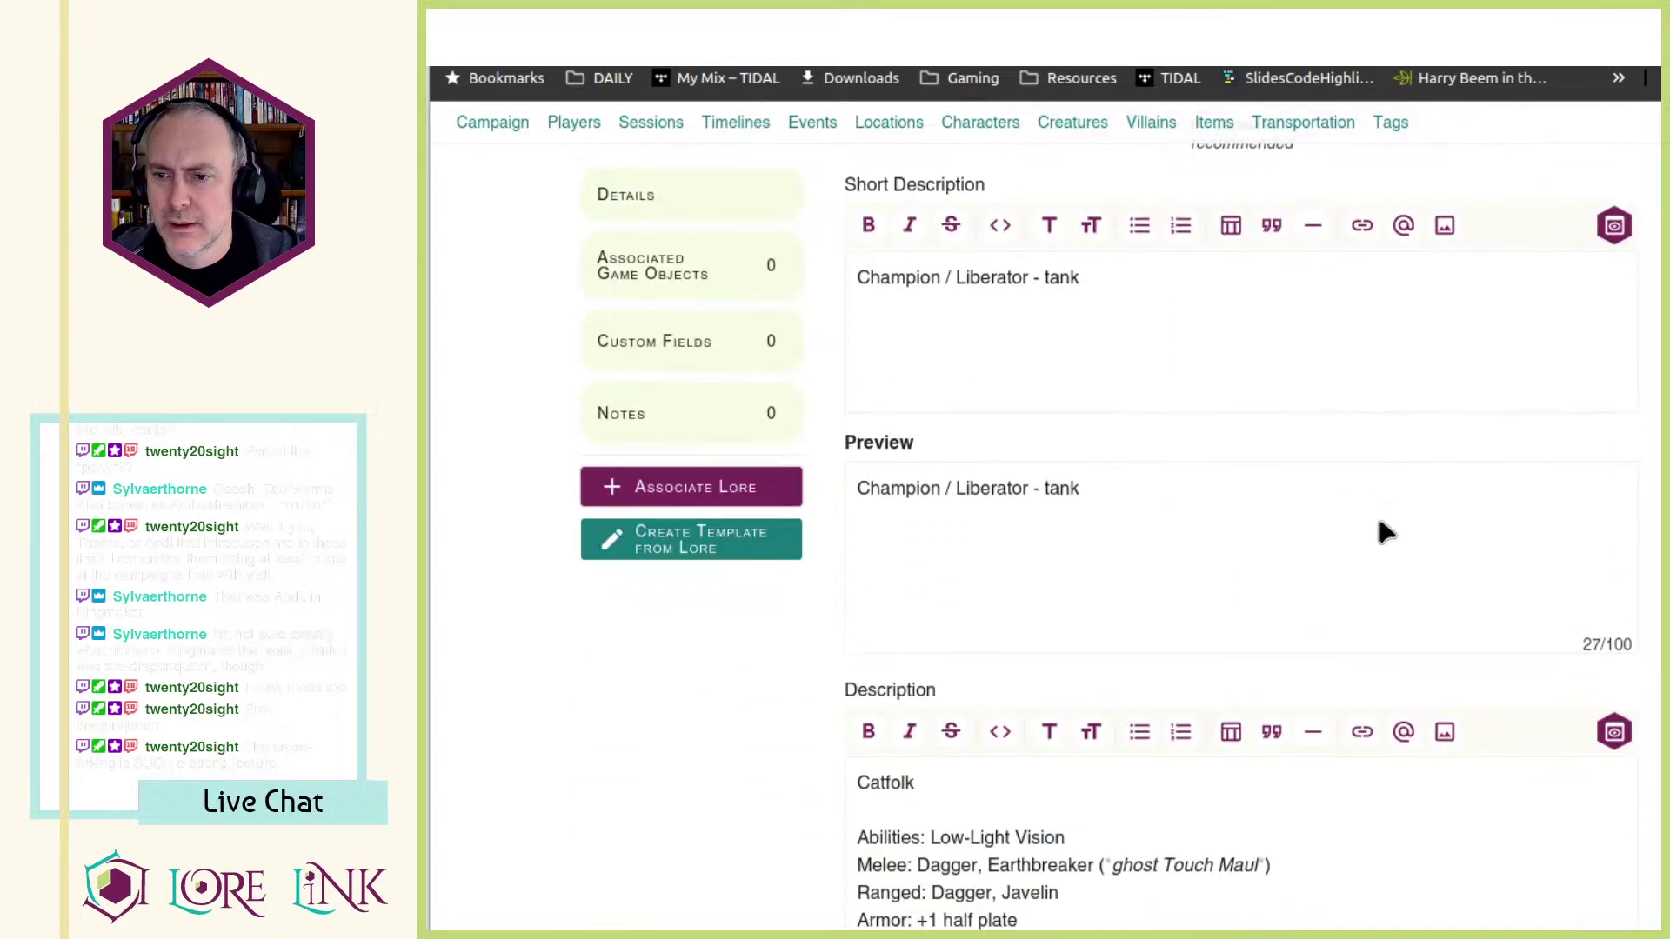
key(alt+Left)
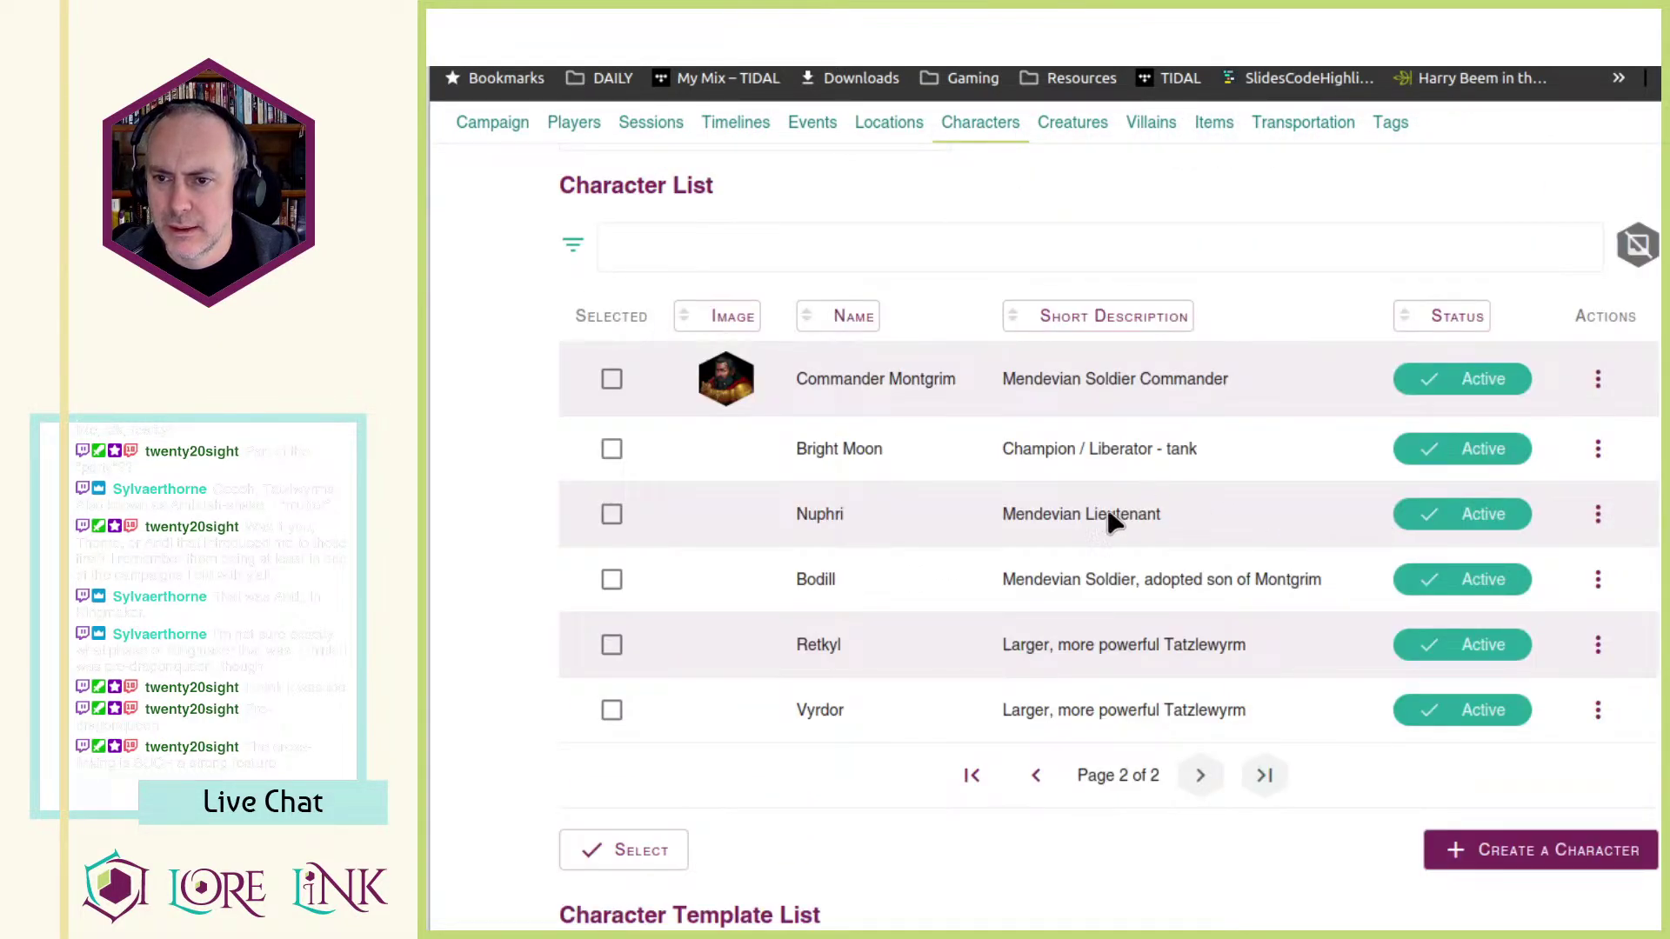
- Open Arvis's entry from the previous page of the character list and search Archives of Nethys for "soldier"
click(1039, 774)
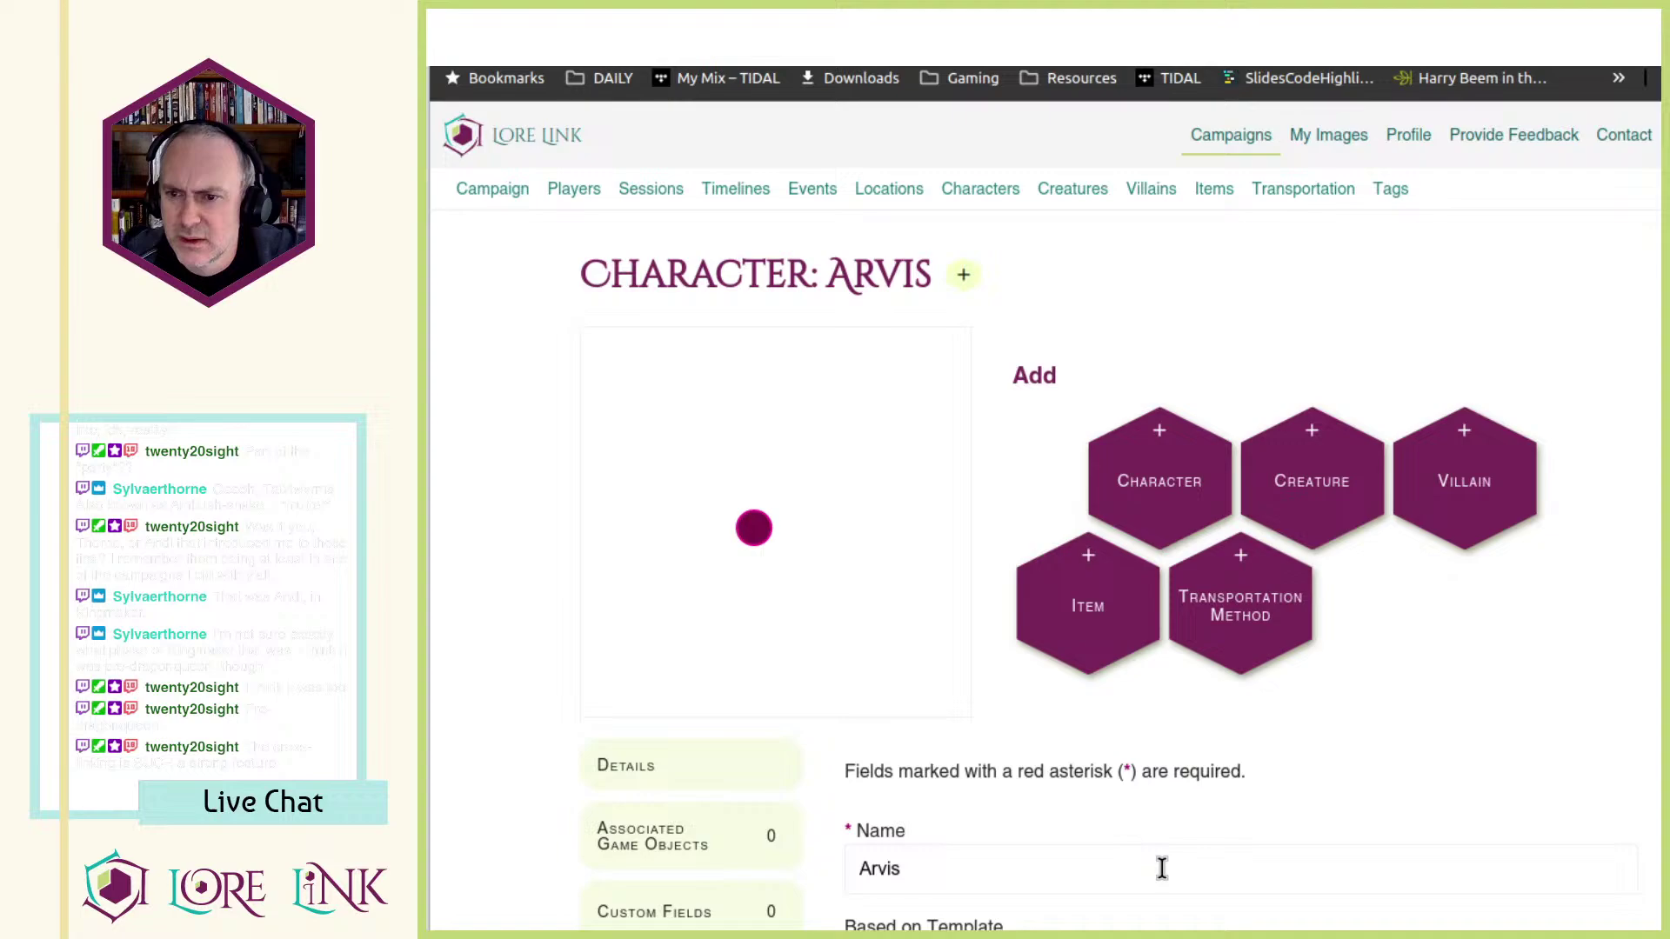
scroll(1159, 869, down, 10)
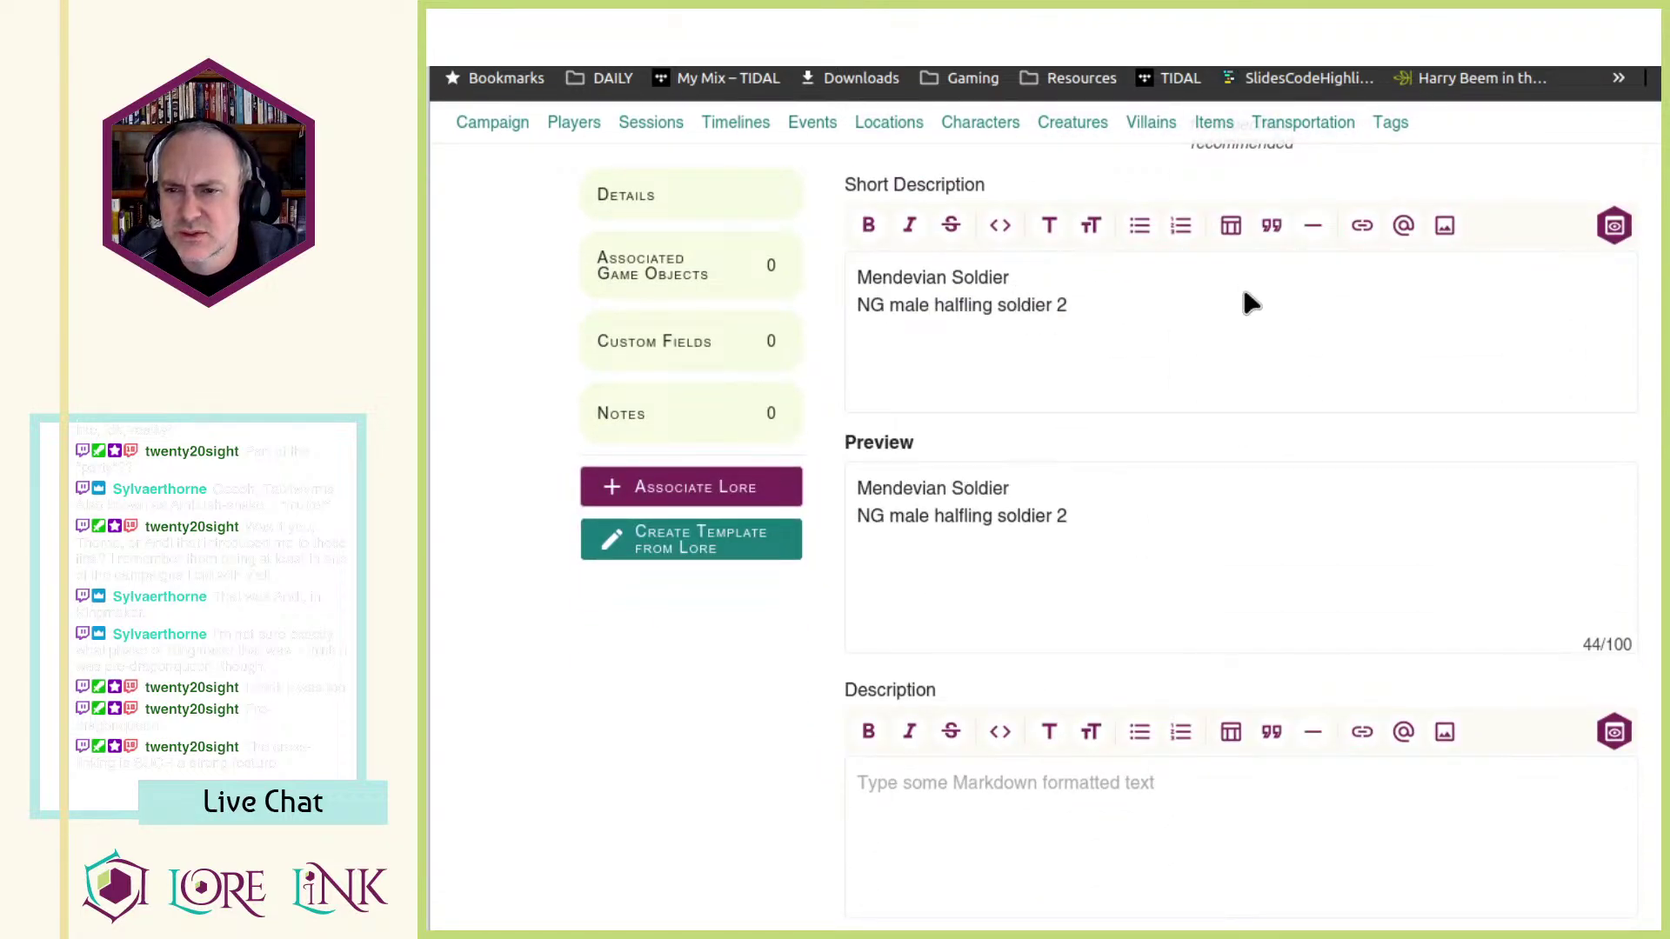
key(ctrl+Tab)
click(1148, 135)
text(soldier)
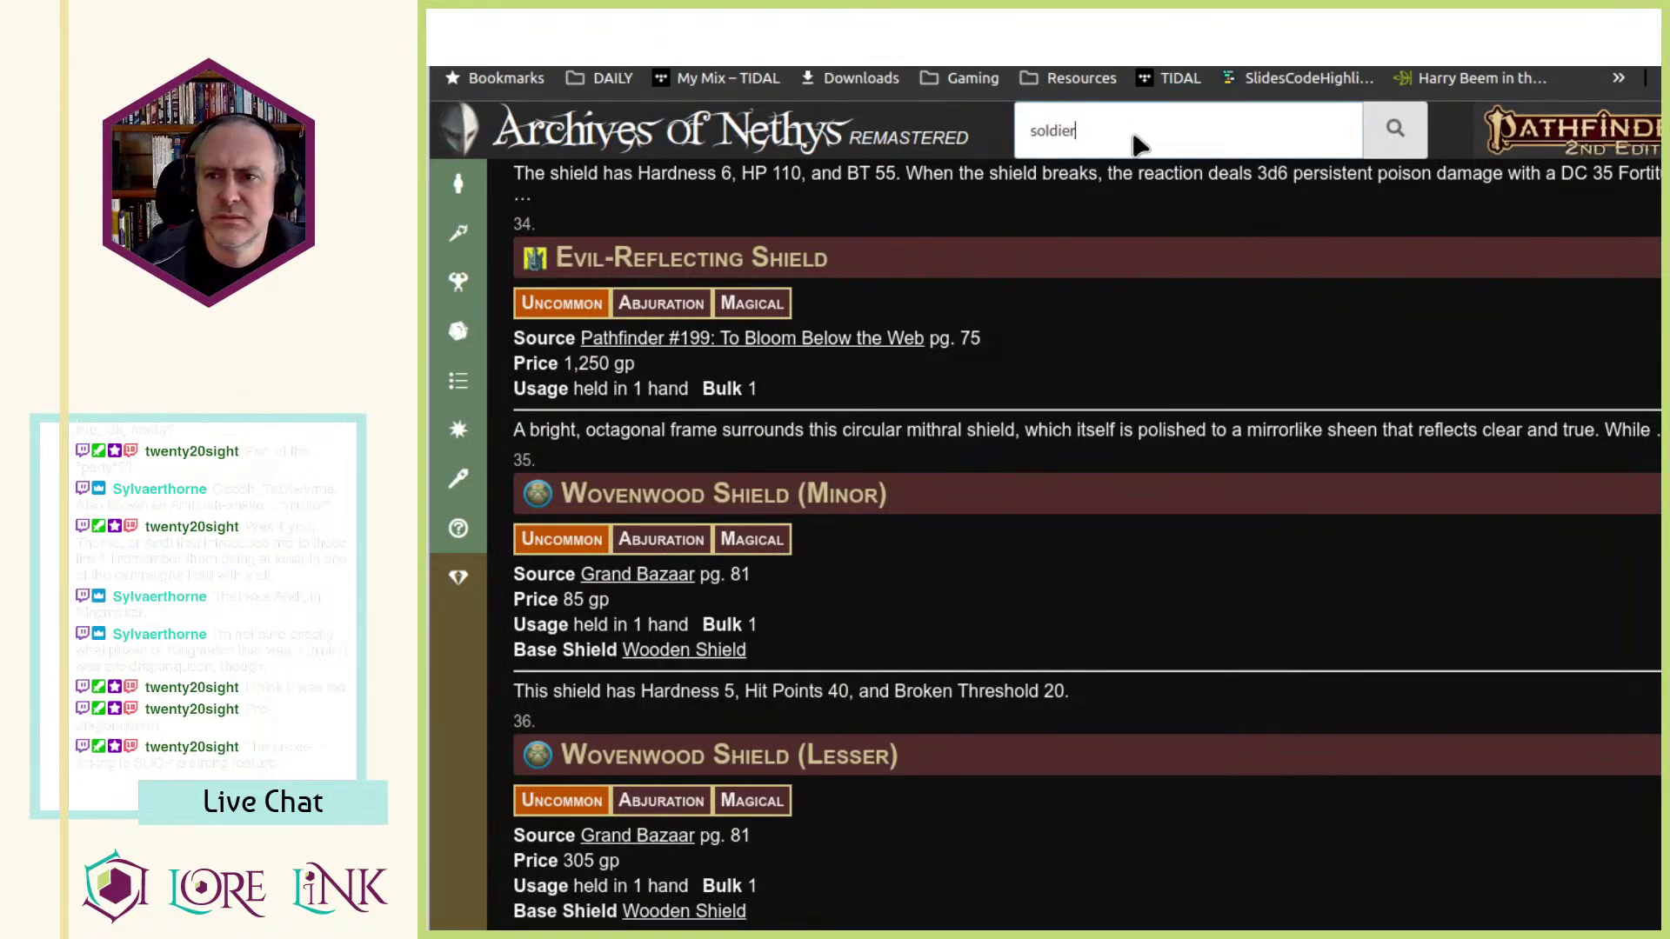
key(Return)
scroll(1427, 849, down, 10)
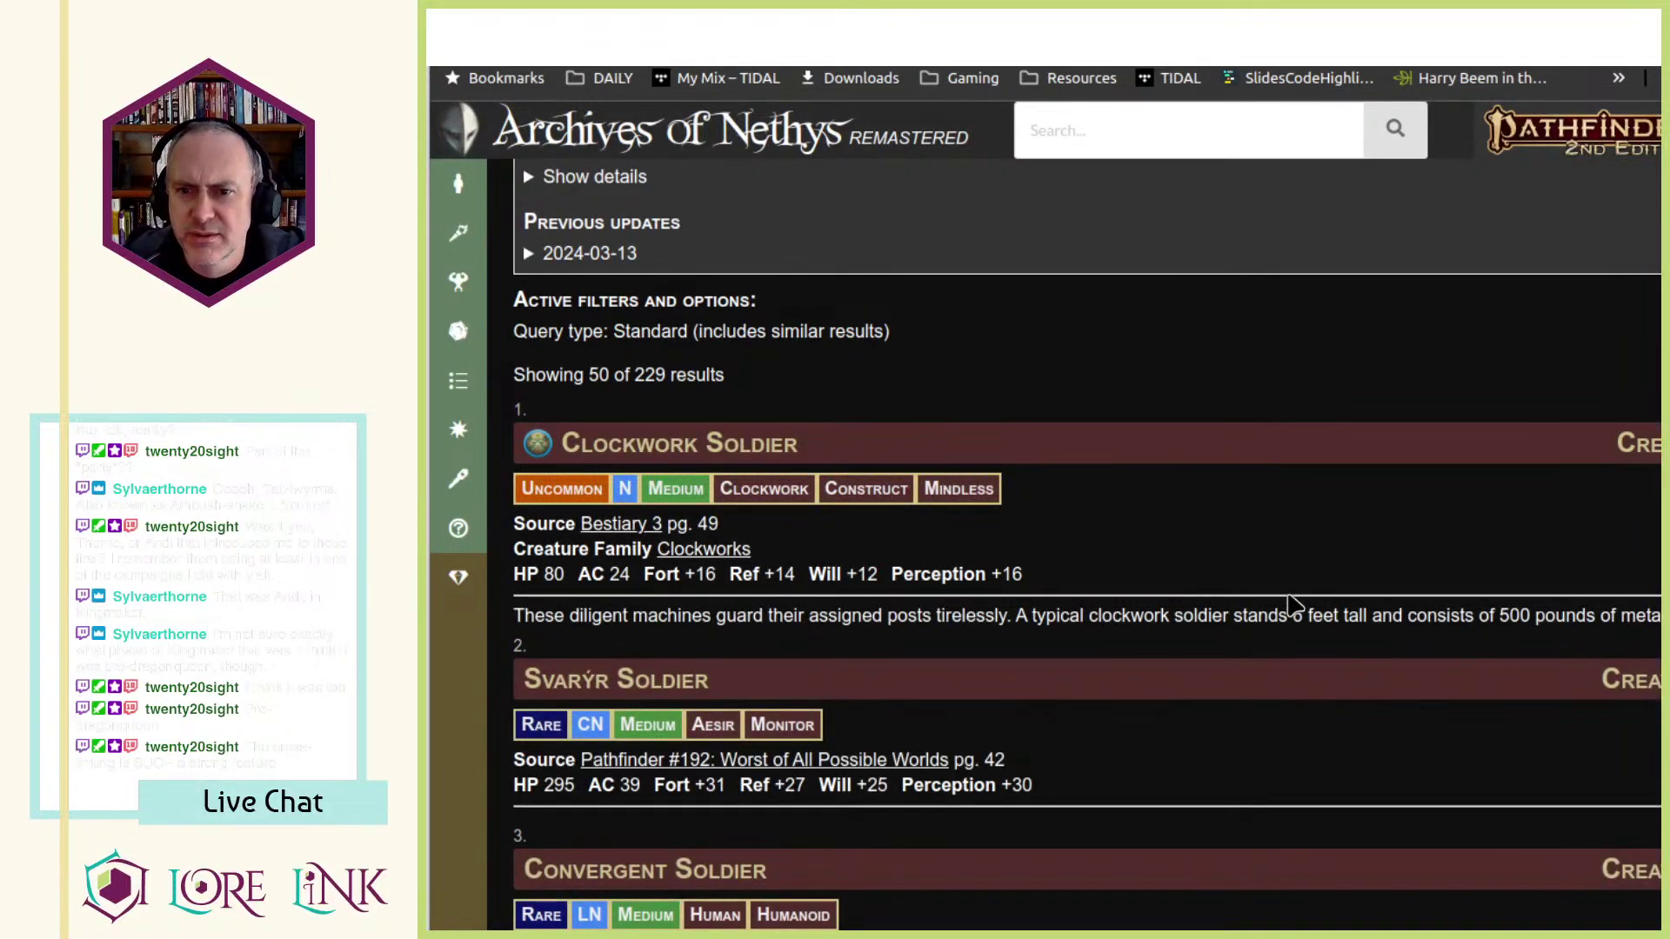
- Return to Lore Link and open the Mendevian Soldier creature from the last page of the campaign's creature list
key(ctrl+Tab)
key(ctrl+Tab)
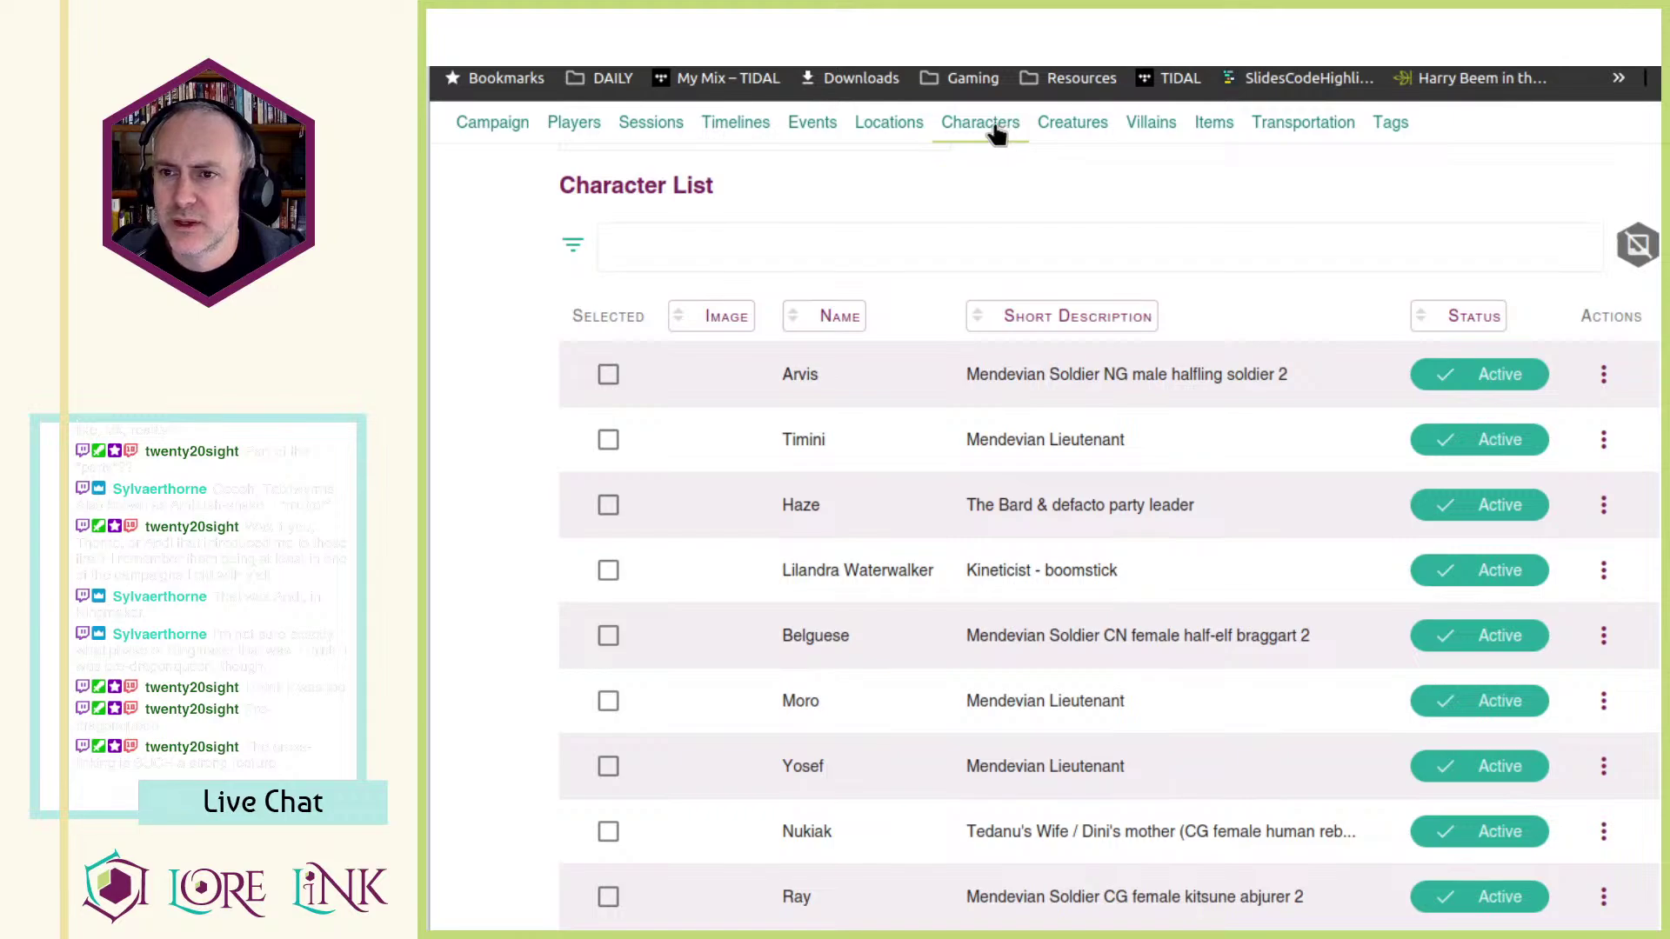
click(1070, 126)
scroll(1078, 324, down, 5)
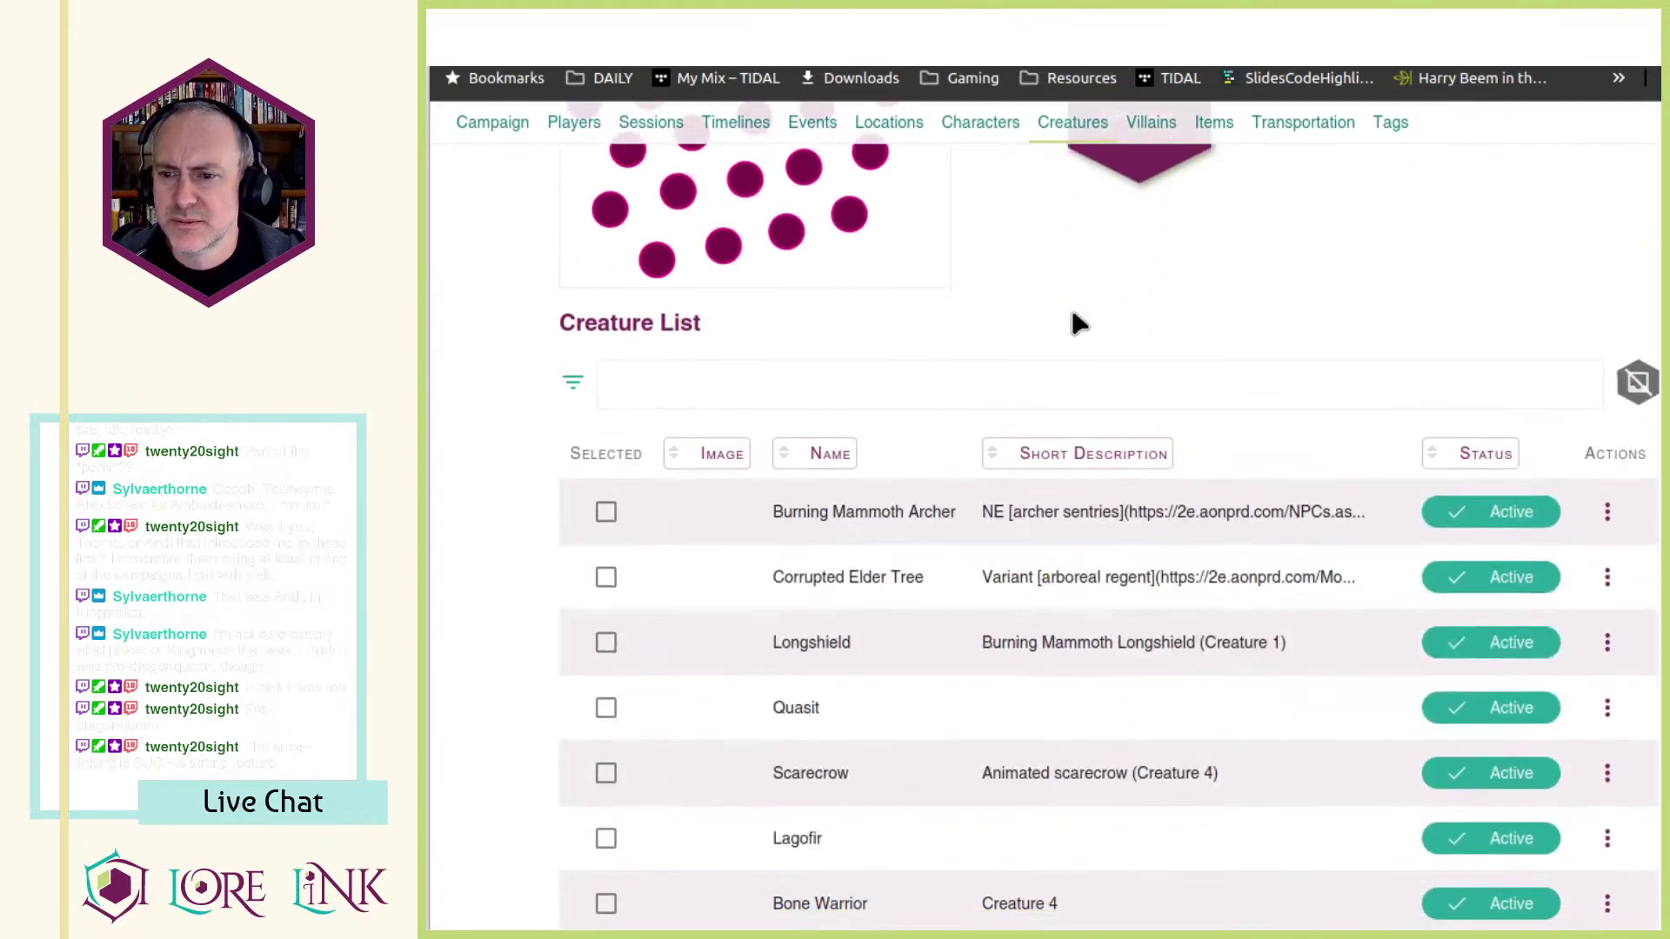
scroll(900, 642, down, 3)
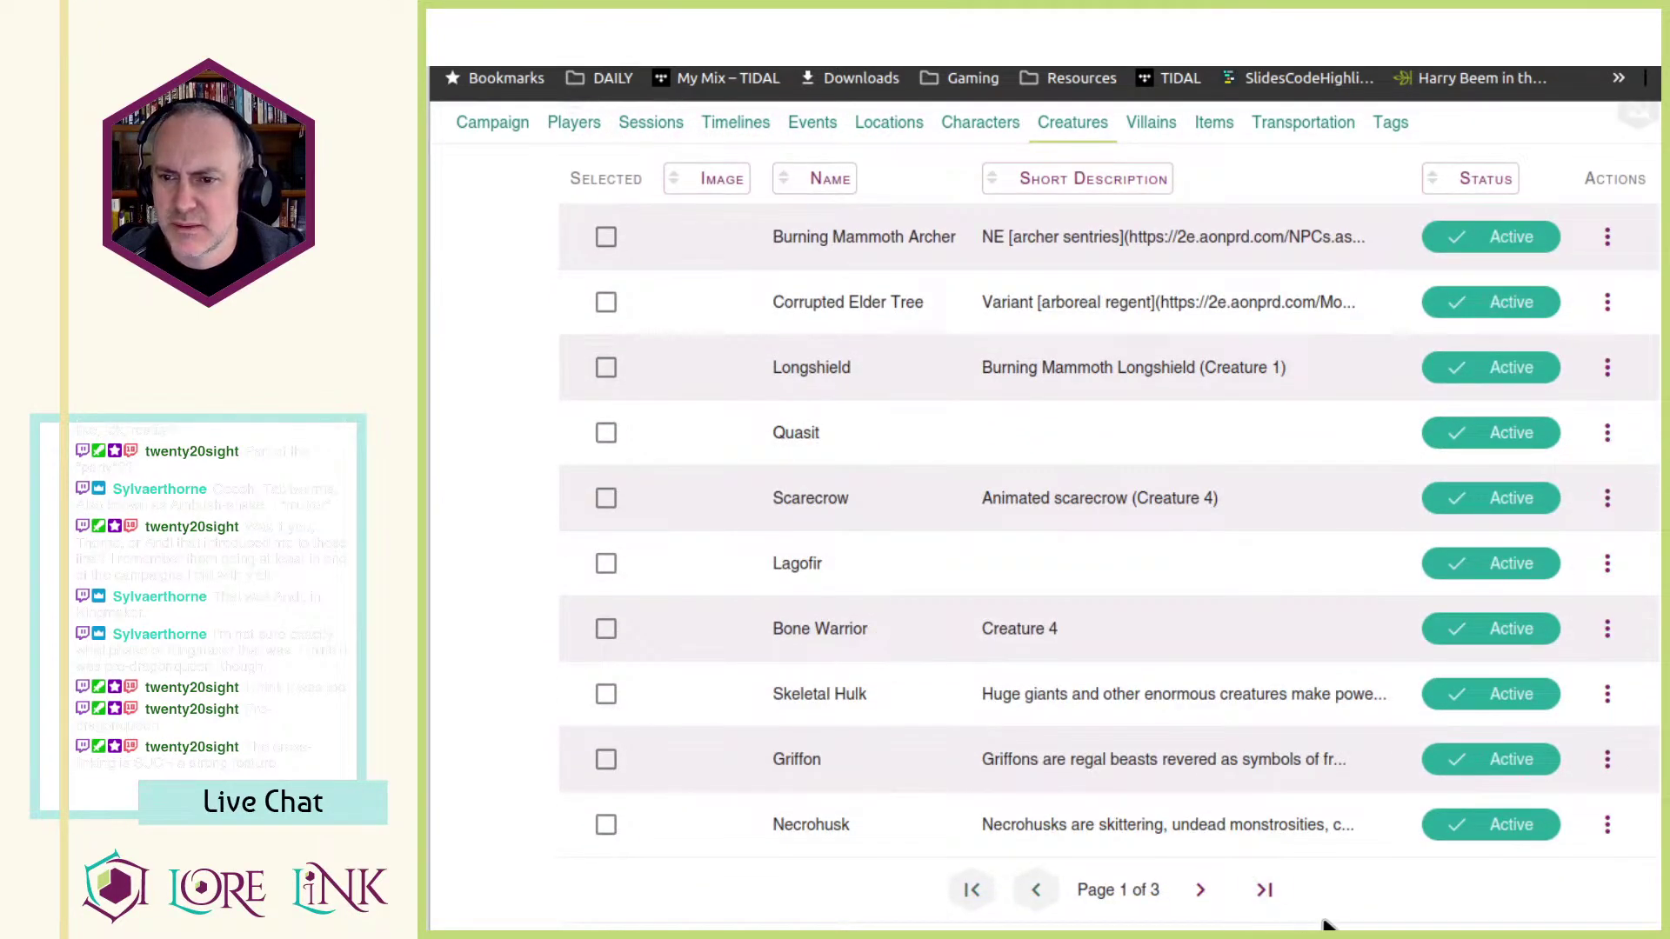
click(1200, 891)
click(1200, 891)
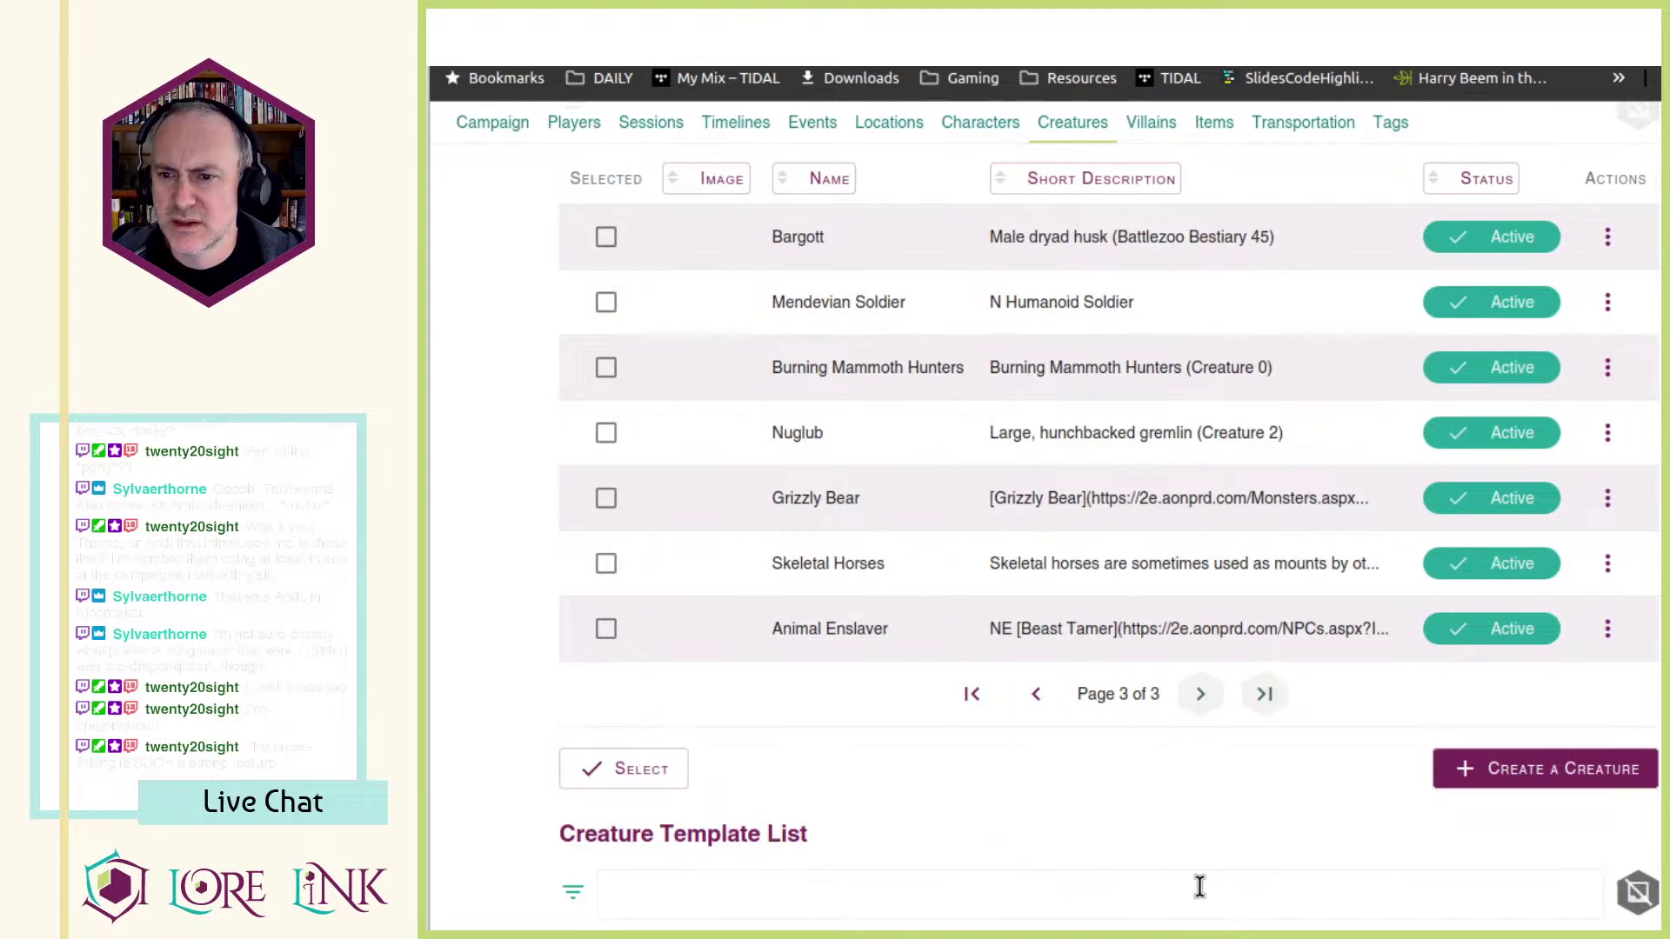
click(1607, 304)
click(1616, 361)
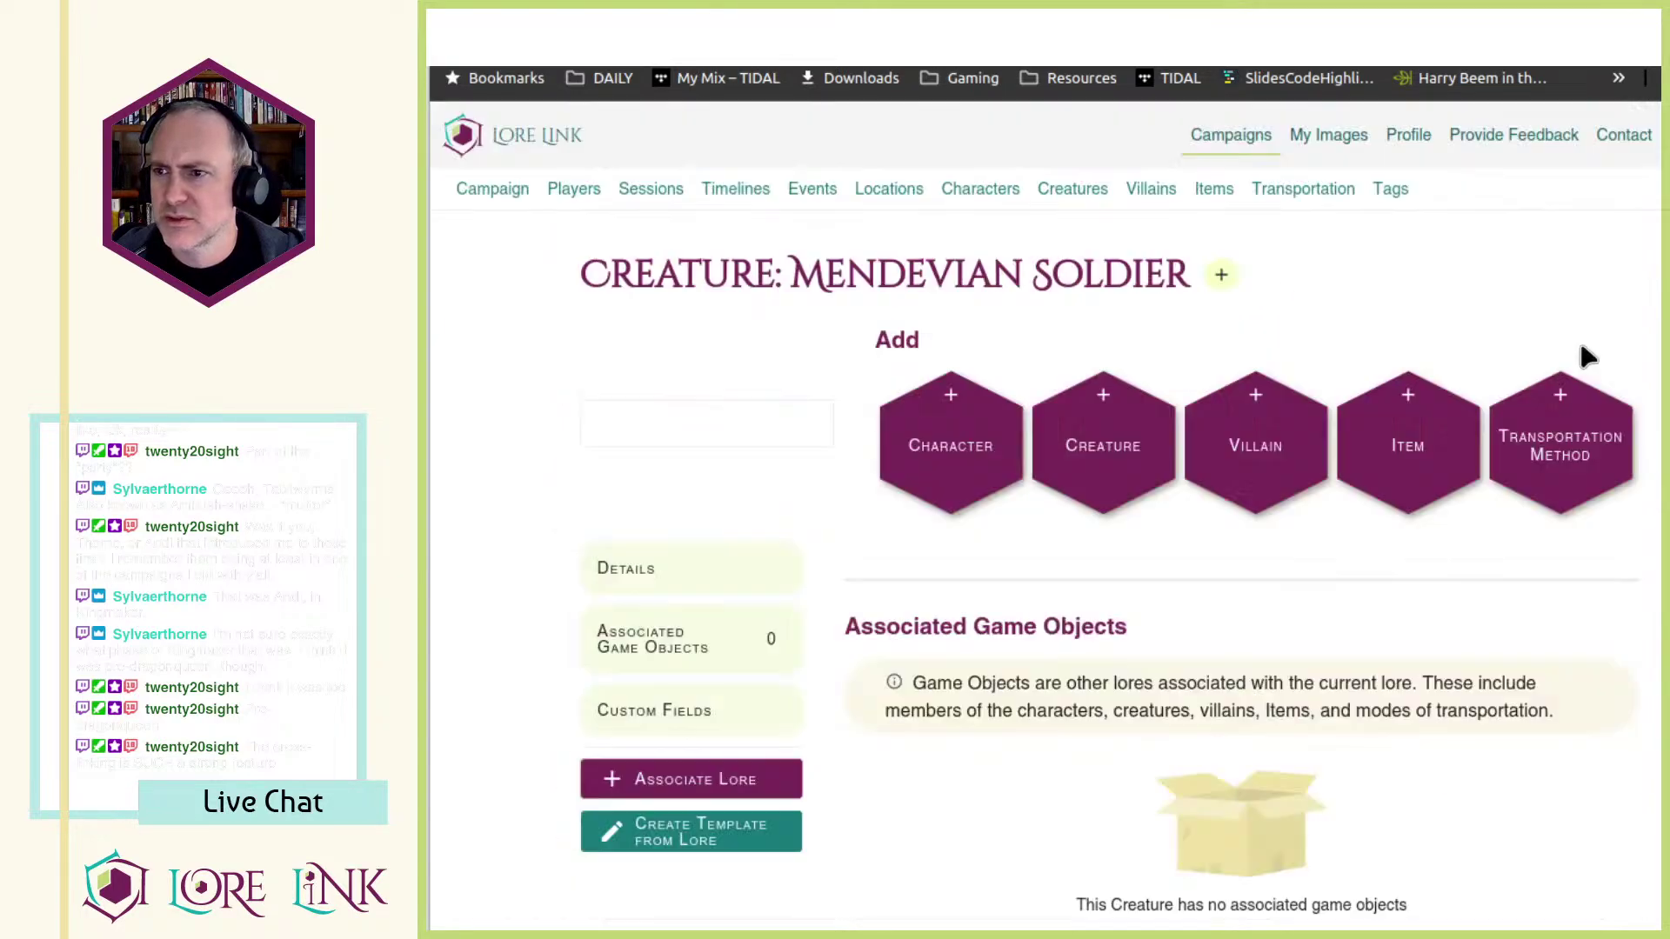
- Copy the Mendevian Soldier creature's full description with its stat-block link into Arvis's empty description and save the character
scroll(1185, 507, down, 4)
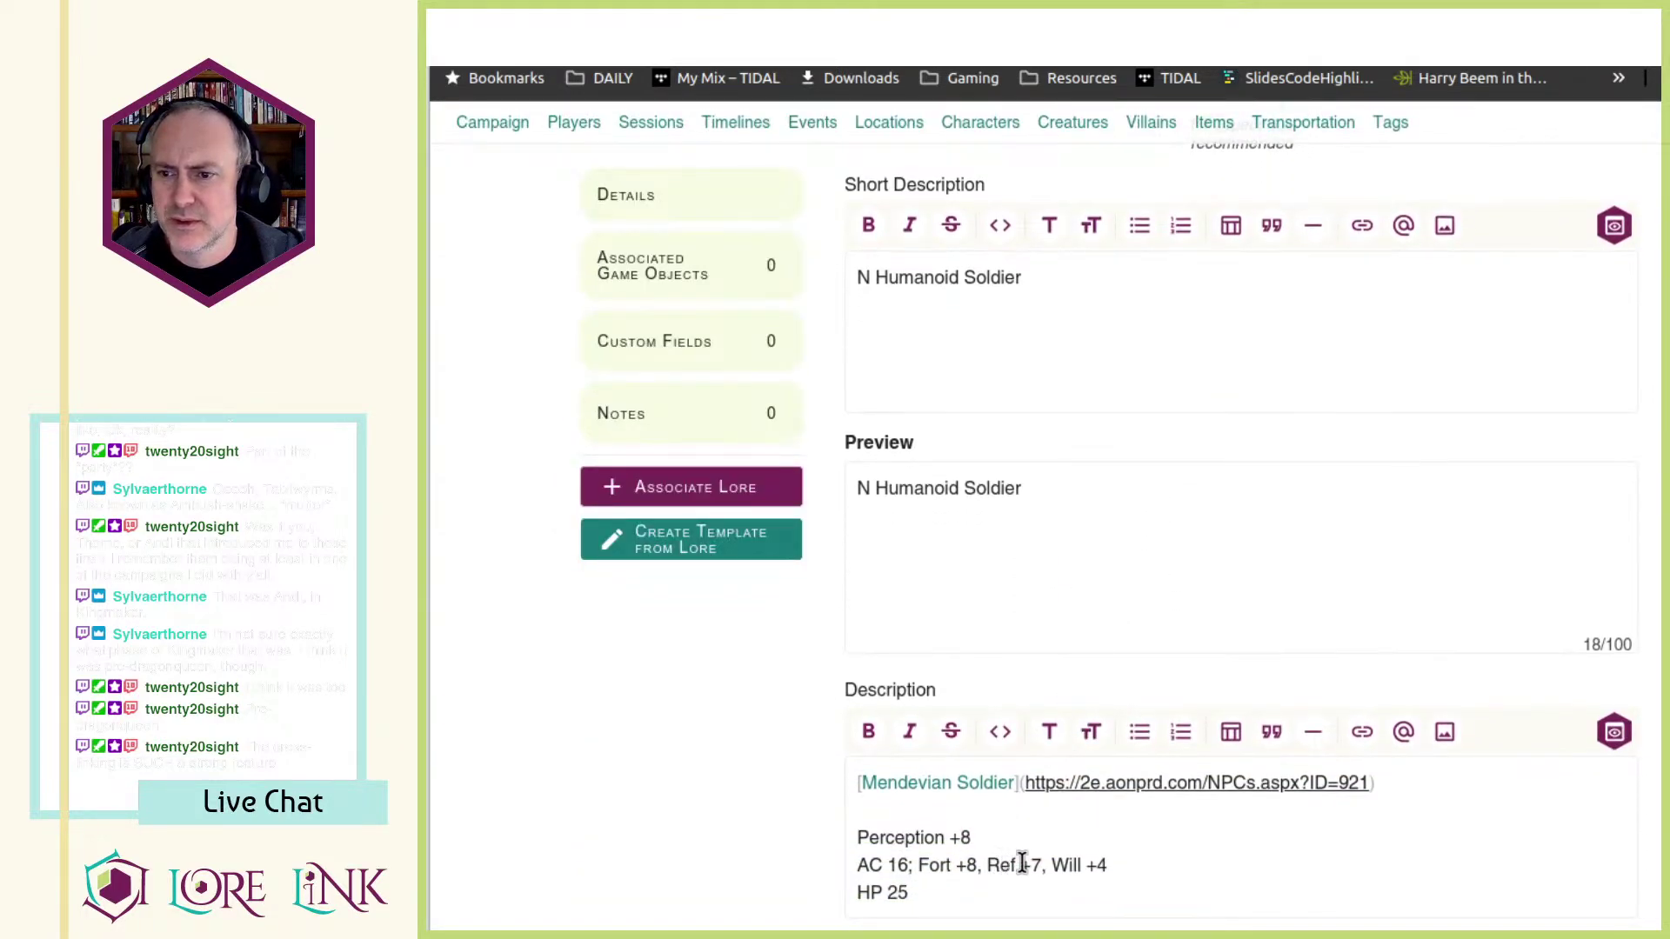
key(ctrl+a)
key(ctrl+c)
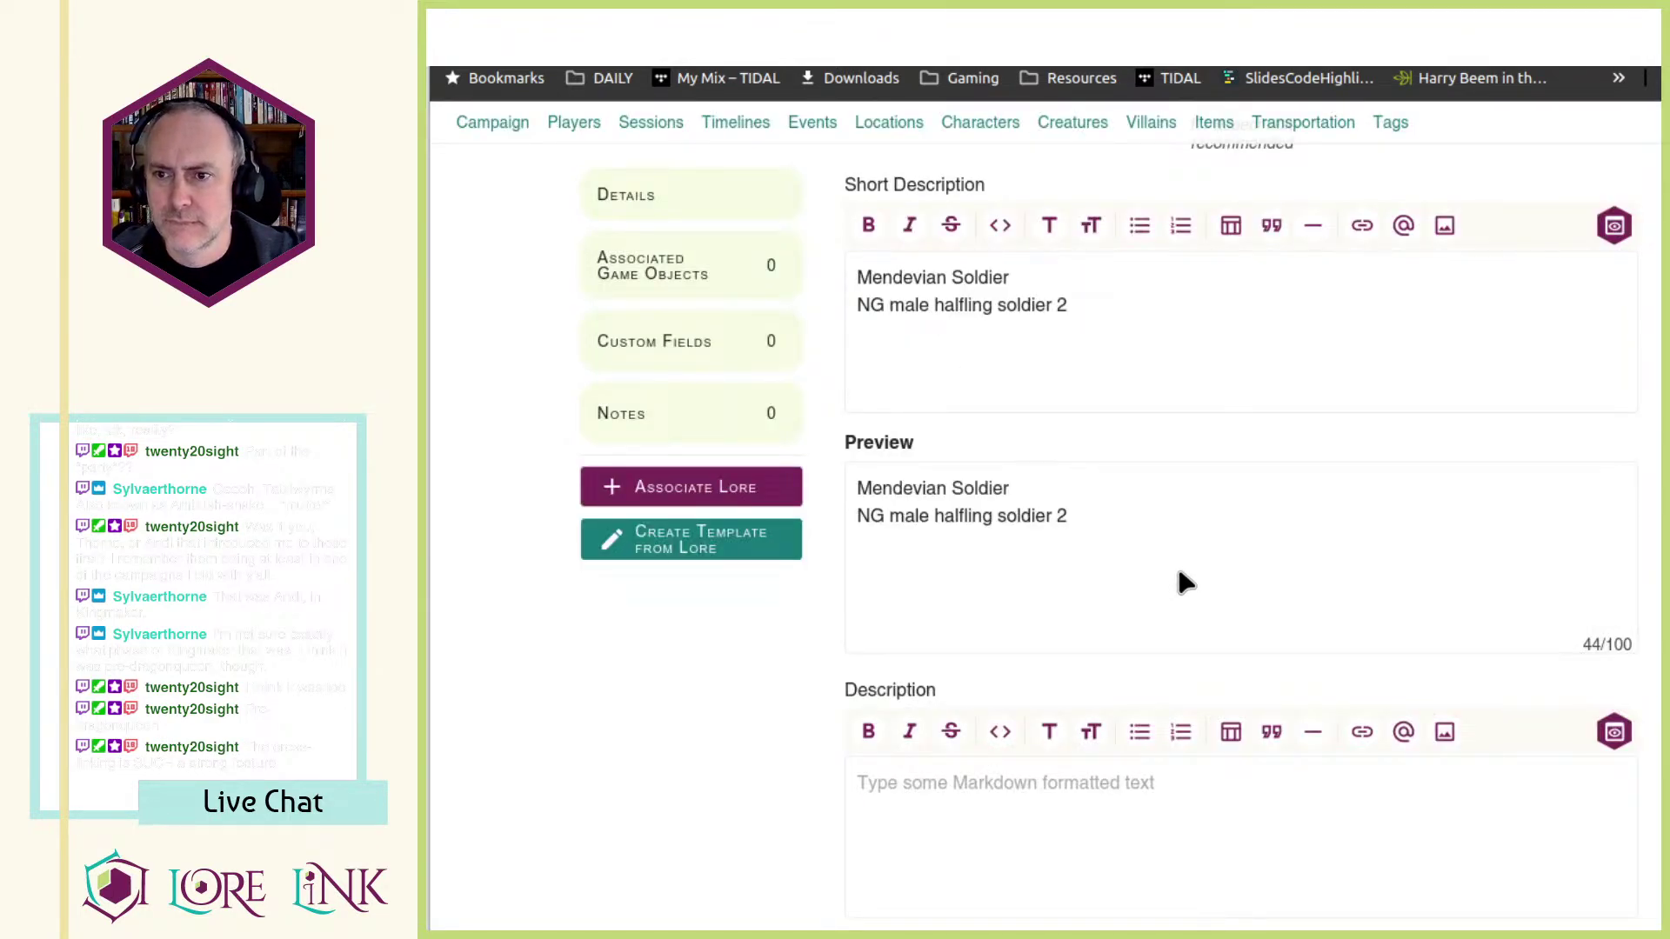
scroll(1015, 680, down, 5)
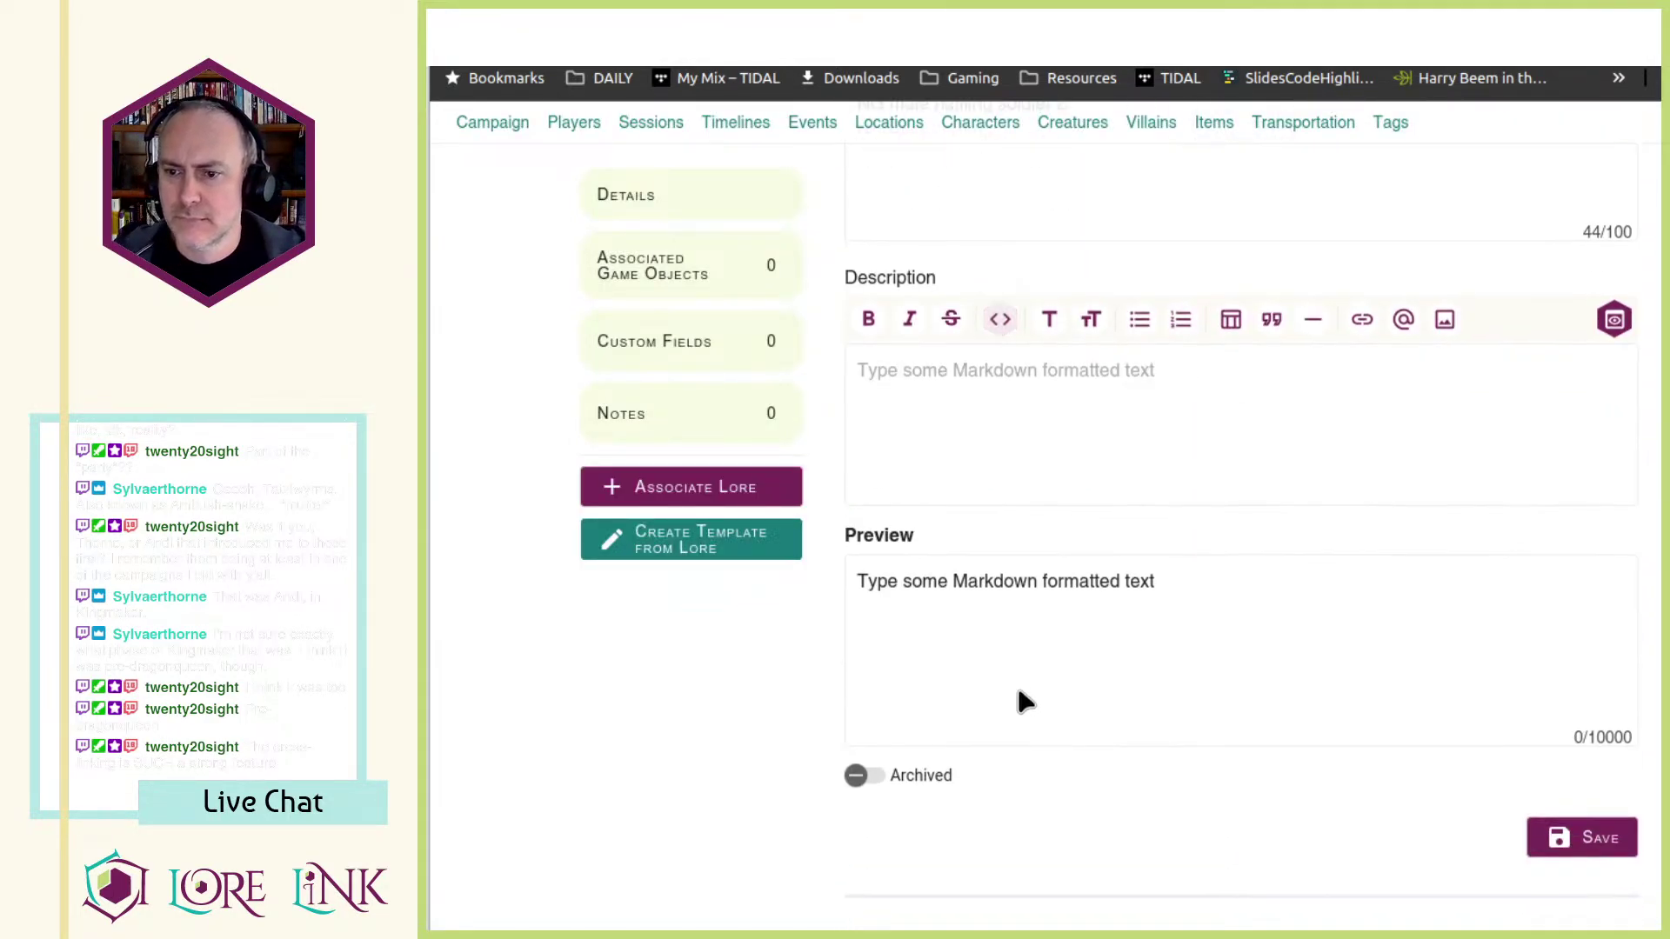
click(1024, 414)
key(ctrl+v)
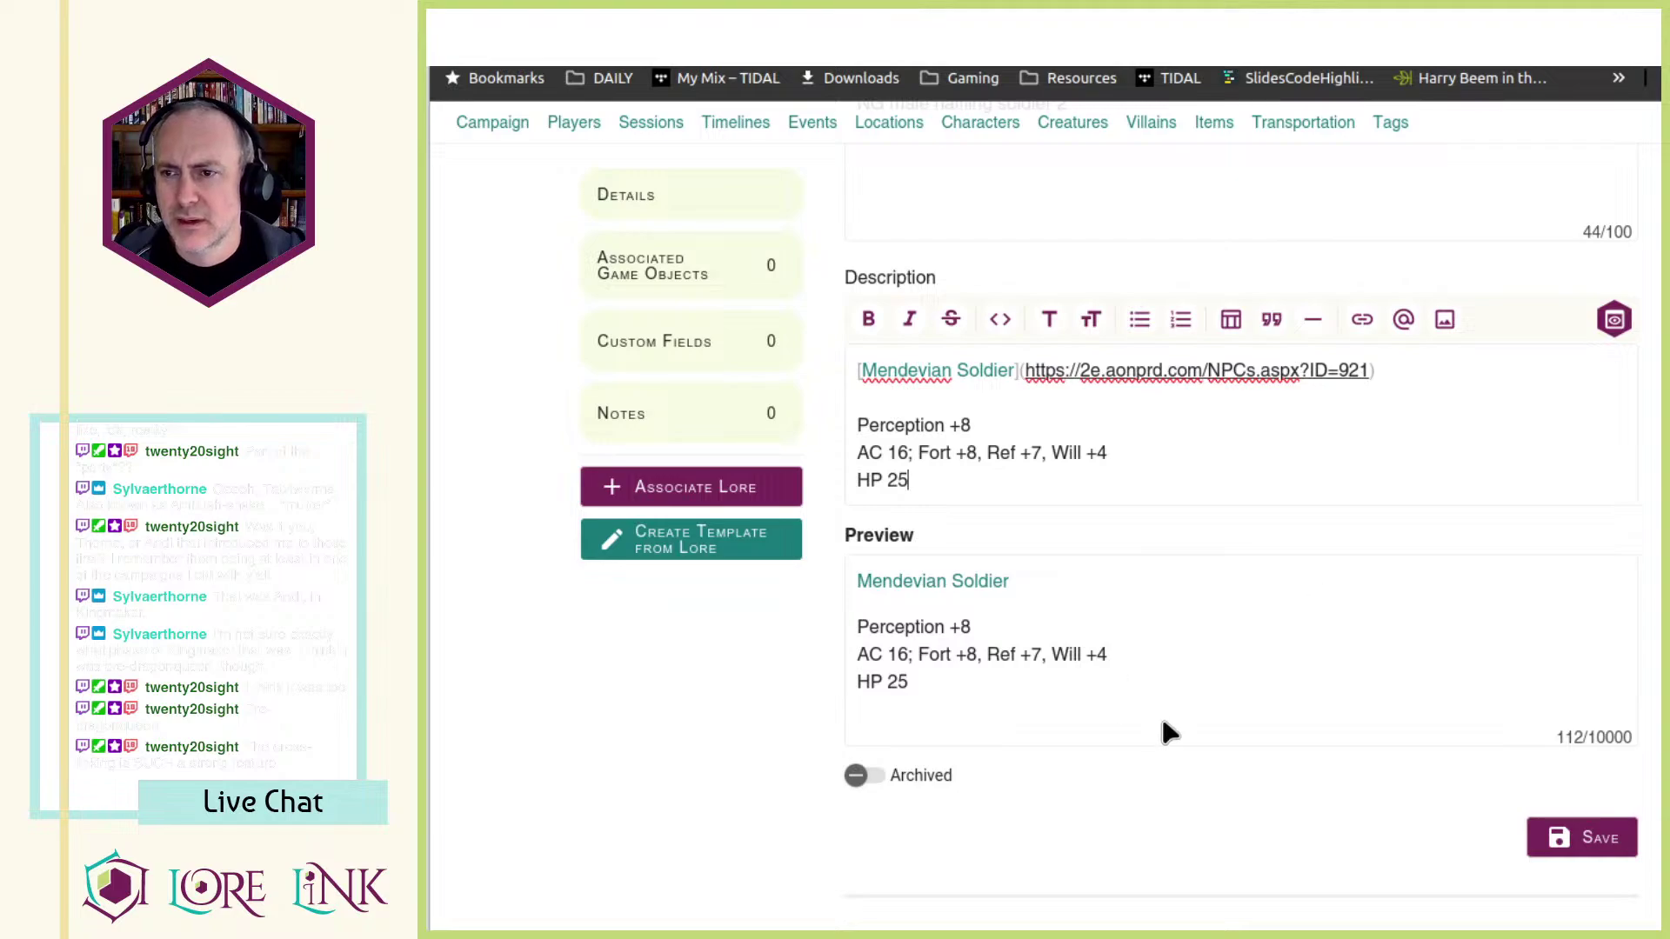
click(1583, 837)
scroll(1499, 682, up, 5)
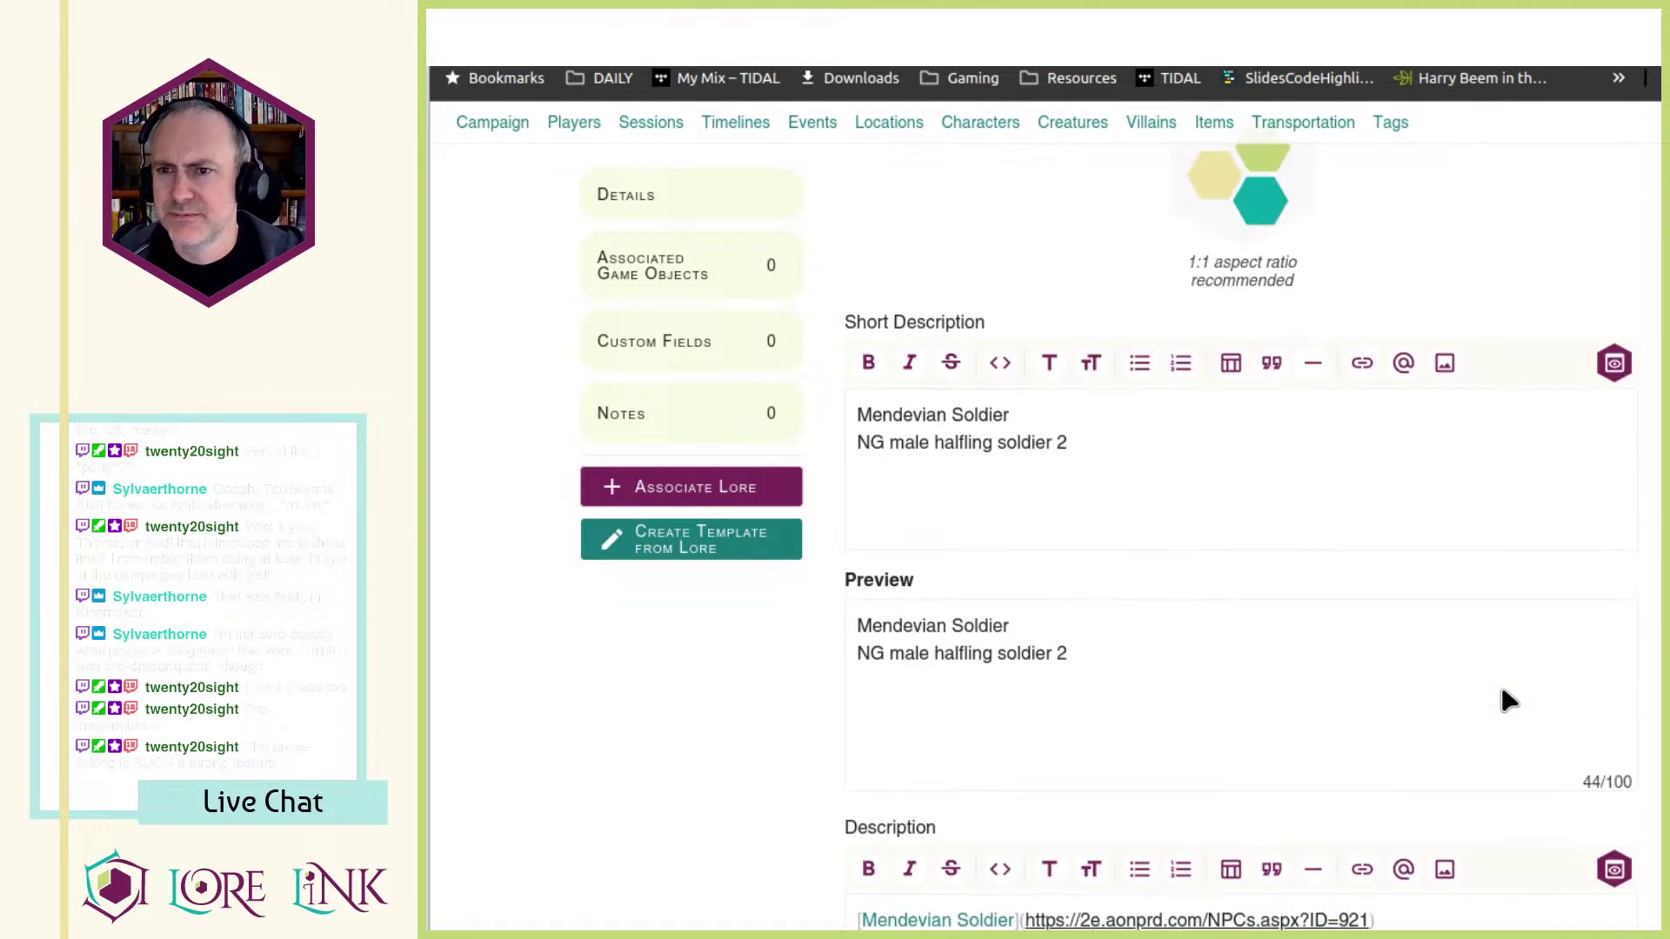
- Open Timini's character entry and copy the word "guerilla" from the description
key(ctrl+Tab)
key(ctrl+shift+Tab)
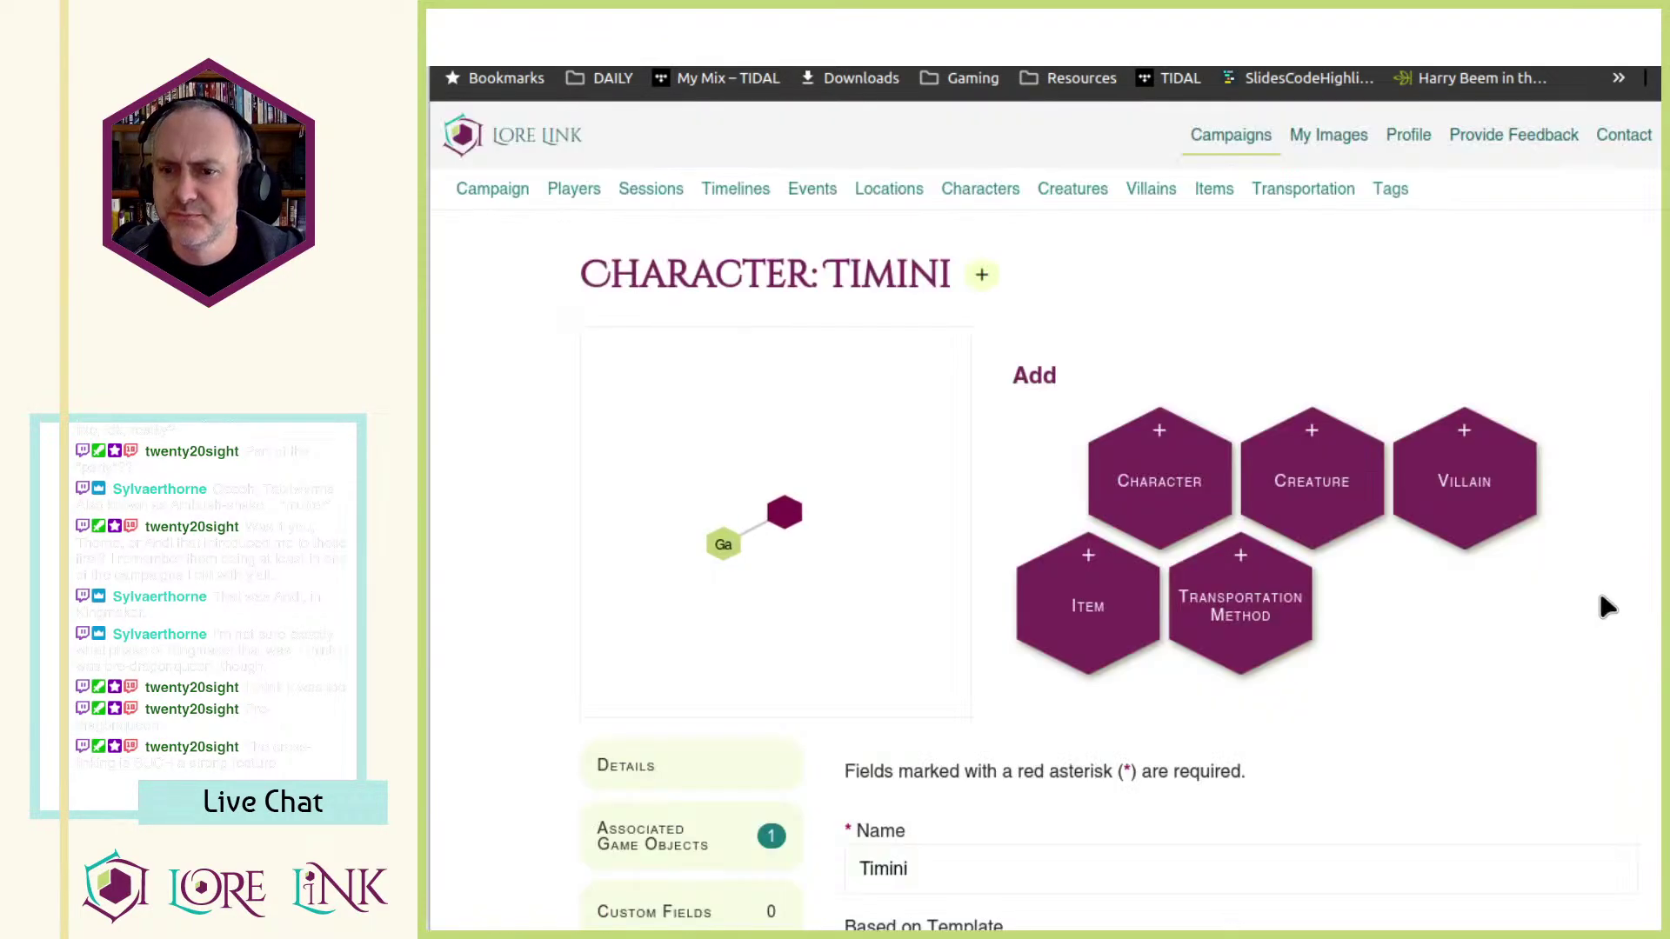
scroll(1489, 600, down, 8)
scroll(1488, 600, down, 7)
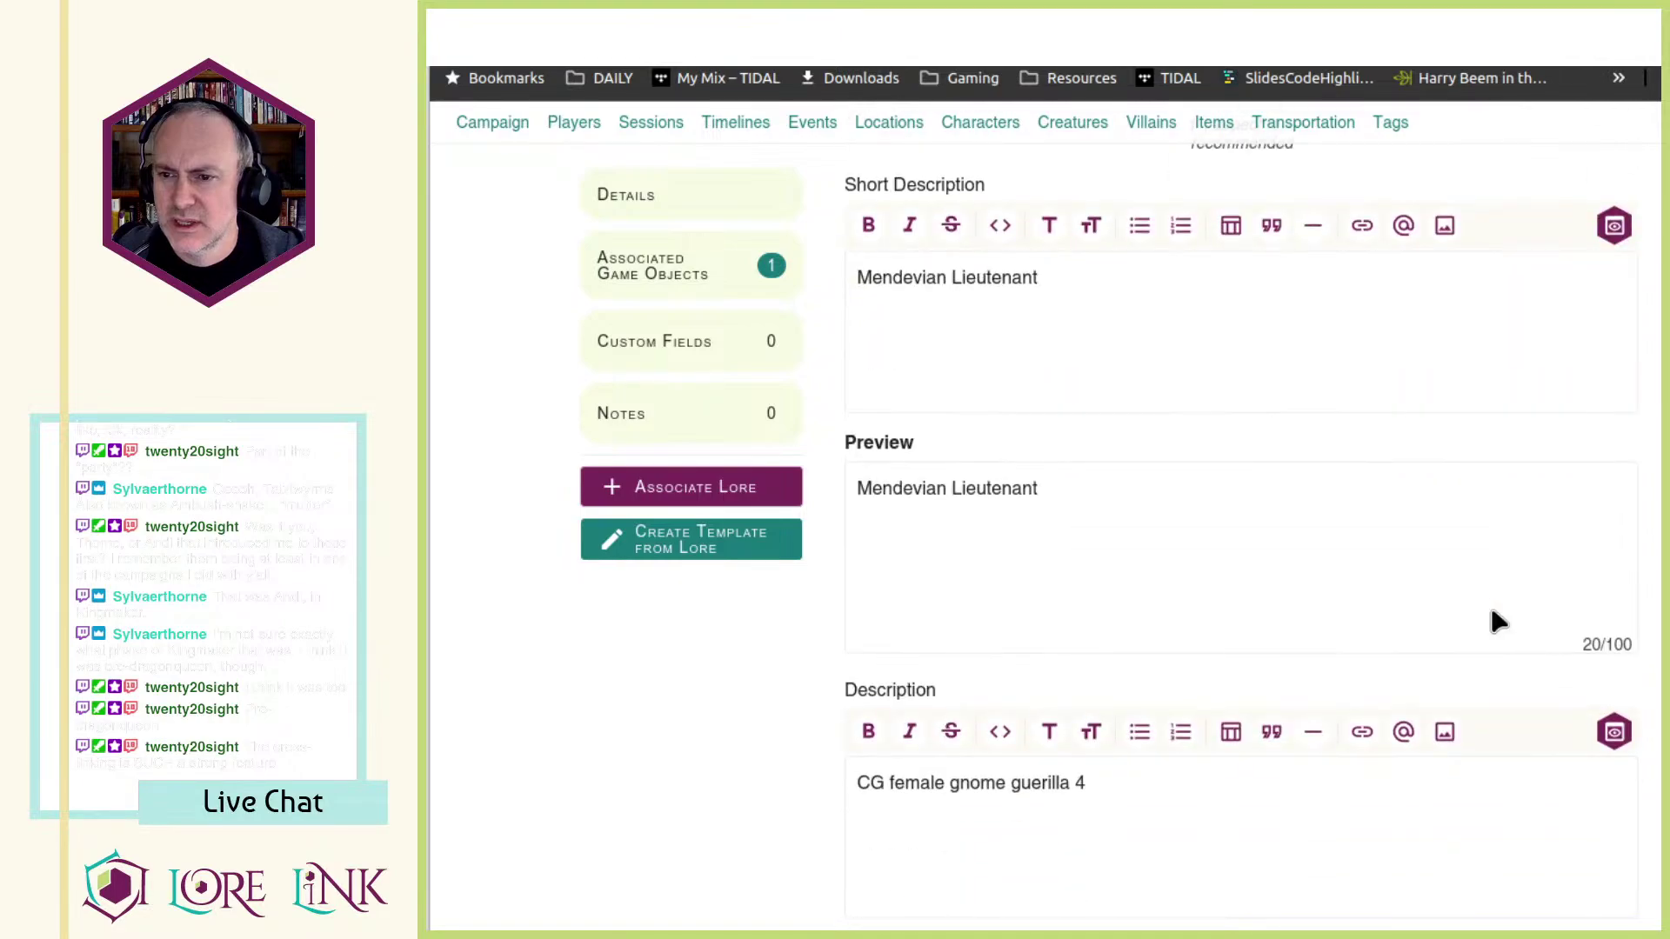
double_click(1039, 505)
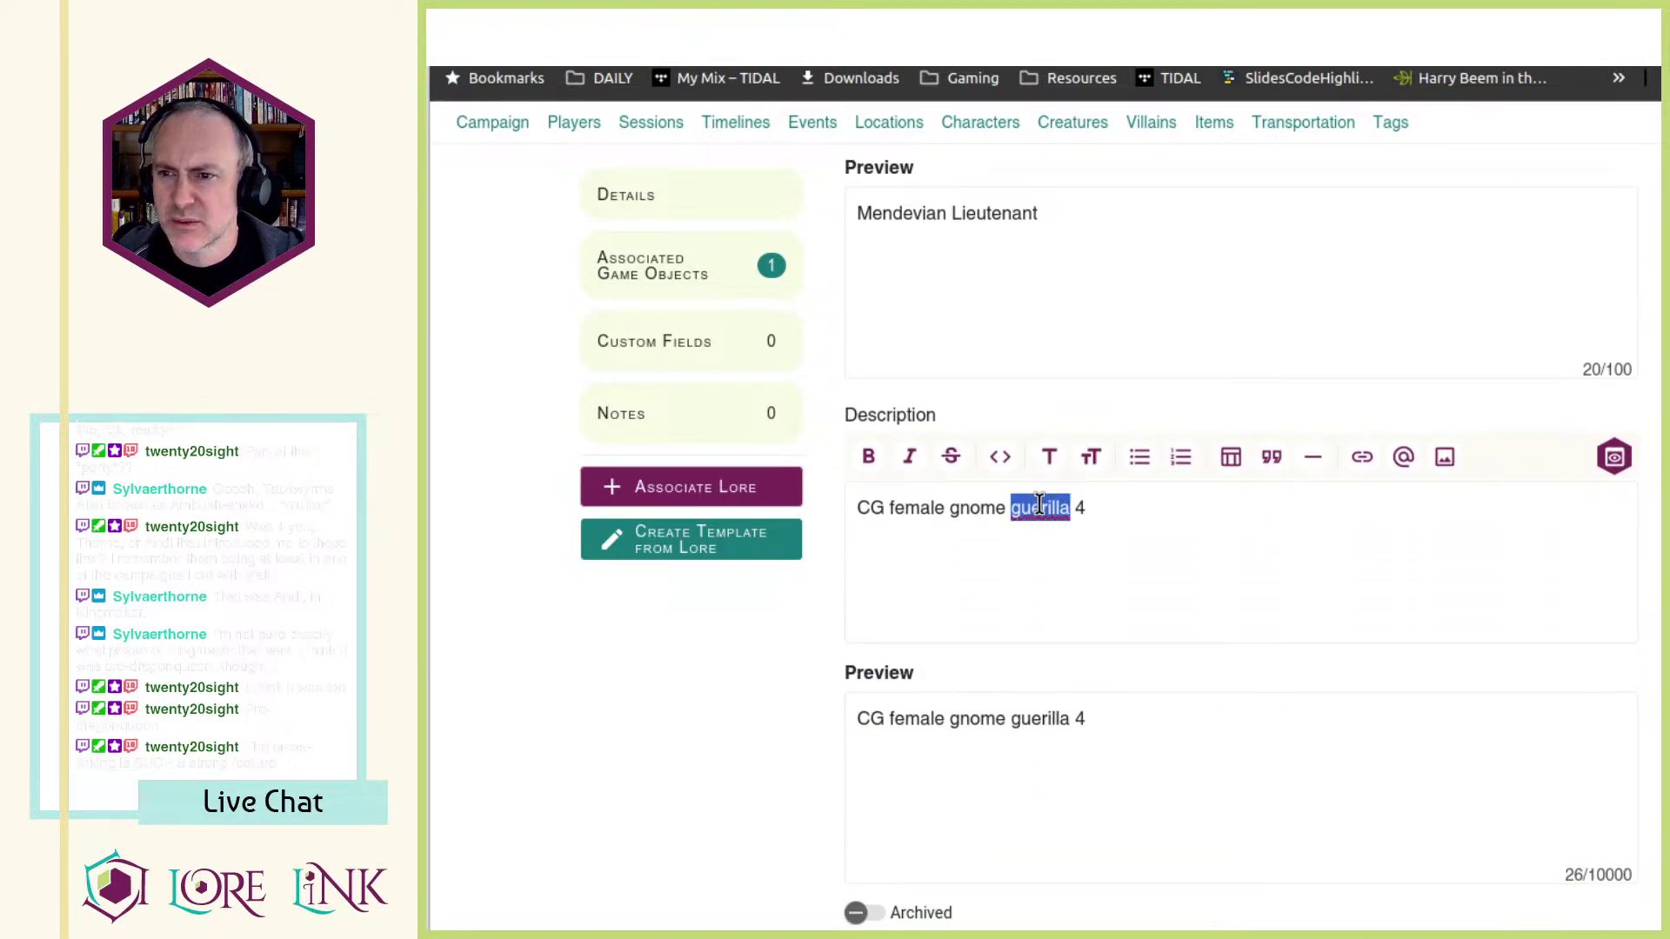
key(ctrl+c)
- Search Archives of Nethys for "guerilla" and examine the results for an entry matching Timini's class
key(ctrl+Tab)
click(1096, 122)
key(ctrl+v)
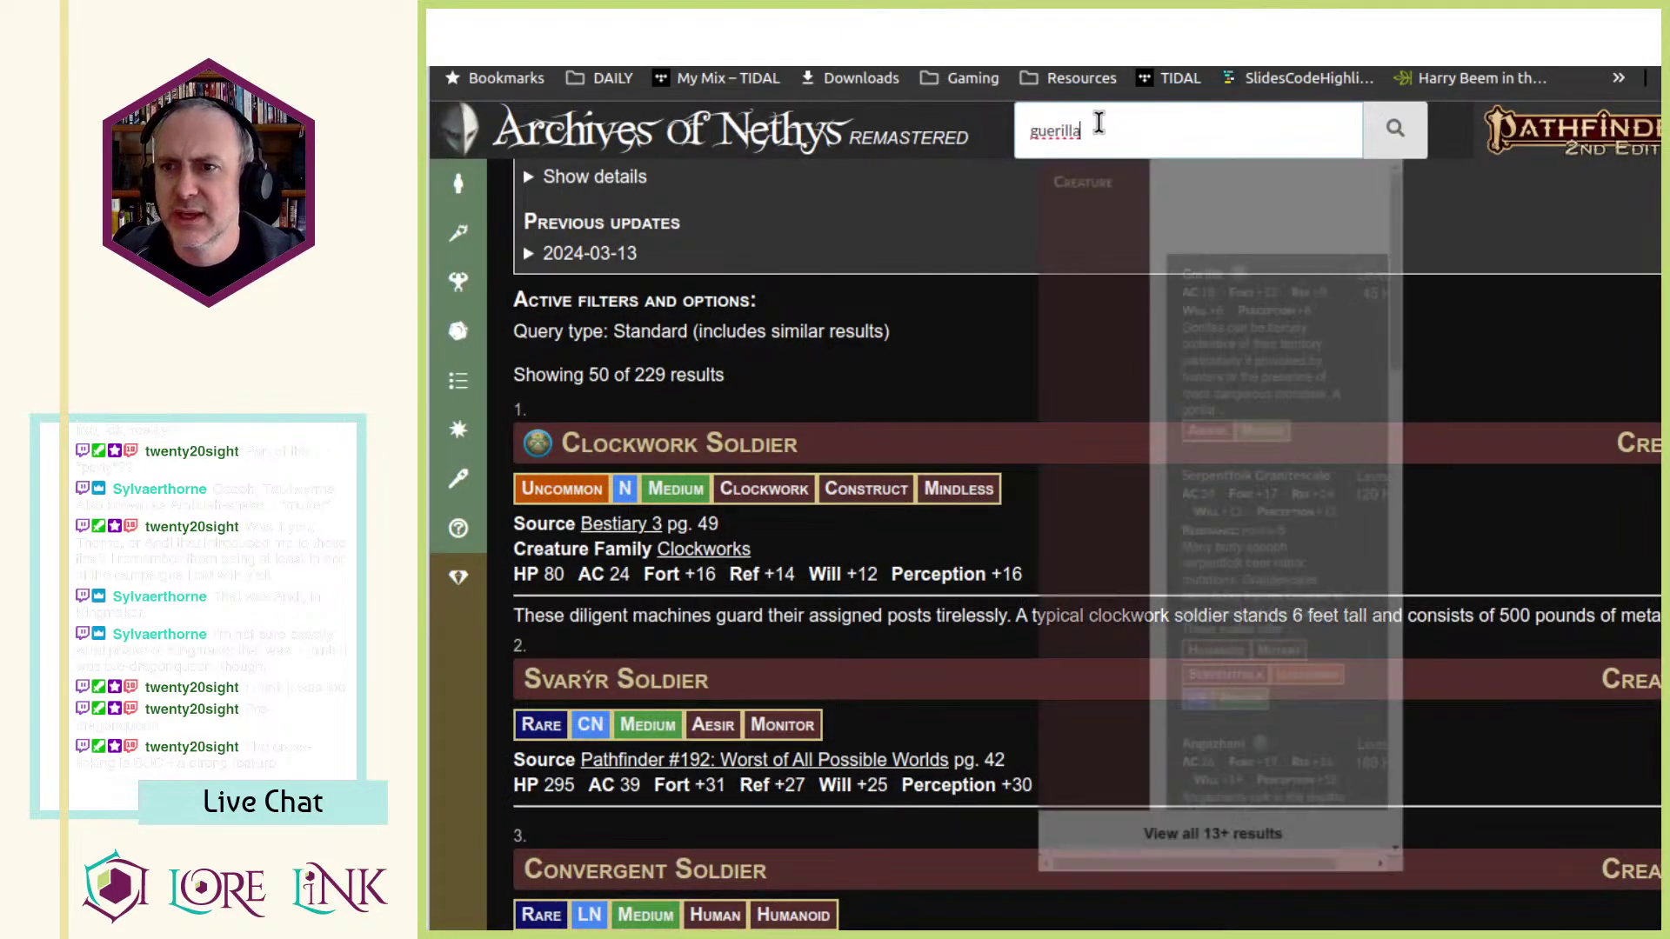
key(Return)
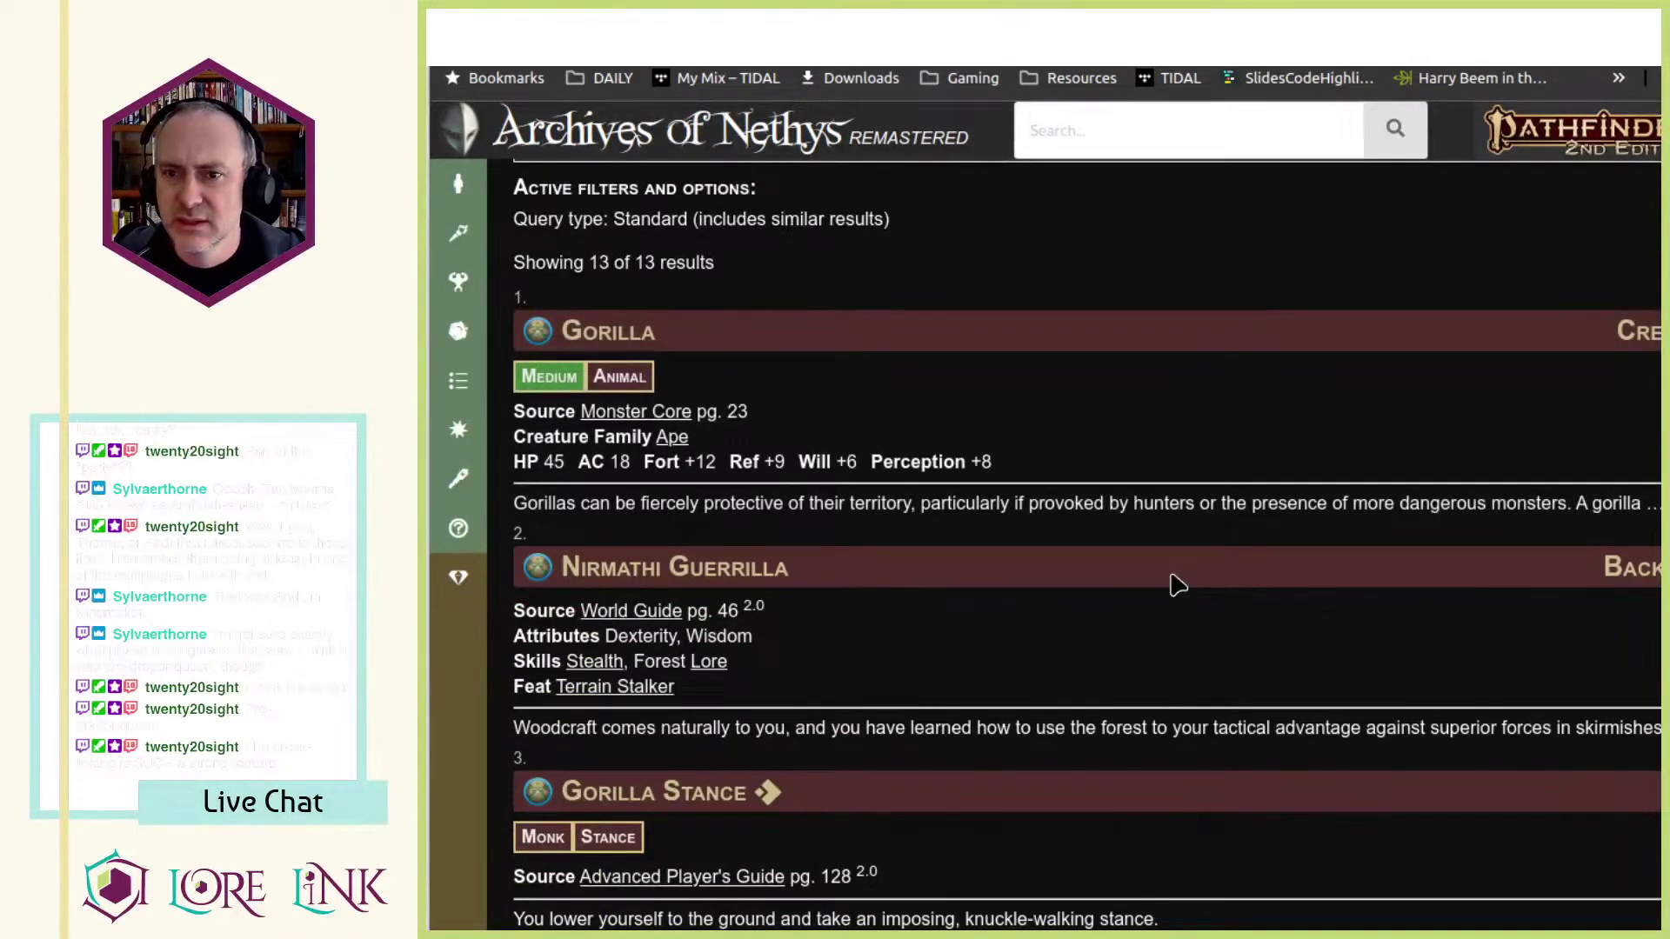
scroll(1176, 584, down, 12)
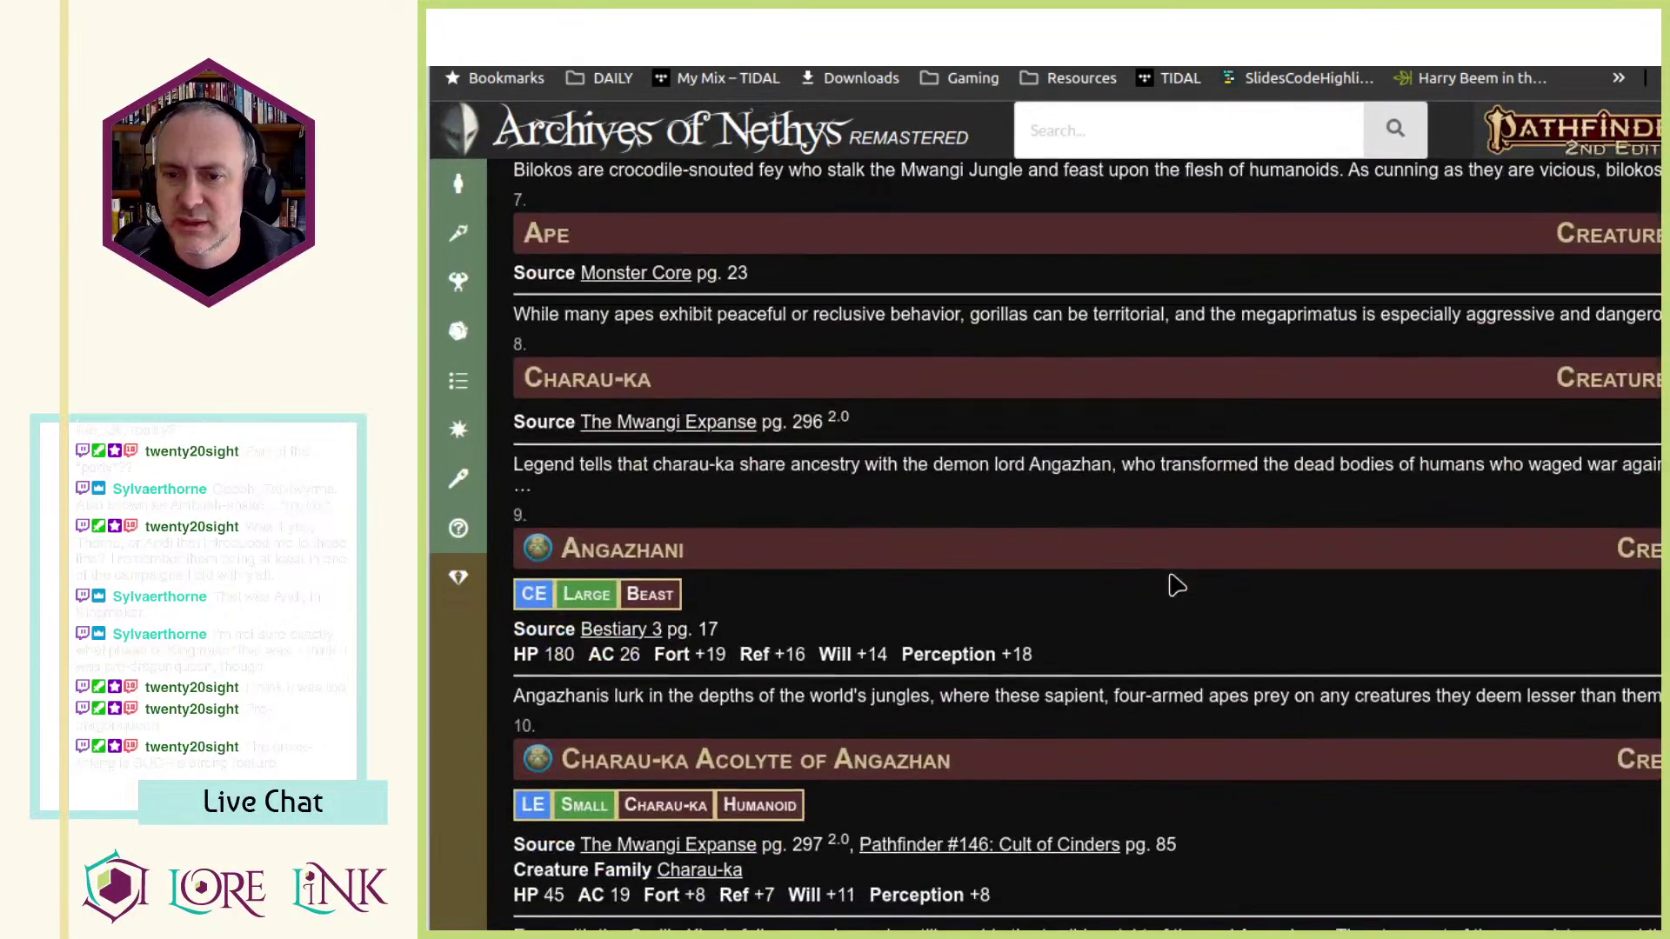
scroll(1176, 584, down, 8)
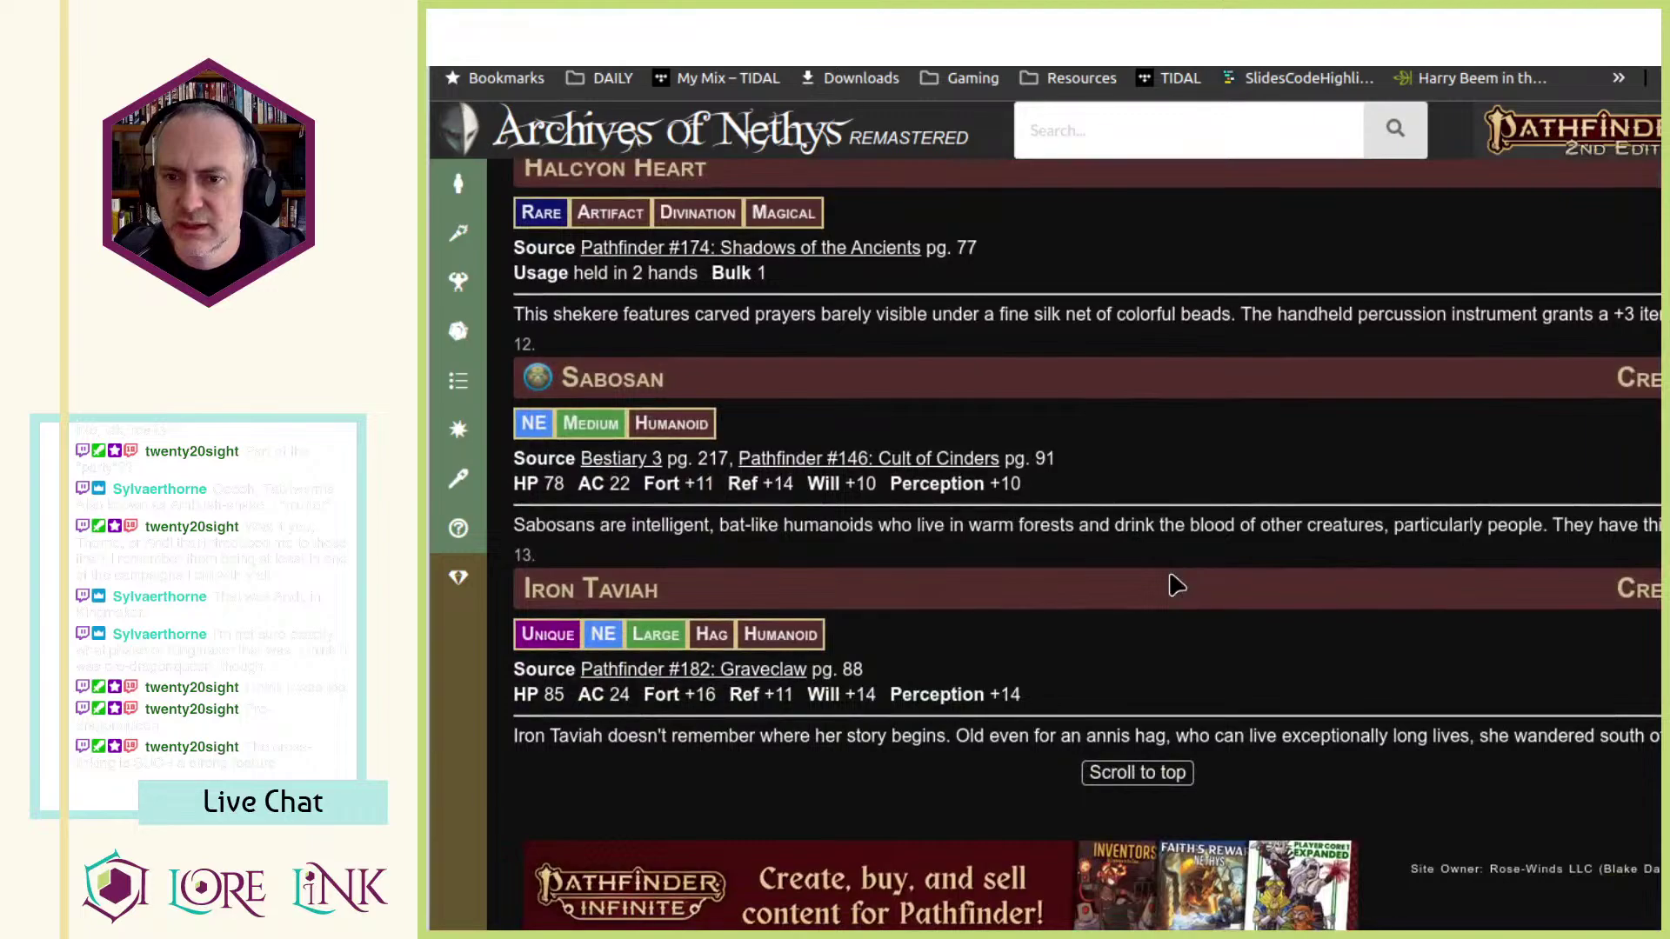
scroll(1176, 584, up, 20)
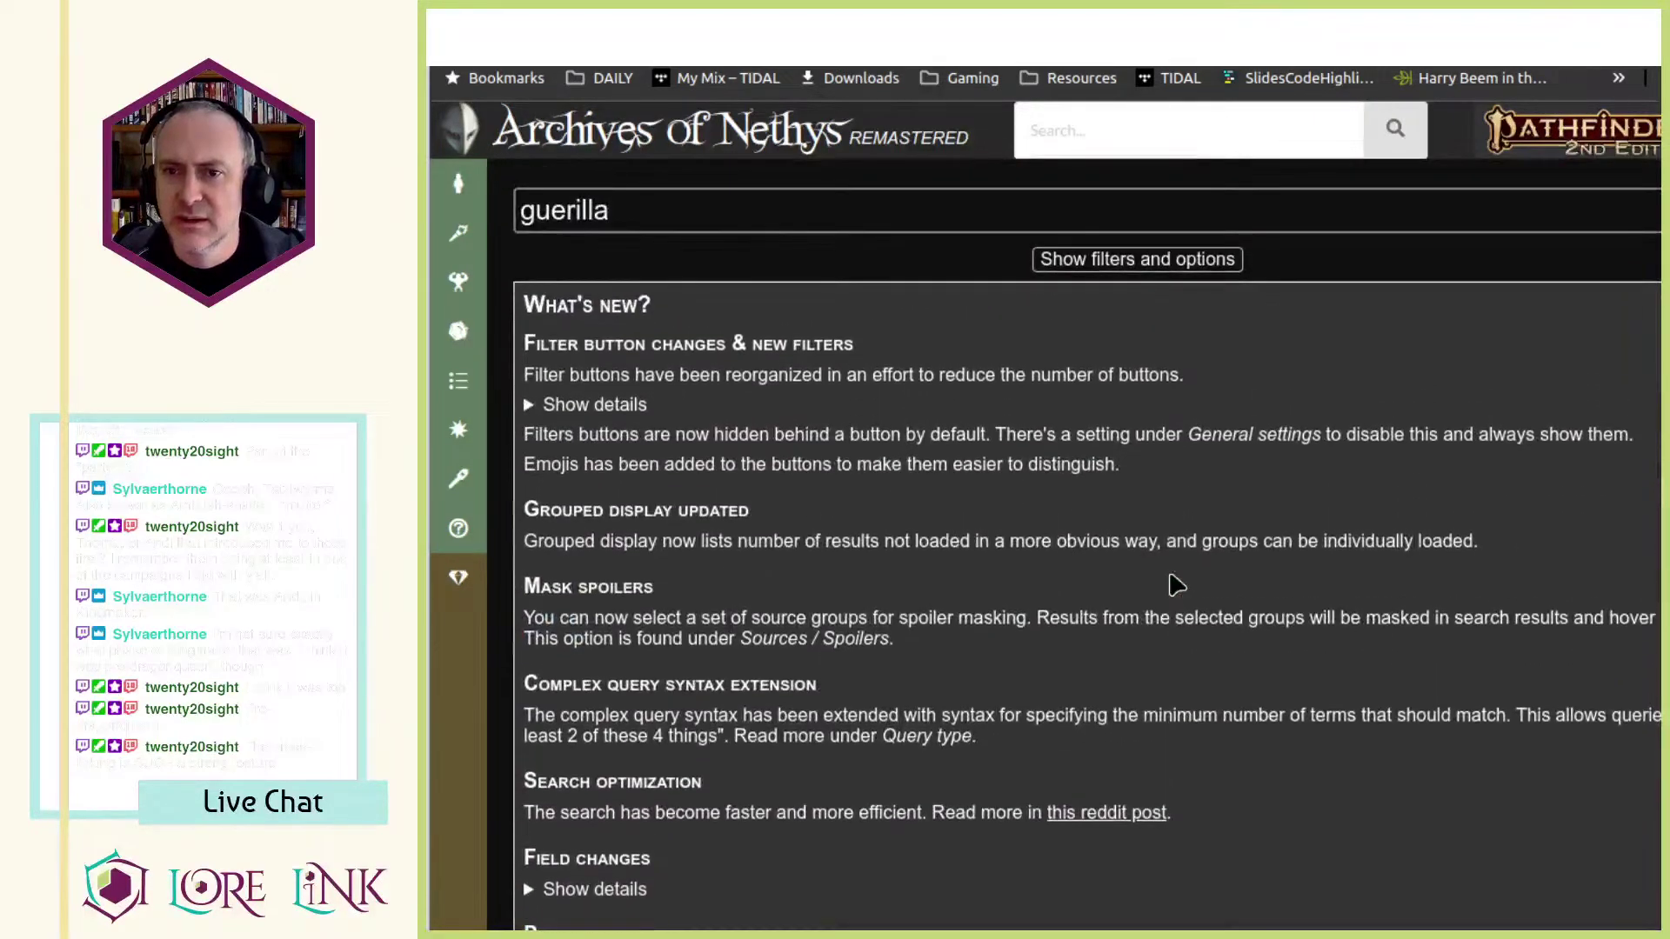
- Return to Timini's character entry in Lore Link and review its short description and description
key(ctrl+shift+Tab)
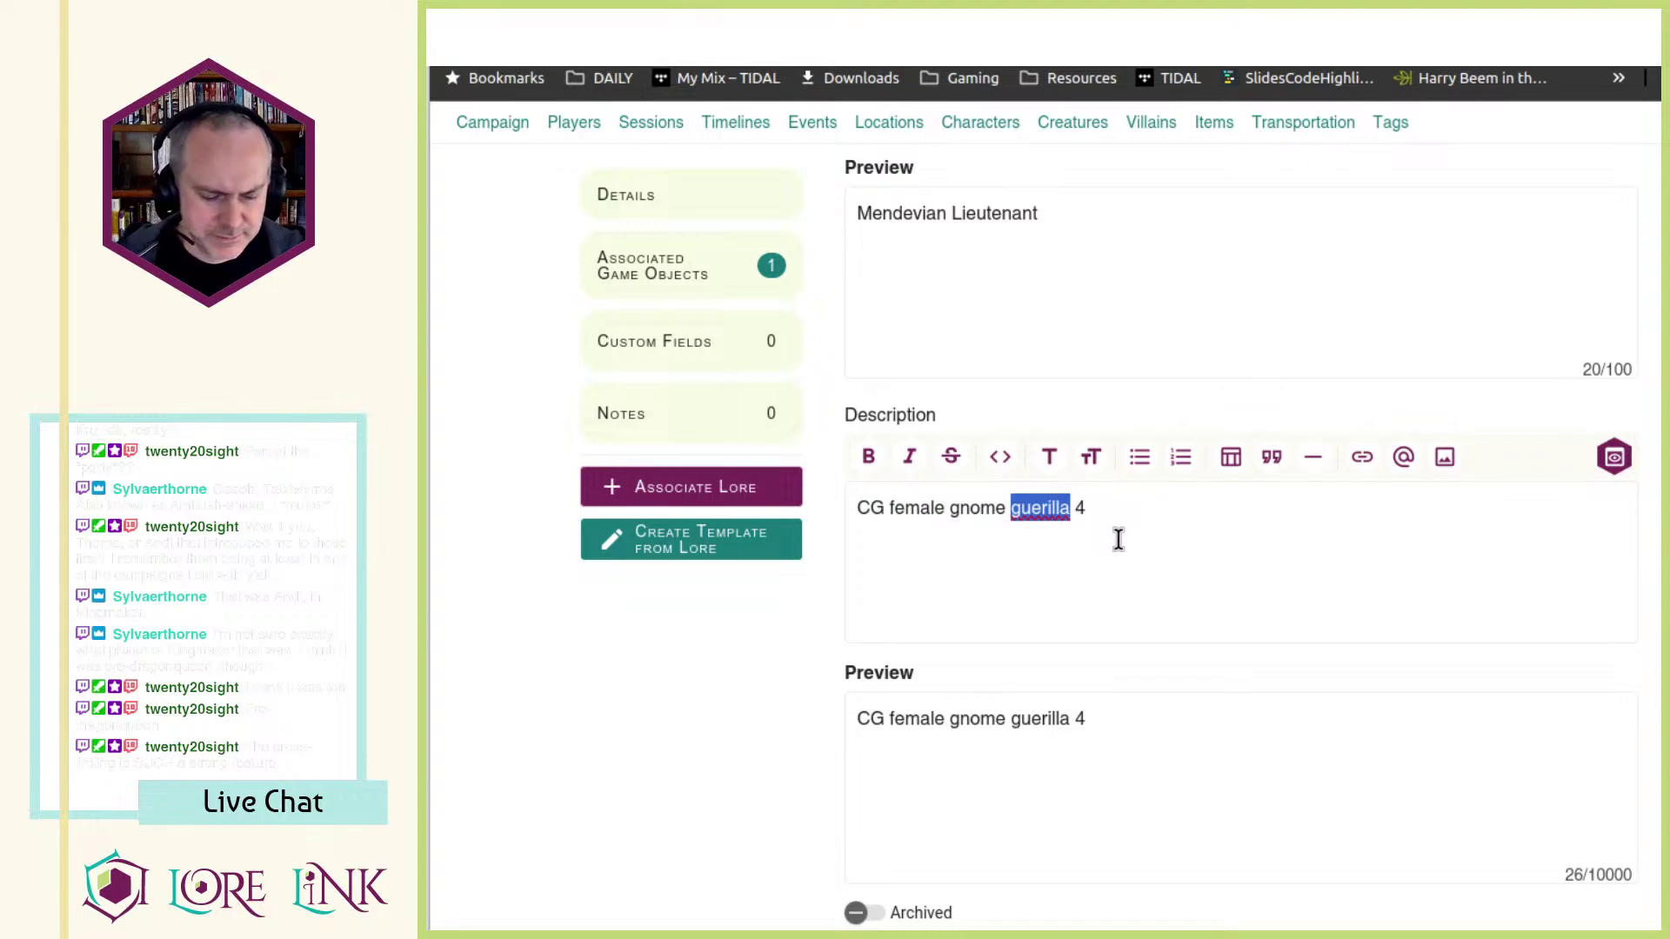
key(alt+Tab)
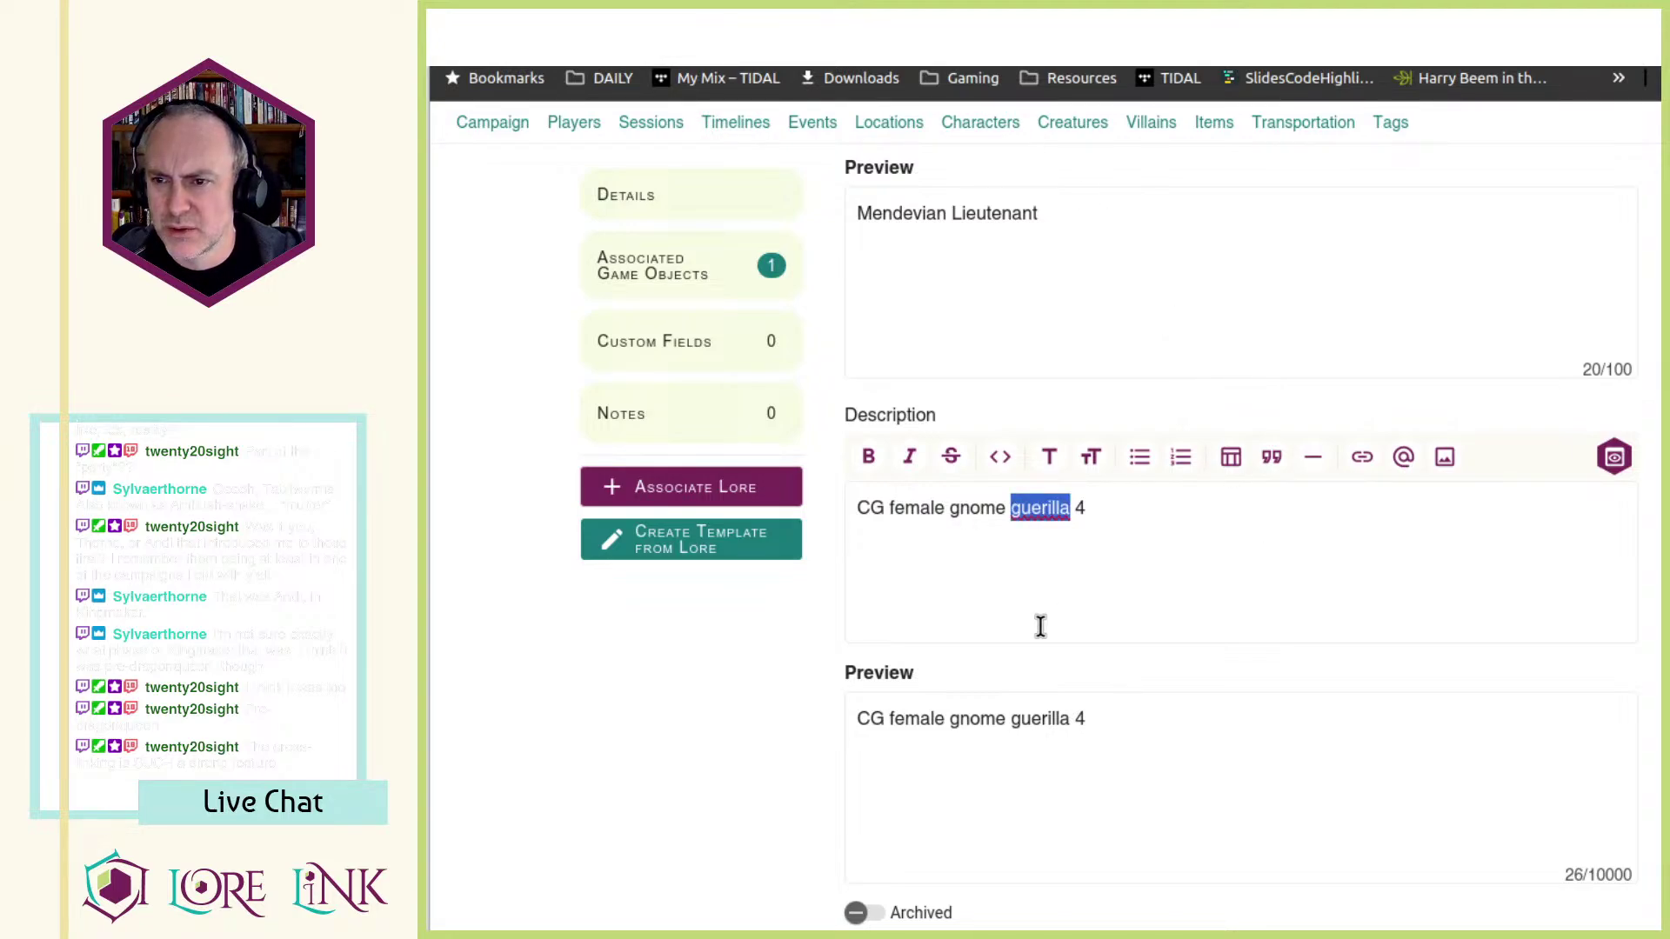
click(1102, 569)
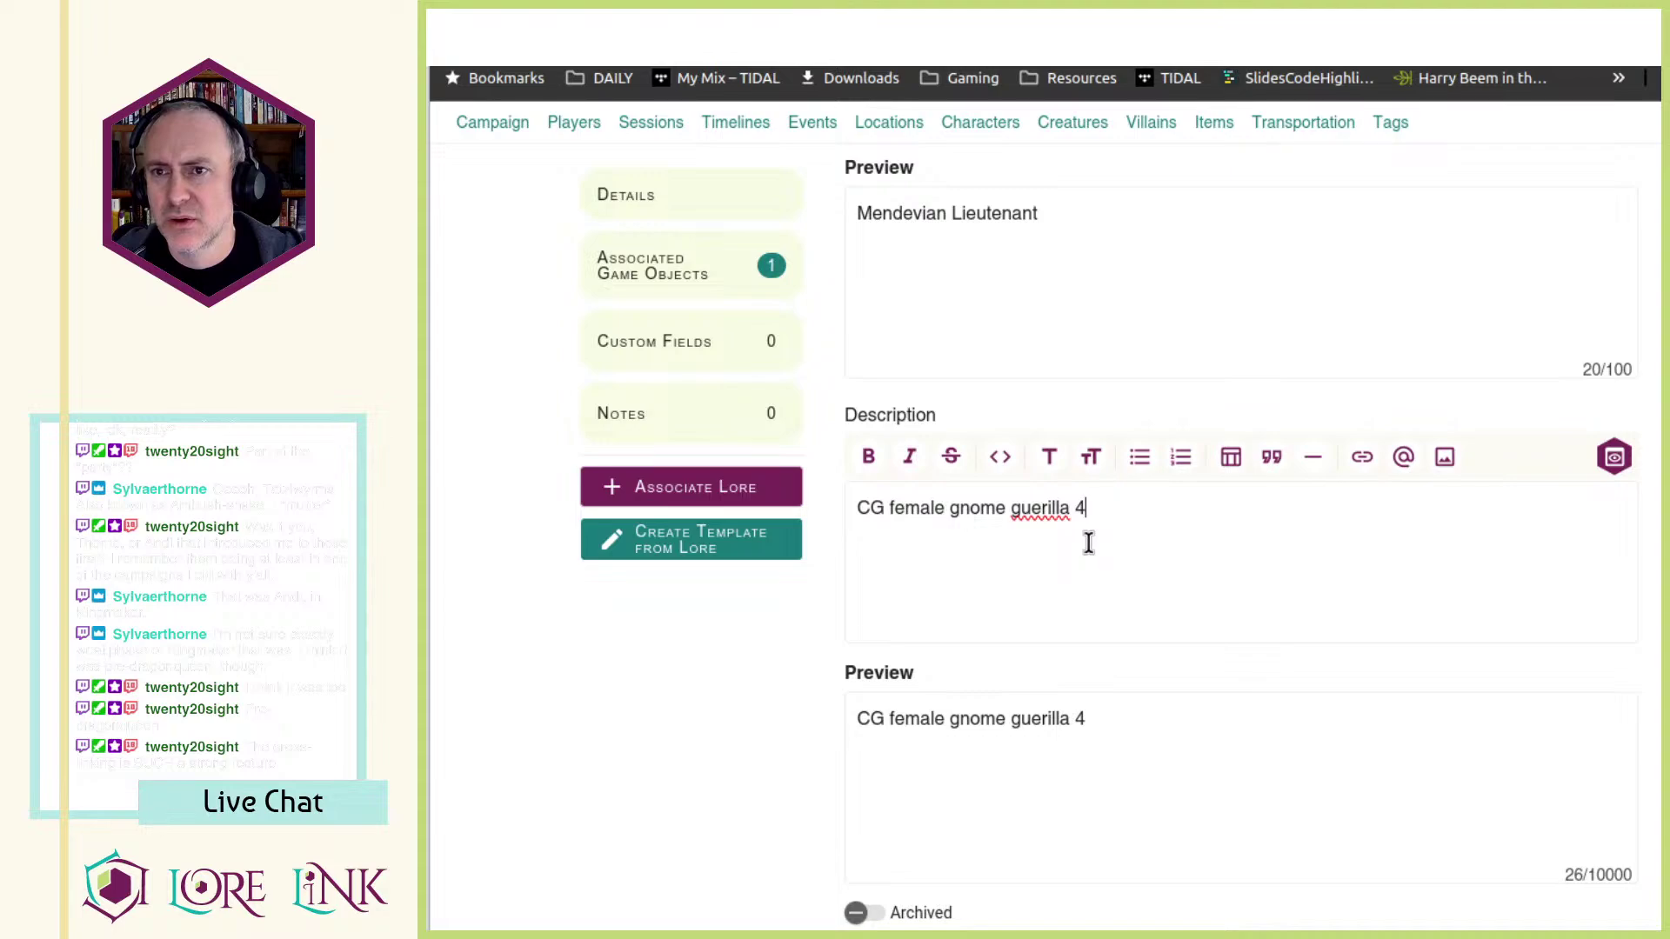
scroll(1044, 622, down, 8)
scroll(1046, 624, up, 8)
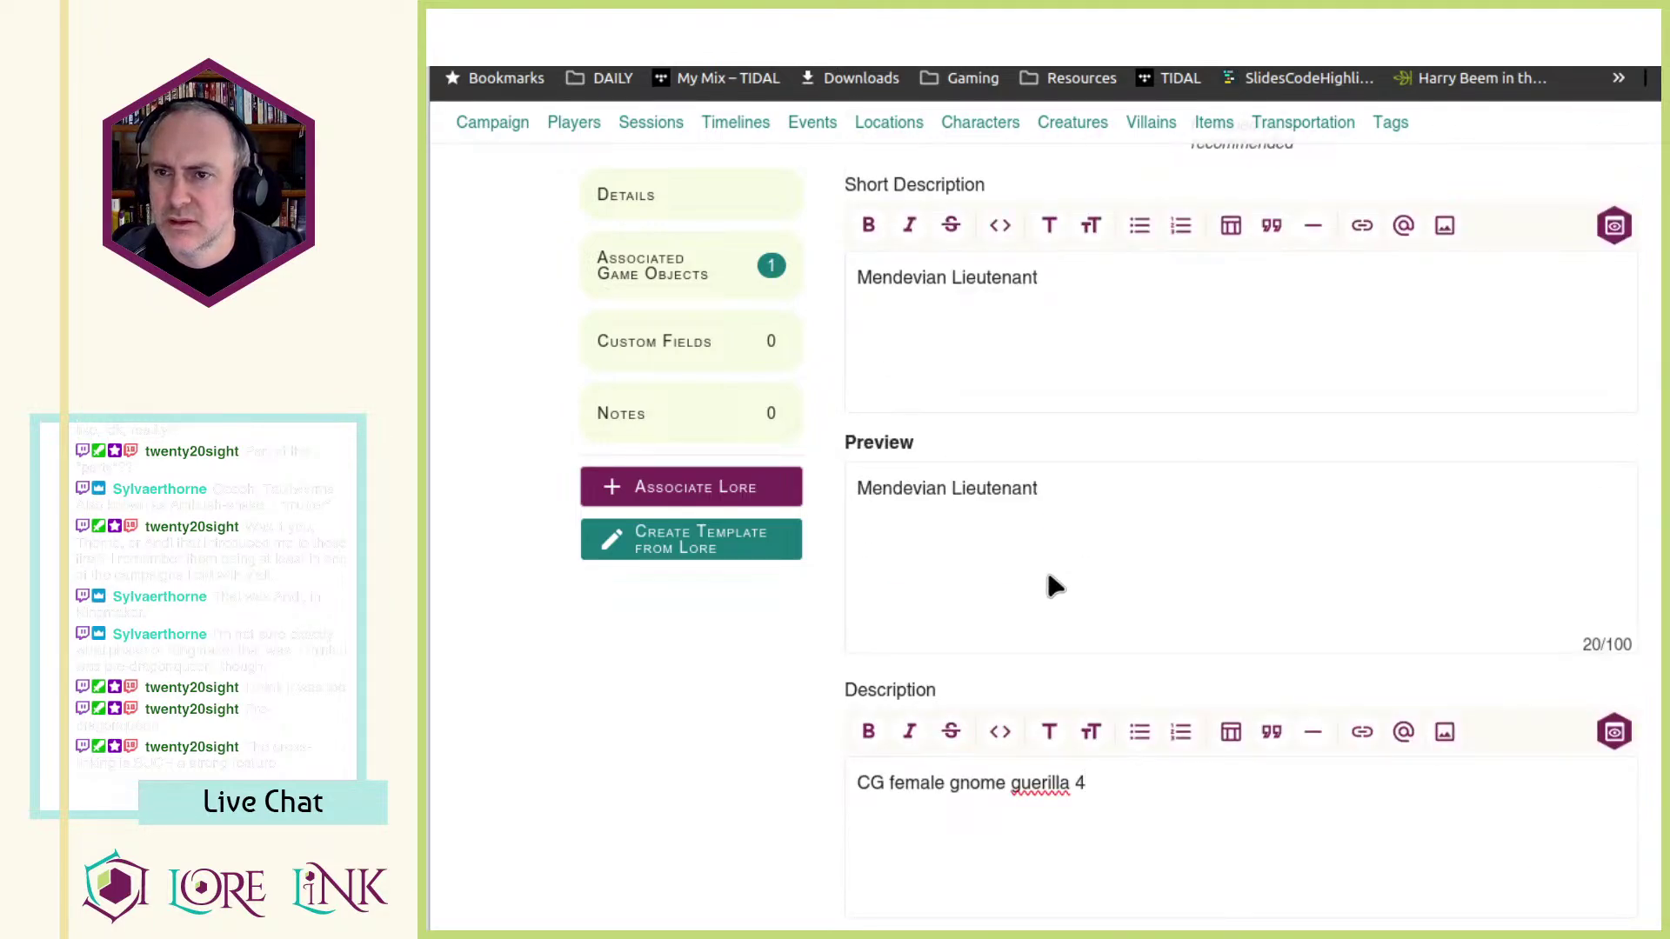
key(ctrl+Tab)
key(ctrl+shift+Tab)
scroll(1049, 580, up, 2)
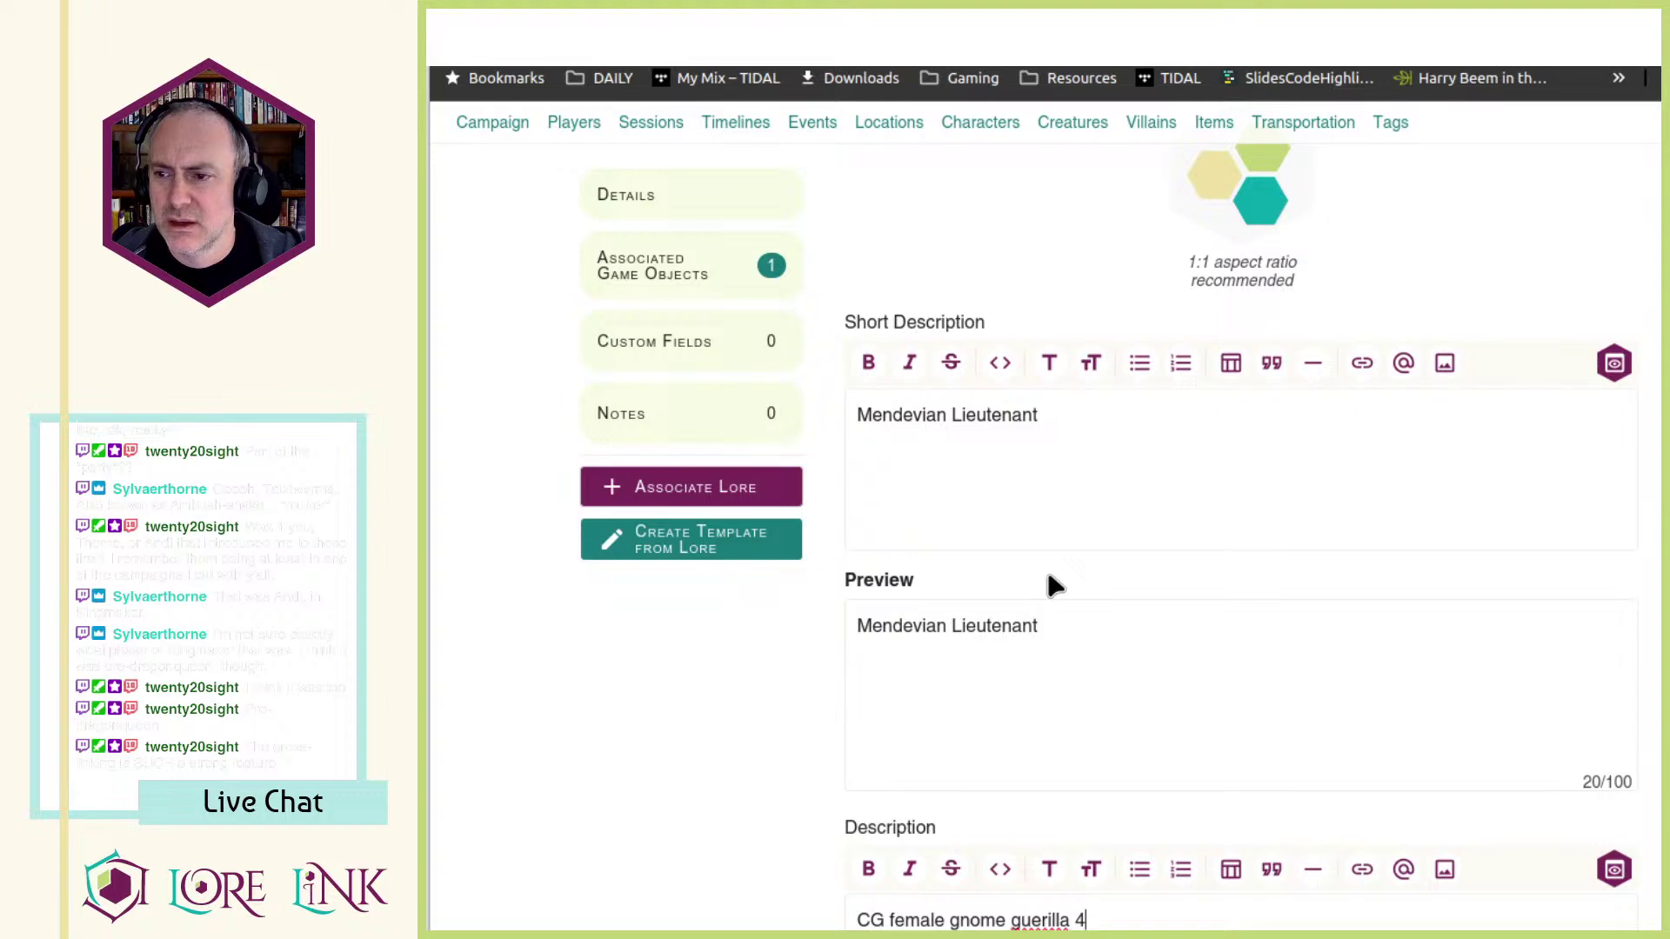
scroll(1050, 585, down, 5)
scroll(1049, 585, up, 12)
- Switch to Belguese's character entry and review its short description and description
key(ctrl+Tab)
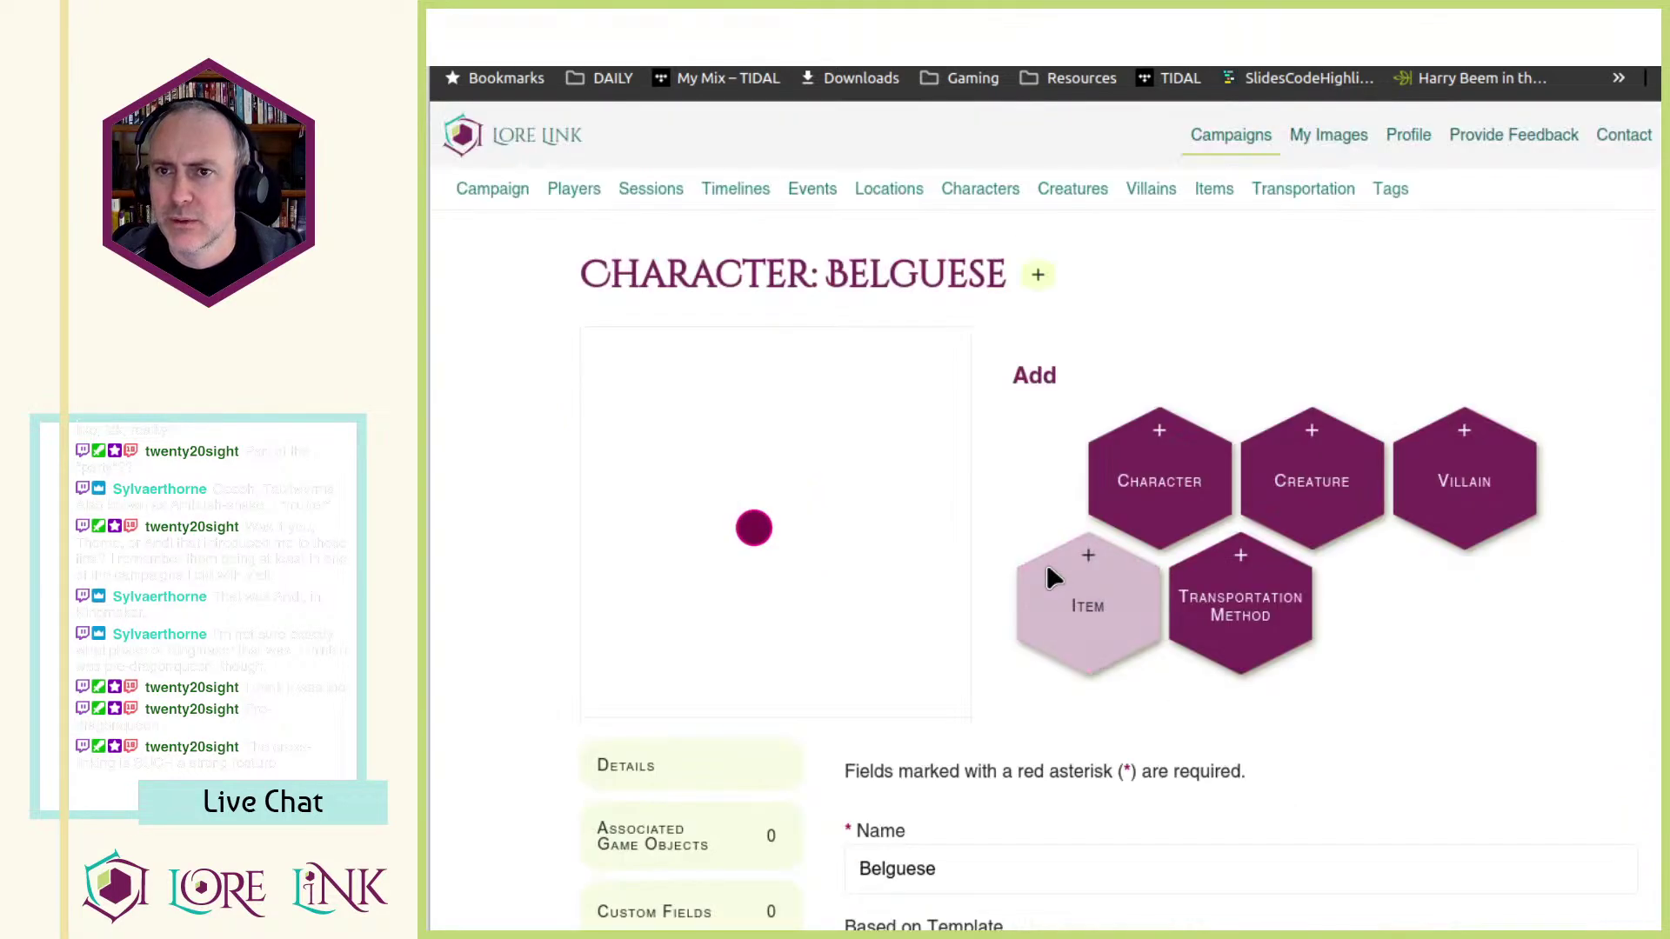
key(ctrl+Tab)
key(ctrl+shift+Tab)
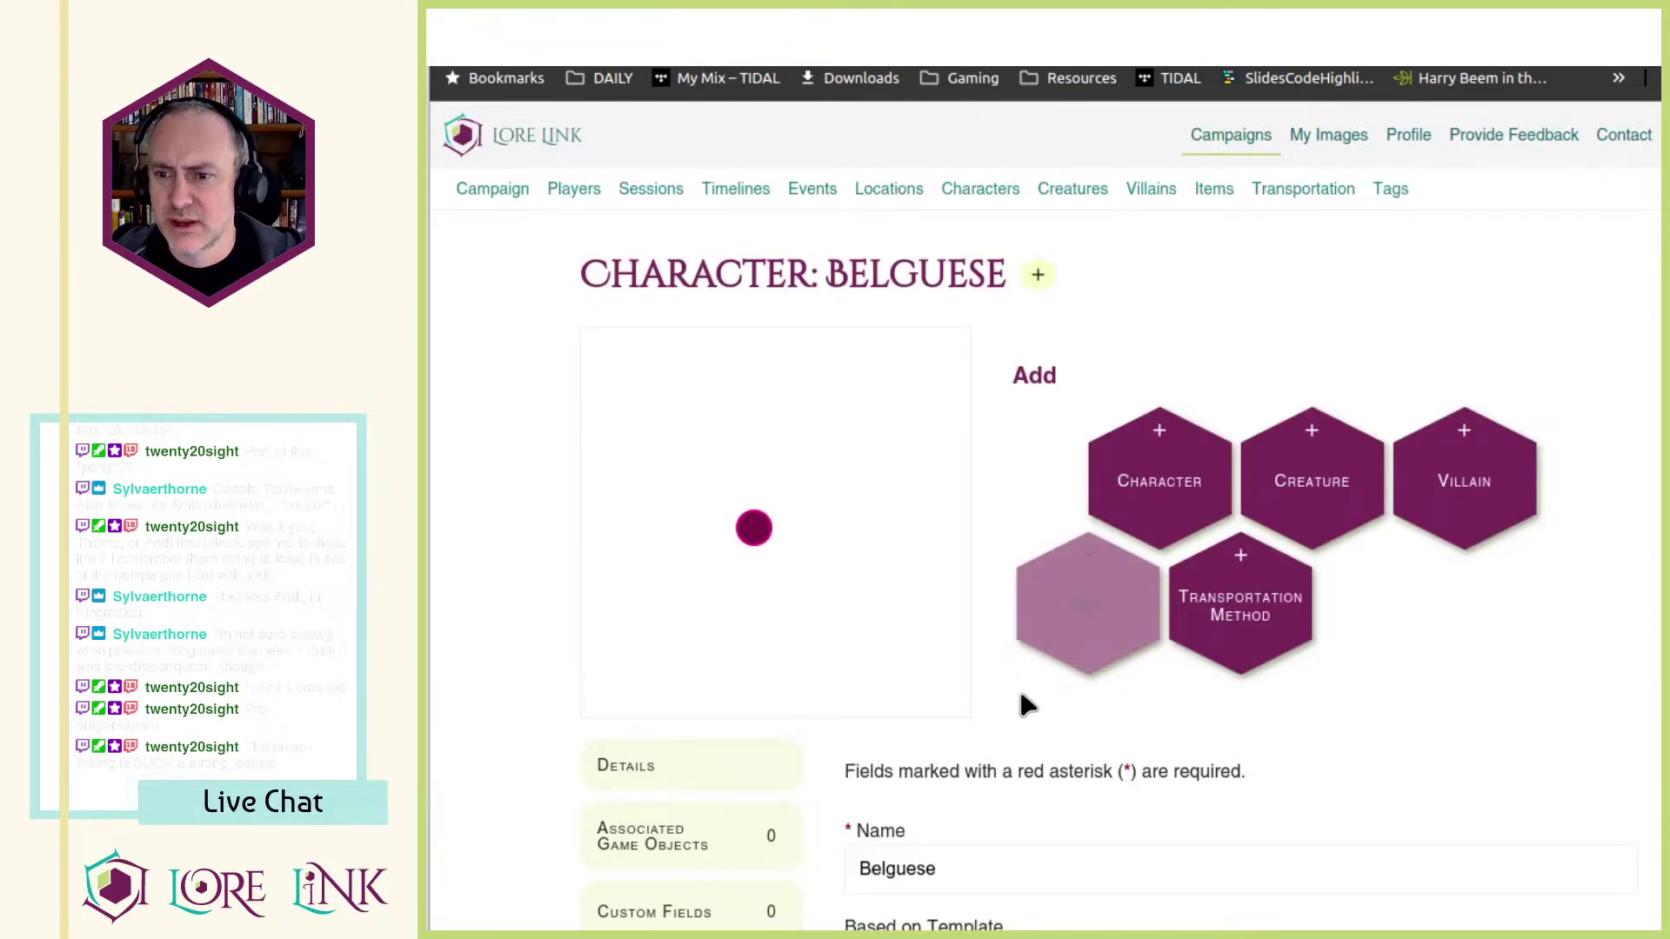
scroll(1016, 684, down, 12)
scroll(1035, 687, up, 2)
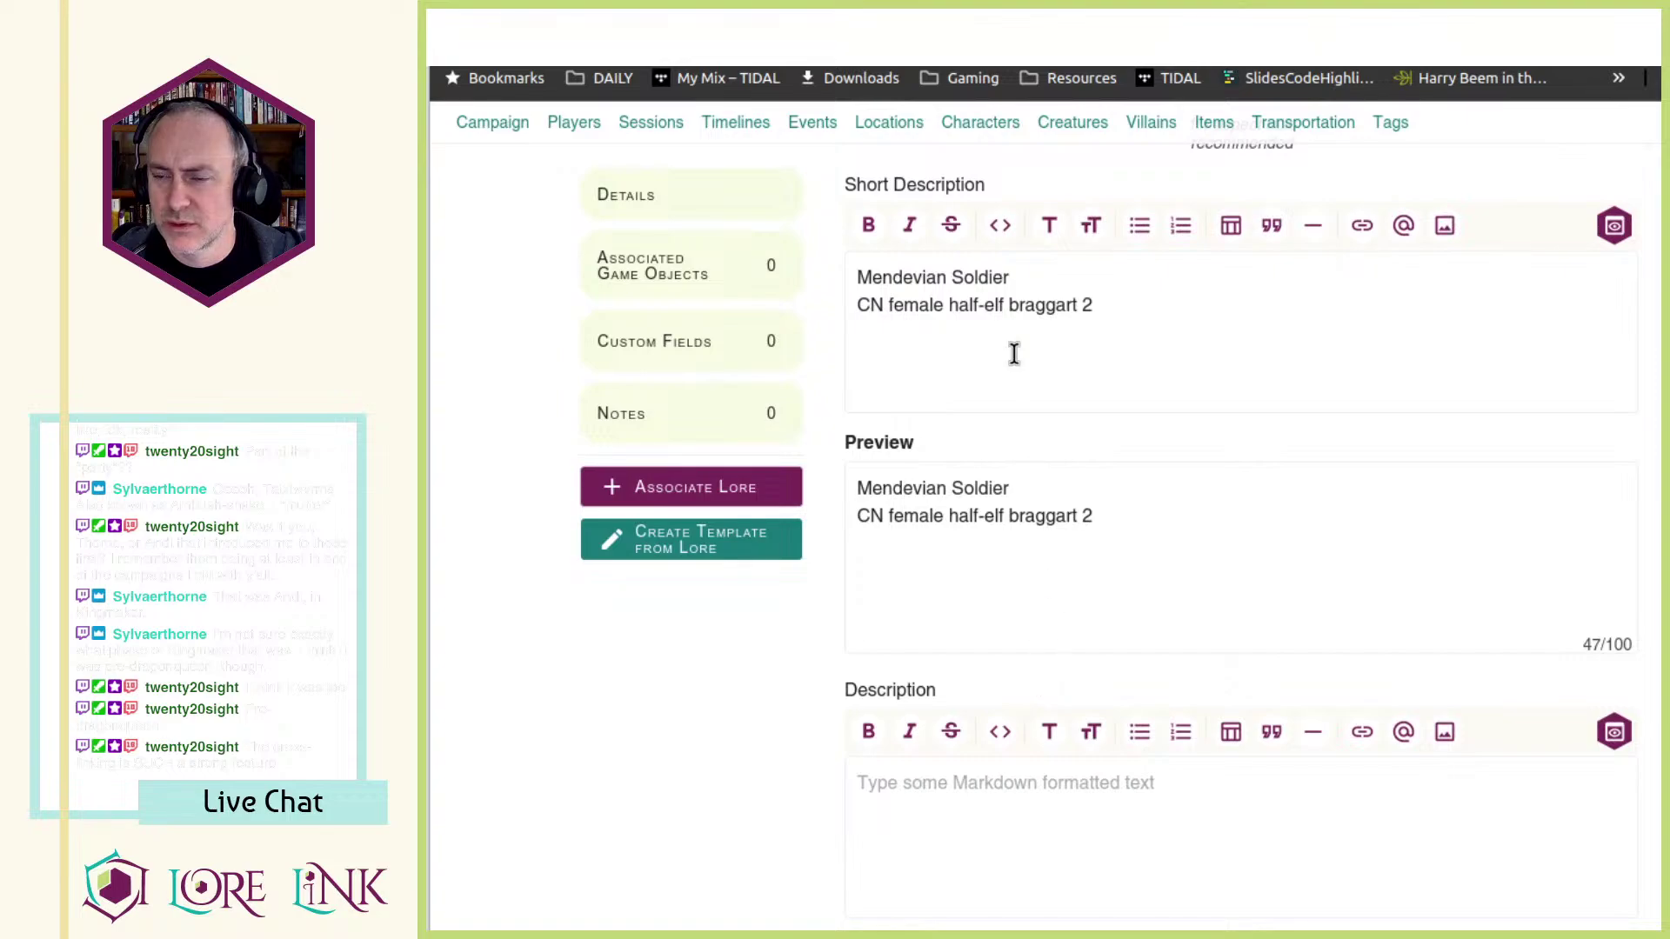
- Copy "battlemuse" from the half-orc character's description and search Archives of Nethys for it
key(ctrl+t)
scroll(1032, 550, down, 15)
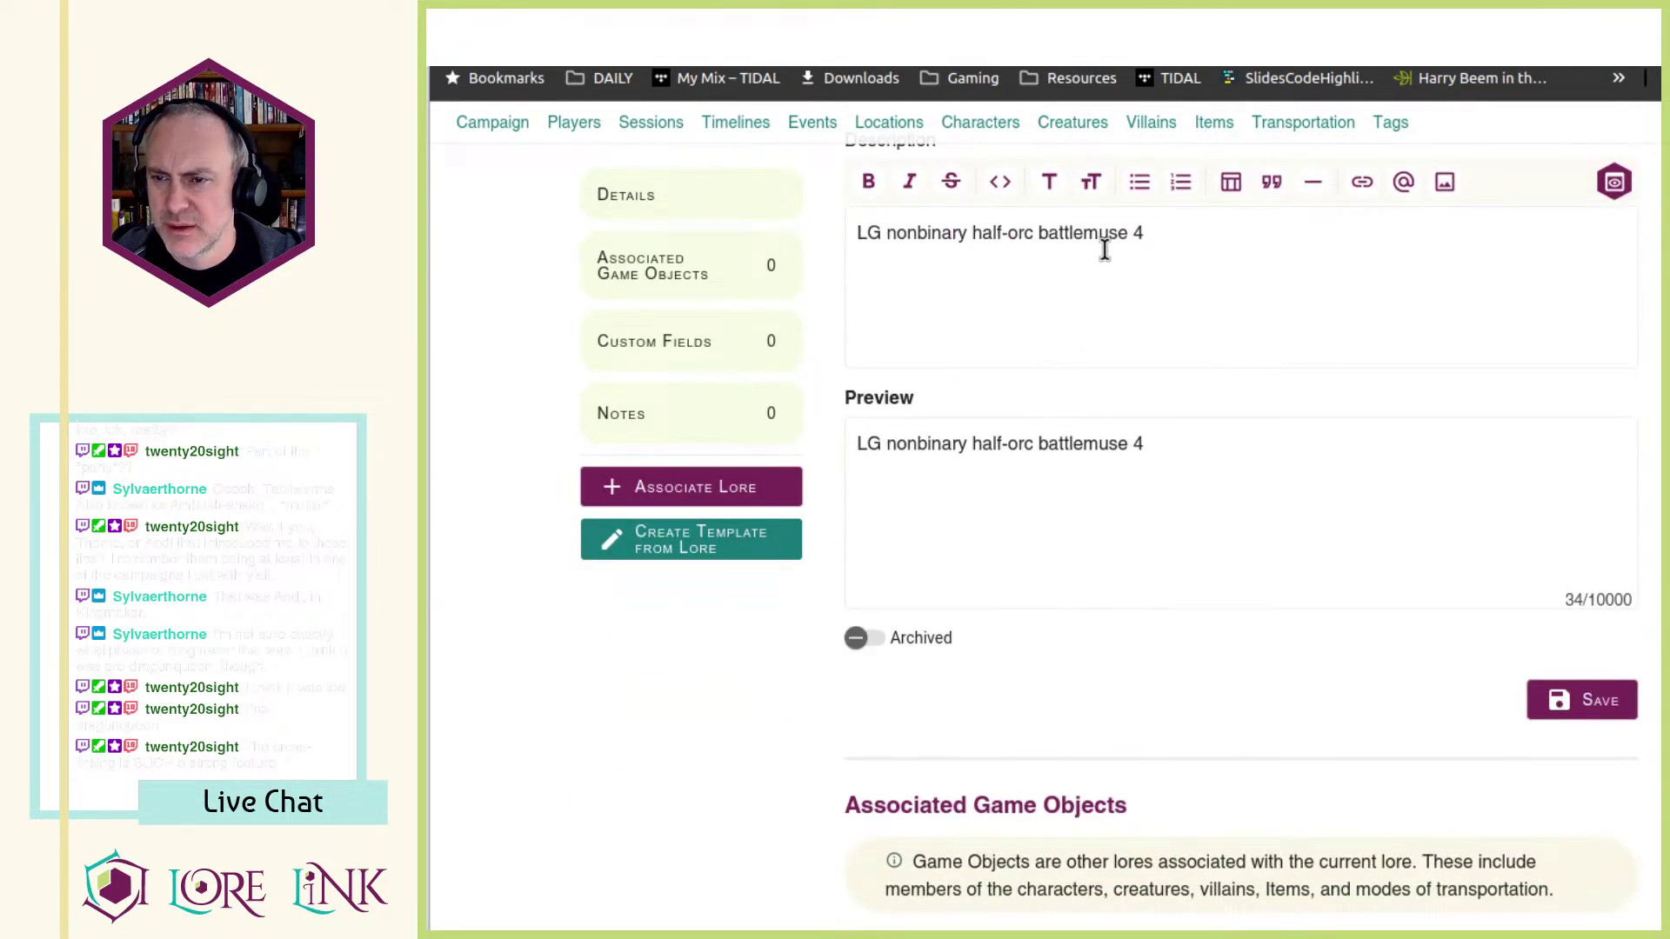
double_click(1105, 244)
key(ctrl+Tab)
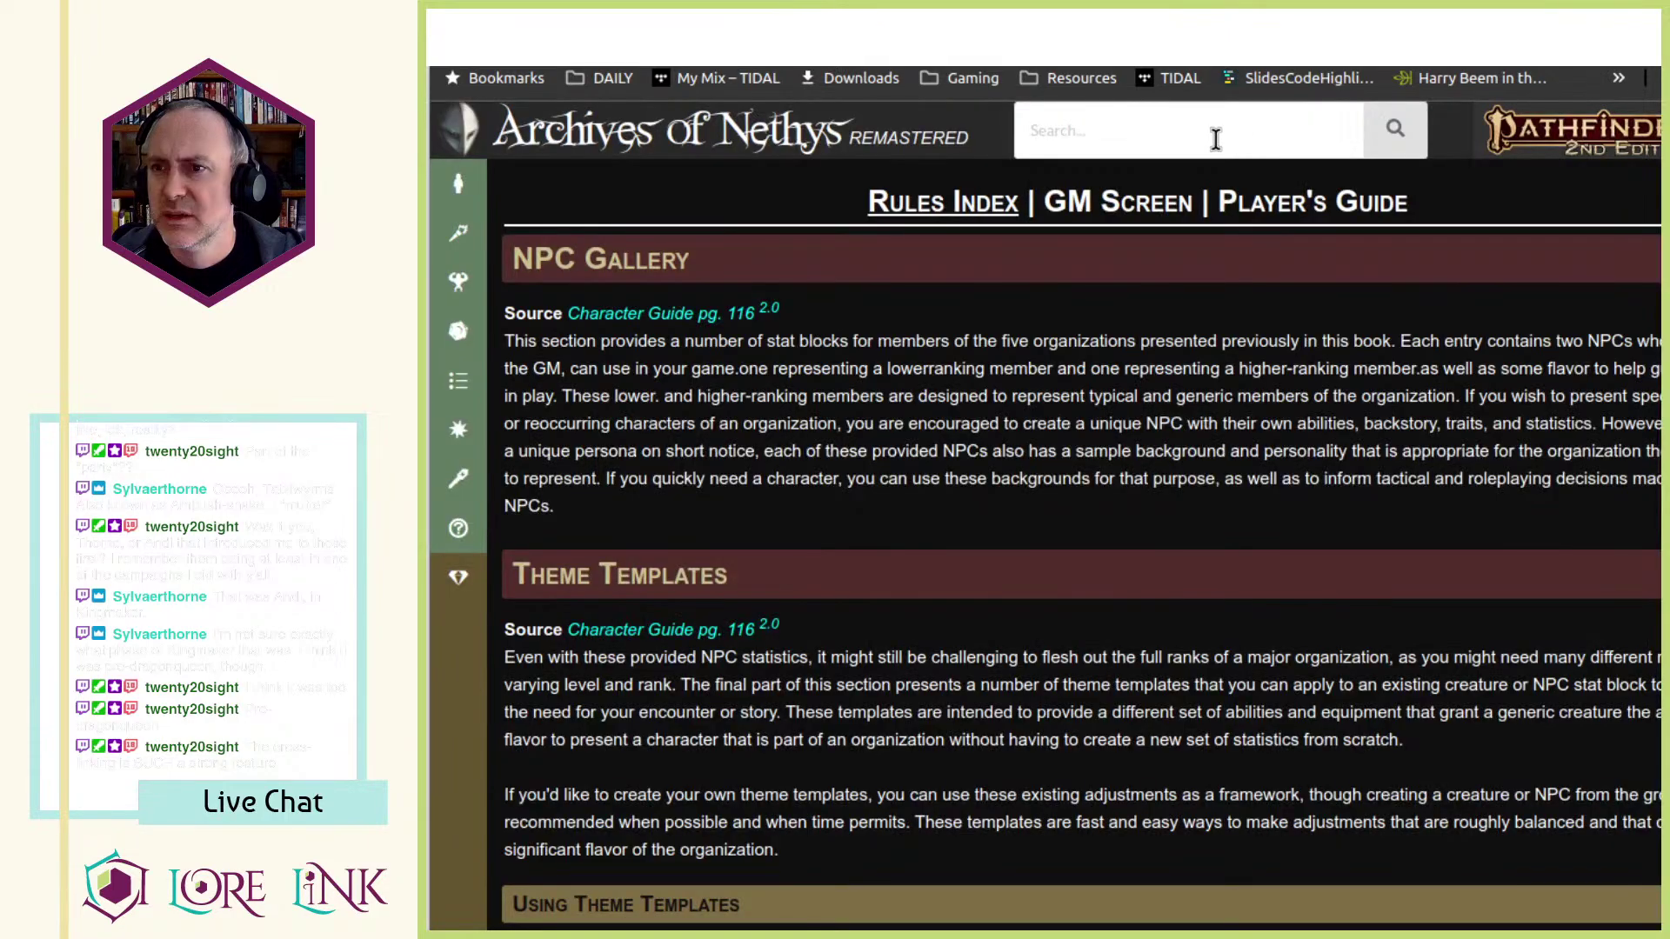
click(1209, 131)
key(ctrl+v)
key(Return)
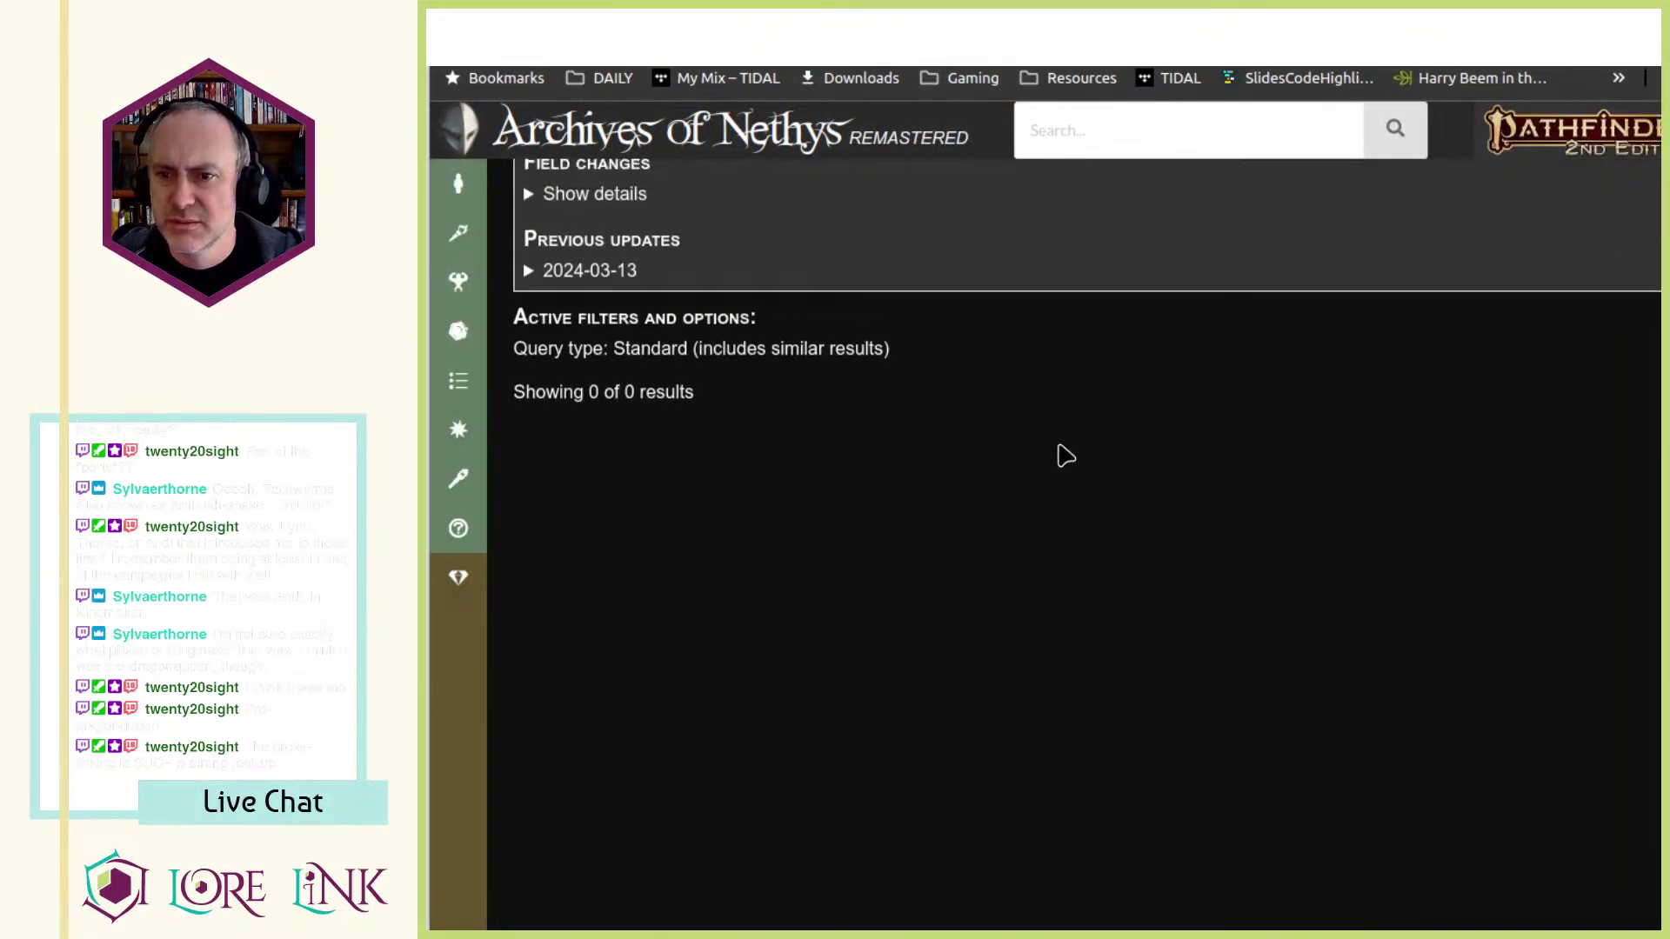
key(ctrl+shift+Tab)
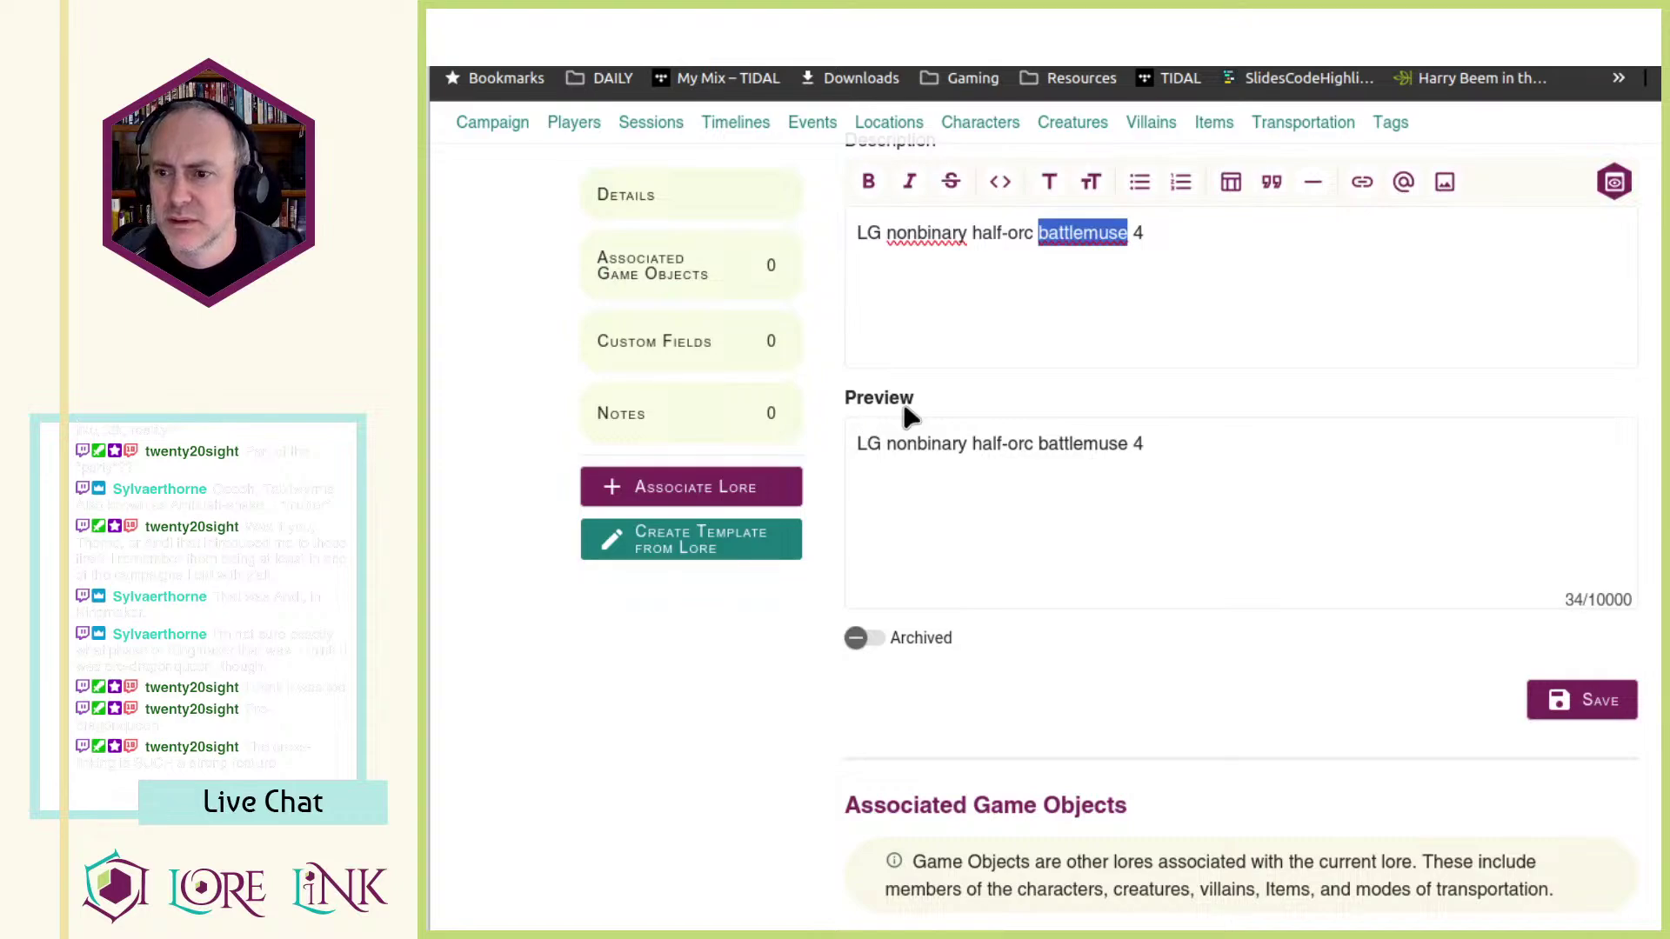
- Copy "tactician" from the male human lieutenant's description, search Archives of Nethys for it and examine the results
key(ctrl+Tab)
scroll(1007, 440, down, 5)
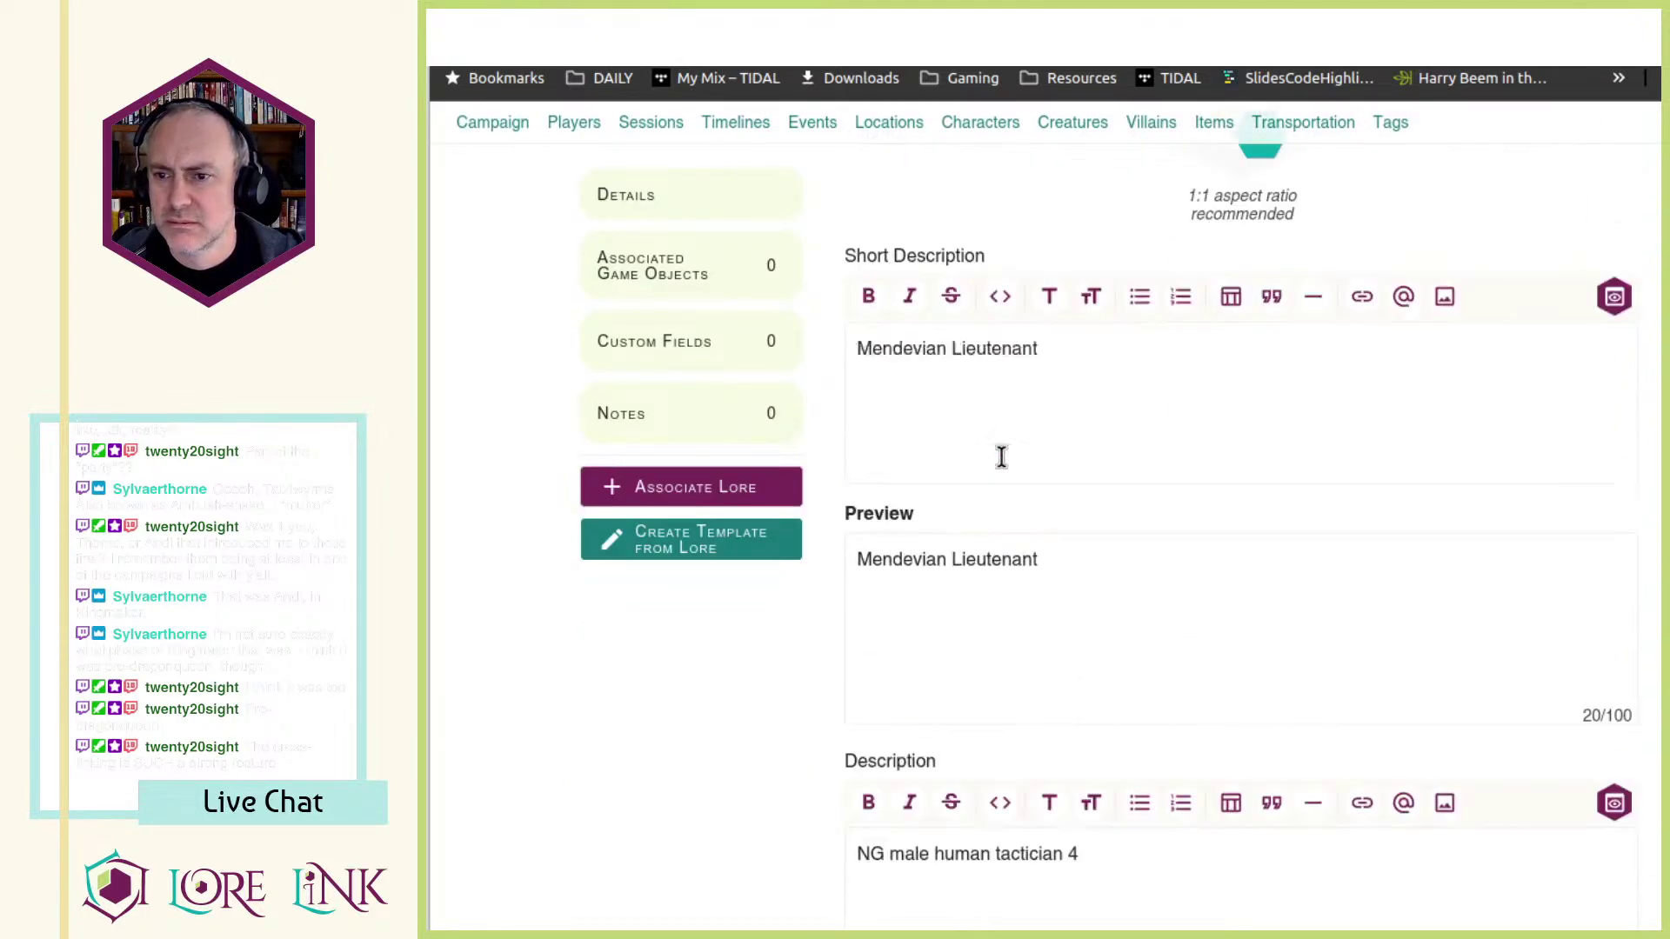
double_click(1023, 648)
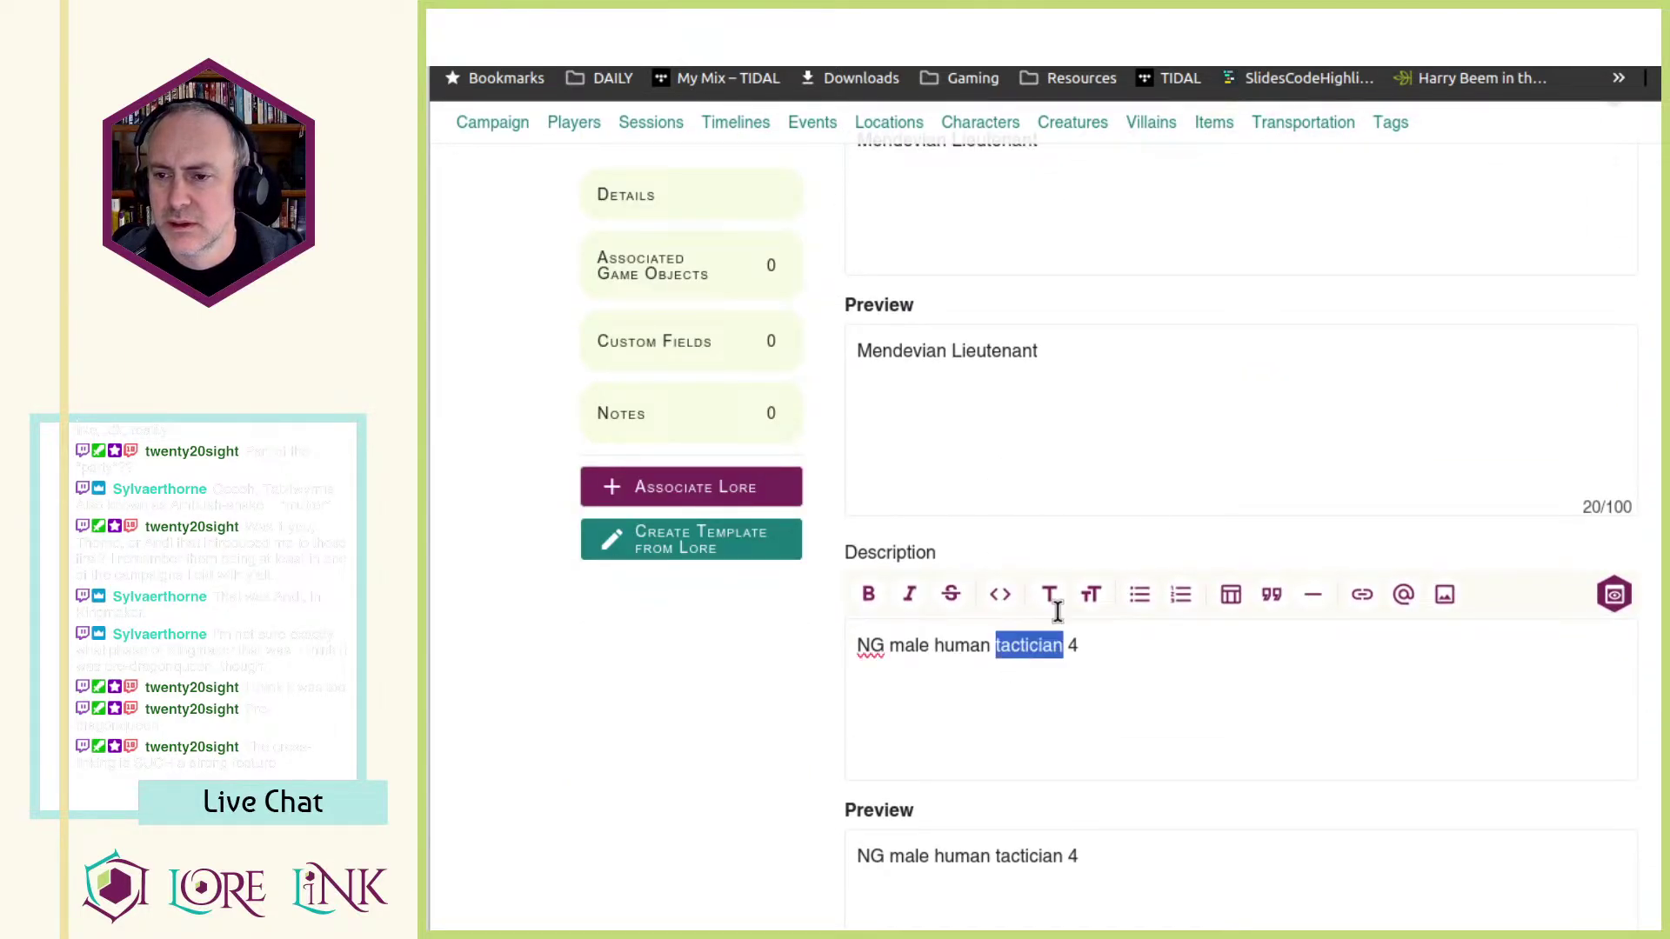
key(ctrl+c)
key(ctrl+Tab)
click(1157, 117)
key(ctrl+v)
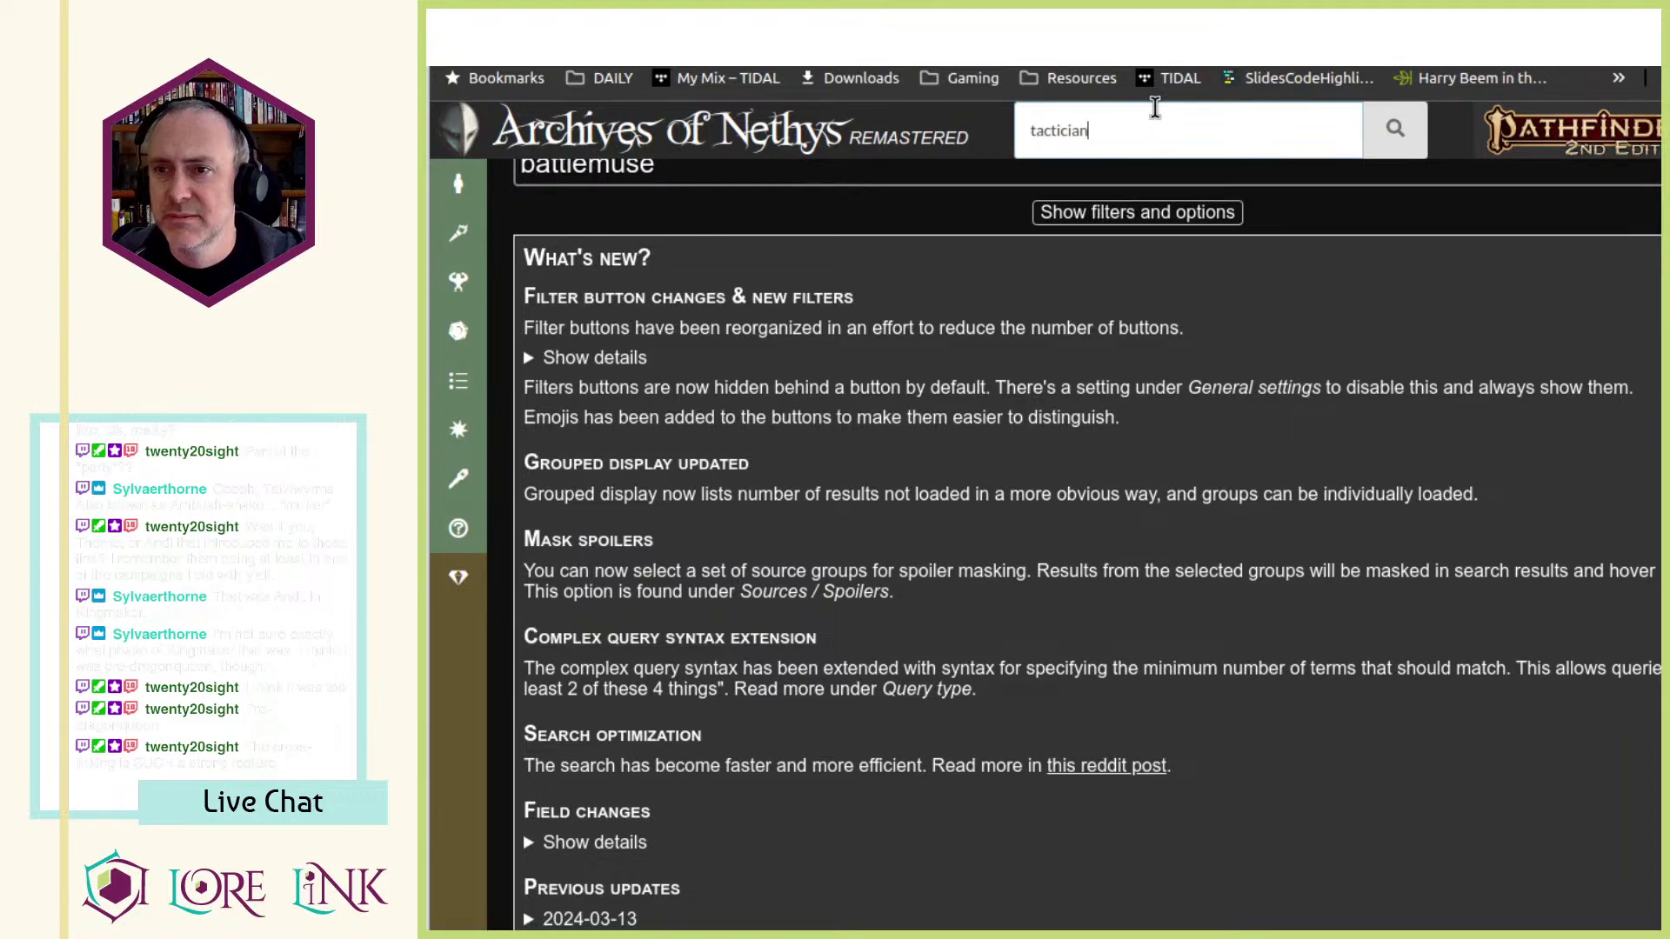
key(Return)
scroll(1036, 250, down, 6)
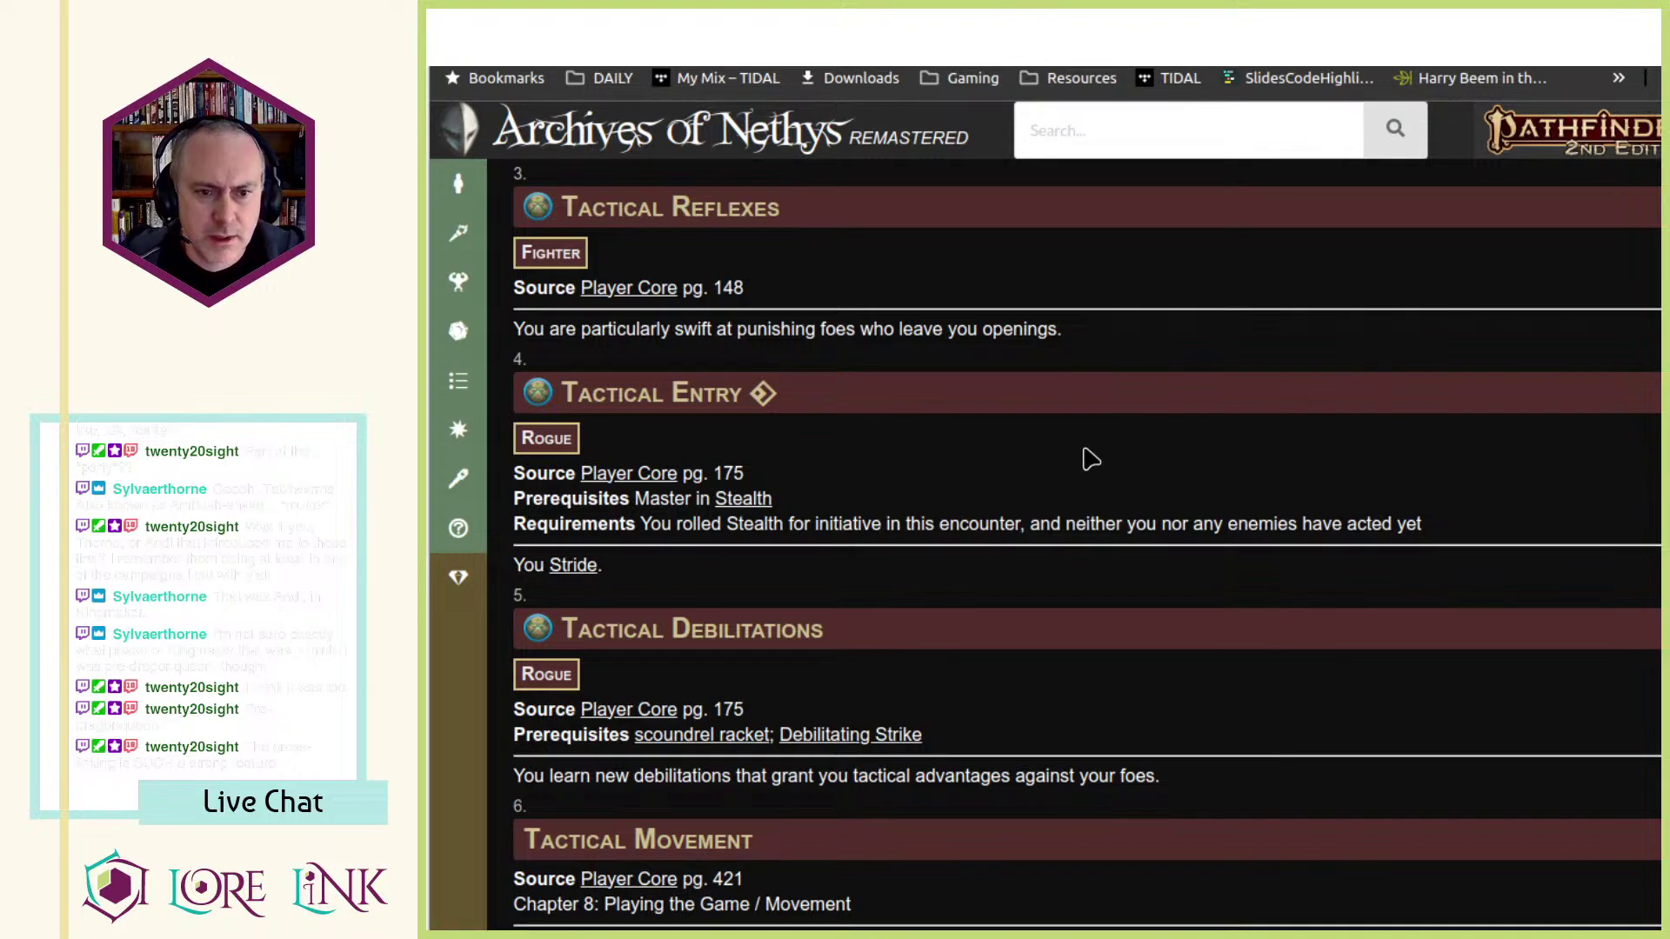
scroll(1091, 459, down, 8)
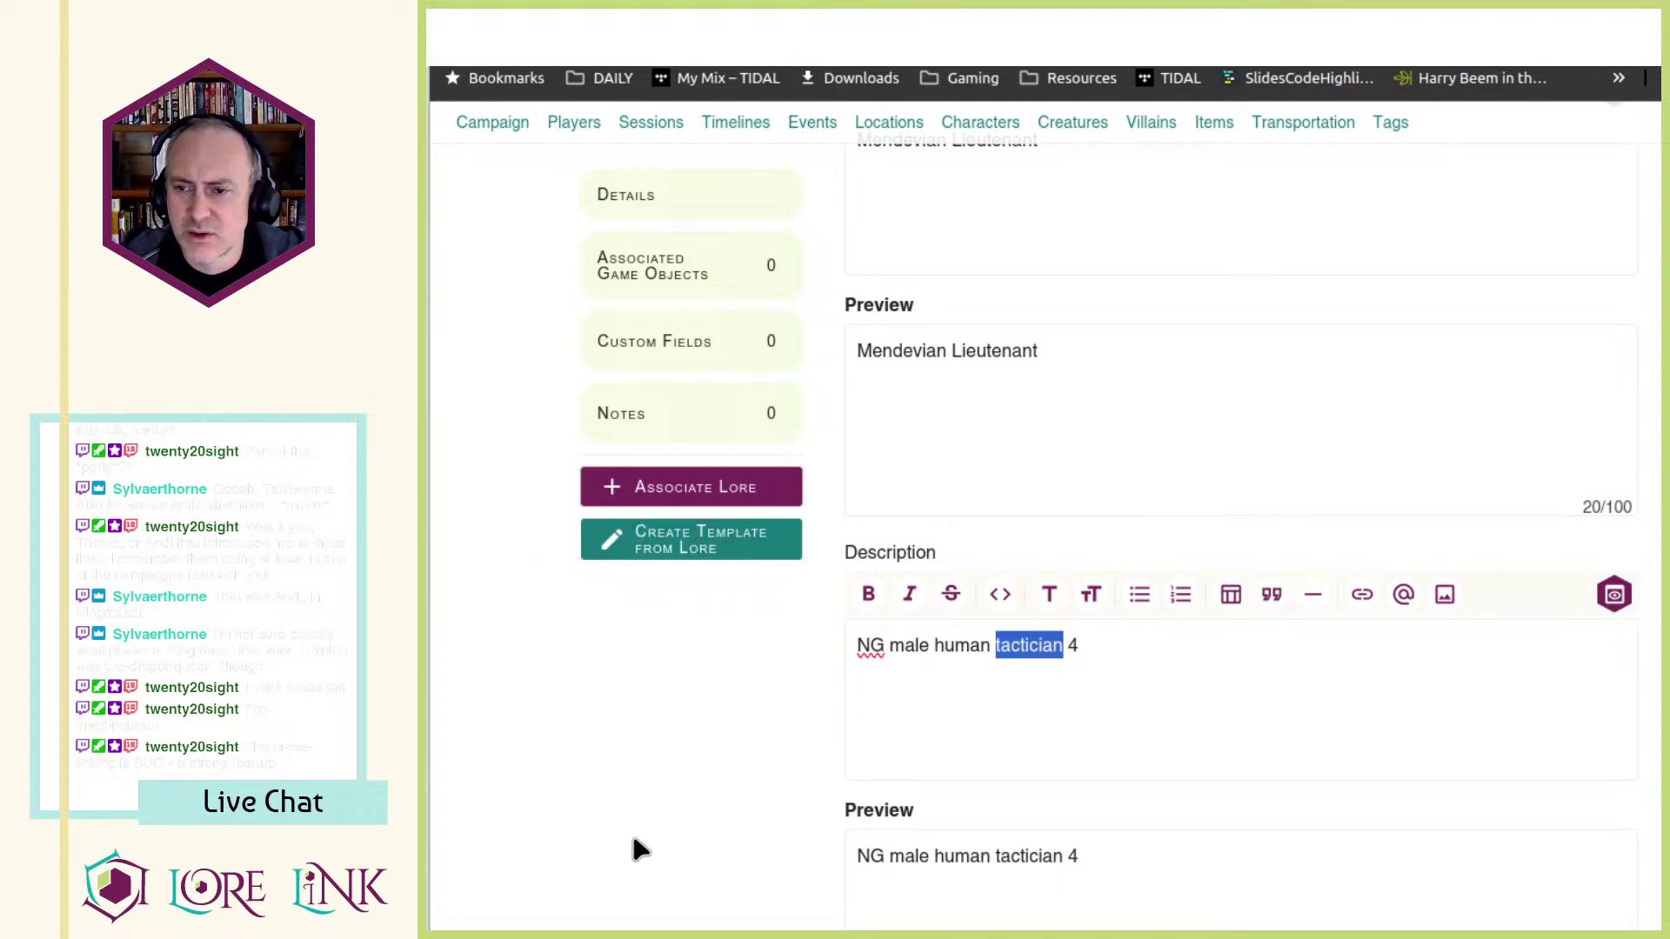
- Look over Ray's character entry and the campaign's creature list in Lore Link
key(ctrl+Tab)
scroll(1000, 367, down, 5)
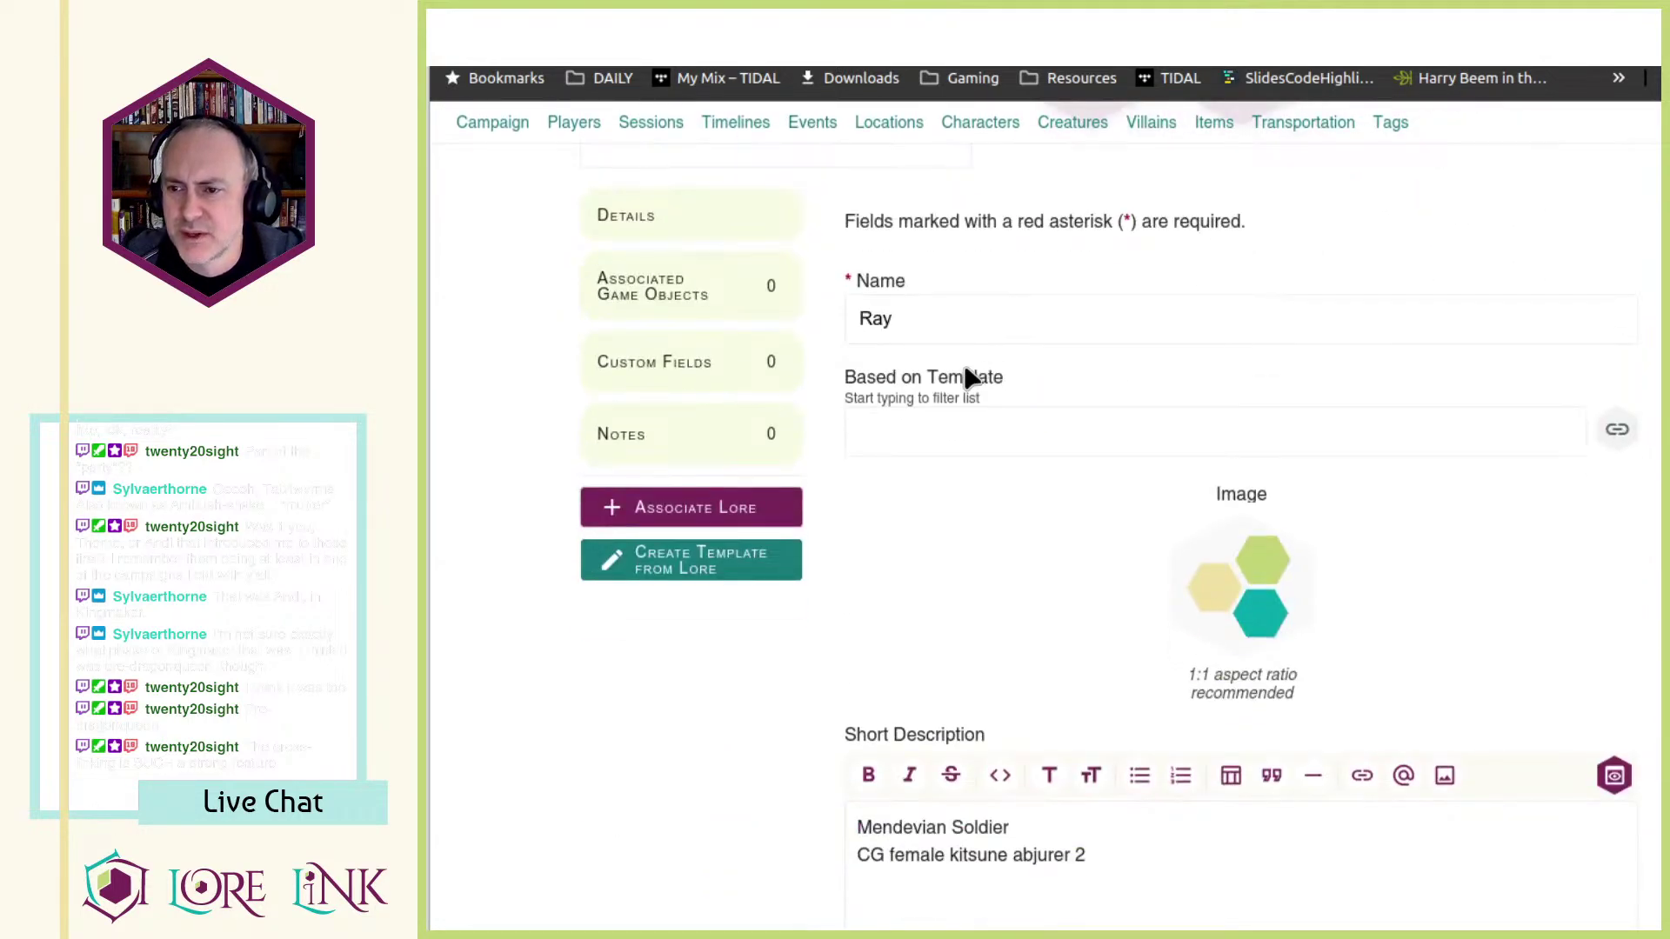
scroll(970, 376, down, 5)
key(ctrl+Tab)
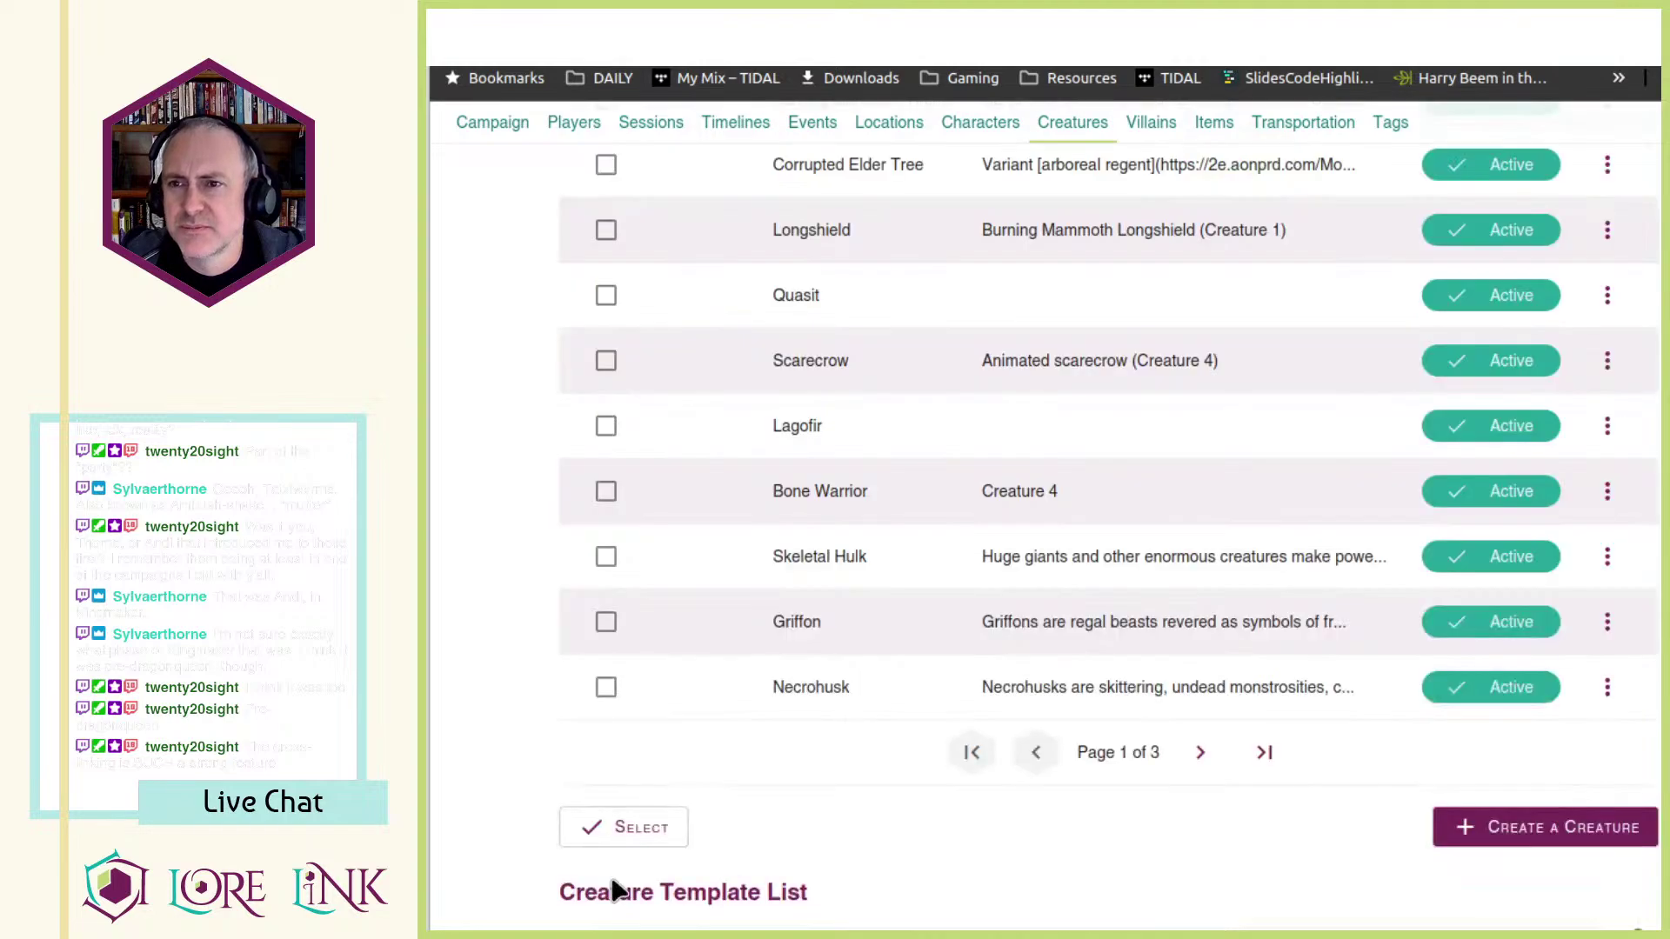
scroll(1121, 567, up, 2)
scroll(1121, 578, up, 9)
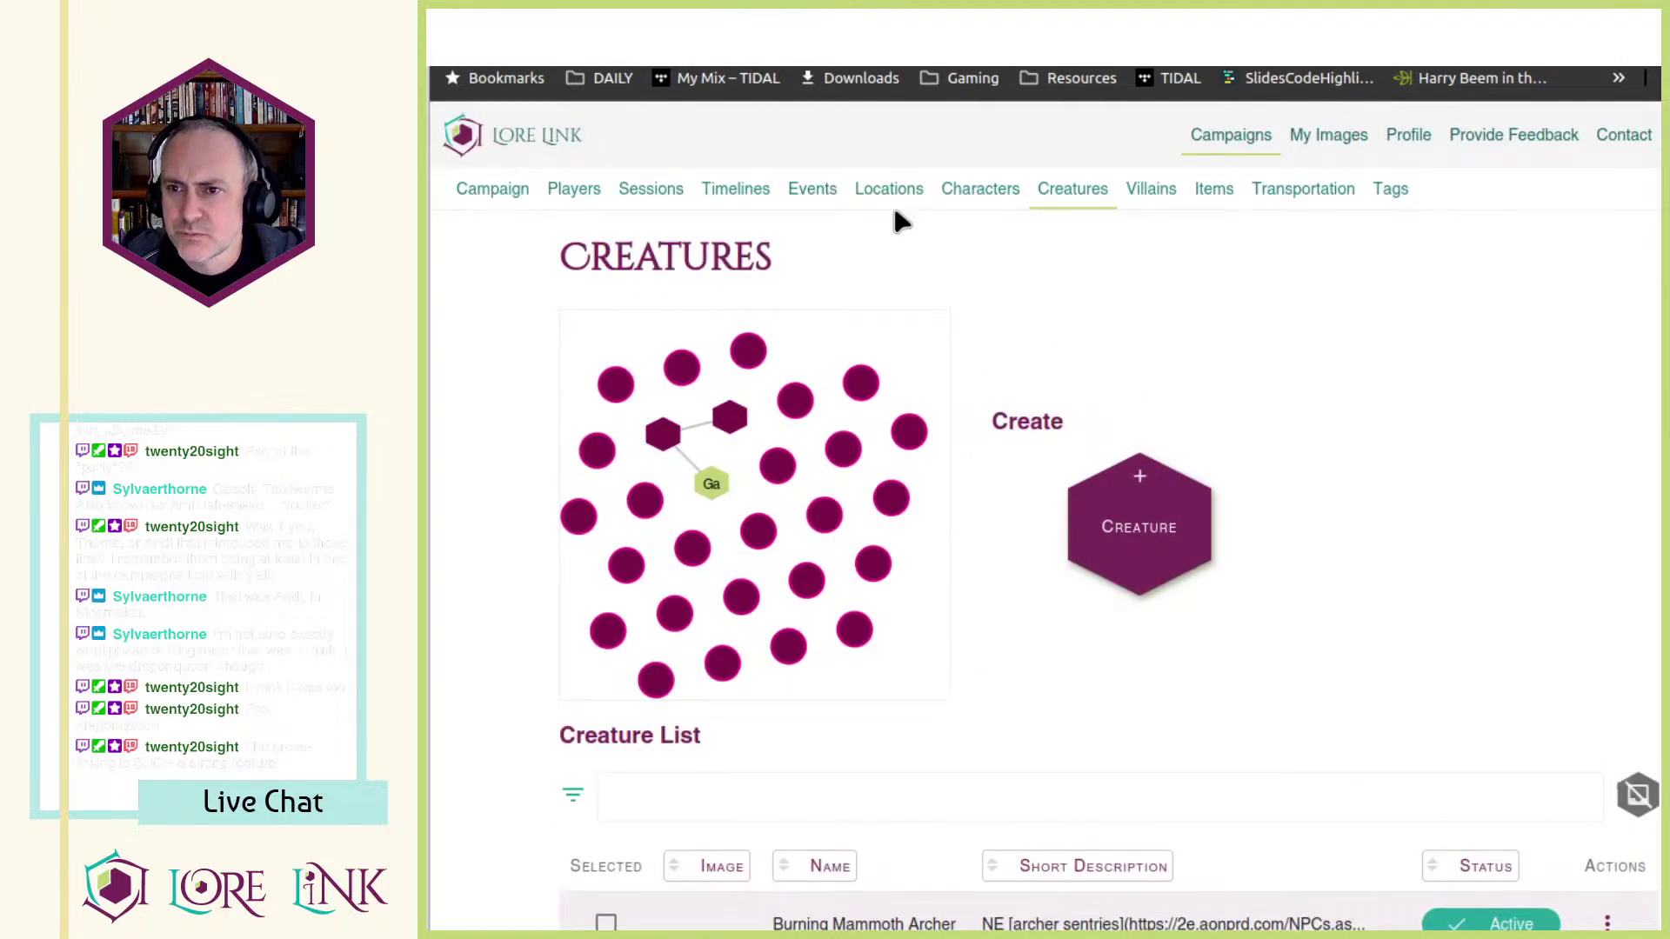
- Open the campaign's session list, and open the Lost Mammoth Valley location in place of the Mendevian Soldier creature entry
click(670, 191)
key(ctrl+shift+Tab)
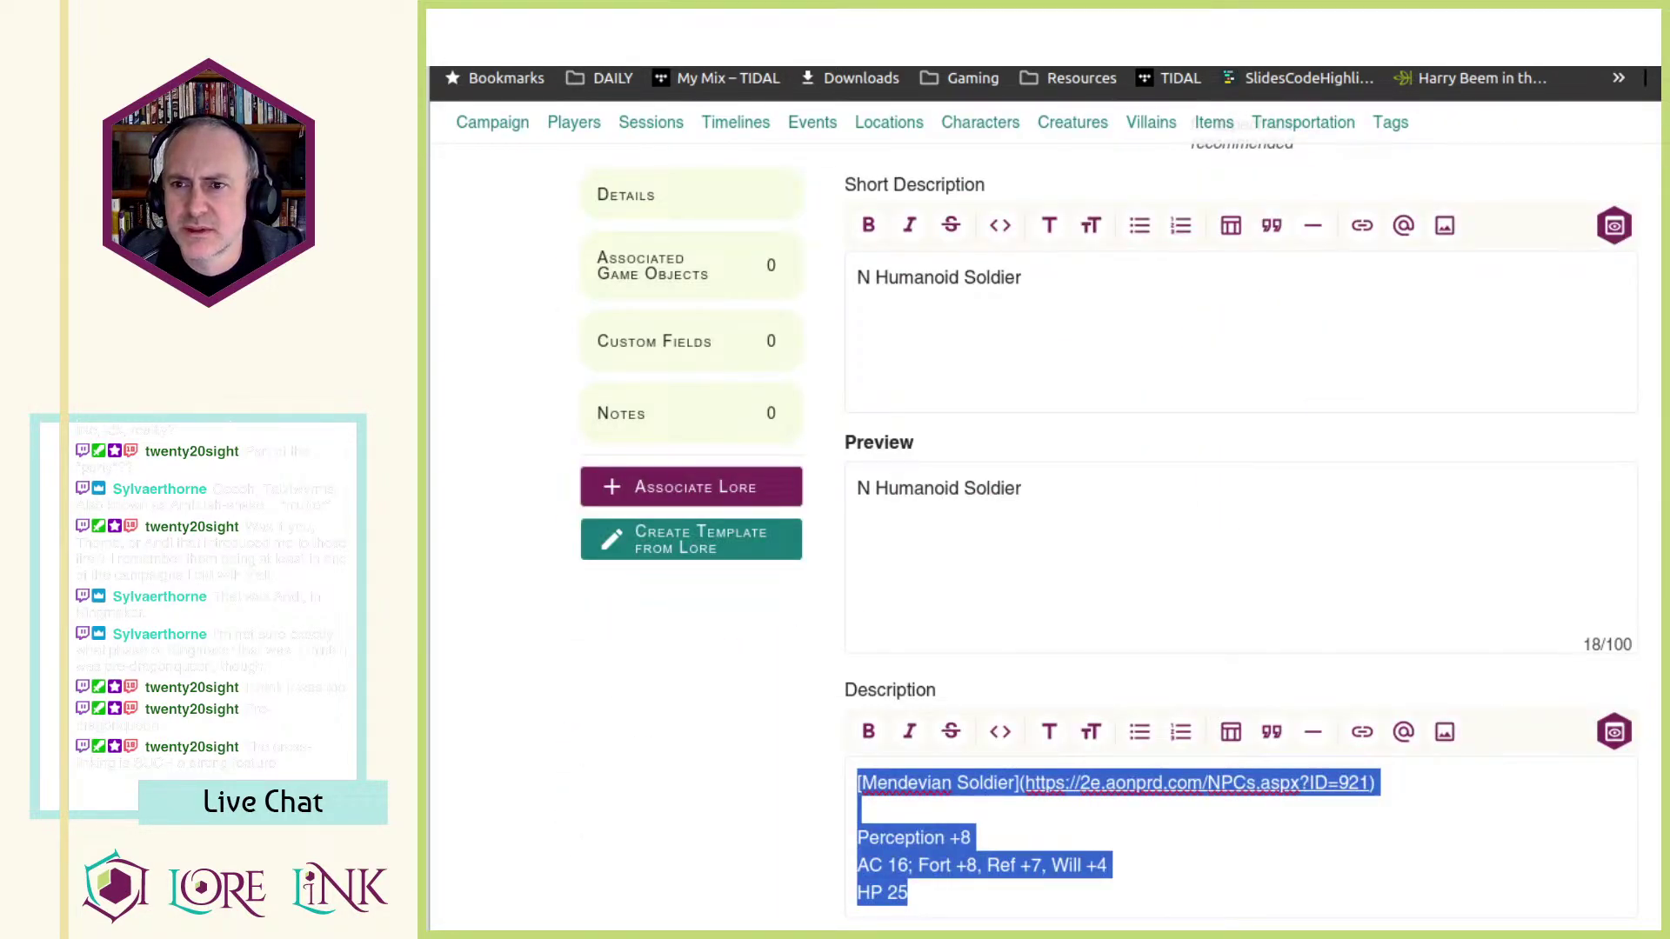
click(889, 126)
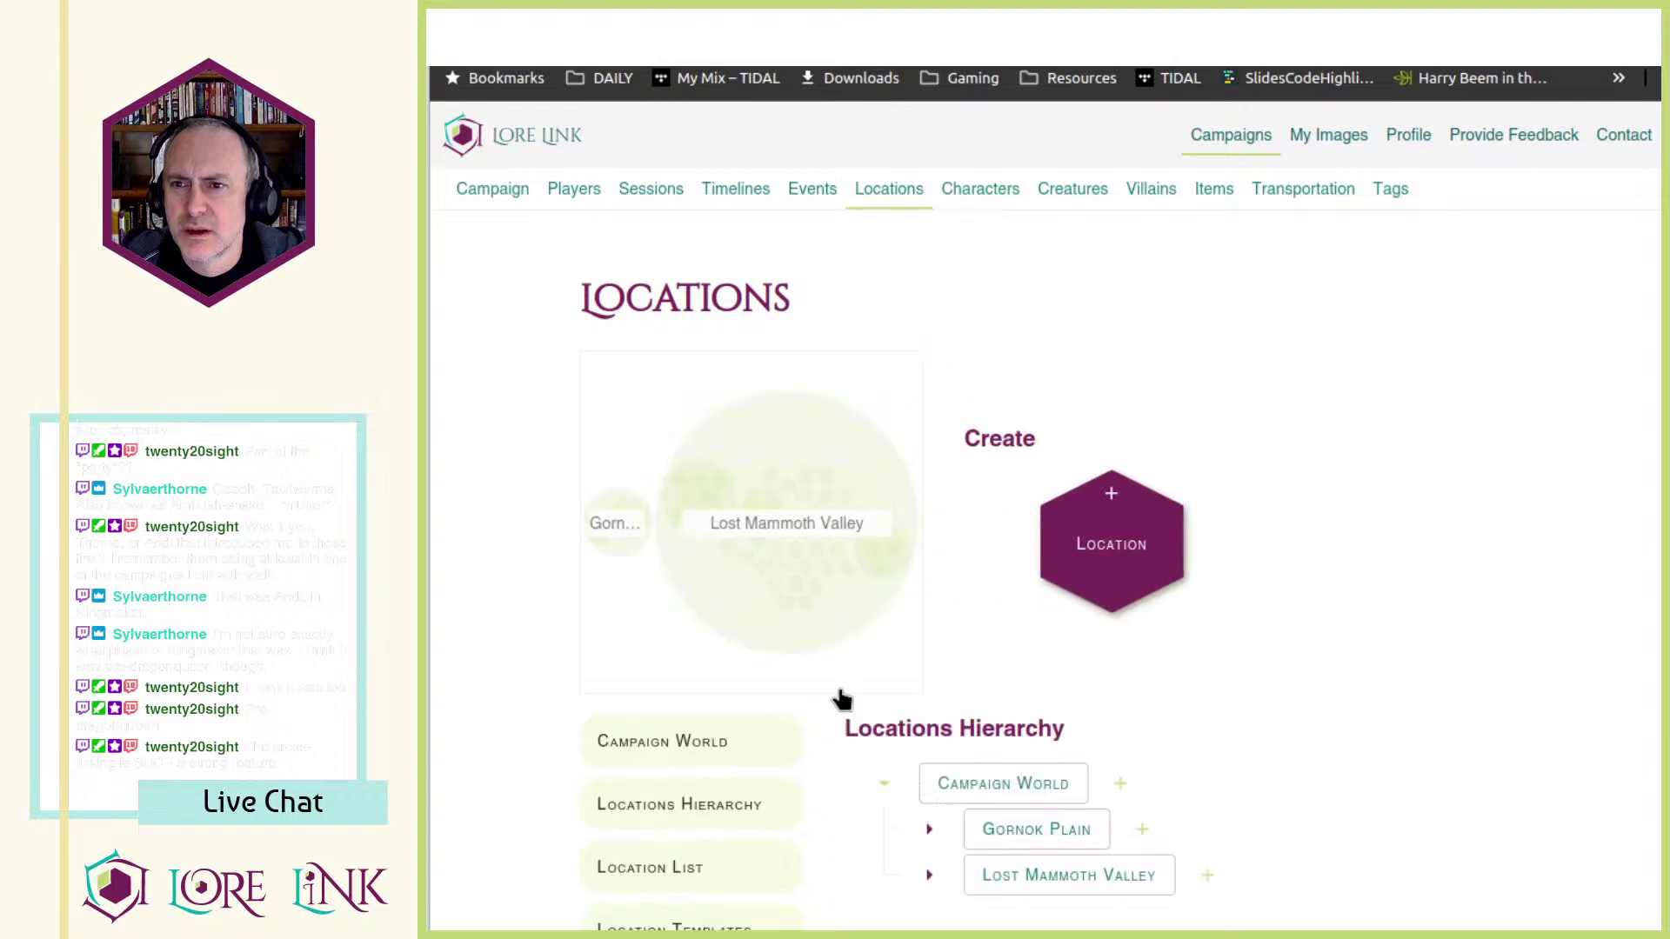
click(1092, 885)
key(ctrl+Tab)
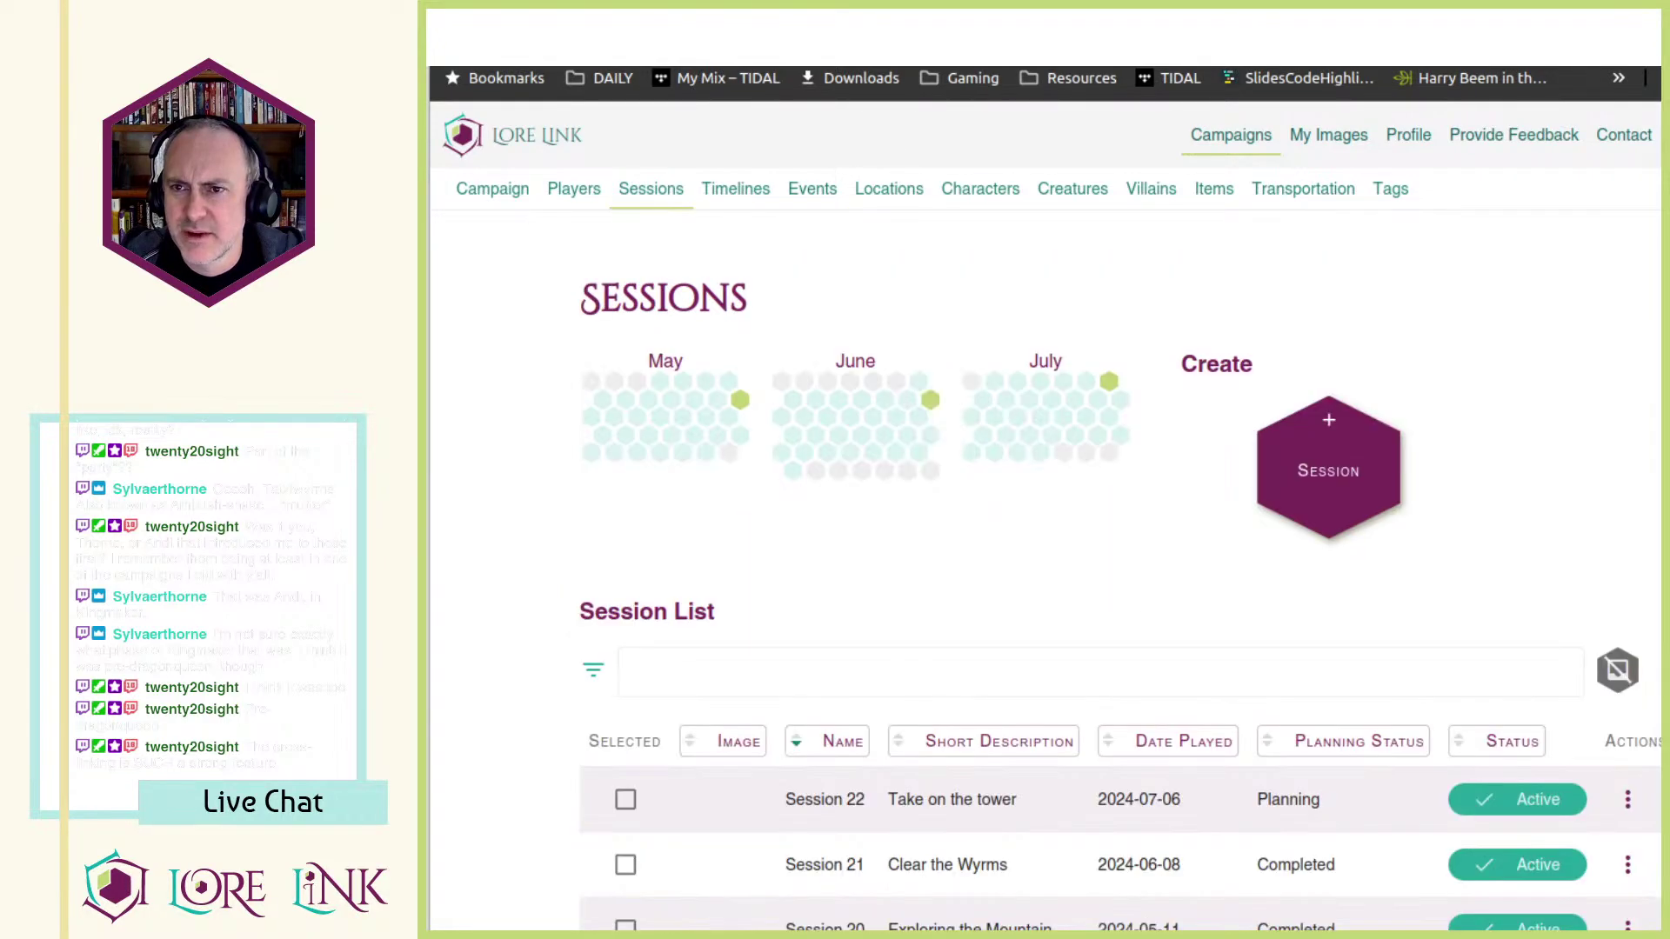
- Open Session 22 from the session list and examine its associated locations and game objects
scroll(1000, 321, down, 3)
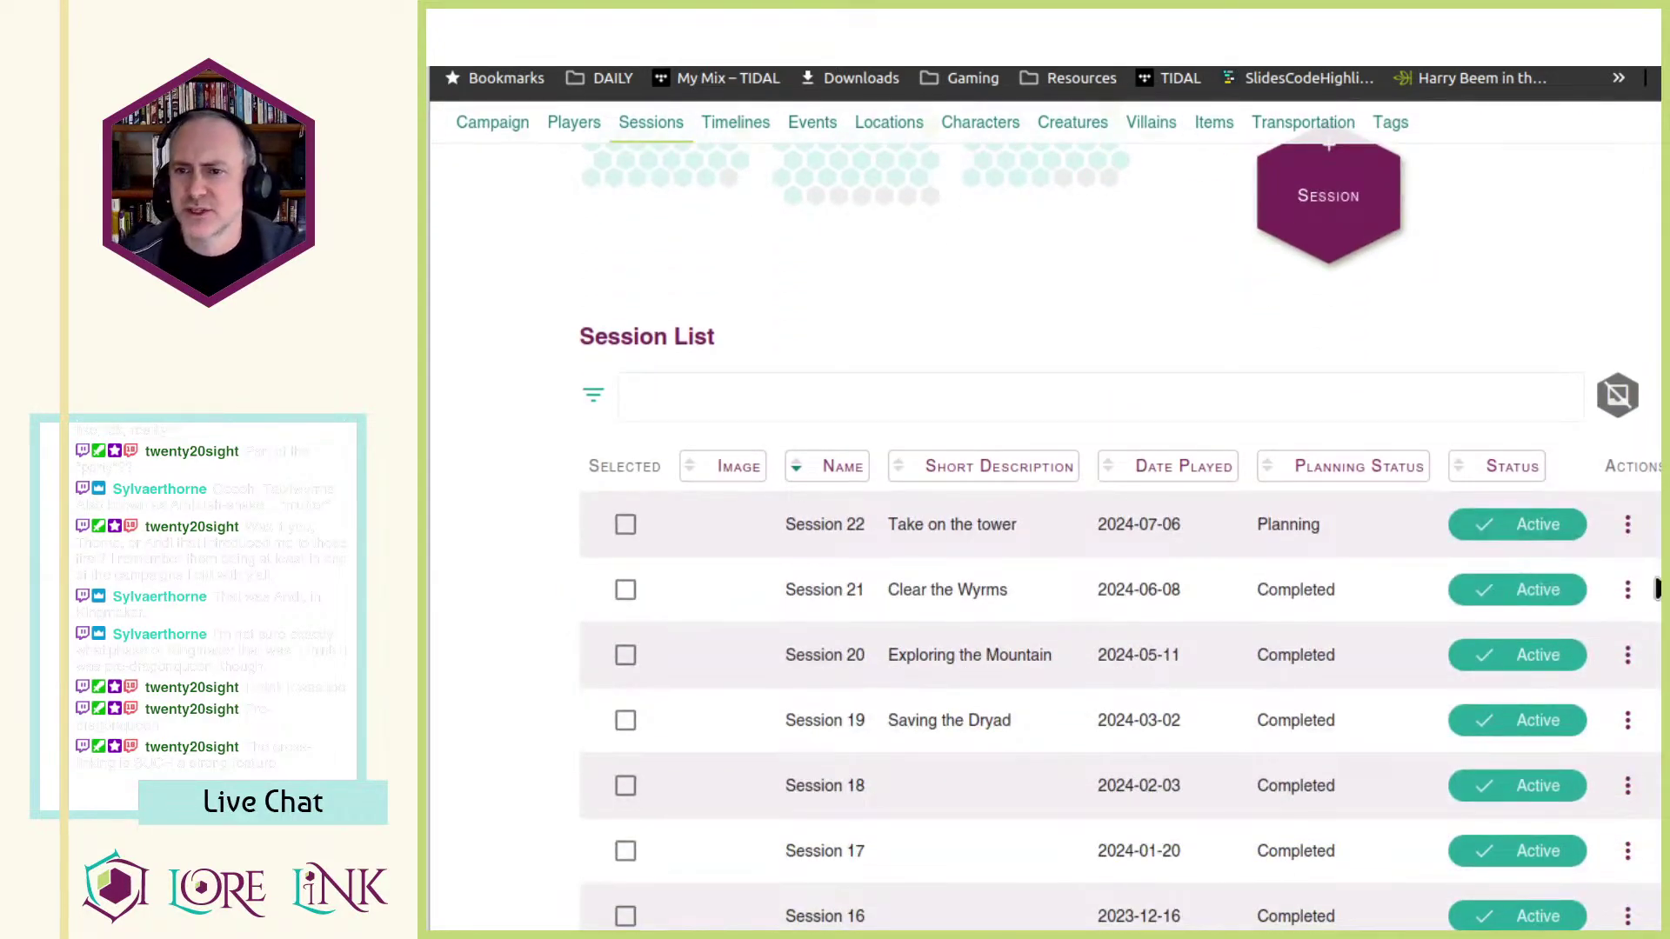
click(1627, 527)
click(1637, 585)
scroll(1619, 625, down, 6)
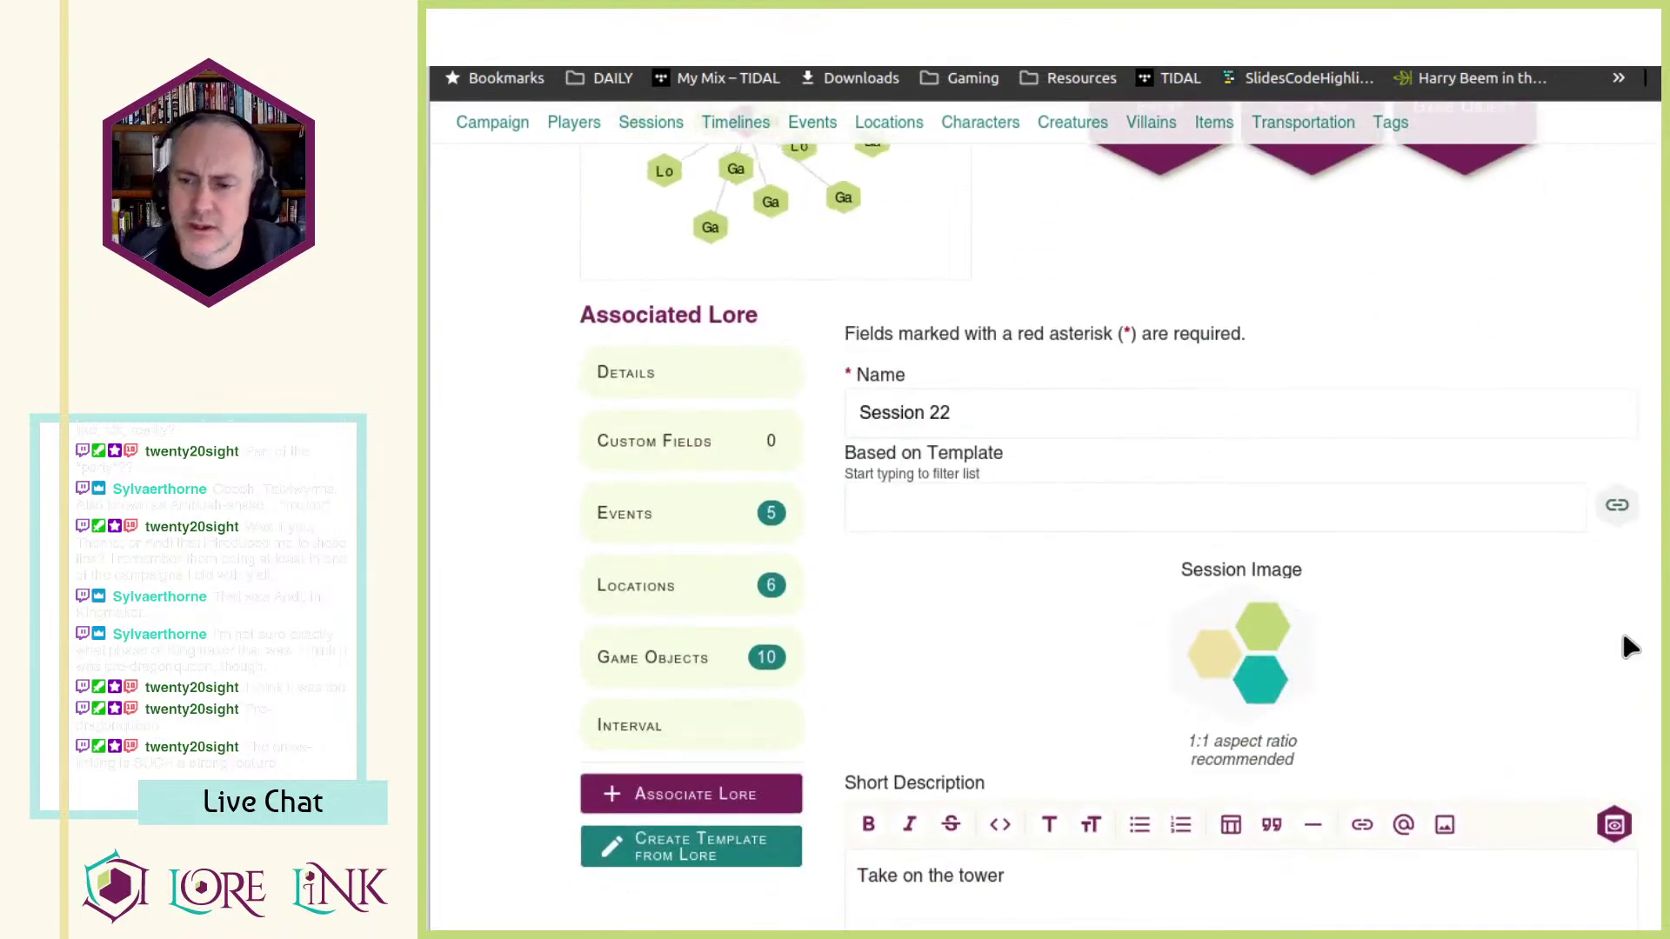
scroll(1177, 641, down, 8)
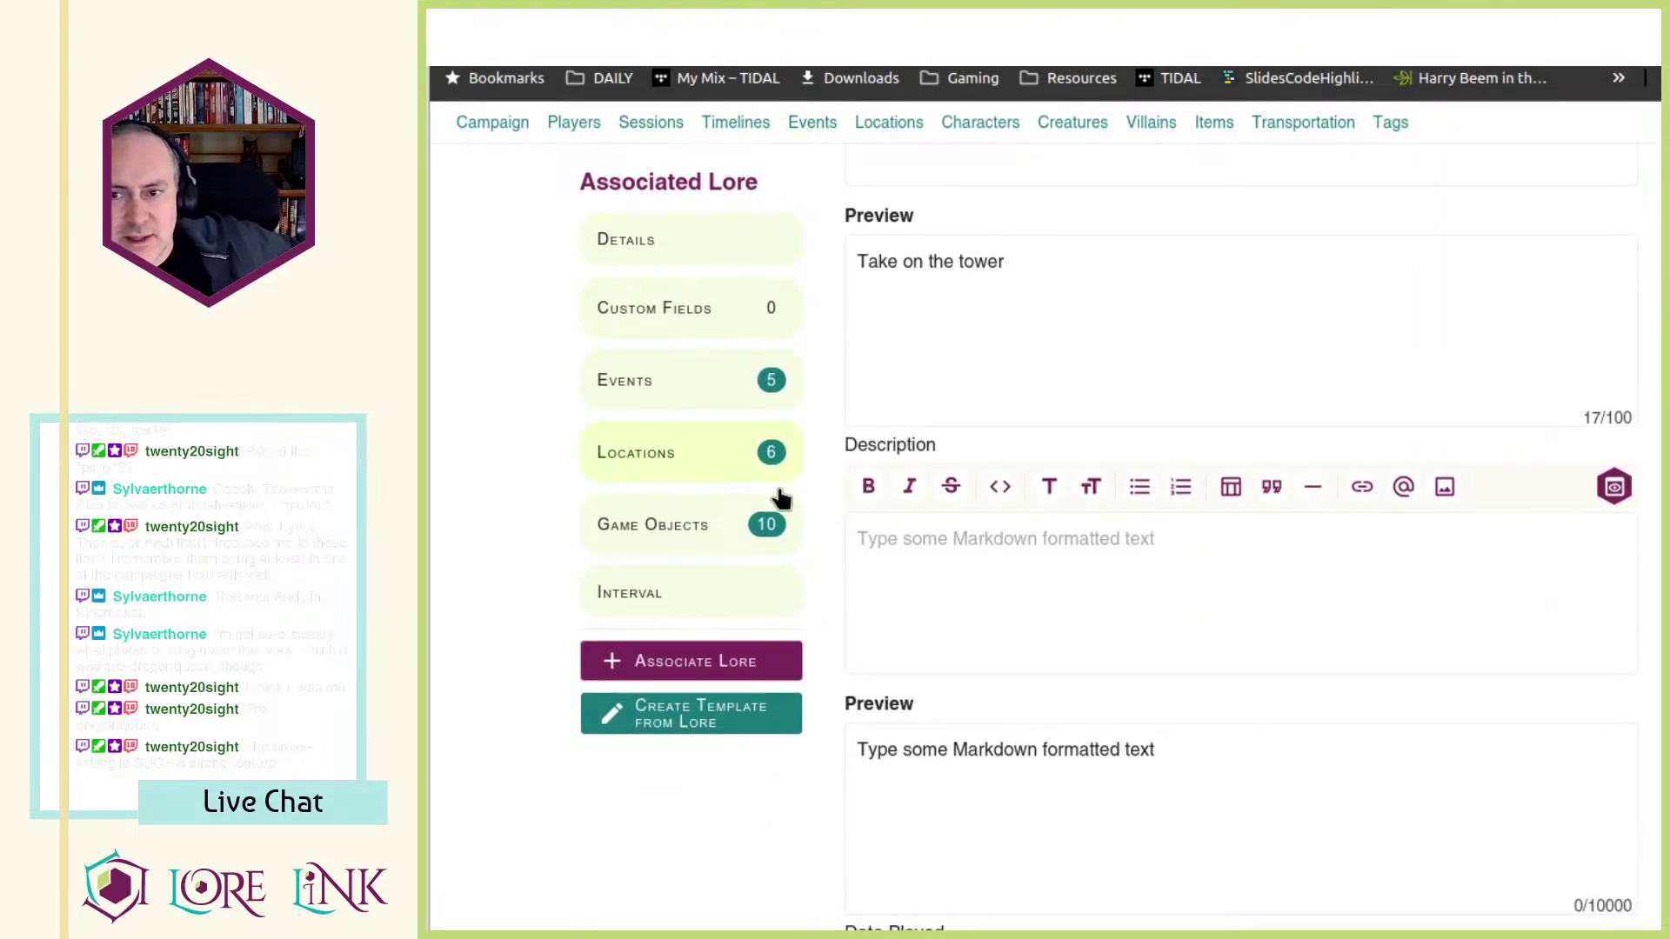
scroll(1583, 744, down, 7)
scroll(1581, 743, down, 16)
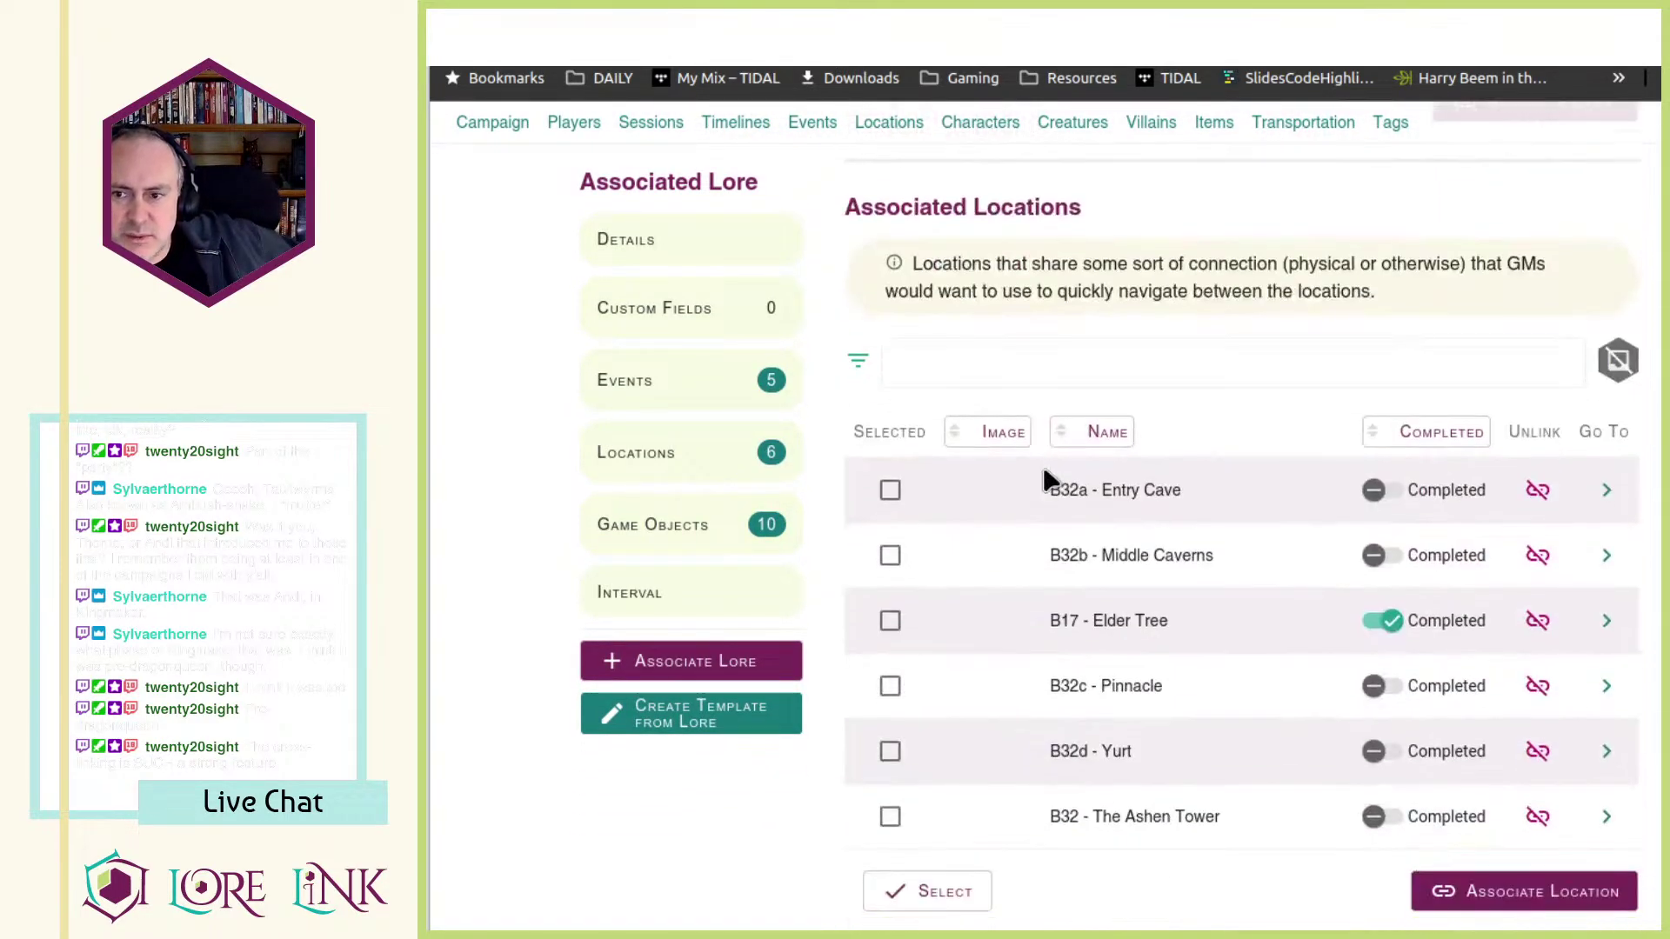
scroll(1049, 482, down, 11)
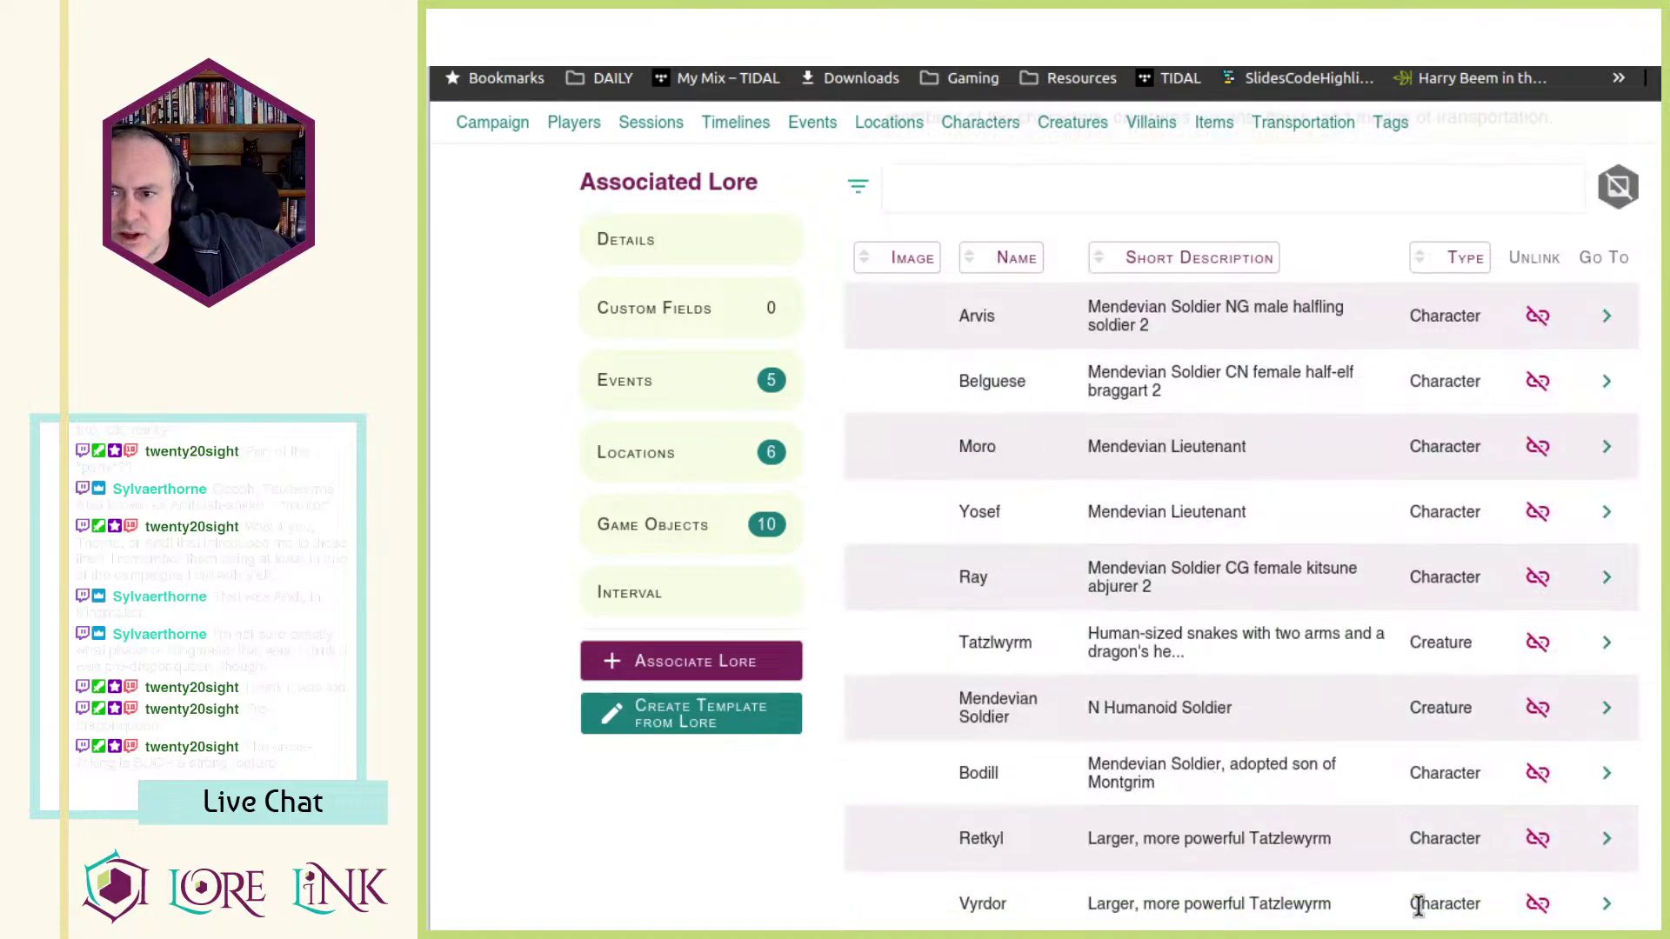
scroll(1368, 809, down, 2)
scroll(1368, 809, up, 2)
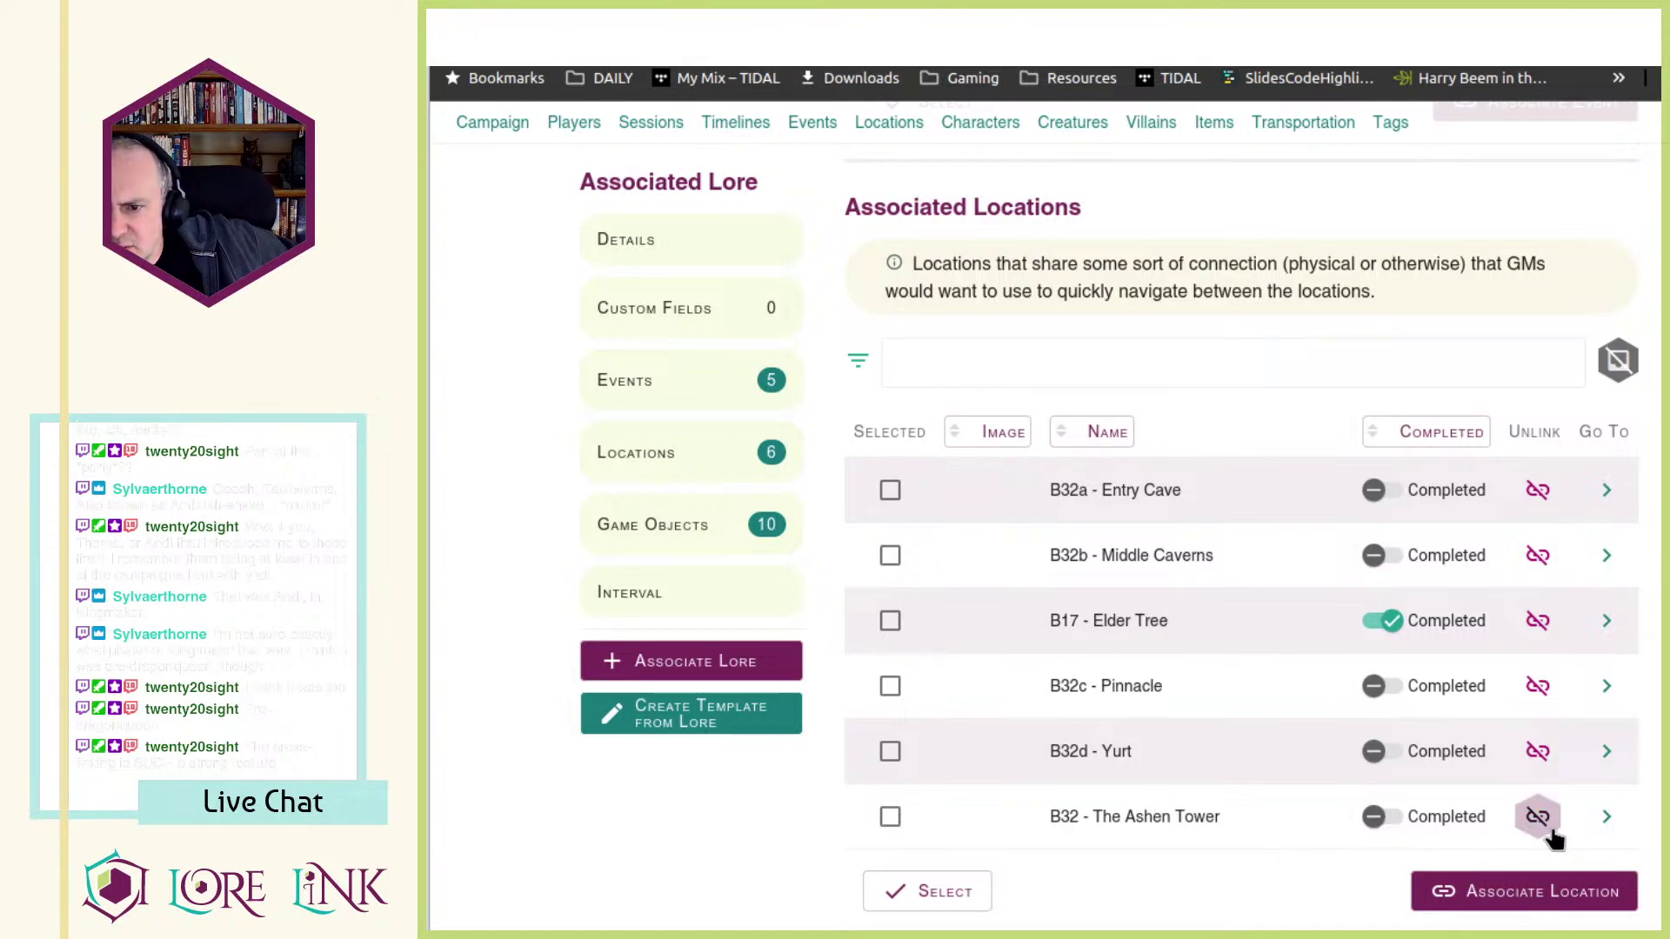
- Open B32 - The Ashen Tower from Session 22's associated locations and read the location's description
click(1606, 816)
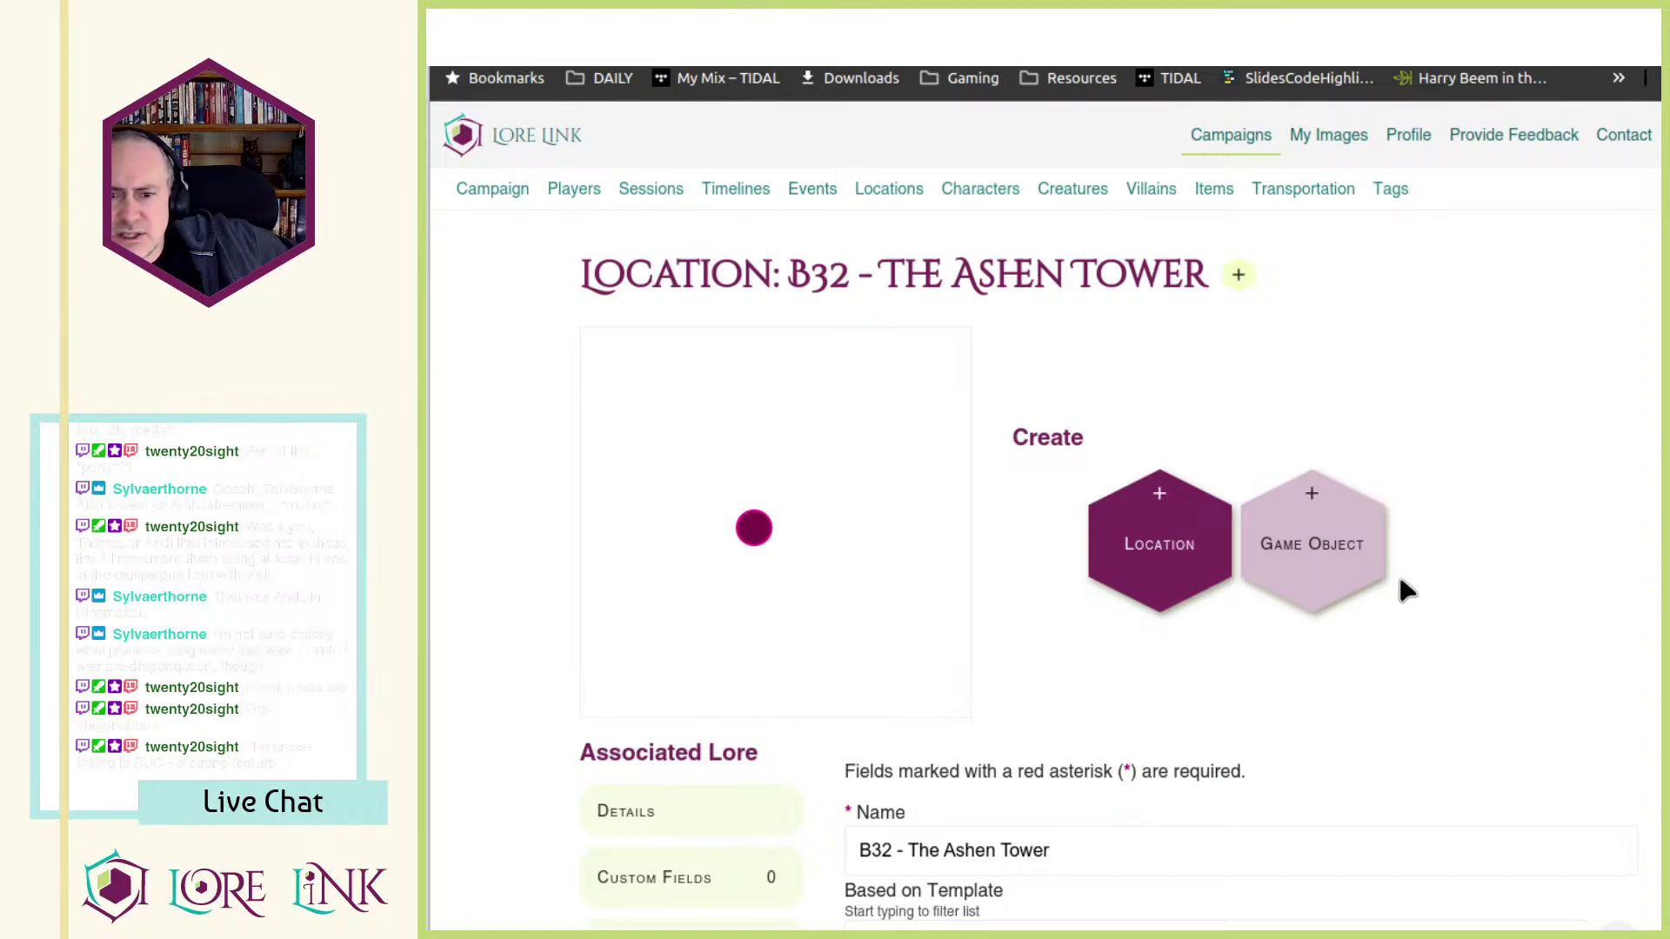
scroll(1561, 537, down, 3)
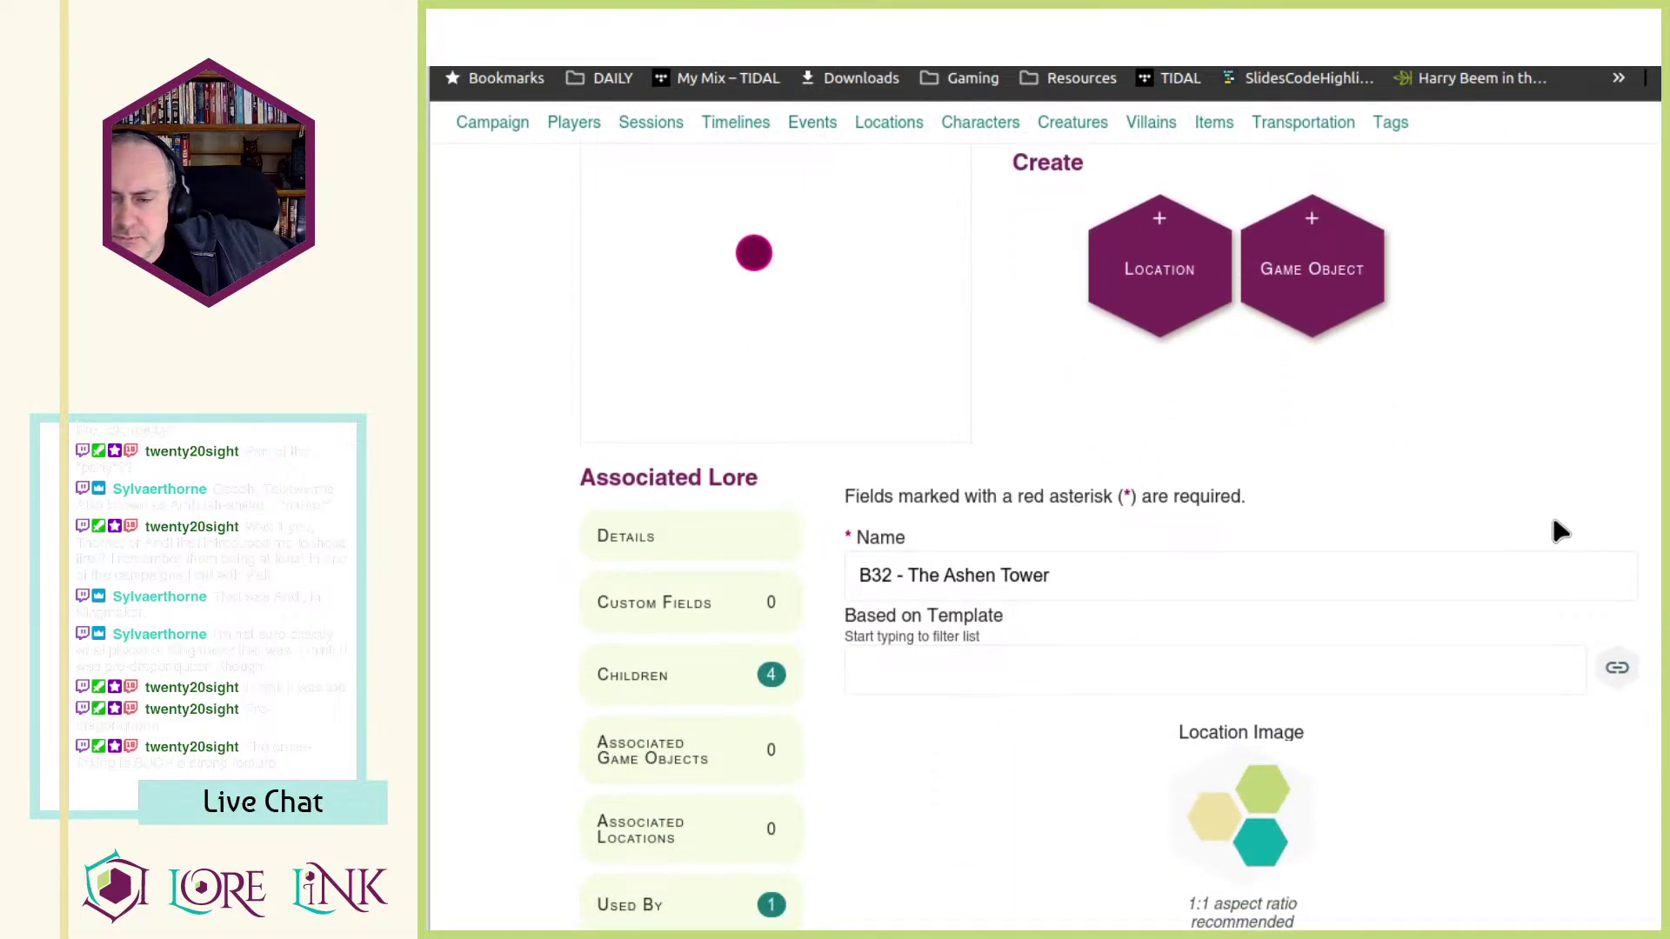
scroll(1551, 509, down, 2)
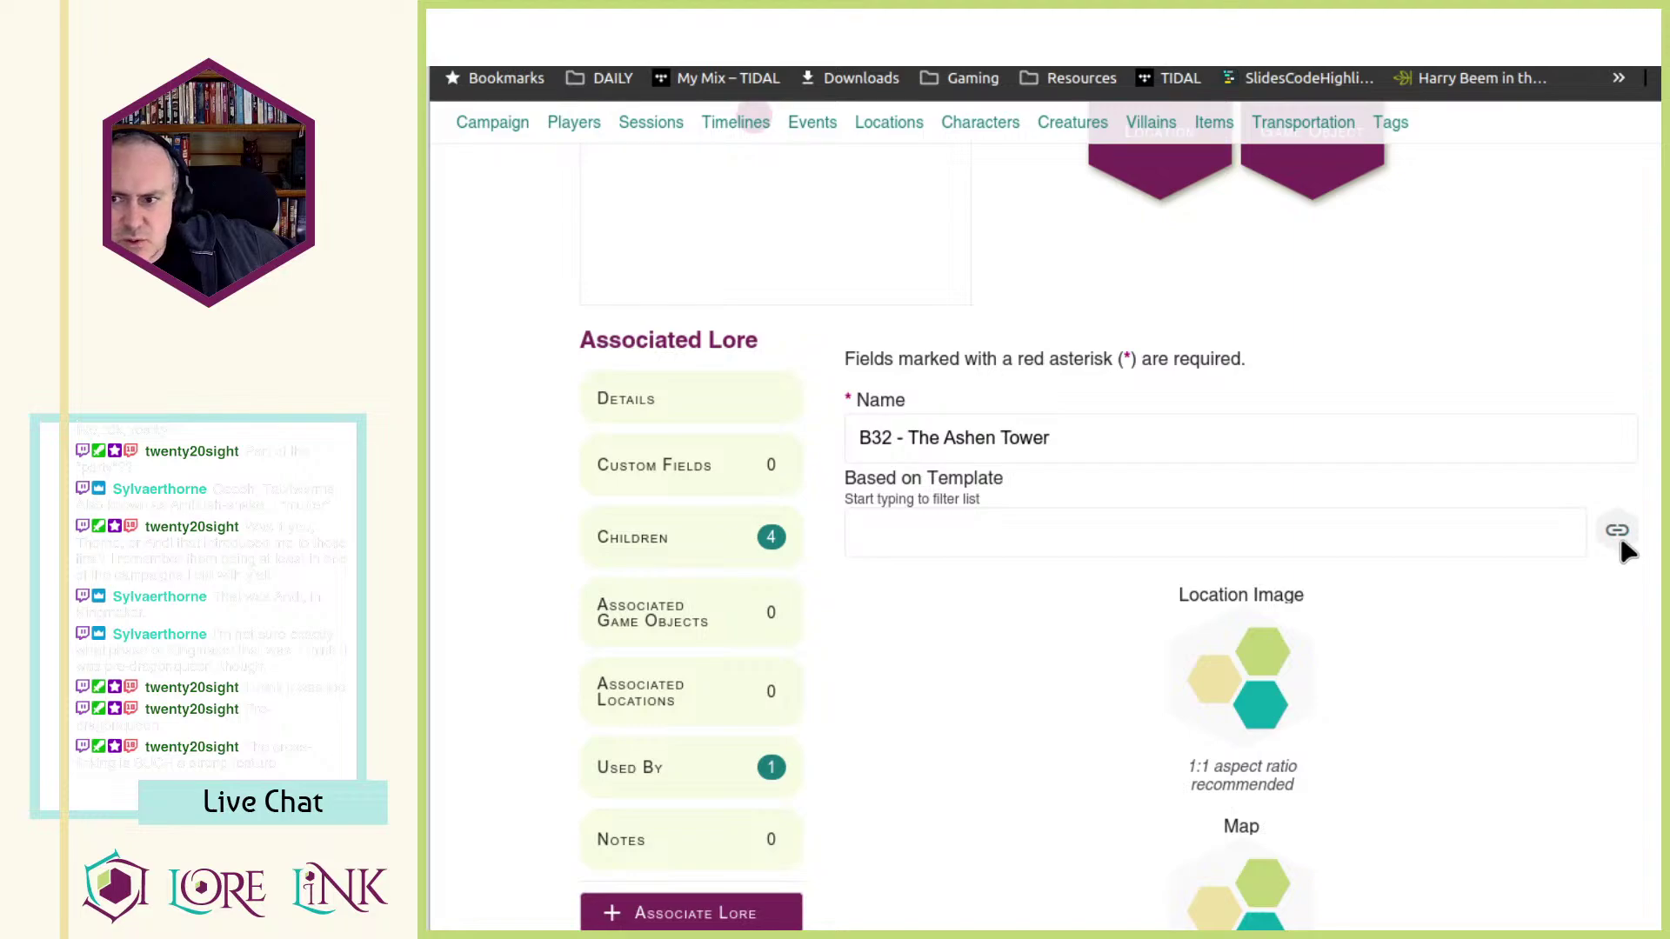
scroll(1436, 414, up, 5)
scroll(1348, 447, down, 15)
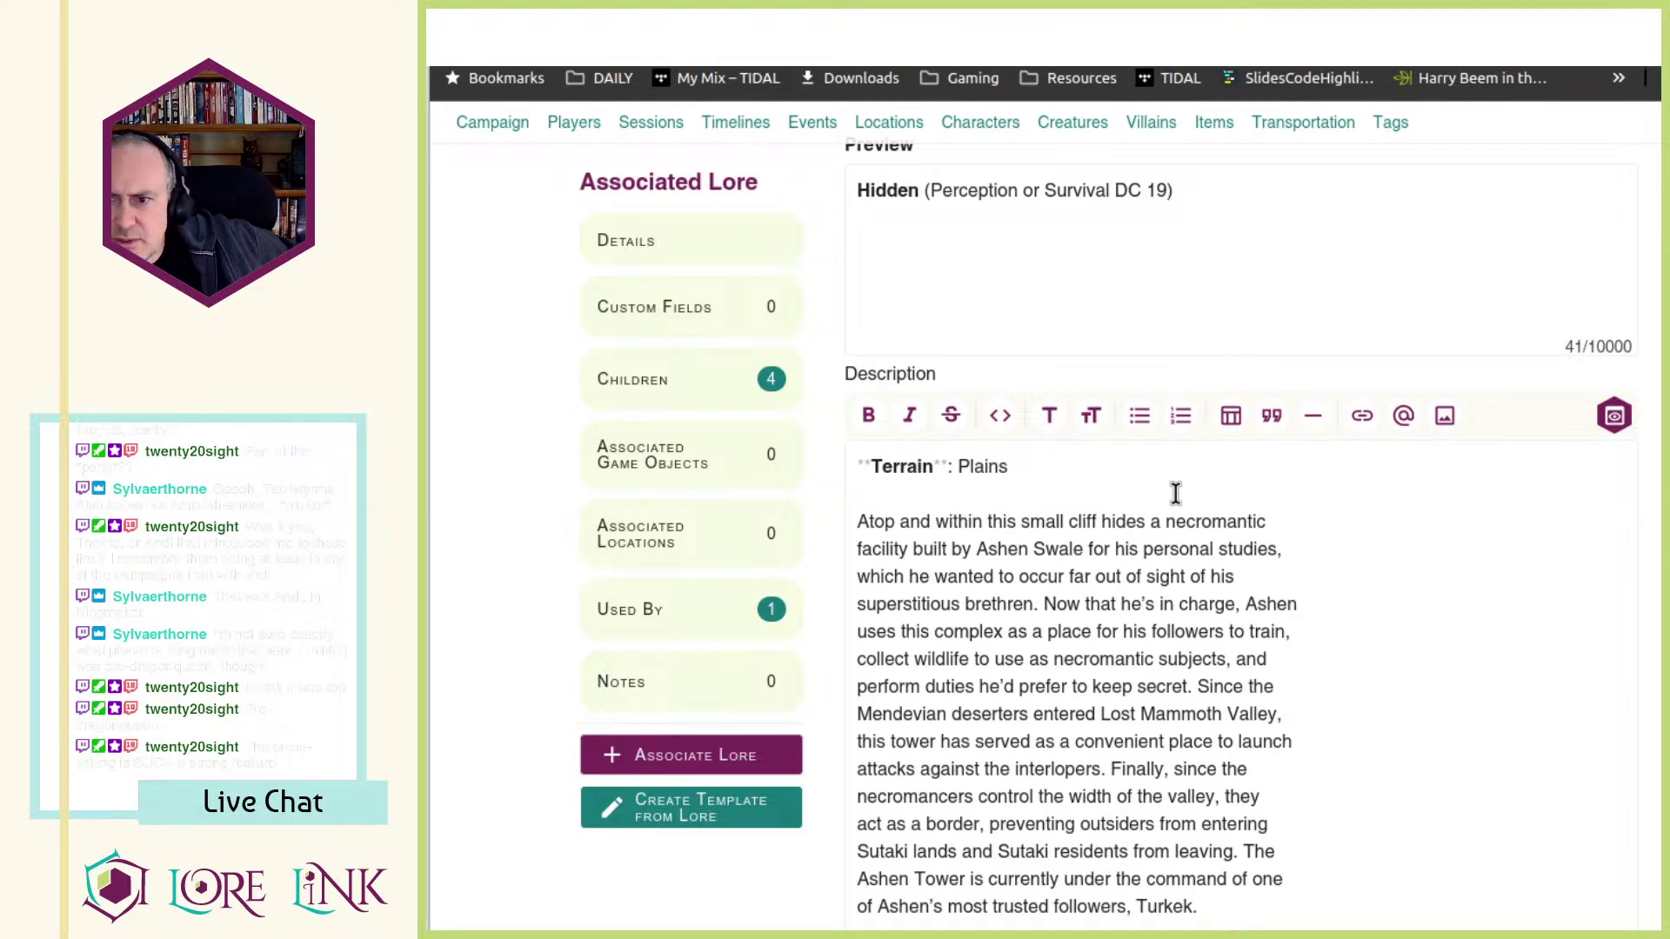
drag(1174, 489, 1165, 769)
click(1160, 824)
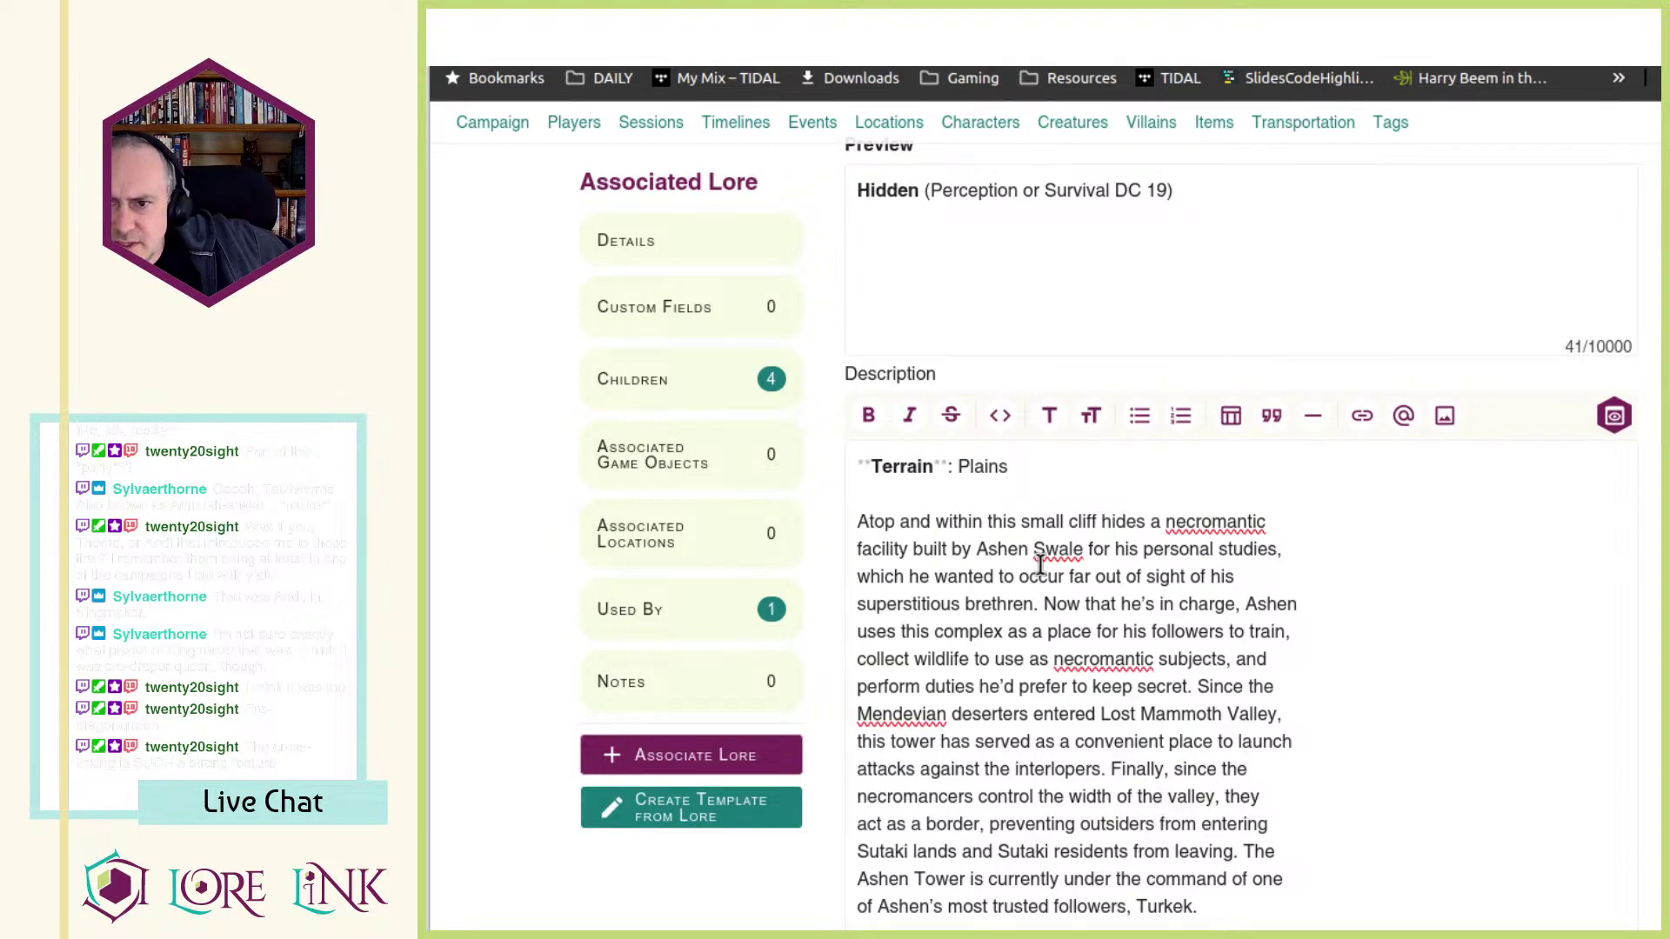
scroll(1027, 614, down, 5)
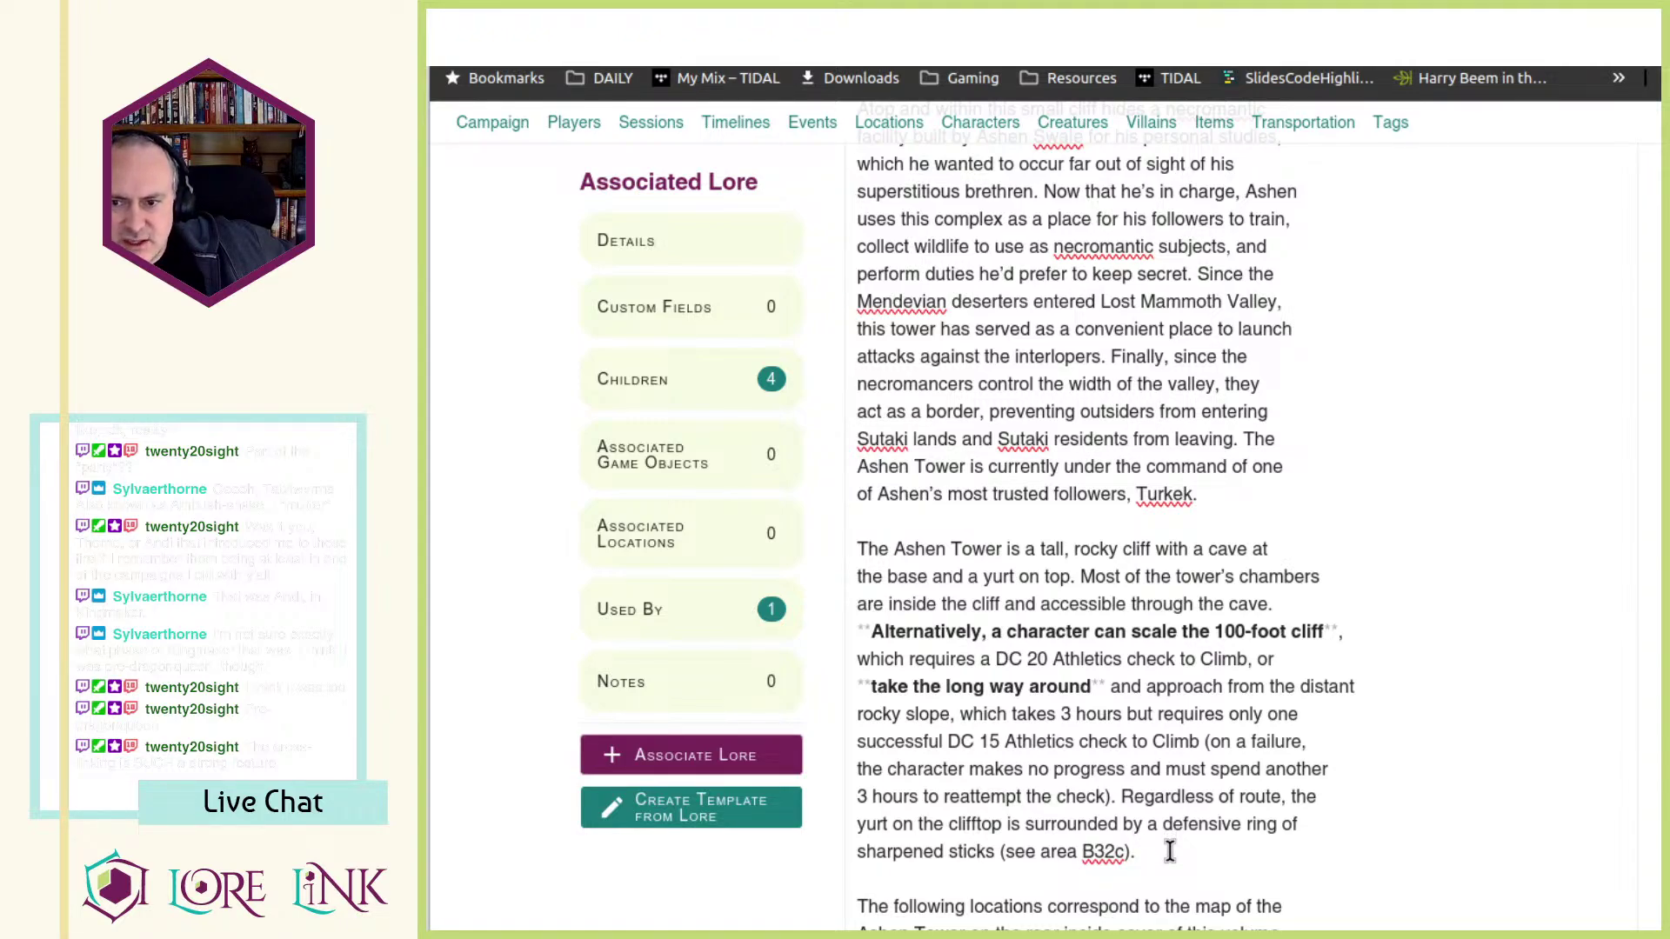
- Read the rest of the Ashen Tower's description and its child description, and open the child location B32a - Entry Cave
scroll(1170, 851, down, 3)
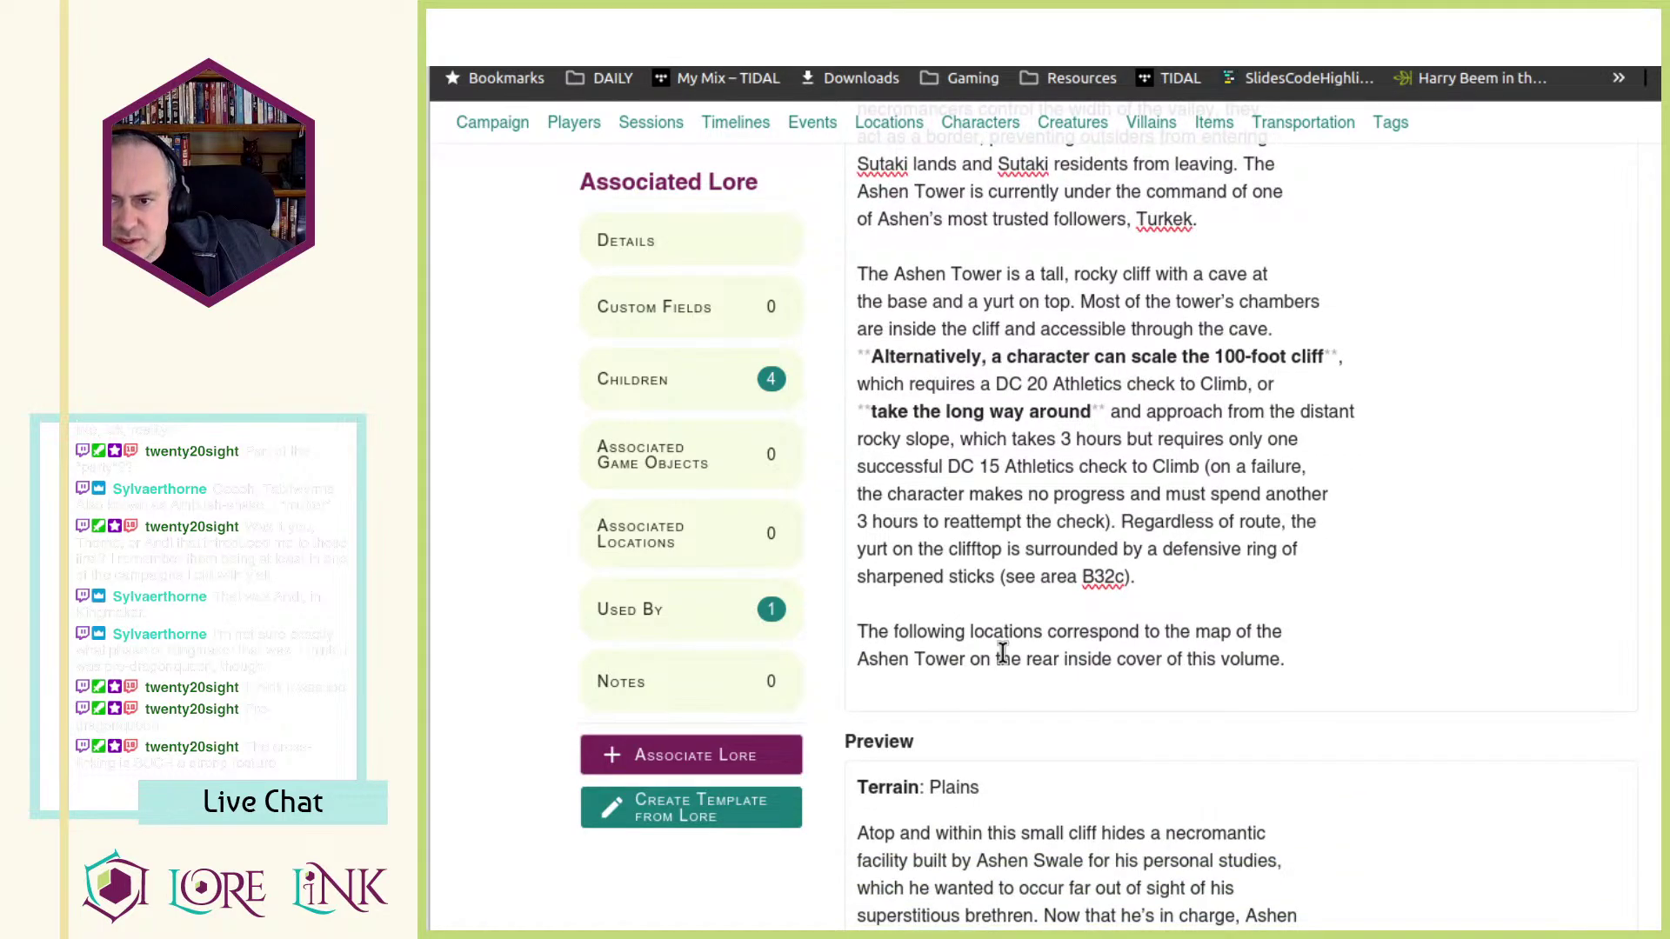
scroll(1002, 653, down, 3)
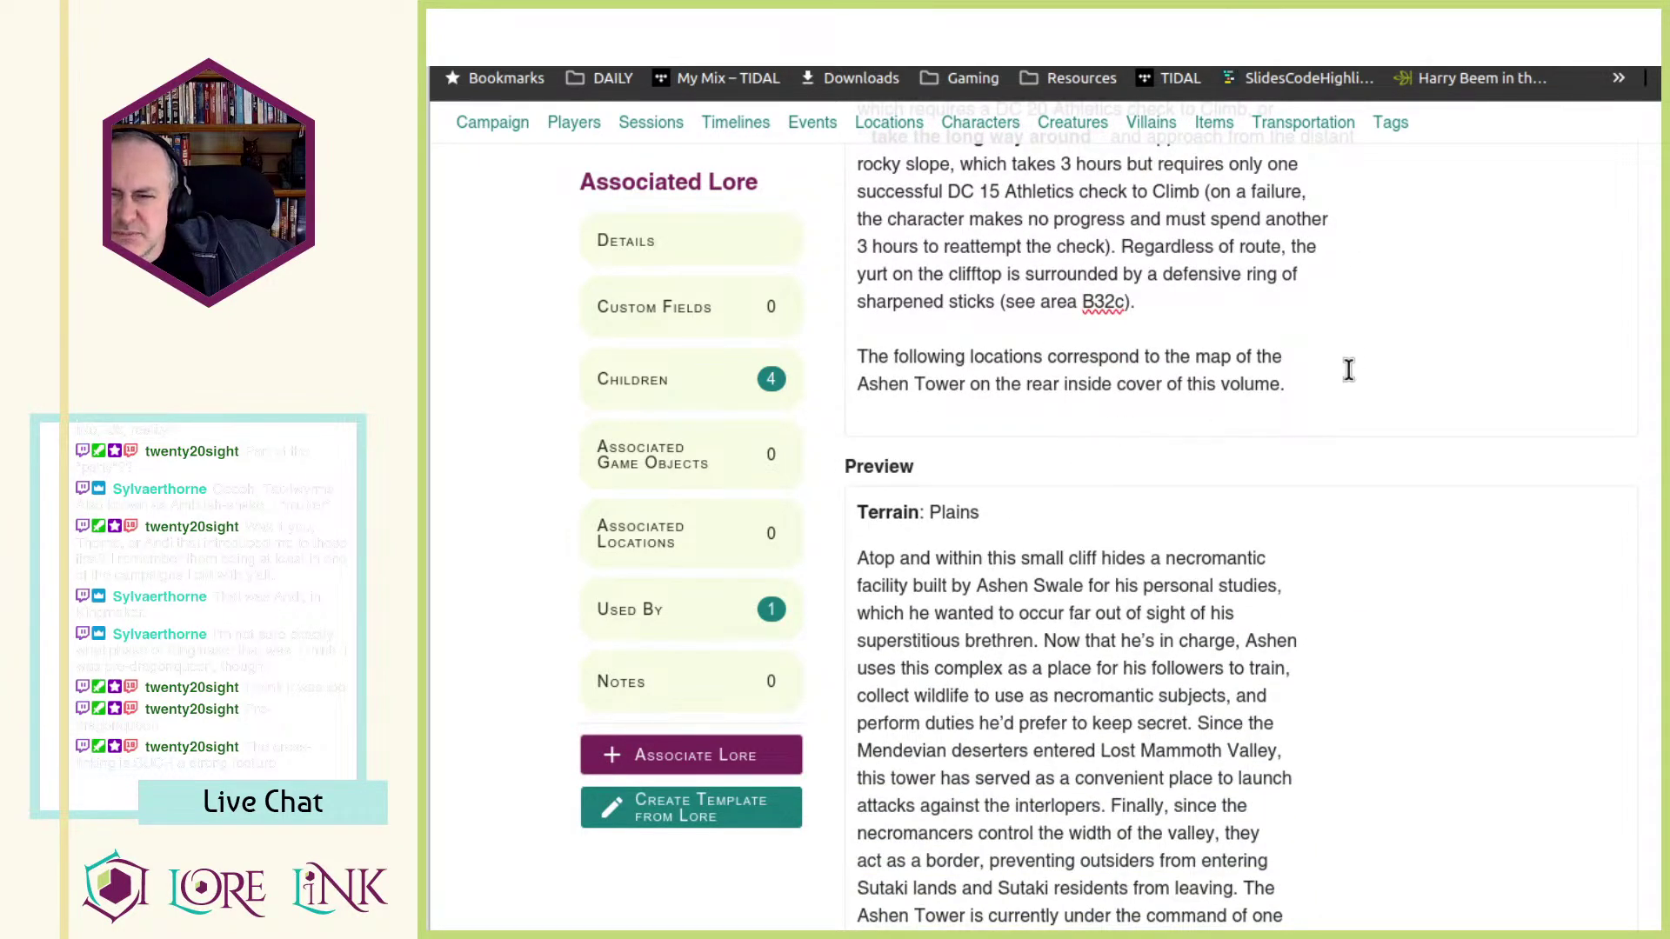
scroll(1348, 370, down, 5)
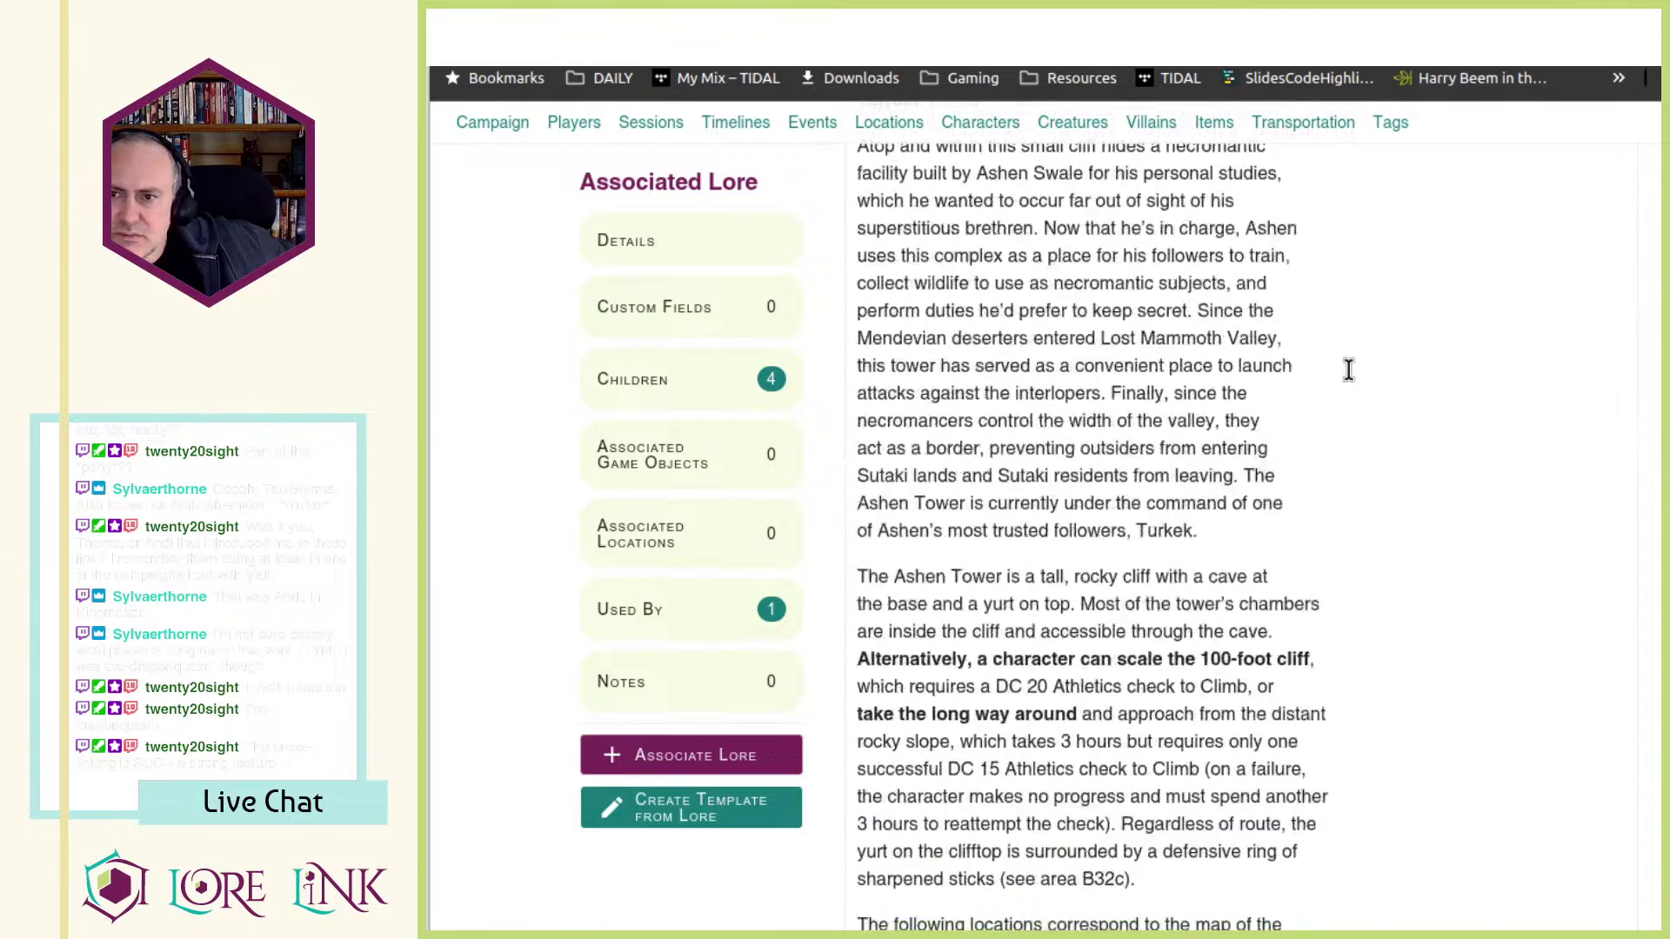
scroll(1355, 383, down, 8)
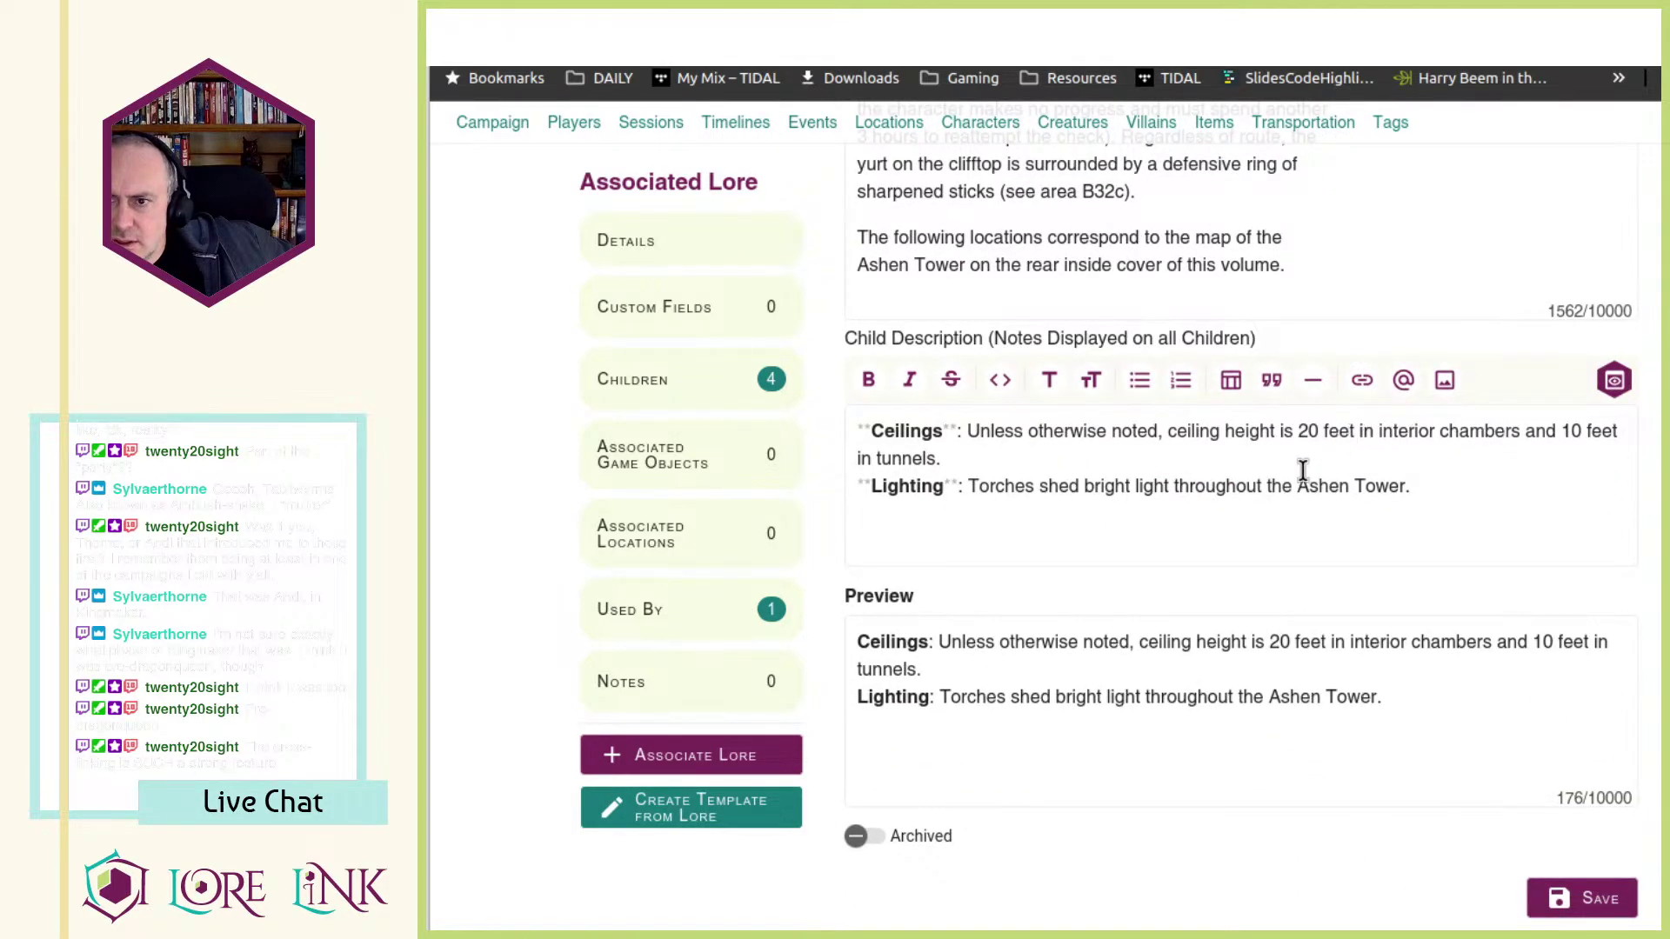
scroll(1483, 609, down, 13)
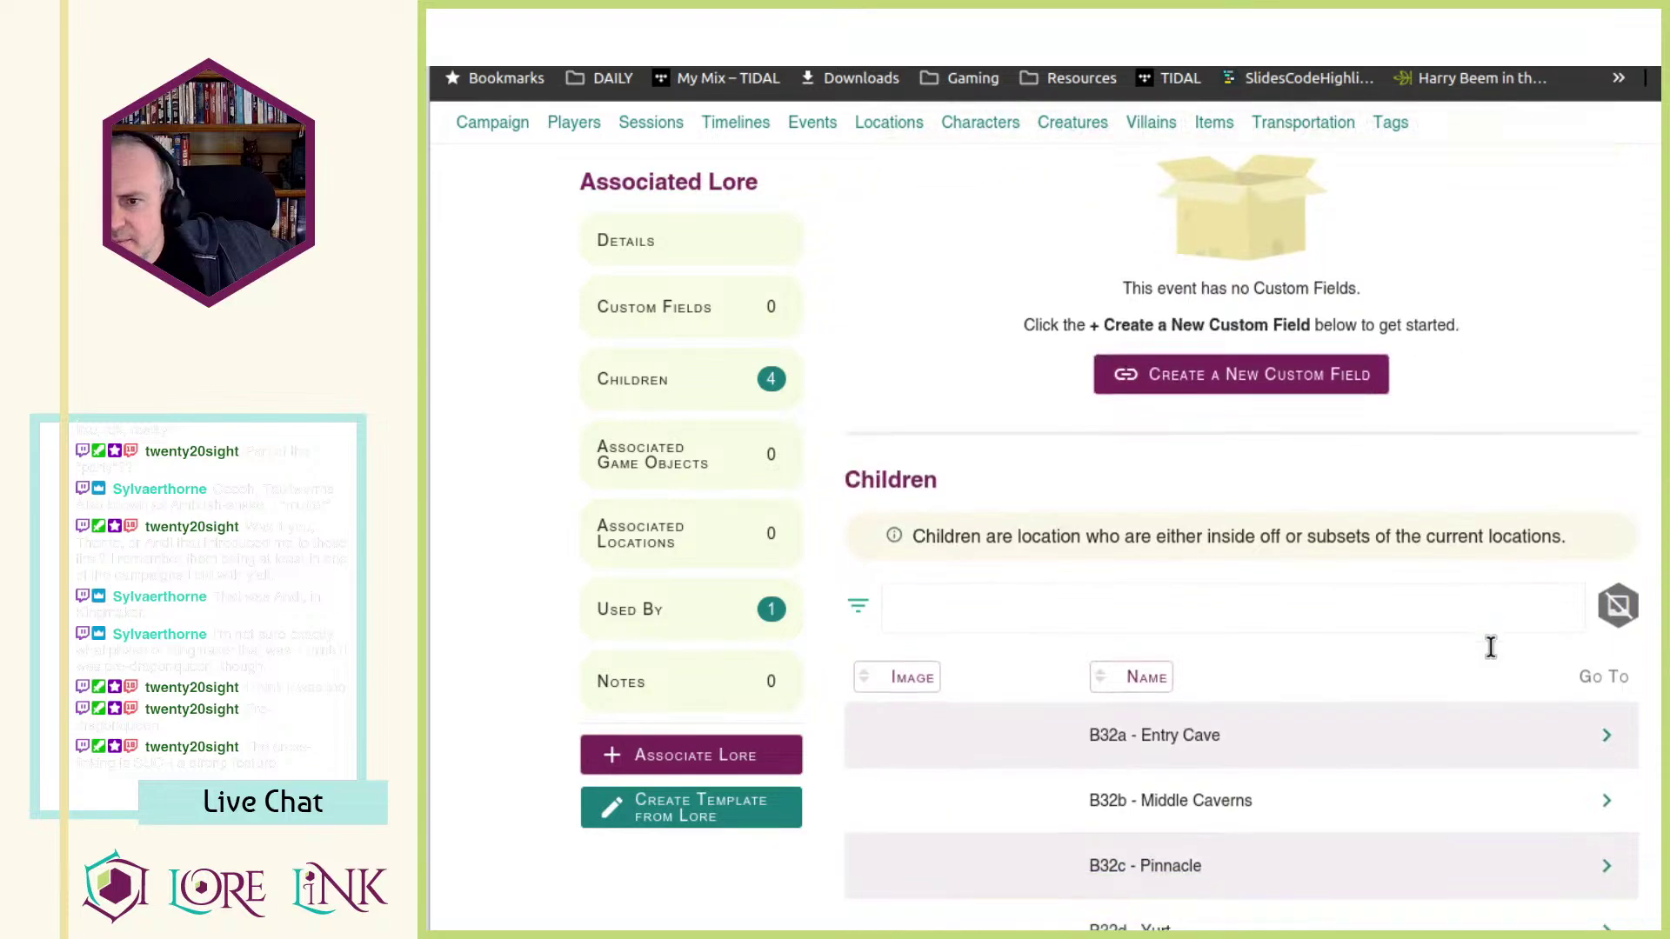
click(1608, 521)
scroll(1438, 608, down, 18)
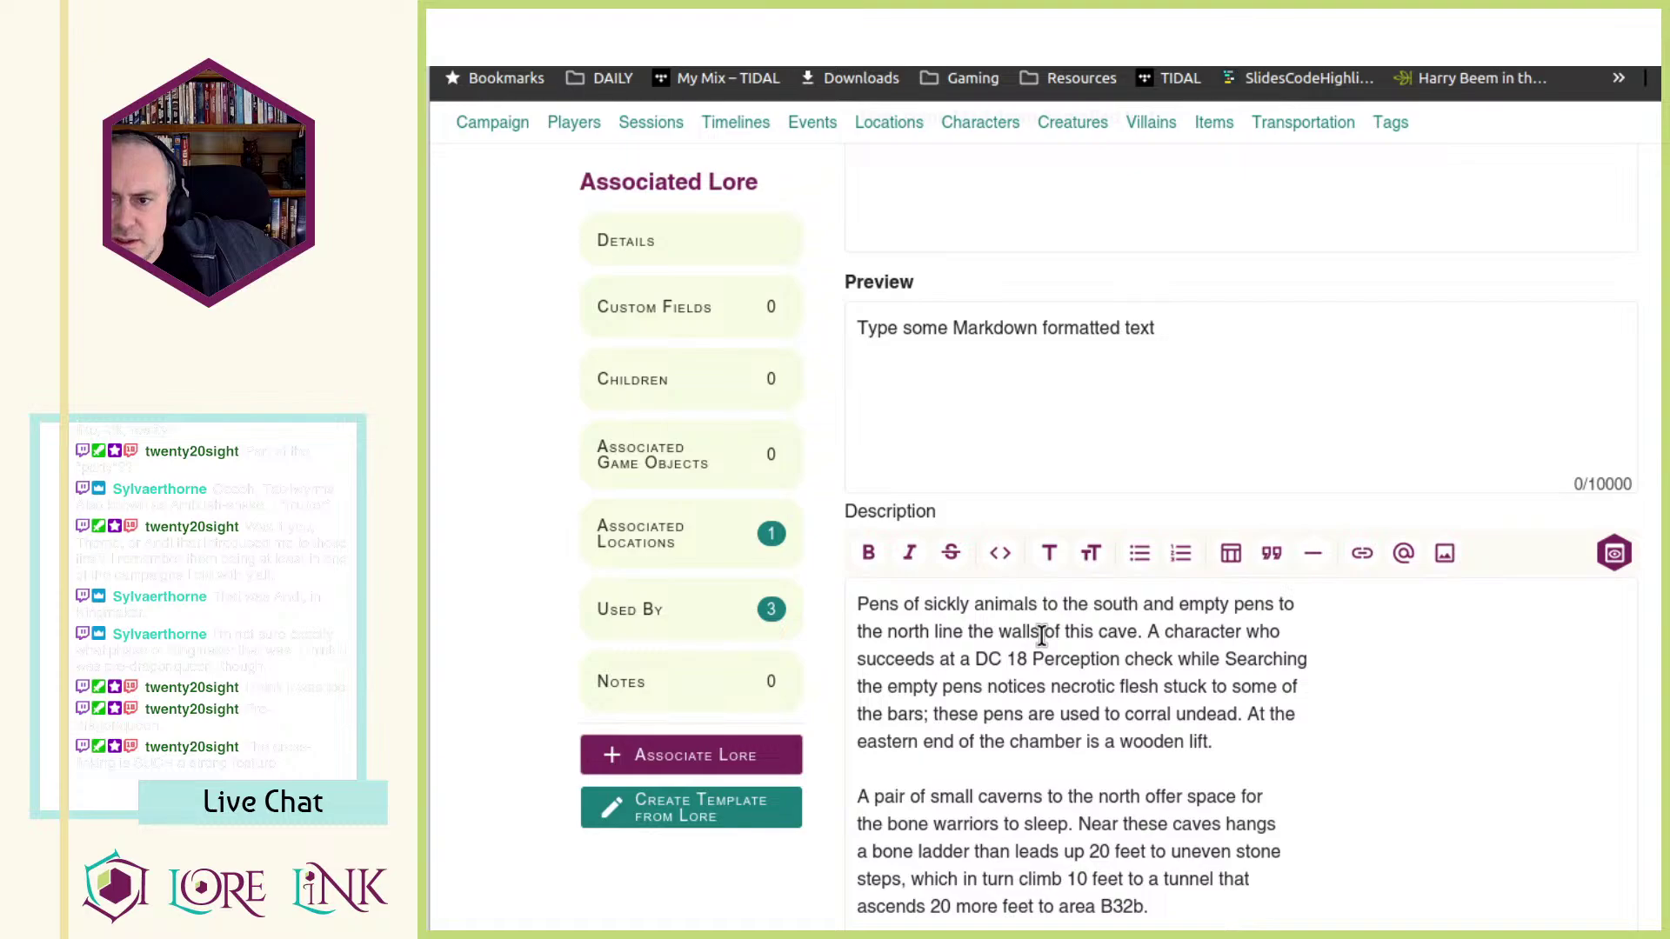
- Return to B32 - The Ashen Tower and reread the description's passage on the tower's cave, yurt and inner chambers
scroll(1200, 655, up, 18)
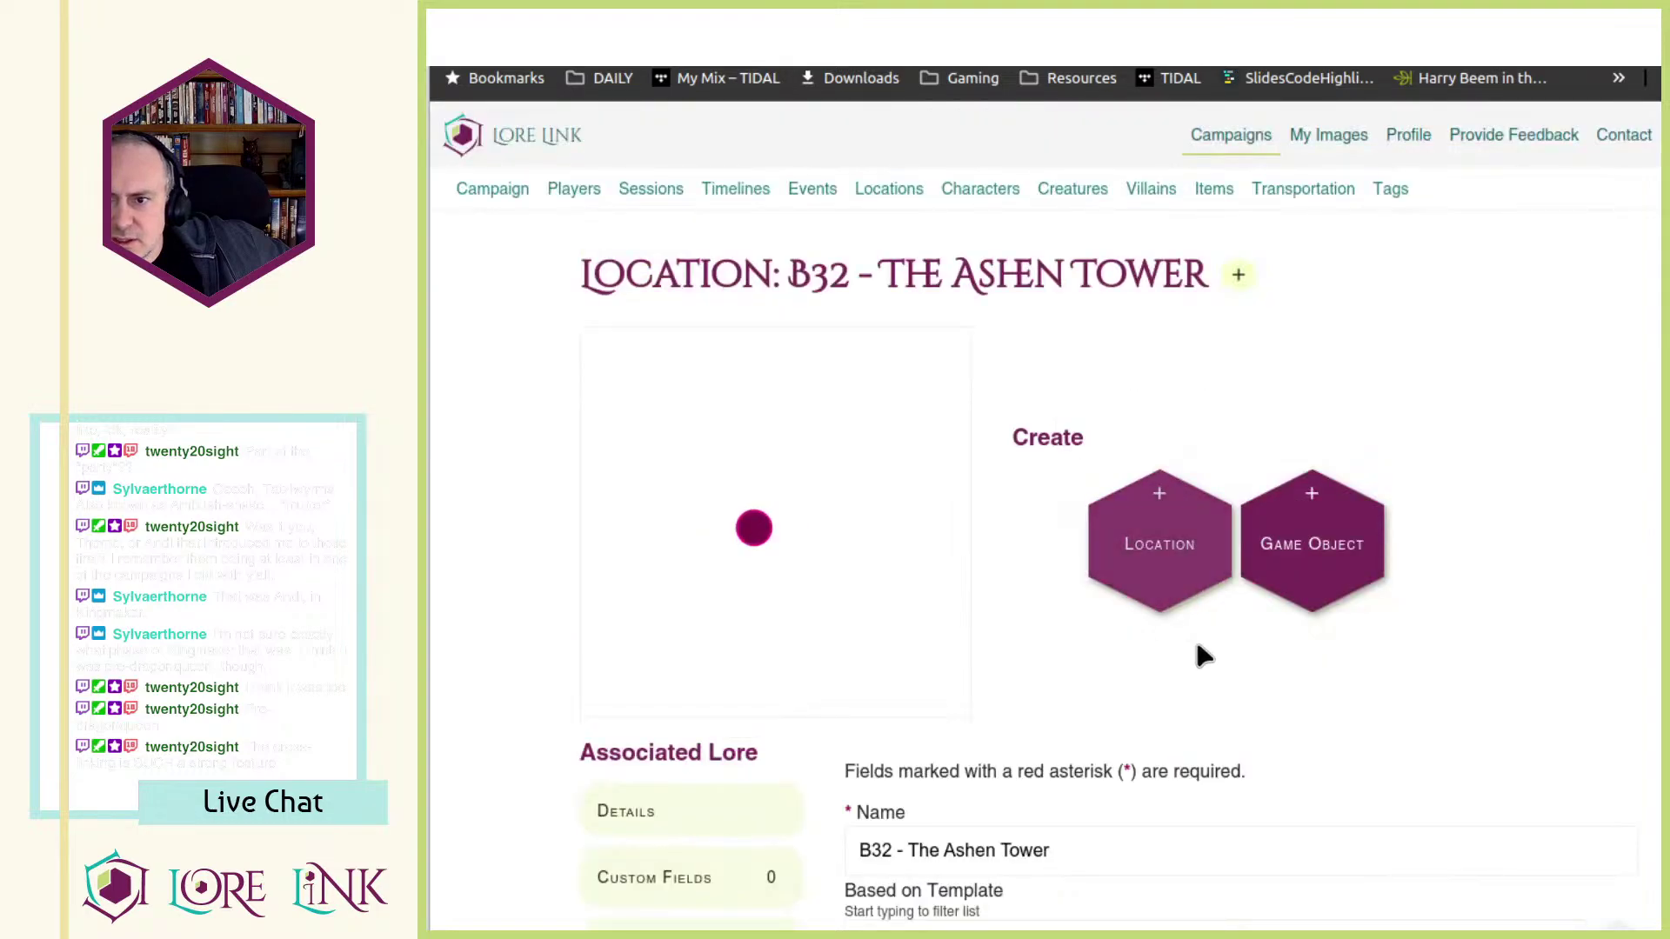
scroll(1200, 655, down, 15)
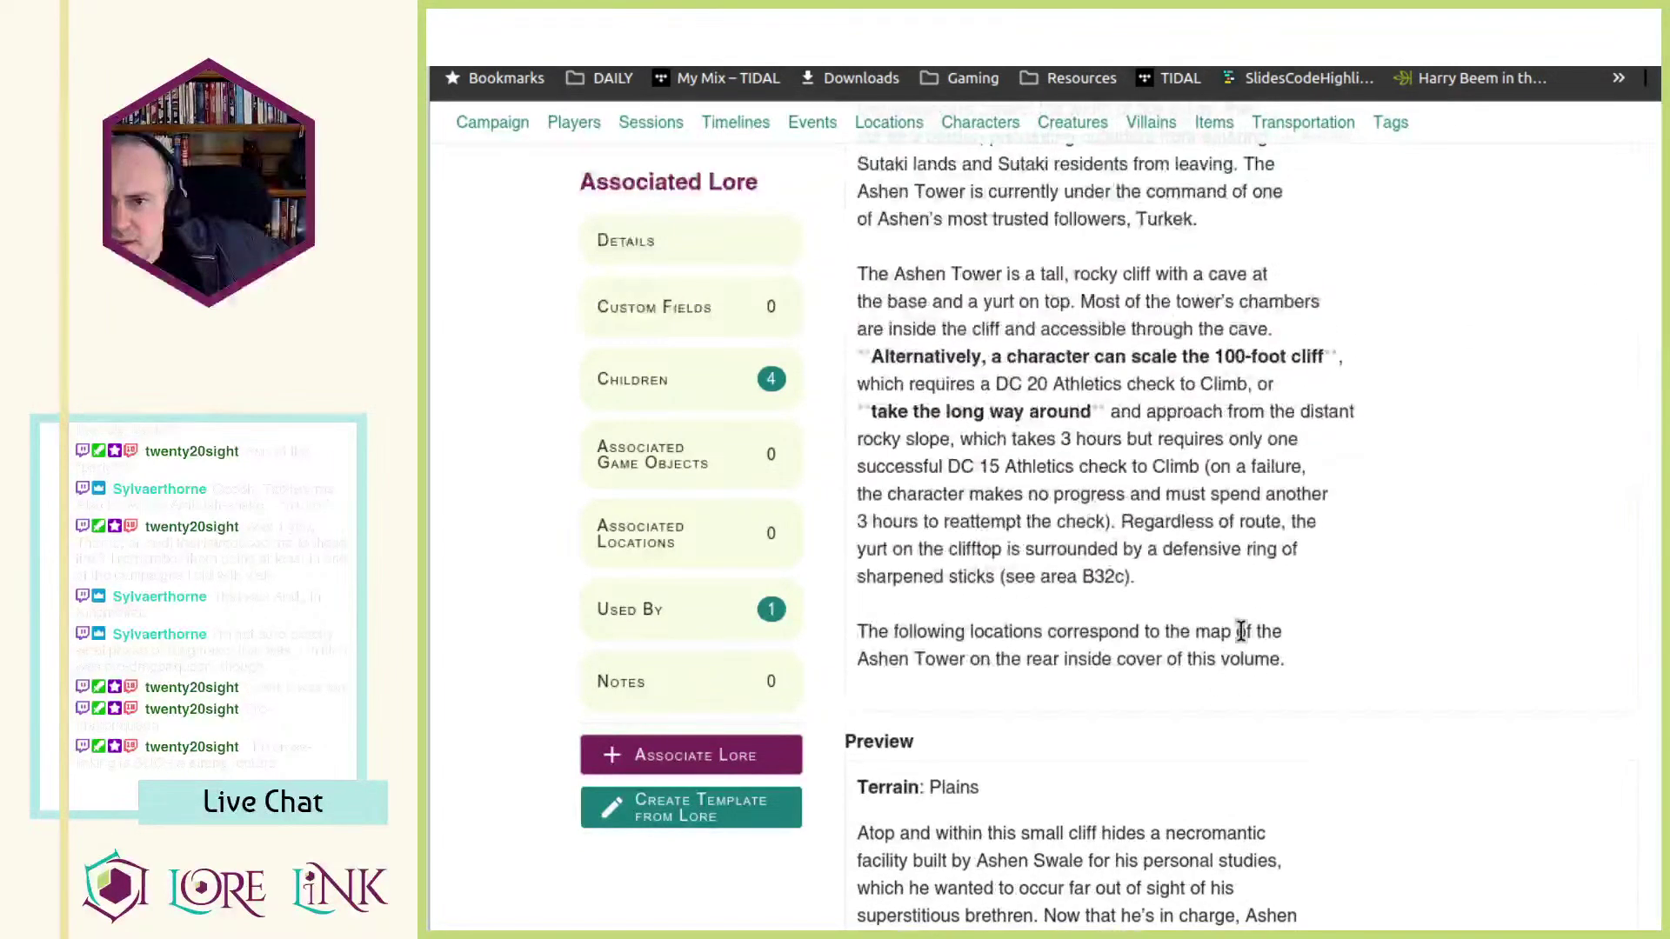
scroll(1241, 631, up, 2)
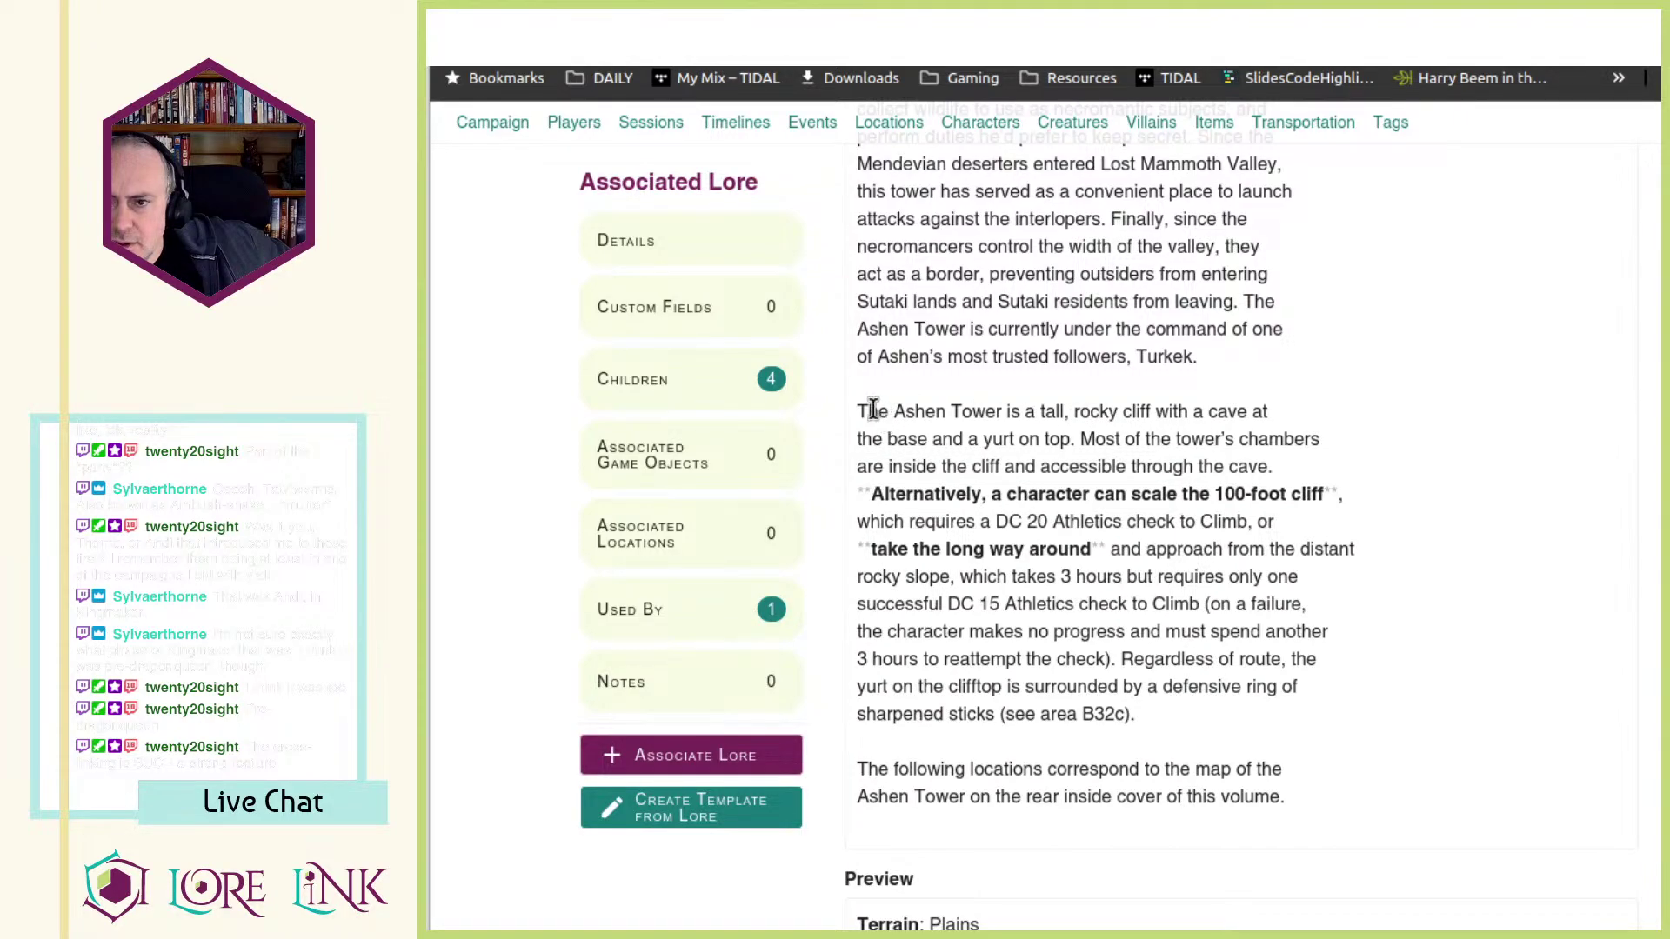
drag(868, 414, 1216, 470)
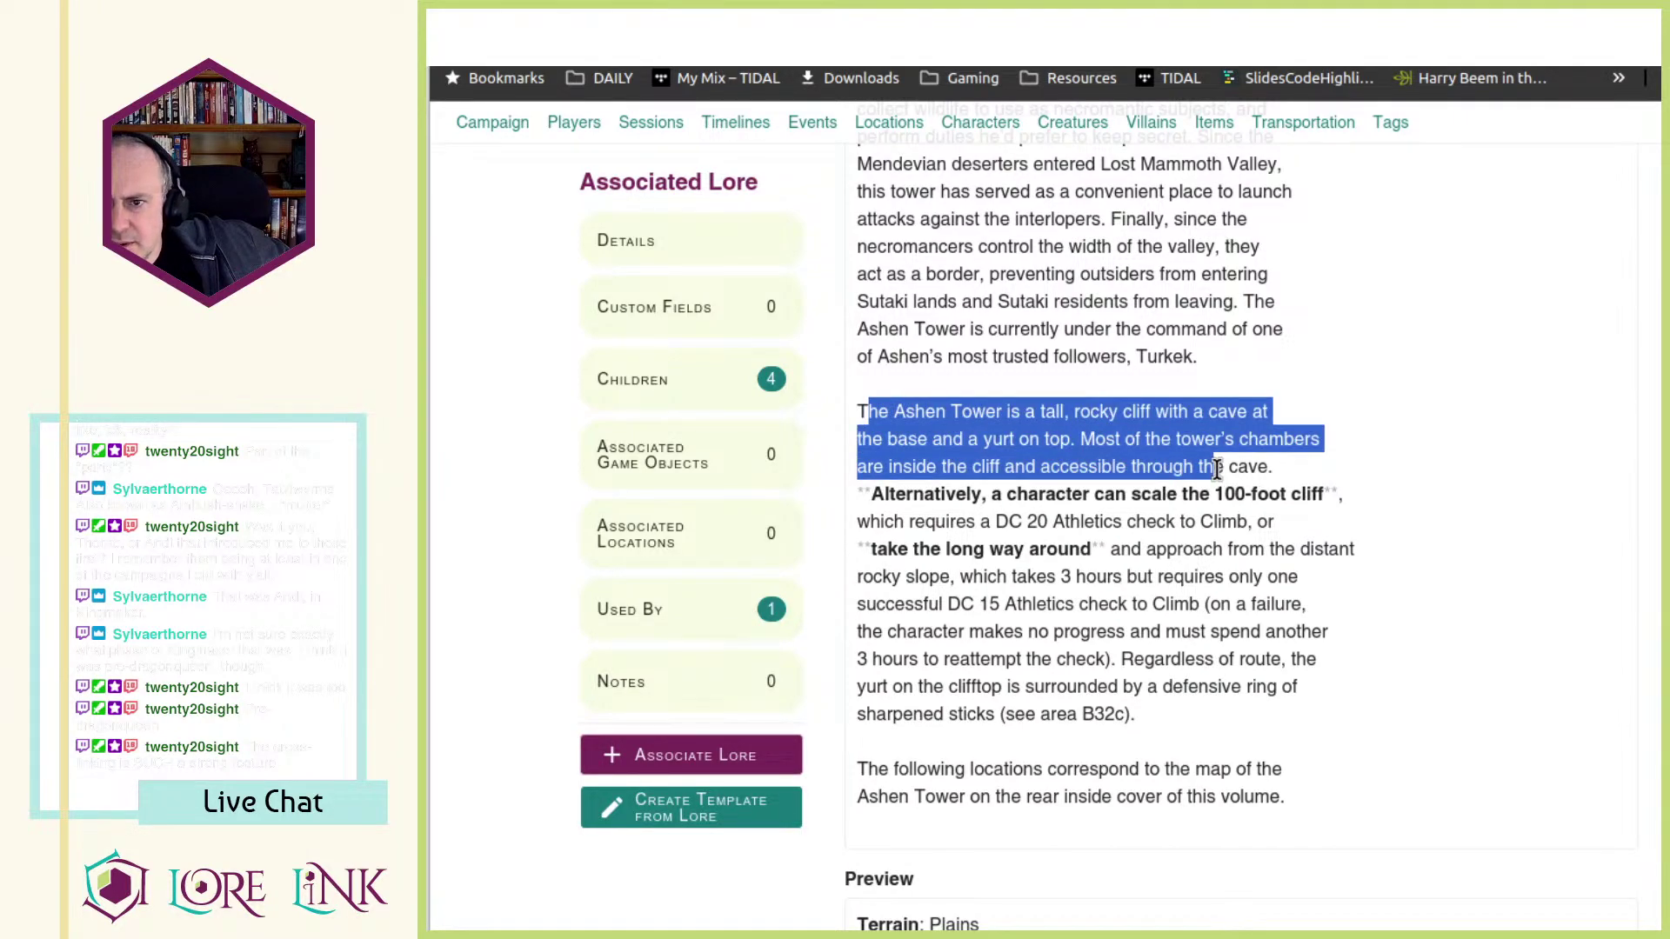
click(1215, 468)
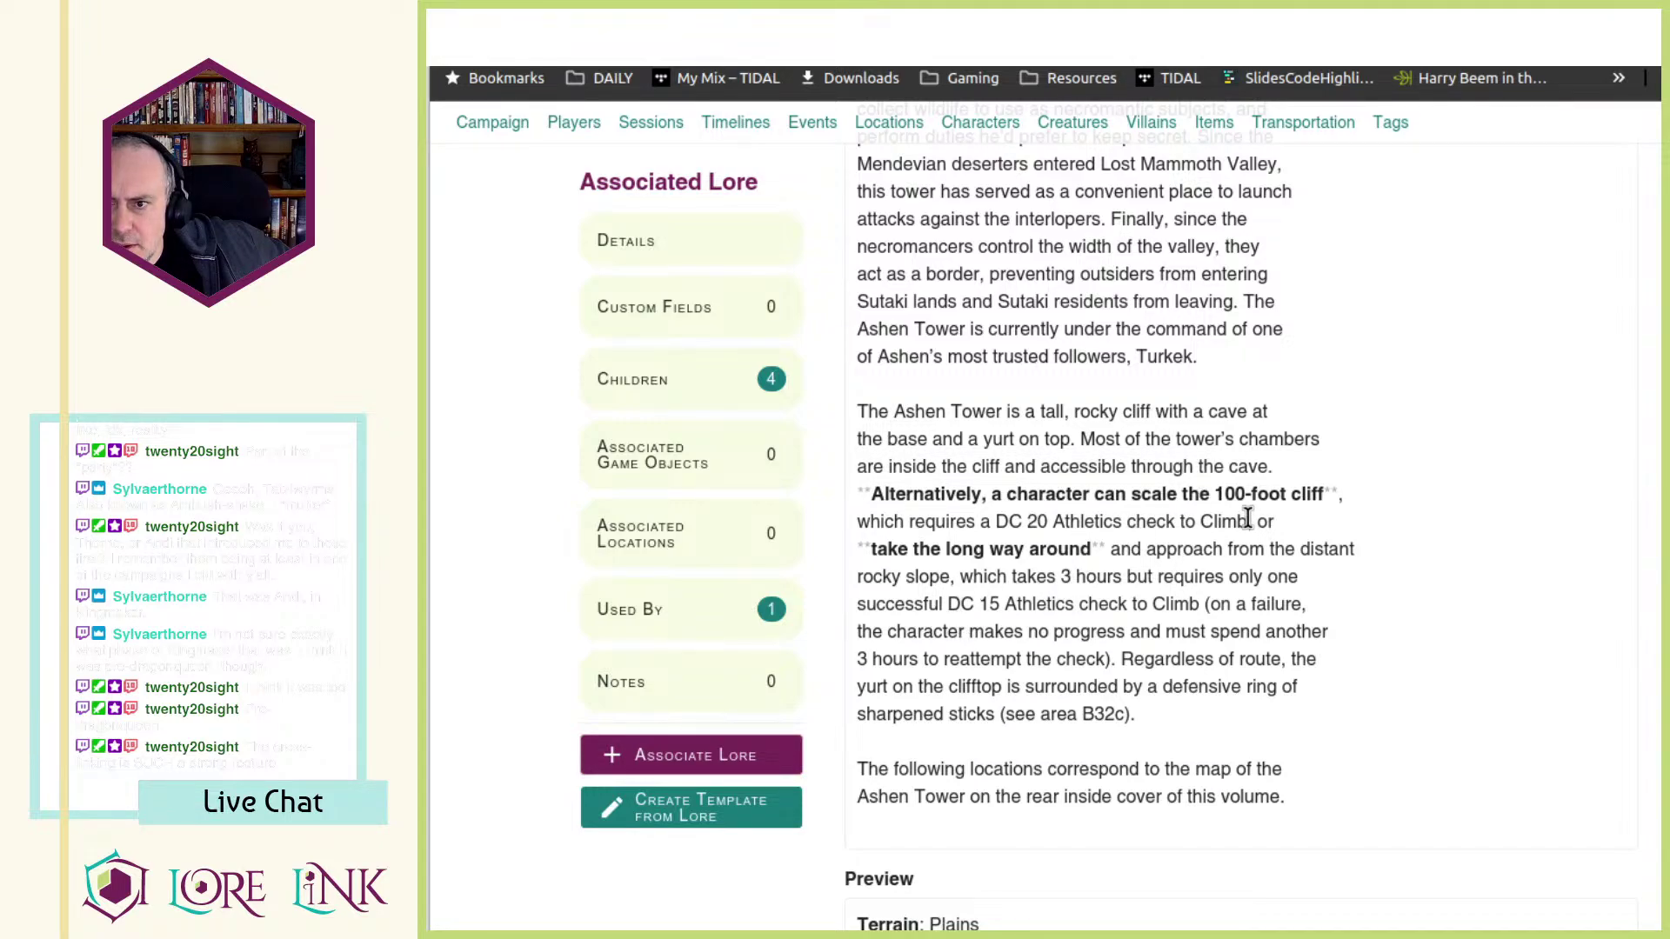
- Examine the Ashen Tower description's passage on the Athletics checks and the long way around to the clifftop
drag(1108, 603, 902, 606)
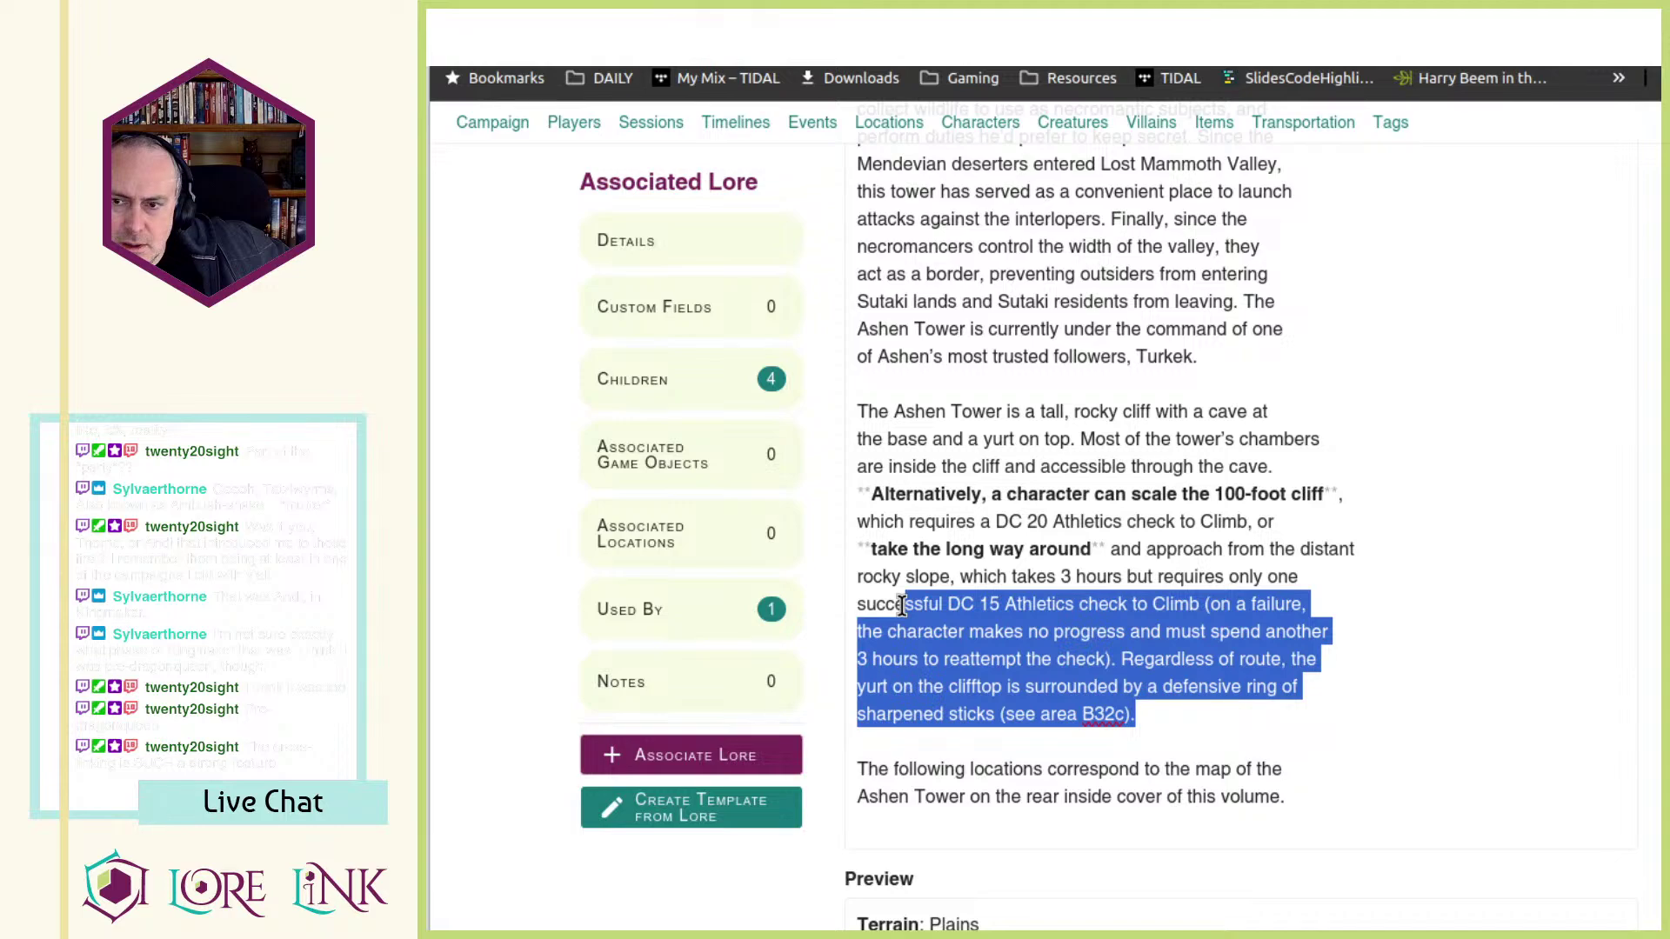
drag(902, 605, 981, 635)
click(981, 638)
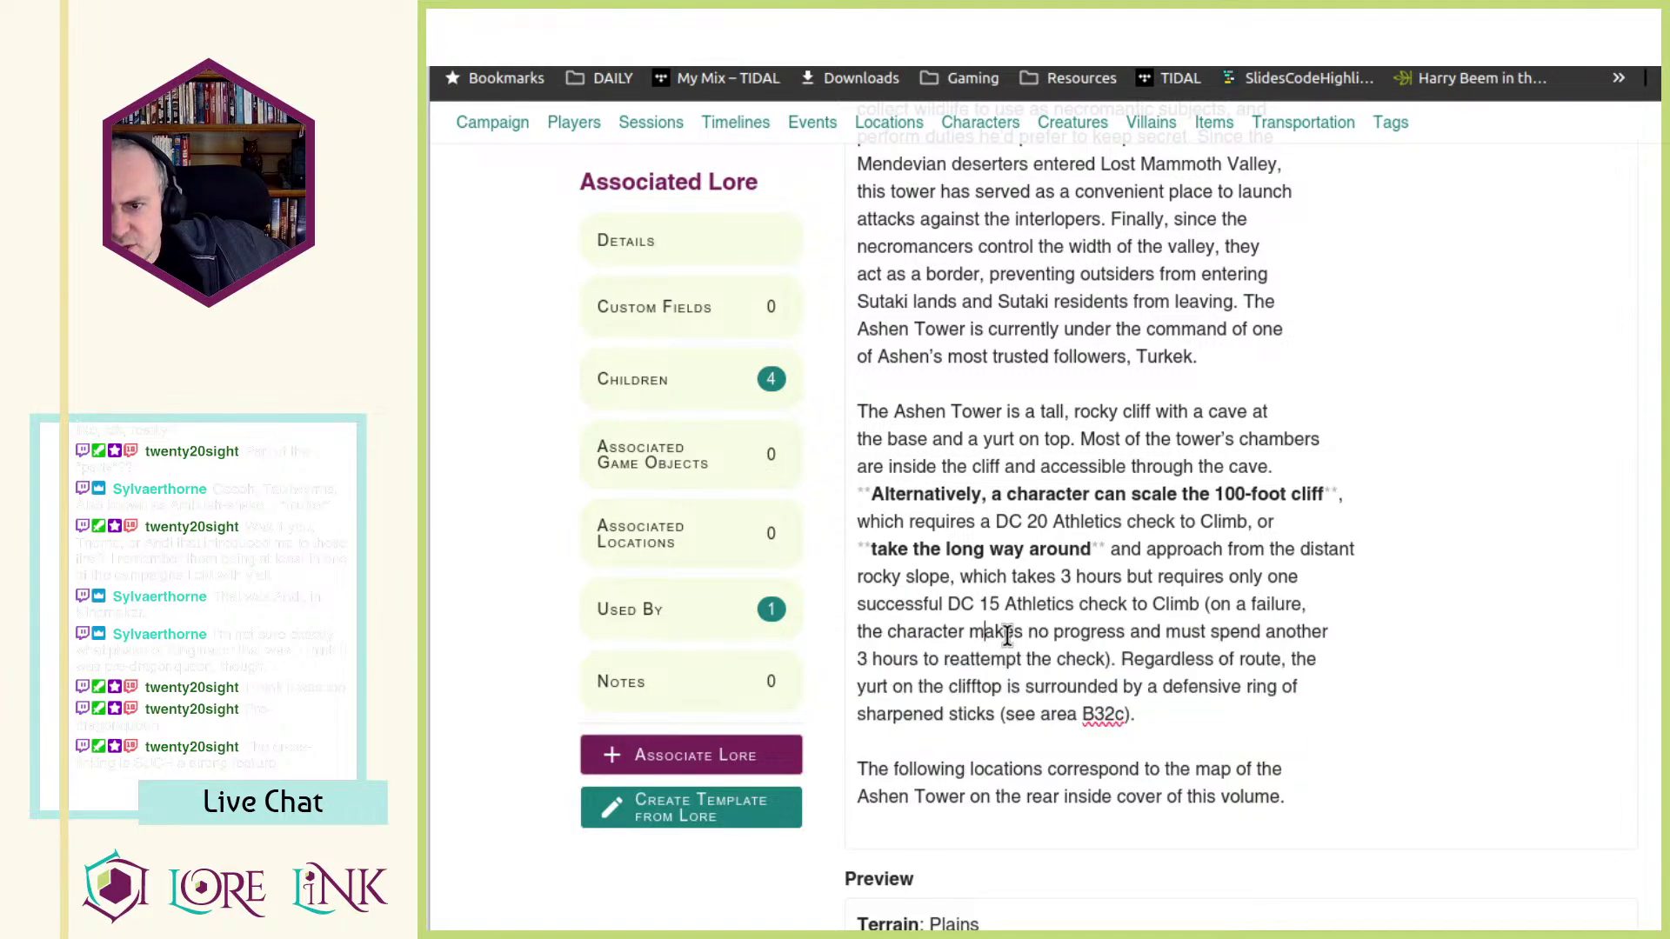
drag(1135, 715, 905, 620)
click(900, 623)
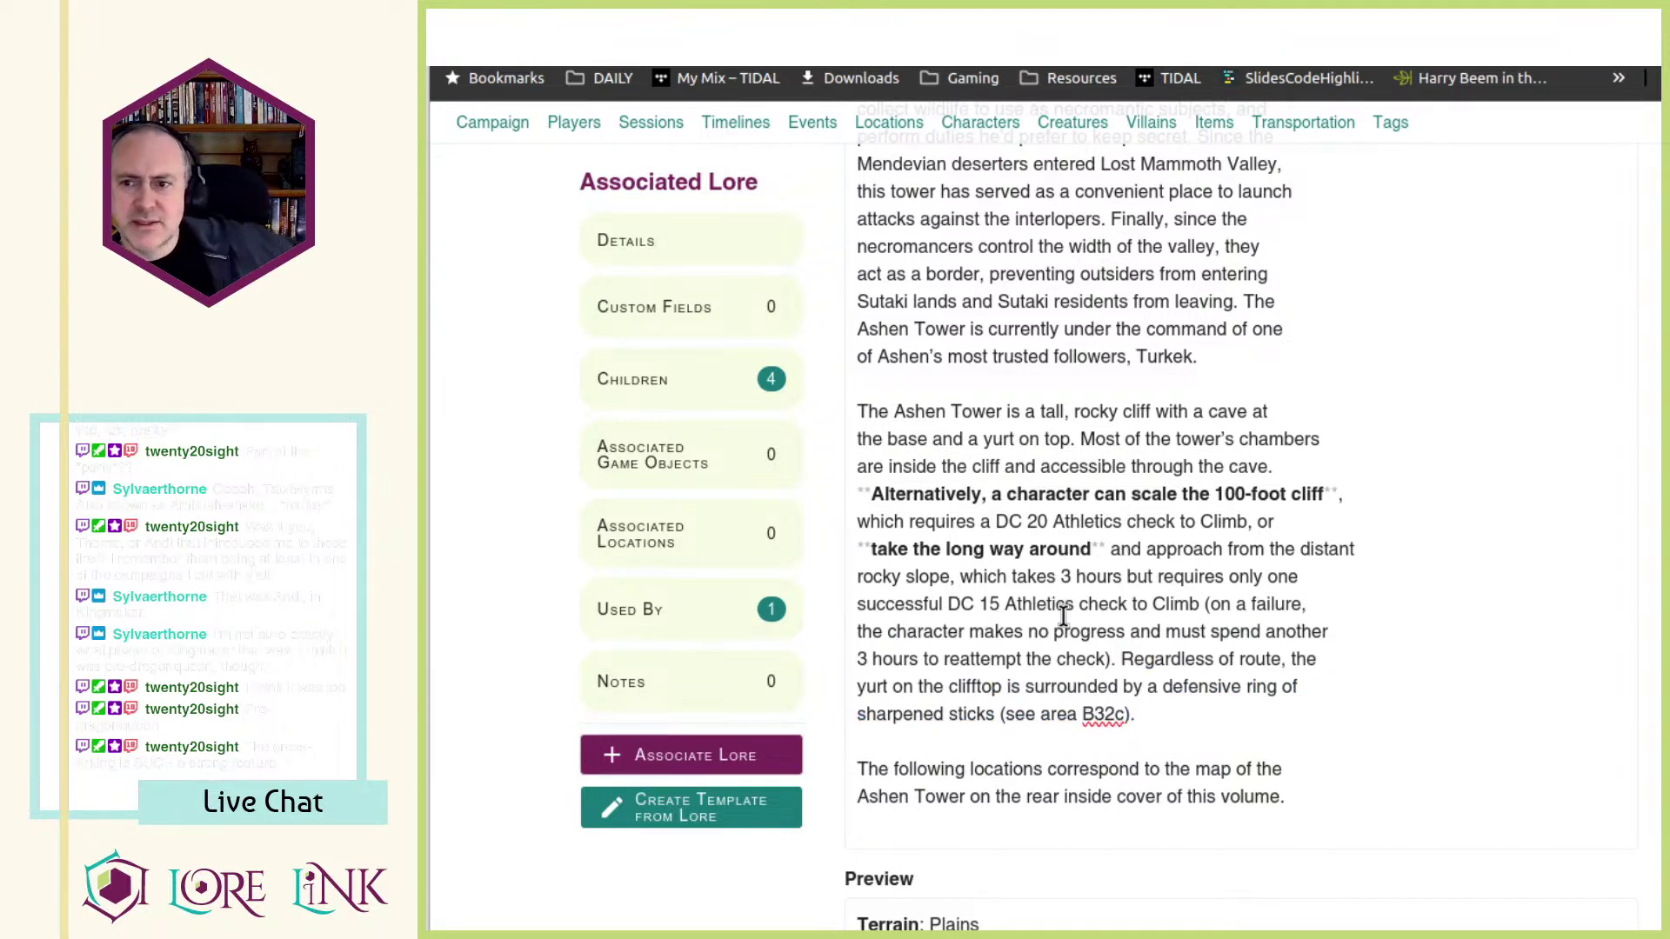
scroll(1130, 635, down, 3)
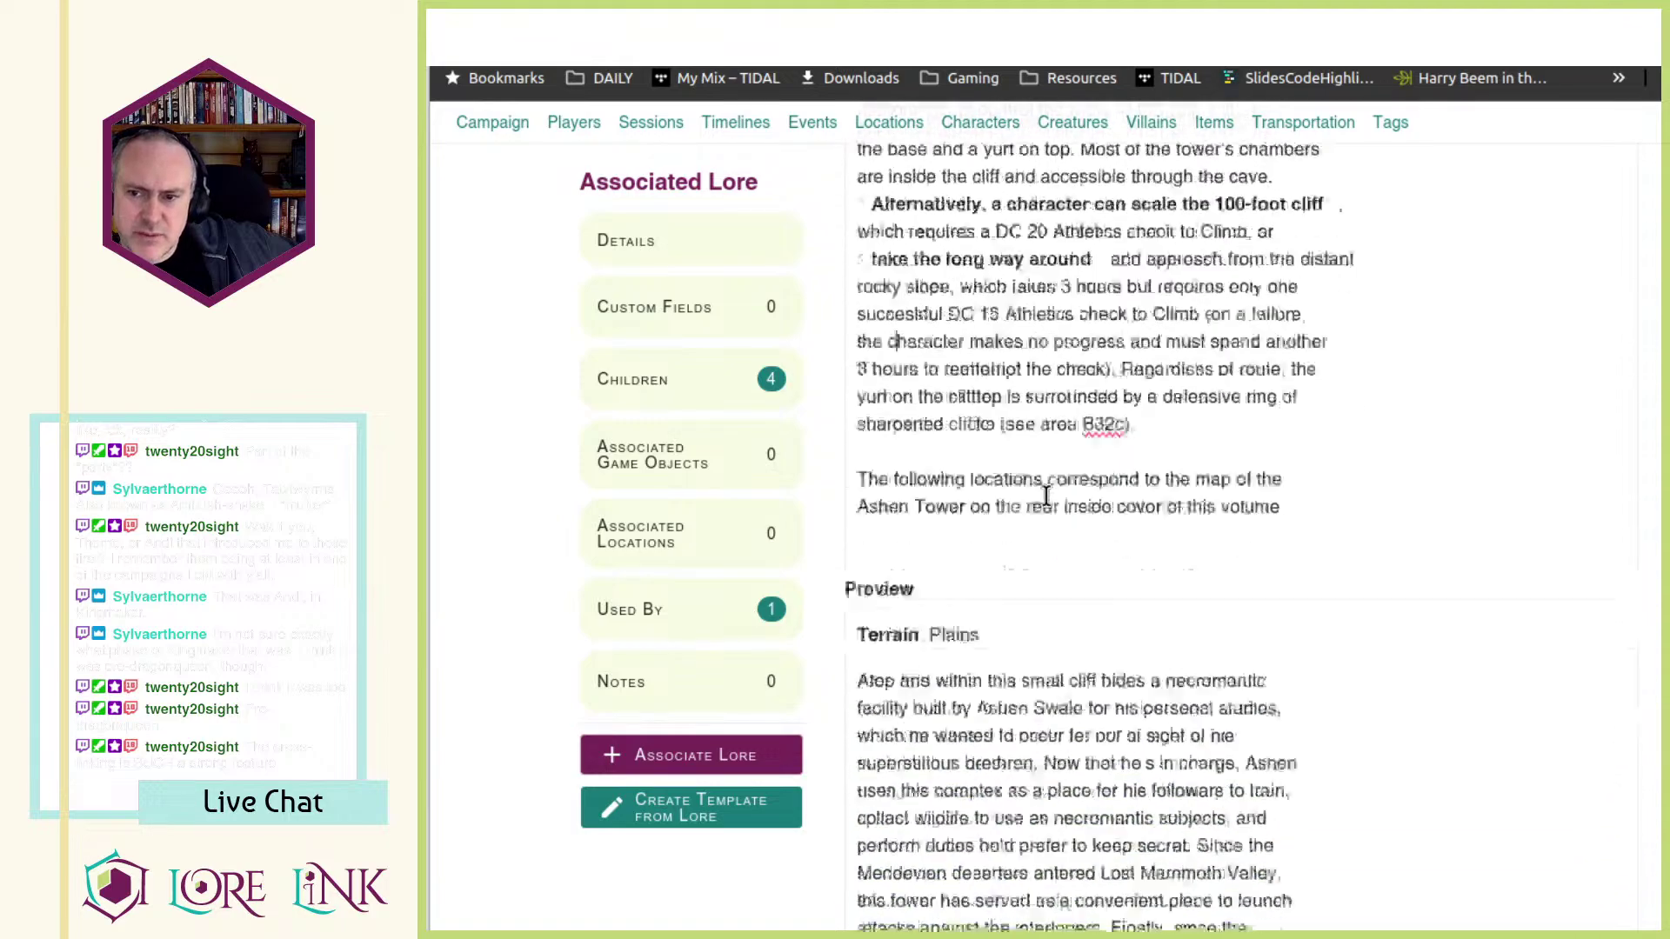
scroll(1046, 496, down, 15)
scroll(1047, 509, up, 15)
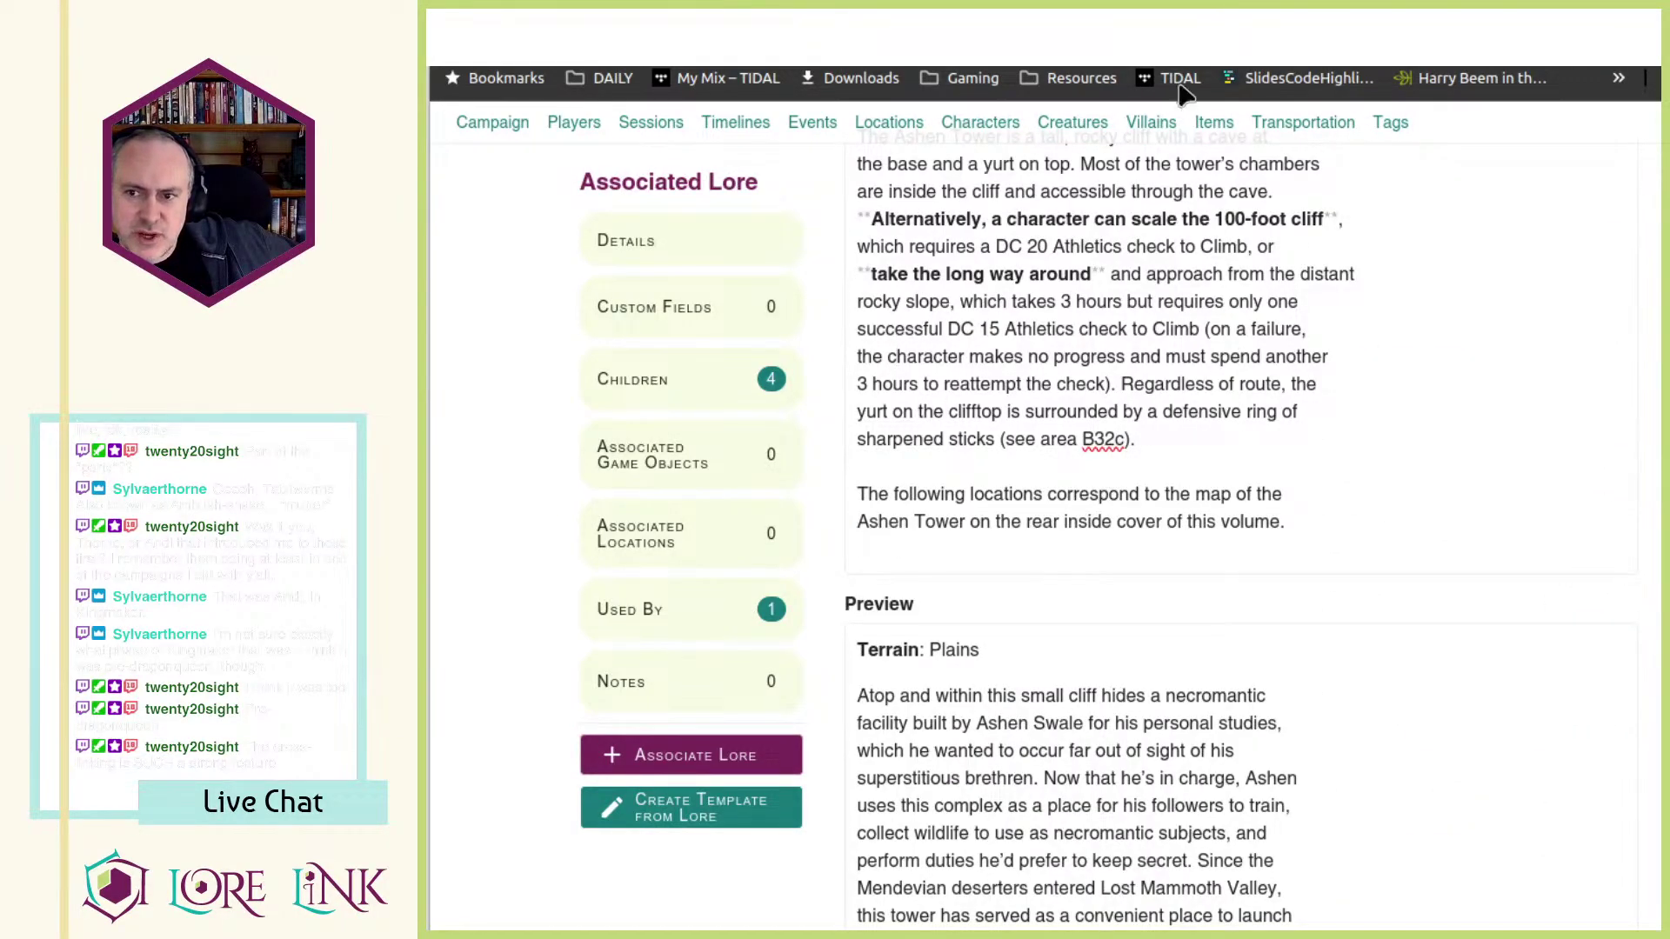
click(1180, 30)
click(626, 30)
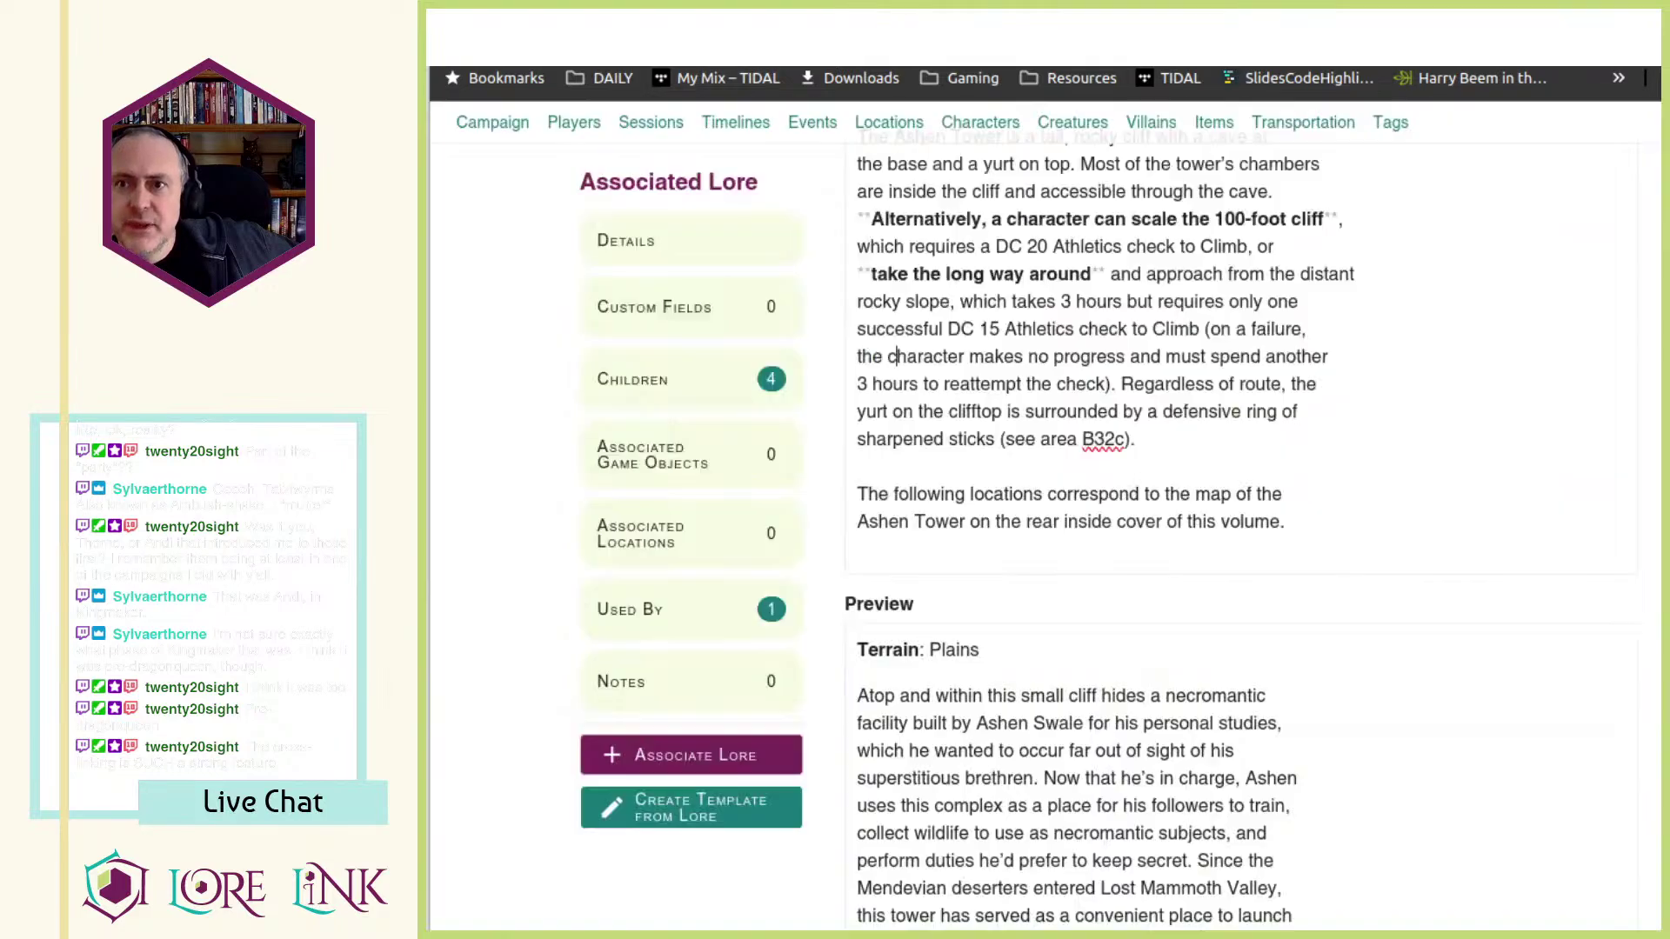
- Open B32a - Entry Cave from the Ashen Tower's children and read its creatures, new followers and treasure descriptions
scroll(1357, 470, down, 10)
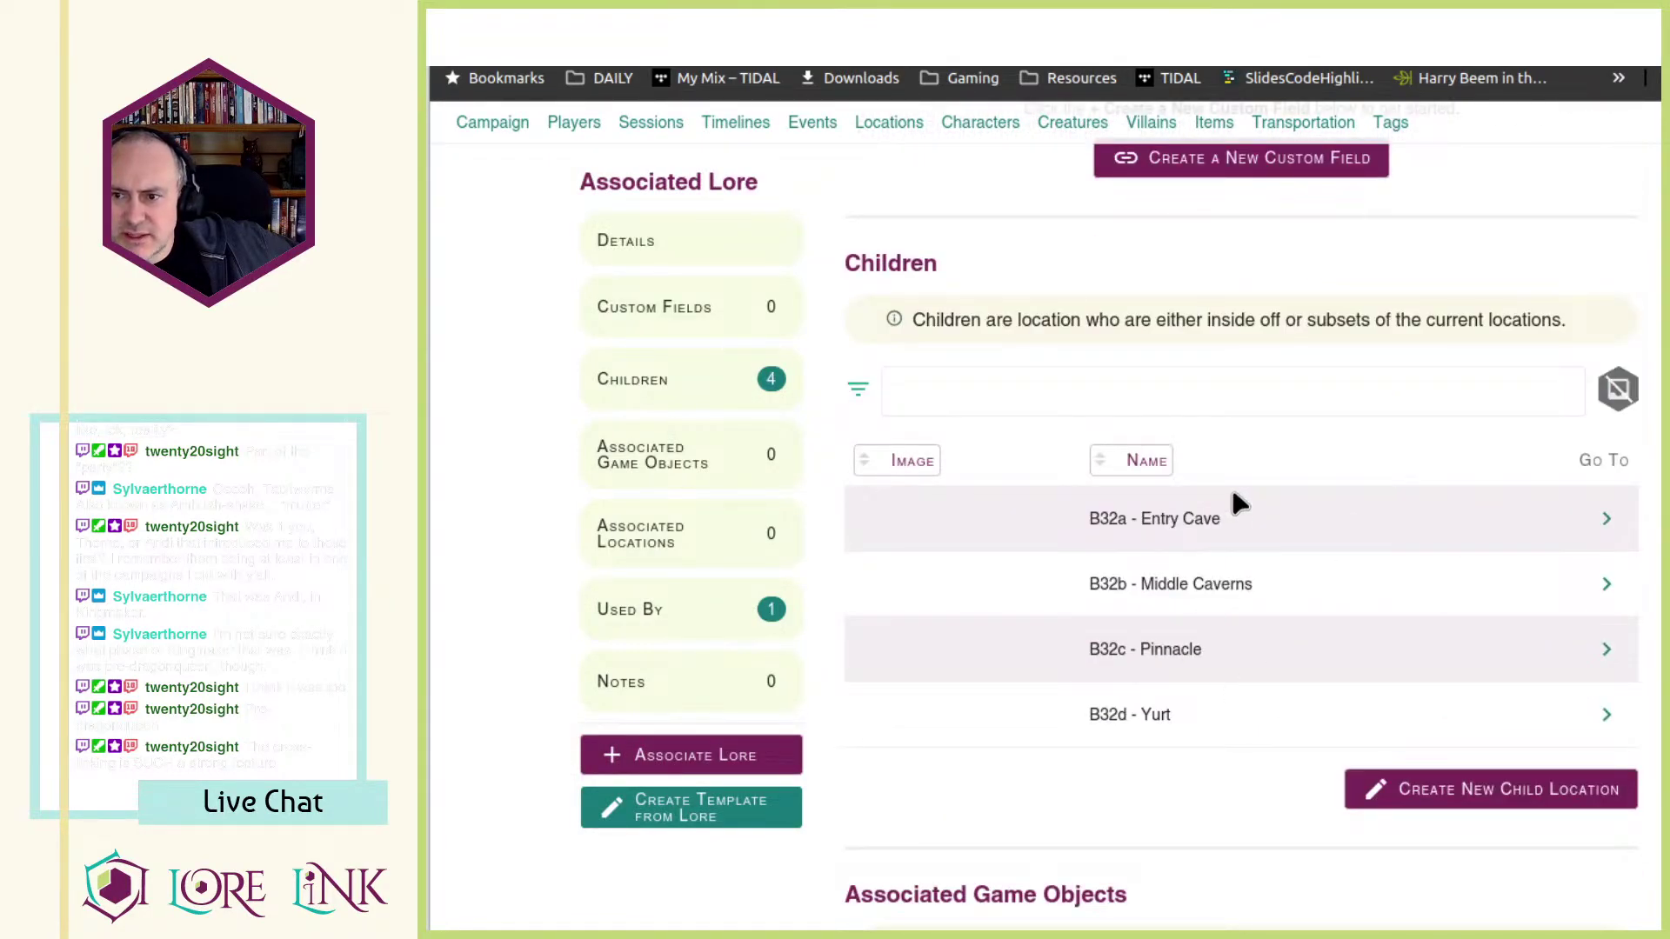
click(1606, 519)
scroll(926, 591, down, 15)
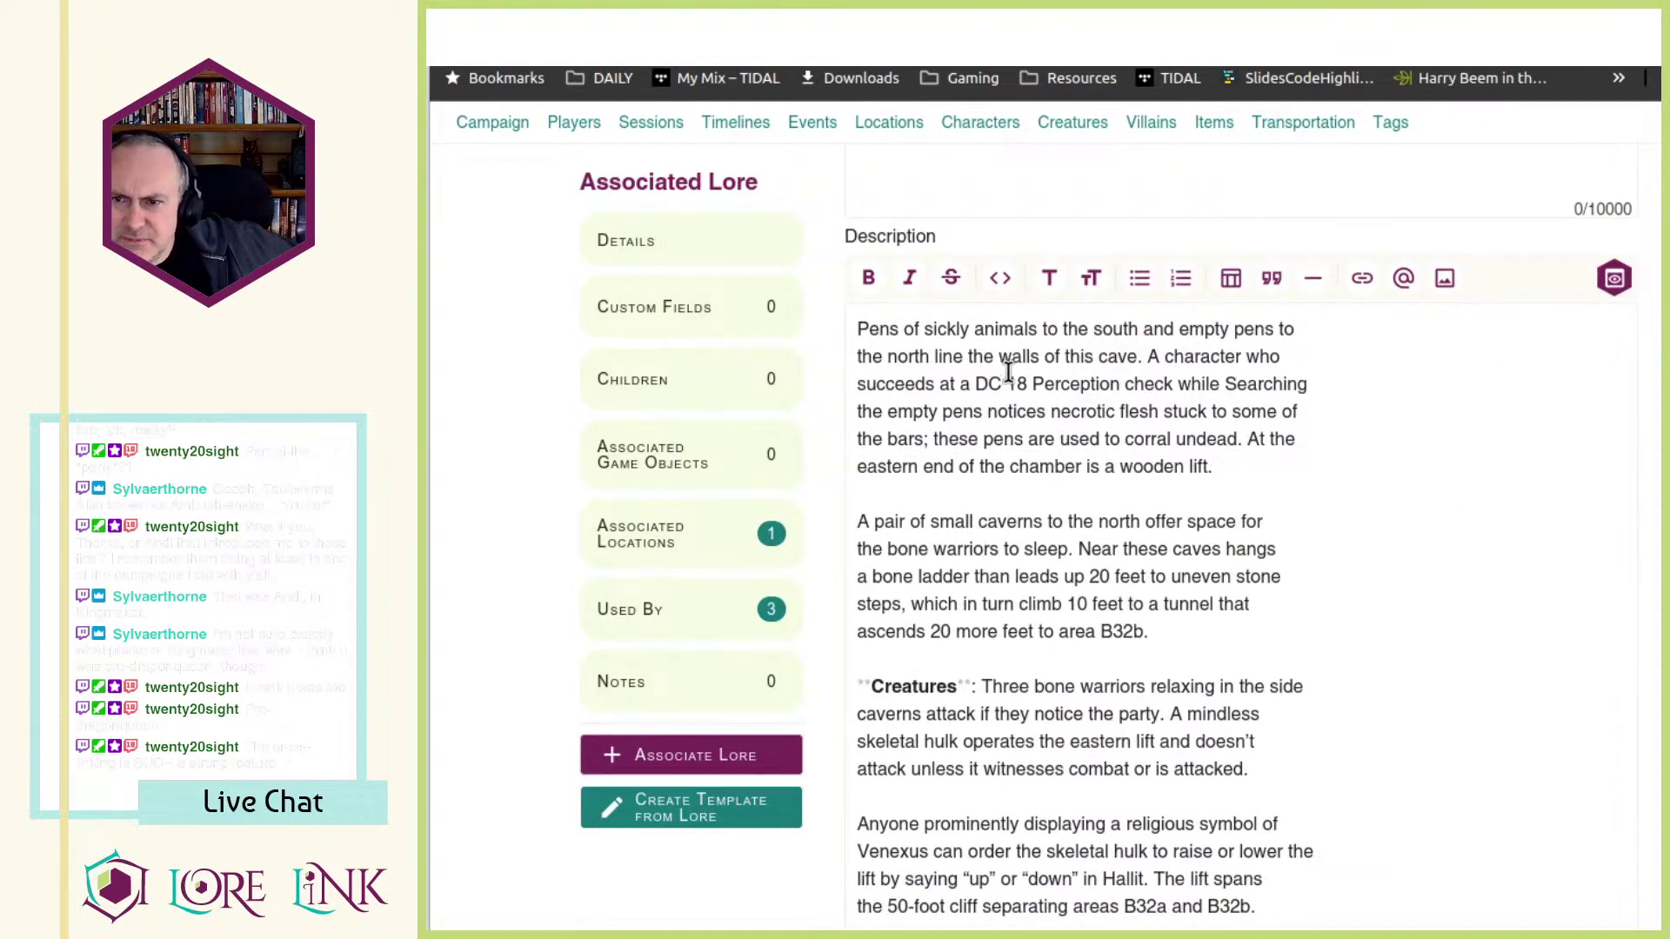
scroll(1015, 383, down, 5)
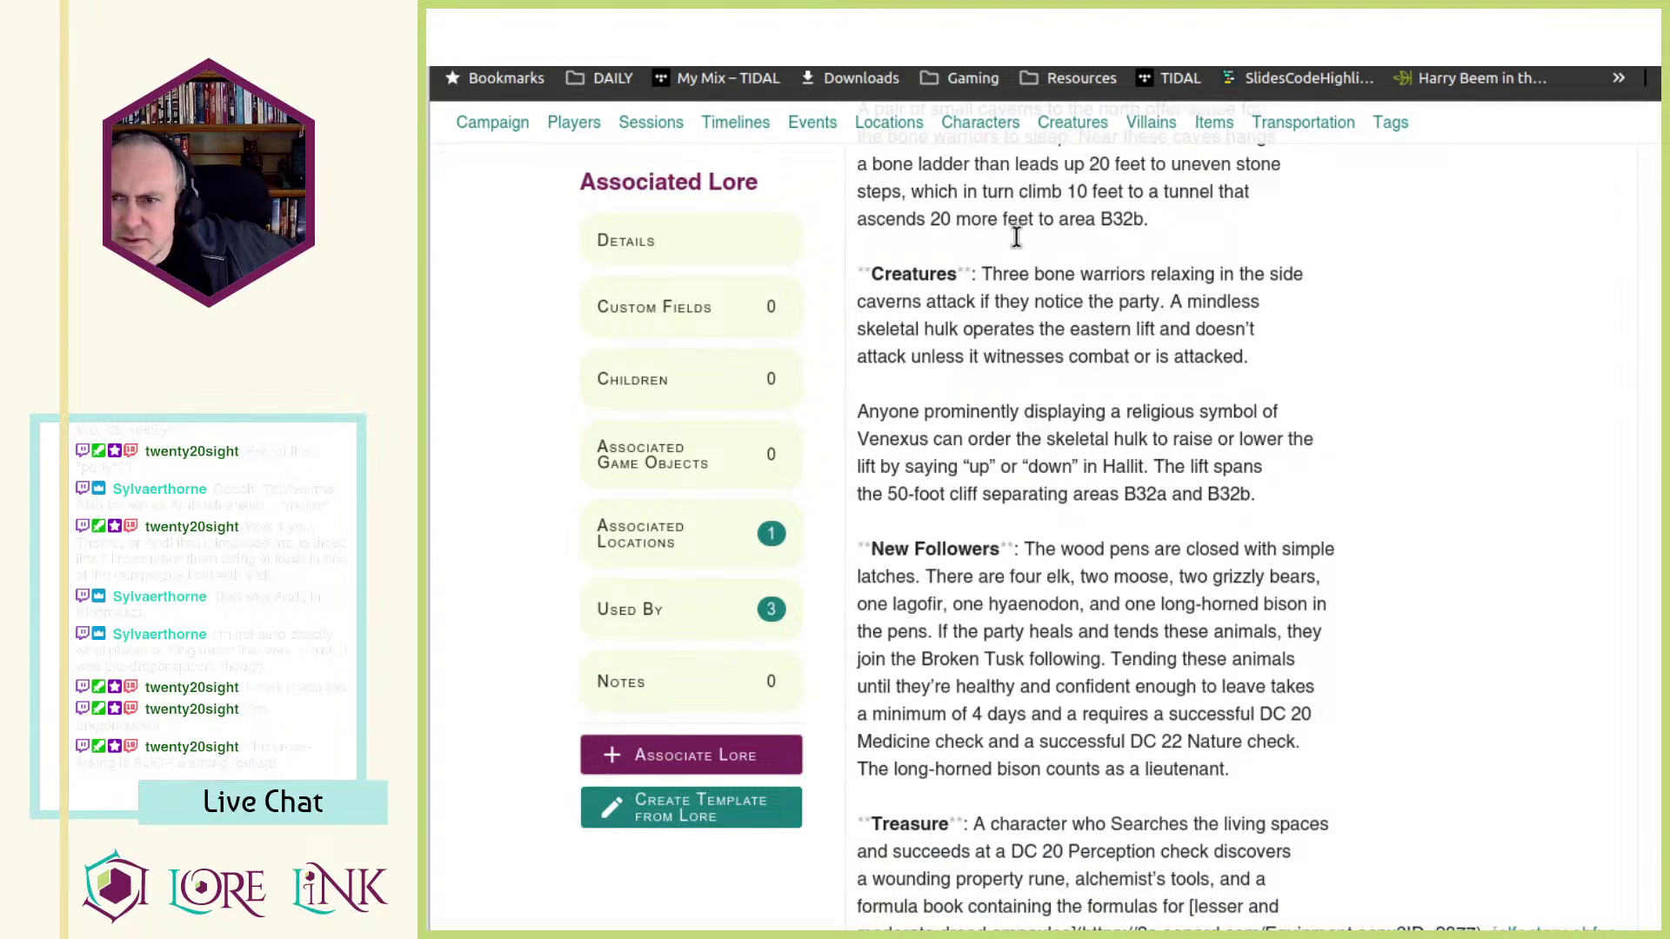
drag(1070, 268, 1261, 361)
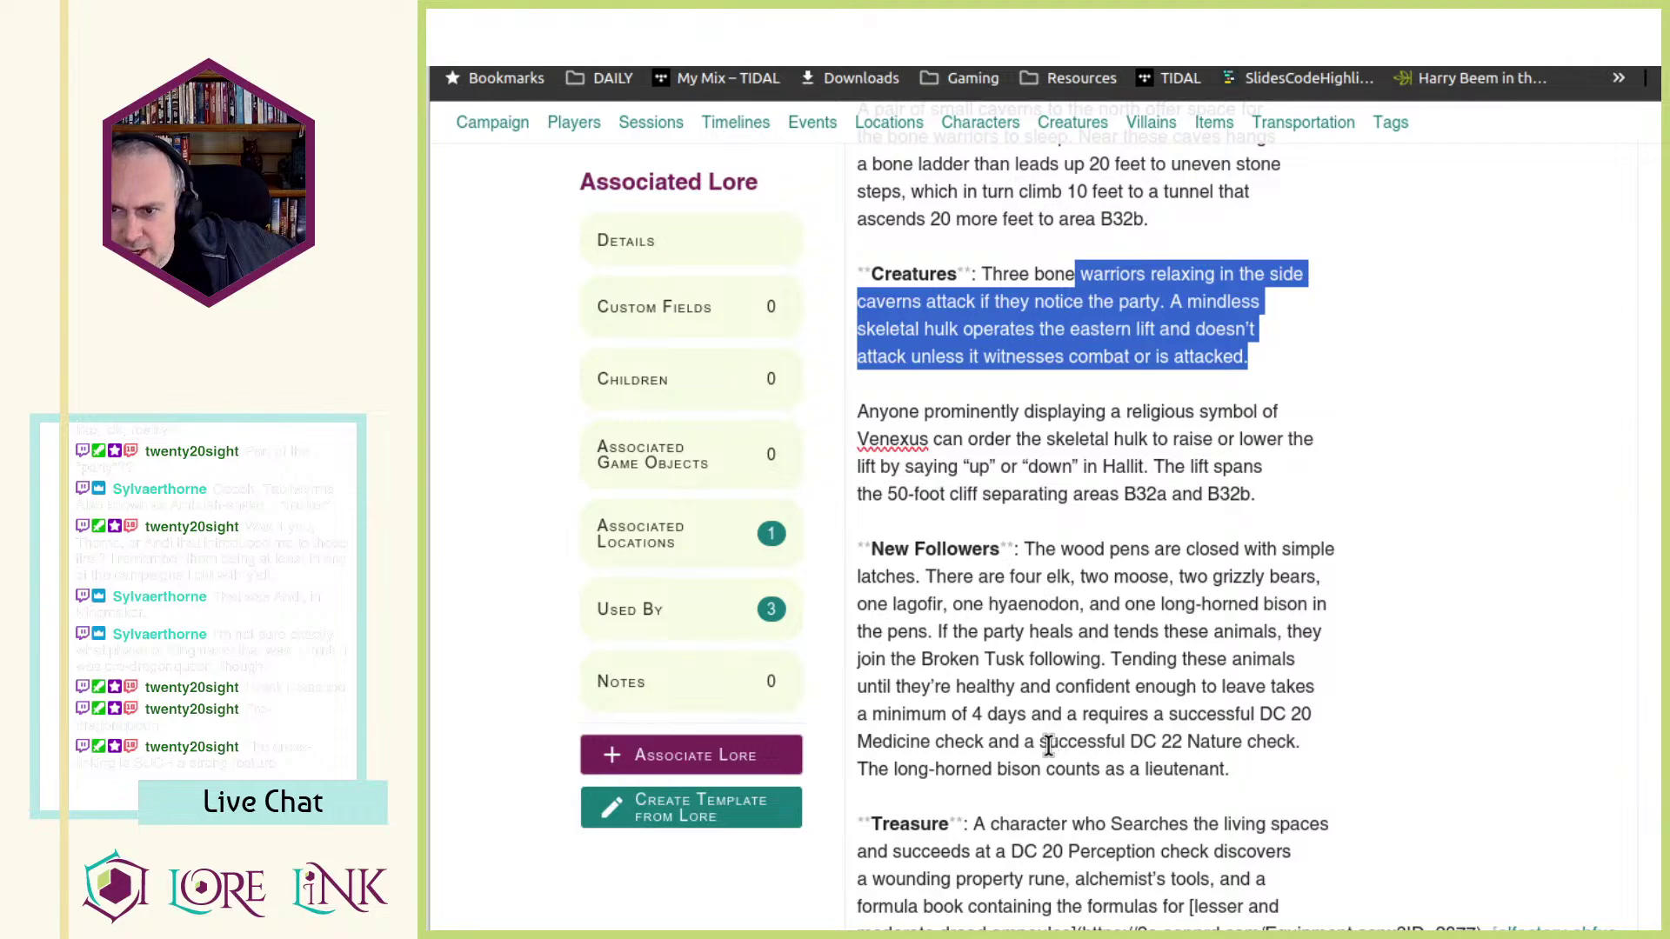
scroll(998, 762, down, 3)
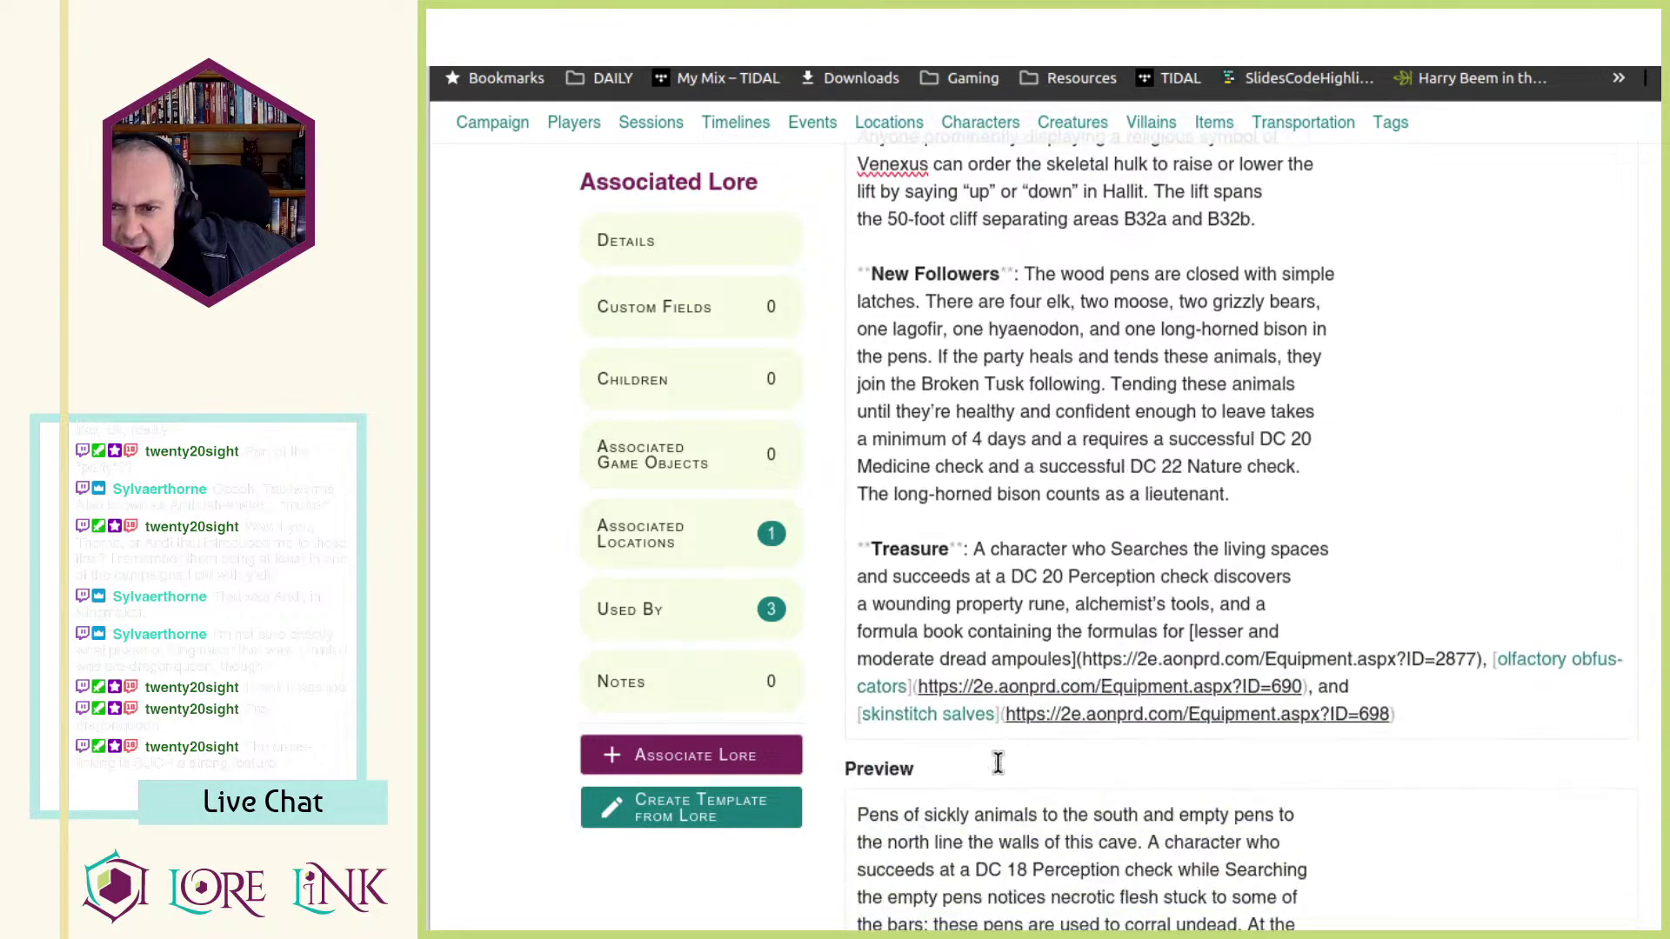
scroll(1000, 765, down, 3)
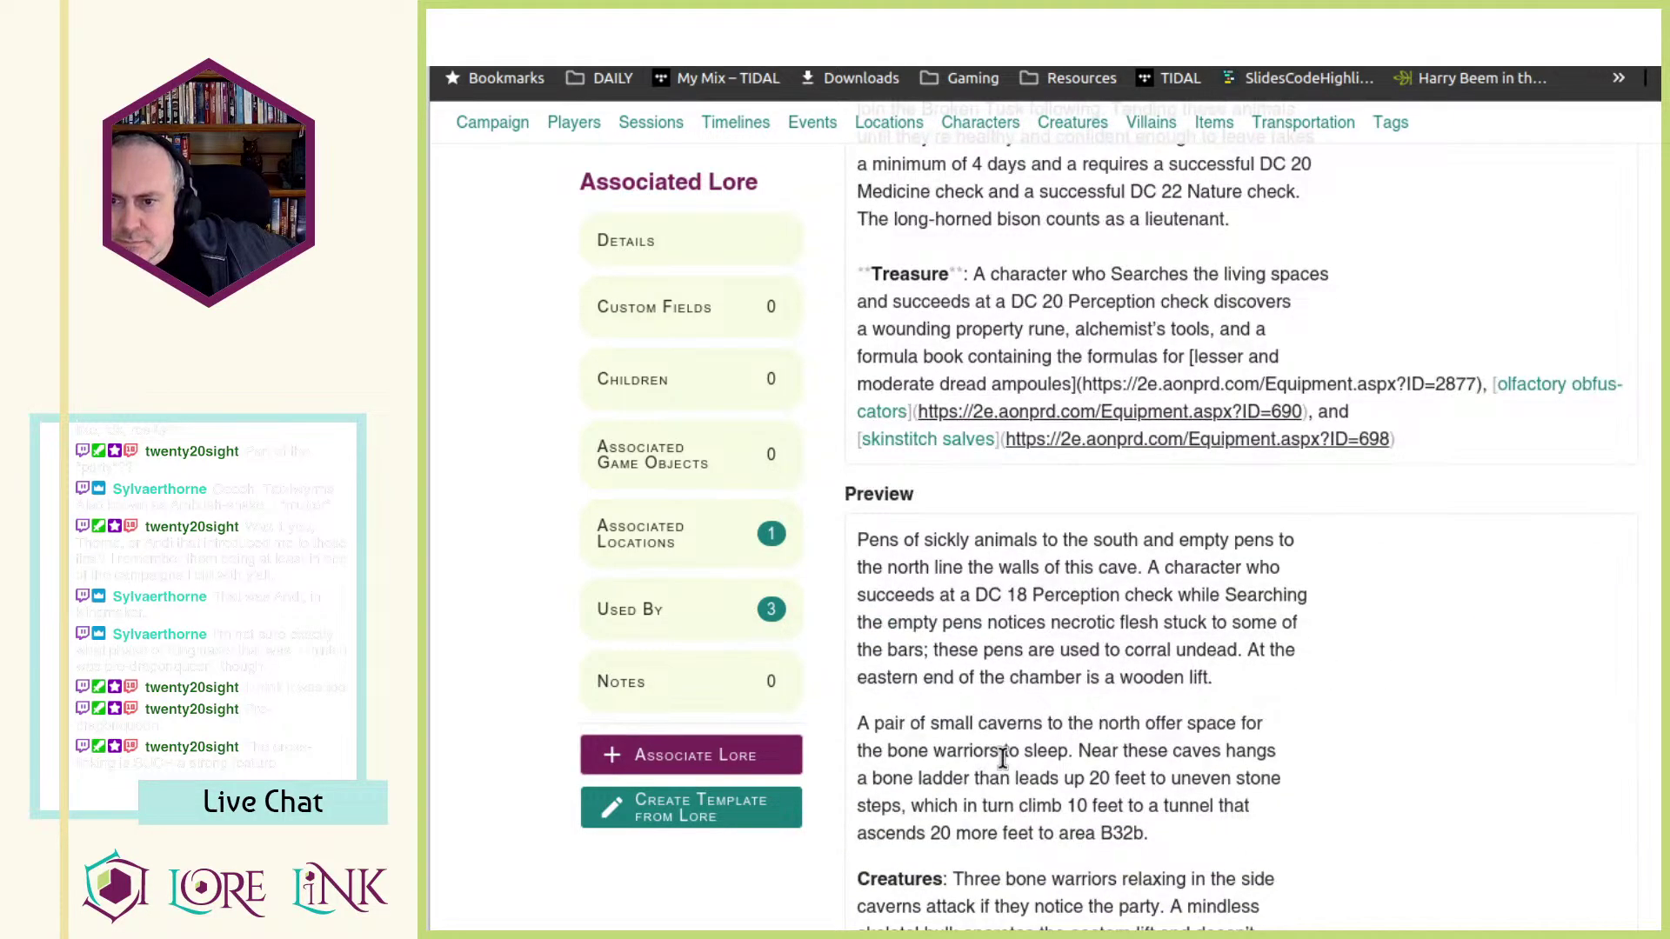
- Open the Attack of the Ashen Tower Entry Cave event that uses the Entry Cave, and review its description and associated game objects
click(708, 619)
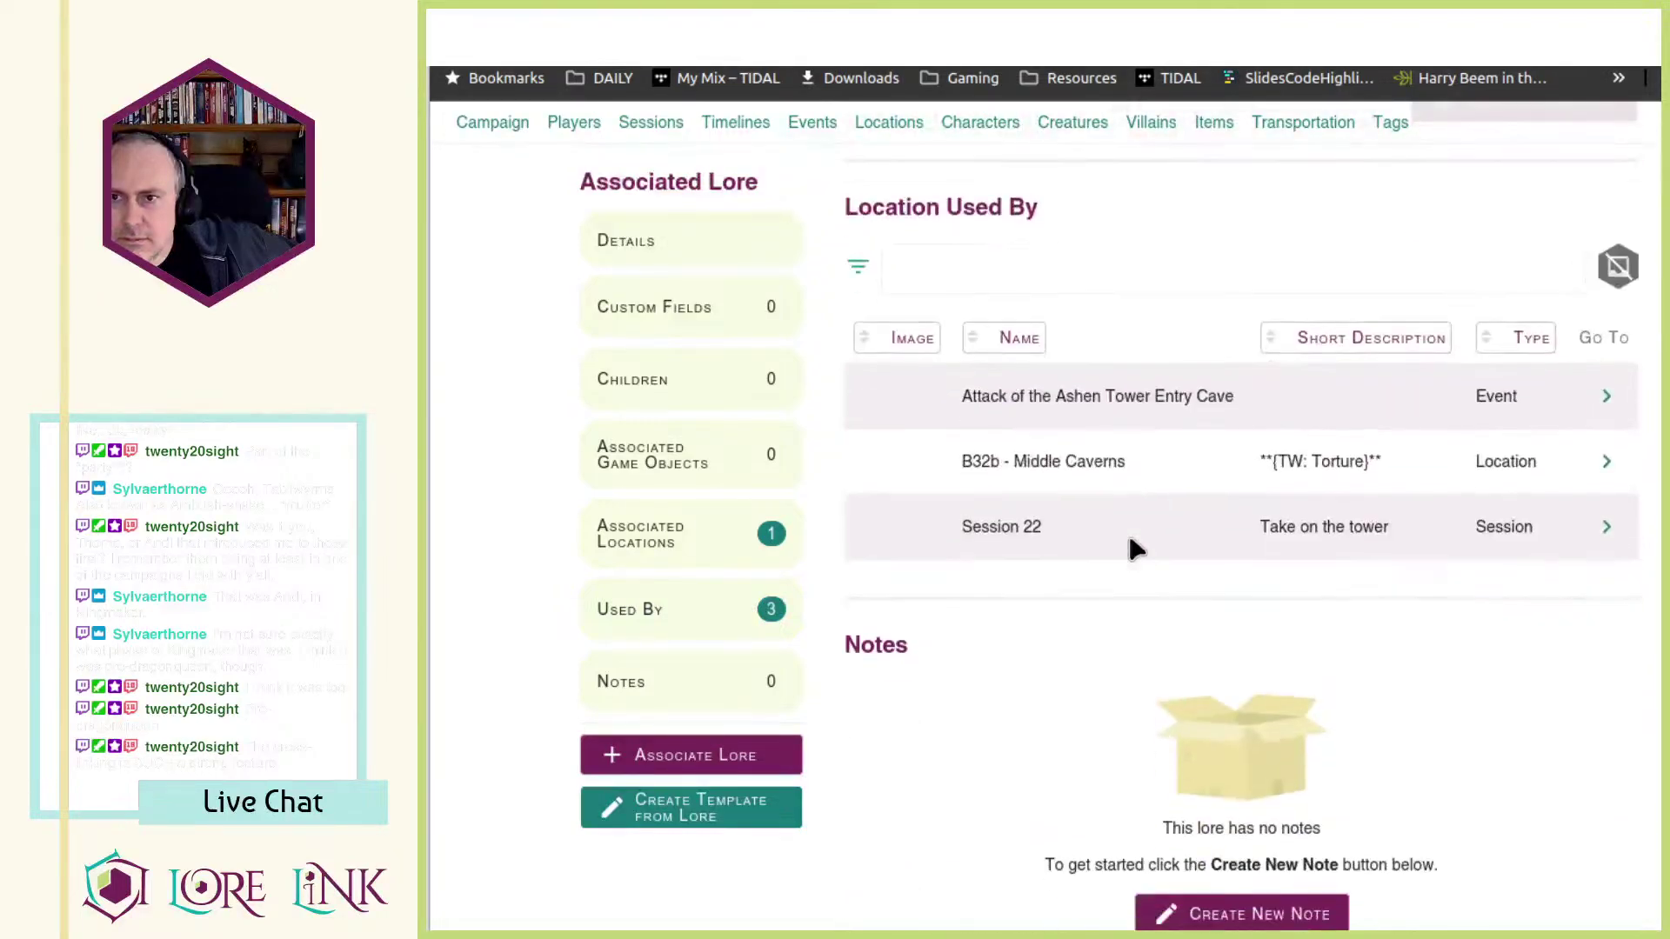
click(1605, 400)
scroll(988, 521, down, 4)
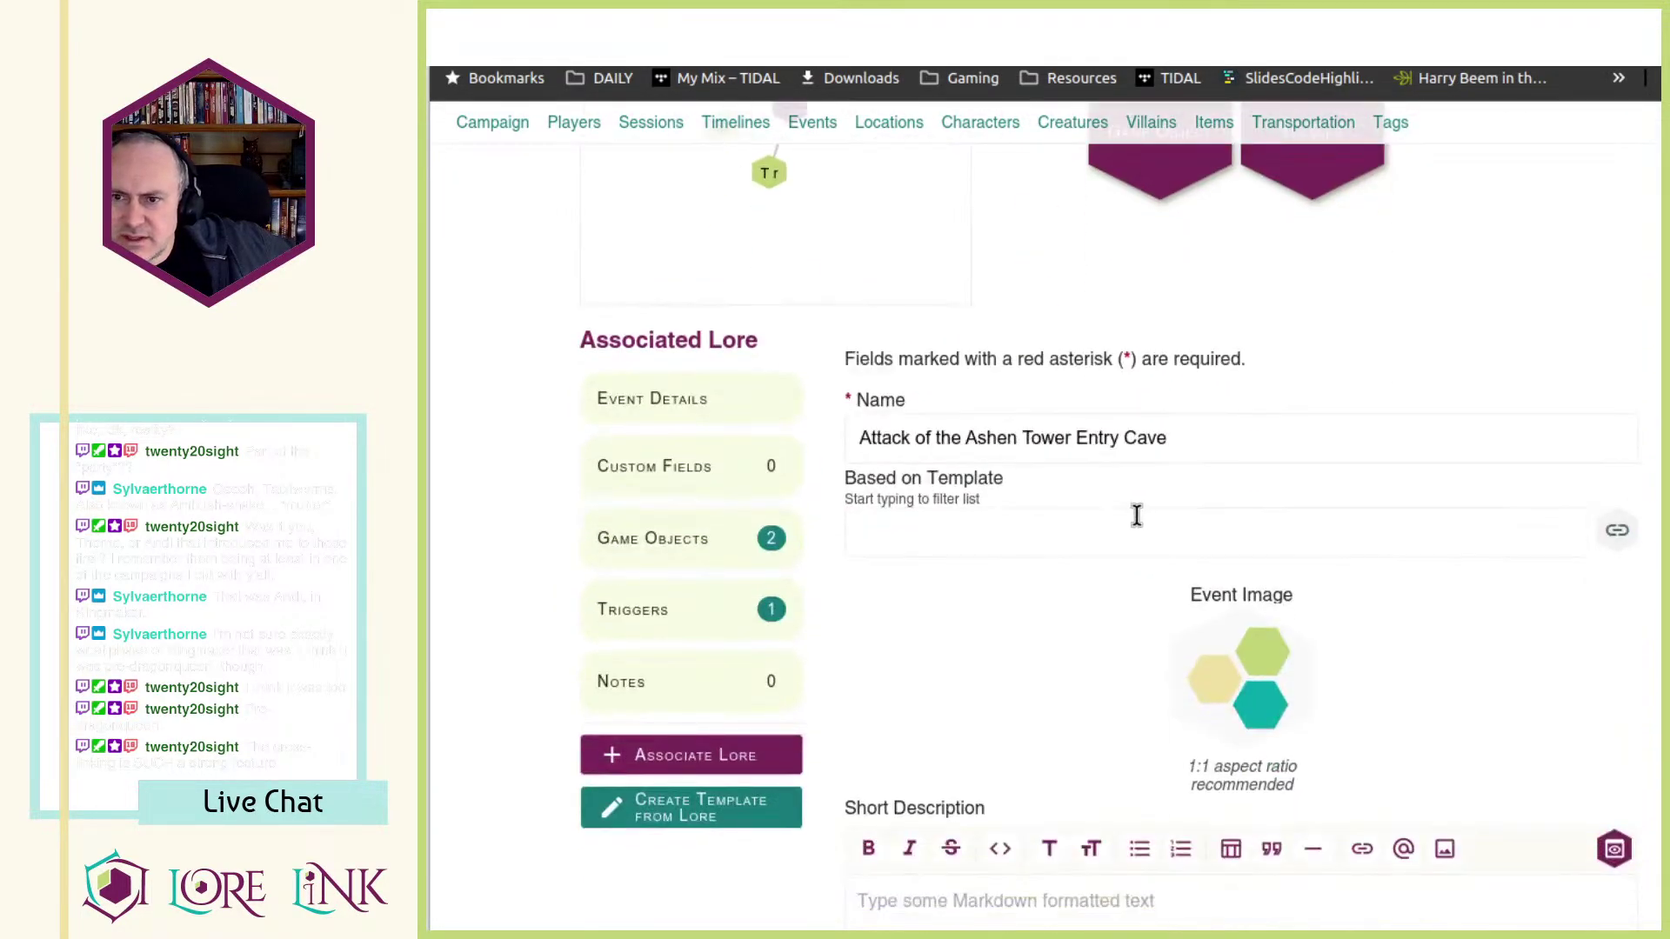
scroll(1070, 477, down, 10)
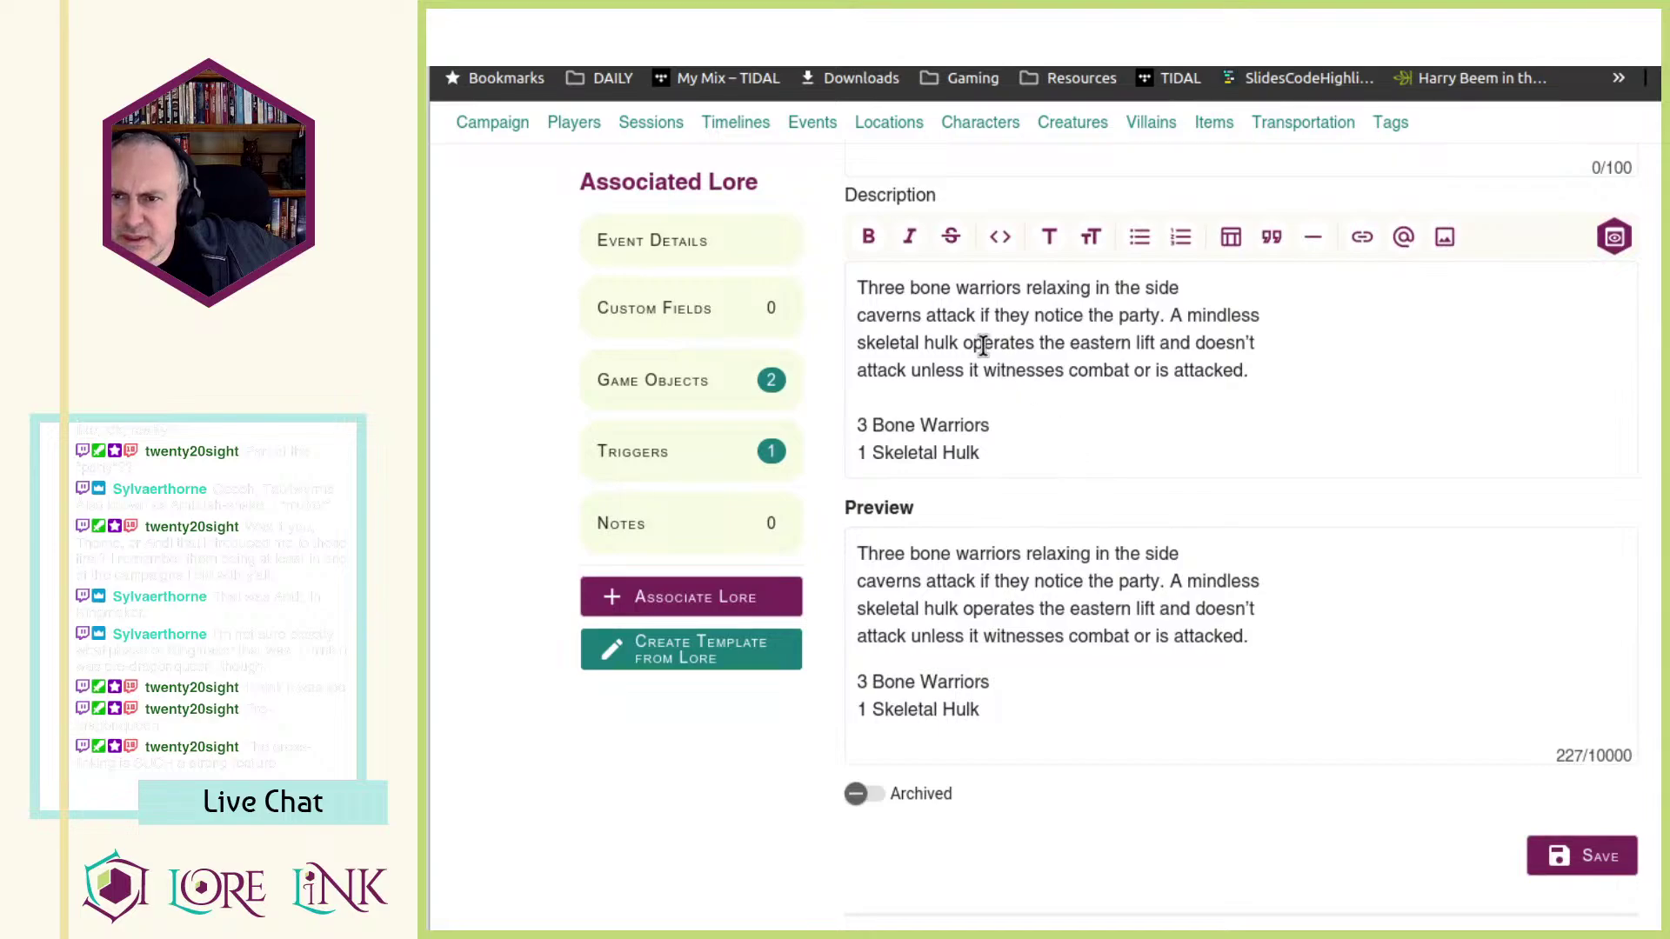
scroll(976, 531, down, 6)
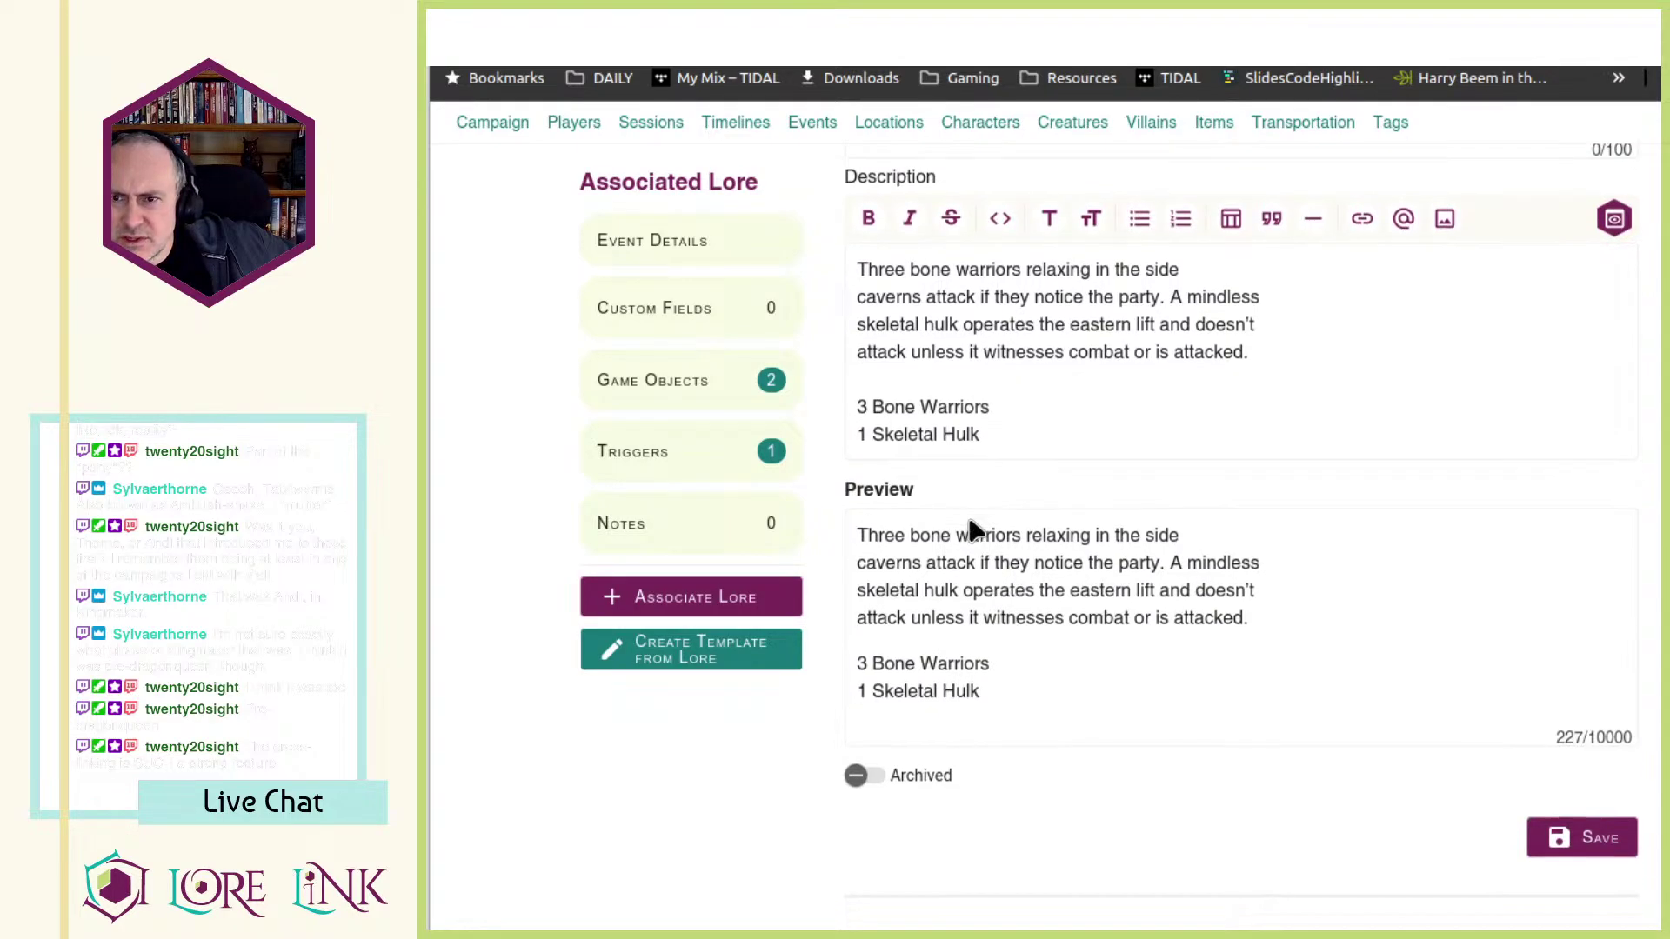
scroll(969, 520, down, 5)
scroll(970, 520, up, 10)
scroll(969, 520, down, 10)
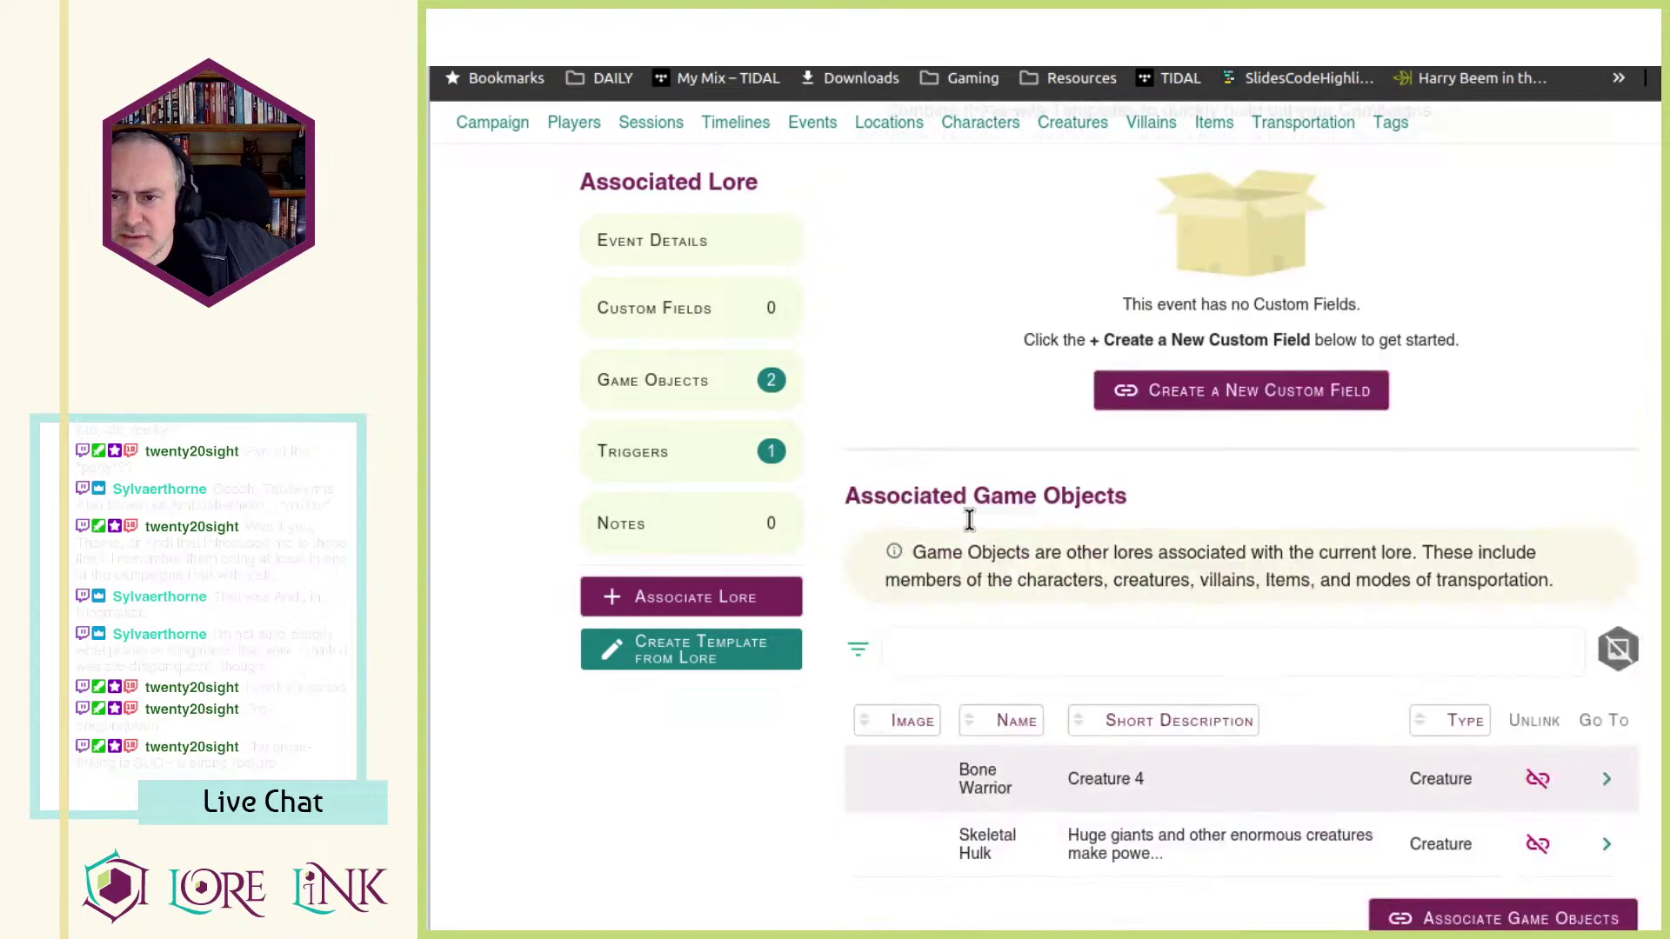
scroll(970, 522, down, 5)
scroll(971, 521, up, 15)
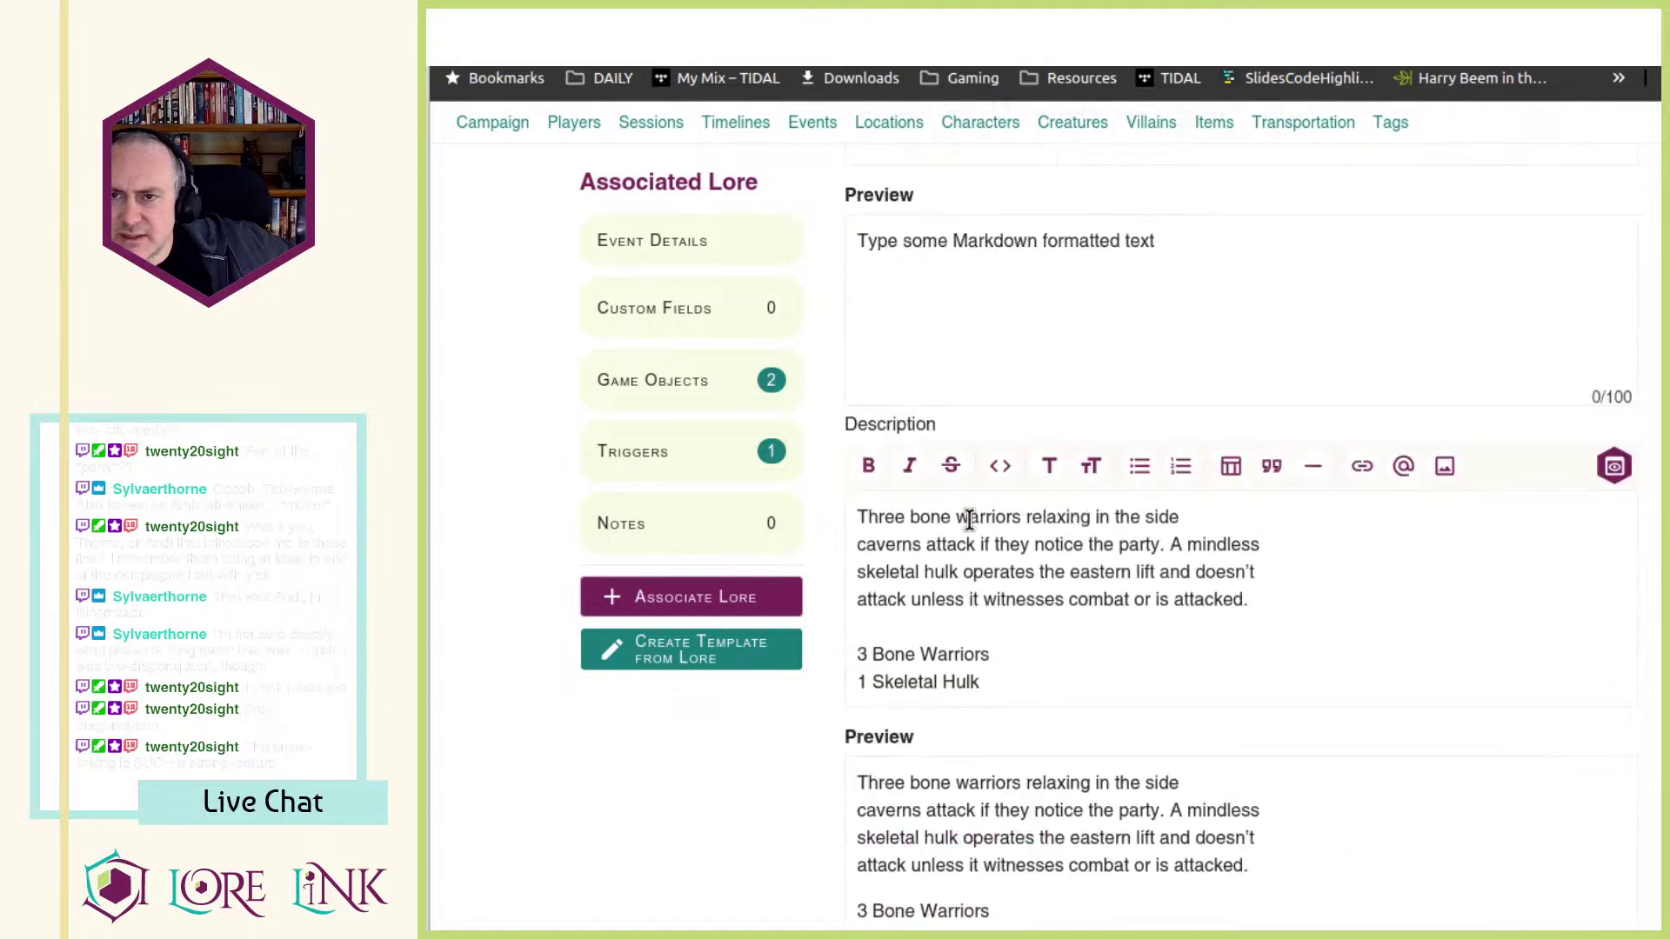
scroll(970, 520, down, 4)
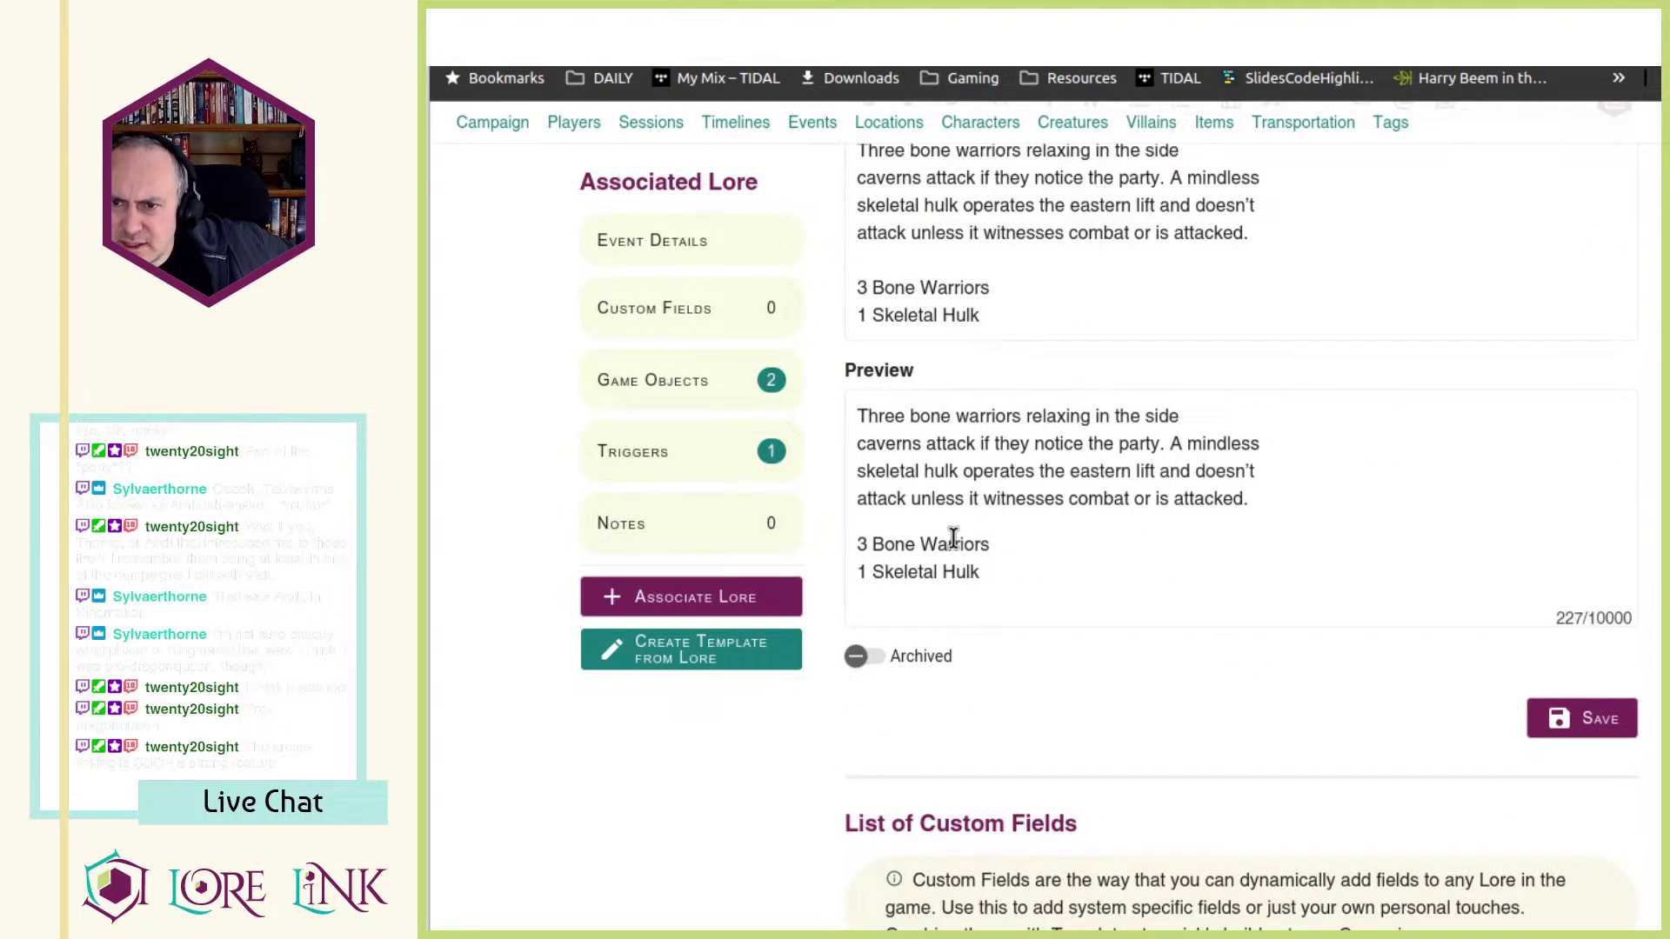
- Open the Bone Warrior and Skeletal Hulk creatures from the event's associated game objects and examine their stat blocks
drag(874, 547, 989, 547)
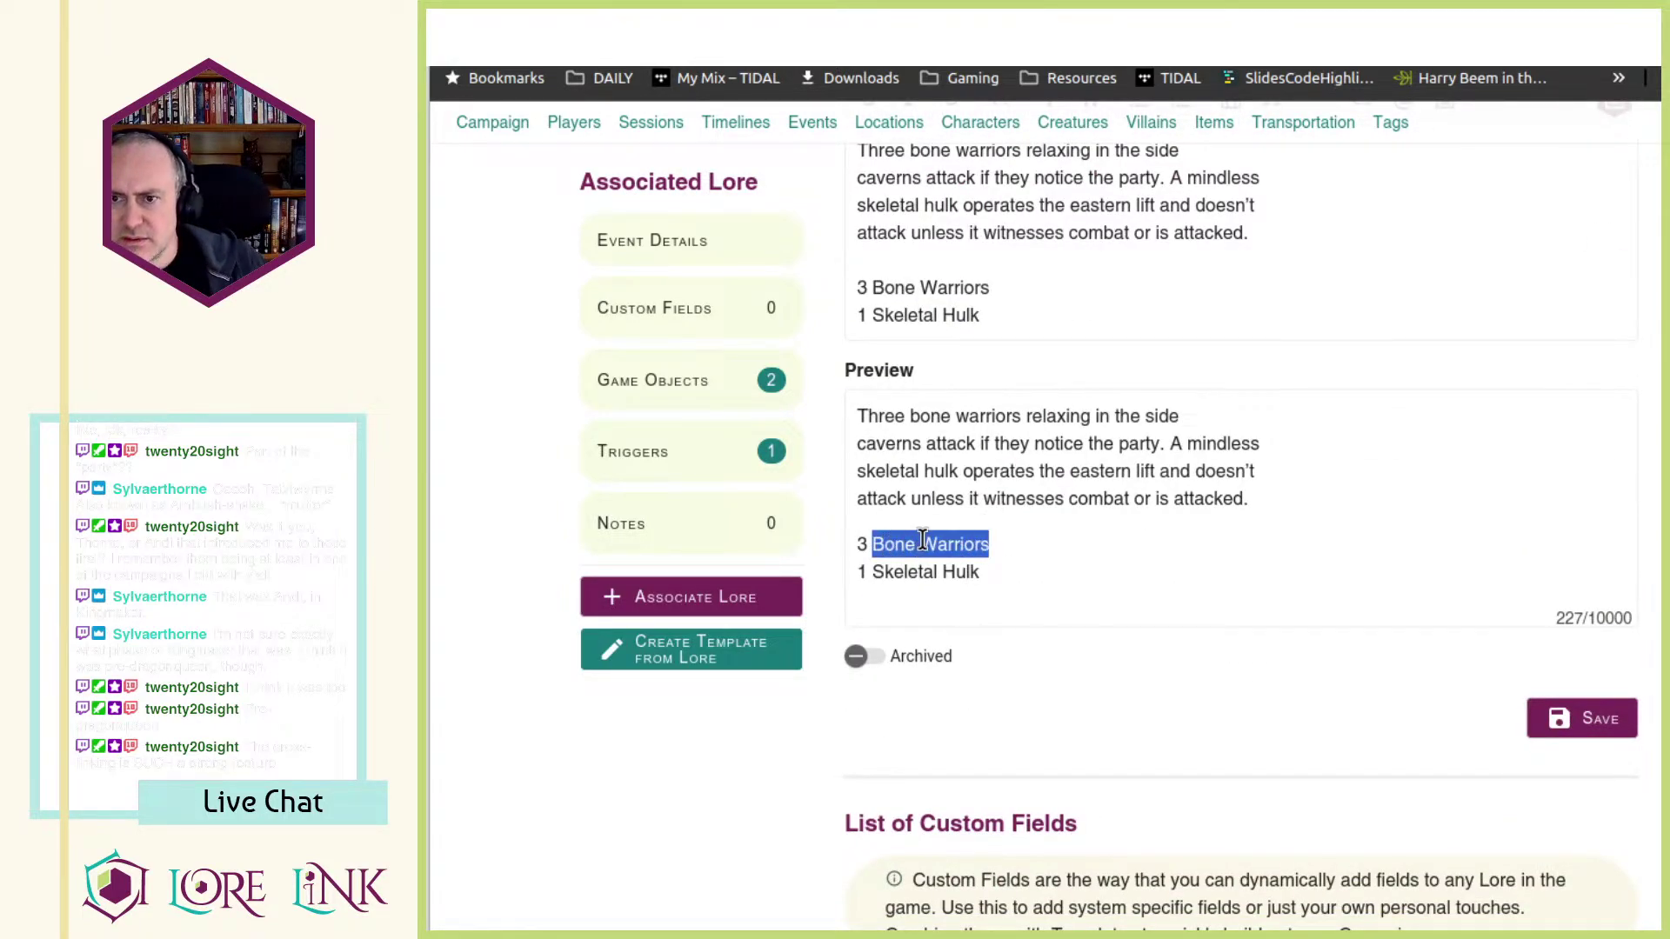
scroll(1100, 620, down, 6)
scroll(1427, 783, down, 2)
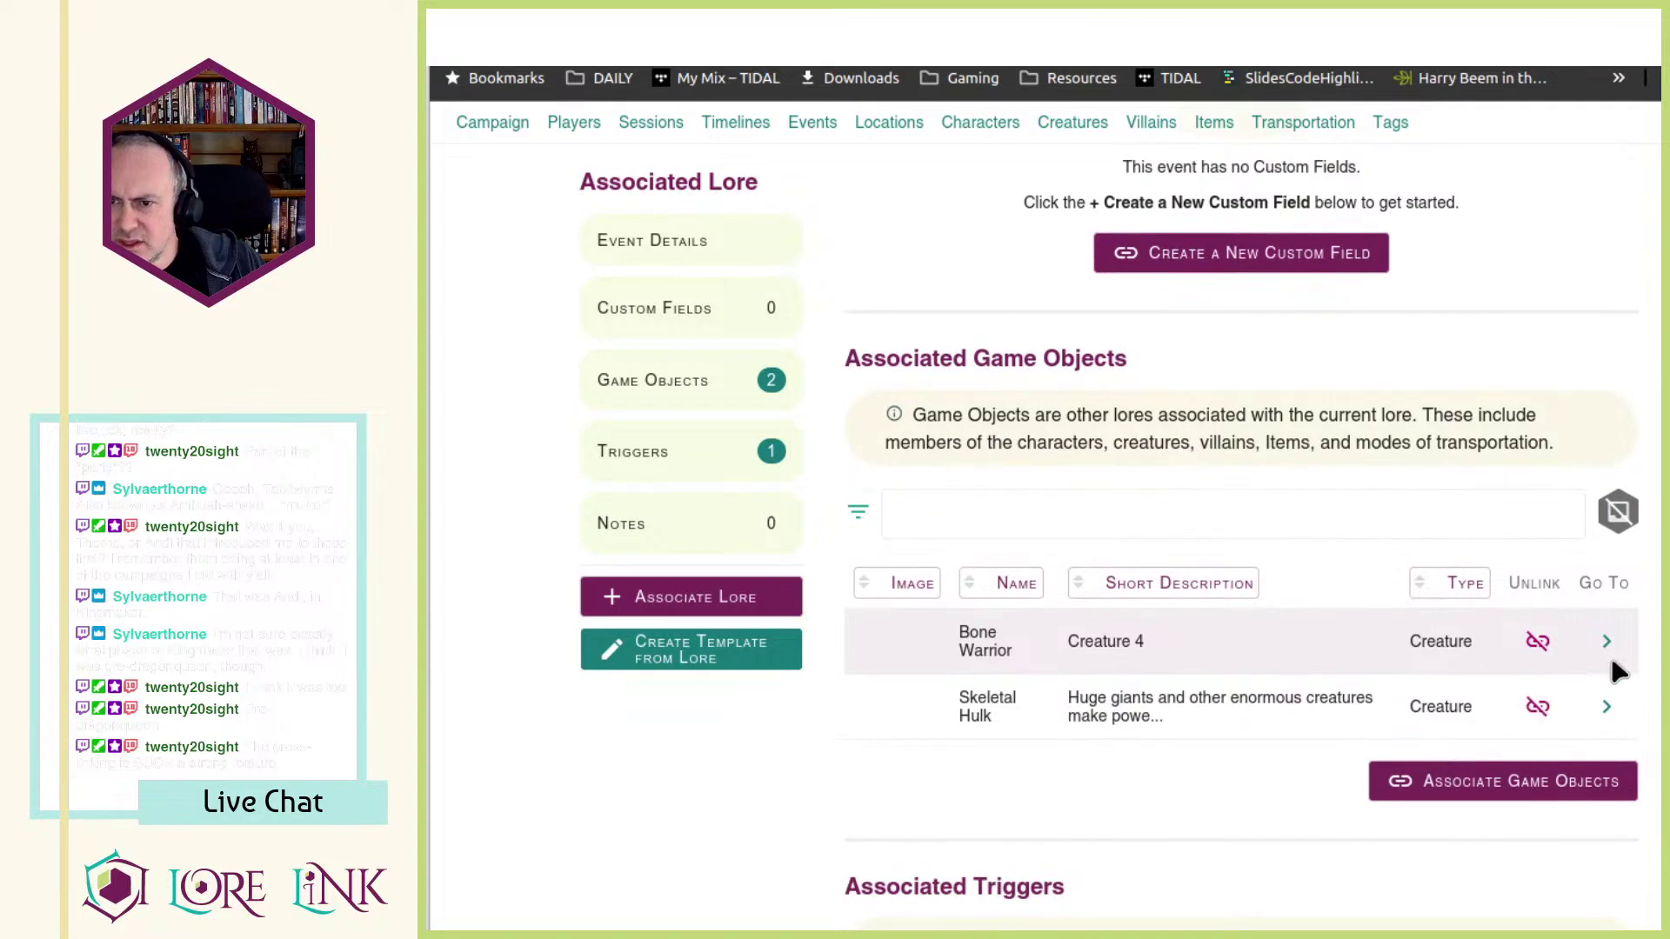
click(1605, 713)
scroll(994, 565, down, 10)
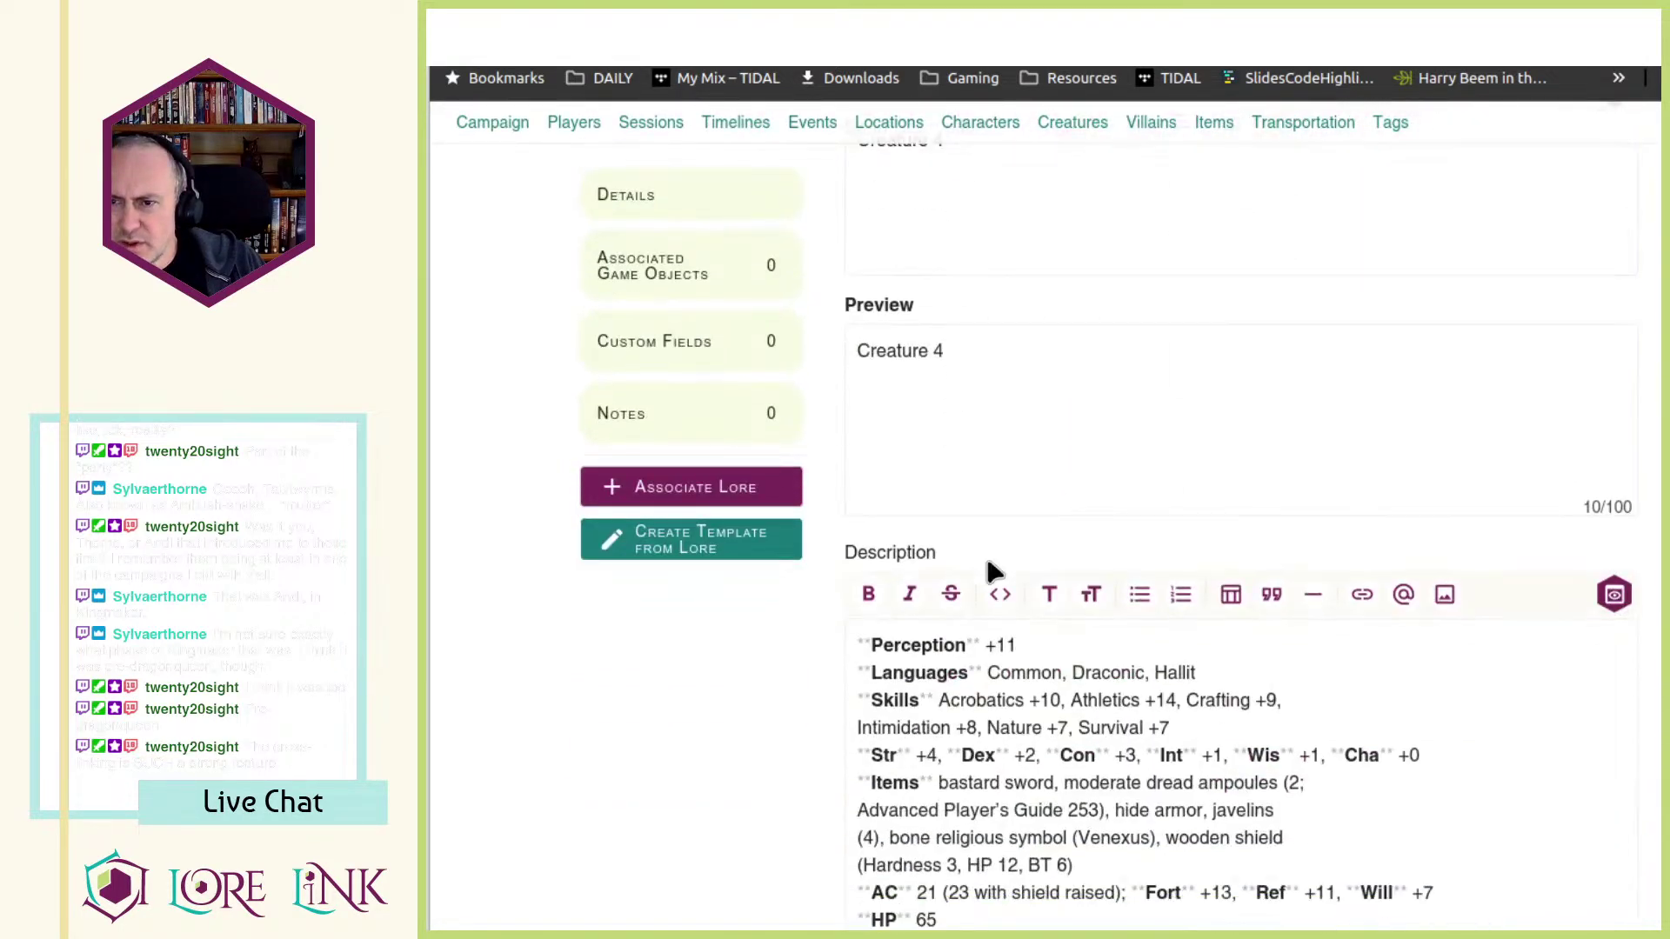
key(alt+Left)
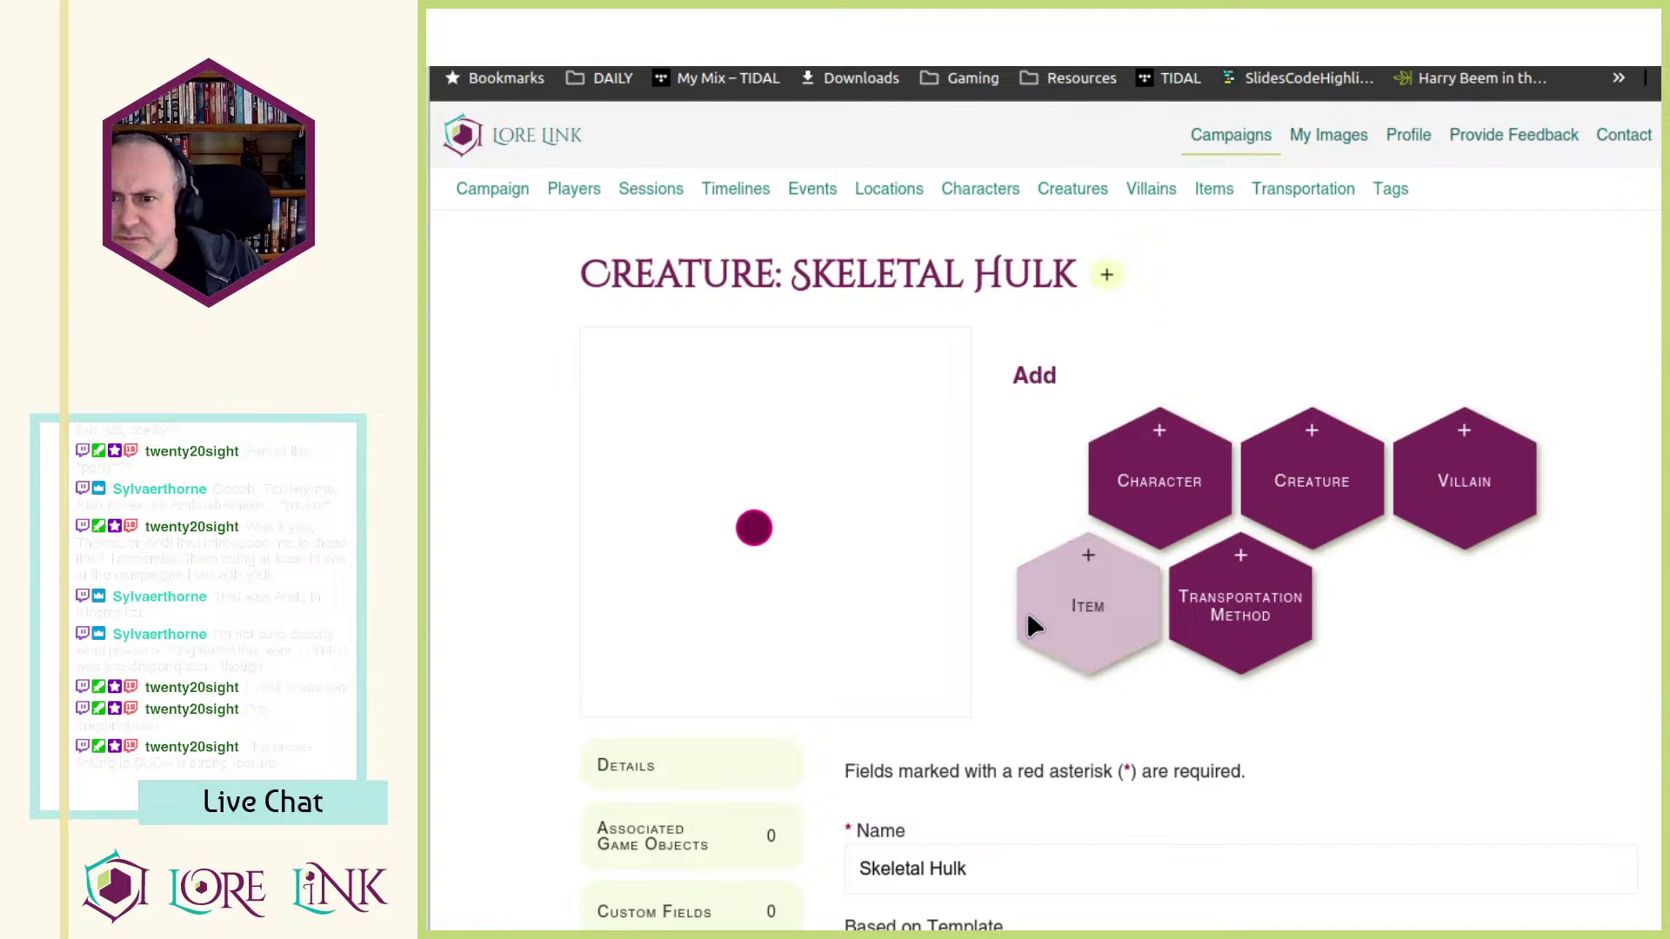
scroll(1031, 625, down, 15)
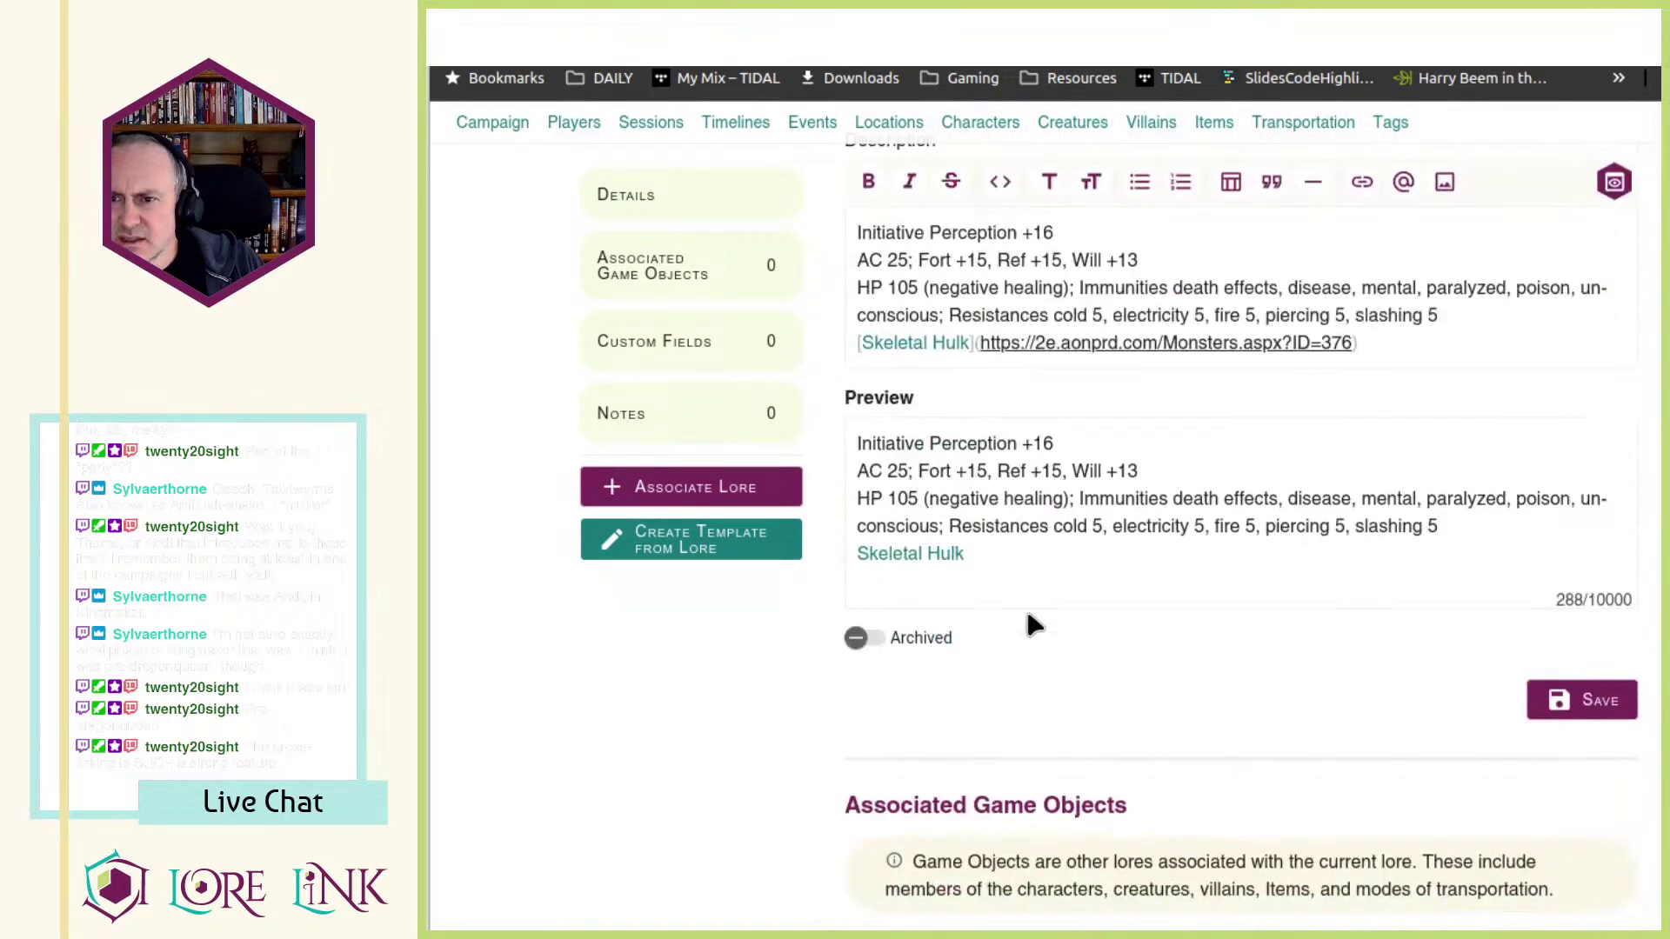
- Check the Skeletal Hulk's level on the Archives of Nethys page linked in its description
scroll(1027, 615, up, 12)
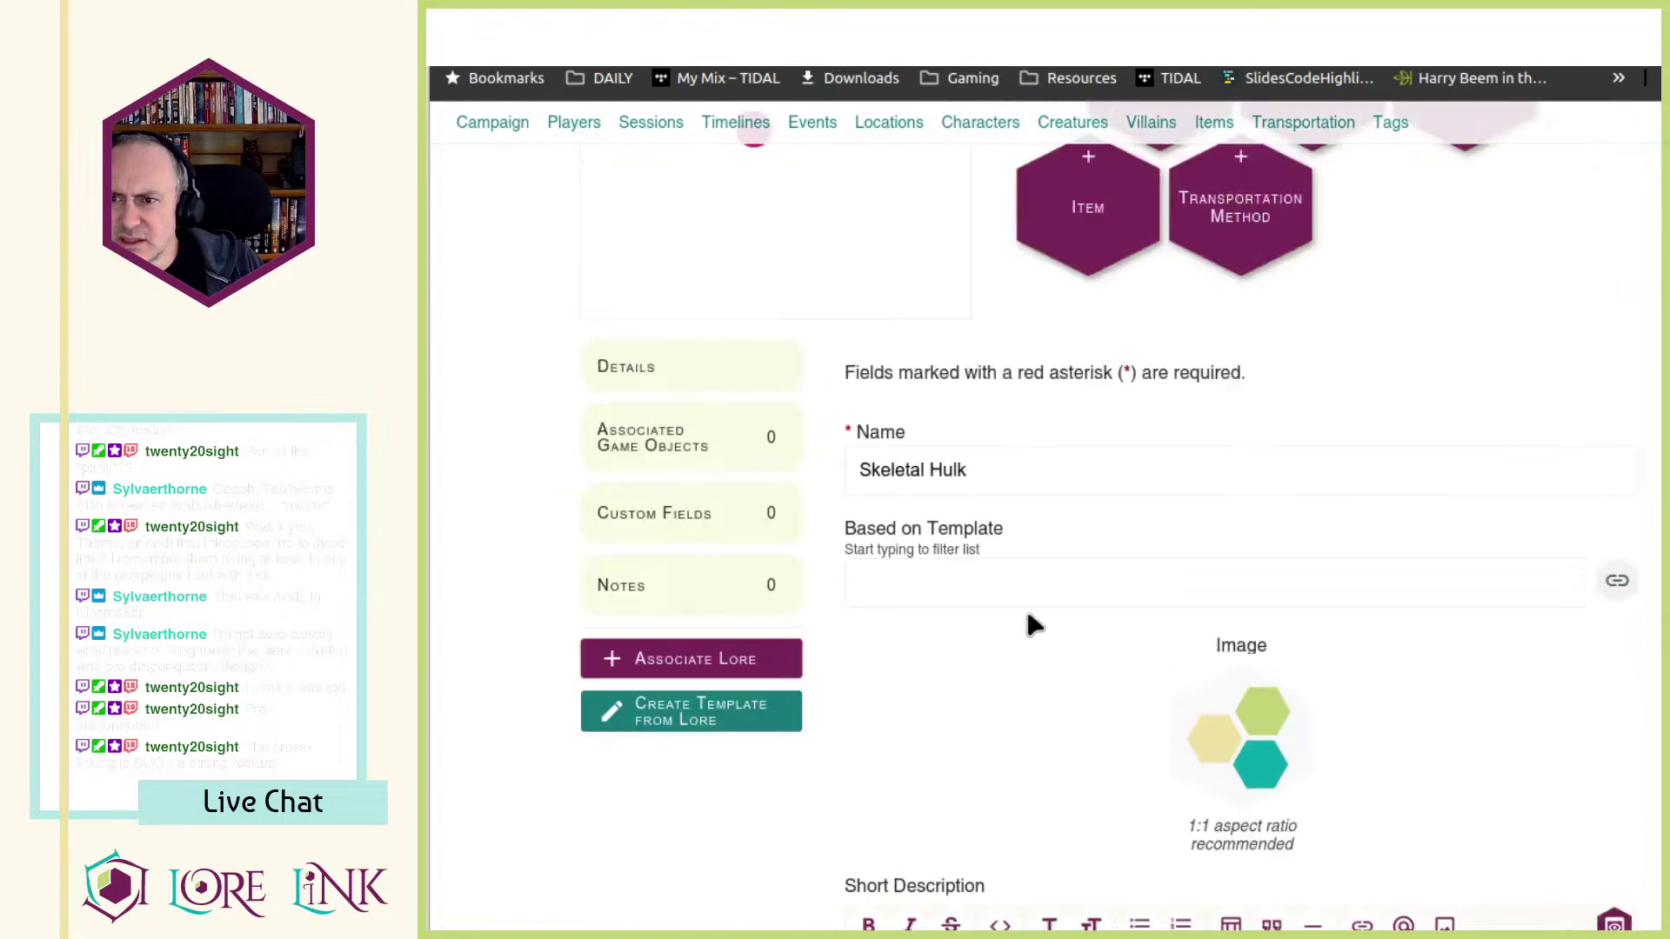
scroll(1027, 613, down, 10)
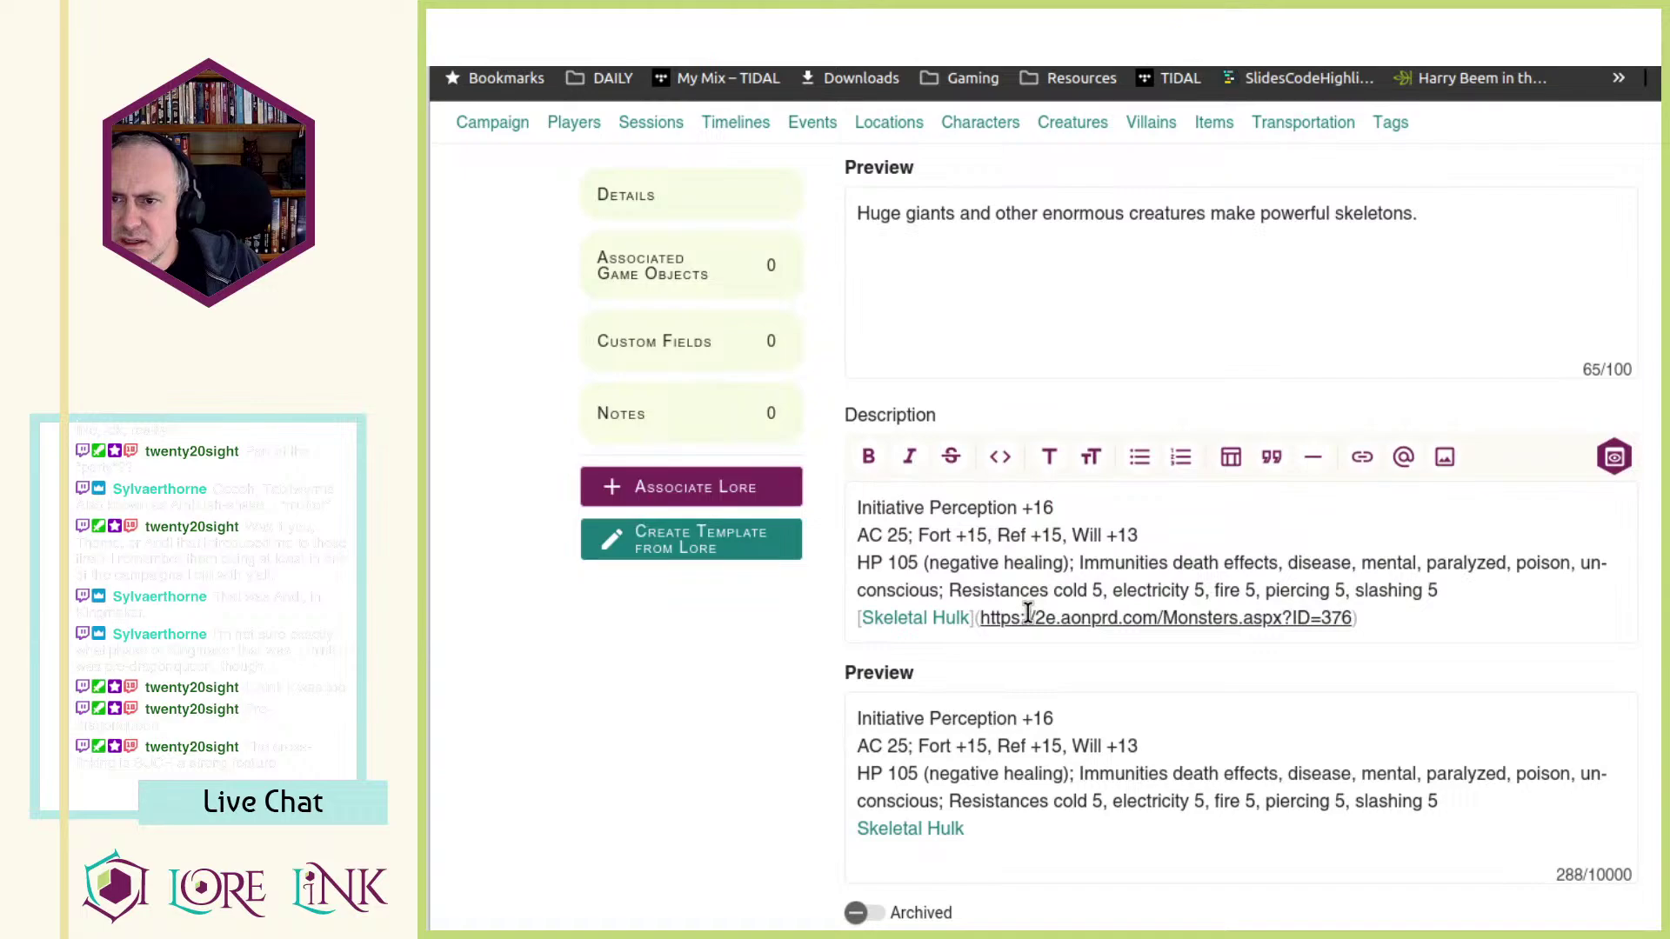
click(1101, 614)
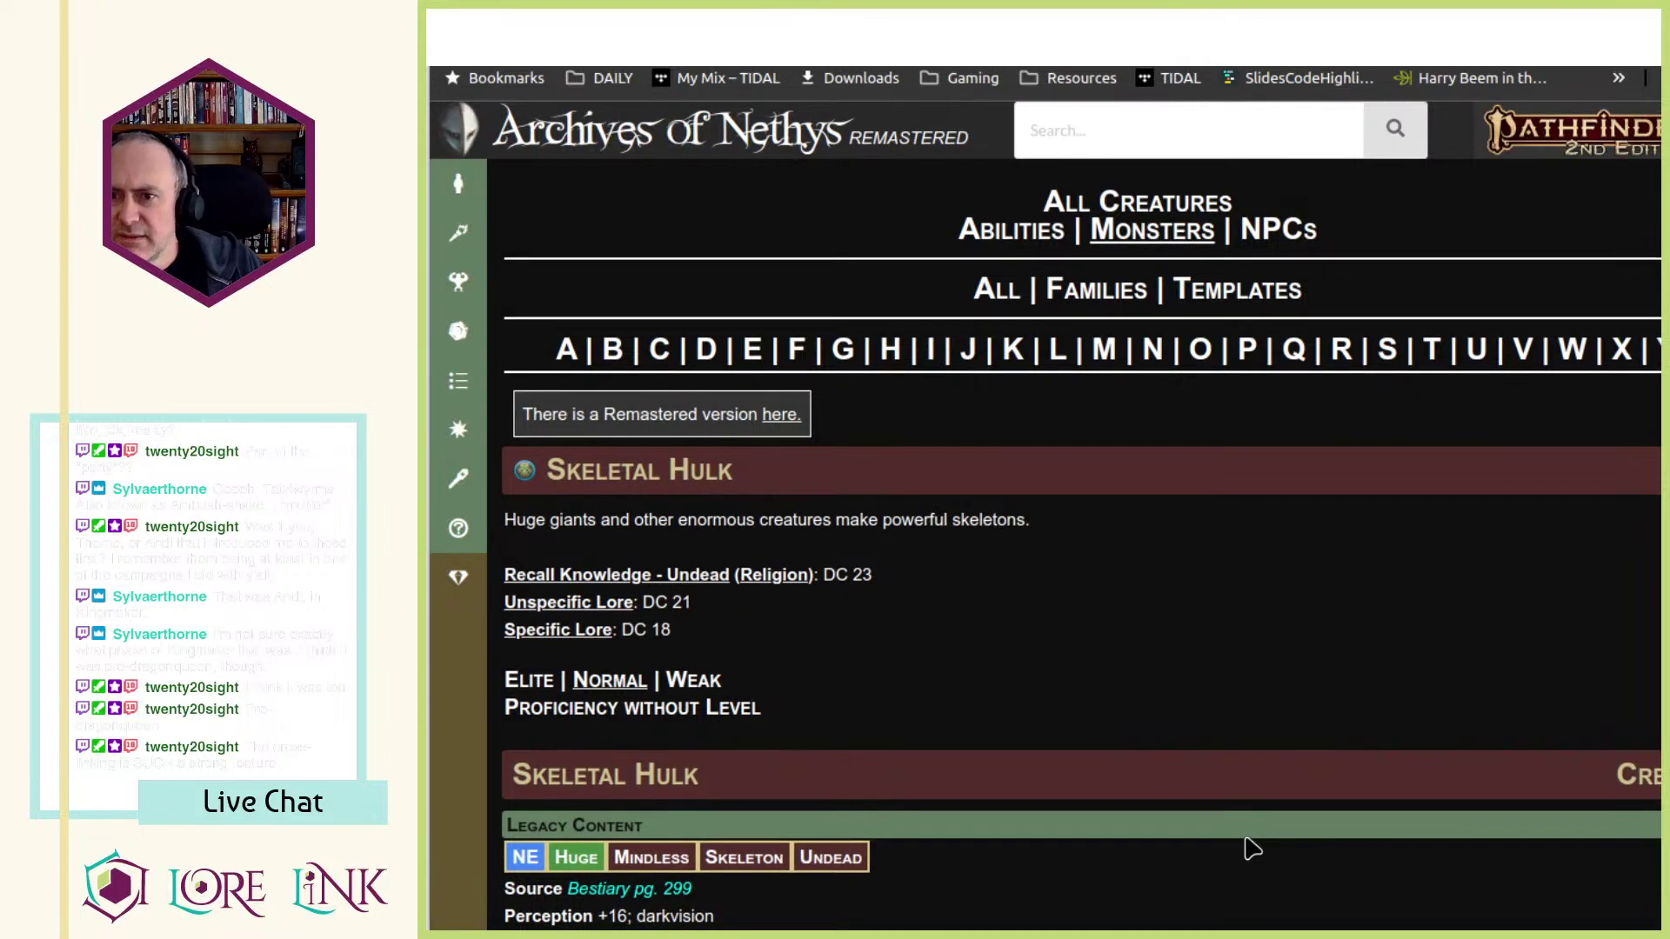
key(ctrl+w)
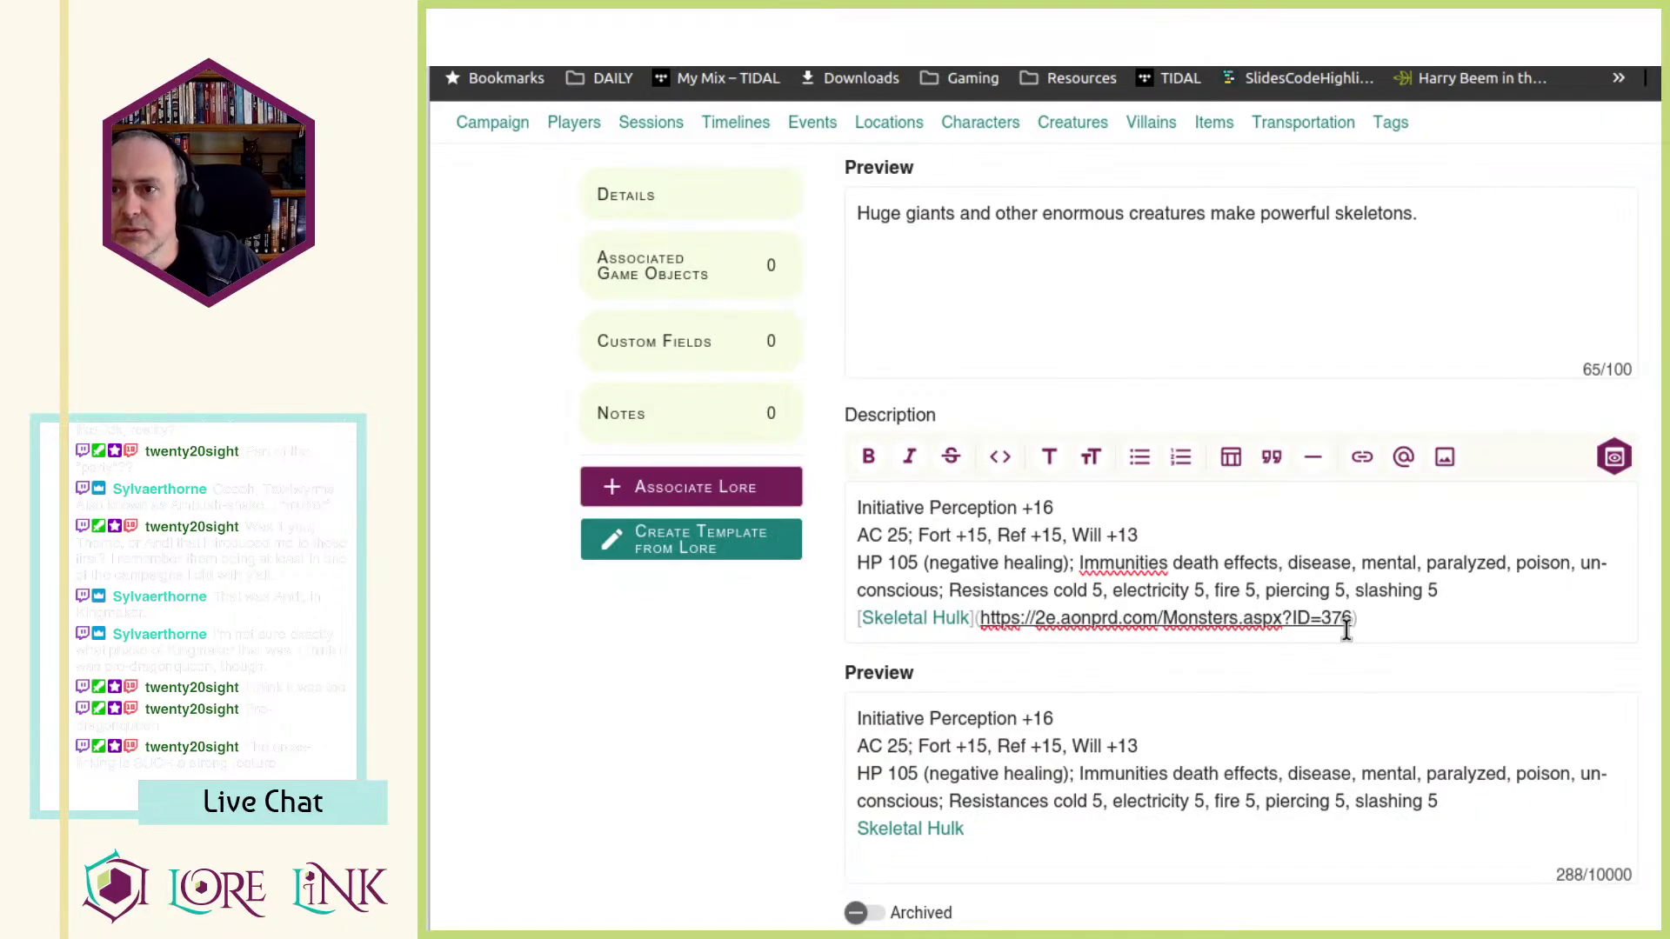
- Rename the Skeletal Hulk creature as Skeletal Hulk (Creature 7)
scroll(1061, 556, up, 5)
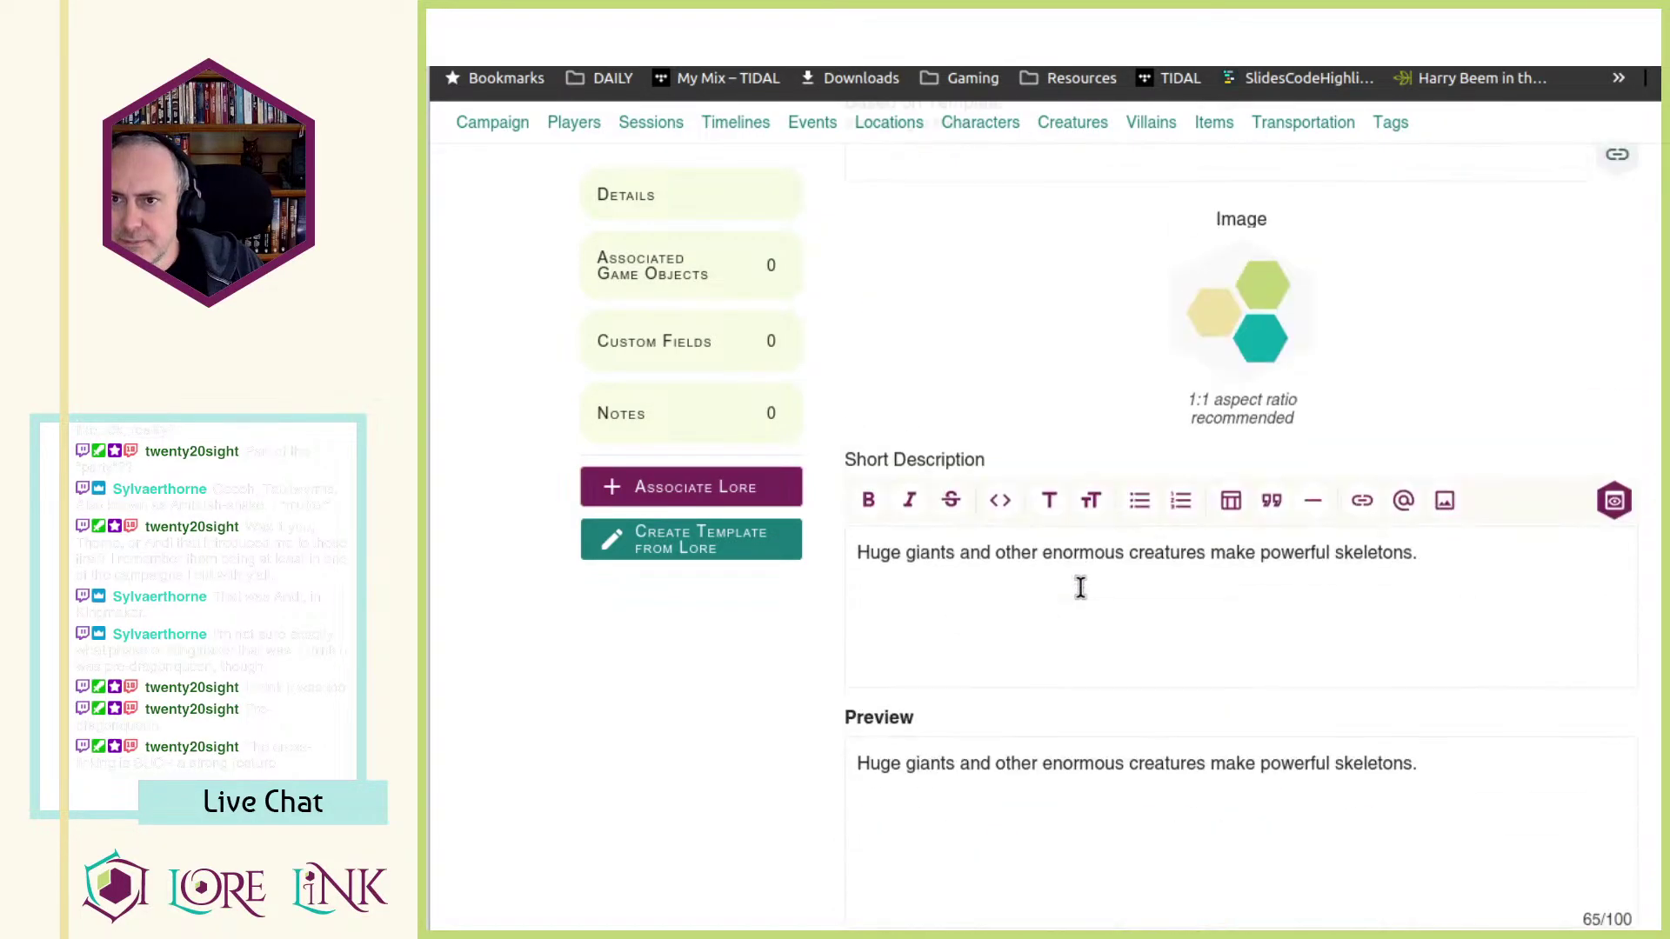
scroll(1146, 632, up, 4)
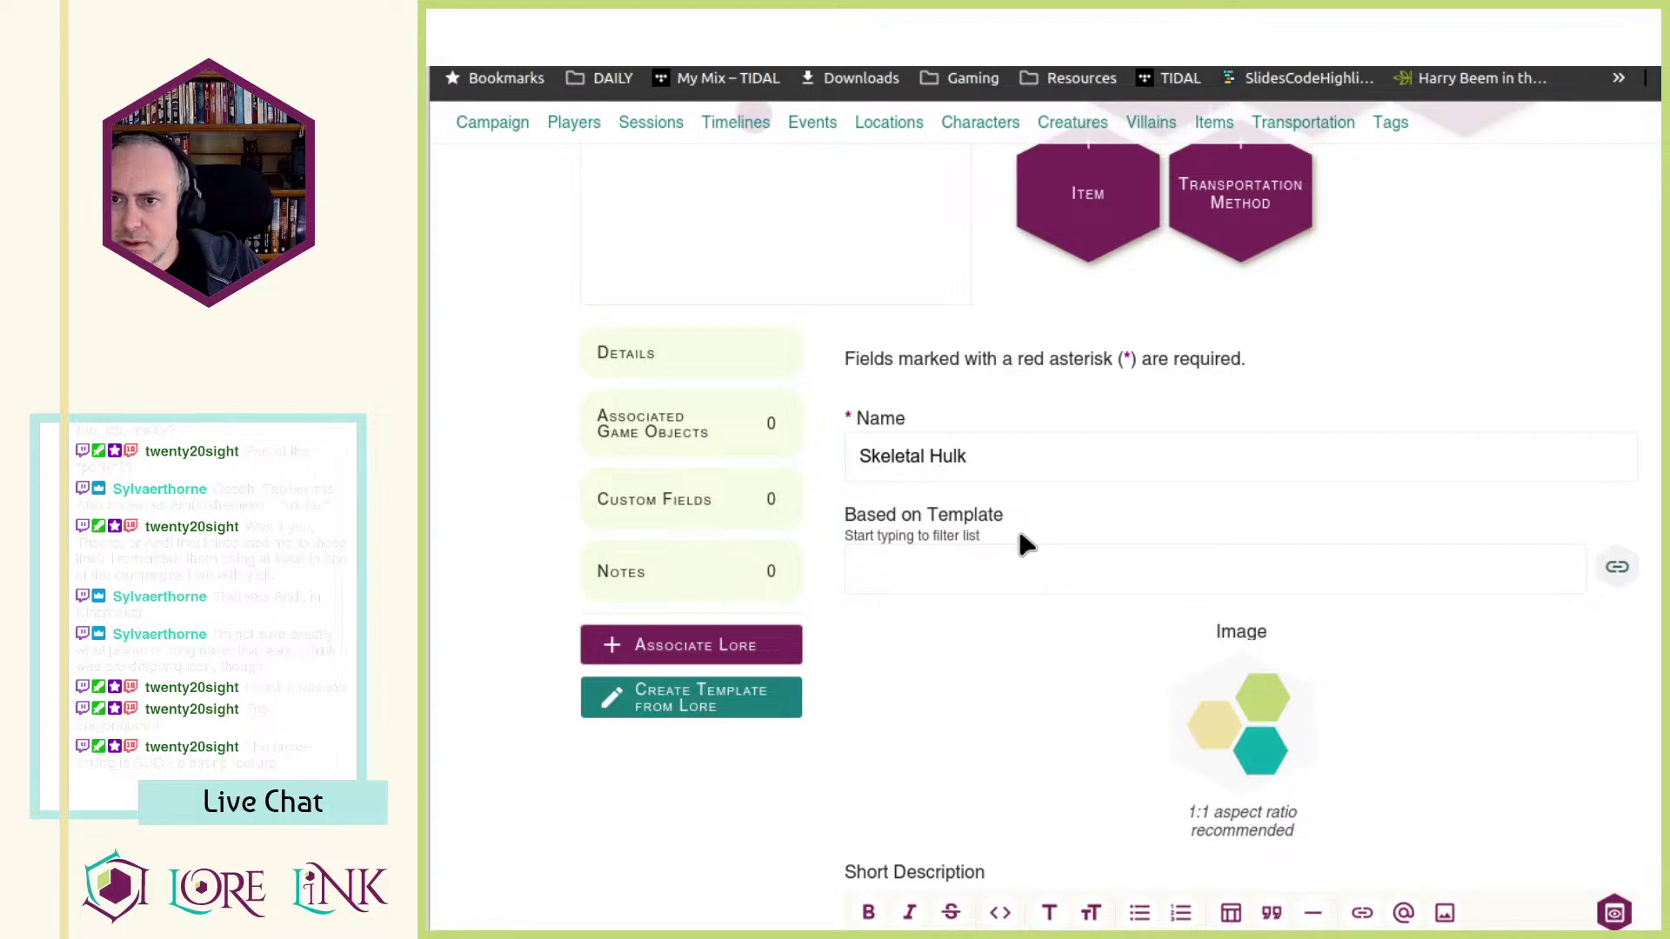
click(1052, 452)
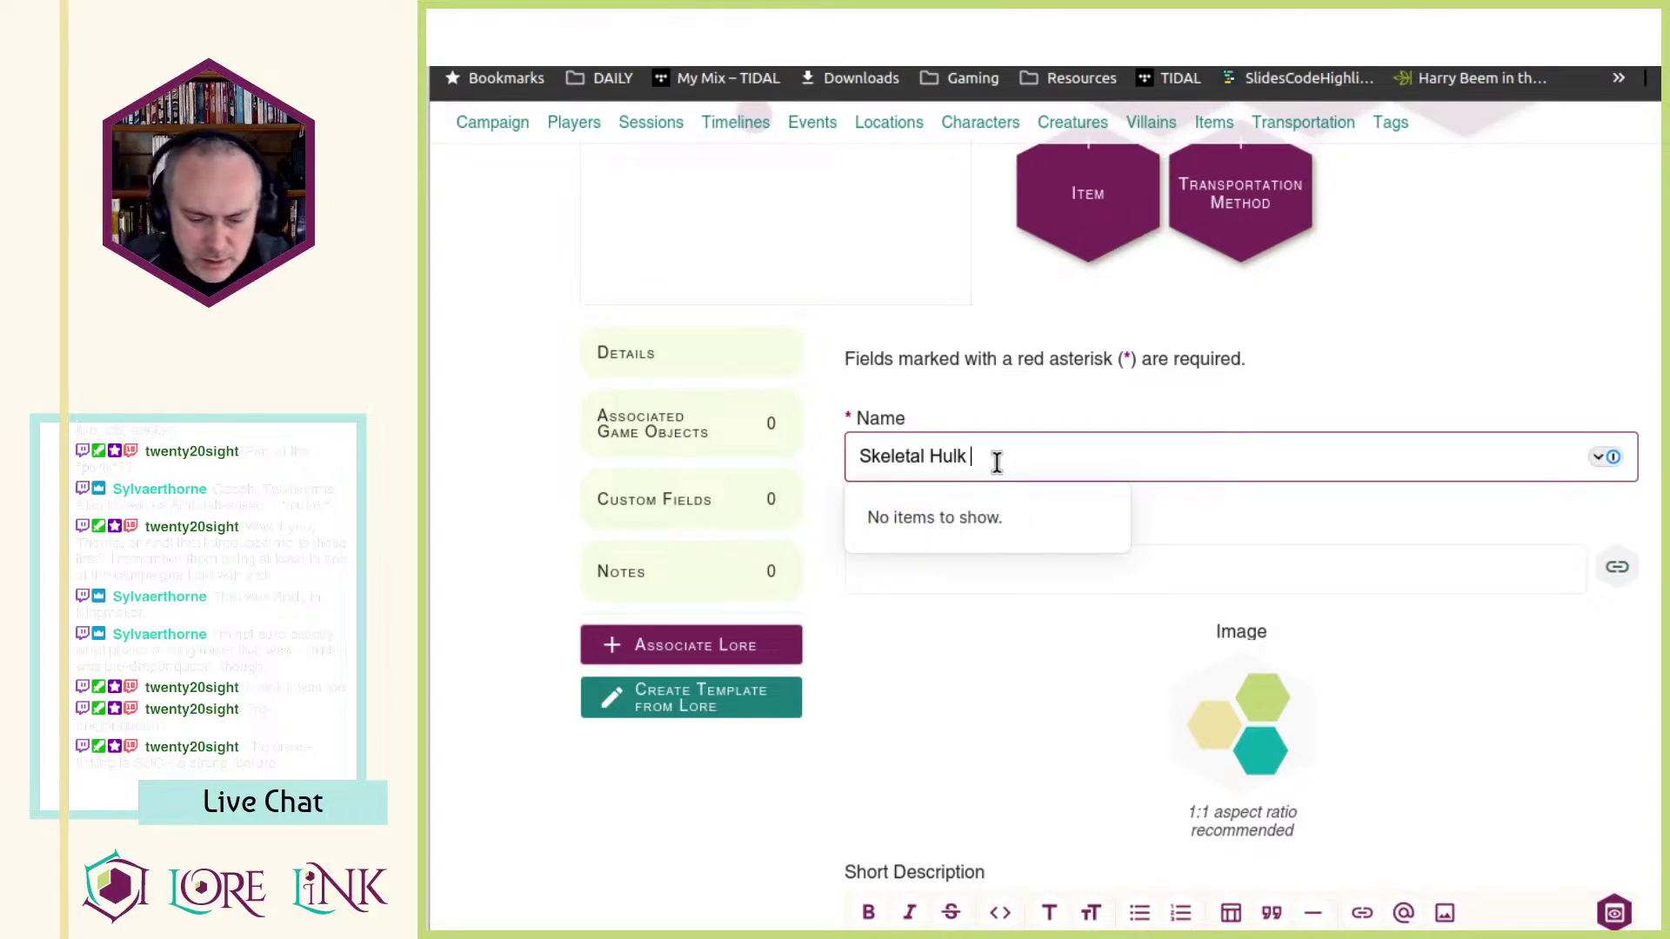
text((Creature 7))
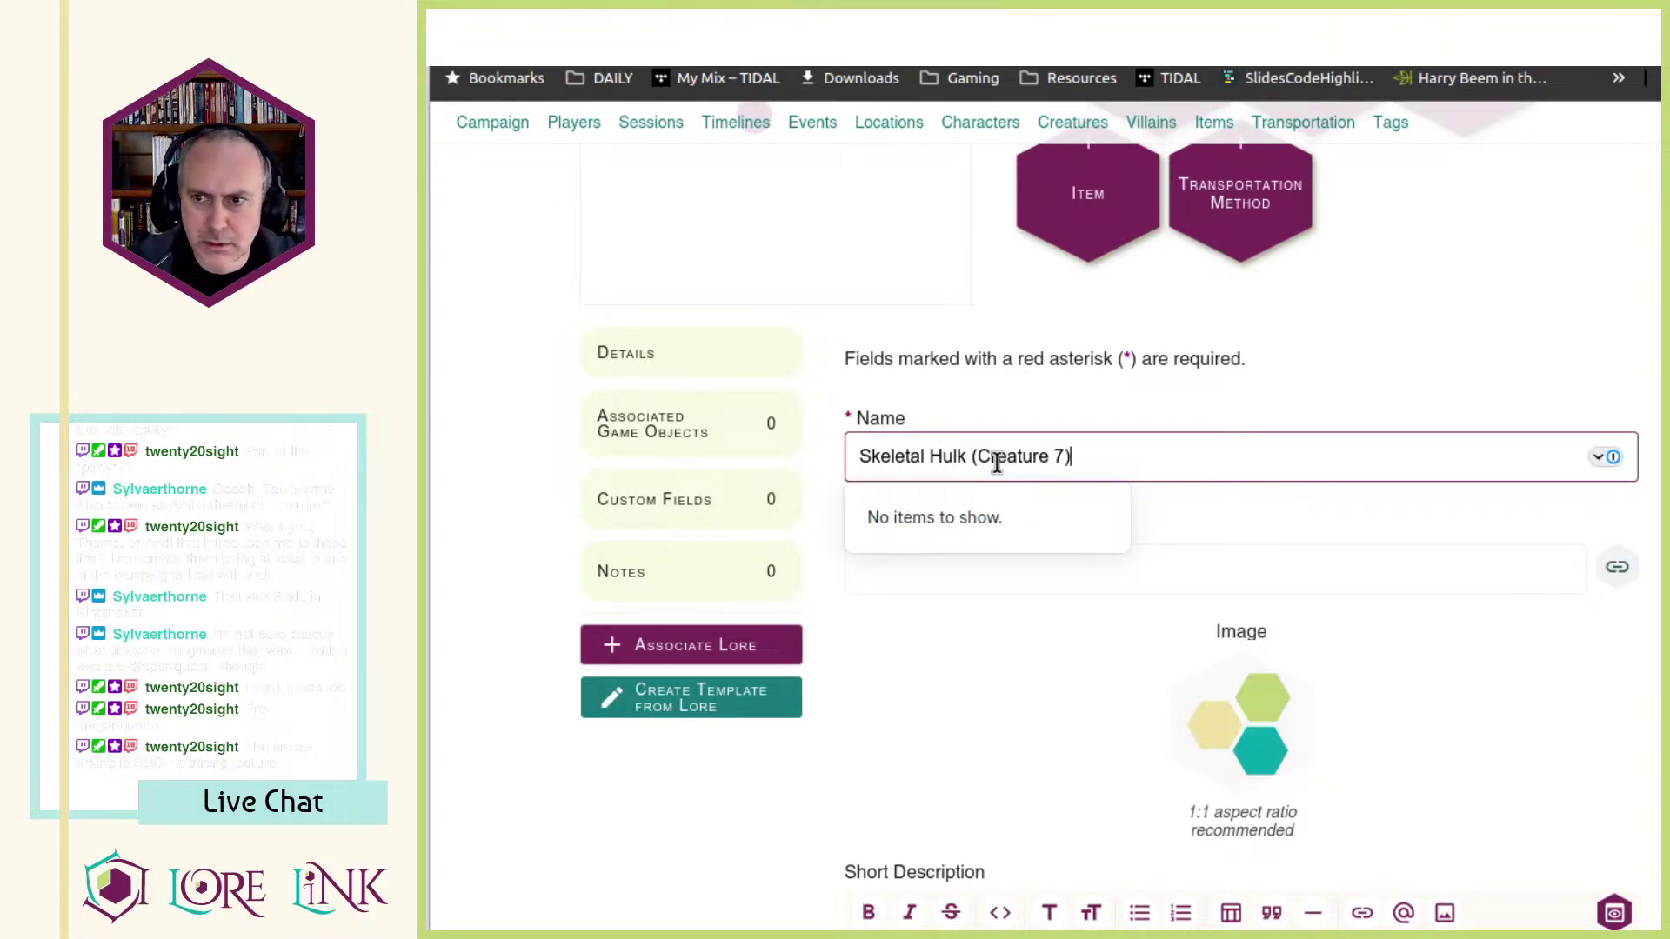
key(Tab)
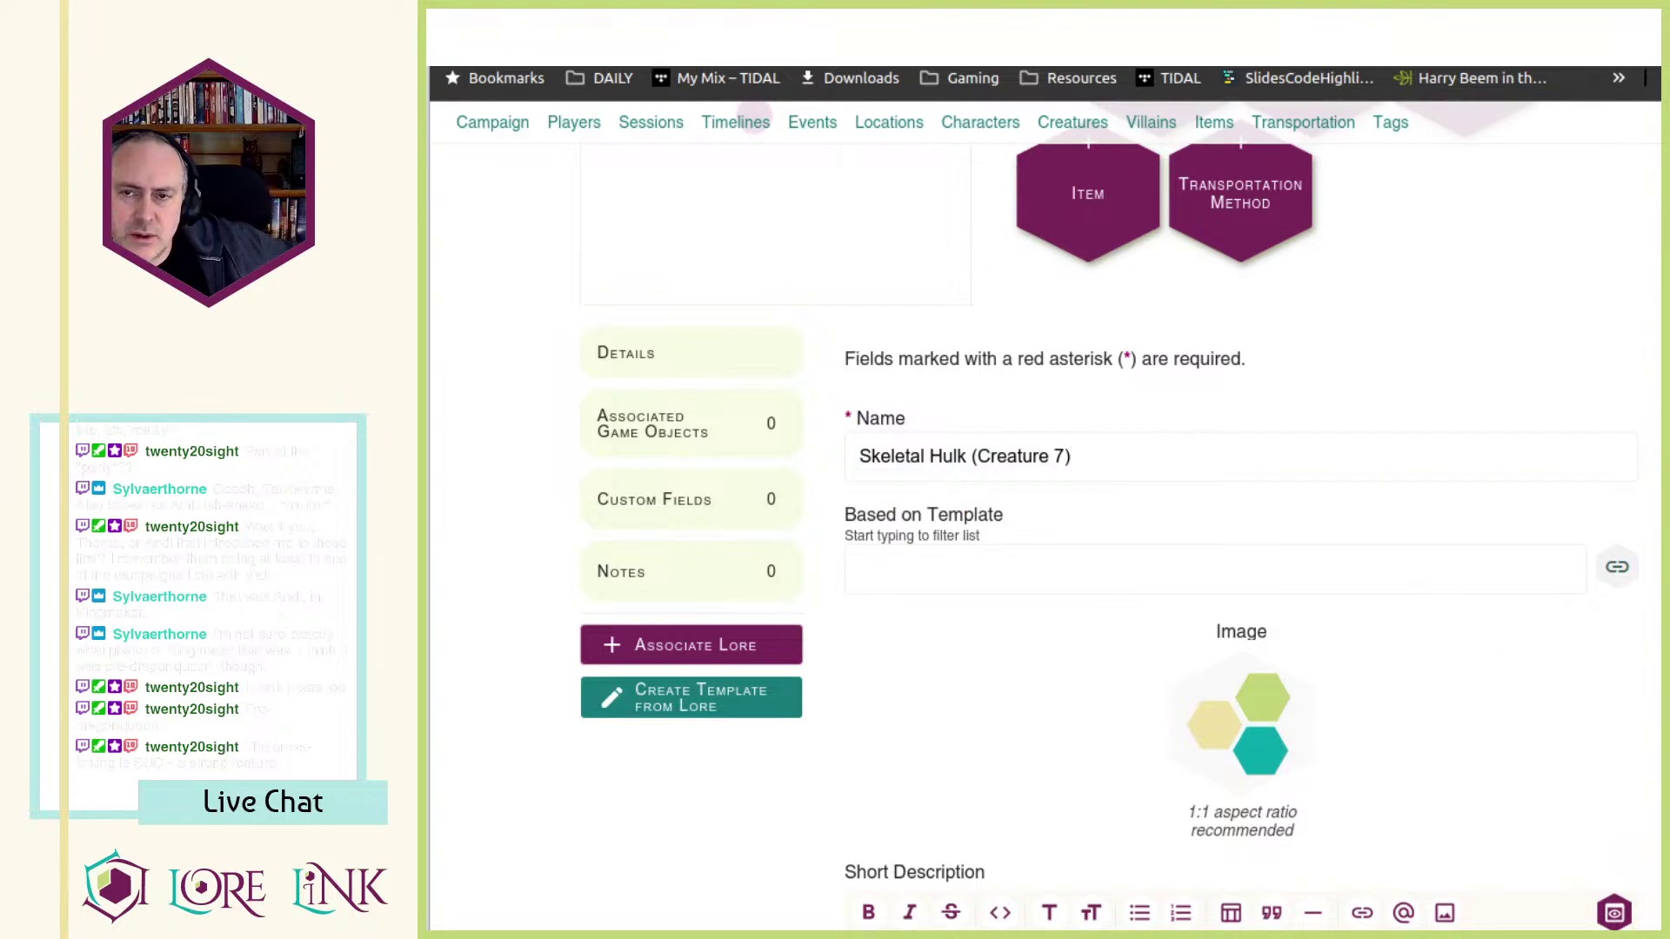
- Open the character Retkyl from the second page of the campaign's character list
key(alt+Left)
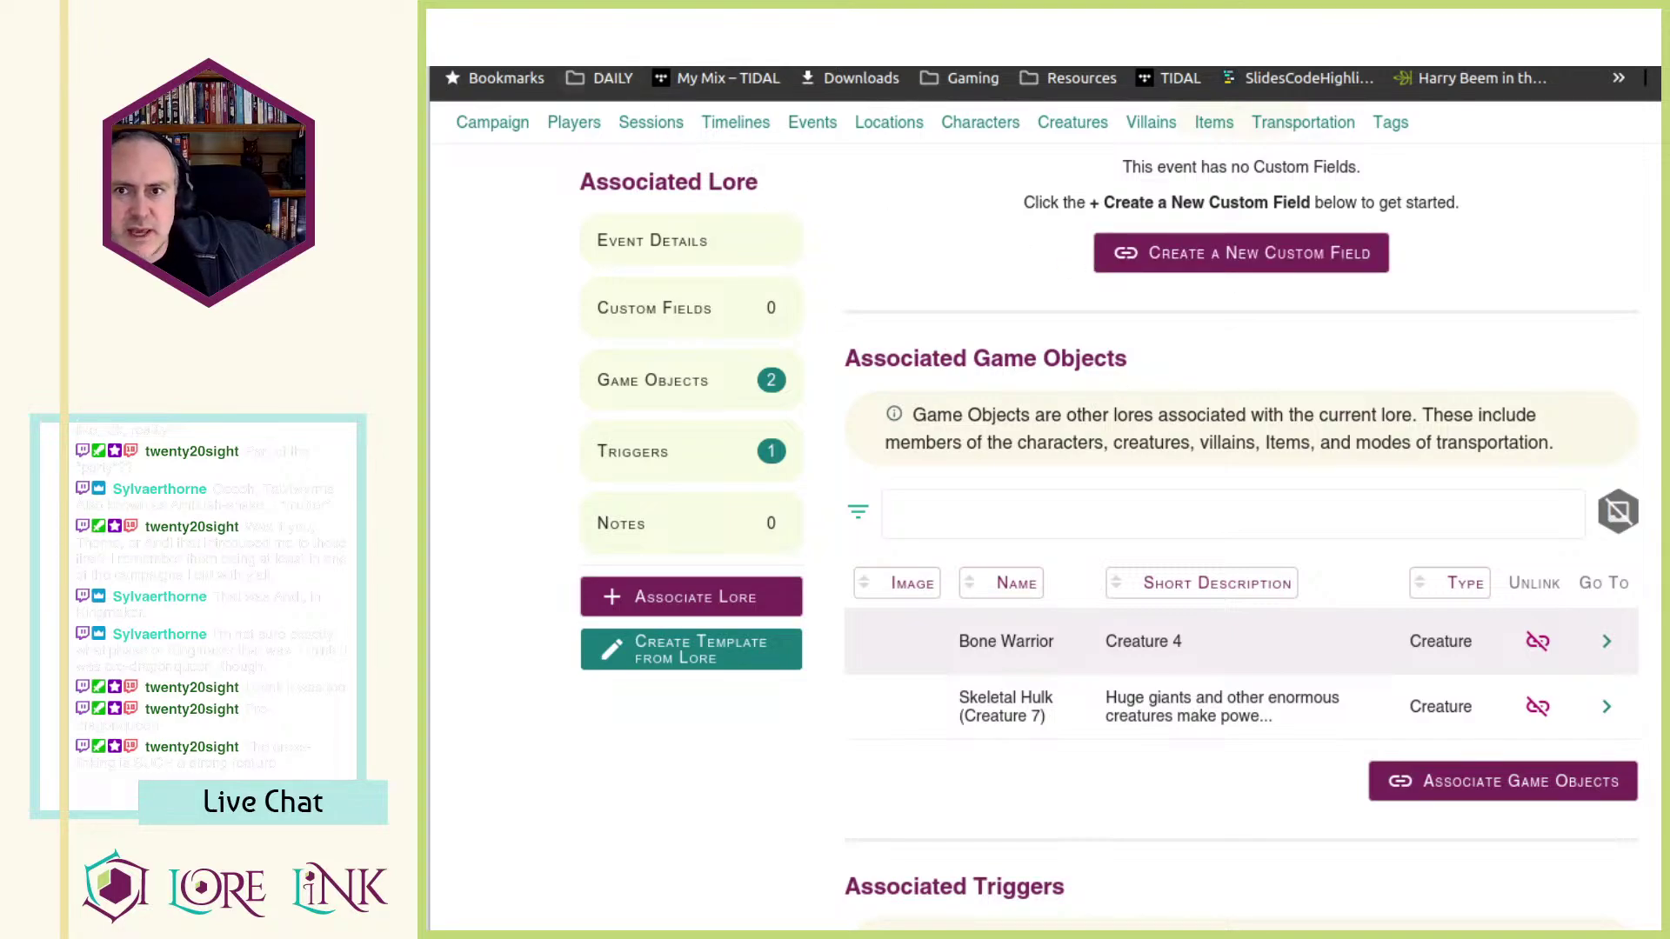
click(754, 528)
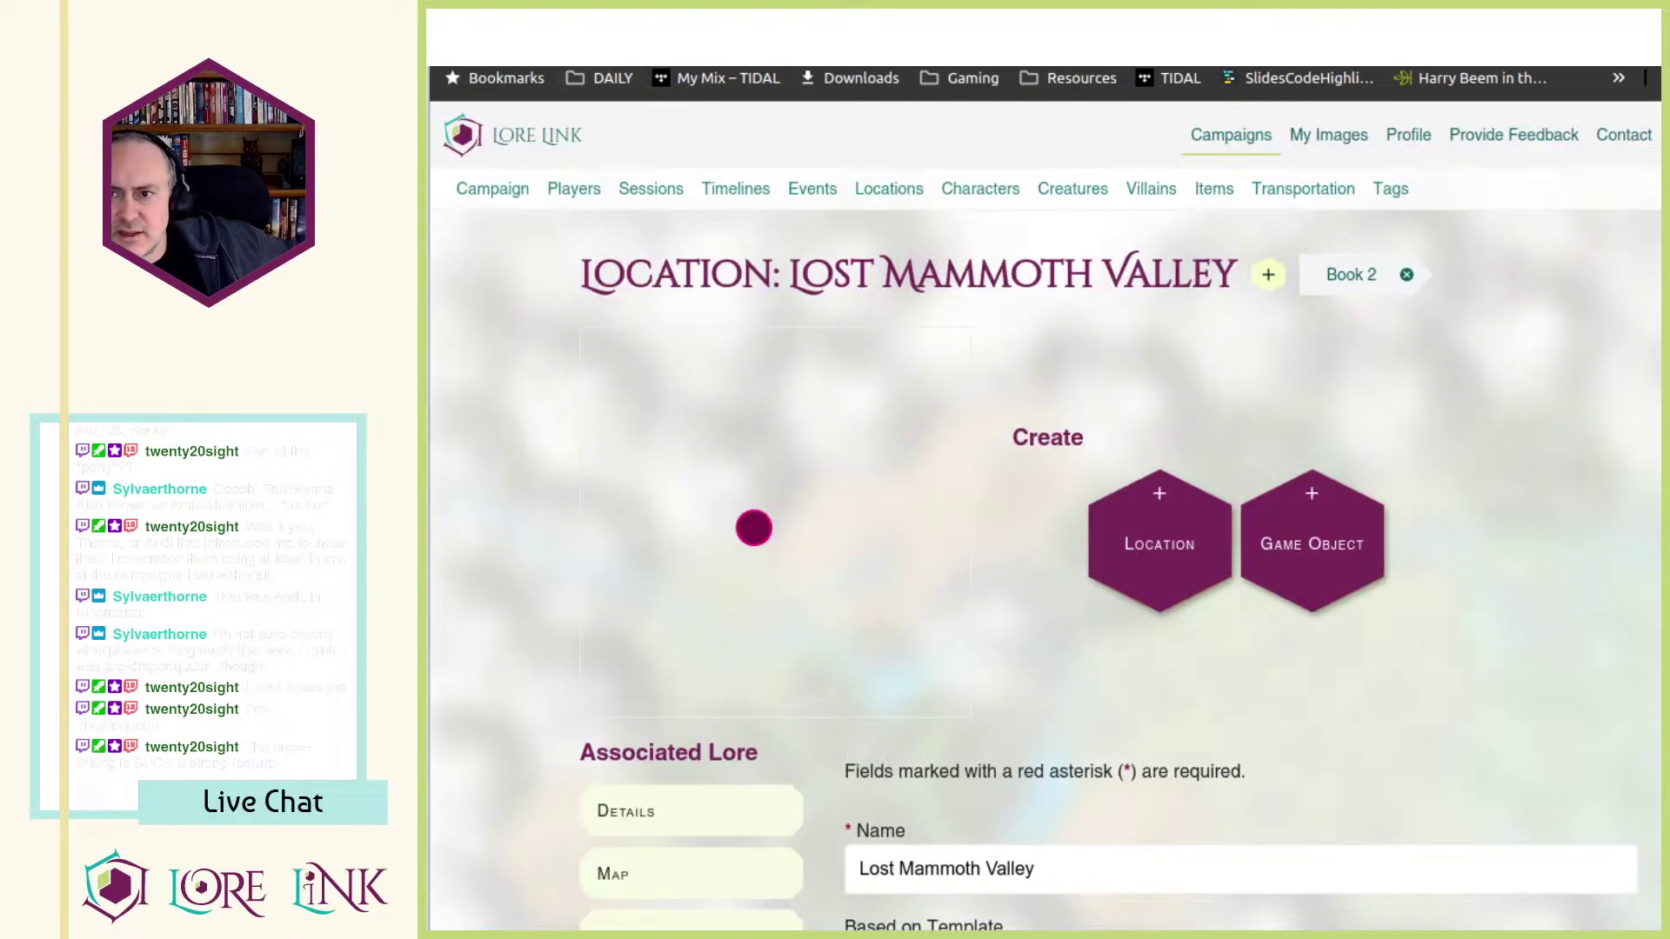
click(1062, 202)
click(1000, 191)
scroll(1061, 296, down, 3)
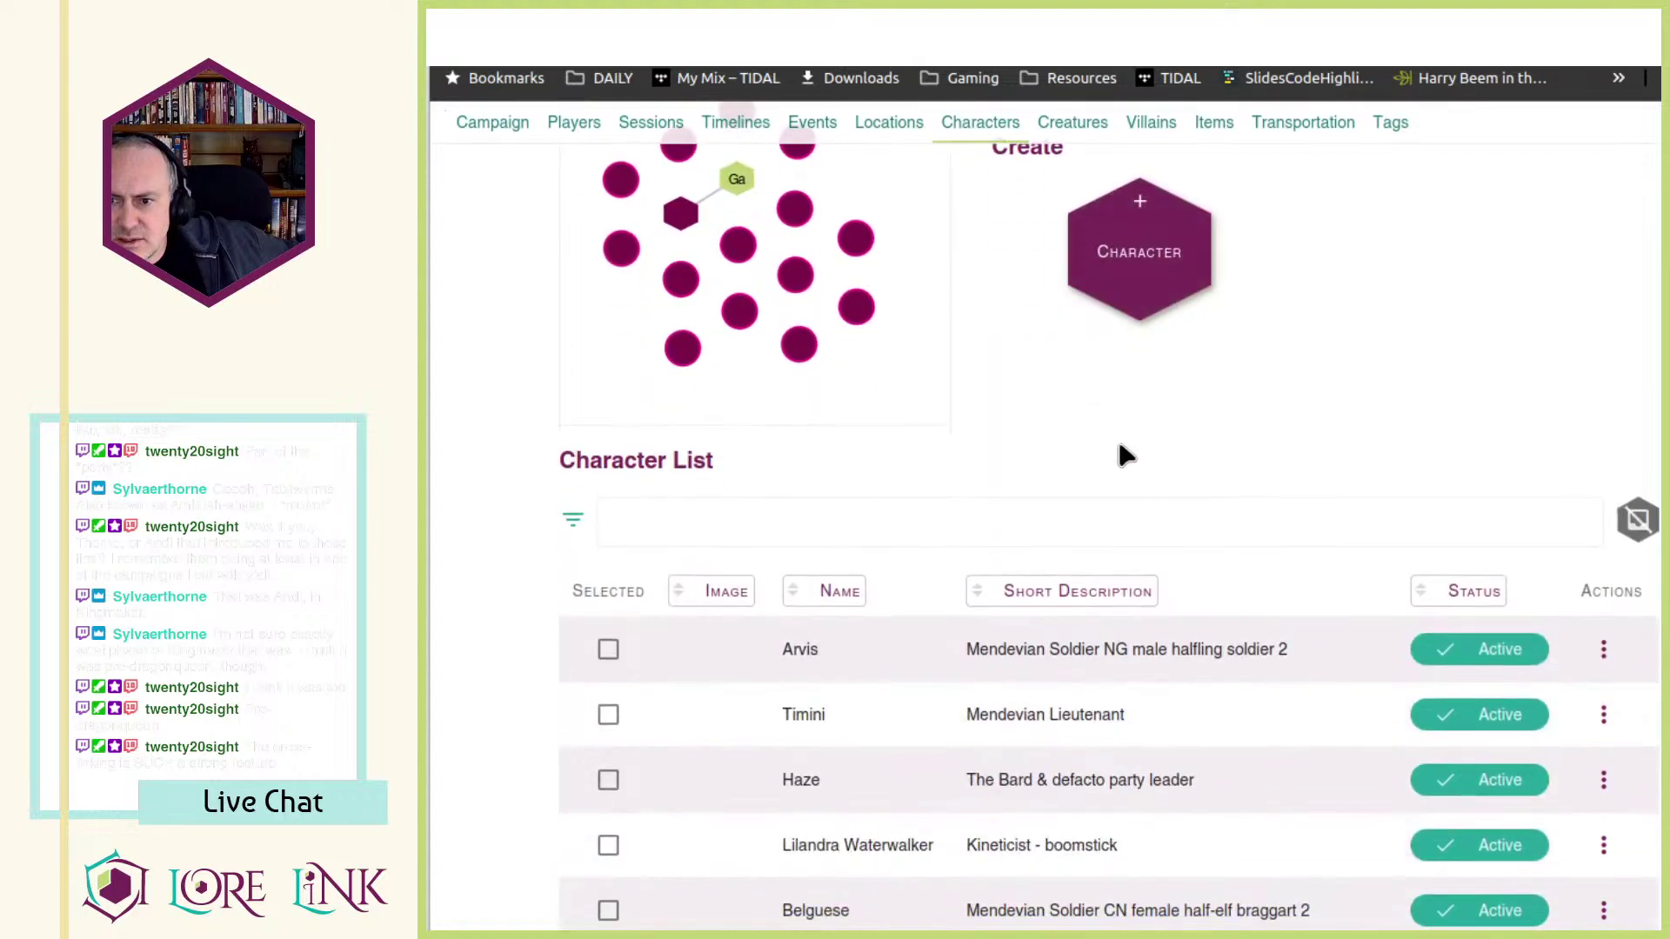
scroll(1235, 687, down, 3)
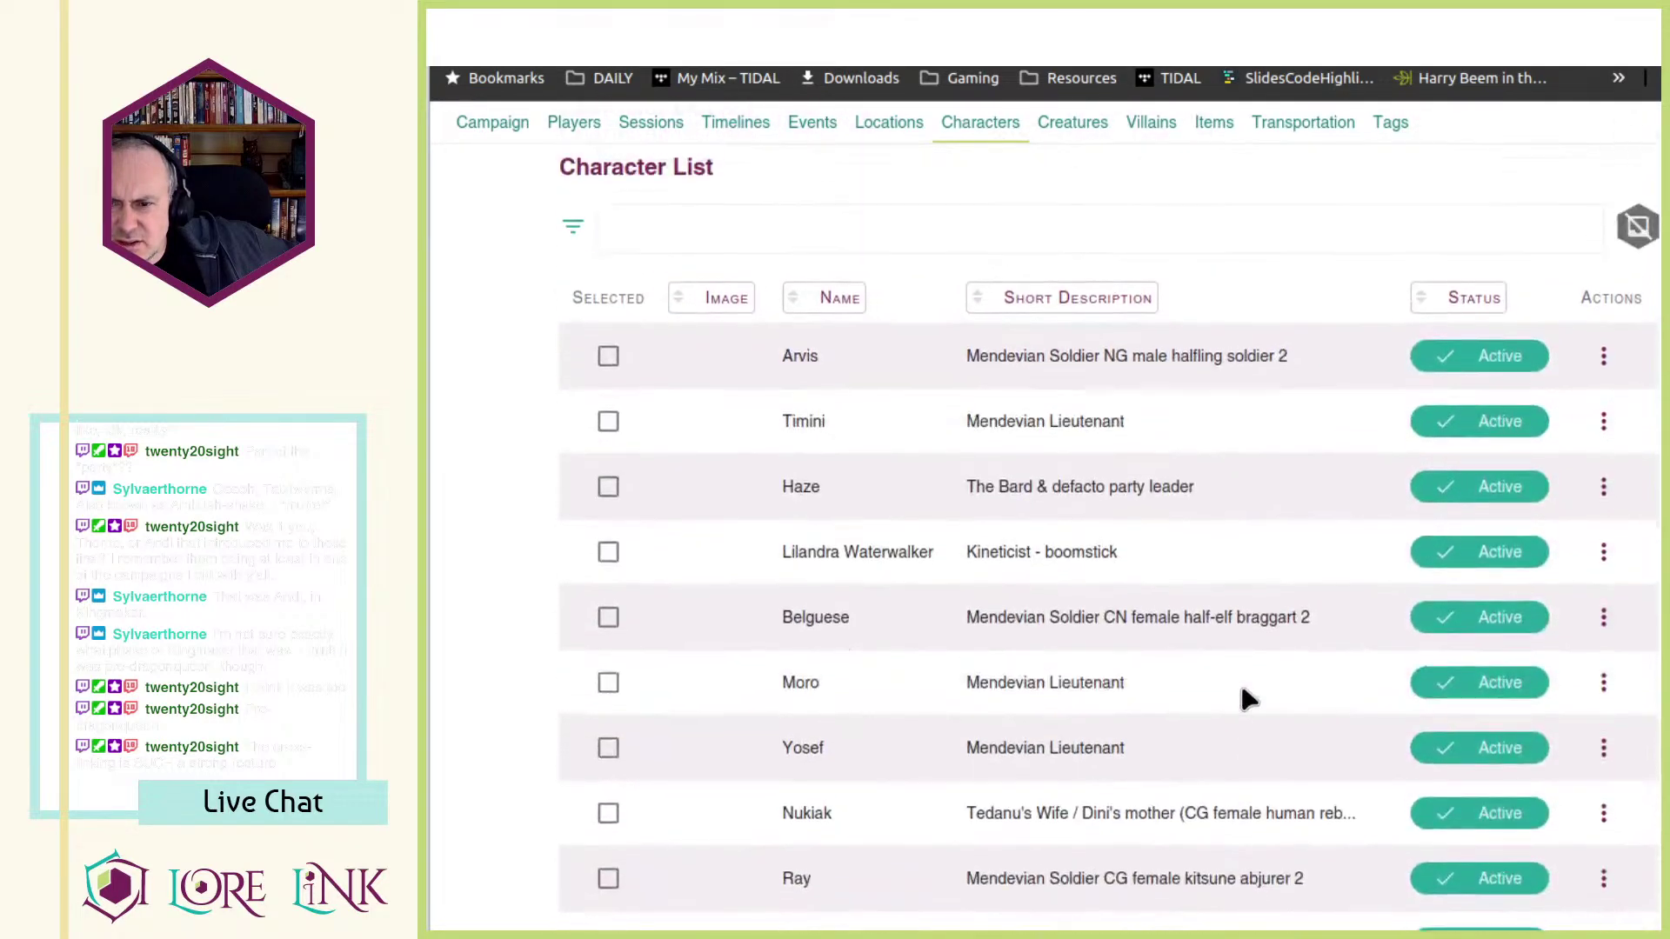
scroll(1261, 817, down, 3)
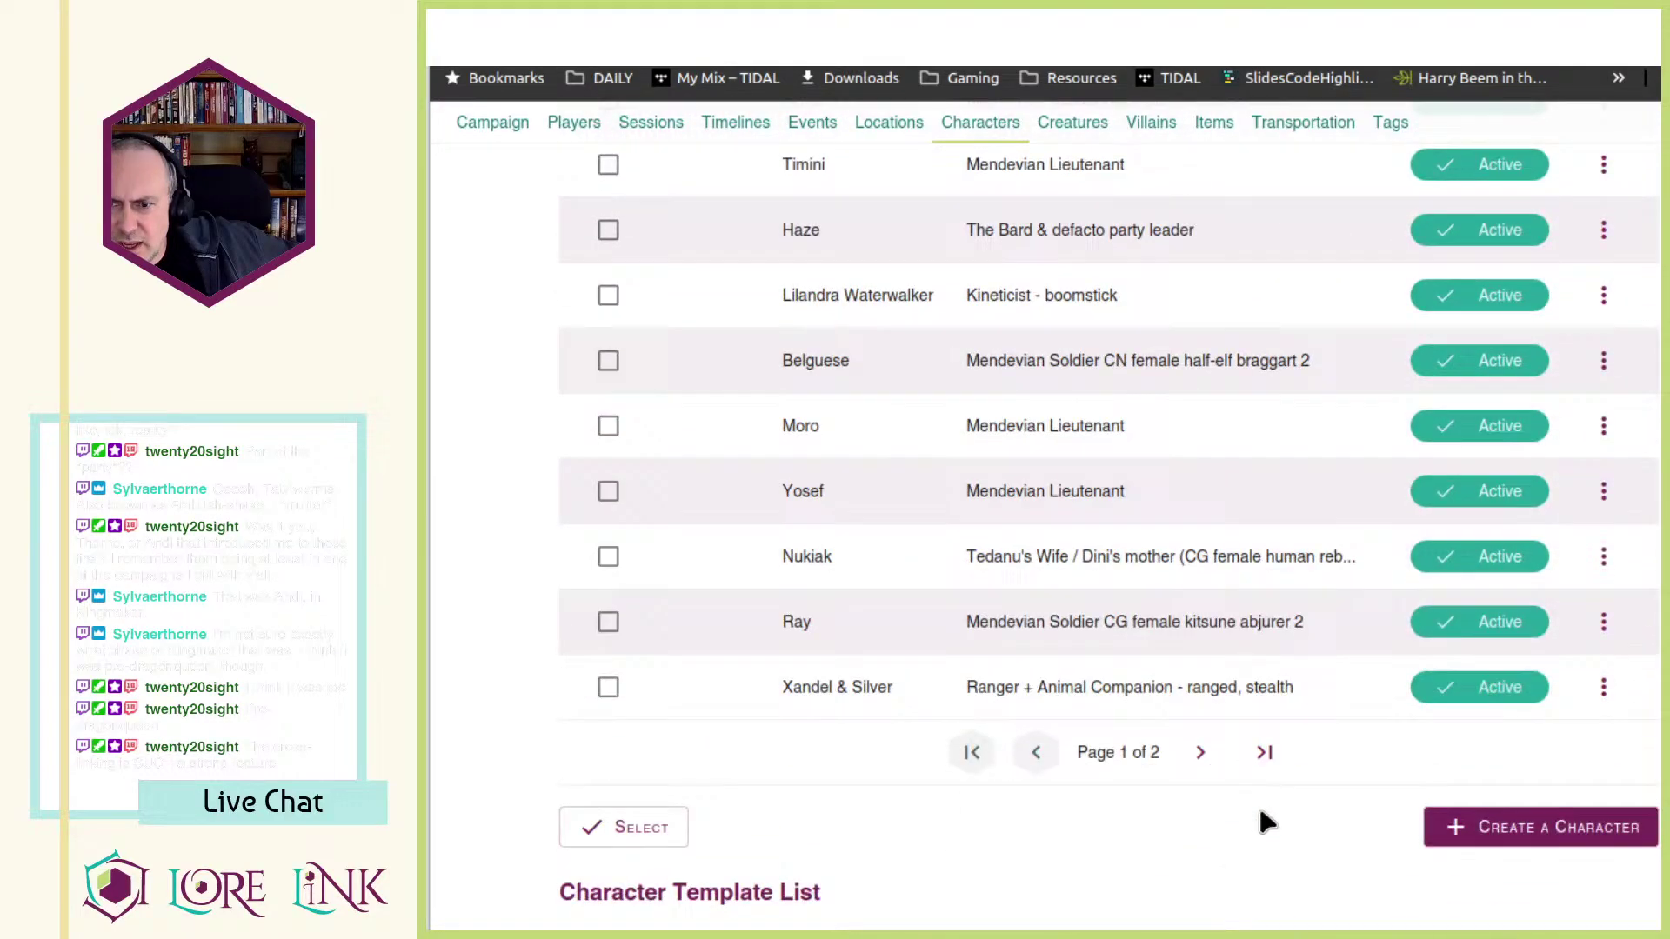
click(1203, 755)
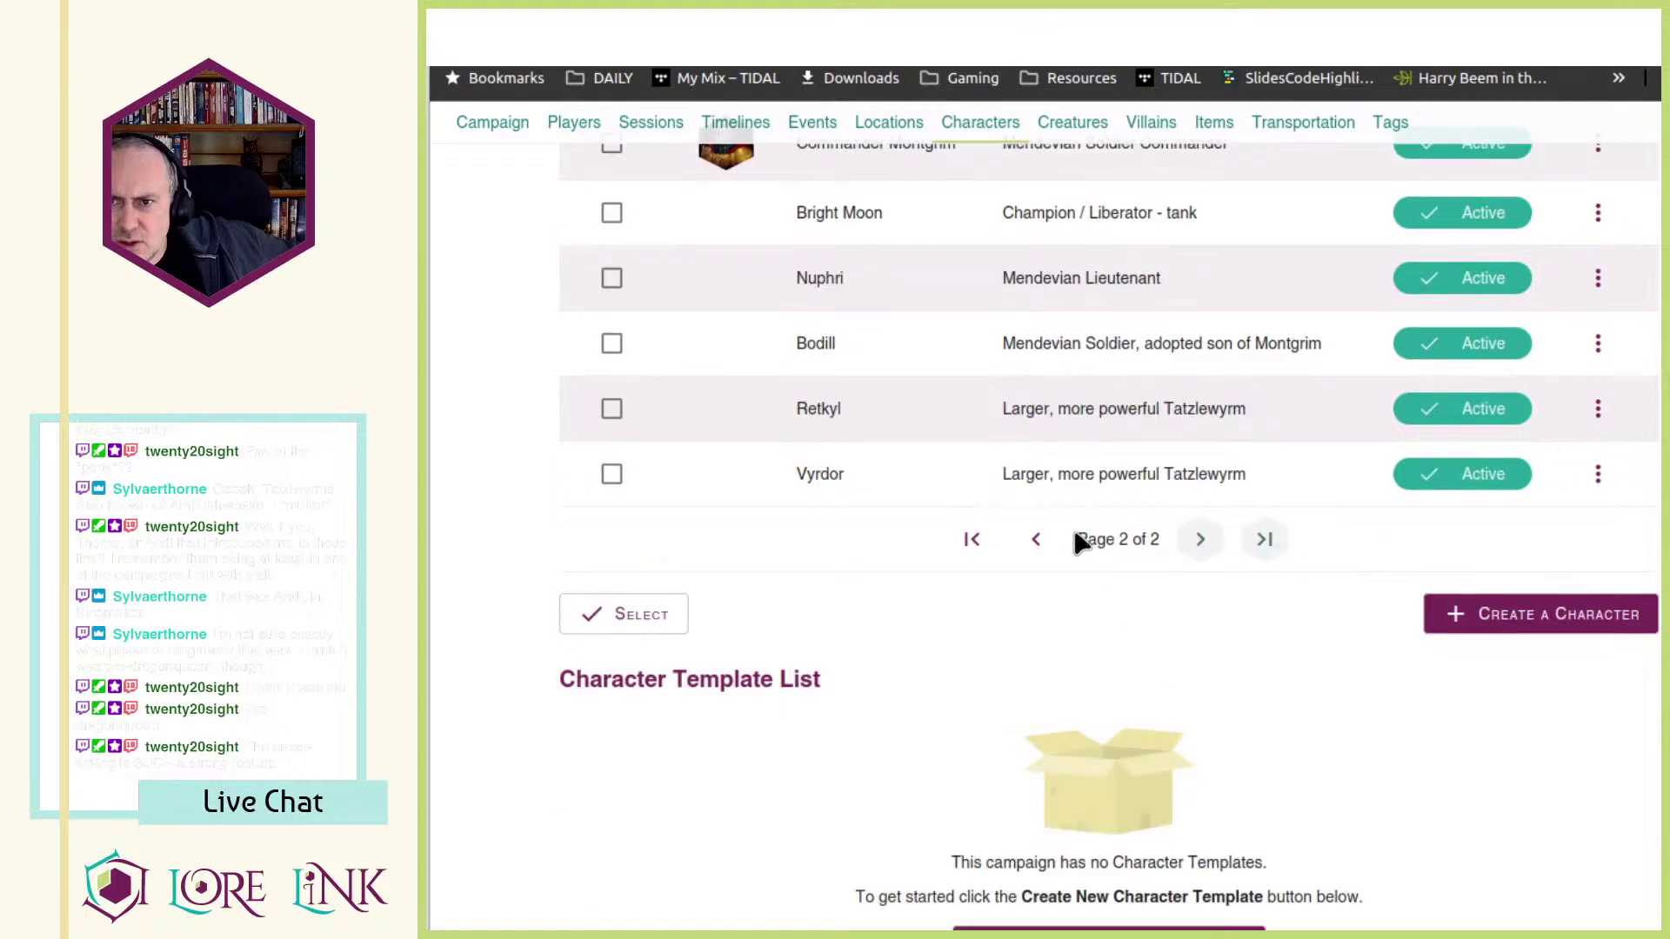
click(1597, 409)
click(1634, 461)
- Read Retkyl's description and open its linked Jungle Drake reference page to check the creature level
scroll(1502, 509, down, 10)
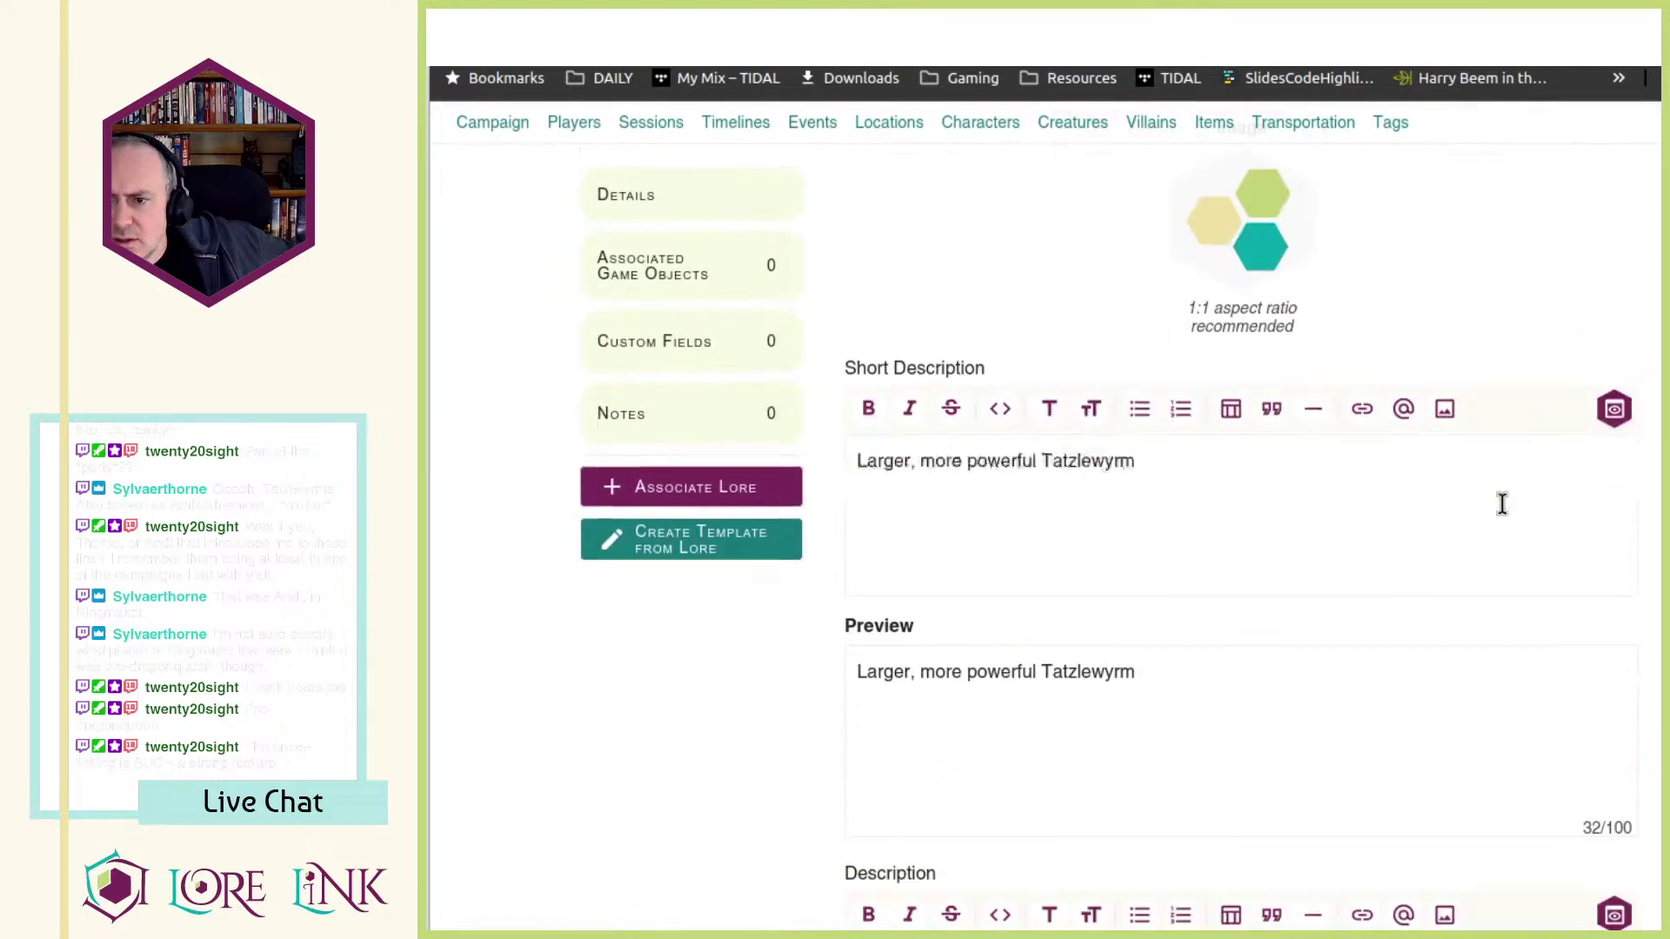
scroll(1124, 547, up, 5)
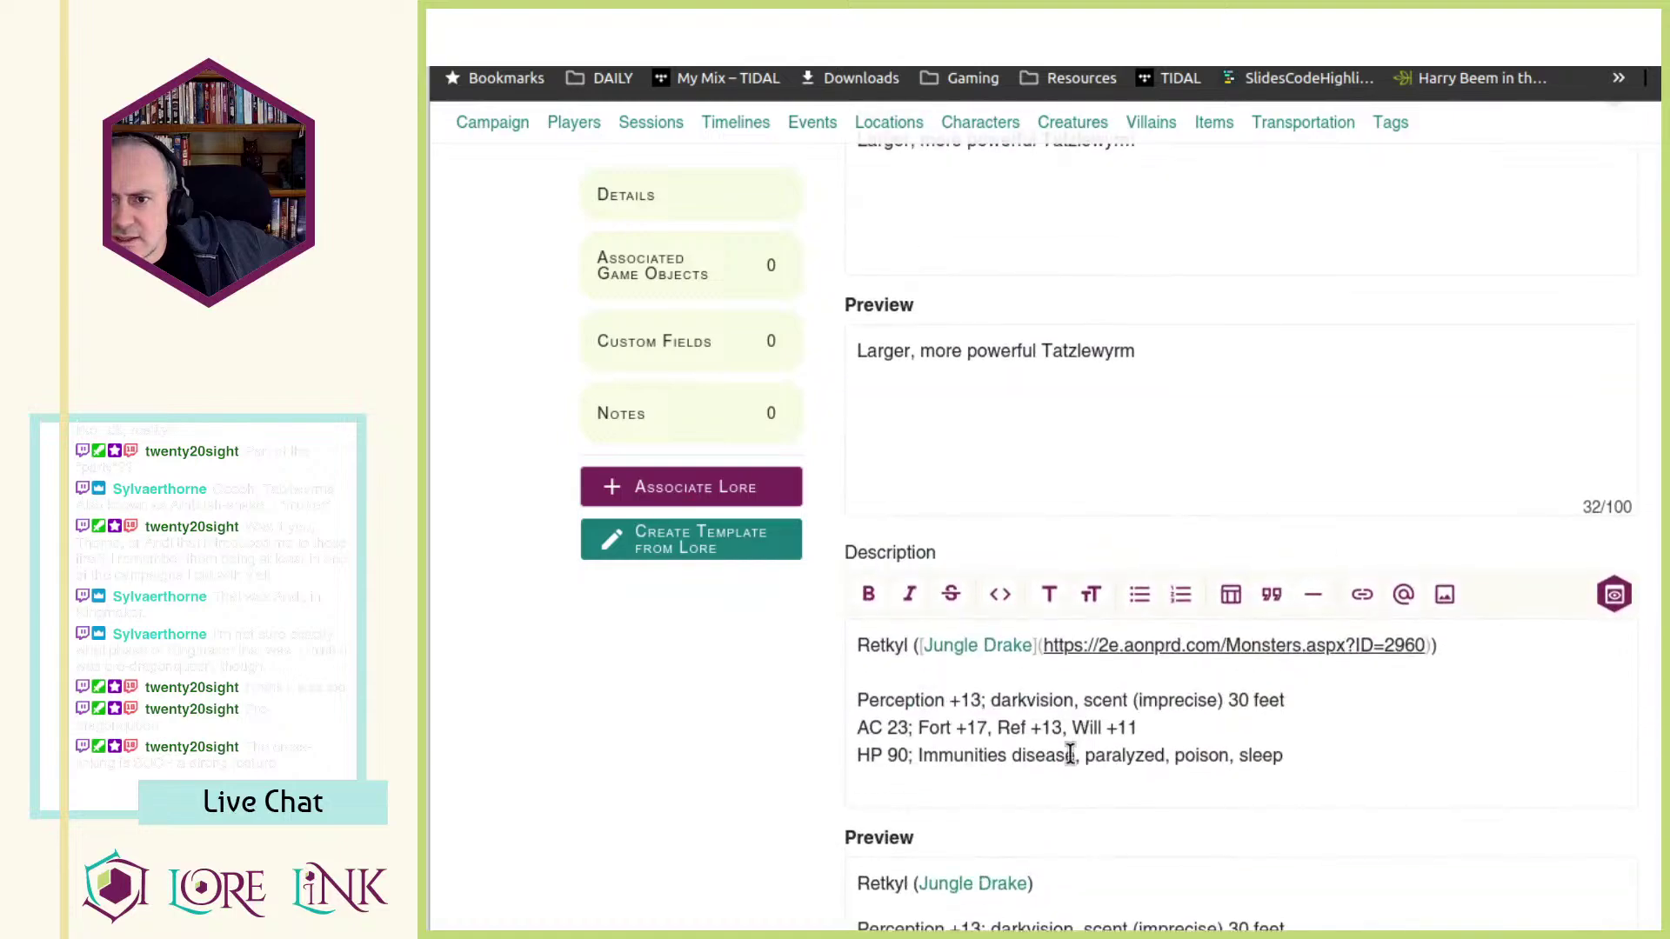
click(1183, 651)
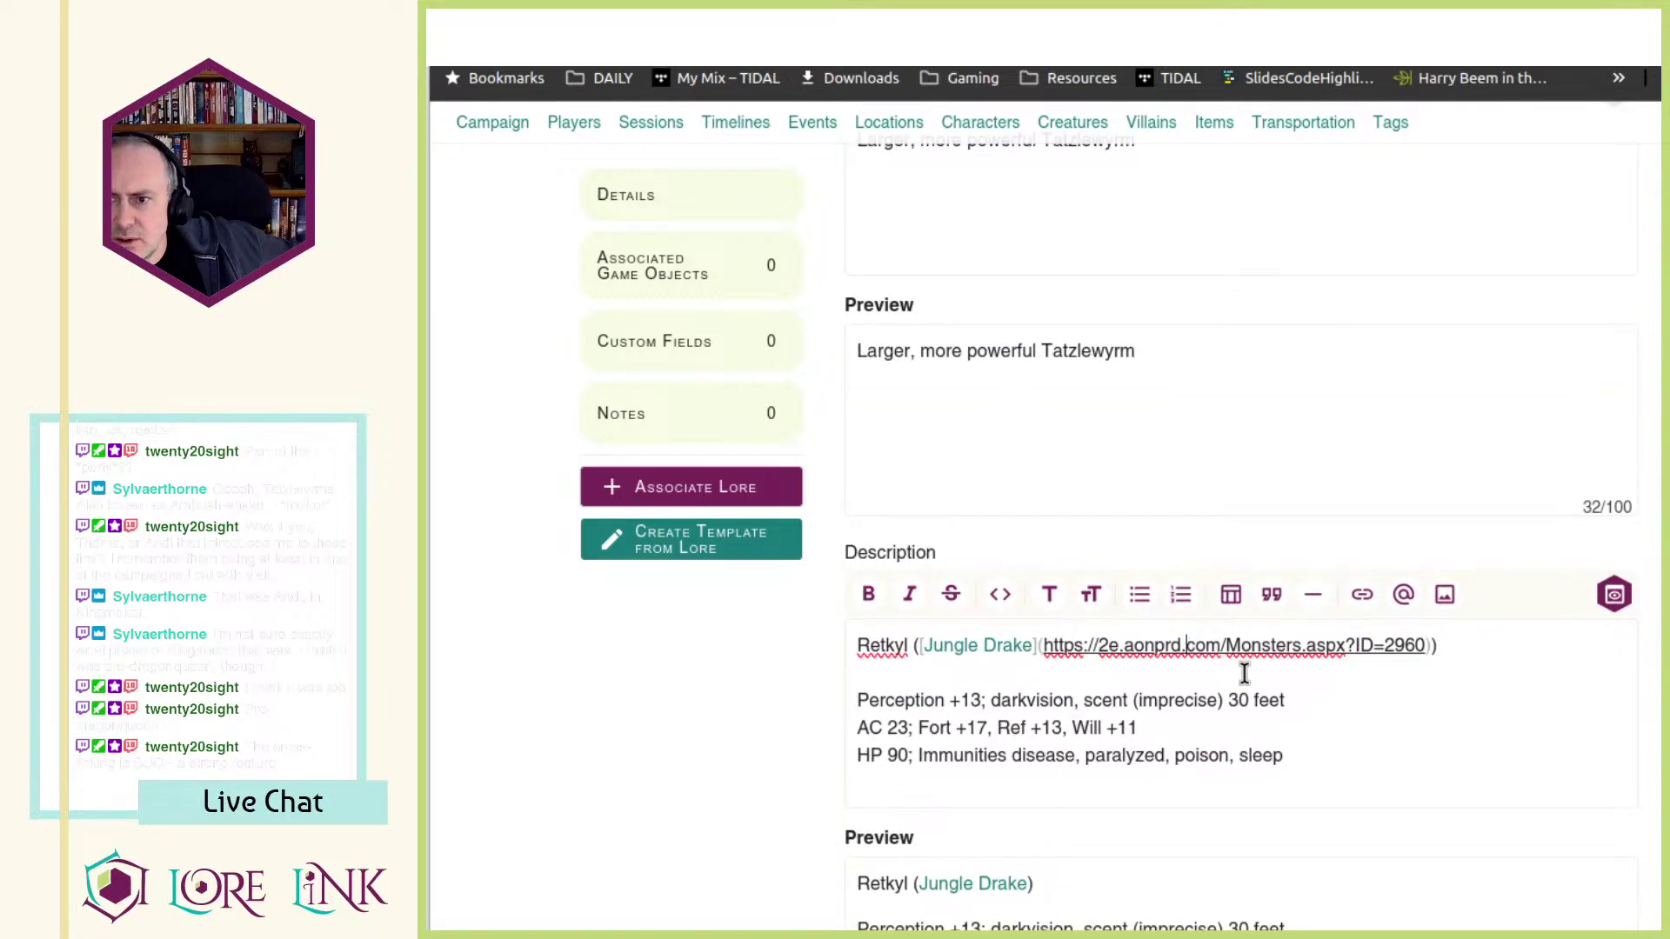
click(964, 885)
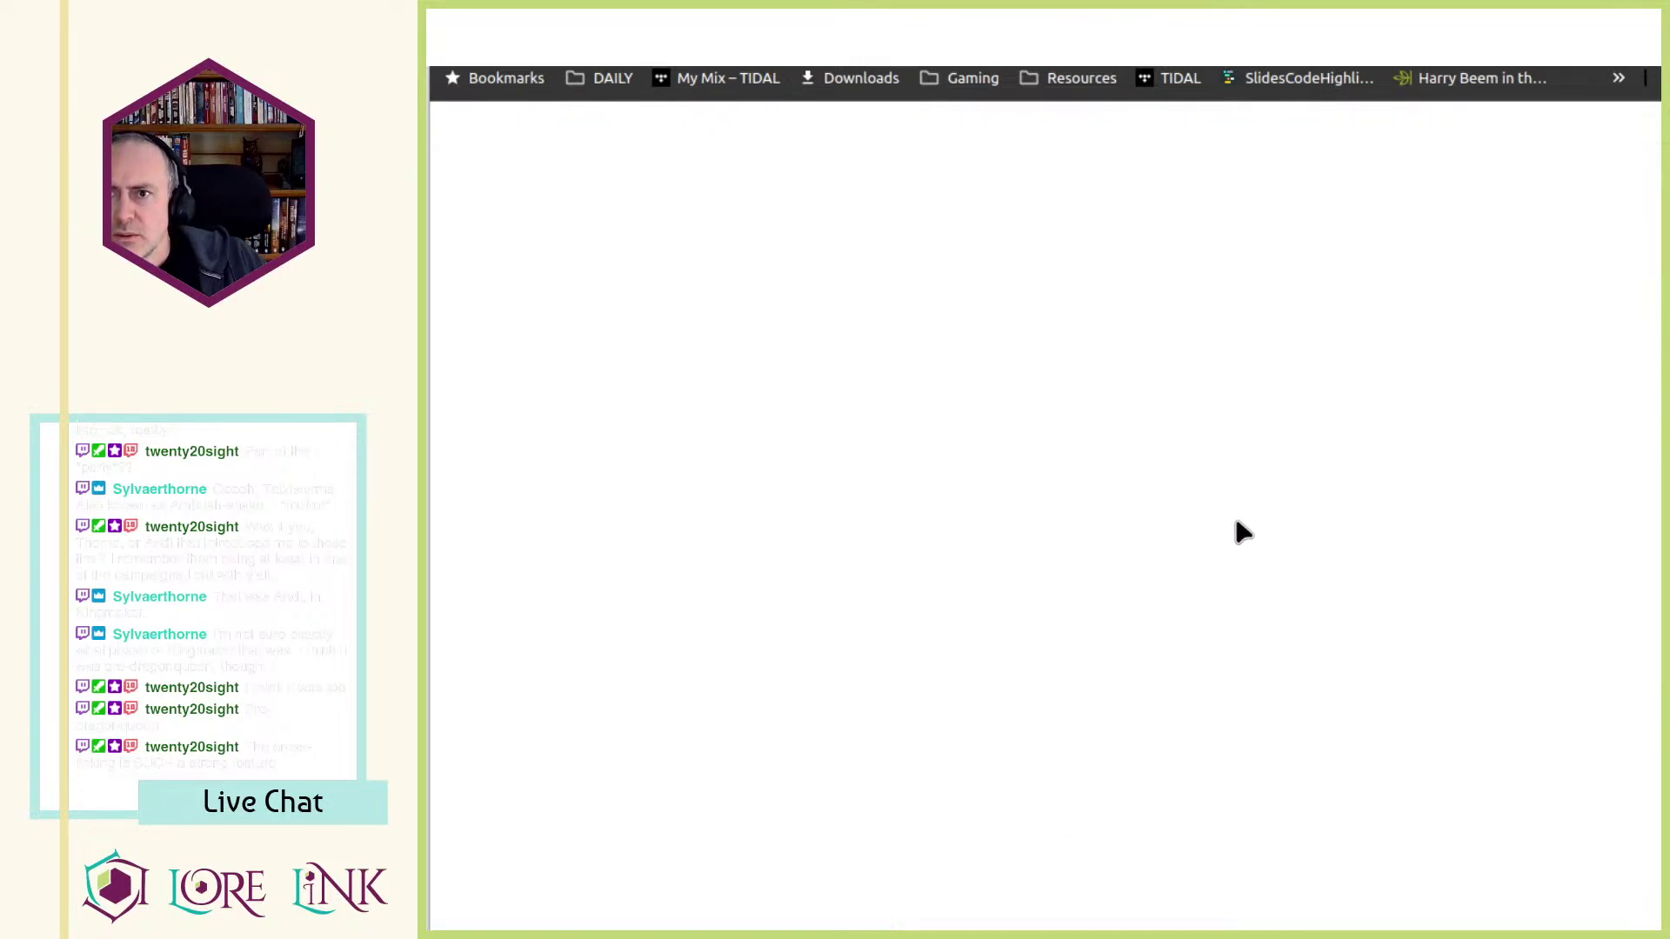
key(ctrl+w)
- Rename the character as Retkyl (Creature 6) and copy the level suffix from the name
scroll(1037, 564, up, 10)
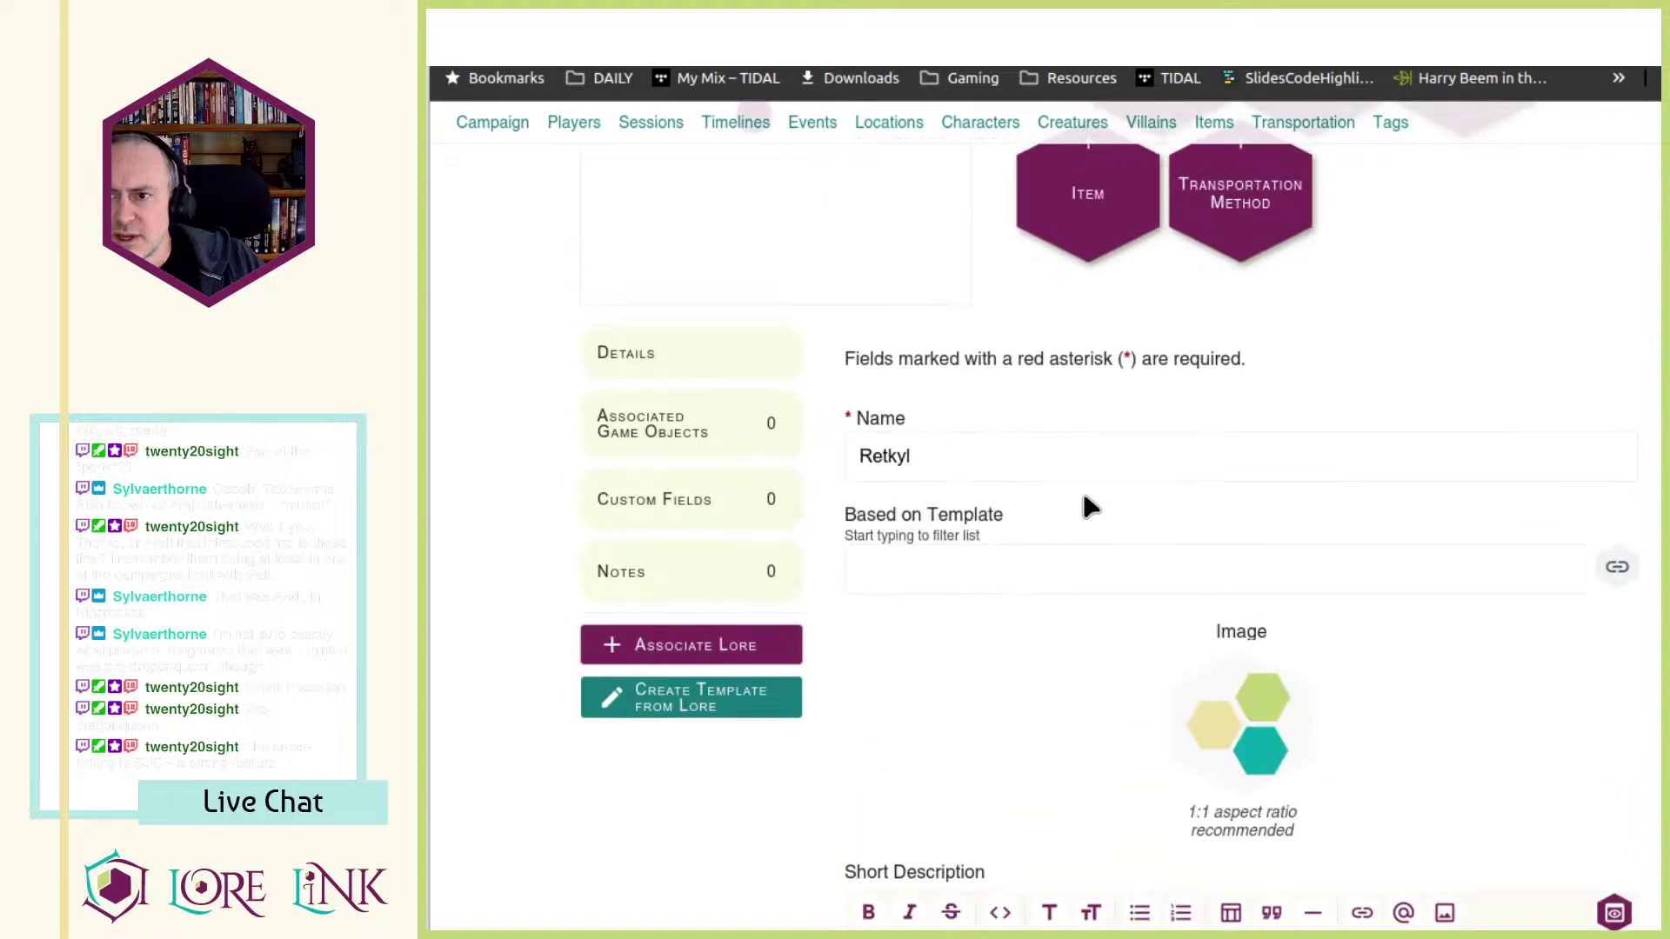
click(1055, 467)
text((Creature 6))
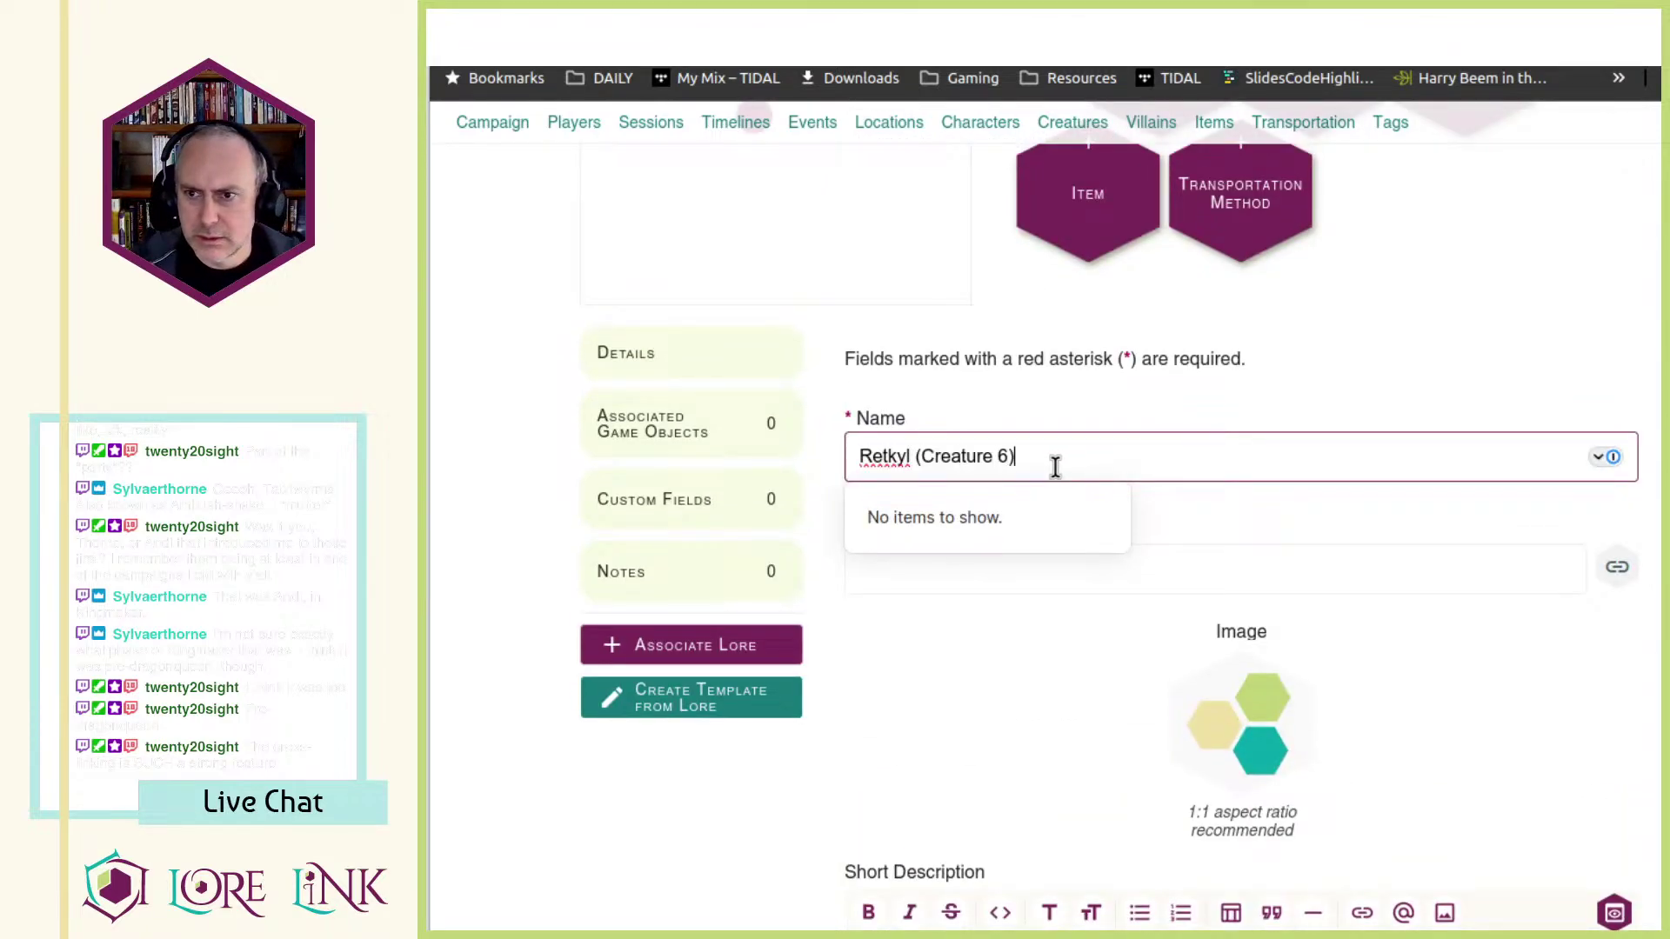
key(shift+Home)
key(ctrl+shift+Right)
key(ctrl+c)
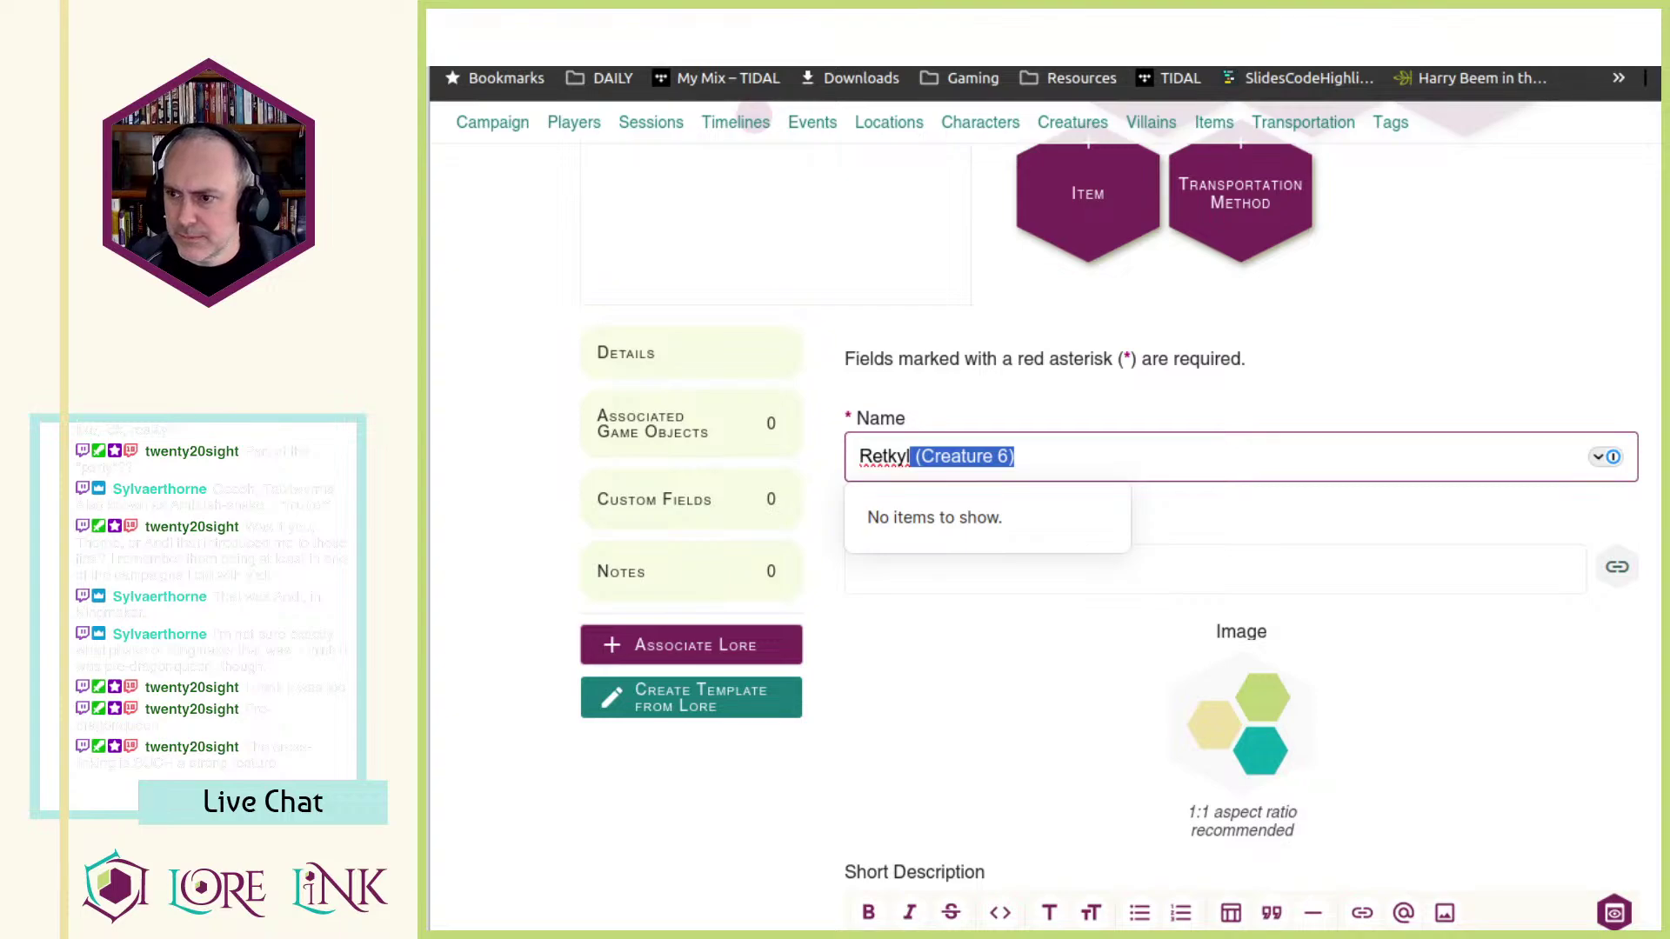
key(Escape)
- Open the character Vyrdor from the character list and rename it as Vyrdor (Creature 6) using the copied suffix
scroll(953, 507, up, 5)
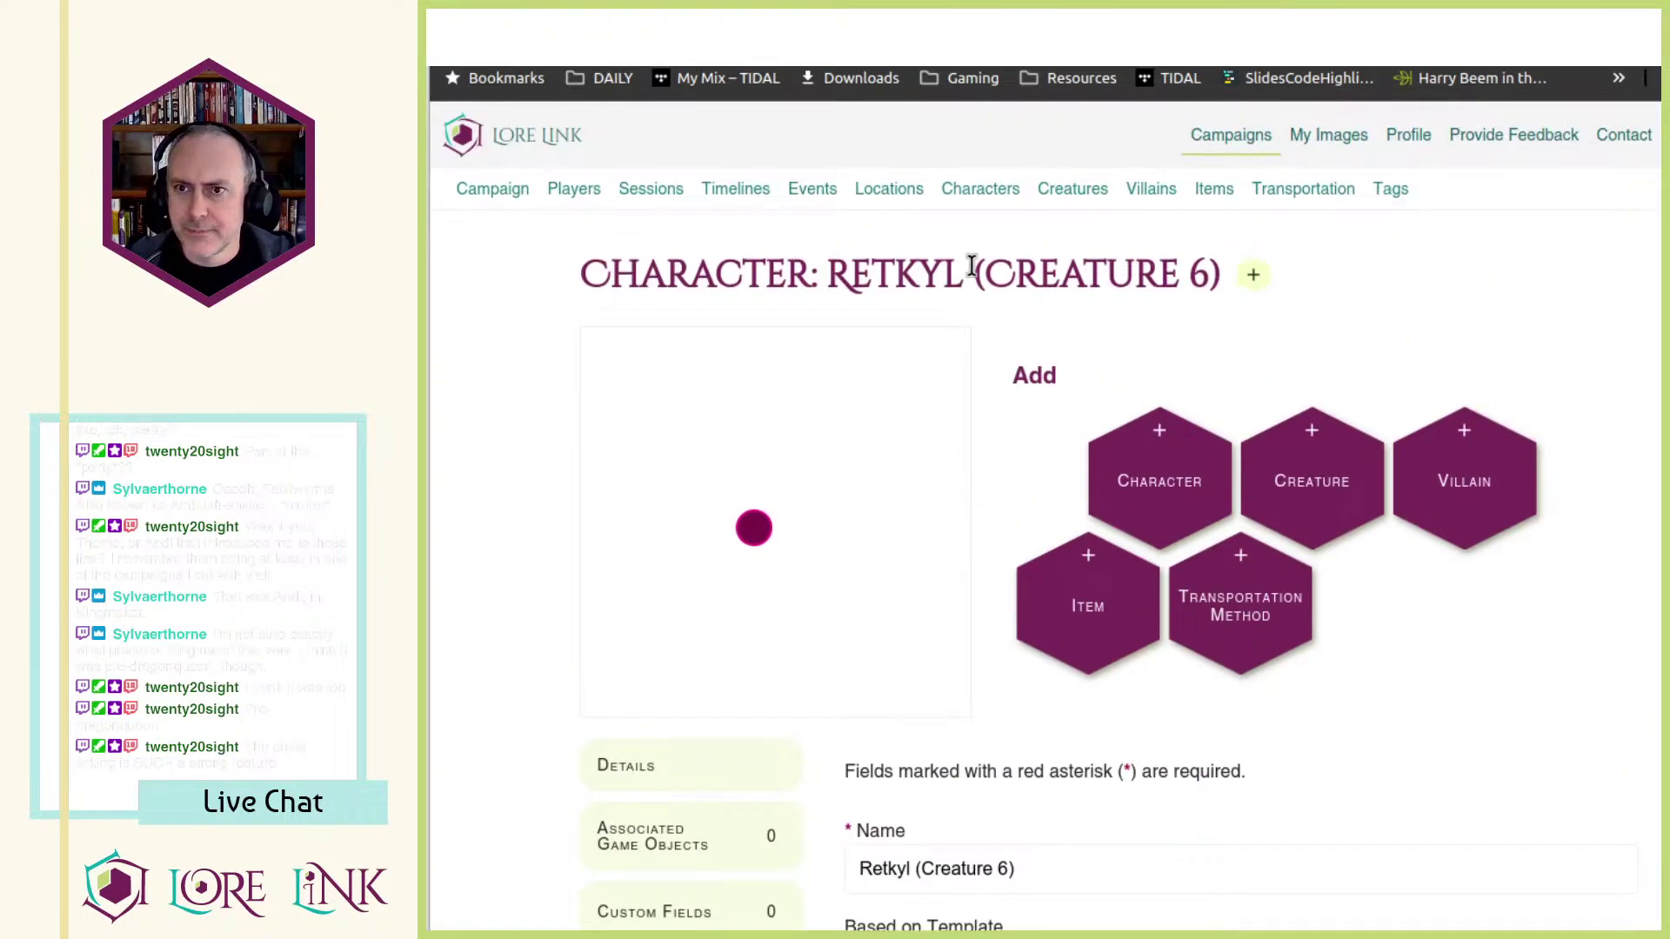
click(1000, 191)
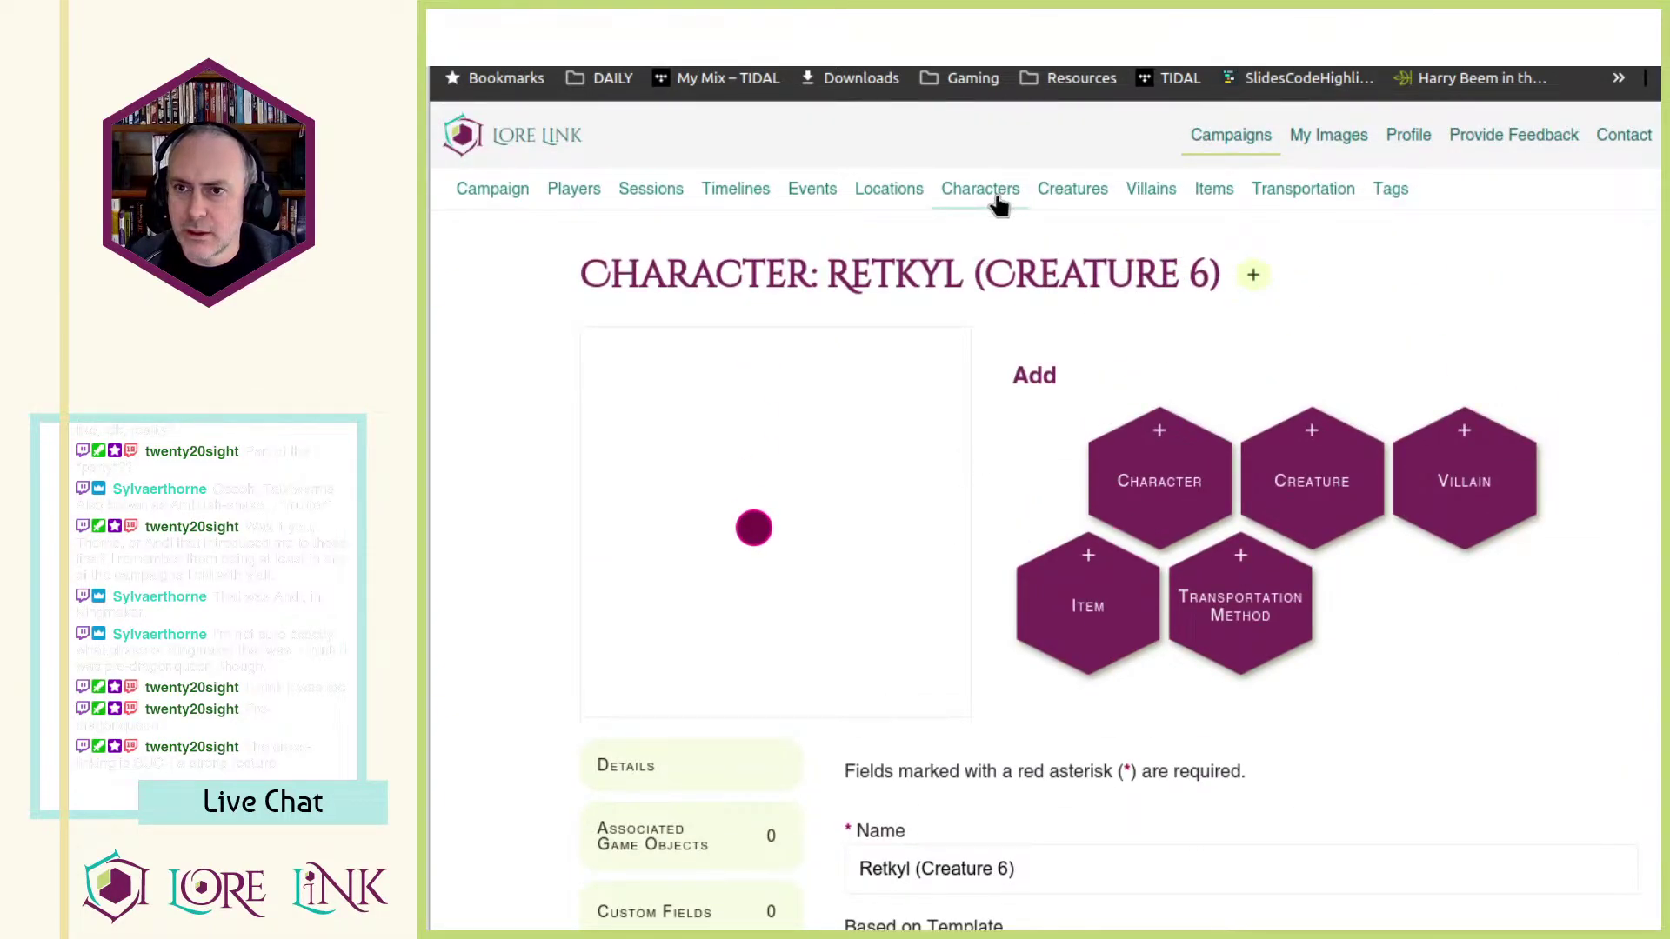
scroll(1296, 470, down, 8)
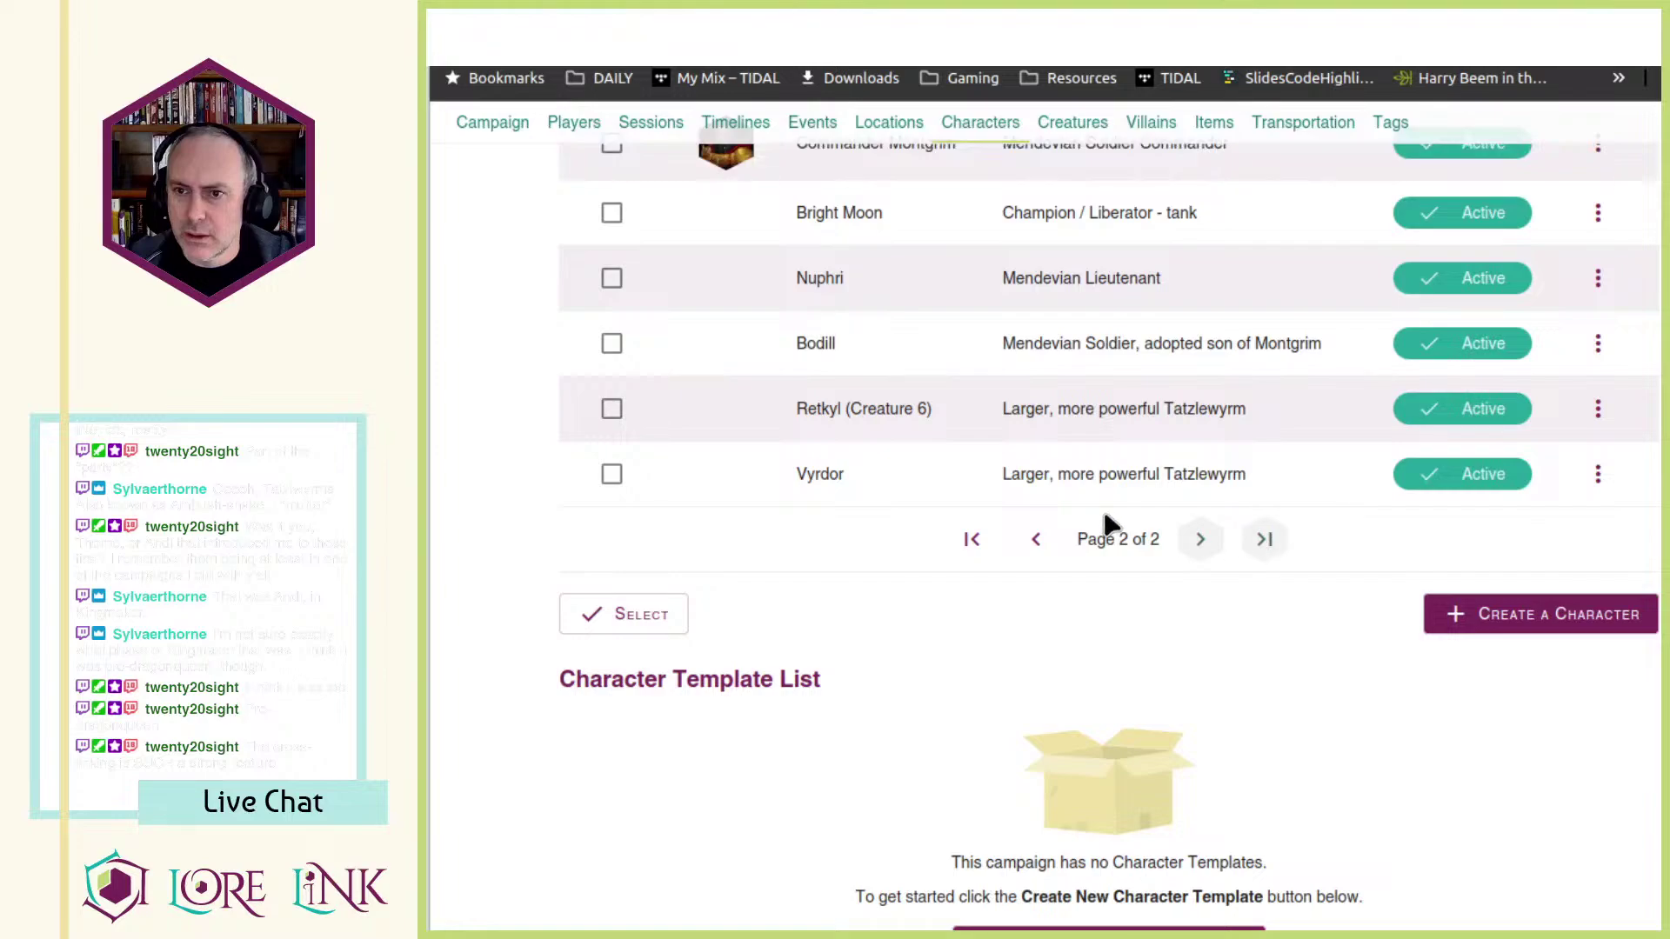
click(1598, 475)
click(1619, 532)
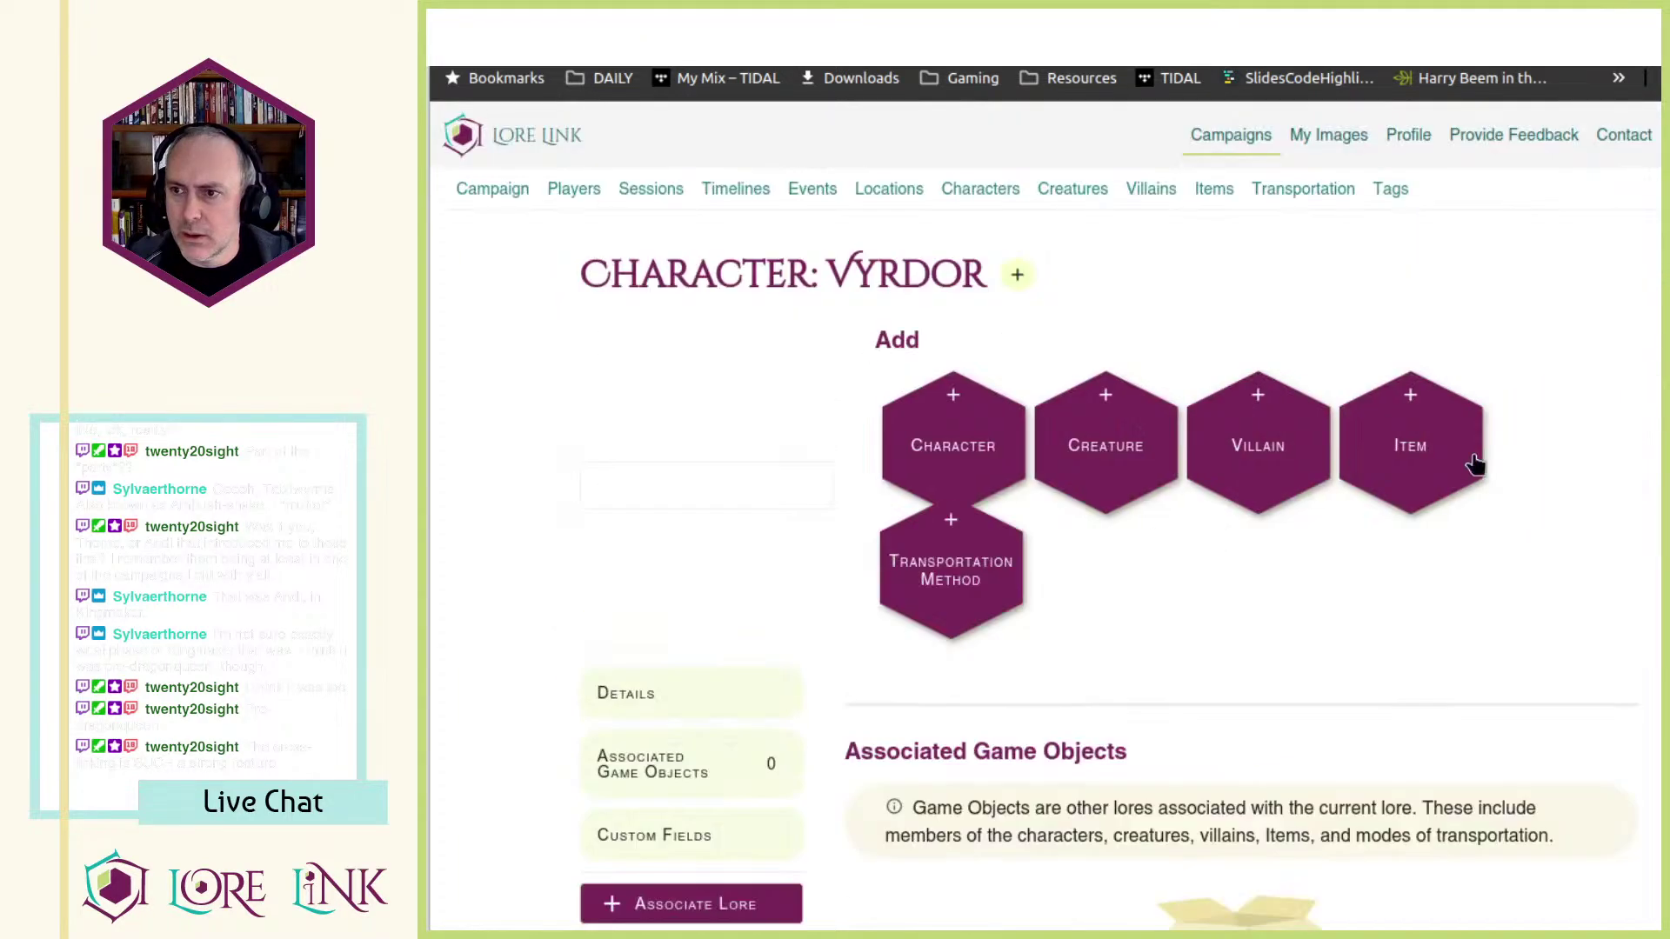
scroll(1287, 487, down, 5)
click(1083, 313)
key(ctrl+v)
key(ctrl+z)
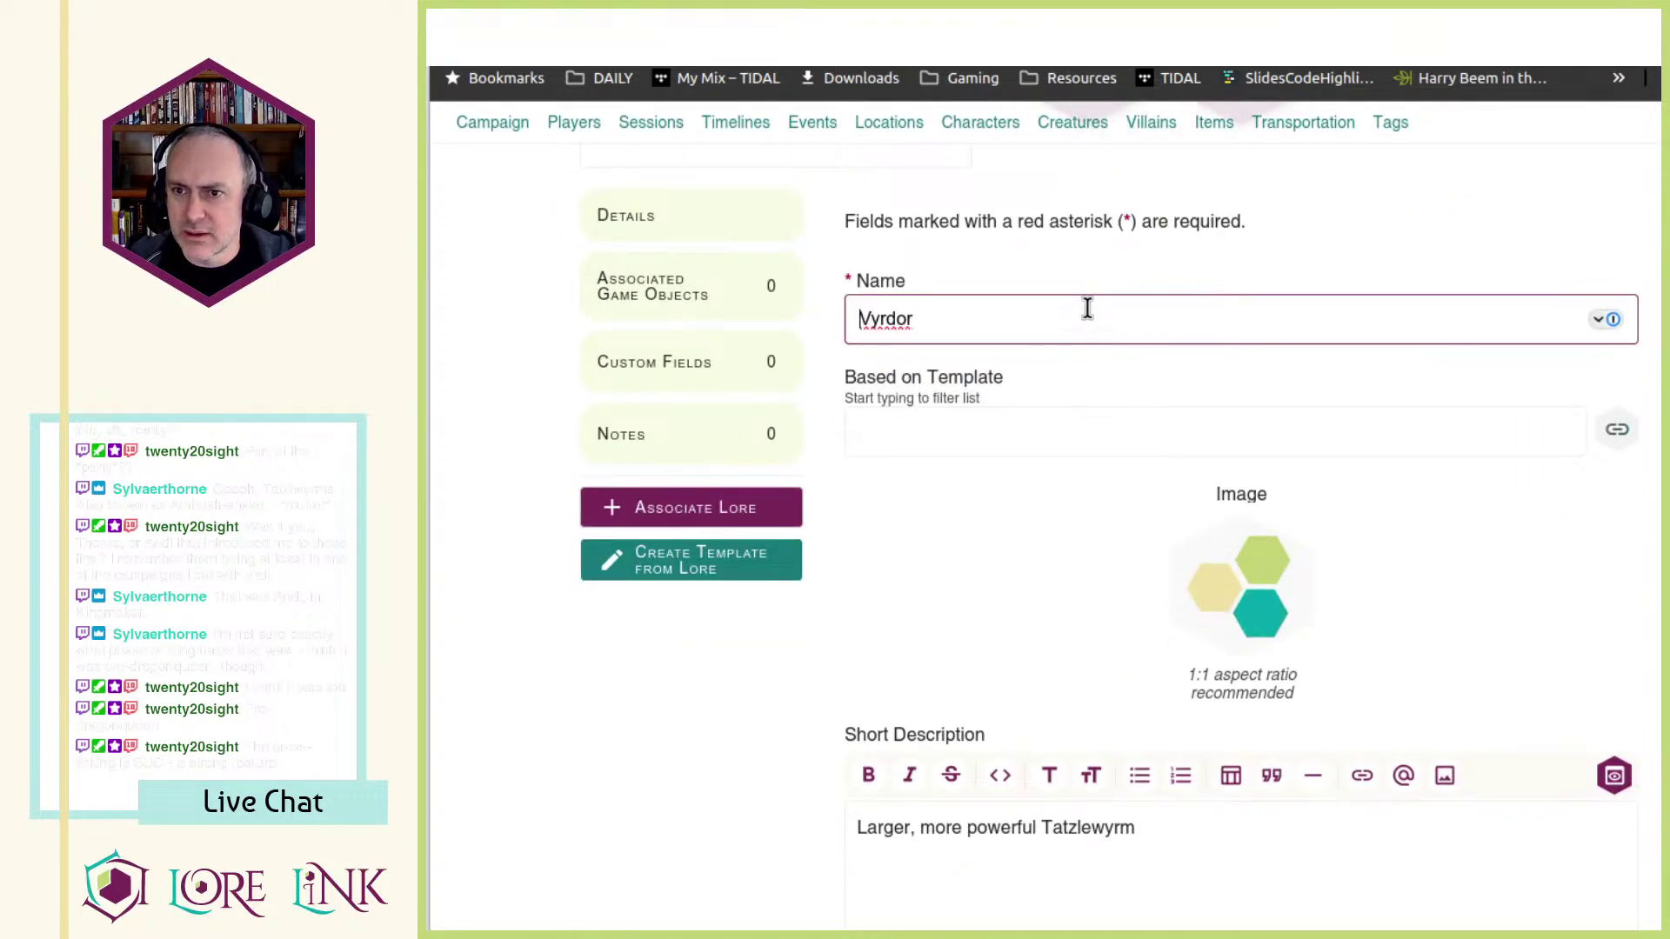
key(ctrl+v)
key(Return)
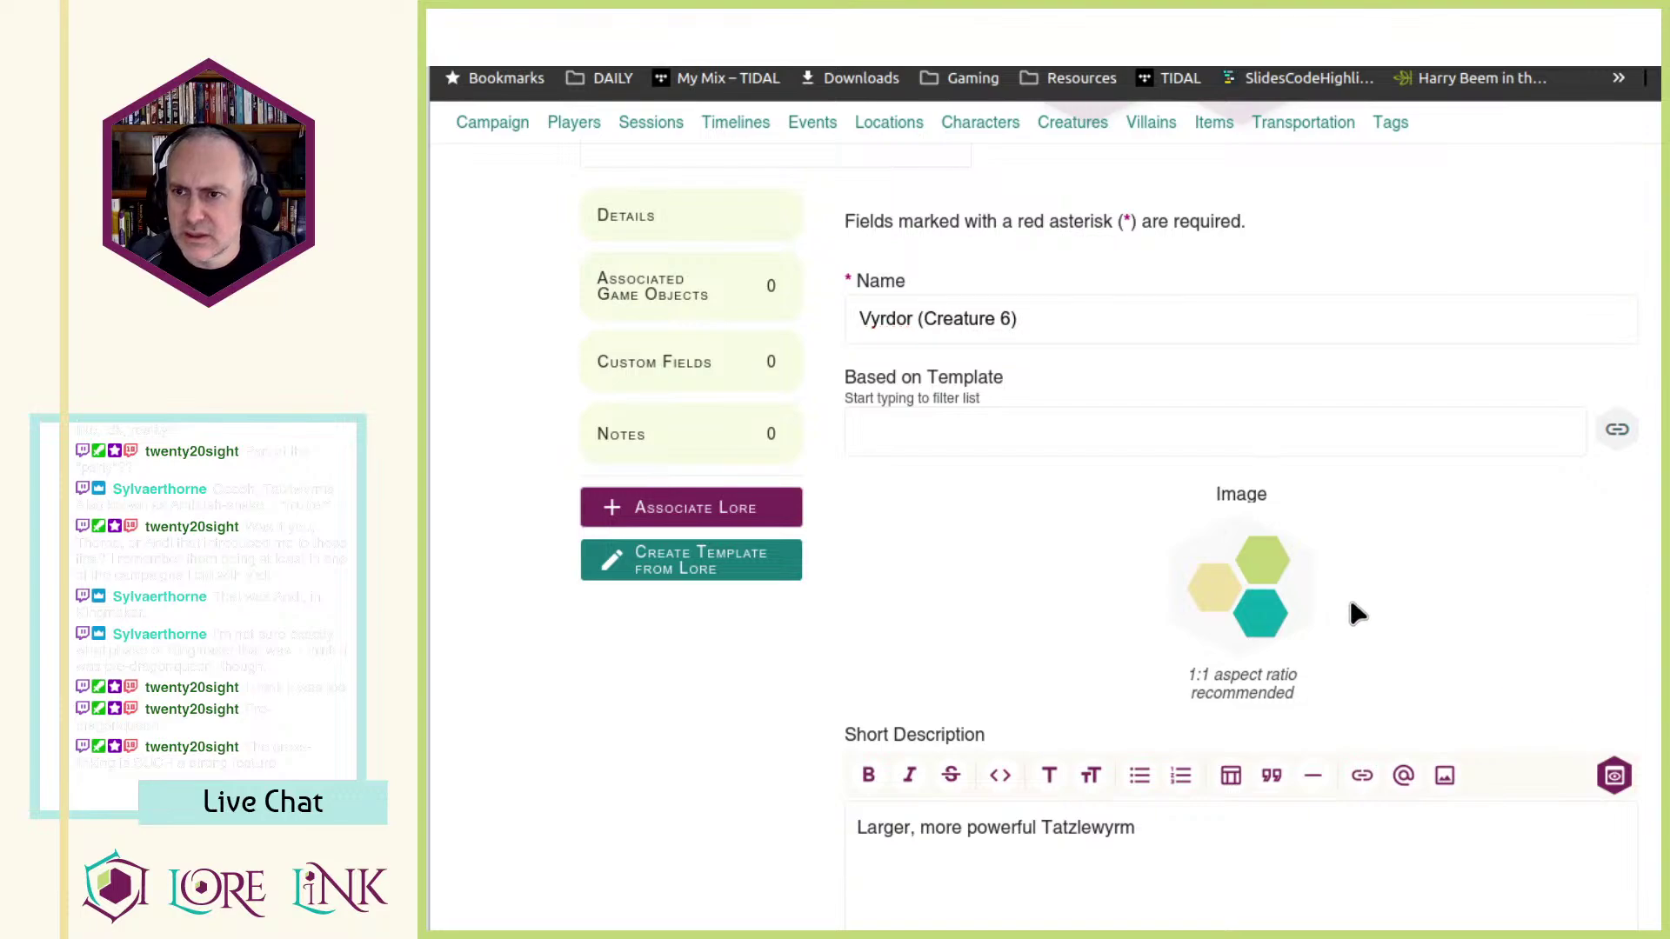
- Return to the Attack of the Ashen Tower Entry Cave event, review its details and open its trigger location, B32a - Entry Cave
key(ctrl+Tab)
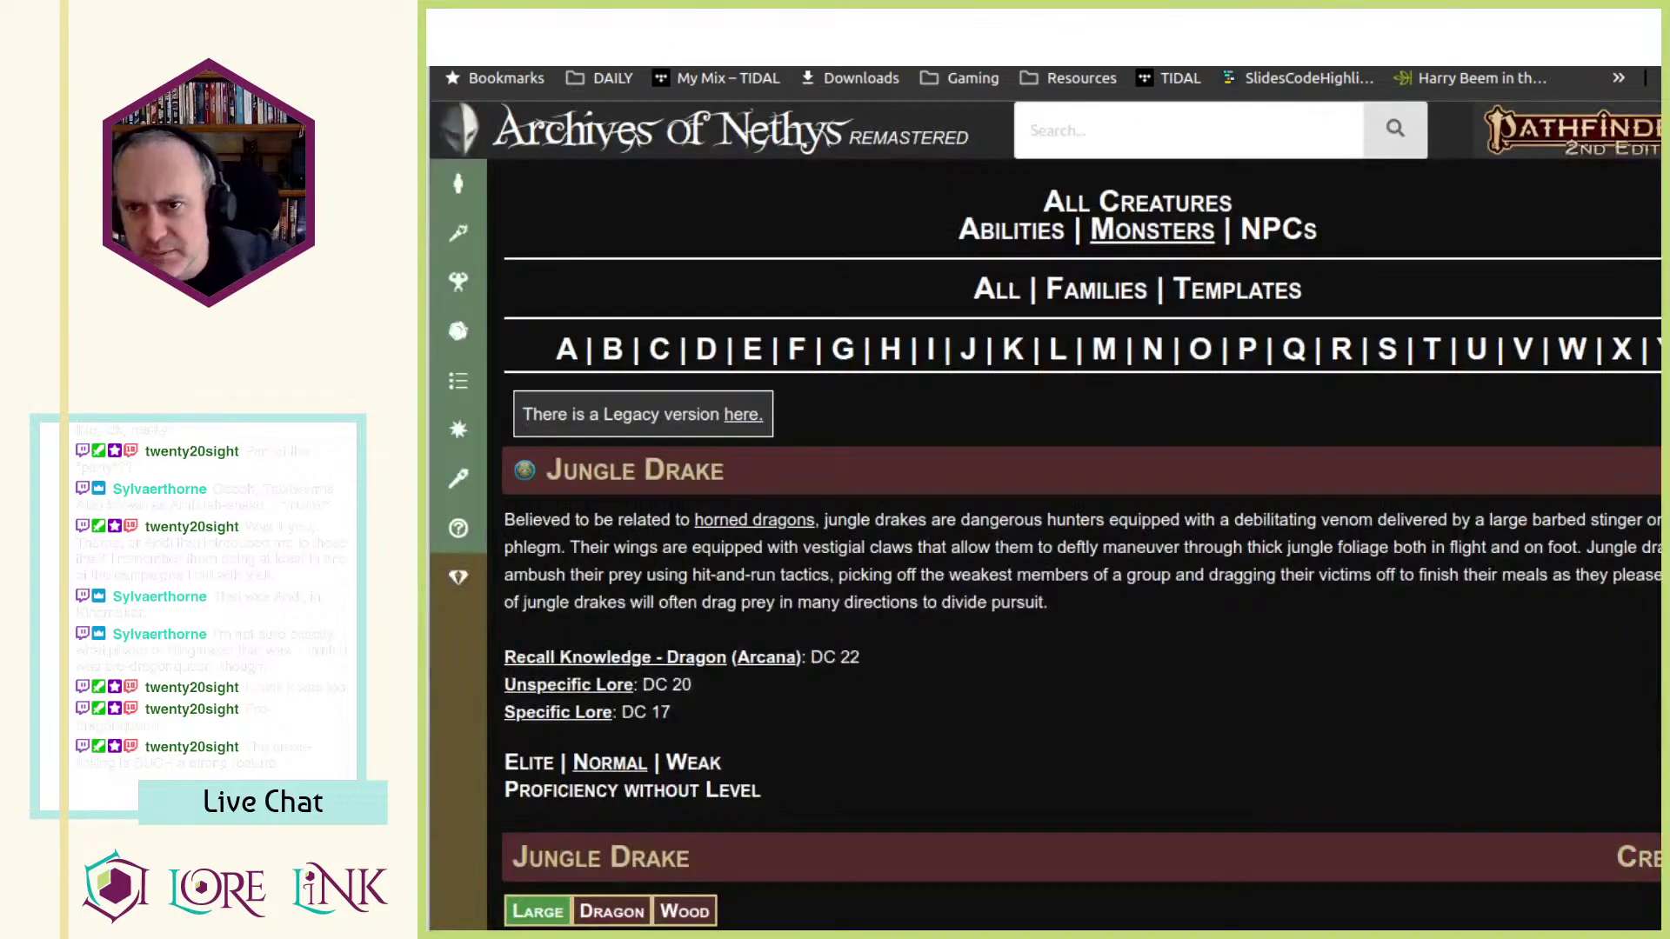
key(ctrl+Tab)
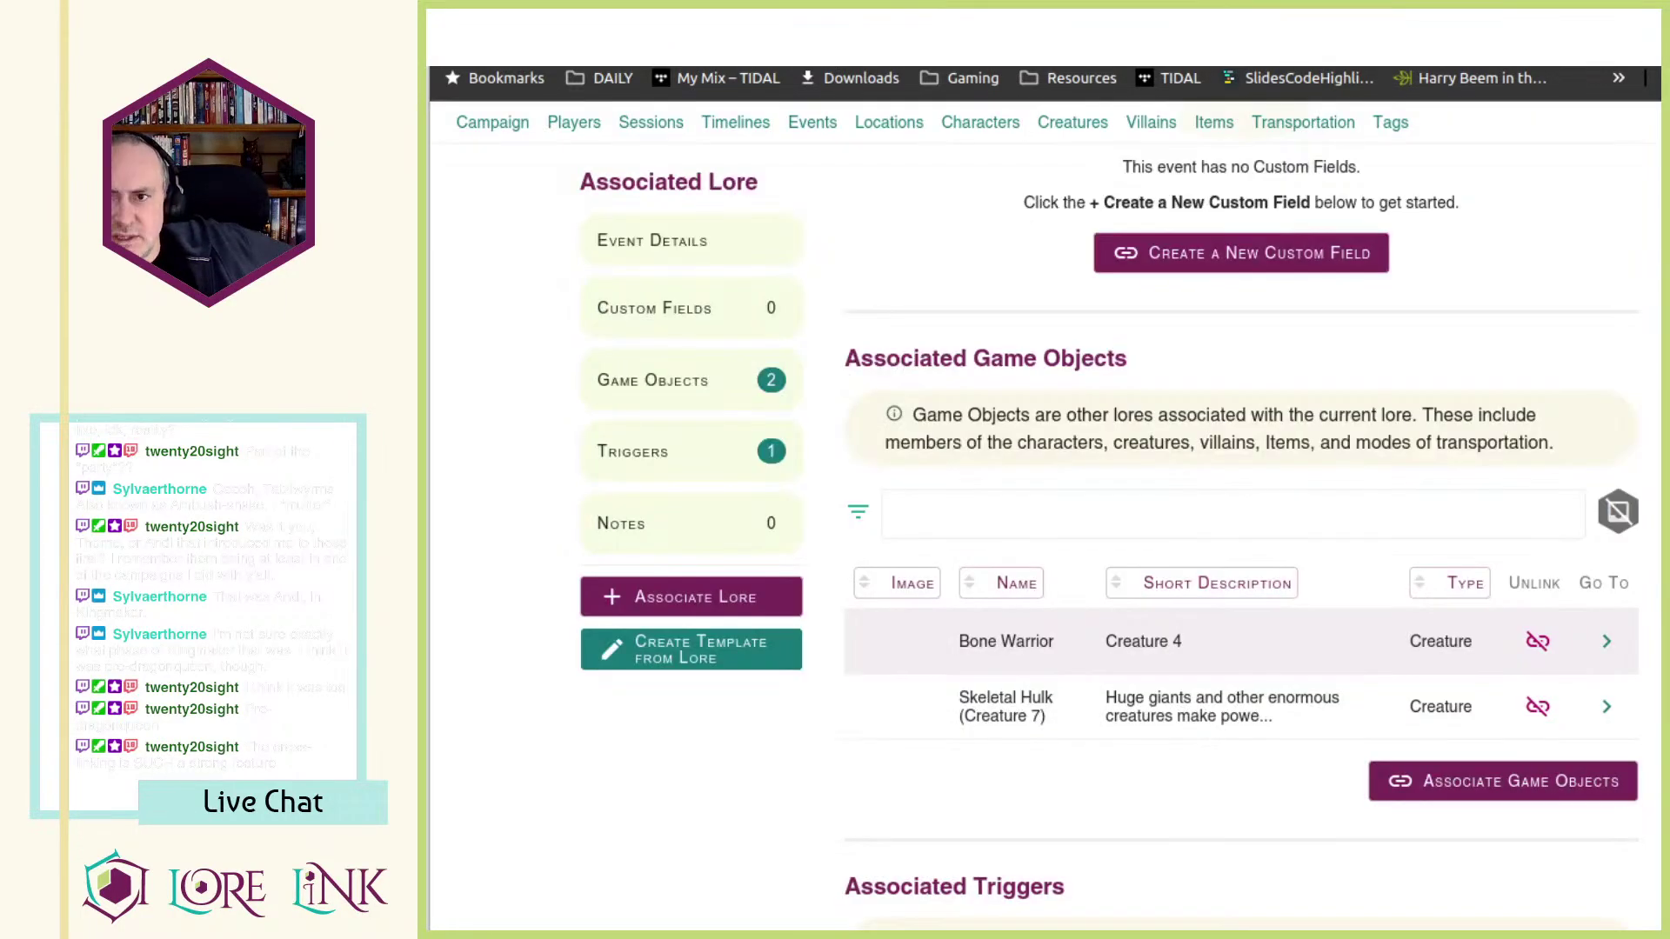
scroll(1183, 456, up, 15)
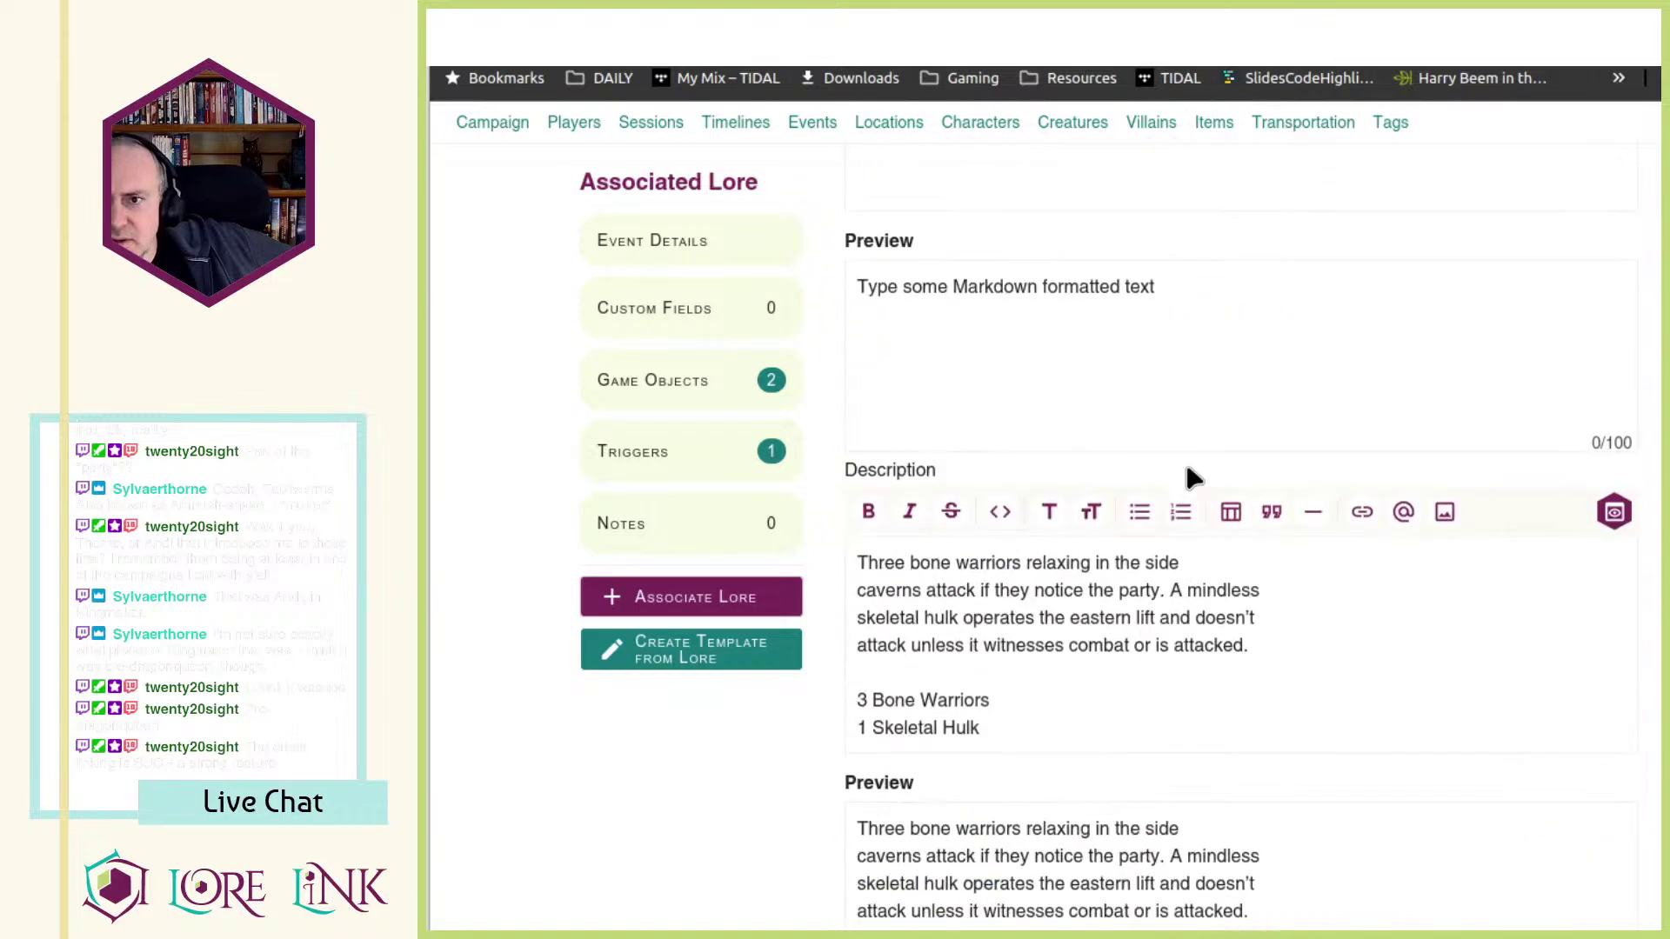
scroll(1261, 505, down, 14)
scroll(1347, 576, up, 3)
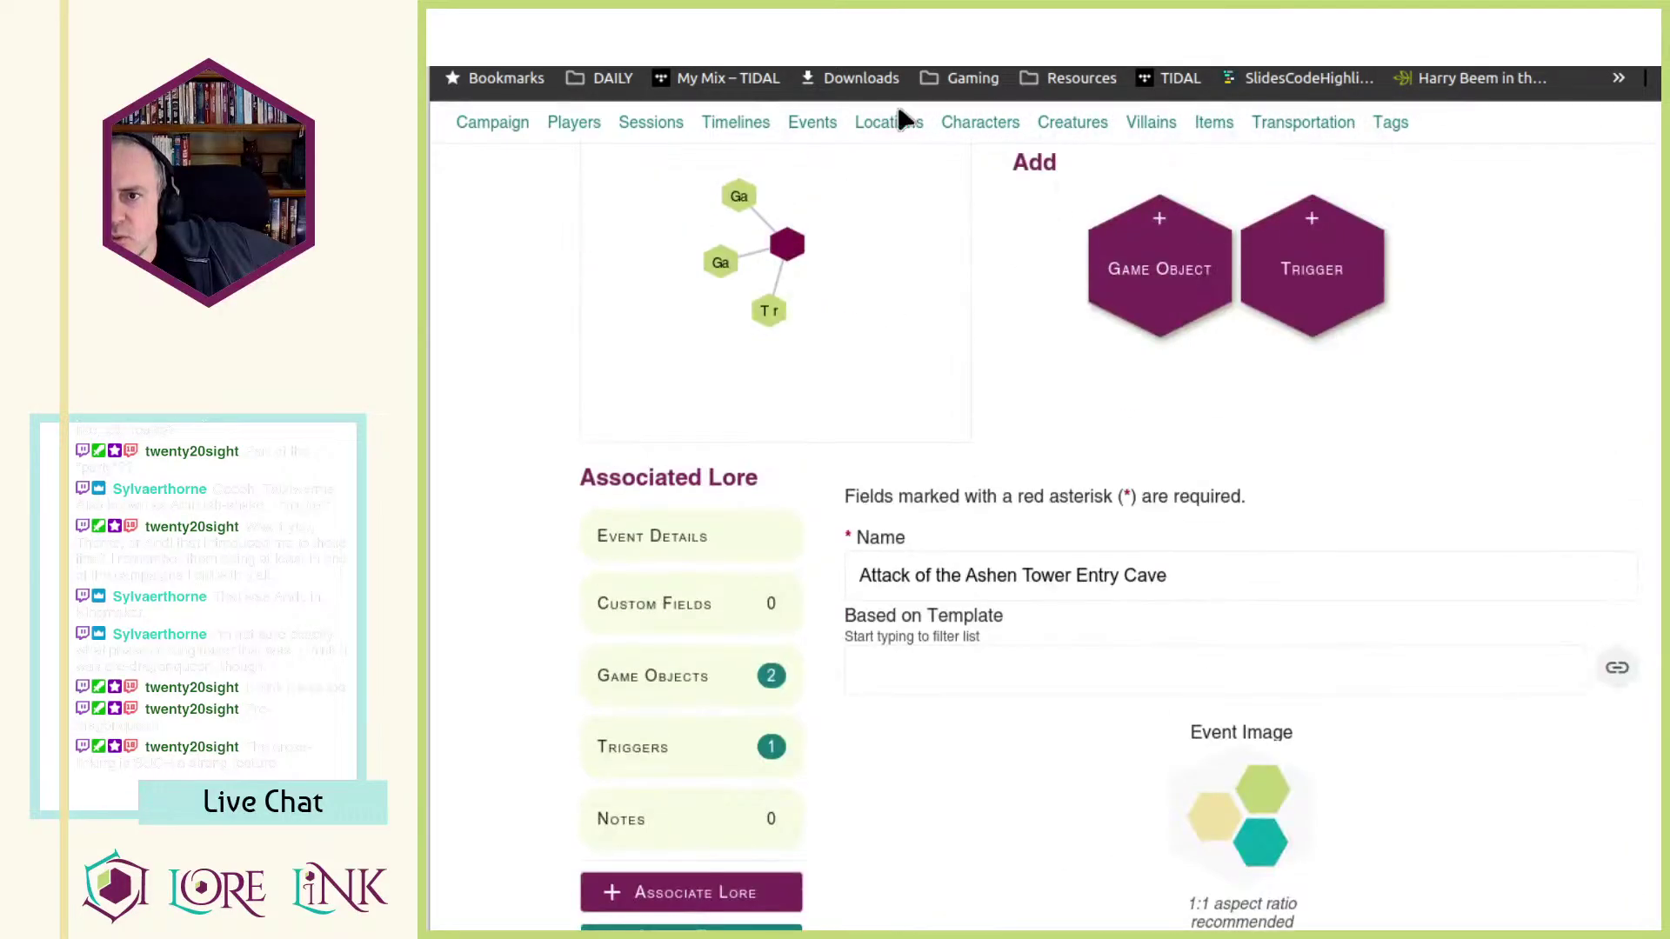
key(ctrl+Tab)
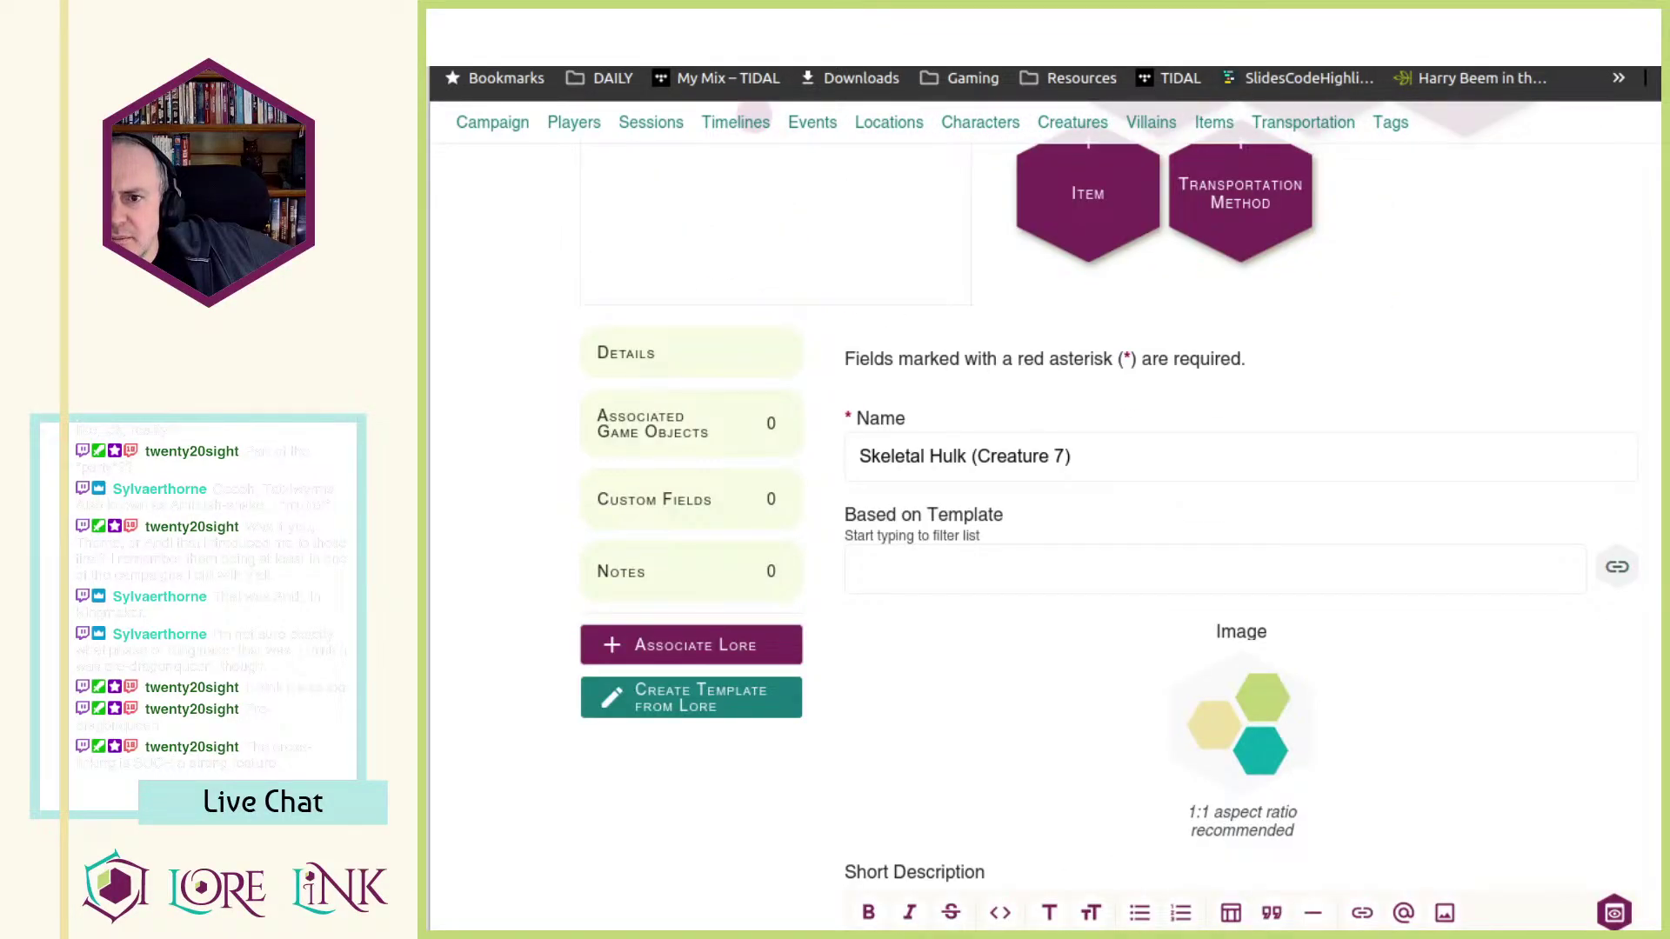
key(ctrl+shift+Tab)
scroll(1026, 672, down, 15)
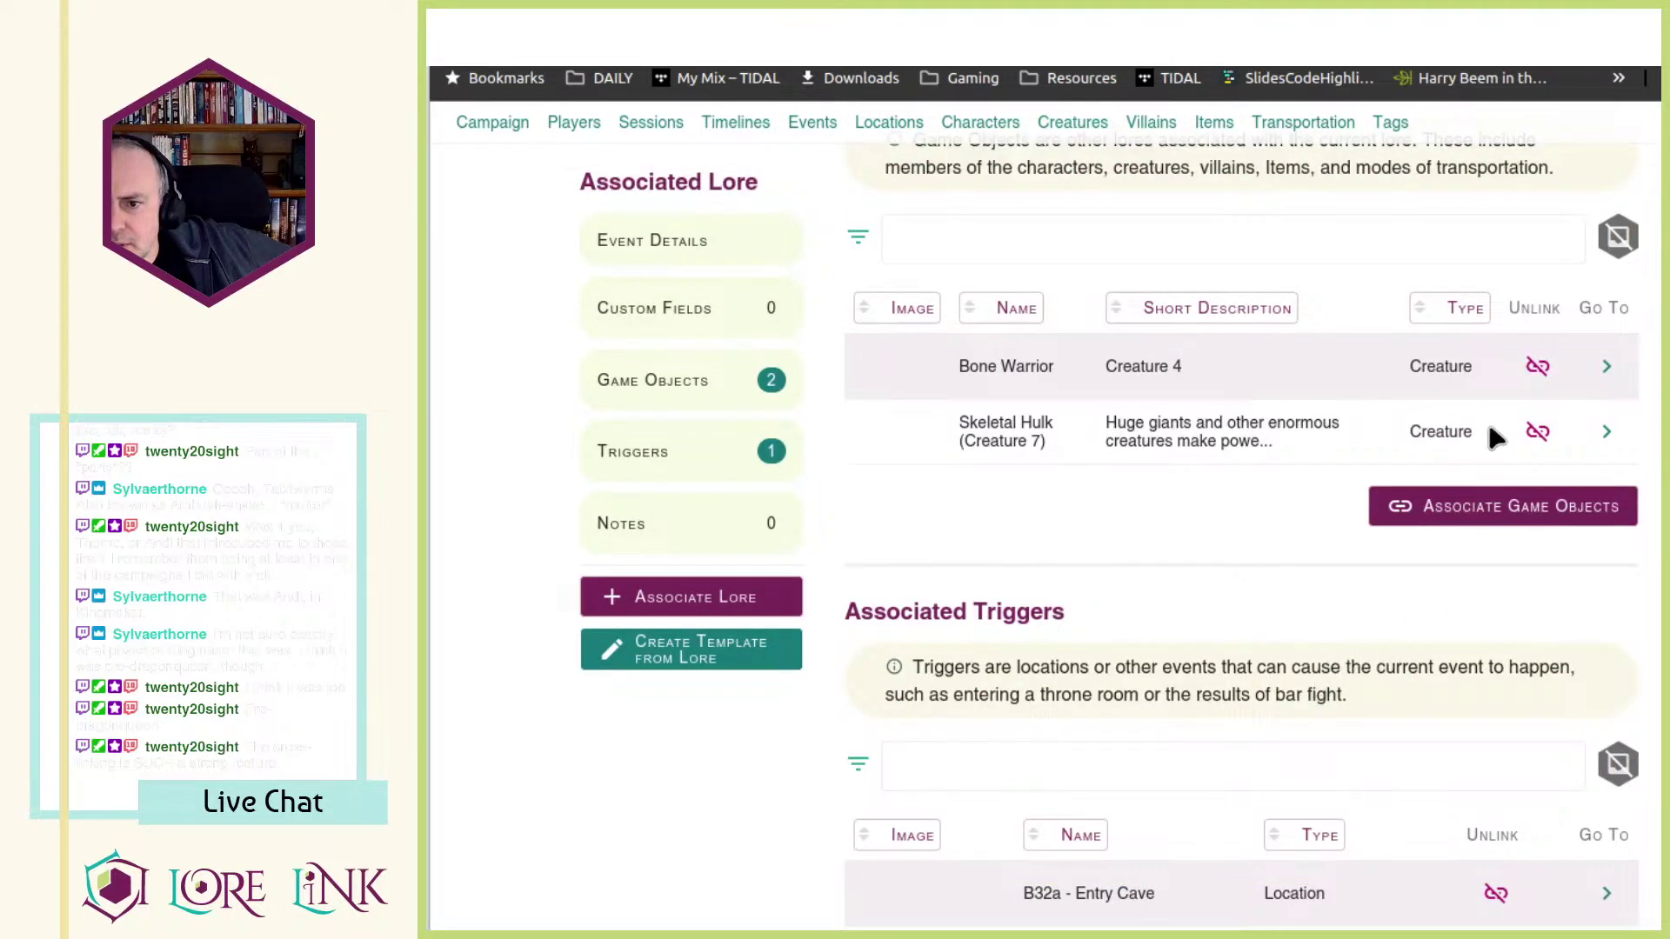
scroll(1485, 415, down, 5)
click(1603, 483)
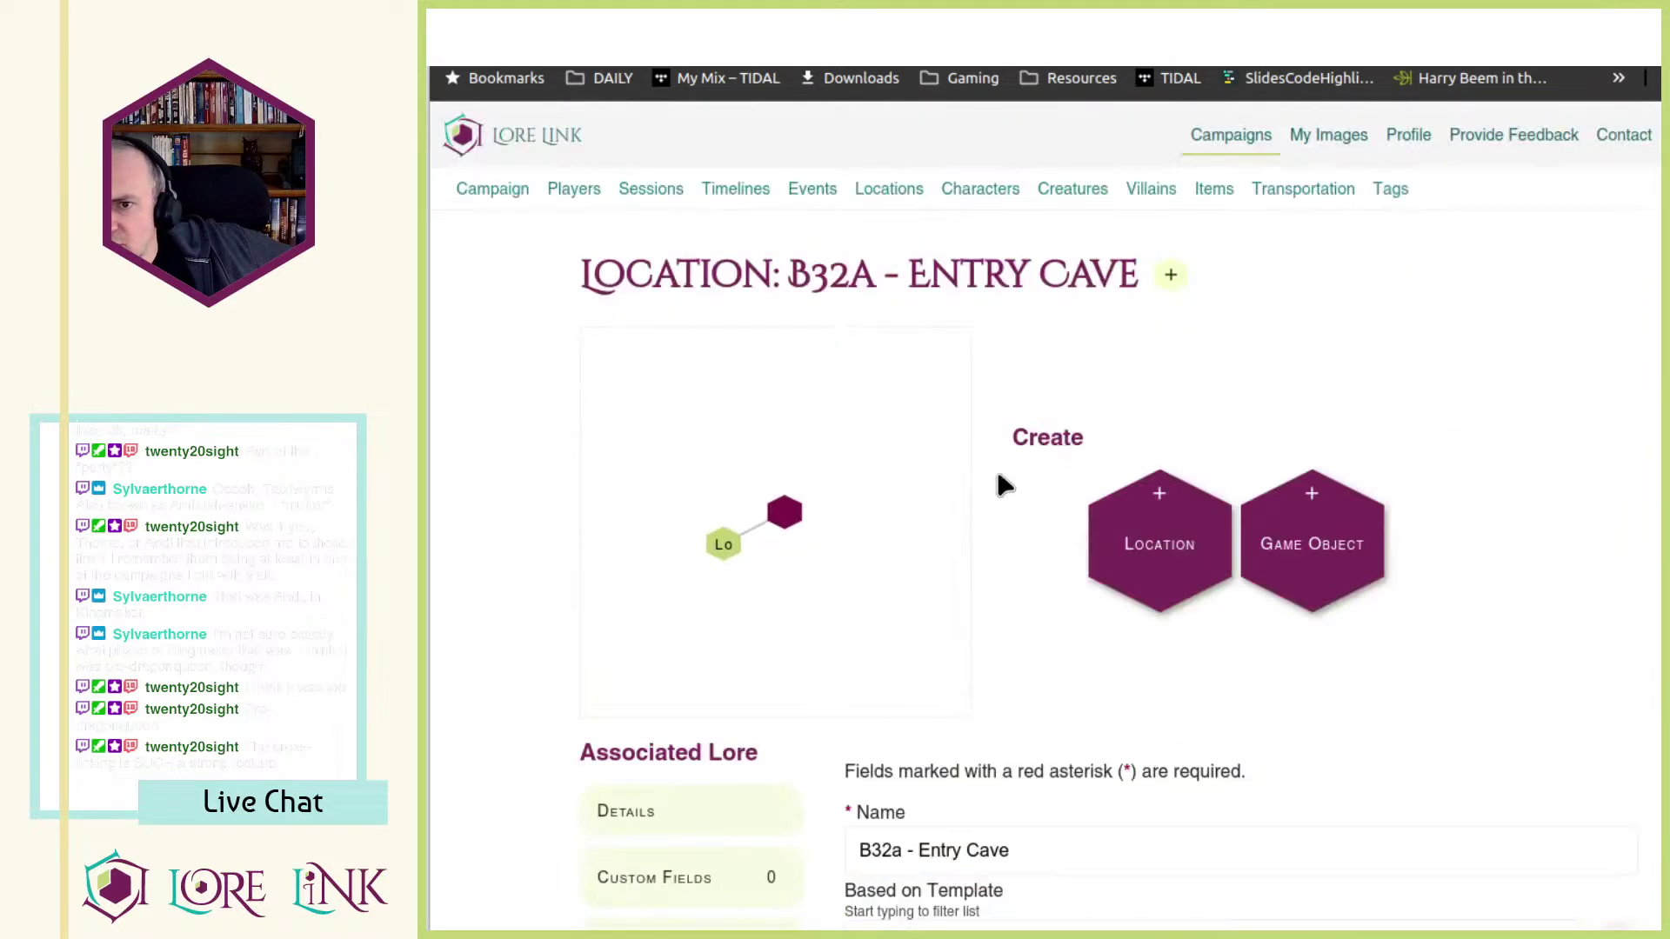
- Look through the B32a - Entry Cave details and open its associated location B32b - Middle Caverns
scroll(994, 463, down, 10)
scroll(1084, 512, down, 15)
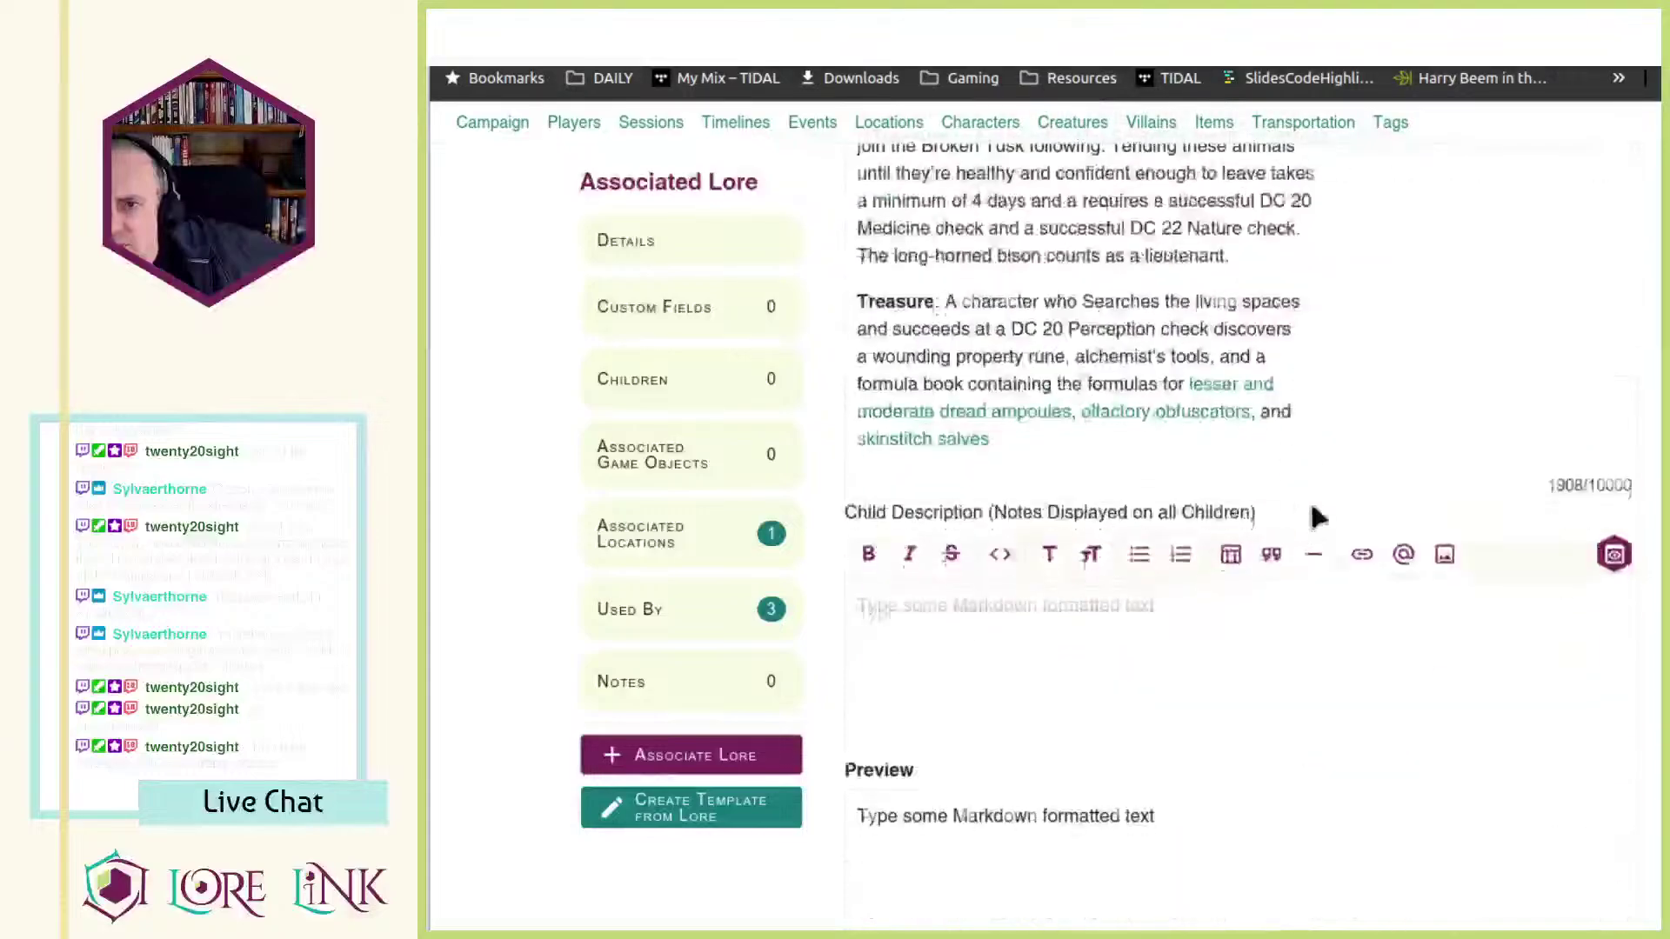
scroll(1312, 522, down, 10)
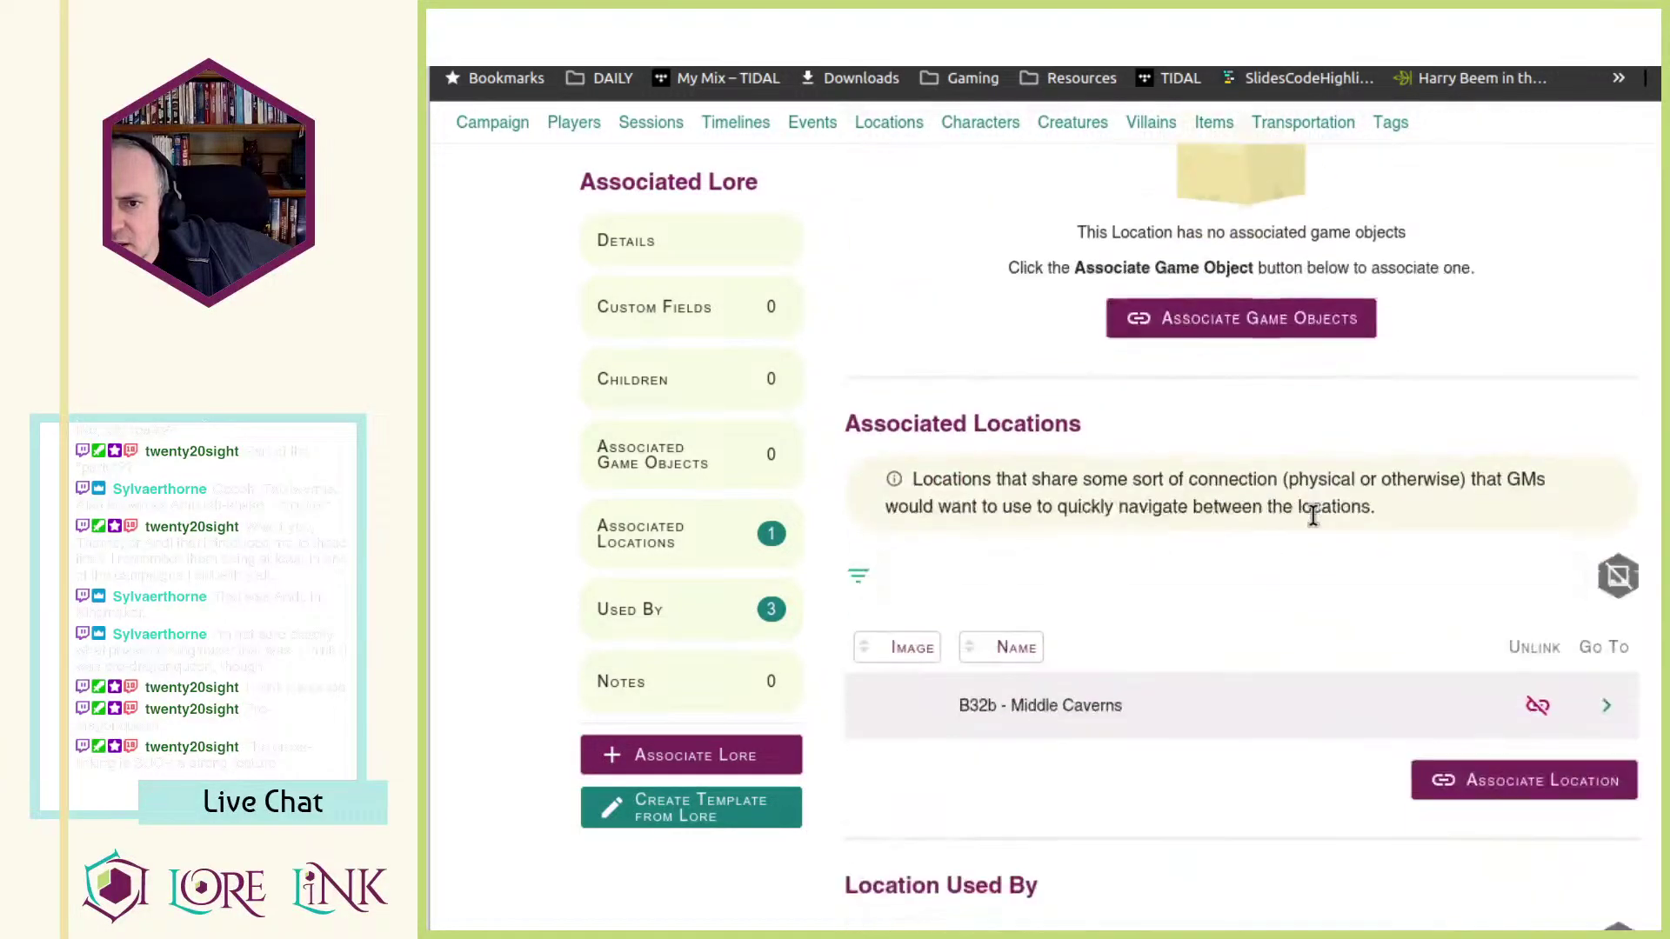
click(1606, 589)
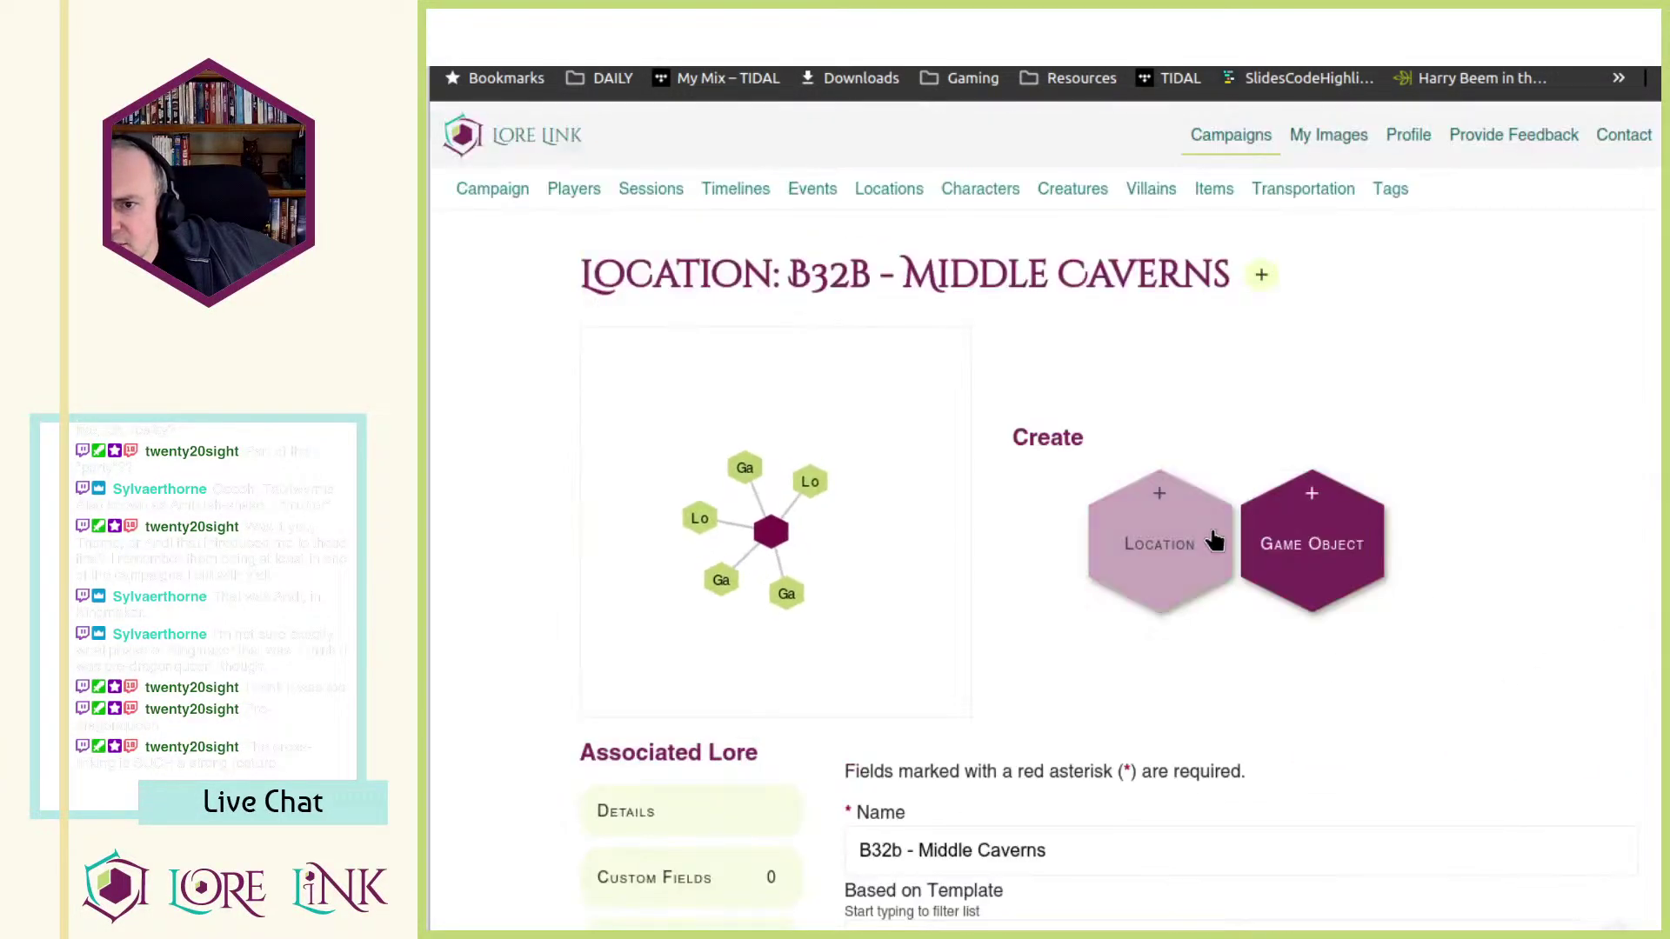
- Read the read-aloud text and description of B32b - Middle Caverns, including its creatures, hazard and treasure
scroll(1213, 537, down, 10)
scroll(1214, 535, down, 5)
scroll(1214, 526, up, 6)
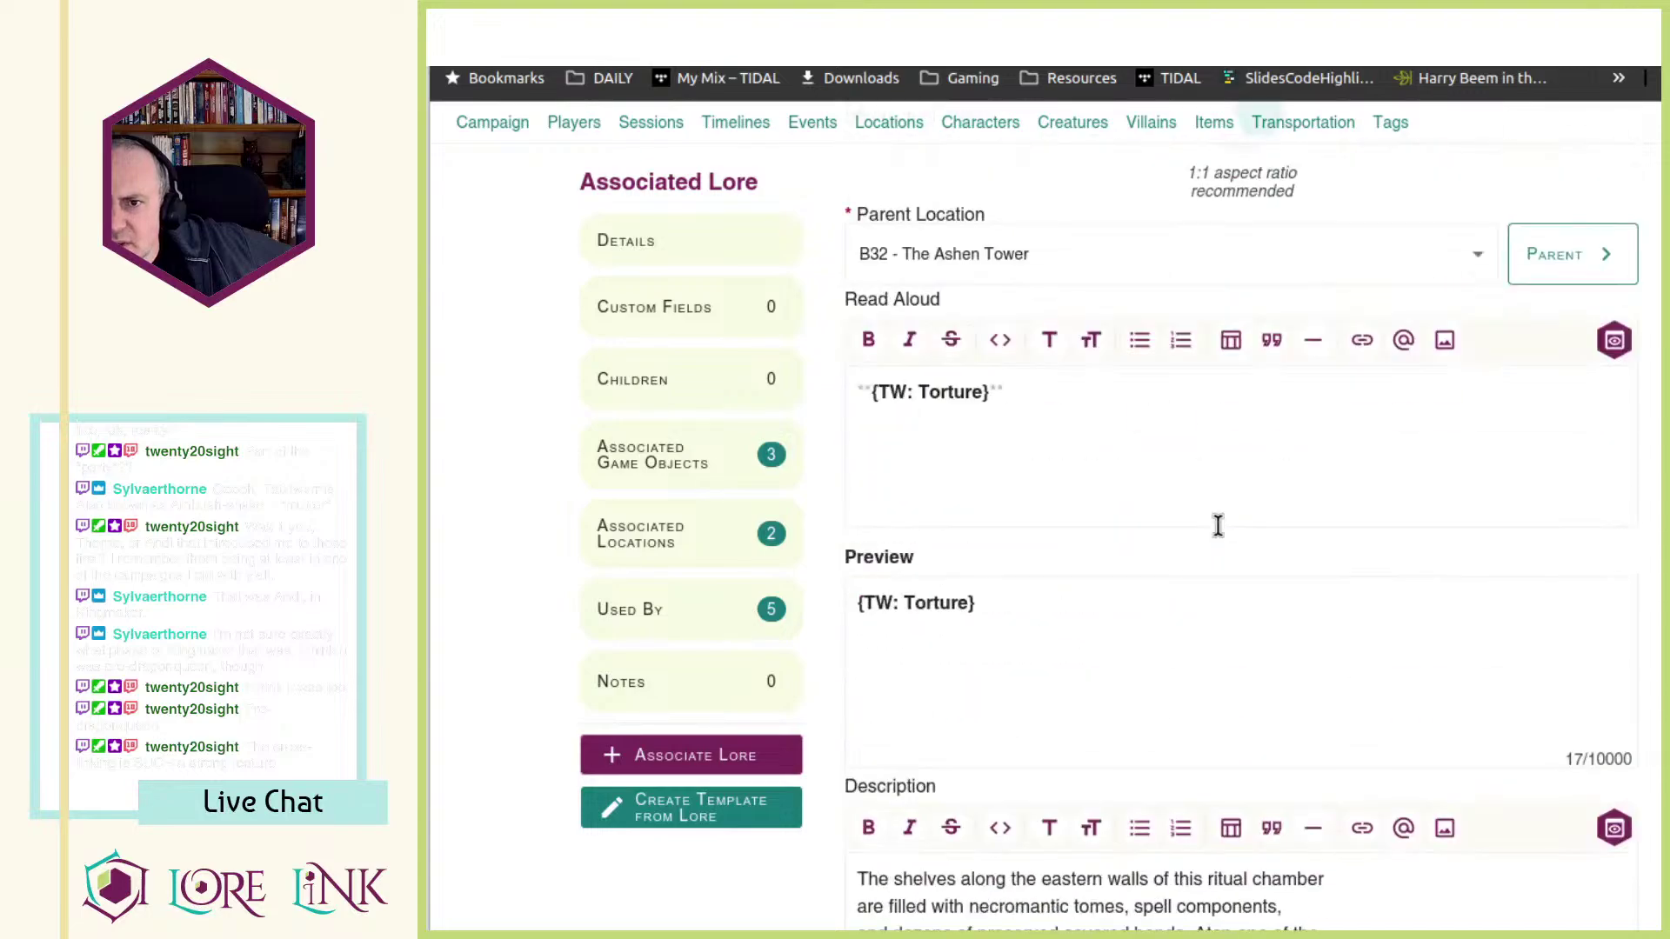
scroll(1214, 522, down, 9)
scroll(1214, 522, down, 8)
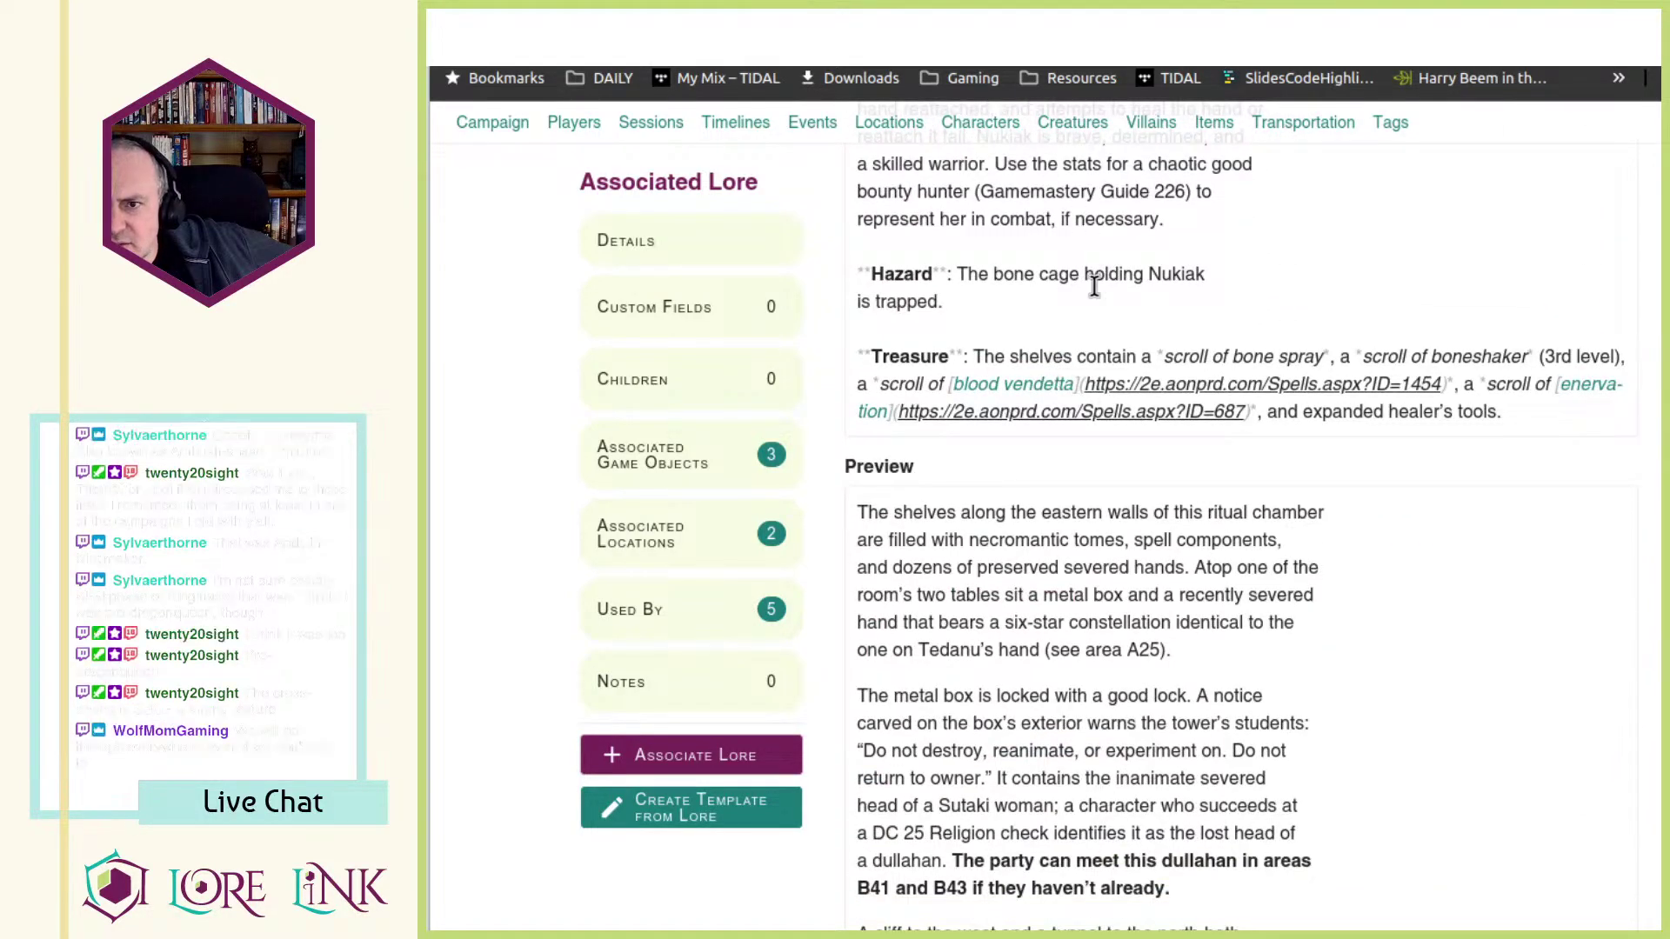
scroll(924, 313, down, 3)
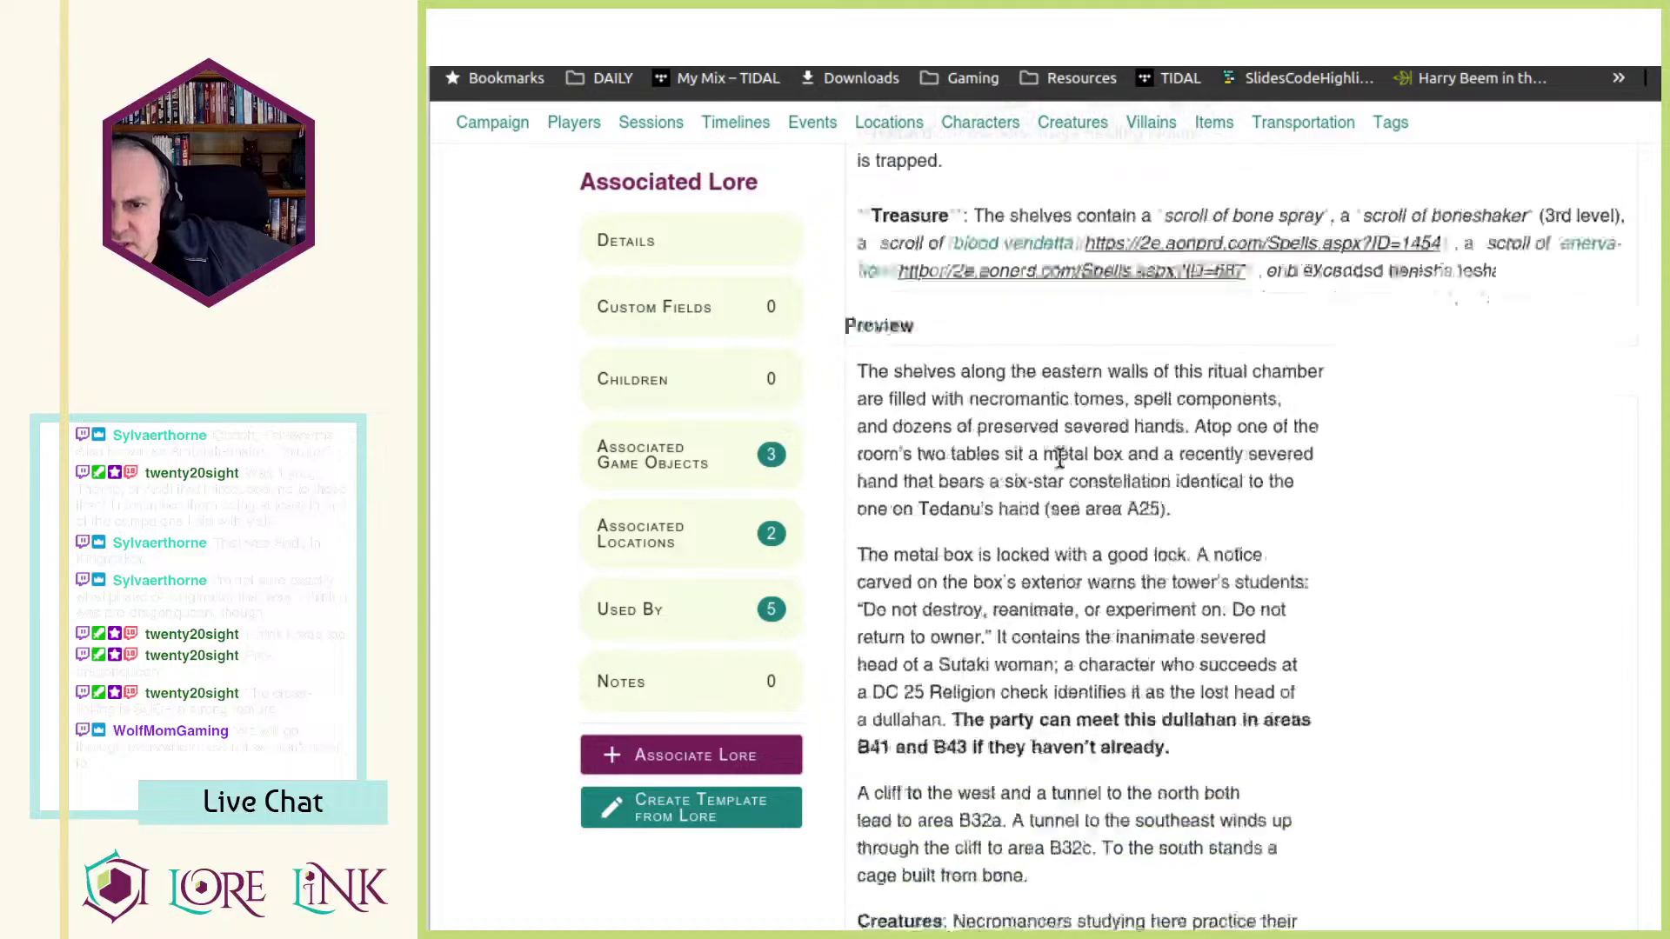
scroll(1063, 556, down, 15)
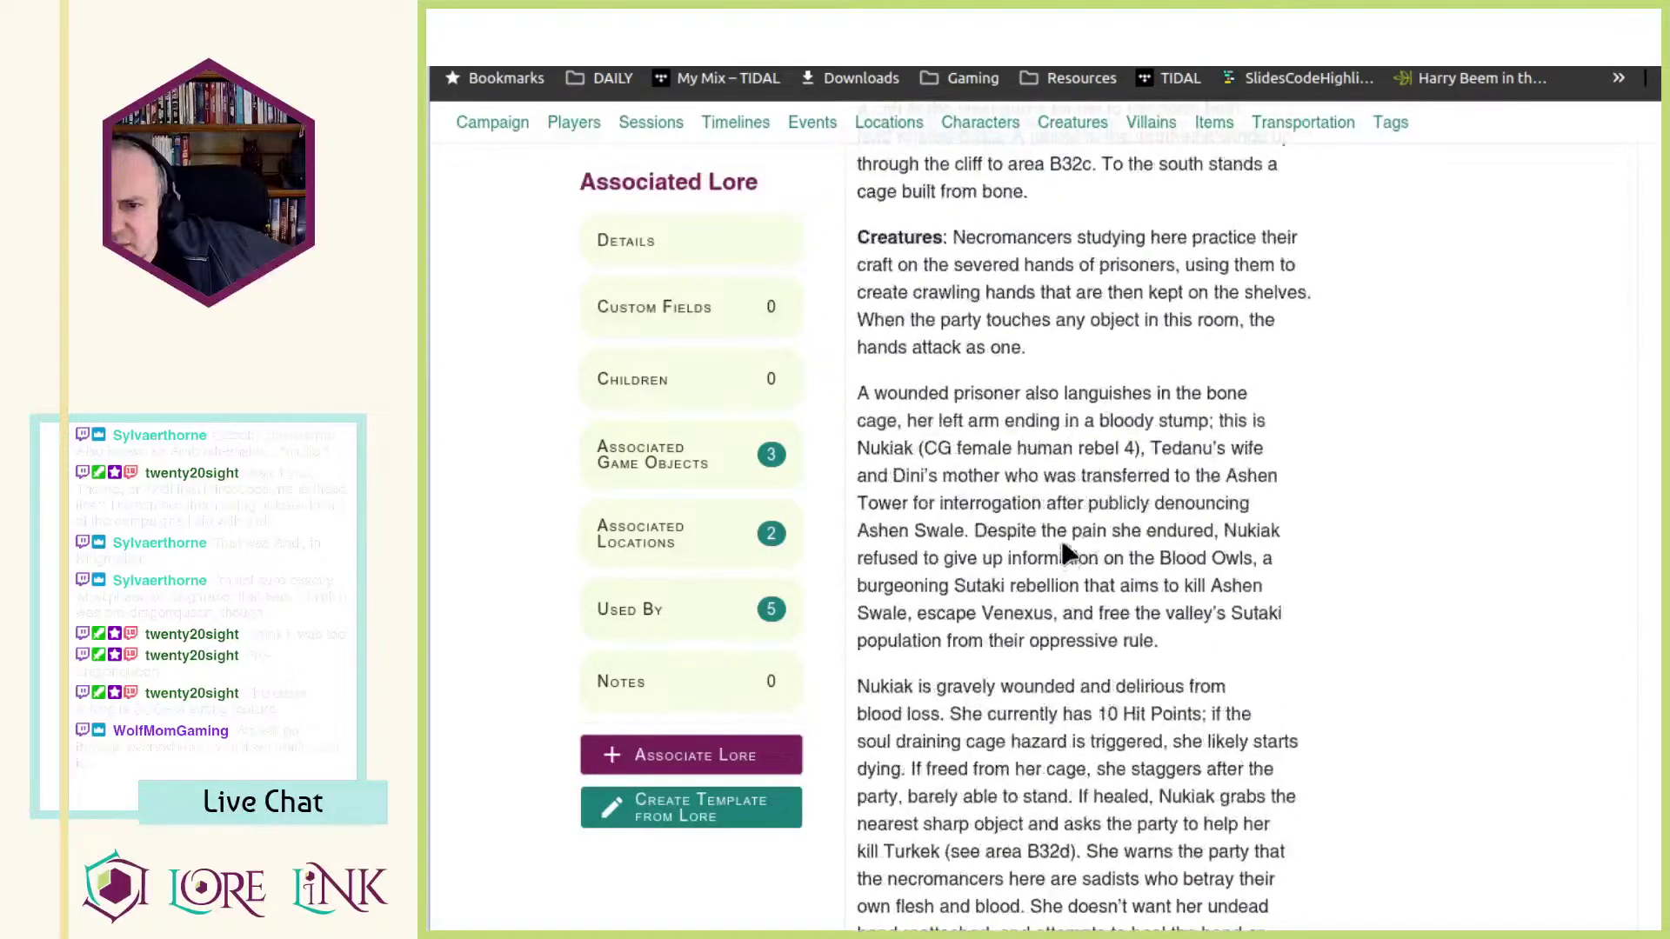
- Review the Middle Caverns' associated game objects, locations and linked events, and open the location B32c - Pinnacle
scroll(1105, 569, down, 13)
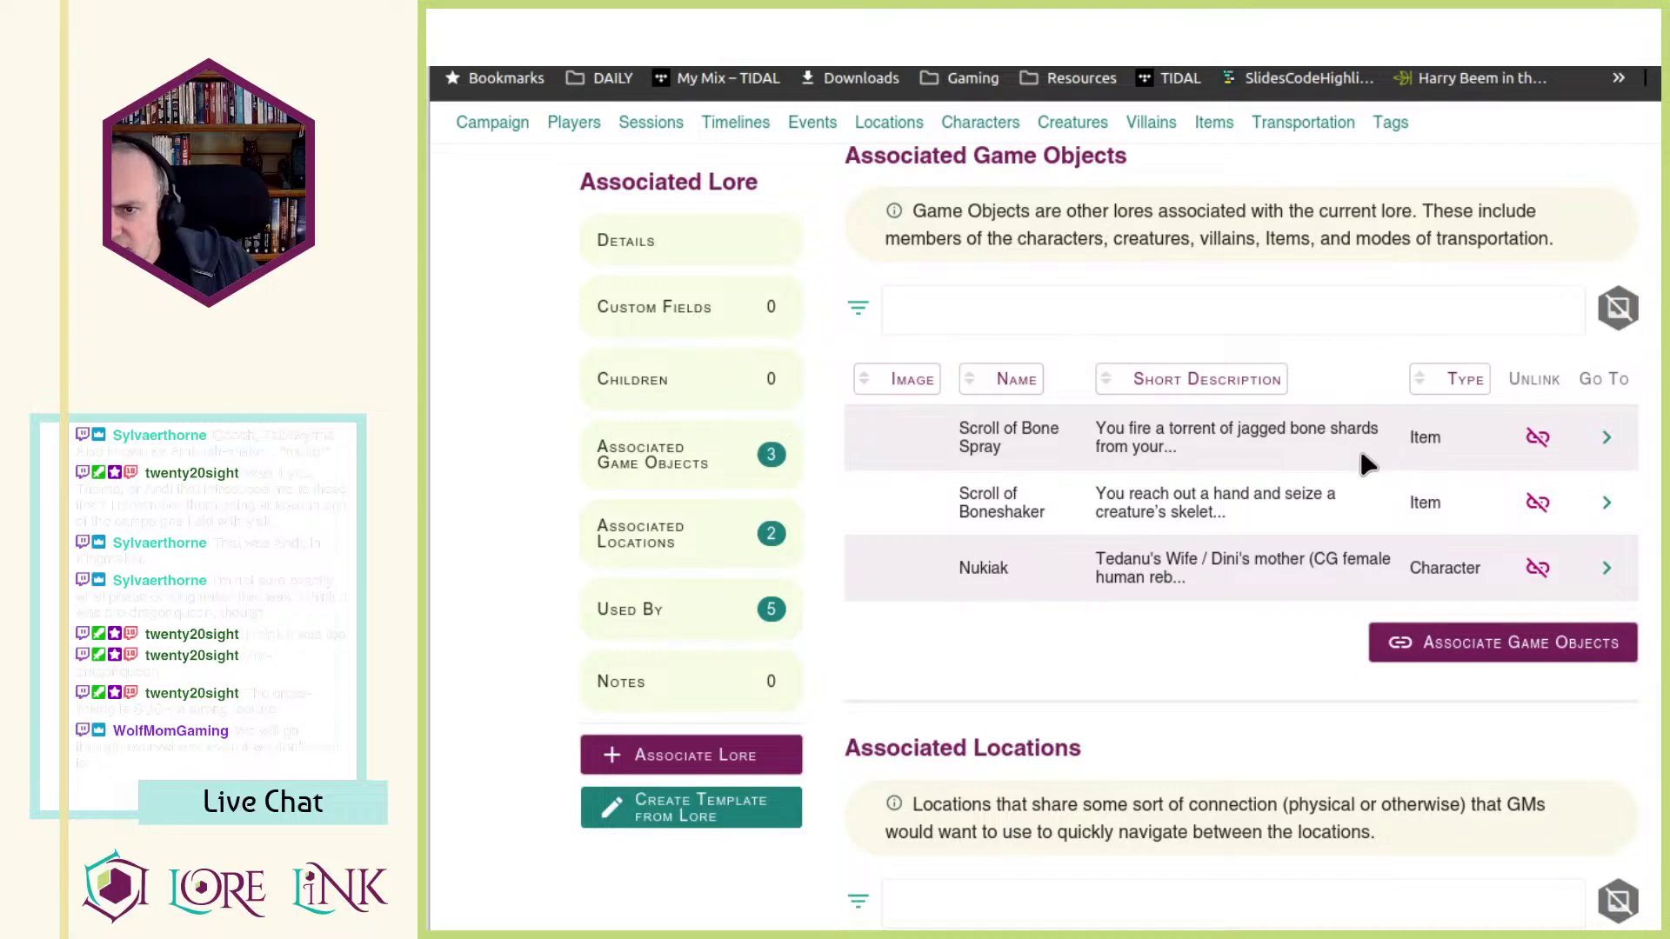
scroll(1295, 530, down, 5)
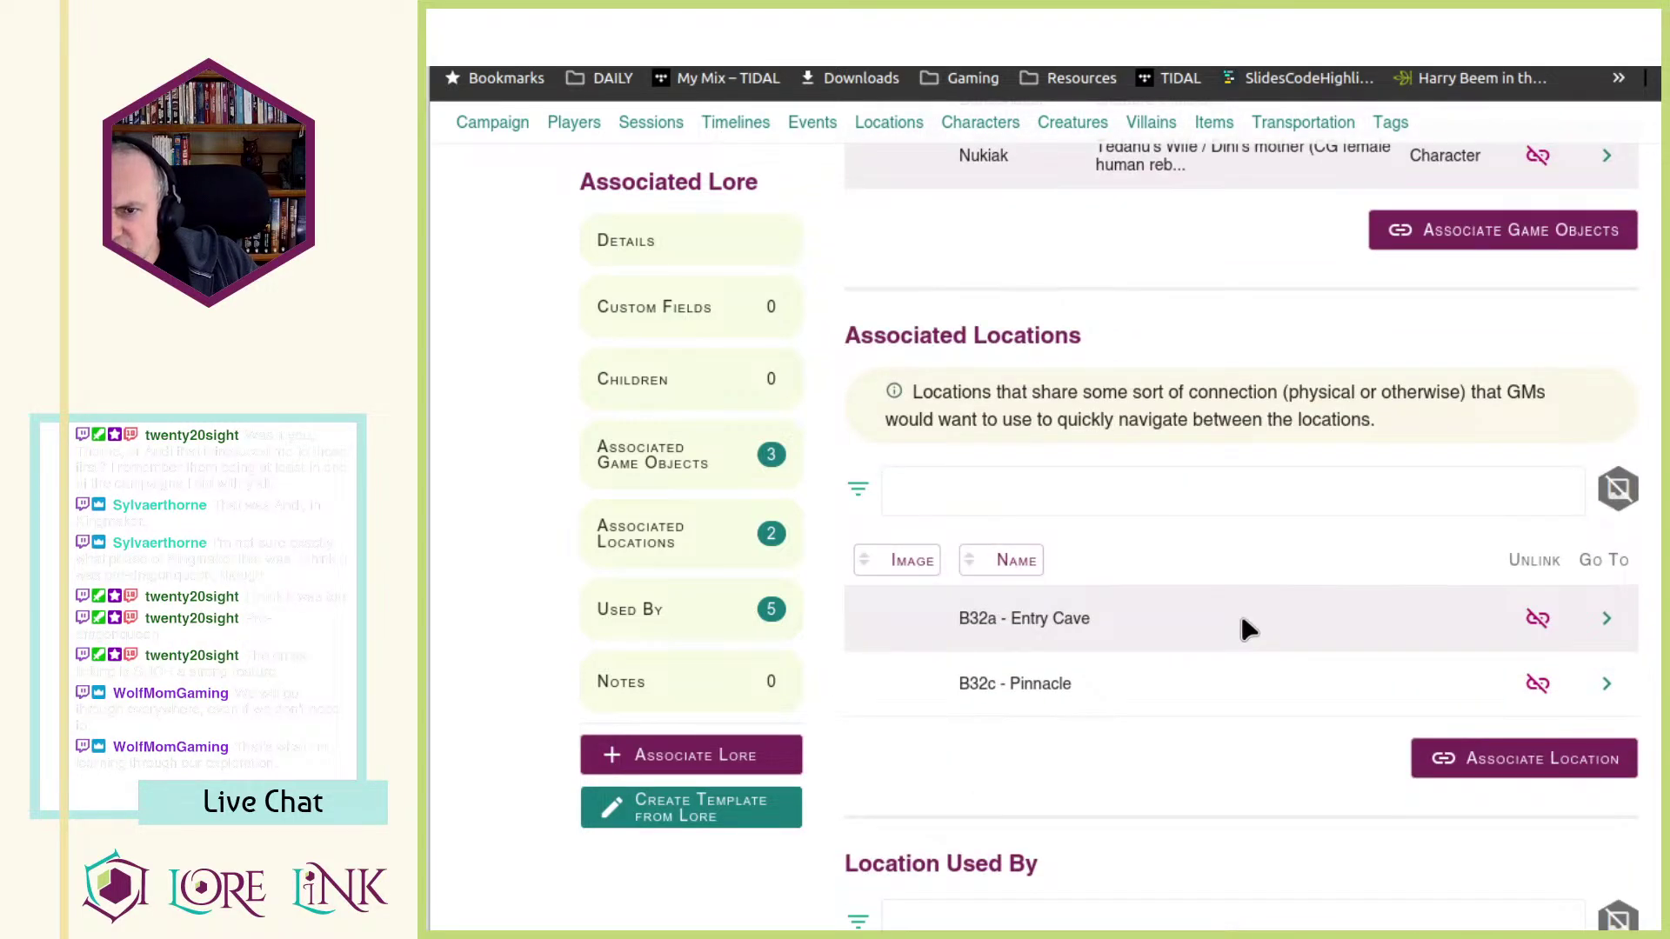
scroll(1241, 627, down, 5)
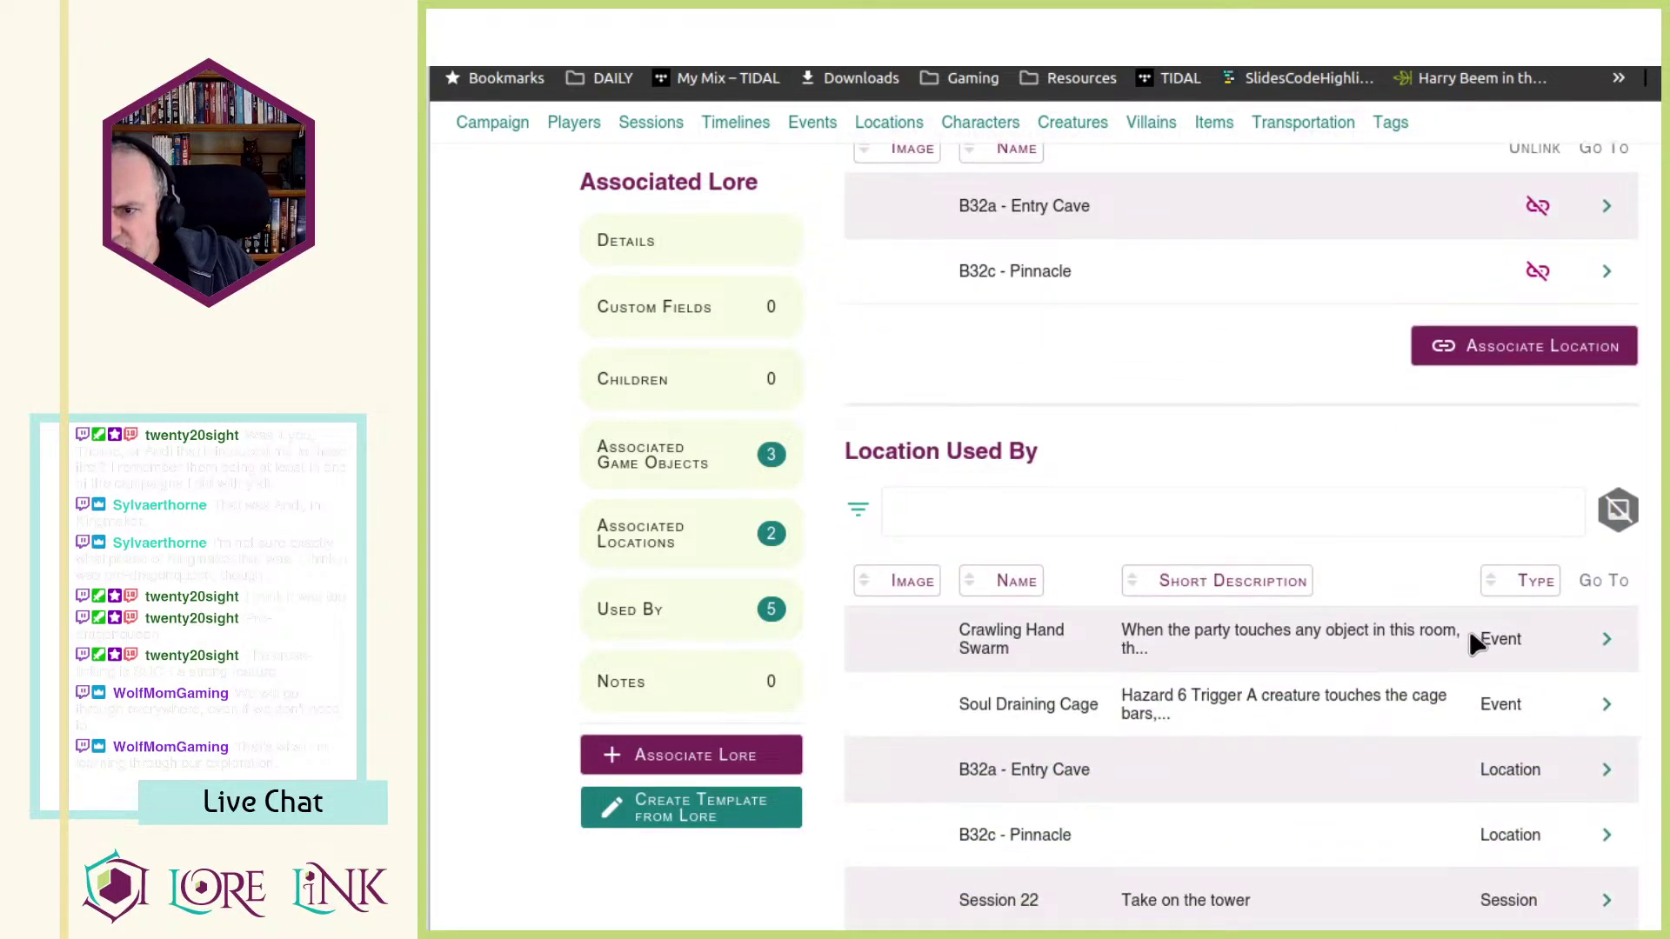
drag(908, 625, 1452, 708)
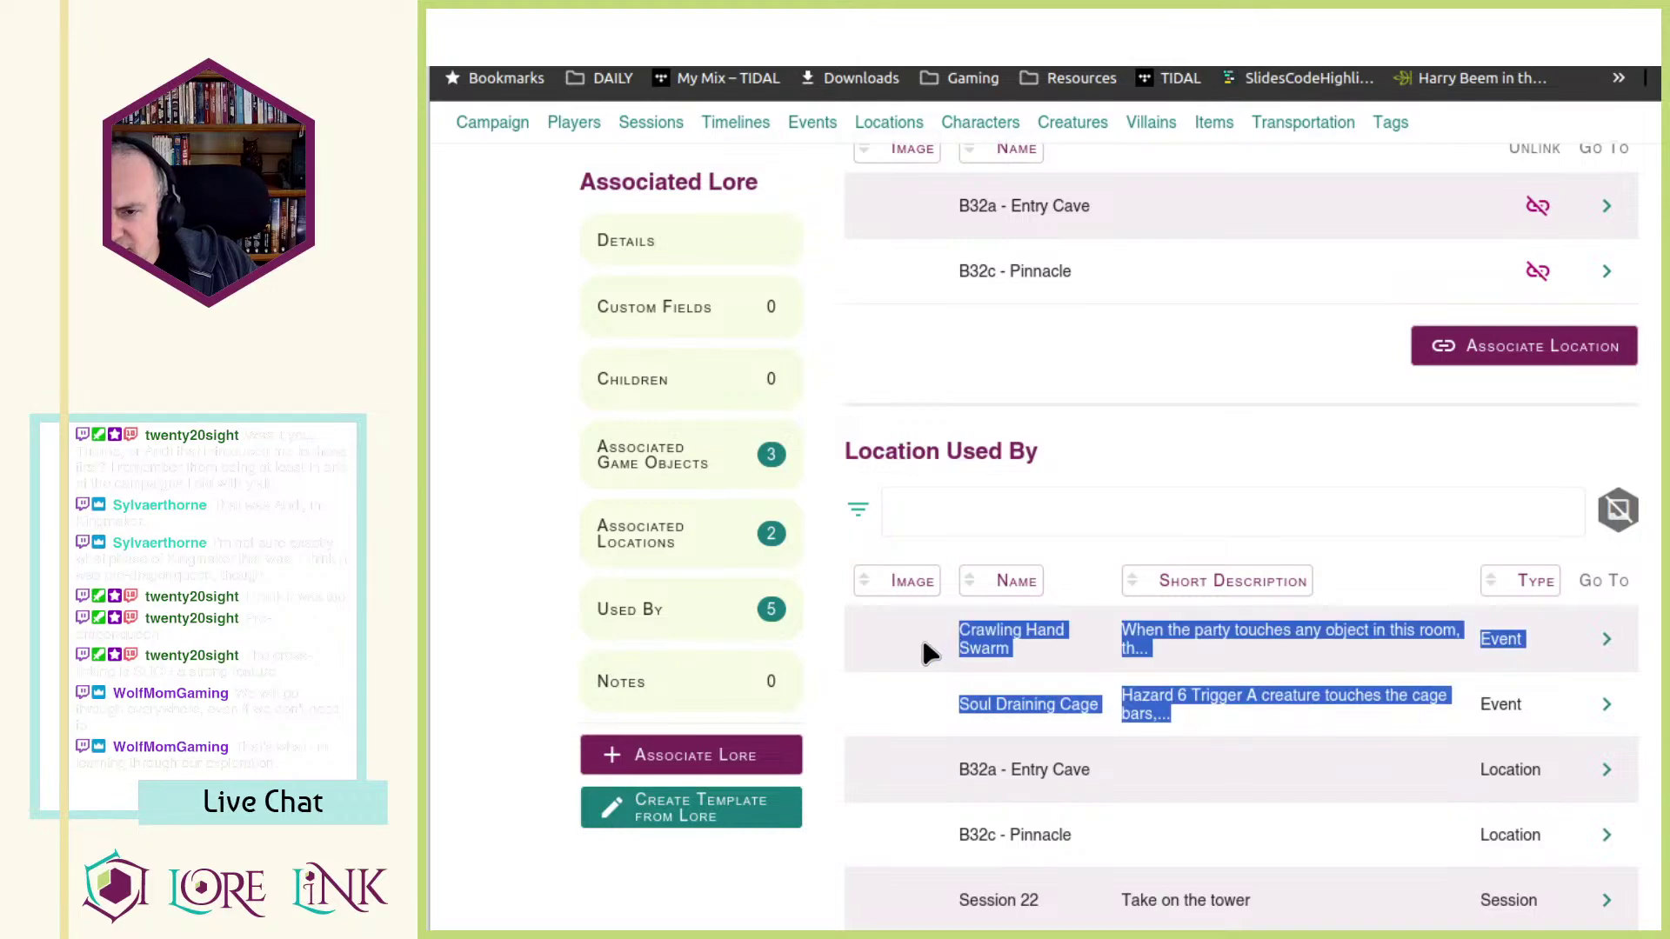
click(921, 637)
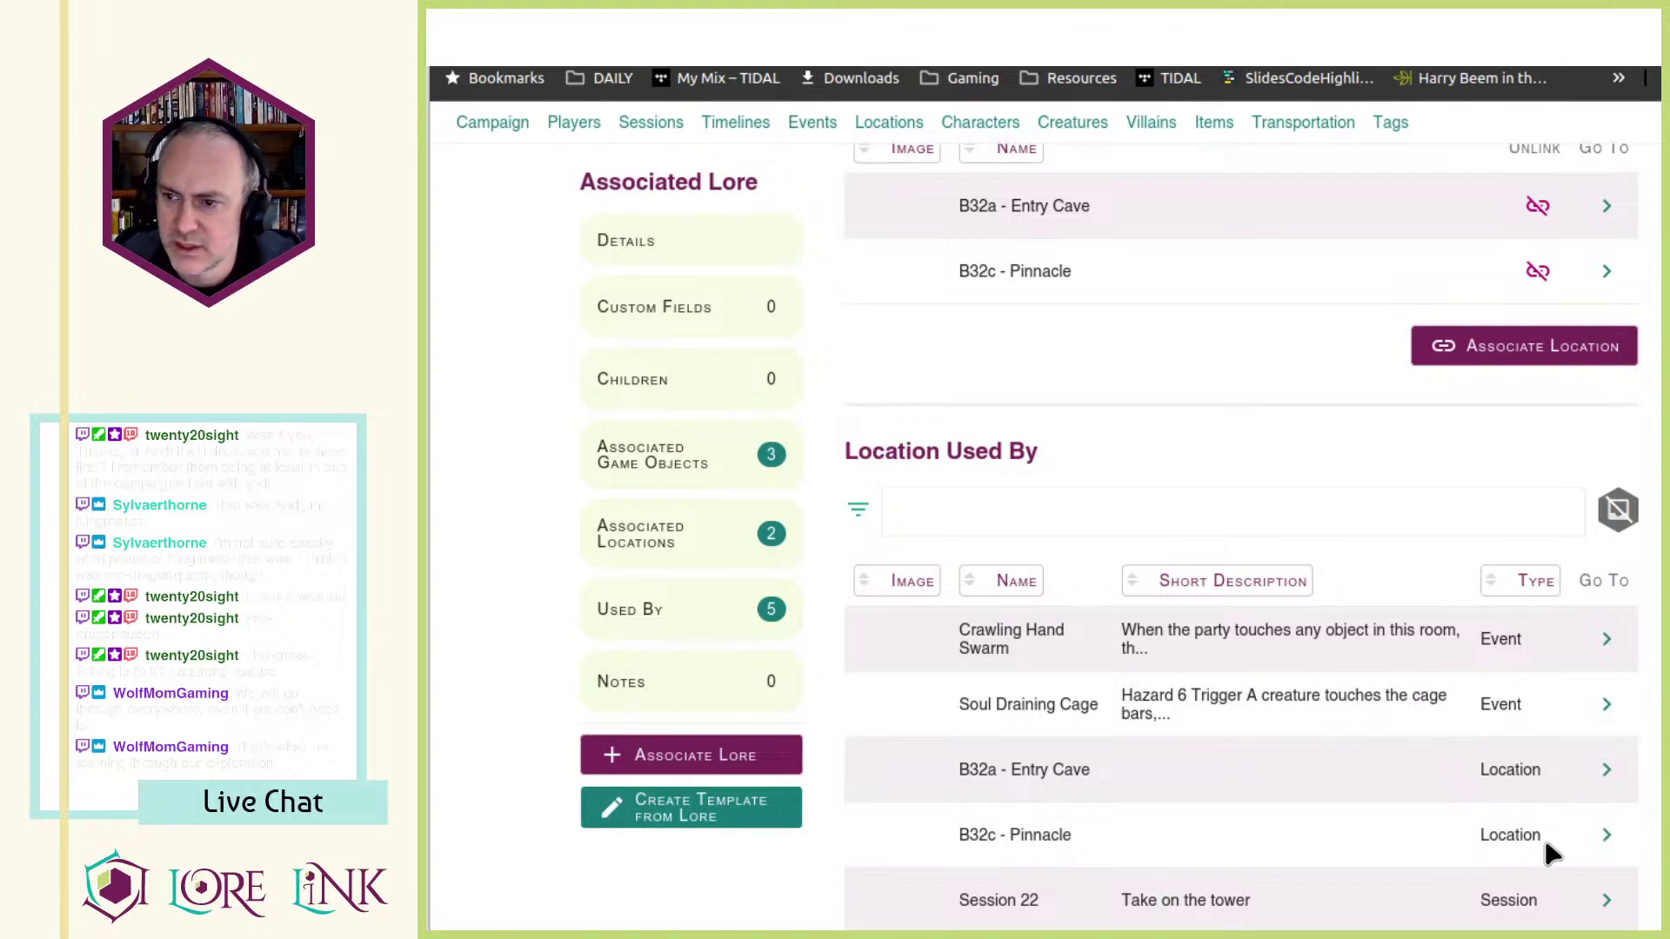
click(1604, 836)
- Read the B32c - Pinnacle description and open the Attack on the Pinnacle event that uses this location
scroll(1239, 451, down, 5)
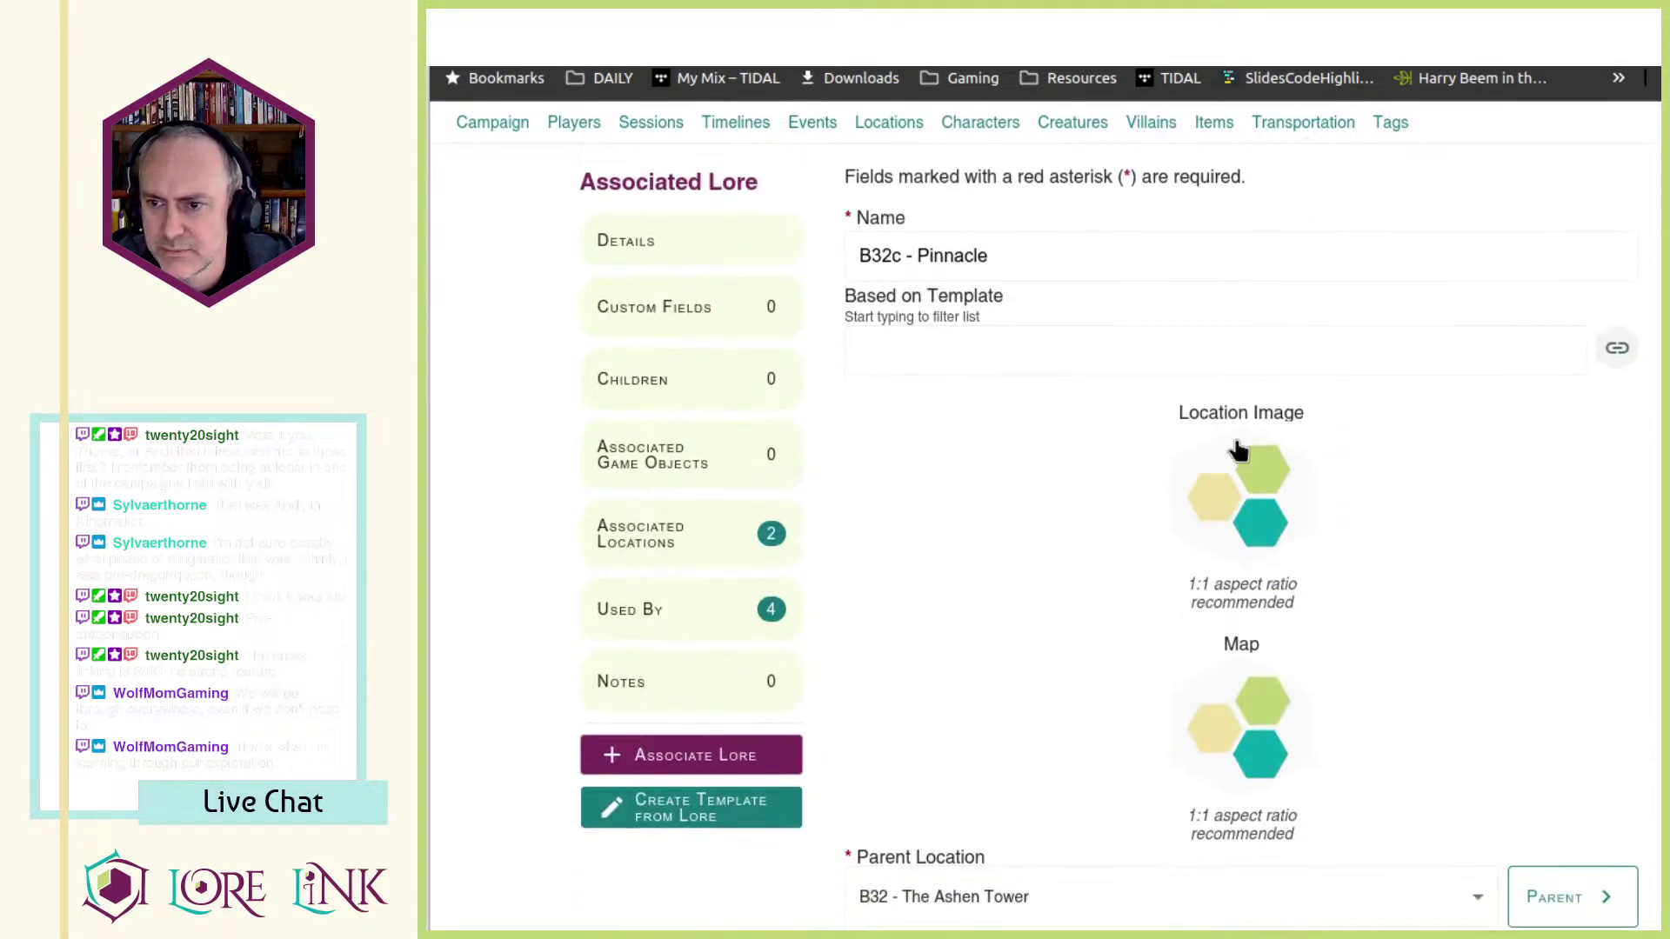
scroll(1238, 451, down, 5)
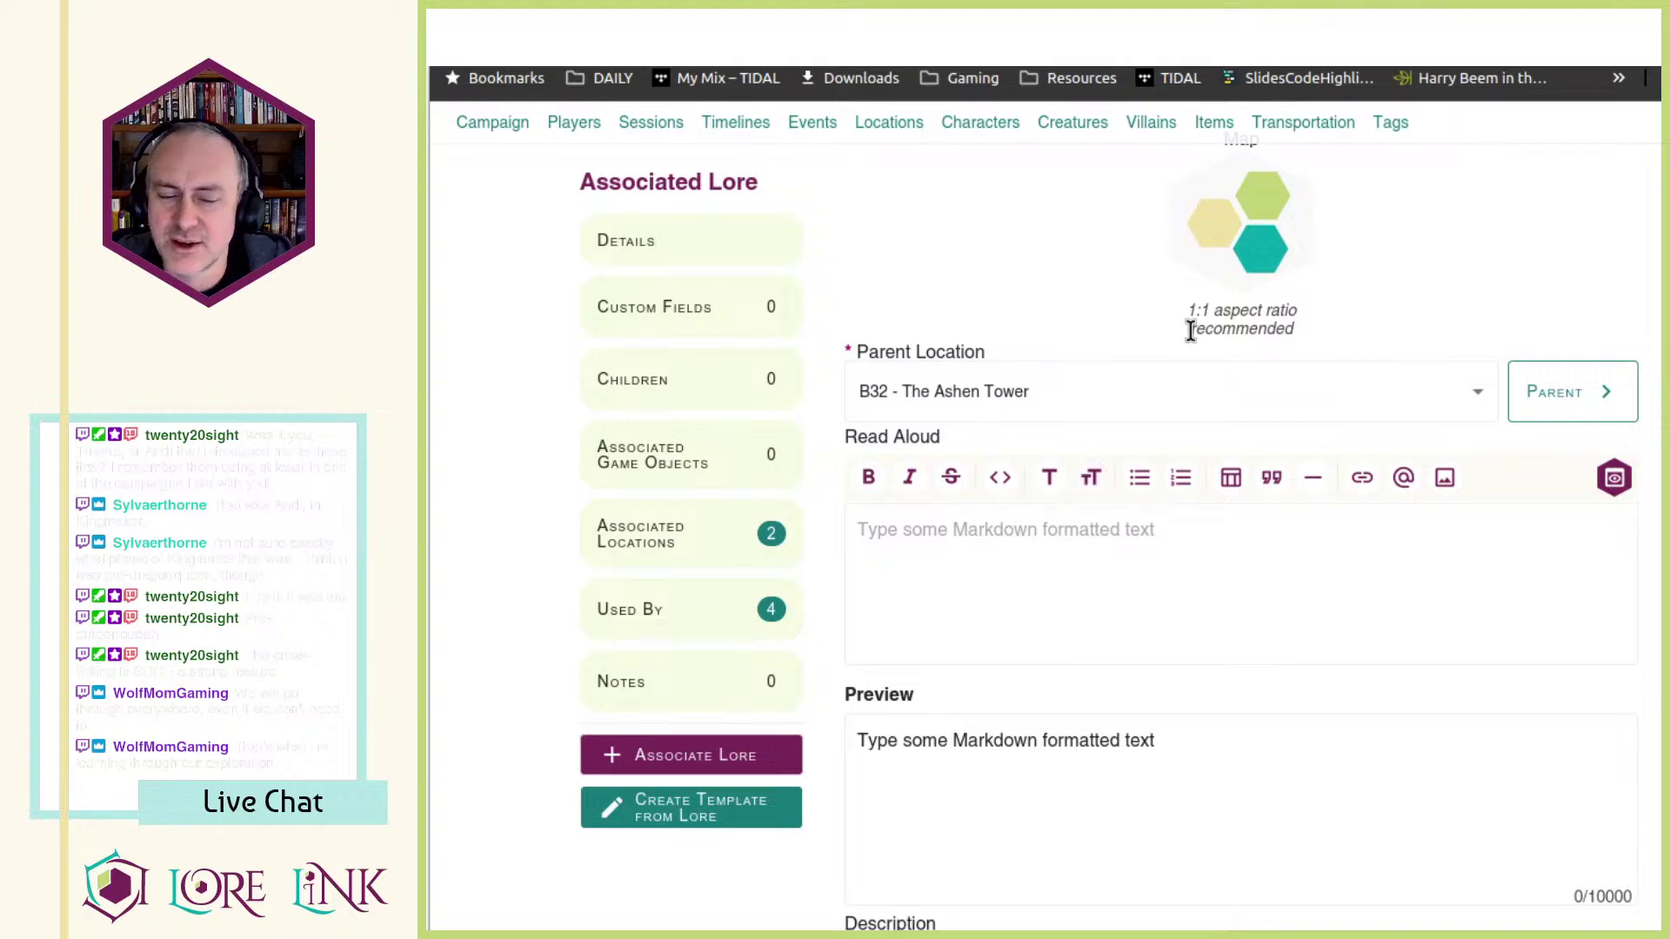
scroll(1440, 678, down, 8)
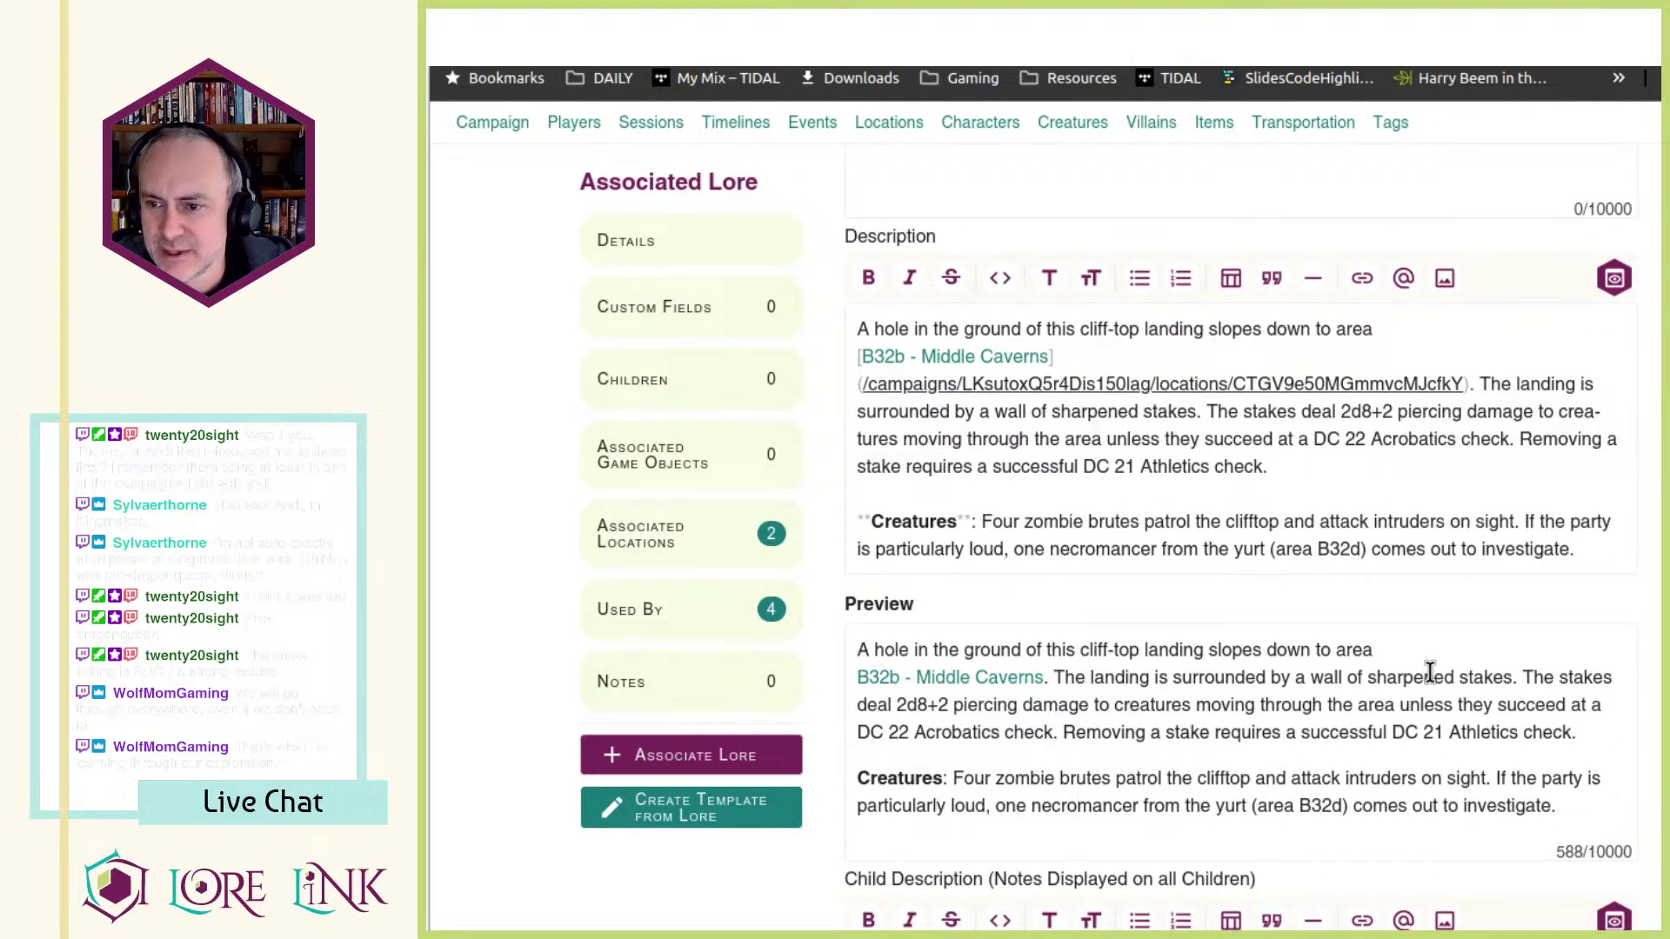
scroll(1429, 673, up, 8)
scroll(1430, 671, down, 20)
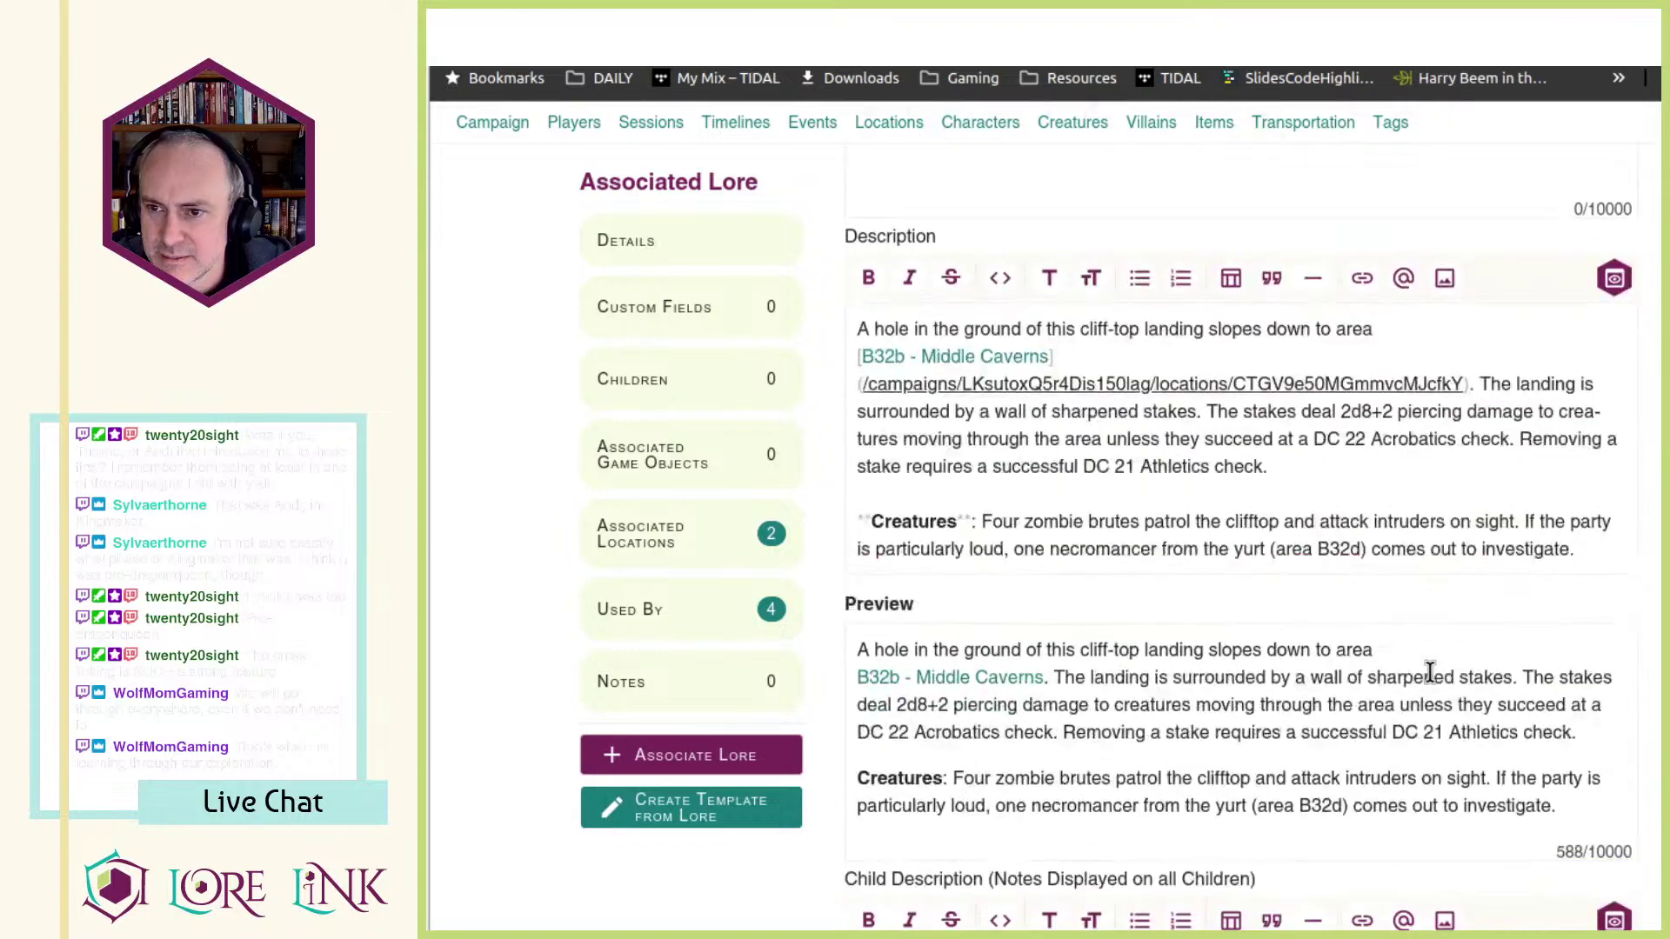
scroll(1430, 672, down, 8)
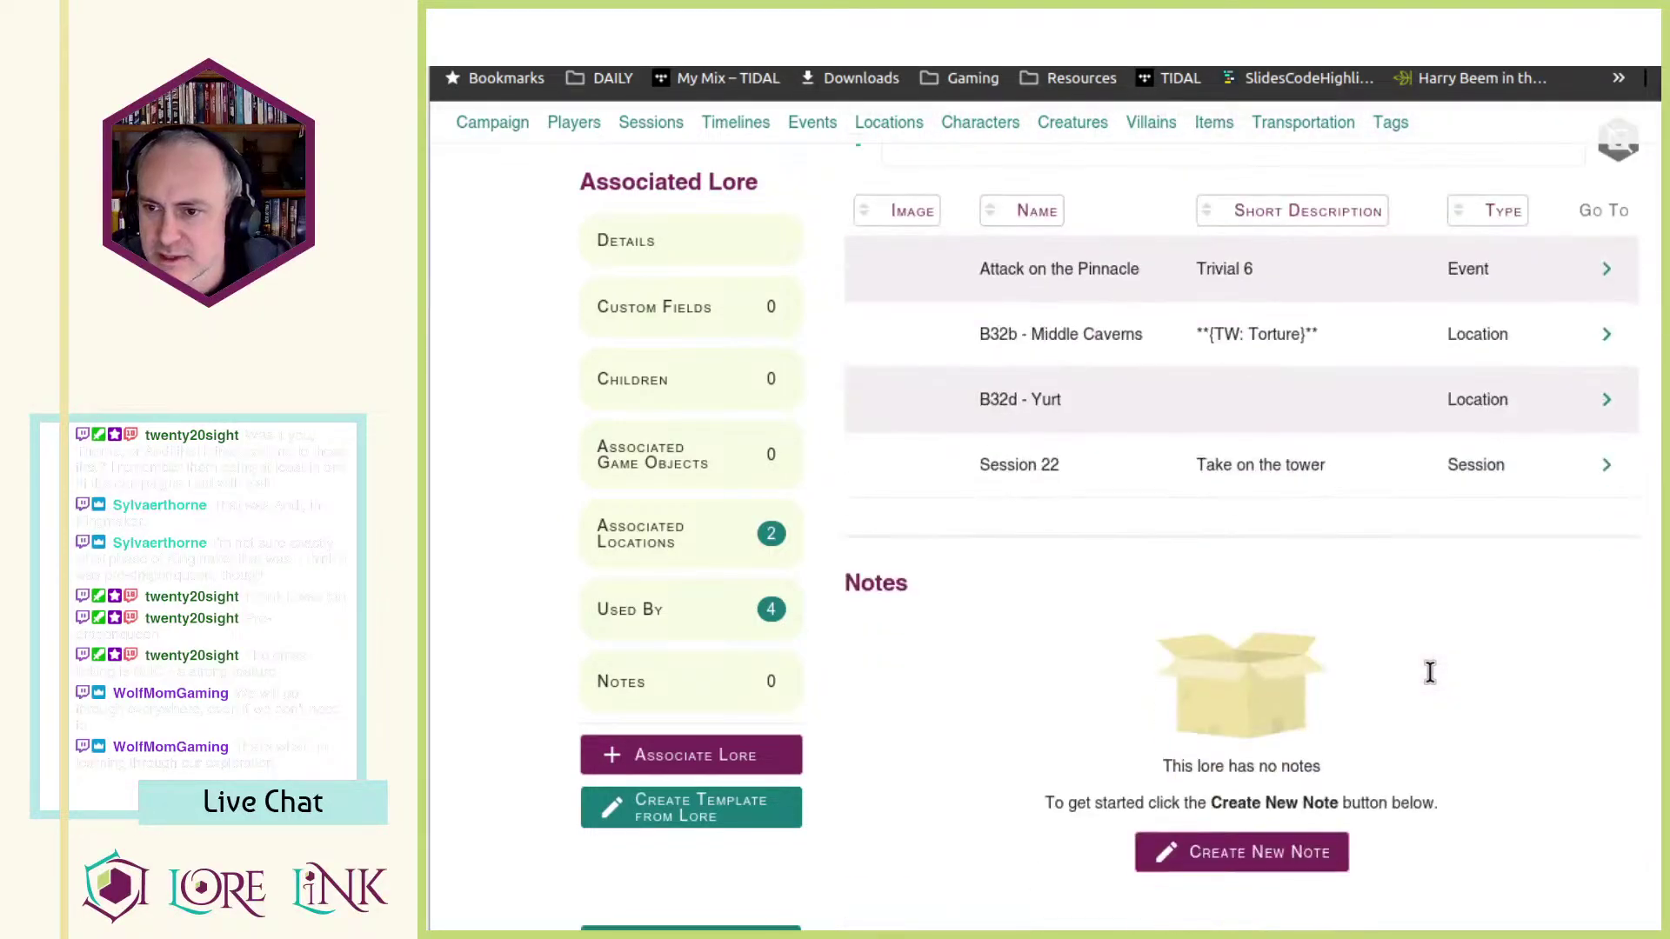
scroll(1427, 675, up, 7)
scroll(1427, 663, down, 8)
scroll(1545, 503, up, 3)
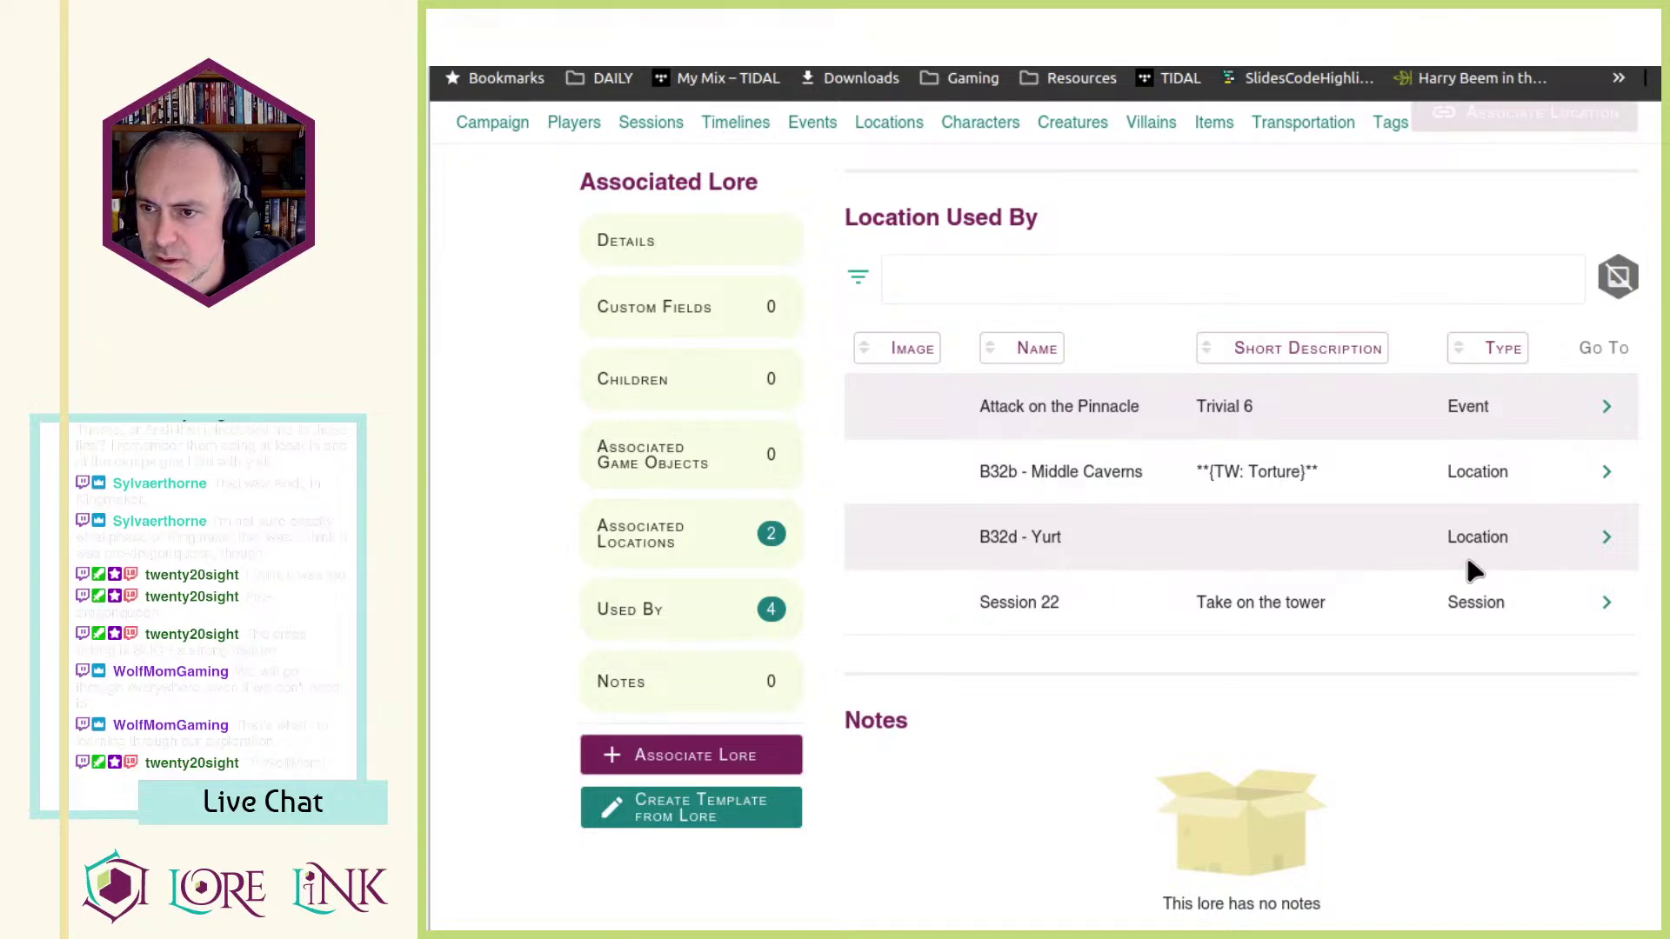
click(1607, 409)
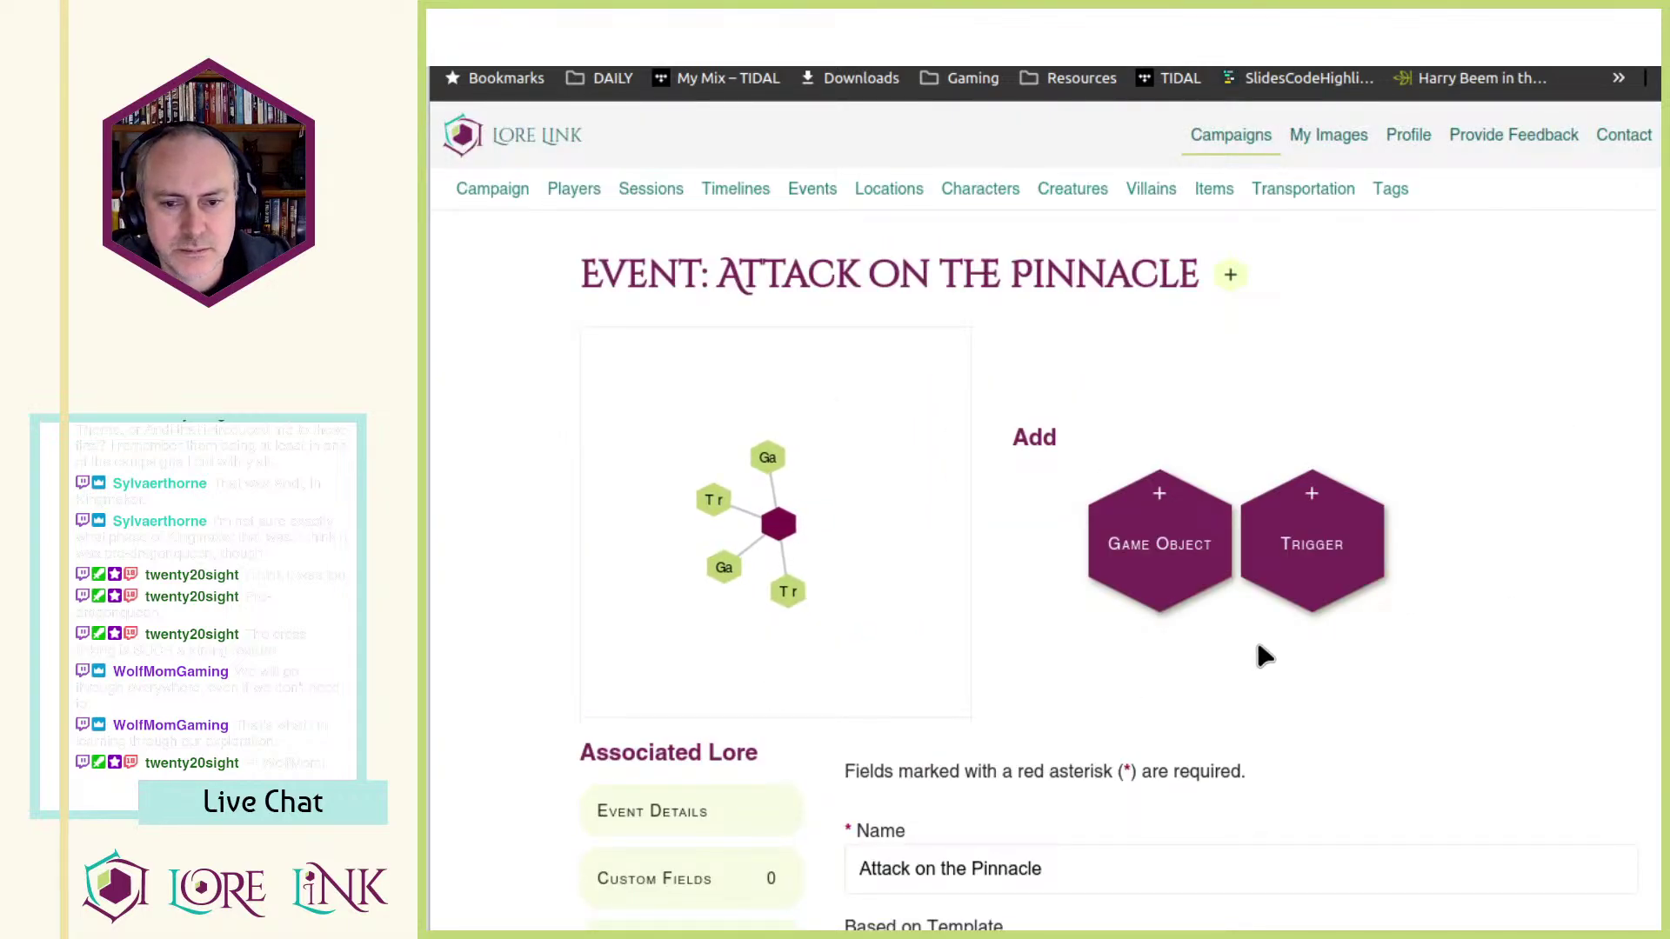
- Review the Attack on the Pinnacle event's description, game objects and triggers, and open its trigger location B32c - Pinnacle
scroll(1301, 604, down, 10)
scroll(1301, 603, up, 2)
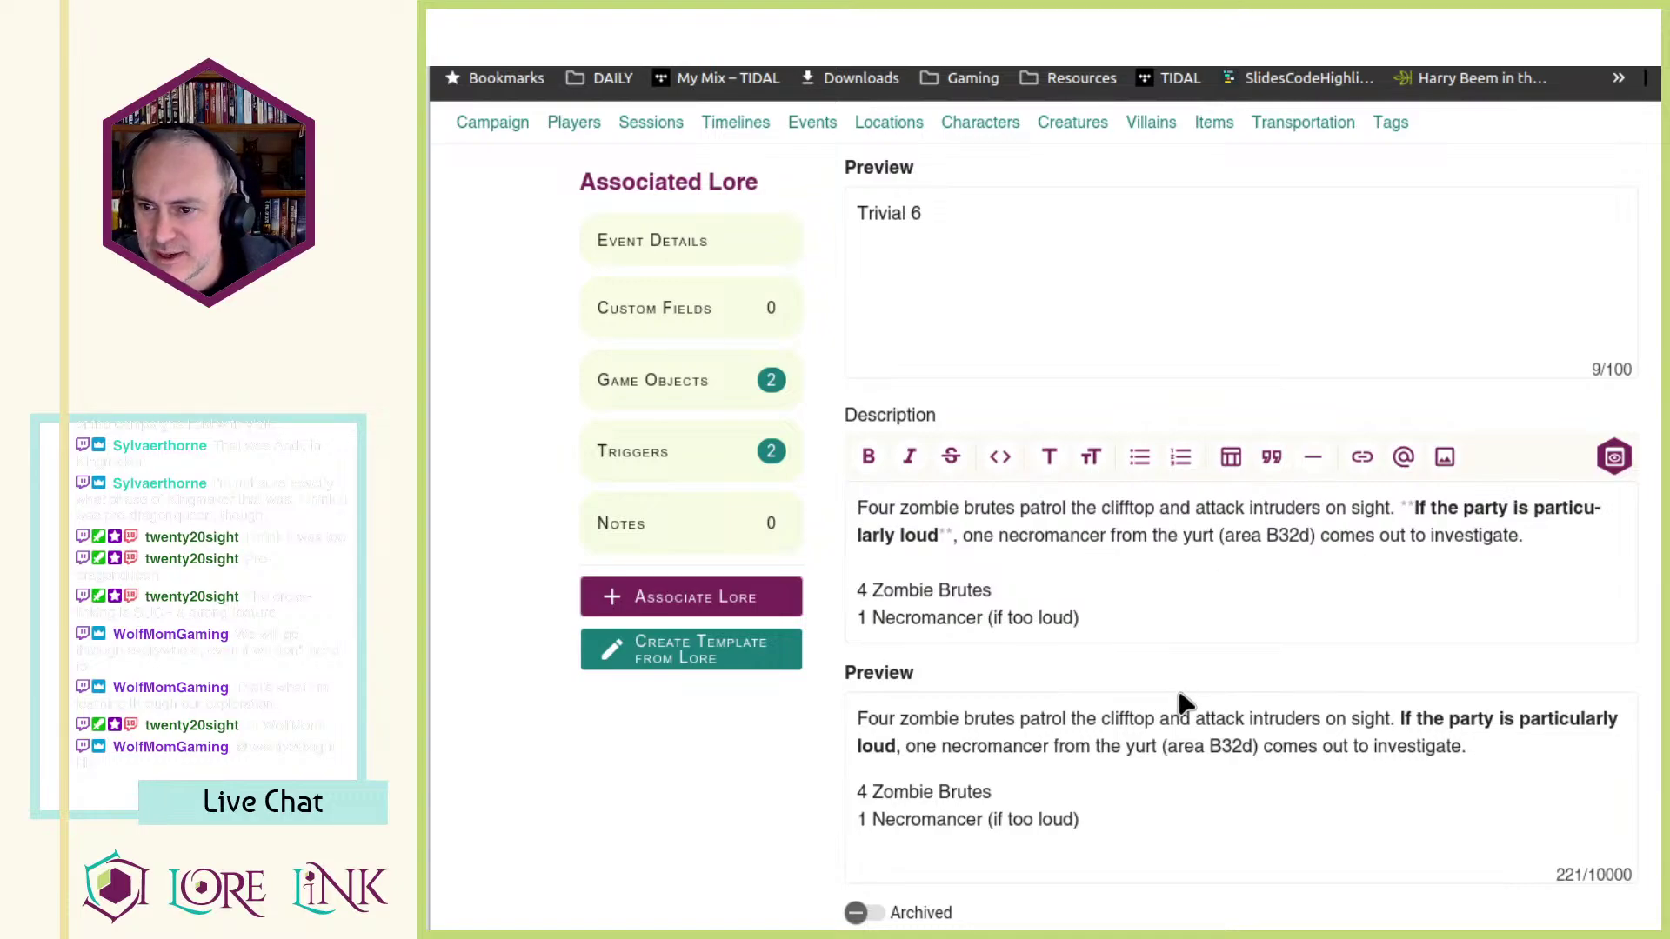
scroll(1183, 700, down, 3)
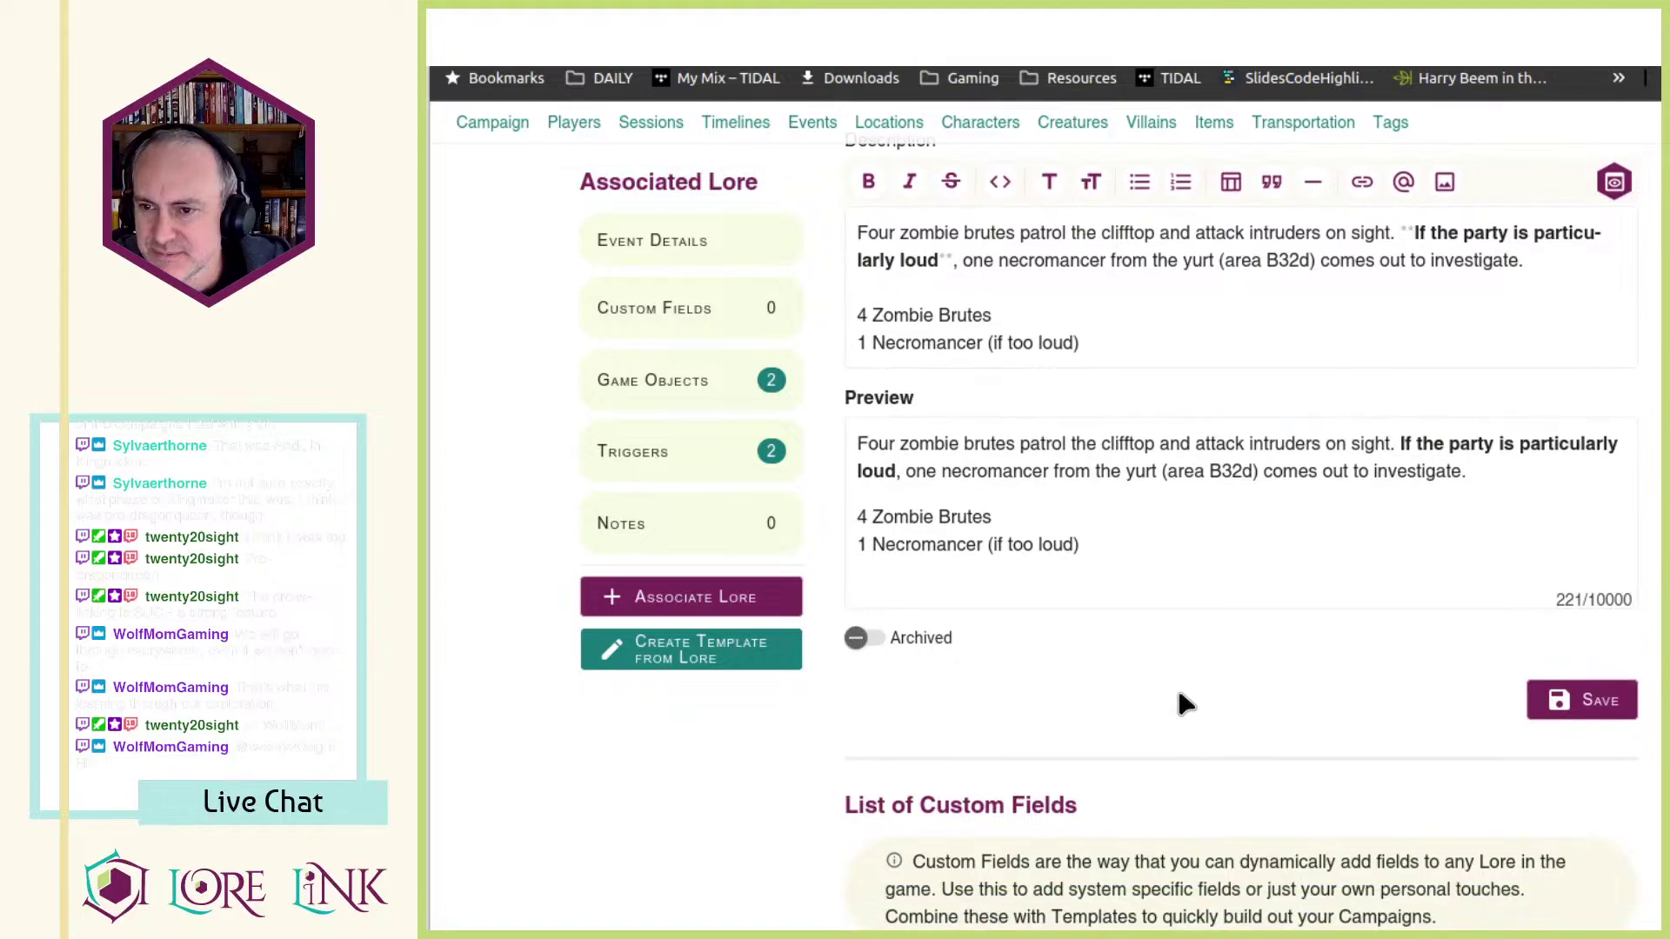
scroll(1183, 700, down, 3)
scroll(1183, 700, up, 10)
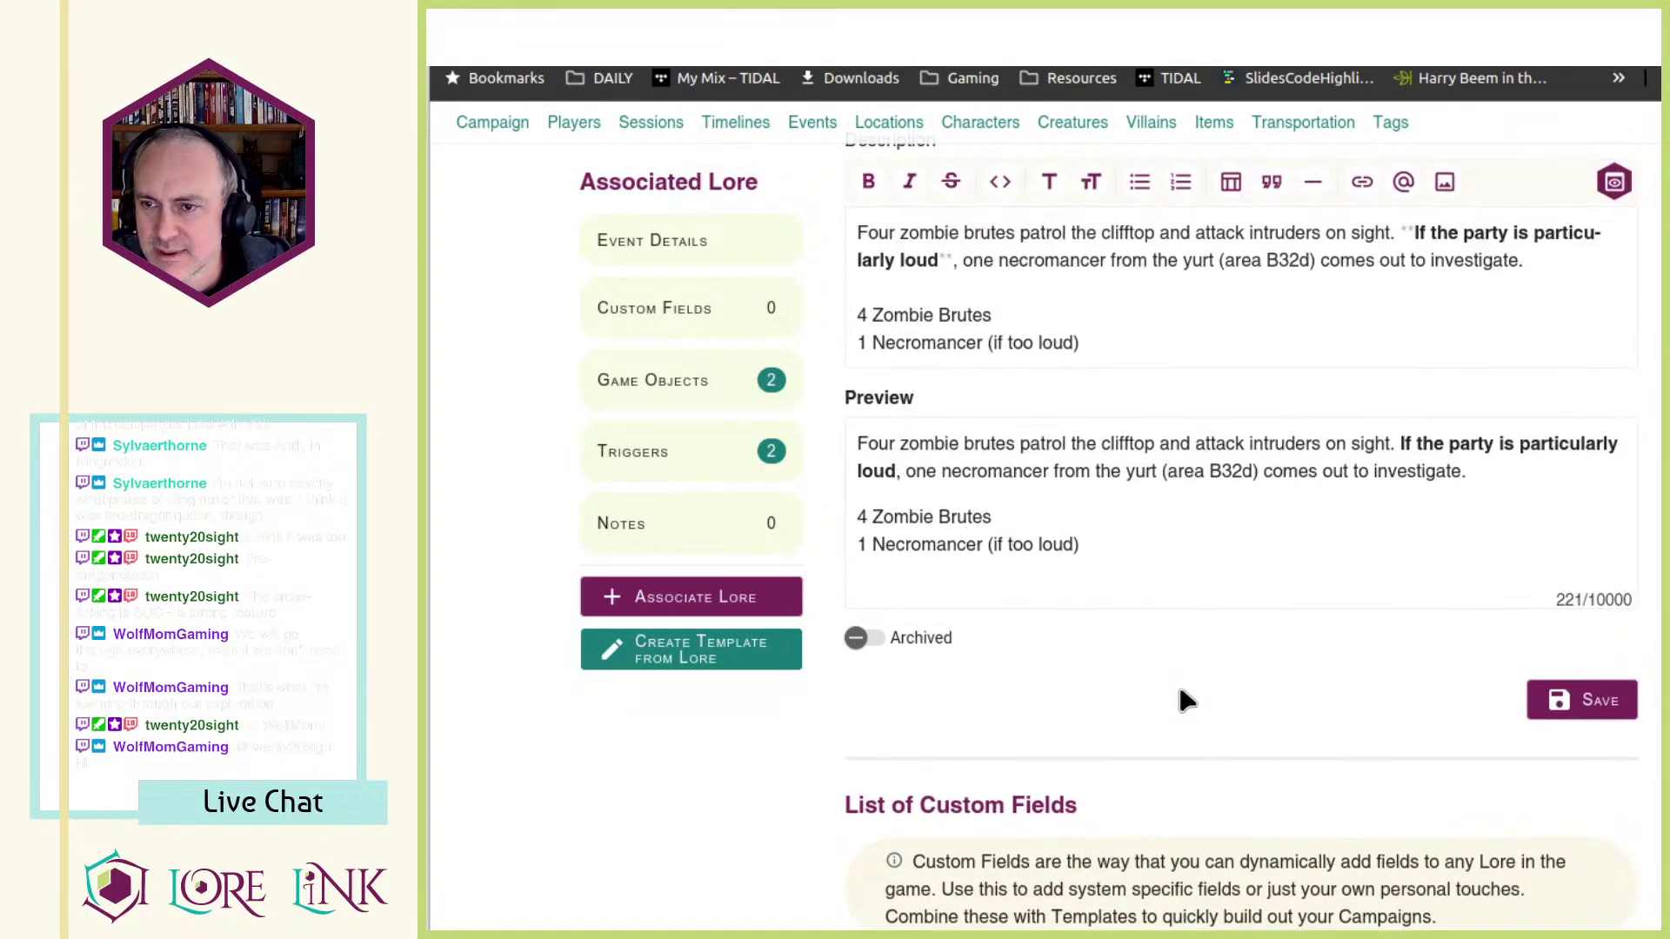
scroll(1226, 687, down, 15)
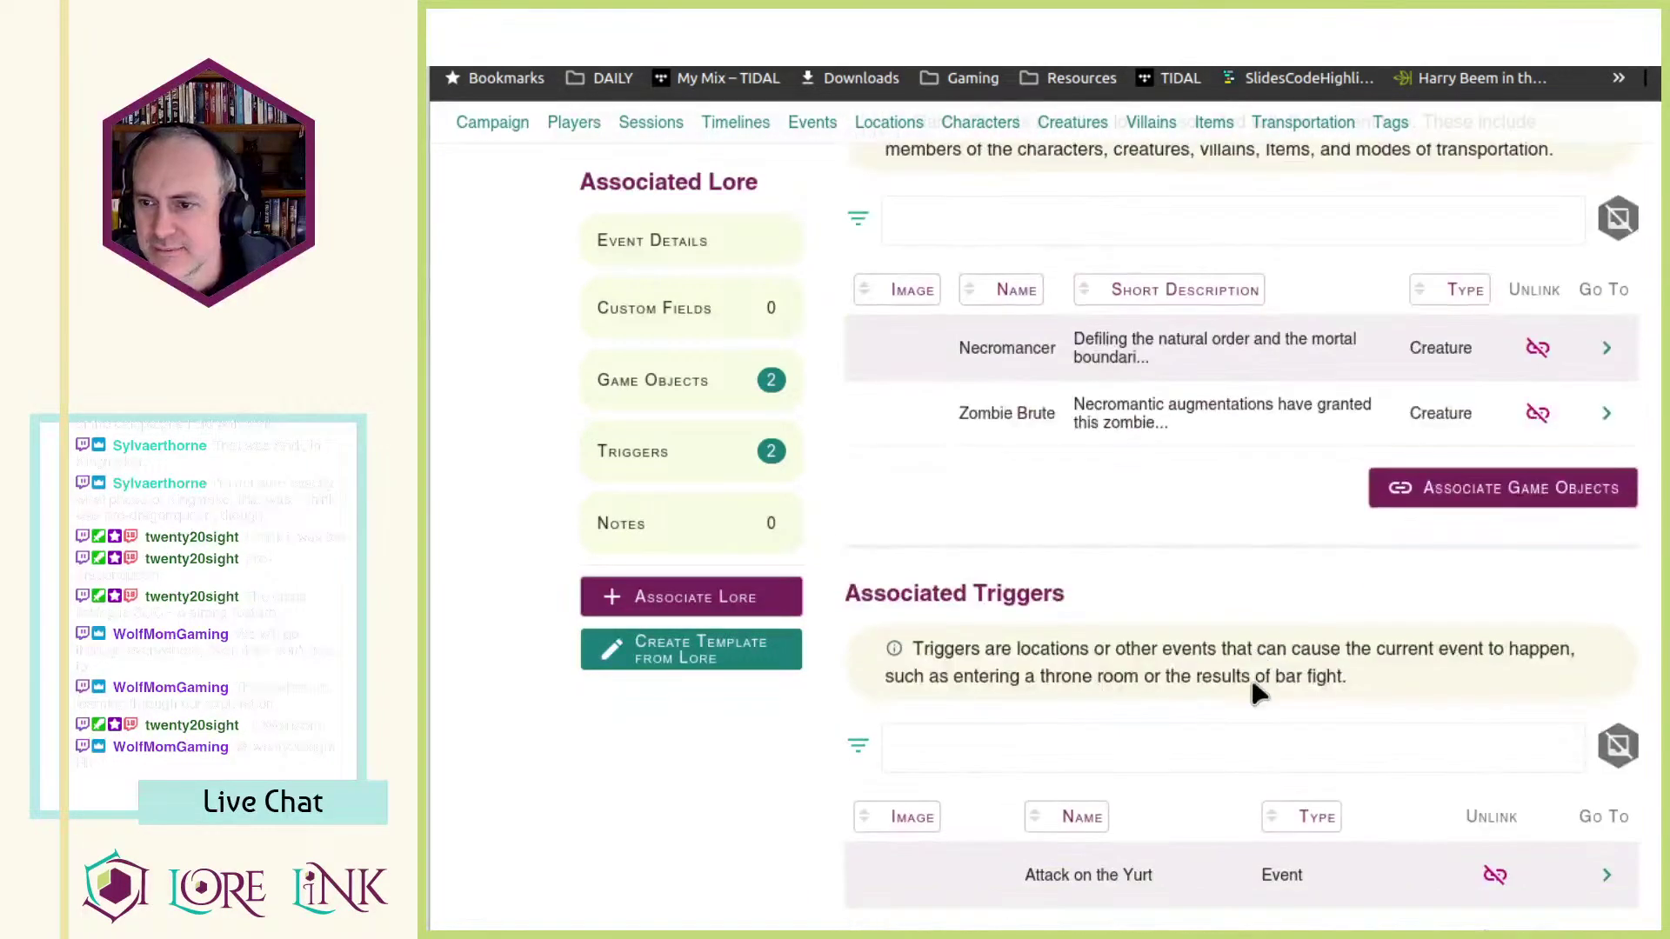
scroll(1260, 686, up, 2)
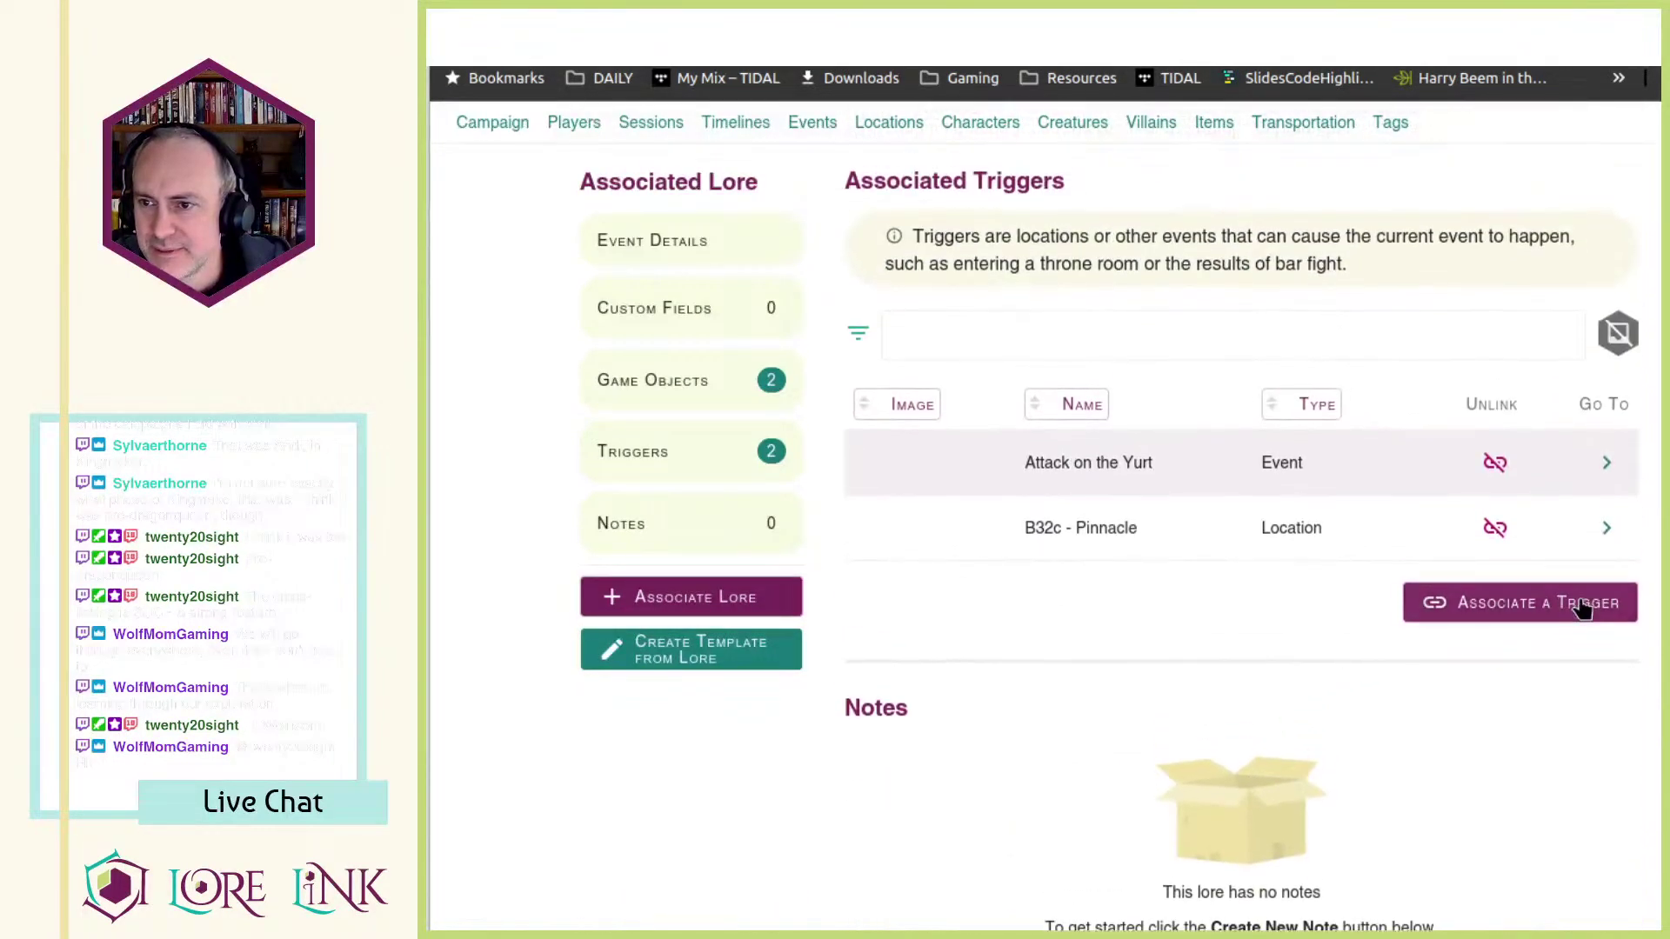
click(1606, 528)
- Go through the Pinnacle page to its associated locations and open B32d - Yurt
scroll(1304, 609, down, 5)
scroll(1344, 646, down, 10)
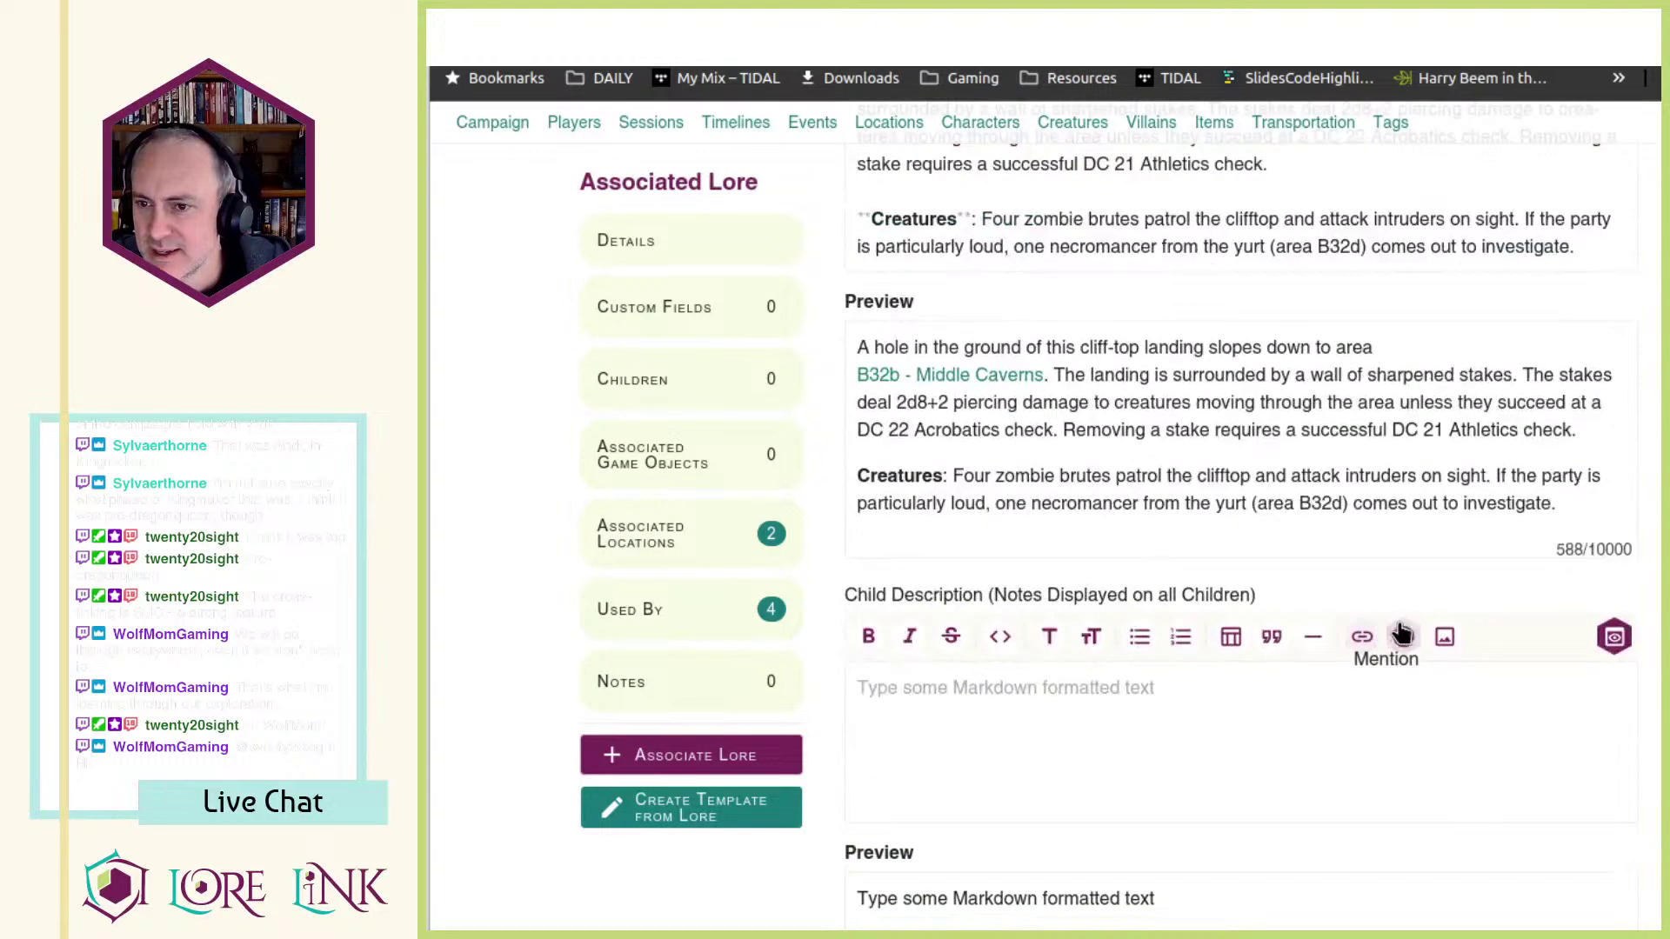
scroll(1531, 587, down, 10)
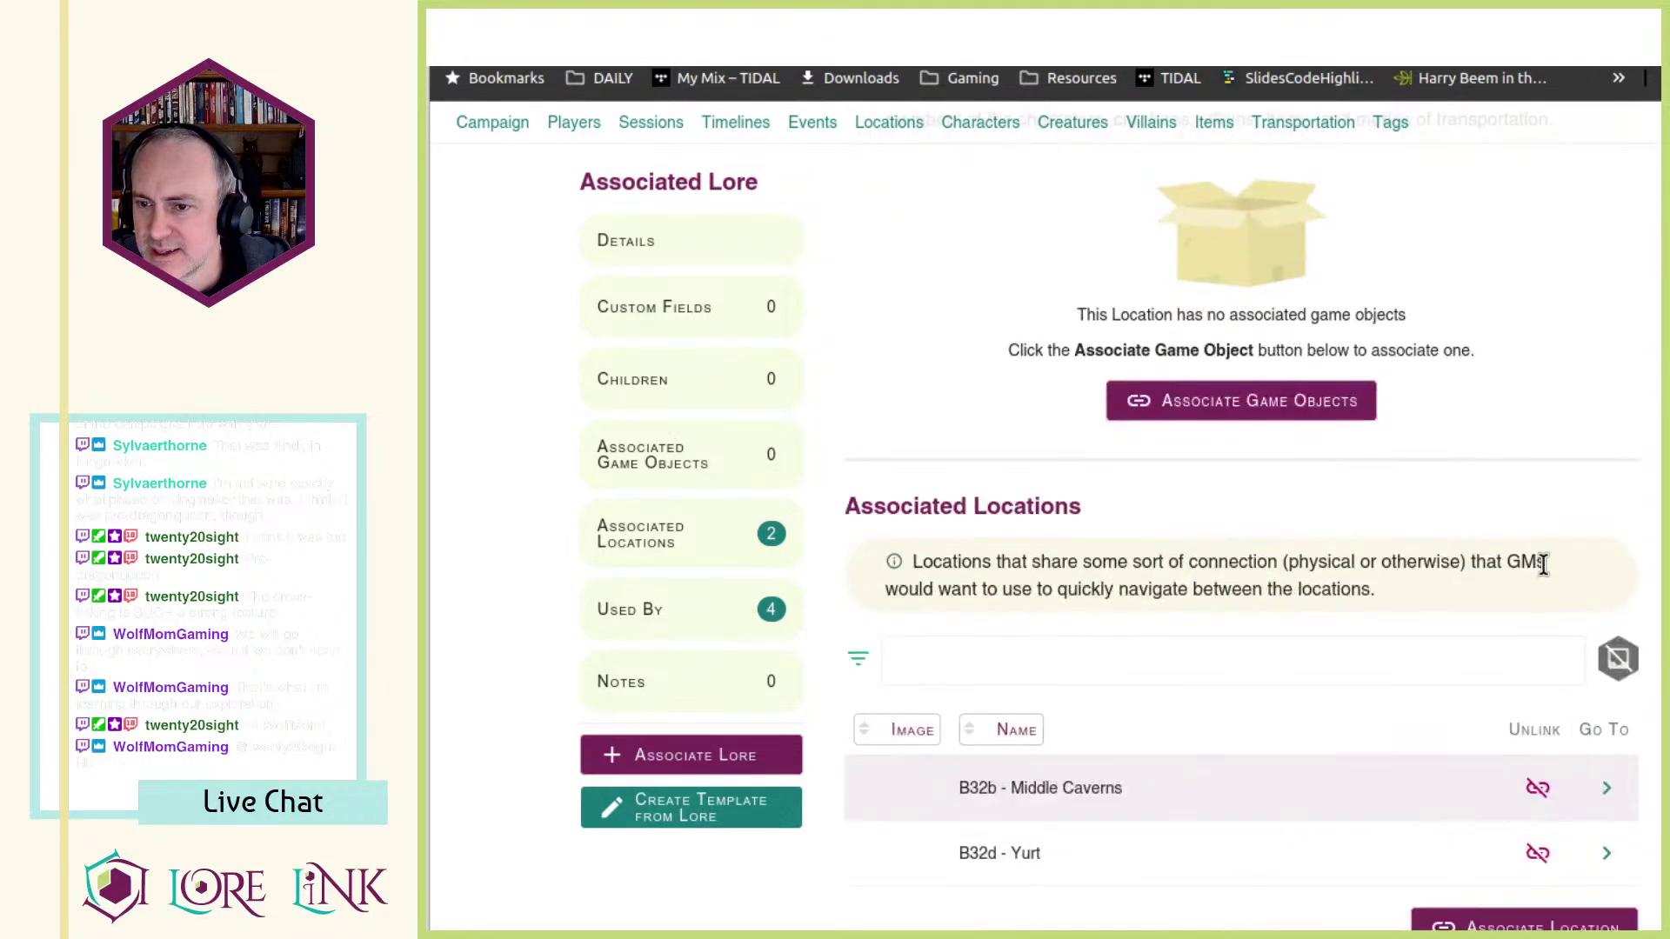
click(1606, 853)
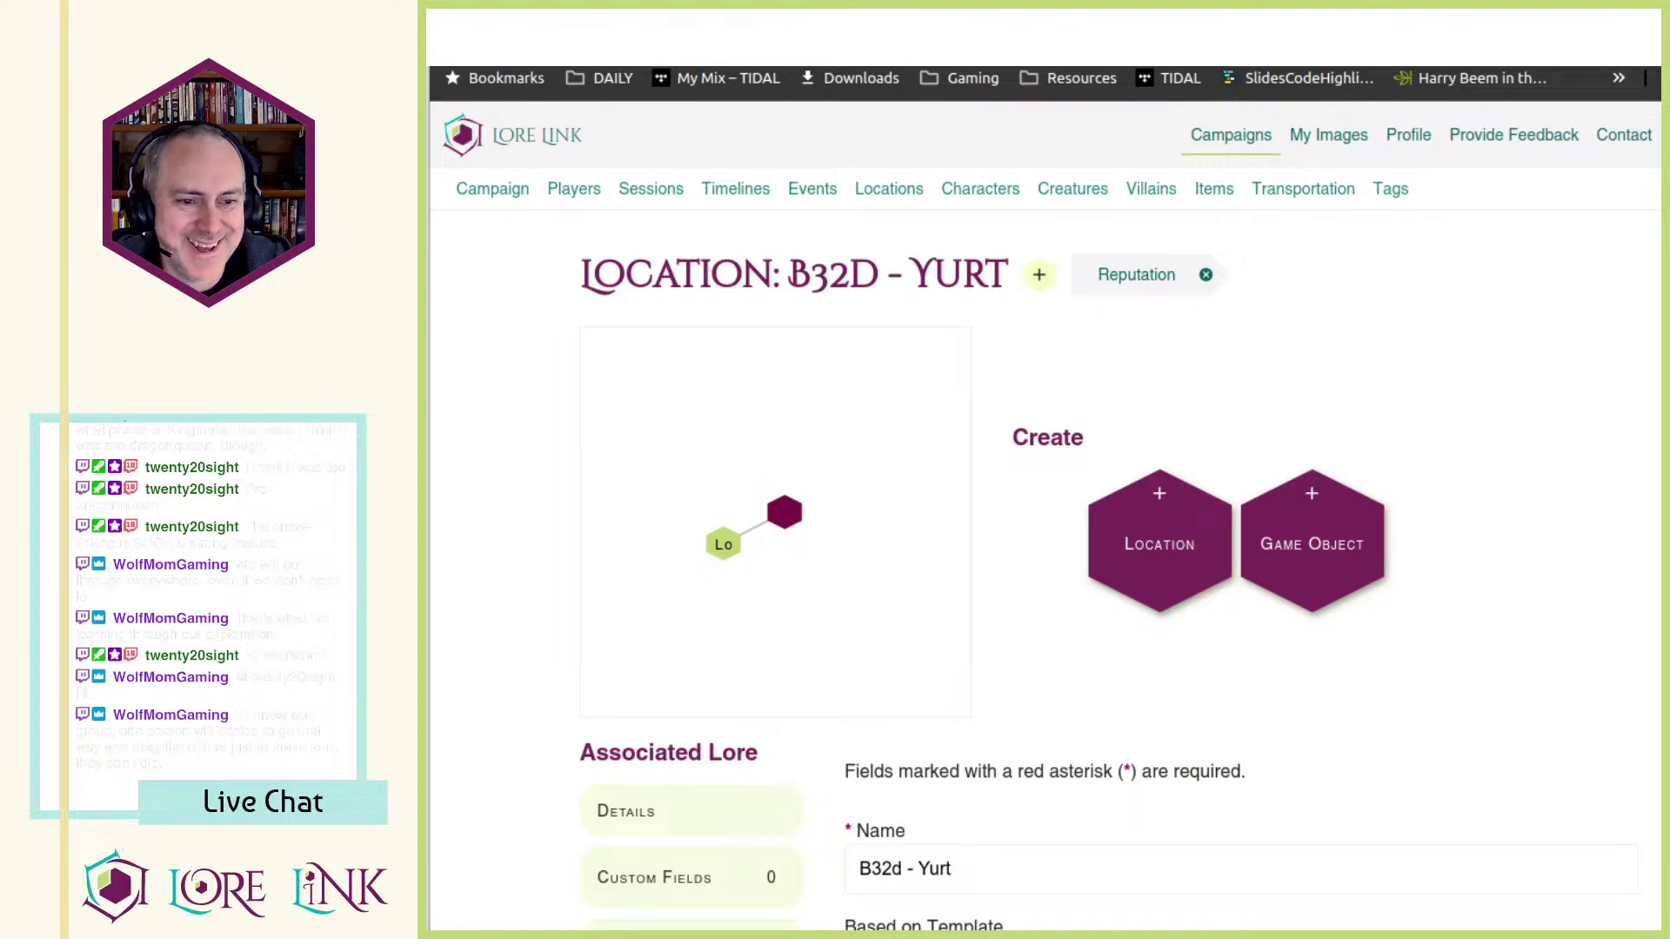
- Read the B32d - Yurt description and open the Attack on the Yurt event that uses this location
scroll(1084, 716, down, 5)
scroll(1000, 709, down, 10)
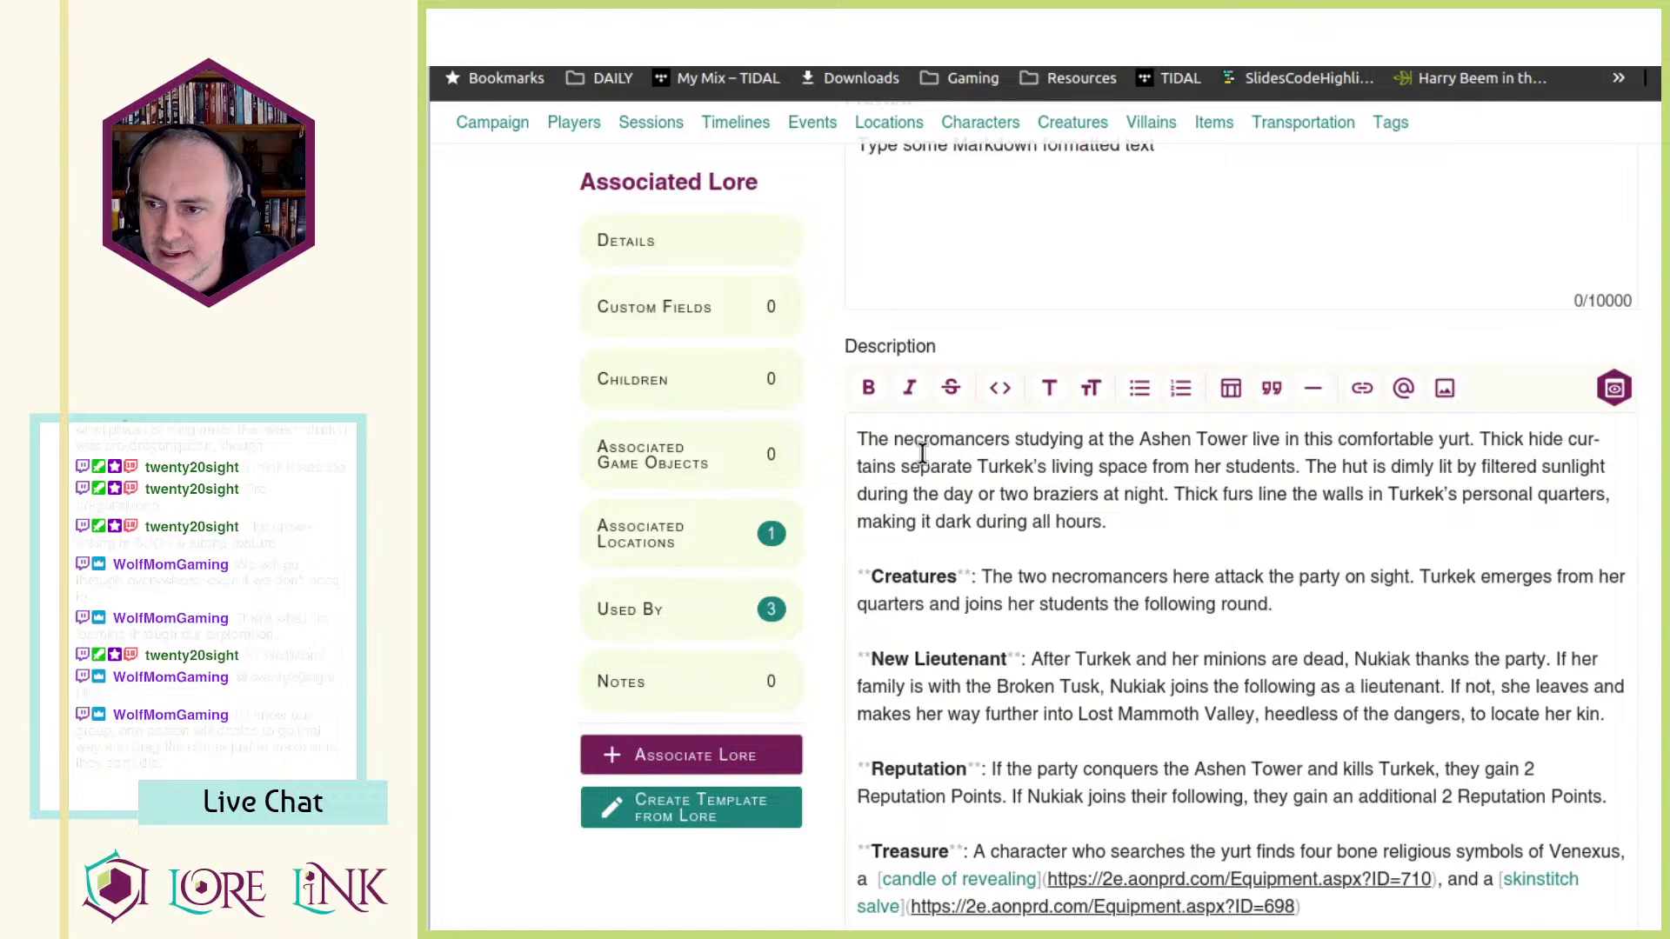
scroll(923, 453, down, 8)
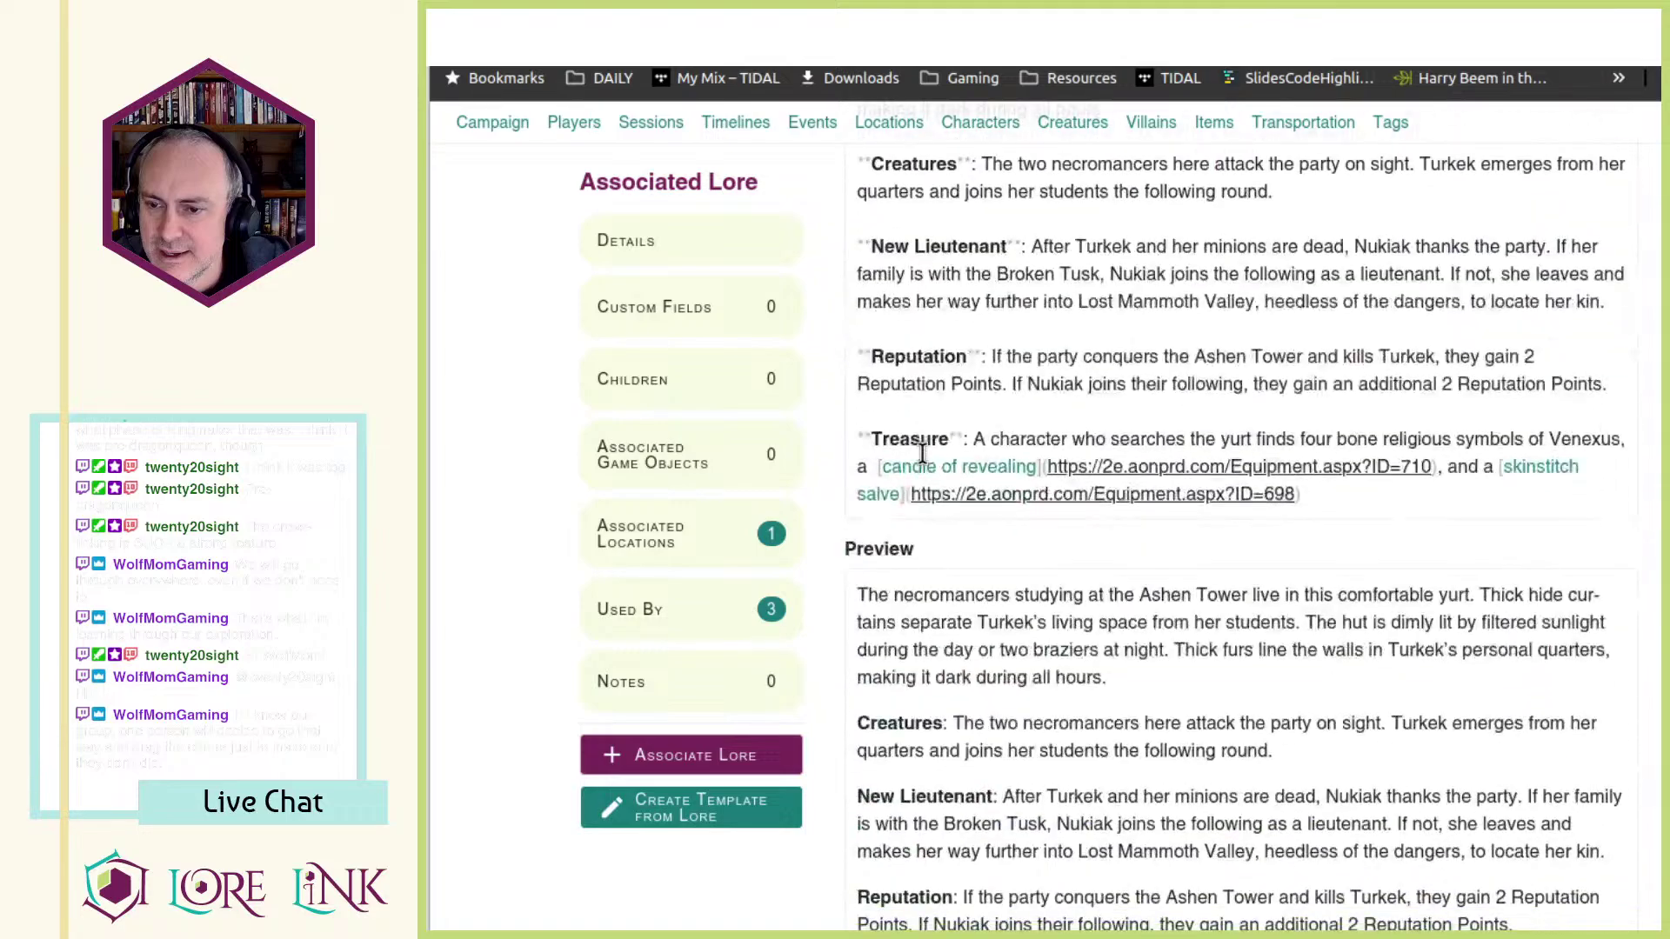
scroll(923, 470, up, 10)
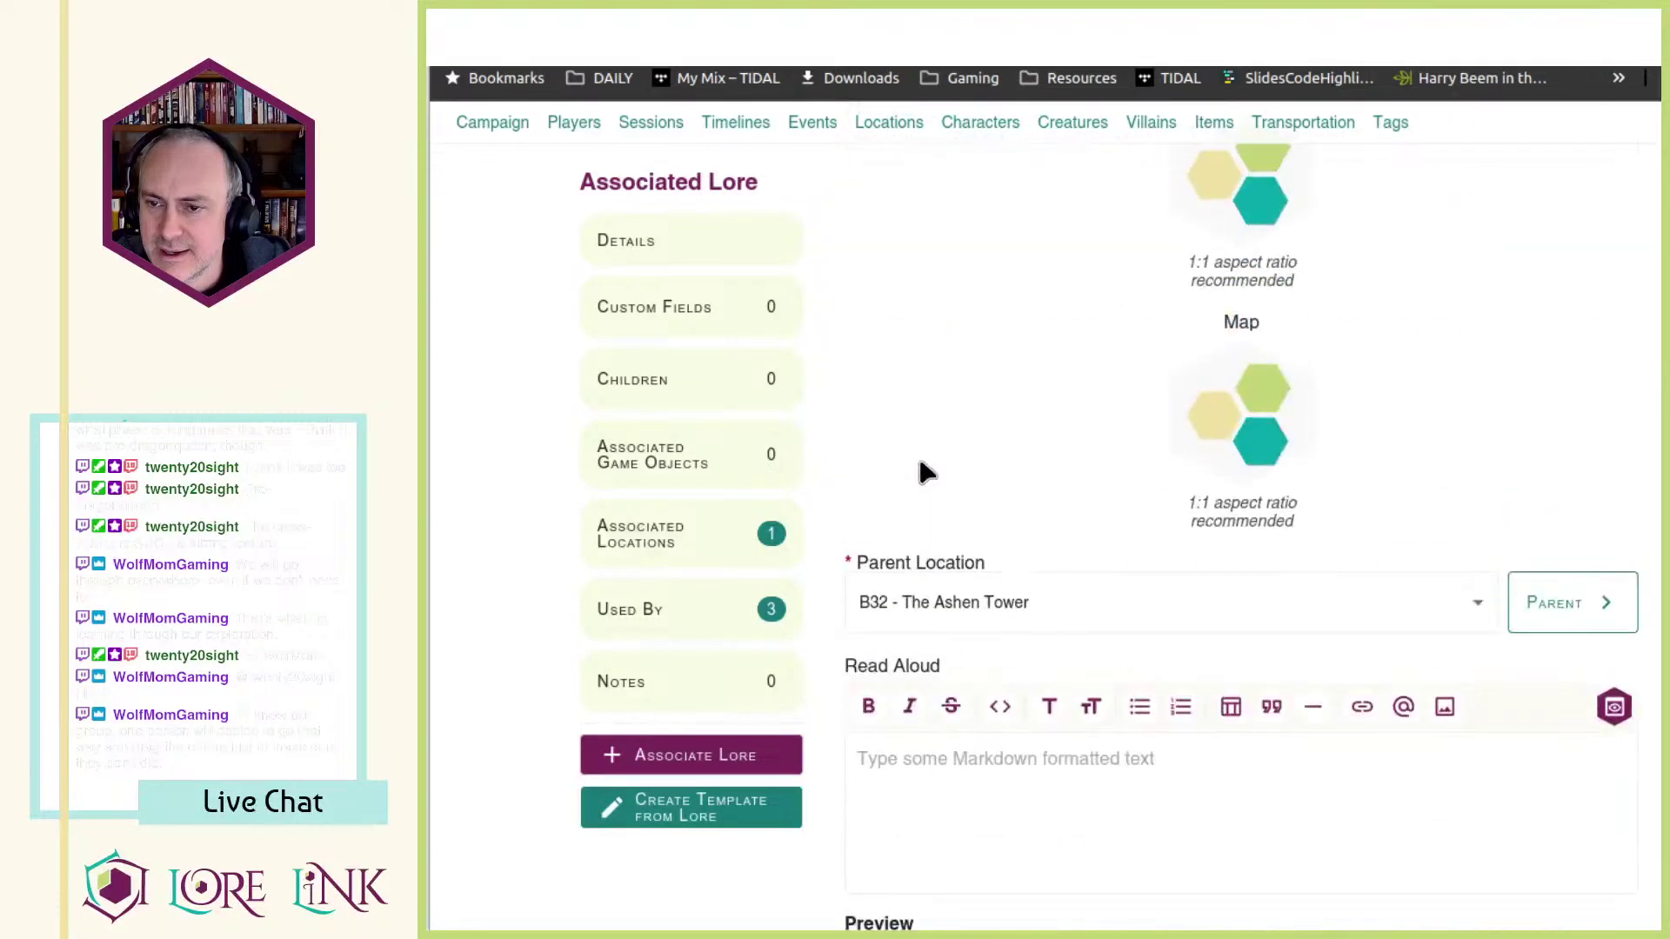
scroll(916, 450, down, 12)
scroll(916, 466, down, 15)
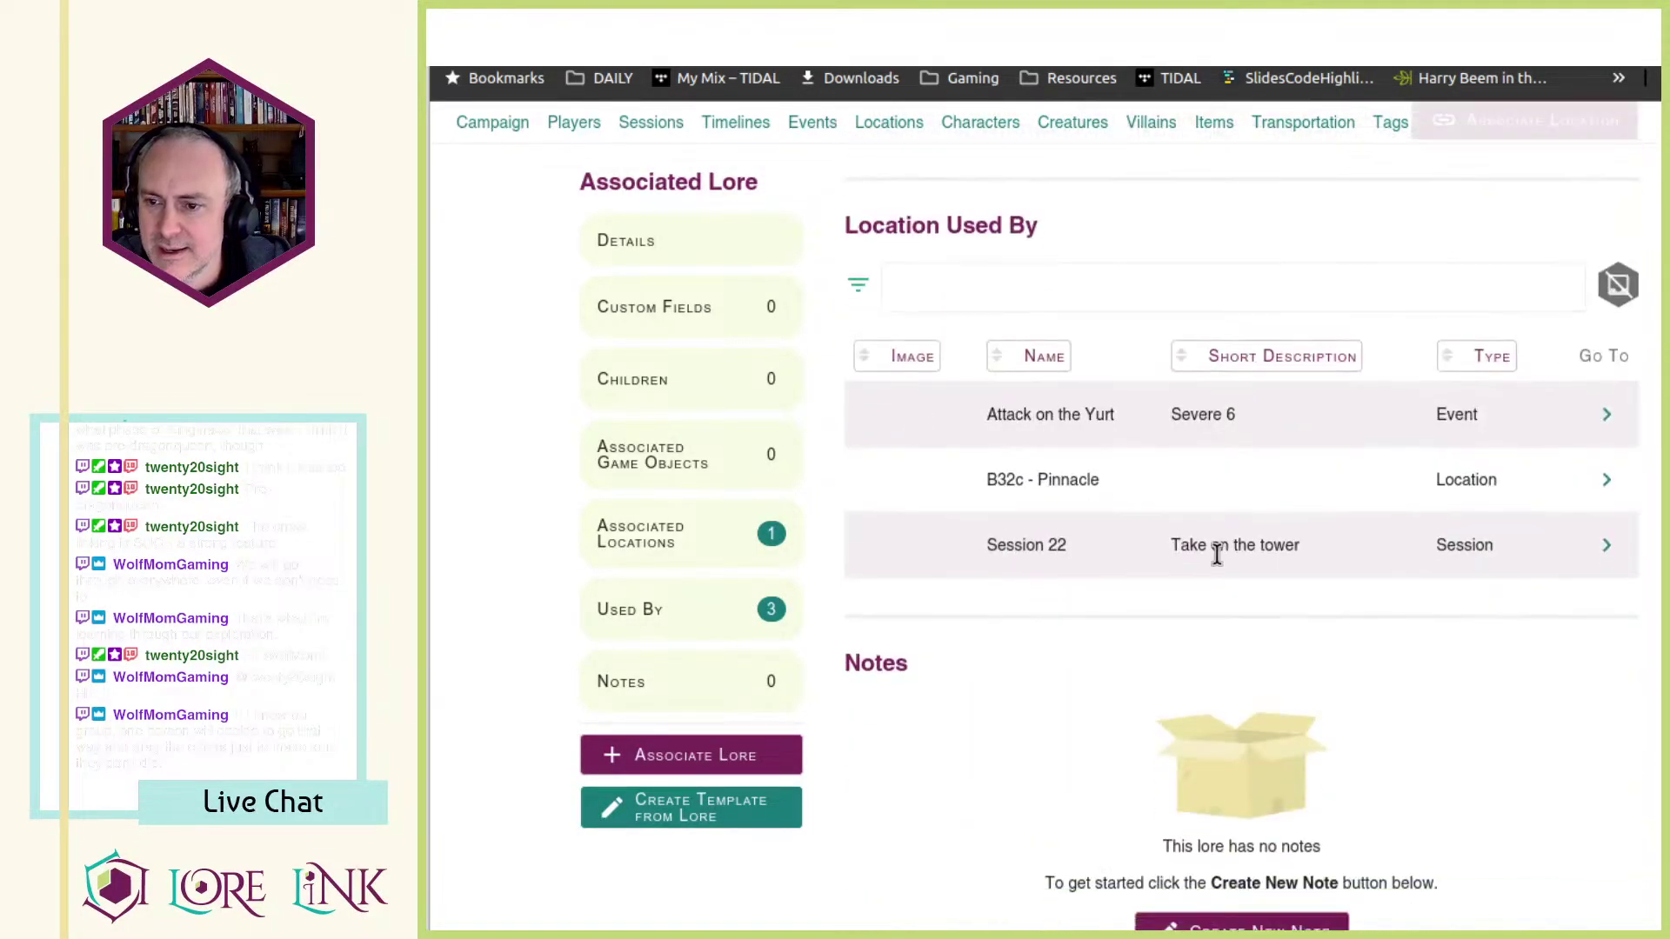
click(1606, 414)
- Review the Attack on the Yurt event's description and game objects, and open the villain Turkek's stat block
scroll(1304, 548, down, 5)
scroll(1305, 543, up, 4)
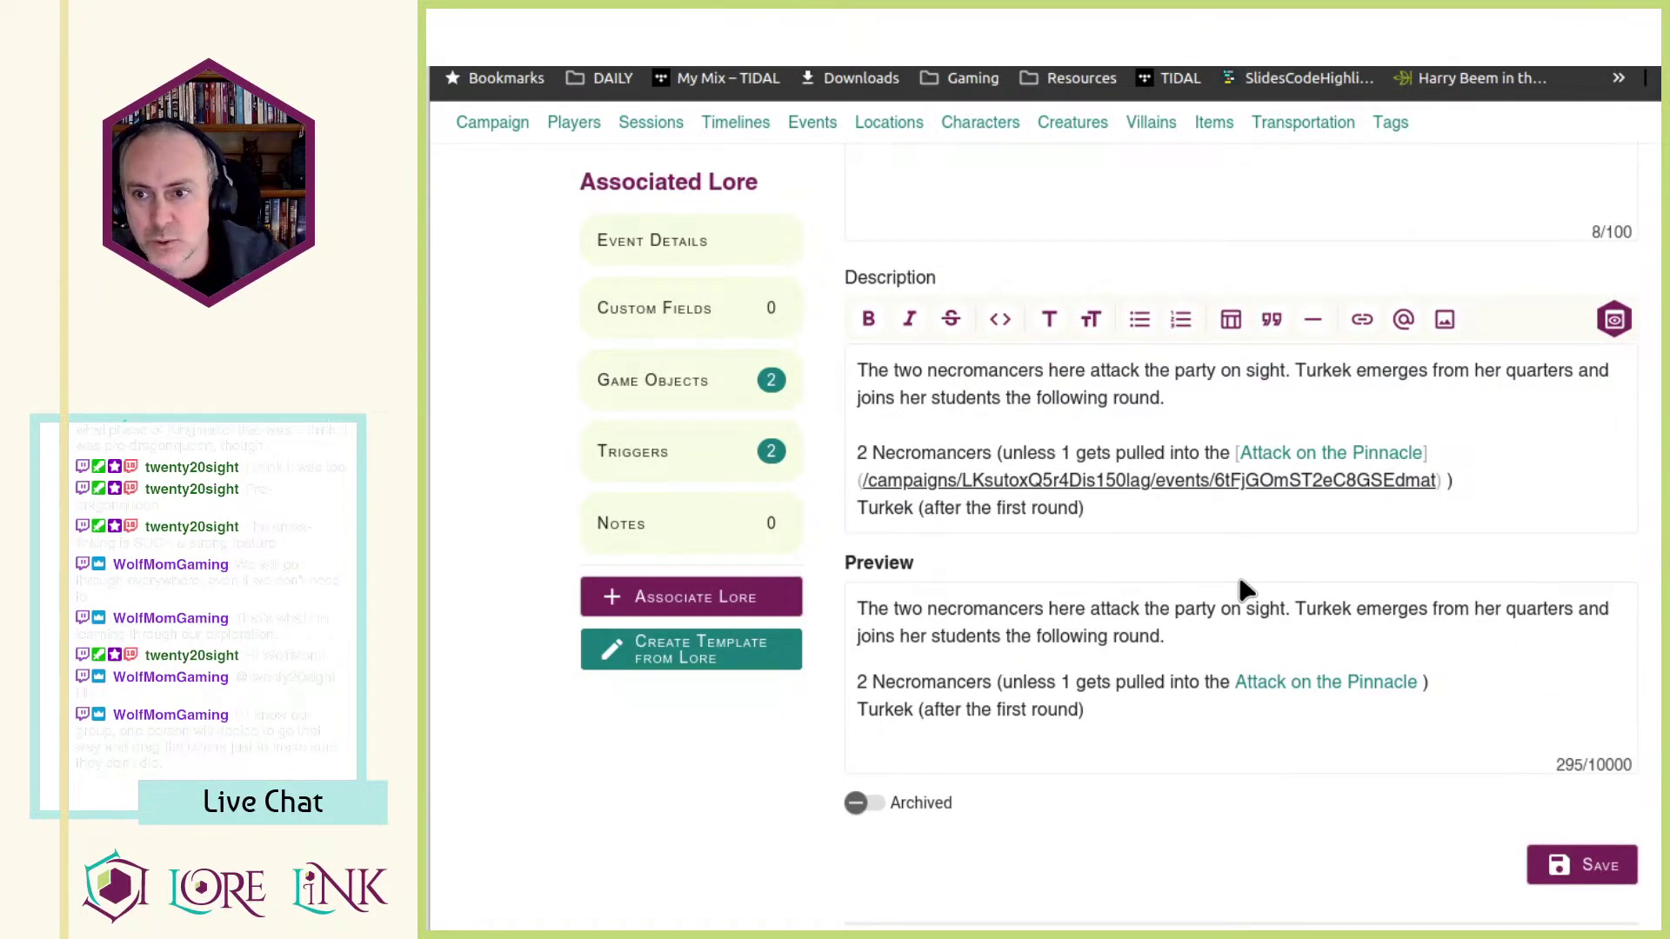
scroll(1349, 505, down, 2)
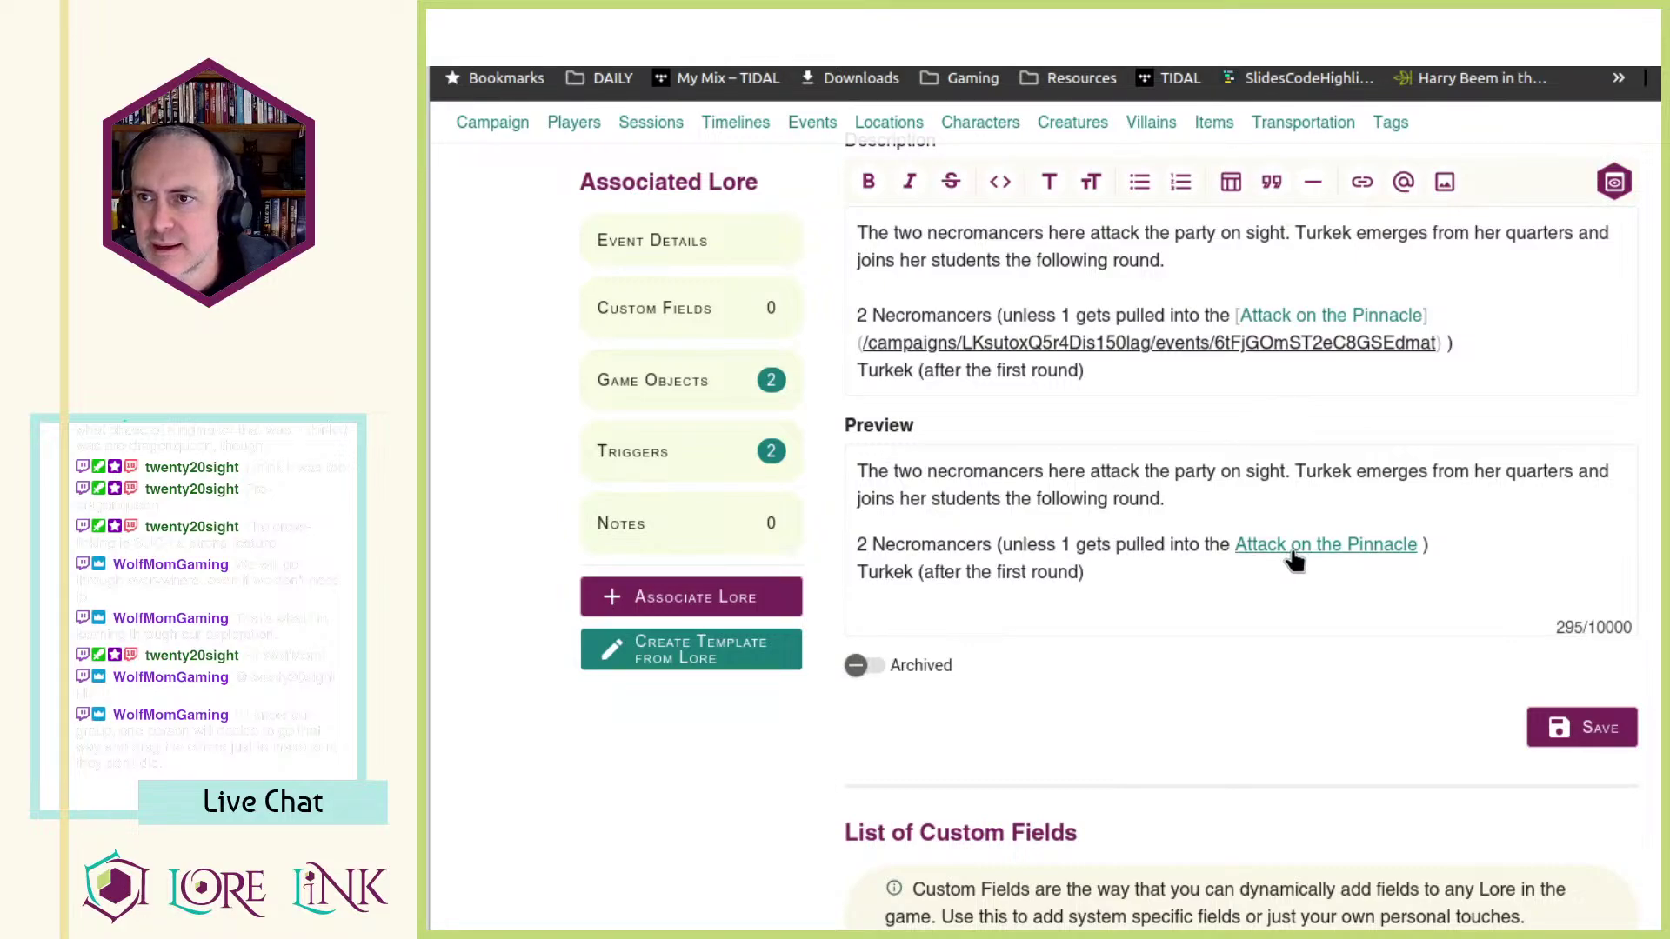
scroll(1294, 561, down, 10)
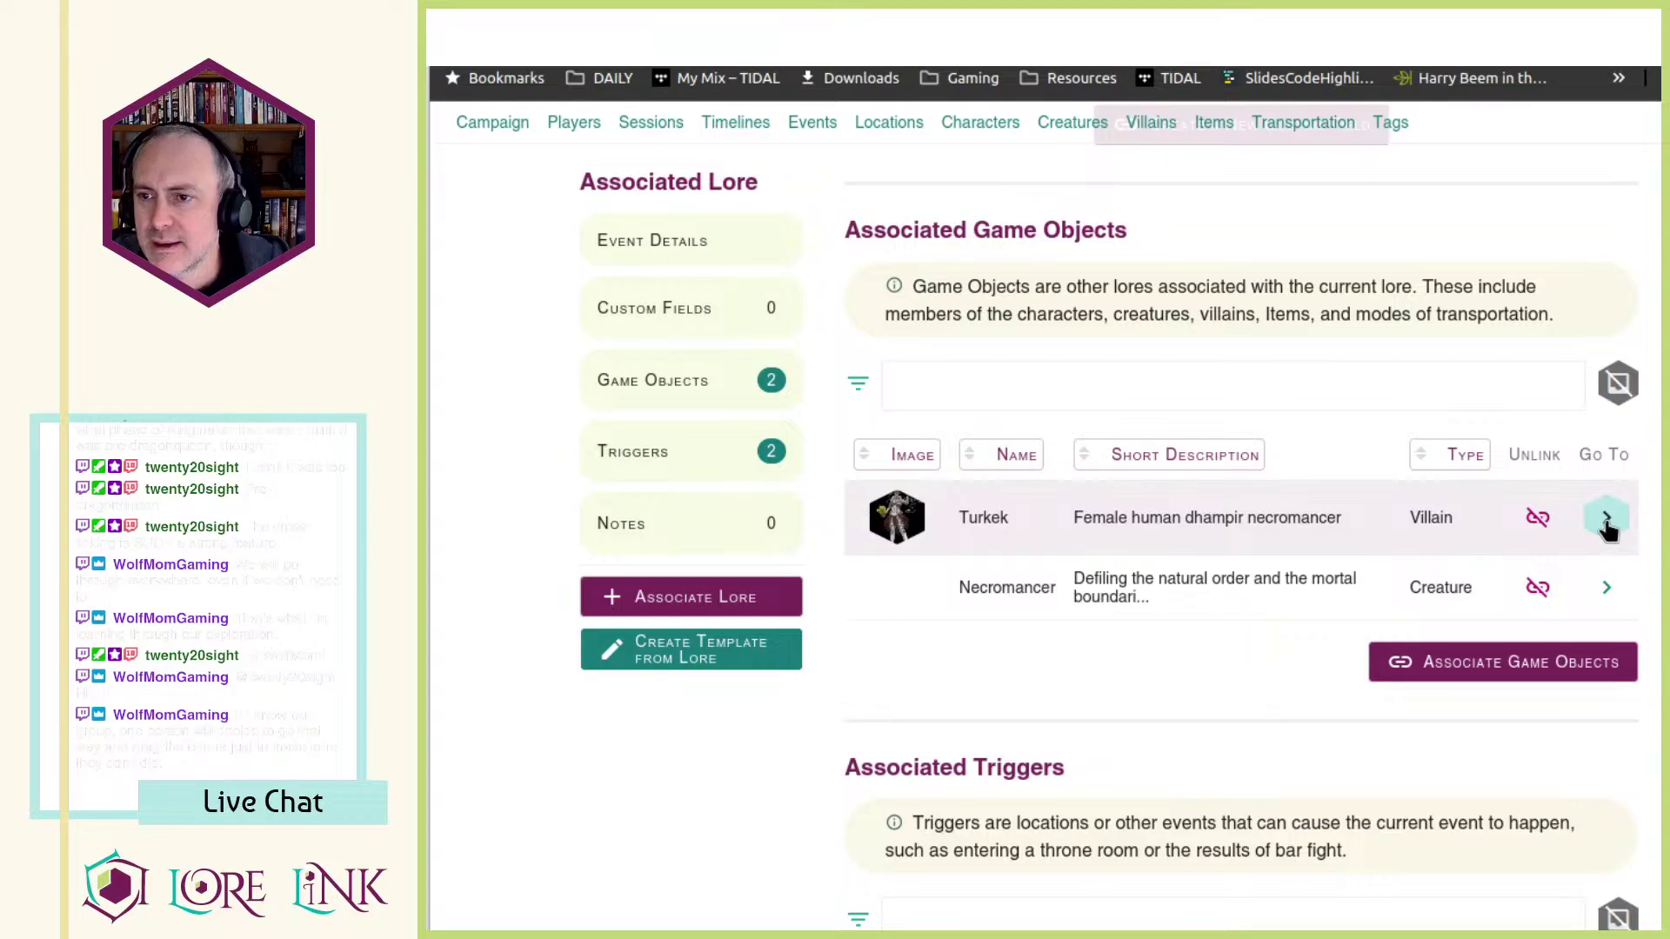
click(1607, 517)
scroll(1419, 559, down, 10)
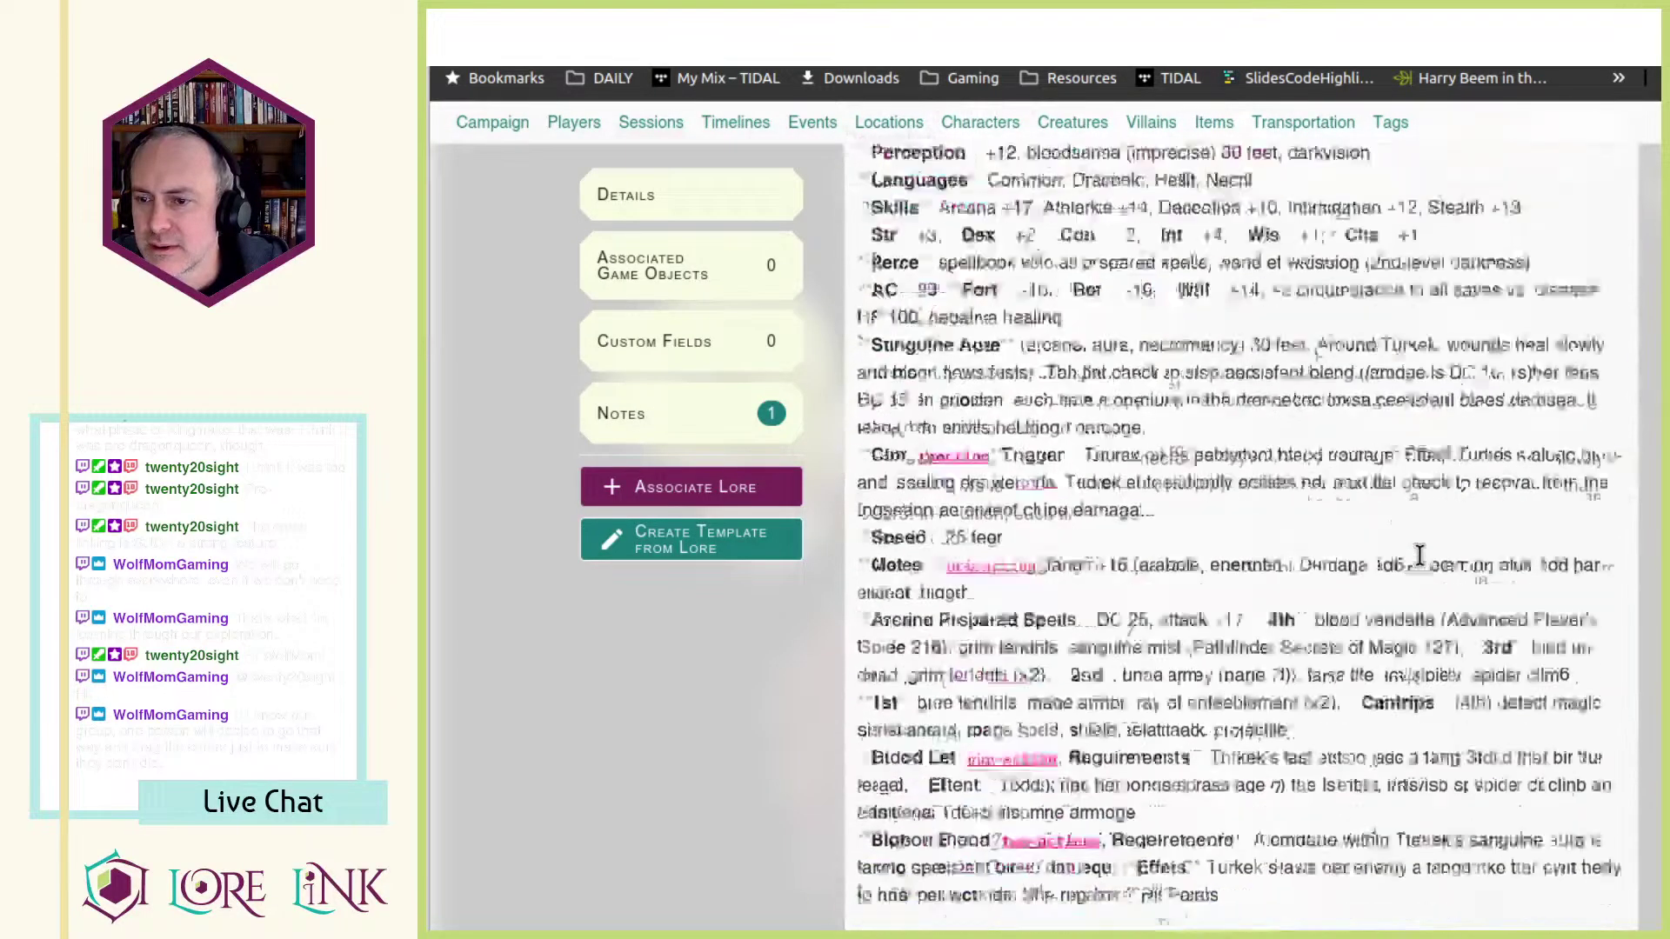
- Review Turkek's description and stat block, and open the linked Turkek on AoN page
scroll(1420, 557, down, 10)
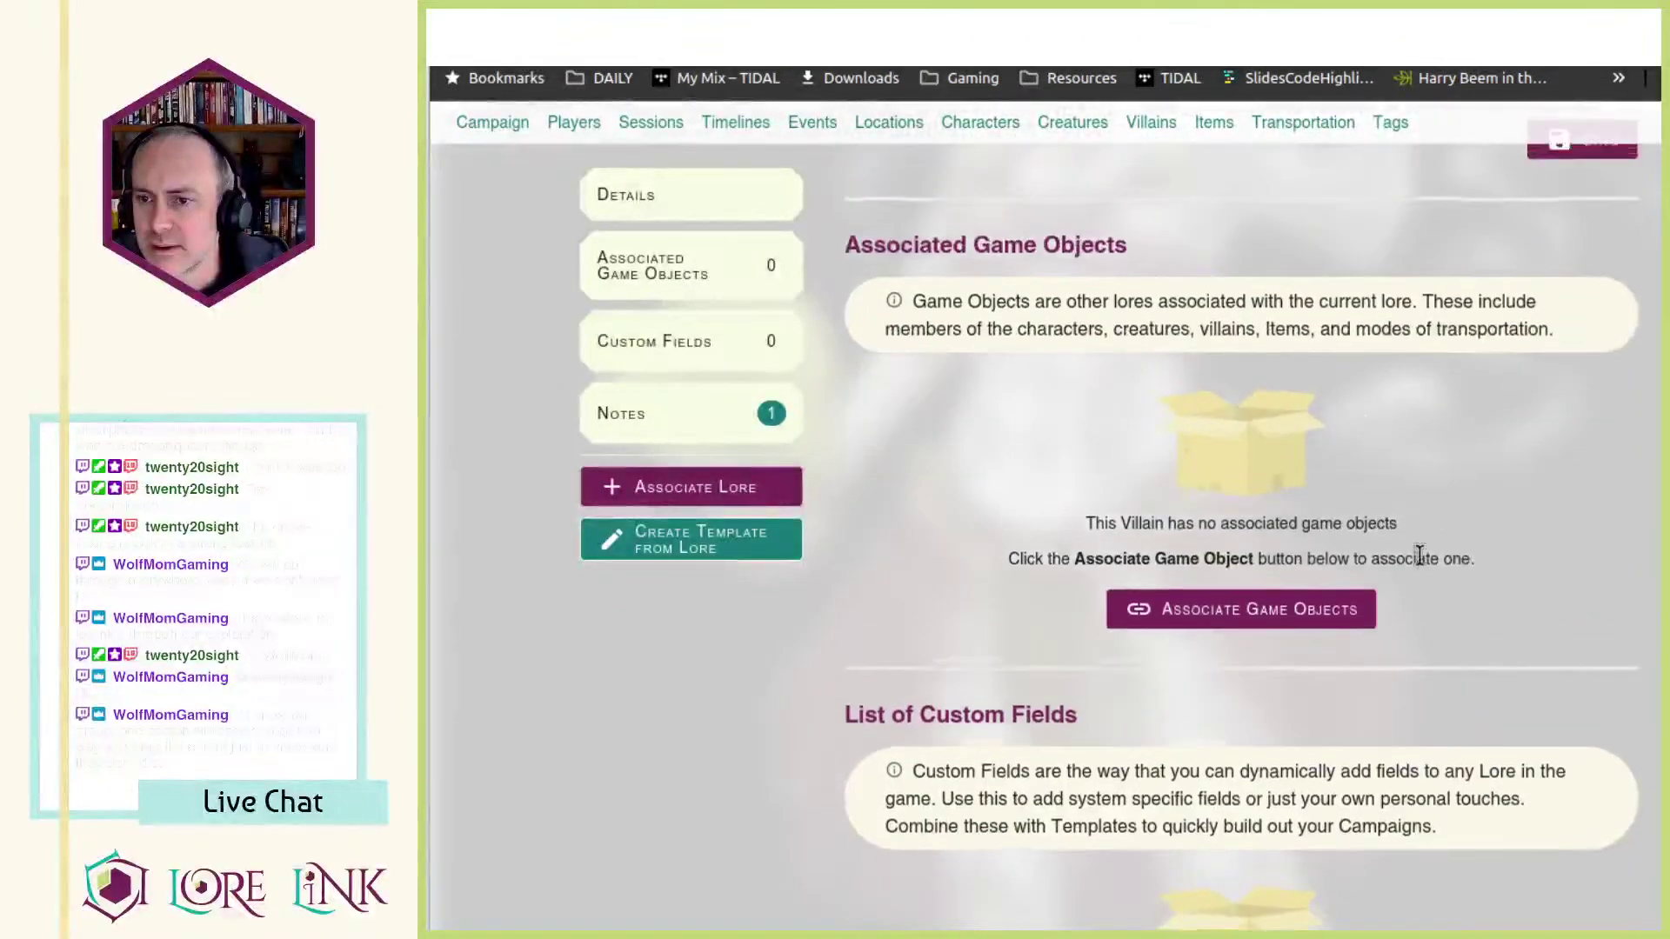
scroll(1419, 557, up, 6)
scroll(1418, 561, up, 10)
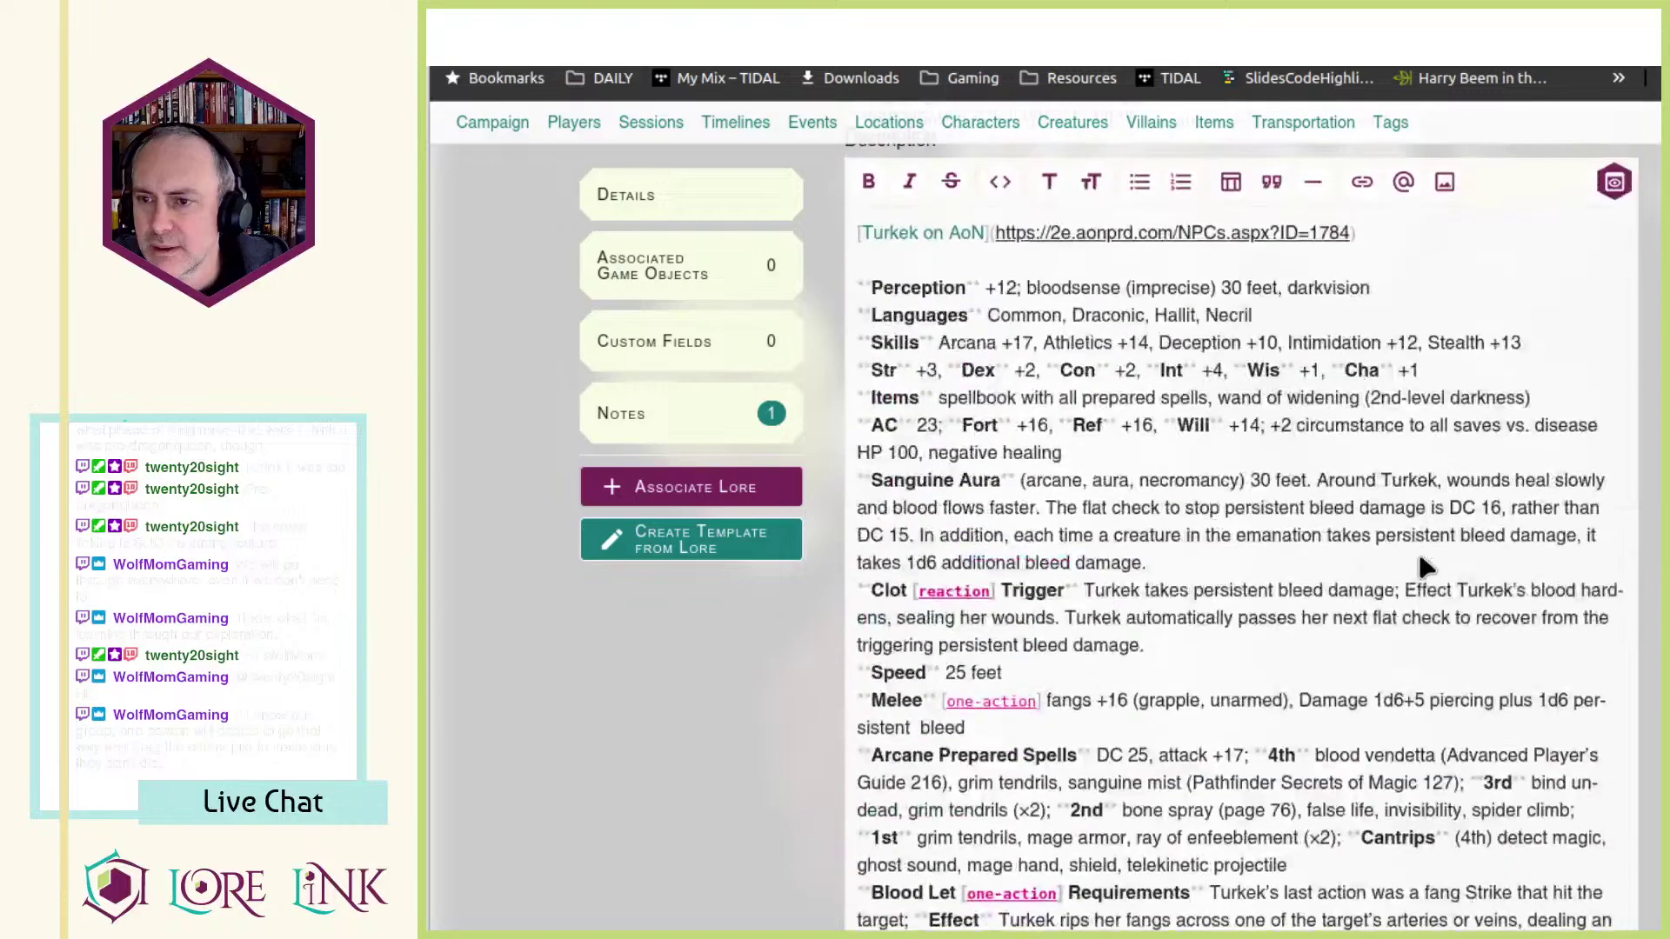
click(1043, 647)
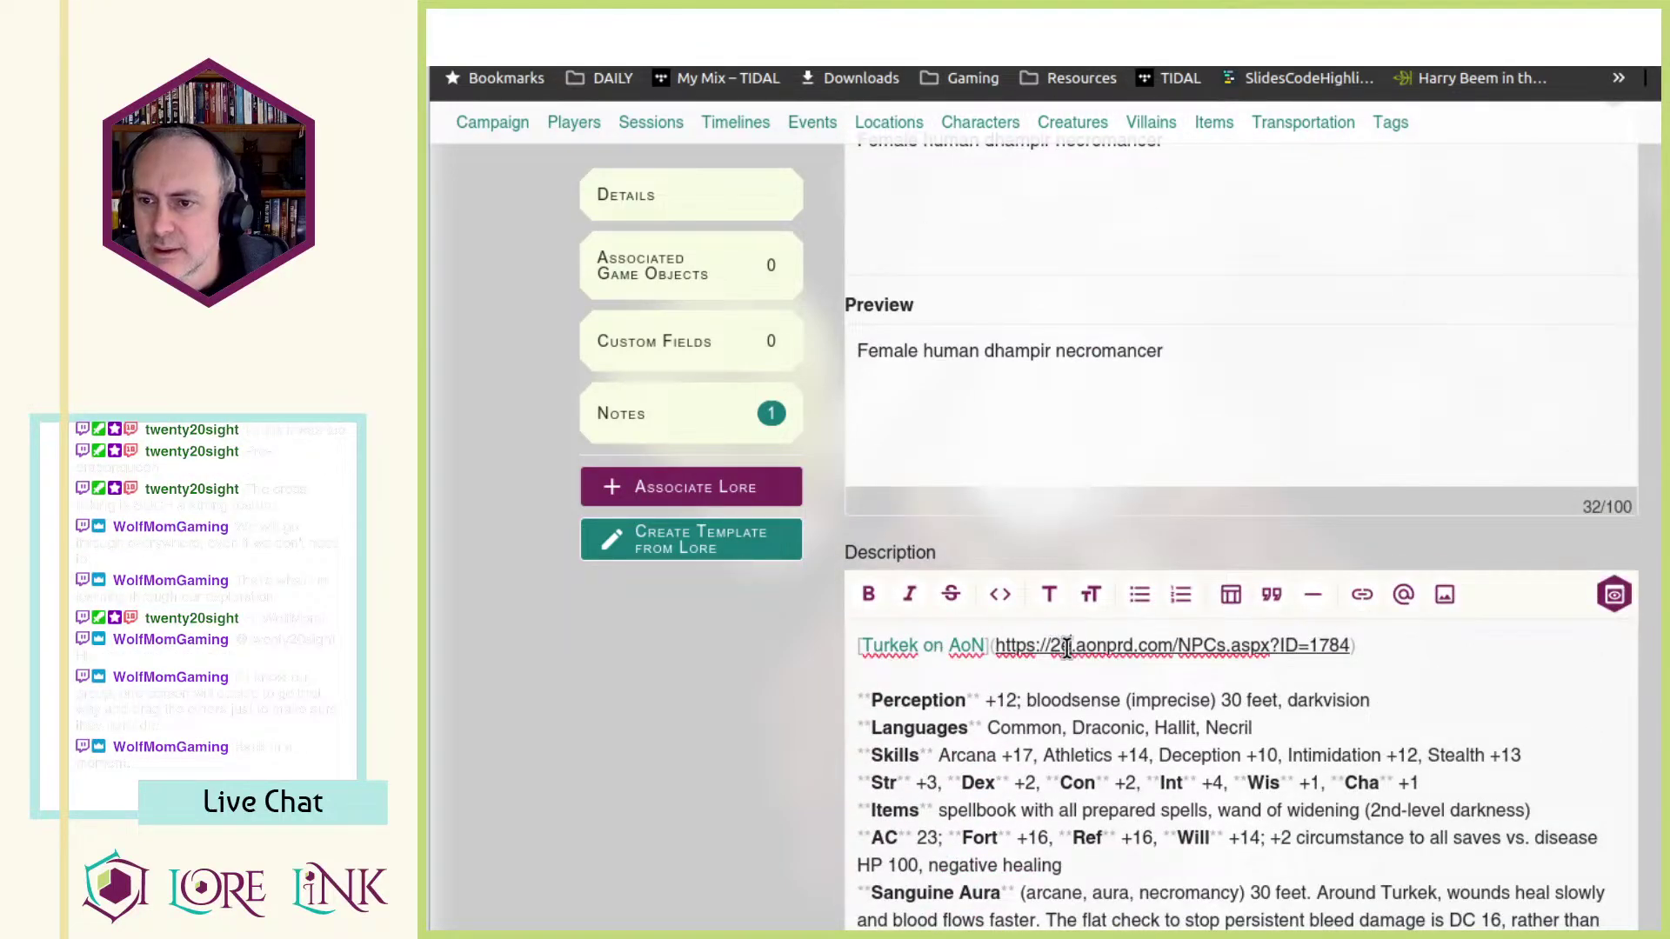
scroll(950, 646, down, 10)
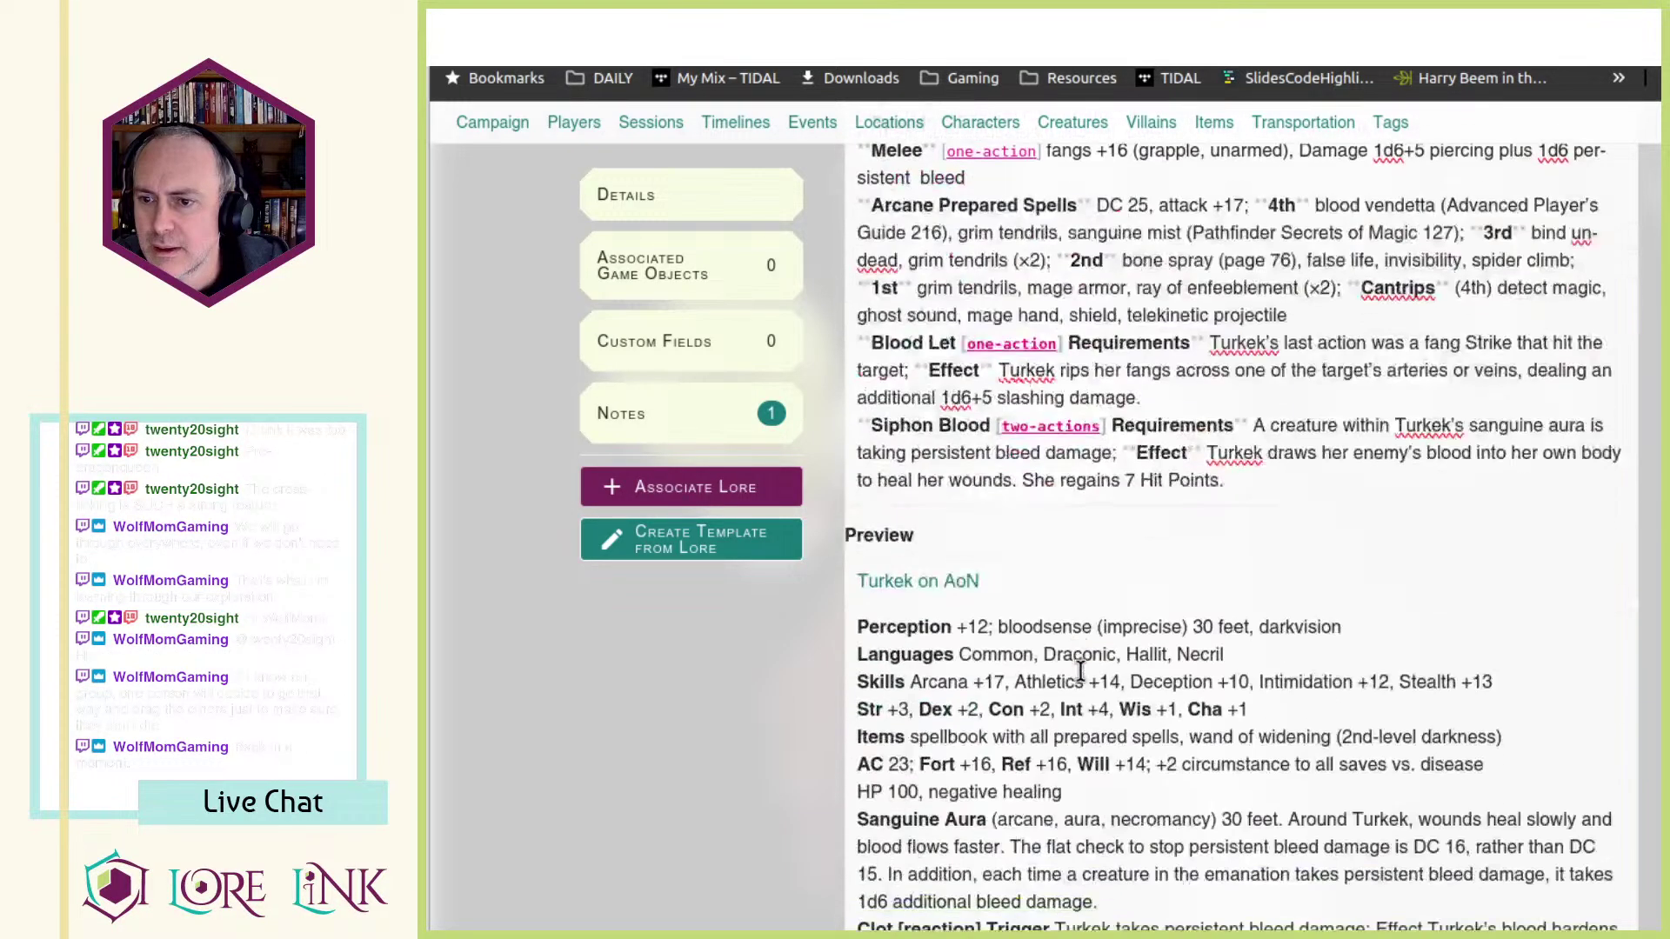
click(948, 588)
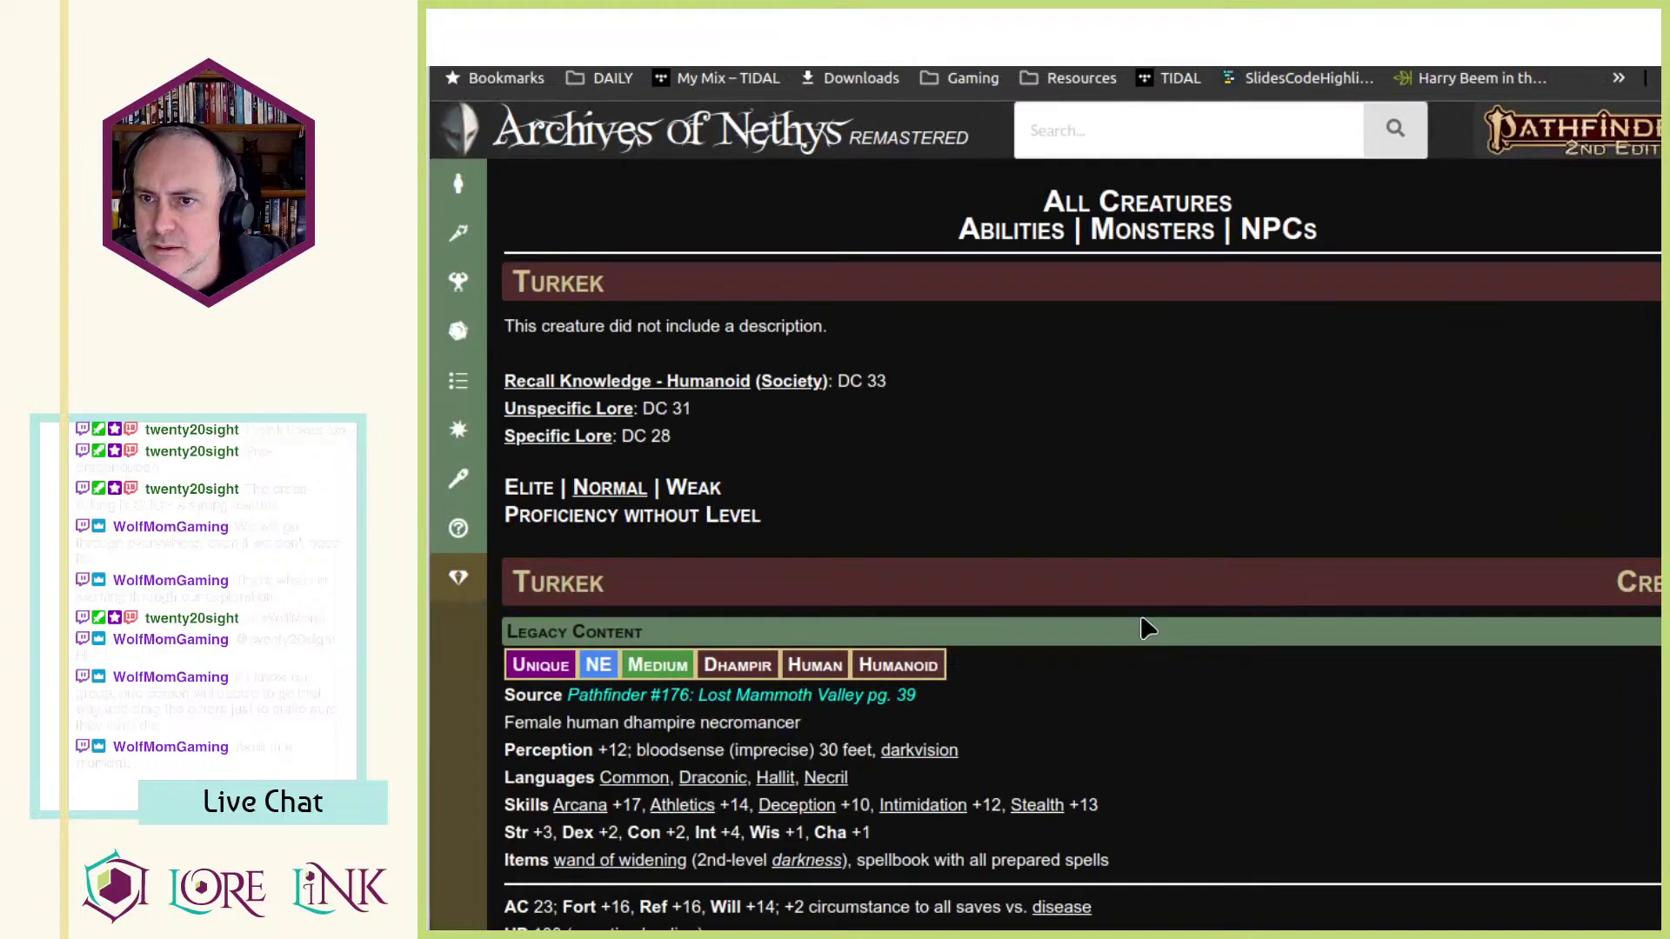
- Return to the villain Turkek's page and change the villain's name to "Turkek (Creaturen 7)"
key(alt+Left)
scroll(1312, 607, up, 10)
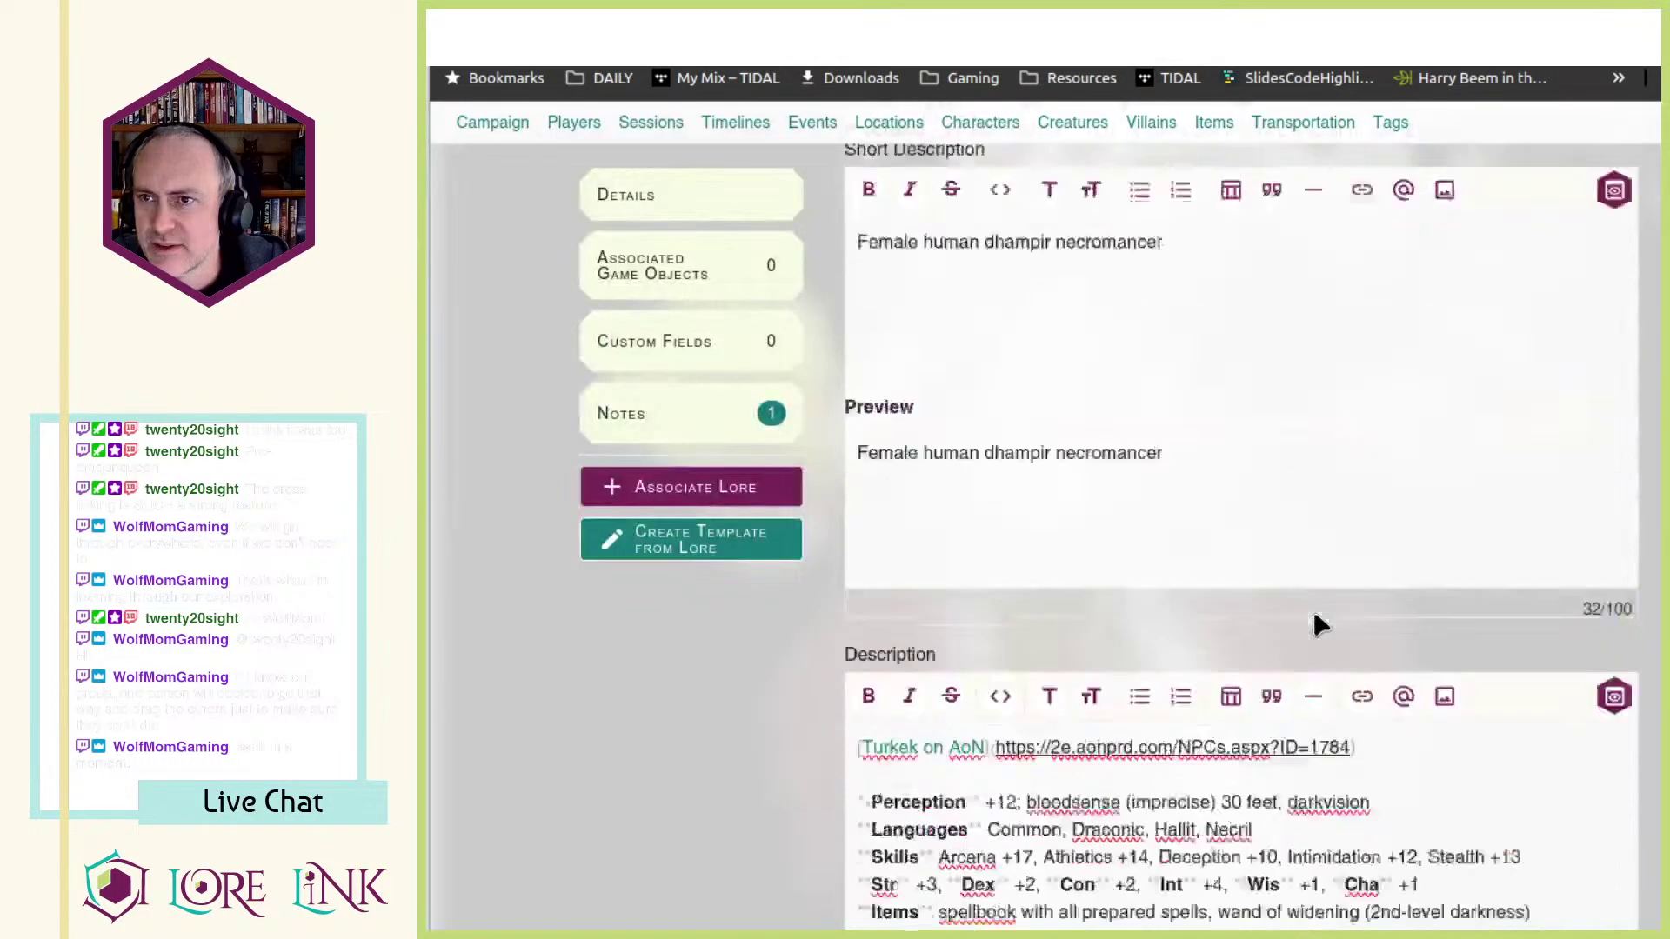
scroll(1142, 618, down, 5)
click(859, 434)
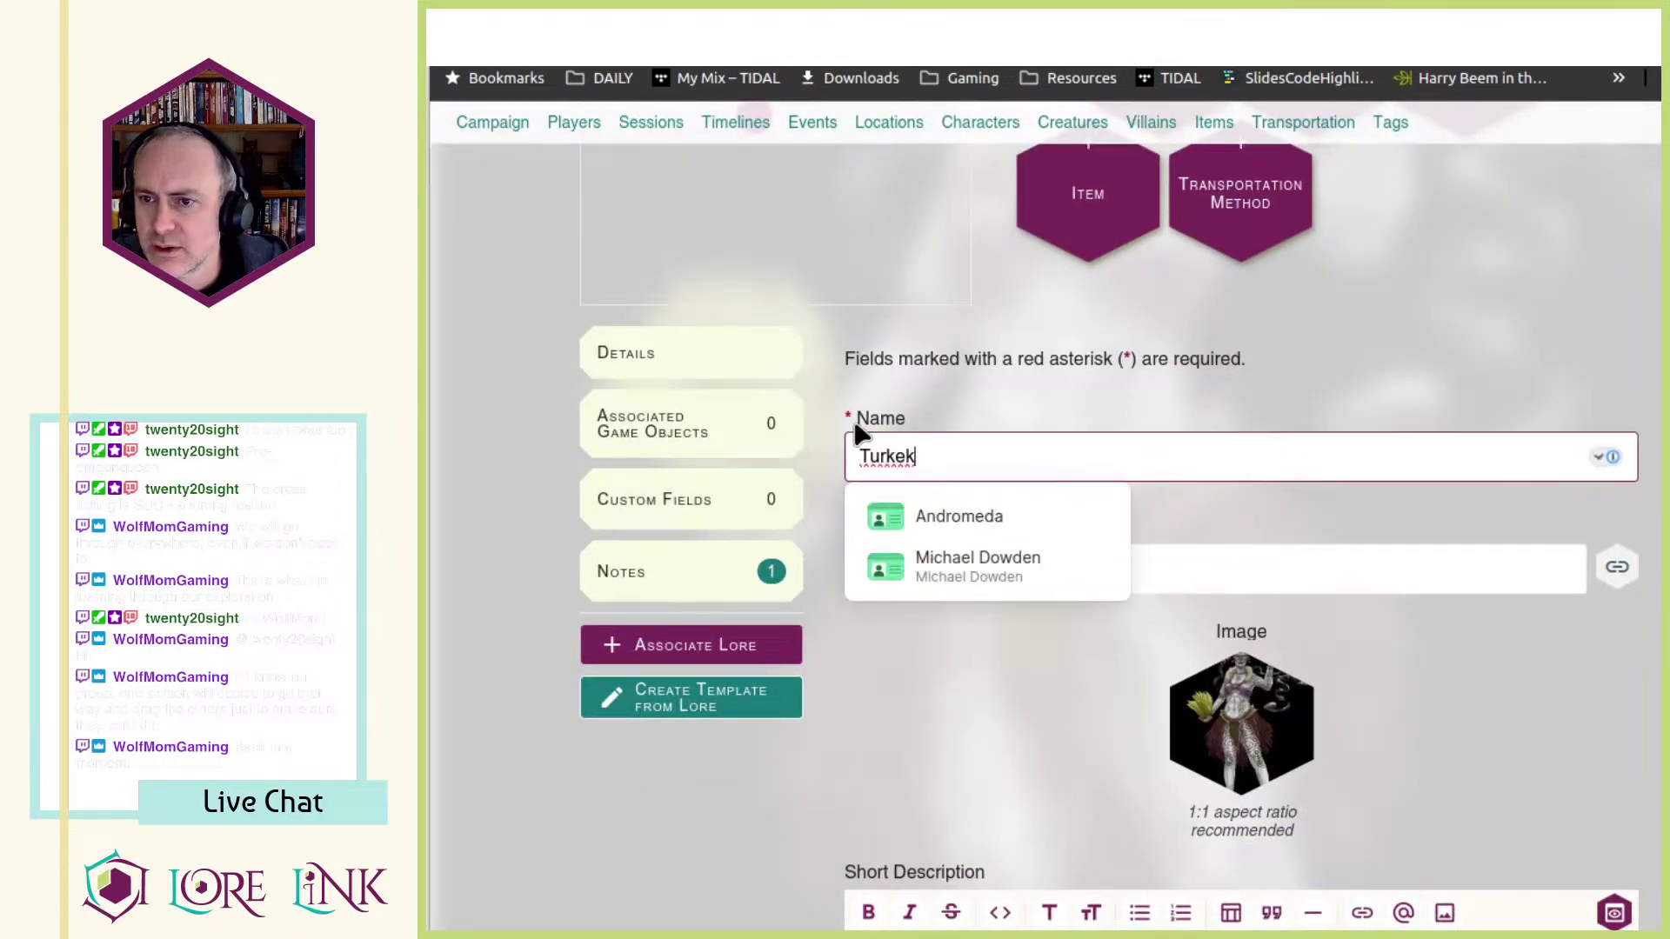
text((Creaturen 7))
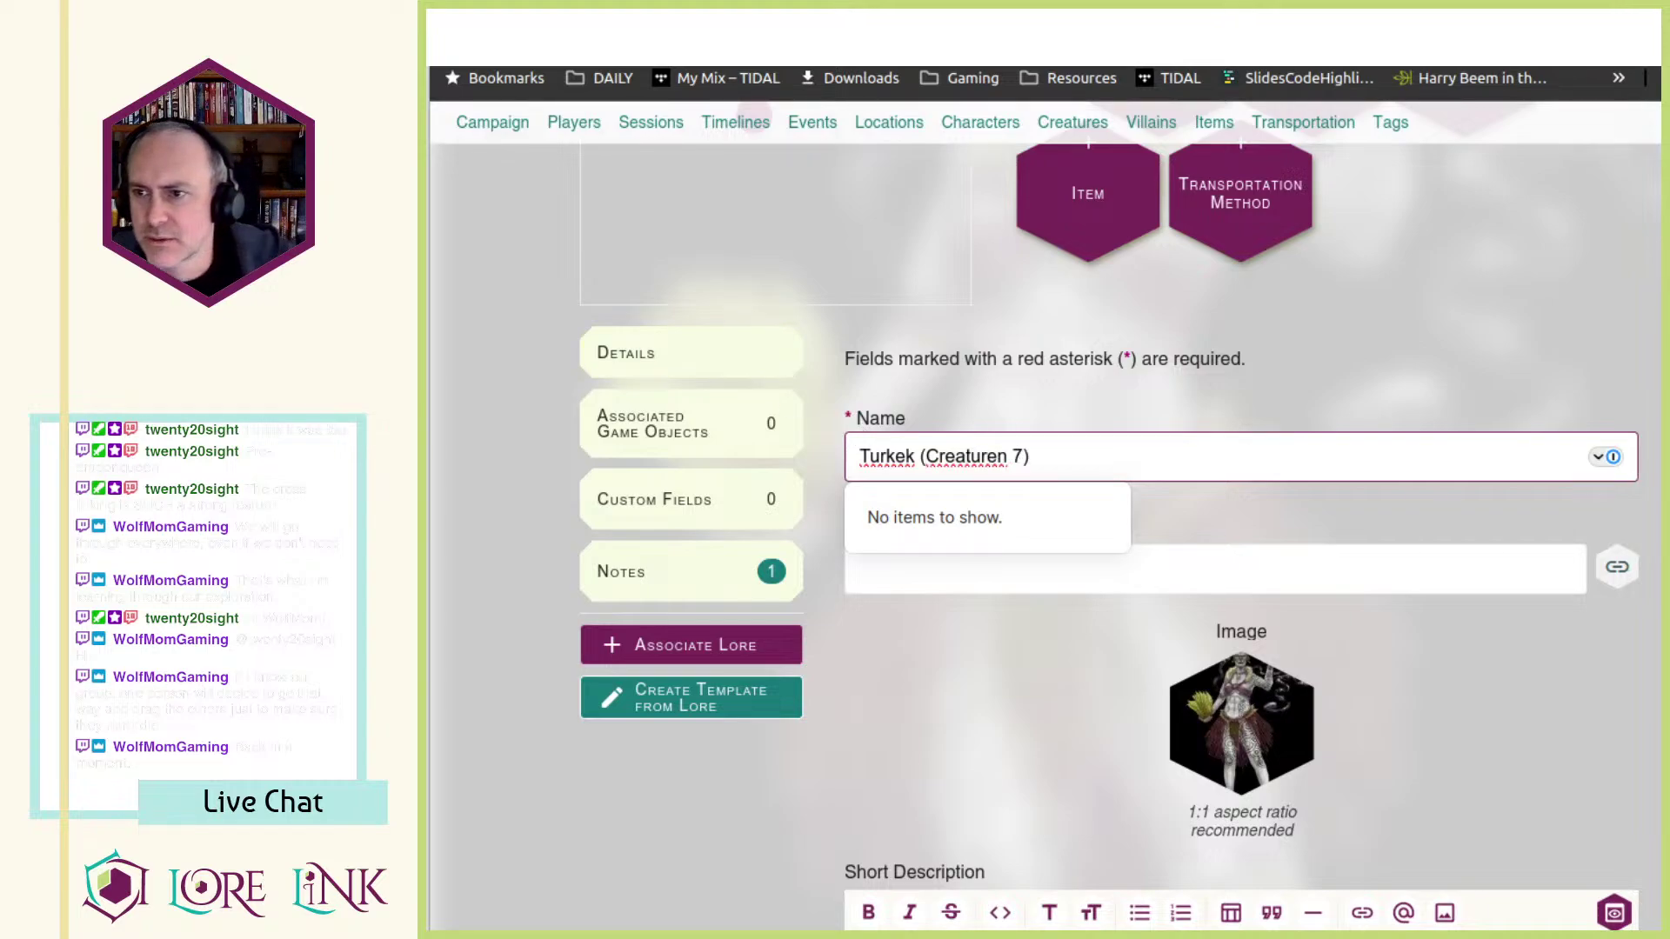
click(1433, 261)
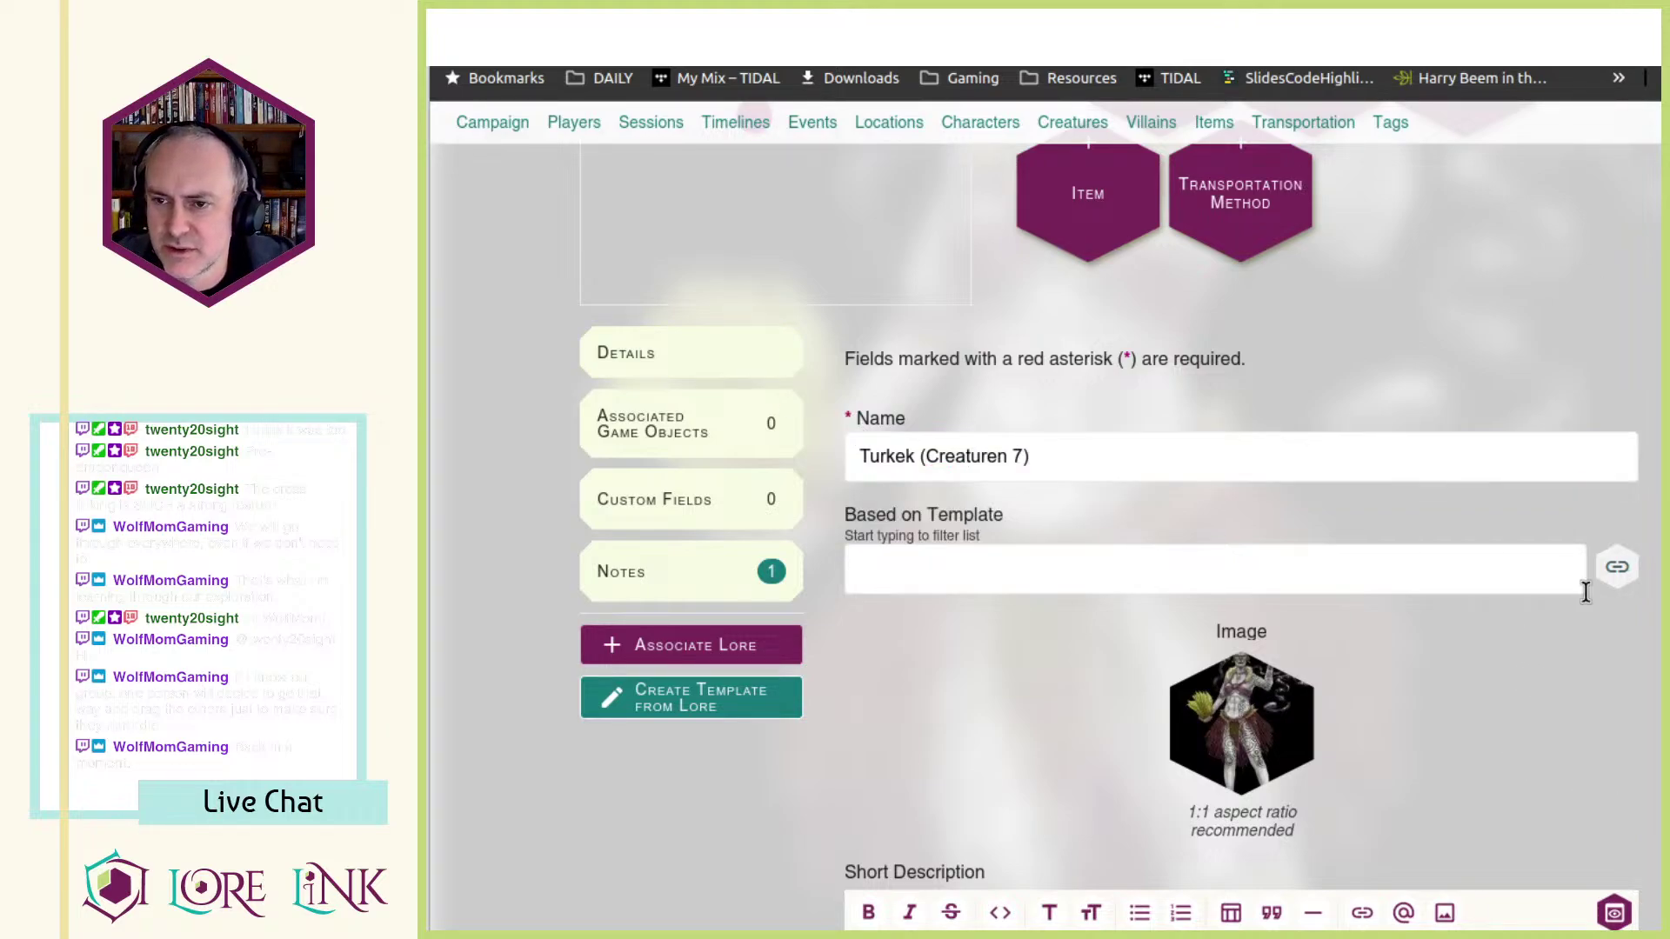
scroll(1584, 588, up, 2)
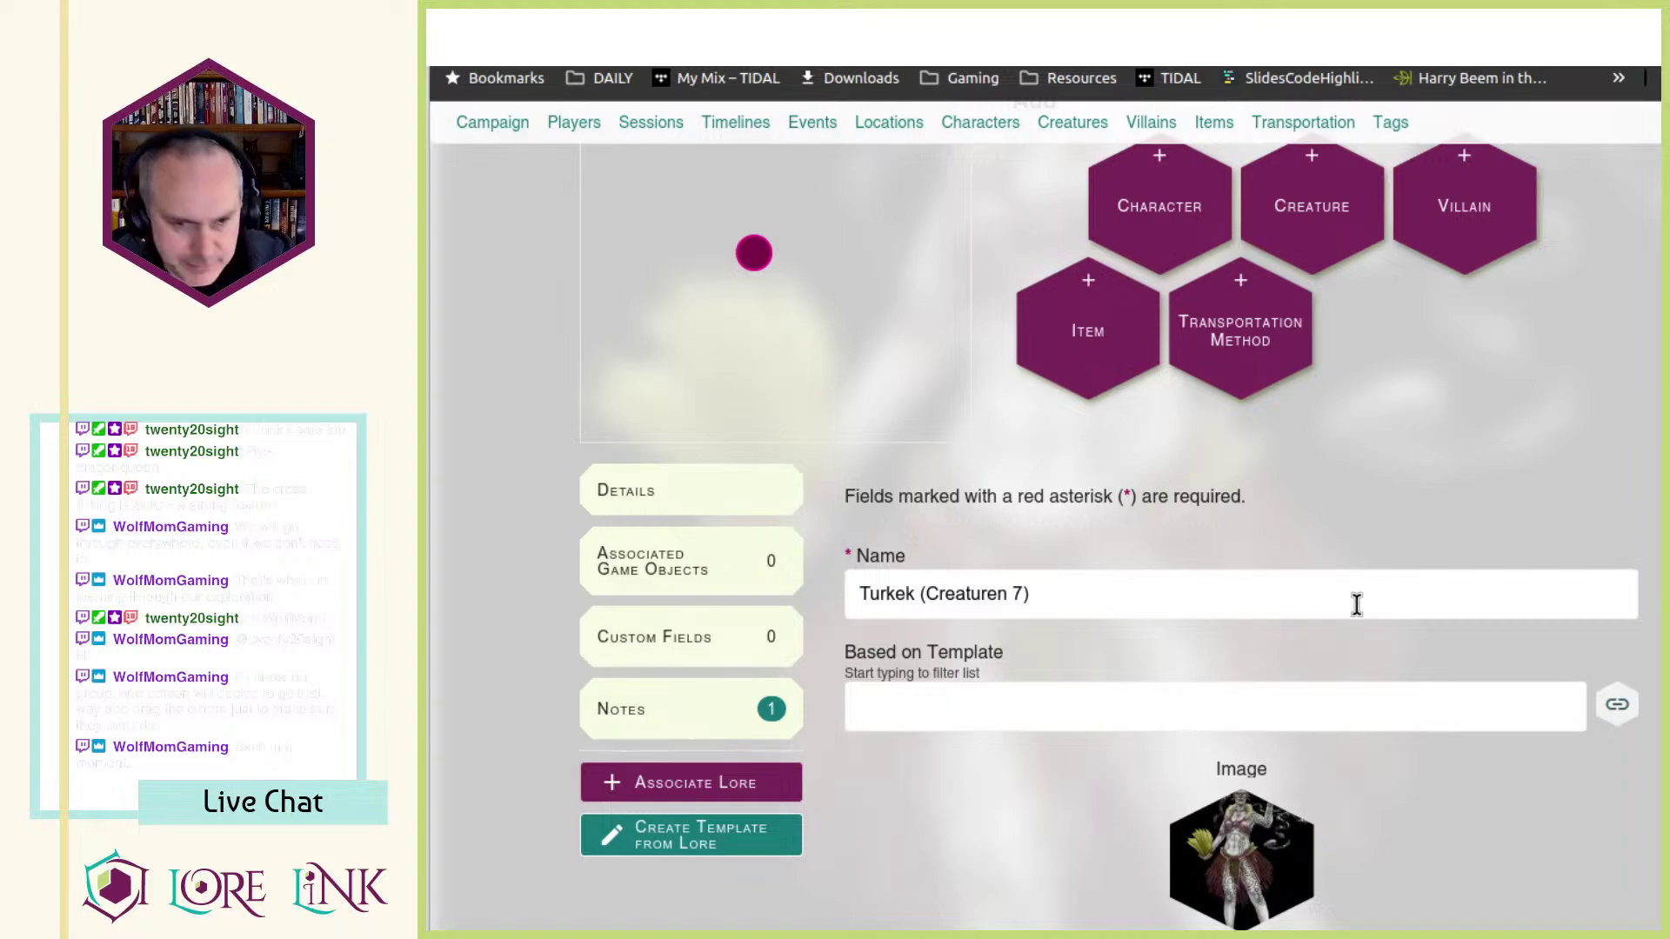
scroll(1403, 439, down, 4)
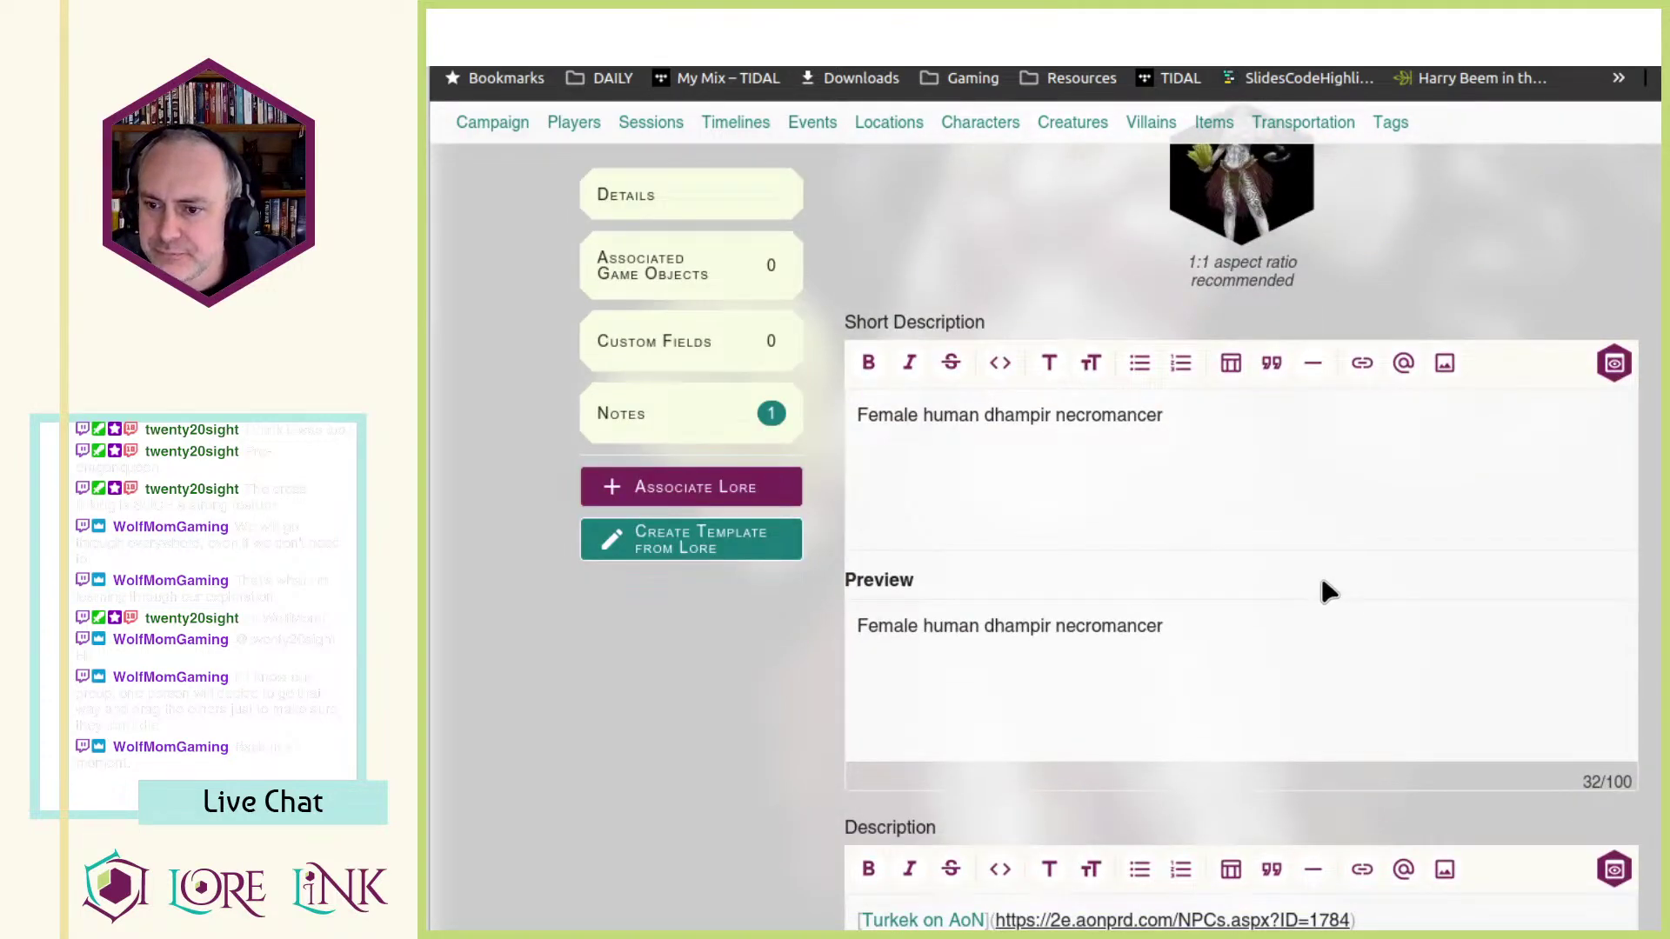
scroll(1392, 574, up, 10)
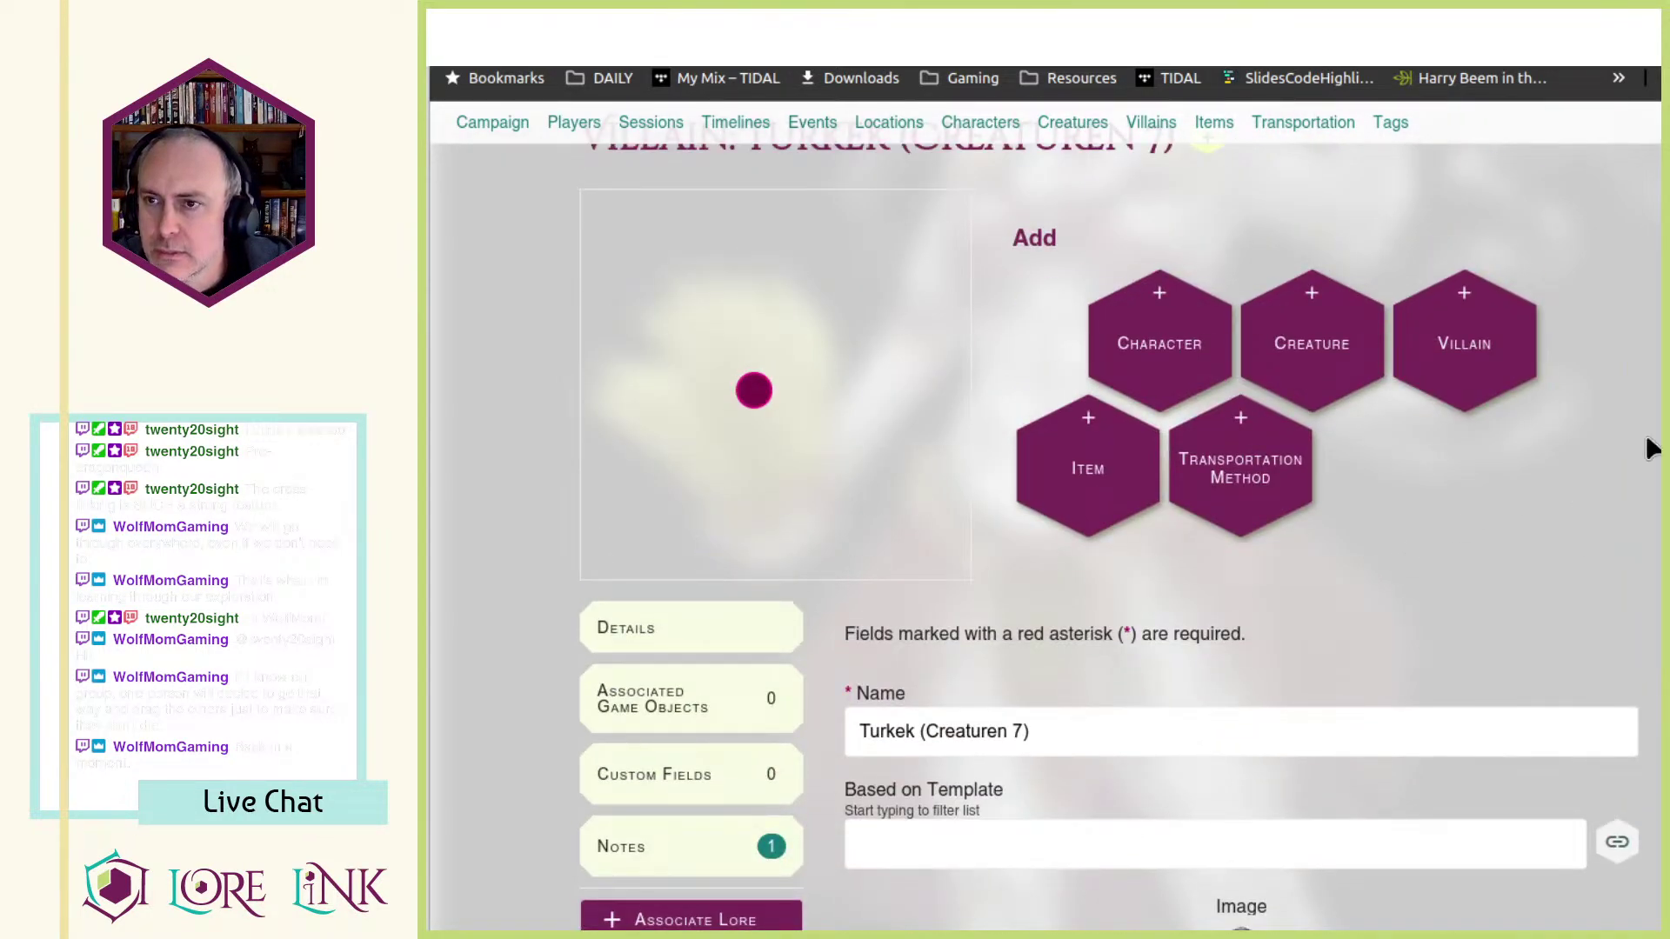
- Review Turkek's entry on Archives of Nethys, and go back to the Lore Link page of the character Vyrdor (Creature 6)
key(ctrl+Tab)
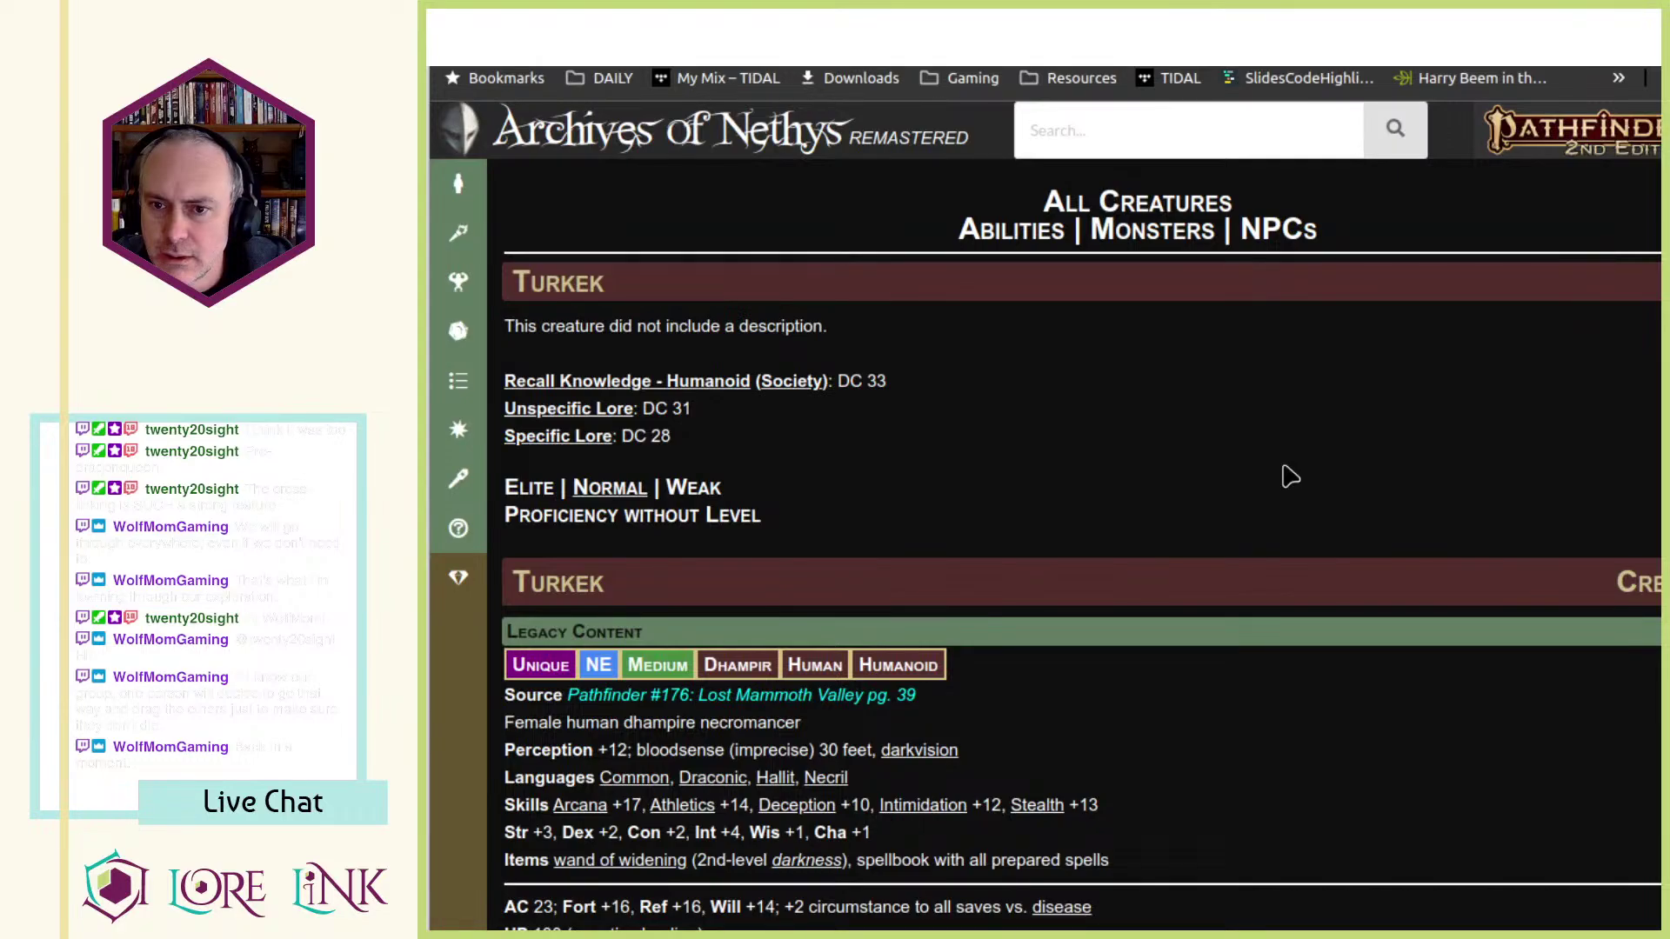
scroll(1287, 477, down, 7)
scroll(1287, 478, up, 7)
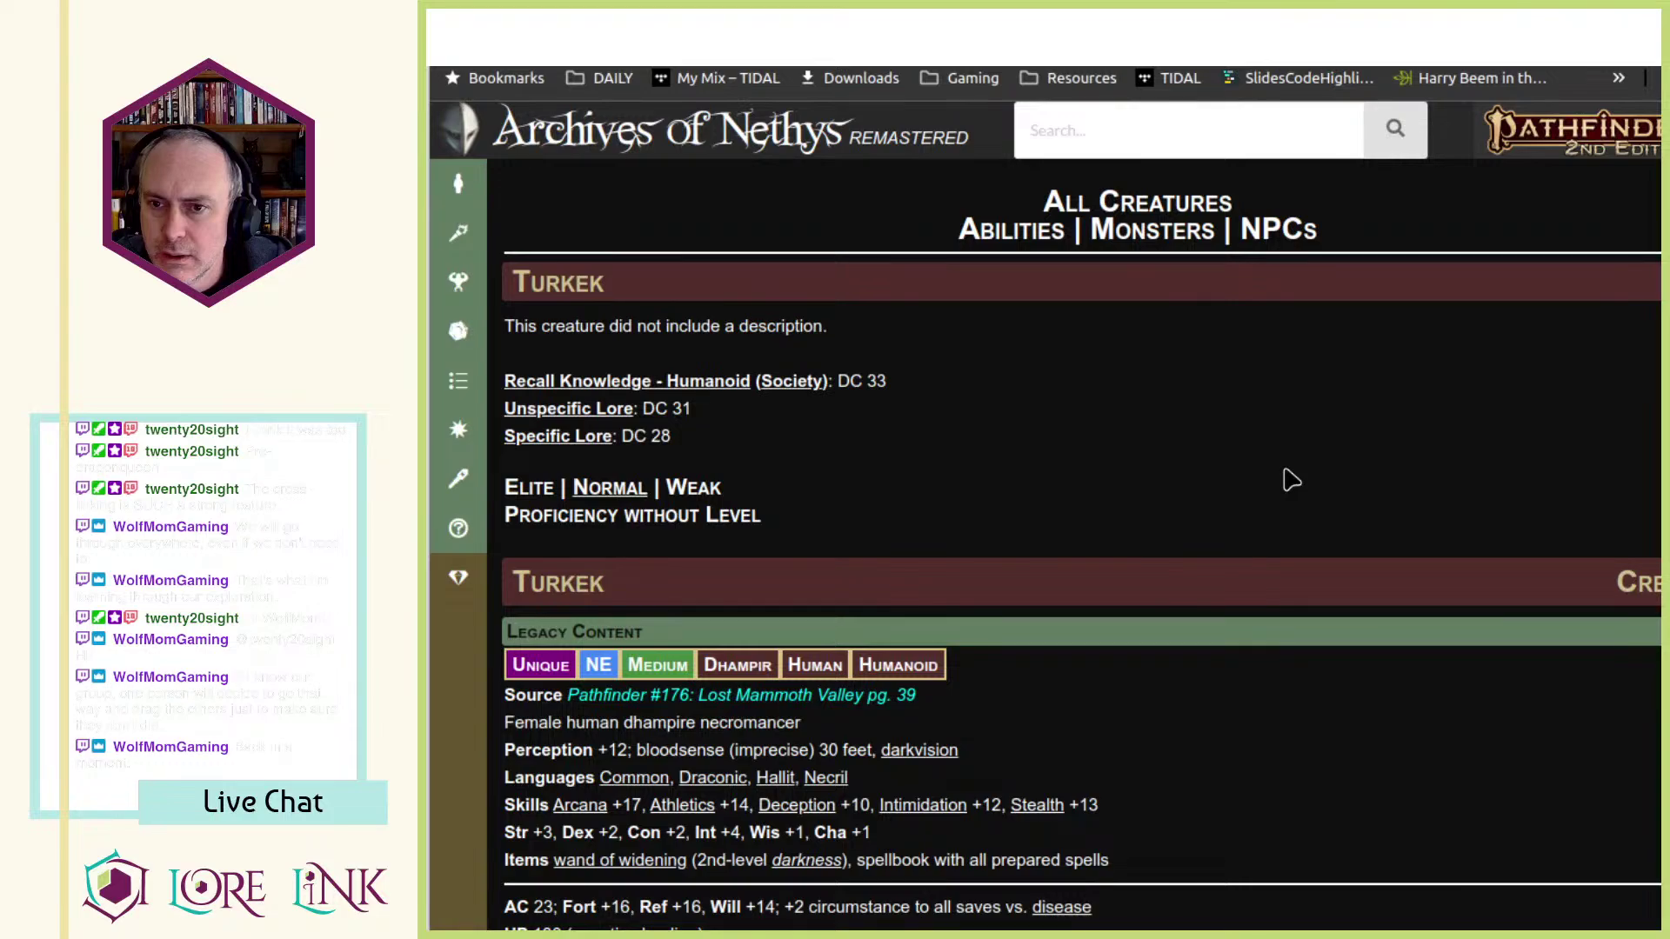
key(ctrl+Tab)
key(ctrl+Tab)
key(ctrl+Tab)
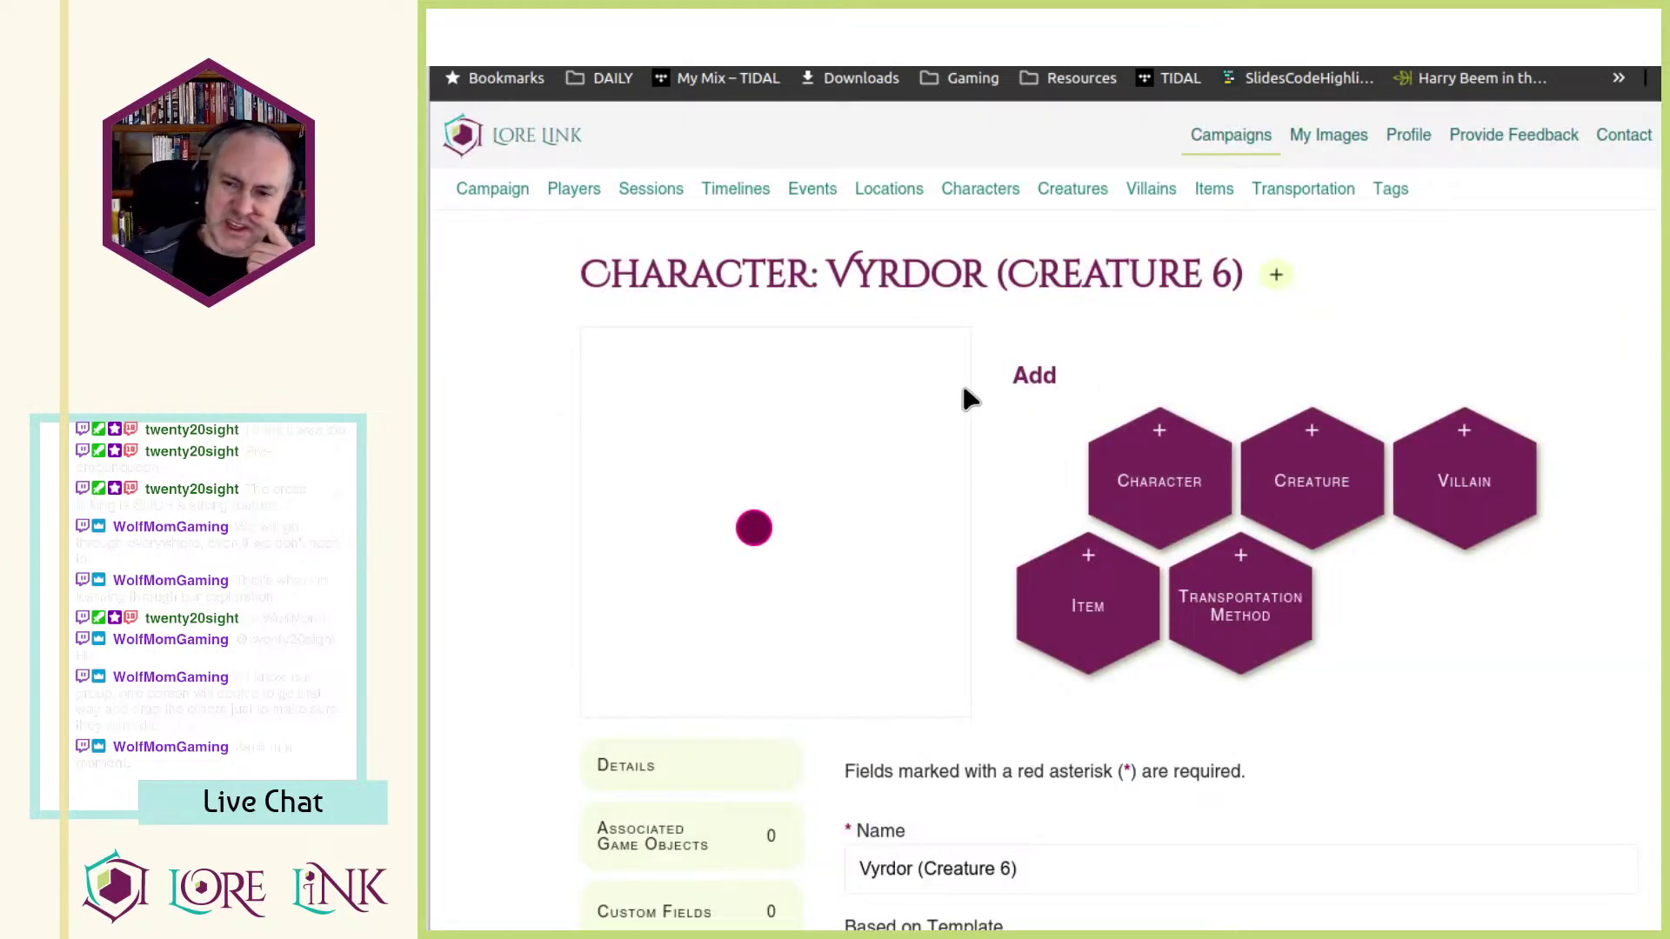
scroll(1051, 242, down, 3)
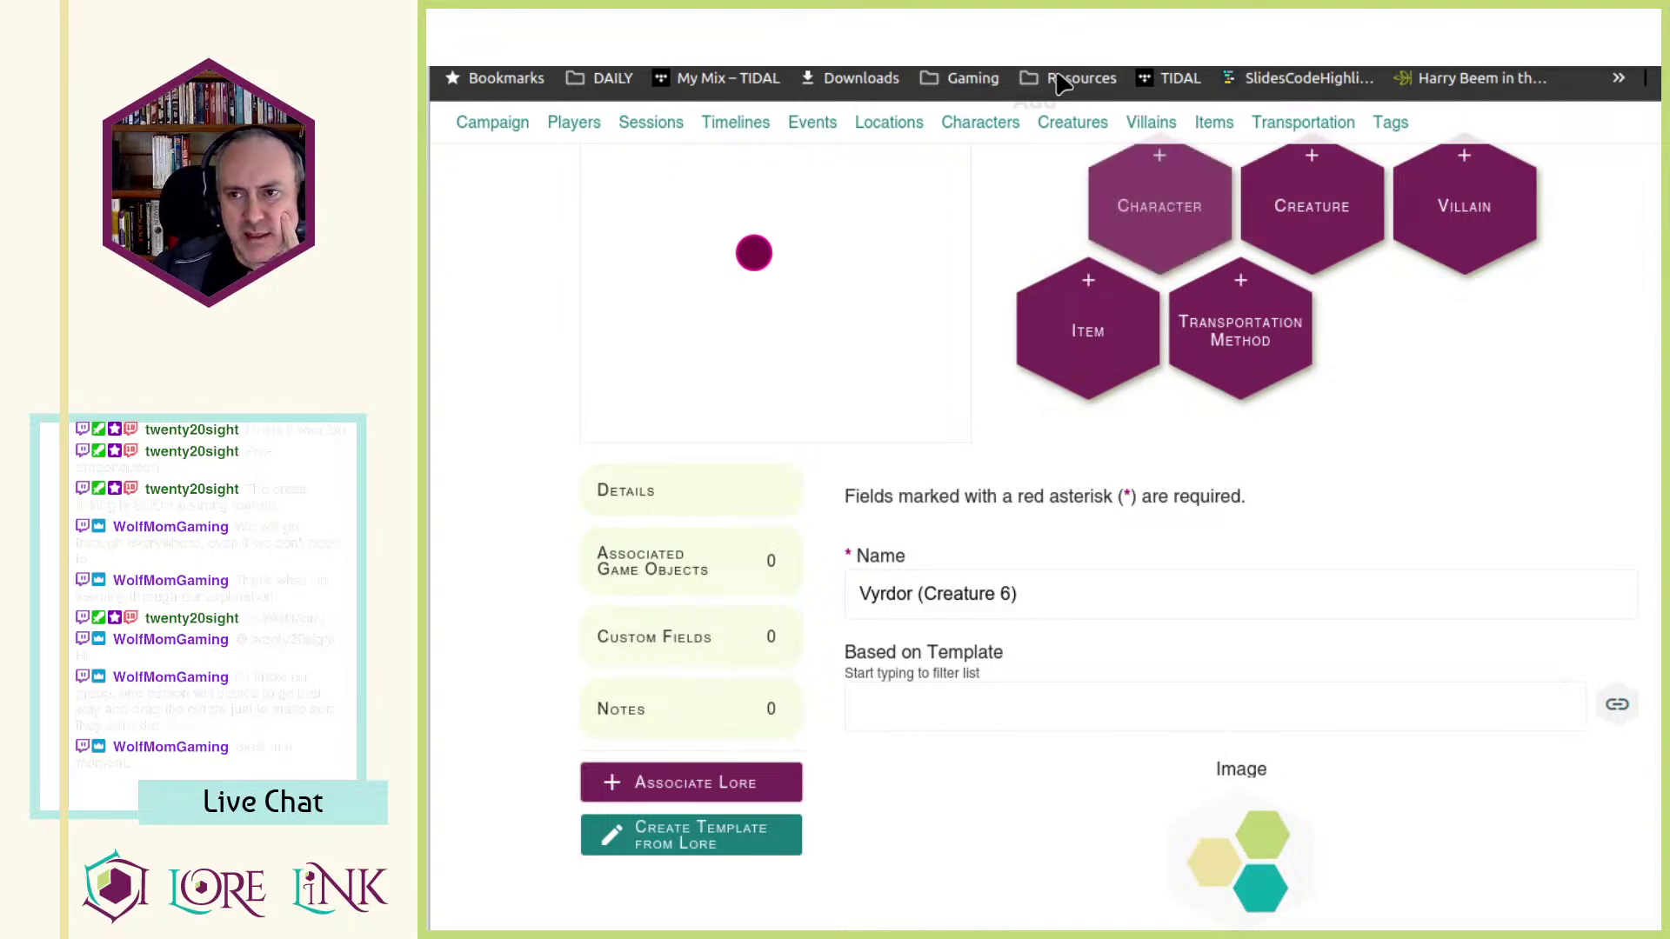
scroll(1382, 357, up, 3)
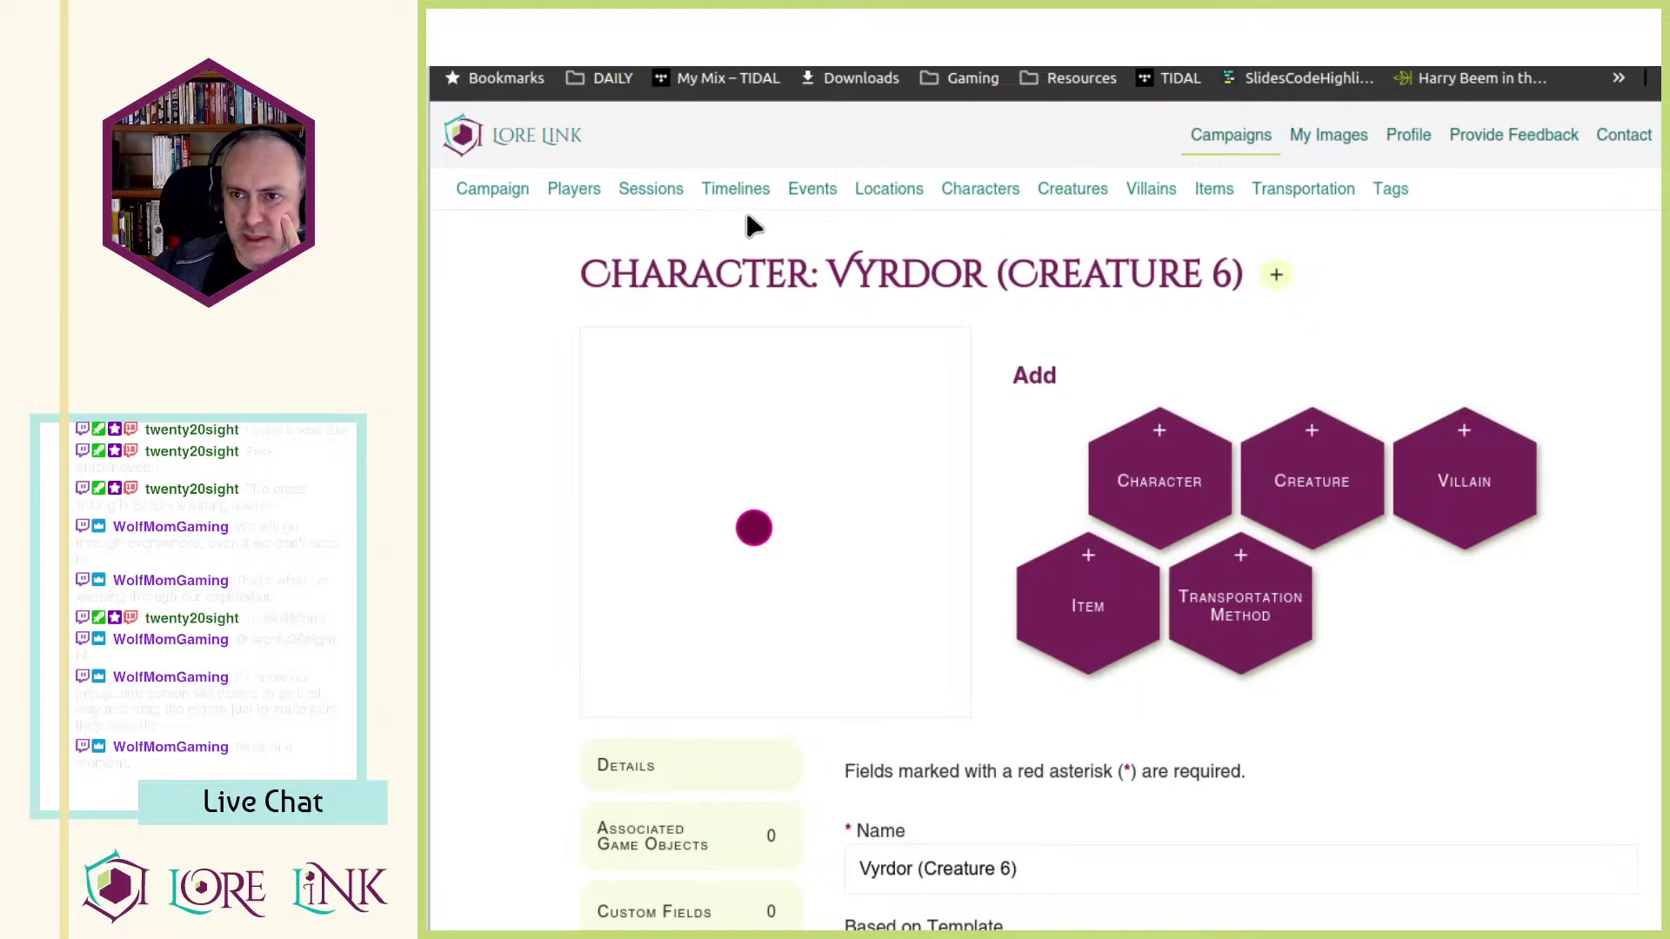
- Open Session 22 from the campaign's session list
click(650, 189)
scroll(1122, 392, down, 3)
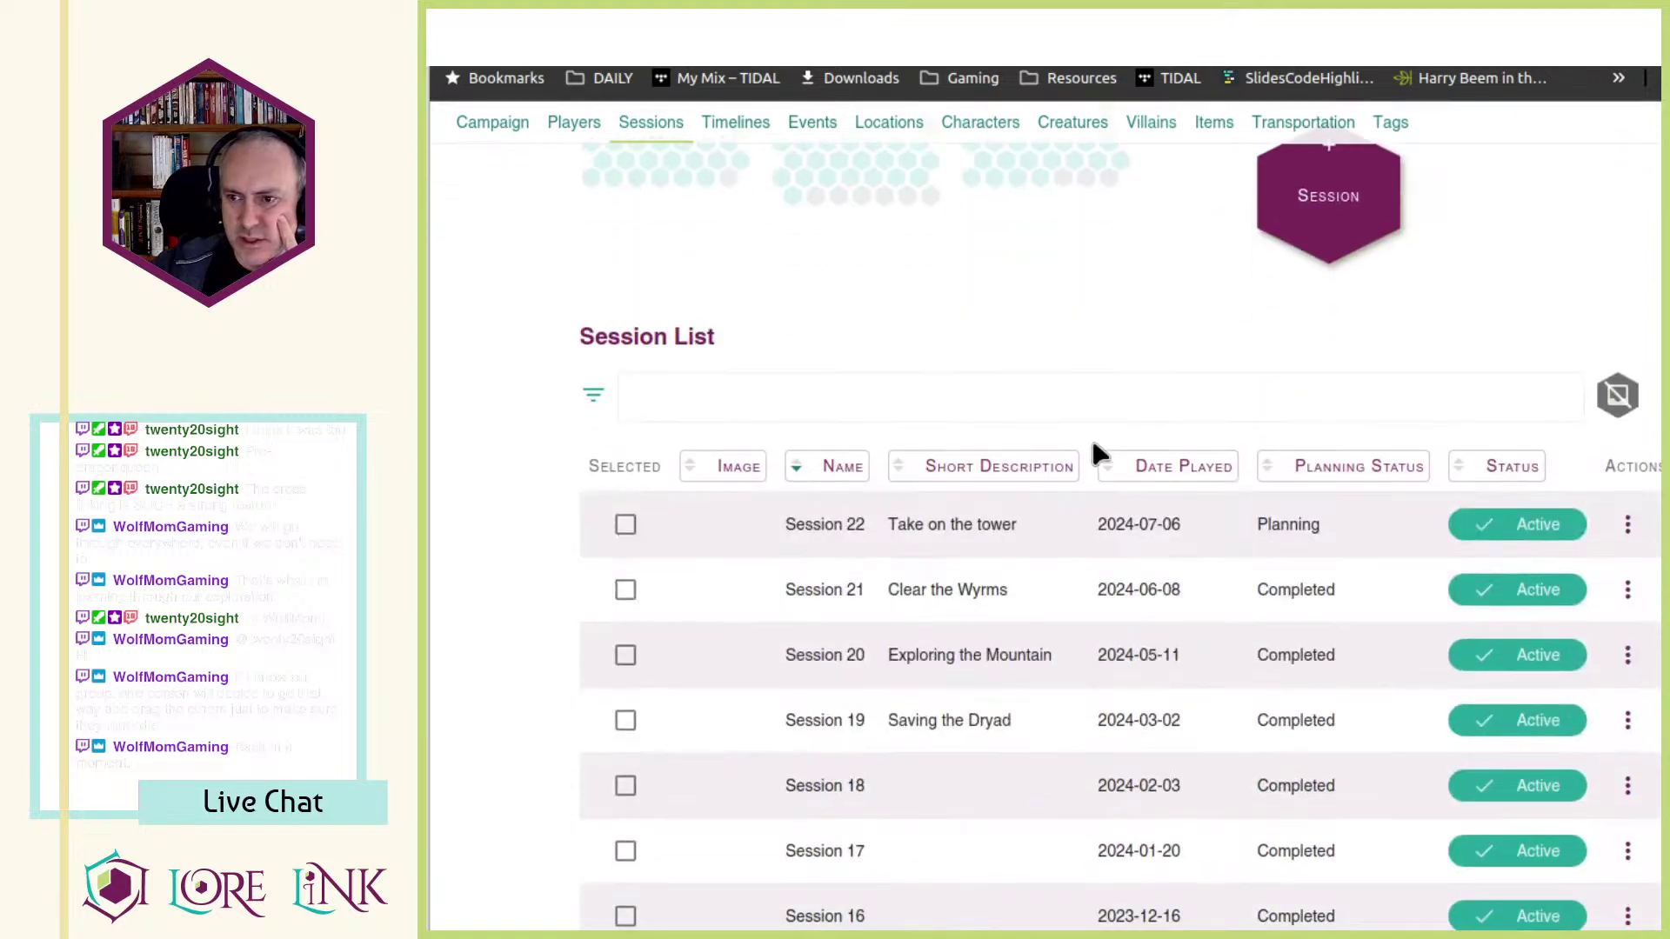
click(1635, 576)
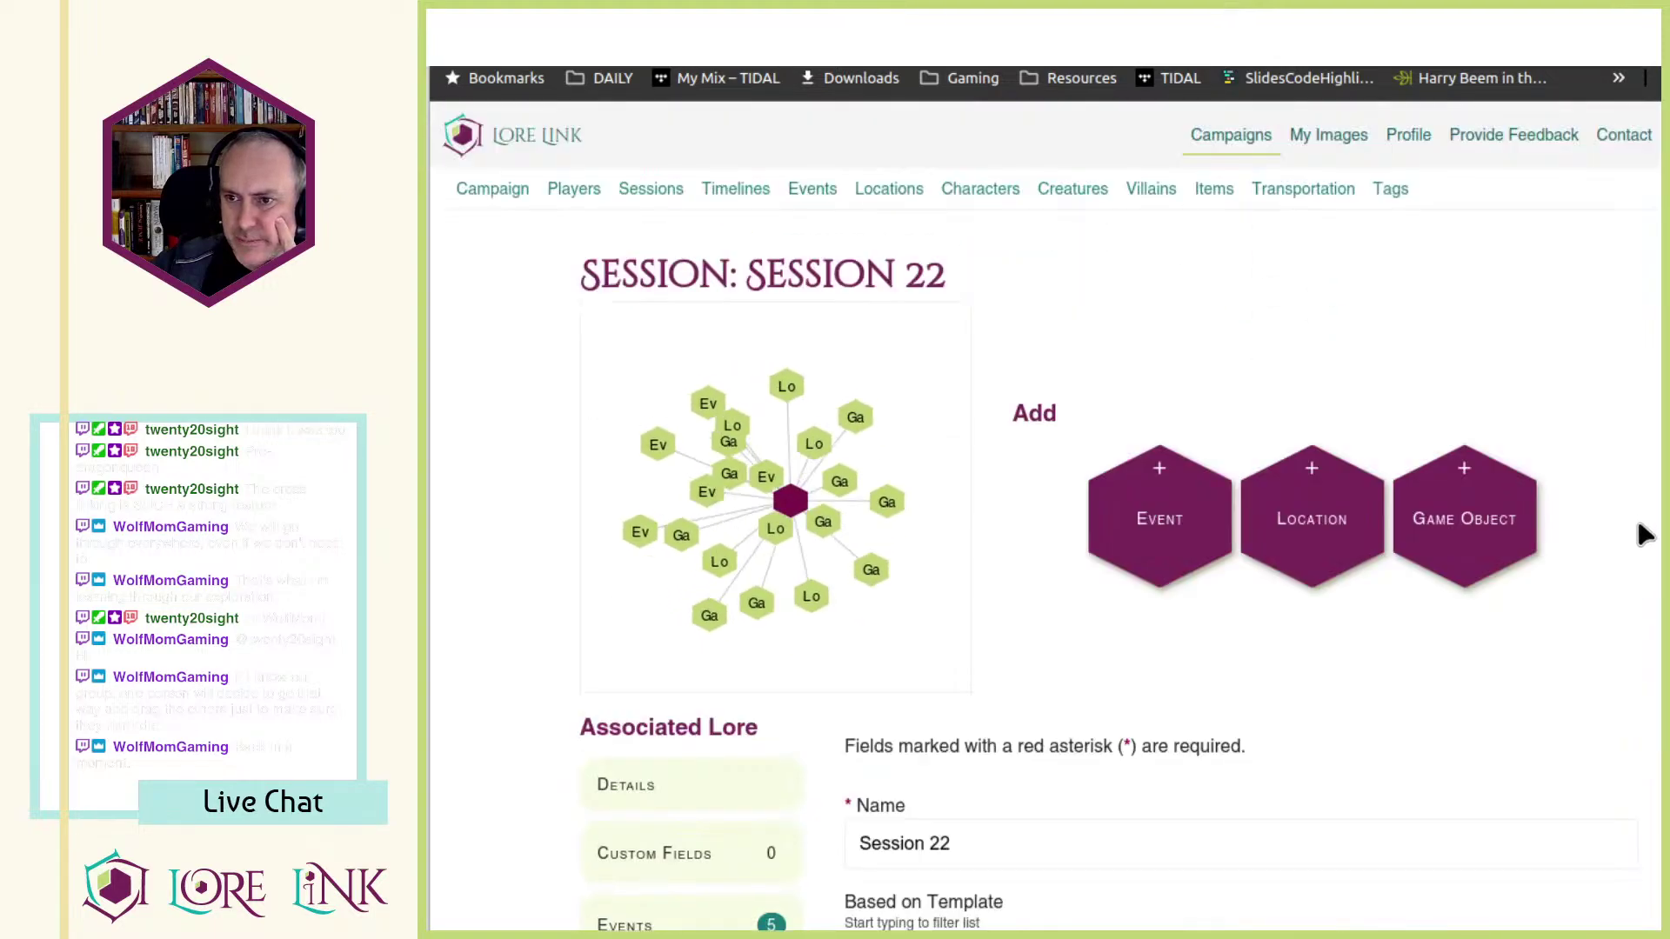
- Set Session 22's planning status to Active, save the session and return to the sessions overview
scroll(1242, 563, down, 5)
scroll(966, 418, down, 9)
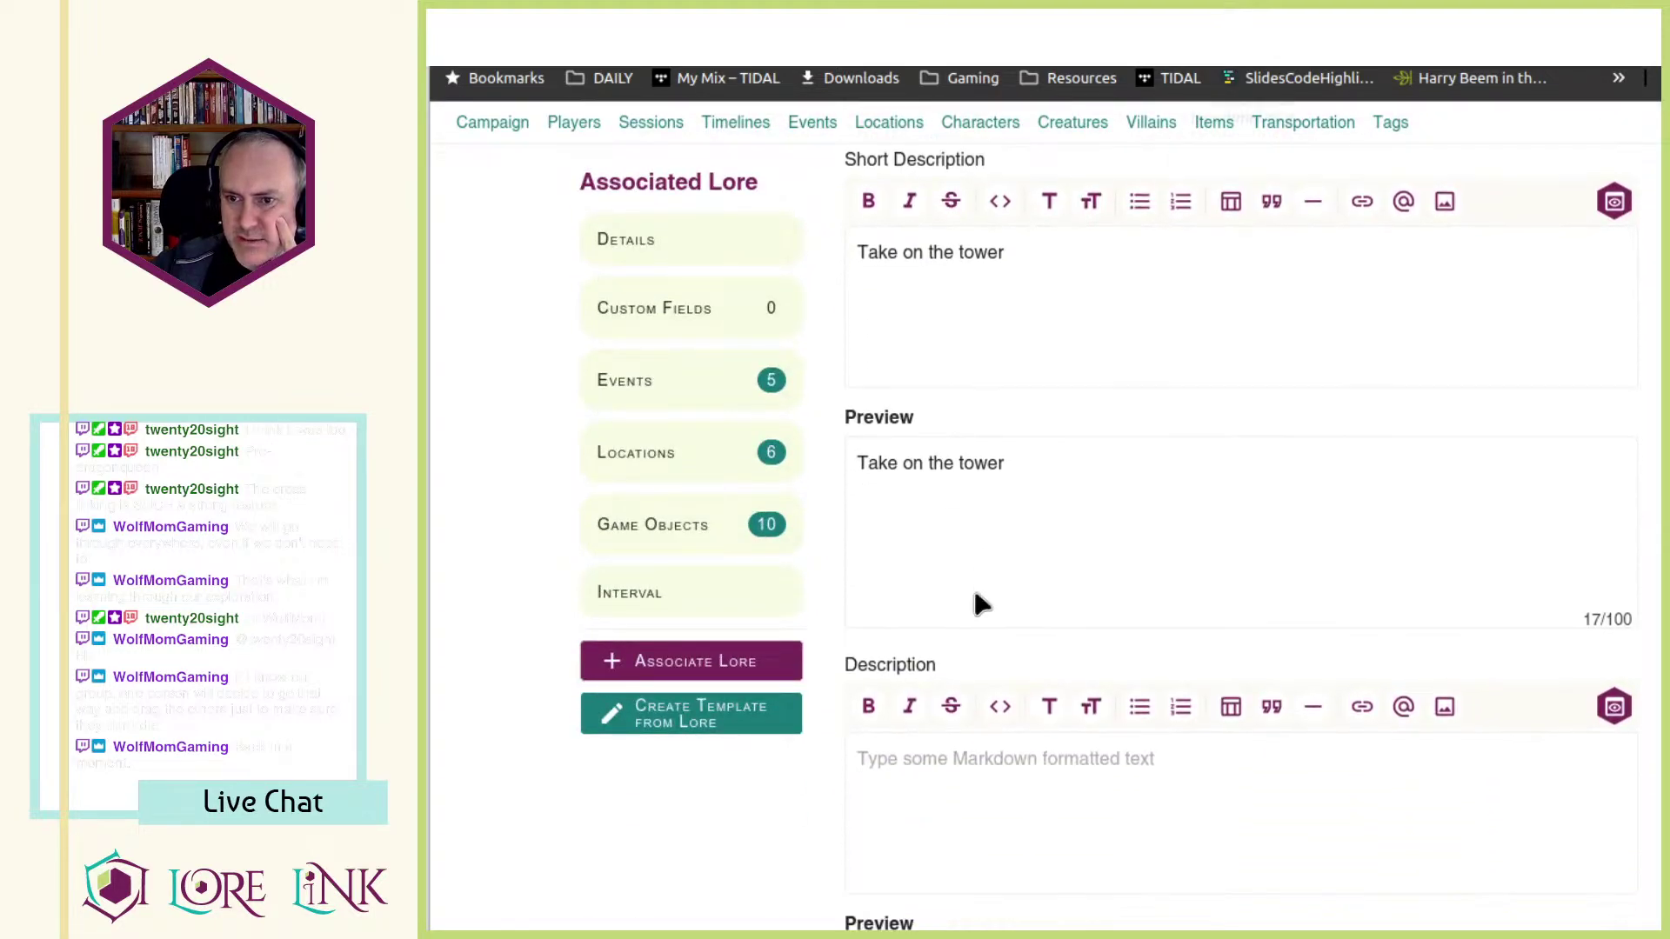
scroll(978, 729, down, 5)
click(983, 625)
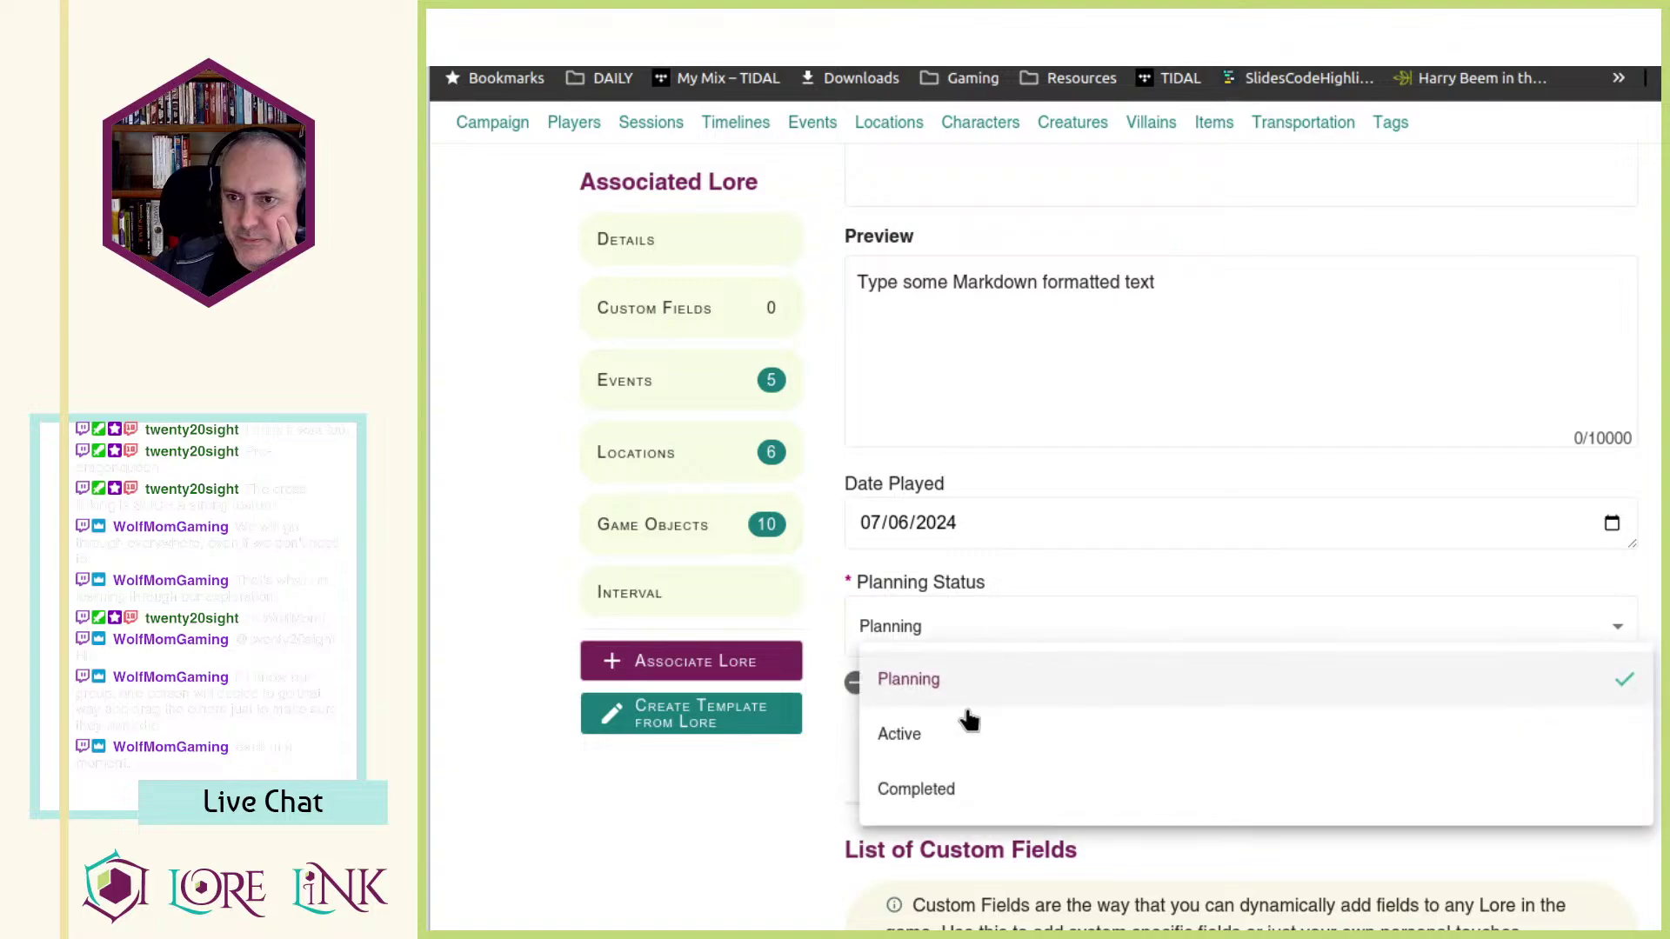
click(965, 739)
click(1580, 744)
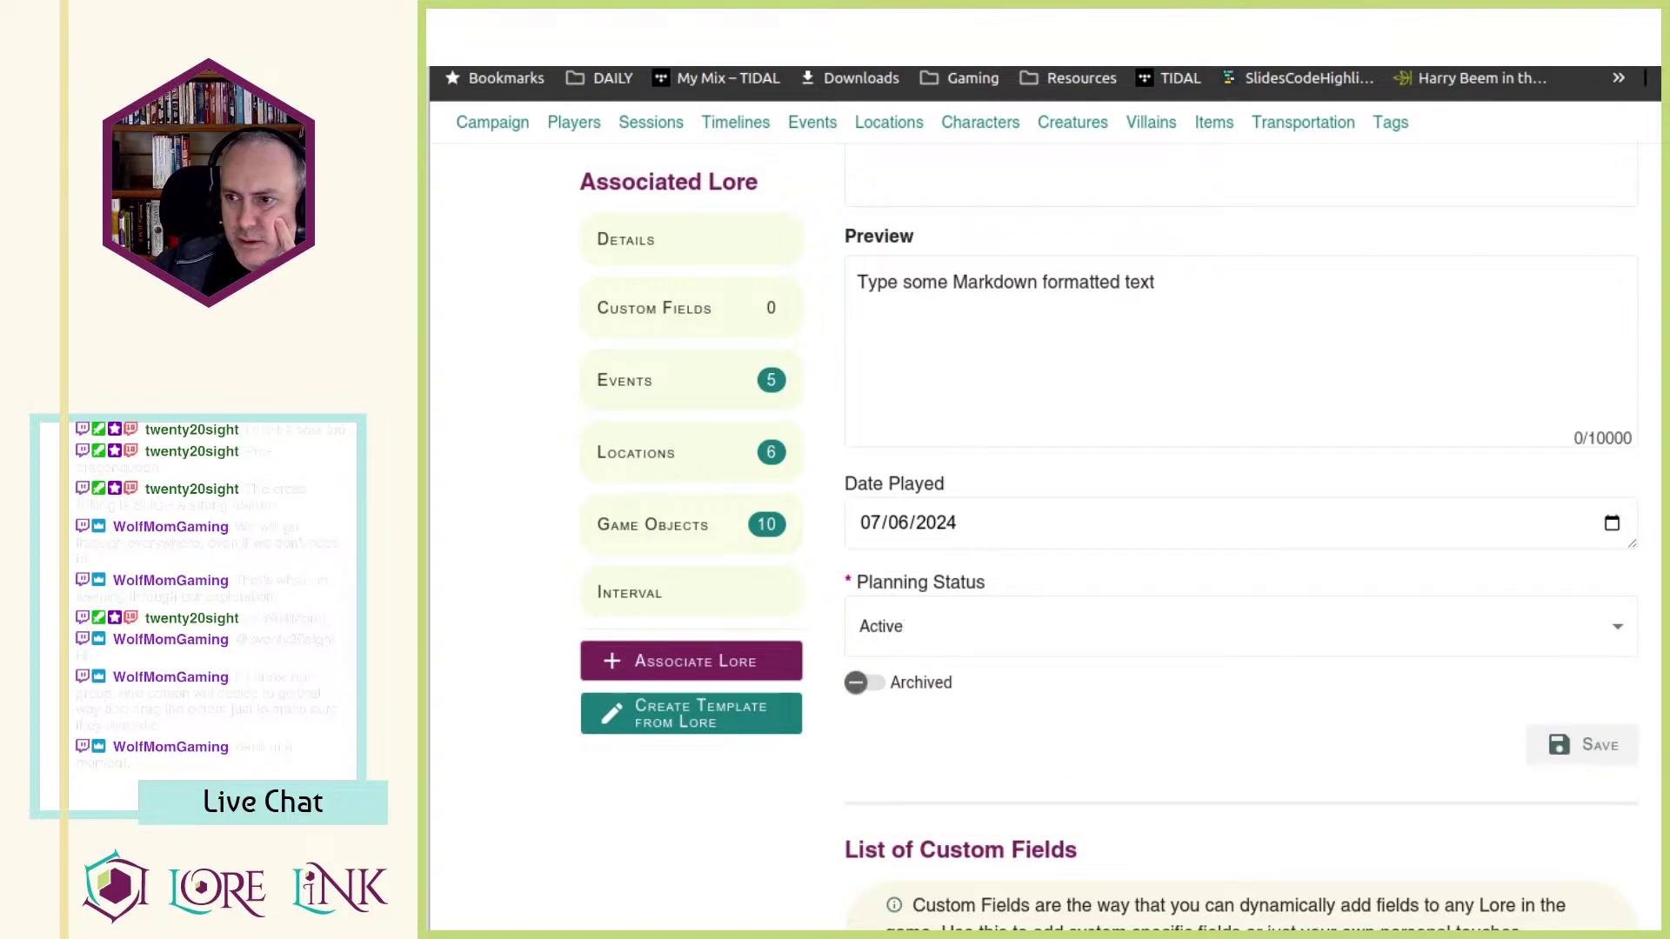
click(672, 193)
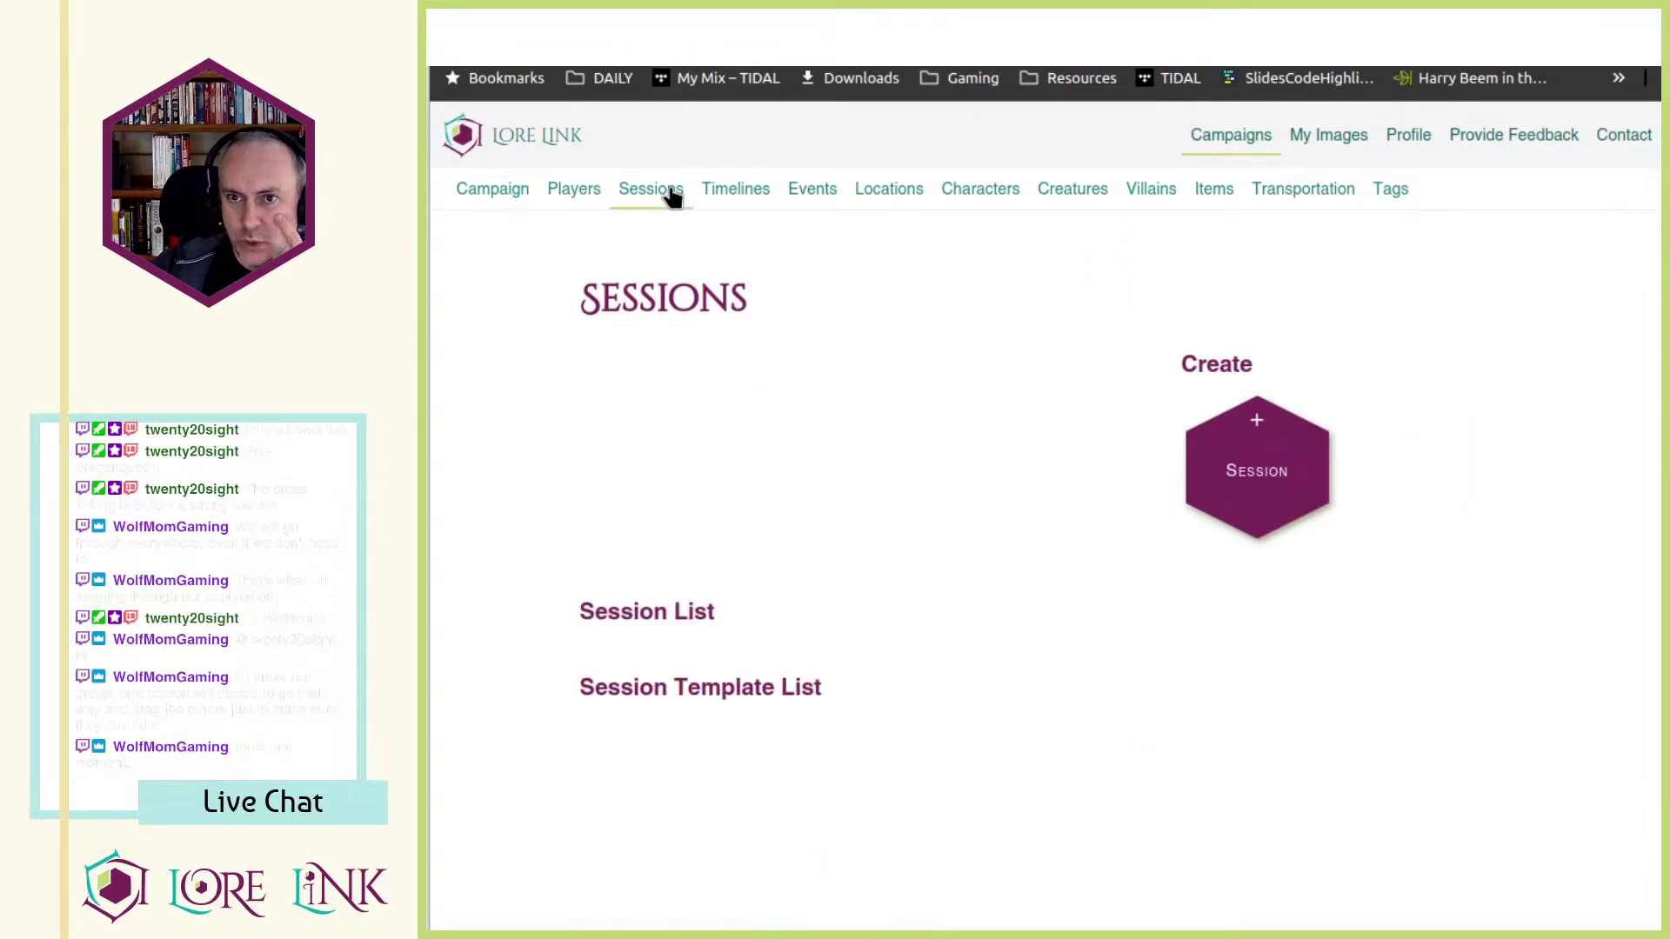